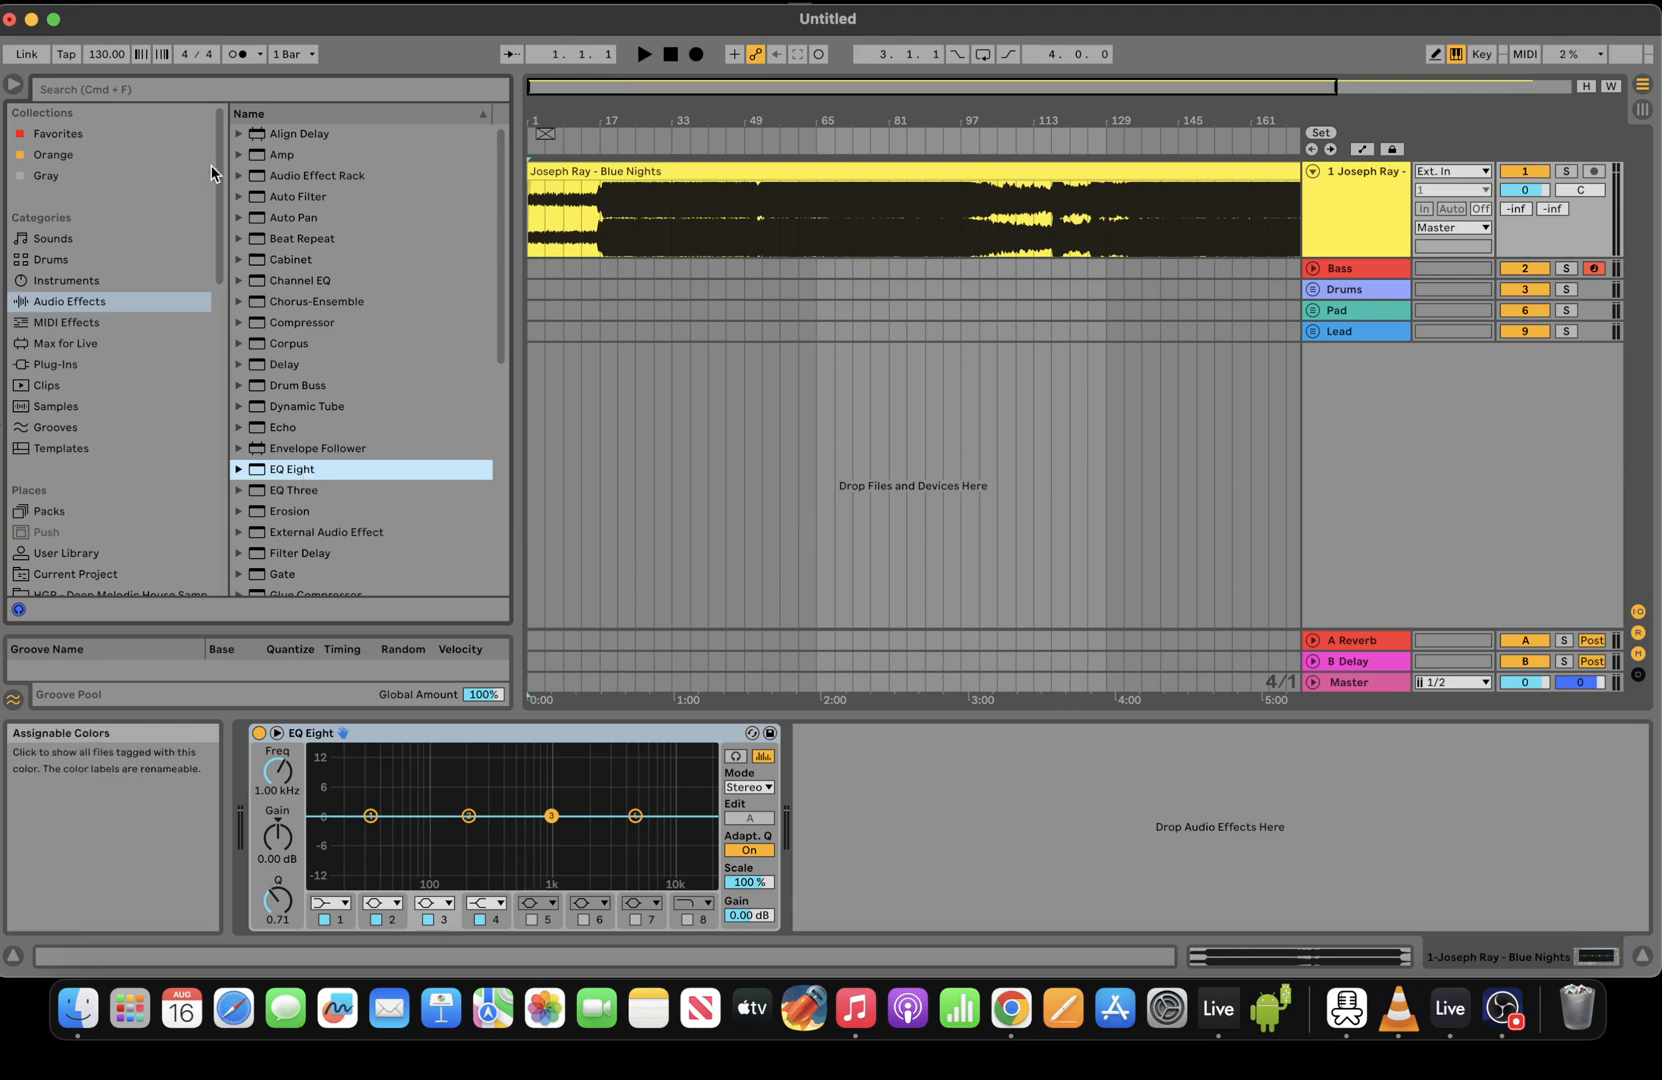
# Open the HGP Deep Melodic House sample folder and audition bass pluck loops from its _(WAVs)_Bass_Loops folder
pyautogui.scroll(-5, 222, 148)
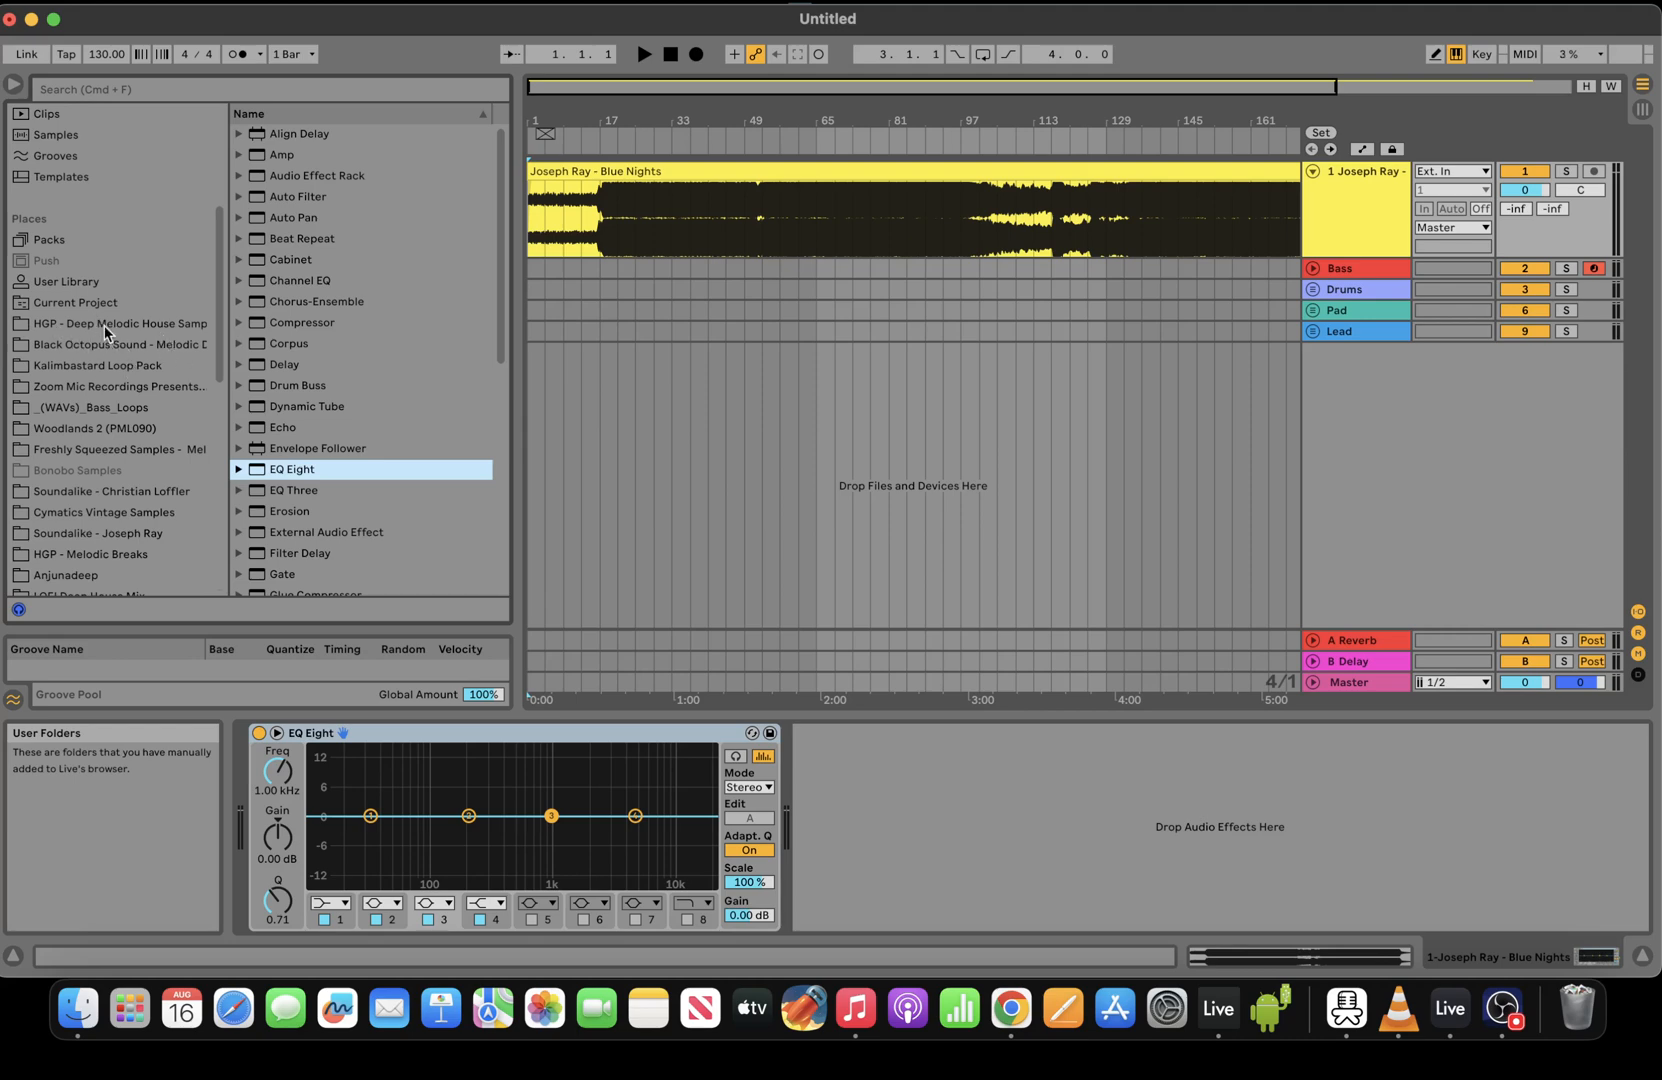
pyautogui.click(104, 325)
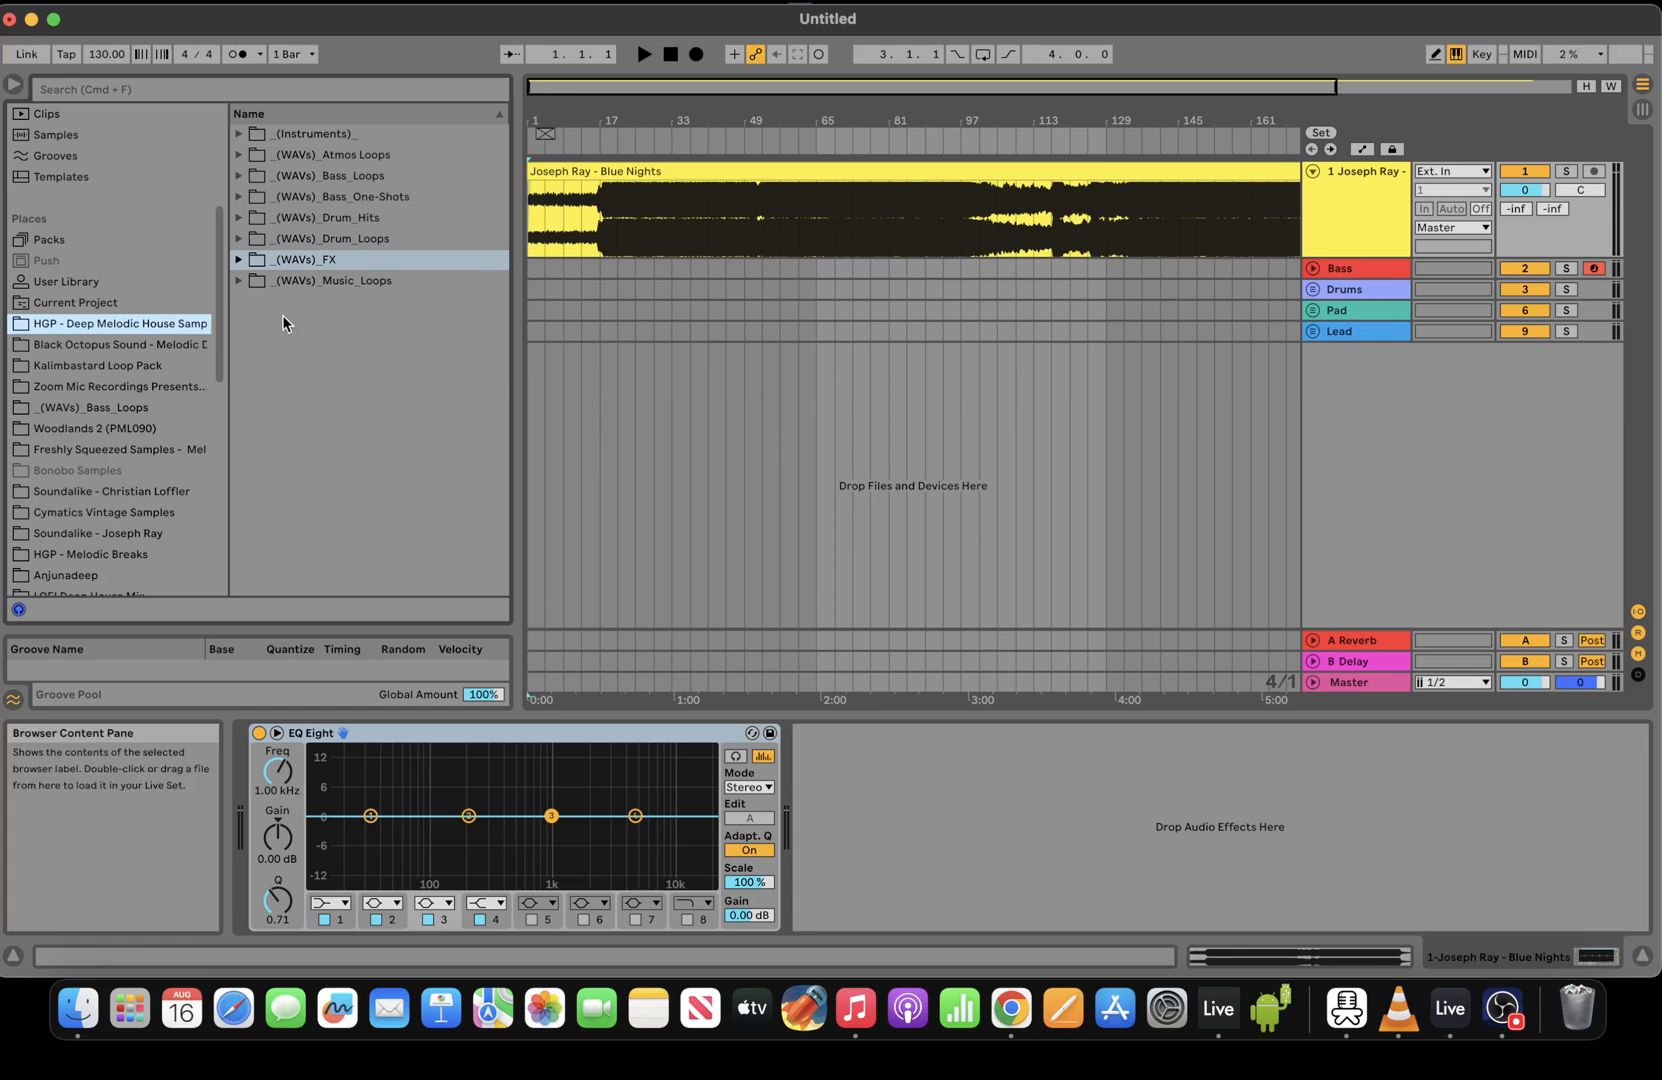
pyautogui.click(361, 157)
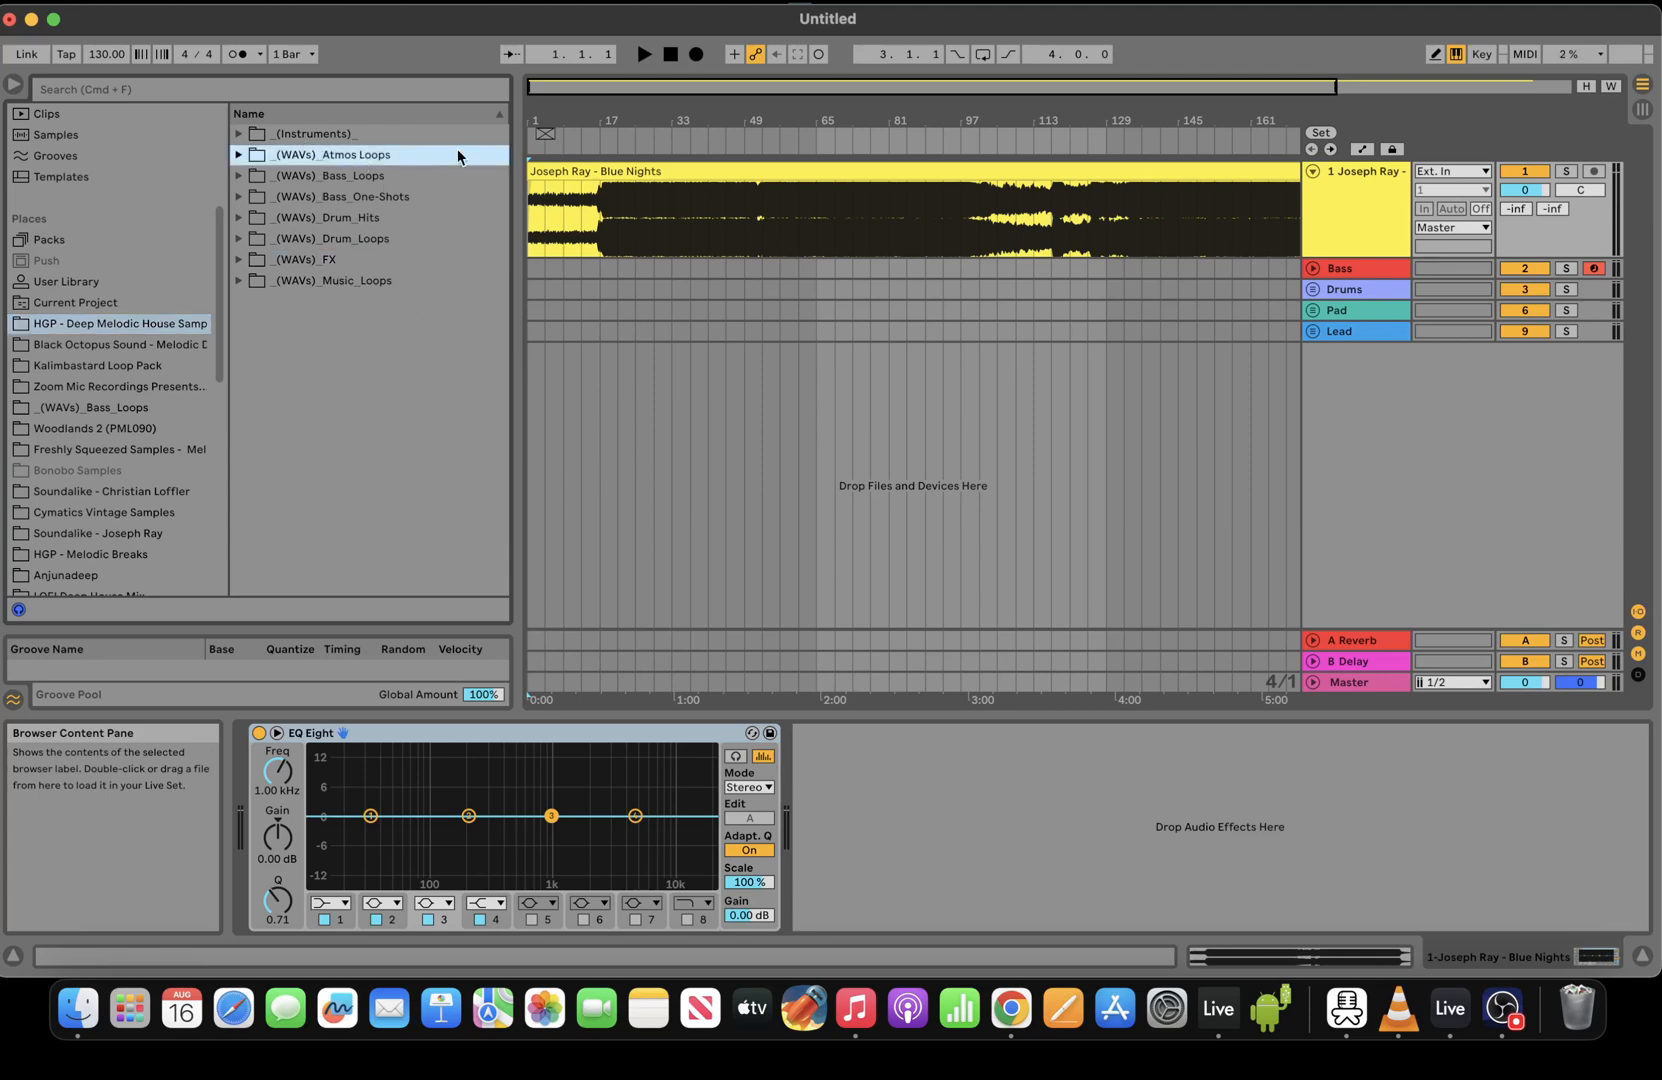
pyautogui.click(238, 175)
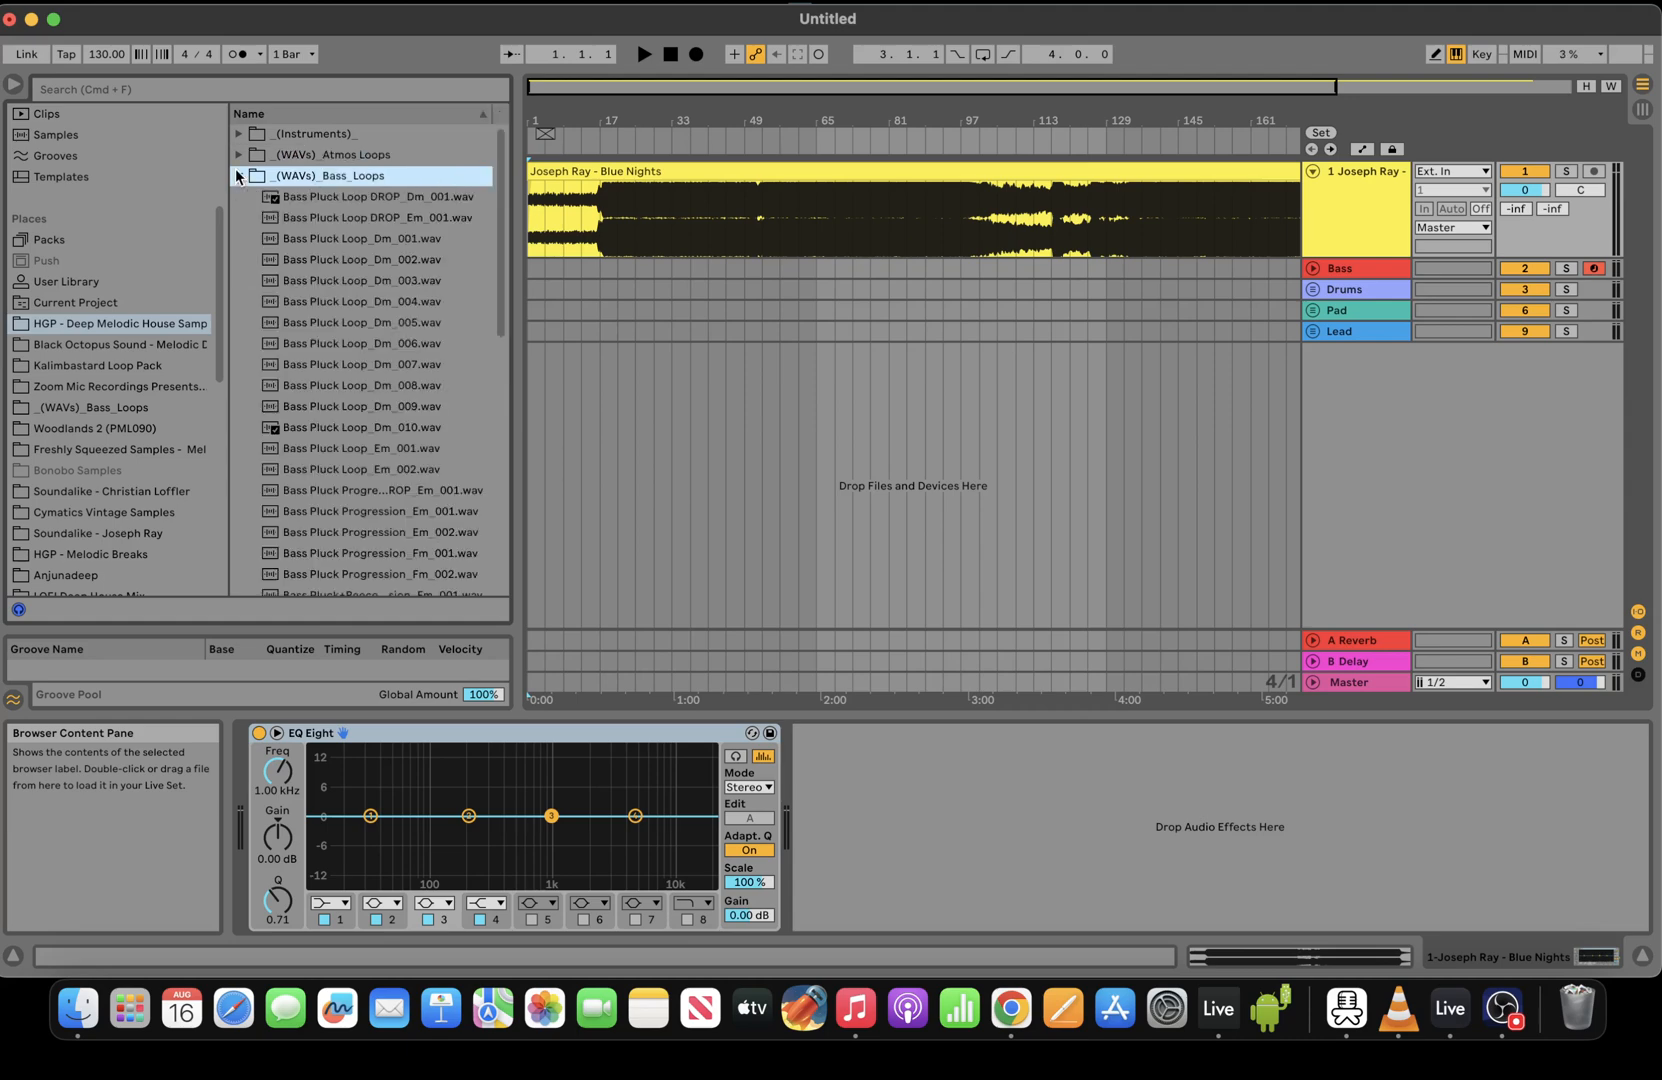
pyautogui.click(373, 323)
pyautogui.click(394, 491)
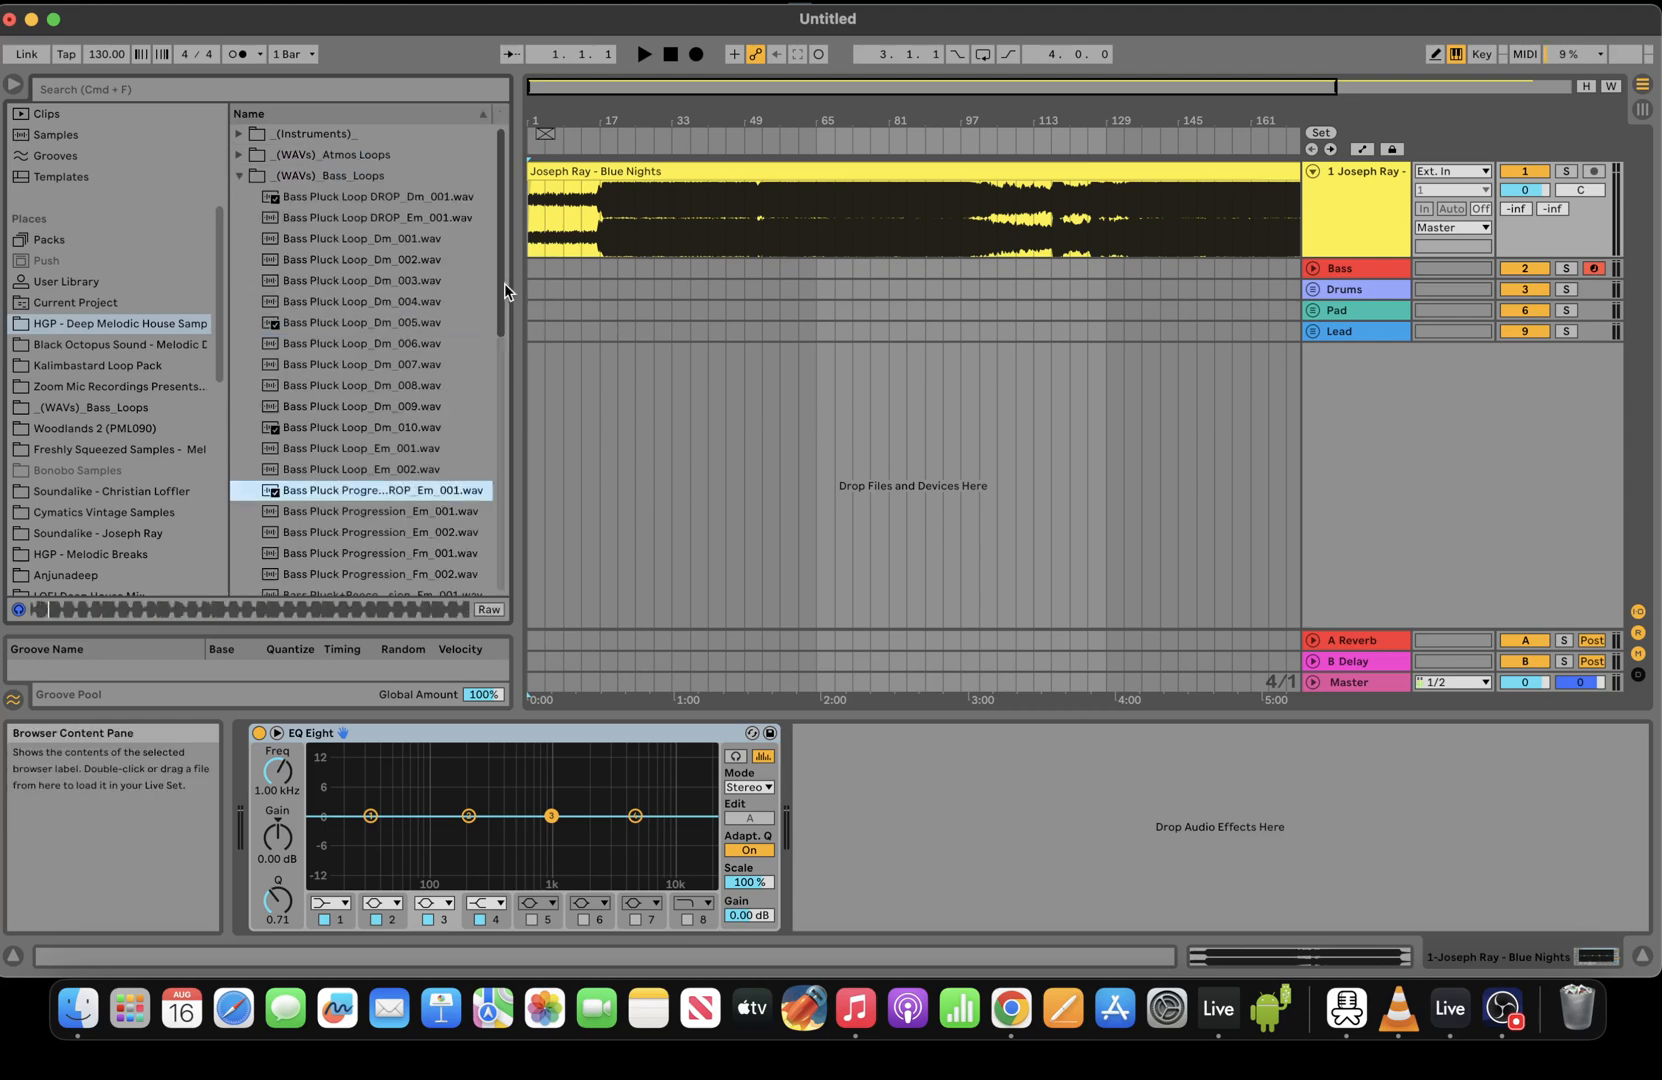
# Audition Bass Pluck+Reece, Bass Reece Loop and Bass Reece Progression samples, and collapse the bass loops folder
pyautogui.scroll(-4, 504, 283)
pyautogui.click(406, 408)
pyautogui.click(371, 533)
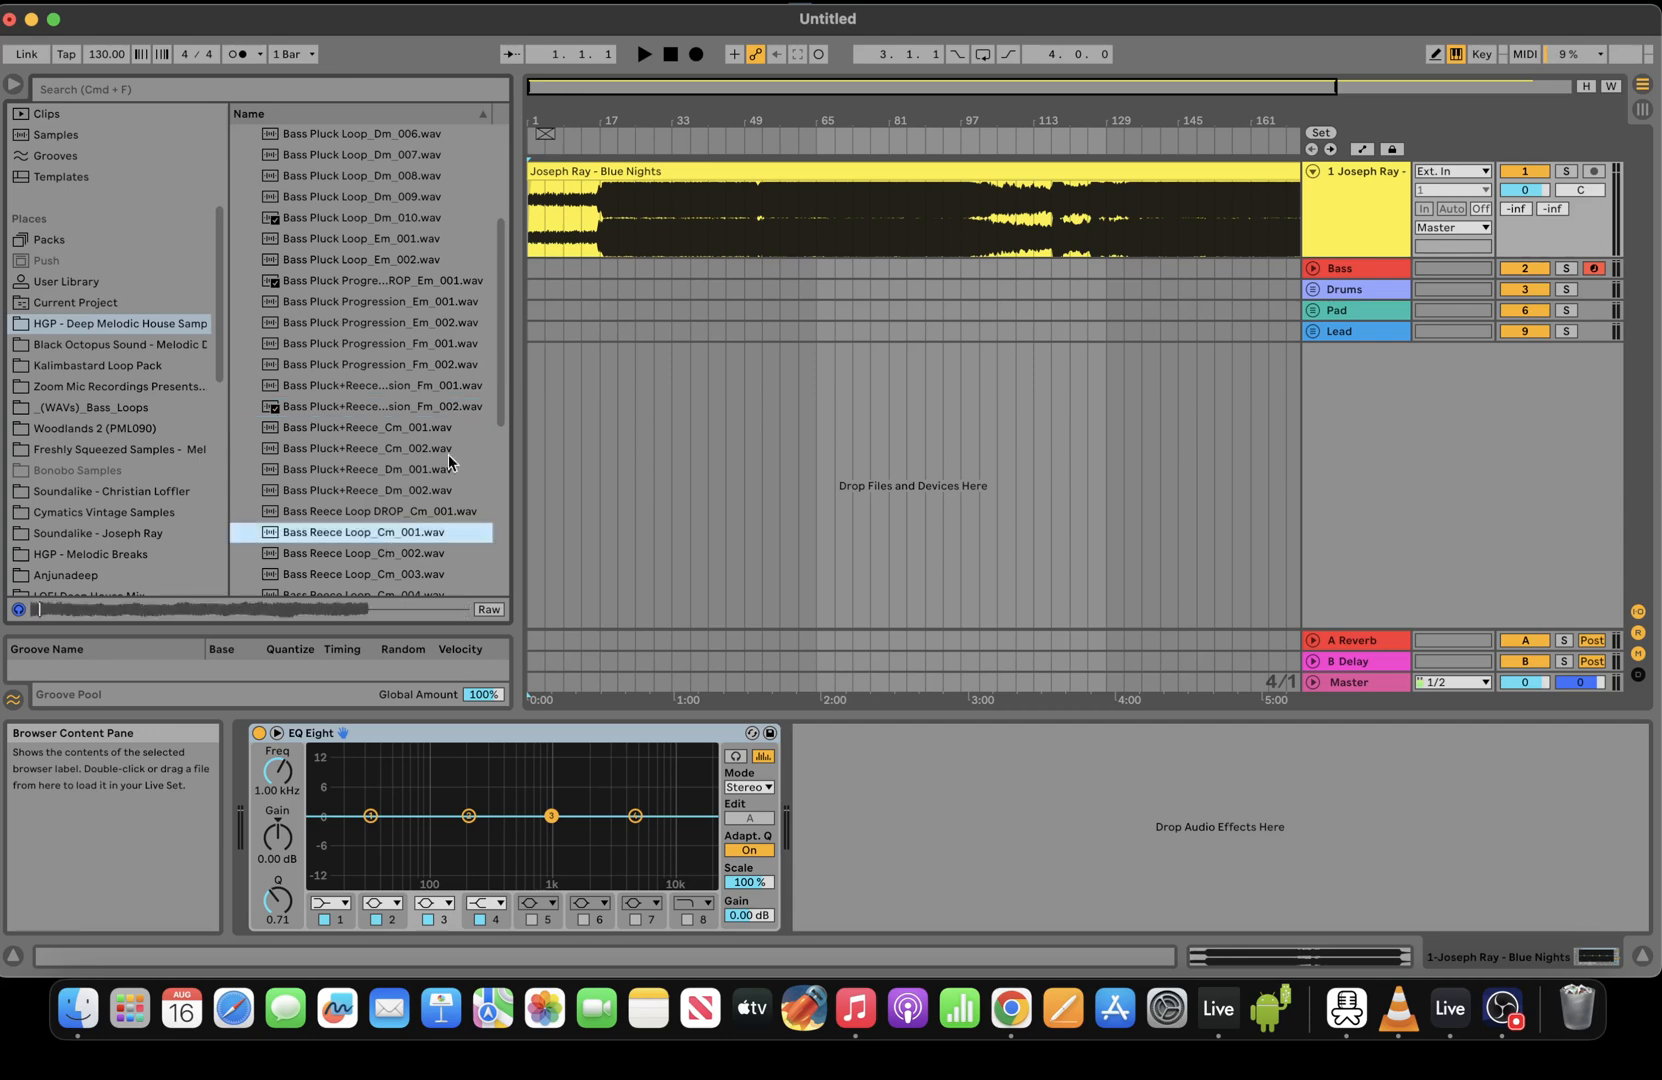
pyautogui.scroll(-5, 505, 358)
pyautogui.click(393, 448)
pyautogui.click(393, 508)
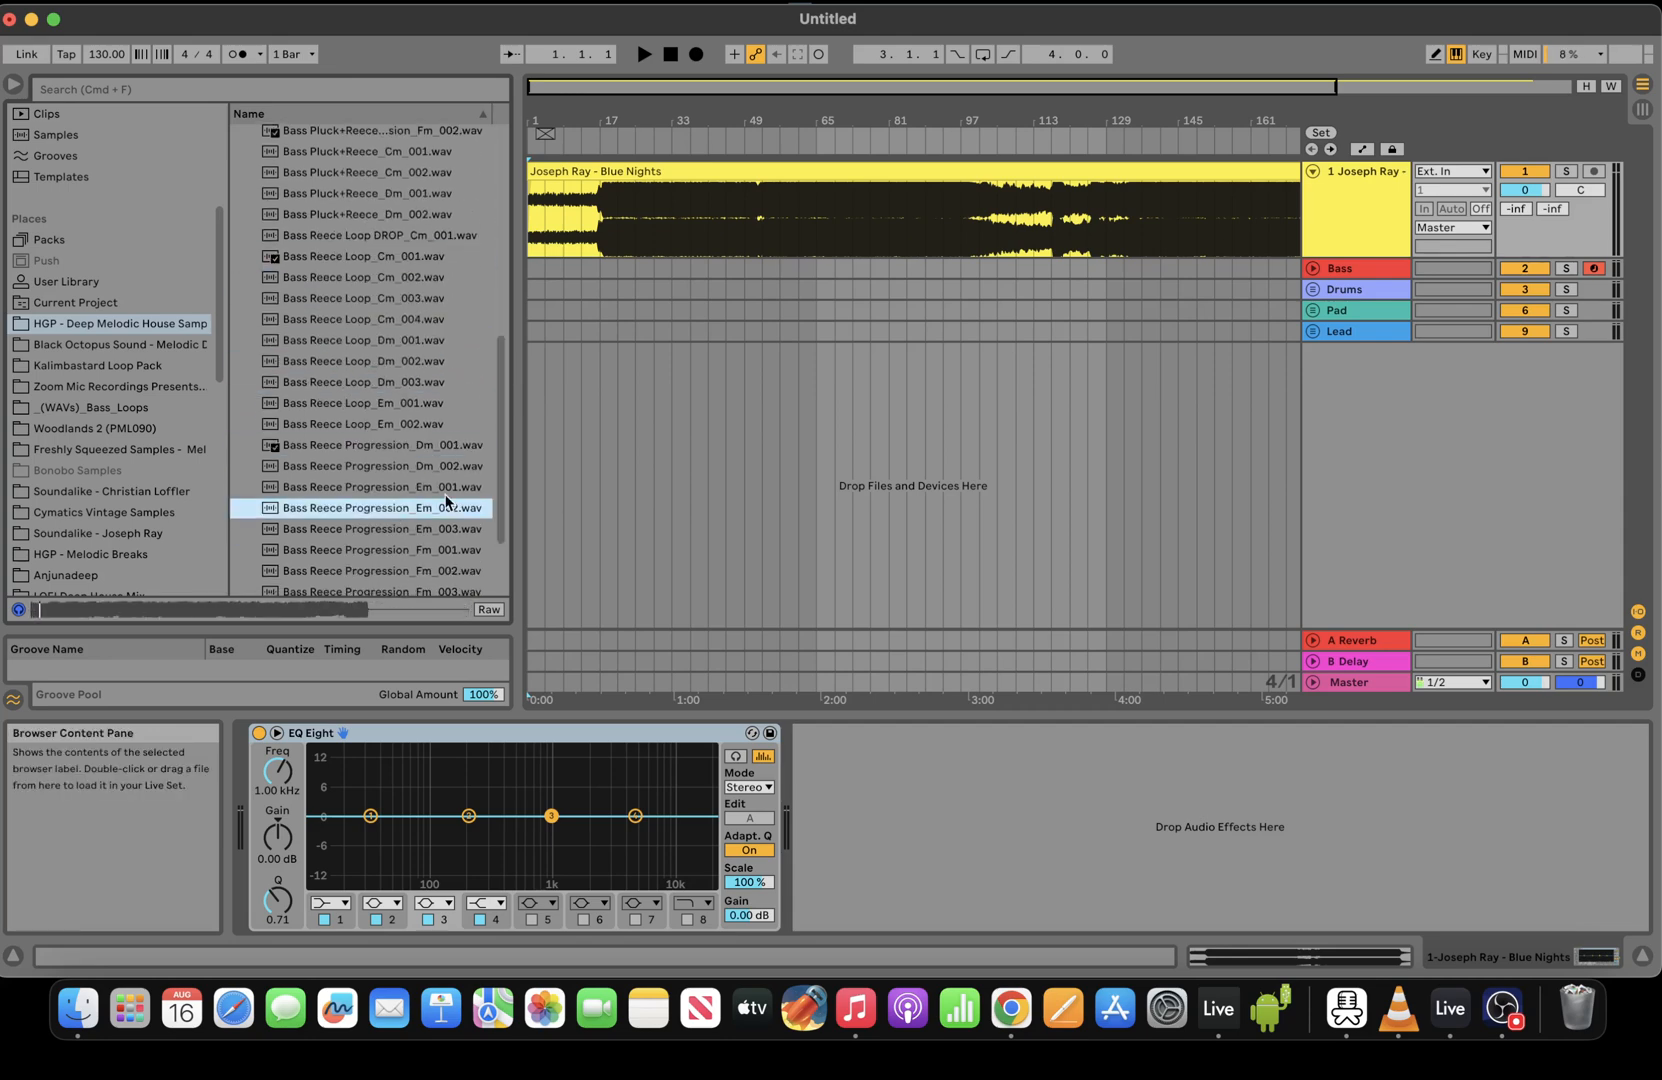
pyautogui.moveTo(504, 480); pyautogui.dragTo(500, 143)
pyautogui.click(239, 175)
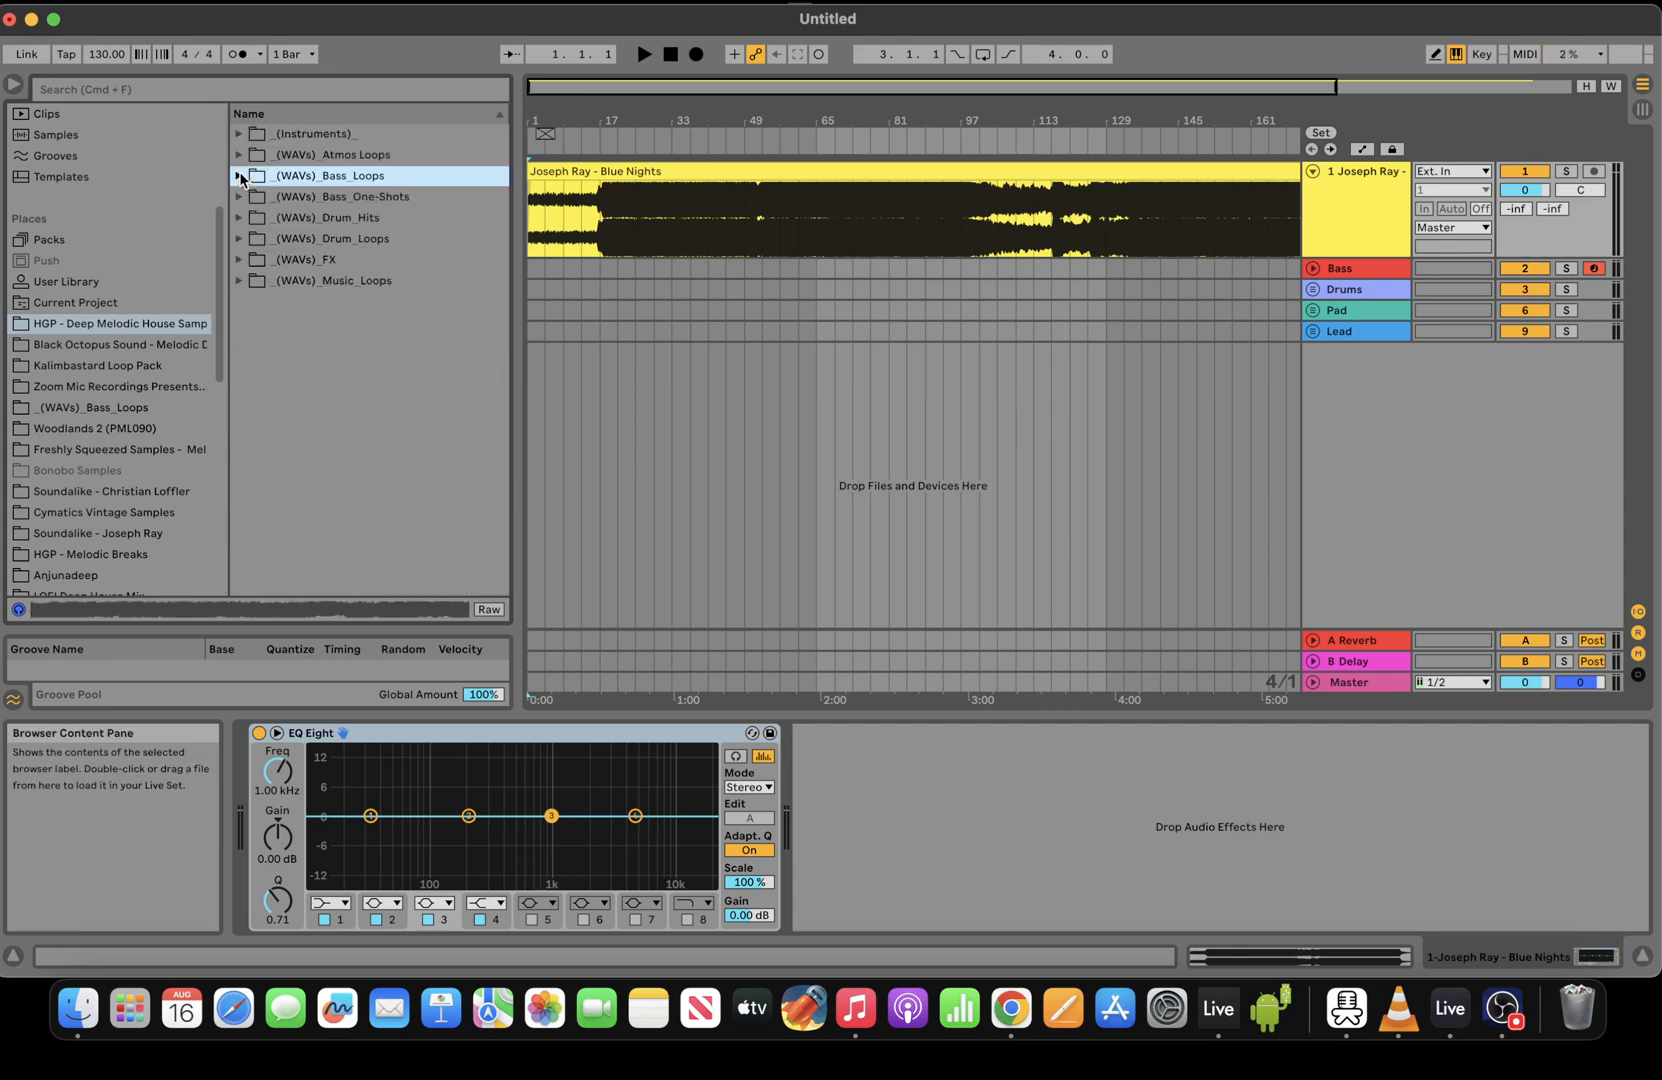
# Audition several loops from the _(WAVs)_Atmos Loops folder, including Atmos Loop_010 and Atmos Loop_002, and collapse the folder
pyautogui.click(238, 154)
pyautogui.click(321, 280)
pyautogui.click(341, 369)
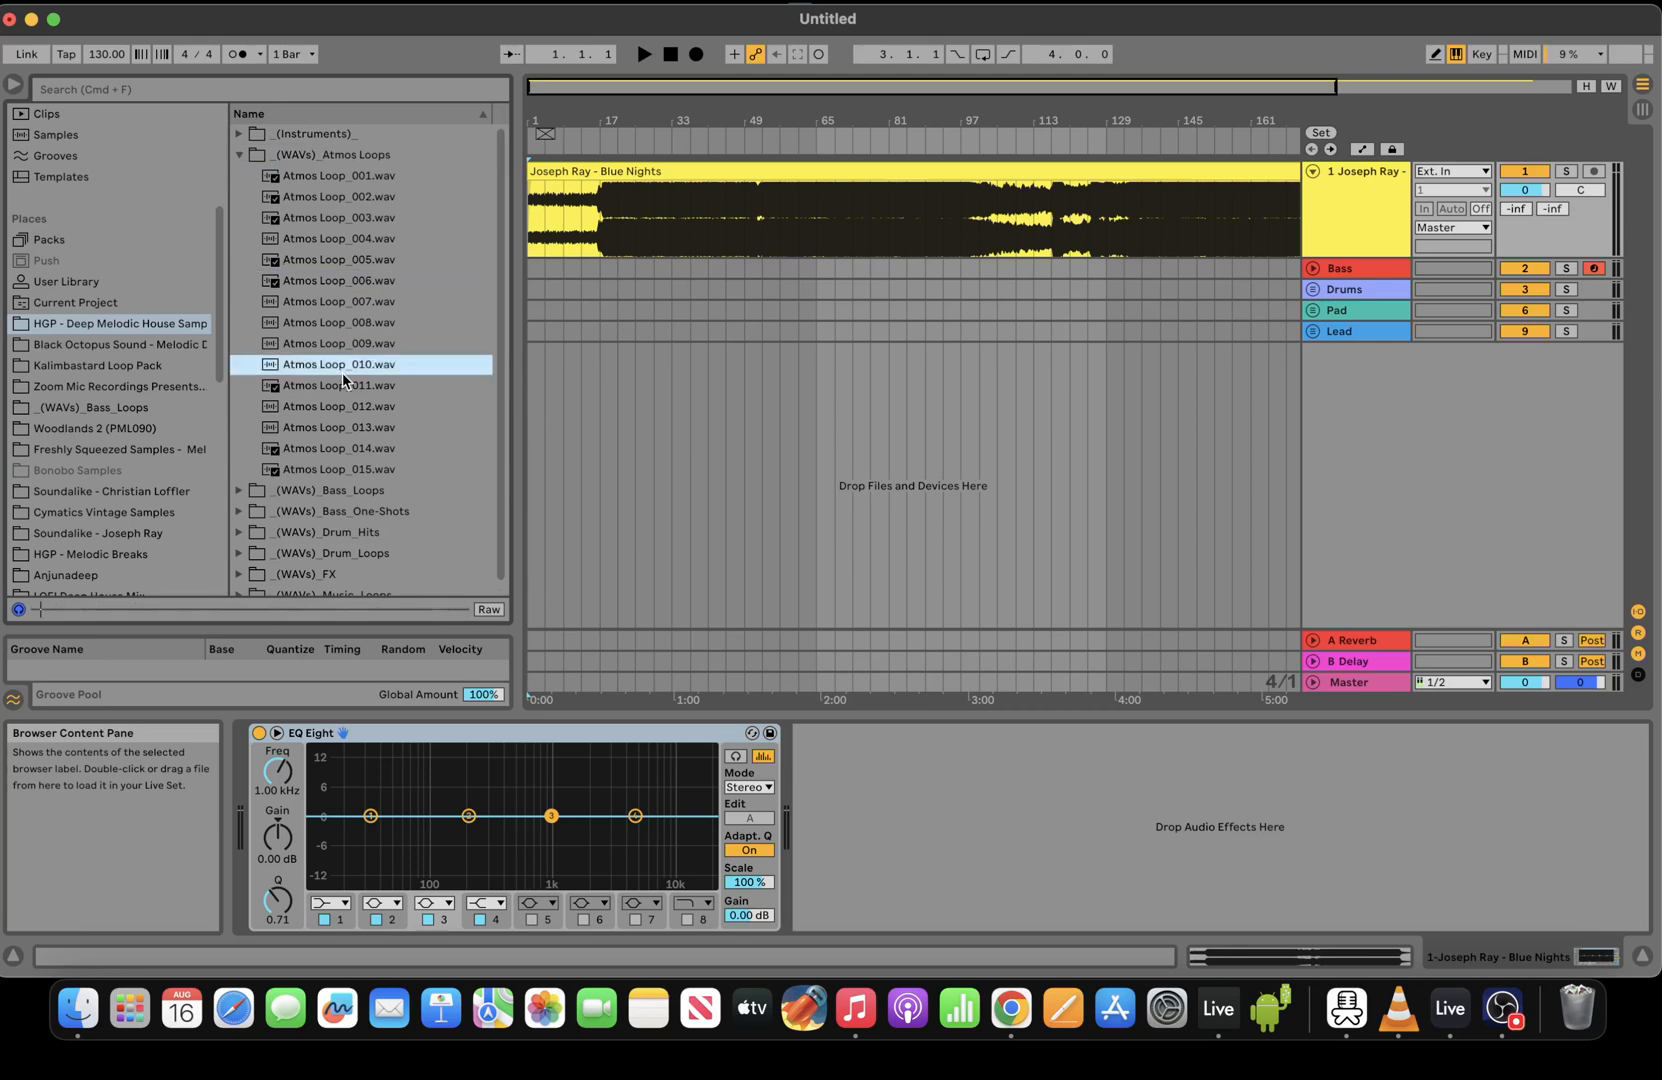
pyautogui.click(370, 490)
pyautogui.click(377, 284)
pyautogui.click(351, 198)
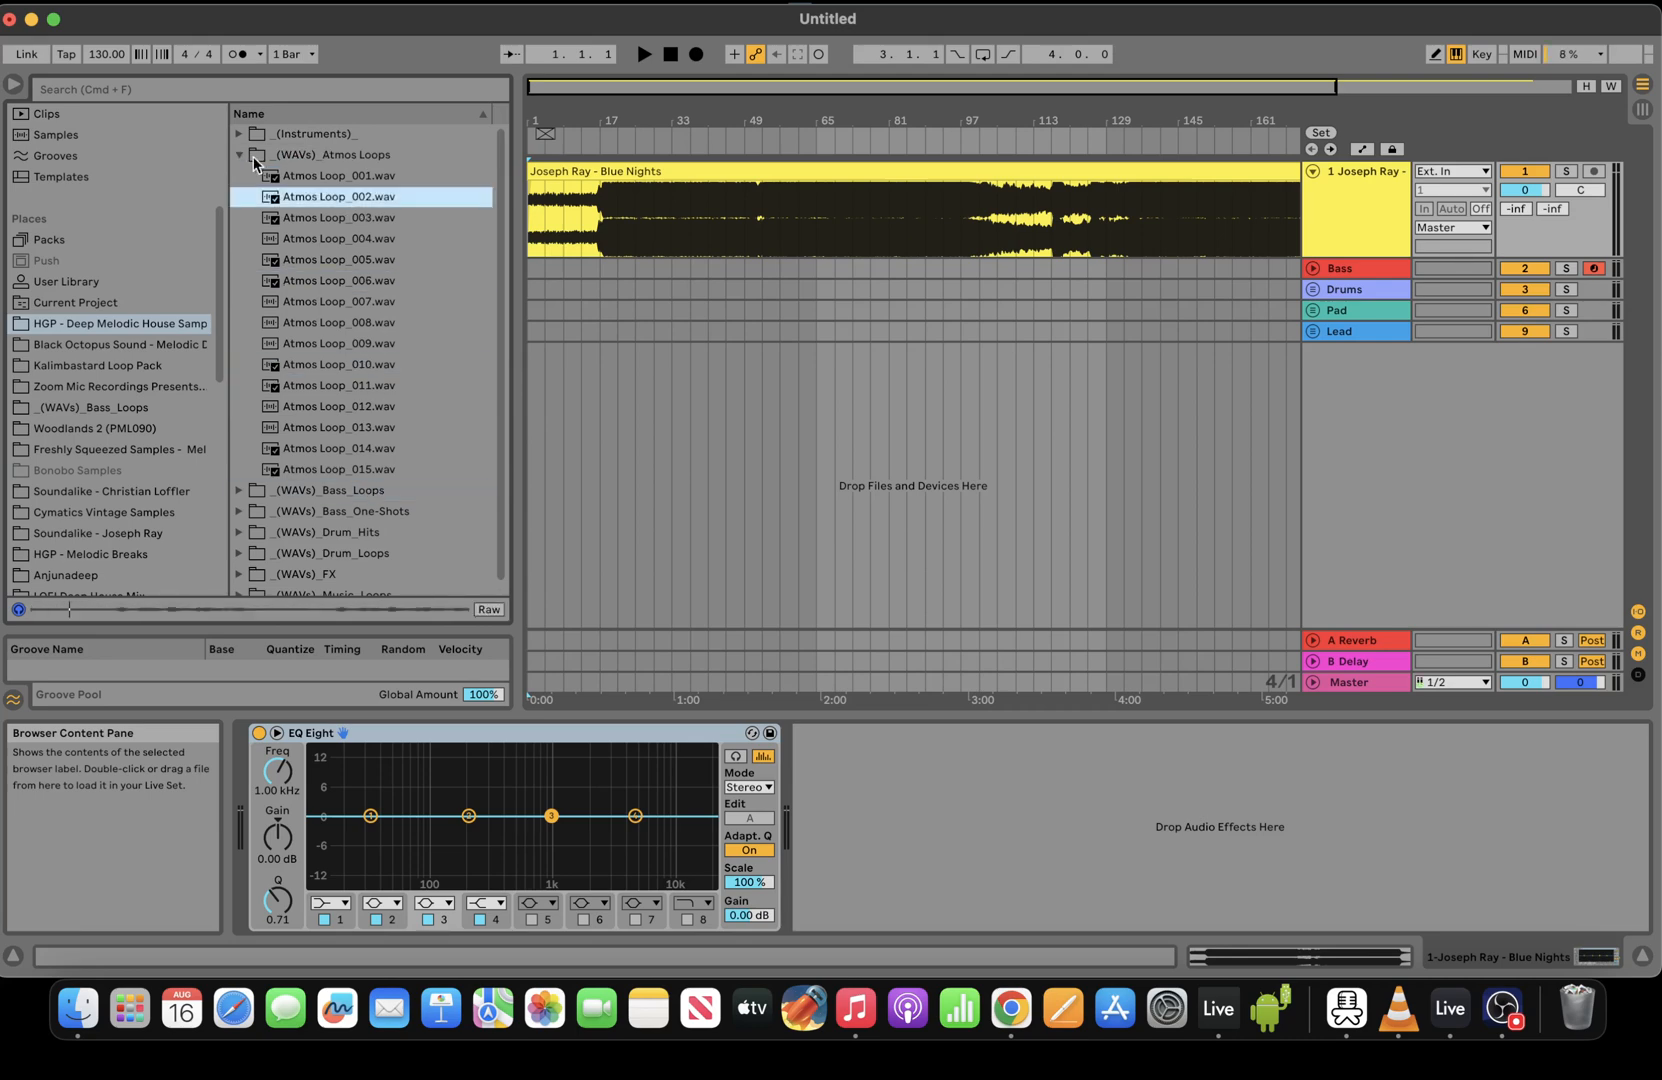
pyautogui.click(239, 155)
# Audition several samples from the _(WAVs)_Bass_One-Shots folder, including Bass One Shot_Em_004 and Gm_001, and collapse the folder
pyautogui.click(239, 197)
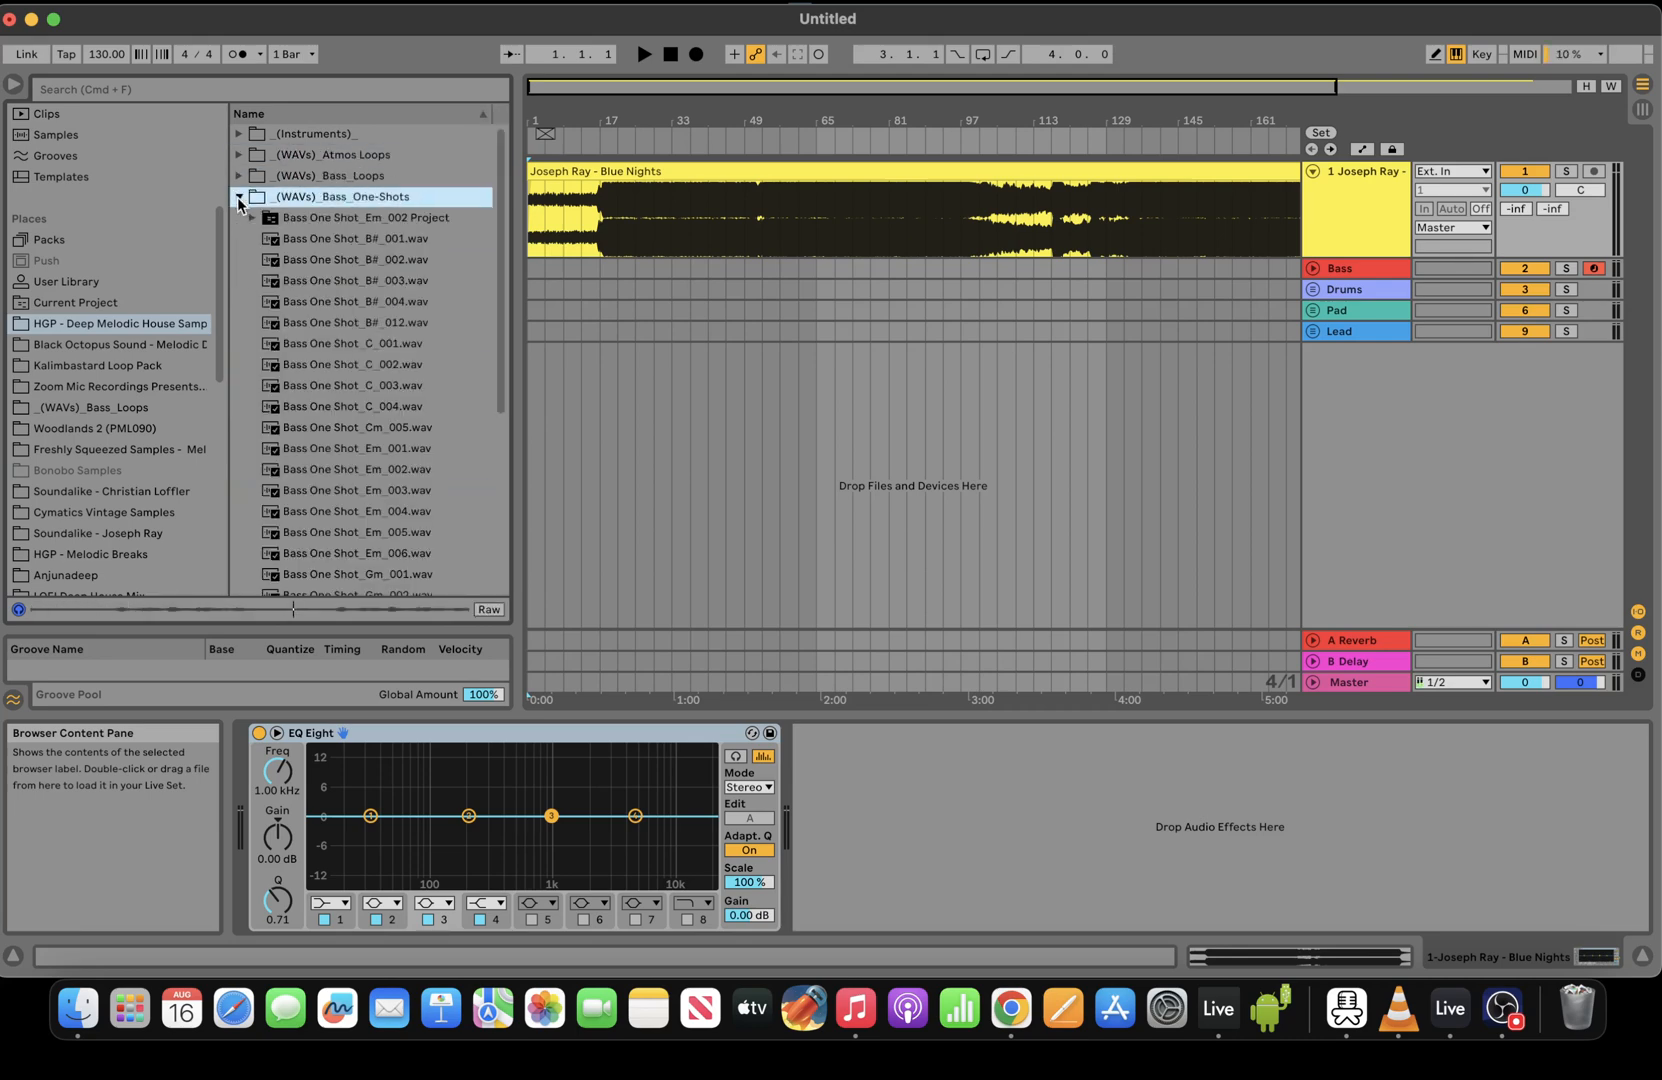
pyautogui.click(345, 305)
pyautogui.click(364, 386)
pyautogui.click(406, 513)
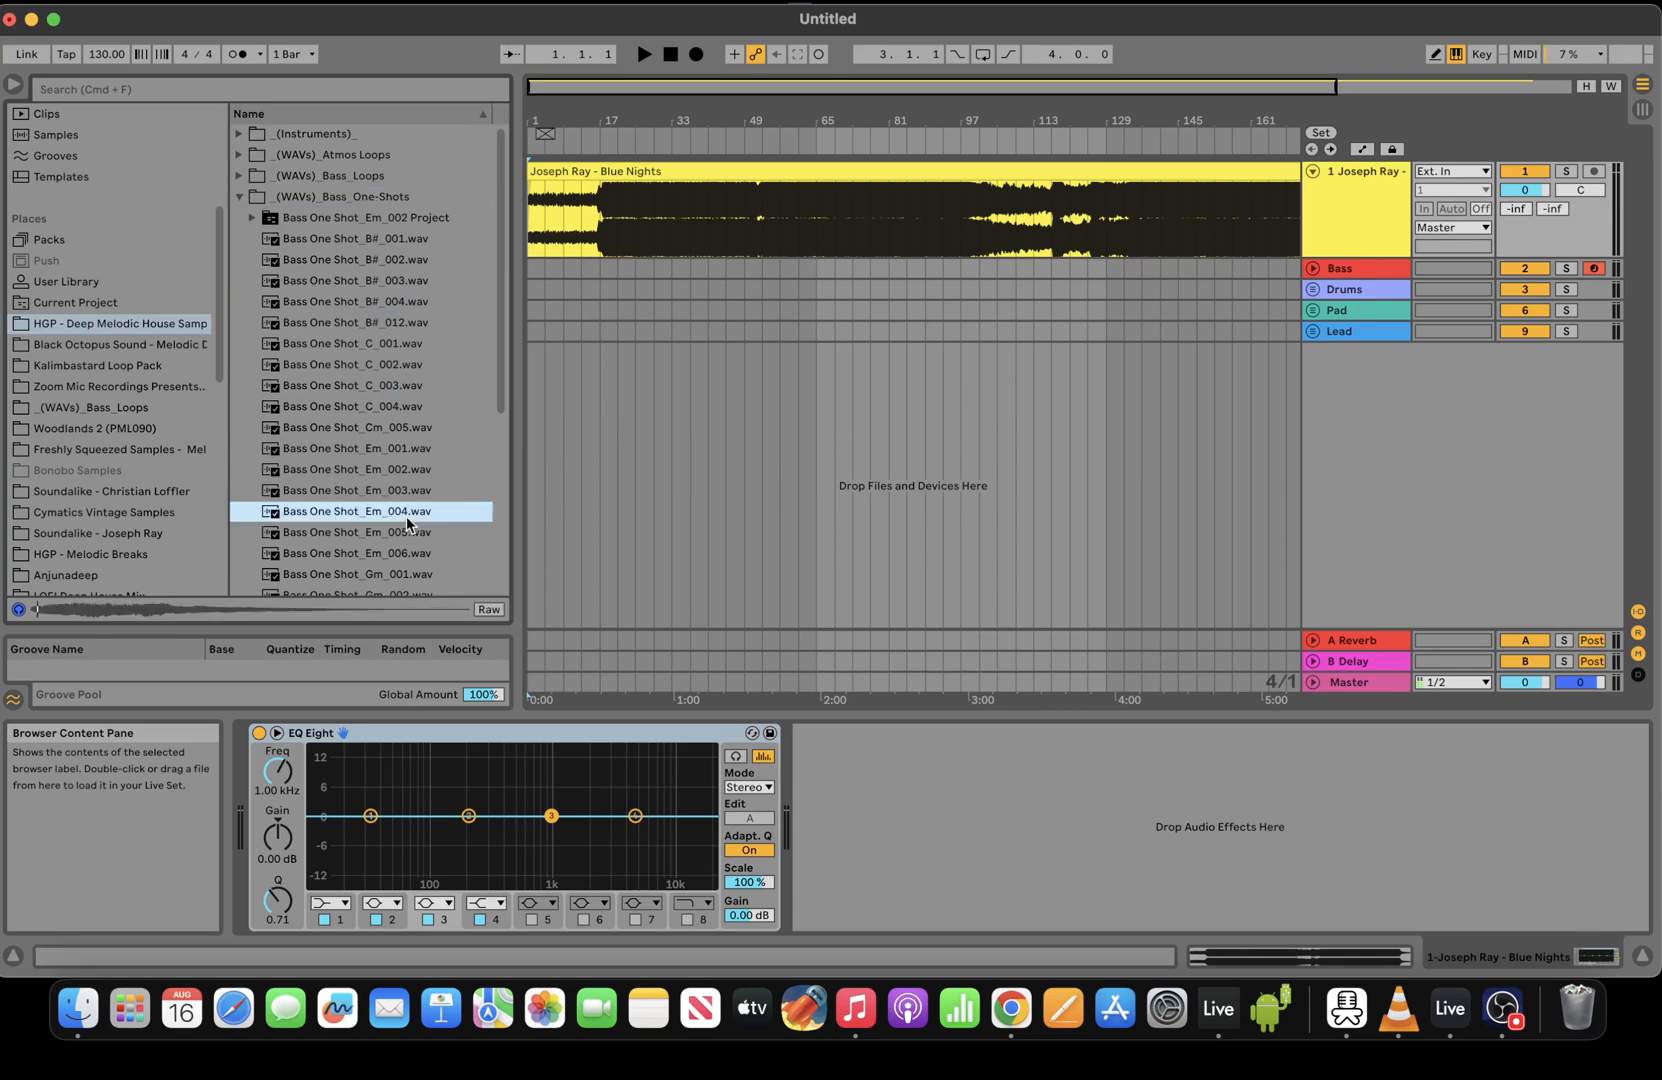
pyautogui.click(421, 575)
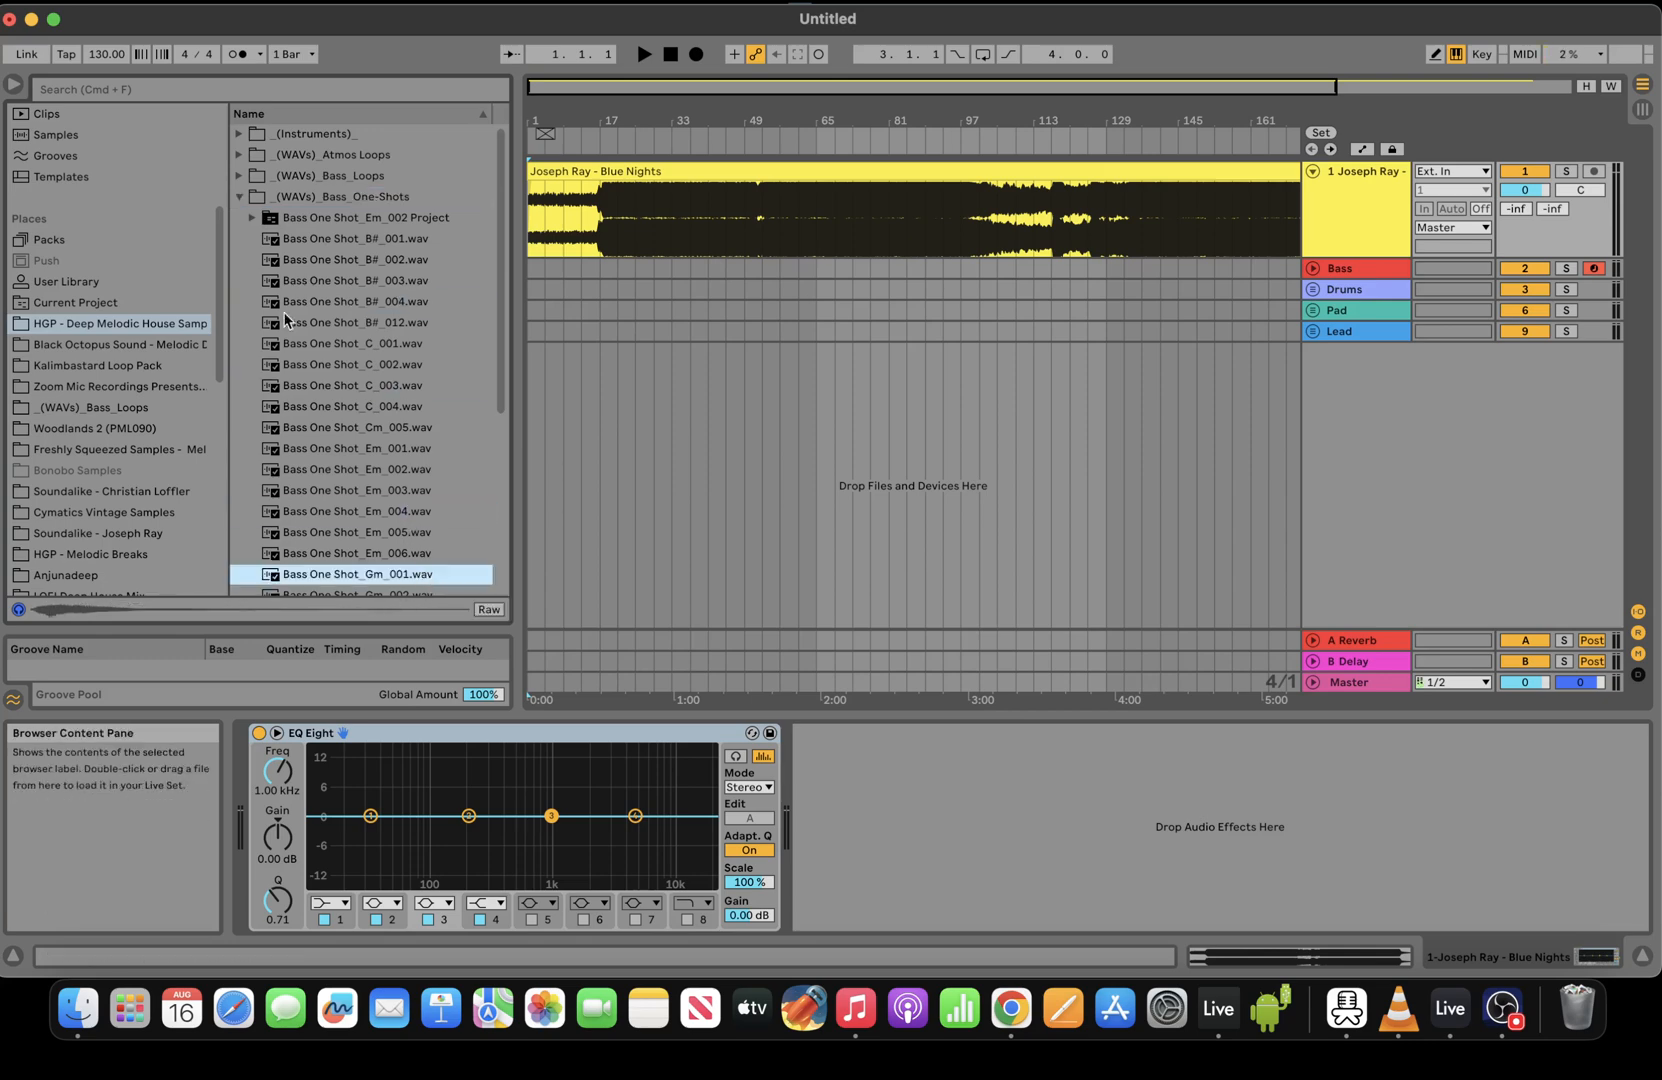
pyautogui.click(239, 197)
# Audition the kick samples Kick_003 through Kick_009 in the Drum_Hits folder and collapse the kicks folder
pyautogui.click(240, 218)
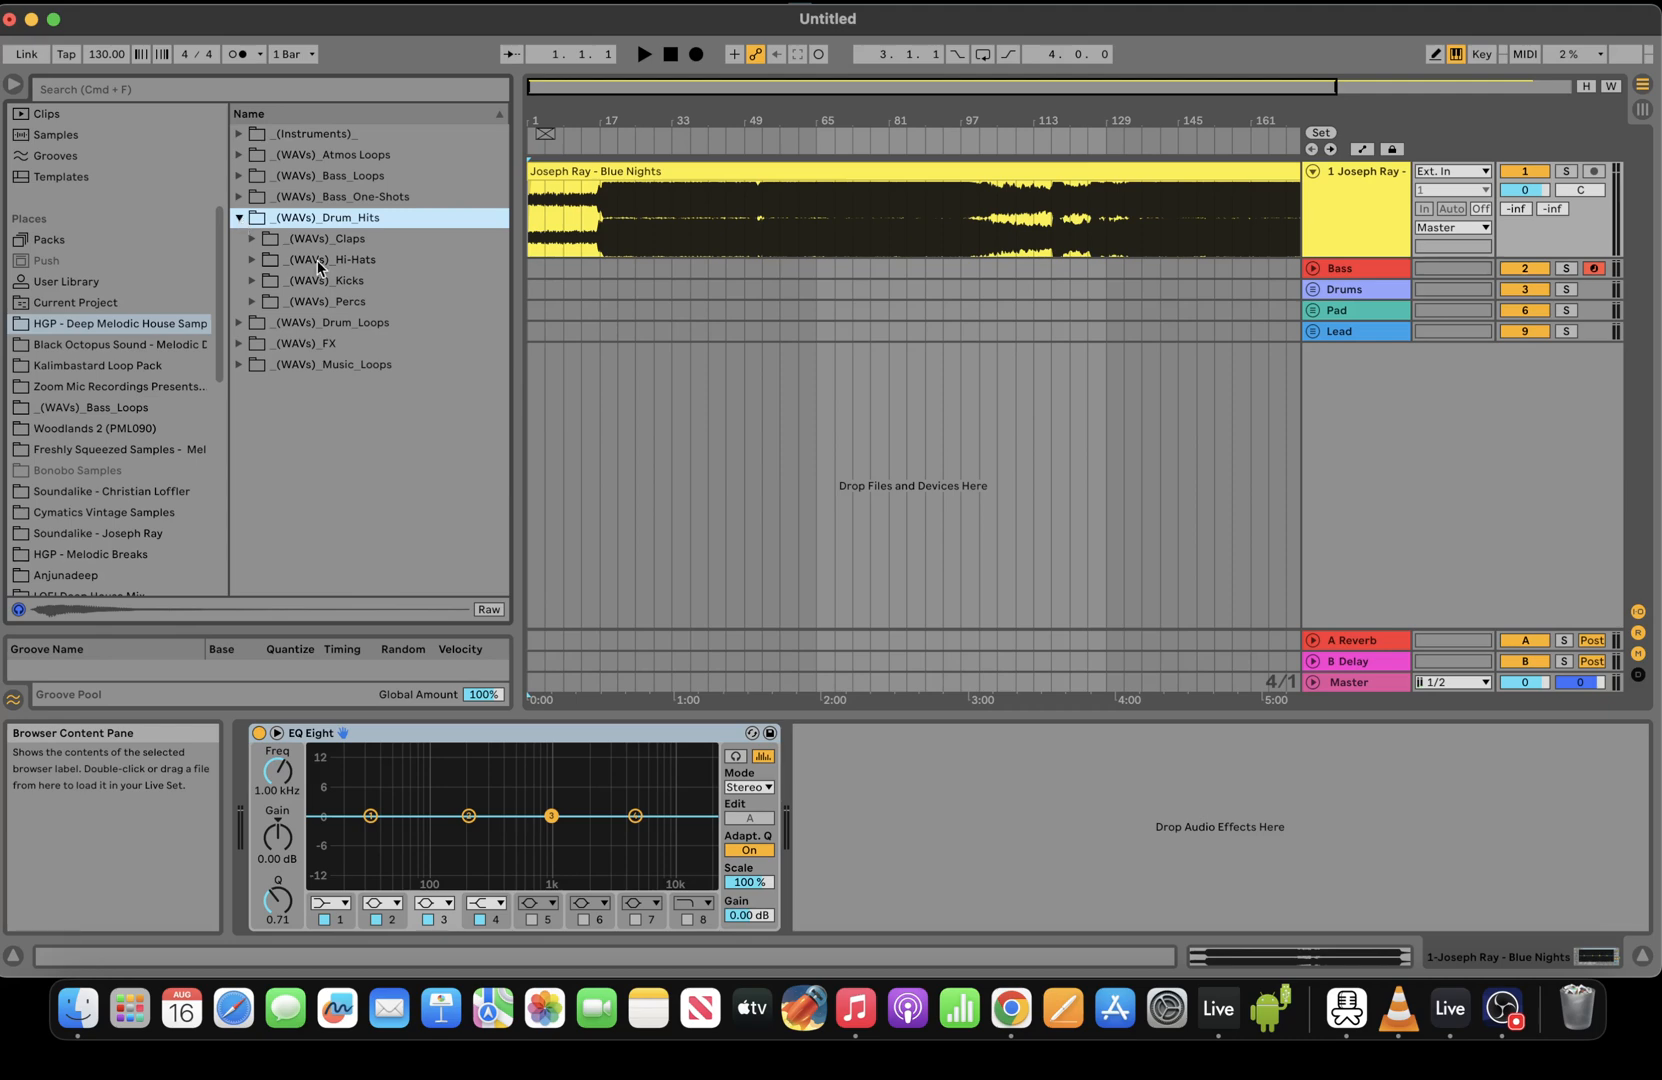
pyautogui.click(251, 281)
pyautogui.click(317, 373)
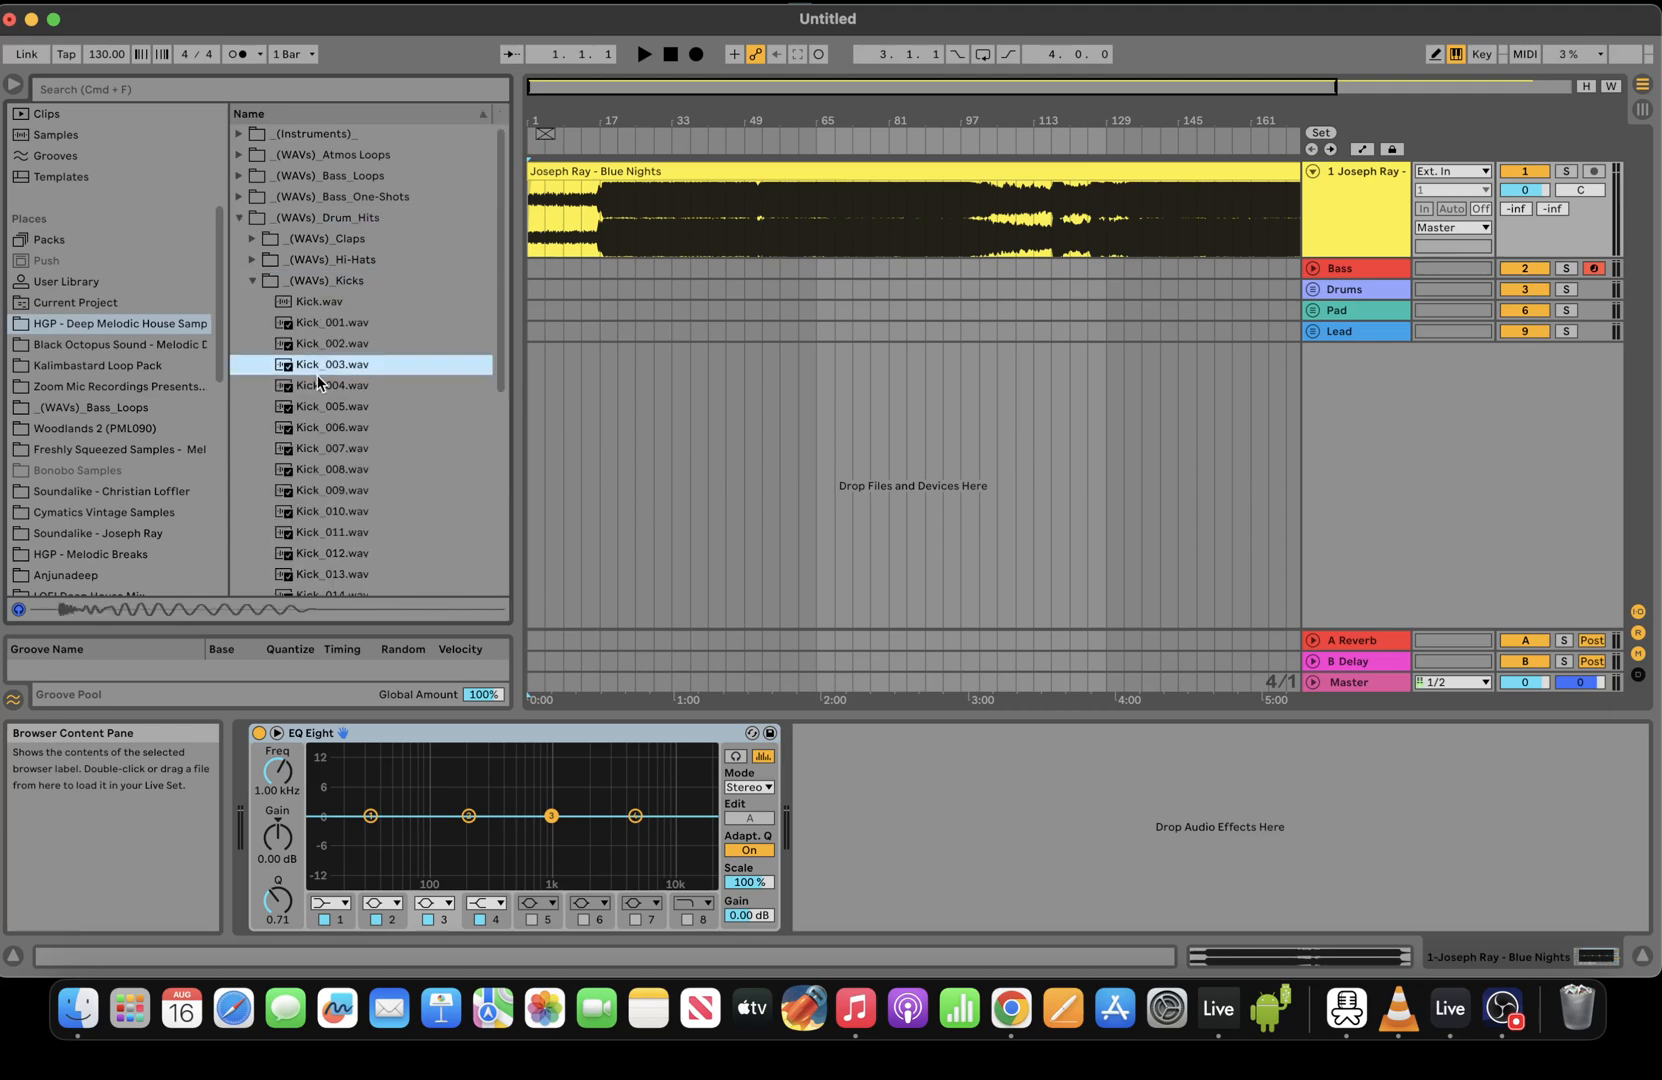
pyautogui.press('Down')
pyautogui.press('Down')
pyautogui.press('Down')
pyautogui.press('Down')
pyautogui.press('Down')
pyautogui.press('Down')
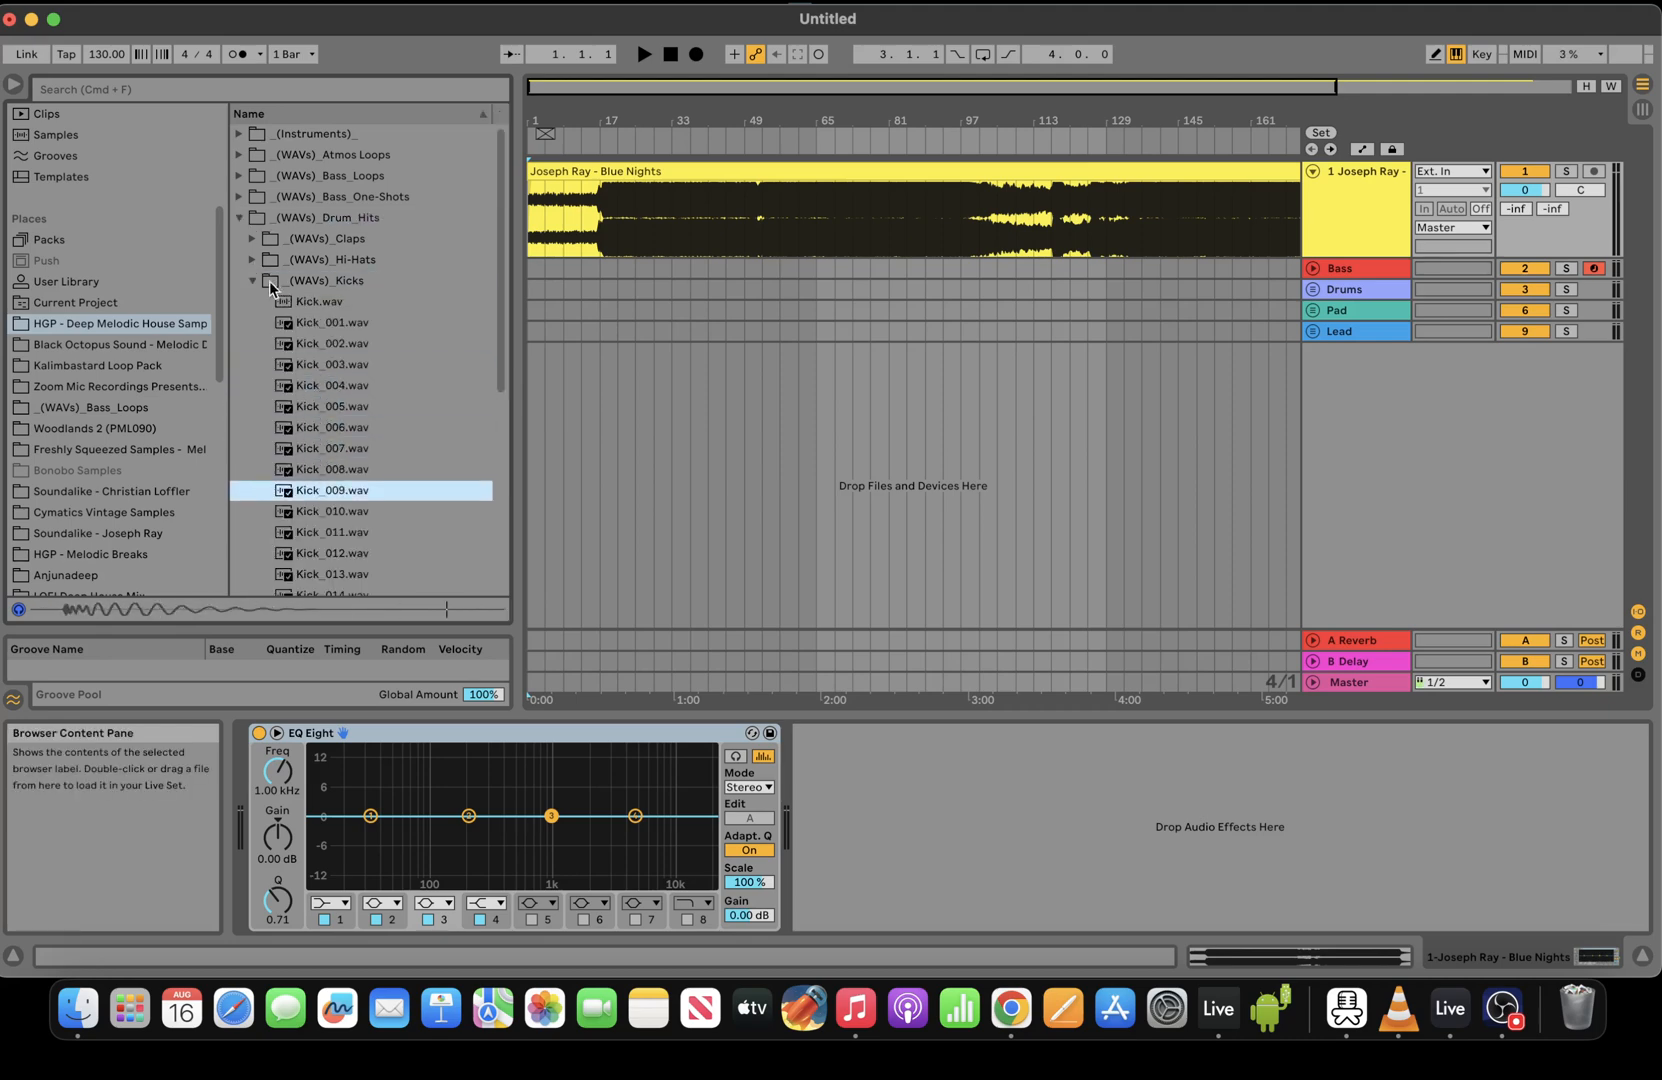
pyautogui.click(251, 281)
# Audition percussion hits from Perc_006 through Perc_009 in the Drum_Hits folder and collapse the percs folder
pyautogui.click(251, 301)
pyautogui.click(322, 428)
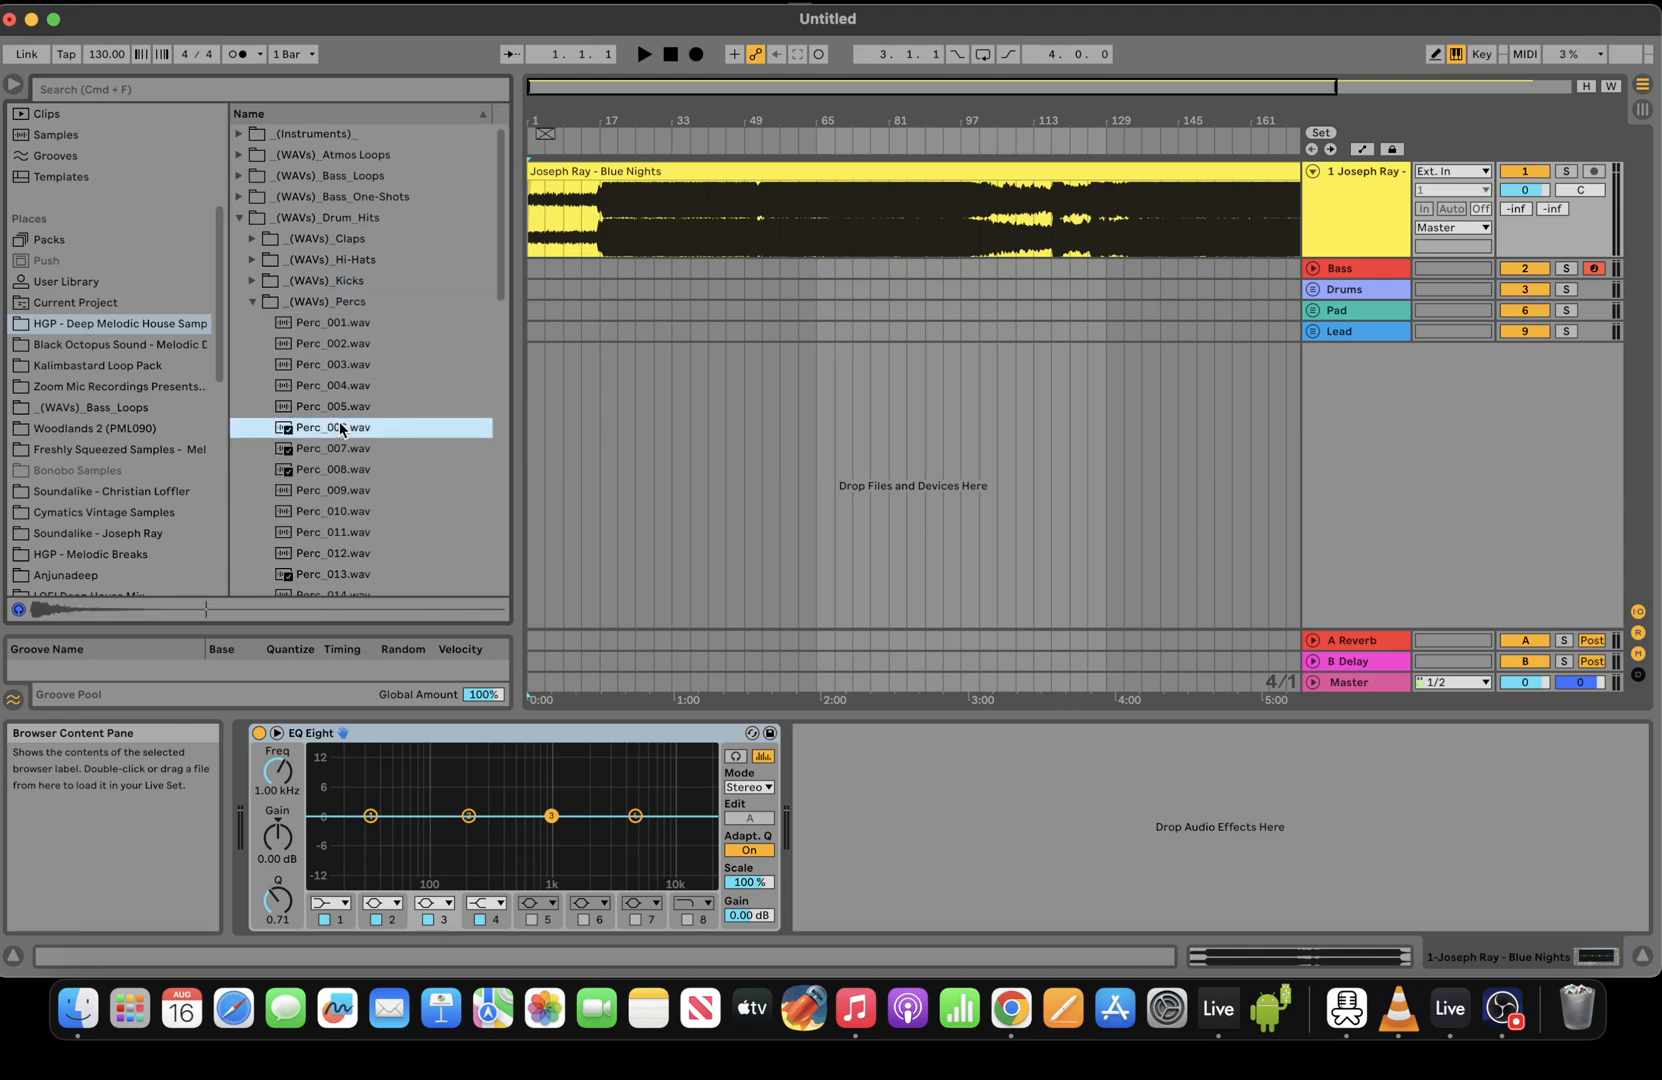
pyautogui.press('Down')
pyautogui.press('Down')
pyautogui.press('Down')
pyautogui.click(251, 301)
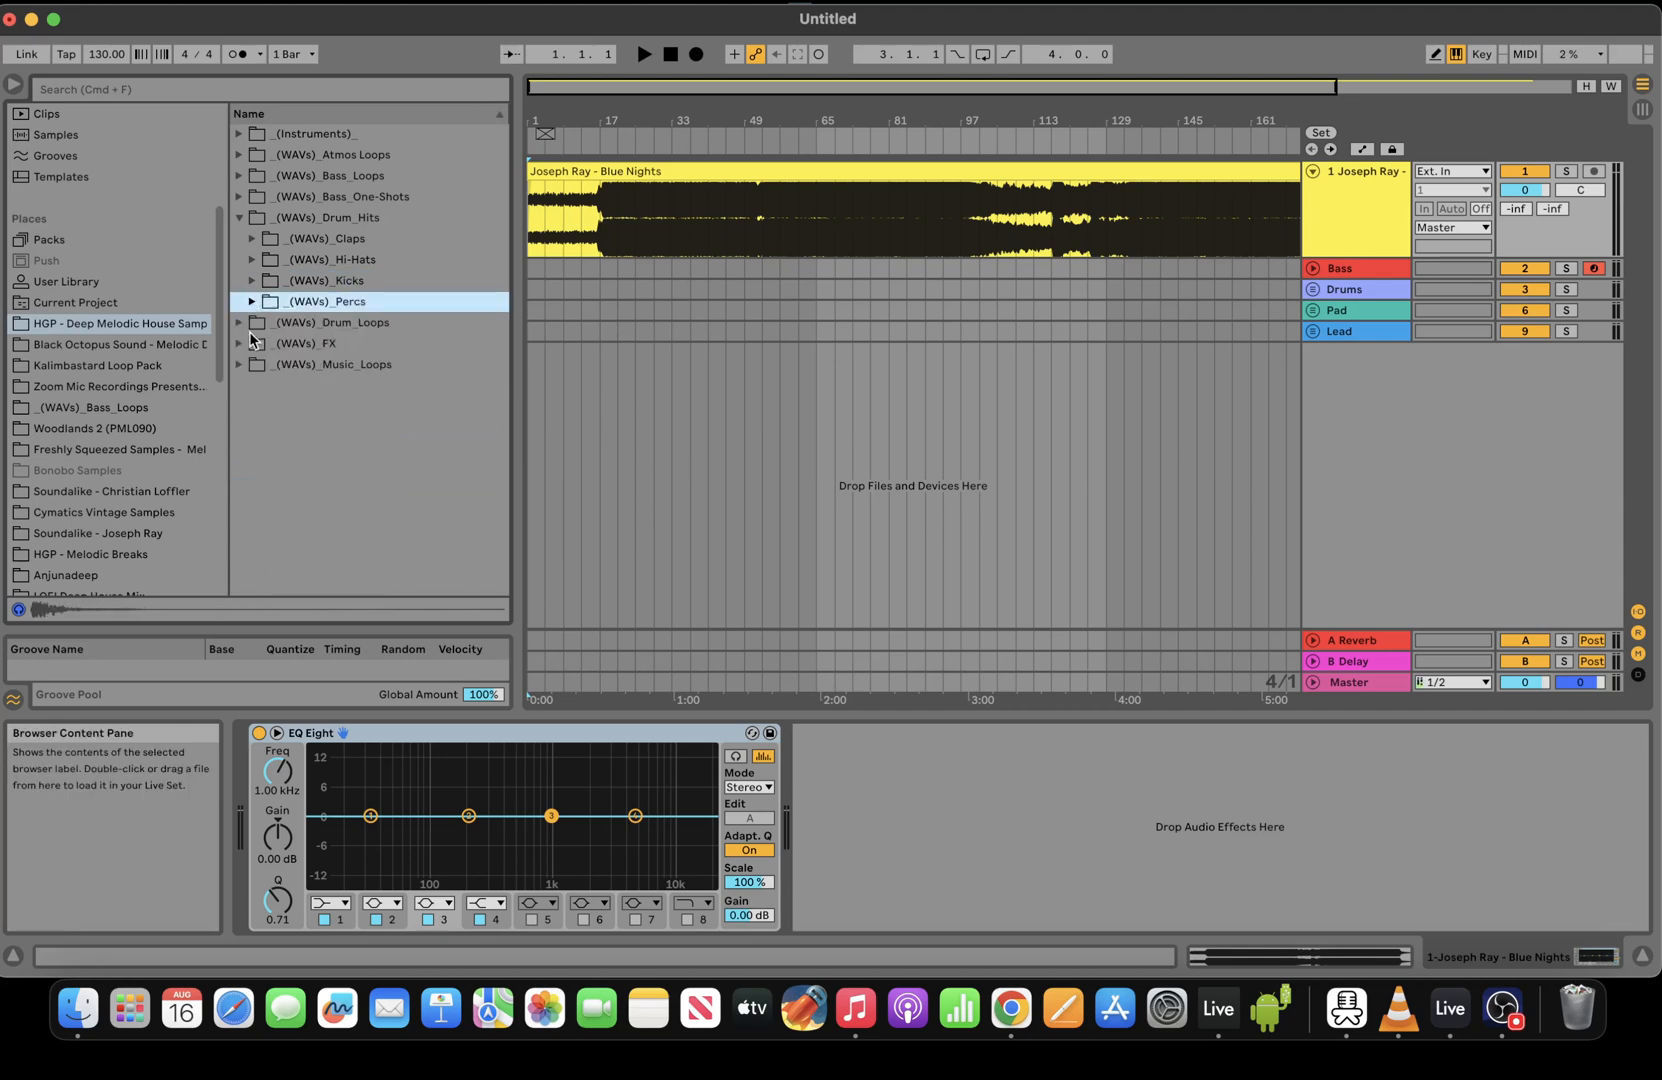
# Audition (No Kick) Perc Loop samples in the _(WAVs)_Drum_Loops folder, including loops 009, 011, 024 and 028, and collapse the folder
pyautogui.click(239, 322)
pyautogui.click(361, 406)
pyautogui.press('Down')
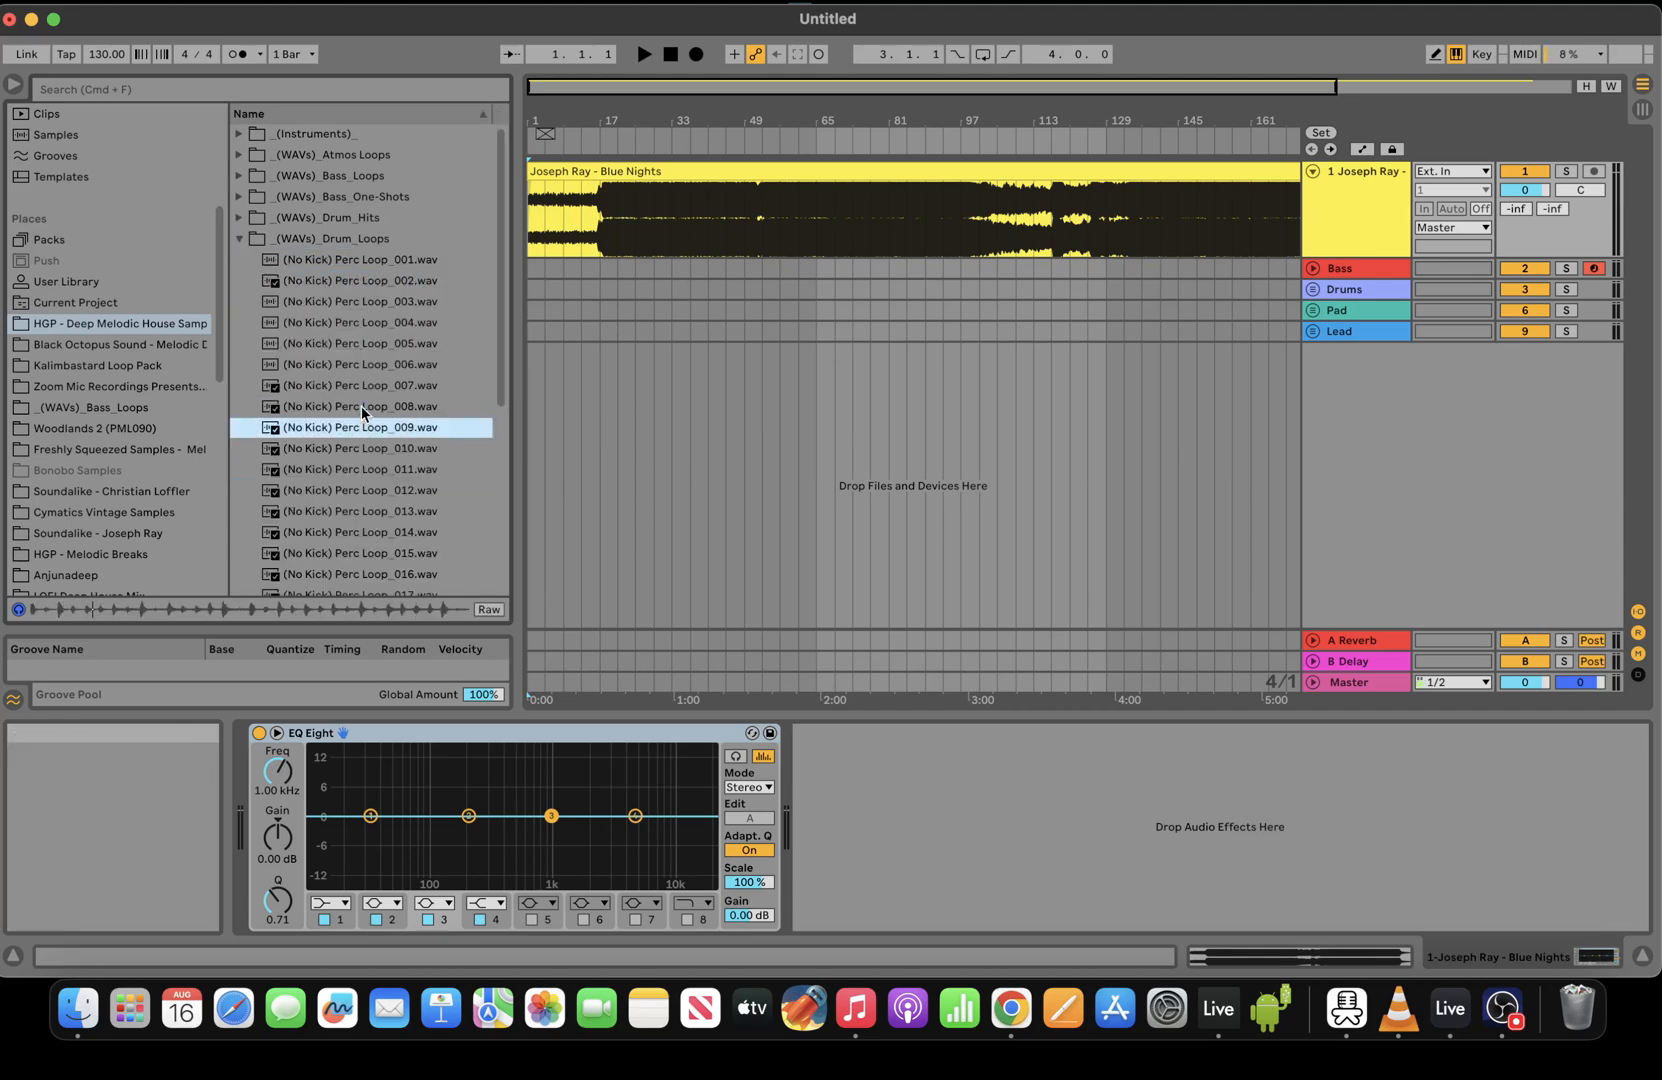
pyautogui.press('Down')
pyautogui.press('Down')
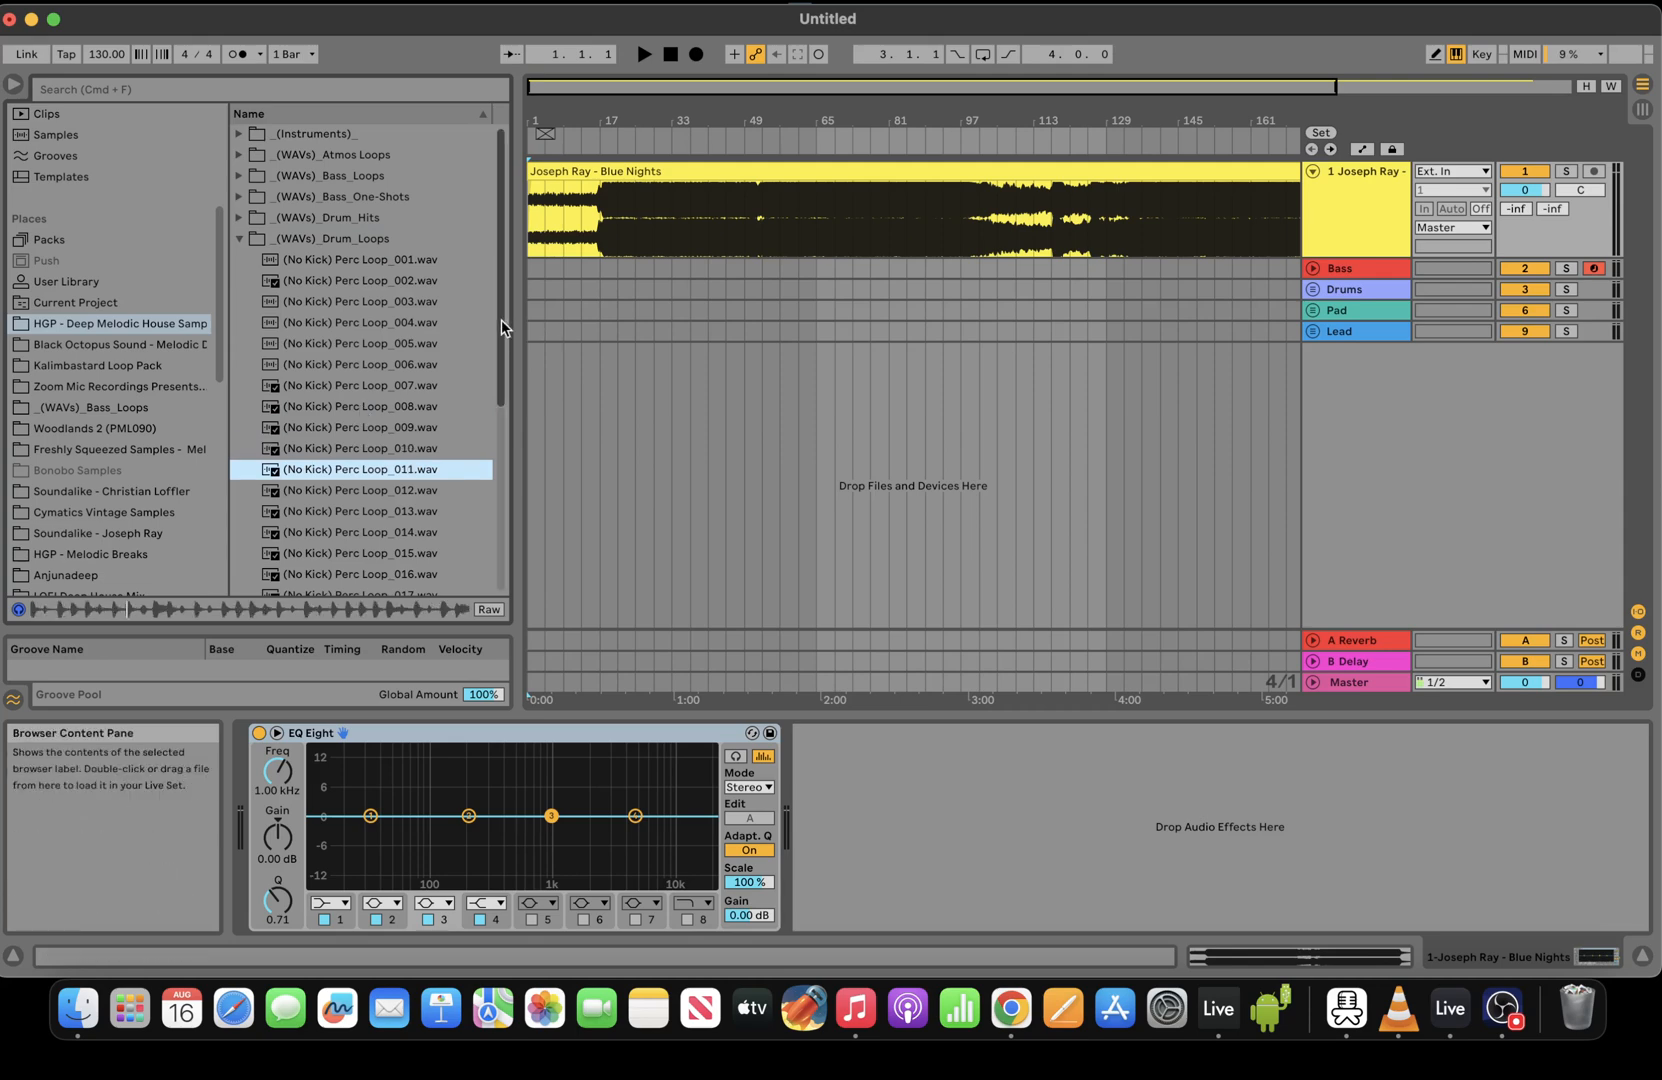
pyautogui.scroll(-5, 501, 319)
pyautogui.click(375, 478)
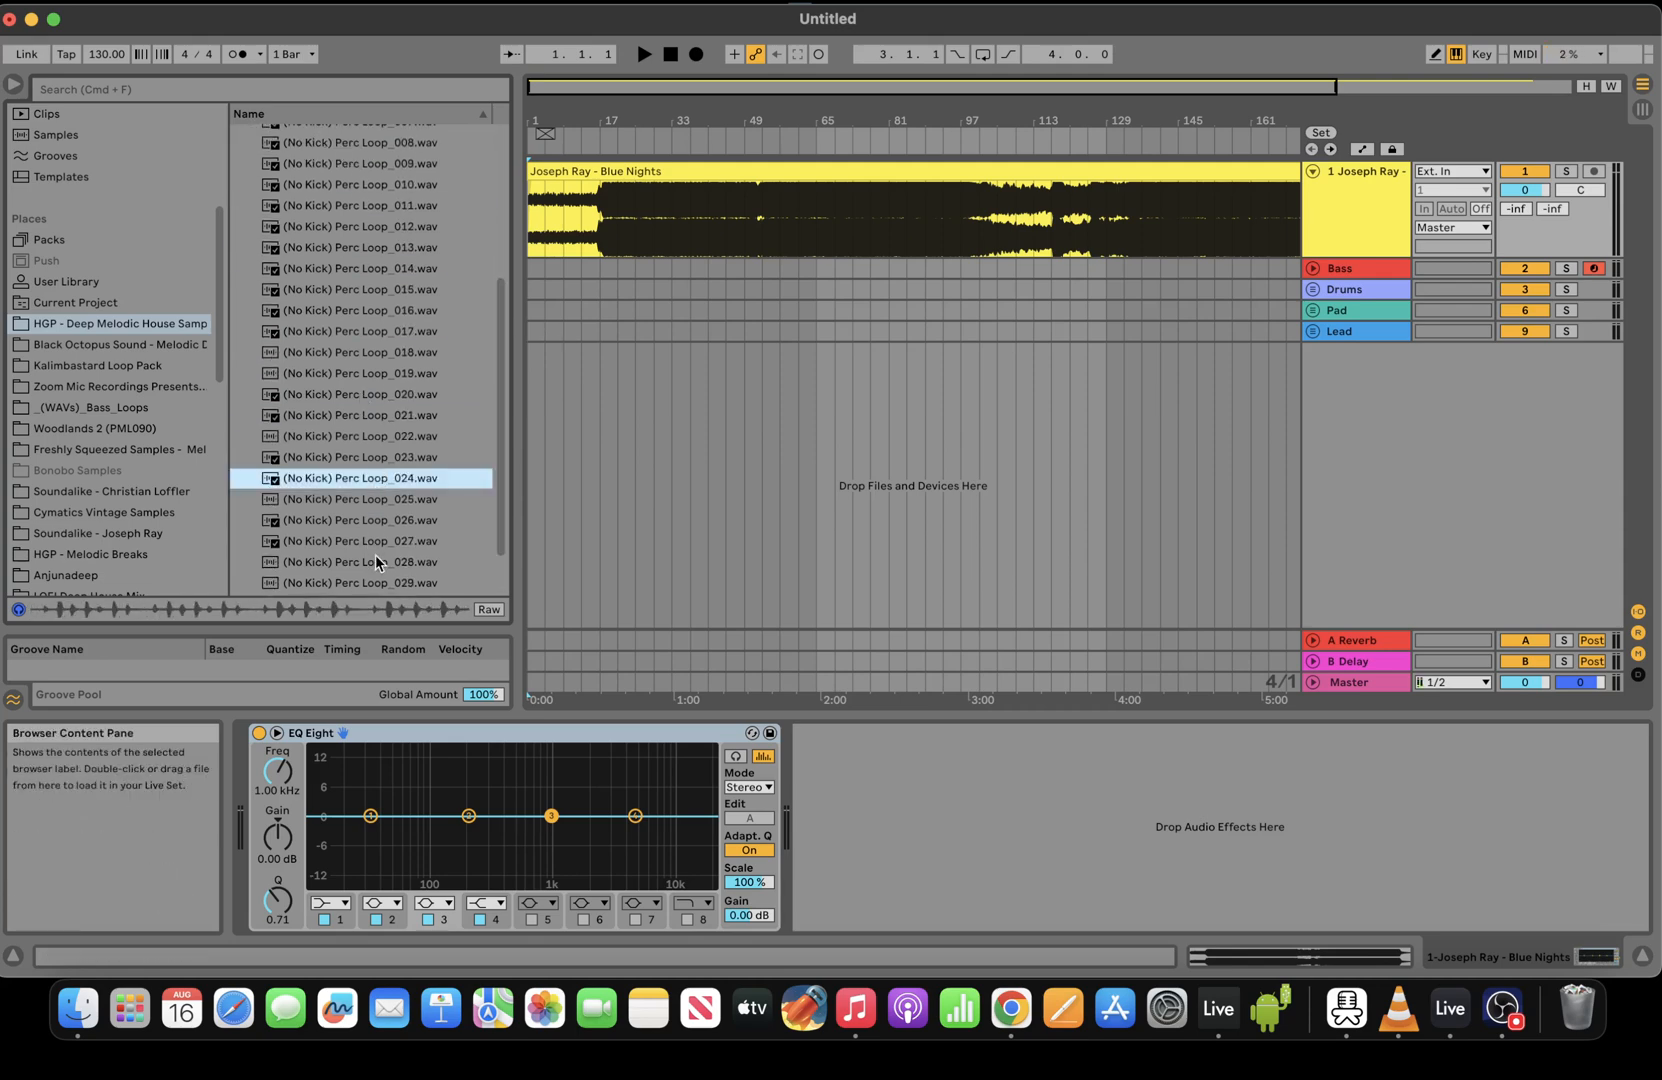
pyautogui.click(375, 558)
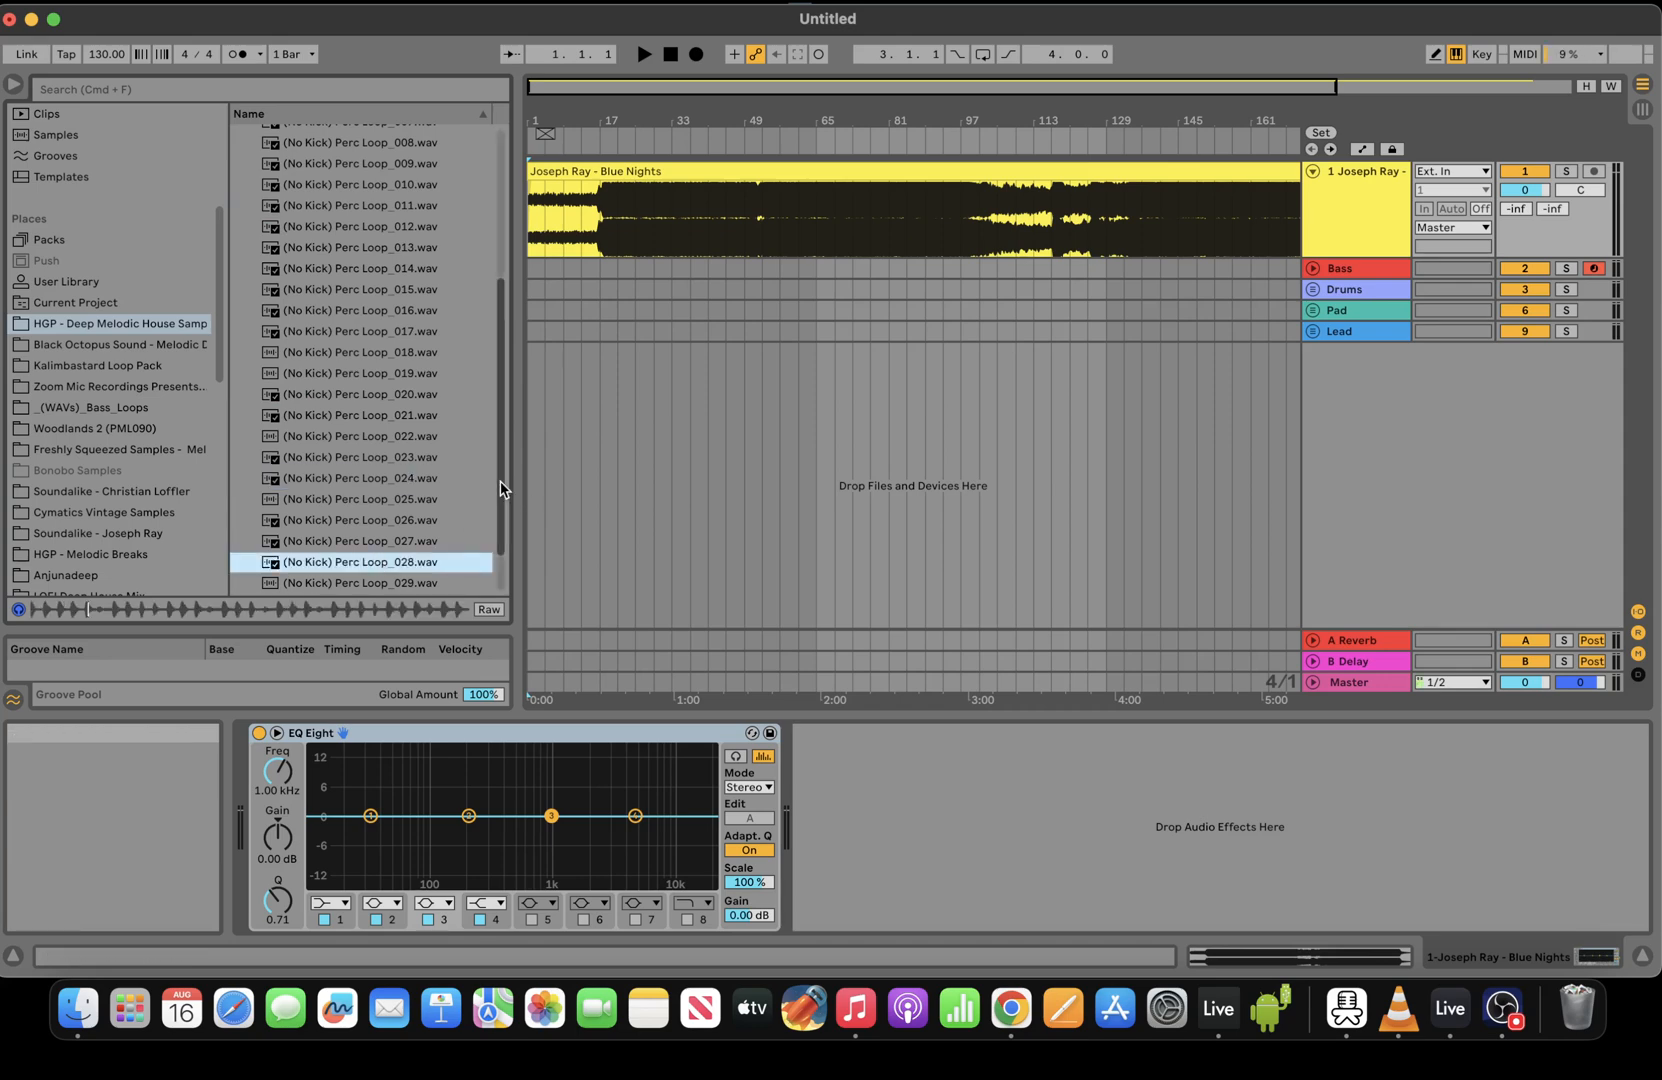
pyautogui.scroll(8, 482, 287)
pyautogui.click(239, 238)
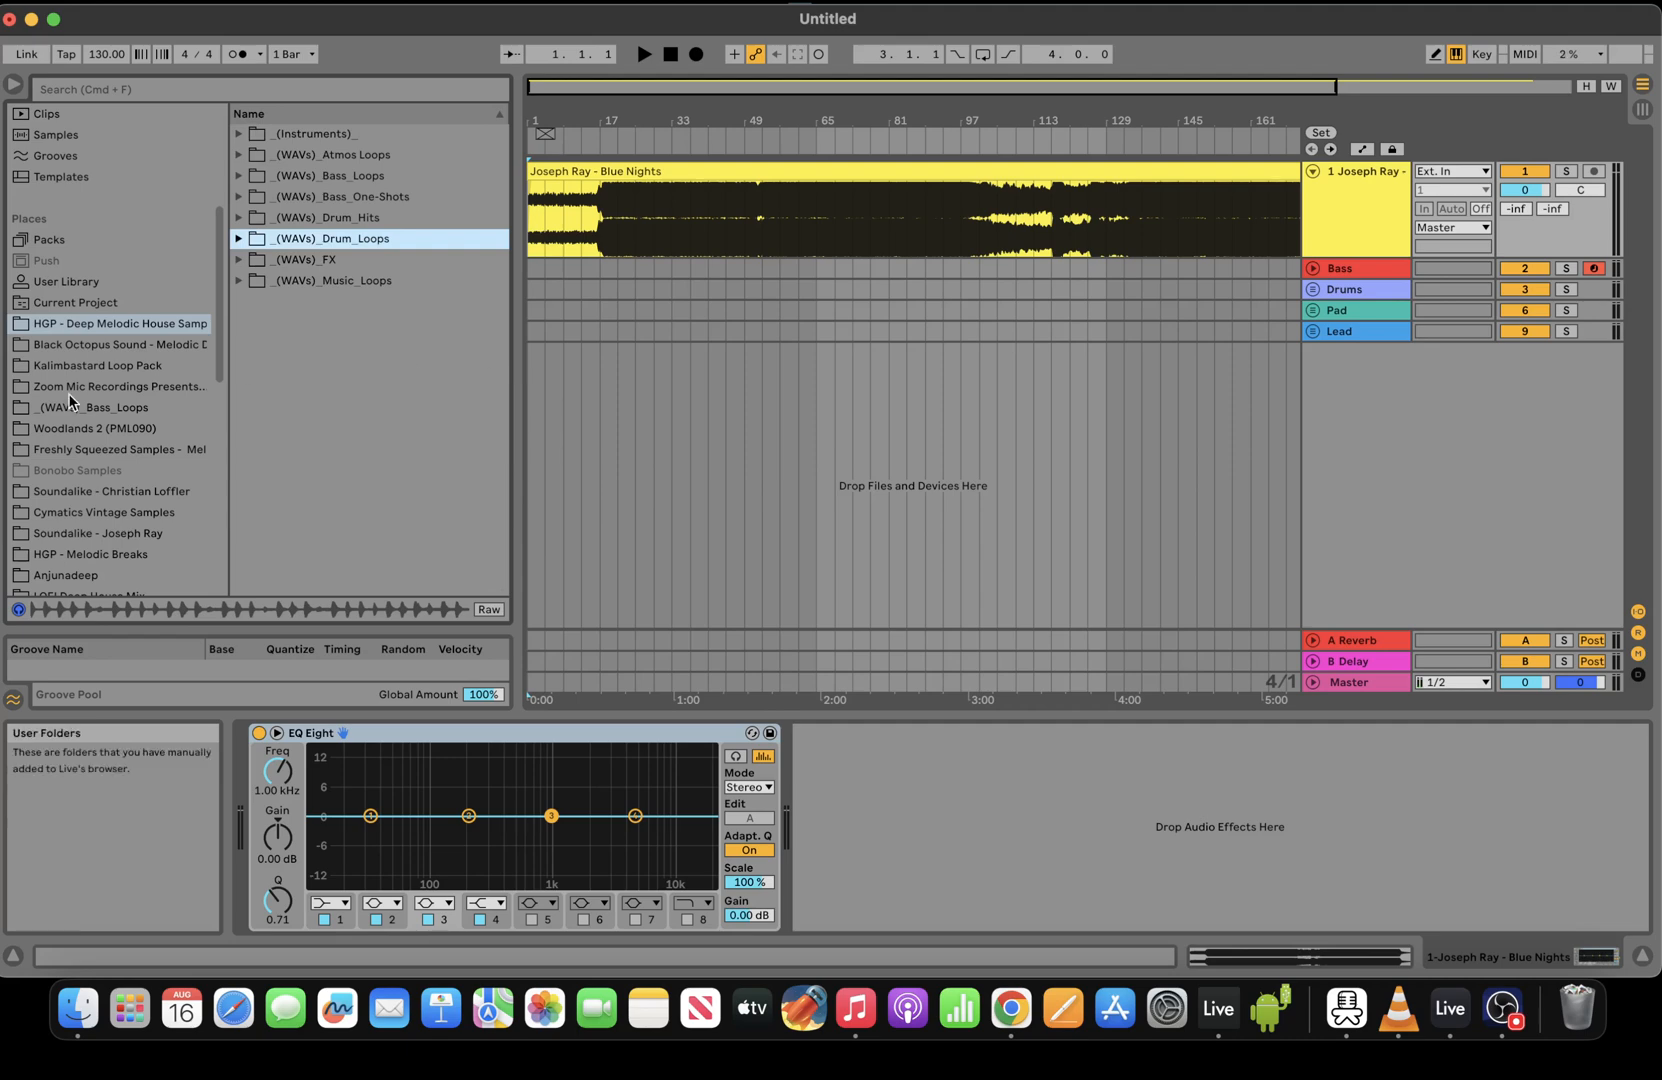
# Examine the full names of the instrument presets in the _(Instruments)_ folder by temporarily widening the browser, and collapse the folder
pyautogui.click(238, 134)
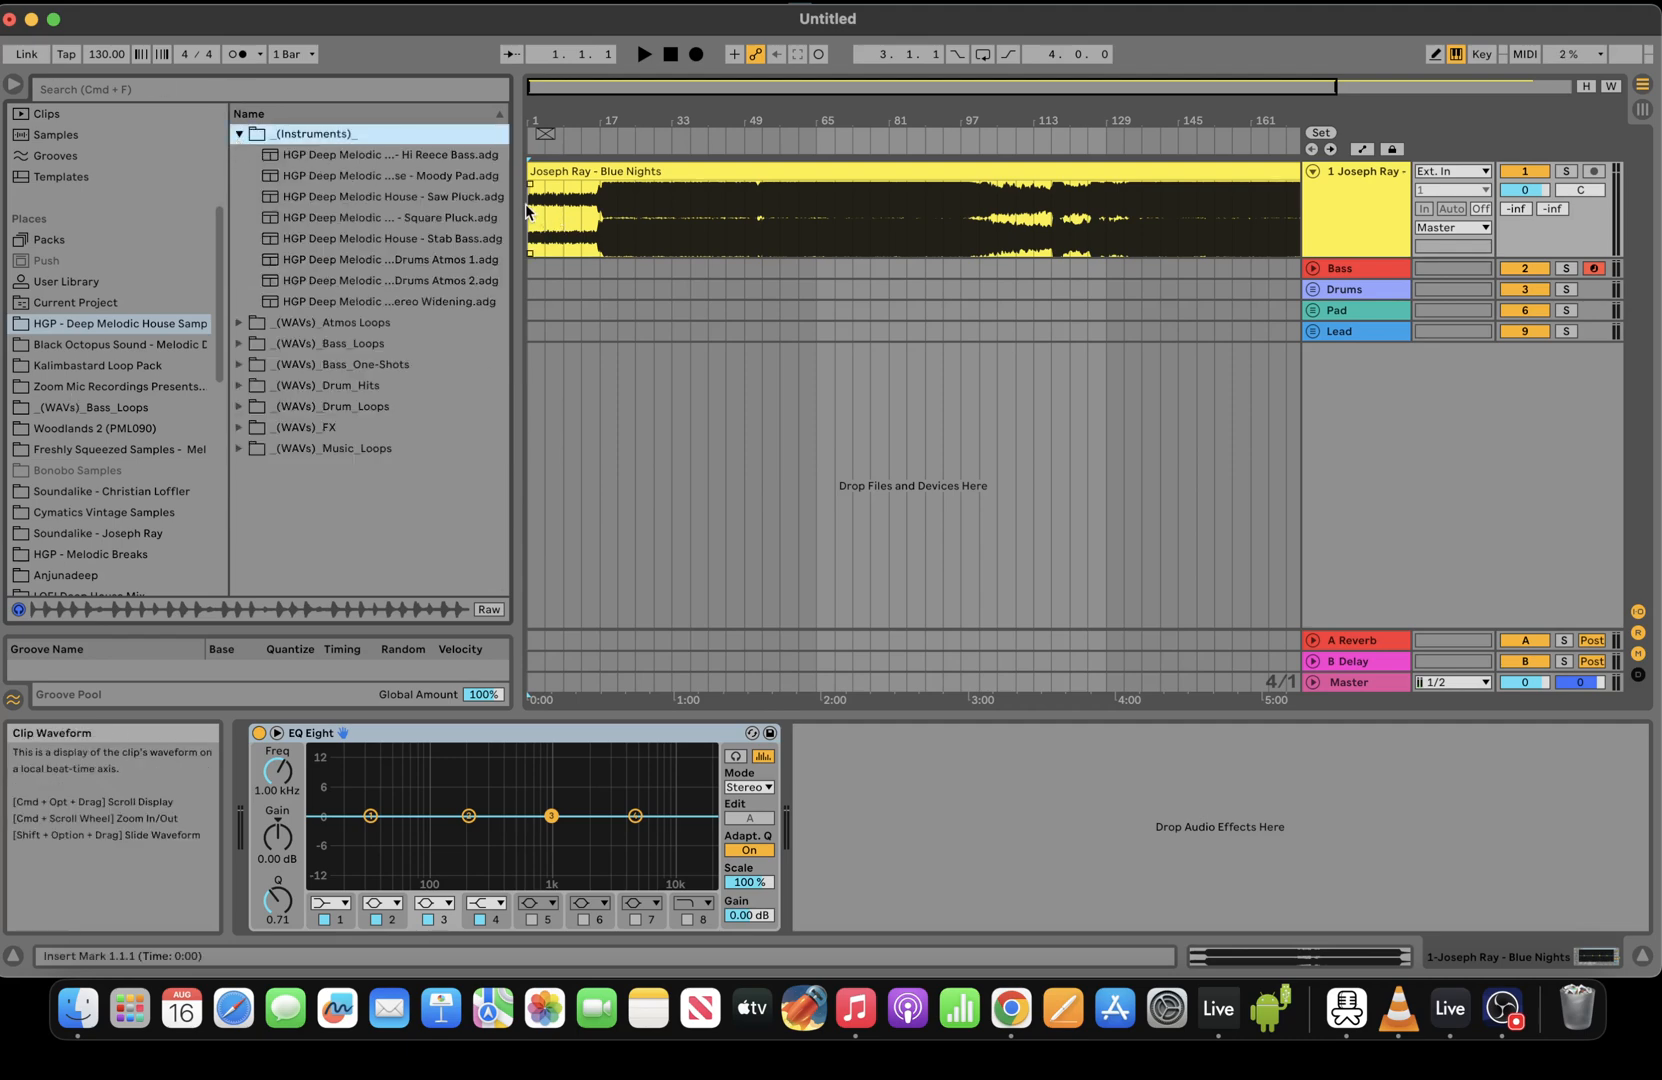
pyautogui.moveTo(518, 208); pyautogui.dragTo(822, 207)
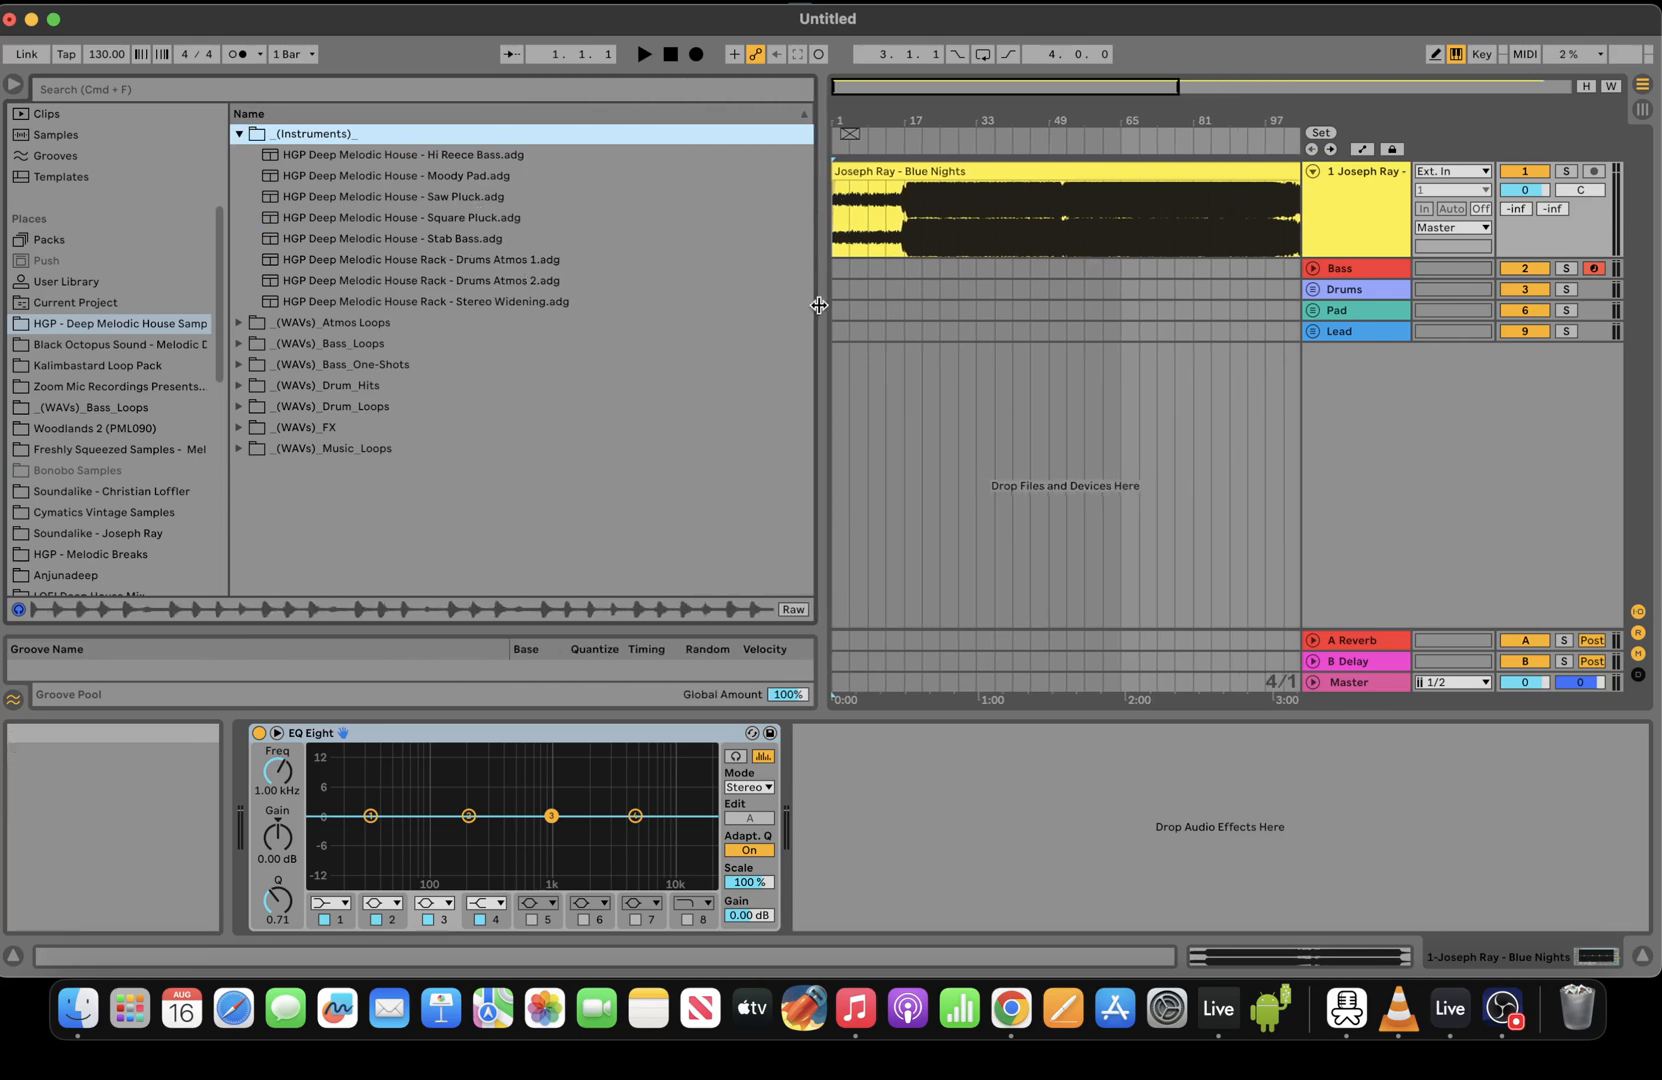
pyautogui.moveTo(820, 307); pyautogui.dragTo(512, 313)
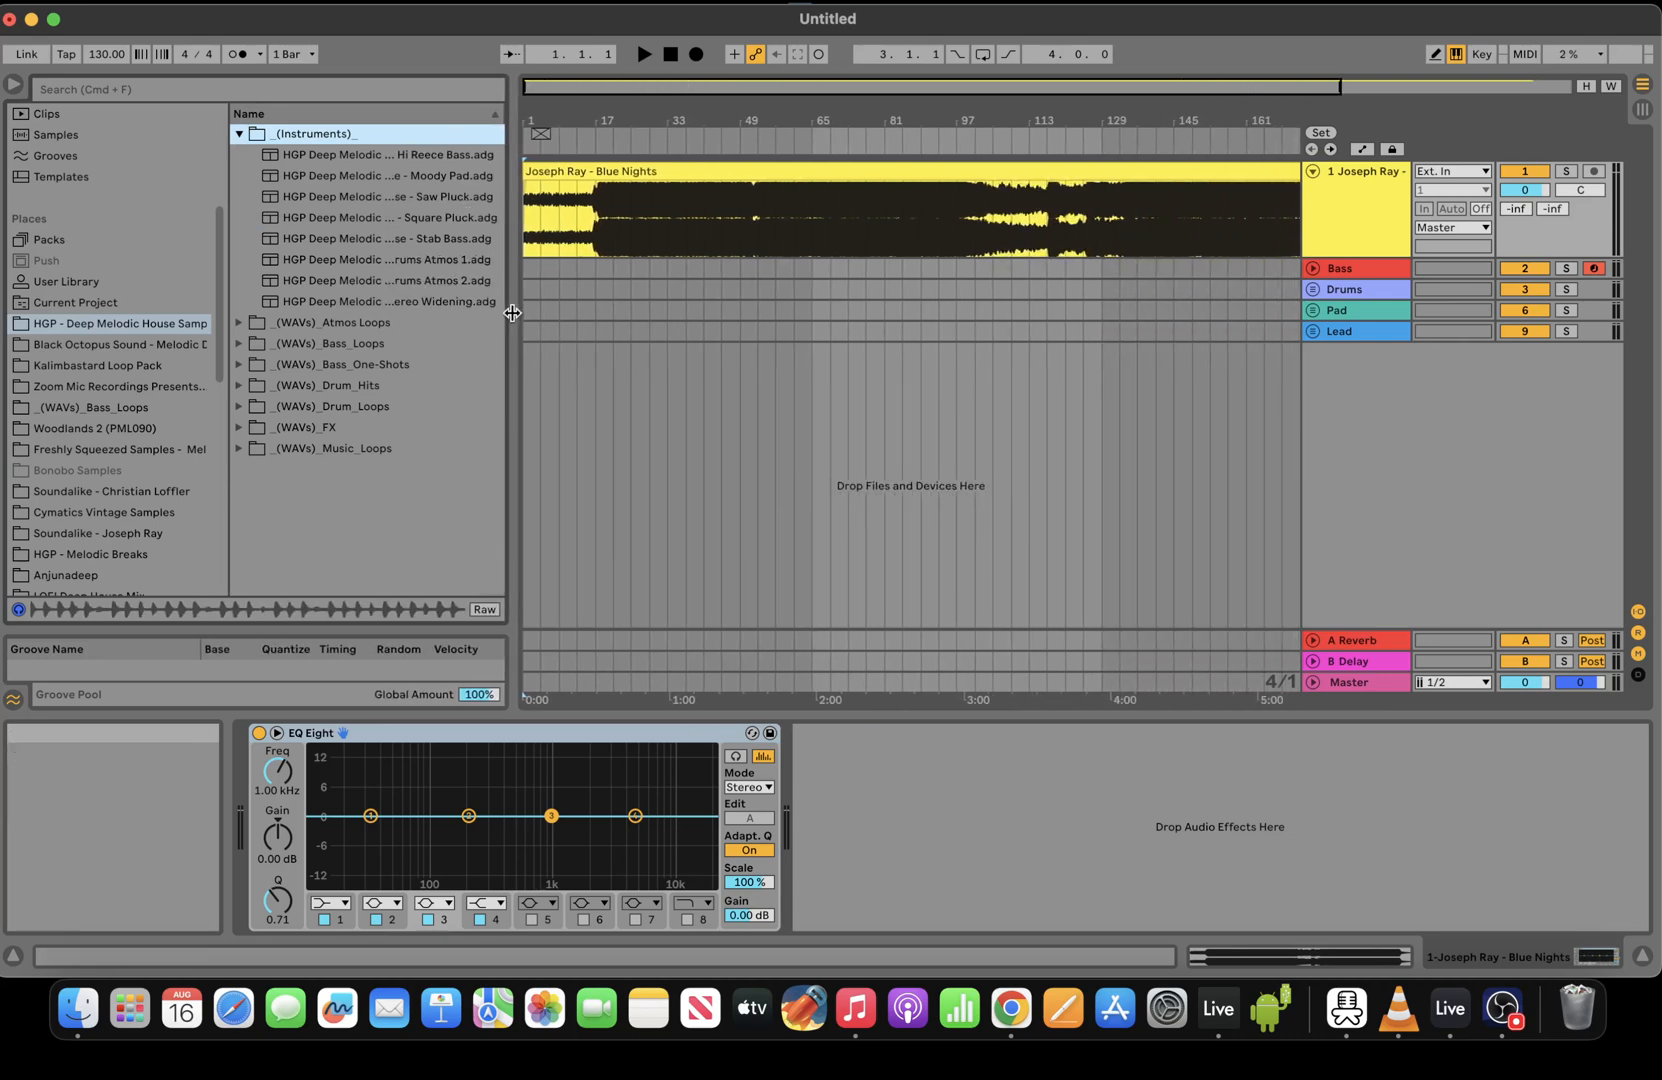
pyautogui.click(239, 133)
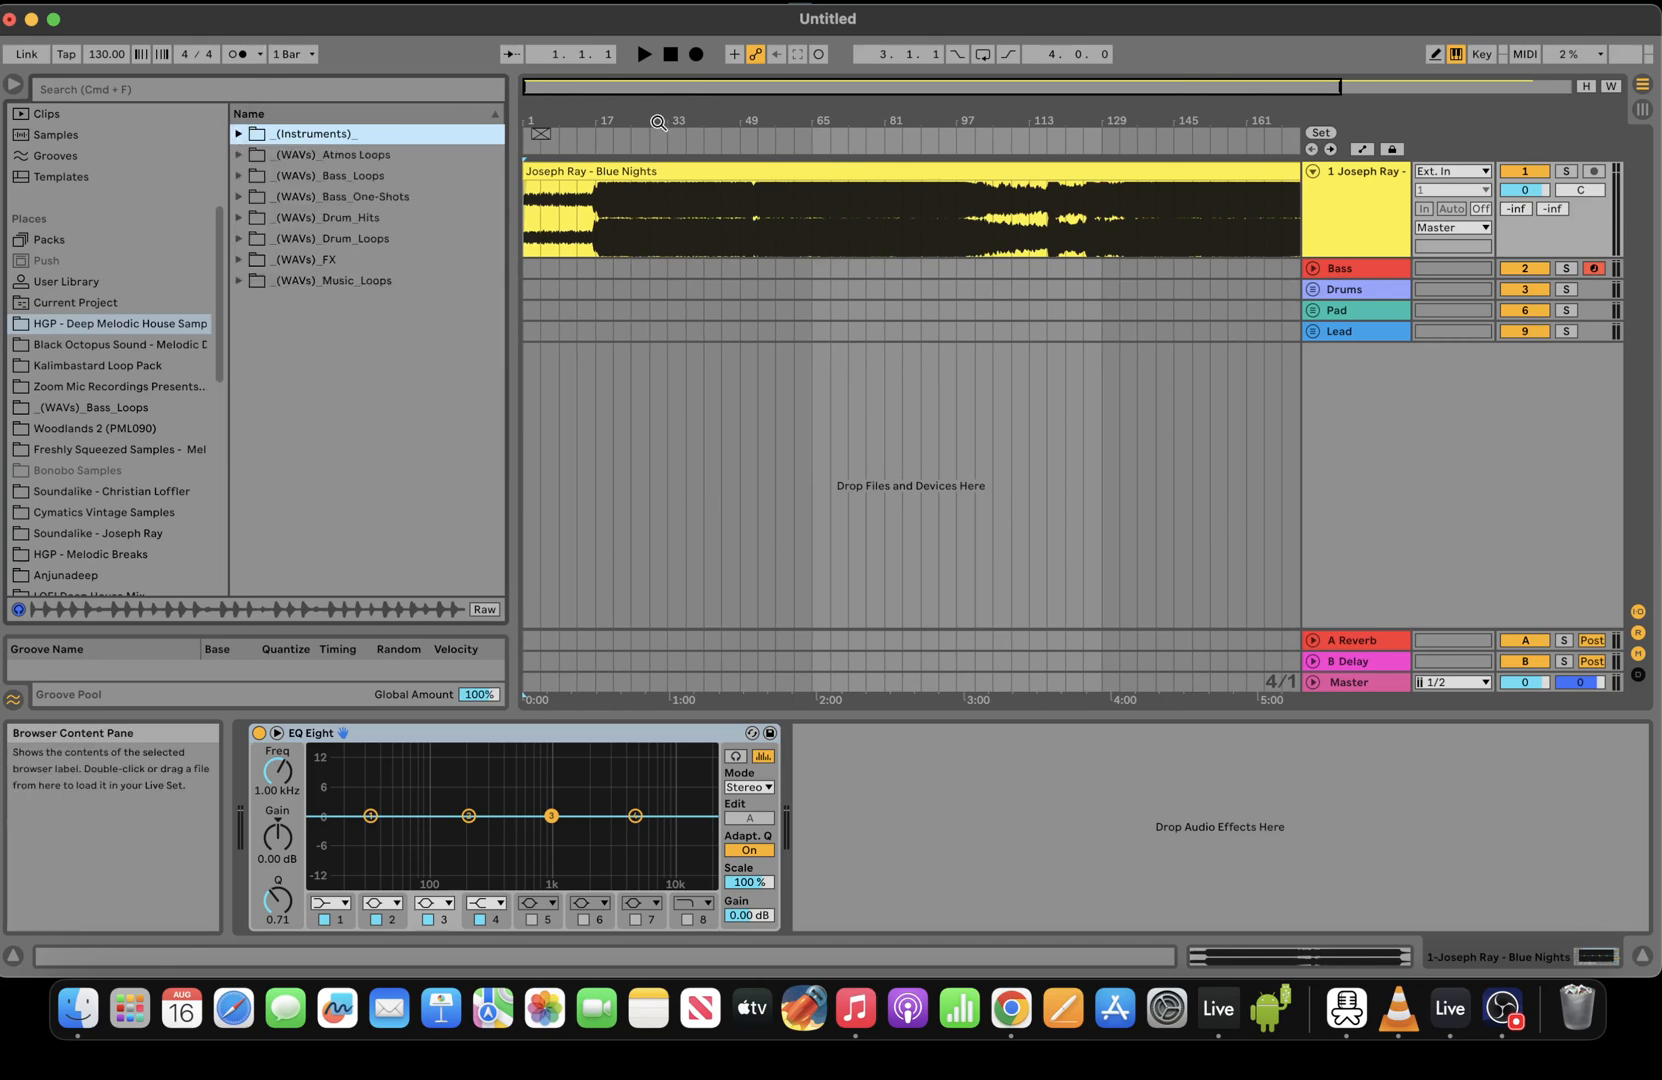
# Briefly play the Blue Nights reference track and set the project tempo to 124 BPM
pyautogui.press('space')
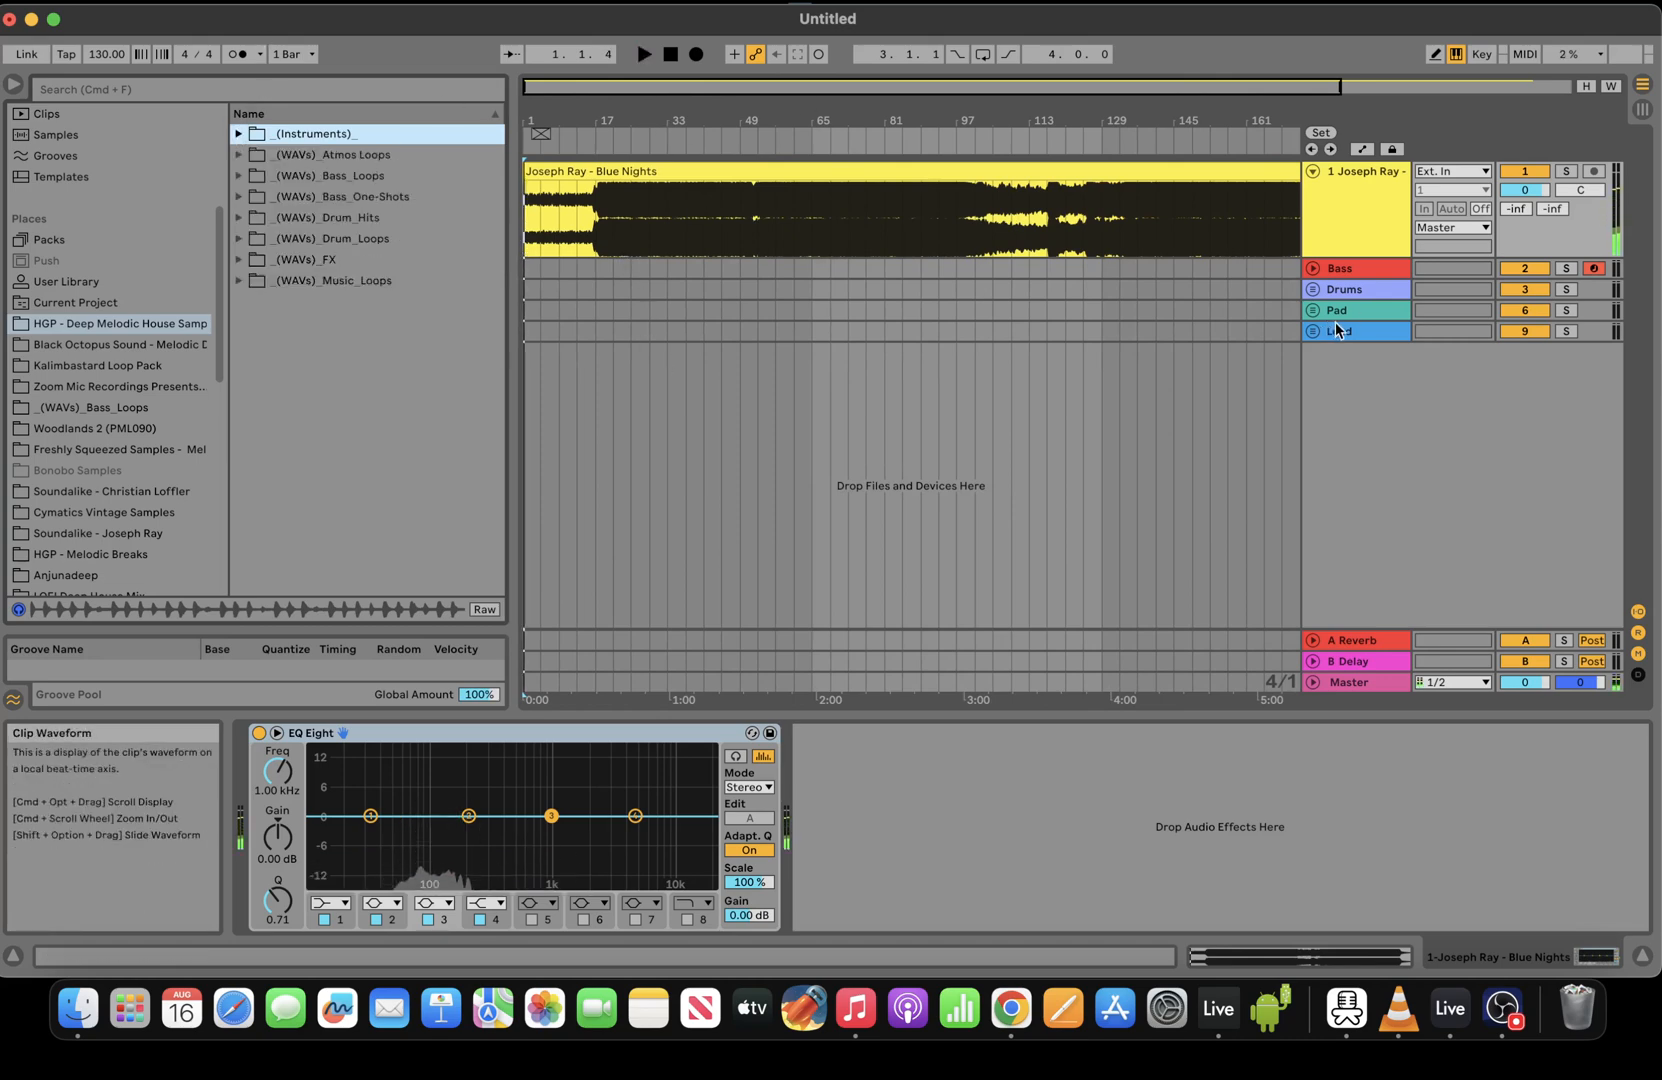
pyautogui.click(1314, 288)
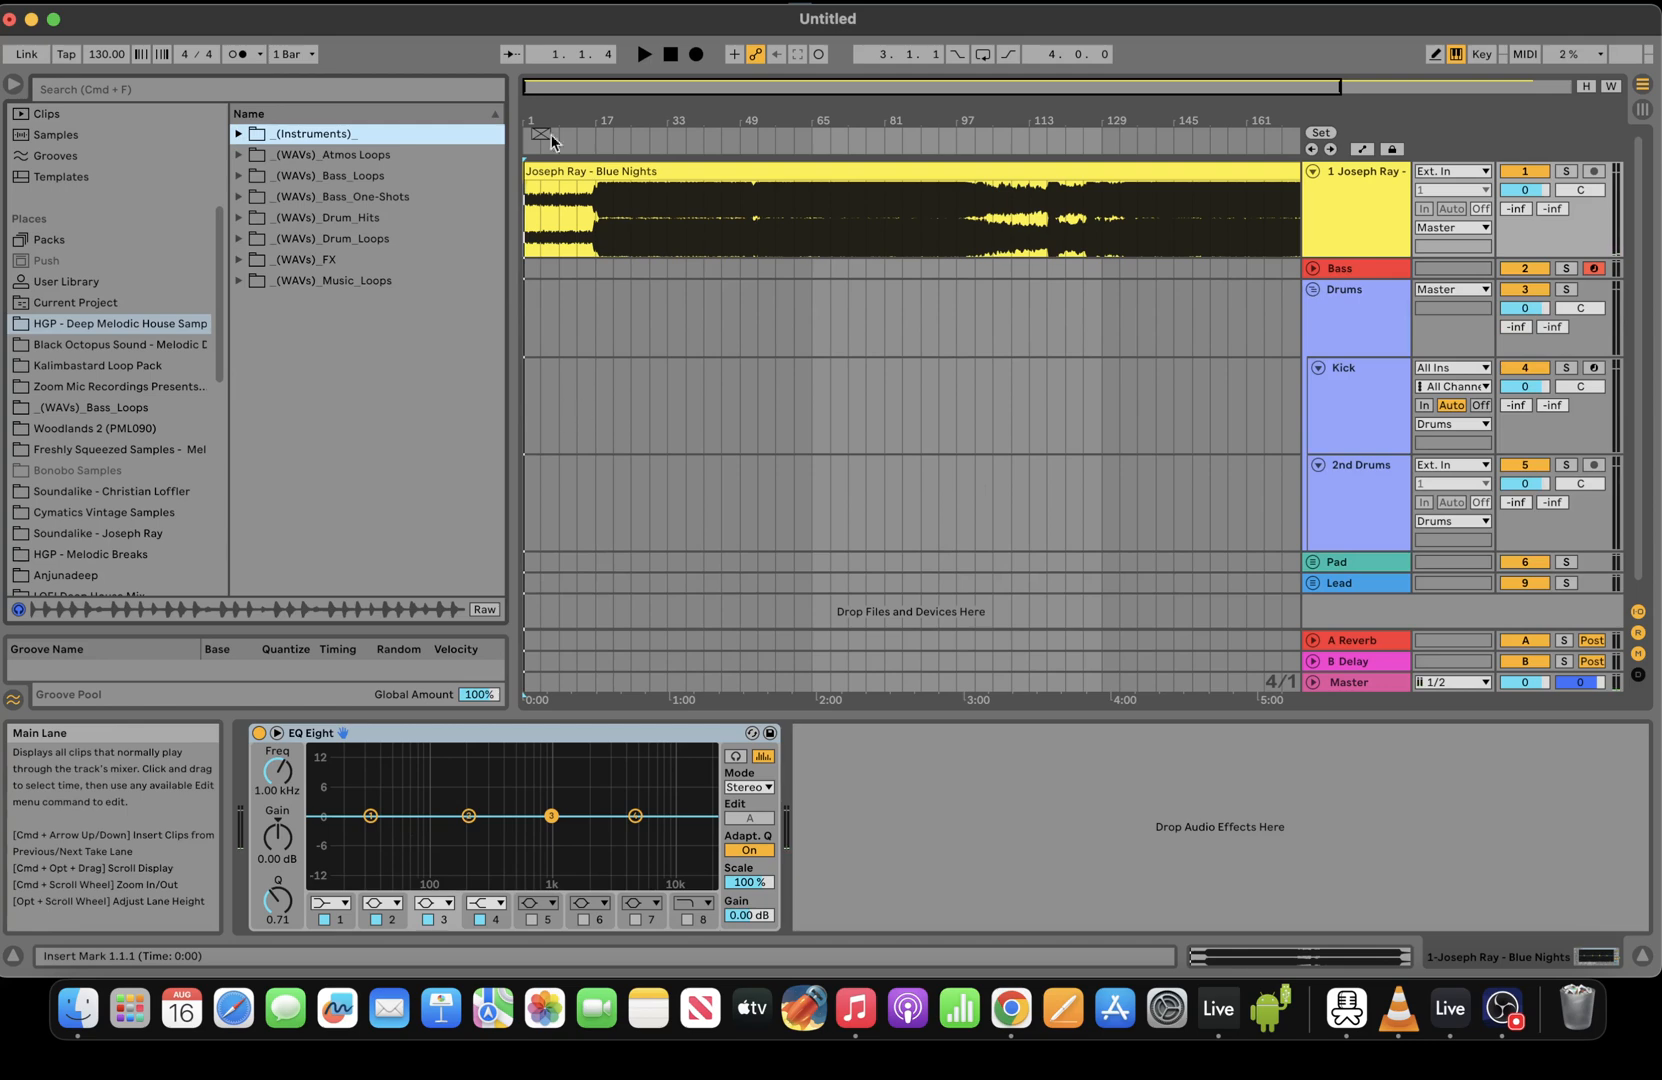
pyautogui.click(106, 54)
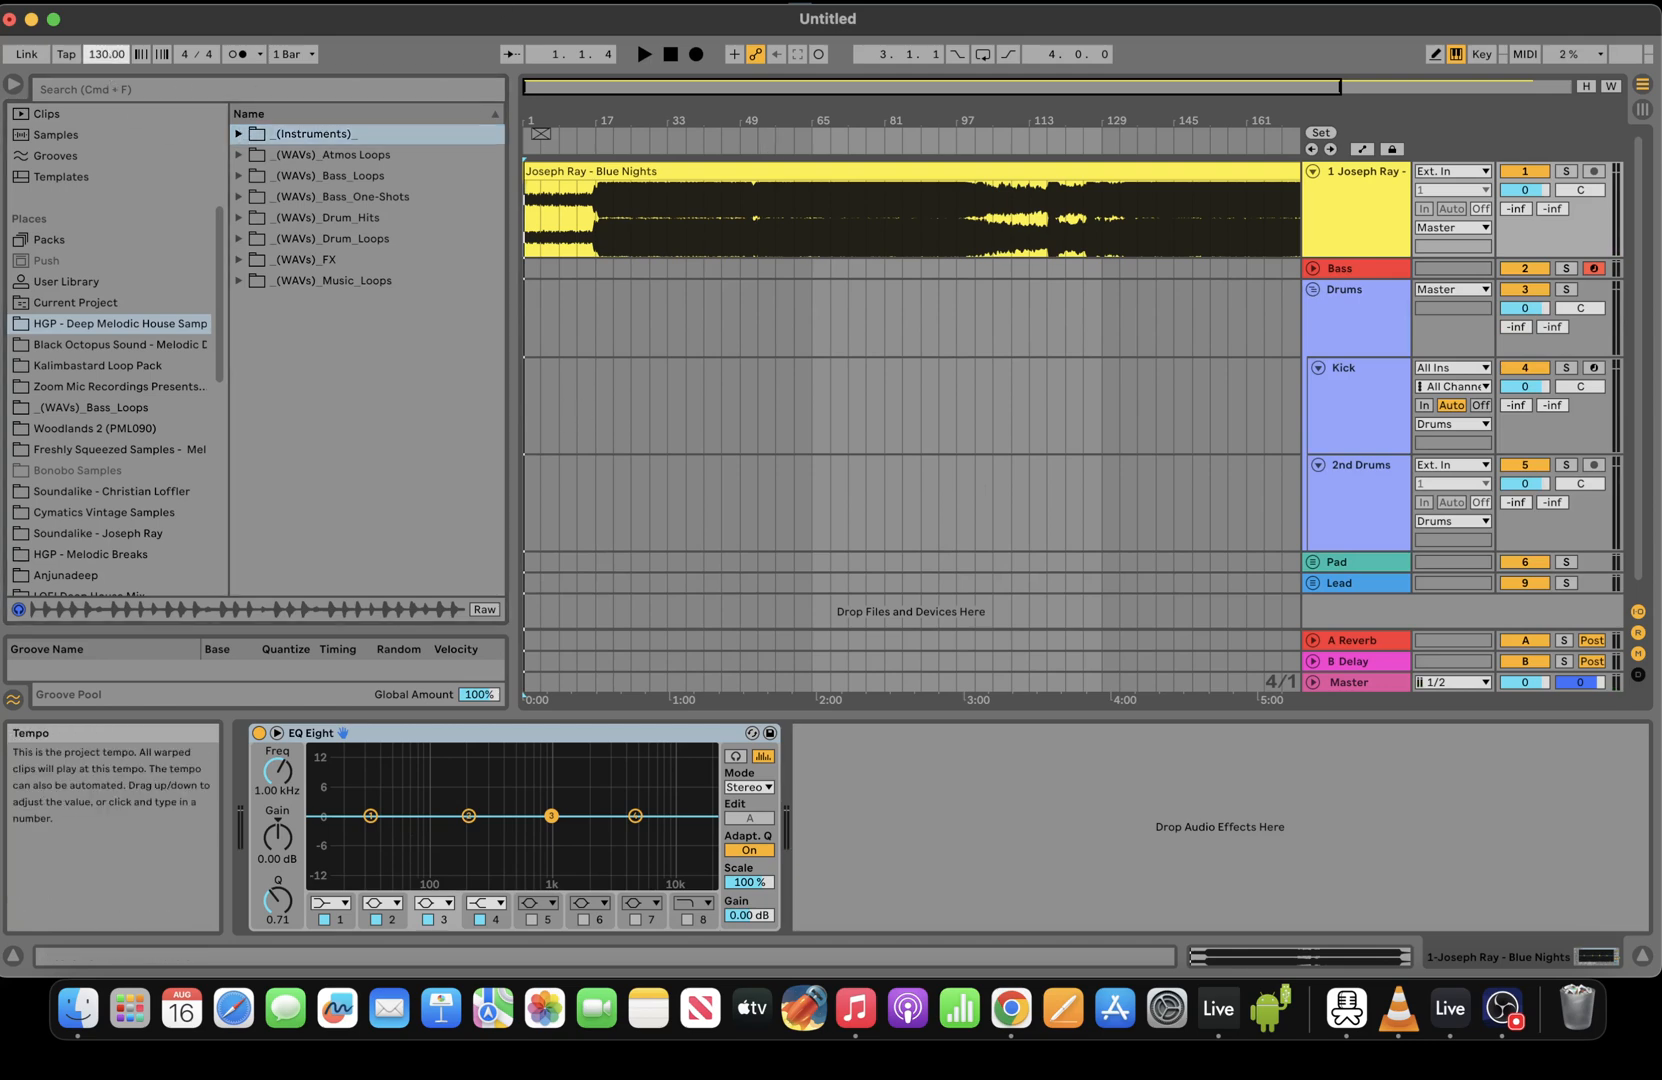
pyautogui.write('124')
pyautogui.press('Return')
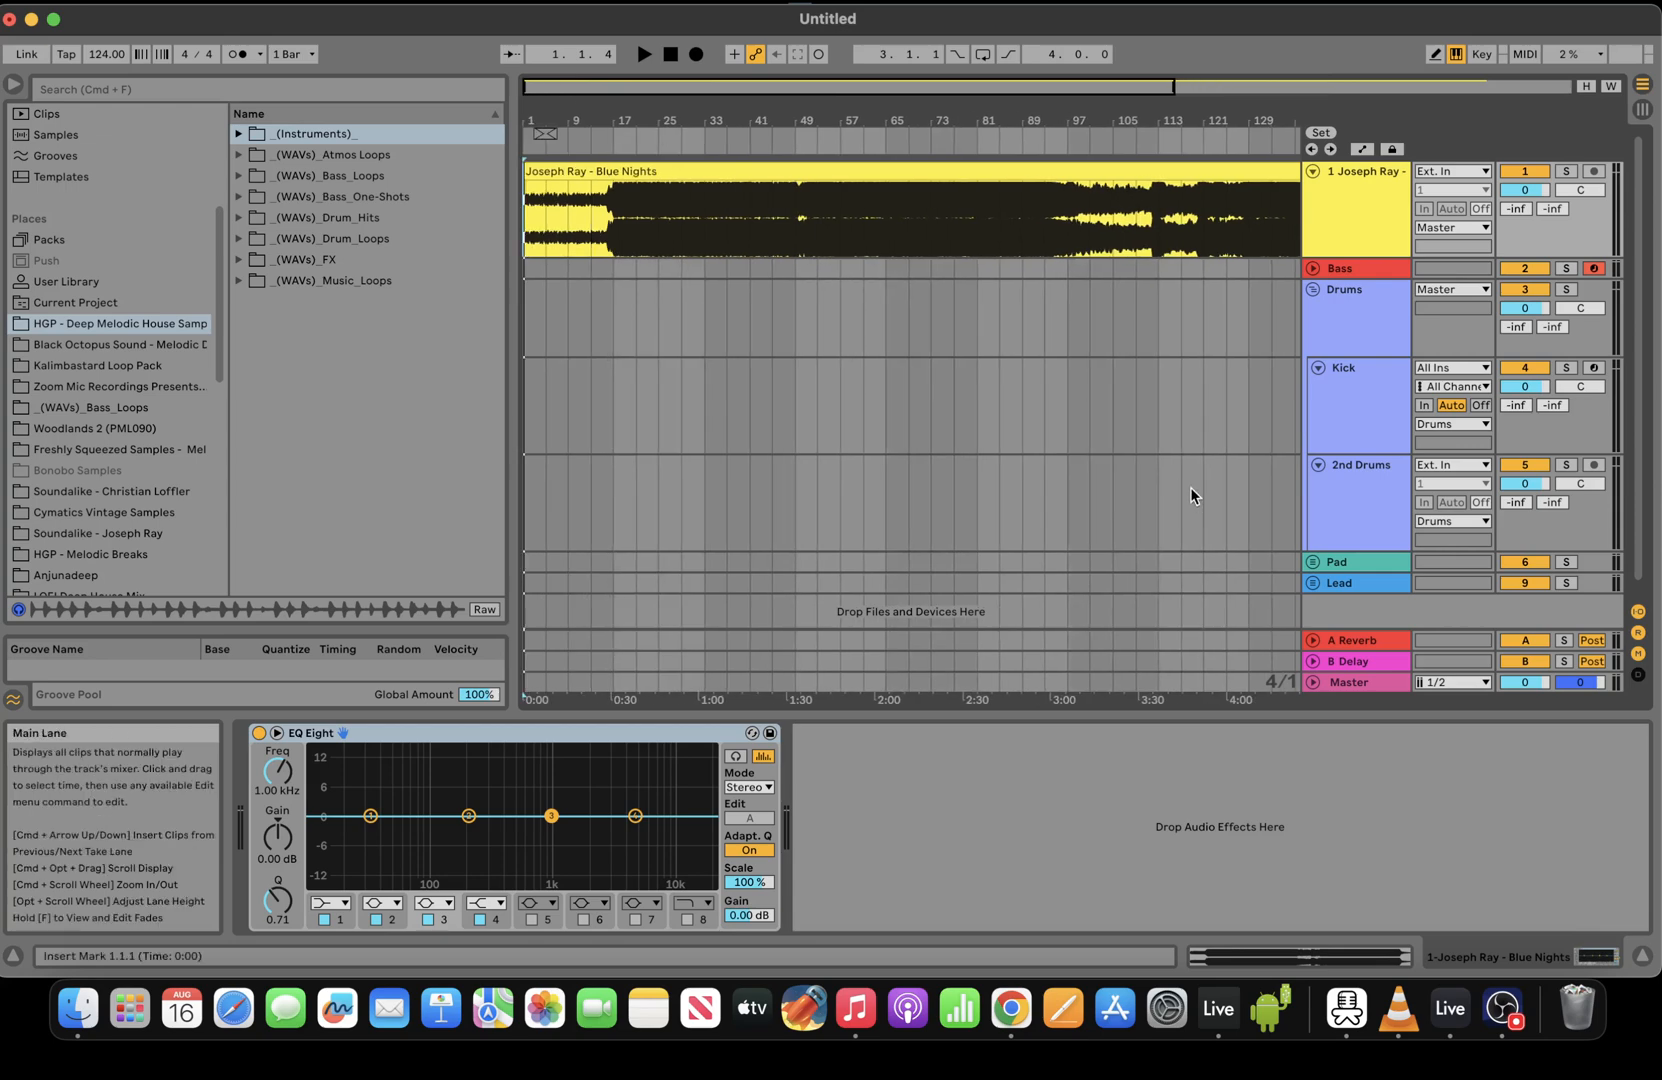
# Examine the Bass track's devices and the contents of the Drums and Lead tracks by unfolding and refolding them
pyautogui.click(1313, 289)
pyautogui.click(1354, 268)
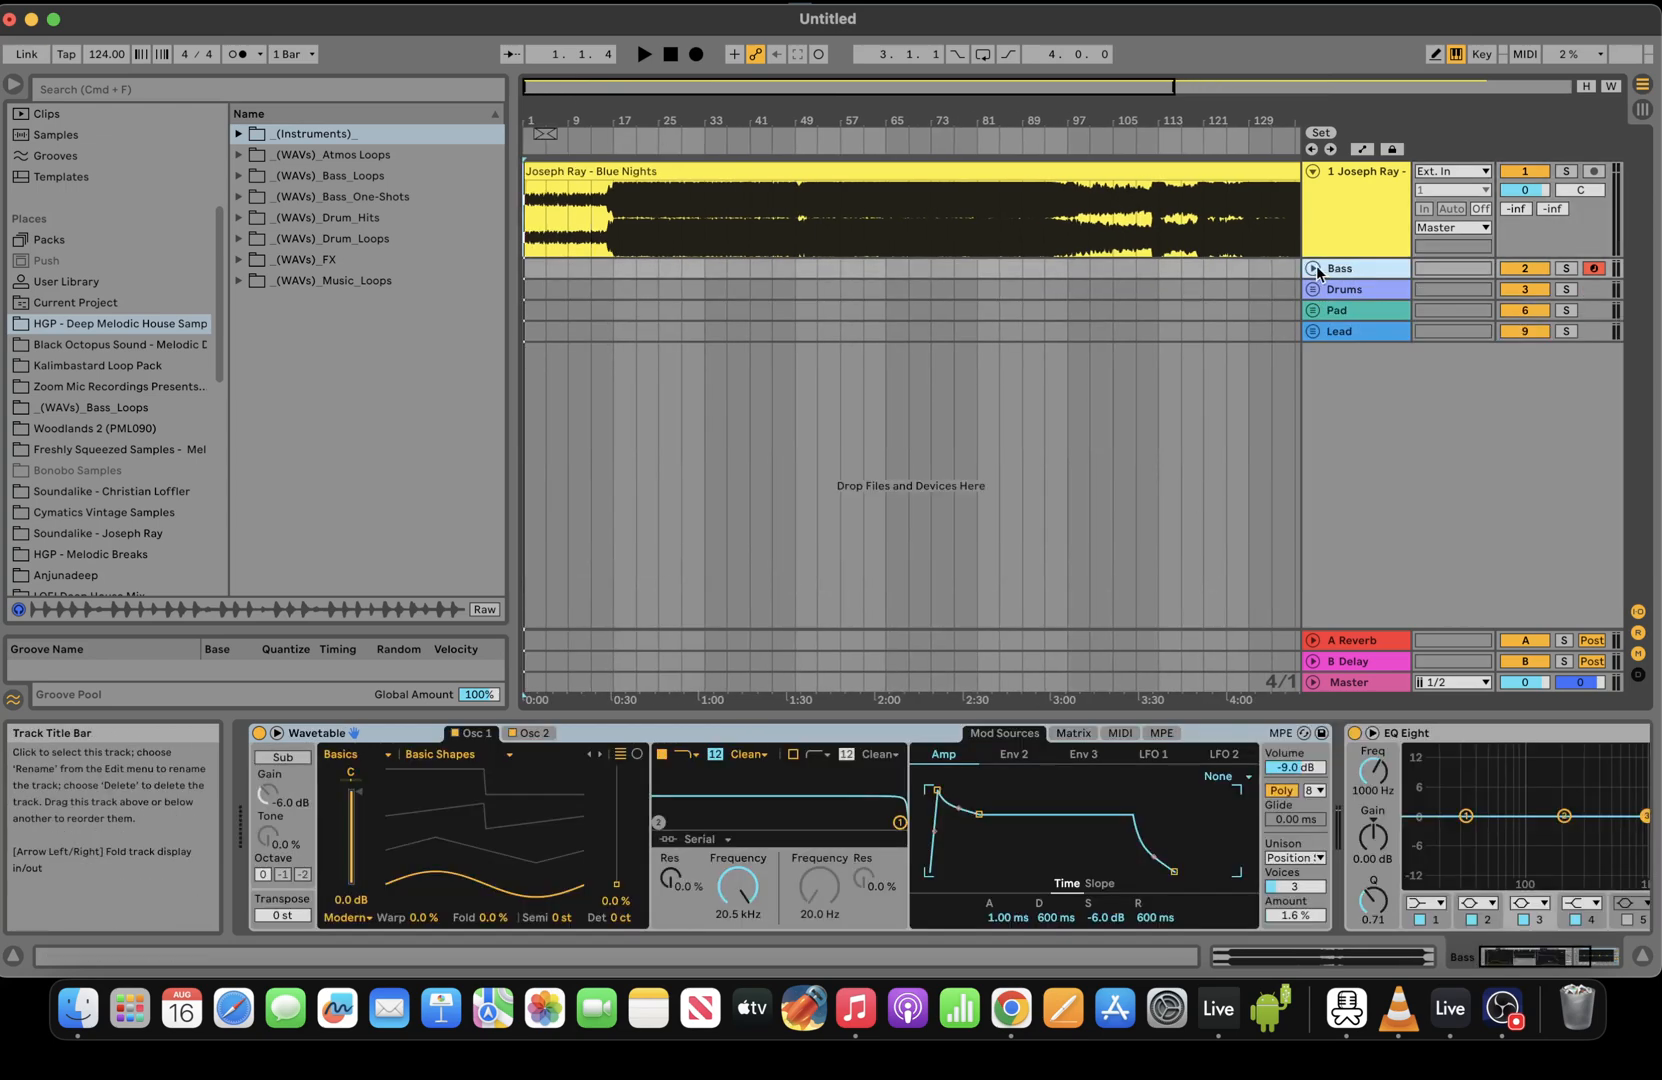
pyautogui.click(1315, 269)
pyautogui.click(1315, 269)
pyautogui.click(1313, 290)
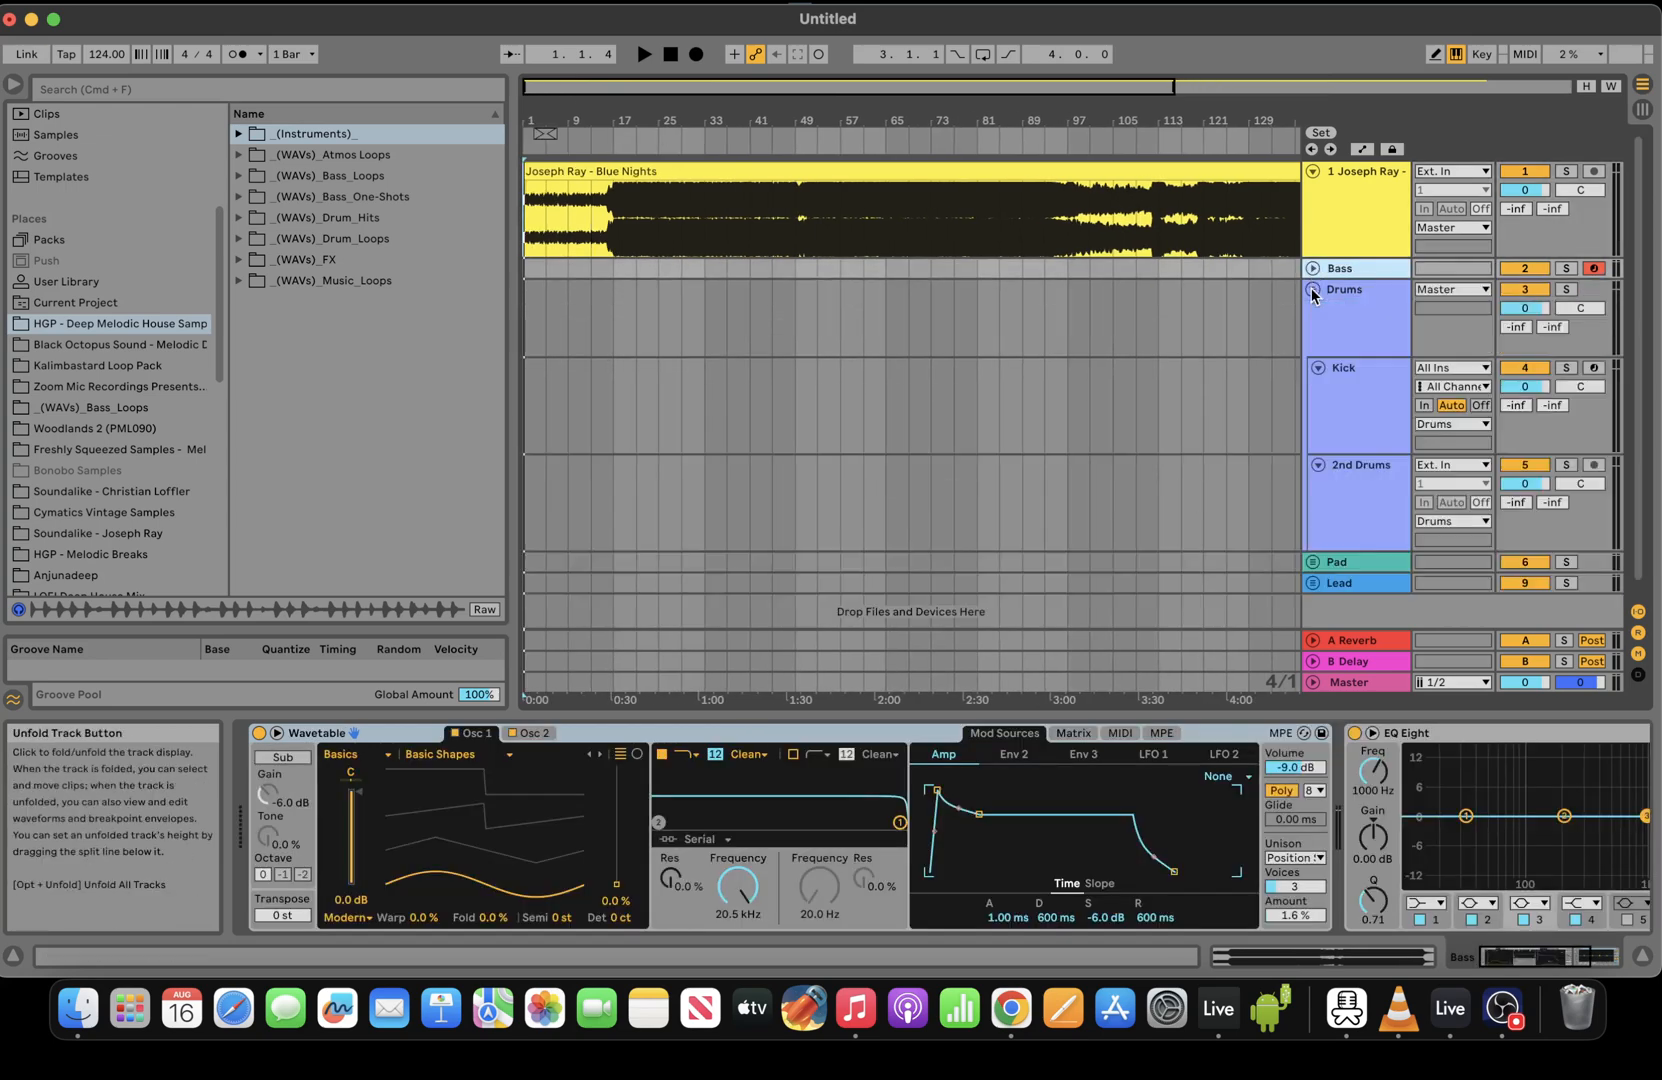
pyautogui.click(1313, 290)
pyautogui.click(1313, 290)
pyautogui.click(1313, 290)
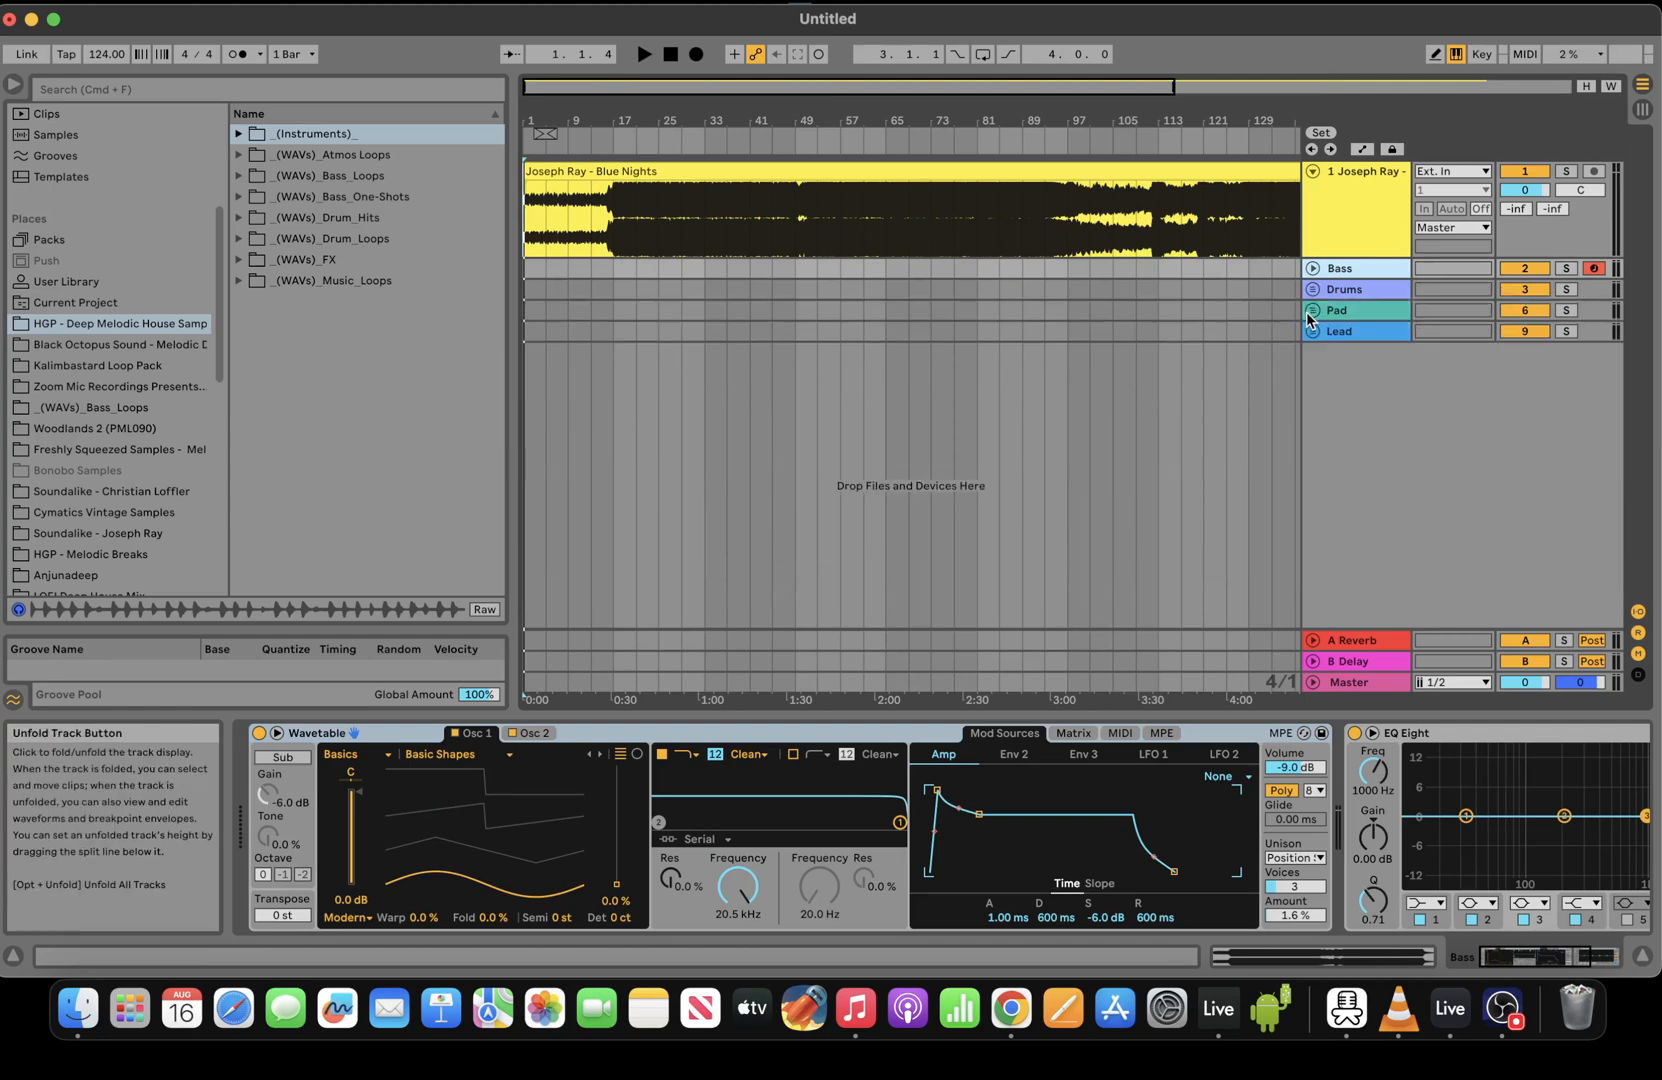
pyautogui.click(1313, 332)
pyautogui.click(1313, 332)
# Unfold the Drums group and place the insert marker at bar 9 on the Kick track
pyautogui.click(1313, 291)
pyautogui.moveTo(575, 87); pyautogui.dragTo(567, 103)
pyautogui.moveTo(639, 409); pyautogui.dragTo(415, 404)
pyautogui.click(577, 399)
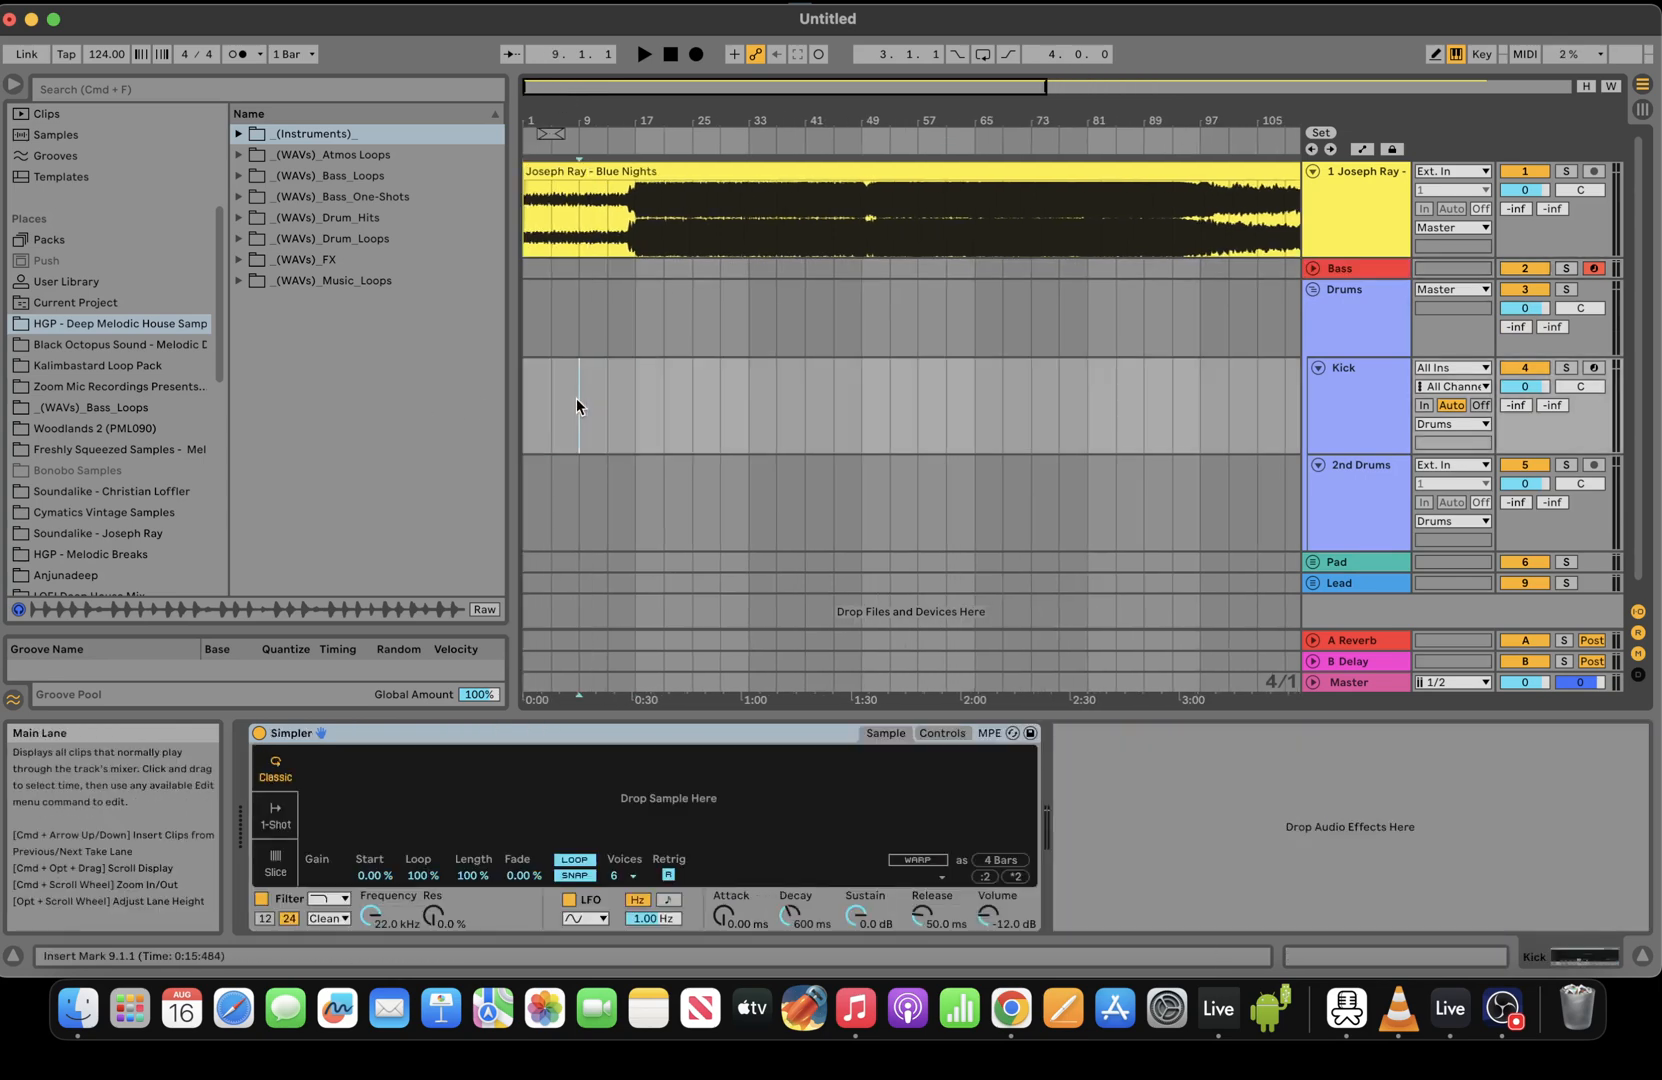
# Insert an empty eight-bar MIDI clip on the Kick track, spanning from bar 1 to bar 9
pyautogui.moveTo(576, 87); pyautogui.dragTo(576, 140)
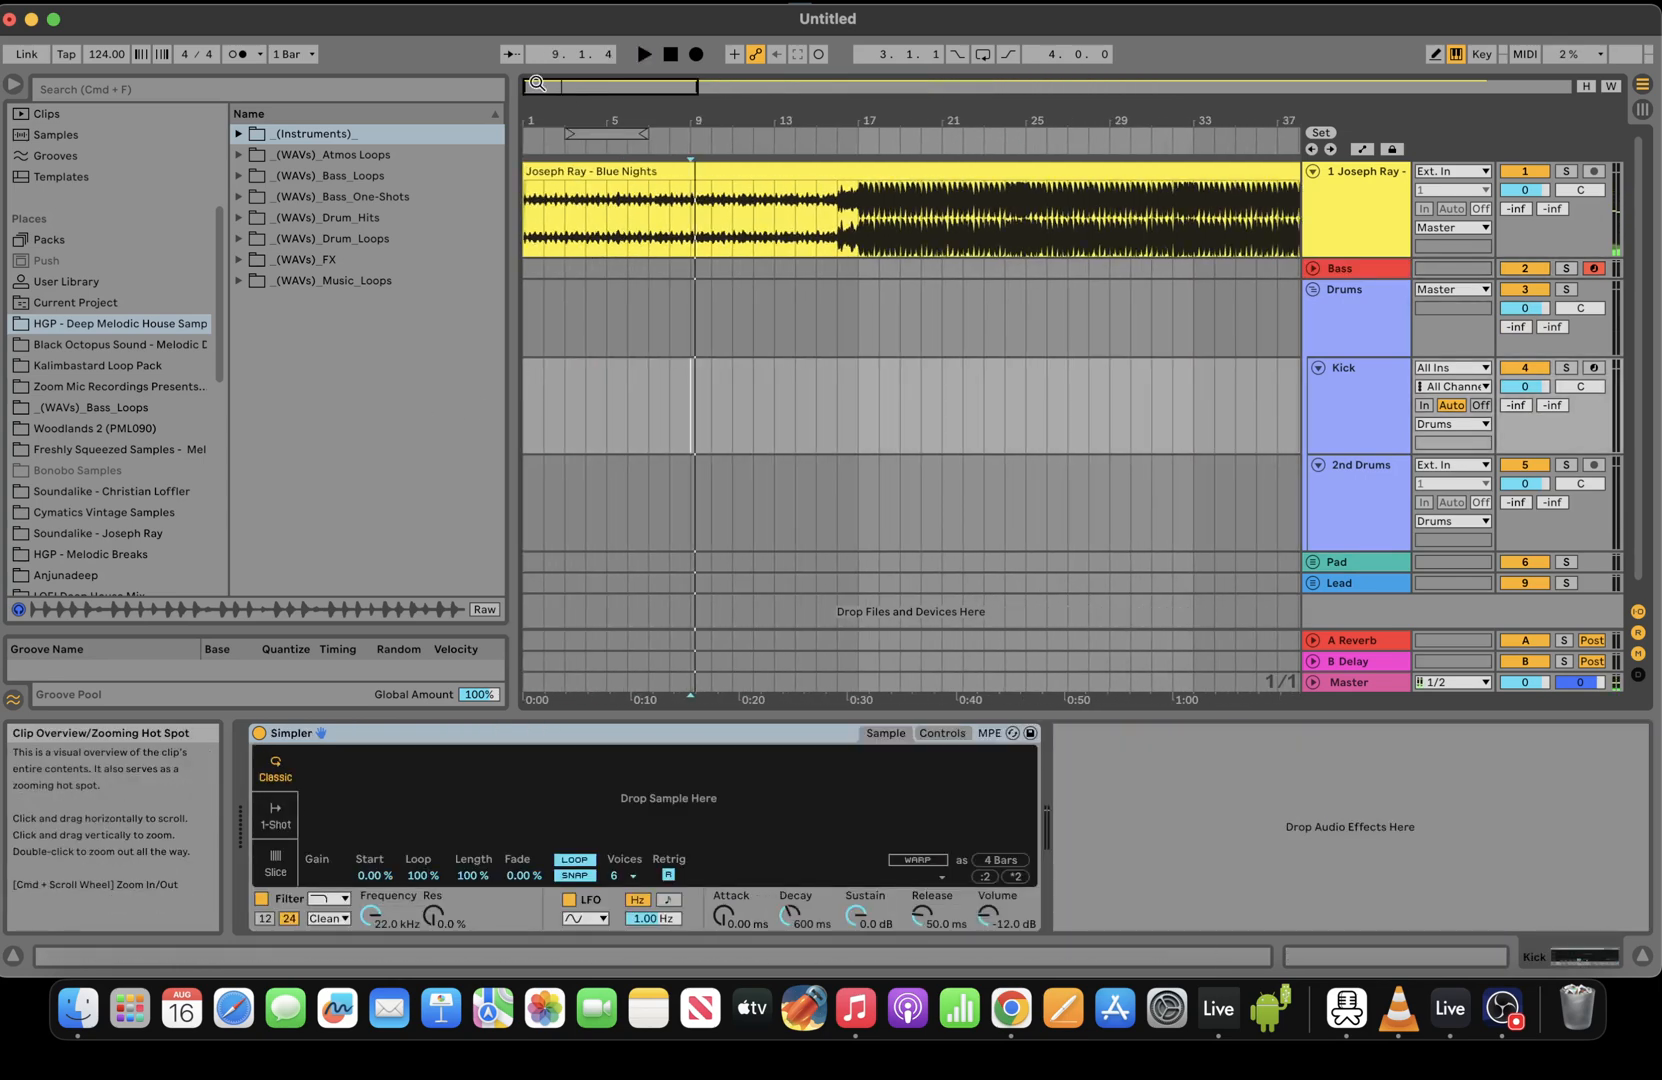
pyautogui.moveTo(690, 385); pyautogui.dragTo(441, 384)
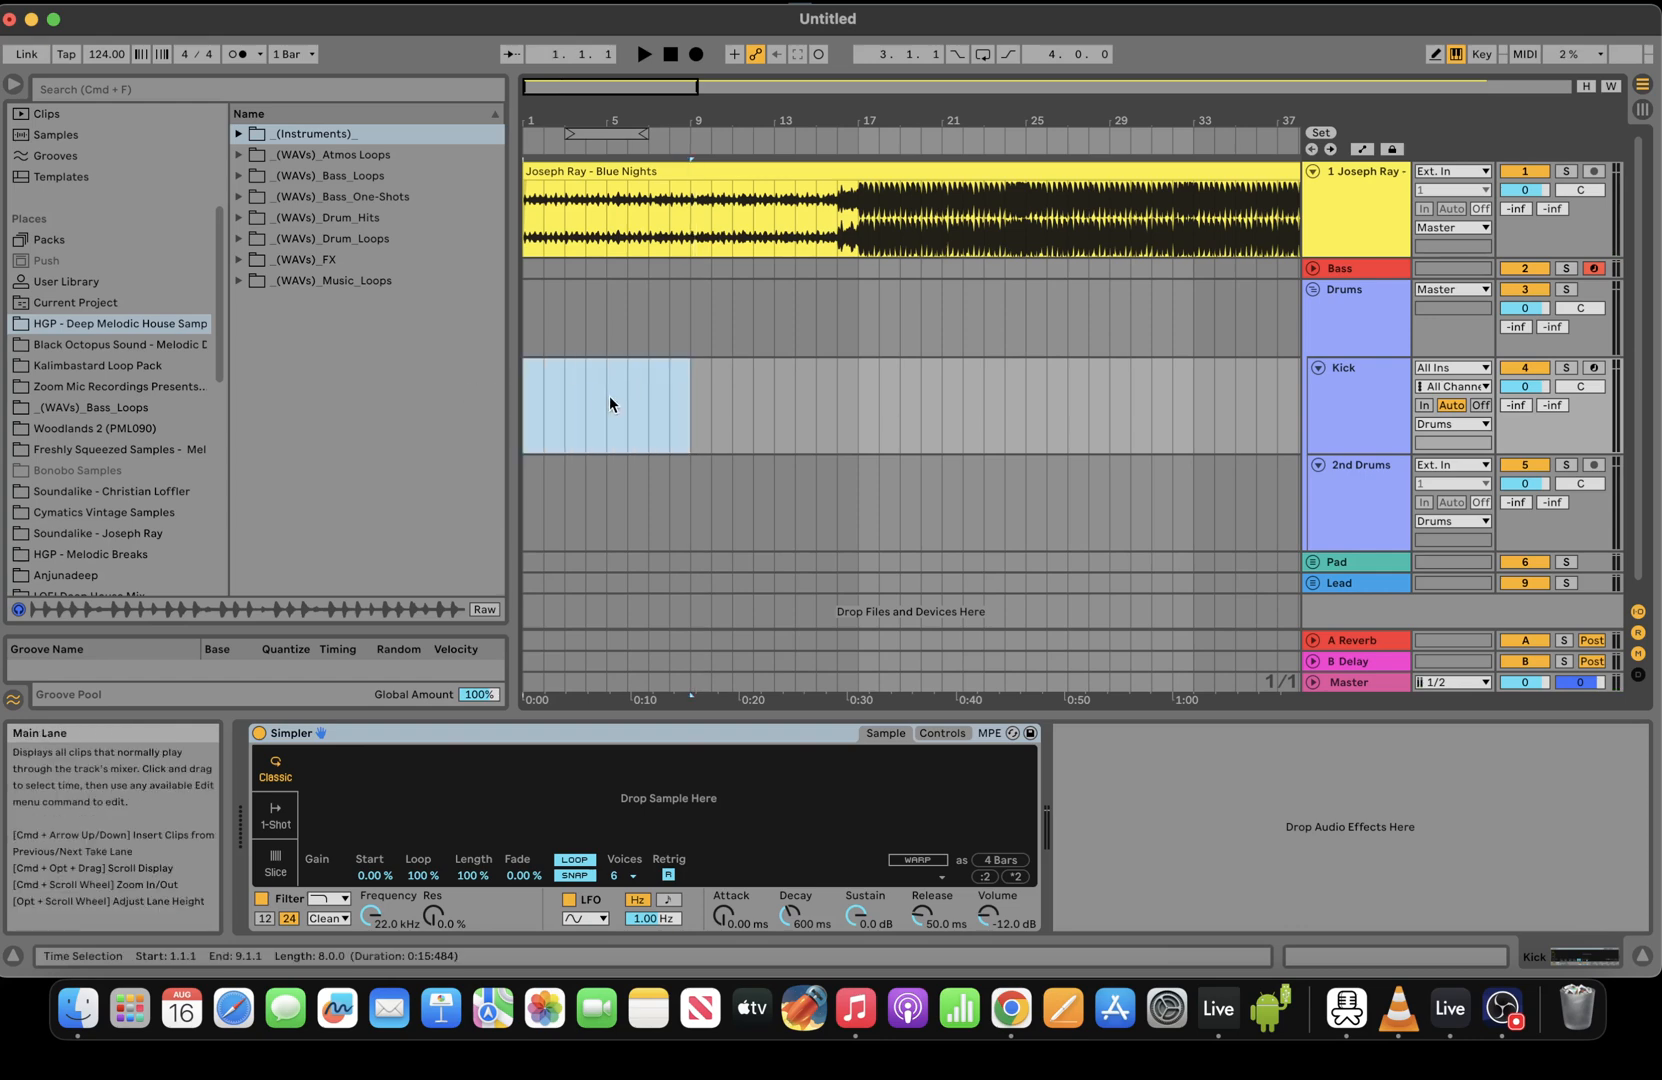
pyautogui.rightClick(582, 396)
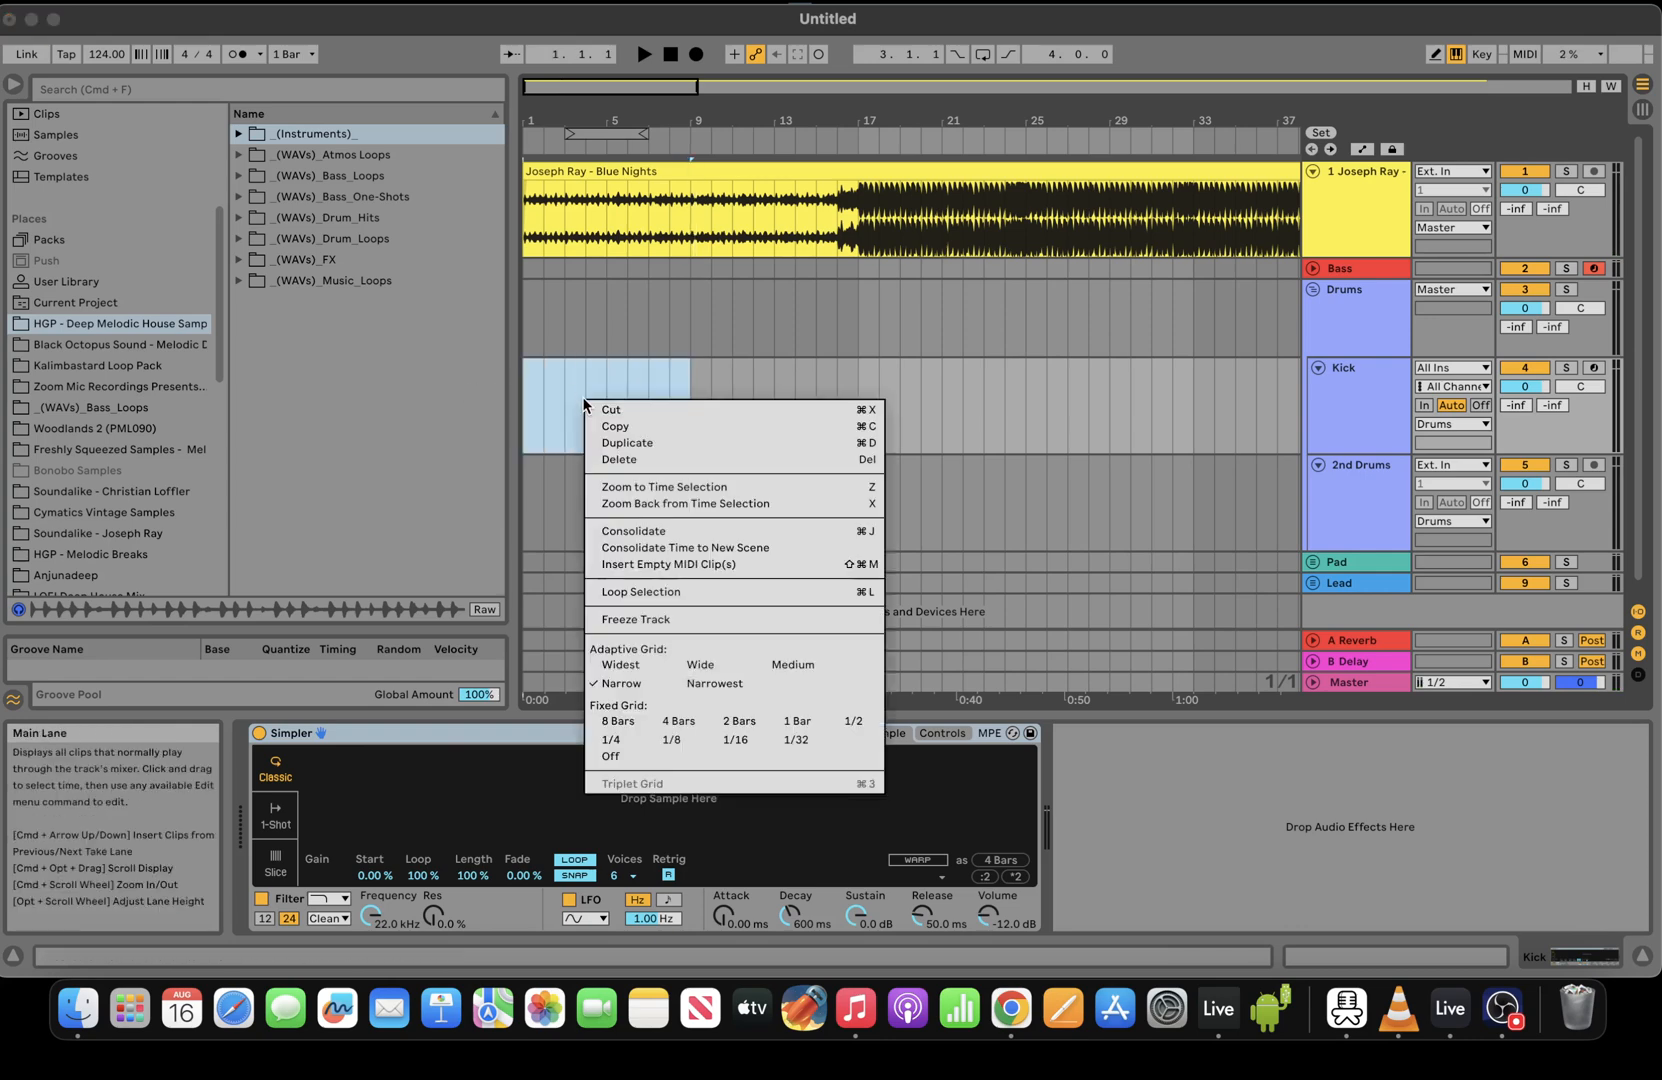
pyautogui.click(676, 566)
# Set the note grid to 1/4 and fill all eight bars of the Kick clip with consecutive C3 quarter notes
pyautogui.rightClick(680, 571)
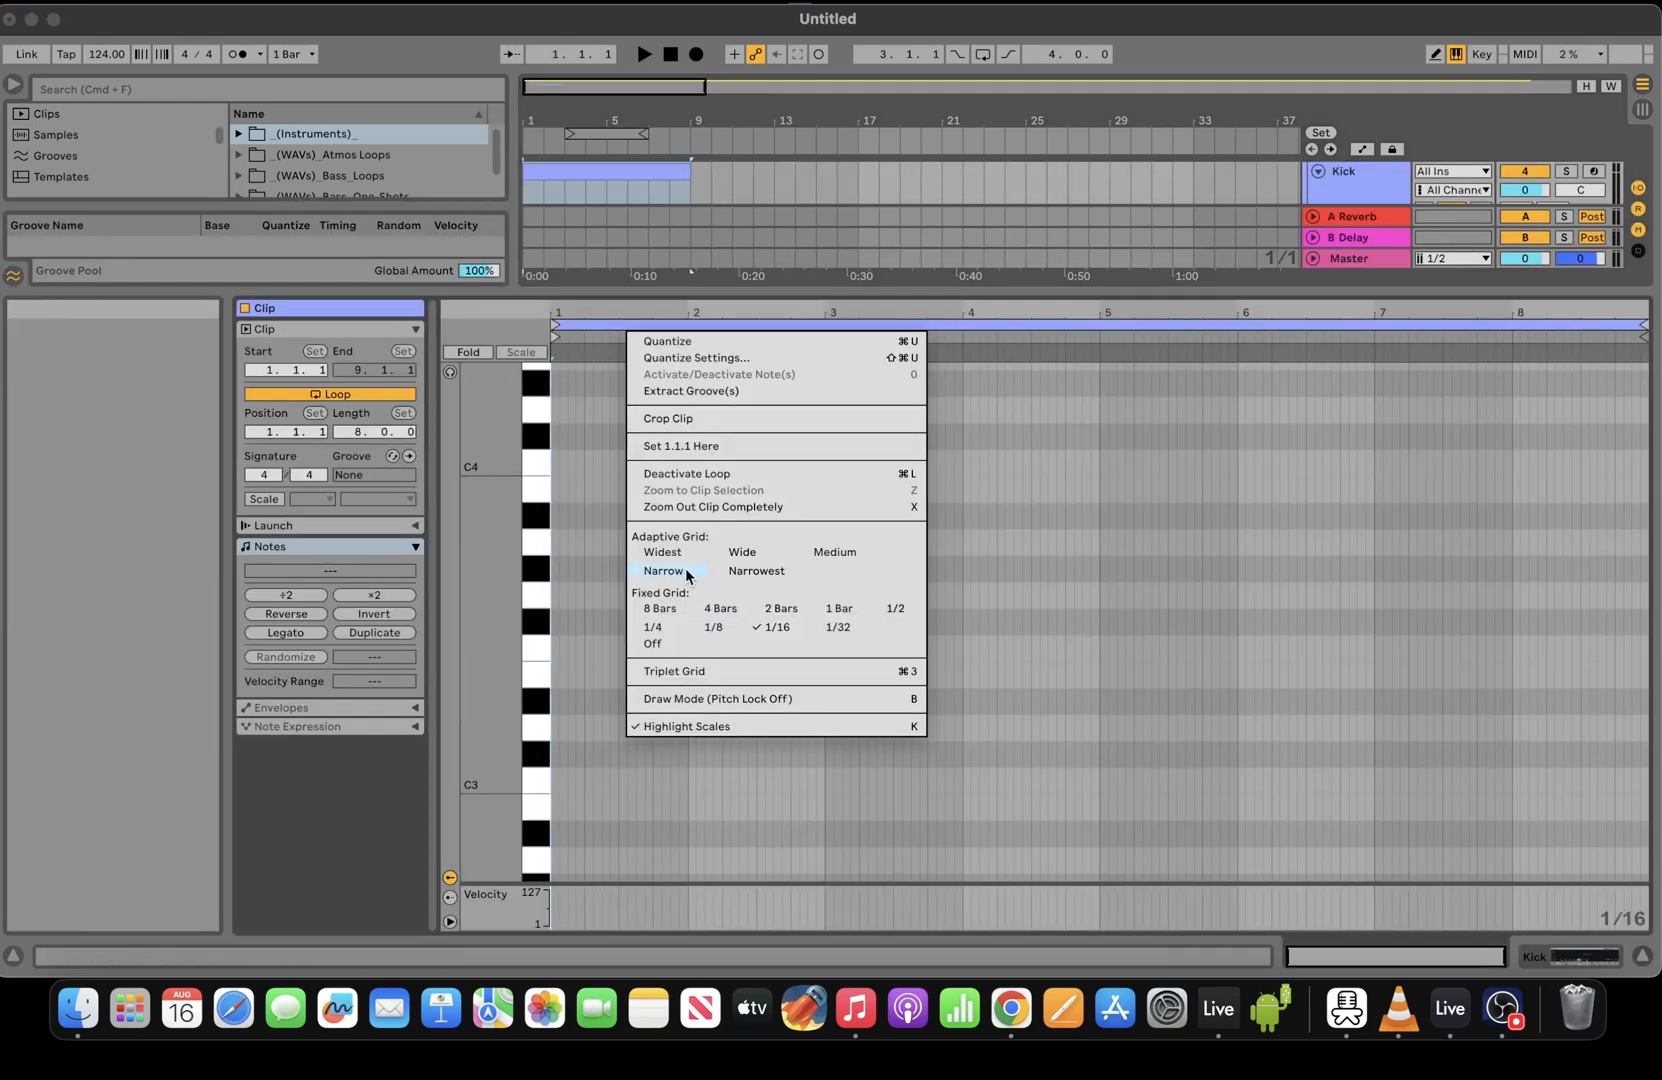
pyautogui.click(664, 626)
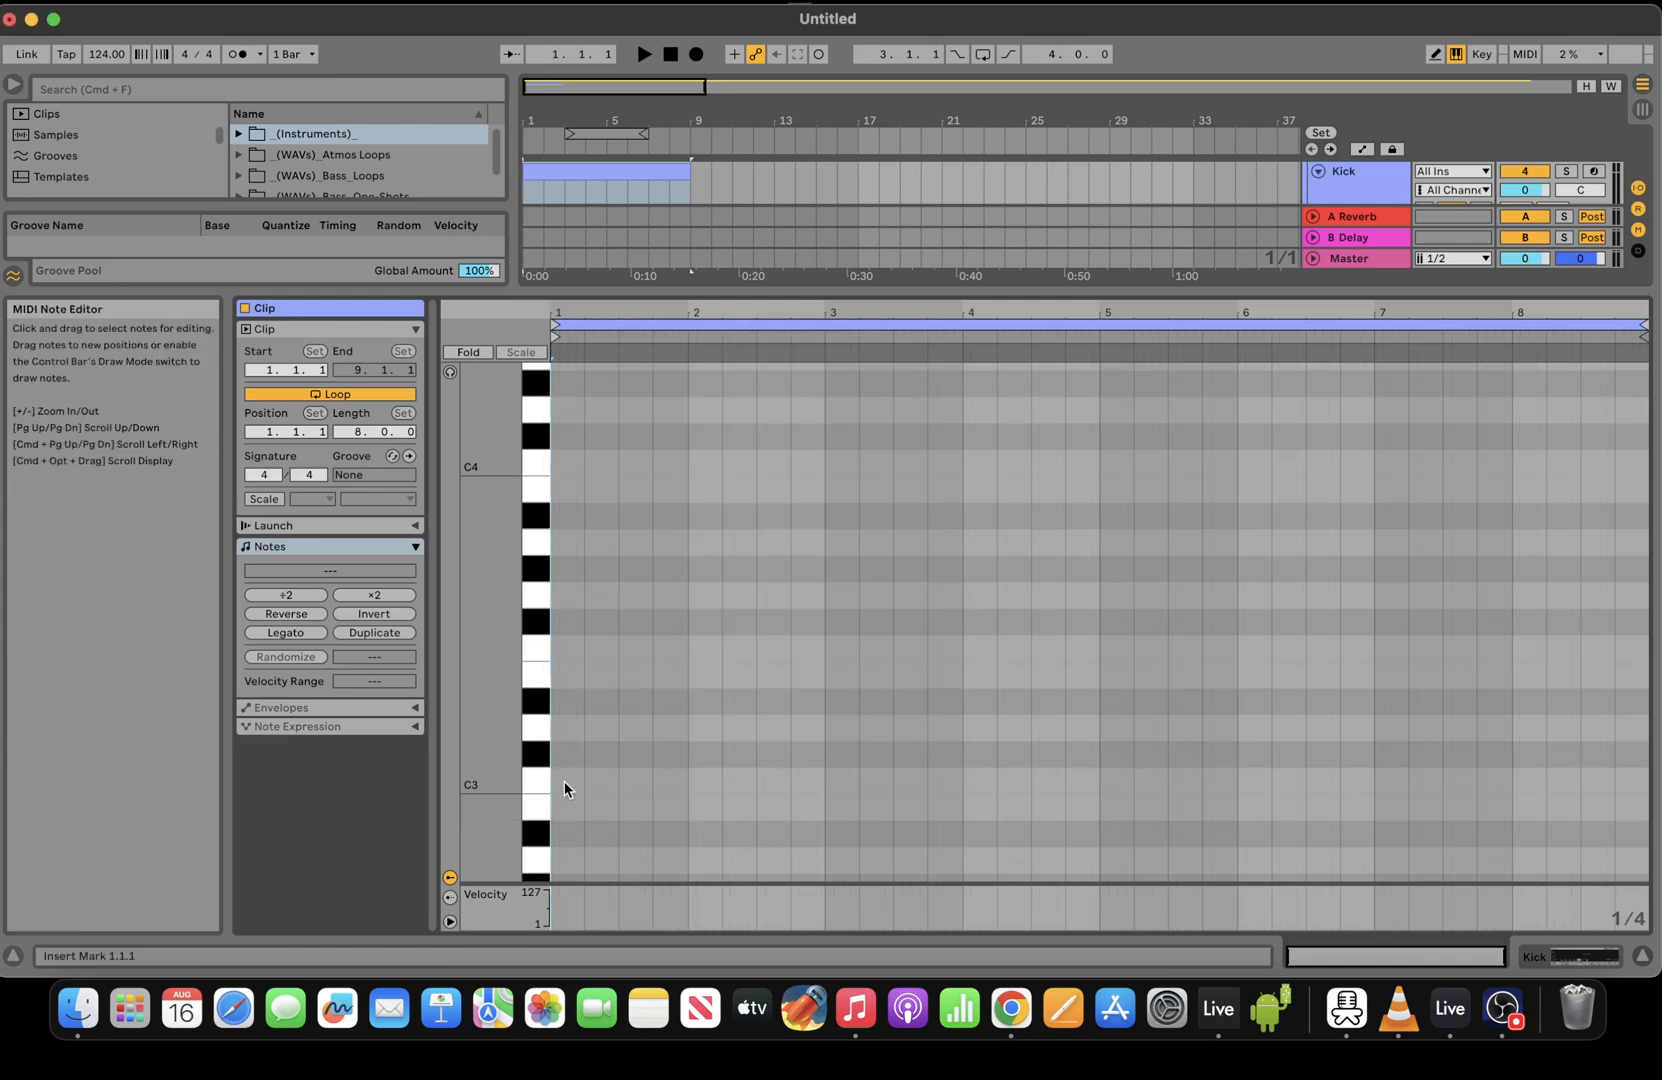
pyautogui.doubleClick(564, 780)
pyautogui.press('super+d')
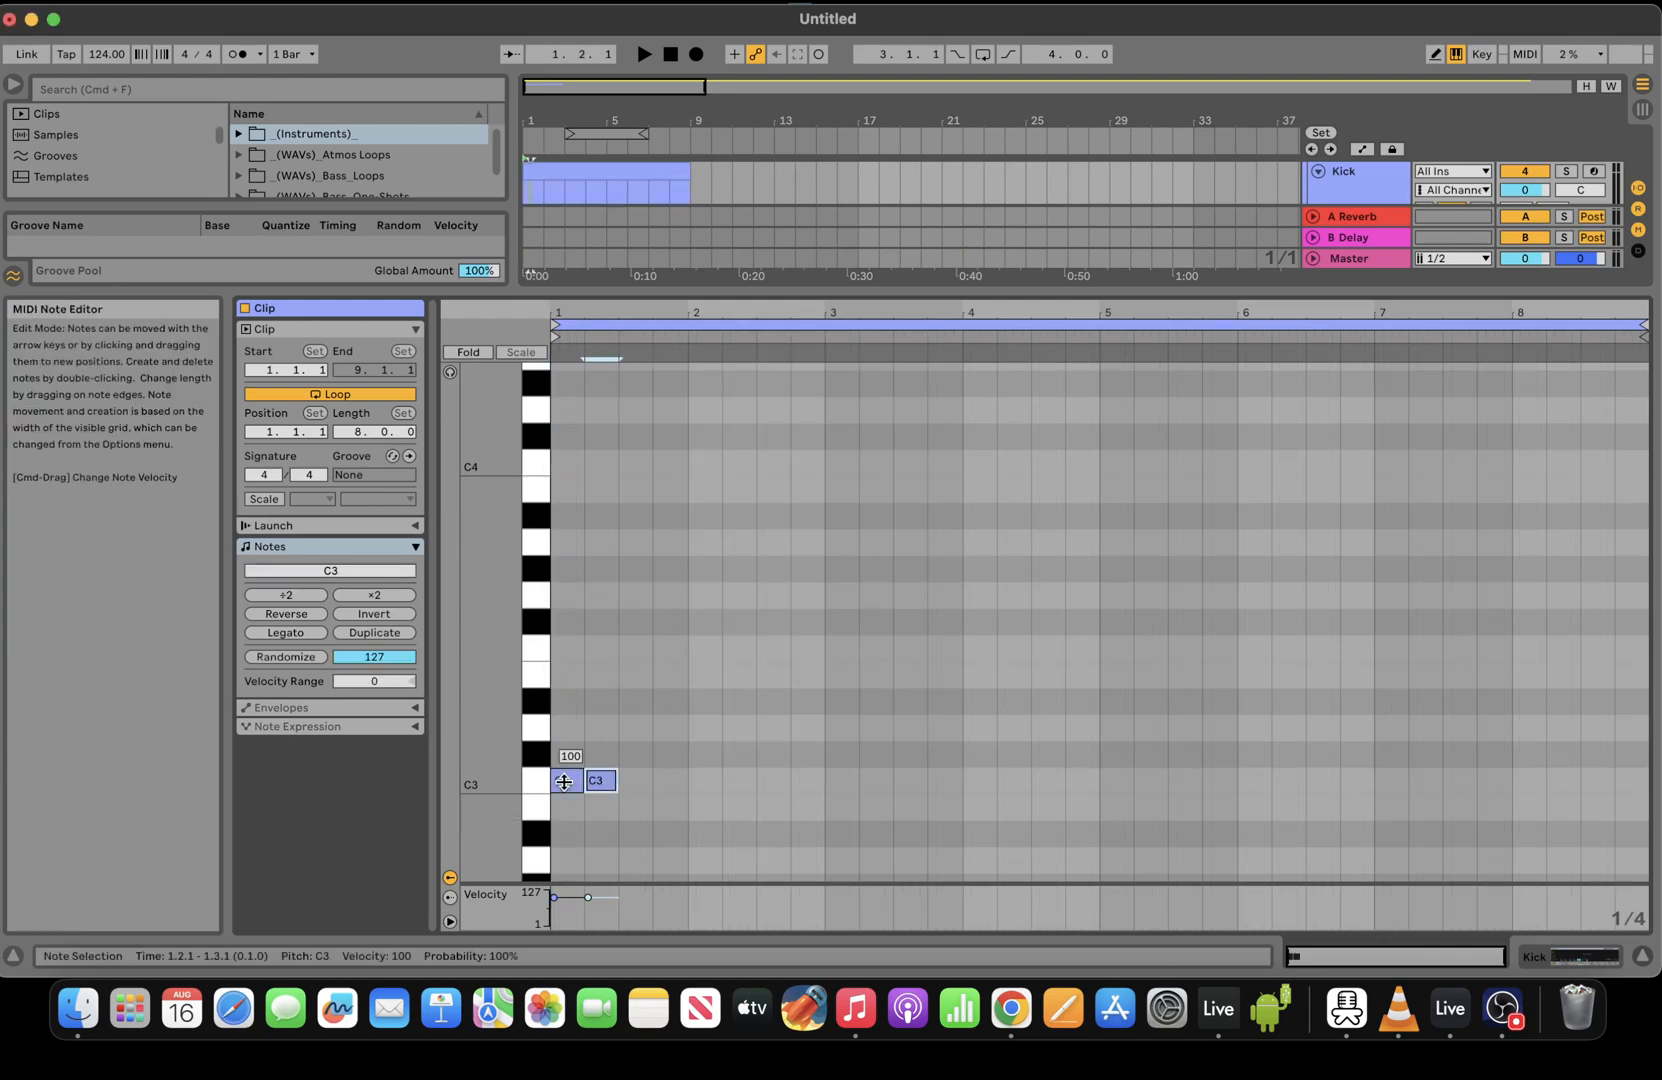
pyautogui.press('super+d')
pyautogui.press('super+d')
pyautogui.press('super+d')
pyautogui.press('super+d')
pyautogui.press('super+d')
pyautogui.press('super+d')
pyautogui.press('super+d')
pyautogui.press('super+d')
pyautogui.press('super+d')
pyautogui.press('super+d')
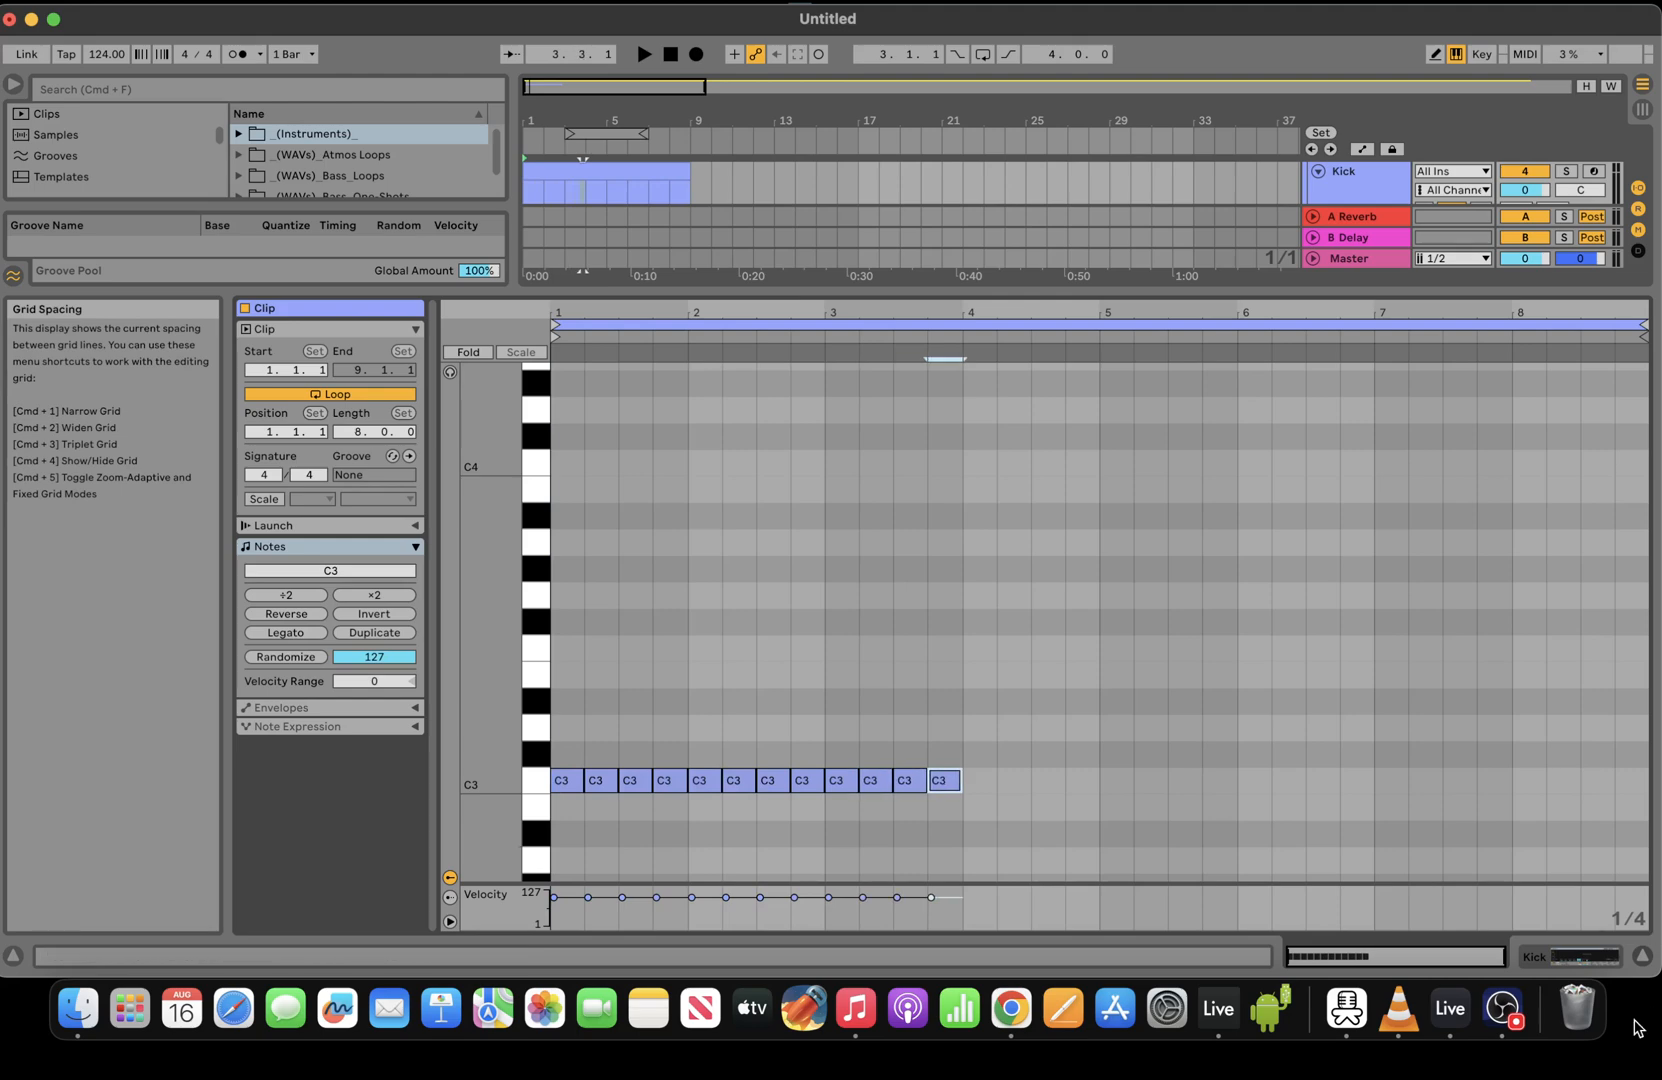
pyautogui.press('super+d')
pyautogui.press('super+d')
pyautogui.press('super+d')
pyautogui.press('super+d')
pyautogui.press('super+d')
pyautogui.press('super+d')
pyautogui.press('super+d')
pyautogui.press('super+d')
pyautogui.press('super+d')
pyautogui.press('super+d')
pyautogui.press('super+d')
pyautogui.press('super+d')
pyautogui.press('super+d')
pyautogui.press('super+d')
pyautogui.press('super+d')
pyautogui.press('super+d')
pyautogui.press('super+d')
pyautogui.press('super+d')
pyautogui.press('super+d')
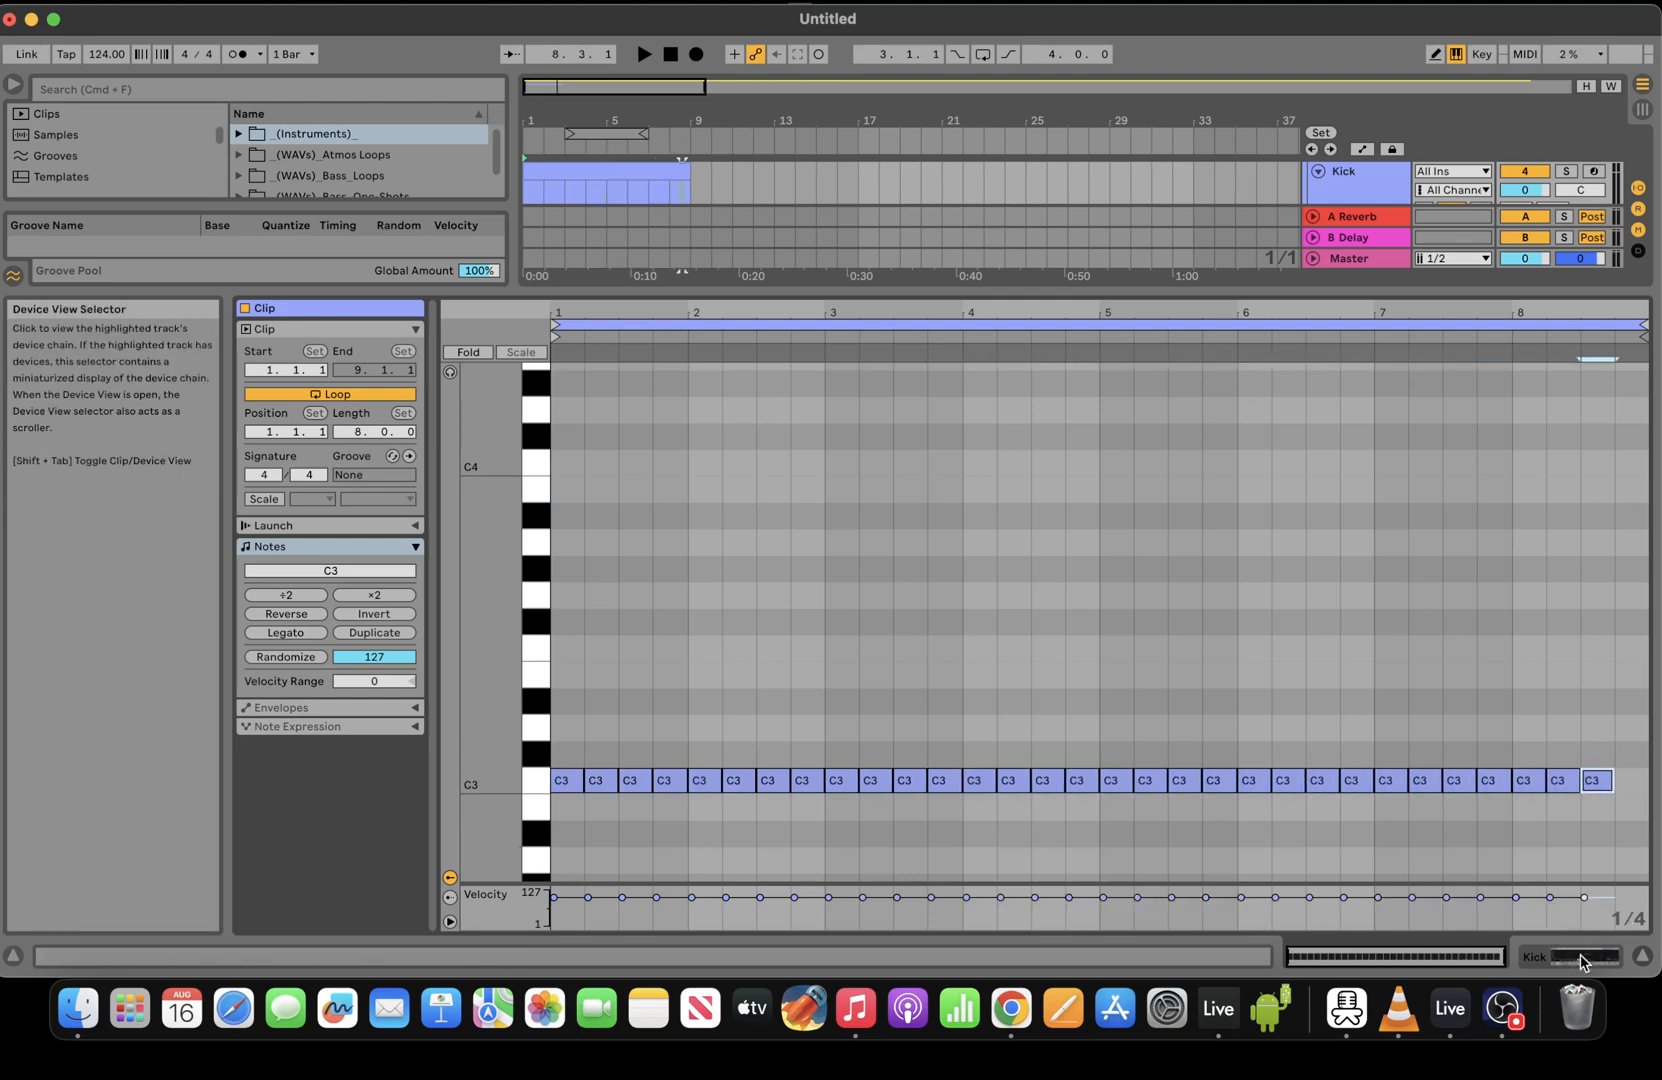
# Show the Kick track's devices and loop the arrangement over the eight-bar Kick clip
pyautogui.click(1581, 962)
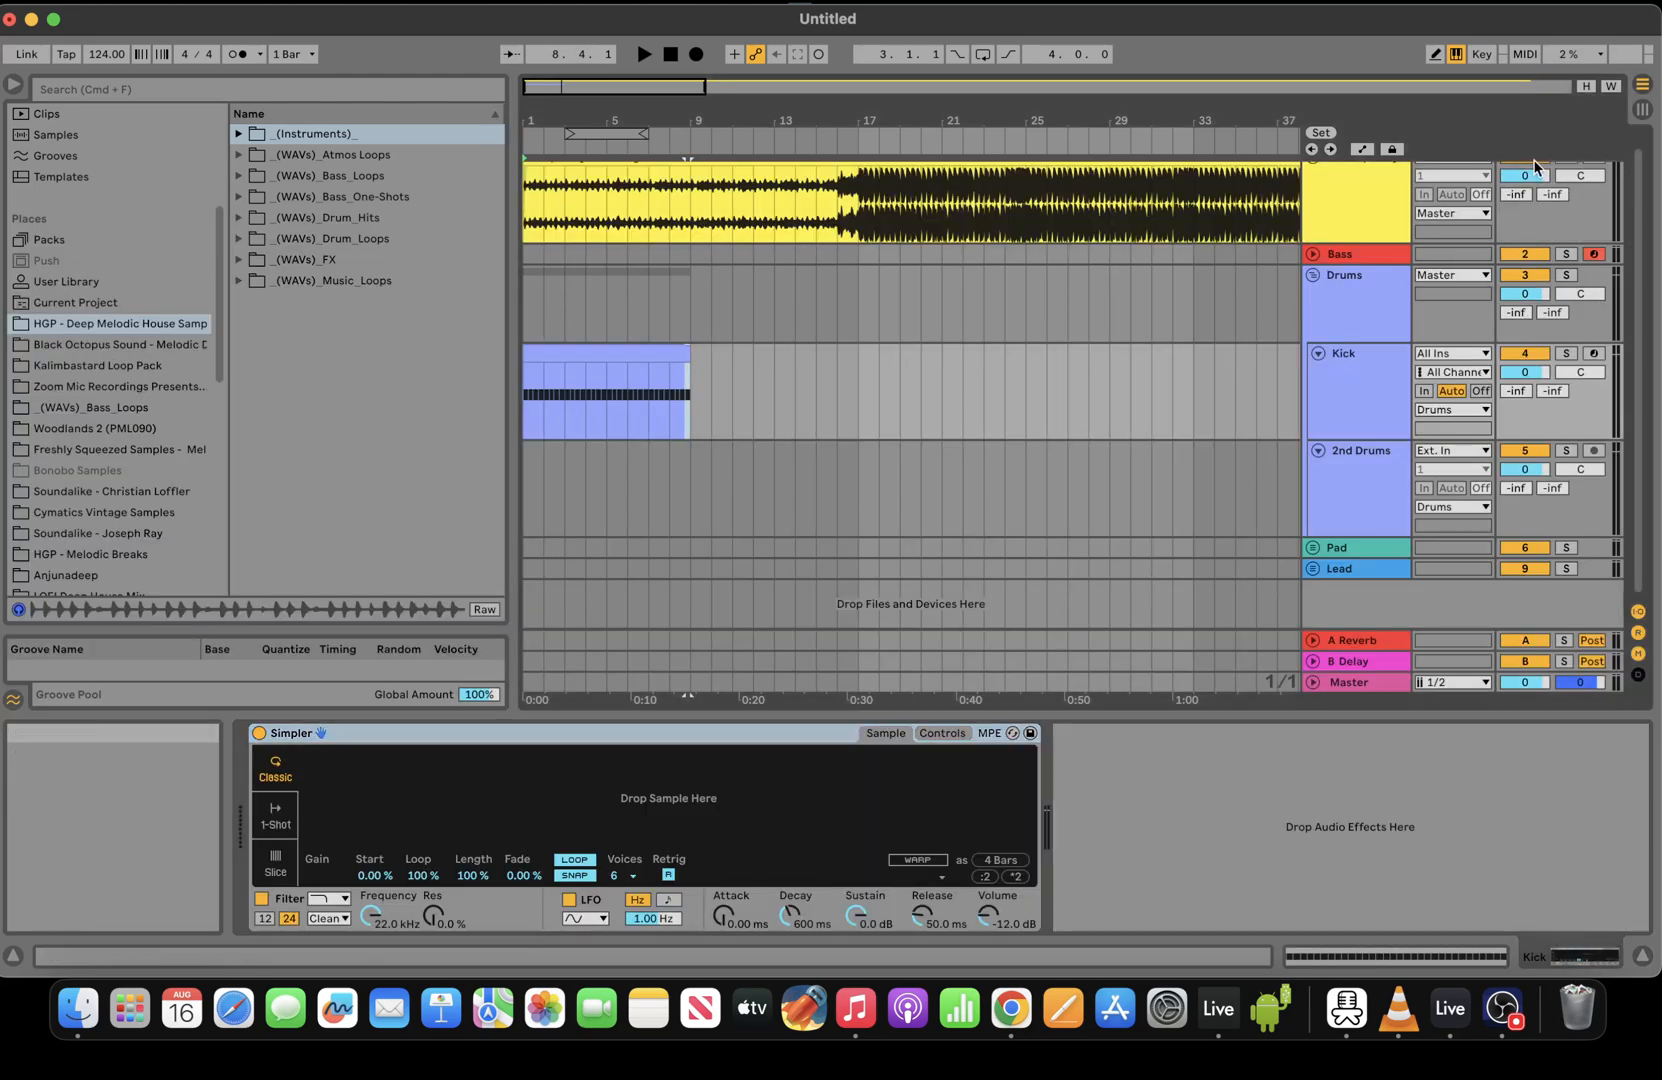
pyautogui.click(639, 357)
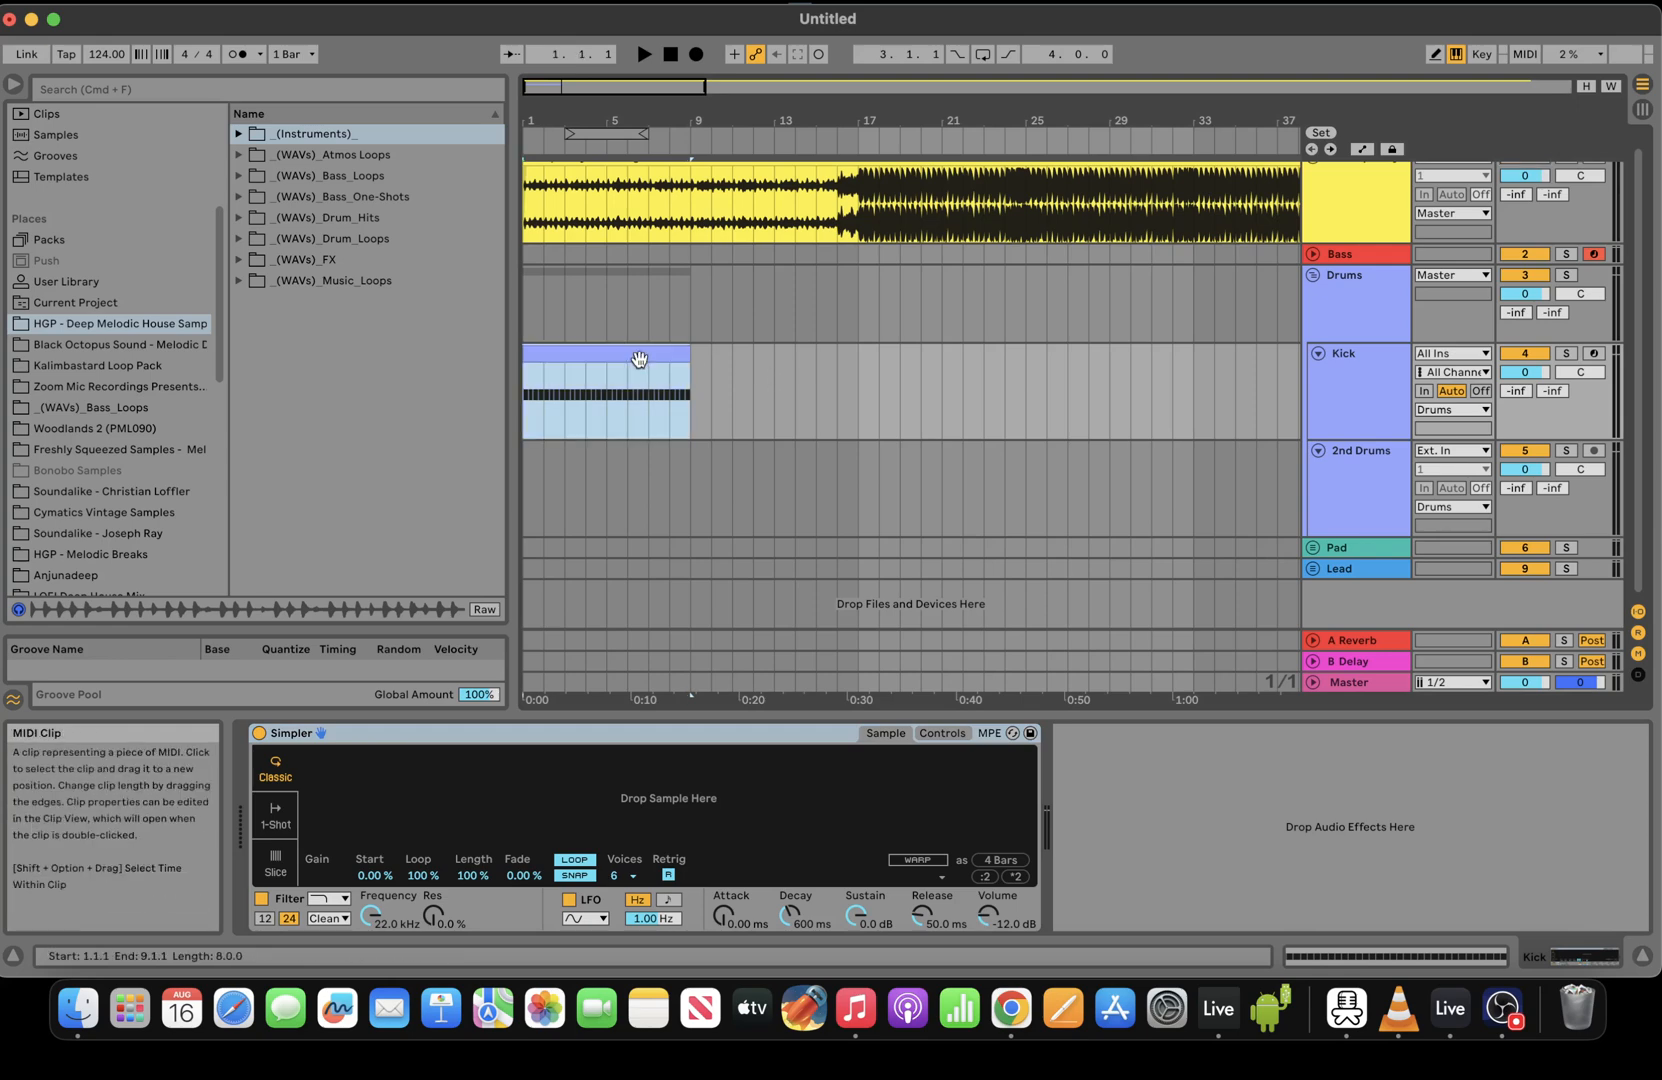
pyautogui.press('super+l')
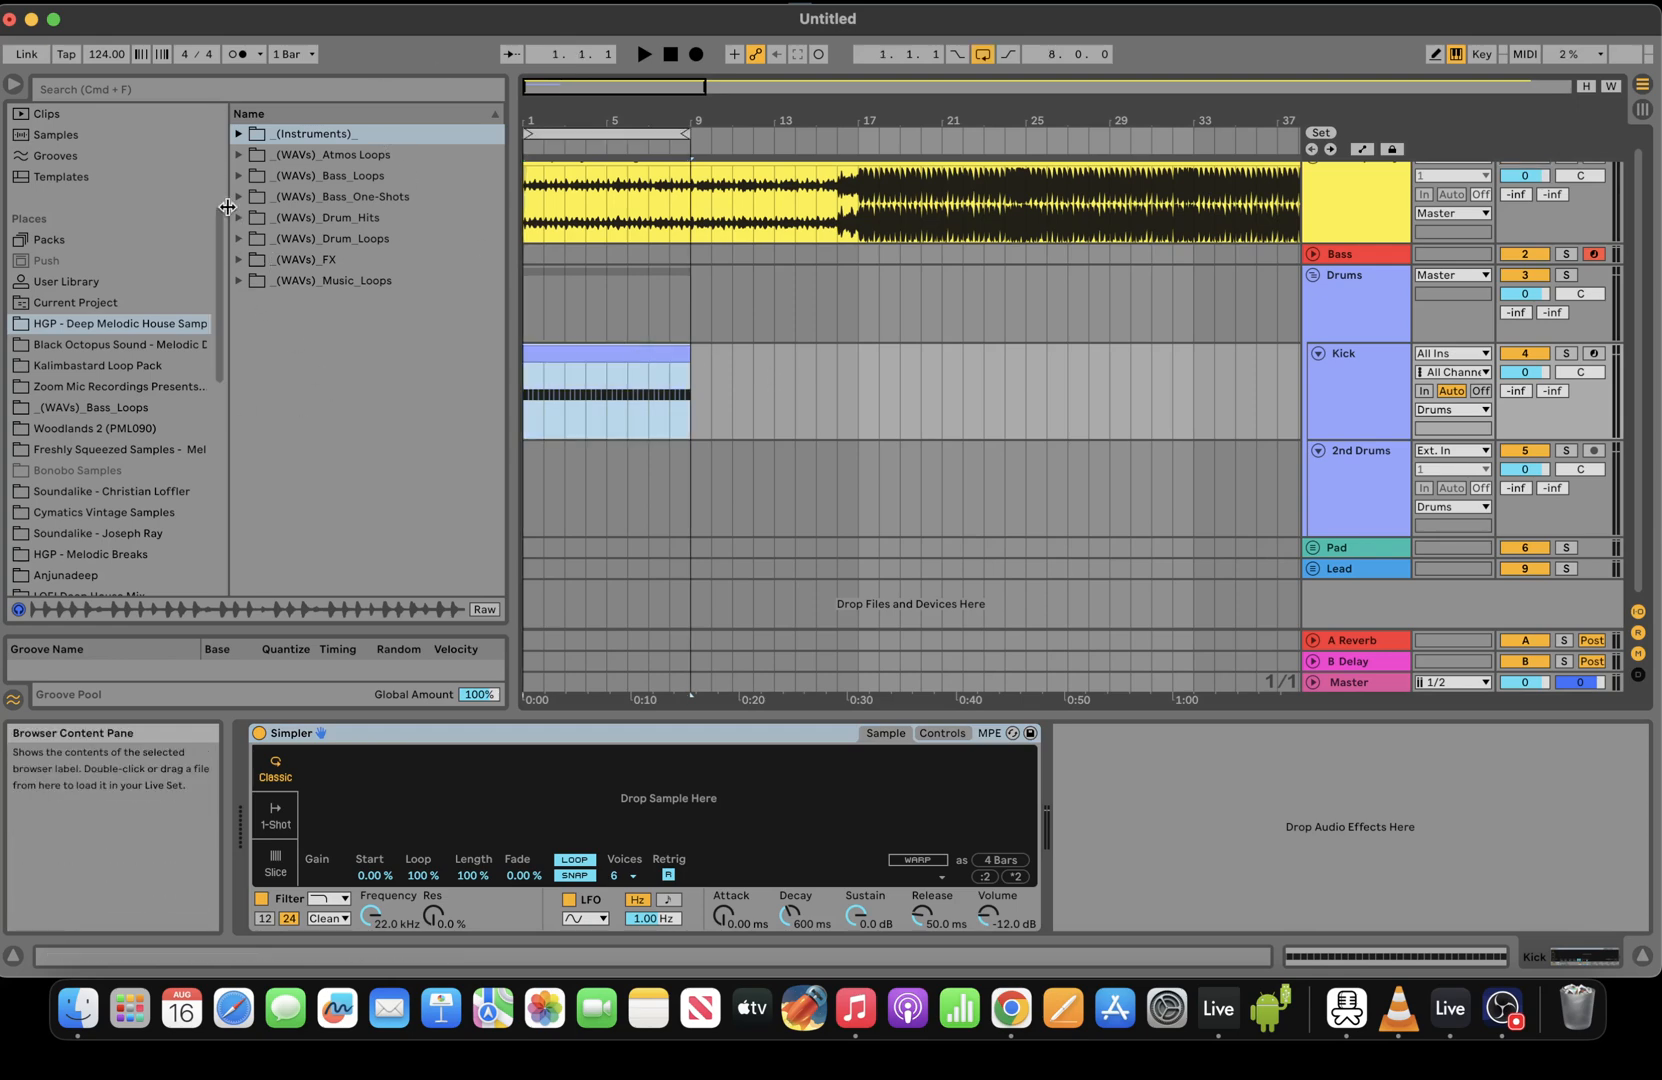
# Audition samples in the _(WAVs)_Kicks folder and load Kick_027.wav into the Kick track's Simpler
pyautogui.click(355, 218)
pyautogui.click(270, 282)
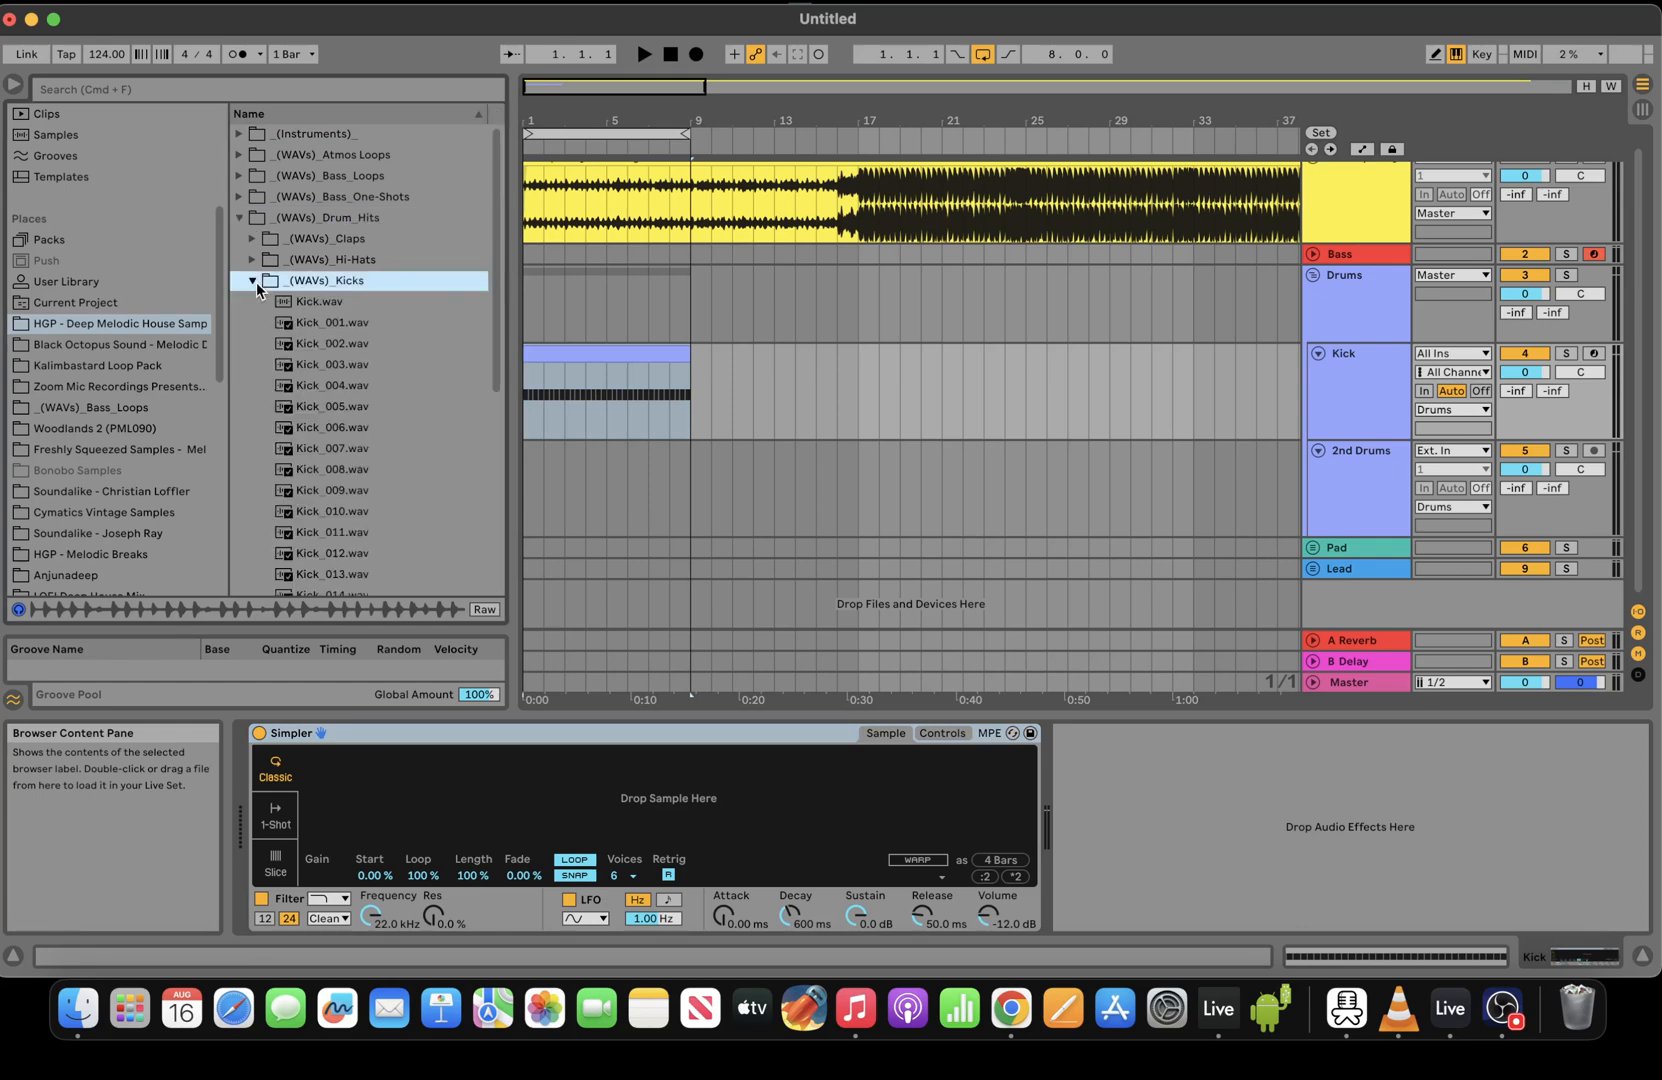
pyautogui.click(352, 420)
pyautogui.scroll(-5, 492, 348)
pyautogui.click(404, 495)
pyautogui.click(397, 537)
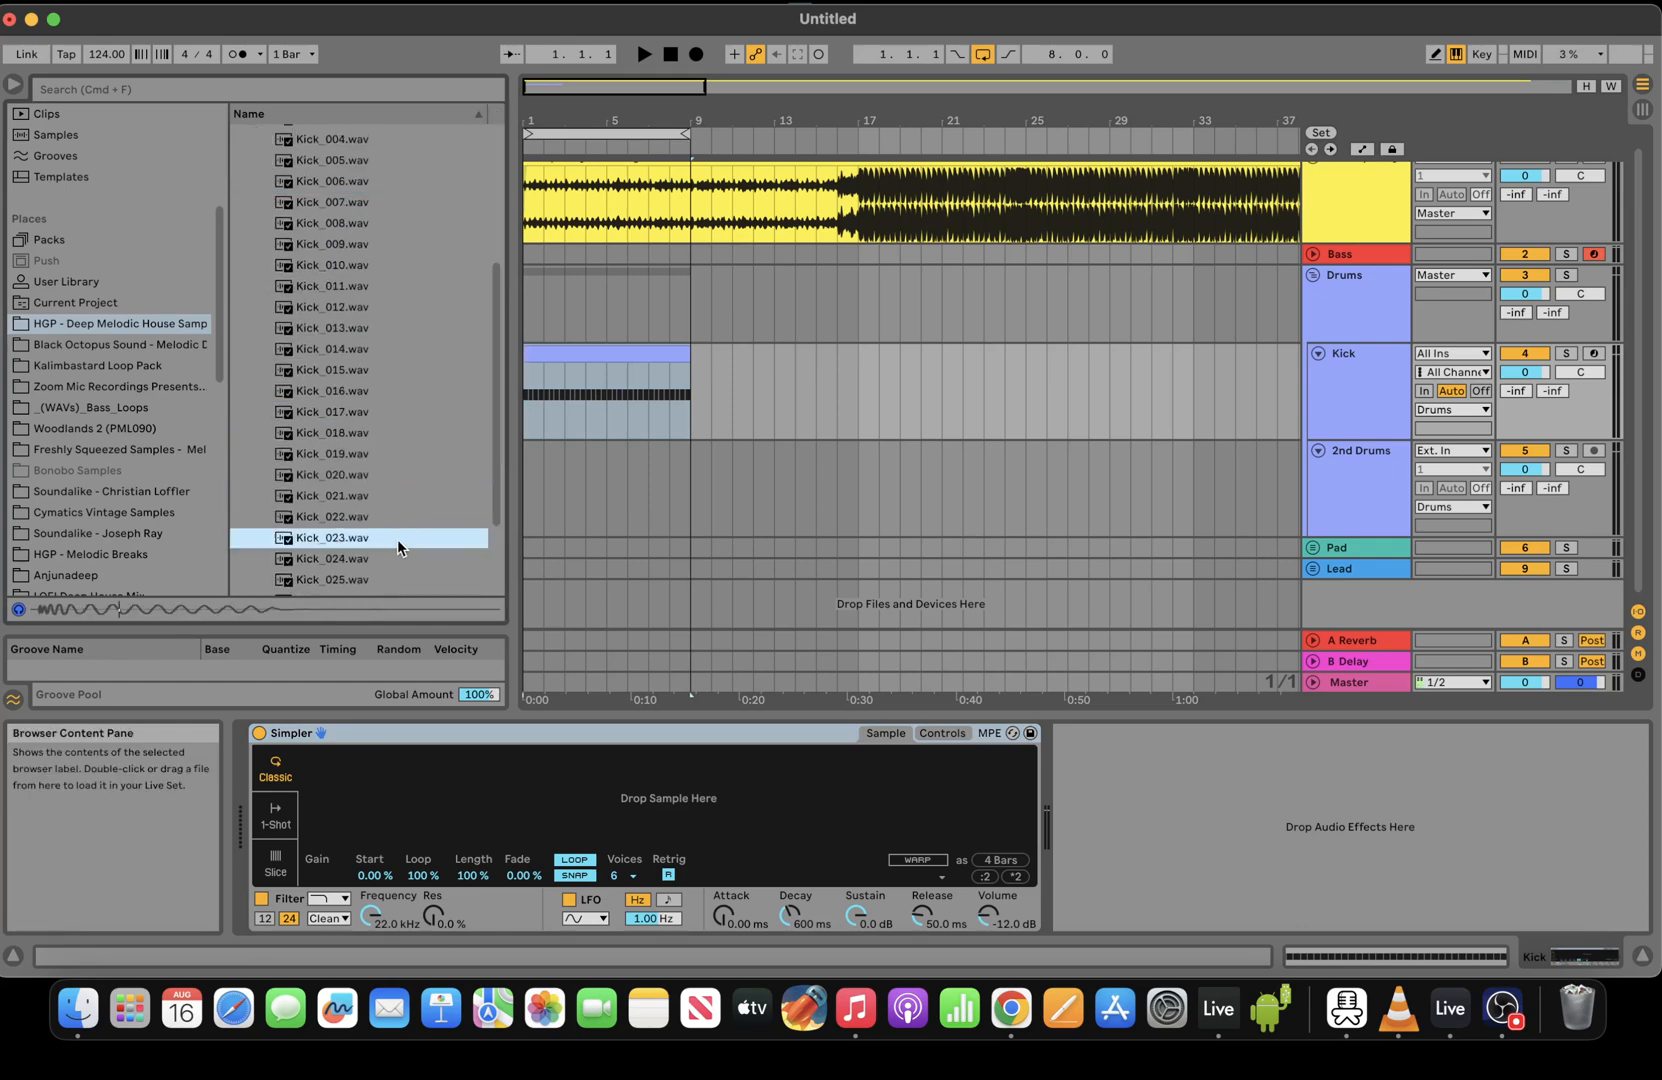
pyautogui.scroll(-3, 399, 531)
pyautogui.click(380, 502)
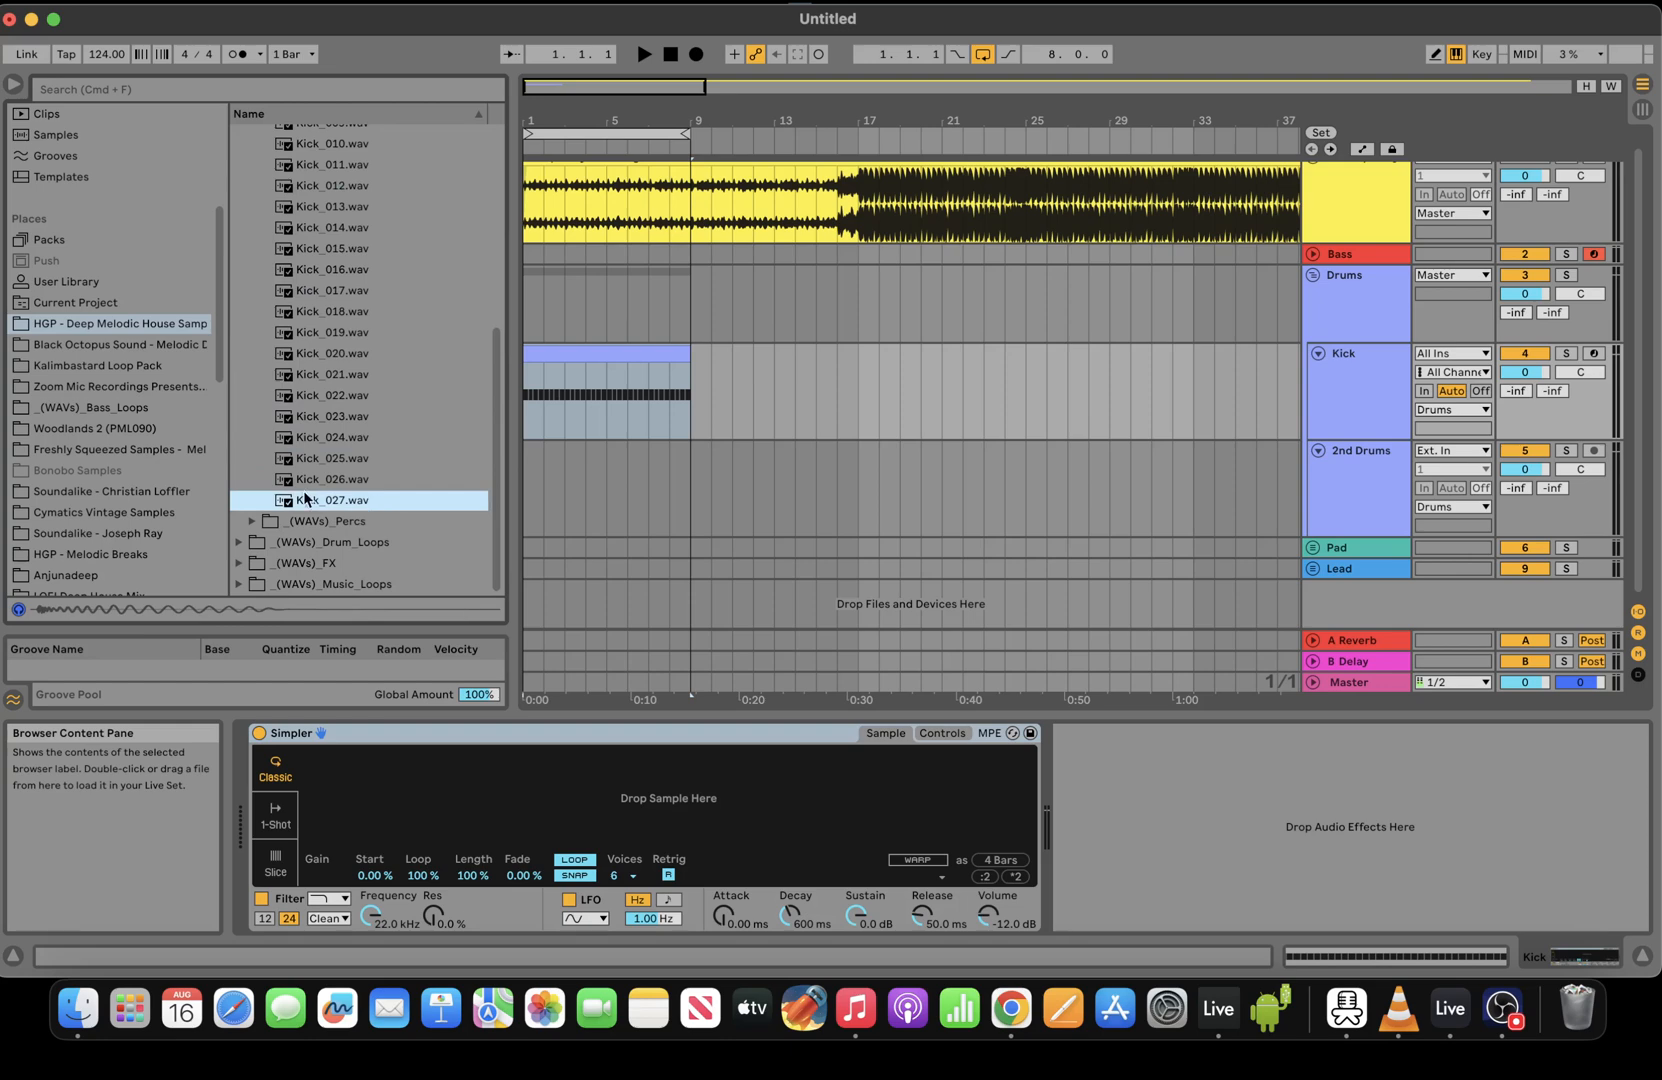
pyautogui.moveTo(348, 510); pyautogui.dragTo(445, 858)
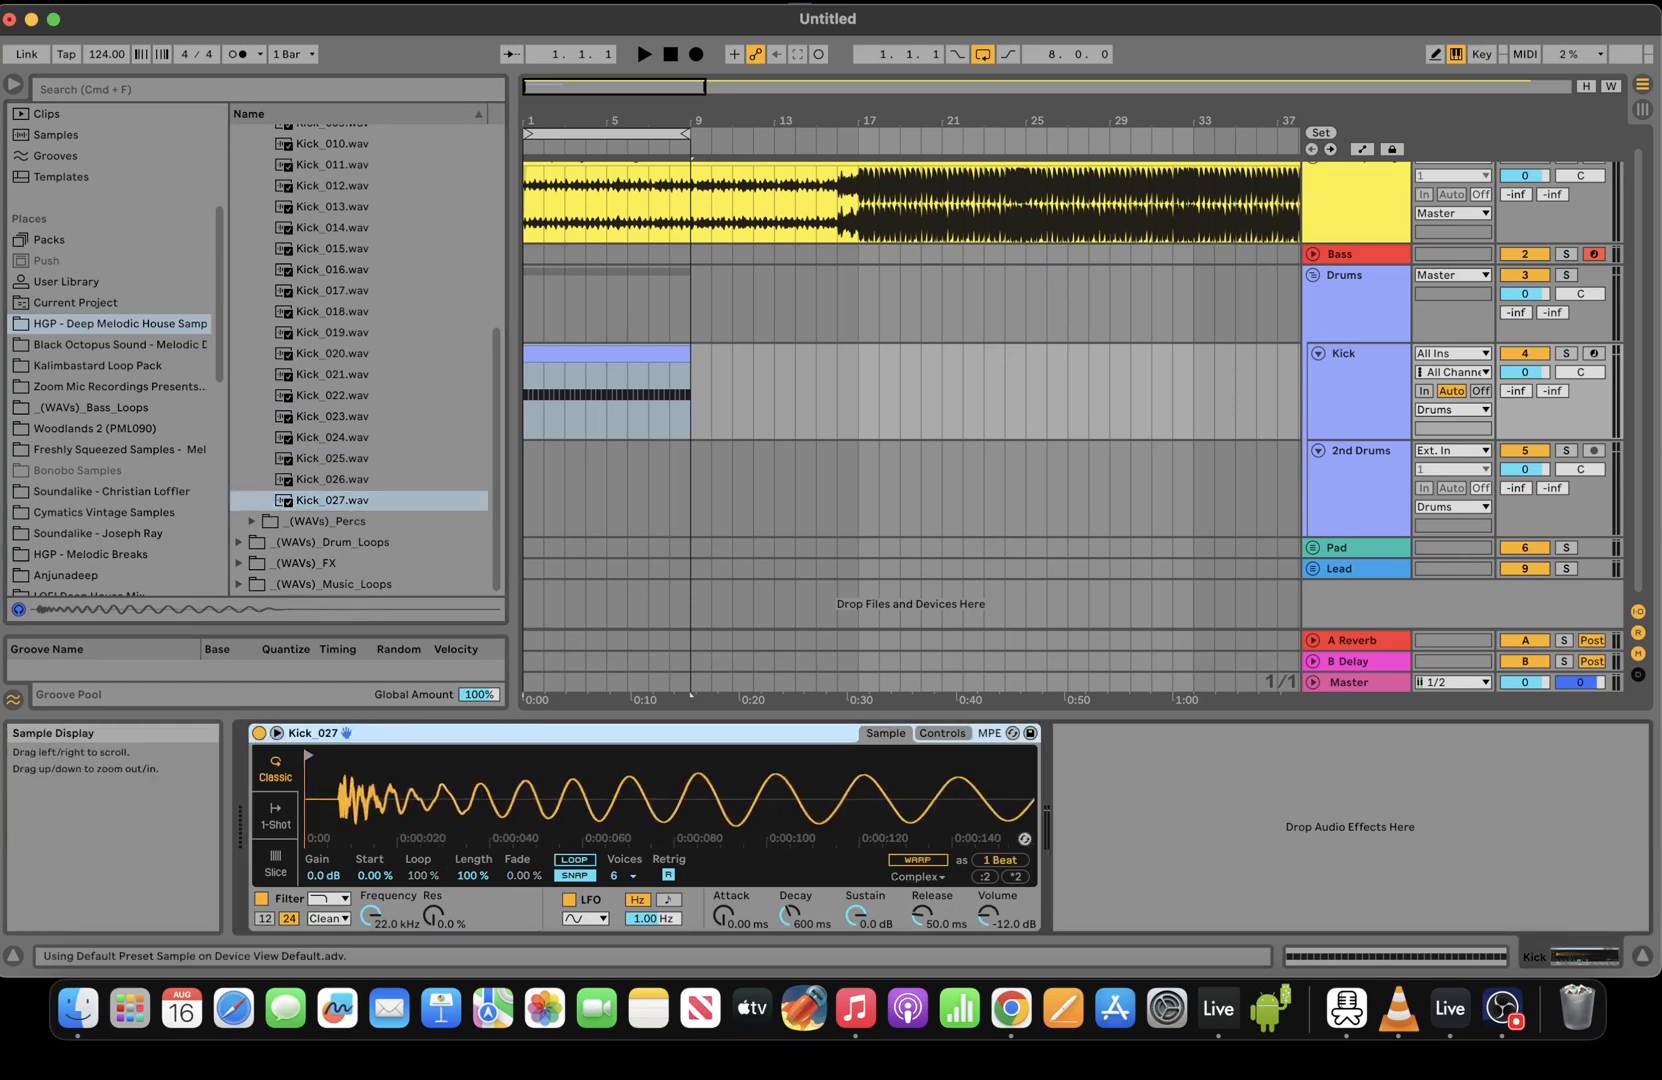
# Start playback, search the audio effects for "eq" and add EQ Eight to the Kick track
pyautogui.press('space')
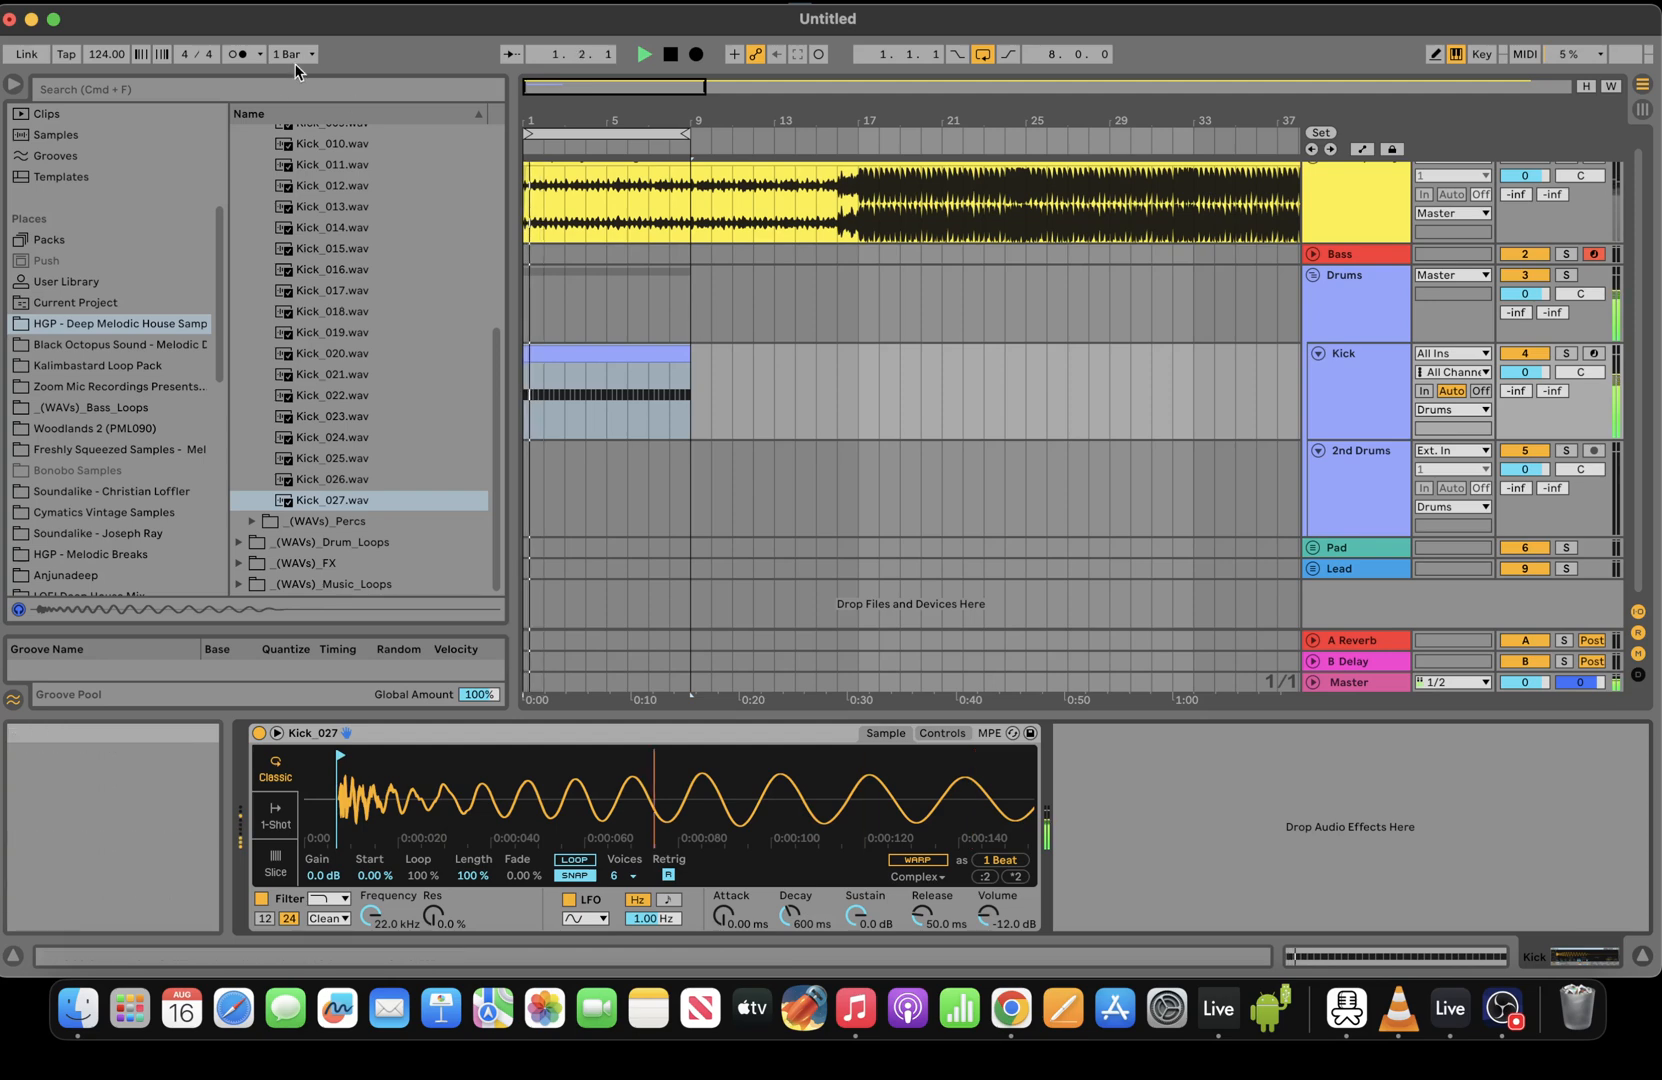
pyautogui.click(256, 86)
pyautogui.write('eq')
pyautogui.click(79, 270)
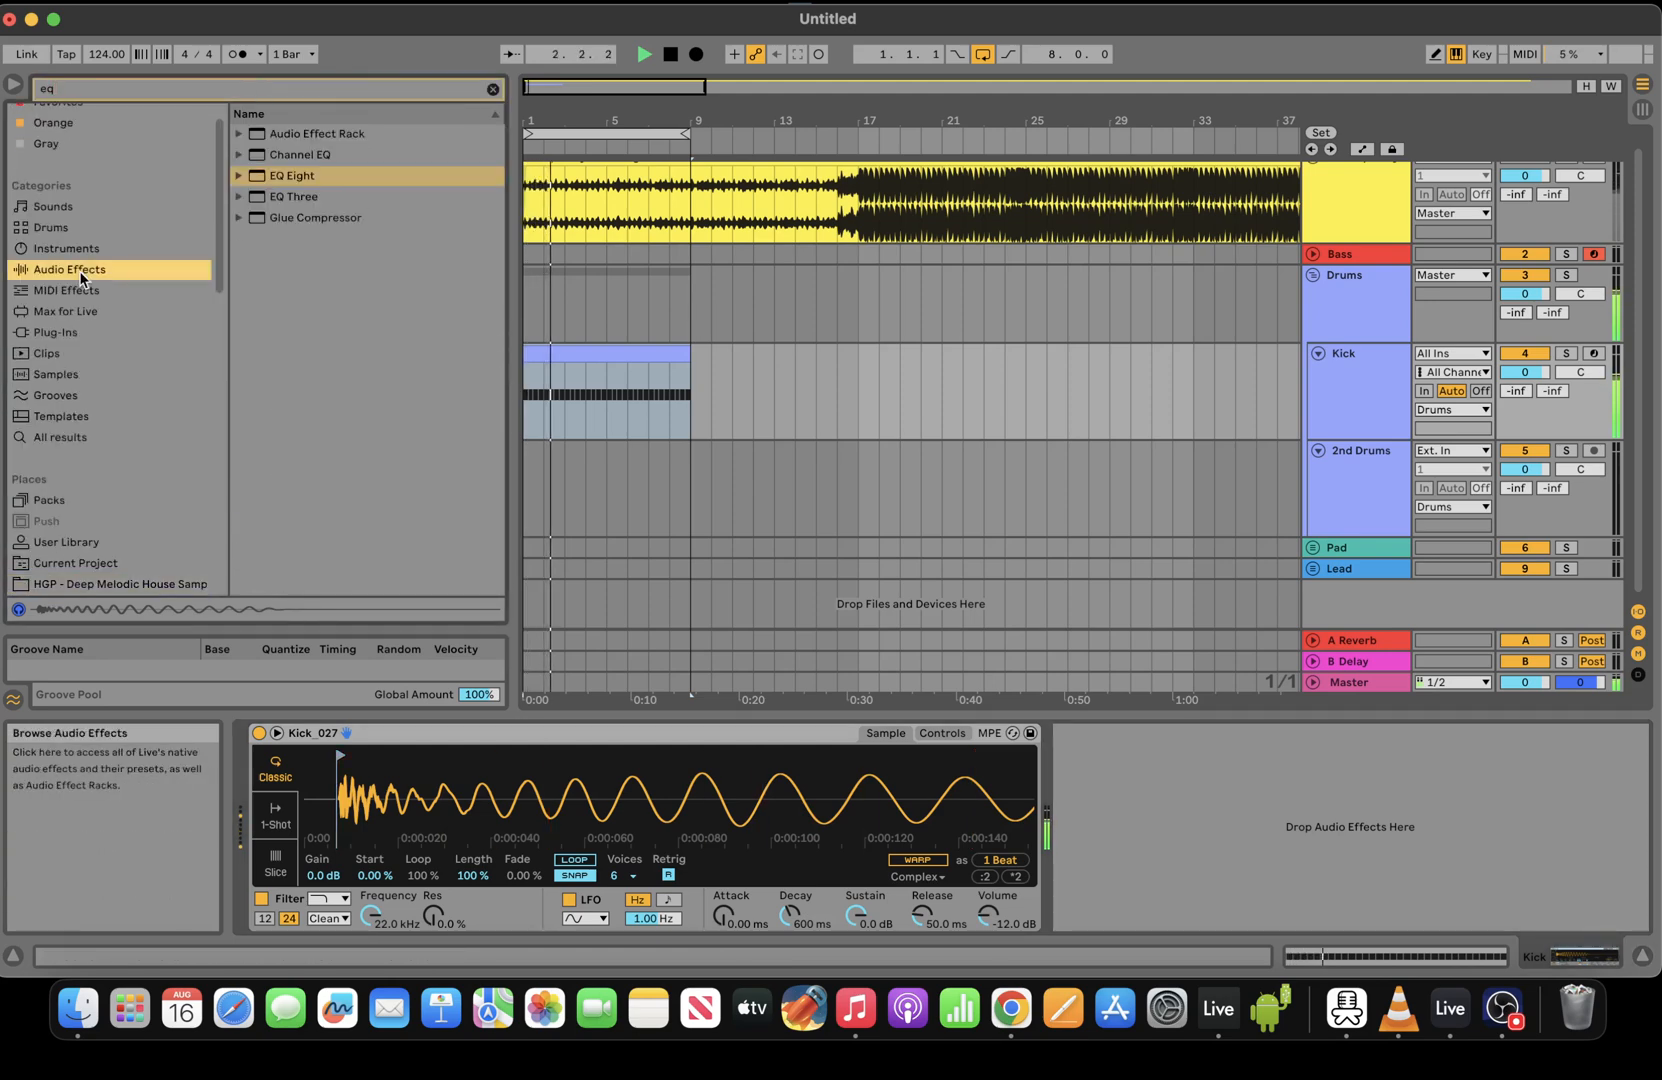
pyautogui.doubleClick(295, 176)
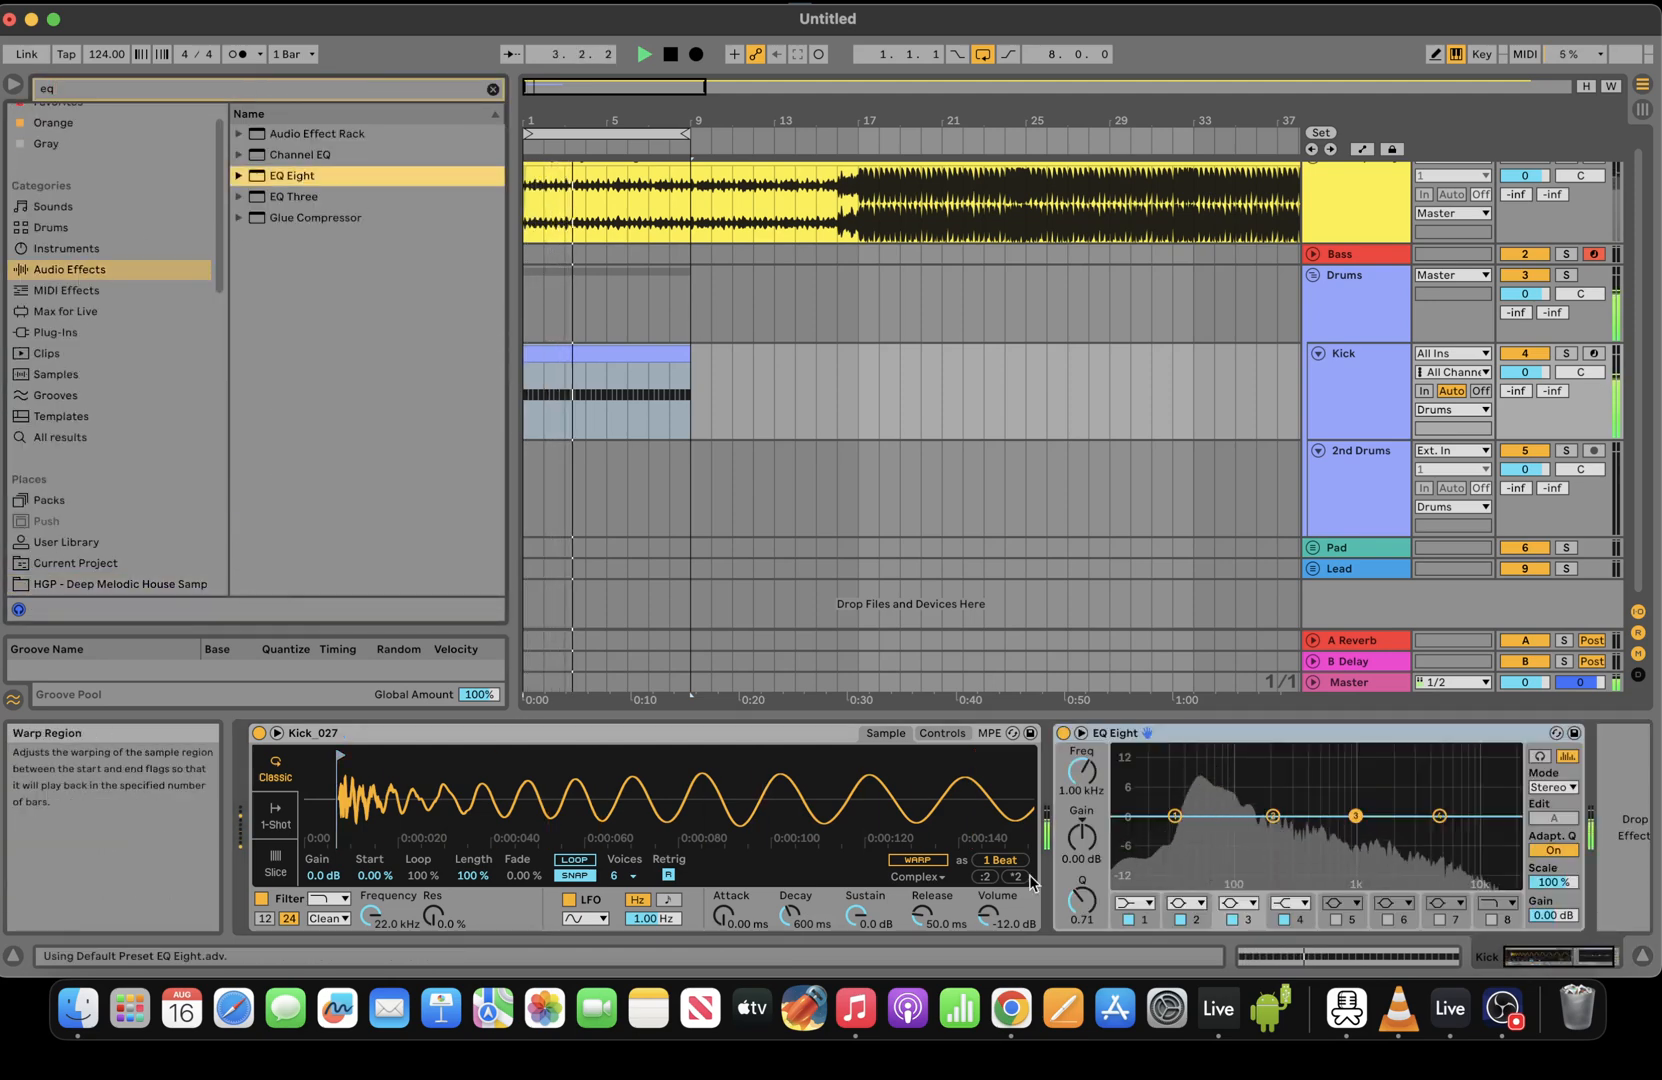
# Set the kick Simpler's volume to -4.50 dB and listen to the loop again
pyautogui.moveTo(993, 918); pyautogui.dragTo(993, 902)
pyautogui.press('space')
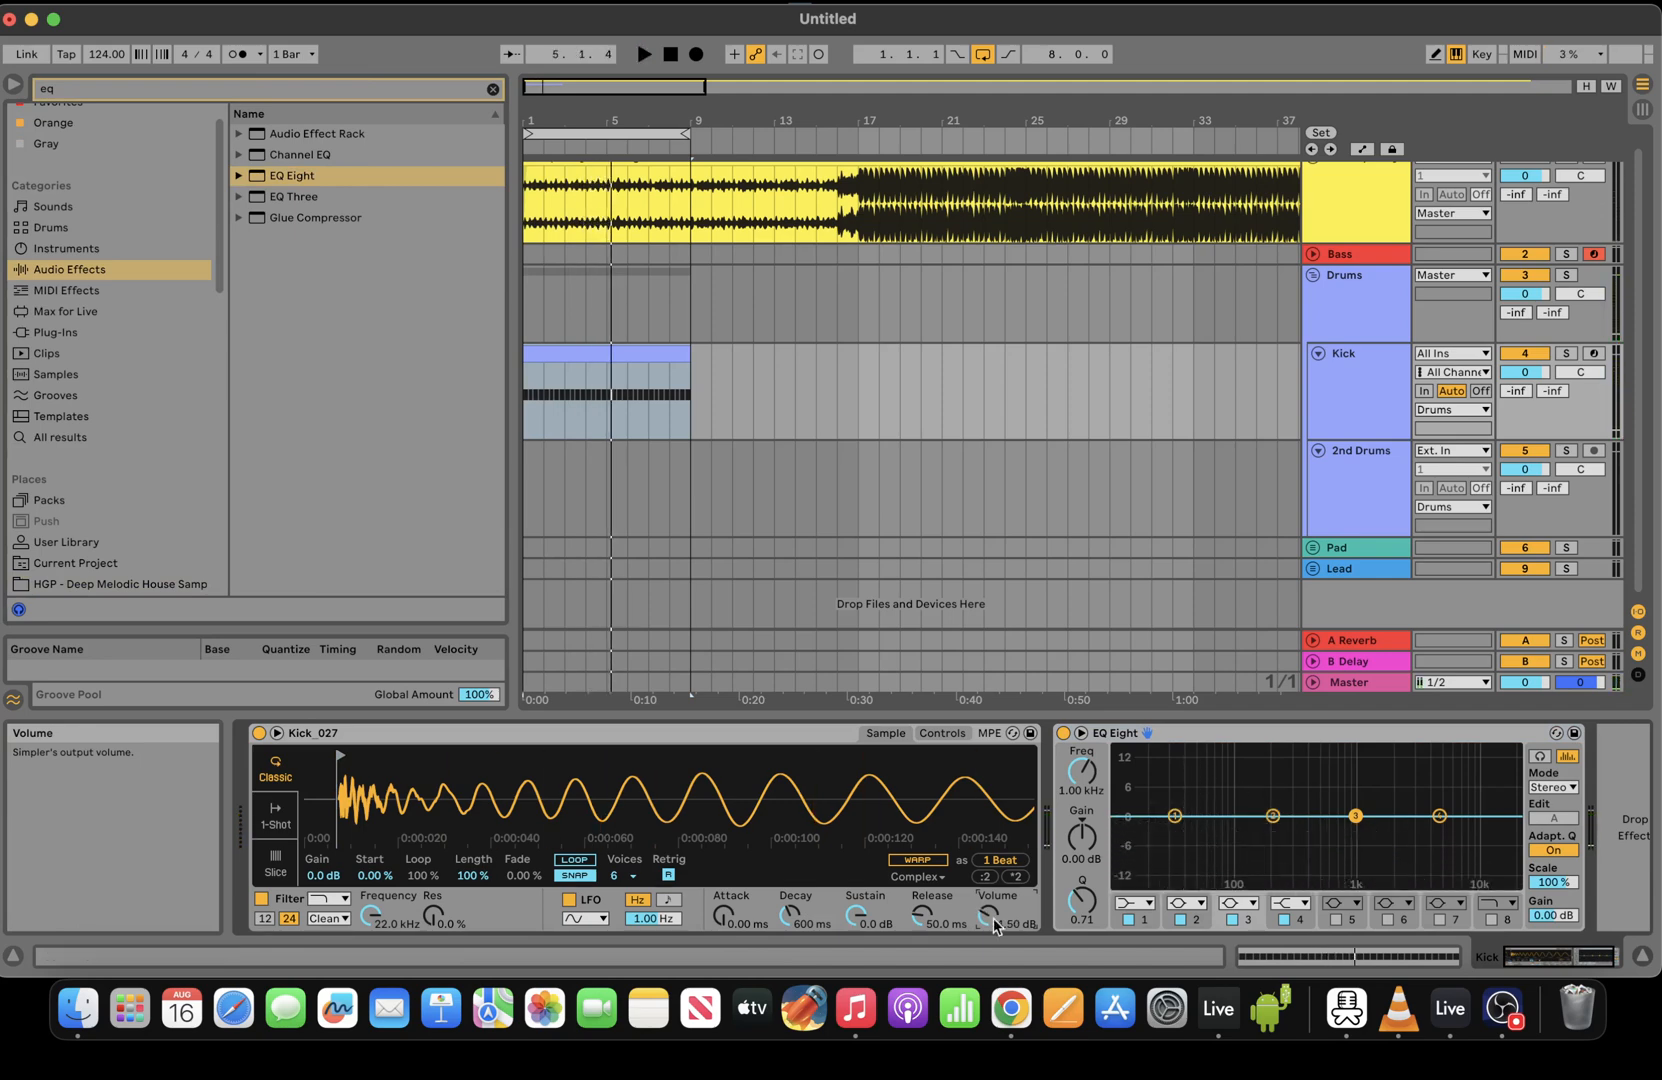
pyautogui.press('space')
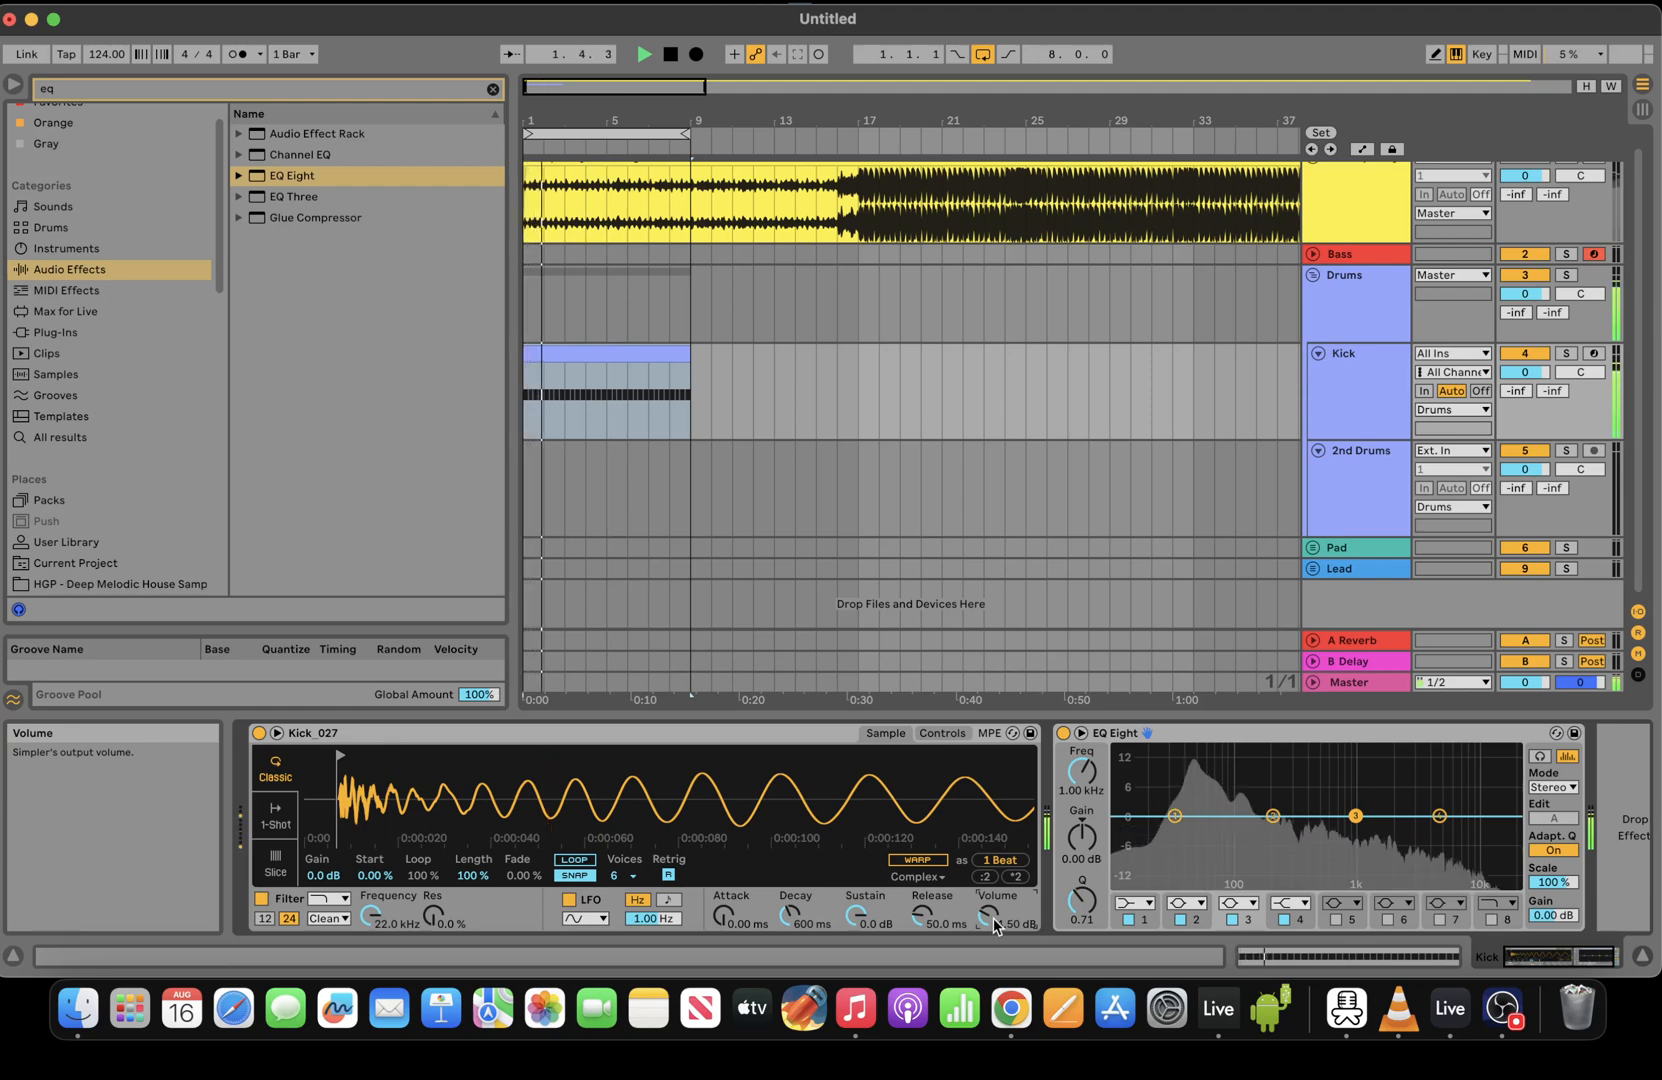
pyautogui.press('space')
# Duplicate the Kick track and rename the copy as Hat 4/4
pyautogui.click(1372, 362)
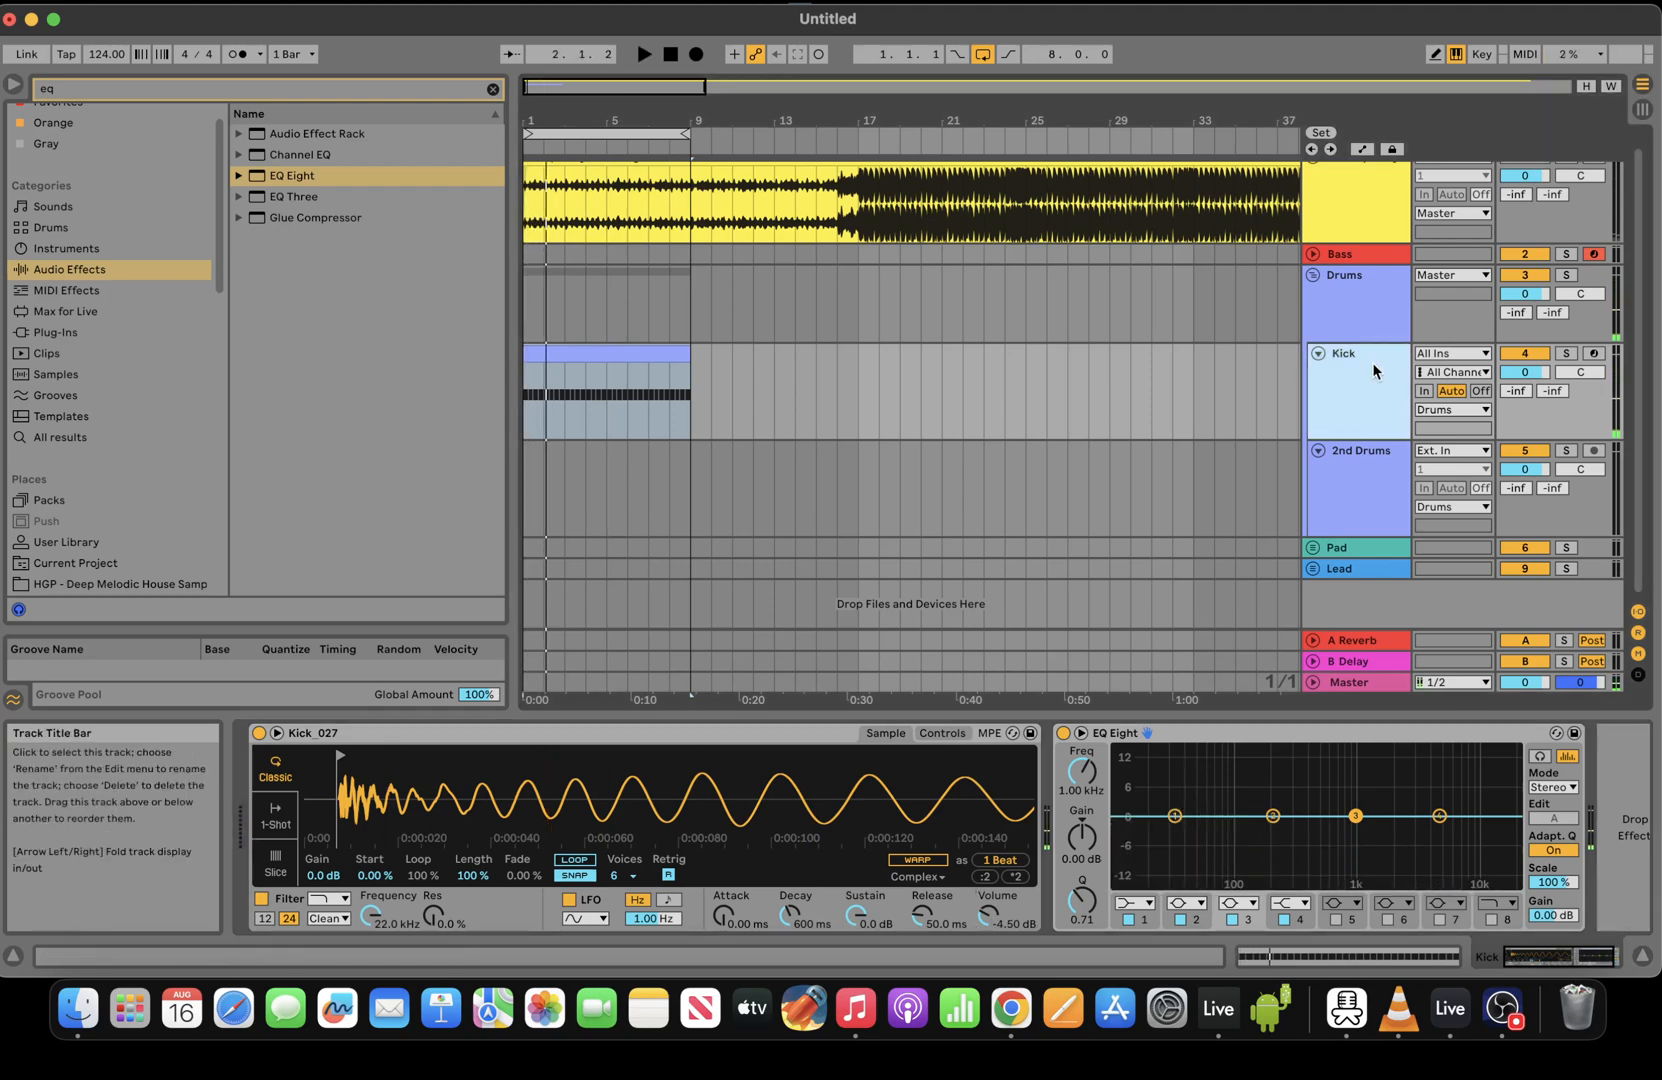
pyautogui.press('super+d')
pyautogui.rightClick(1355, 469)
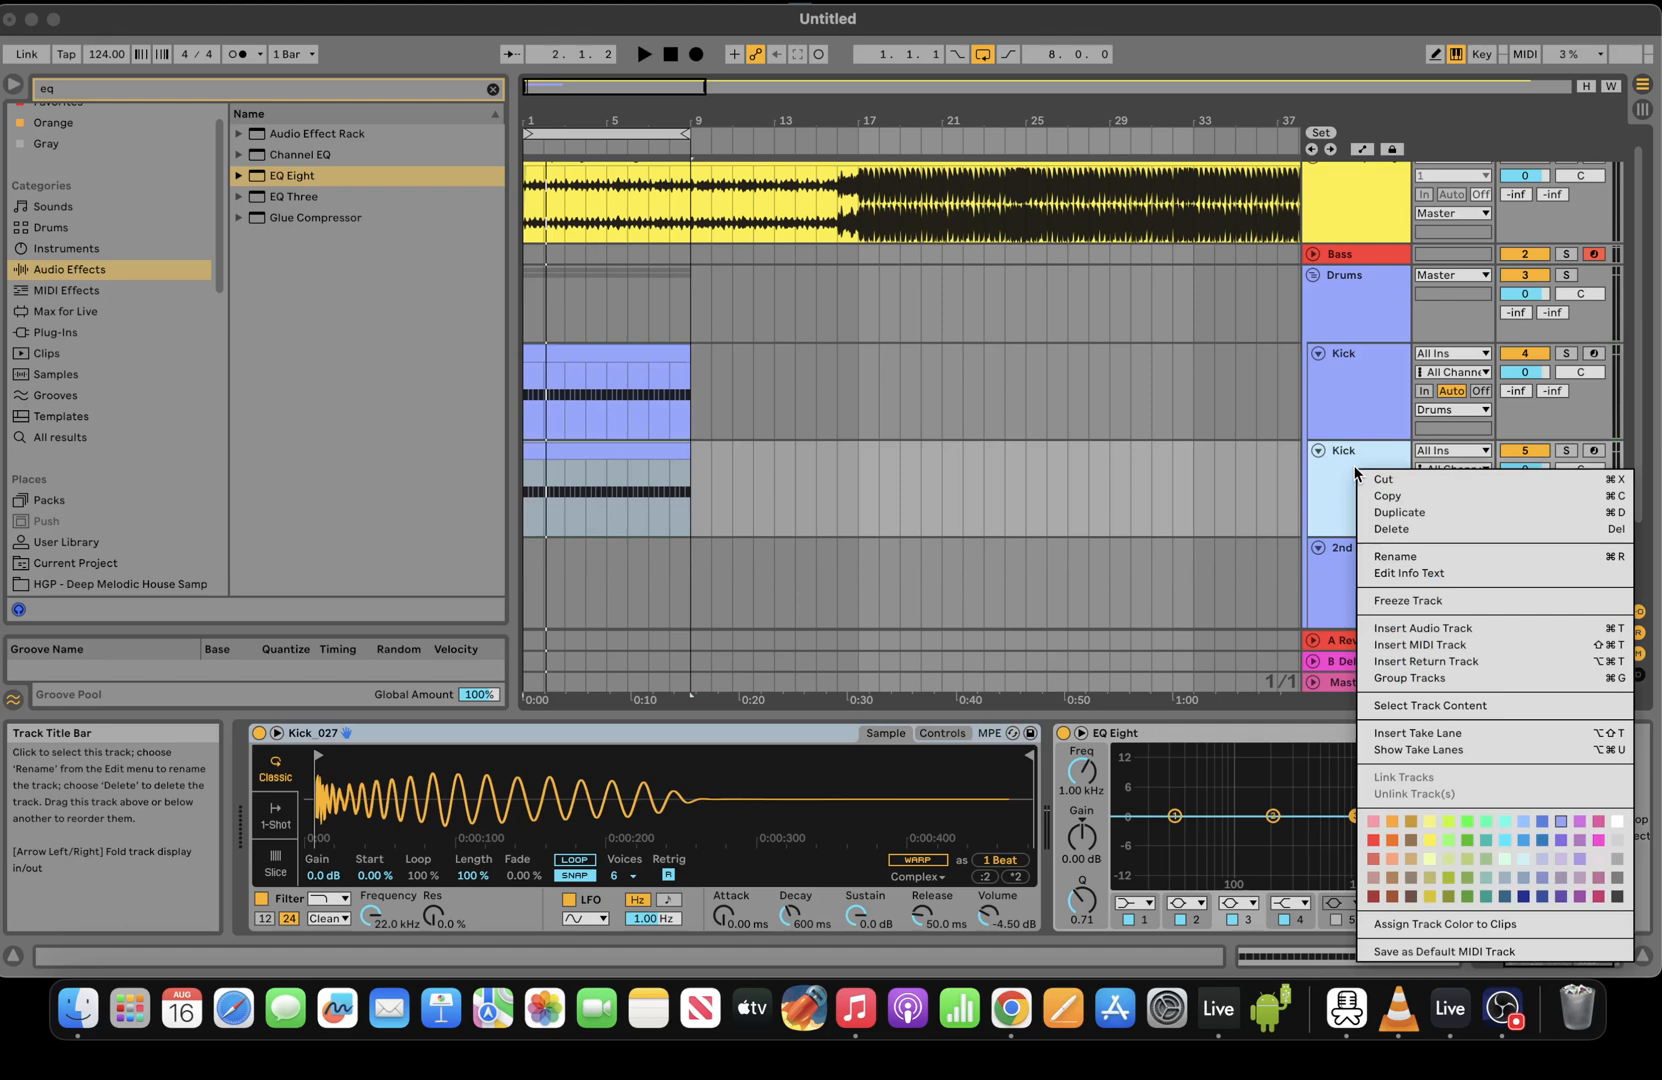
pyautogui.click(1396, 558)
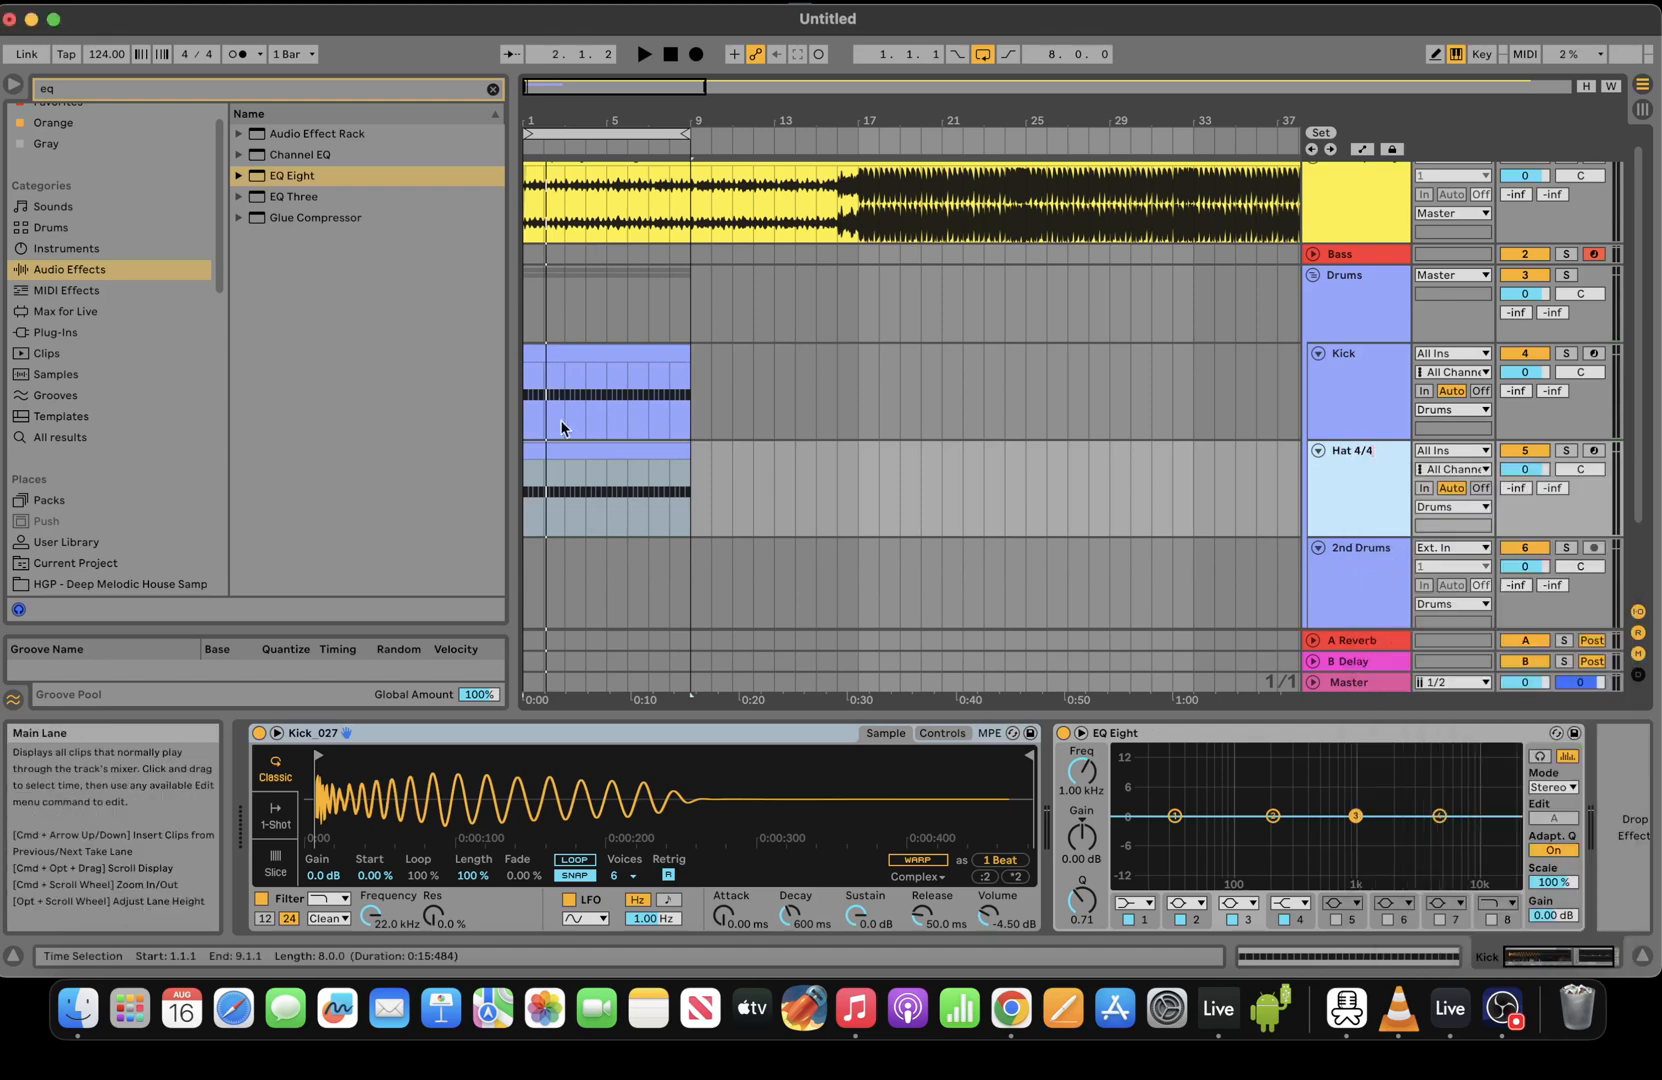
# Set the Hat 4/4 clip's grid to 1/8, shift all its notes one eighth note later, and return to the track's devices
pyautogui.click(571, 449)
pyautogui.click(1270, 958)
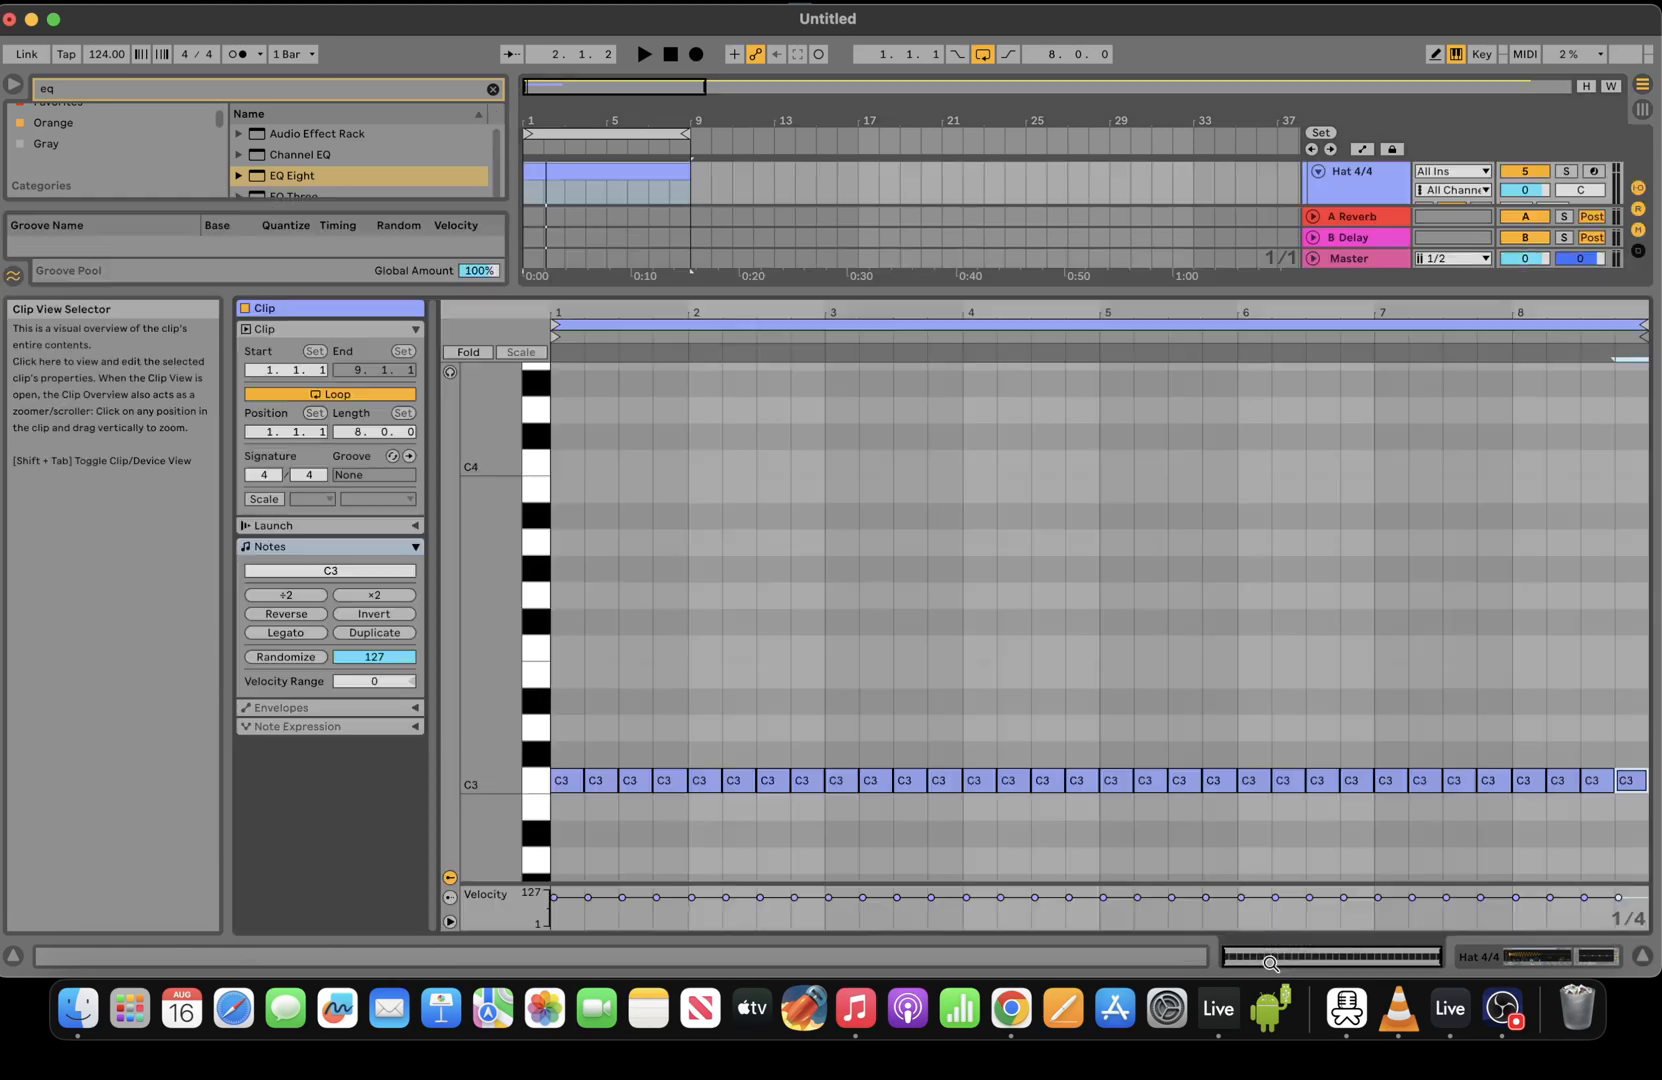
pyautogui.rightClick(881, 498)
pyautogui.click(976, 804)
pyautogui.click(877, 694)
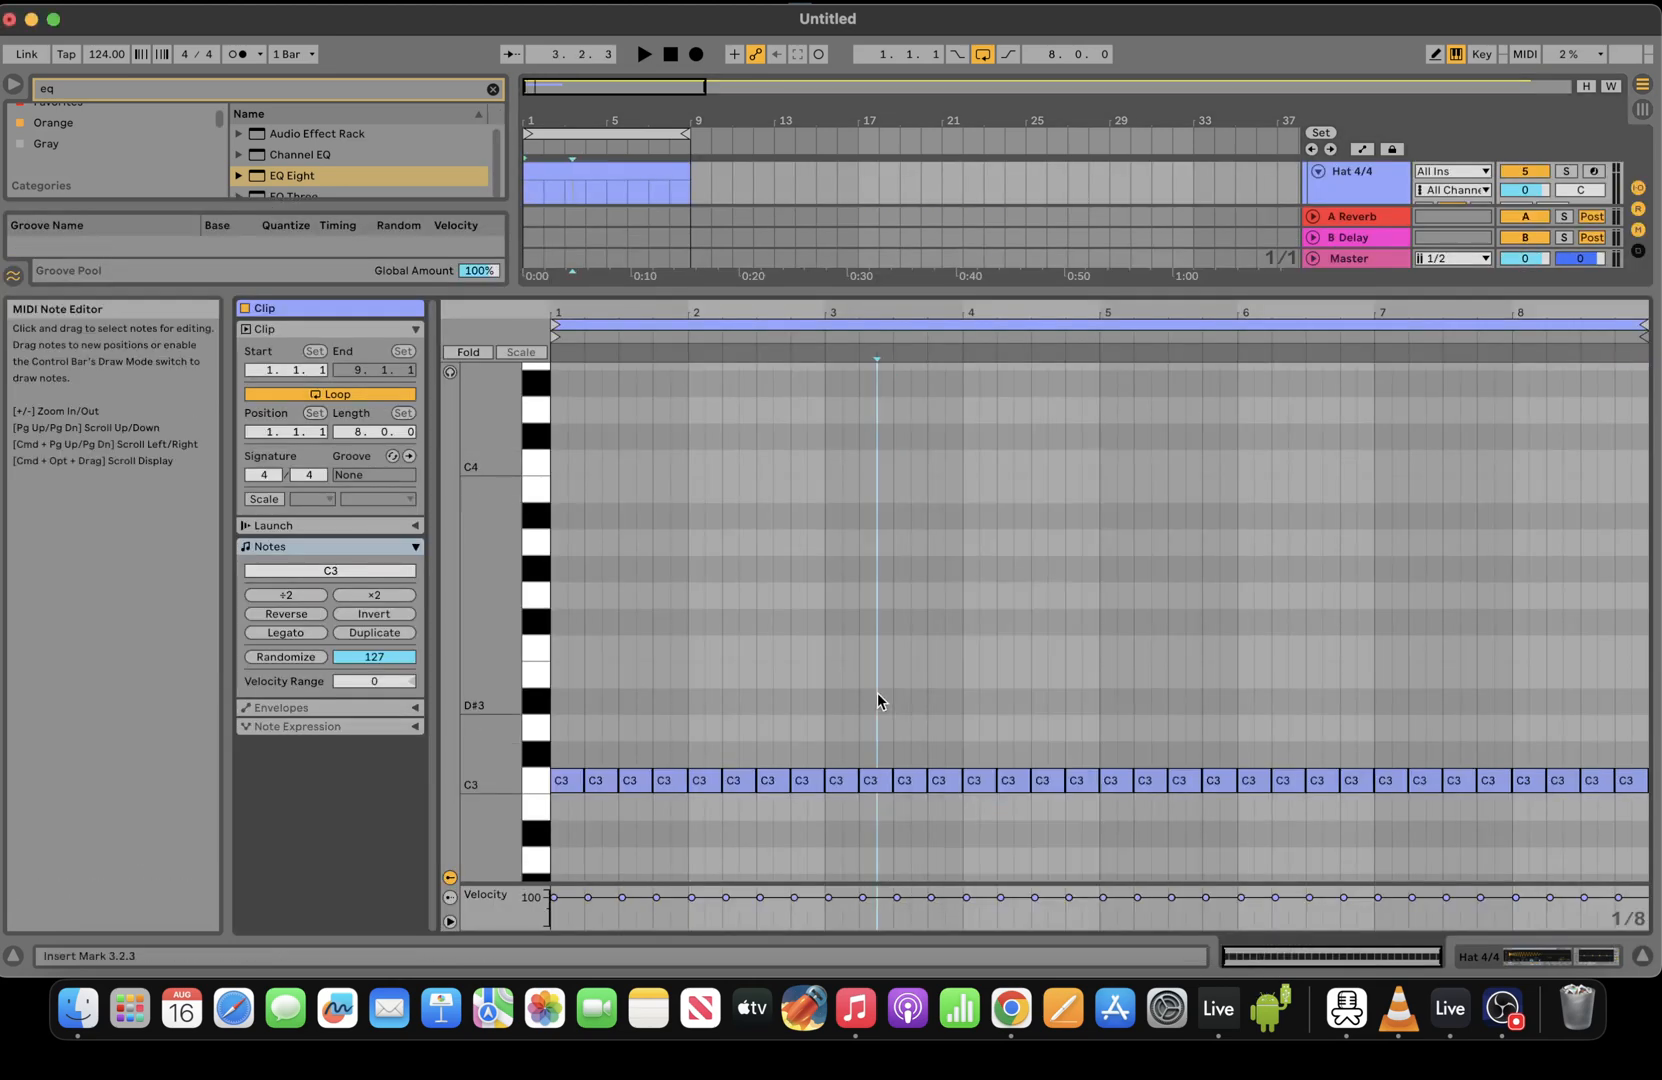
pyautogui.press('super+a')
pyautogui.press('Right')
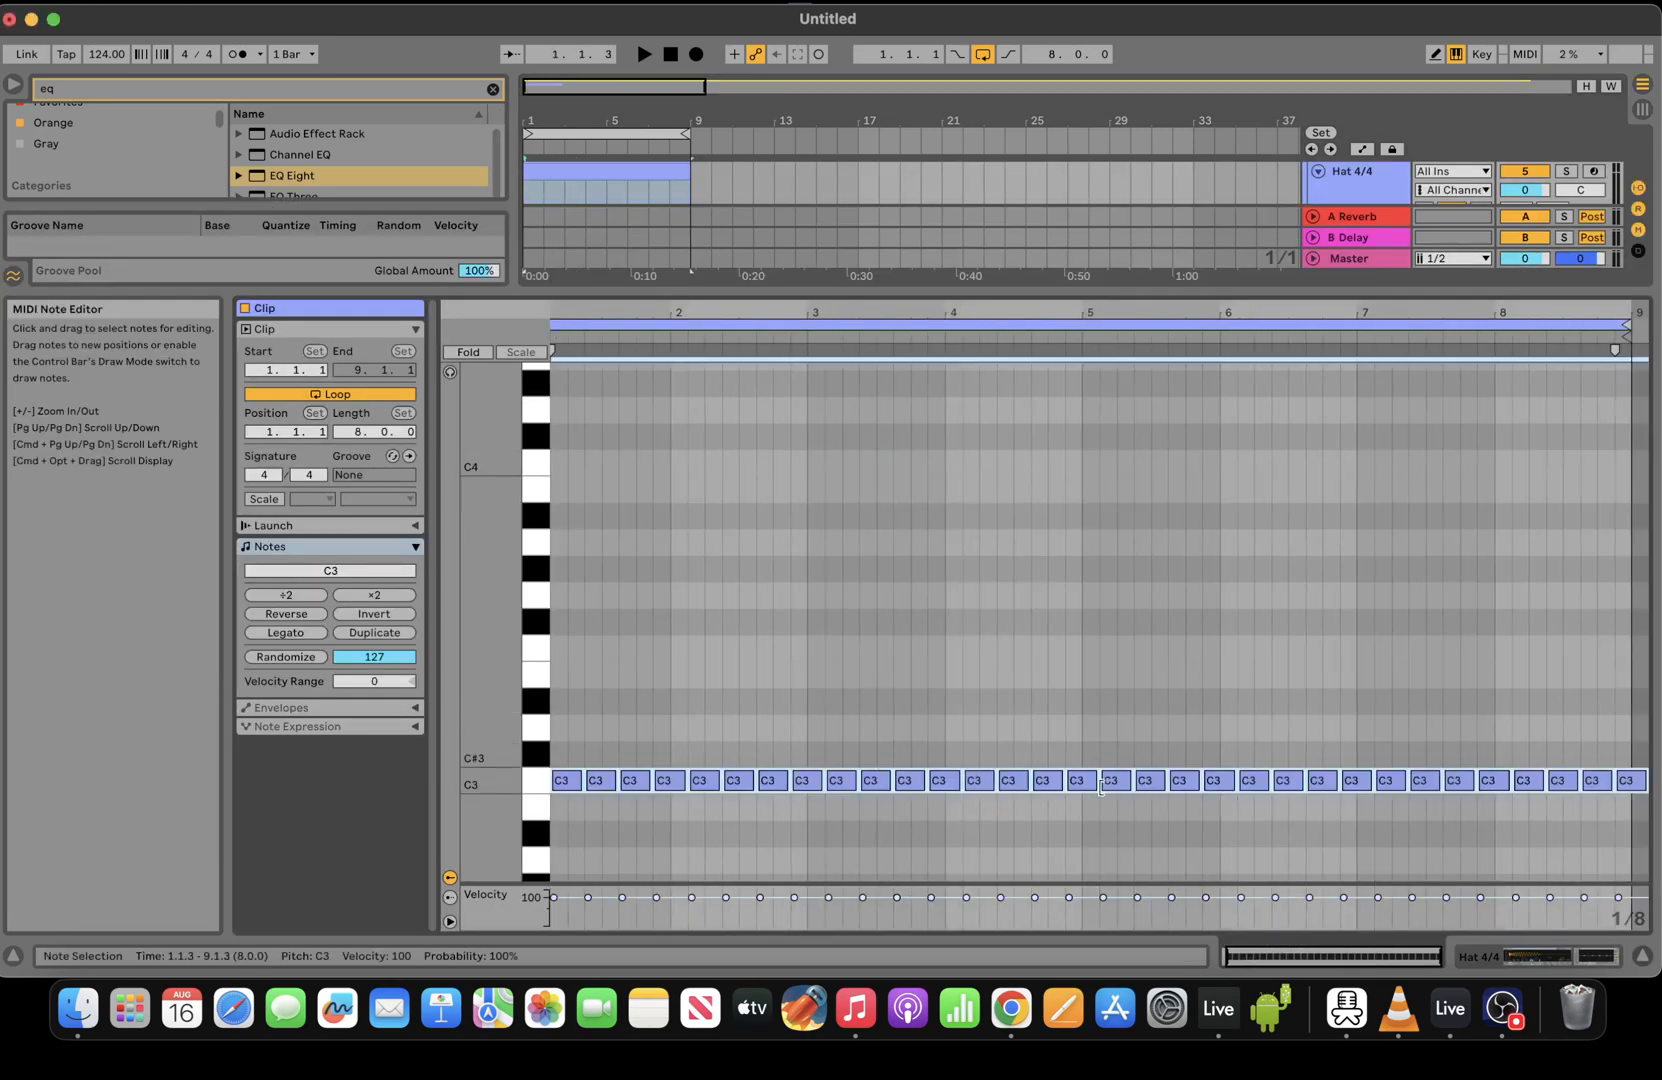
pyautogui.click(1533, 957)
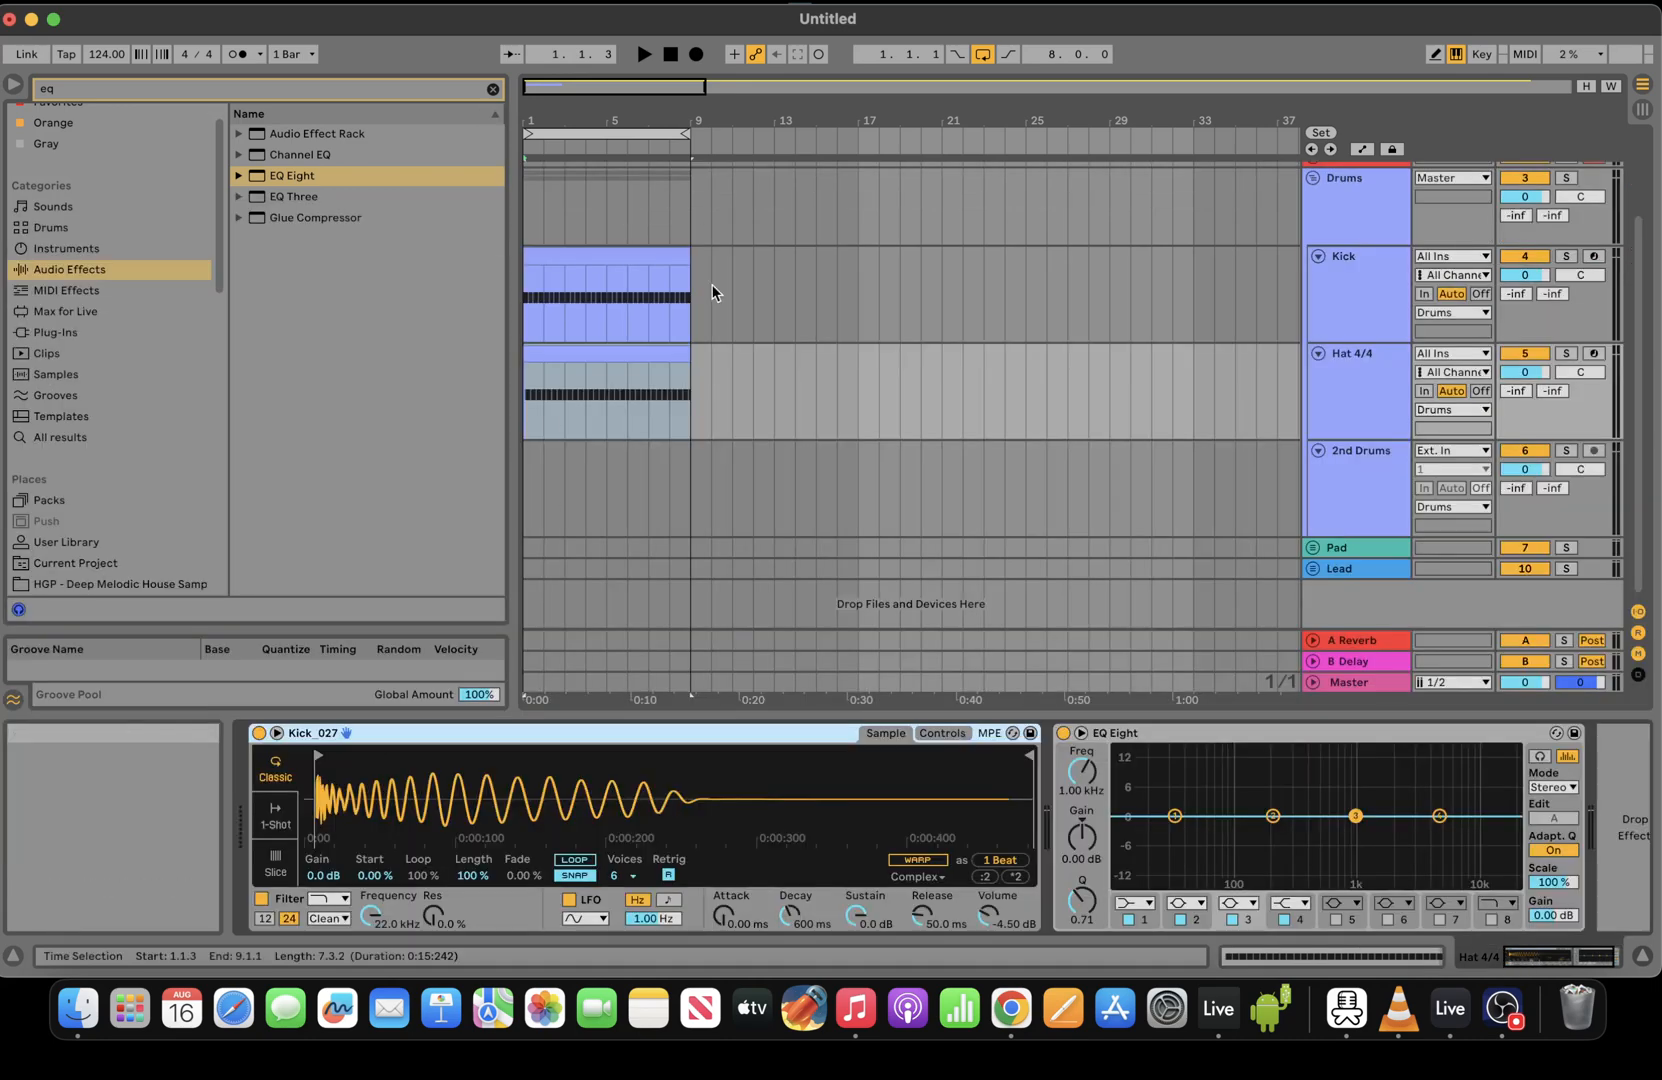
# Narrow the browser, search the samples for "shaker pete" and load Shaker Pete.wav into the Hat 4/4 track's Simpler
pyautogui.moveTo(512, 200); pyautogui.dragTo(378, 197)
pyautogui.moveTo(424, 87); pyautogui.dragTo(422, 103)
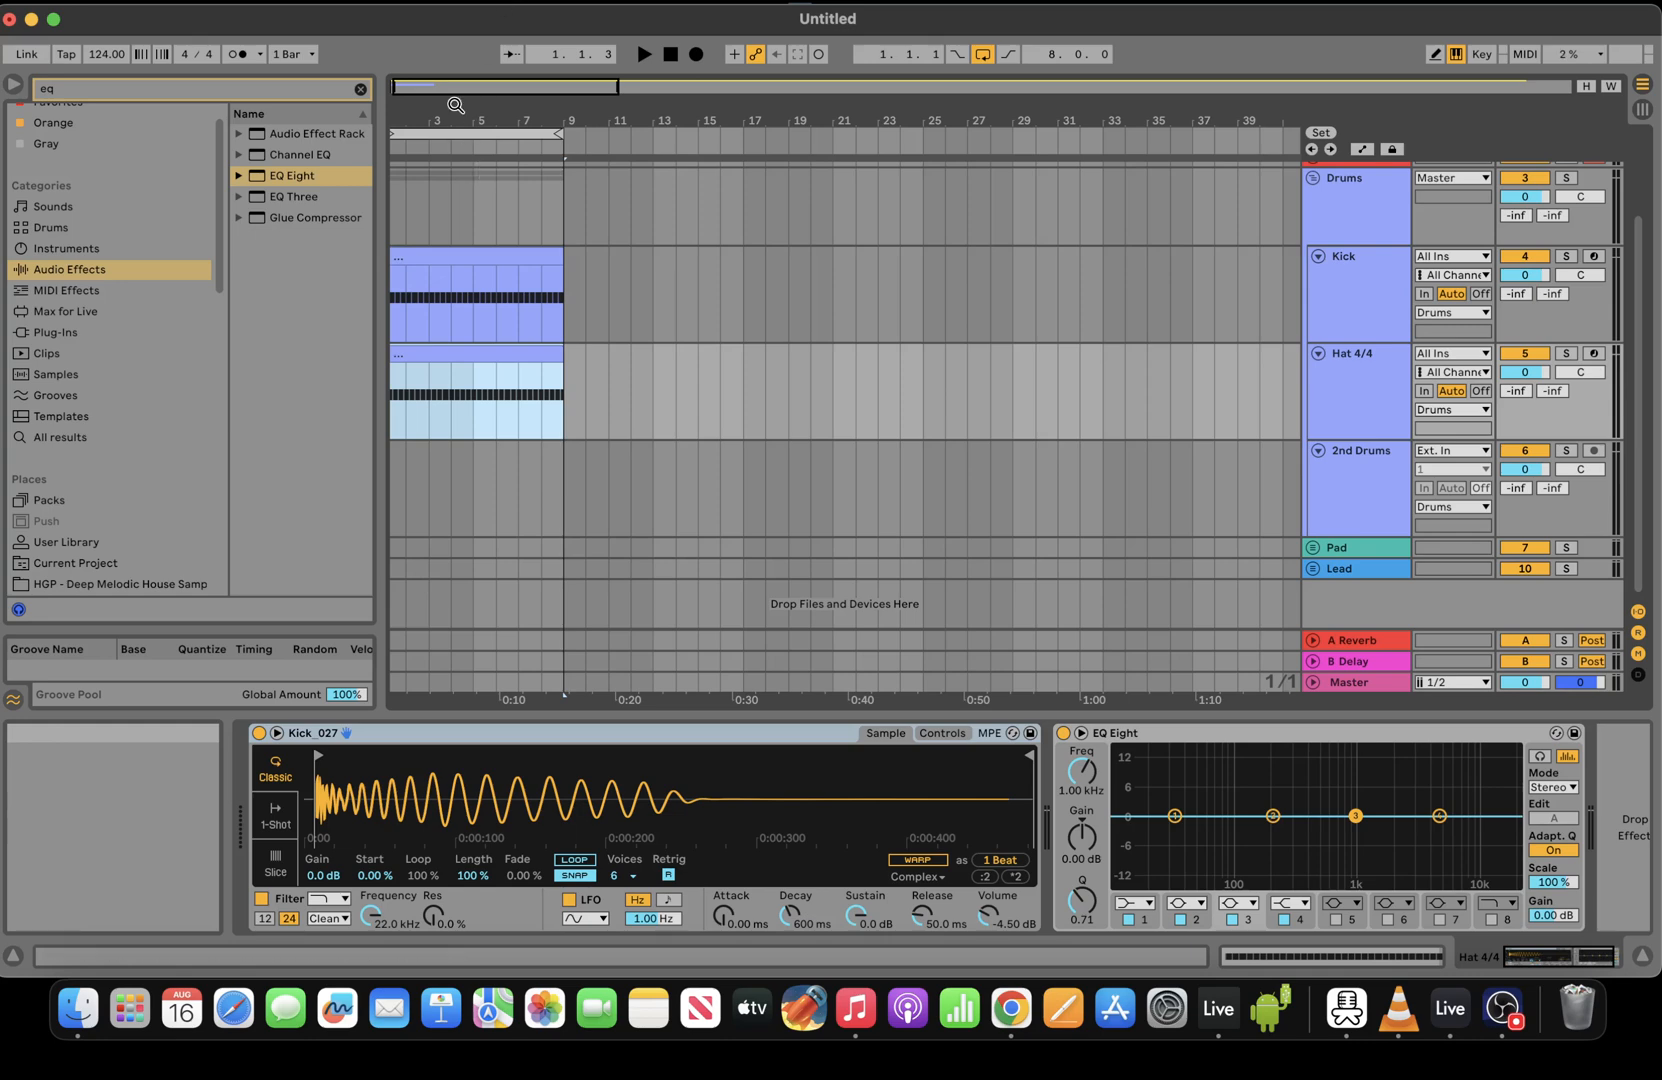
pyautogui.click(215, 88)
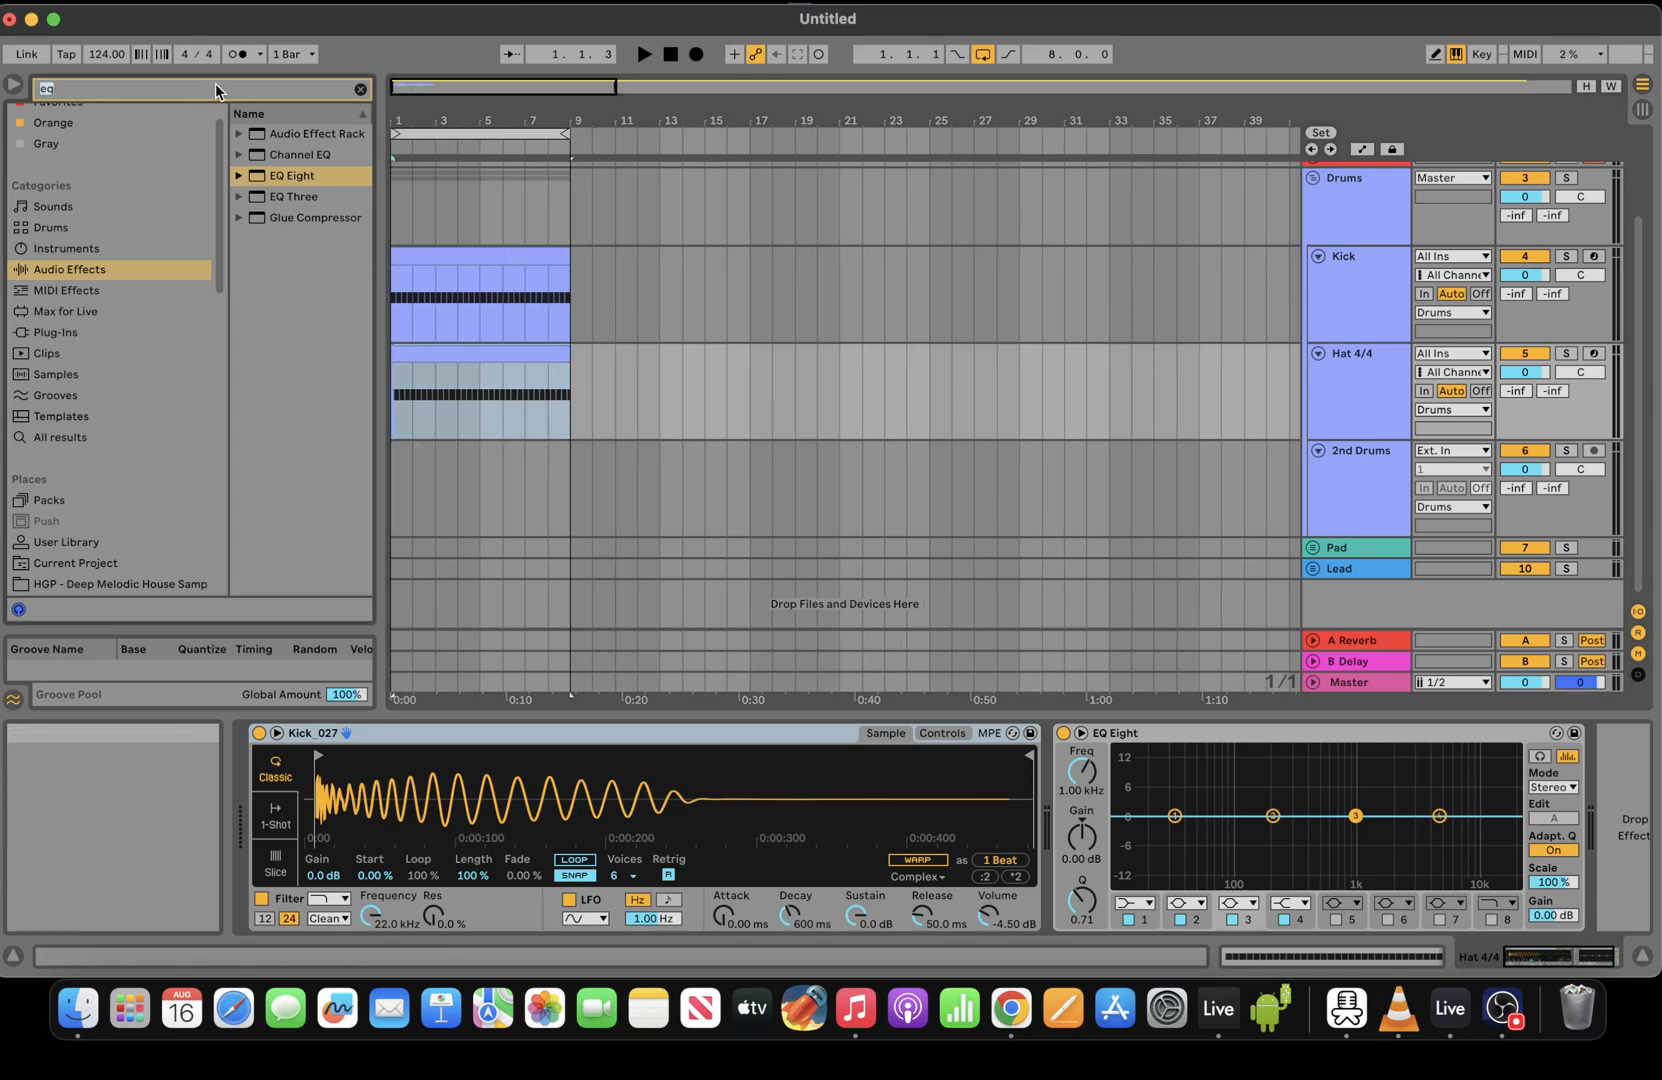
pyautogui.write('shaker')
pyautogui.click(90, 406)
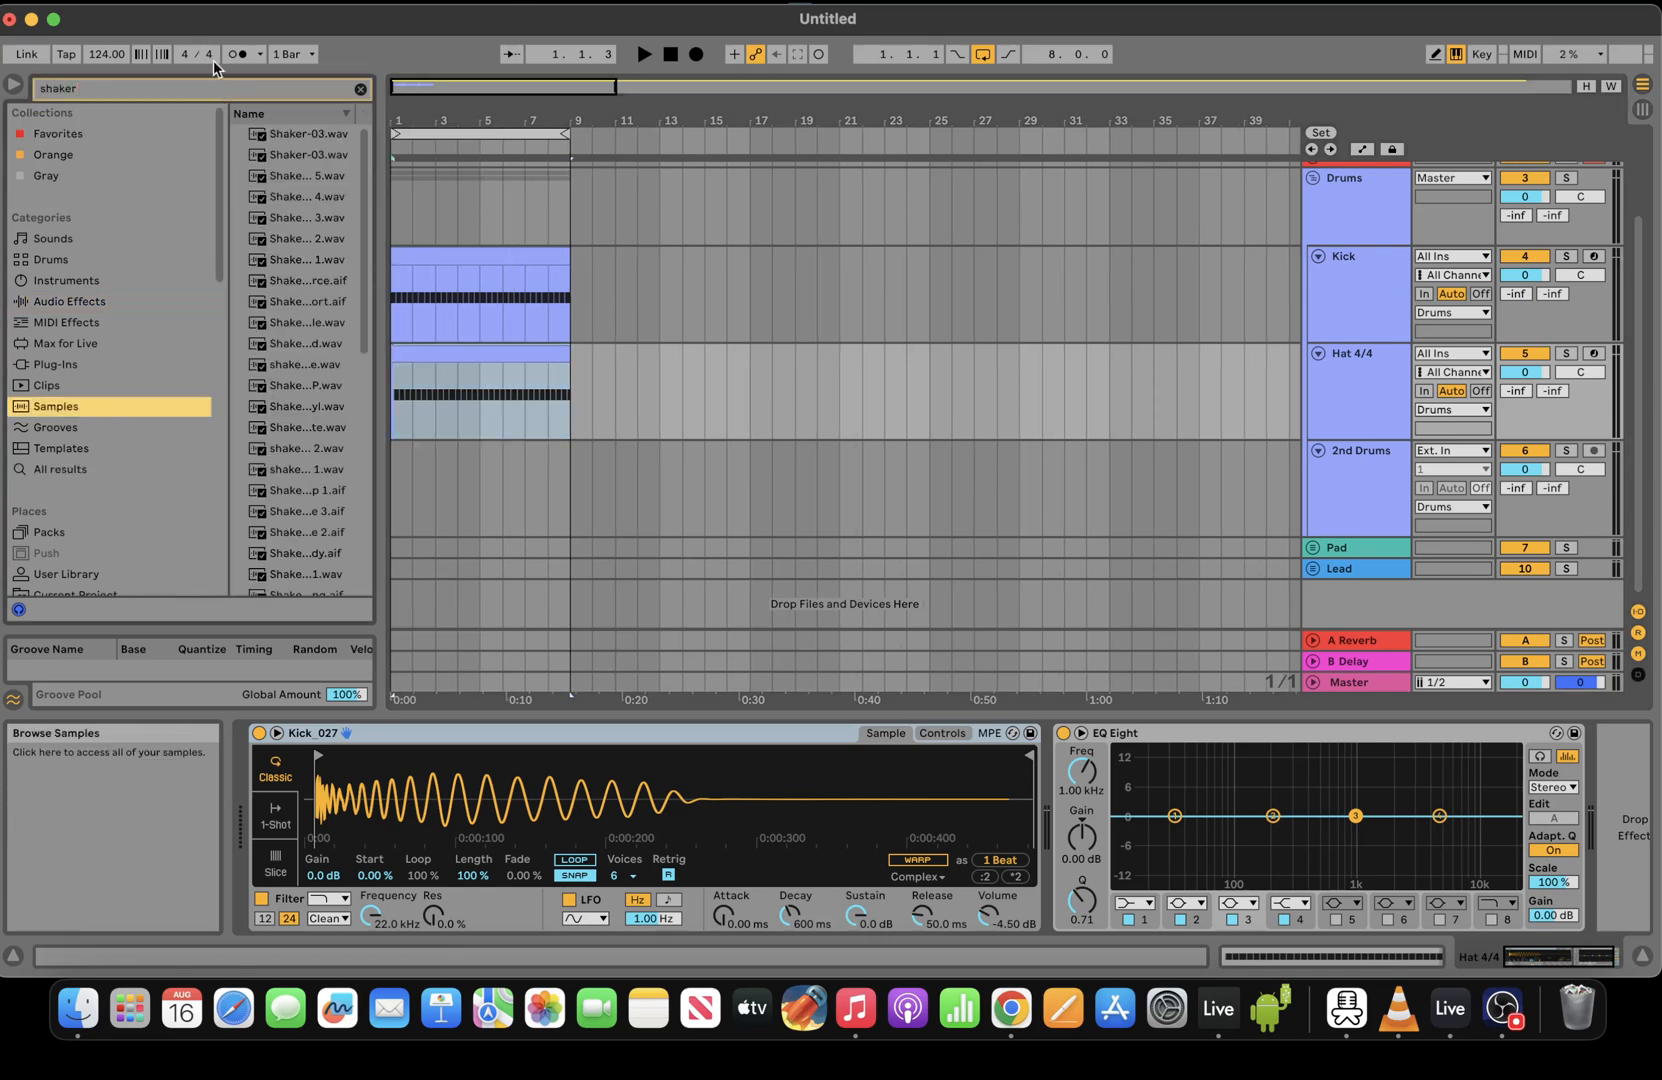
pyautogui.click(136, 88)
pyautogui.write('pete')
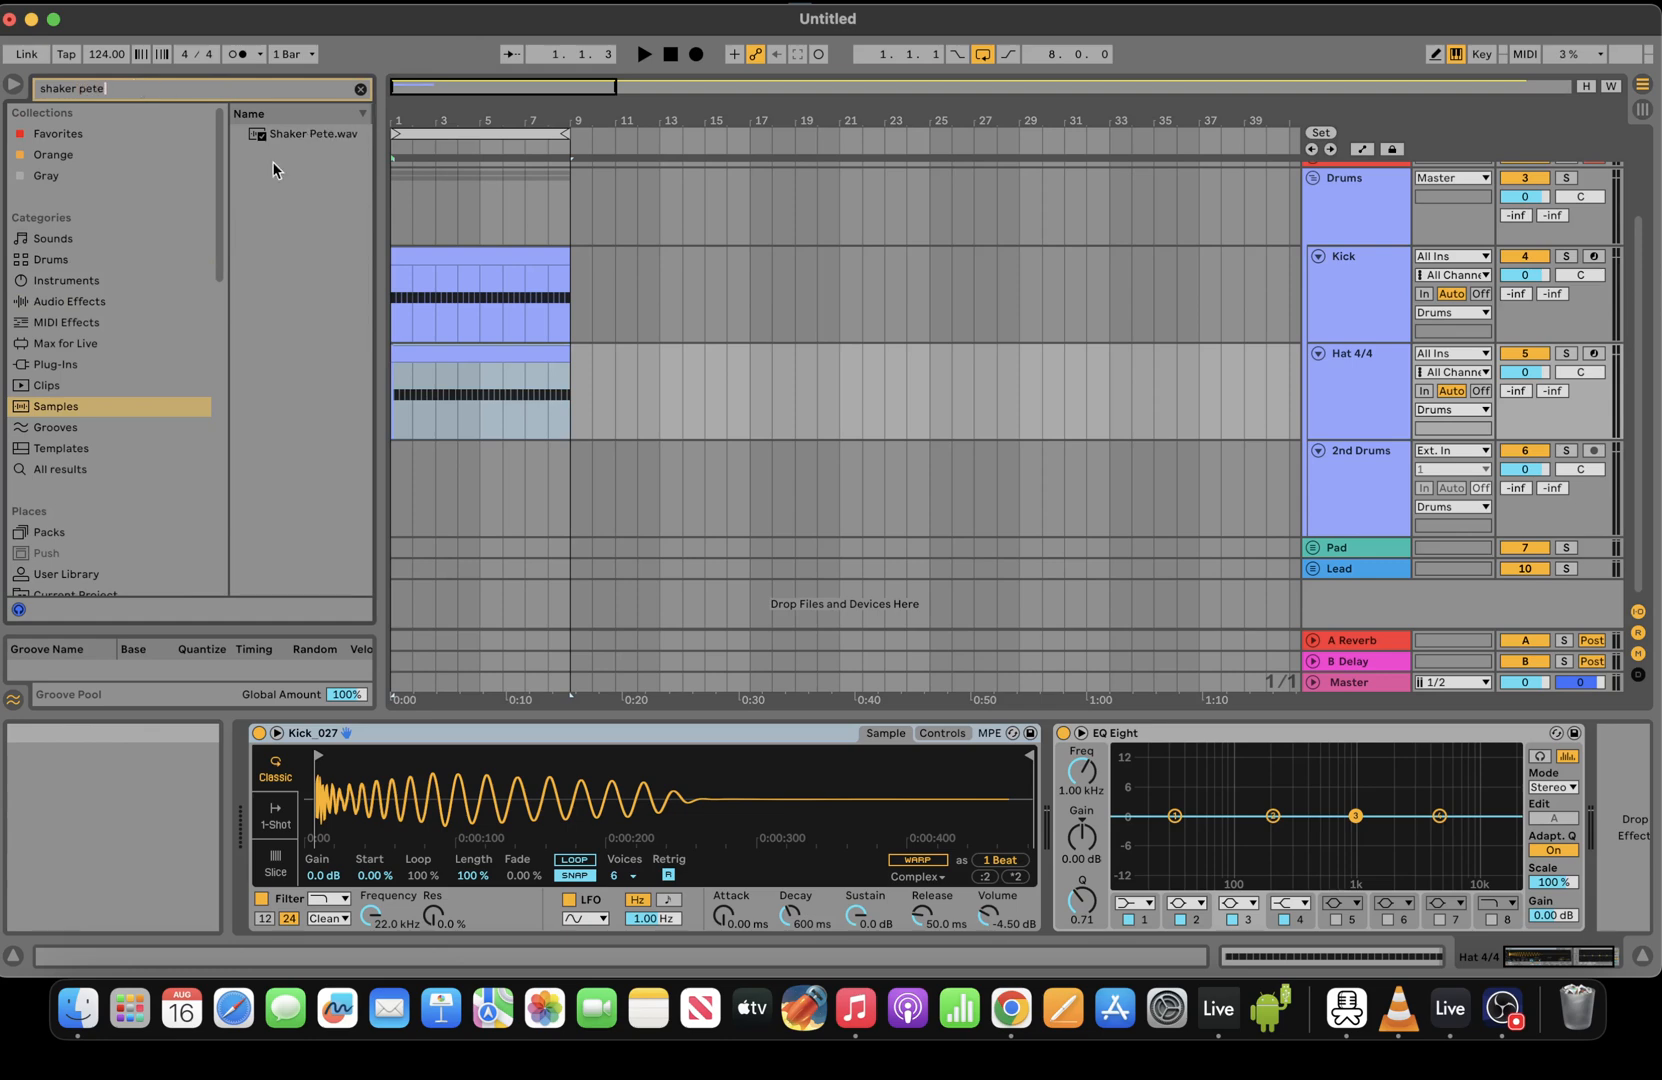
pyautogui.moveTo(313, 133); pyautogui.dragTo(415, 772)
# Play the loop and change band 4 of the Hat 4/4 track's EQ Eight to a high-cut filter at 17.4 kHz
pyautogui.press('space')
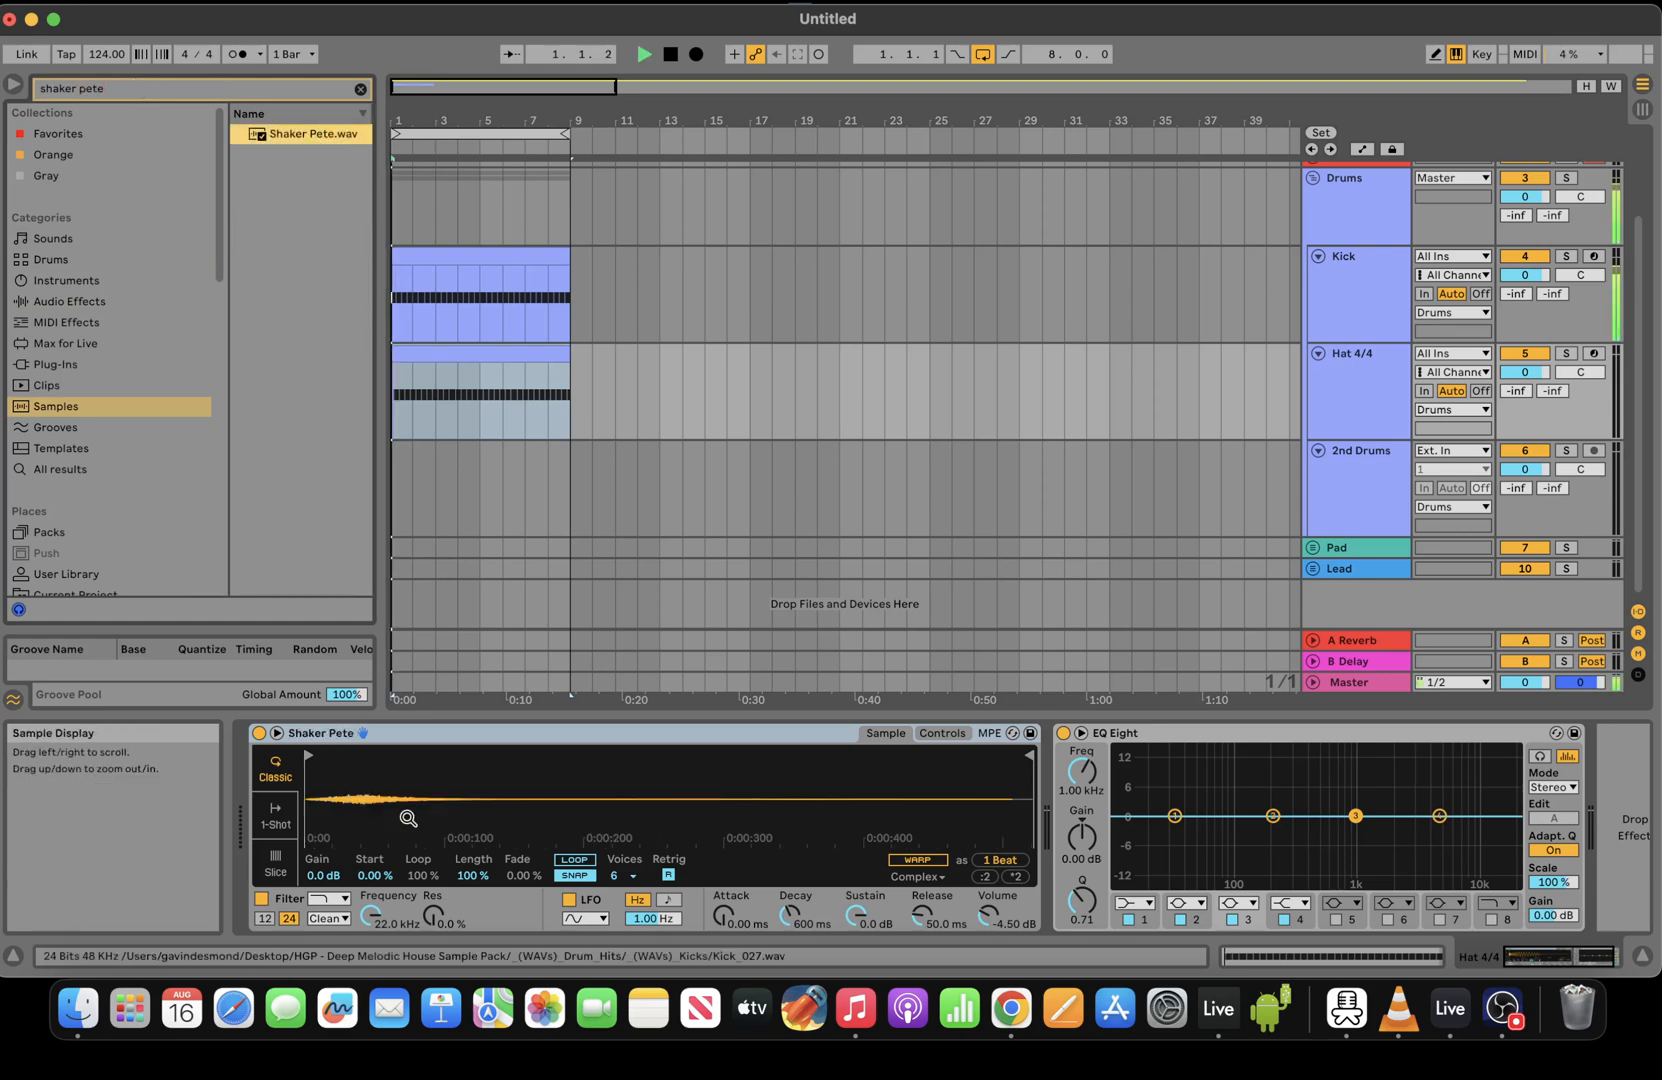
pyautogui.moveTo(440, 87); pyautogui.dragTo(440, 150)
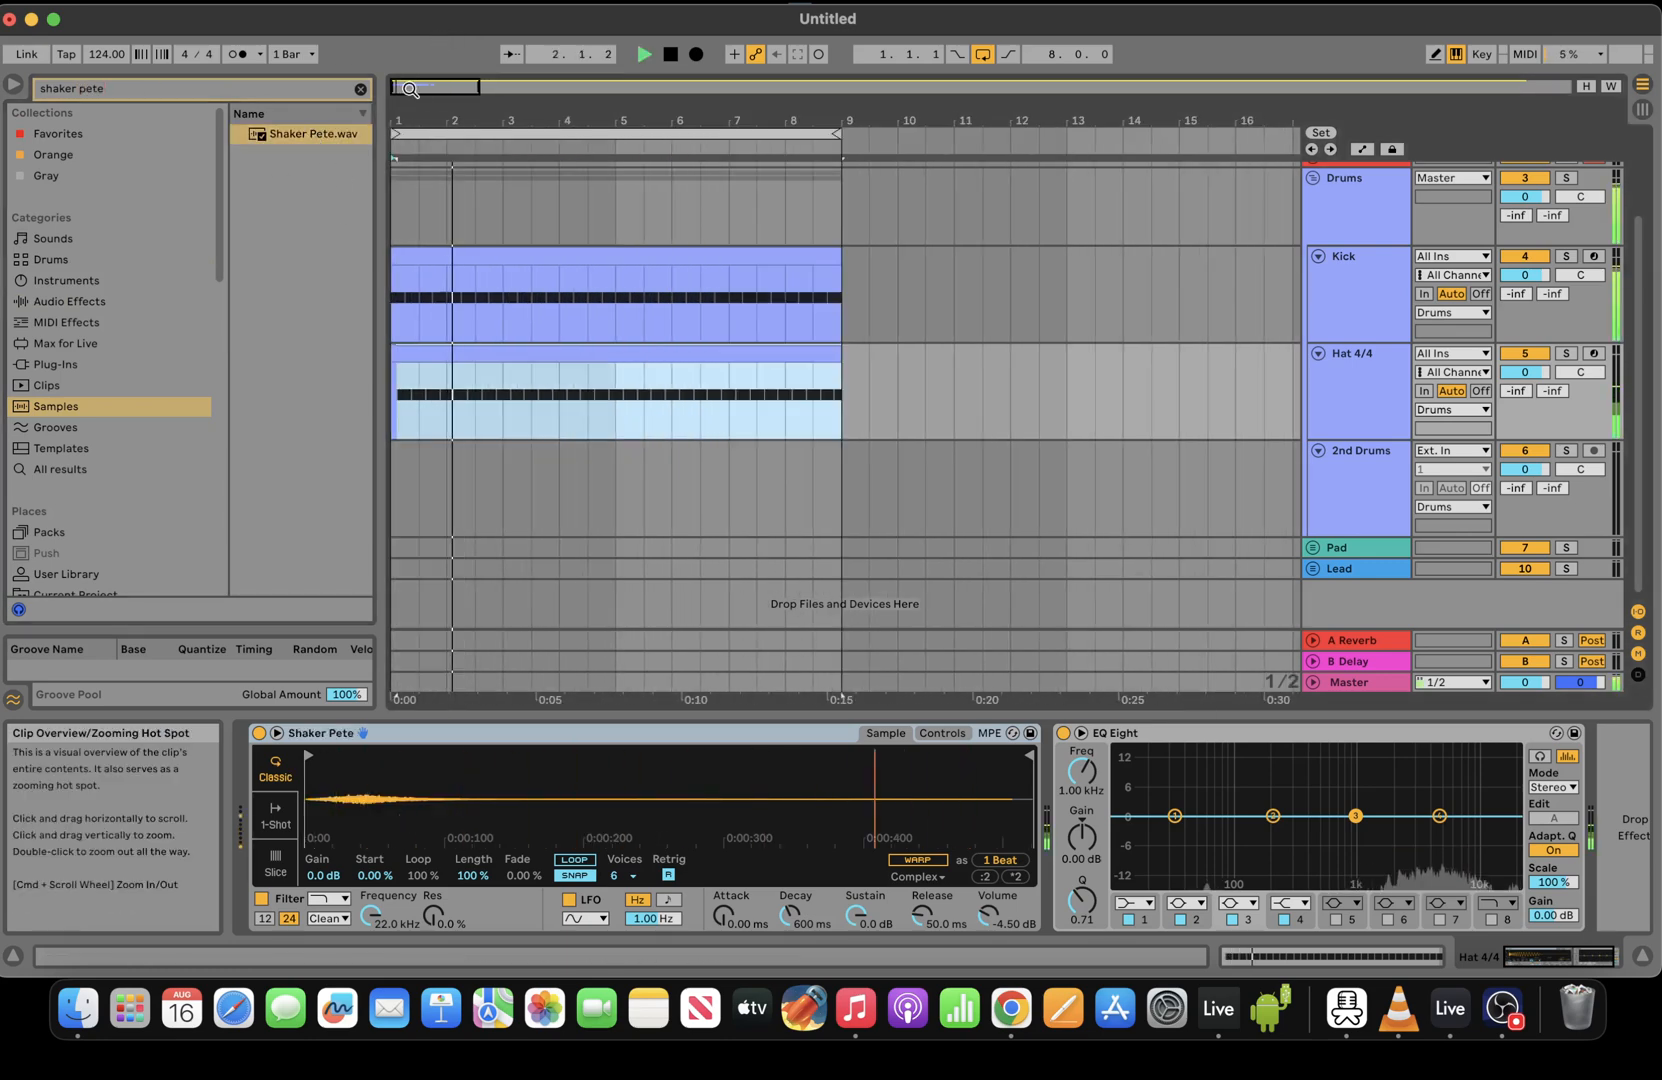
pyautogui.click(1286, 903)
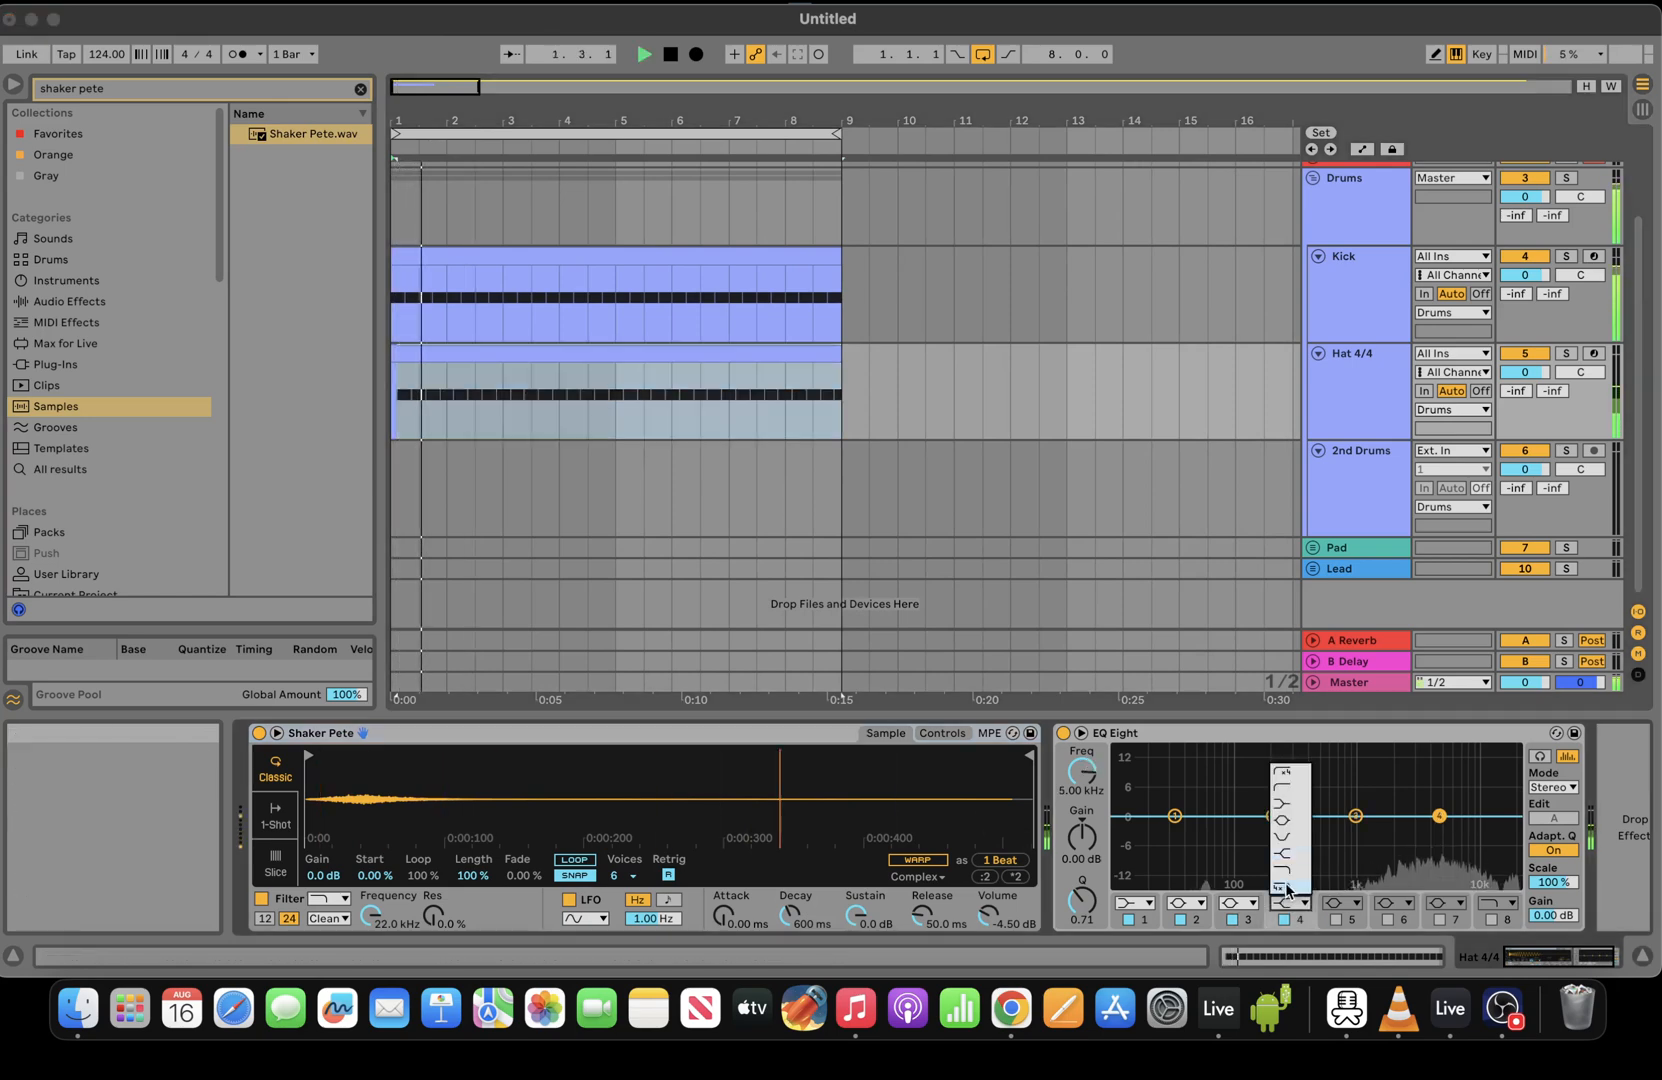
pyautogui.click(1289, 893)
pyautogui.moveTo(1440, 831); pyautogui.dragTo(1500, 838)
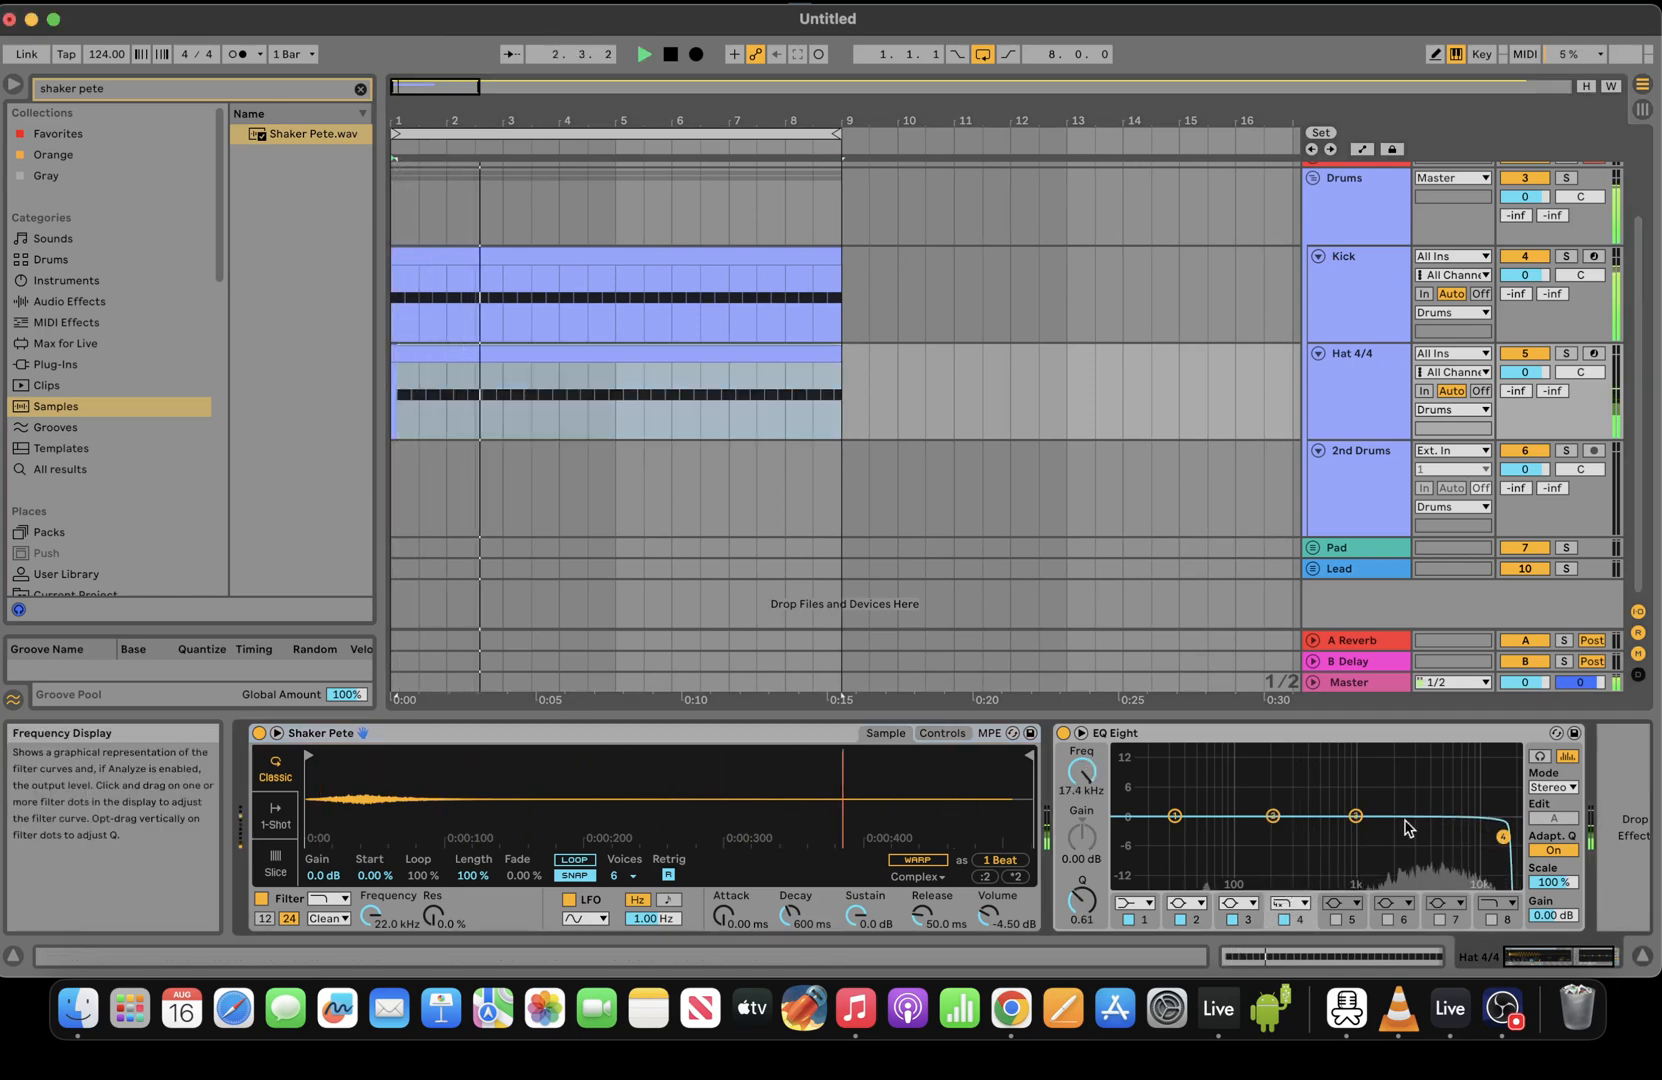
# Make band 1 of the Hat 4/4 track's EQ Eight a low cut at 758 Hz and raise the Shaker Pete sample gain to 11 dB
pyautogui.click(1134, 903)
pyautogui.click(1130, 771)
pyautogui.moveTo(1175, 832); pyautogui.dragTo(1341, 833)
pyautogui.moveTo(325, 875); pyautogui.dragTo(328, 815)
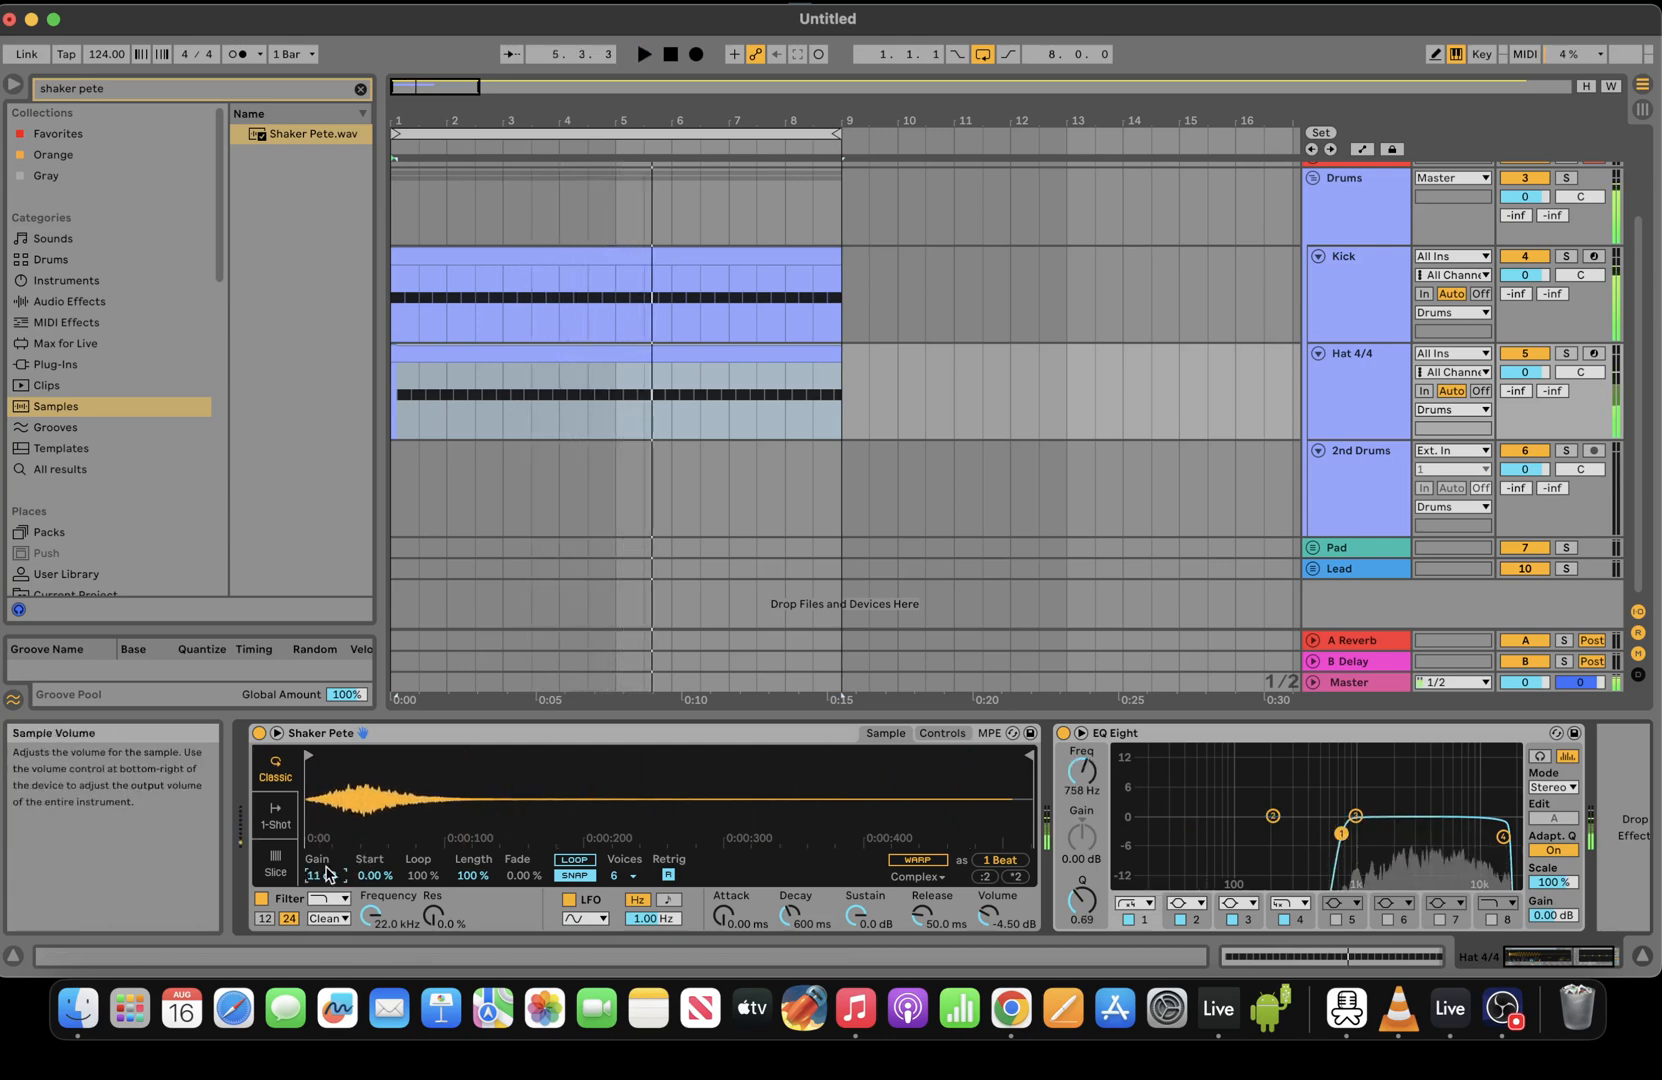
pyautogui.press('space')
# Search the audio effects for "voco", add Vocoder after the Hat 4/4 track's EQ Eight and set its release to 127 ms
pyautogui.click(164, 92)
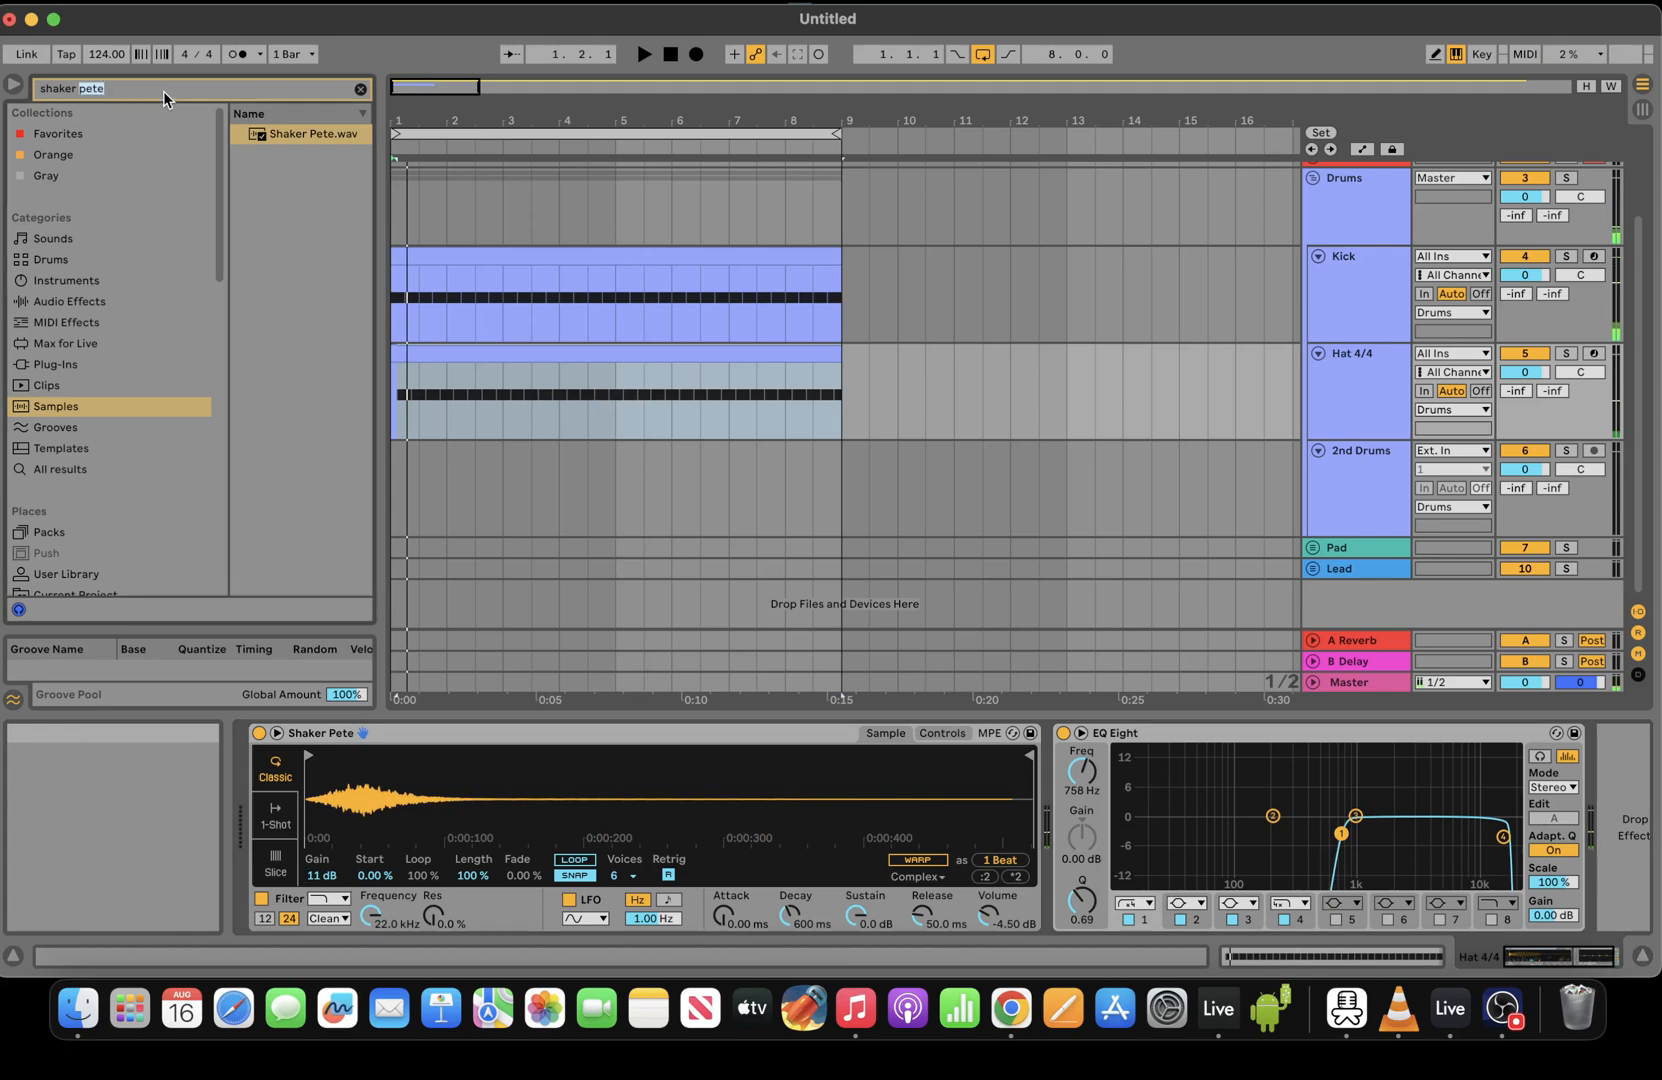
pyautogui.write('voco')
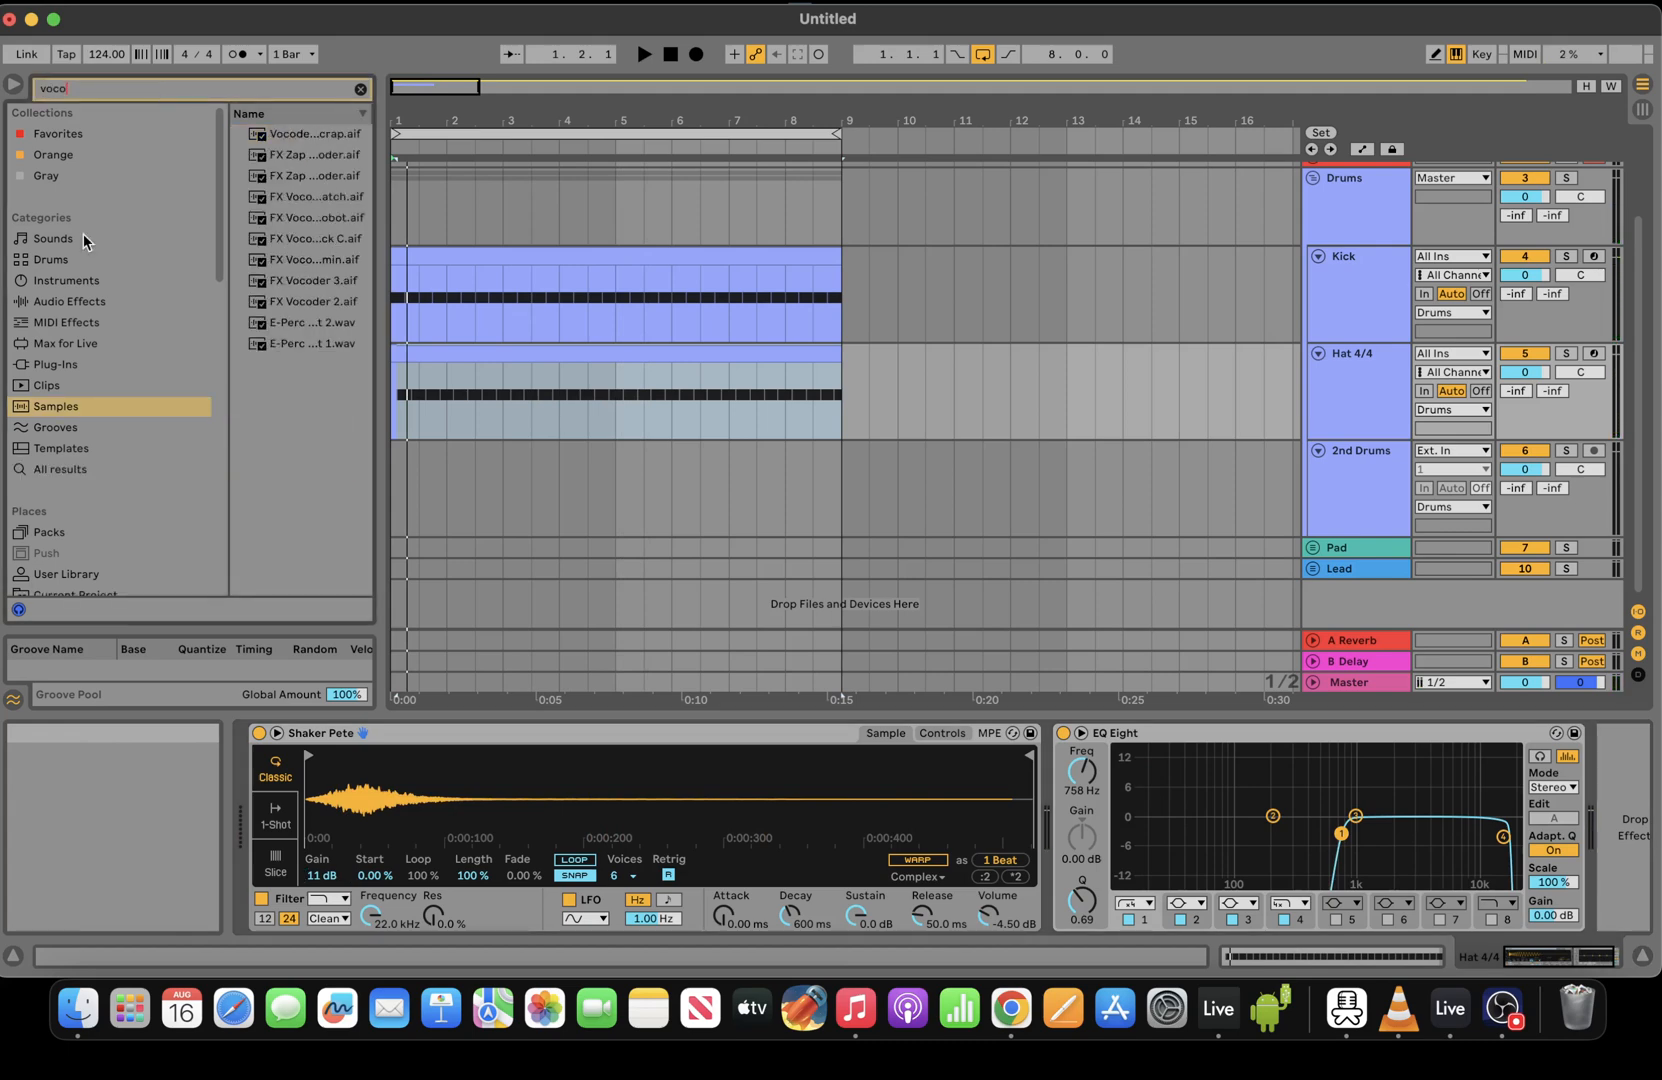
pyautogui.click(82, 298)
pyautogui.moveTo(286, 133); pyautogui.dragTo(1595, 828)
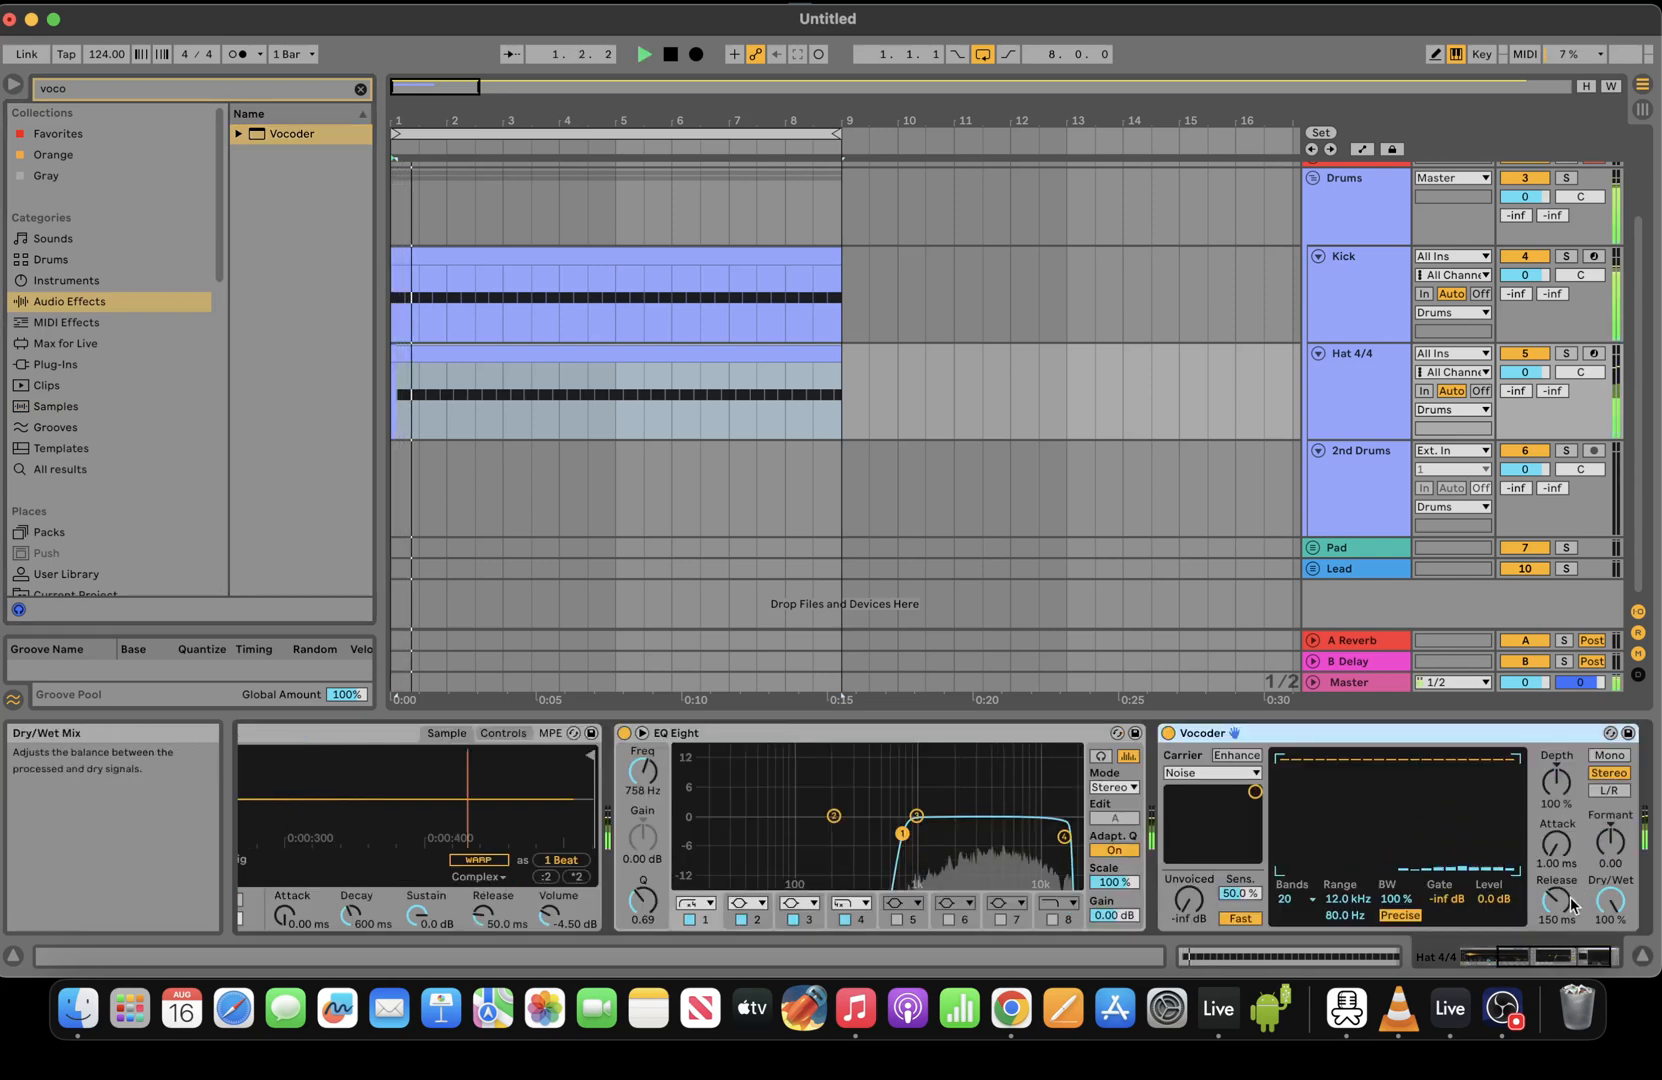
pyautogui.moveTo(1554, 902); pyautogui.dragTo(1554, 914)
# Search for "eq", add a second EQ Eight after the Vocoder and make its band 1 a low cut at 639 Hz
pyautogui.click(173, 88)
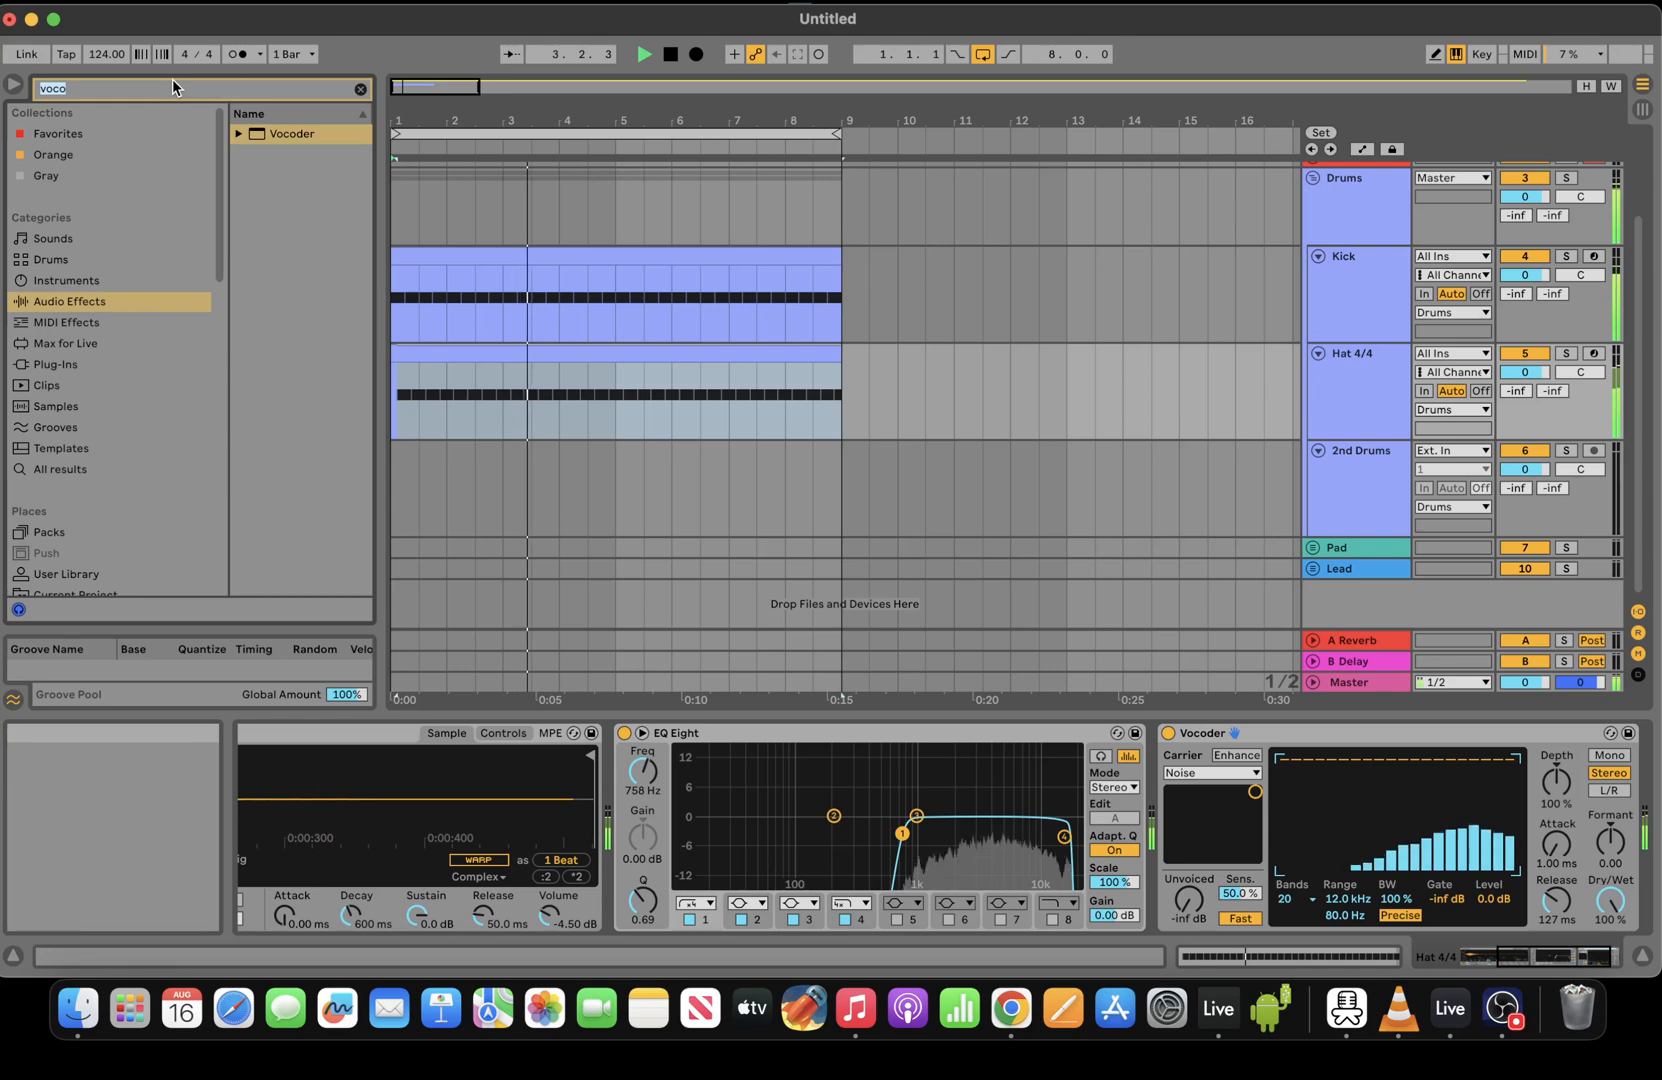
pyautogui.press('BackSpace')
pyautogui.press('BackSpace')
pyautogui.press('BackSpace')
pyautogui.press('BackSpace')
pyautogui.write('eq')
pyautogui.doubleClick(292, 175)
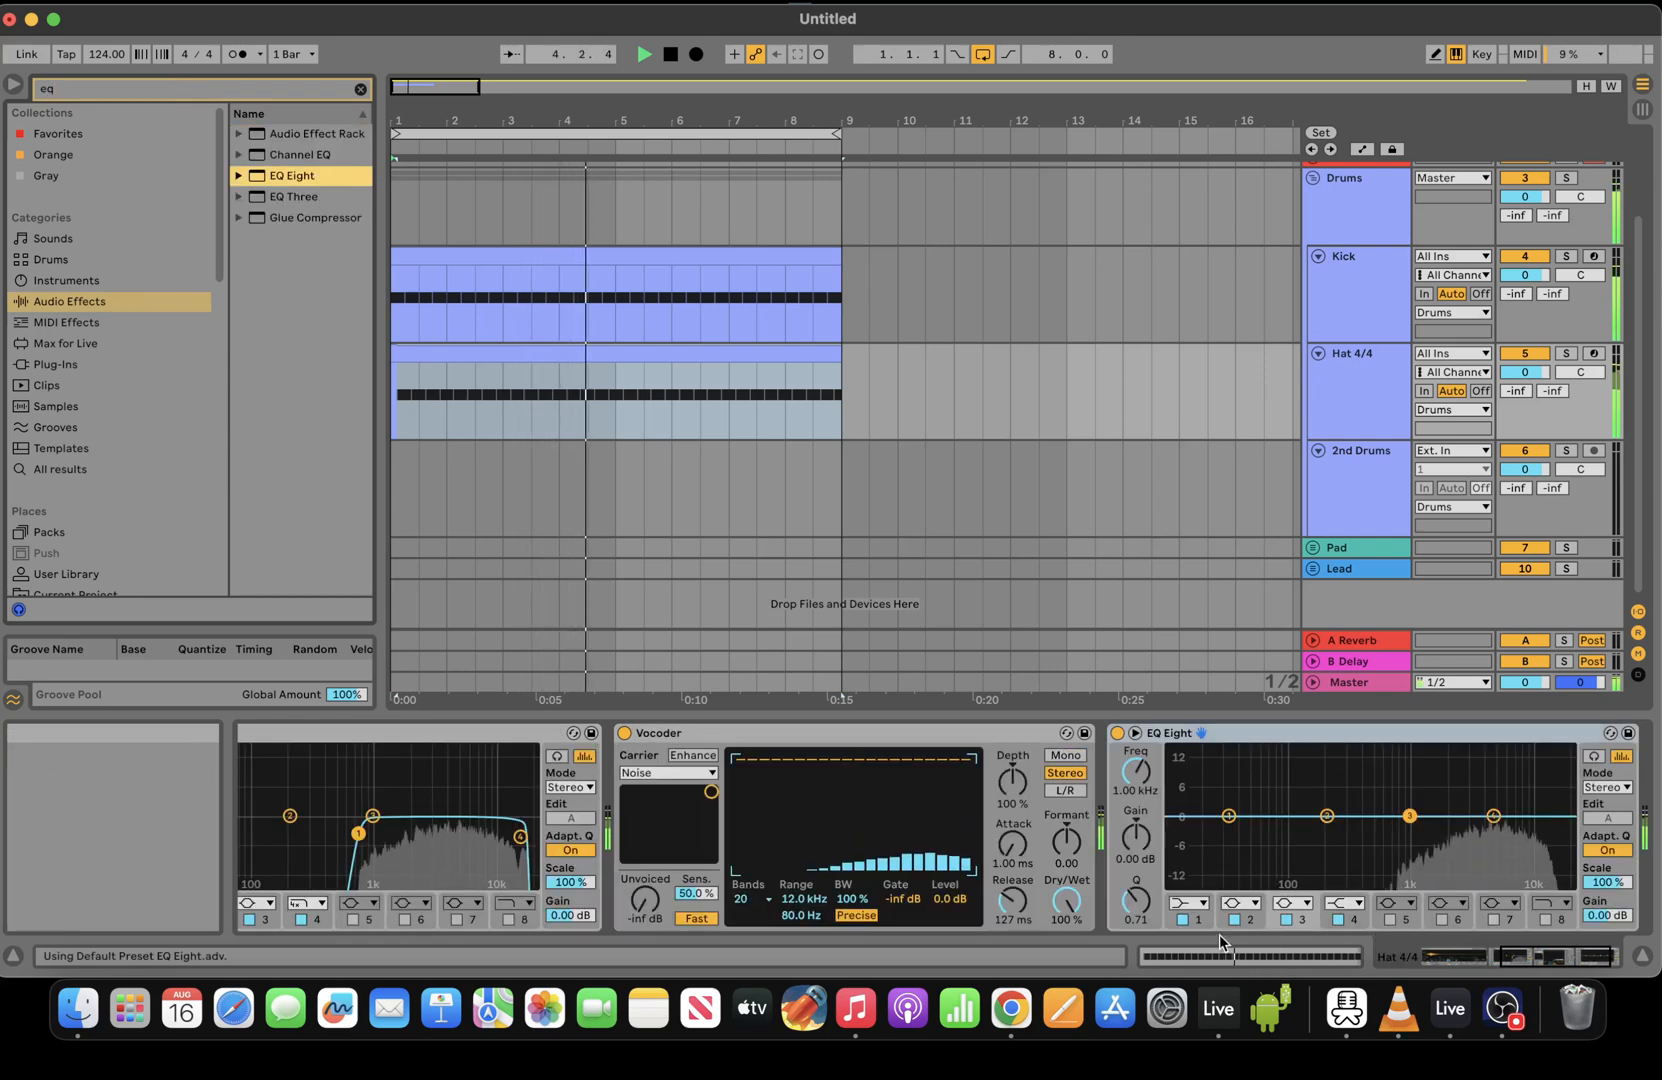
pyautogui.click(1188, 903)
pyautogui.click(1189, 771)
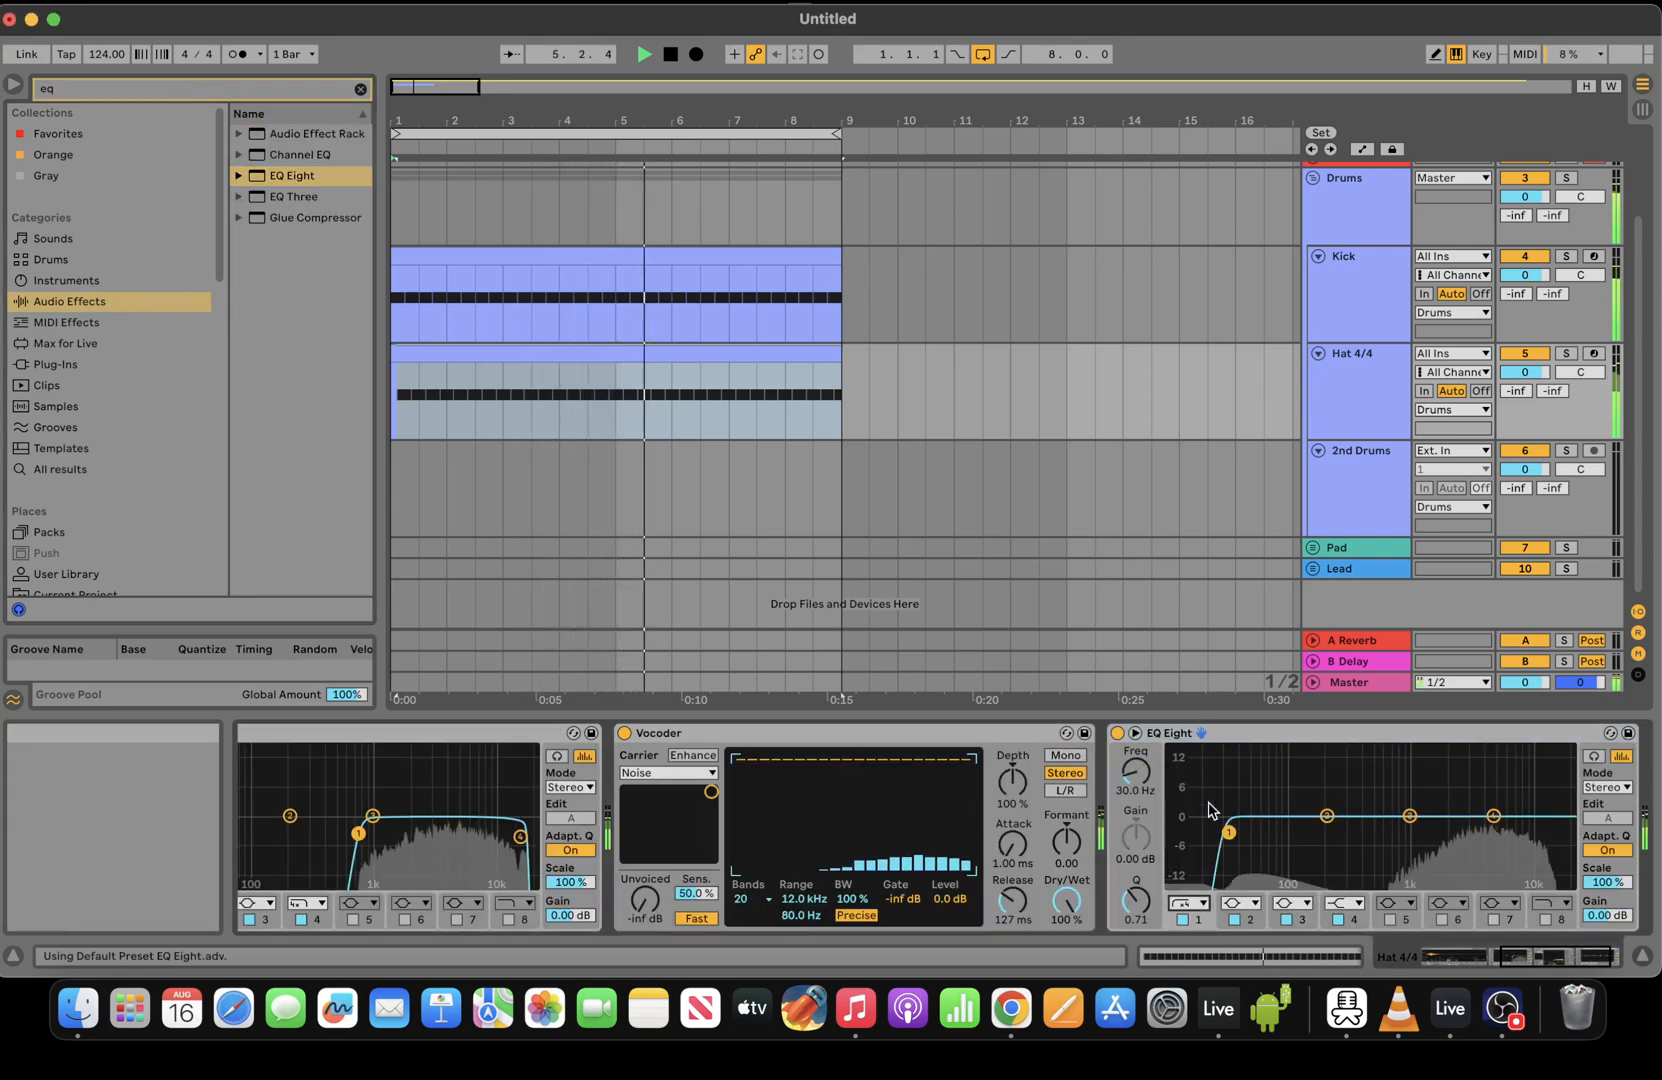
pyautogui.moveTo(1229, 832); pyautogui.dragTo(1385, 836)
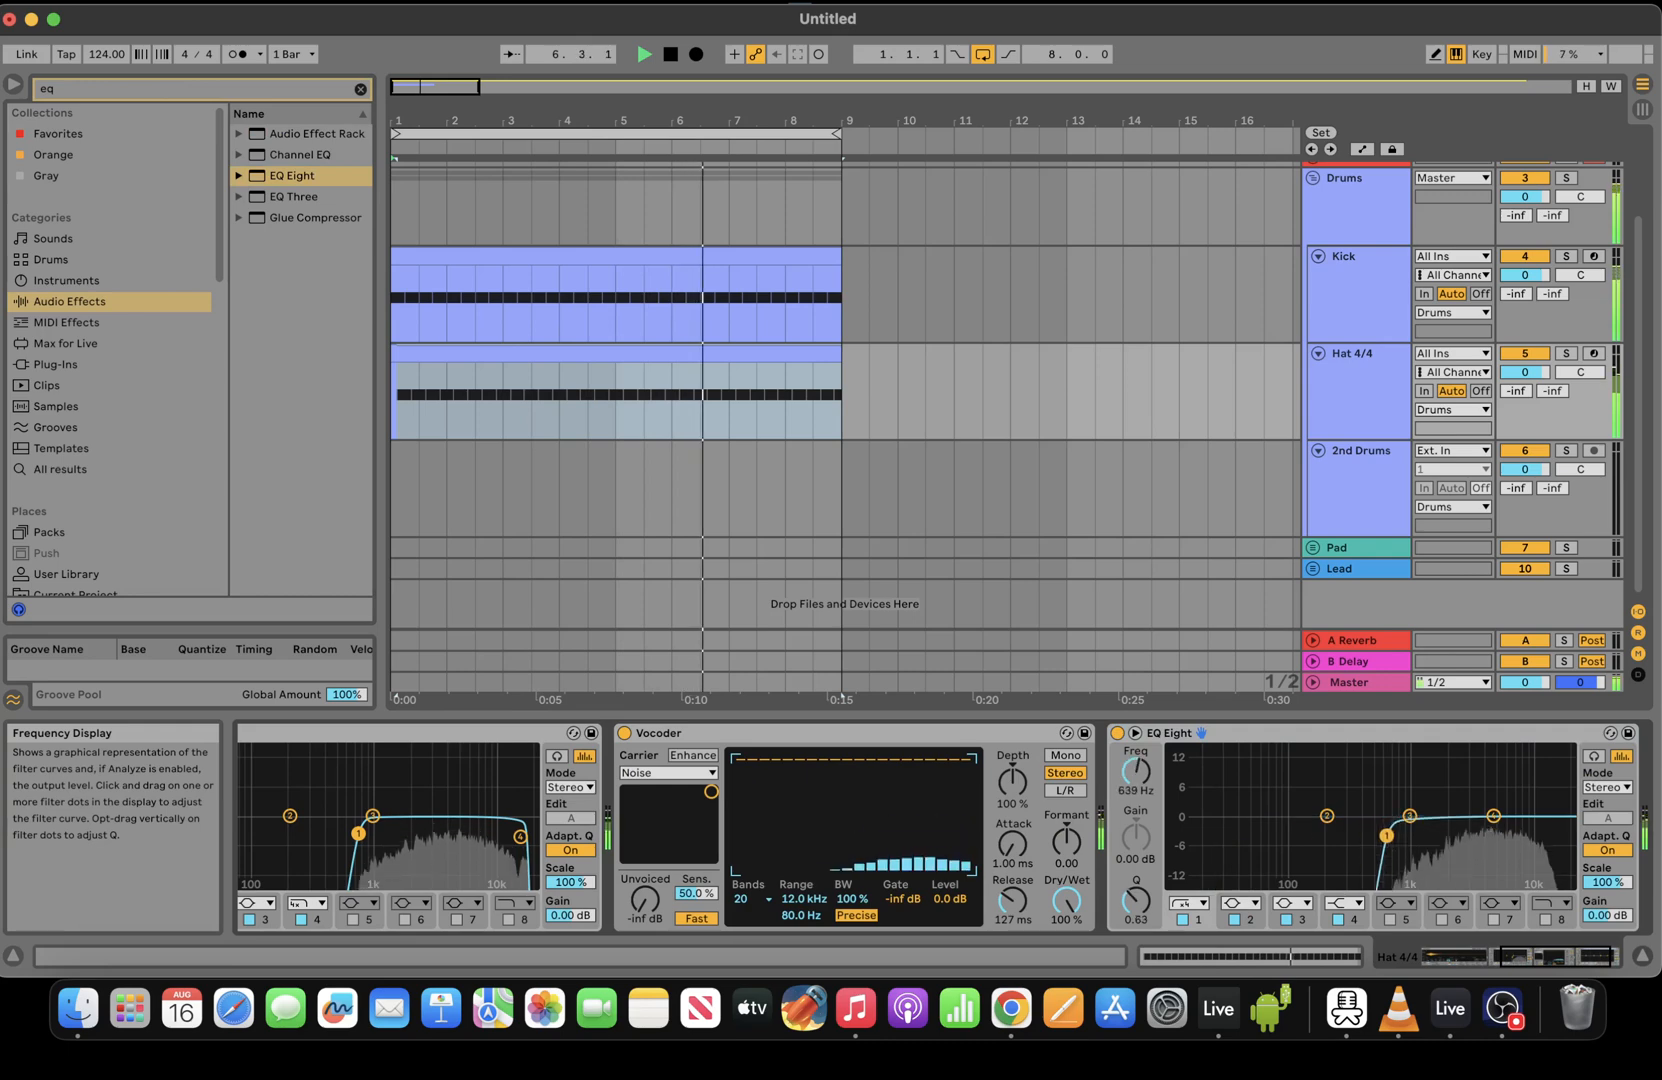
pyautogui.press('space')
pyautogui.press('space')
pyautogui.press('space')
# Duplicate the Kick track and rename the copy as Snare
pyautogui.click(1363, 256)
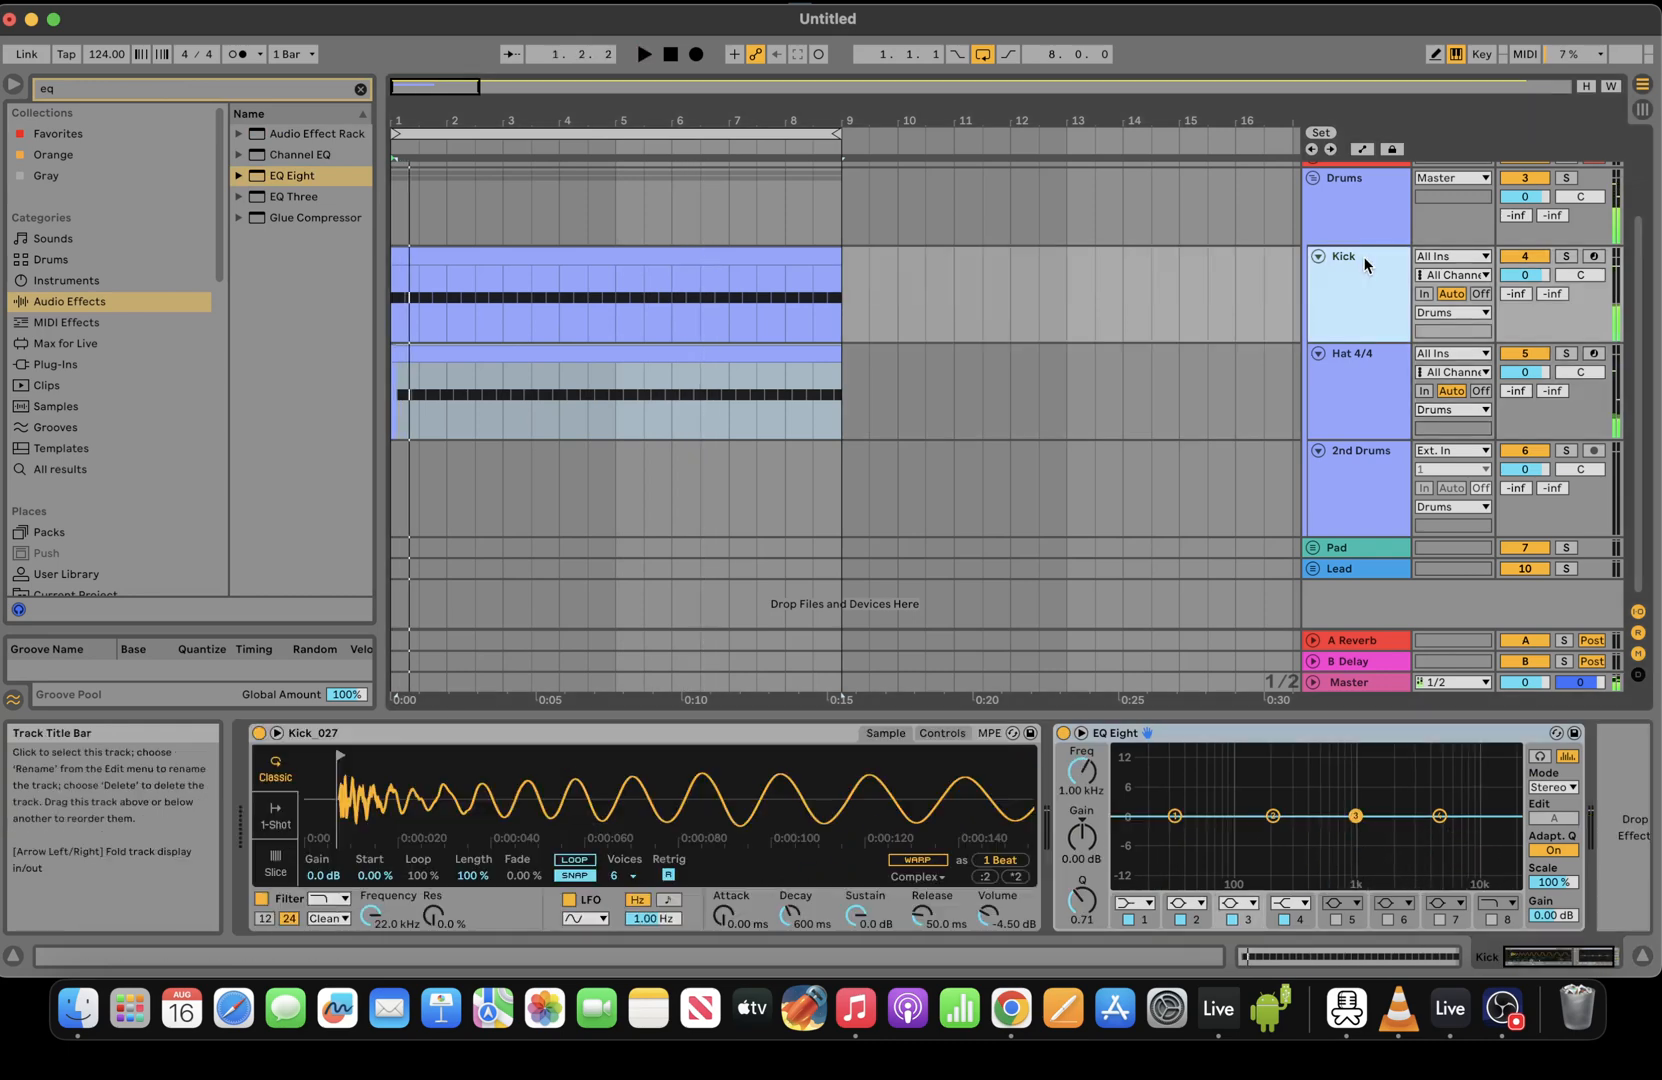
pyautogui.press('super+d')
pyautogui.rightClick(1356, 373)
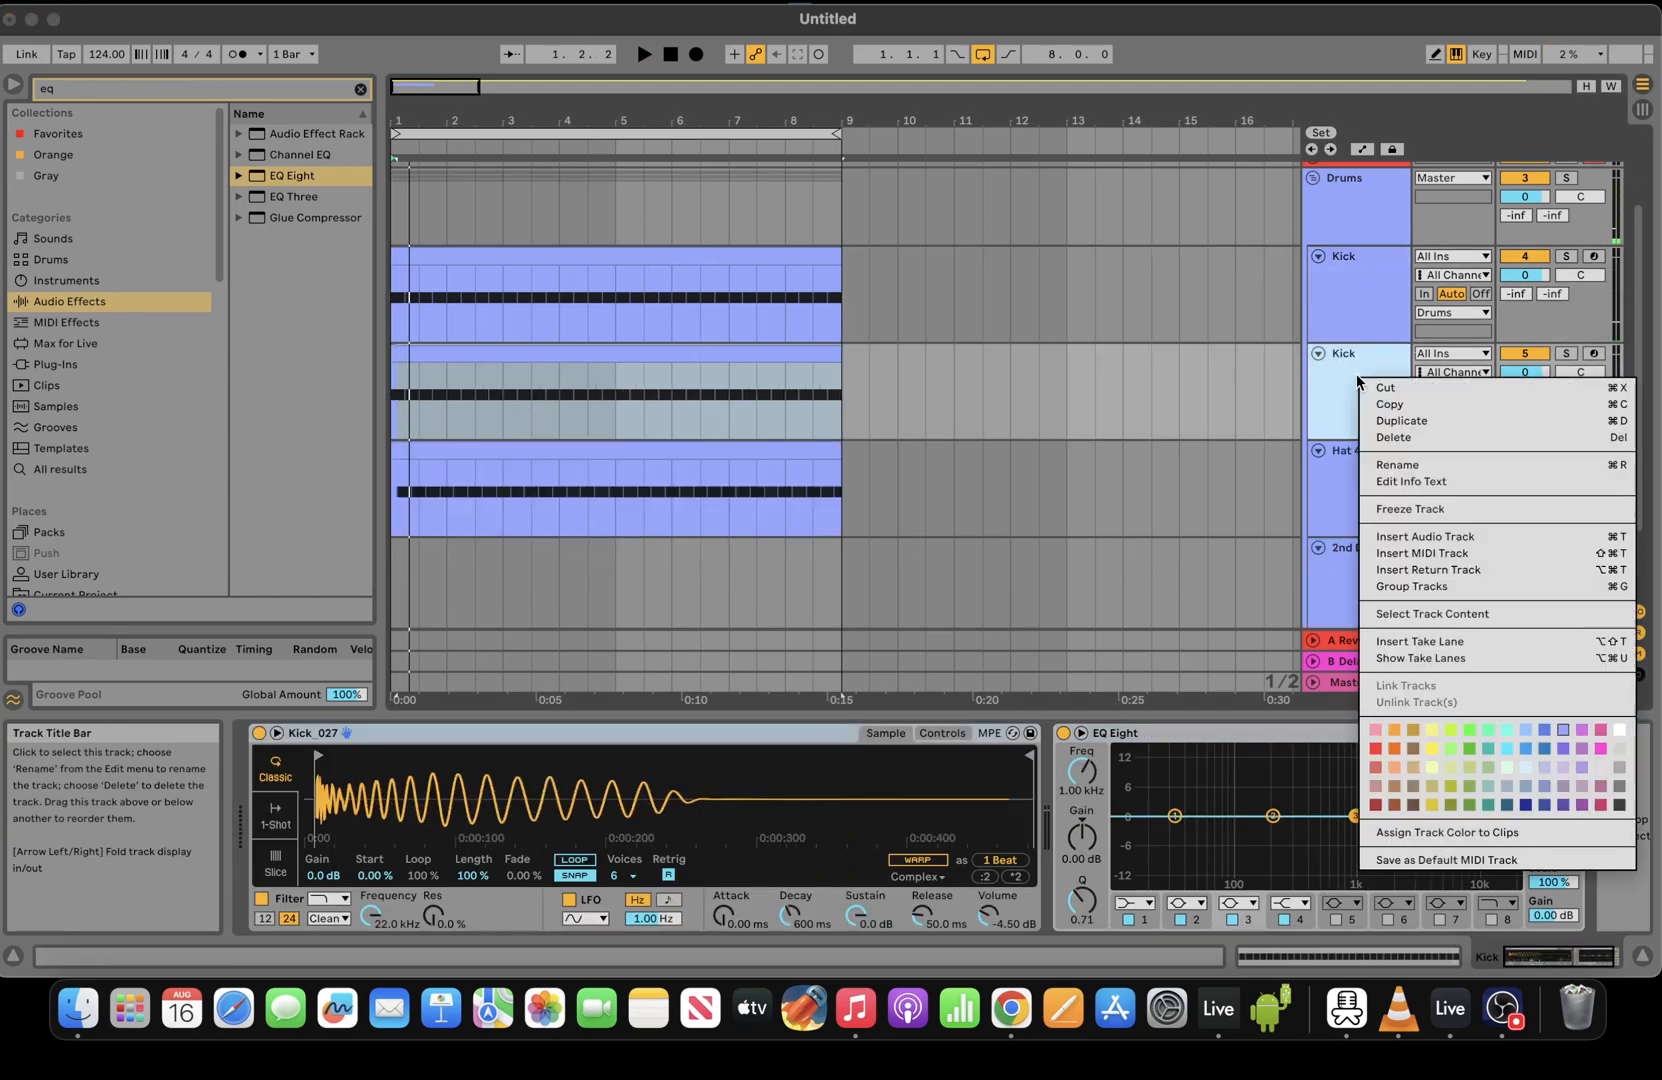
pyautogui.click(1398, 464)
pyautogui.write('Snare')
pyautogui.press('Return')
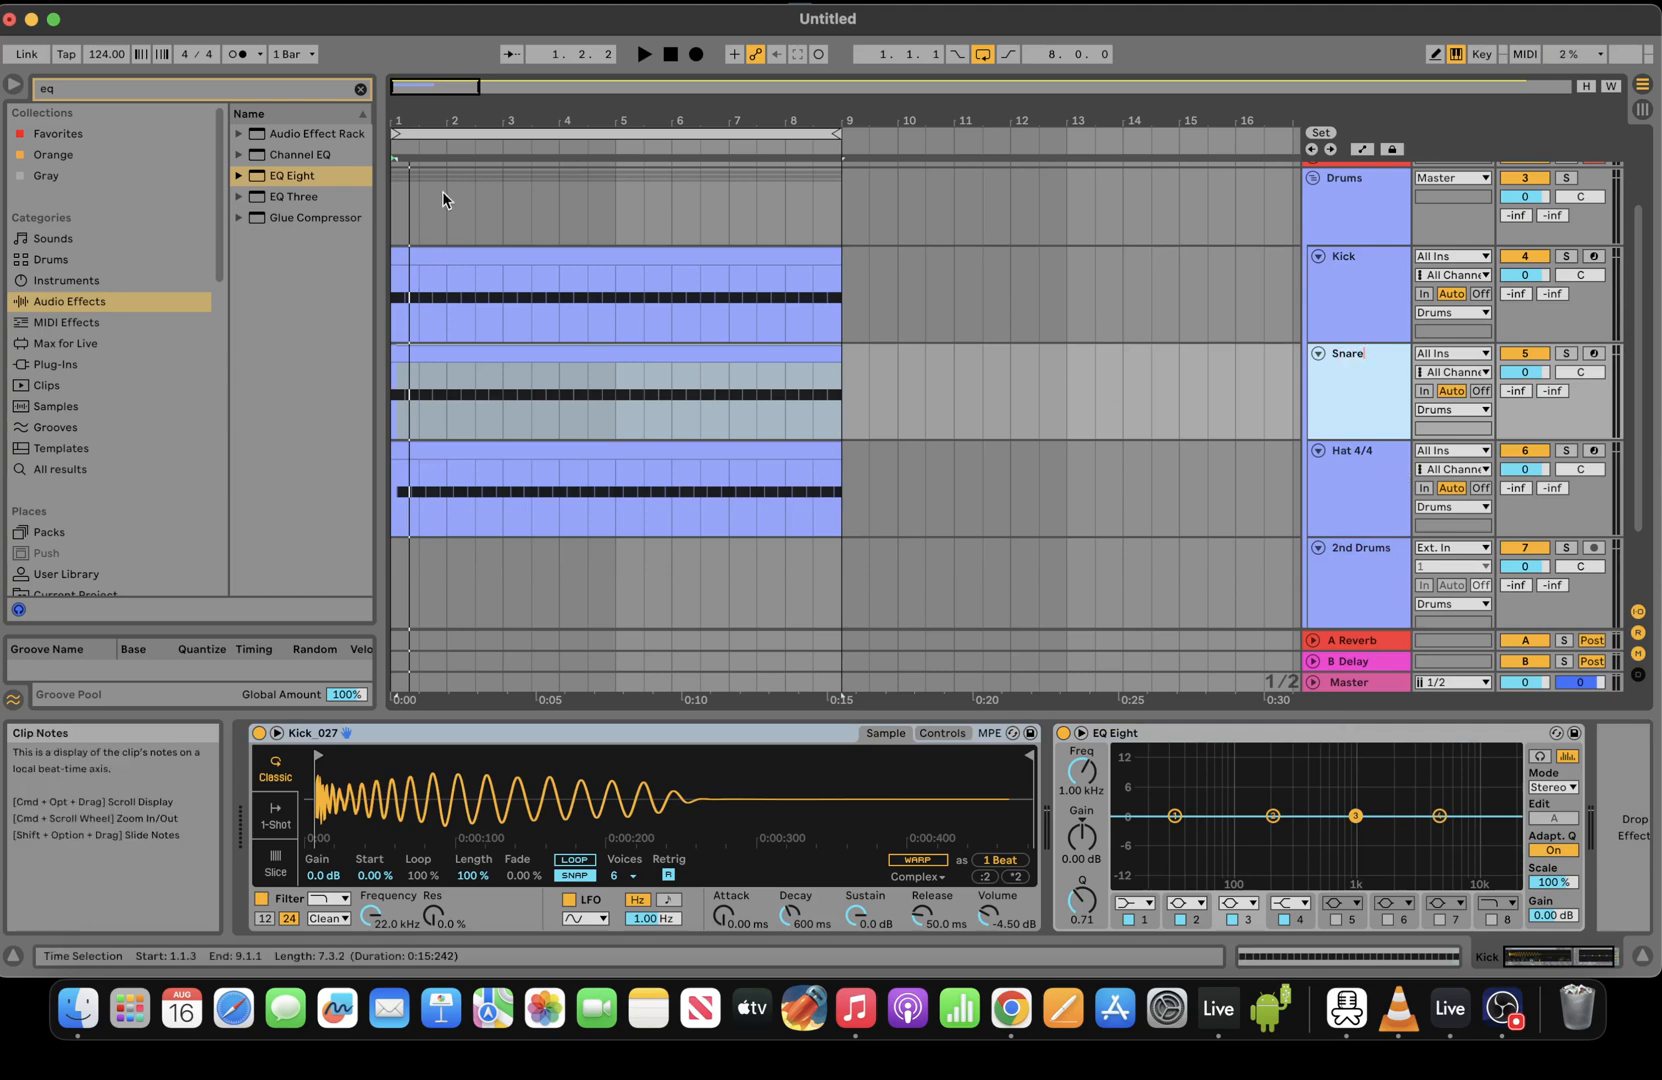
# Open the Snare track's MIDI clip and delete all of its notes
pyautogui.moveTo(441, 121); pyautogui.dragTo(450, 172)
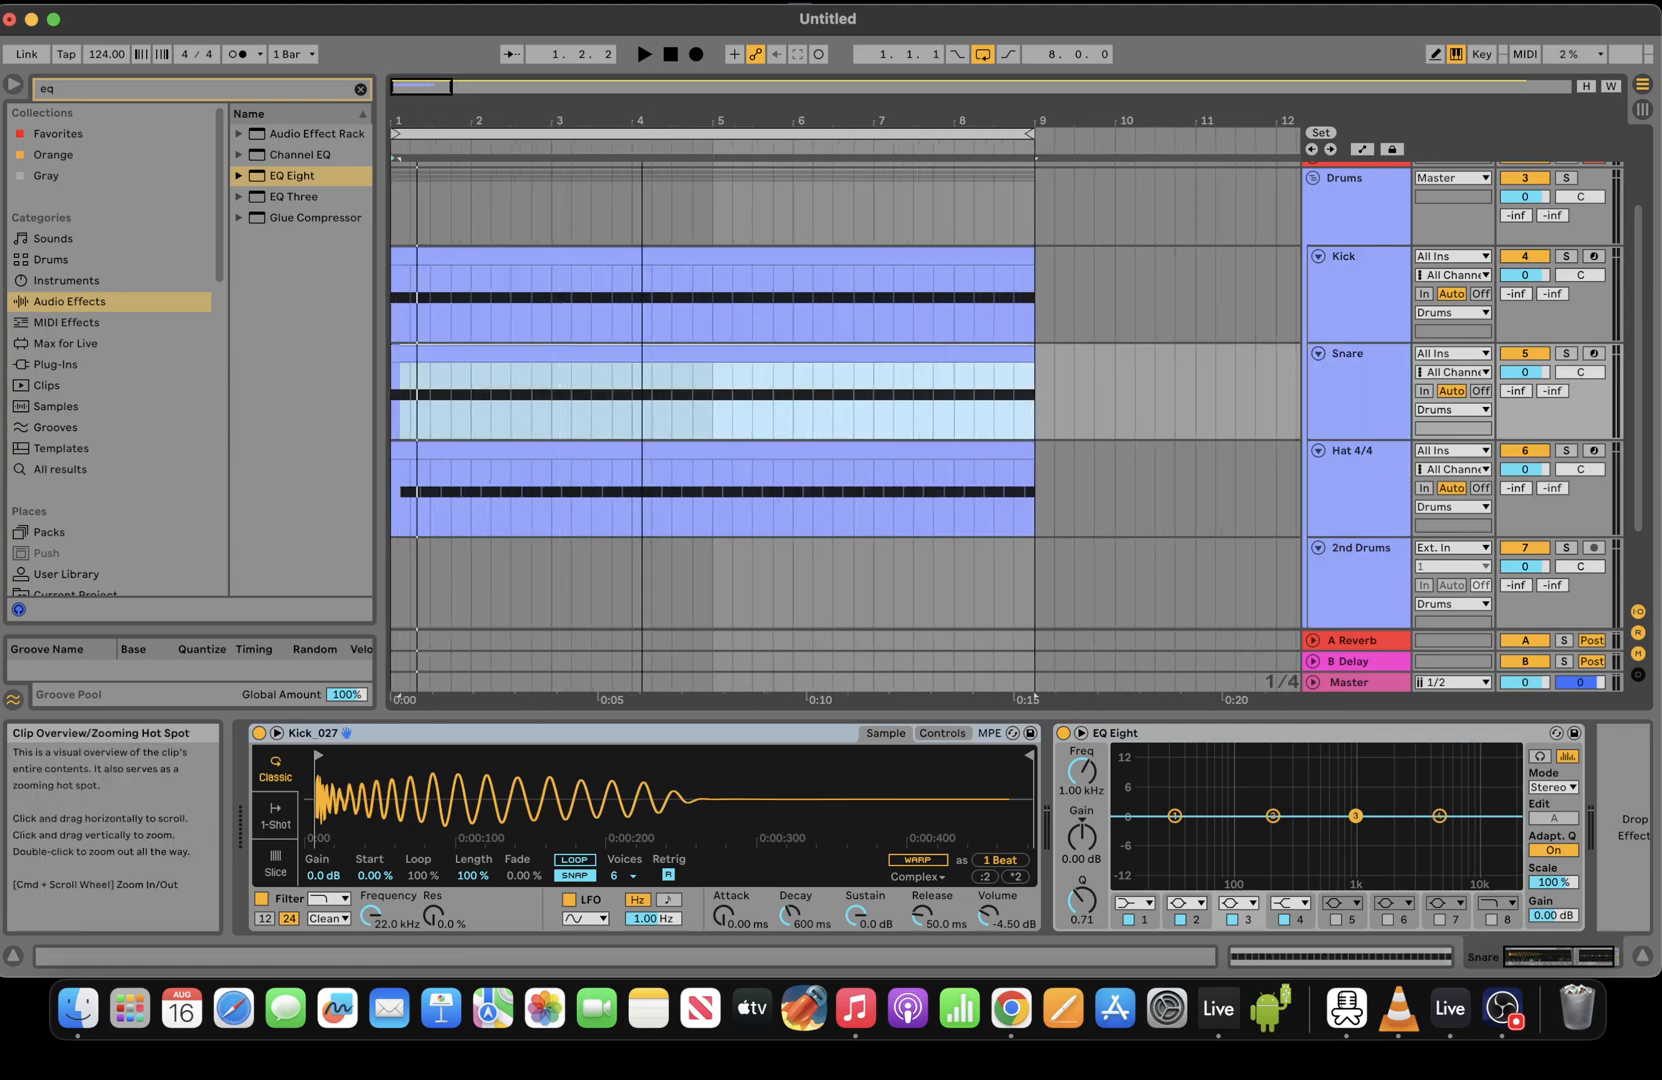
pyautogui.doubleClick(620, 350)
pyautogui.press('super+a')
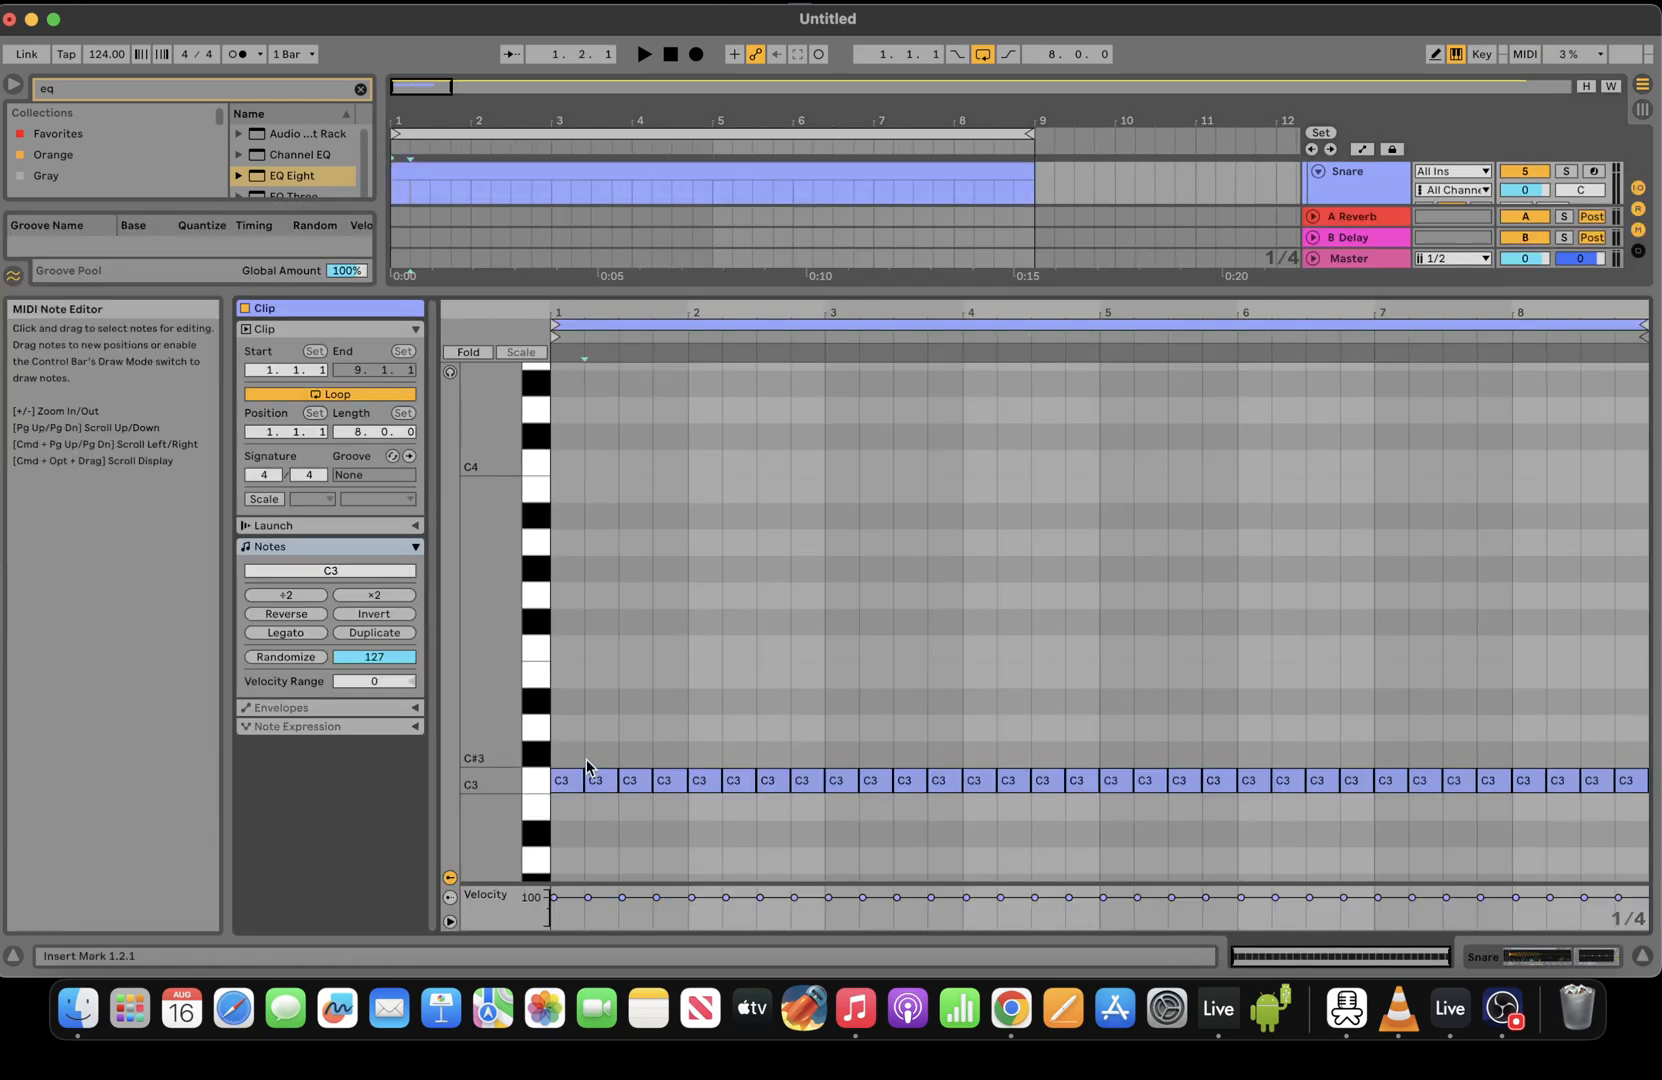
pyautogui.press('Delete')
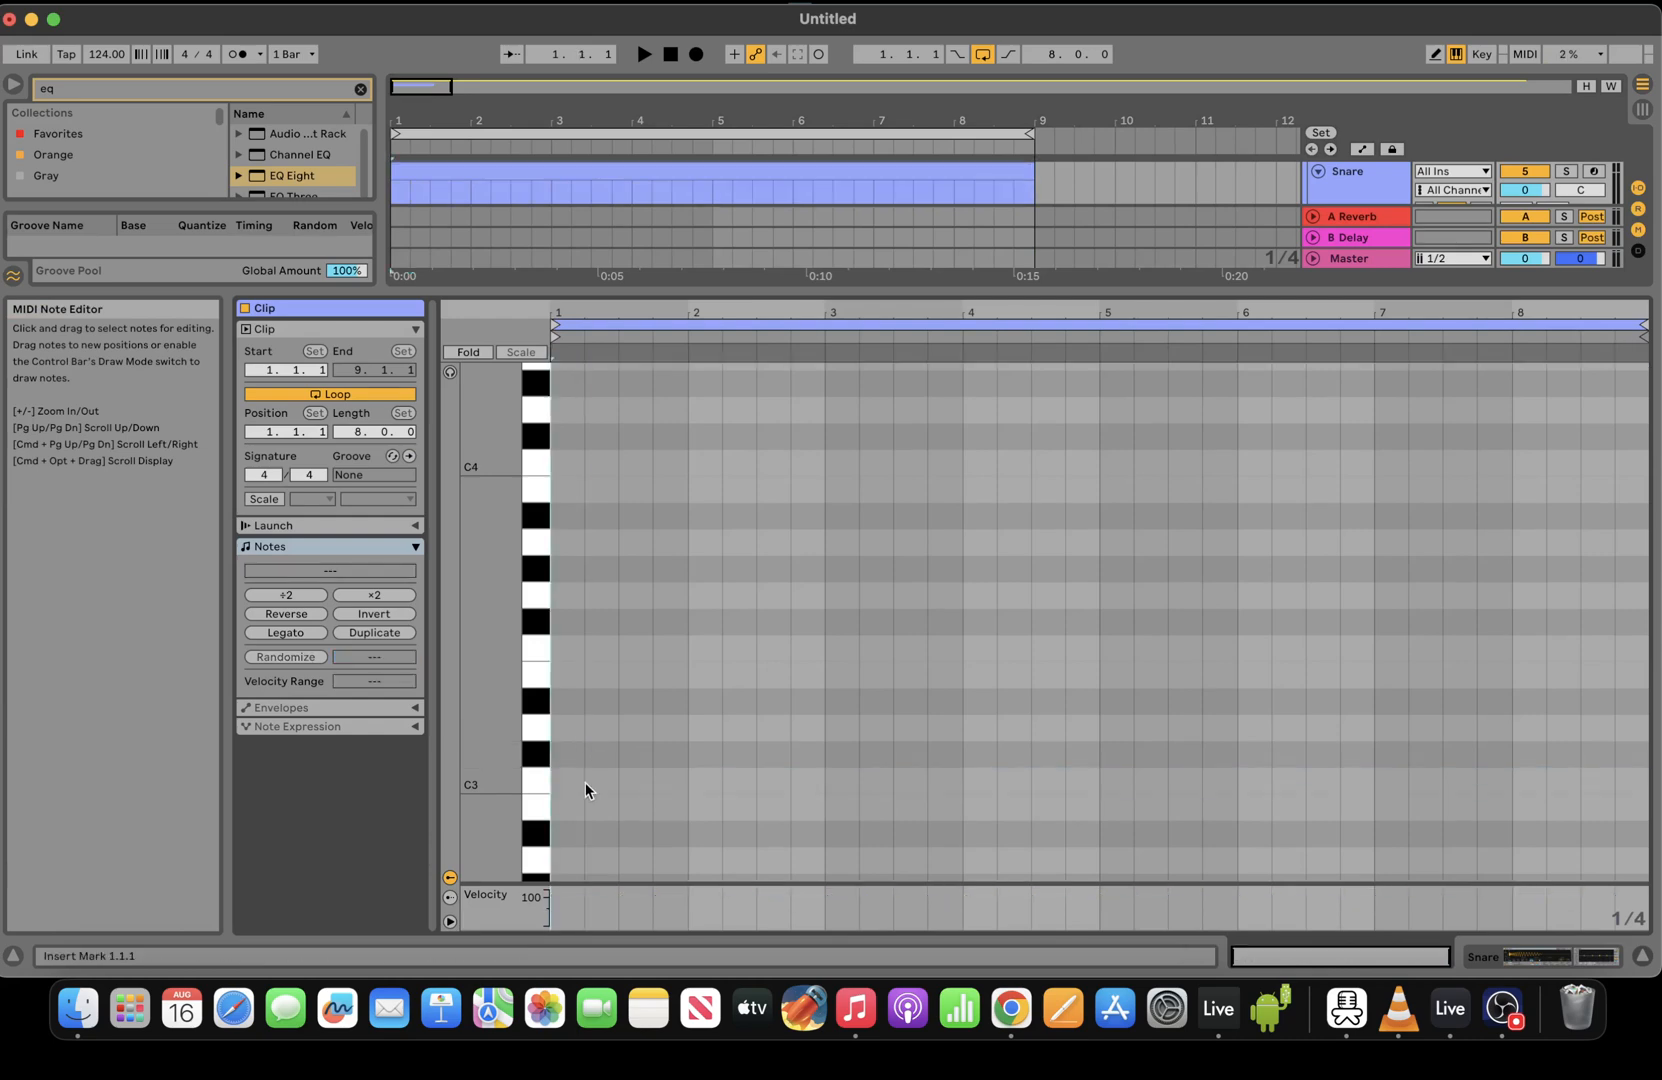
# Place a quarter-note C3 on beat 2, repeat it every two beats through bar 8, and return to the Snare track's devices
pyautogui.doubleClick(588, 782)
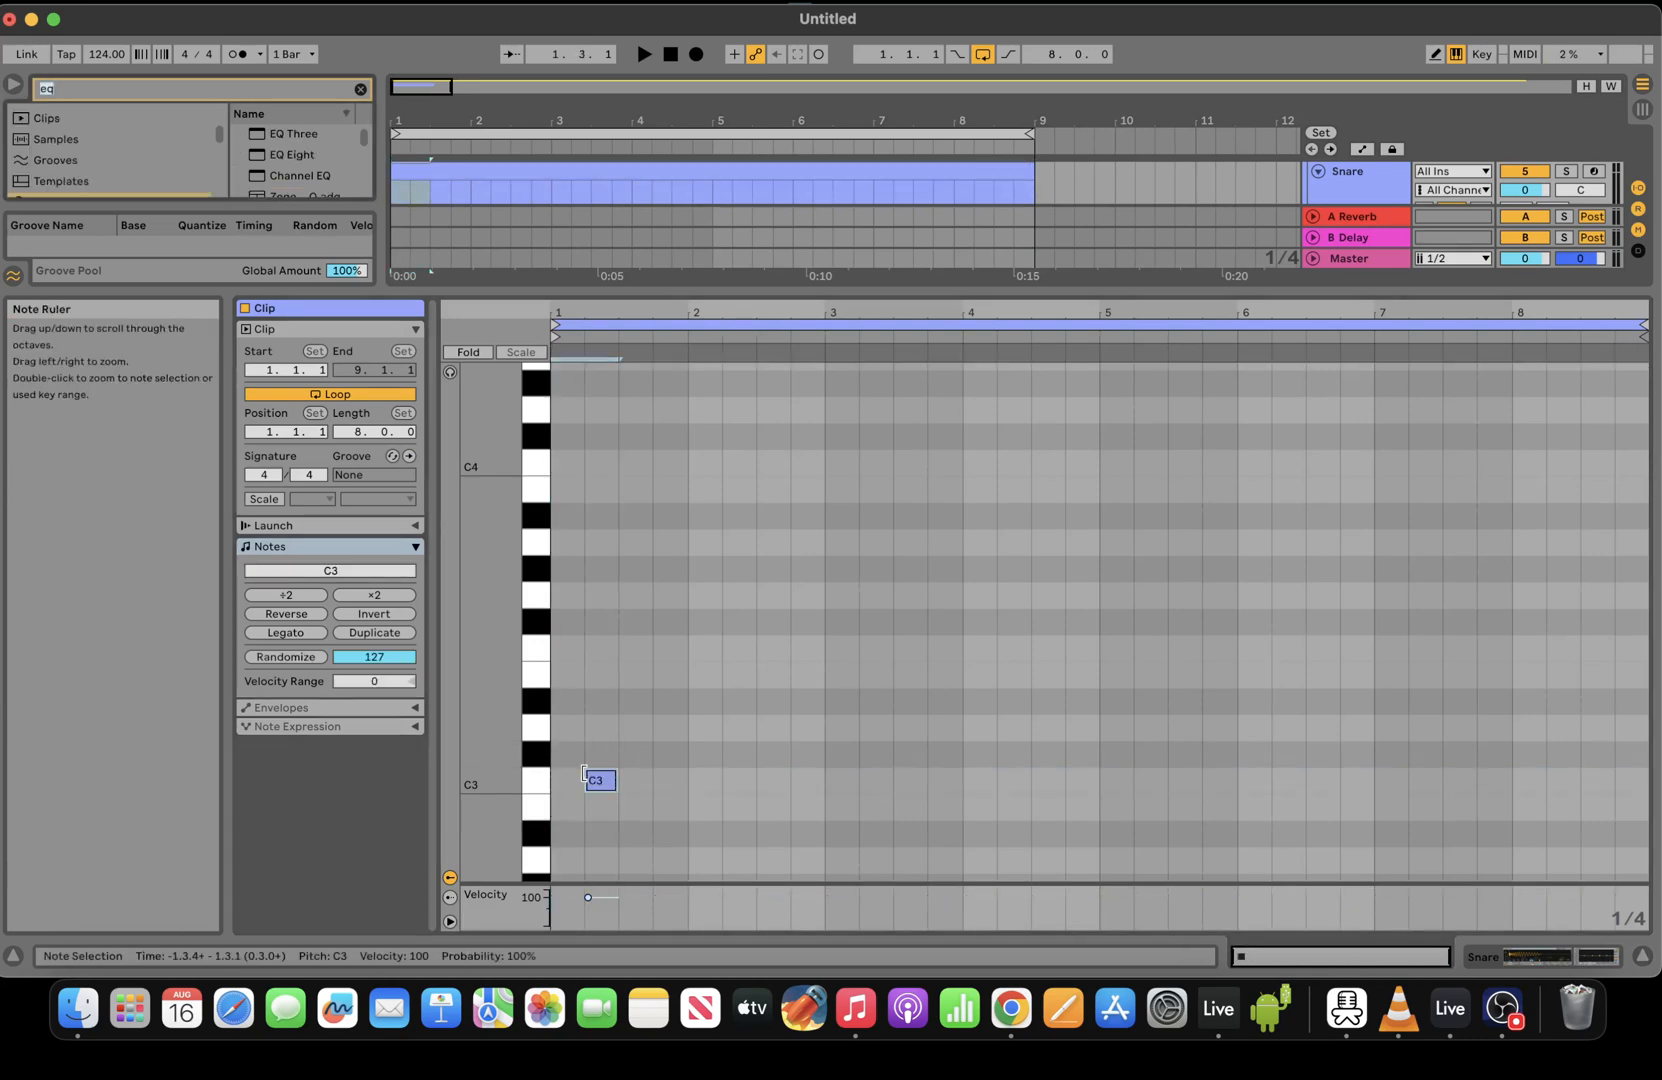
pyautogui.moveTo(614, 754); pyautogui.dragTo(559, 823)
pyautogui.press('super+d')
pyautogui.press('super+d')
pyautogui.press('super+d')
pyautogui.press('super+d')
pyautogui.press('super+d')
pyautogui.press('super+d')
pyautogui.press('super+d')
pyautogui.press('super+d')
pyautogui.press('super+d')
pyautogui.press('super+d')
pyautogui.press('super+d')
pyautogui.press('super+d')
pyautogui.press('super+d')
pyautogui.press('super+d')
pyautogui.press('super+d')
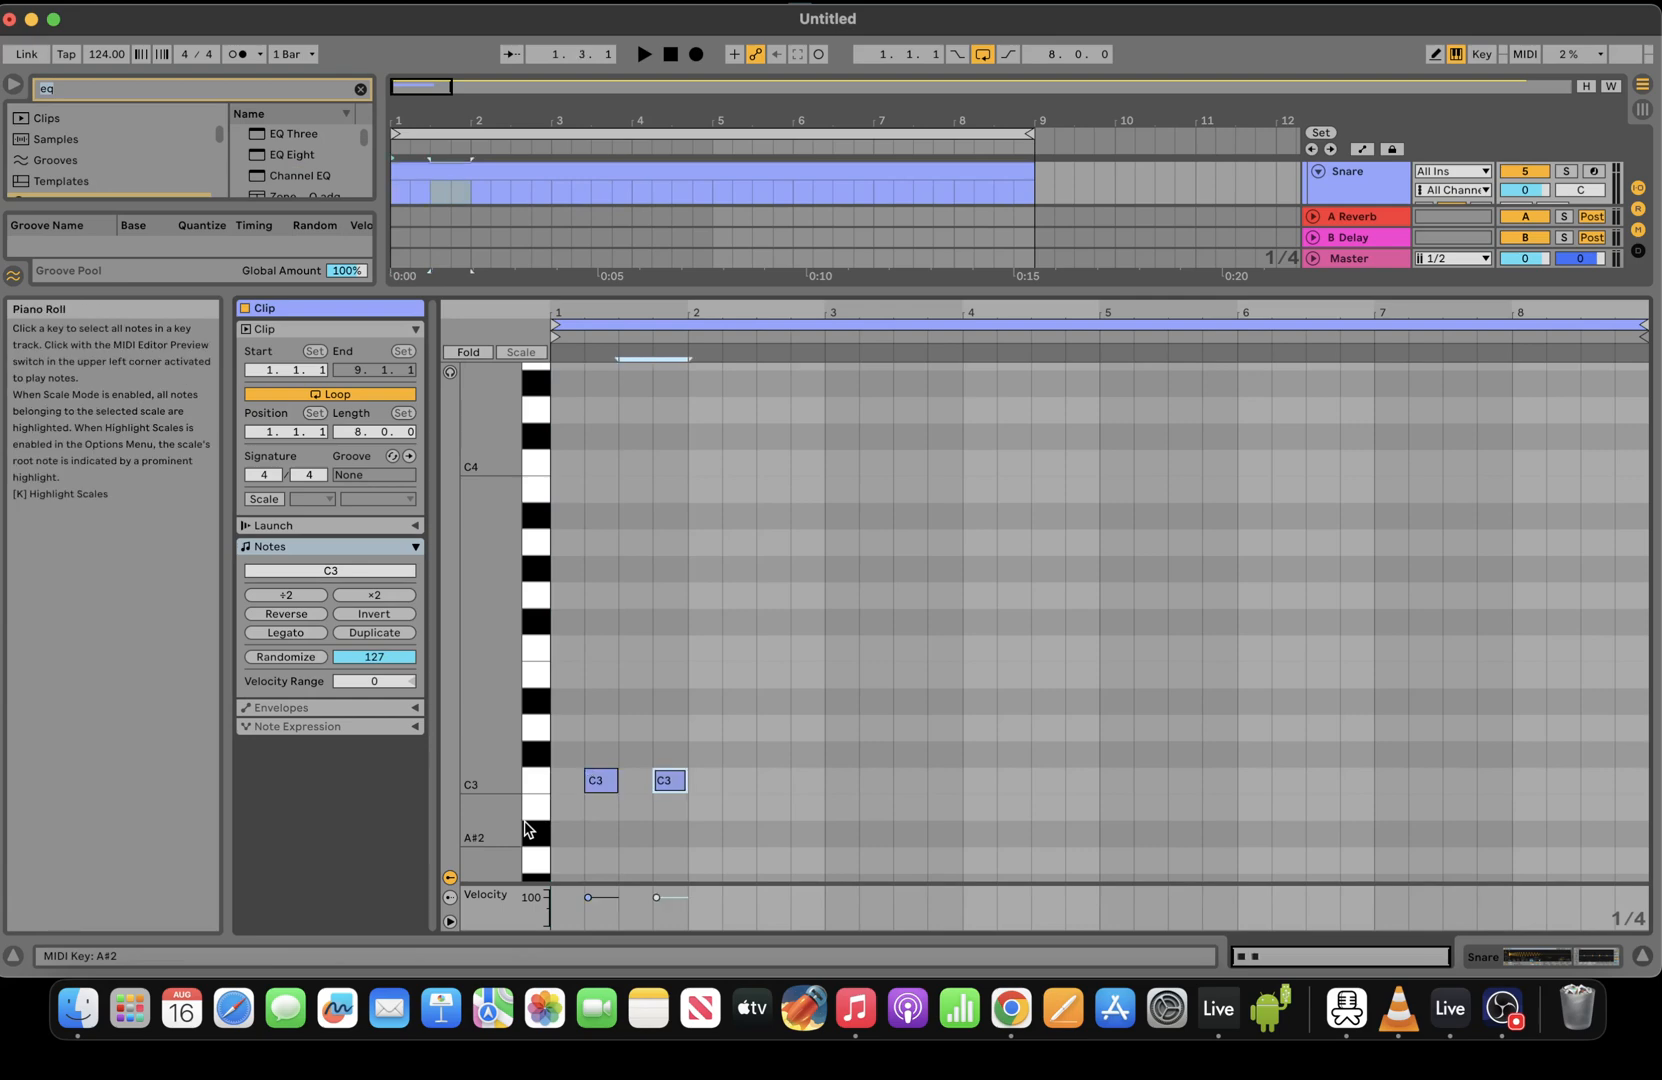
pyautogui.click(1641, 955)
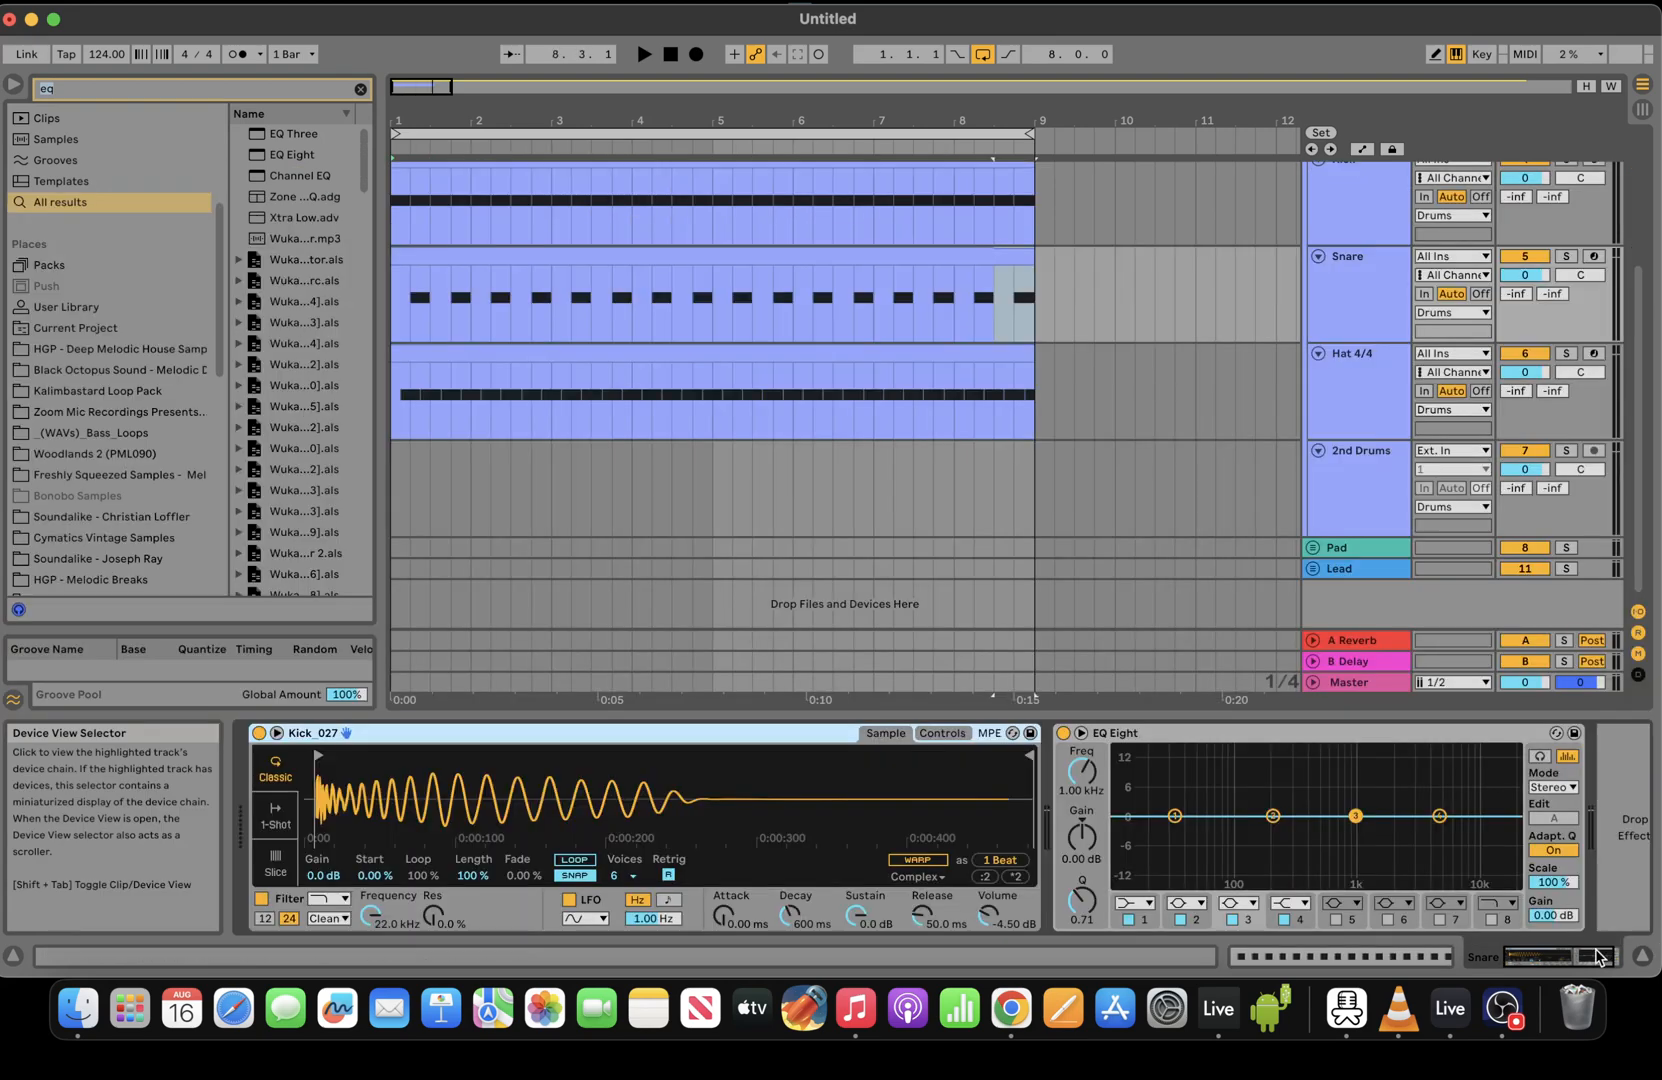
# Play the loop briefly, widen the browser, clear the old search and search the HGP - Melodic Breaks folder for "rim"
pyautogui.press('space')
pyautogui.moveTo(427, 95); pyautogui.dragTo(575, 189)
pyautogui.press('space')
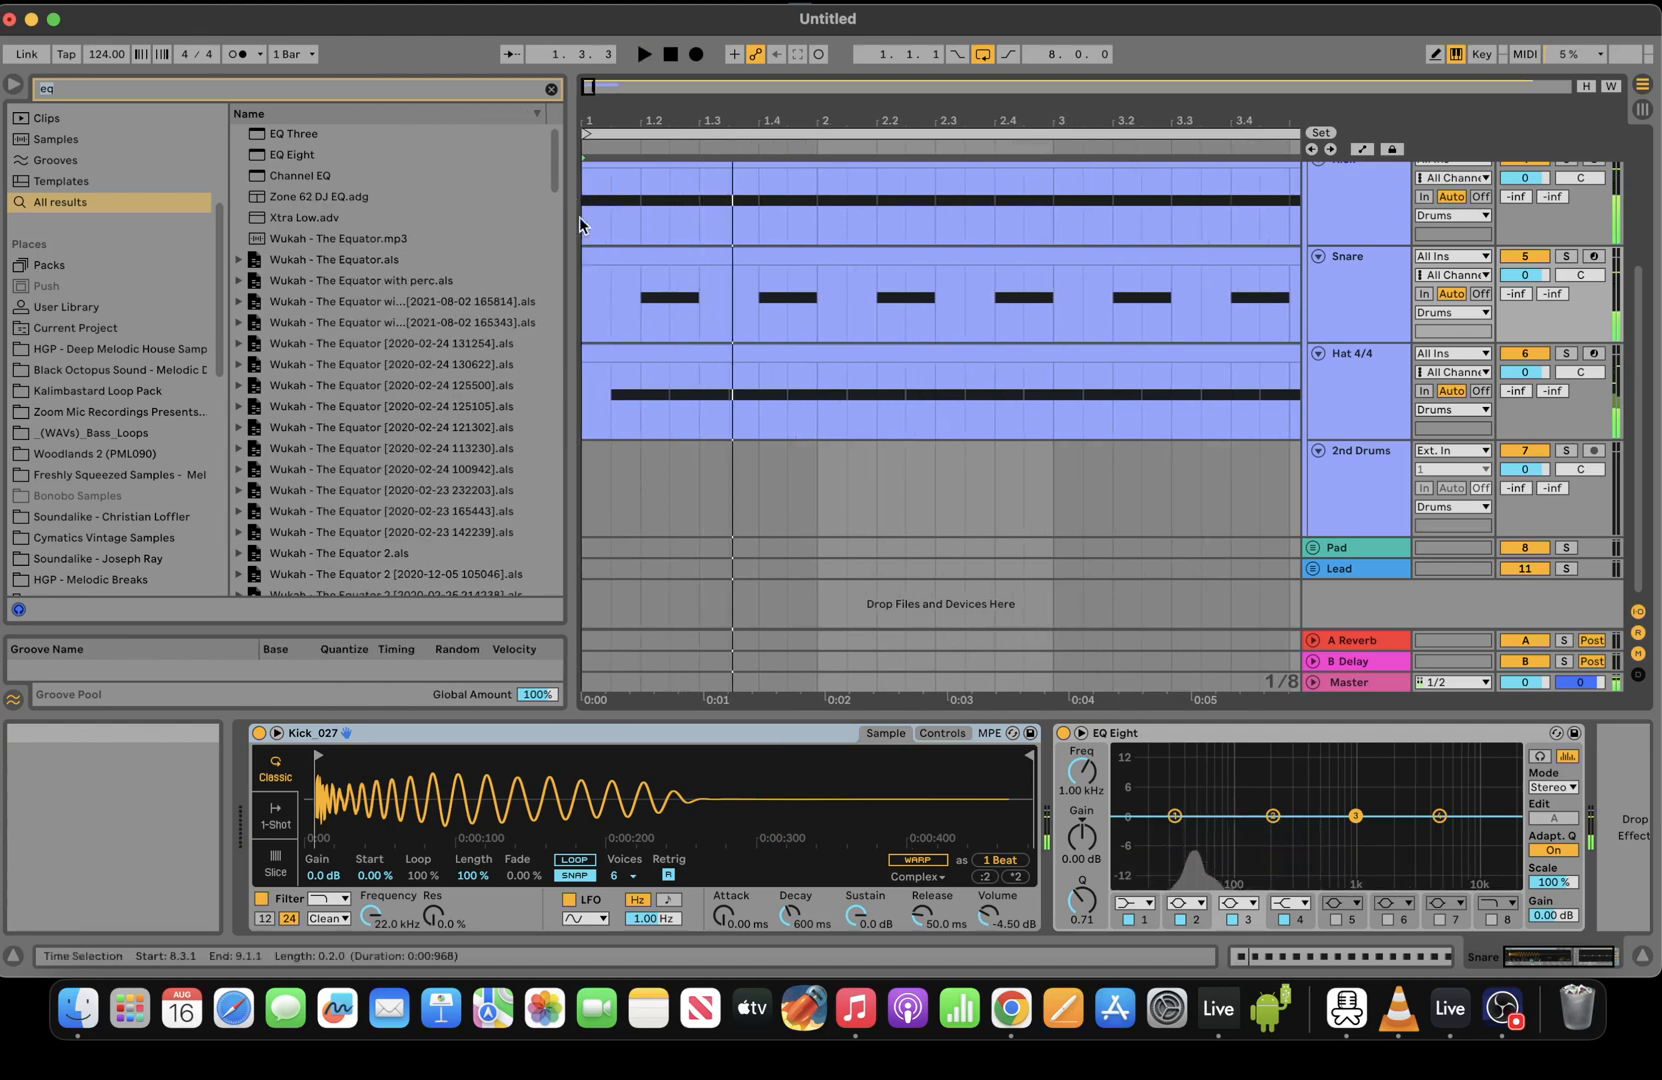
pyautogui.scroll(-5, 225, 345)
pyautogui.scroll(3, 205, 270)
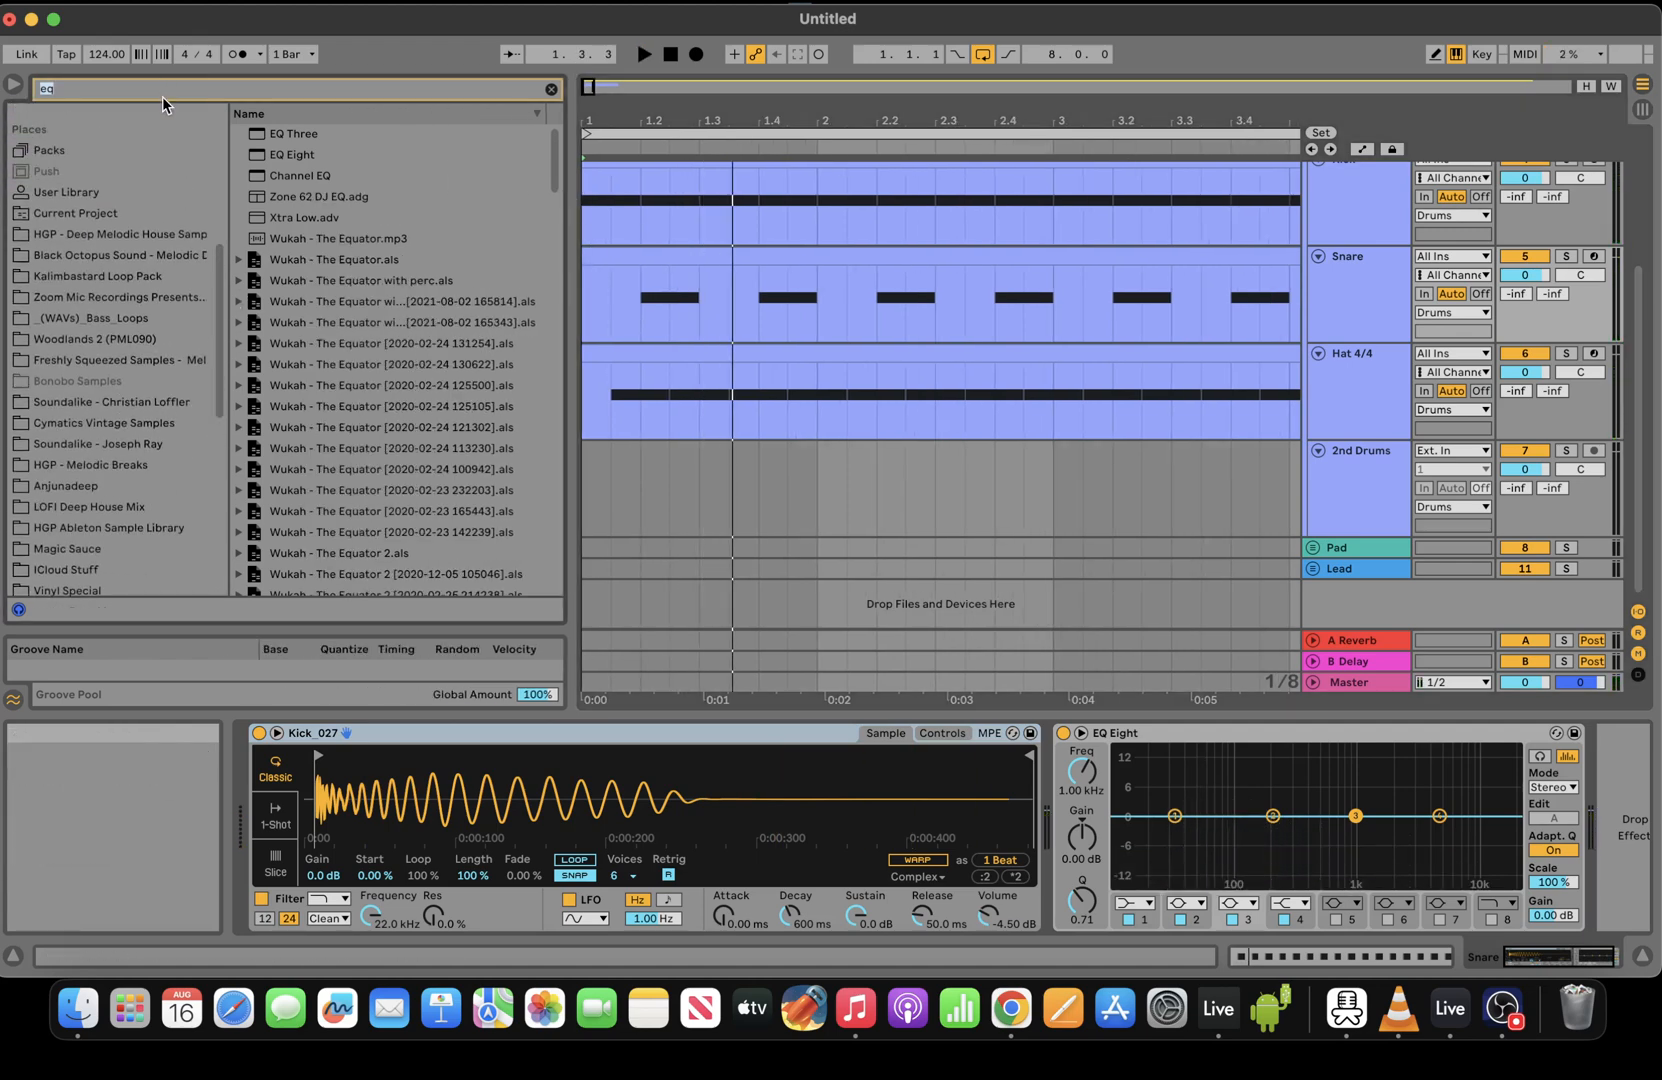
pyautogui.click(551, 90)
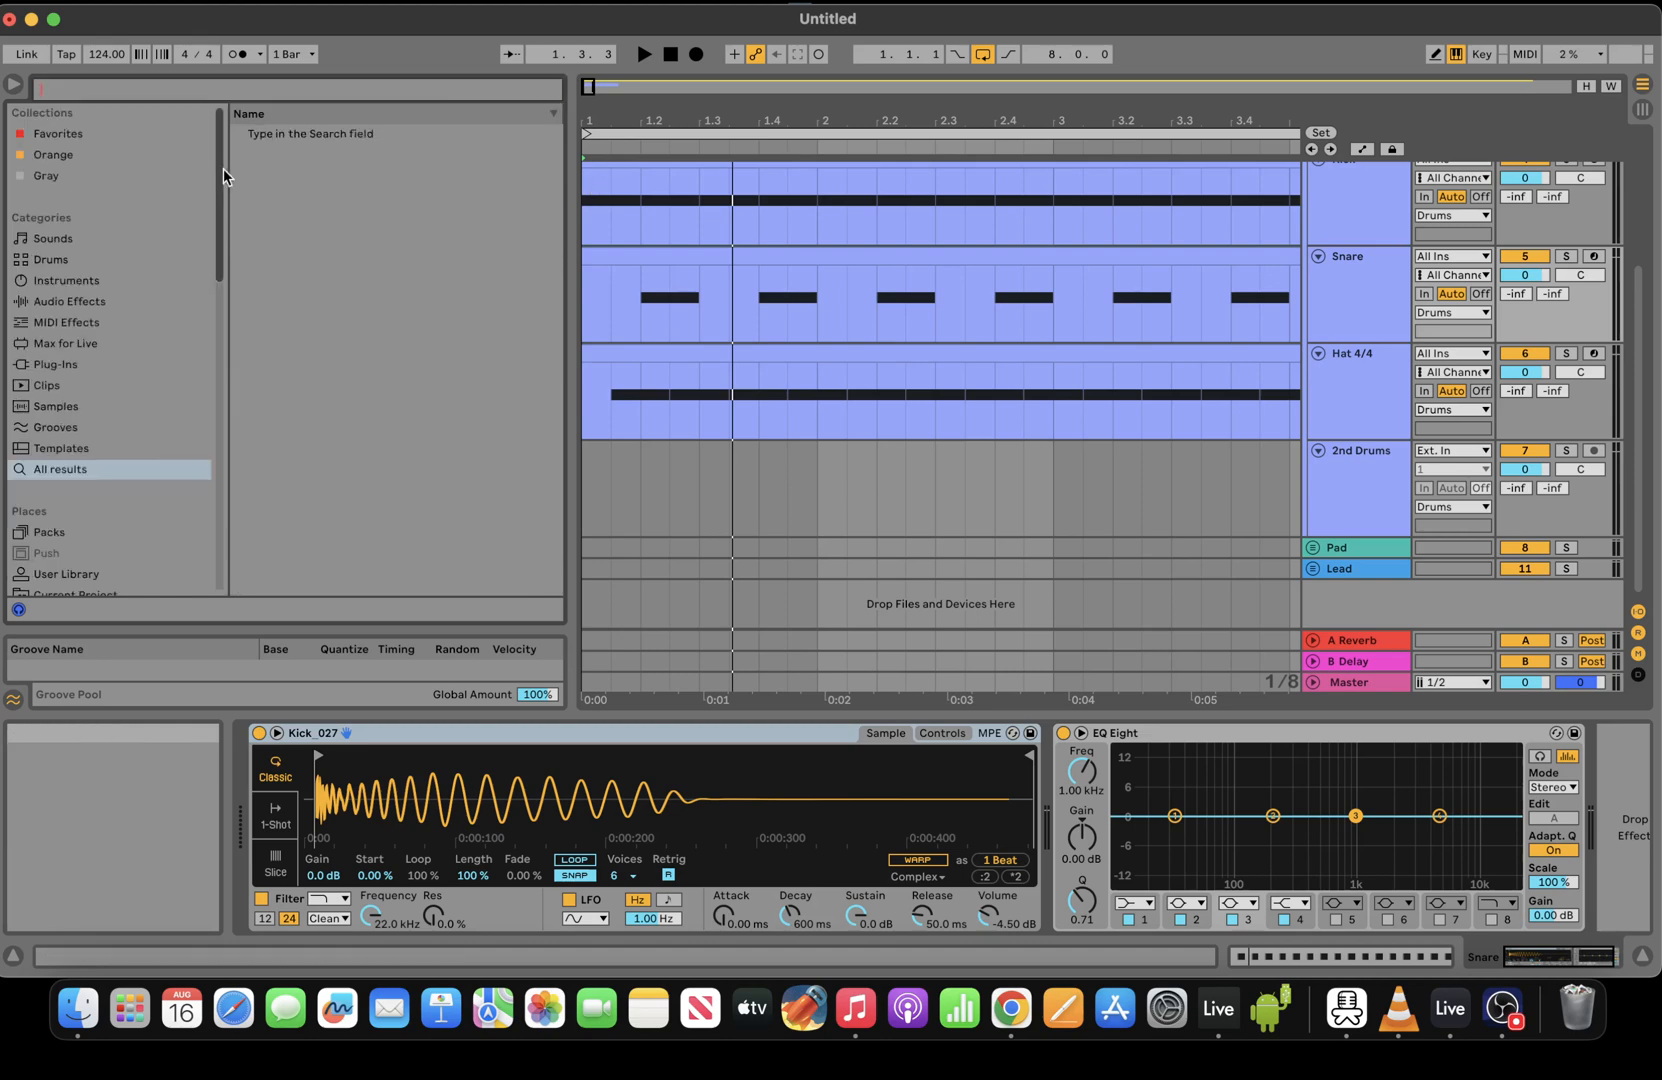
pyautogui.moveTo(216, 157); pyautogui.dragTo(223, 305)
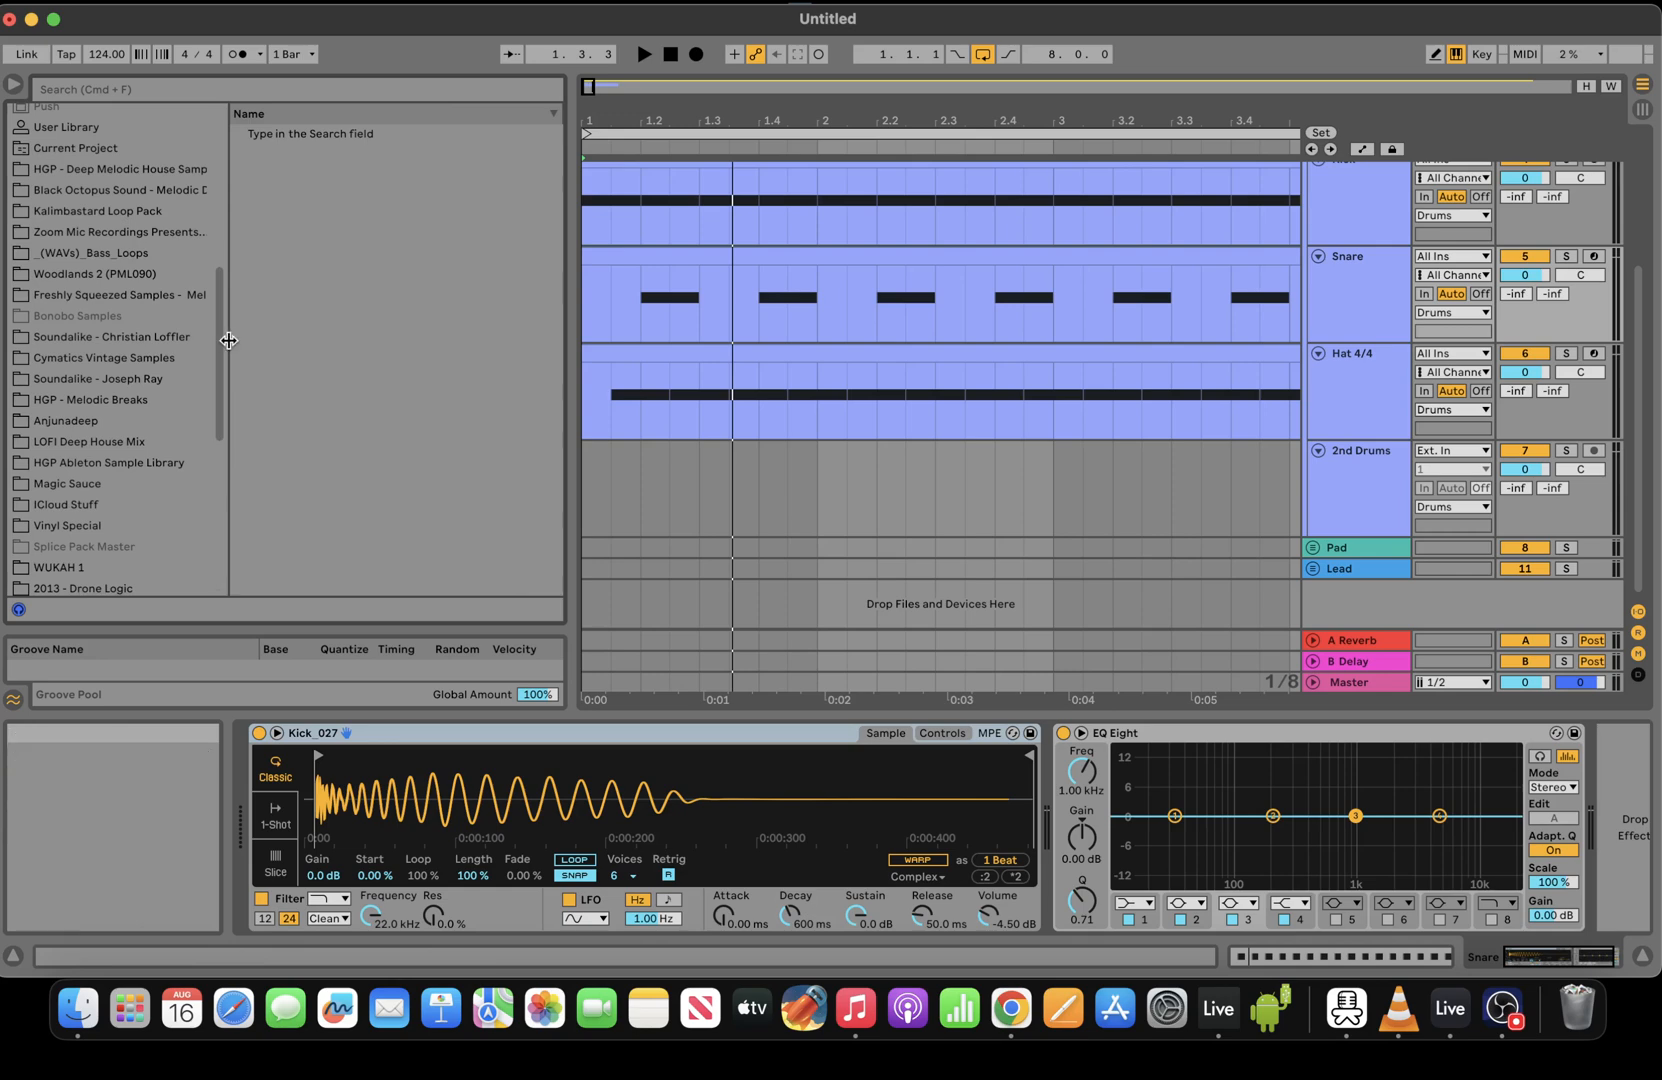
pyautogui.click(142, 464)
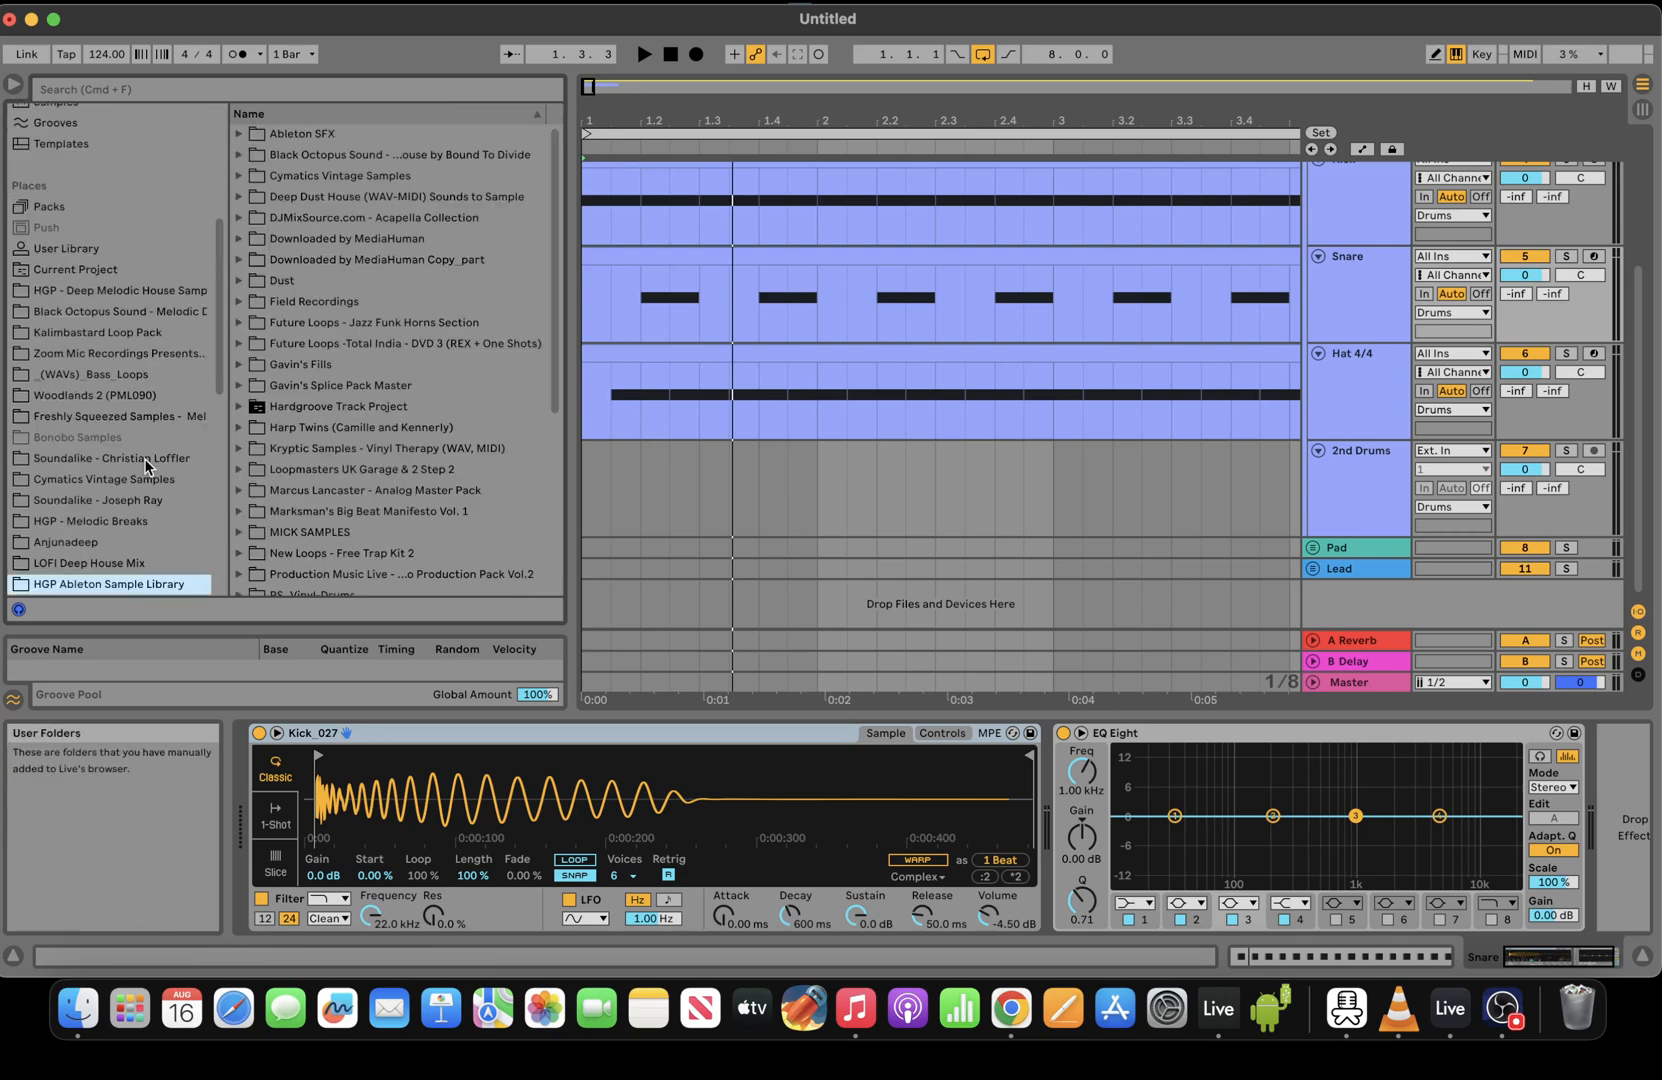
pyautogui.click(137, 524)
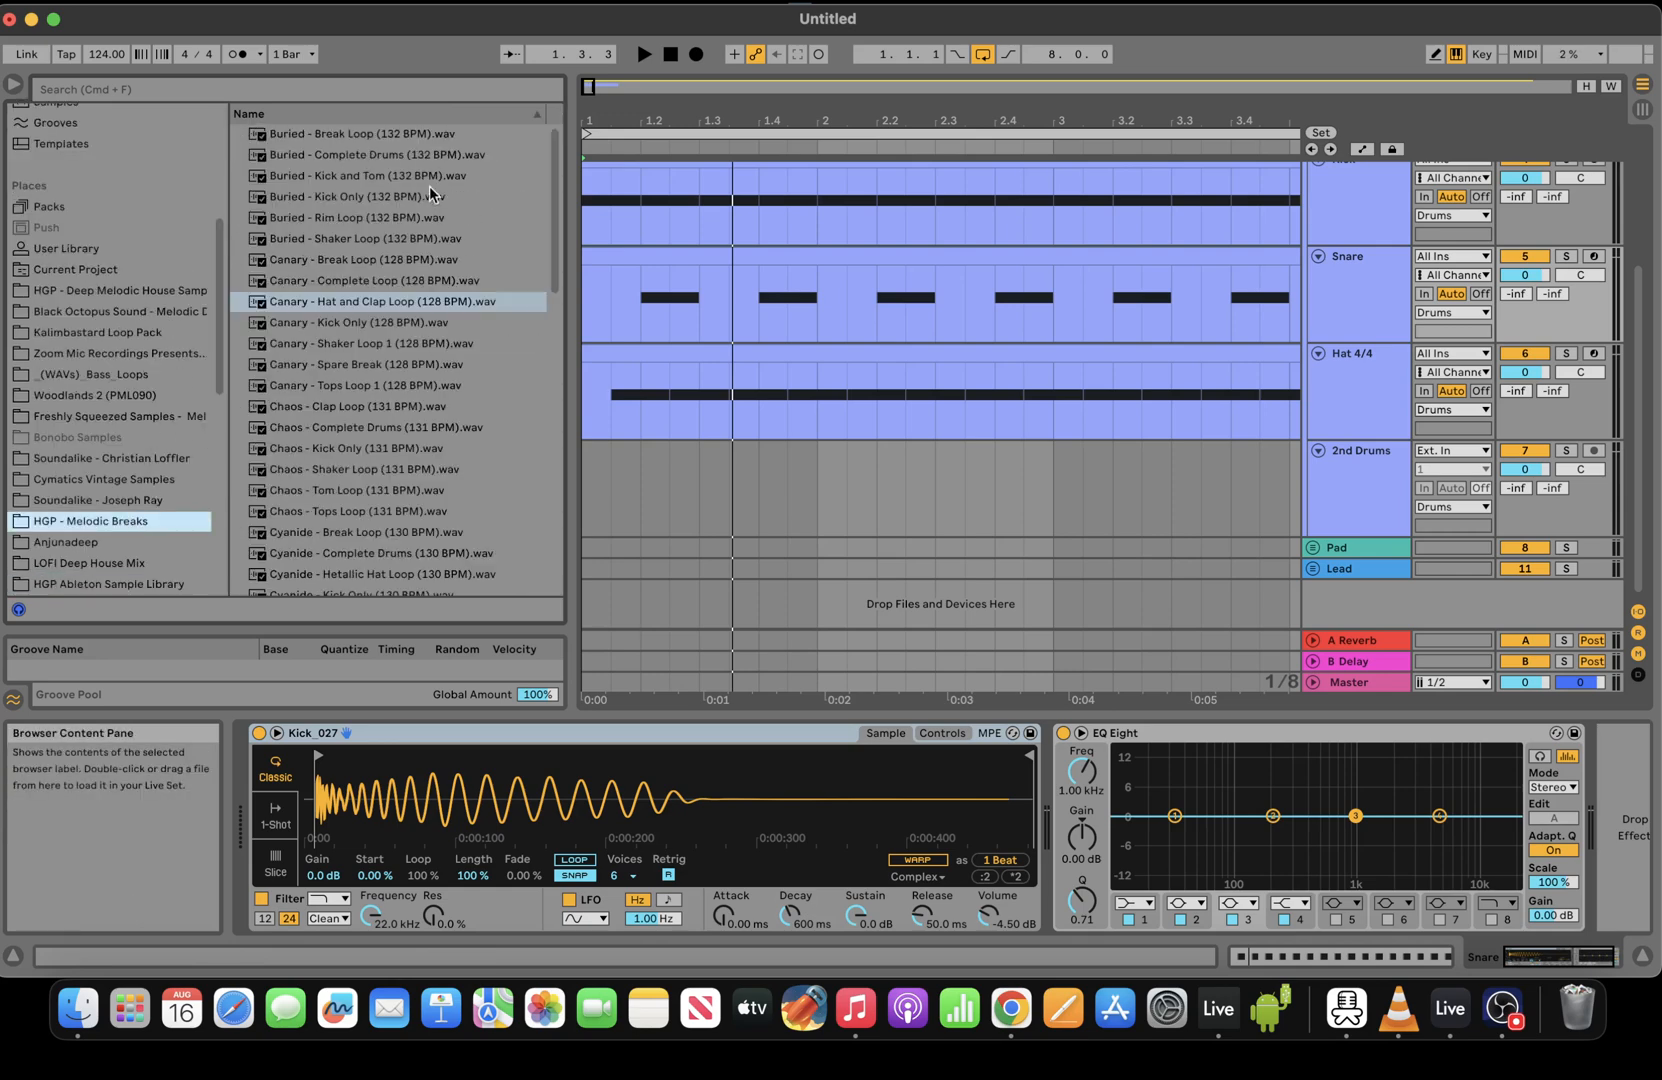
pyautogui.write('rim')
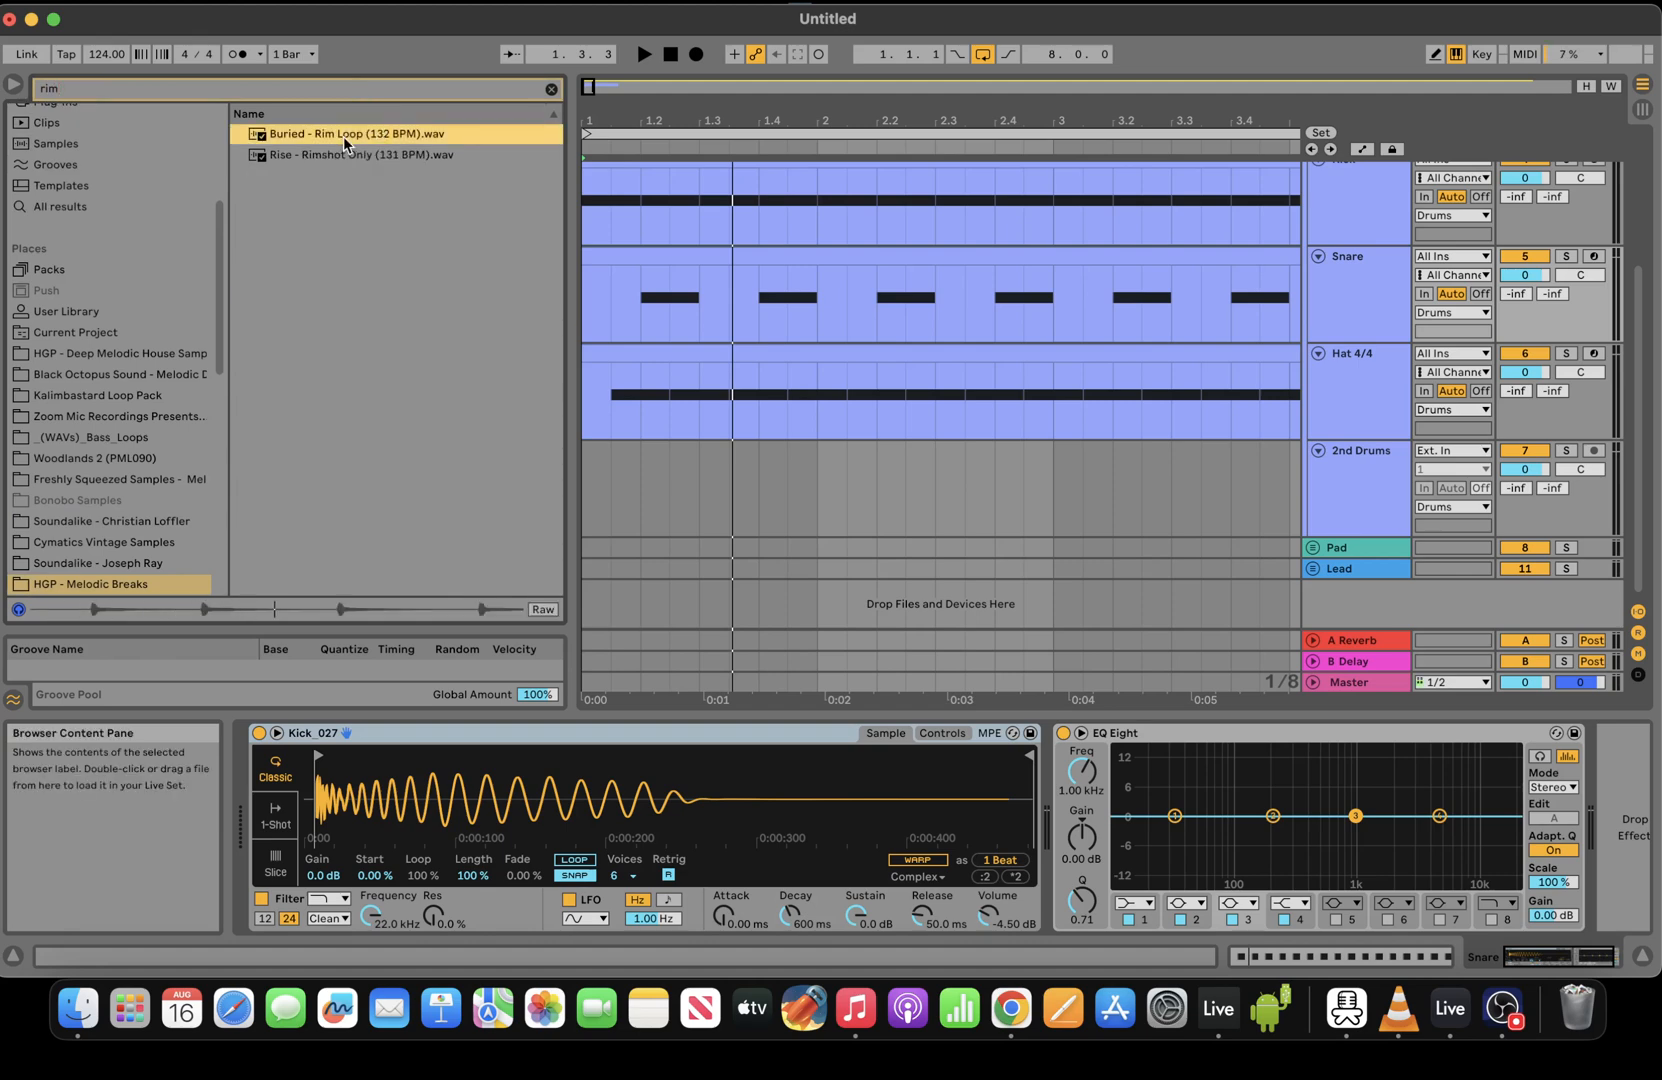
# Load Buried - Rim Loop (132 BPM).wav into the Snare track's Simpler, trimmed to a single rim hit and transposed by -2 st
pyautogui.moveTo(343, 138)
pyautogui.mouseDown()
pyautogui.moveTo(383, 761)
pyautogui.moveTo(972, 762)
pyautogui.moveTo(994, 812)
pyautogui.mouseUp()
pyautogui.press('space')
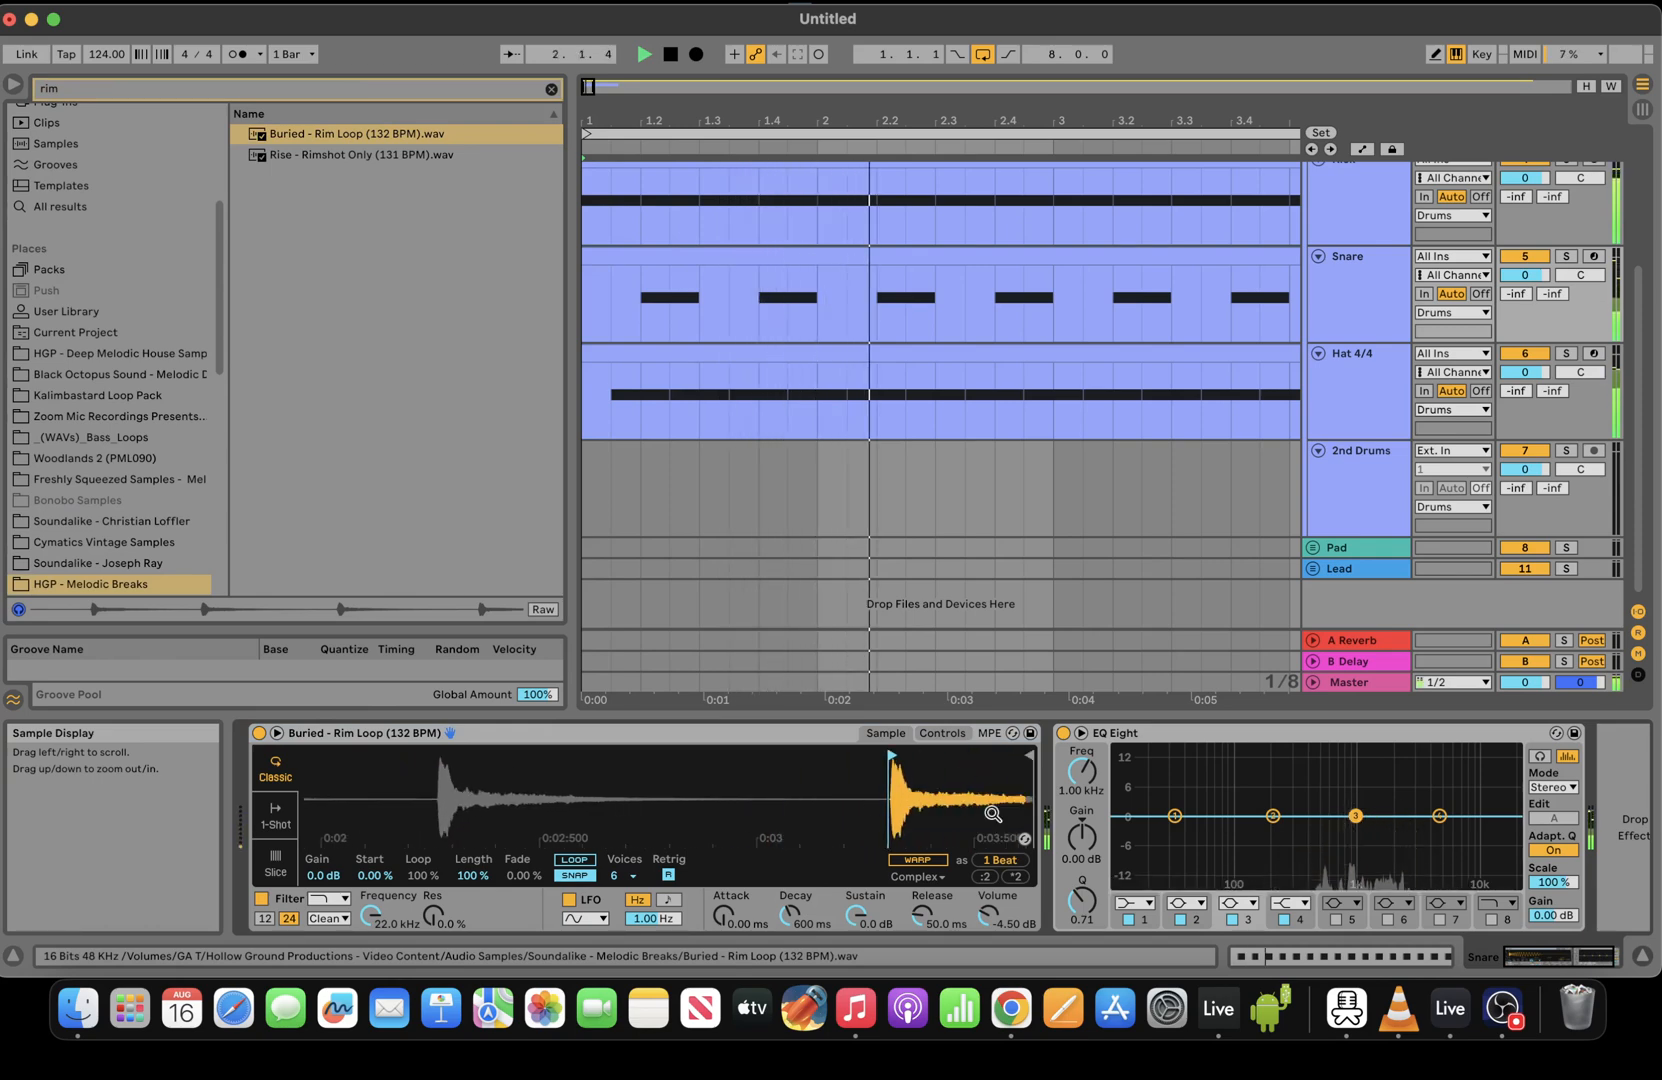
pyautogui.moveTo(897, 757)
pyautogui.mouseDown()
pyautogui.moveTo(896, 794)
pyautogui.moveTo(577, 796)
pyautogui.mouseUp()
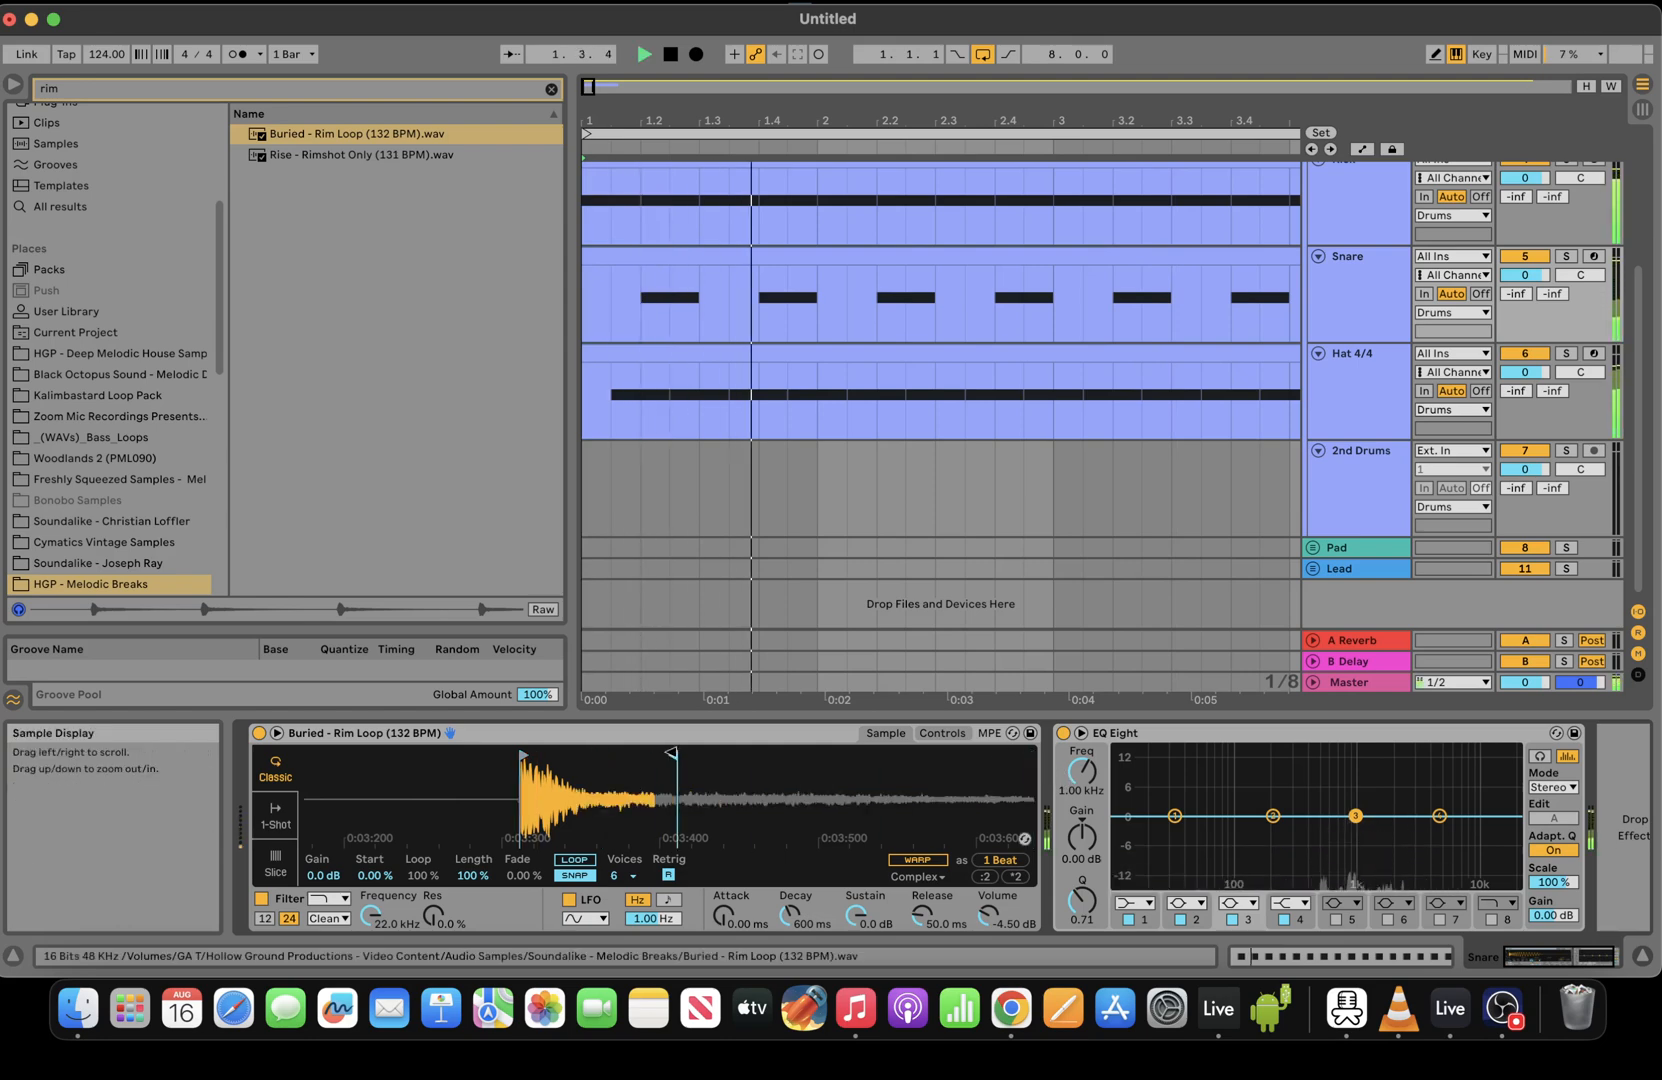
pyautogui.click(942, 733)
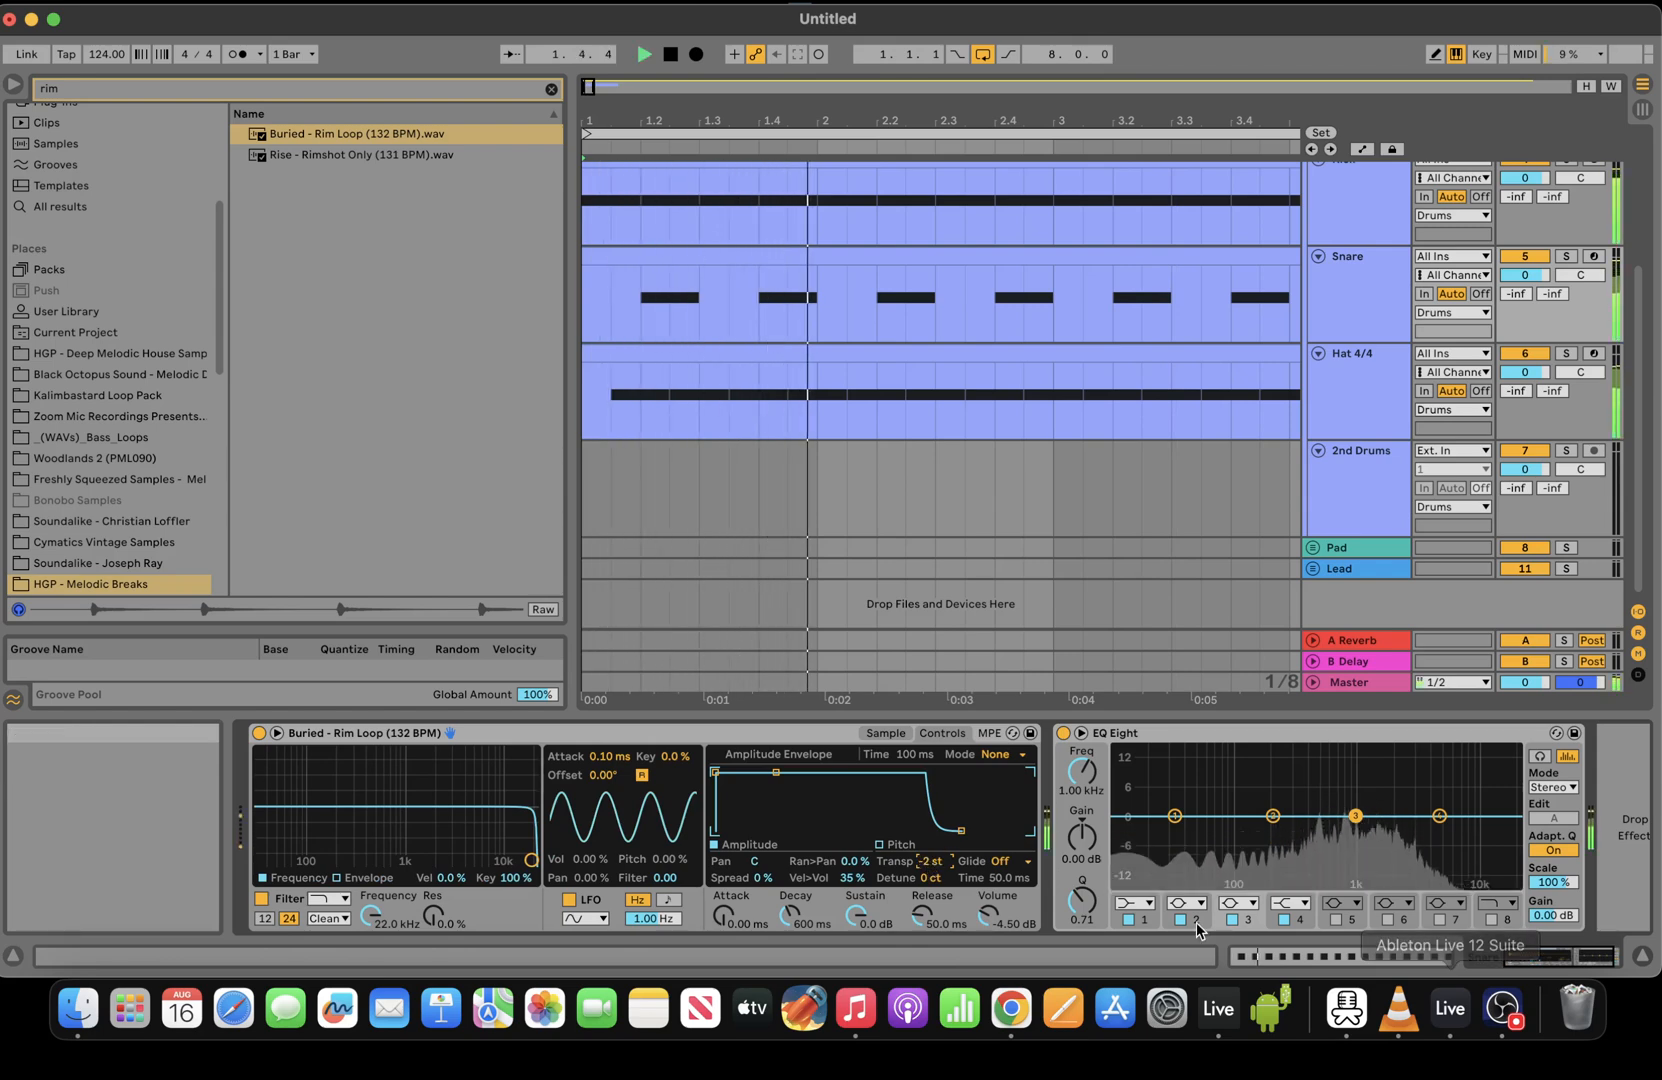
# On the Snare's EQ Eight, apply a band 1 low cut, dip band 3 slightly and boost band 4 by 8.06 dB at 4.08 kHz
pyautogui.click(1134, 903)
pyautogui.click(1134, 775)
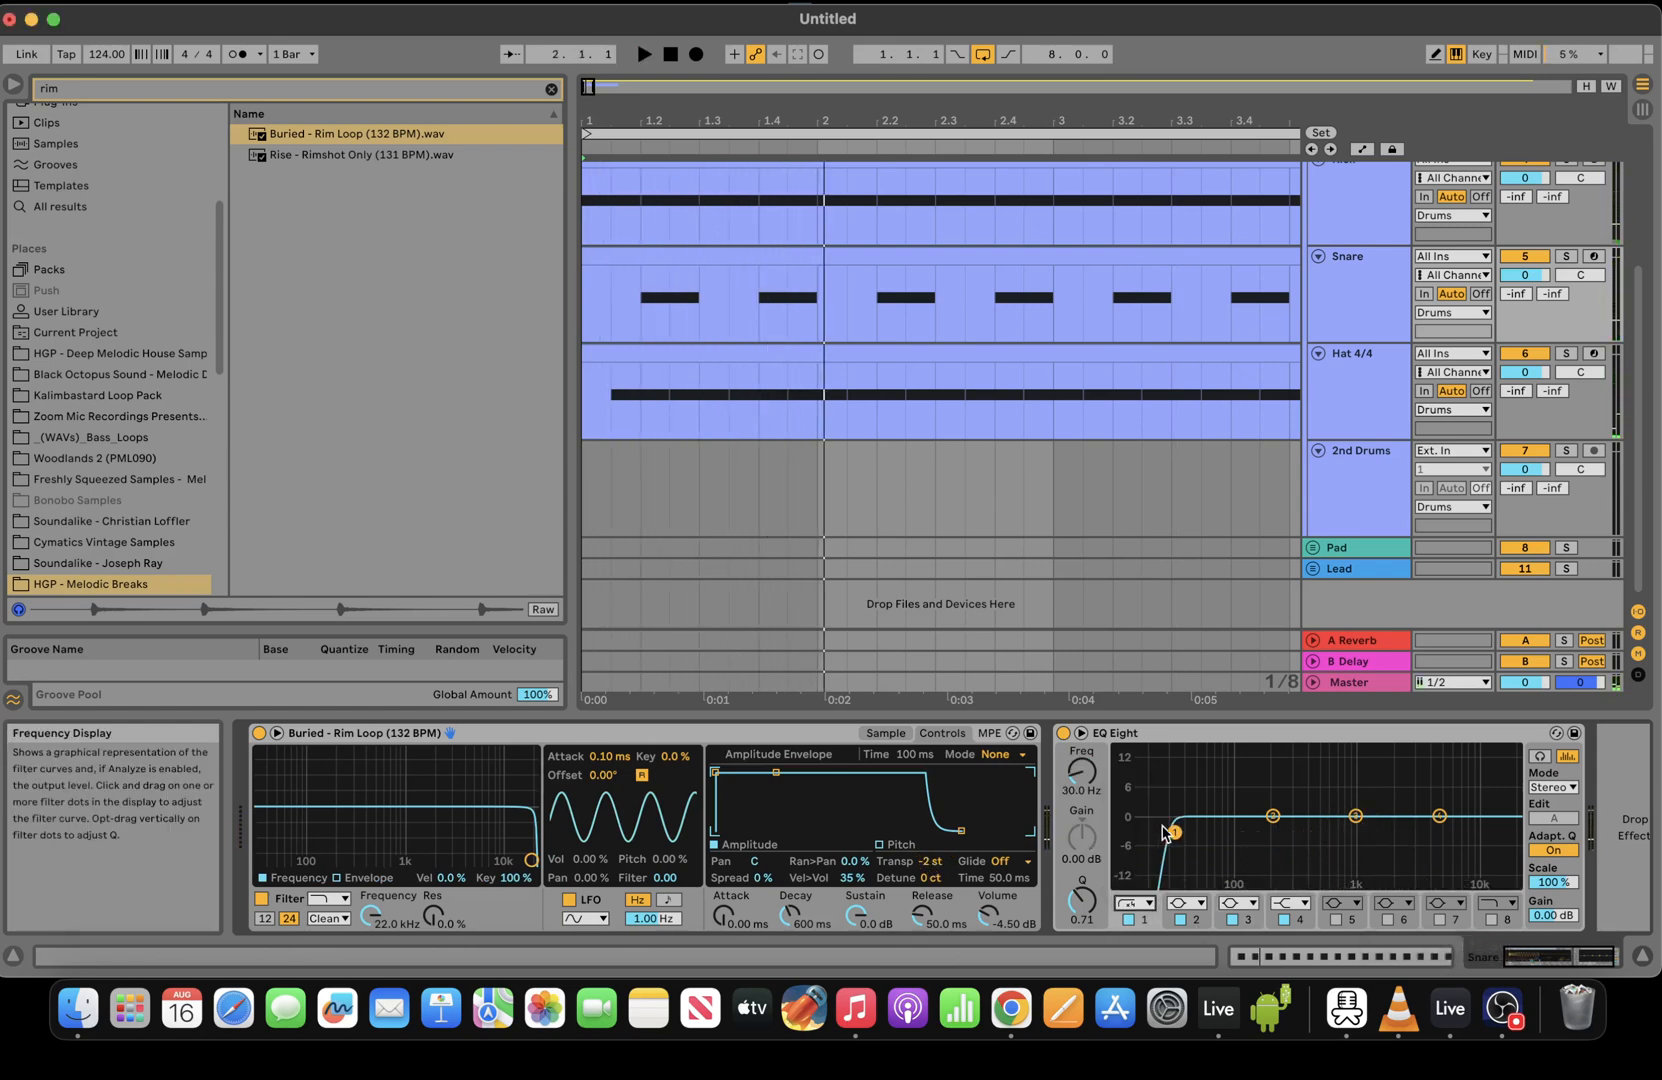
pyautogui.moveTo(1268, 839); pyautogui.dragTo(1327, 820)
pyautogui.moveTo(1439, 816); pyautogui.dragTo(1430, 785)
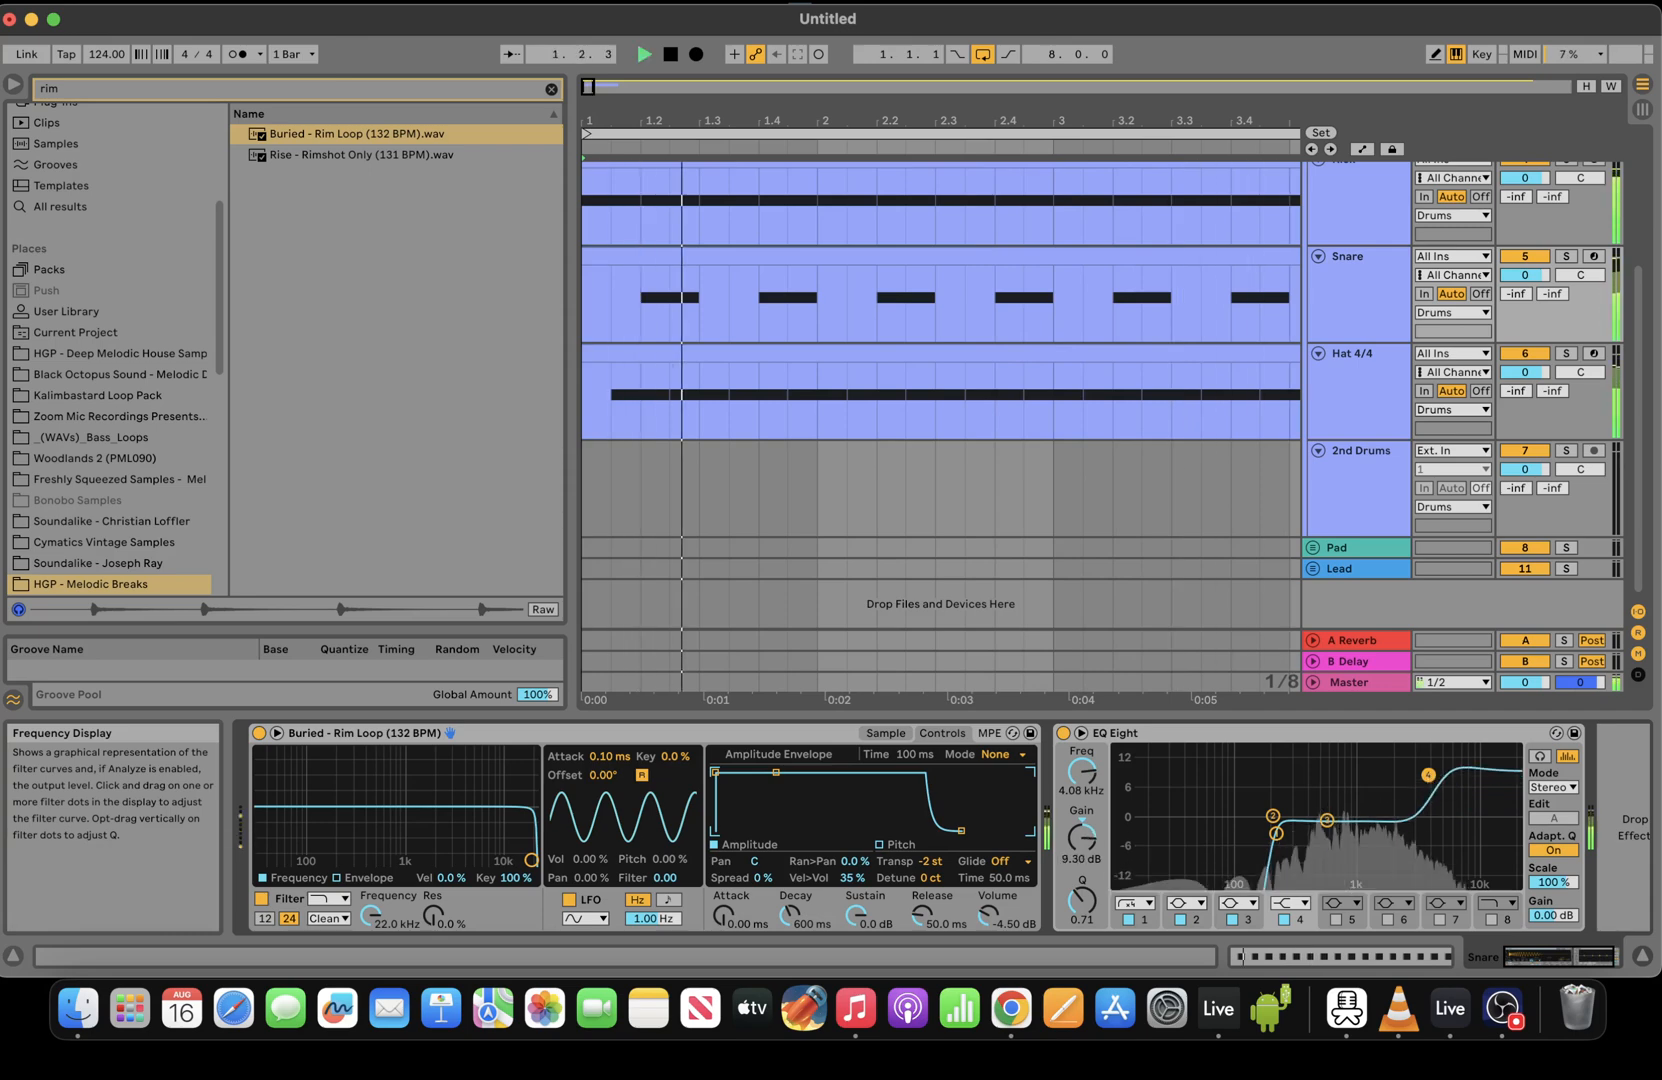
pyautogui.press('space')
# Search the plug-ins for "gcl", add GClip to the Snare track and lower its Clip to 61 % during playback
pyautogui.click(182, 89)
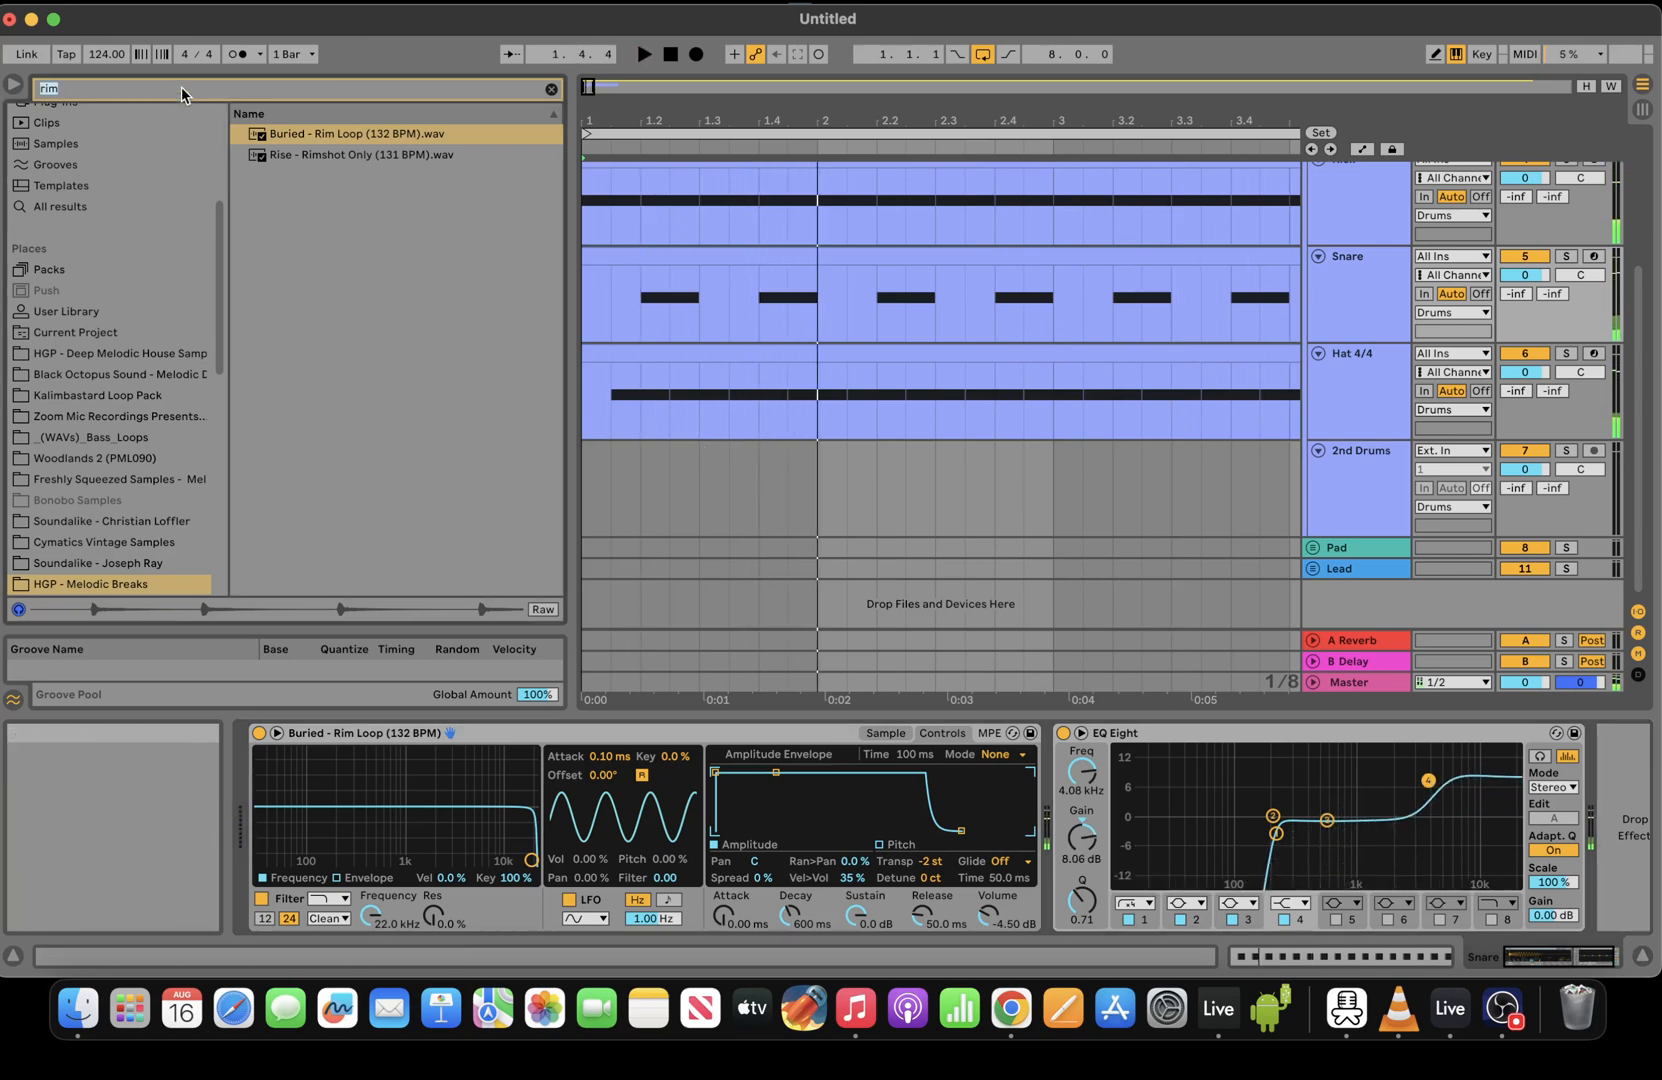
pyautogui.write('gcl')
pyautogui.scroll(5, 80, 400)
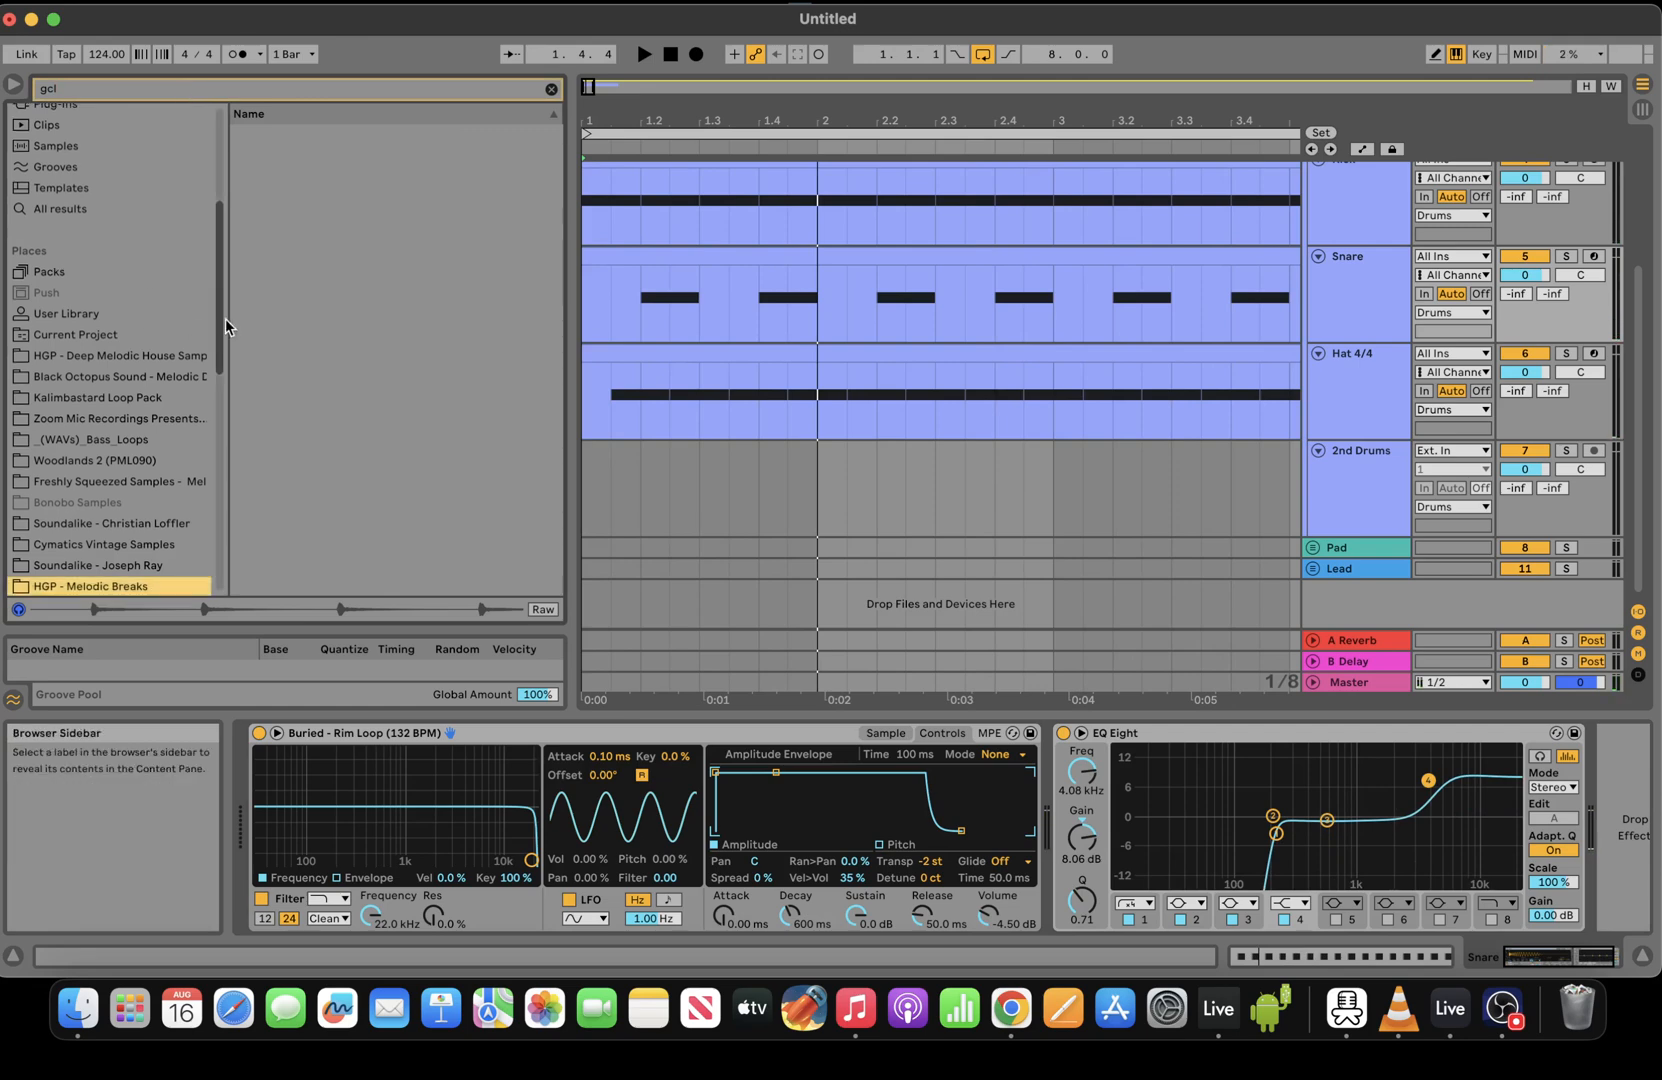
pyautogui.click(77, 366)
pyautogui.click(238, 134)
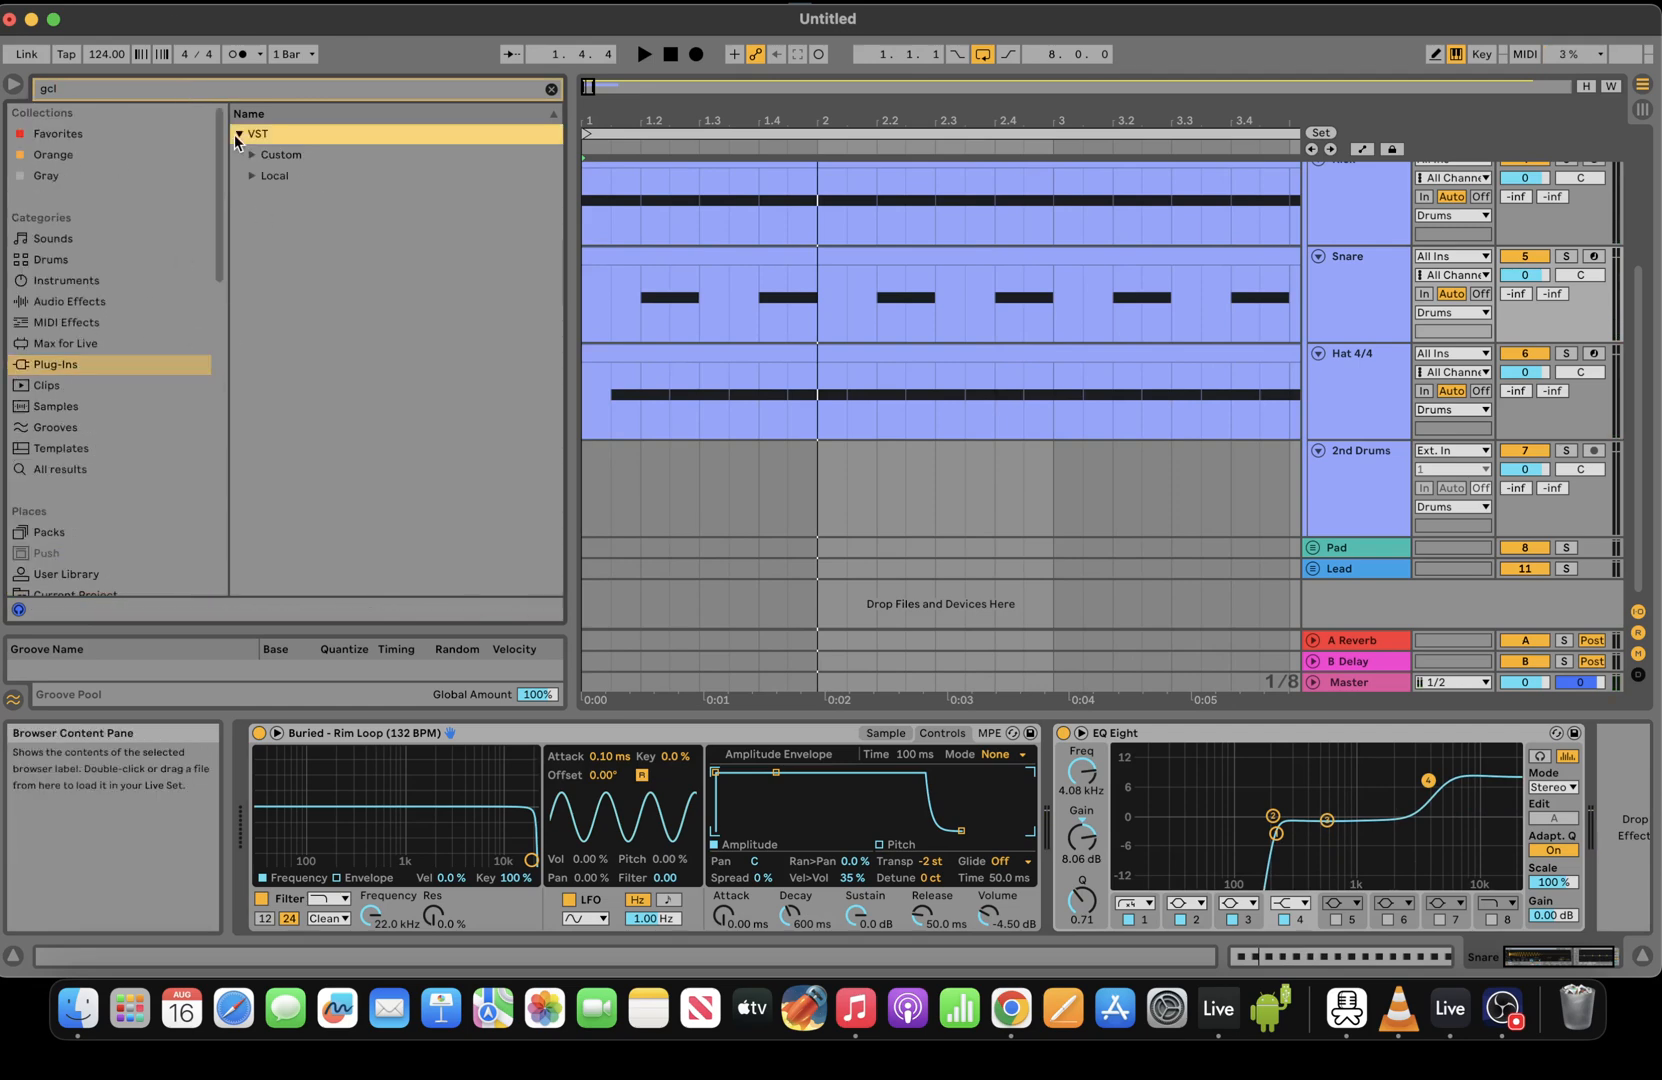
pyautogui.click(251, 176)
pyautogui.doubleClick(312, 197)
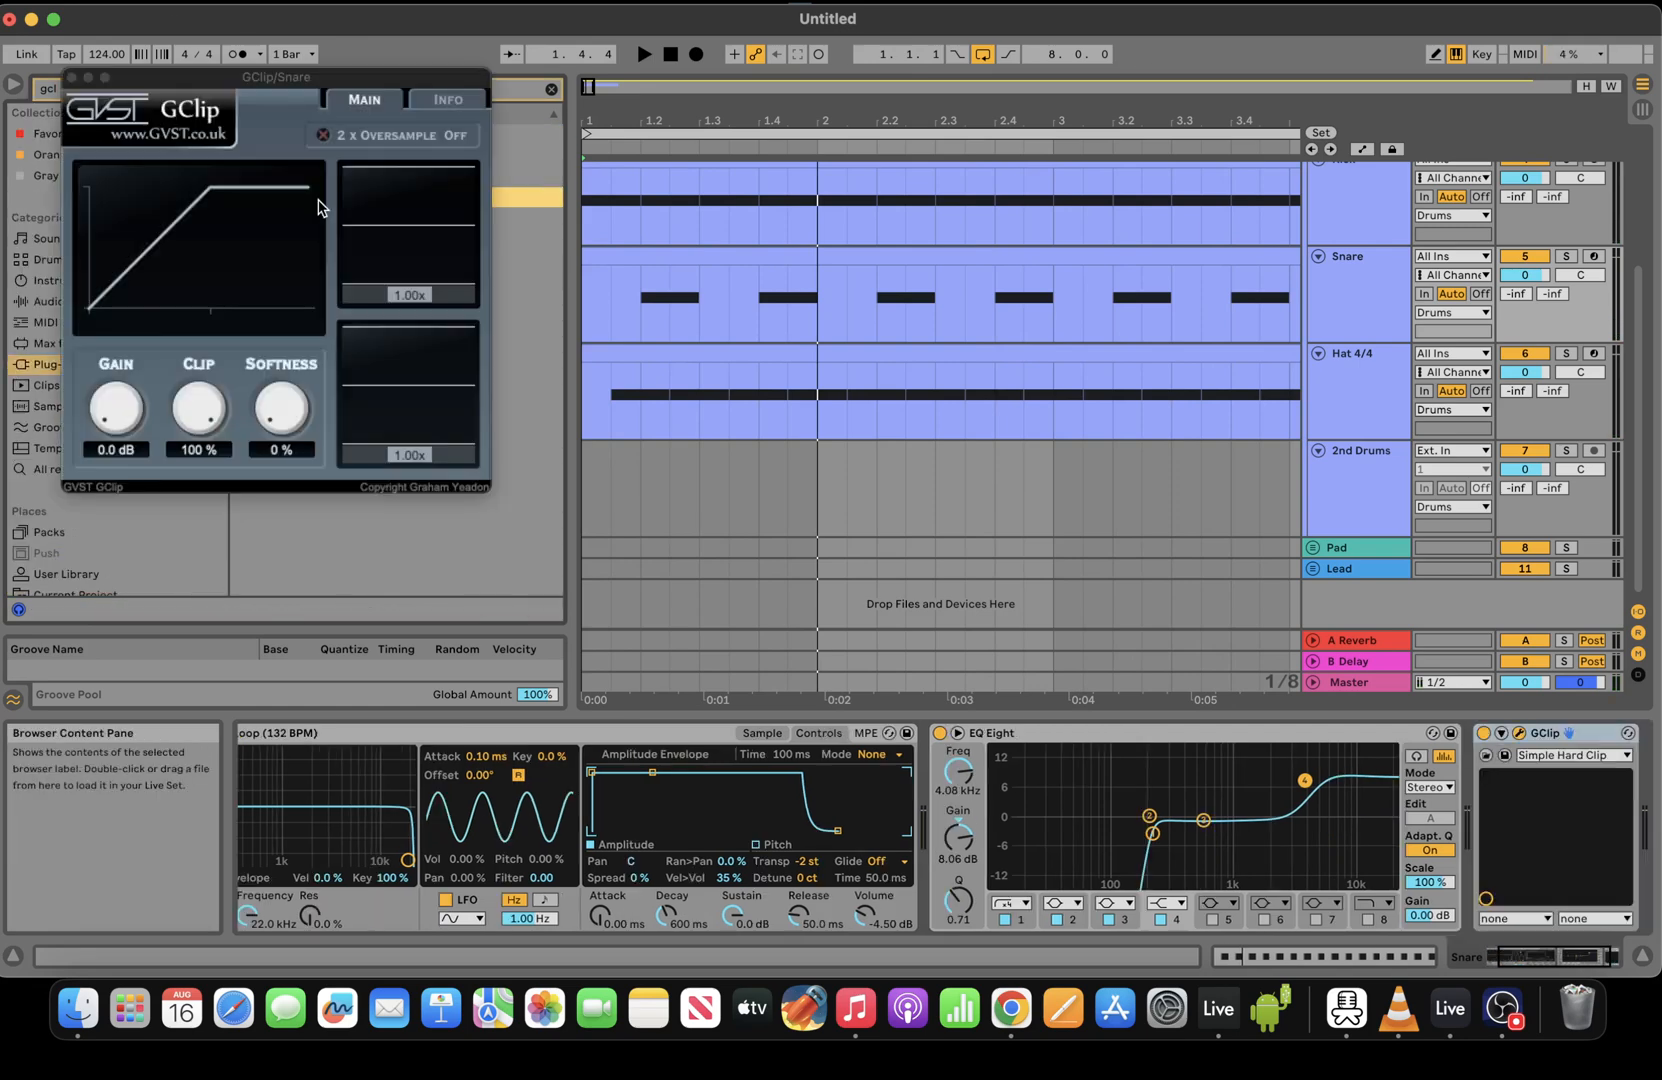
pyautogui.press('space')
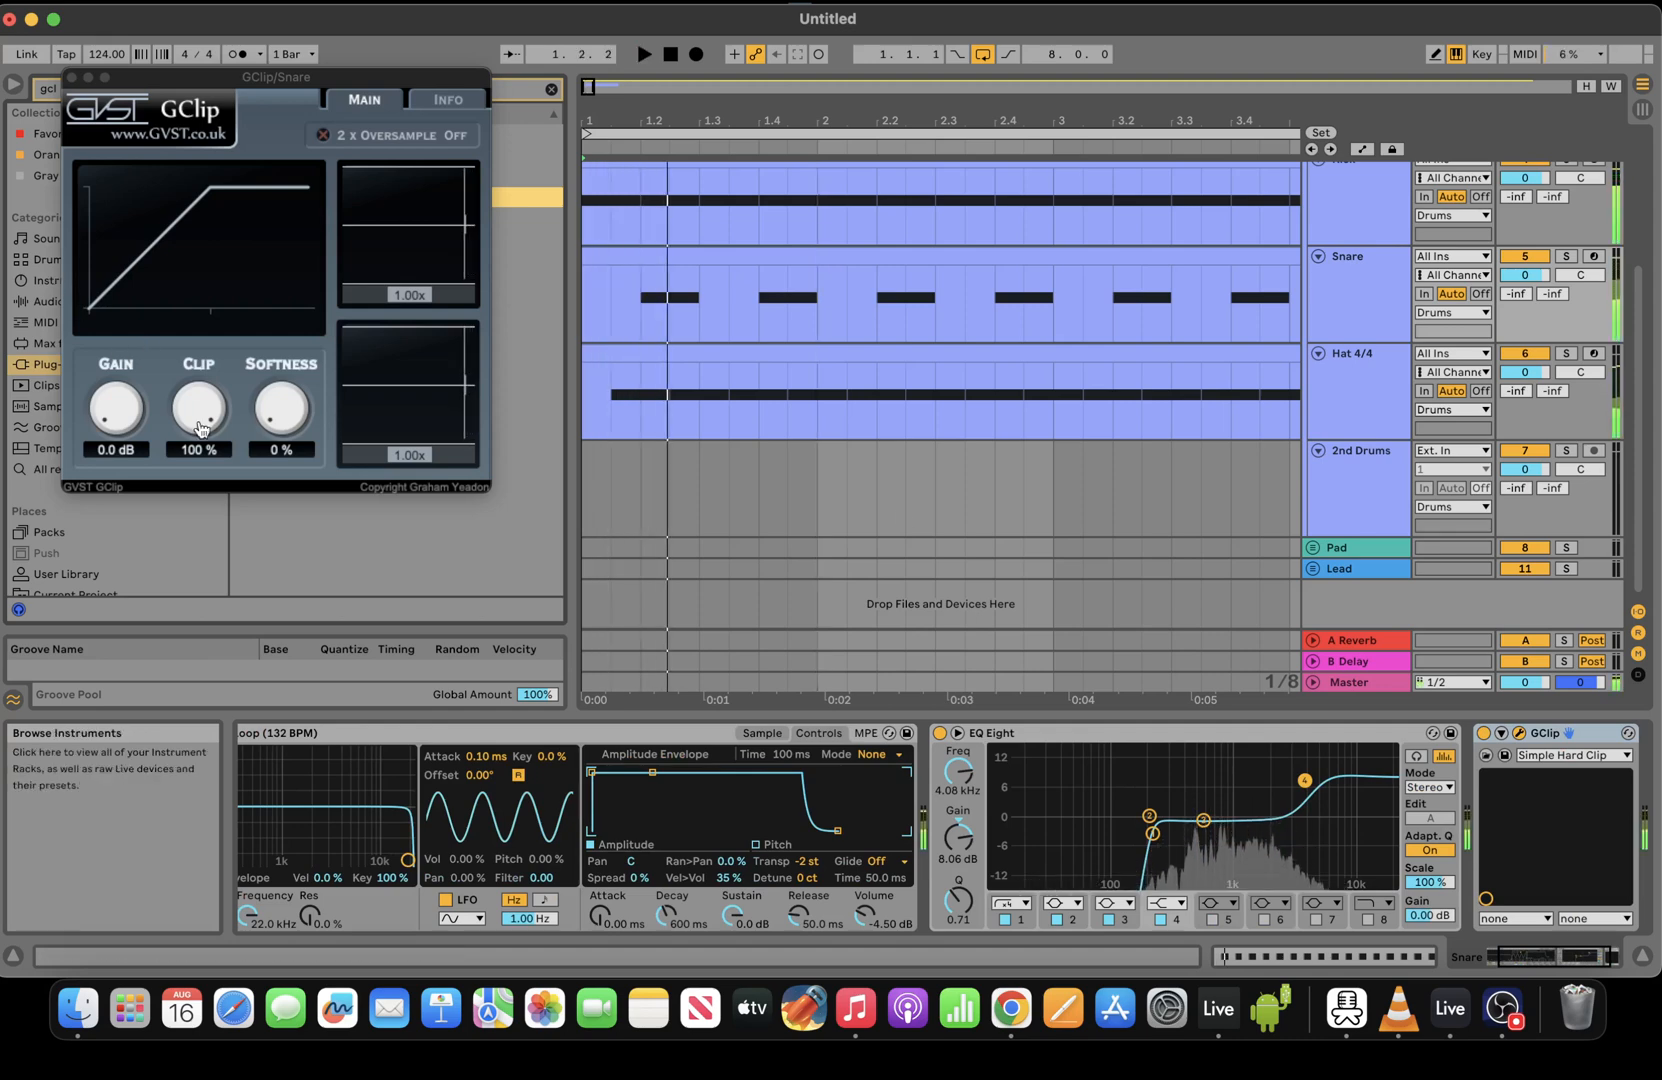
pyautogui.moveTo(199, 410); pyautogui.dragTo(200, 449)
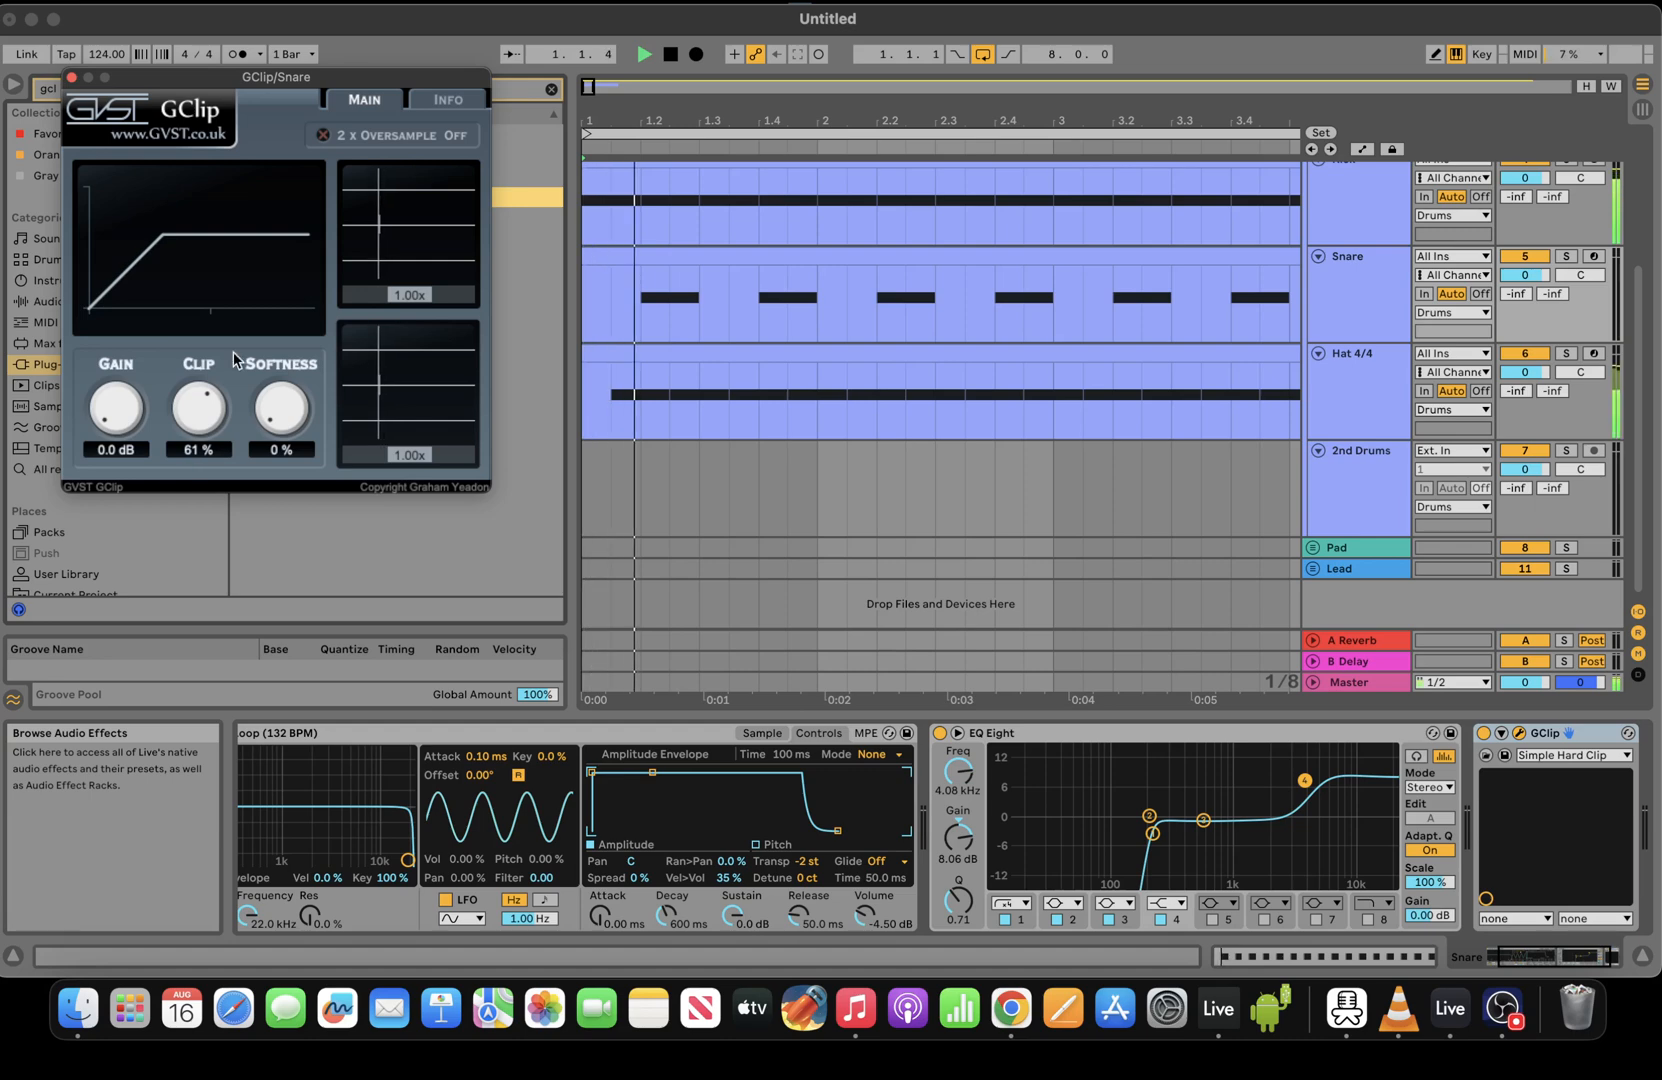
# Lower the Clip amount of the Snare's GClip to 54 % during playback
pyautogui.press('space')
pyautogui.moveTo(201, 404); pyautogui.dragTo(203, 410)
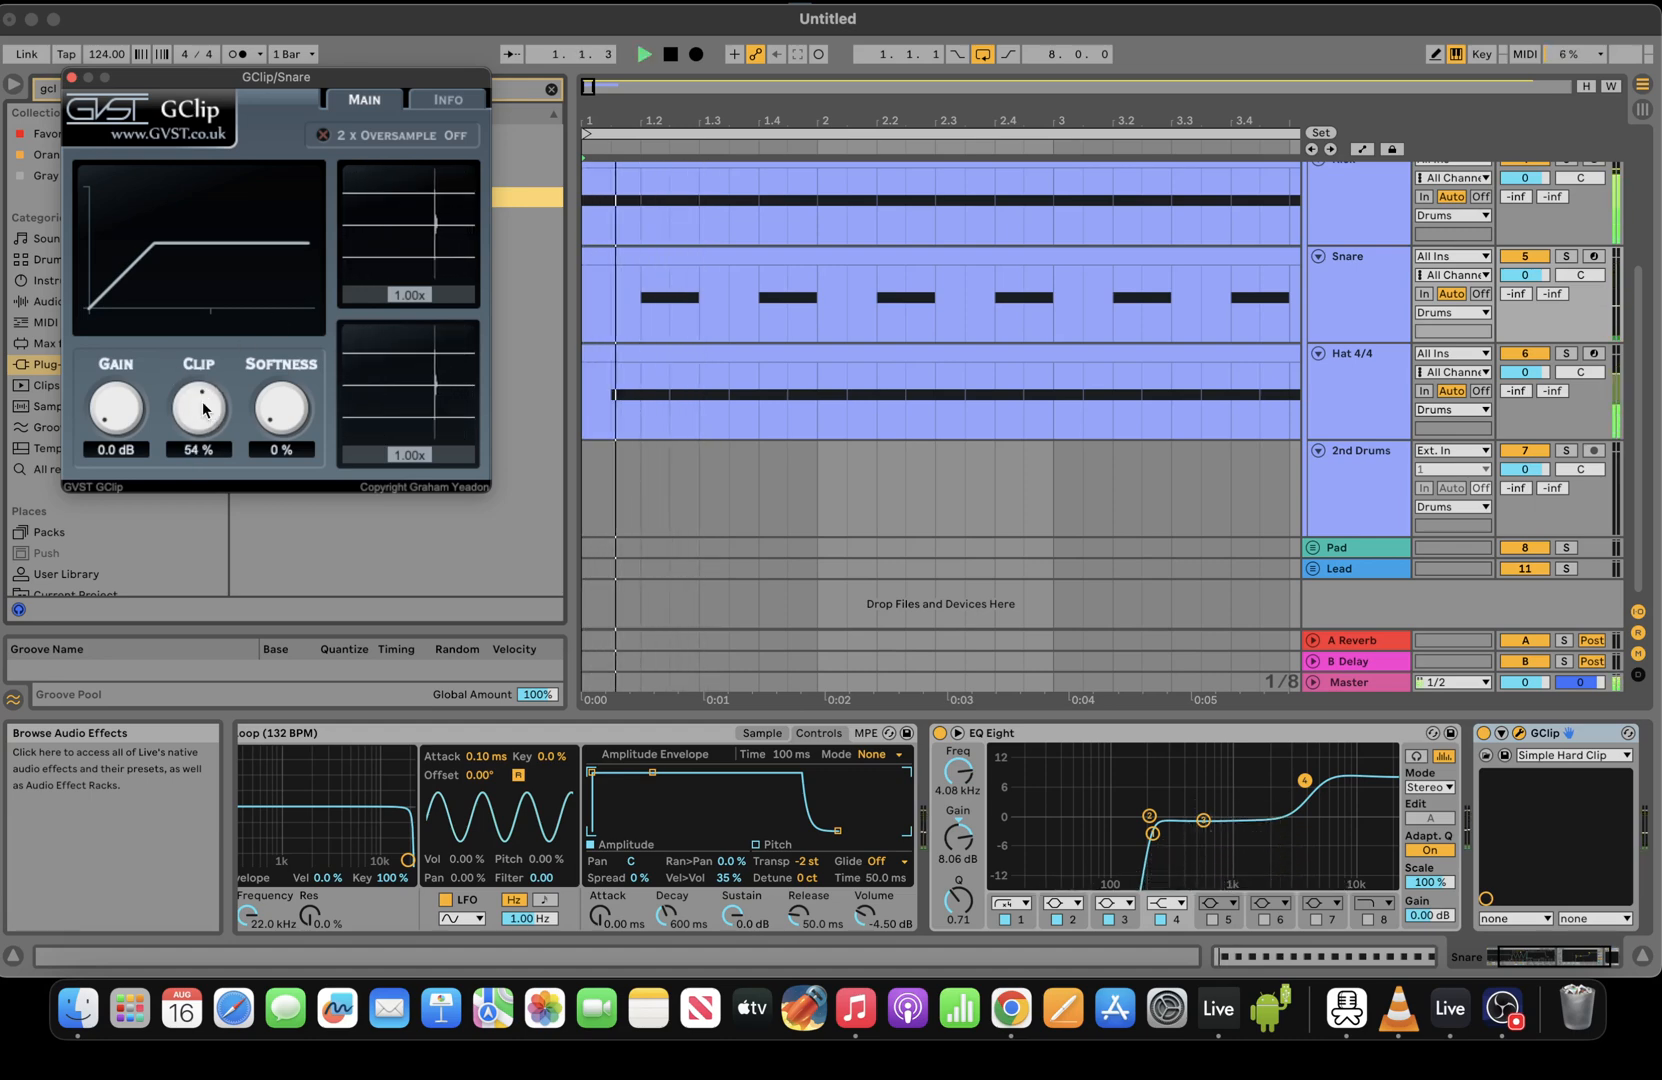
pyautogui.press('space')
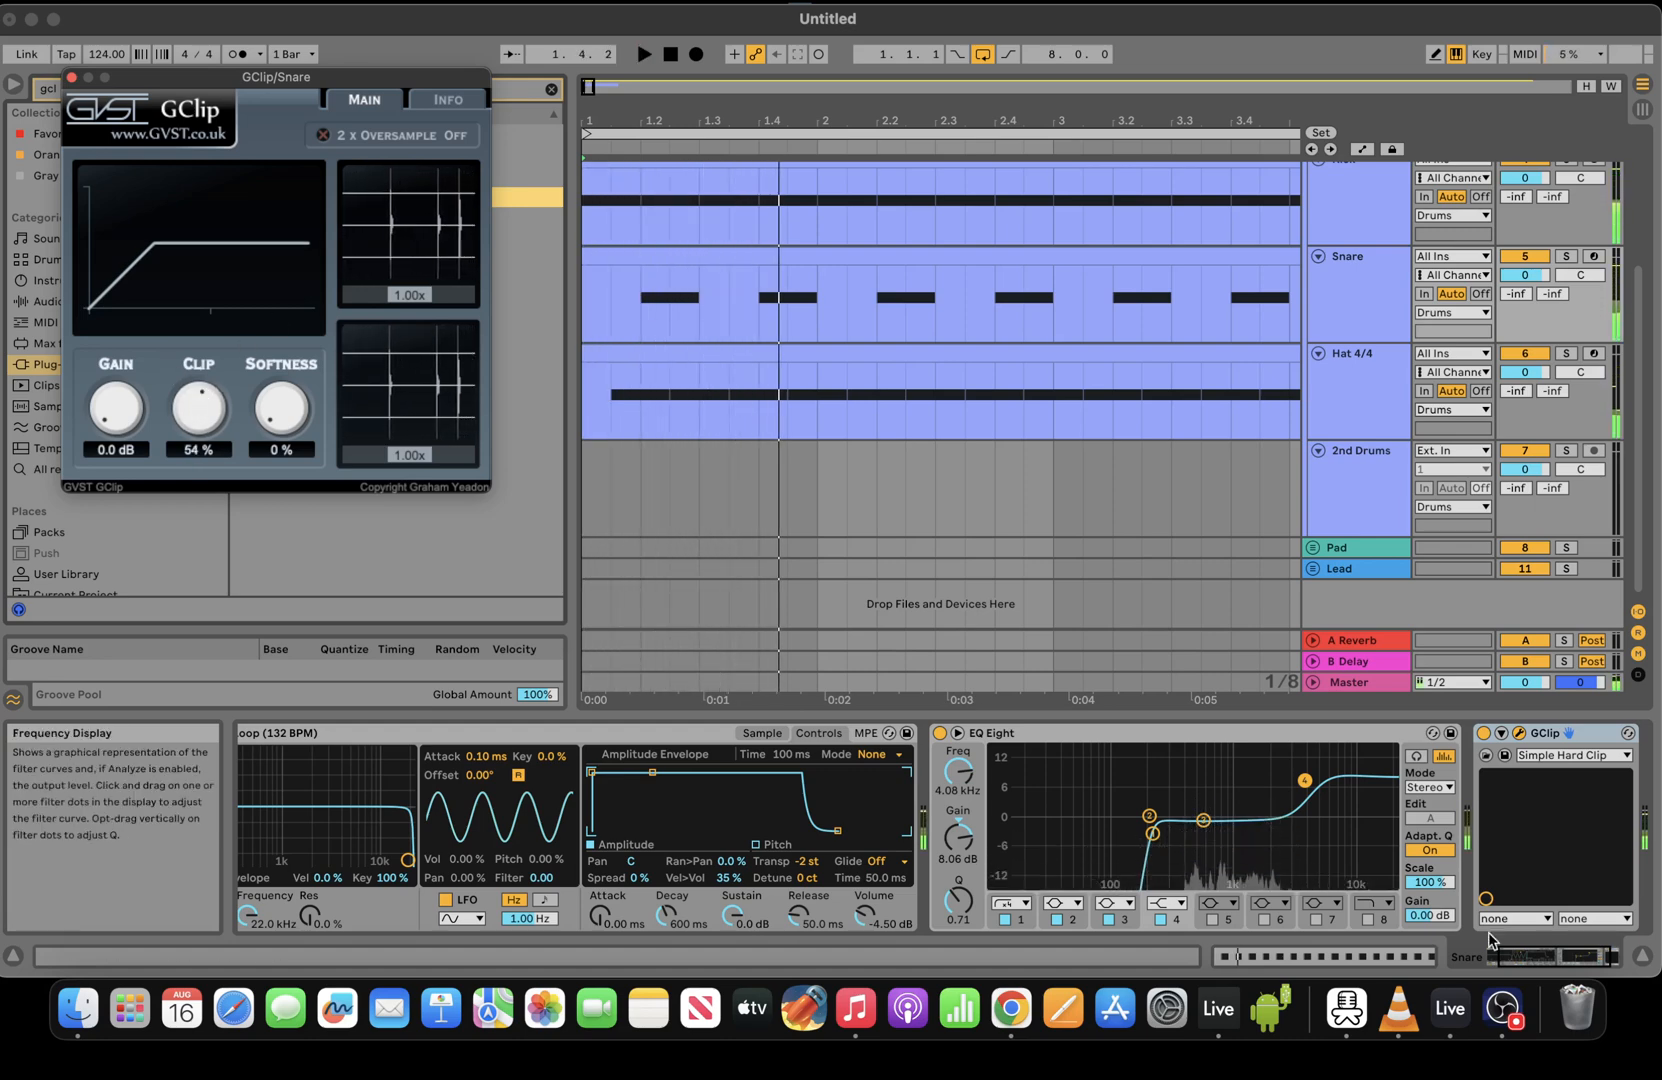
# Paste a copy of the EQ Eight after GClip on the Snare, lower its band 4 gain to 4.59 dB and close the GClip window
pyautogui.moveTo(1543, 957); pyautogui.dragTo(1585, 957)
pyautogui.press('space')
pyautogui.press('space')
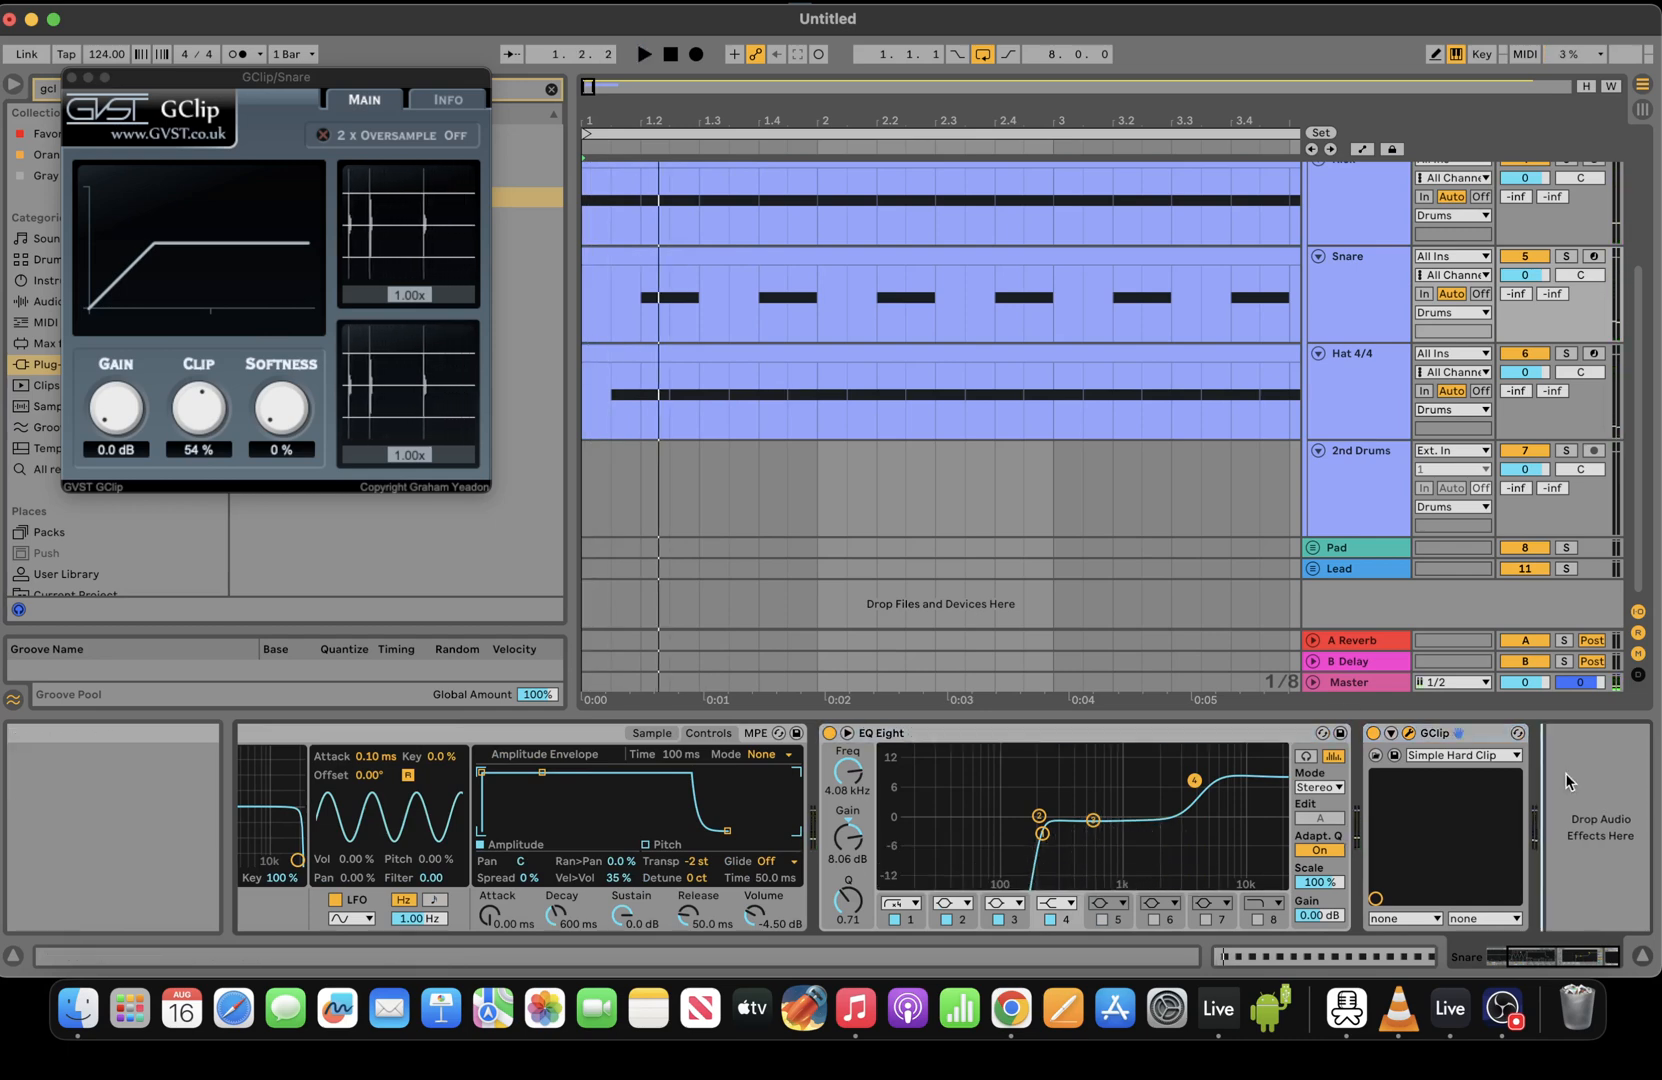
pyautogui.press('super+v')
pyautogui.press('space')
pyautogui.click(1482, 784)
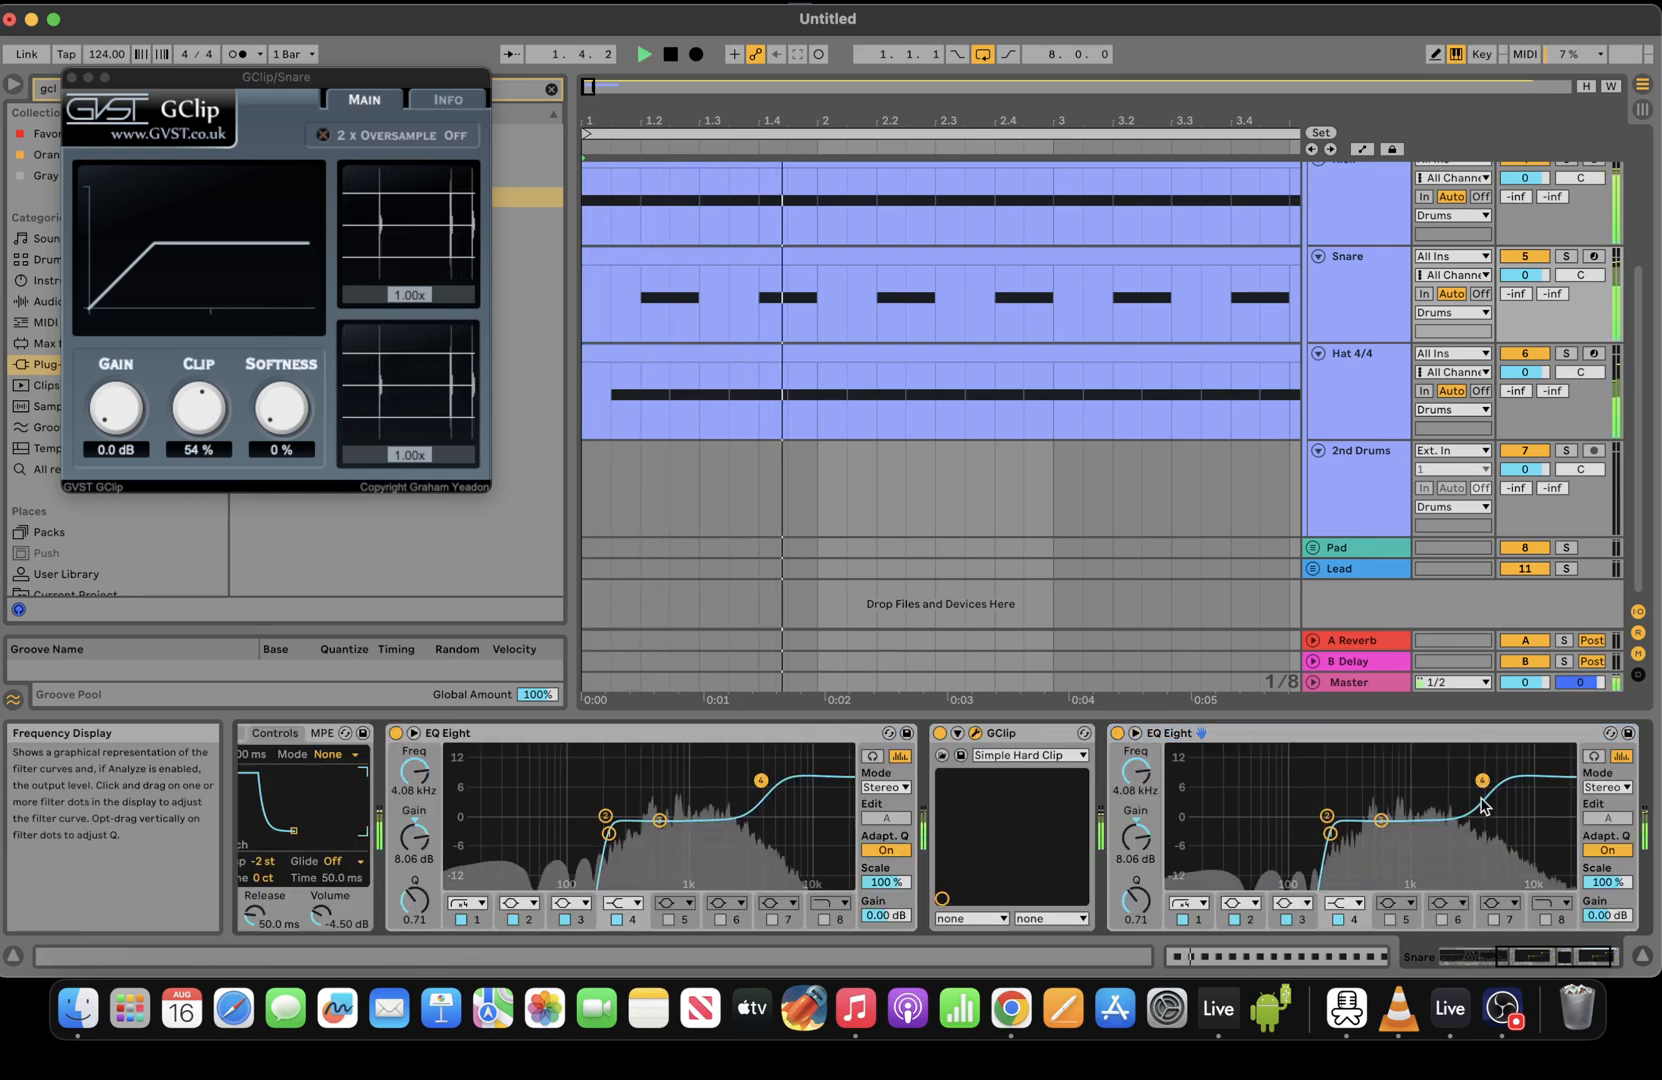
pyautogui.moveTo(1482, 782); pyautogui.dragTo(1482, 798)
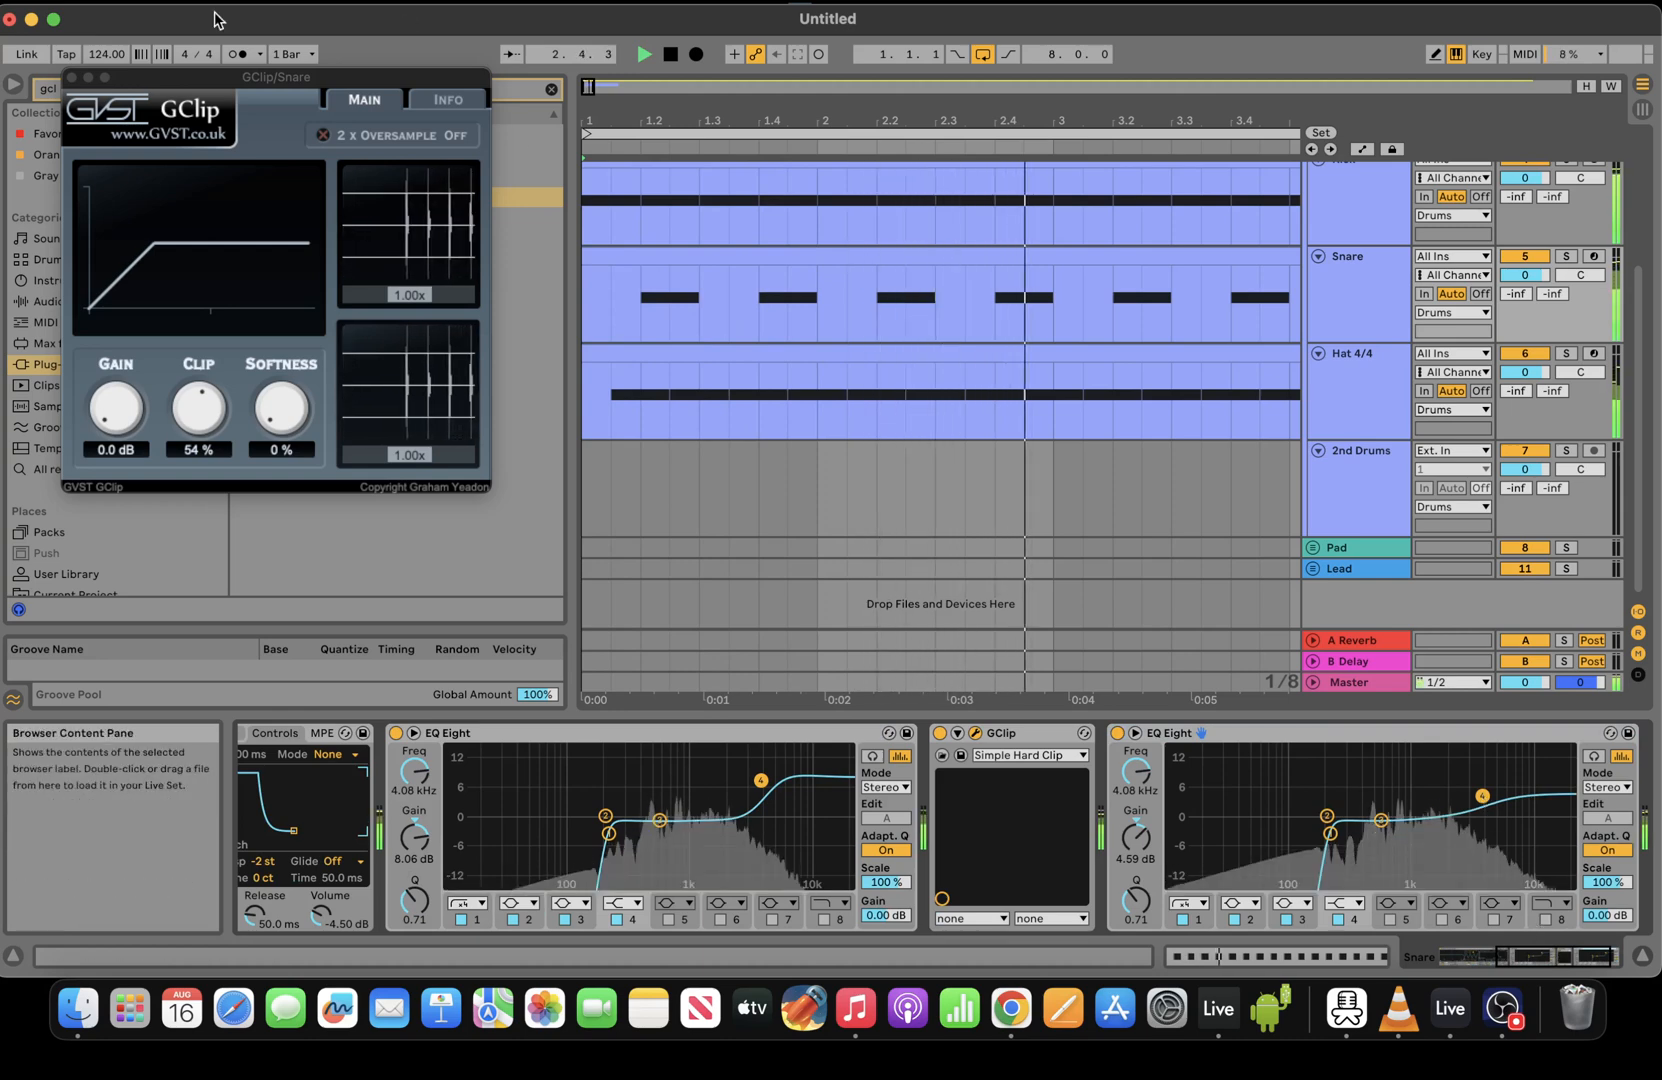
pyautogui.click(71, 77)
pyautogui.press('space')
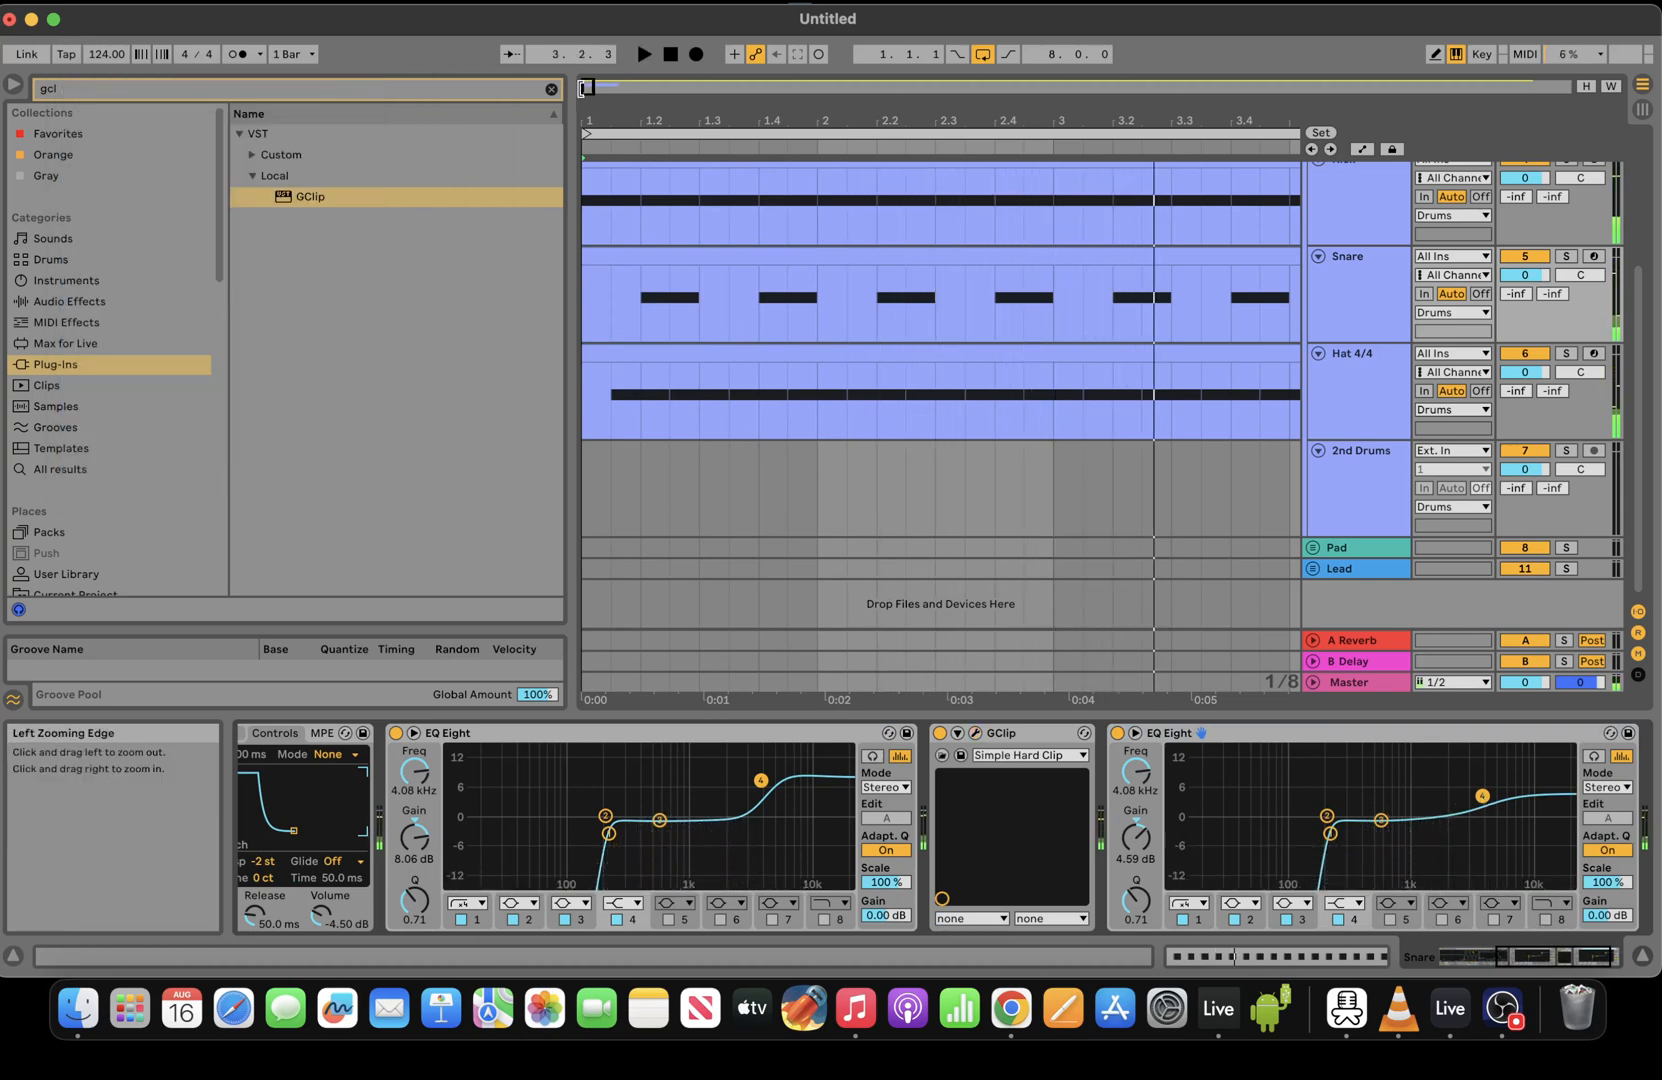
# Duplicate the Kick track and rename the copy Tom
pyautogui.moveTo(588, 88); pyautogui.dragTo(590, 78)
pyautogui.press('space')
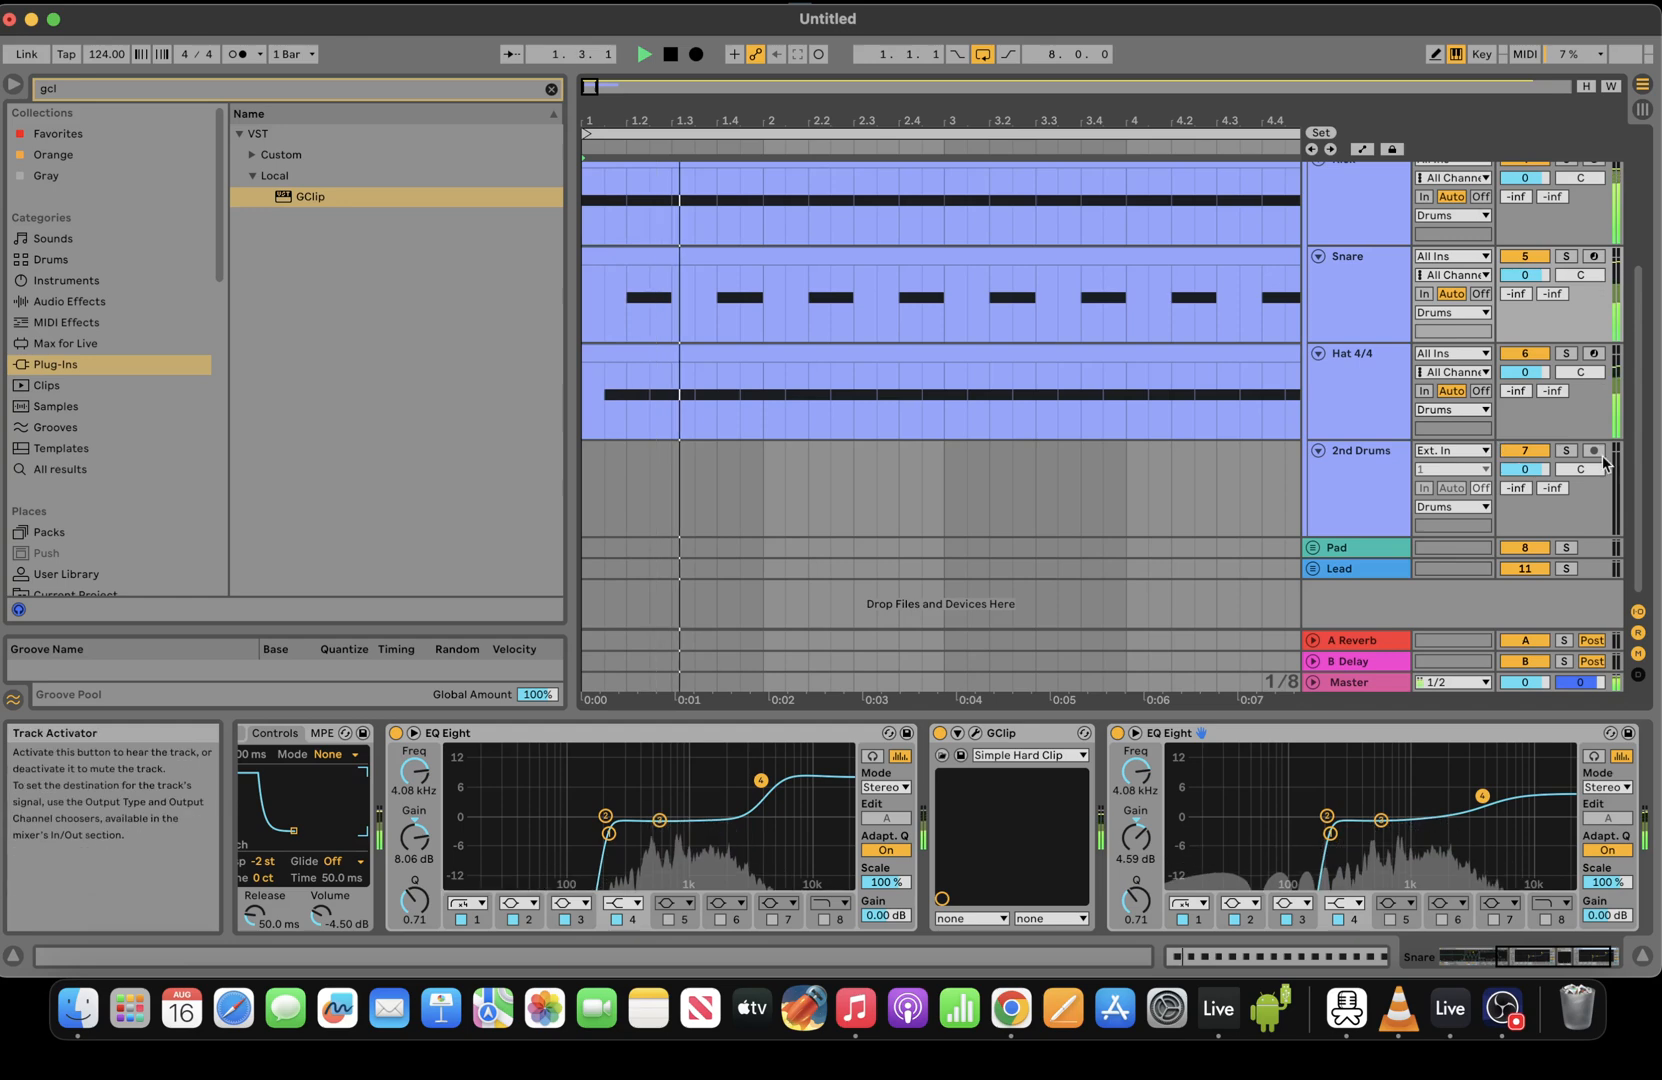
pyautogui.scroll(3, 1603, 462)
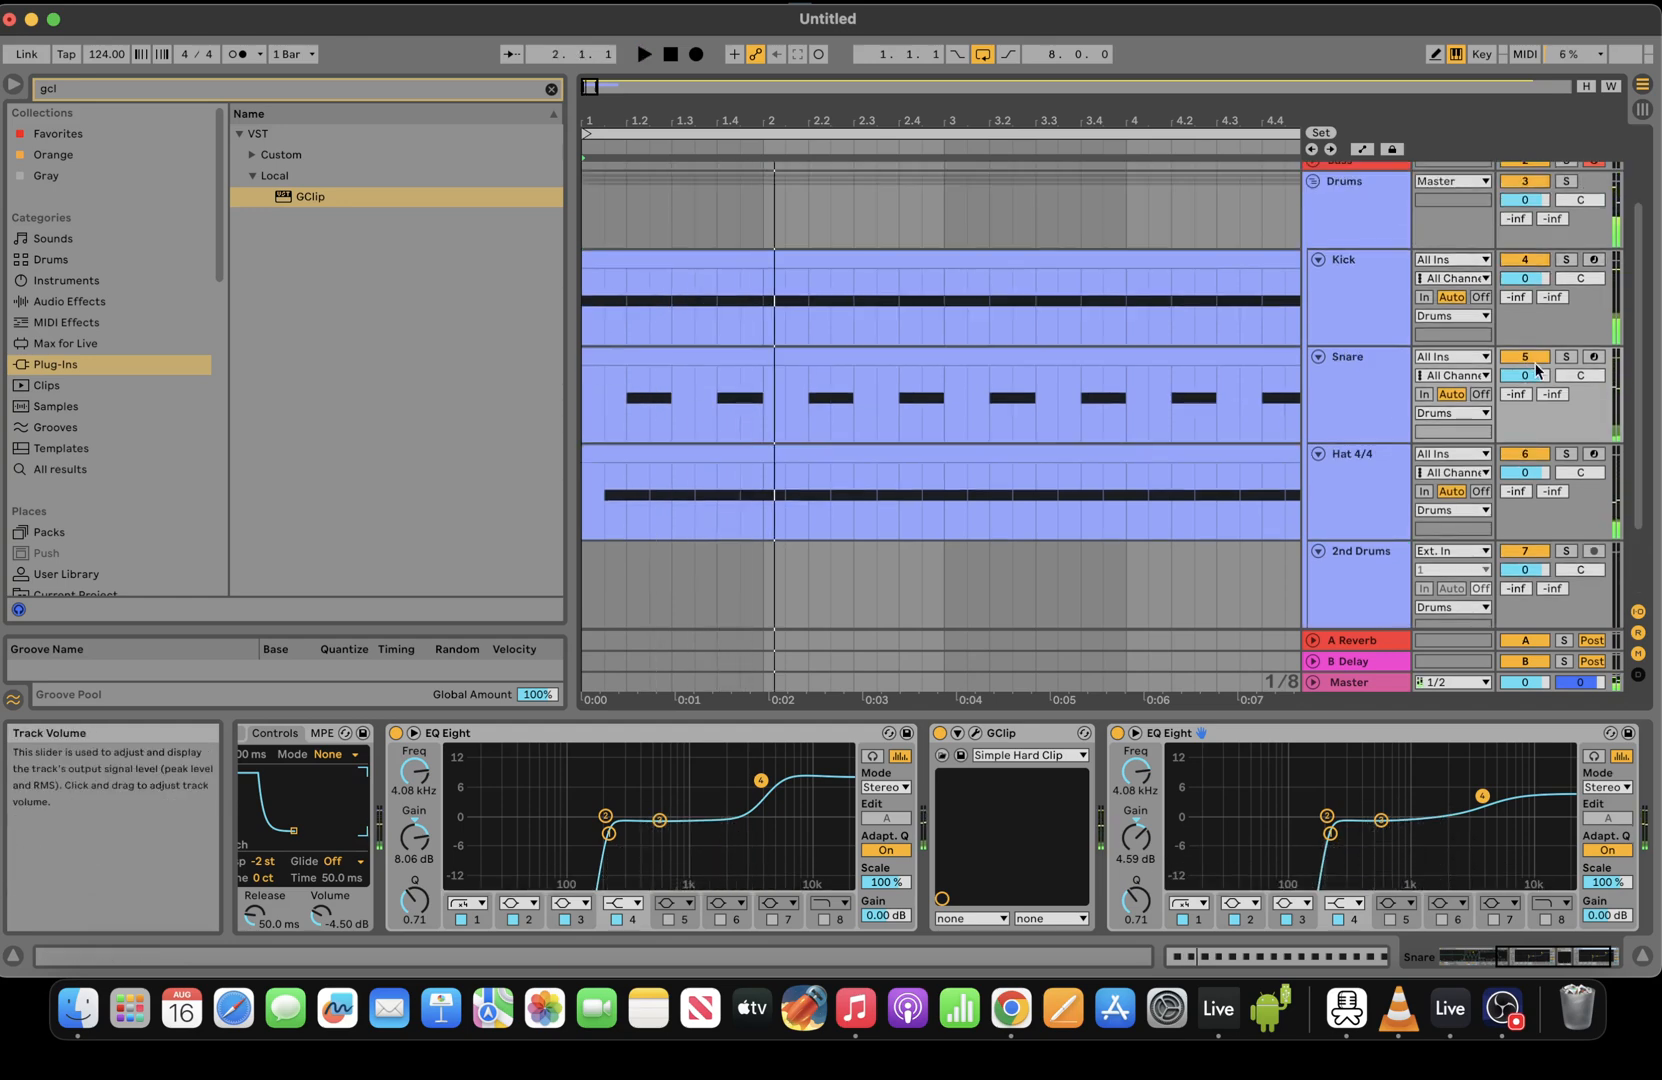
pyautogui.click(1345, 262)
pyautogui.press('super+d')
pyautogui.rightClick(1350, 371)
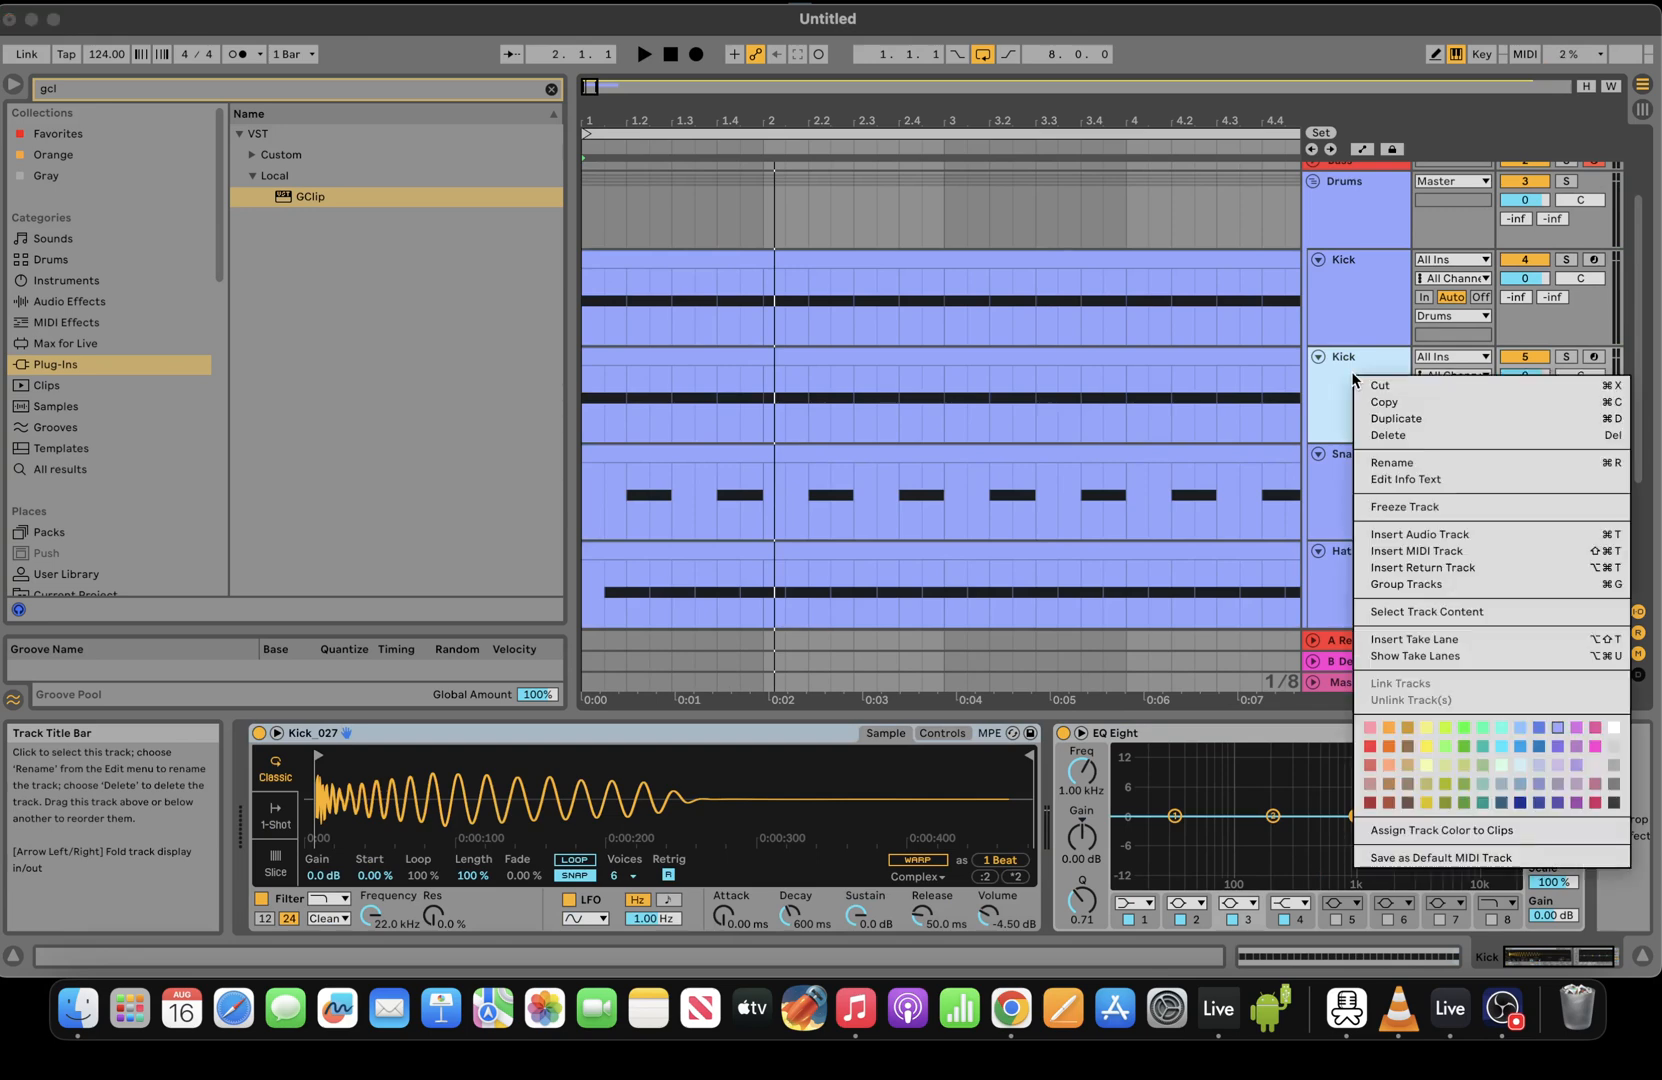
pyautogui.click(1408, 452)
pyautogui.write('Tom')
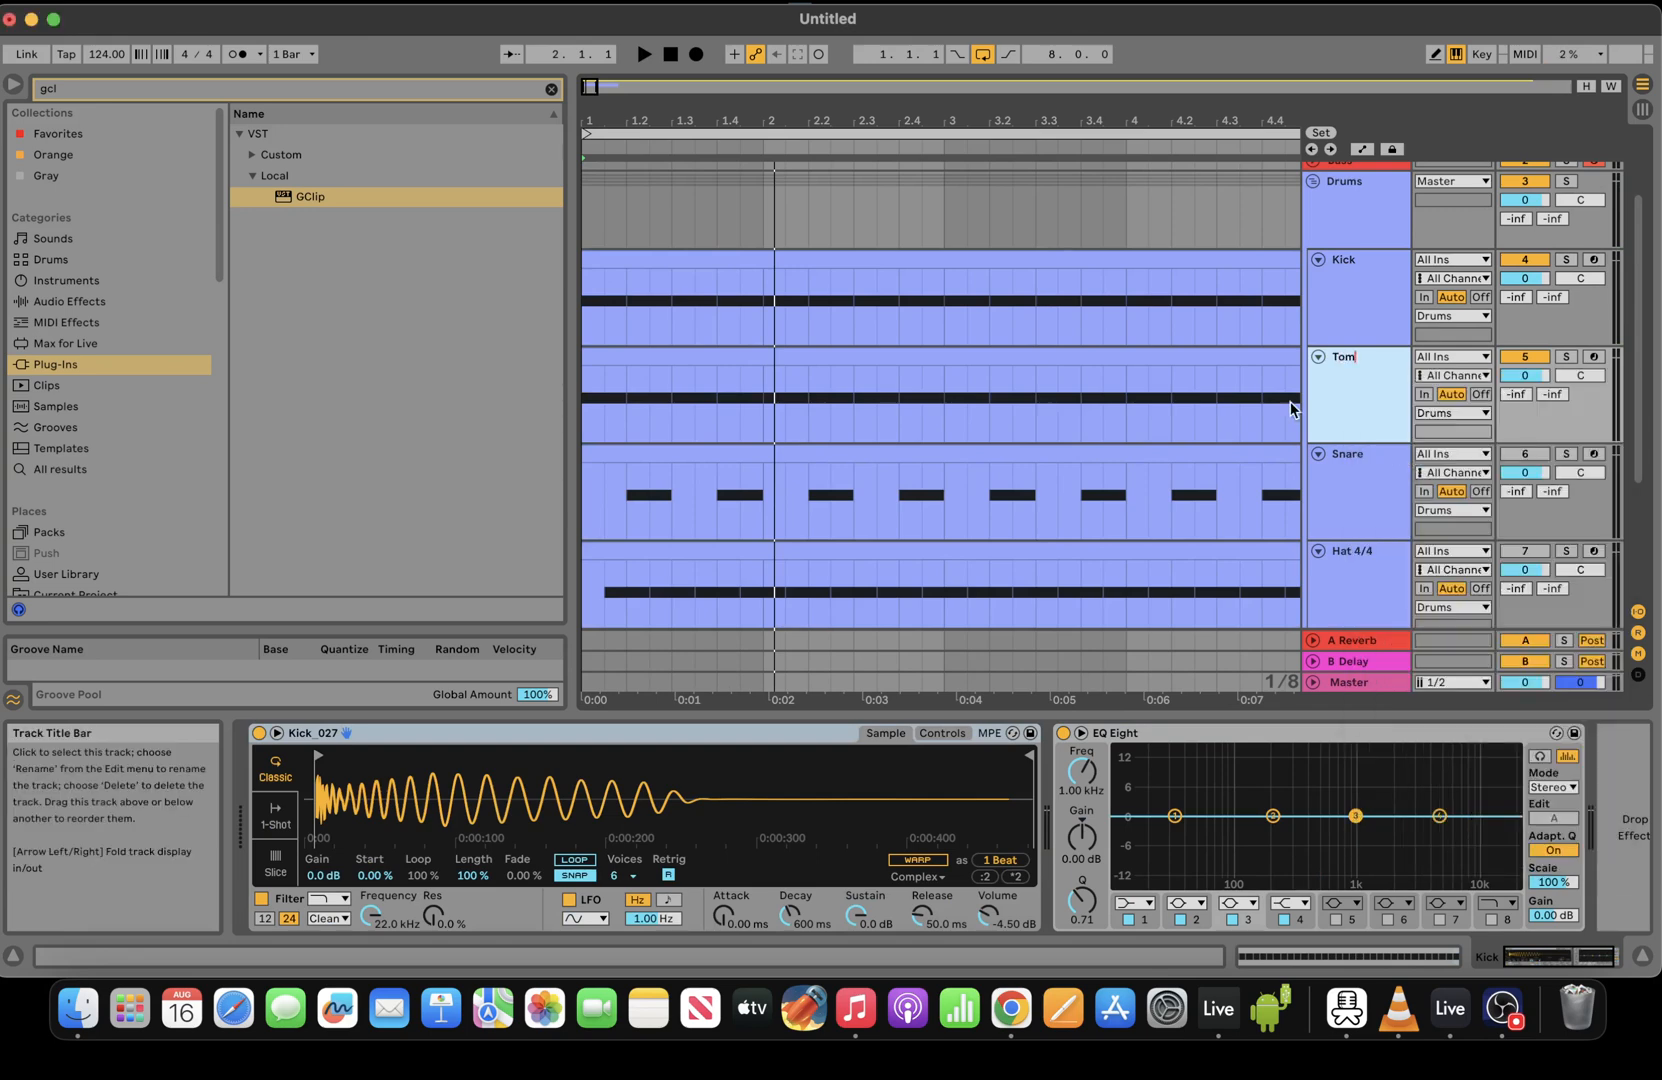
# Split the Tom track's clip at bar 3 and open its first two bars in the note editor
pyautogui.moveTo(618, 114); pyautogui.dragTo(622, 134)
pyautogui.press('space')
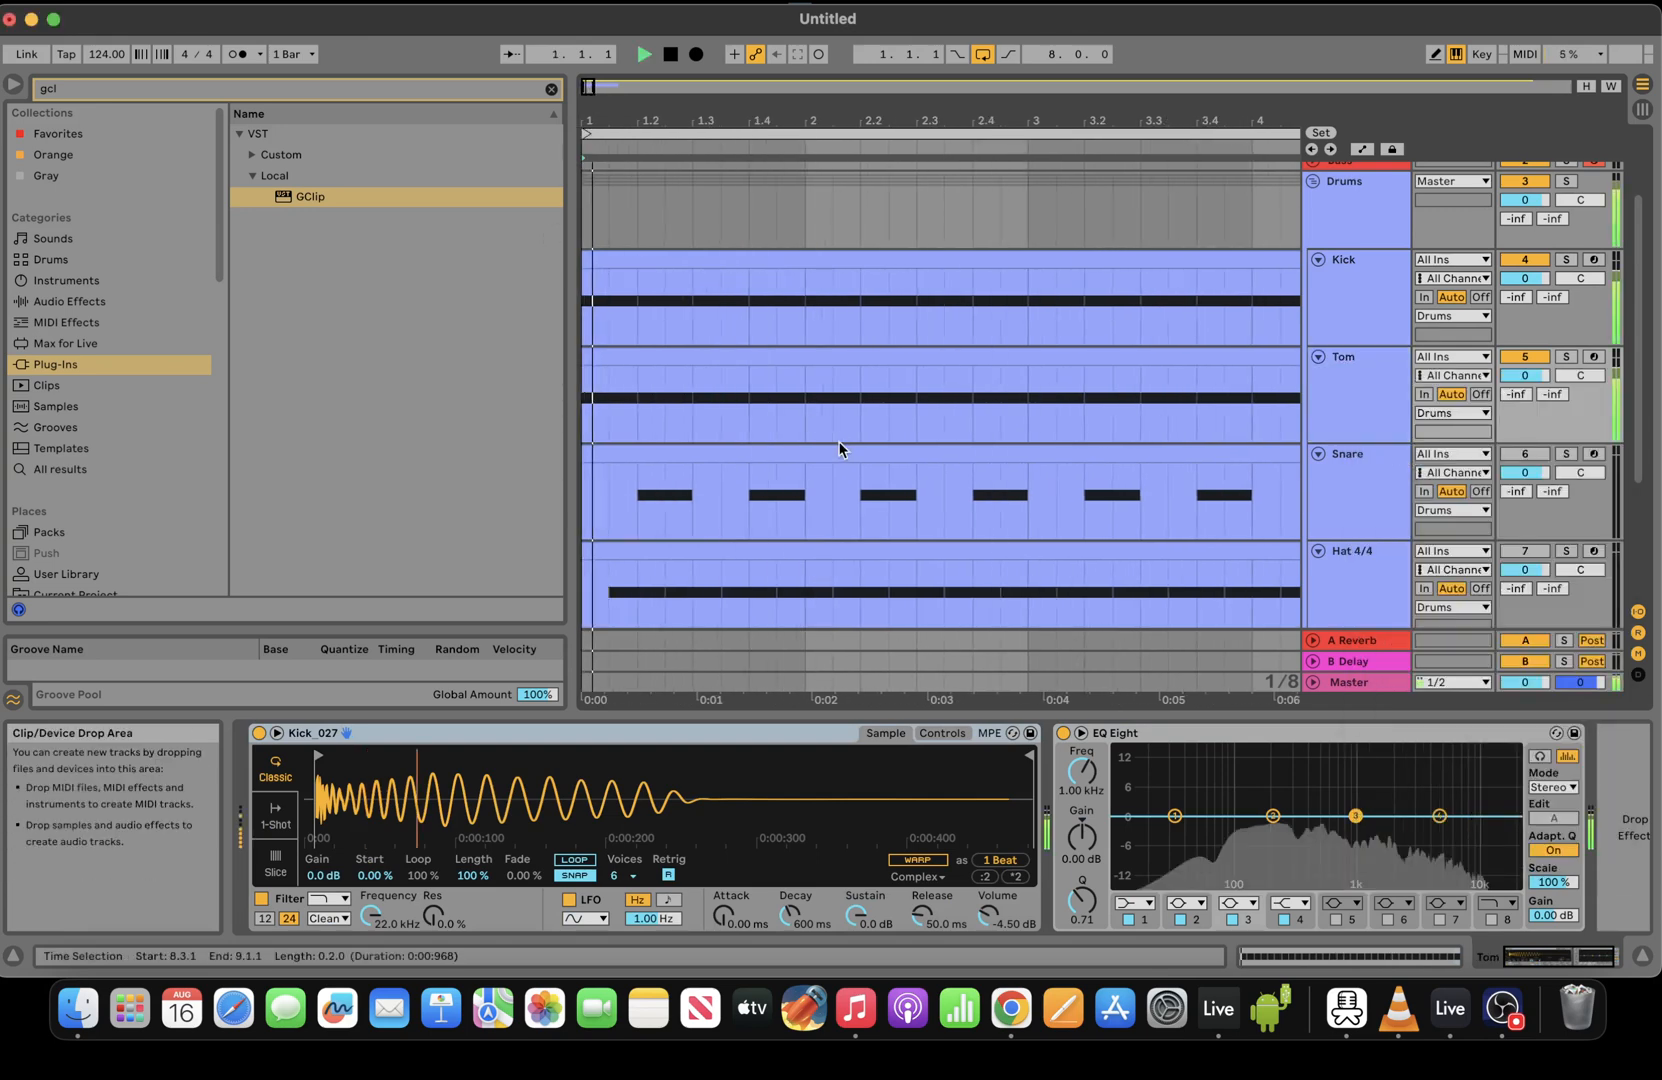
pyautogui.moveTo(1031, 400); pyautogui.dragTo(551, 365)
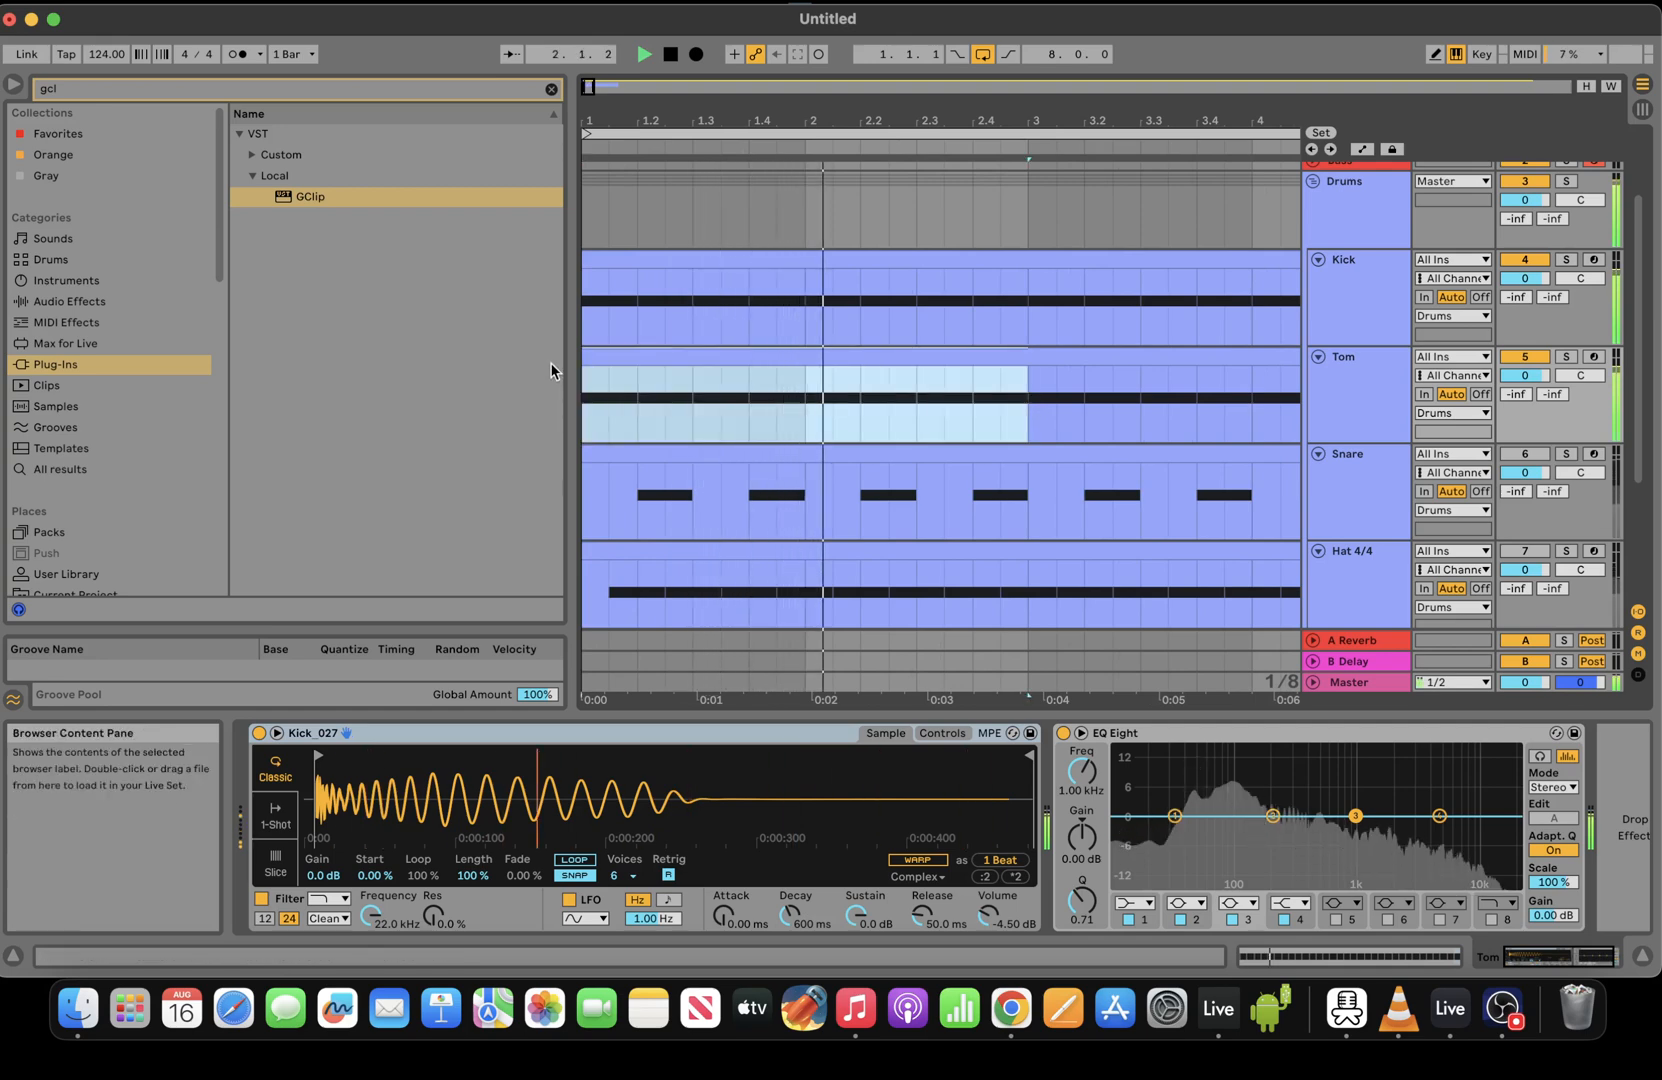
pyautogui.press('space')
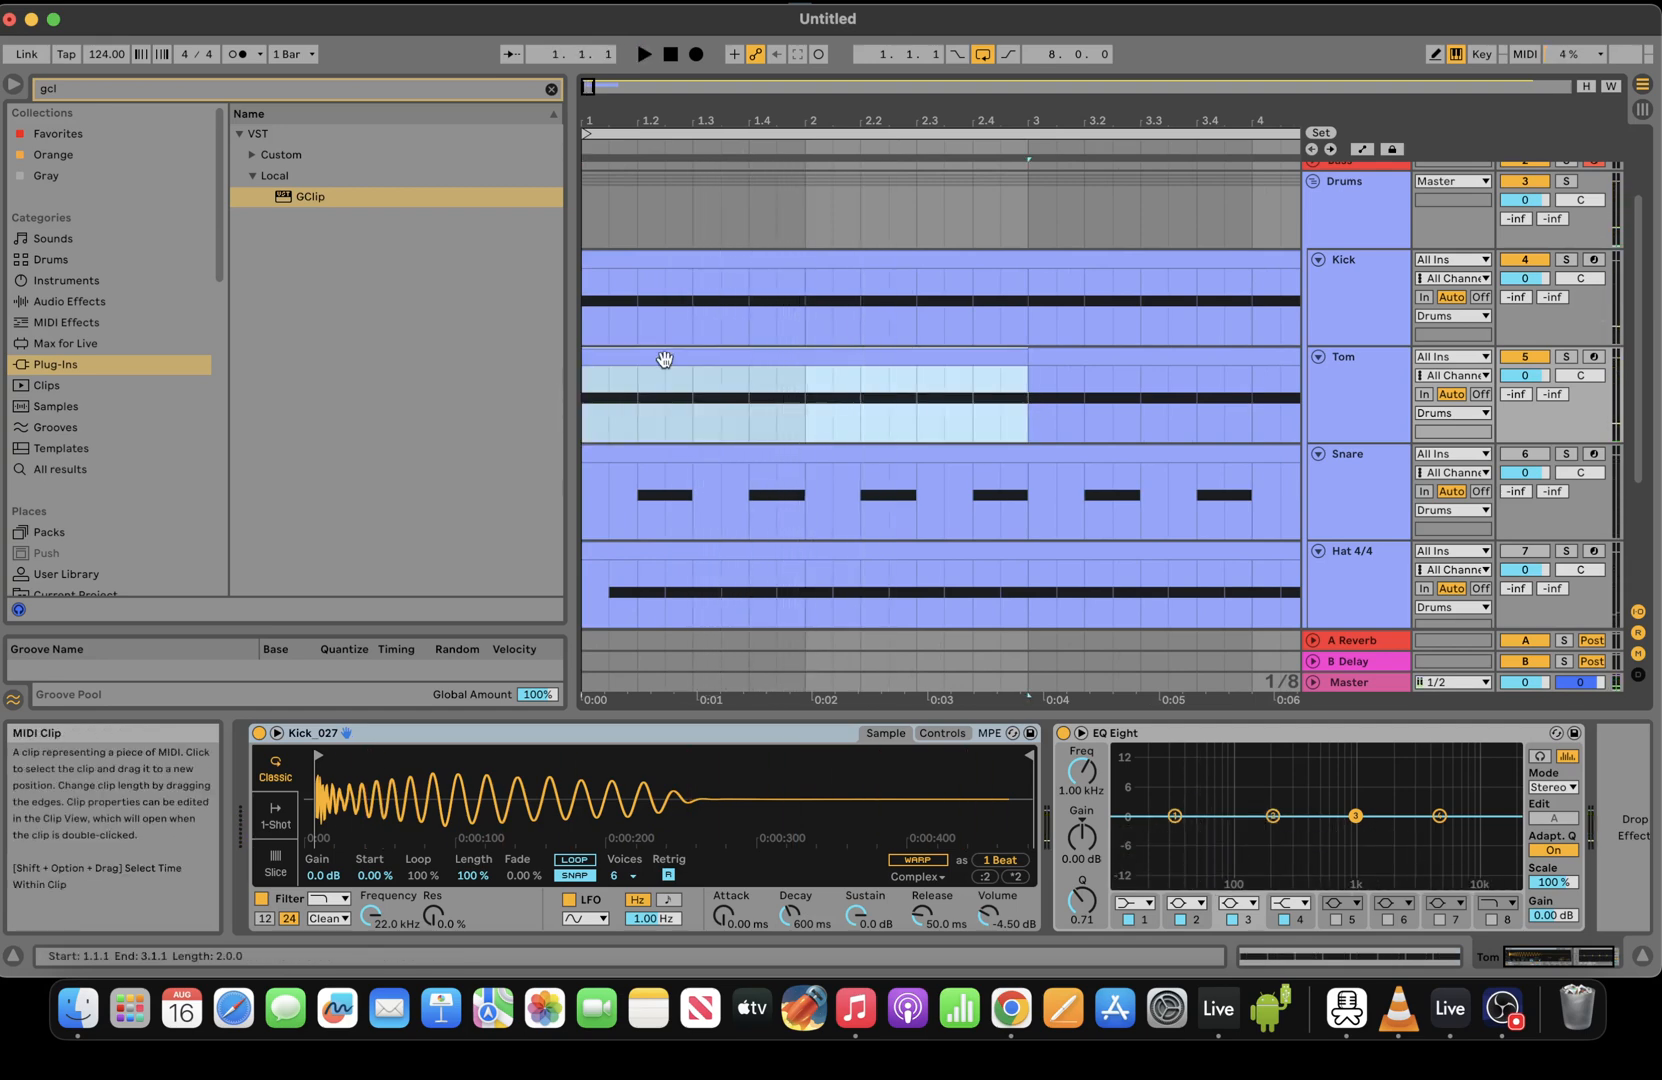
pyautogui.click(1282, 958)
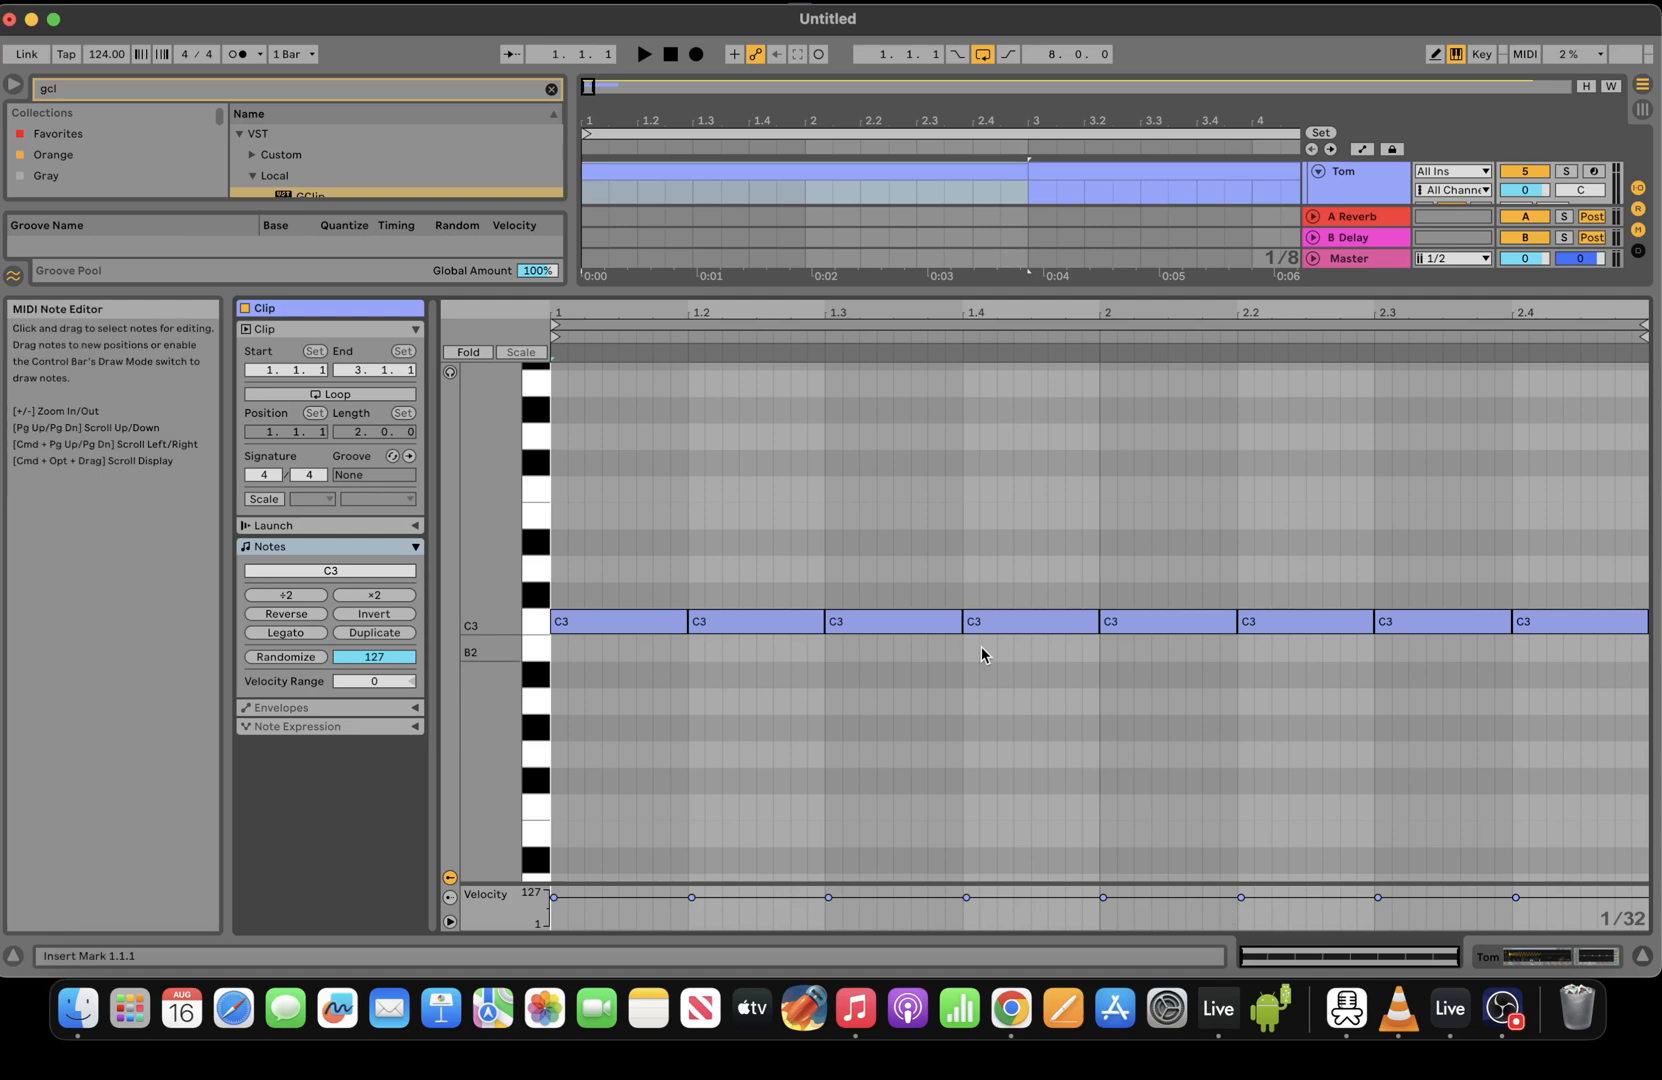
# Deactivate all the C3 notes in the two-bar Tom clip and set the note grid to 1/16
pyautogui.press('super+a')
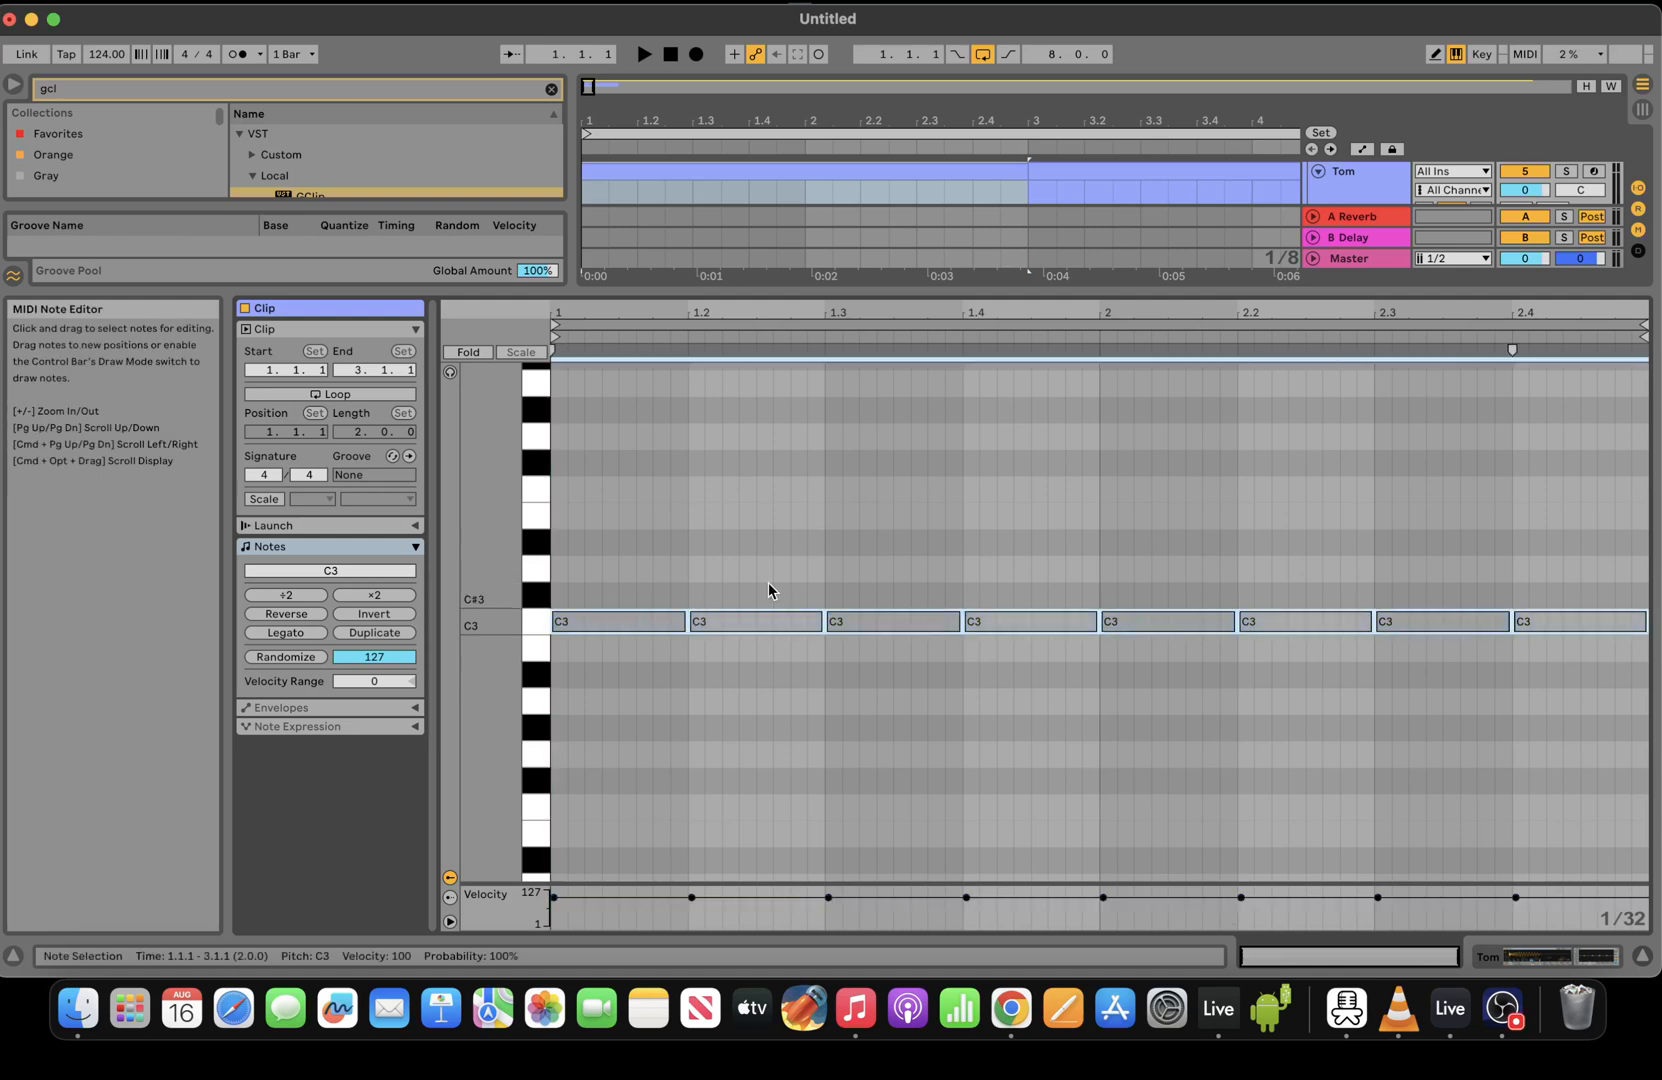
pyautogui.rightClick(768, 592)
pyautogui.click(921, 473)
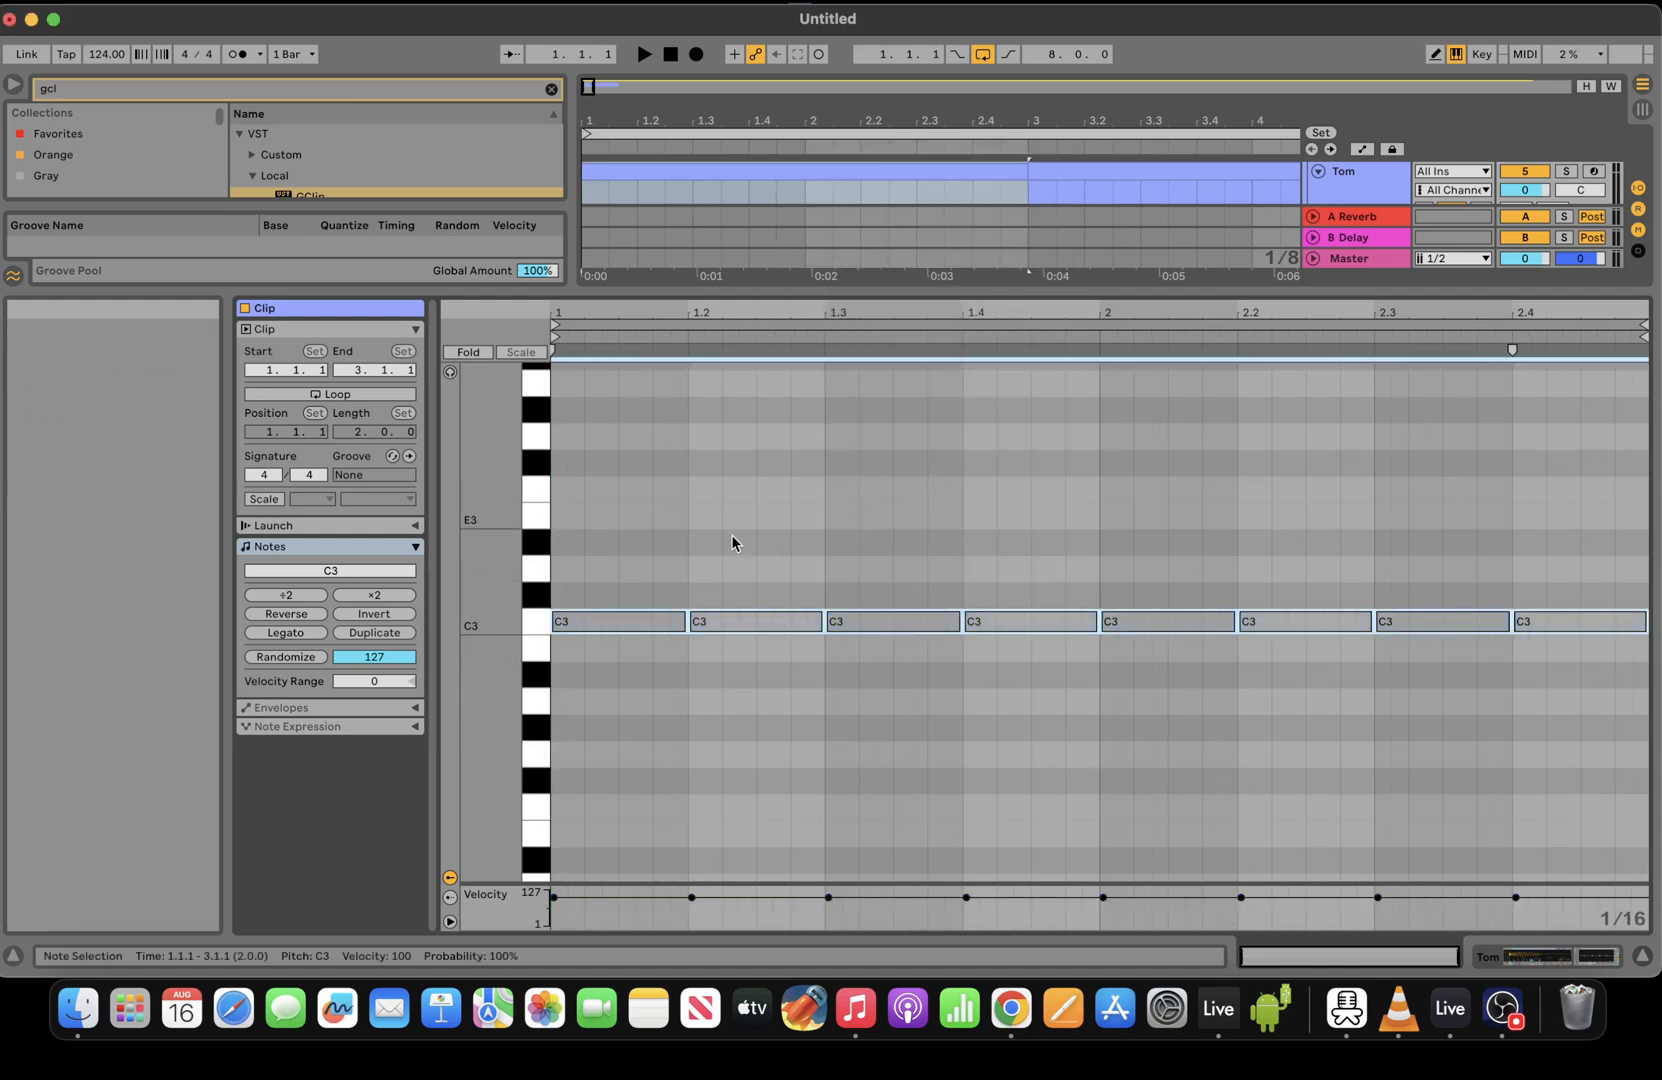
# Add sixteenth notes to the Tom clip: C#3 at 1.1.4, 1.2.3 and 1.3.2, and E3 at 1.4.4
pyautogui.doubleClick(657, 596)
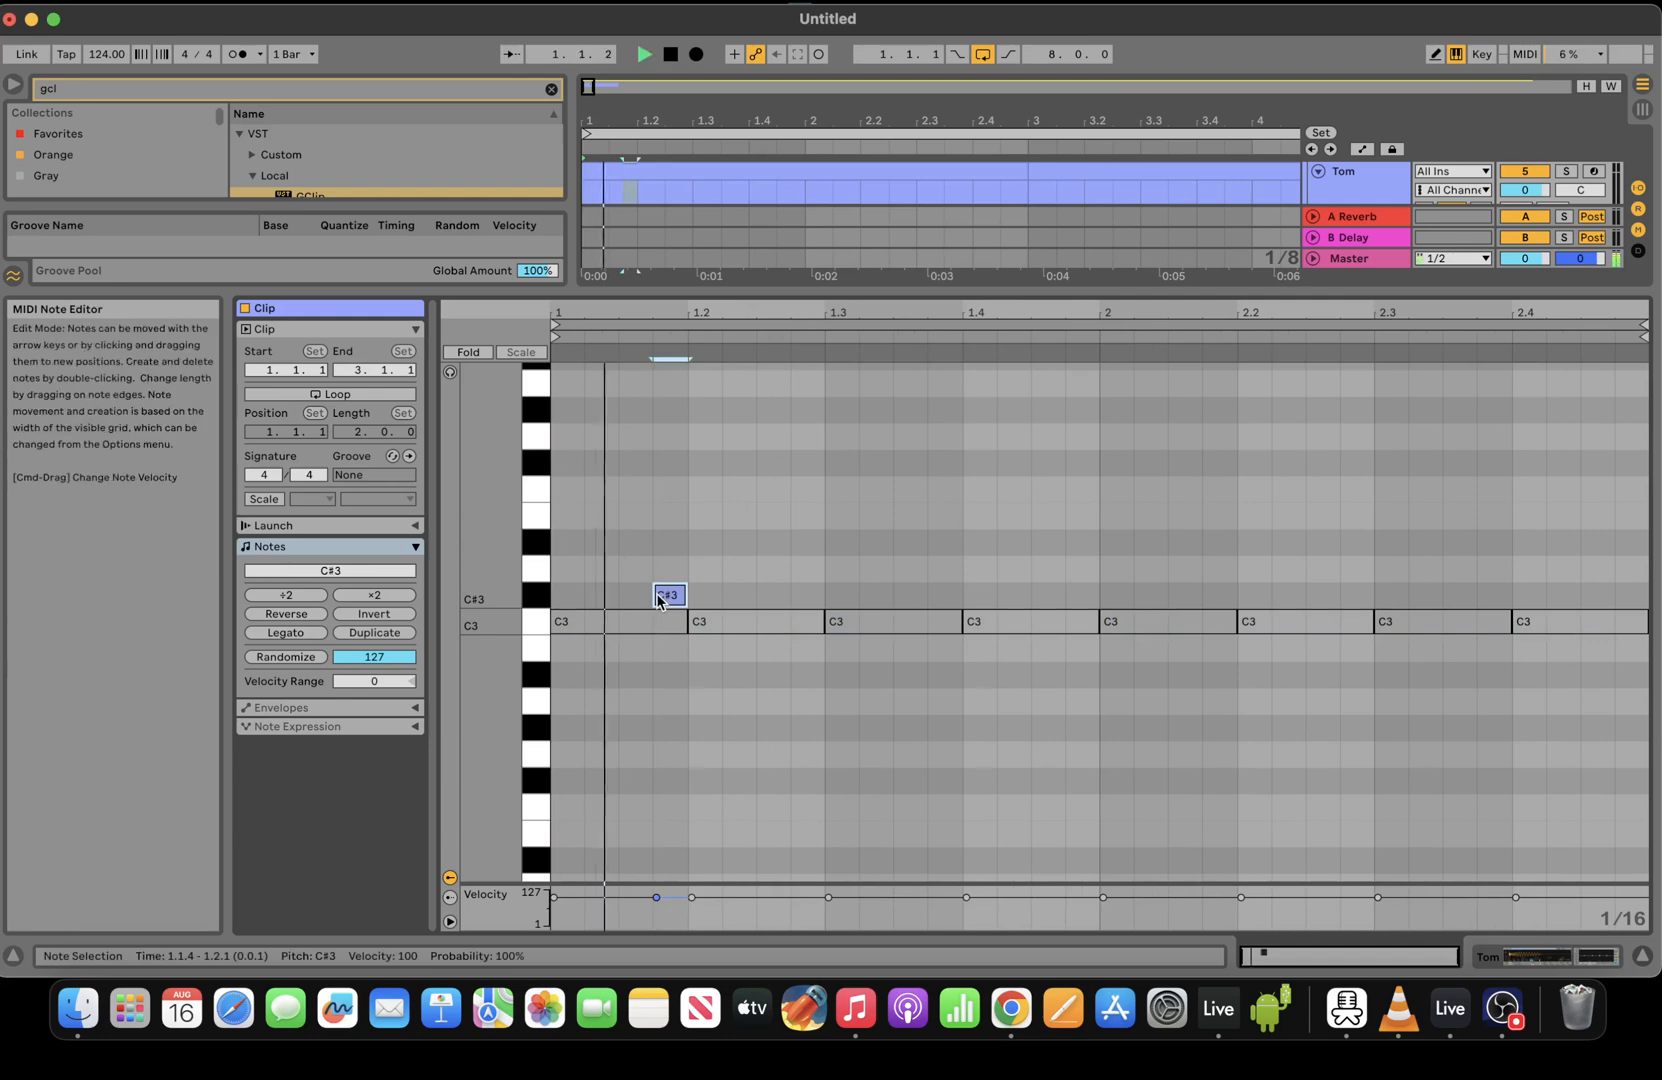
pyautogui.doubleClick(766, 596)
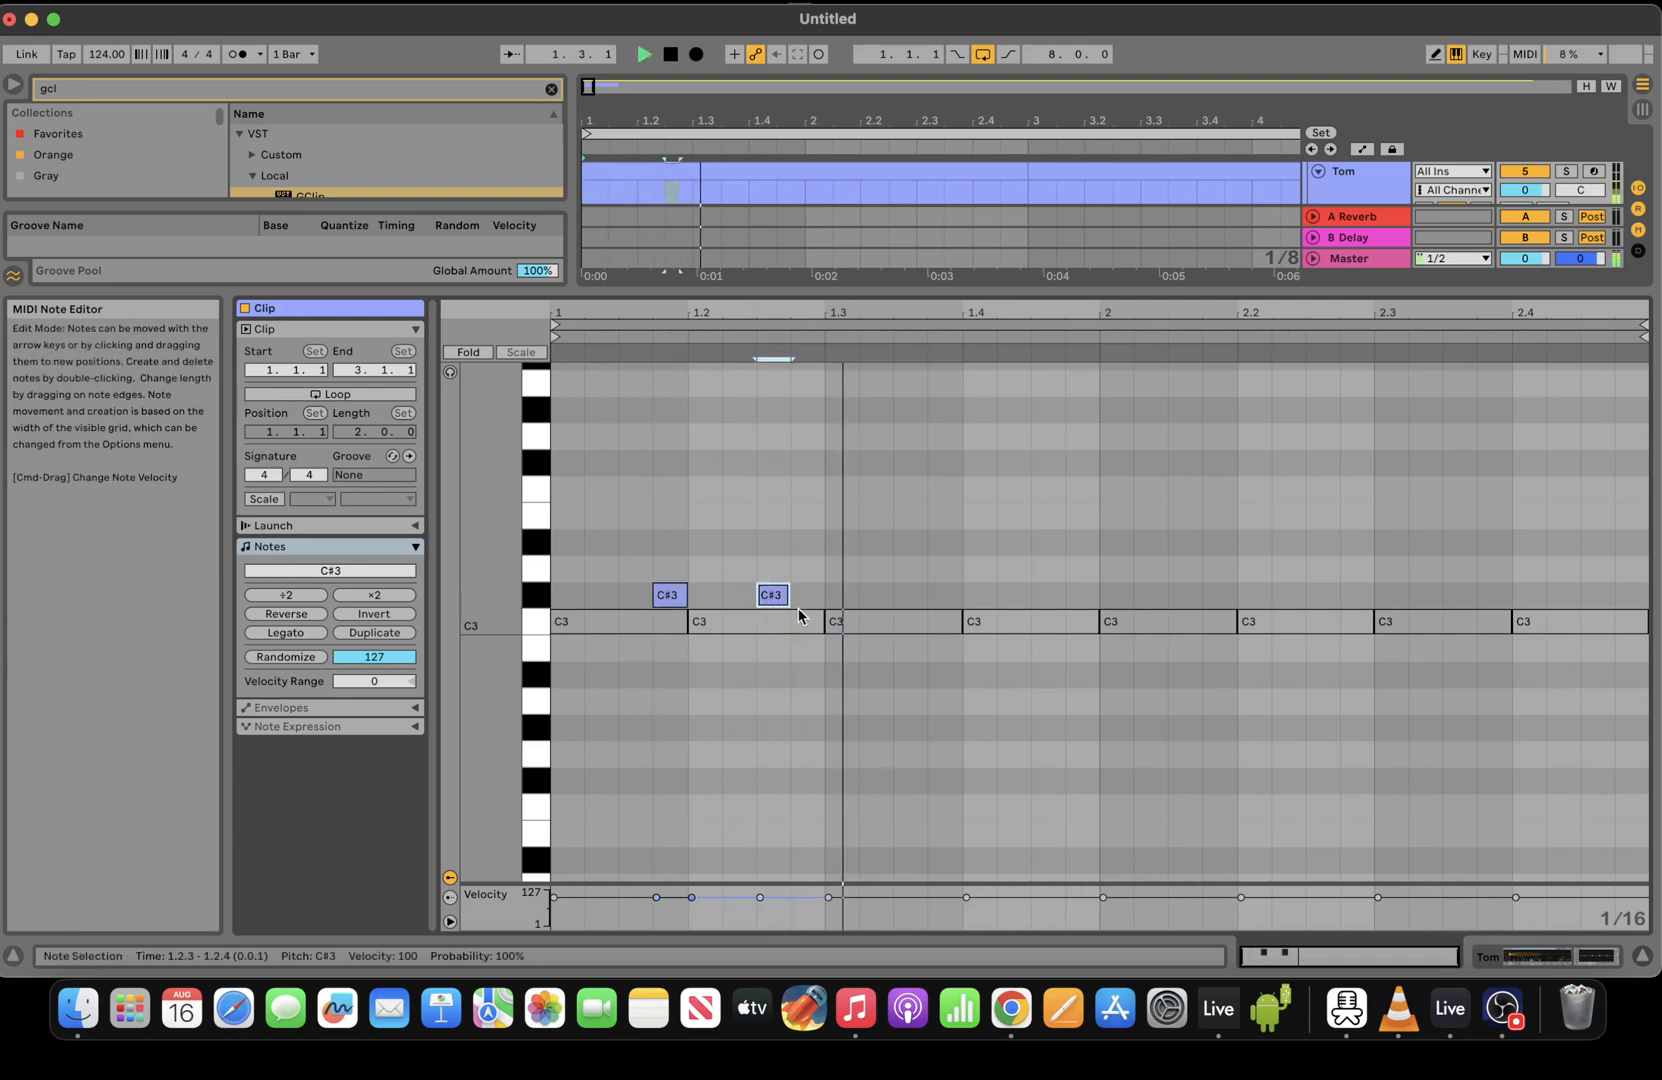
pyautogui.doubleClick(879, 597)
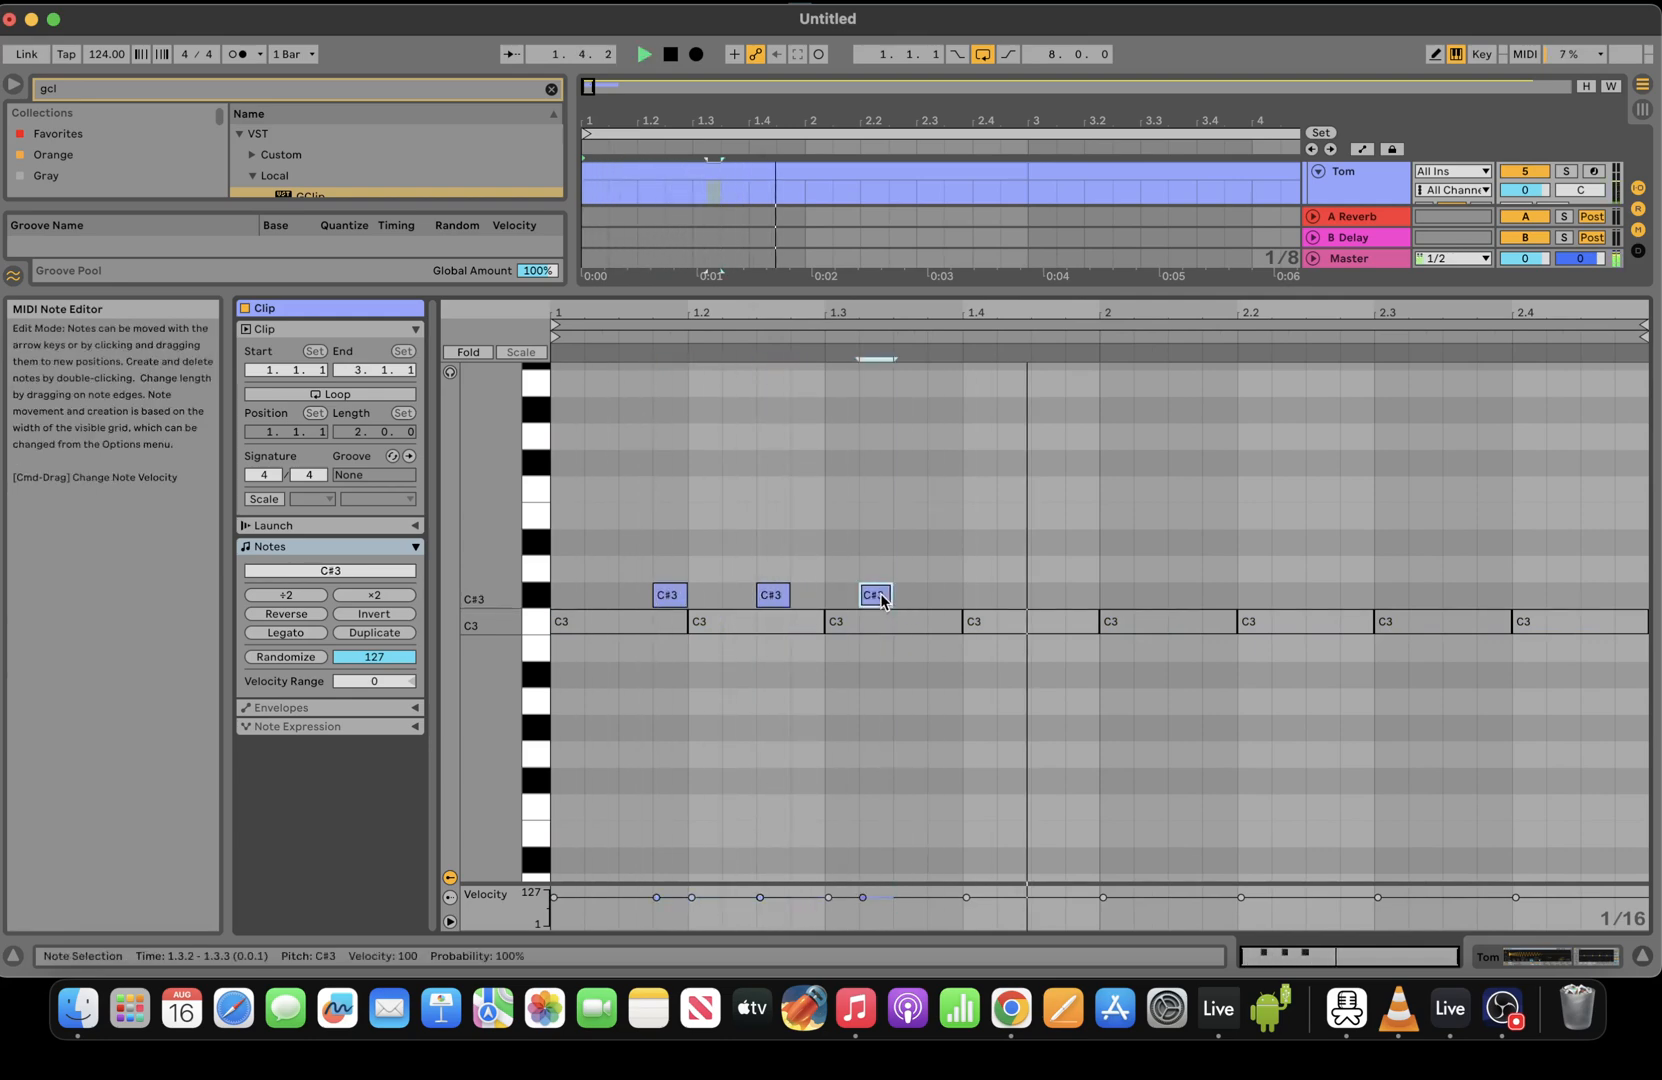
pyautogui.doubleClick(1081, 515)
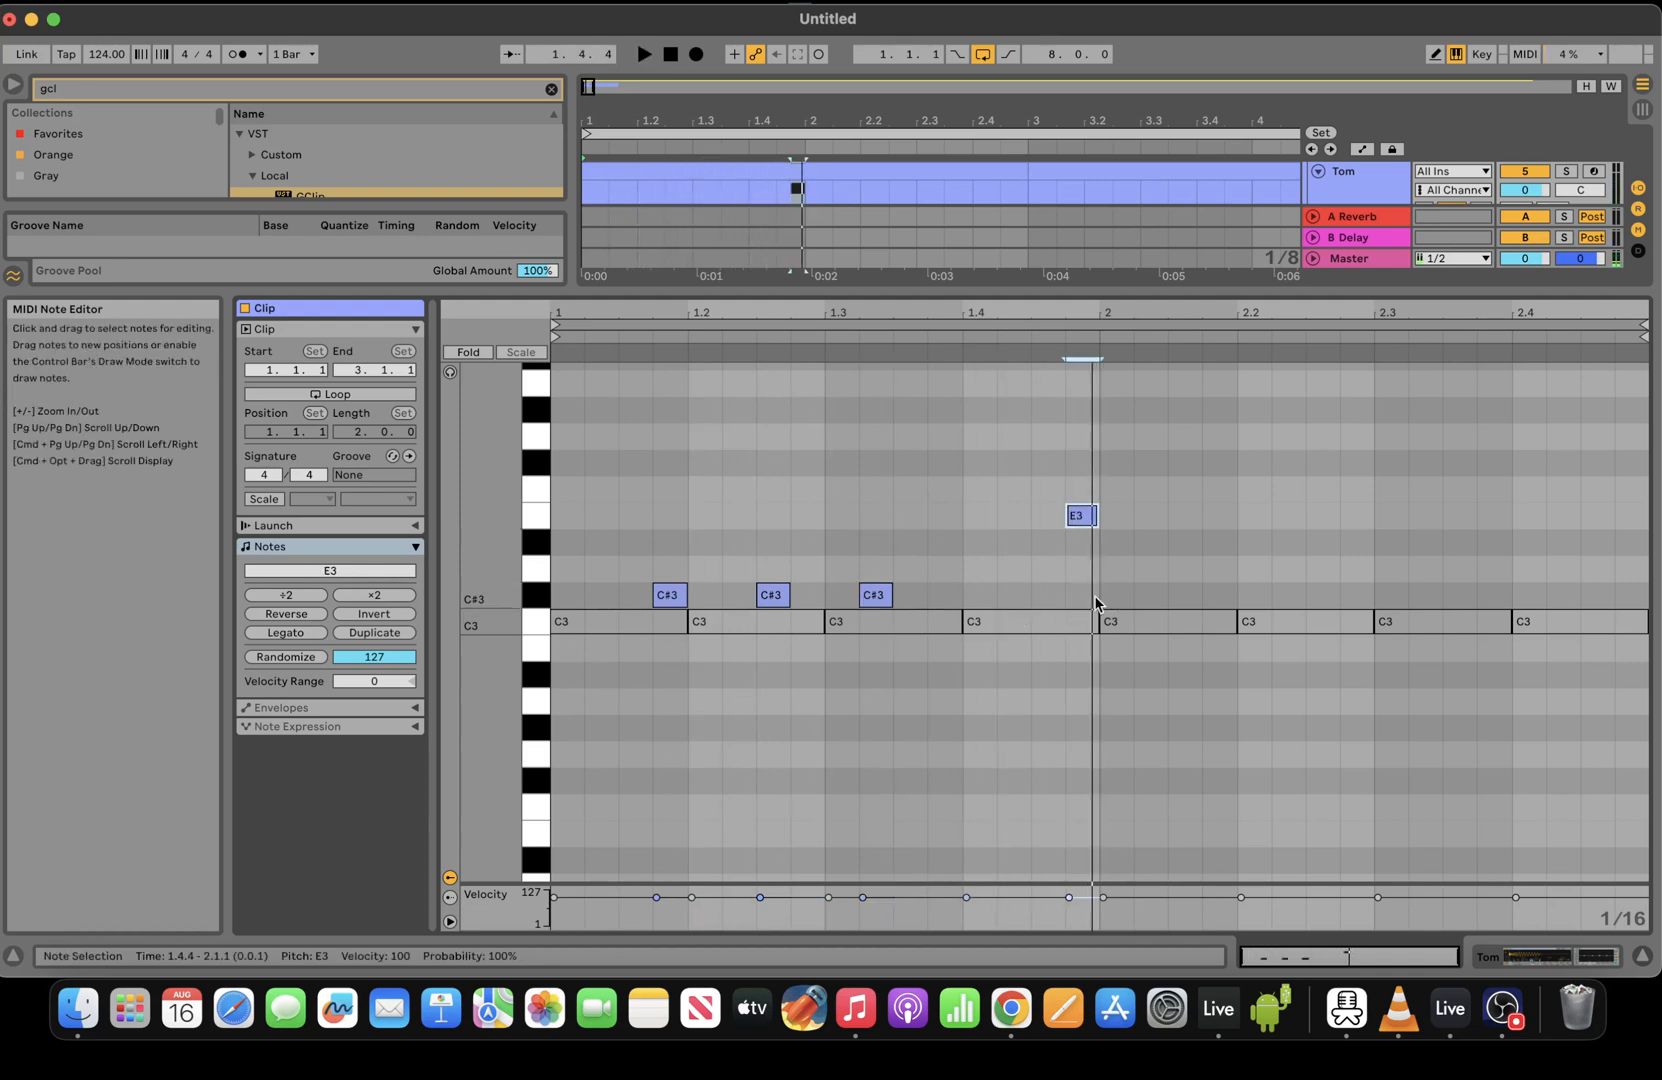
# Transpose all the Tom clip's notes down one semitone, then raise the note at 1.2.3 back to C#3
pyautogui.press('super+a')
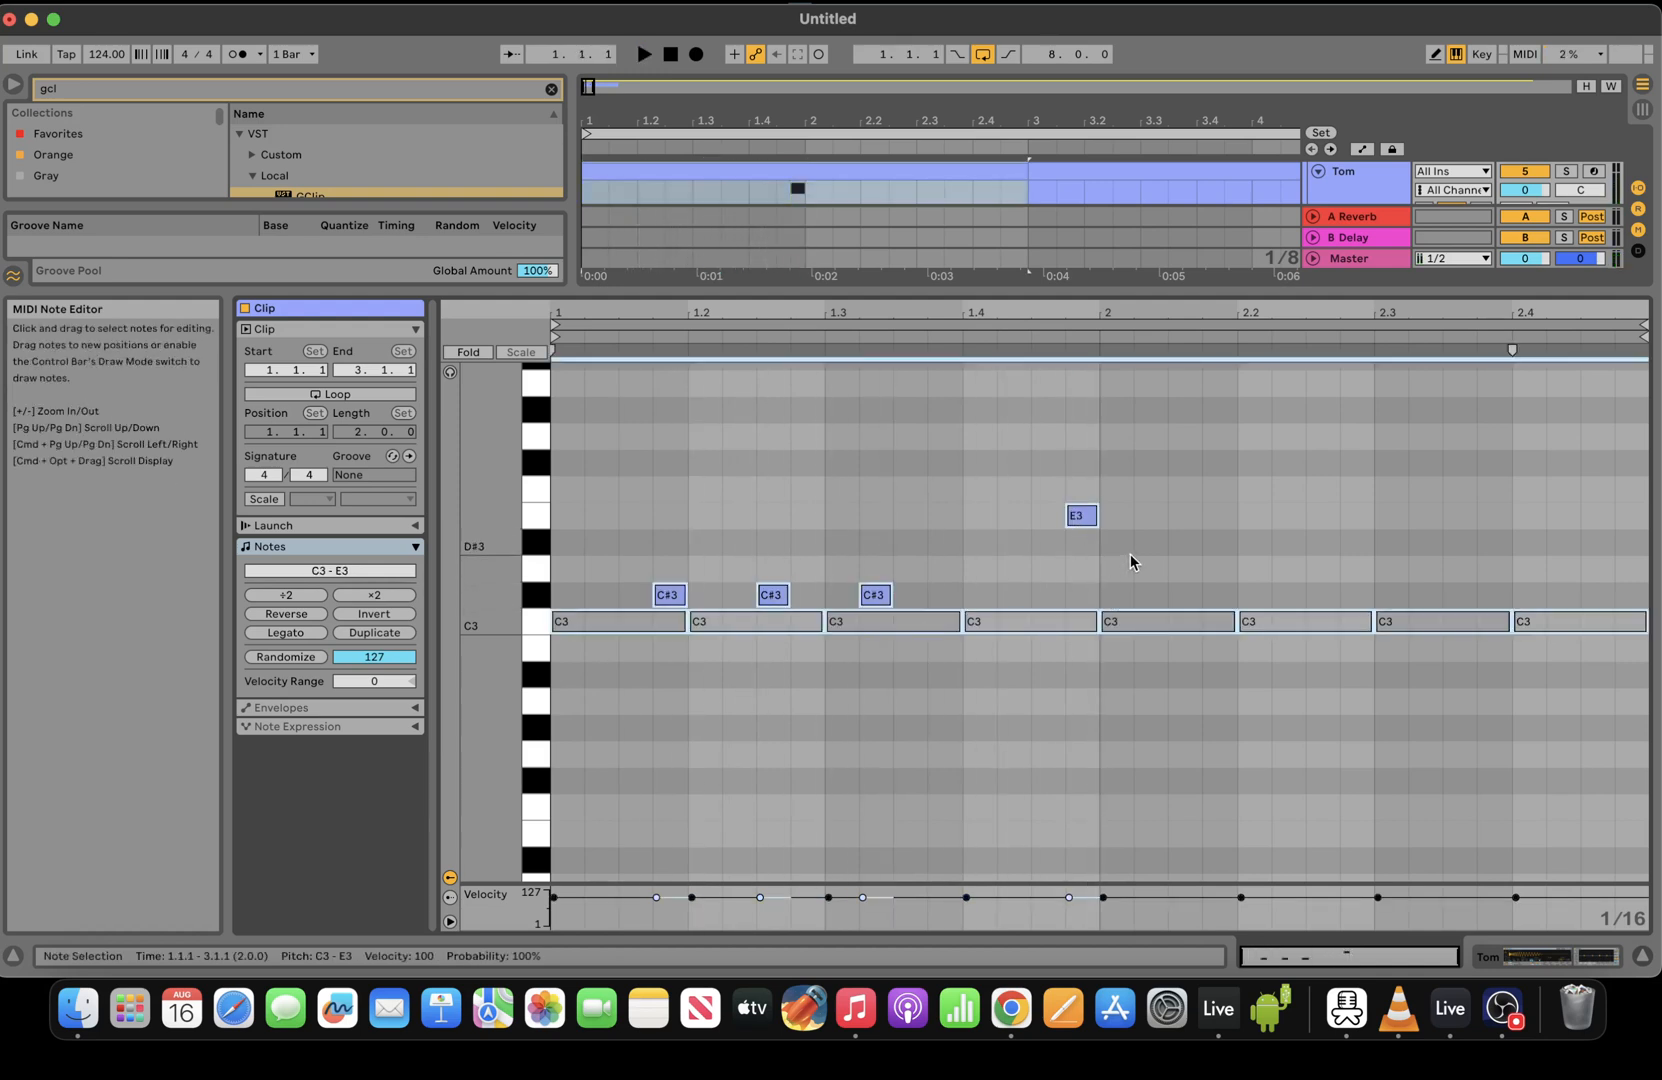
pyautogui.press('Down')
pyautogui.moveTo(1095, 697); pyautogui.dragTo(557, 532)
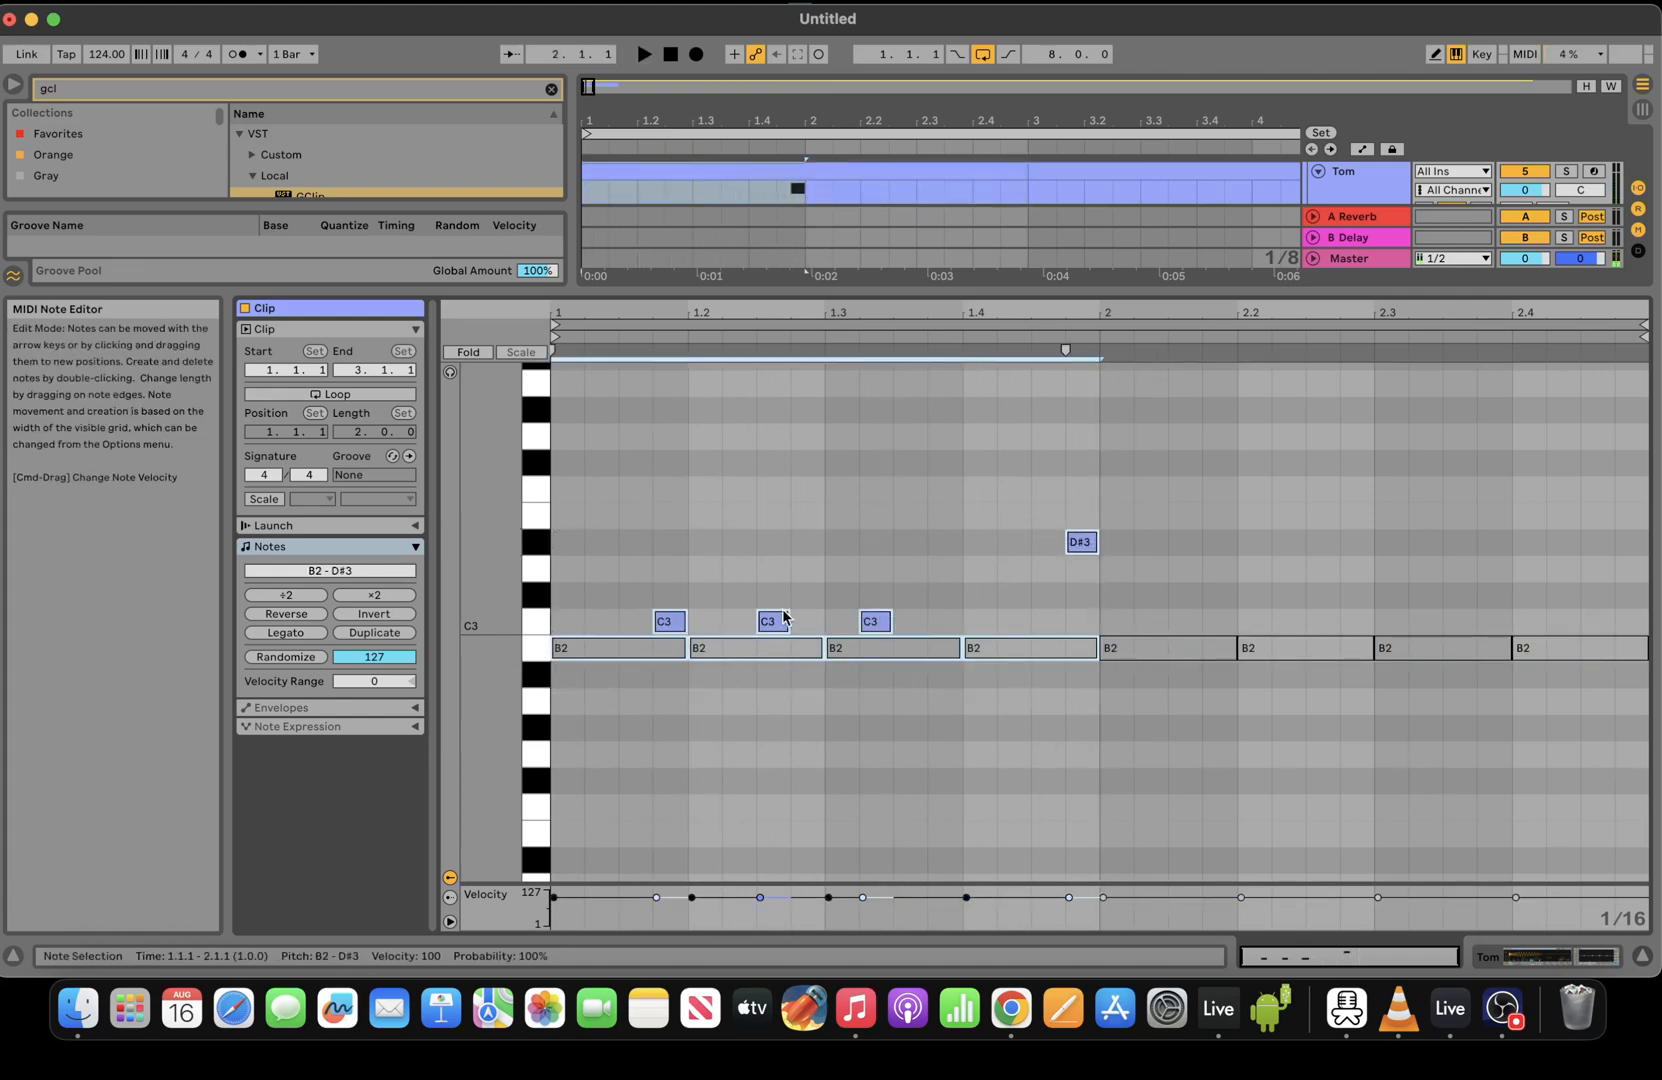
pyautogui.click(783, 662)
pyautogui.click(770, 621)
pyautogui.press('Up')
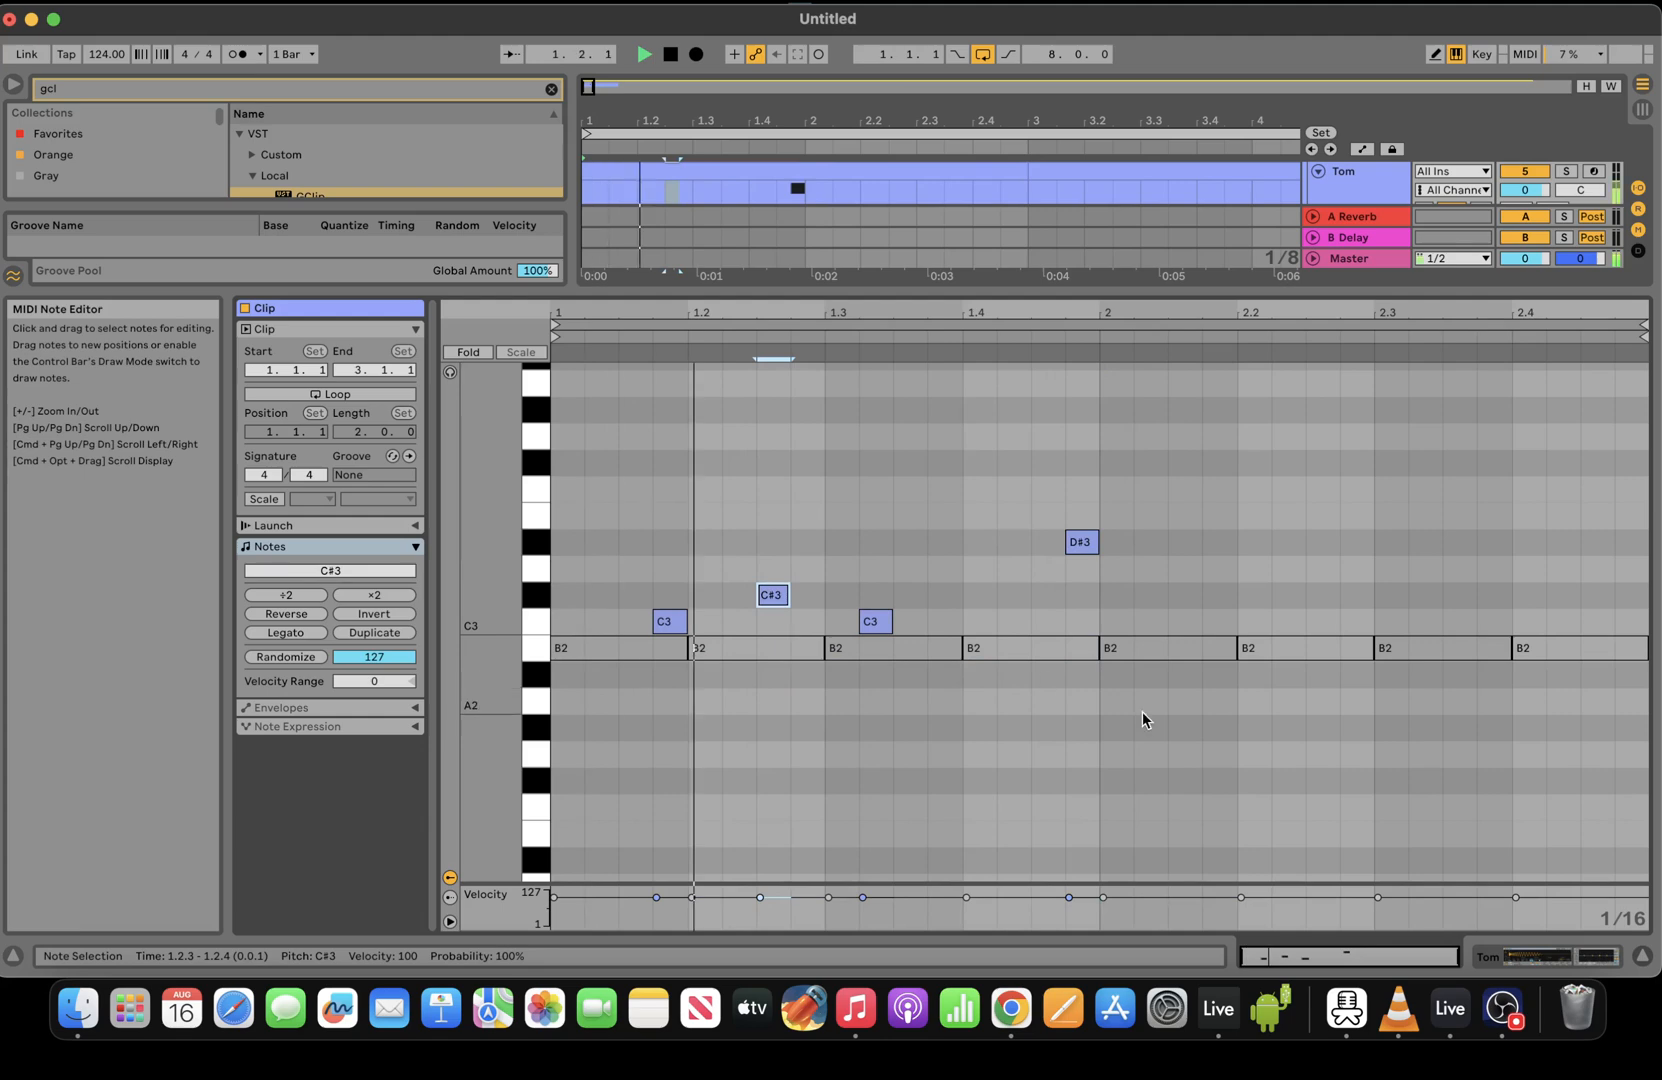
# Duplicate the Tom pattern from bar 1 into bar 2, return to the device chain and play it
pyautogui.moveTo(1087, 679); pyautogui.dragTo(548, 480)
pyautogui.press('super+d')
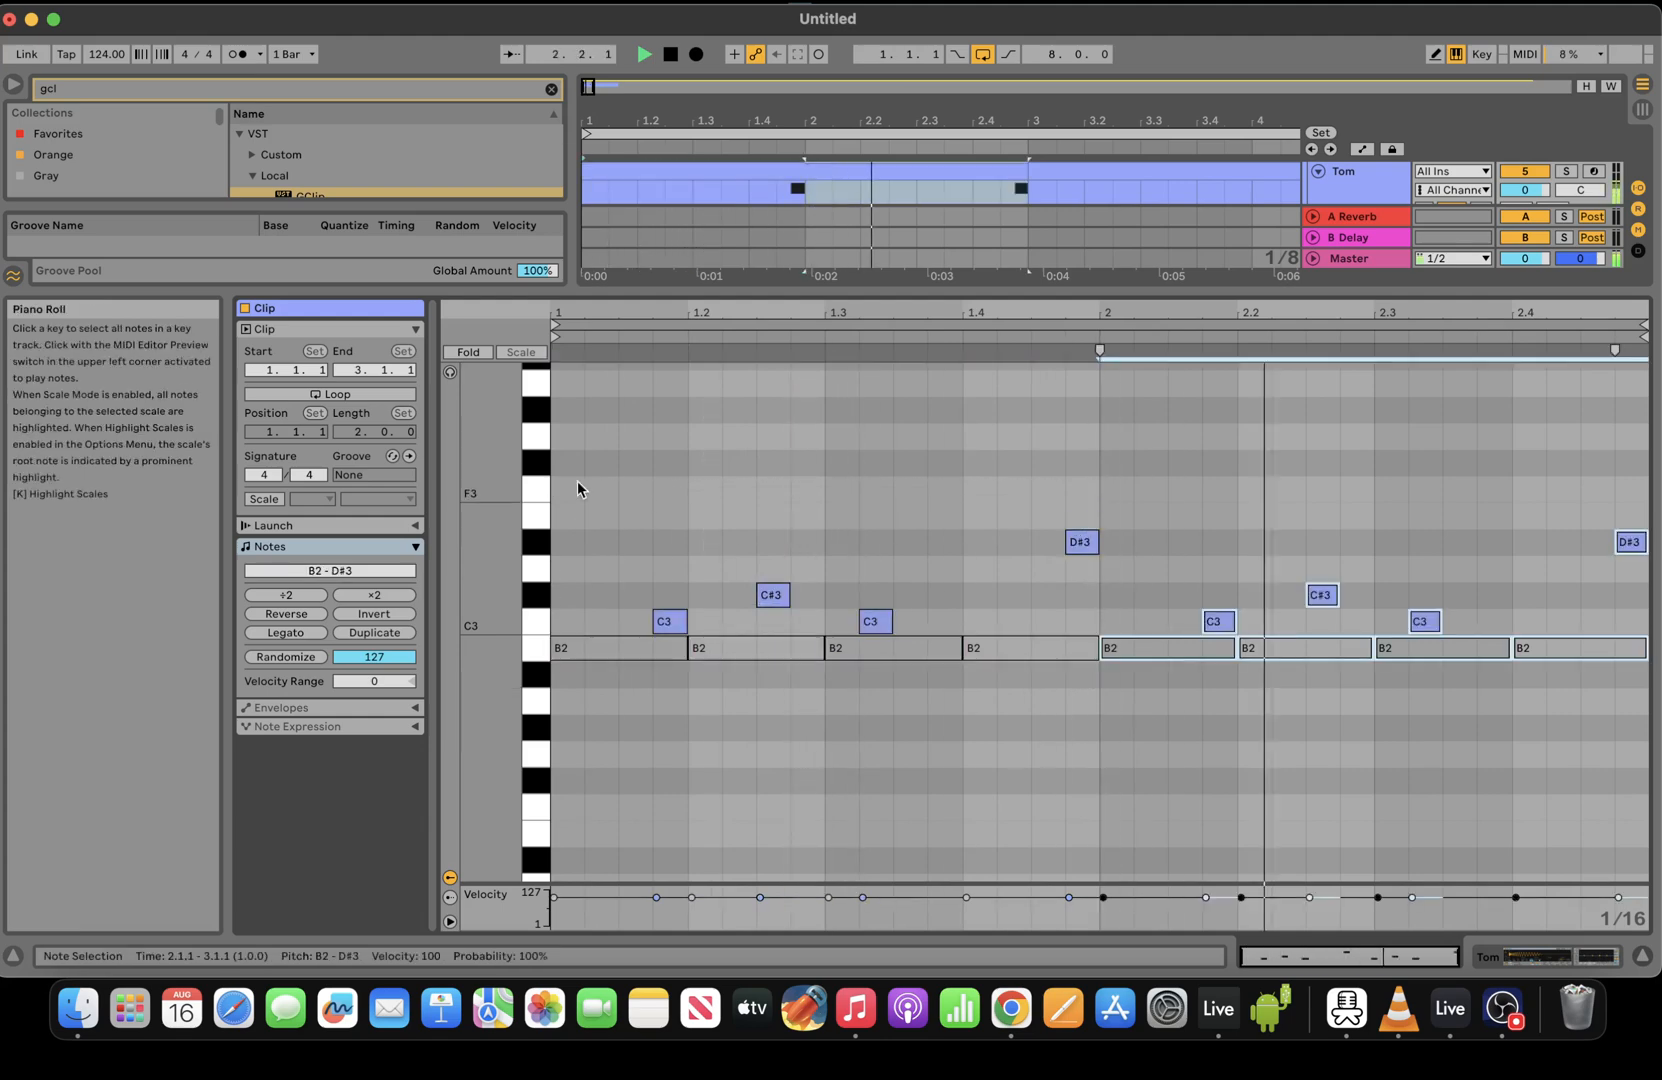
pyautogui.click(1568, 957)
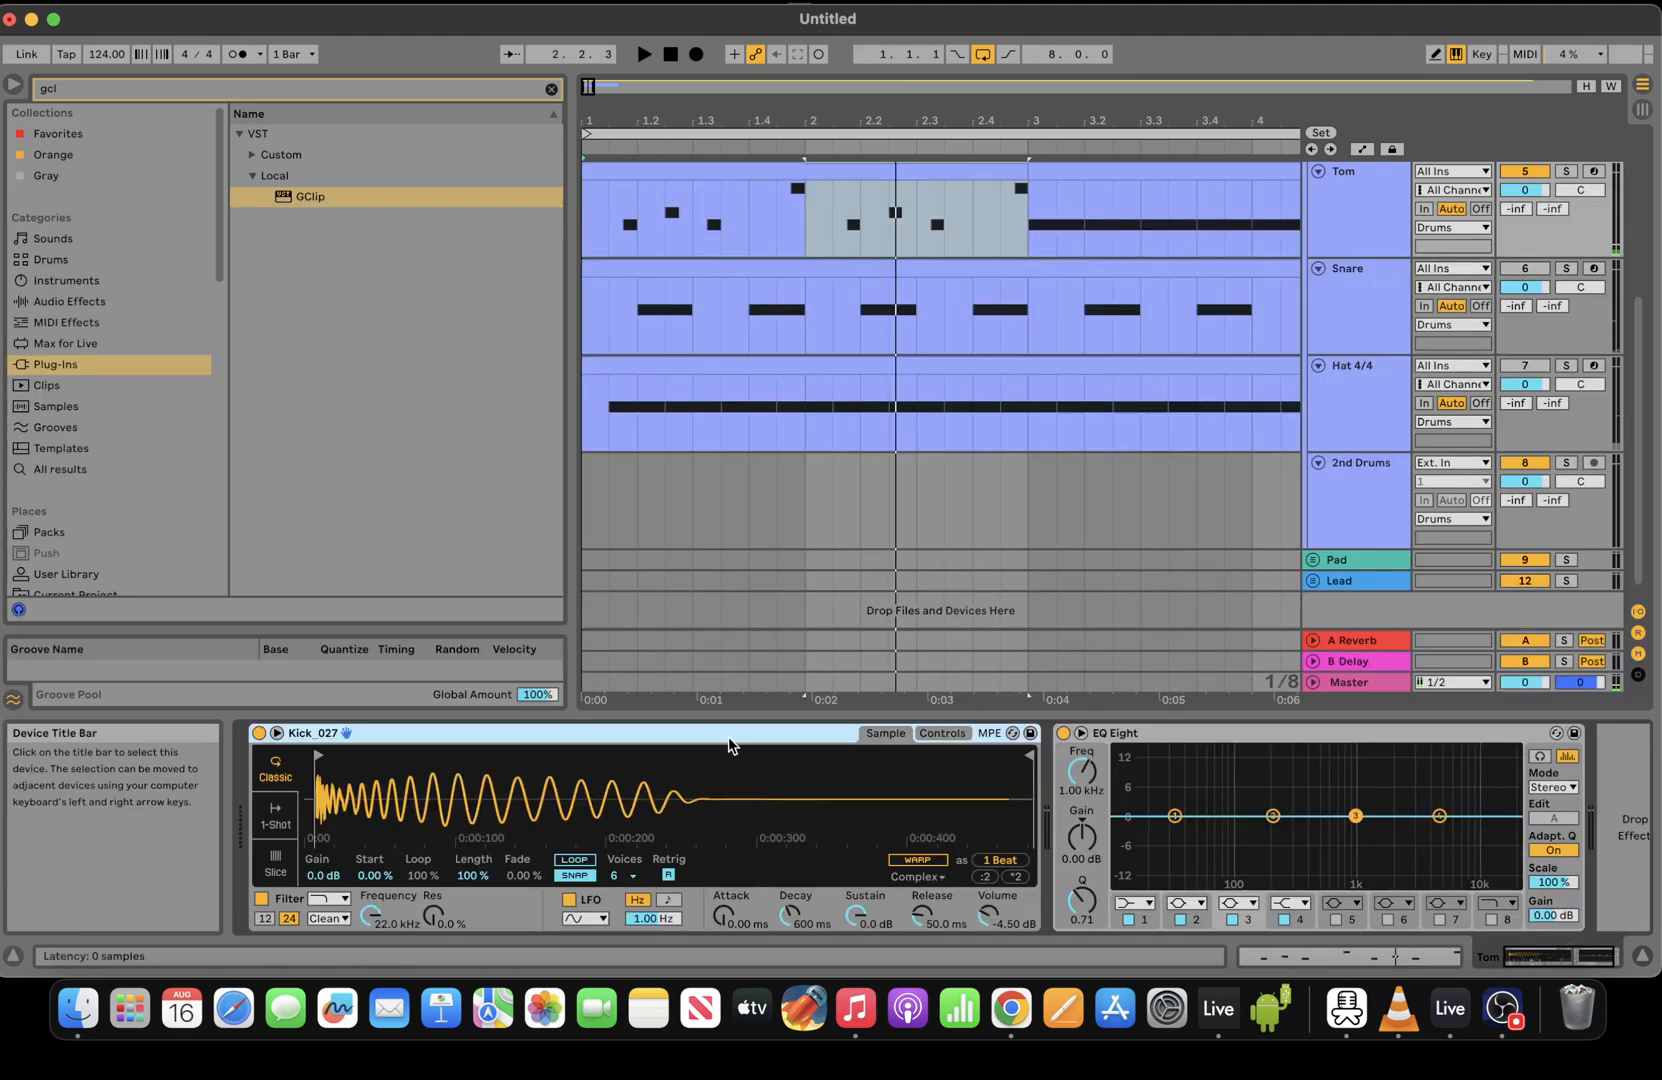
pyautogui.press('space')
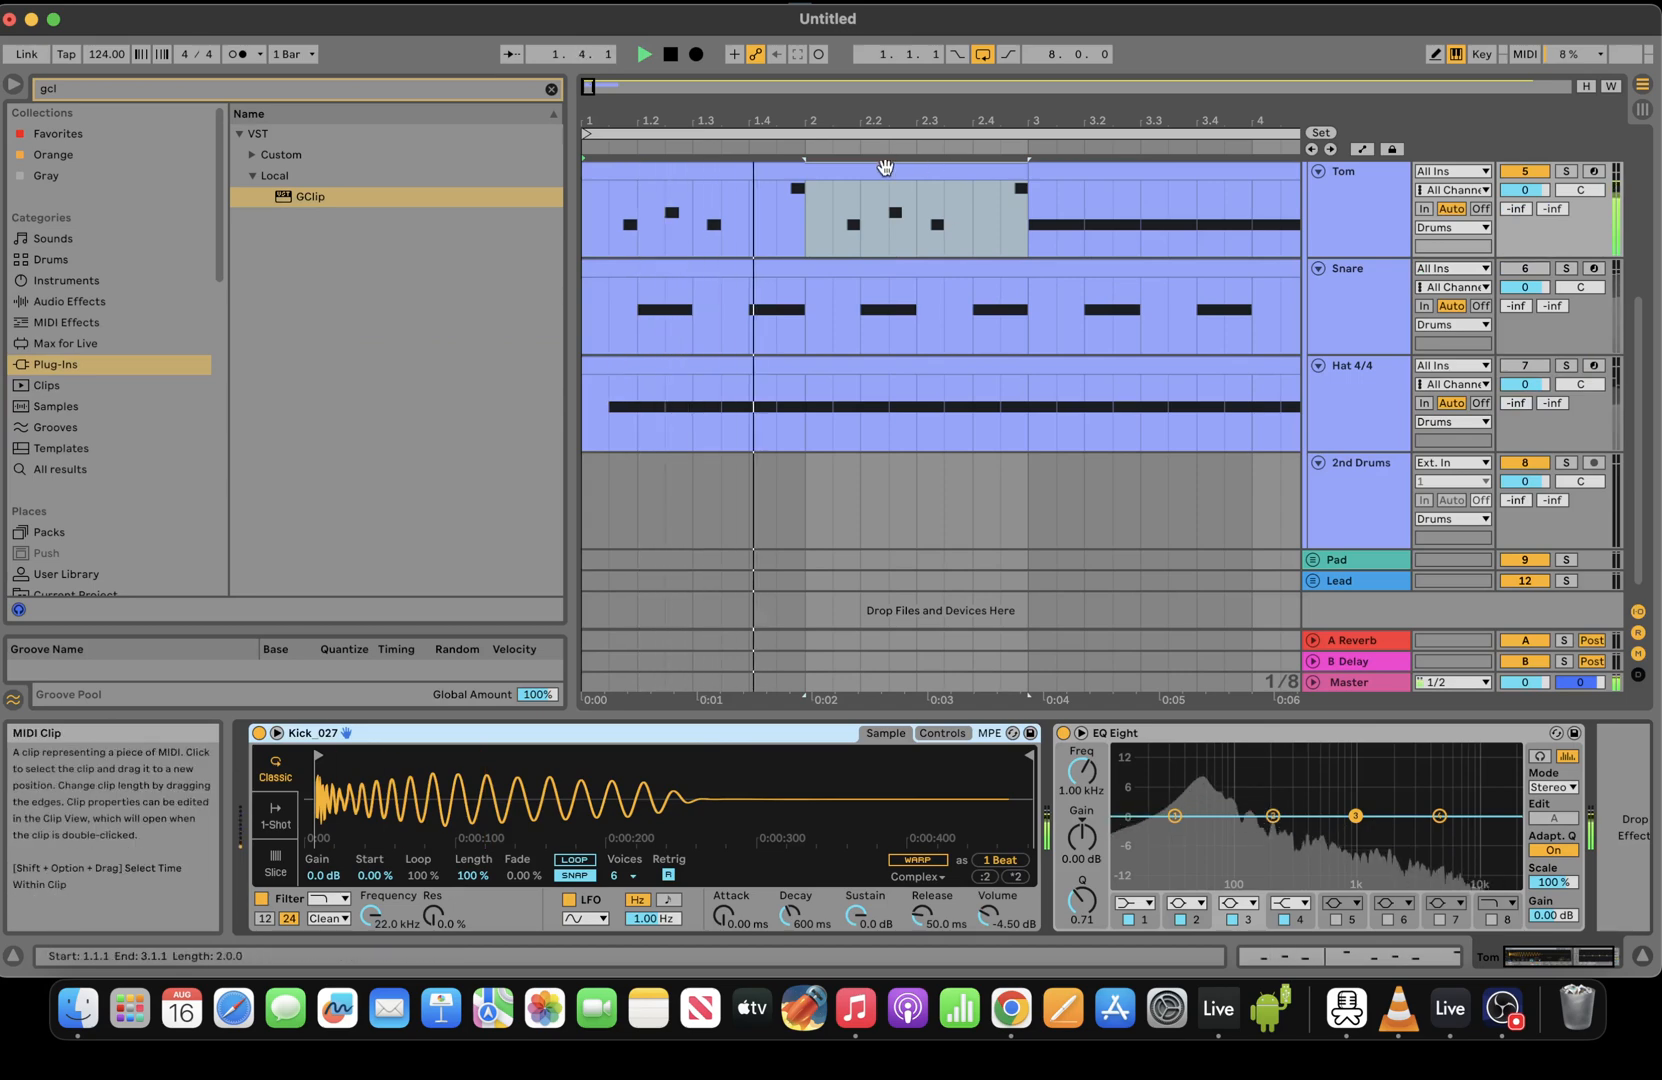
pyautogui.press('space')
# Set the arrangement loop to the first two bars and play the looped section briefly
pyautogui.press('super+space')
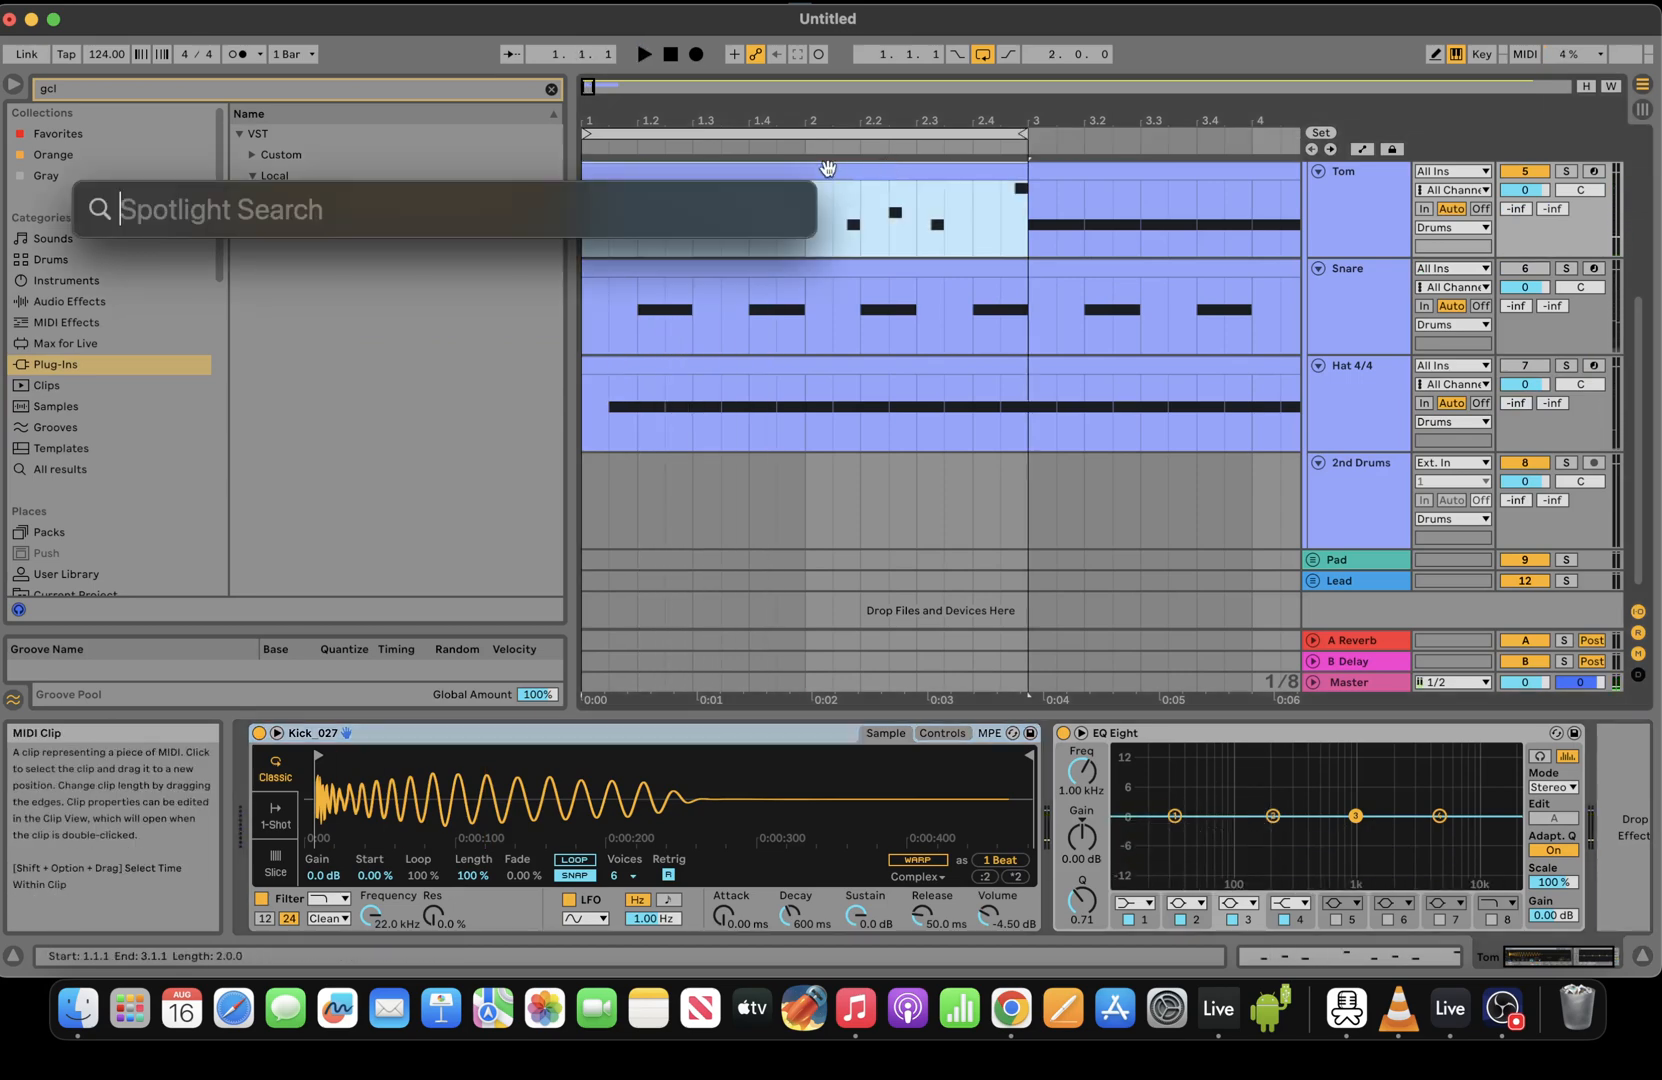
pyautogui.click(937, 308)
pyautogui.press('space')
pyautogui.click(867, 136)
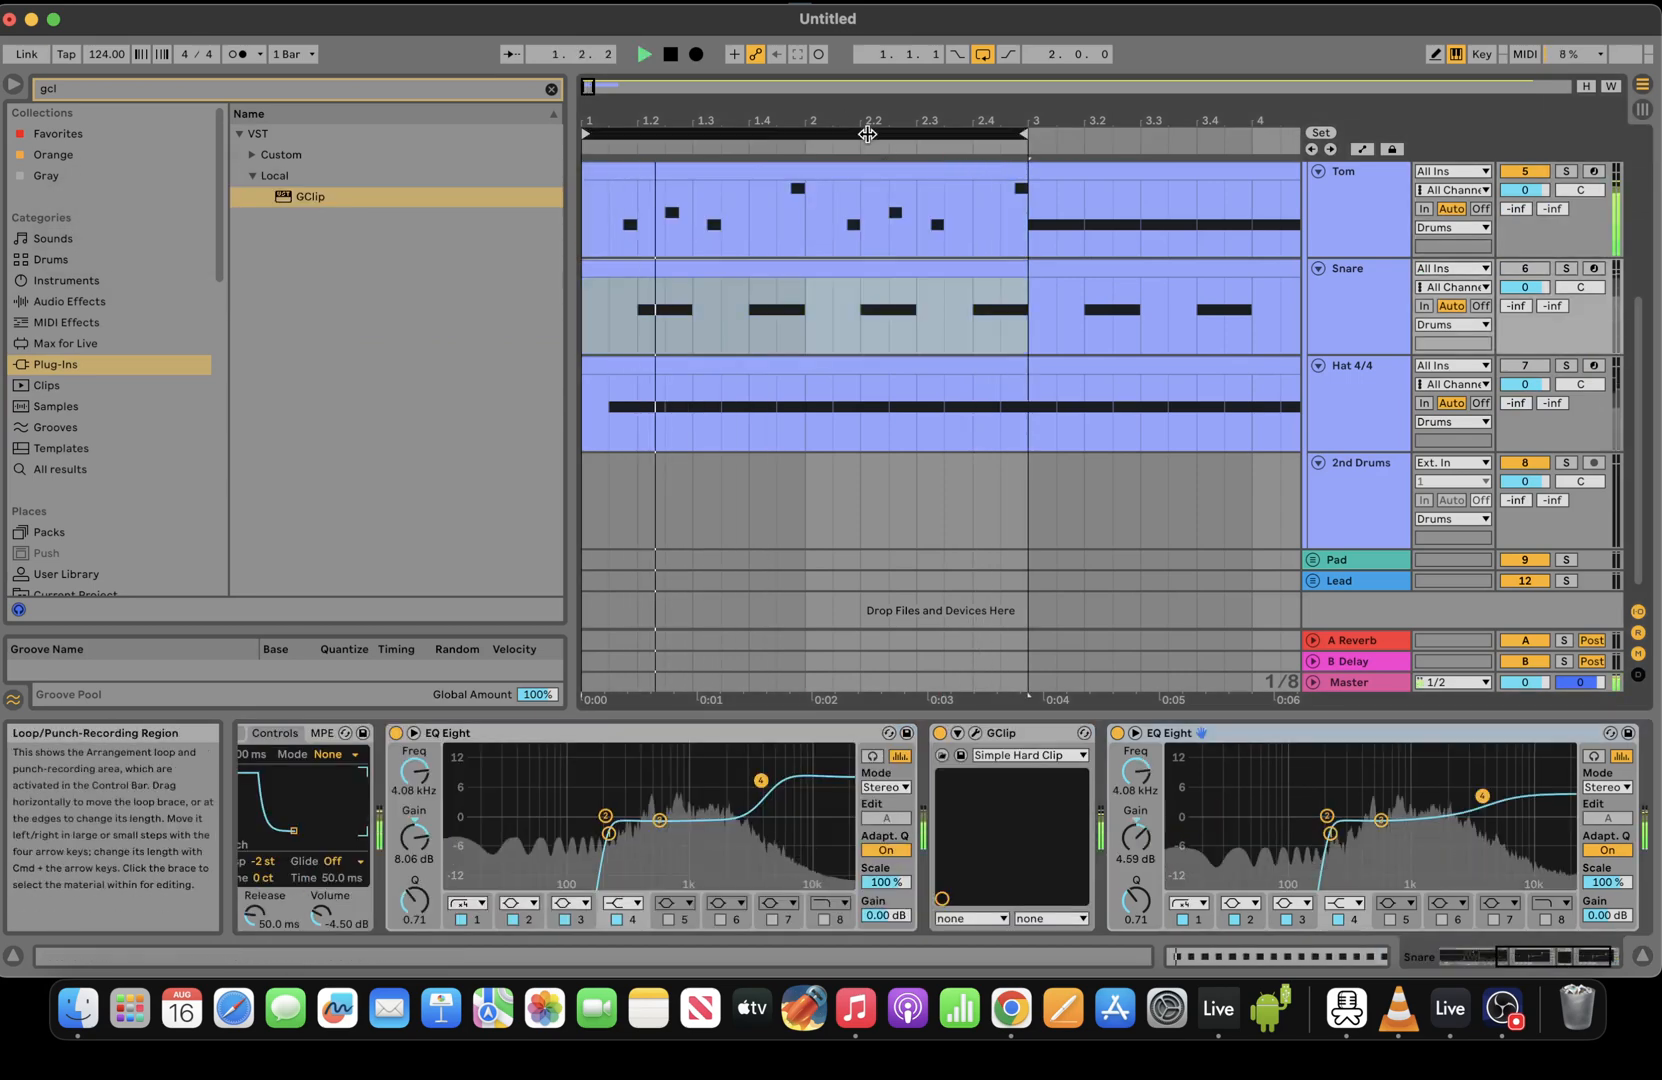
pyautogui.press('space')
# Clear the browser search and open the Anjunadeep folder
pyautogui.click(551, 89)
pyautogui.click(195, 93)
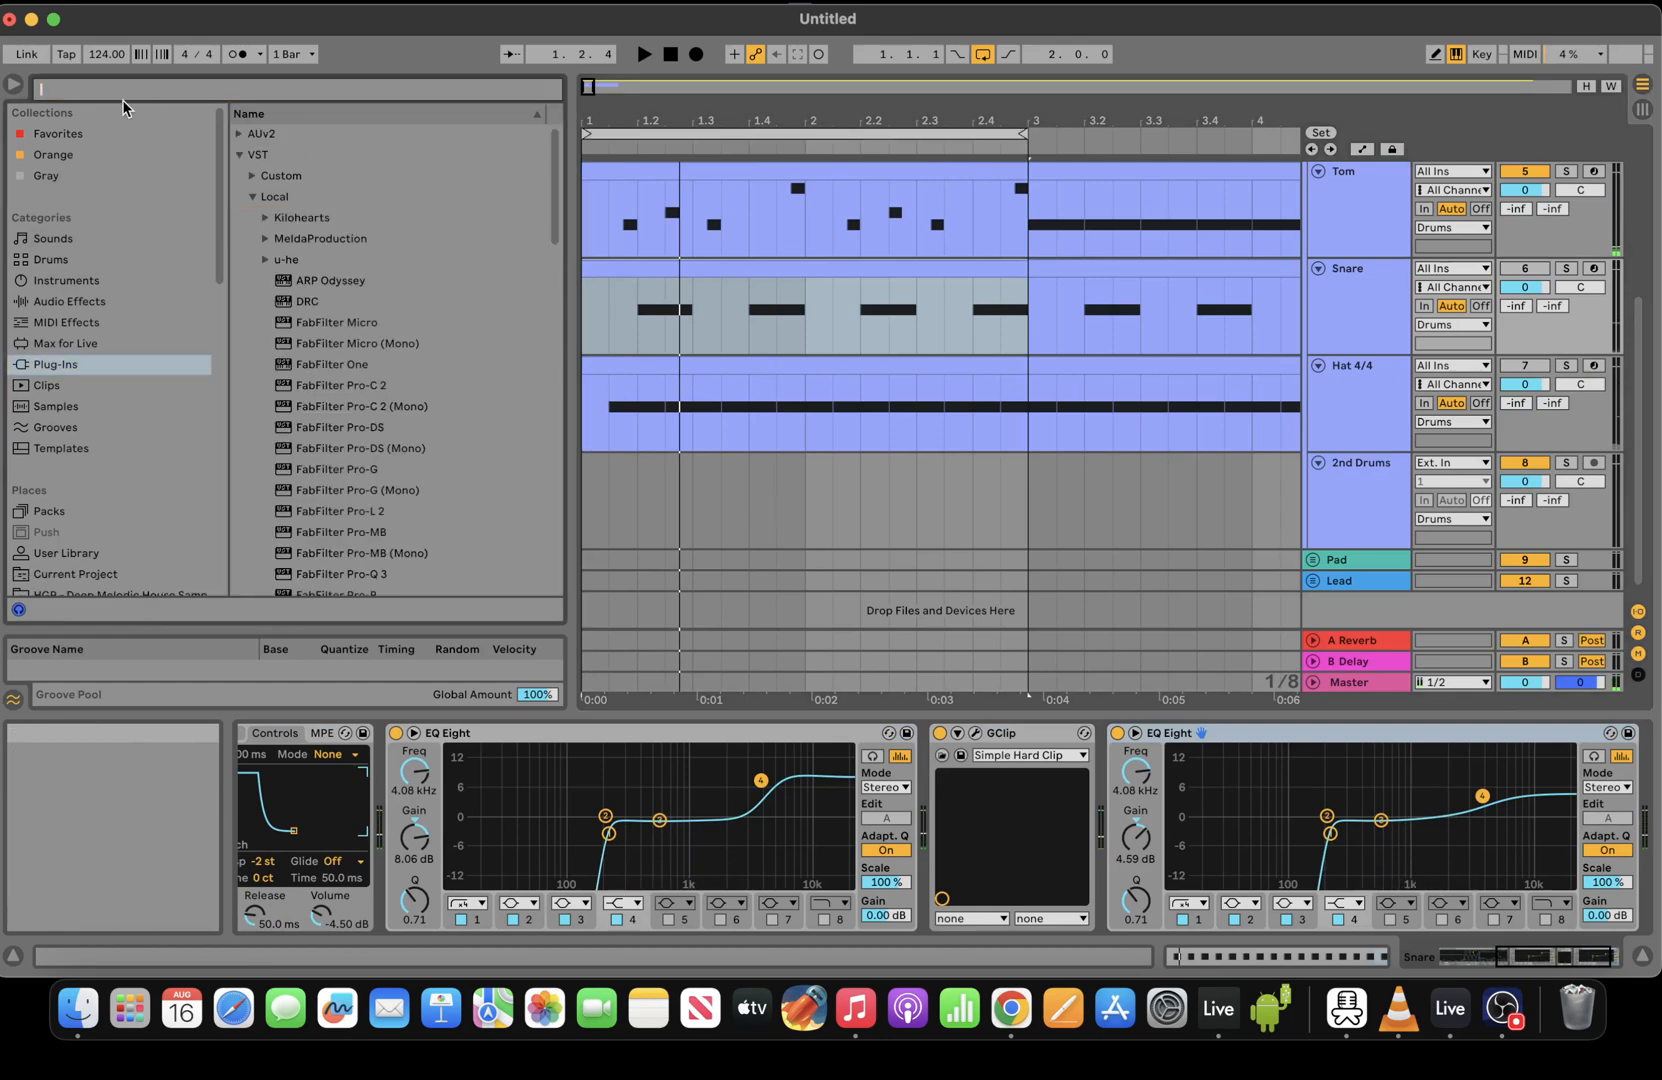
pyautogui.moveTo(220, 182); pyautogui.dragTo(223, 342)
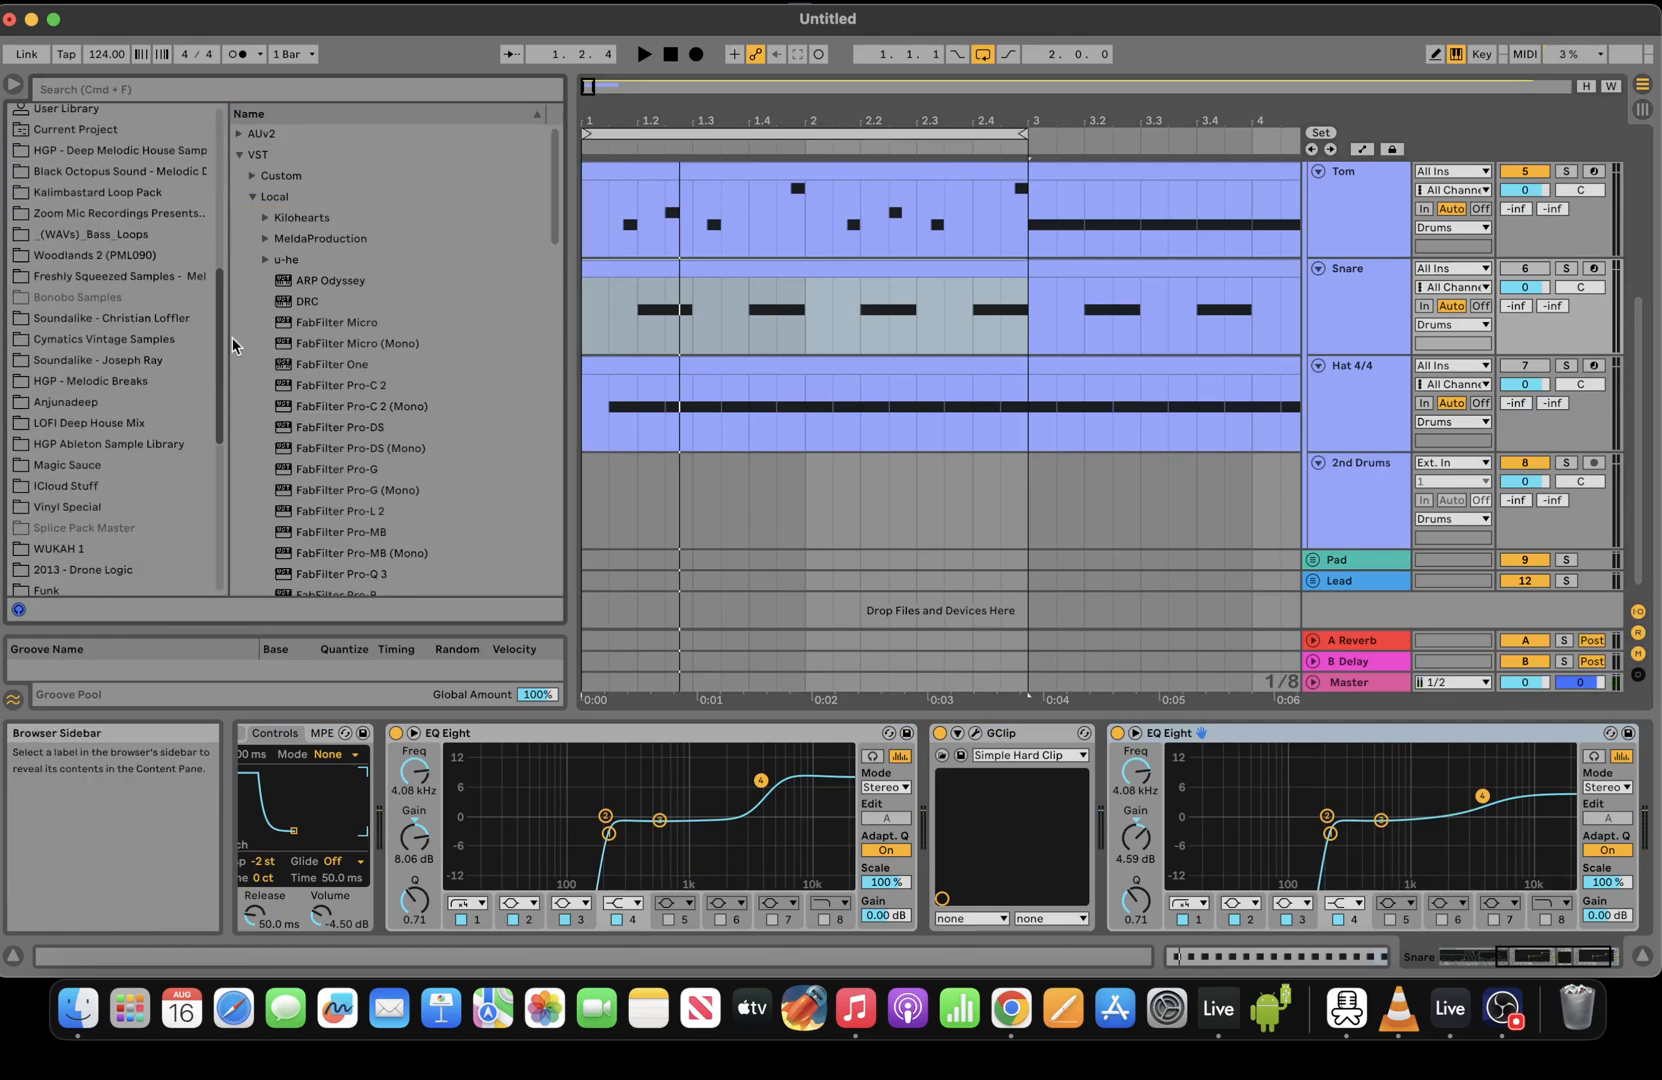
pyautogui.click(71, 400)
# Select the Tom track and audition reference tracks in the Anjunadeep folder, from Native Therapy through the Vincenzo remix
pyautogui.moveTo(558, 271); pyautogui.dragTo(596, 541)
pyautogui.click(457, 377)
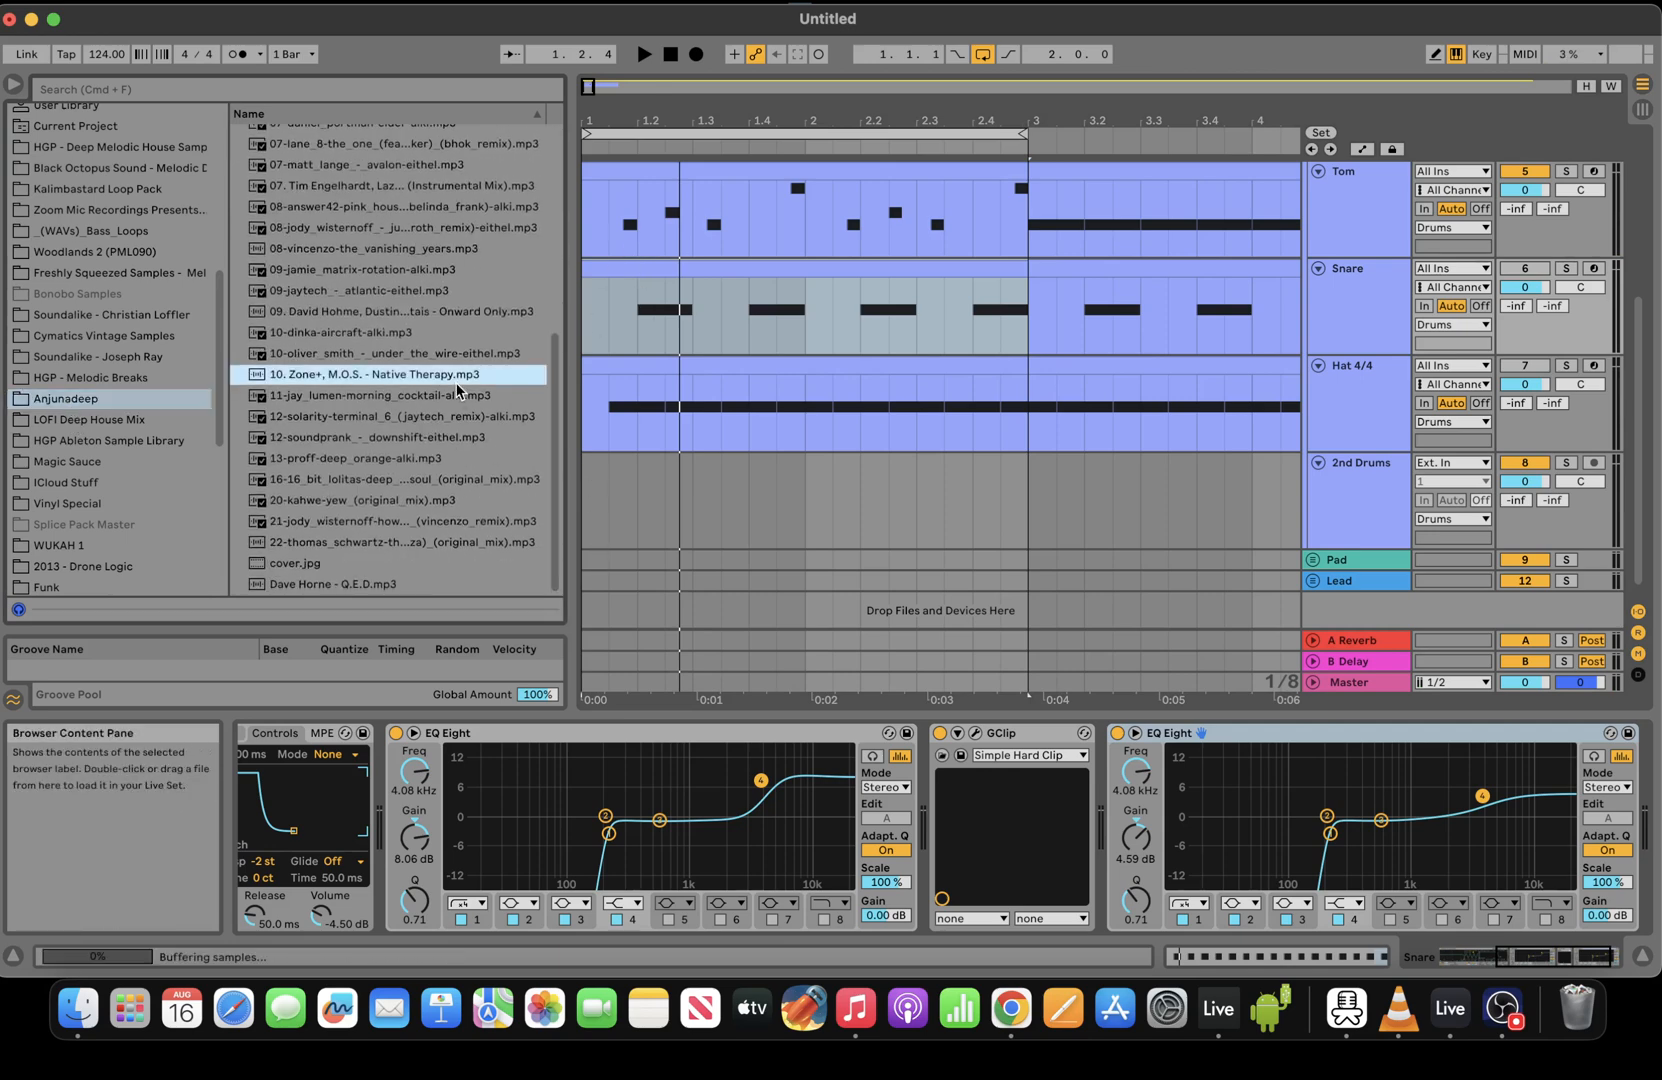
pyautogui.click(820, 516)
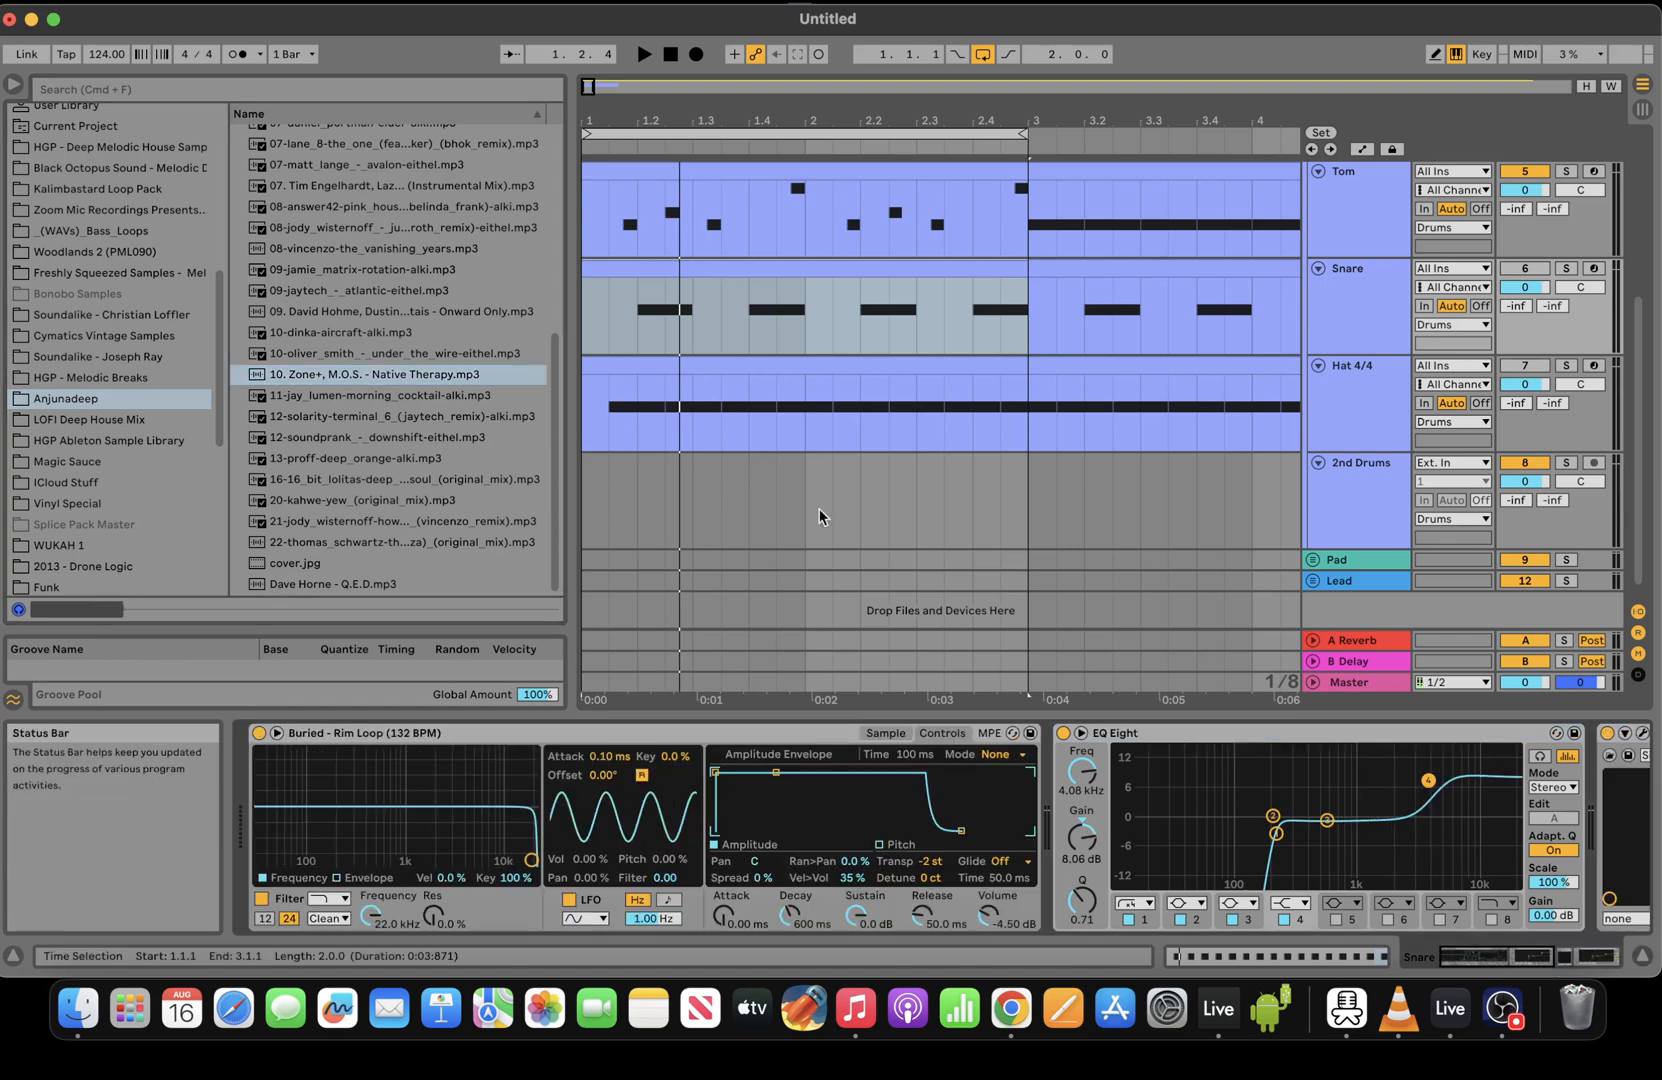
pyautogui.click(763, 224)
pyautogui.click(380, 421)
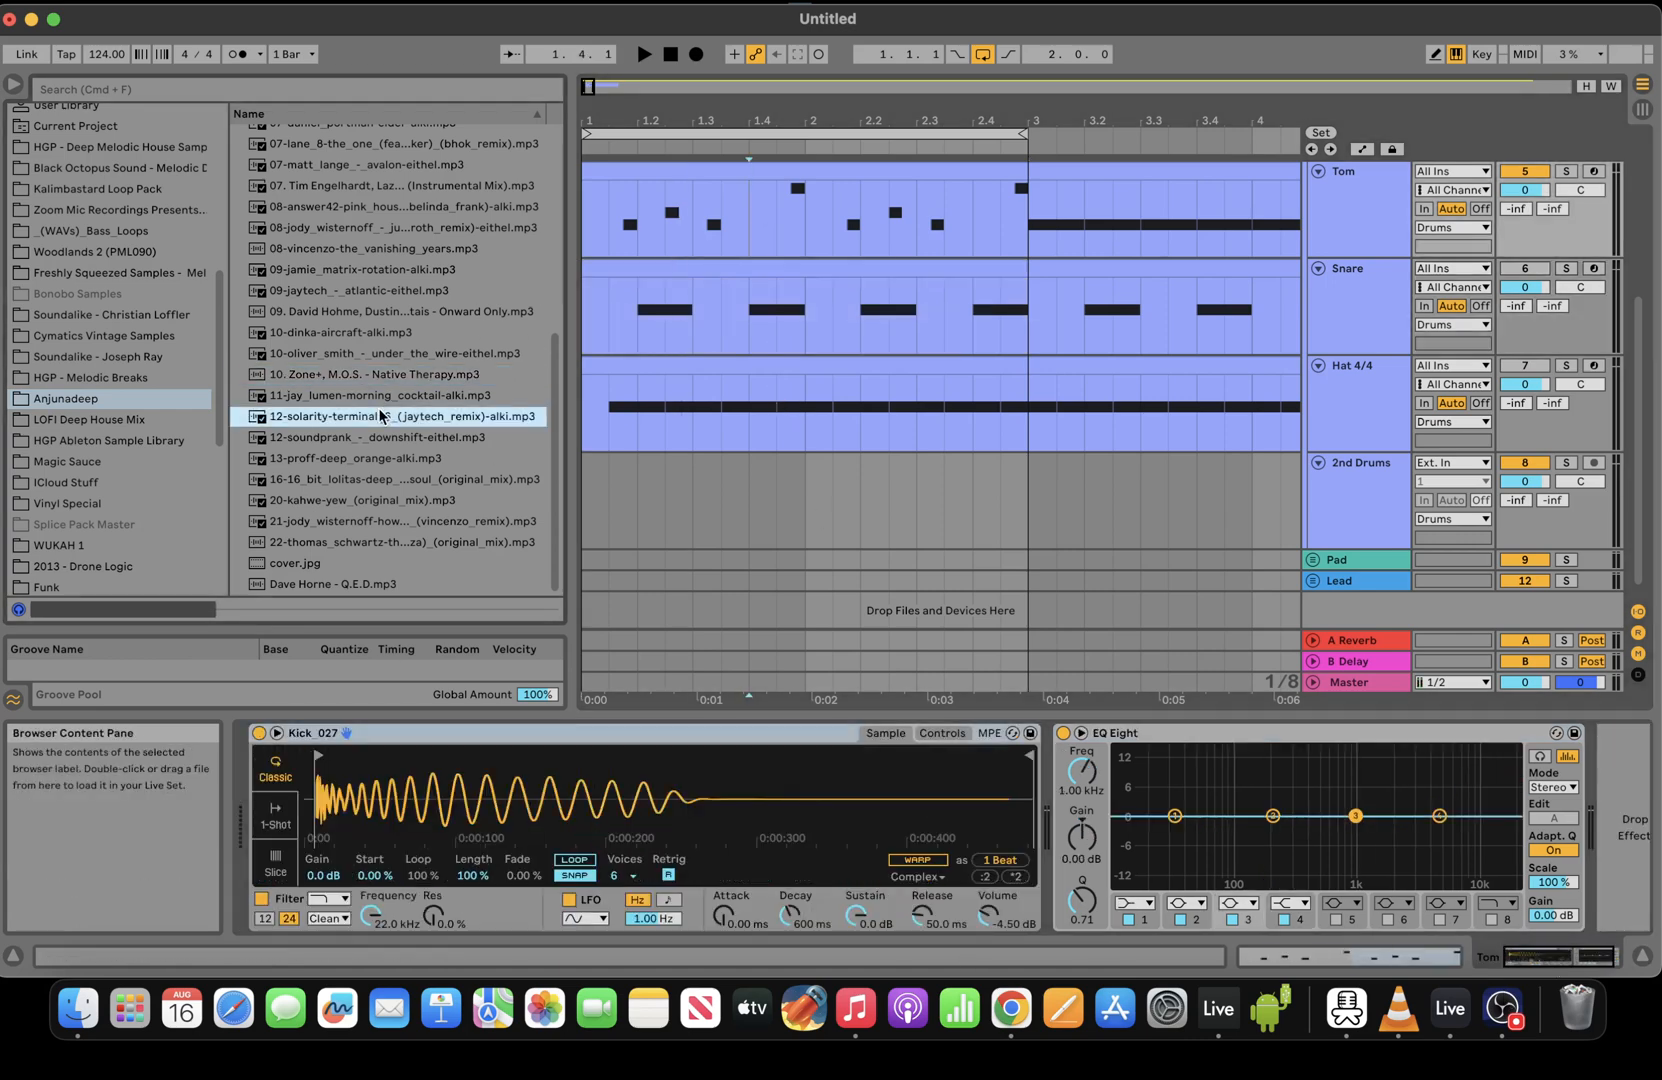
pyautogui.click(380, 462)
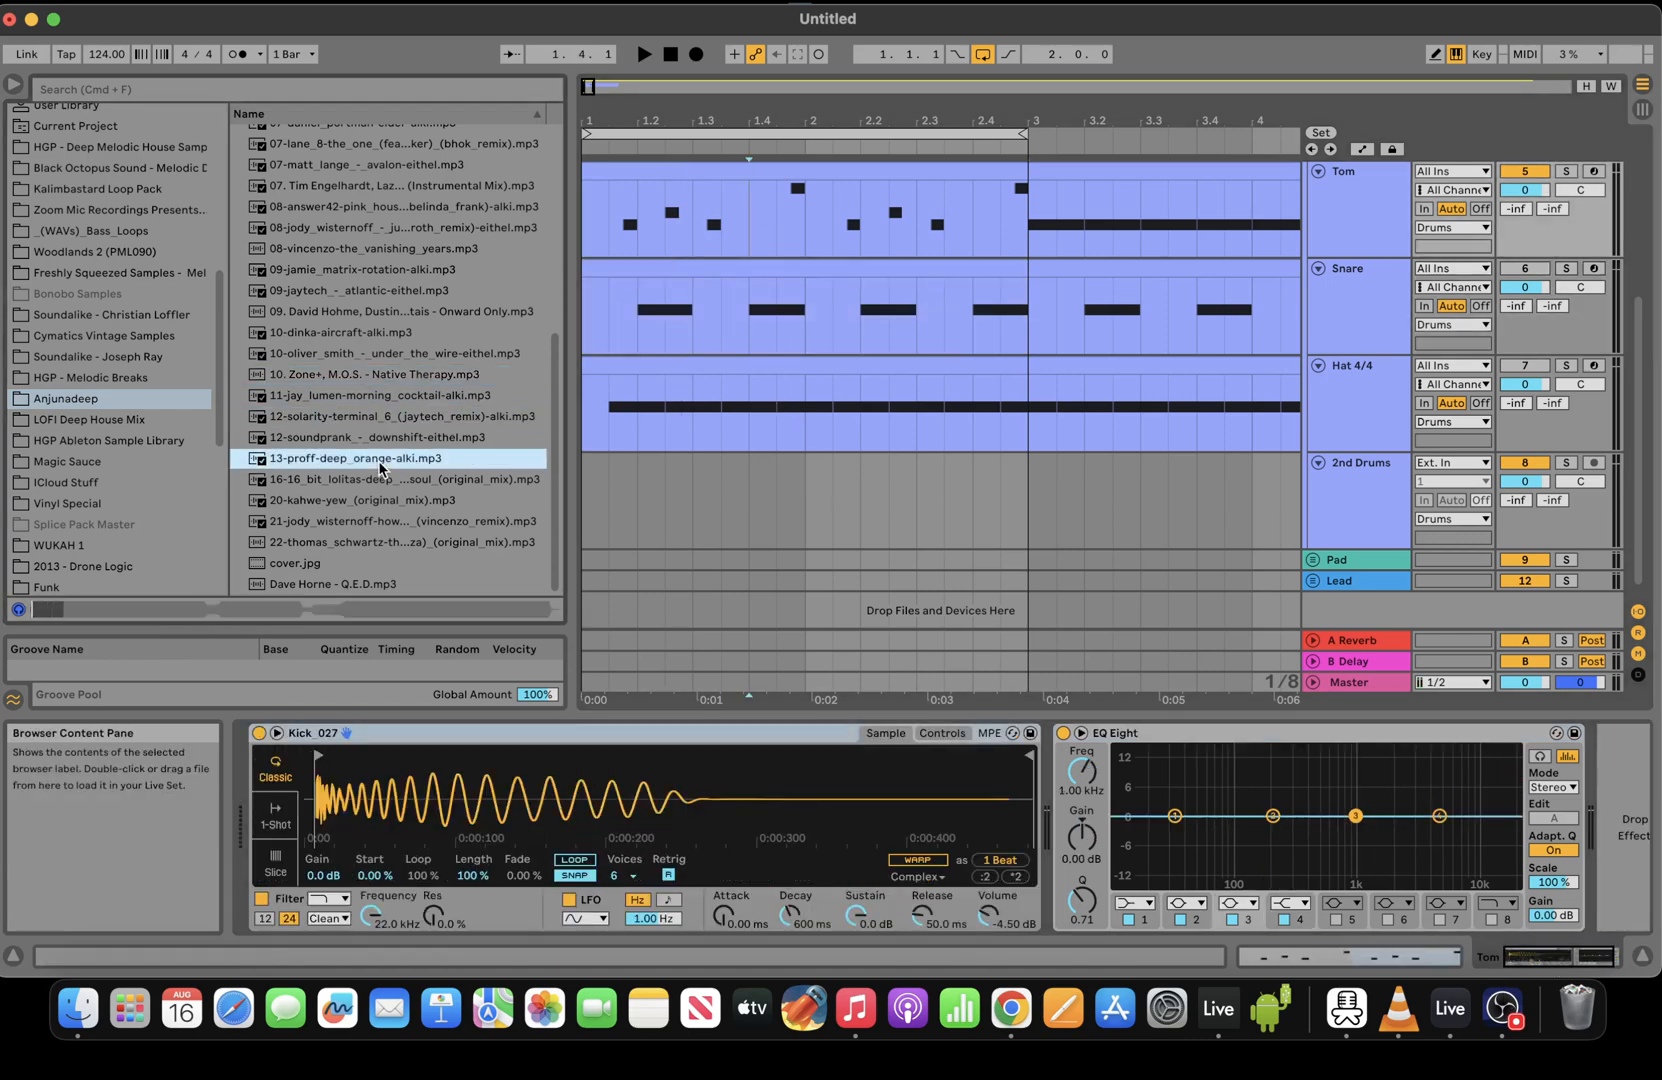
pyautogui.click(367, 501)
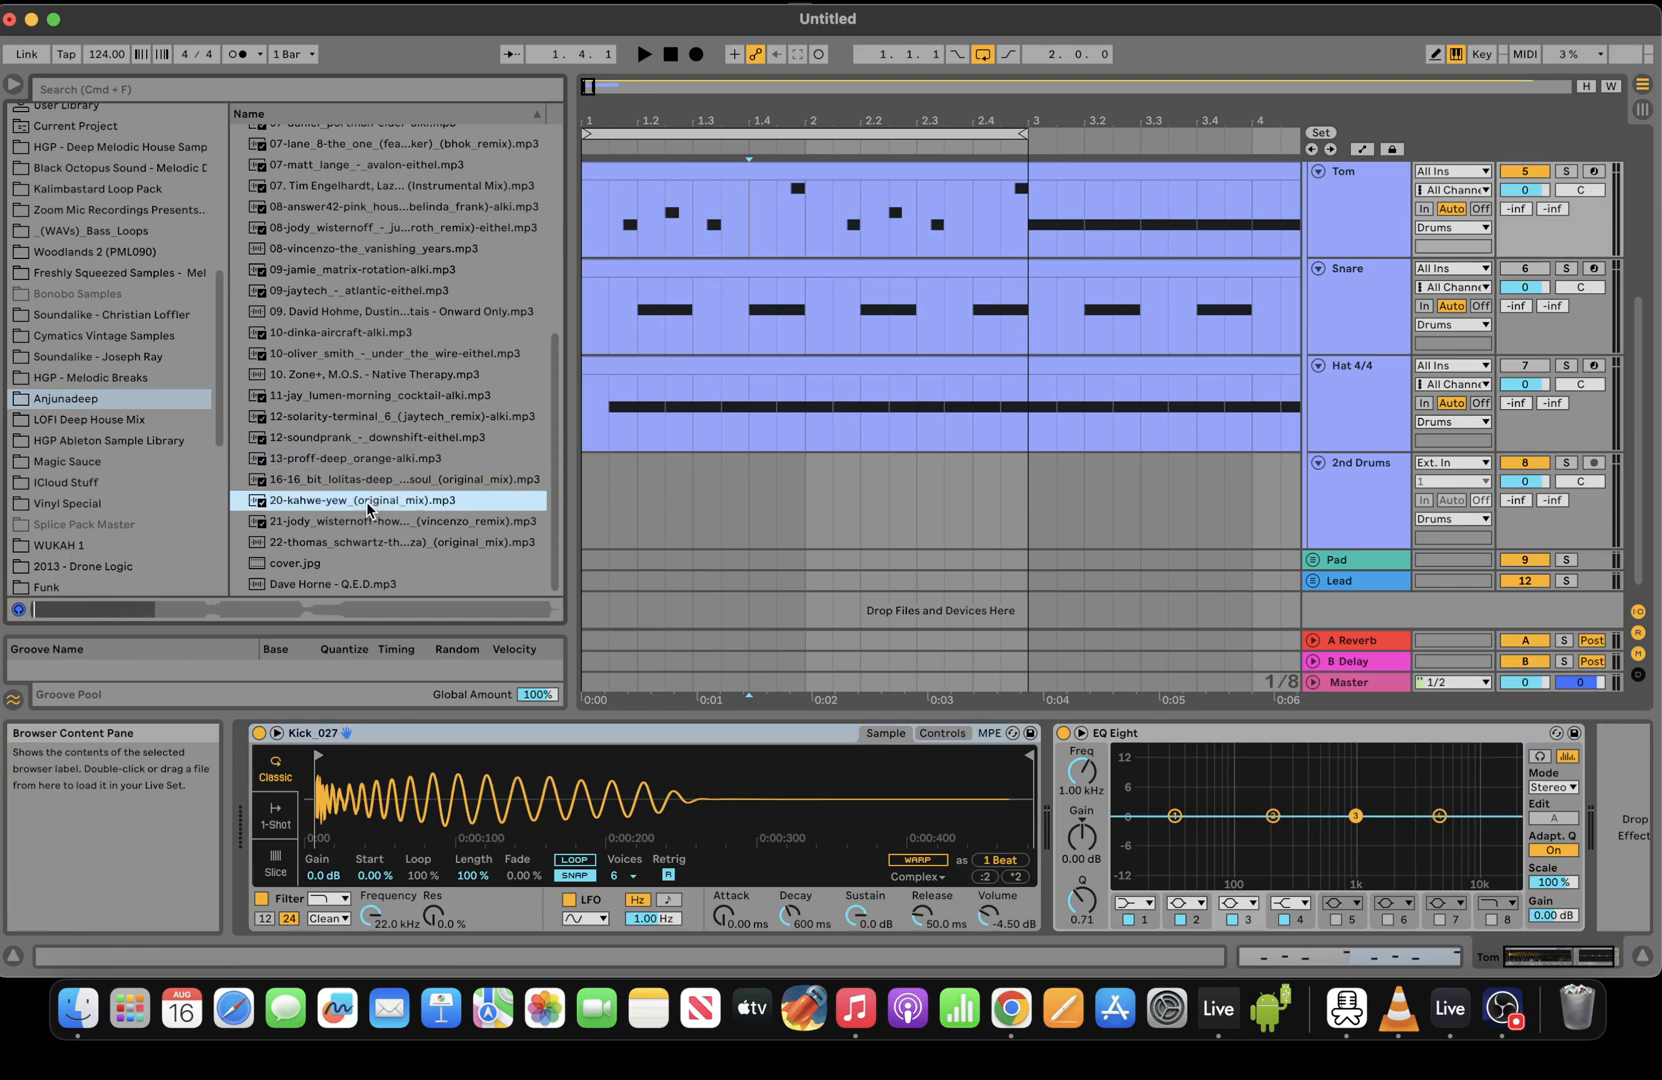
pyautogui.click(408, 519)
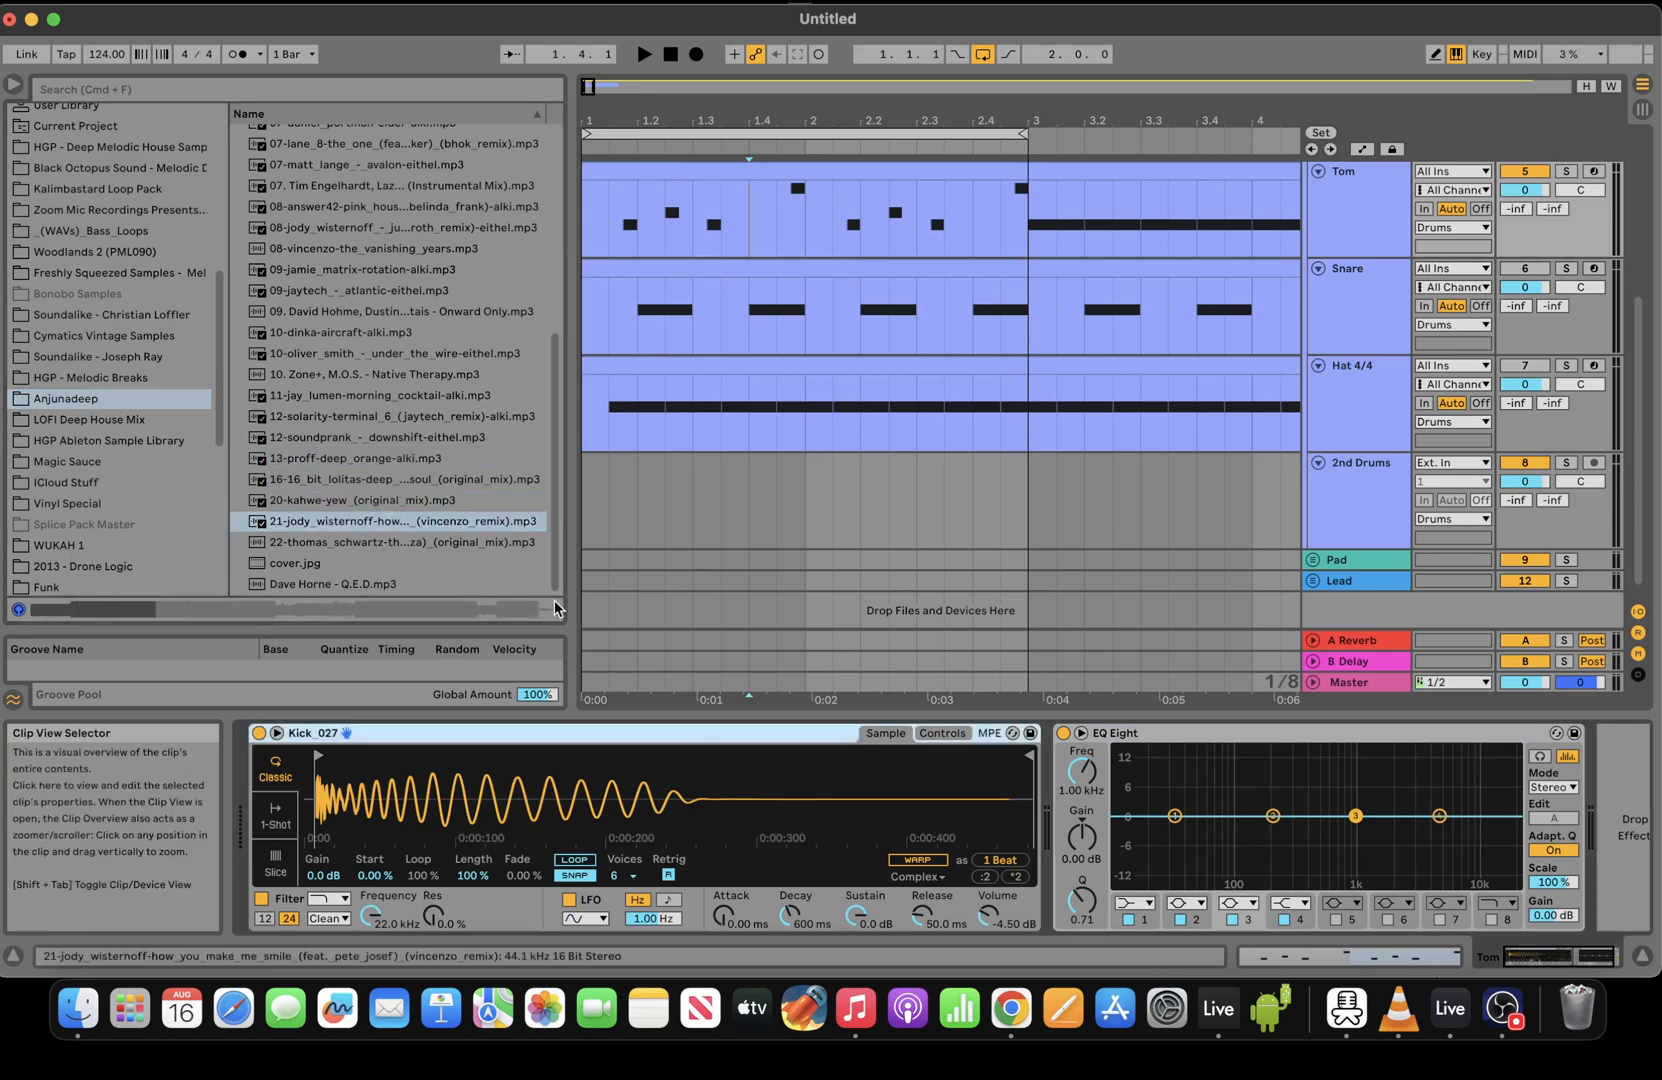
# Load the Martin Roth remix of Just One More into the Tom track's Simpler and switch it to Slice mode
pyautogui.press('space')
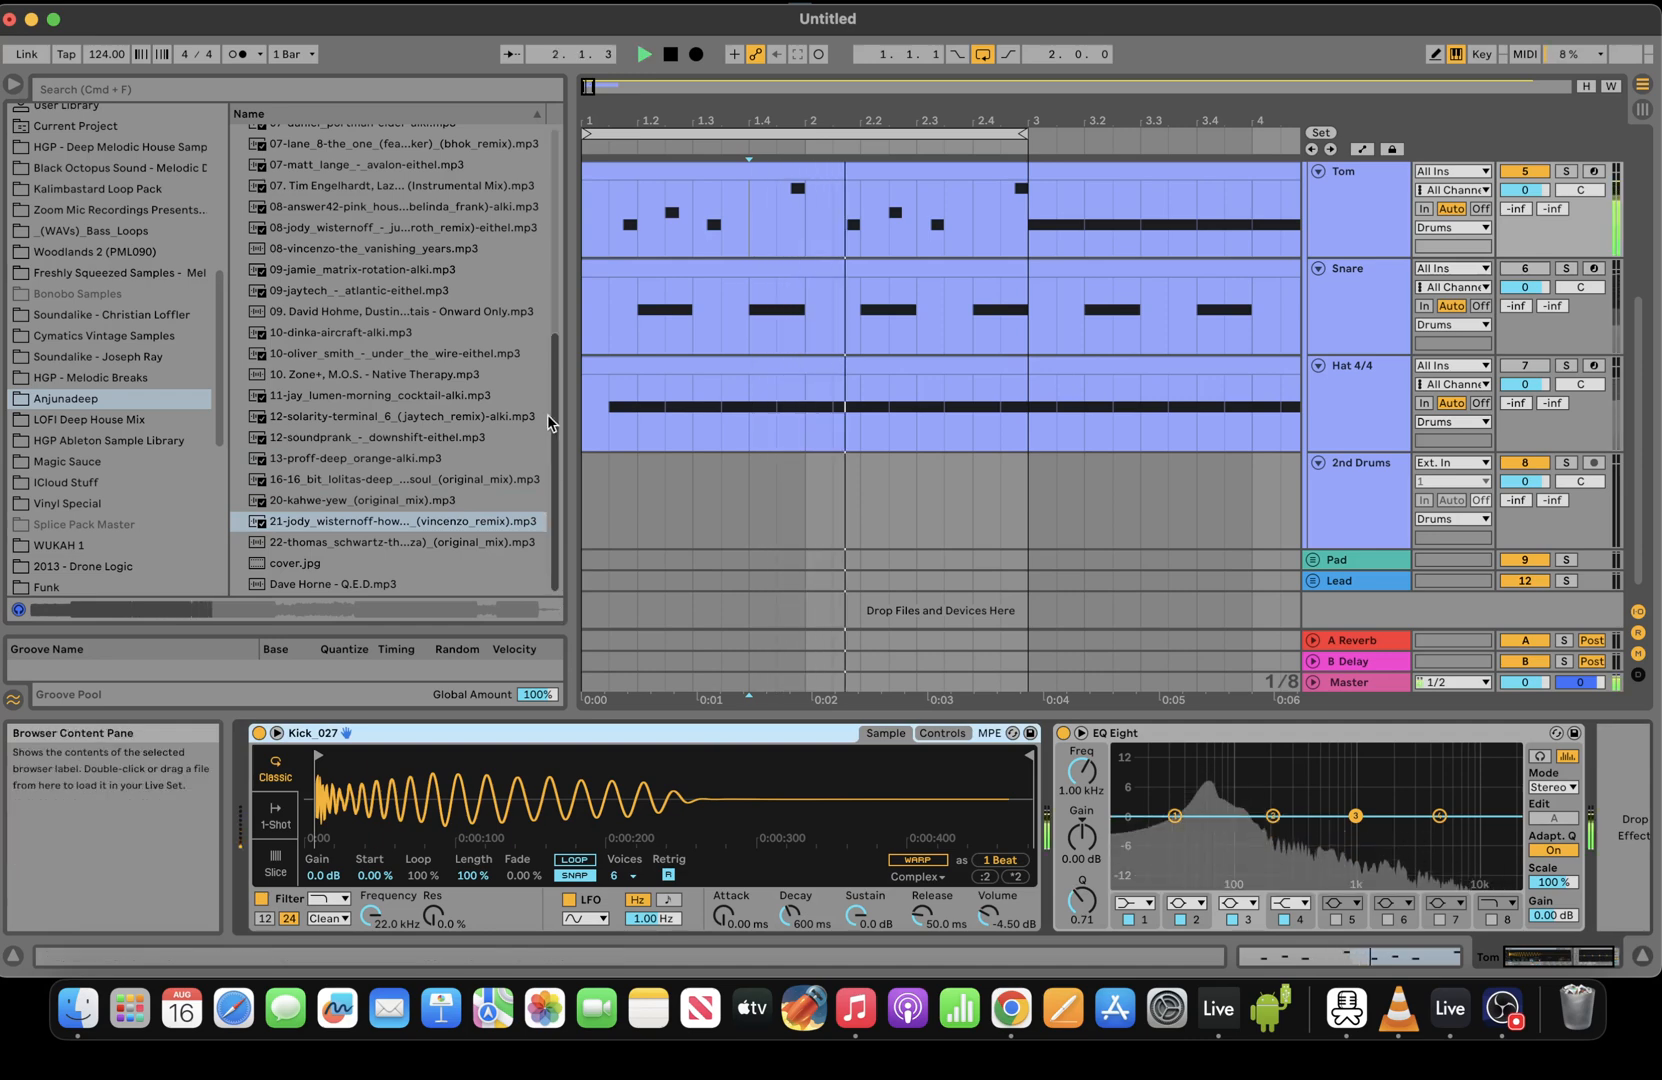
pyautogui.click(380, 229)
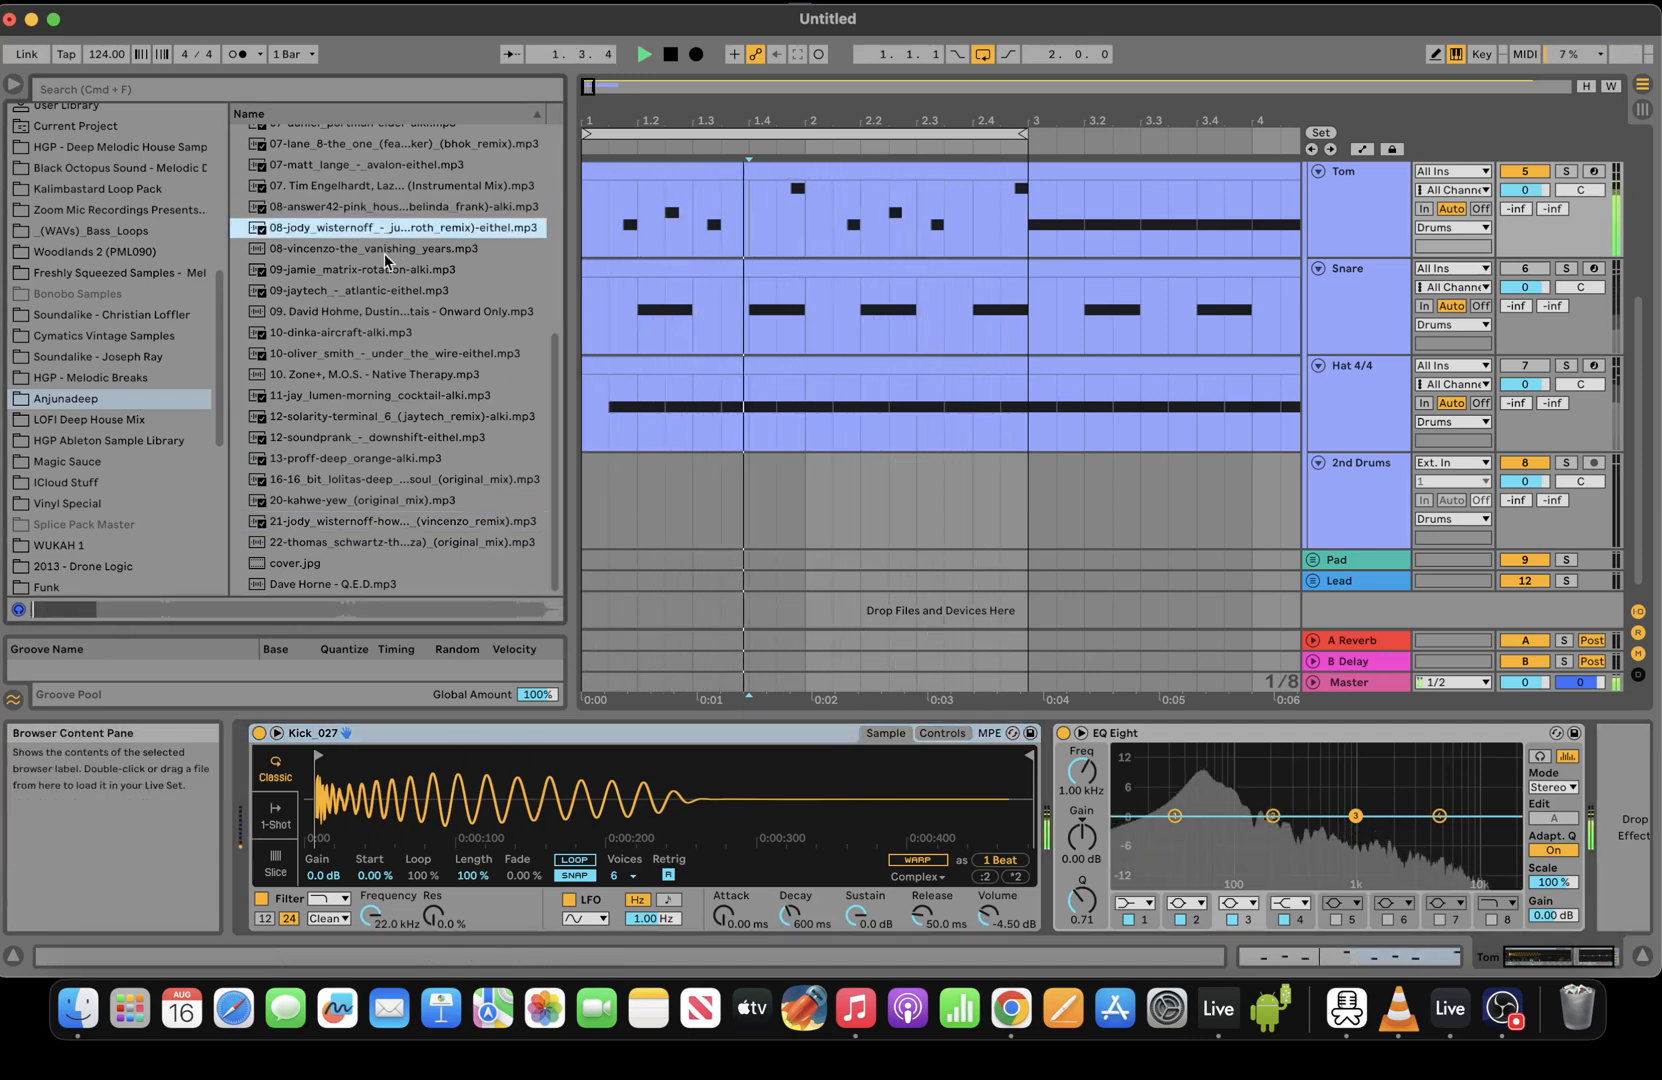
pyautogui.press('space')
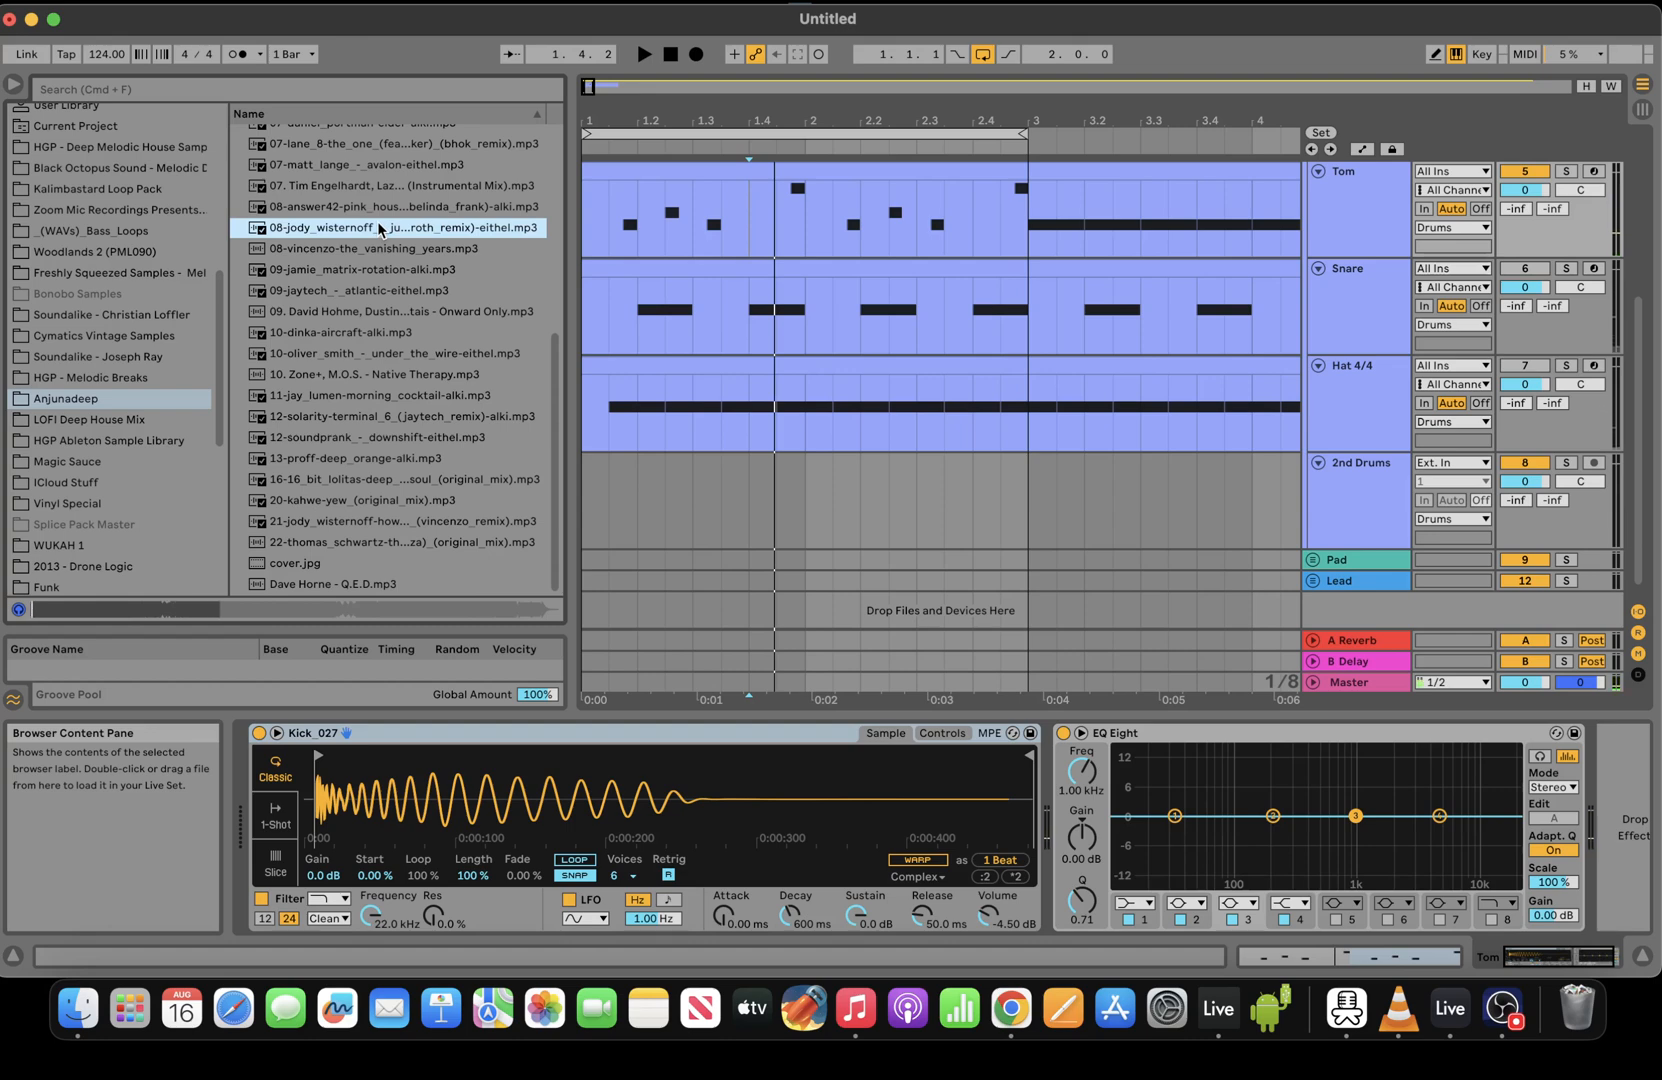
pyautogui.moveTo(367, 818); pyautogui.dragTo(366, 811)
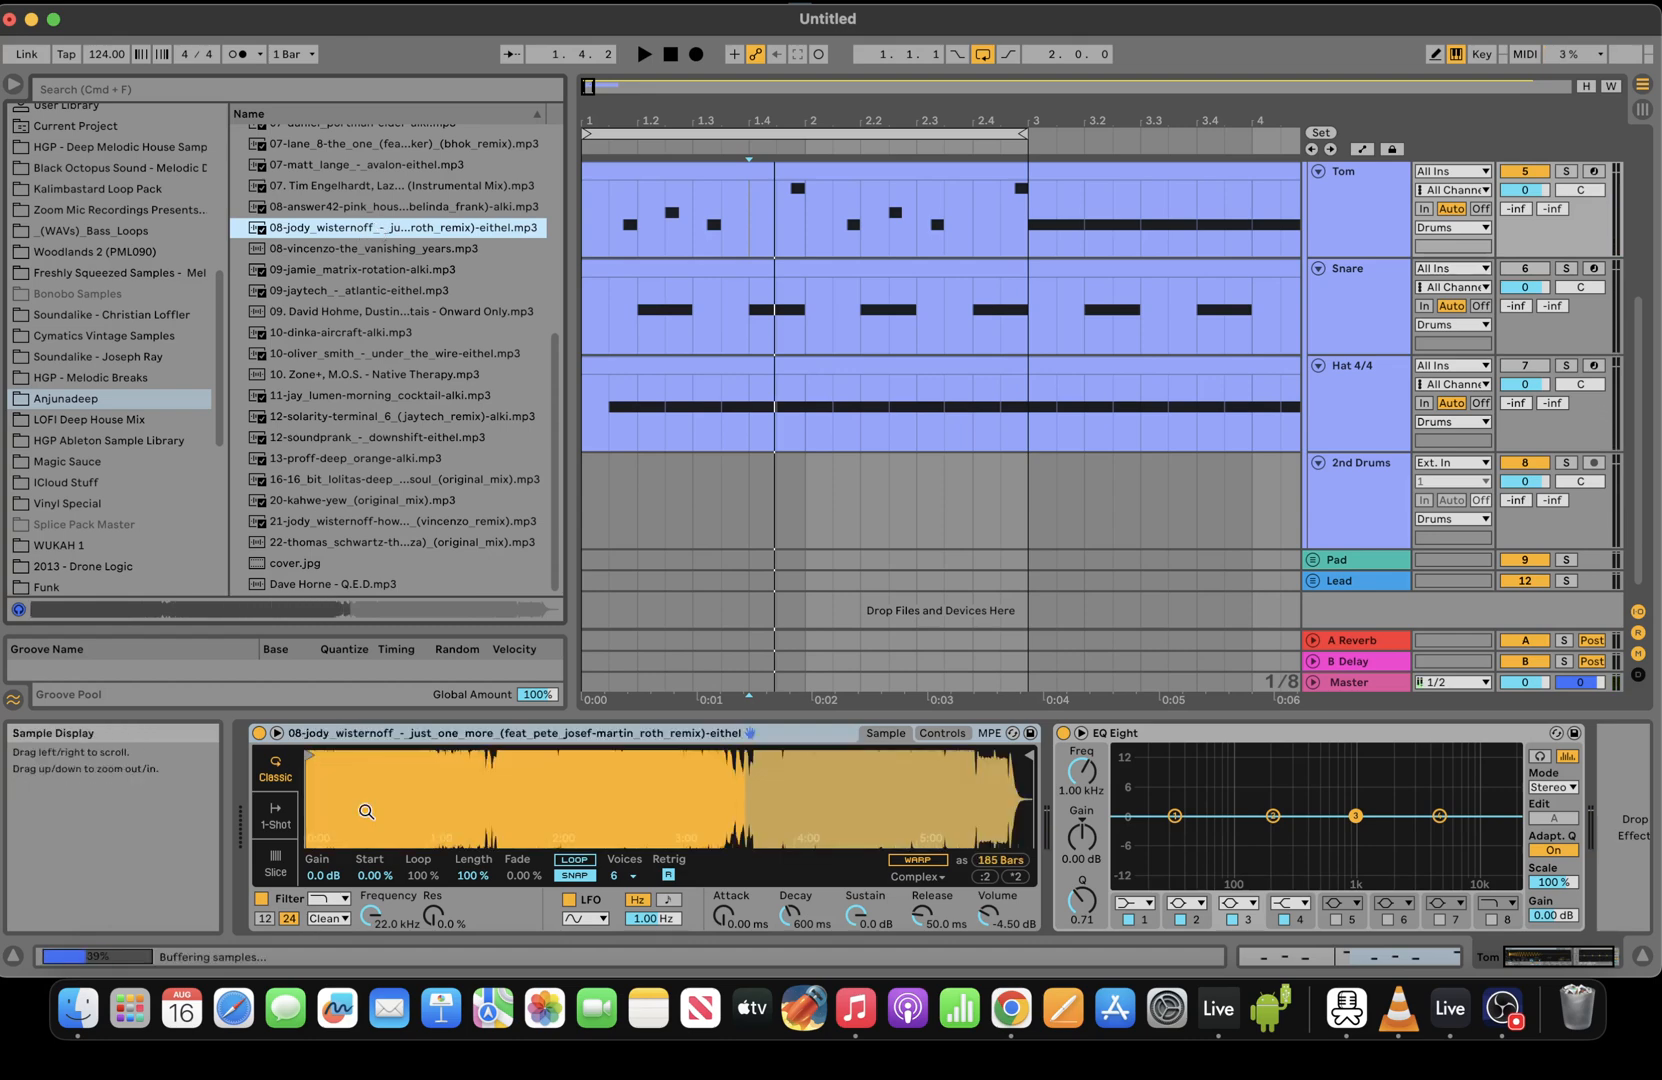
pyautogui.click(275, 862)
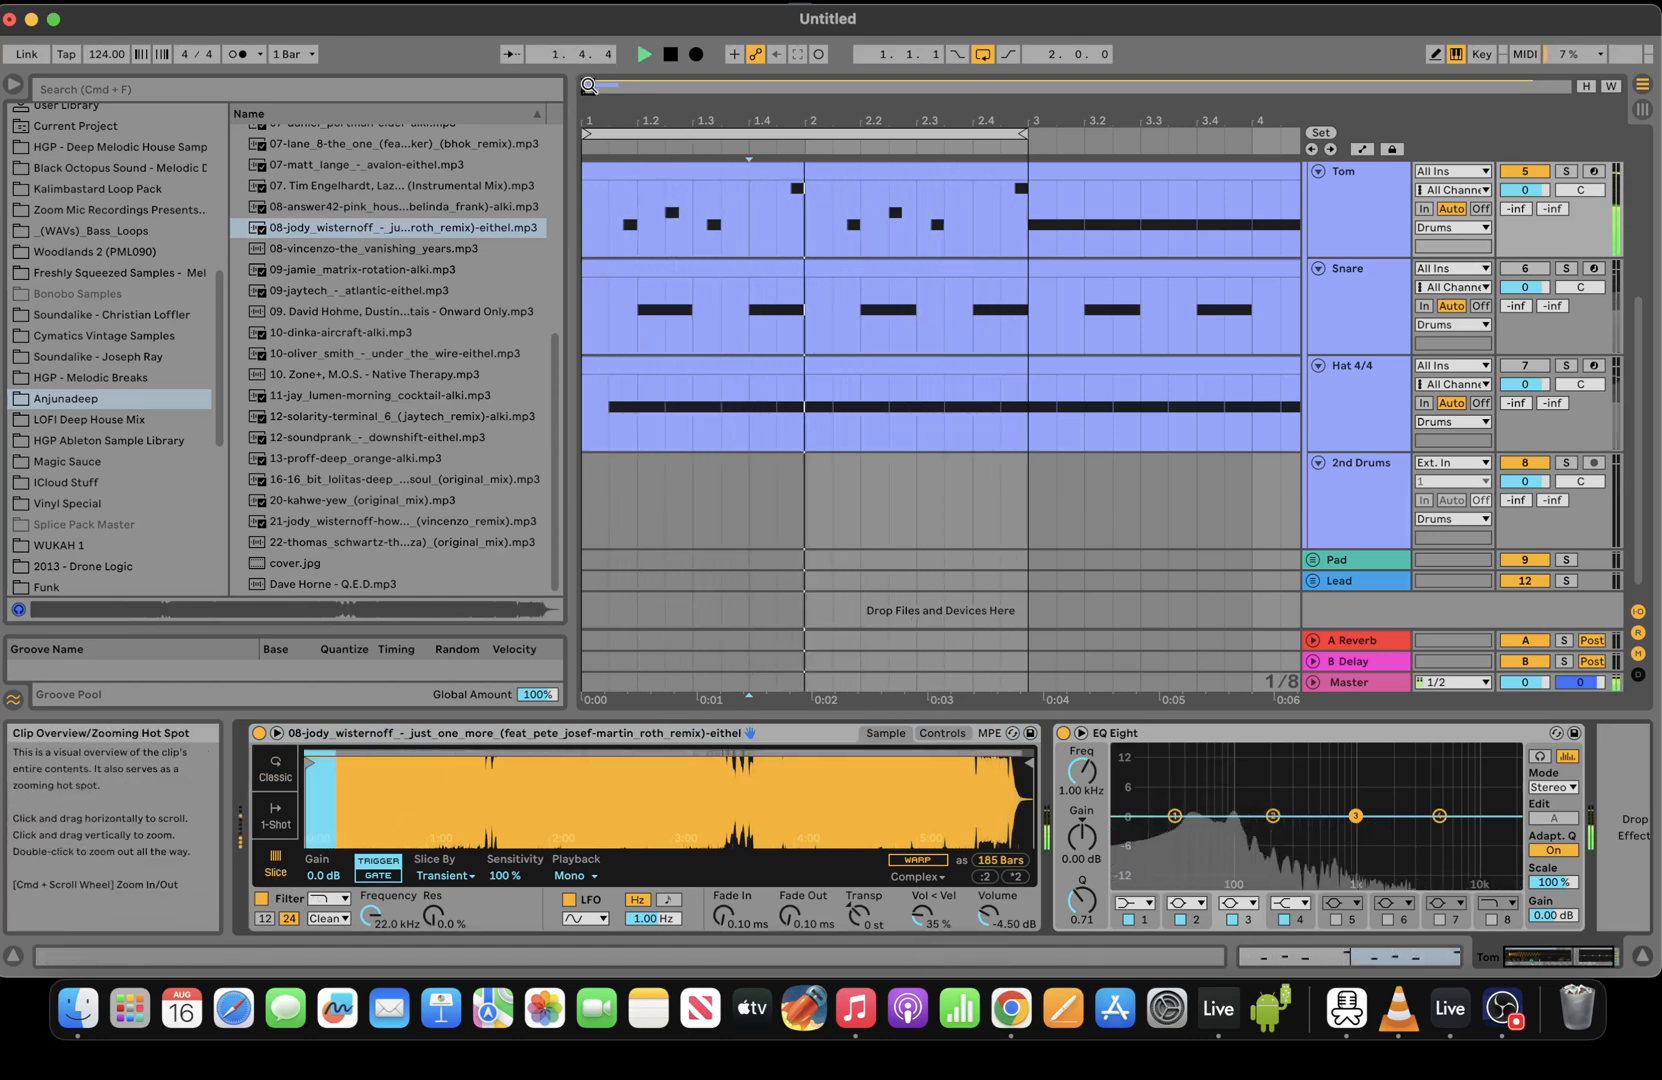
# Play the two-bar loop, open the Tom clip and transpose all its notes up two semitones
pyautogui.moveTo(588, 86); pyautogui.dragTo(588, 122)
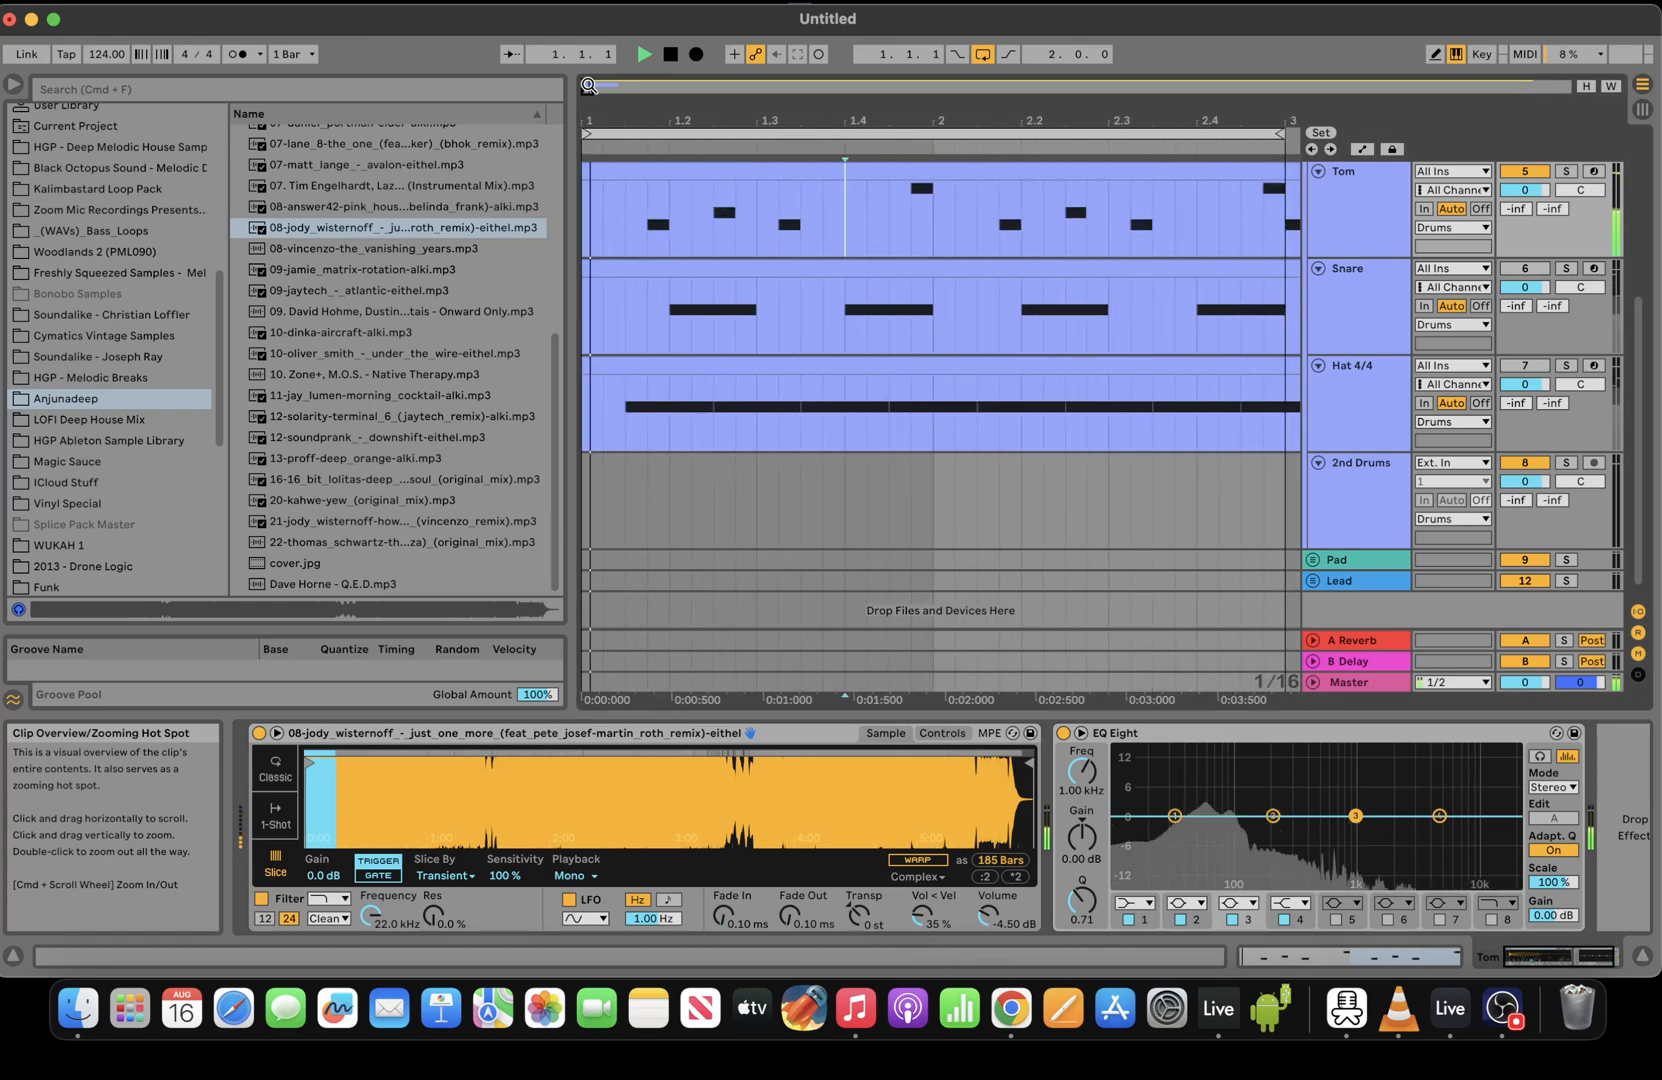
pyautogui.press('space')
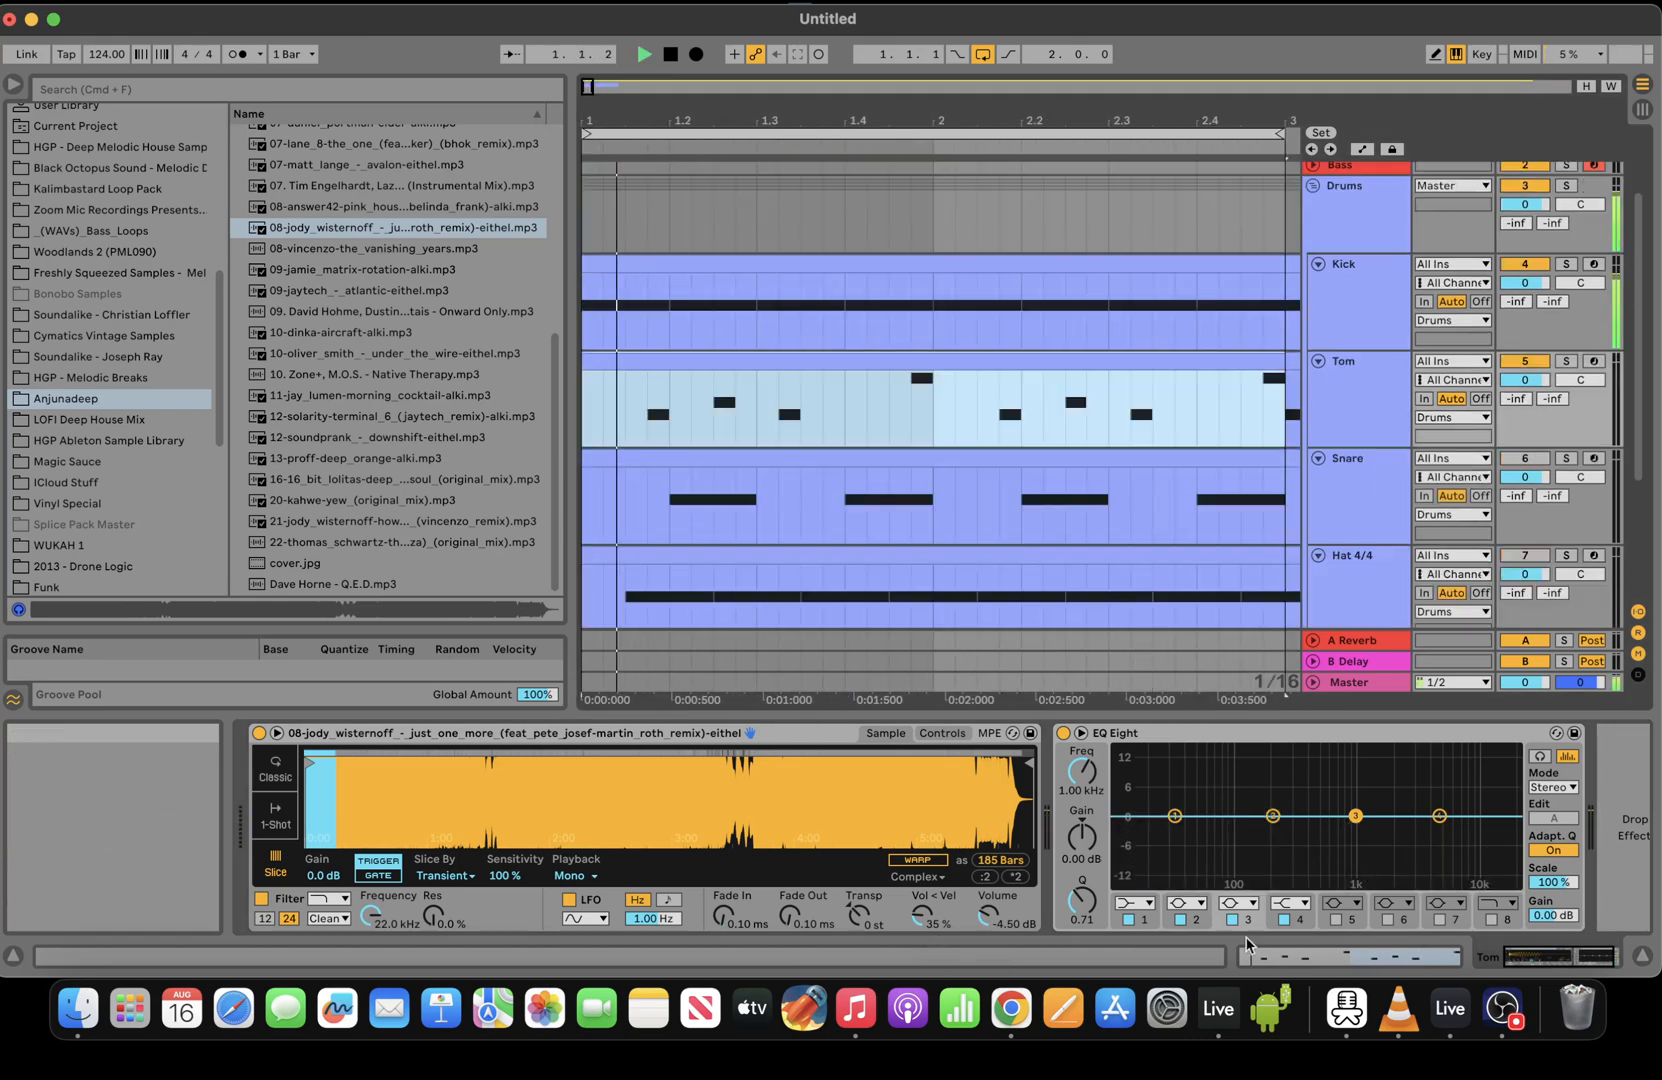
pyautogui.click(1284, 951)
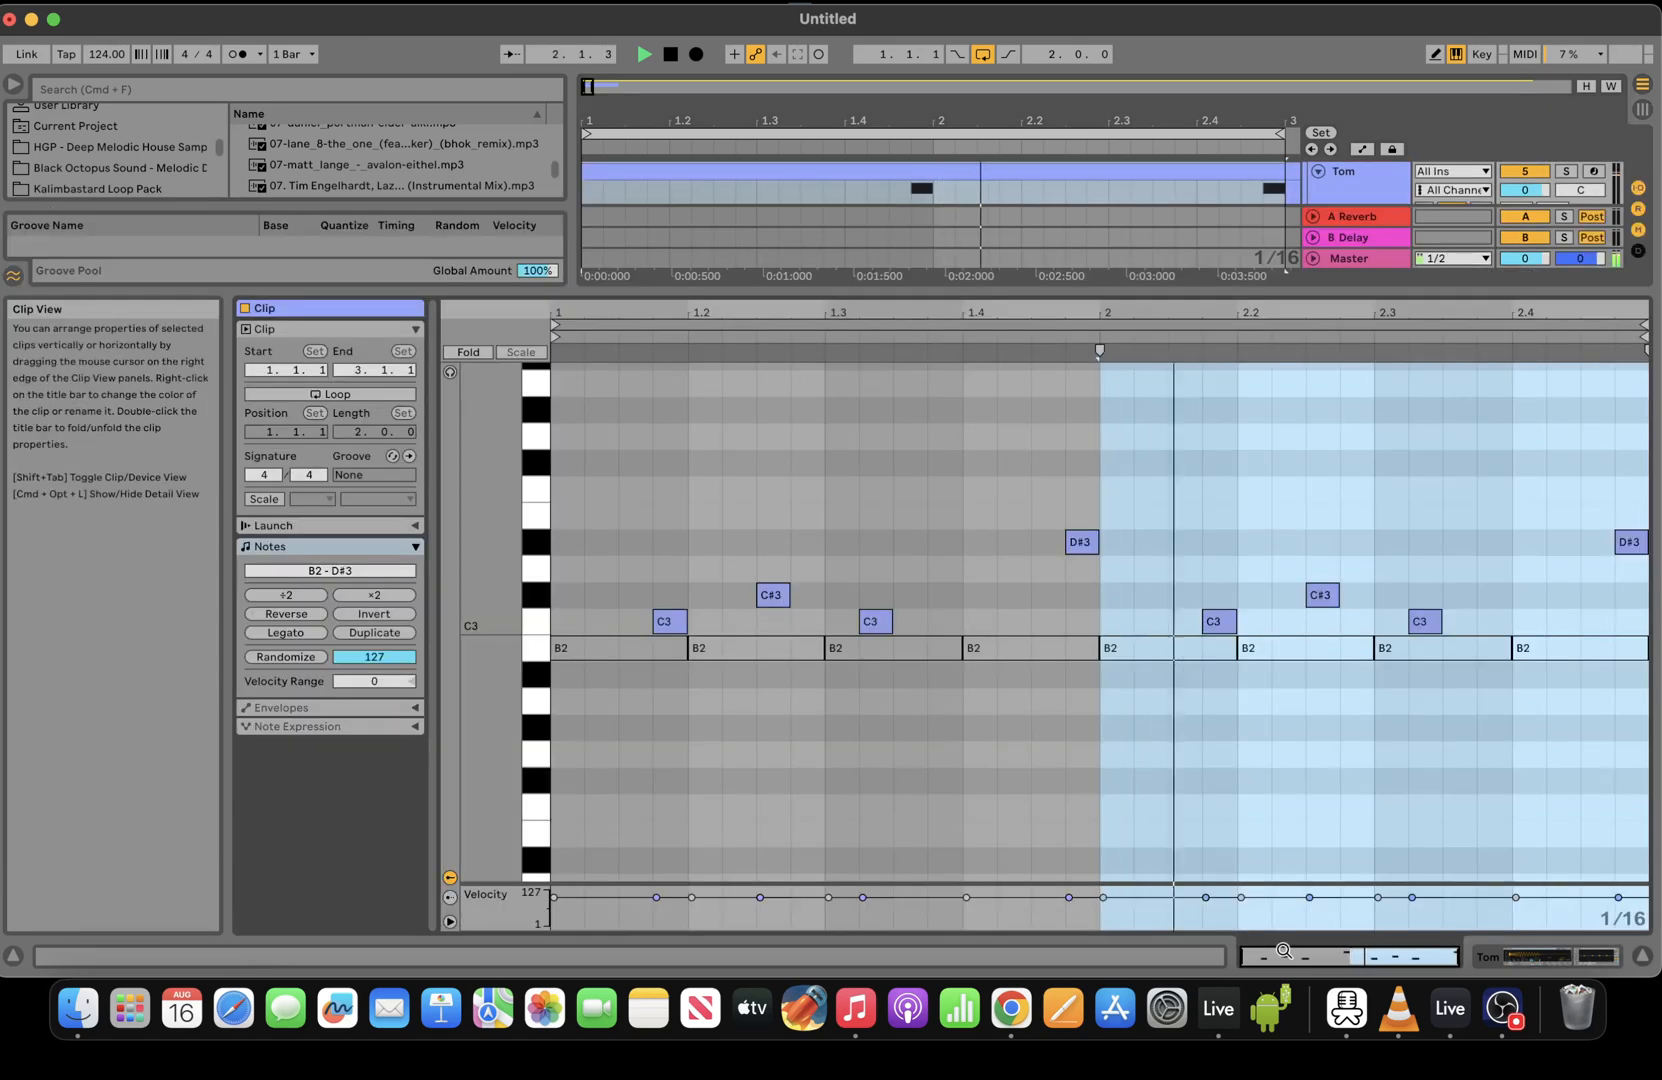
pyautogui.click(1184, 743)
pyautogui.press('space')
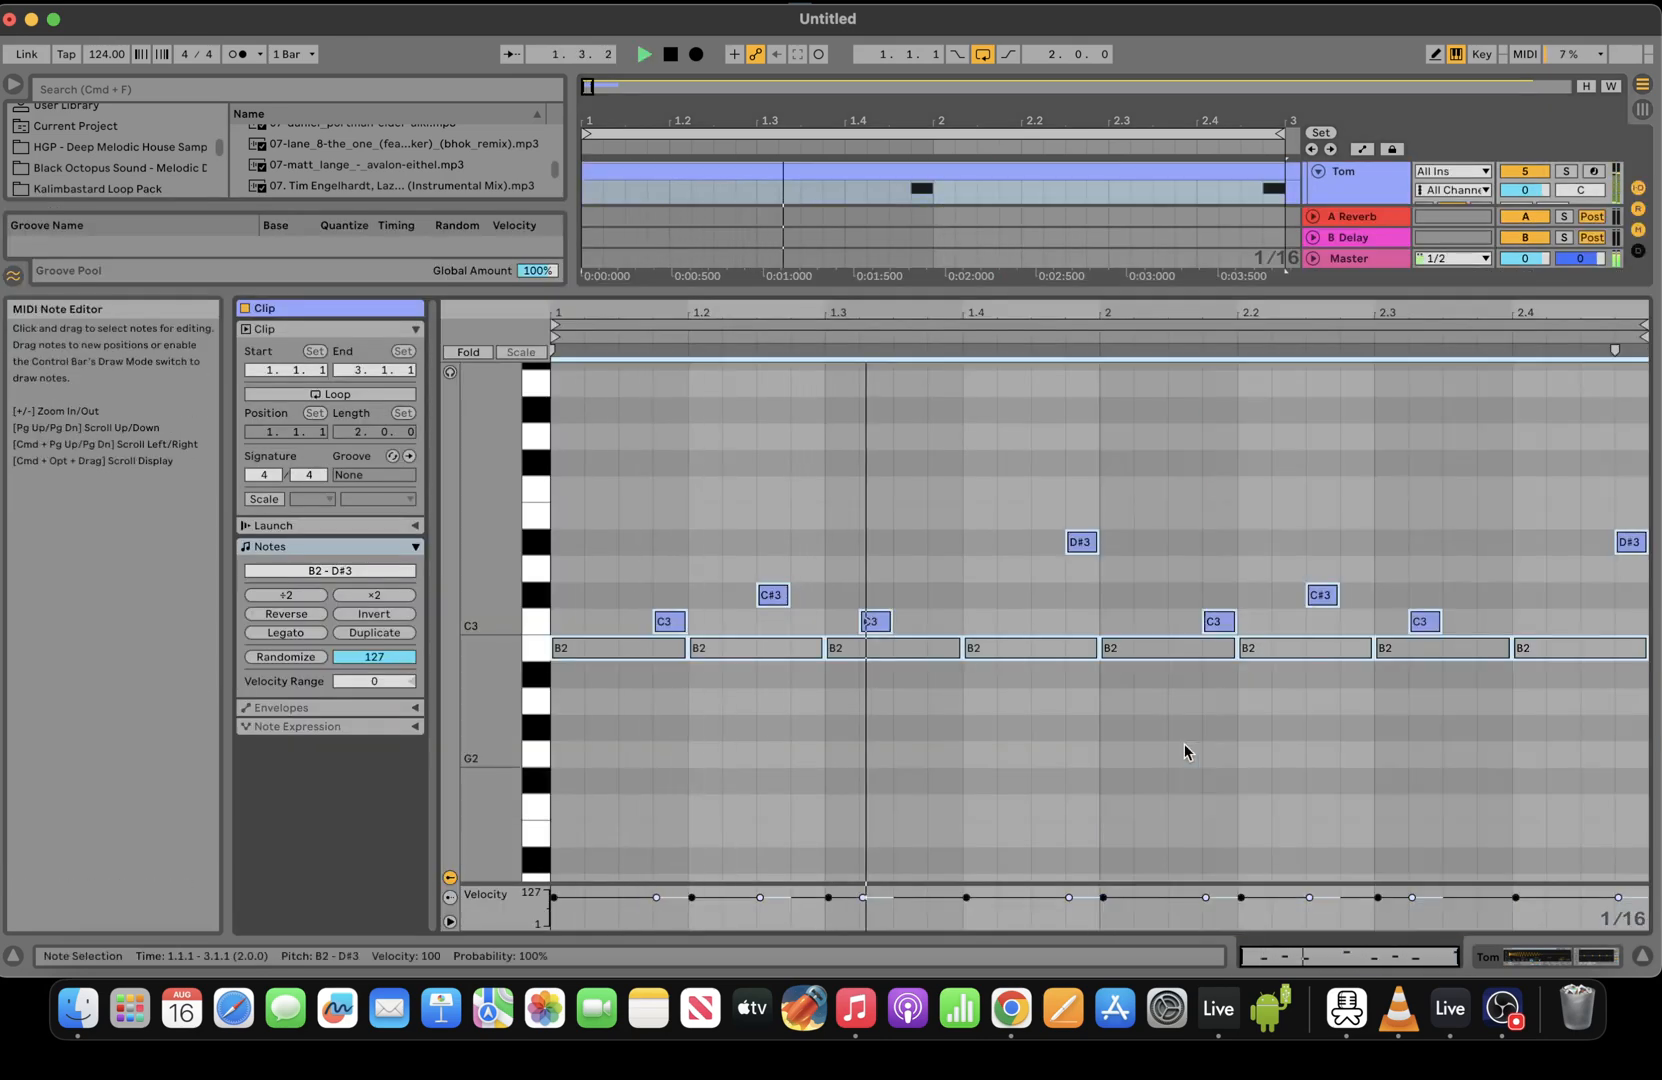
pyautogui.press('Up')
pyautogui.press('Up')
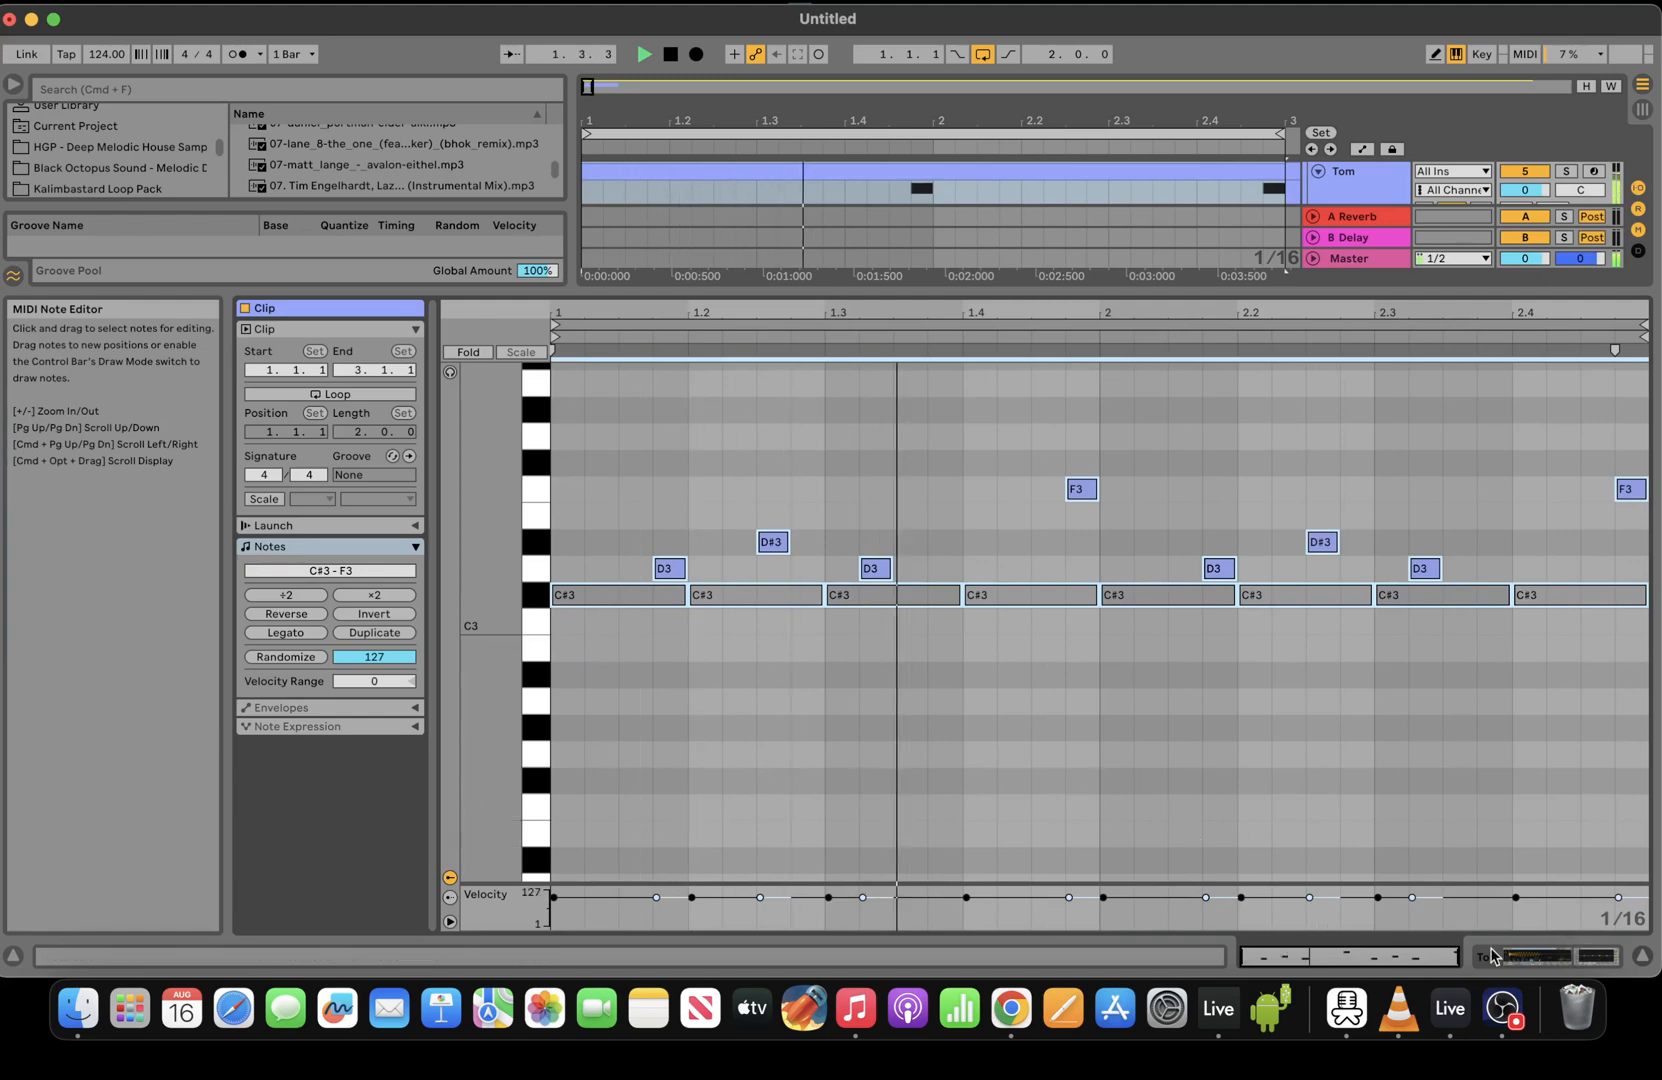
# Raise the two F3 notes at 1.4.4 and 2.4.4 of the Tom clip to G3
pyautogui.click(1105, 420)
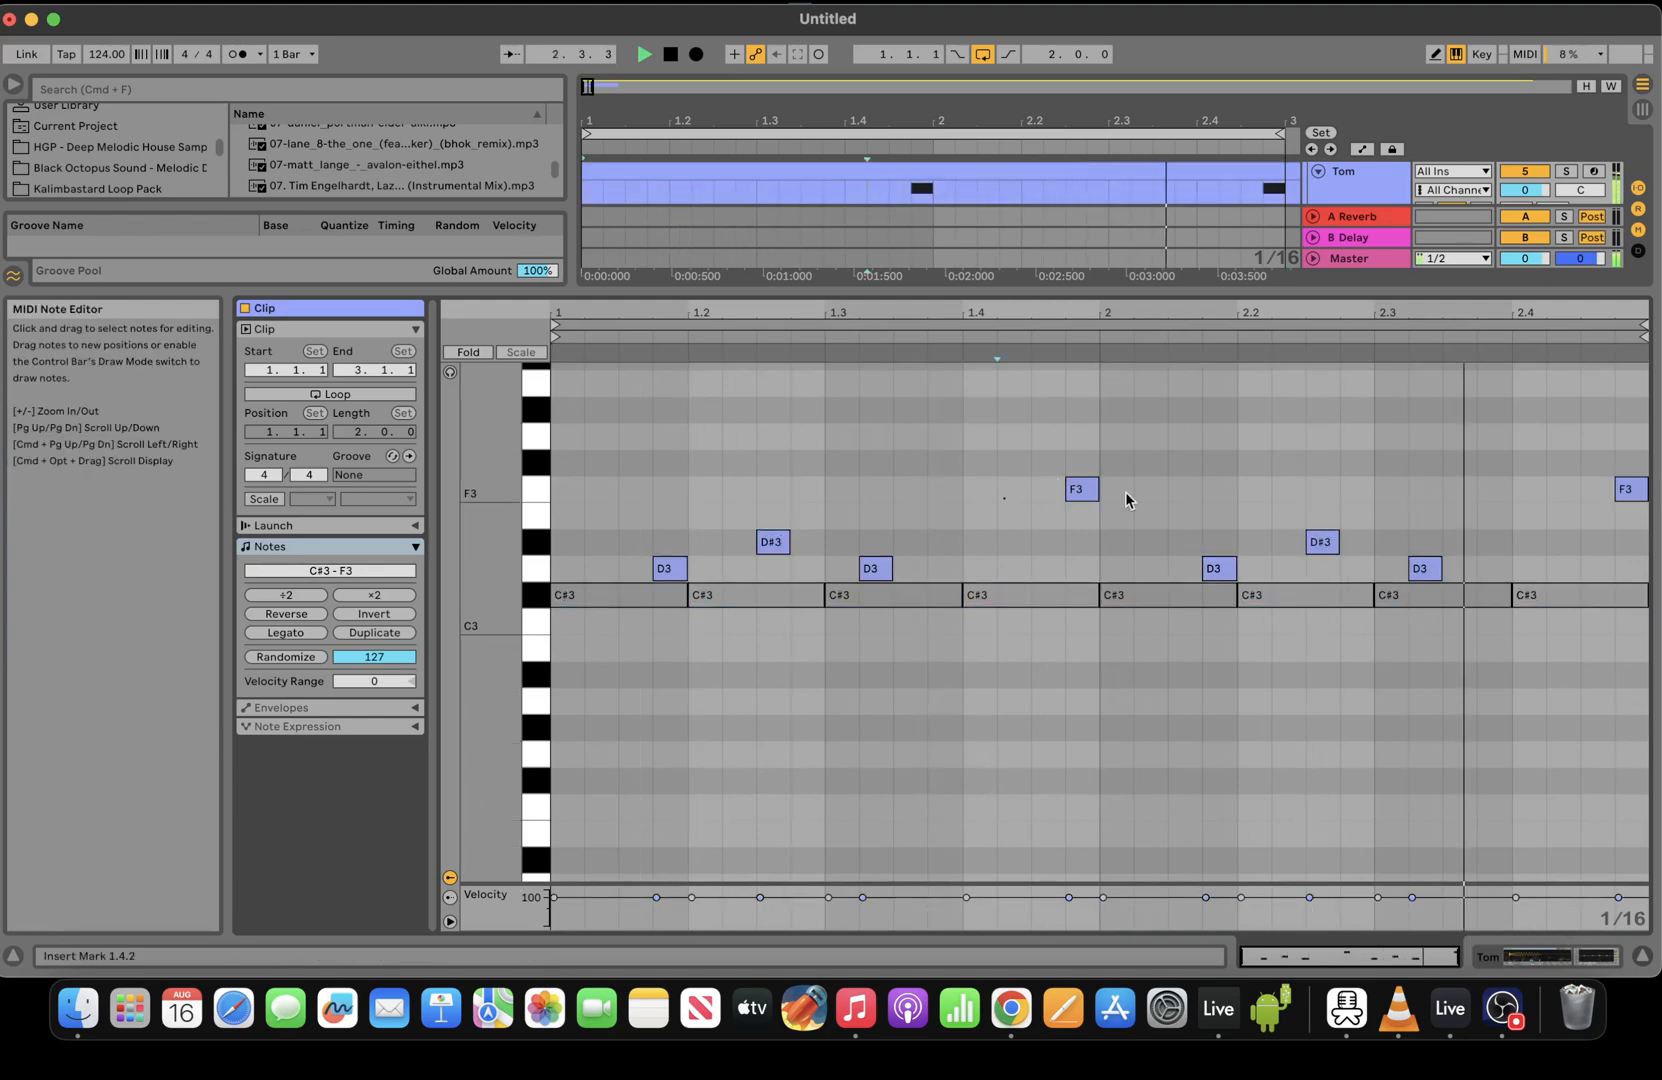
pyautogui.moveTo(1125, 492); pyautogui.dragTo(1656, 502)
pyautogui.press('Down')
pyautogui.press('Up')
pyautogui.press('Up')
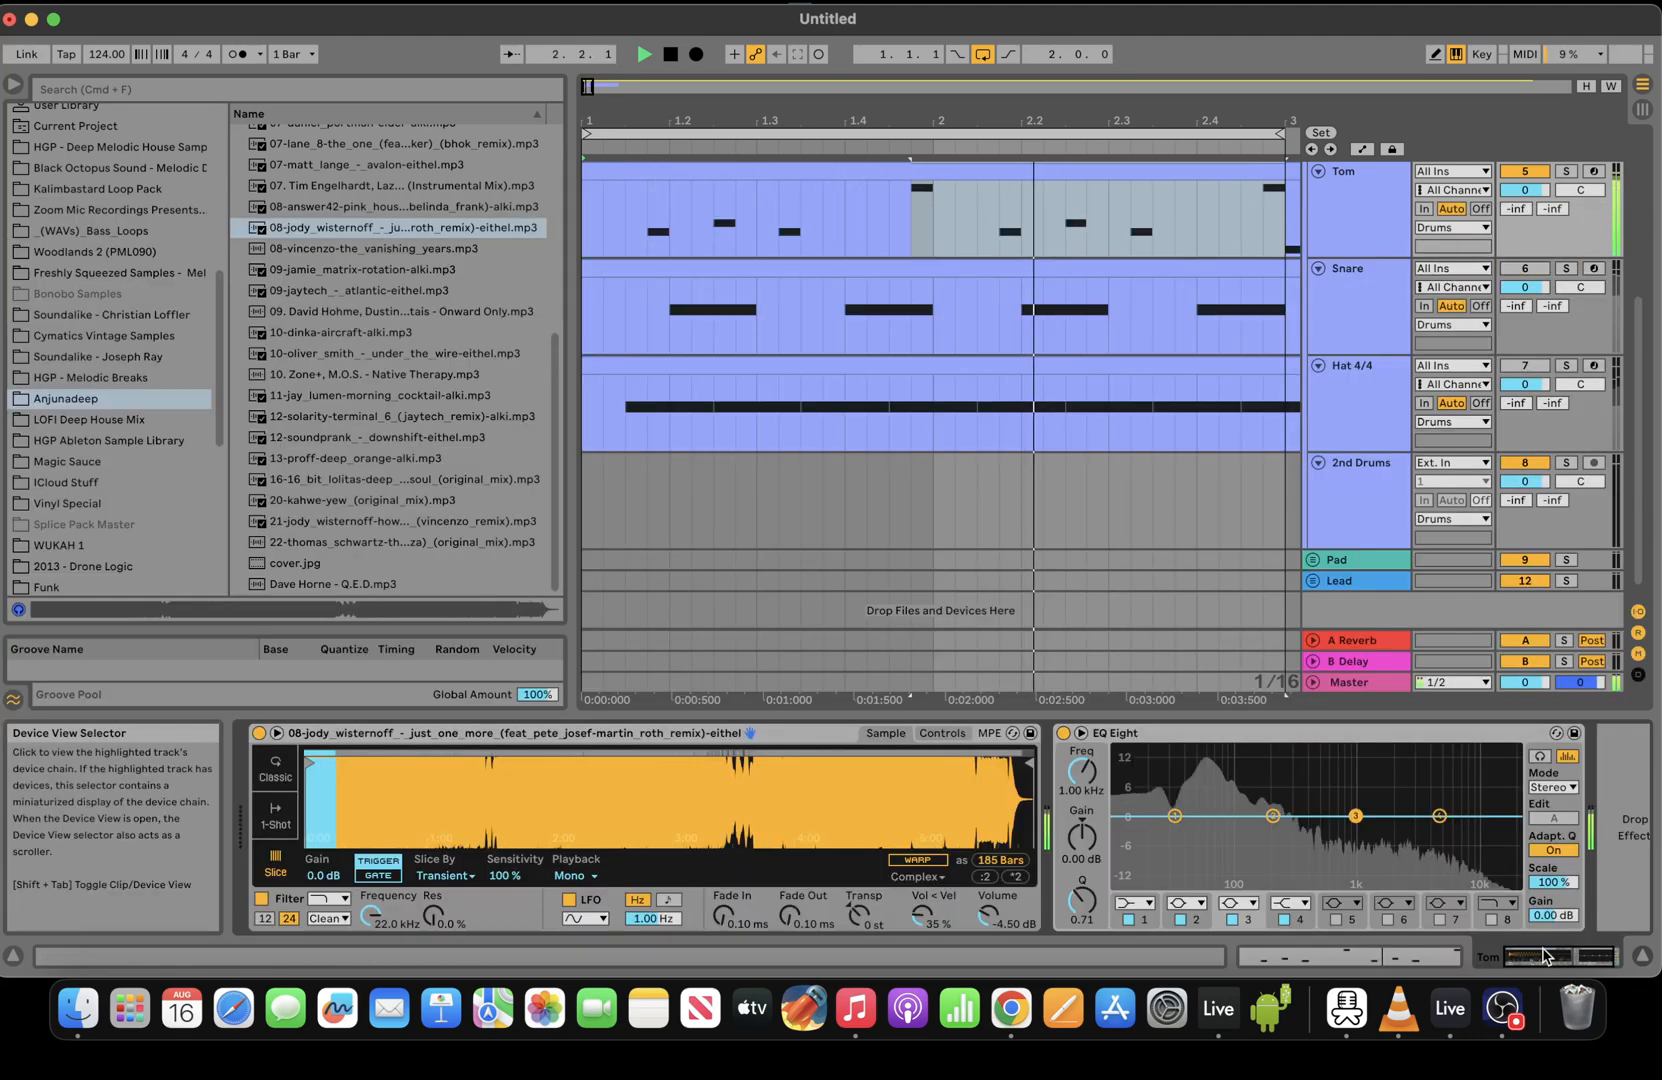
# In the Tom track's EQ Eight, low-cut band 1 at about 72.6 Hz and high-cut band 4 at about 20.2 kHz
pyautogui.click(1542, 955)
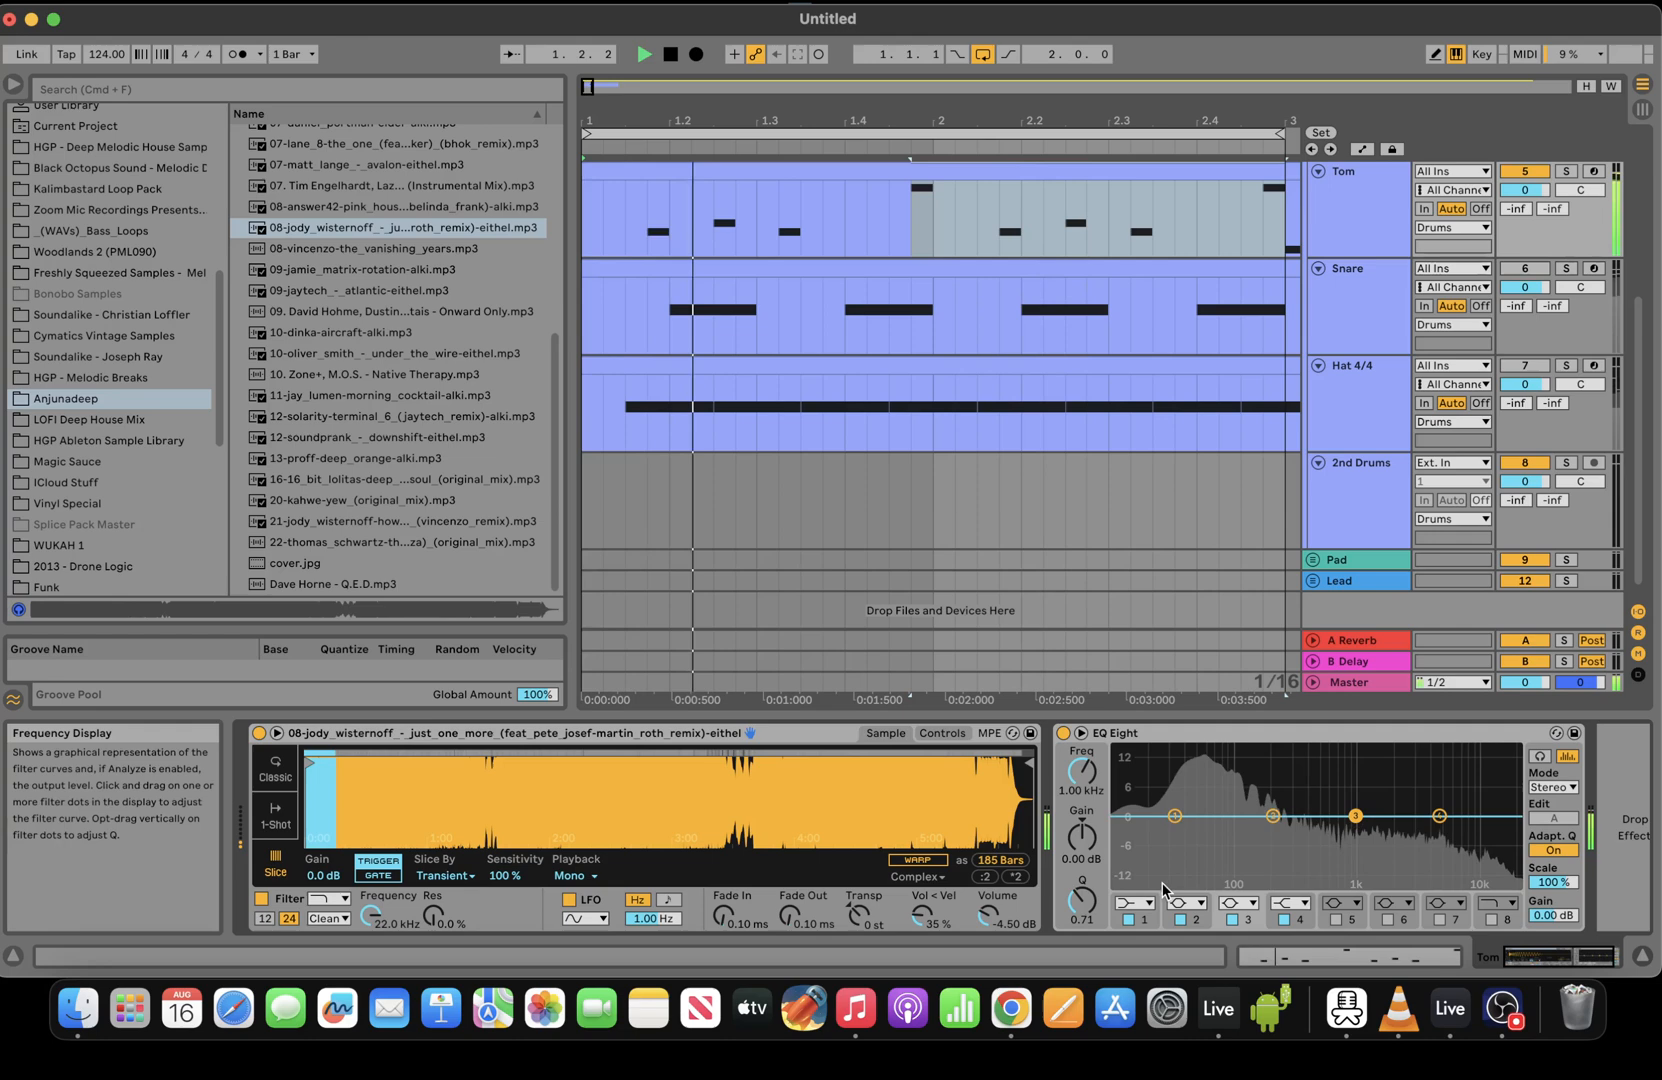
pyautogui.click(1135, 903)
pyautogui.click(1133, 777)
pyautogui.moveTo(1174, 845); pyautogui.dragTo(1222, 845)
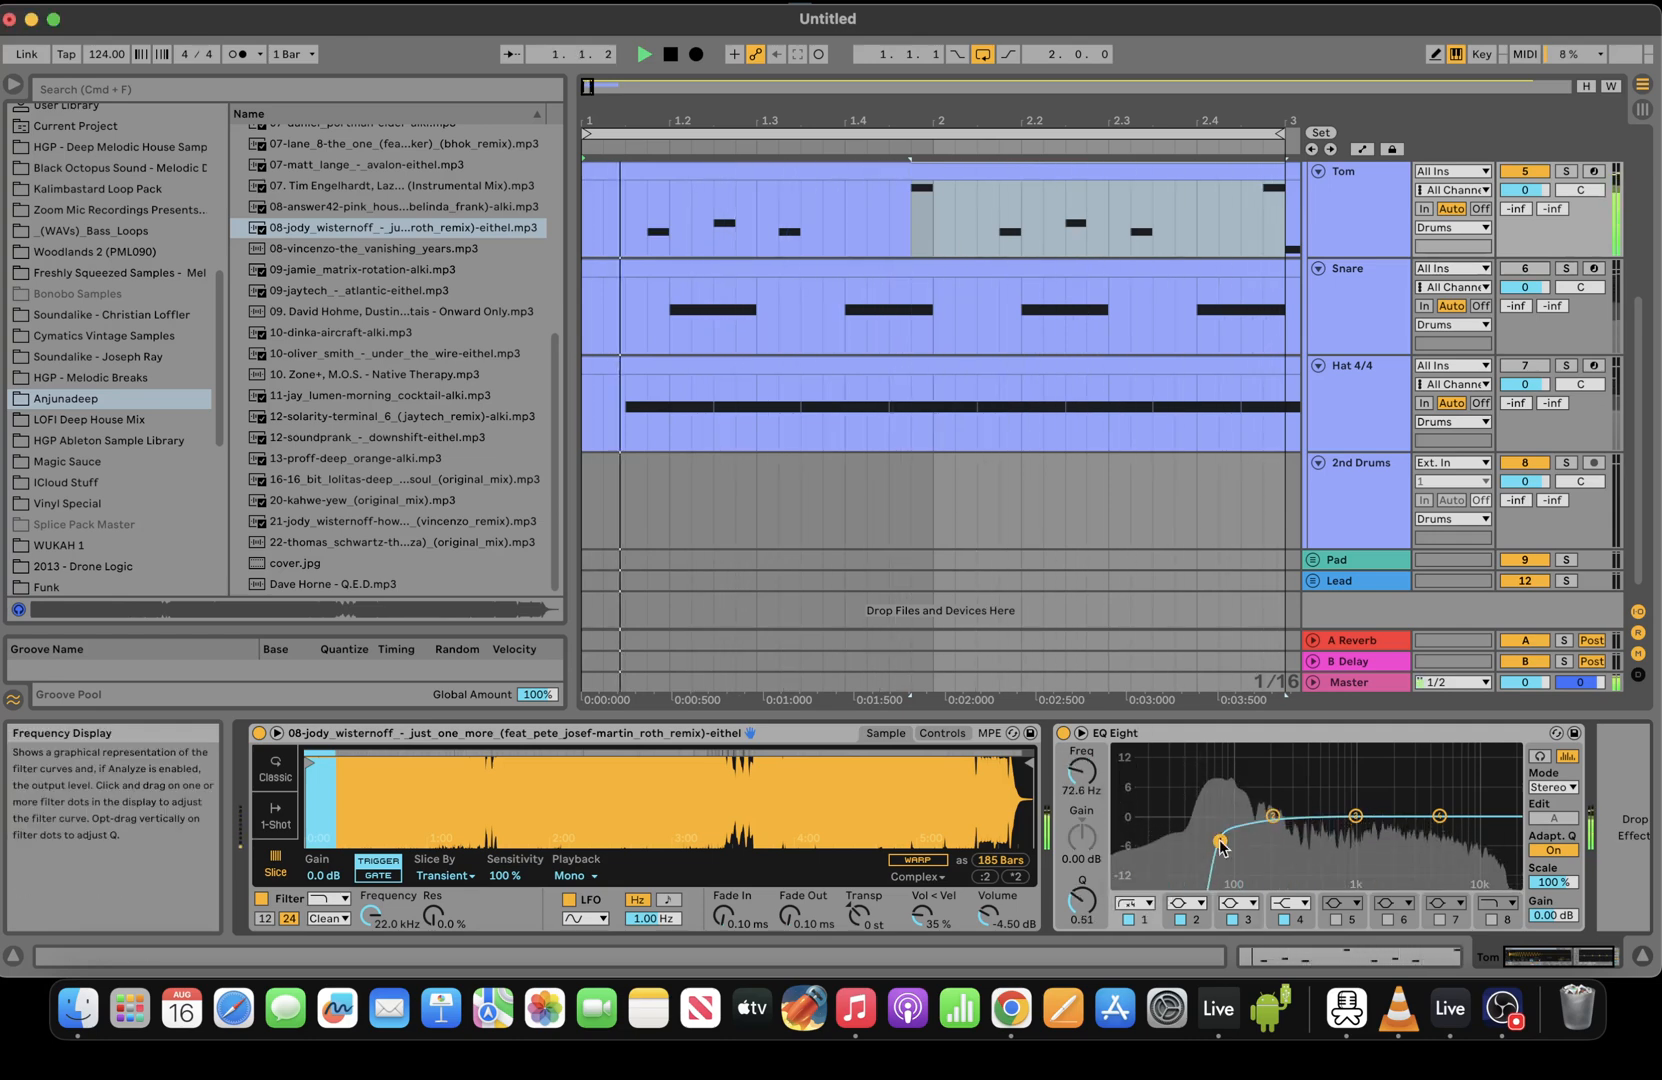
pyautogui.click(1290, 903)
pyautogui.click(1290, 898)
pyautogui.moveTo(1440, 831); pyautogui.dragTo(1511, 835)
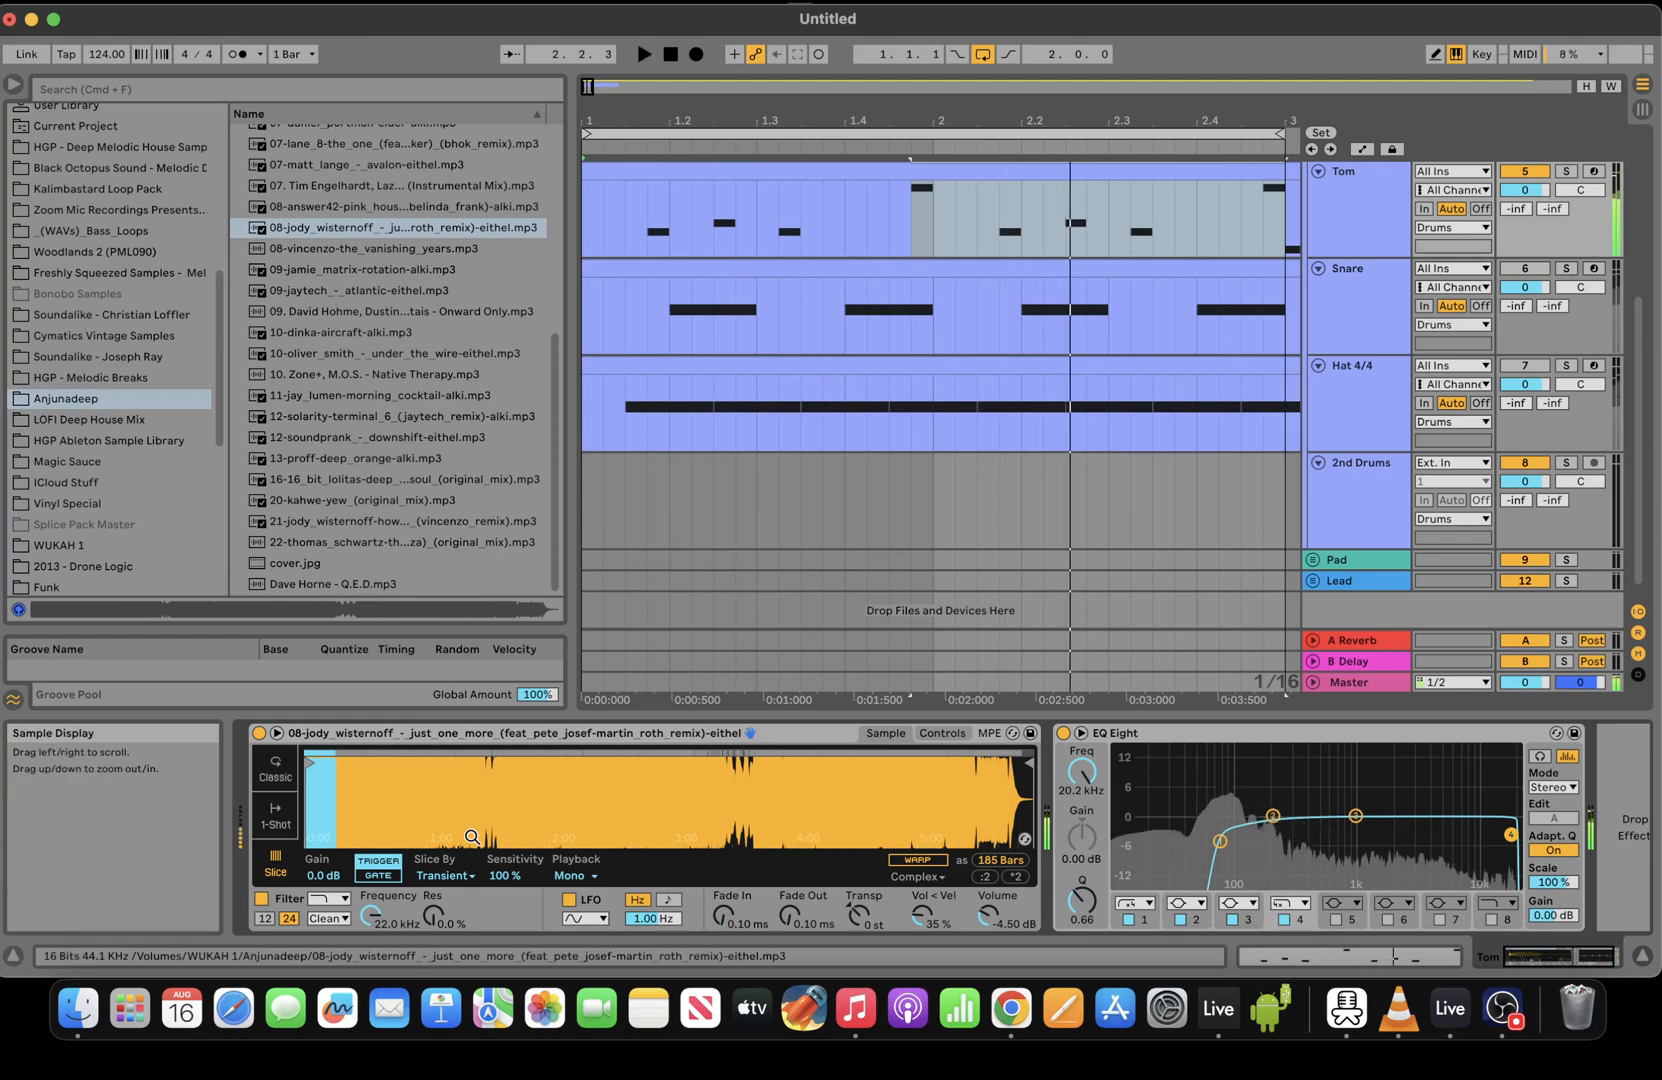
# Set the warp mode of the sliced sample in Simpler to Beats and play the loop
pyautogui.press('space')
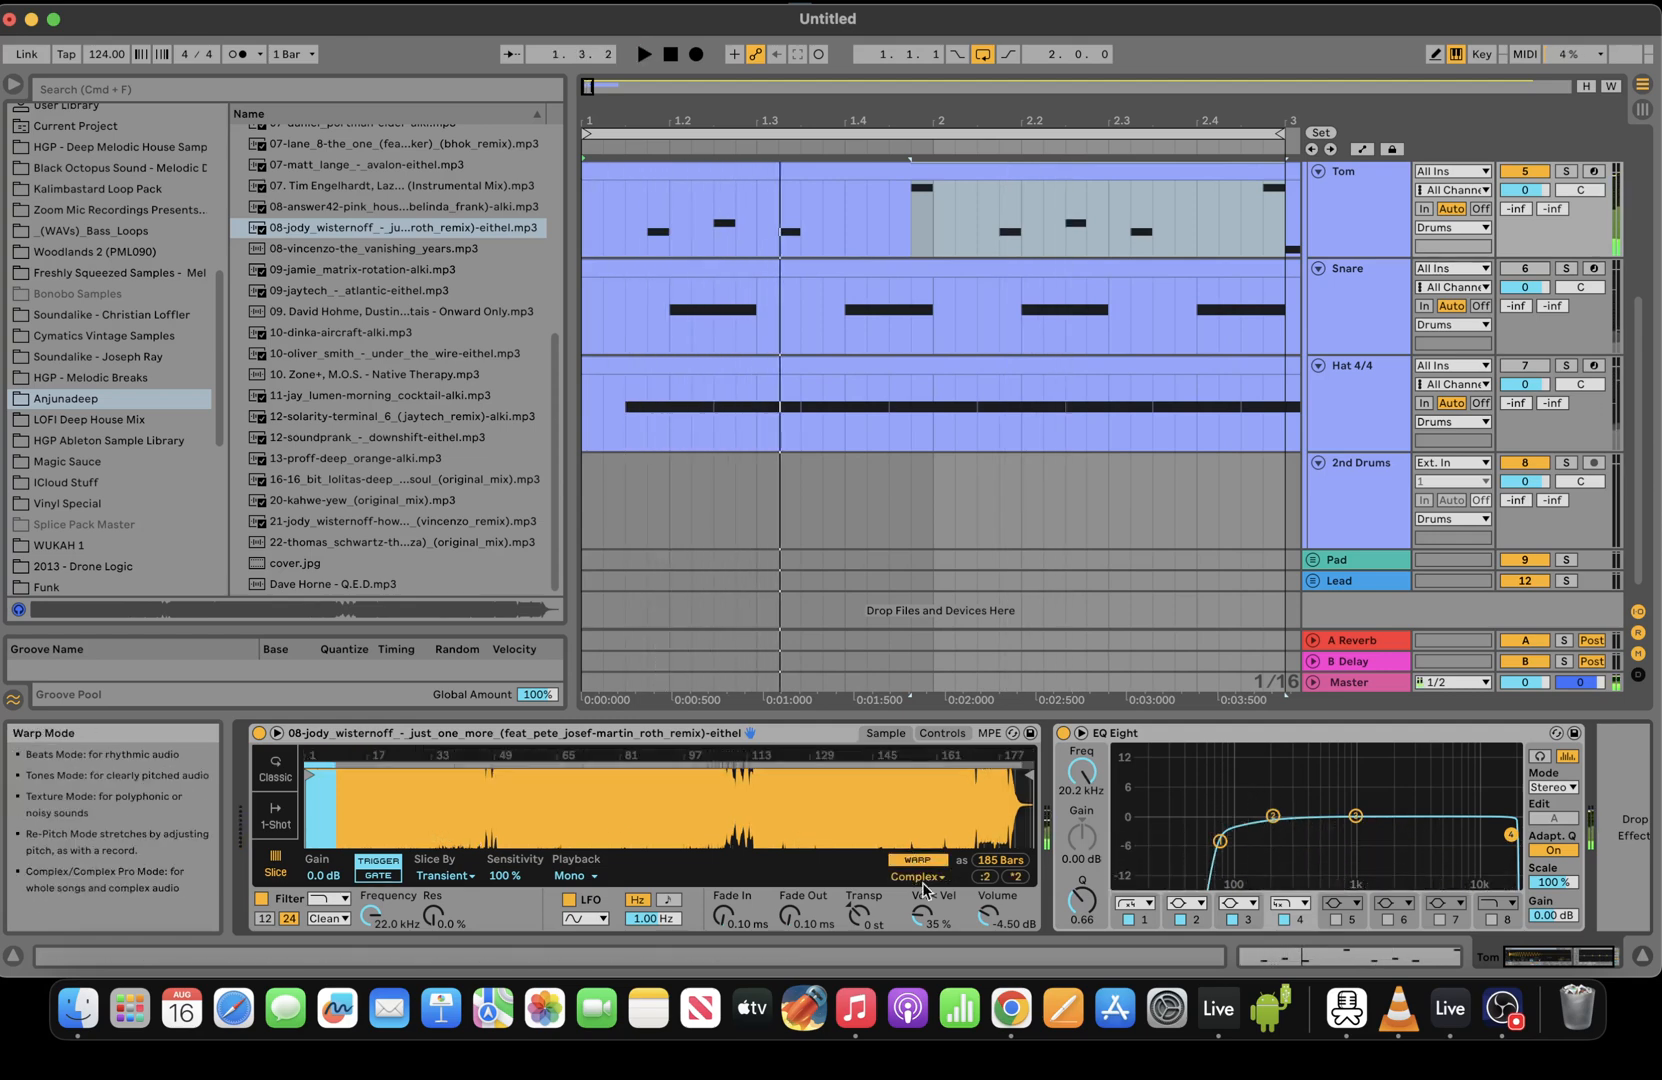
pyautogui.click(918, 877)
pyautogui.click(918, 844)
pyautogui.click(917, 877)
pyautogui.click(926, 789)
pyautogui.press('space')
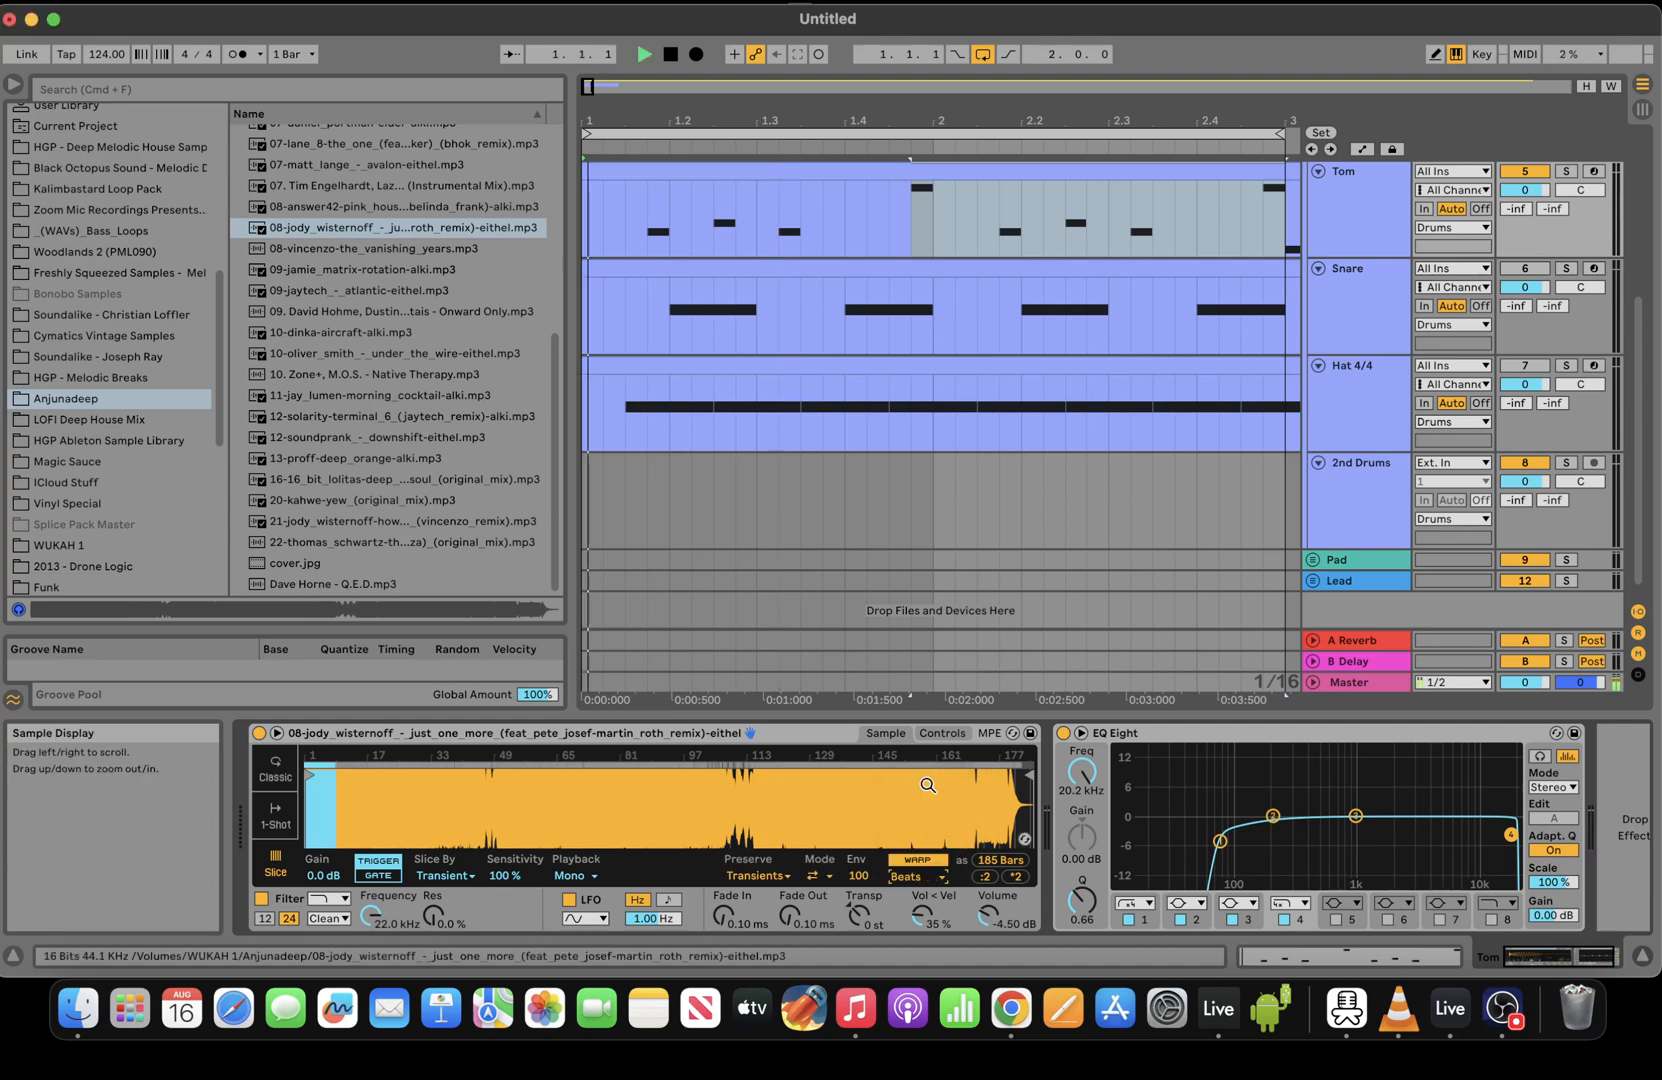
# Turn the sample's transient loop mode off and set its transient envelope to 17
pyautogui.click(816, 876)
pyautogui.click(814, 892)
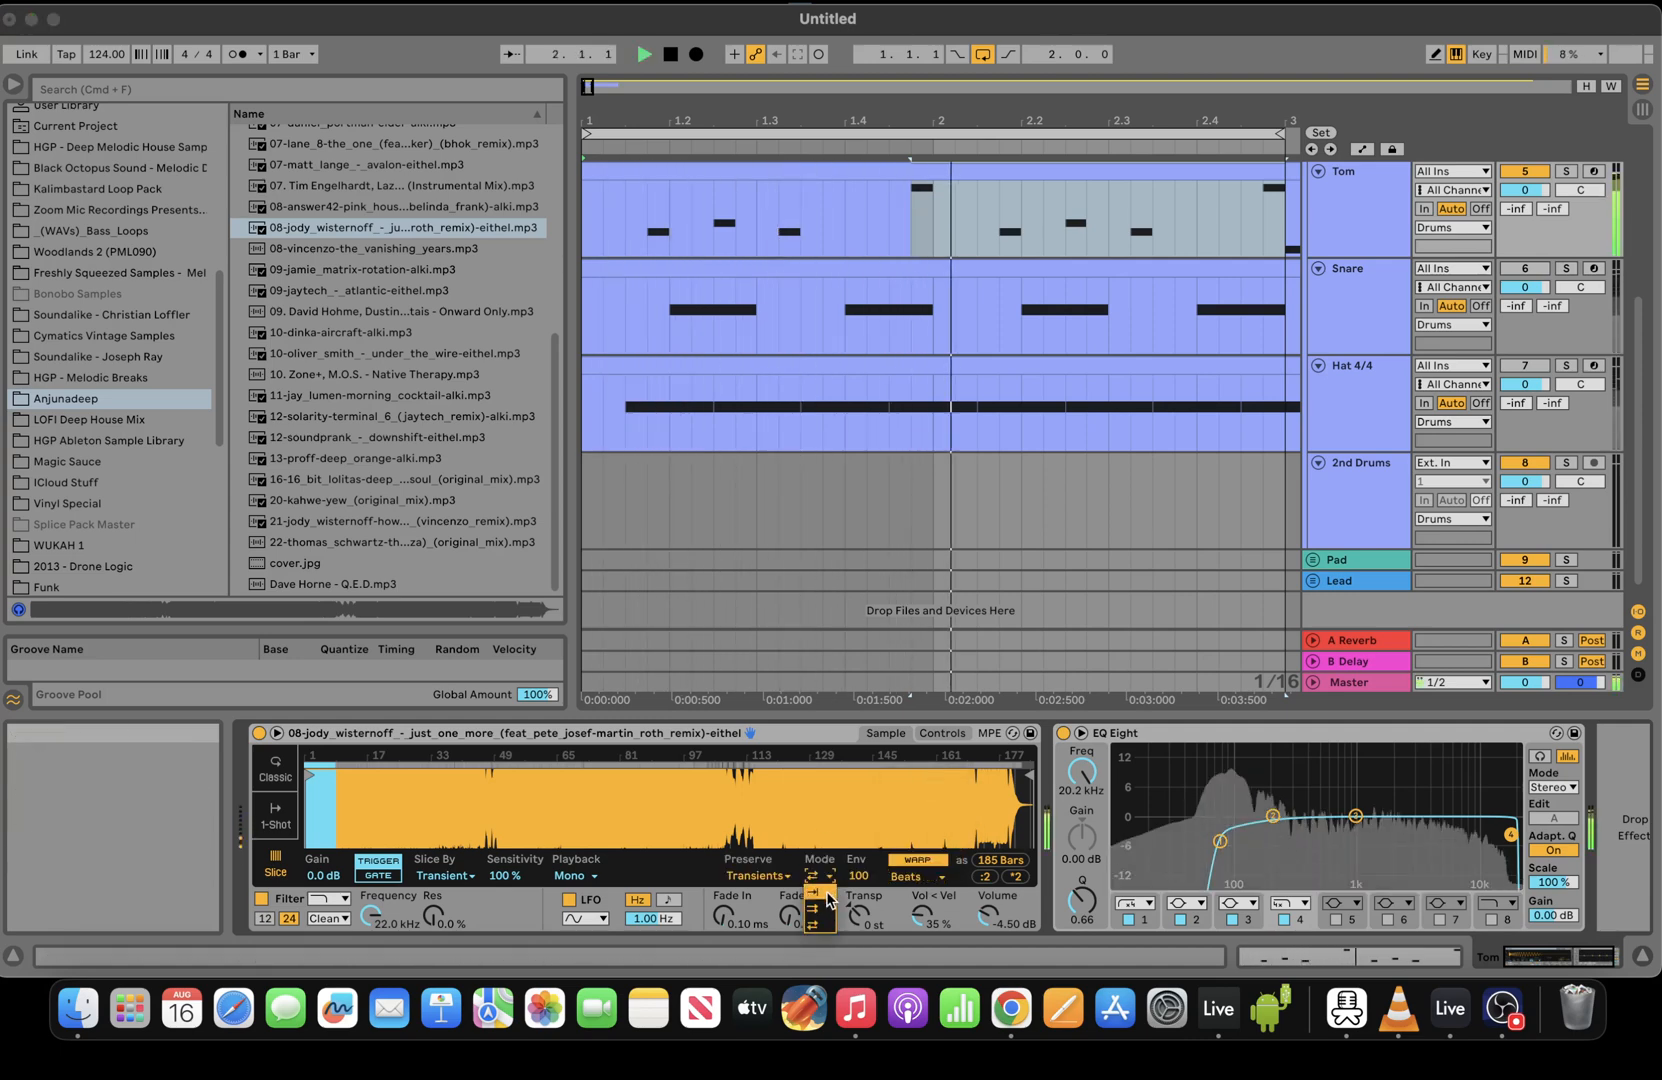
pyautogui.moveTo(857, 876); pyautogui.dragTo(873, 886)
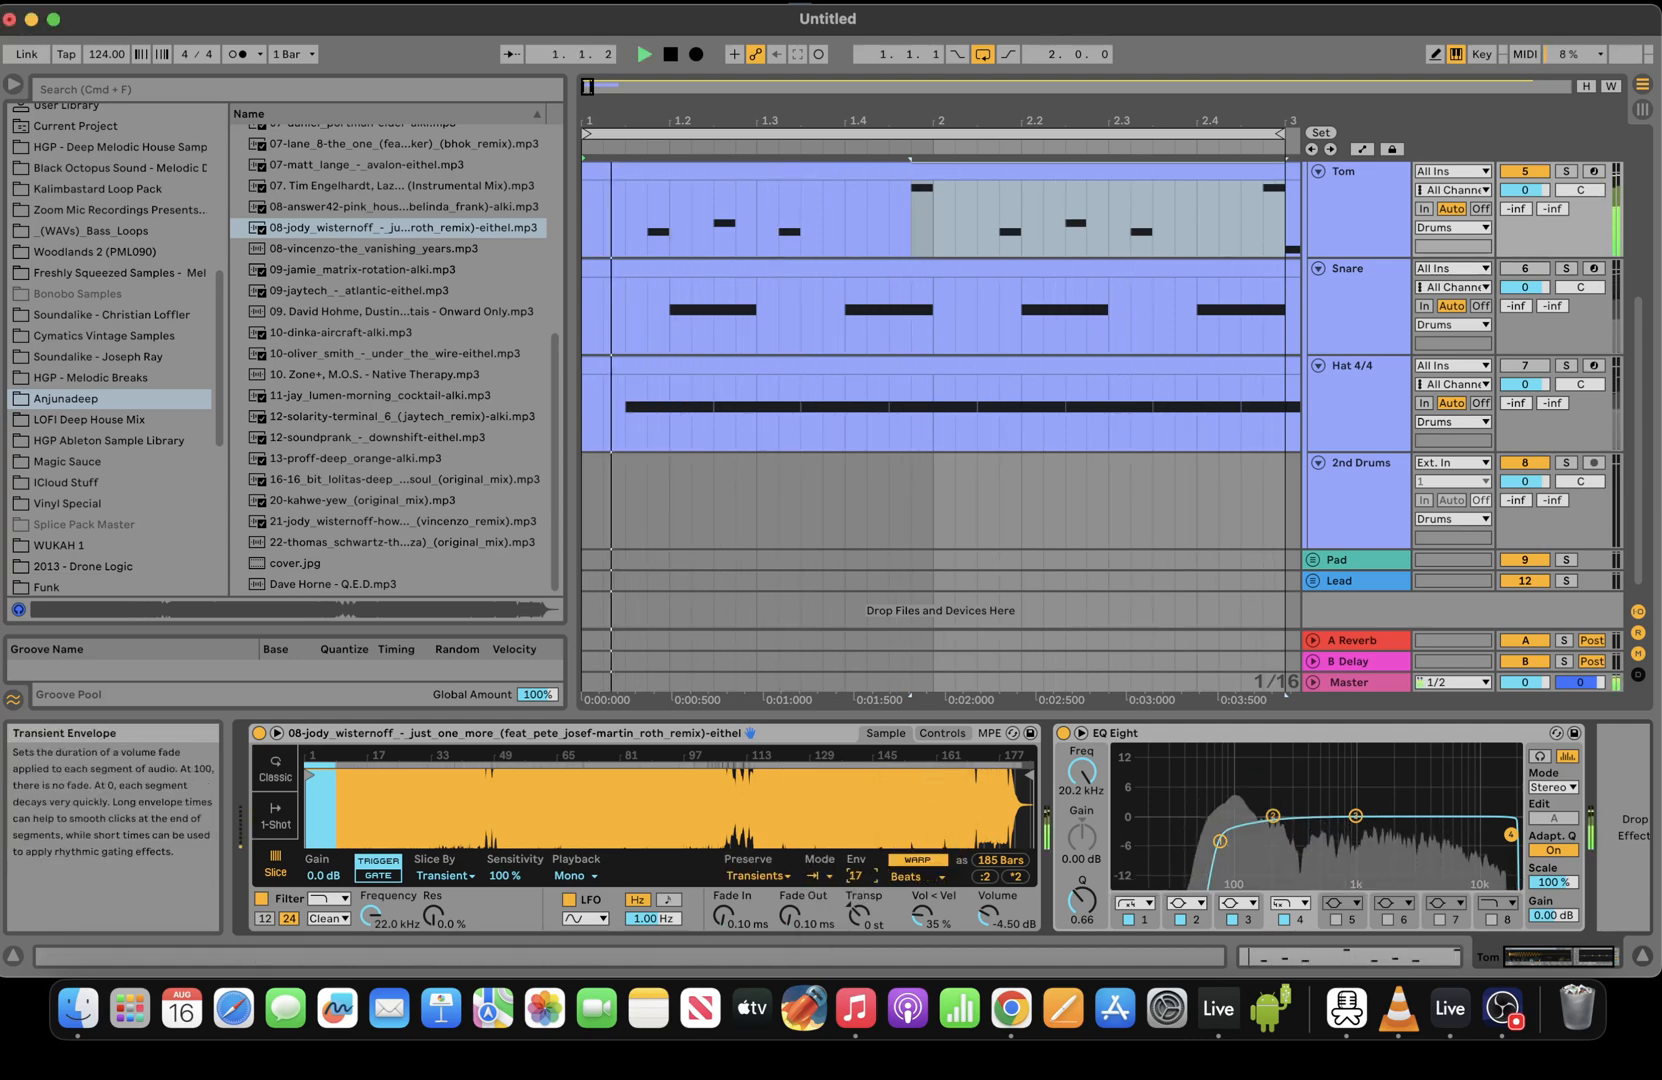
# Reopen the Tom clip and set the velocity of the two G3 notes to 78
pyautogui.click(1277, 965)
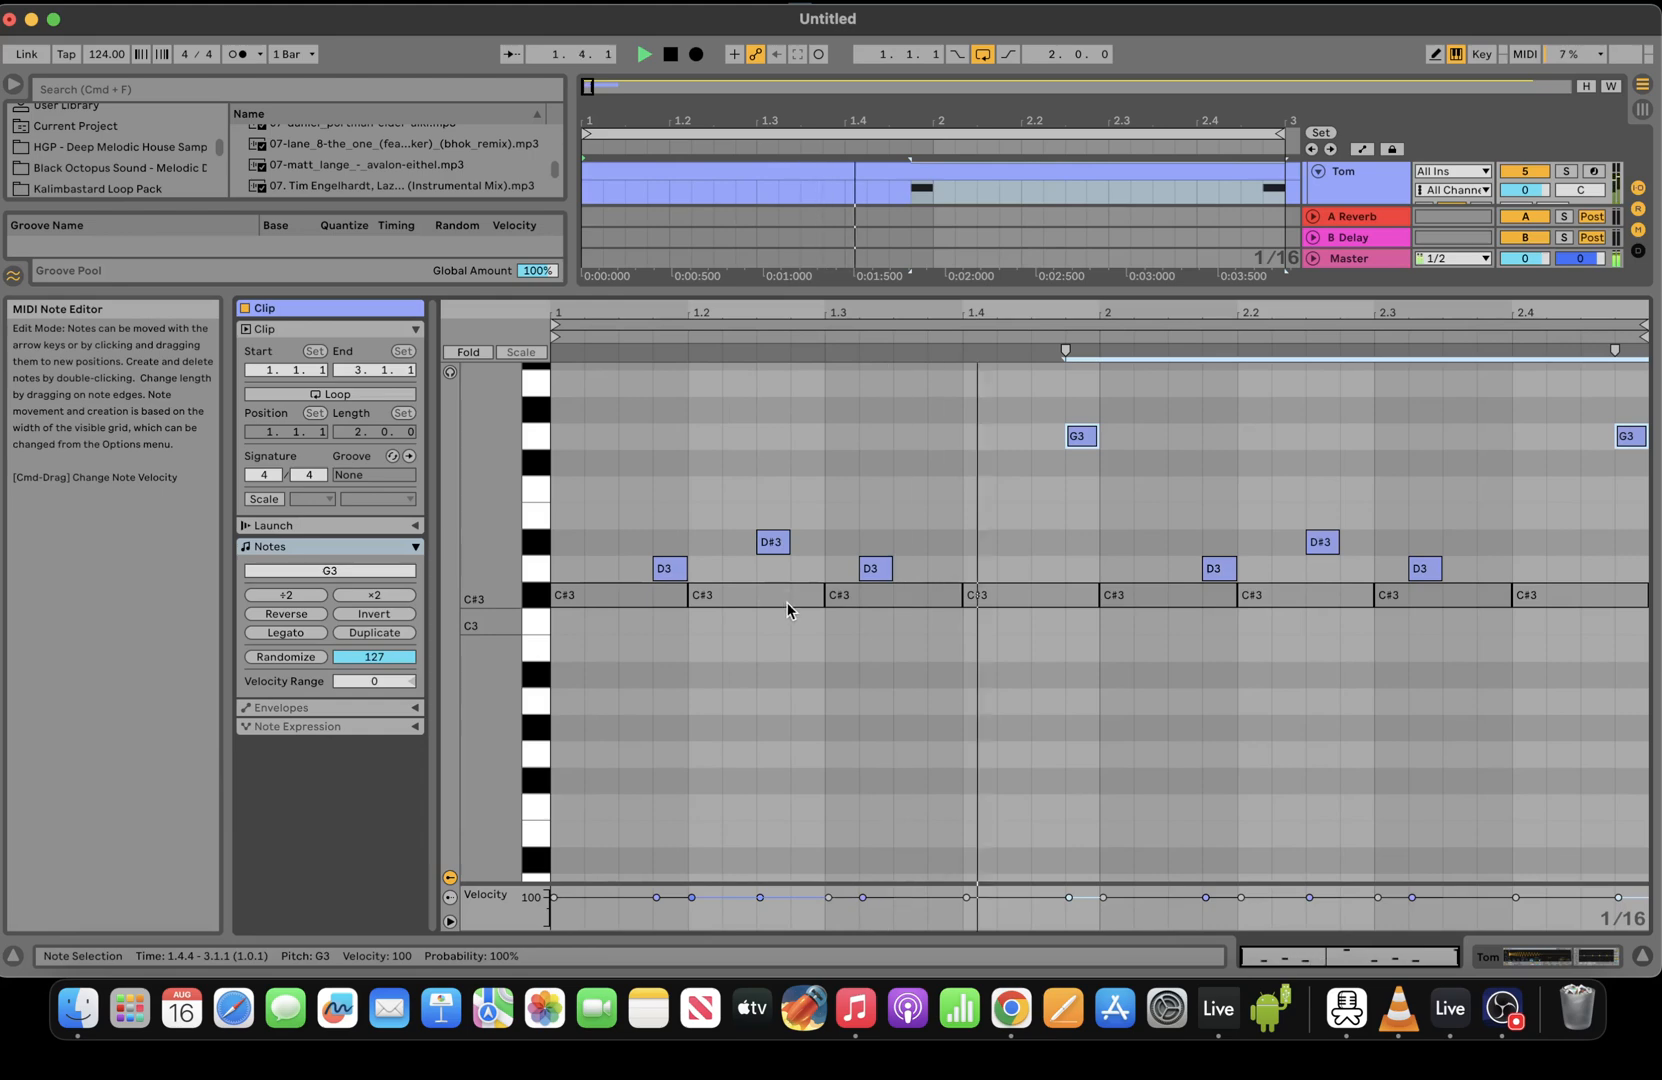
pyautogui.write('78')
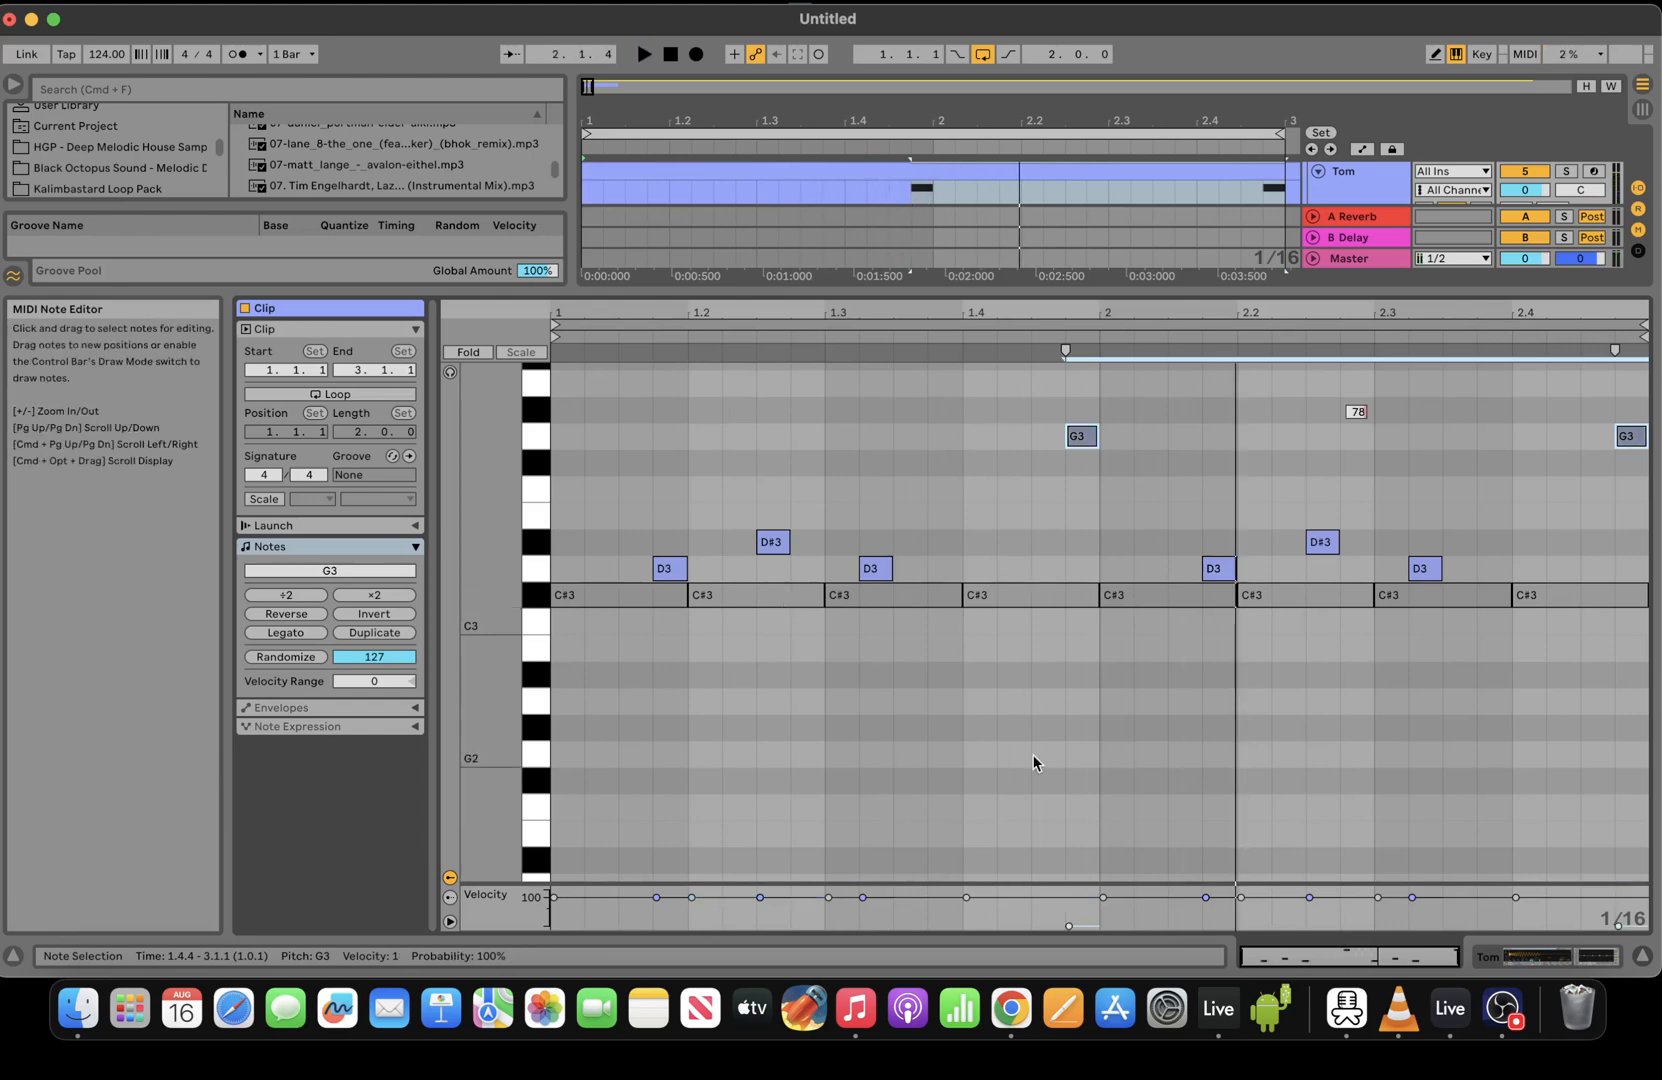
pyautogui.press('Return')
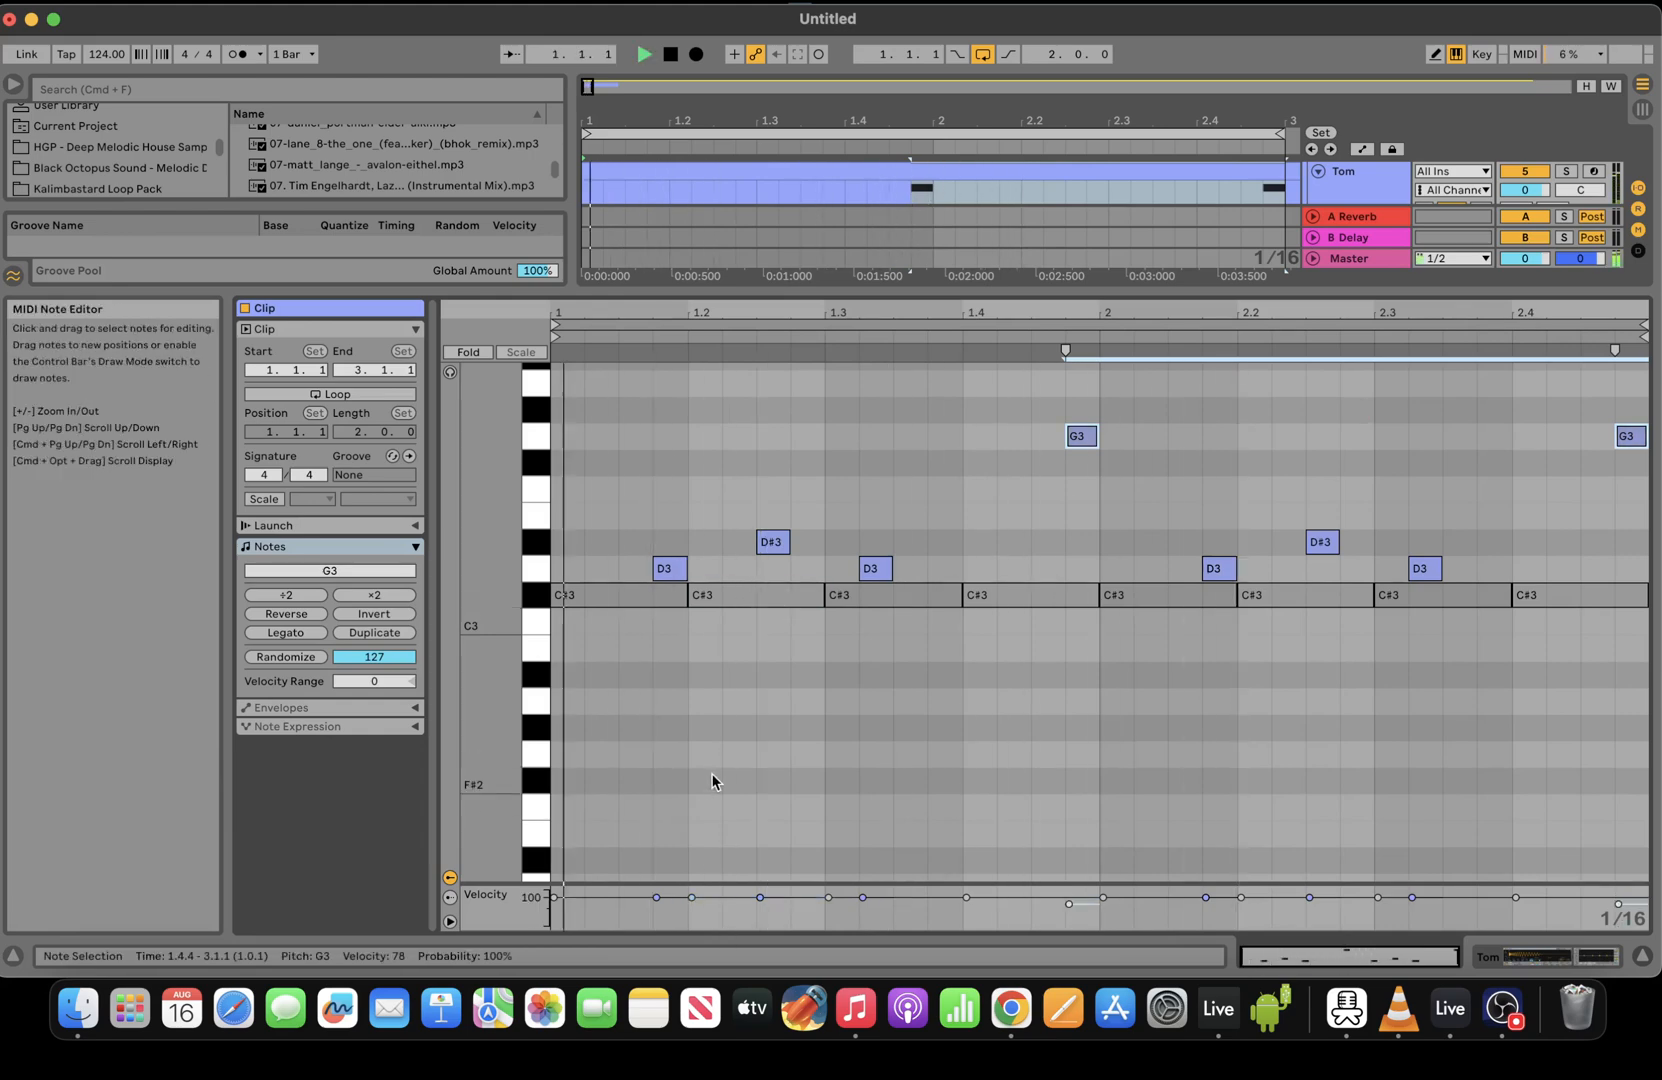
pyautogui.press('space')
# Delete all notes from the Tom clip and briefly play the emptied loop
pyautogui.click(766, 525)
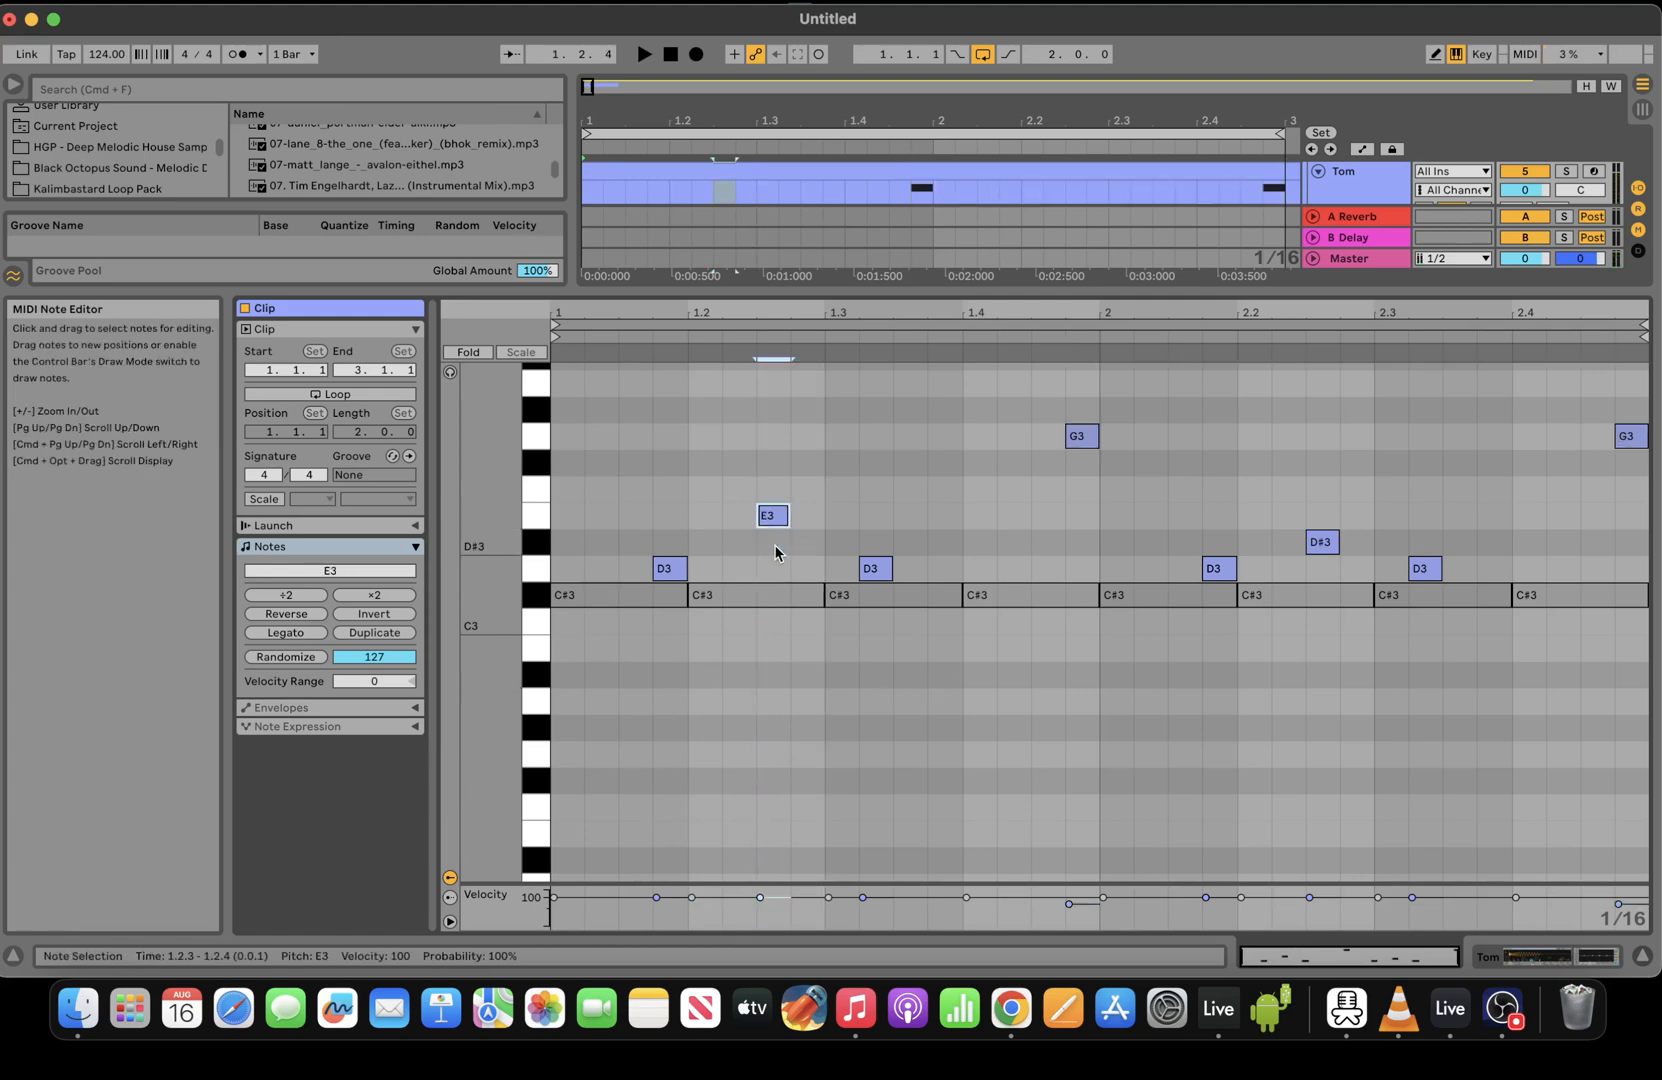
pyautogui.press('super+a')
pyautogui.press('BackSpace')
pyautogui.press('space')
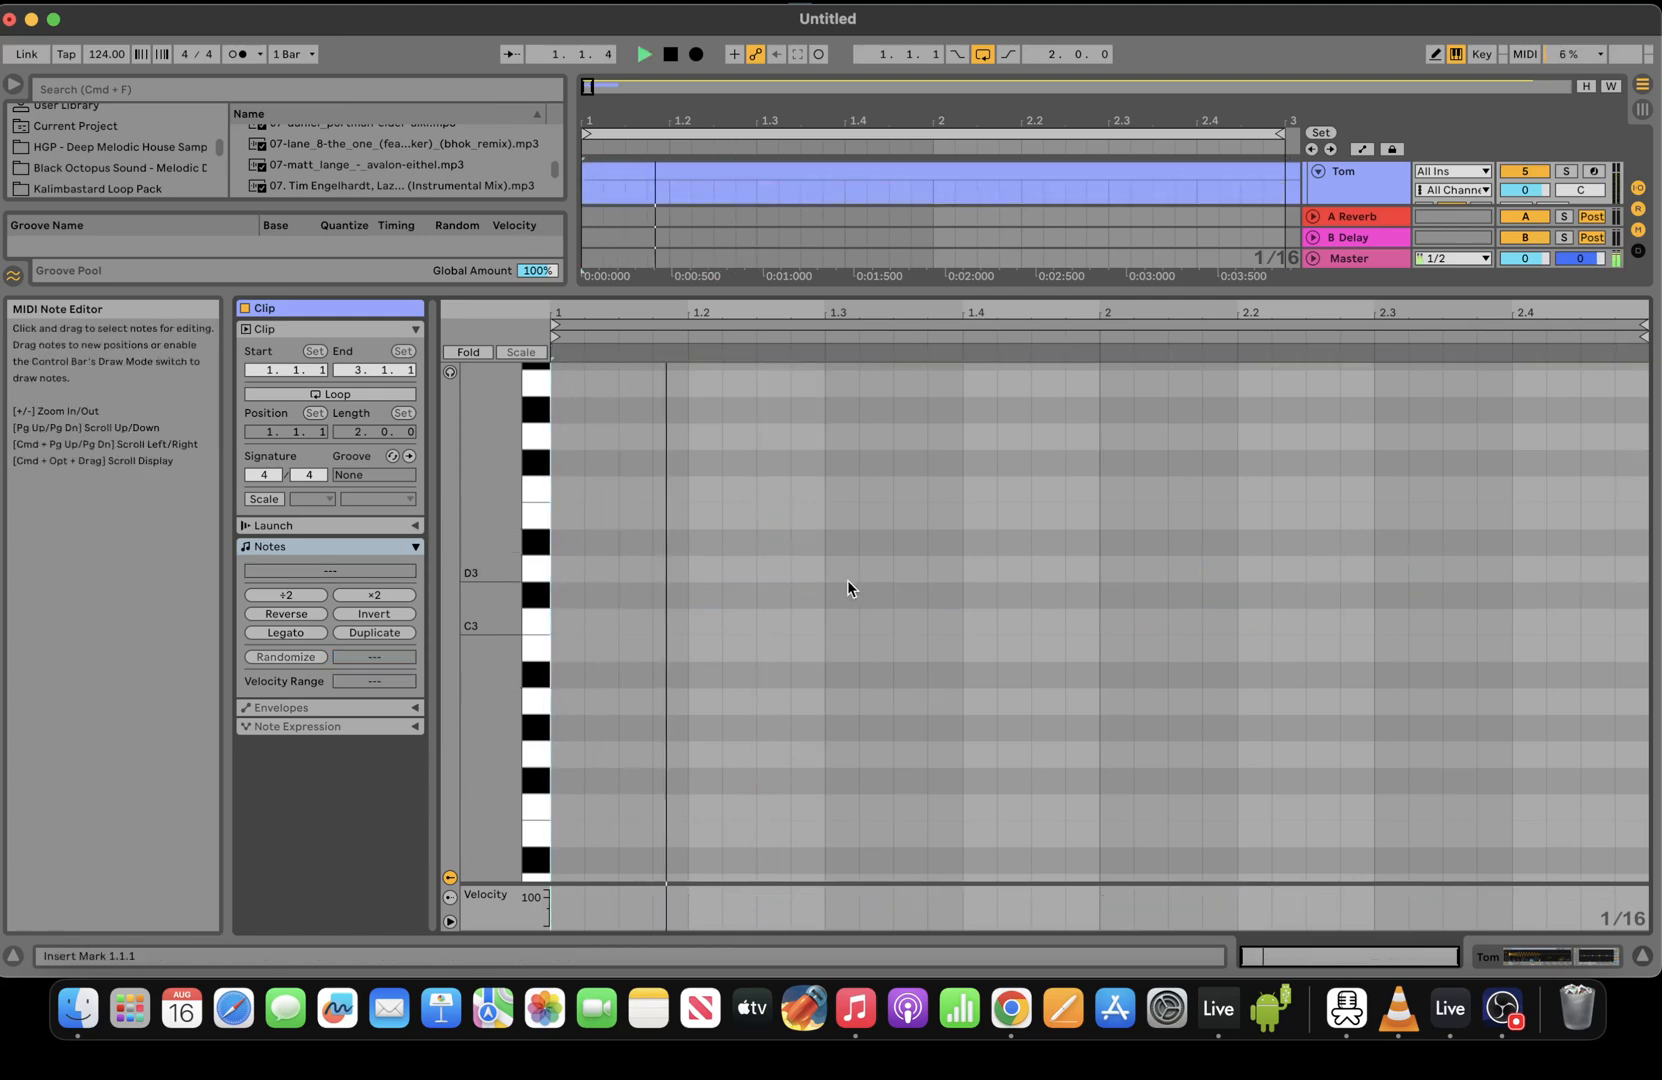
pyautogui.press('space')
# Add a D3 note at 1.3.4 and an E3 note at 1.4.3 in the Tom clip while checking playback
pyautogui.doubleClick(941, 563)
pyautogui.press('space')
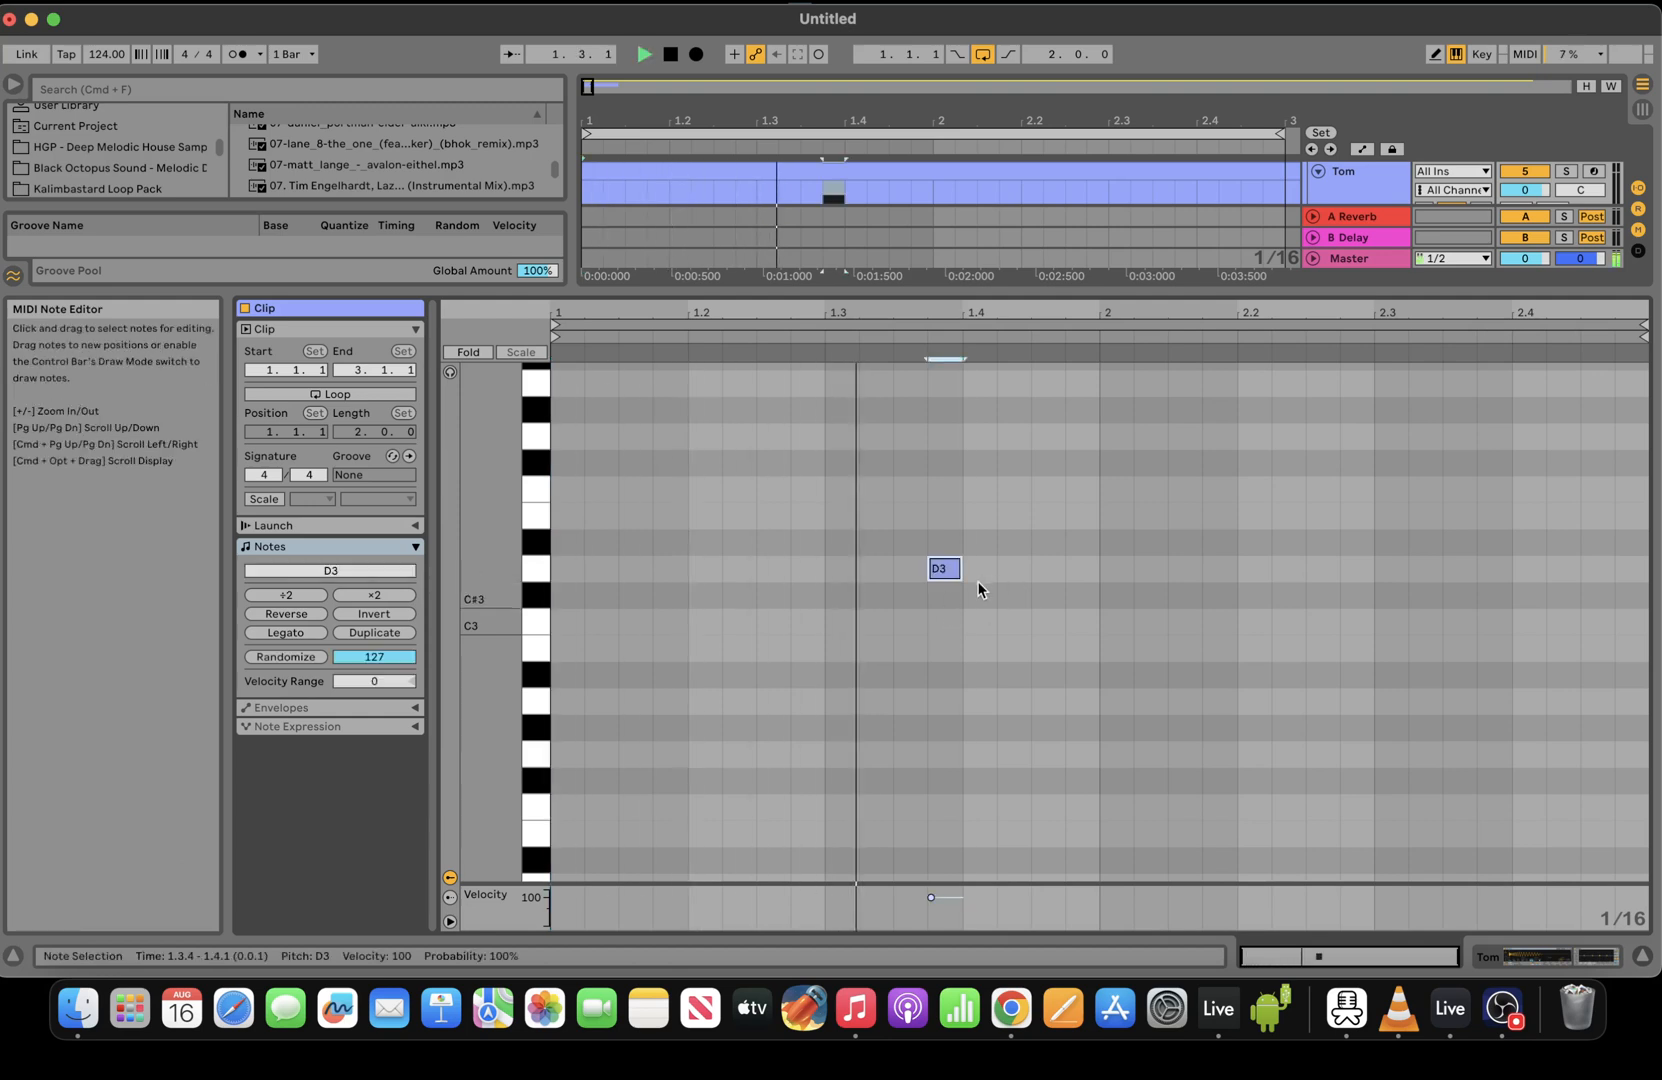
pyautogui.doubleClick(1058, 490)
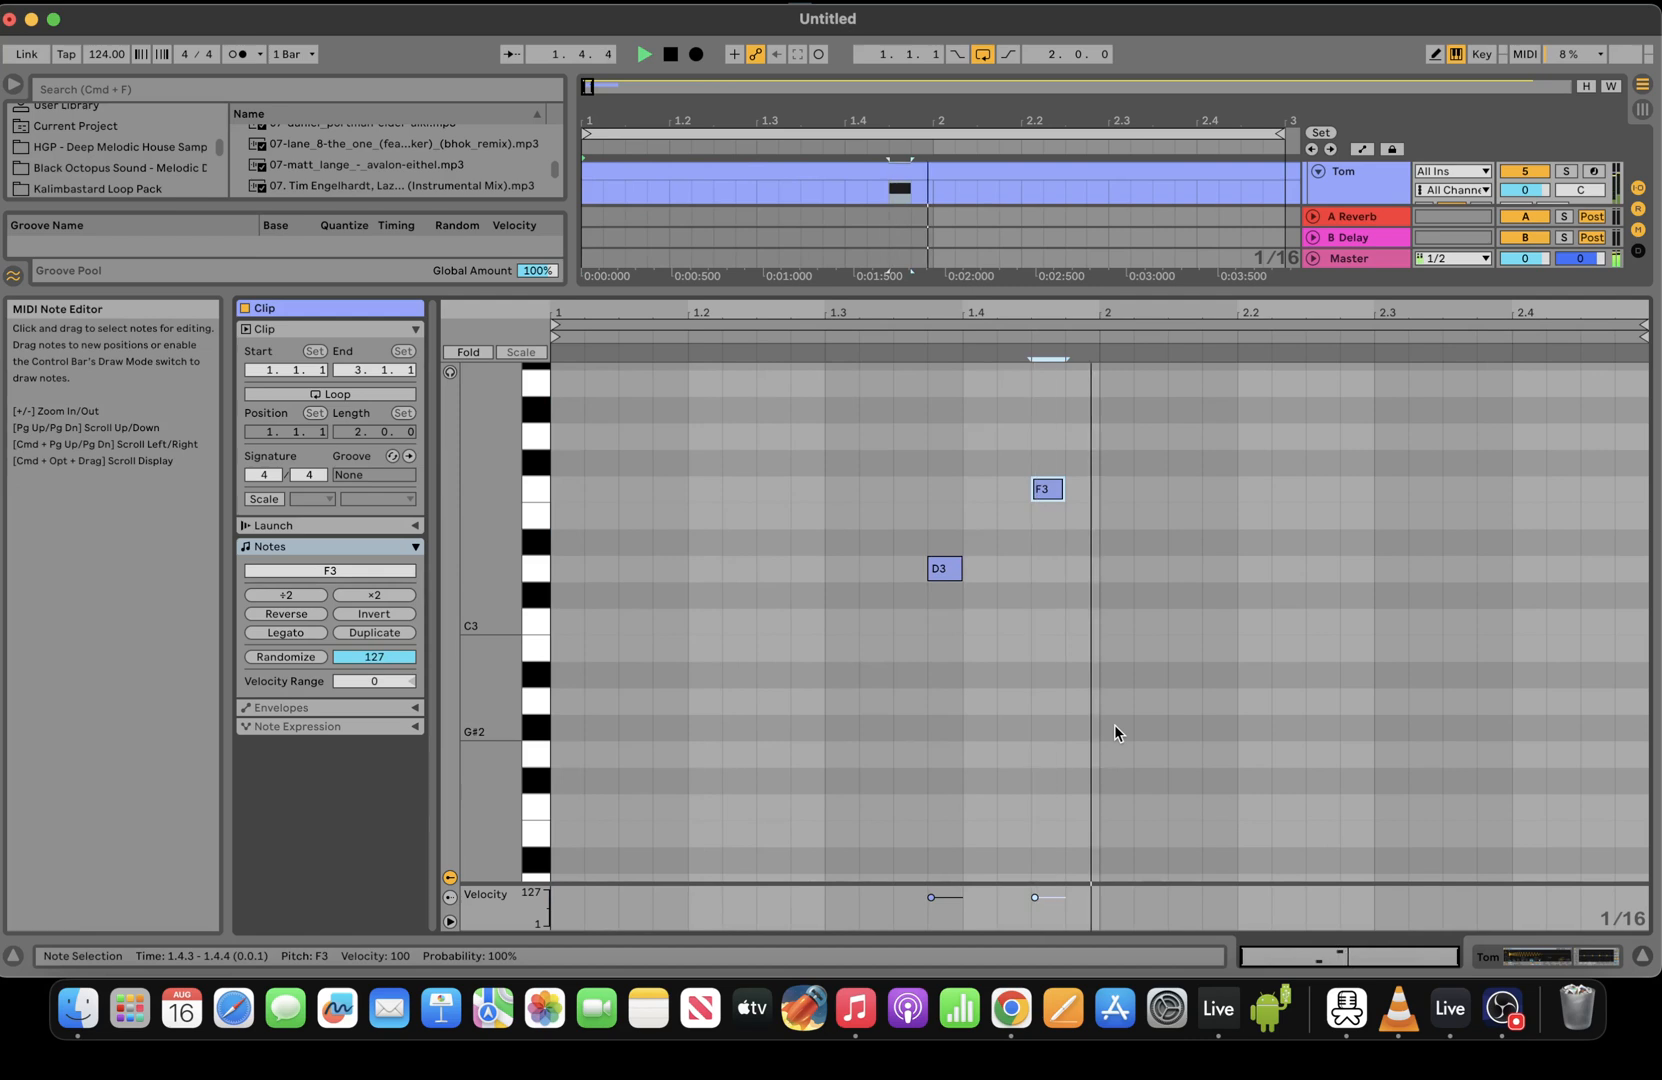
pyautogui.press('Down')
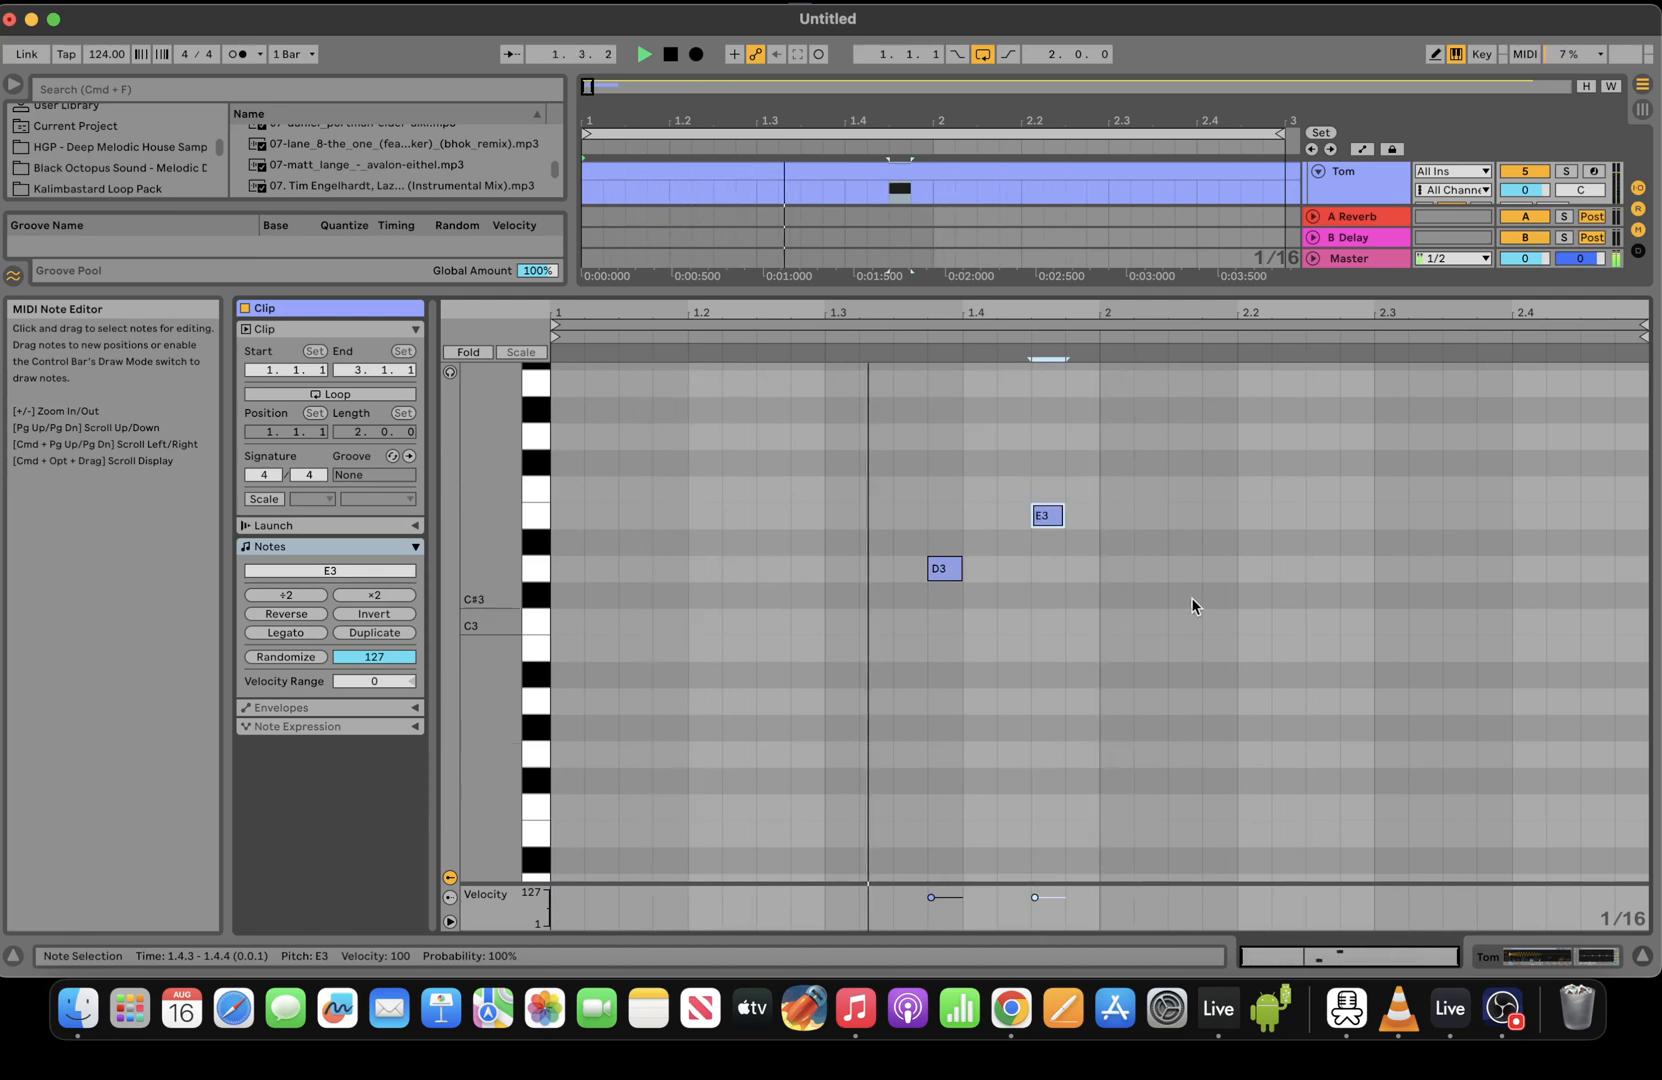
pyautogui.press('Down')
pyautogui.press('Up')
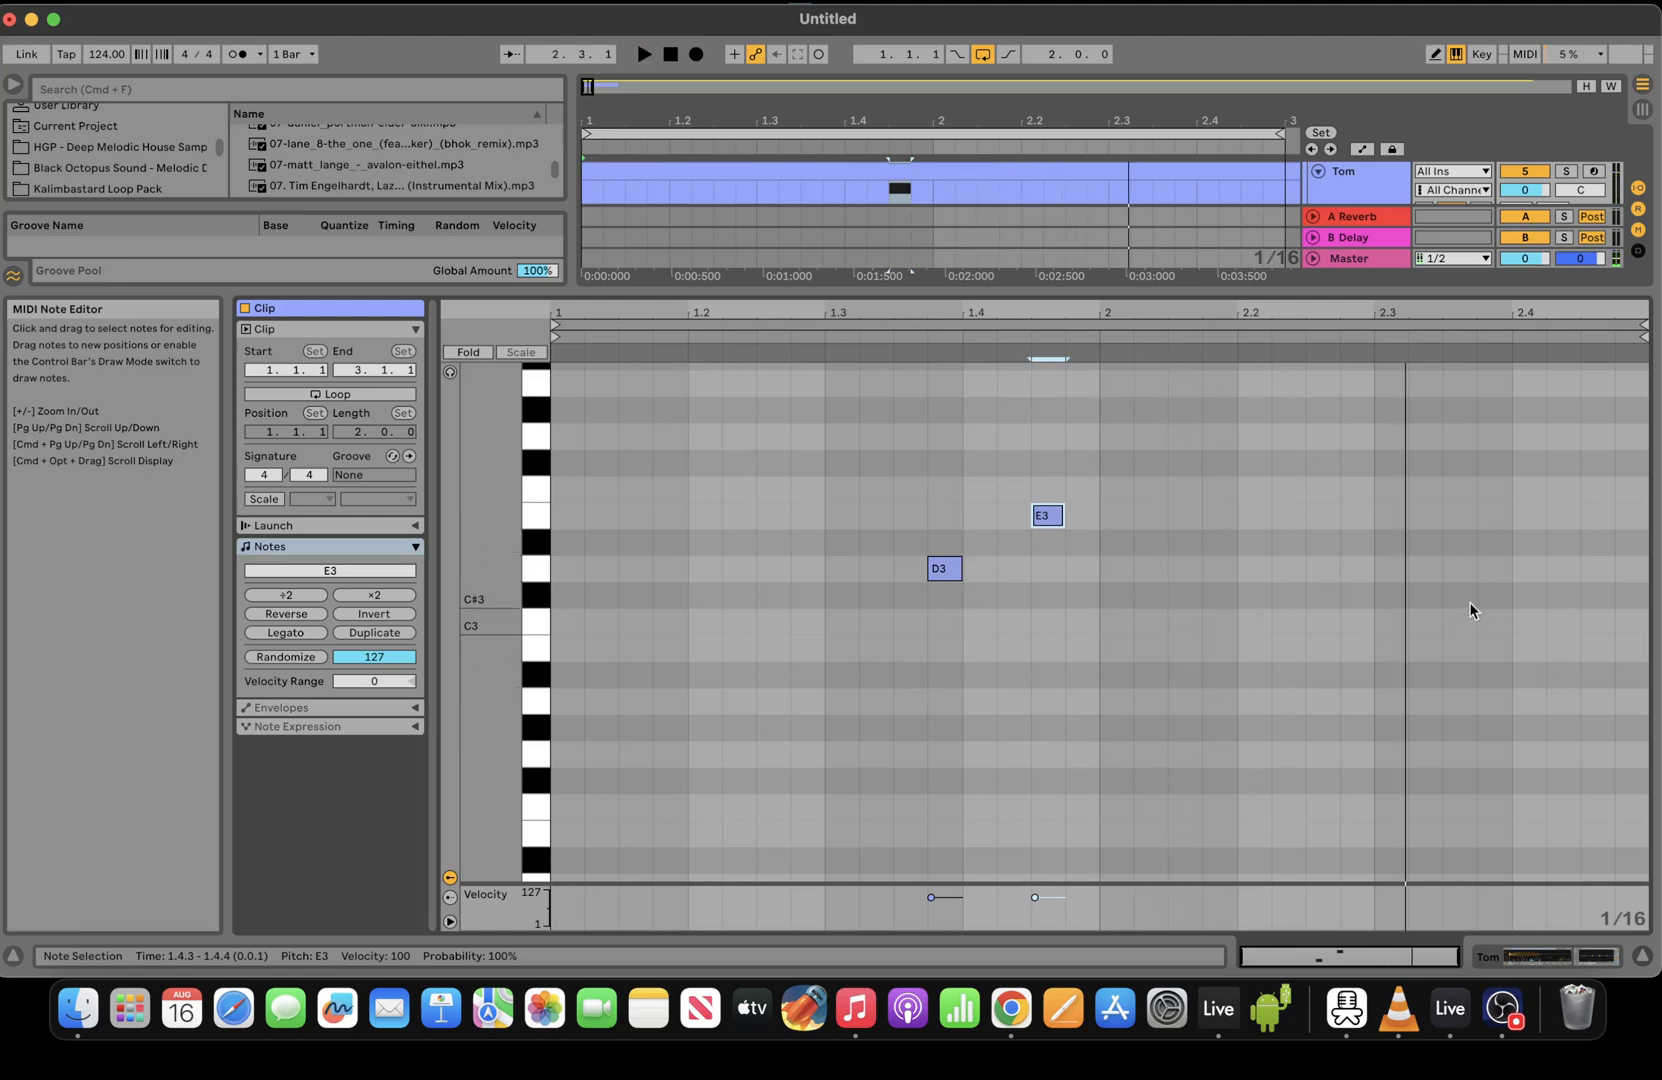
# Add D3 at 2.3.4, G3 at 2.4.2 and F3 at 2.4.3 in the Tom clip and play the loop
pyautogui.doubleClick(1562, 435)
pyautogui.doubleClick(1600, 490)
pyautogui.press('space')
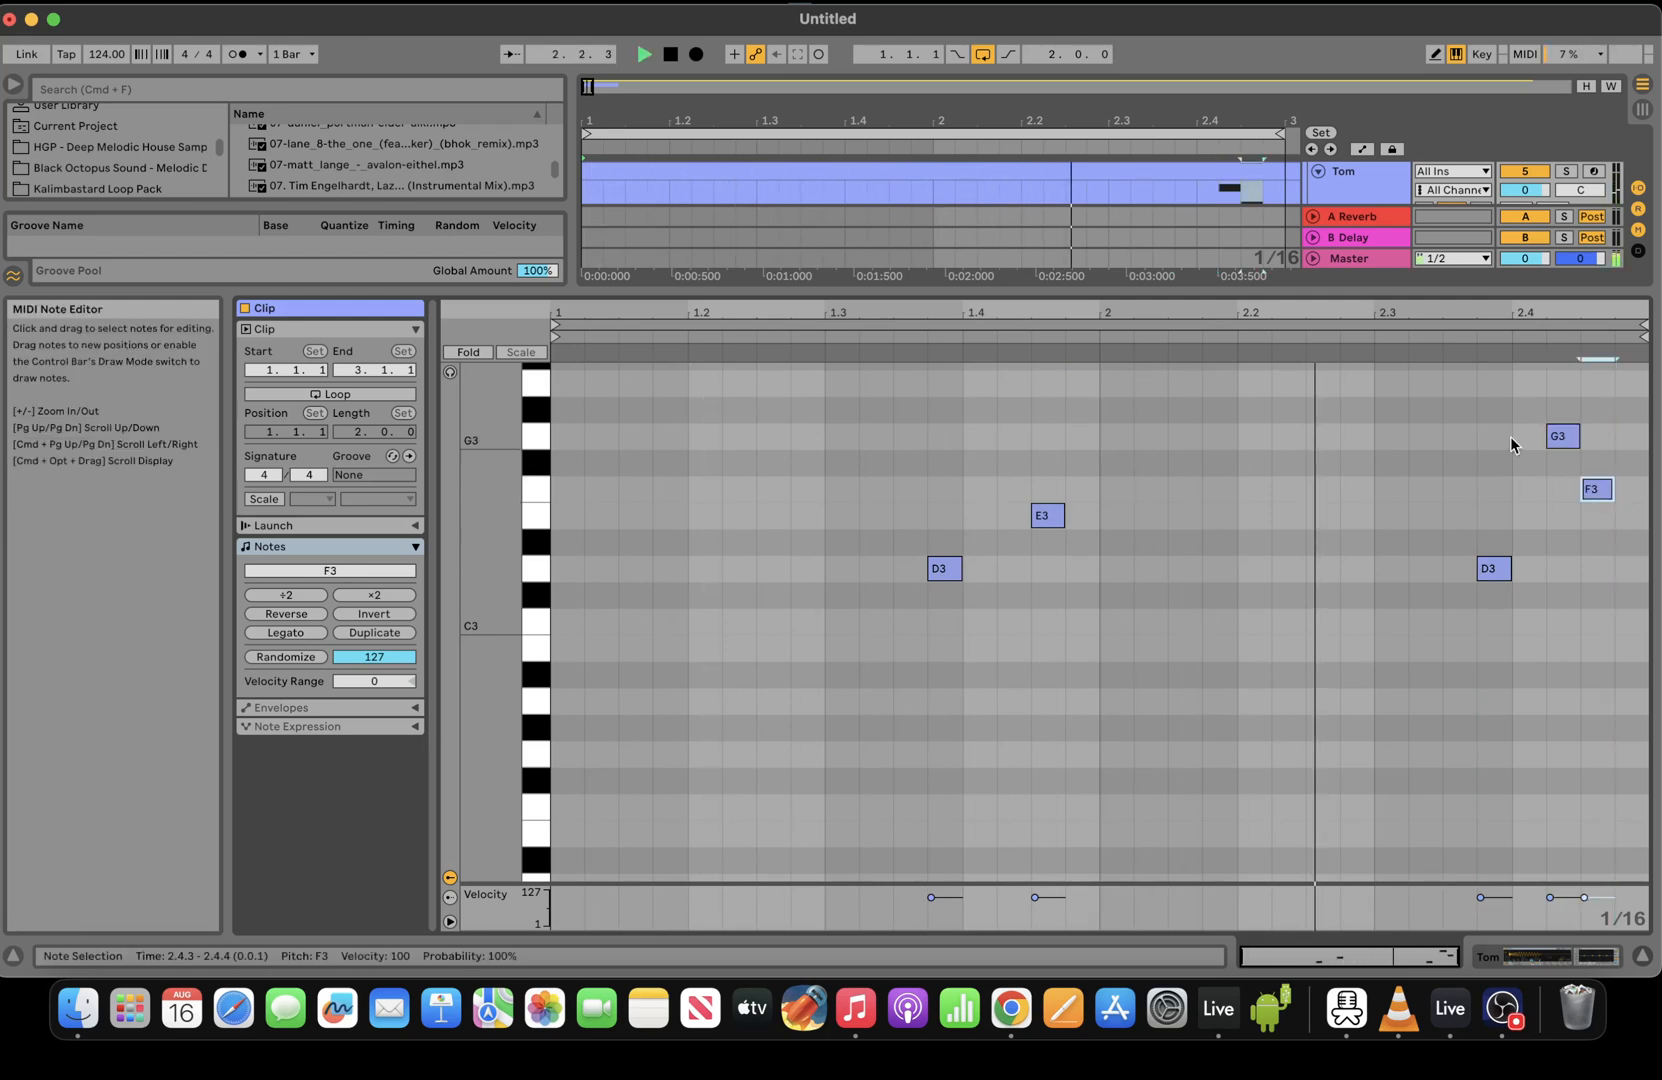
# Duplicate the Tom clip's two-bar note pattern into bars 3 and 4 and briefly play the loop
pyautogui.click(1190, 326)
pyautogui.press('super+d')
pyautogui.press('space')
pyautogui.moveTo(1392, 957); pyautogui.dragTo(1388, 942)
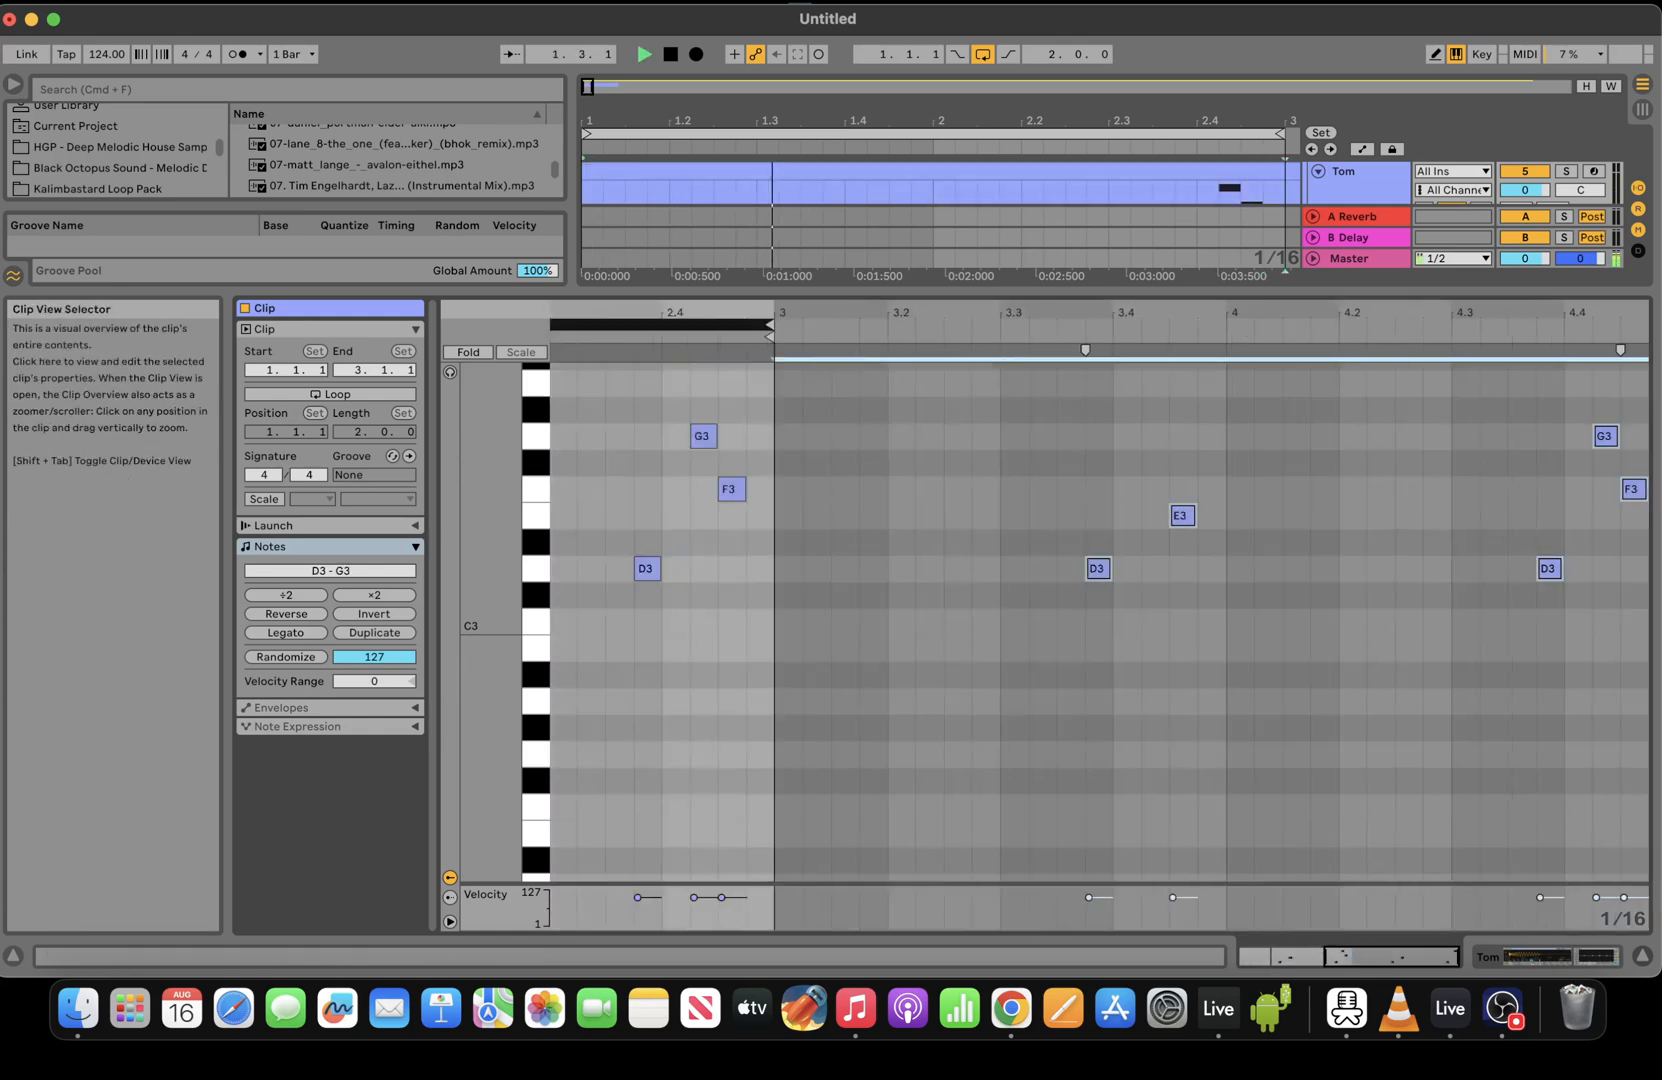
pyautogui.click(1450, 1008)
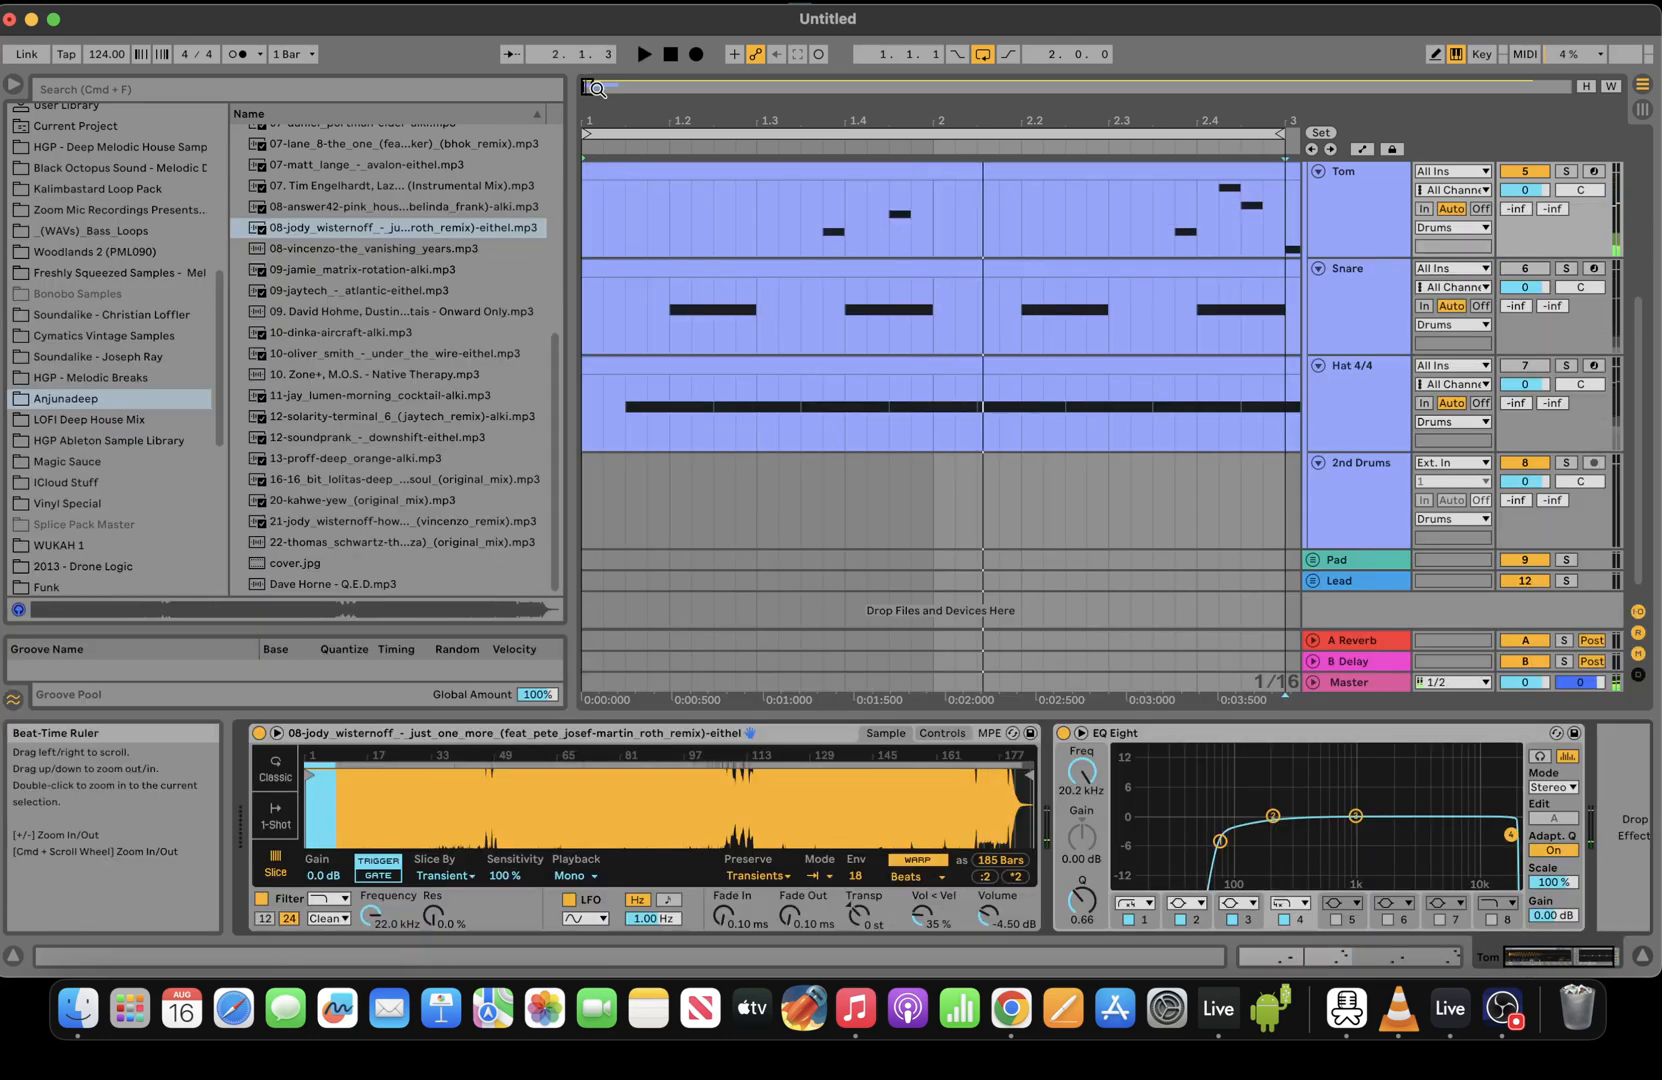
# Duplicate the Tom clip's pattern up to bar 5 in the arrangement, then play it with the loop extended to four bars
pyautogui.moveTo(598, 88); pyautogui.dragTo(600, 58)
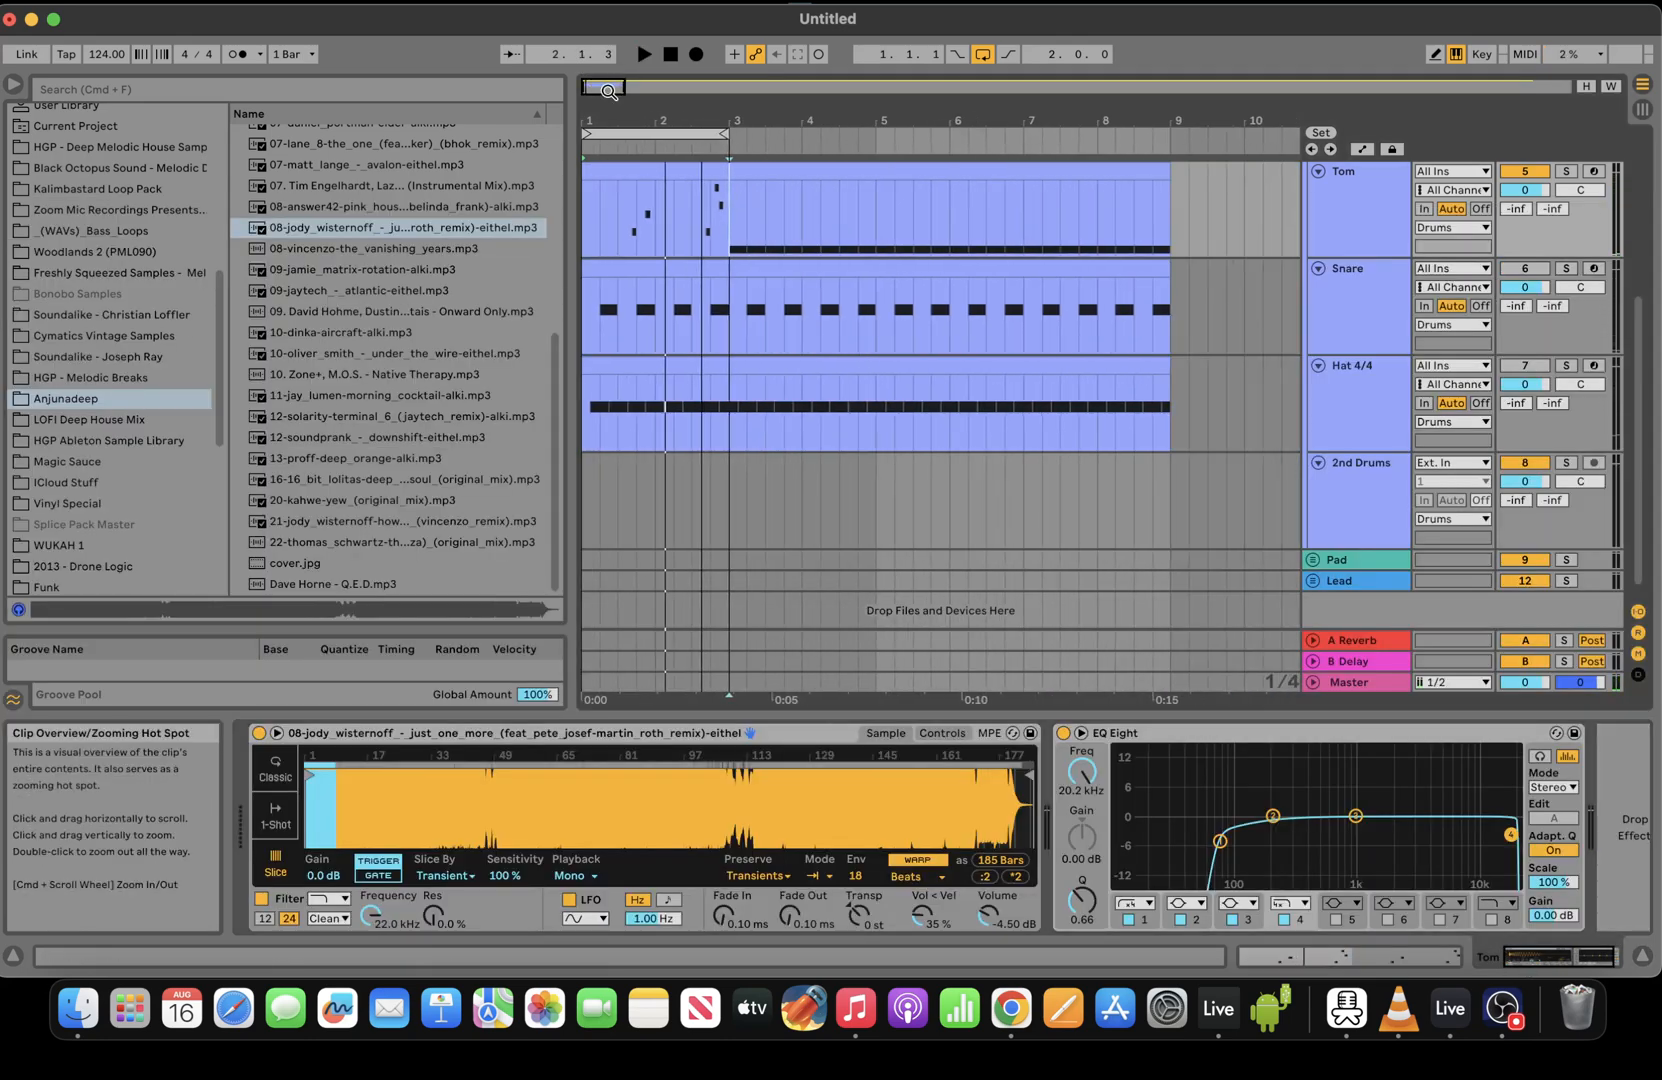
pyautogui.click(667, 171)
pyautogui.press('super+d')
pyautogui.moveTo(728, 134); pyautogui.dragTo(859, 134)
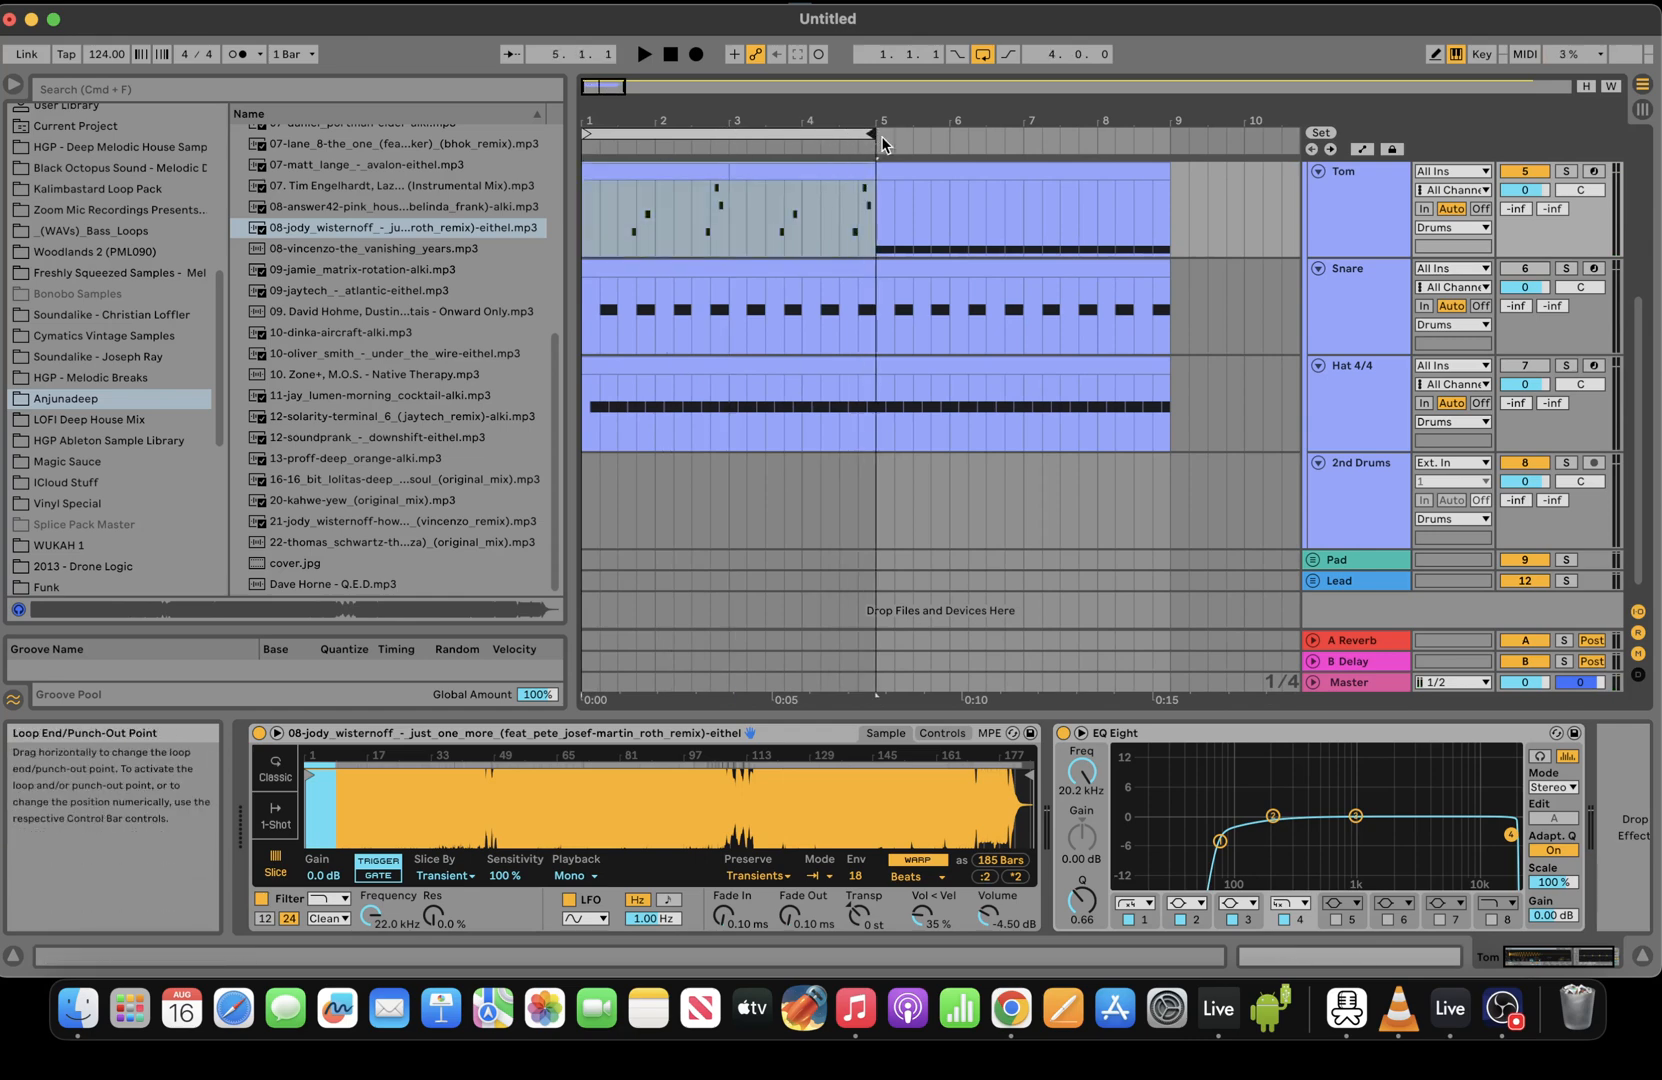
pyautogui.press('space')
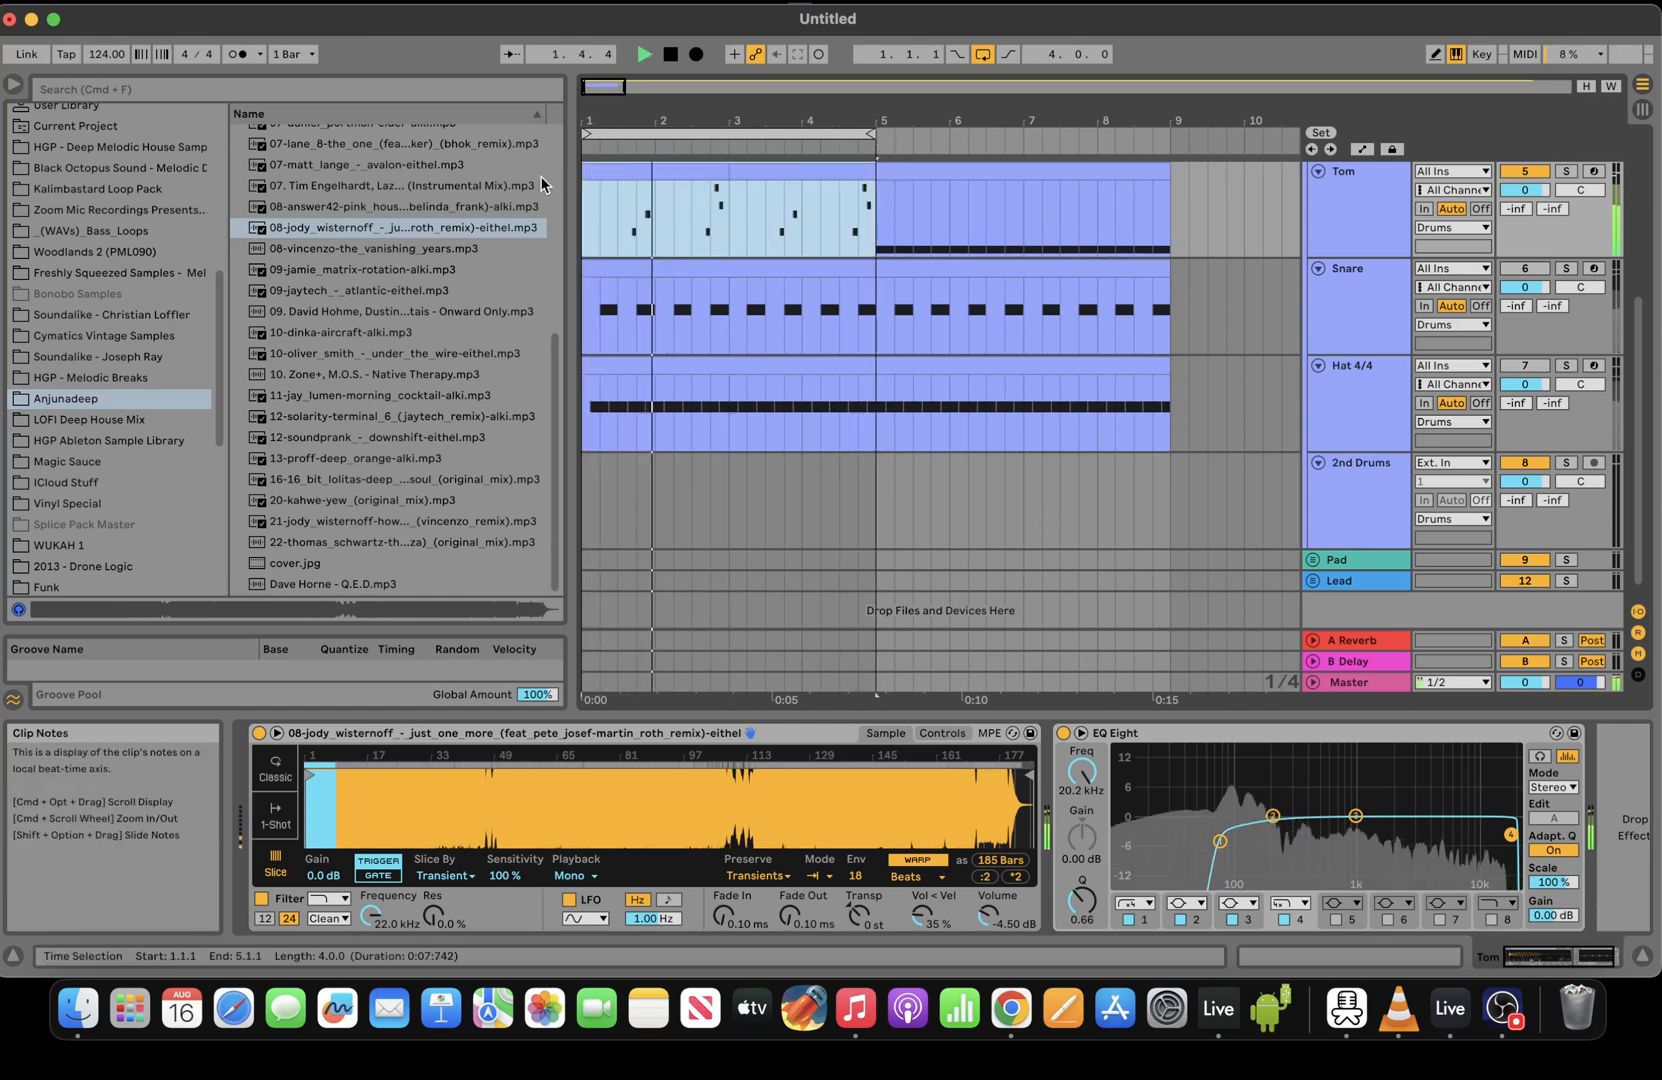
# In the Tom clip, move the bar 3 D3 note earlier to 3.3.2 and delete the E3 note following it
pyautogui.click(1370, 966)
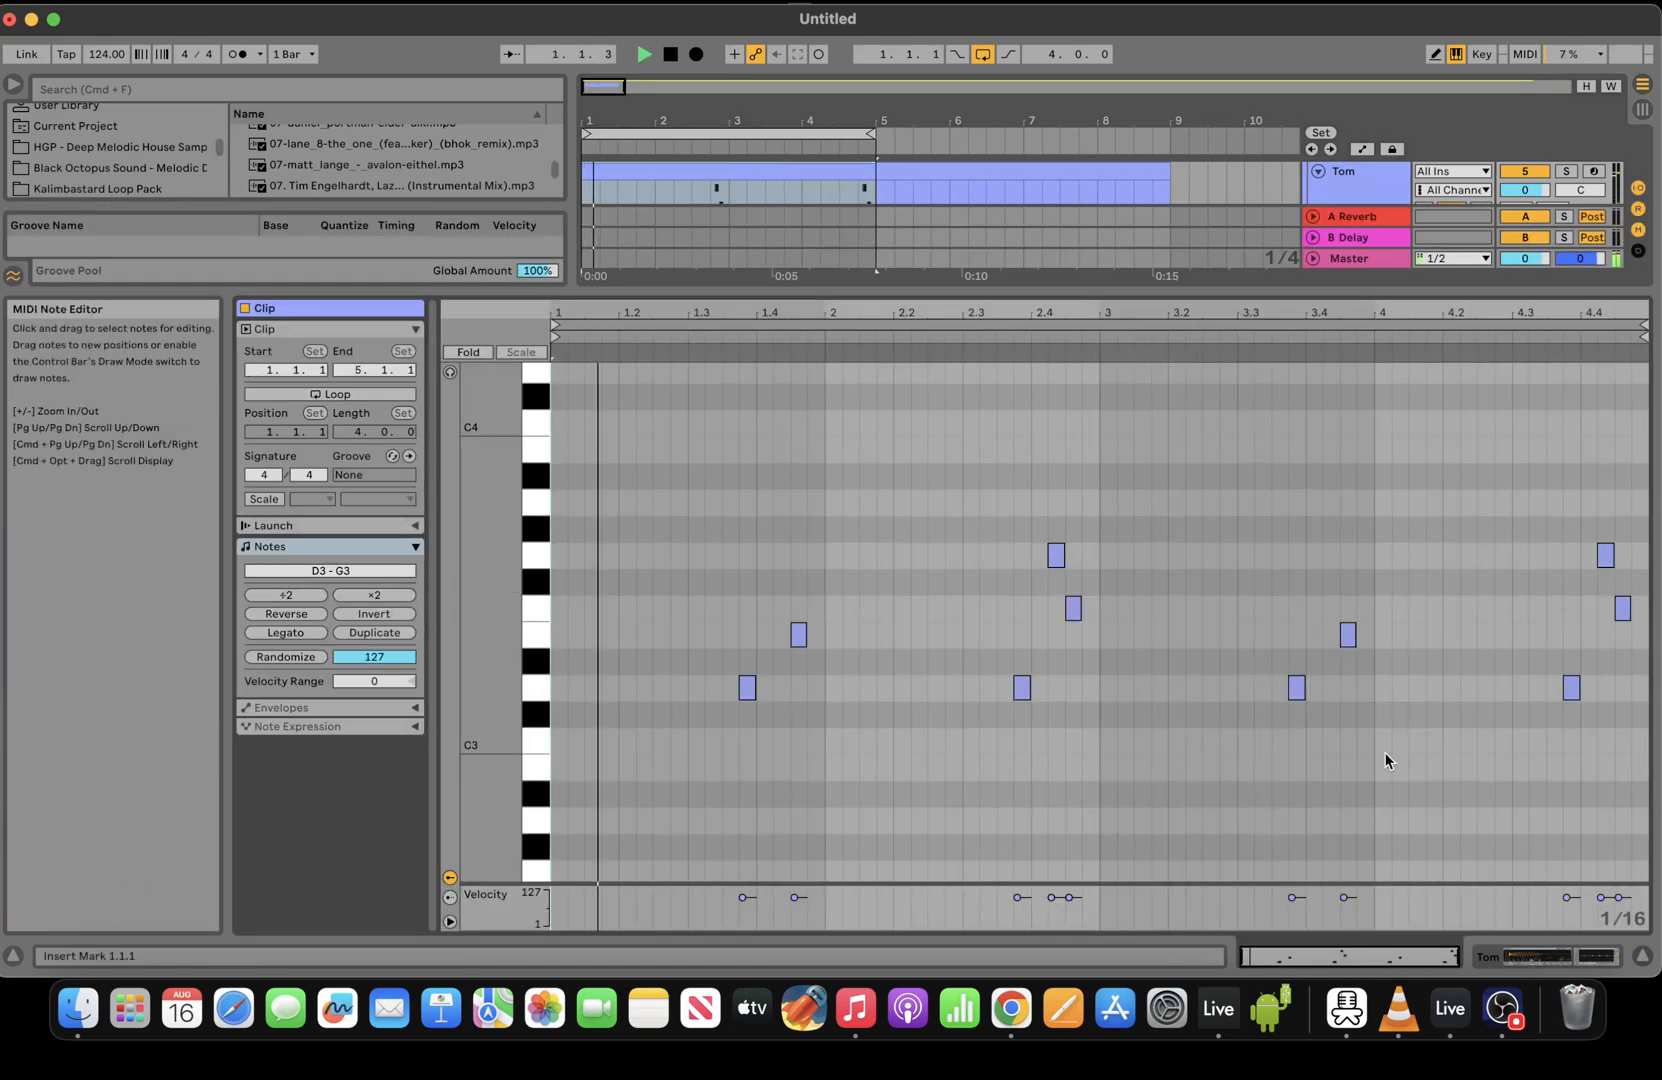
pyautogui.moveTo(1387, 761); pyautogui.dragTo(1281, 677)
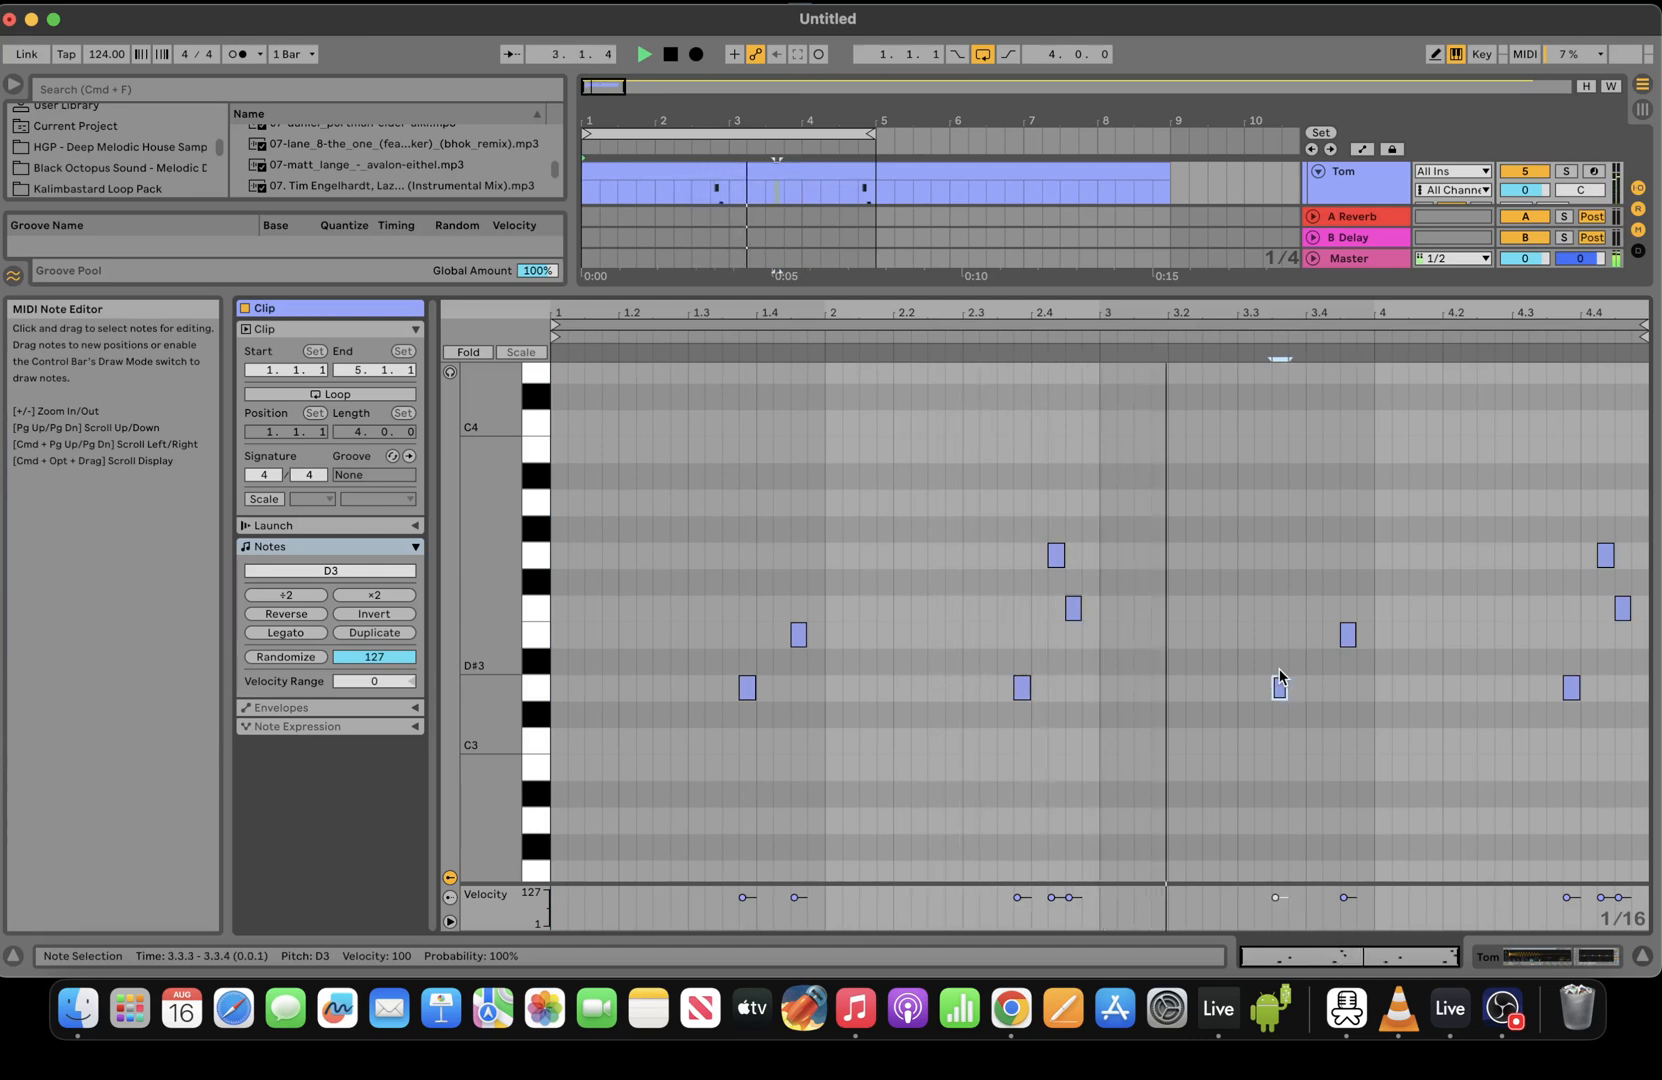
pyautogui.moveTo(1413, 735); pyautogui.dragTo(1329, 571)
pyautogui.press('Delete')
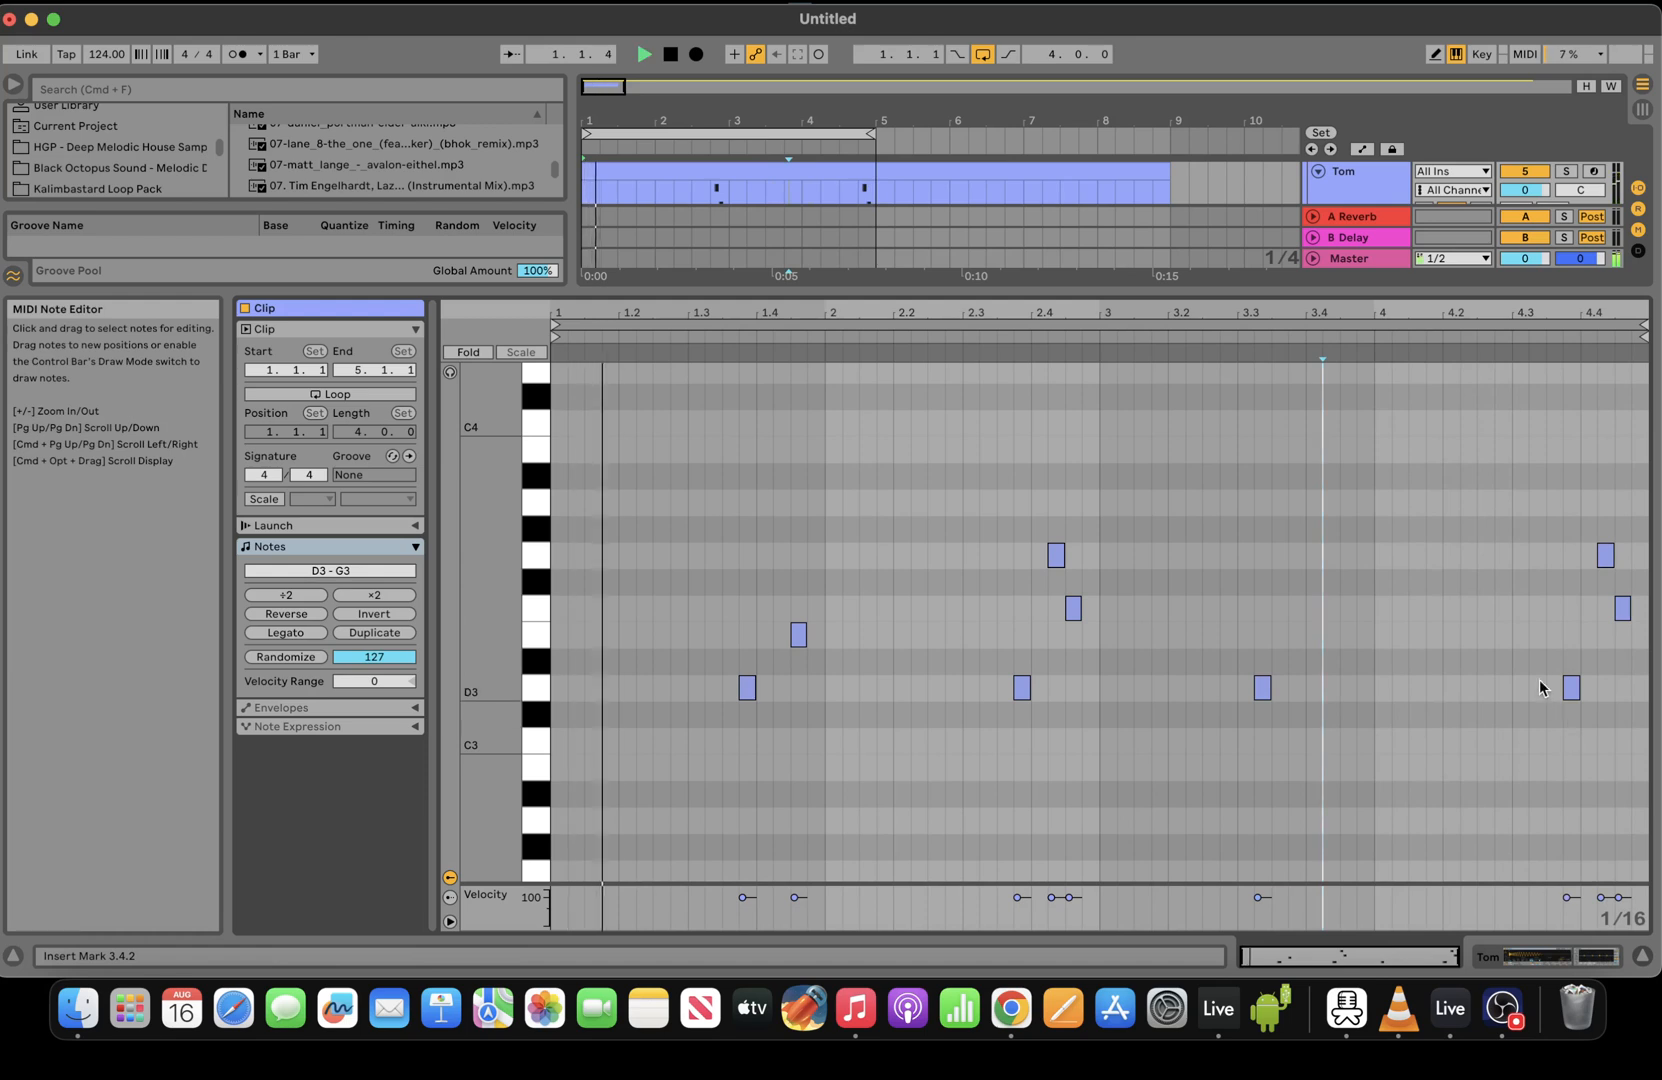
# Add a sixteenth note at 4.3.2 in the Tom clip and transpose it up to A3
pyautogui.doubleClick(1537, 634)
pyautogui.press('space')
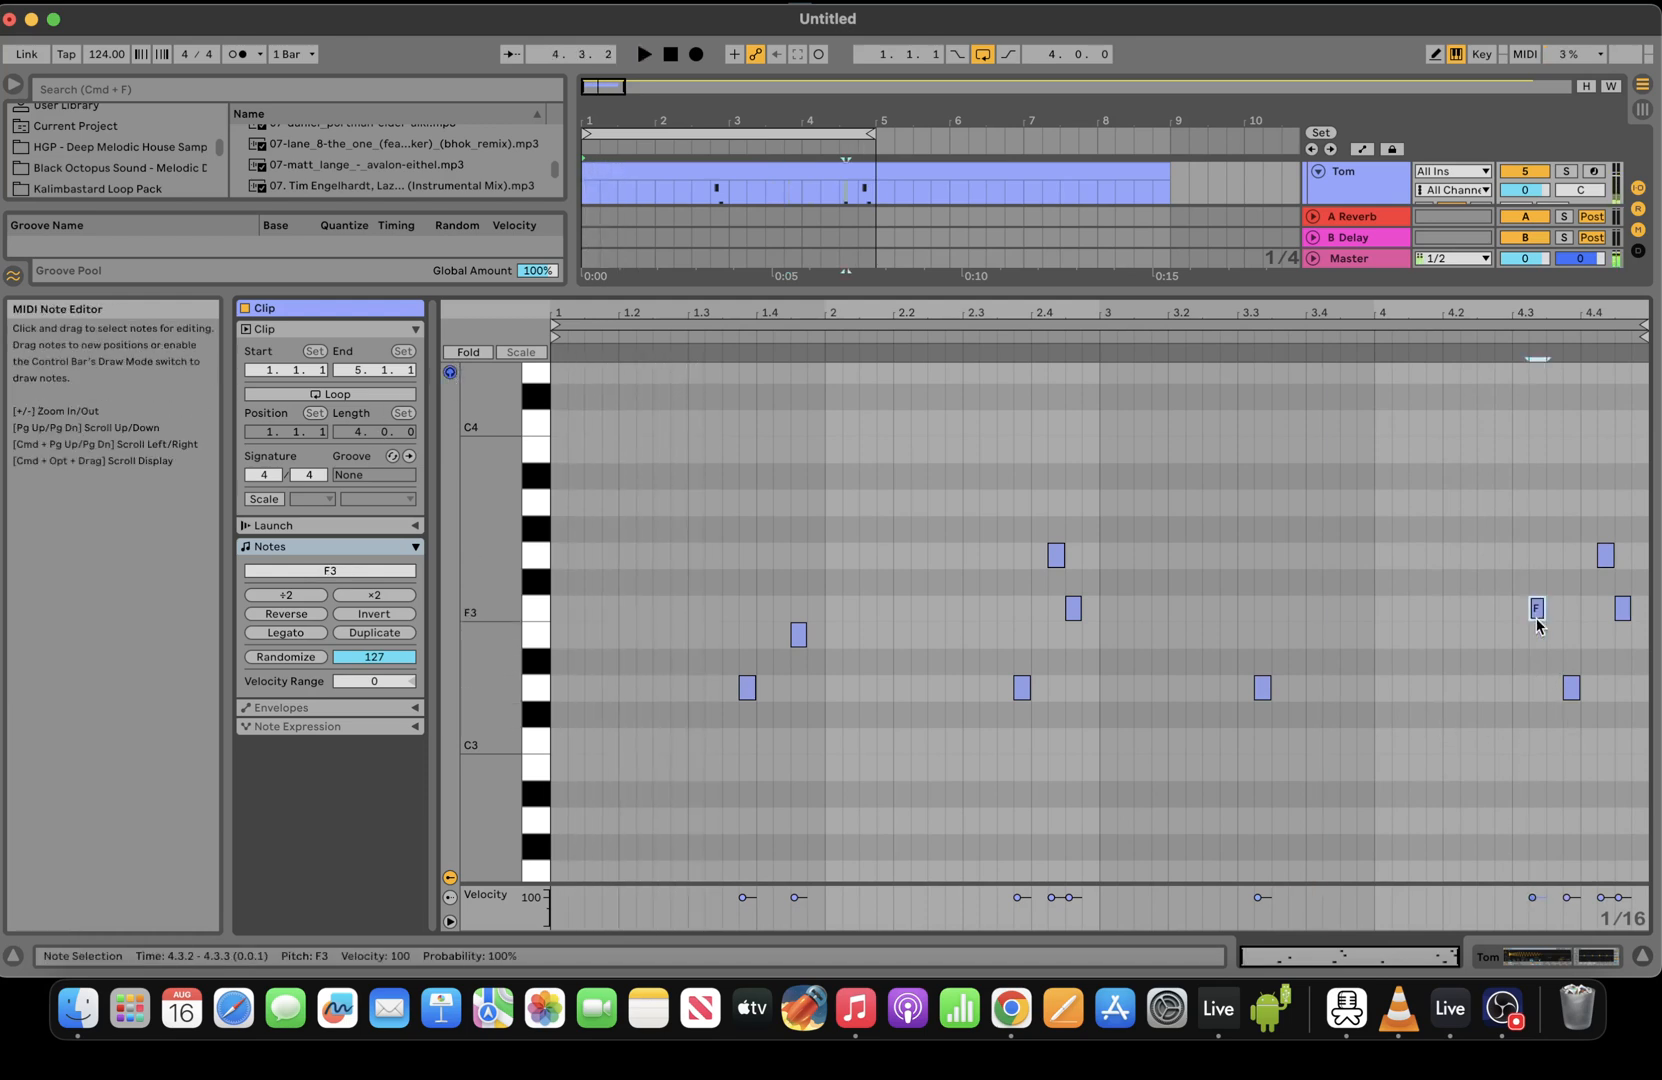
pyautogui.press('Up')
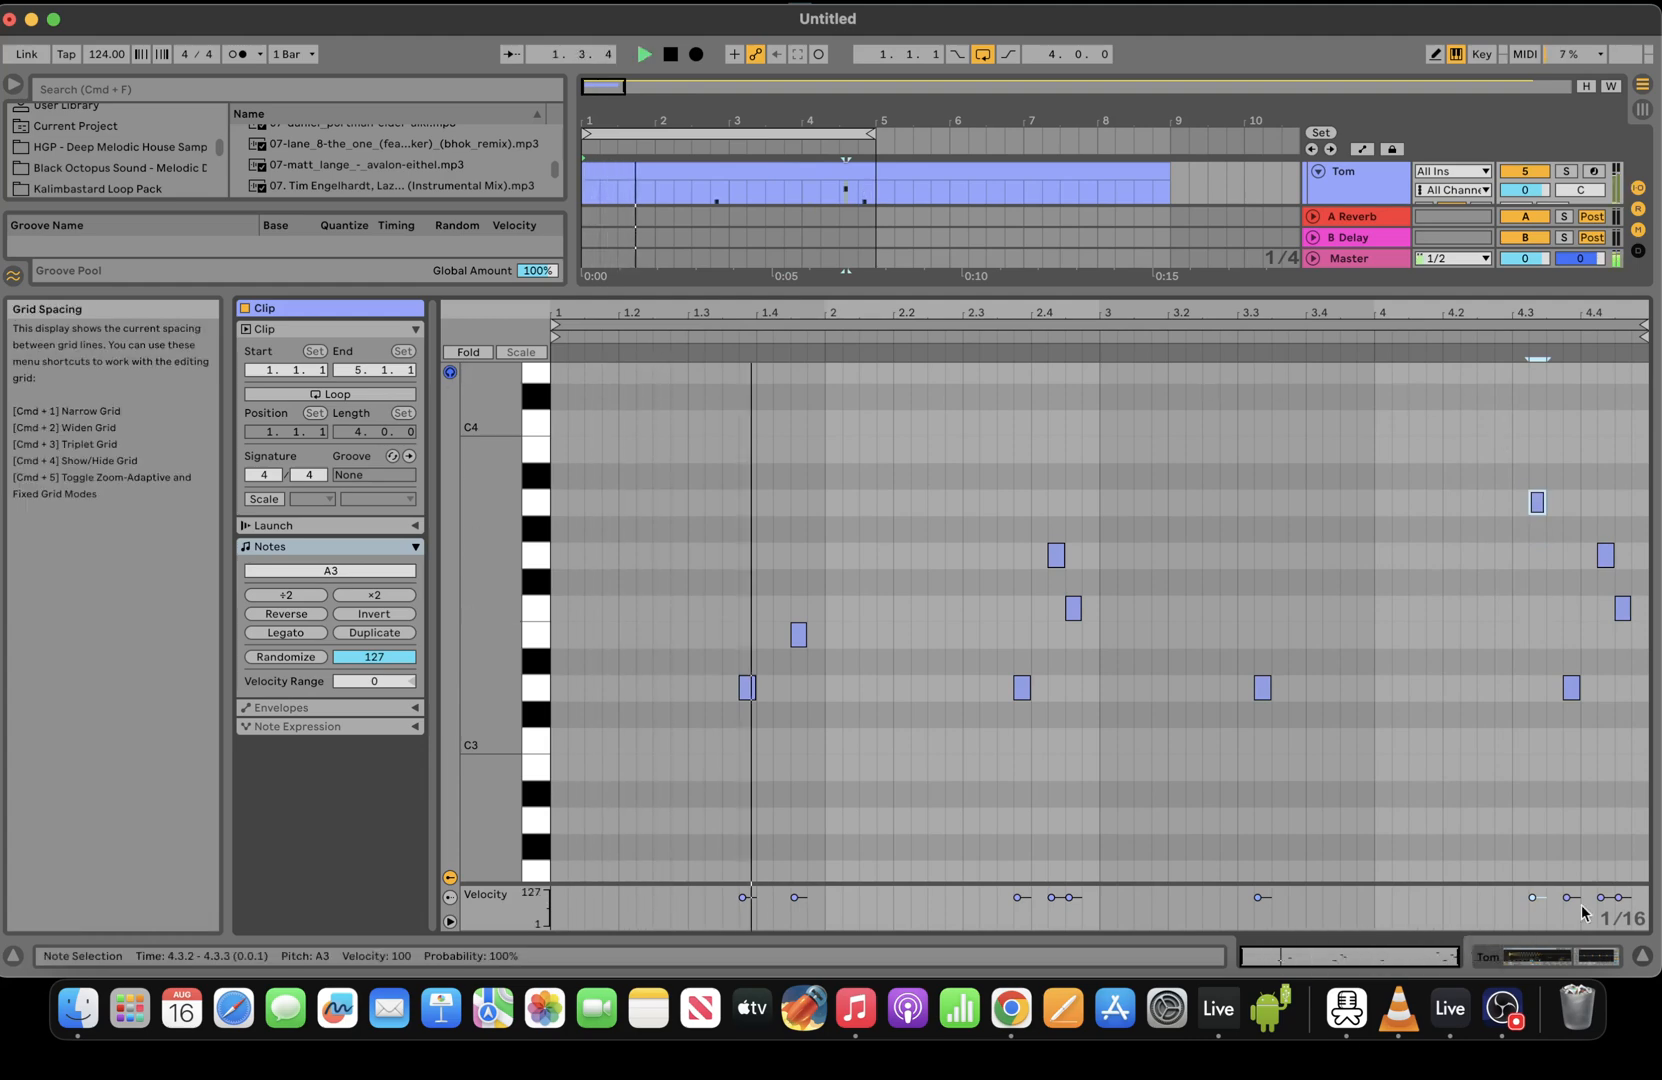
# Lower the high-cut frequency of the Tom track's EQ Eight to 17.4 kHz during playback
pyautogui.hotkey('shift', 'Tab')
pyautogui.moveTo(1511, 834); pyautogui.dragTo(1504, 834)
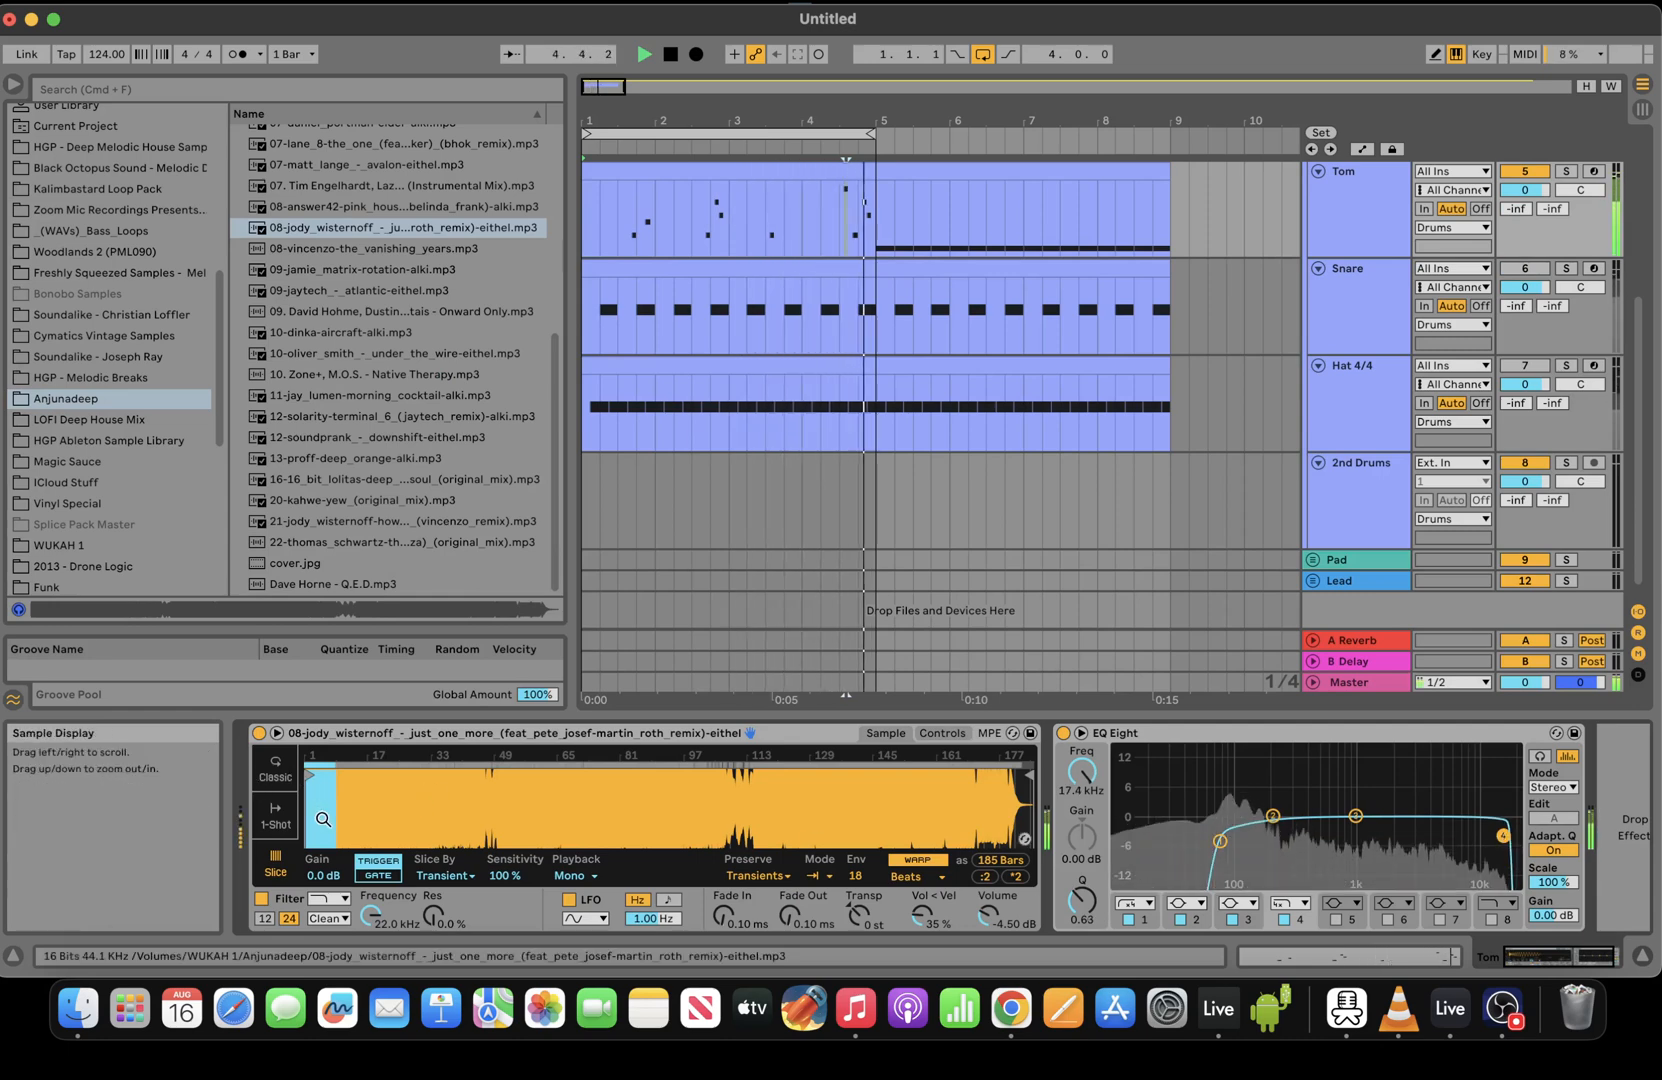
pyautogui.moveTo(322, 819); pyautogui.dragTo(305, 818)
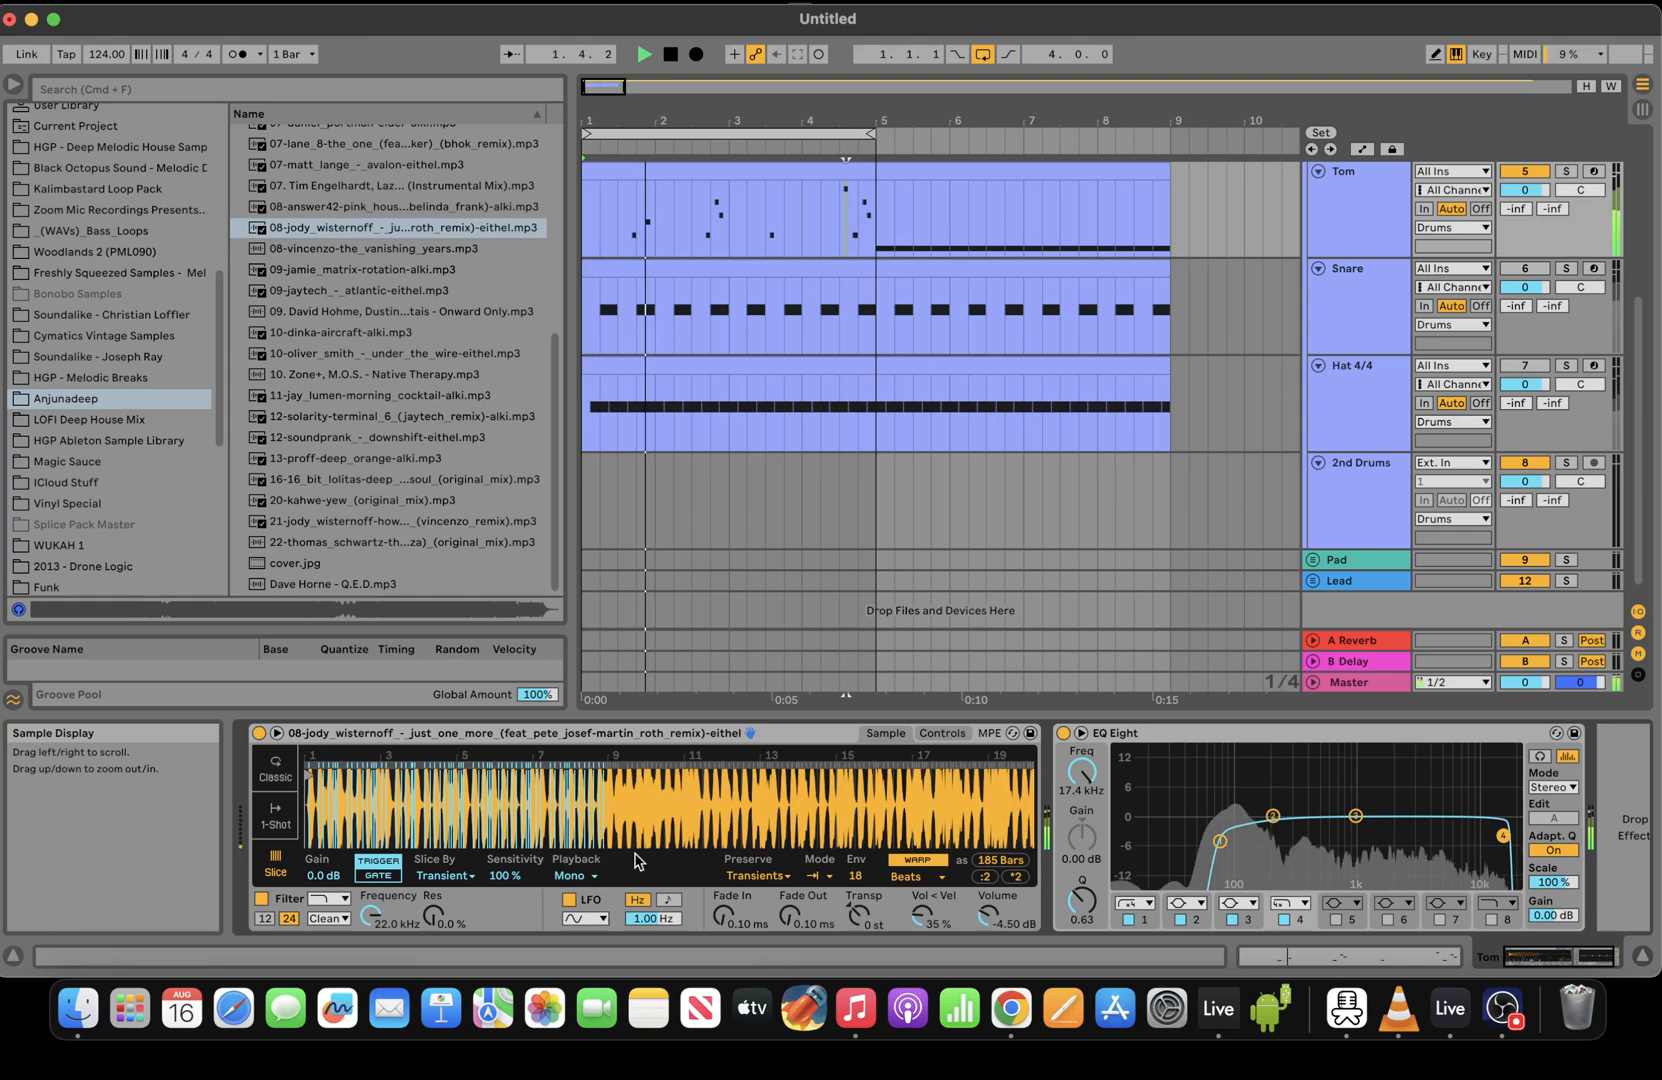
# On Tom's EQ Eight, set band 2 to 144 Hz at -3.60 dB and band 3 to 1.02 kHz at -1.61 dB
pyautogui.moveTo(1220, 841); pyautogui.dragTo(1255, 832)
pyautogui.scroll(5, 1580, 400)
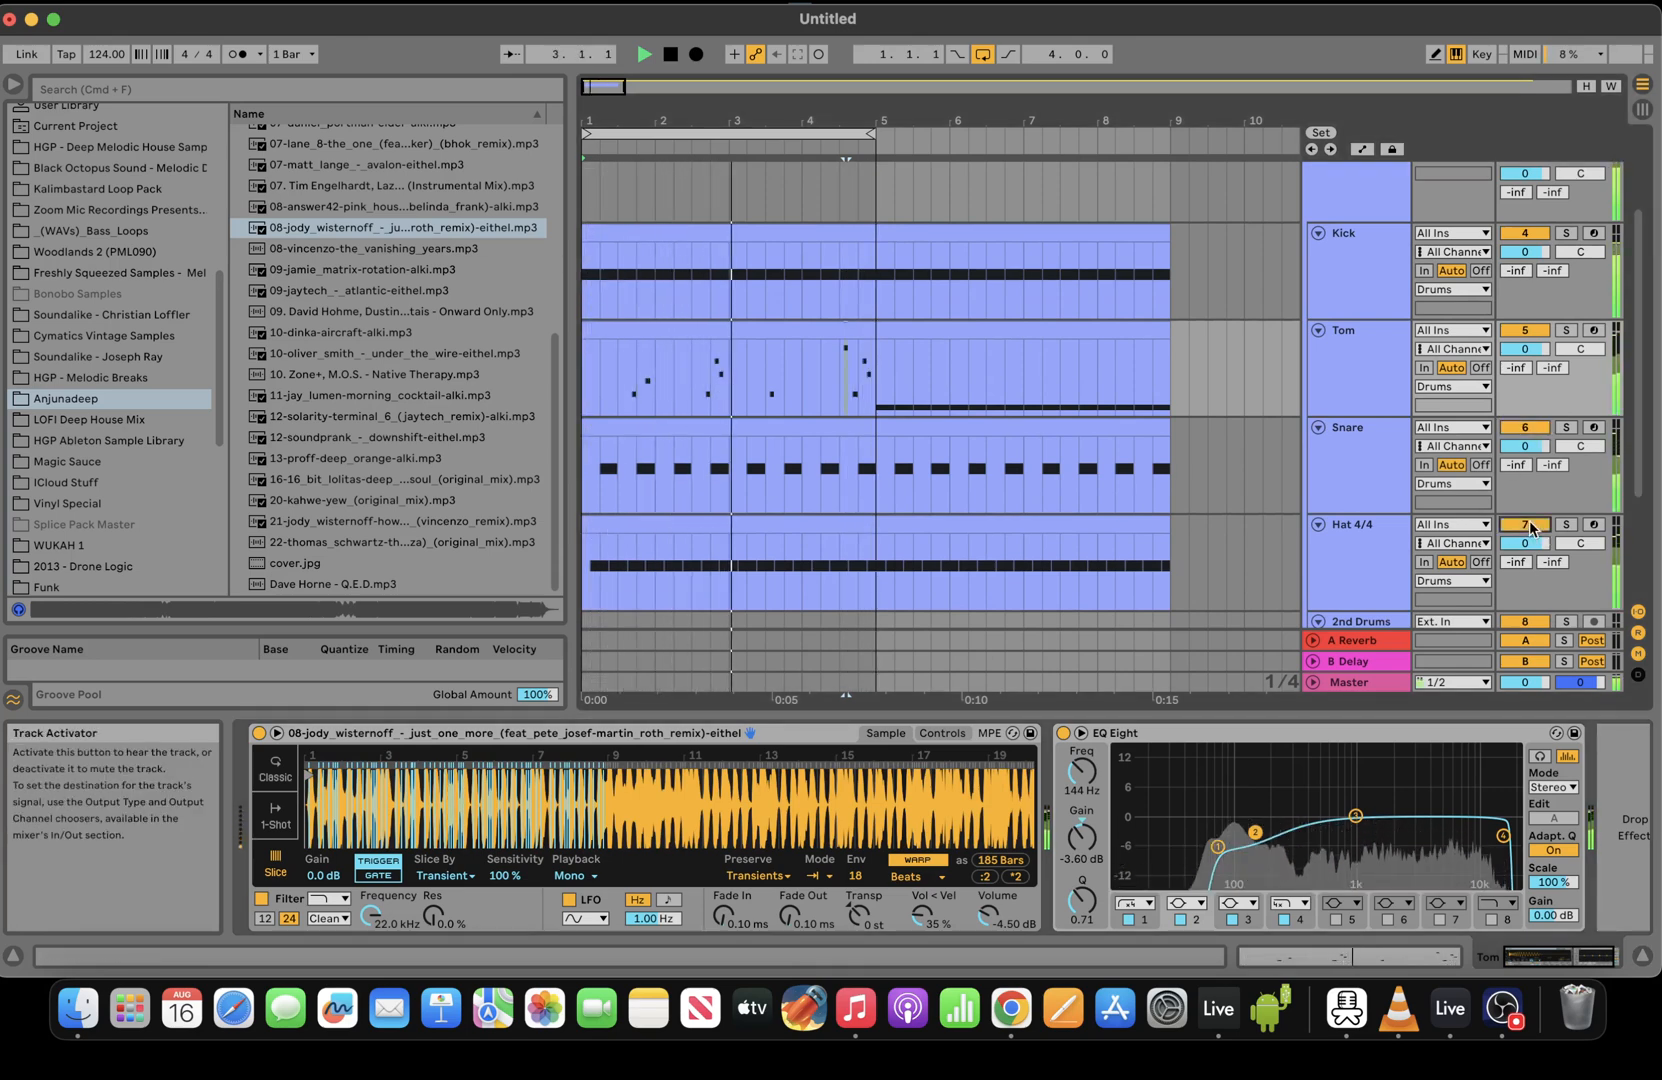
pyautogui.click(781, 331)
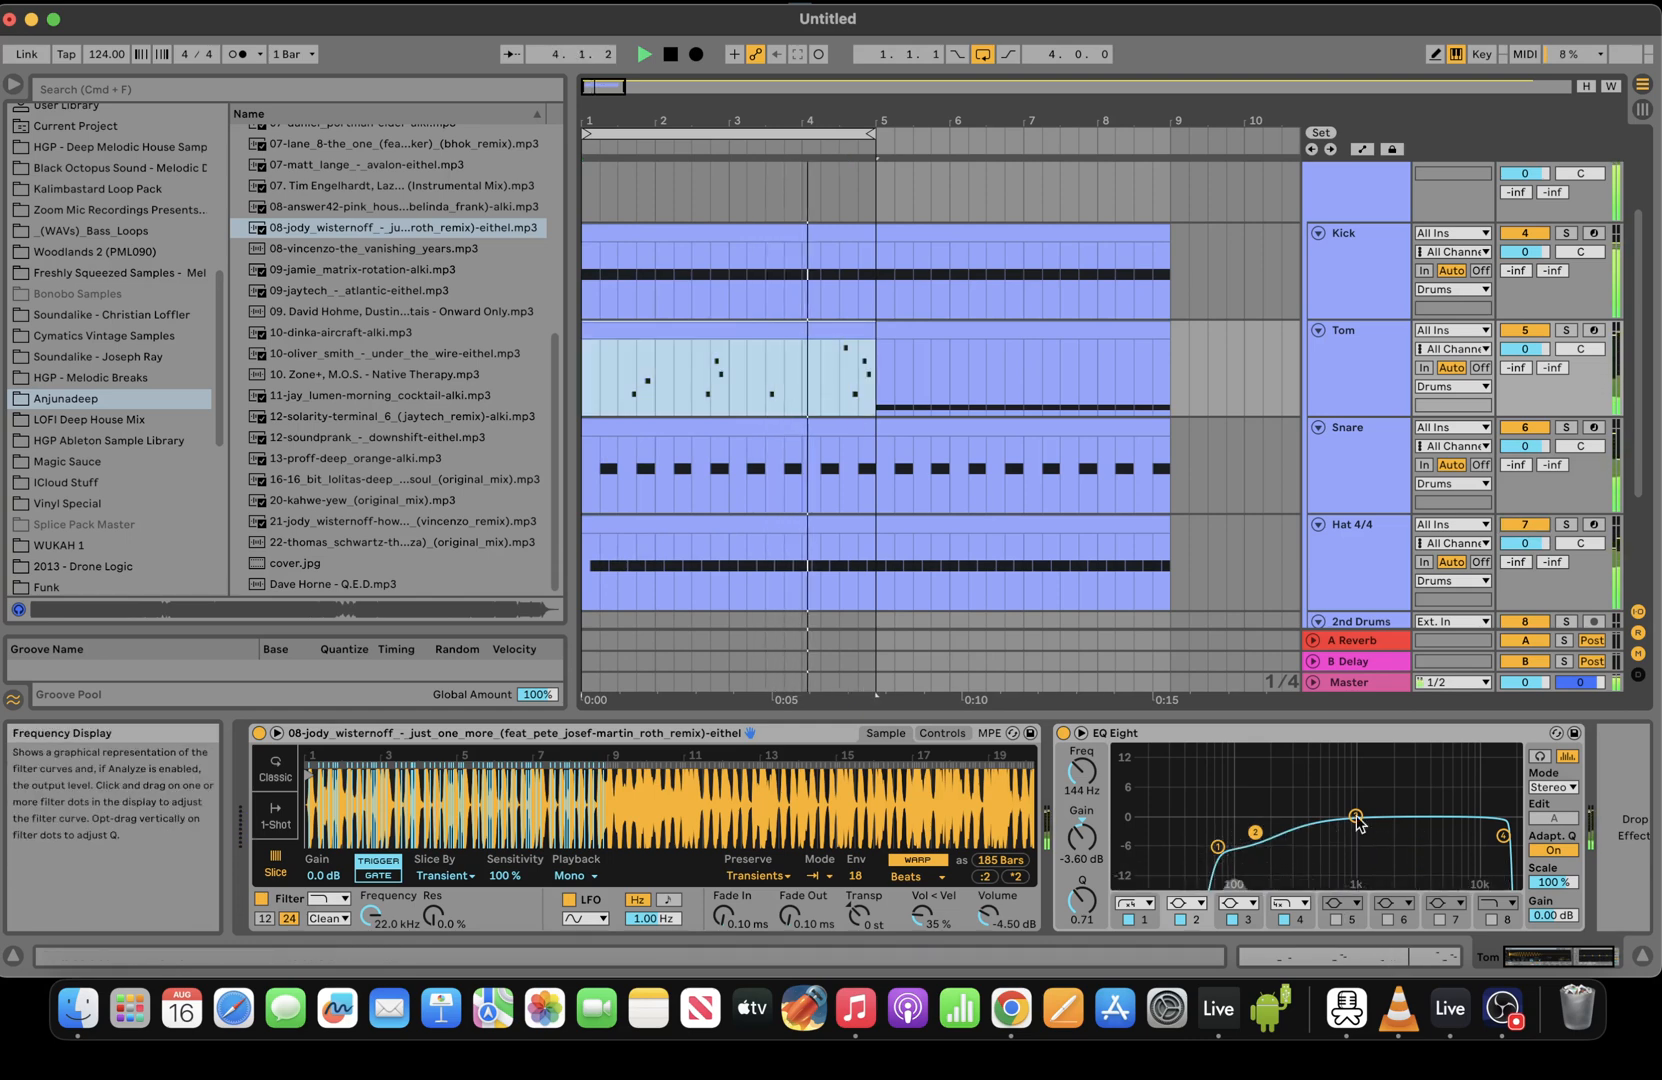
pyautogui.moveTo(1356, 817); pyautogui.dragTo(1357, 825)
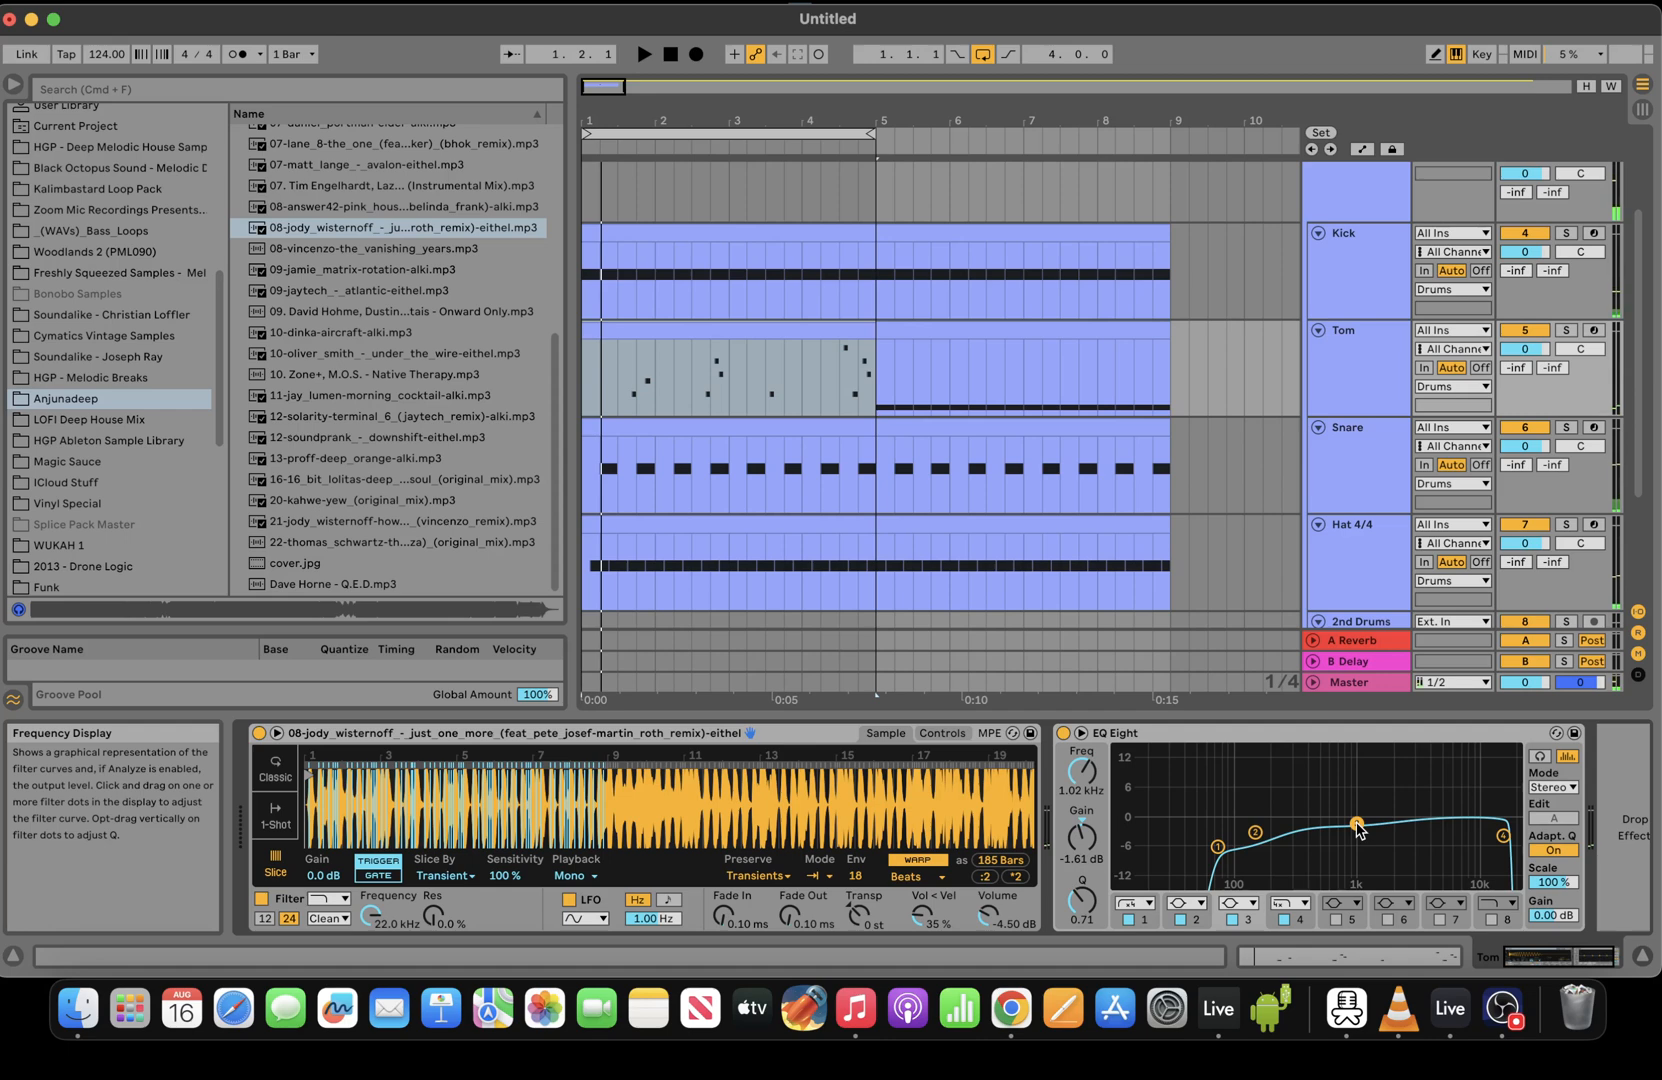
# Duplicate the Hat 4/4 track and rename the copy Knife Hat
pyautogui.click(1344, 531)
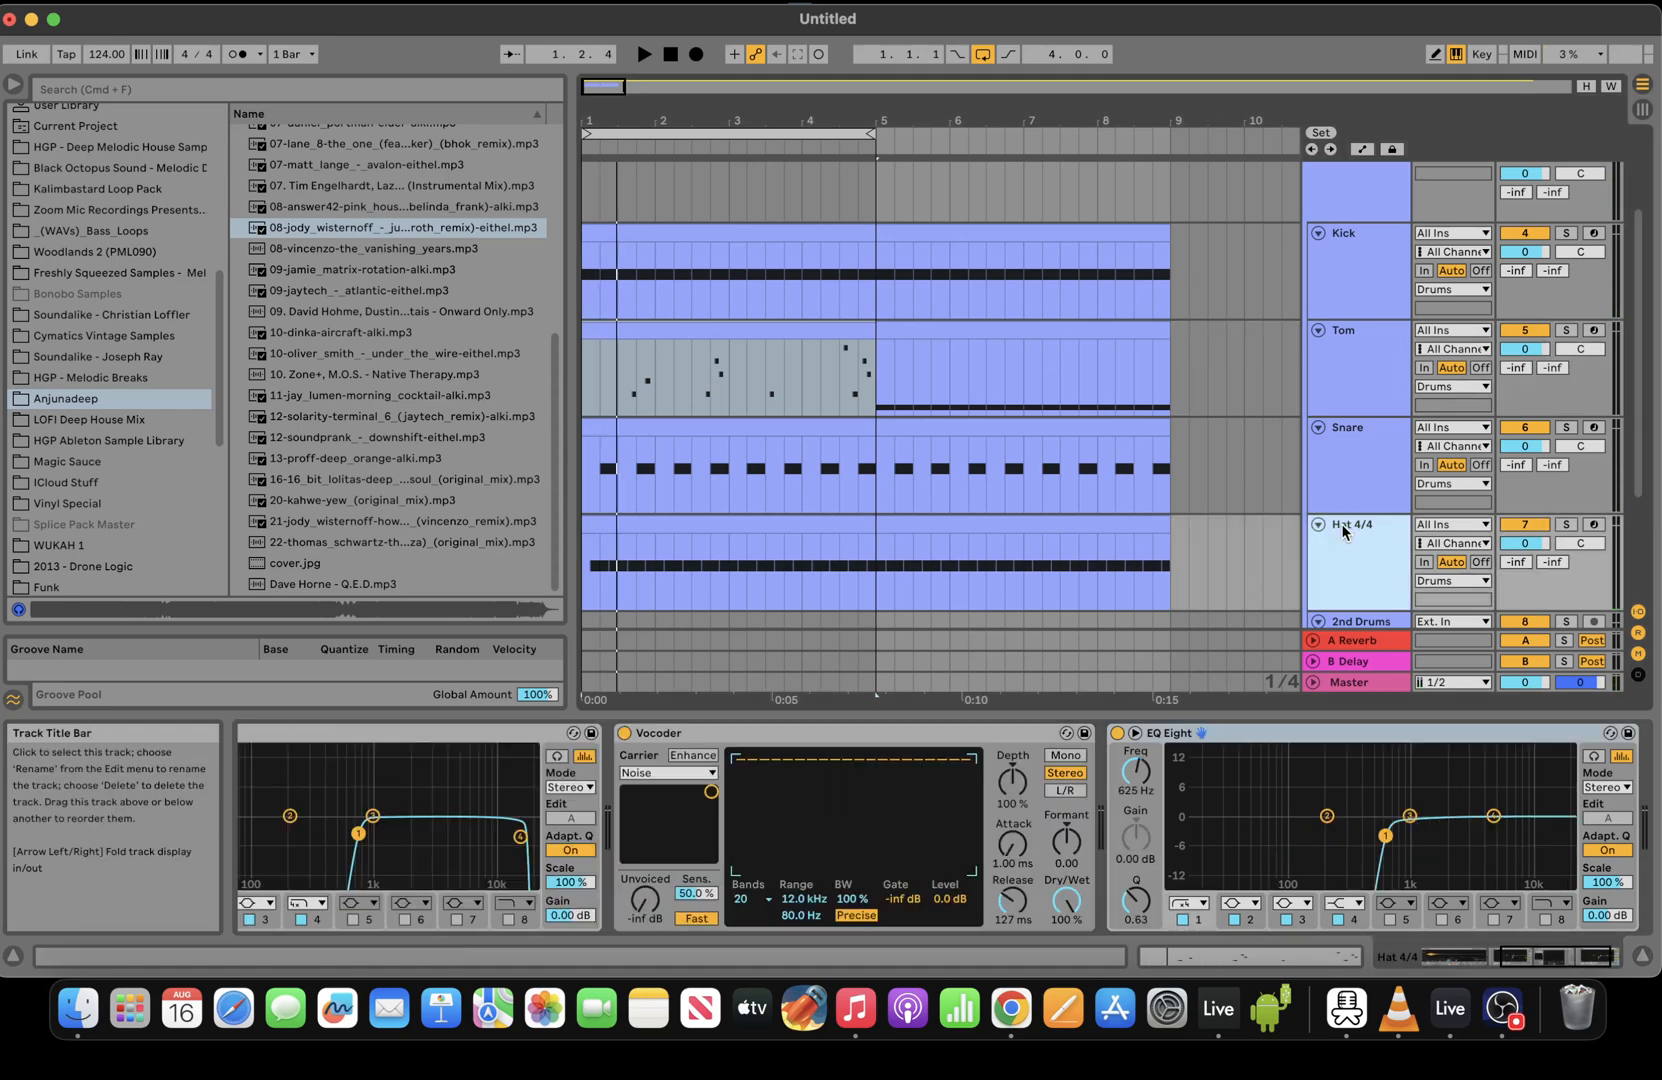
pyautogui.press('super+d')
pyautogui.rightClick(1356, 566)
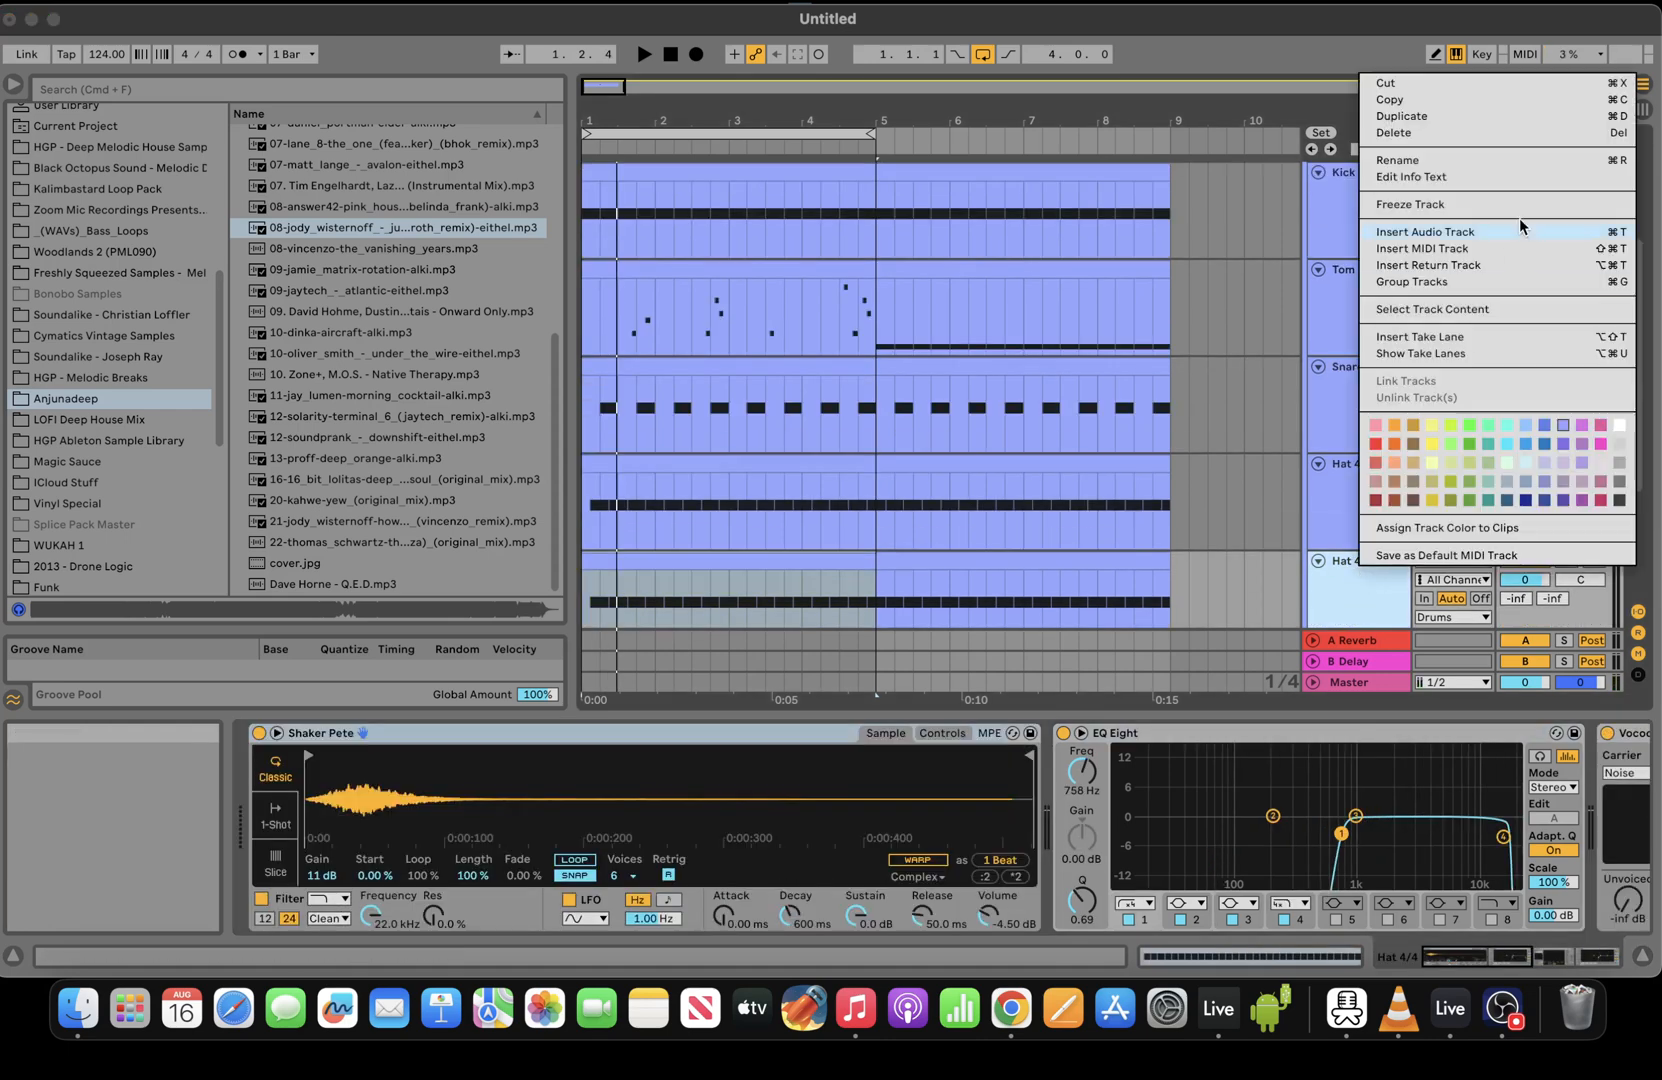
pyautogui.click(1430, 158)
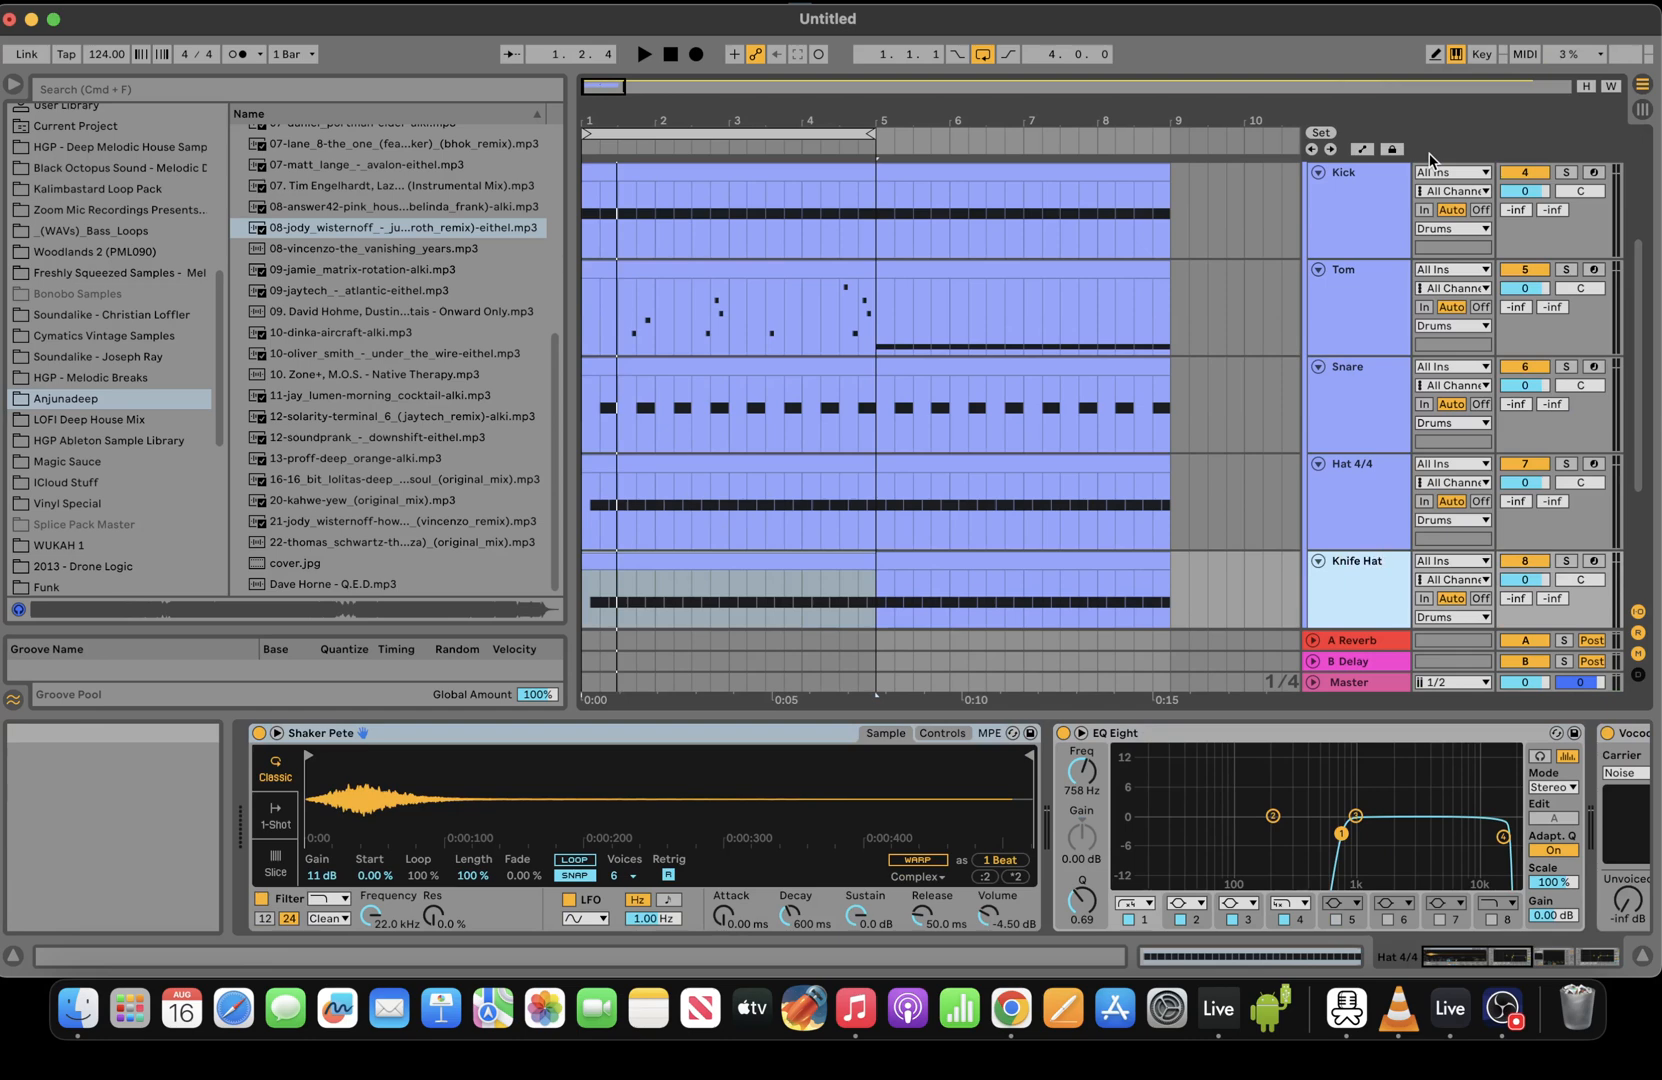
# Search the whole browser library for "knife" and audition one of the Stabbed Britain's Knife recordings
pyautogui.moveTo(604, 85); pyautogui.dragTo(730, 583)
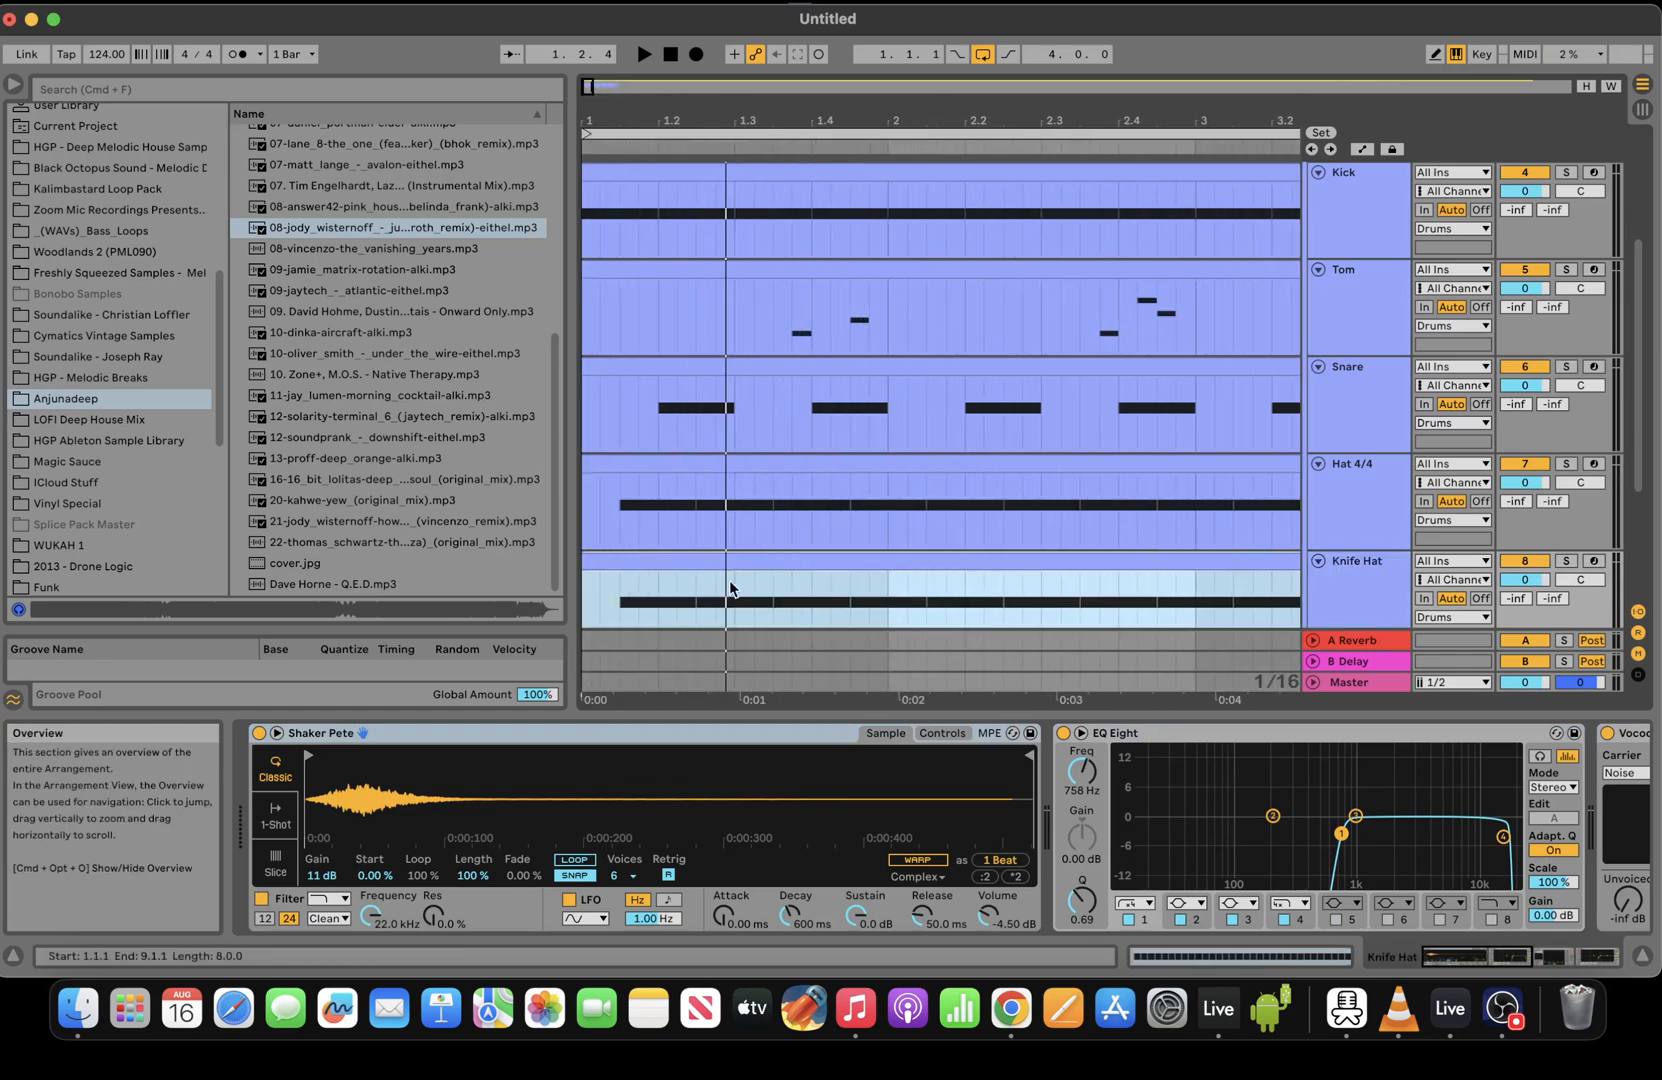
pyautogui.click(636, 598)
pyautogui.click(193, 90)
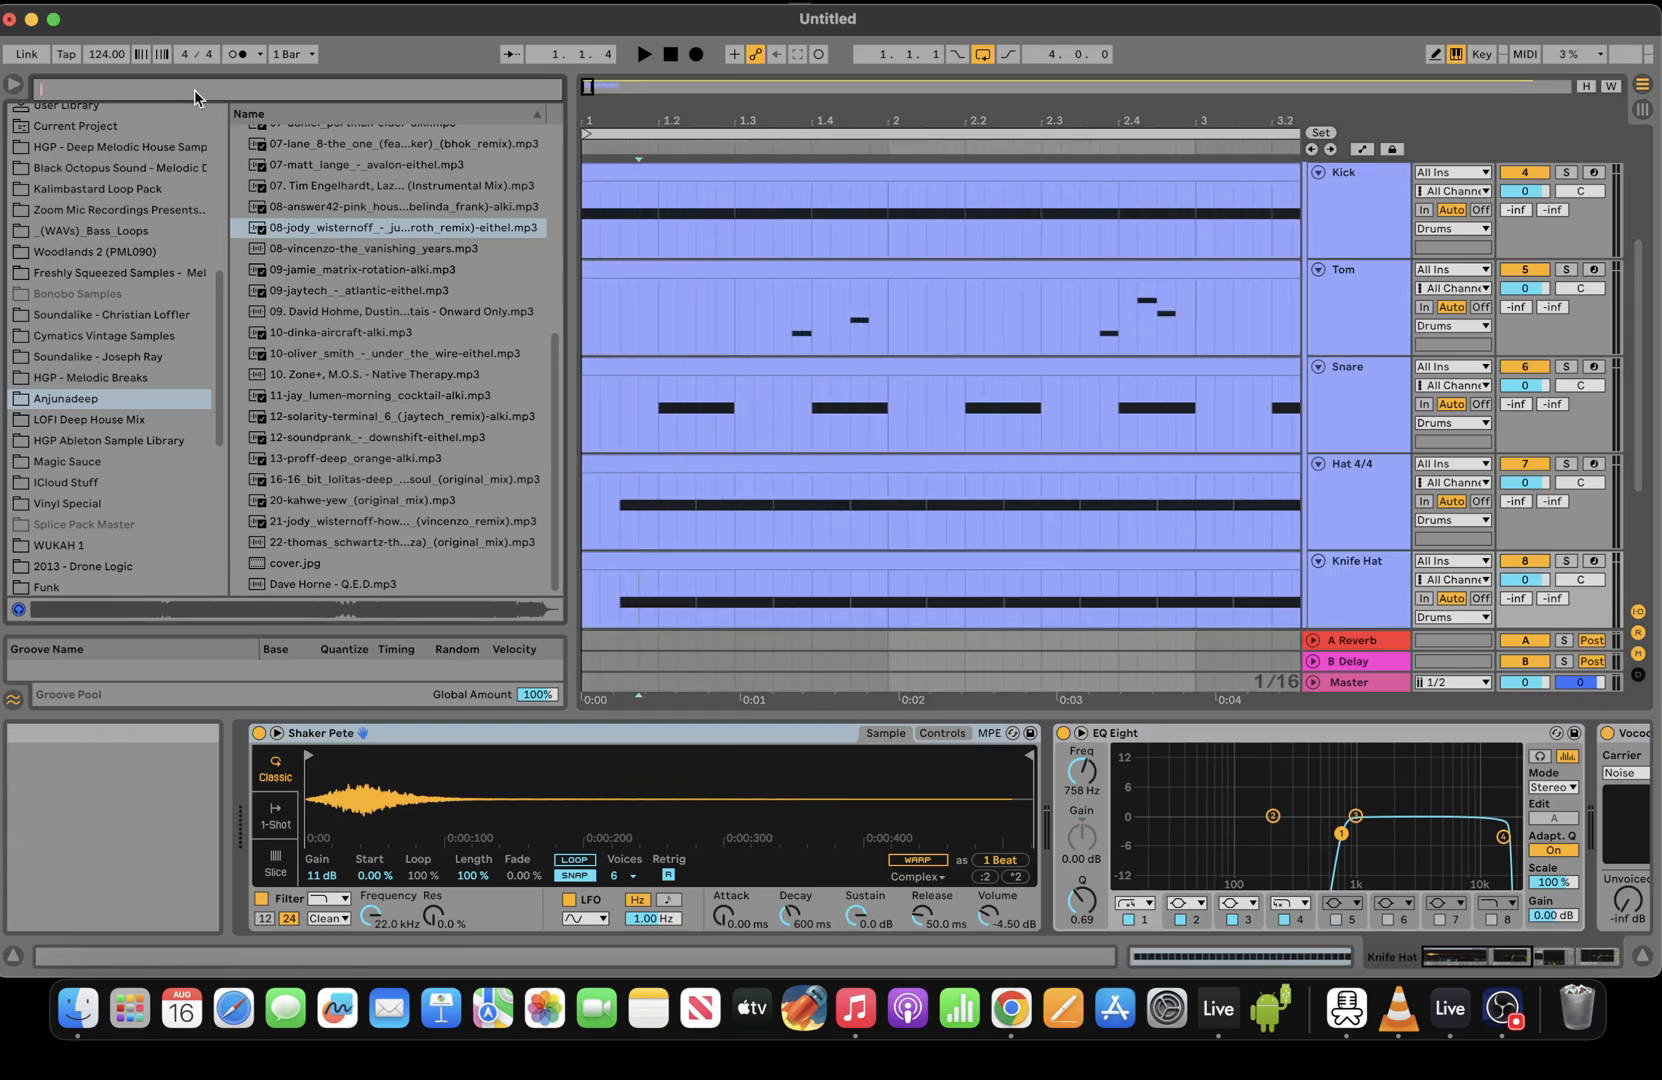
pyautogui.write('knife')
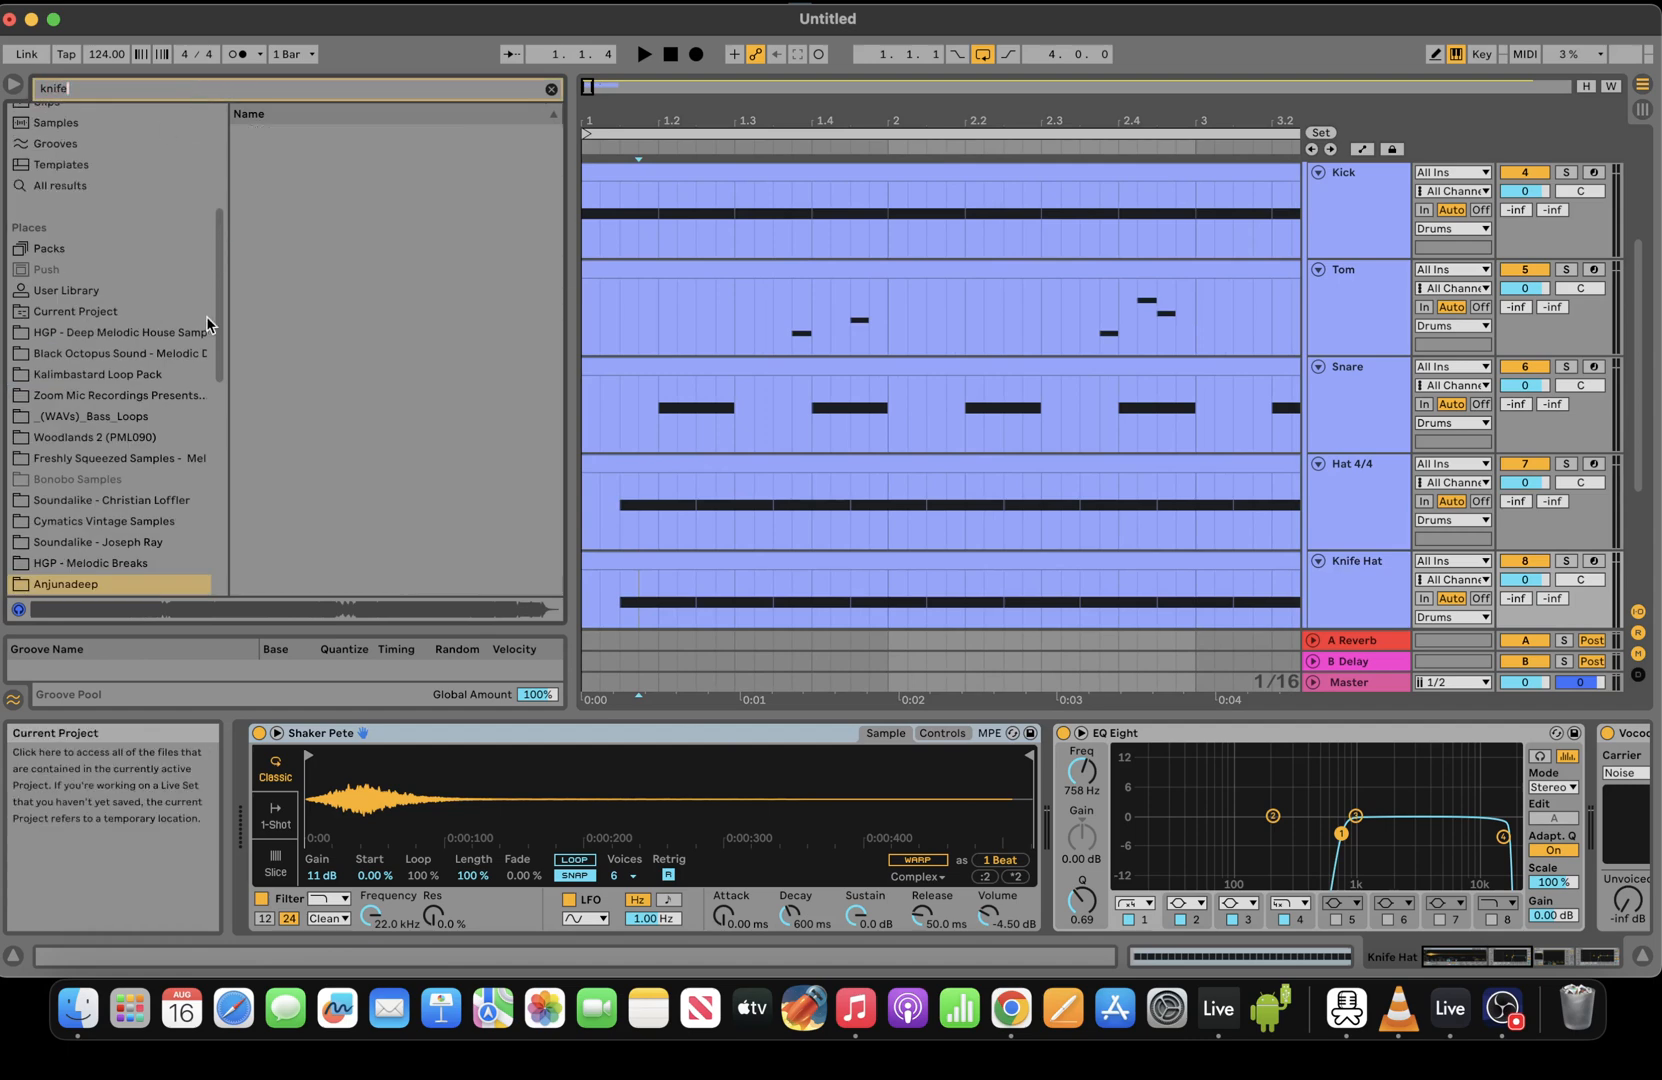
pyautogui.scroll(4, 206, 200)
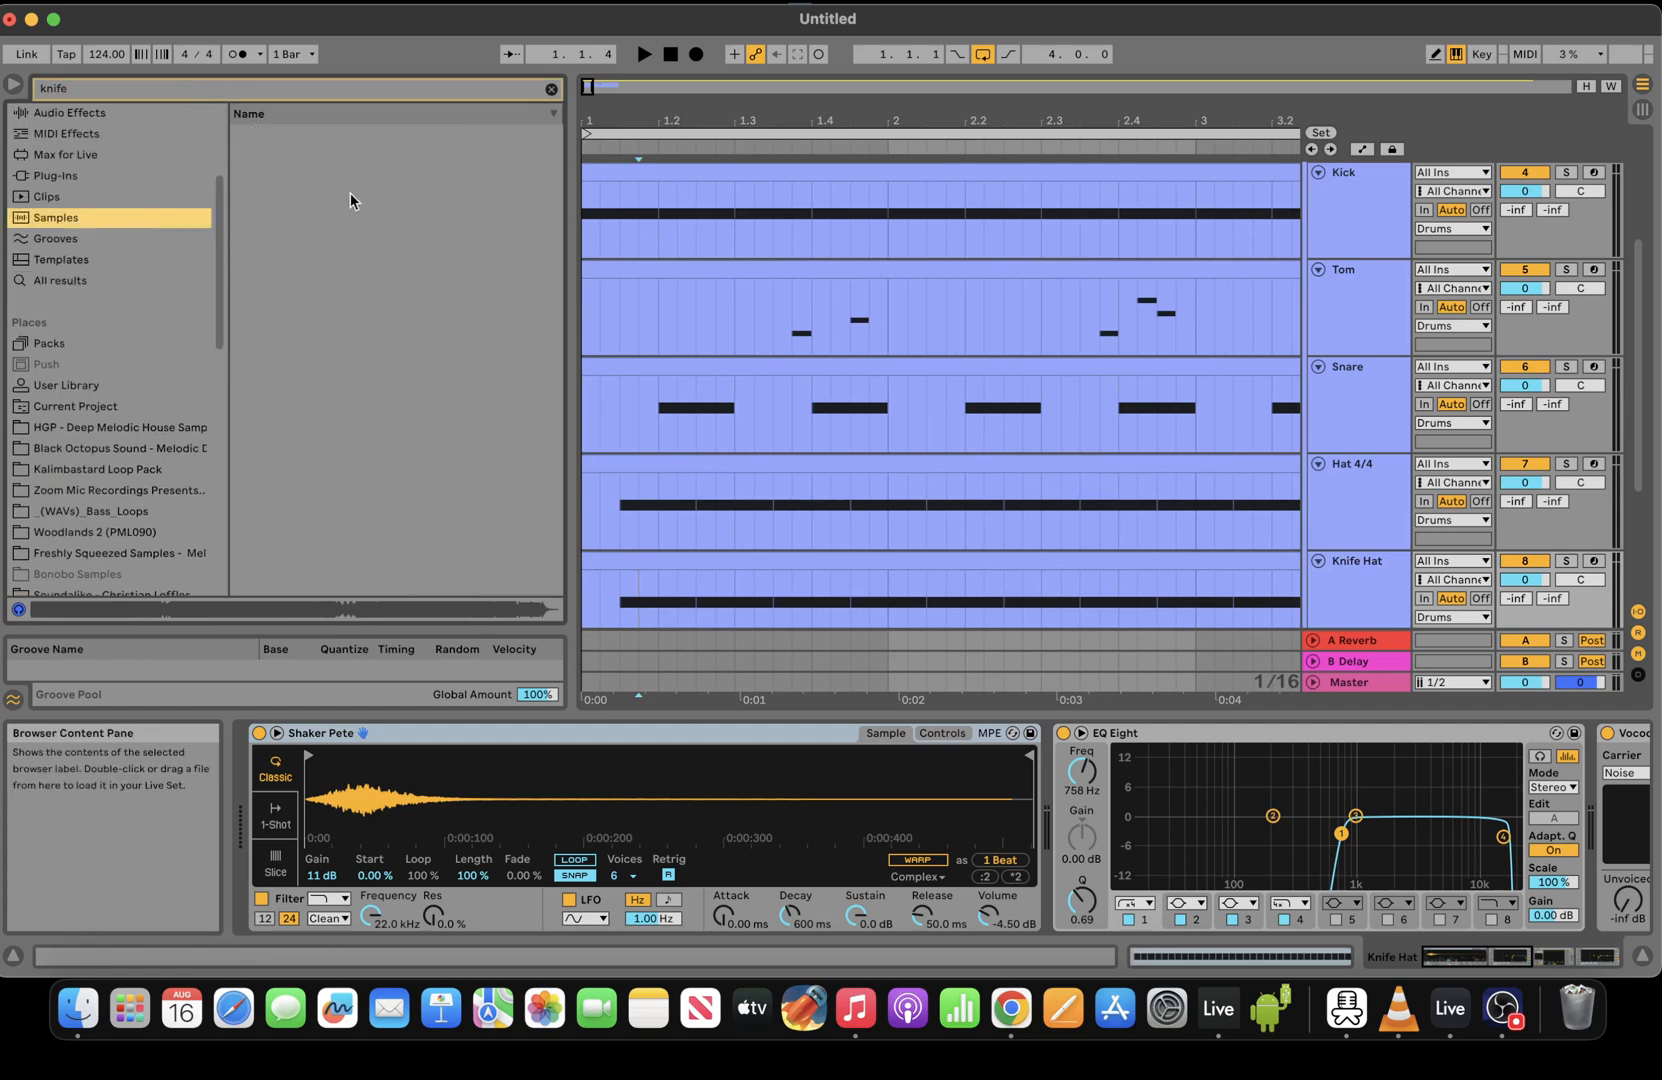
pyautogui.click(96, 279)
pyautogui.click(330, 322)
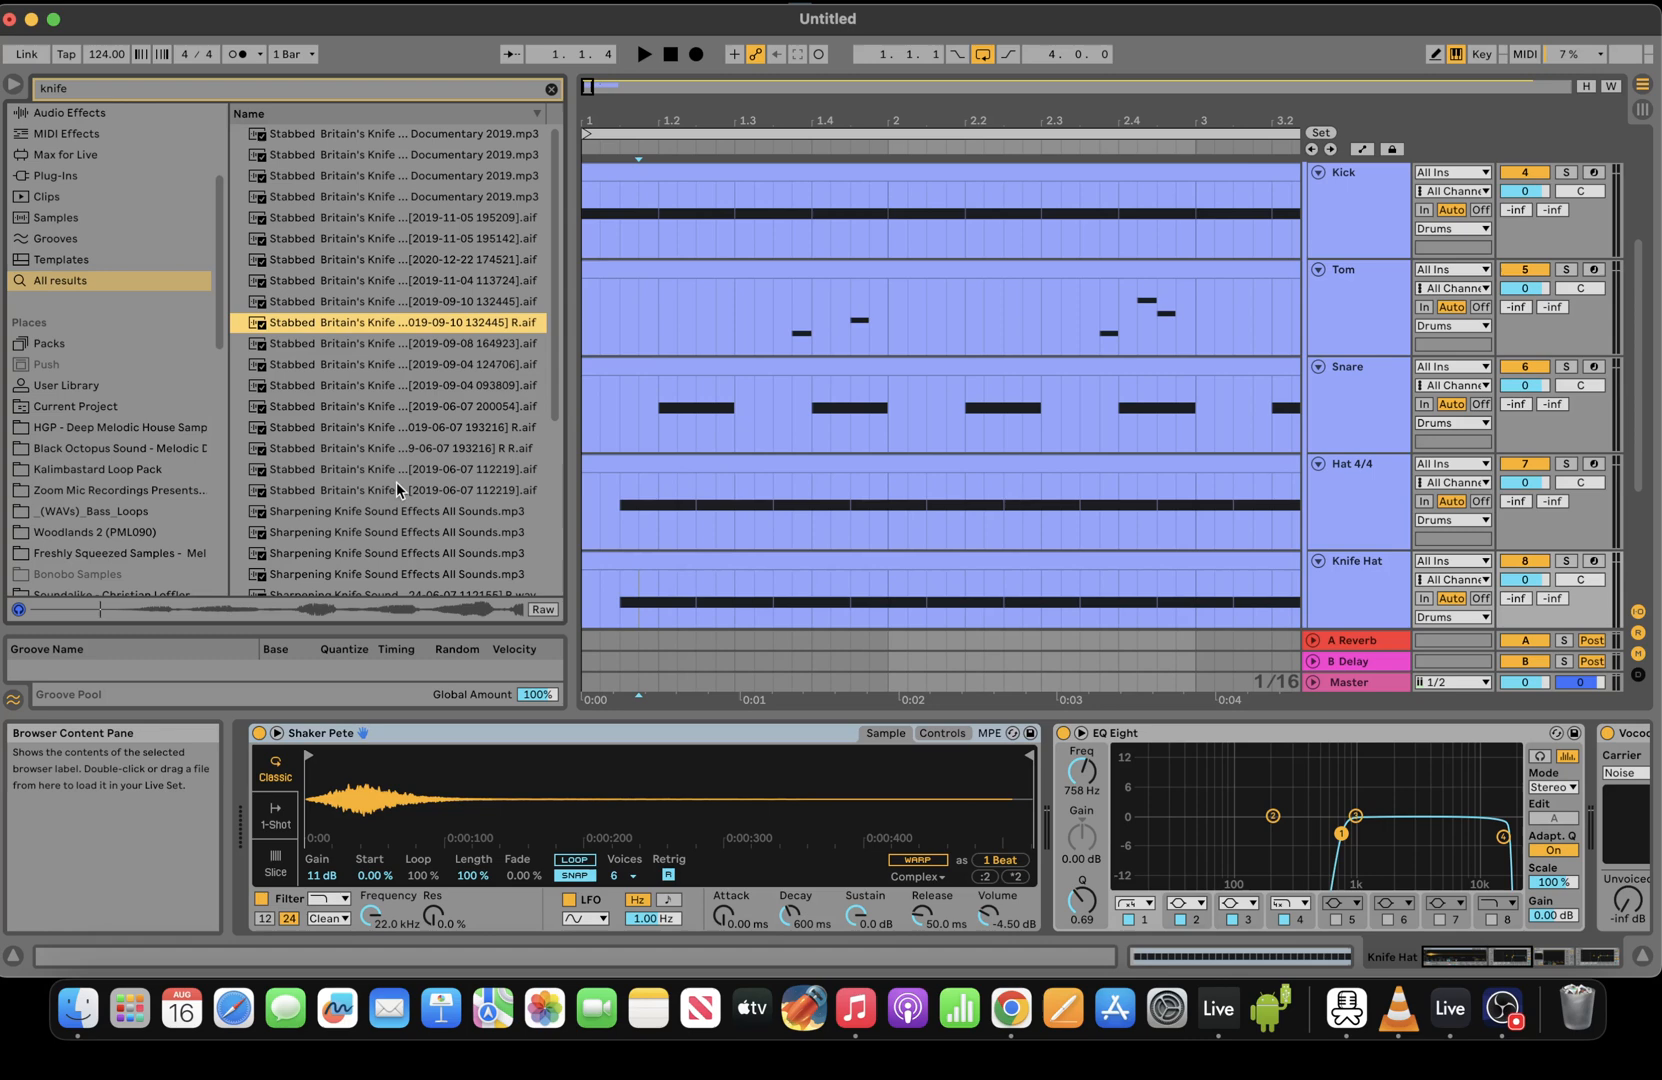
# Load Sharpening Knife Sound Effects All Sounds.mp3 into Knife Hat's Simpler, switch it to Slice mode and play the loop
pyautogui.click(421, 505)
pyautogui.click(458, 553)
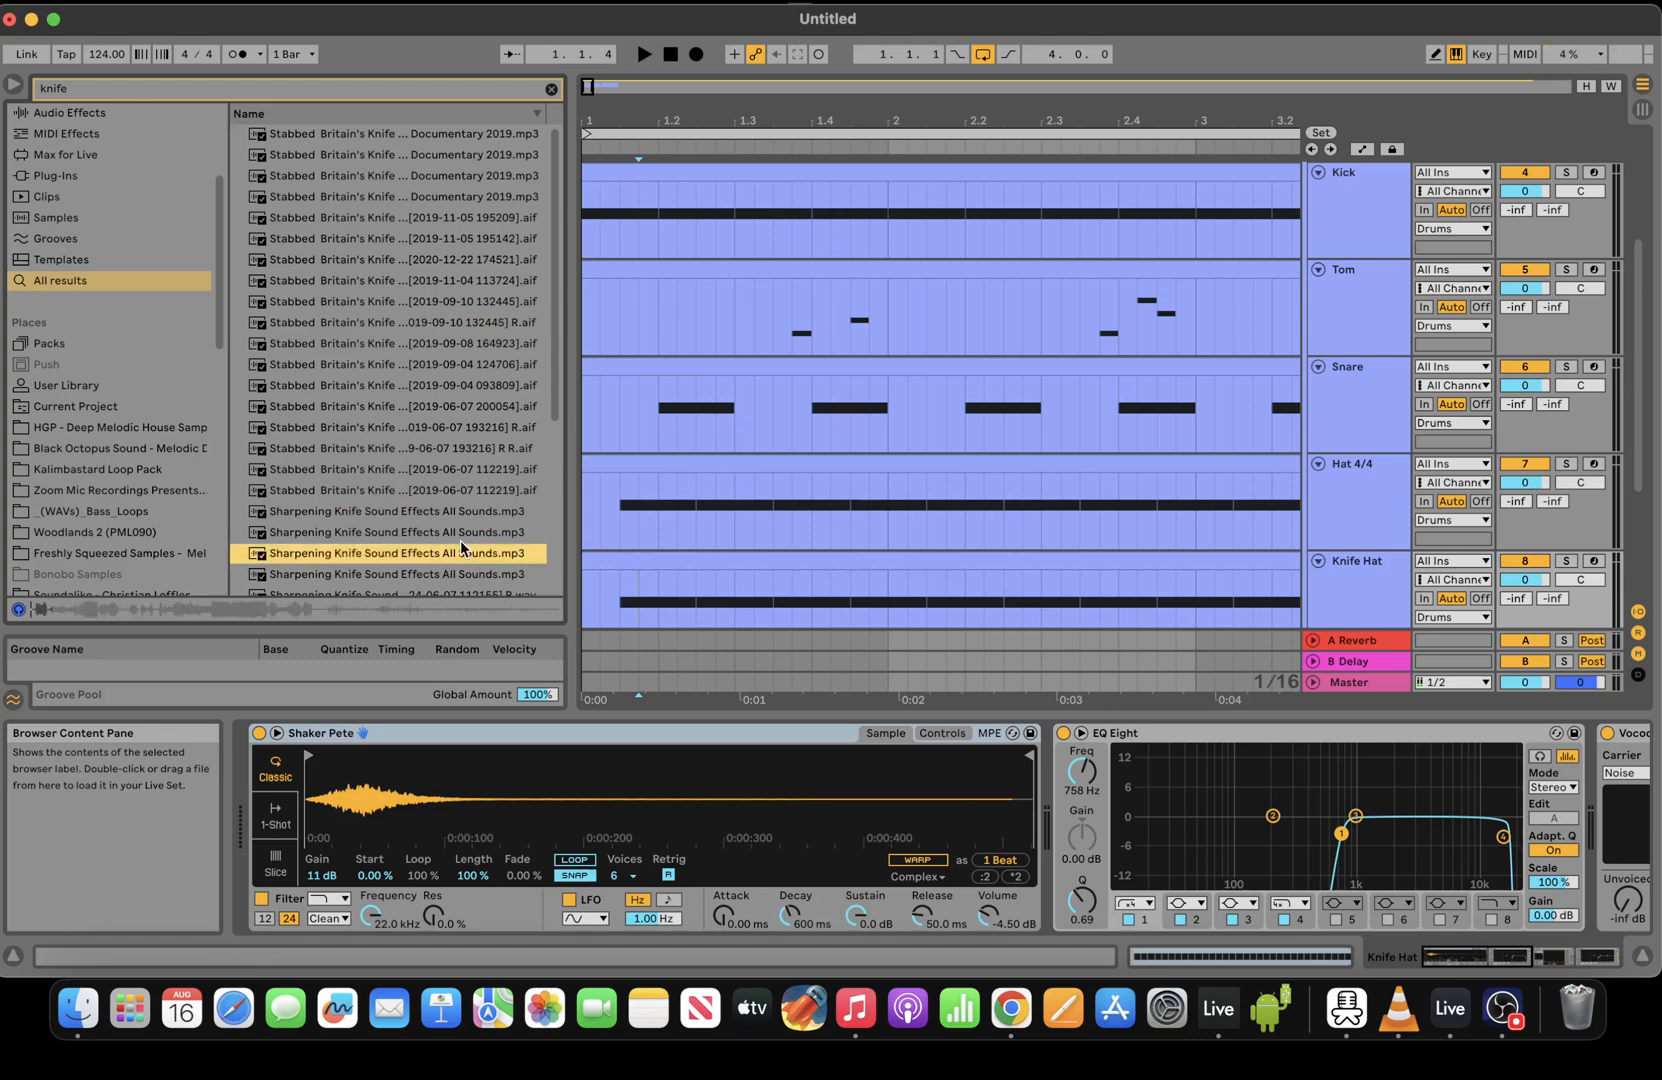
pyautogui.moveTo(463, 831); pyautogui.dragTo(465, 831)
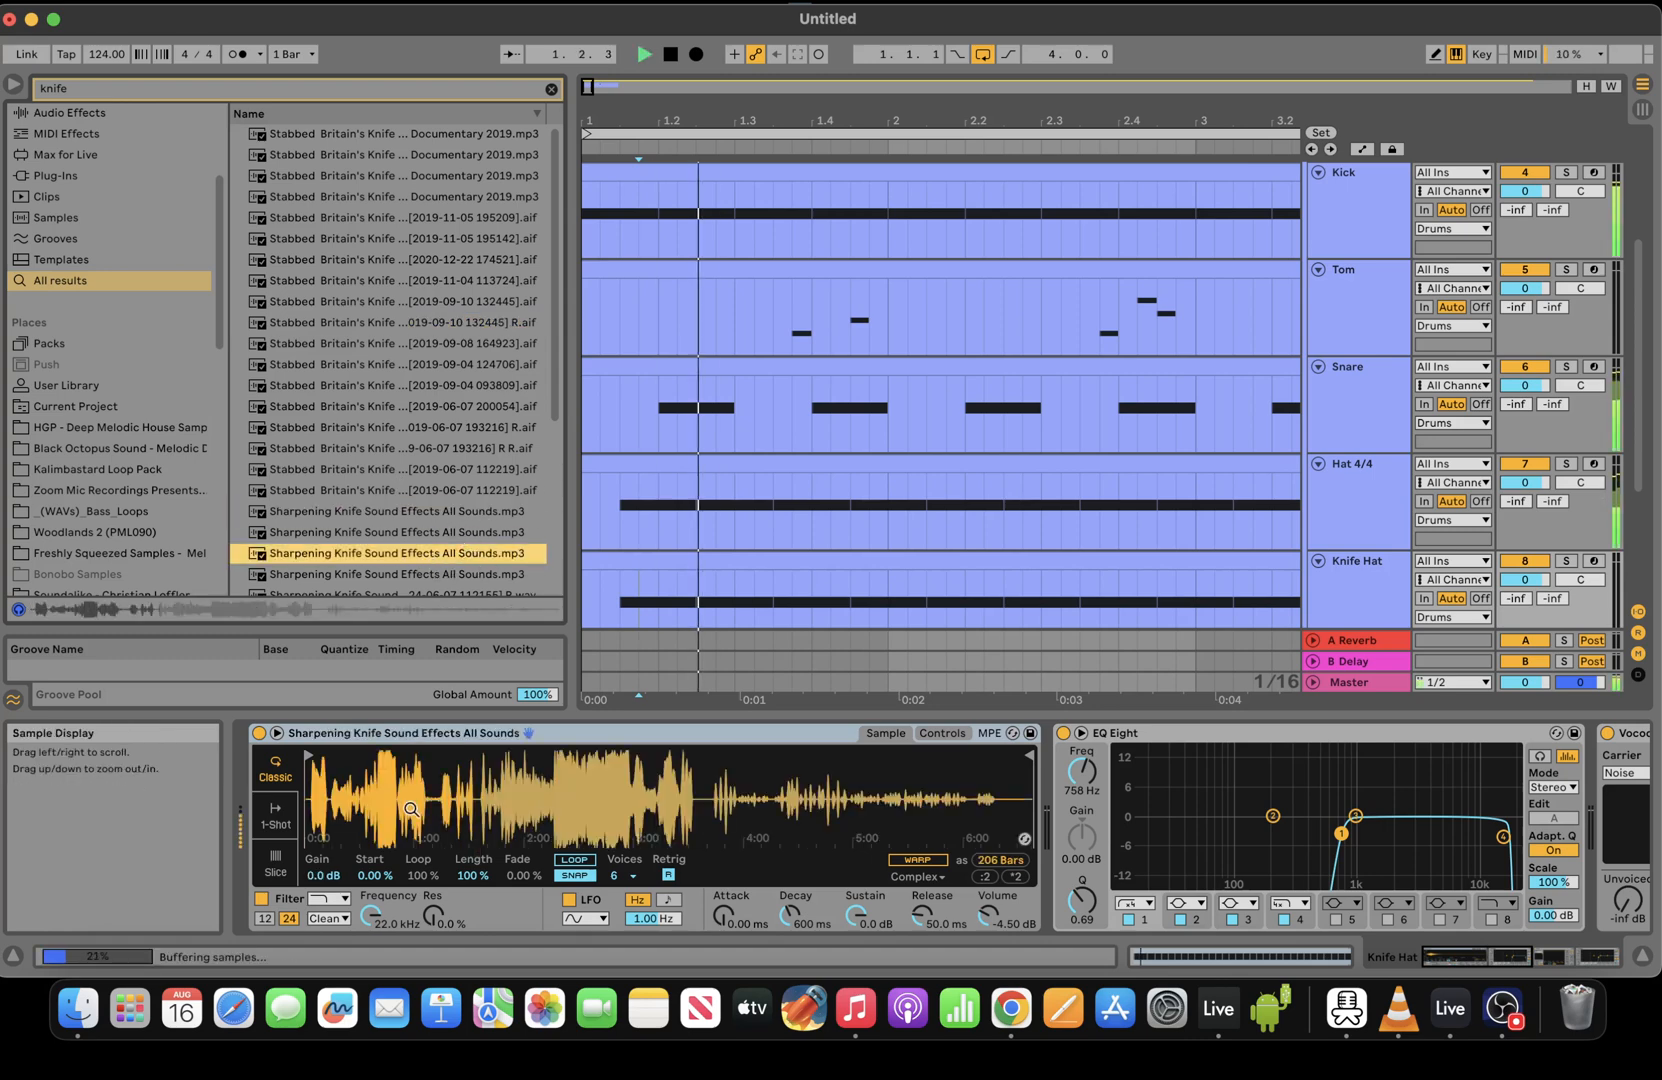
pyautogui.click(277, 867)
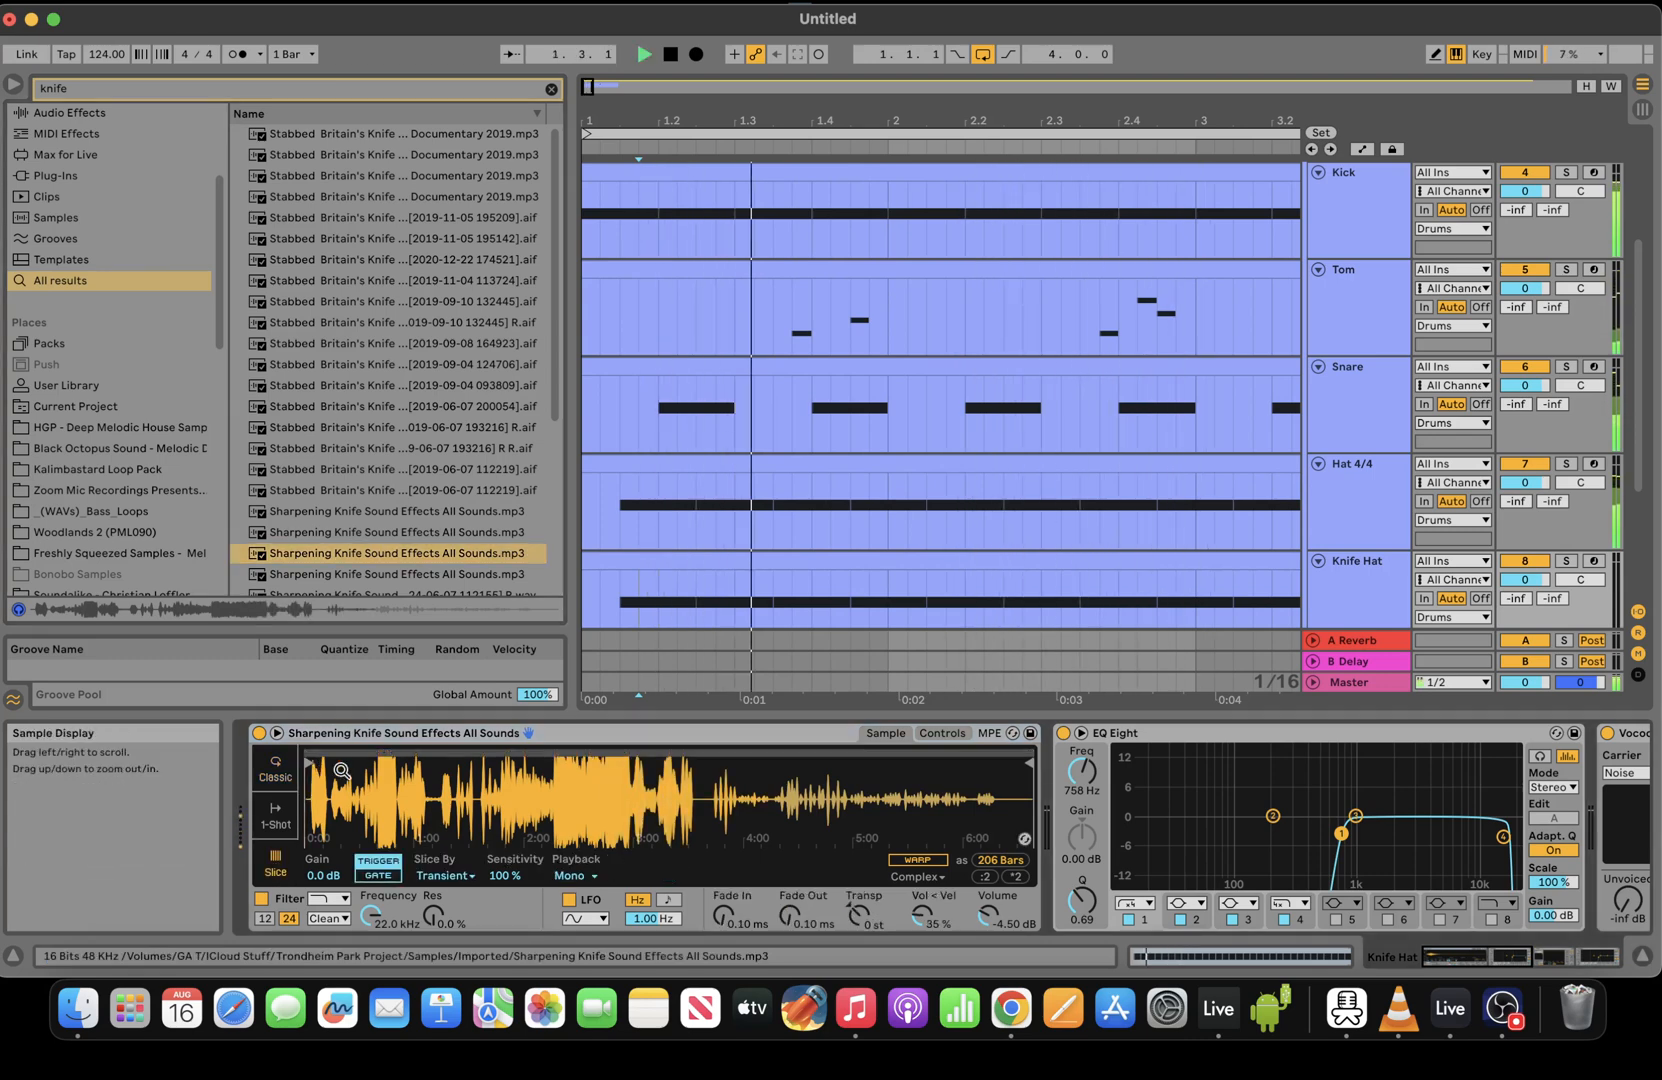
pyautogui.press('space')
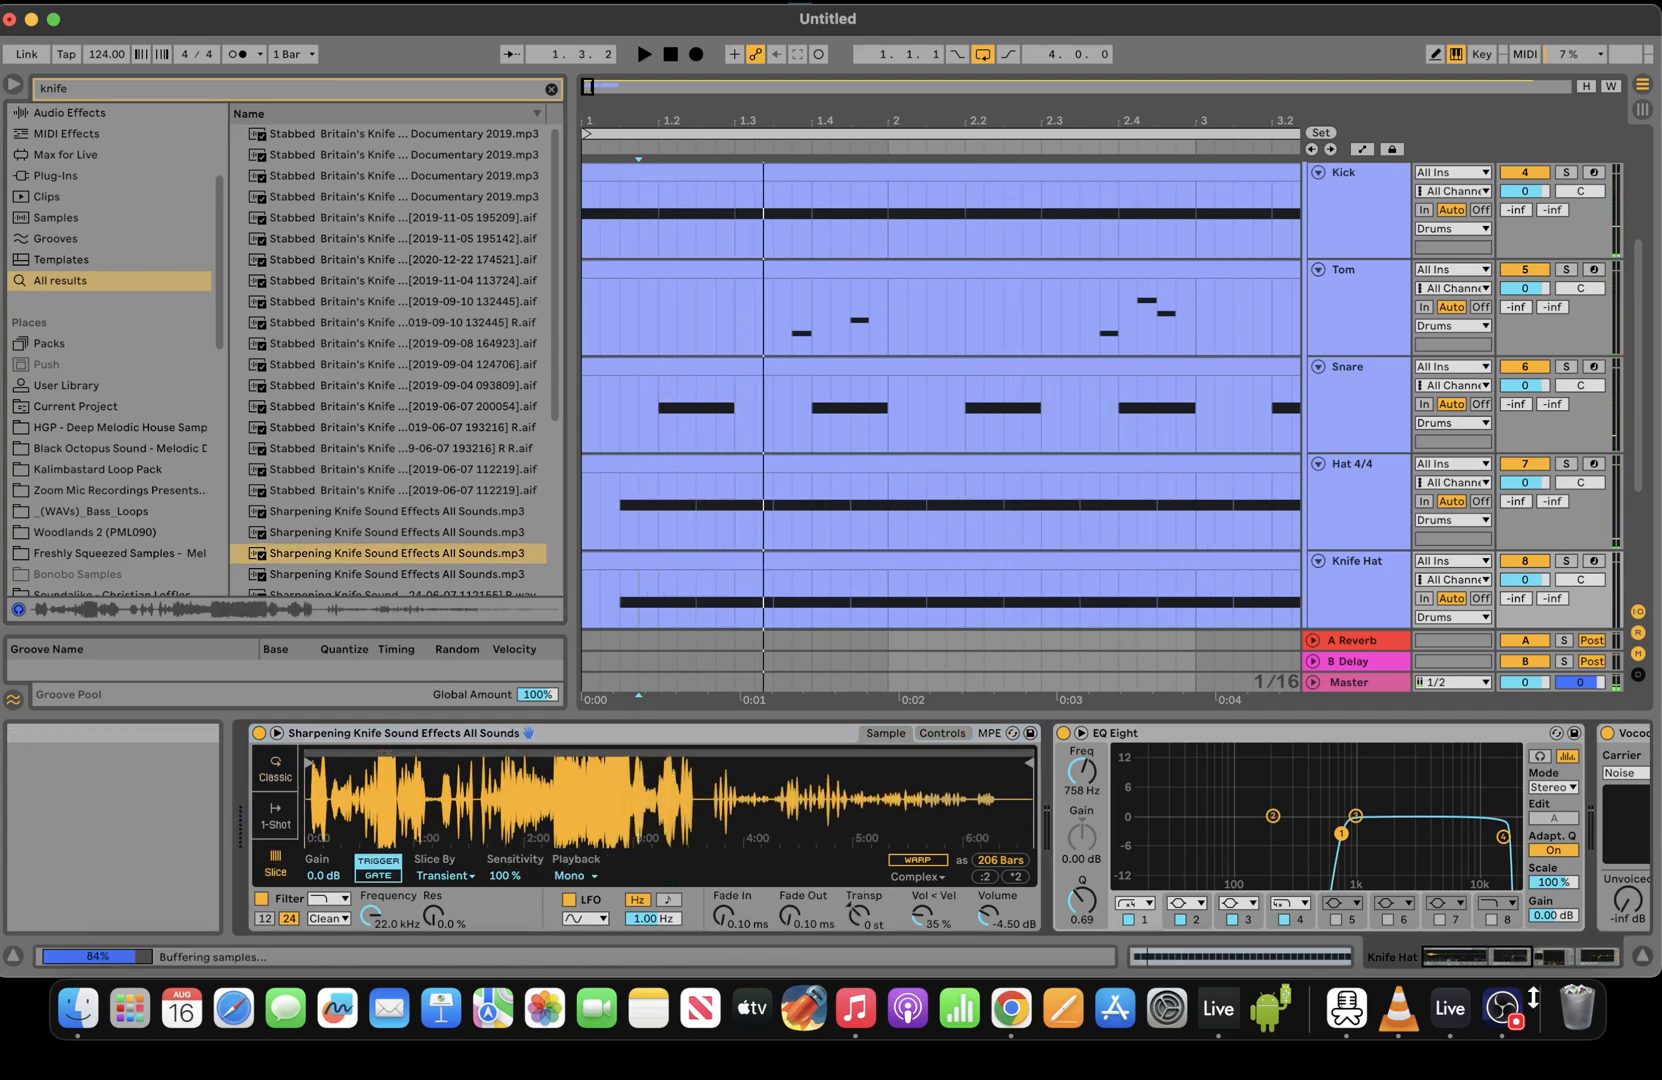
pyautogui.press('space')
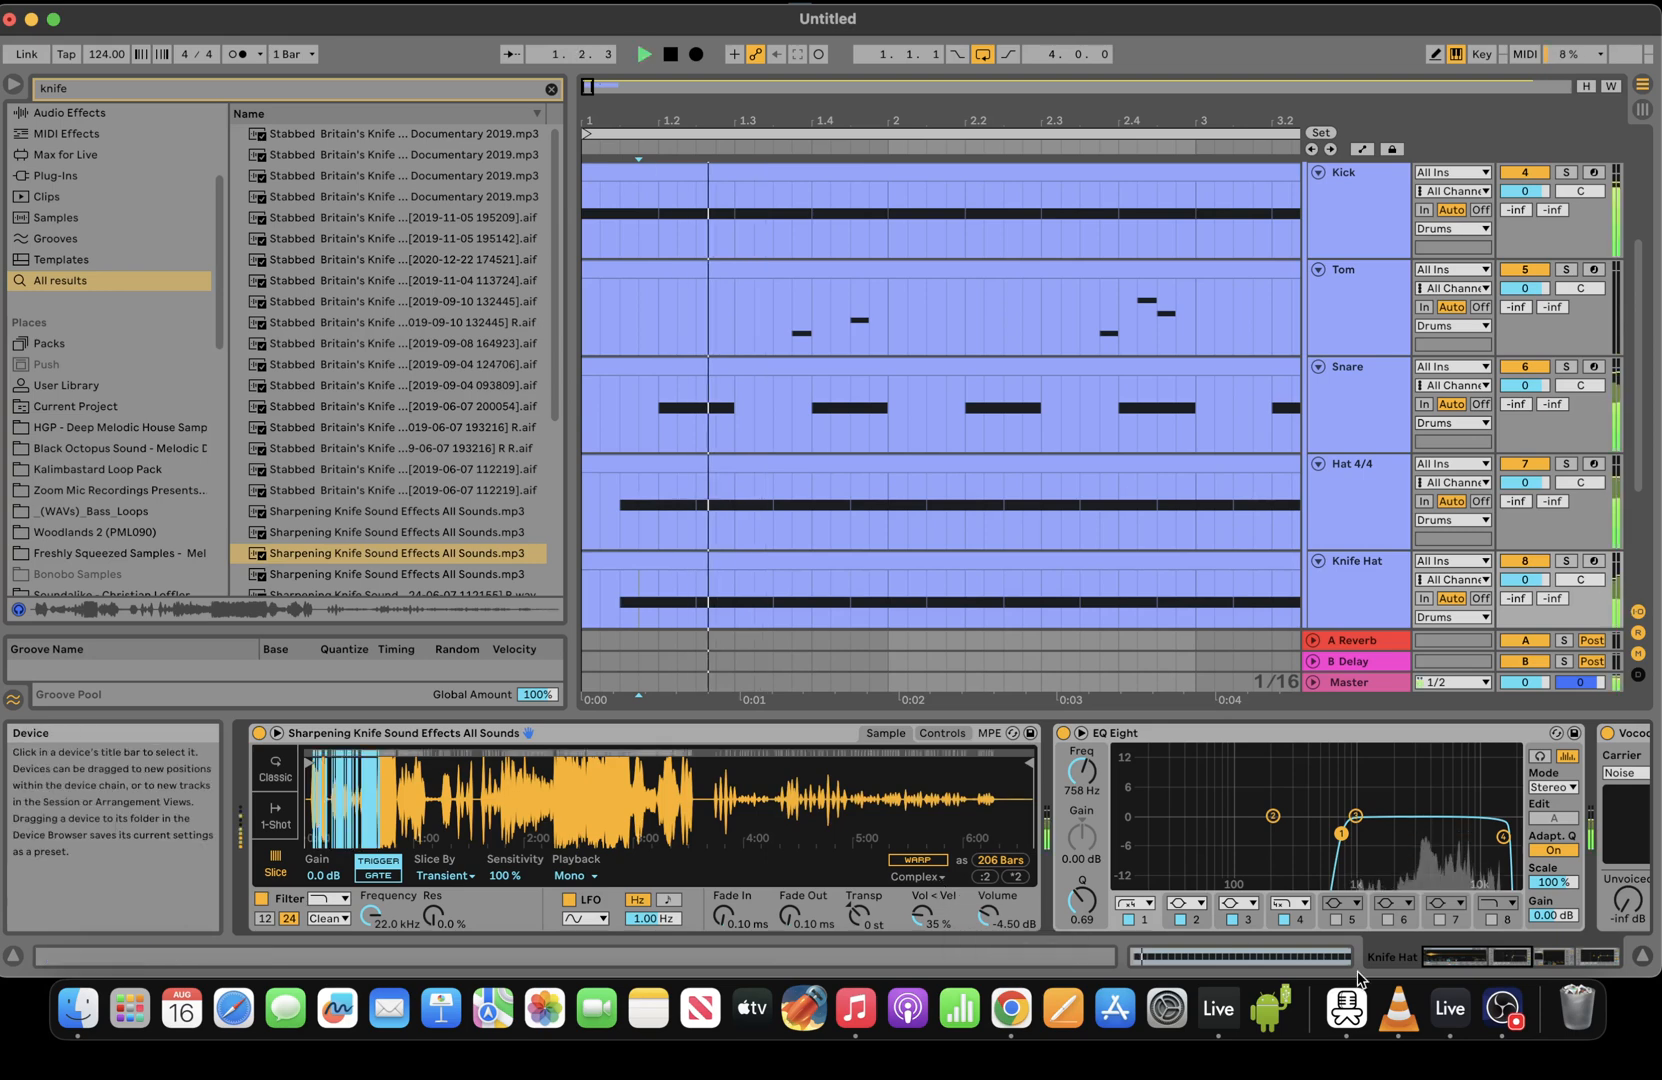
# Deactivate the Vocoder on the Knife Hat track and mute the Hat 4/4 track
pyautogui.press('space')
pyautogui.moveTo(1478, 957); pyautogui.dragTo(1511, 957)
pyautogui.click(1206, 734)
pyautogui.press('space')
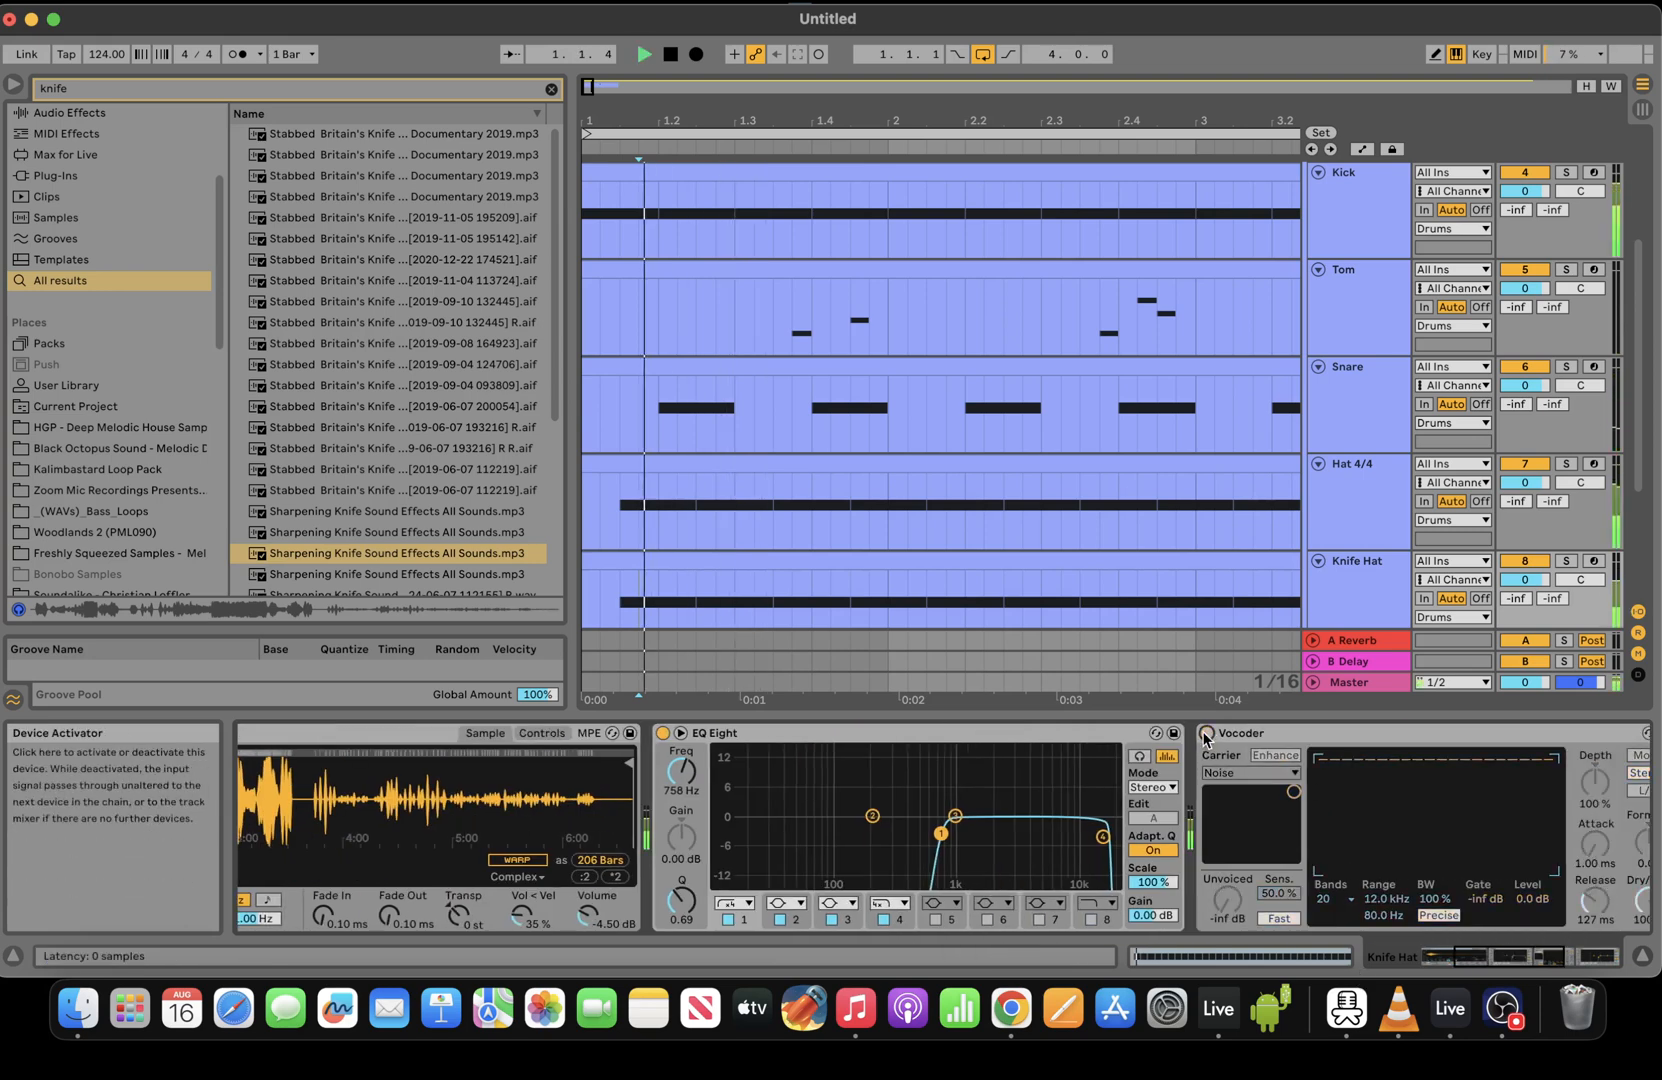
pyautogui.click(1525, 465)
# Move the sample start in Knife Hat's Simpler past 2:30 and shift the slice marker near 2:36 slightly later during playback
pyautogui.click(1435, 958)
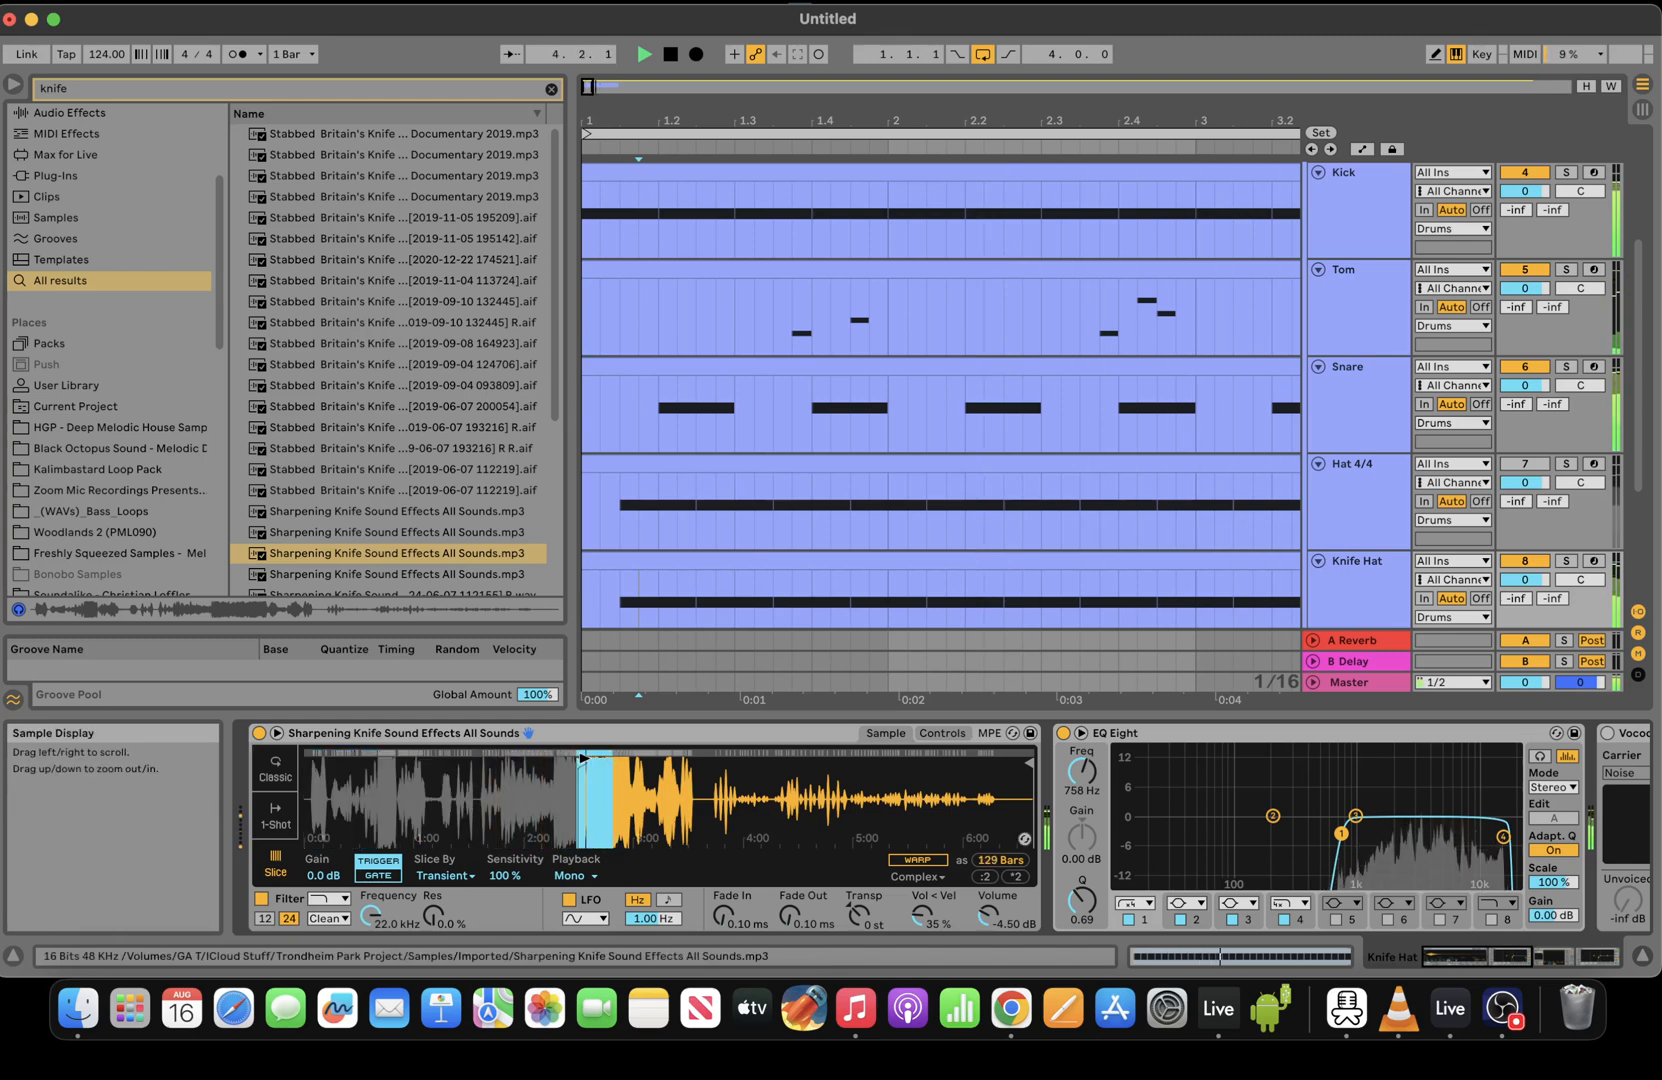
pyautogui.moveTo(561, 795); pyautogui.dragTo(520, 855)
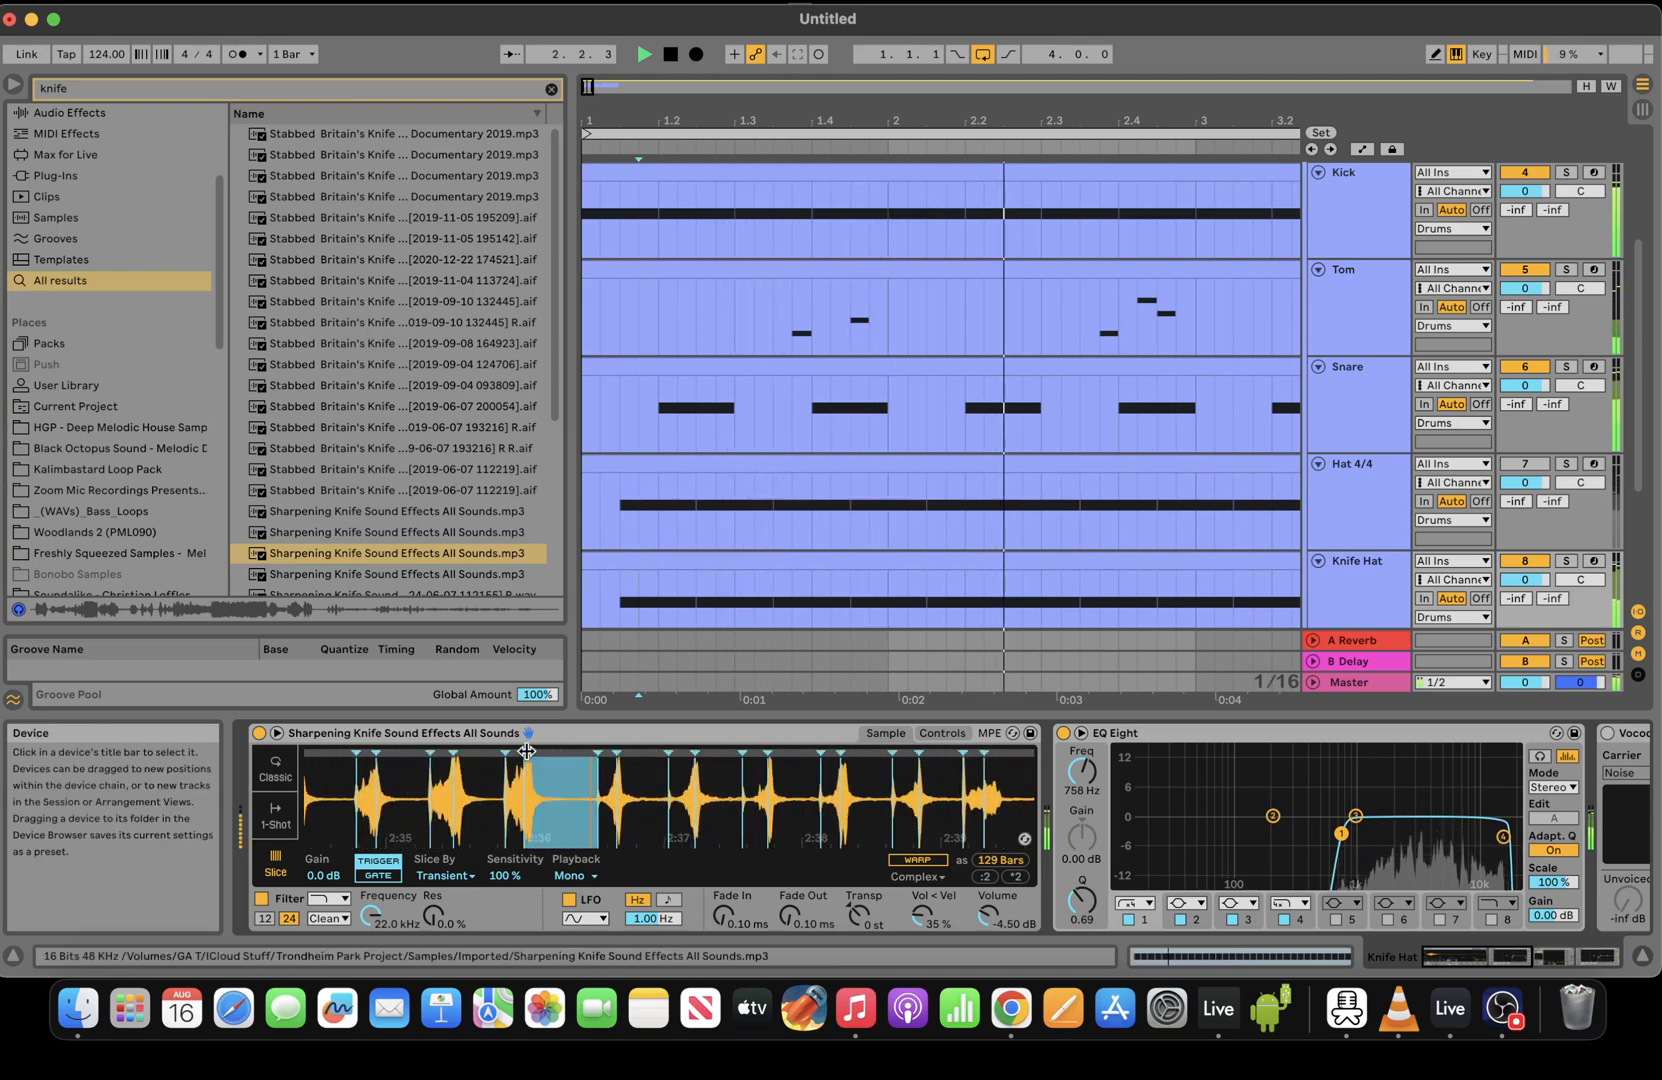
pyautogui.moveTo(516, 753)
pyautogui.mouseDown()
pyautogui.moveTo(532, 855)
pyautogui.moveTo(672, 855)
pyautogui.mouseUp()
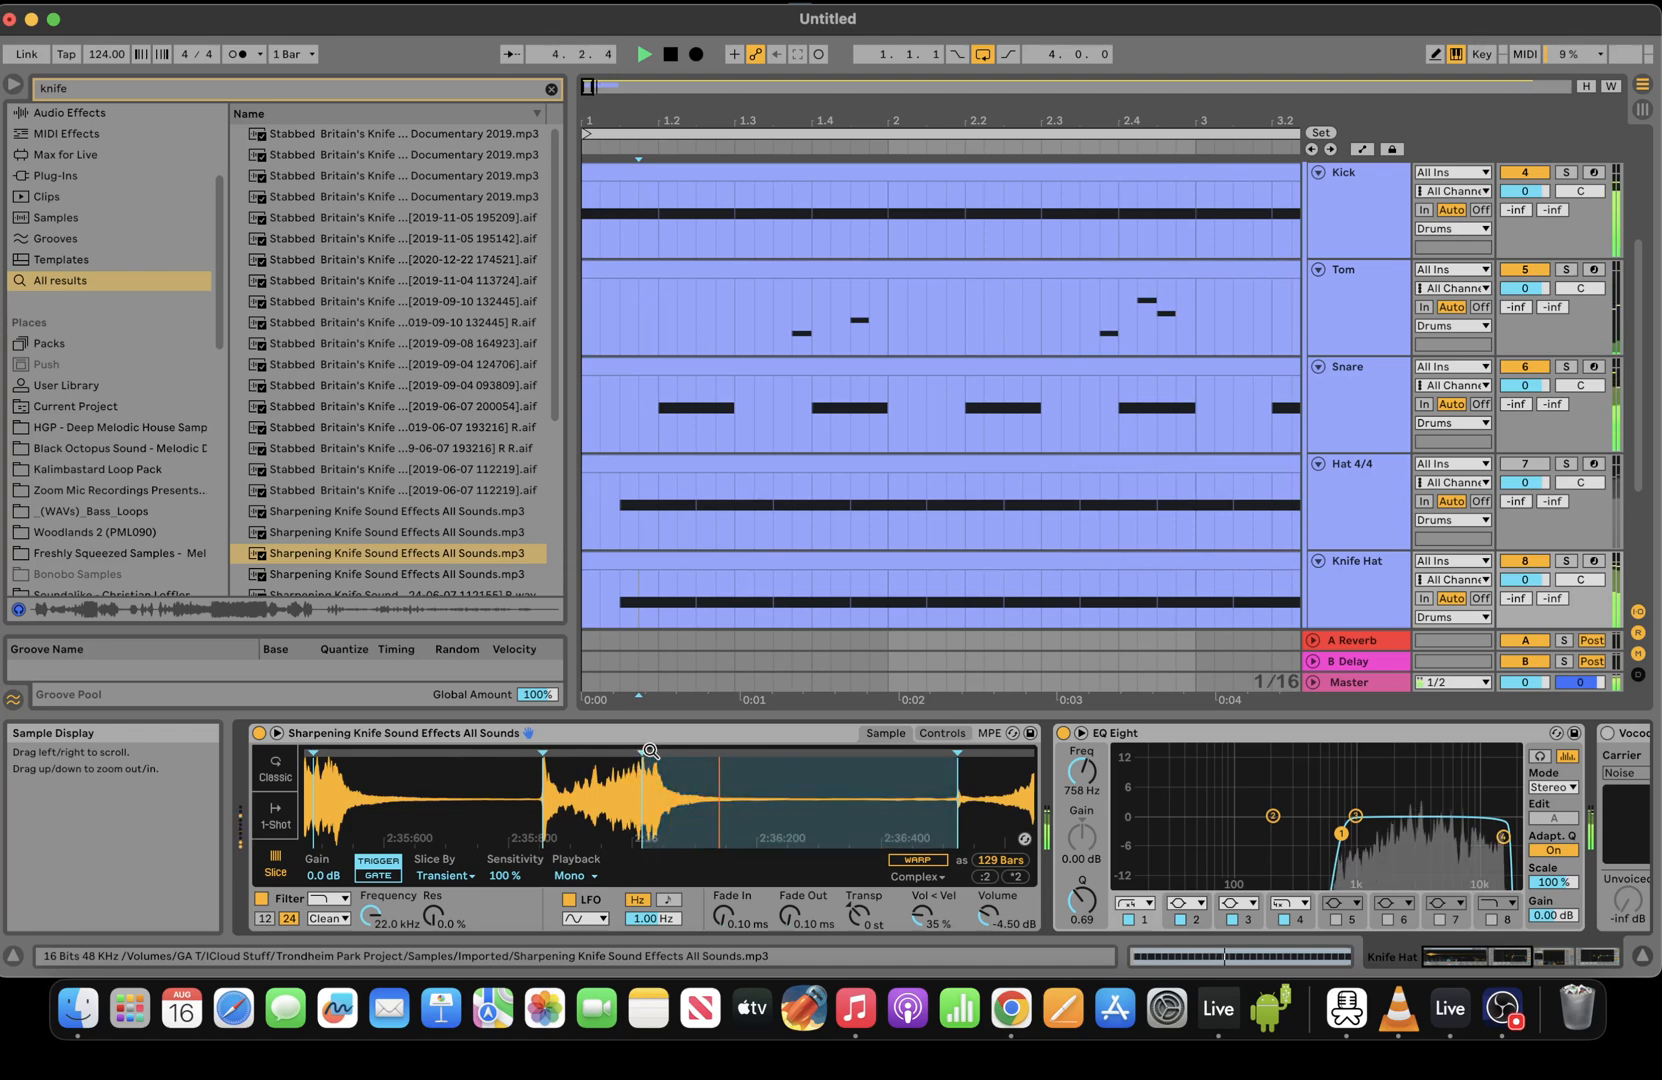
pyautogui.press('space')
pyautogui.press('space')
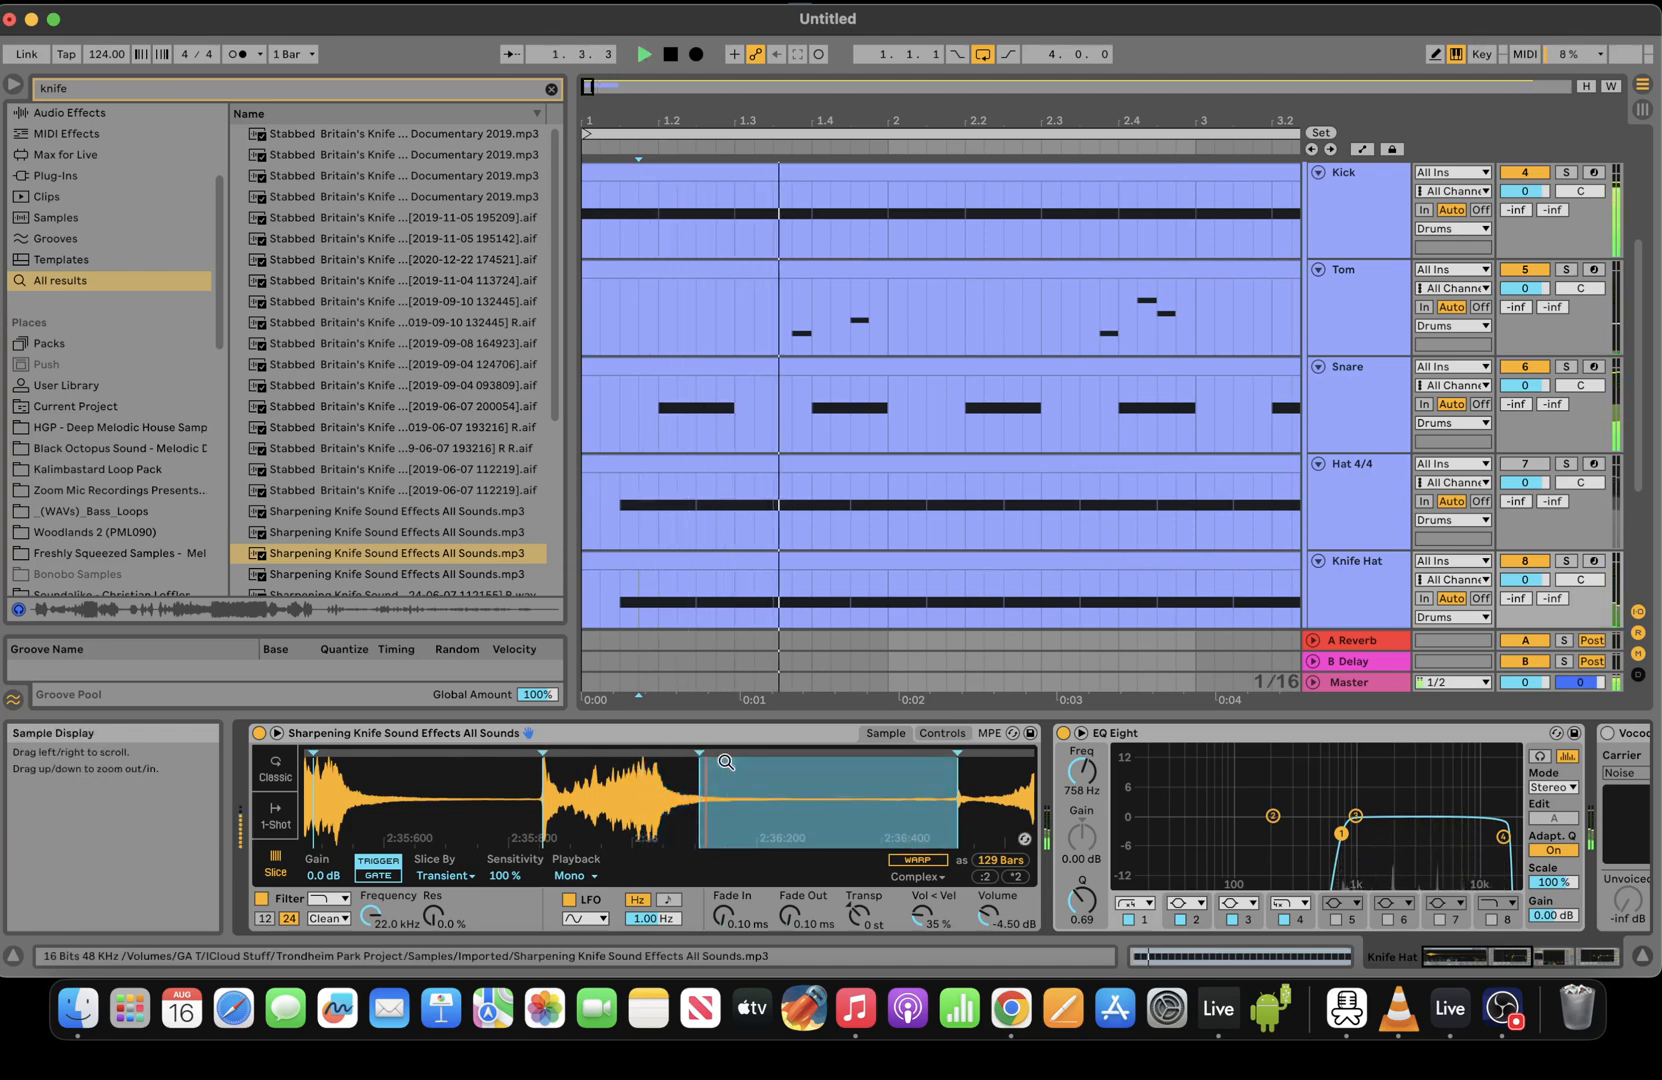
pyautogui.moveTo(699, 752)
pyautogui.mouseDown()
pyautogui.moveTo(624, 752)
pyautogui.moveTo(713, 704)
pyautogui.mouseUp()
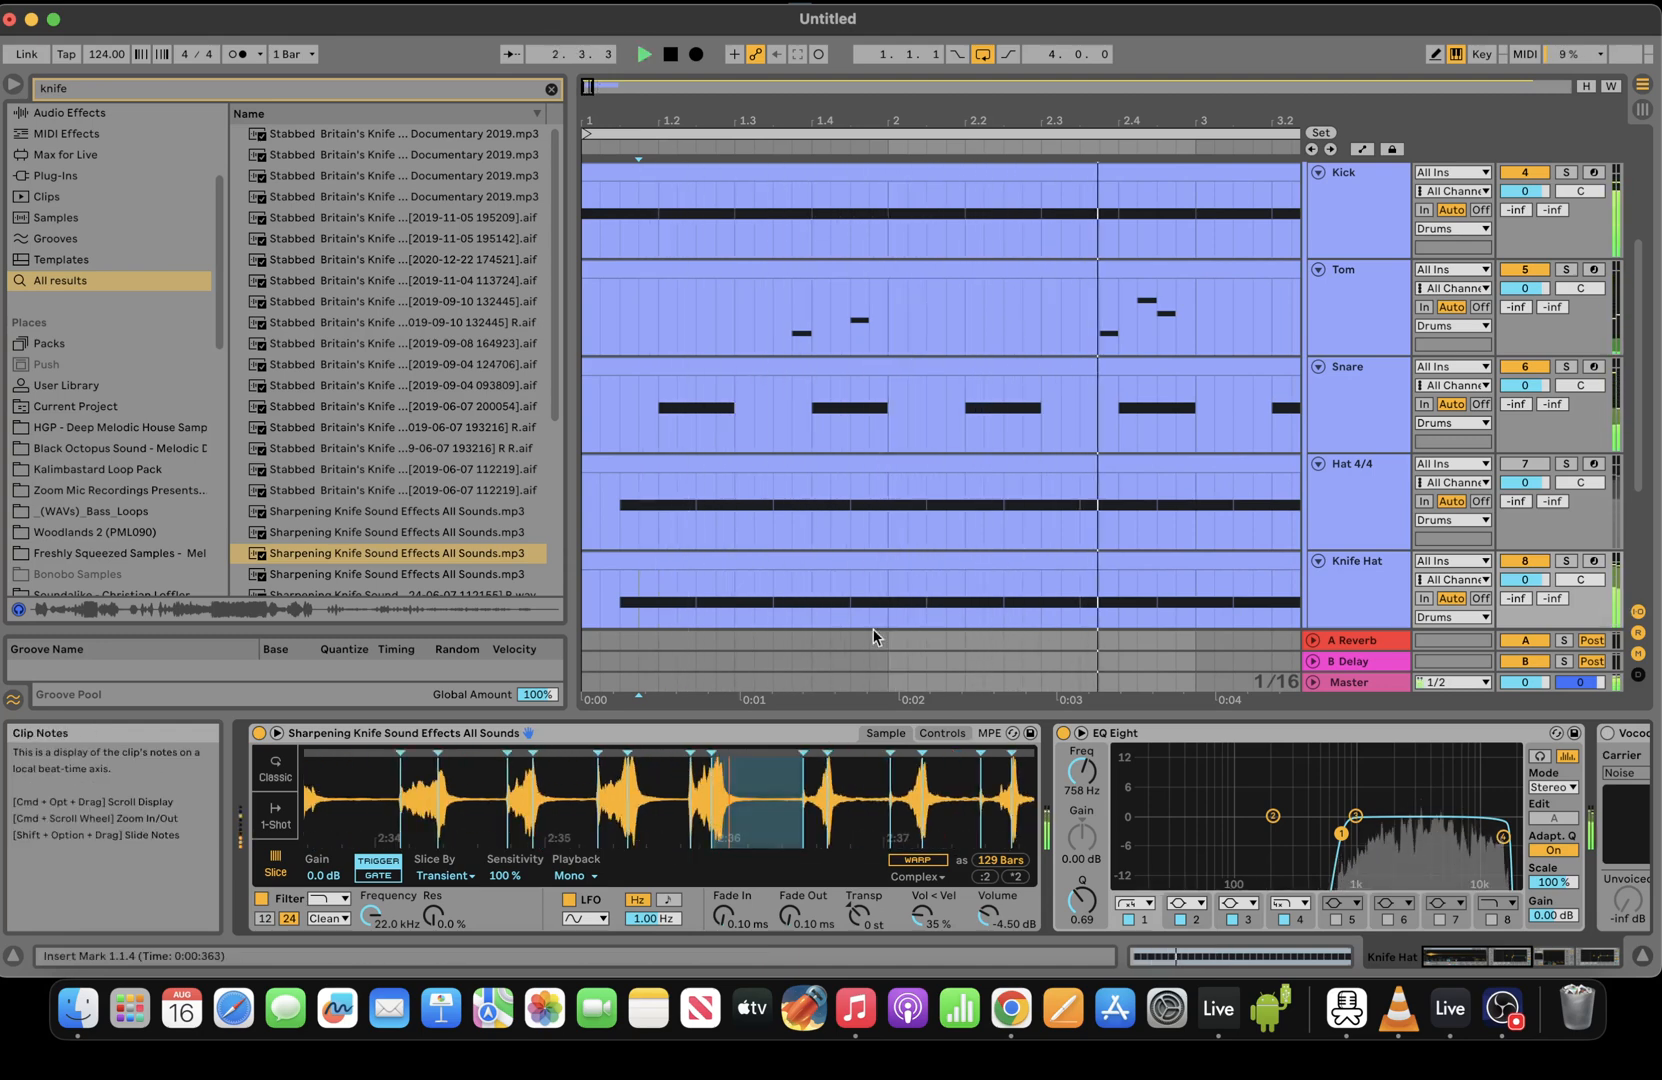
pyautogui.moveTo(771, 845); pyautogui.dragTo(766, 834)
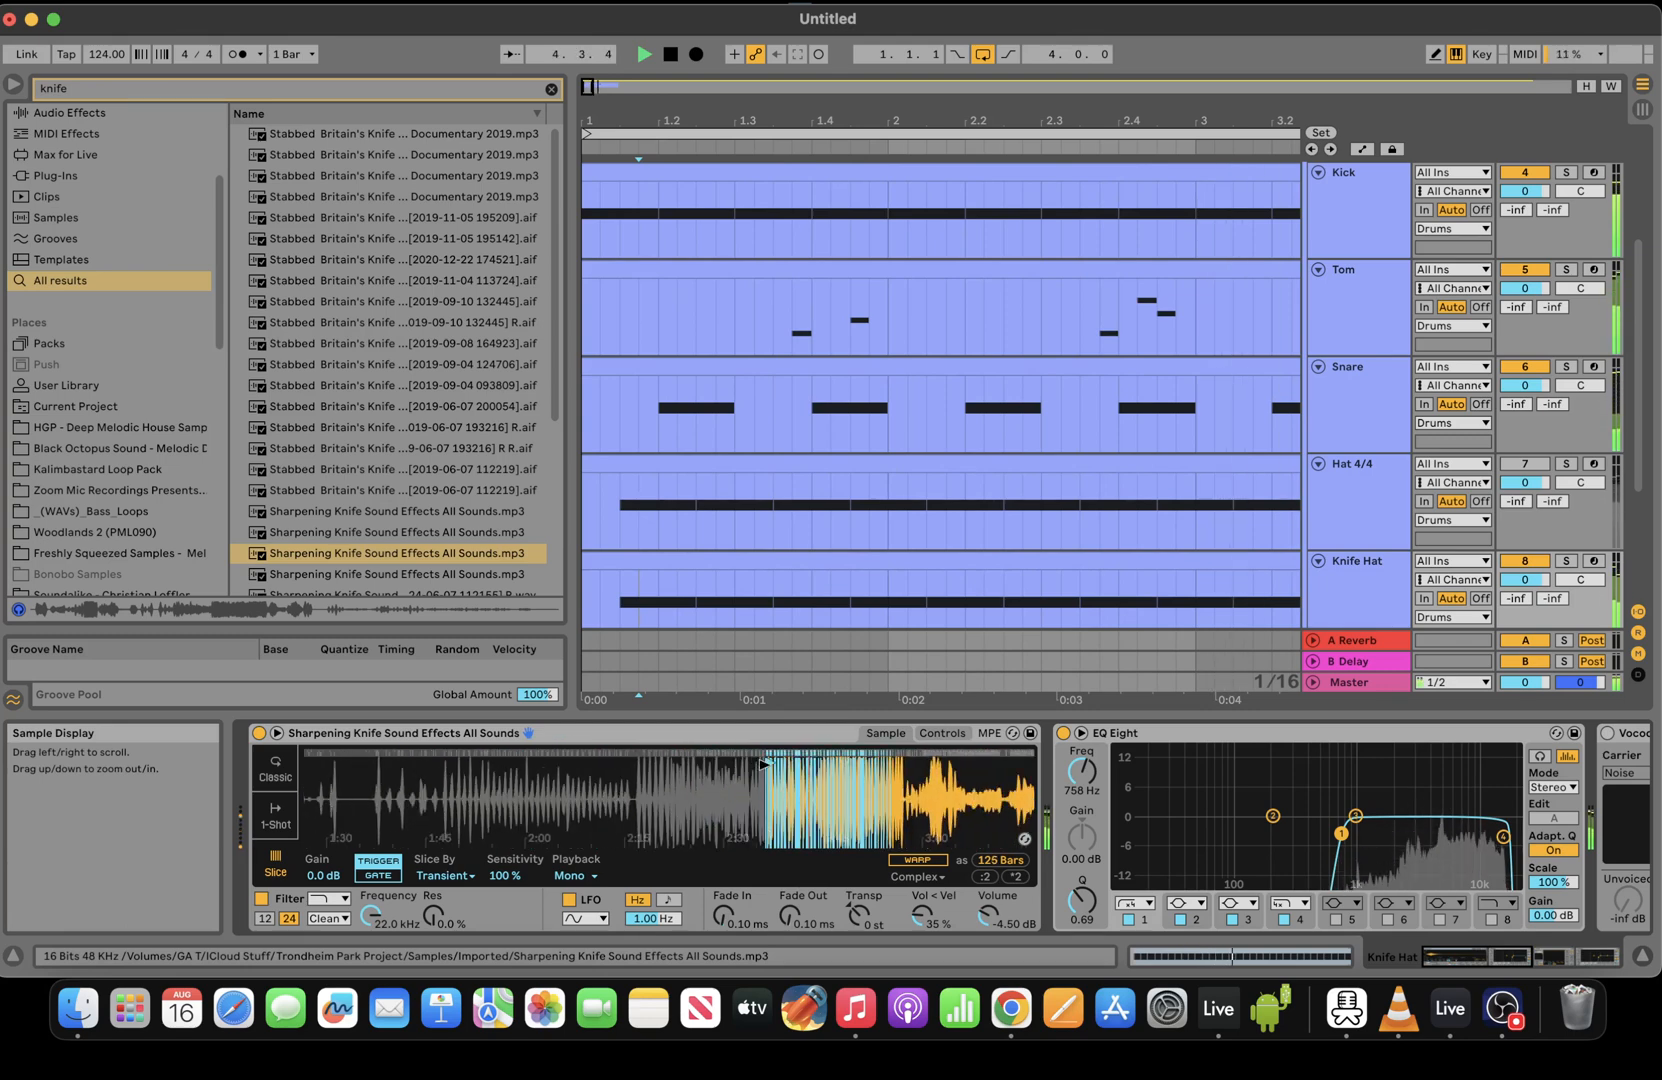
# Move Knife Hat's sample start earlier in Simpler, and set its fade in to 6.86 ms and transpose to -4 st
pyautogui.moveTo(796, 766)
pyautogui.mouseDown()
pyautogui.moveTo(718, 786)
pyautogui.moveTo(554, 786)
pyautogui.mouseUp()
pyautogui.moveTo(666, 794); pyautogui.dragTo(666, 796)
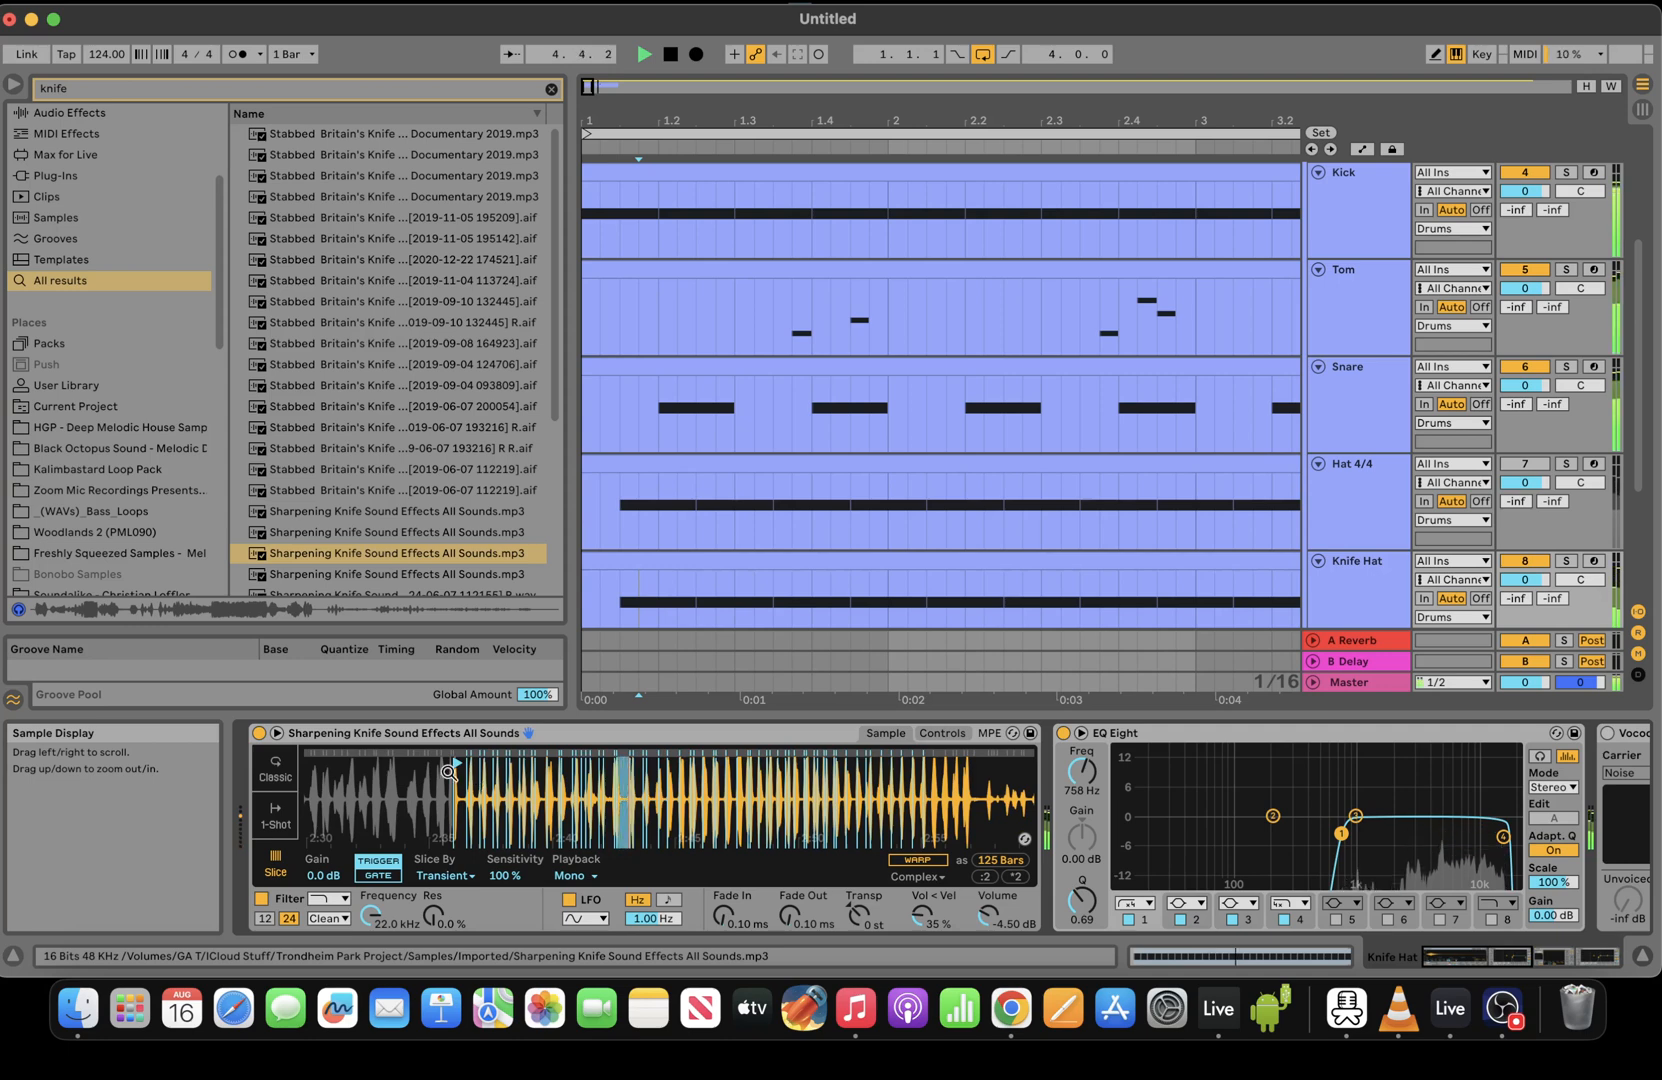
pyautogui.moveTo(432, 765)
pyautogui.mouseDown()
pyautogui.moveTo(460, 762)
pyautogui.moveTo(421, 660)
pyautogui.mouseUp()
pyautogui.click(869, 918)
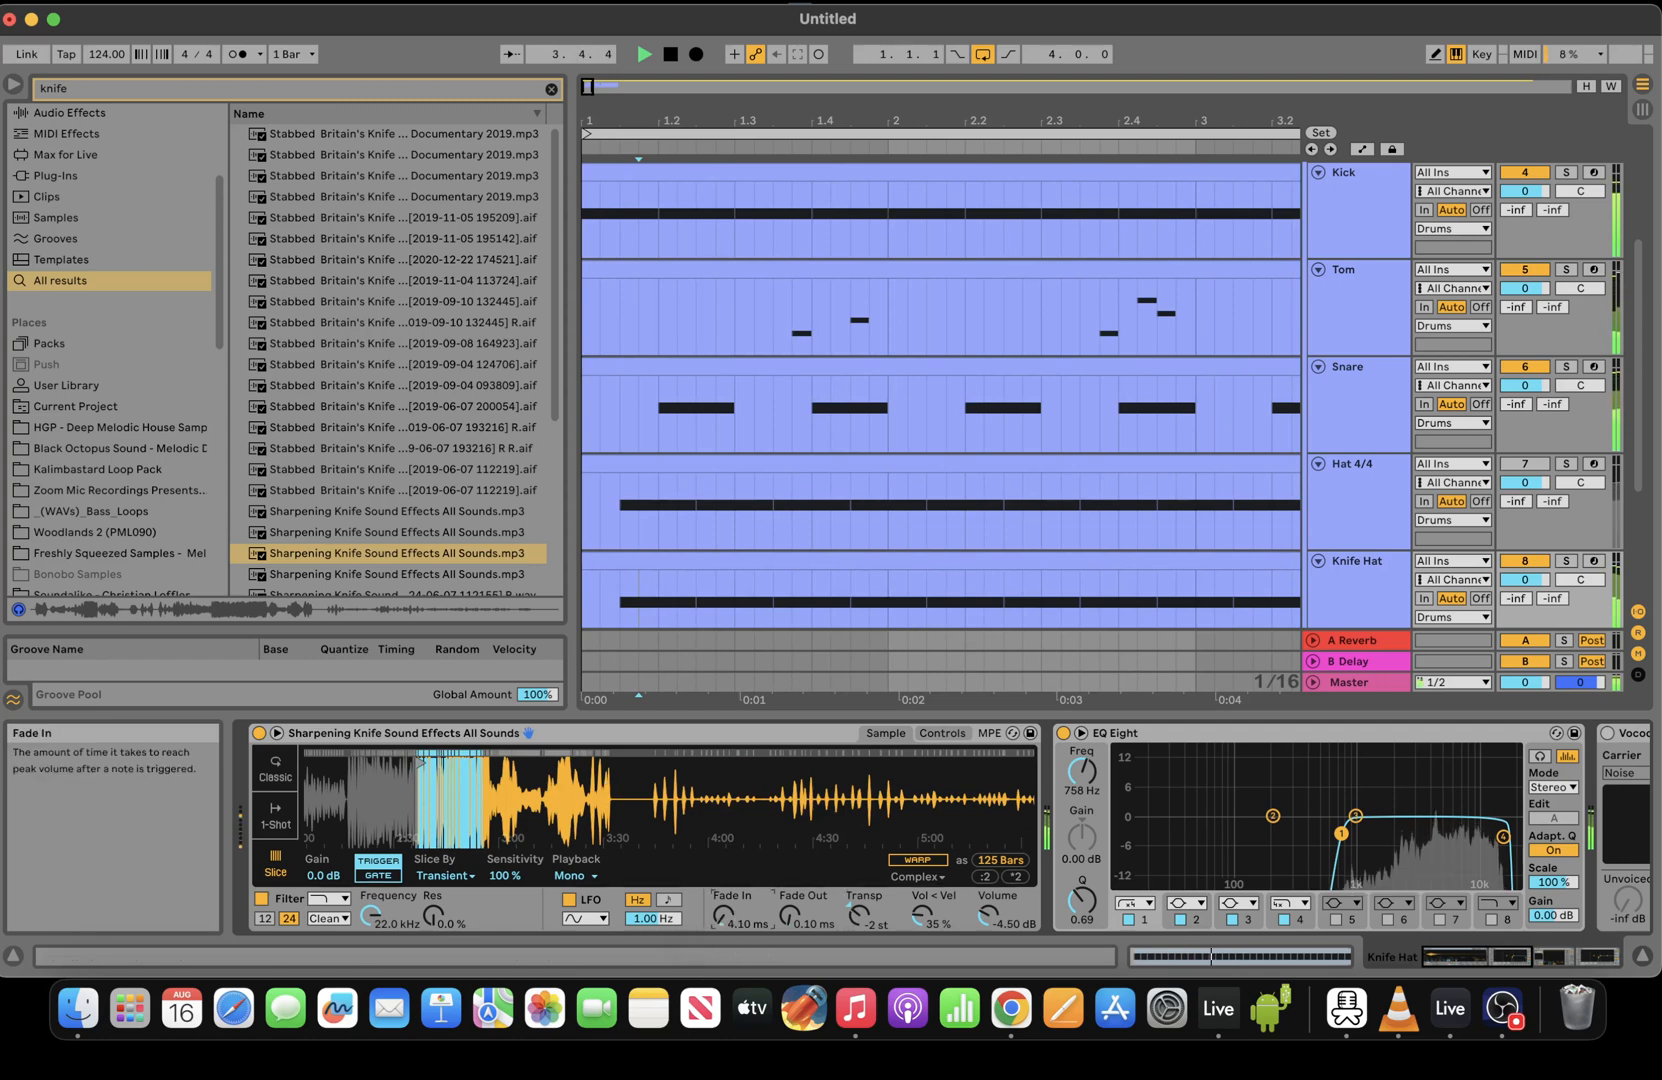
pyautogui.moveTo(421, 764); pyautogui.dragTo(376, 764)
pyautogui.moveTo(507, 777); pyautogui.dragTo(594, 761)
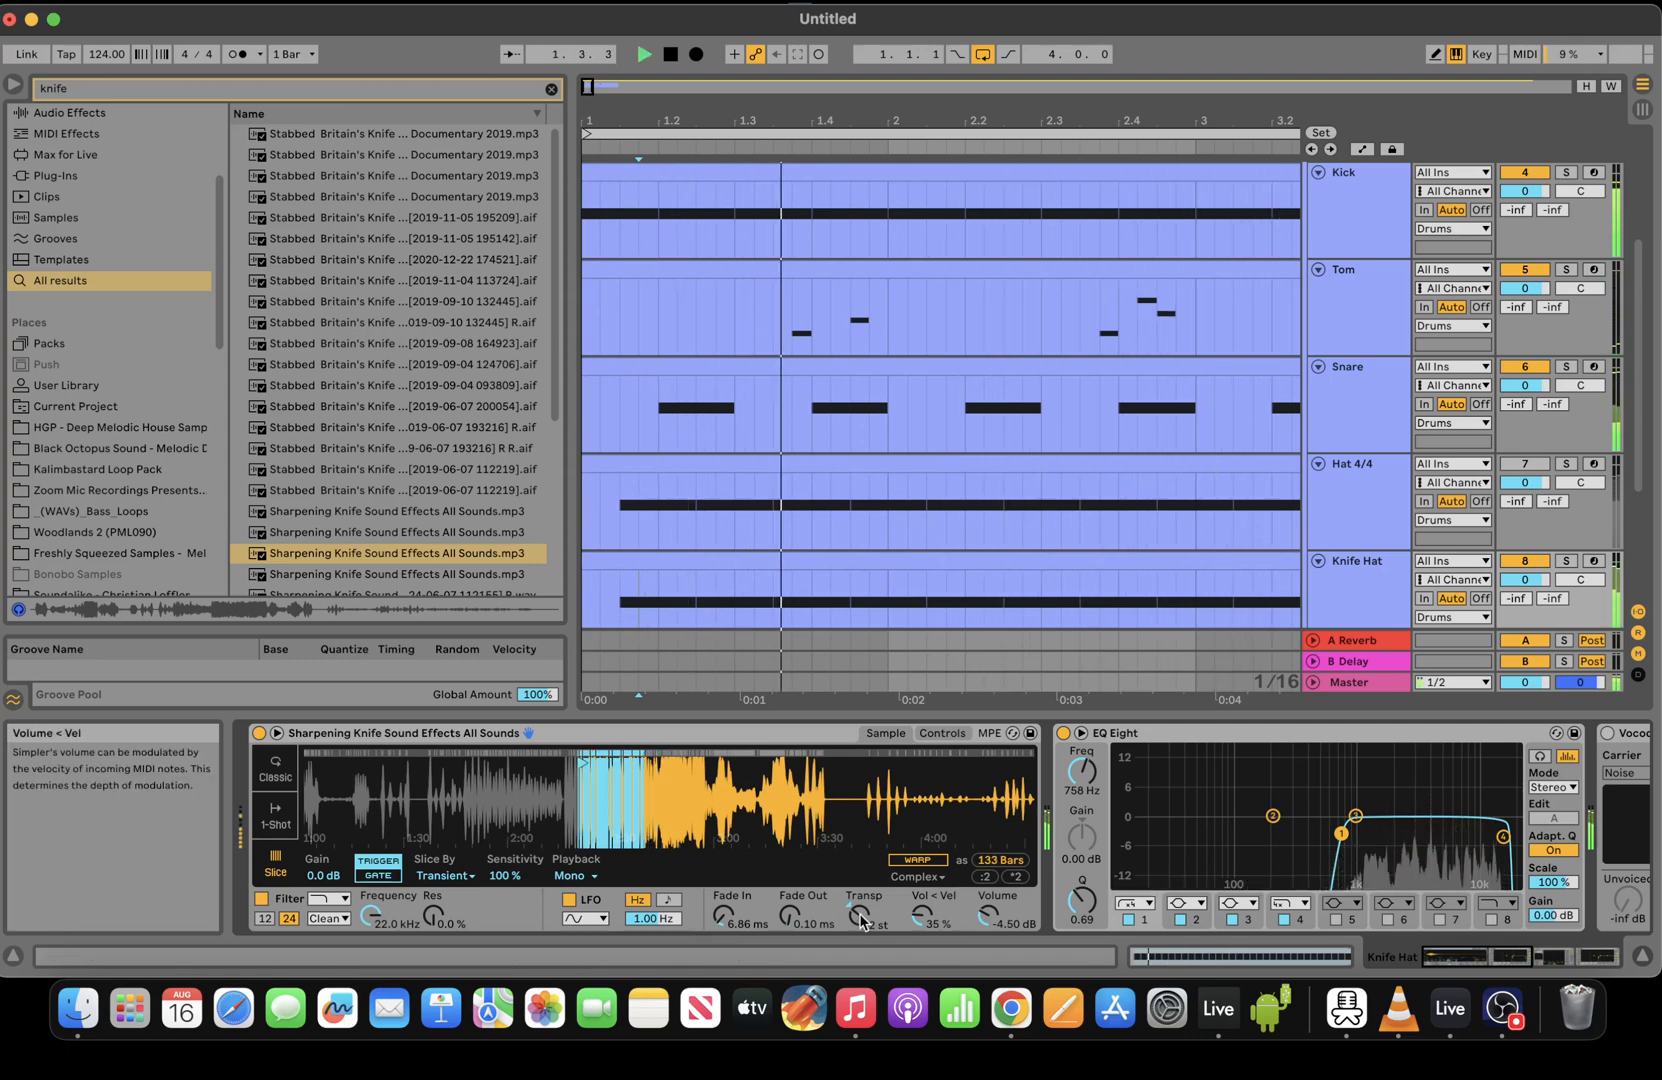
pyautogui.moveTo(858, 913); pyautogui.dragTo(858, 925)
# Shape Knife Hat's first EQ Eight with an 11.1 kHz high cut and a 5.08 dB boost at 2.72 kHz
pyautogui.moveTo(1503, 836); pyautogui.dragTo(1480, 835)
pyautogui.moveTo(586, 765); pyautogui.dragTo(566, 790)
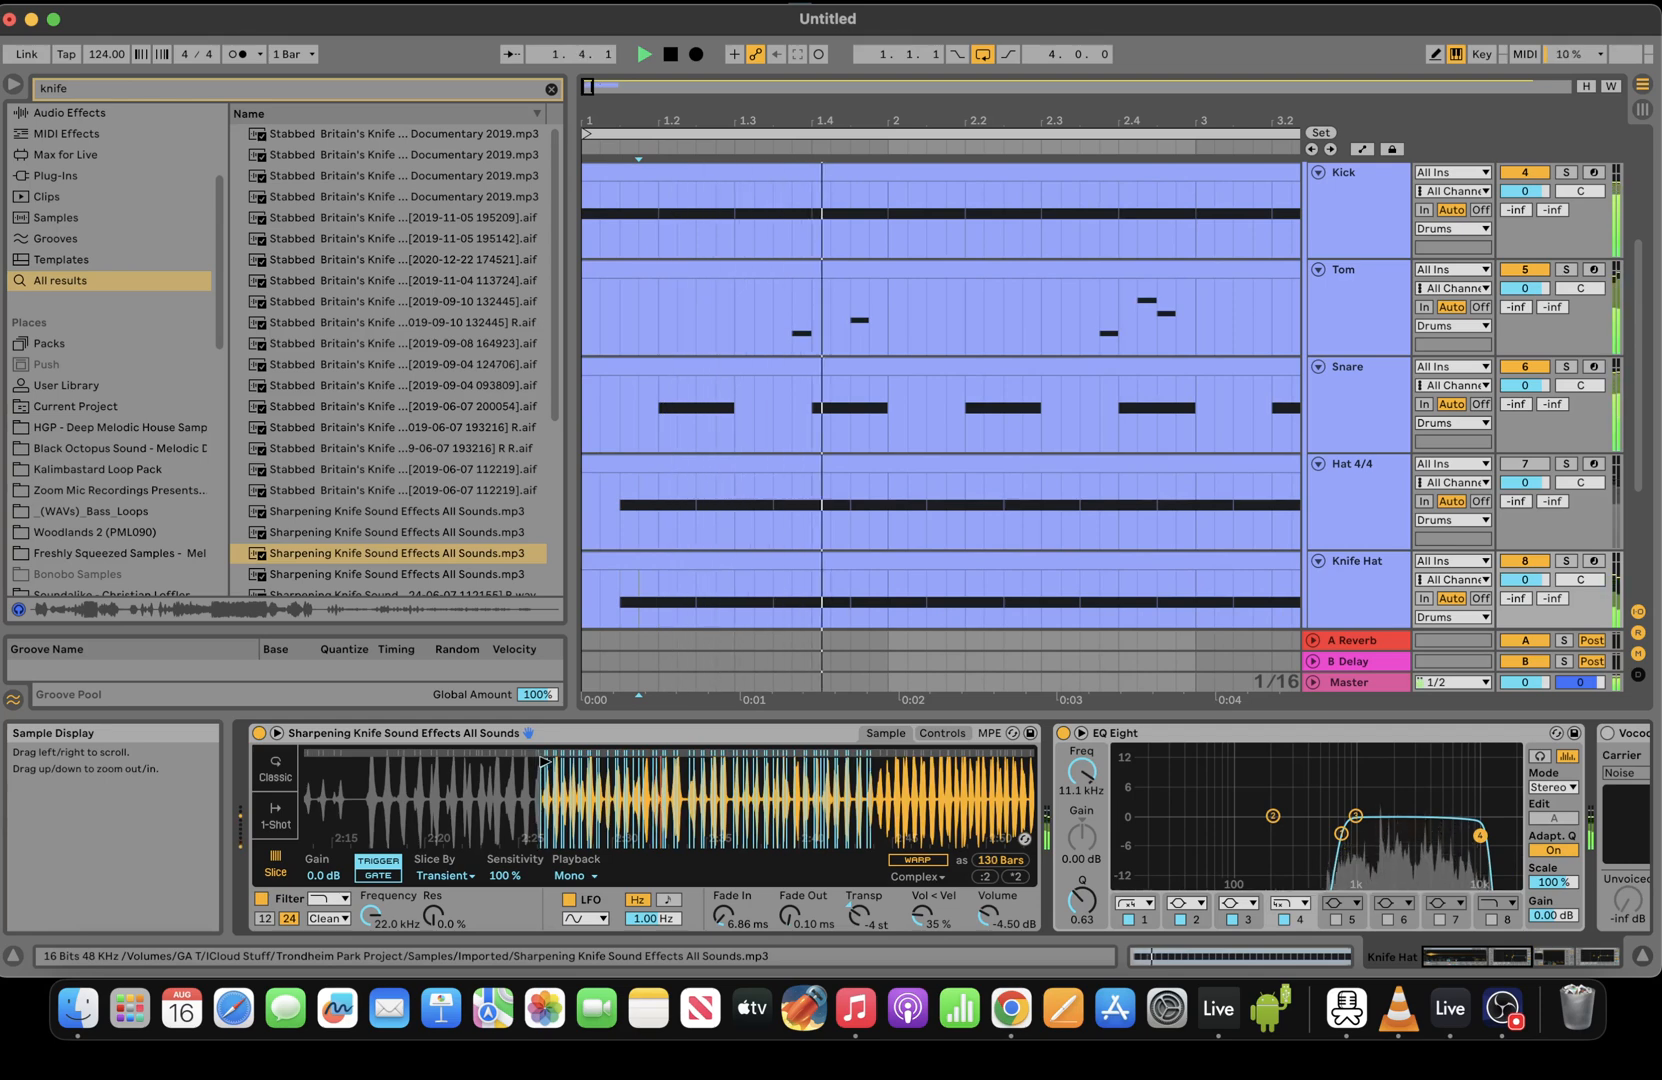
pyautogui.moveTo(1355, 816); pyautogui.dragTo(1415, 797)
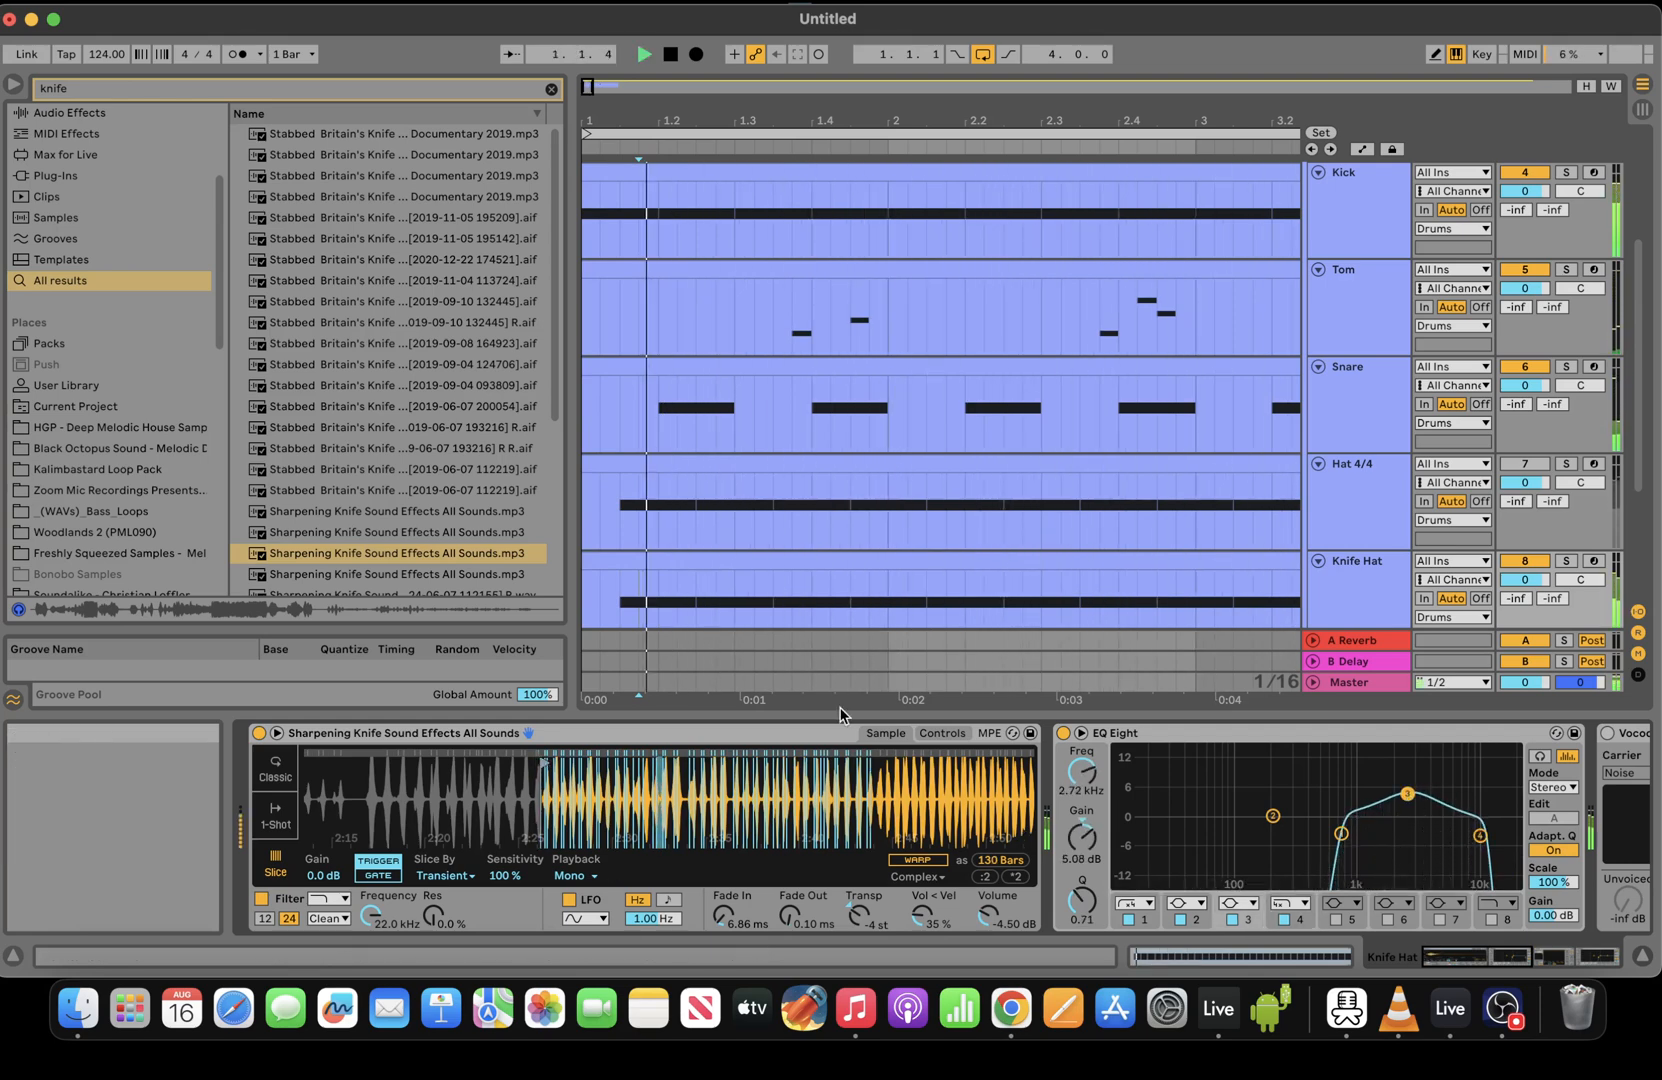
# Insert a Reverb directly after Knife Hat's Simpler, with only Lo Cut active in its input filter and dry/wet at 16%
pyautogui.click(317, 93)
pyautogui.write('reverb')
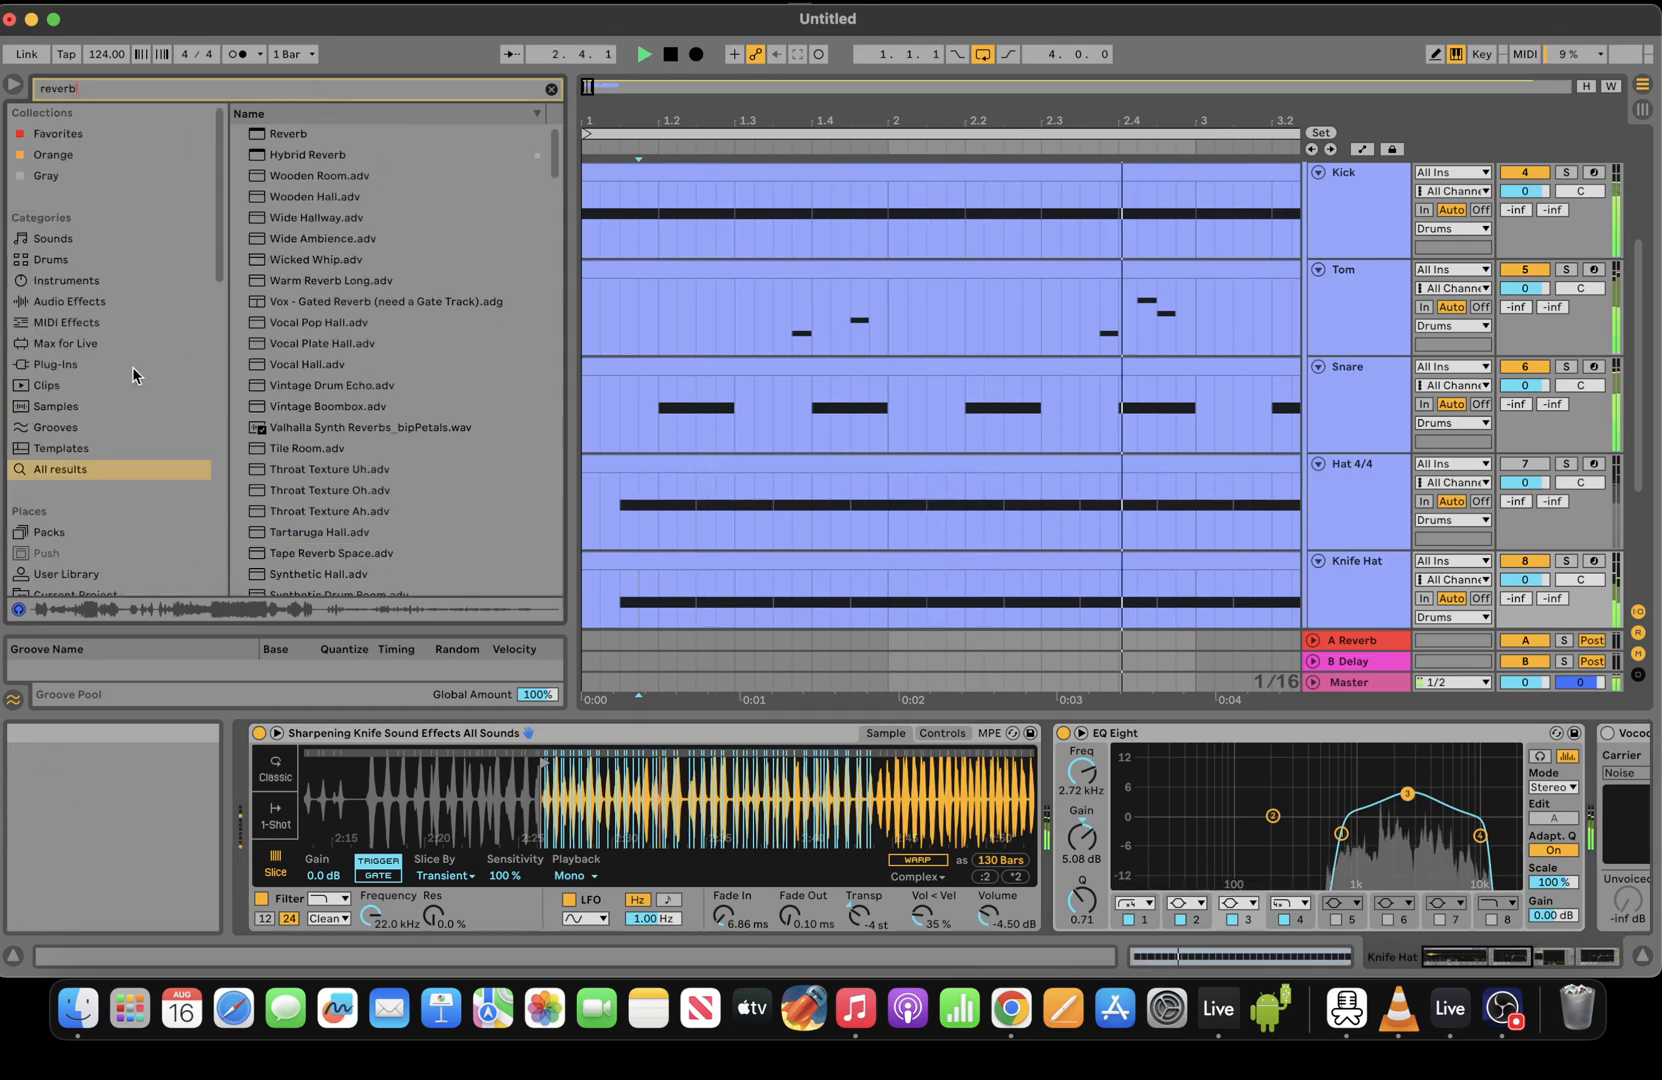
pyautogui.click(70, 301)
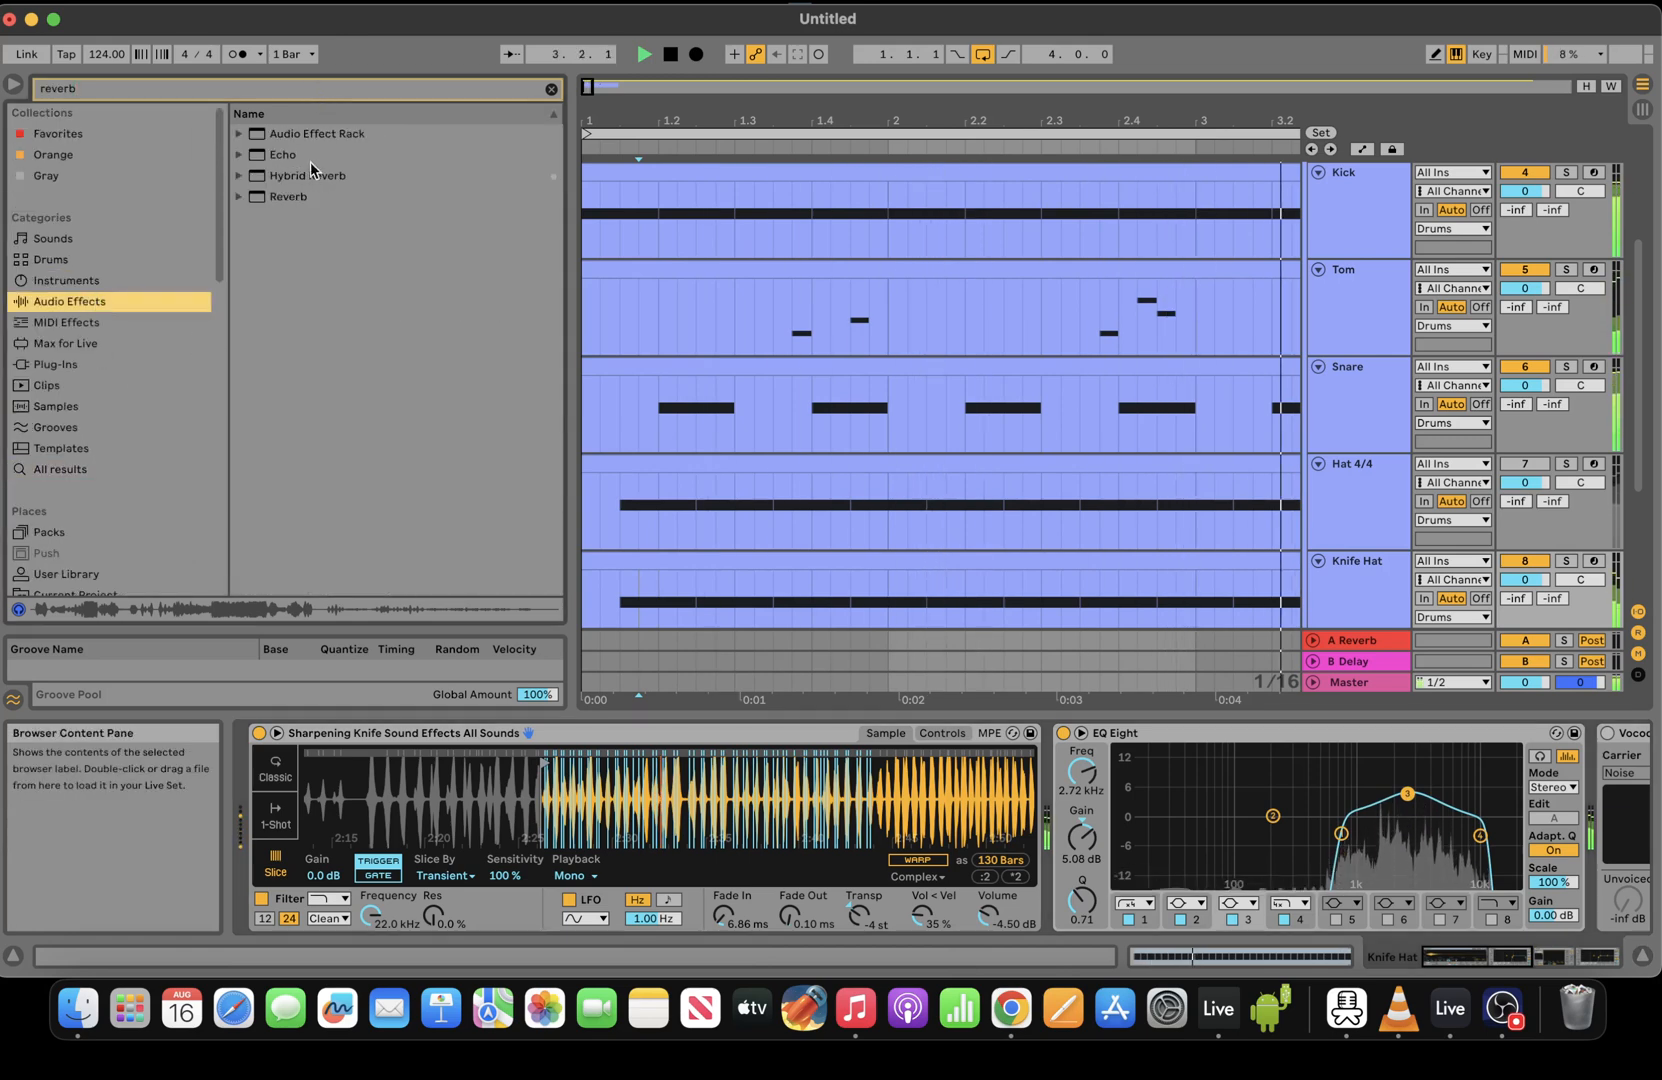
pyautogui.moveTo(287, 199); pyautogui.dragTo(1115, 890)
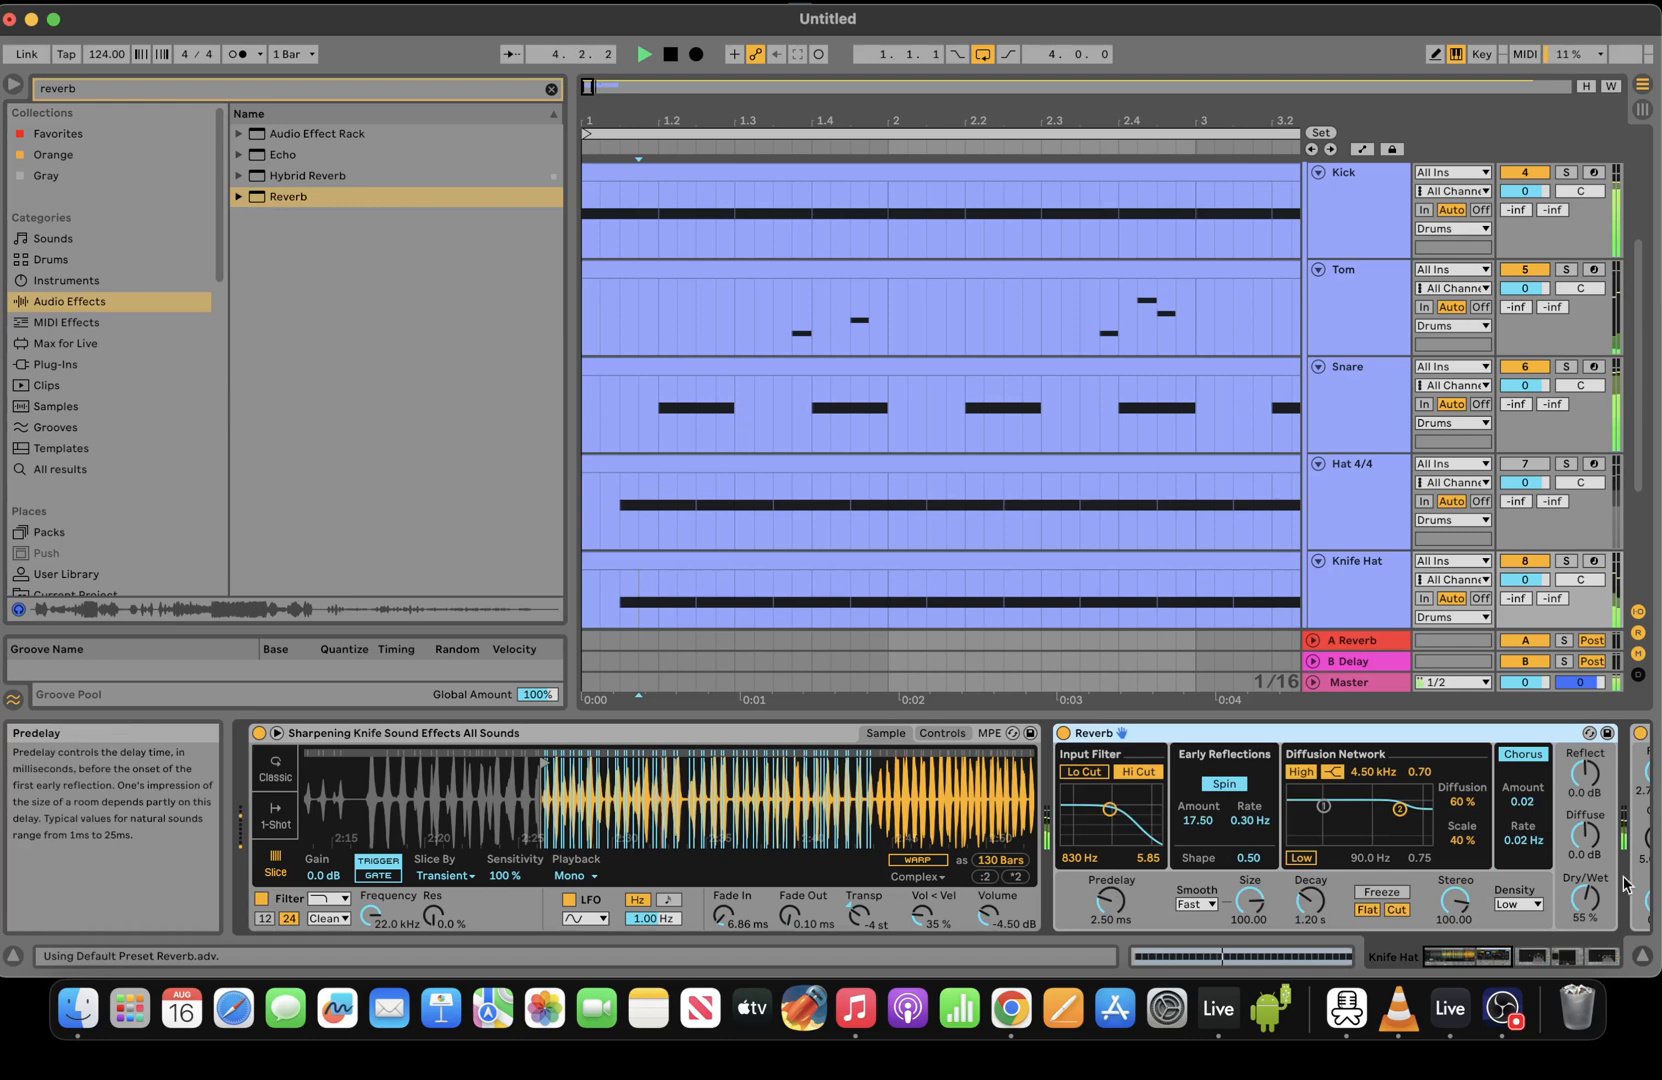
pyautogui.click(1138, 772)
pyautogui.click(1085, 772)
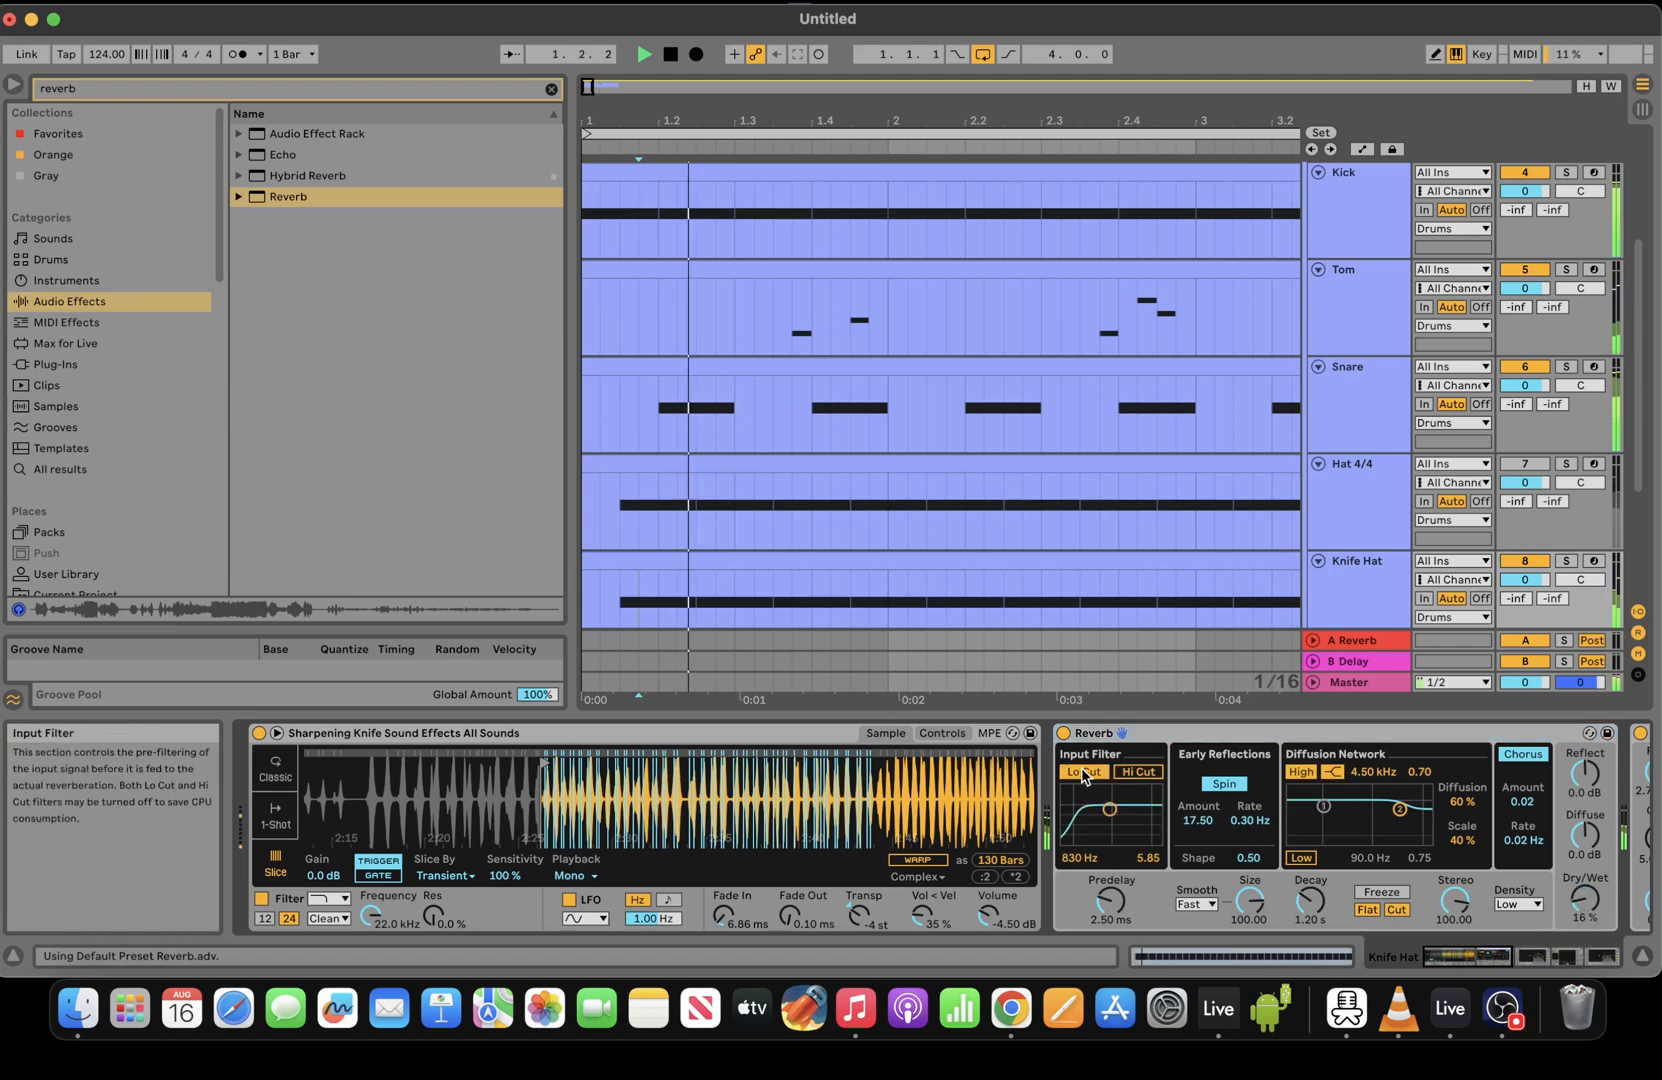
# Transpose Knife Hat's Simpler to -6 st and adjust its first EQ Eight to a 6.32 dB boost at 1.90 kHz and 9.18 kHz high cut
pyautogui.moveTo(943, 832); pyautogui.dragTo(944, 803)
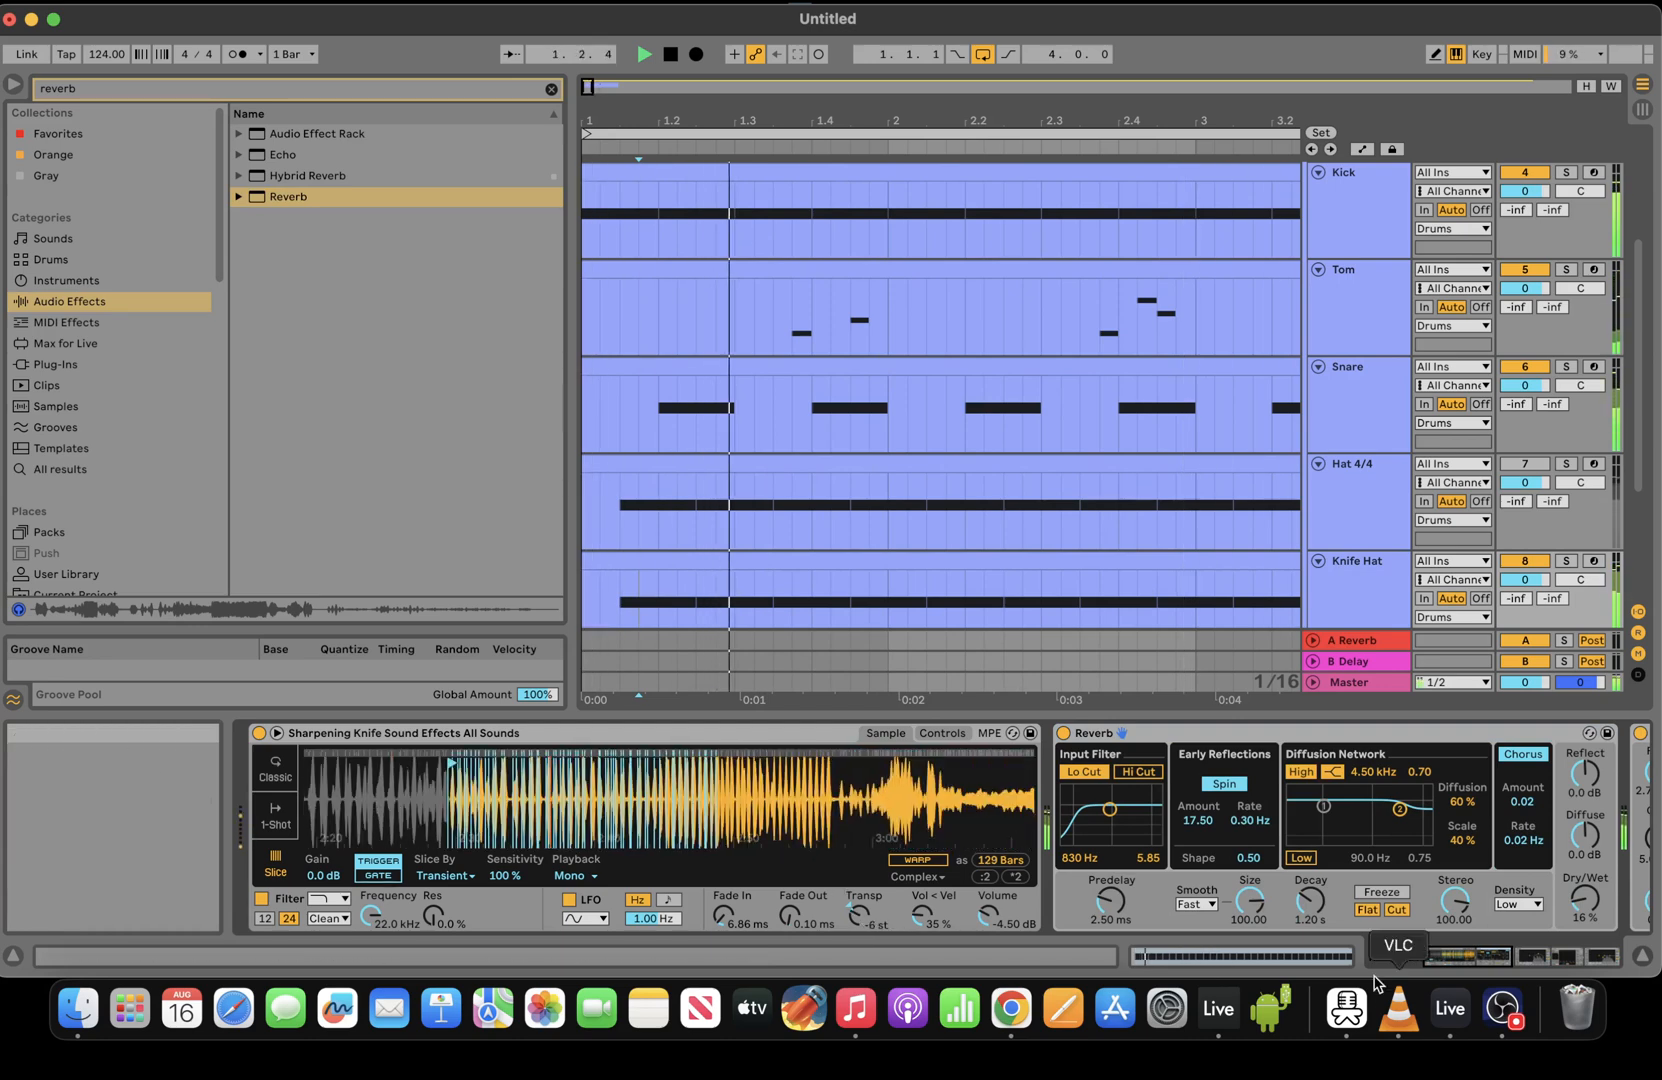
pyautogui.click(1595, 958)
pyautogui.click(1488, 957)
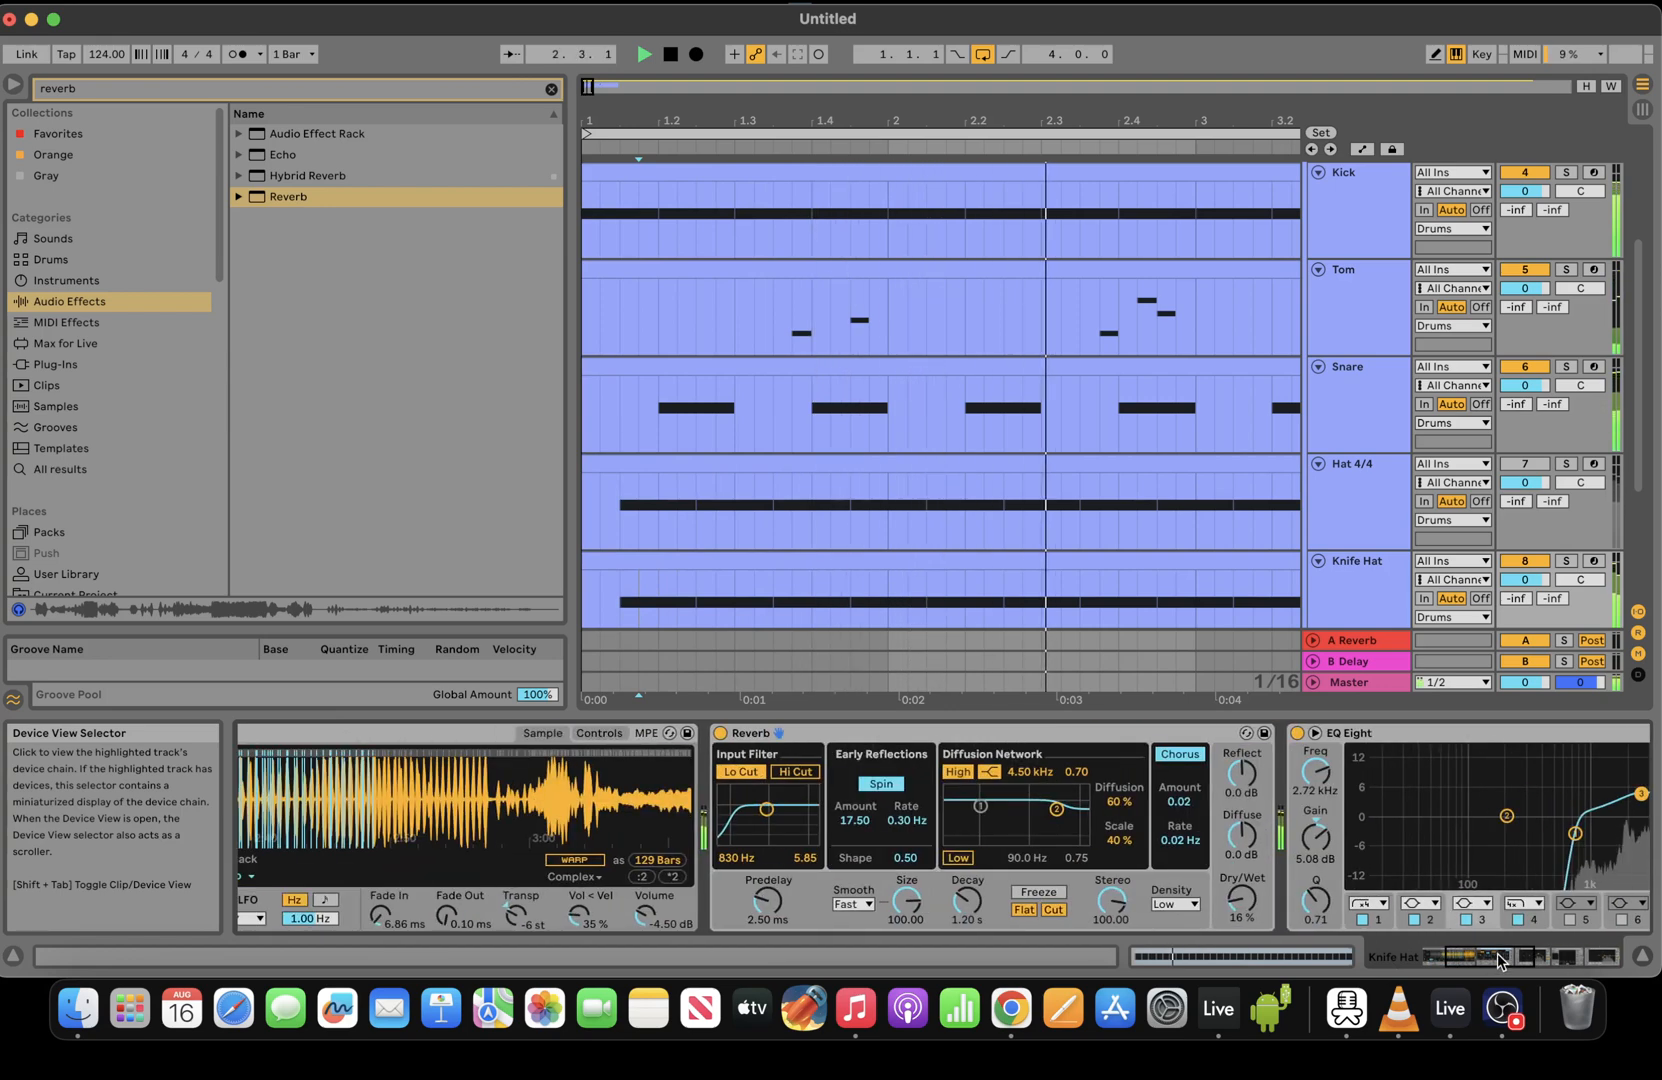
pyautogui.moveTo(1542, 838); pyautogui.dragTo(1450, 789)
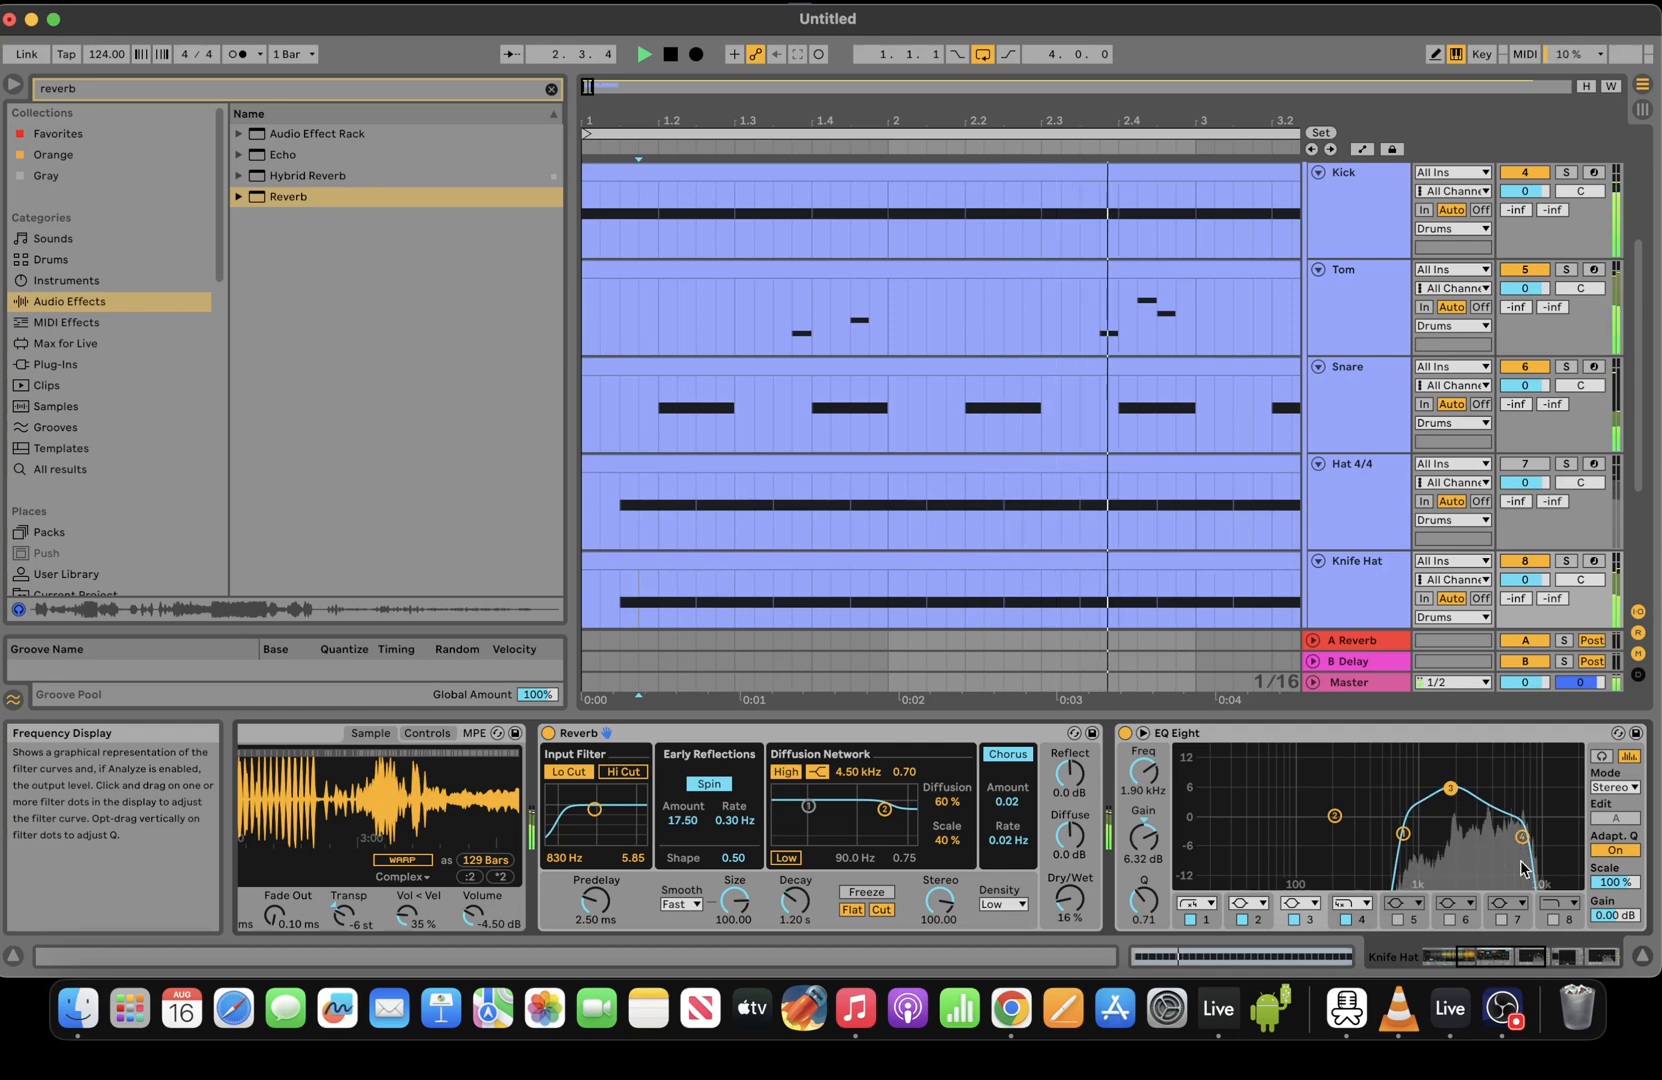
pyautogui.click(1522, 837)
pyautogui.moveTo(1522, 837); pyautogui.dragTo(1534, 842)
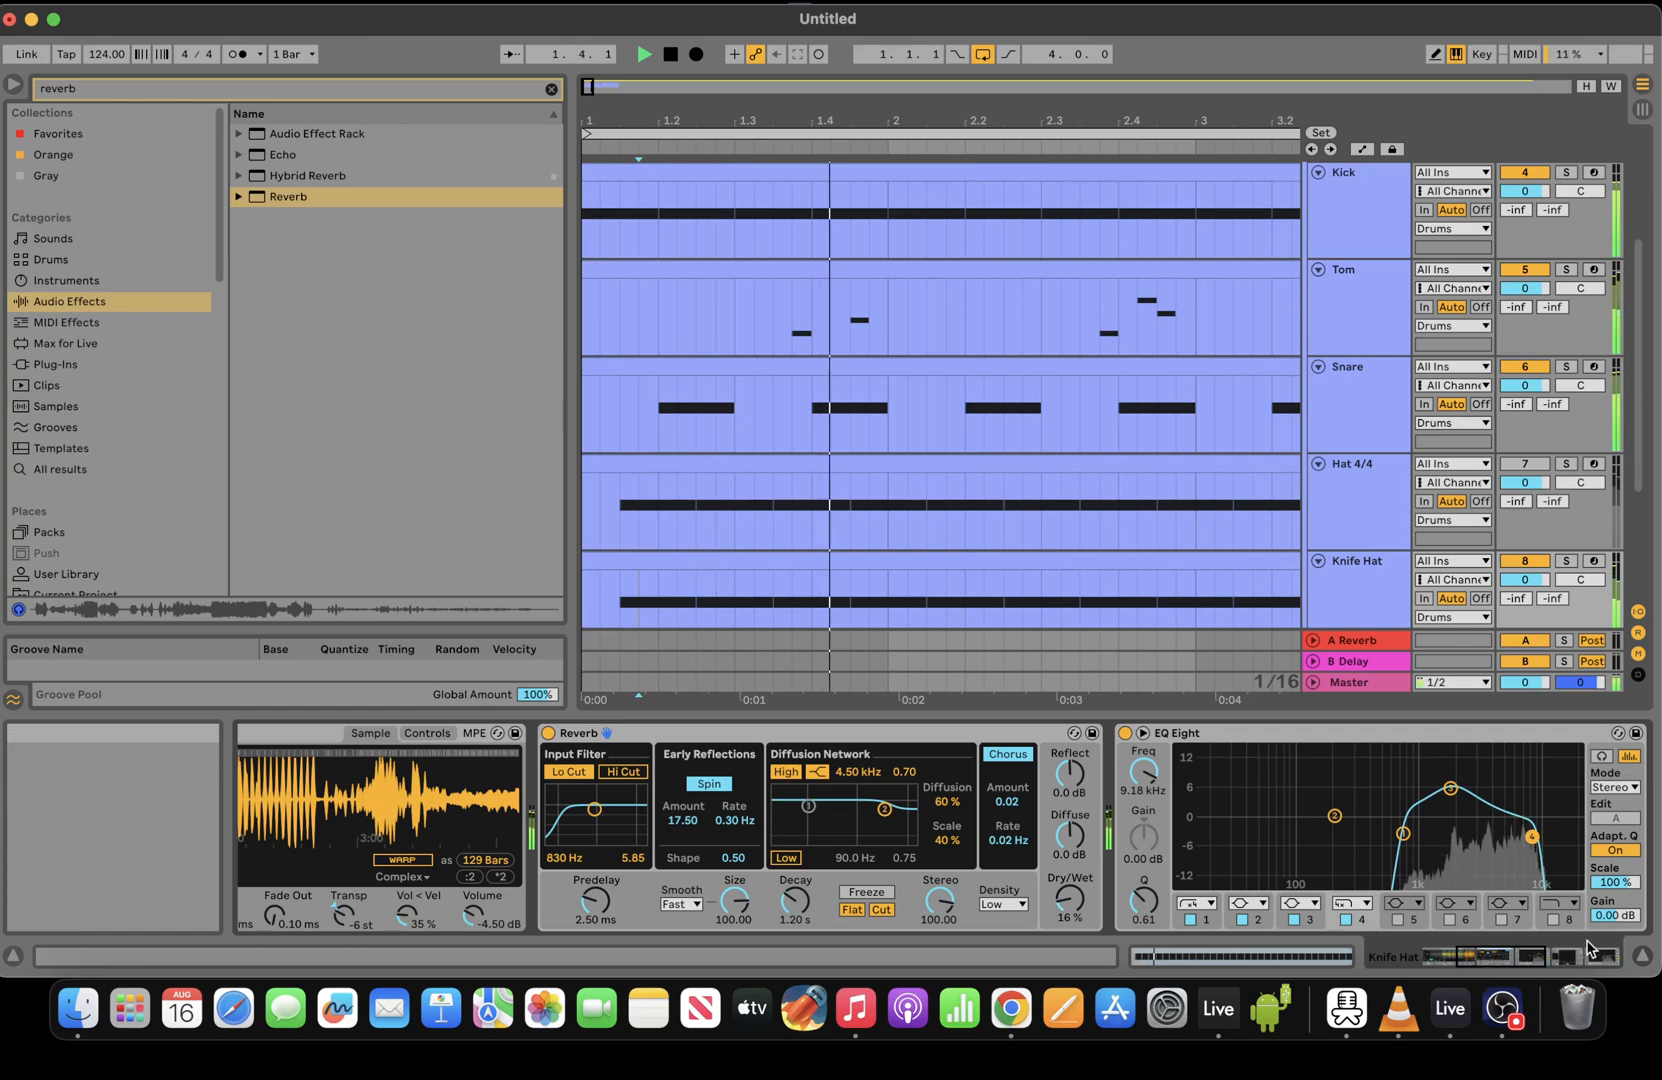
# Delete the deactivated Vocoder from the Knife Hat device chain and check the sound during playback
pyautogui.press('space')
pyautogui.click(1527, 947)
pyautogui.press('space')
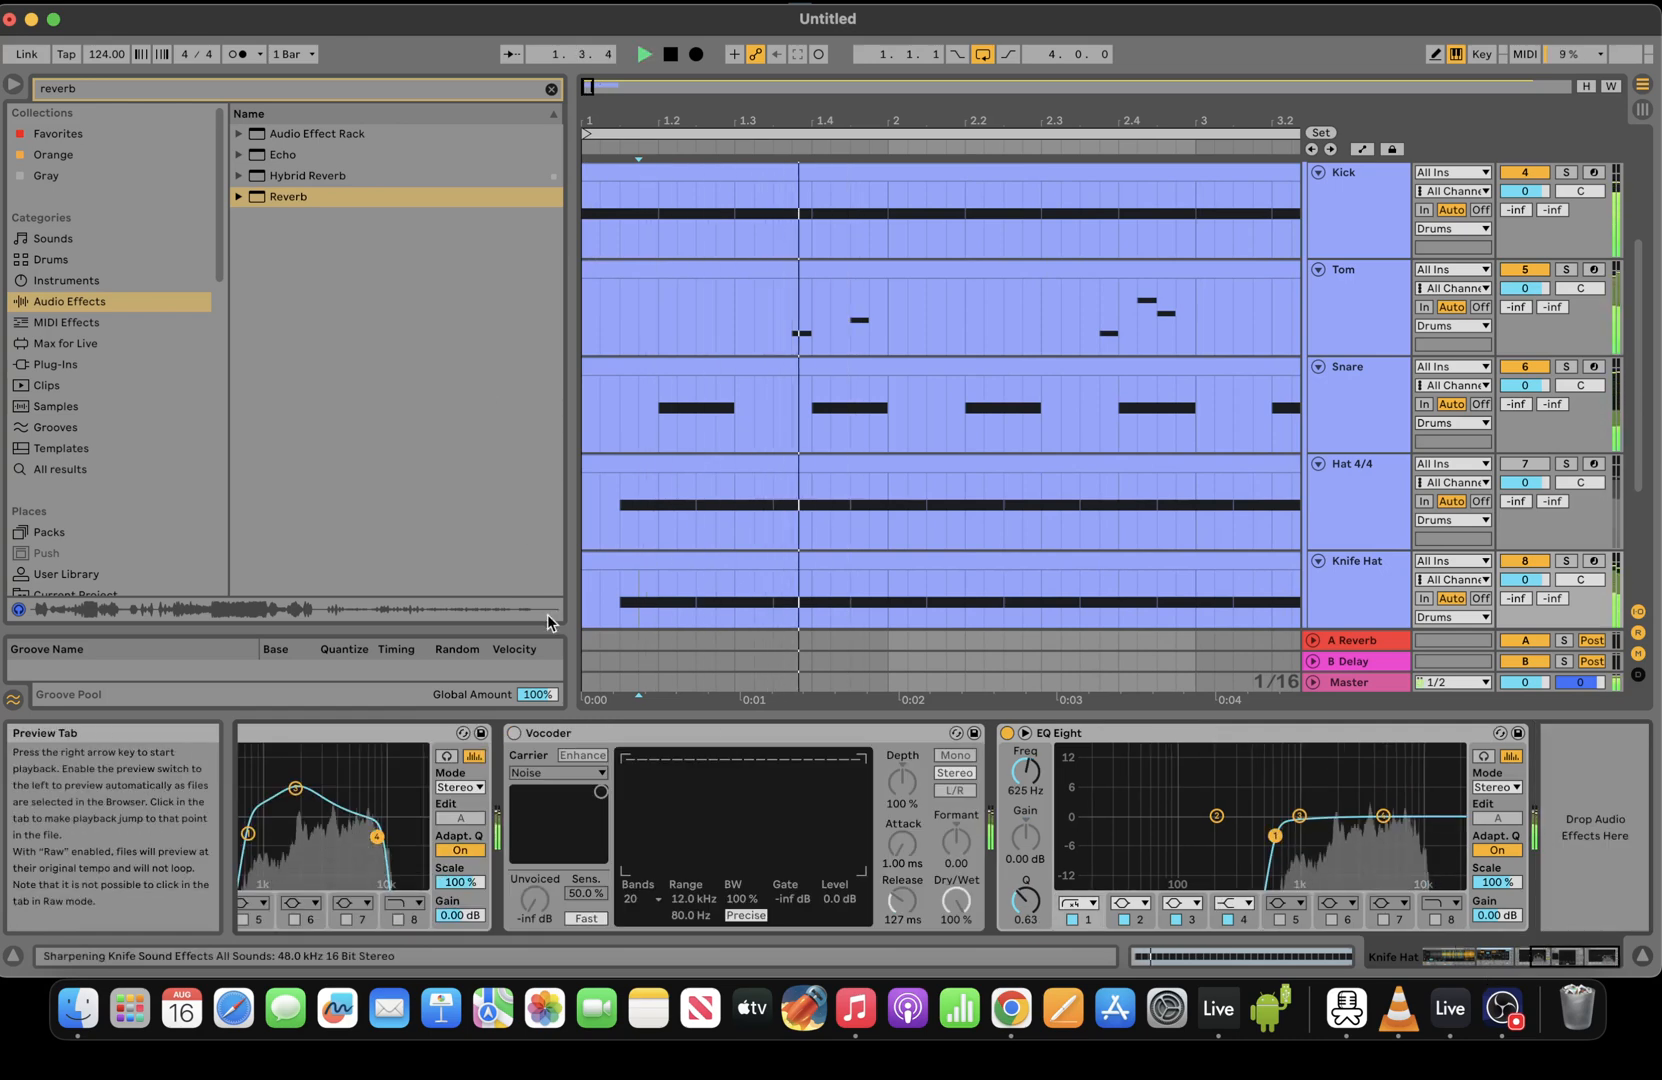
pyautogui.click(560, 733)
pyautogui.press('Delete')
pyautogui.press('space')
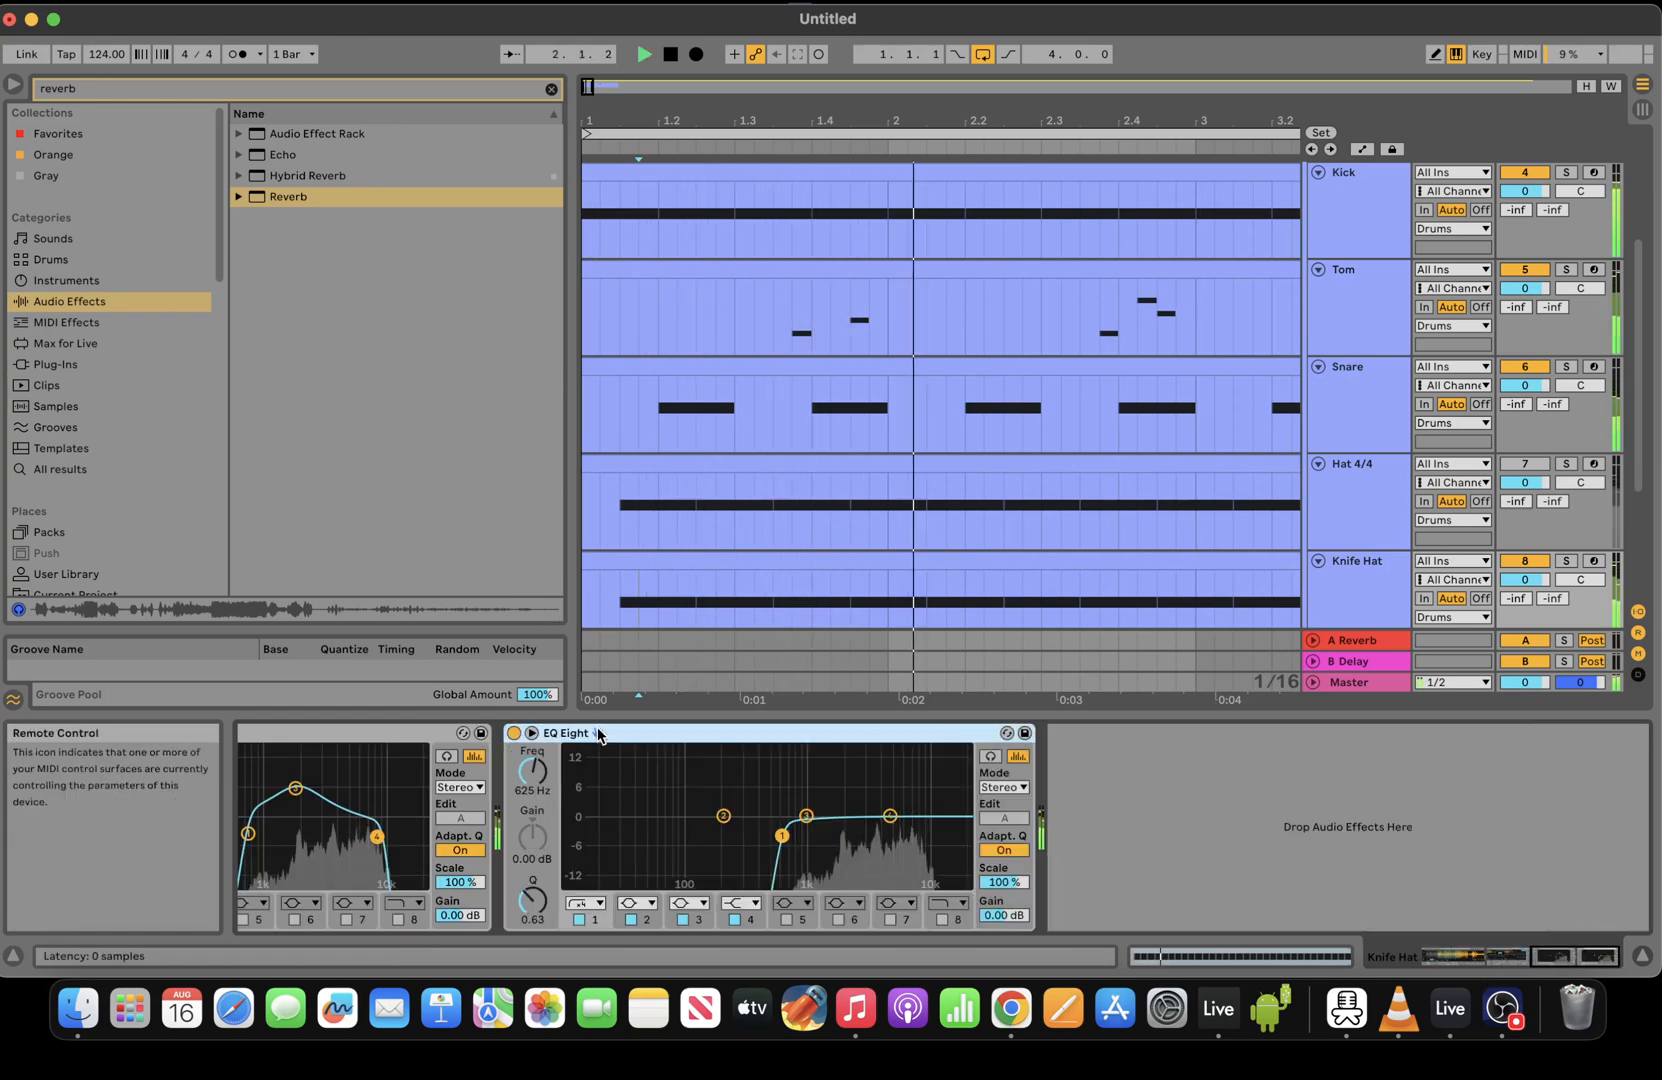
# Find the Limiter effect in the browser and insert it between Knife Hat's two EQ Eight devices
pyautogui.click(242, 88)
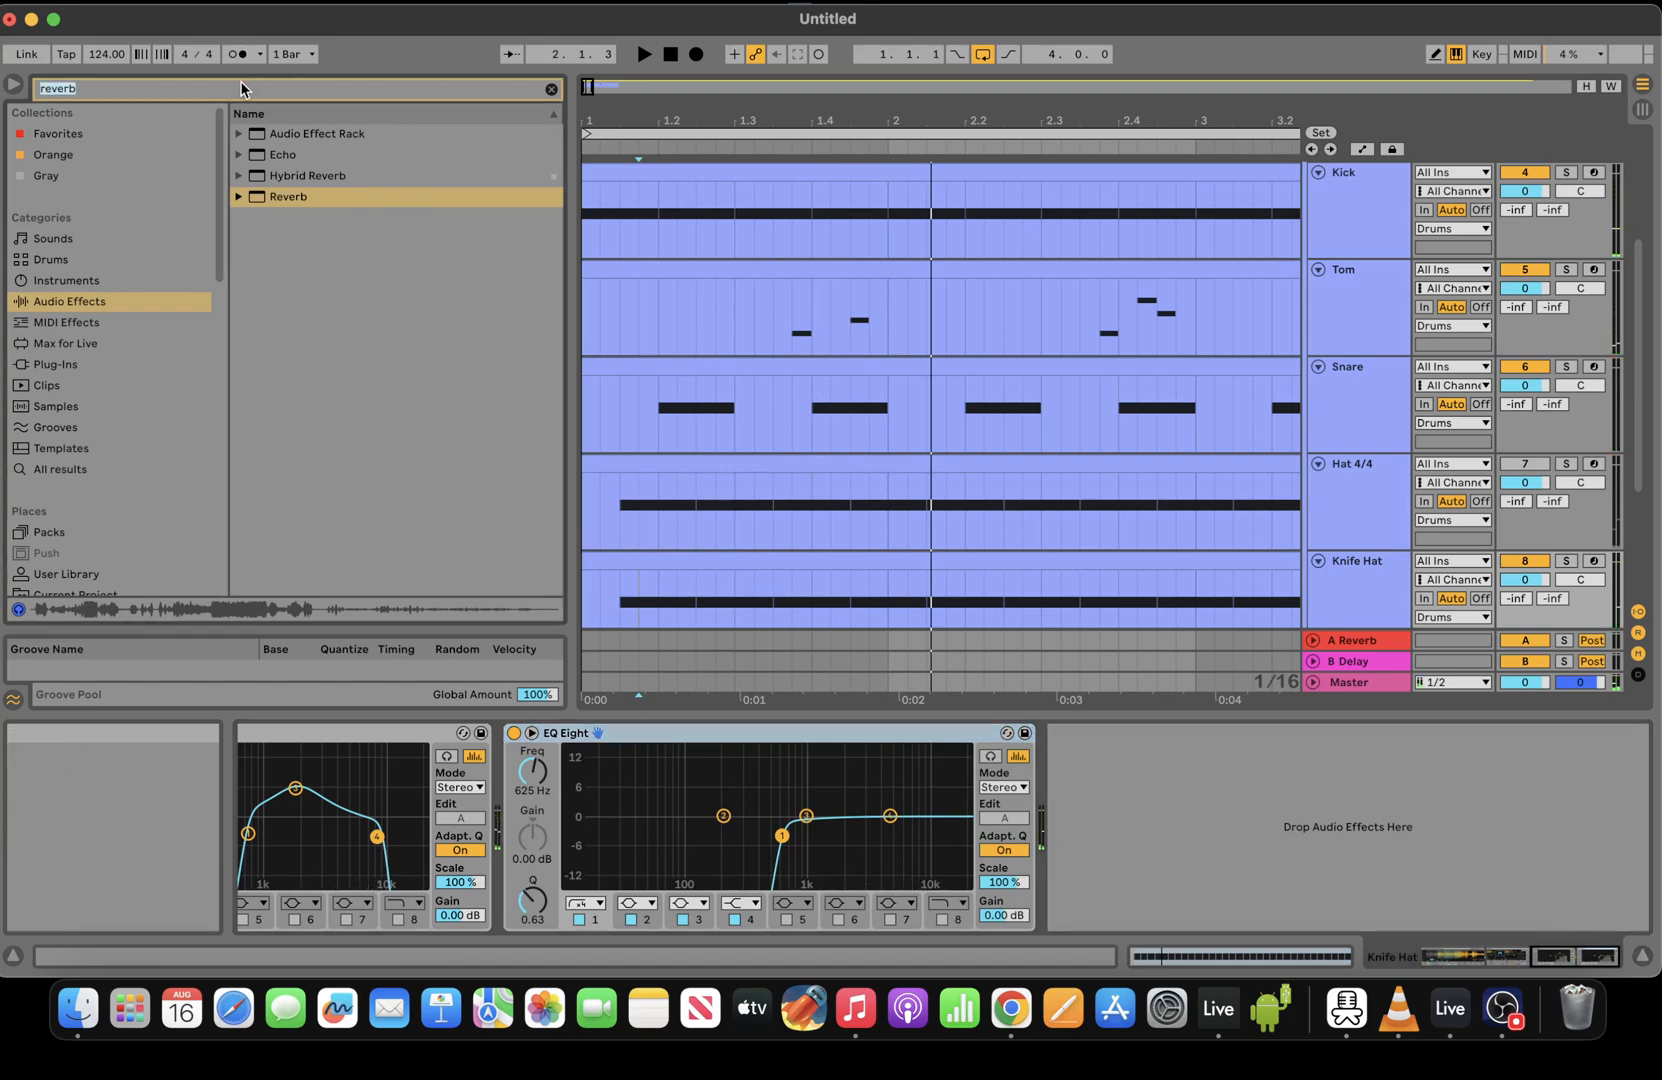
pyautogui.write('gc')
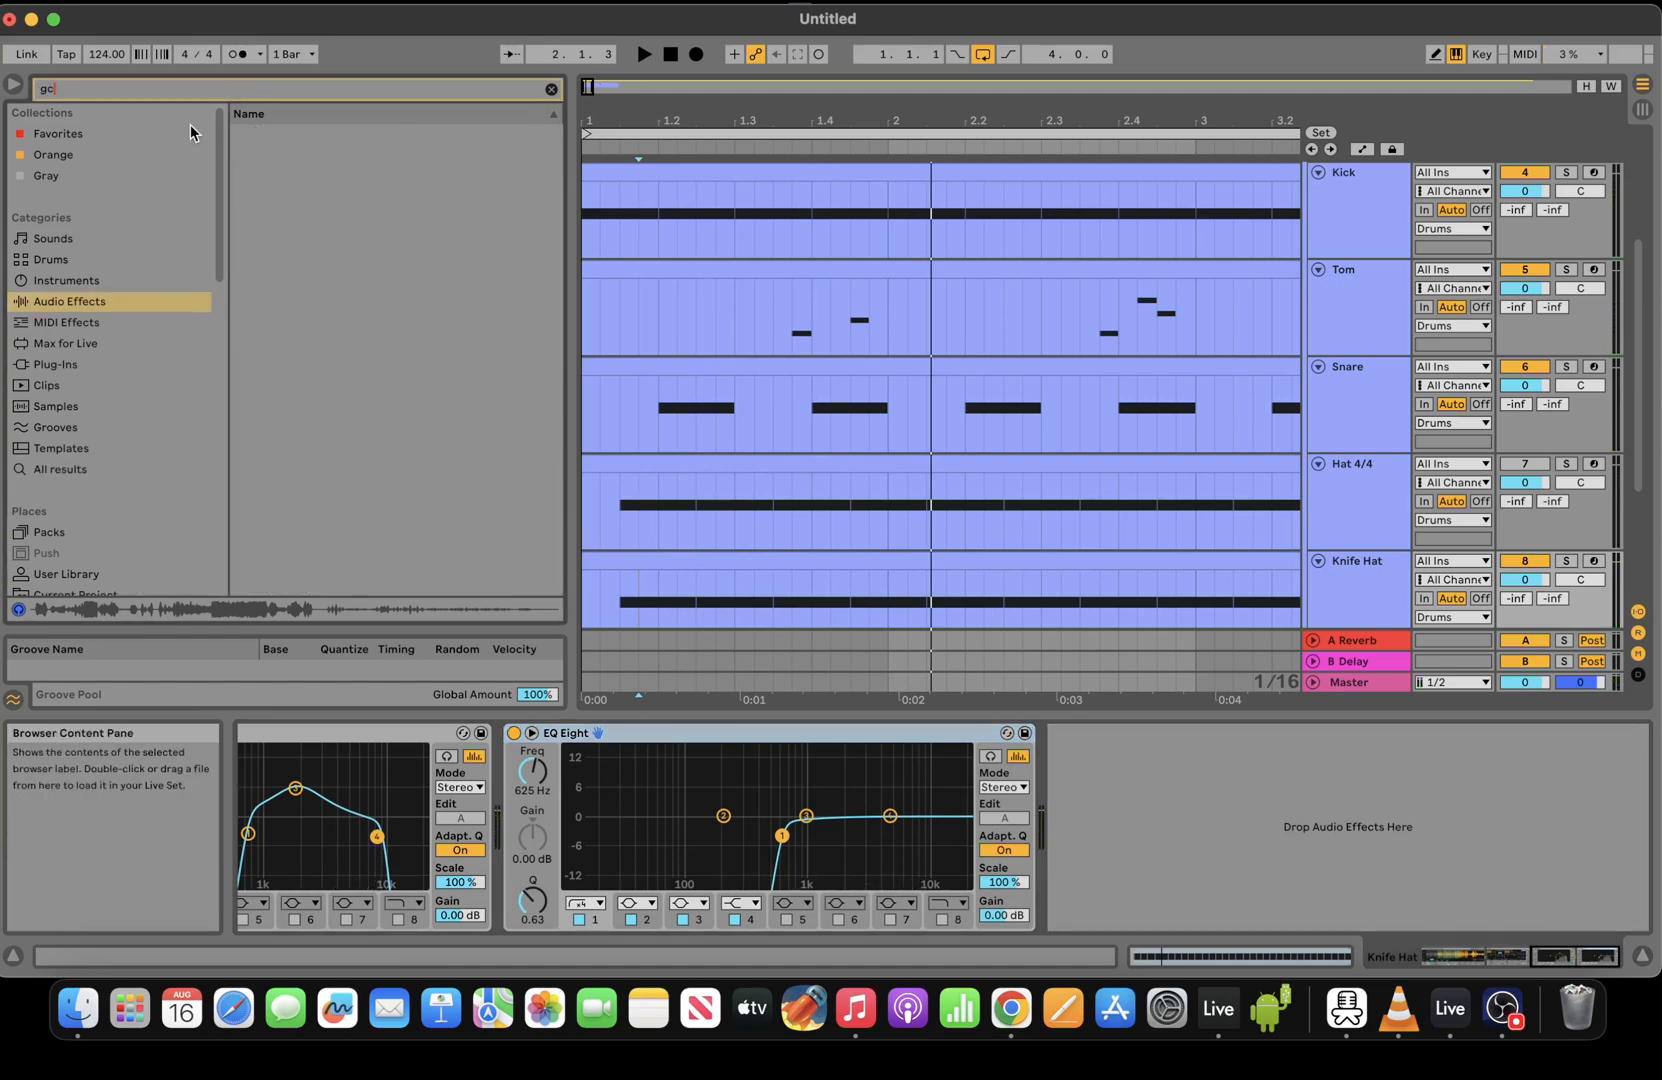
pyautogui.write('limi')
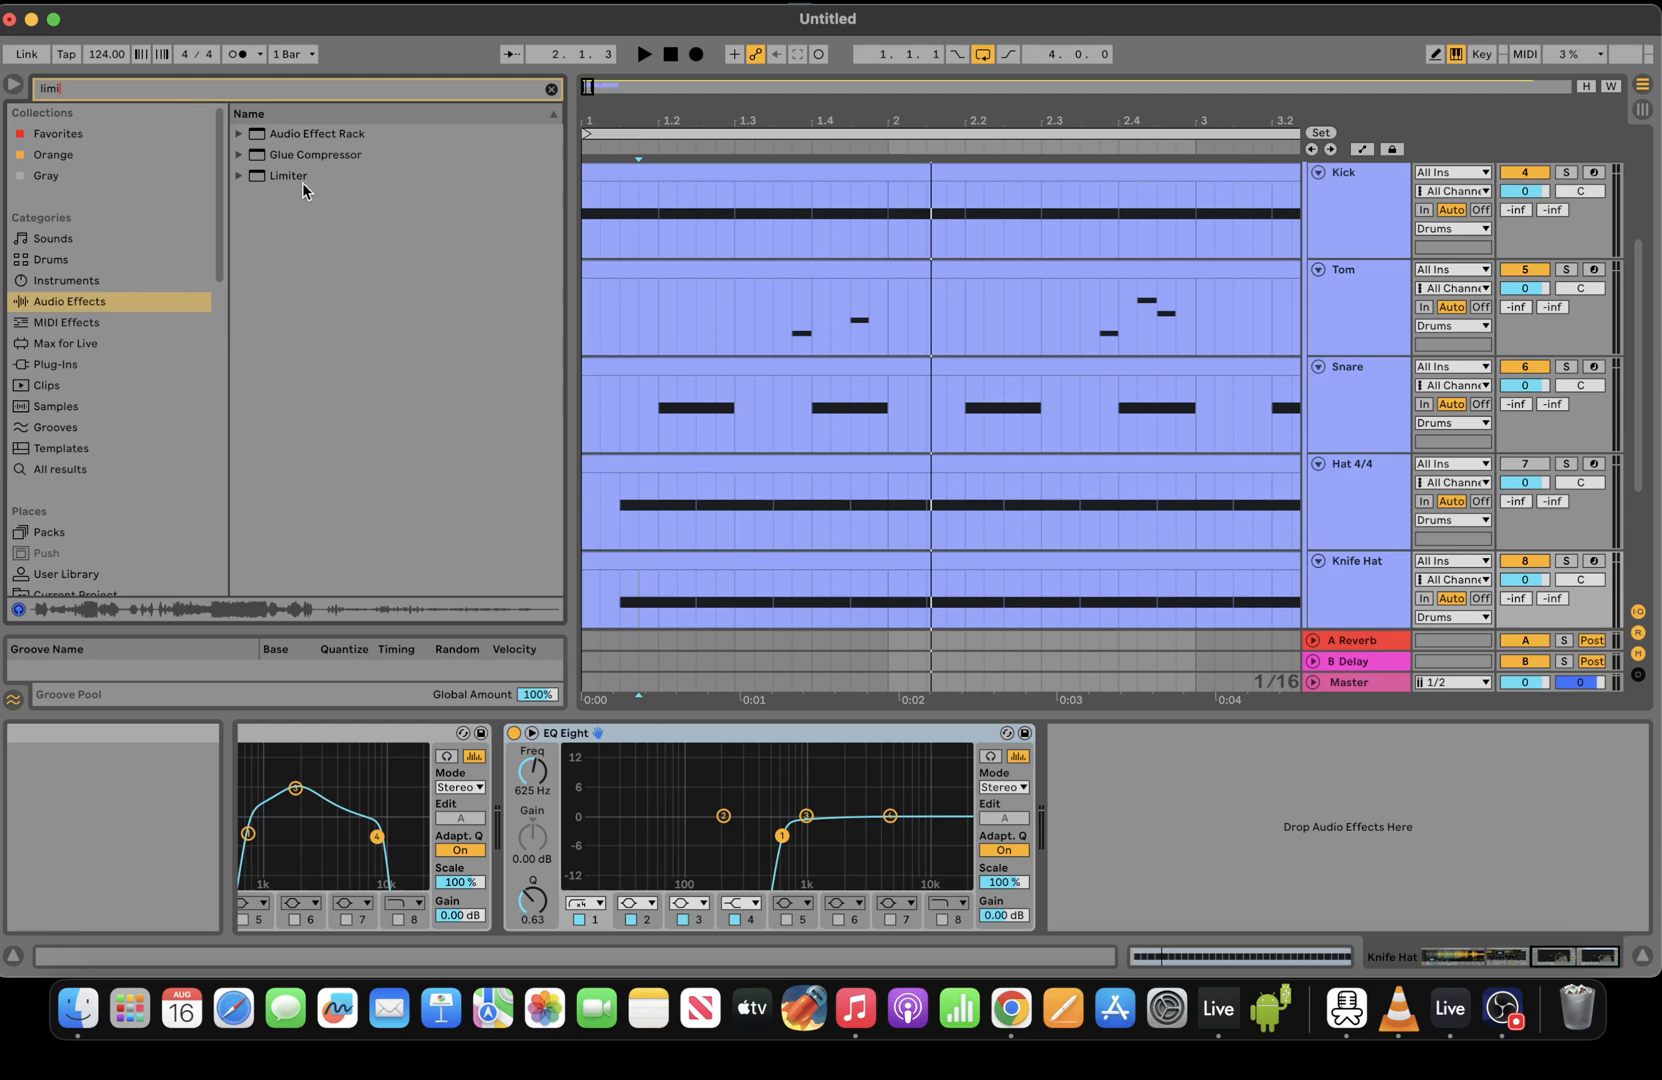
pyautogui.moveTo(303, 176); pyautogui.dragTo(497, 790)
pyautogui.press('space')
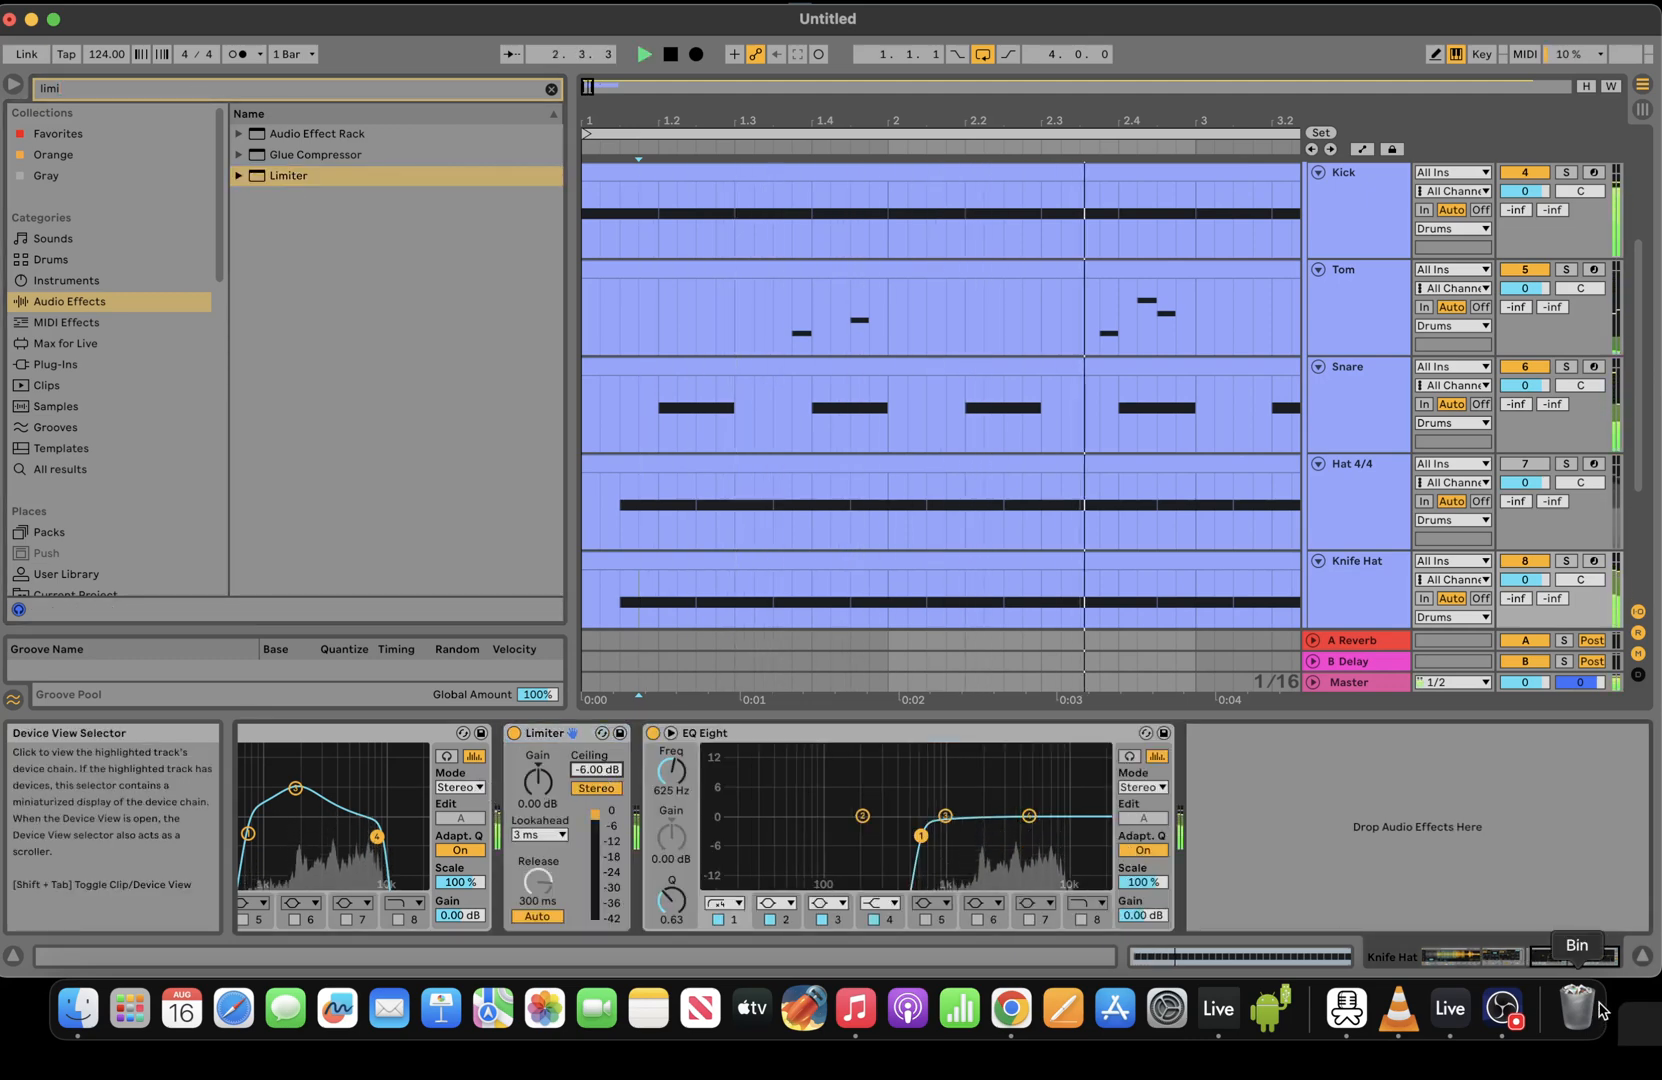
# Set the random pan amount to 7.8% in the controls of Knife Hat's Simpler during playback
pyautogui.press('space')
pyautogui.click(1458, 957)
pyautogui.press('space')
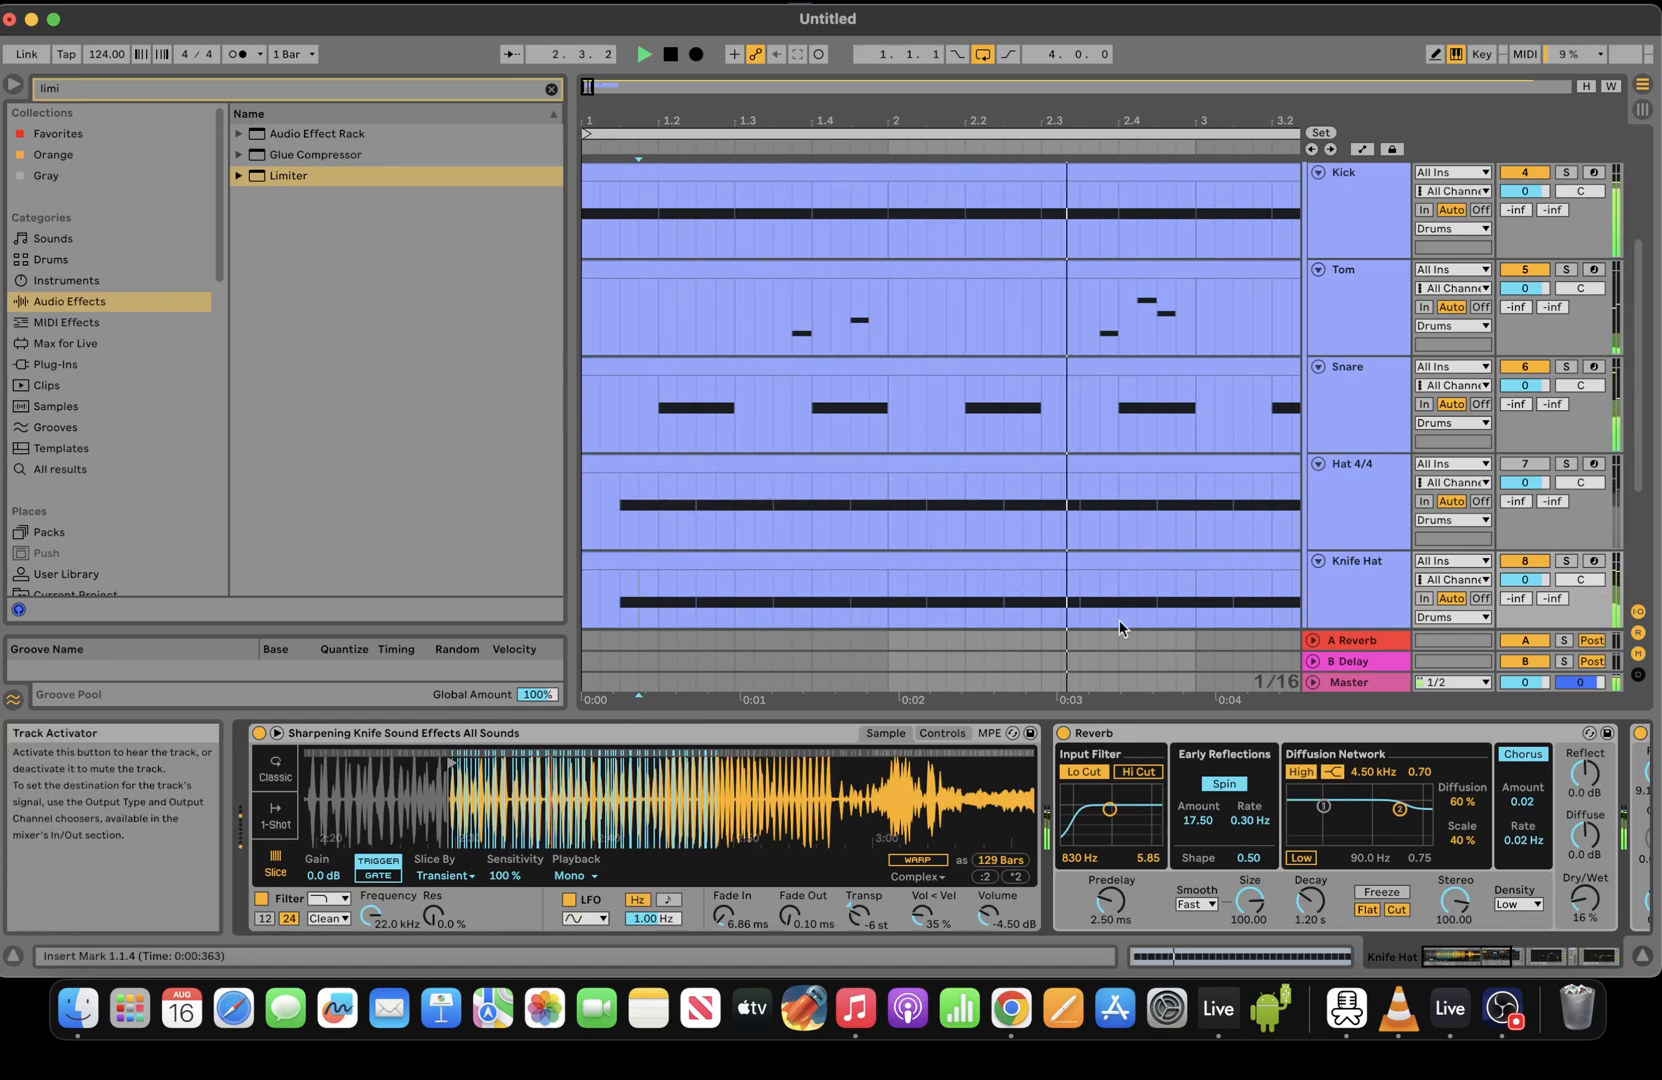
pyautogui.press('space')
pyautogui.press('space')
pyautogui.click(942, 733)
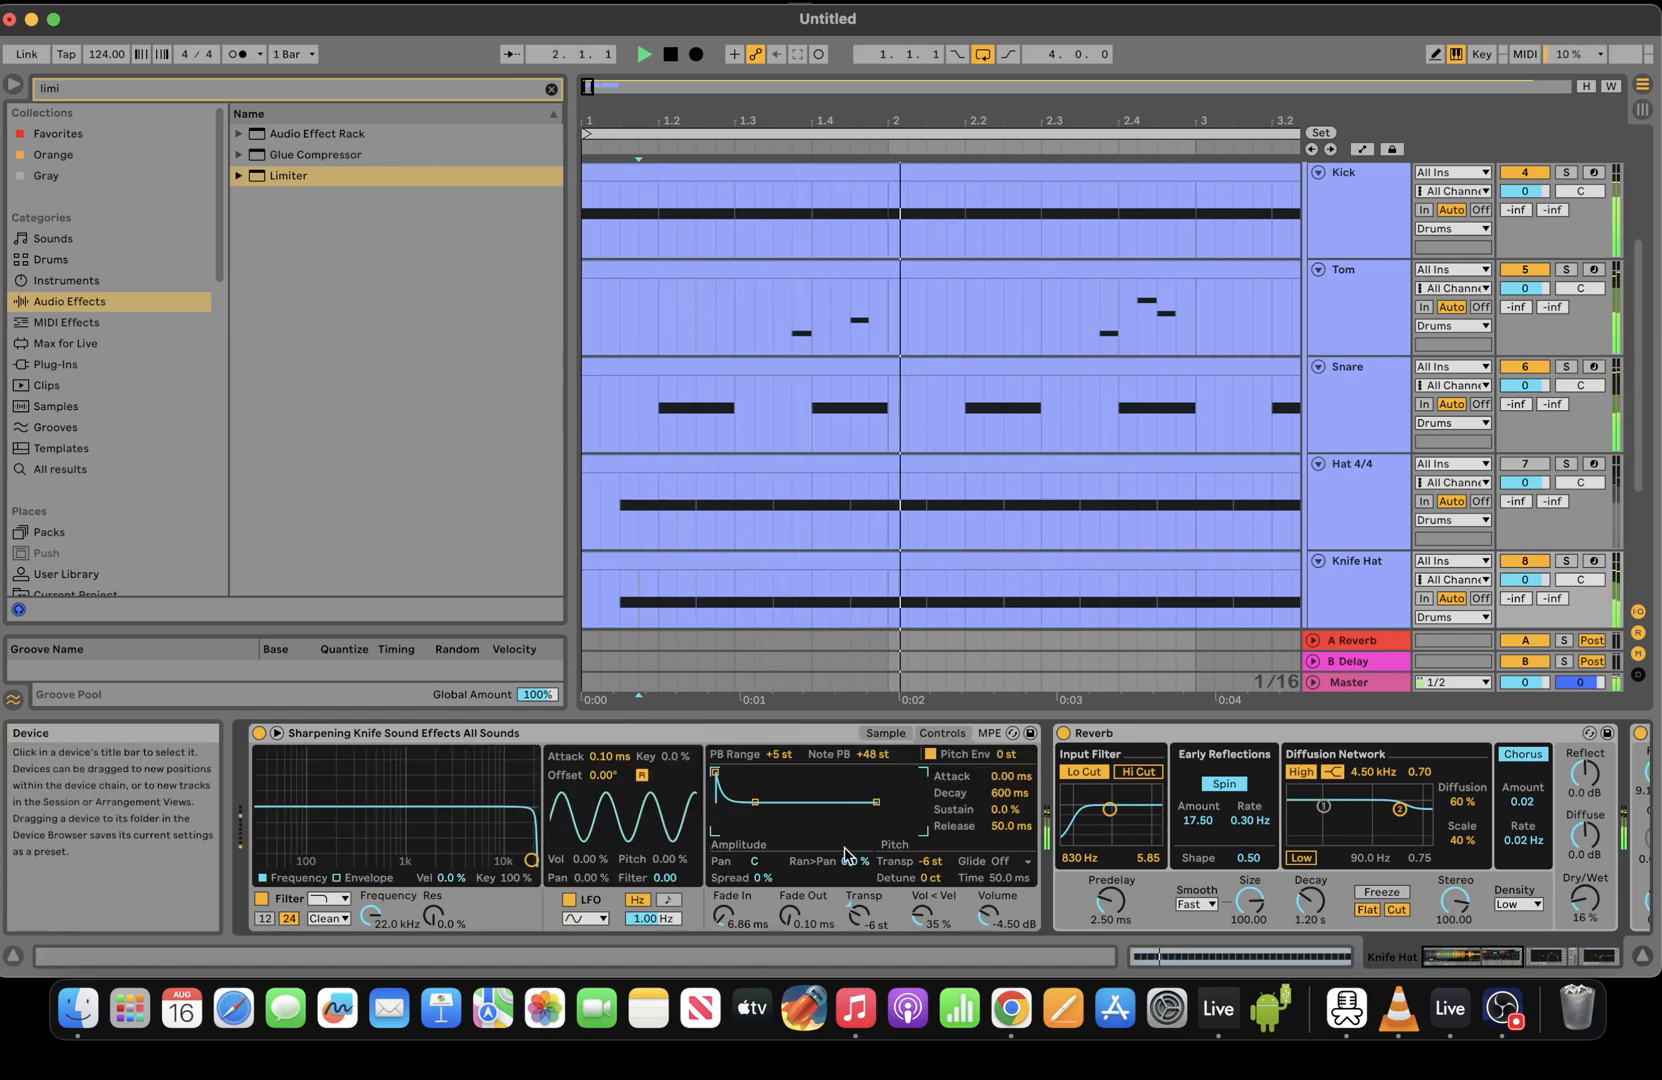
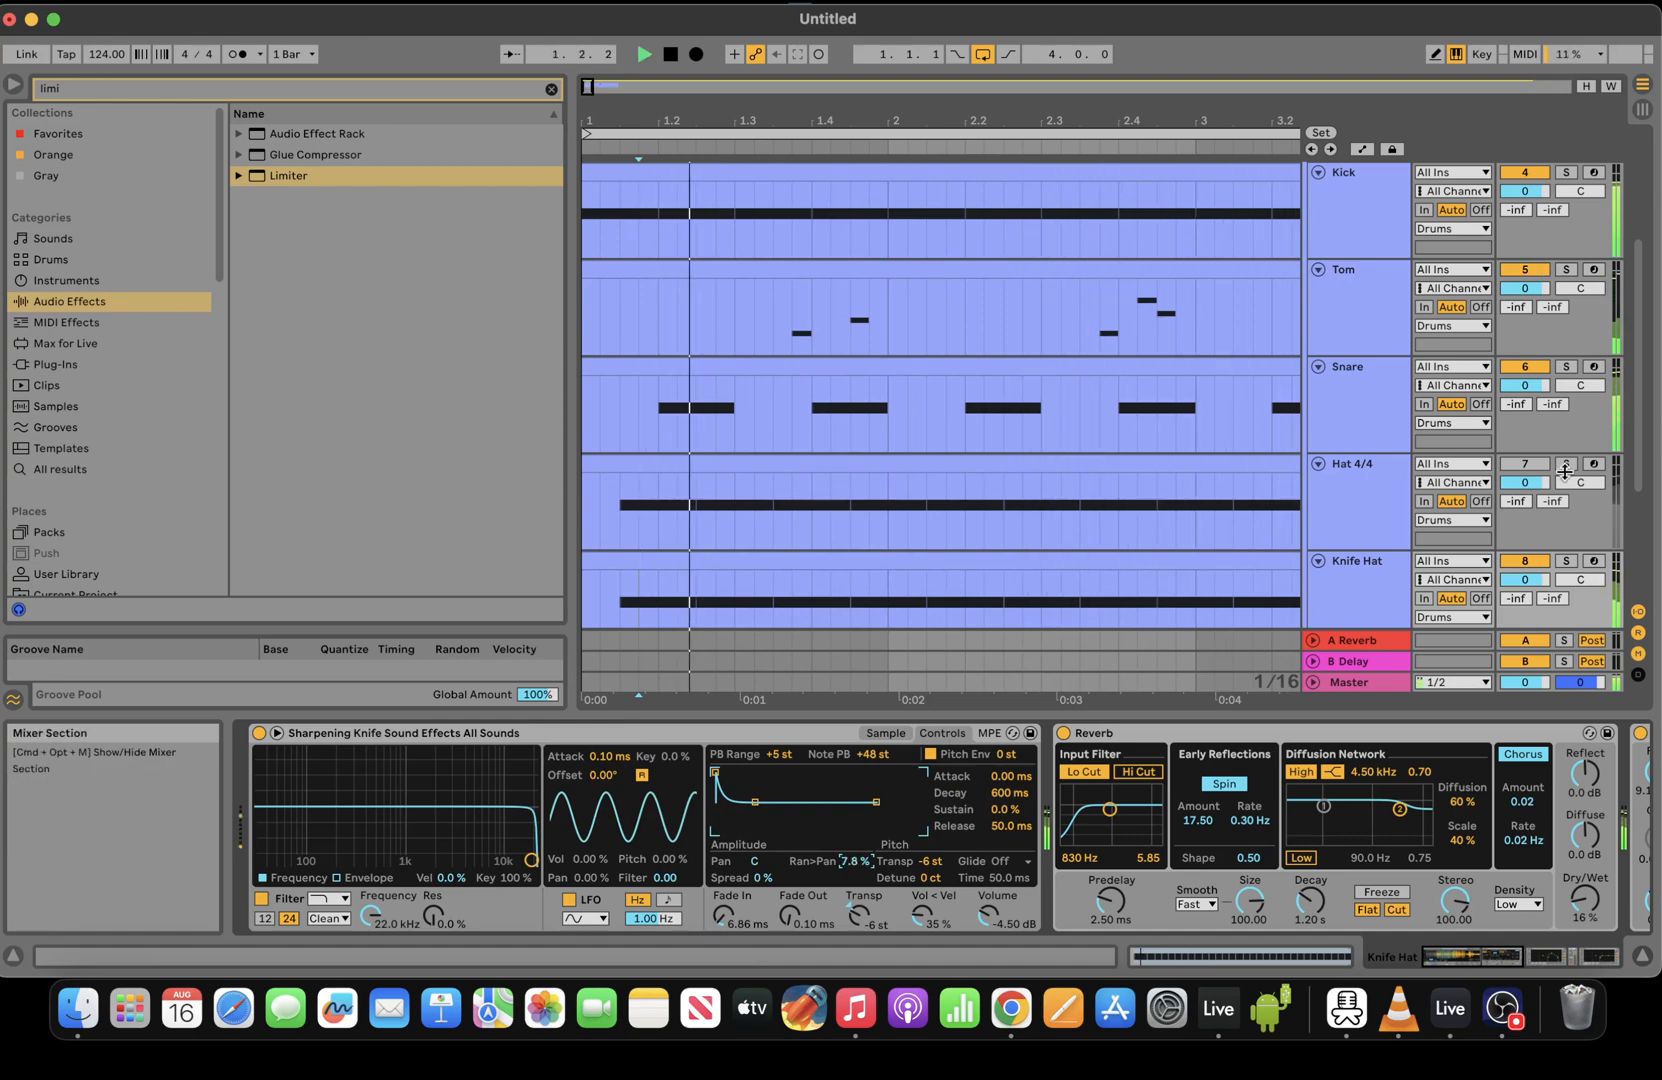
# Unmute the Hat 4/4 track and set its Vocoder's release to 225 ms
pyautogui.click(1534, 467)
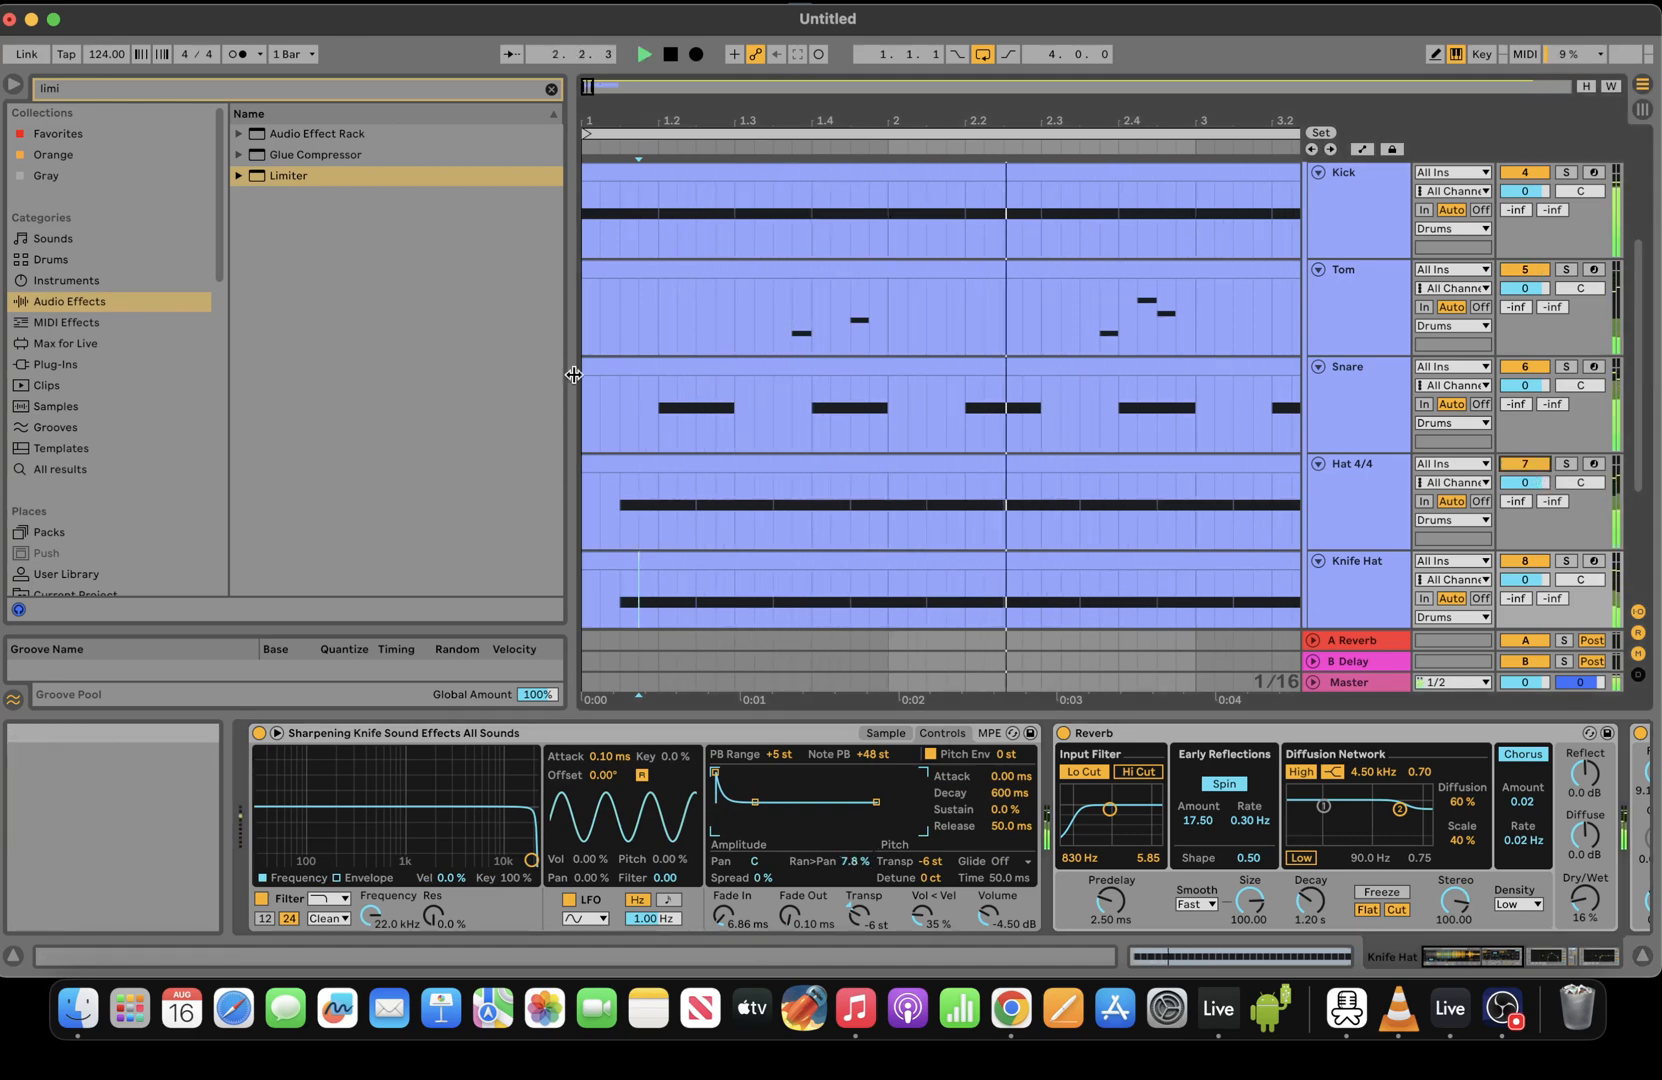
pyautogui.click(690, 515)
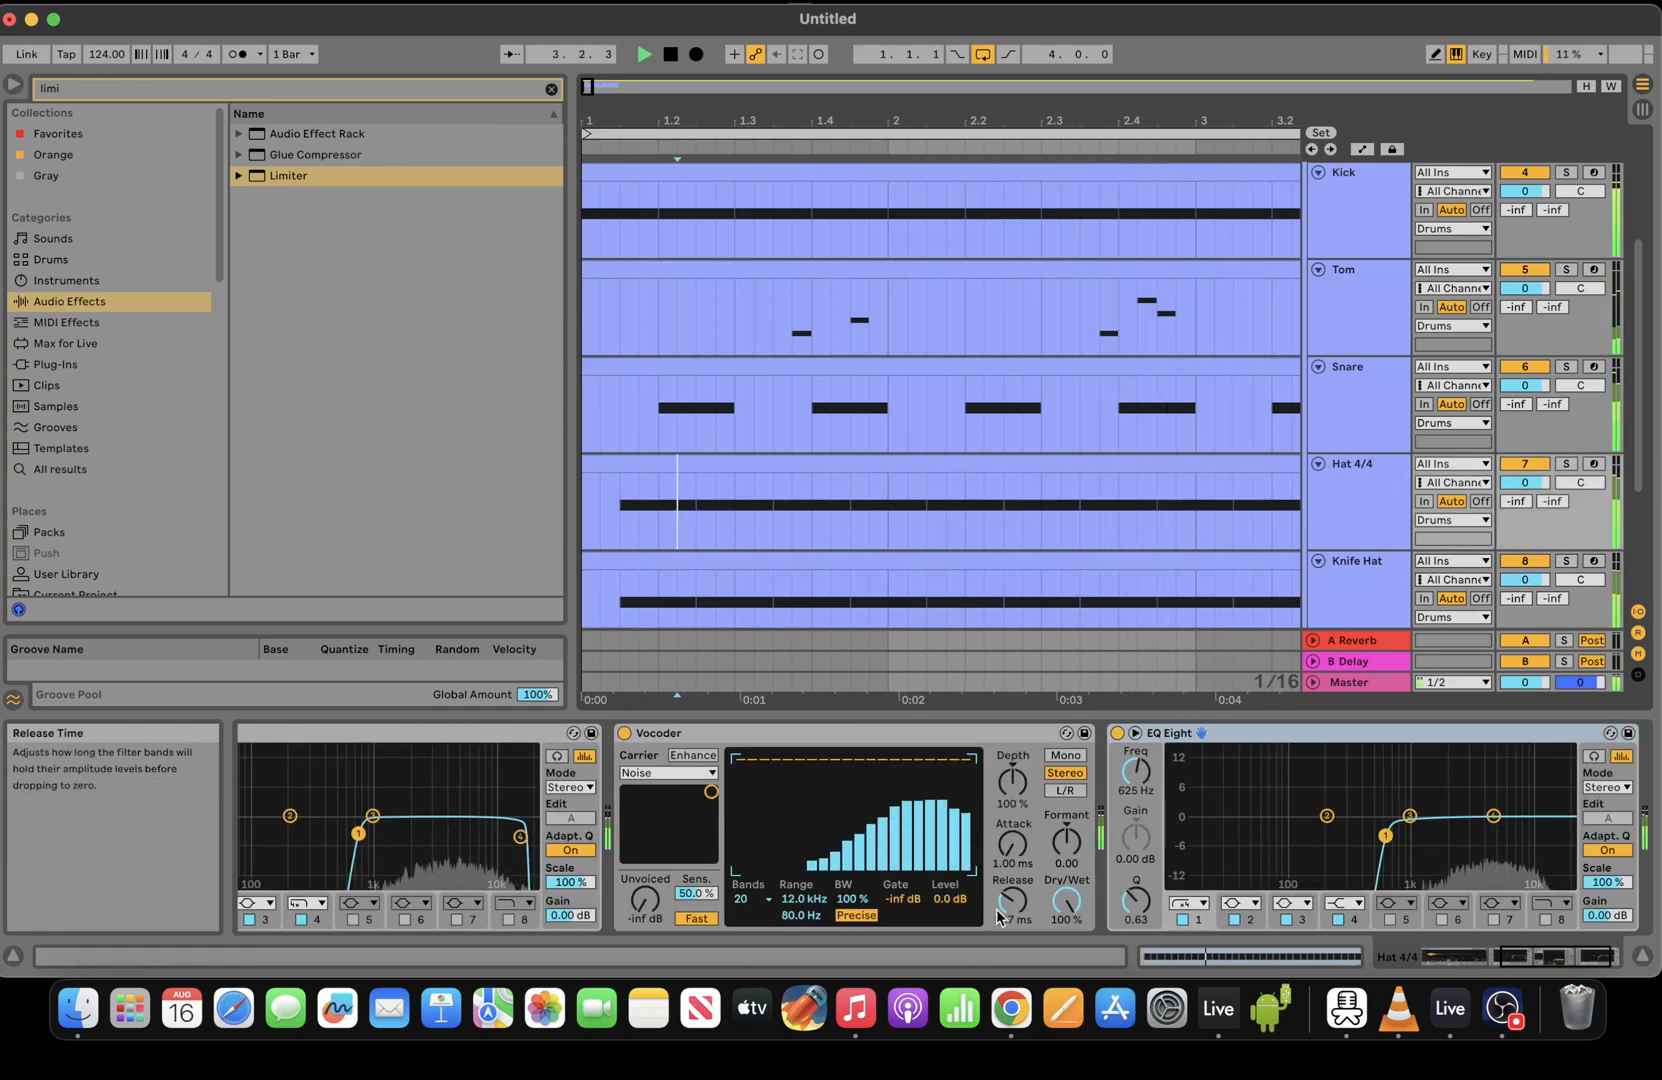
pyautogui.moveTo(1008, 909); pyautogui.dragTo(1008, 936)
# Give Hat 4/4's first EQ Eight a 1.12 dB boost at 4.74 kHz and 15.3 kHz high cut, and set Simpler's attack to 0.46 ms
pyautogui.moveTo(361, 809); pyautogui.dragTo(477, 783)
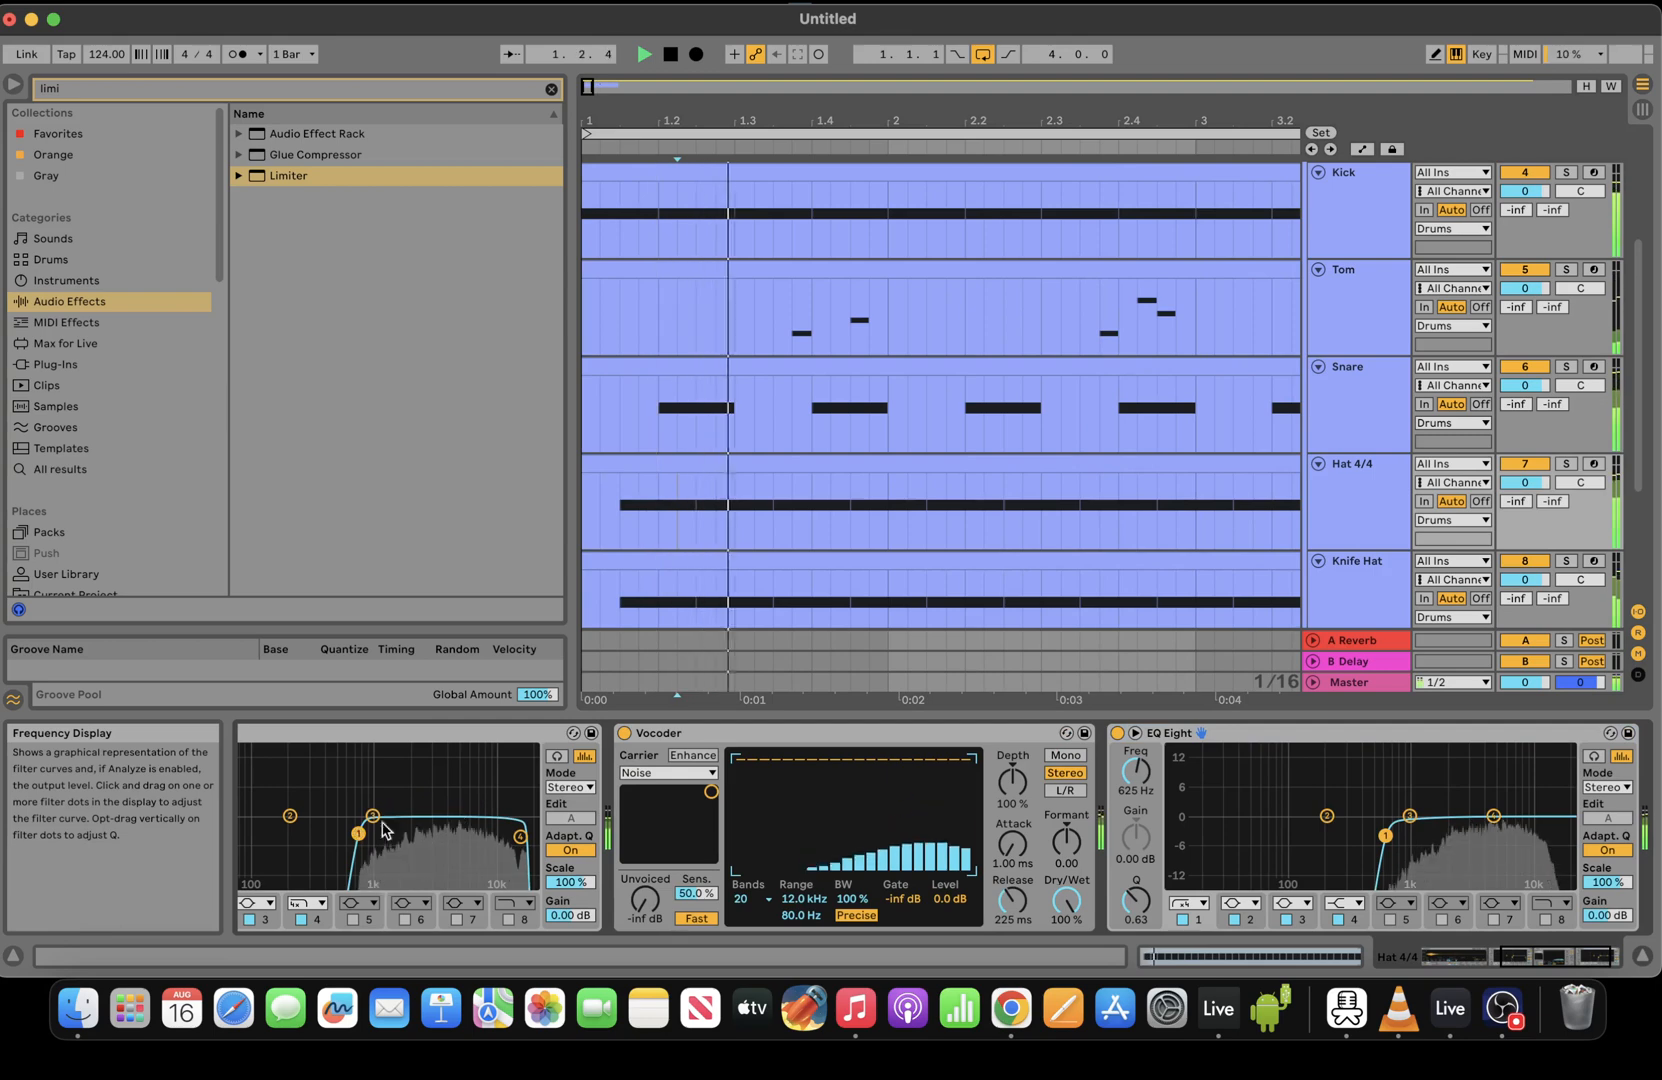
pyautogui.moveTo(373, 817); pyautogui.dragTo(453, 811)
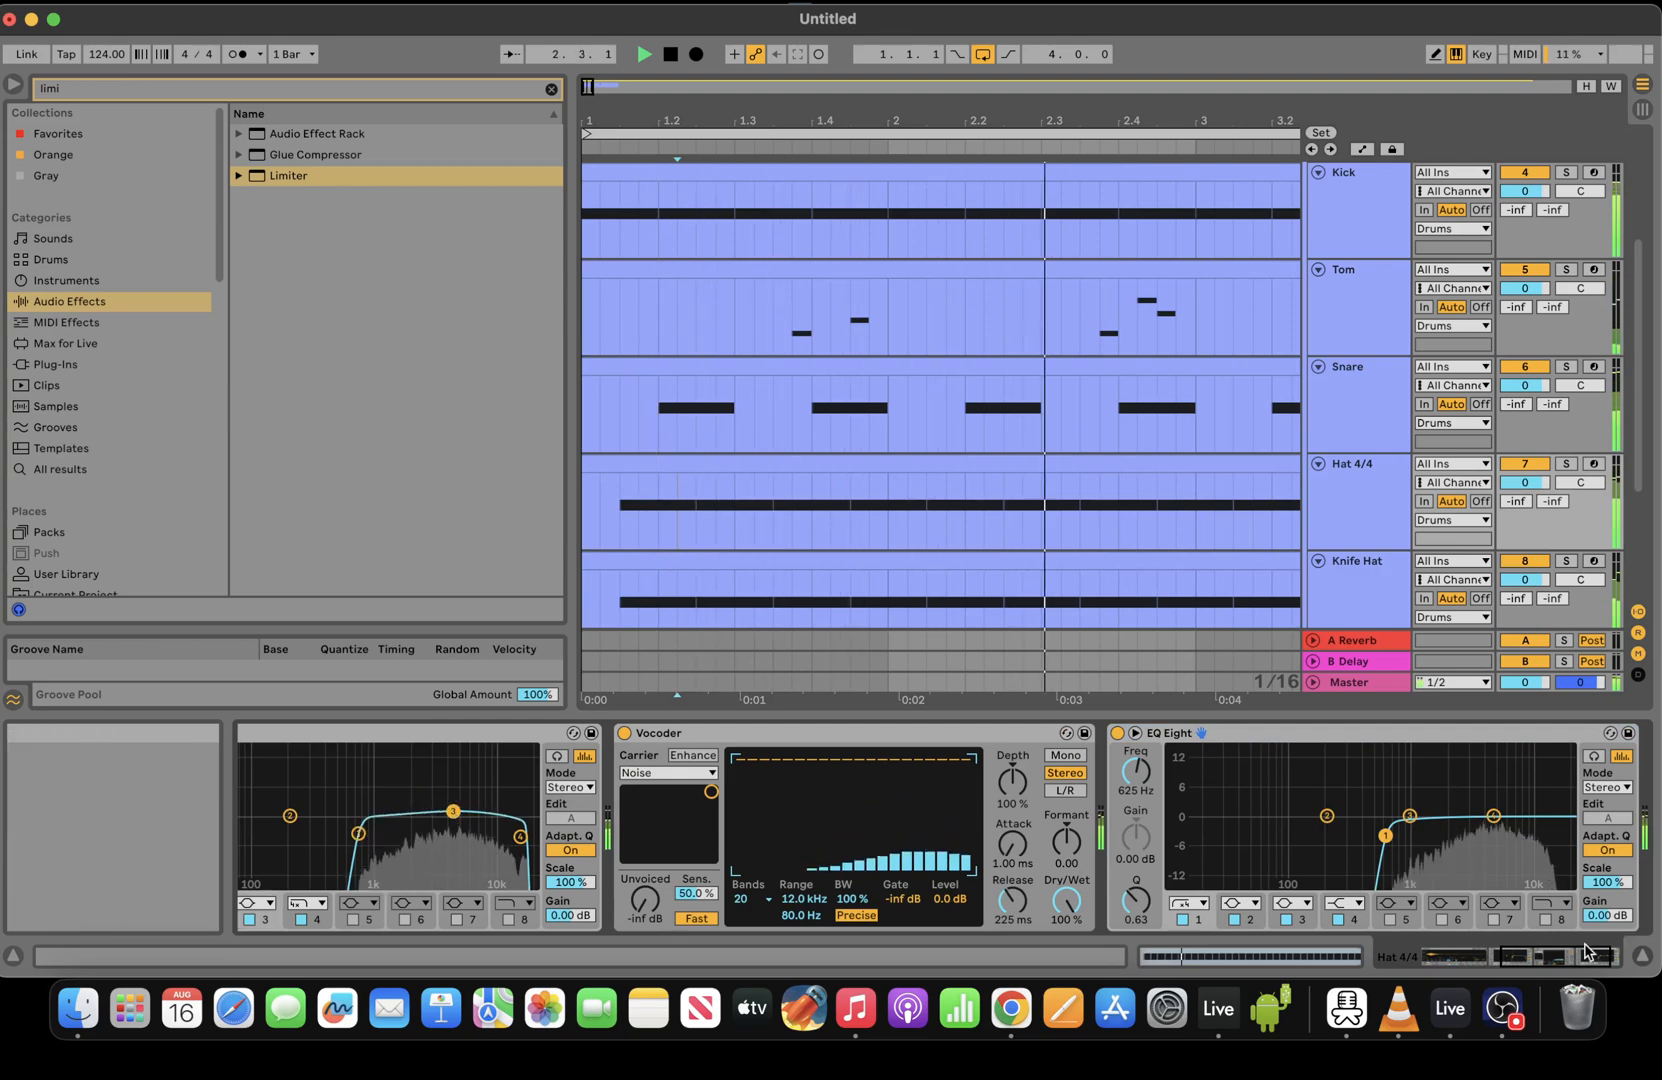
pyautogui.click(1455, 957)
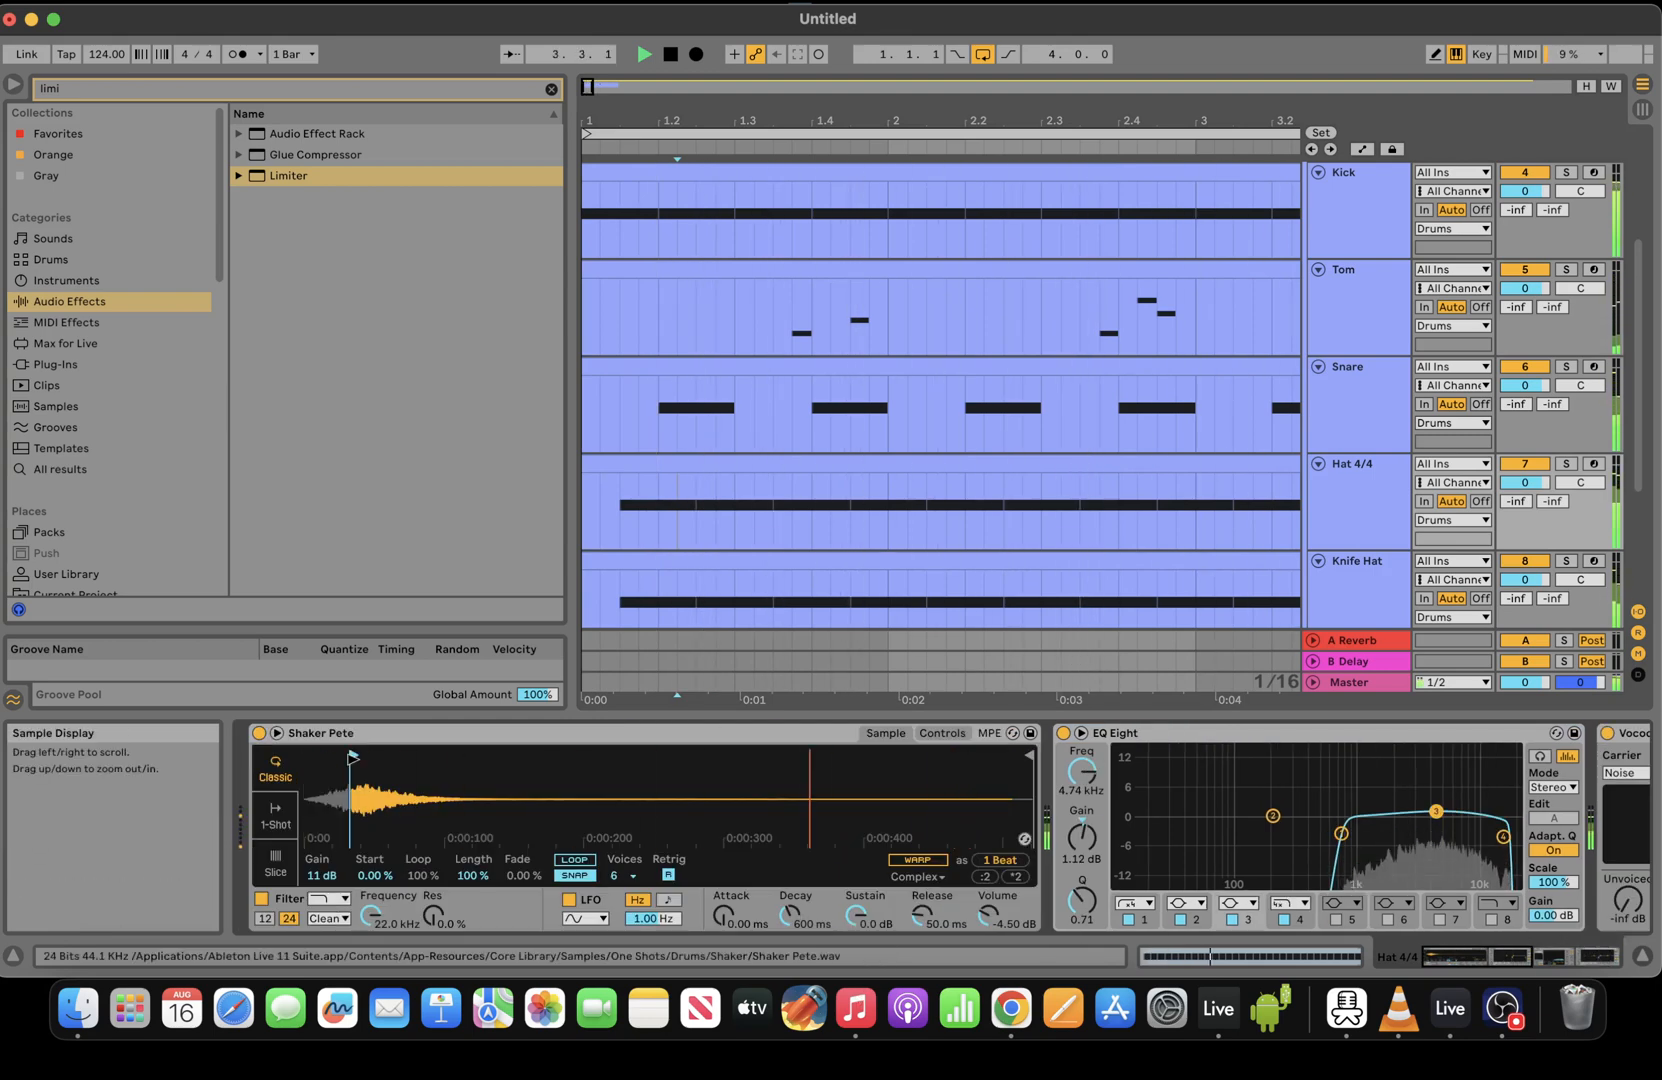
pyautogui.moveTo(736, 921); pyautogui.dragTo(736, 914)
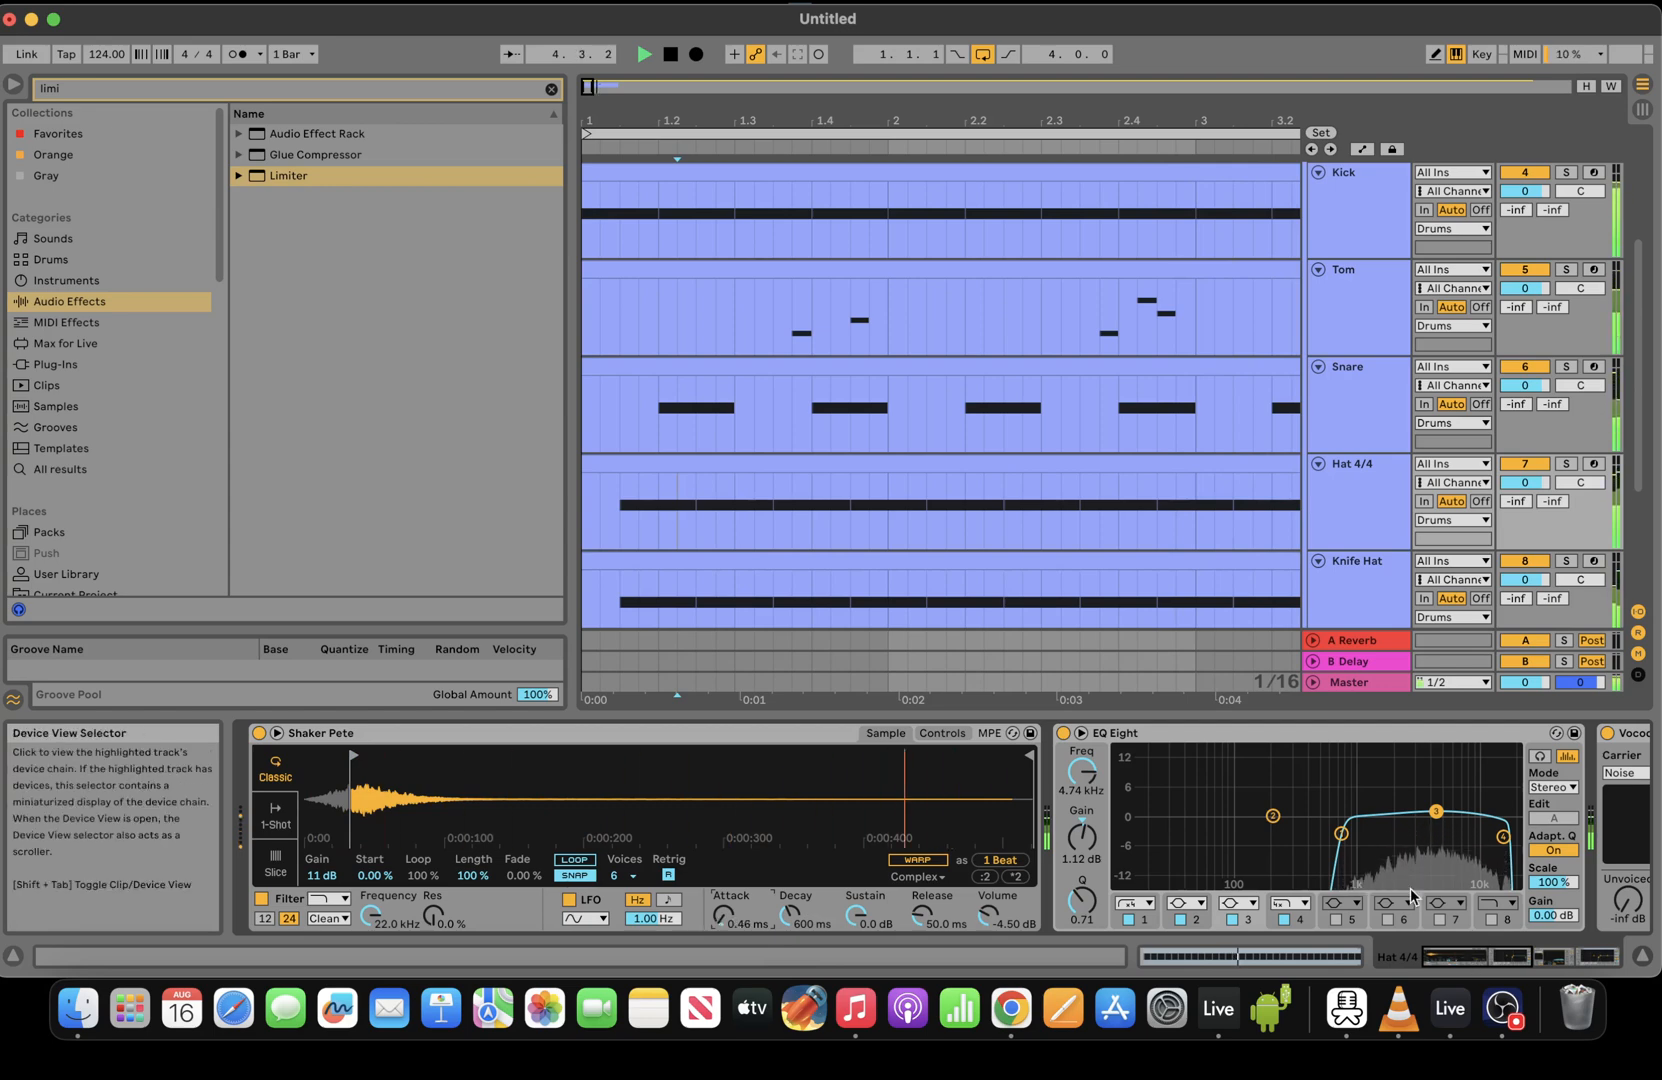
pyautogui.moveTo(1503, 837); pyautogui.dragTo(1497, 832)
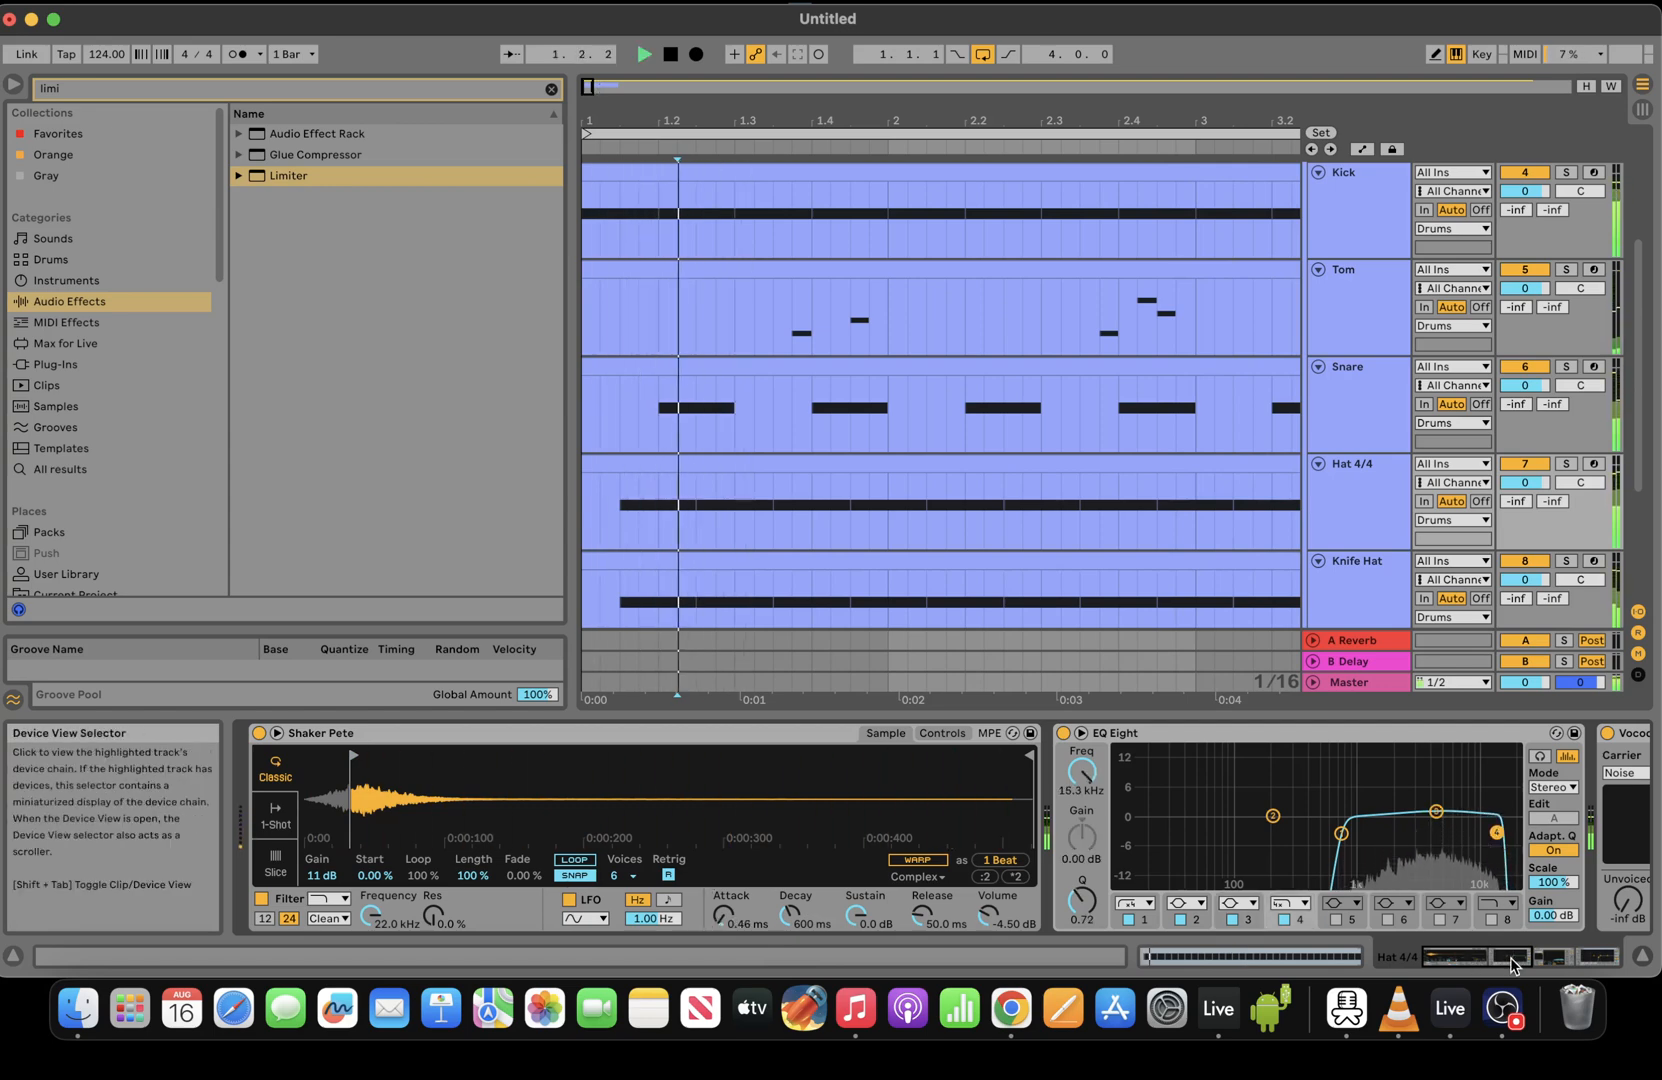
pyautogui.press('space')
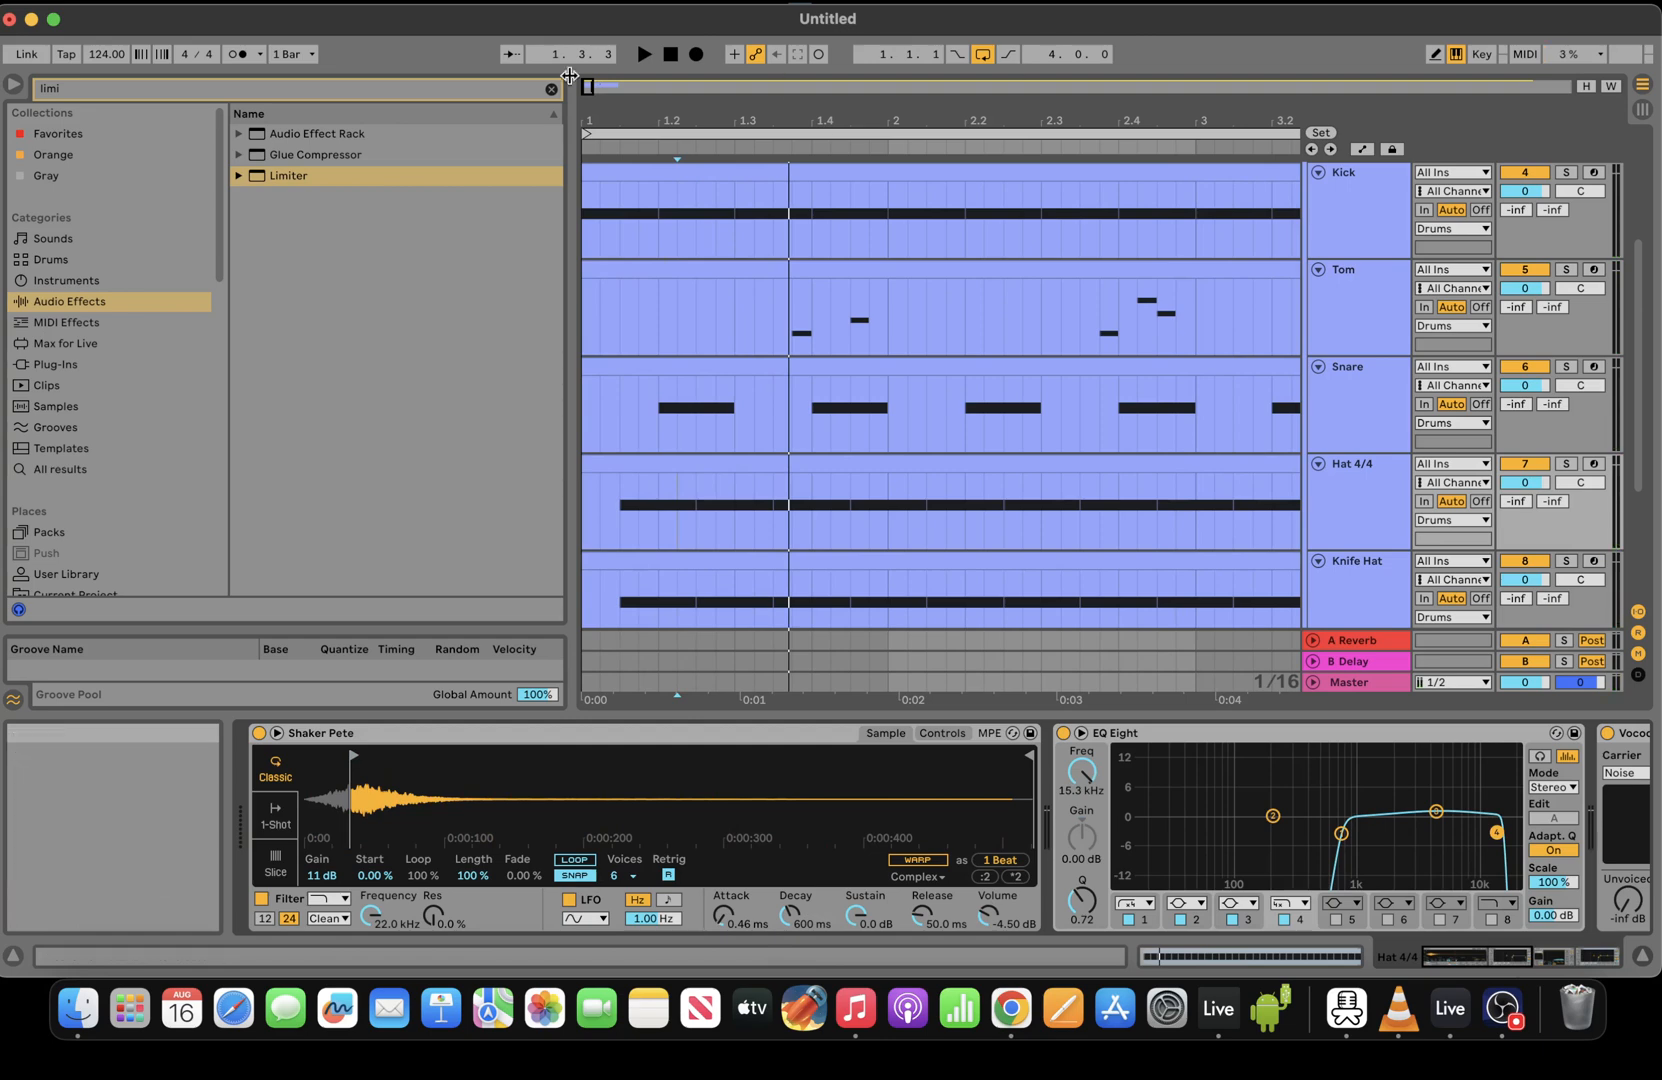
# Fold the Kick, Tom, Snare, Hat 4/4 and Knife Hat tracks, and mute Snare, Hat 4/4 and Knife Hat
pyautogui.scroll(5, 1640, 400)
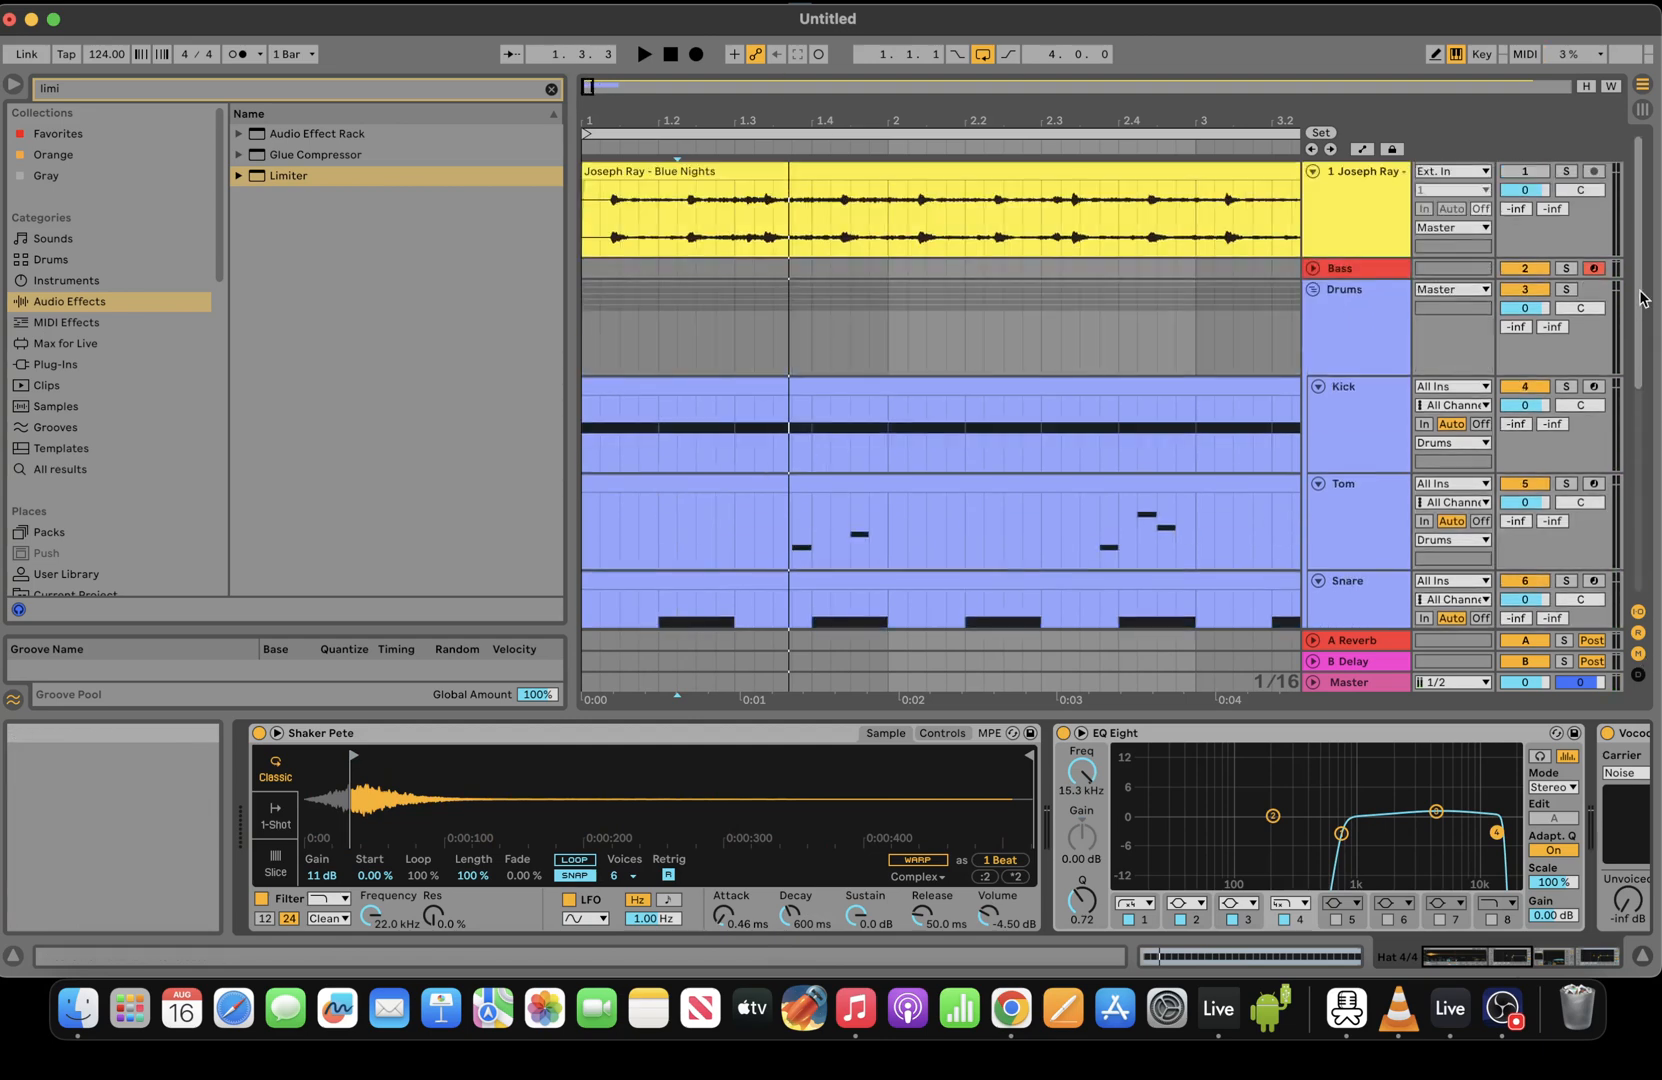
pyautogui.click(1318, 380)
pyautogui.click(1318, 401)
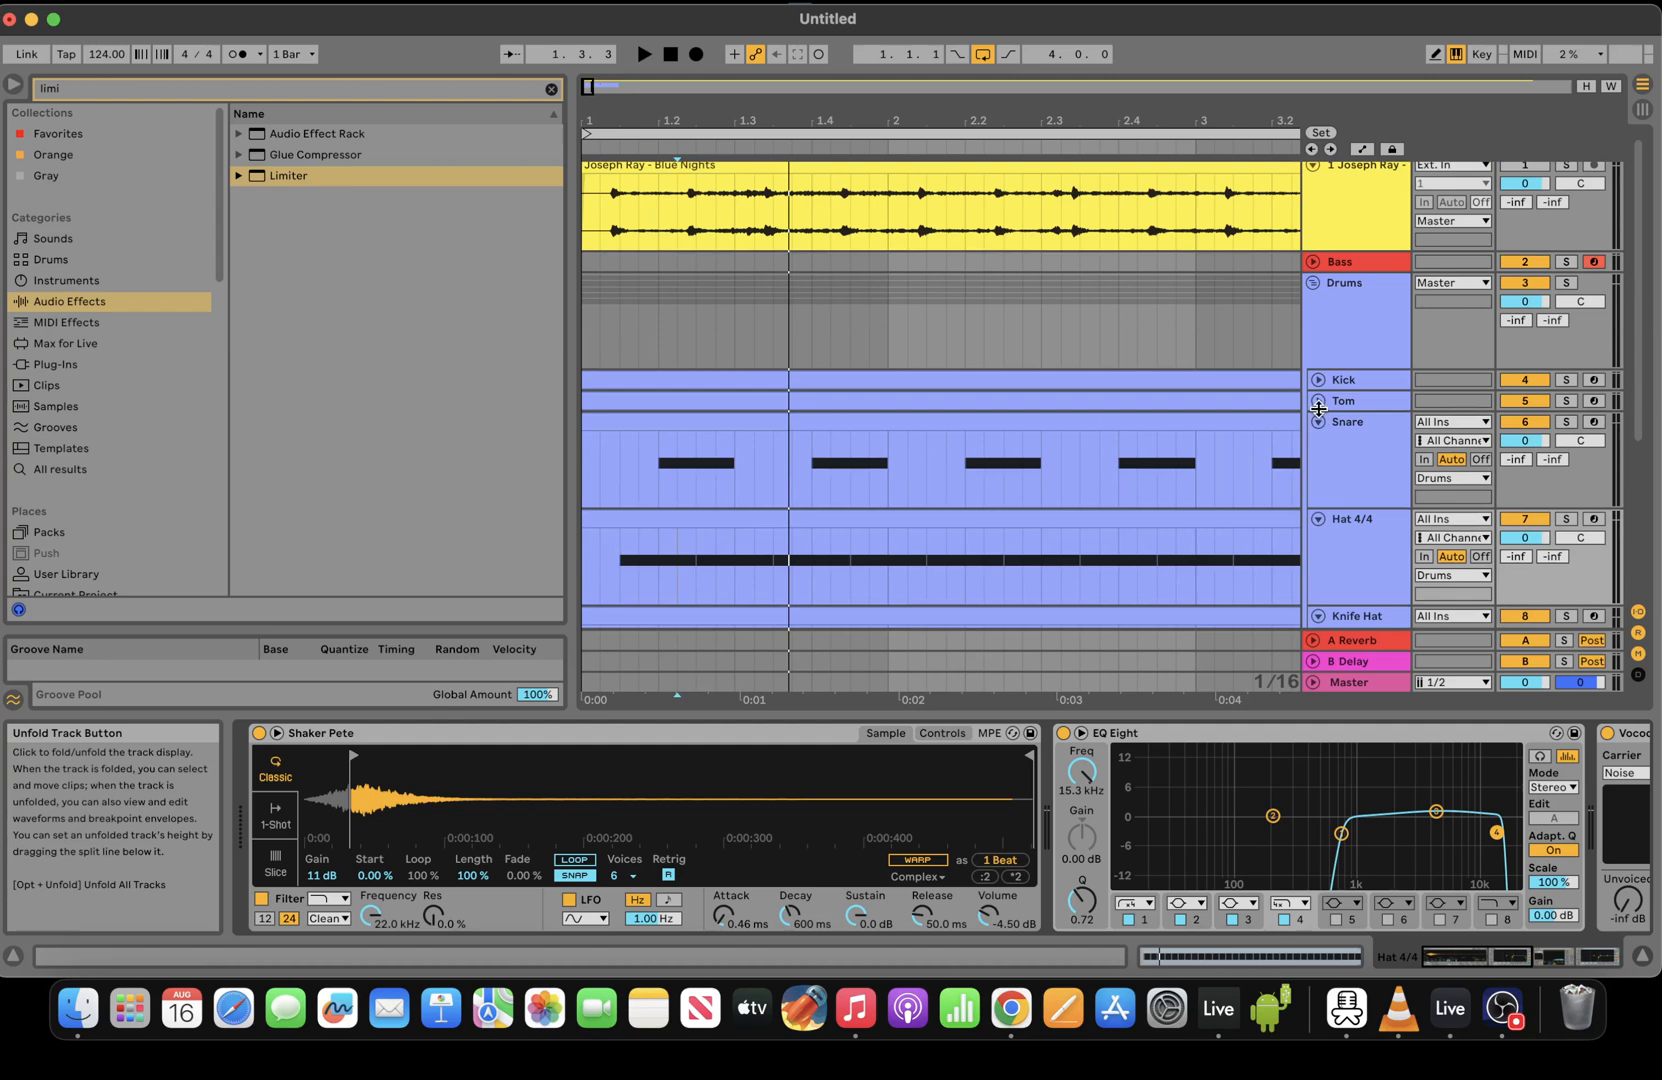
pyautogui.click(1318, 422)
pyautogui.click(1318, 443)
pyautogui.click(1318, 464)
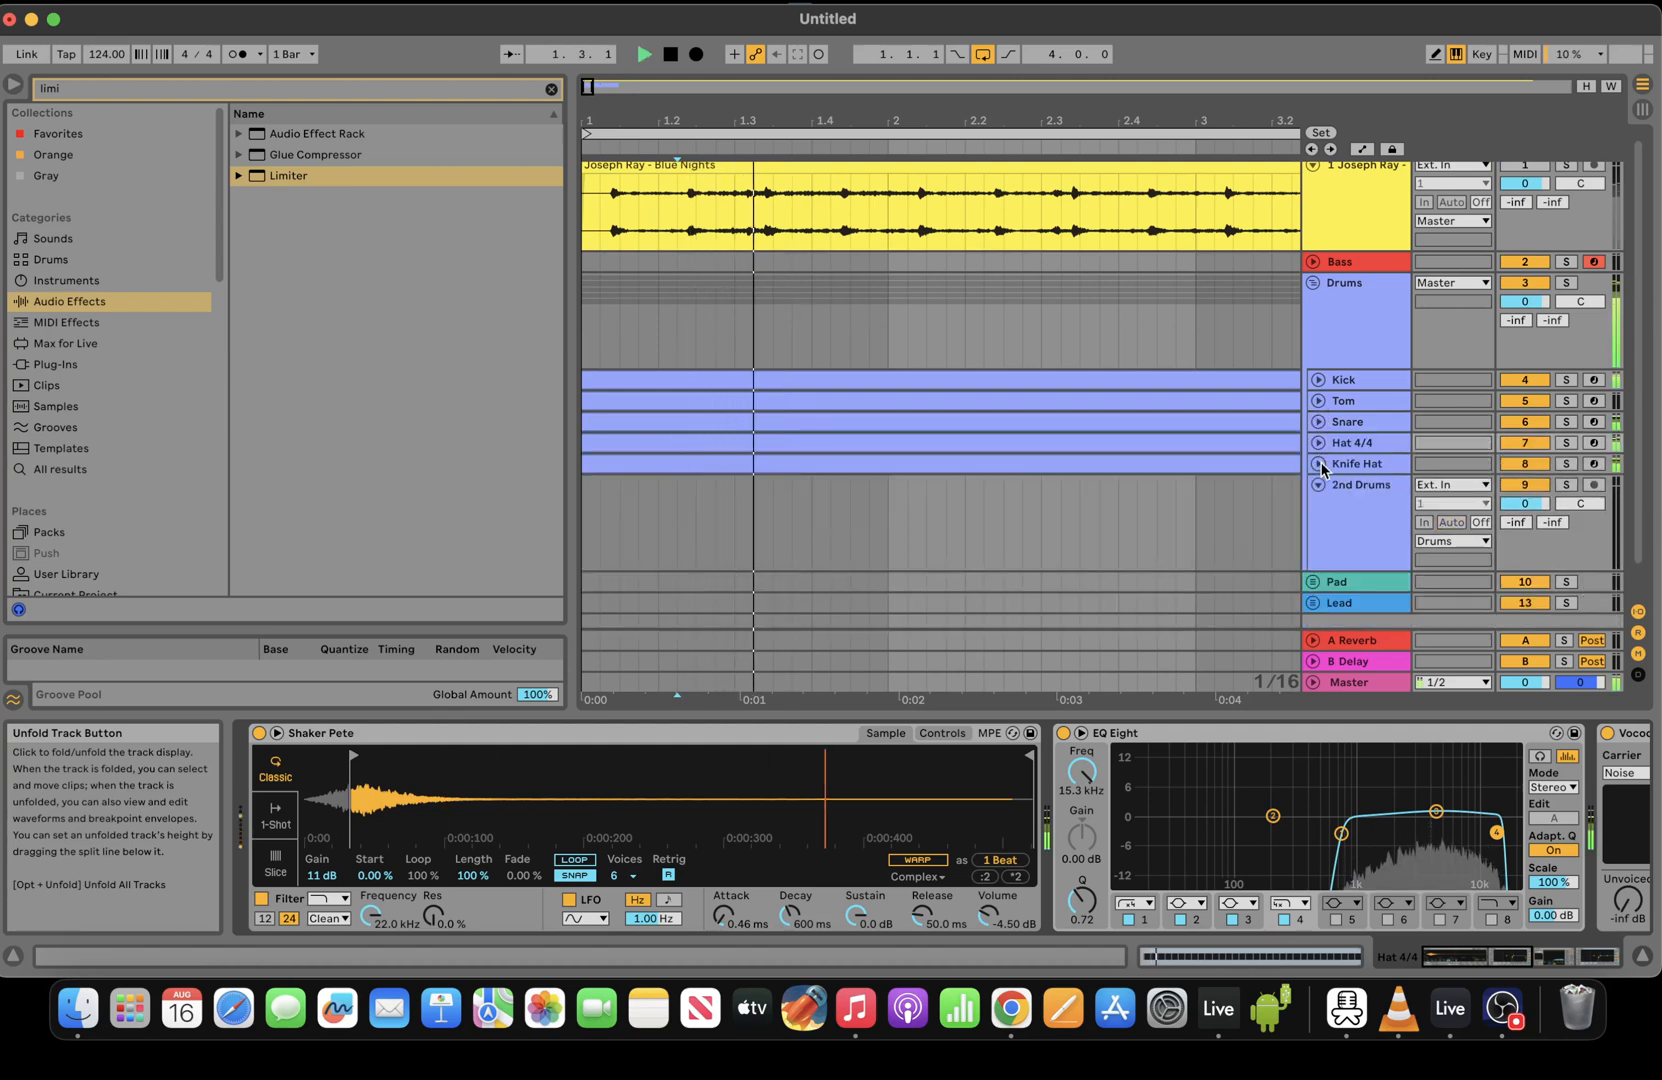
pyautogui.click(1527, 422)
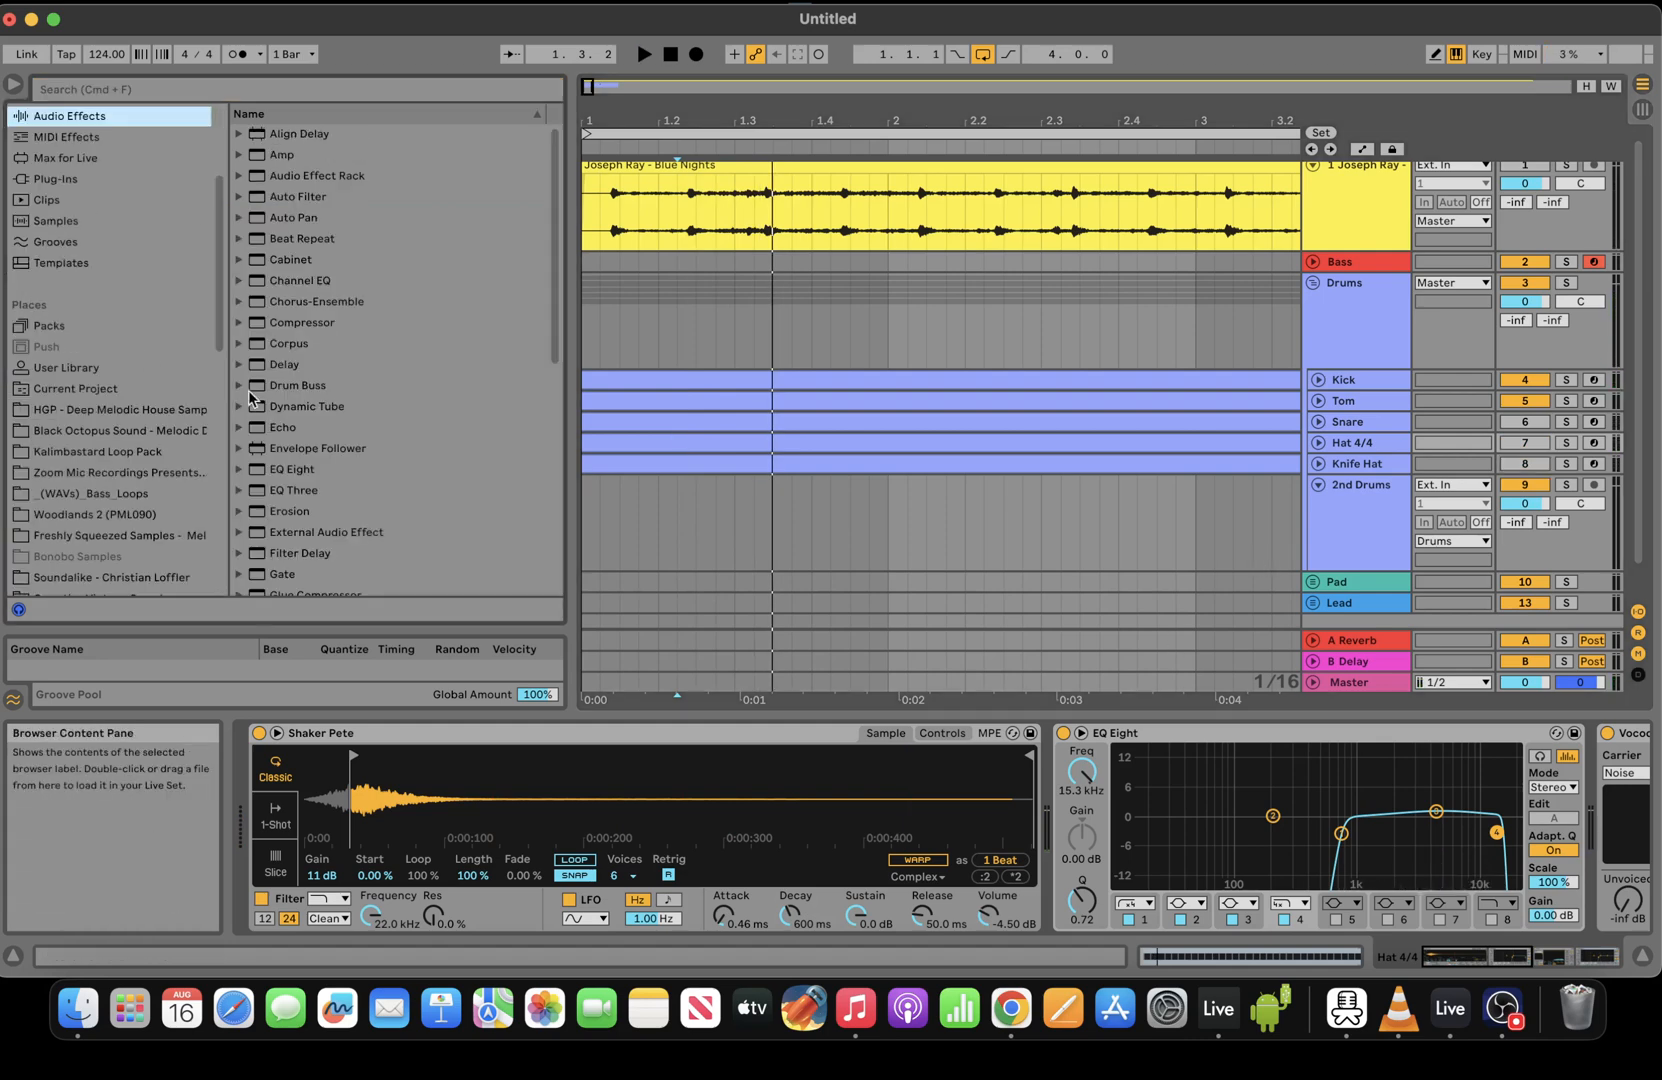
# Preview MDH_120_Drum_Loop_01 and MDH_120_Drum_Loop_05 from the drum loops folder of the Black Octopus Sound pack
pyautogui.click(120, 431)
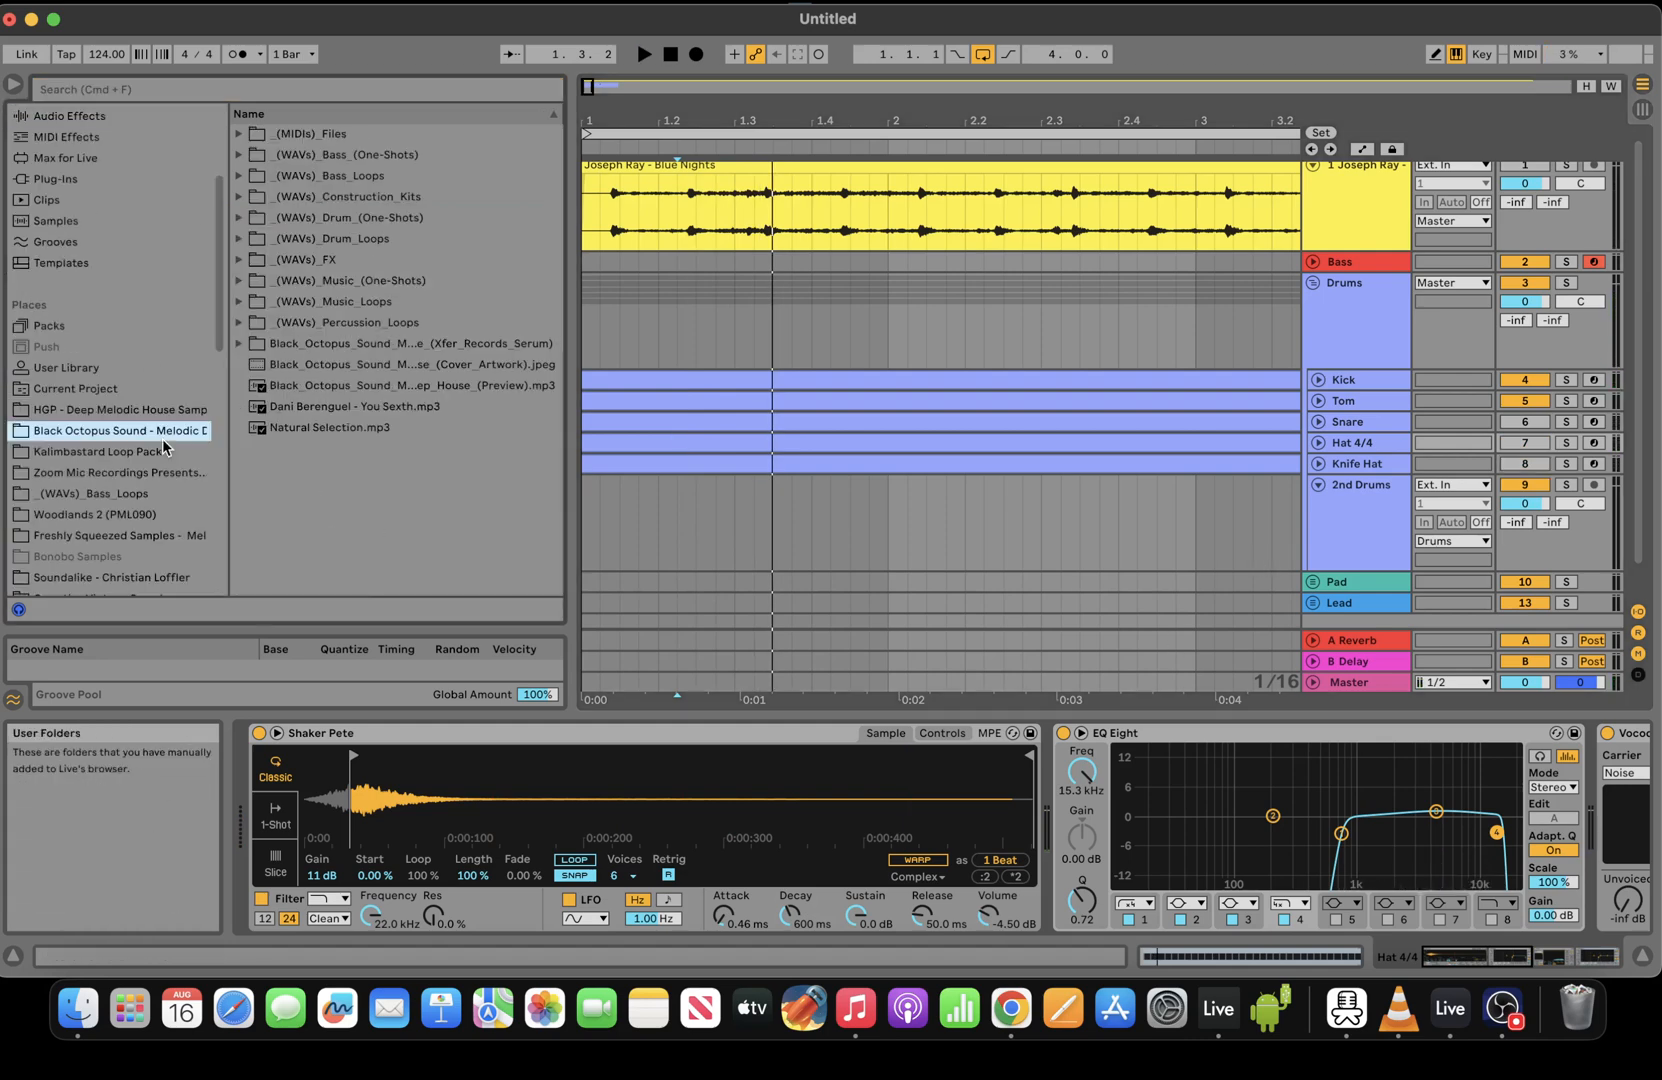
pyautogui.click(300, 238)
pyautogui.click(310, 301)
pyautogui.click(351, 260)
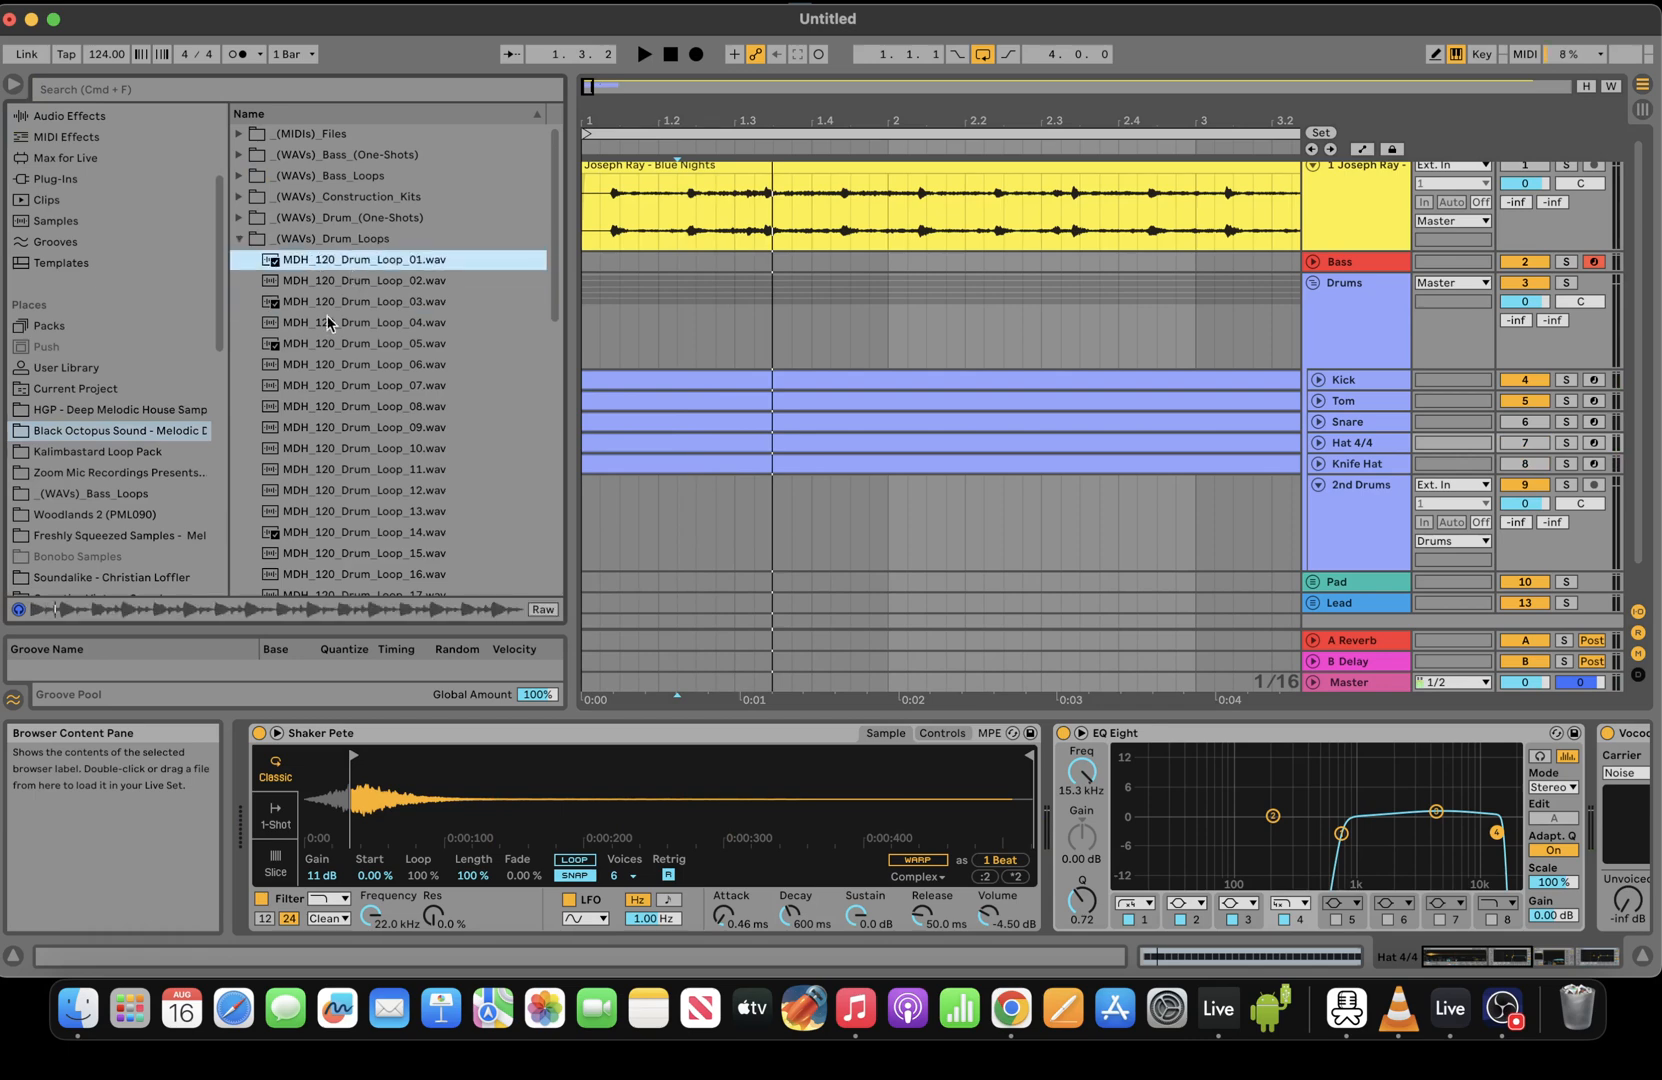
pyautogui.click(333, 343)
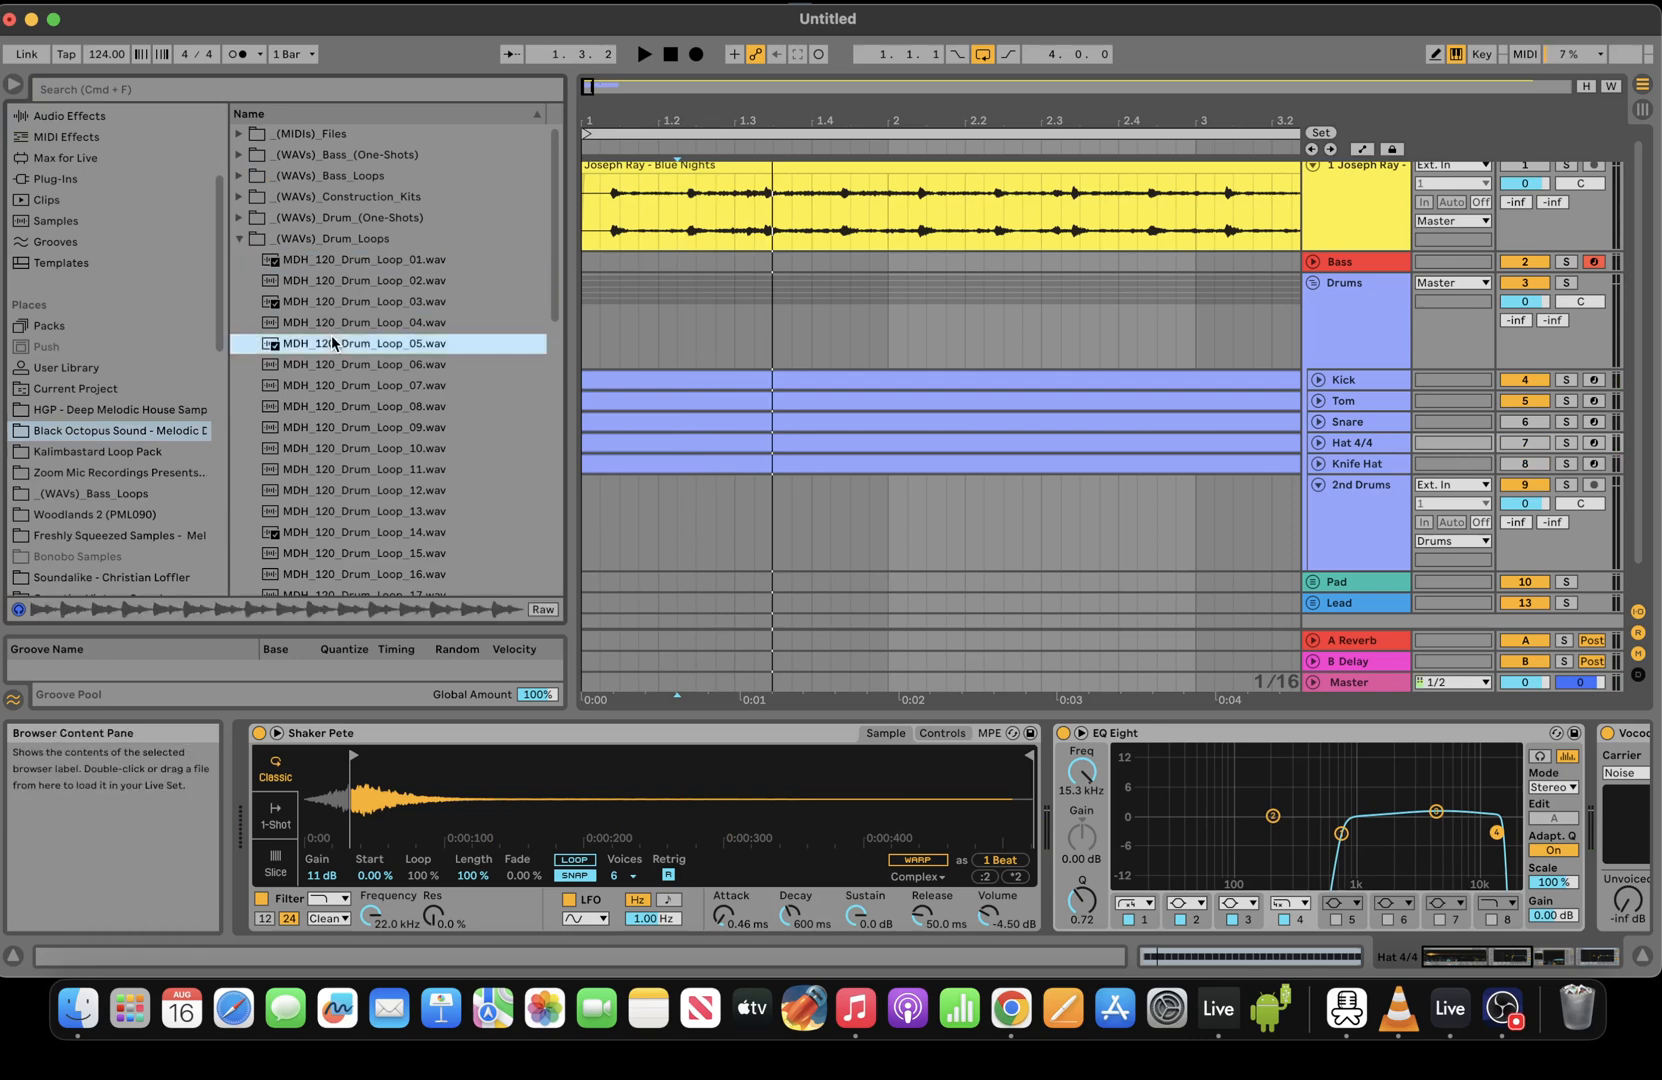
# Audition (No Kick) Perc Loops 001 to 014 in the drum loops folder of the HGP - Deep Melodic House pack
pyautogui.click(165, 410)
pyautogui.click(487, 376)
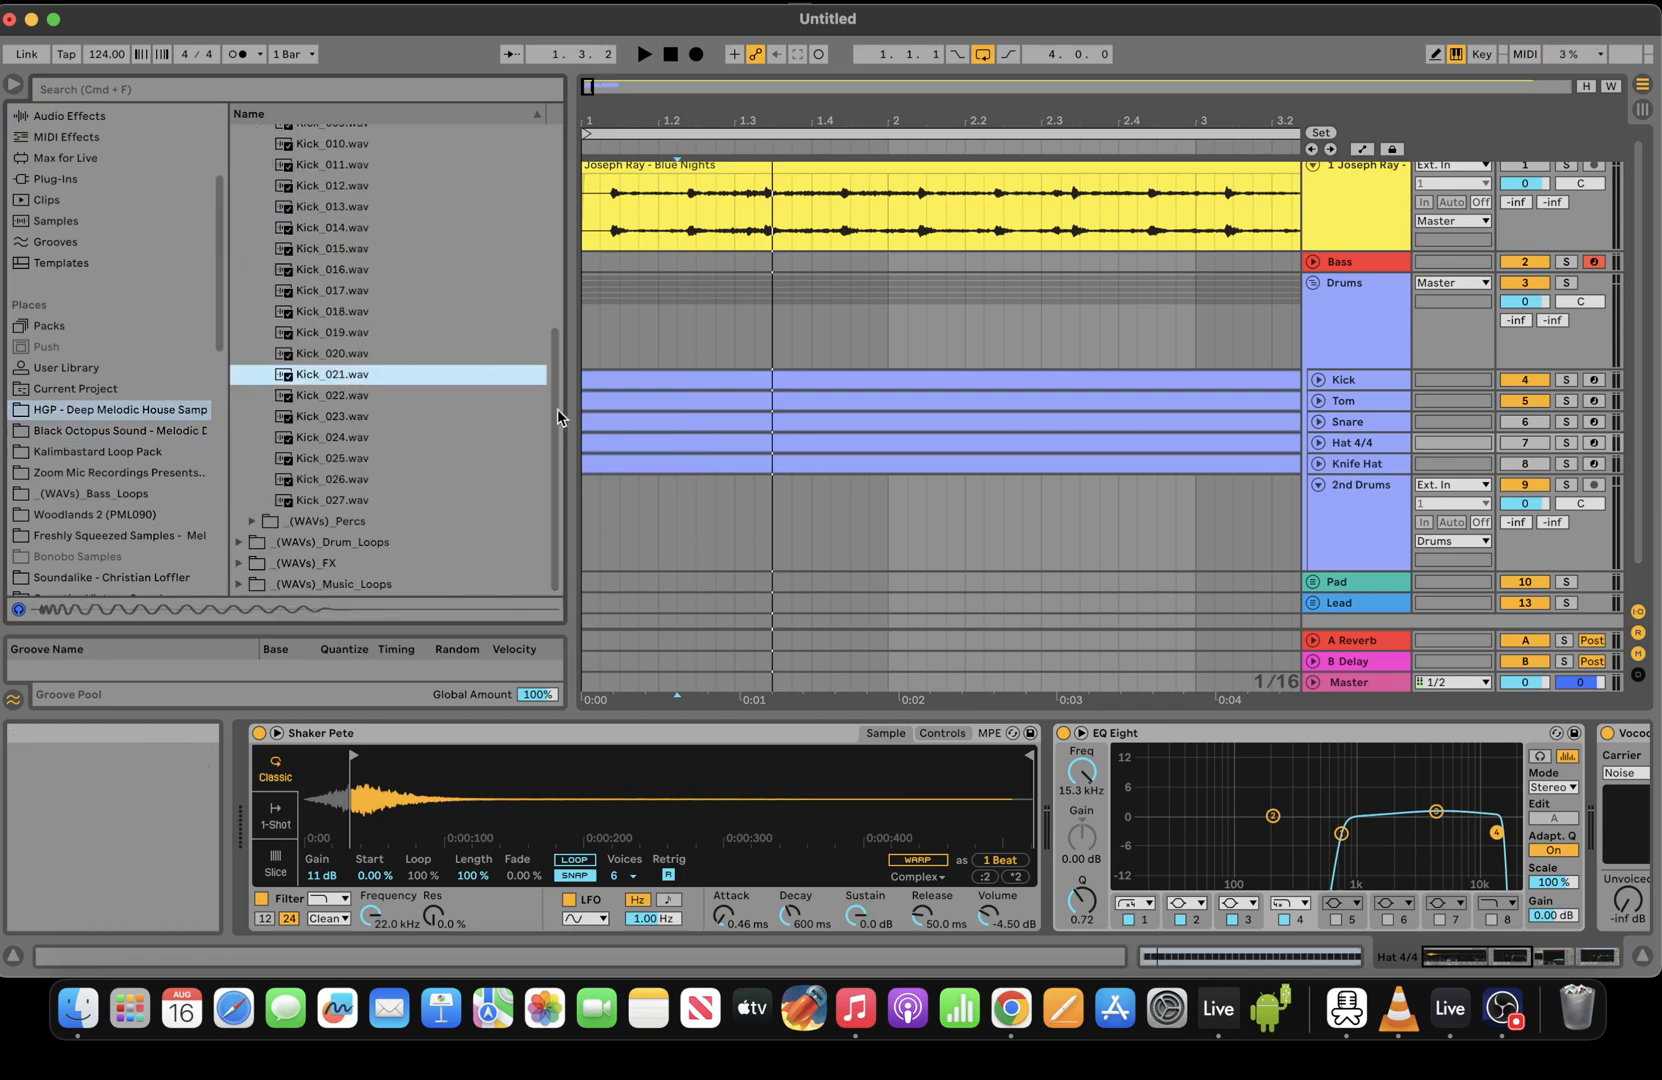
pyautogui.click(239, 541)
pyautogui.click(352, 280)
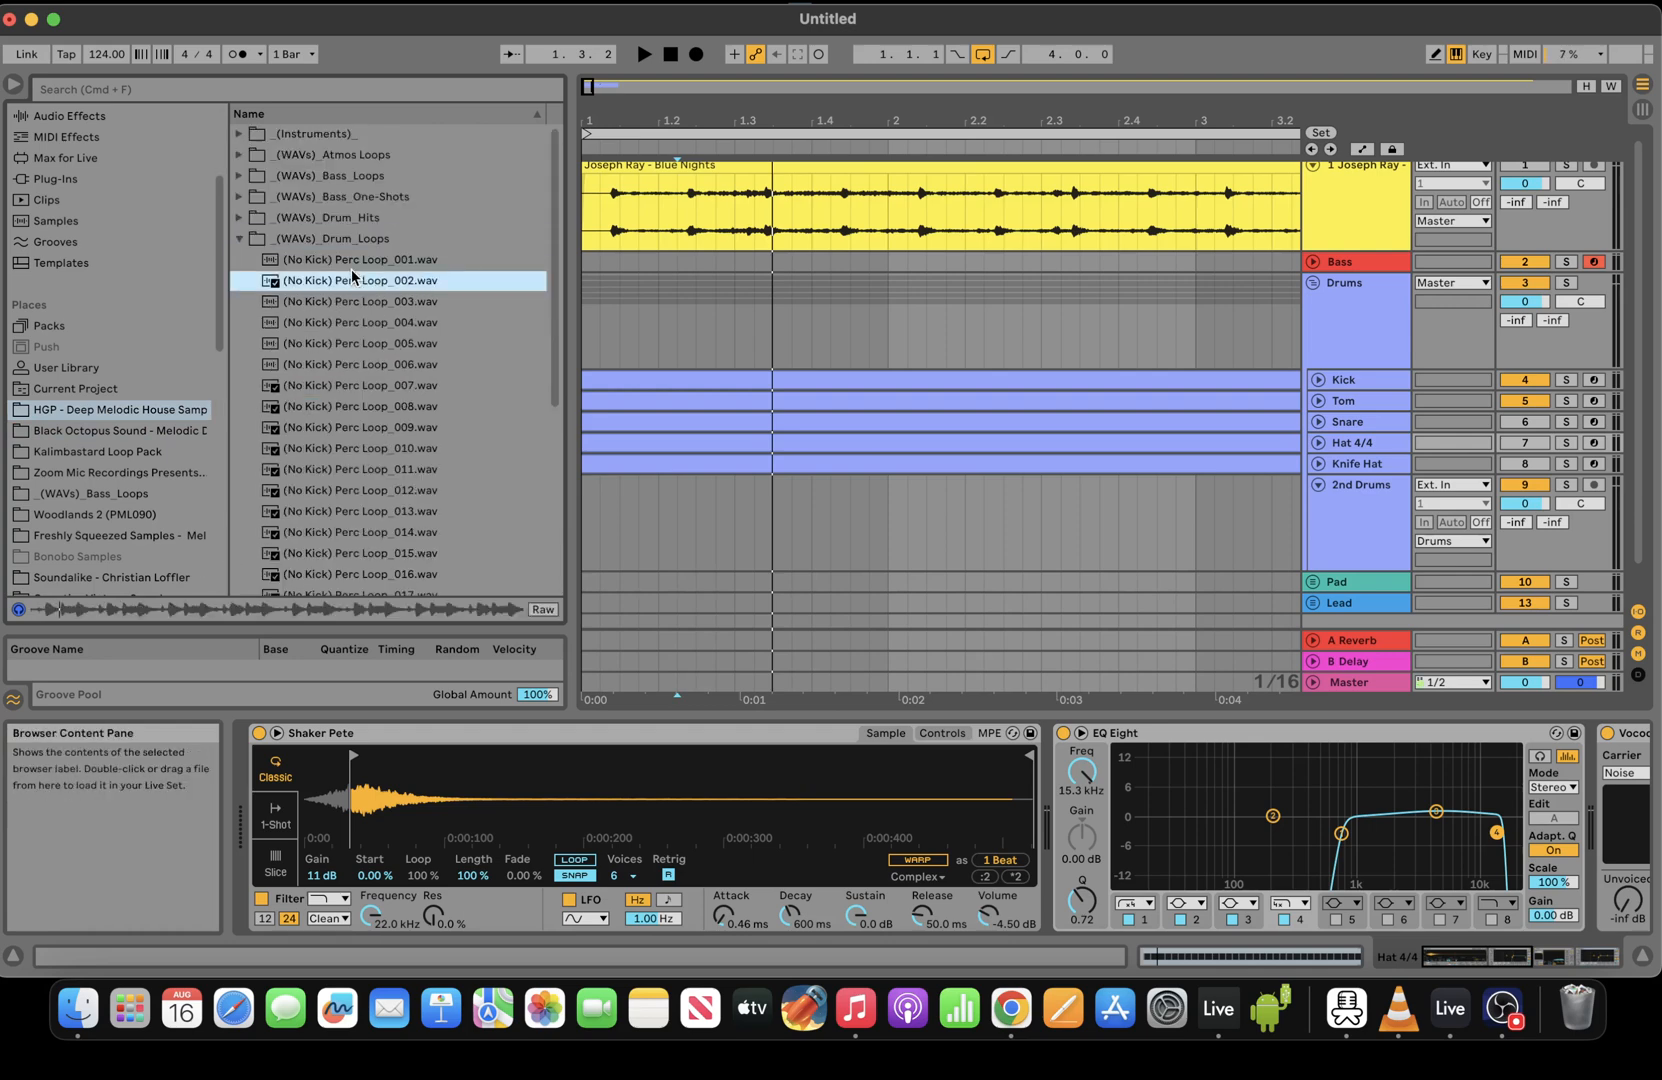
pyautogui.click(414, 261)
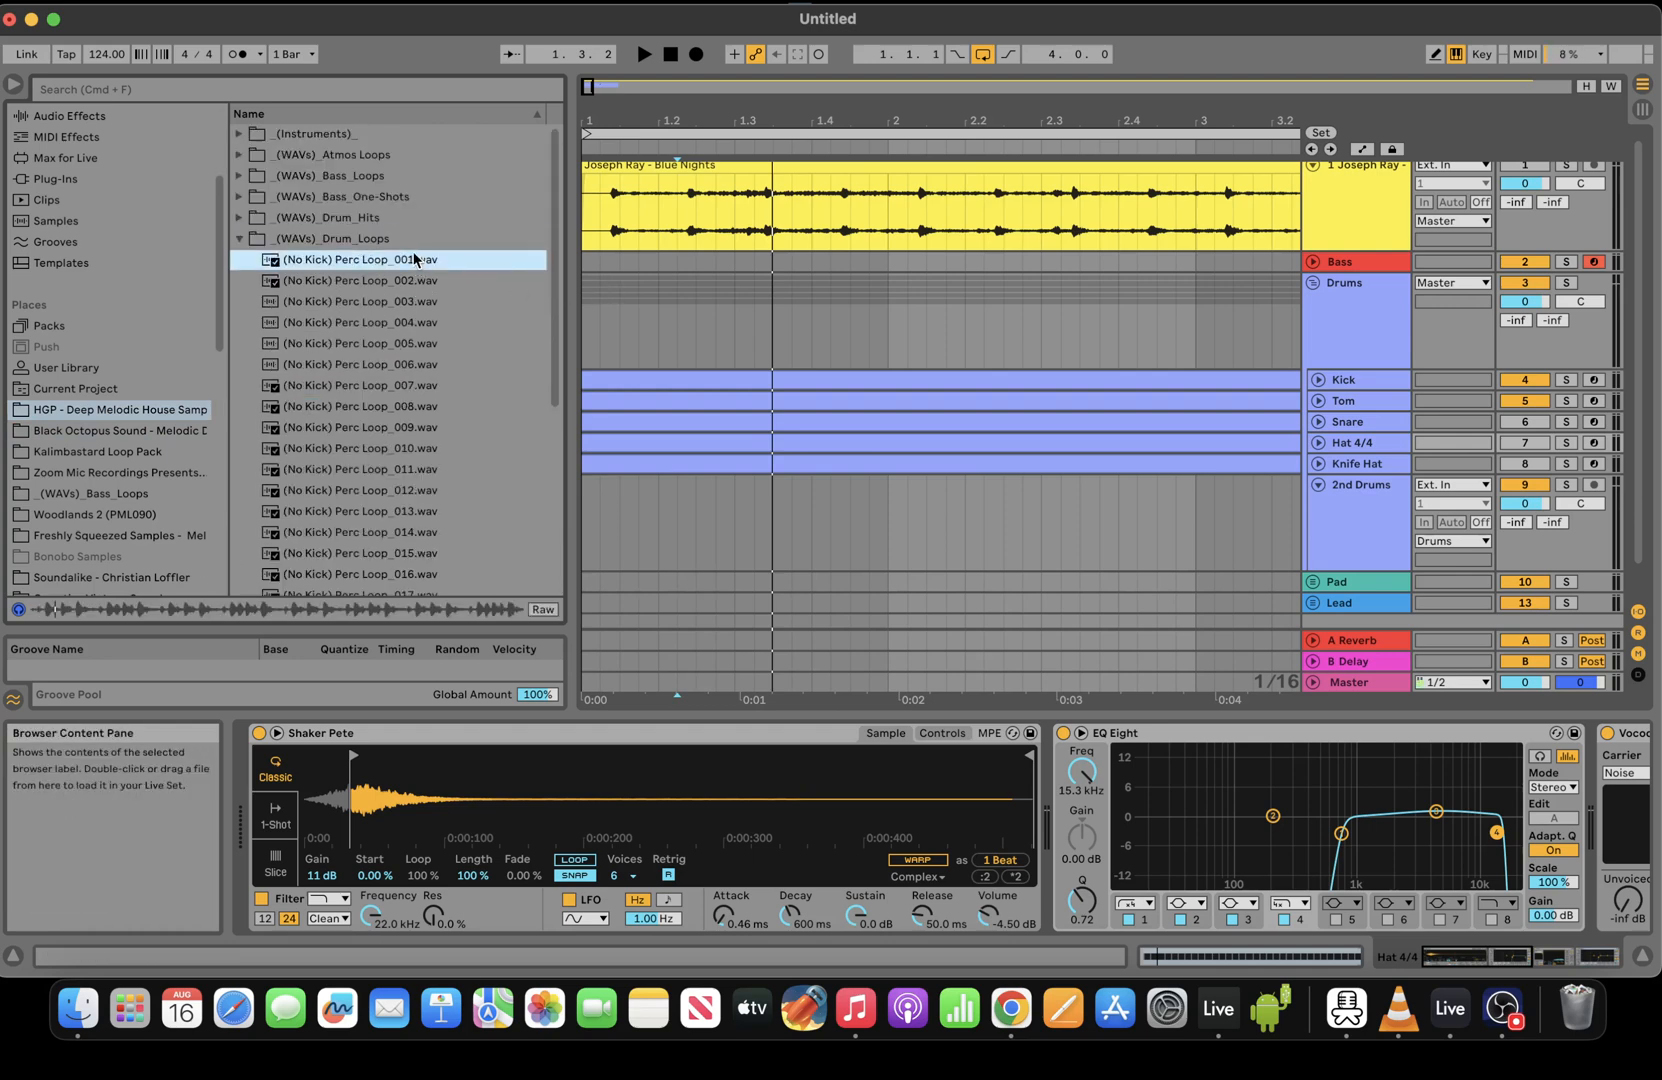
pyautogui.press('Down')
pyautogui.press('Down')
pyautogui.press('Down')
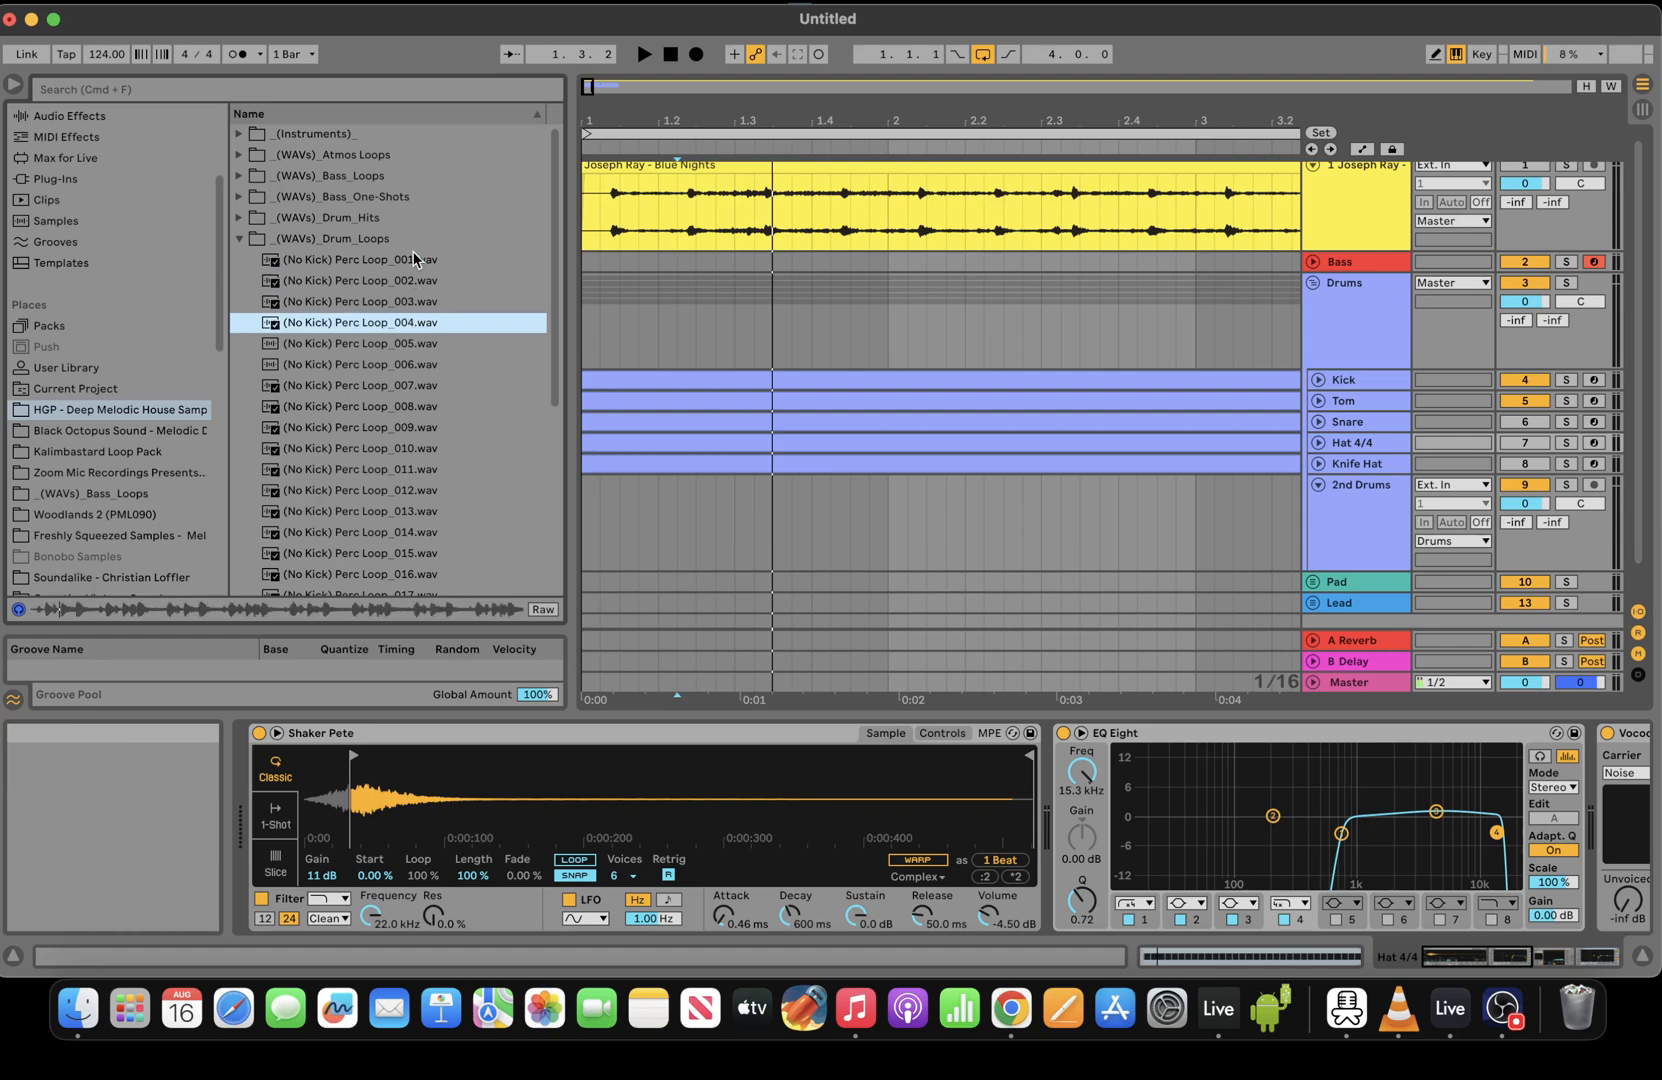
pyautogui.press('Down')
pyautogui.press('Down')
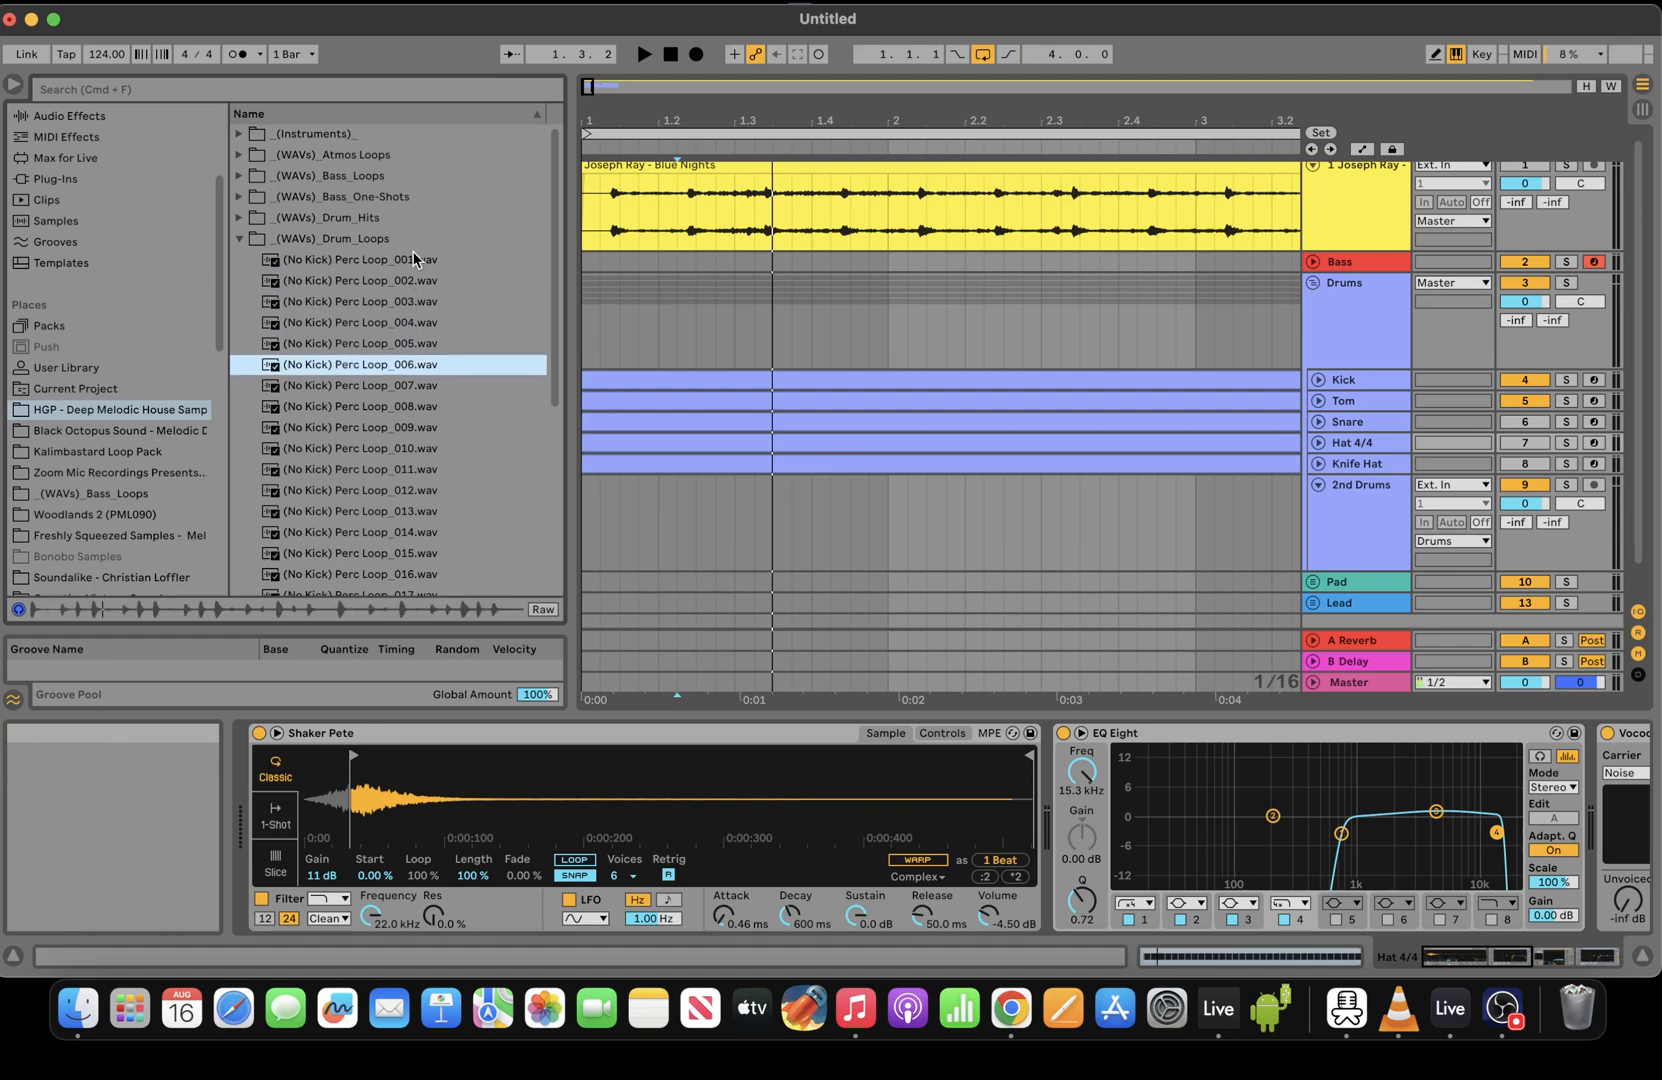
pyautogui.press('Down')
pyautogui.press('Down')
pyautogui.press('Down')
pyautogui.press('Down')
pyautogui.press('Down')
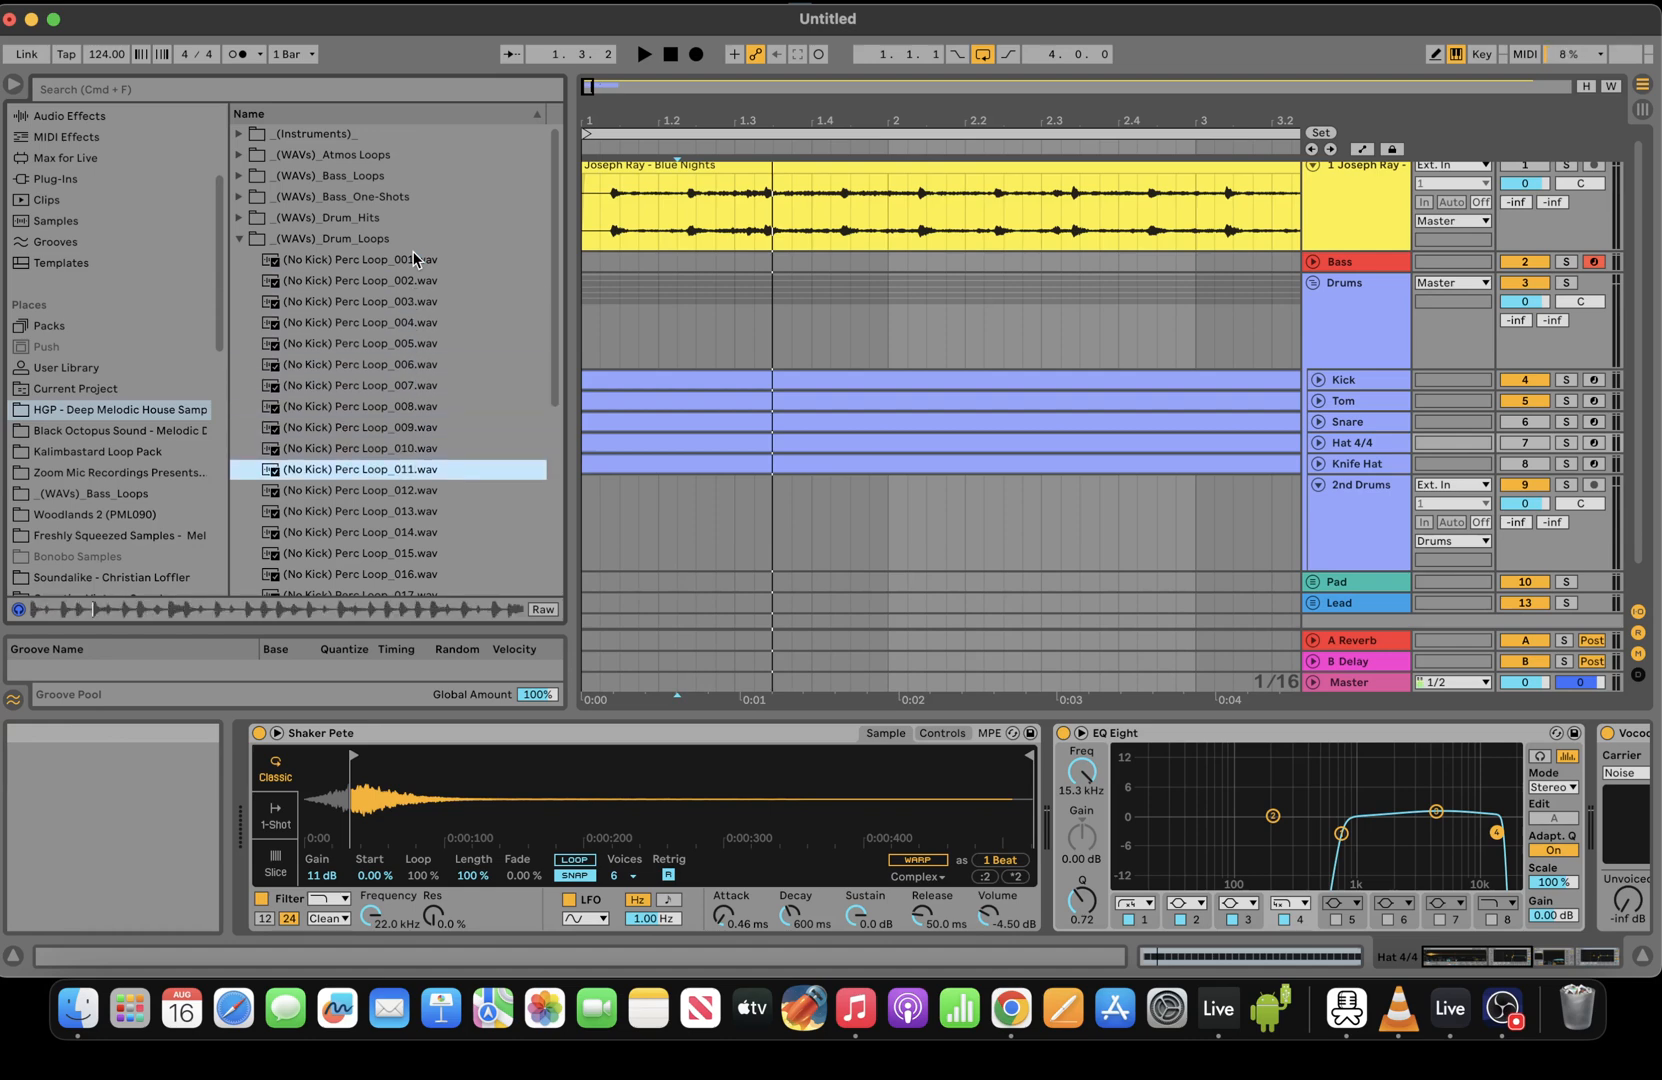
pyautogui.press('Down')
pyautogui.press('Down')
pyautogui.press('Down')
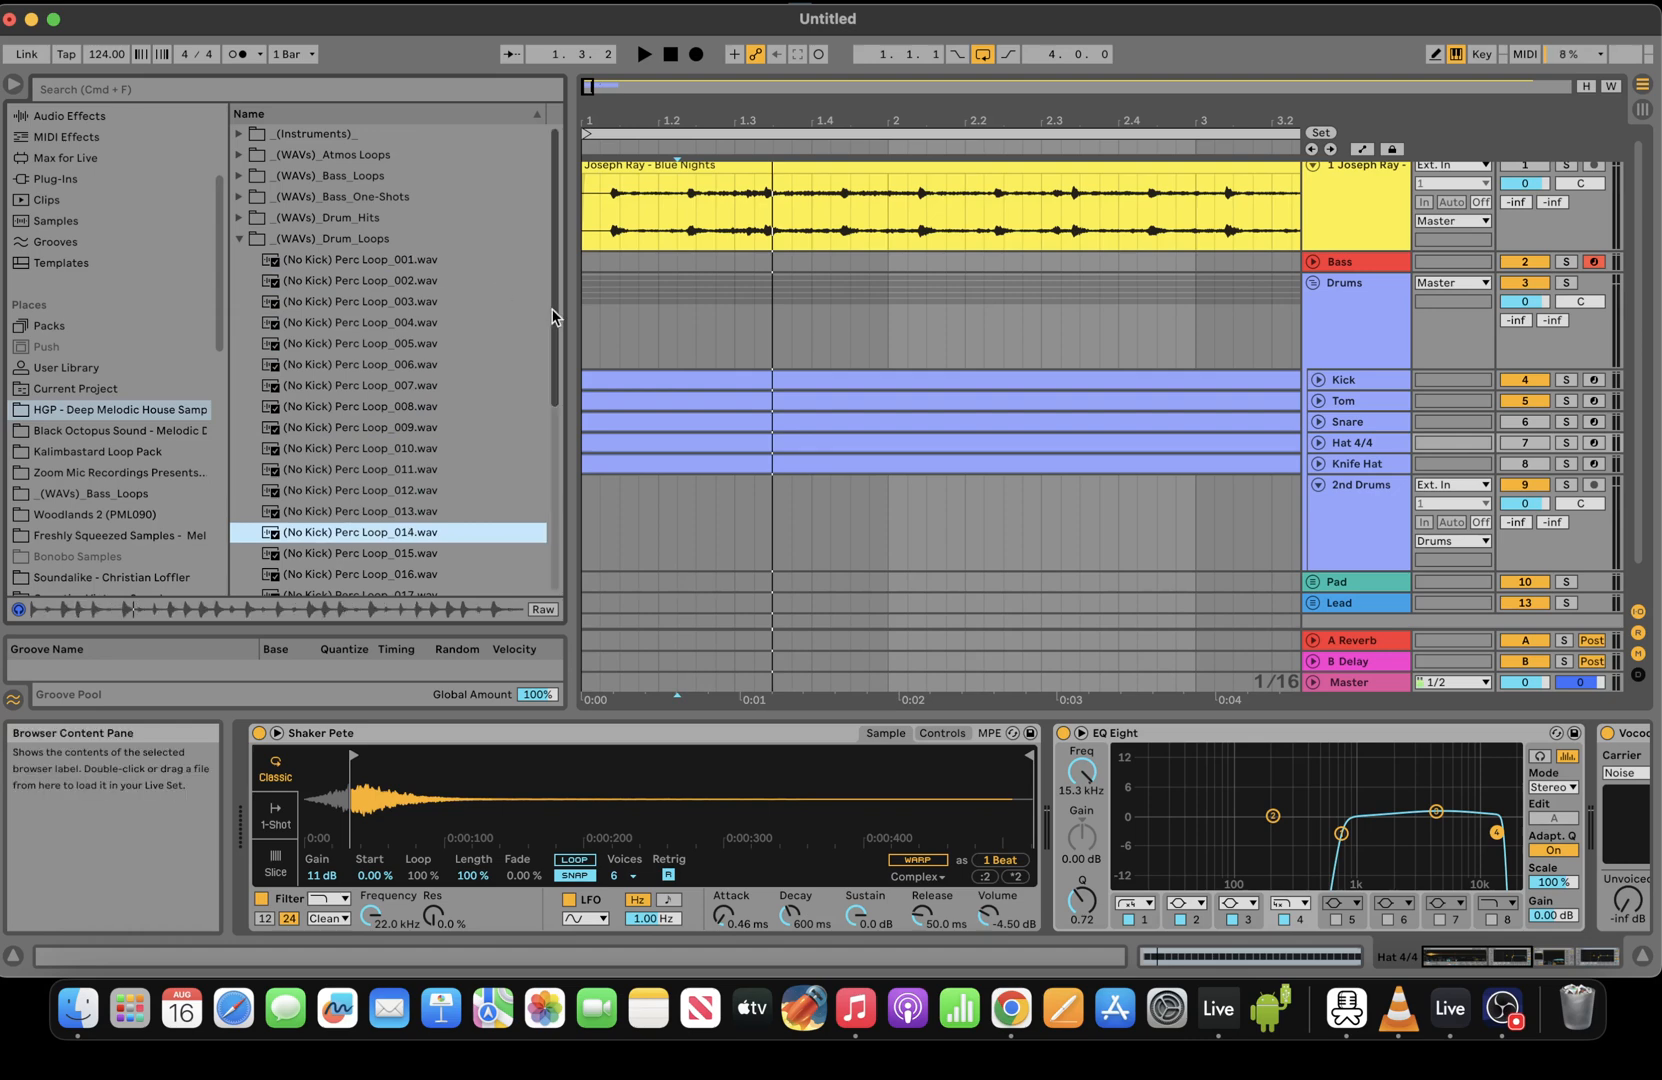
pyautogui.press('Up')
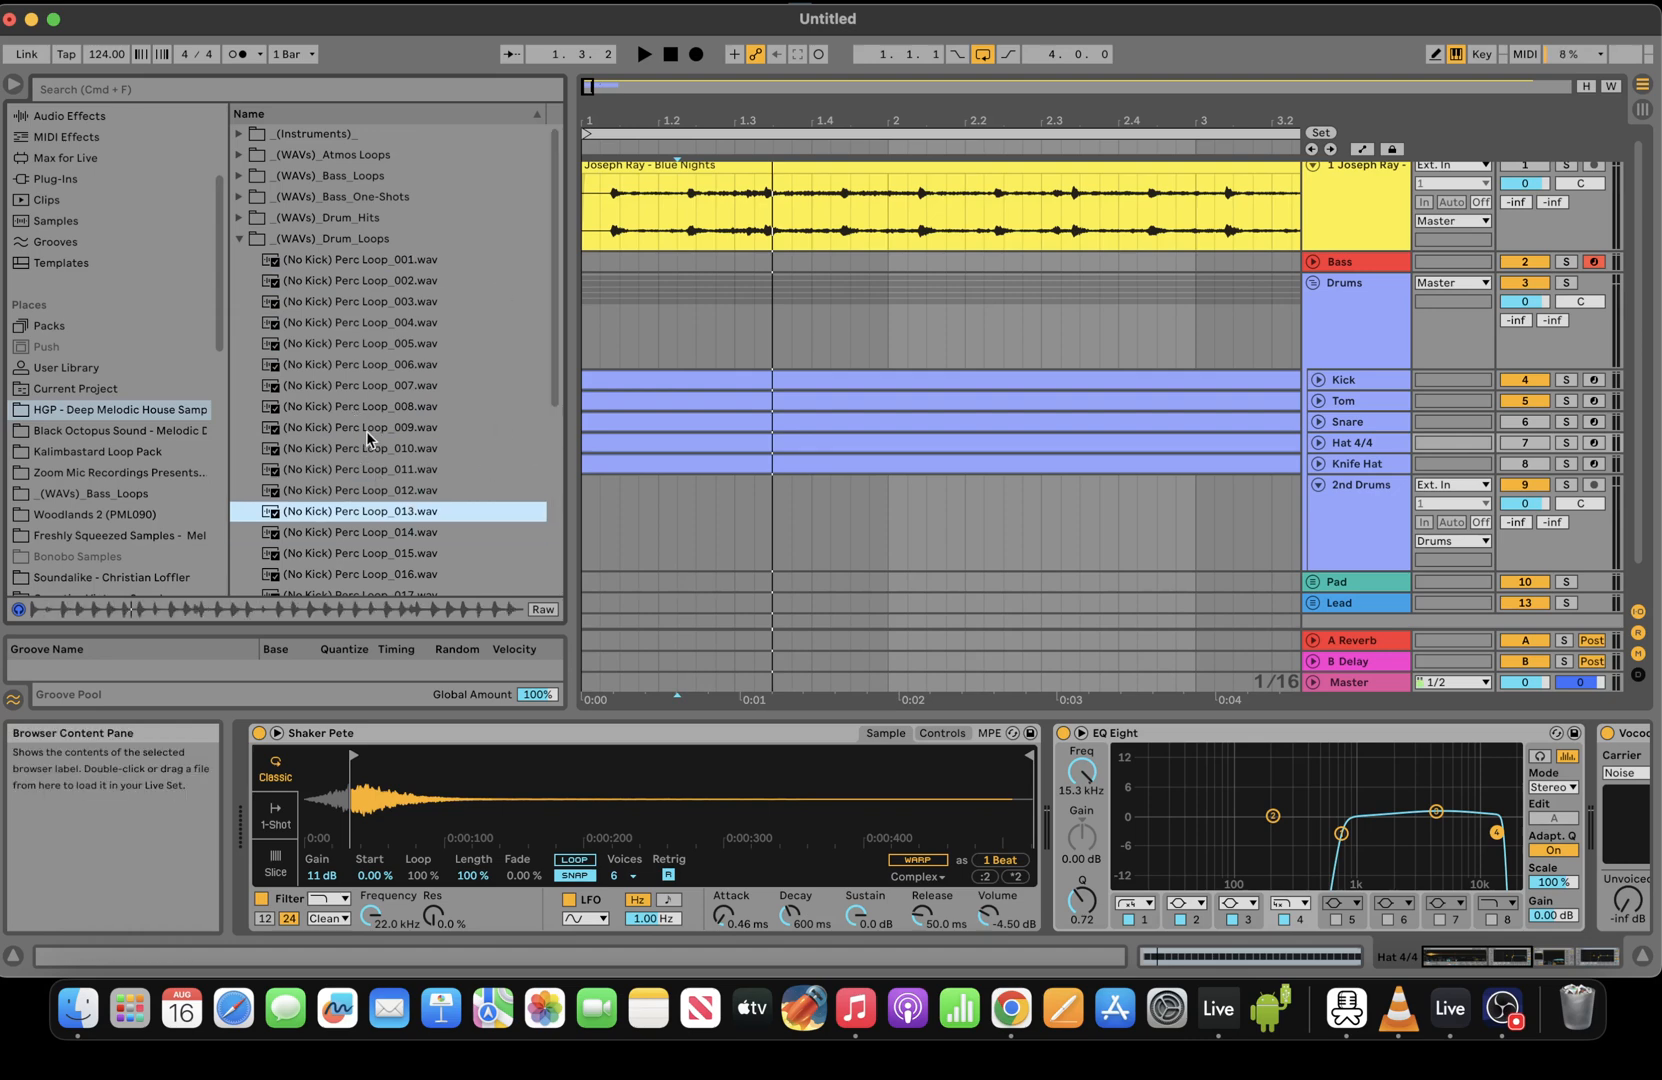
# Try (No Kick) Perc Loop_013 at the start of the 2nd Drums track during playback, and delete the clip
pyautogui.moveTo(327, 524); pyautogui.dragTo(600, 518)
pyautogui.press('space')
pyautogui.click(894, 504)
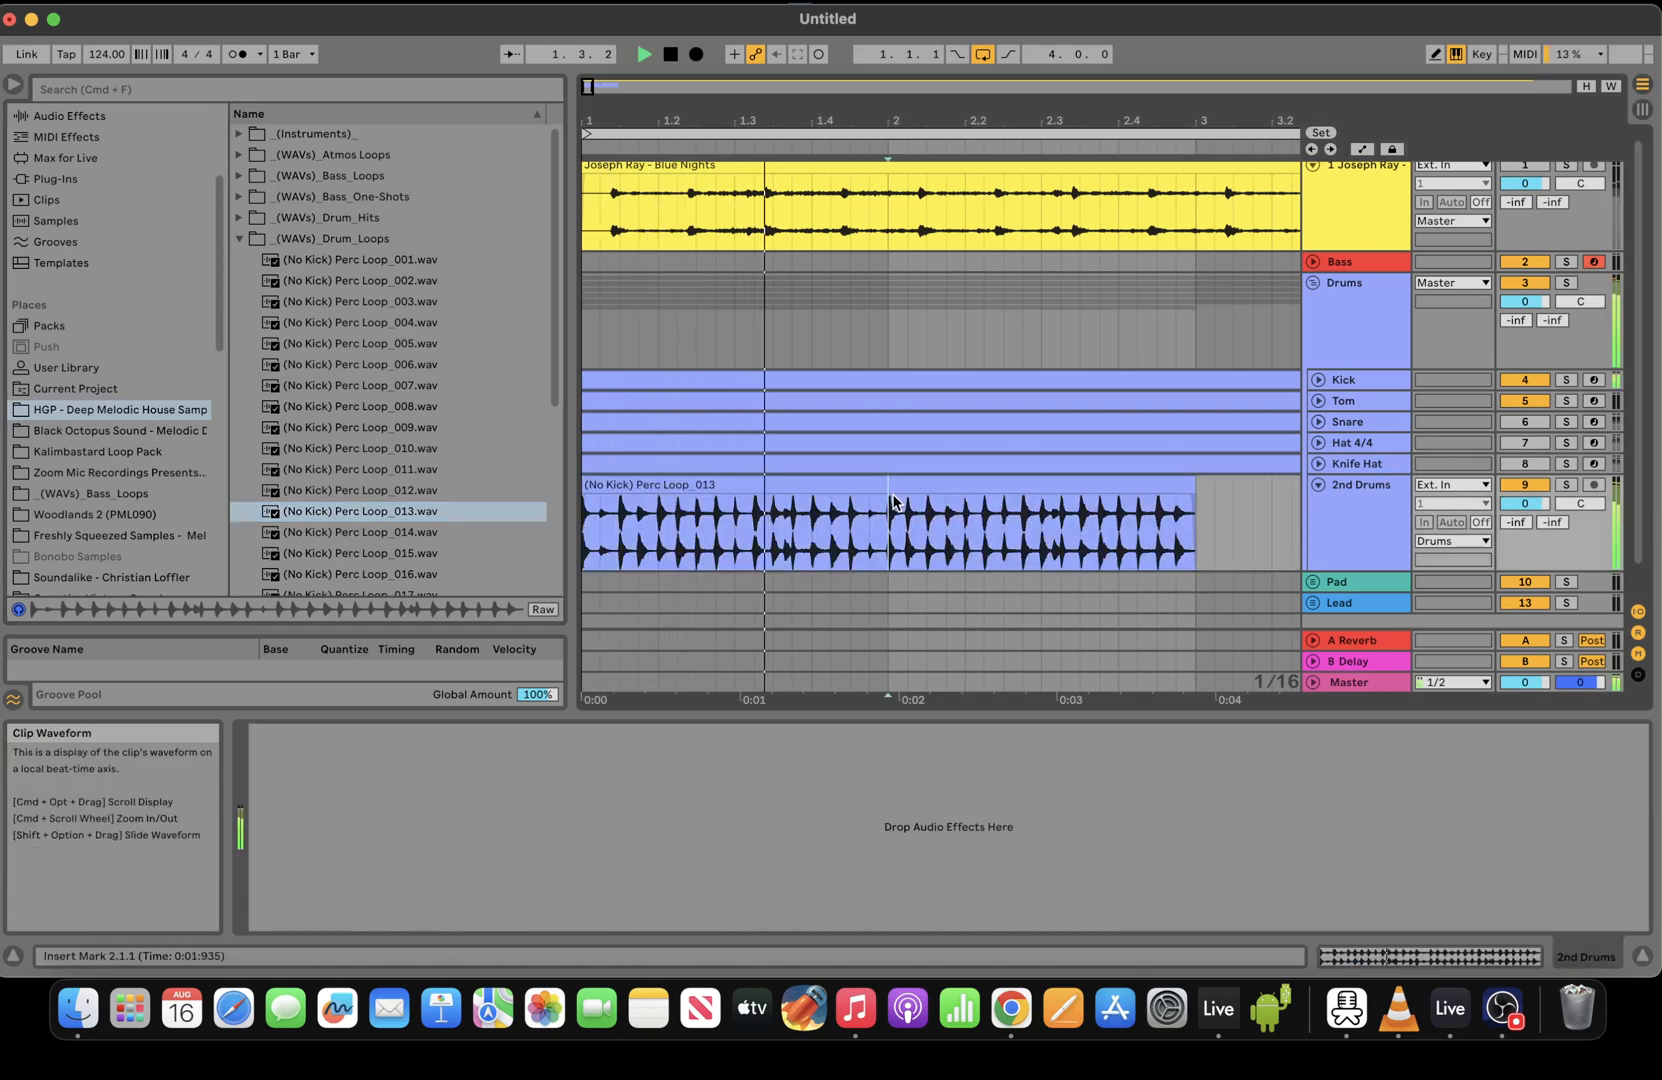
pyautogui.click(903, 486)
pyautogui.press('space')
pyautogui.press('Delete')
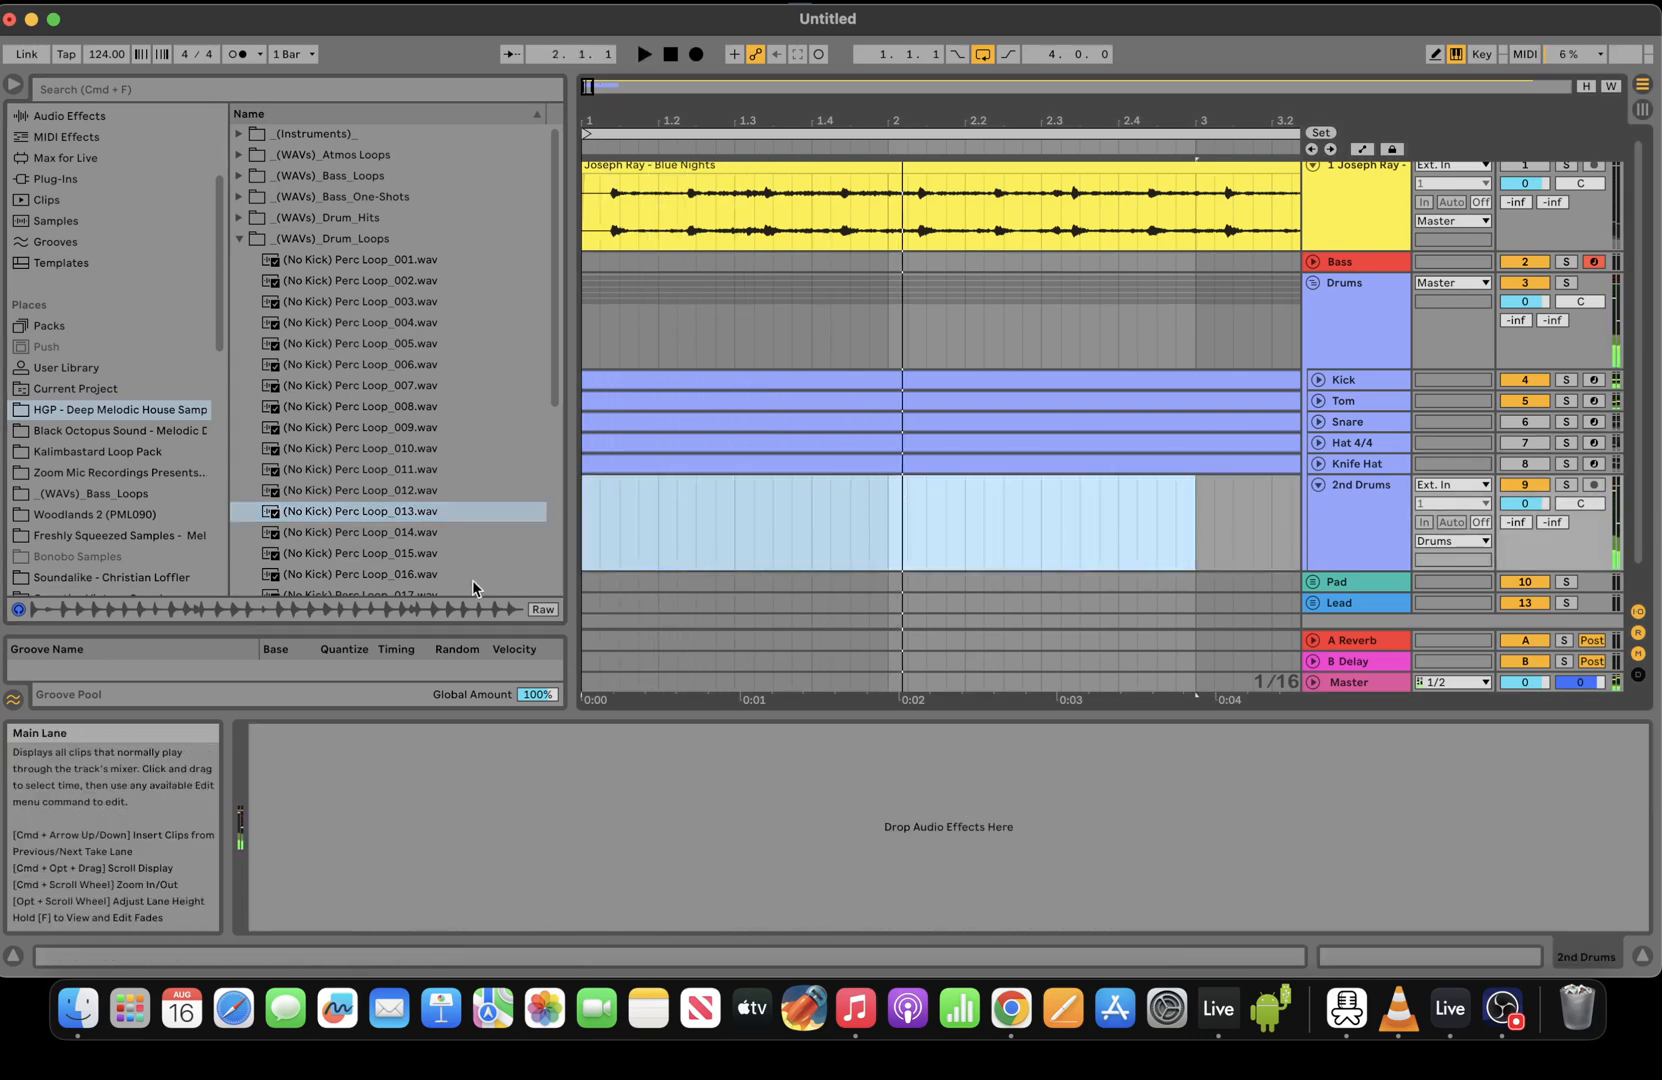
# Audition more (No Kick) Perc Loops between 016 and 030, and compare them with 007 and 002
pyautogui.click(436, 571)
pyautogui.scroll(-1, 551, 388)
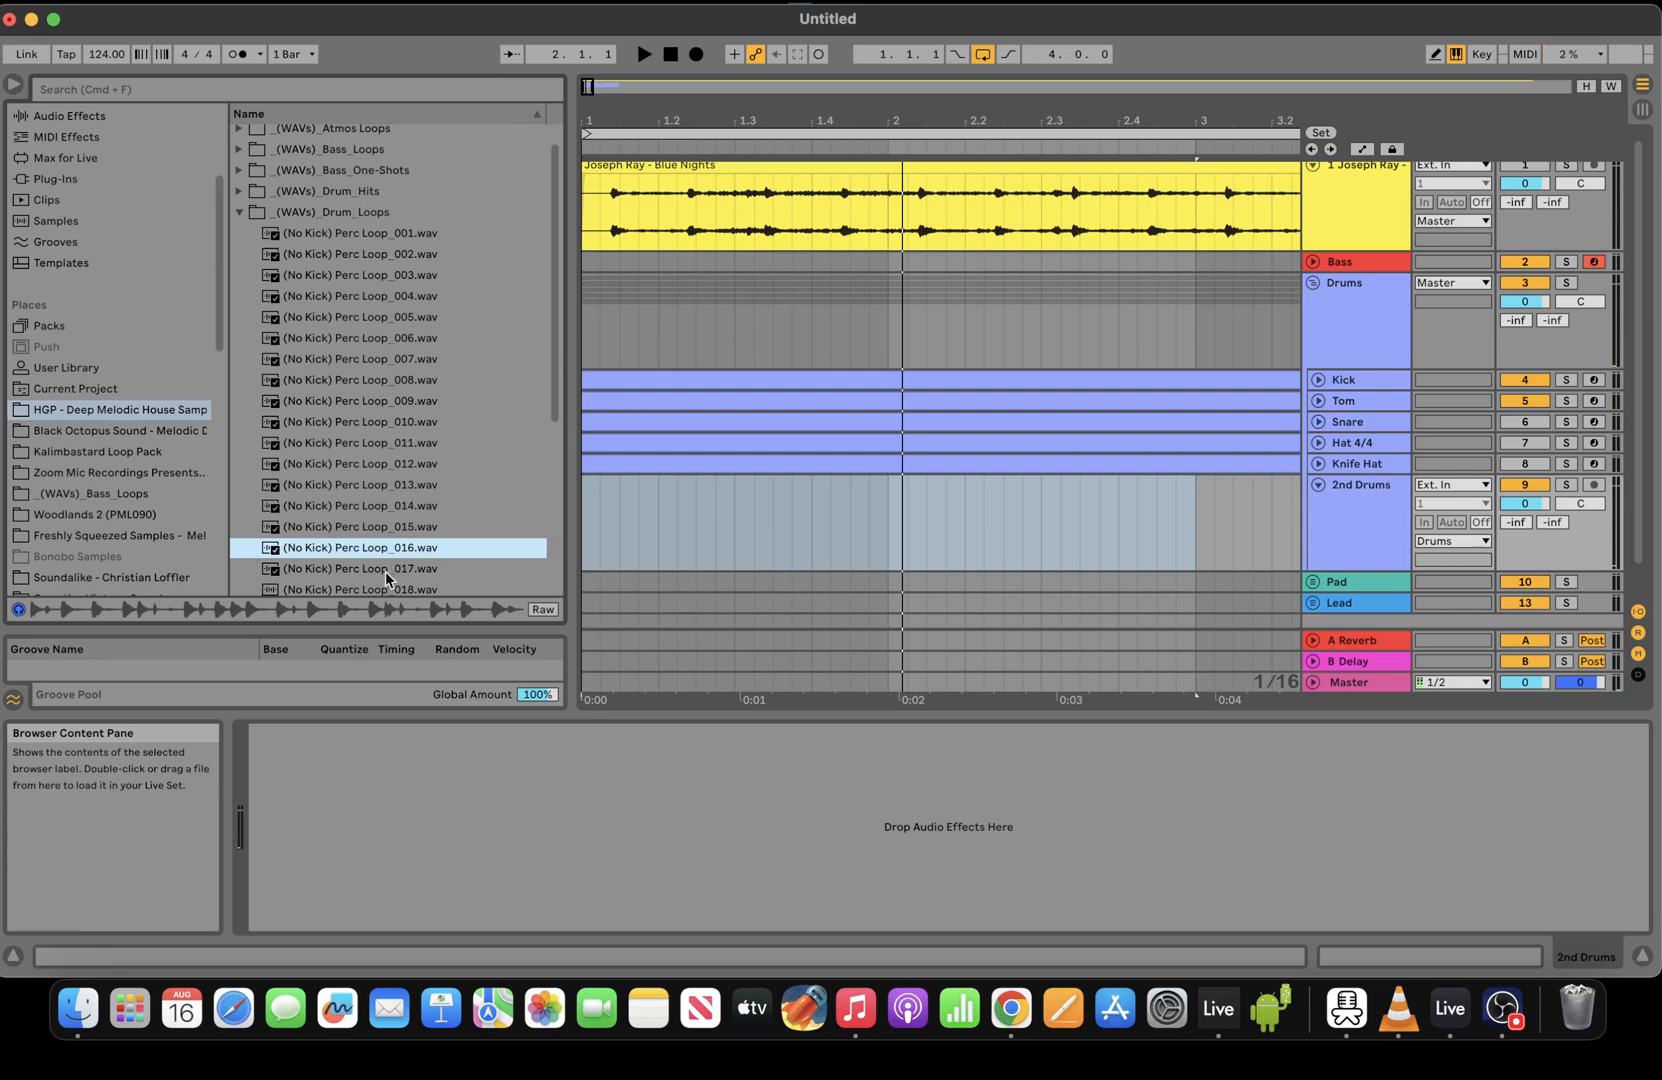
pyautogui.moveTo(554, 379); pyautogui.dragTo(554, 443)
pyautogui.click(416, 520)
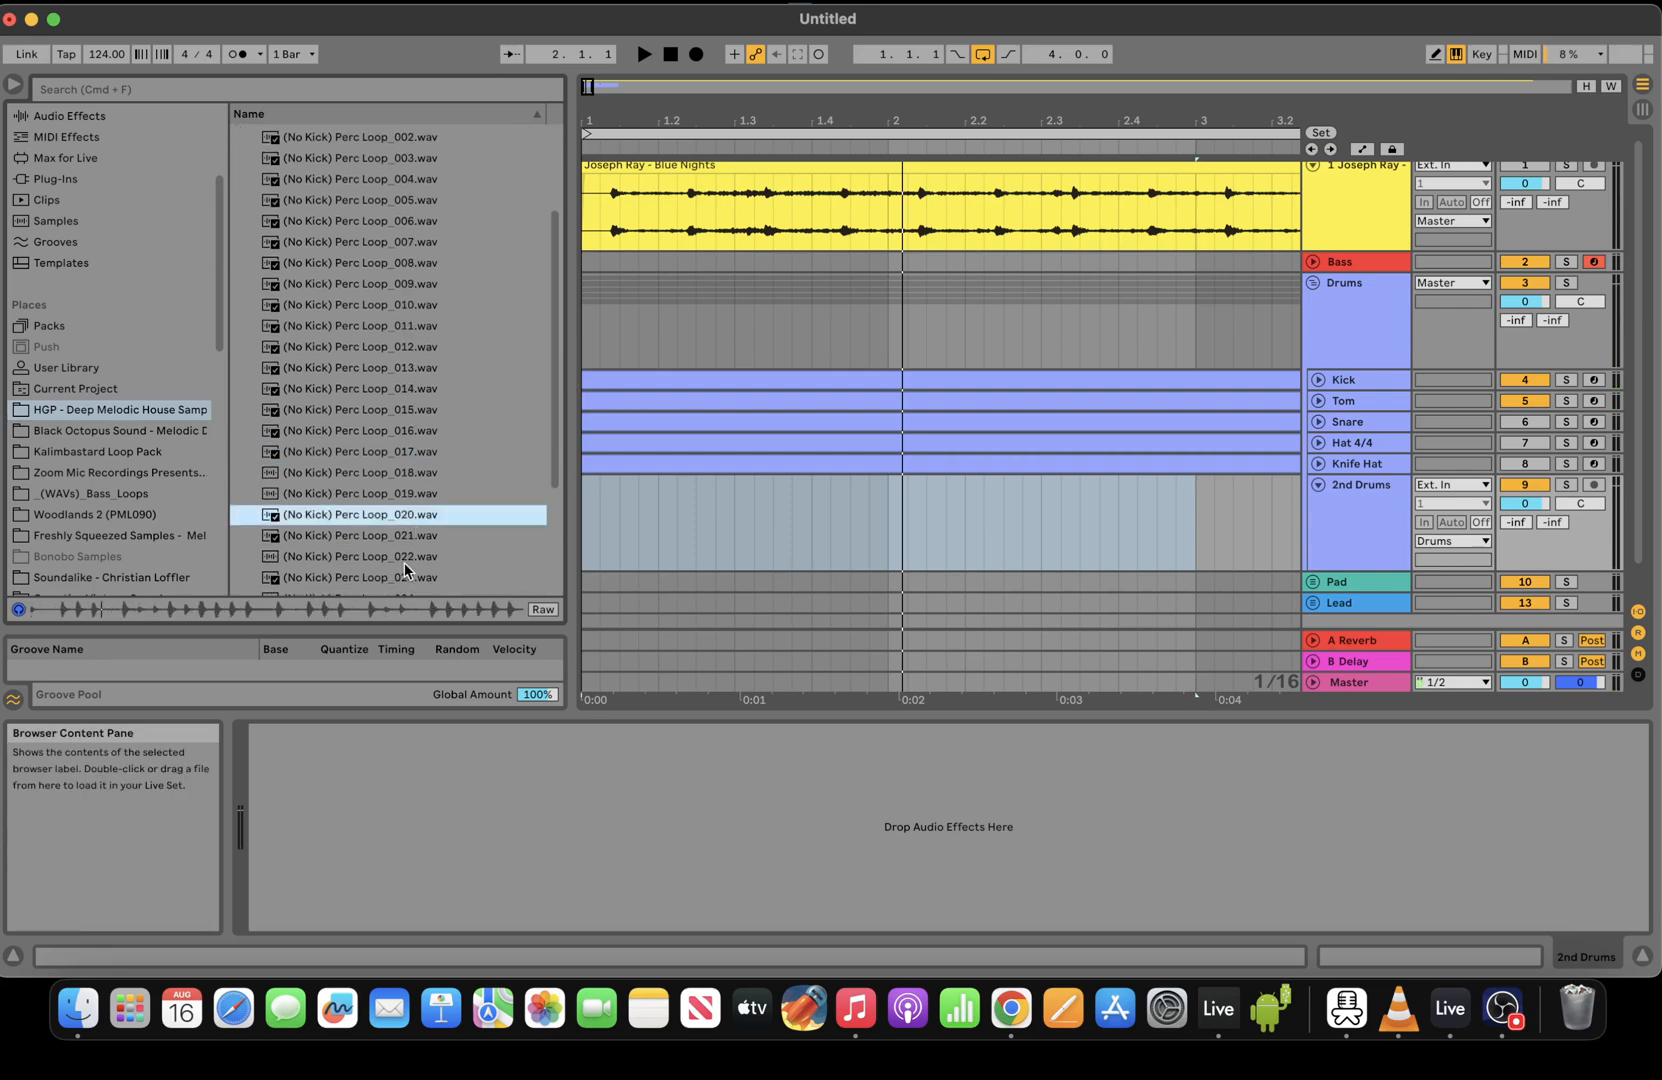
pyautogui.click(404, 560)
pyautogui.scroll(-5, 556, 467)
pyautogui.click(351, 480)
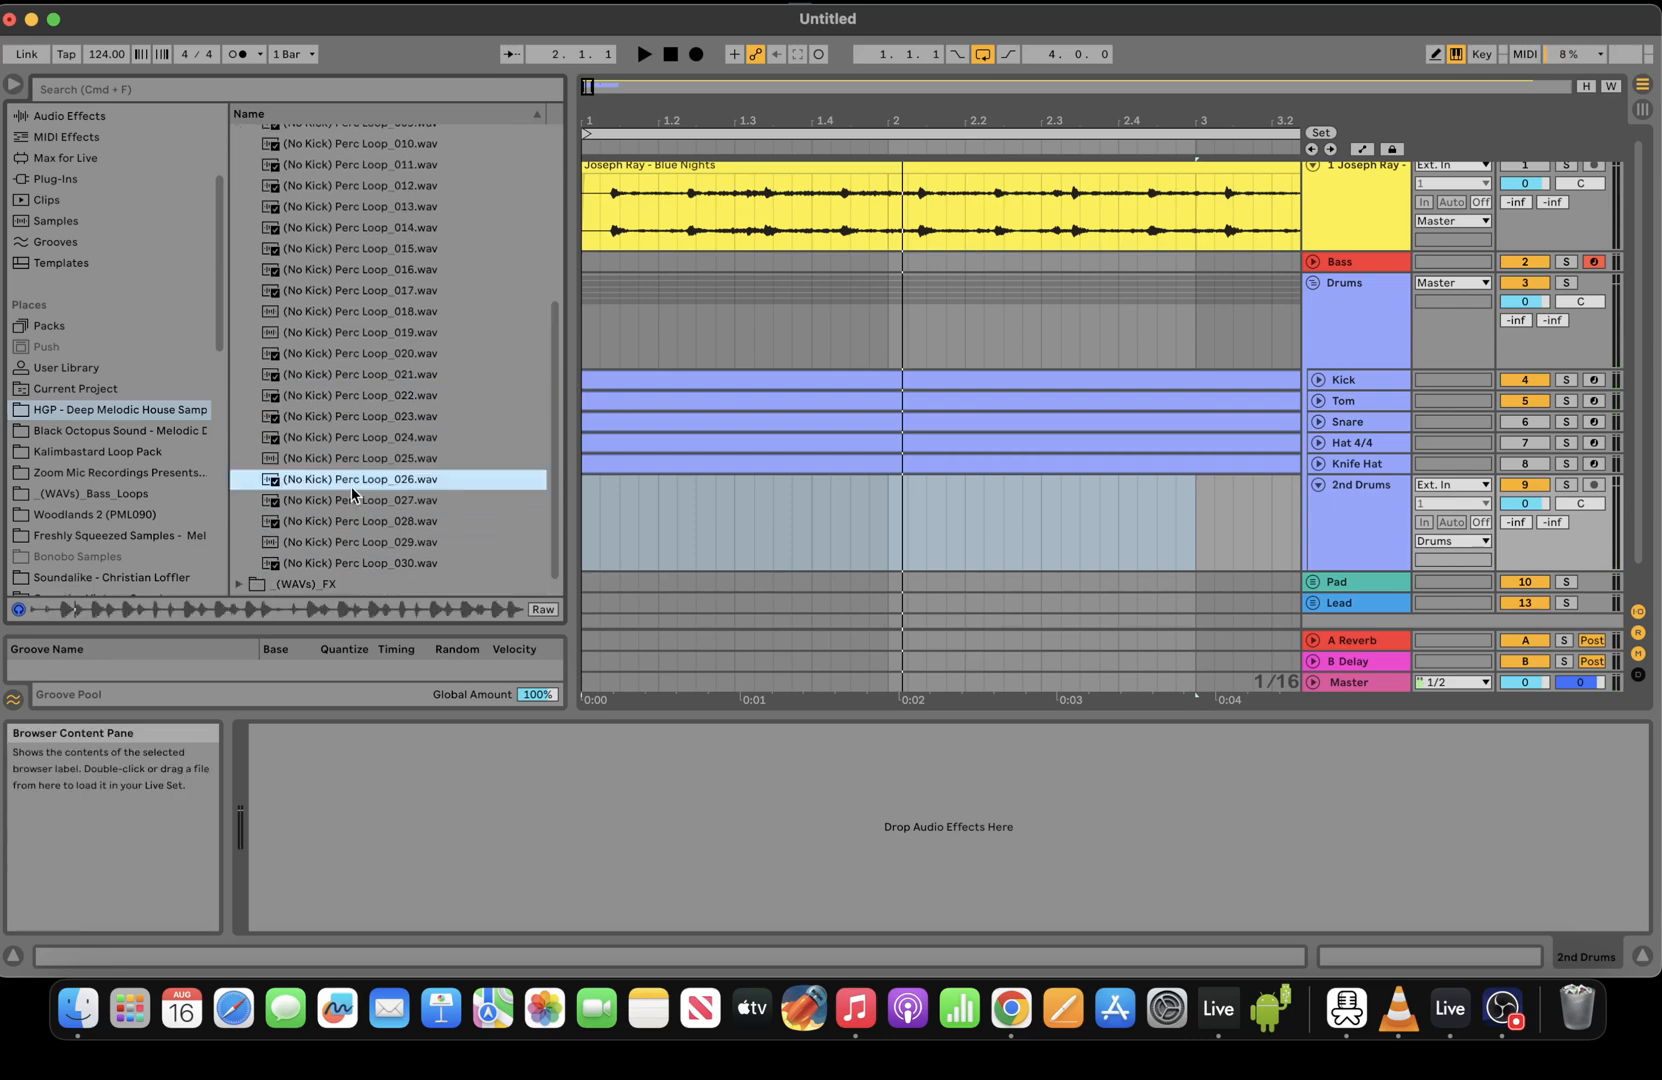
pyautogui.click(371, 542)
pyautogui.click(397, 564)
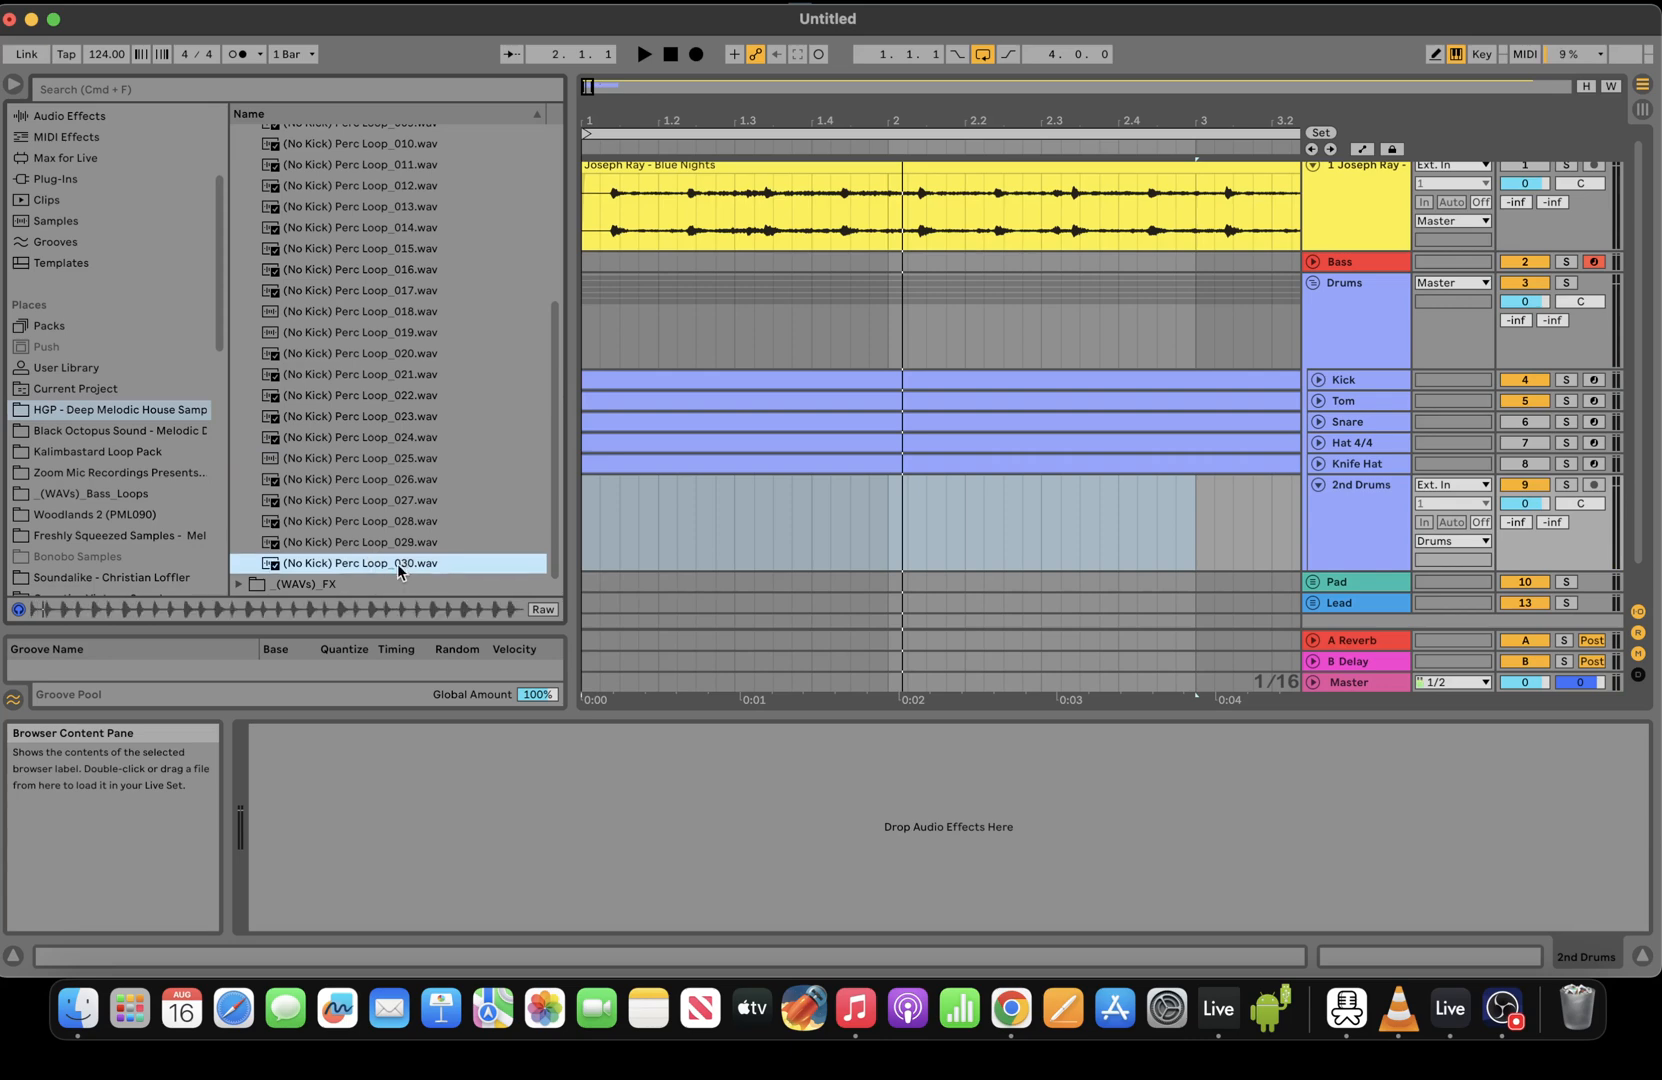
pyautogui.click(412, 270)
pyautogui.scroll(5, 556, 465)
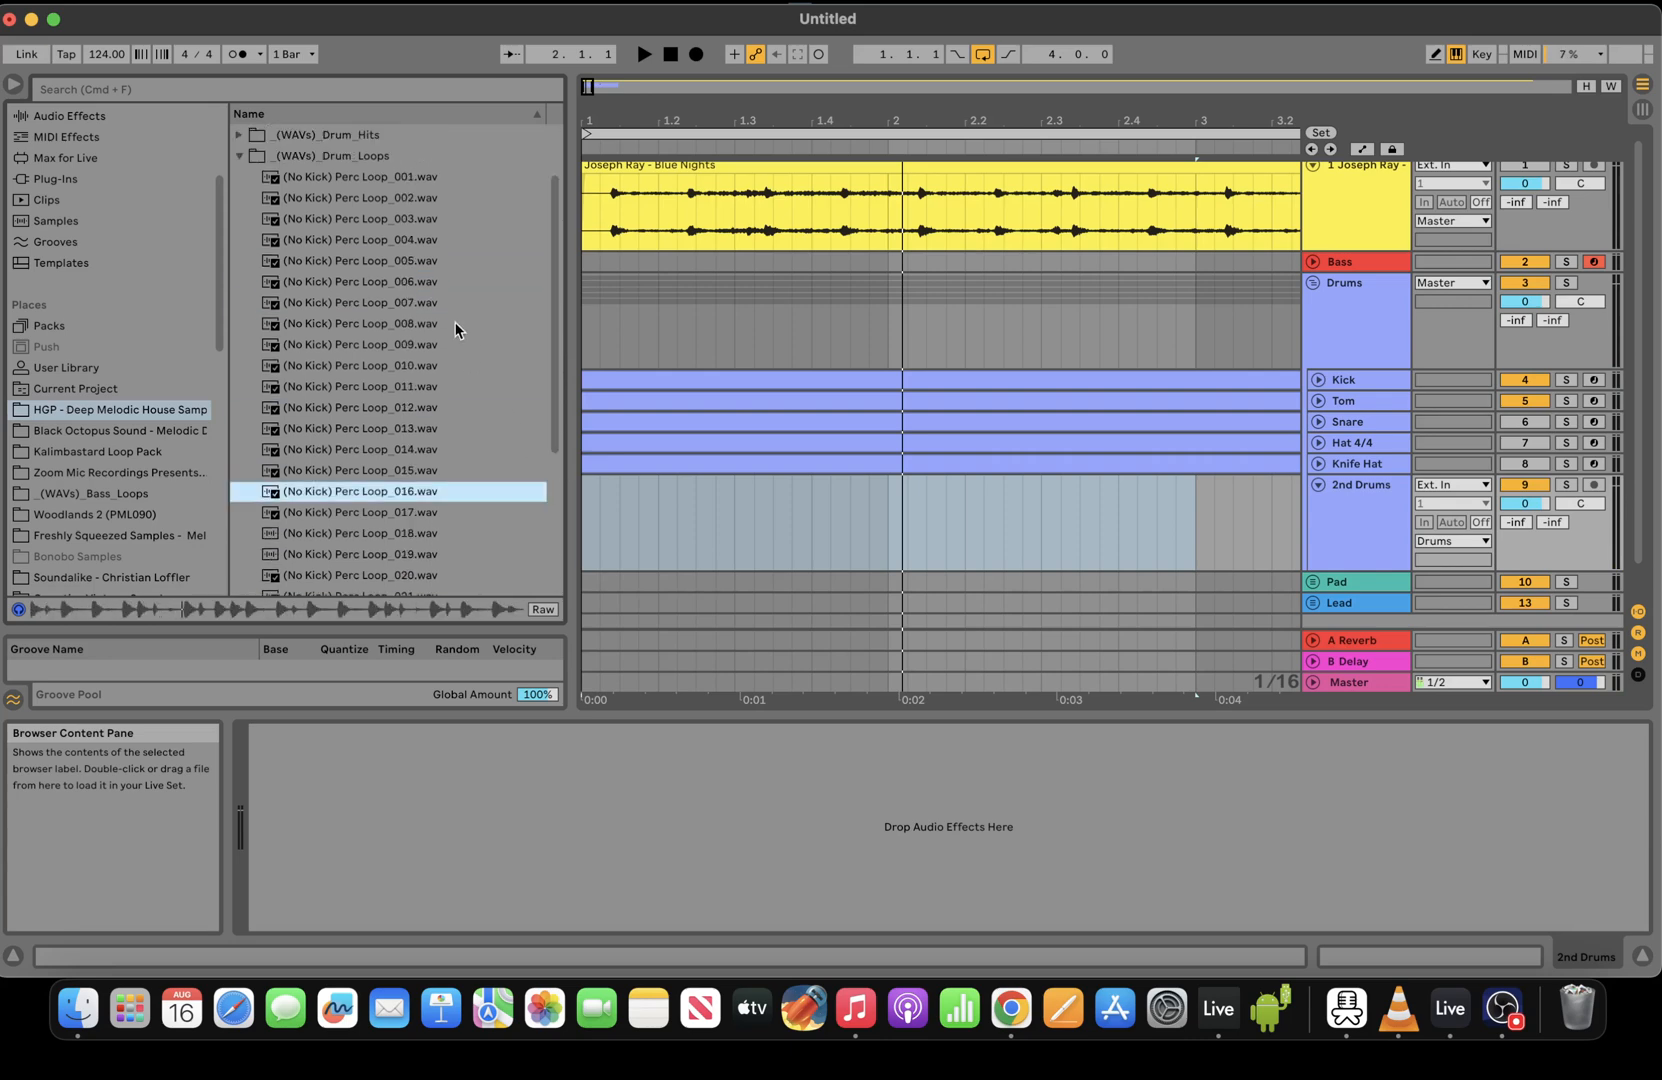
pyautogui.click(427, 302)
pyautogui.click(373, 199)
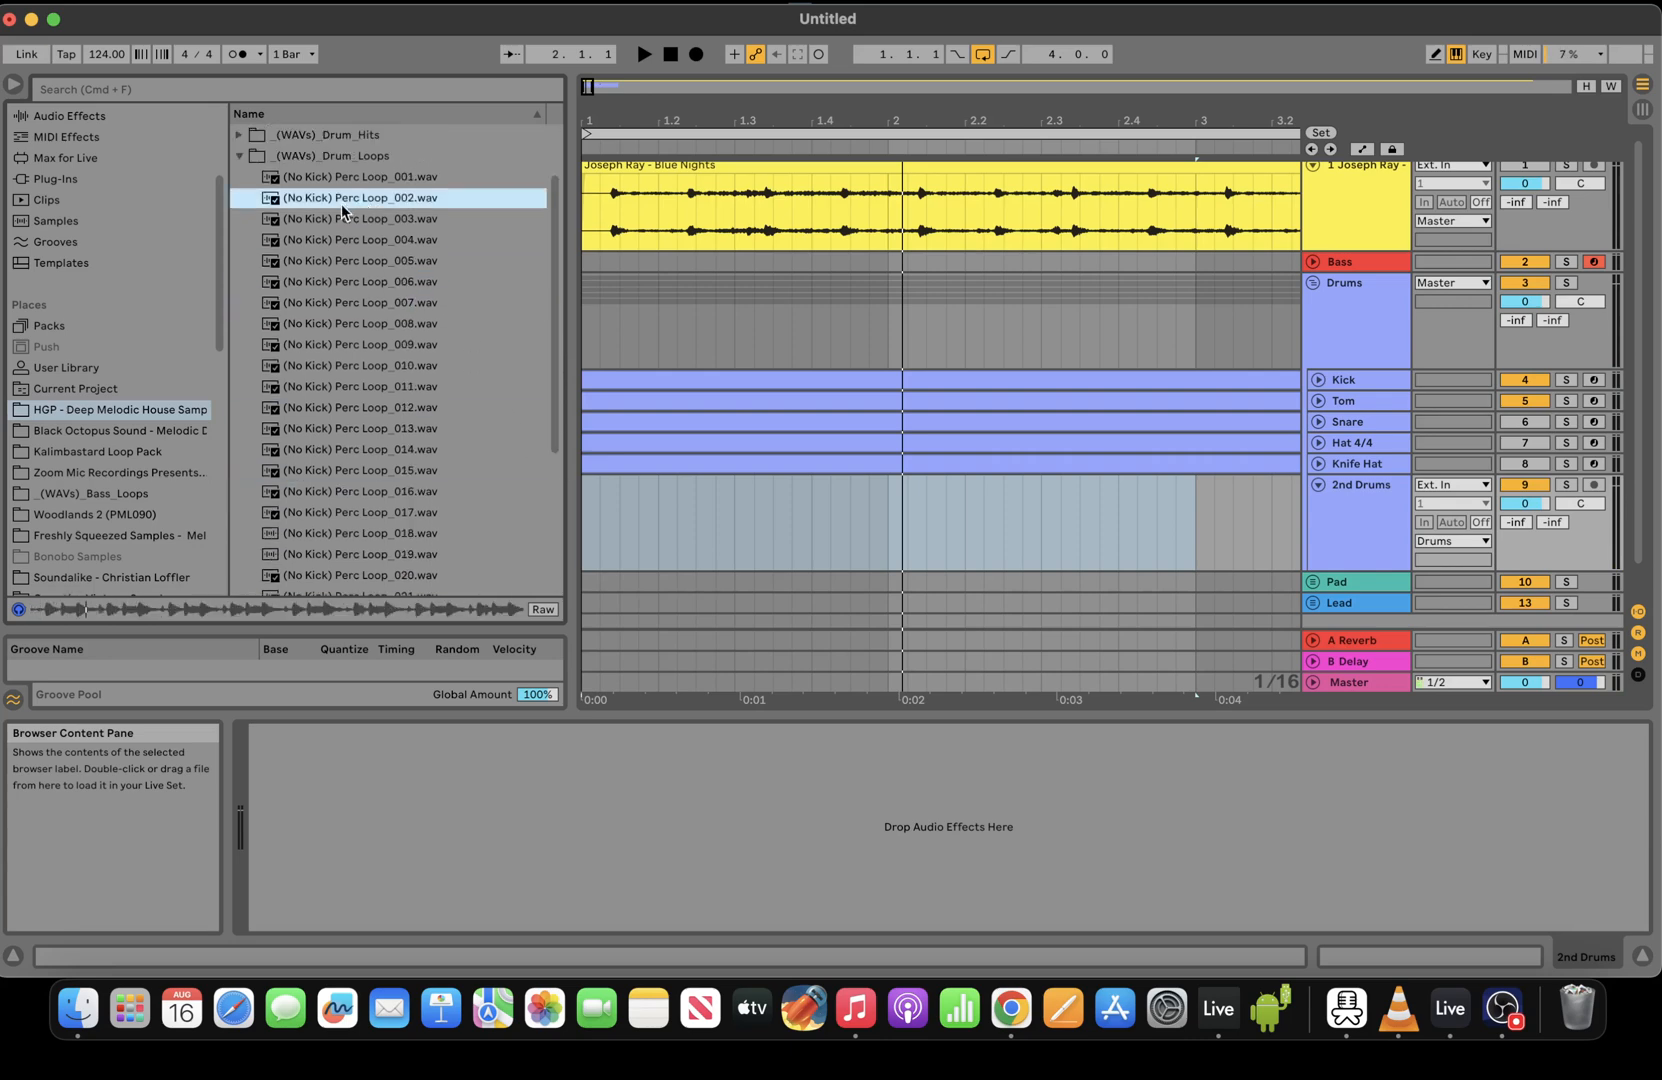
# Place (No Kick) Perc Loop_002 at the start of the 2nd Drums track and set its clip gain to -8.66 dB during playback
pyautogui.moveTo(340, 199); pyautogui.dragTo(586, 530)
pyautogui.press('space')
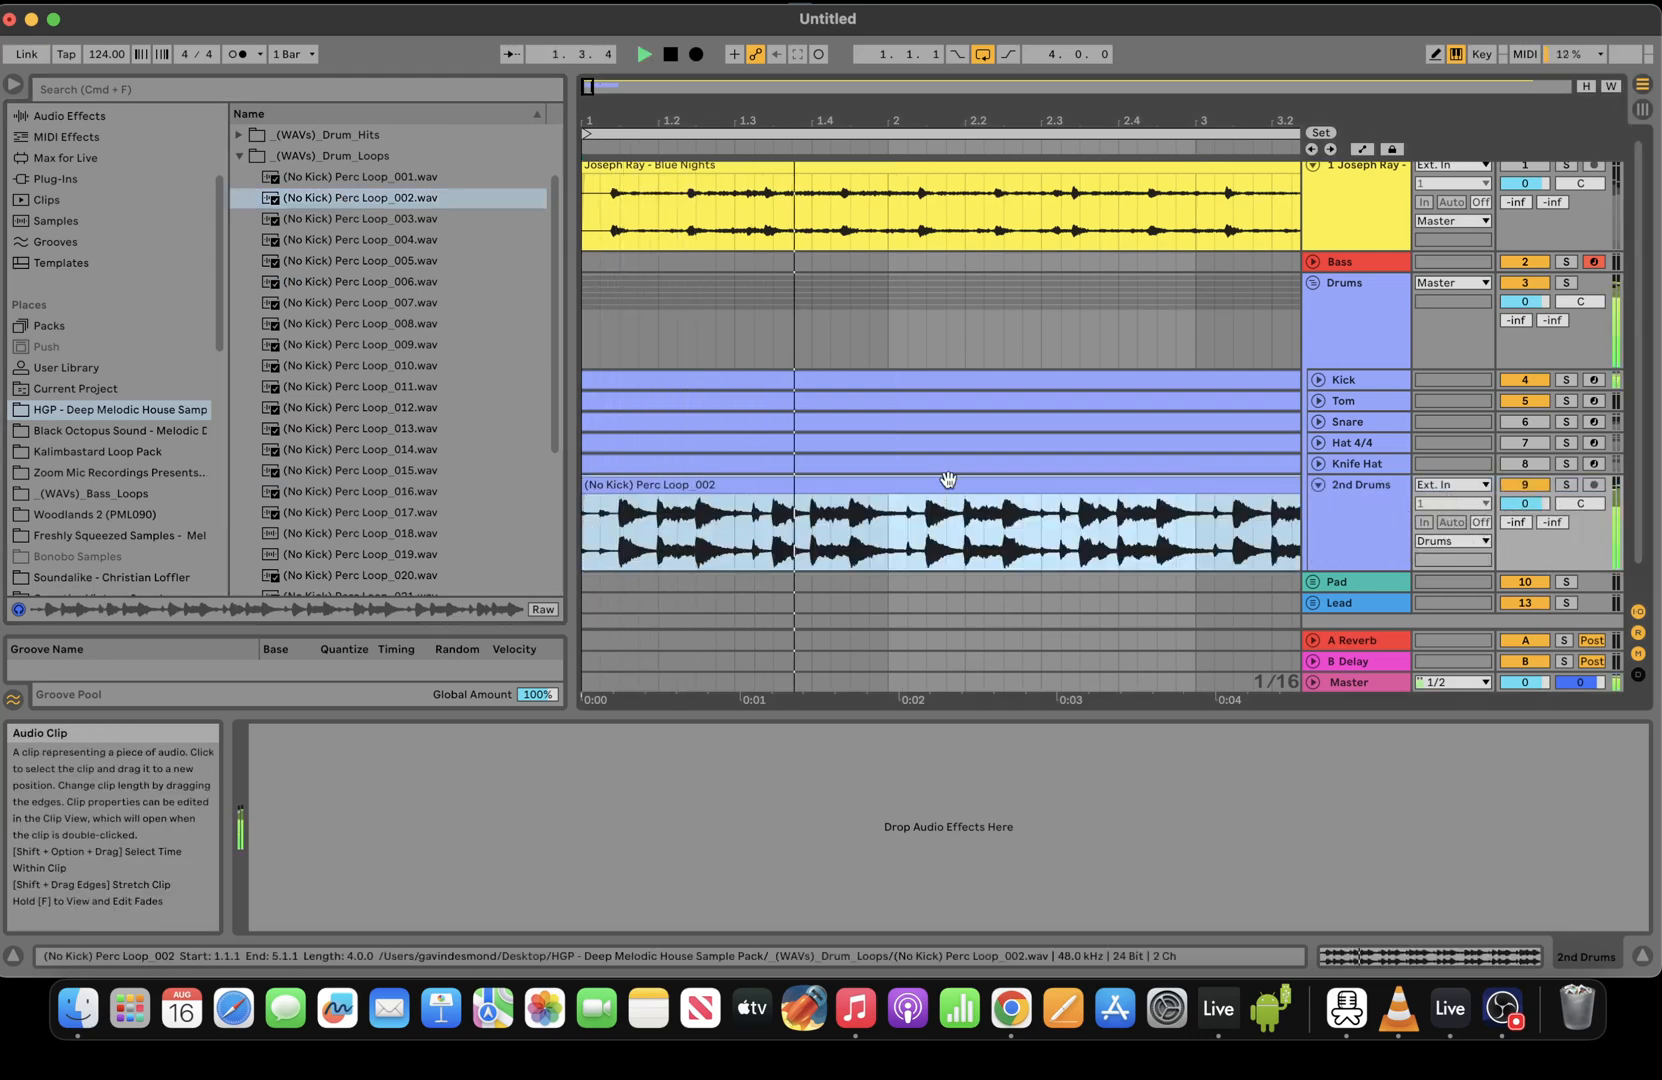
pyautogui.click(1415, 958)
pyautogui.press('space')
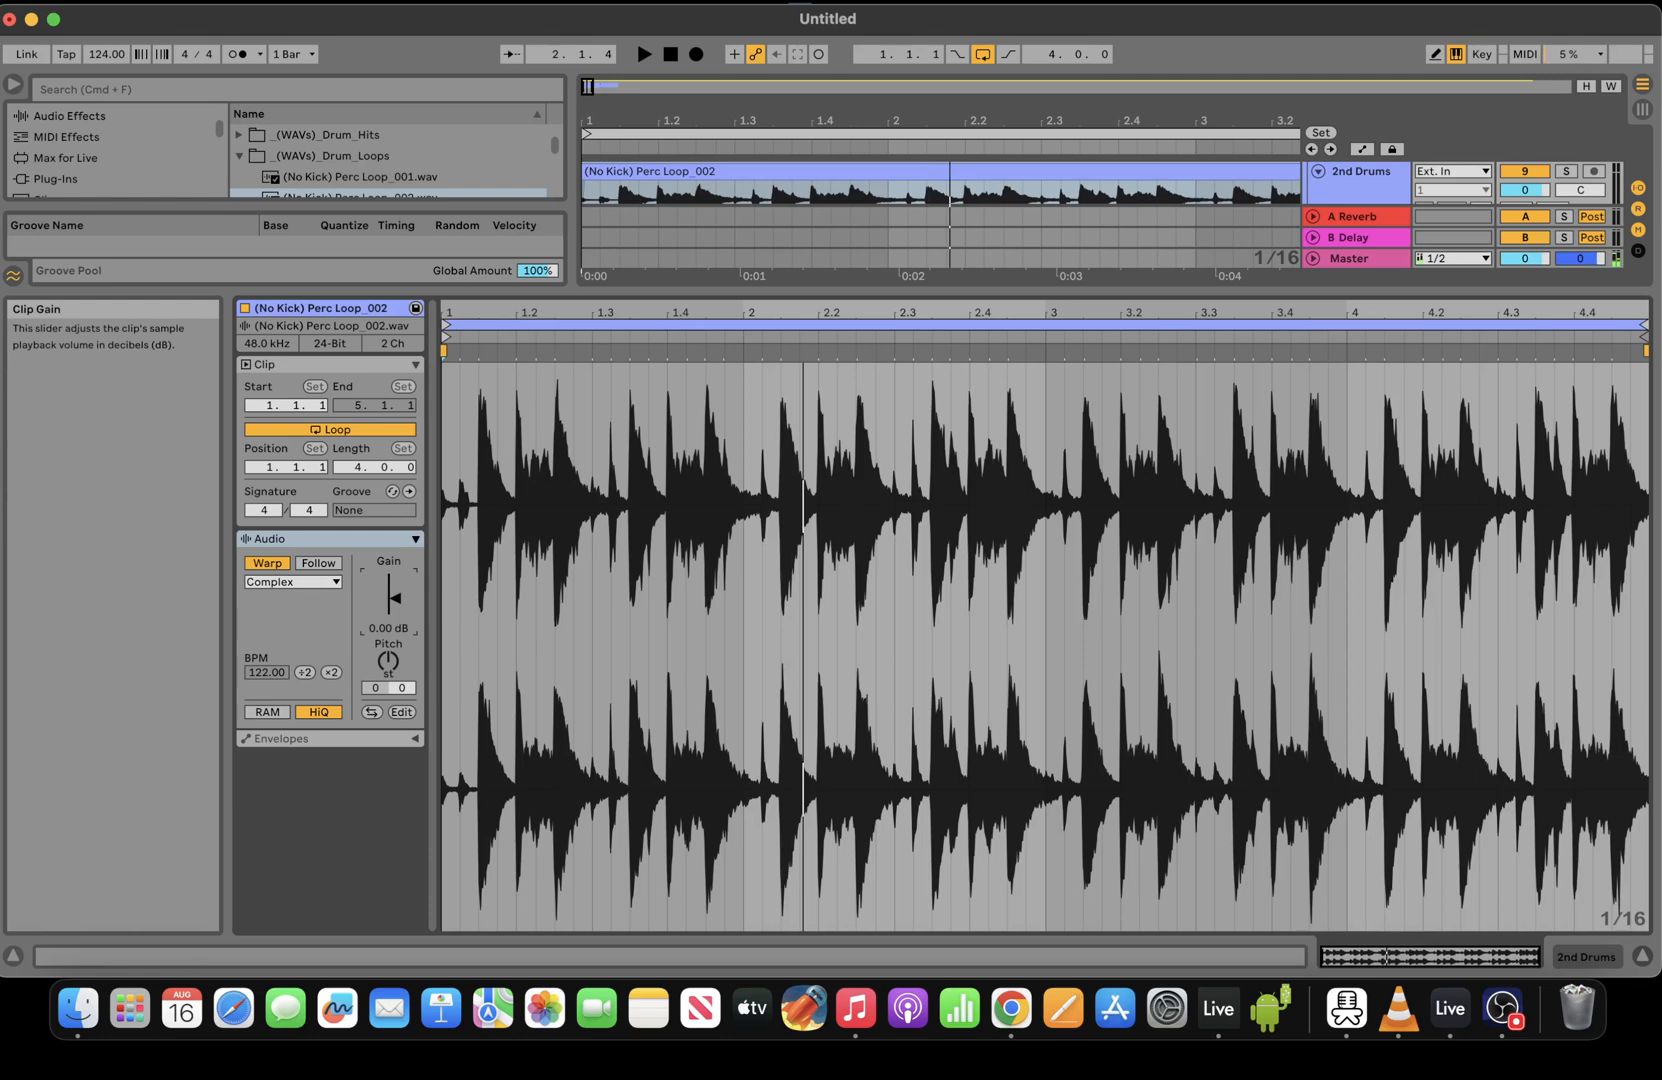
pyautogui.press('space')
pyautogui.moveTo(393, 599); pyautogui.dragTo(392, 620)
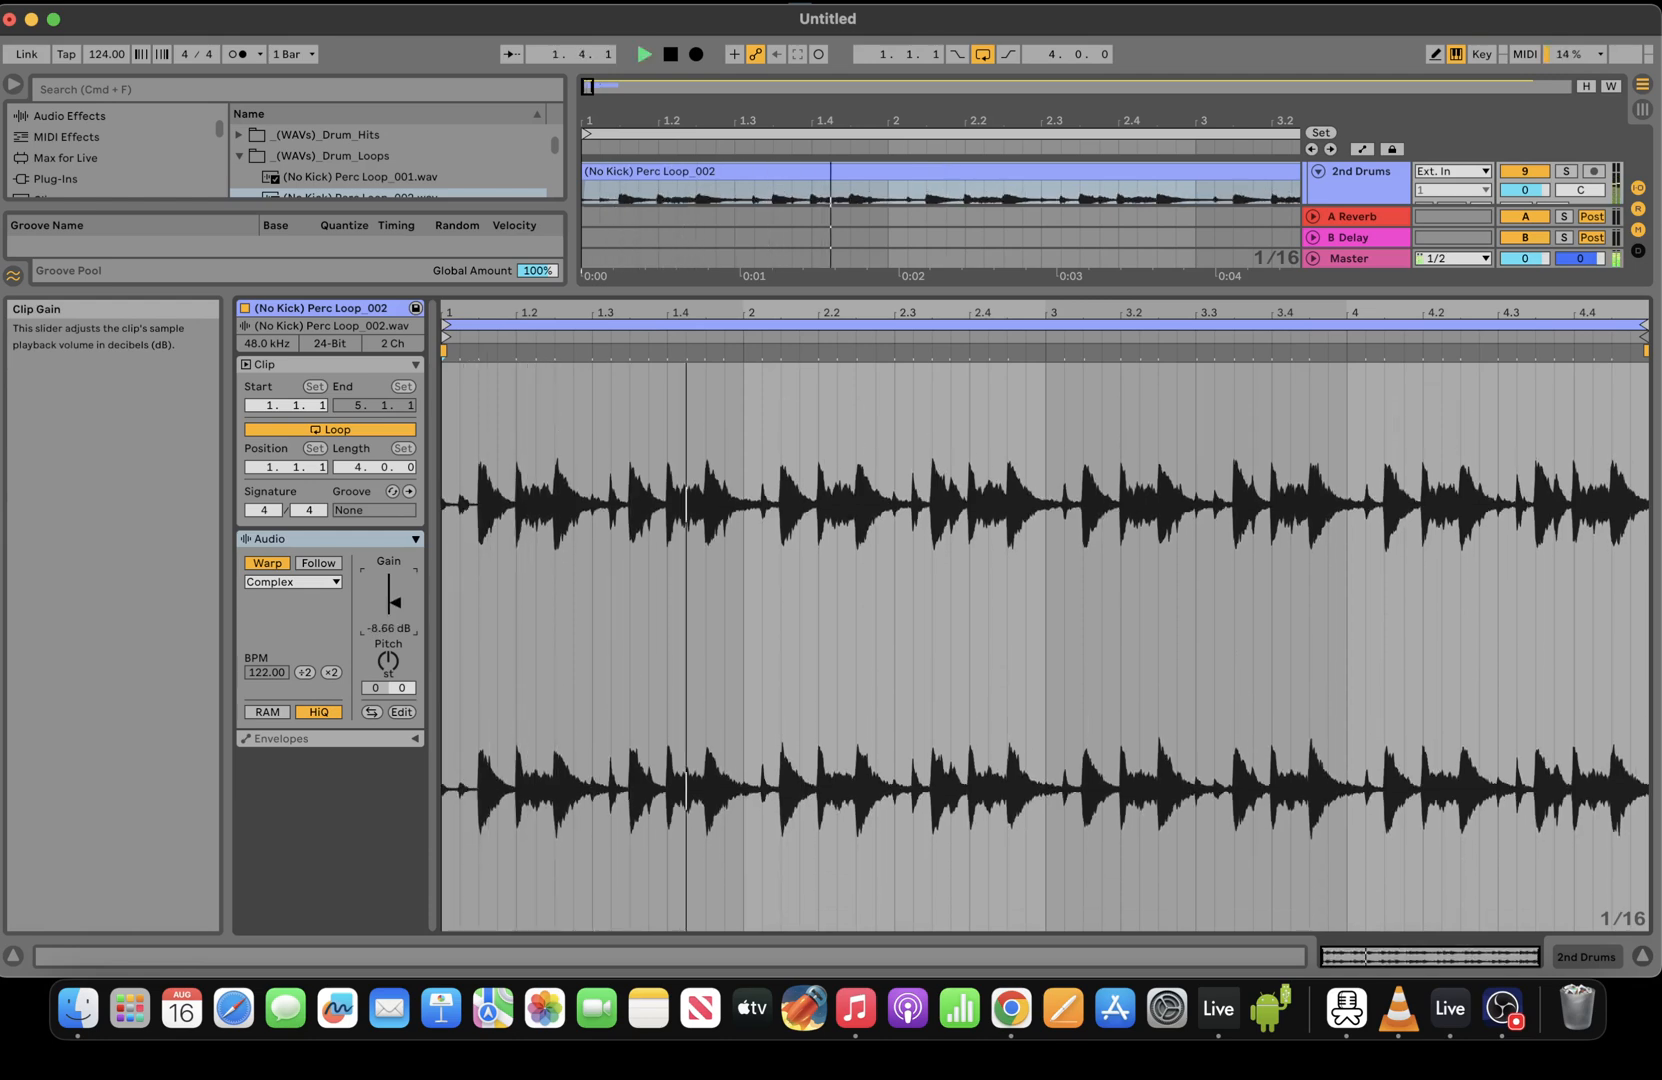
pyautogui.click(1597, 960)
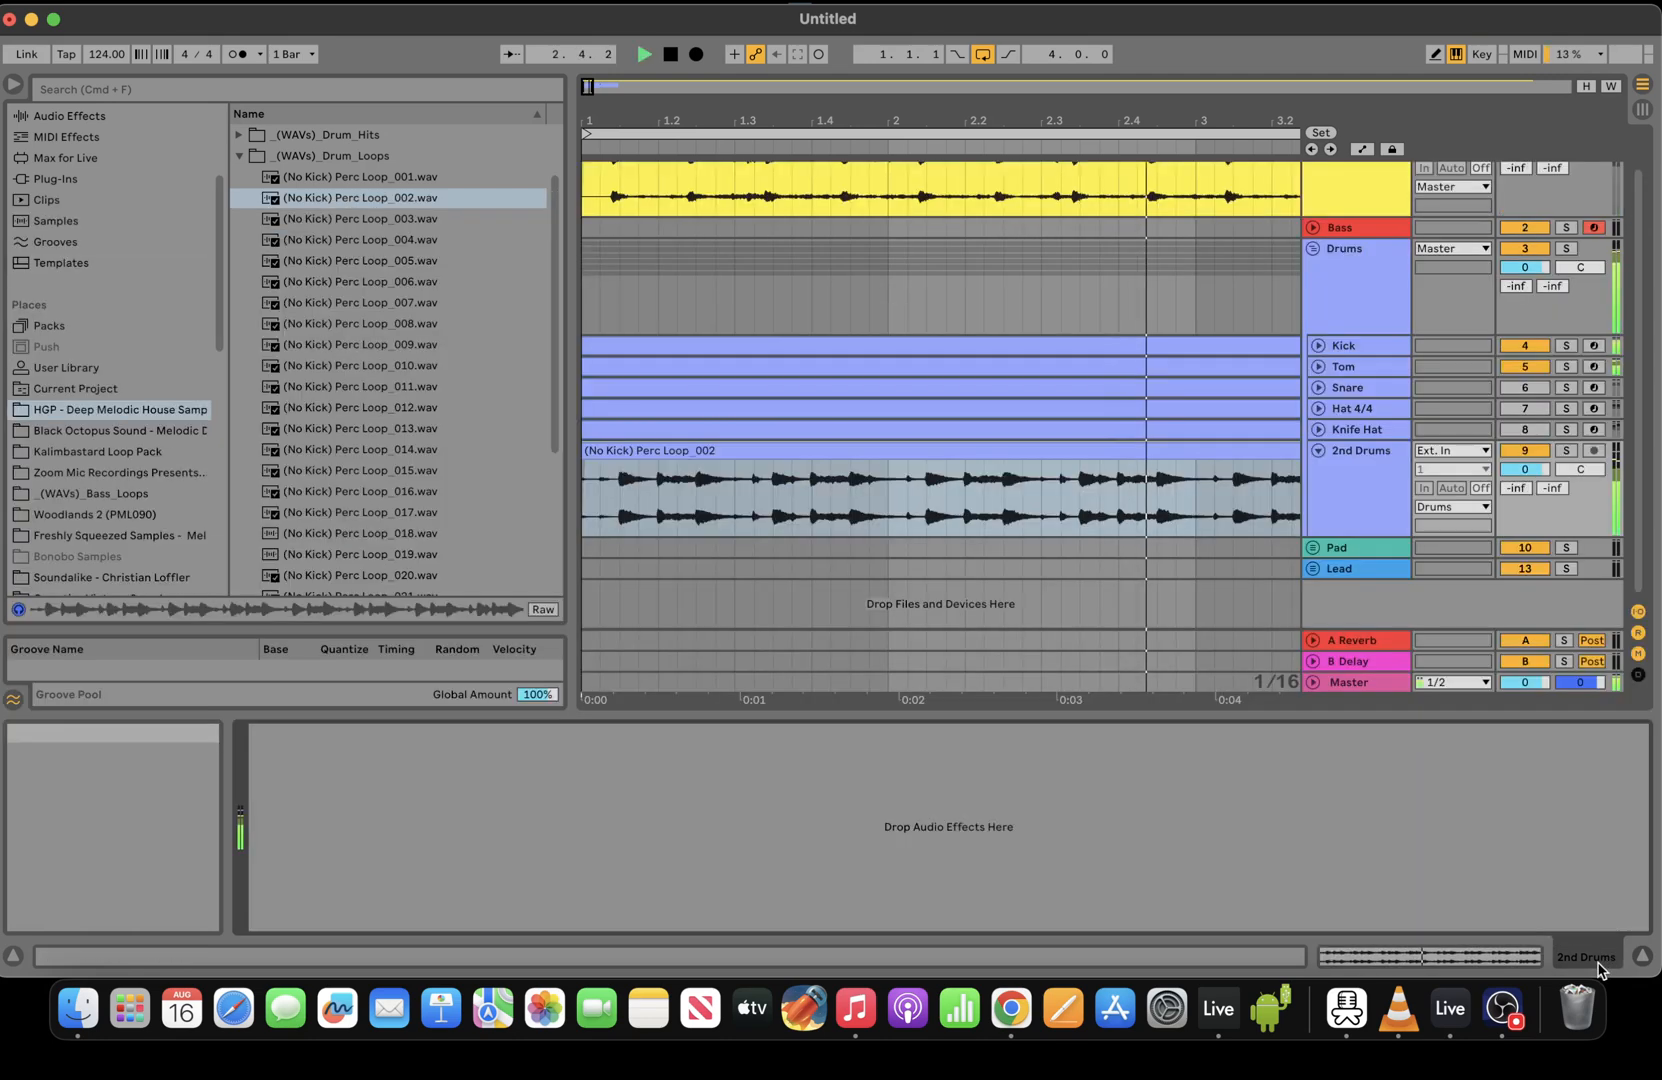
pyautogui.press('space')
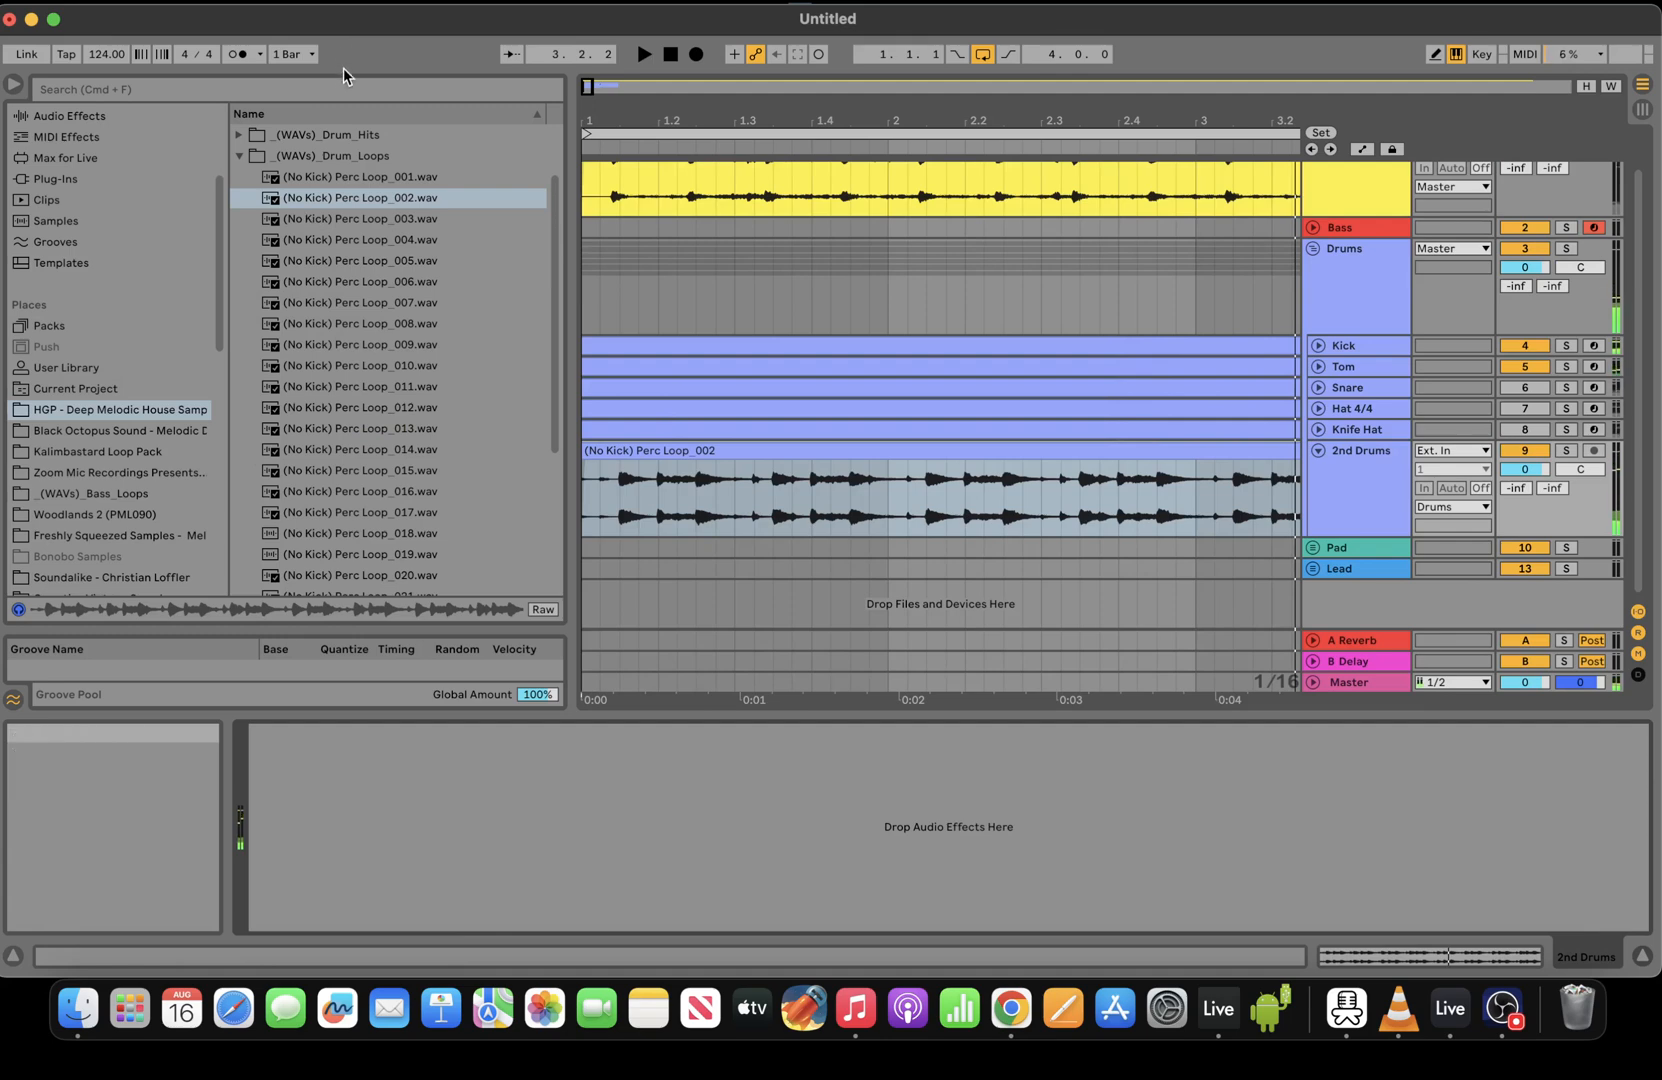
# Search the audio effects for "eq" and add EQ Eight to the 2nd Drums track
pyautogui.click(299, 88)
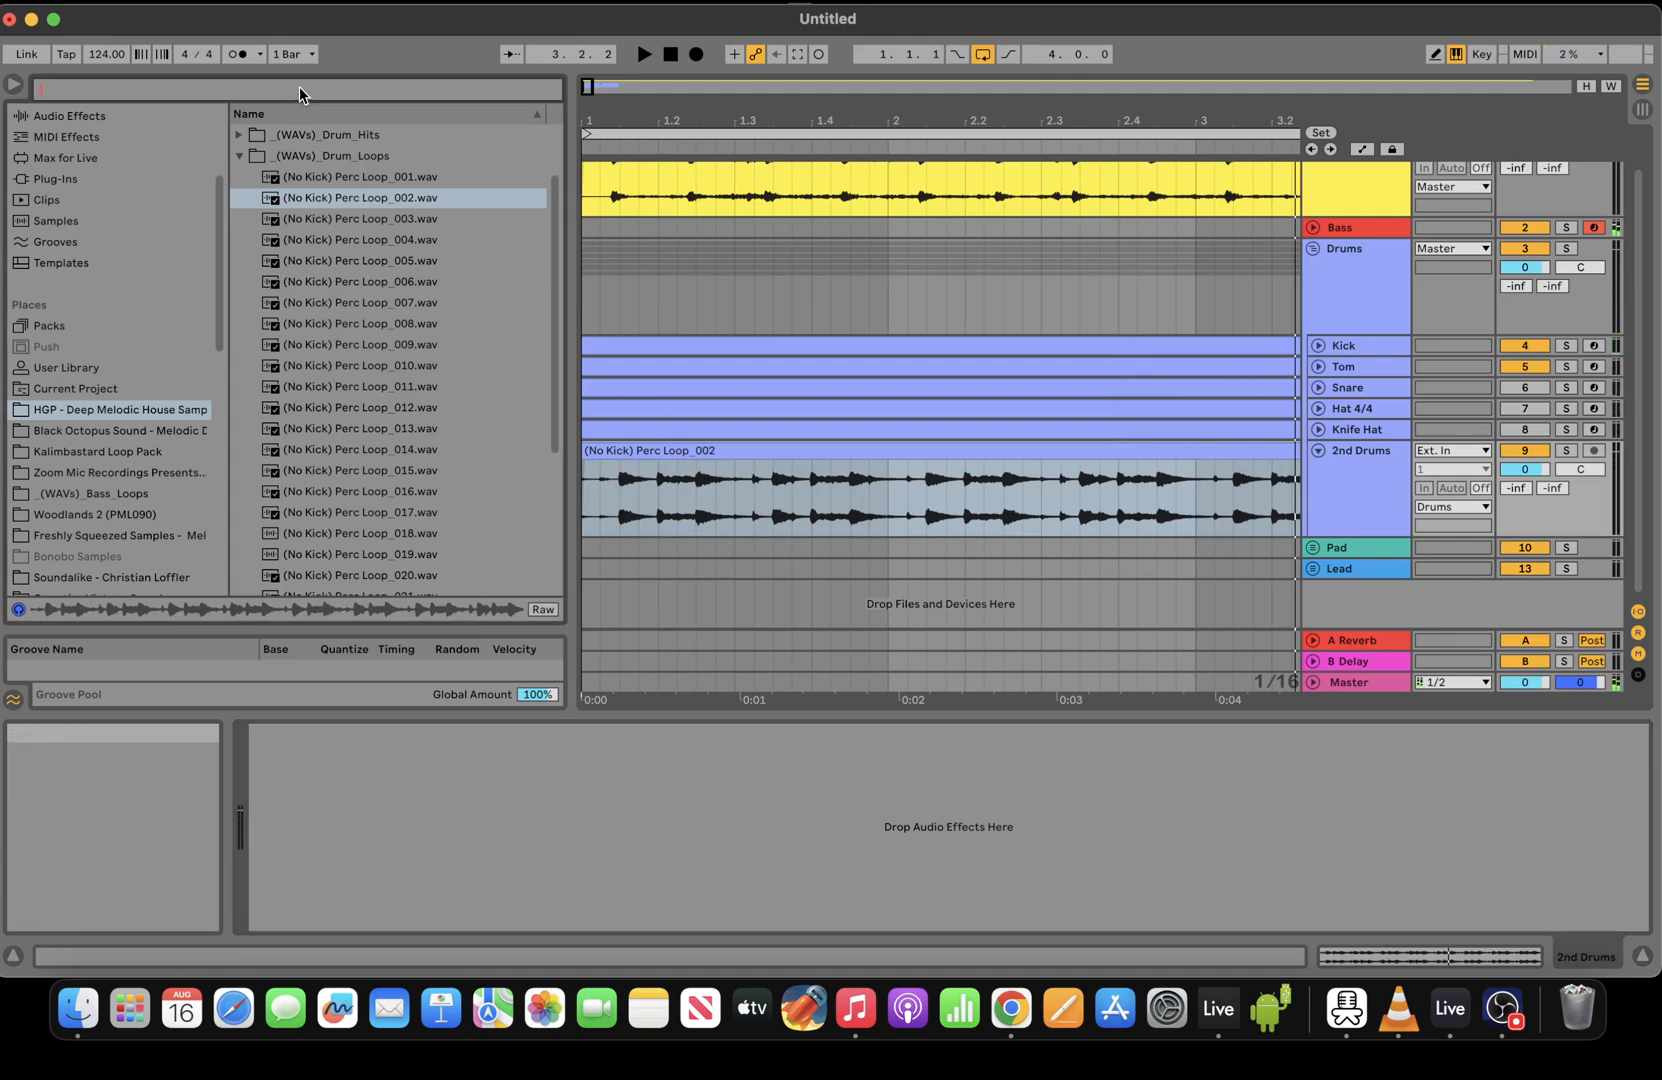
pyautogui.write('eq')
pyautogui.click(104, 271)
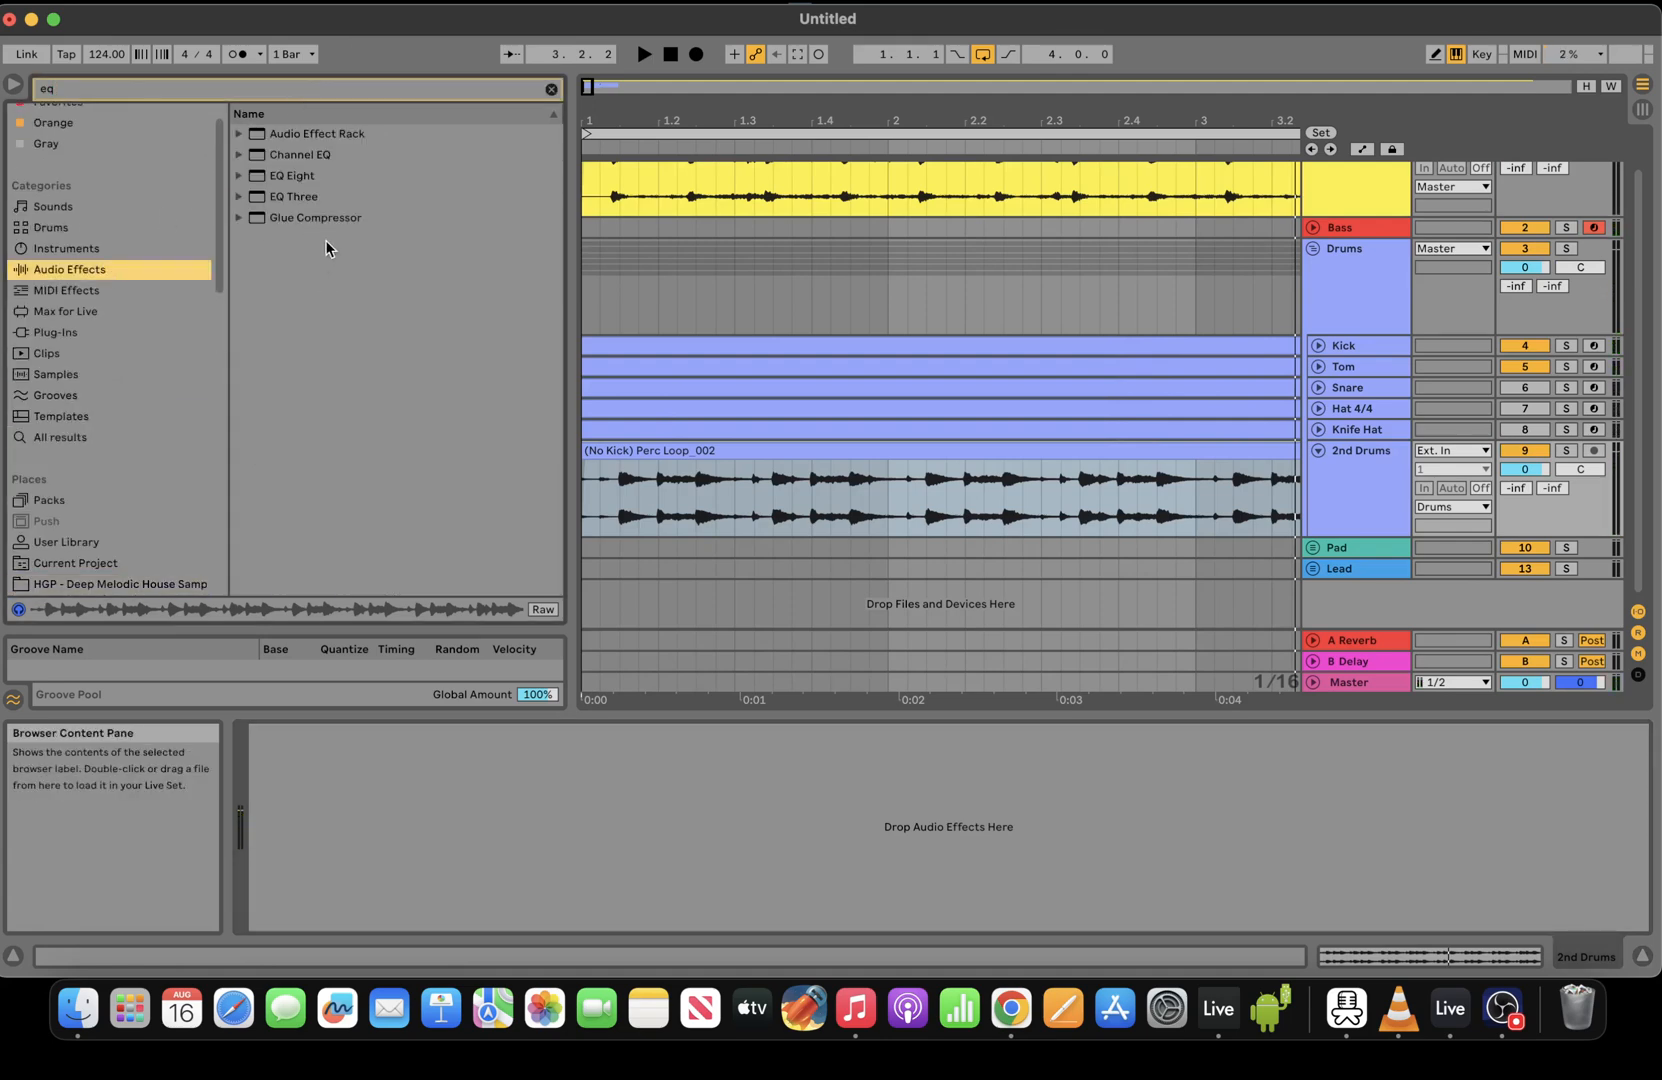
pyautogui.doubleClick(325, 176)
pyautogui.press('space')
pyautogui.press('space')
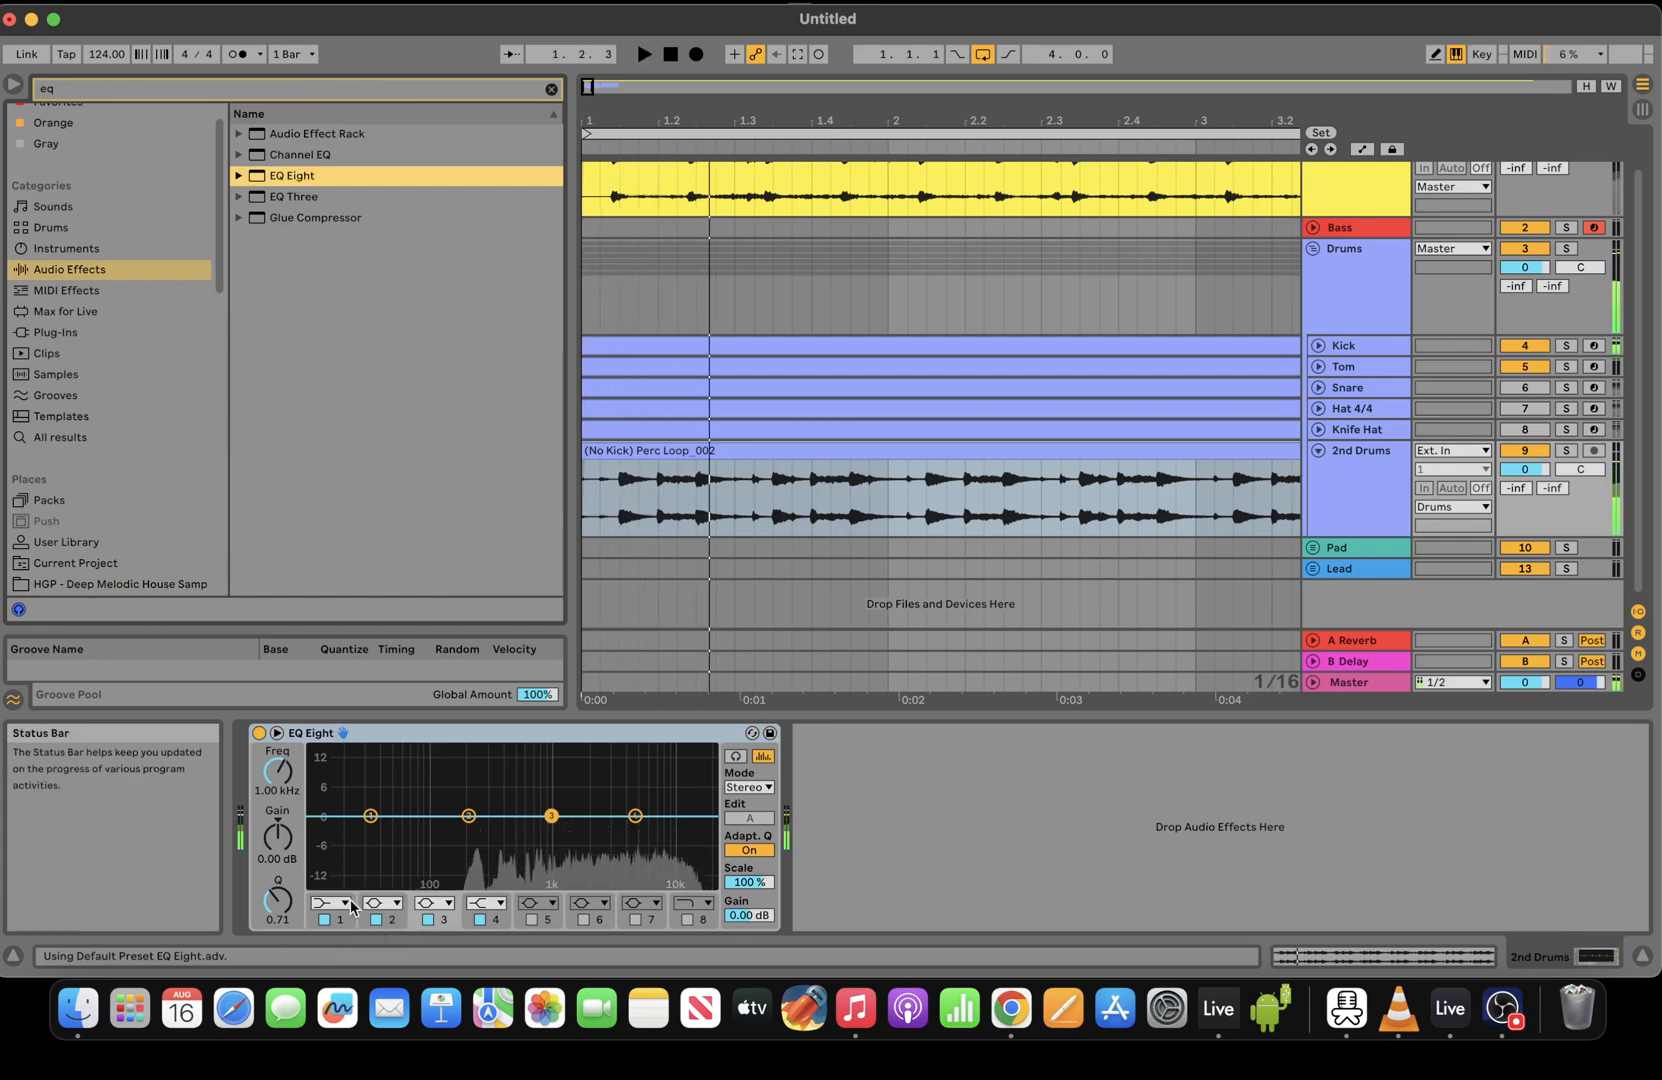
# Shape 2nd Drums' EQ Eight with a 255 Hz low cut, a high cut on band 4 and -3.35 dB at 6.12 kHz, soloing the track meanwhile
pyautogui.click(346, 903)
pyautogui.click(327, 775)
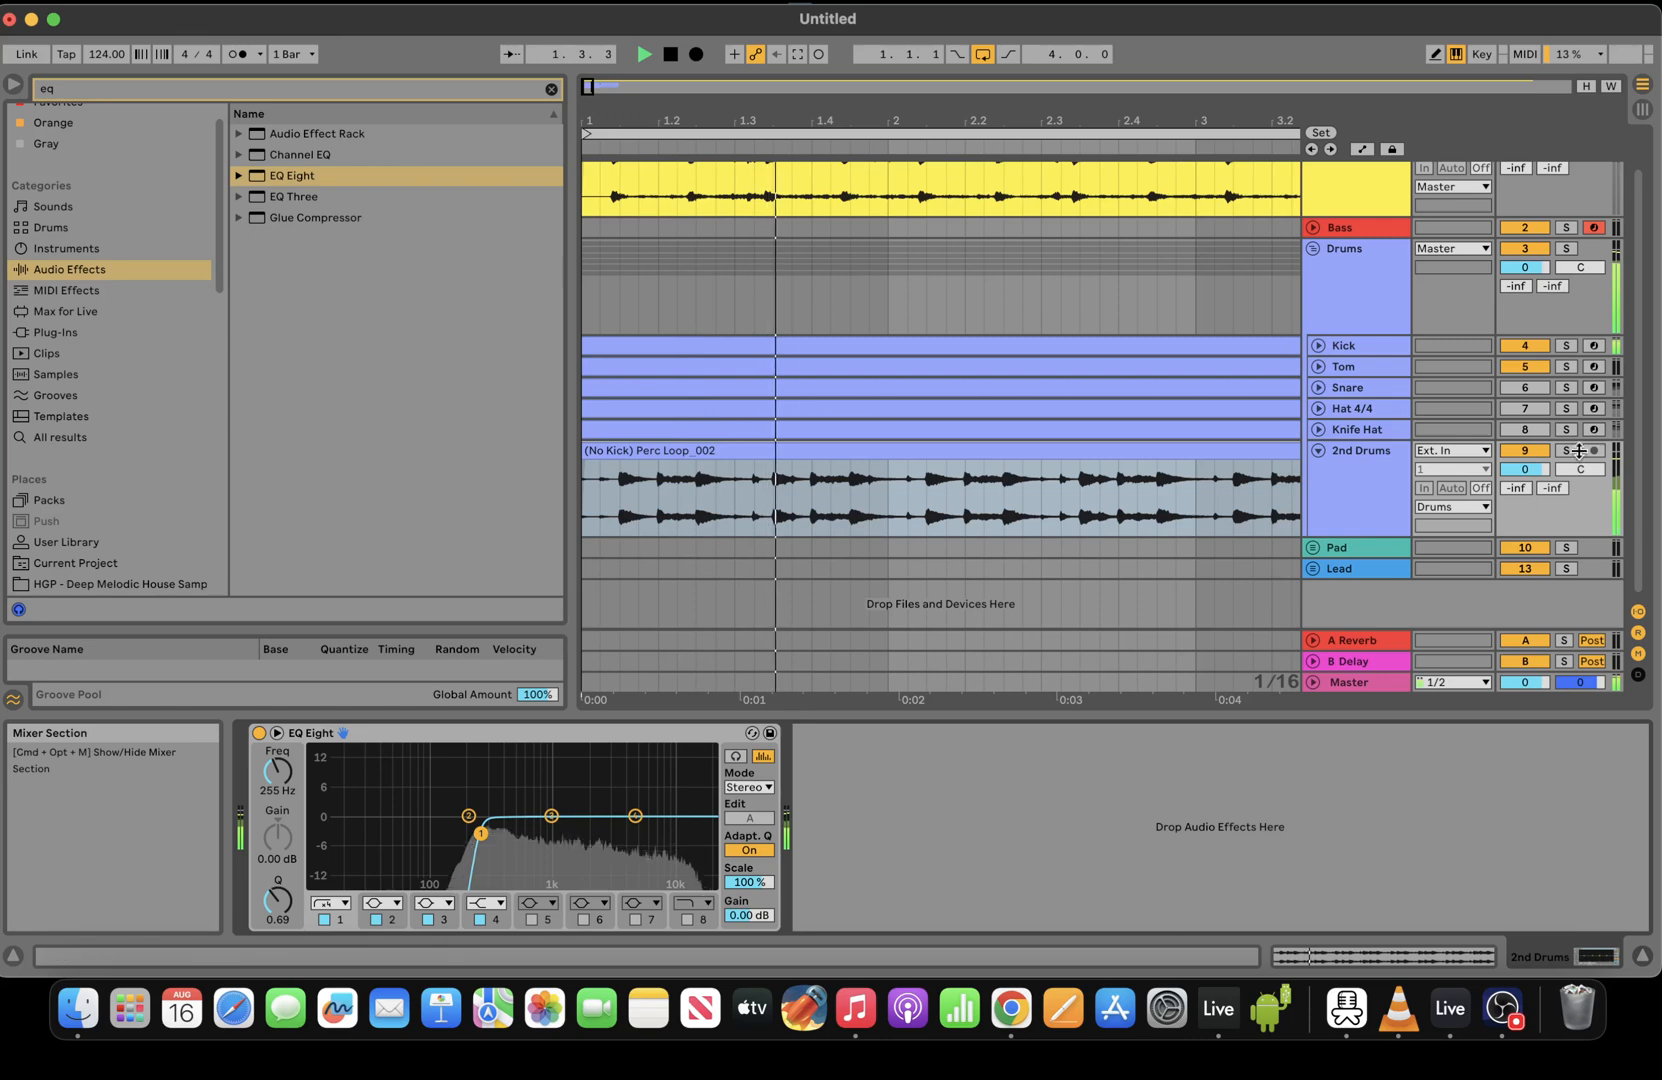
pyautogui.click(498, 903)
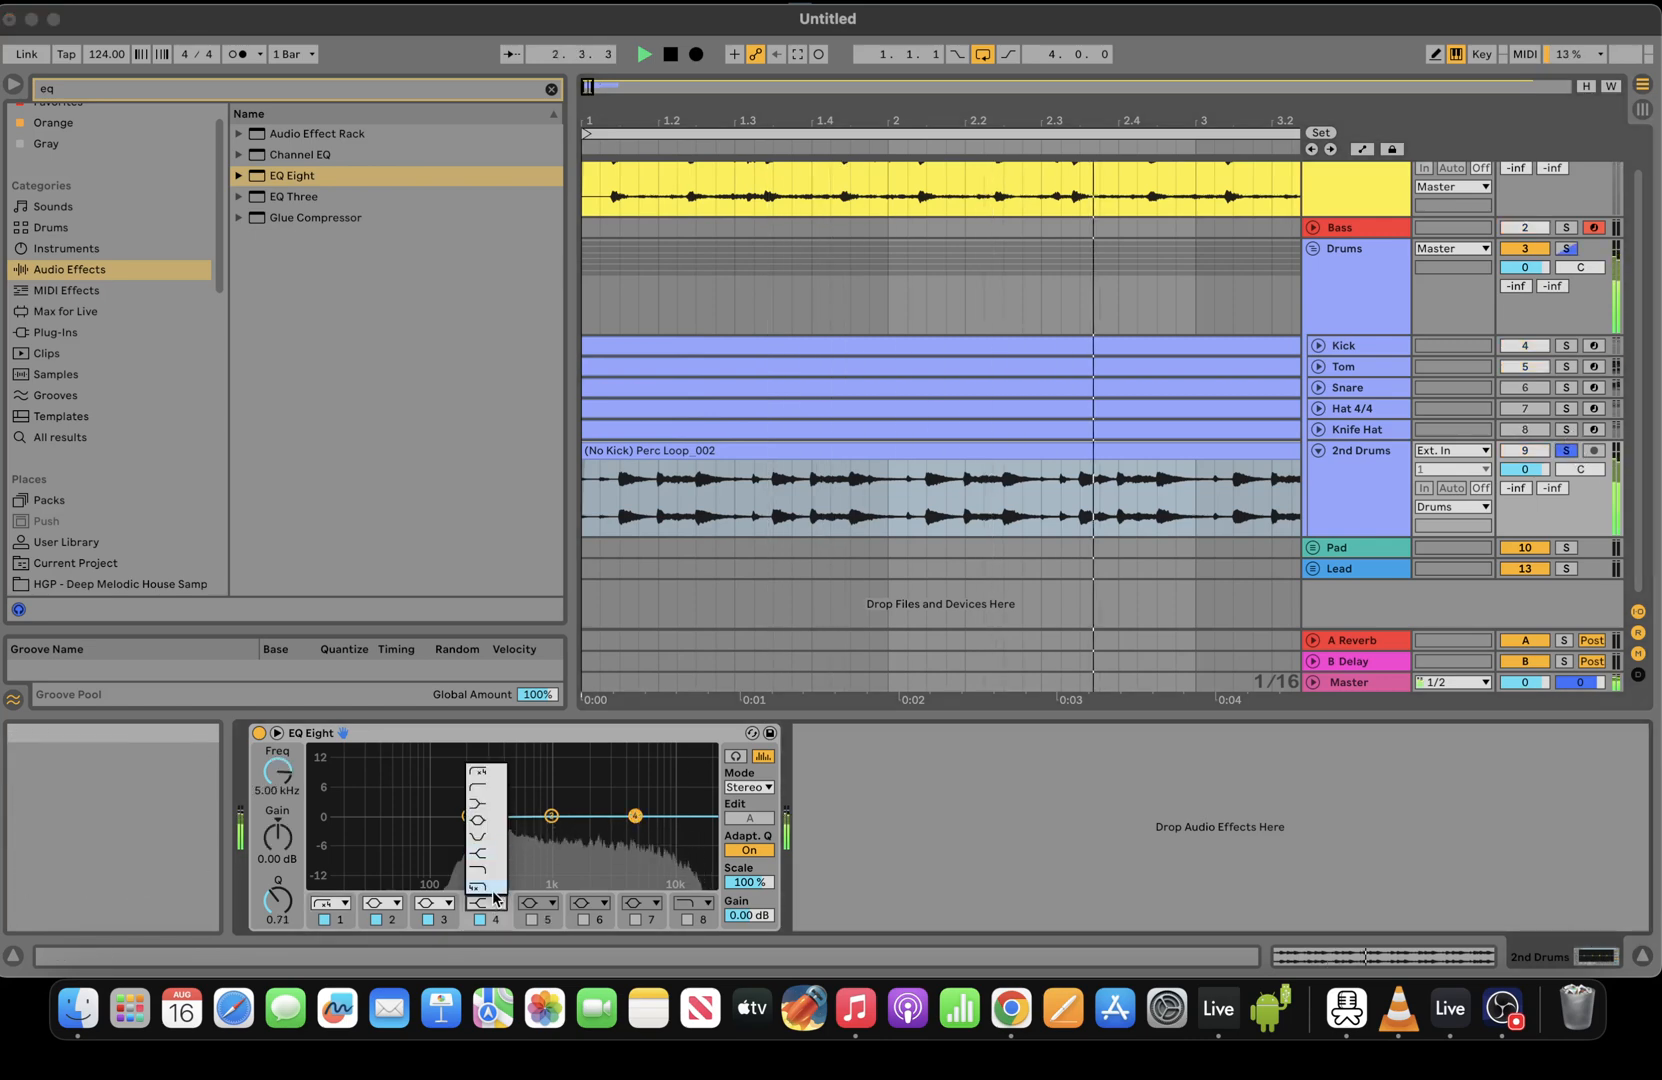
pyautogui.click(490, 893)
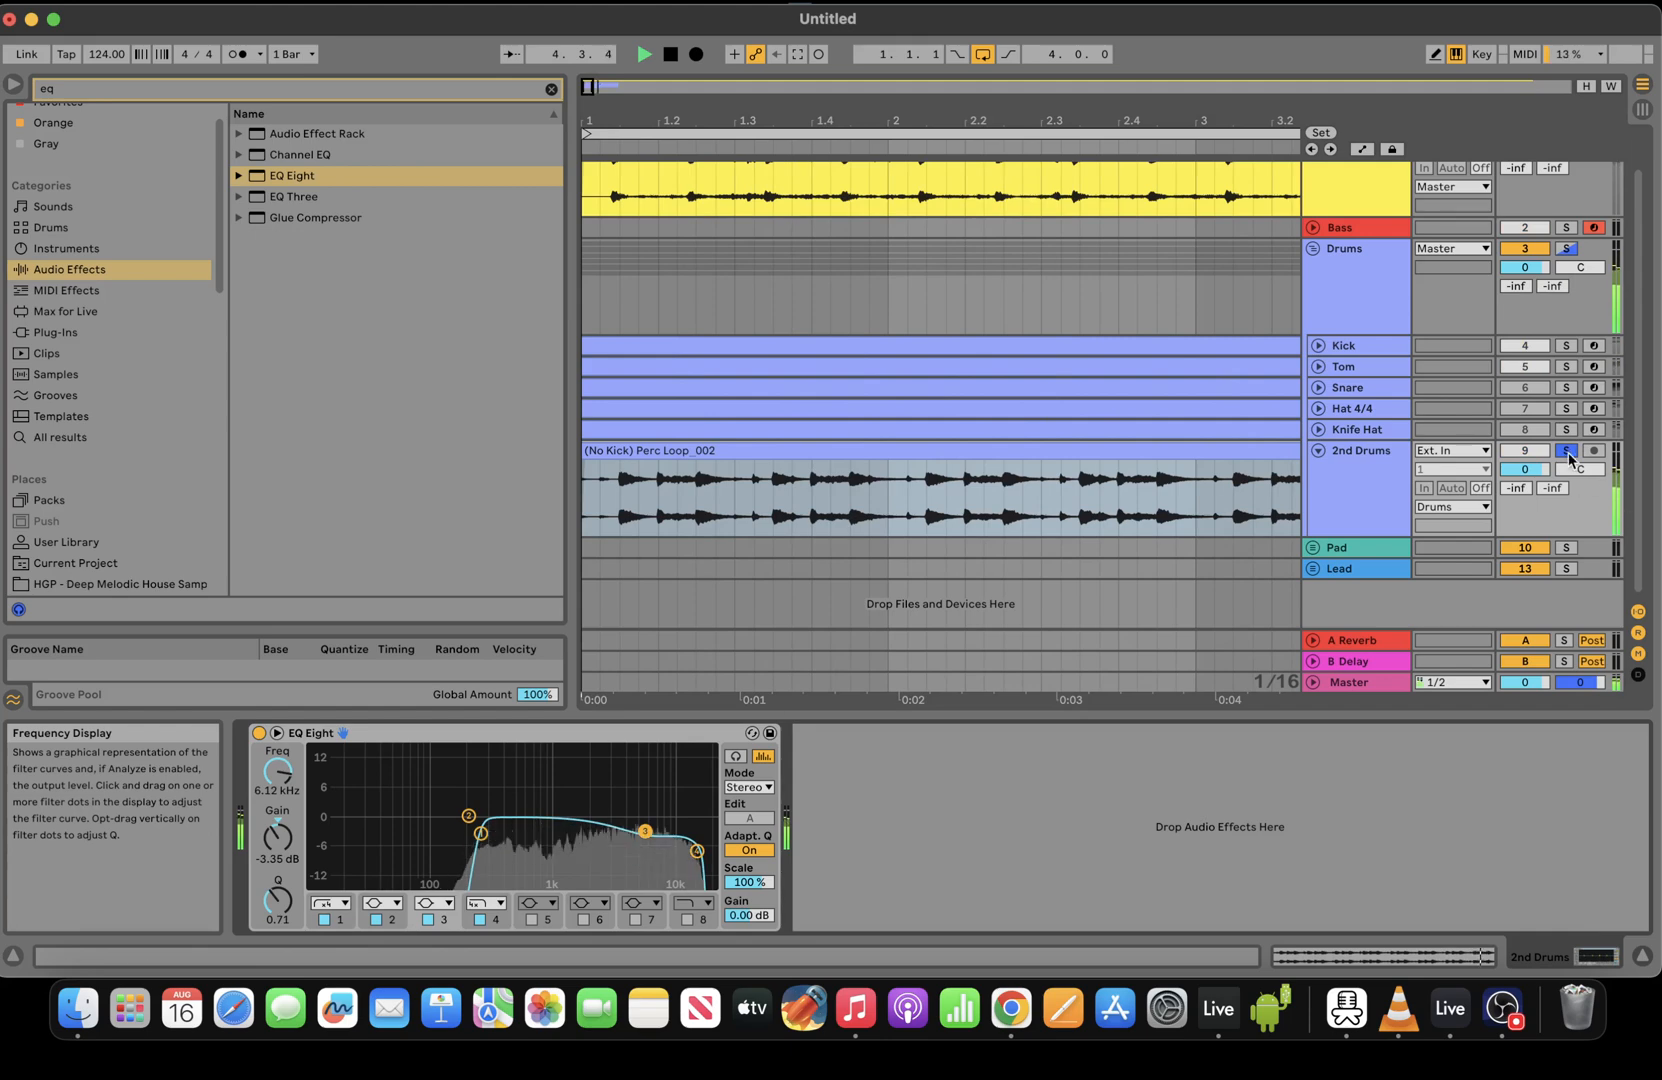
pyautogui.click(1567, 451)
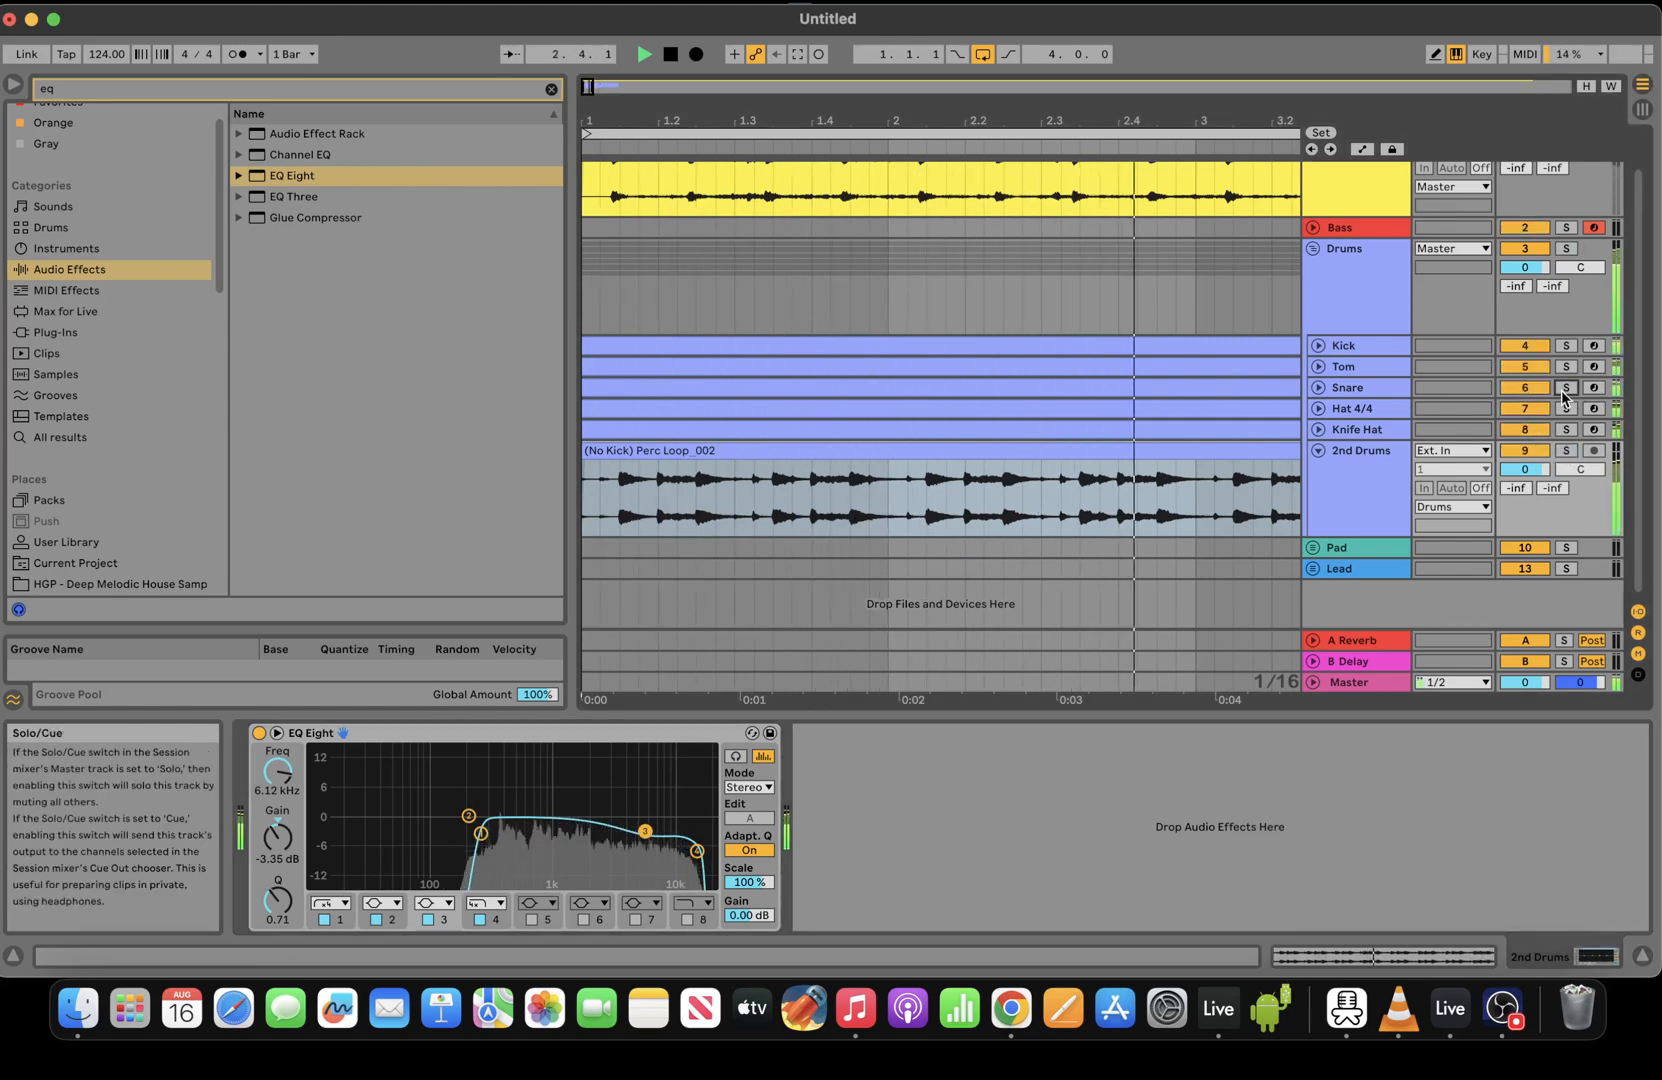
# Narrow the browser to widen the arrangement, and unfold the Snare track
pyautogui.moveTo(572, 170); pyautogui.dragTo(160, 170)
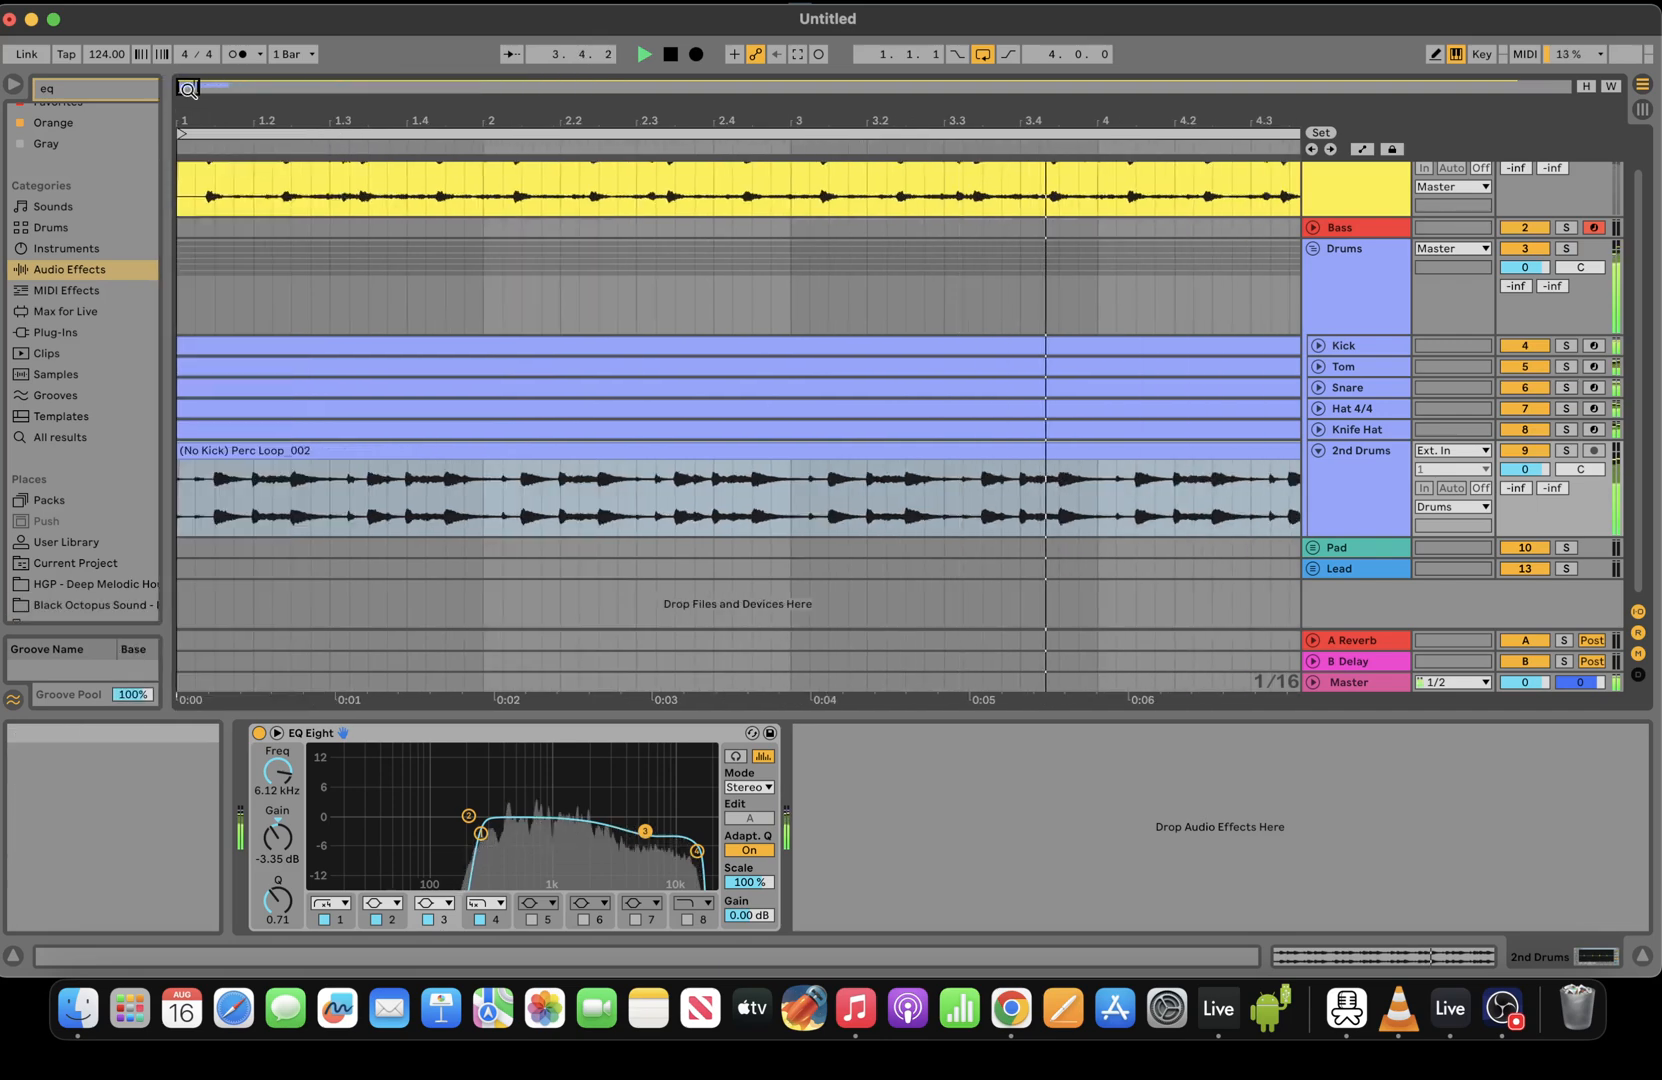
pyautogui.moveTo(188, 89); pyautogui.dragTo(190, 52)
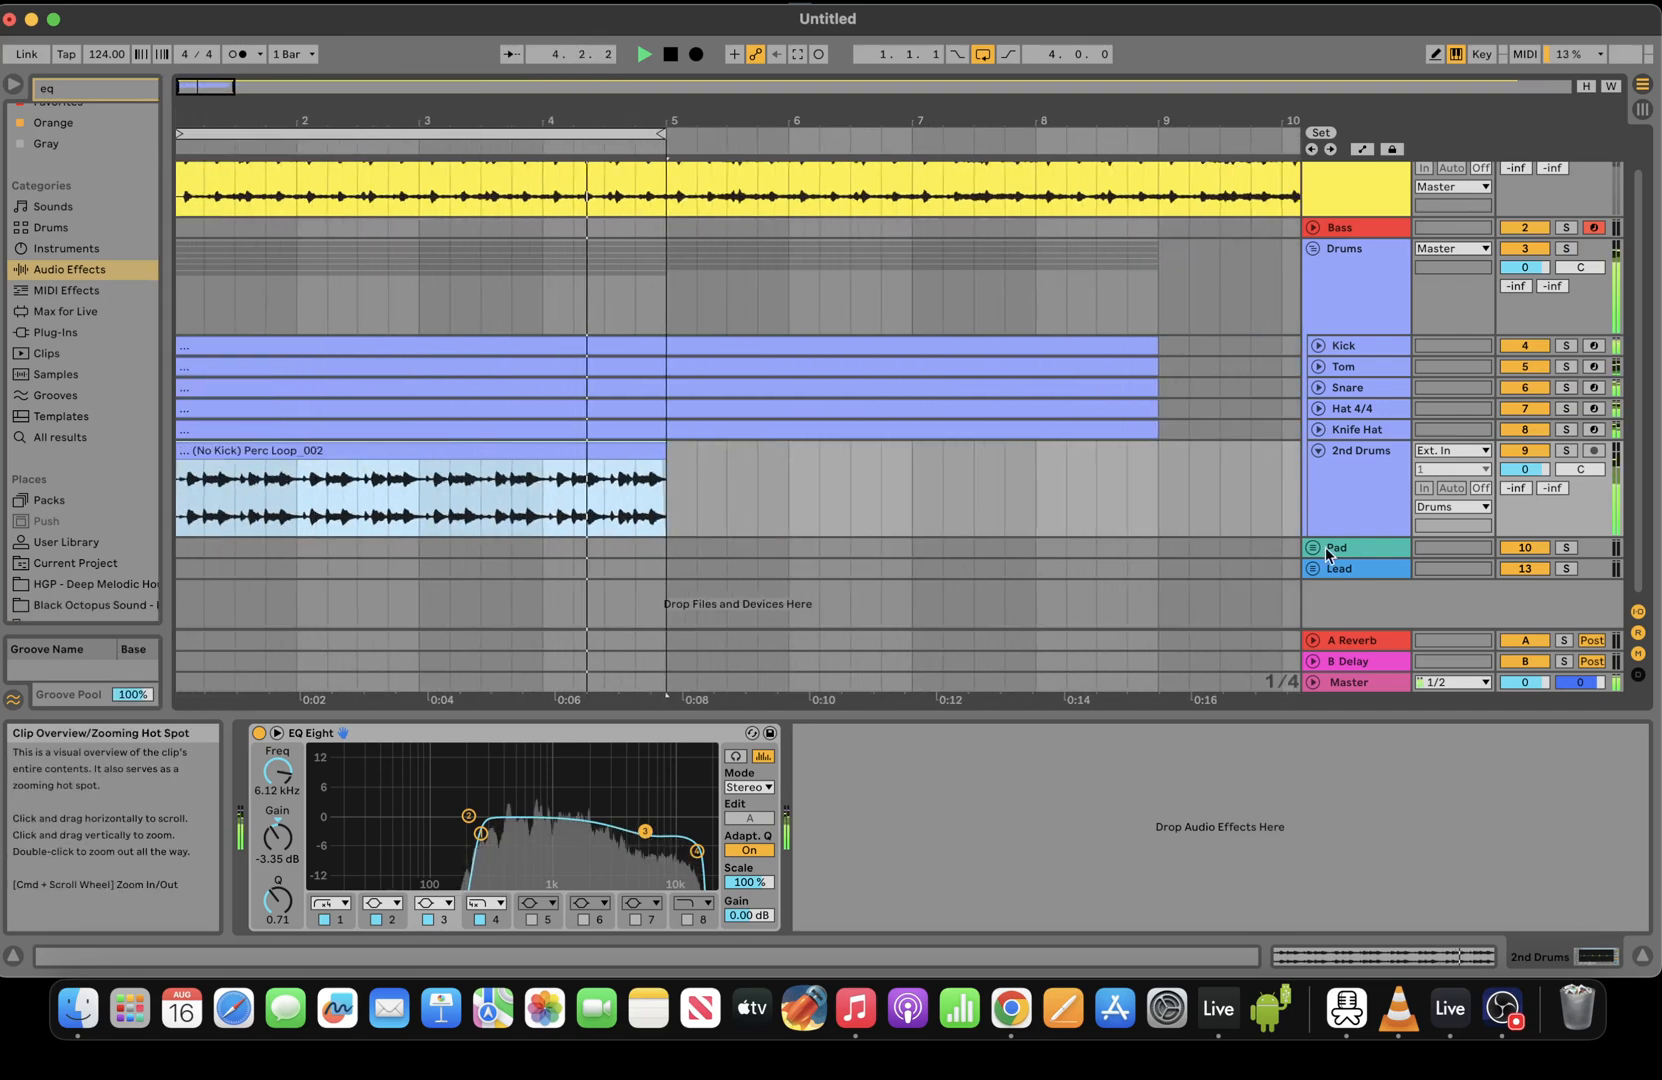
pyautogui.click(1317, 388)
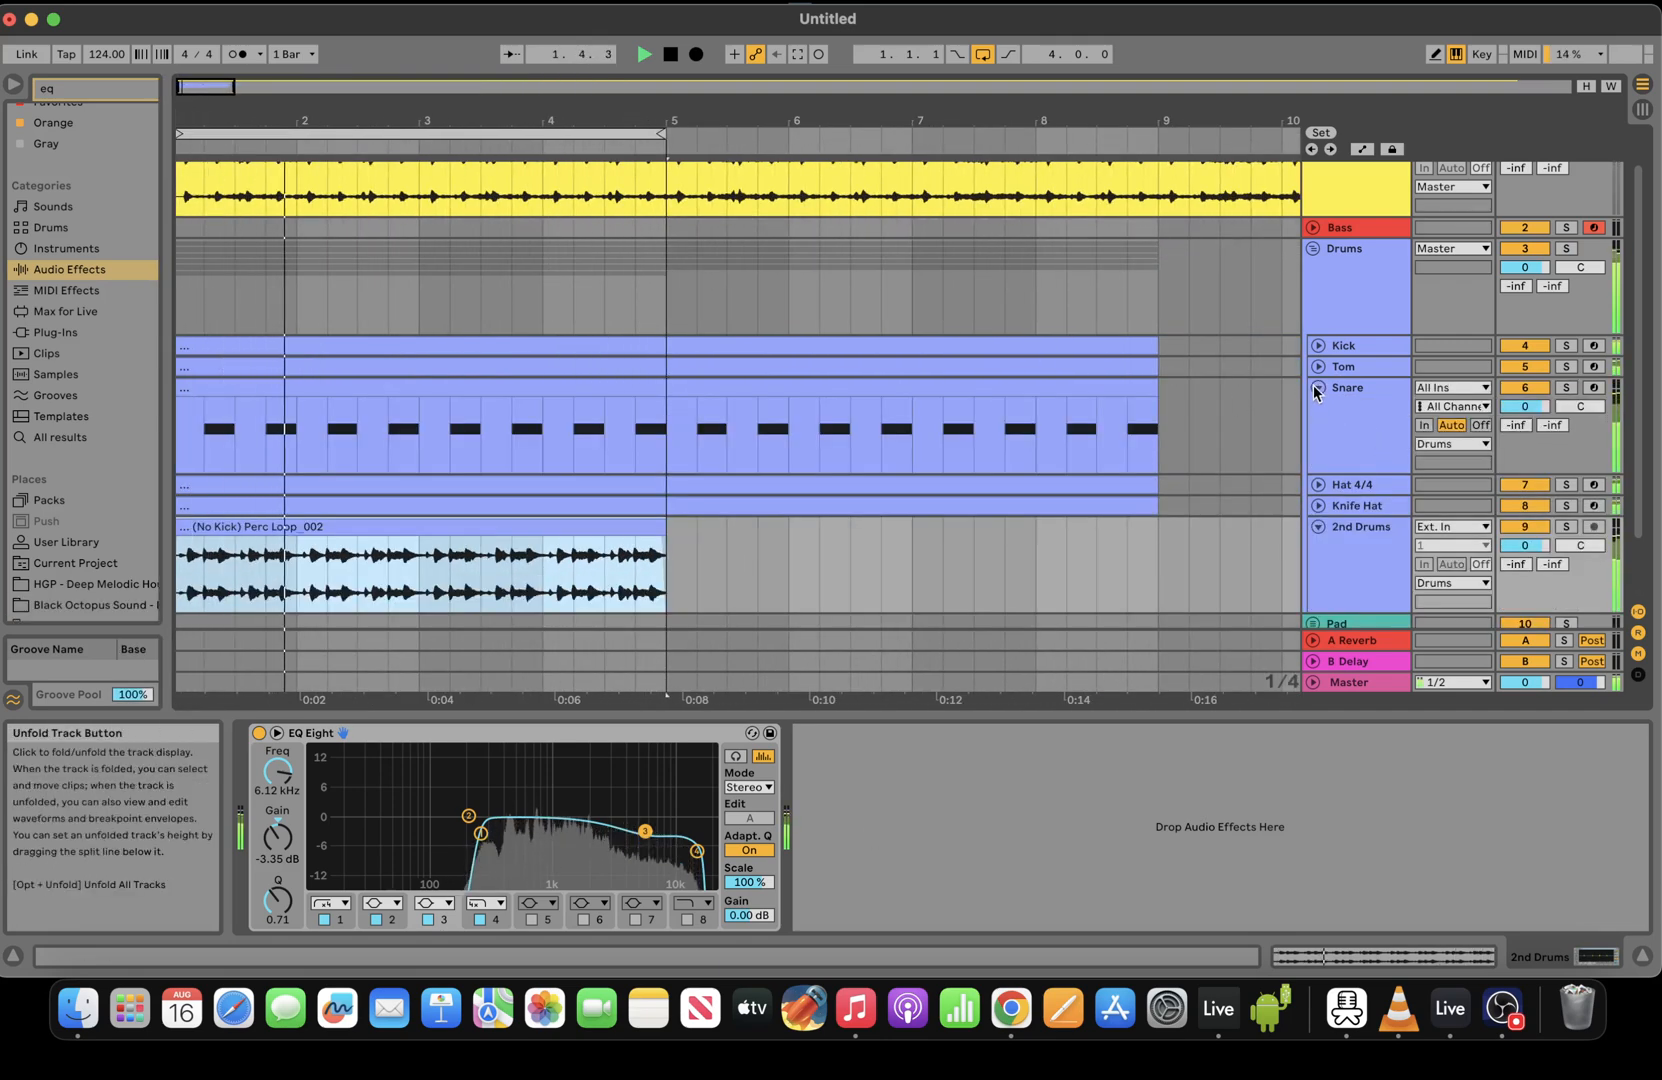
pyautogui.click(1317, 388)
pyautogui.click(1317, 388)
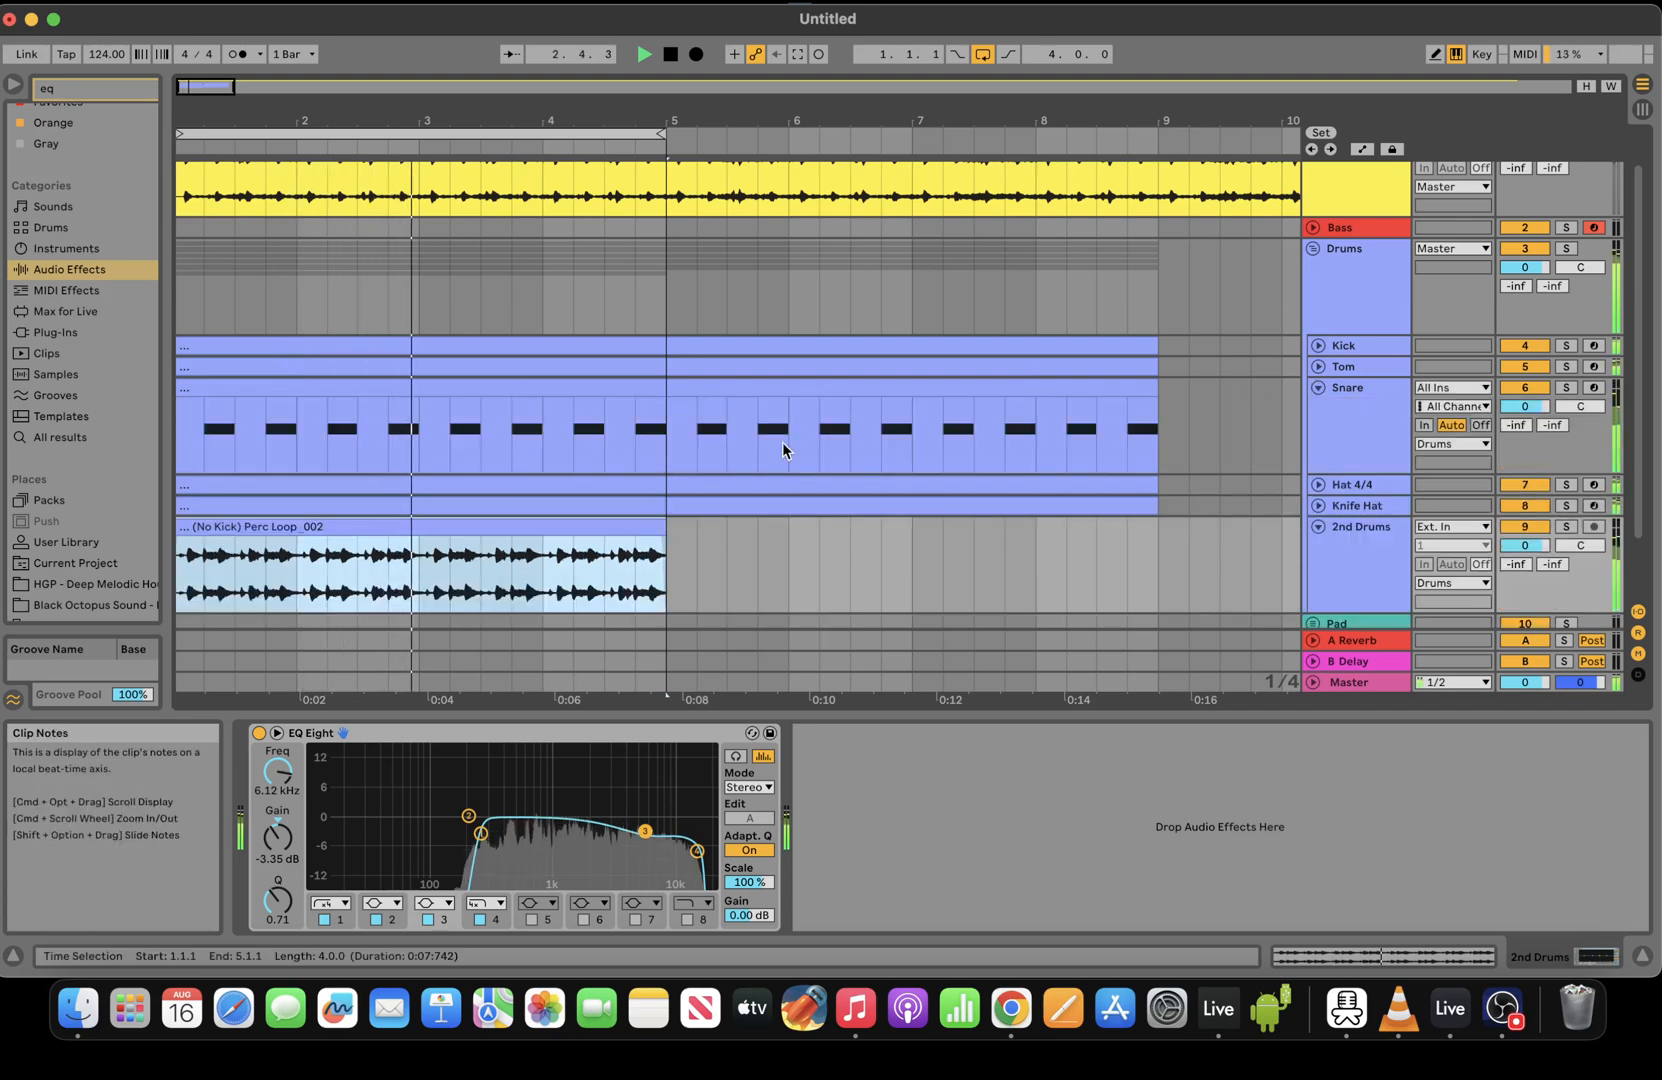
# Turn off the arrangement grid and trim the start of the Snare clip to just after 1.1.2
pyautogui.rightClick(1250, 402)
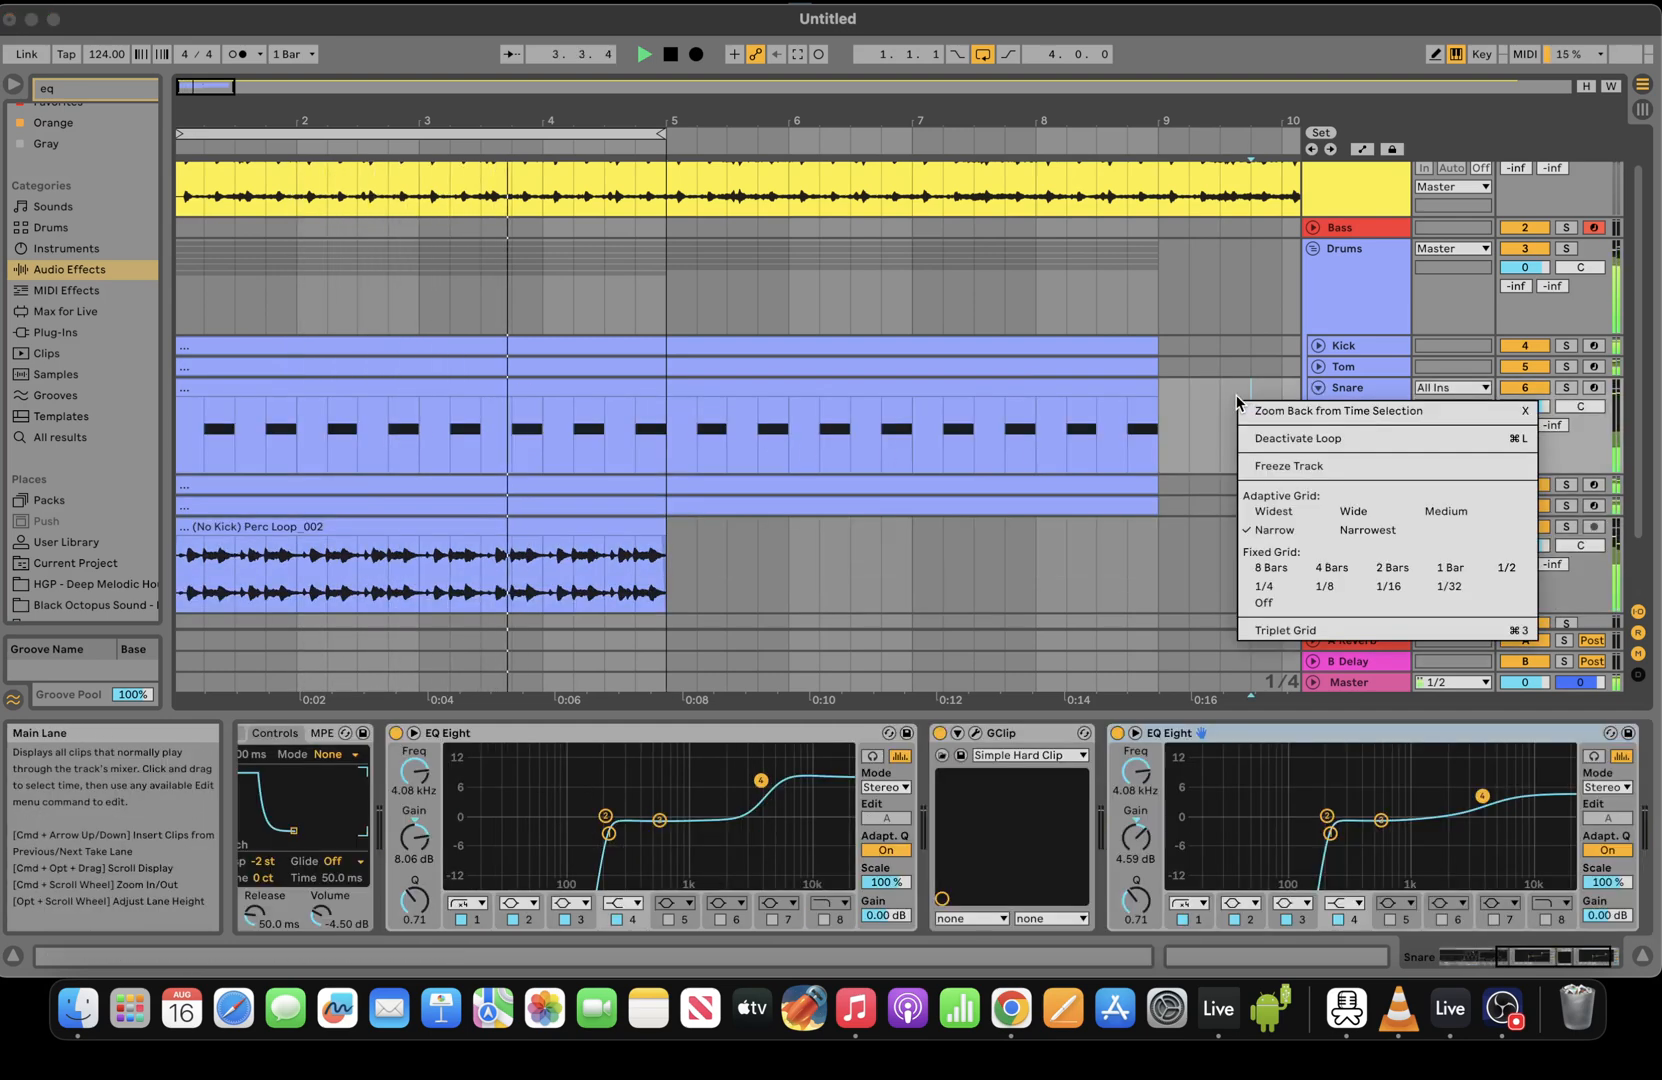
pyautogui.click(1267, 603)
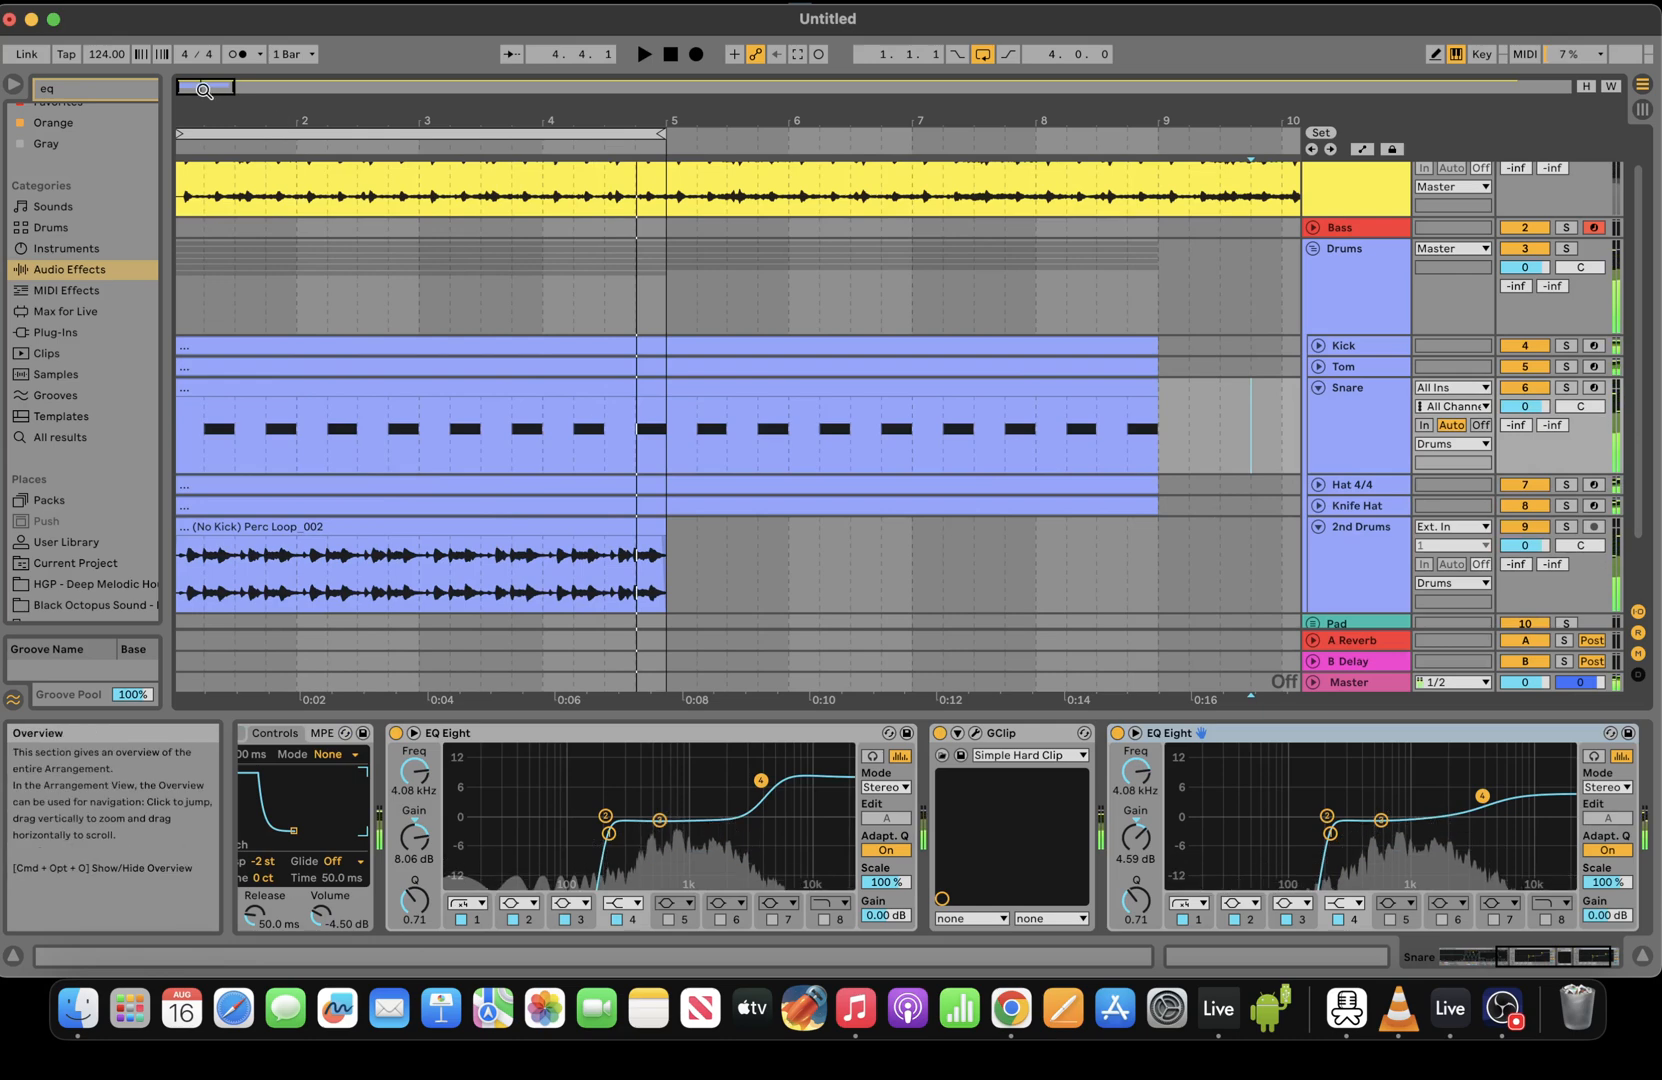
pyautogui.moveTo(206, 87); pyautogui.dragTo(190, 88)
pyautogui.press('space')
pyautogui.click(285, 393)
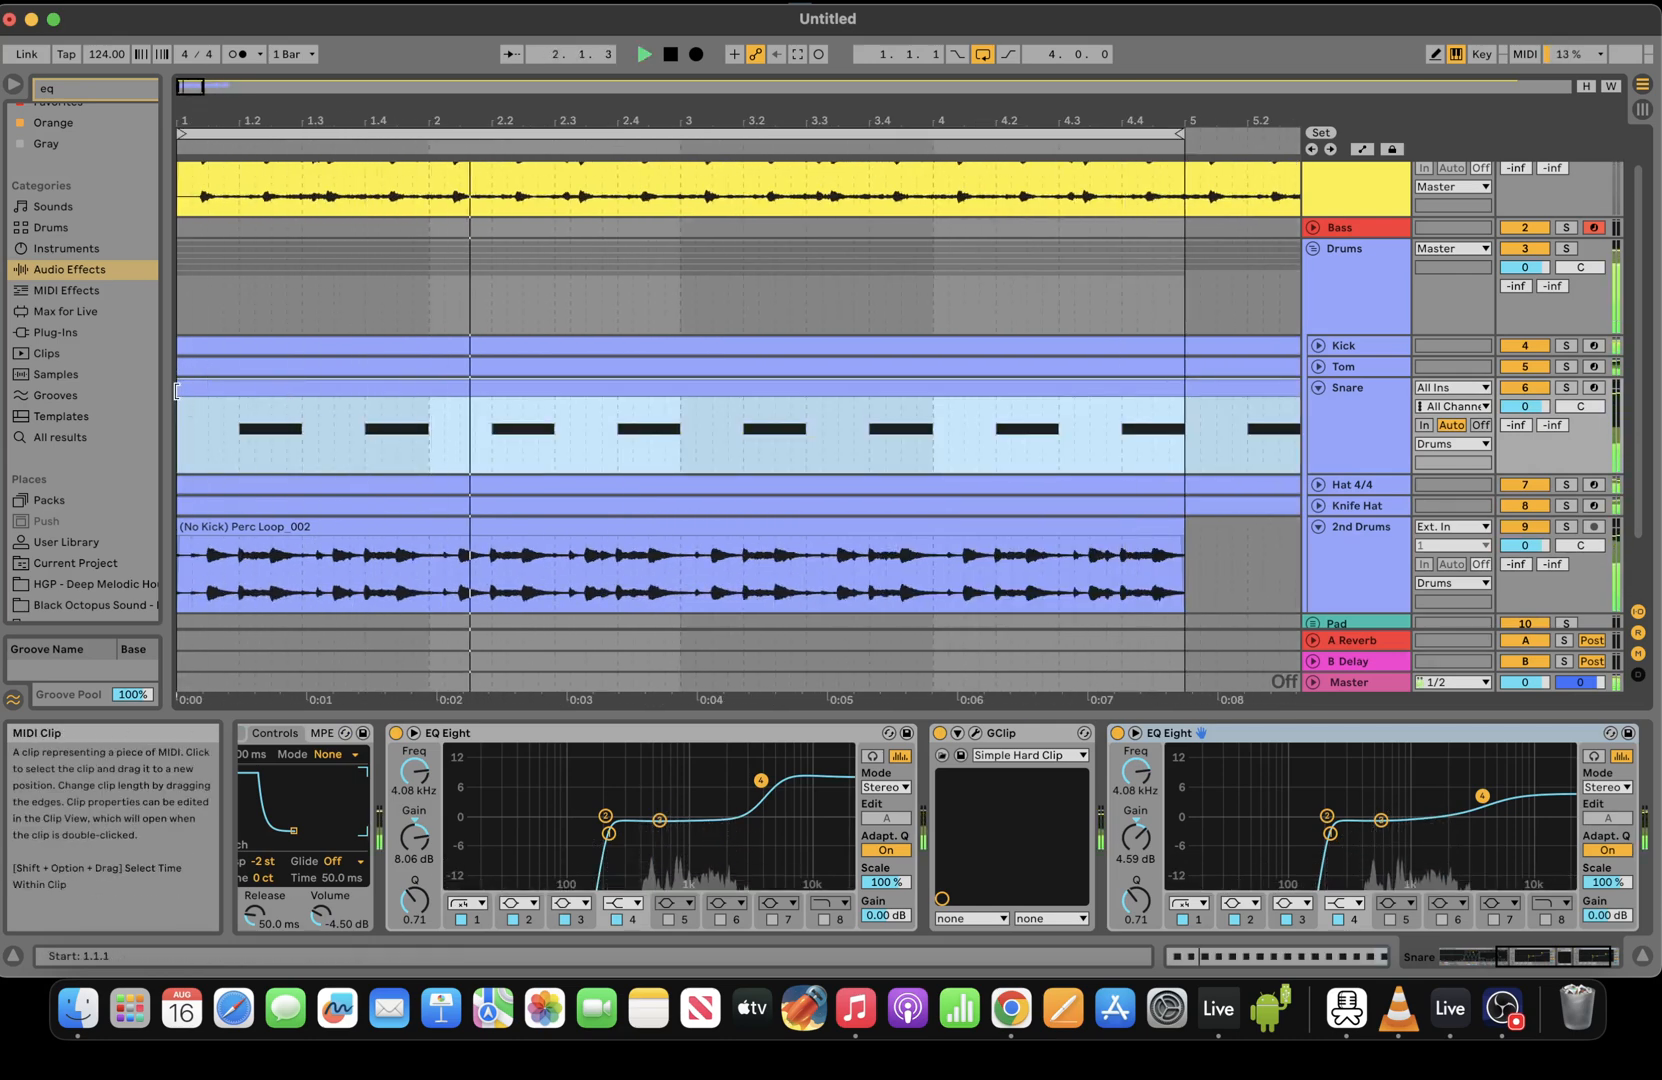
pyautogui.moveTo(177, 391); pyautogui.dragTo(200, 390)
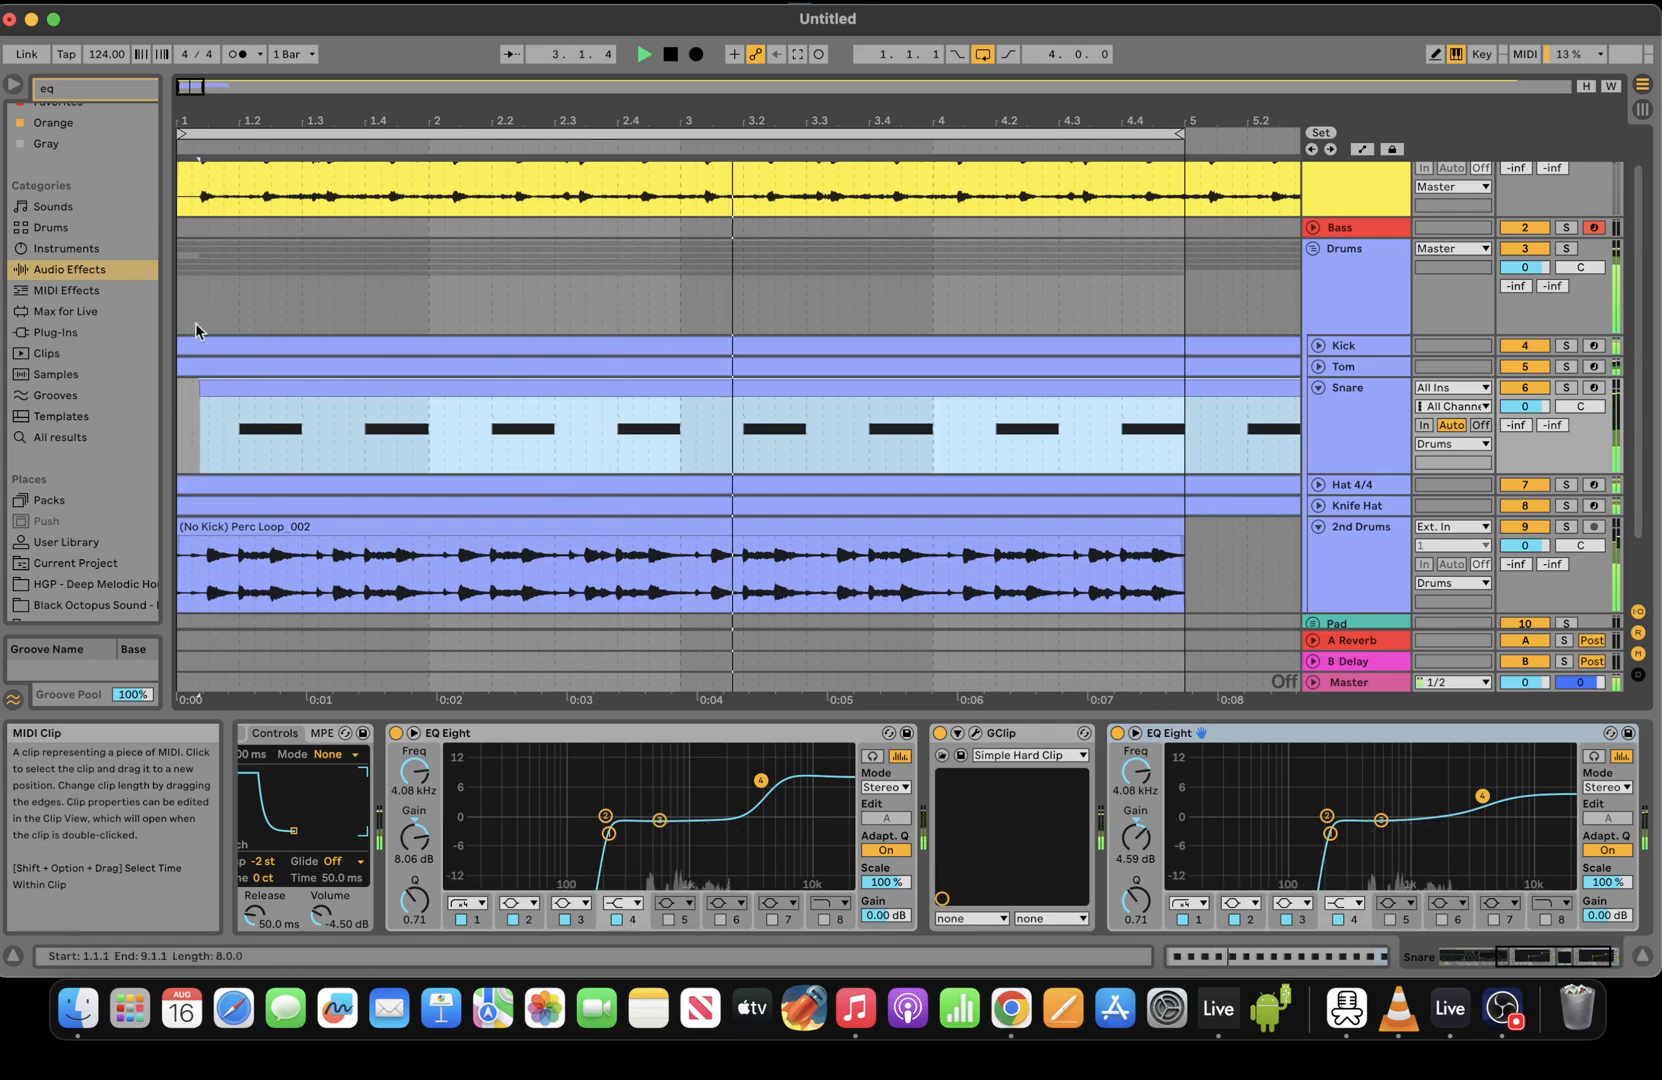
# Shift the trimmed Snare clip slightly earlier so its hits land just ahead of the beat, listening during playback
pyautogui.moveTo(188, 87); pyautogui.dragTo(188, 165)
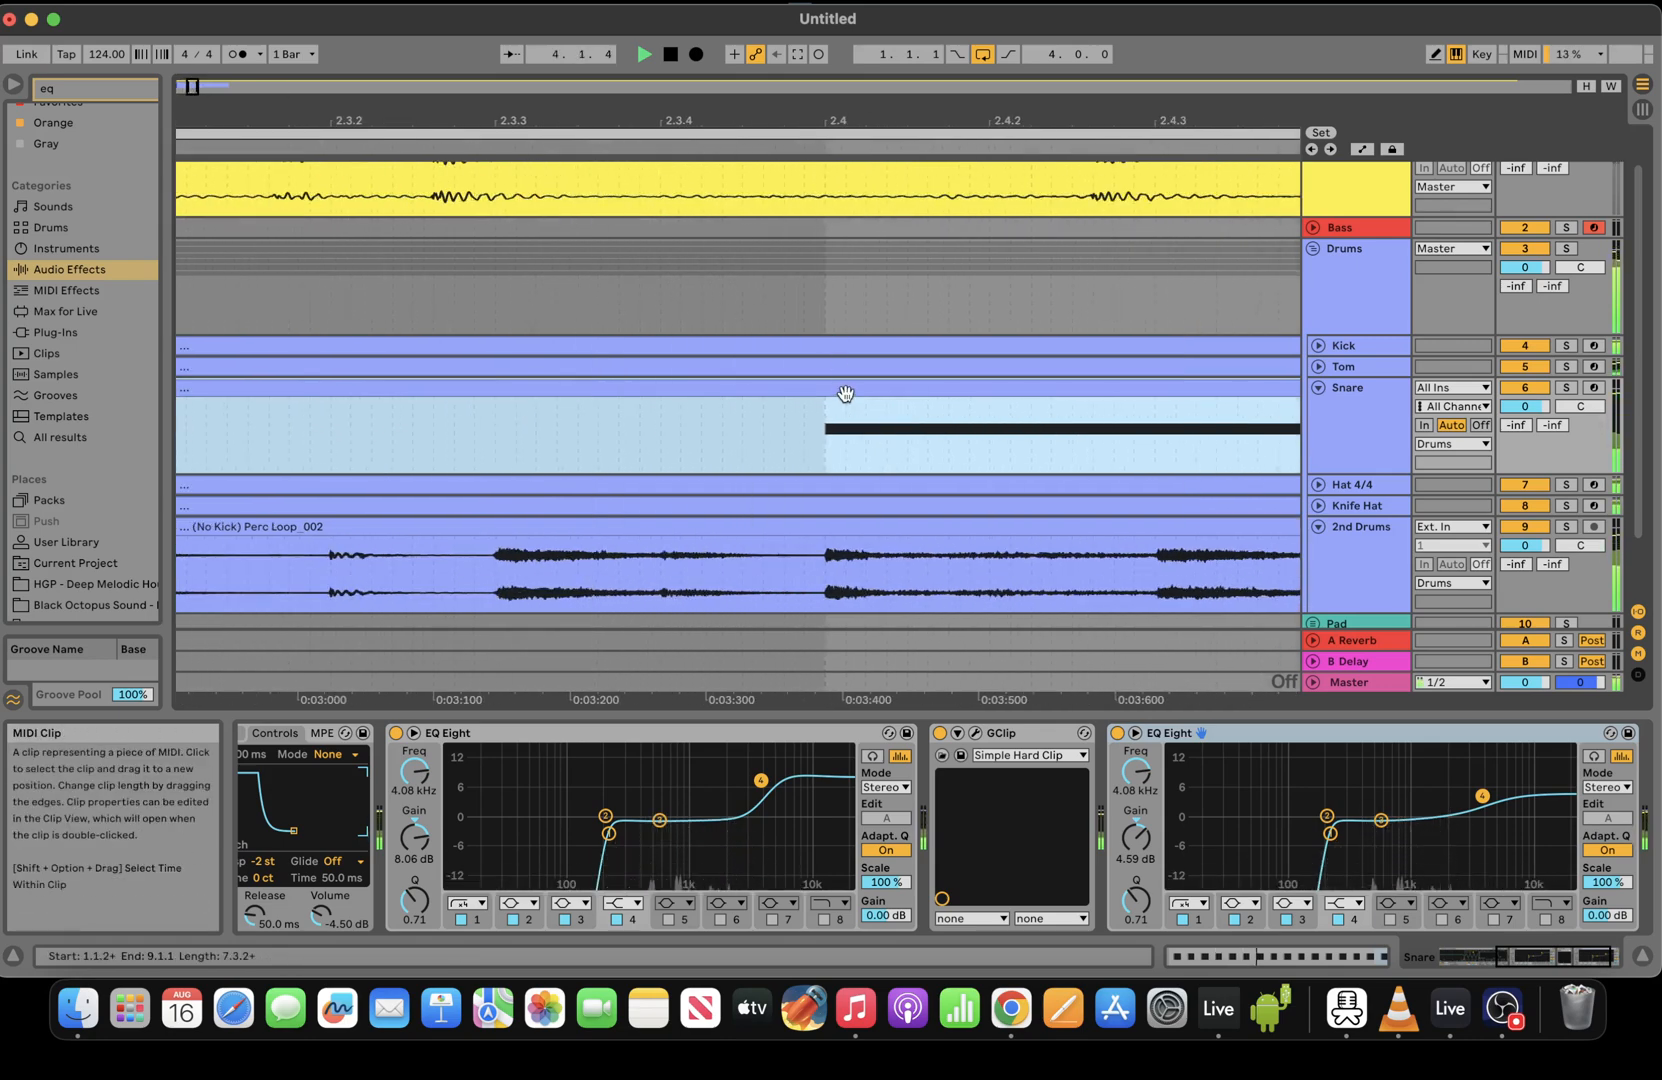
pyautogui.hscroll(-10, 845, 393)
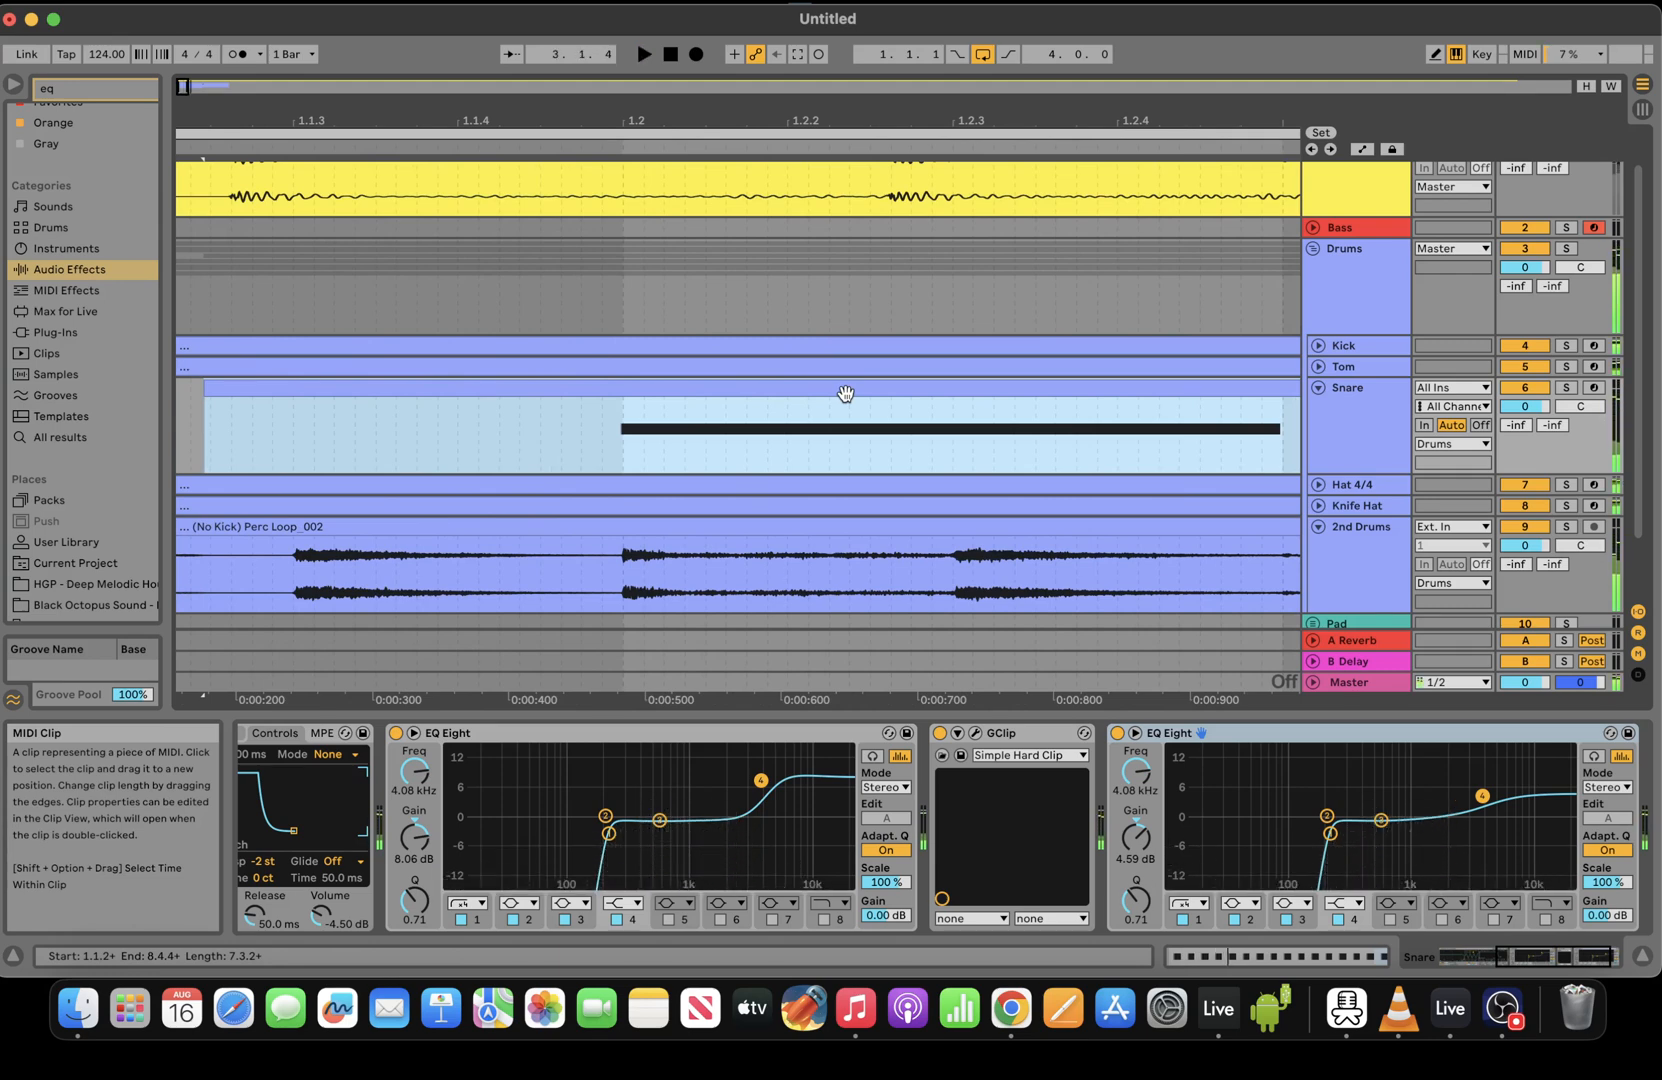
pyautogui.press('space')
pyautogui.moveTo(188, 87); pyautogui.dragTo(188, 60)
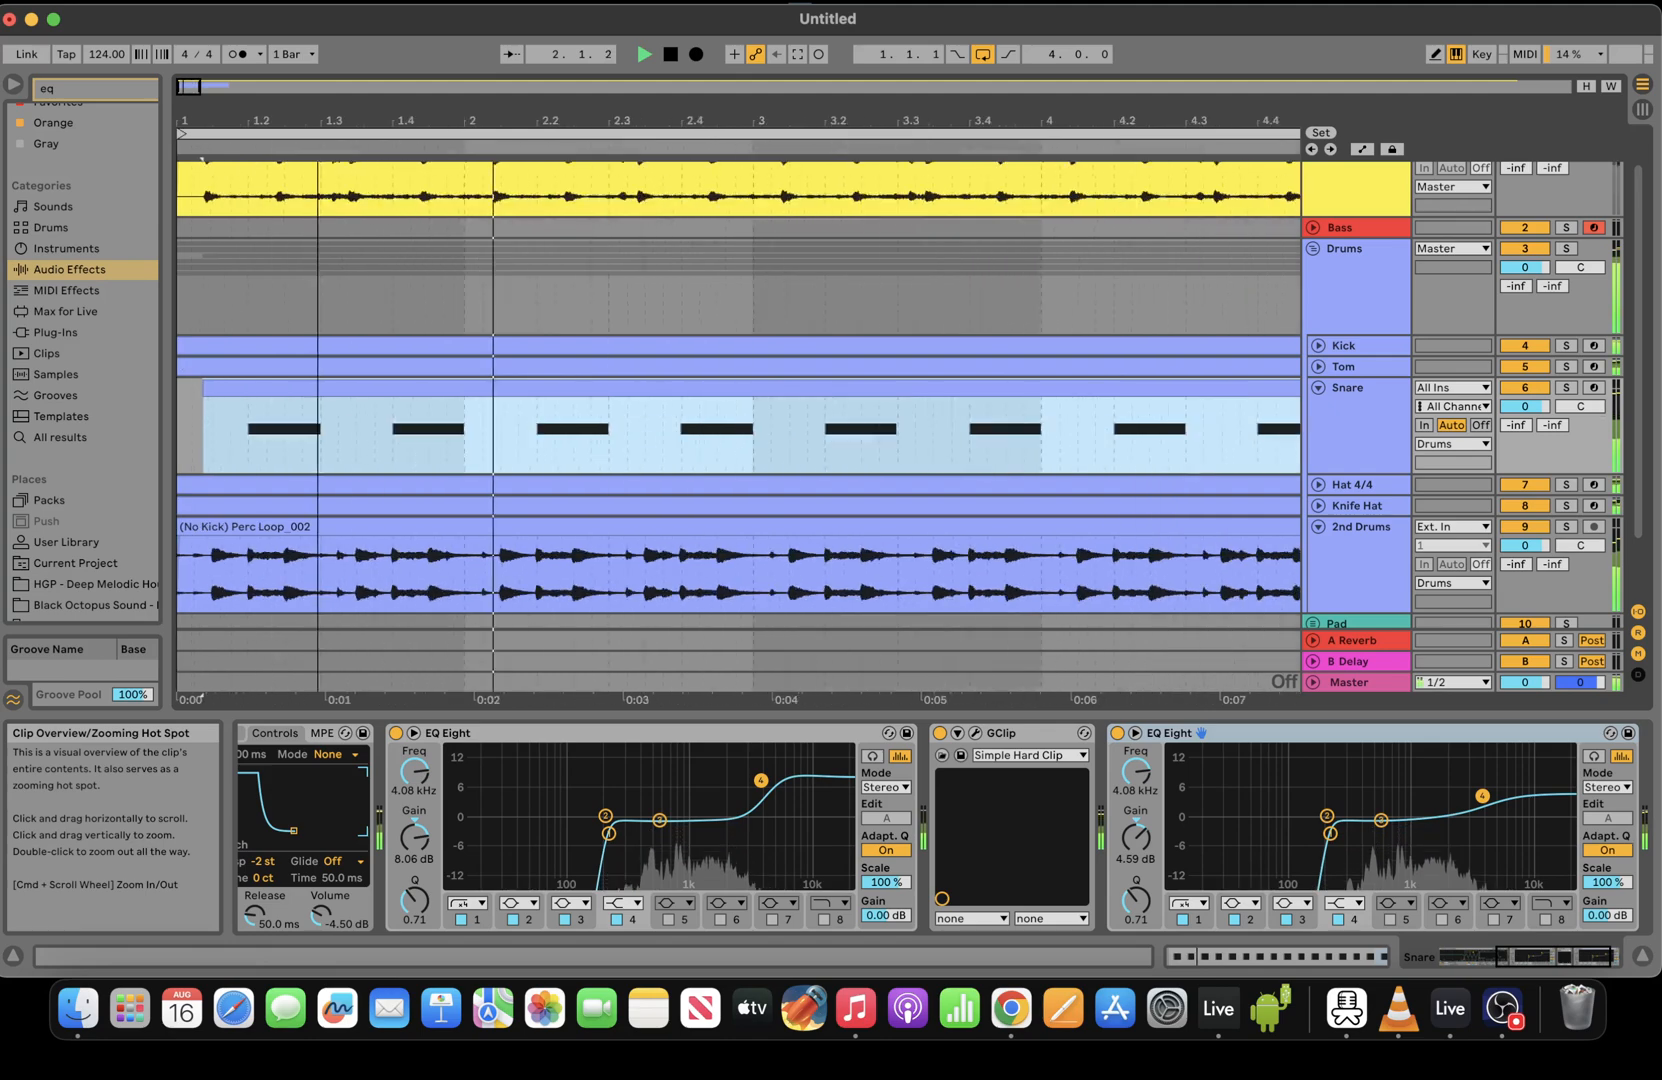
pyautogui.press('-')
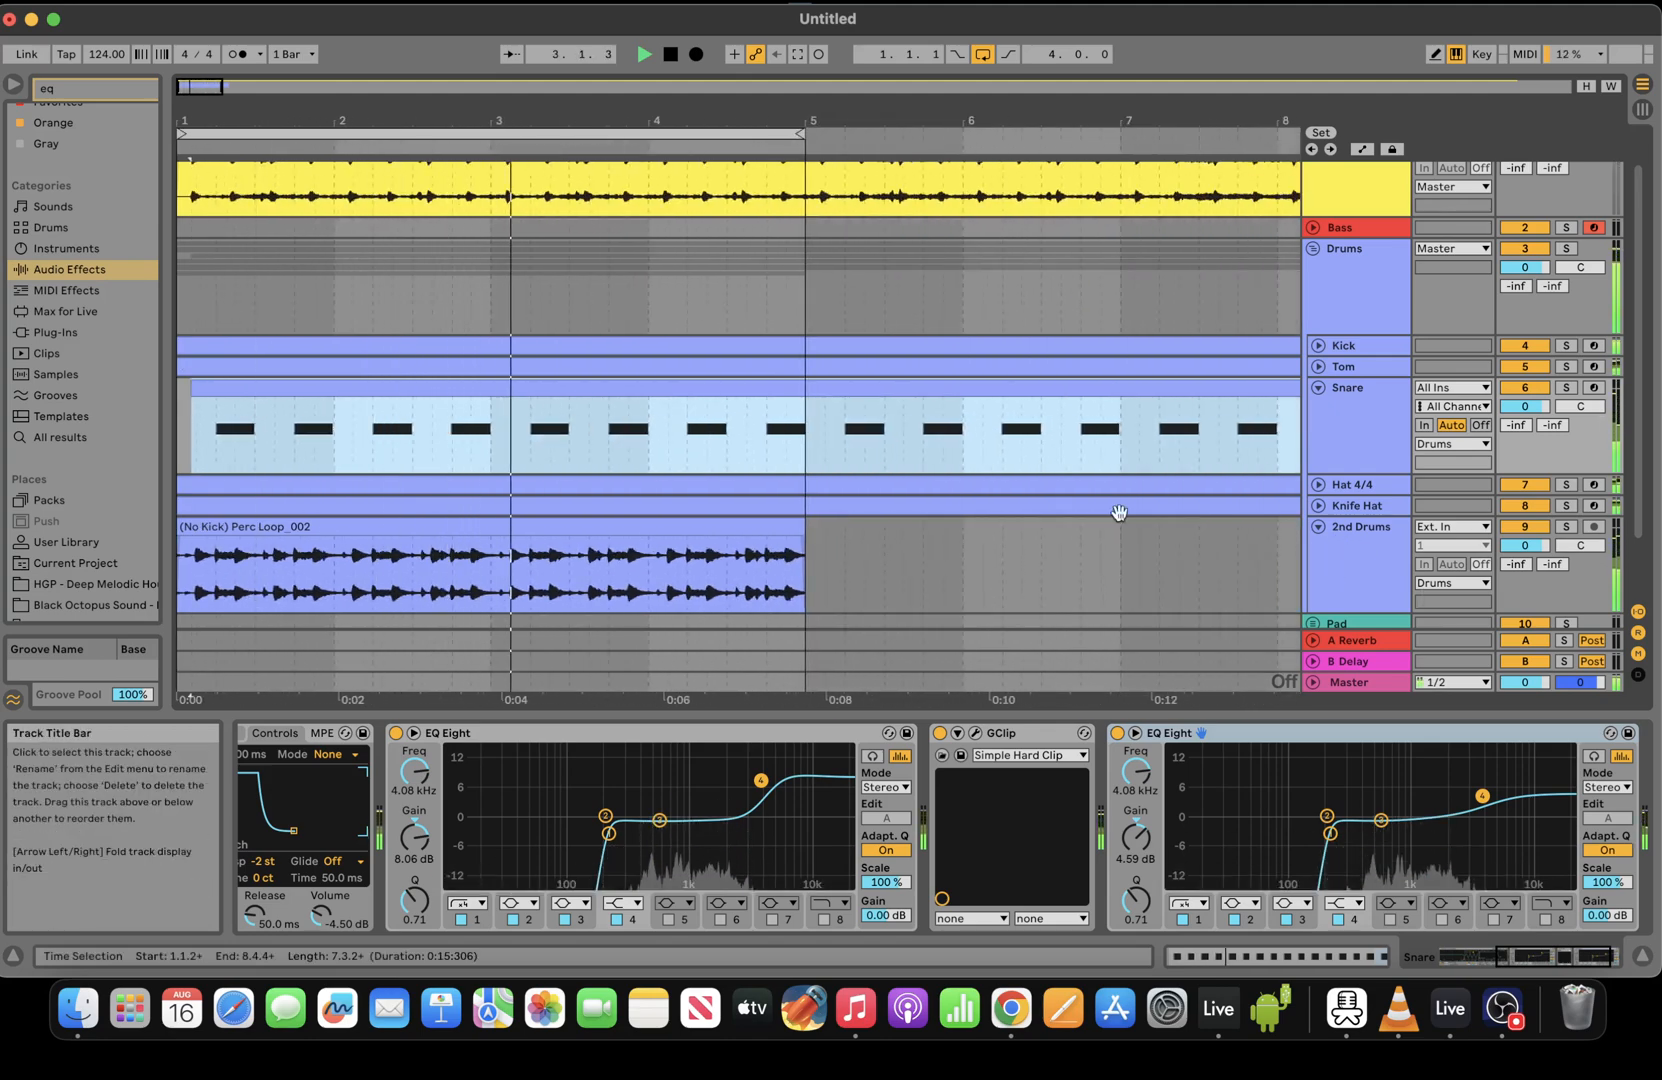
pyautogui.moveTo(199, 87); pyautogui.dragTo(199, 62)
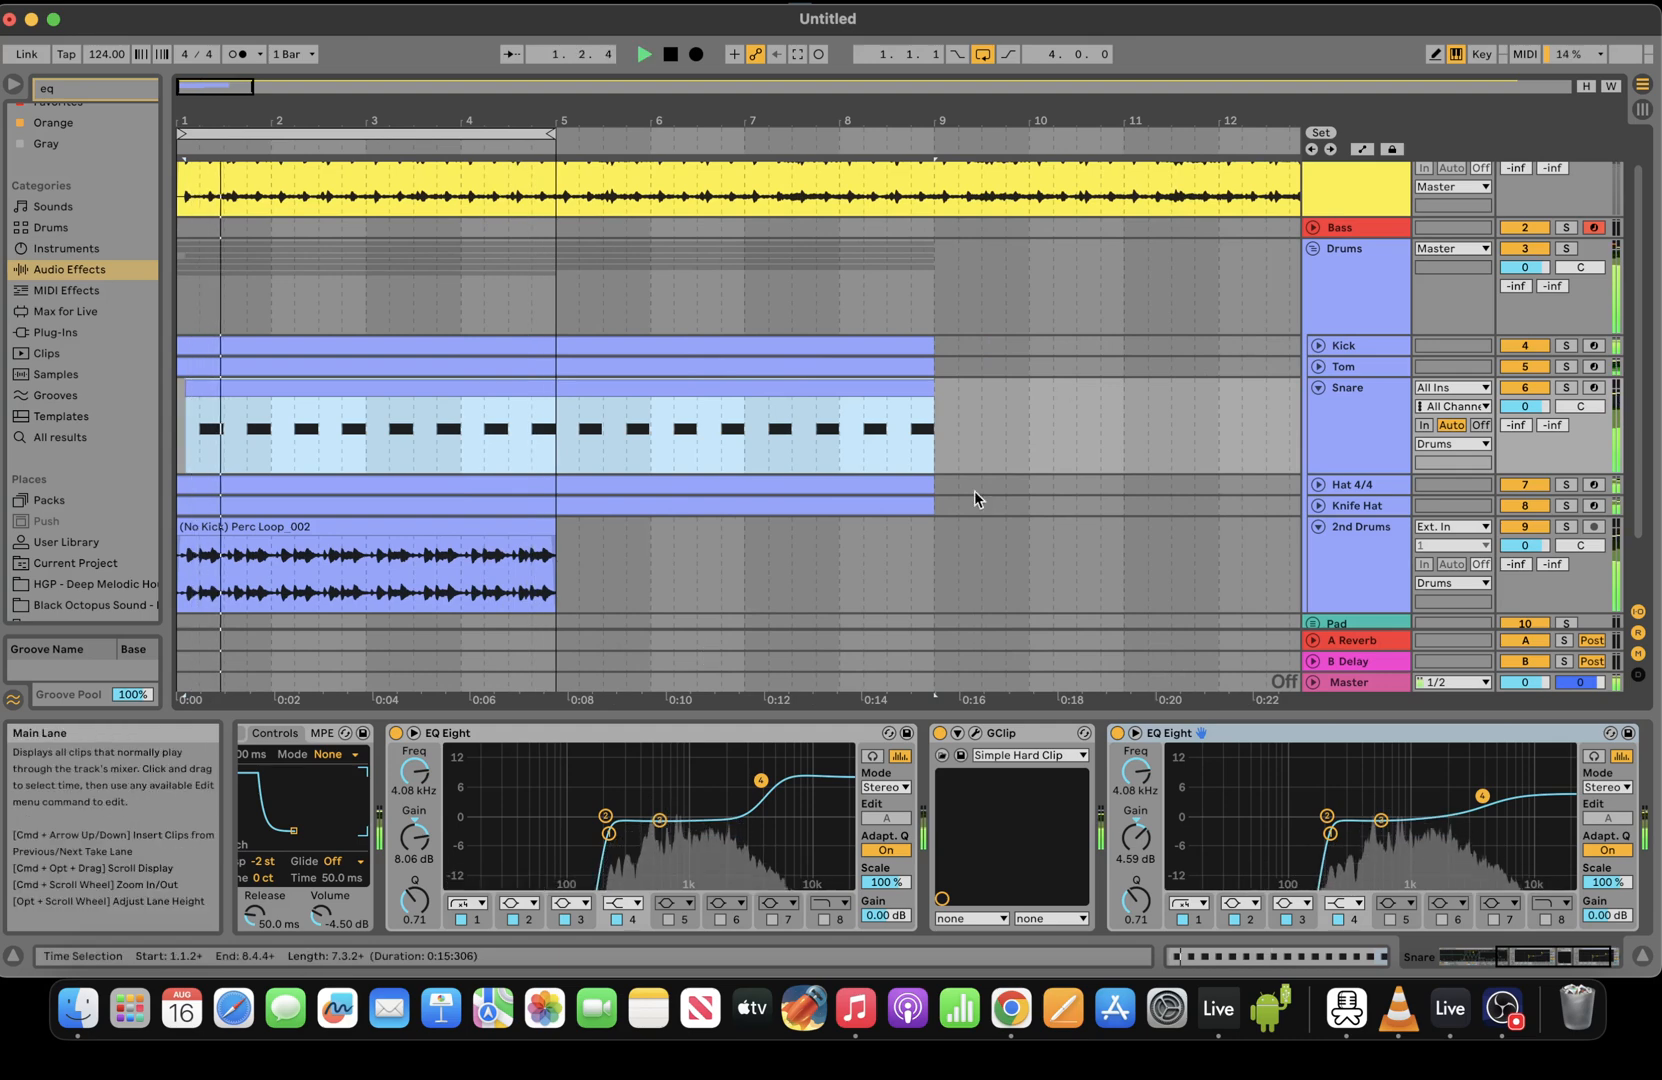
# Solo the 2nd Drums track and set the arrangement to a fixed 2-bar grid
pyautogui.click(1566, 527)
pyautogui.moveTo(204, 90); pyautogui.dragTo(204, 106)
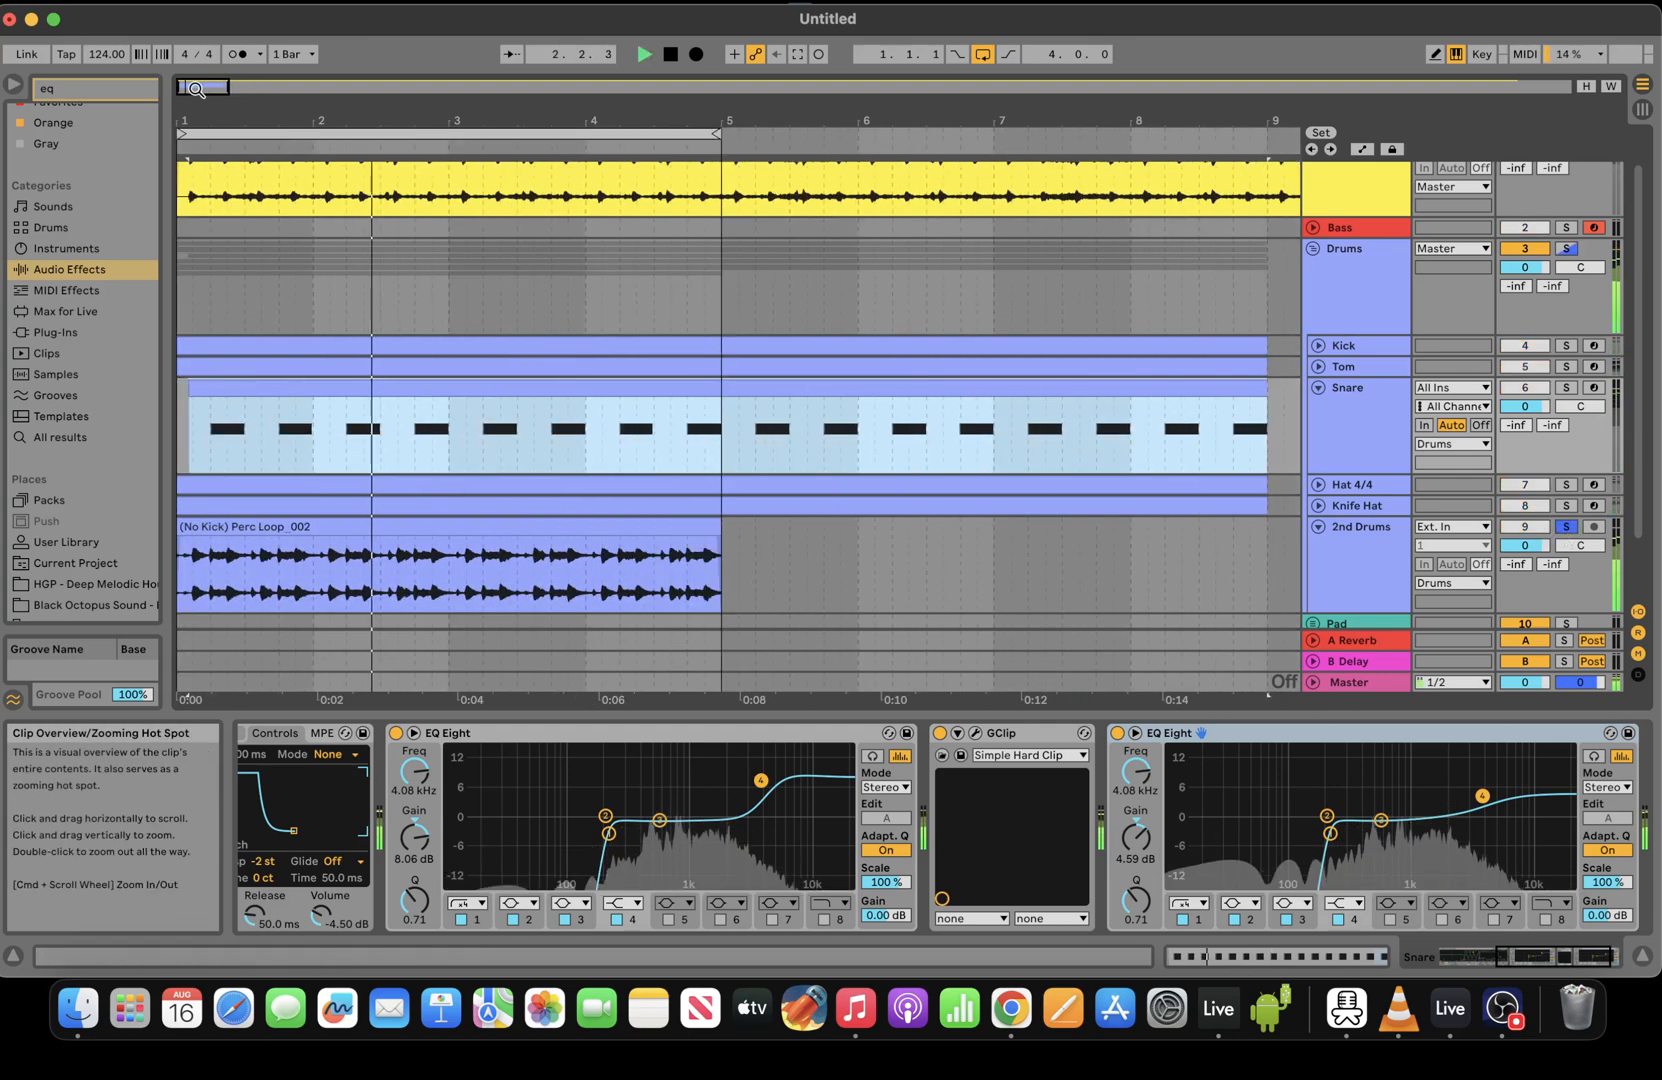
pyautogui.press('space')
pyautogui.click(1348, 563)
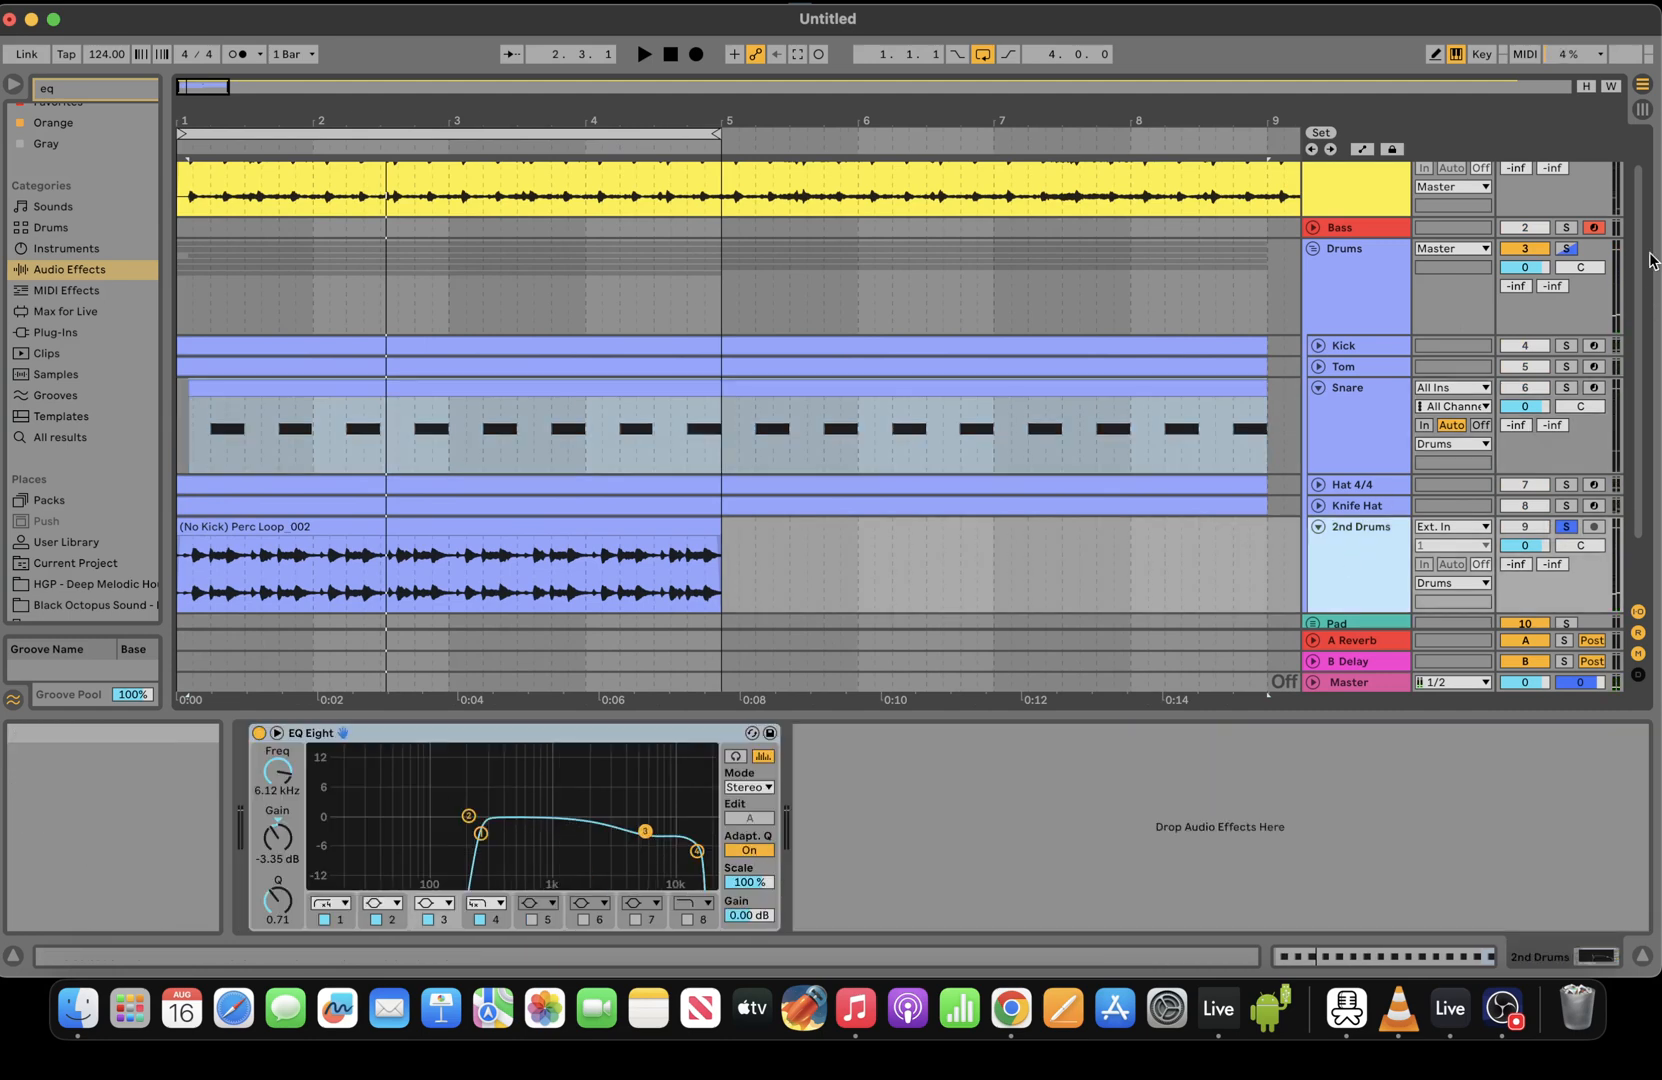
pyautogui.rightClick(755, 598)
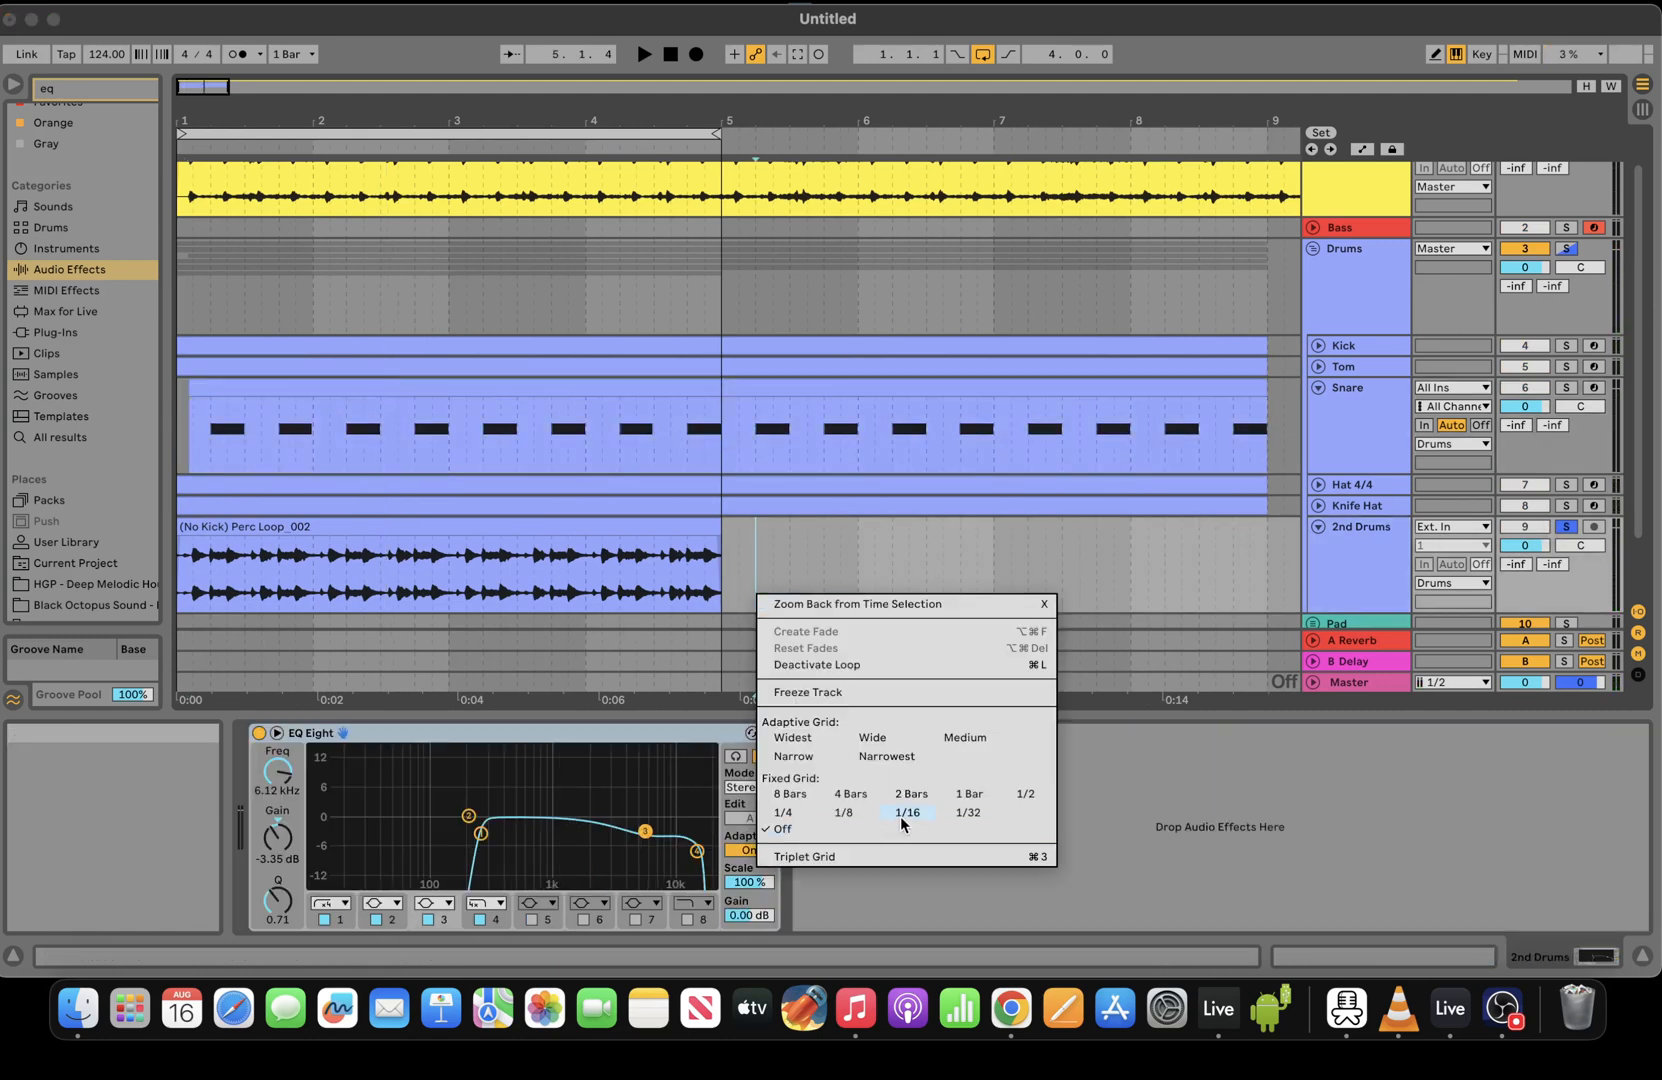
pyautogui.click(911, 793)
# Duplicate the 2nd Drums track and group the original with its copy
pyautogui.click(1379, 532)
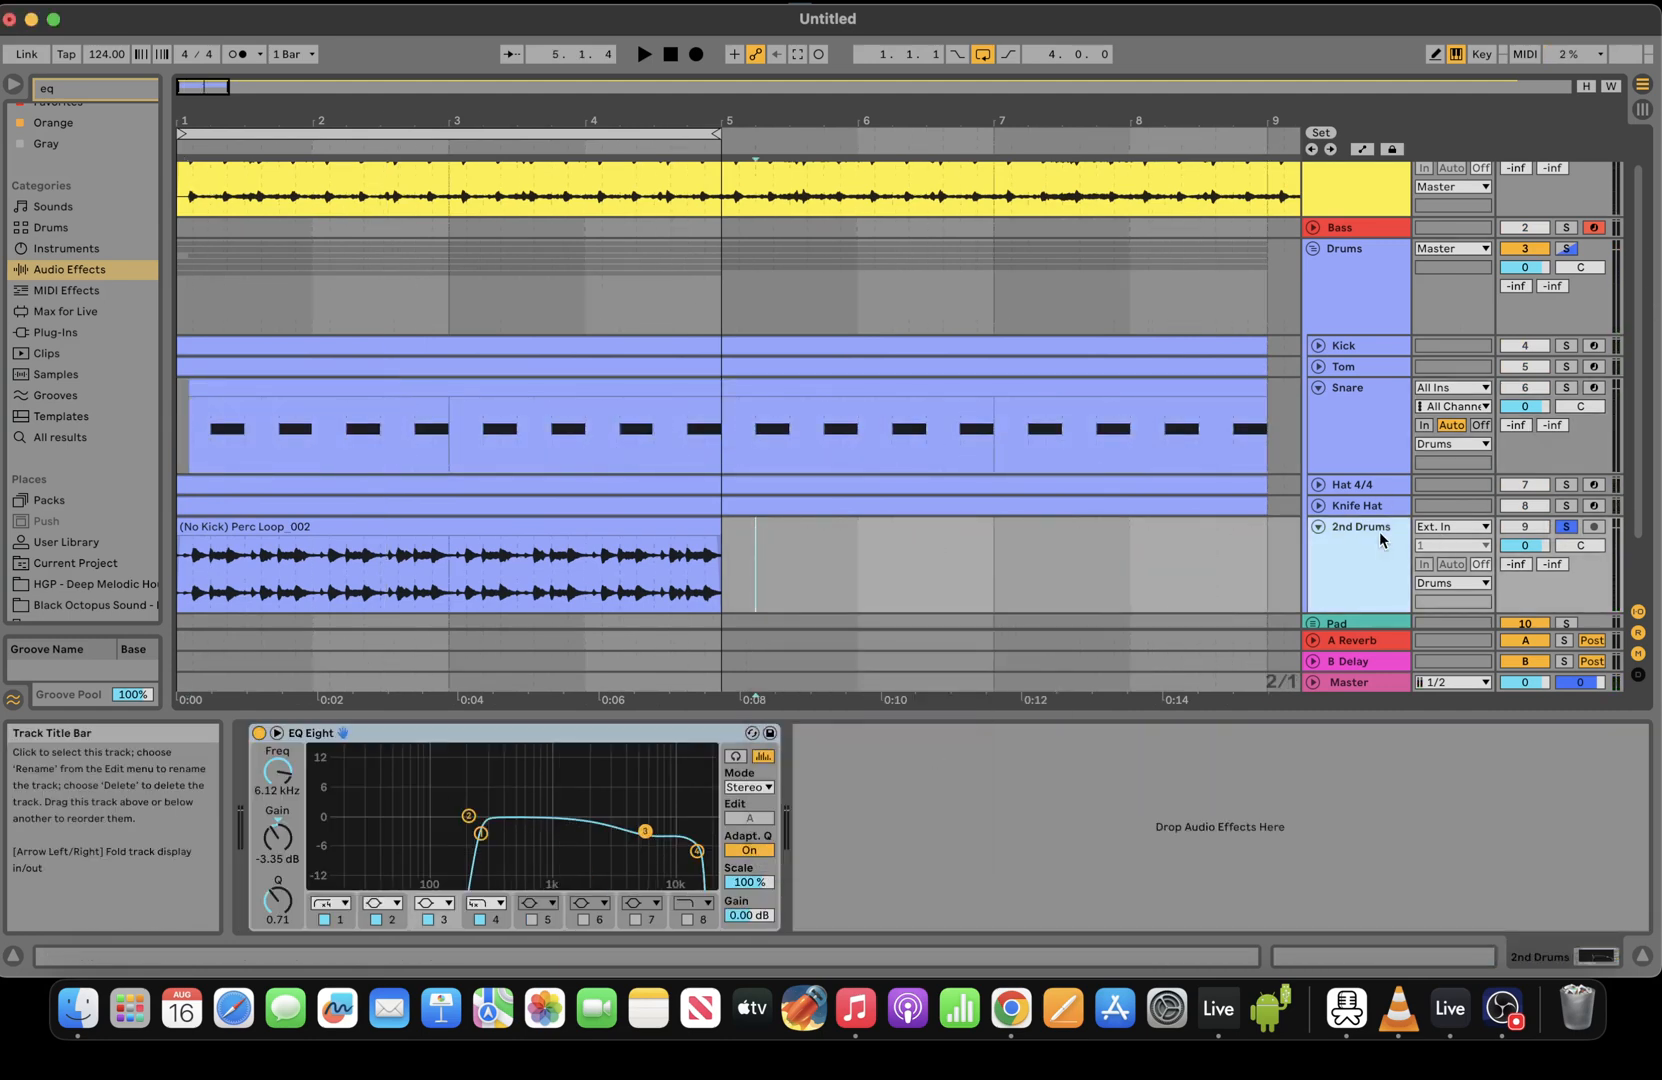
pyautogui.press('super+d')
pyautogui.rightClick(1372, 538)
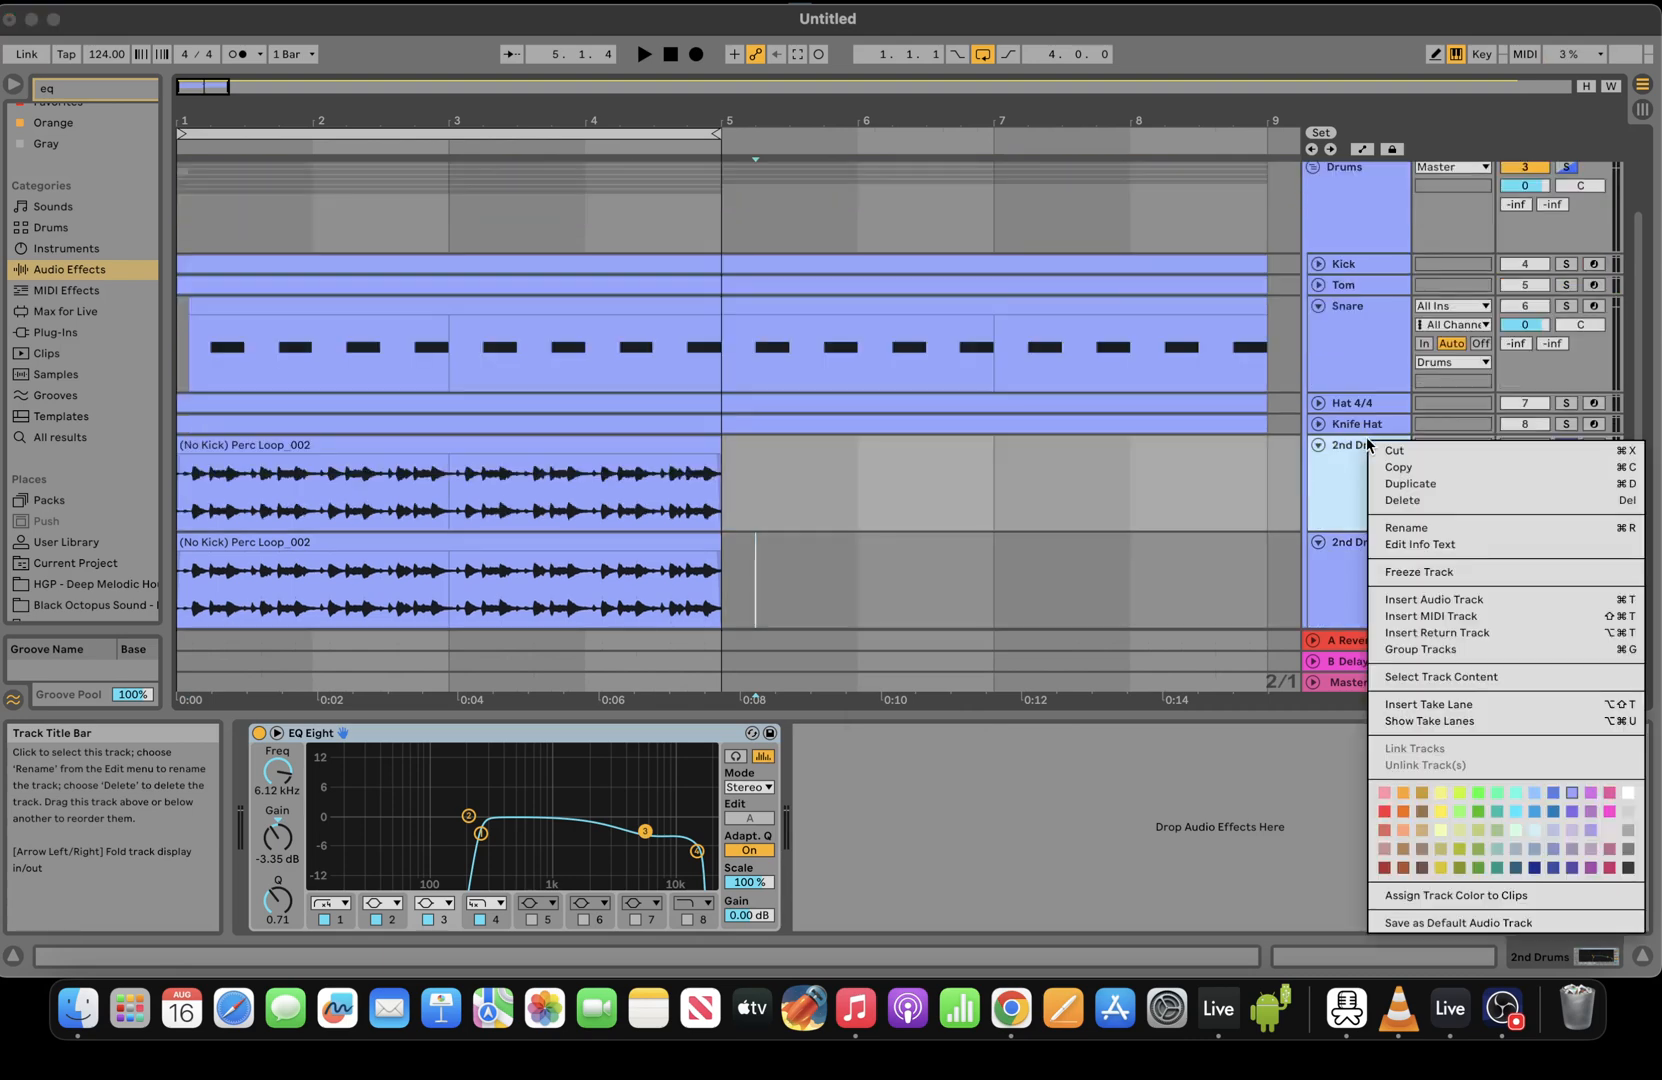
pyautogui.click(1338, 478)
pyautogui.rightClick(1338, 478)
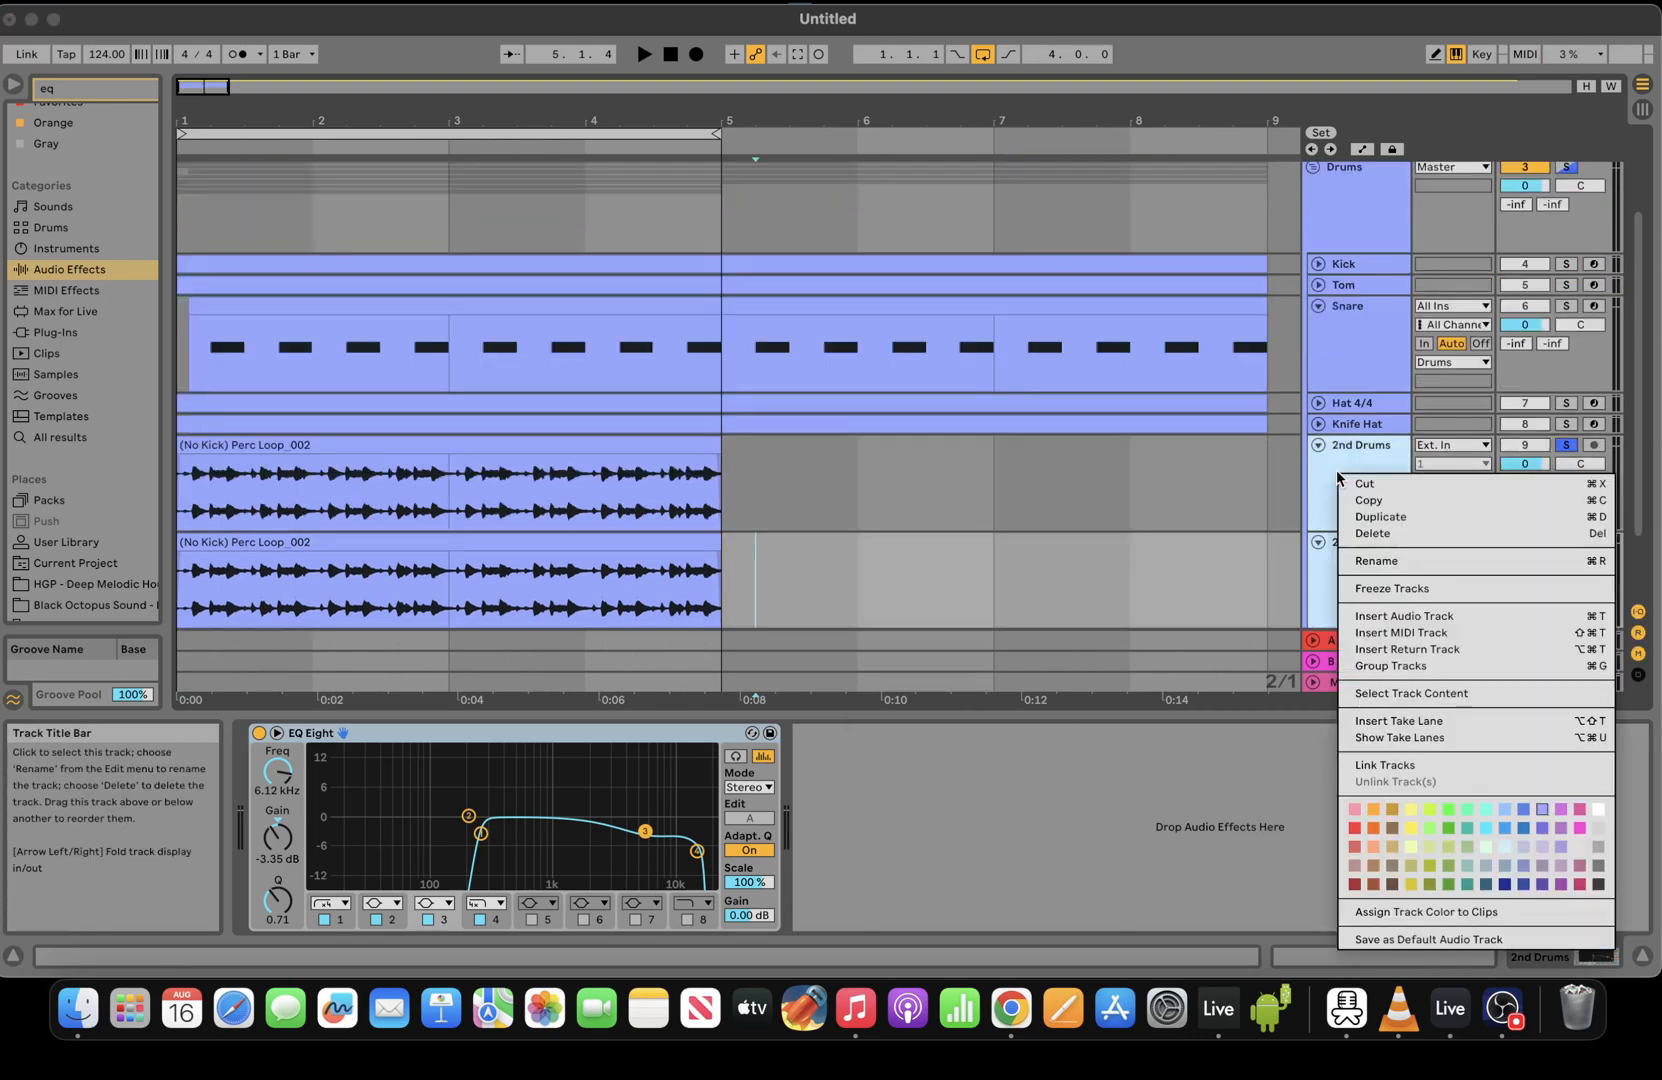
pyautogui.click(1391, 666)
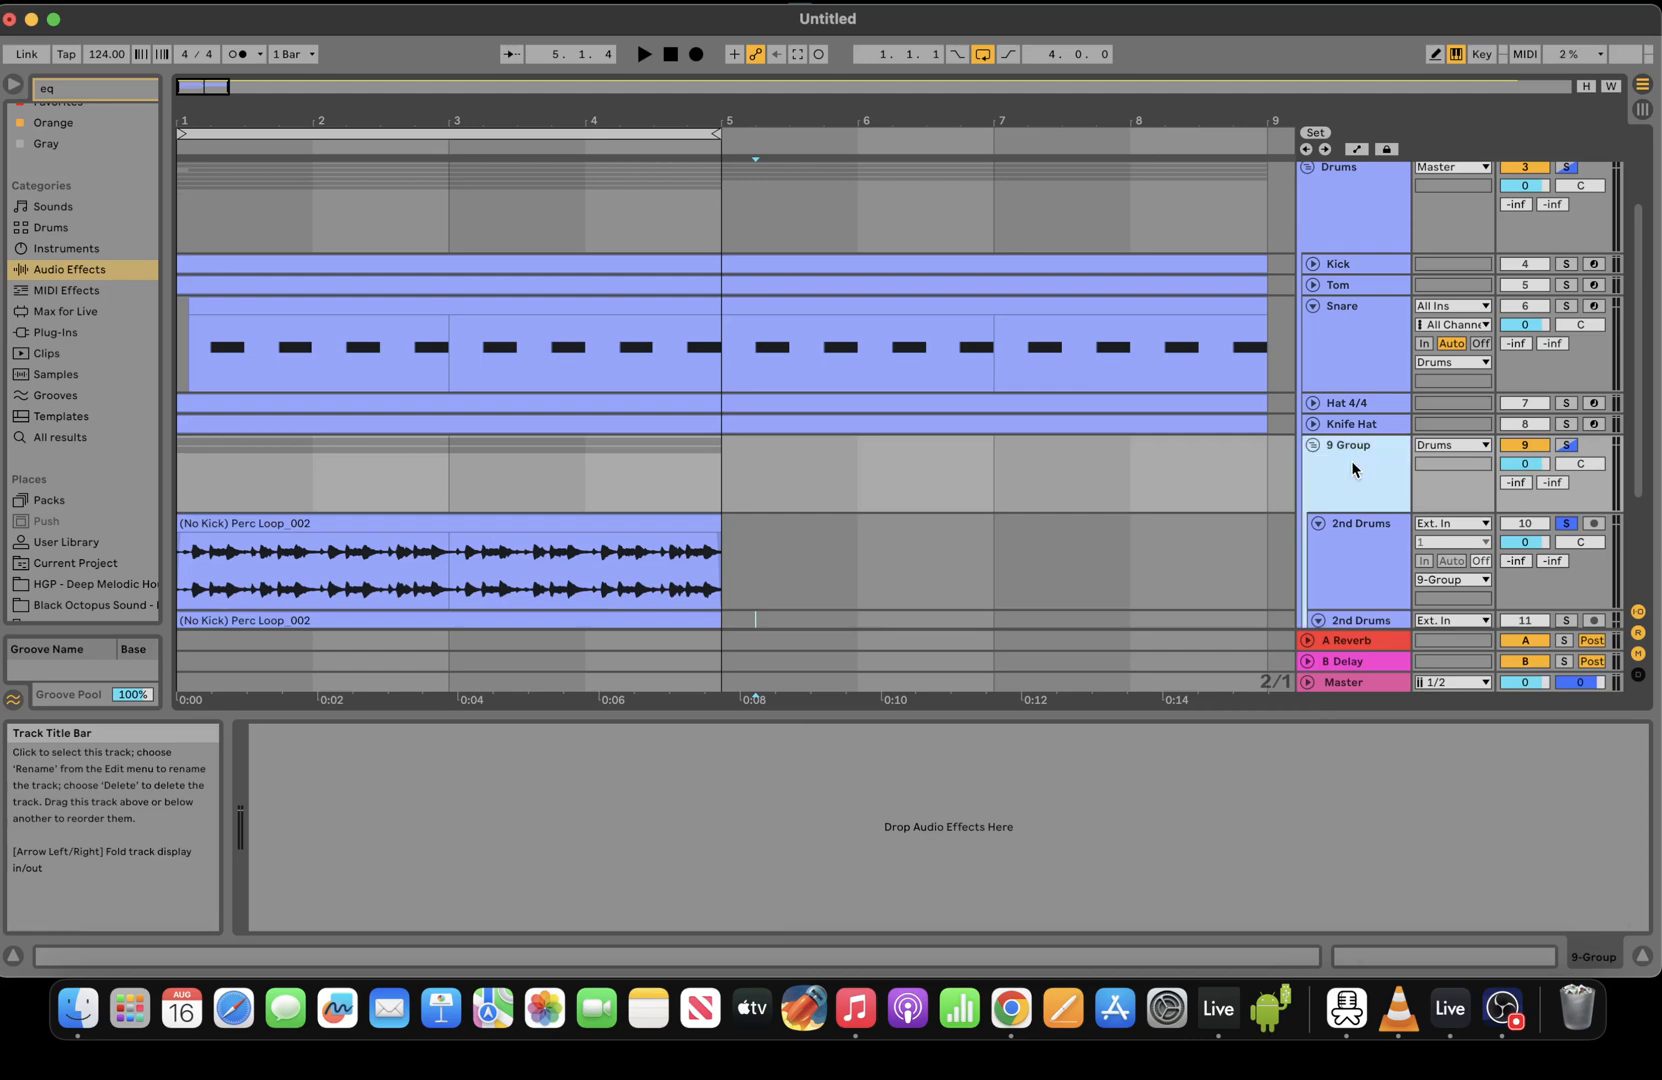
# Rename the new group Textures, its first track tex. 1 and its second track Tez 1
pyautogui.rightClick(1352, 468)
pyautogui.click(1424, 553)
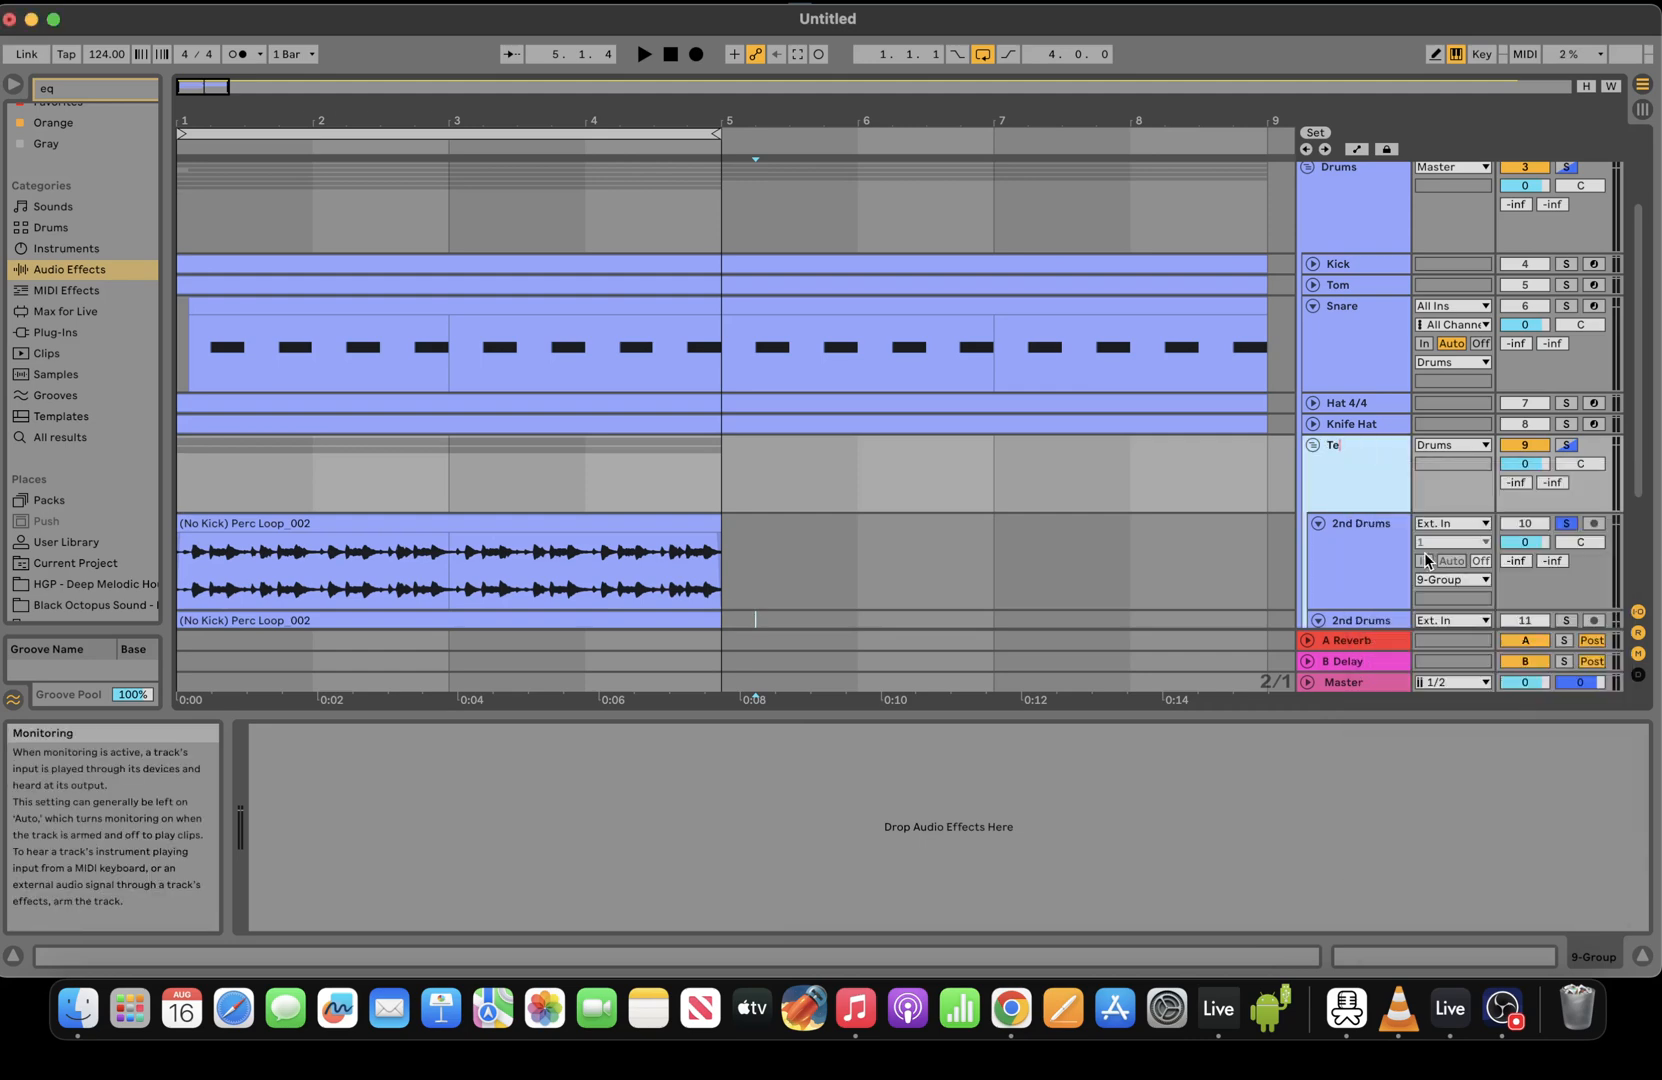
pyautogui.rightClick(1369, 531)
pyautogui.click(1421, 130)
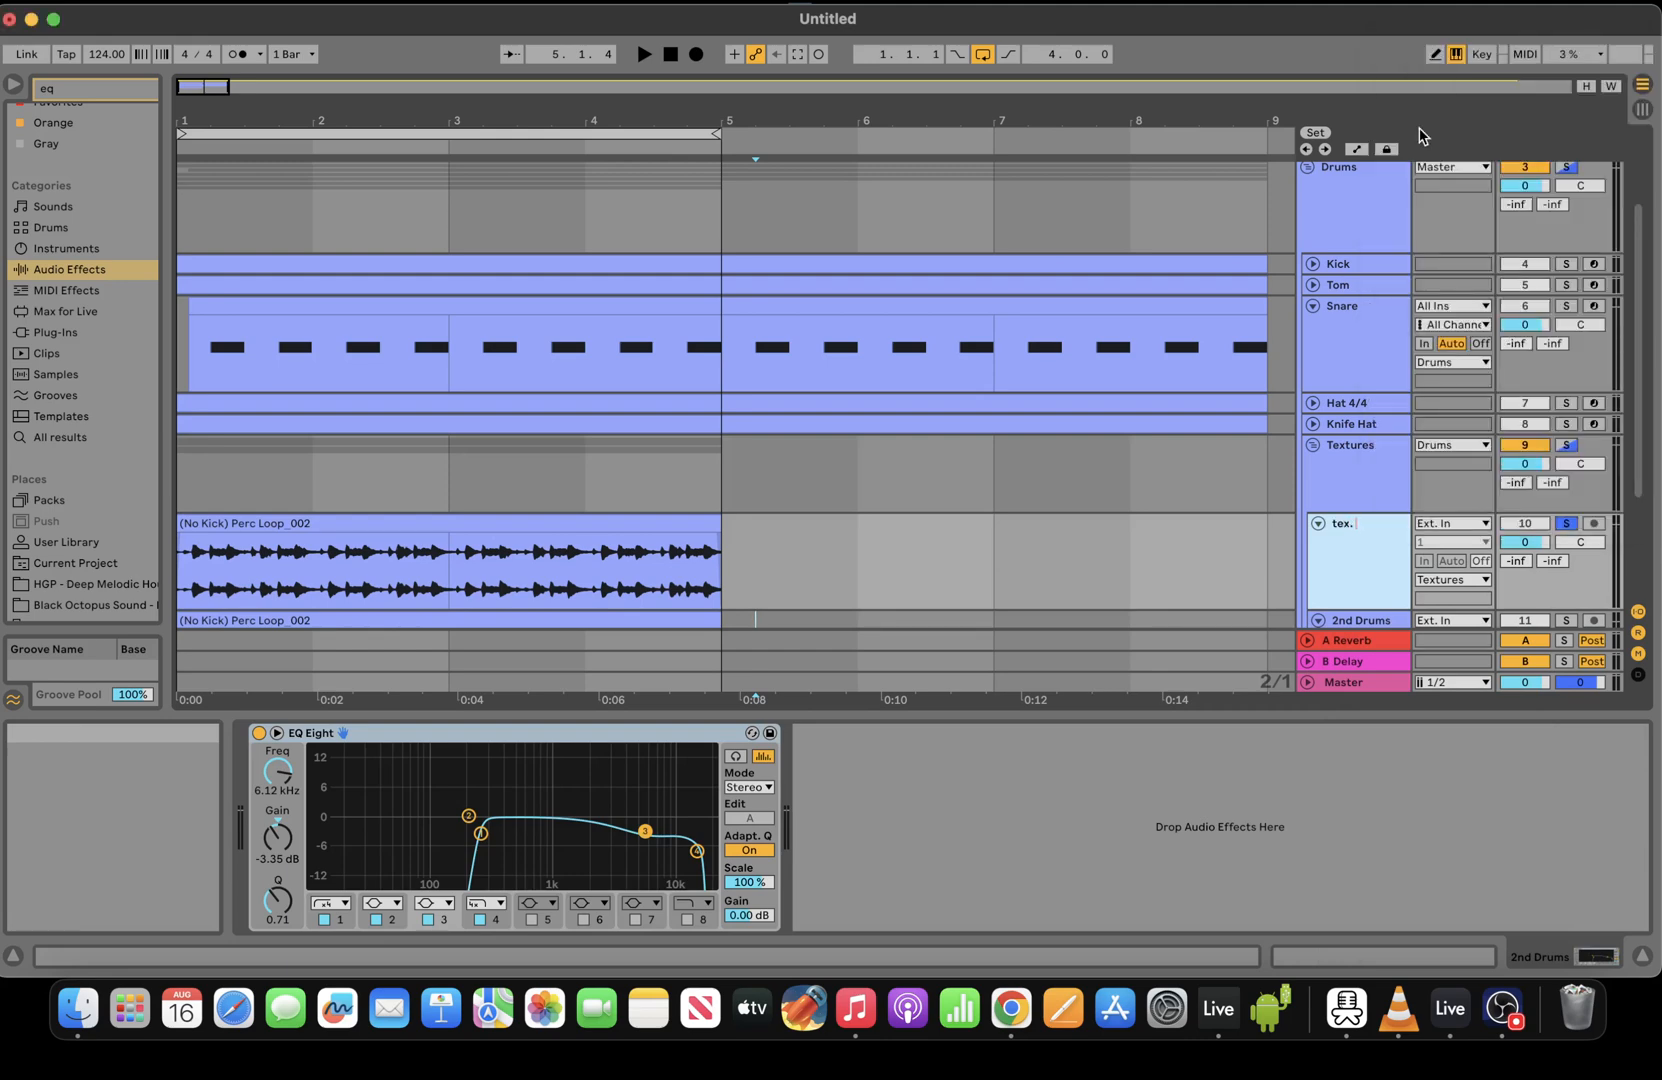
pyautogui.scroll(-3, 1636, 295)
pyautogui.click(1349, 517)
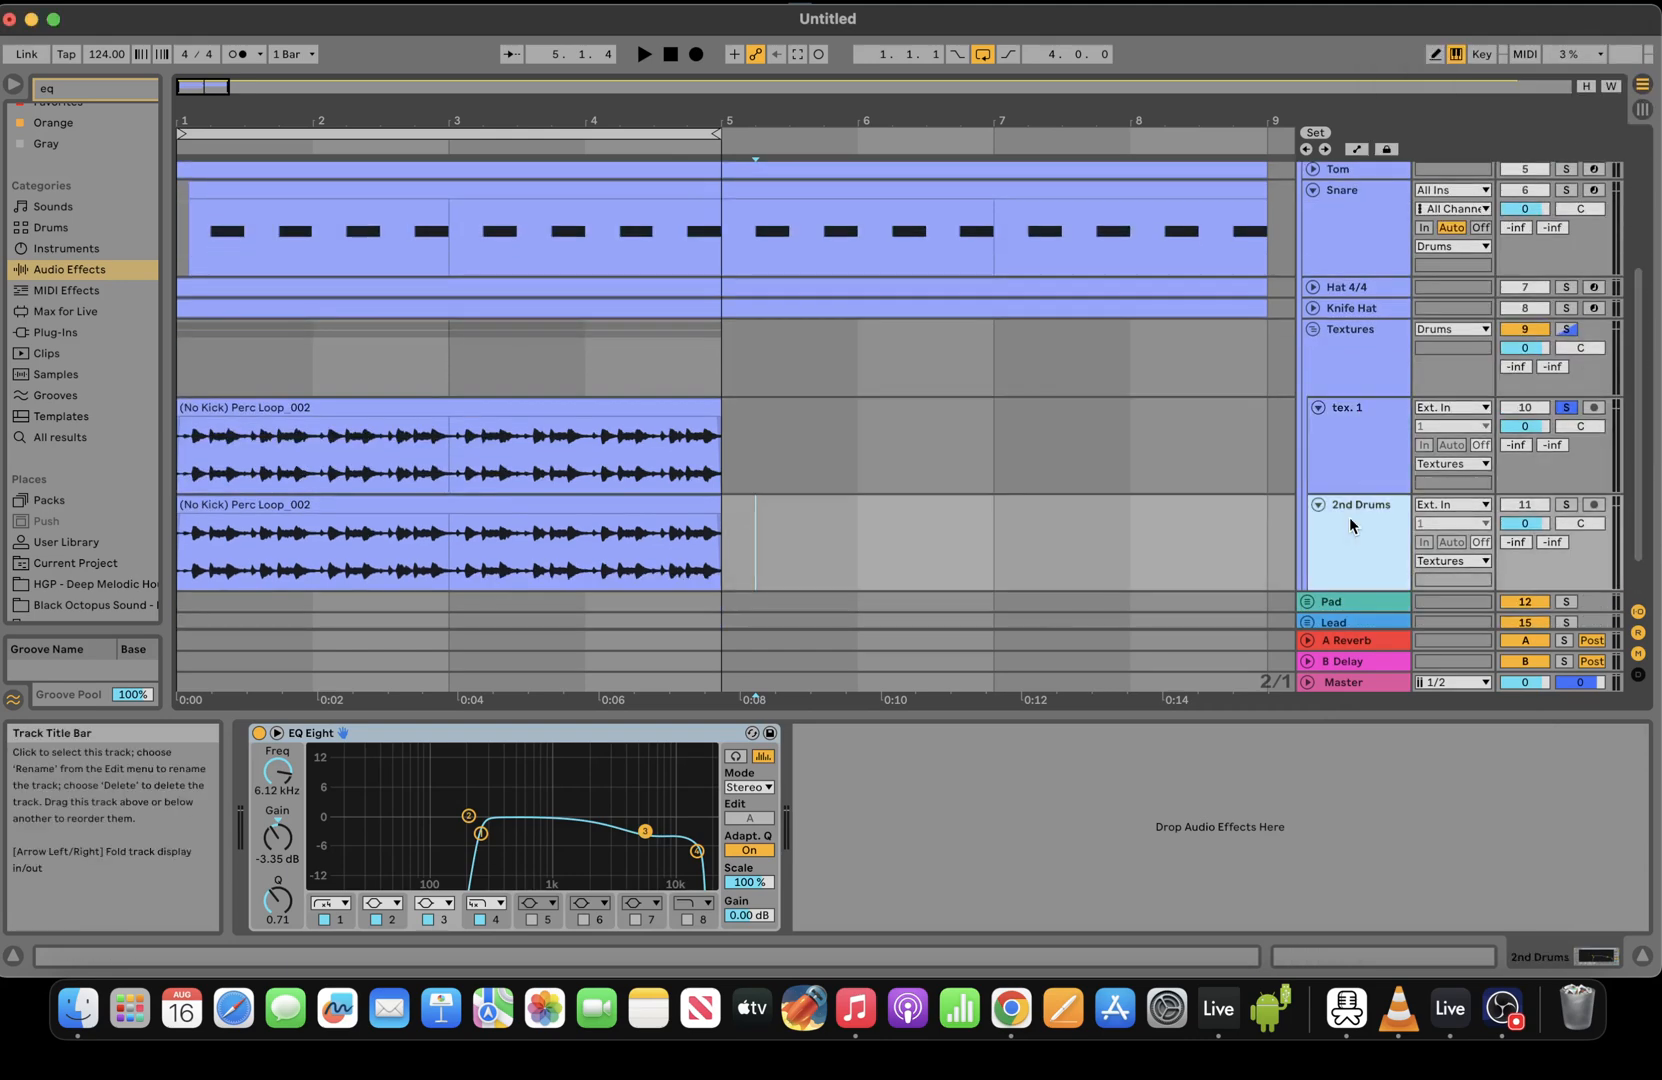
pyautogui.rightClick(1349, 515)
pyautogui.click(1421, 113)
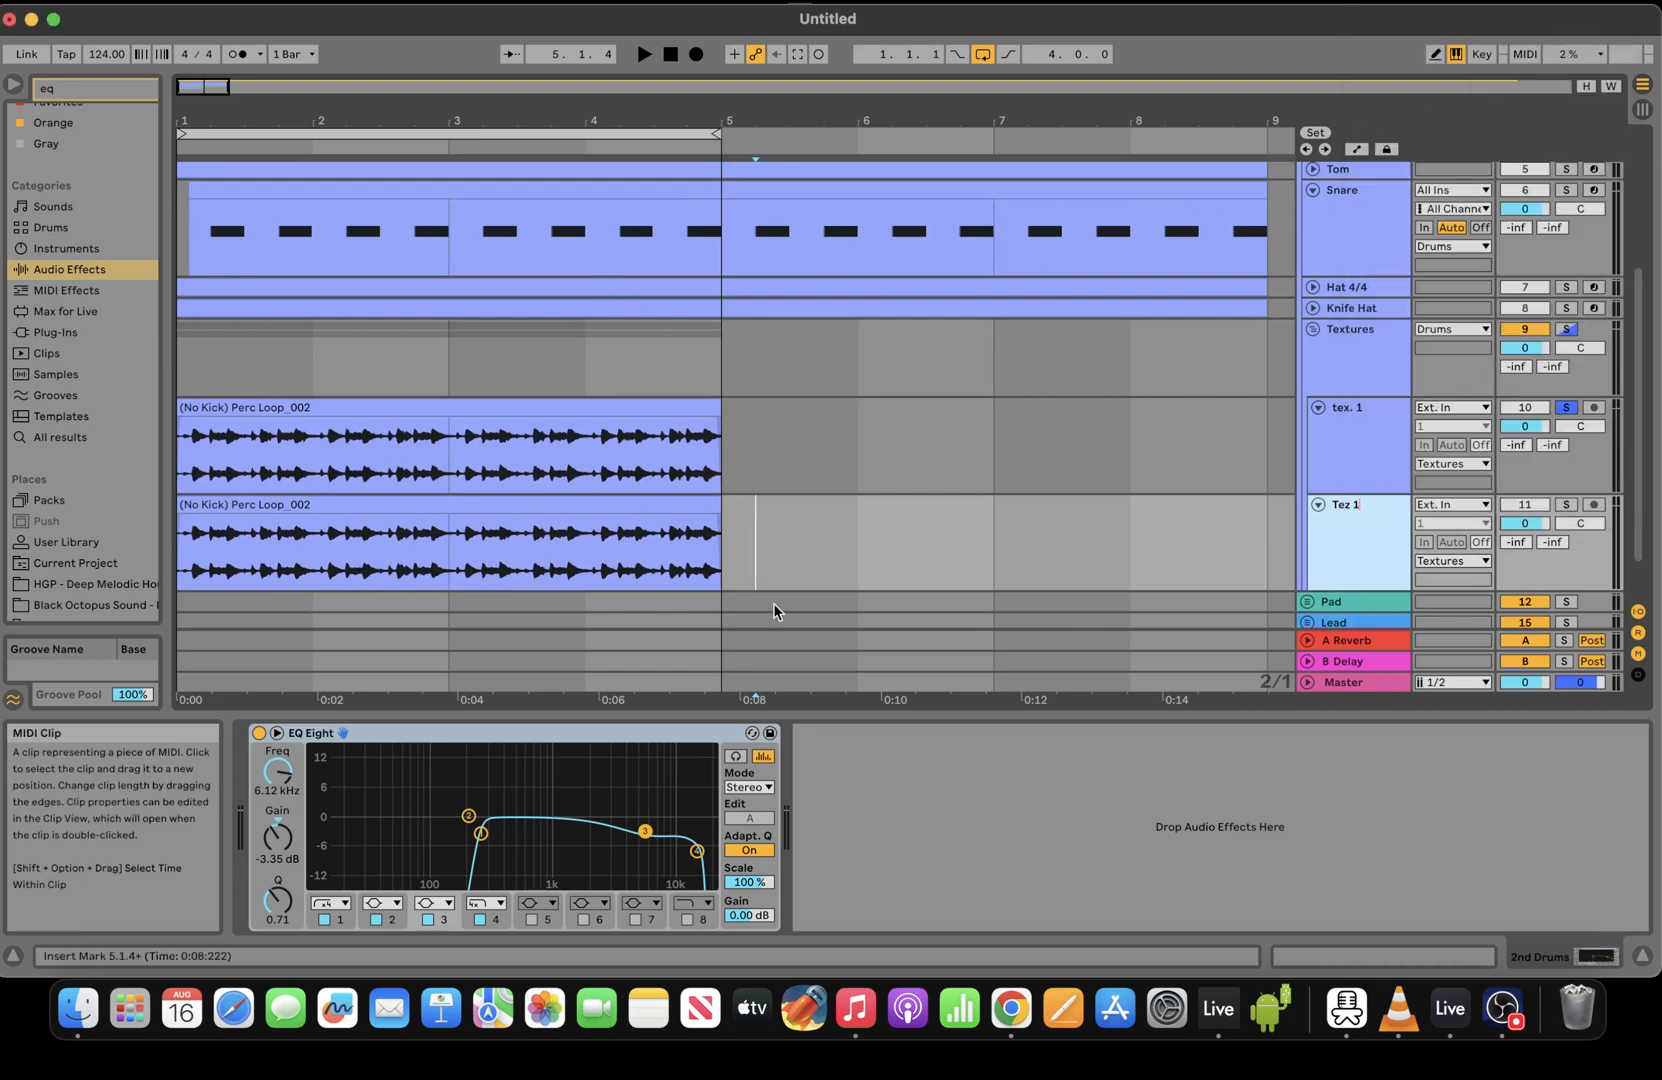
# Delete the copied percussion loop from Tez 1 and search all browser results for "knife"
pyautogui.click(624, 503)
pyautogui.press('Delete')
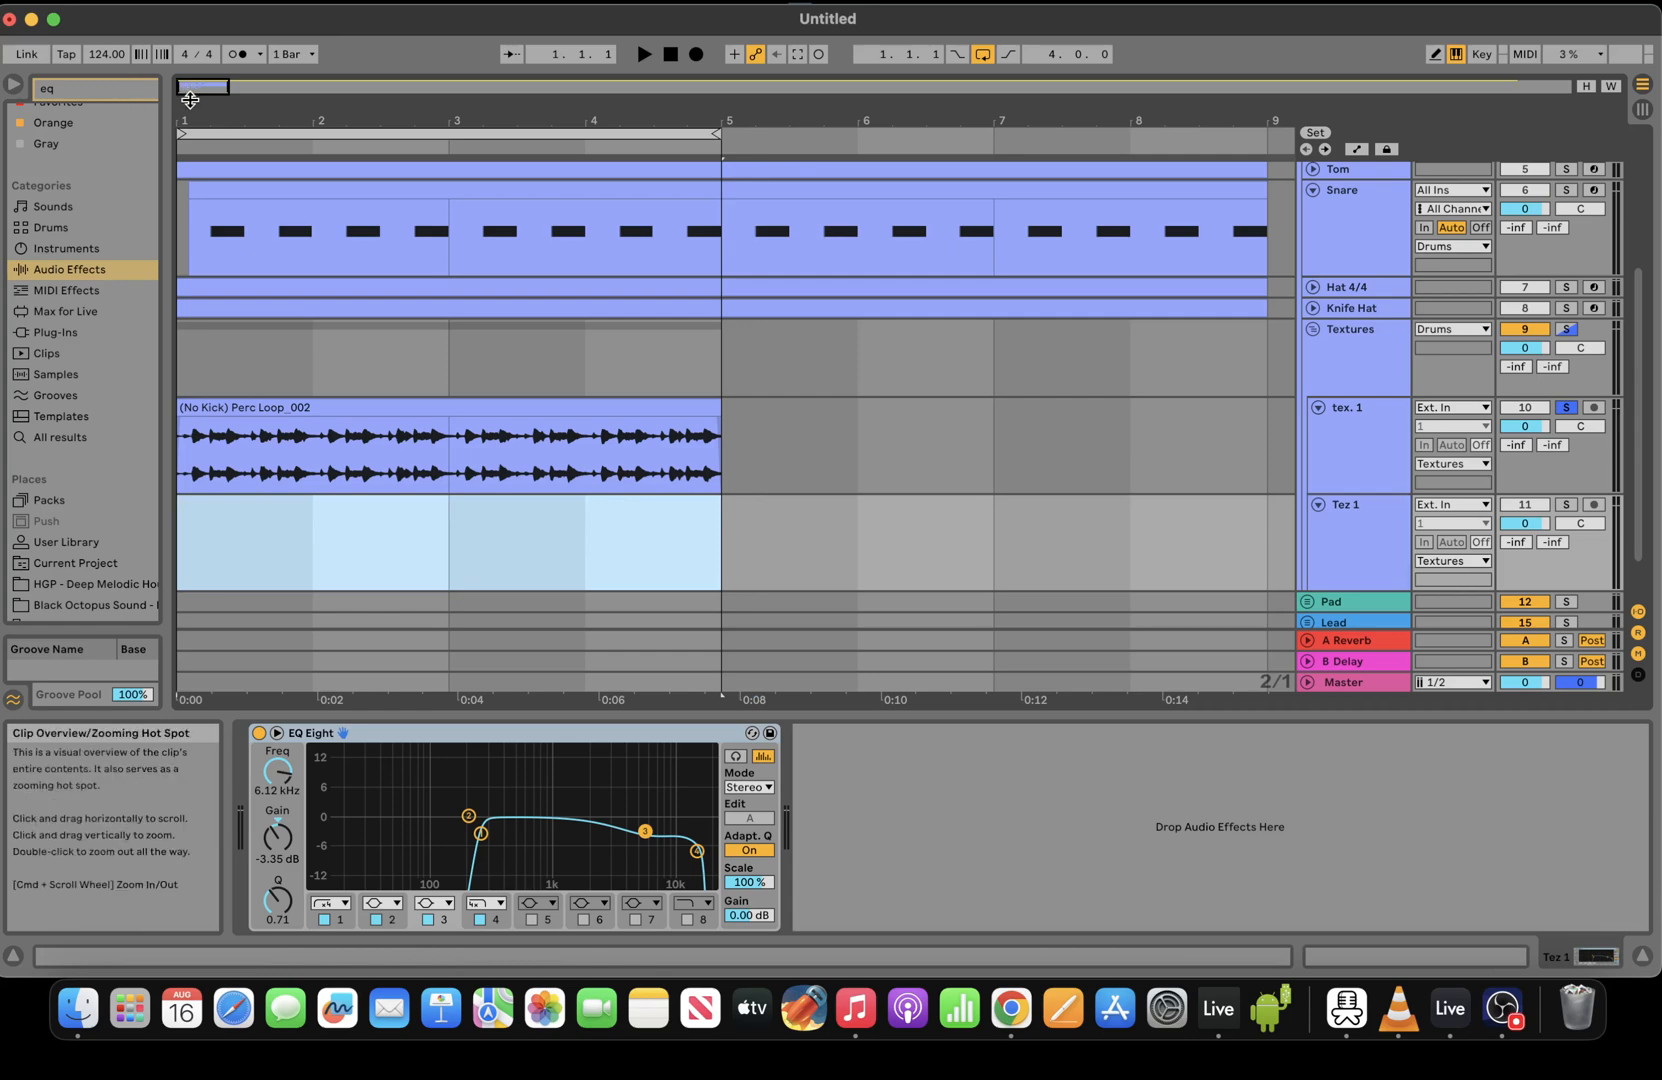
pyautogui.moveTo(189, 97); pyautogui.dragTo(838, 155)
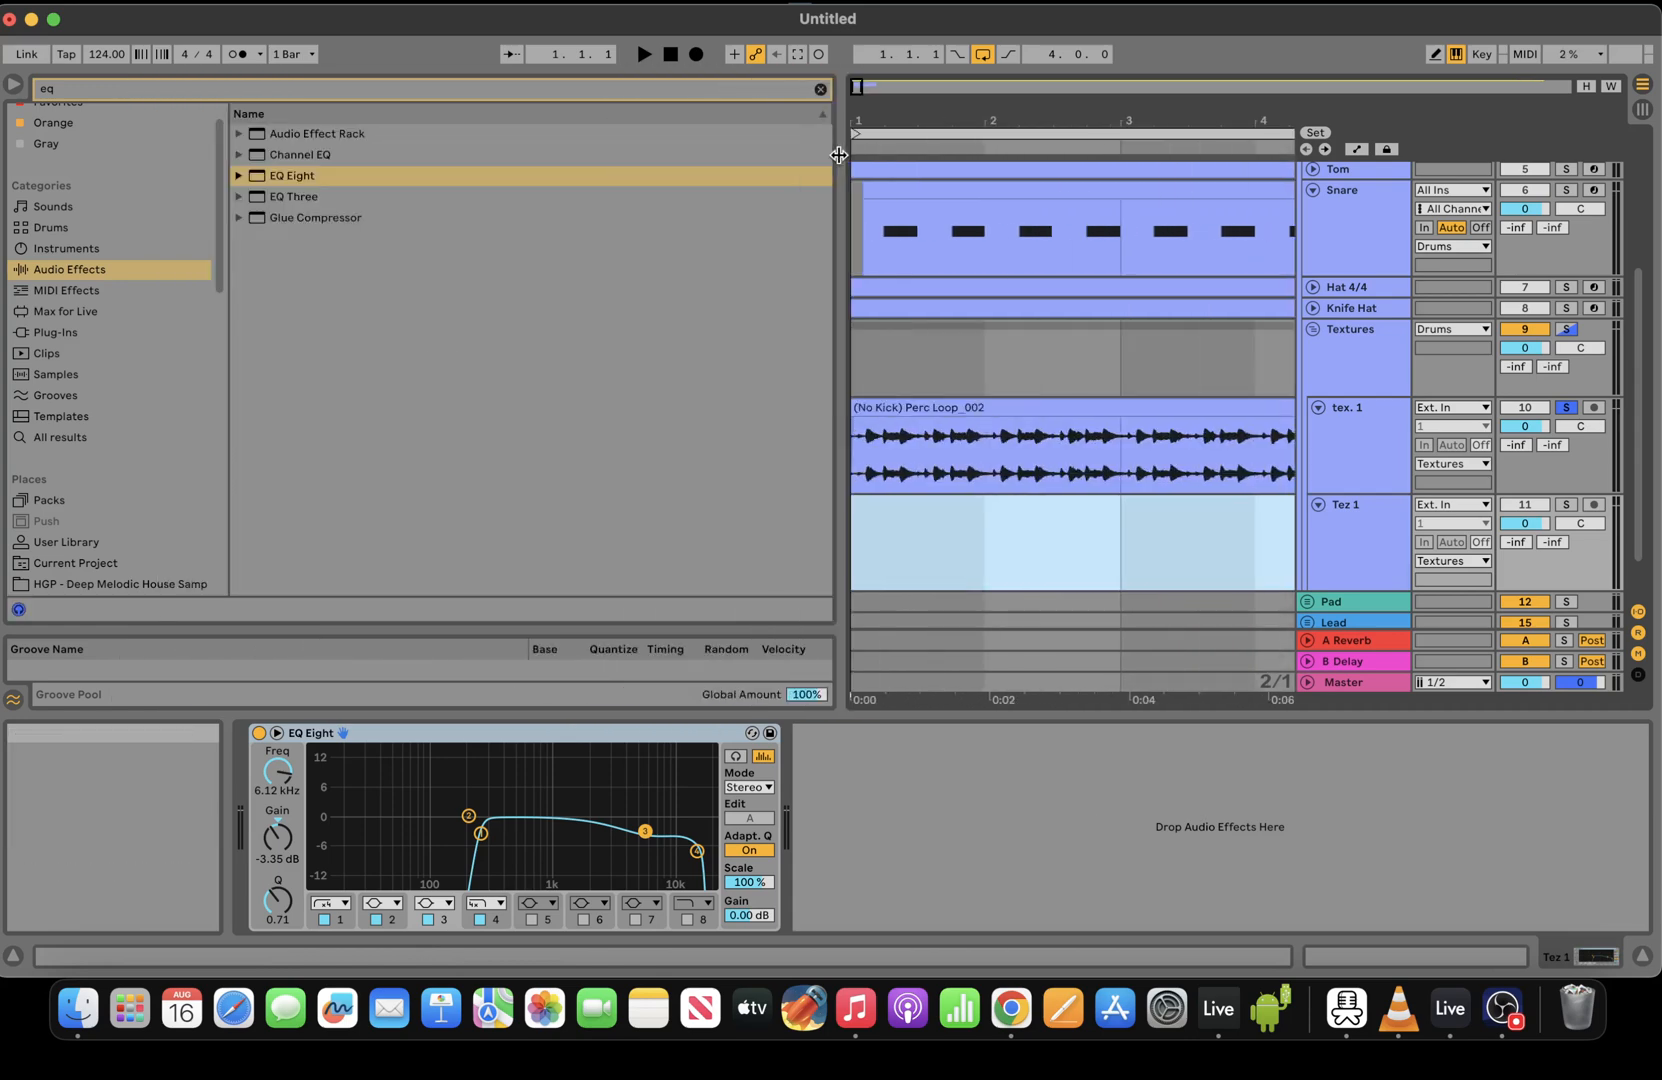
pyautogui.press('BackSpace')
pyautogui.press('BackSpace')
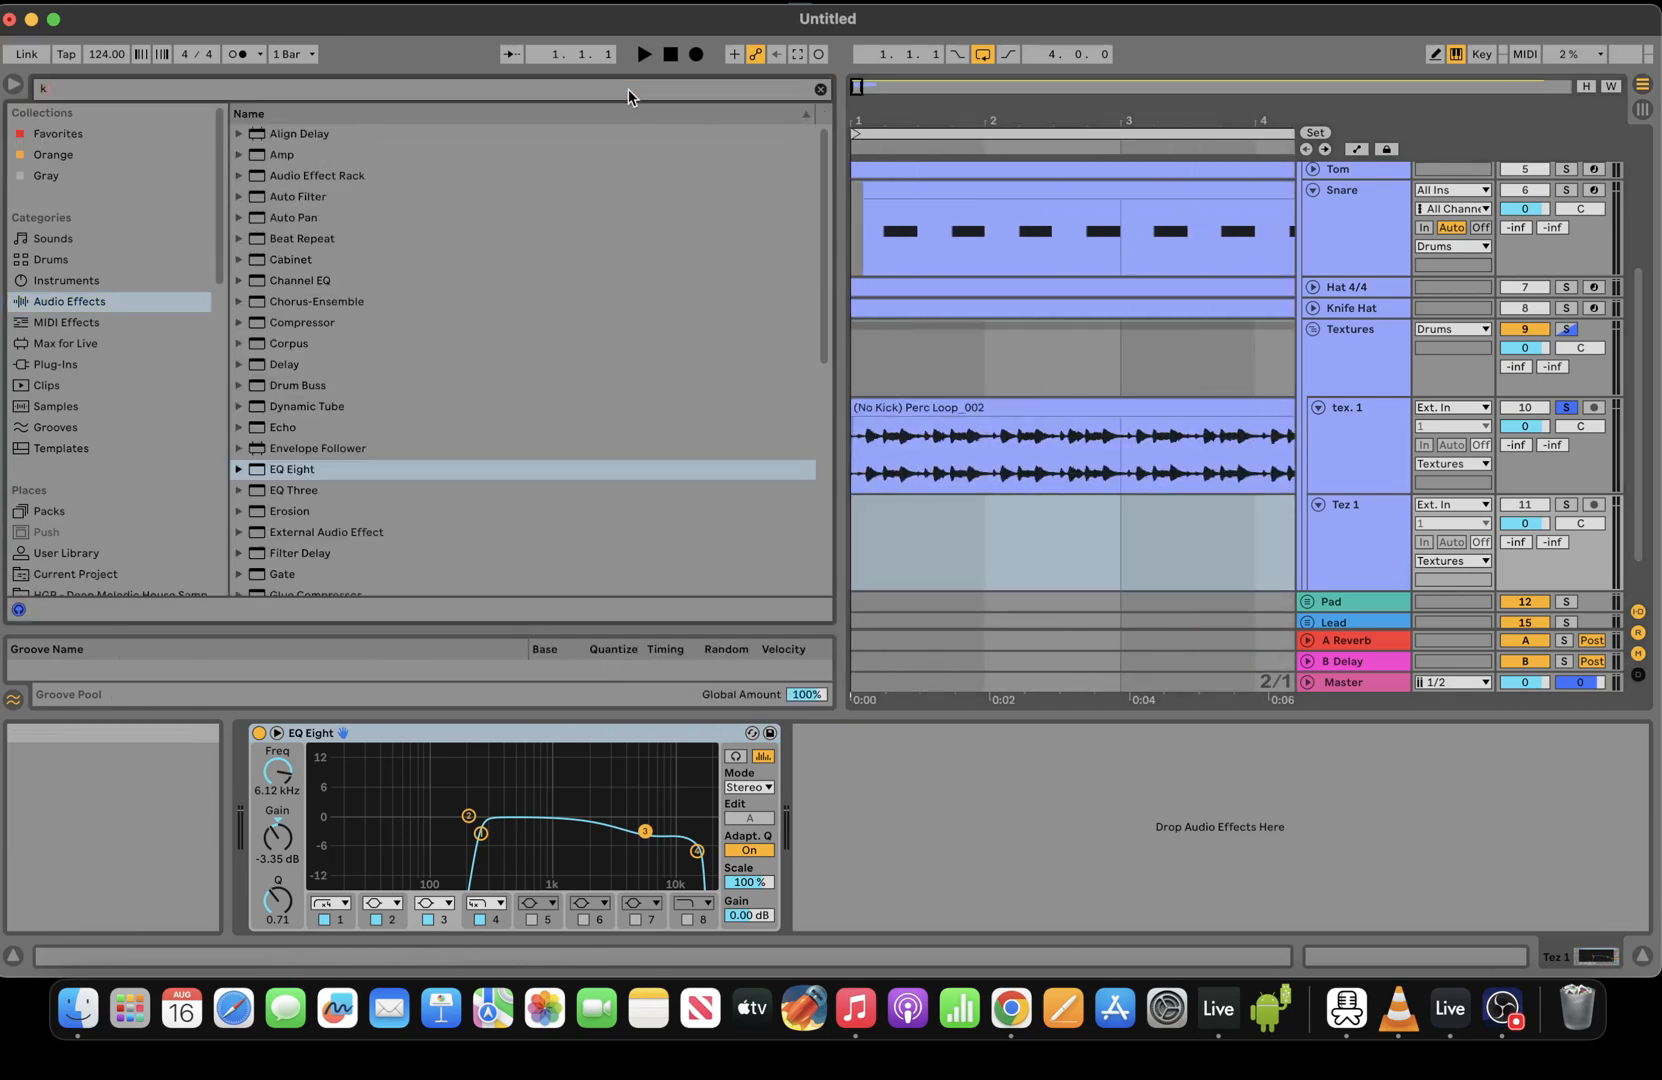
pyautogui.write('knife')
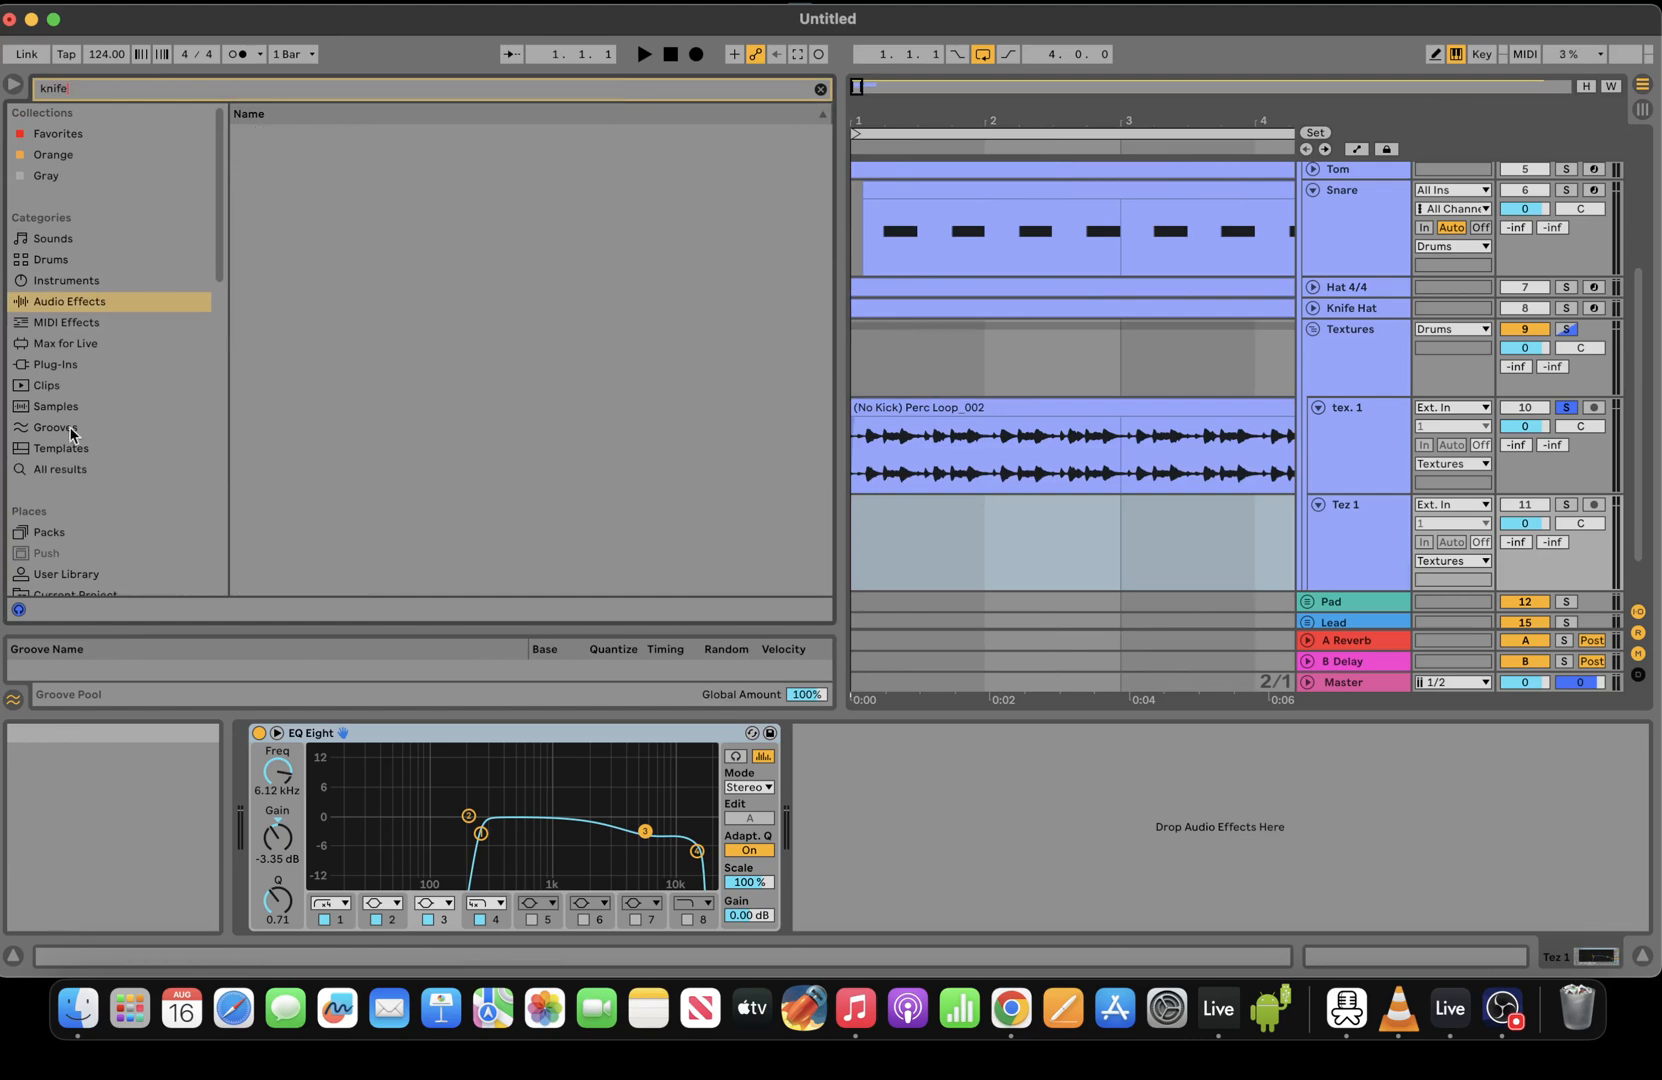
pyautogui.click(60, 407)
pyautogui.click(60, 469)
# Preview the knife samples and place Sharpening Knife Sound Effects All Sounds.mp3 at the start of Tez 1
pyautogui.click(440, 301)
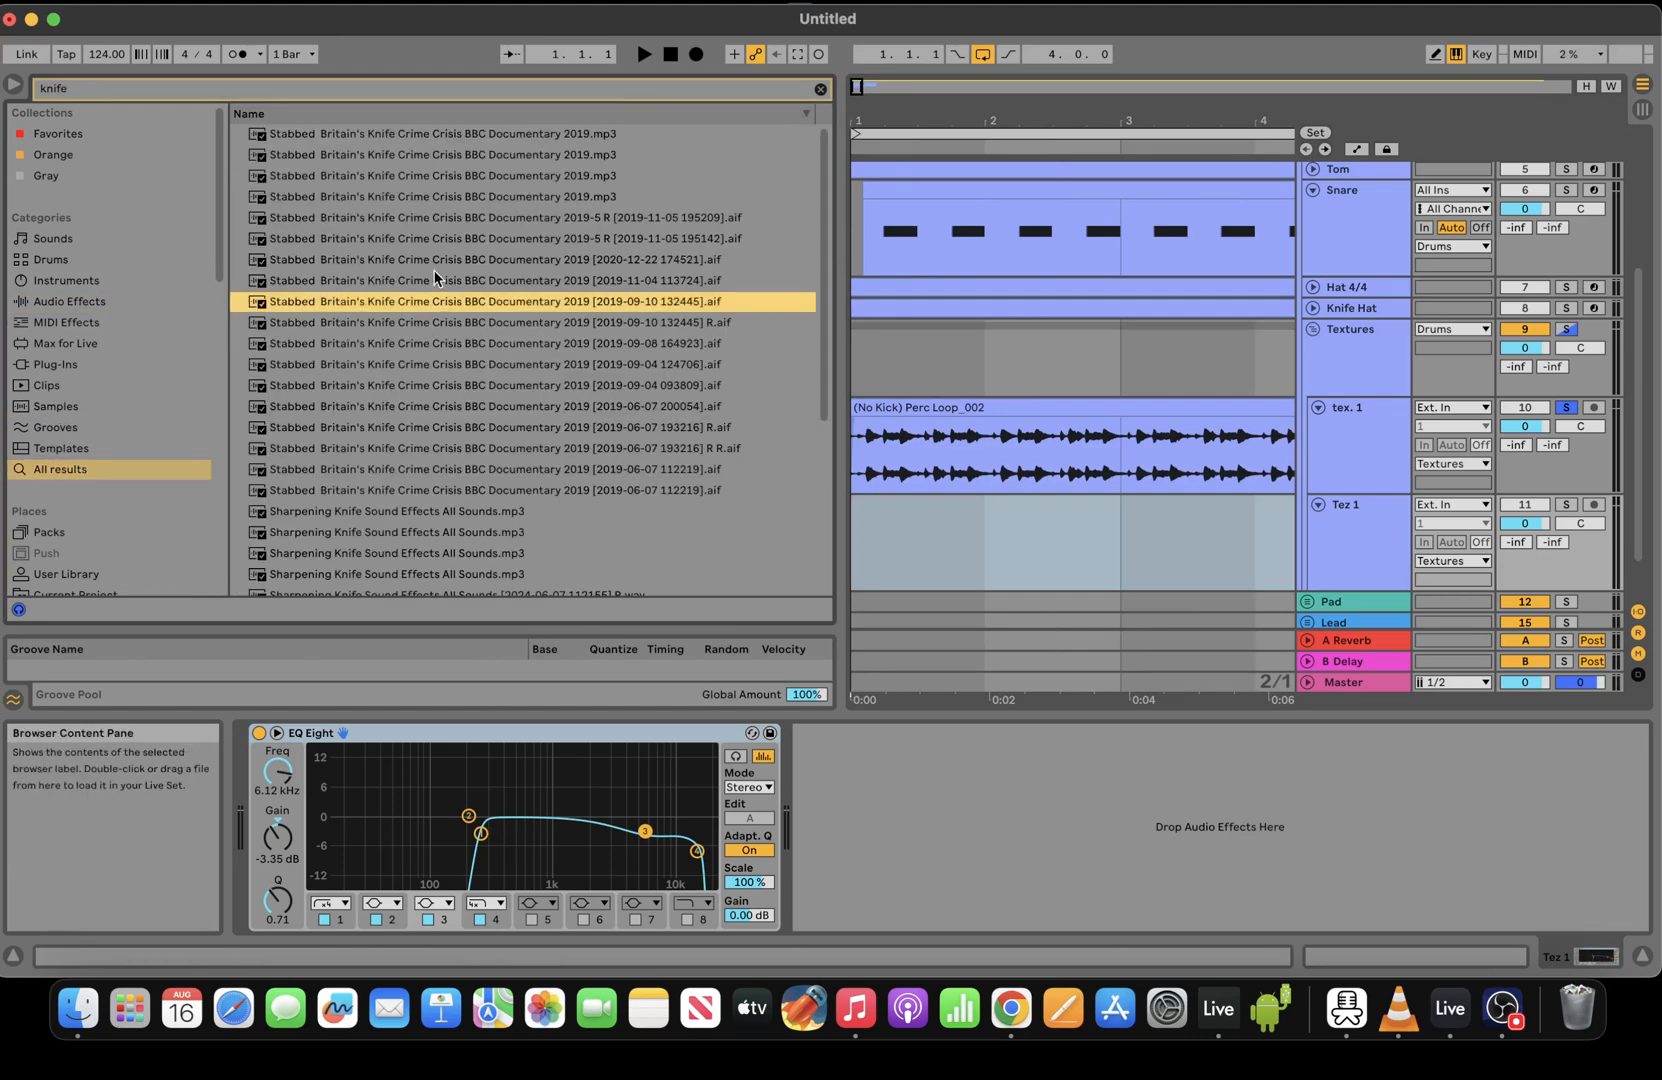
pyautogui.click(440, 175)
pyautogui.click(409, 535)
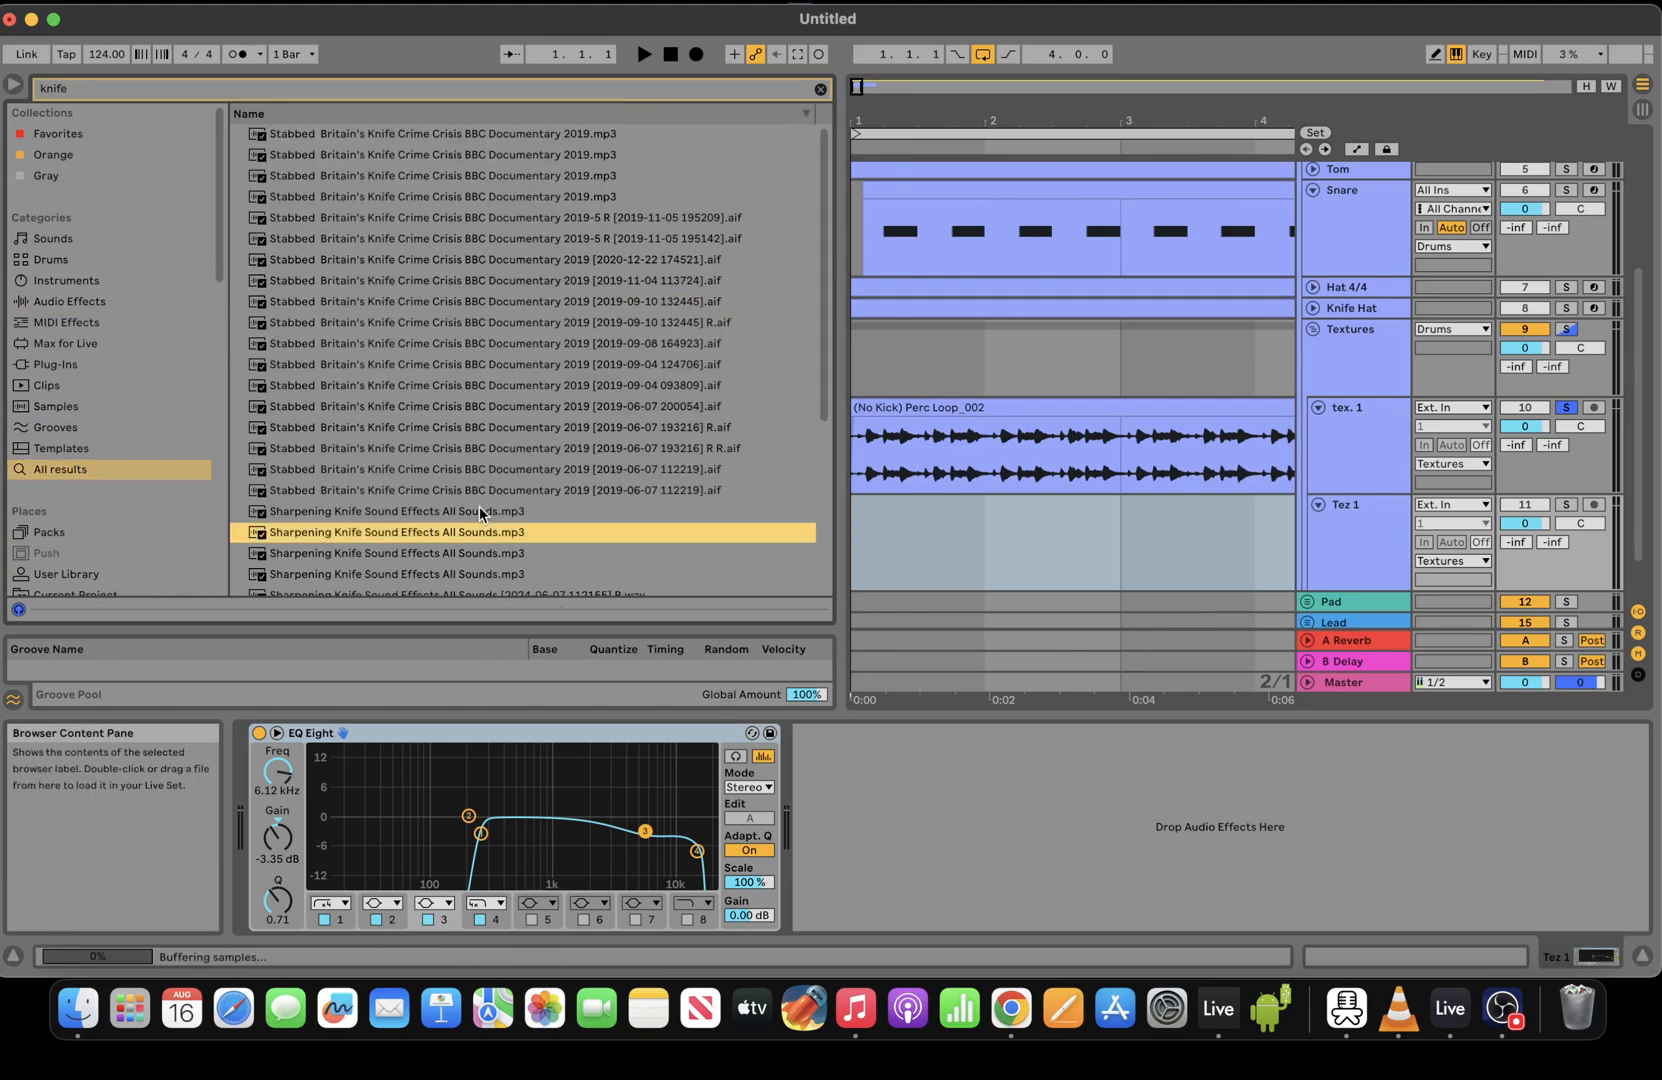
pyautogui.click(485, 574)
pyautogui.scroll(-4, 400, 544)
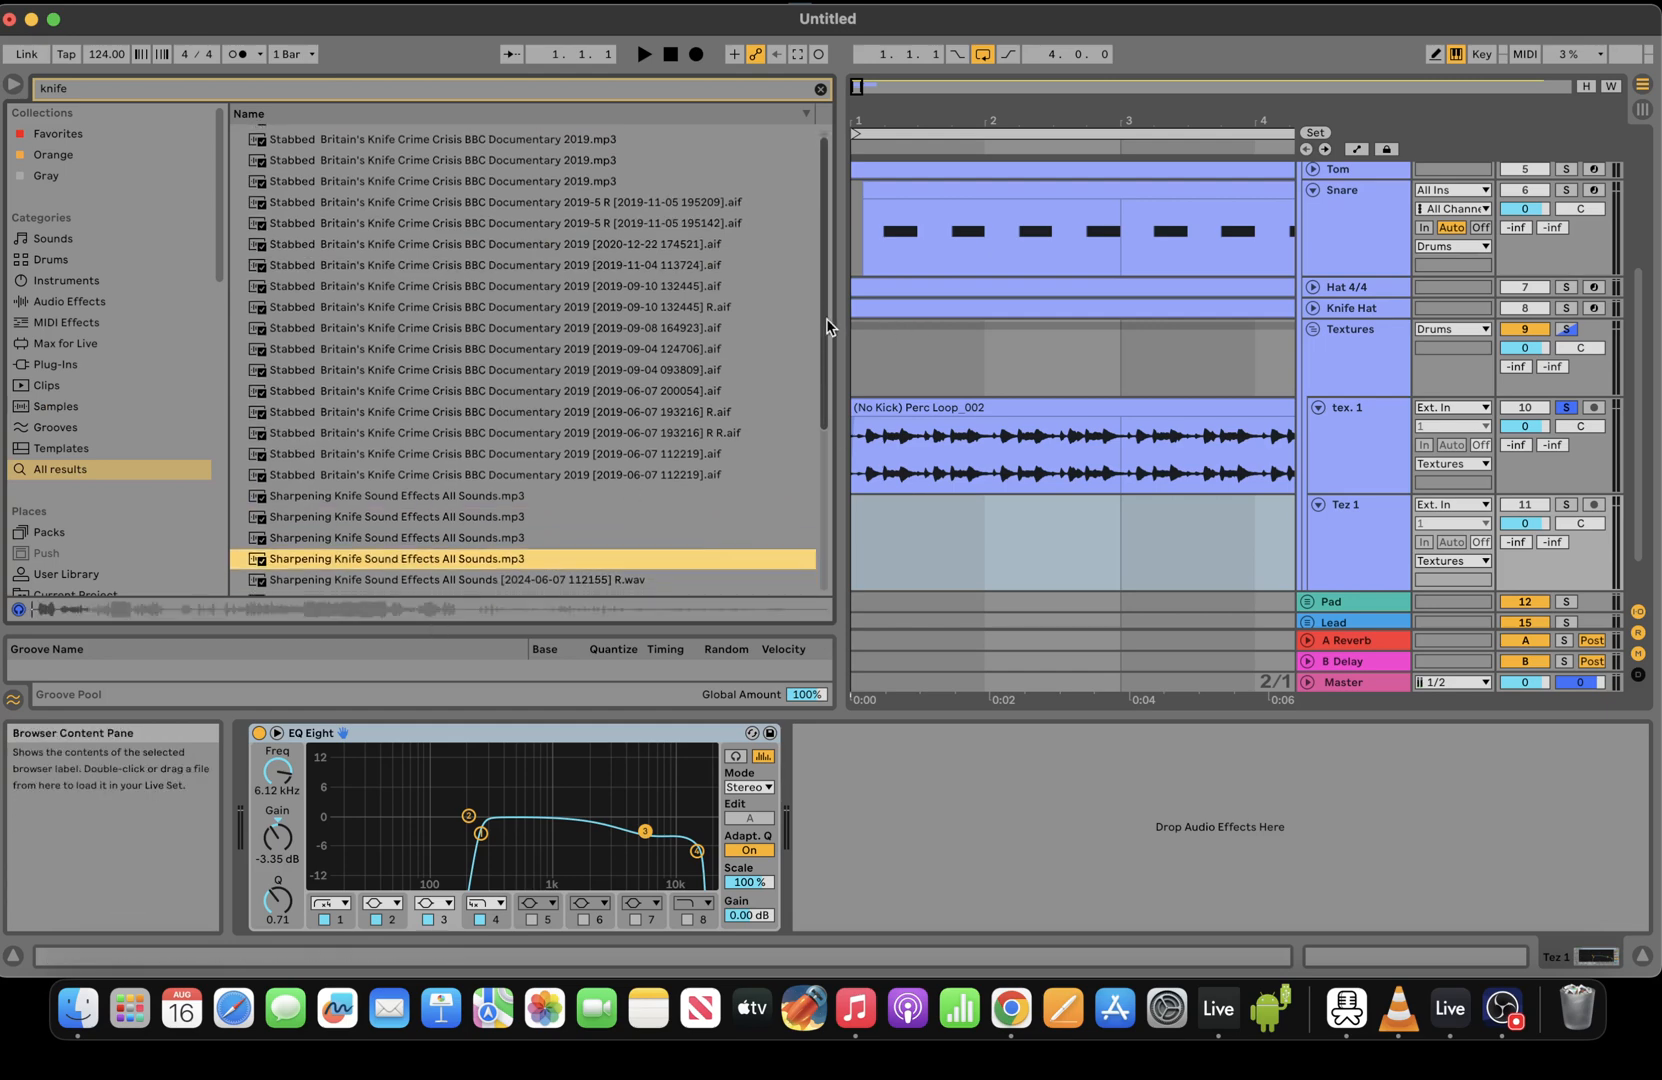
pyautogui.moveTo(372, 489); pyautogui.dragTo(886, 507)
# Solo Tez 1 and audition the opening of the sharpening-knife clip, playing it from bar 5
pyautogui.doubleClick(858, 88)
pyautogui.press('space')
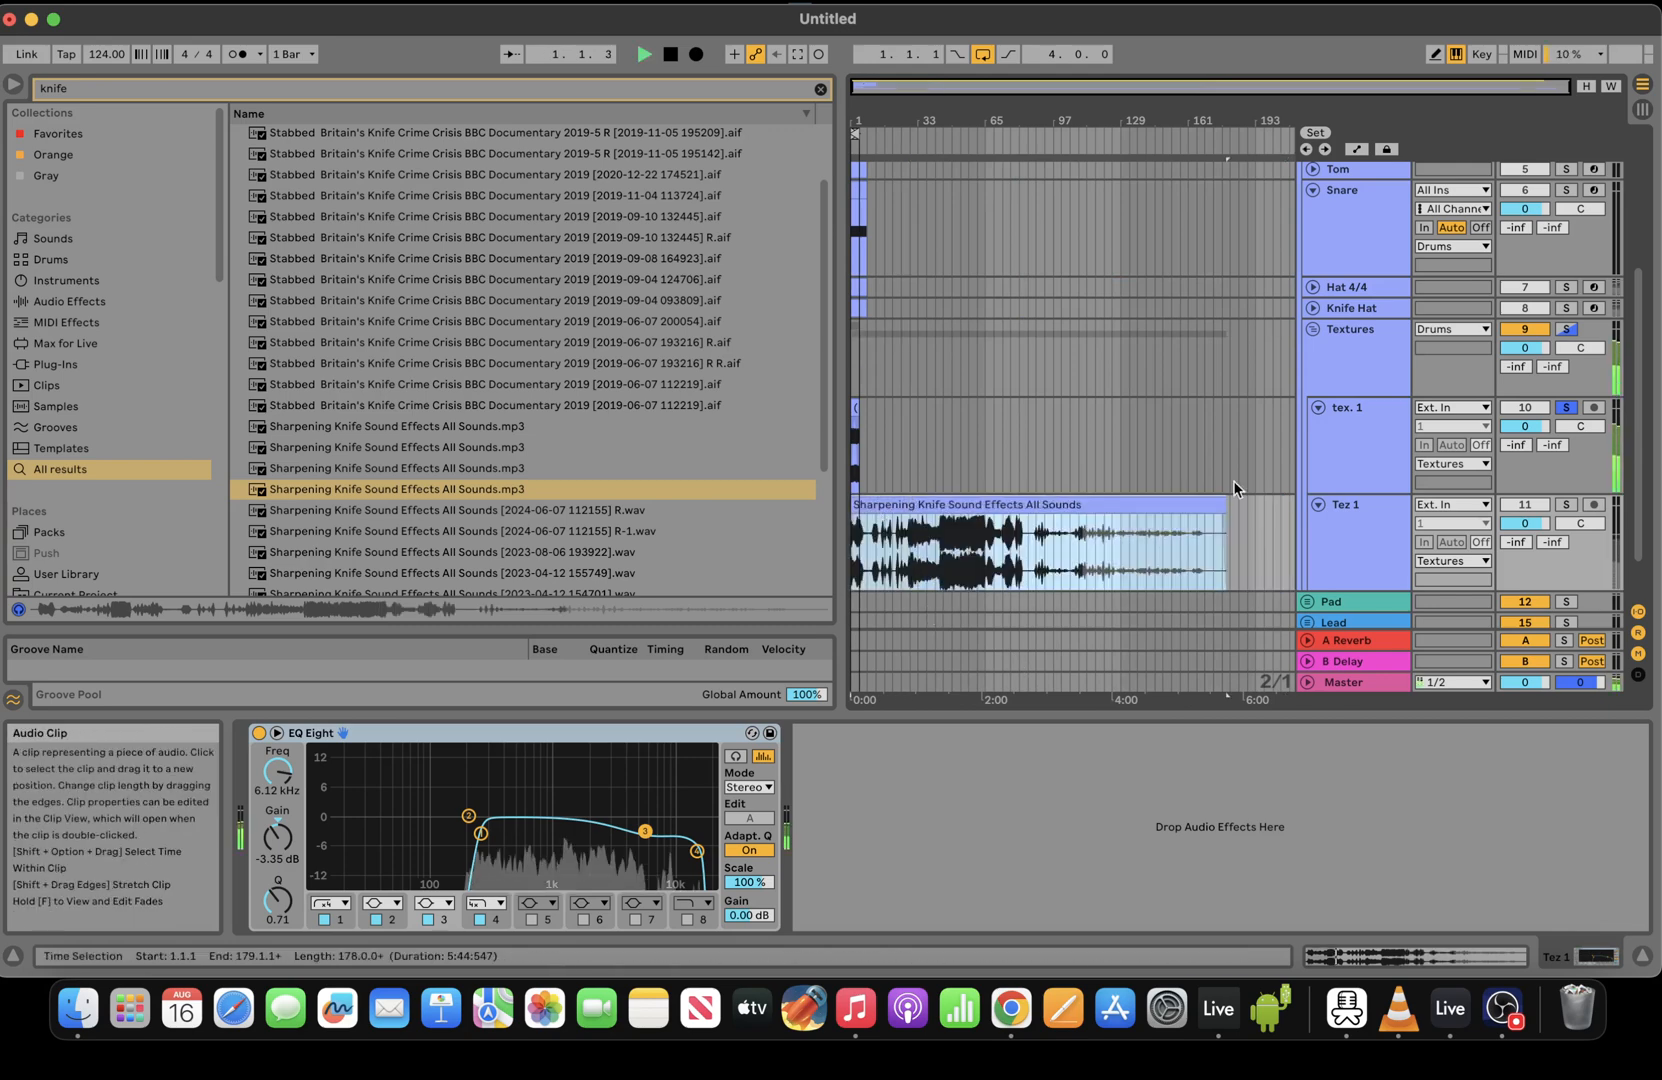
pyautogui.click(1565, 504)
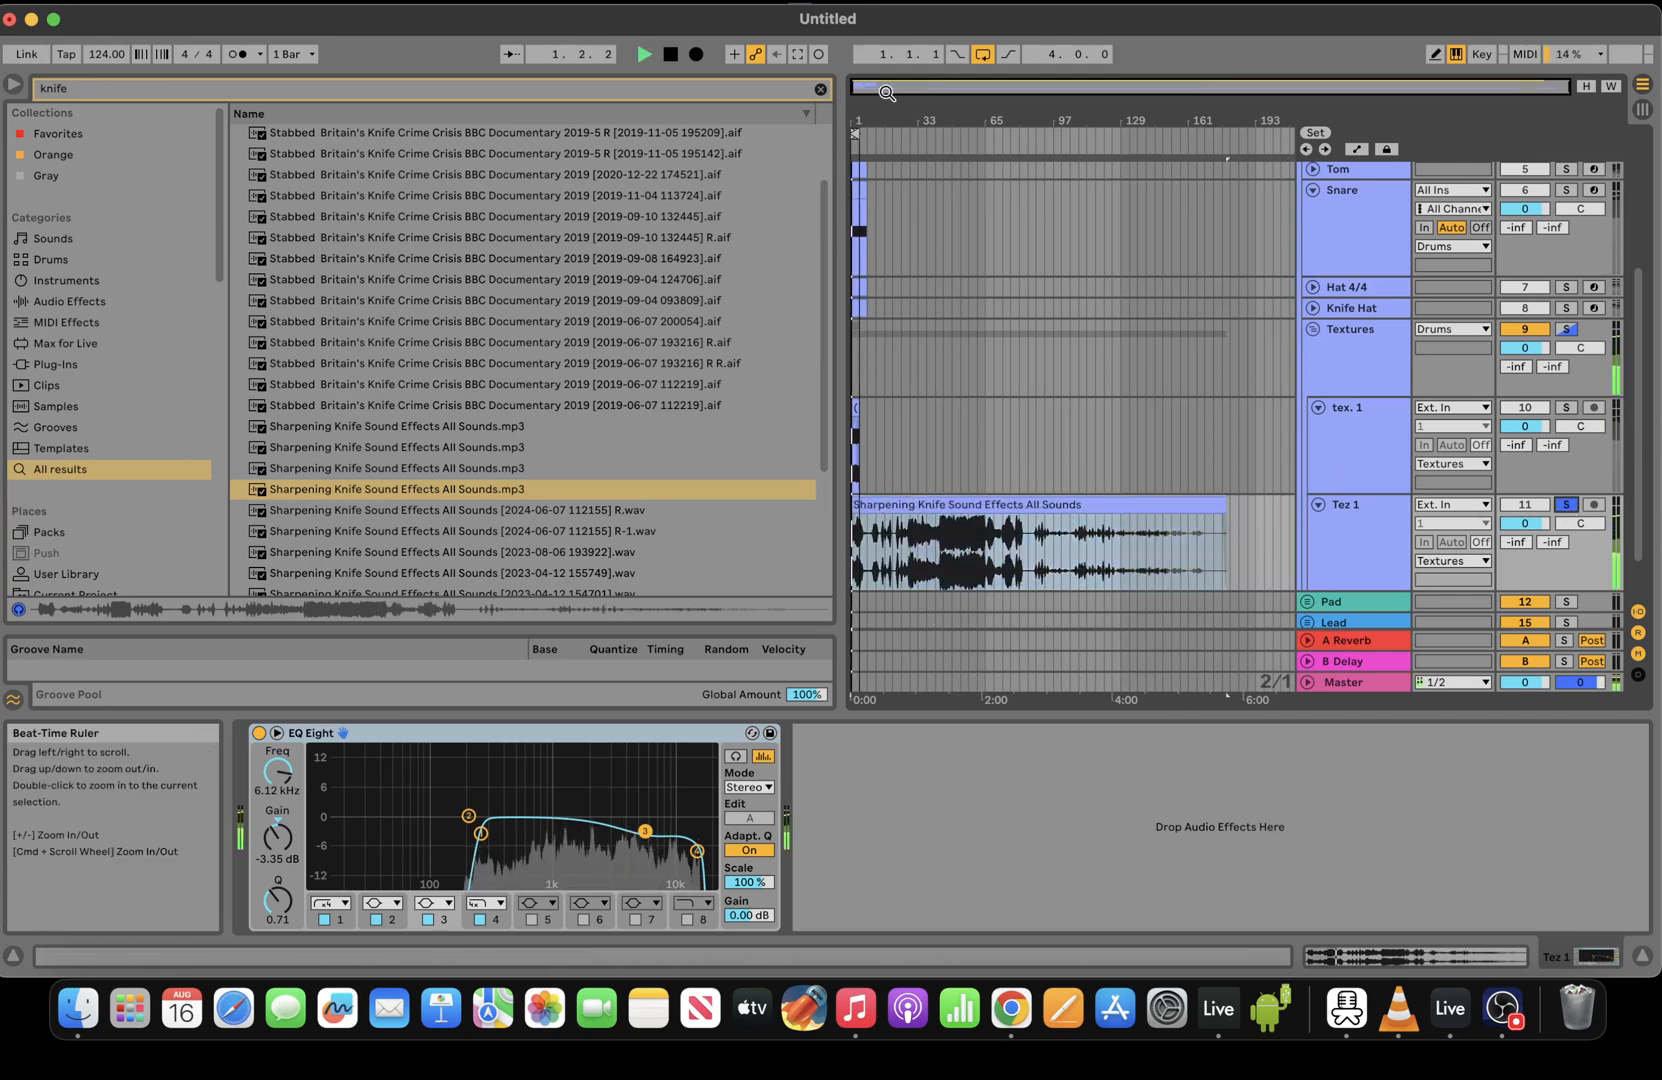
pyautogui.moveTo(882, 90); pyautogui.dragTo(931, 306)
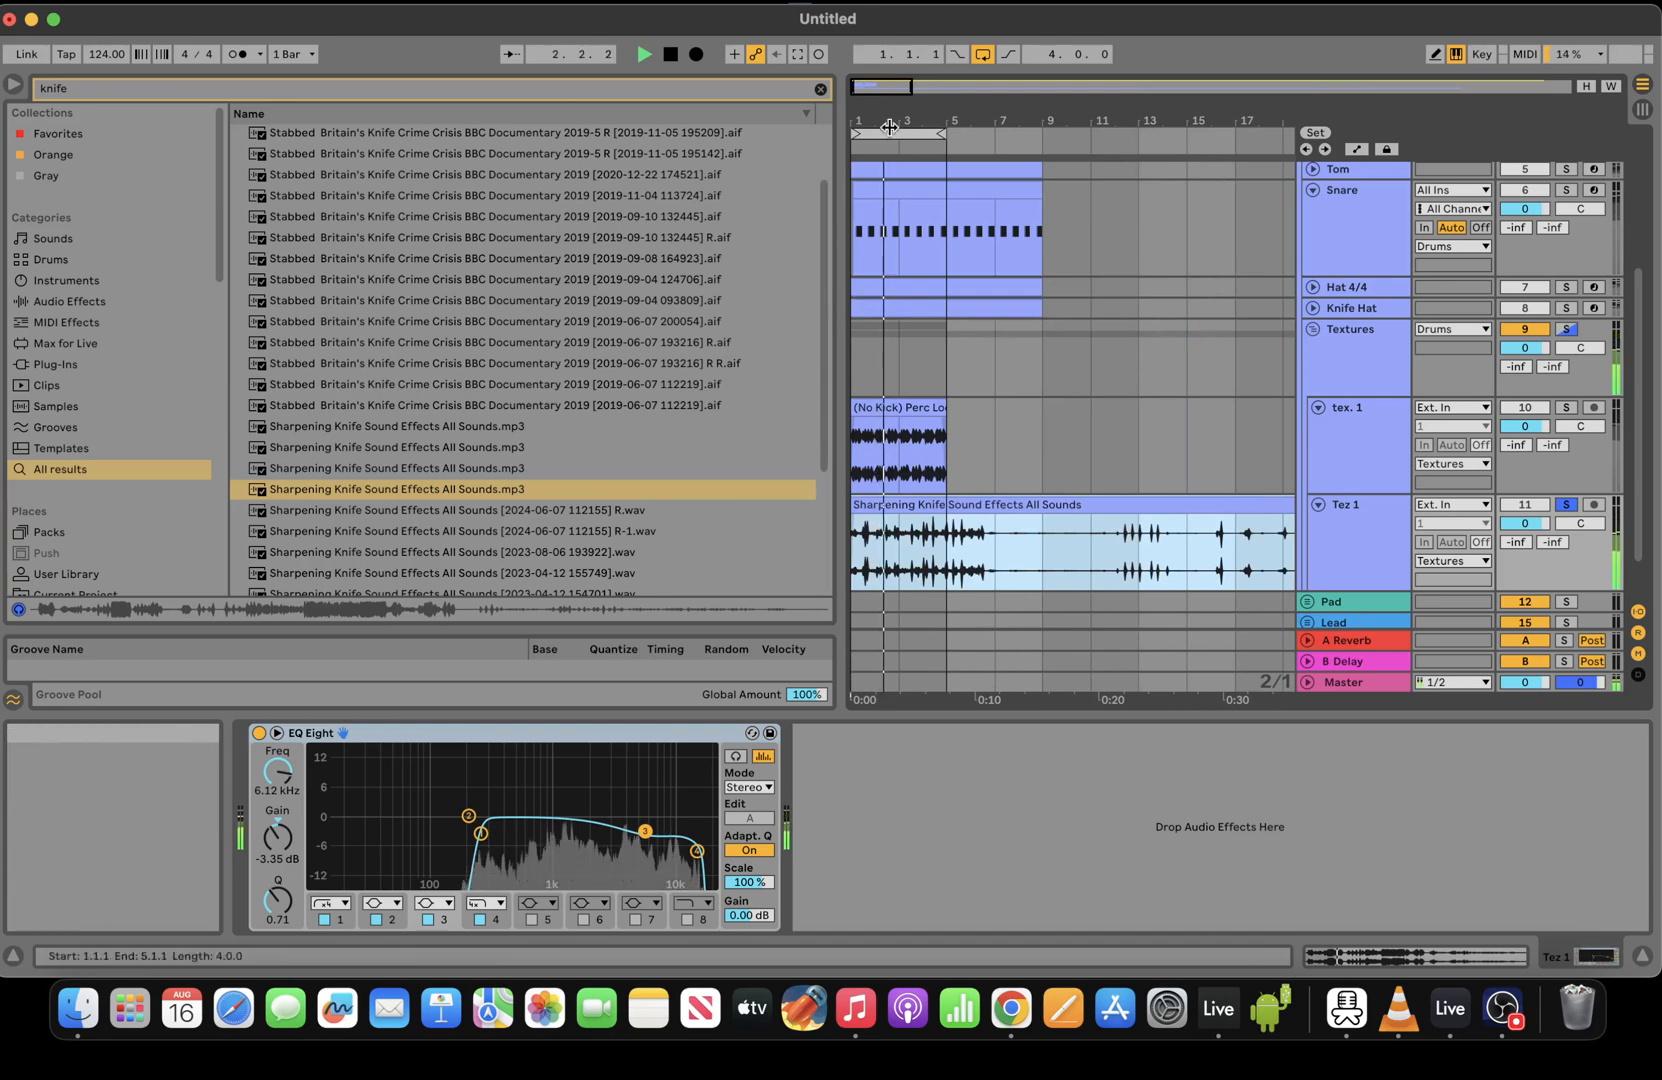
pyautogui.click(946, 552)
pyautogui.press('space')
pyautogui.press('space')
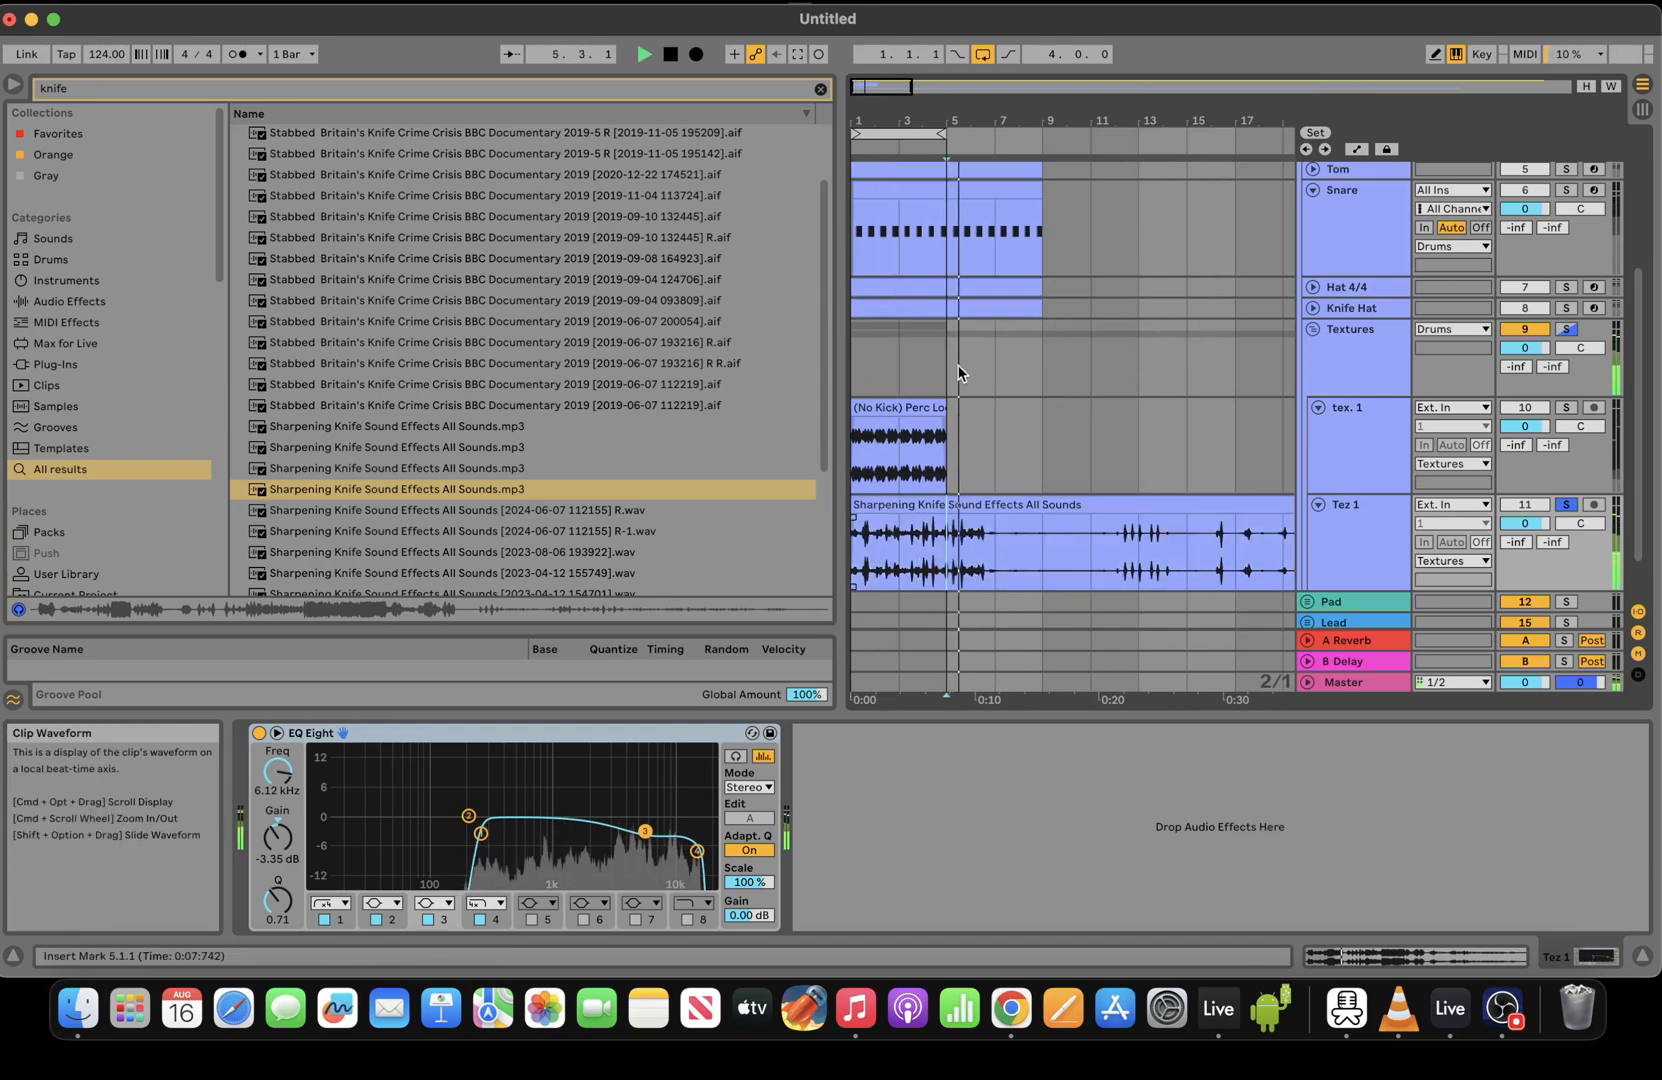
pyautogui.moveTo(848, 223); pyautogui.dragTo(543, 232)
pyautogui.press('space')
pyautogui.press('space')
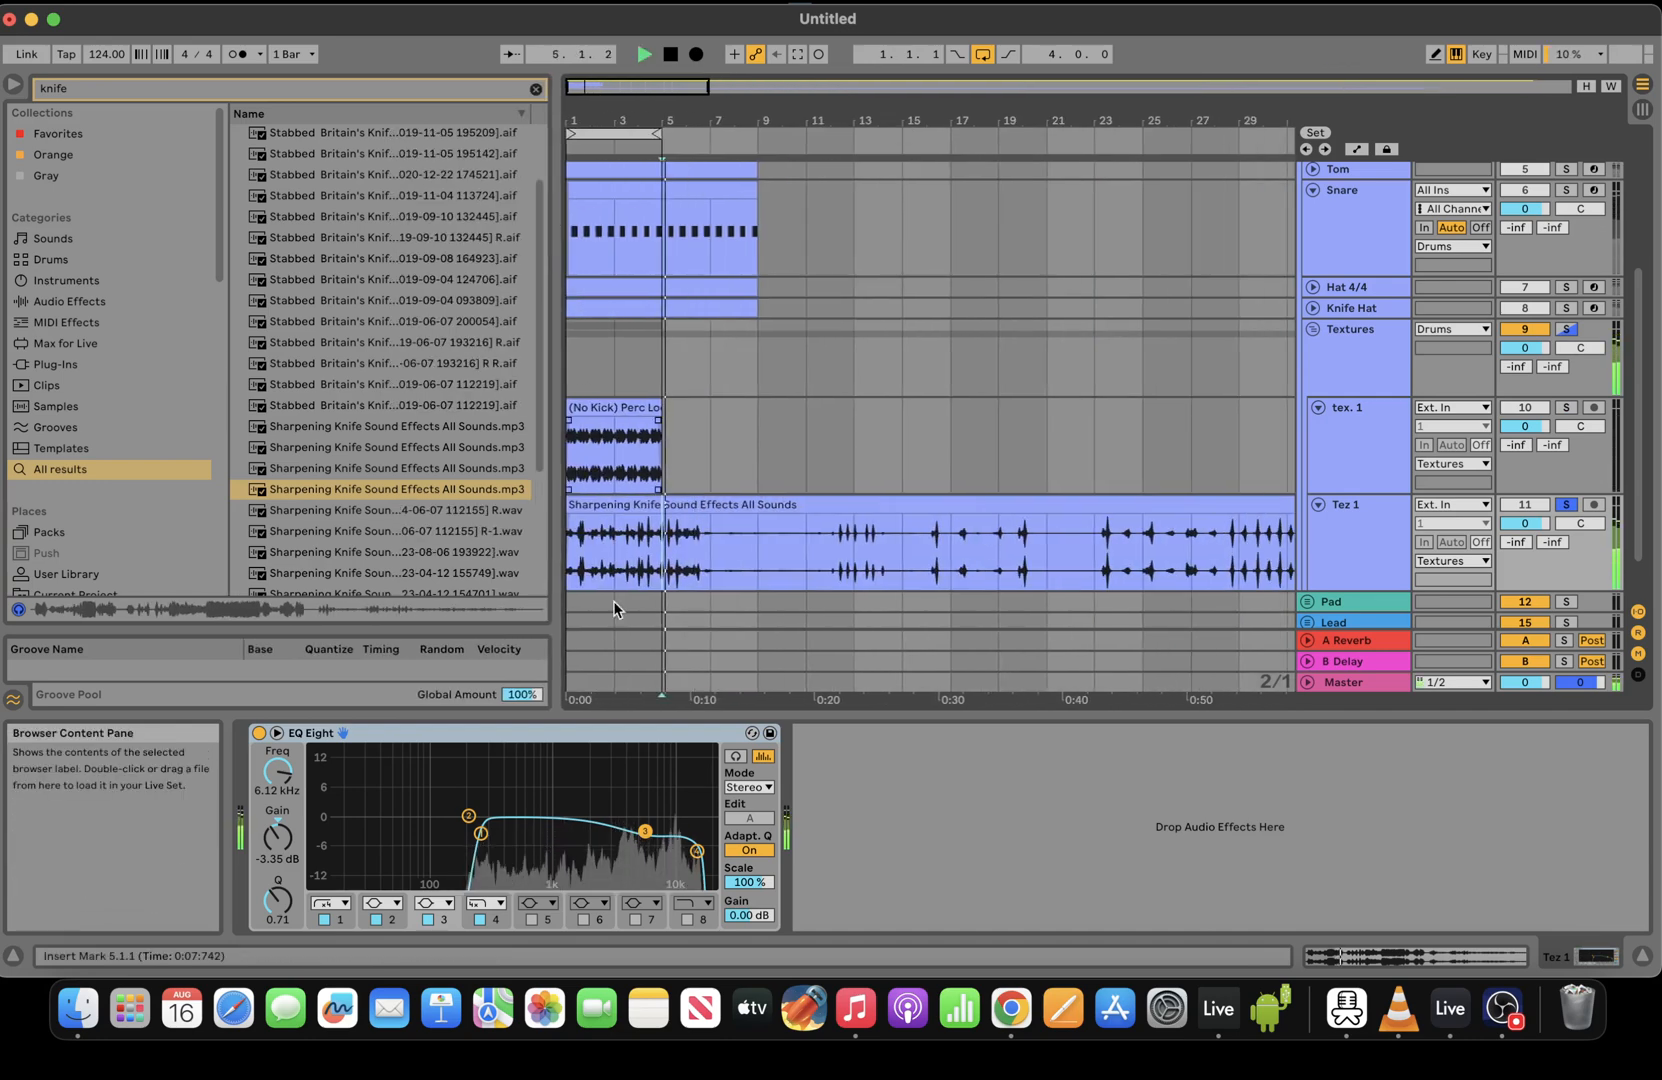
pyautogui.press('space')
# Cut bars 3 to 7 out of the sharpening-knife clip, delete the rest, and paste the four-bar section at the start of Tez 1
pyautogui.moveTo(702, 543); pyautogui.dragTo(616, 550)
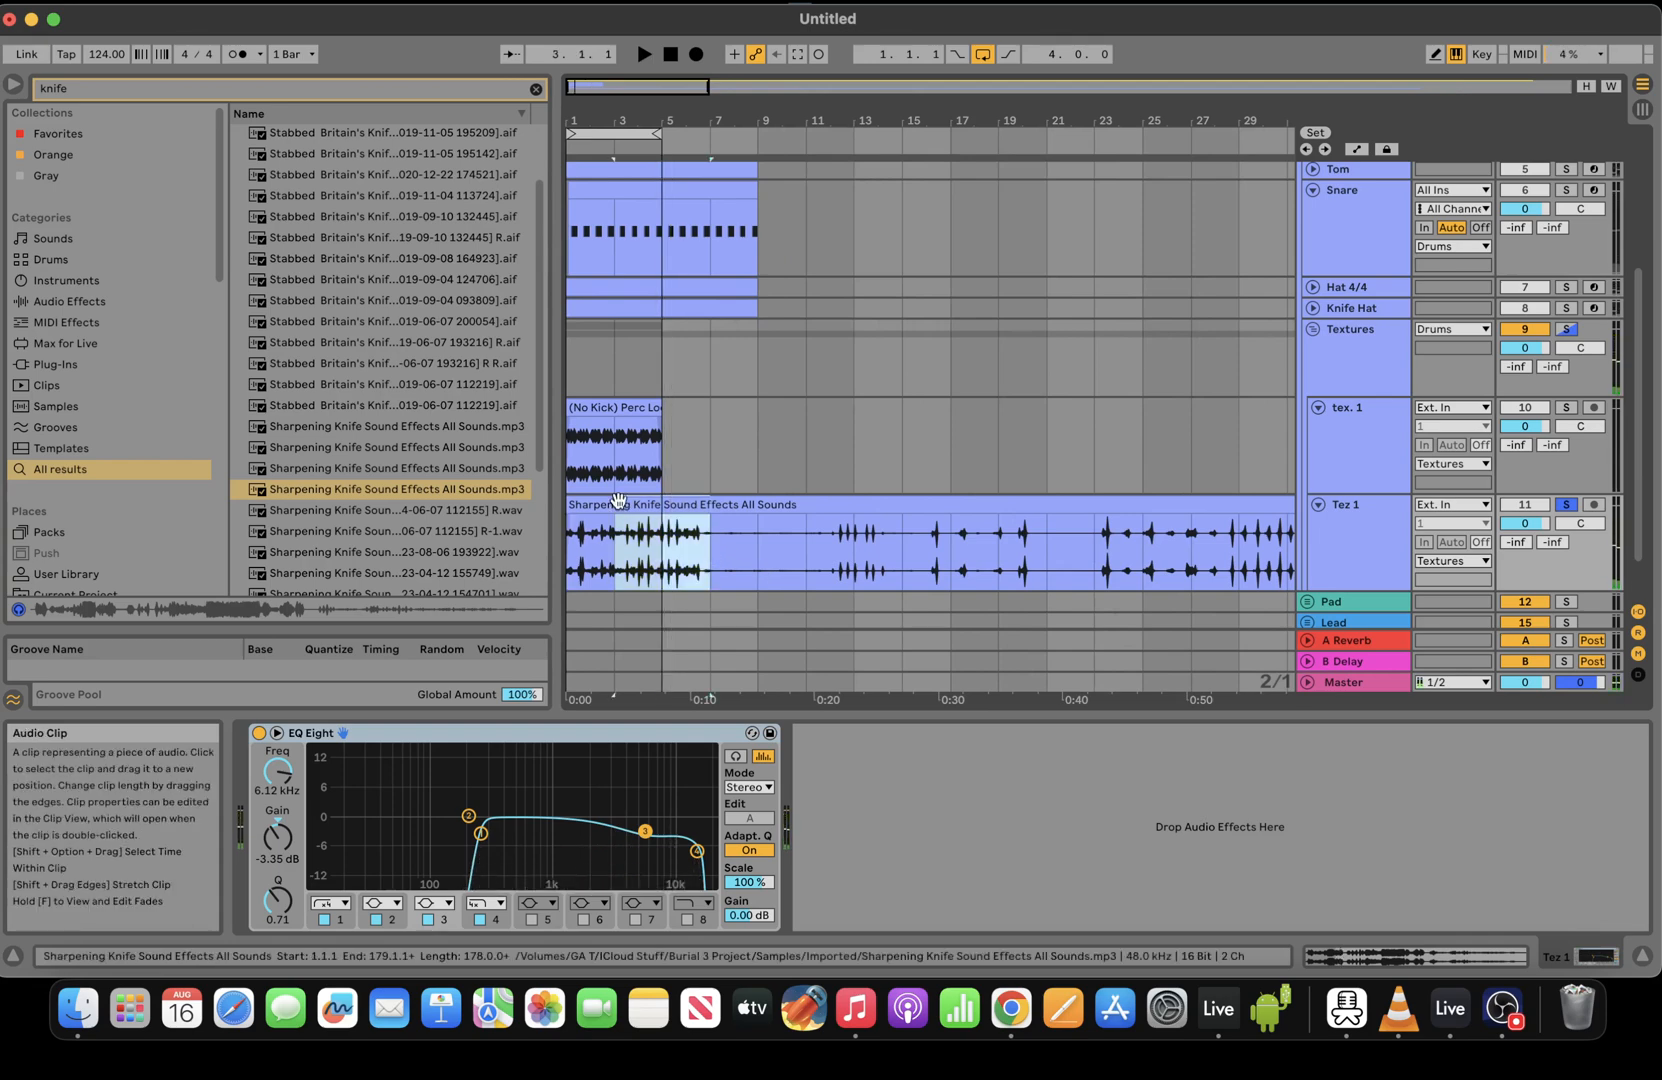
pyautogui.press('Delete')
pyautogui.click(588, 509)
pyautogui.press('Delete')
pyautogui.click(812, 547)
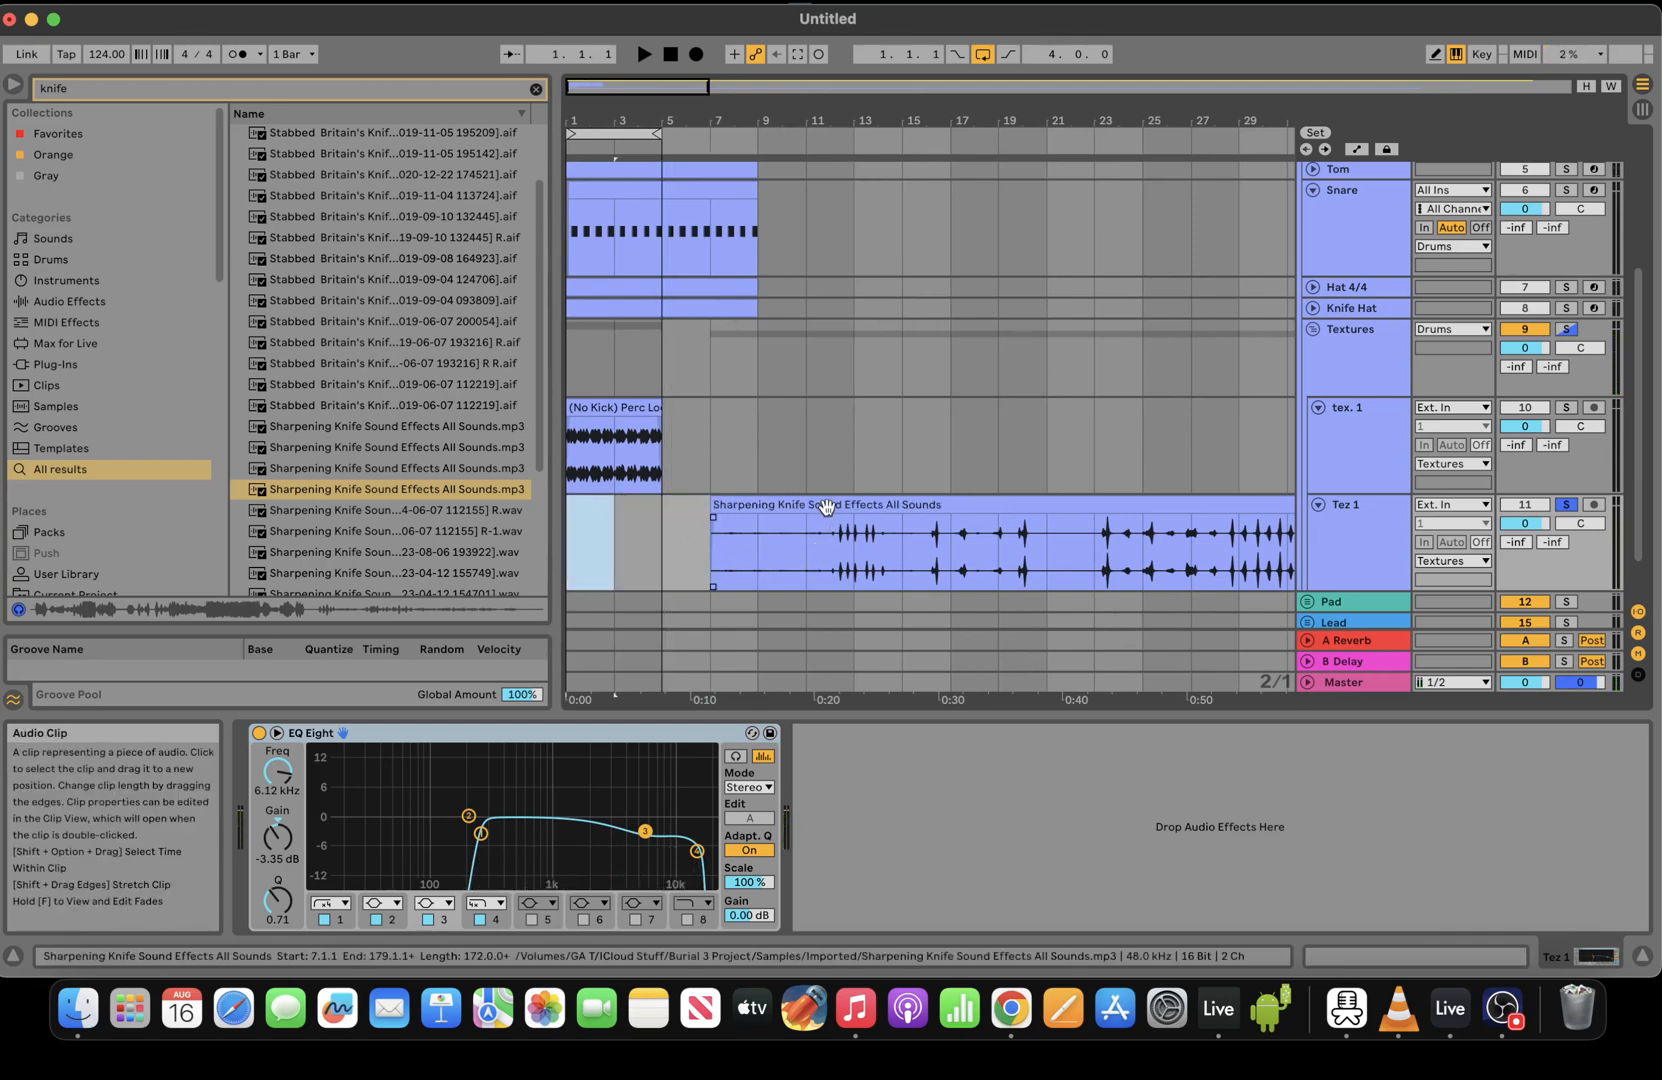
pyautogui.press('Delete')
pyautogui.click(571, 549)
pyautogui.press('super+v')
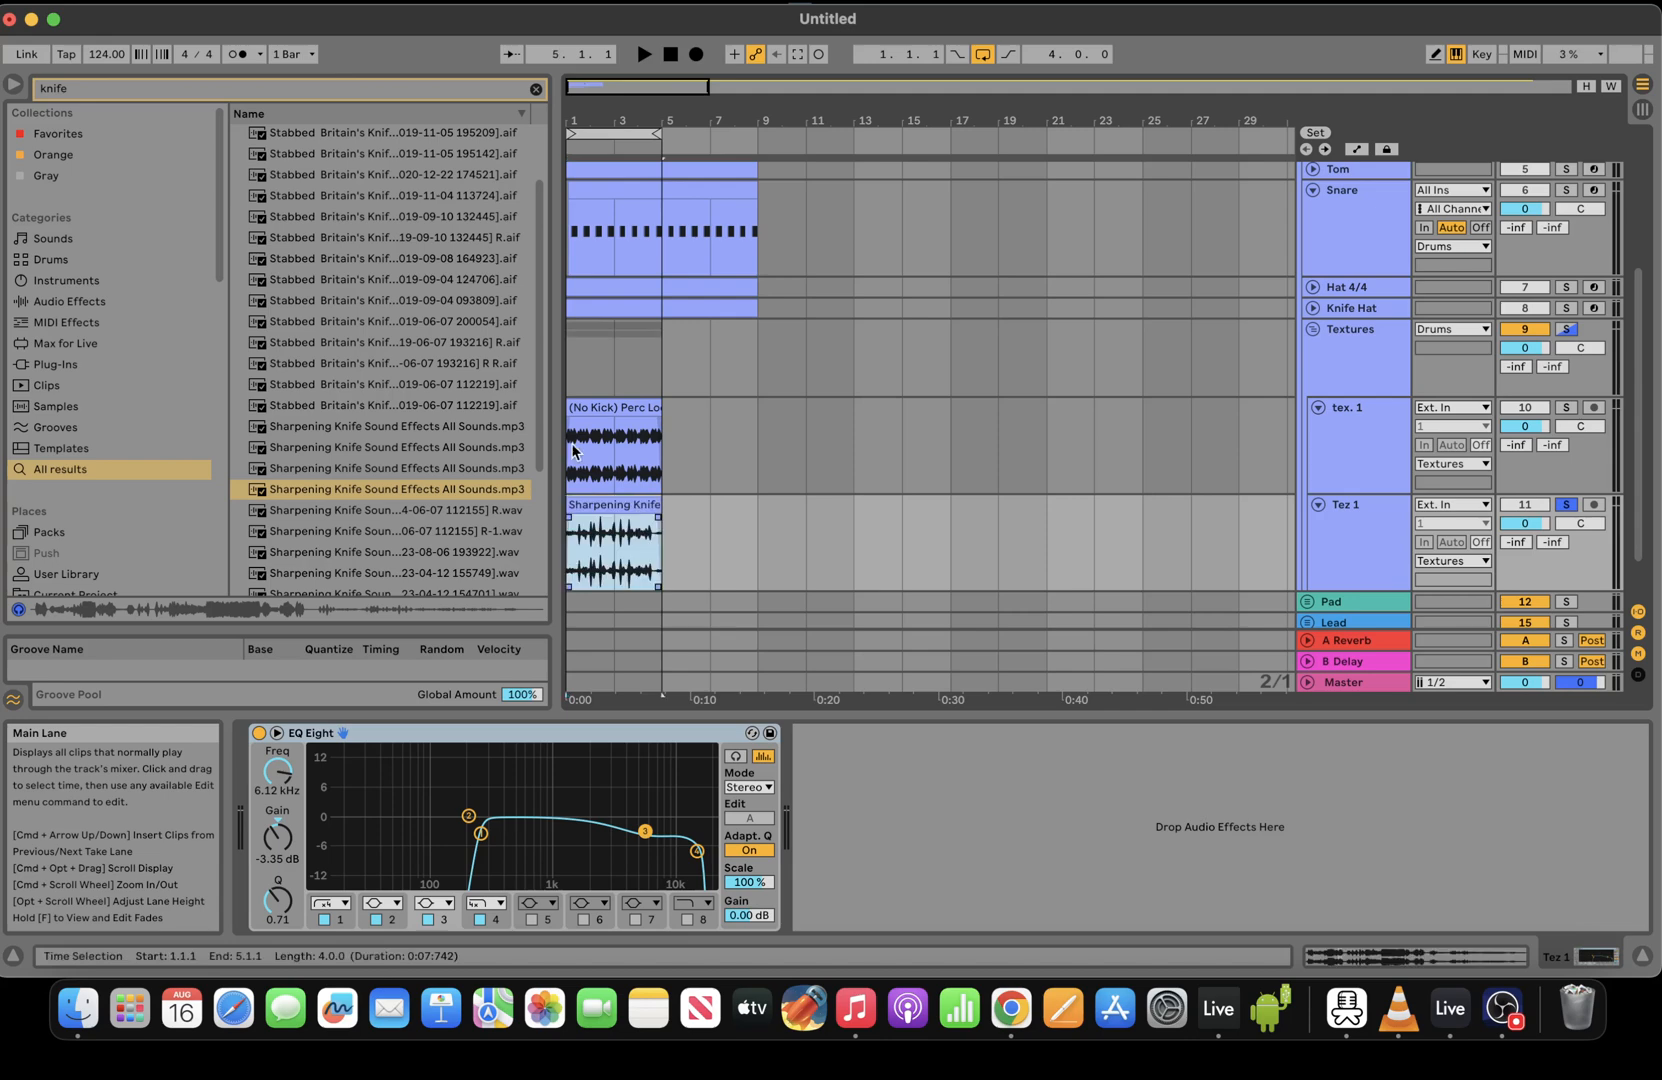
# Trim the sharpening-knife clip at both ends to three bars on a quarter-note grid and place it at bar 1 of Tez 1
pyautogui.moveTo(607, 87); pyautogui.dragTo(607, 138)
pyautogui.press('space')
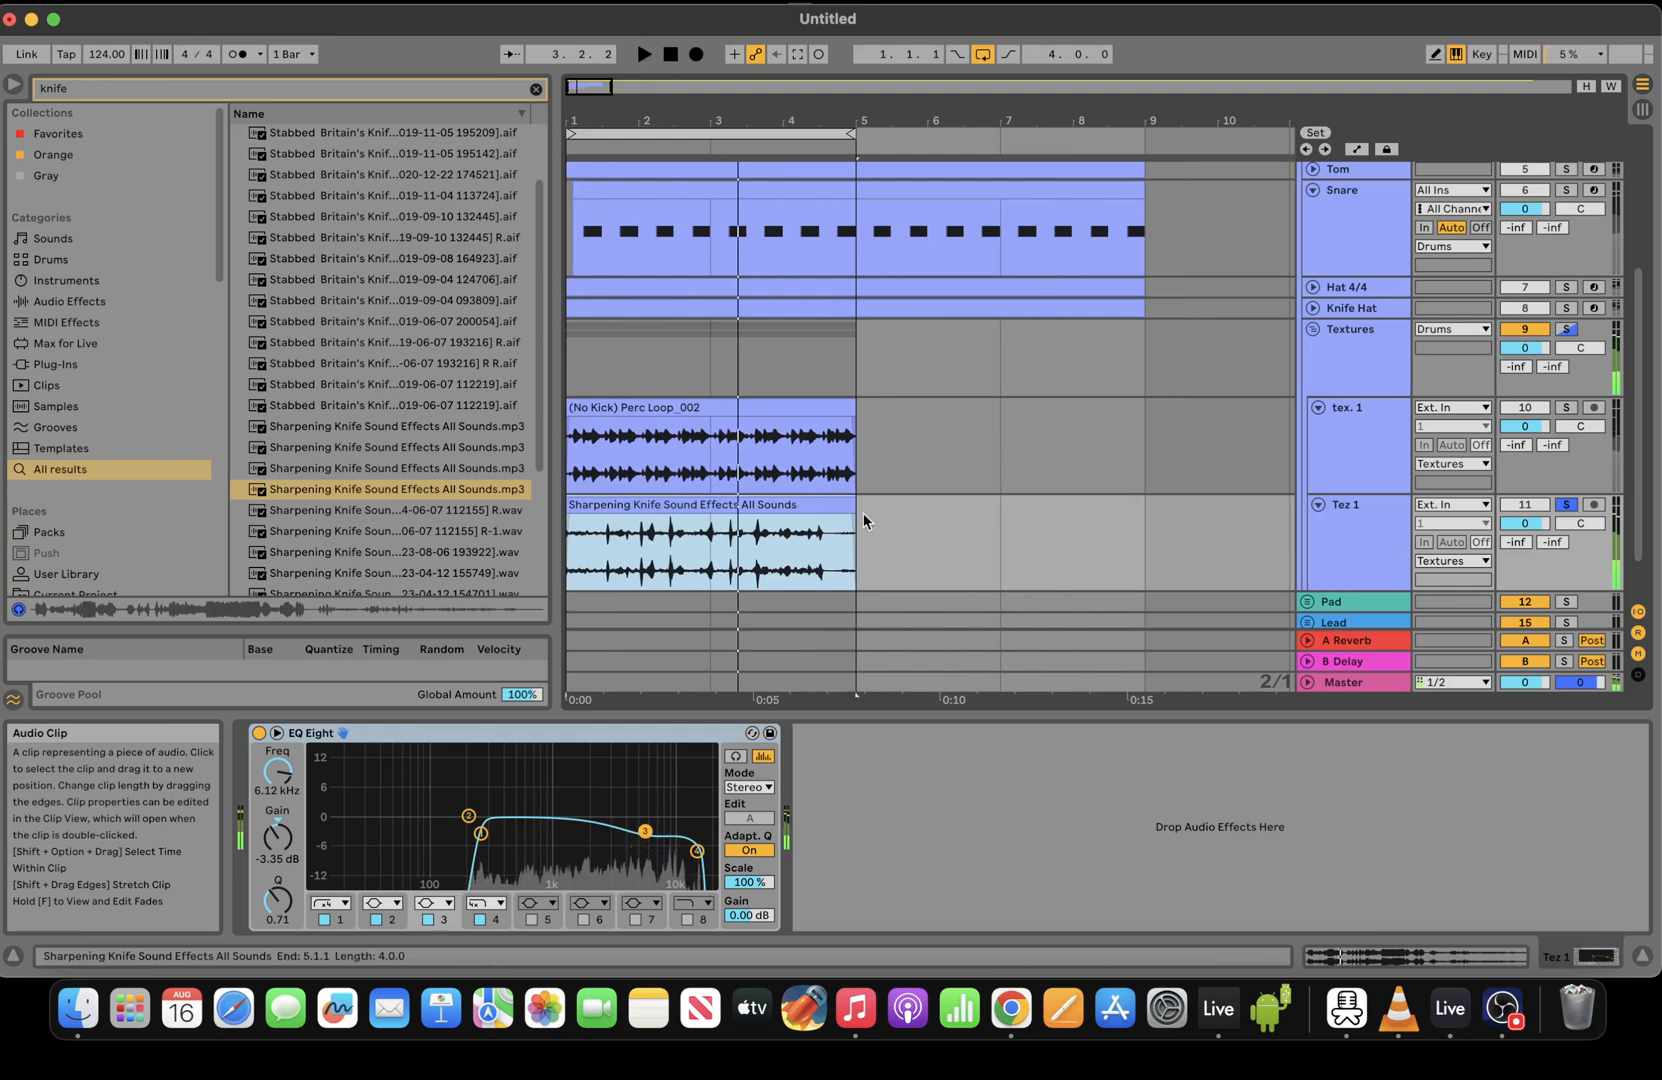
pyautogui.press('space')
pyautogui.rightClick(912, 524)
pyautogui.click(969, 930)
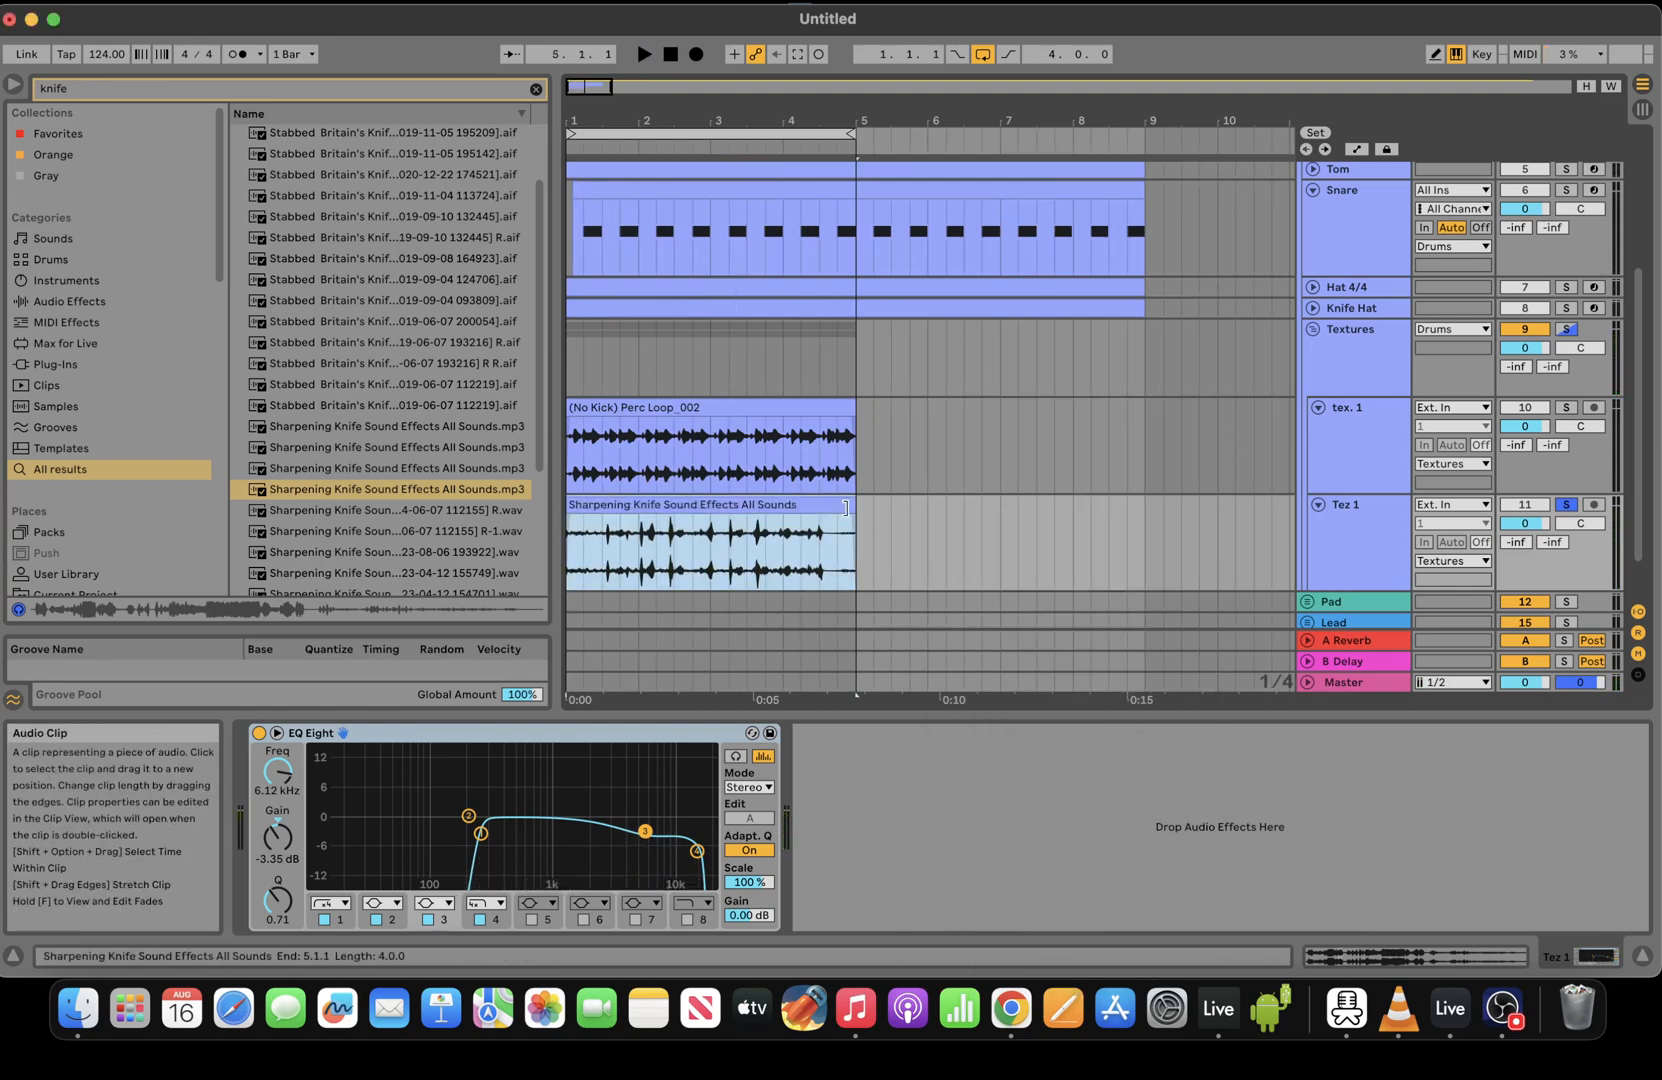
pyautogui.moveTo(826, 507); pyautogui.dragTo(808, 507)
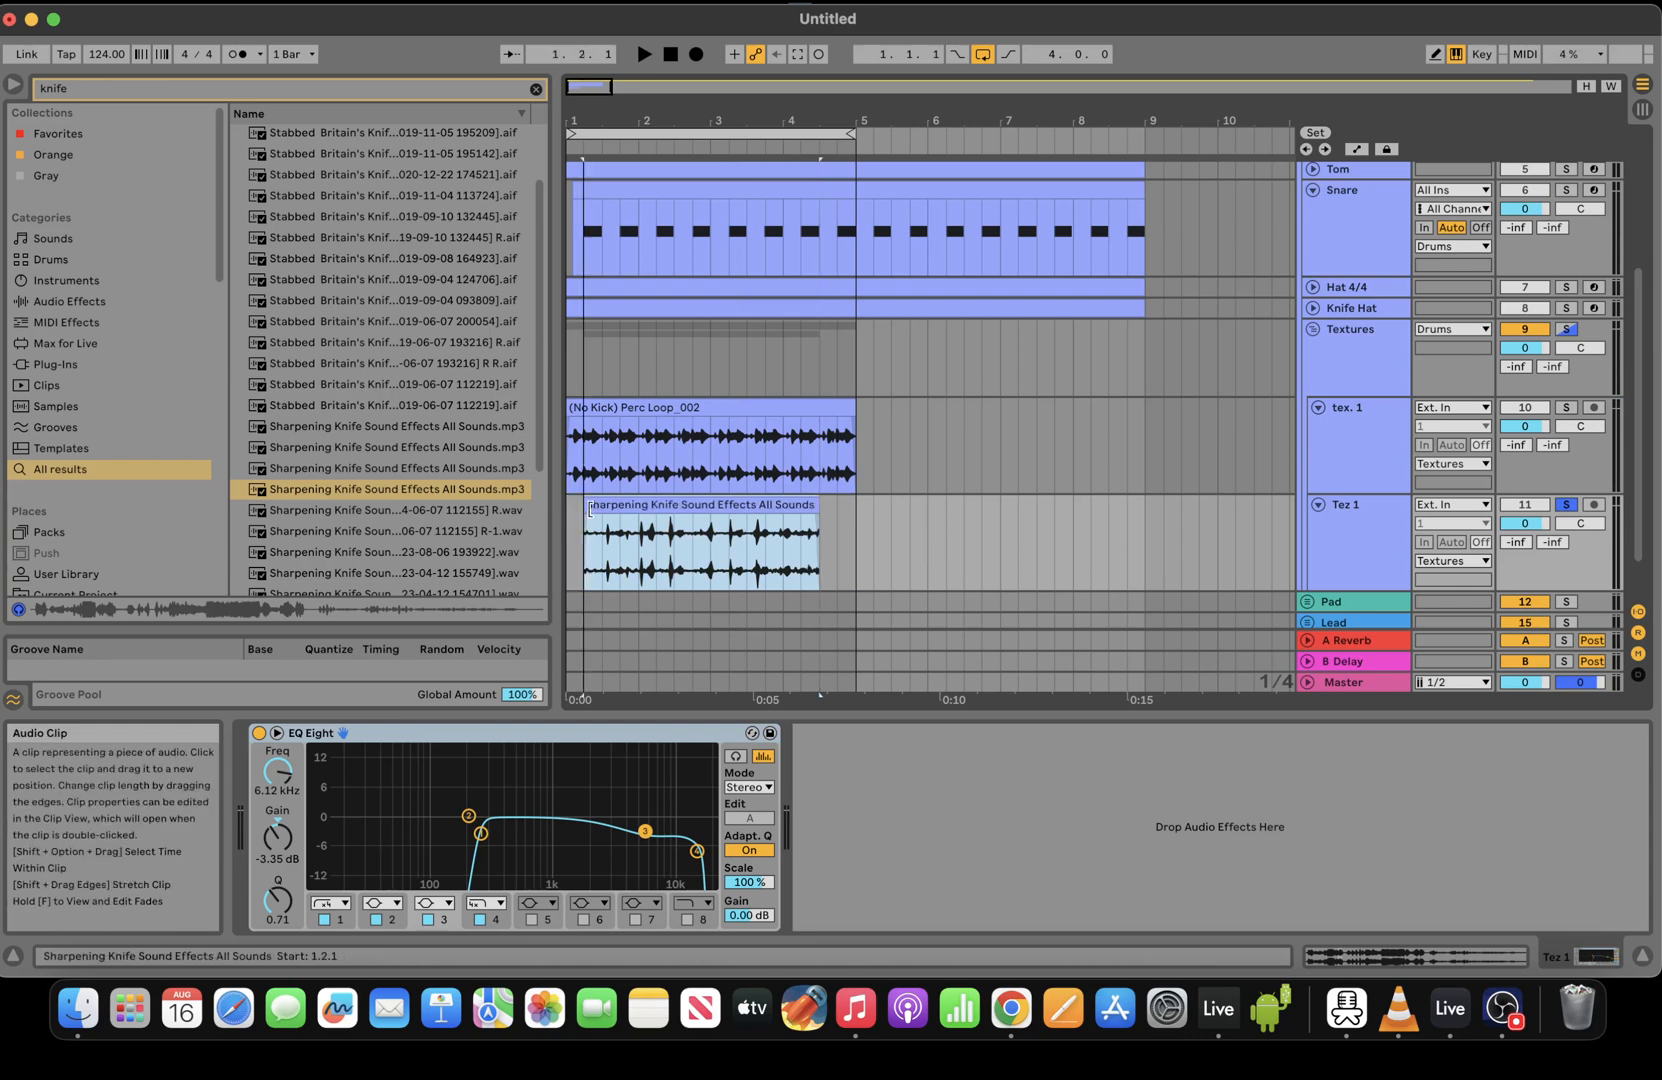
pyautogui.moveTo(612, 510); pyautogui.dragTo(576, 514)
pyautogui.press('space')
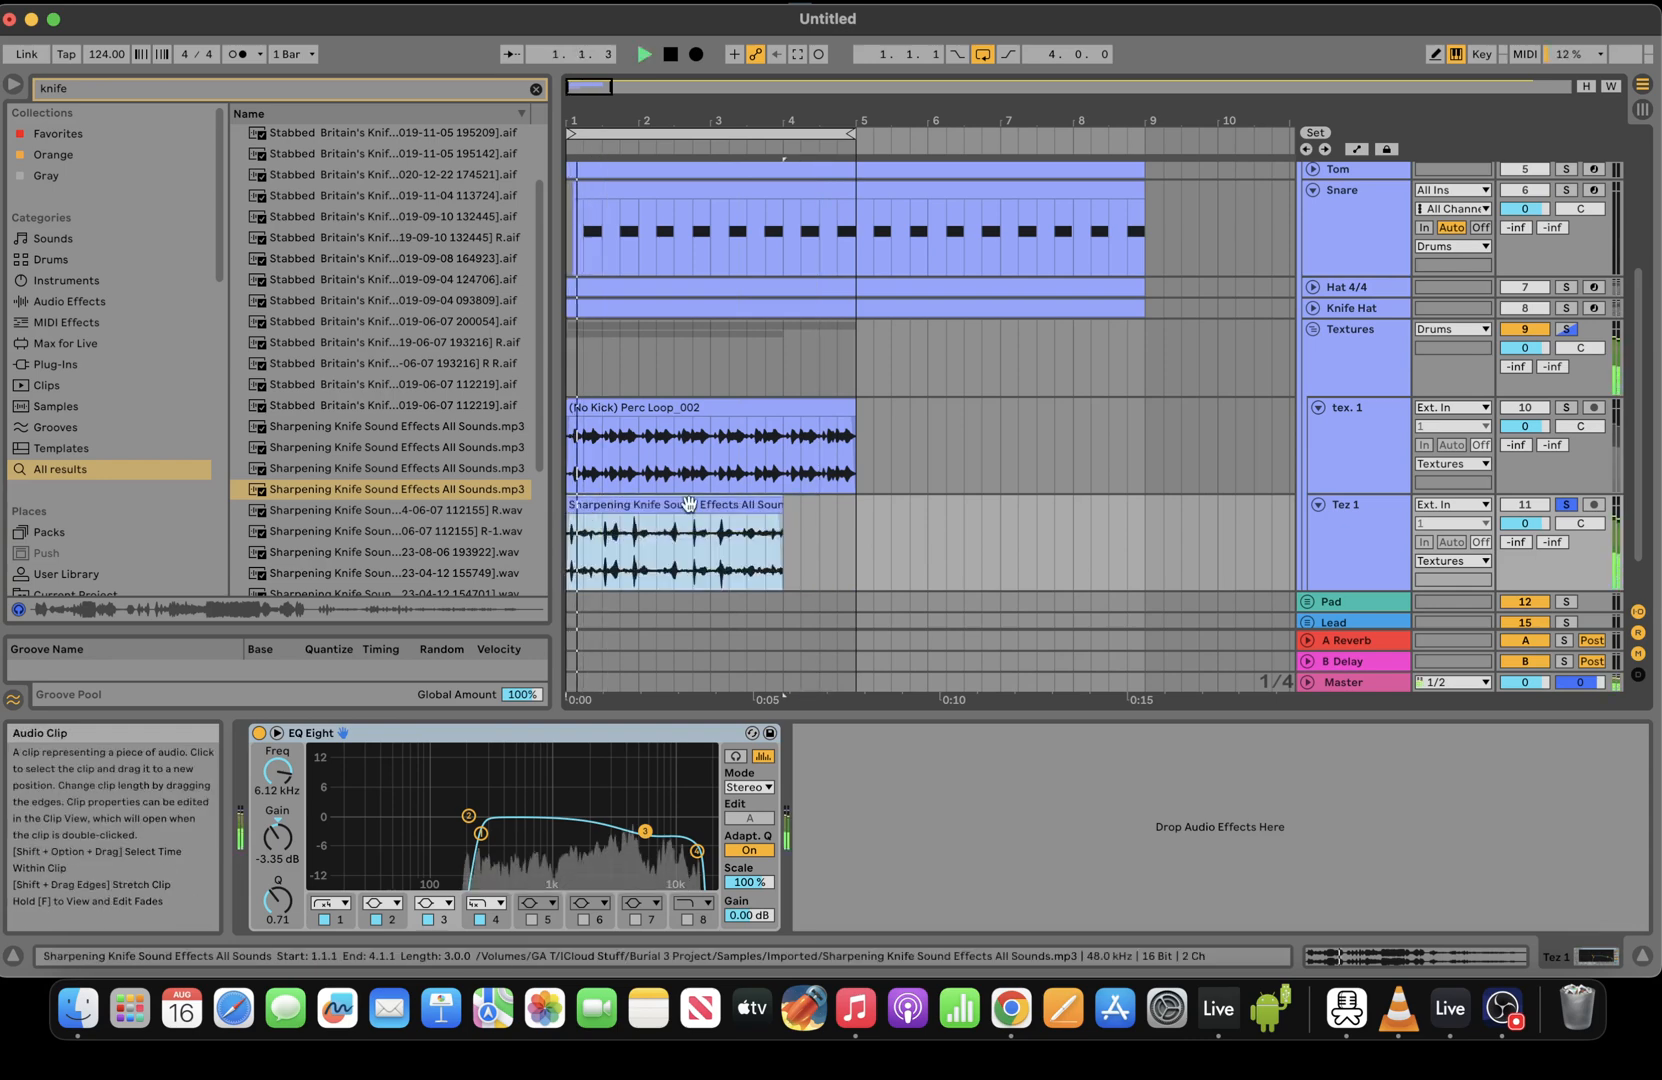
# Cut the three-beat section from 2.3.1 to 3.2.1 out of the knife clip and paste it at 4.3.1 and 2.2.1
pyautogui.click(722, 545)
pyautogui.moveTo(722, 545); pyautogui.dragTo(664, 504)
pyautogui.press('Delete')
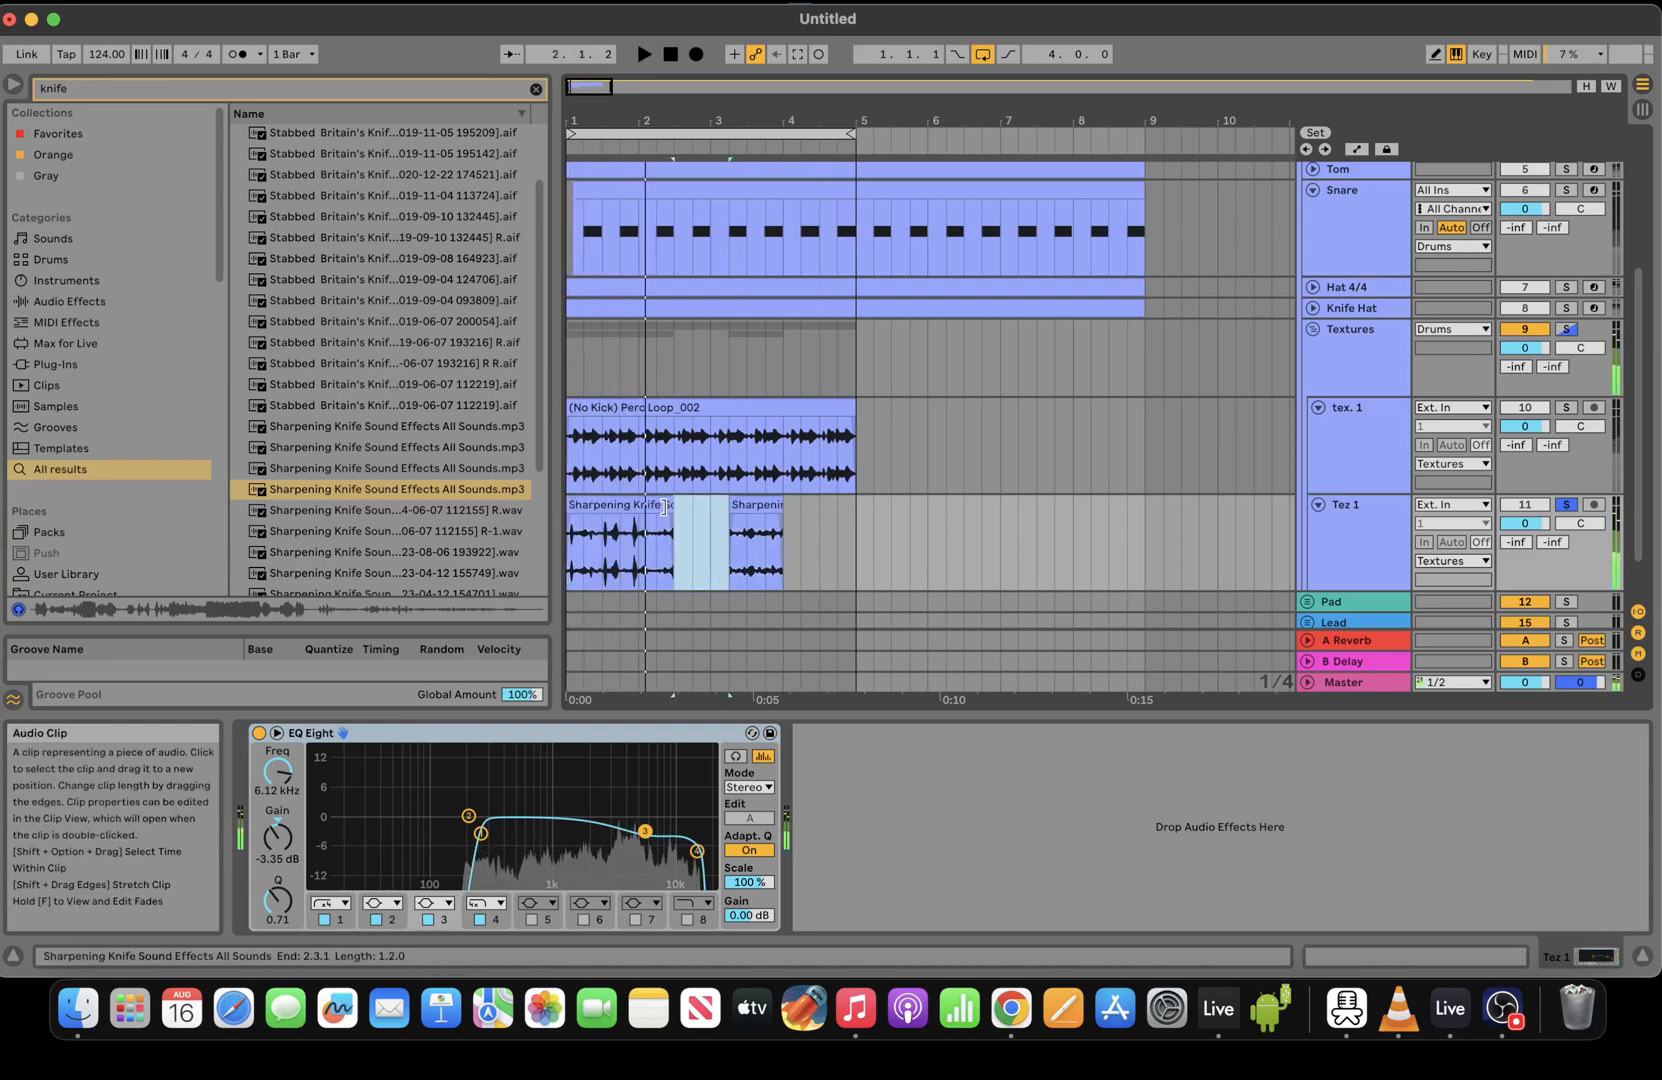
pyautogui.click(817, 540)
pyautogui.press('space')
pyautogui.press('super+v')
pyautogui.click(652, 551)
pyautogui.press('super+v')
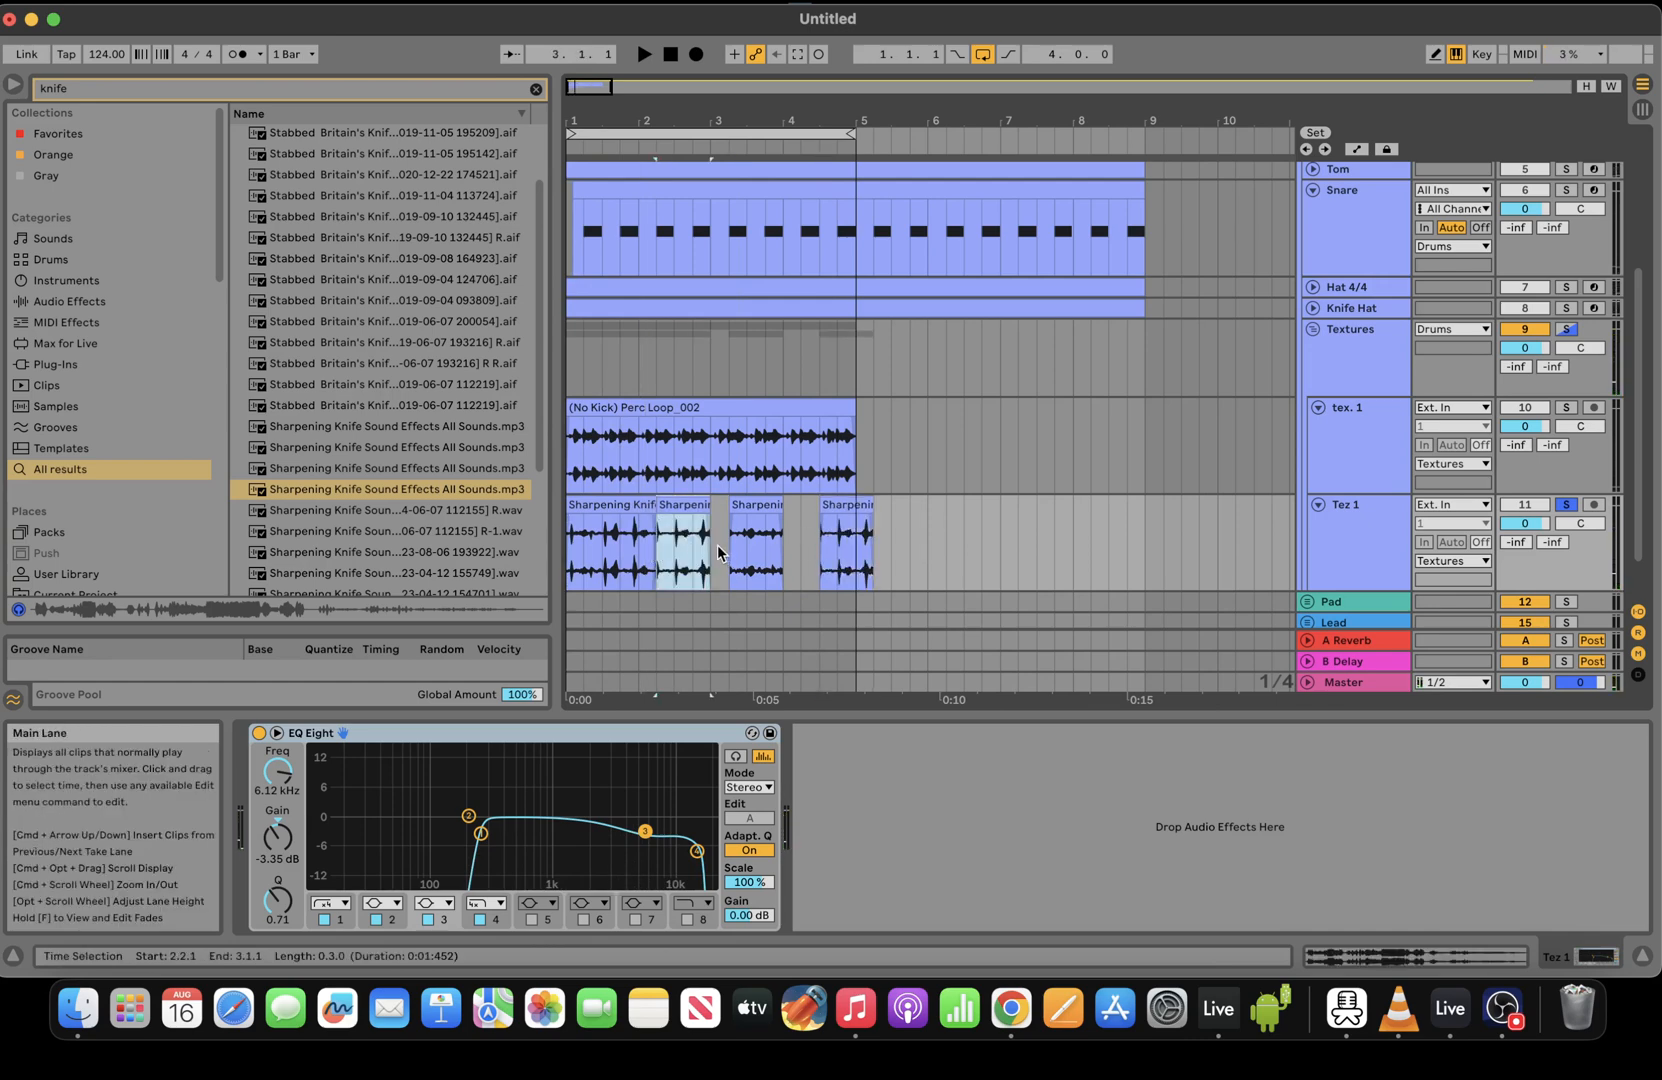
# Close the gaps between the knife fragments on Tez 1 and paste one more fragment at the end to fill the four bars
pyautogui.moveTo(752, 507); pyautogui.dragTo(732, 507)
pyautogui.moveTo(854, 505); pyautogui.dragTo(800, 505)
pyautogui.click(618, 541)
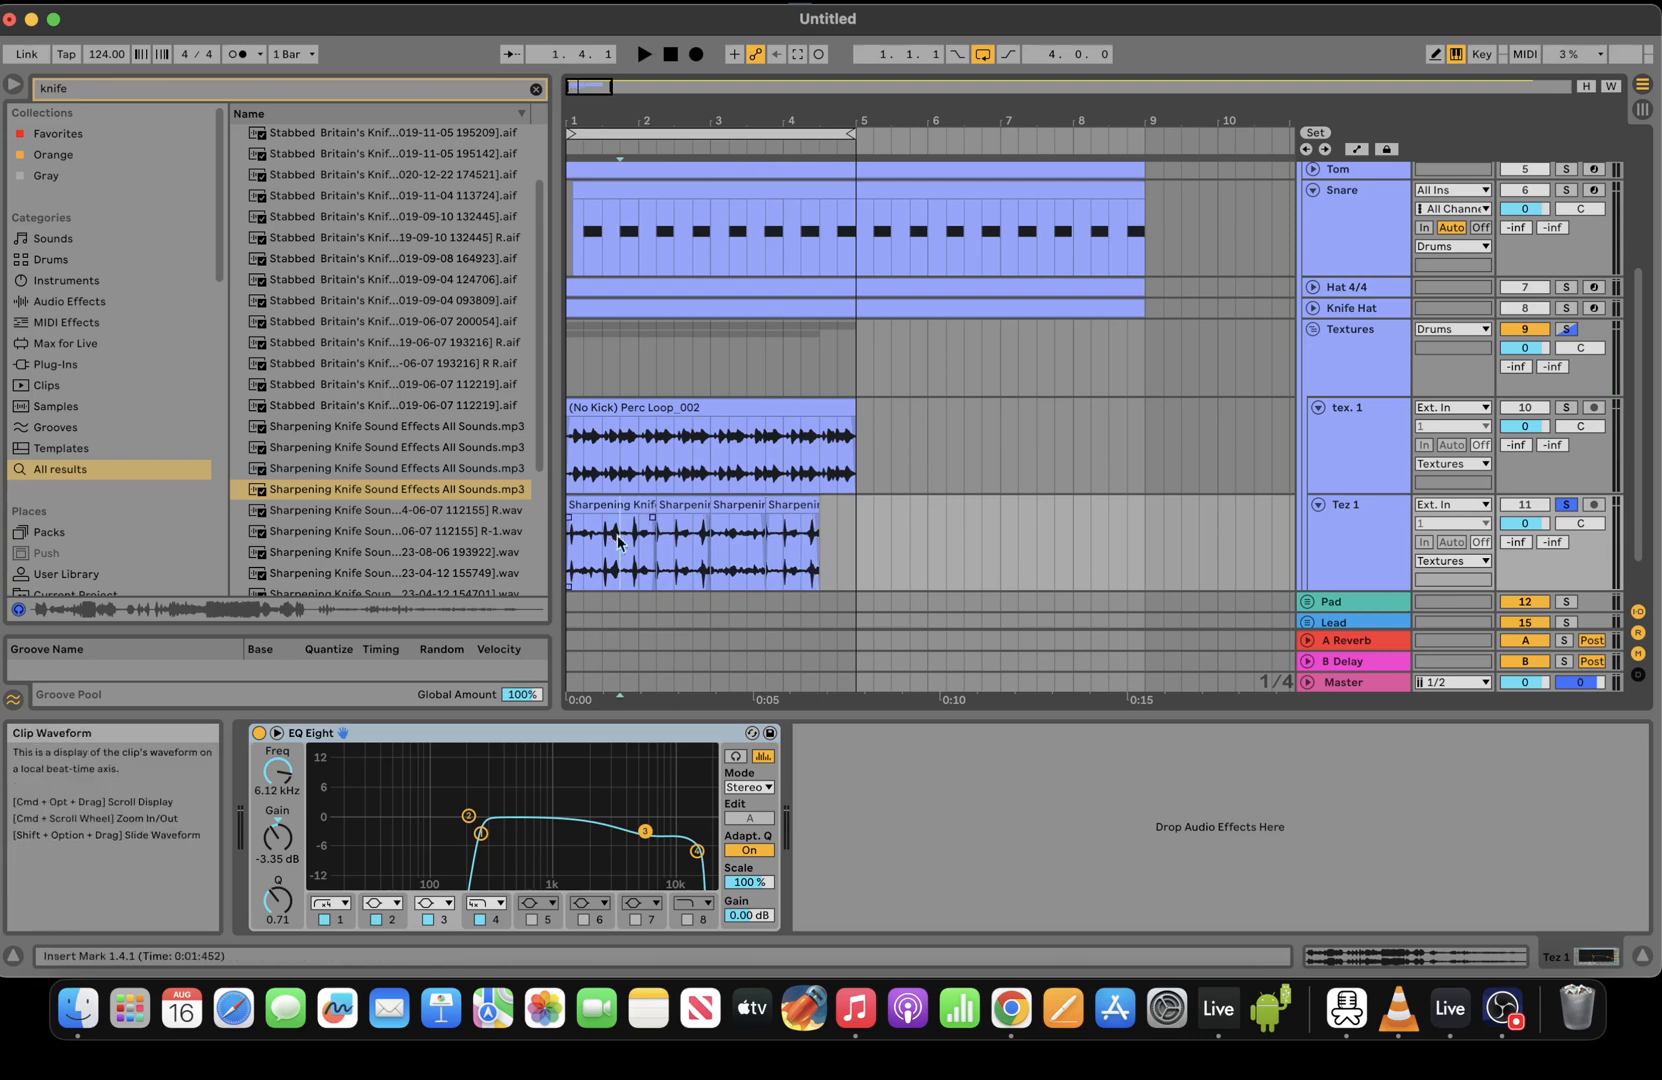
pyautogui.click(832, 566)
pyautogui.press('super+v')
pyautogui.press('space')
# Consolidate the knife fragments across bars 1 to 4 of Tez 1 into a single clip
pyautogui.moveTo(853, 556); pyautogui.dragTo(516, 526)
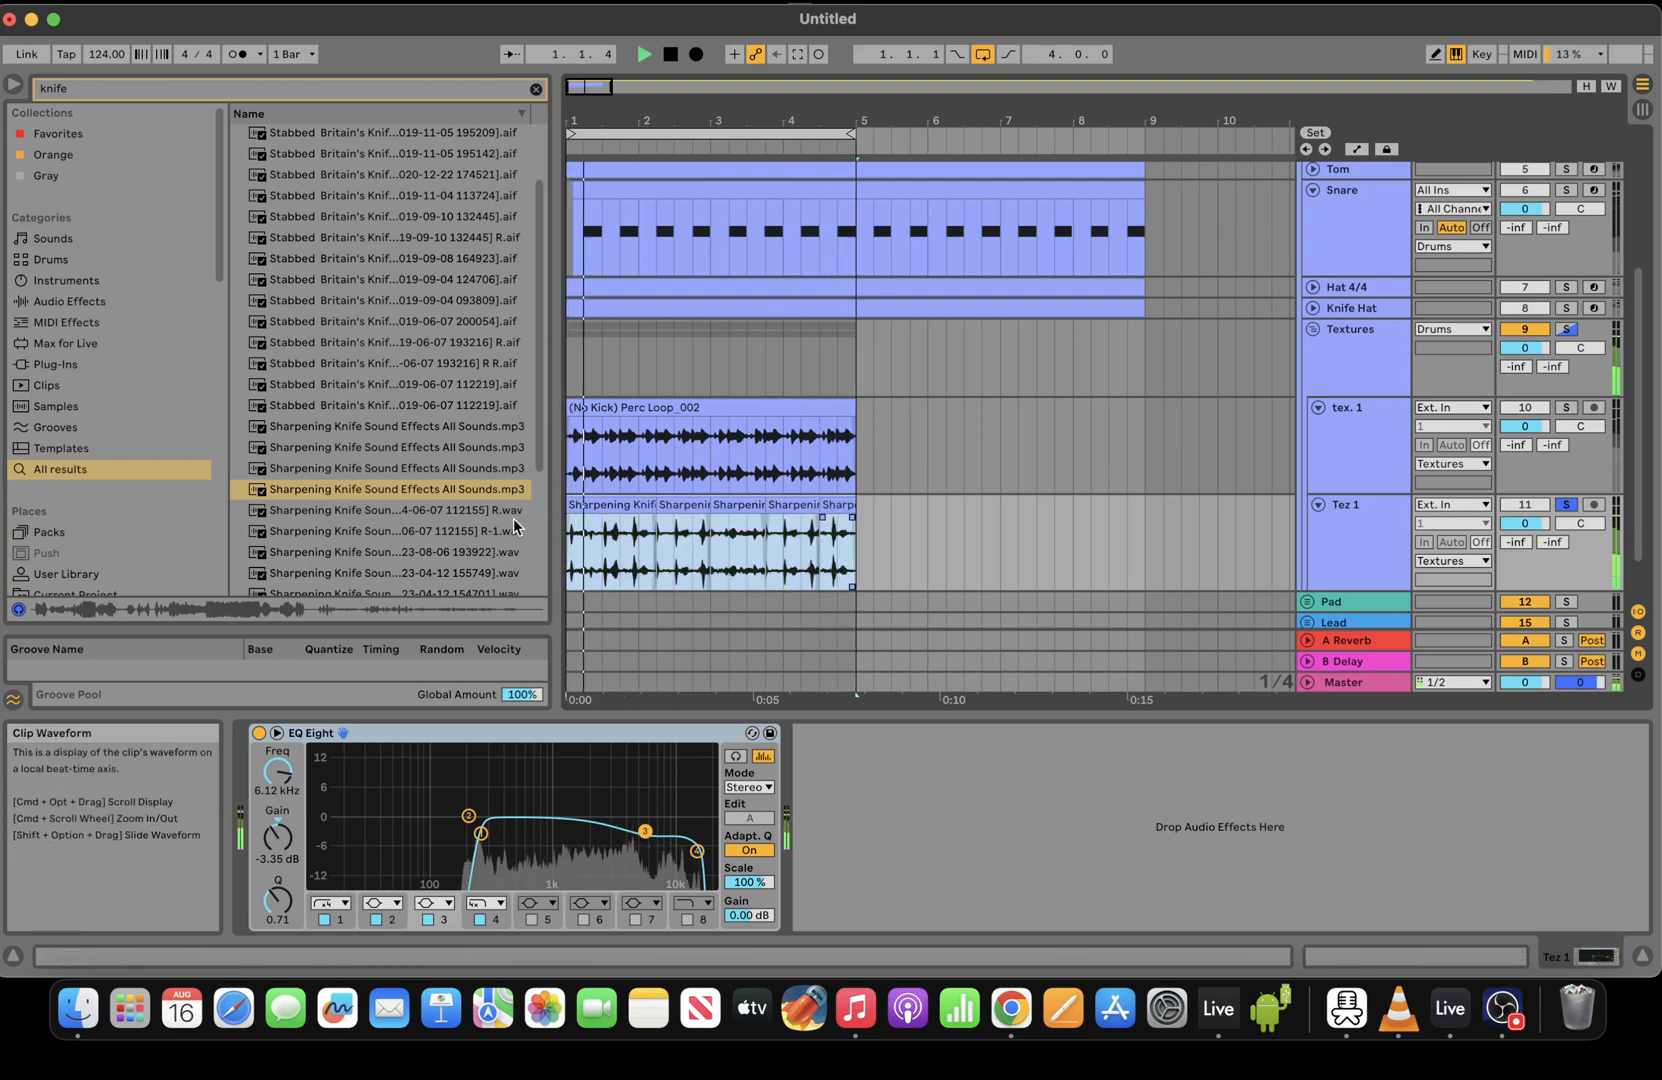
pyautogui.press('super+j')
pyautogui.click(1010, 534)
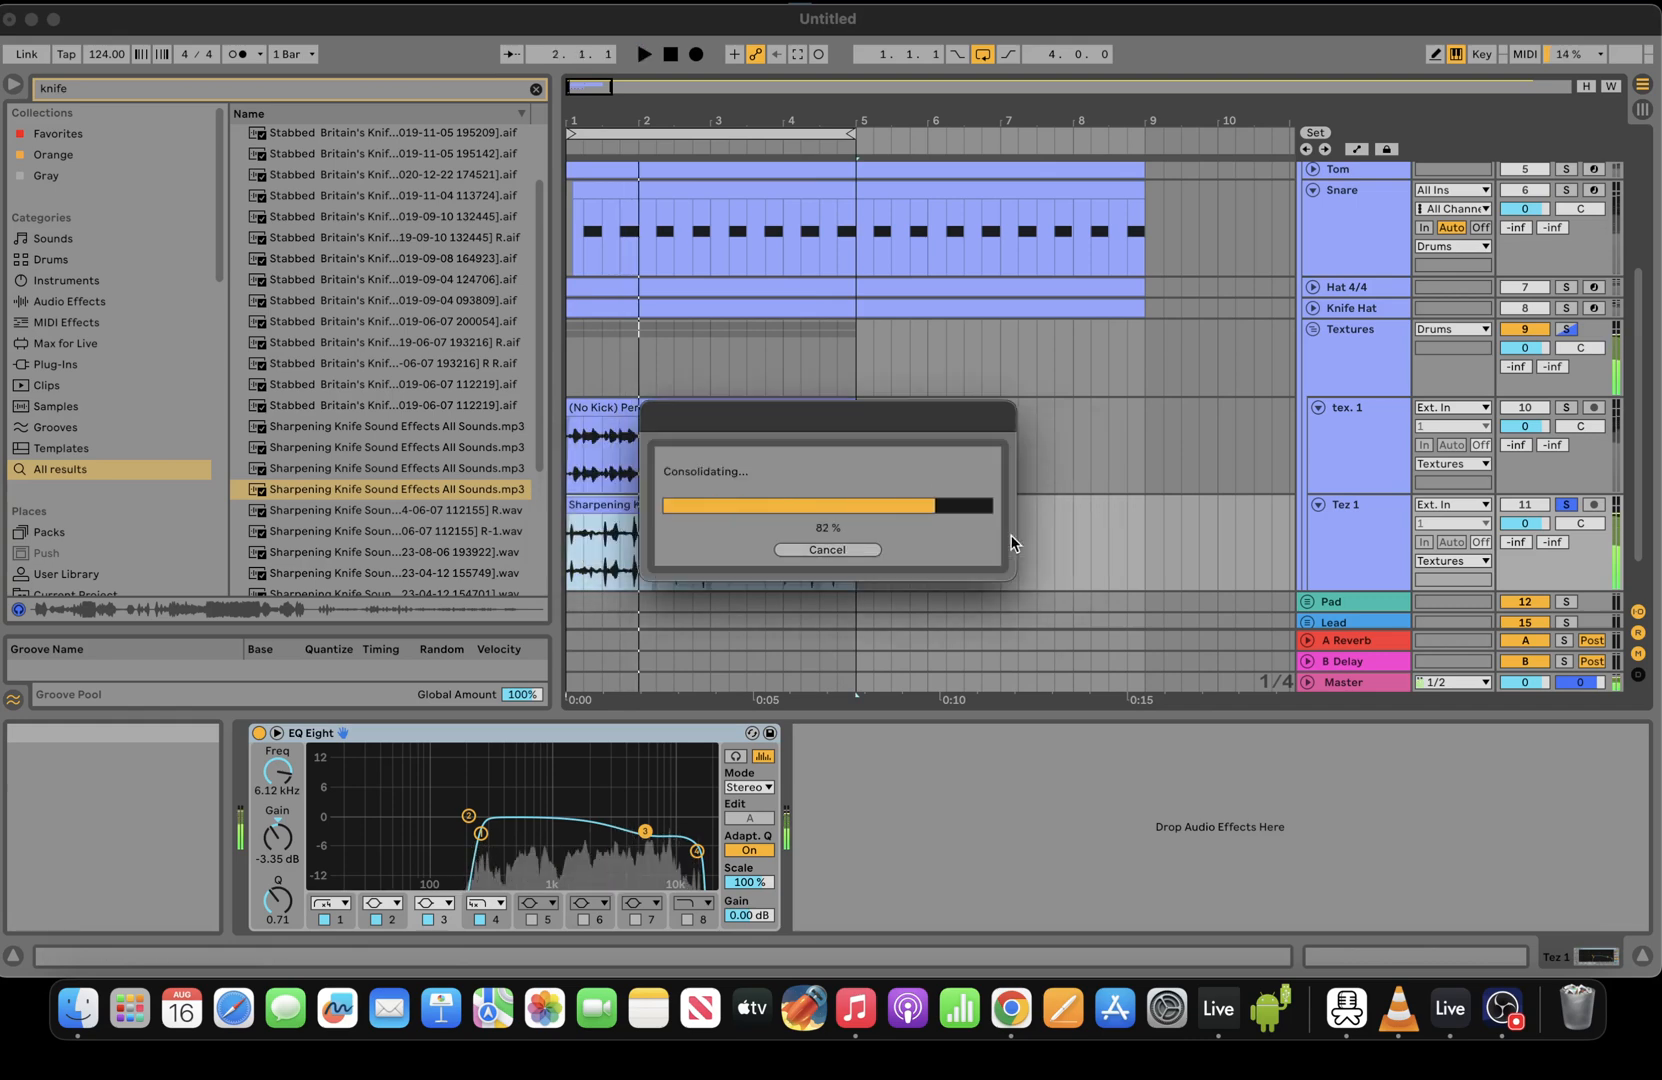
# Quantize the consolidated knife clip's audio to 1/16 at 100% and play it back
pyautogui.click(1349, 962)
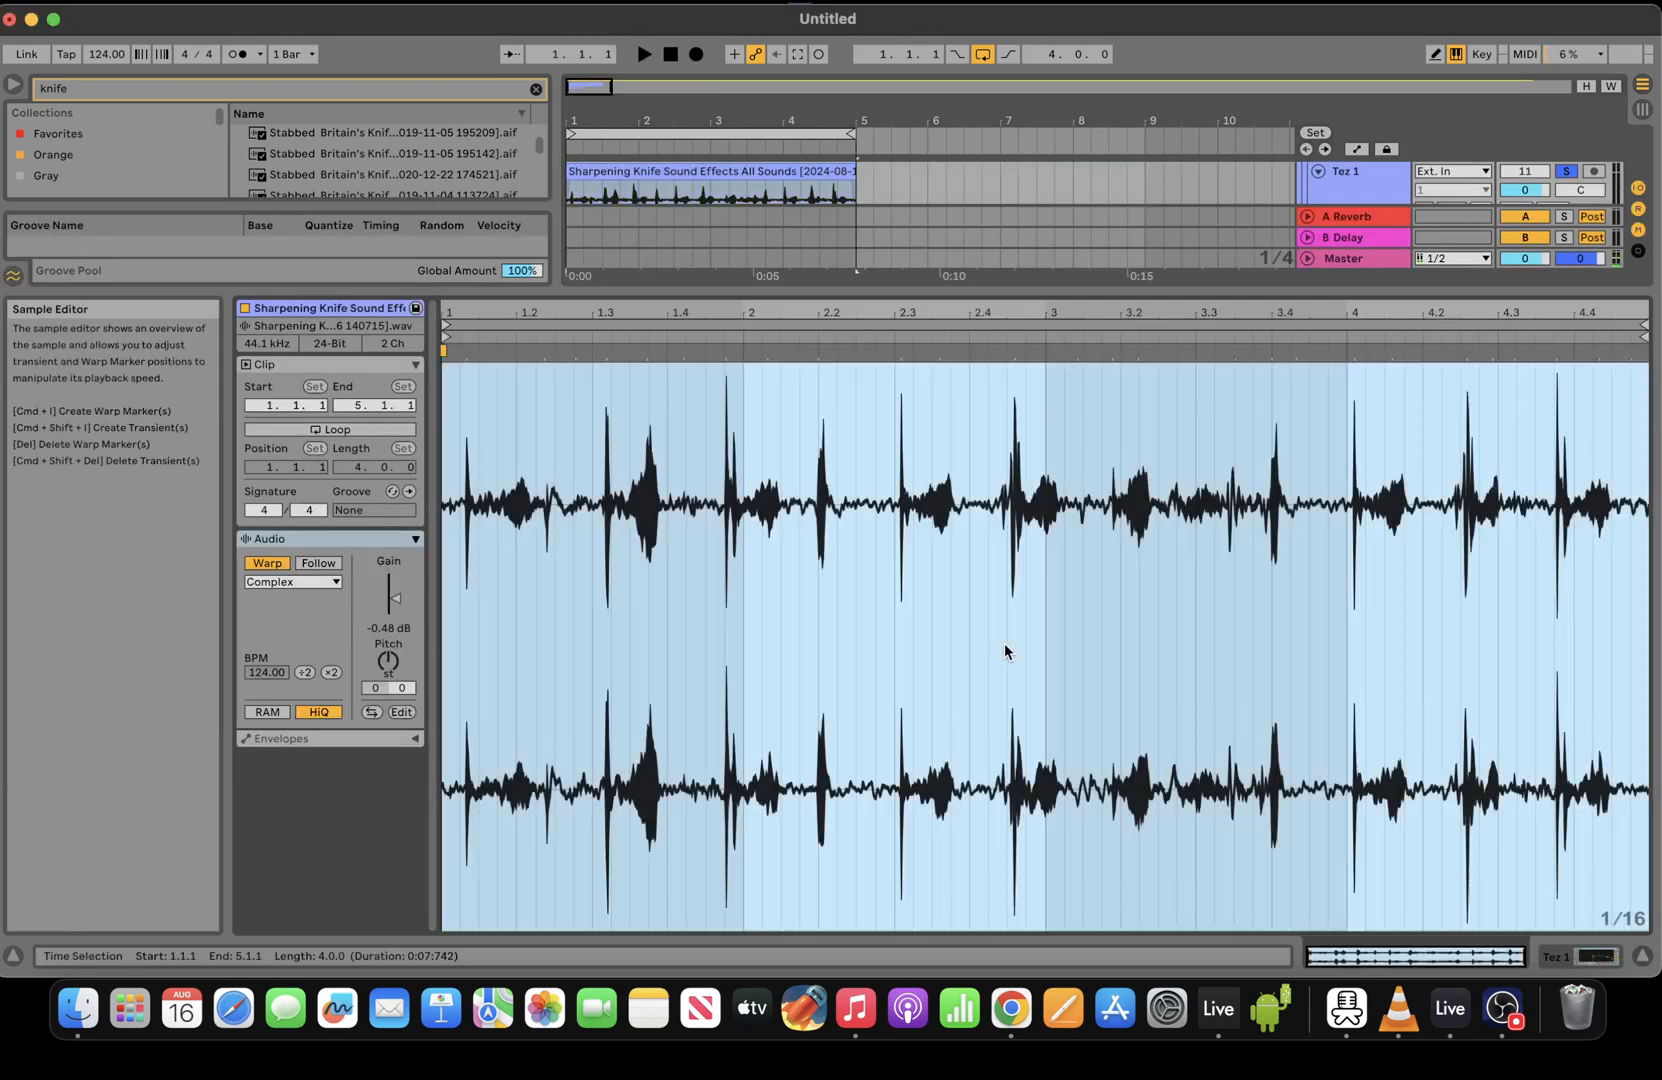
pyautogui.rightClick(1005, 647)
pyautogui.click(1095, 482)
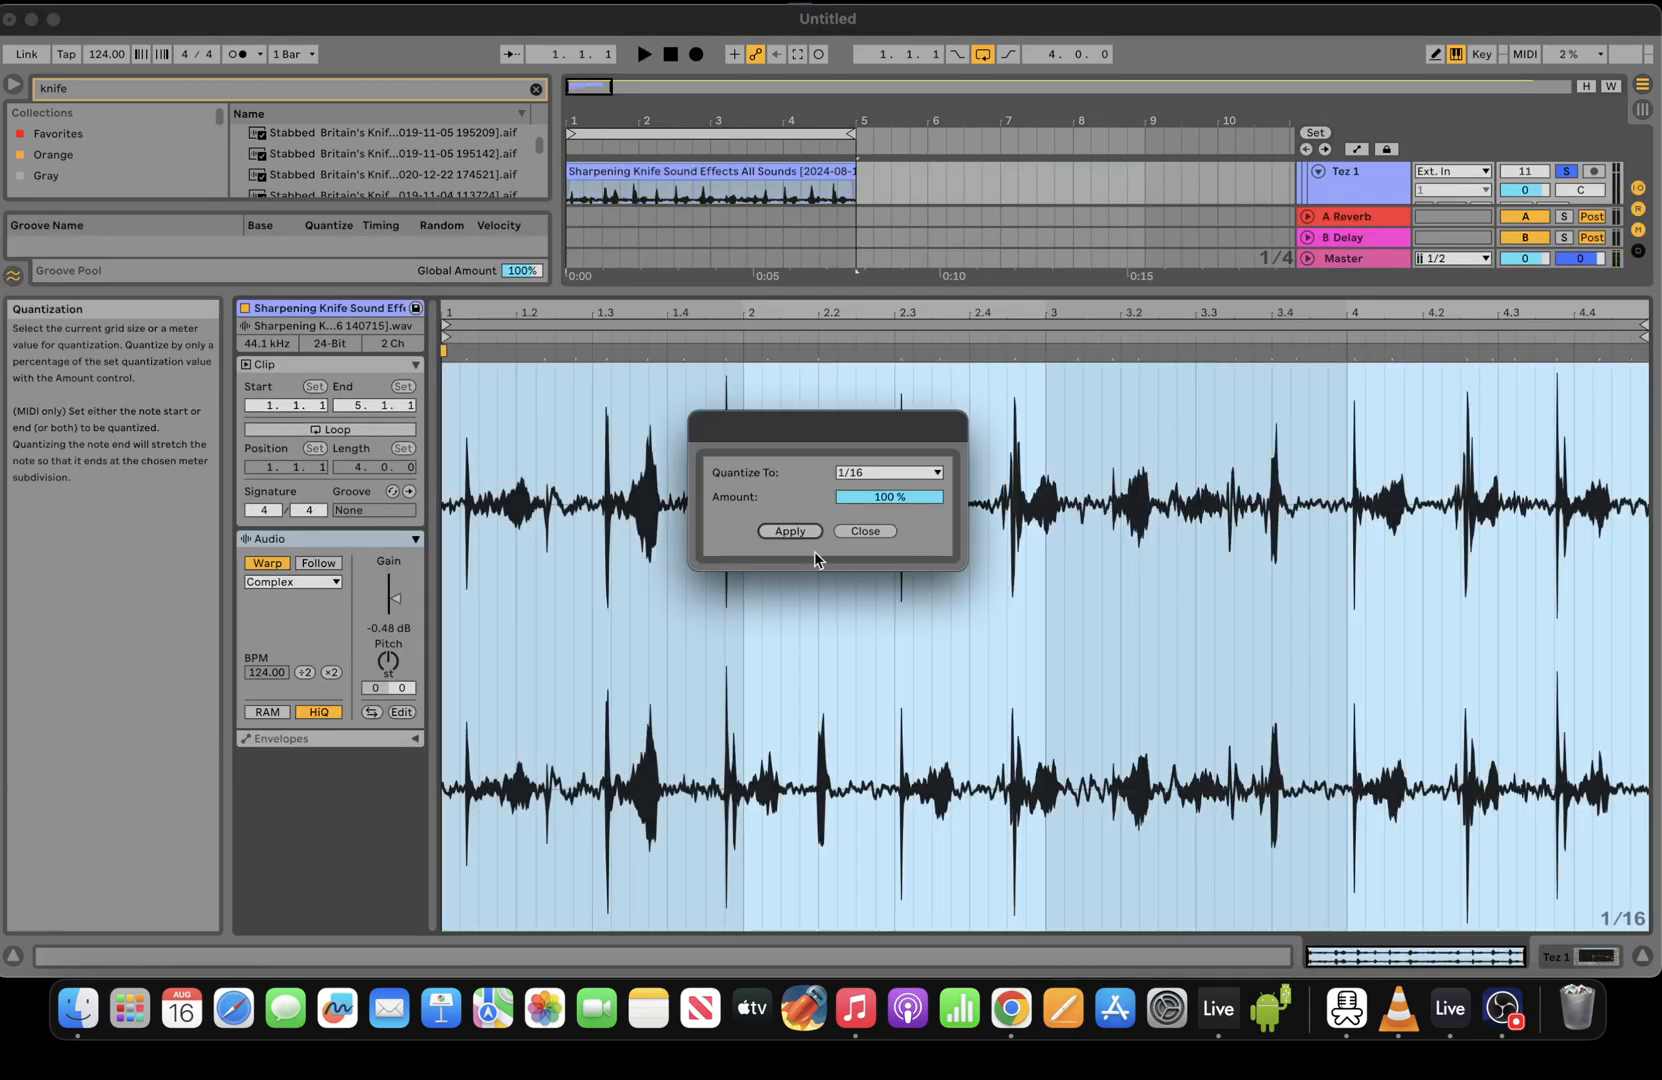
pyautogui.click(793, 528)
pyautogui.press('space')
# Set the knife clip's warp mode to Beats with transient looping off and envelope 55, and transpose it to -4 semitones
pyautogui.click(292, 581)
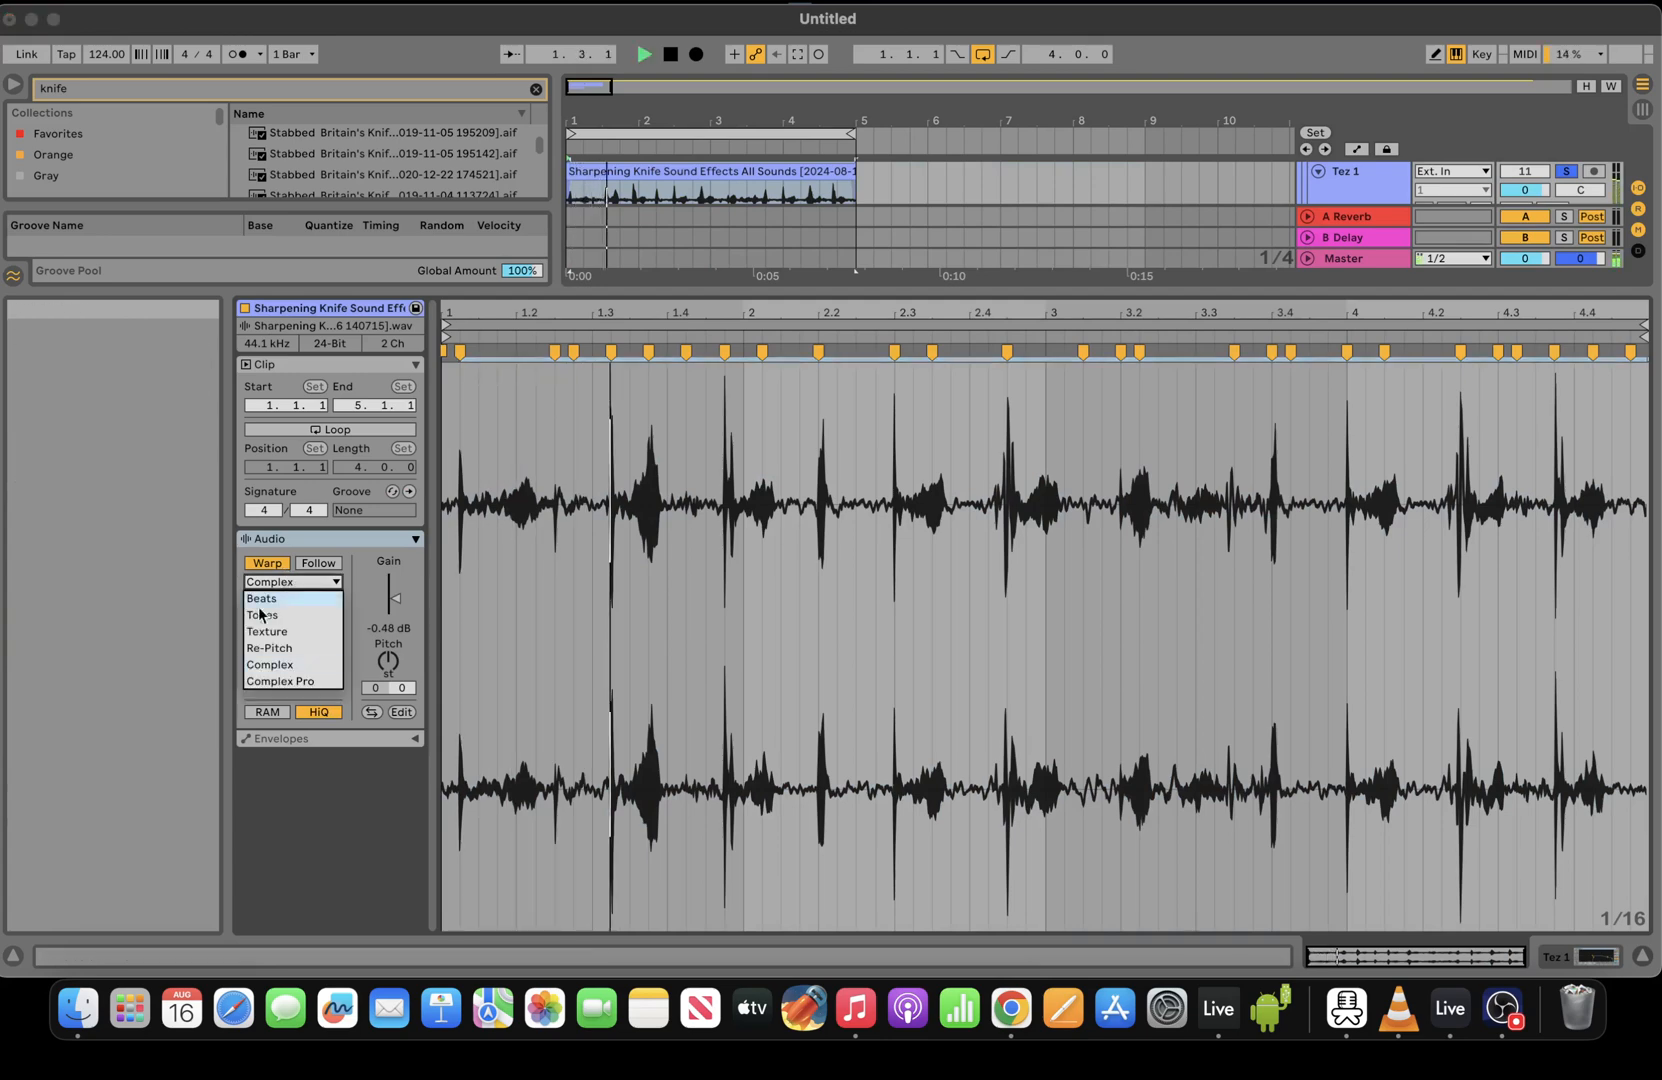
pyautogui.click(268, 603)
pyautogui.click(266, 633)
pyautogui.click(266, 650)
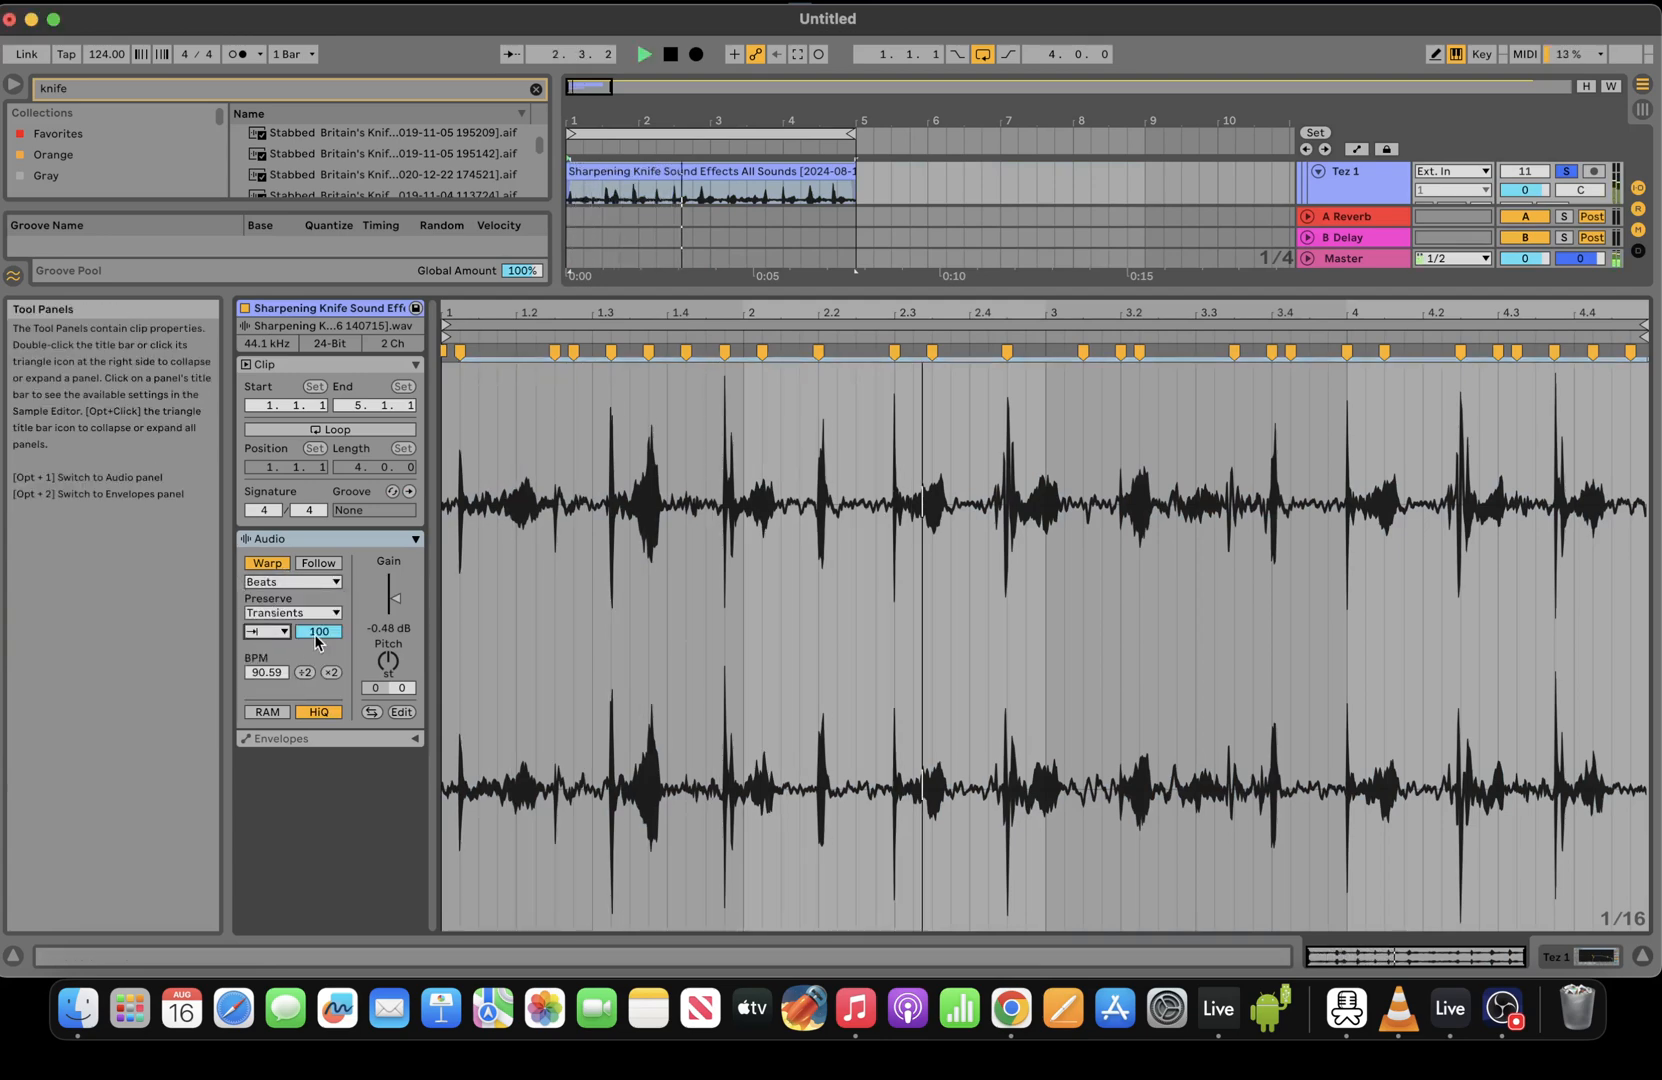
pyautogui.moveTo(319, 634); pyautogui.dragTo(319, 678)
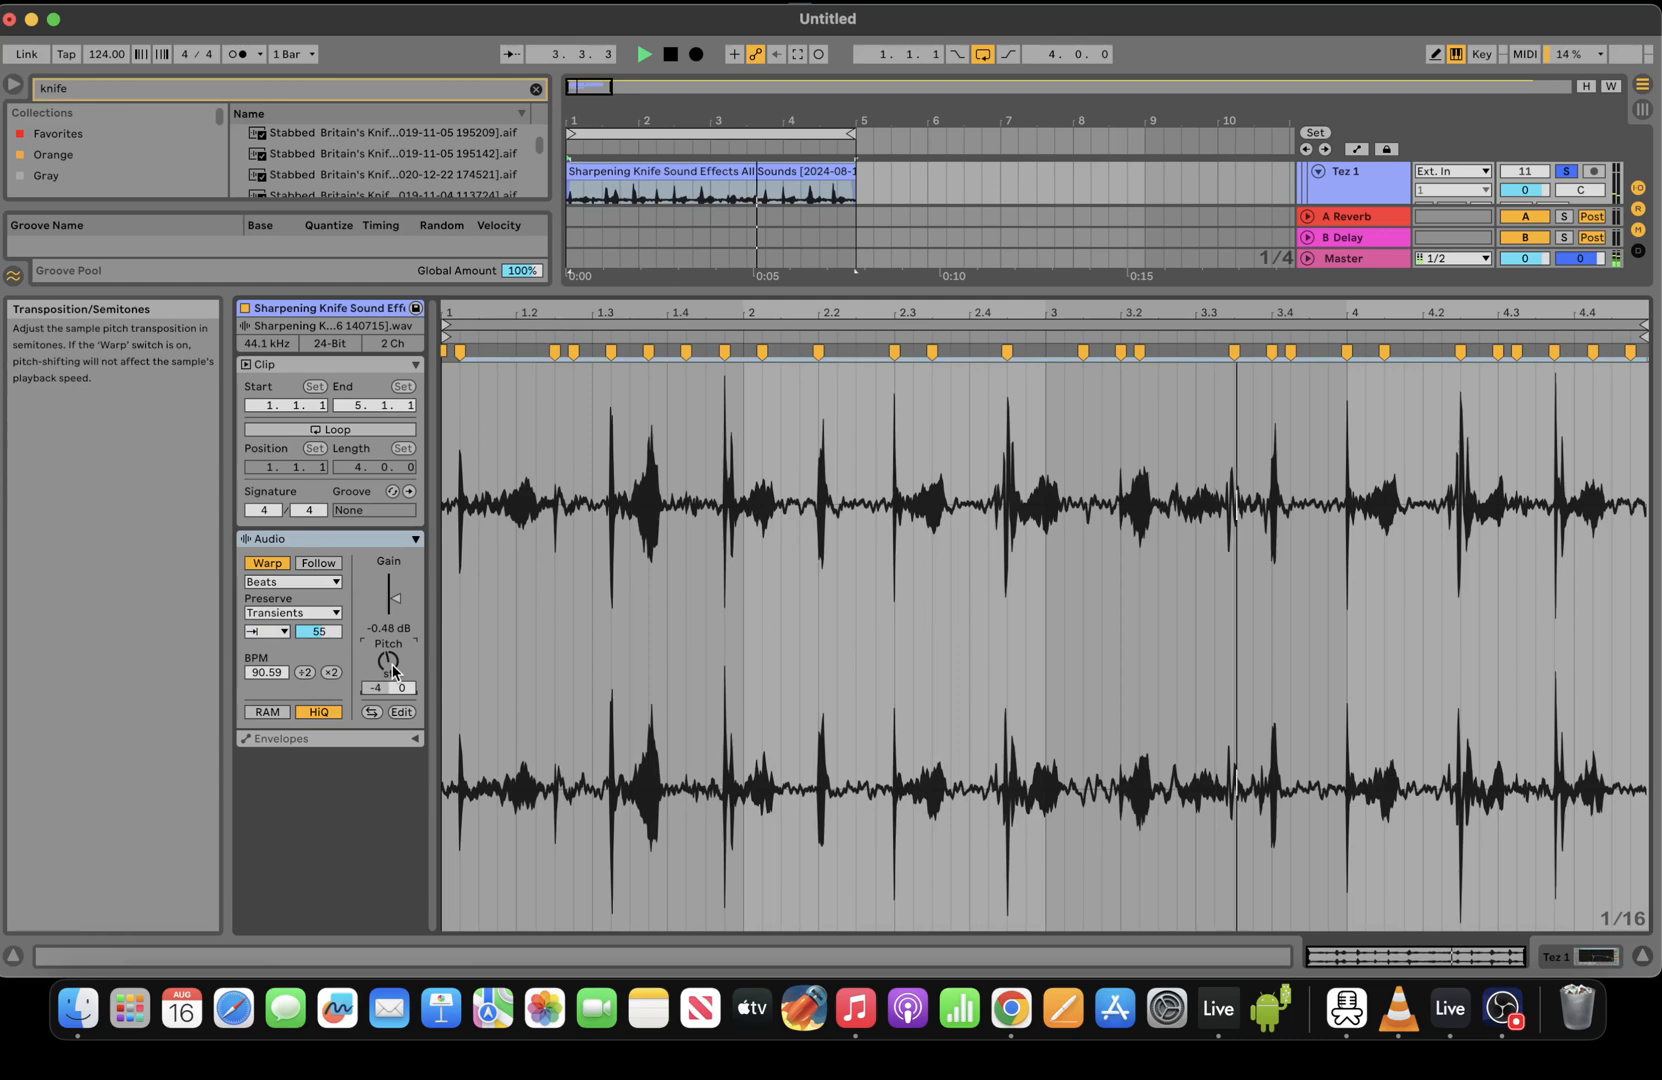
# Check the knife clip against the metronome, lower its gain to -1.18 dB, and return to the track's devices
pyautogui.click(240, 55)
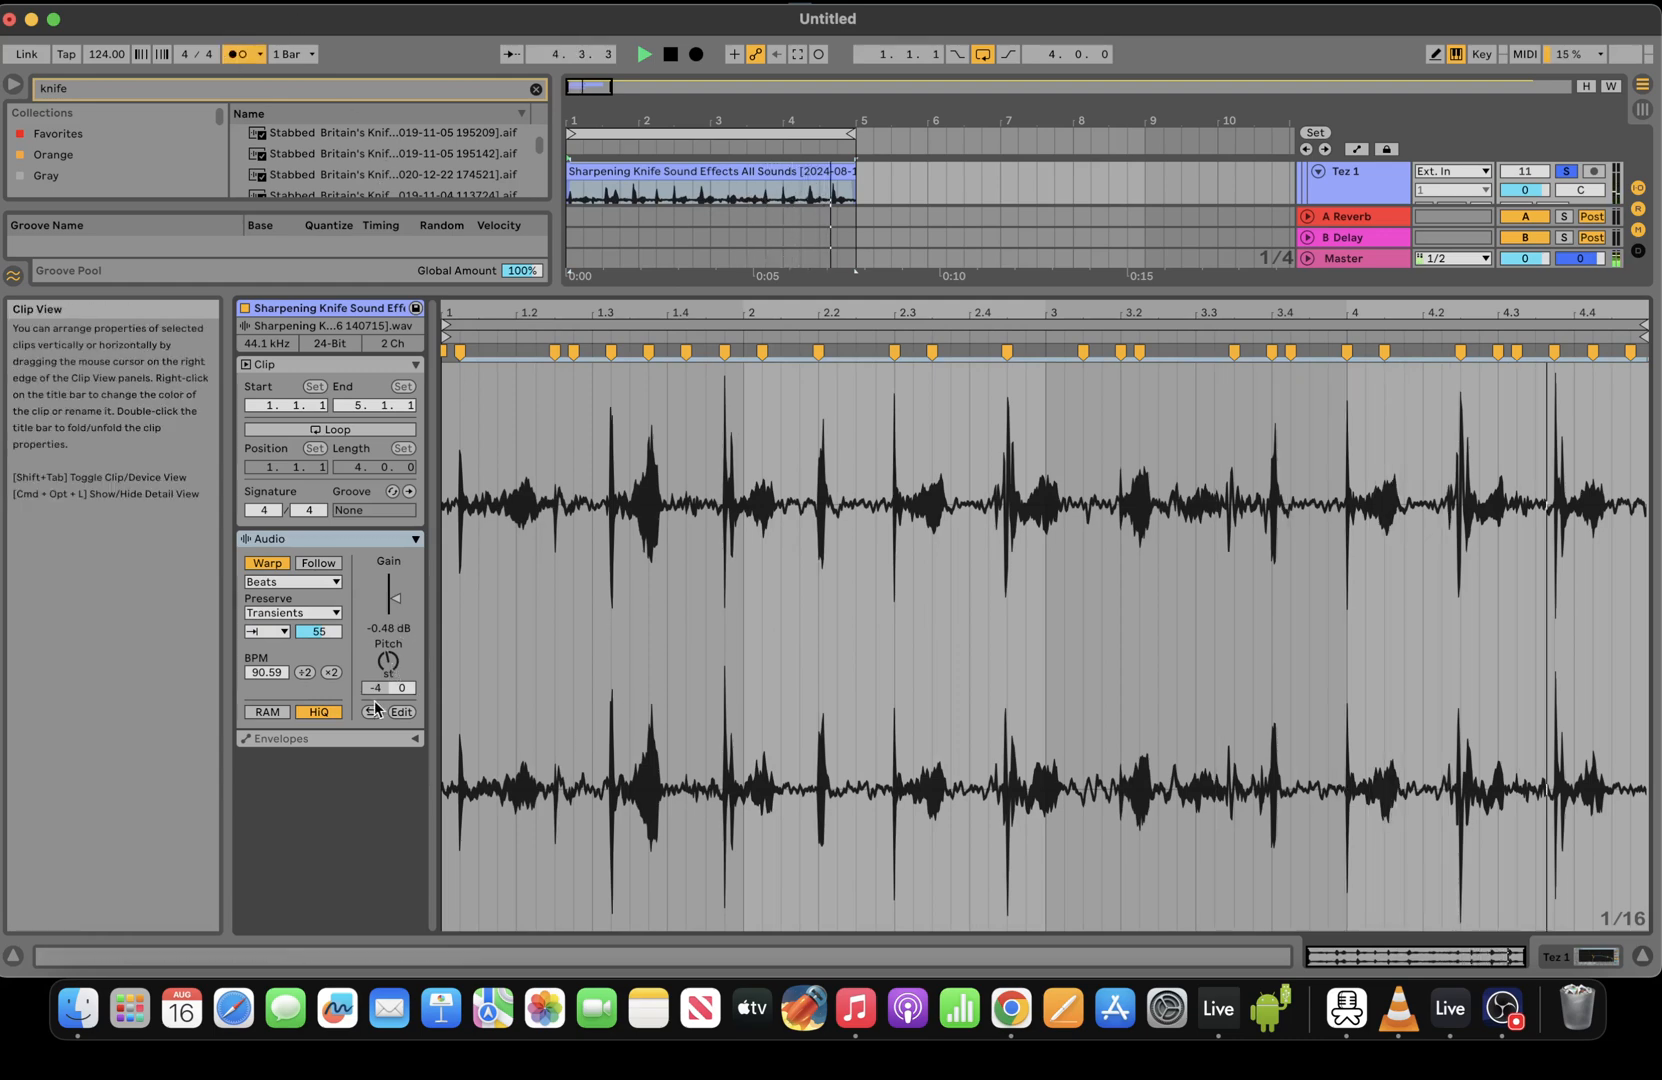
pyautogui.moveTo(395, 598)
pyautogui.mouseDown()
pyautogui.moveTo(395, 570)
pyautogui.moveTo(396, 603)
pyautogui.mouseUp()
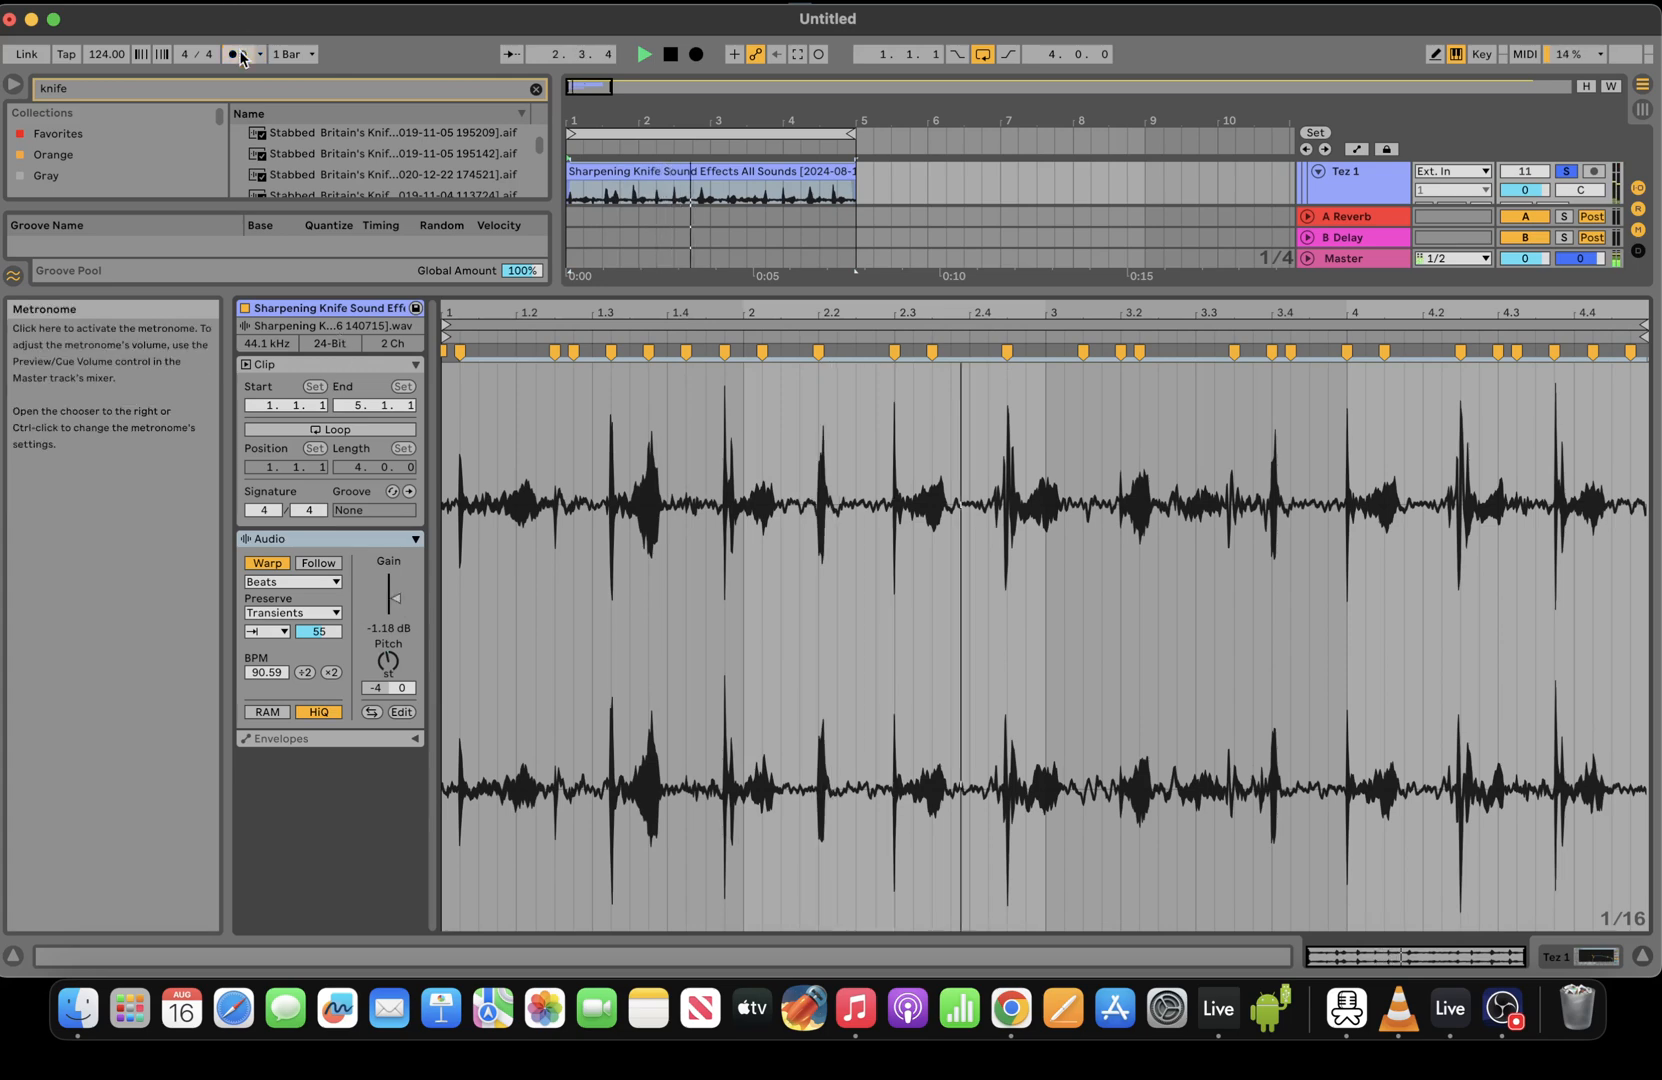
pyautogui.click(1581, 958)
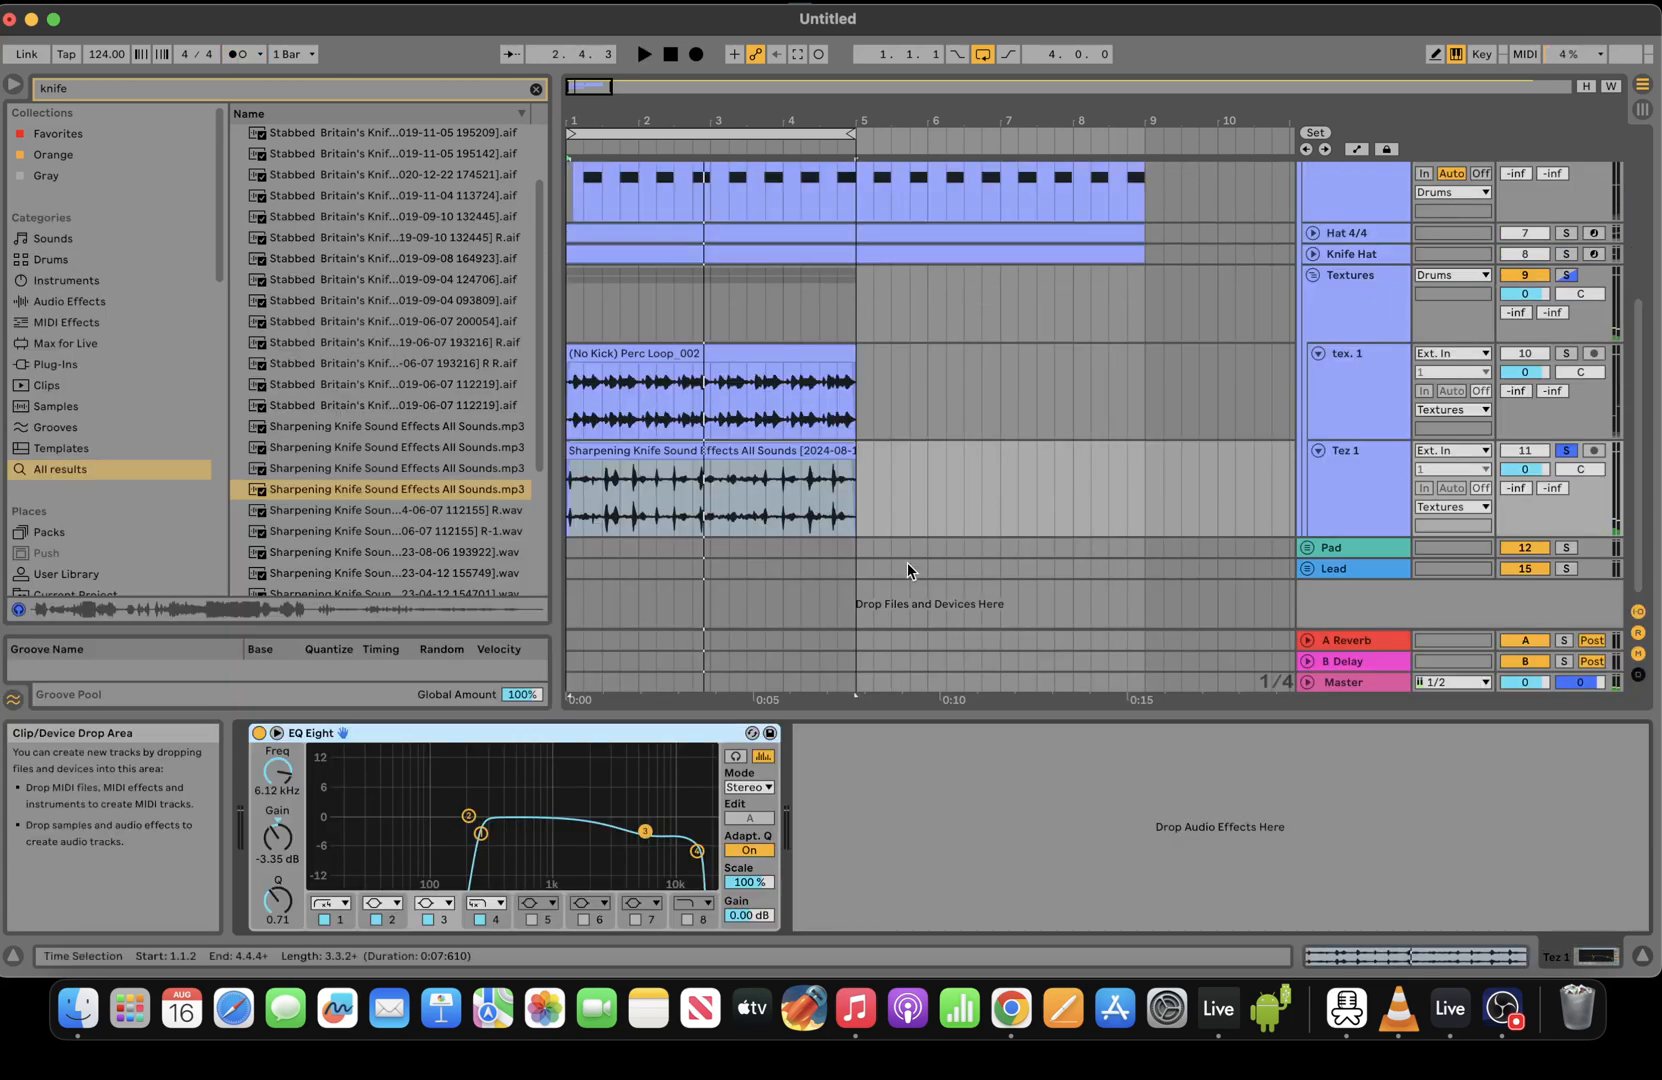
# Load the Drums Atmos 1 rack from the HGP Deep Melodic House instruments folder onto Tez 1 and audition it
pyautogui.click(538, 89)
pyautogui.scroll(-5, 204, 240)
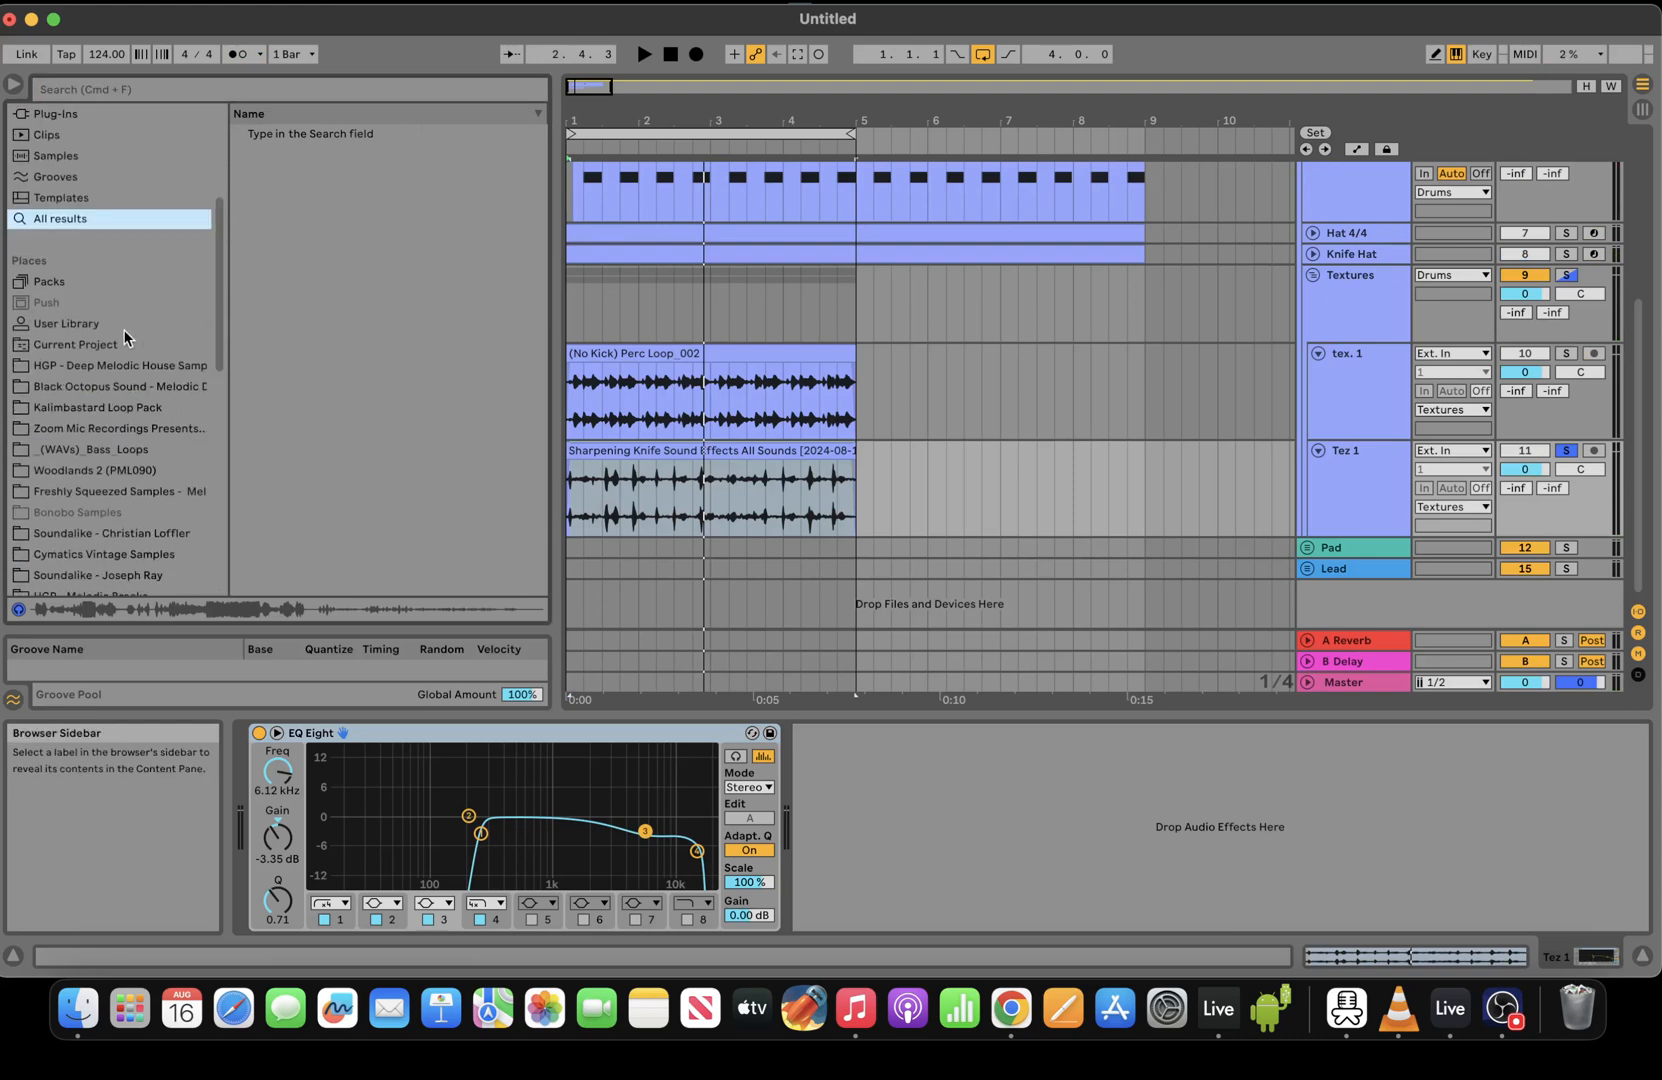
pyautogui.click(125, 337)
pyautogui.scroll(5, 143, 367)
pyautogui.click(239, 155)
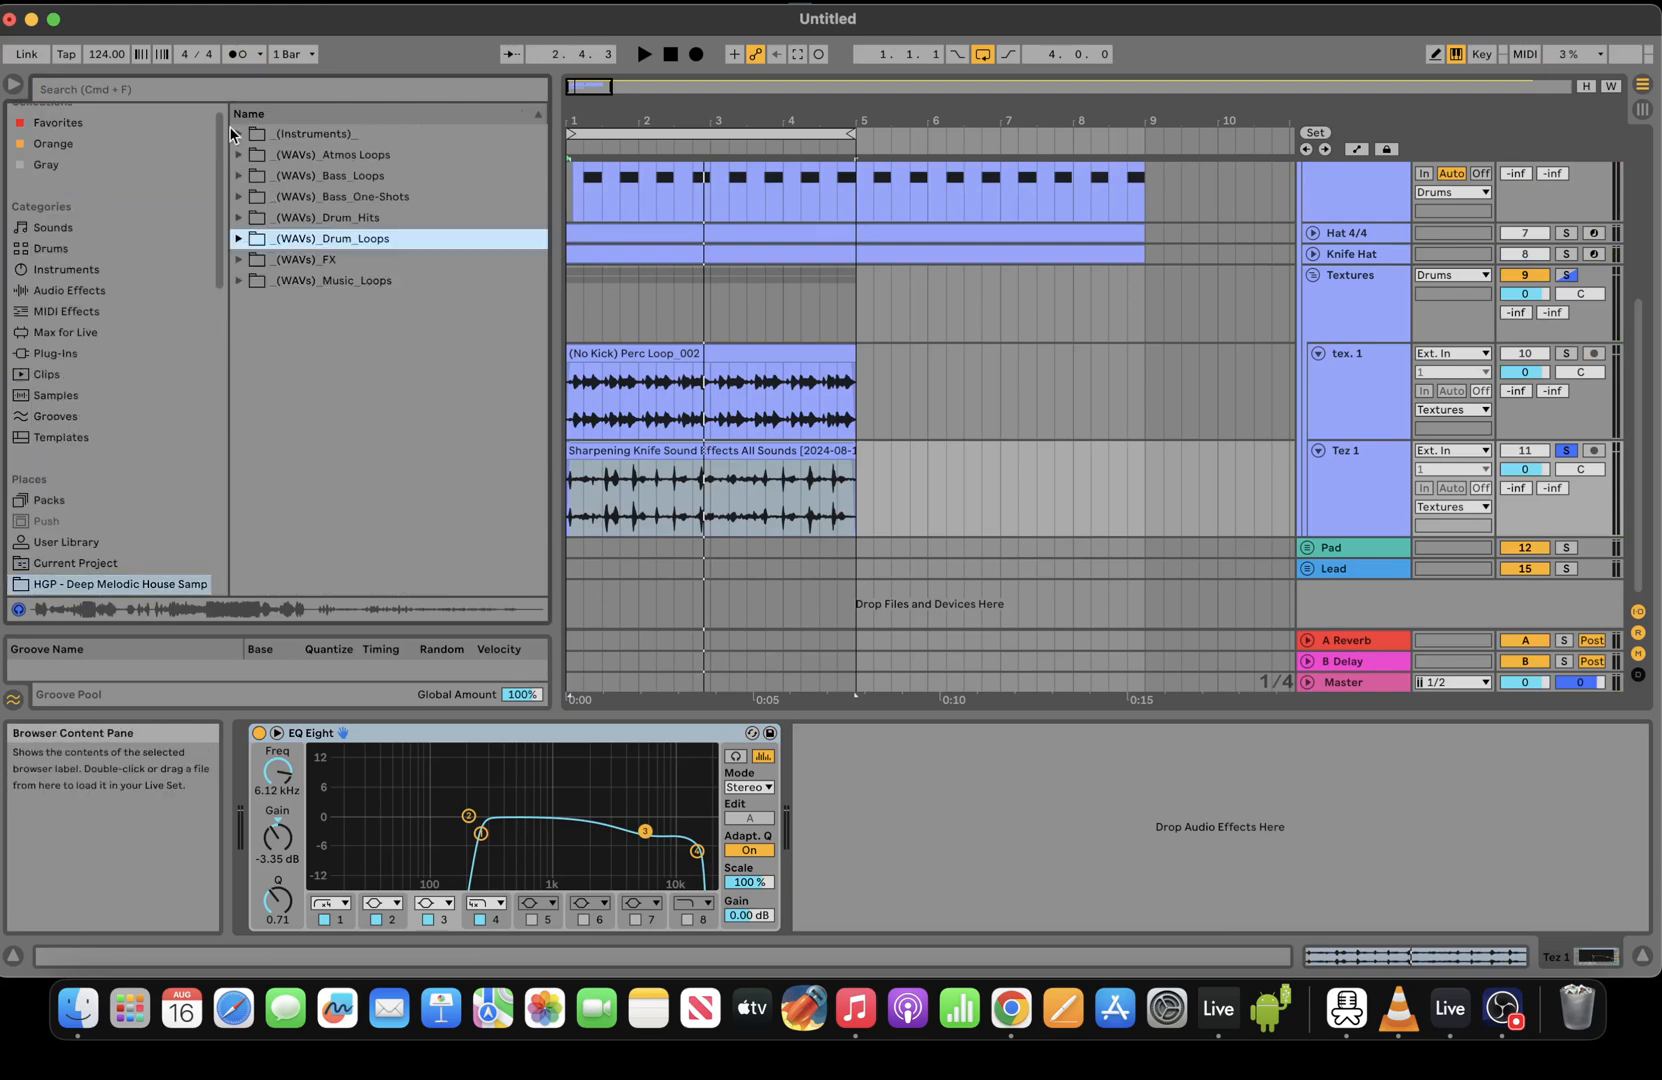
pyautogui.click(237, 134)
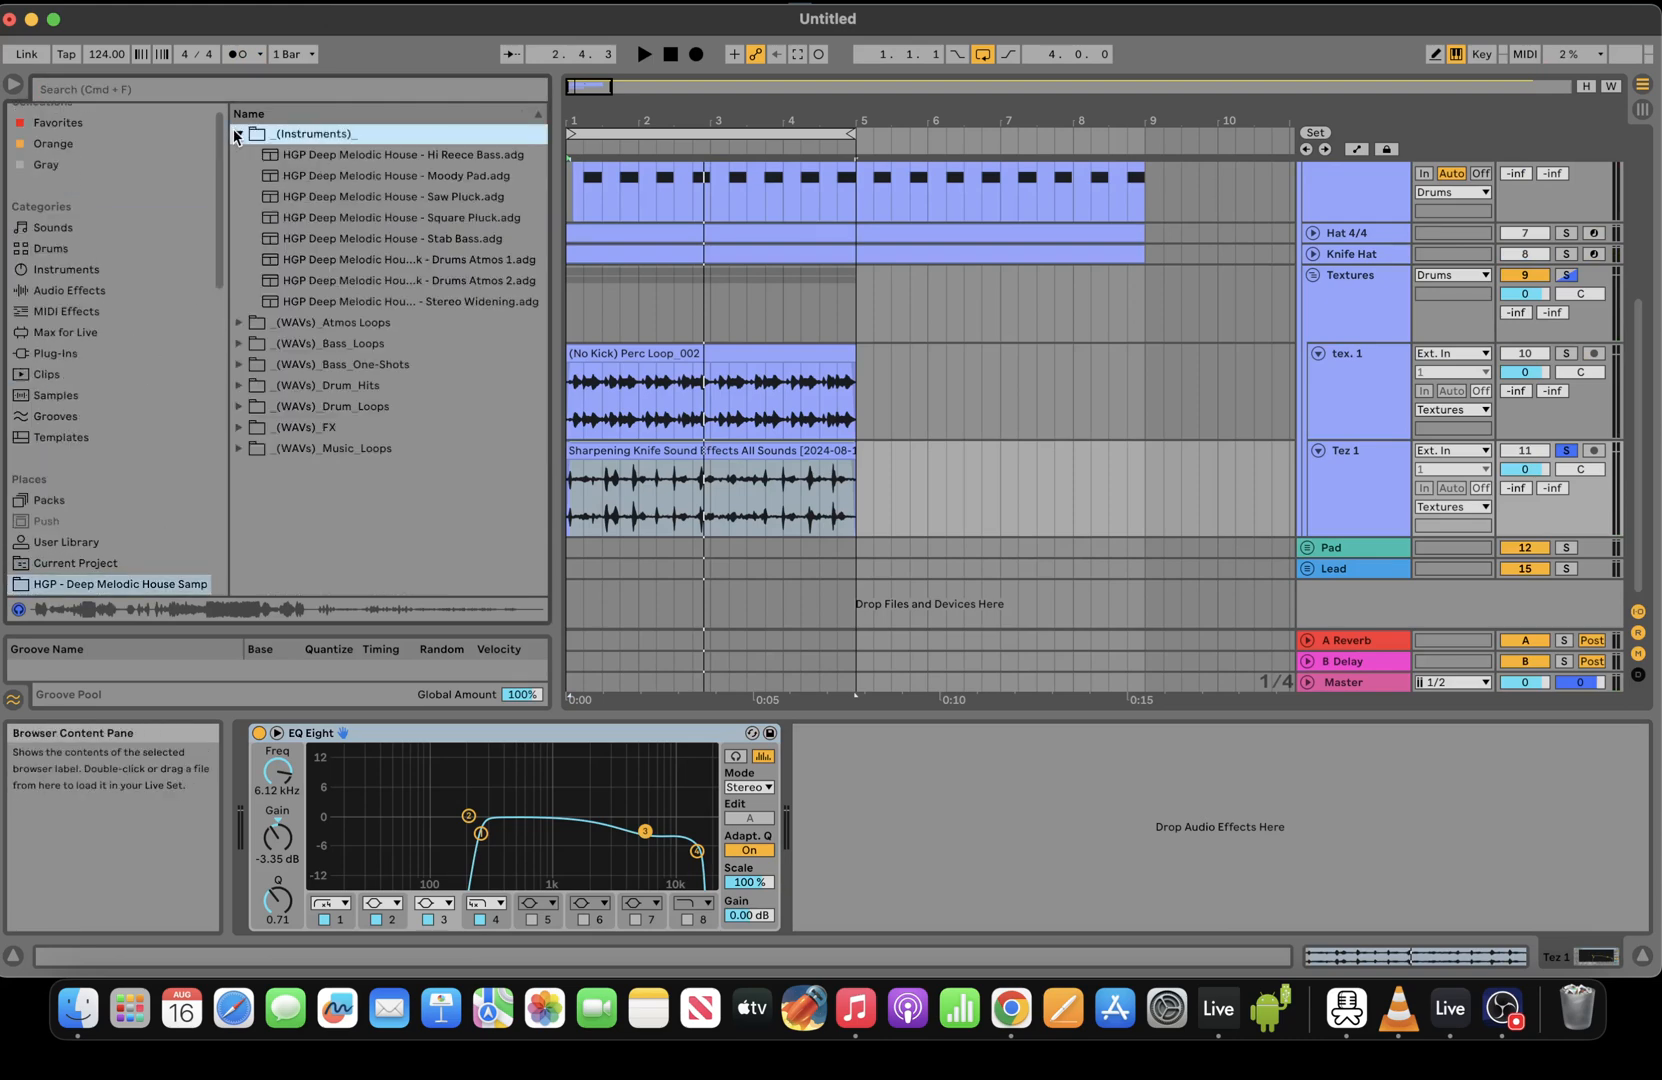
pyautogui.doubleClick(467, 261)
pyautogui.press('space')
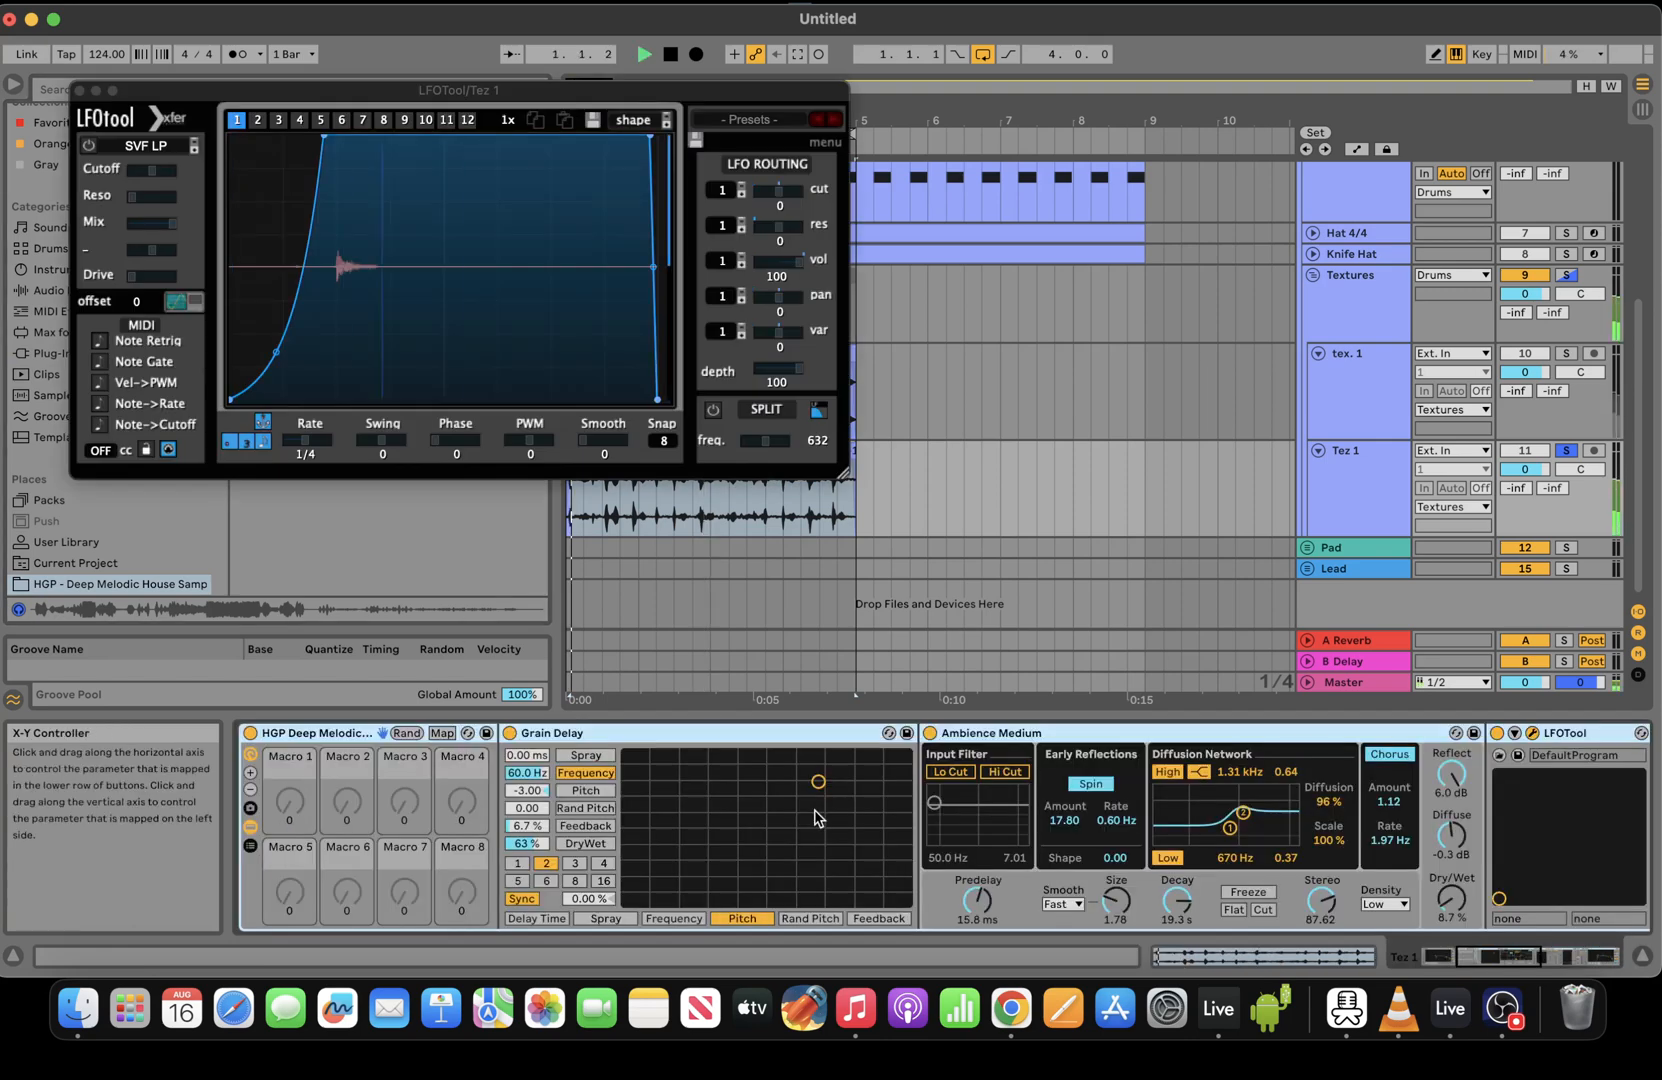
pyautogui.click(80, 91)
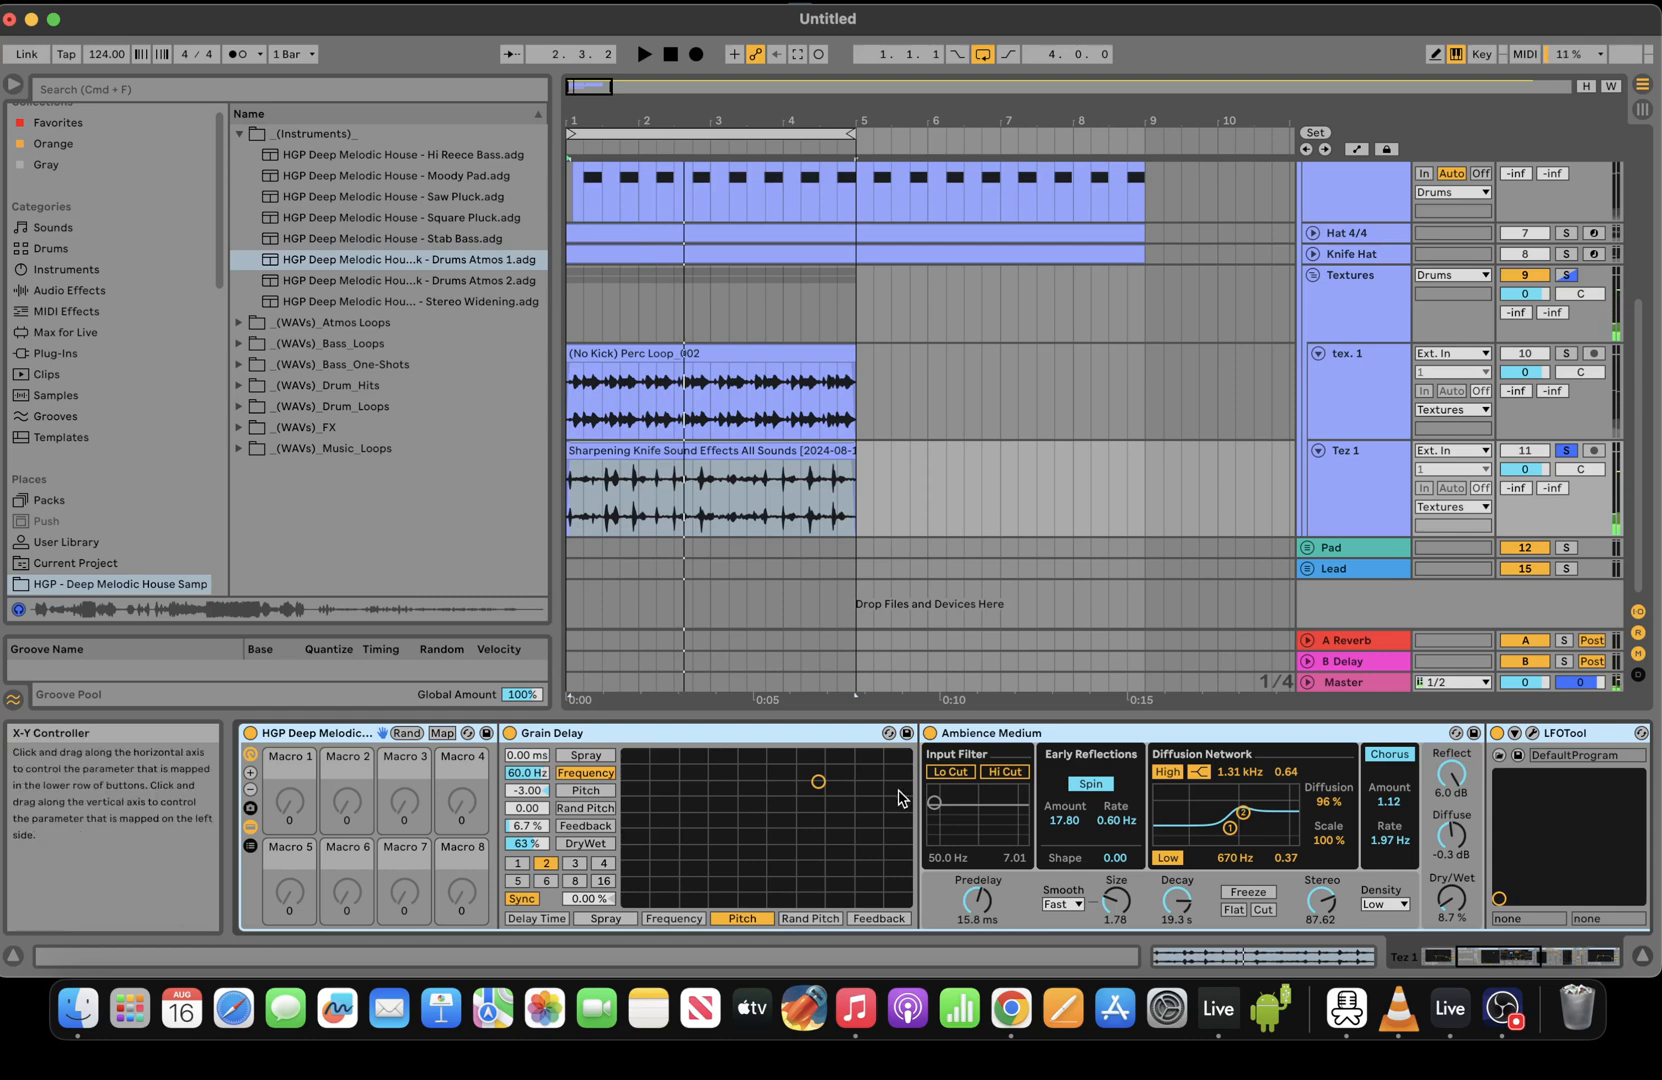
# Collapse Ambience Medium, LFOTool, Compressor, Limiter and EQ Eight in the rack, and set Grain Delay's feedback to 15%
pyautogui.doubleClick(1020, 736)
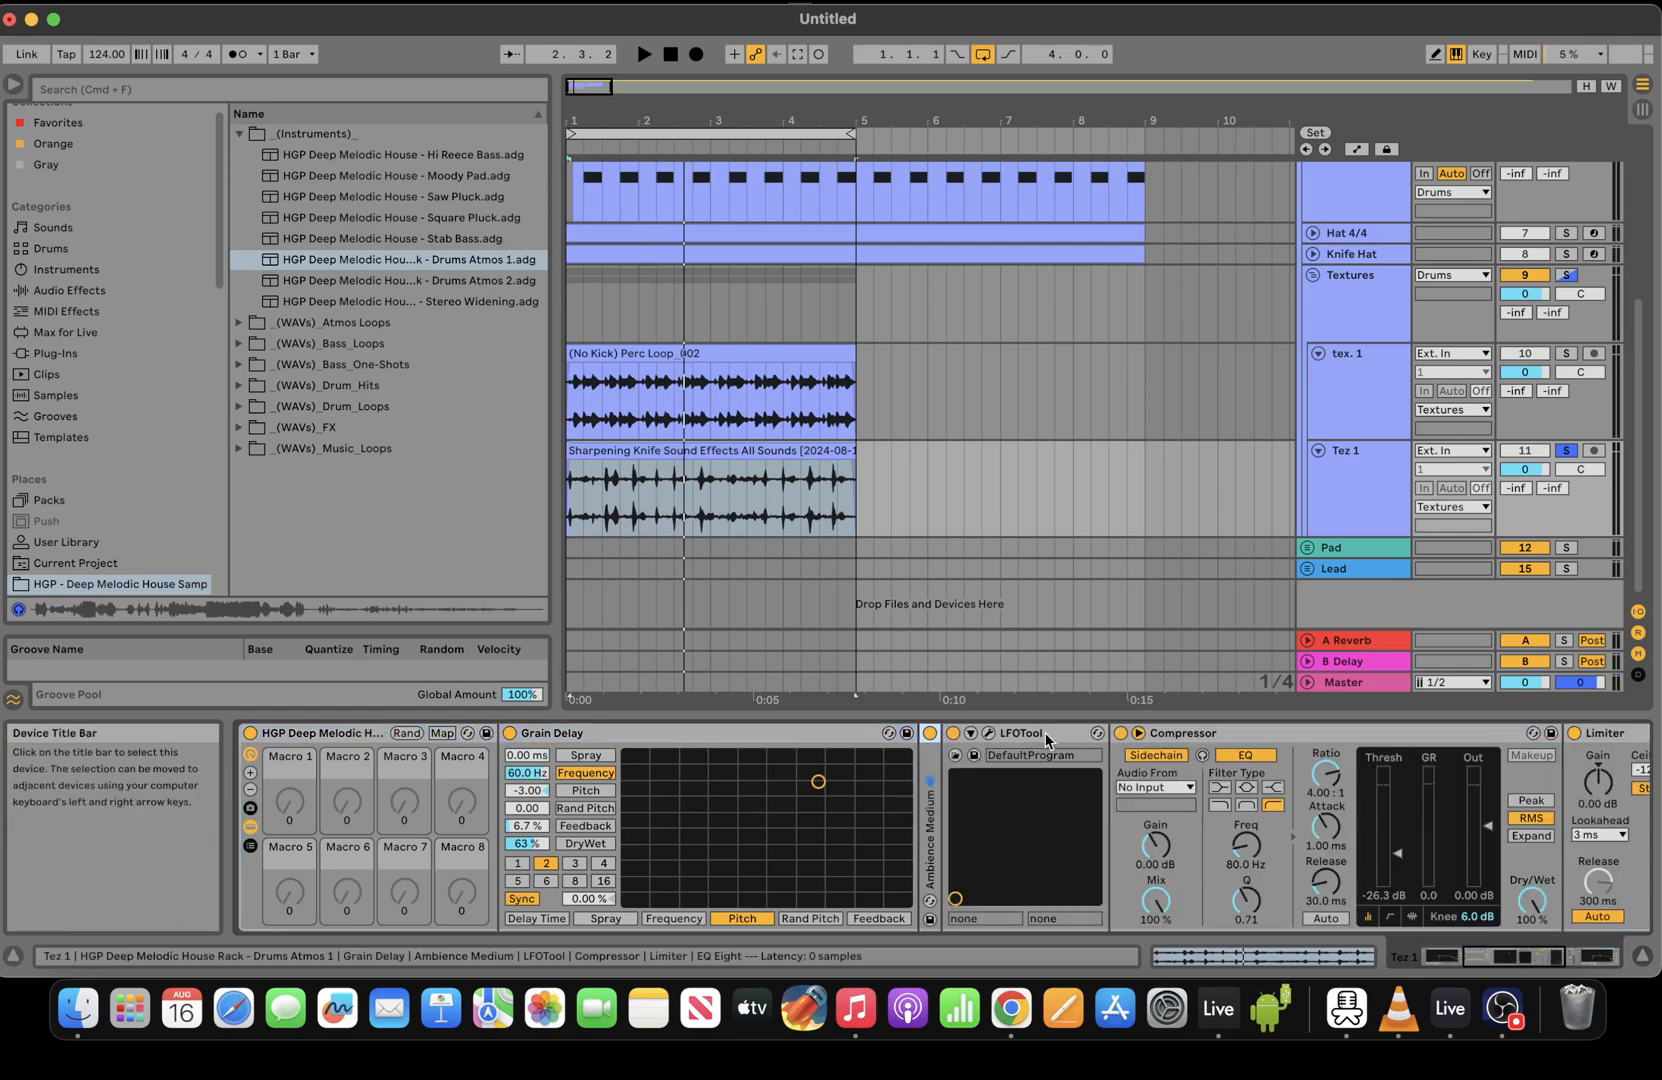
pyautogui.doubleClick(1045, 733)
pyautogui.doubleClick(1070, 735)
pyautogui.doubleClick(1062, 733)
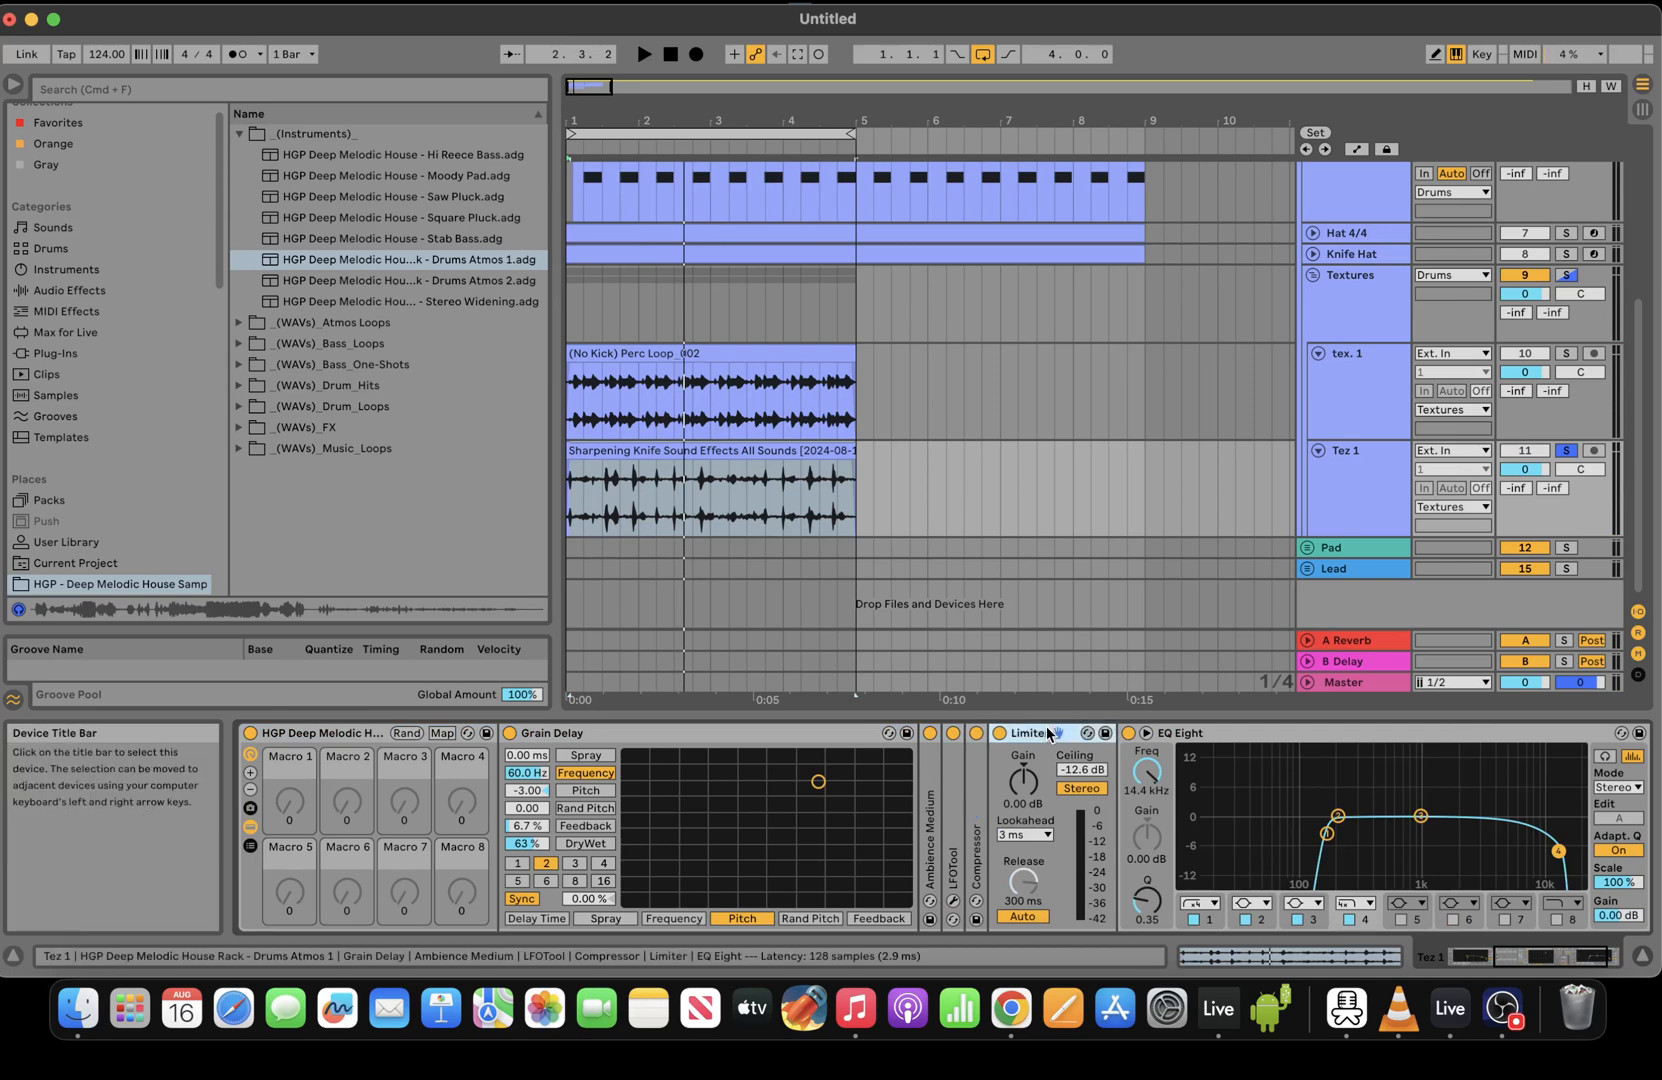
pyautogui.doubleClick(1082, 733)
pyautogui.press('space')
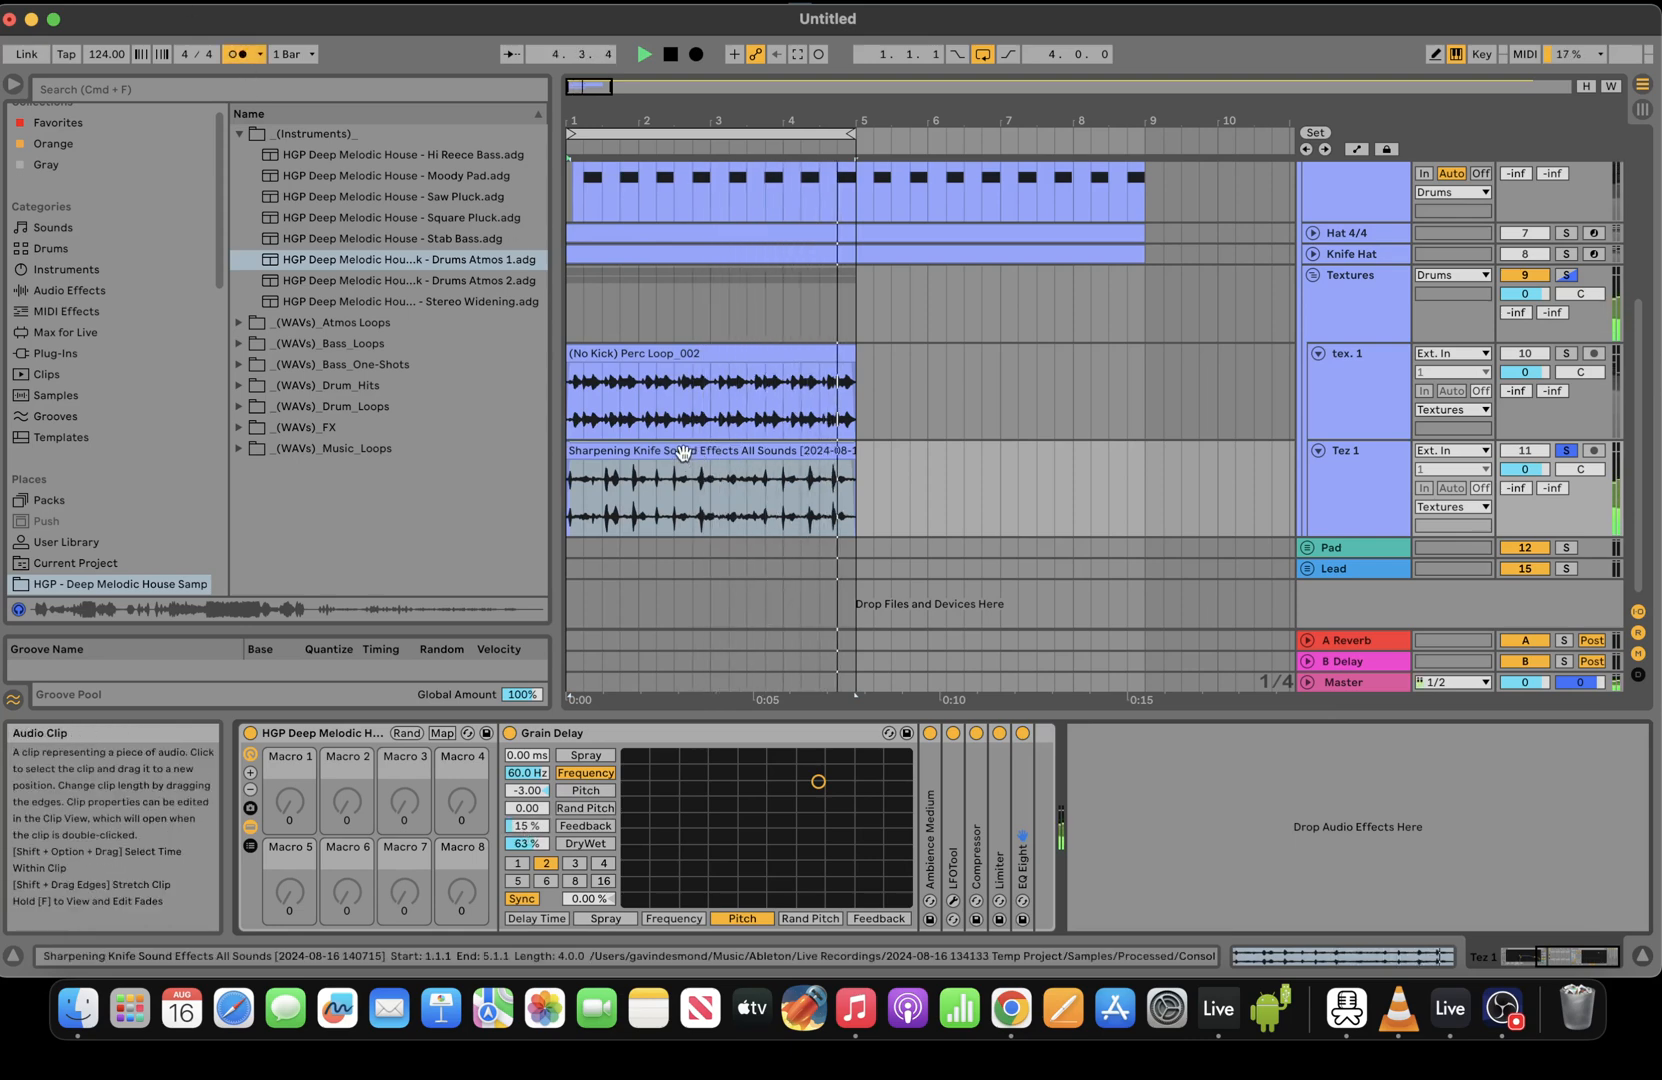
# Expand the Ambience Medium reverb on Tez 1 and set its Dry/Wet to 13%
pyautogui.click(665, 511)
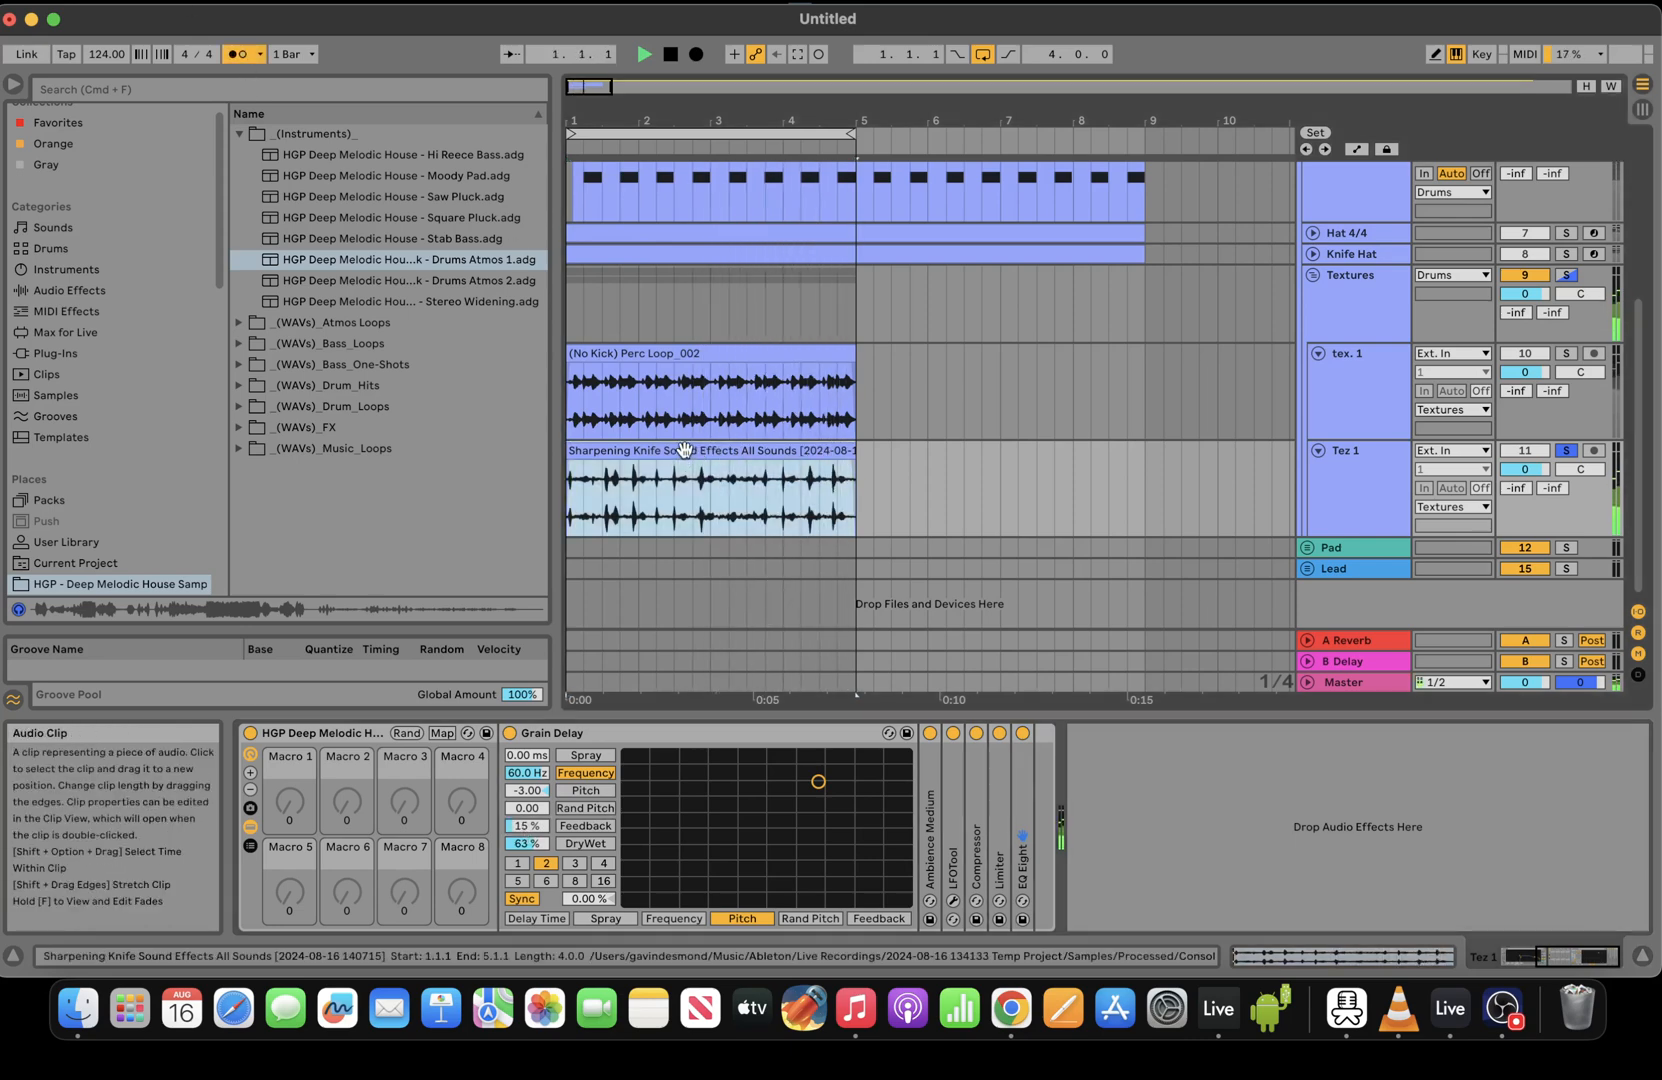
pyautogui.doubleClick(933, 803)
pyautogui.moveTo(1430, 885); pyautogui.dragTo(1437, 877)
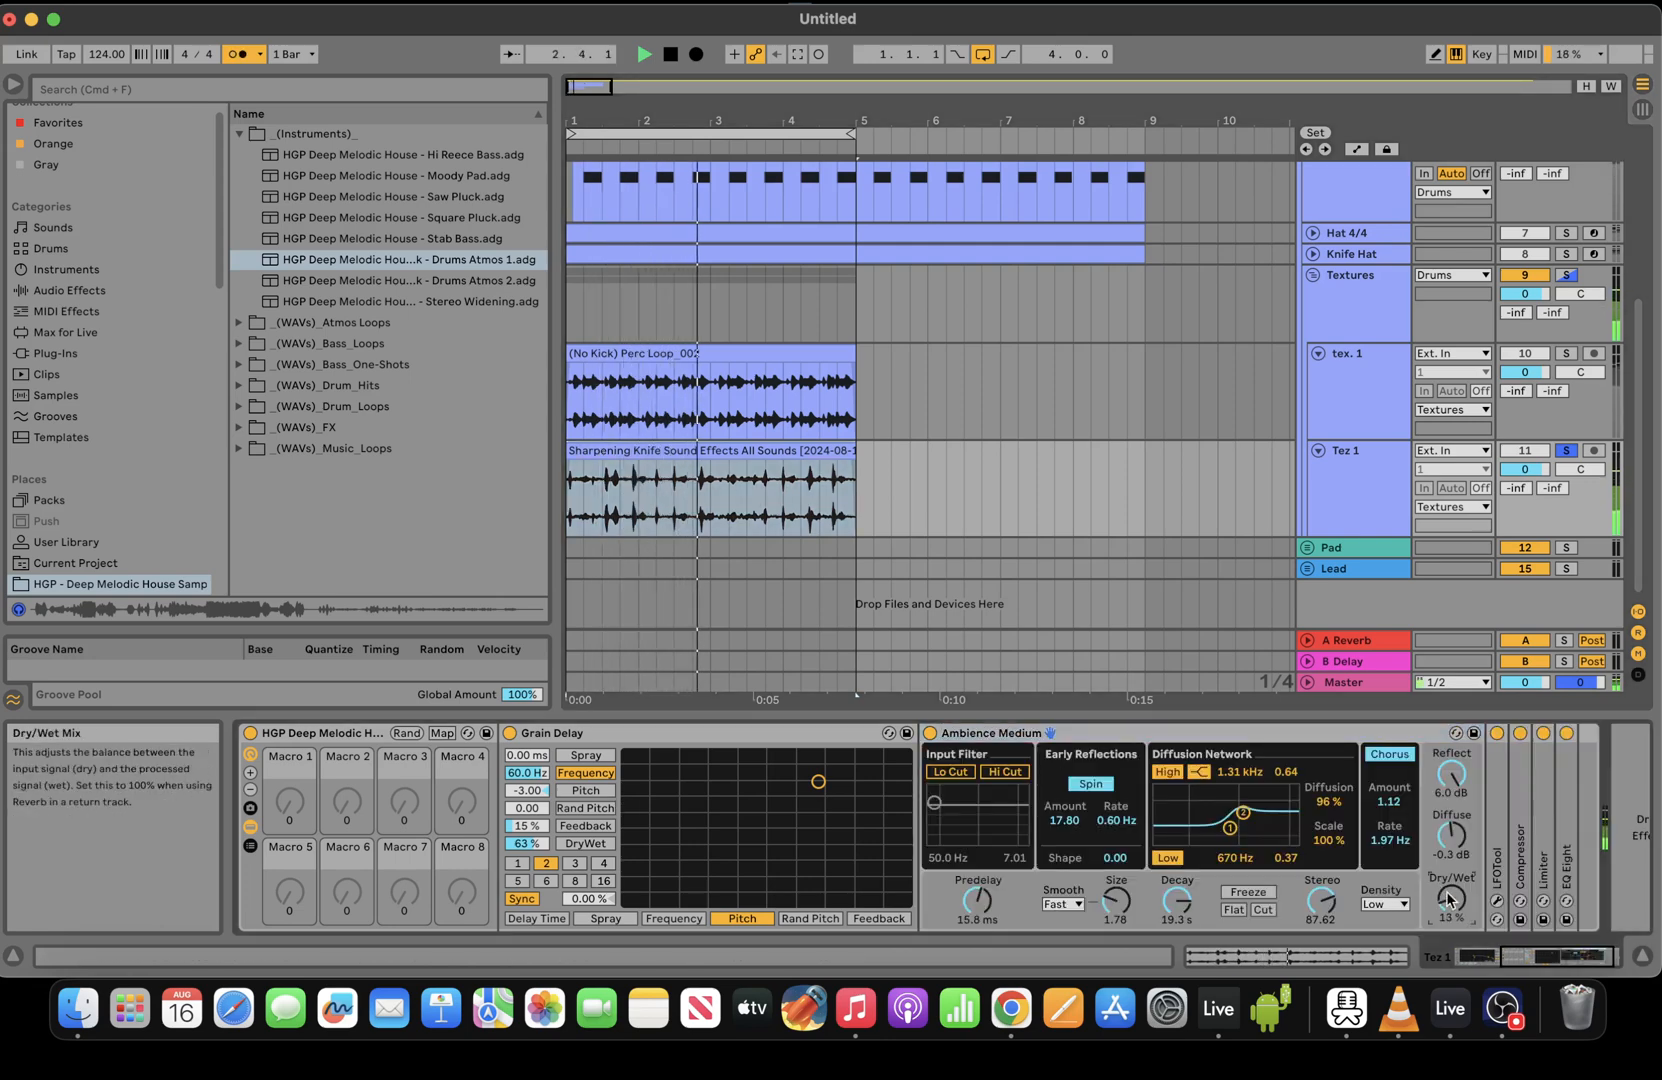
# Expand LFOTool and open its plug-in window to examine the volume-ducking curve
pyautogui.doubleClick(1497, 830)
pyautogui.click(1545, 960)
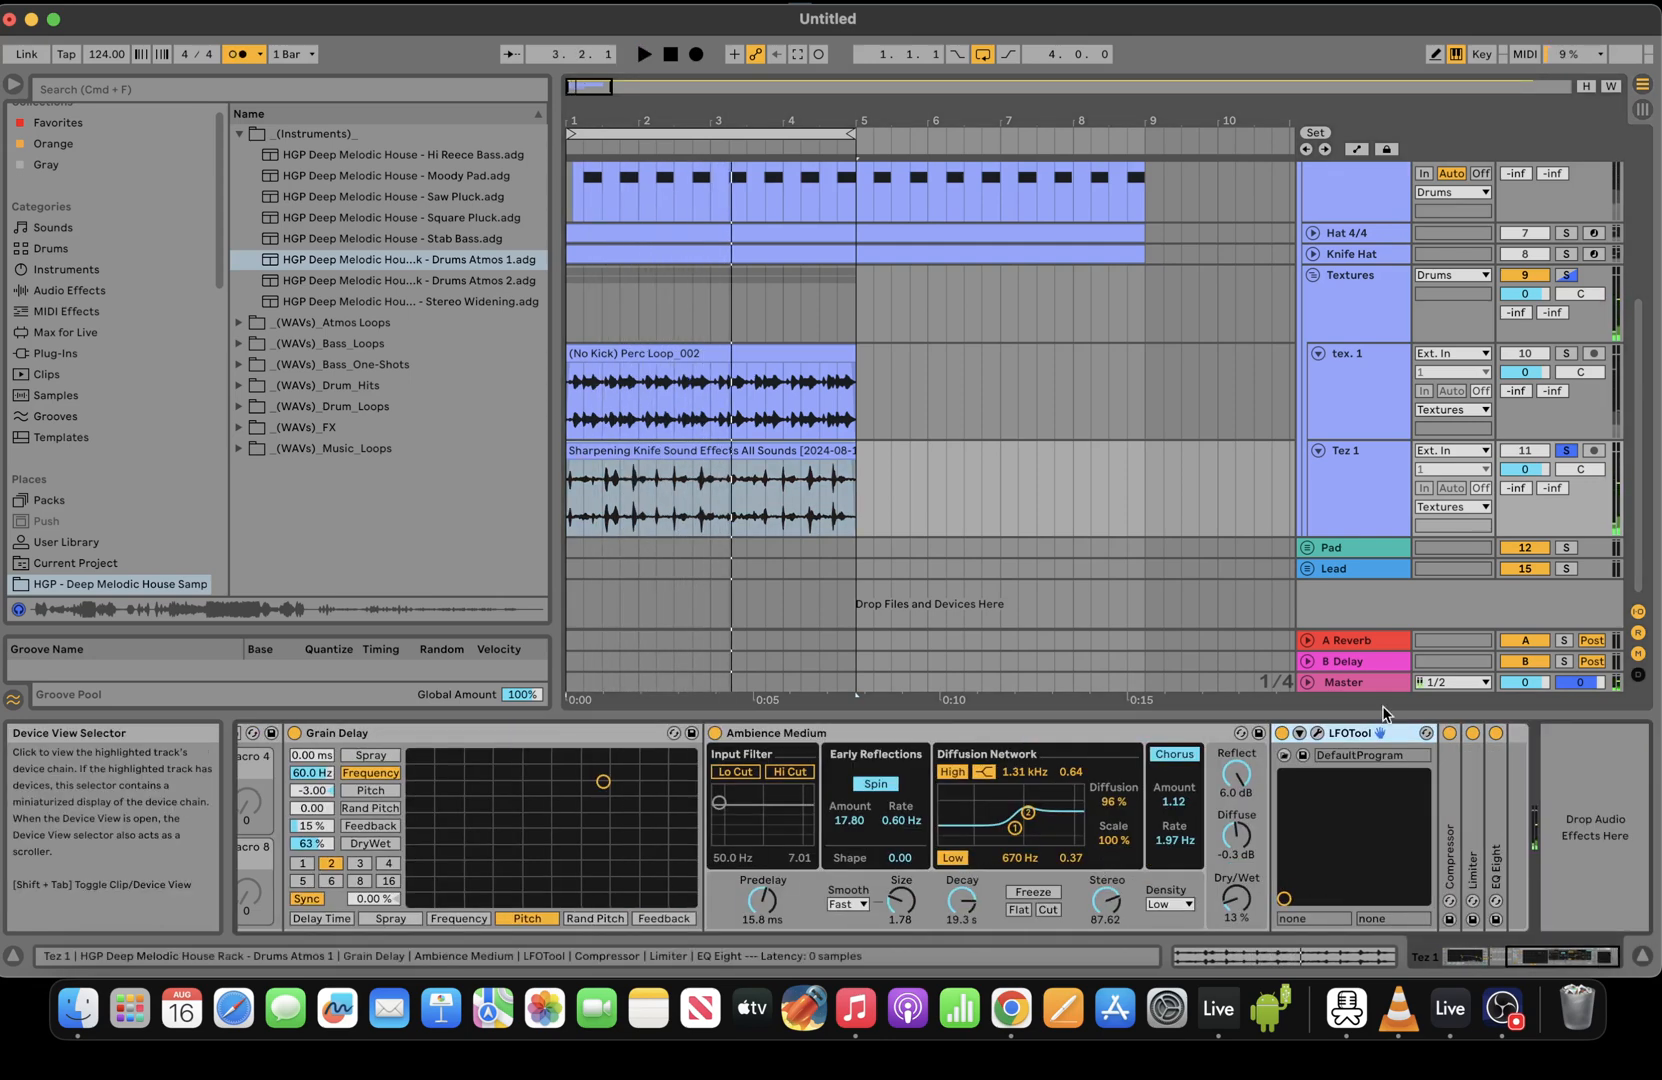
pyautogui.click(1318, 733)
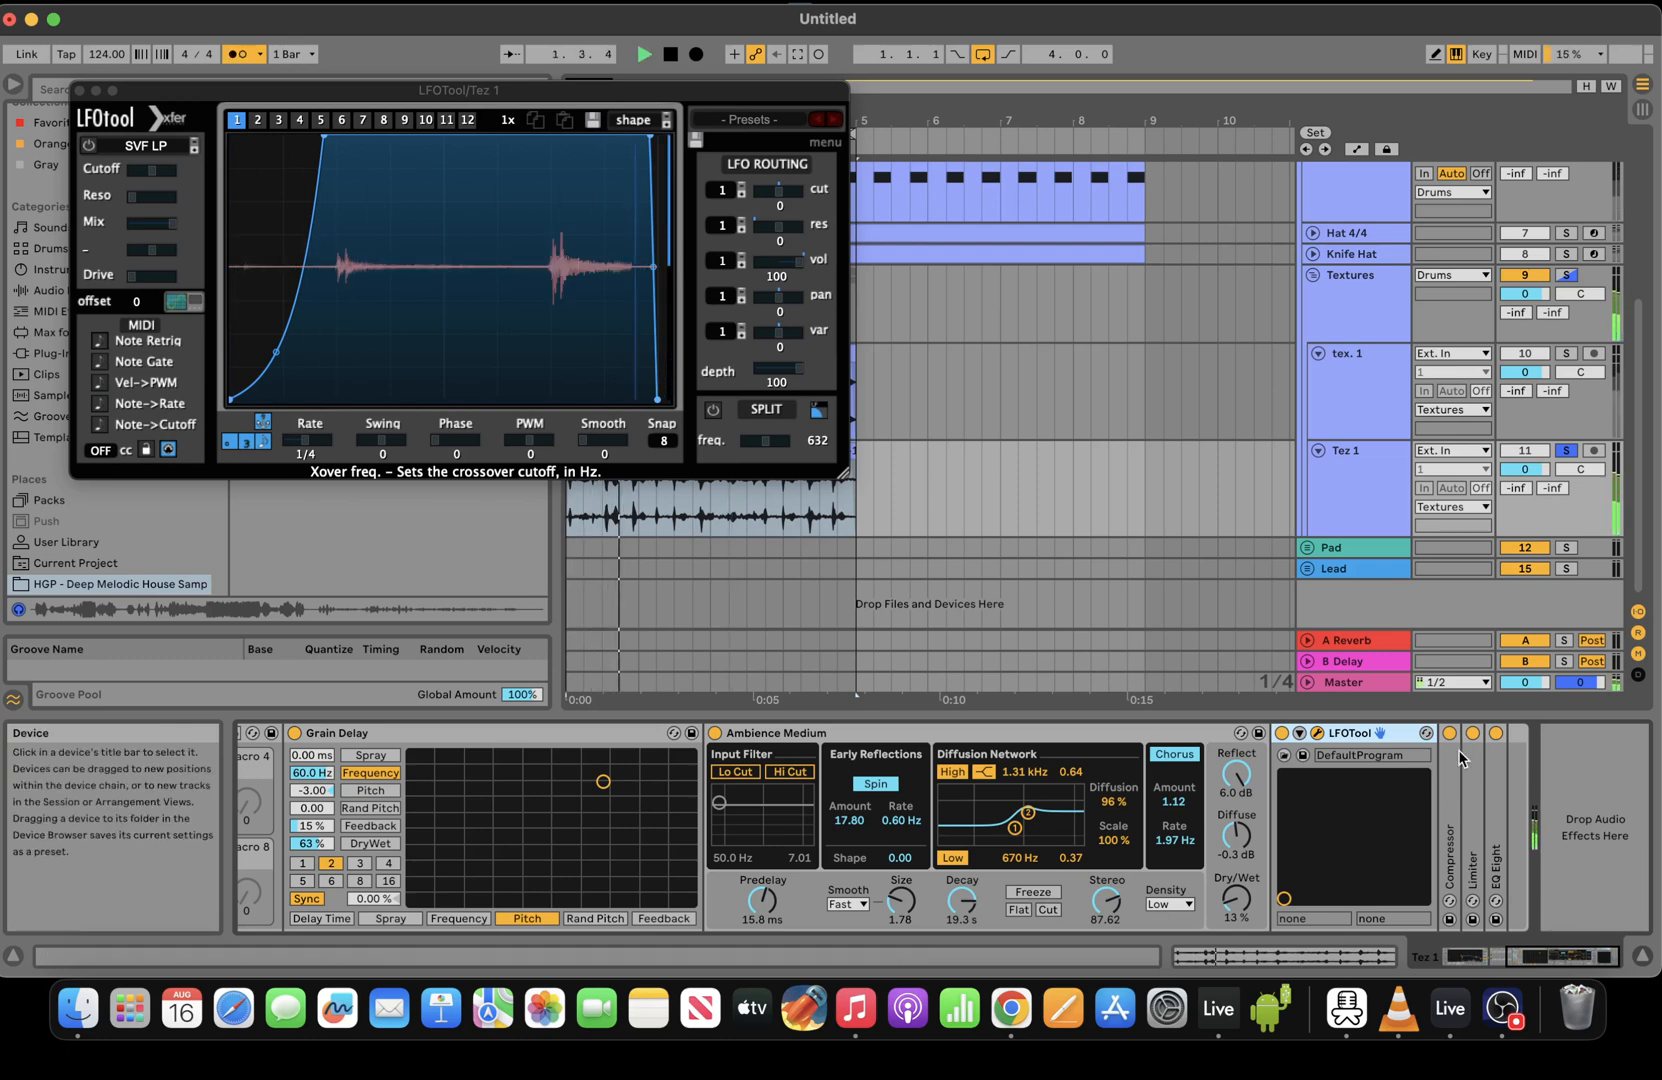
# Set the rack Compressor's sidechain input to Kick, close the LFOTool window, and play the loop
pyautogui.doubleClick(1449, 855)
pyautogui.click(1485, 788)
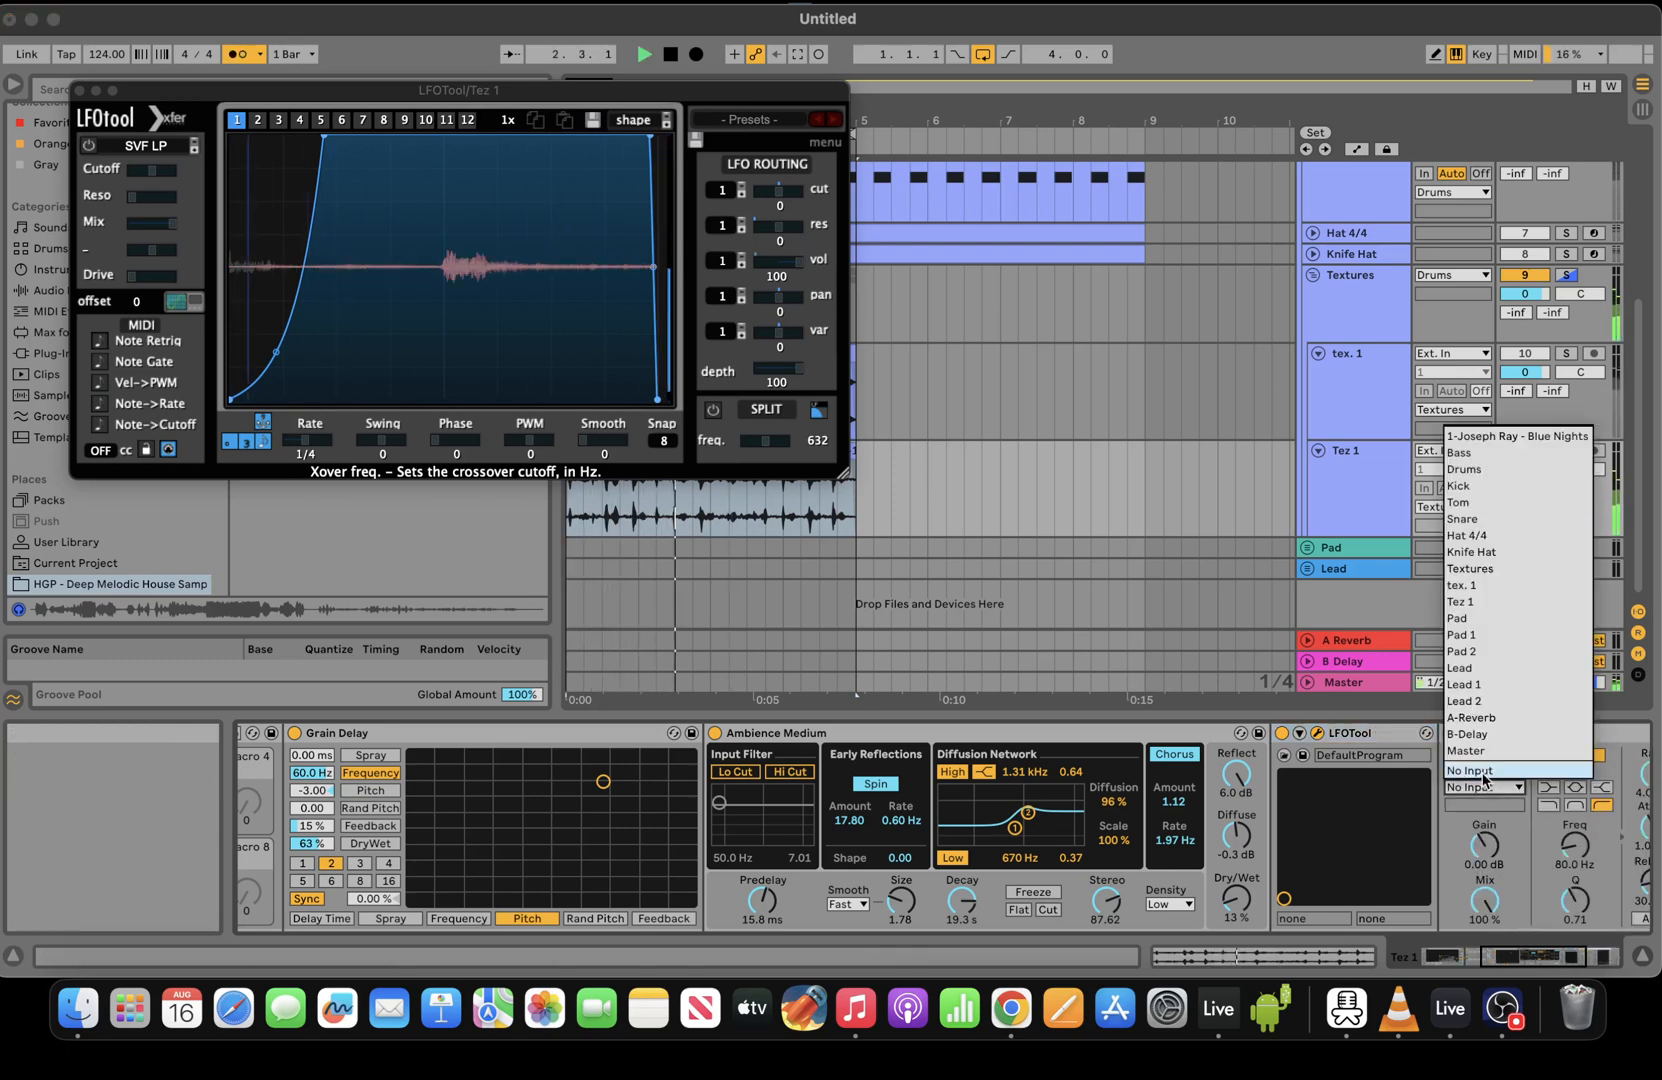
pyautogui.click(1462, 486)
pyautogui.hscroll(5, 1340, 888)
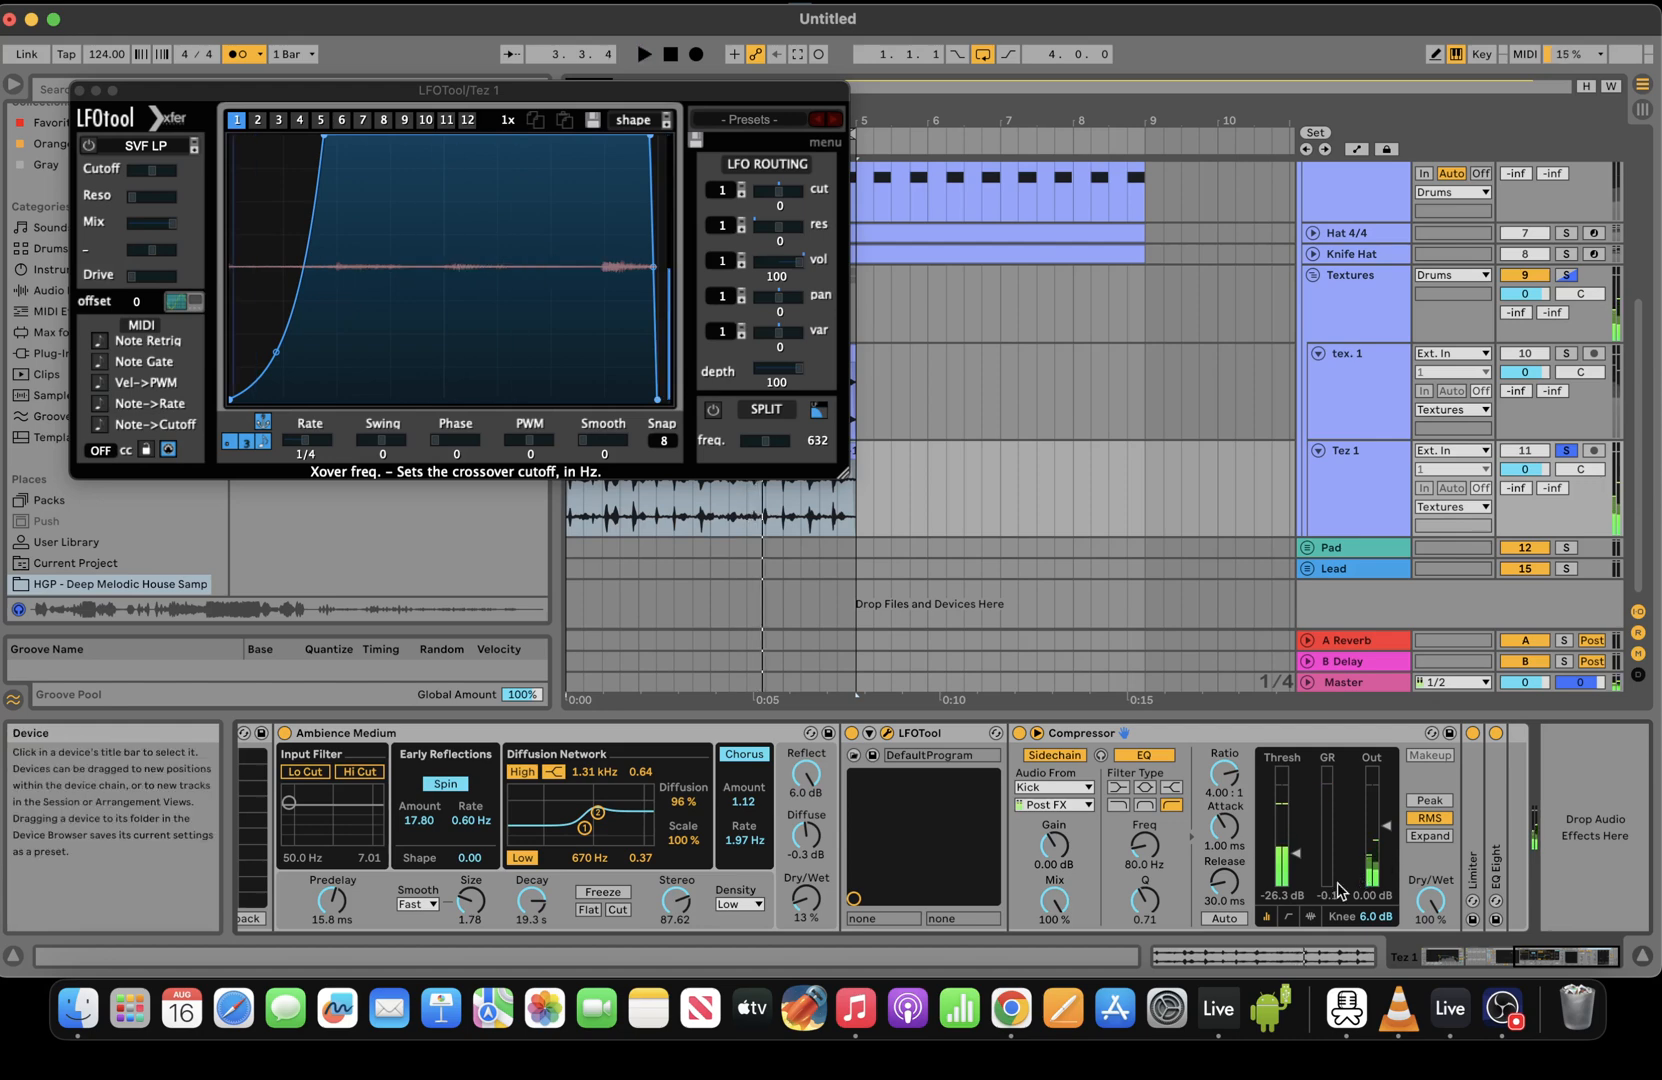
pyautogui.click(81, 90)
pyautogui.press('space')
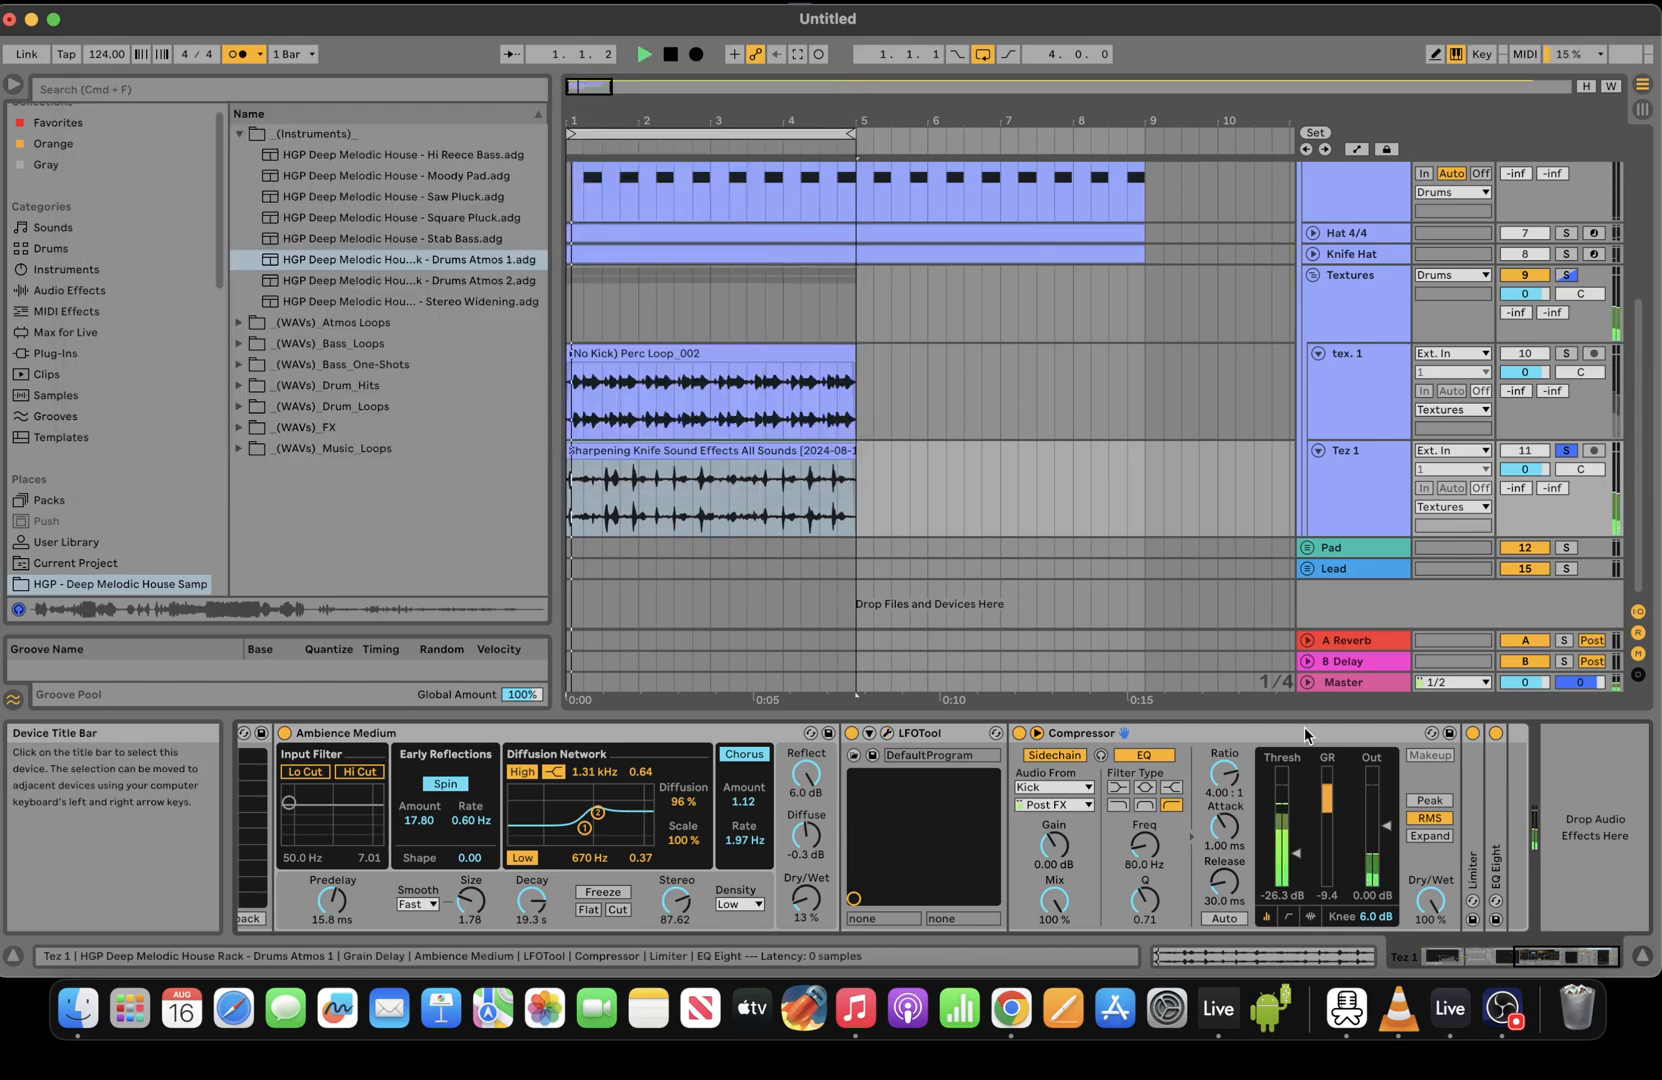
# Expand the Limiter and EQ Eight to review them, and unsolo Tez 1 to hear the knife texture with the full drums
pyautogui.doubleClick(1474, 829)
pyautogui.hscroll(3, 1500, 820)
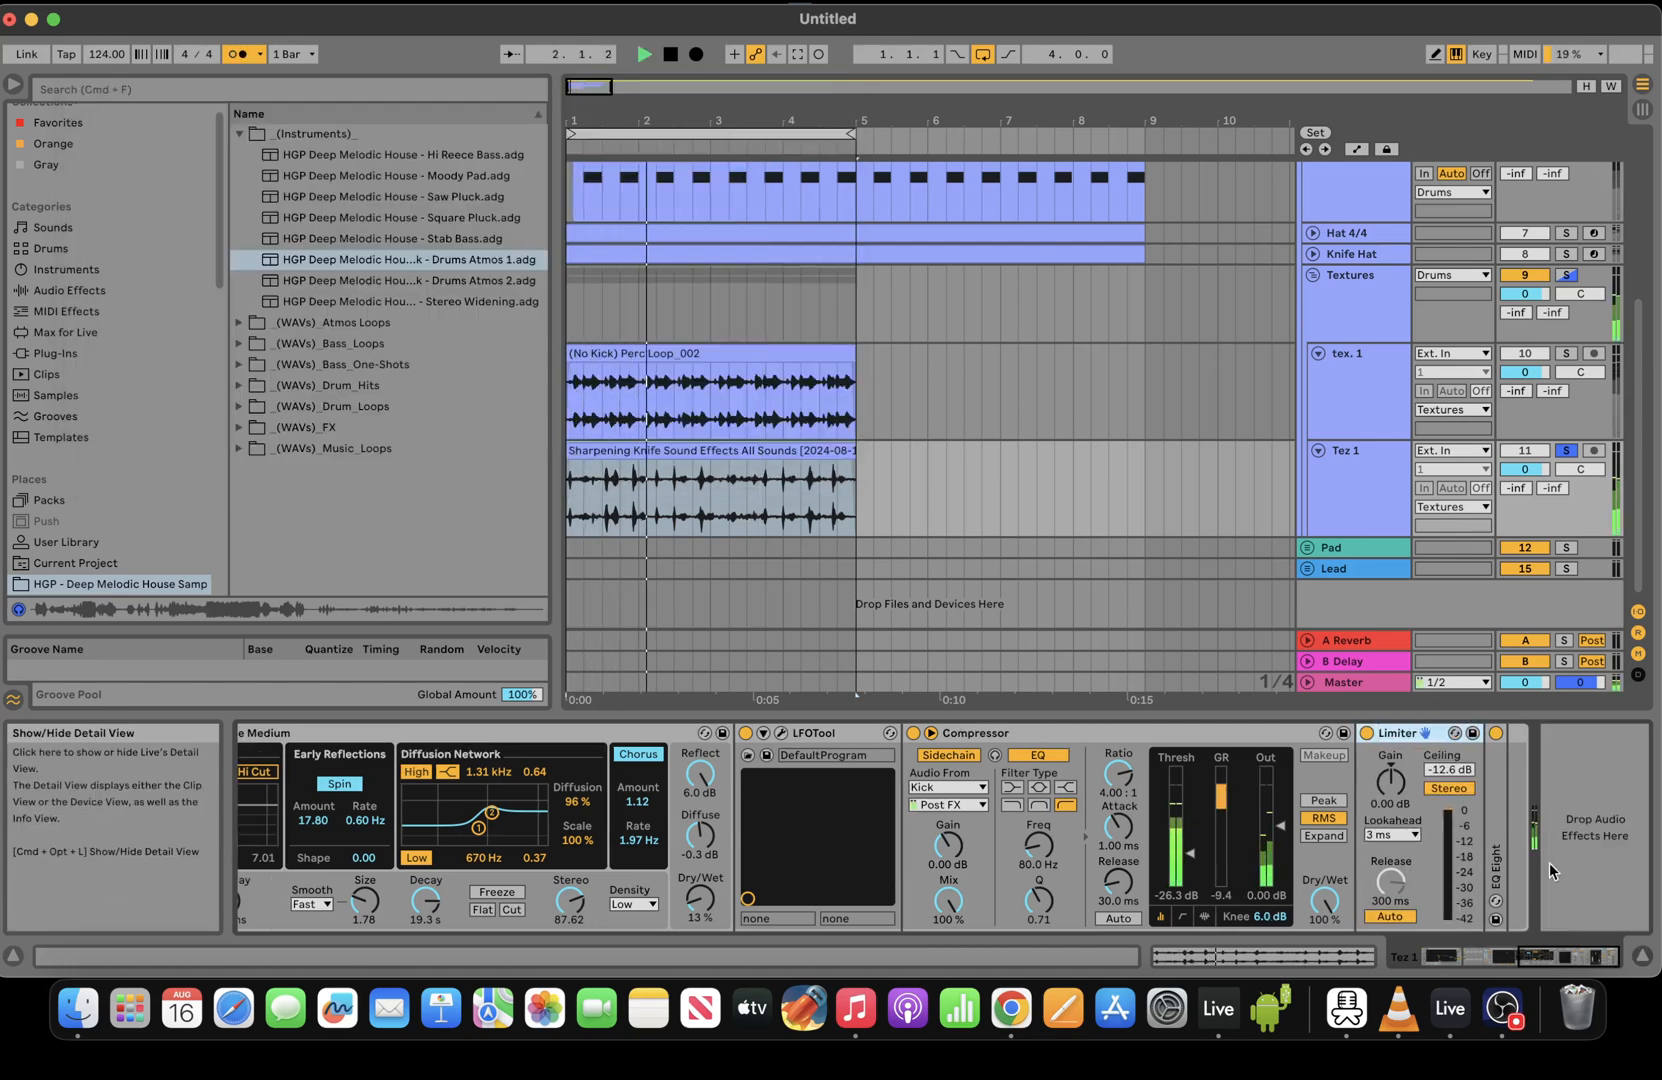
pyautogui.doubleClick(1495, 830)
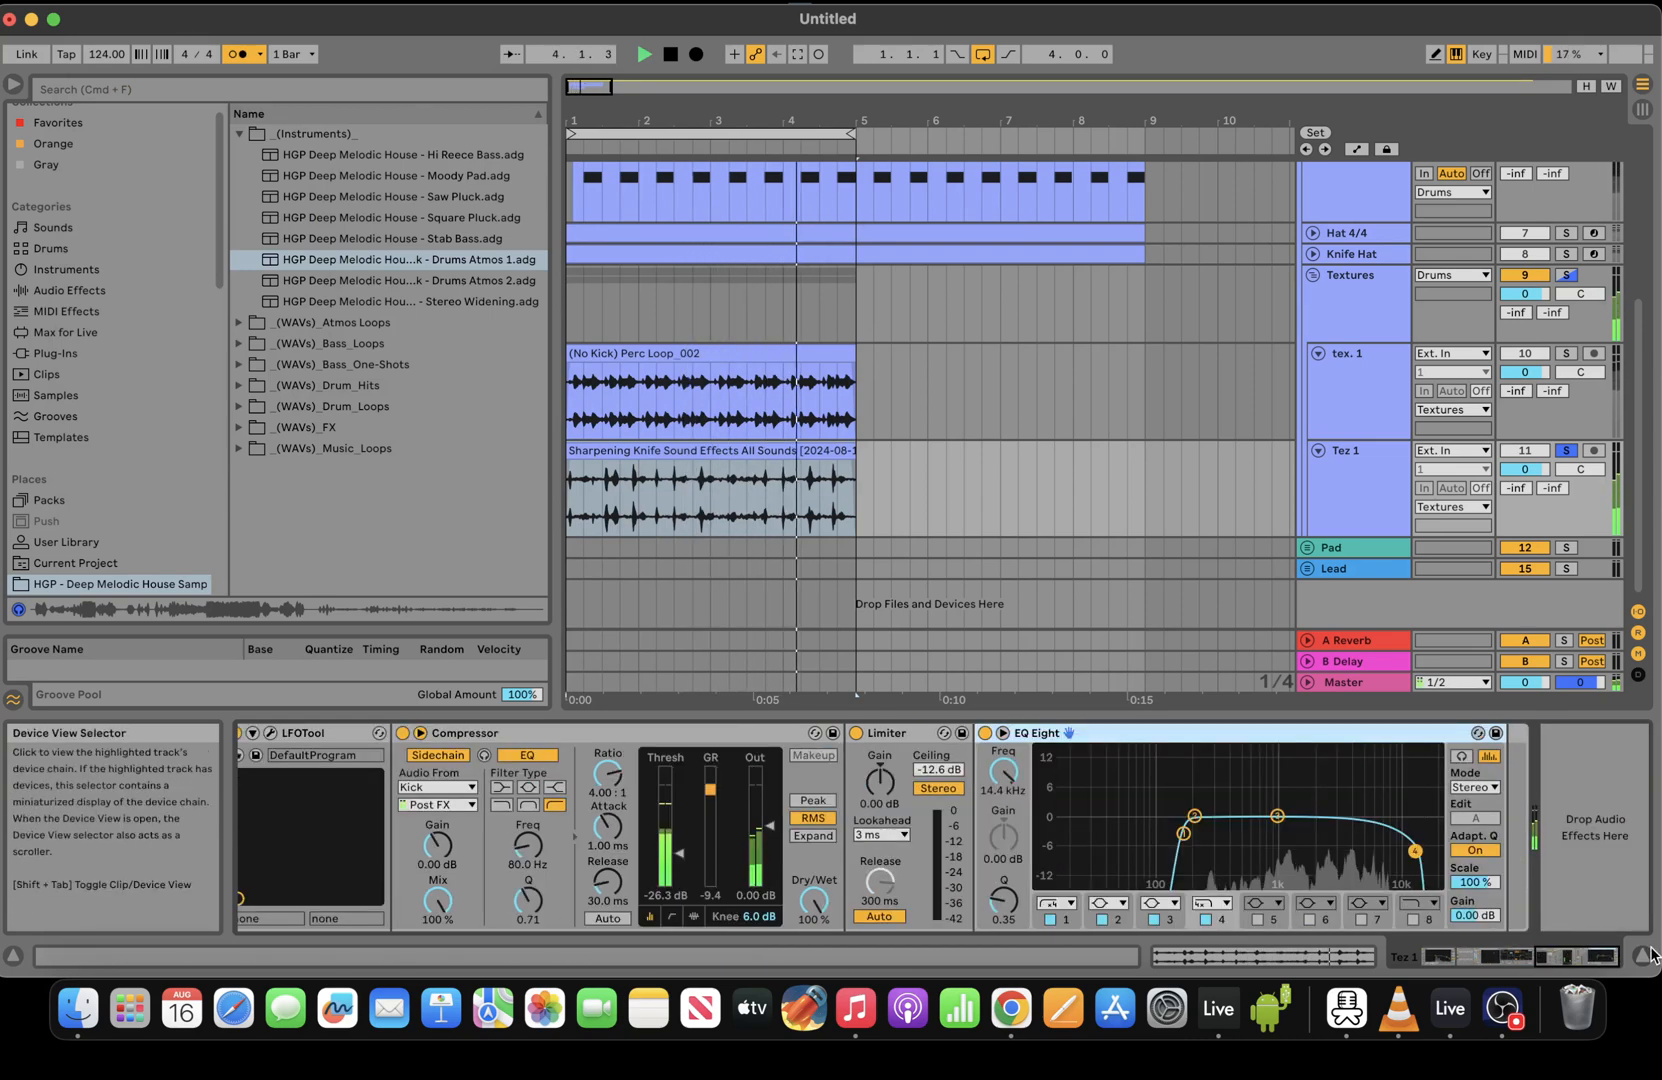
pyautogui.click(1567, 451)
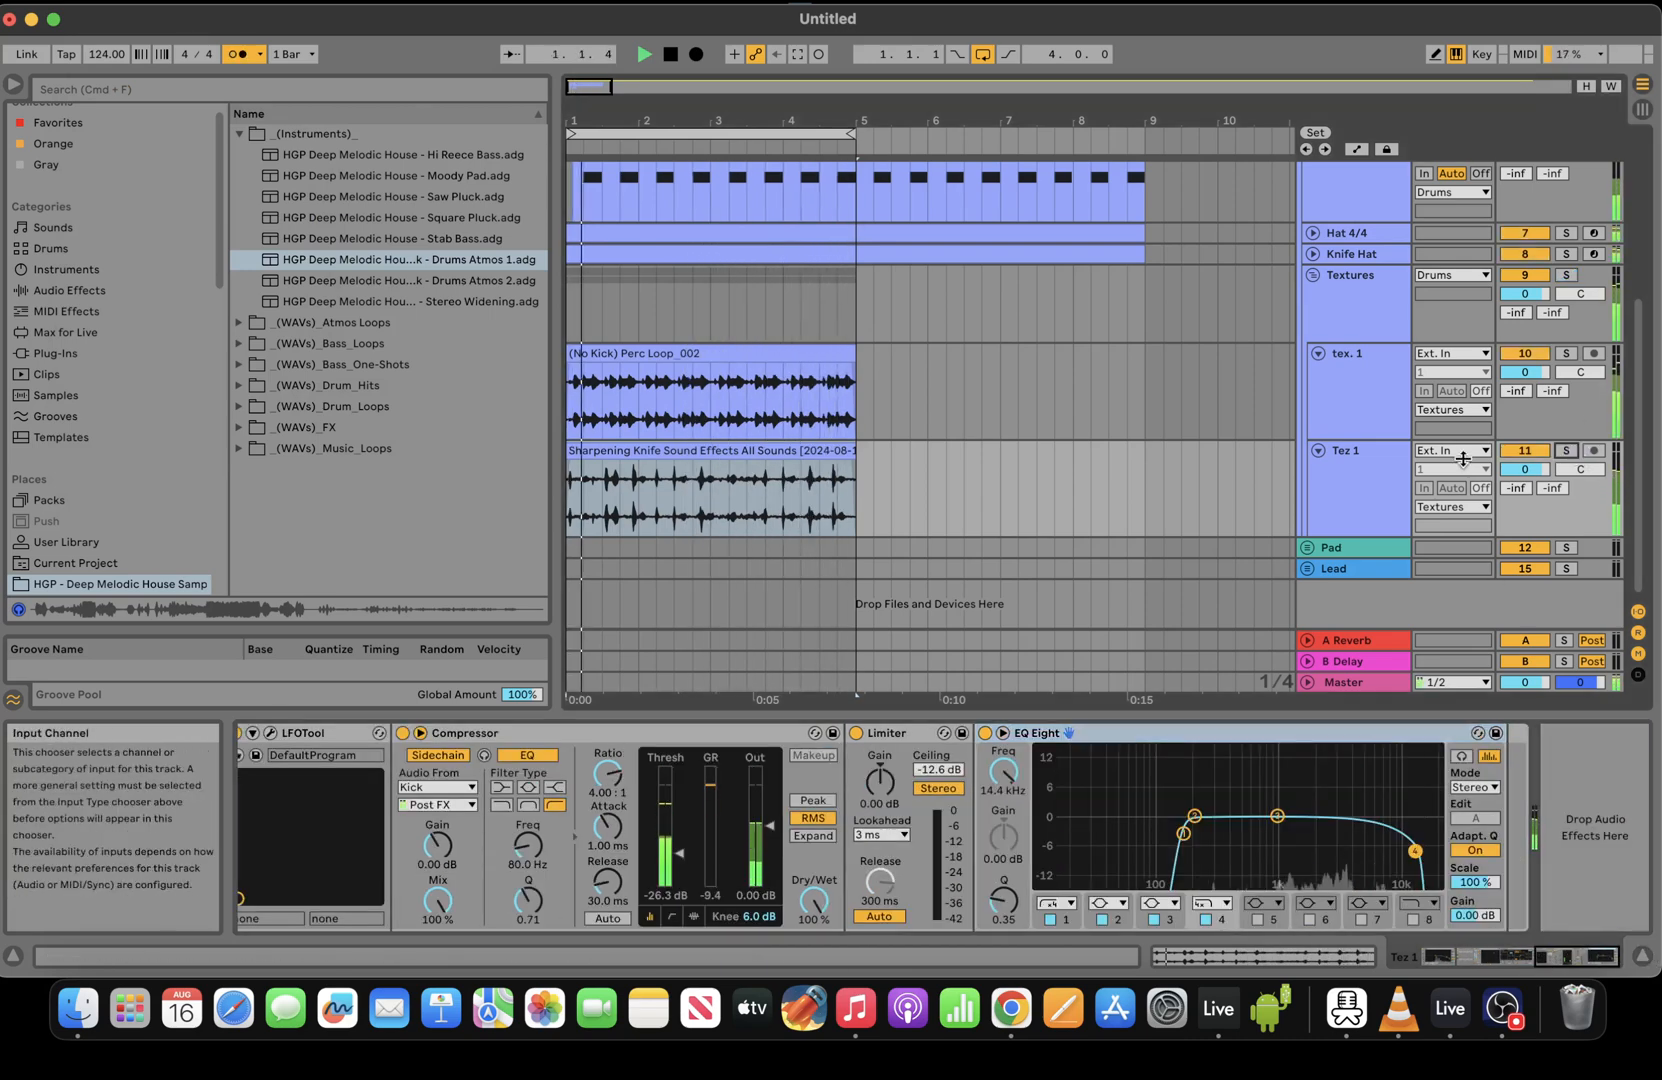
# Mute tex. 1, shorten the knife clip on Tez 1 to end at 4.3.1, and consolidate it
pyautogui.click(1520, 357)
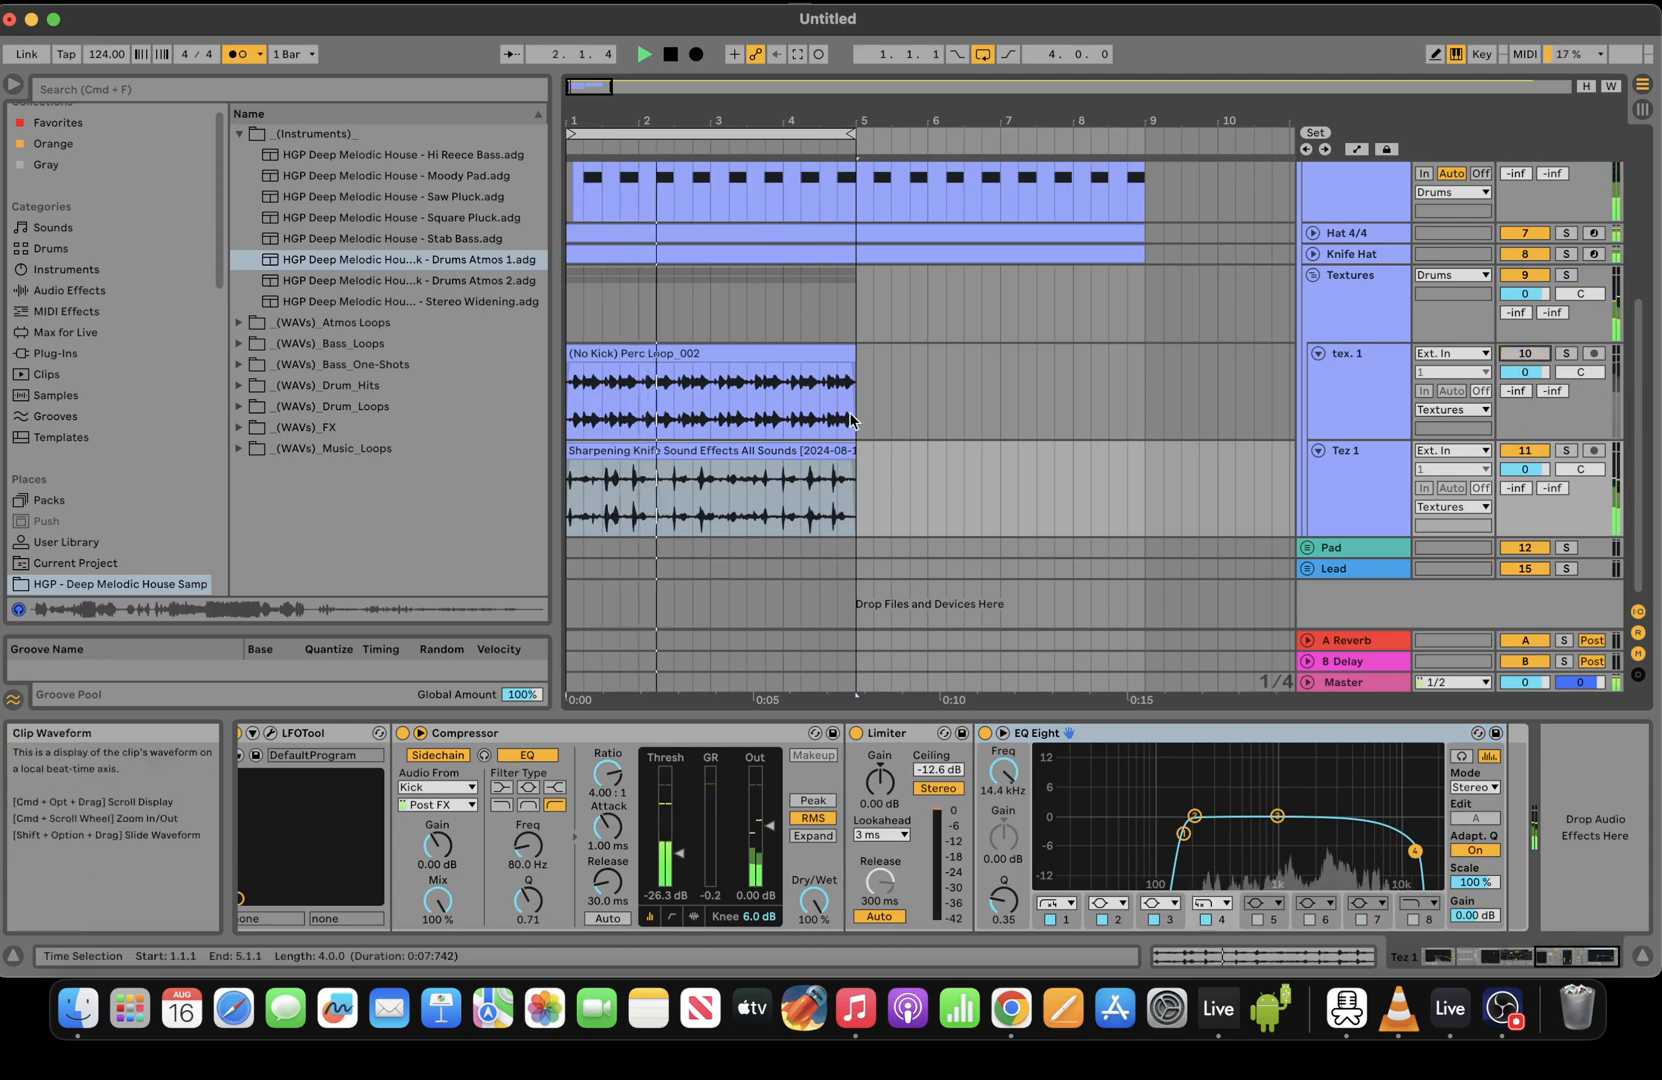
pyautogui.moveTo(847, 466); pyautogui.dragTo(832, 452)
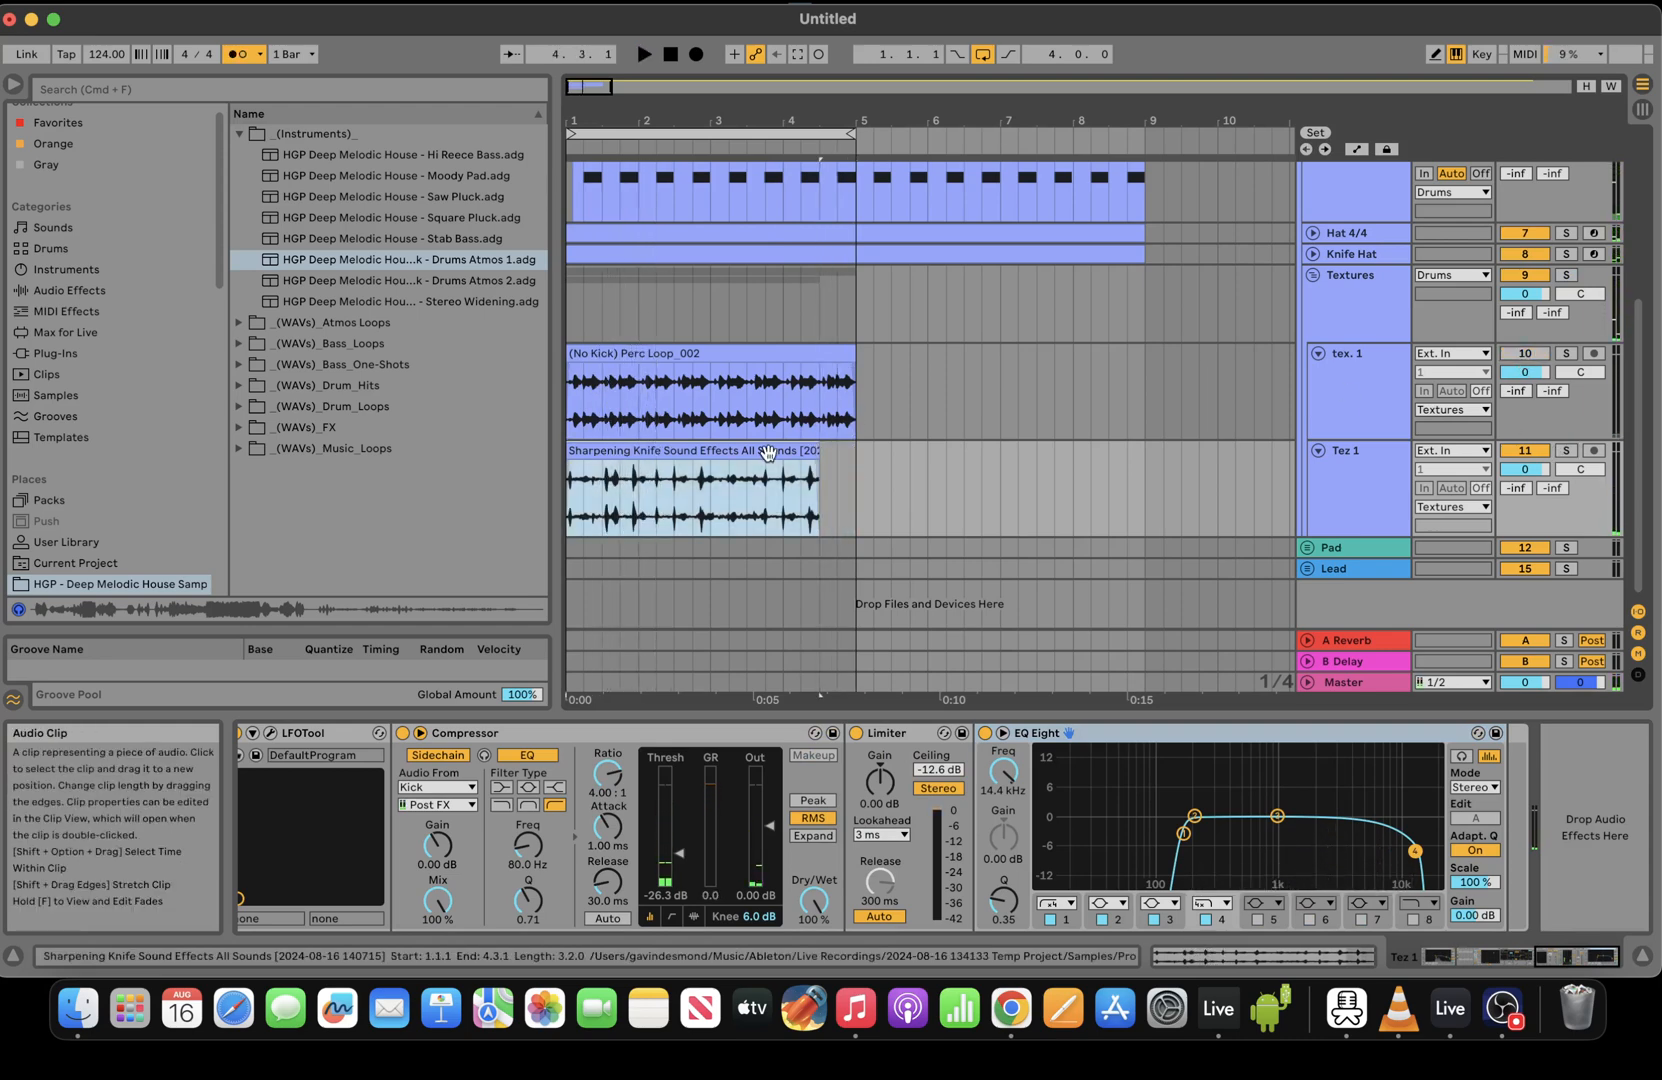
pyautogui.press('super+j')
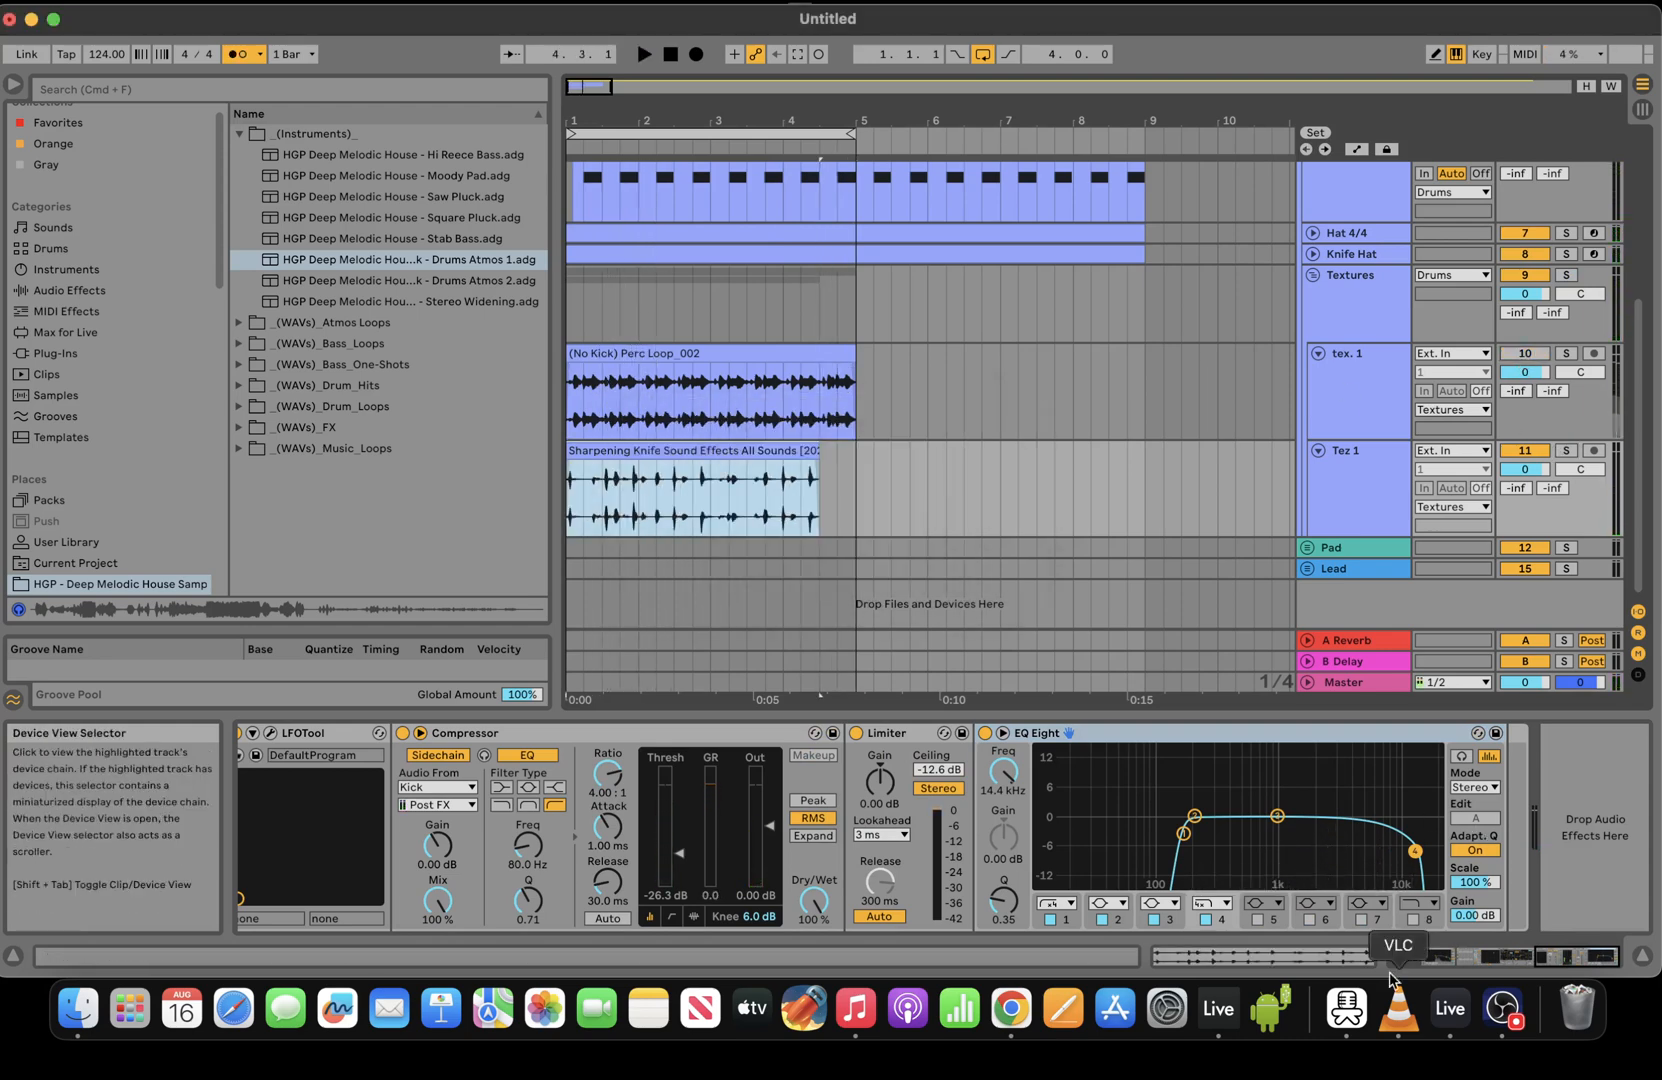
# Turn on looping for the consolidated knife clip and extend it on Tez 1 to bar 9
pyautogui.click(1354, 952)
pyautogui.click(330, 429)
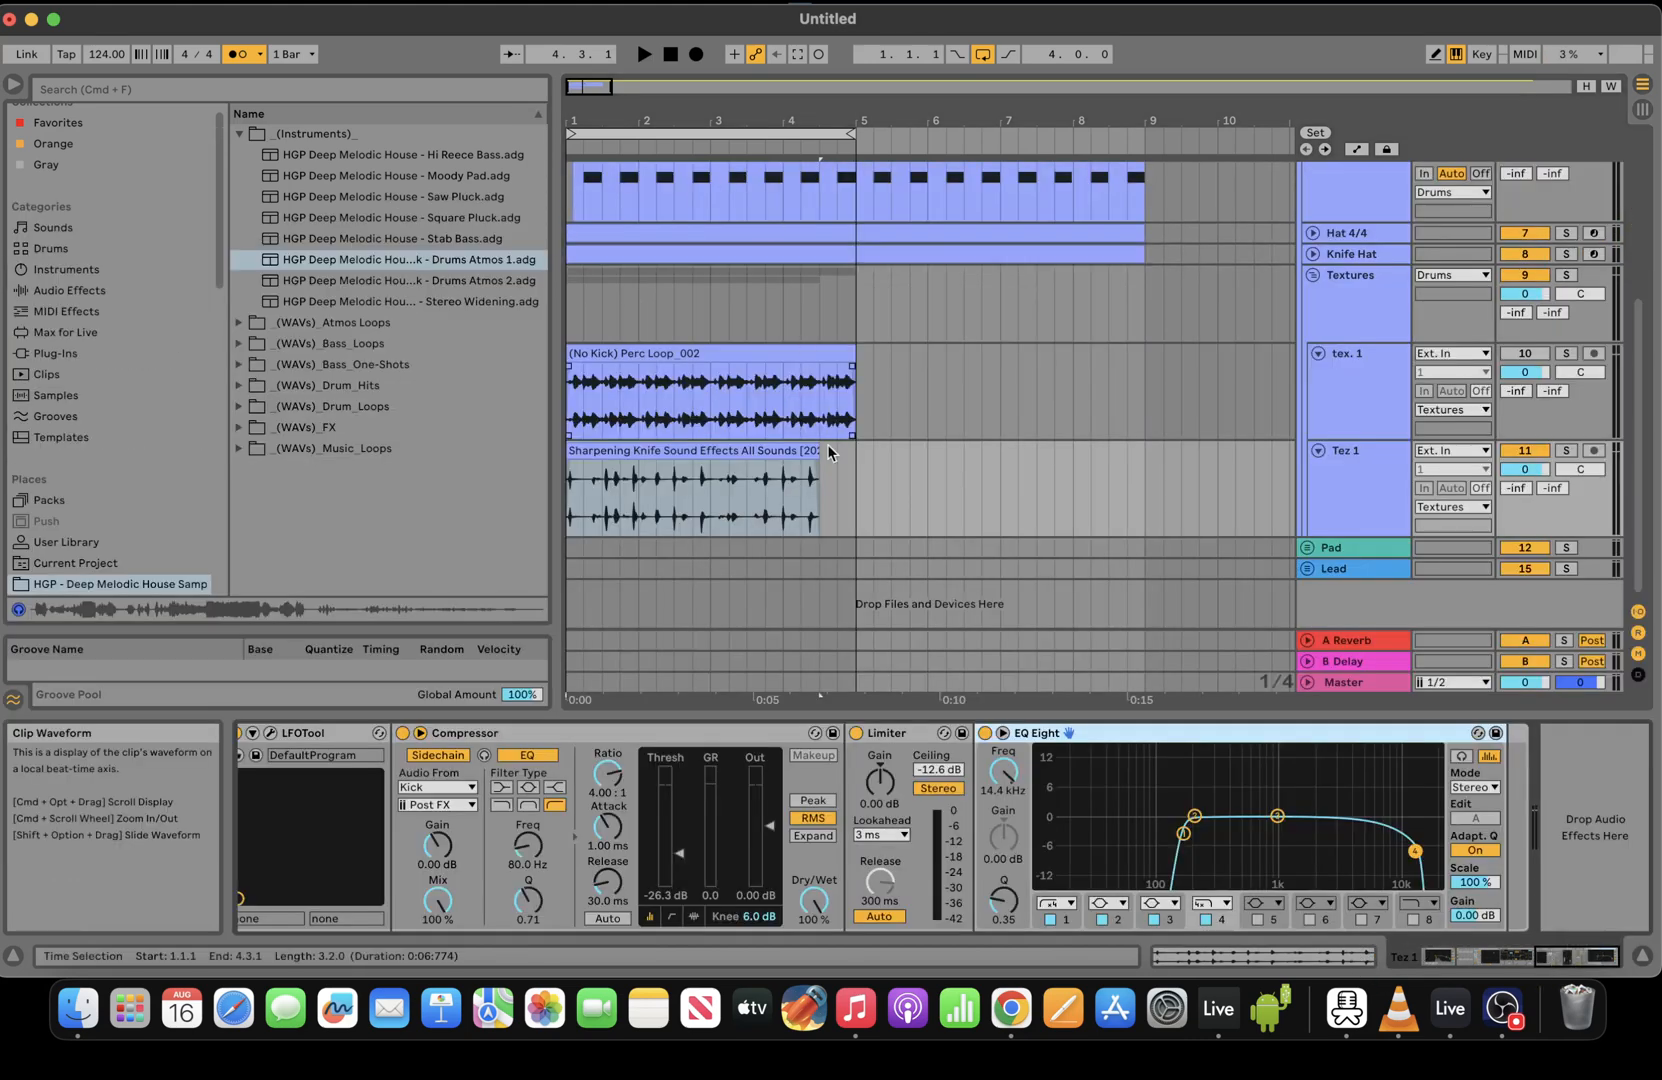
pyautogui.moveTo(822, 452); pyautogui.dragTo(1142, 465)
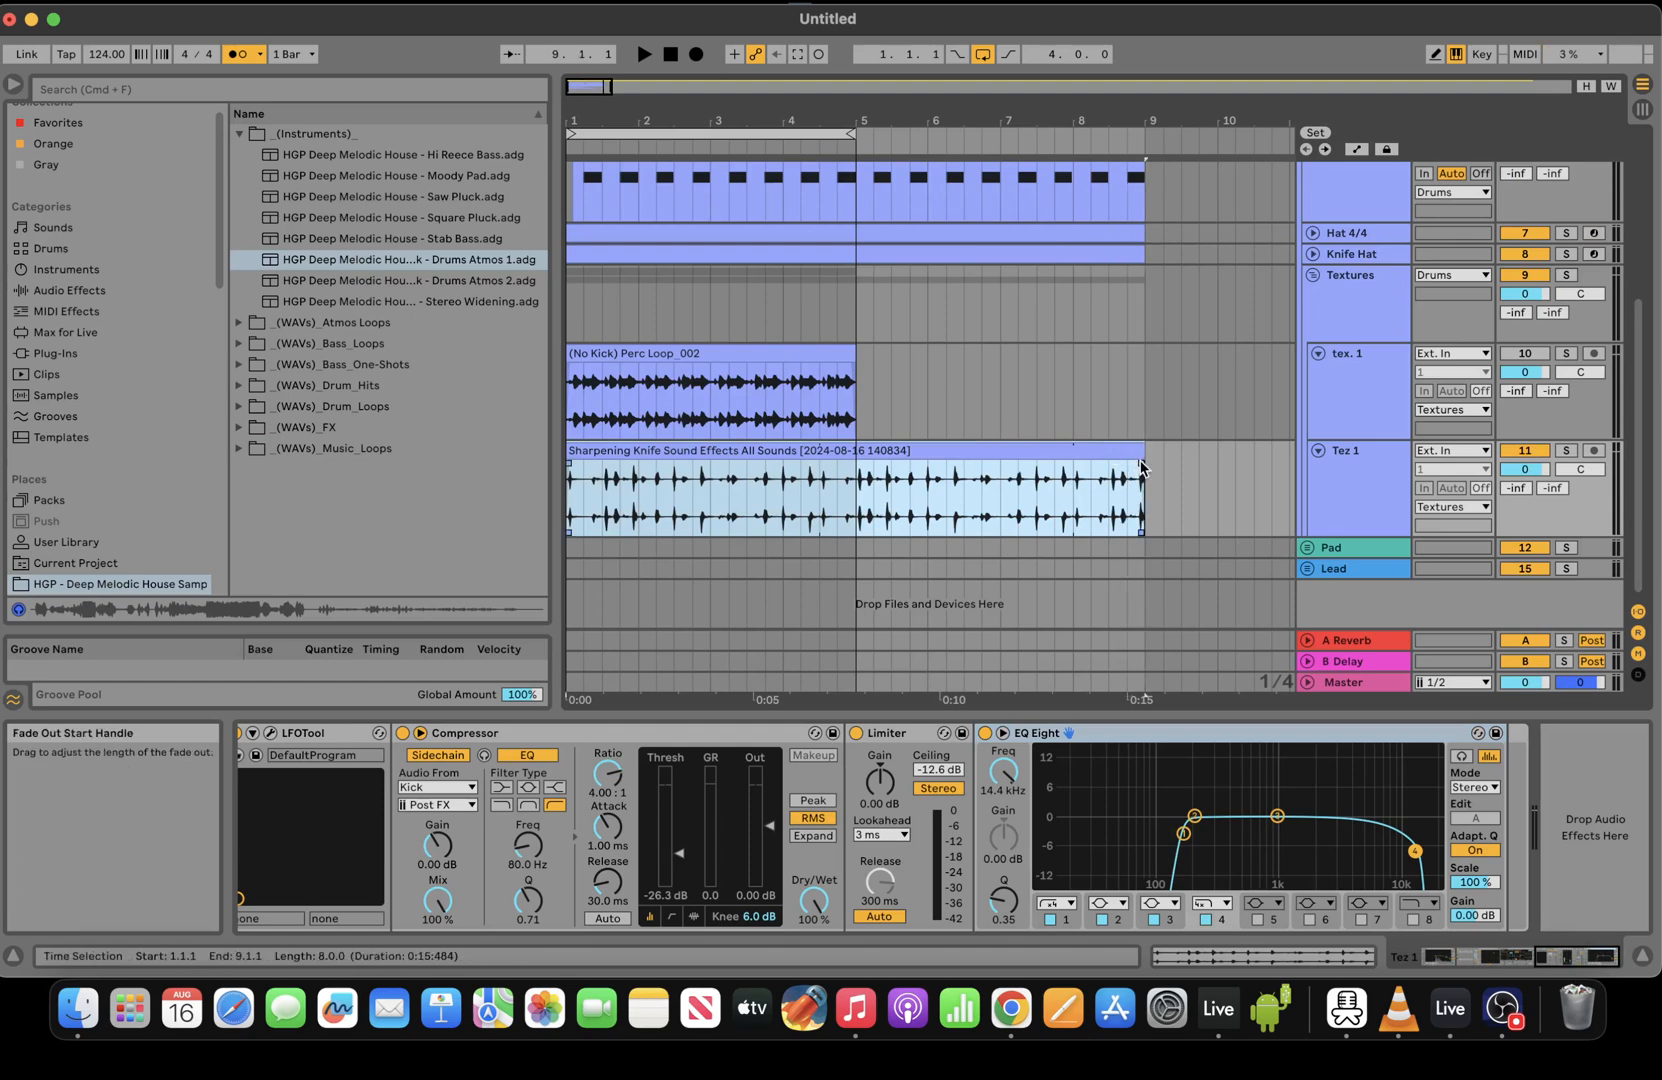
# Lengthen the arrangement loop to eight bars, ending at bar 9, while the track plays
pyautogui.moveTo(627, 92); pyautogui.dragTo(629, 114)
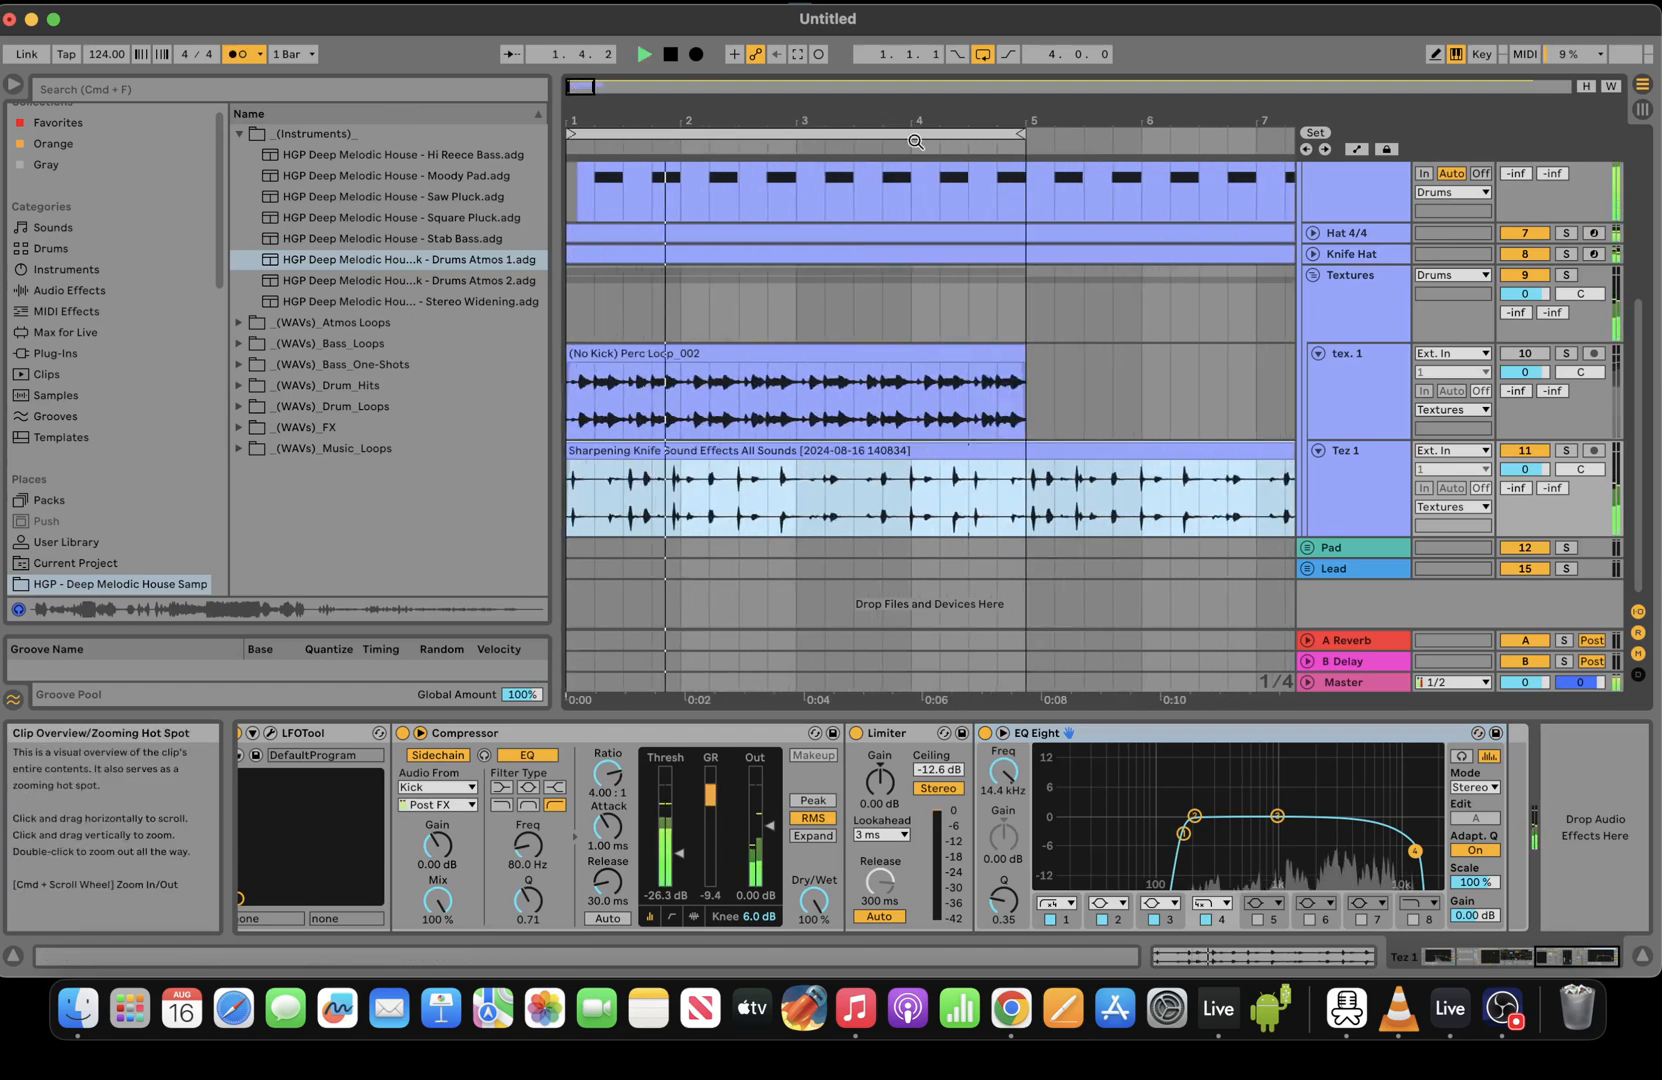
pyautogui.scroll(-3, 723, 186)
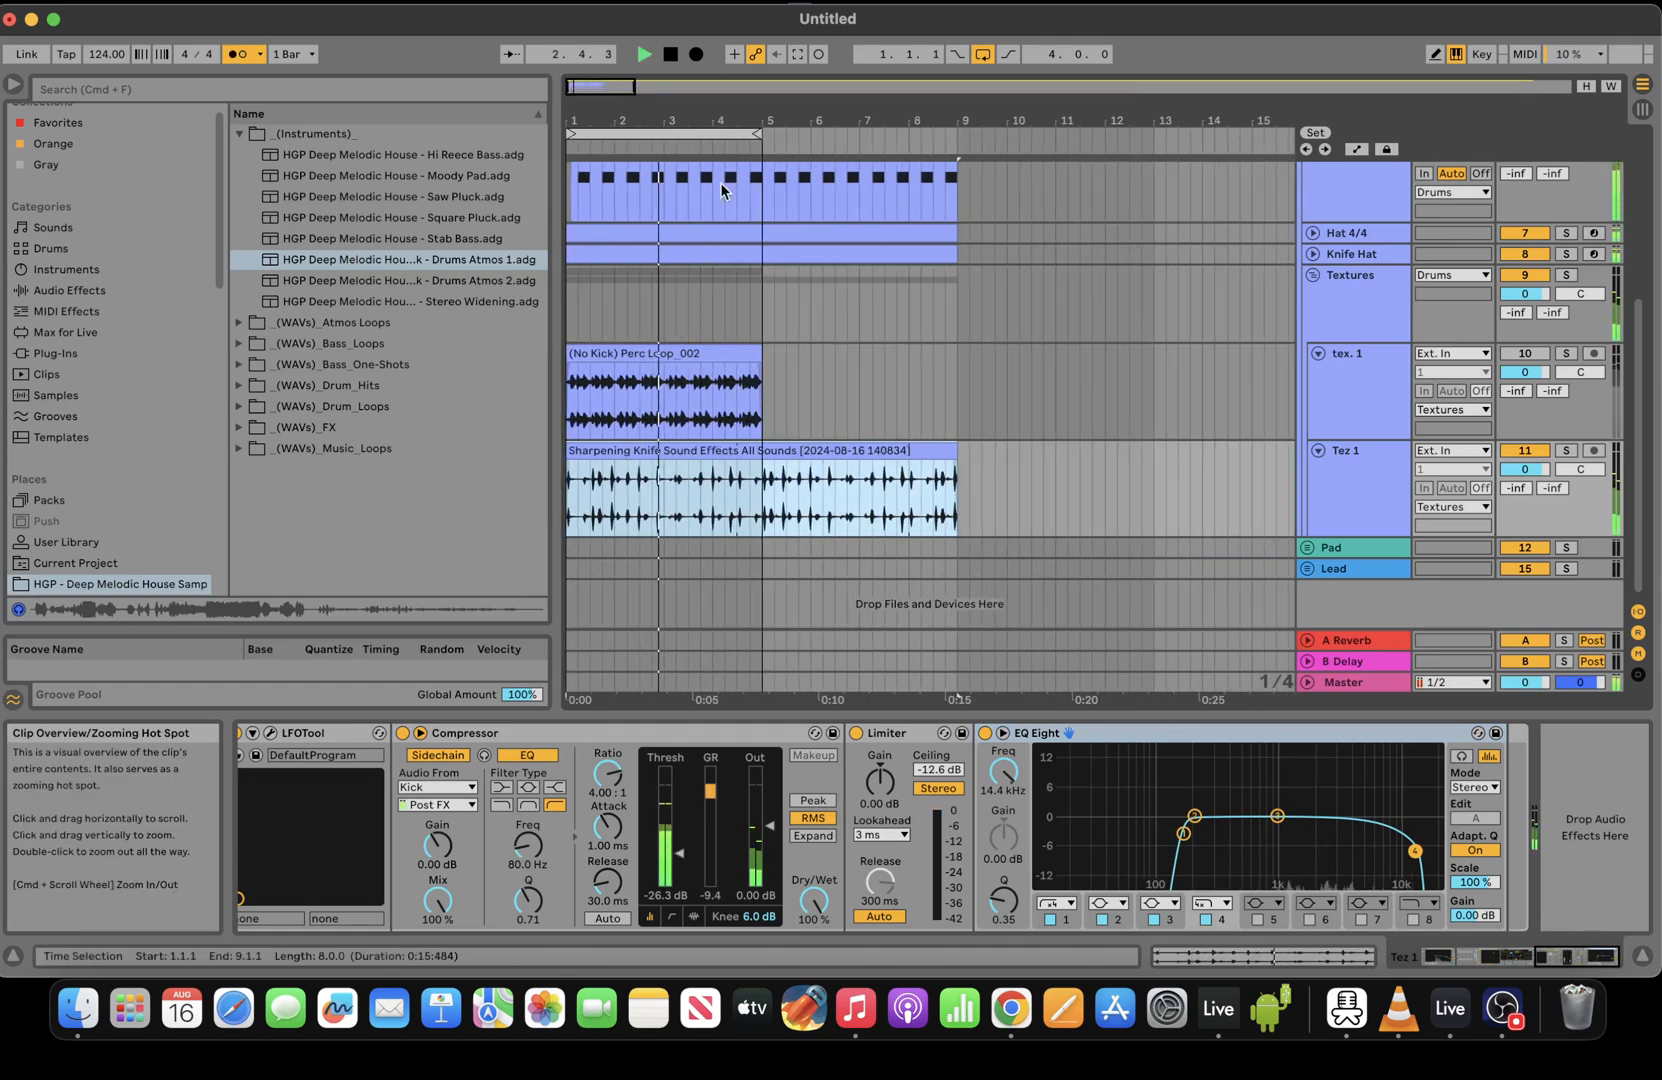
pyautogui.moveTo(755, 137); pyautogui.dragTo(954, 143)
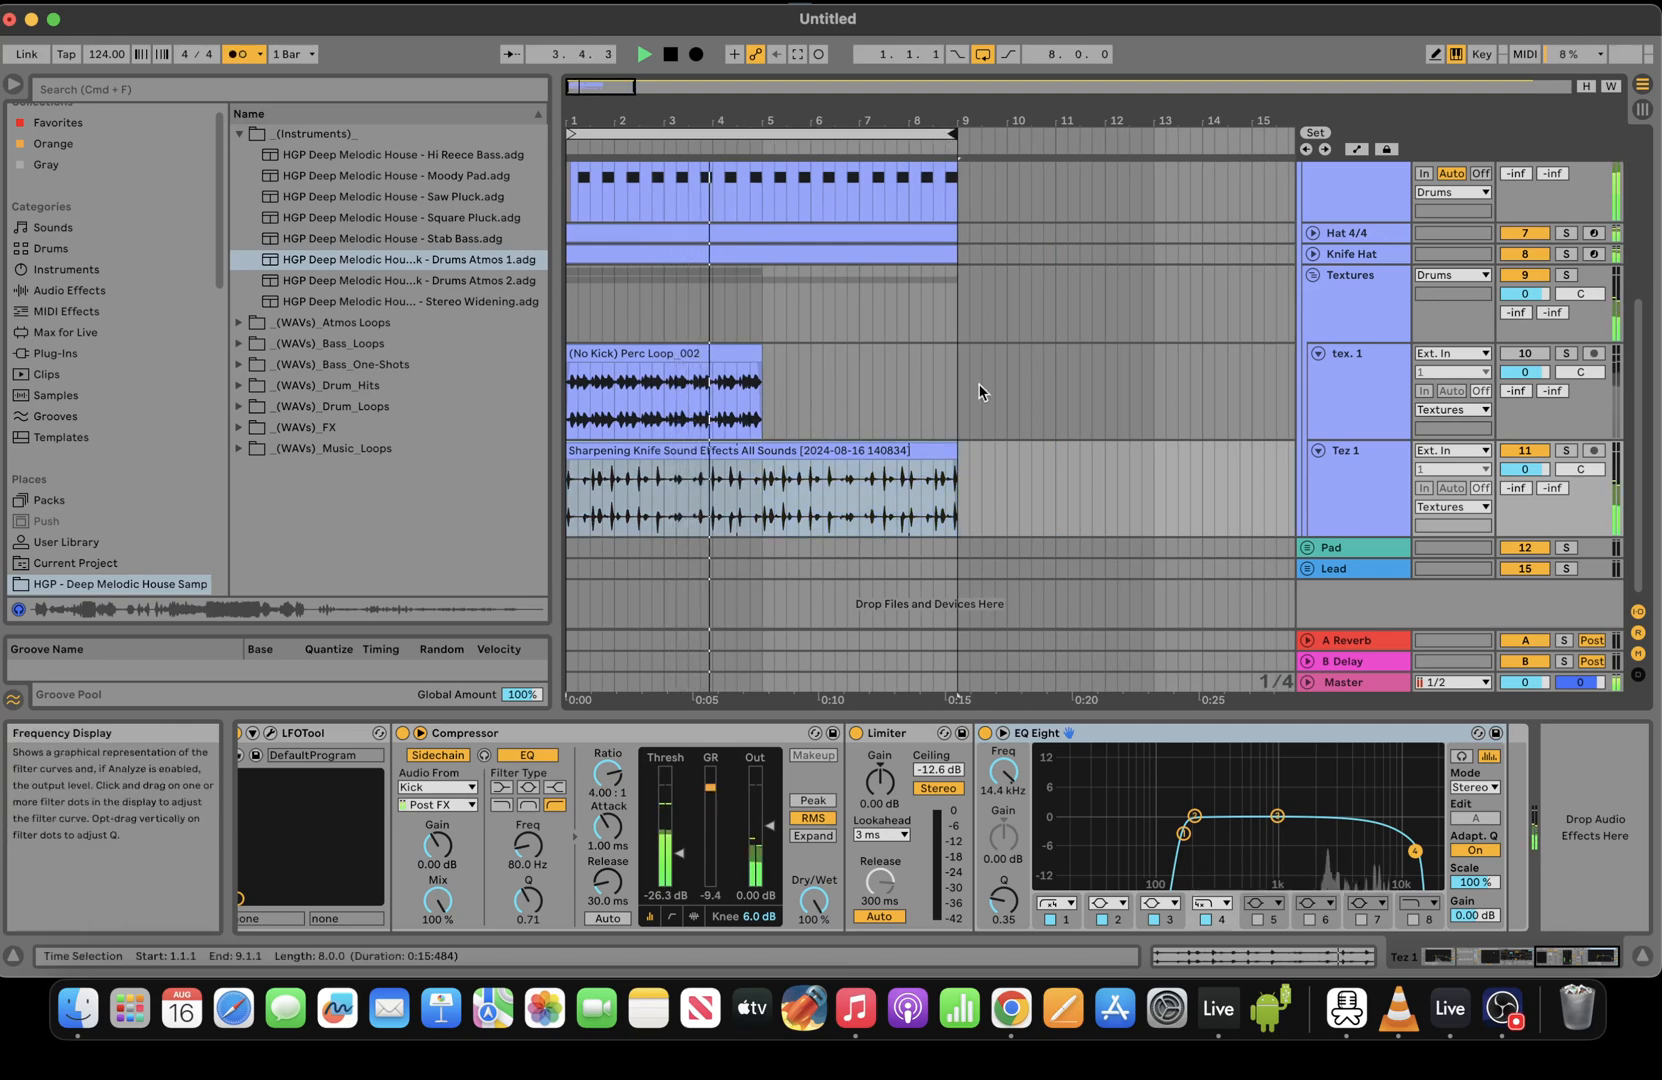
# Set the Dry/Wet of Tez 1's Ambience Medium reverb to 20% and mute the track
pyautogui.click(1533, 958)
pyautogui.moveTo(1533, 962); pyautogui.dragTo(1528, 962)
pyautogui.moveTo(1134, 900); pyautogui.dragTo(1134, 886)
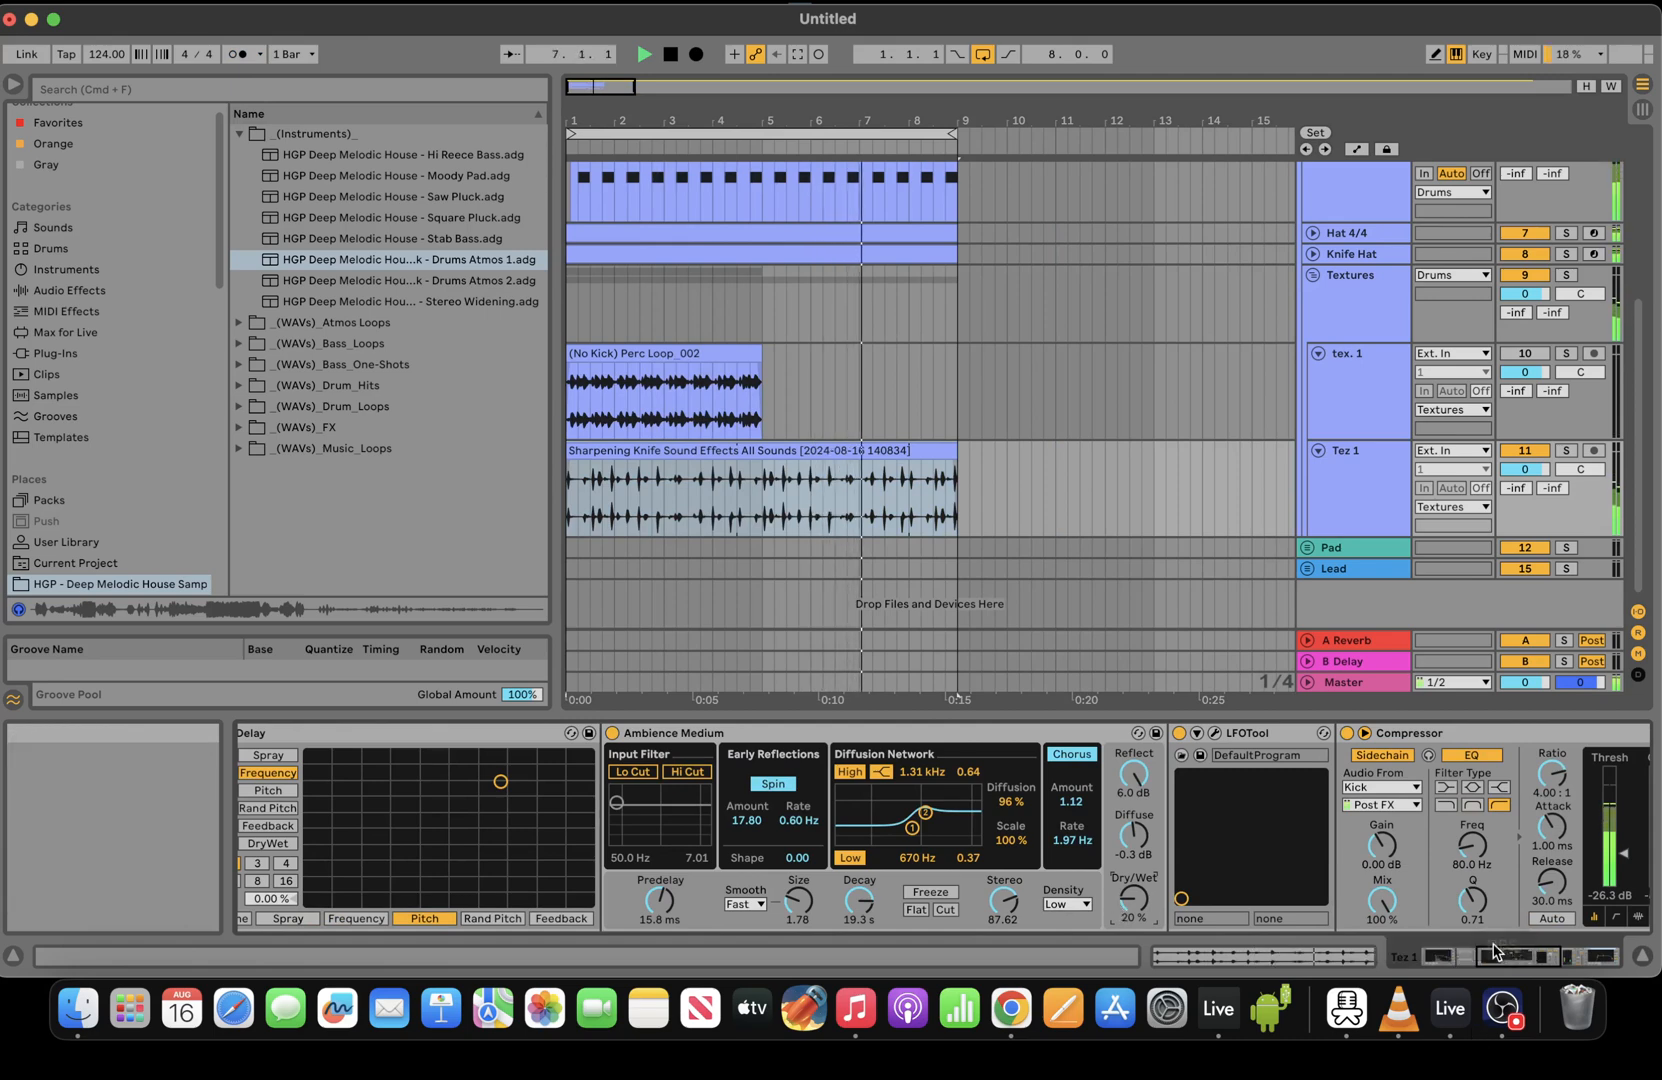
pyautogui.click(1510, 457)
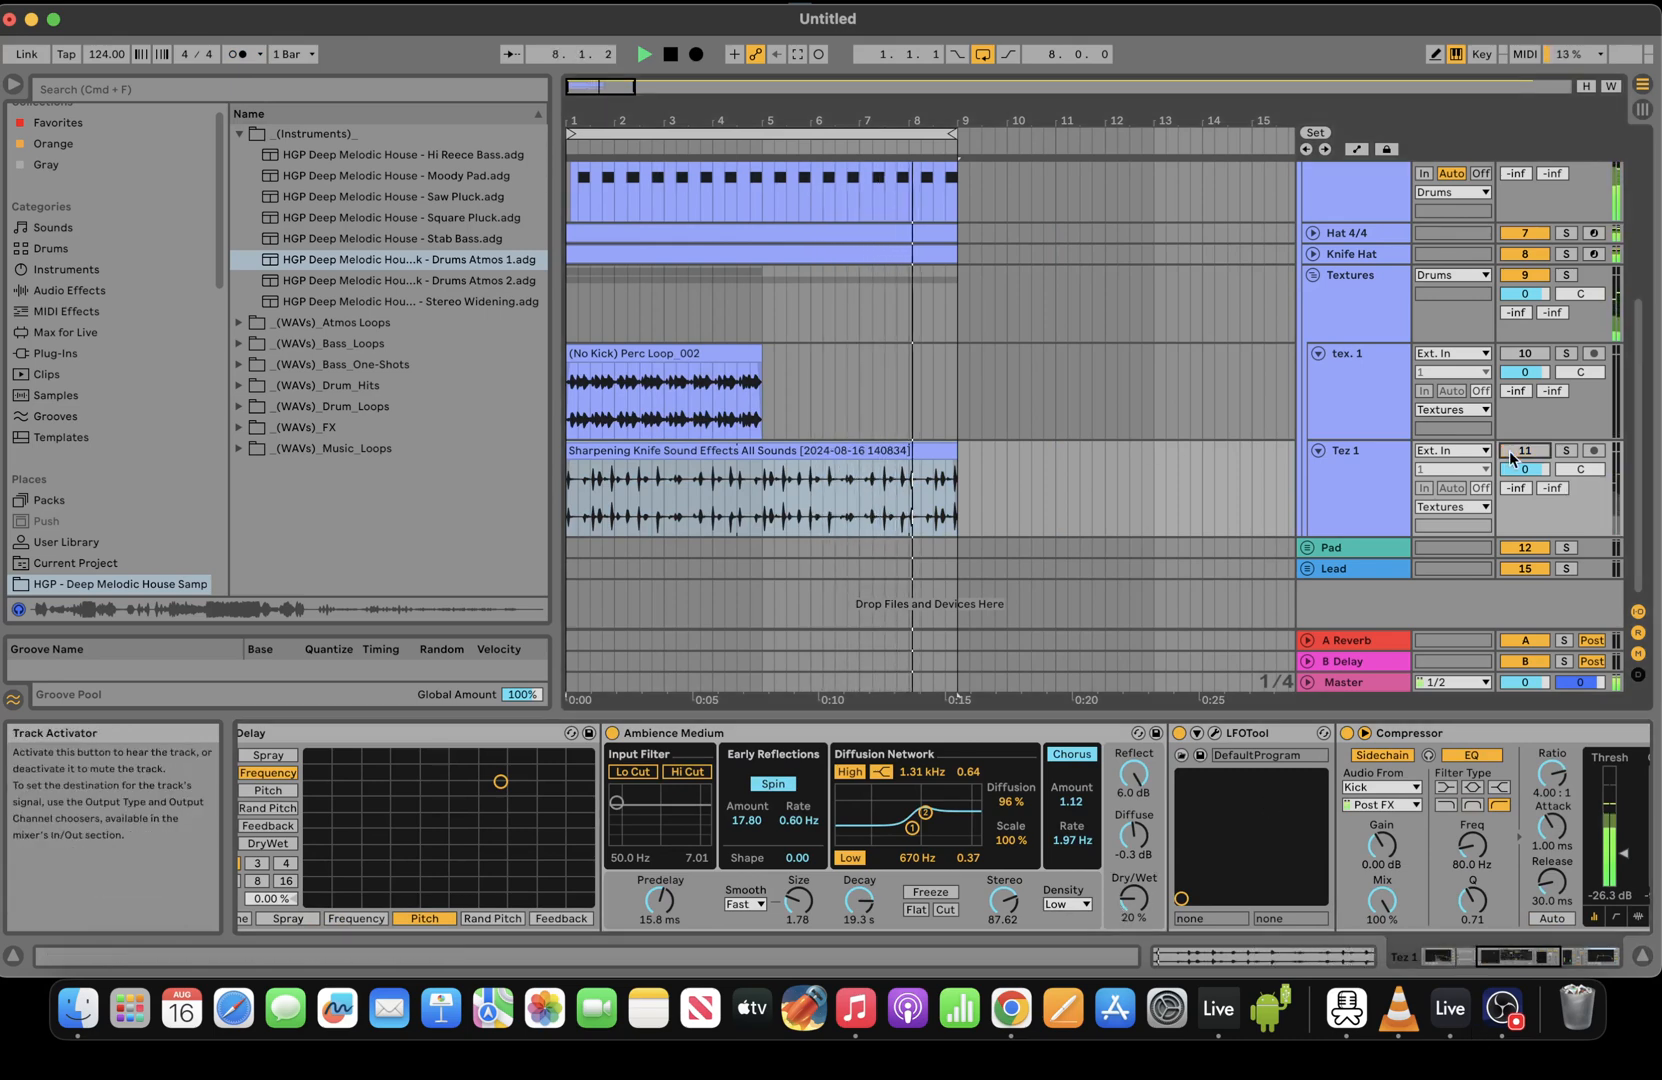
# Solo and unfold the Tom track, duplicate its first four-bar clip over bars 5 to 9, and unsolo the track
pyautogui.scroll(5, 1512, 458)
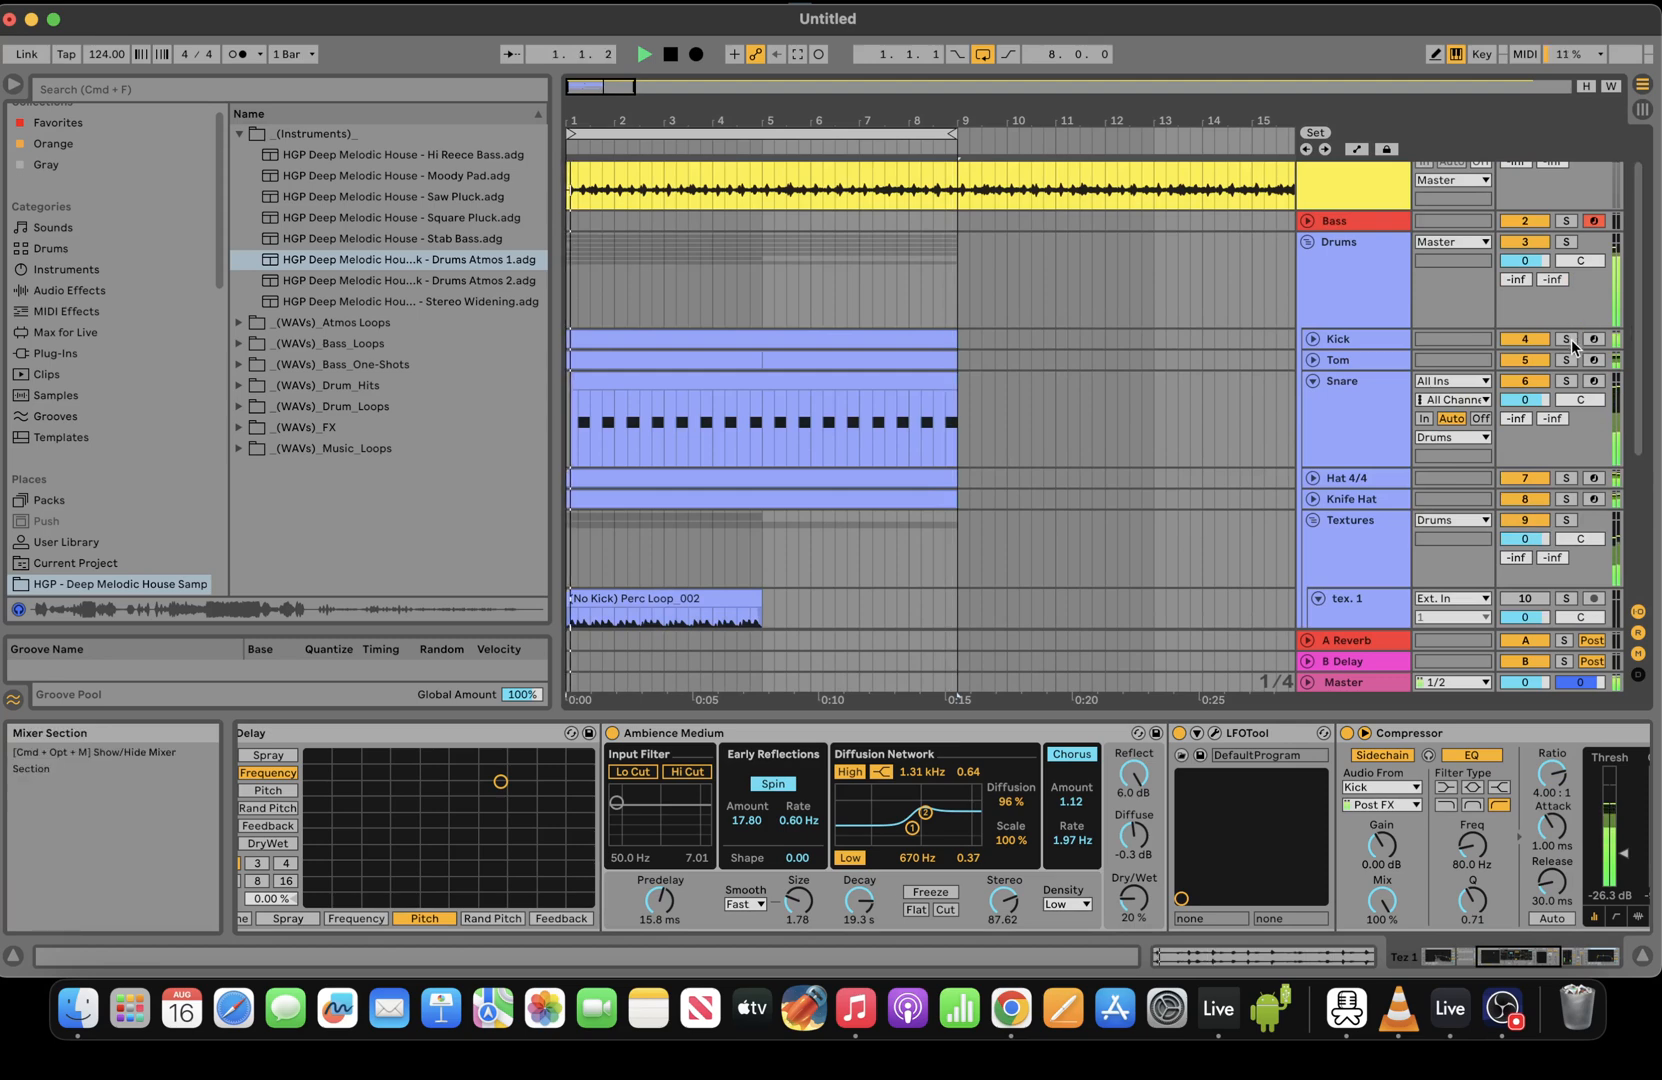
pyautogui.click(1566, 339)
pyautogui.click(1566, 341)
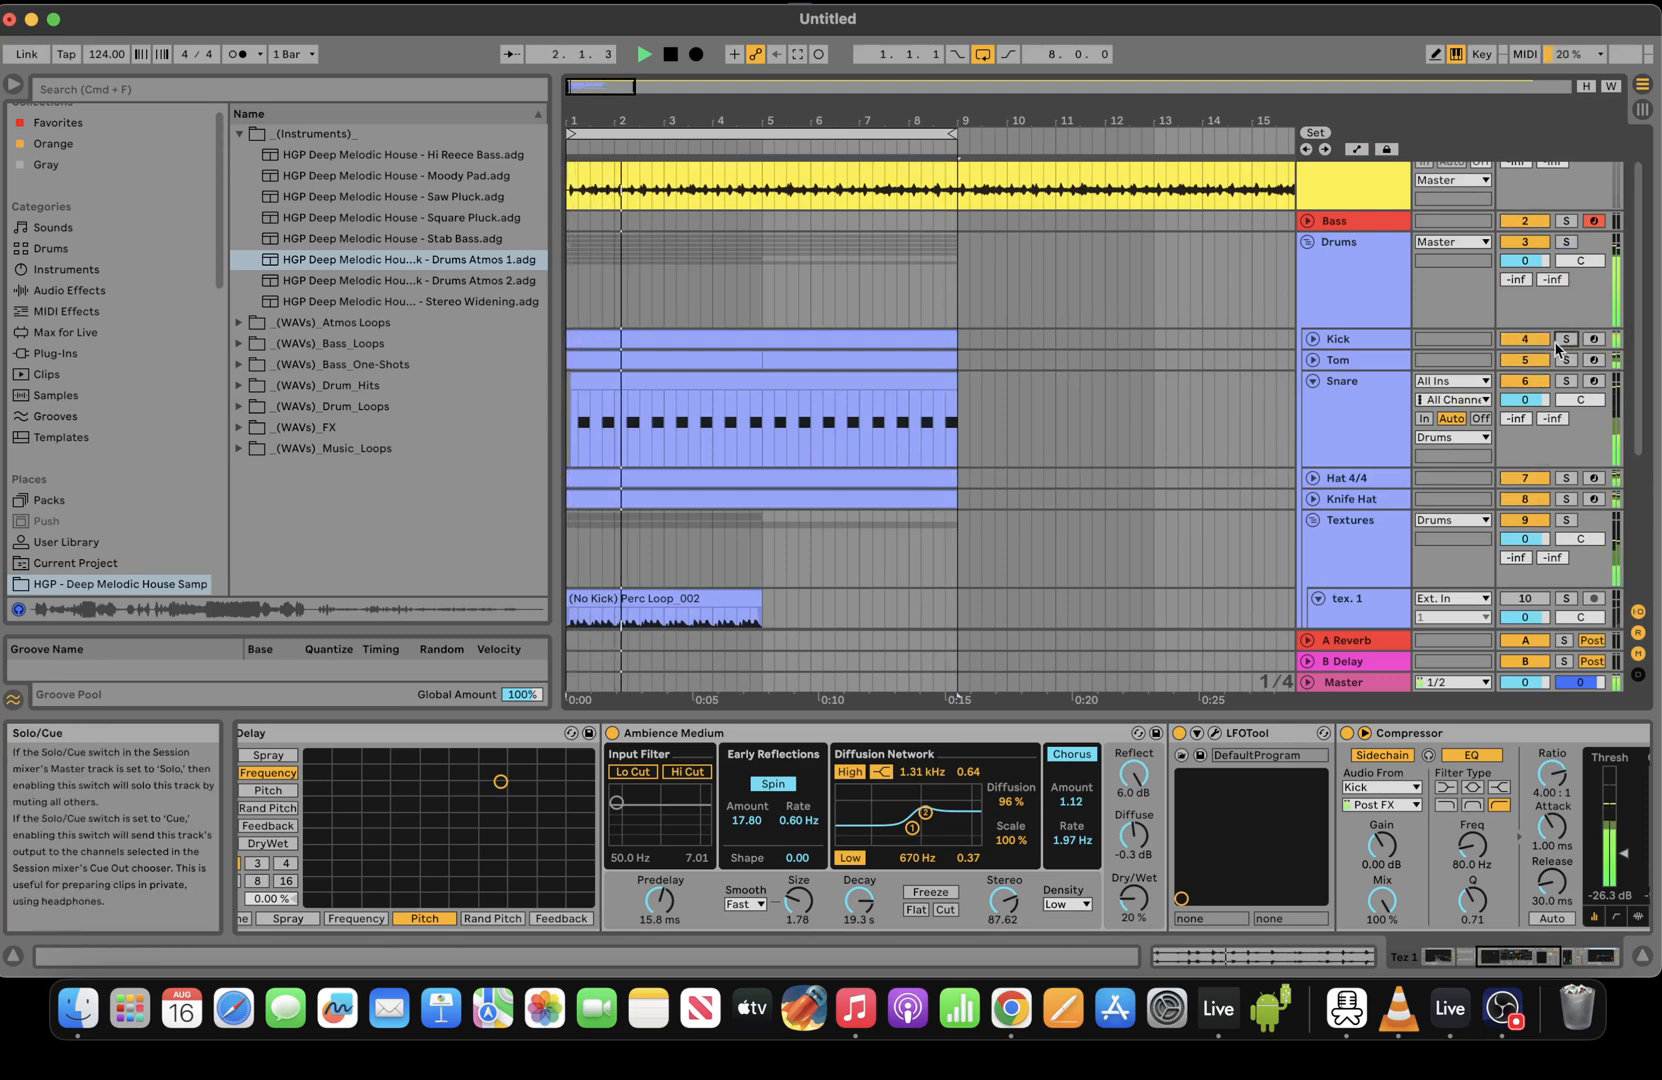
pyautogui.click(1566, 360)
pyautogui.click(1313, 360)
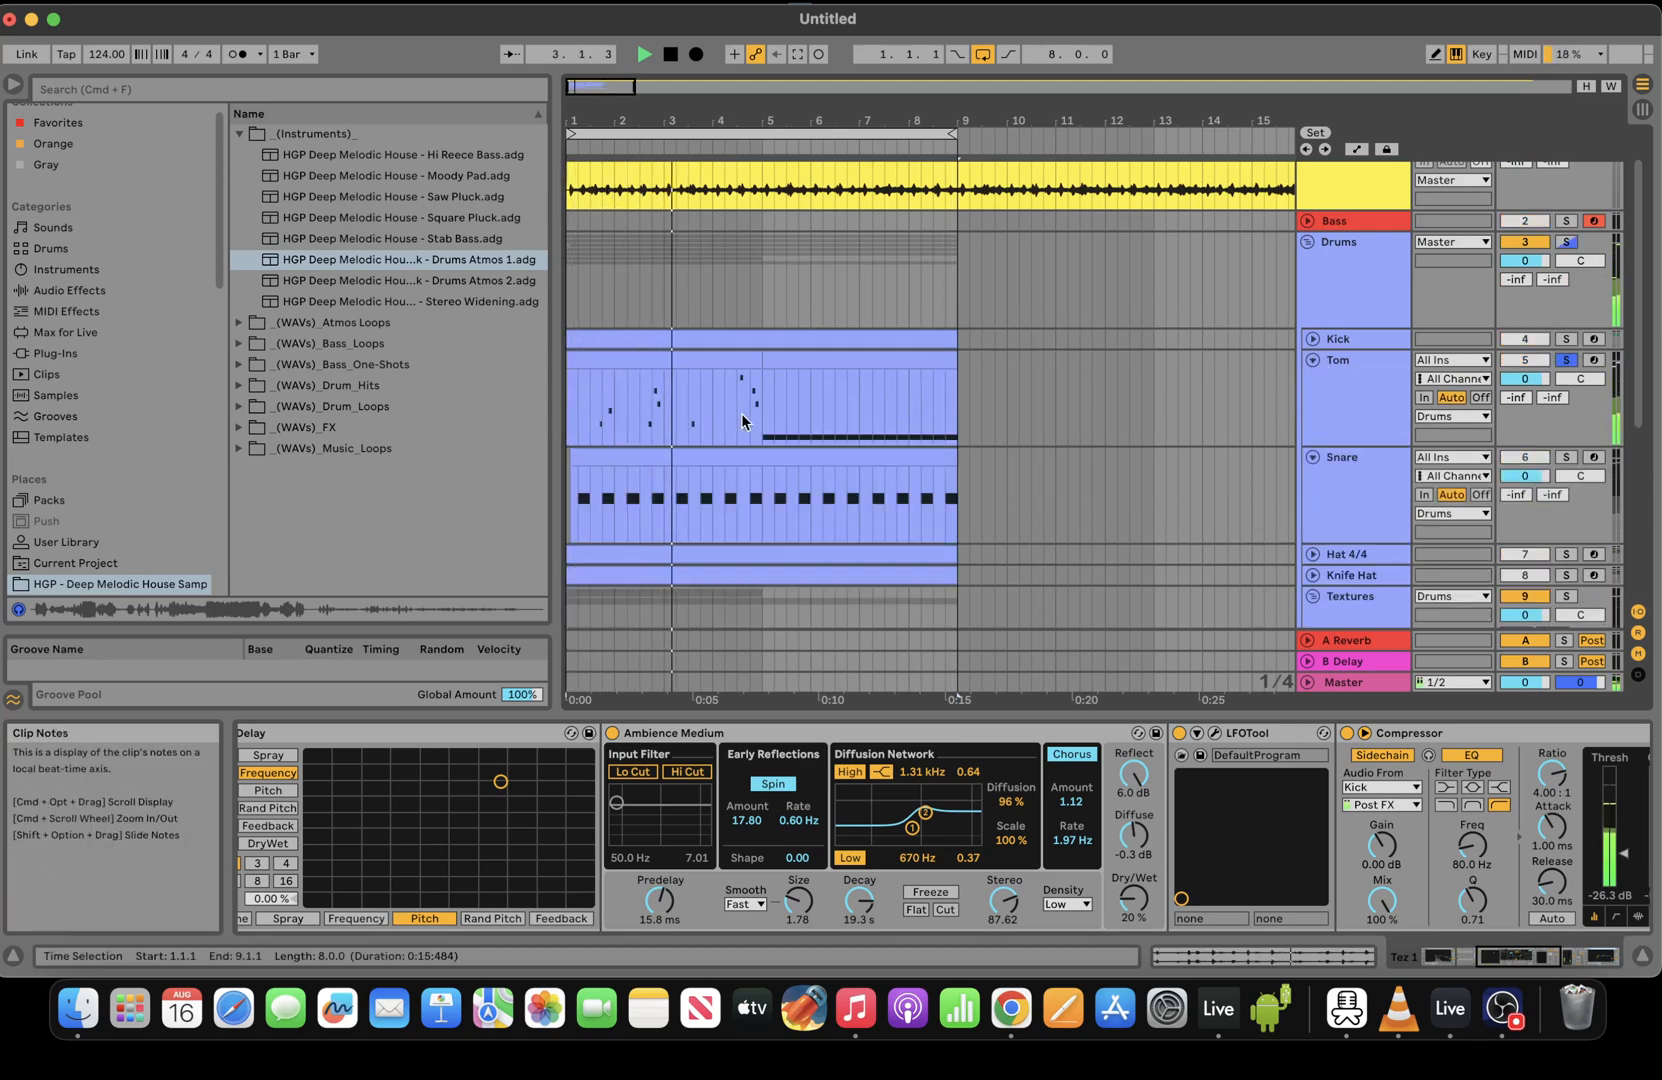
pyautogui.click(660, 355)
pyautogui.press('super+d')
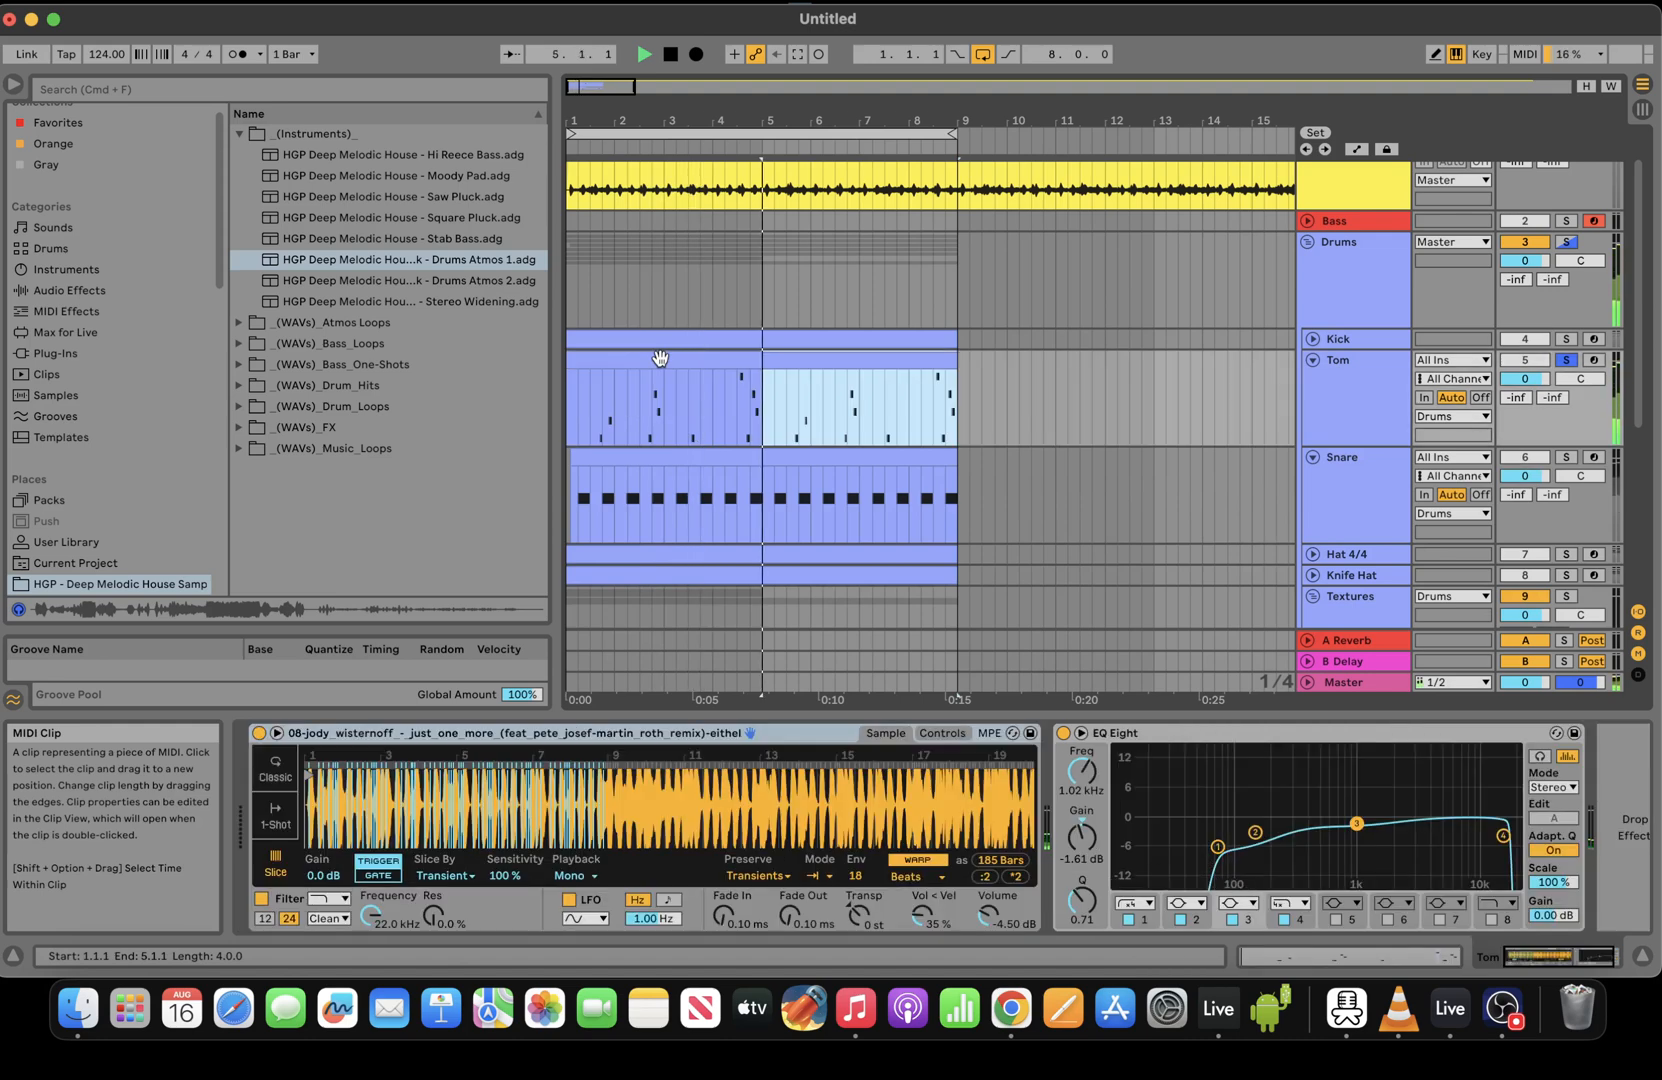
pyautogui.click(1567, 360)
# Lower the high-cut band of the Tom's EQ Eight to 8.80 kHz and replay the loop
pyautogui.click(909, 398)
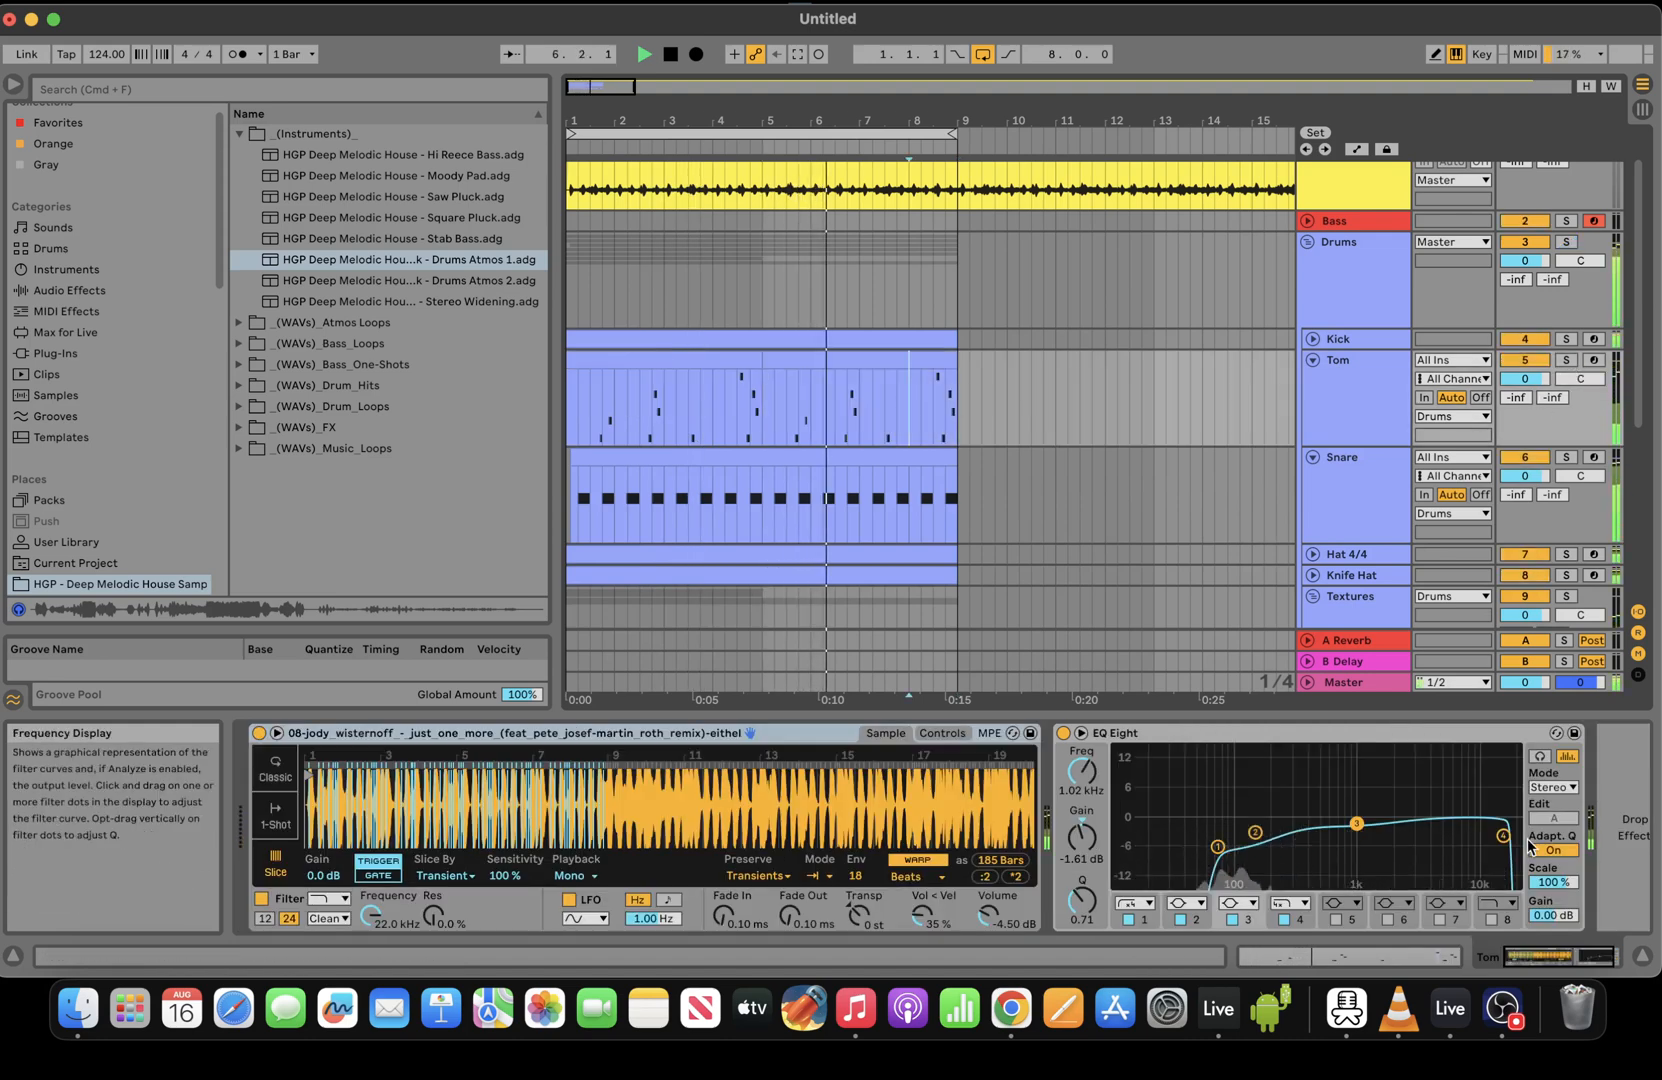
pyautogui.moveTo(1503, 836); pyautogui.dragTo(1470, 852)
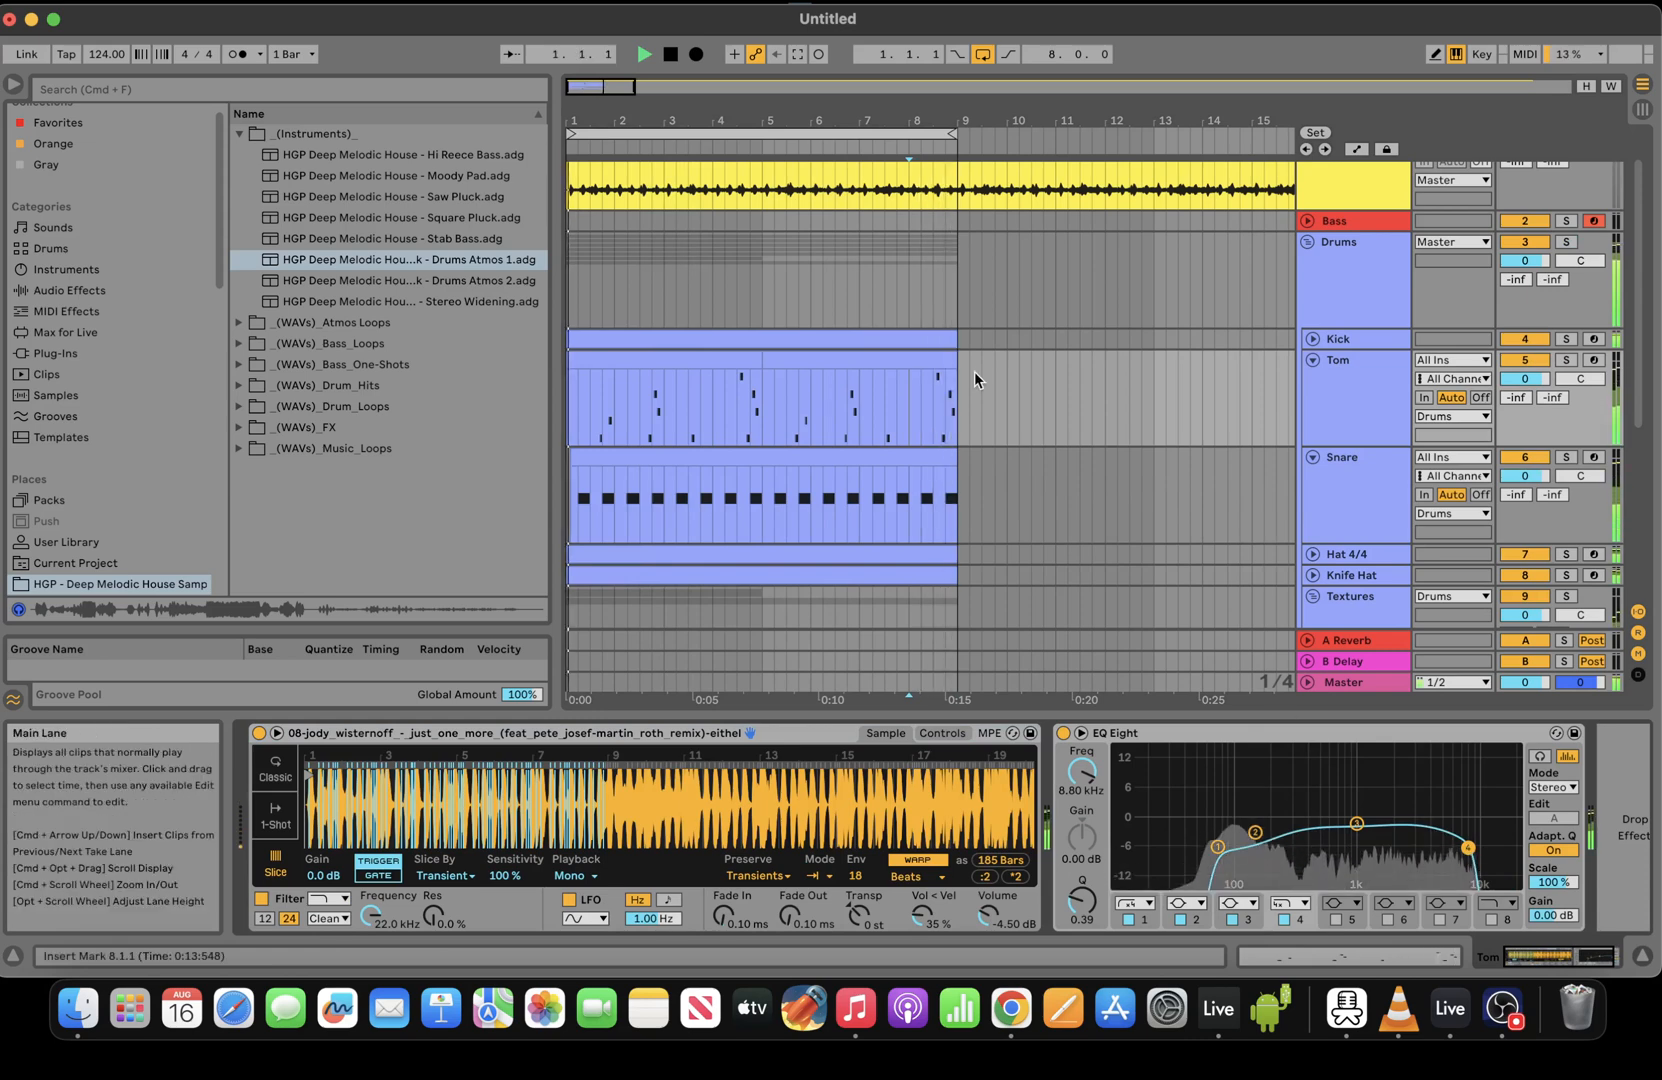
pyautogui.press('space')
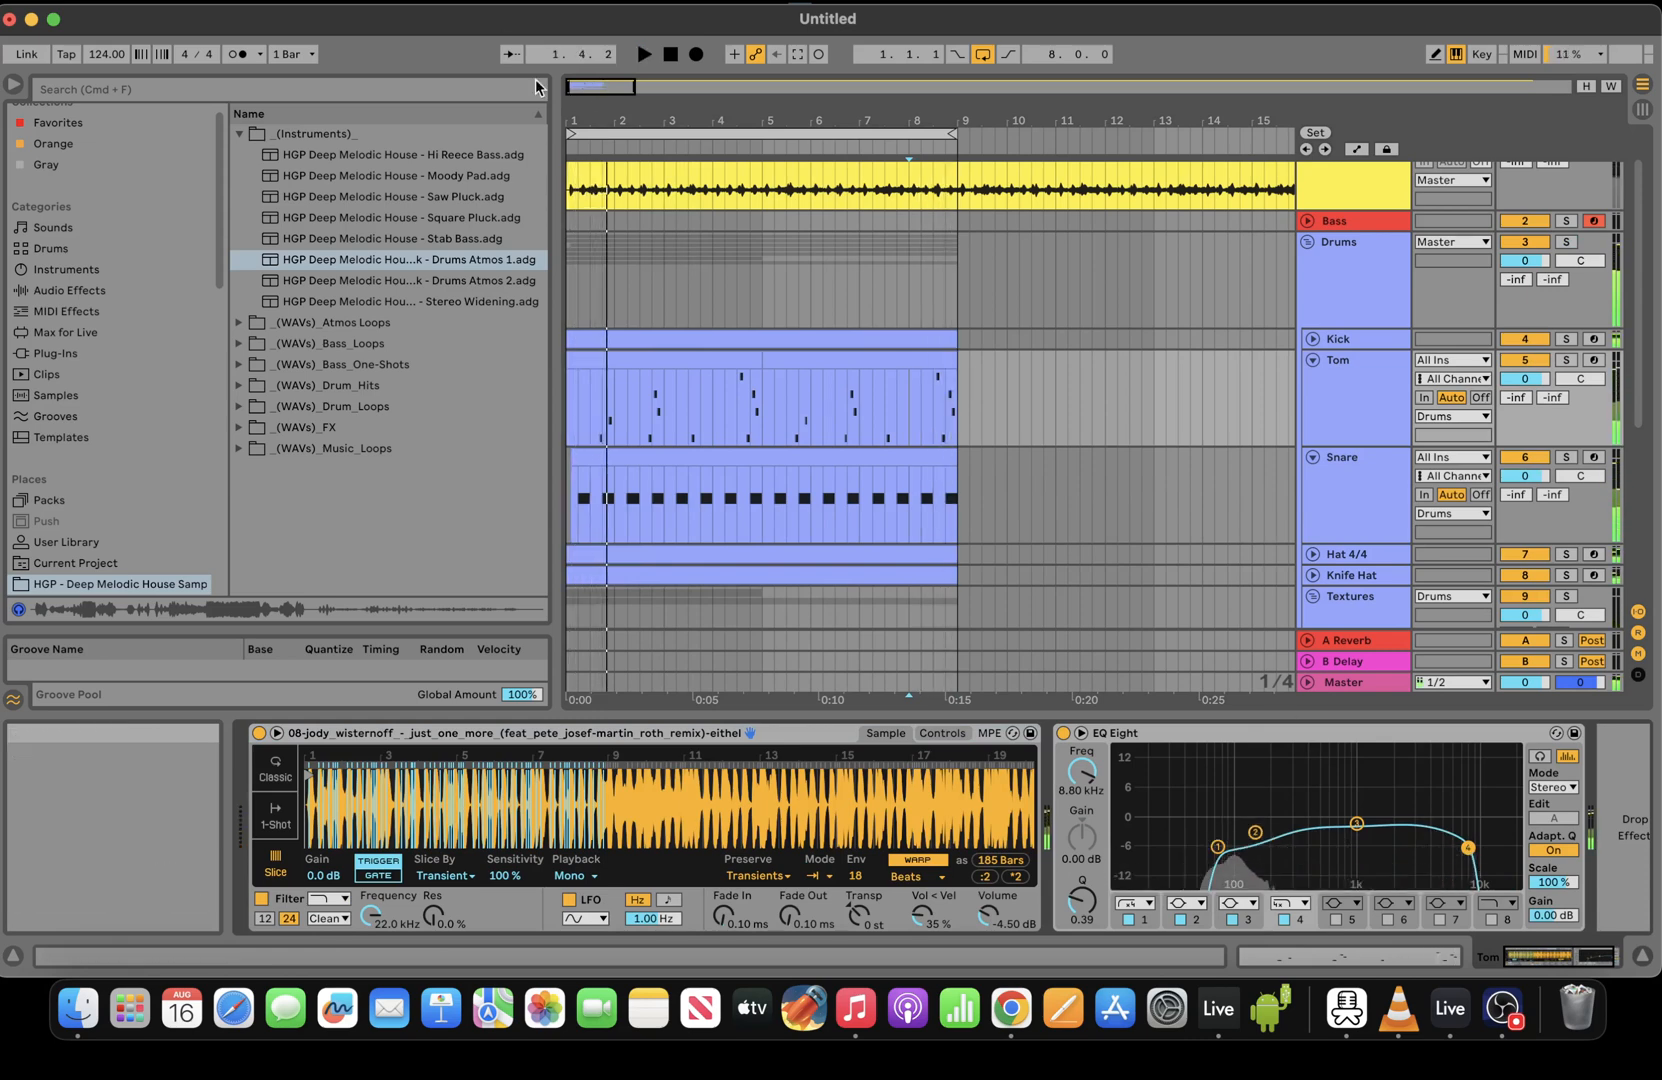
pyautogui.moveTo(610, 93); pyautogui.dragTo(610, 88)
pyautogui.press('space')
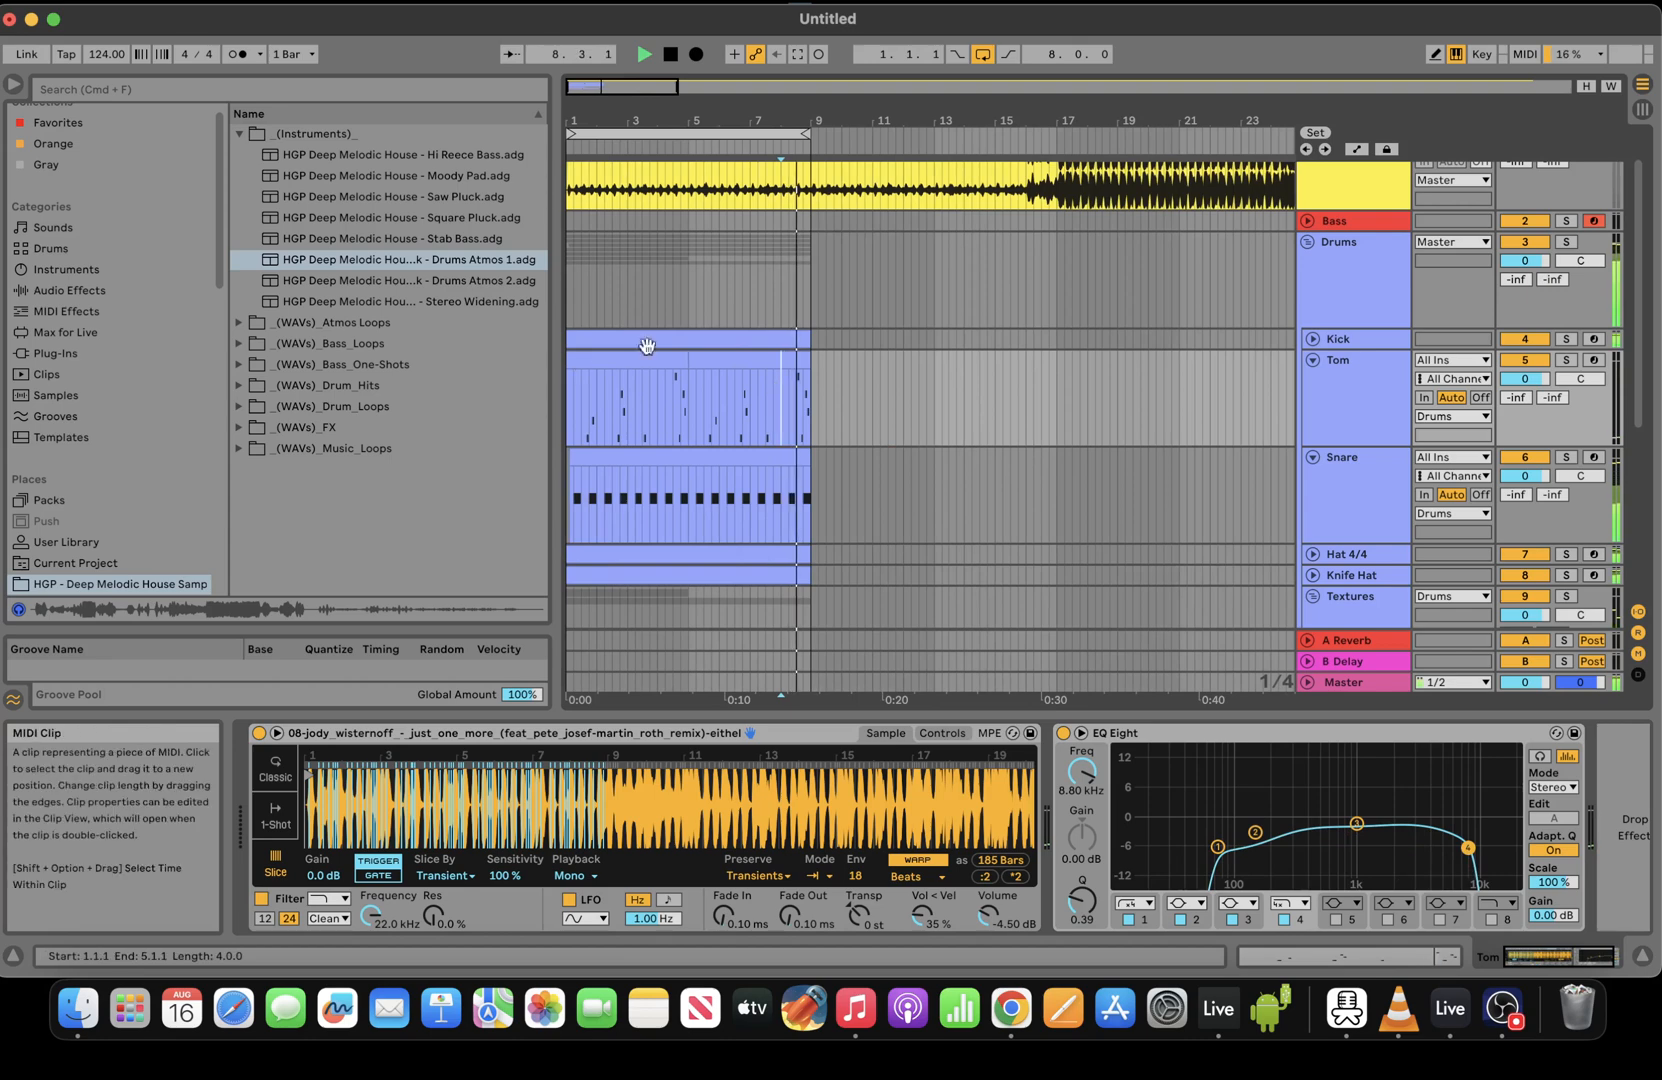
# Extend the (No Kick) Perc Loop_002 clip on tex. 1 to bar 9 and set its clip gain to -7.80 dB
pyautogui.scroll(-5, 1647, 507)
pyautogui.moveTo(688, 360); pyautogui.dragTo(811, 360)
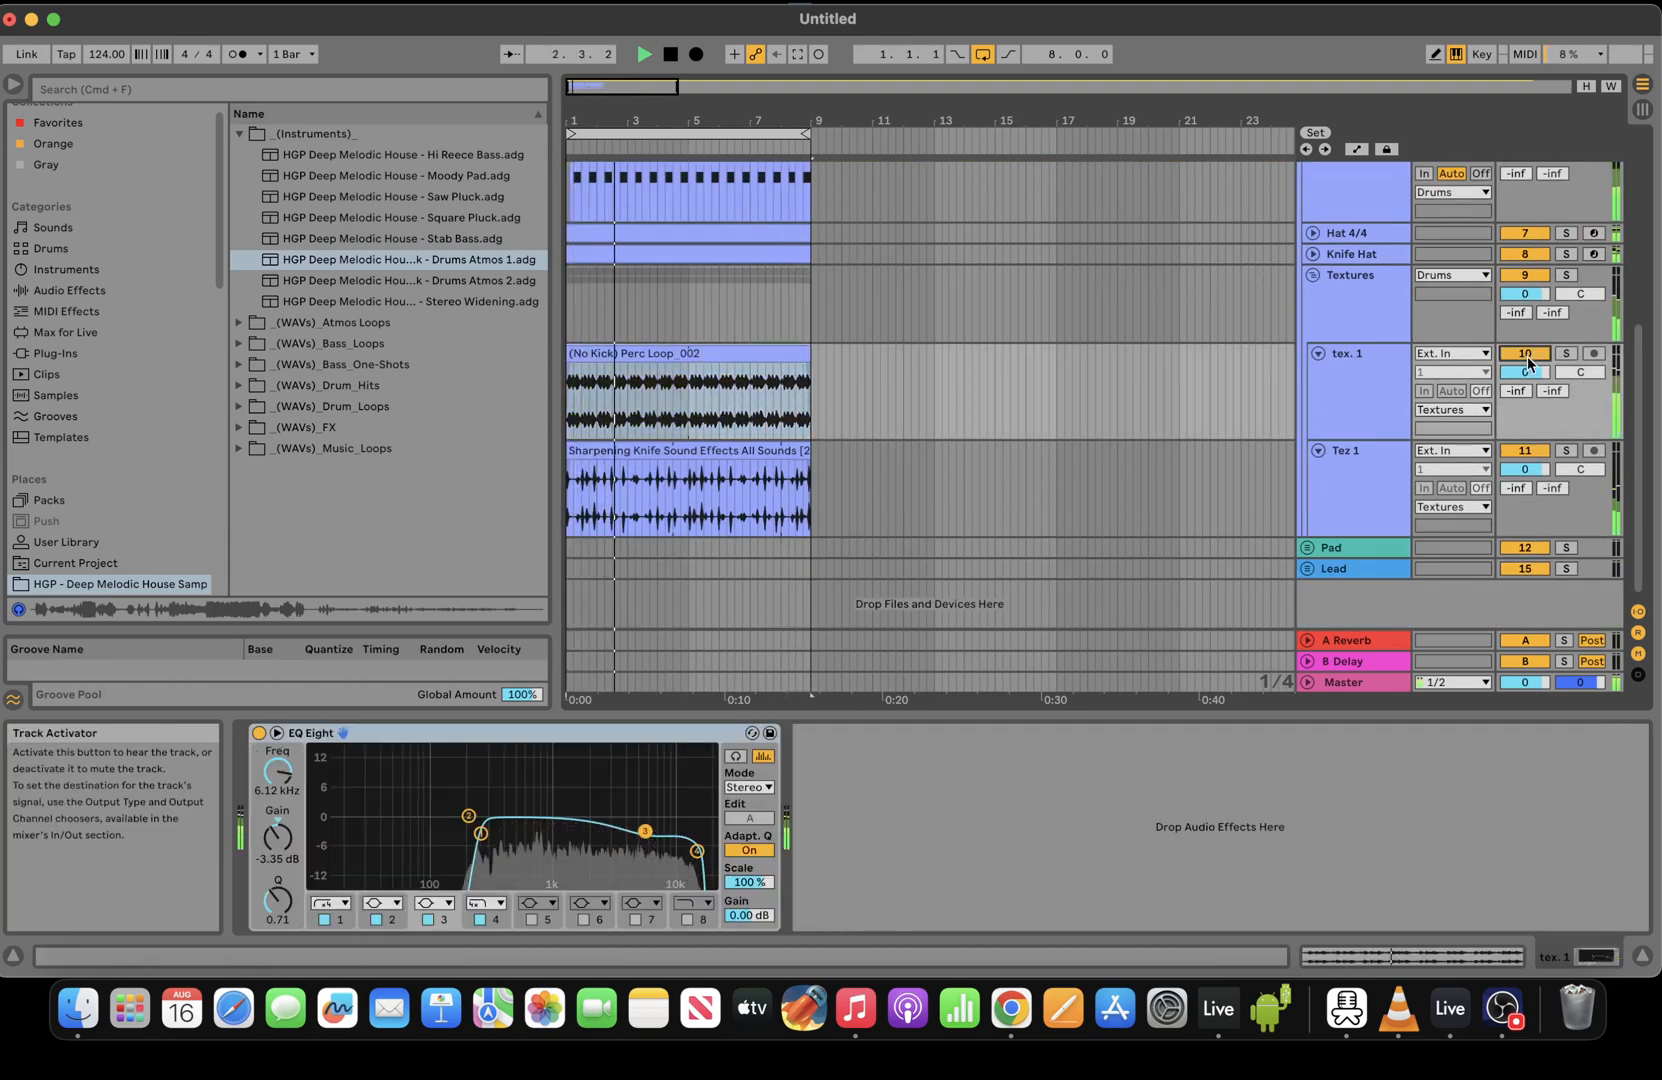
pyautogui.click(751, 350)
pyautogui.click(1376, 957)
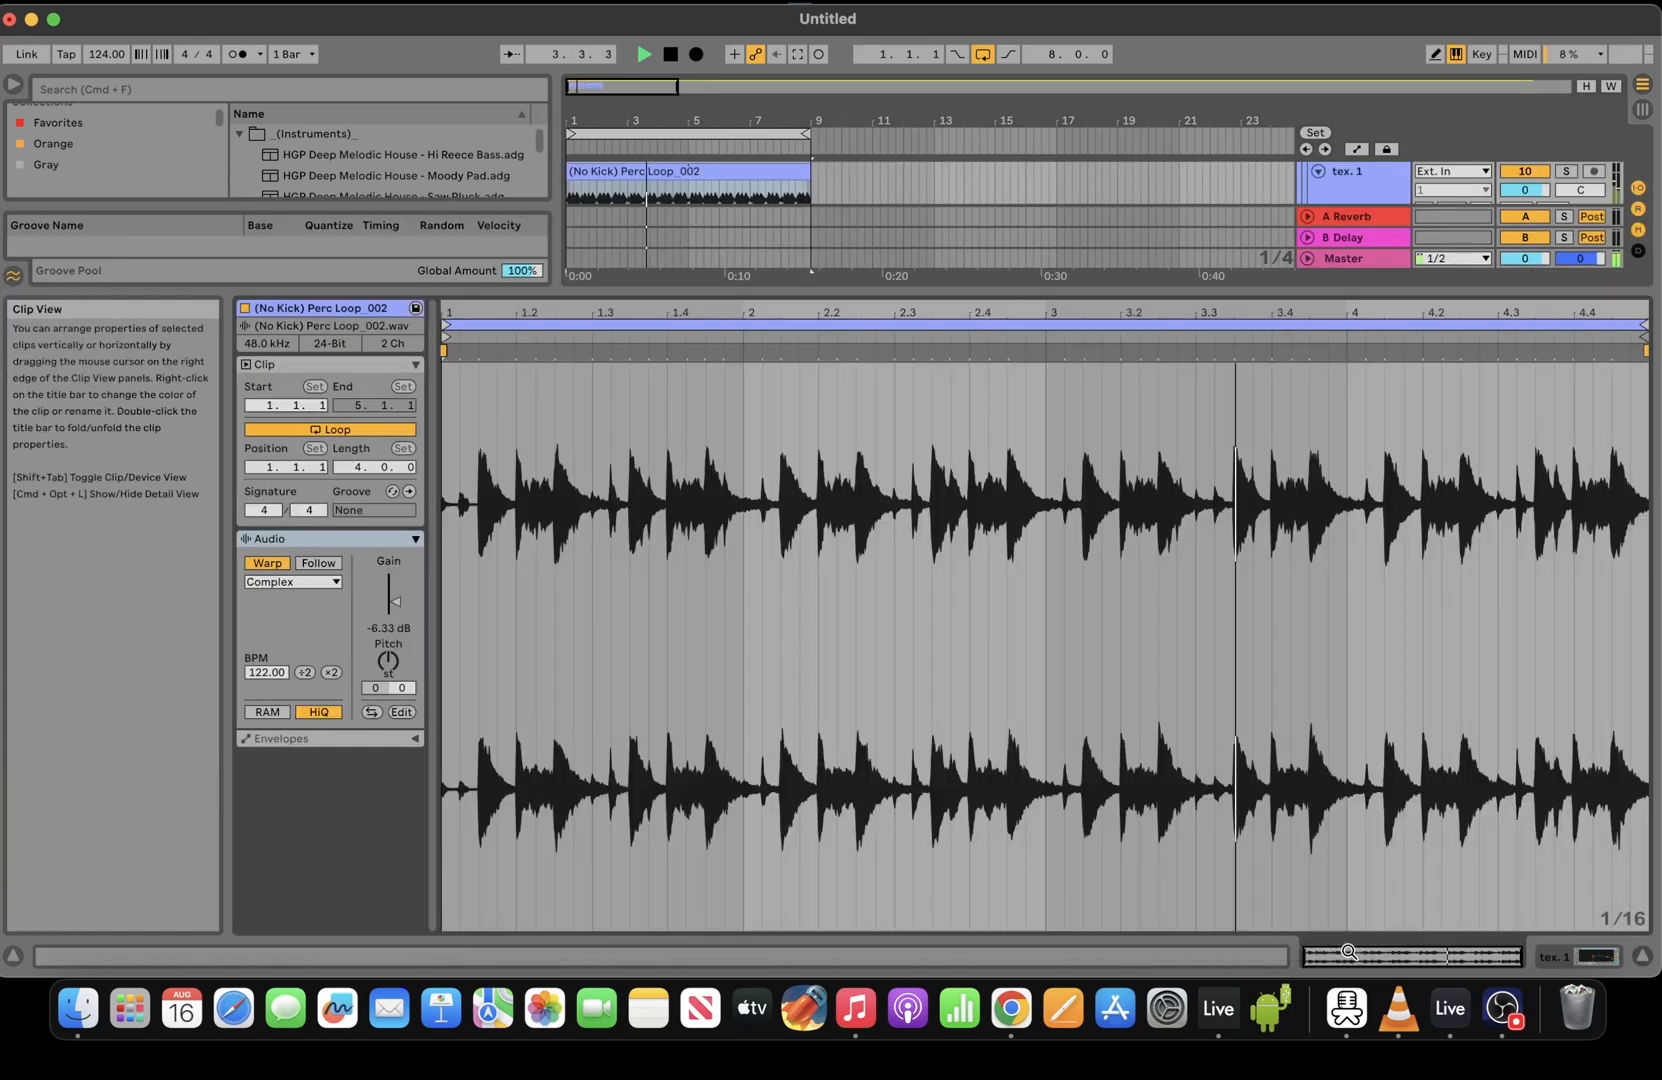
pyautogui.moveTo(390, 605); pyautogui.dragTo(390, 614)
pyautogui.press('space')
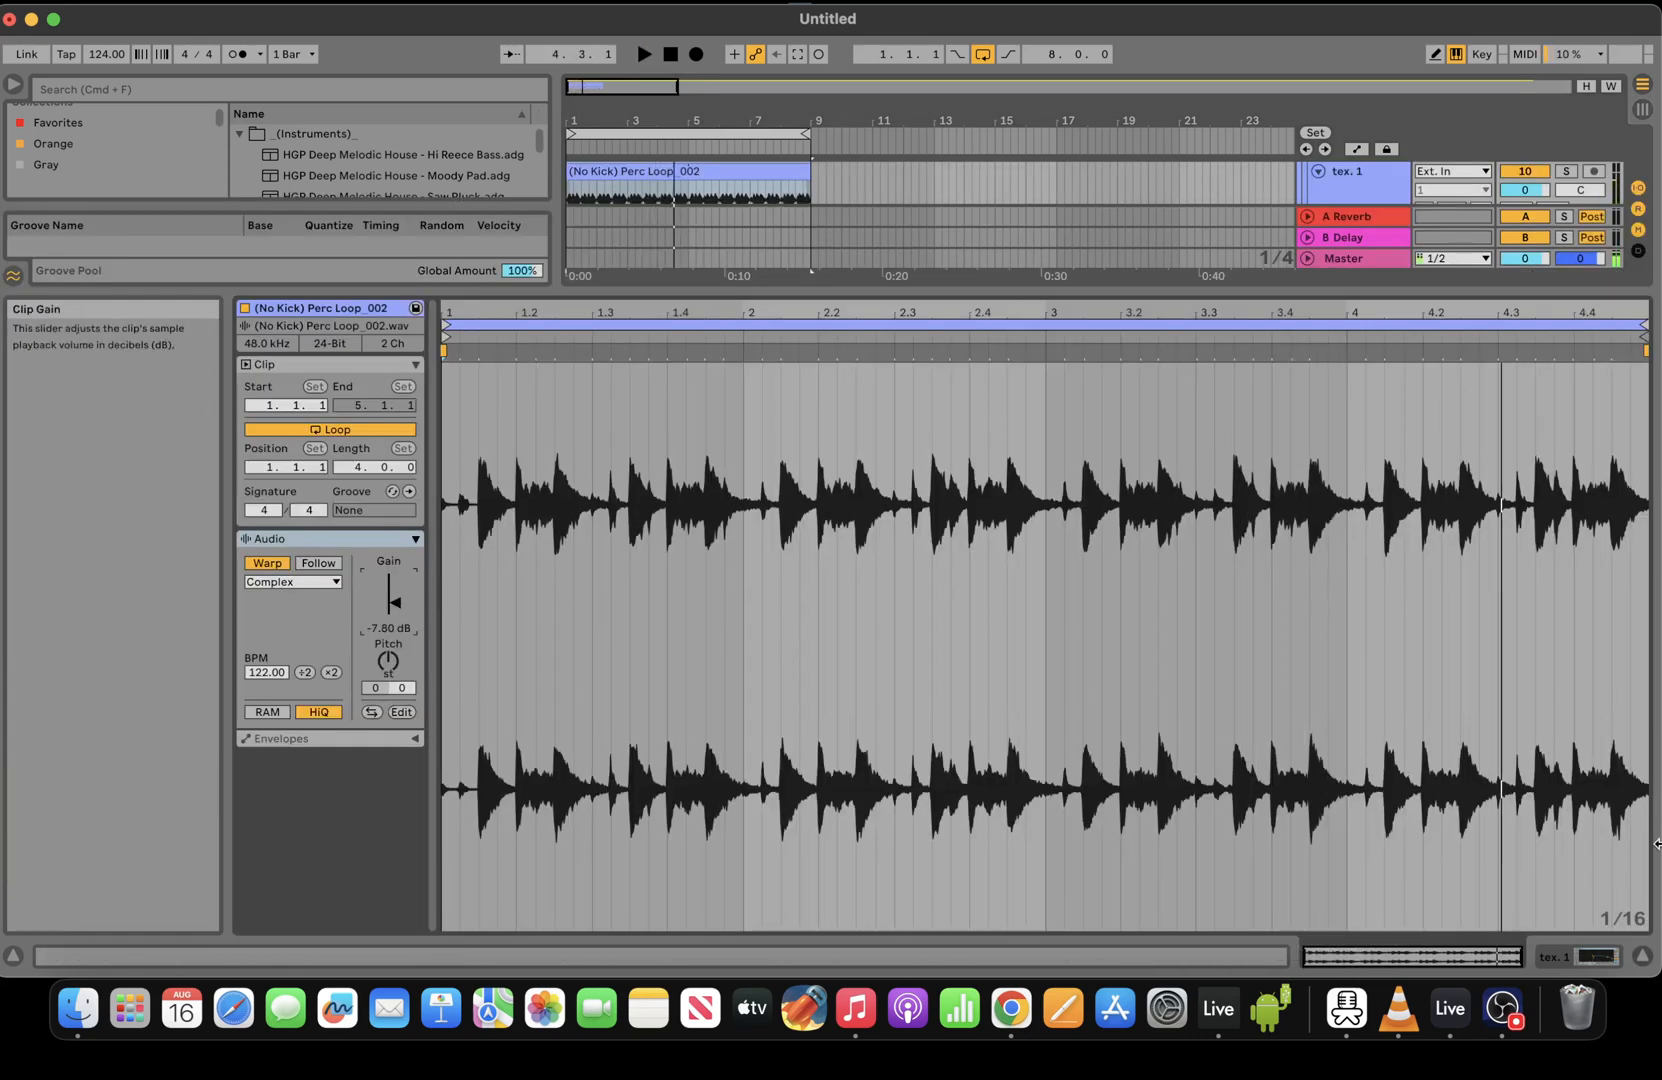
pyautogui.click(1605, 962)
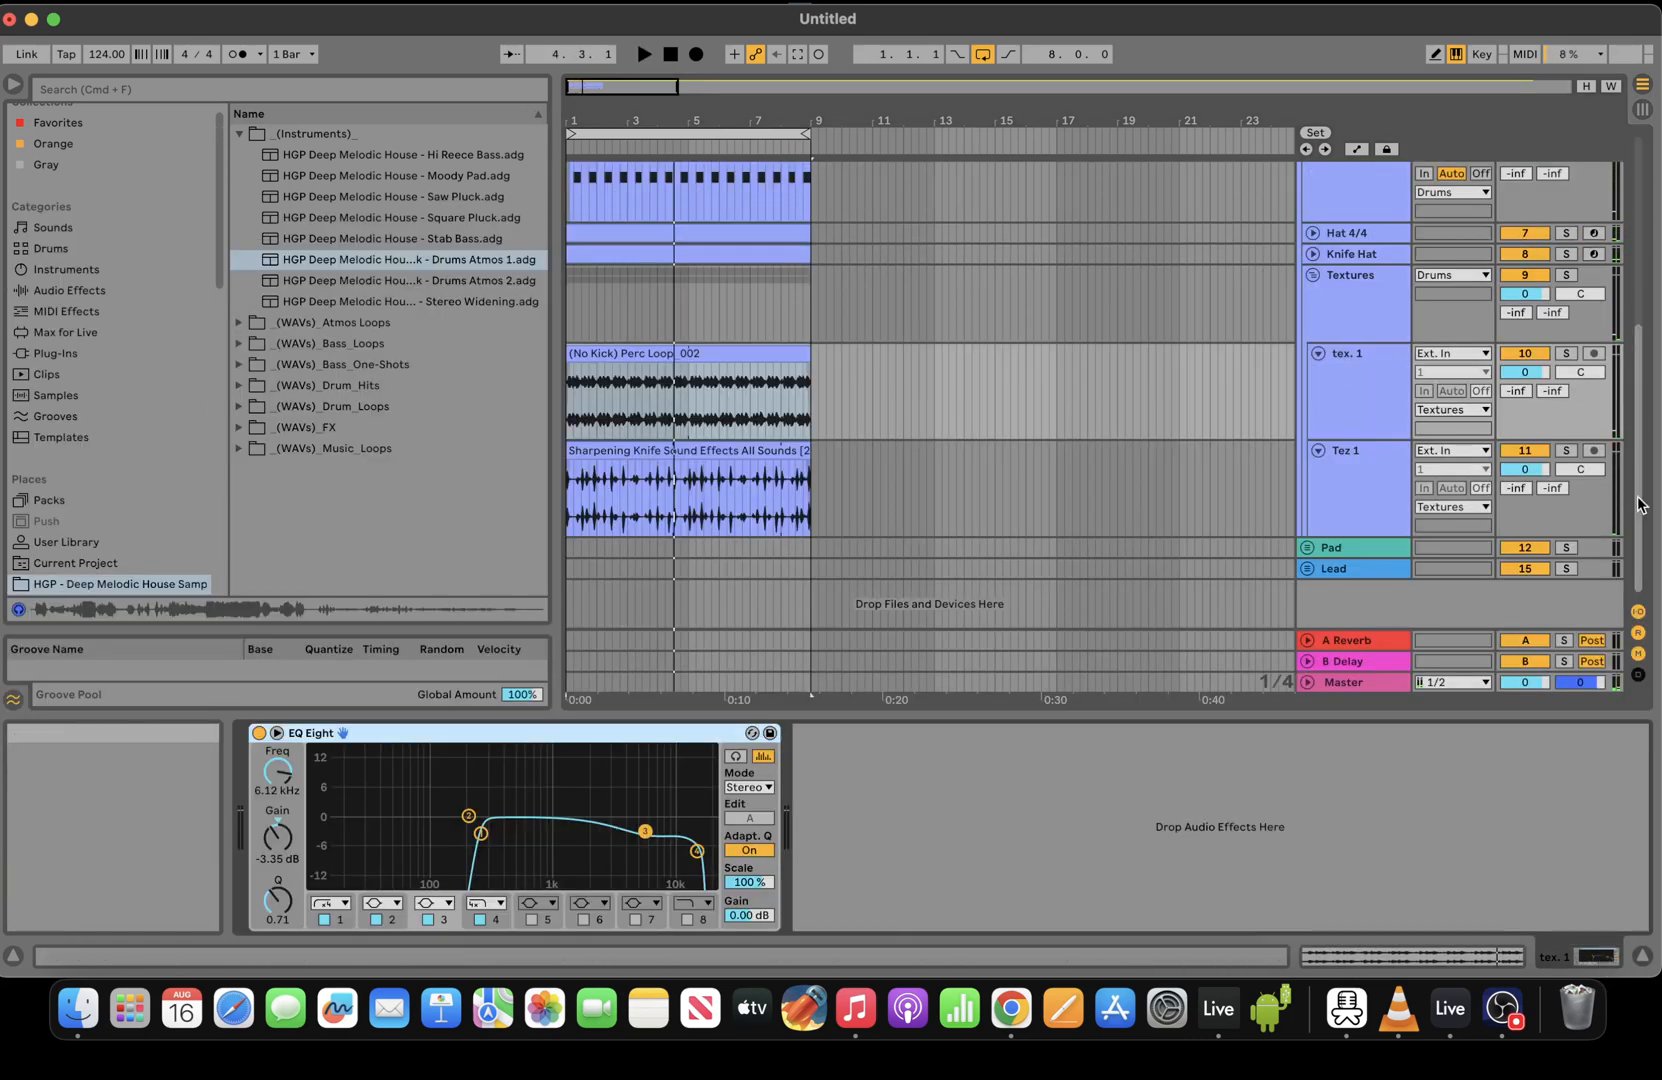
# Unfold the Bass track and load the HGP Deep Melodic House - Stab Bass preset onto it
pyautogui.moveTo(1640, 507); pyautogui.dragTo(1616, 138)
pyautogui.moveTo(576, 90); pyautogui.dragTo(576, 110)
pyautogui.click(1323, 280)
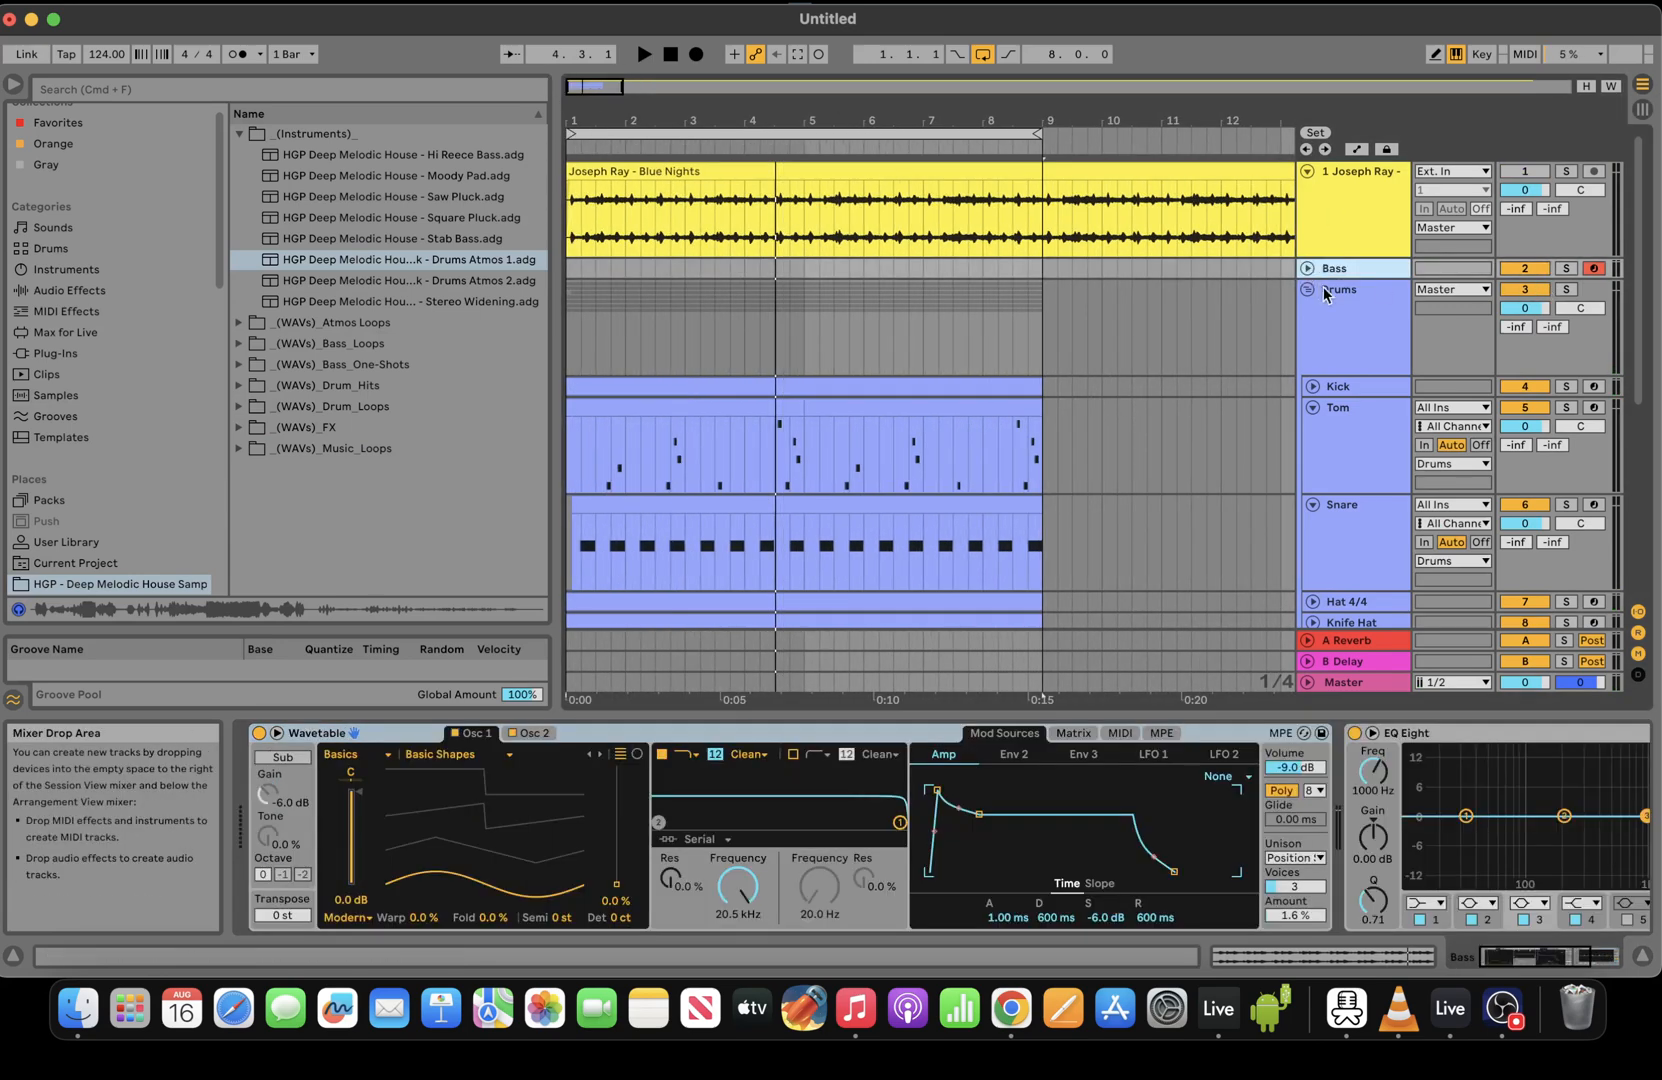
pyautogui.press('Right')
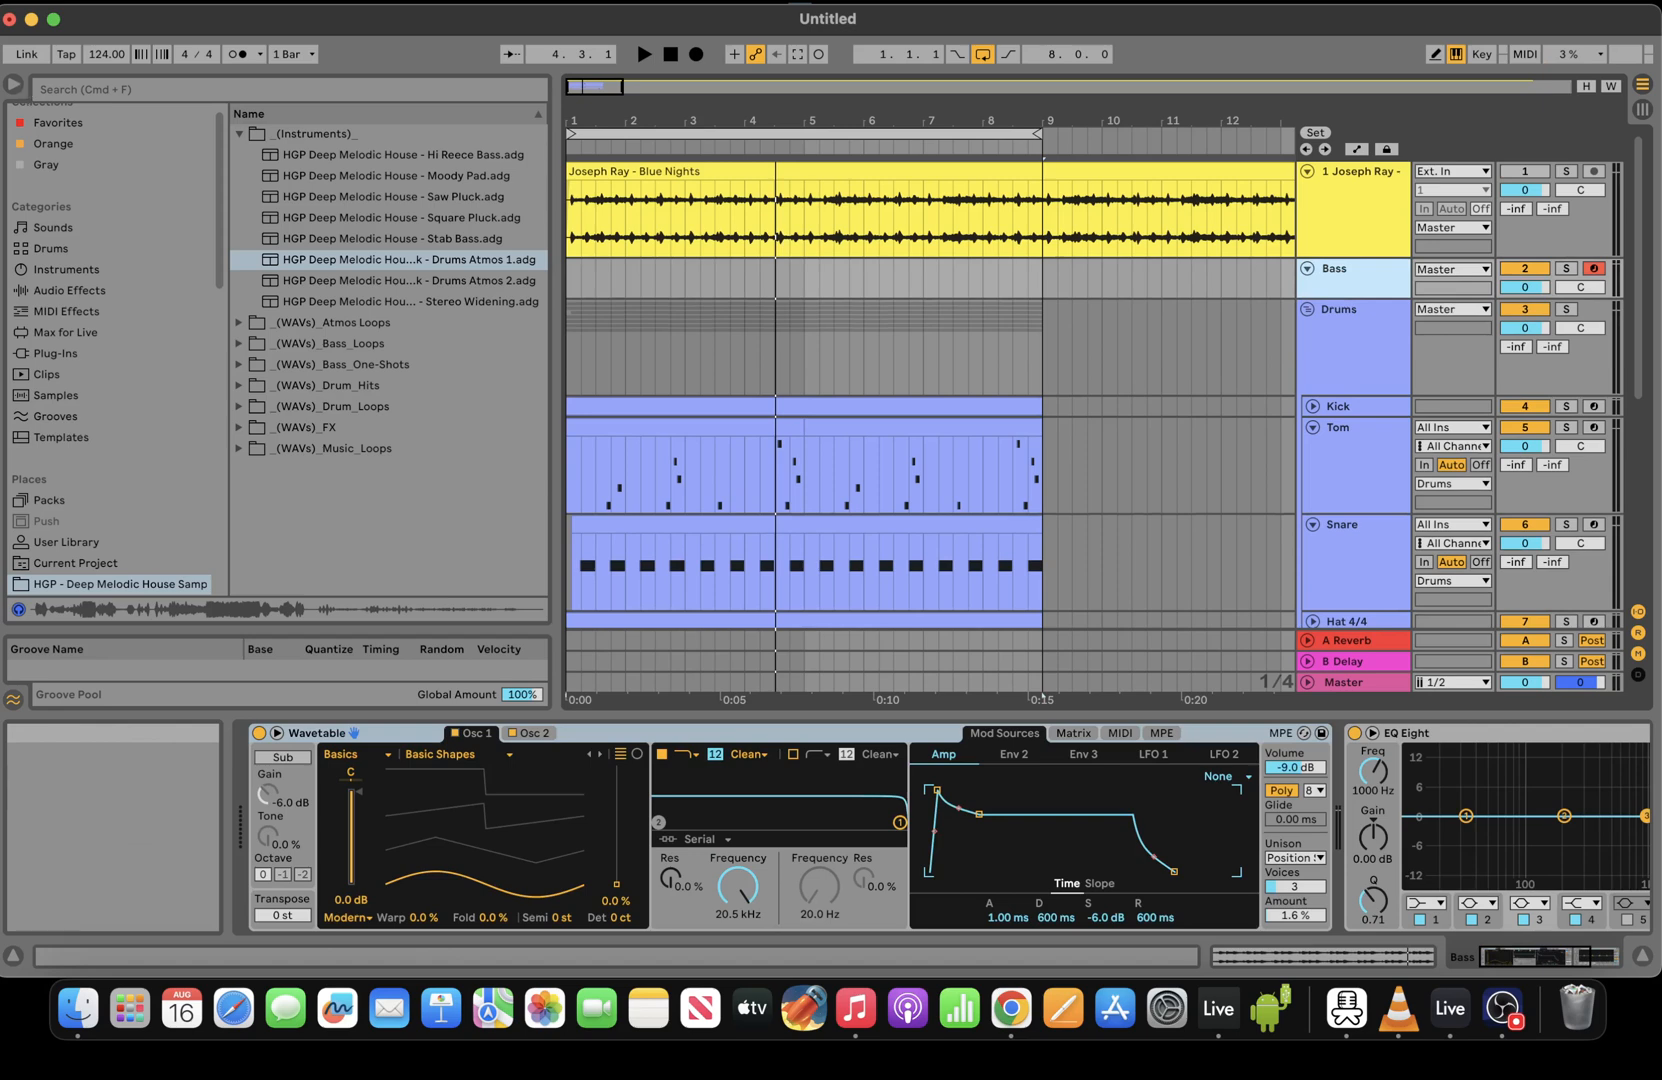
pyautogui.click(360, 172)
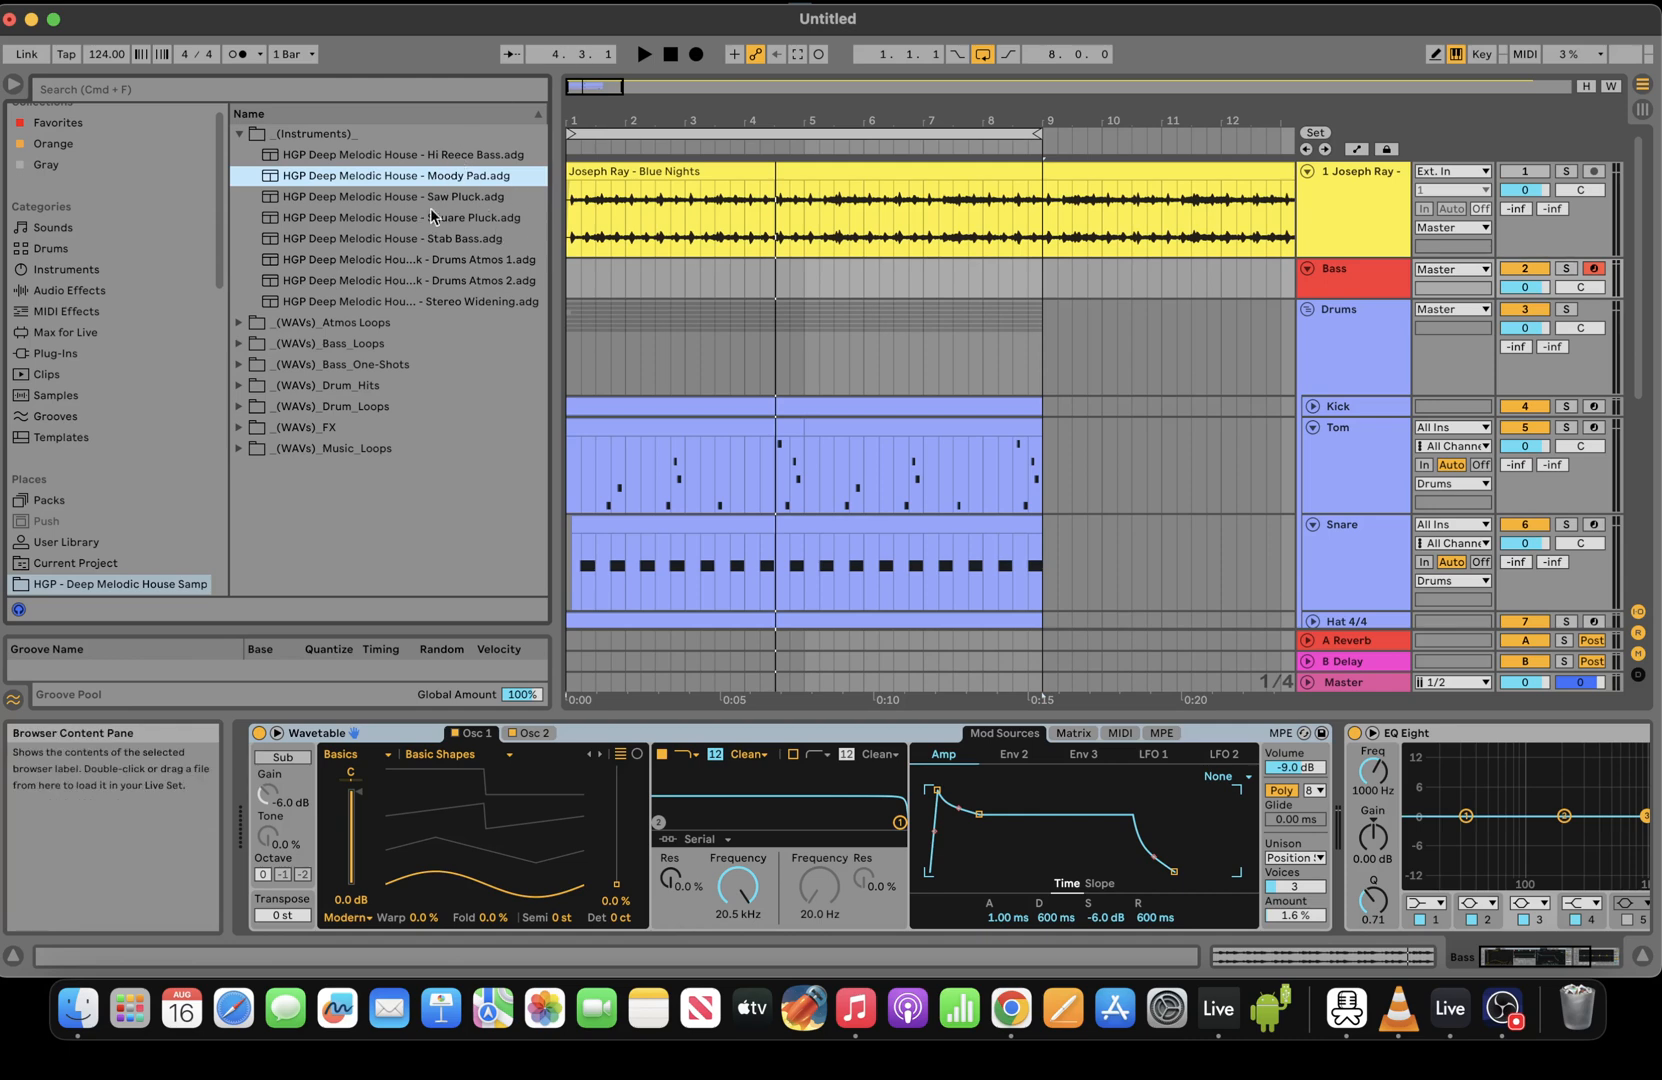
pyautogui.click(462, 198)
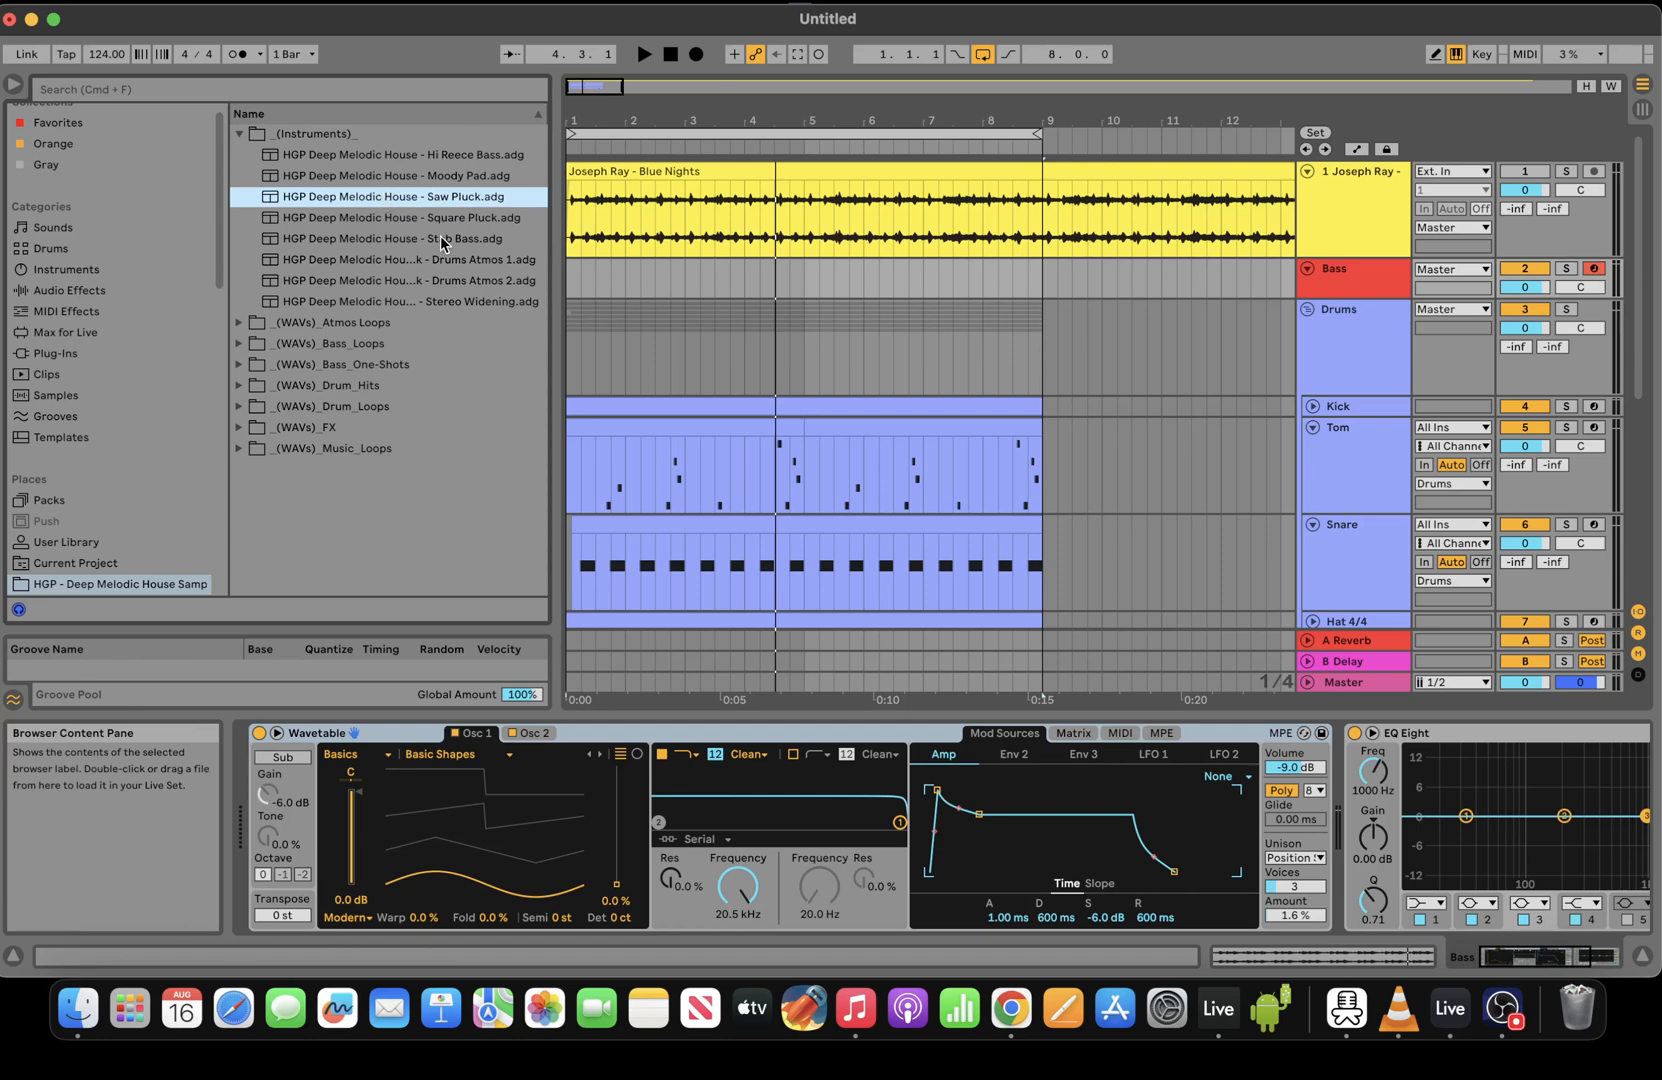
pyautogui.doubleClick(441, 239)
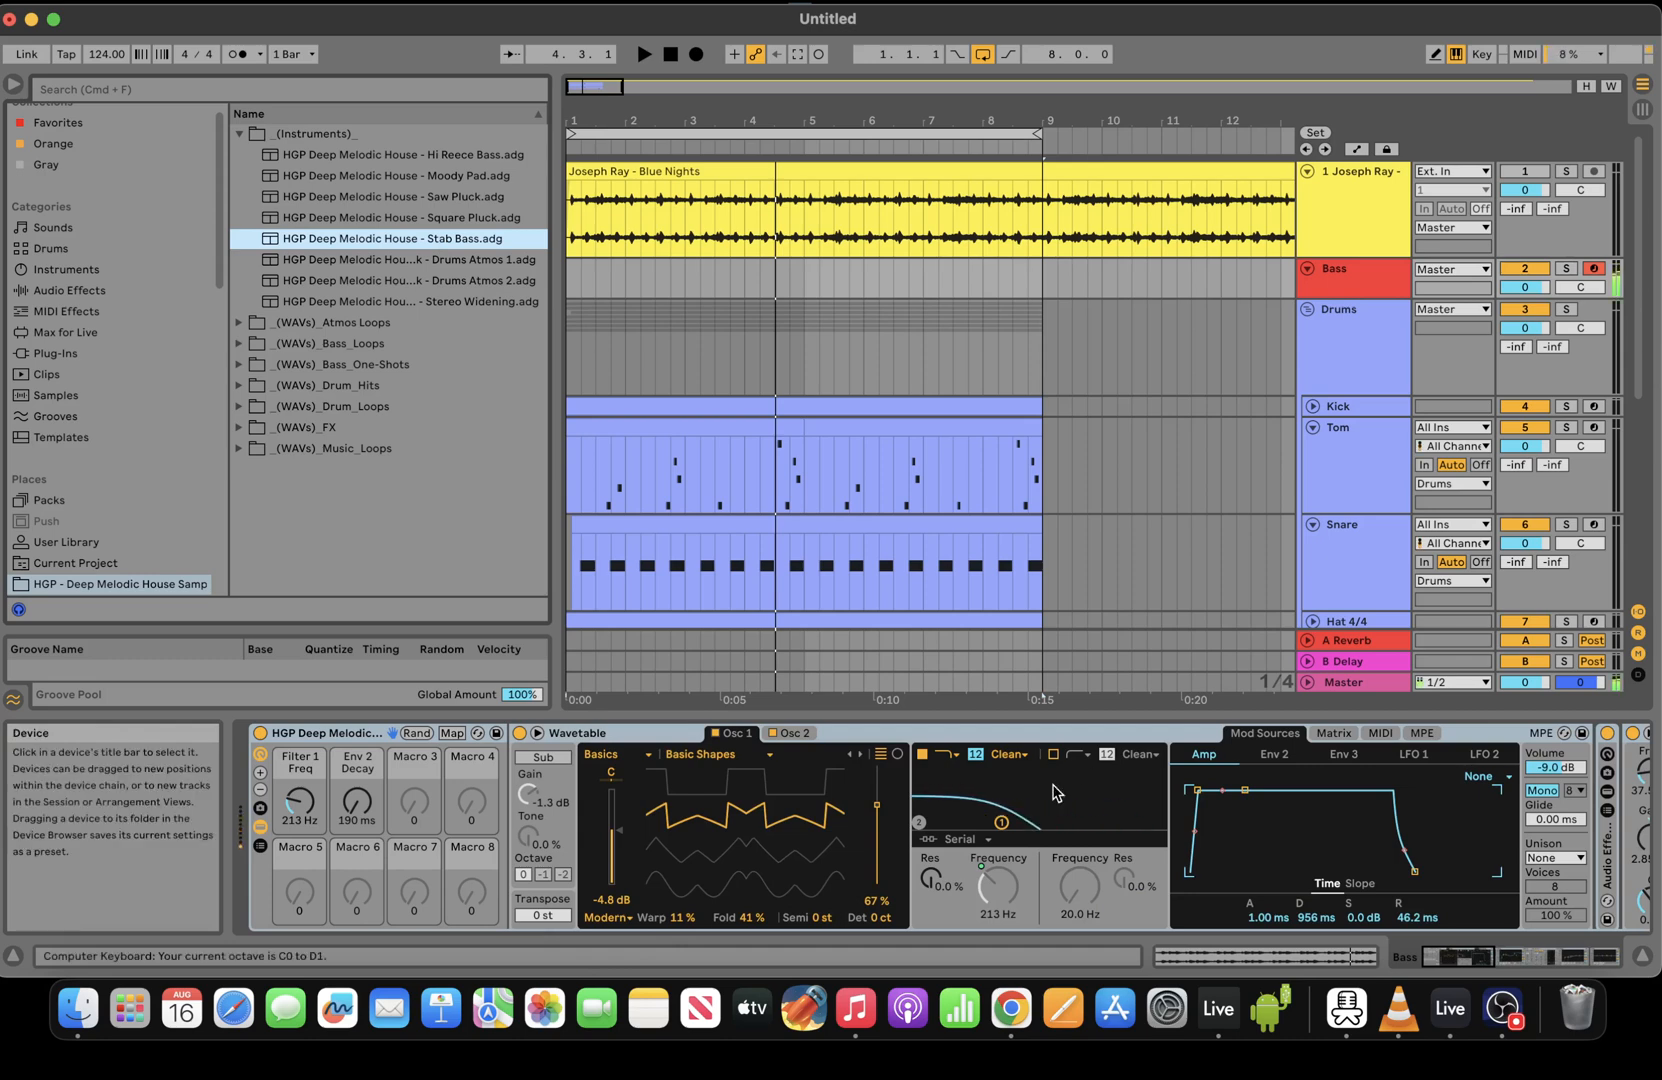
# Mute the Snare, Hat 4/4, Knife Hat and Textures tracks and play the loop with only Kick and Tom
pyautogui.moveTo(576, 99); pyautogui.dragTo(428, 160)
pyautogui.press('space')
pyautogui.press('space')
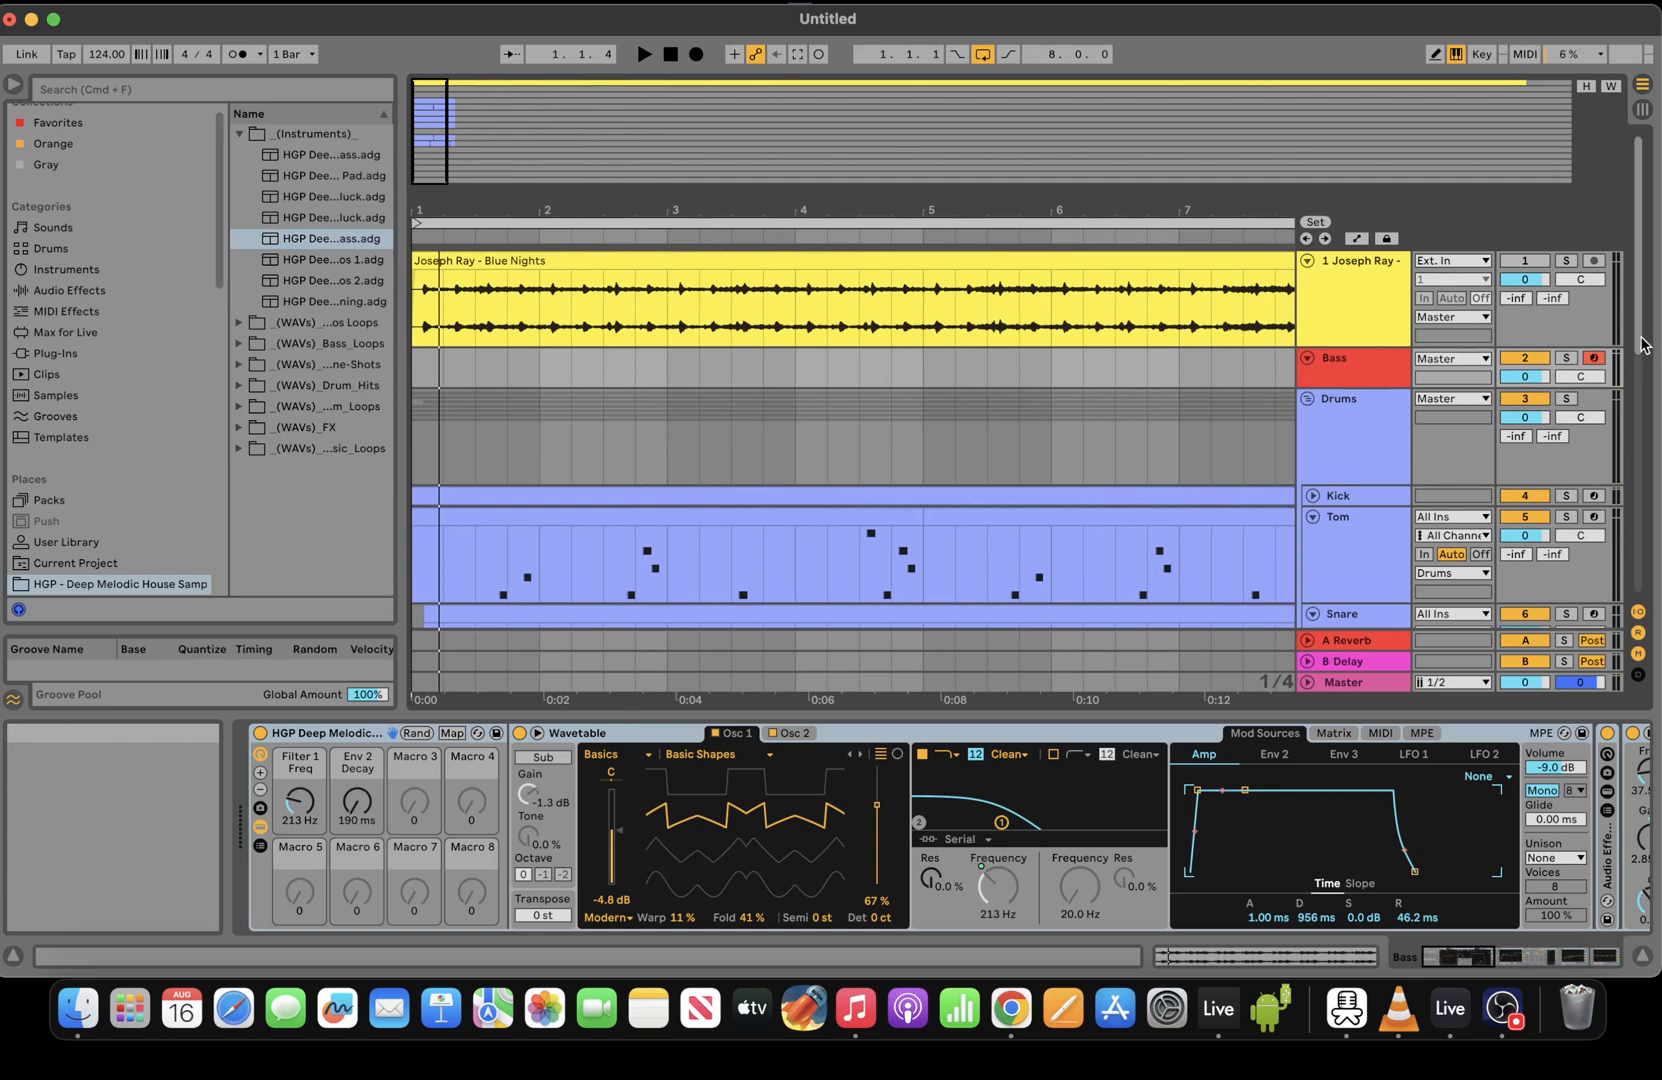
pyautogui.scroll(-3, 1479, 458)
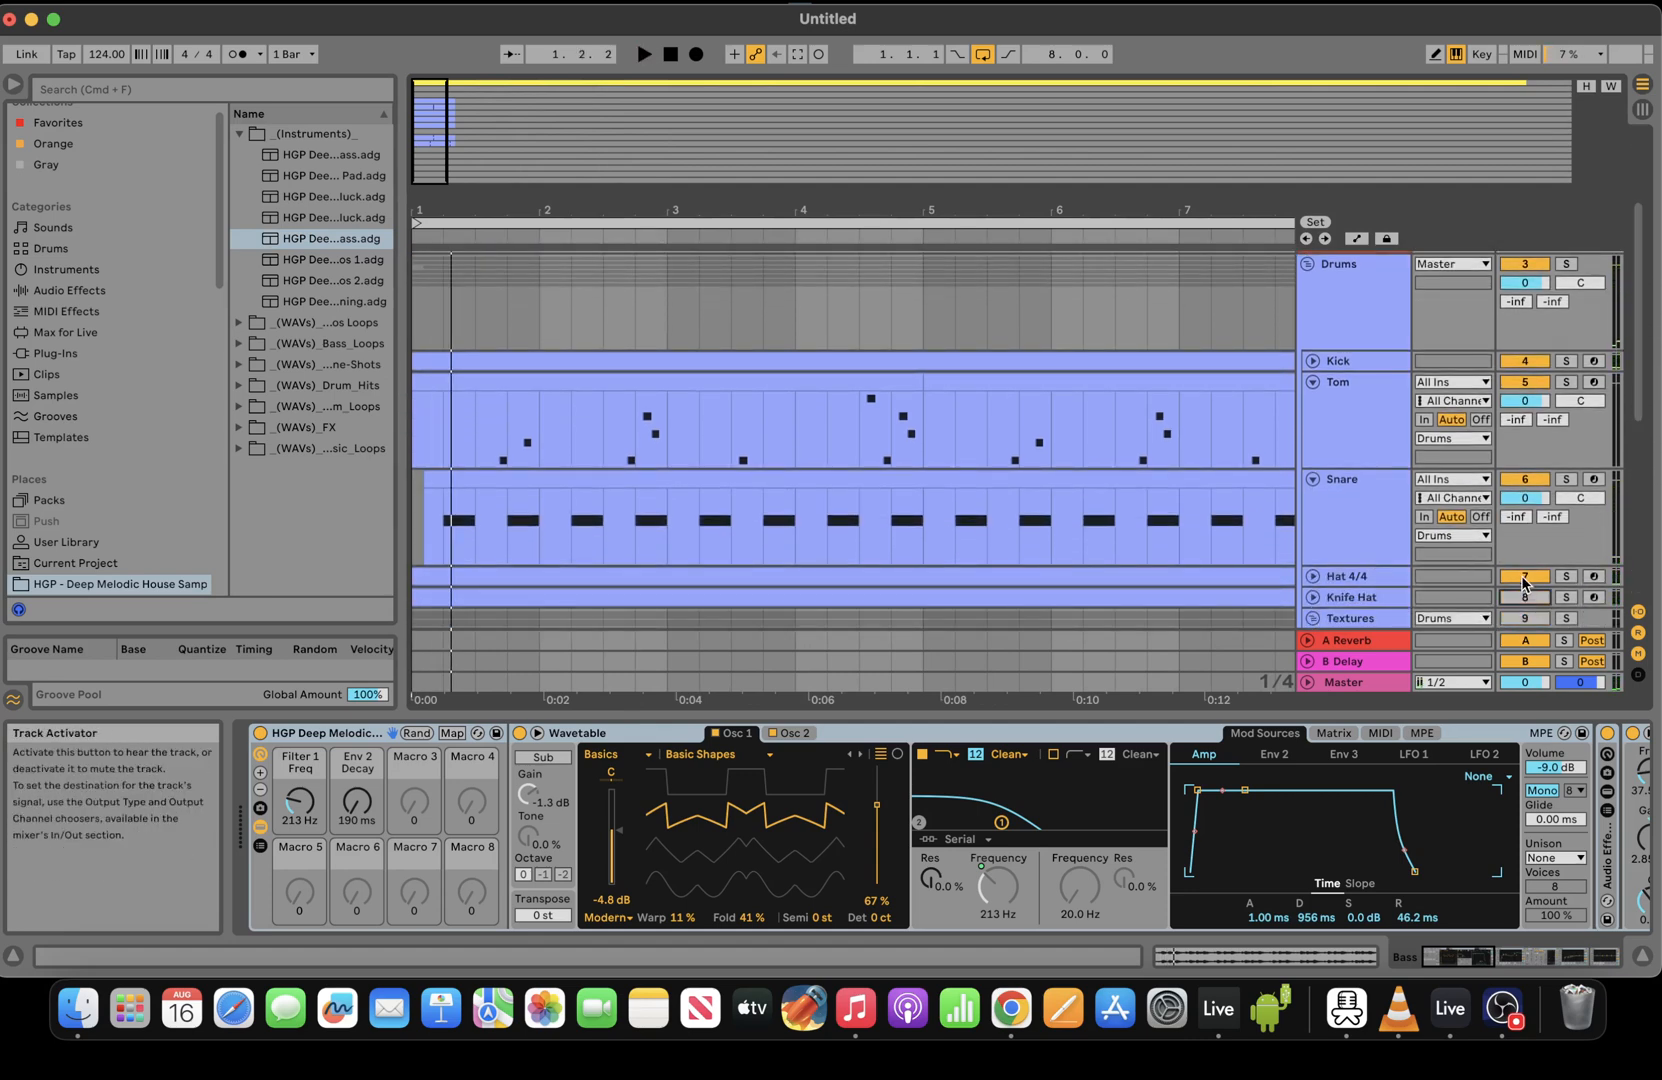
pyautogui.click(1524, 577)
pyautogui.press('space')
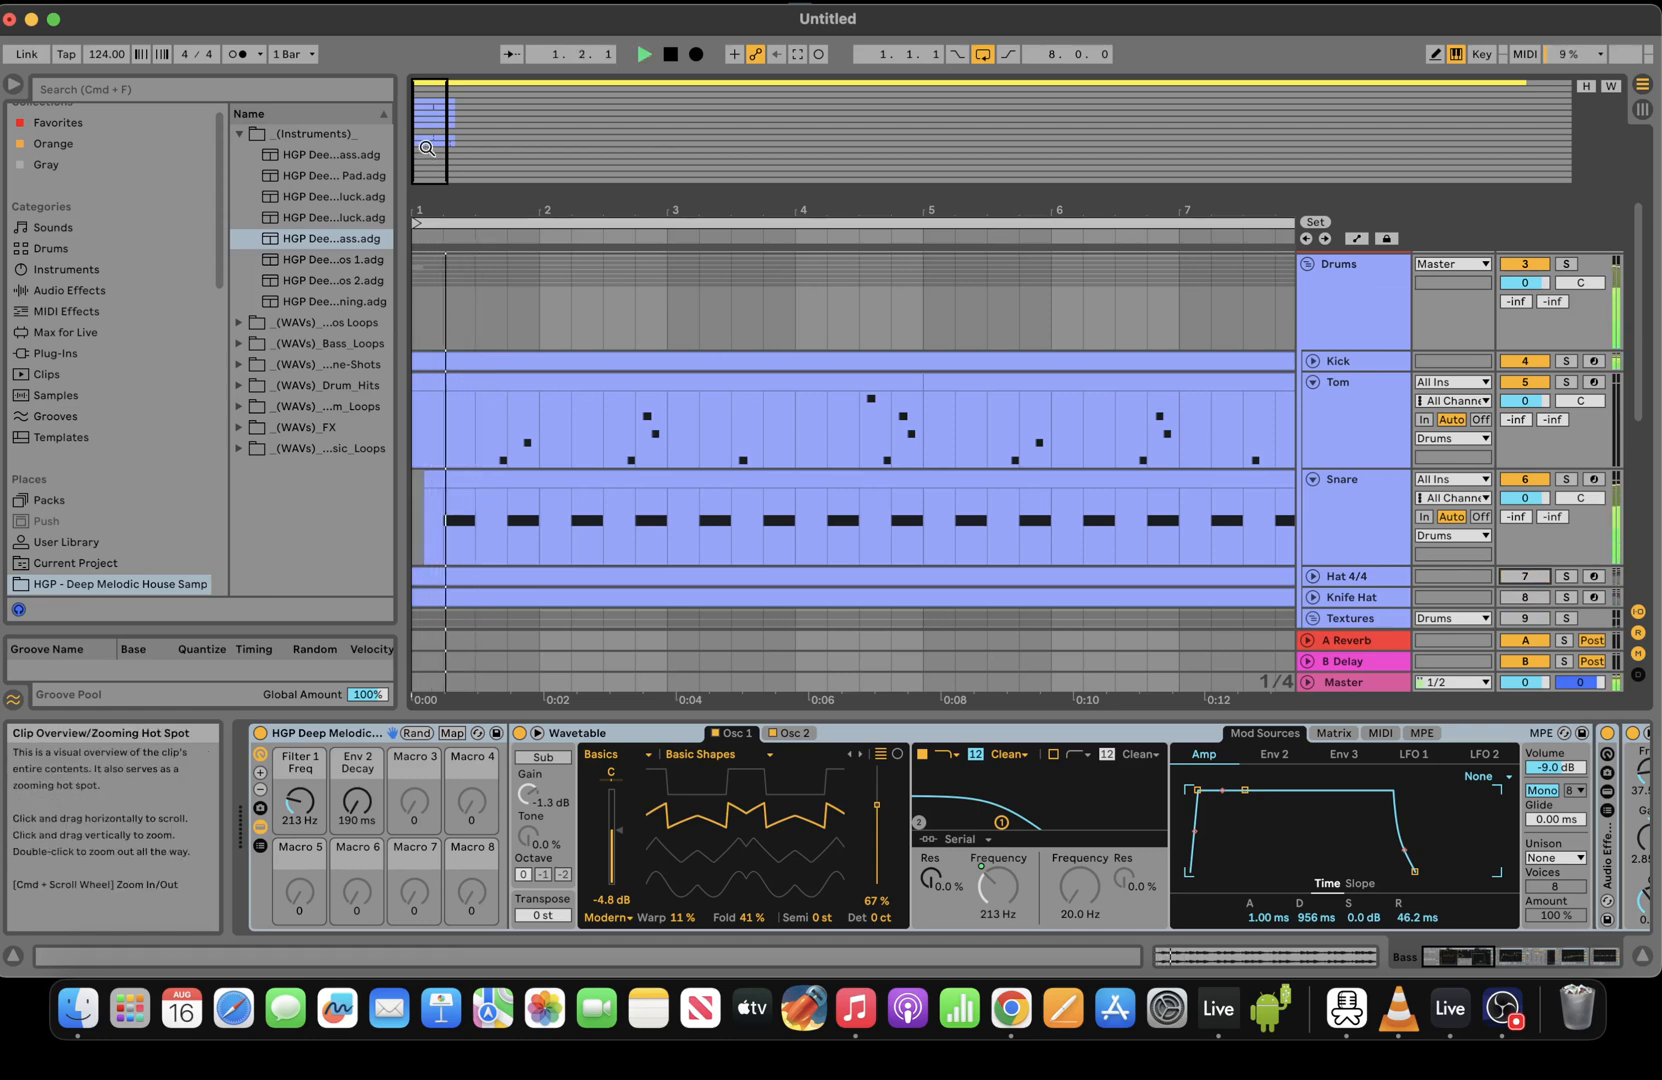
pyautogui.click(1524, 479)
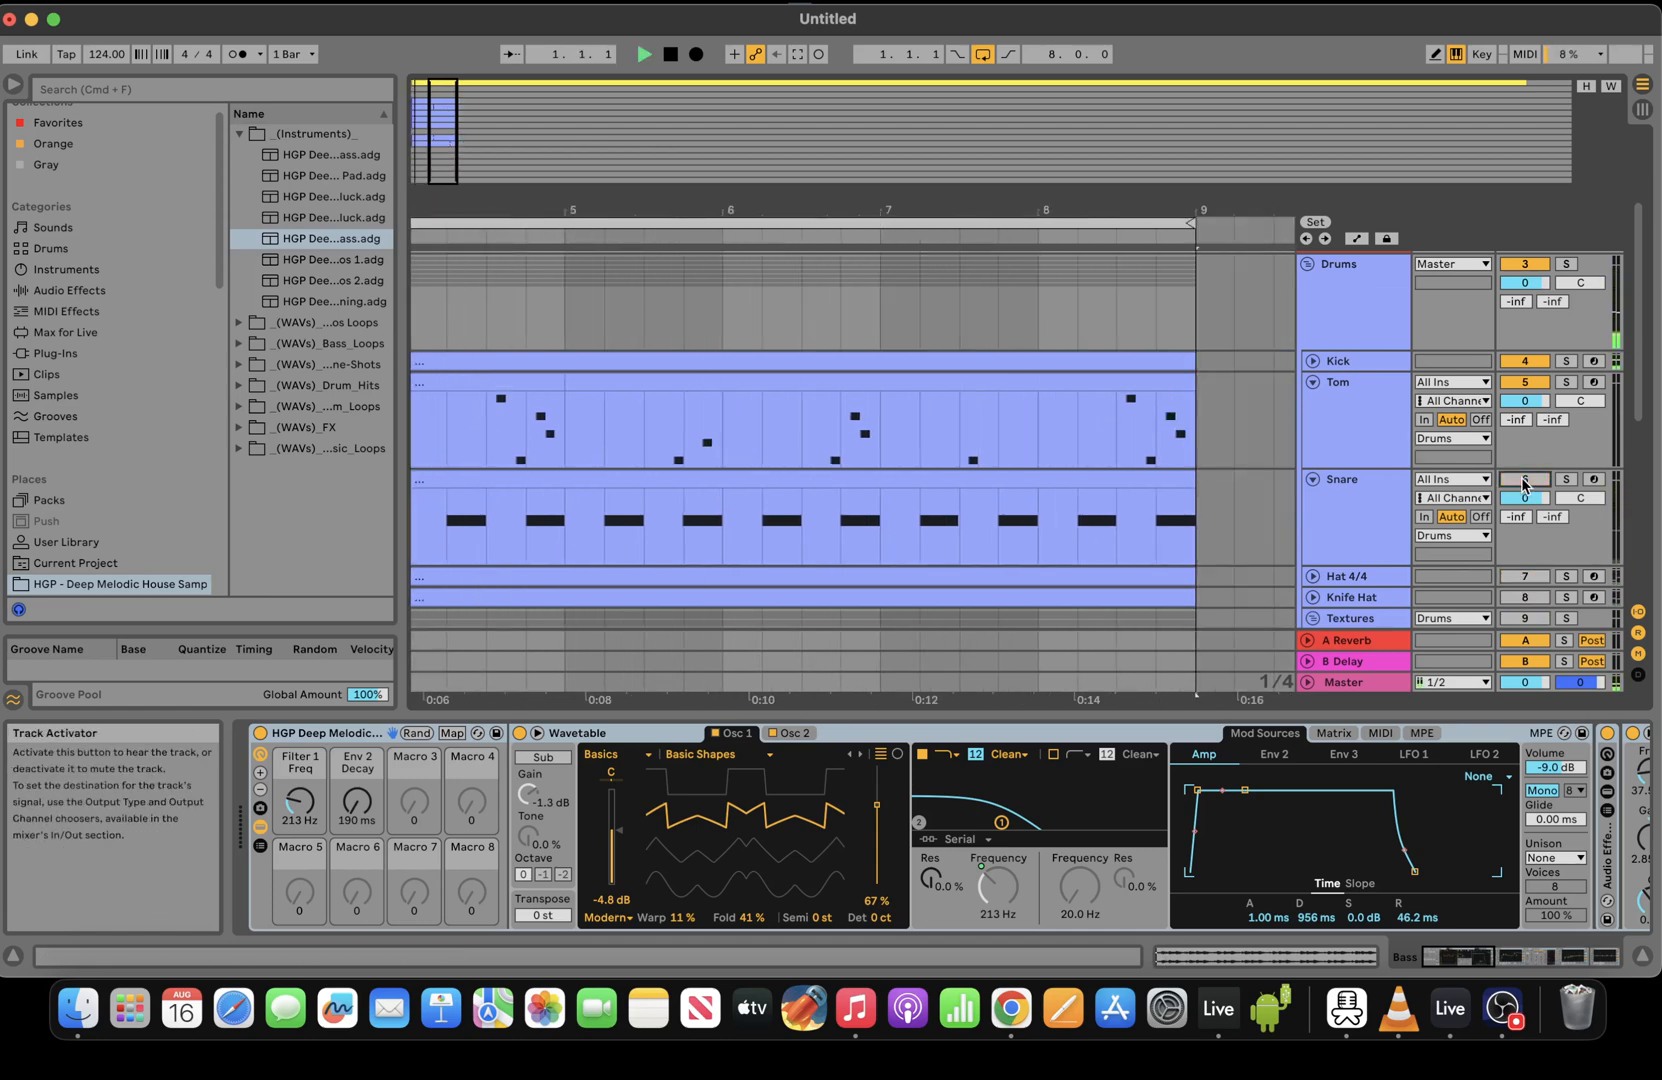
pyautogui.click(1524, 483)
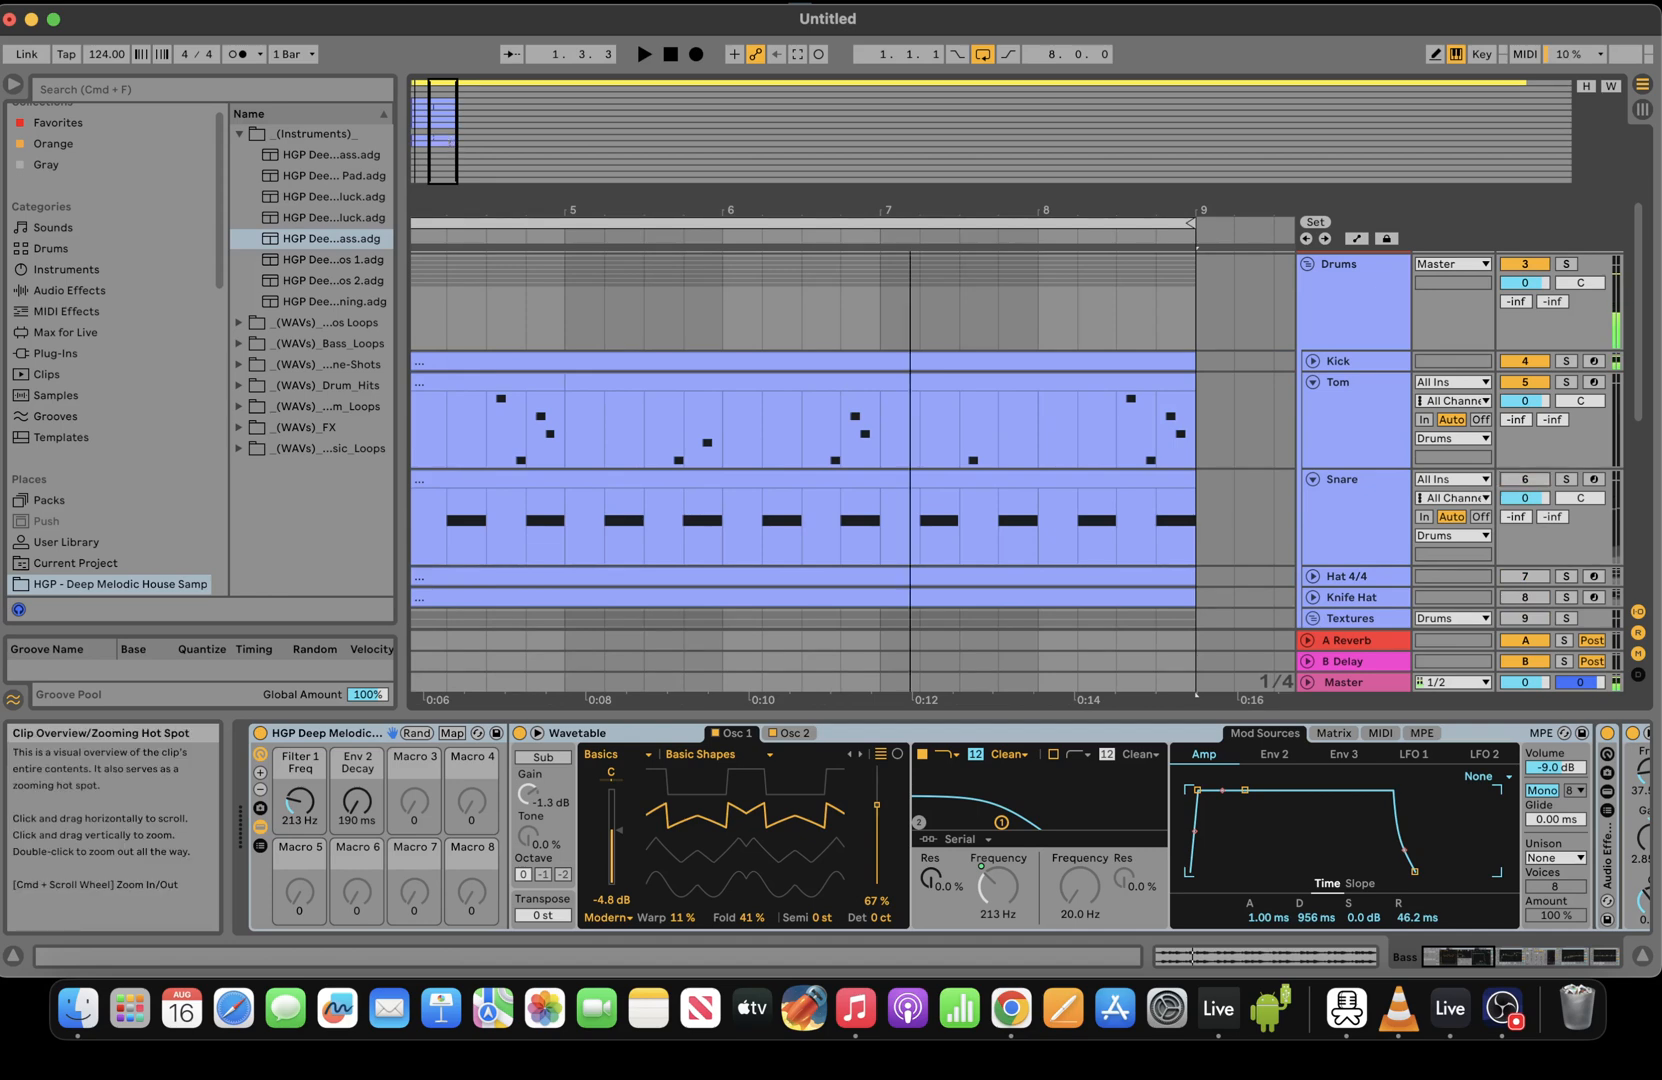
# Hide the device view and play the arrangement from the start with the Bass track in view
pyautogui.press('space')
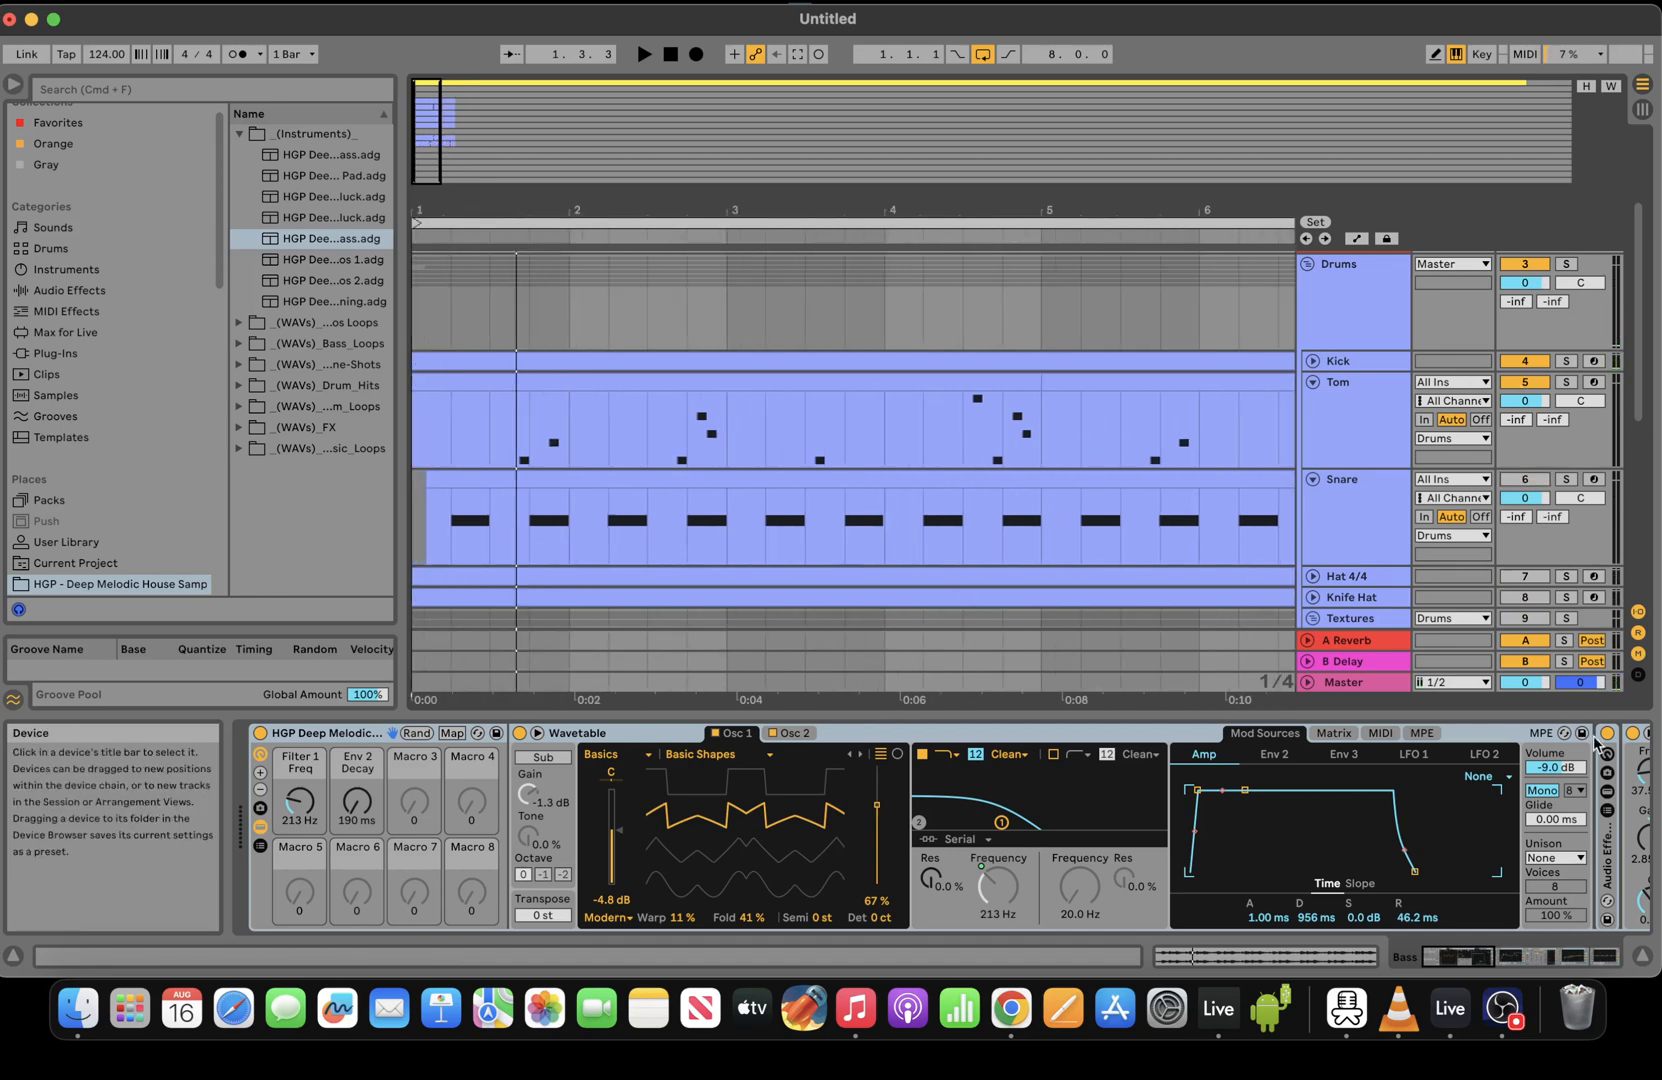
pyautogui.click(1642, 955)
pyautogui.scroll(3, 1637, 440)
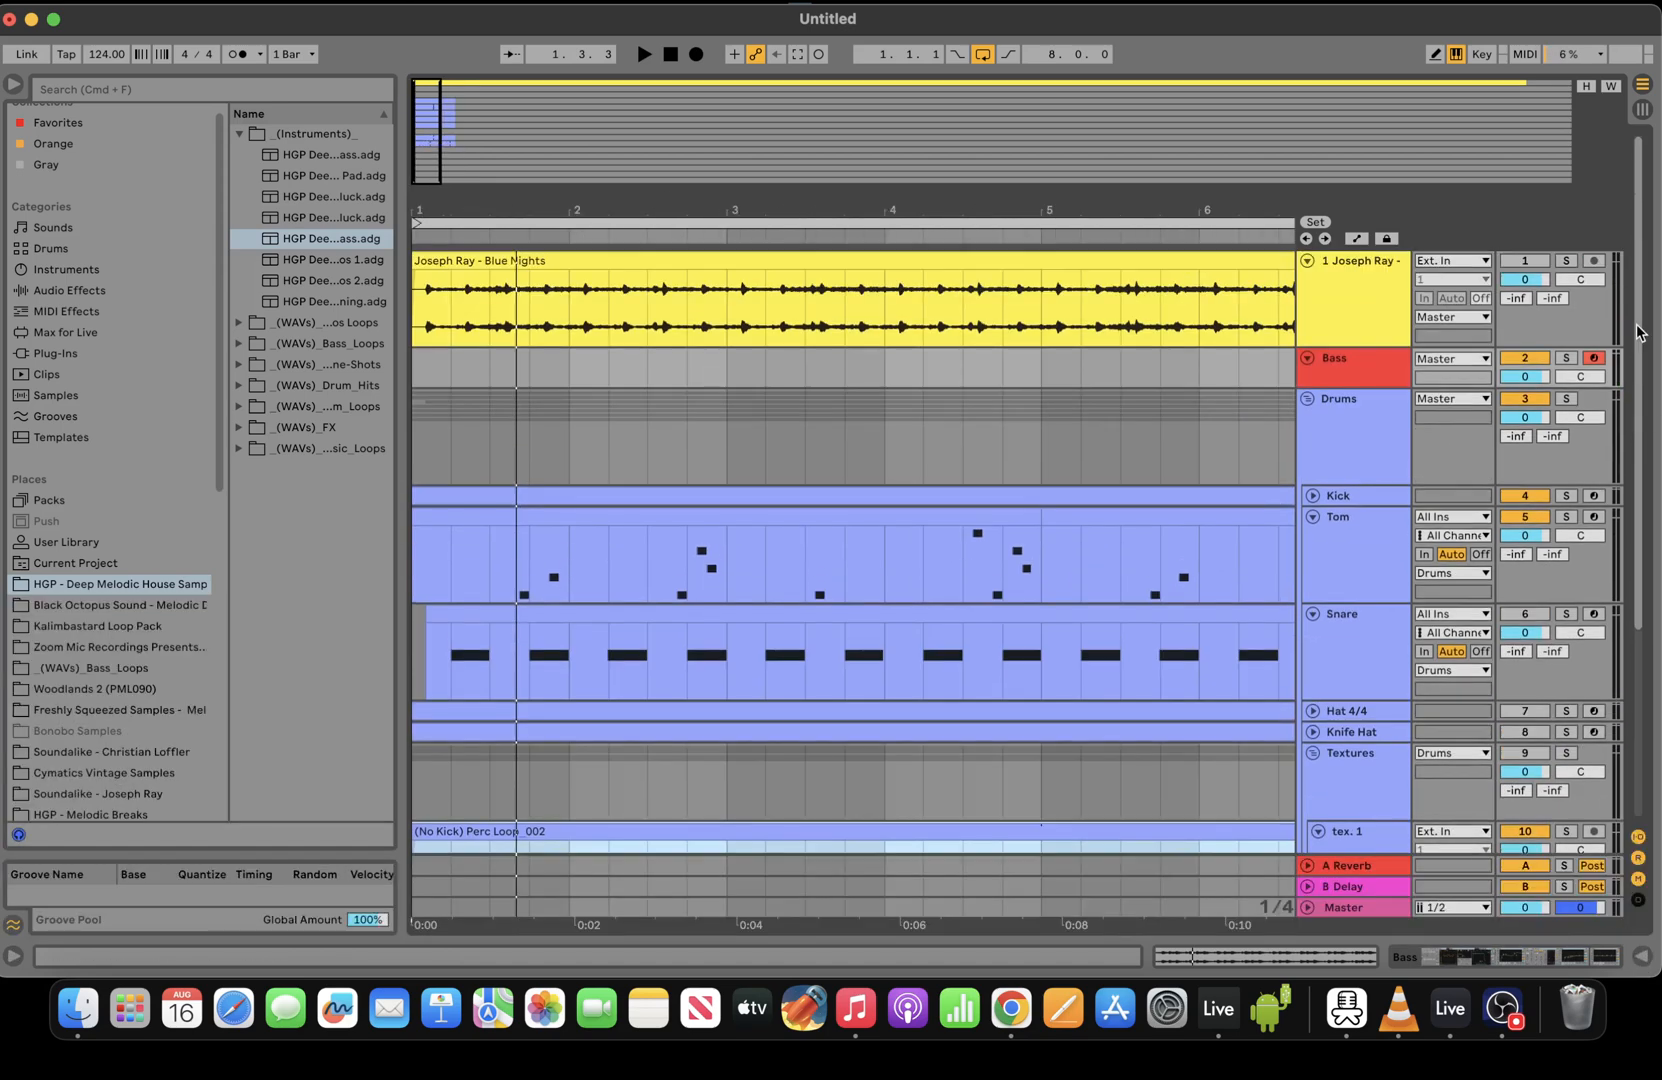
pyautogui.press('space')
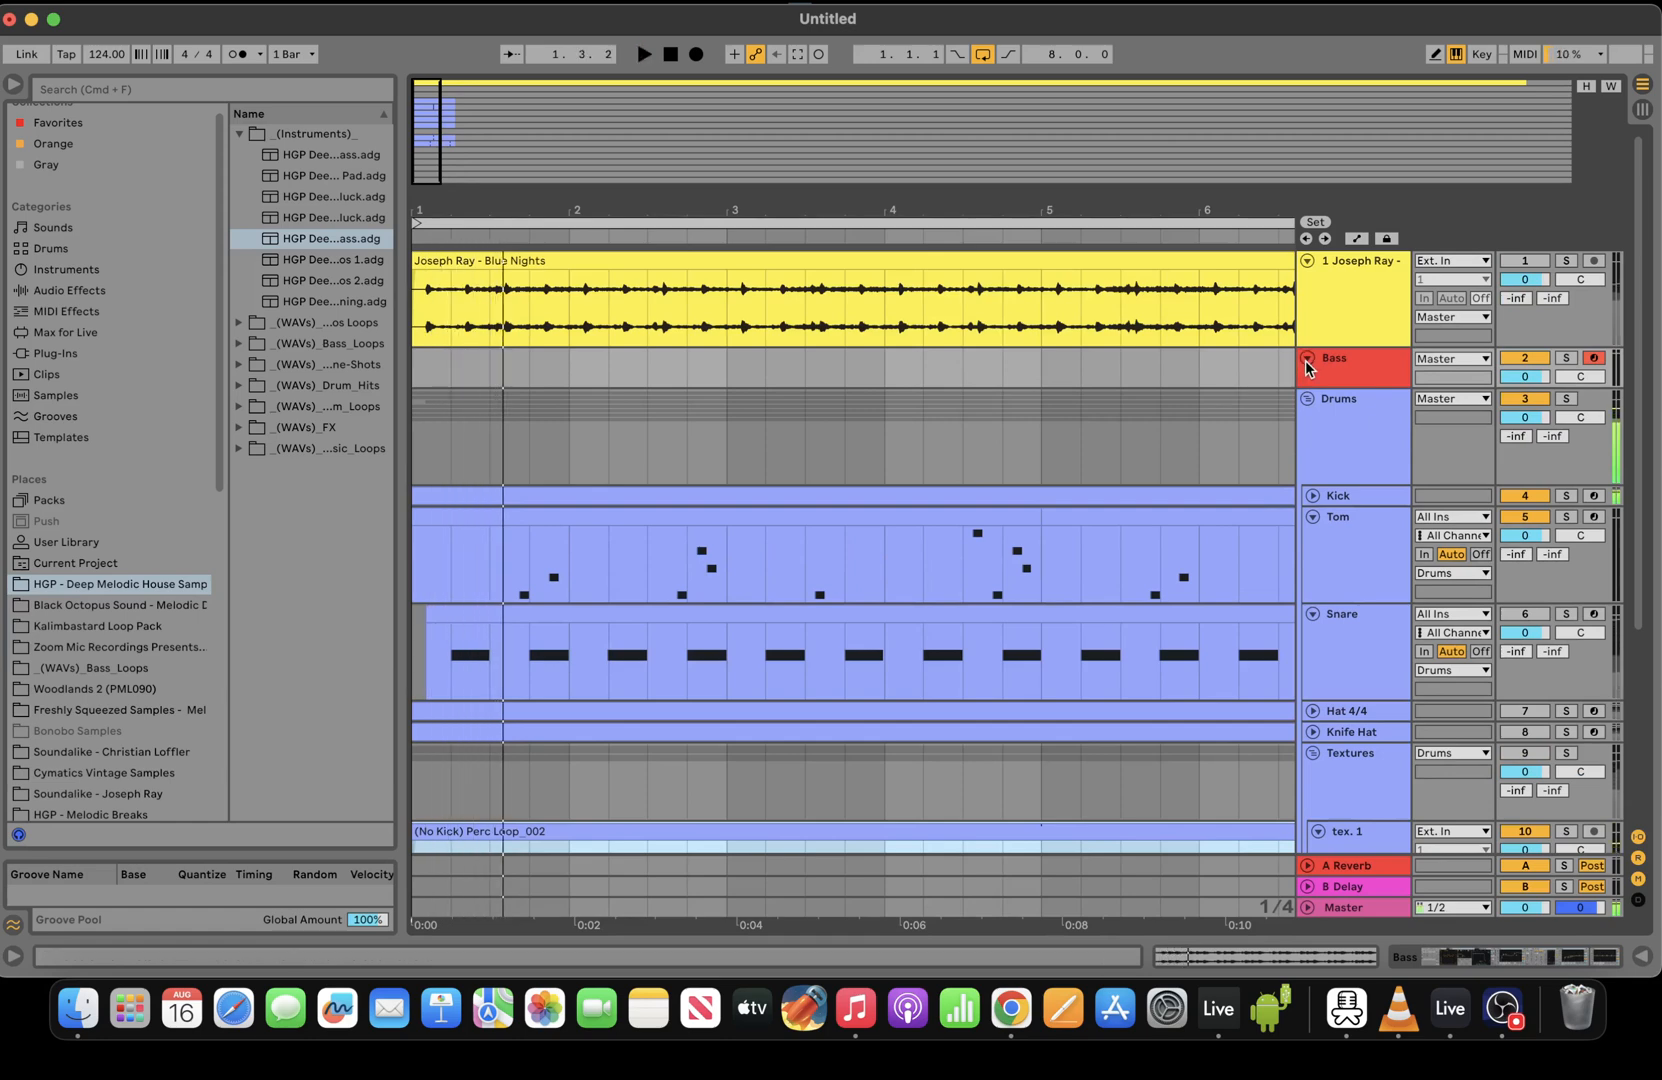
pyautogui.click(1307, 362)
pyautogui.click(1309, 360)
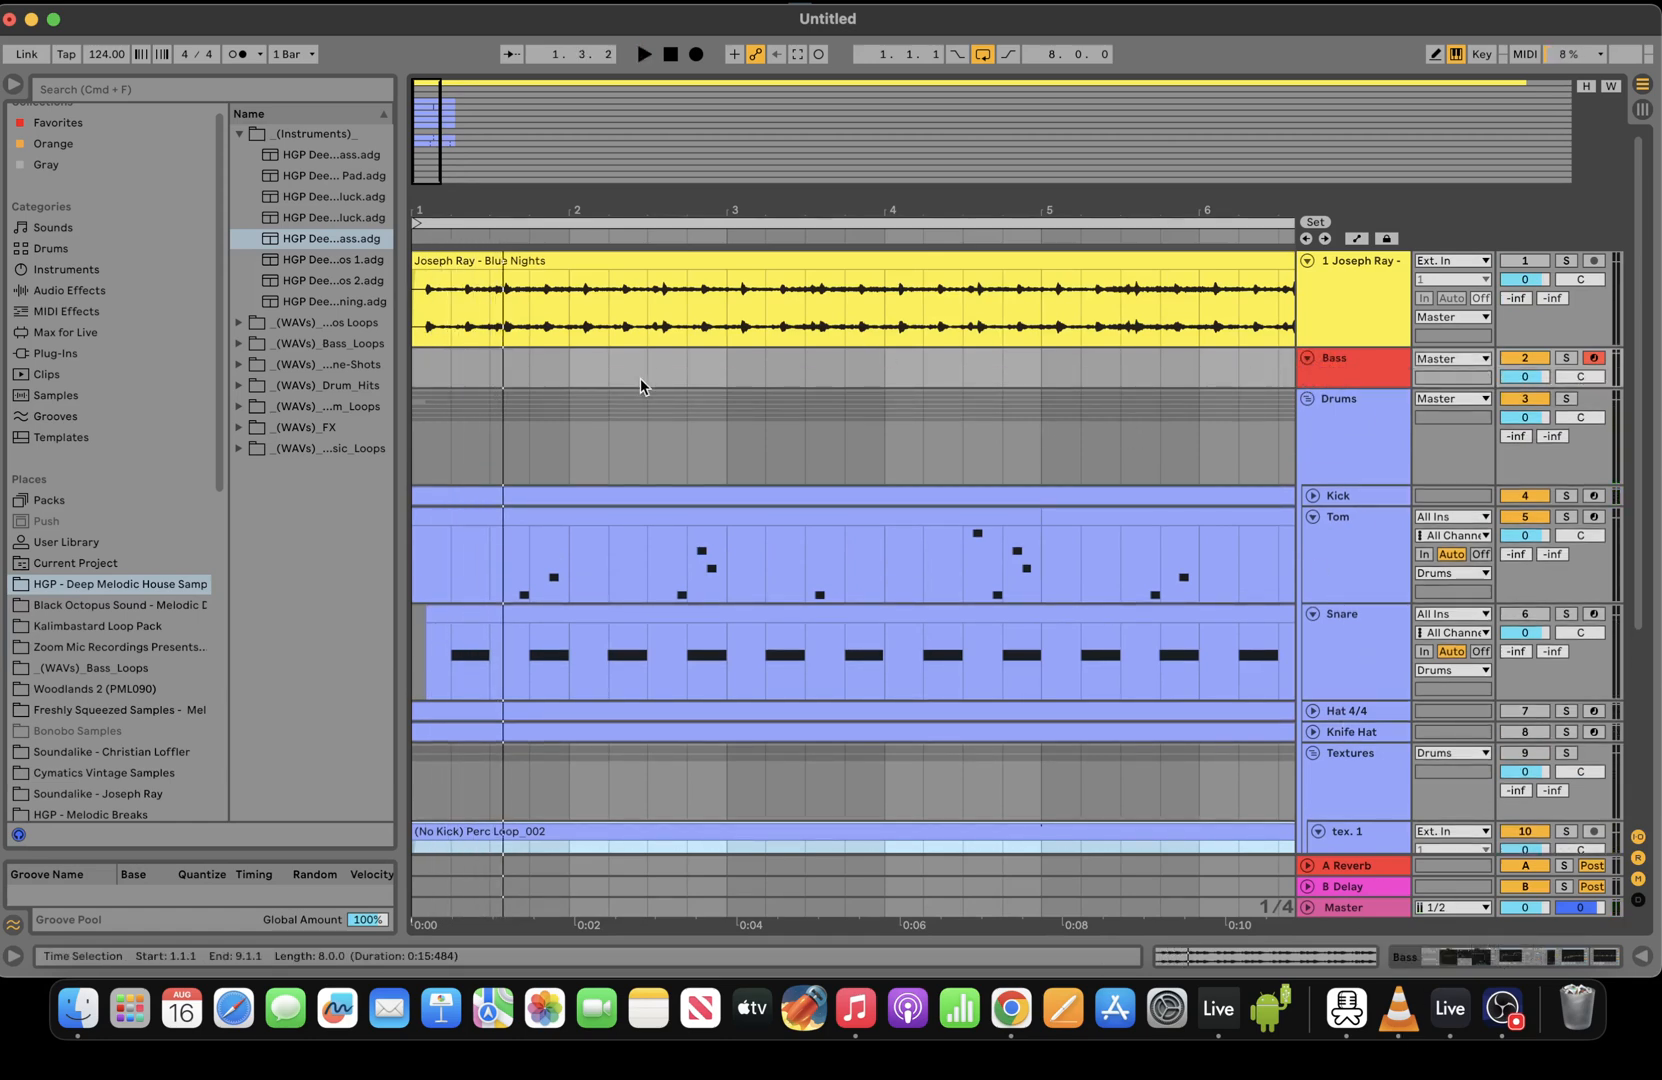
pyautogui.press('space')
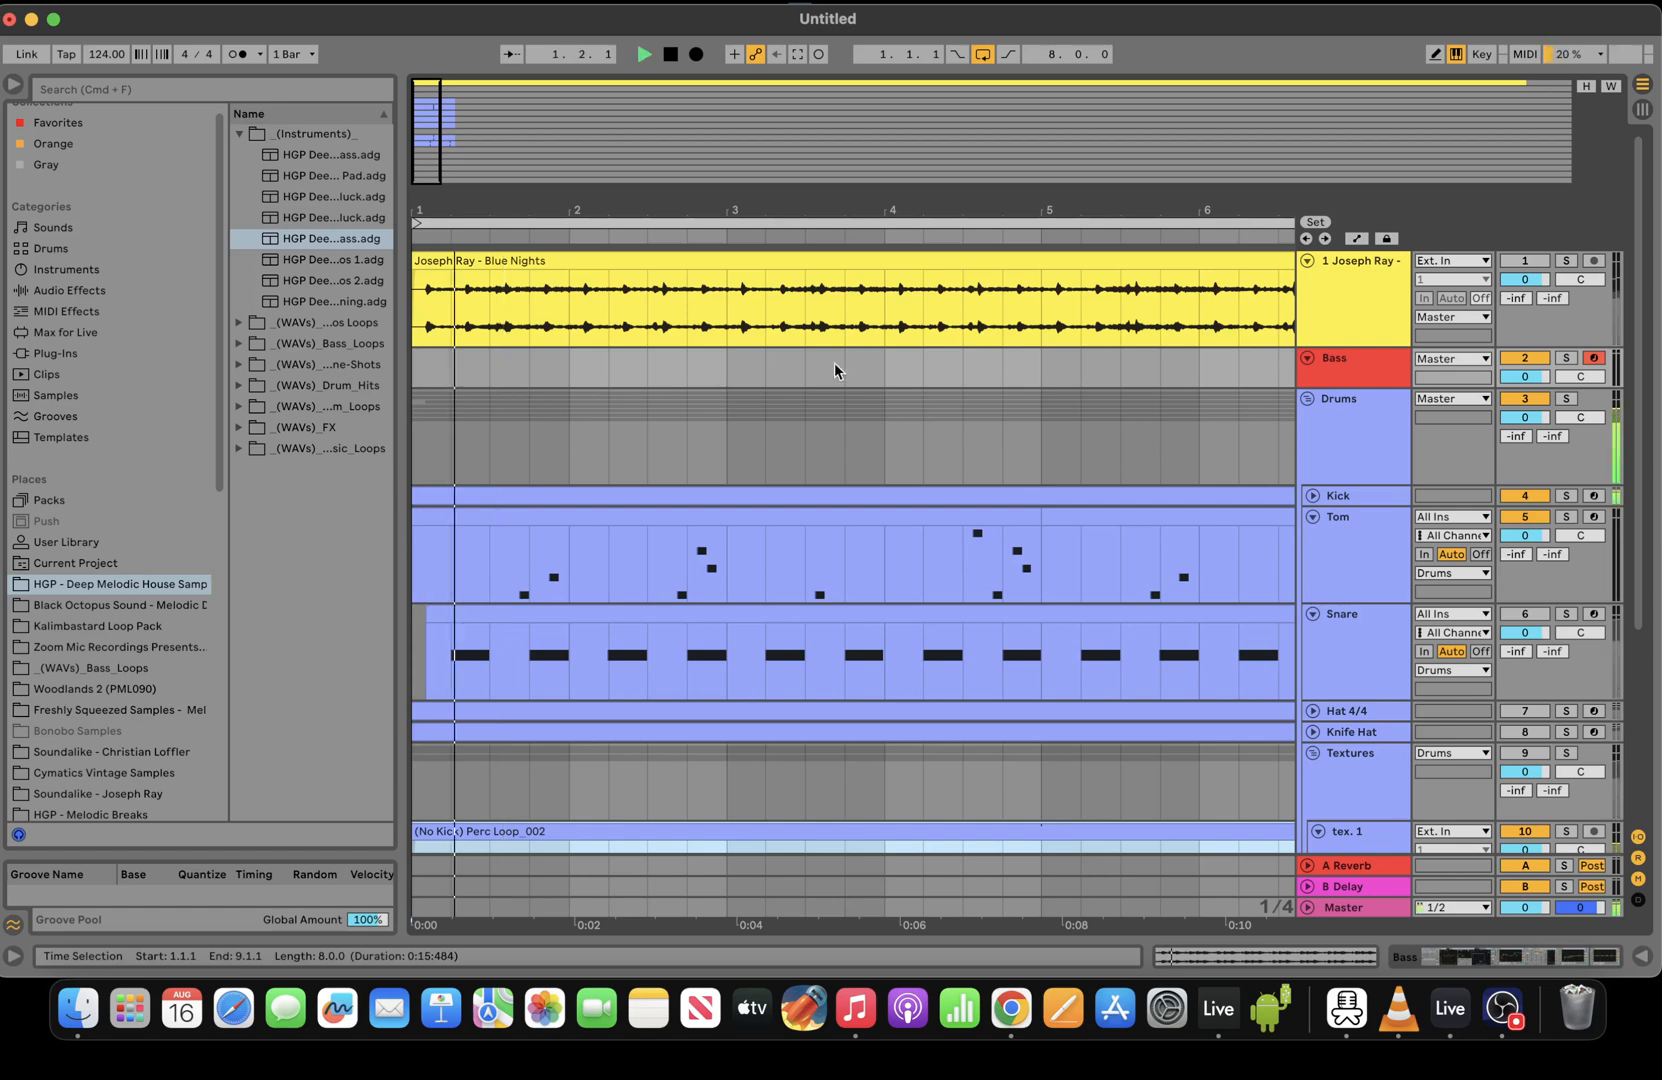
# Insert an empty four-bar MIDI clip on the Bass track, from bar 1 to bar 5
pyautogui.moveTo(1031, 367); pyautogui.dragTo(422, 371)
pyautogui.rightClick(467, 376)
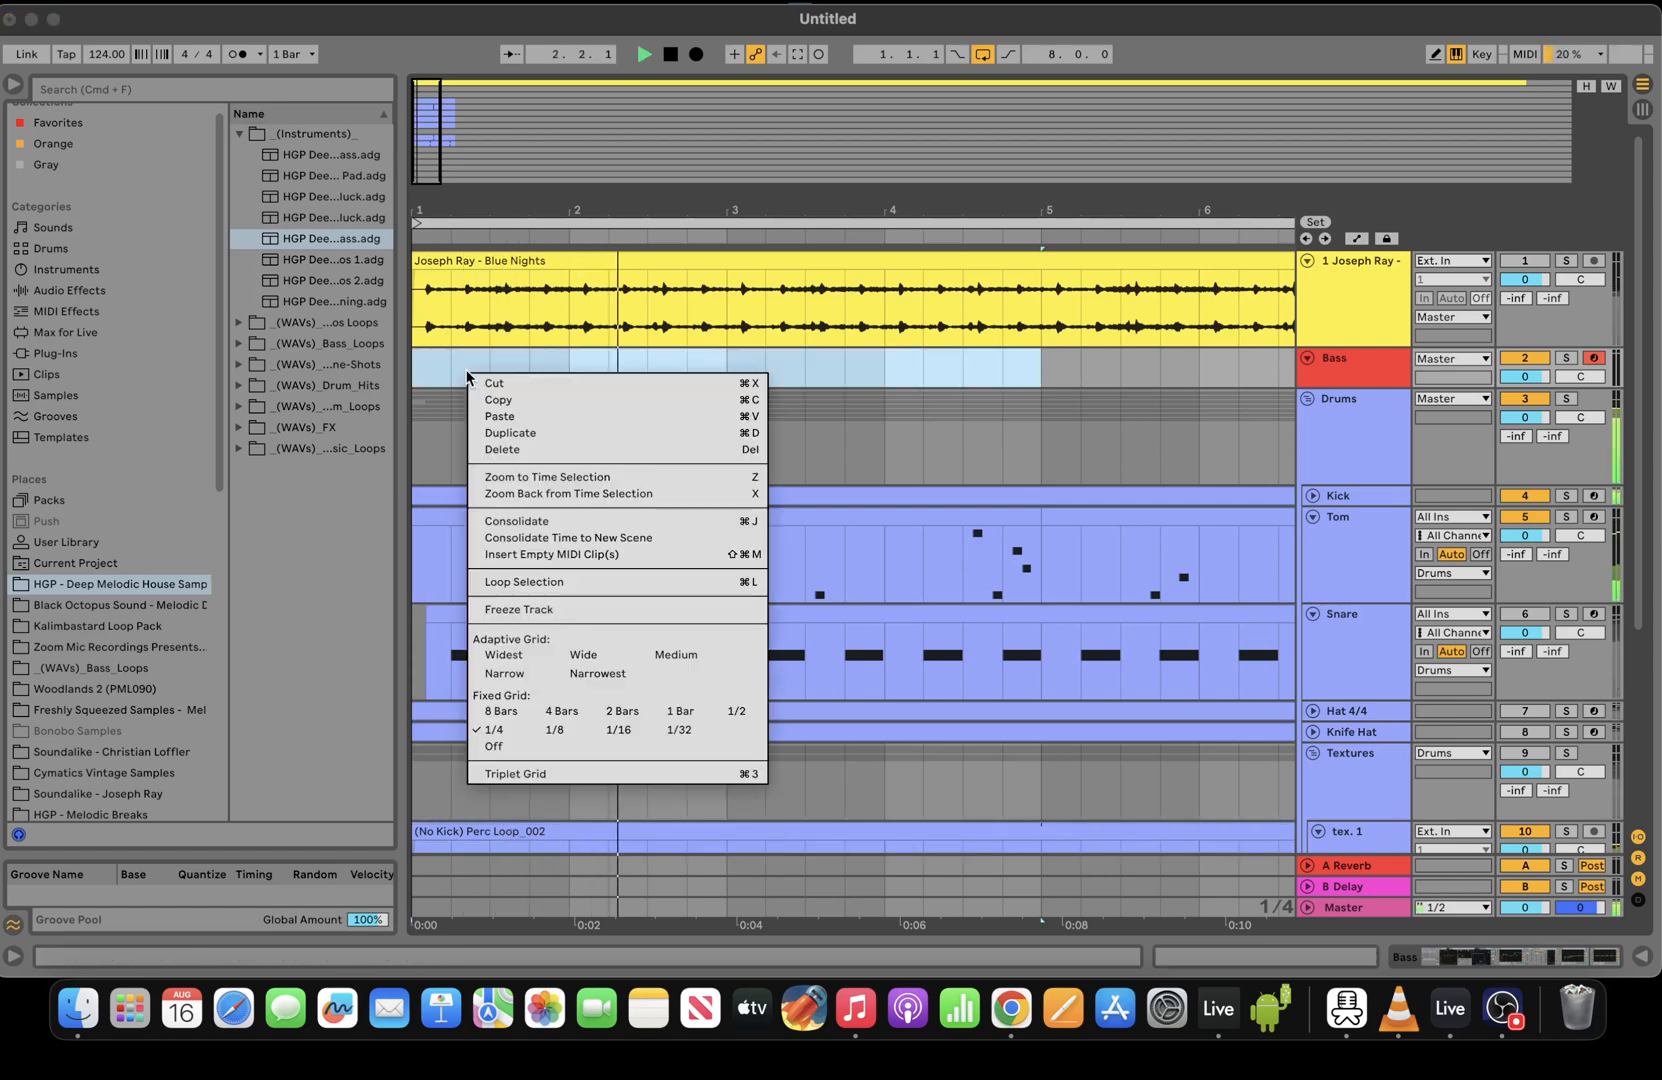
pyautogui.click(570, 552)
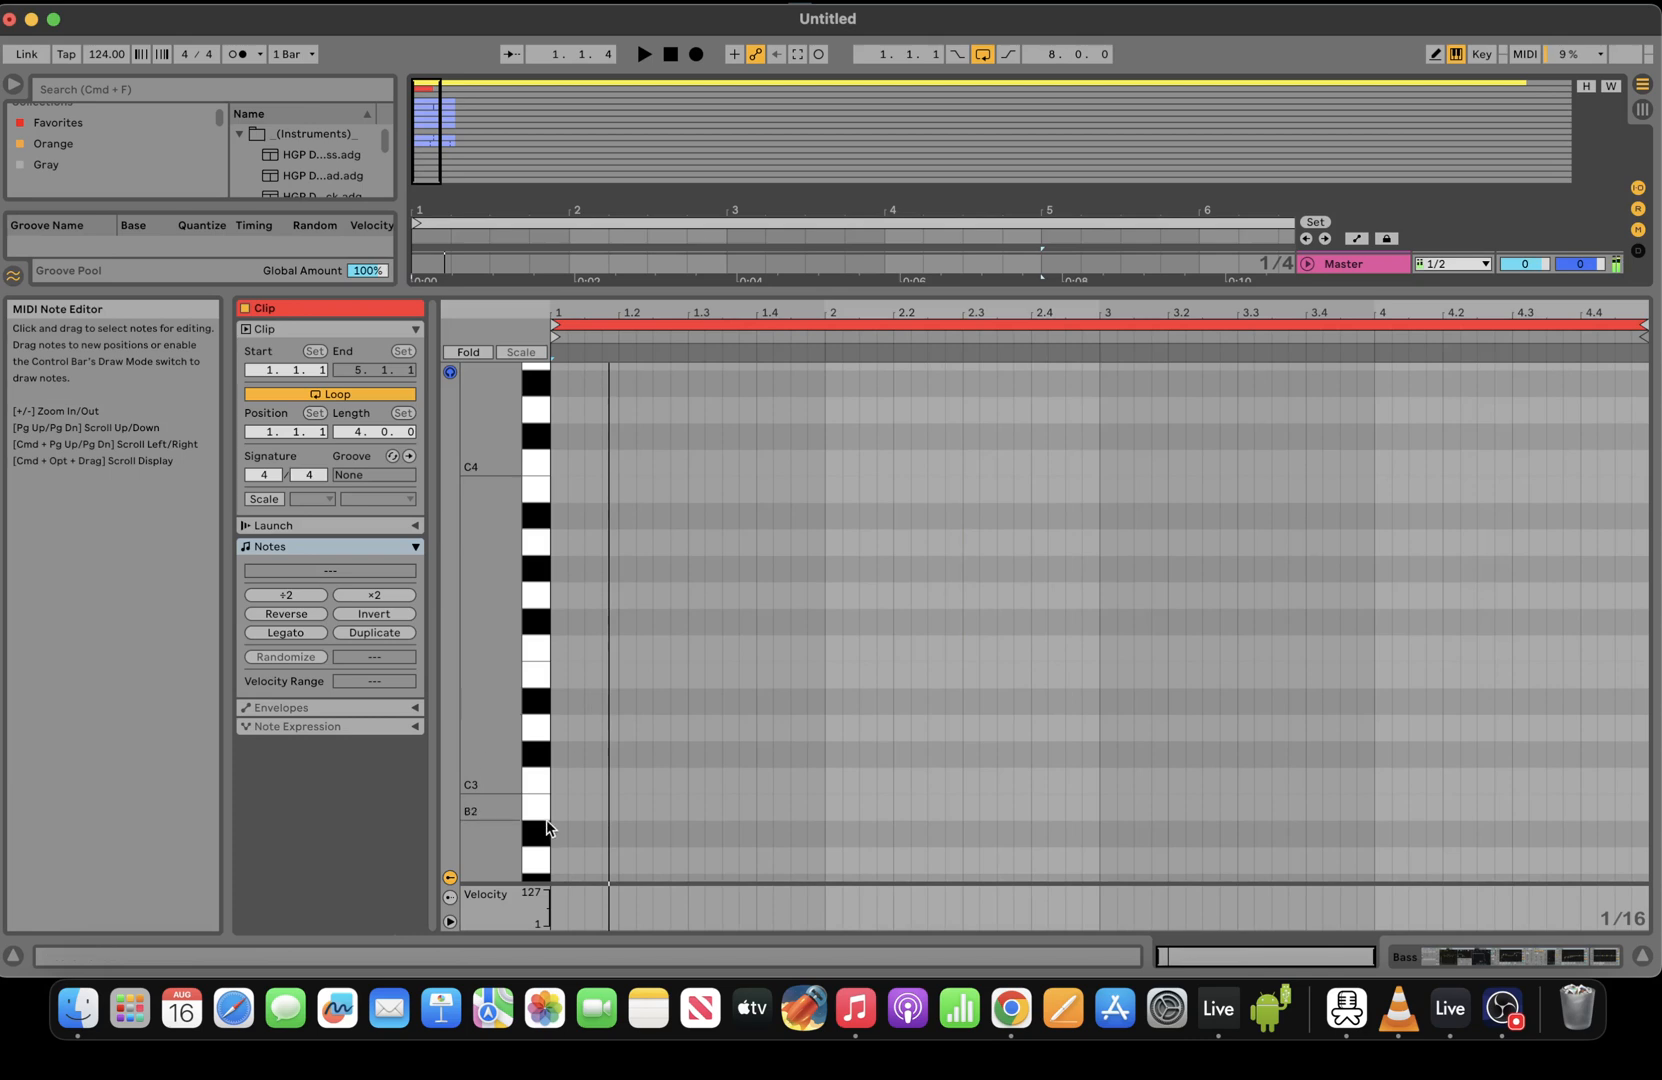
# Add a 1/16 note at the start of the Bass clip and transpose it down by octaves to C0
pyautogui.doubleClick(557, 780)
pyautogui.hotkey('shift', 'Down')
pyautogui.hotkey('shift', 'Down')
pyautogui.hotkey('shift', 'Down')
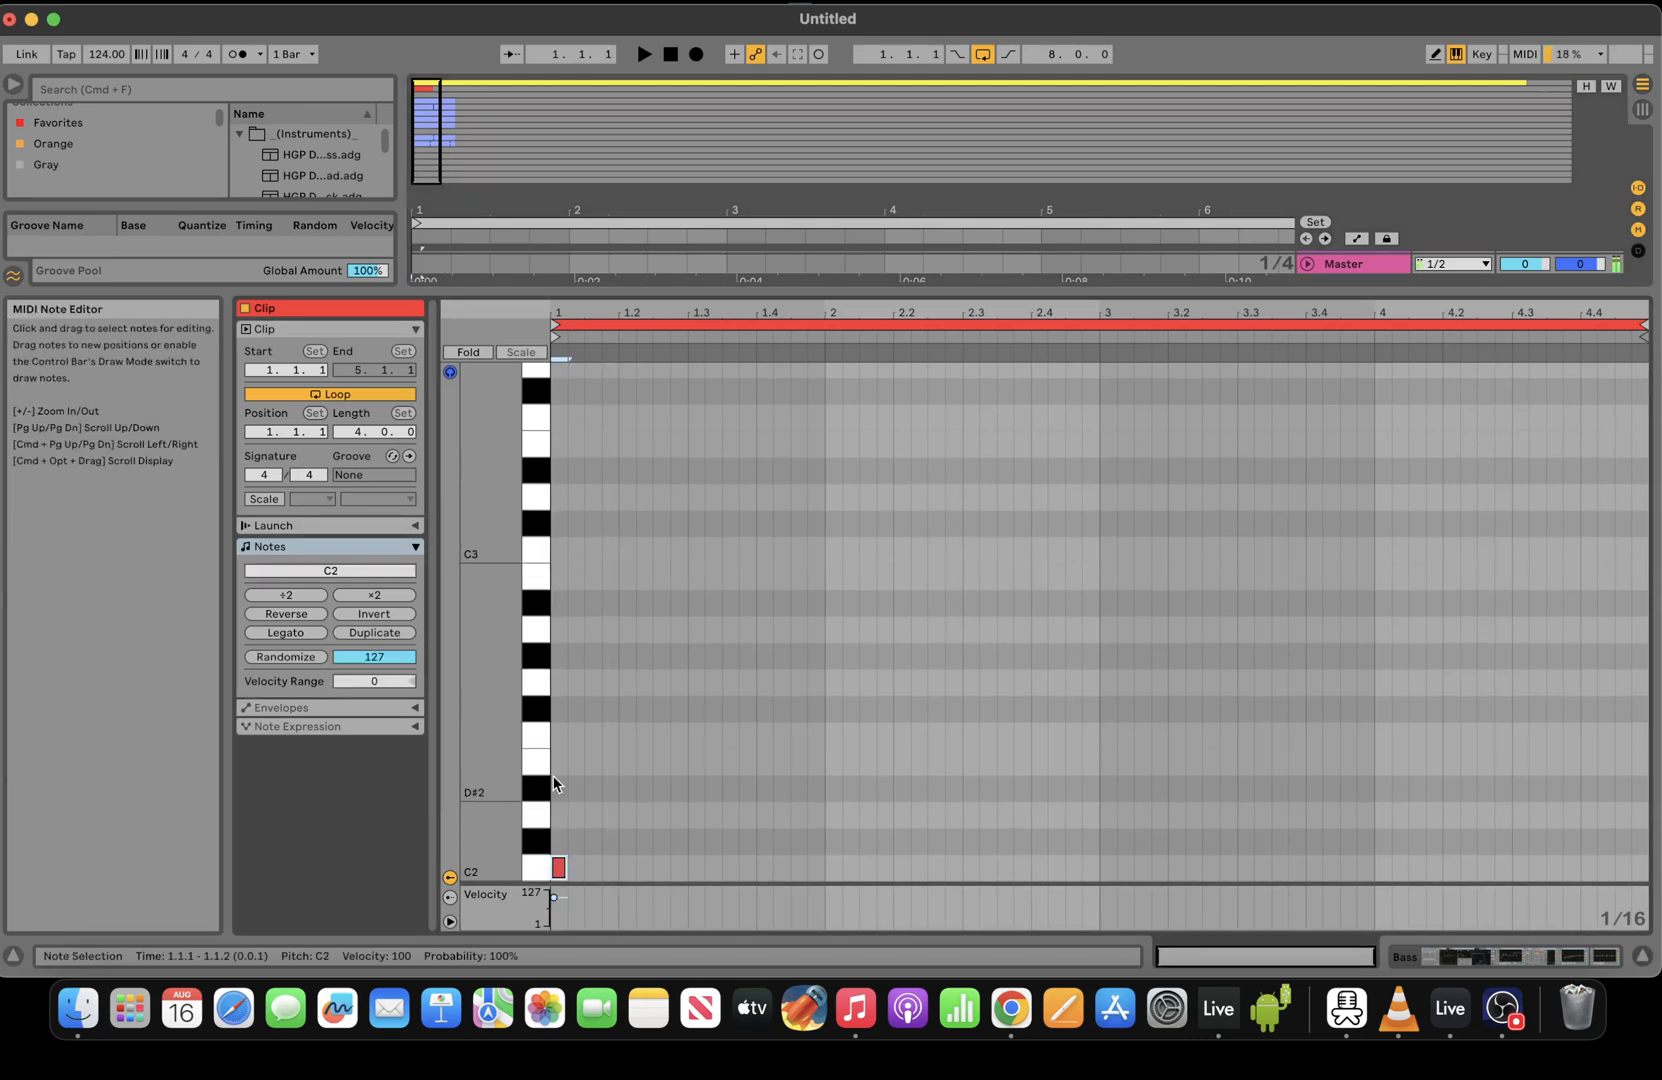
# Duplicate the C0 note repeatedly to fill the first two bars with consecutive sixteenth notes
pyautogui.press('space')
pyautogui.press('super+d')
pyautogui.press('super+d')
pyautogui.press('super+d')
pyautogui.press('super+d')
pyautogui.press('super+d')
pyautogui.press('super+d')
pyautogui.press('super+d')
pyautogui.press('super+d')
pyautogui.press('super+d')
pyautogui.press('super+d')
pyautogui.press('super+d')
pyautogui.press('super+d')
pyautogui.press('super+d')
pyautogui.press('super+d')
pyautogui.press('super+d')
pyautogui.press('super+d')
pyautogui.press('super+d')
pyautogui.press('super+d')
pyautogui.press('super+d')
pyautogui.press('super+d')
pyautogui.press('super+d')
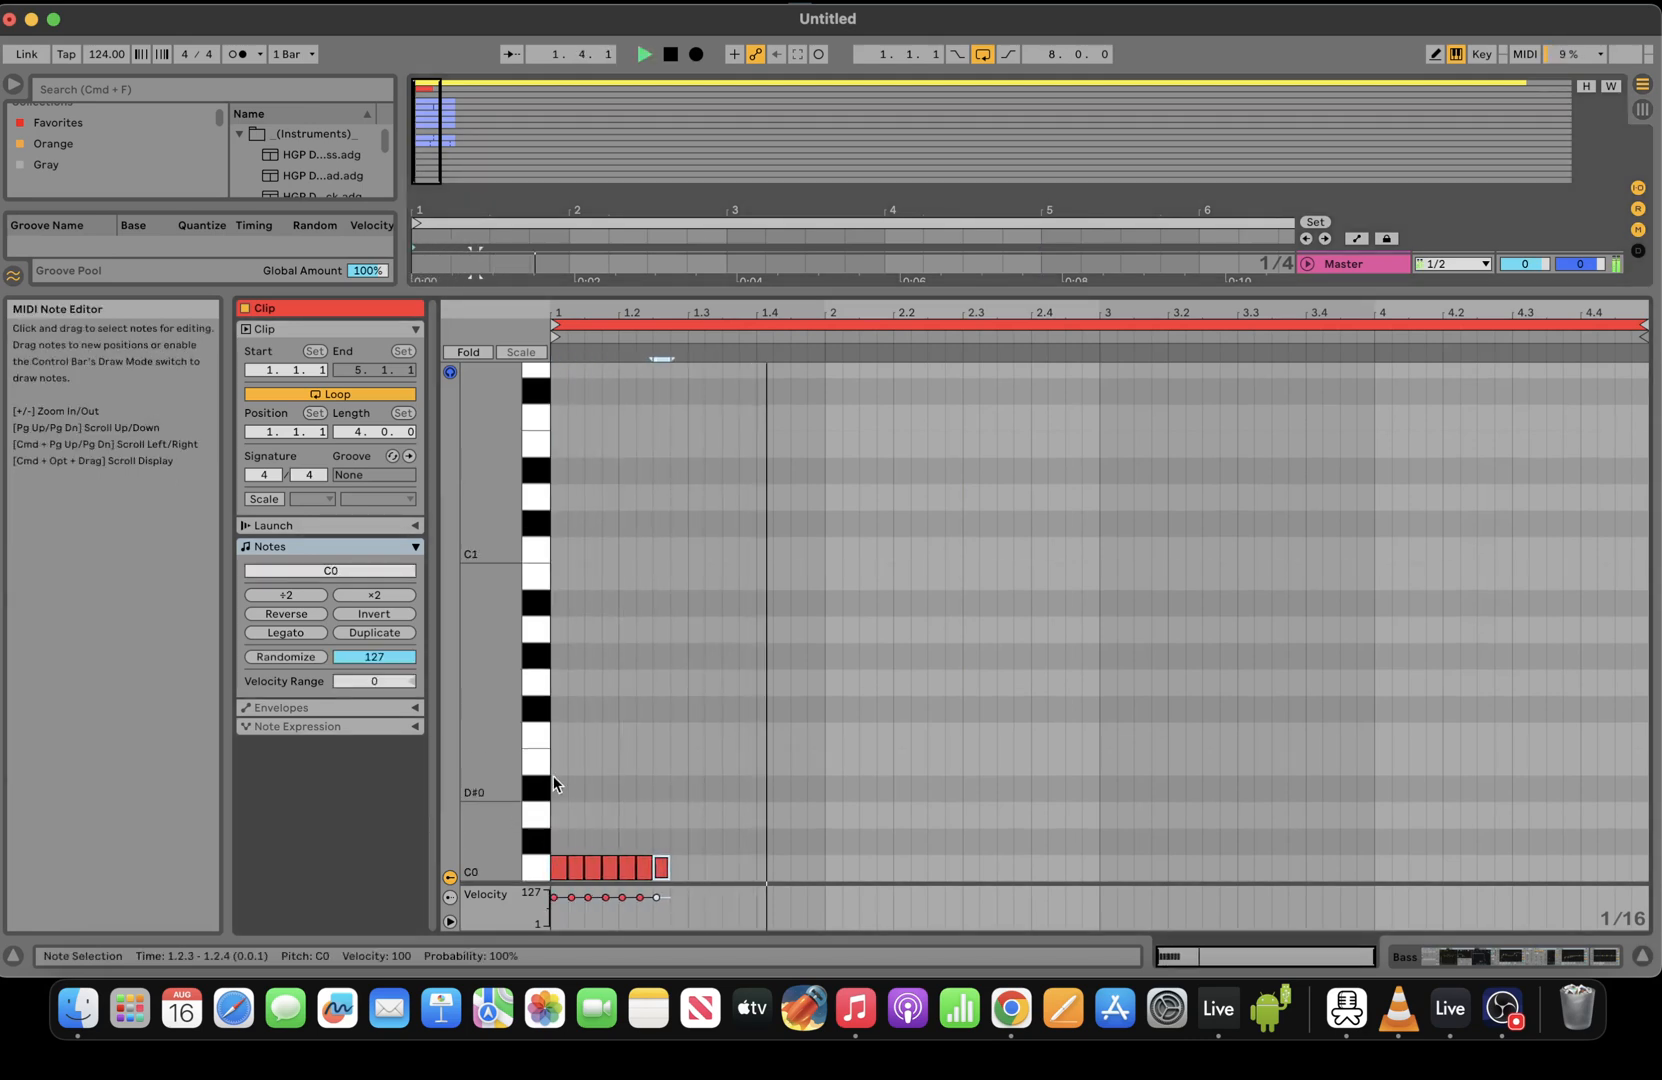
pyautogui.press('super+d')
pyautogui.press('super+d')
pyautogui.press('super+d')
pyautogui.press('super+d')
pyautogui.press('super+d')
pyautogui.press('super+d')
pyautogui.press('super+d')
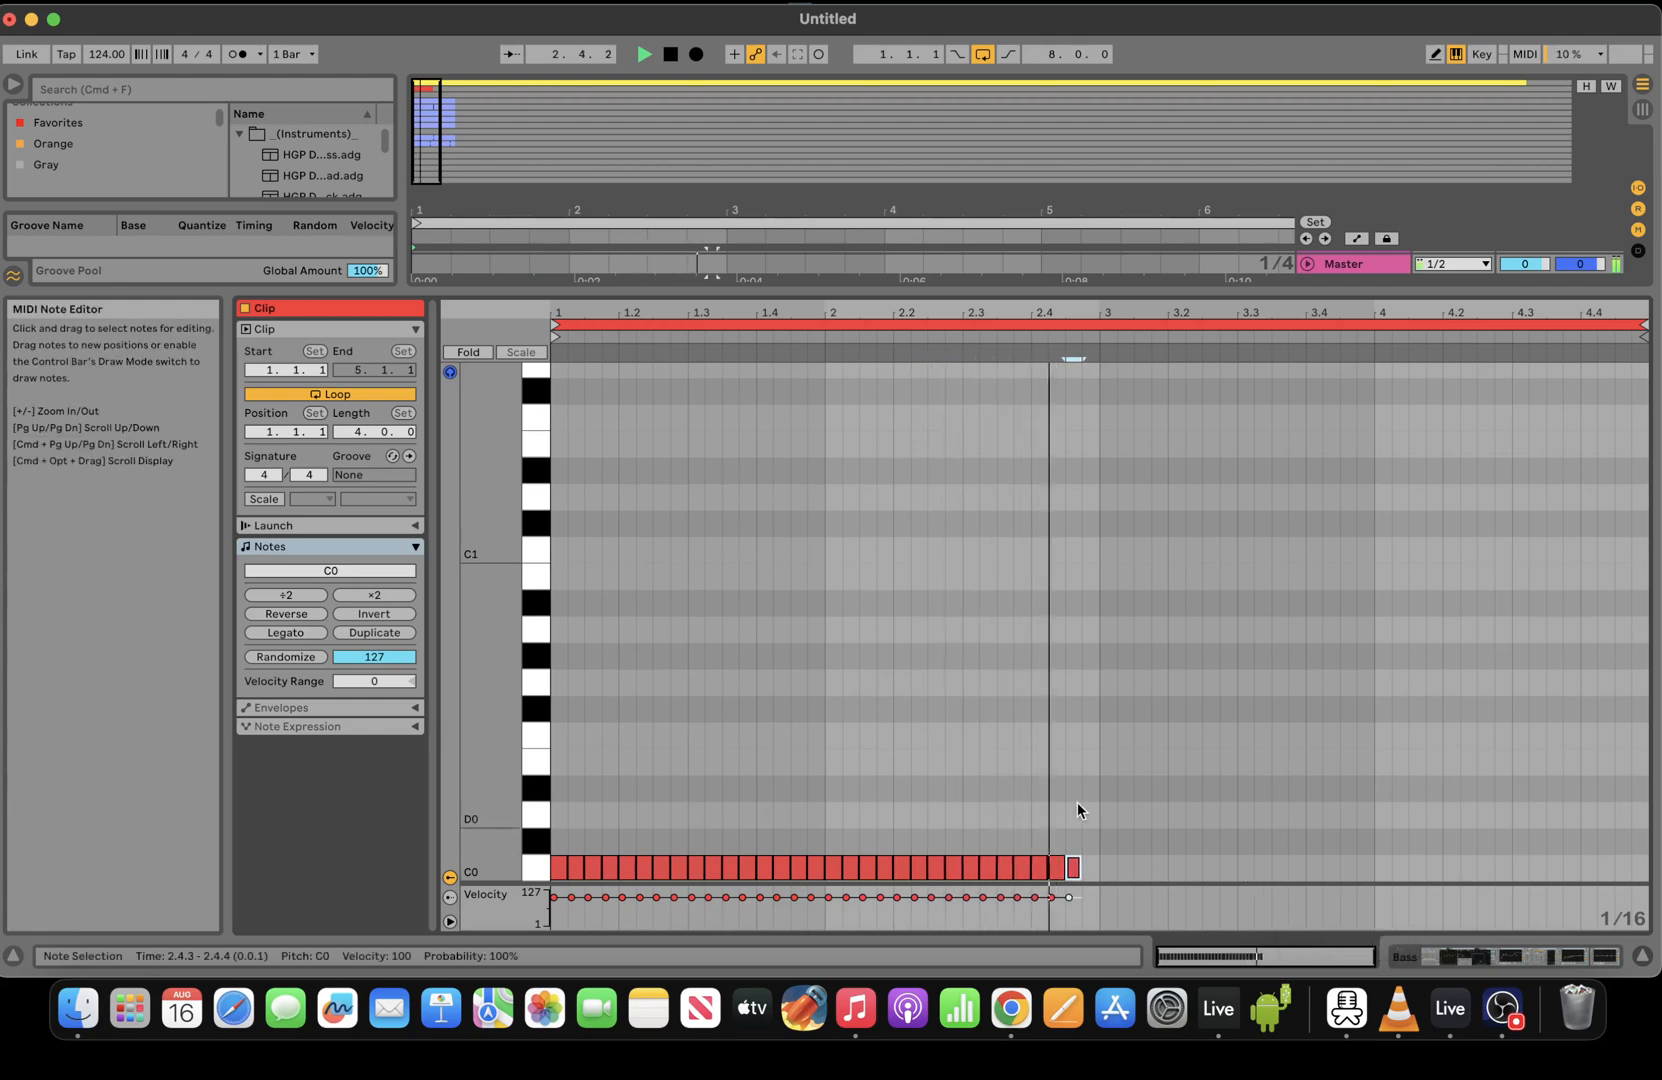
# Duplicate all the C0 notes to fill bars 3 and 4 of the Bass clip, and audition the clip
pyautogui.press('super+a')
pyautogui.press('super+d')
pyautogui.press('space')
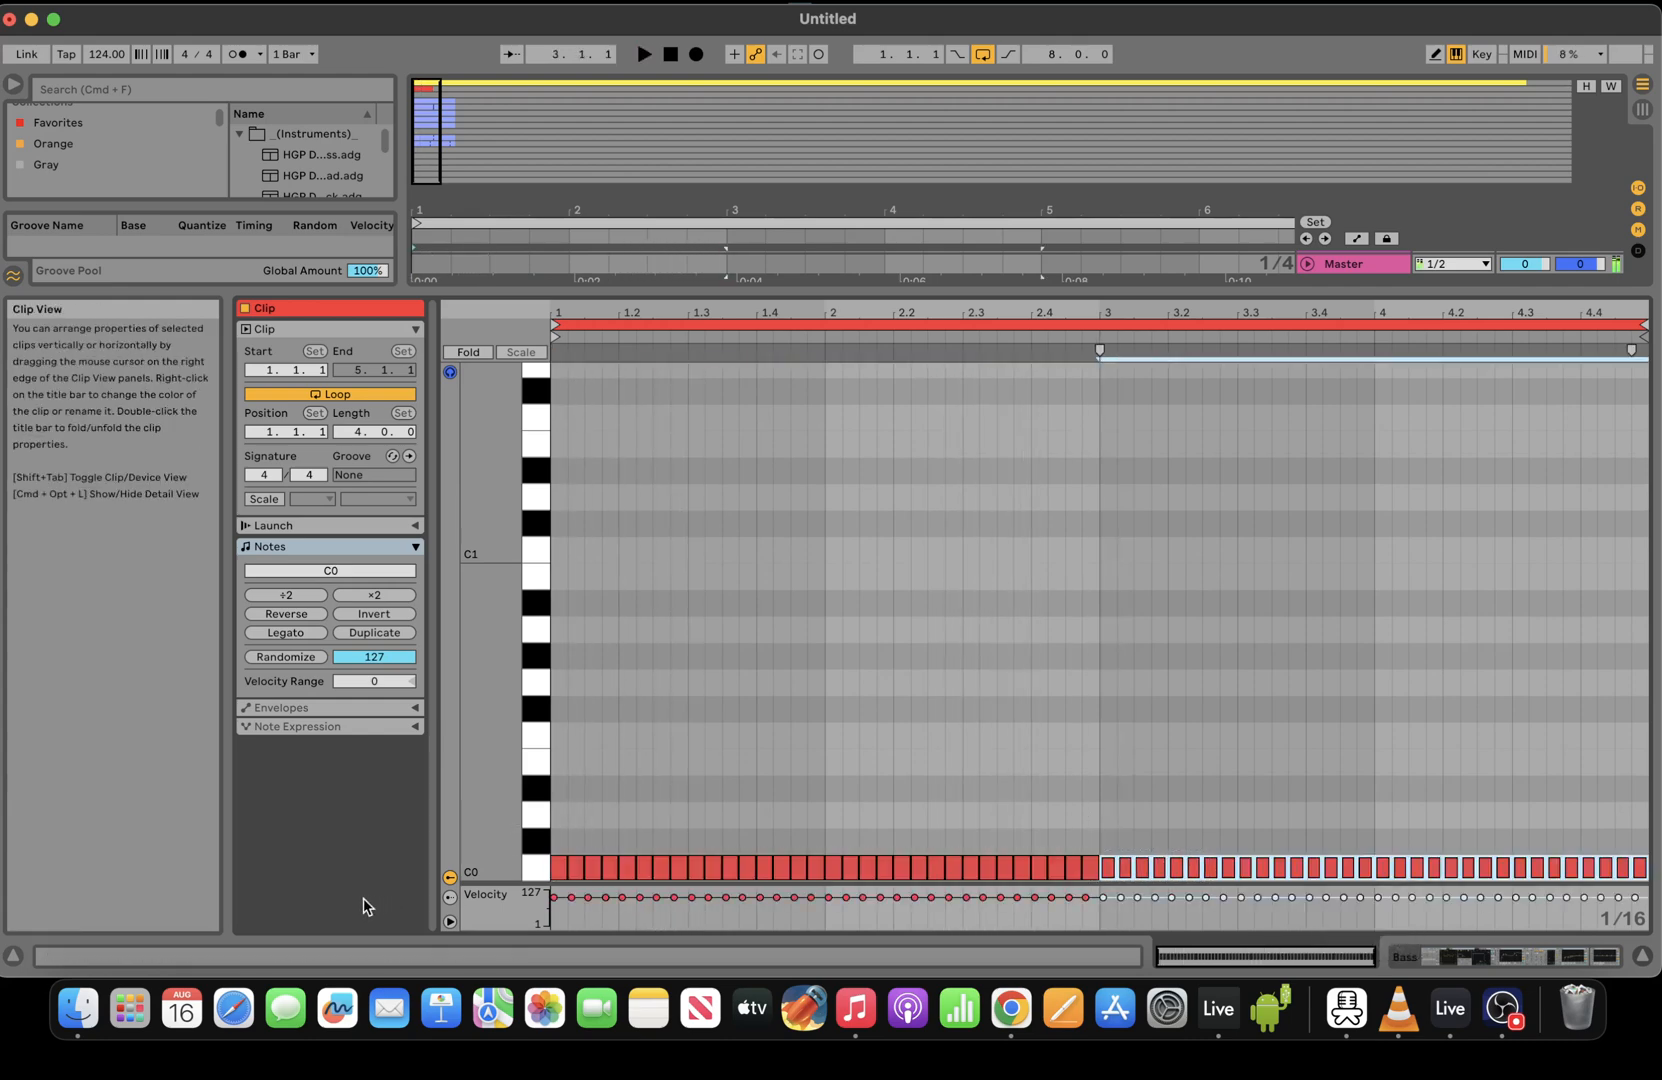
pyautogui.moveTo(1175, 952); pyautogui.dragTo(1175, 957)
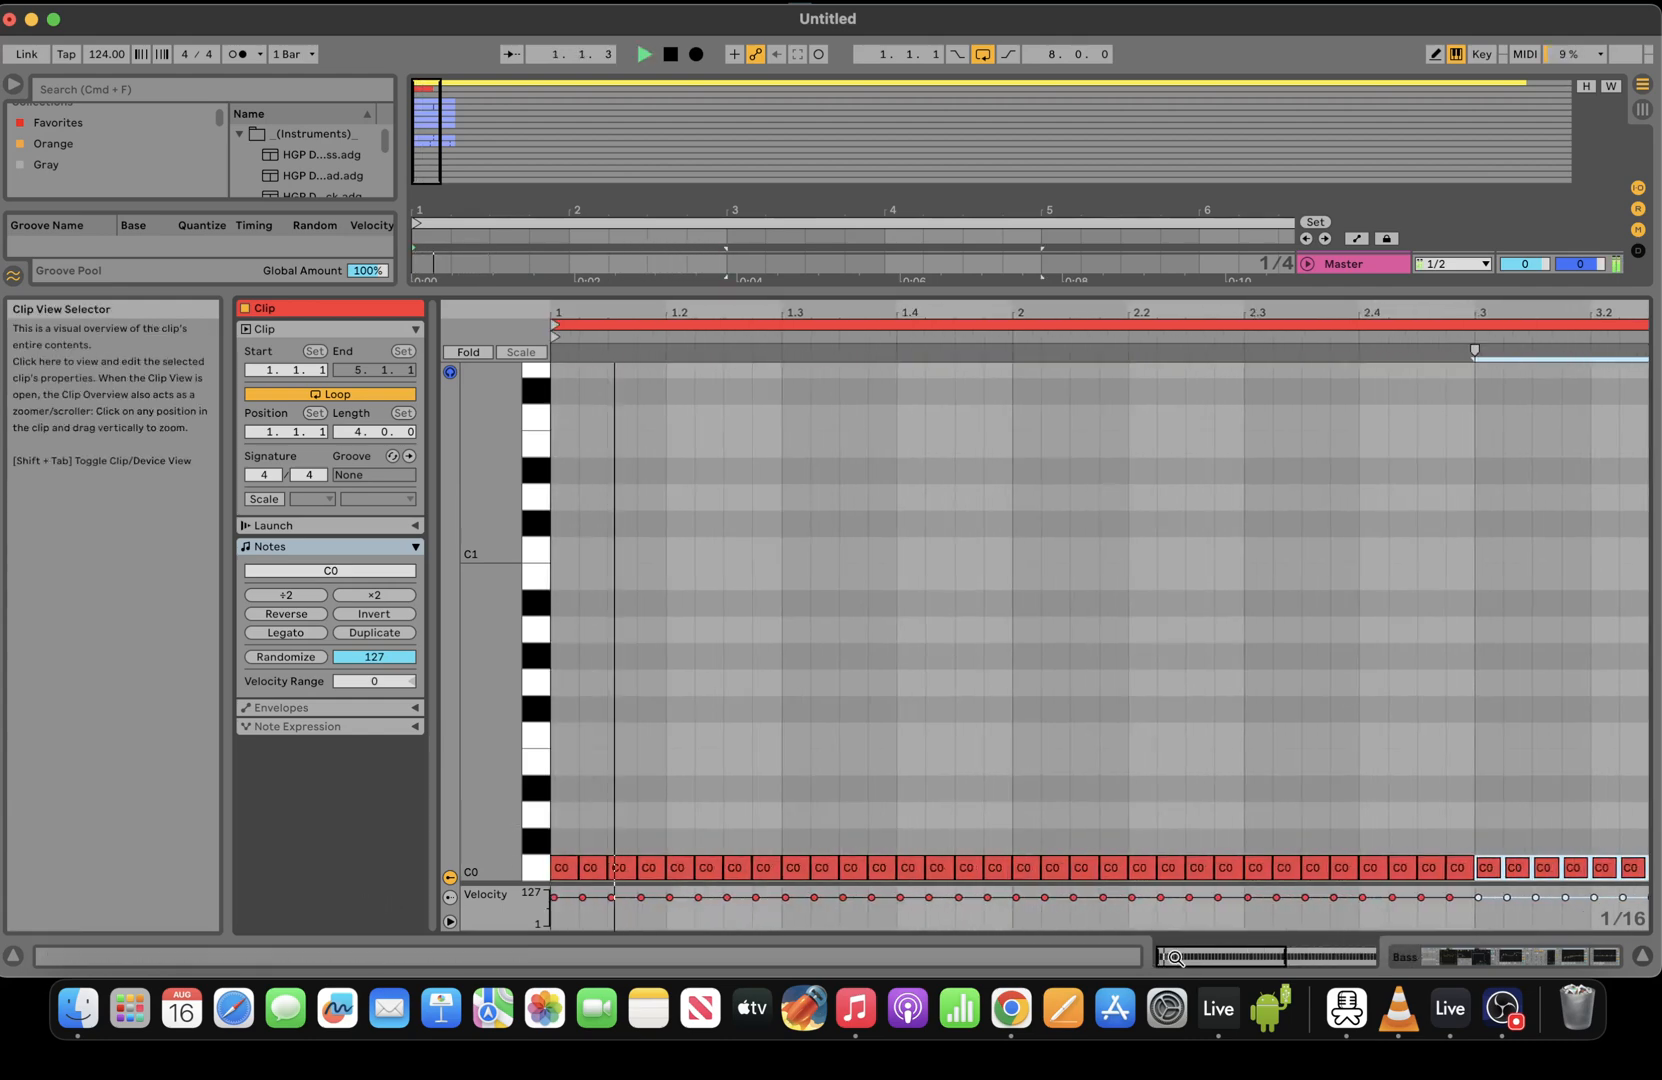
pyautogui.press('space')
# Select the first four-bar Tom clip and set the arrangement loop to its length
pyautogui.click(1510, 957)
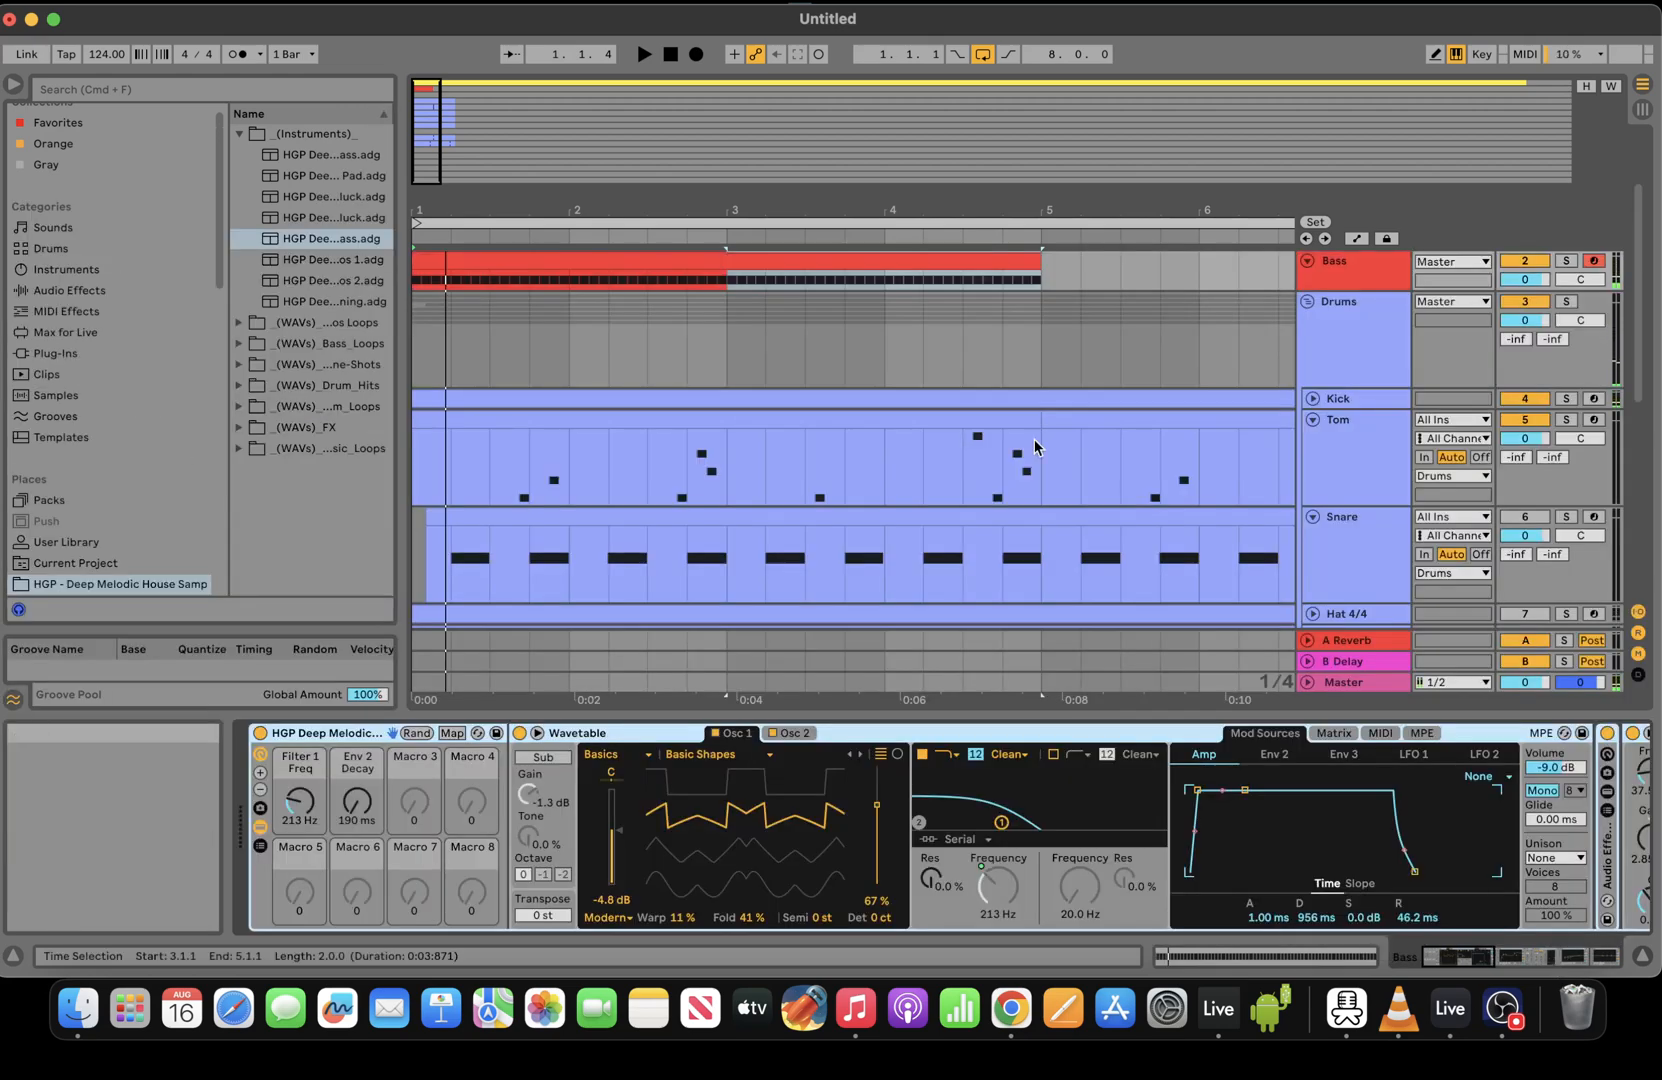
pyautogui.moveTo(625, 212); pyautogui.dragTo(621, 192)
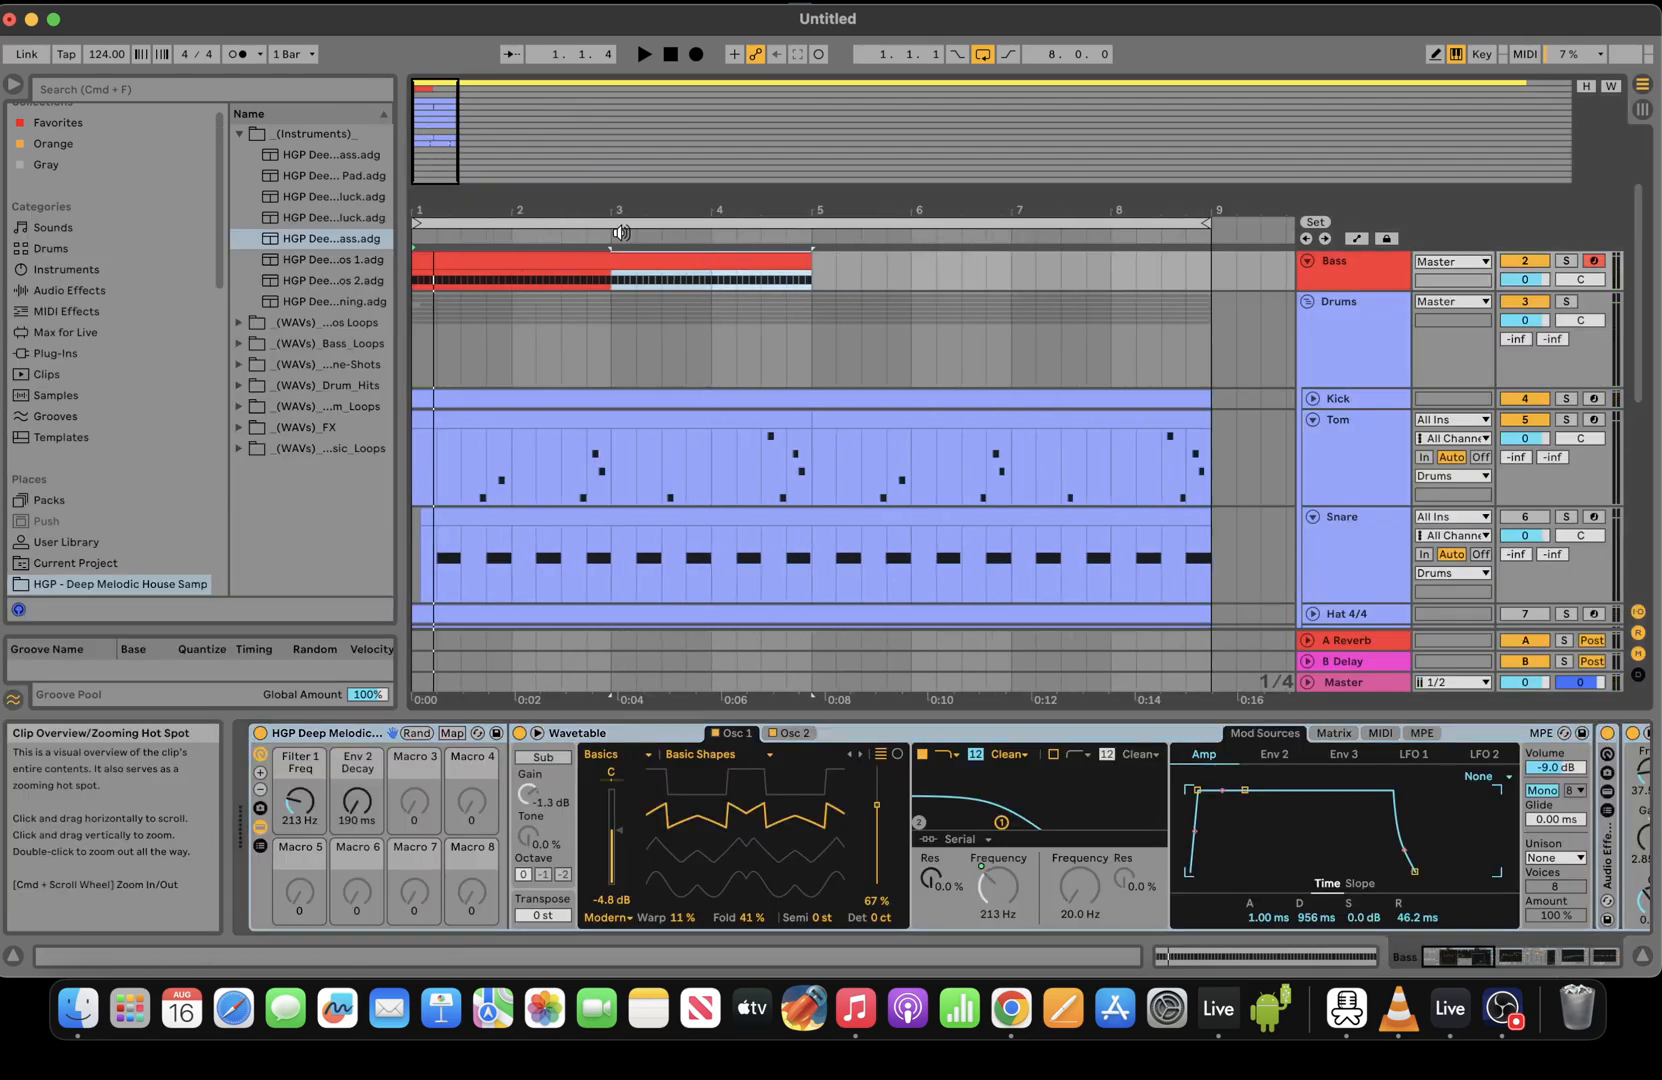
pyautogui.click(702, 428)
pyautogui.click(702, 412)
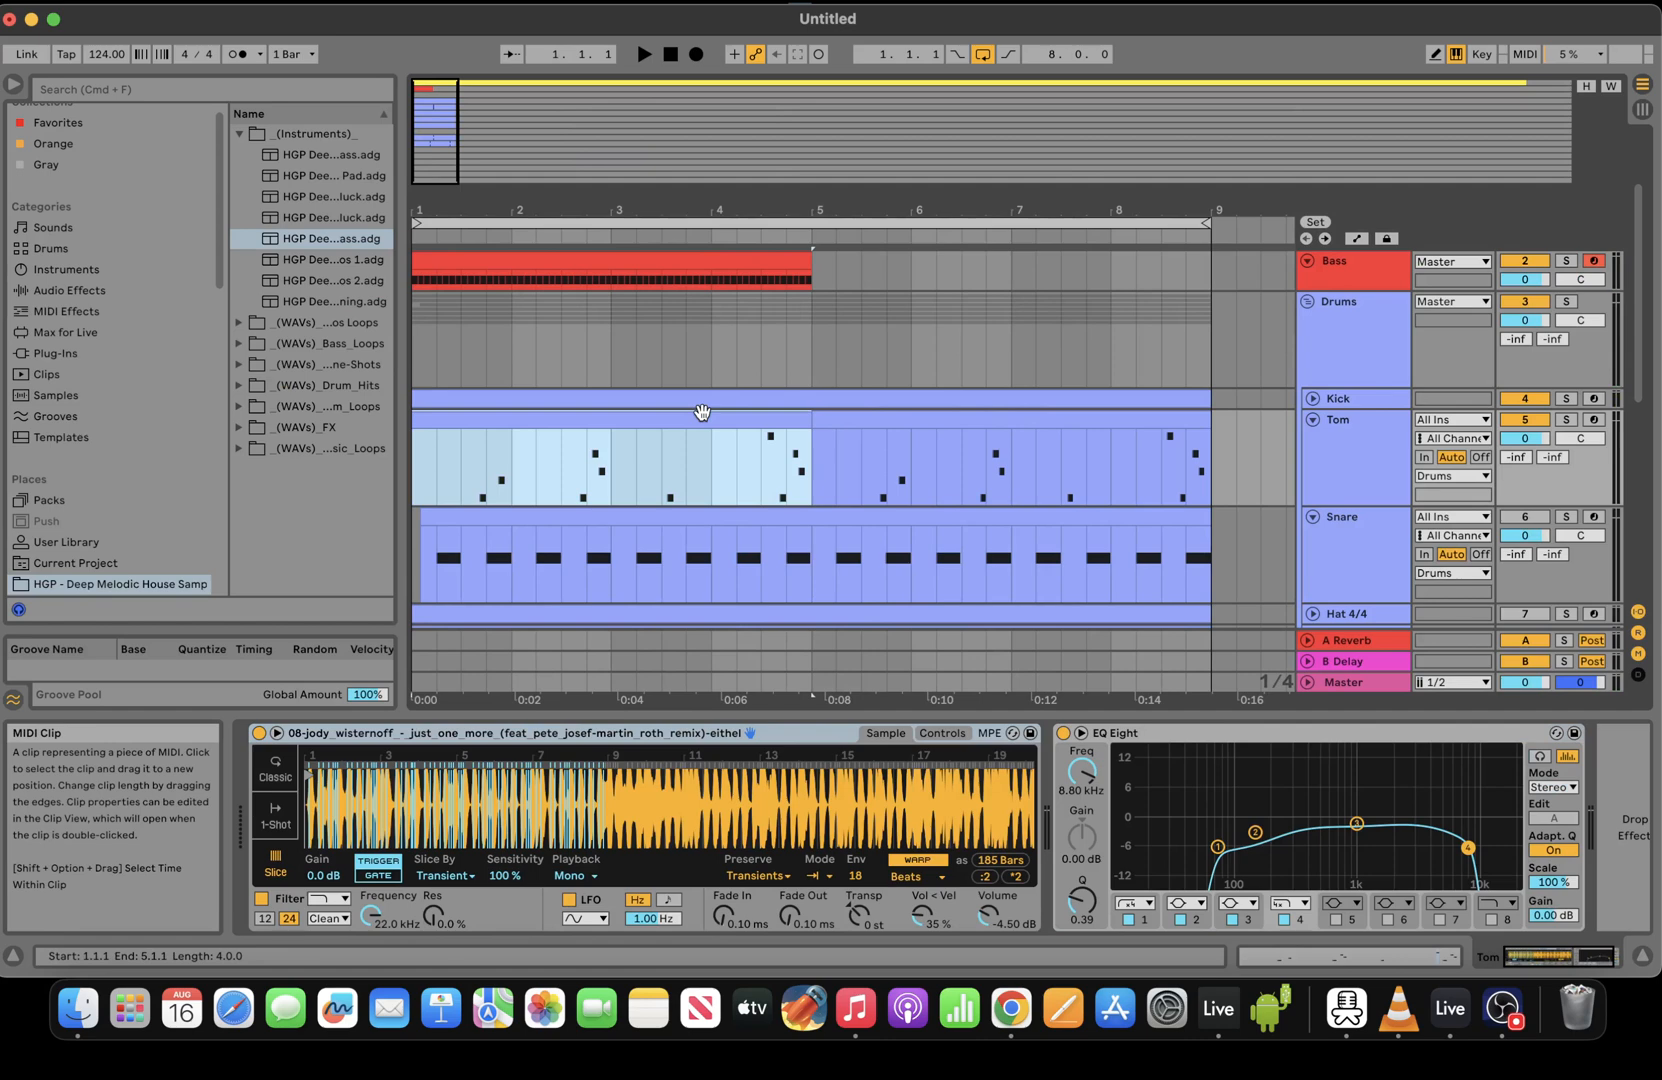
pyautogui.press('super+l')
# Copy all notes from the Tom clip and paste them at the start of the Bass clip
pyautogui.click(1268, 957)
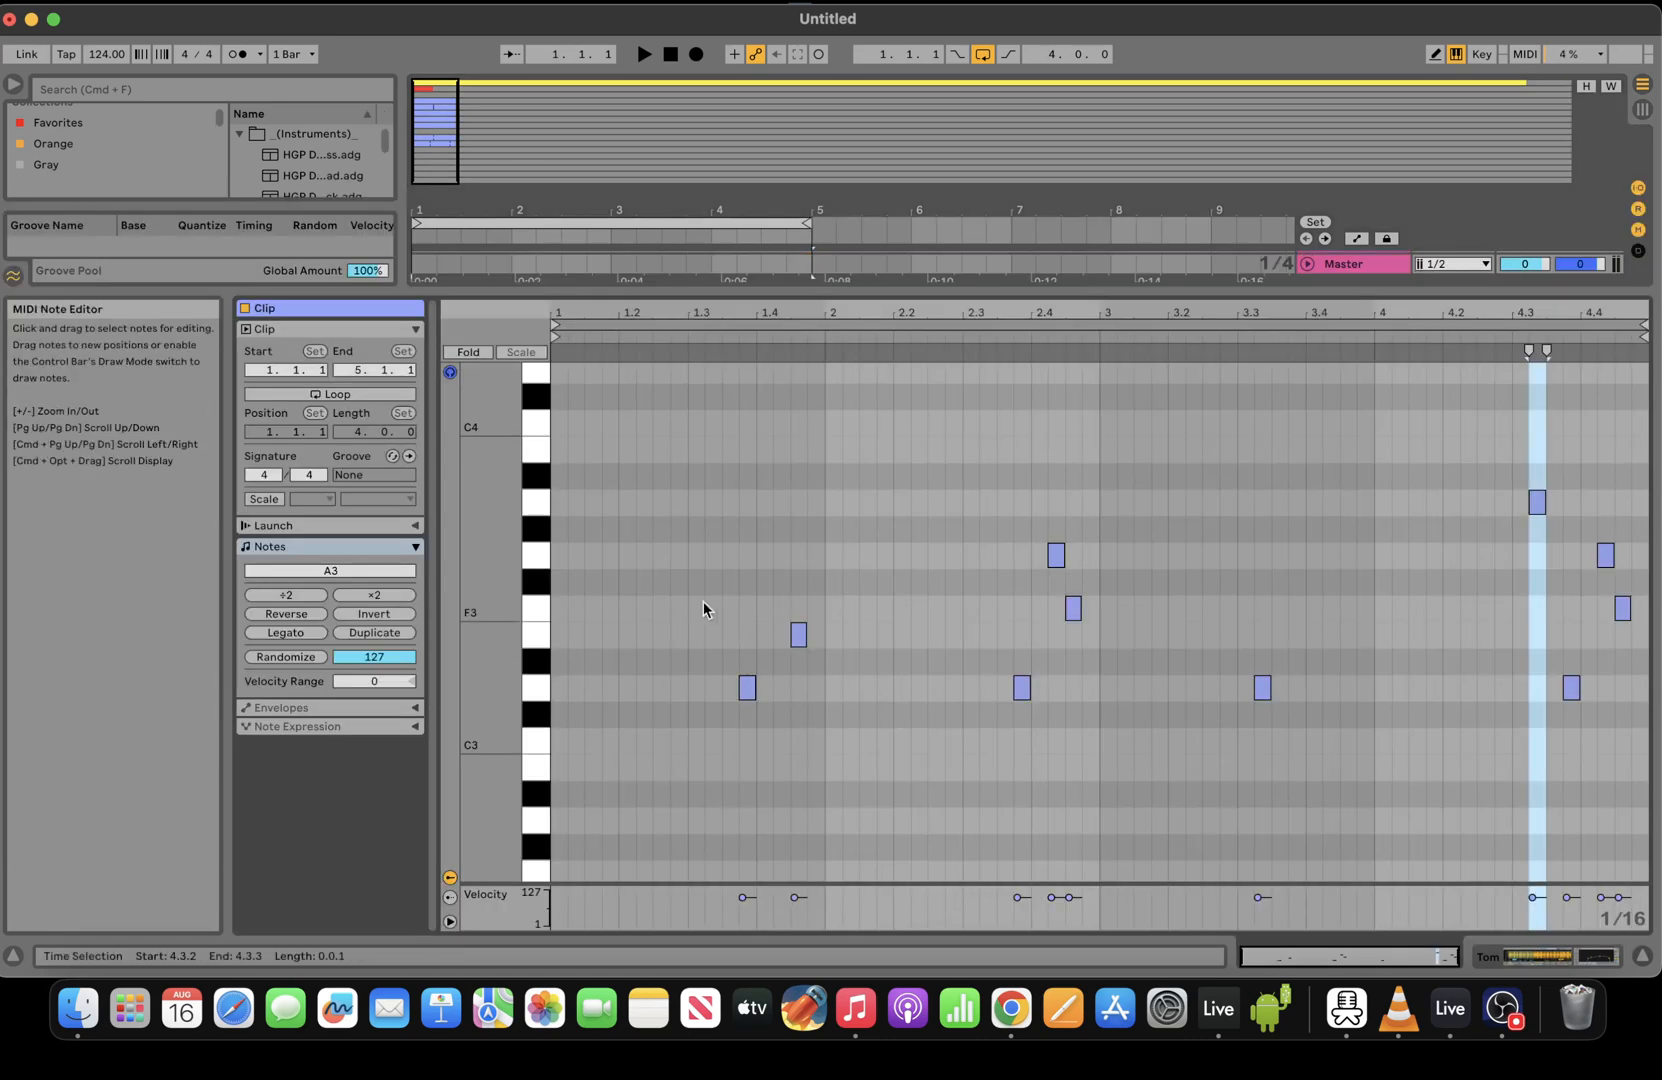
pyautogui.moveTo(557, 411); pyautogui.dragTo(1652, 925)
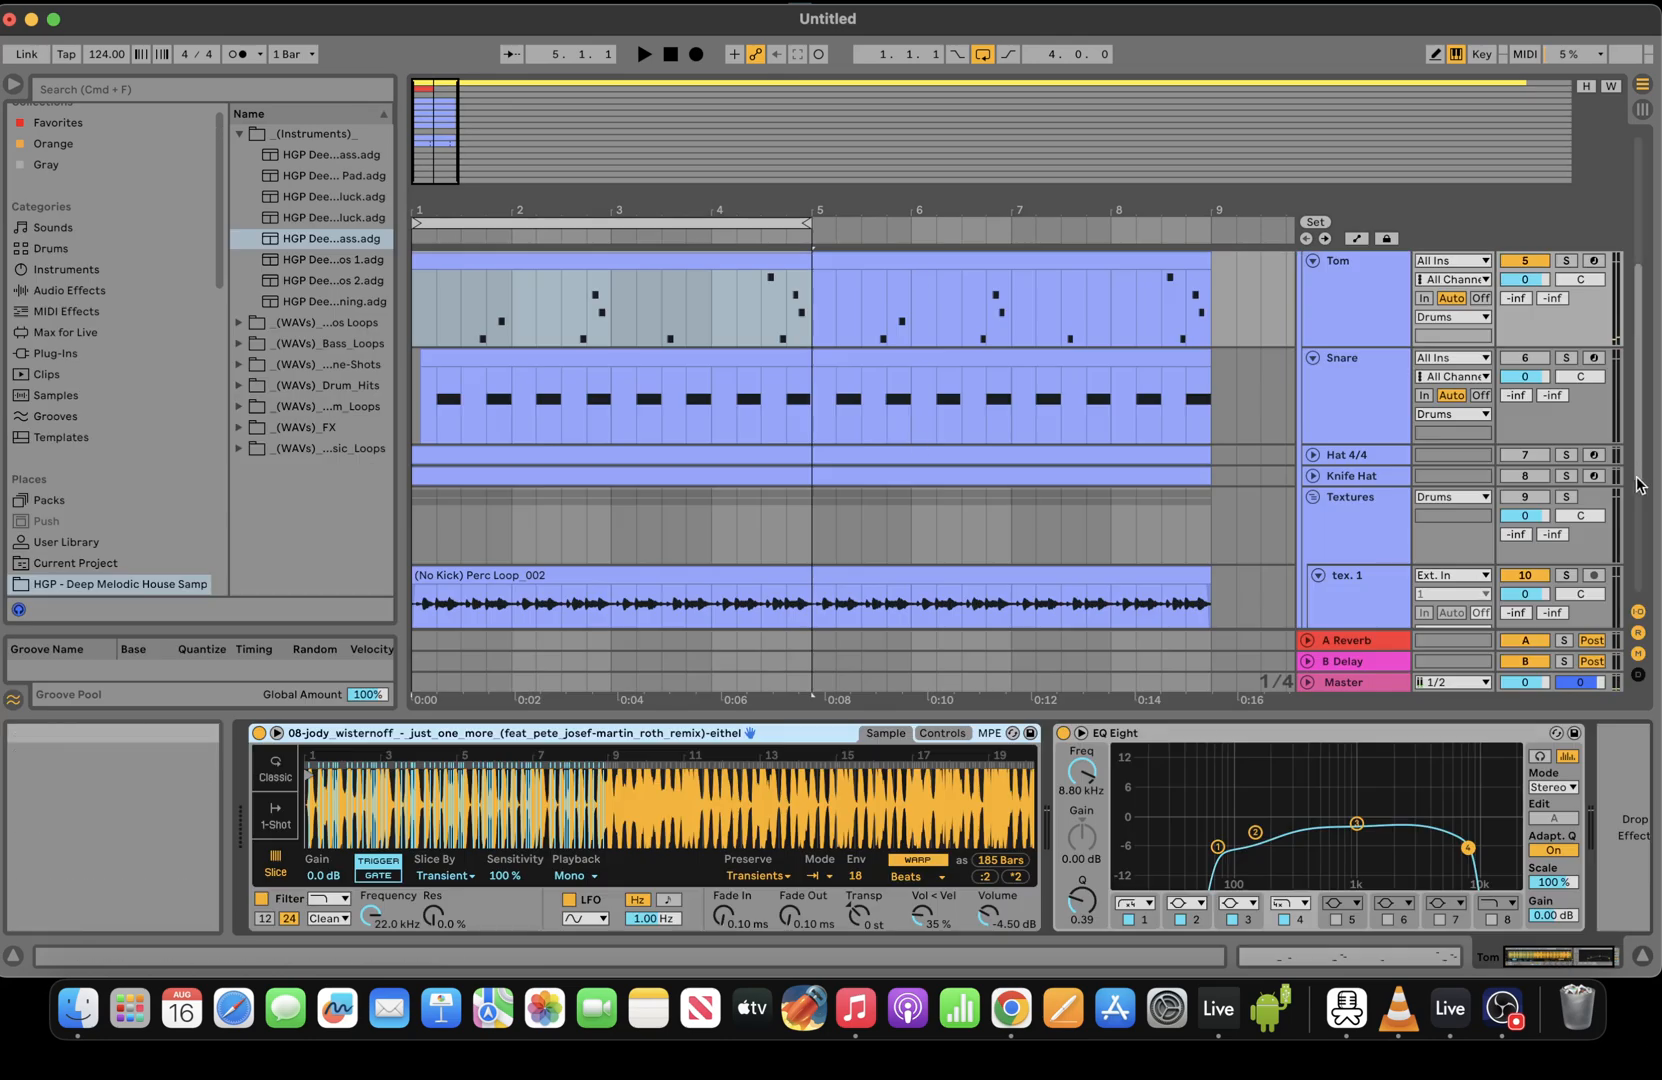
pyautogui.scroll(5, 489, 331)
pyautogui.click(553, 362)
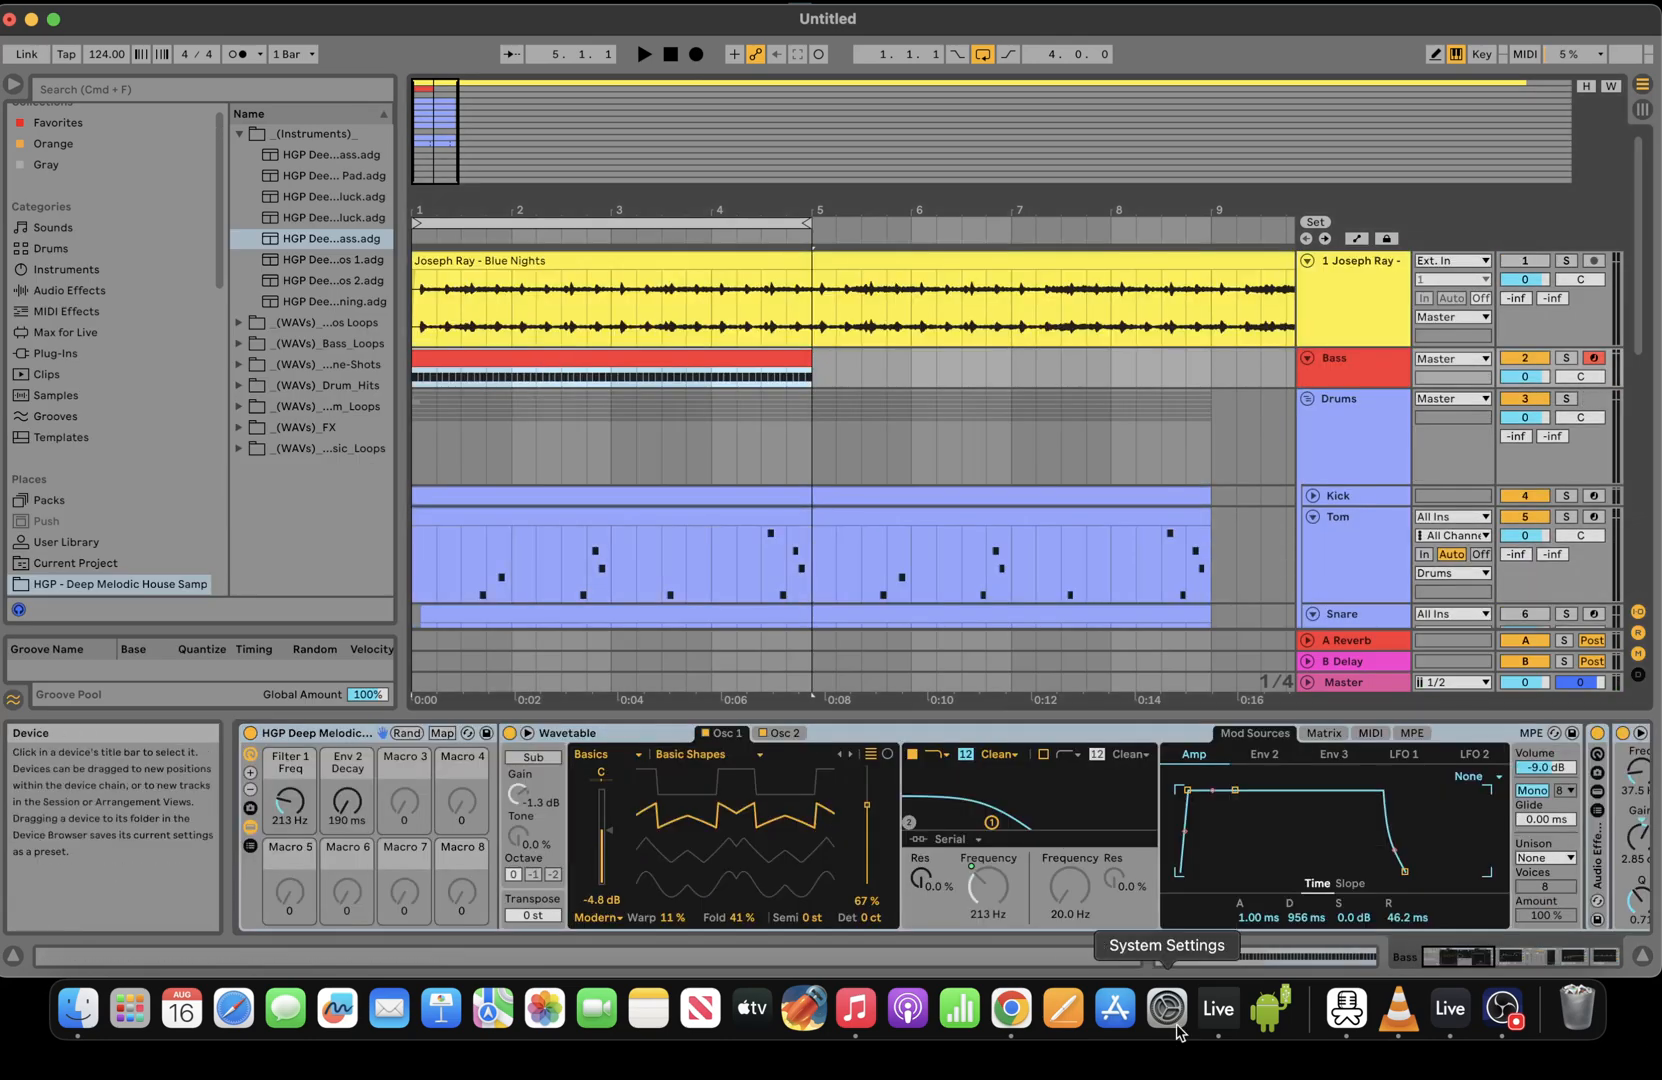
pyautogui.click(1200, 958)
pyautogui.click(560, 557)
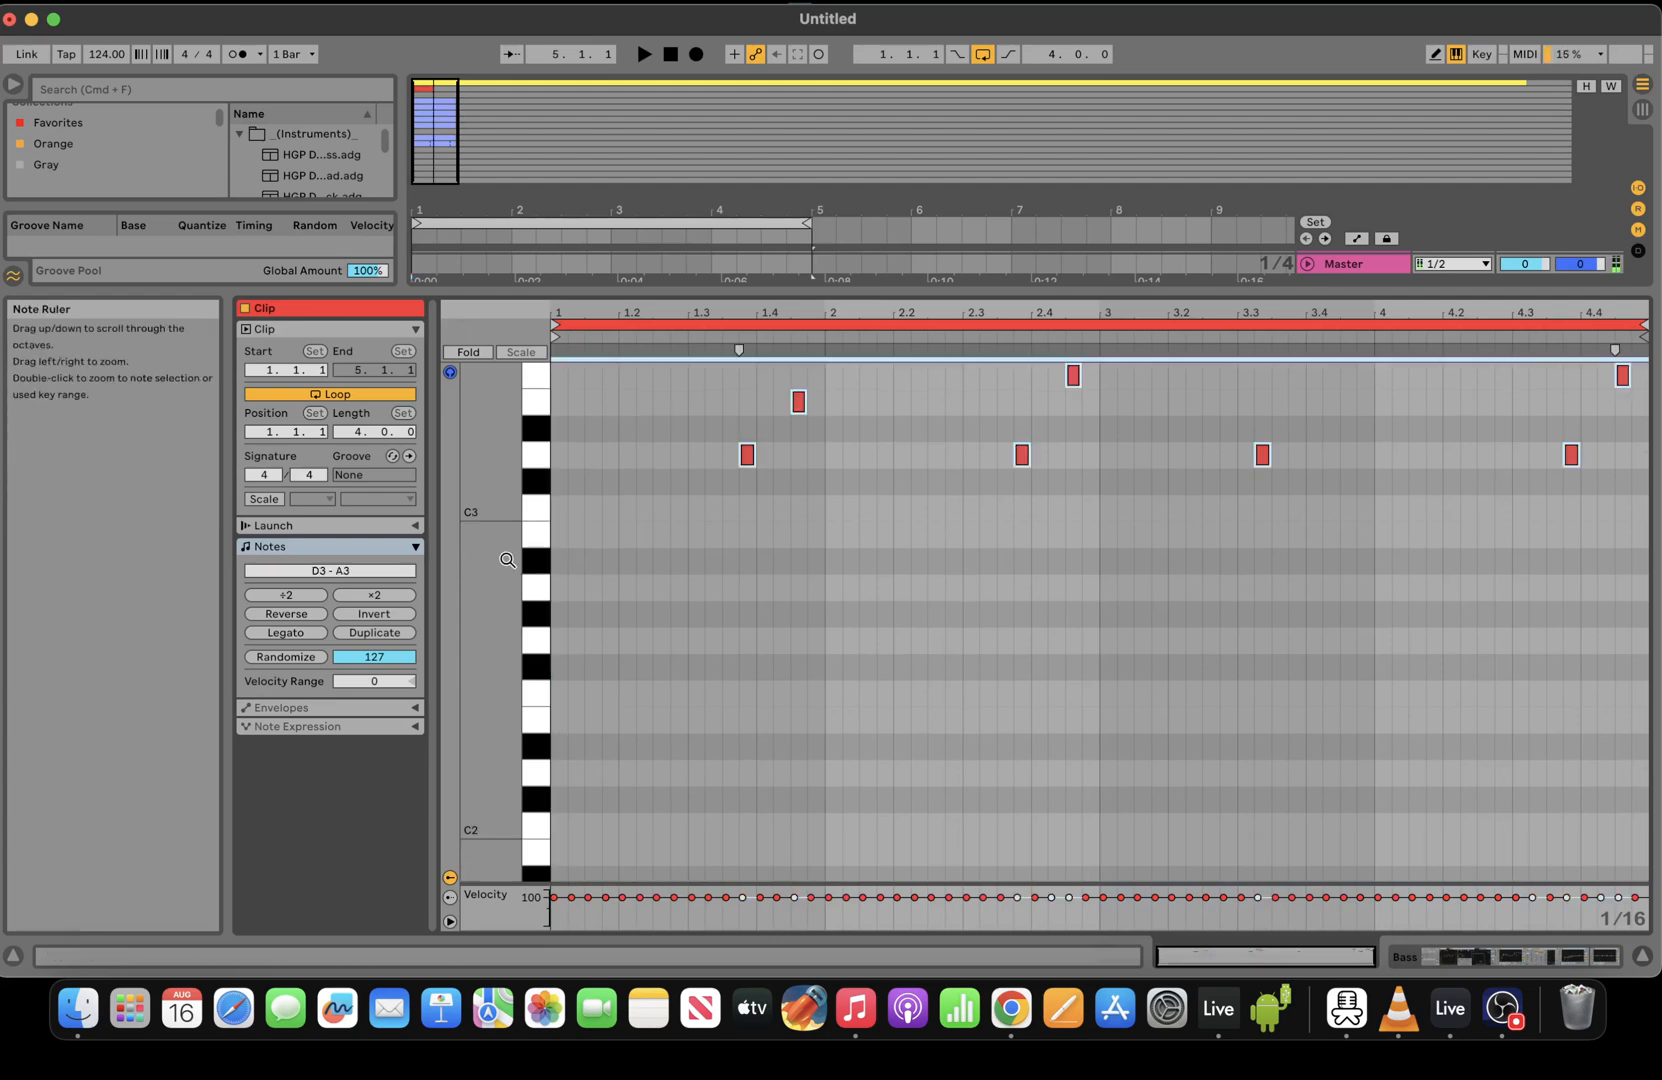
# Transpose the pasted Tom notes down by octaves to C0–G0 and up three semitones to D#0–A#0
pyautogui.doubleClick(508, 560)
pyautogui.moveTo(508, 560); pyautogui.dragTo(508, 210)
pyautogui.moveTo(479, 696); pyautogui.dragTo(479, 655)
pyautogui.hotkey('shift', 'Down')
pyautogui.hotkey('shift', 'Down')
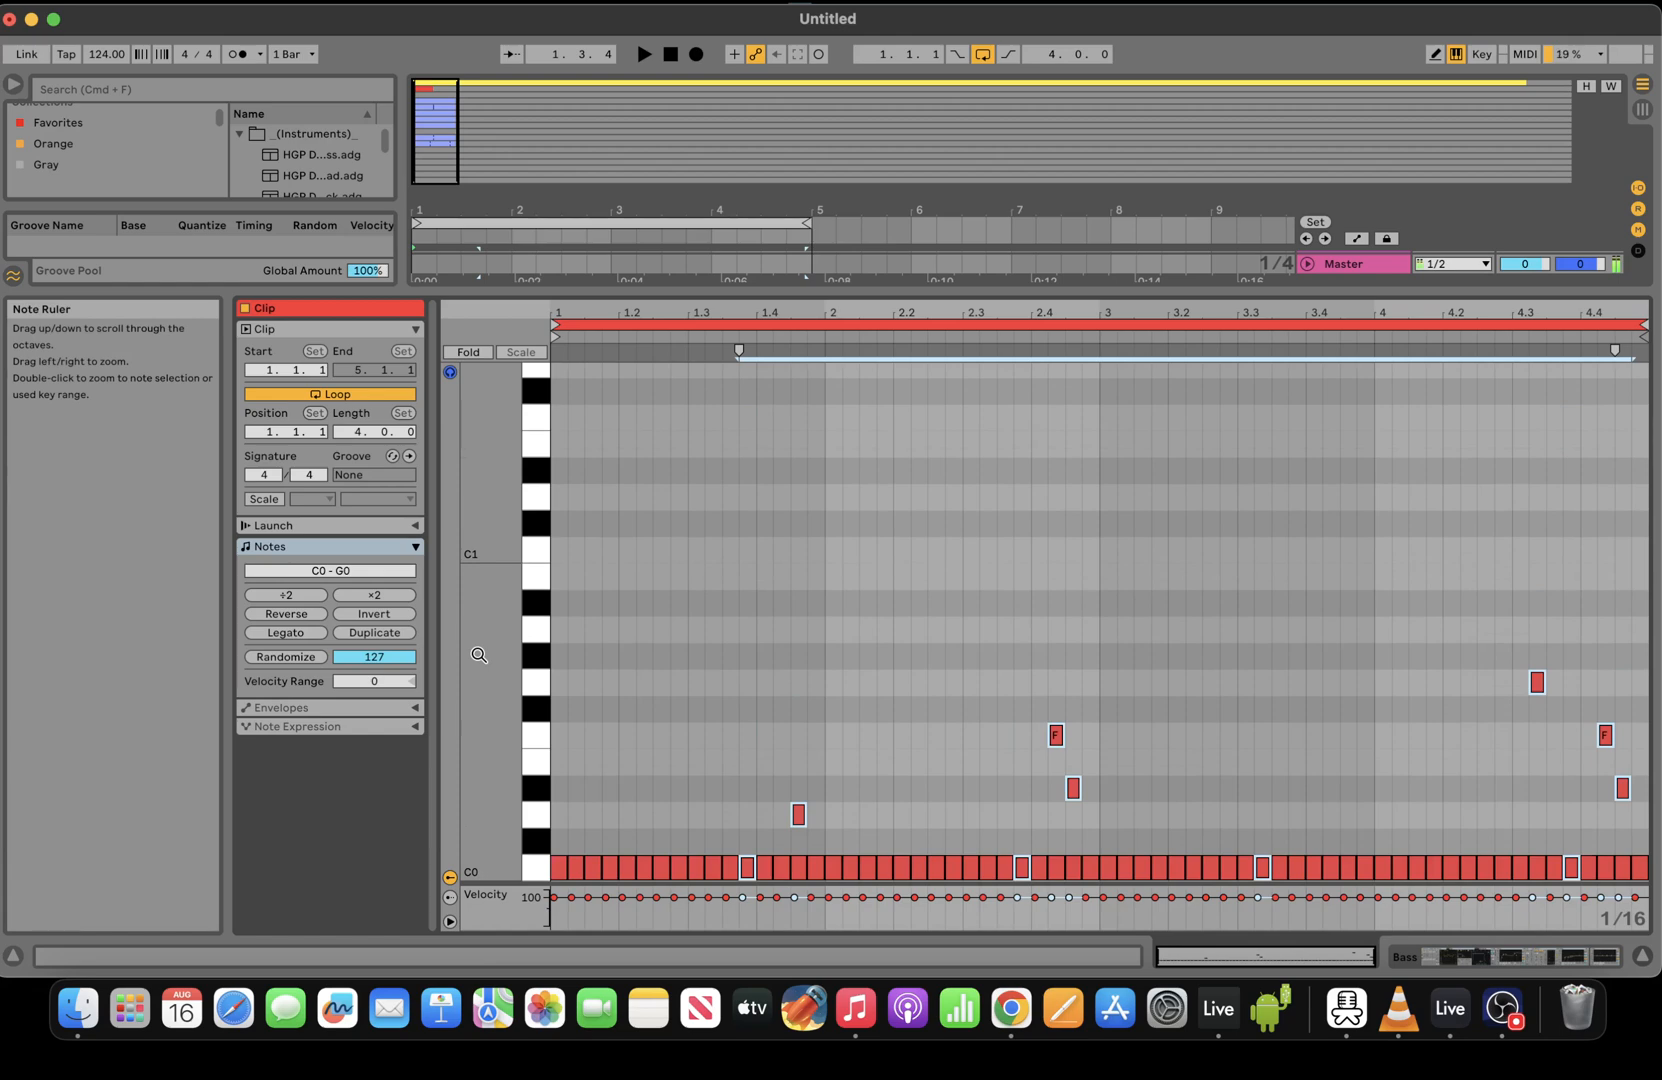
pyautogui.press('Up')
pyautogui.press('Up')
pyautogui.press('Up')
pyautogui.click(706, 712)
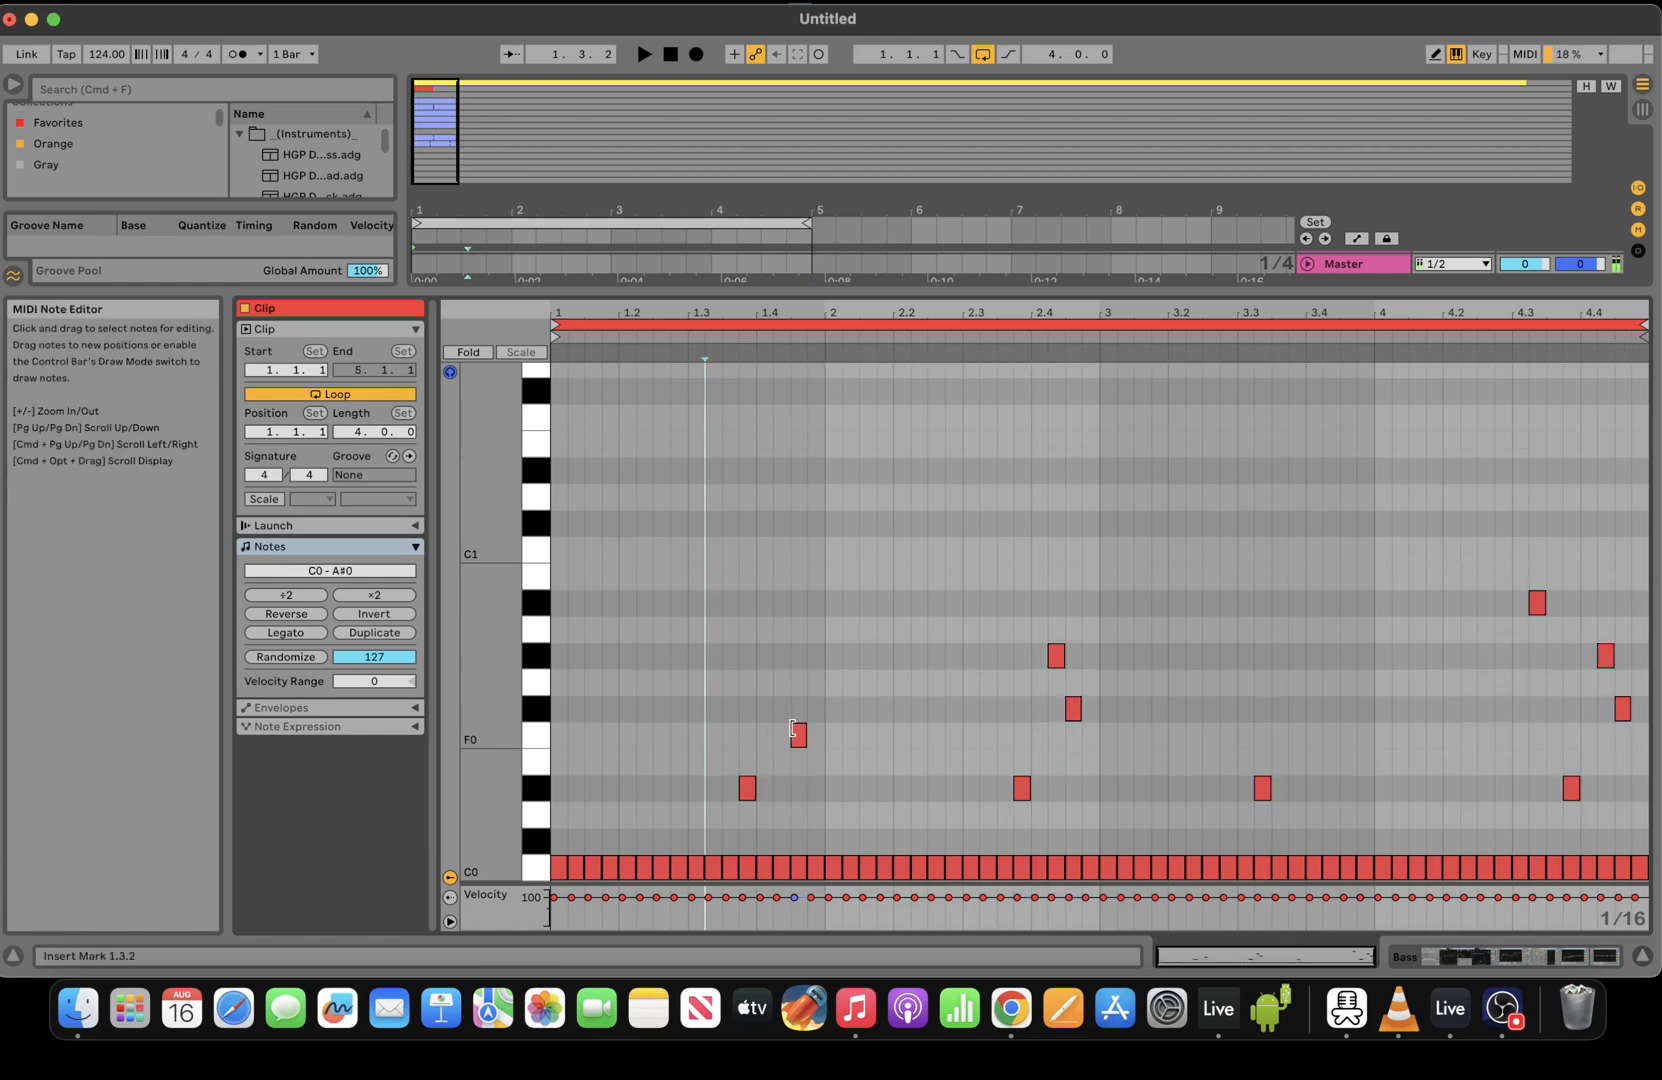
# Lower the note at 1.4.3 and the notes at 2.4.2 and 2.4.3 to D#0
pyautogui.click(798, 739)
pyautogui.press('Down')
pyautogui.press('Down')
pyautogui.moveTo(1095, 754); pyautogui.dragTo(1034, 610)
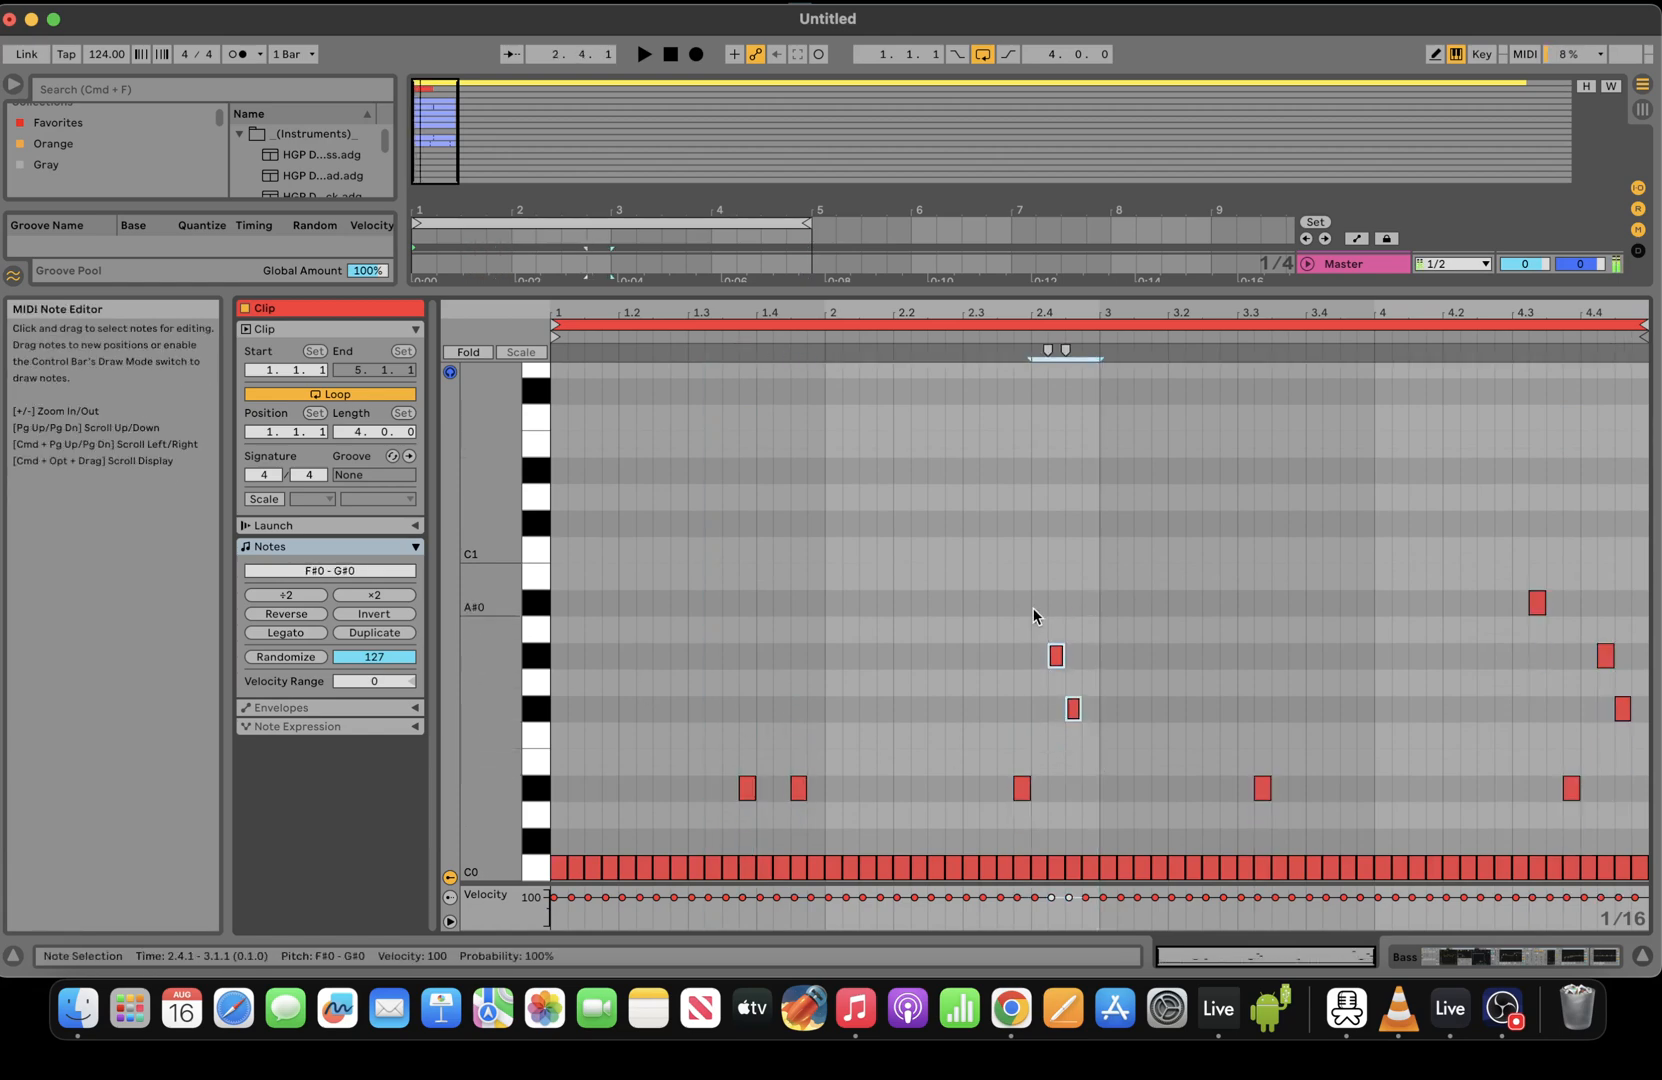
pyautogui.press('Down')
pyautogui.press('Down')
pyautogui.press('Down')
pyautogui.click(1128, 790)
pyautogui.click(1055, 735)
pyautogui.press('Down')
pyautogui.press('Down')
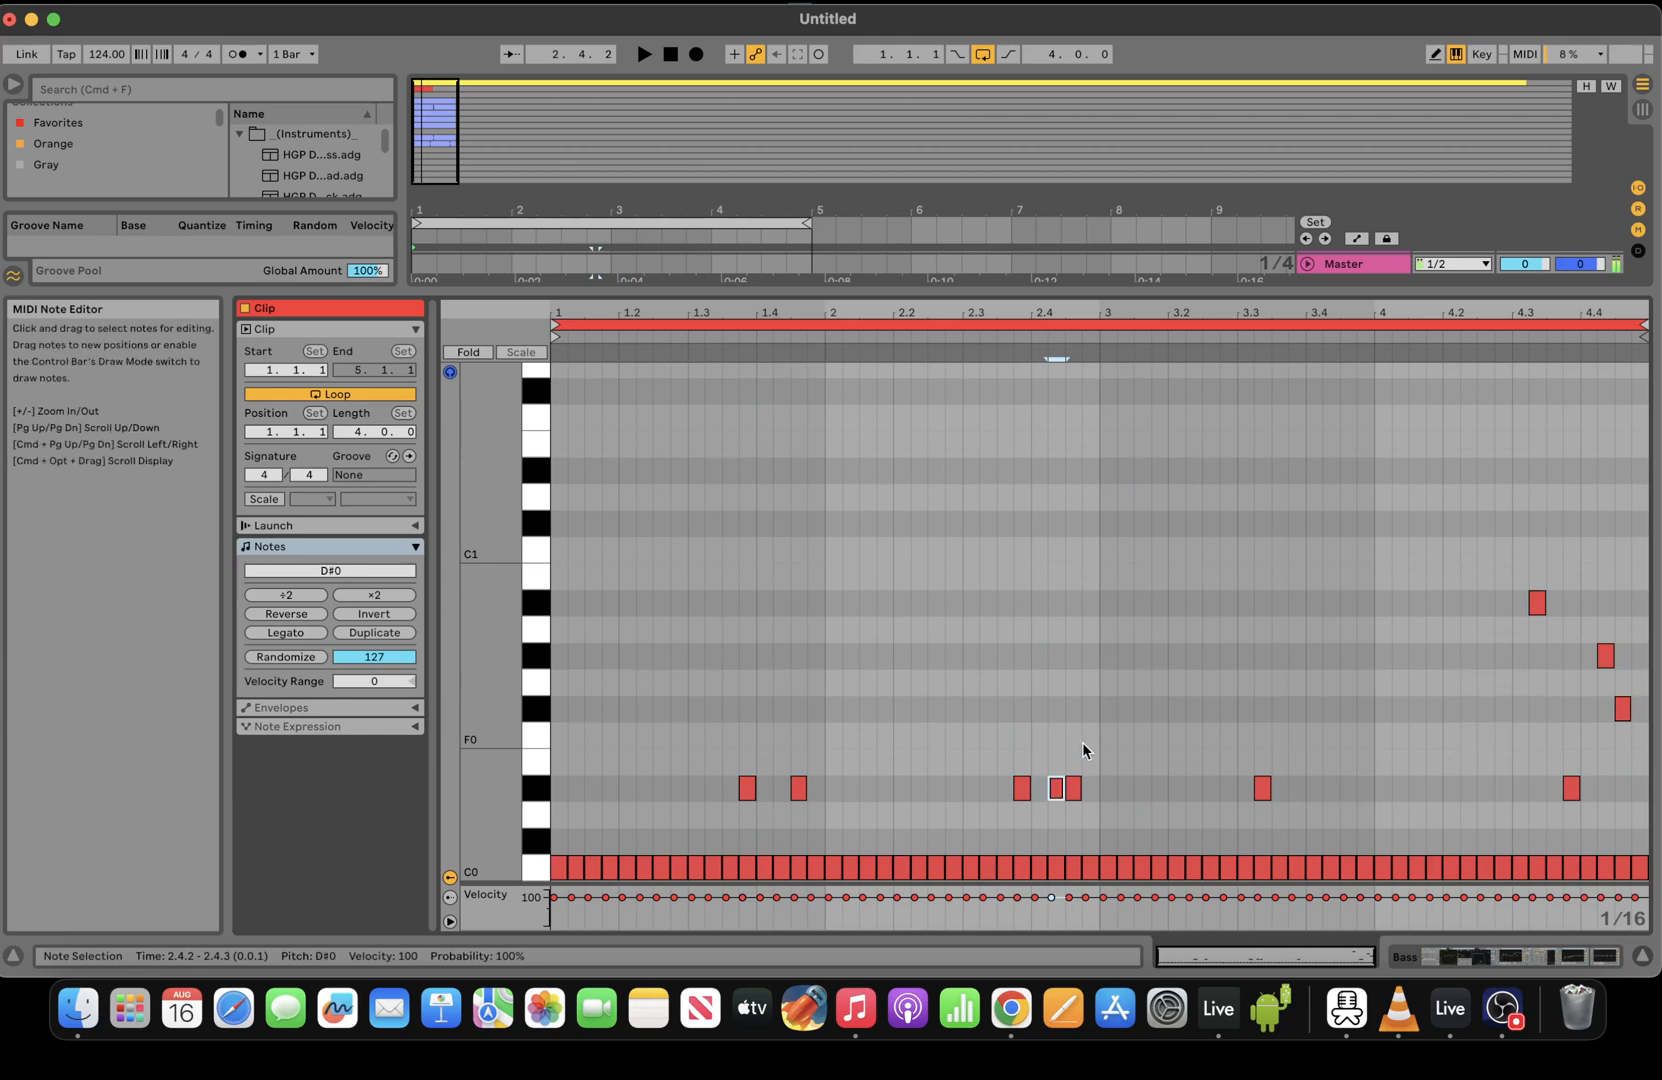
# Lower the notes at 4.3.2, 4.4.2 and 4.4.3 to D#0 and play the clip briefly
pyautogui.click(1536, 602)
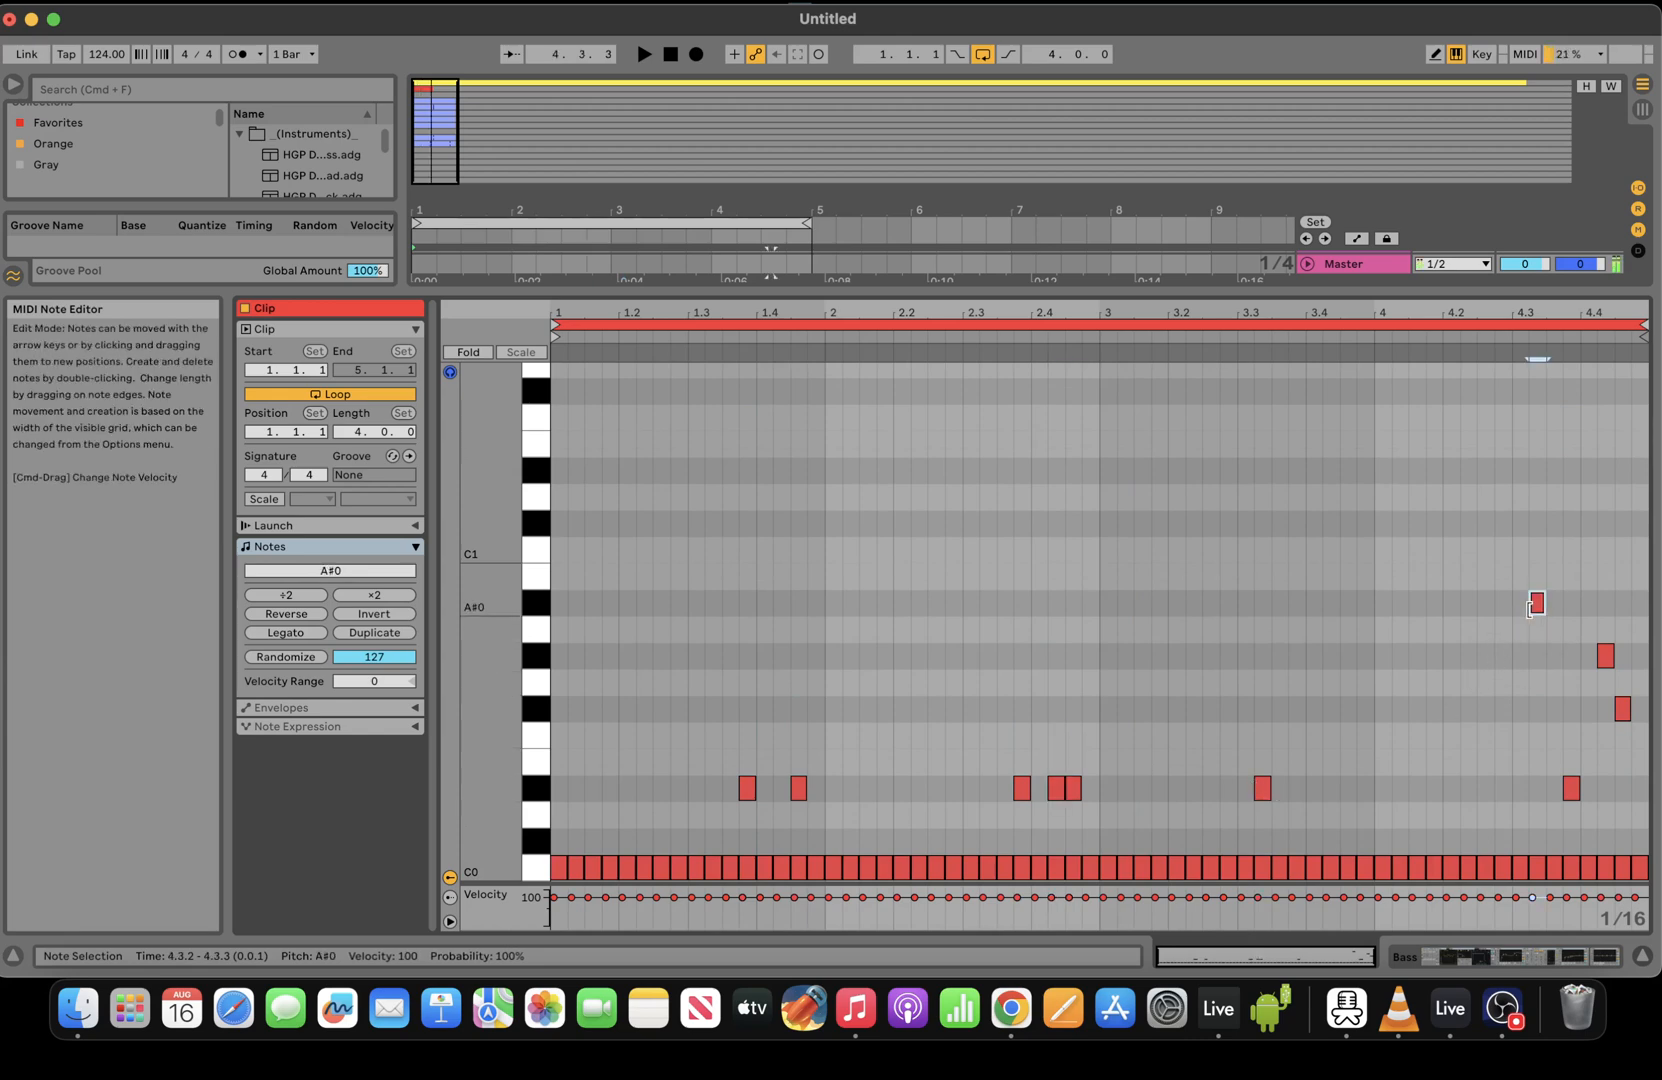
pyautogui.press('Down')
pyautogui.click(1606, 660)
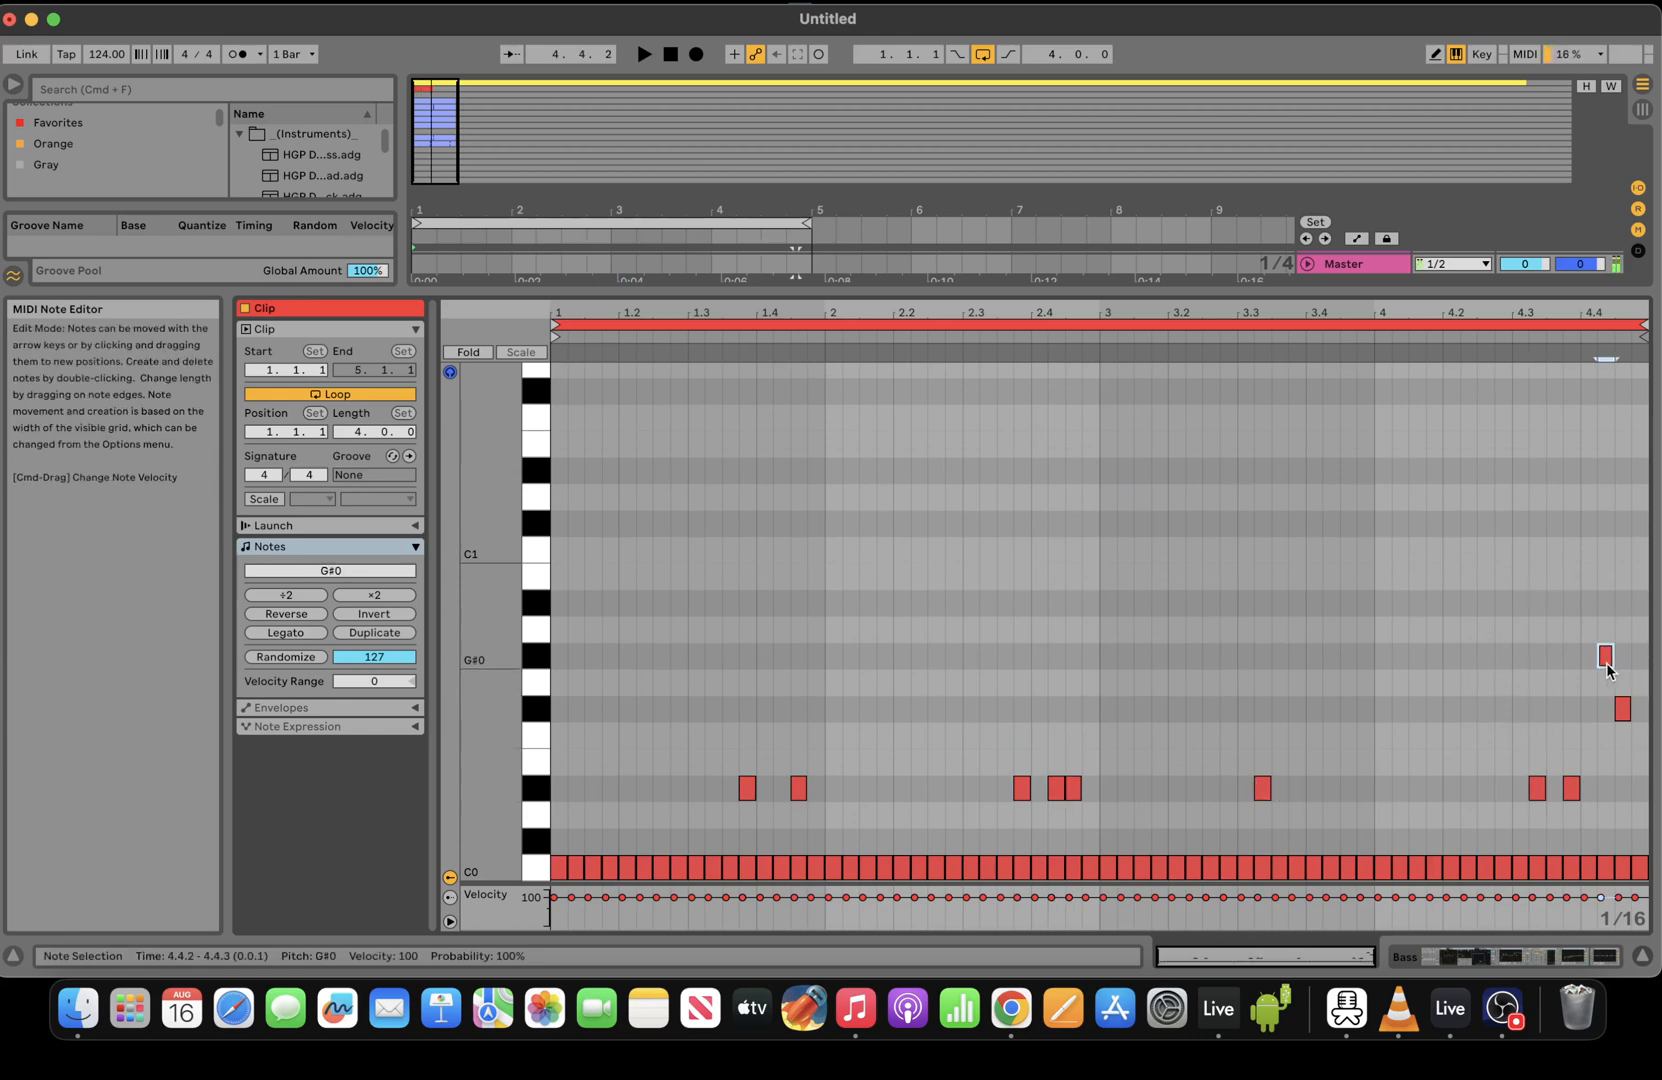
pyautogui.press('Down')
pyautogui.press('Down')
pyautogui.press('Down')
pyautogui.press('Down')
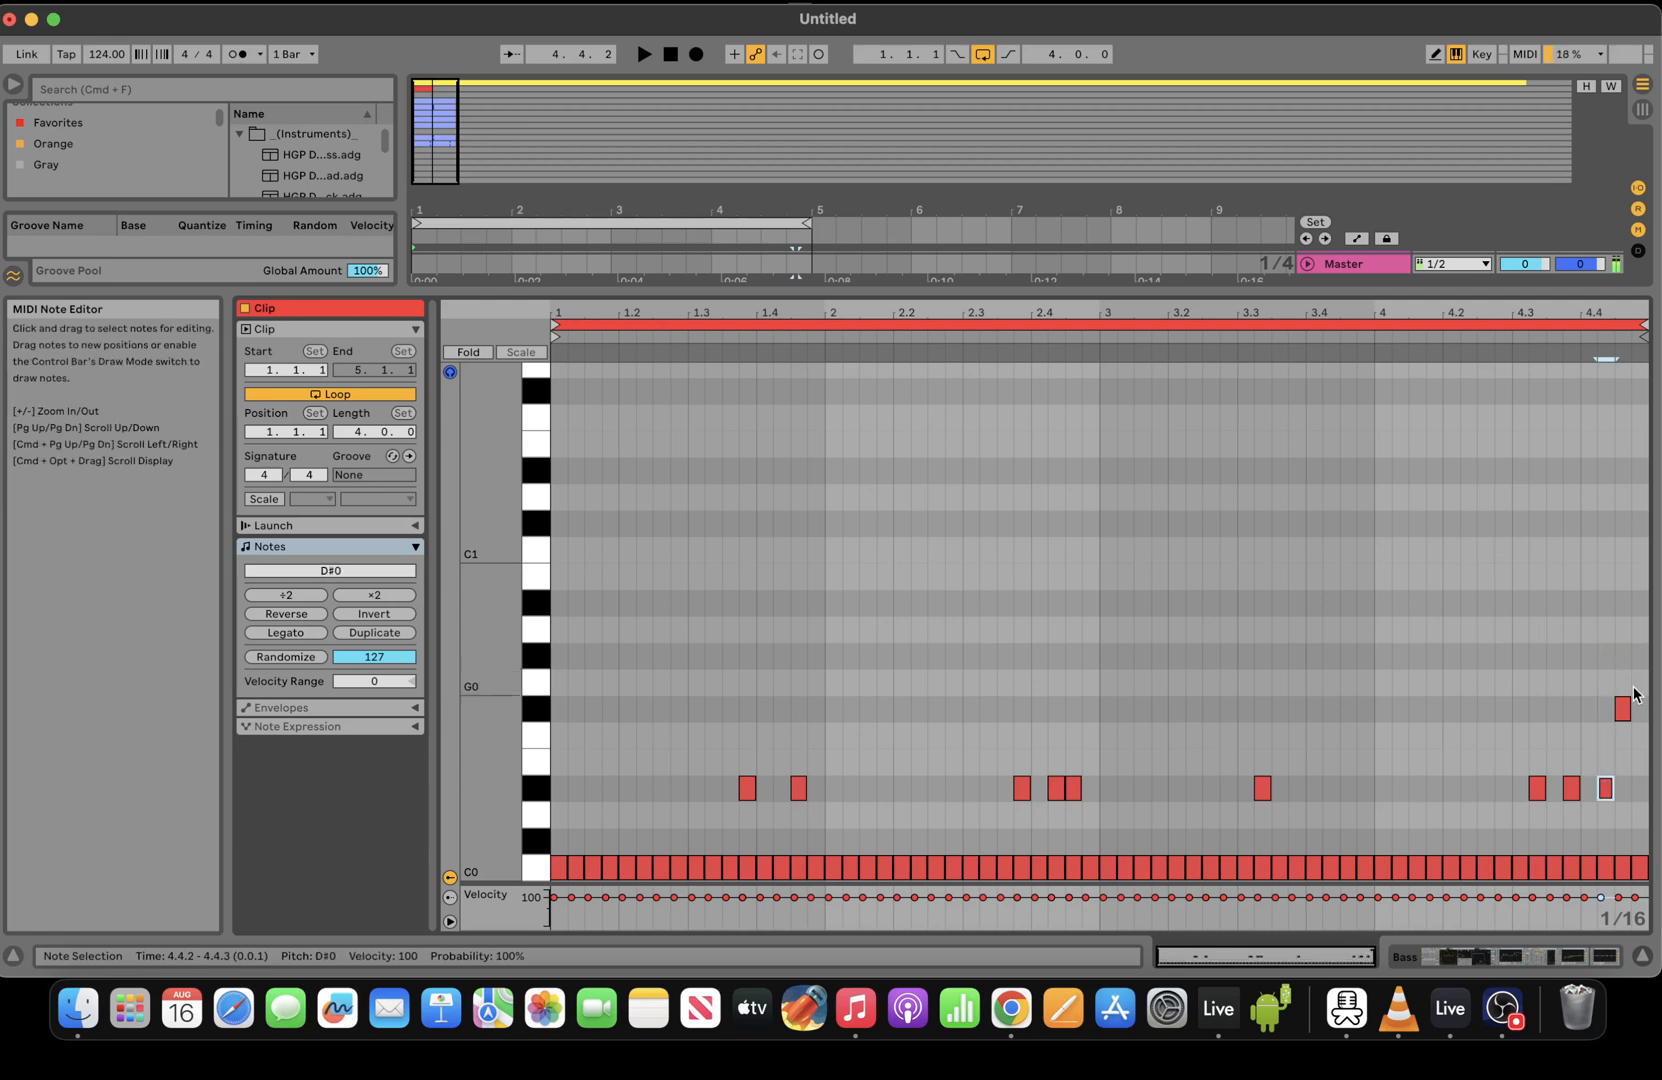
pyautogui.moveTo(1622, 706); pyautogui.dragTo(1625, 716)
pyautogui.press('space')
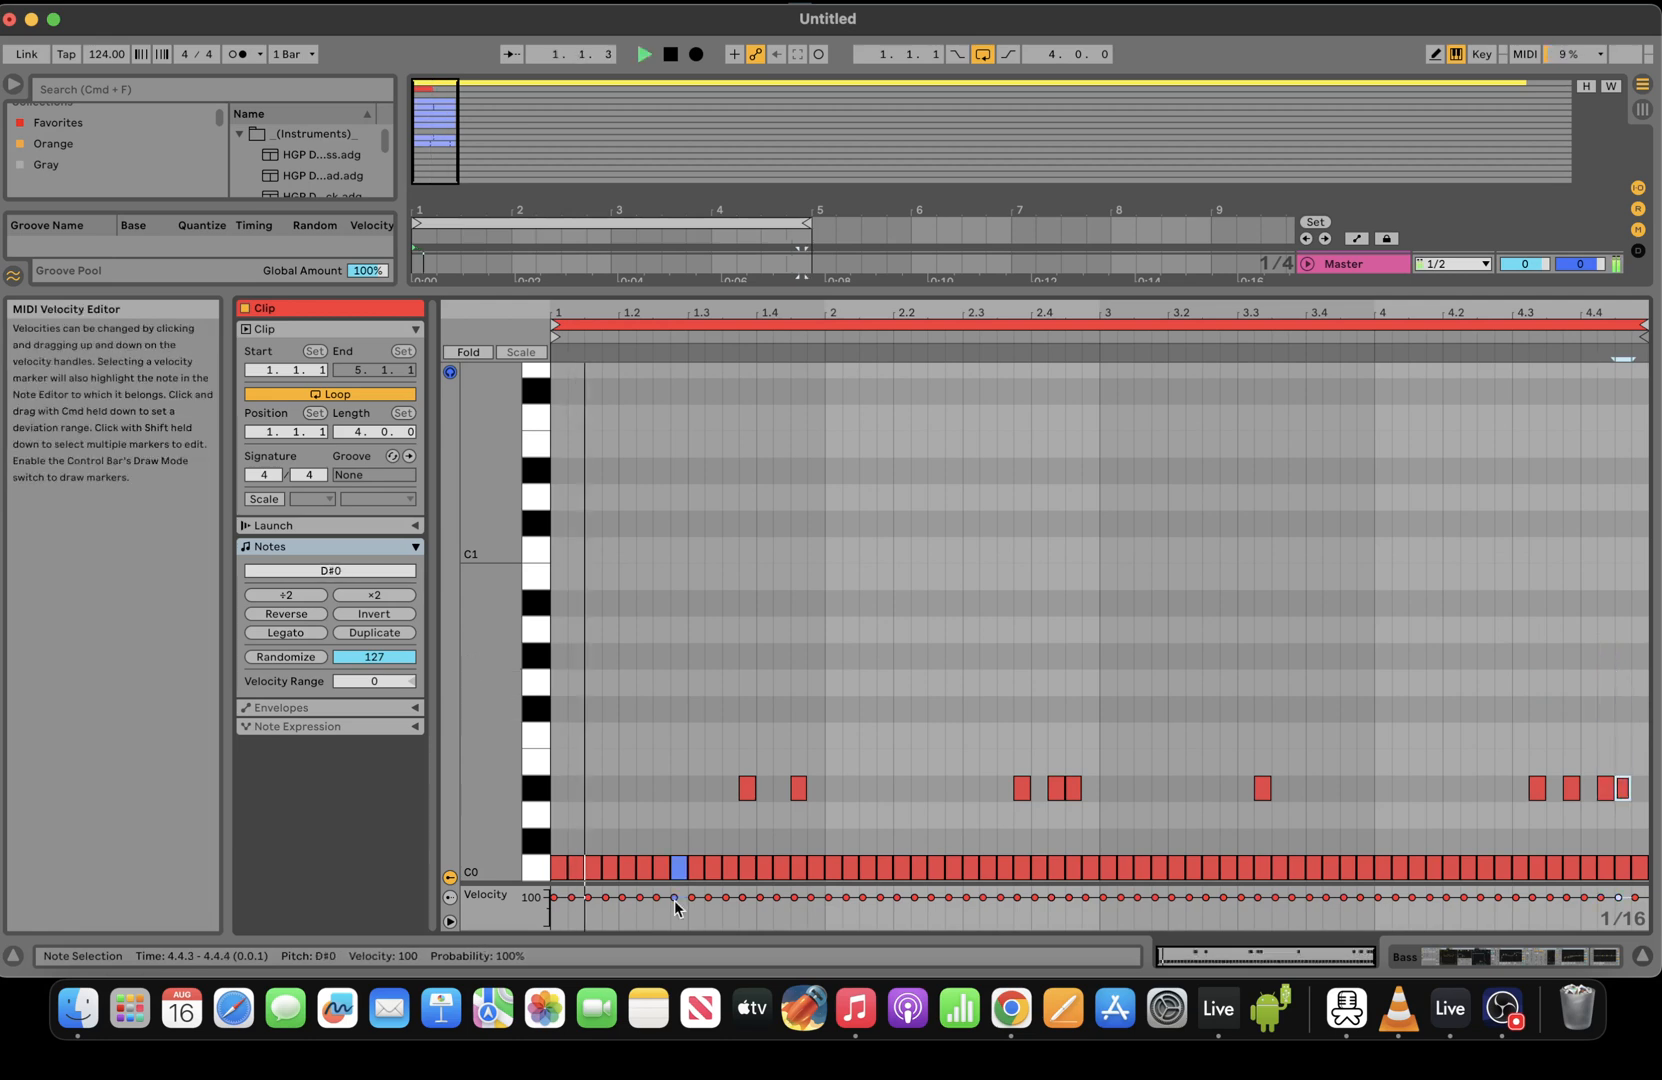
pyautogui.press('space')
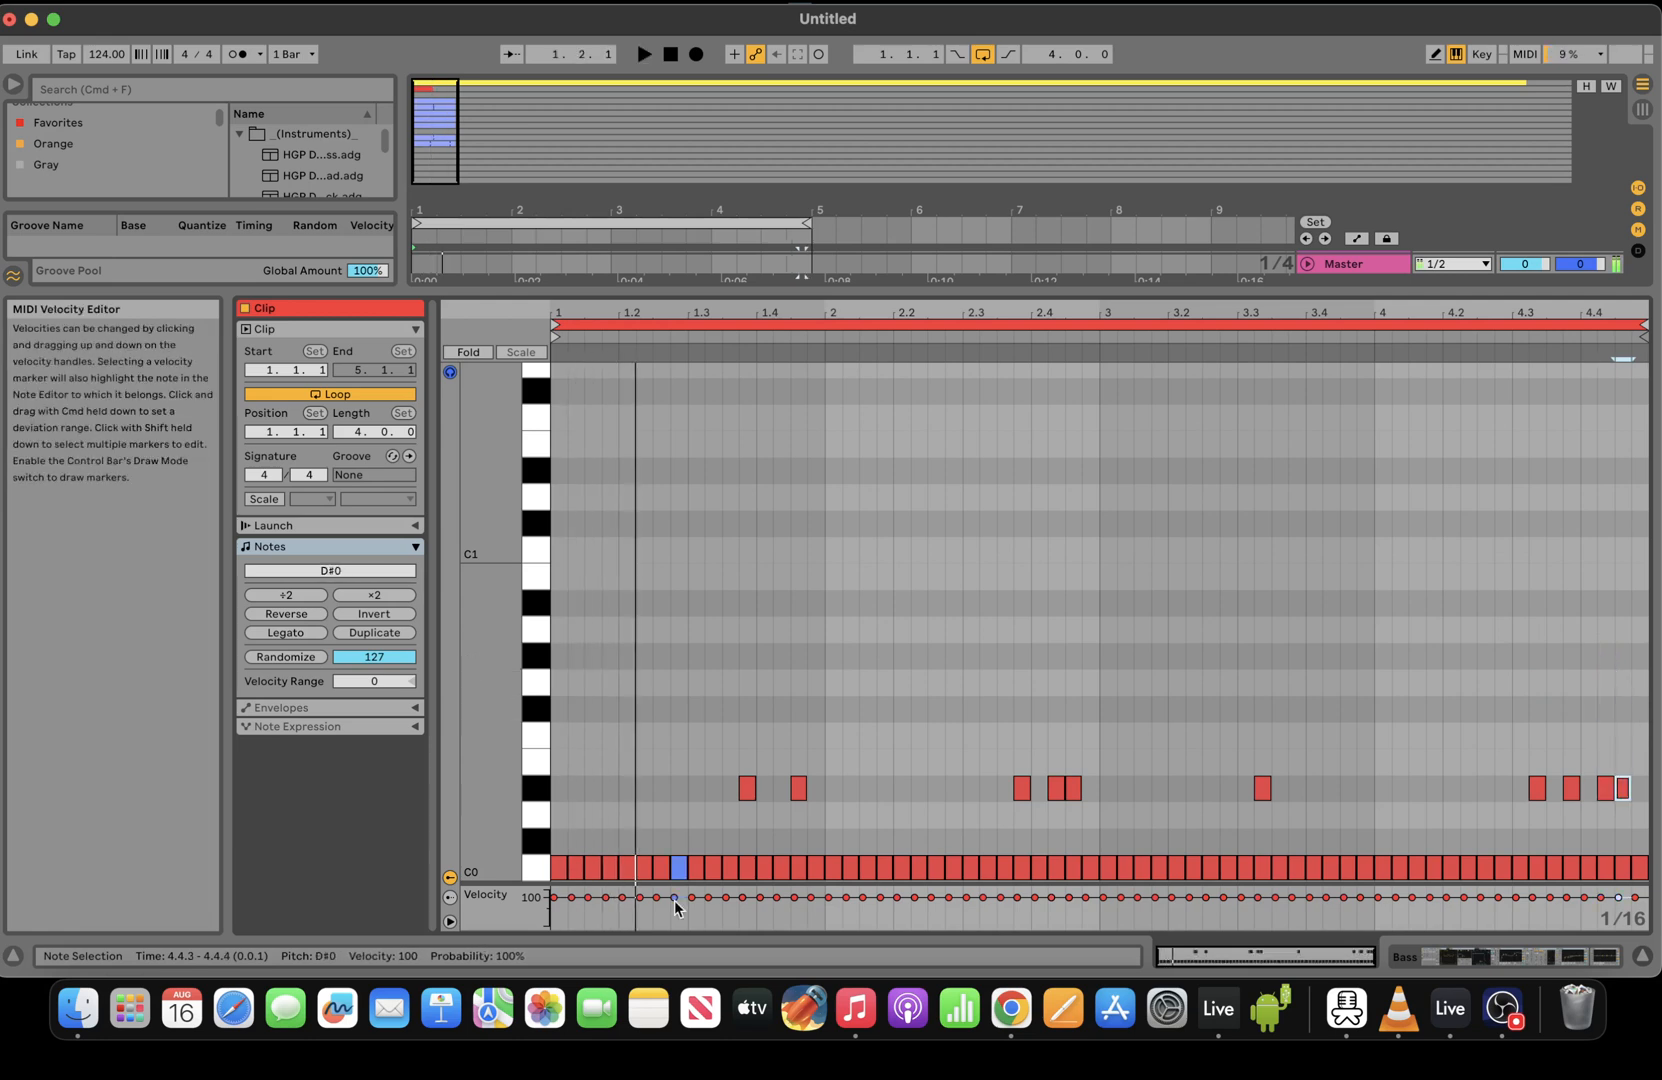
# Add 1/16 D#0 notes on every beat of the four-bar Bass clip to mark the kick positions
pyautogui.doubleClick(628, 788)
pyautogui.doubleClick(696, 788)
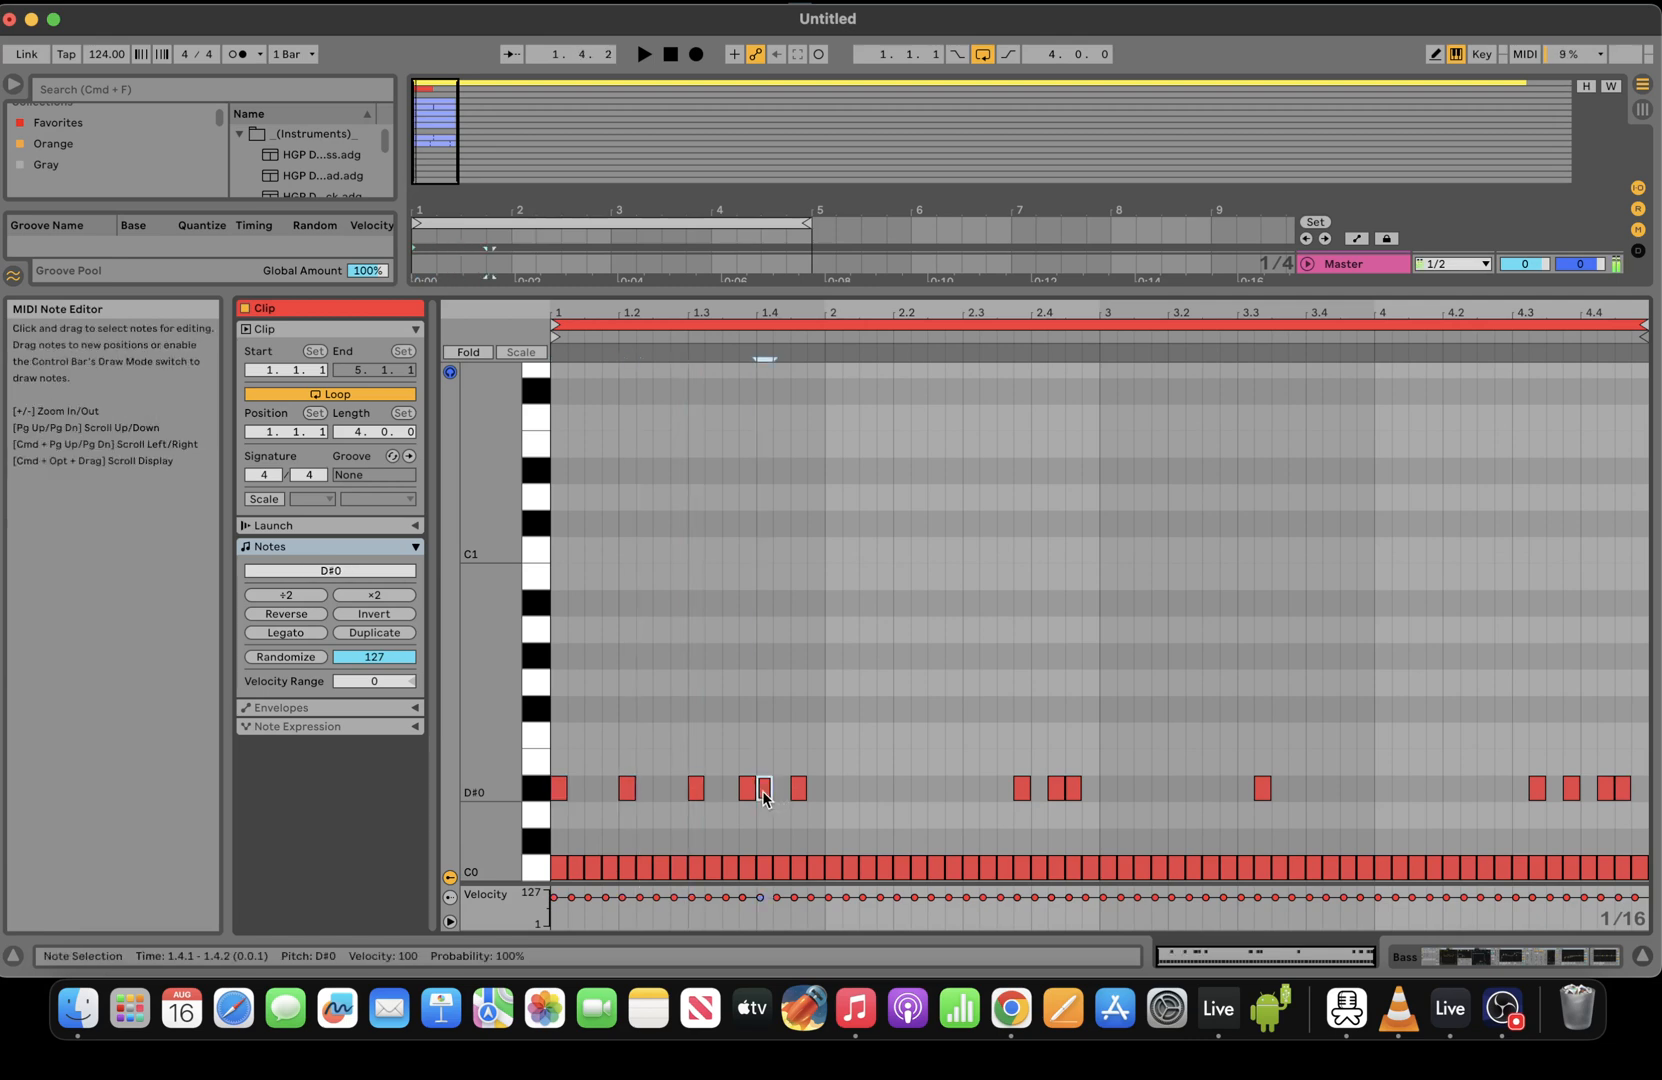
pyautogui.doubleClick(833, 788)
pyautogui.doubleClick(901, 788)
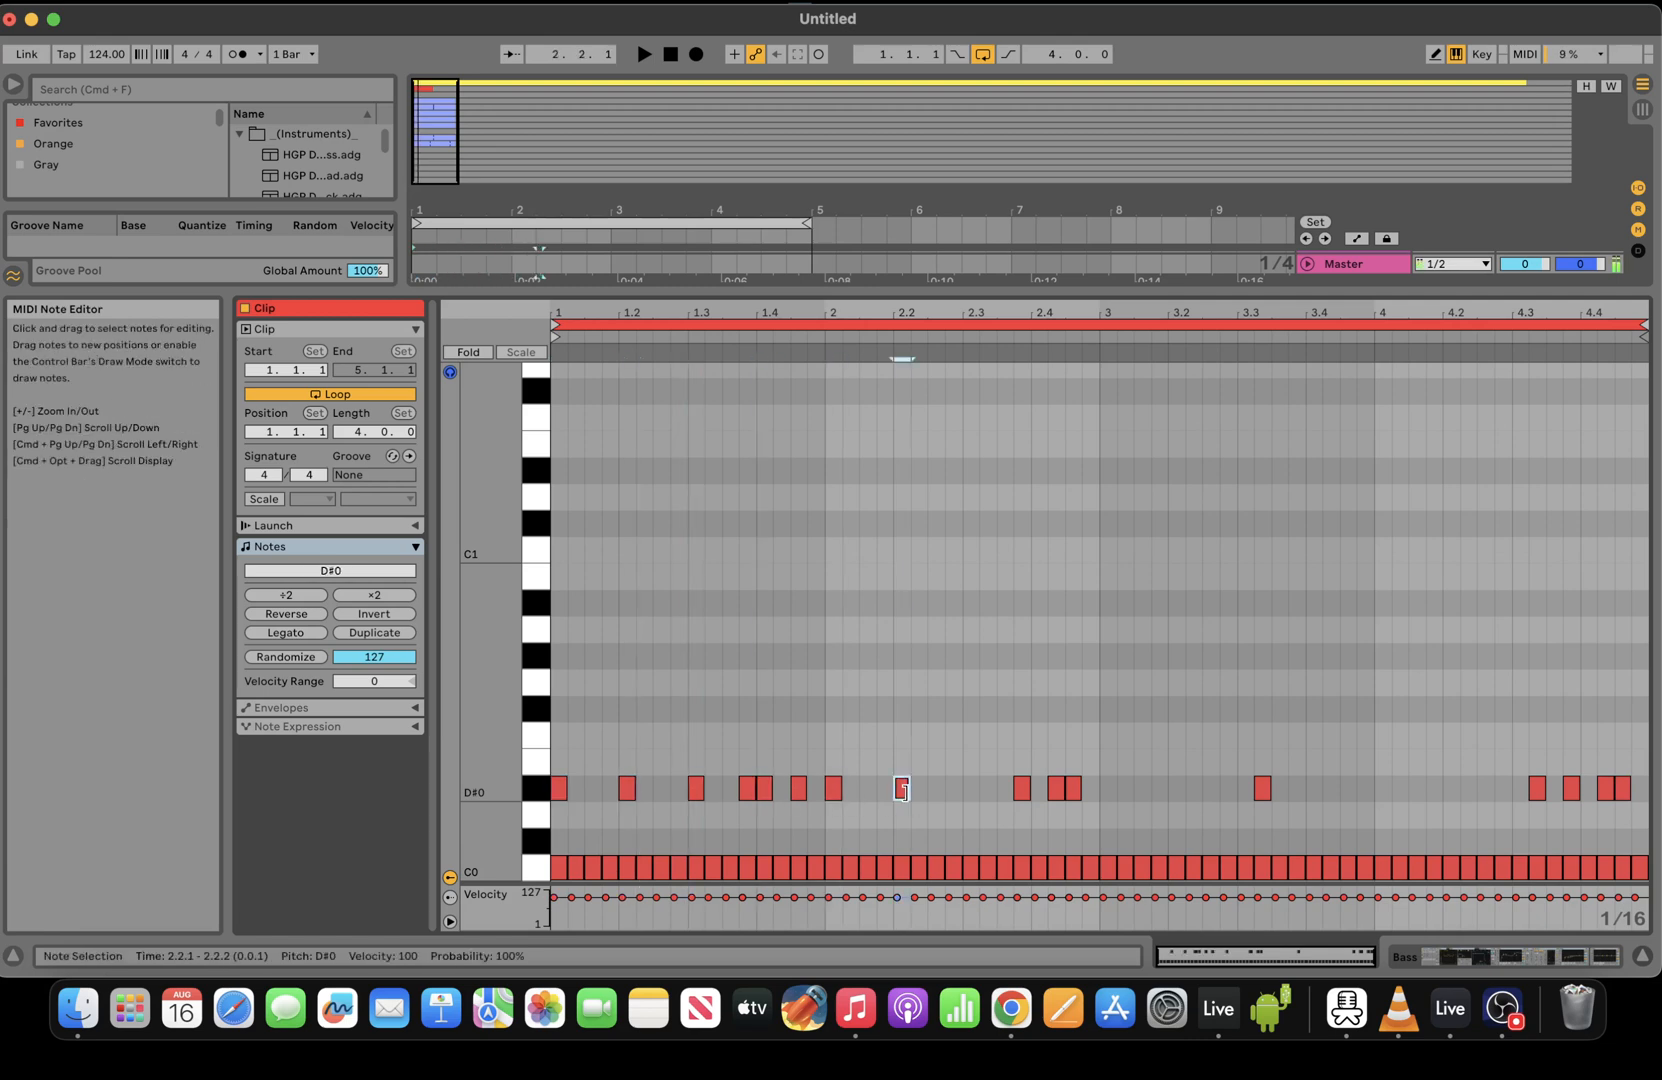
pyautogui.doubleClick(970, 788)
pyautogui.doubleClick(1107, 788)
pyautogui.click(1042, 797)
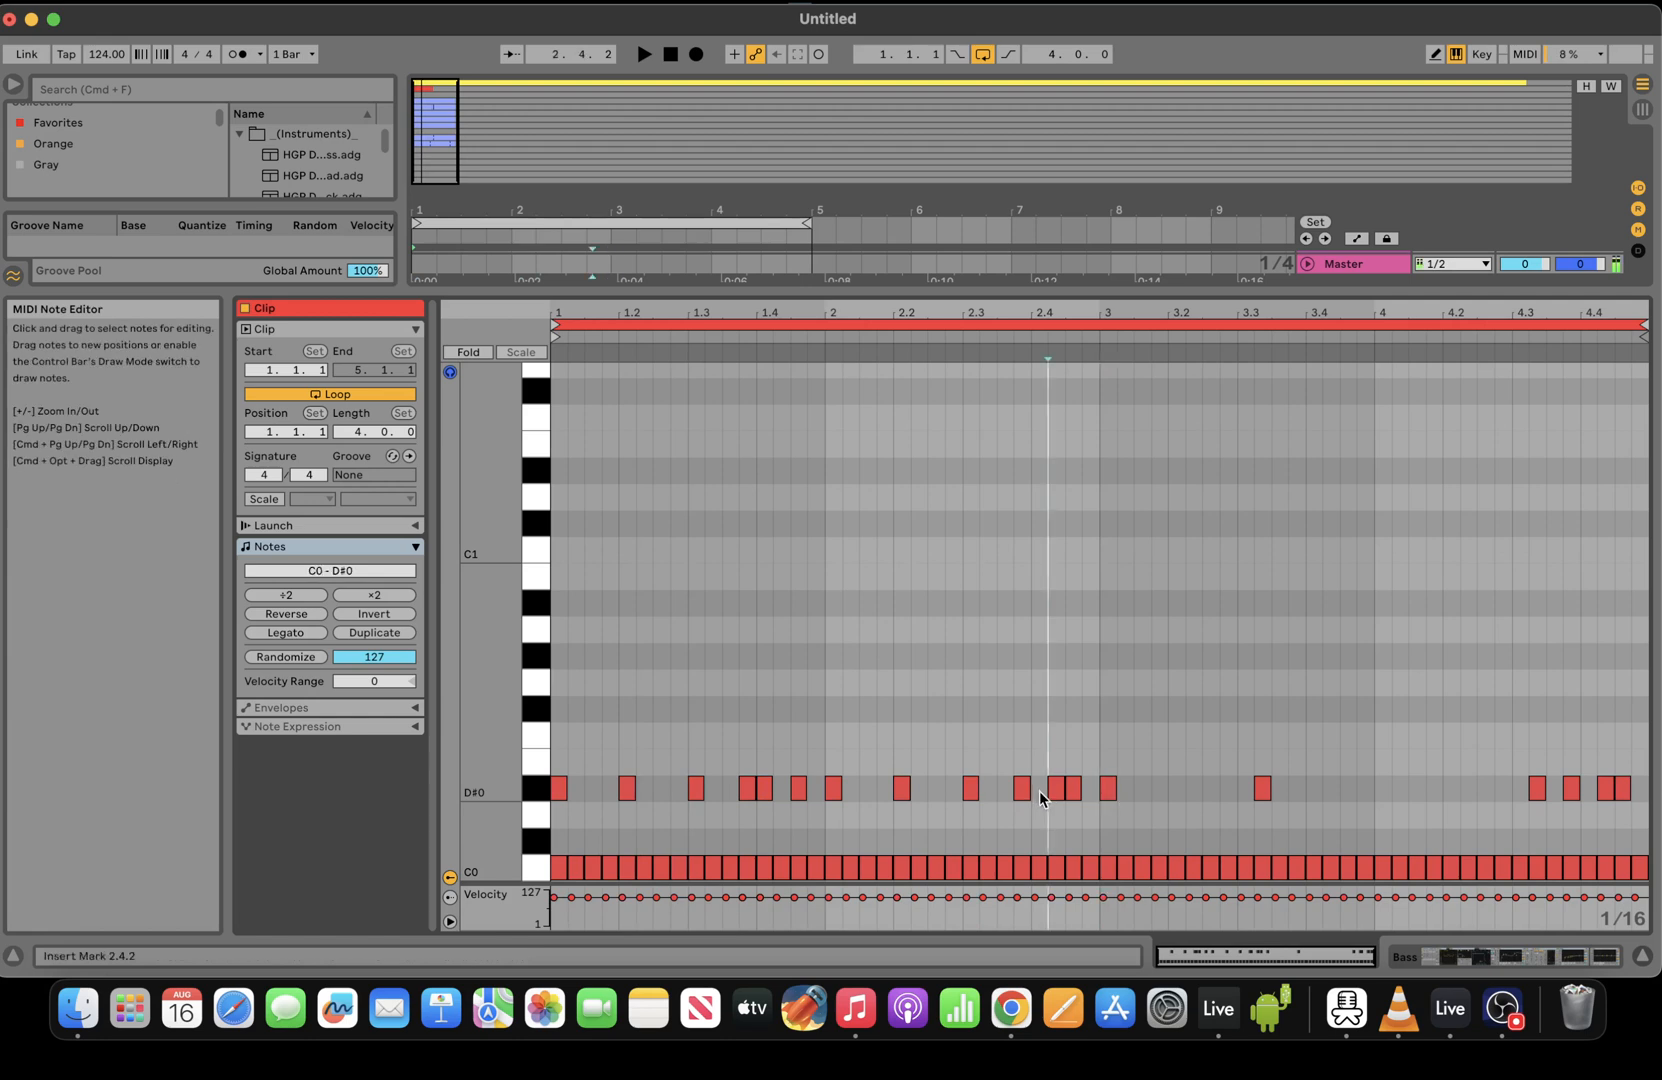
pyautogui.doubleClick(1040, 789)
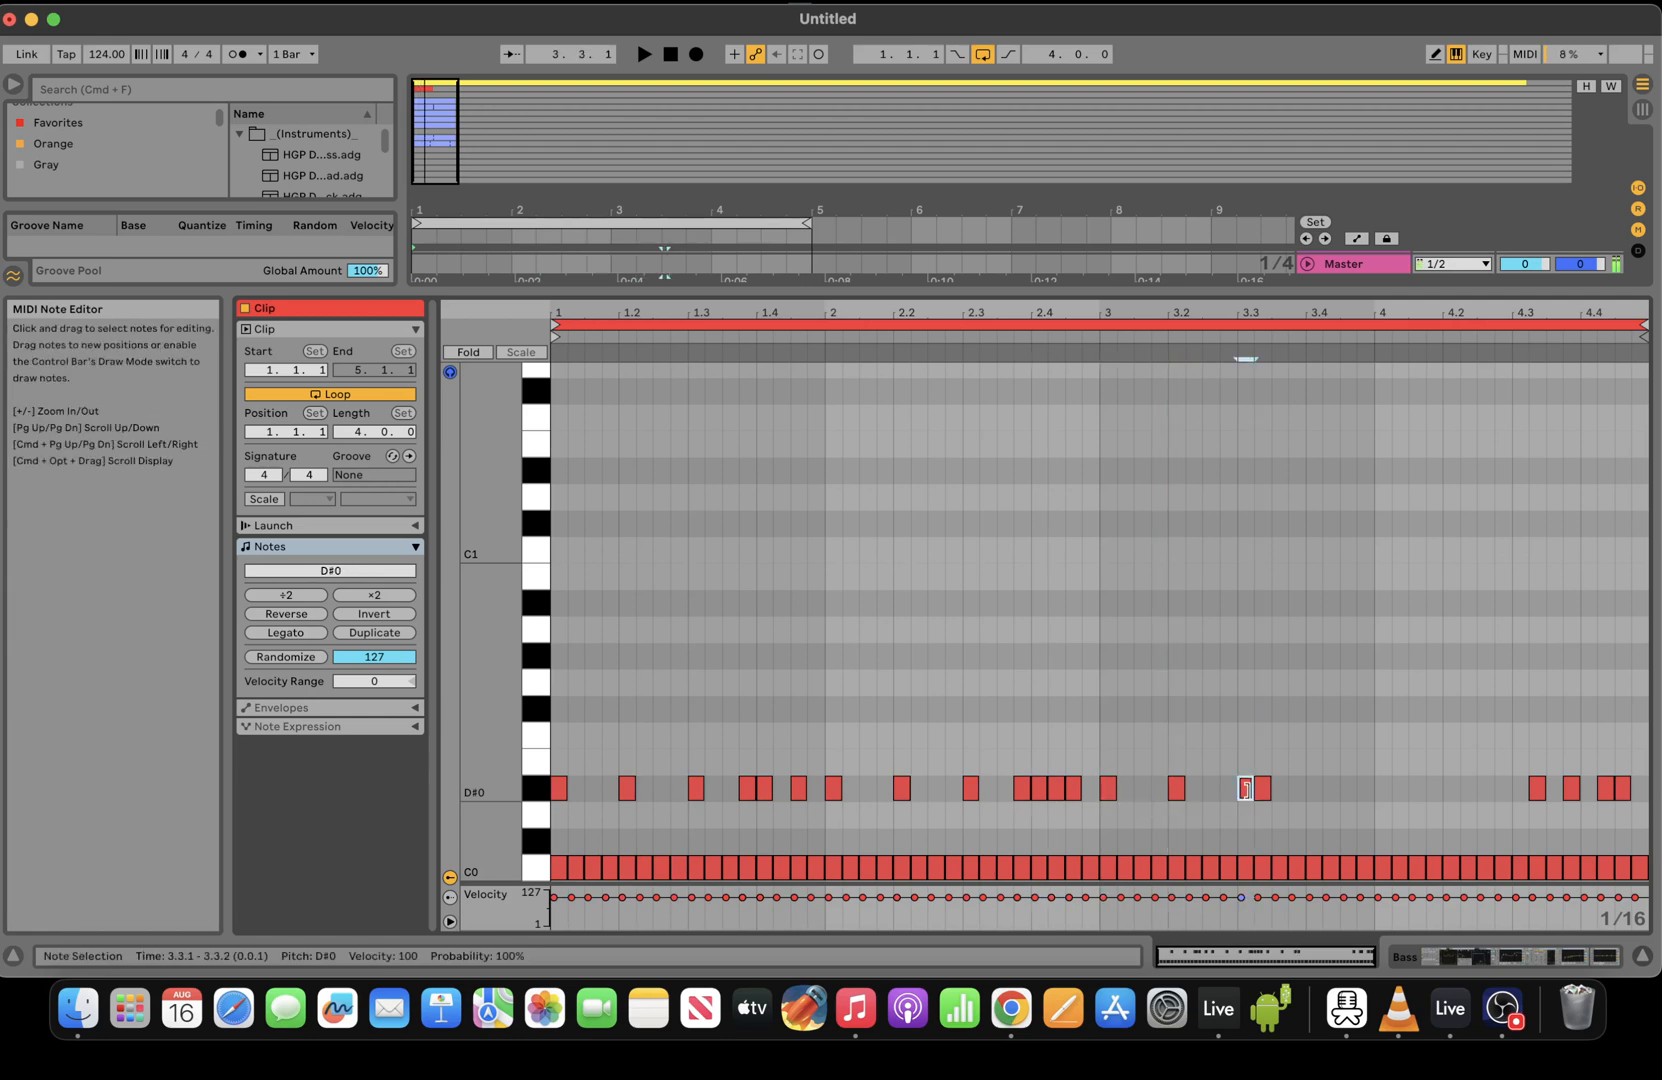
pyautogui.doubleClick(1381, 789)
pyautogui.doubleClick(1451, 789)
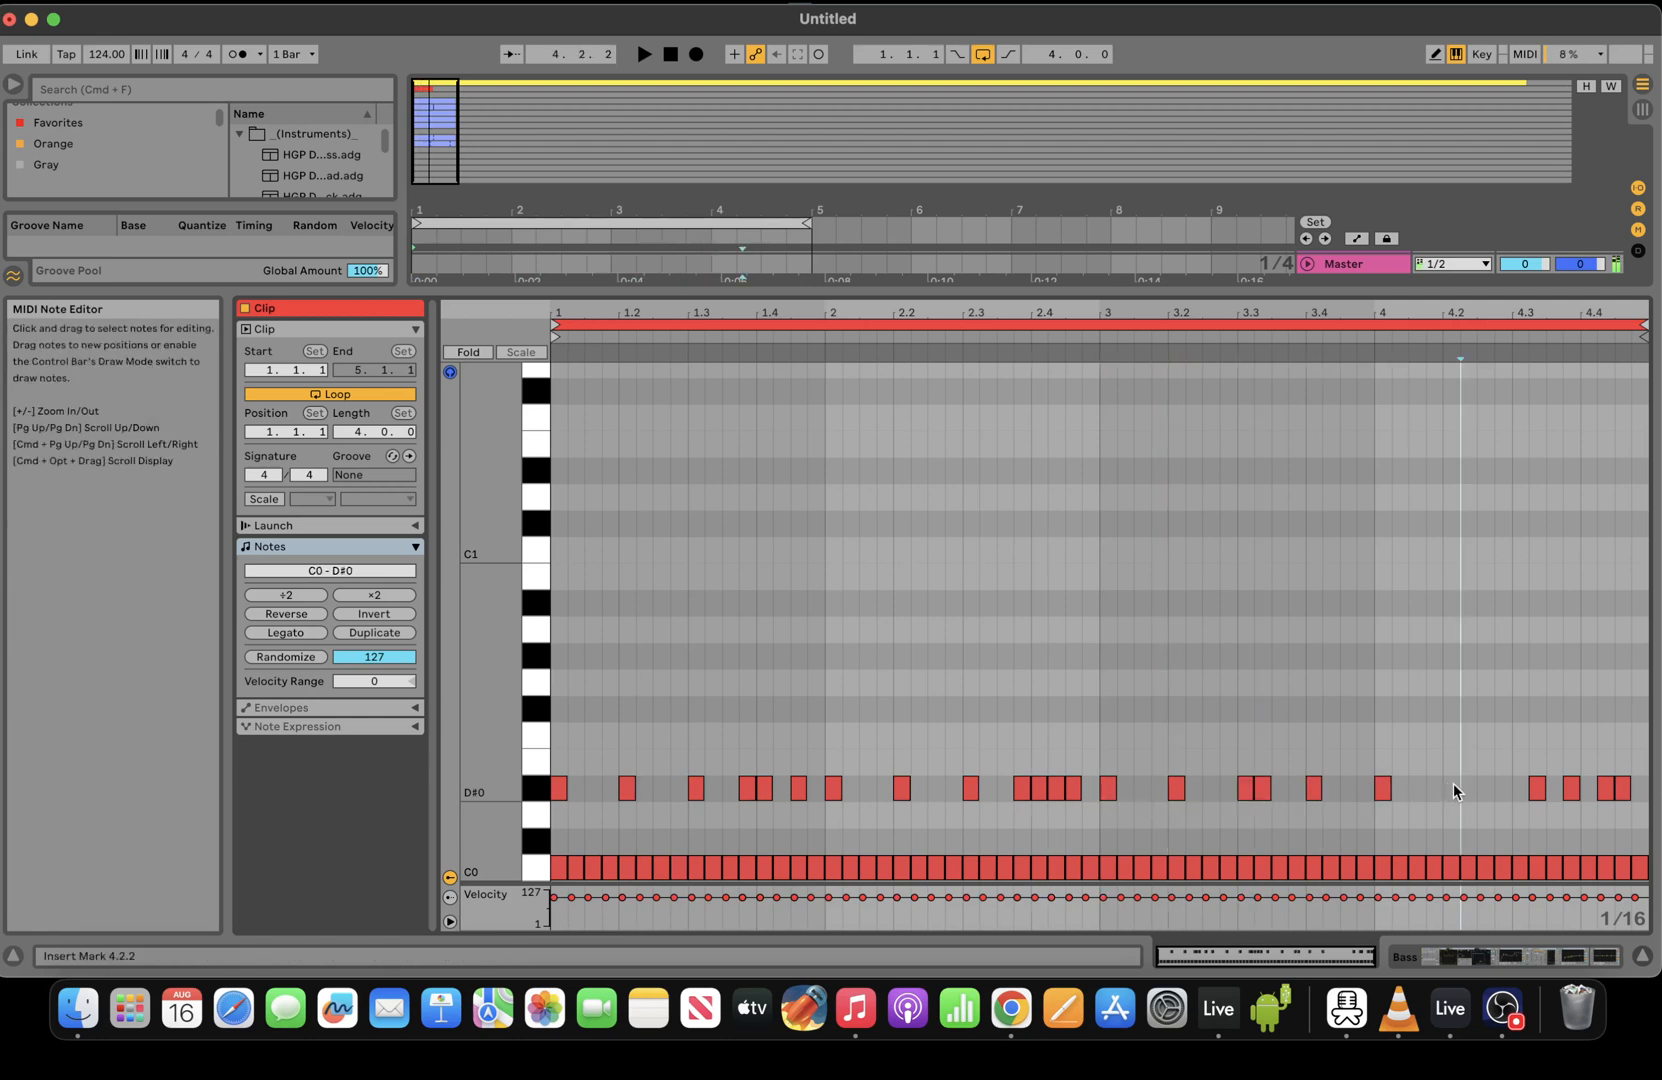
pyautogui.doubleClick(1520, 789)
pyautogui.doubleClick(1588, 789)
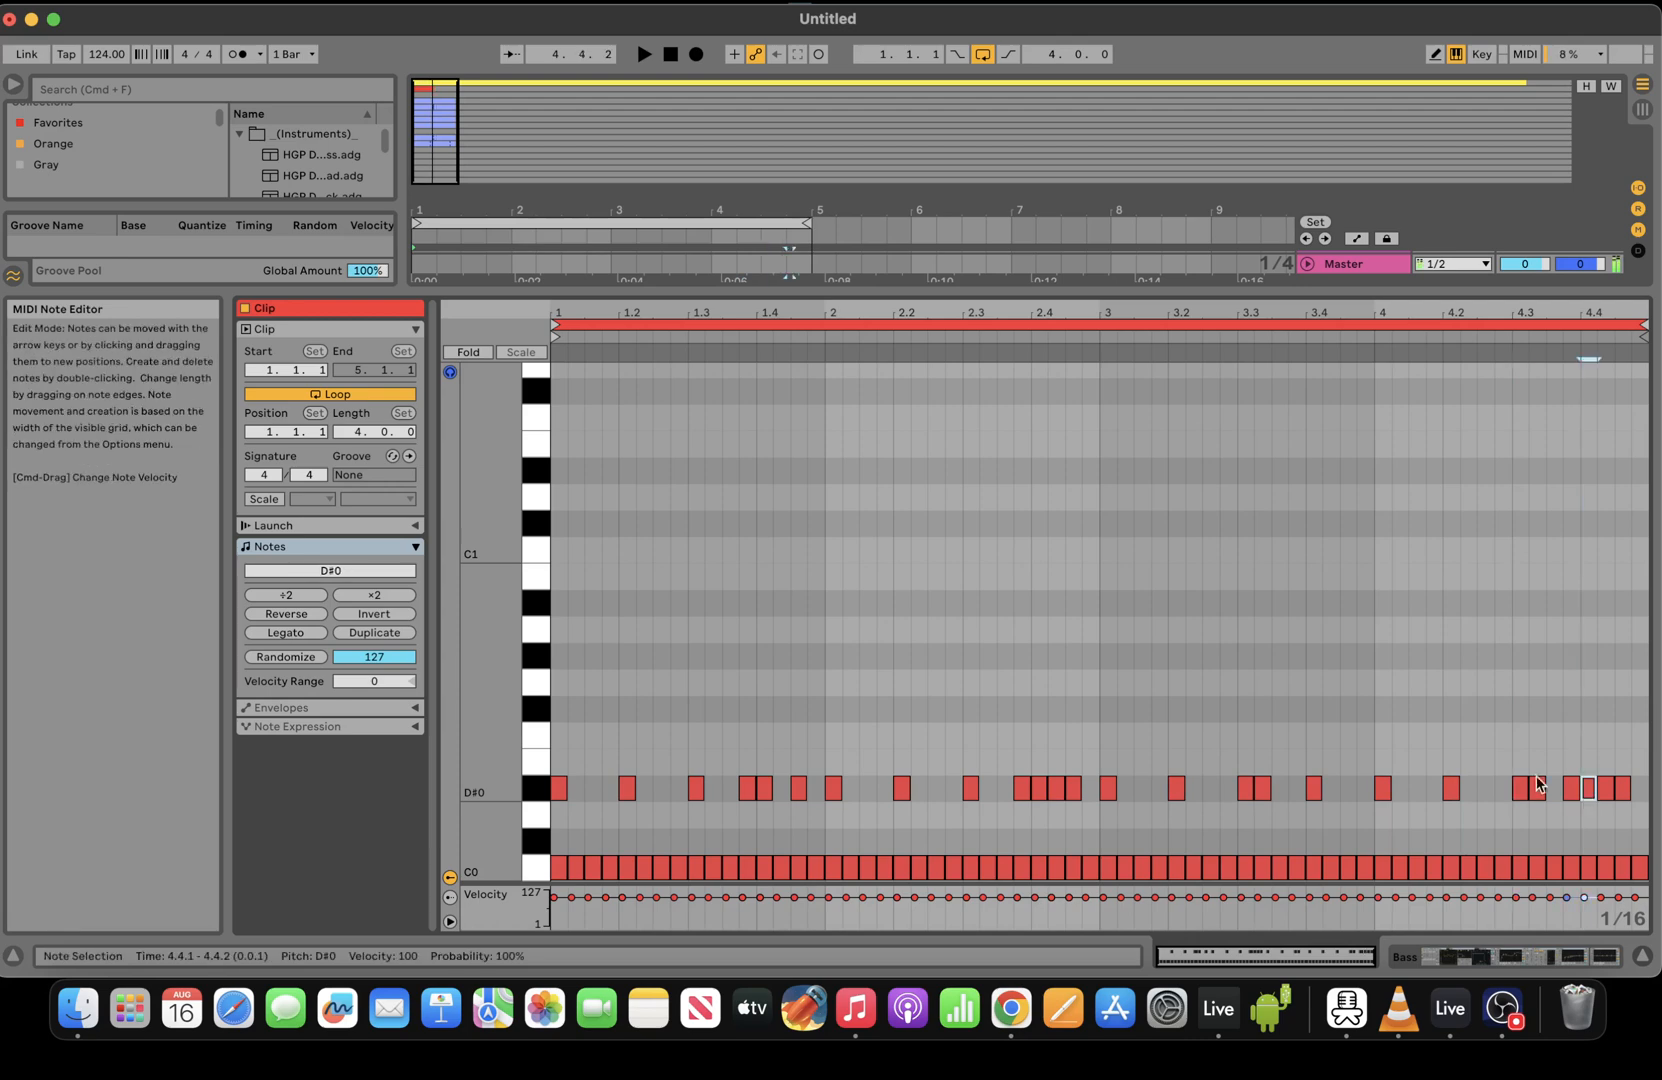
# Deactivate all the D#0 marker notes in the Bass clip, including the one at 1.1.1
pyautogui.moveTo(1635, 773); pyautogui.dragTo(565, 793)
pyautogui.press('0')
pyautogui.click(559, 790)
pyautogui.press('0')
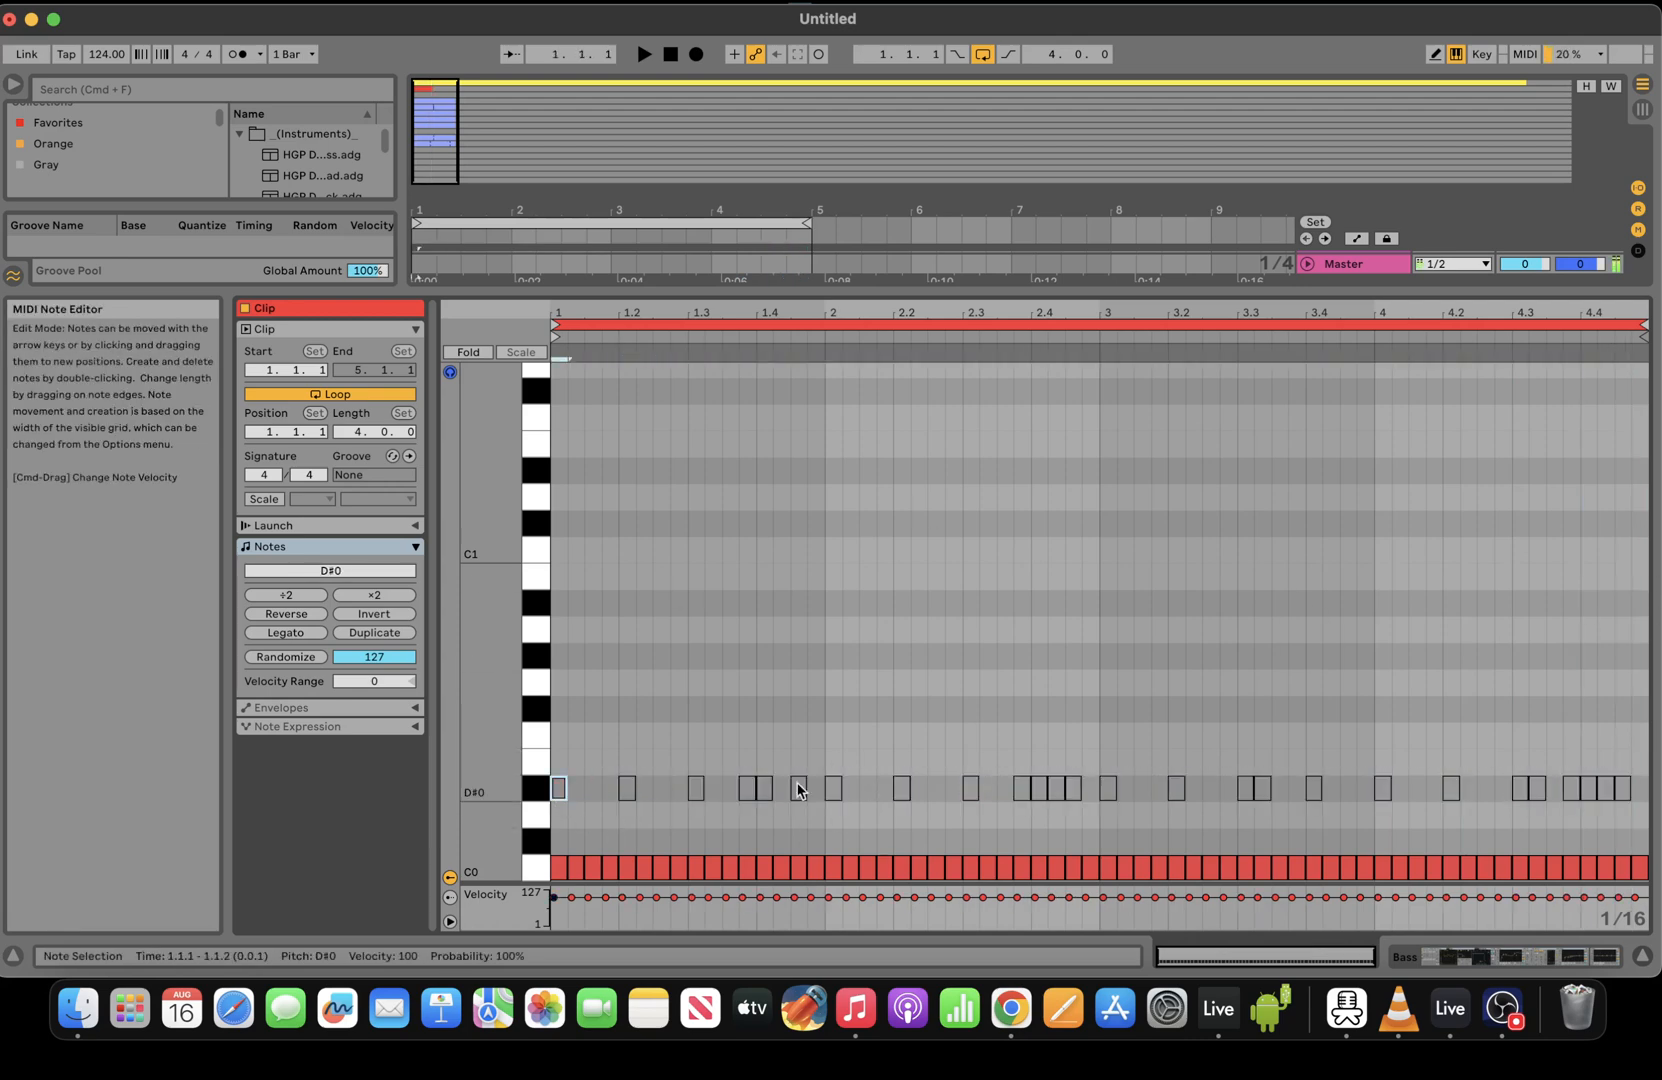
# Deactivate the C0 notes at 1.1.1, 1.1.2, 1.1.4, 1.2.1 and 1.2.3 in the Bass clip
pyautogui.moveTo(1312, 950); pyautogui.dragTo(1290, 957)
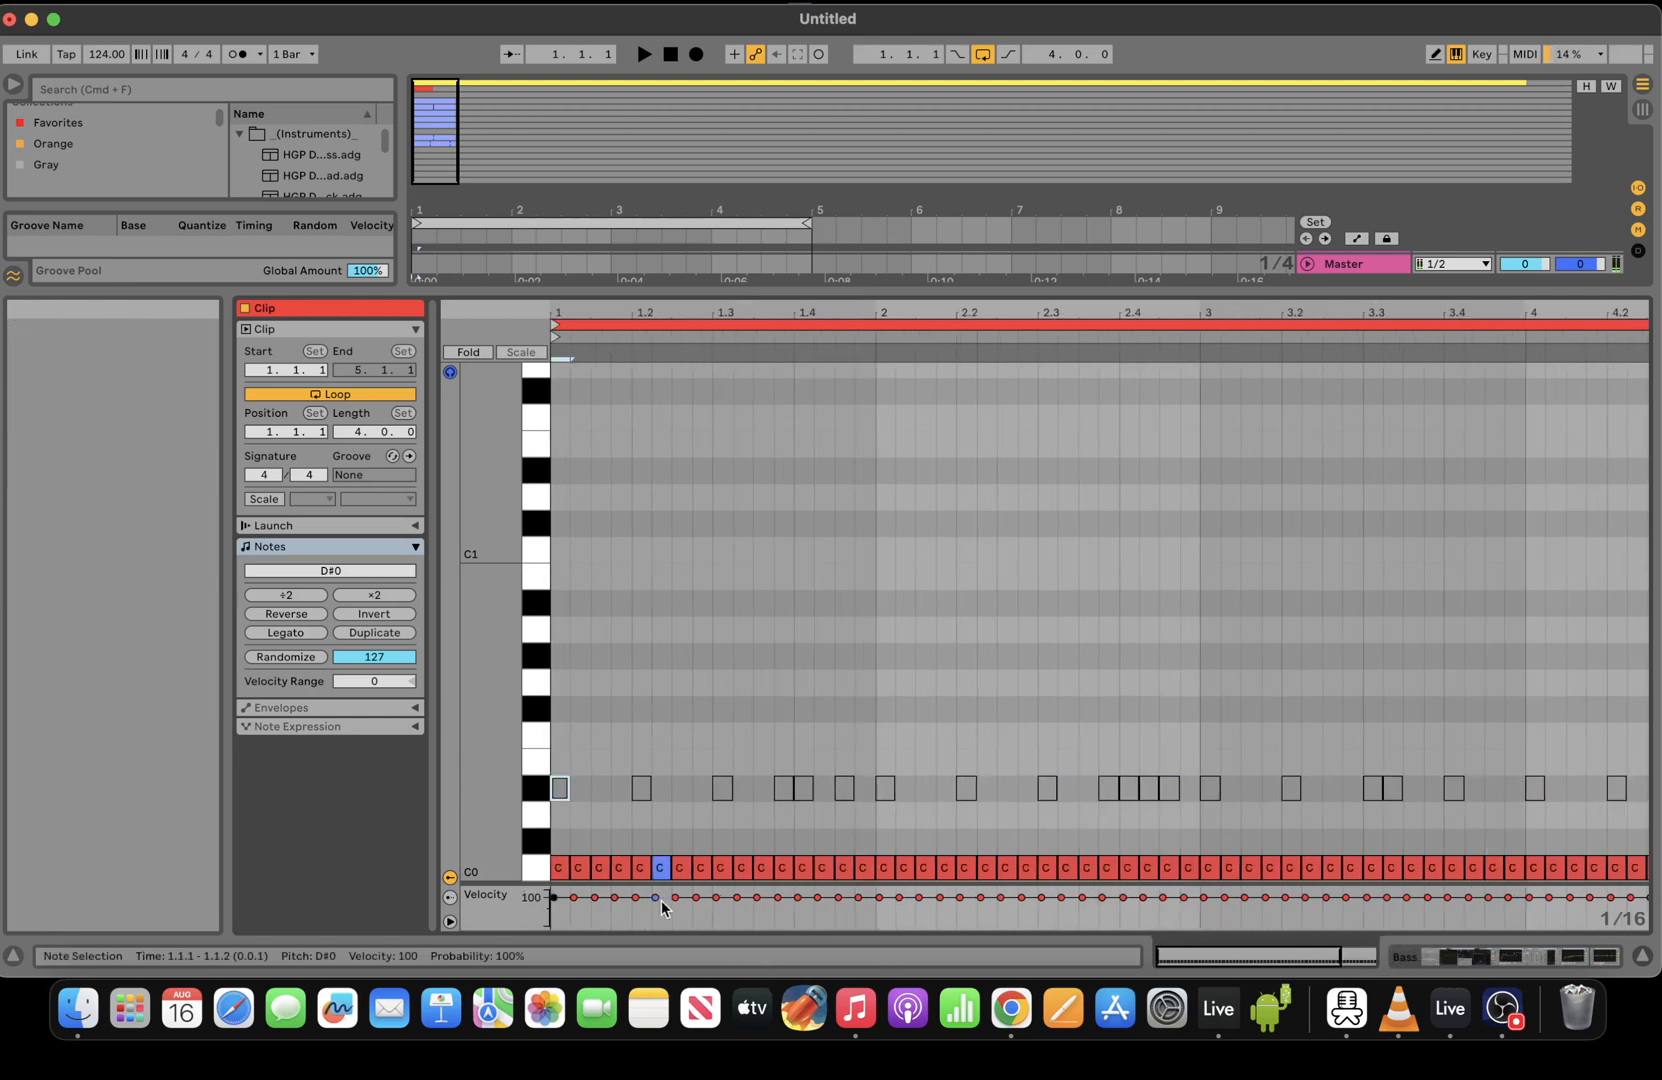
pyautogui.moveTo(507, 841); pyautogui.dragTo(450, 595)
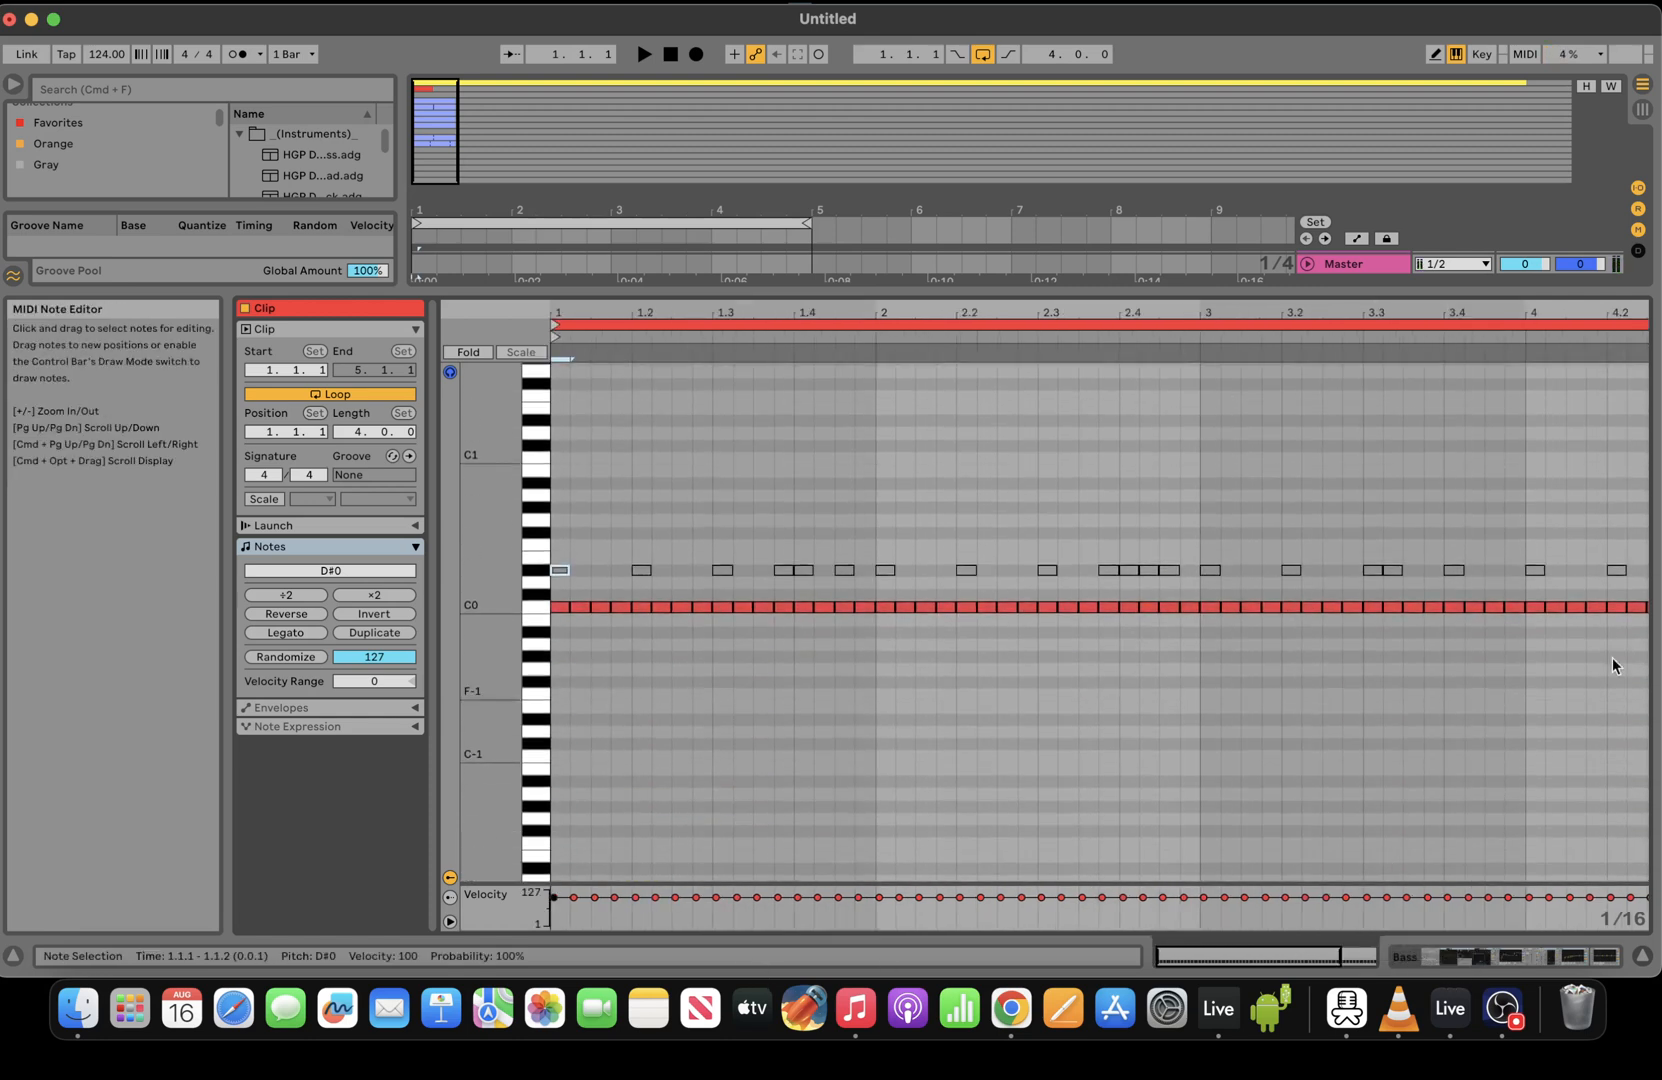
pyautogui.moveTo(1322, 957); pyautogui.dragTo(1324, 938)
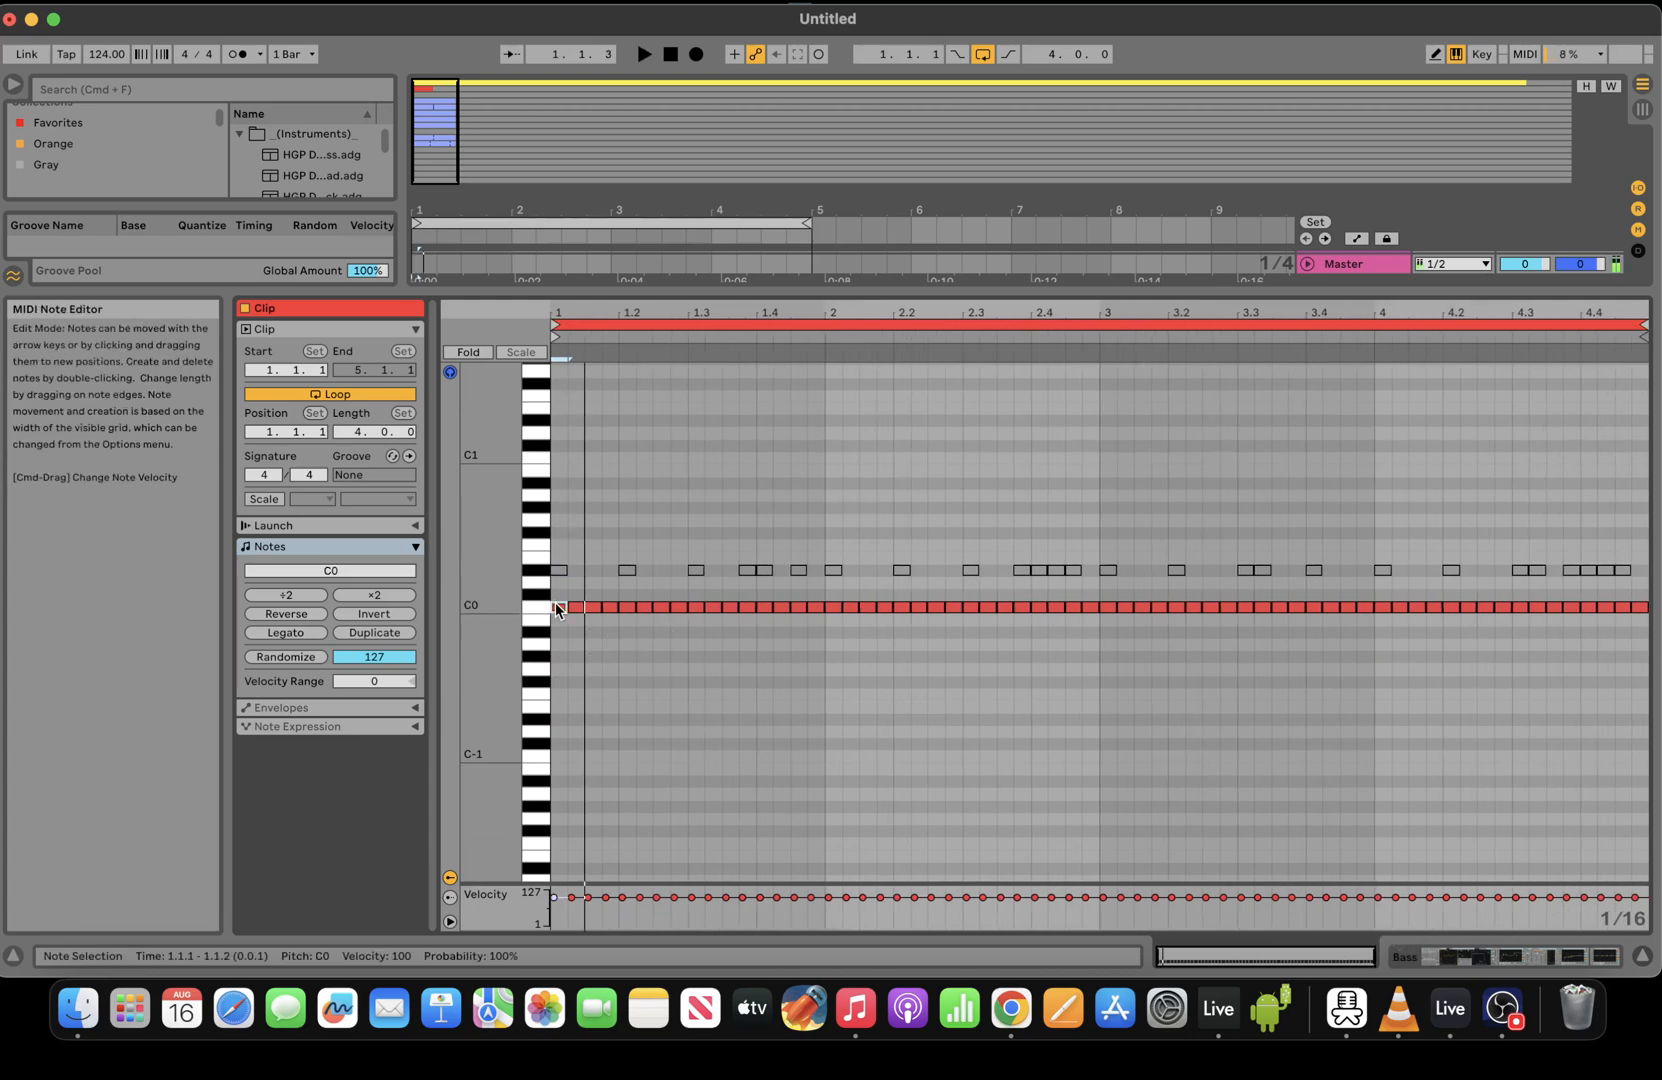
pyautogui.moveTo(554, 604); pyautogui.dragTo(575, 612)
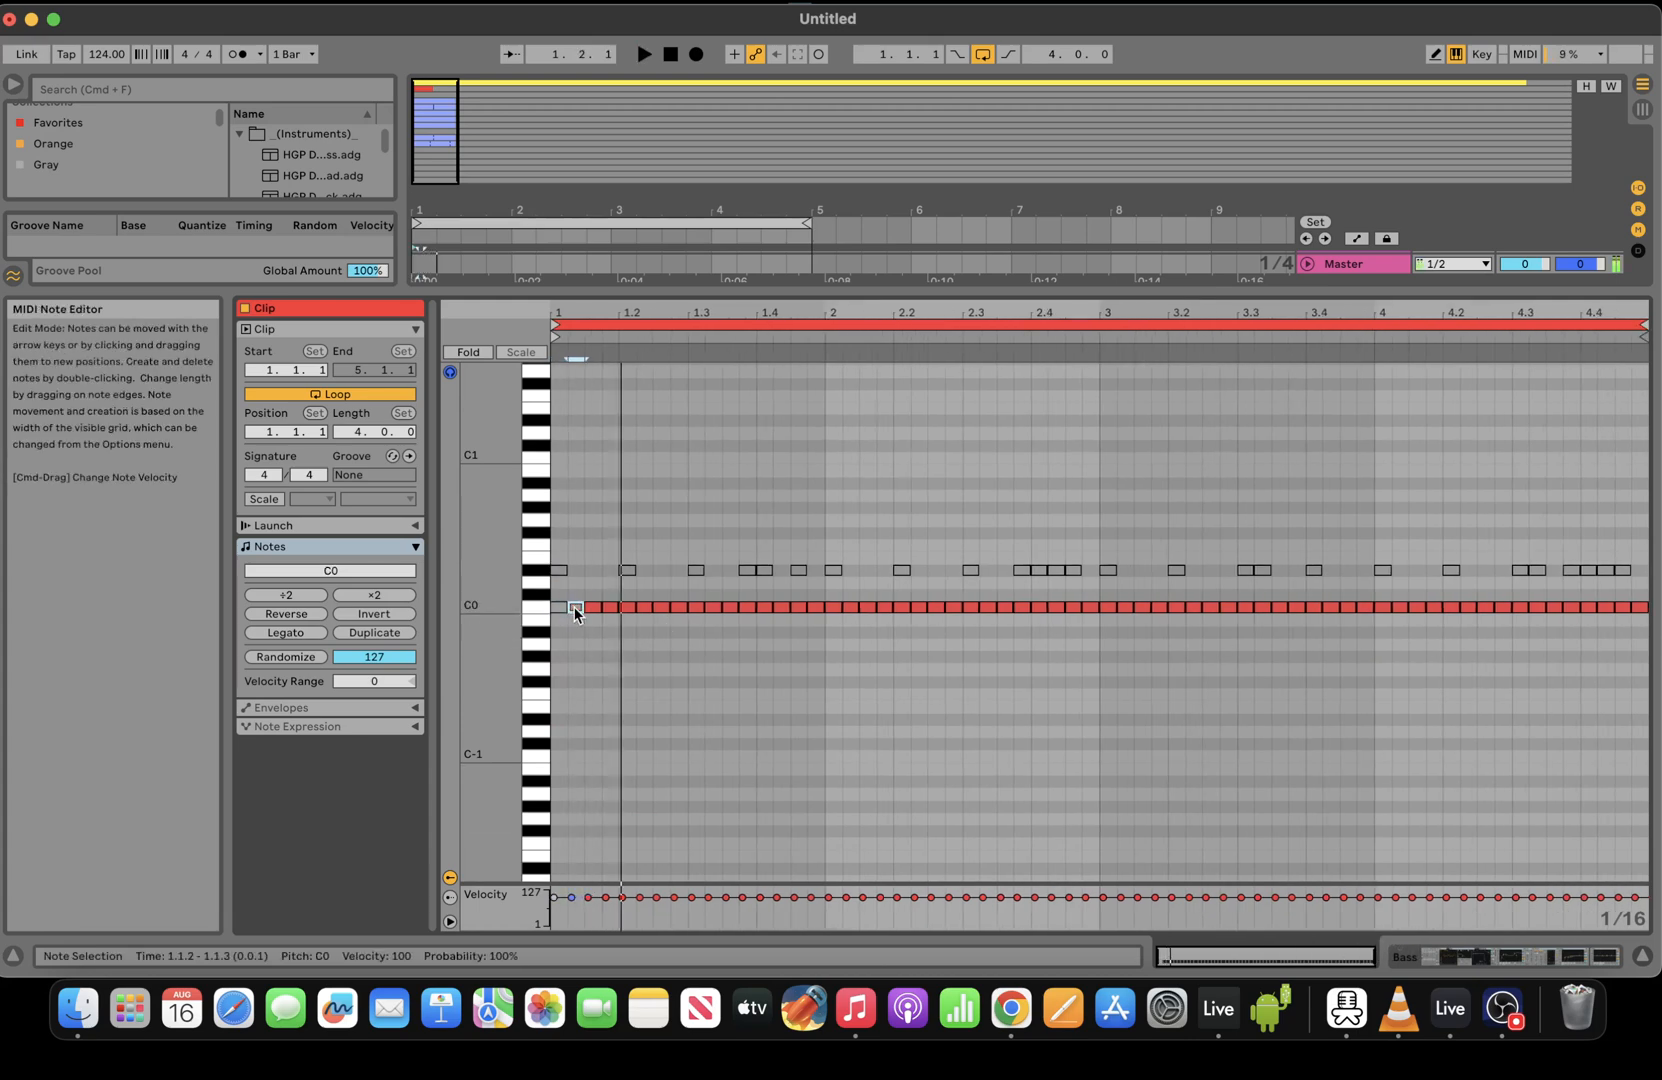
pyautogui.press('Right')
pyautogui.press('Right')
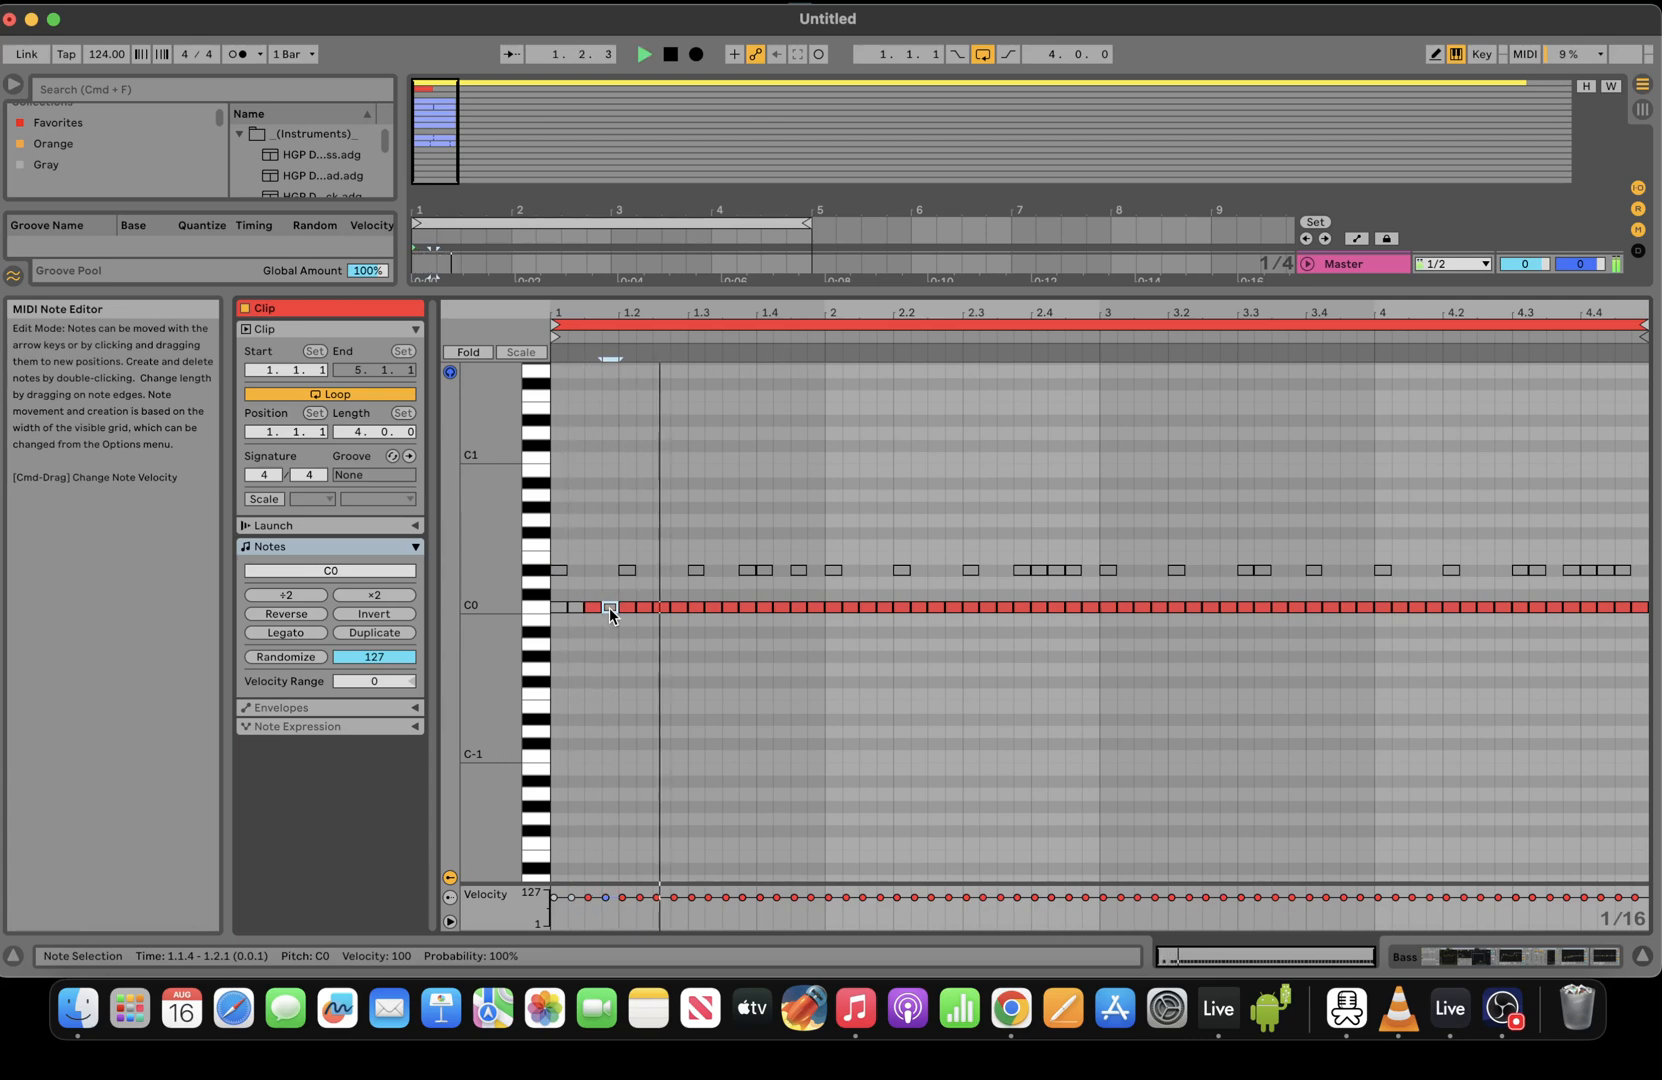
pyautogui.press('Right')
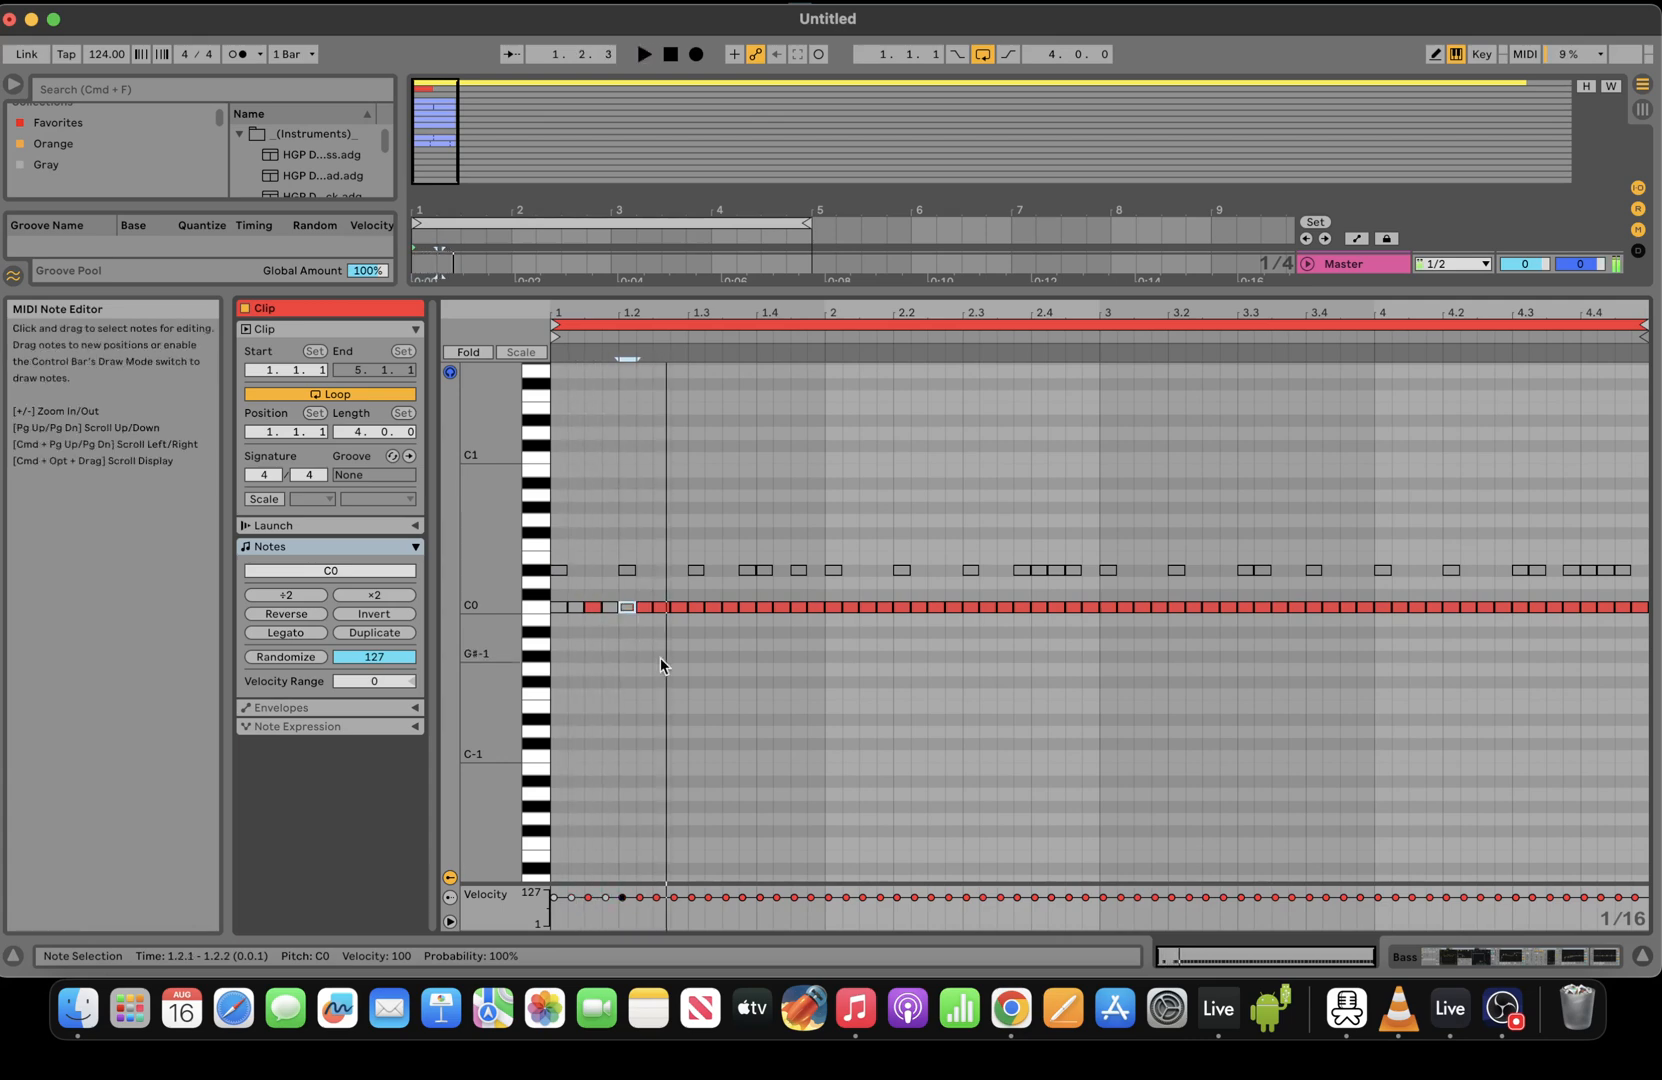
pyautogui.press('Right')
pyautogui.press('Right')
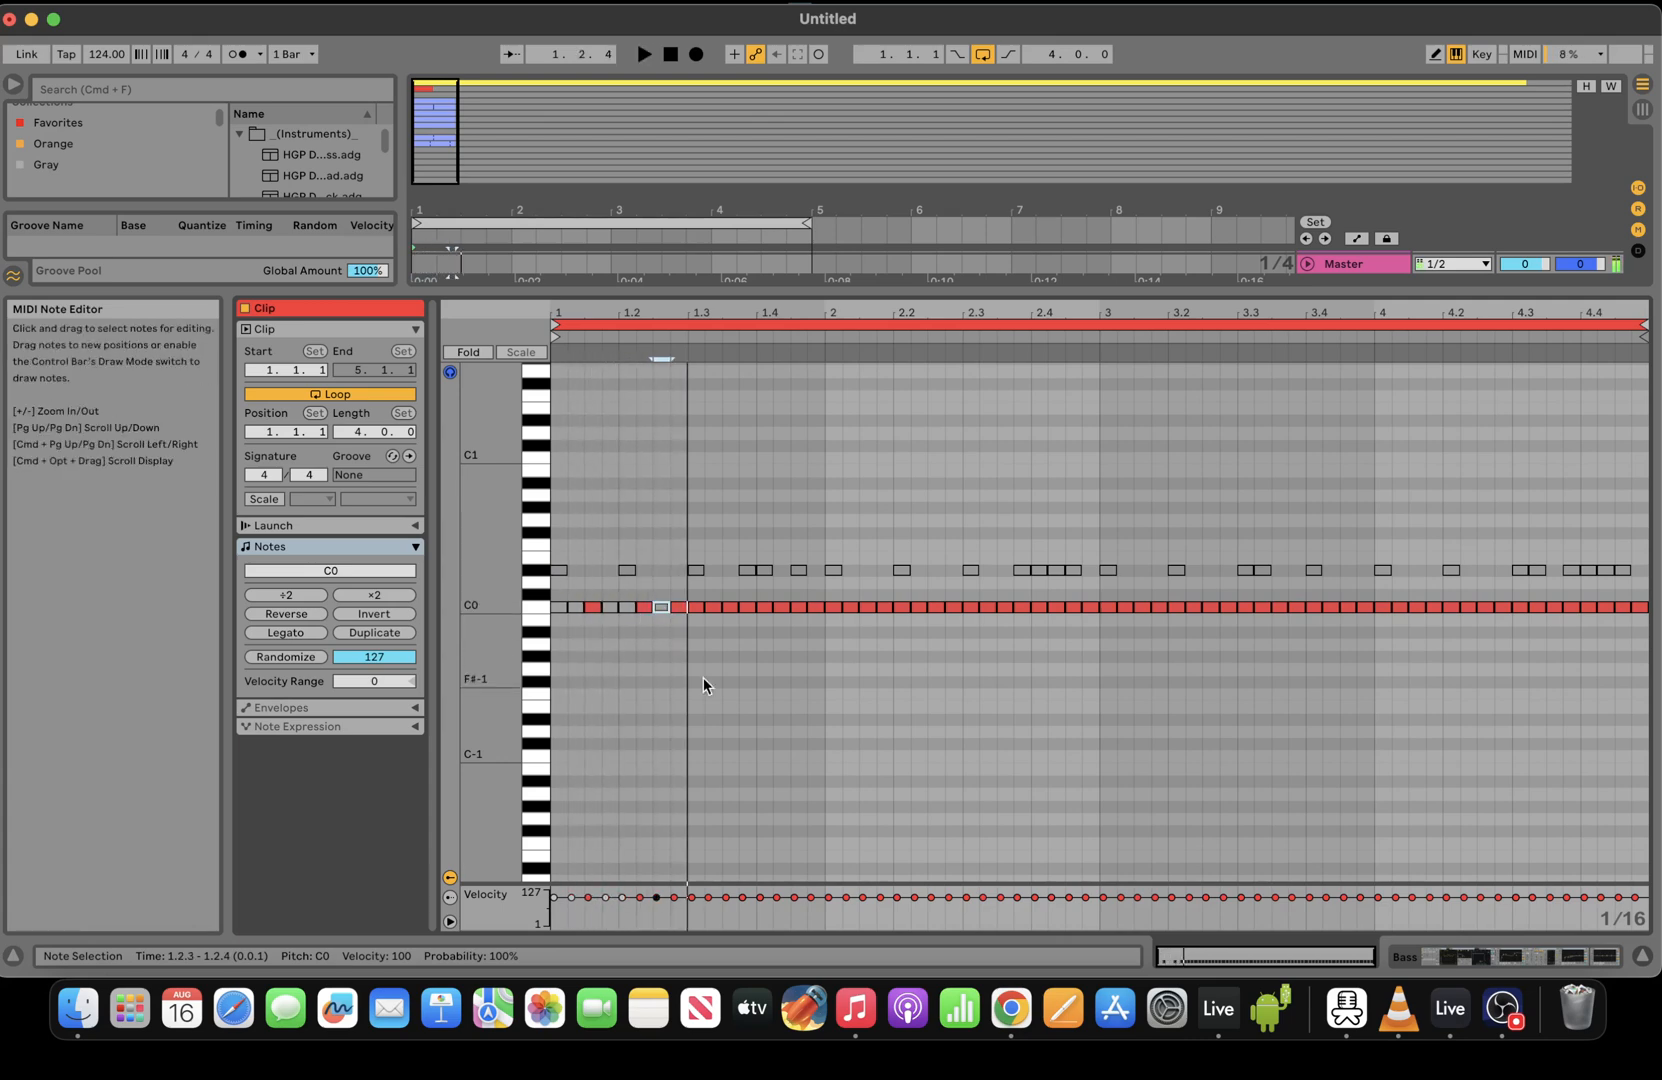
# Delete the C0 notes from 1.3.1 onward, fill all four bars with duplicates of the first two beats' C0 pattern, and play it briefly
pyautogui.moveTo(690, 627); pyautogui.dragTo(1646, 603)
pyautogui.press('Delete')
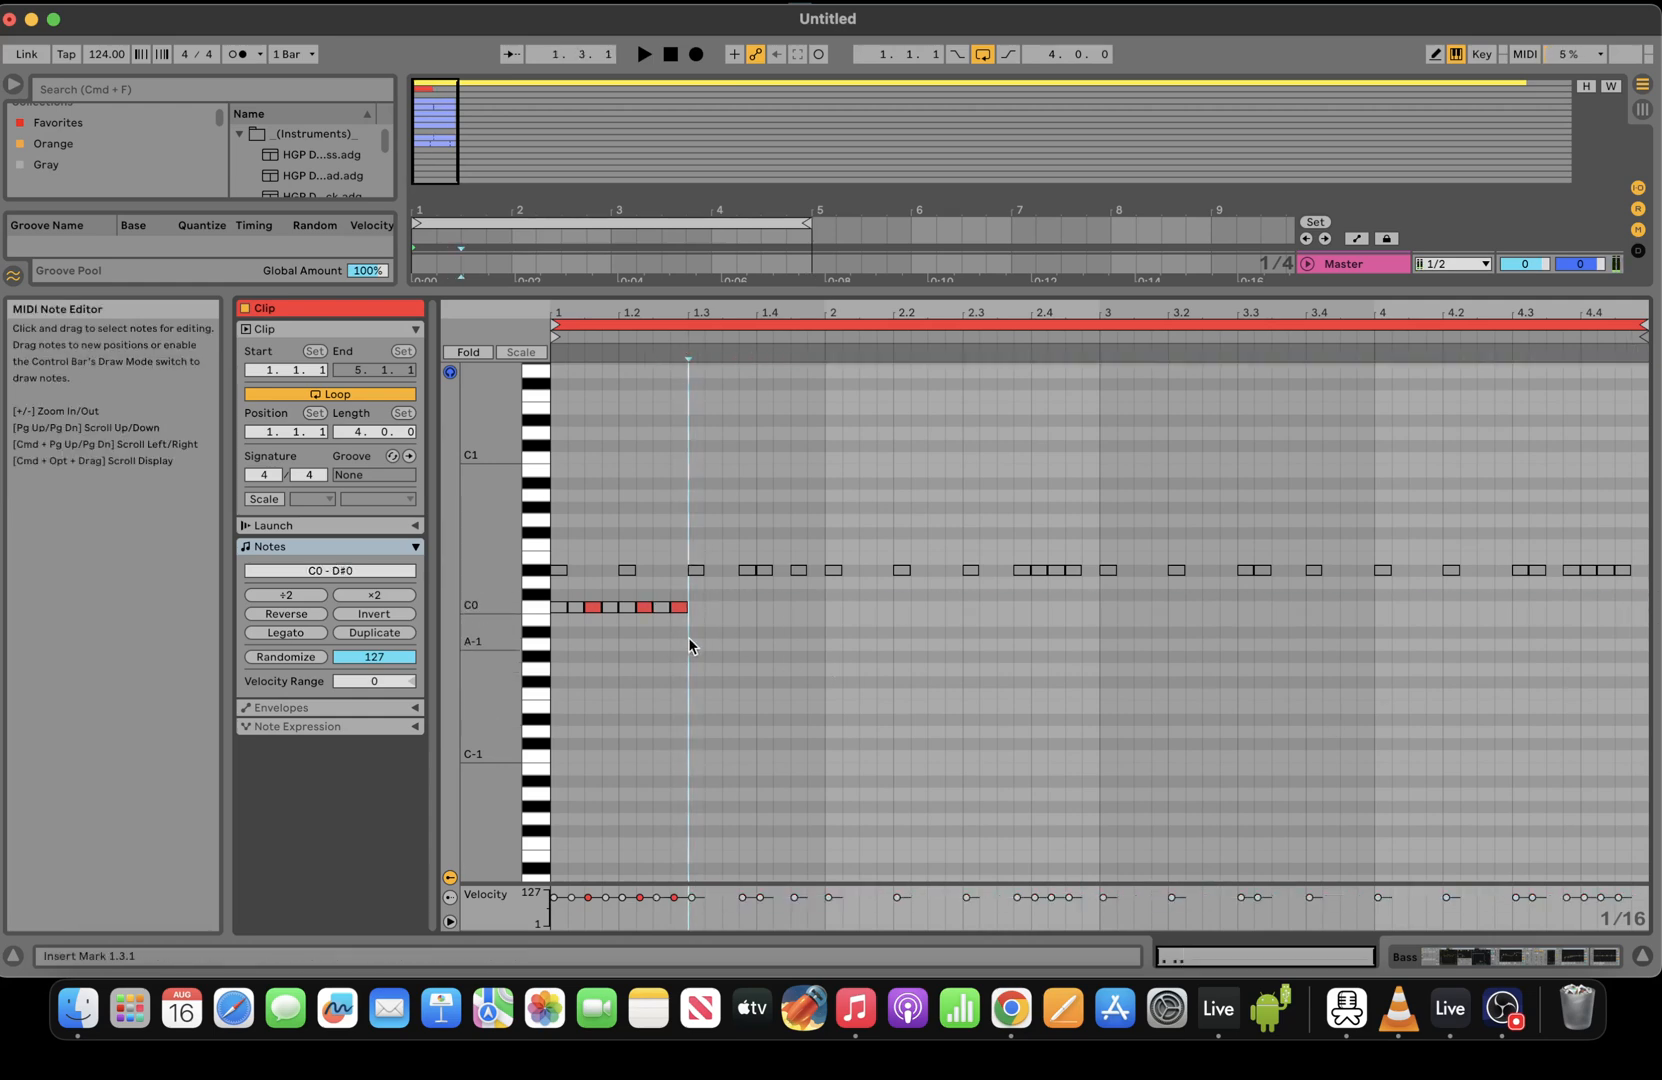
pyautogui.click(531, 607)
pyautogui.press('super+d')
pyautogui.press('super+d')
pyautogui.press('super+d')
pyautogui.press('super+d')
pyautogui.press('super+d')
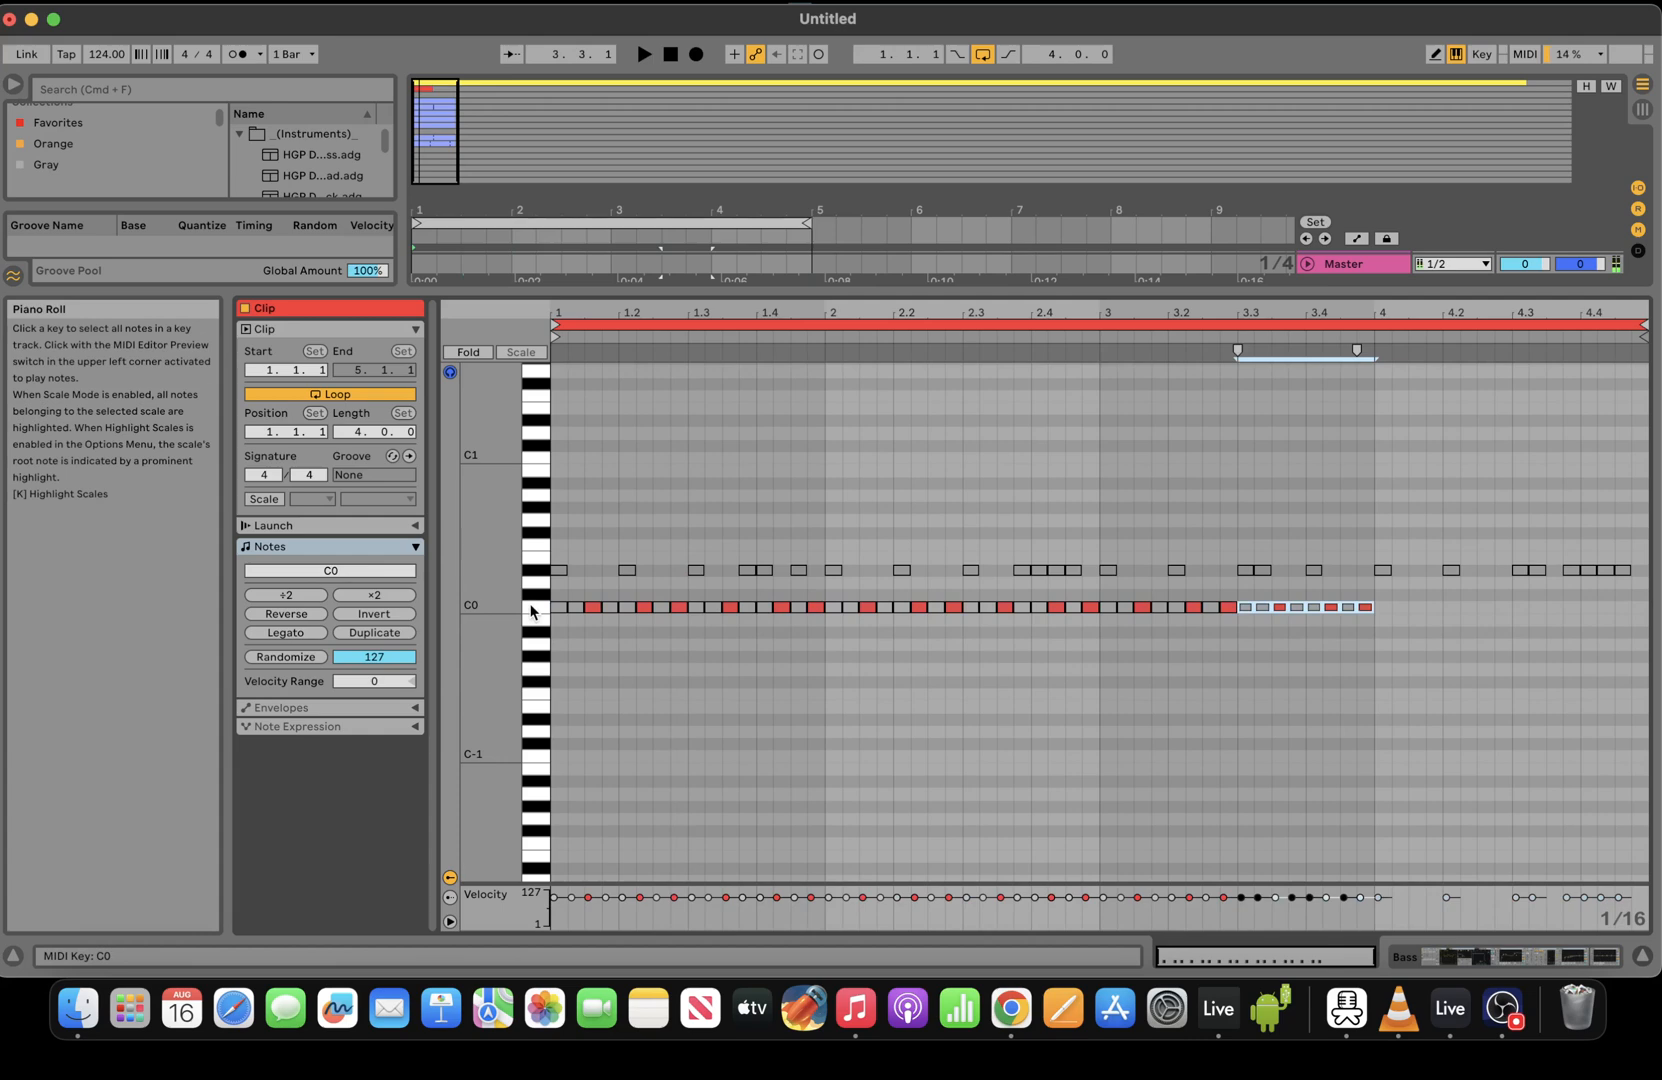
pyautogui.press('super+d')
pyautogui.press('super+d')
pyautogui.press('space')
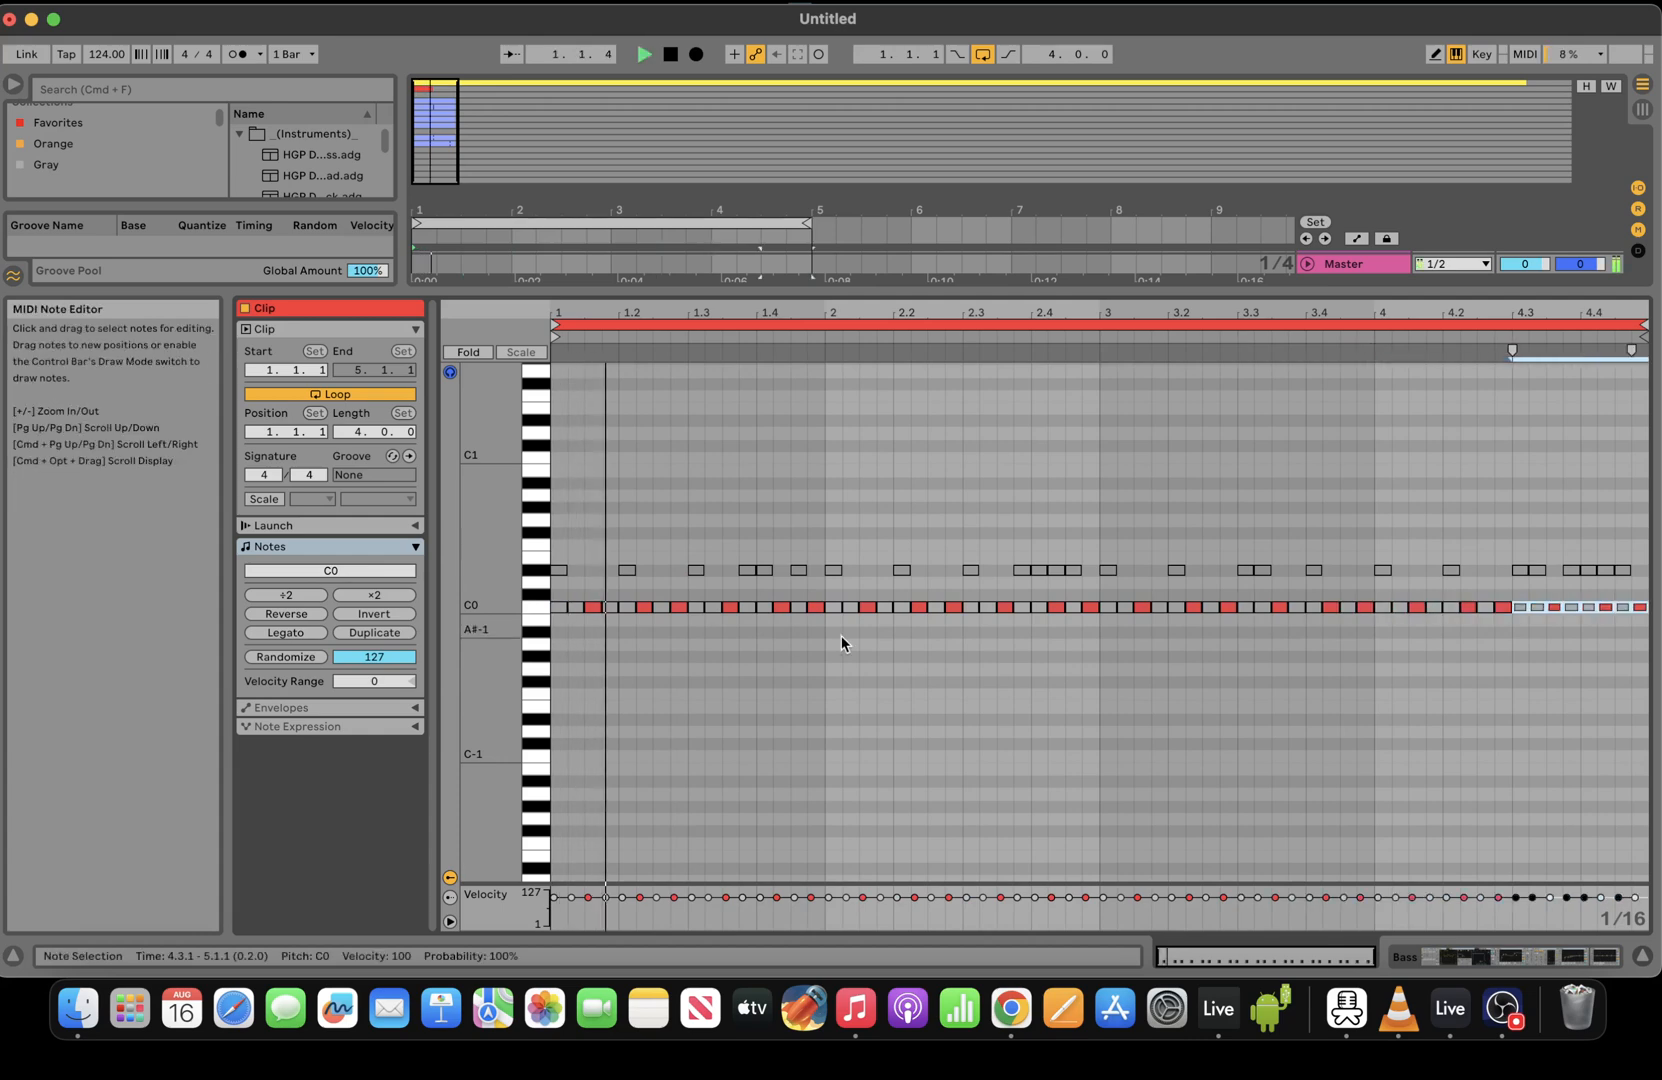
pyautogui.moveTo(653, 676); pyautogui.dragTo(634, 679)
pyautogui.press('space')
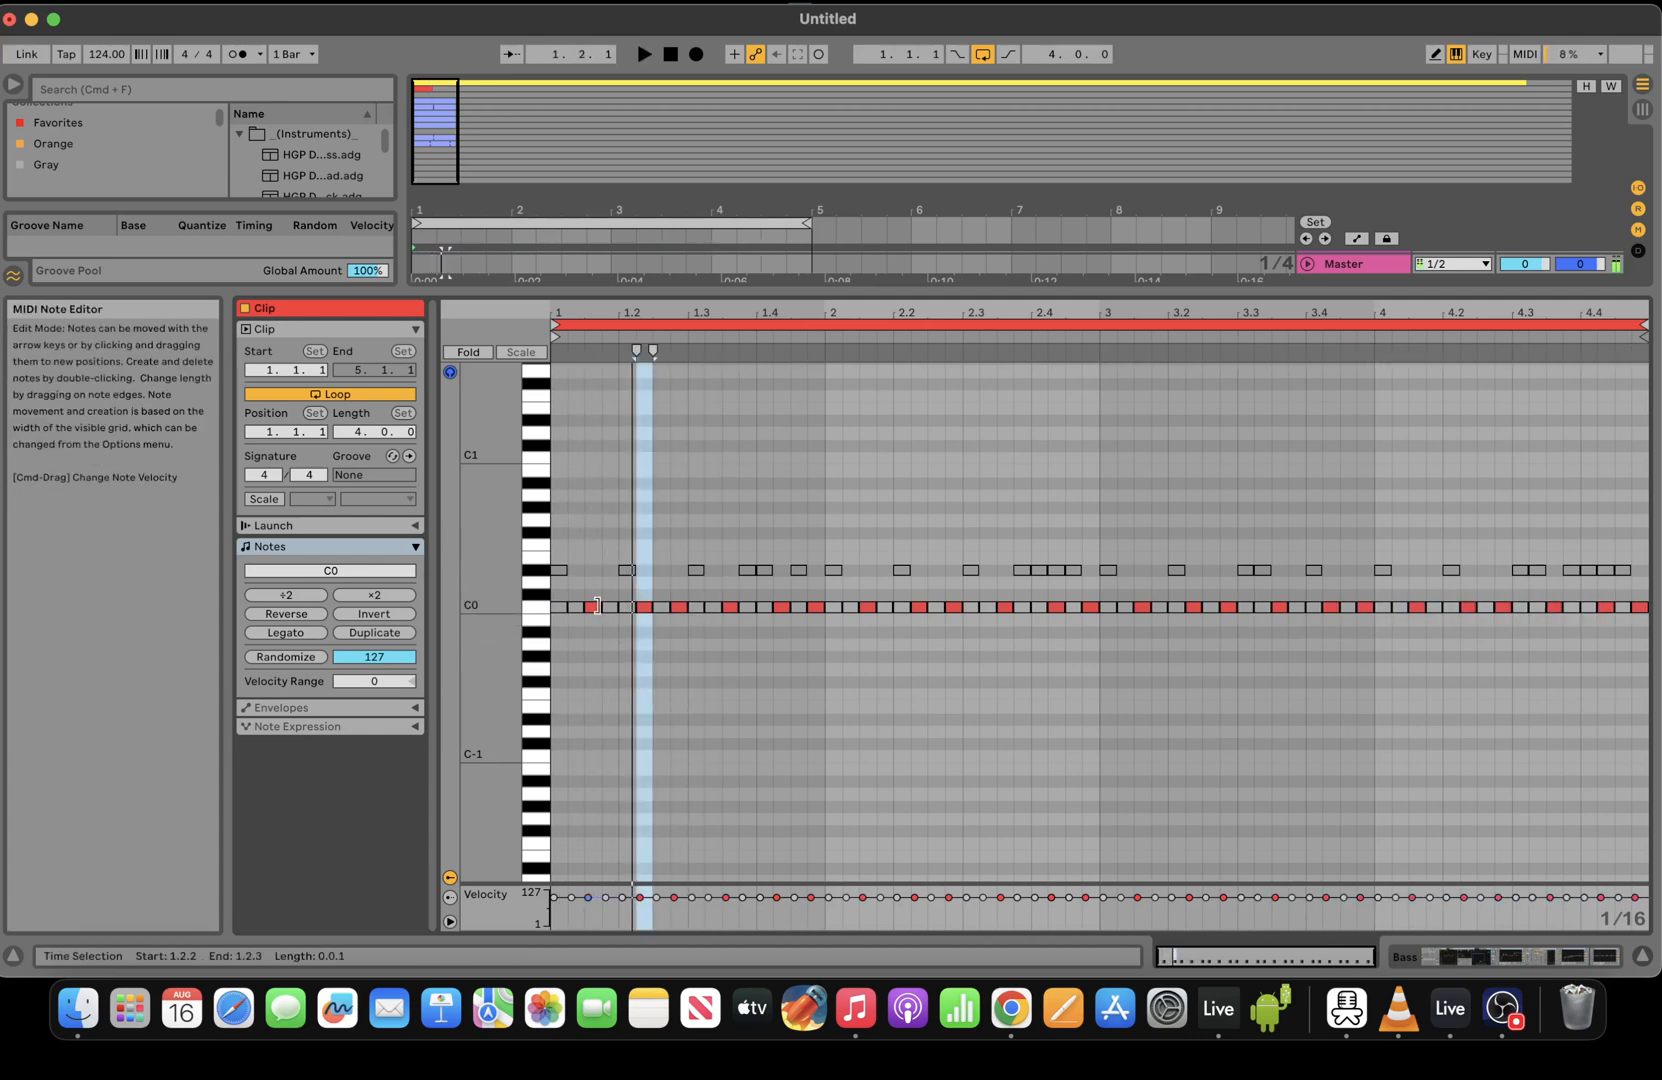
# Lengthen the C0 notes at 1.1.3 and 1.2.2 to 1/8 and audition the clip
pyautogui.moveTo(600, 607); pyautogui.dragTo(665, 606)
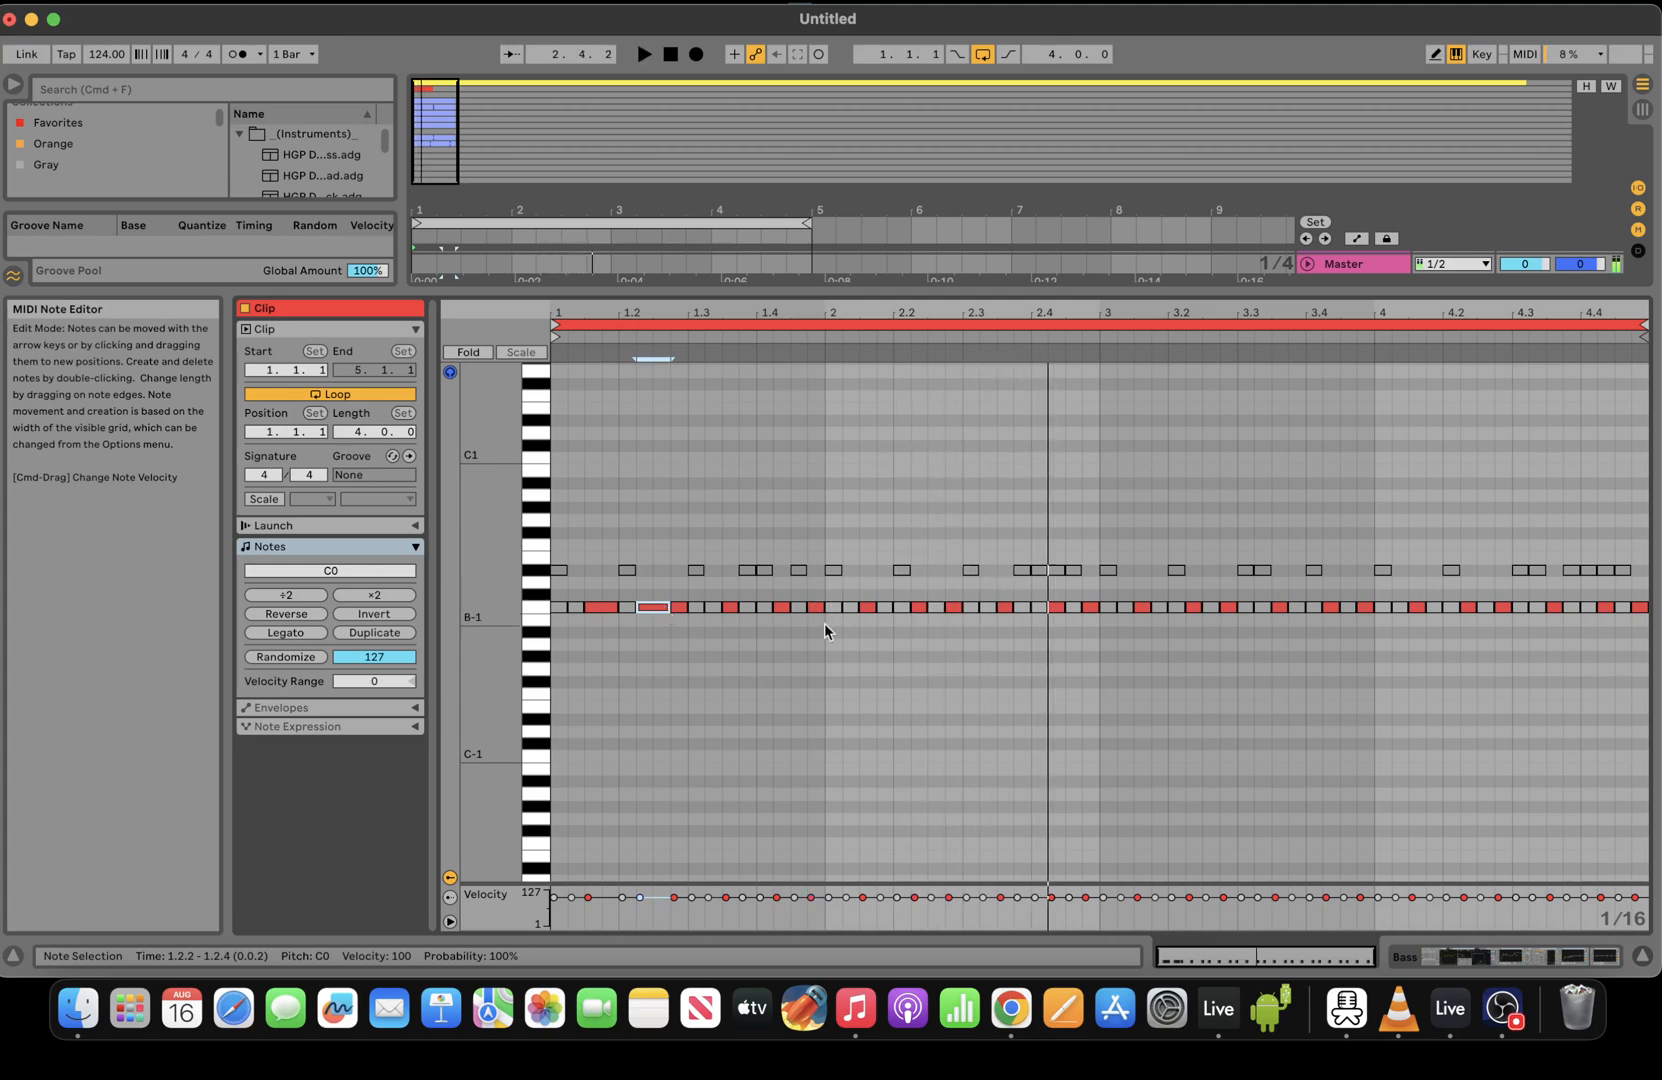
pyautogui.press('space')
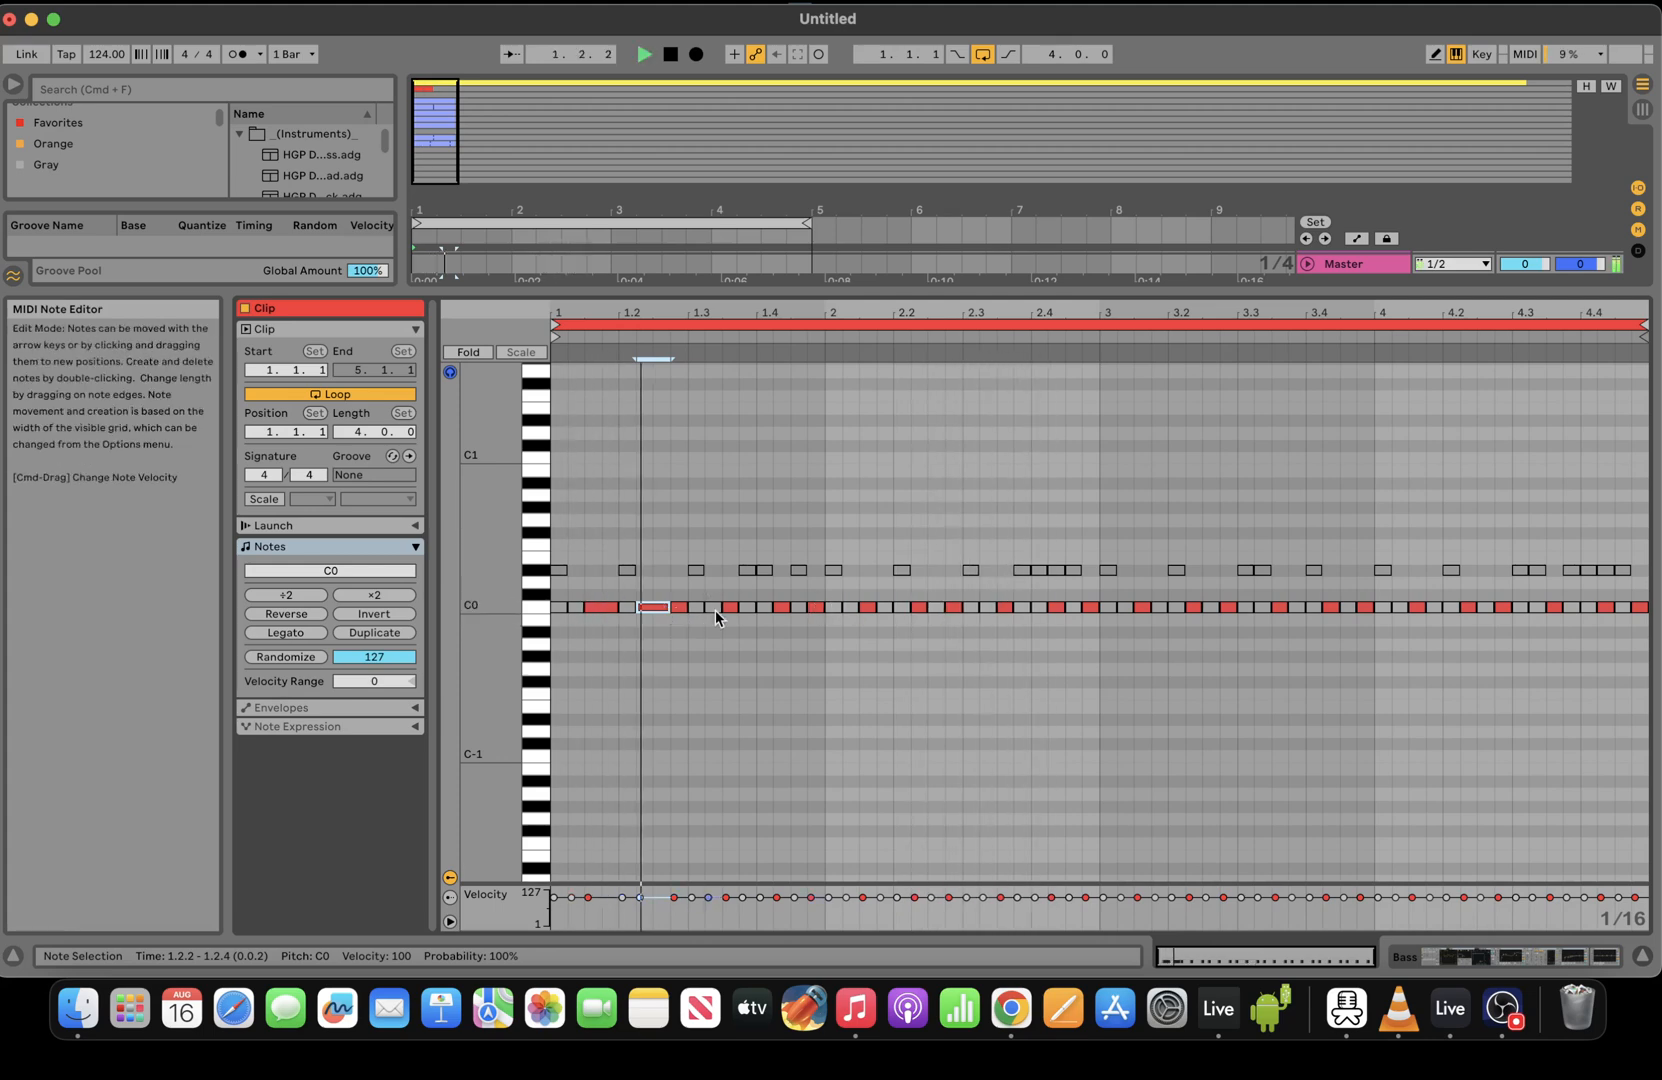
pyautogui.press('space')
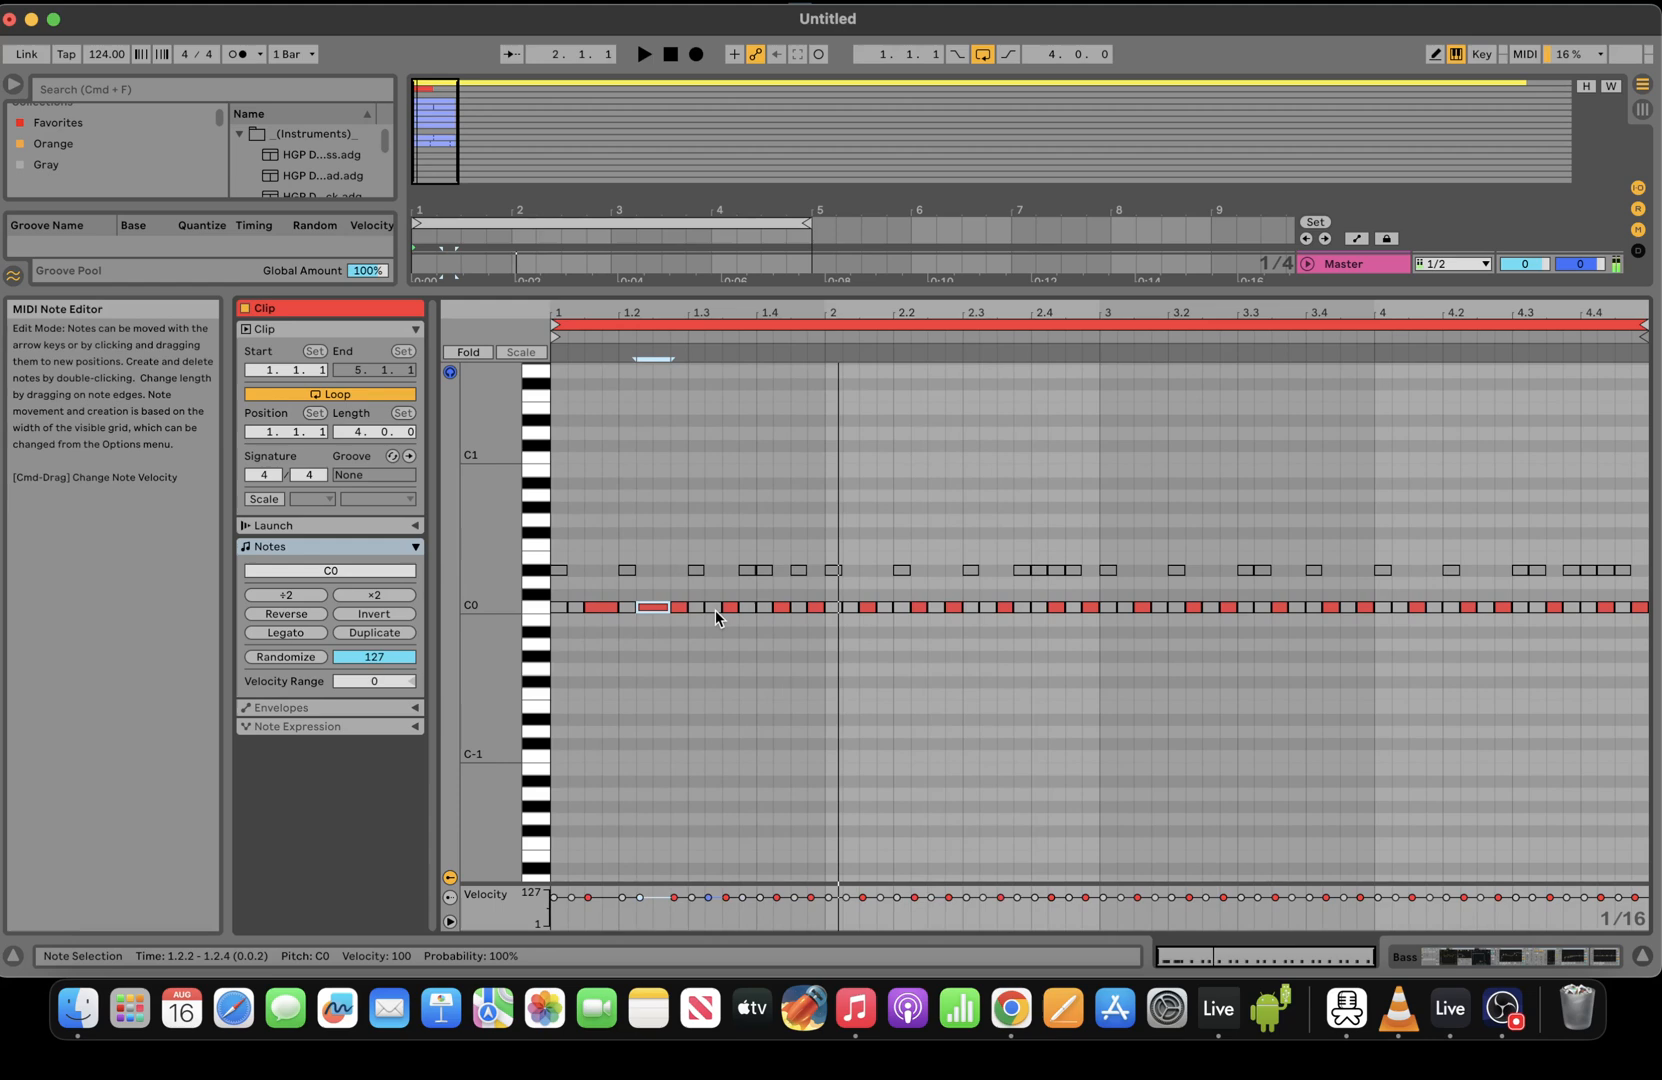
pyautogui.click(730, 607)
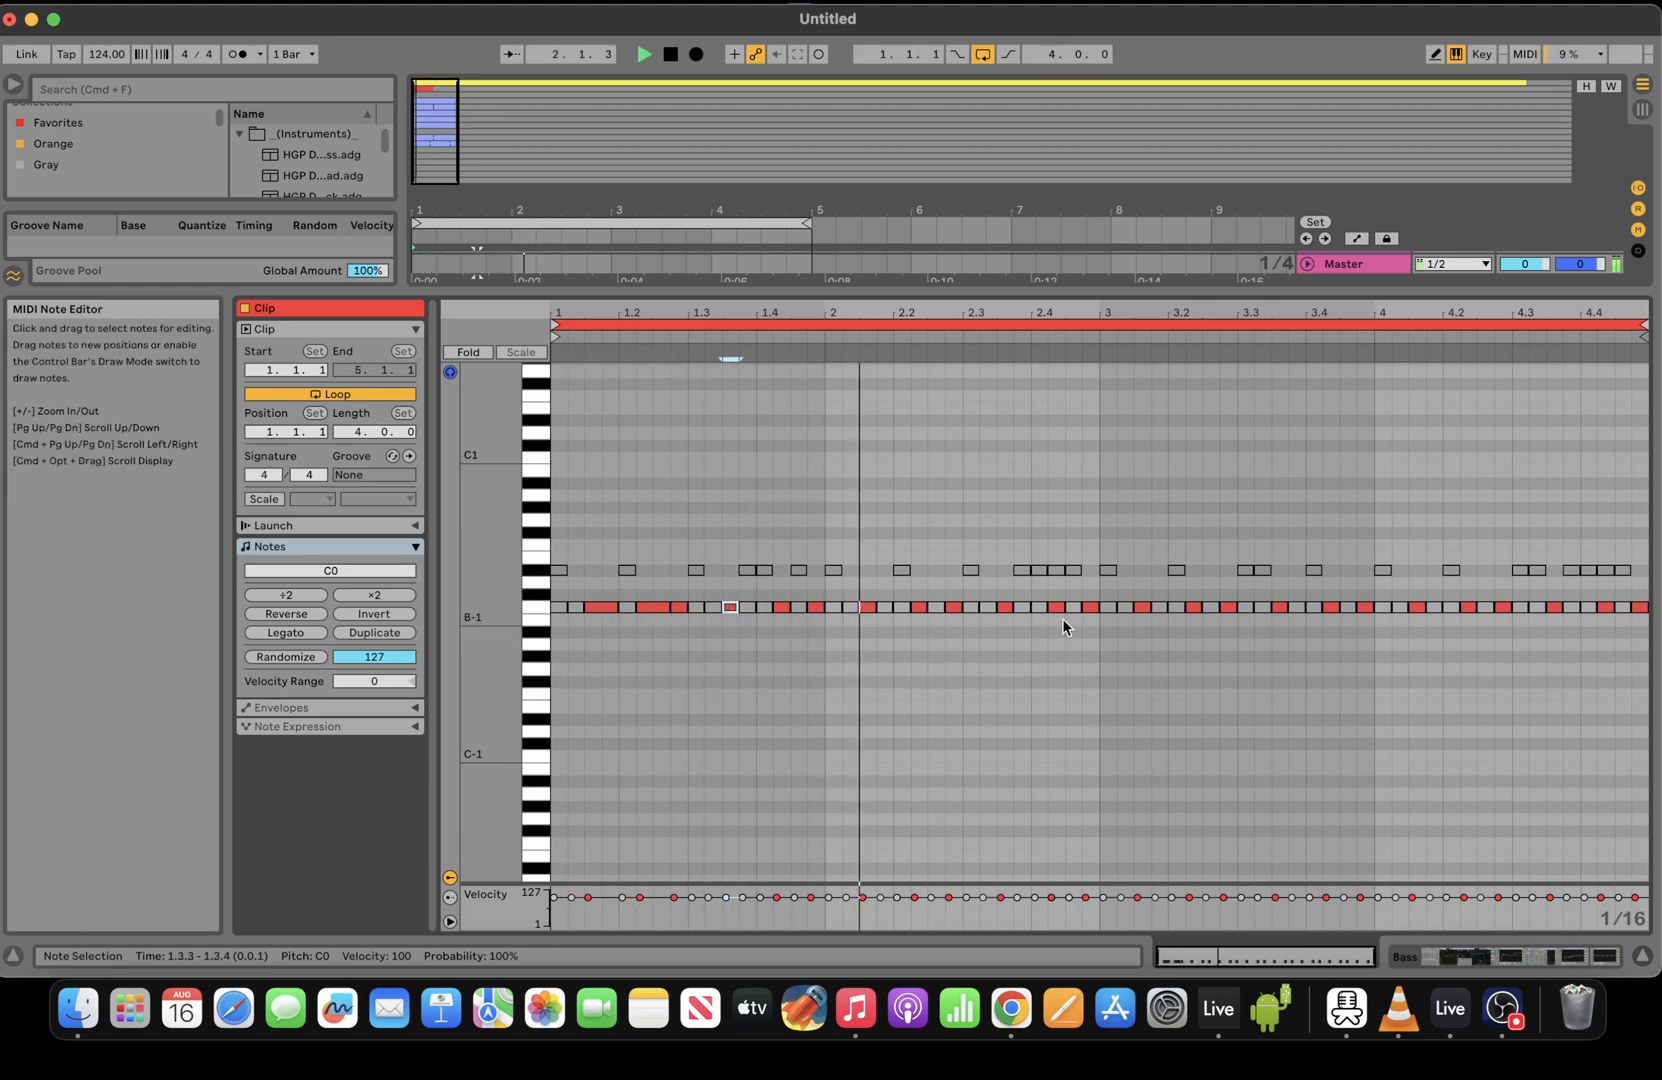
pyautogui.press('space')
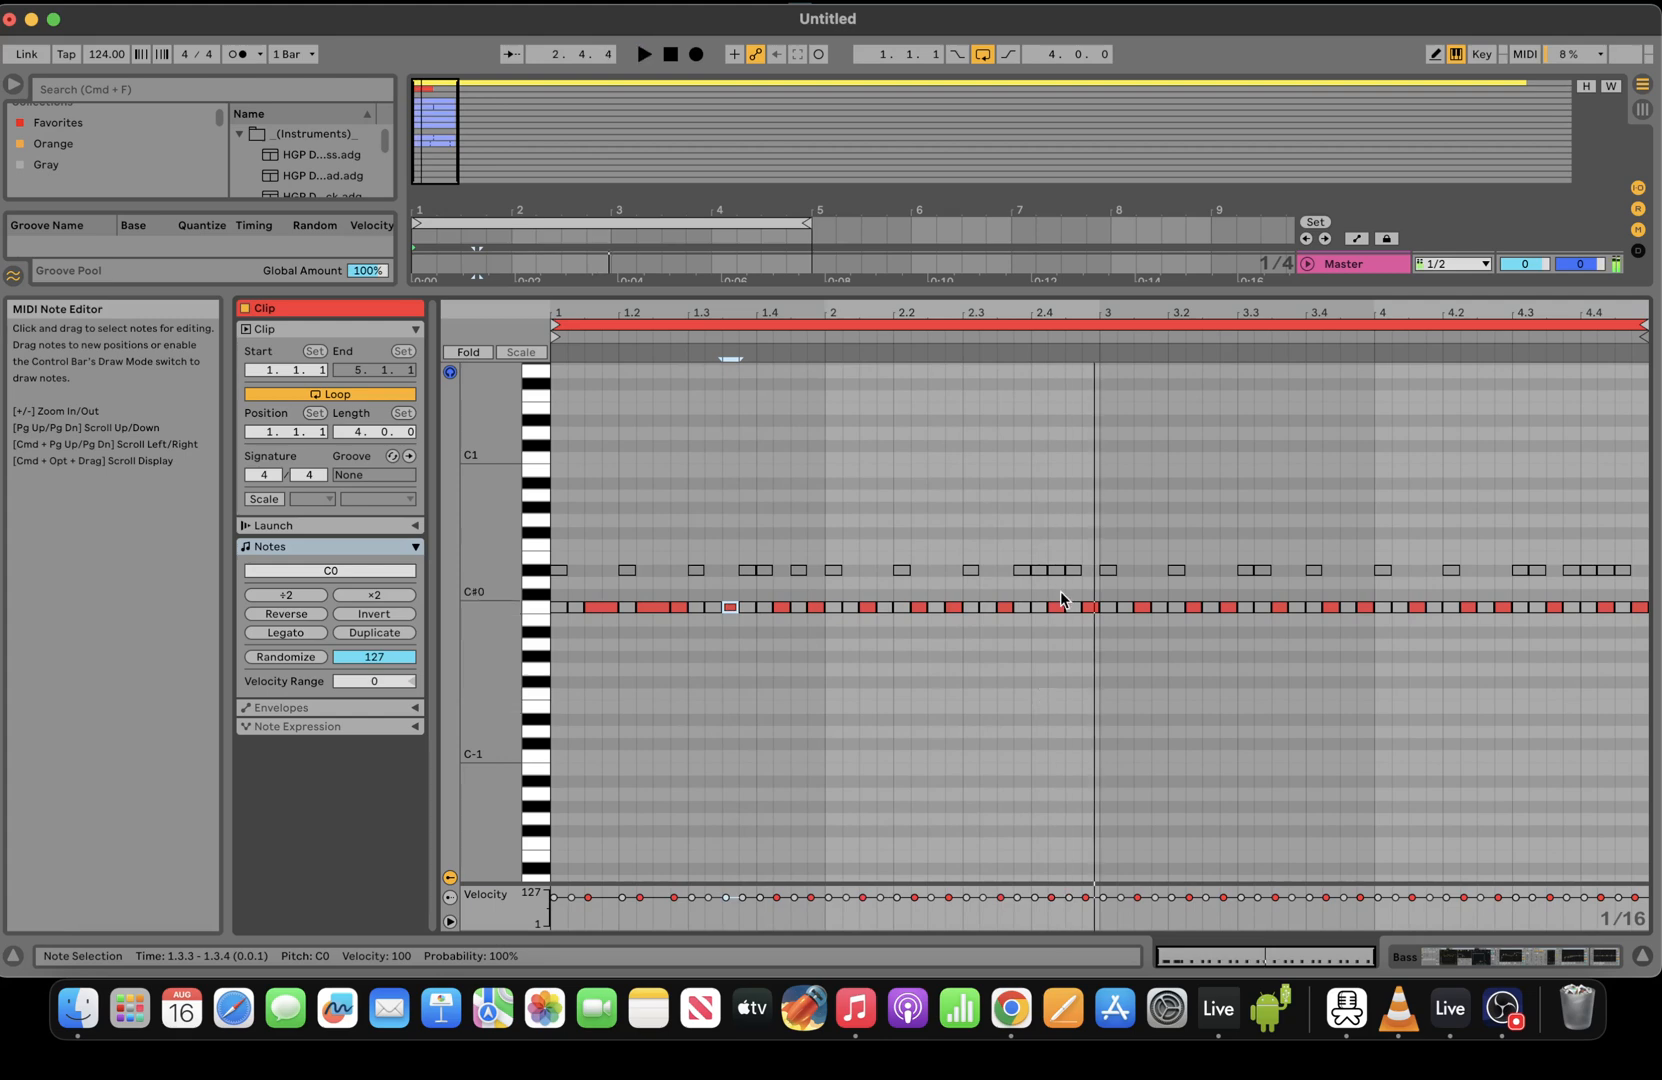
# Delete the C0 note at 2.4.2, where it overlaps a tom marker, and play the clip
pyautogui.click(1056, 570)
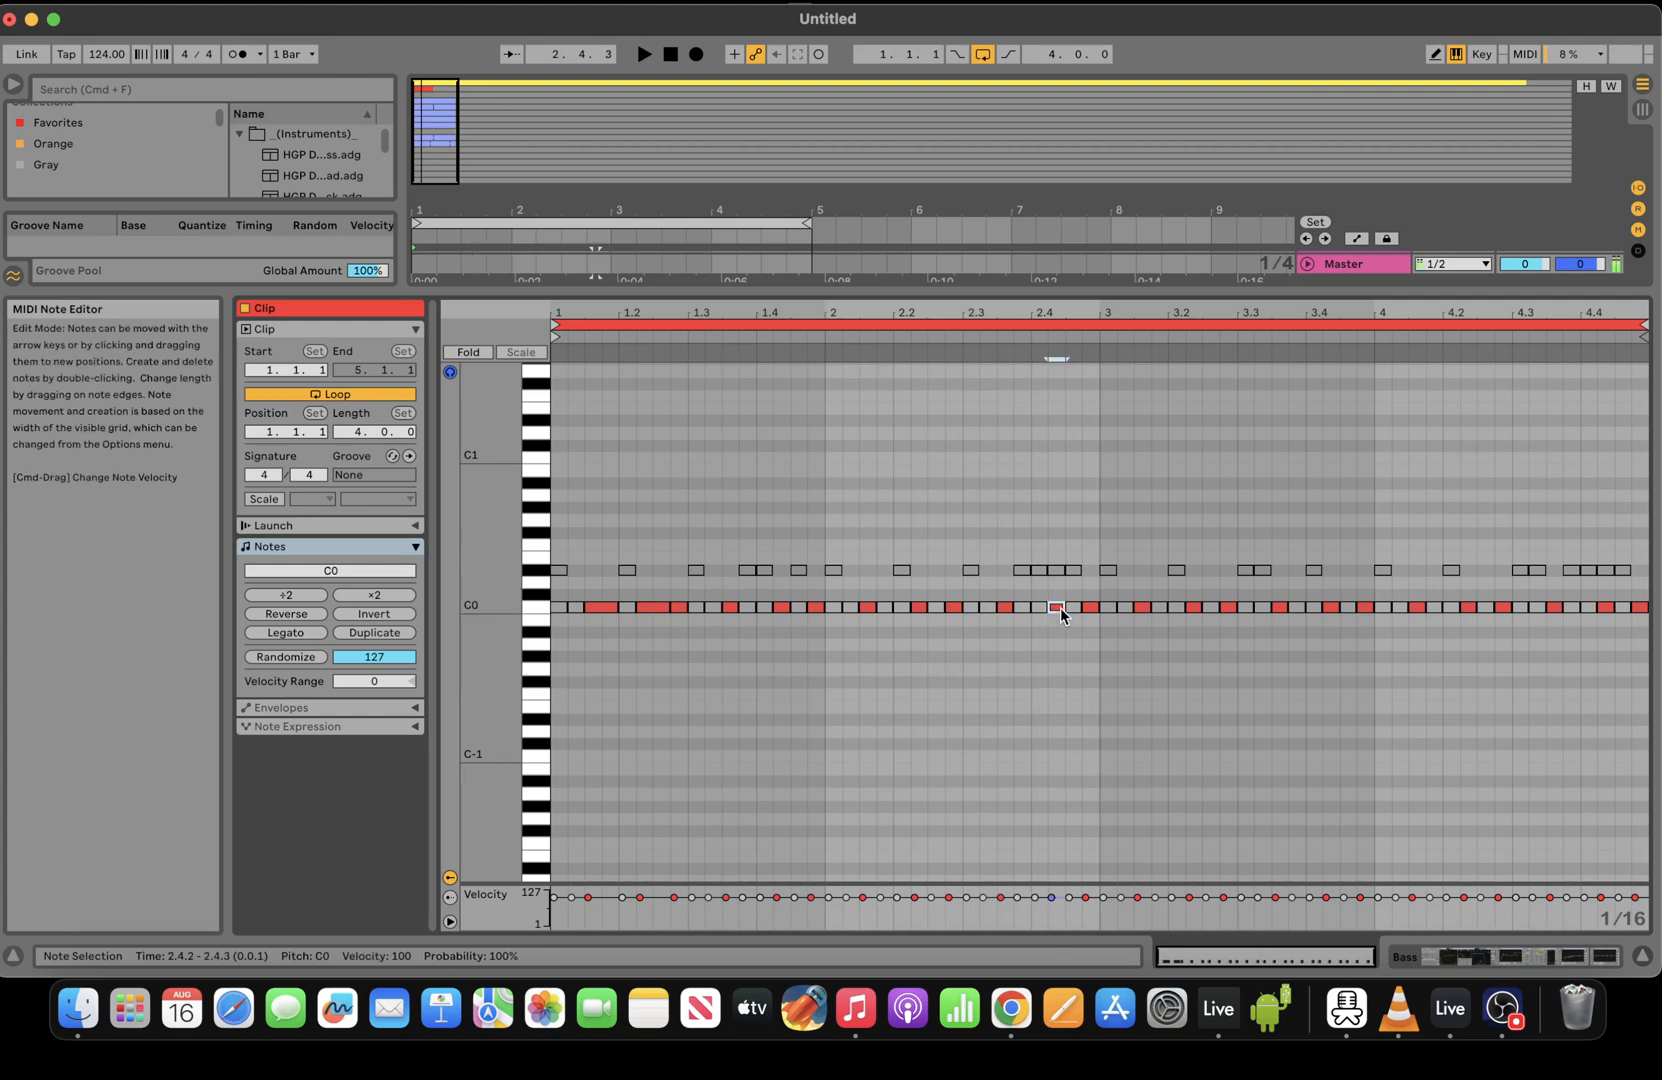
pyautogui.doubleClick(1060, 606)
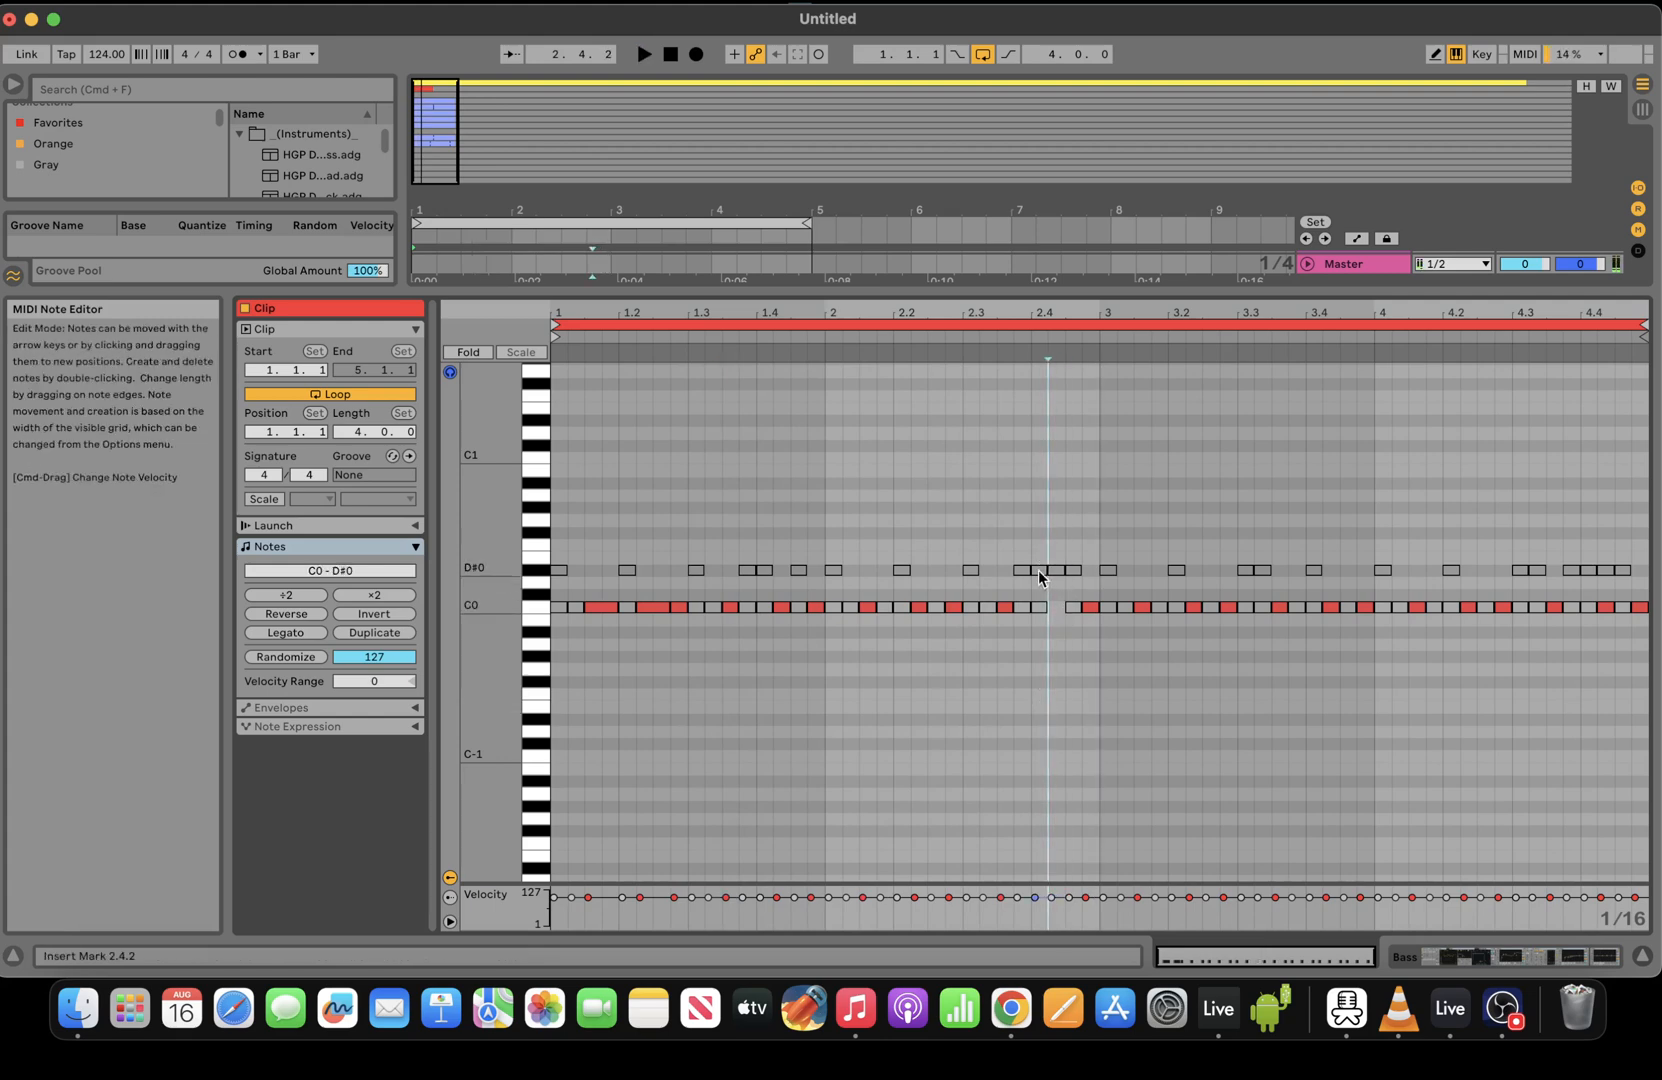
pyautogui.click(1037, 570)
pyautogui.press('space')
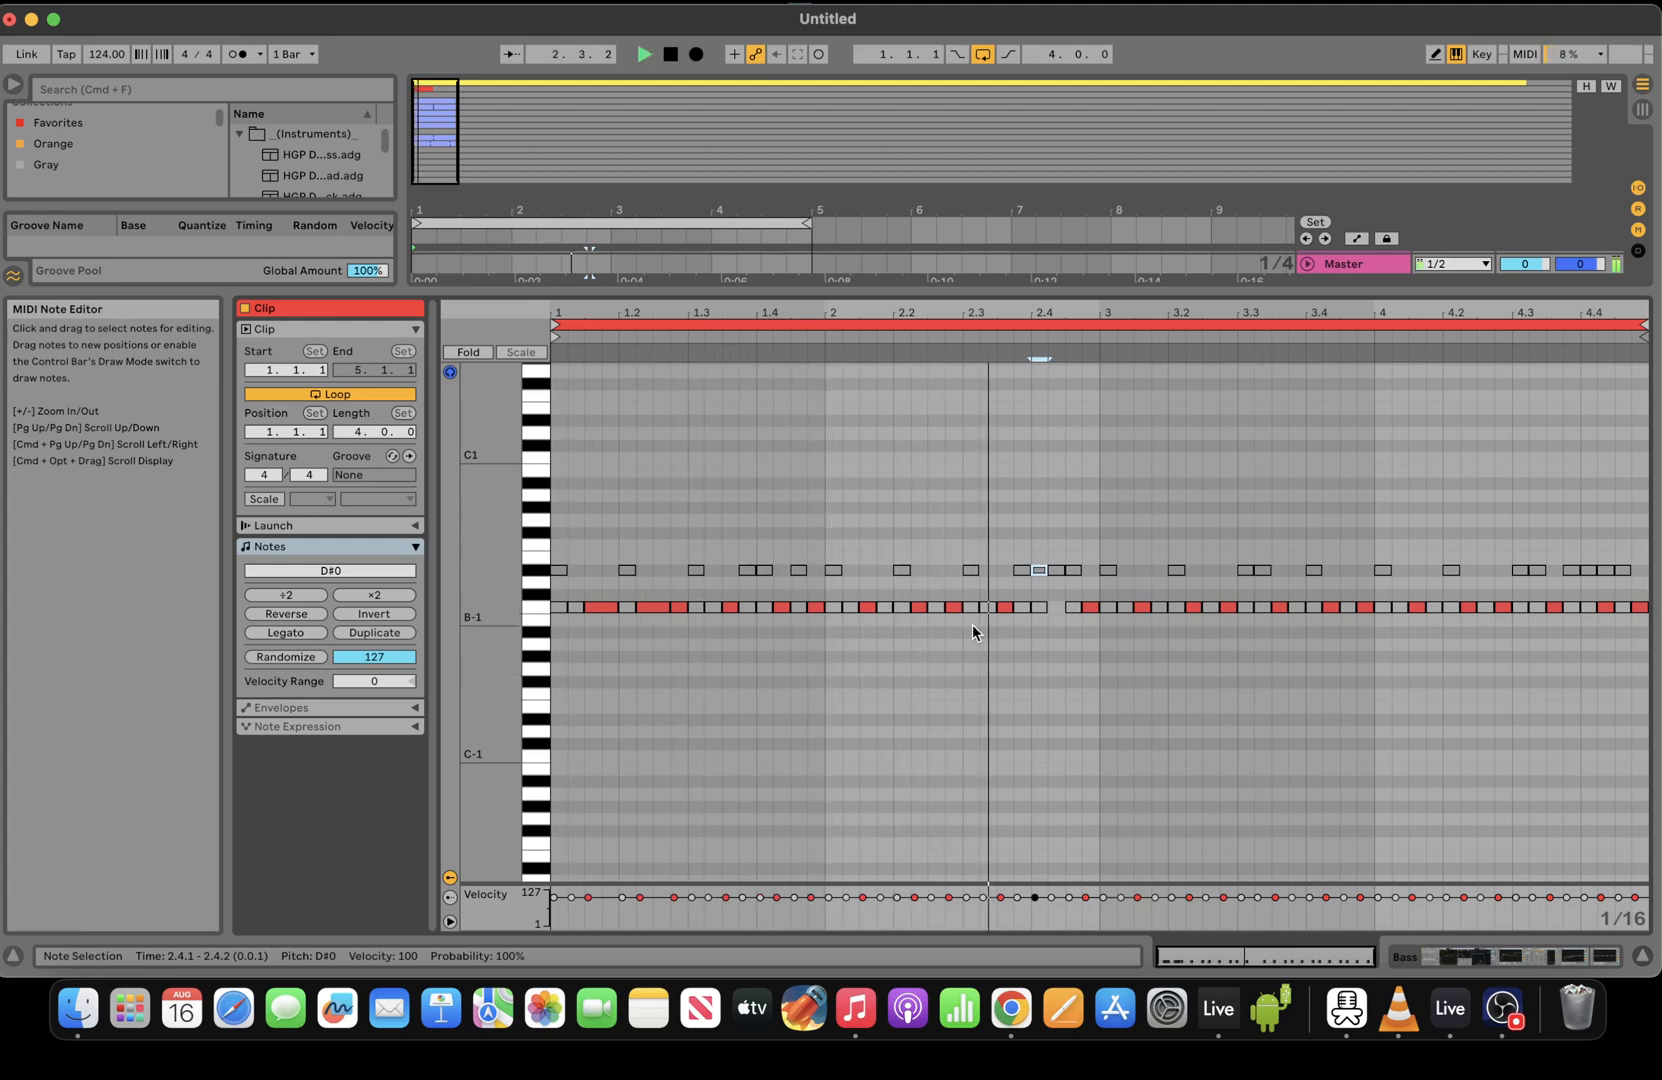
# Lengthen the C0 notes at 2.1.3 and 2.2.2 to 1/8
pyautogui.click(877, 607)
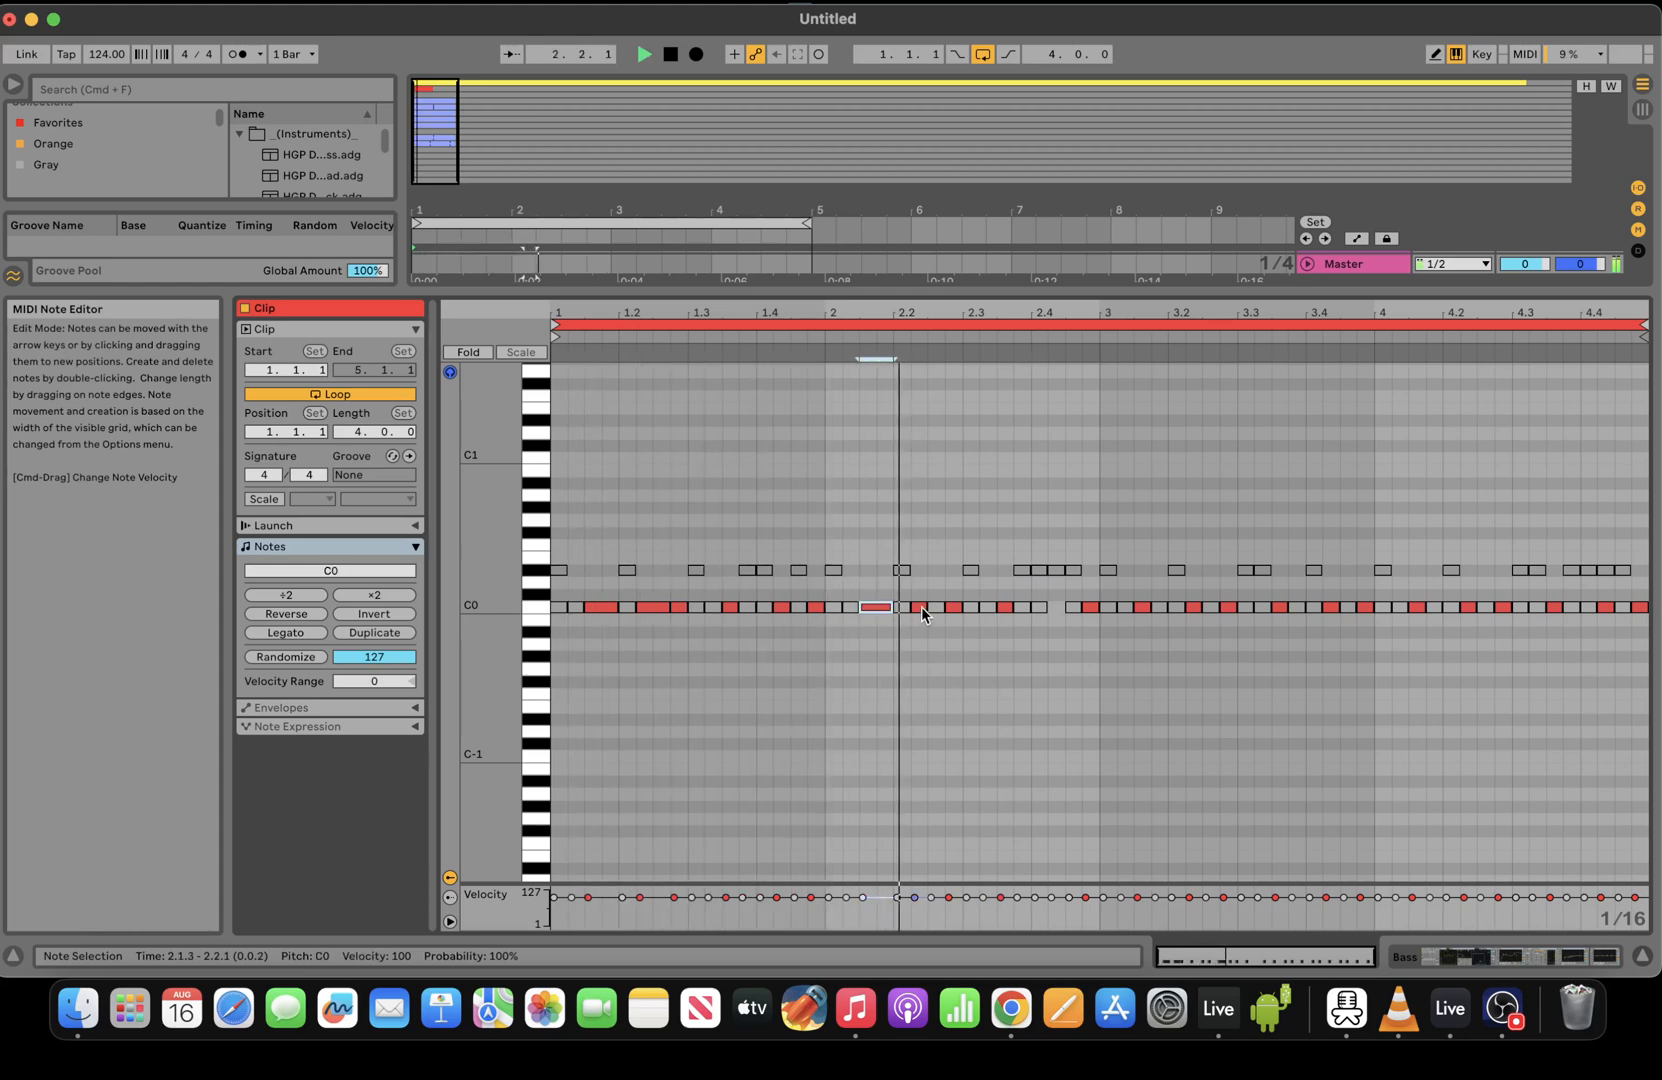
pyautogui.click(935, 607)
pyautogui.moveTo(927, 607); pyautogui.dragTo(913, 607)
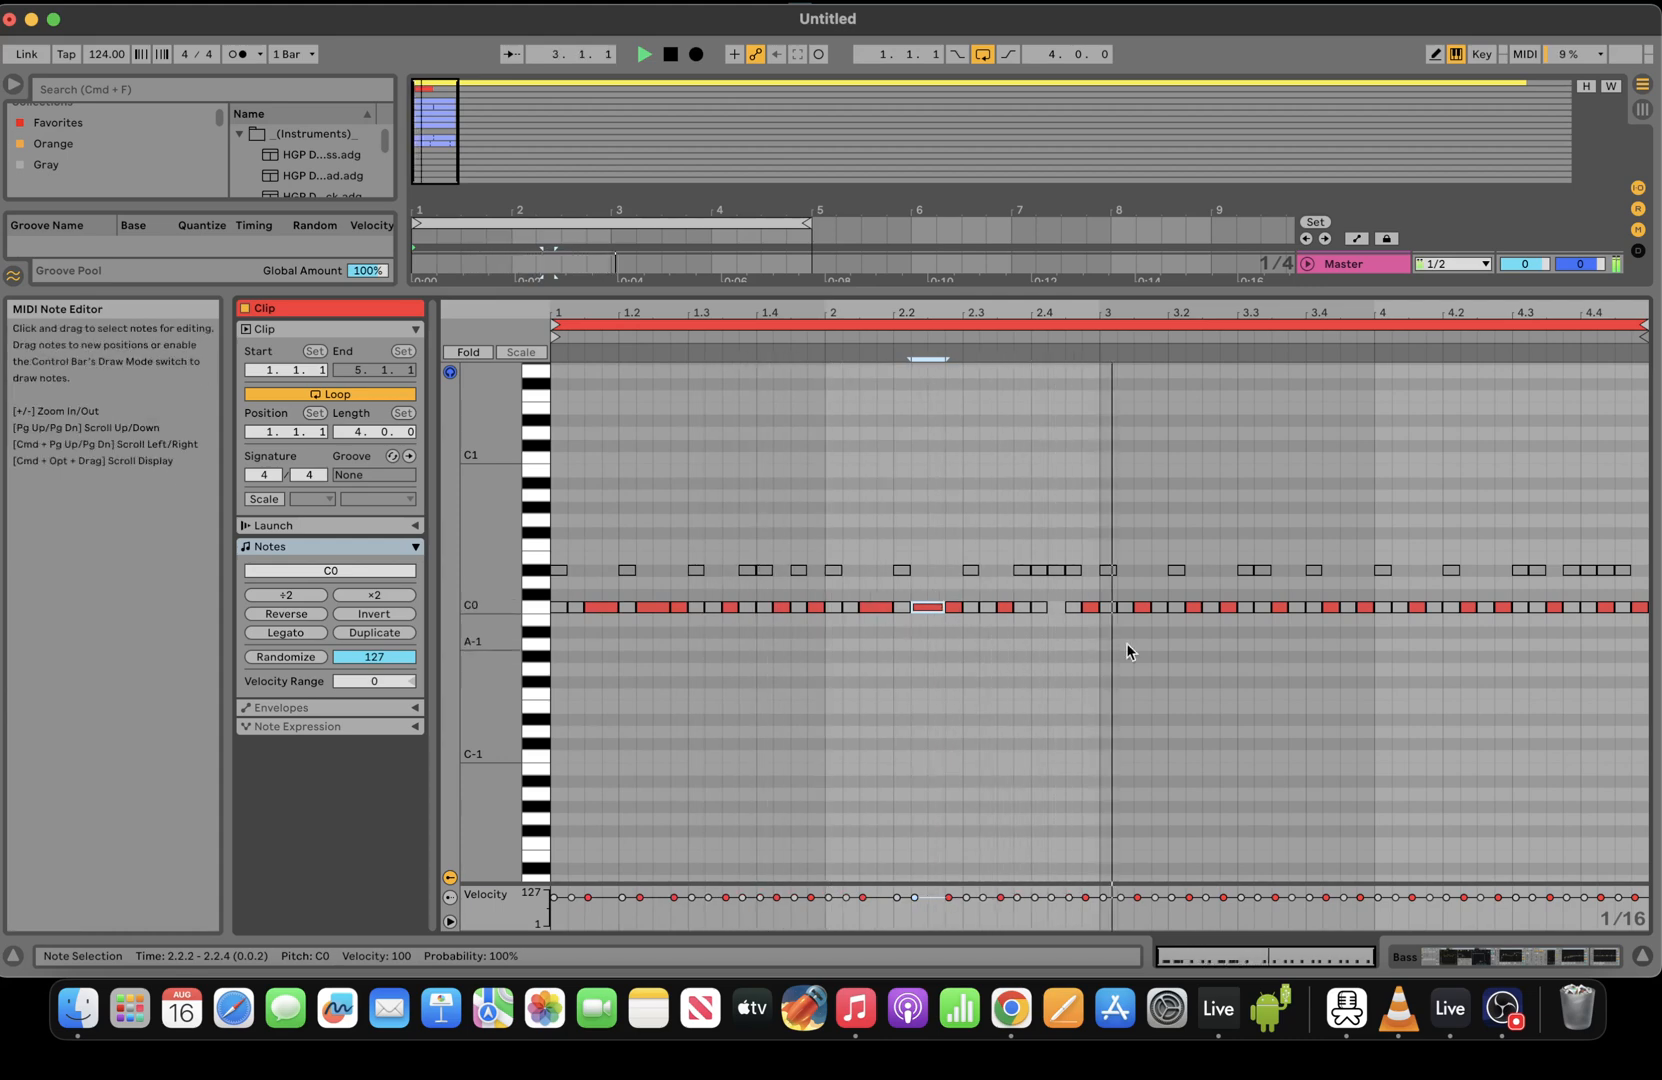
# Lengthen the C0 notes at 3.1.3, 3.2.2 and 3.3.3 to 1/8 and add a 1/16 C1 note at 3.4.3
pyautogui.press('space')
pyautogui.moveTo(1150, 607); pyautogui.dragTo(1303, 607)
pyautogui.press('space')
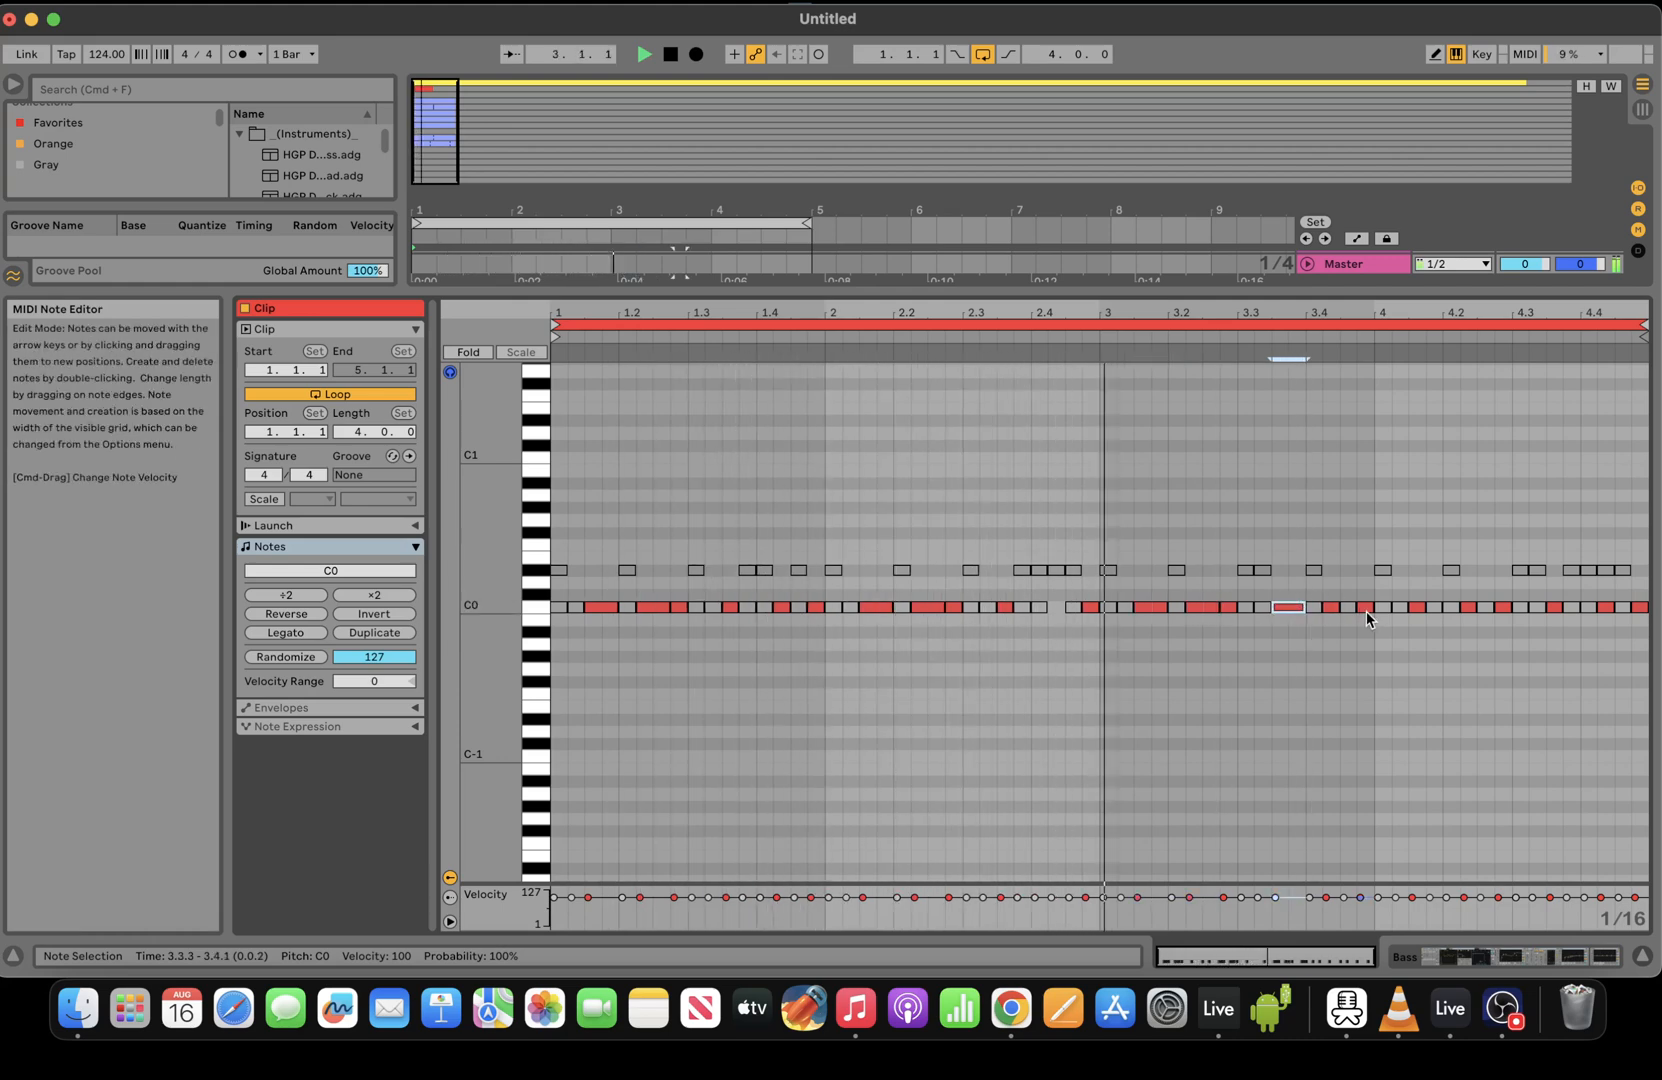
pyautogui.press('space')
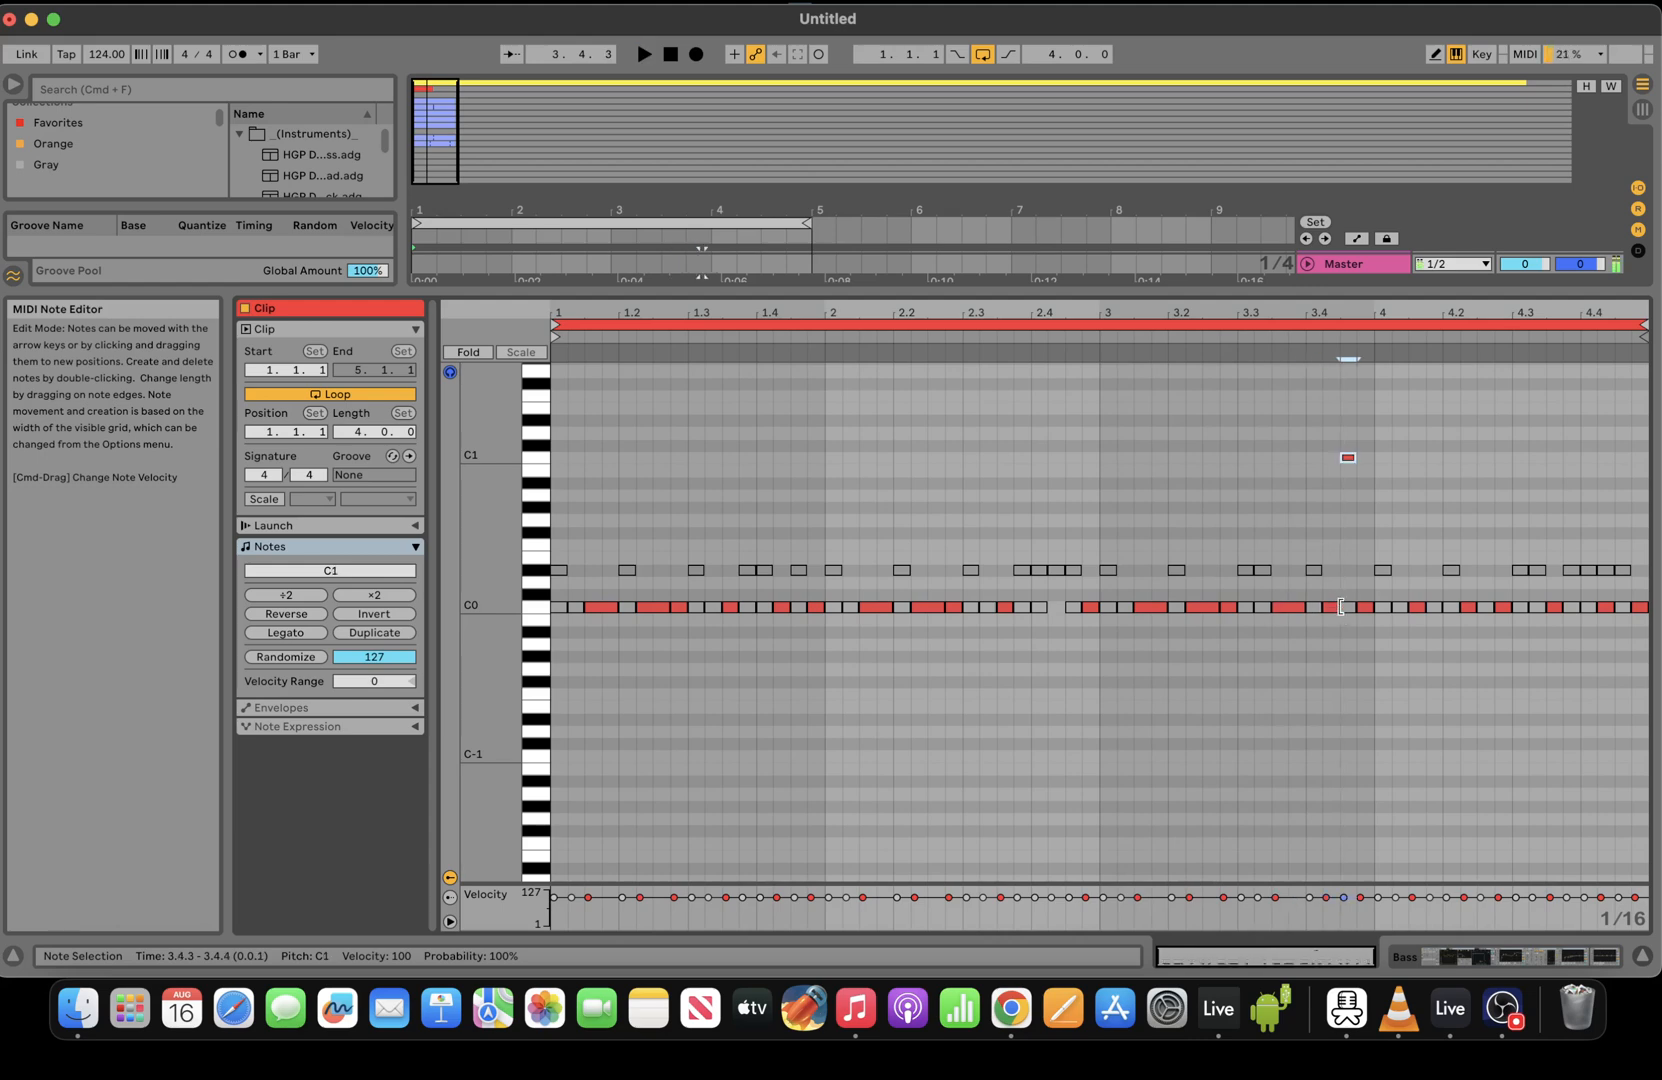
pyautogui.press('space')
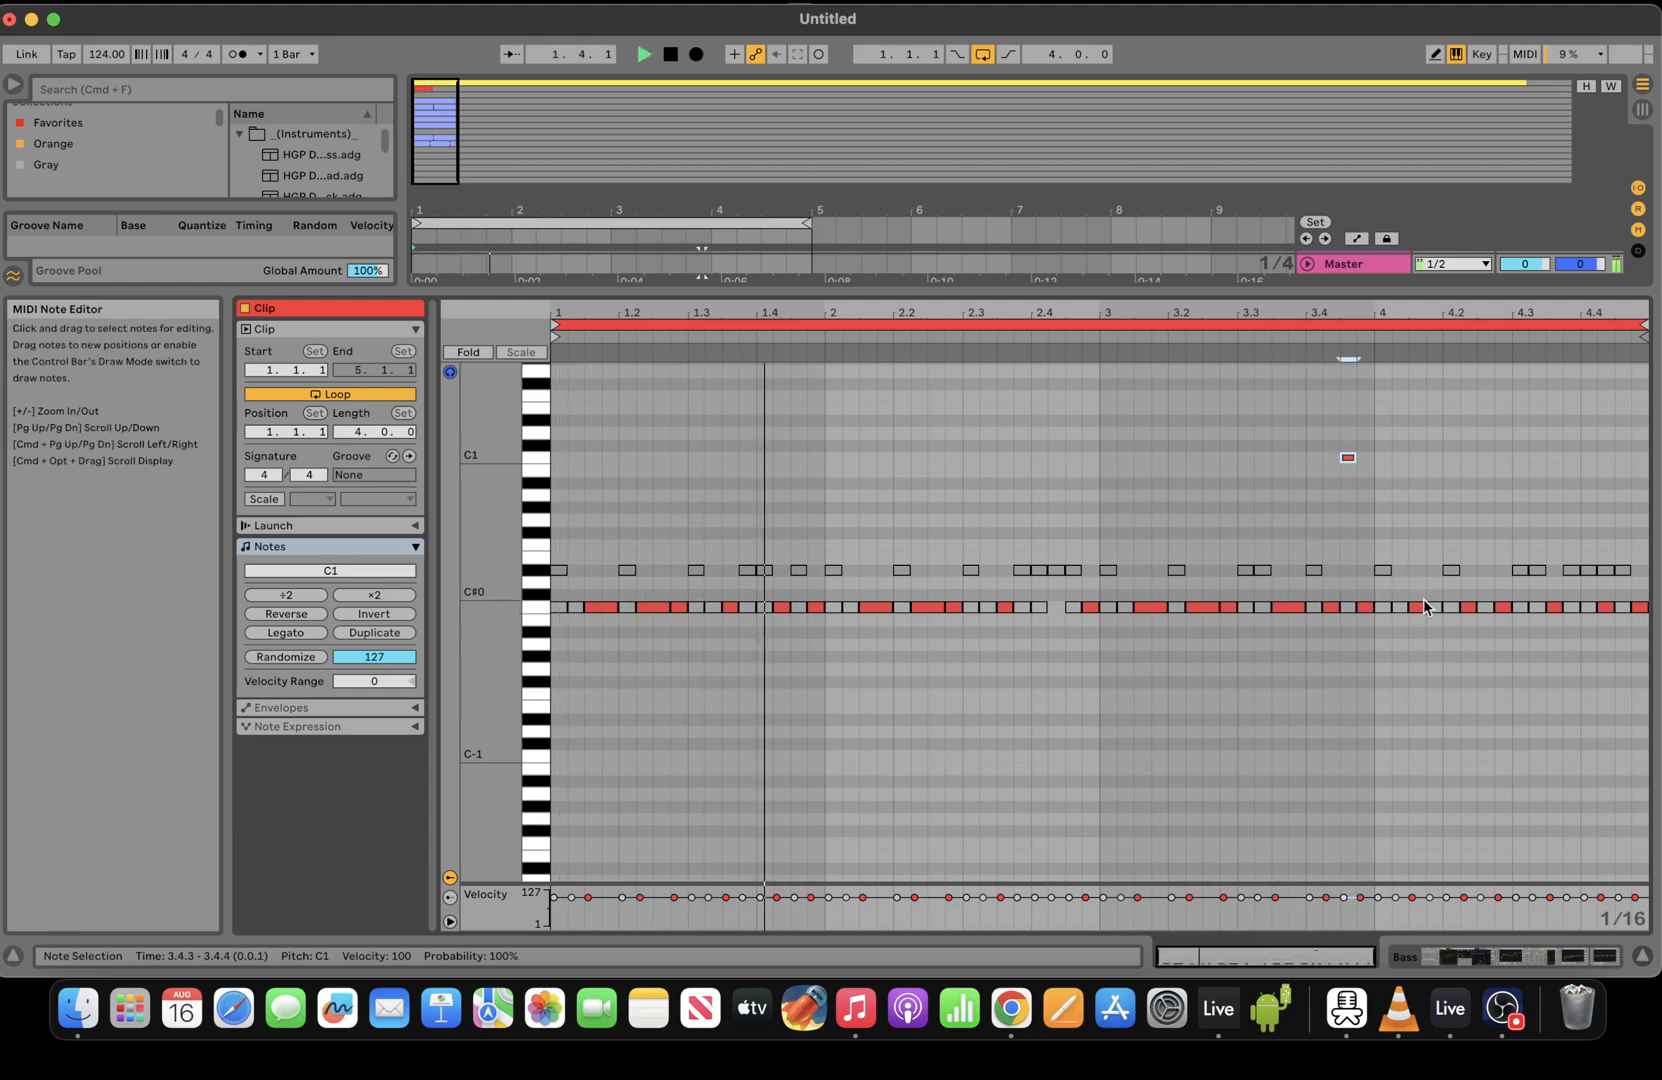
# Lengthen the C0 notes at 4.1.3 and 4.2.2 to 1/8 while auditioning the clip
pyautogui.moveTo(1424, 604); pyautogui.dragTo(1436, 603)
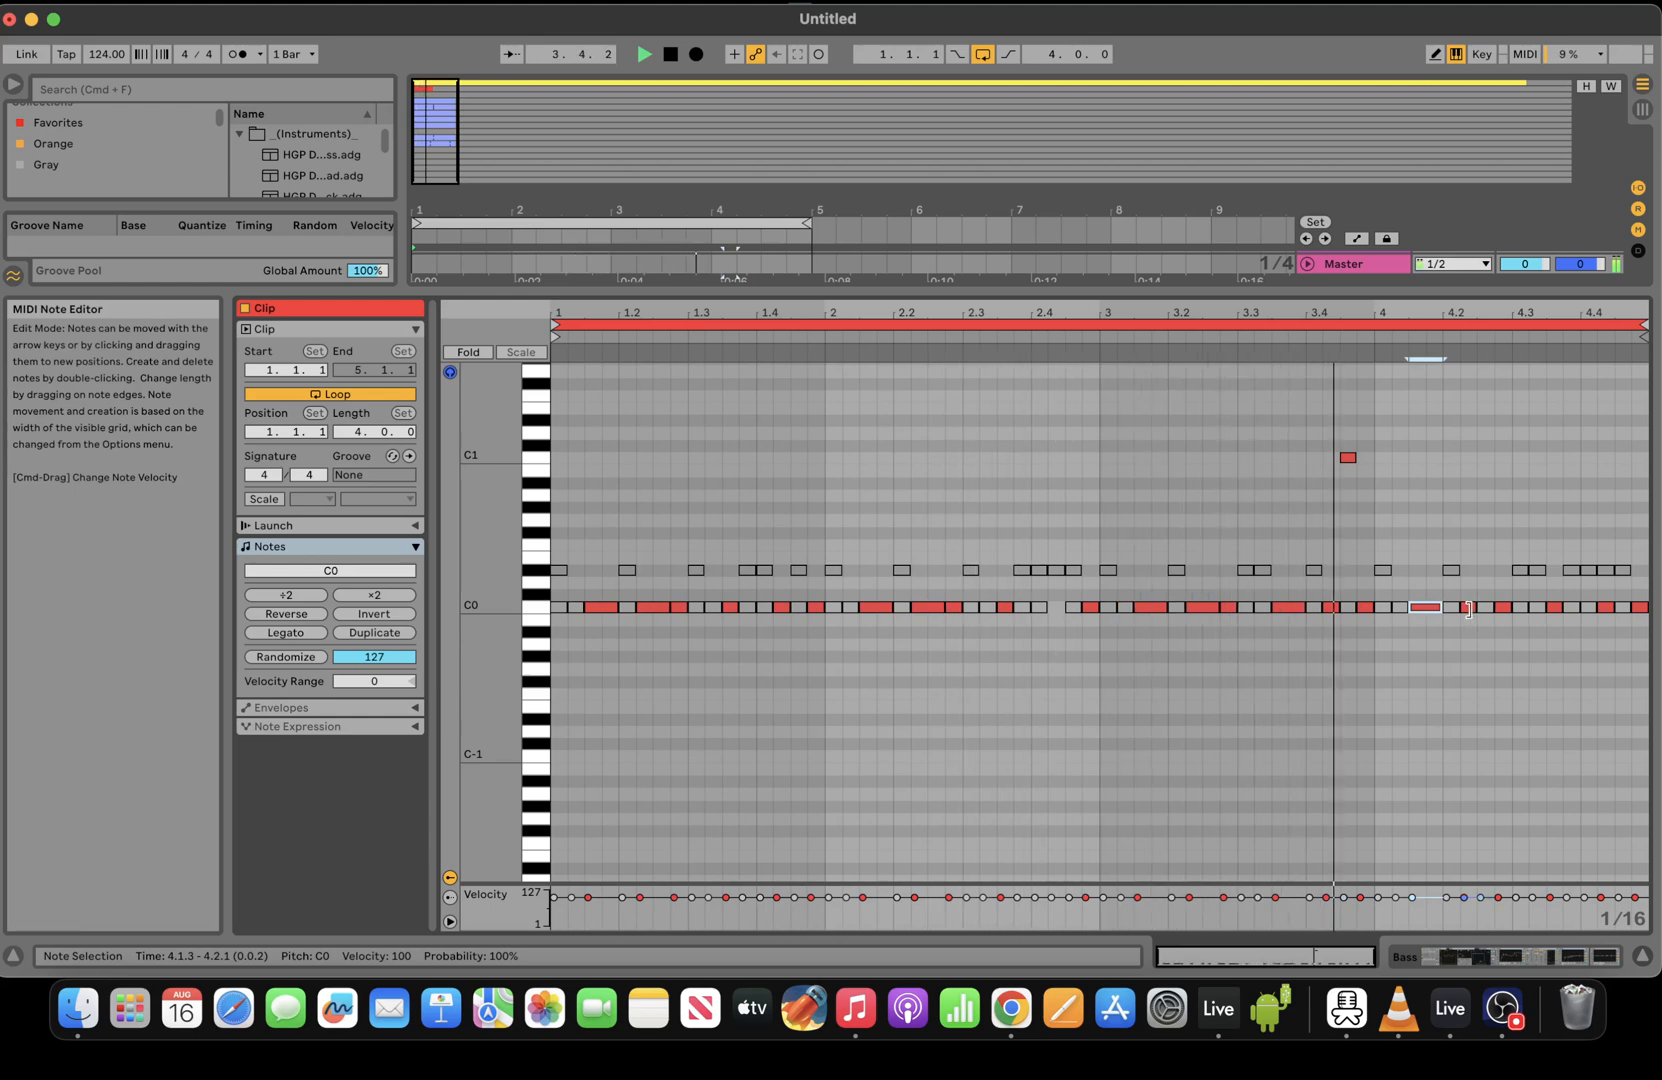
pyautogui.click(1484, 607)
pyautogui.press('space')
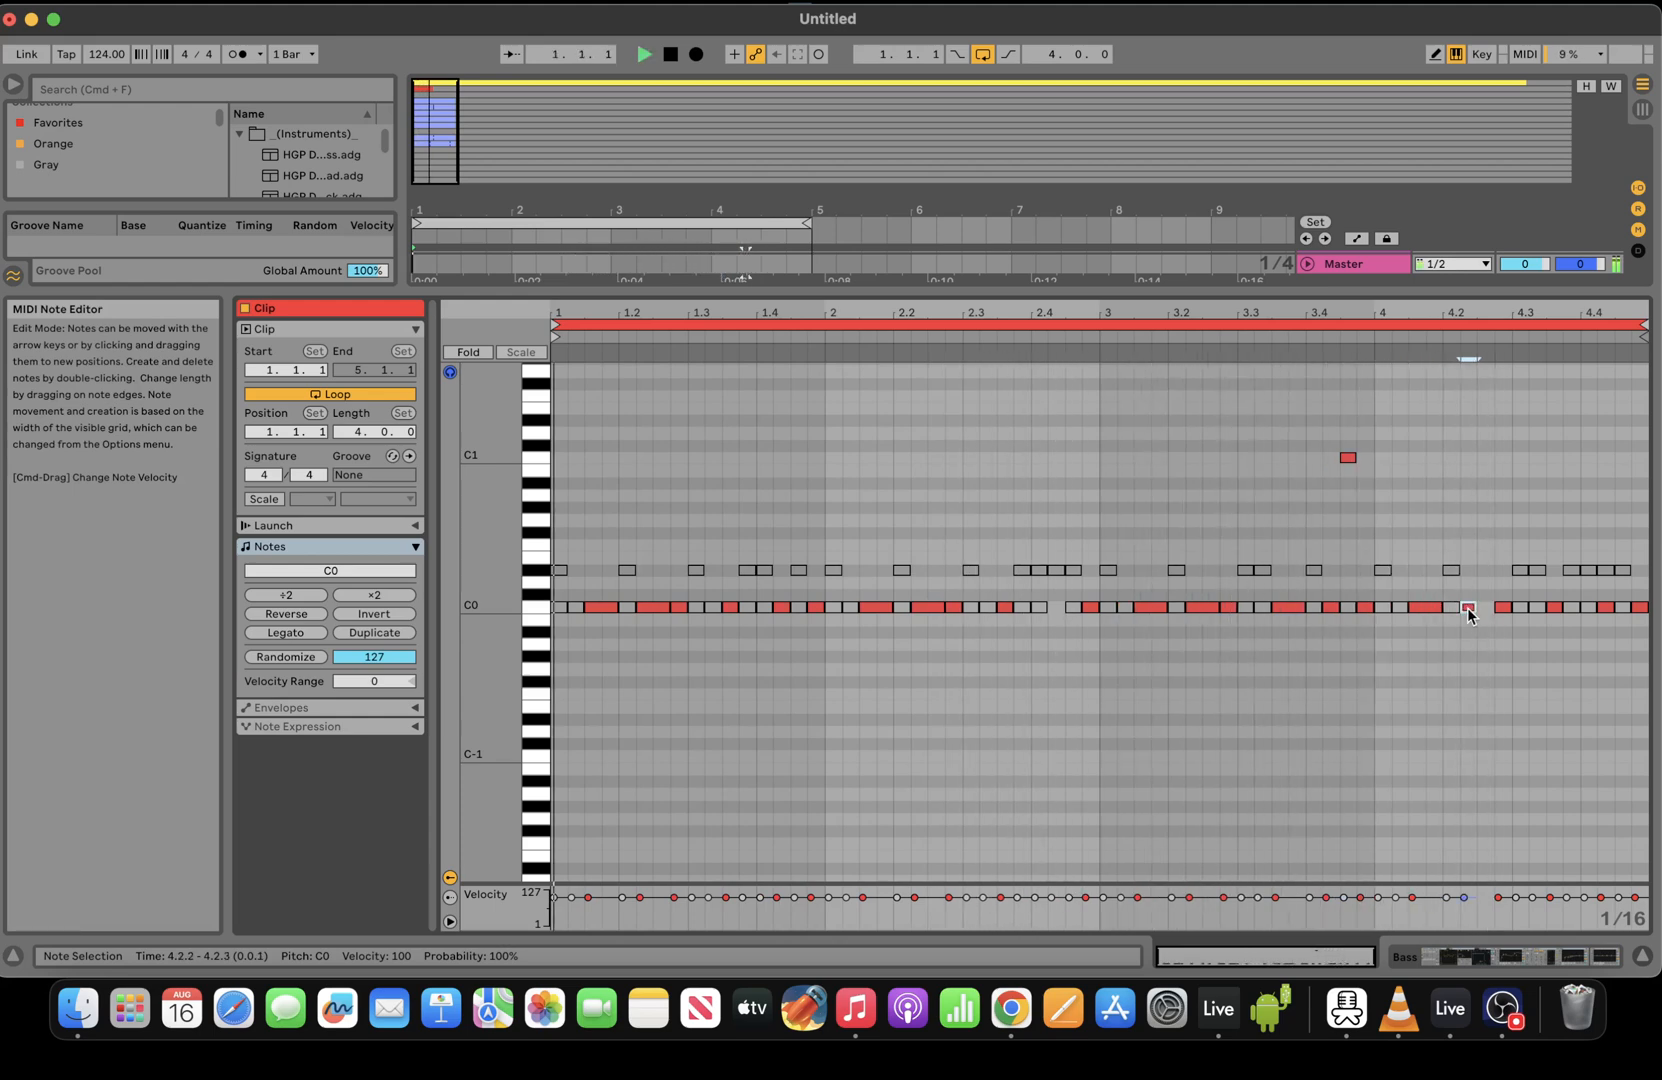
pyautogui.press('space')
pyautogui.moveTo(1474, 607); pyautogui.dragTo(1494, 607)
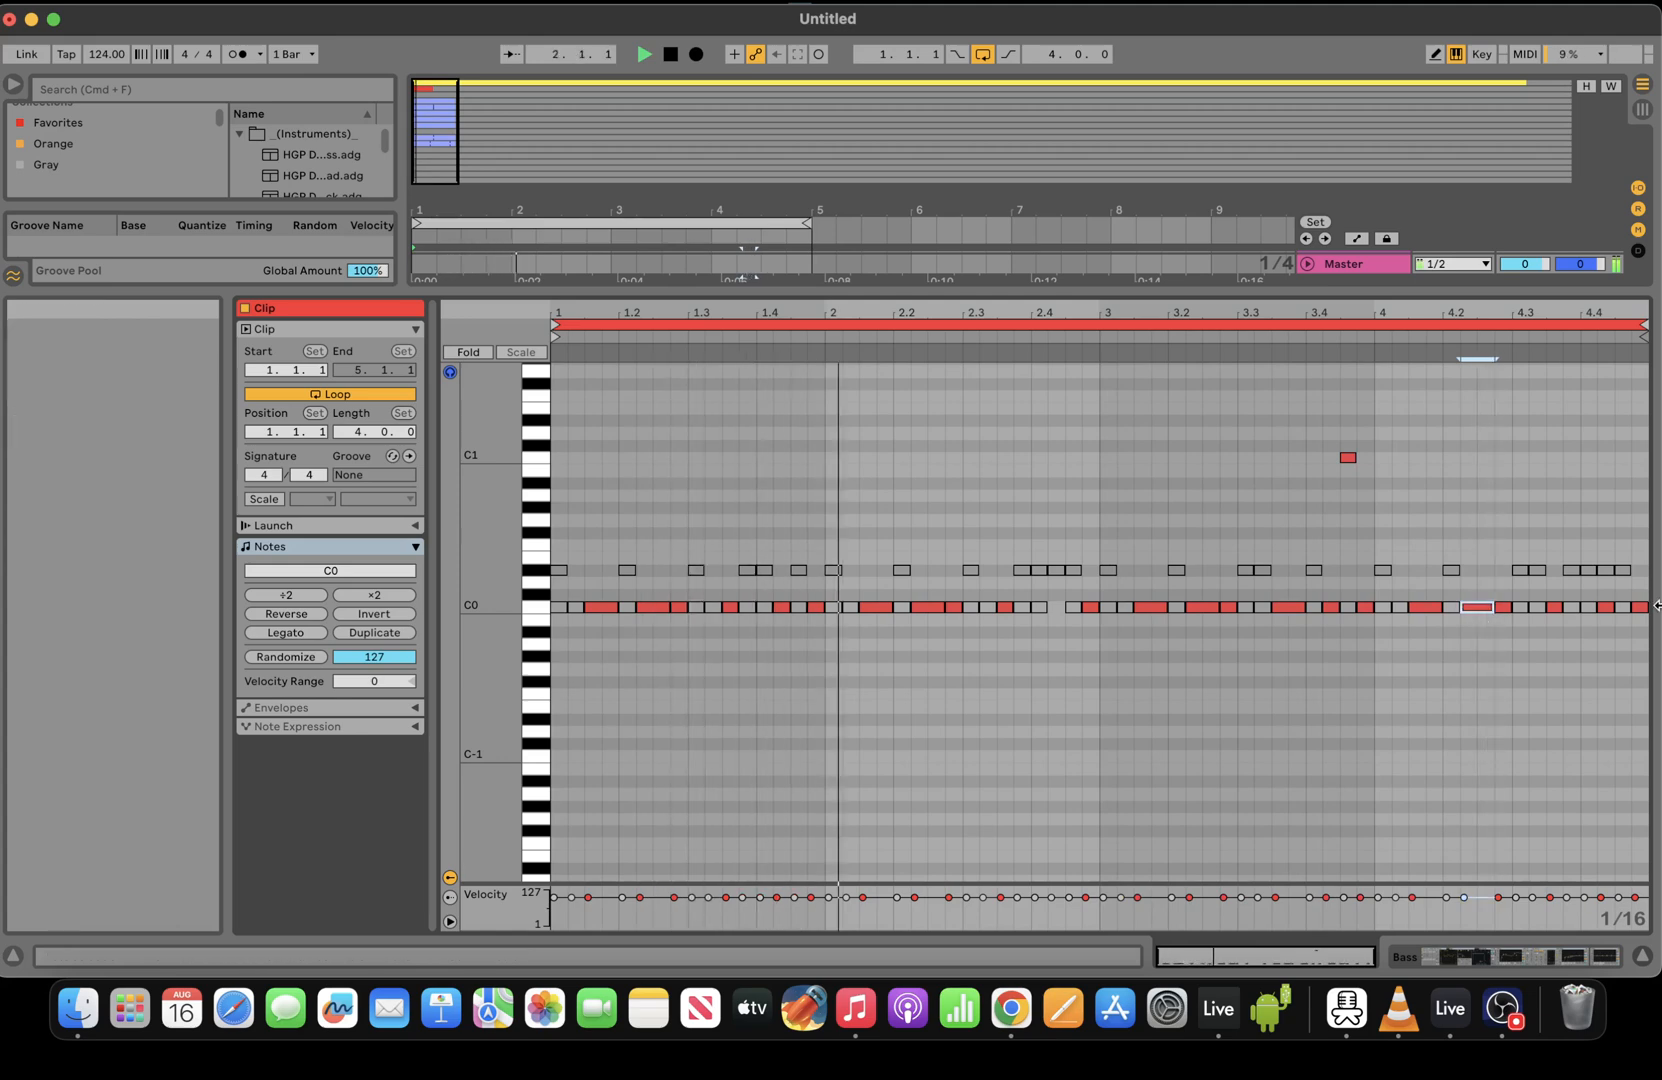
# Raise the last note at 4.4.4 an octave to C1 and delete the C0 note at 4.4.2
pyautogui.click(1640, 609)
pyautogui.hotkey('shift', 'Up')
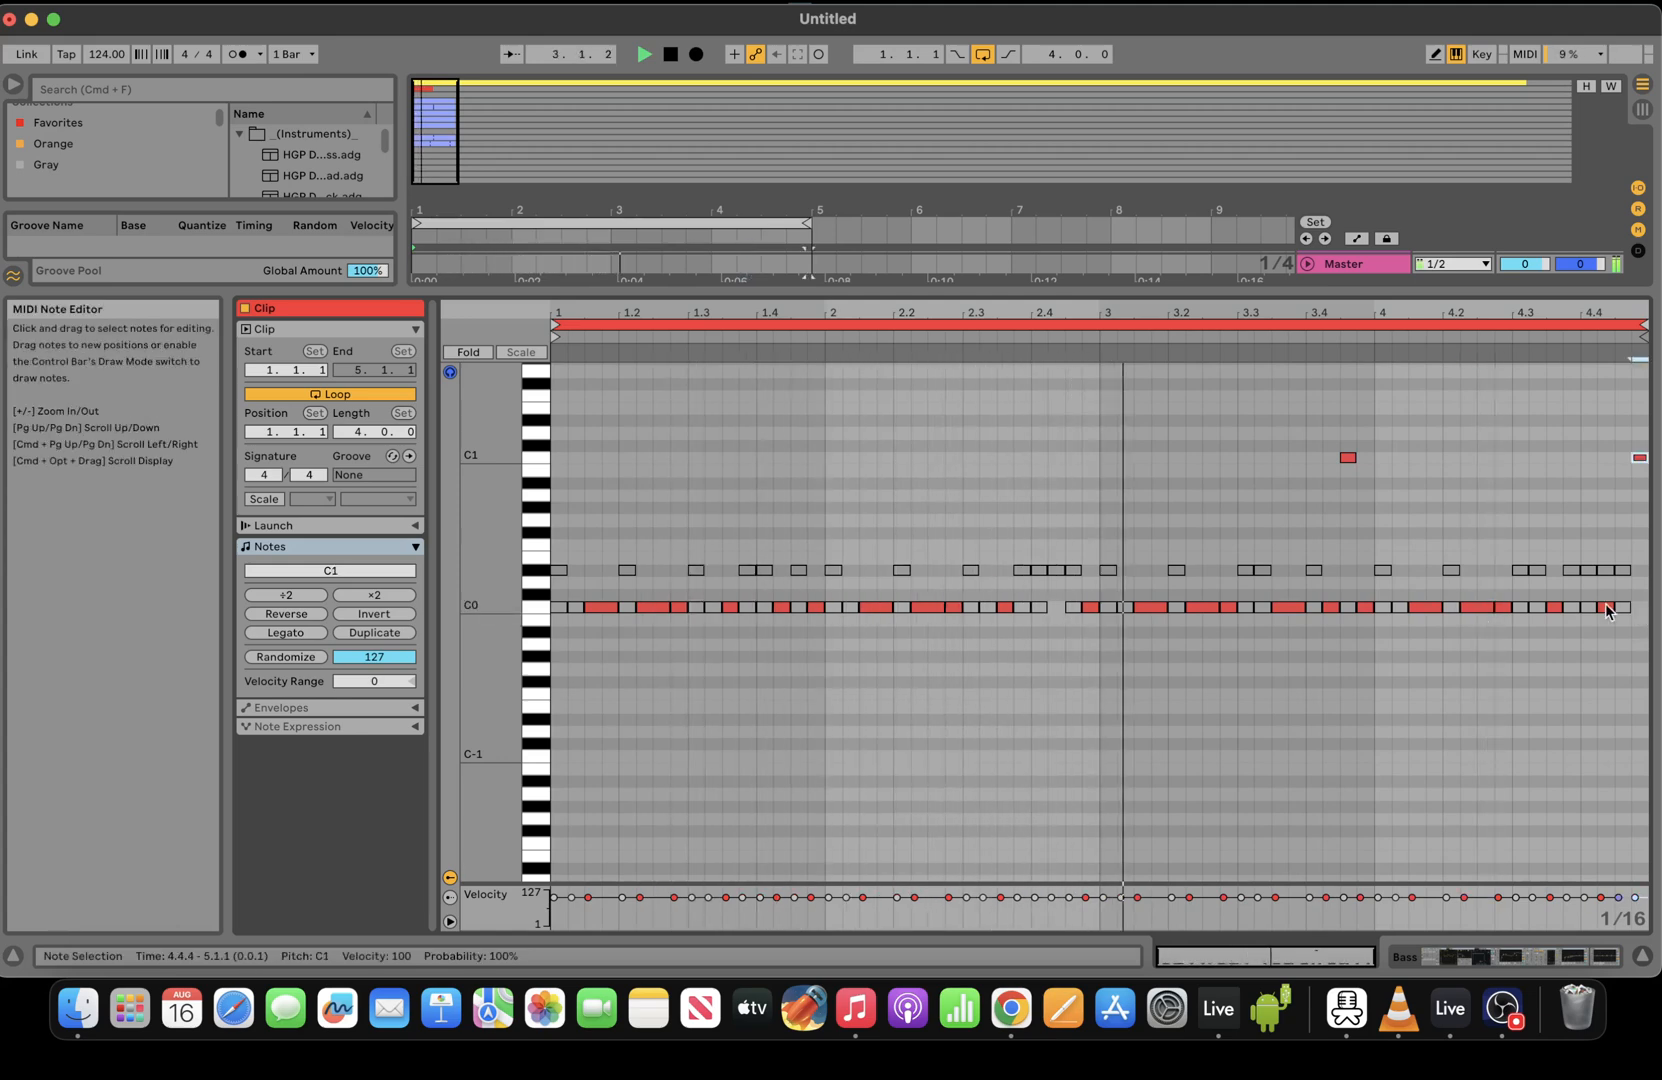
pyautogui.doubleClick(1603, 607)
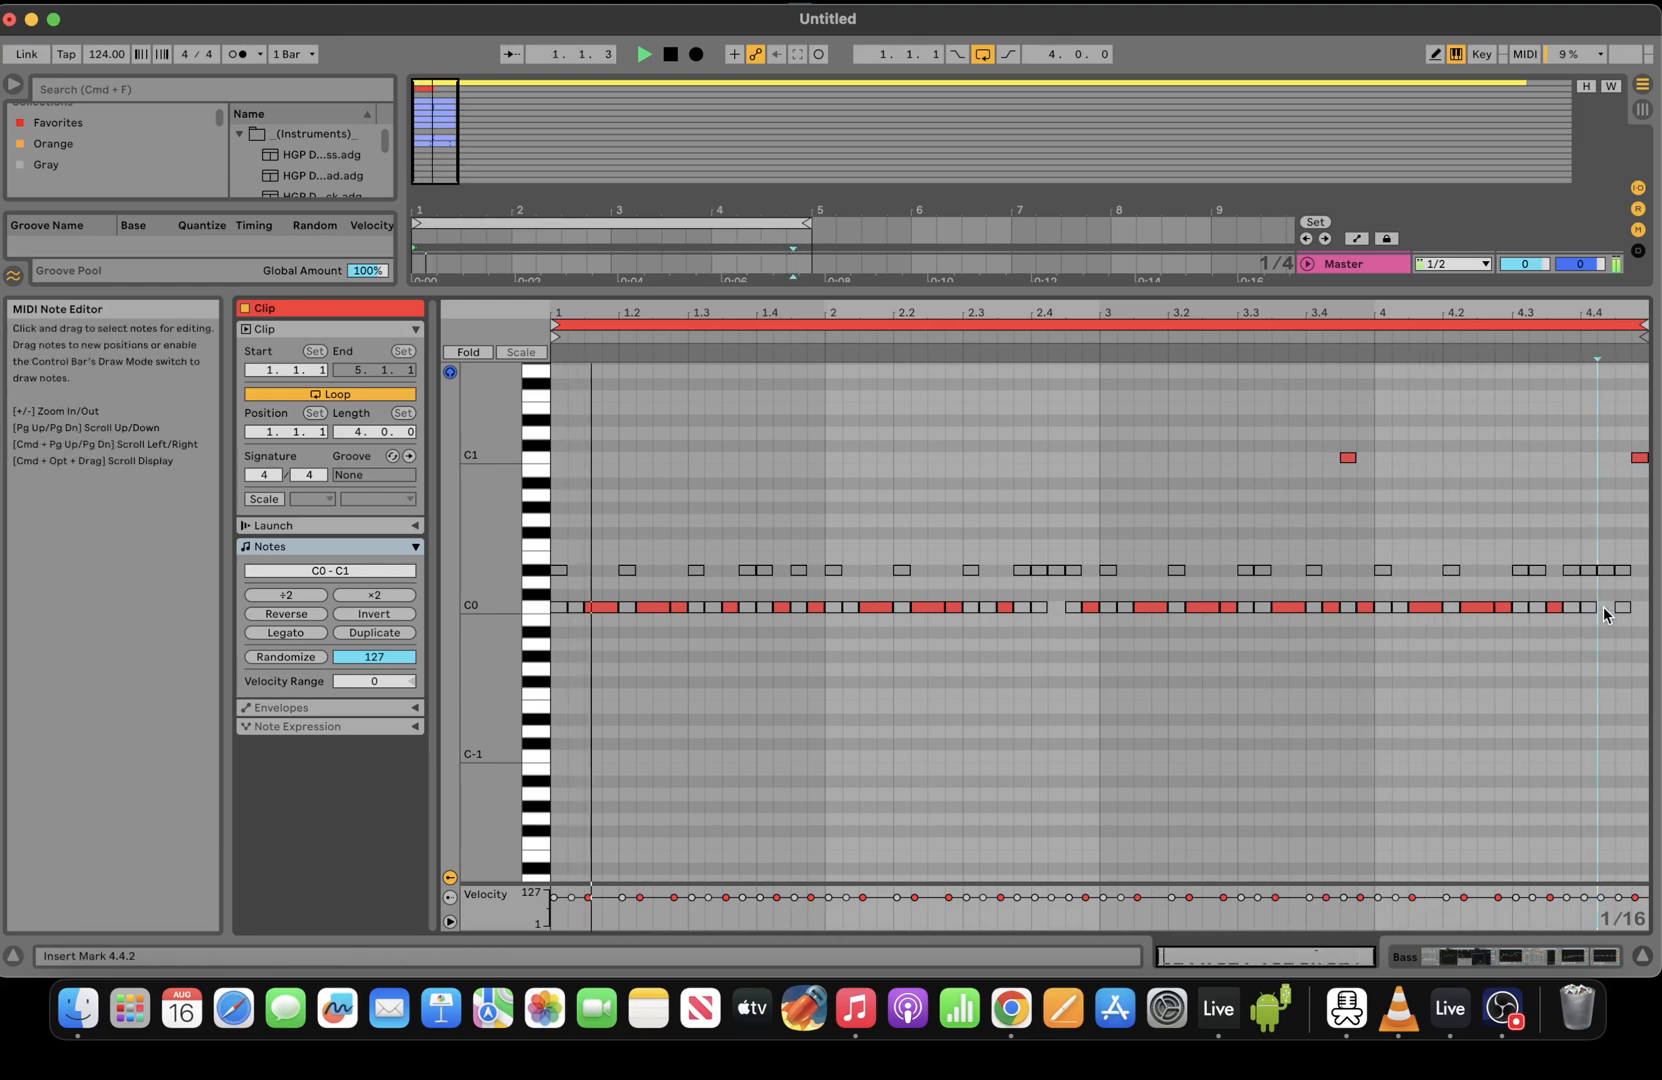
# Show the Bass track's devices and lower the rack's Filter 1 Freq macro to 89.9 Hz
pyautogui.click(1565, 953)
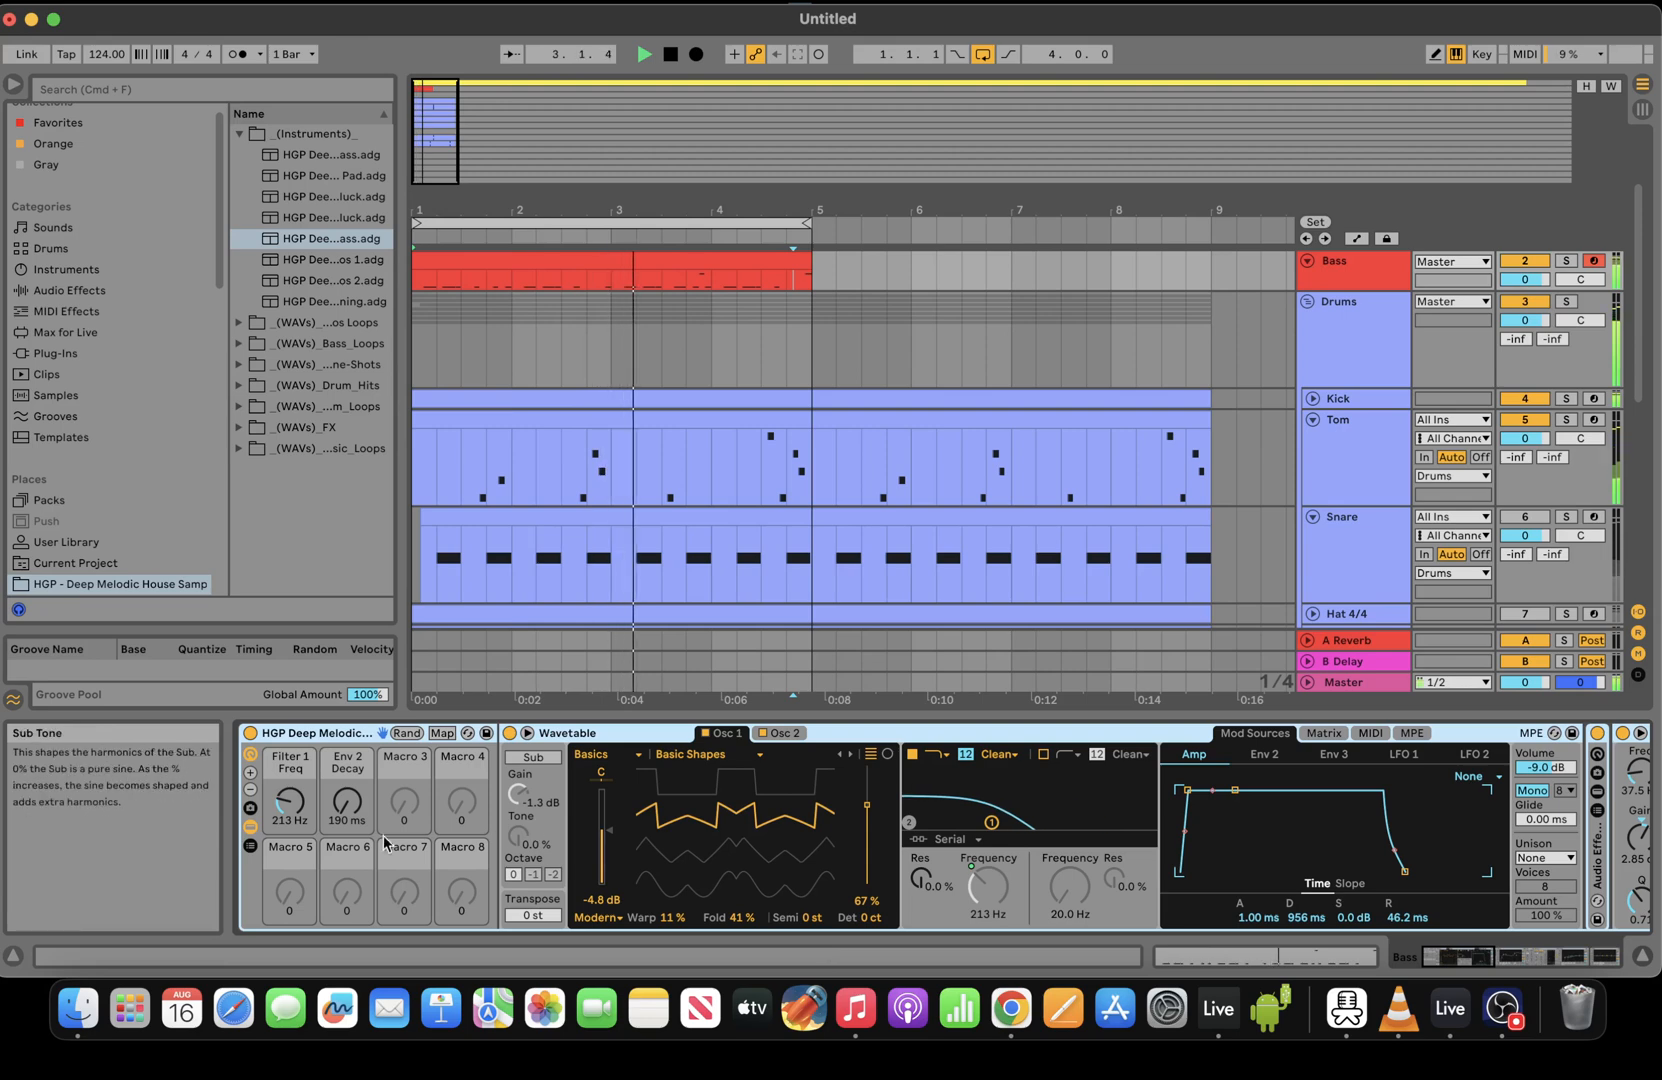
pyautogui.moveTo(289, 800); pyautogui.dragTo(289, 840)
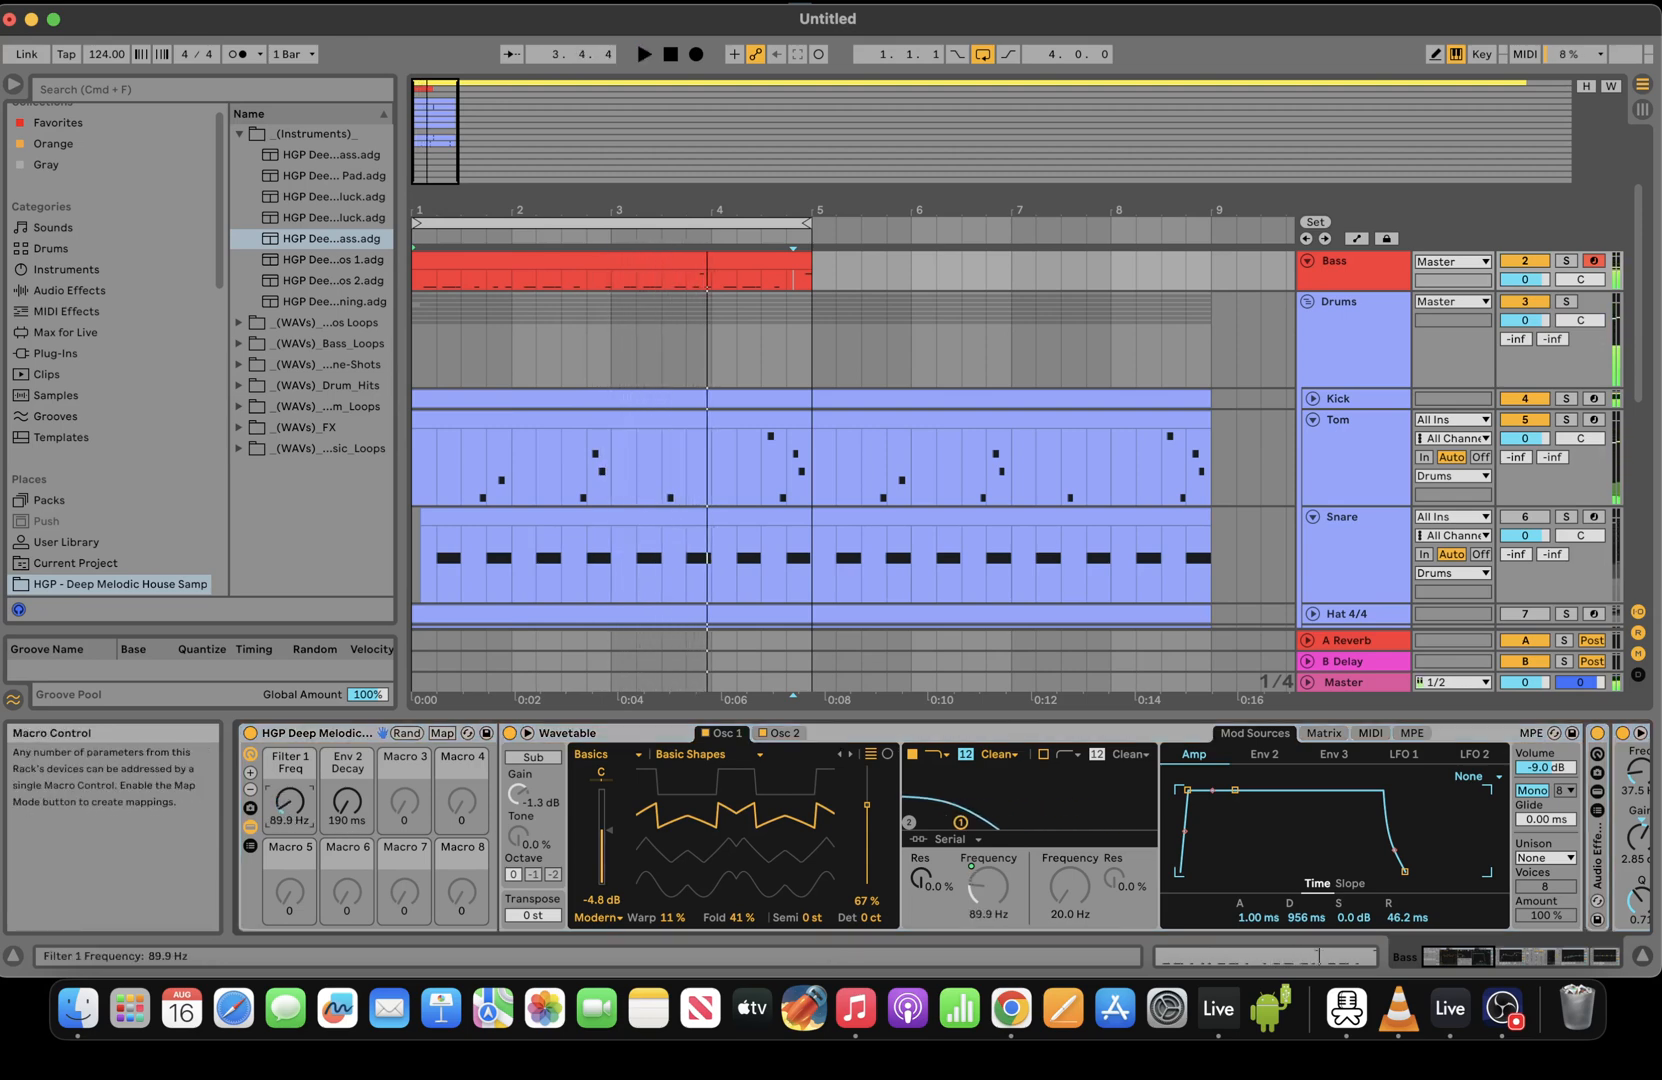
# Set the Bass track Compressor's sidechain source to Kick and its attack to 0.01 ms
pyautogui.click(1604, 957)
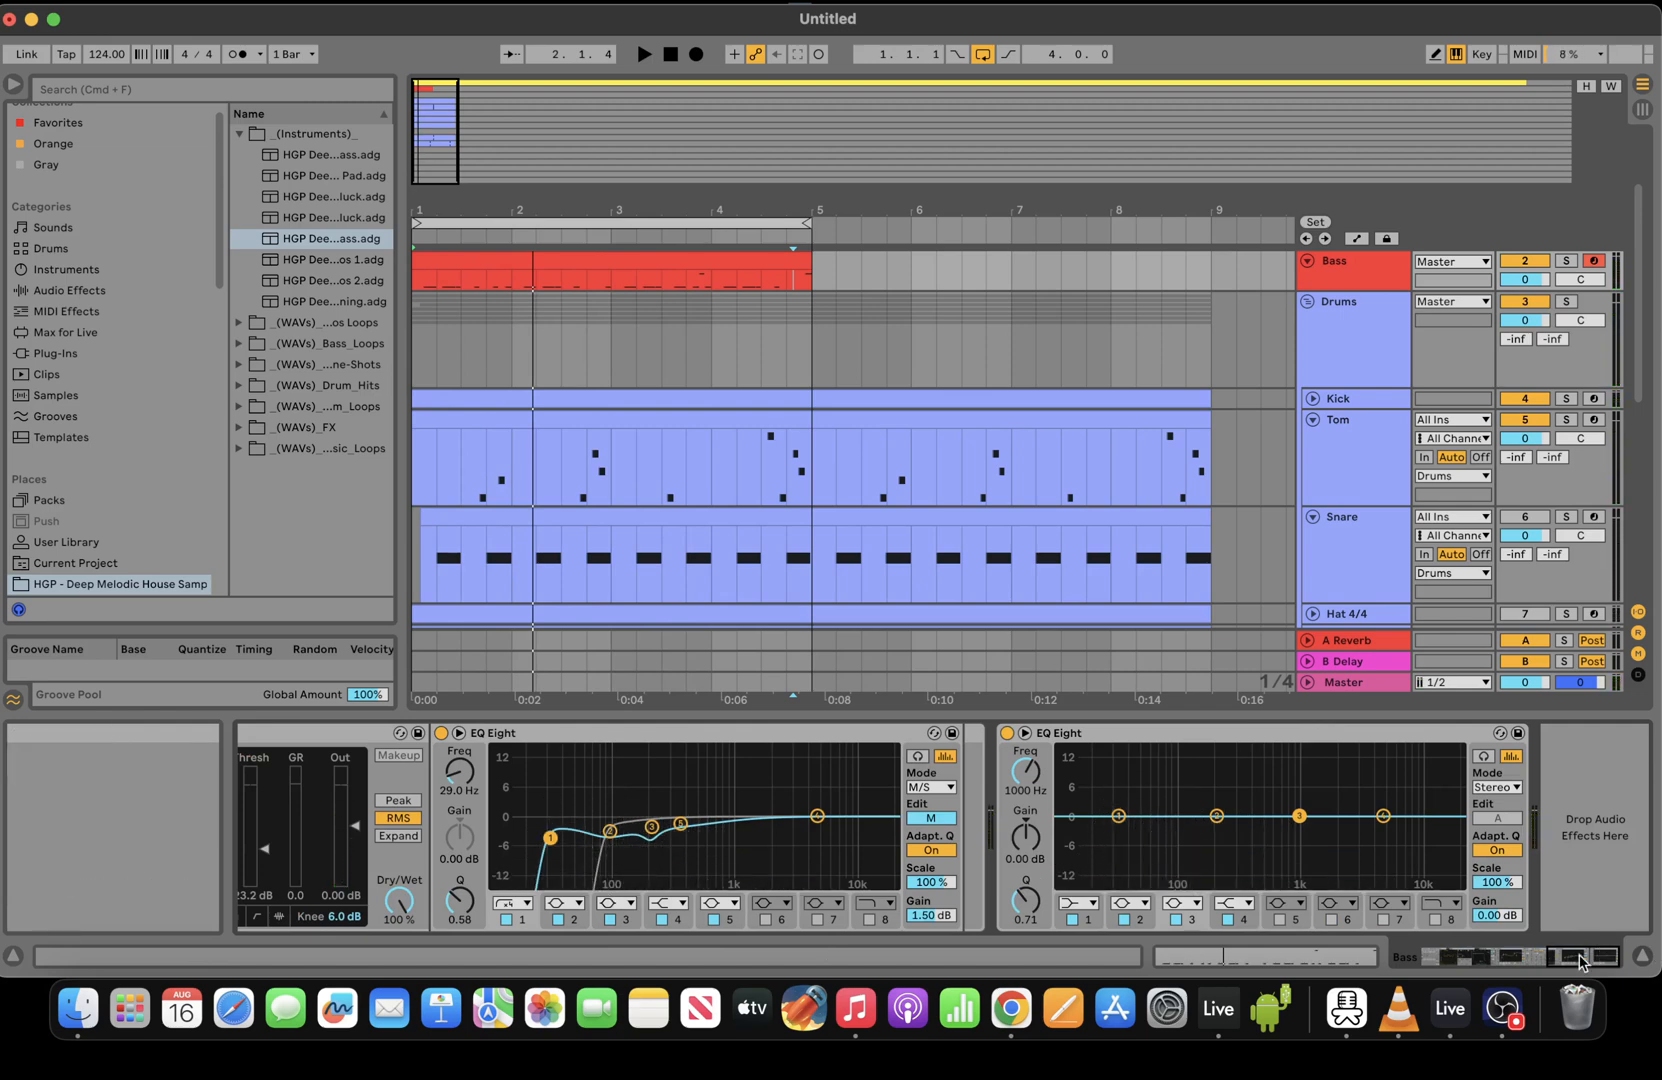
pyautogui.hscroll(-10, 890, 800)
pyautogui.click(880, 788)
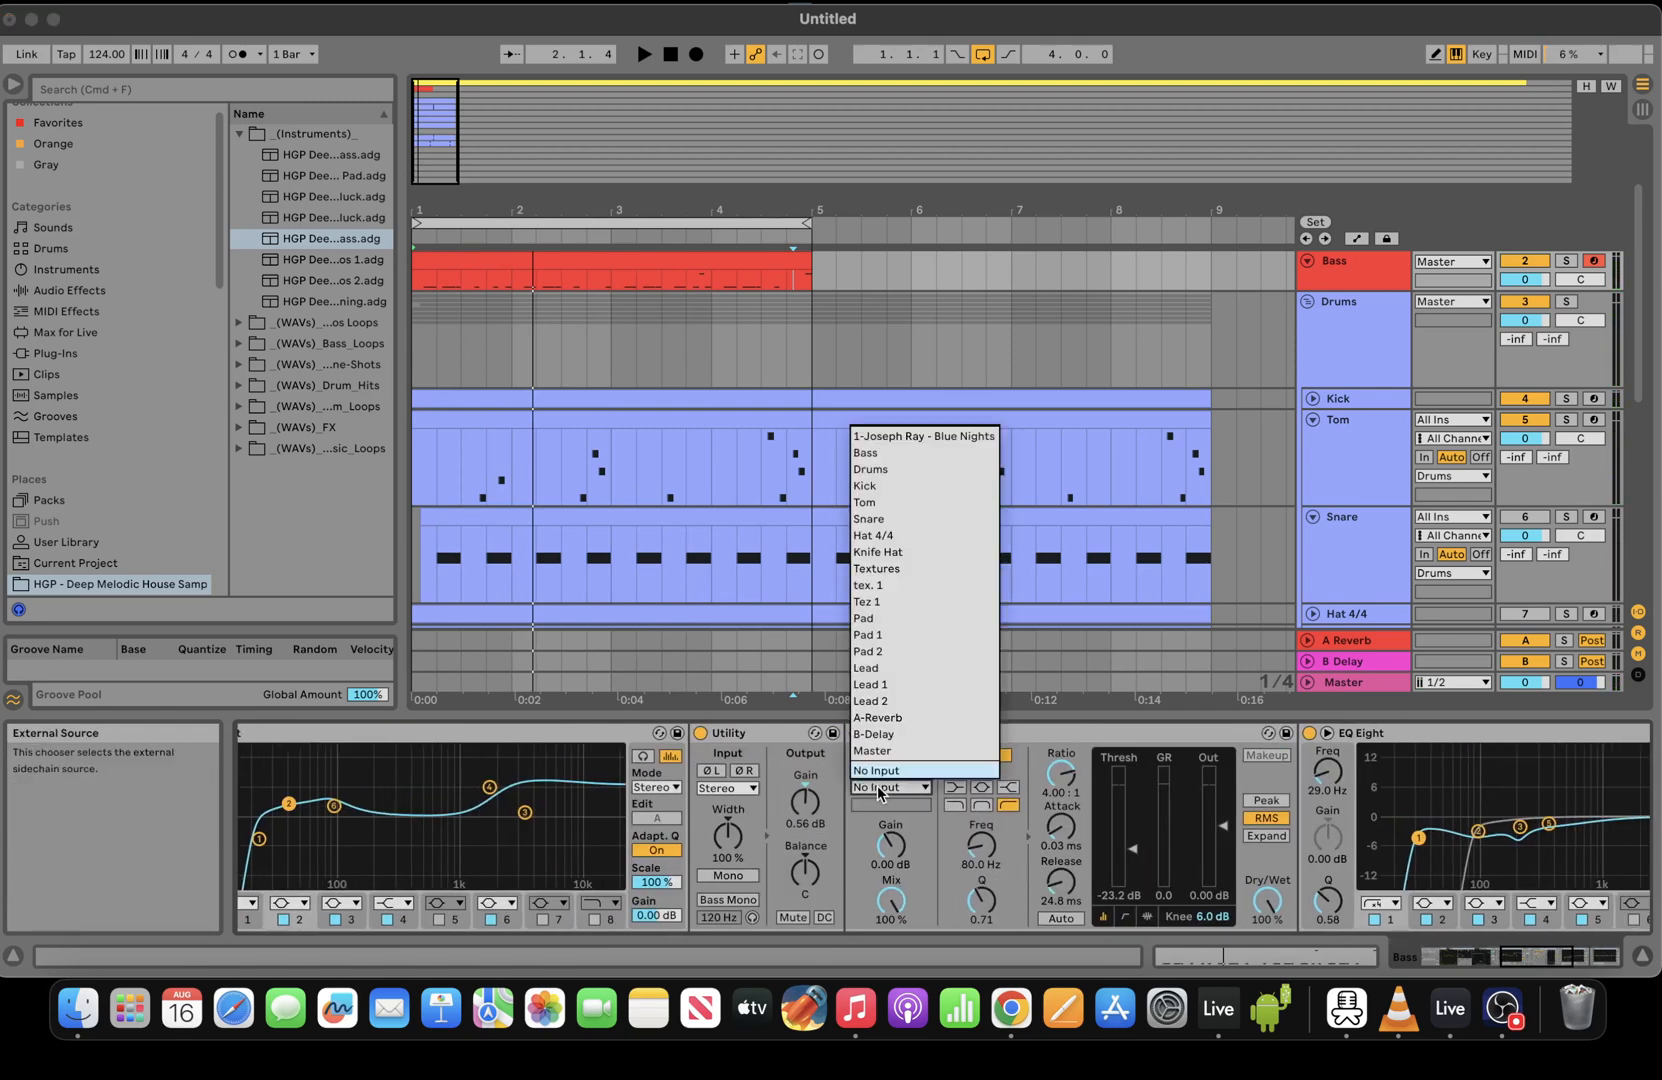
pyautogui.click(880, 486)
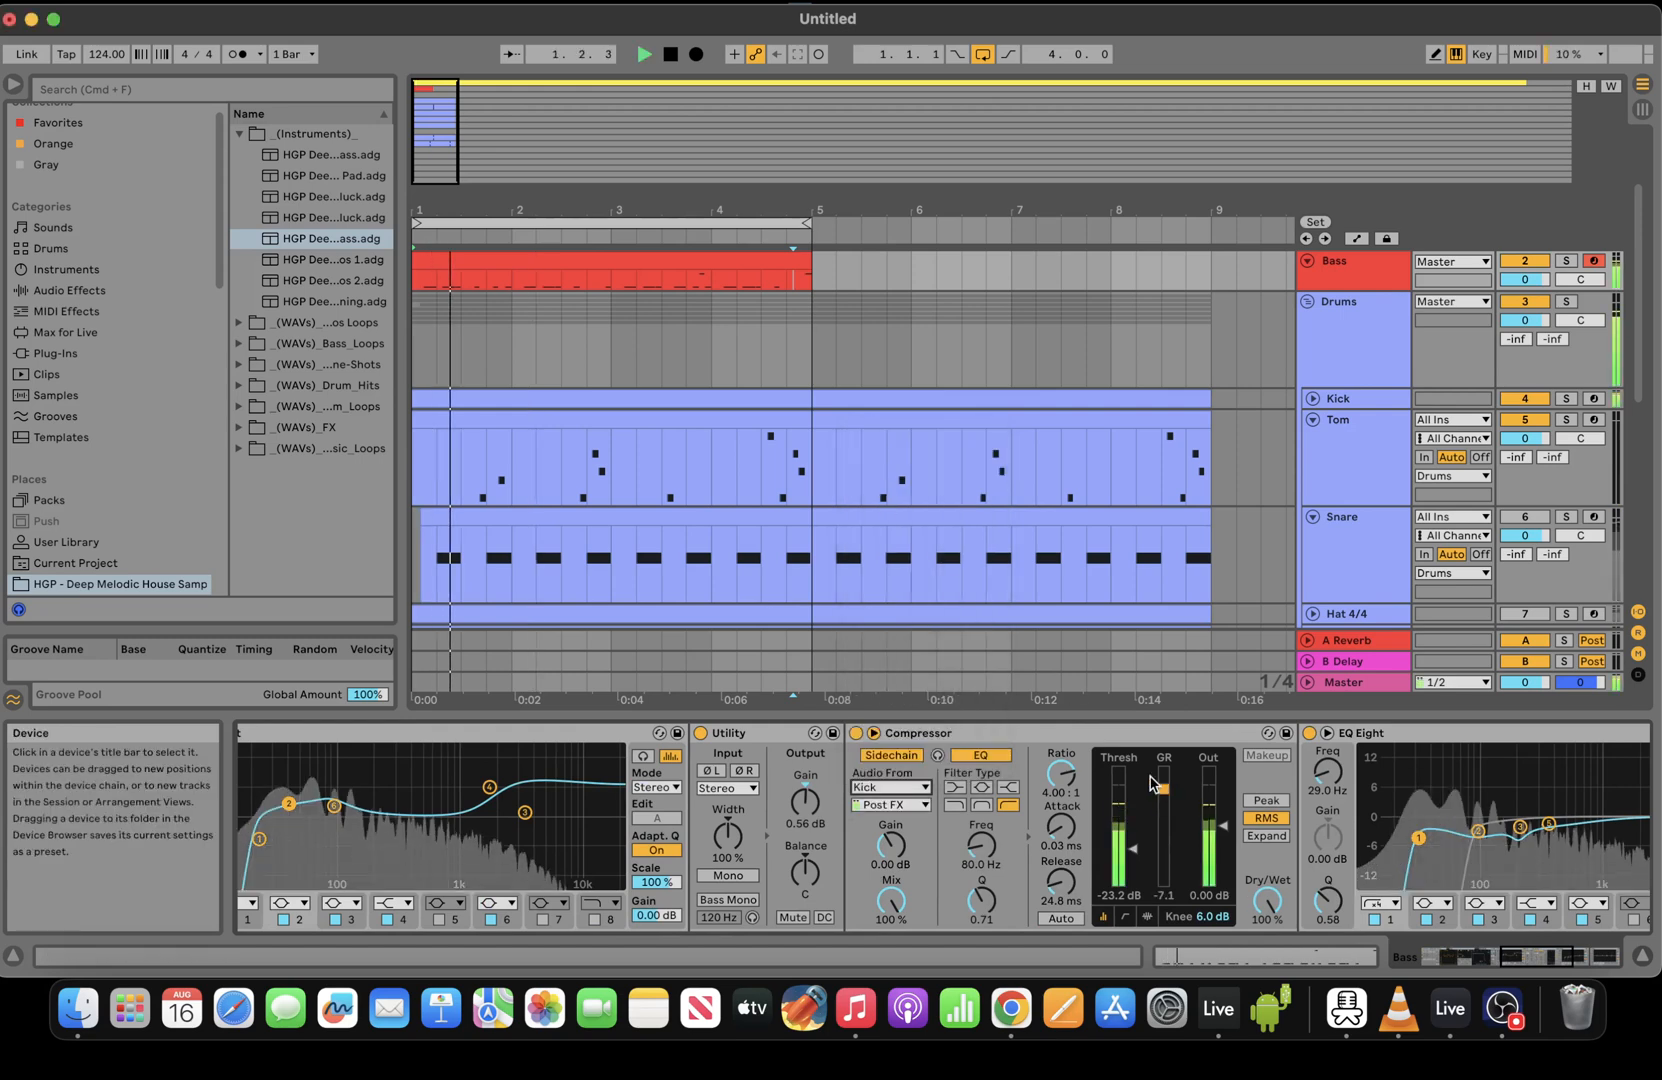
pyautogui.moveTo(1060, 824); pyautogui.dragTo(1058, 826)
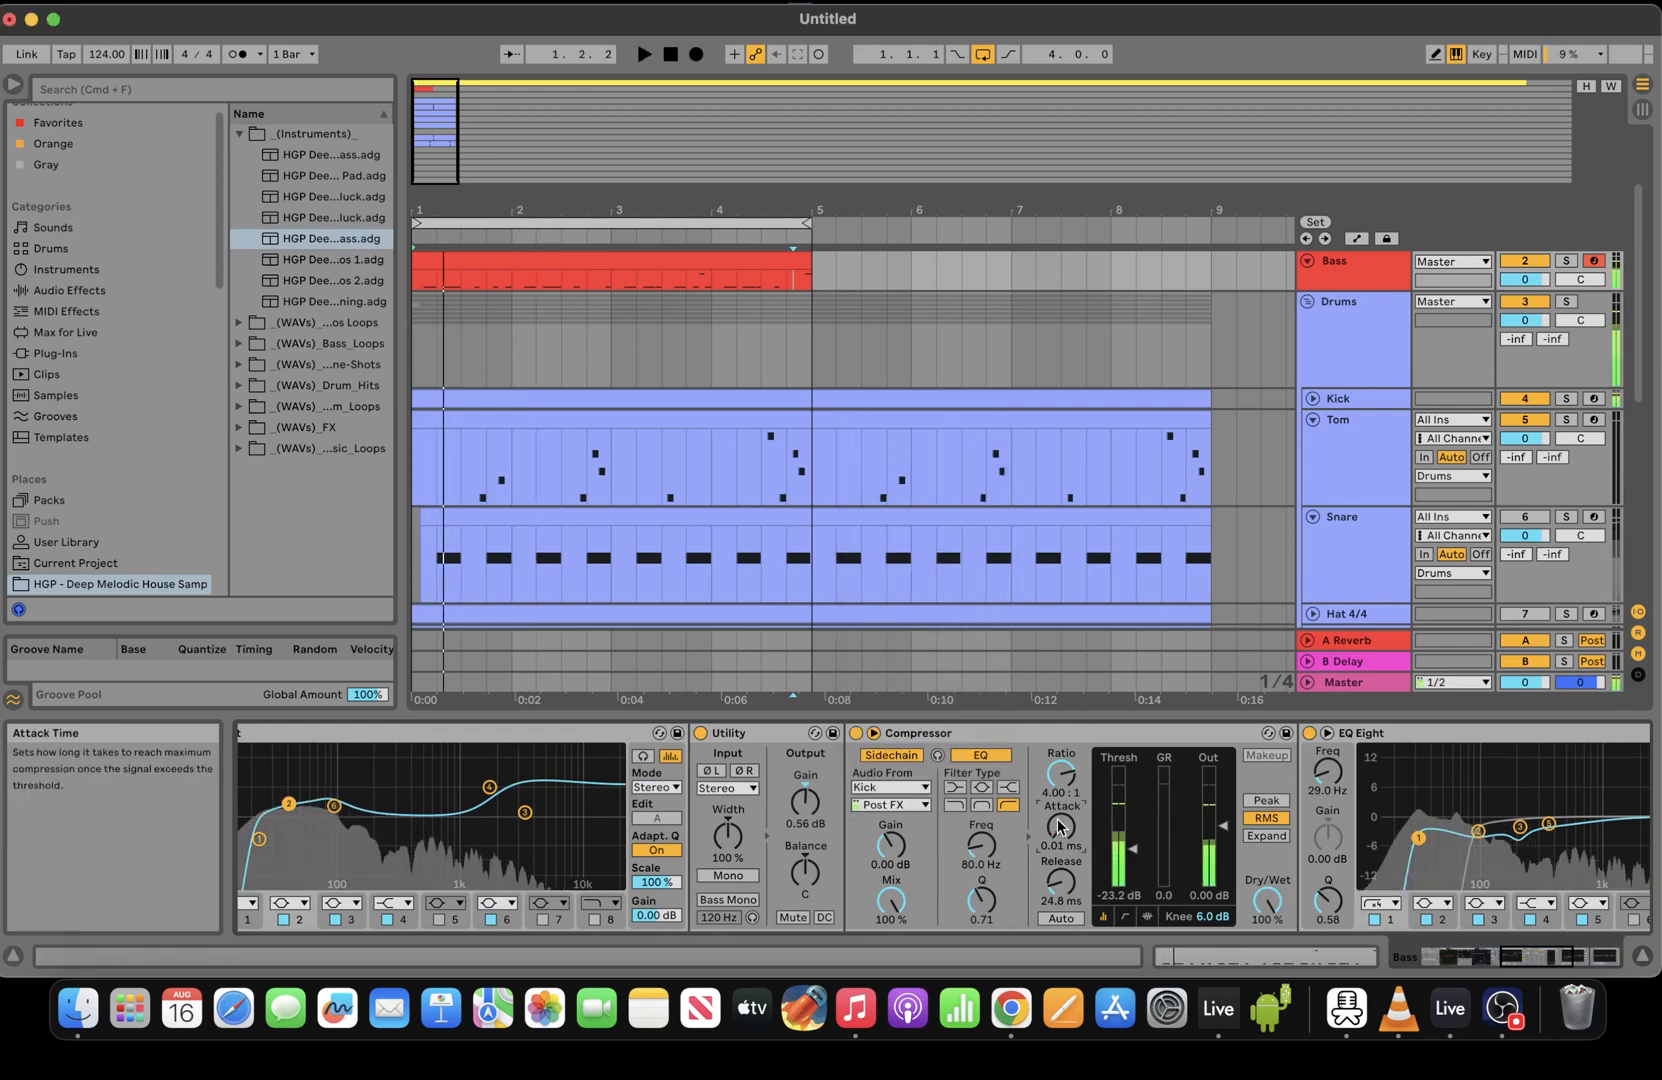
# Duplicate the four-bar Bass clip so it fills bars 5 to 8, and extend the loop to eight bars
pyautogui.moveTo(1540, 960); pyautogui.dragTo(1000, 972)
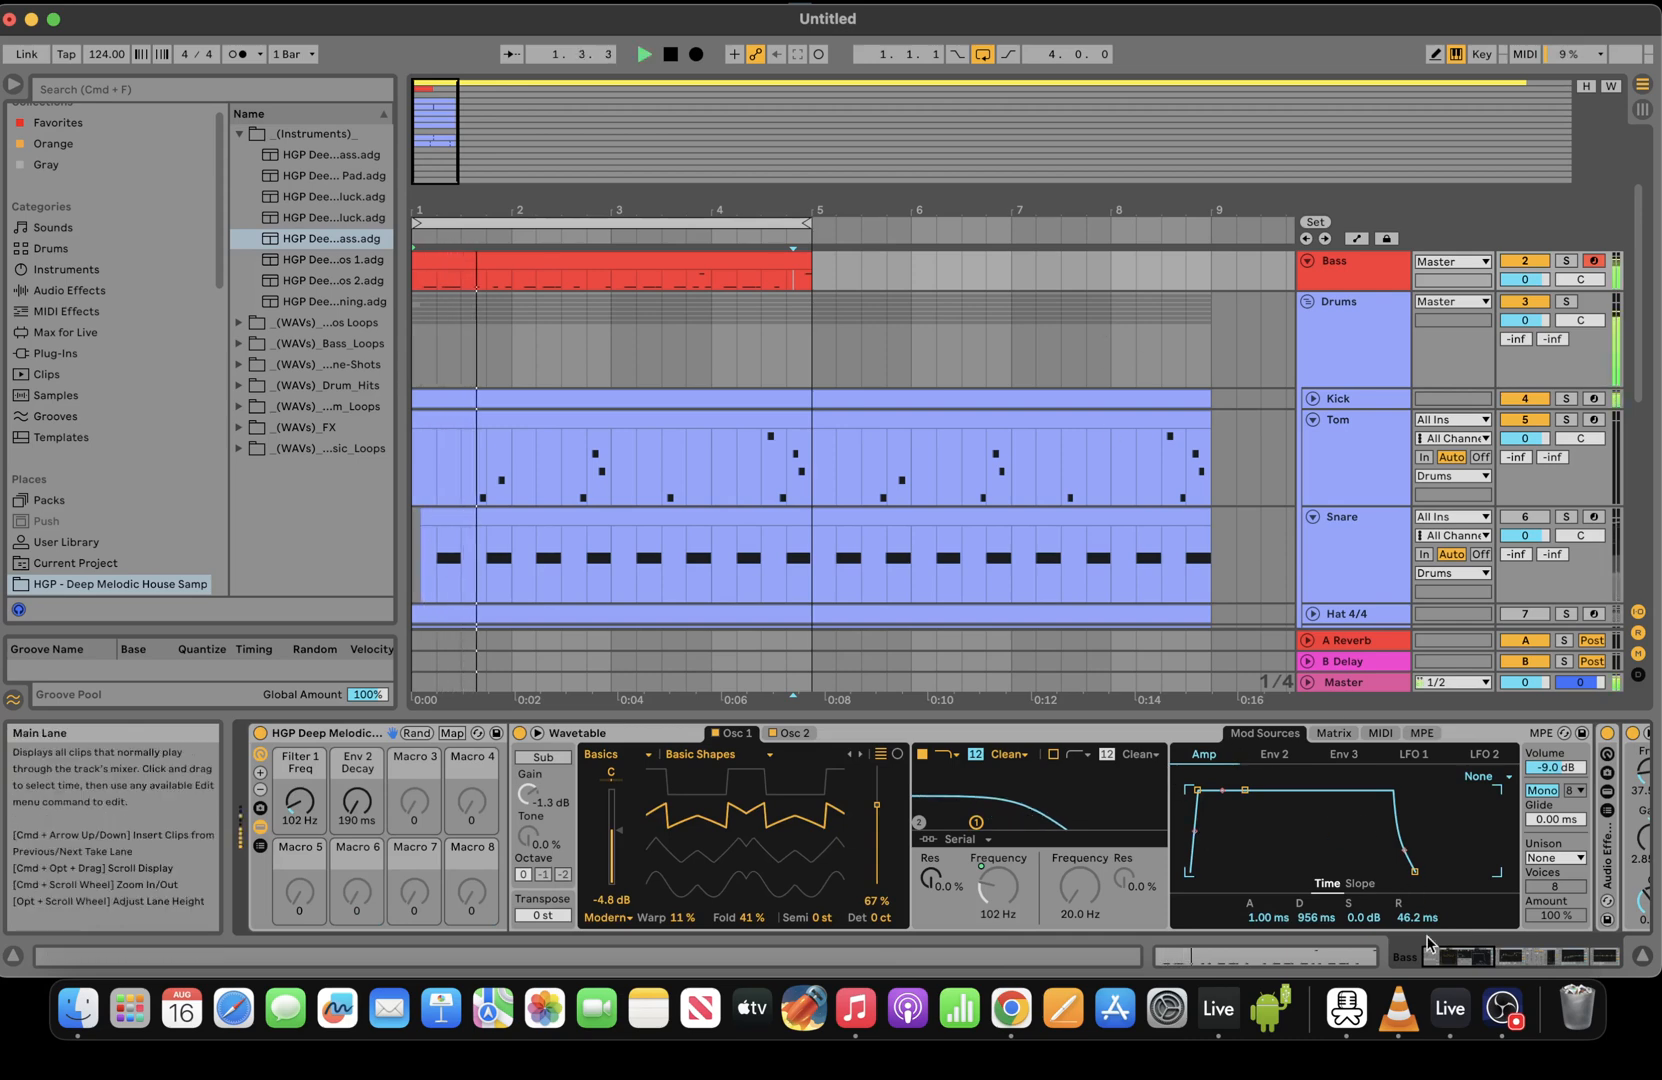
pyautogui.moveTo(1476, 956); pyautogui.dragTo(970, 976)
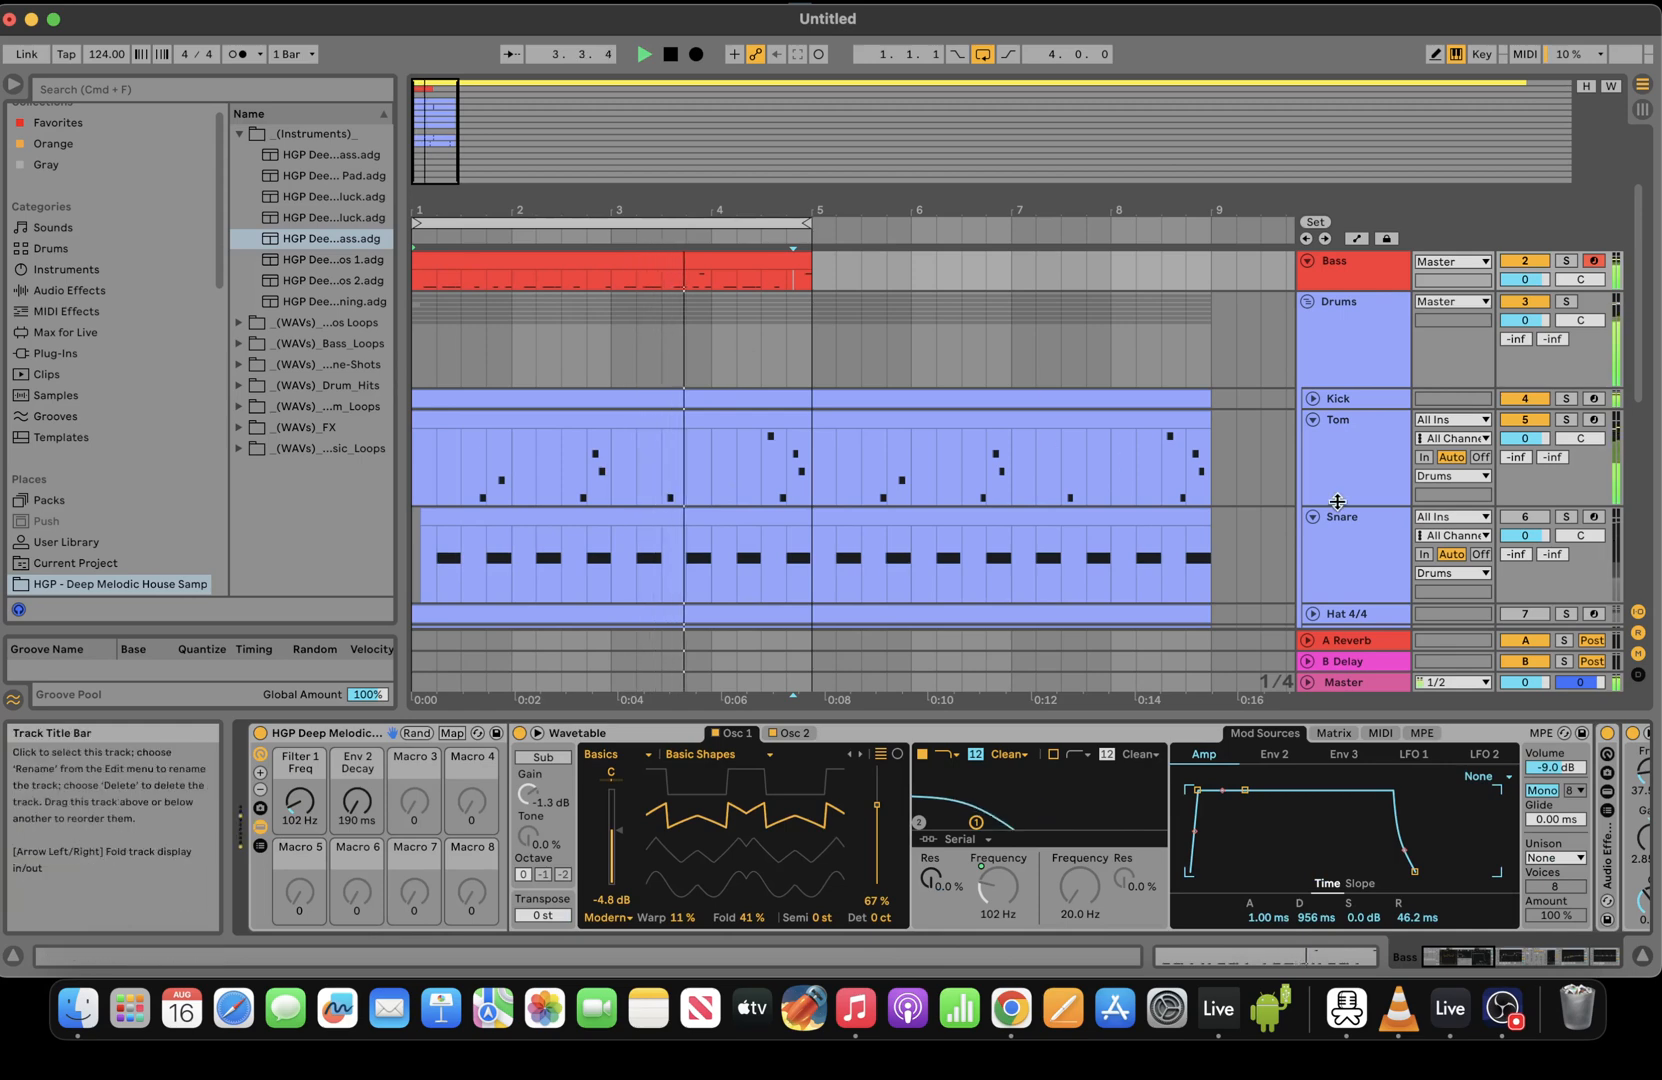
pyautogui.click(714, 284)
pyautogui.press('super+d')
pyautogui.press('space')
pyautogui.moveTo(1217, 274); pyautogui.dragTo(388, 266)
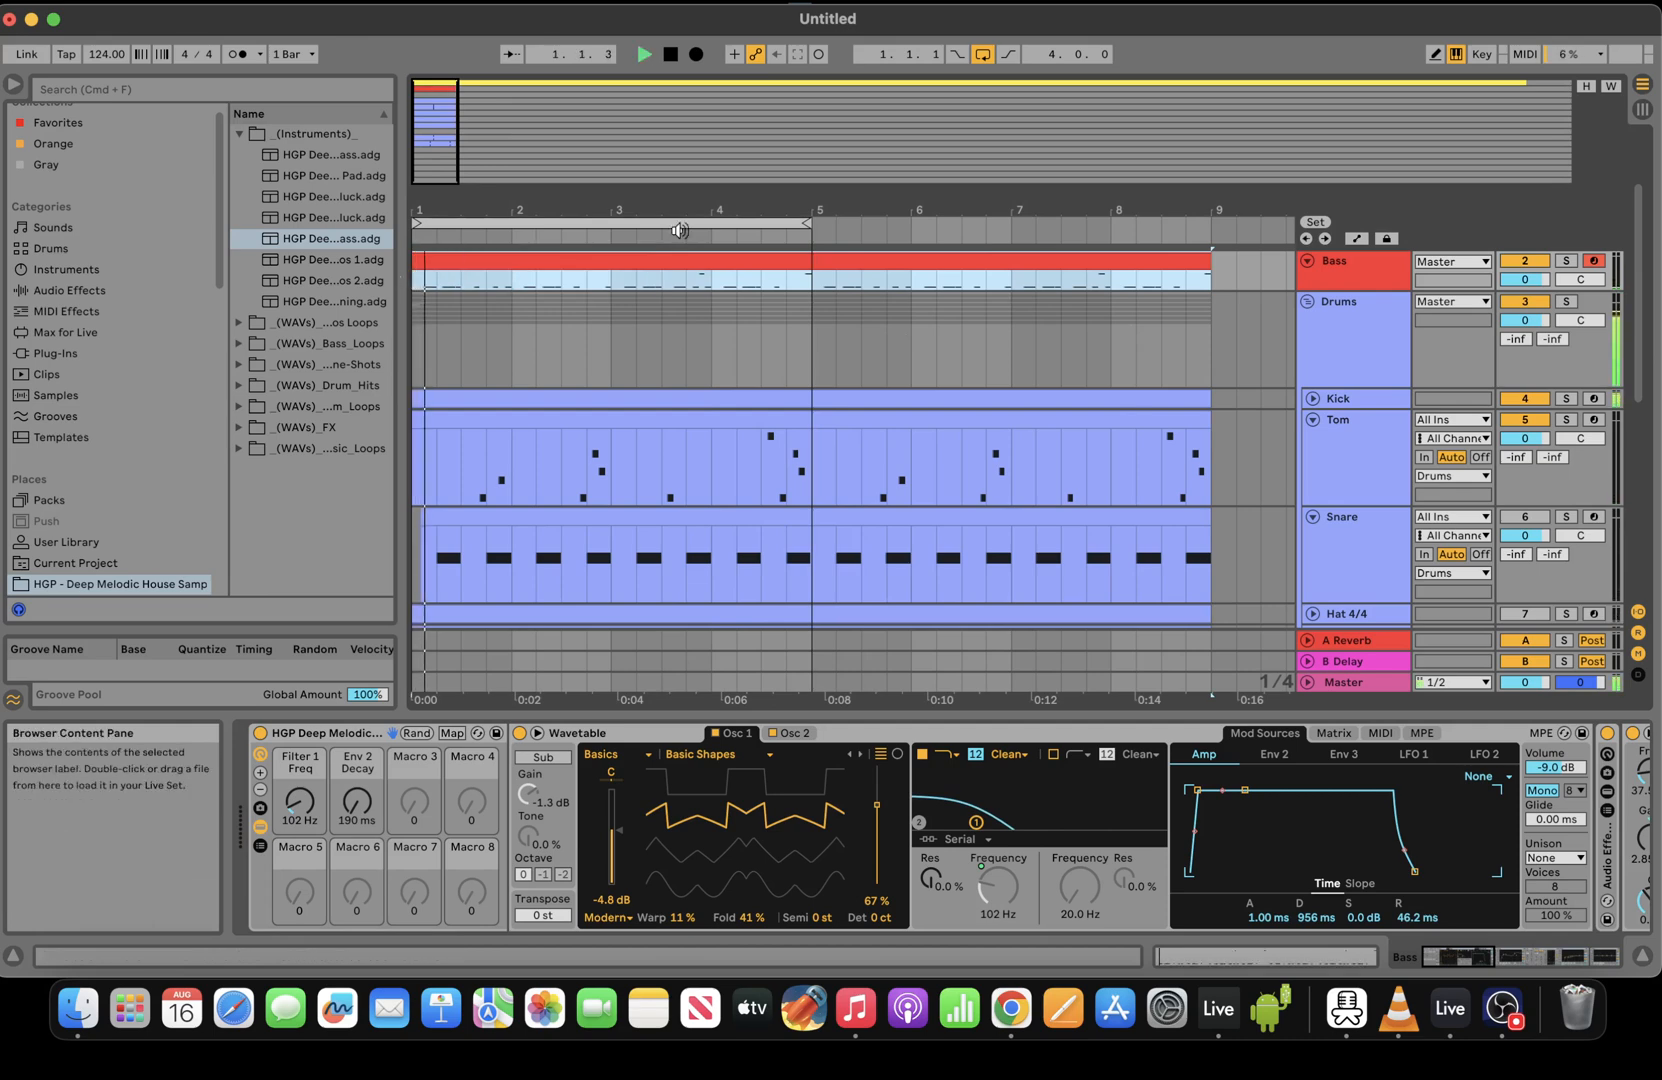
pyautogui.moveTo(809, 222); pyautogui.dragTo(1210, 225)
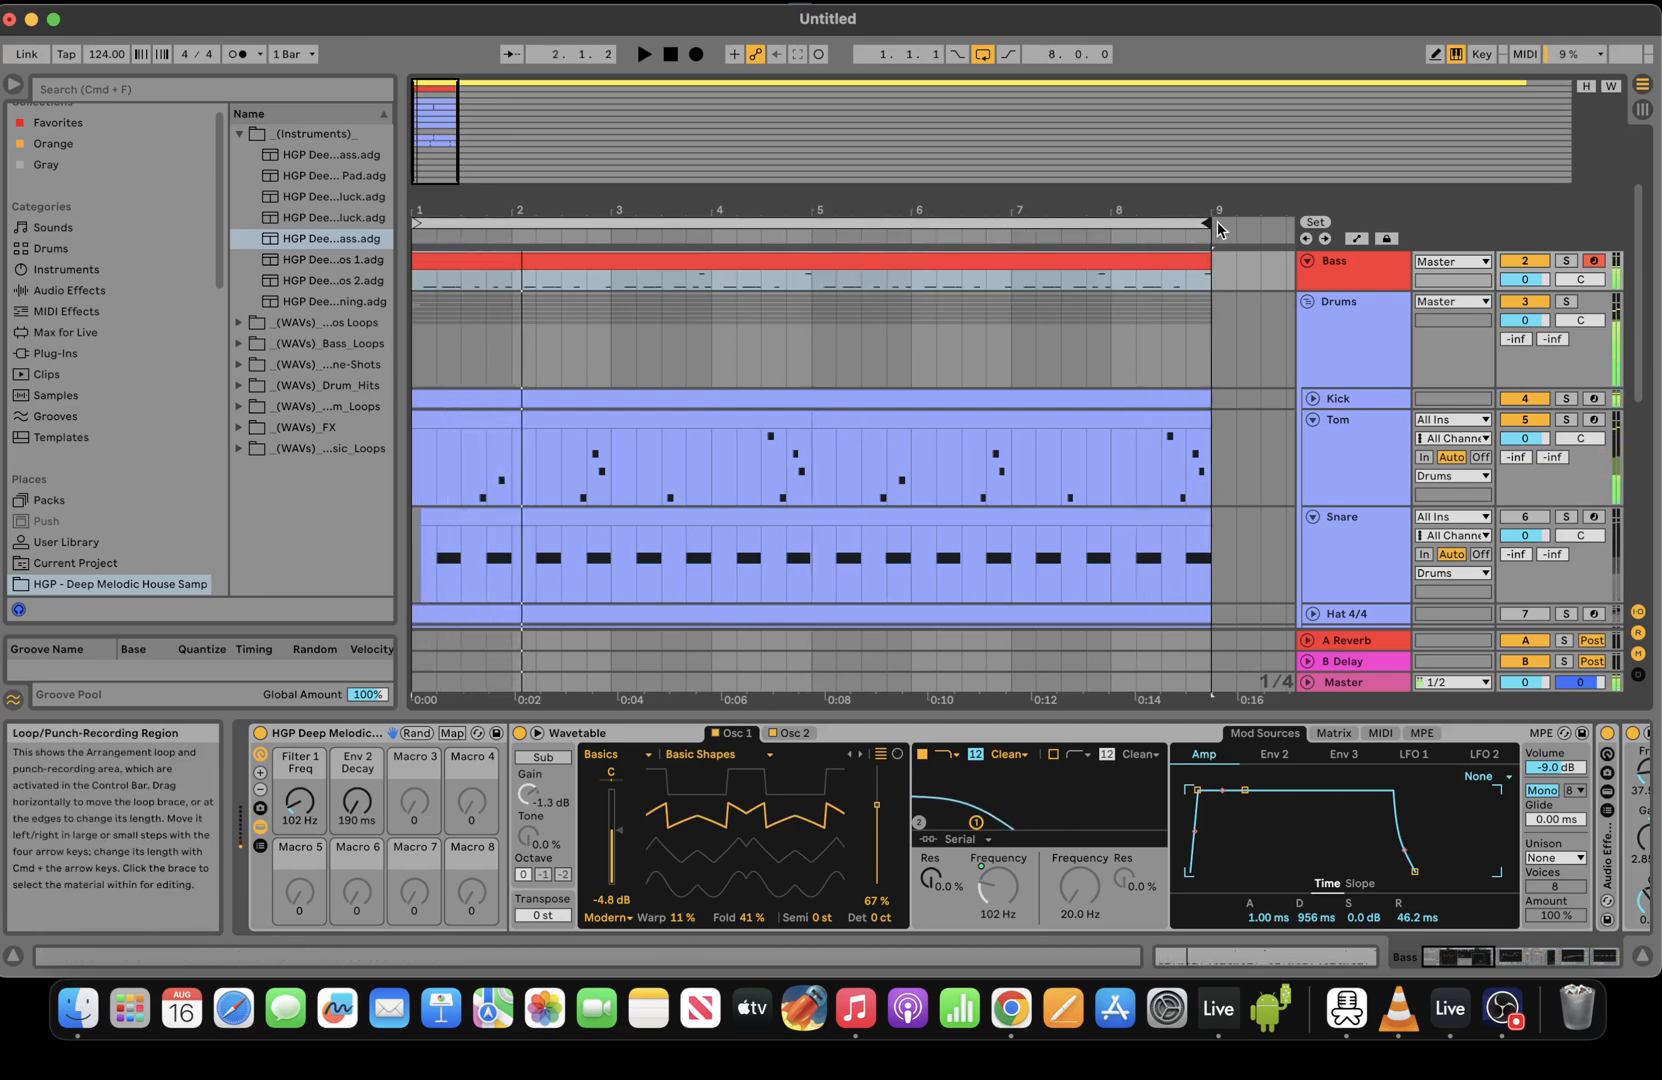
pyautogui.press('space')
# Enlarge the Bass track's height, put the track in a group, and rename the group Bass
pyautogui.moveTo(1370, 291); pyautogui.dragTo(1369, 423)
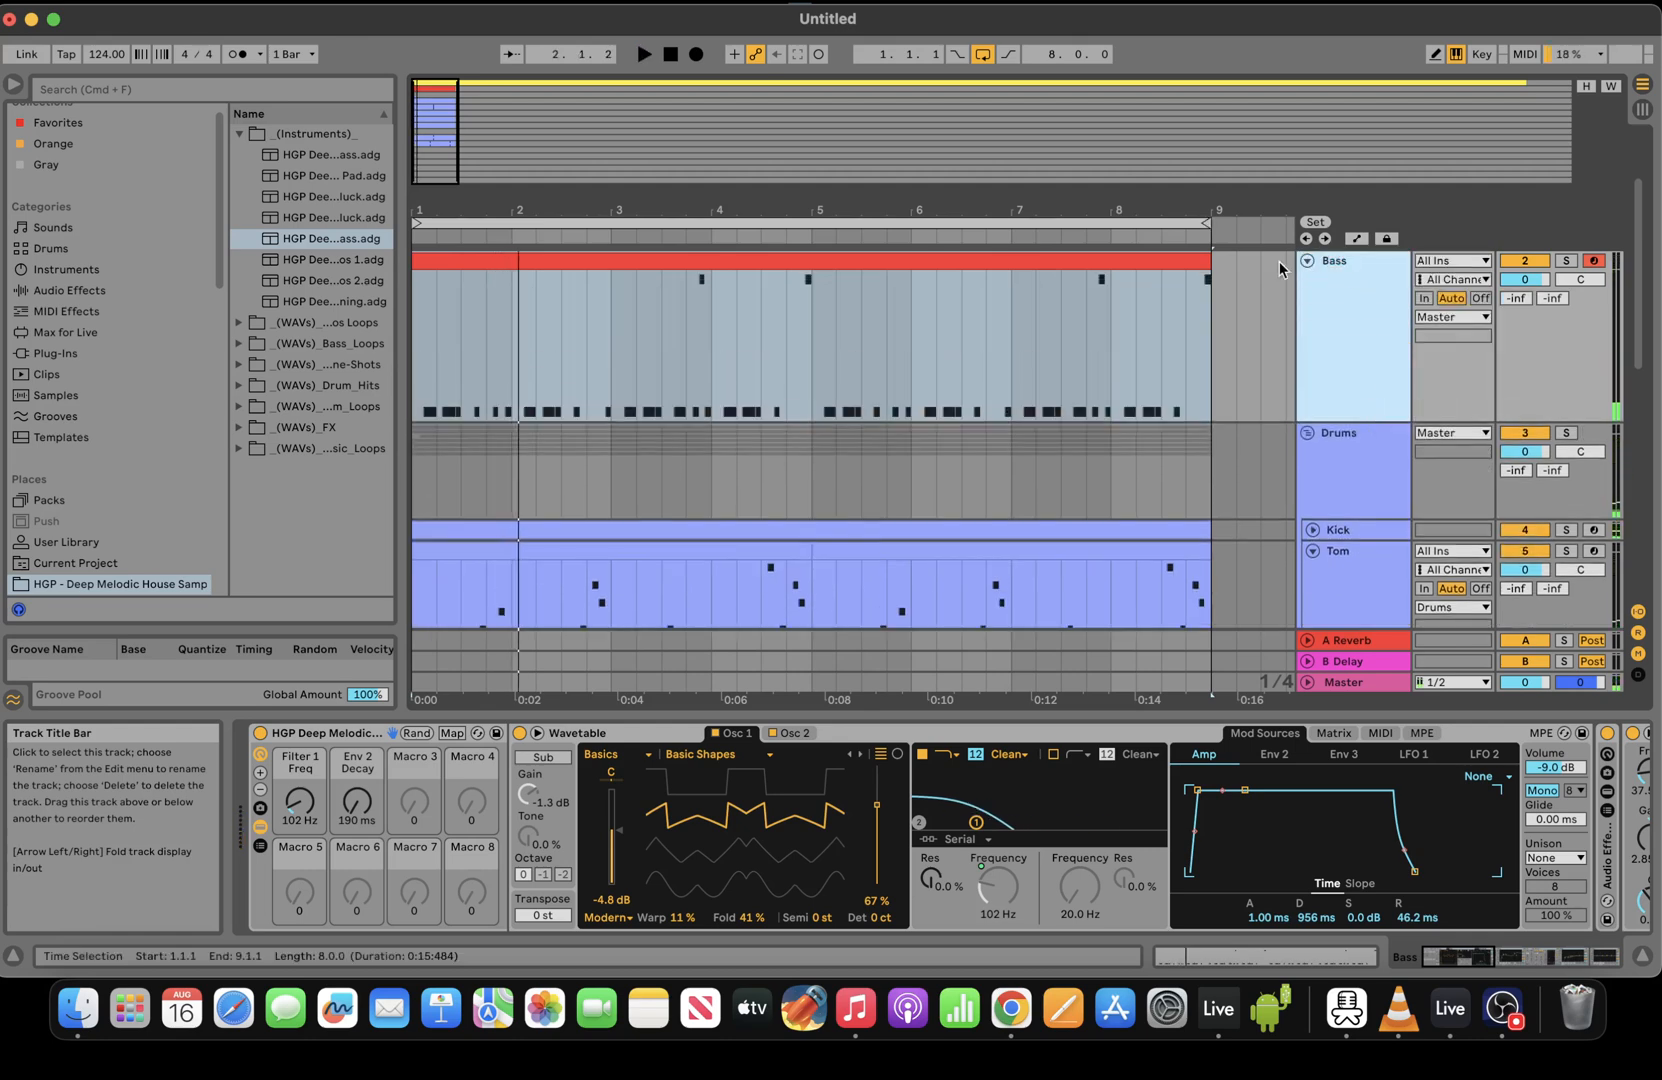
pyautogui.rightClick(1346, 279)
pyautogui.click(1406, 484)
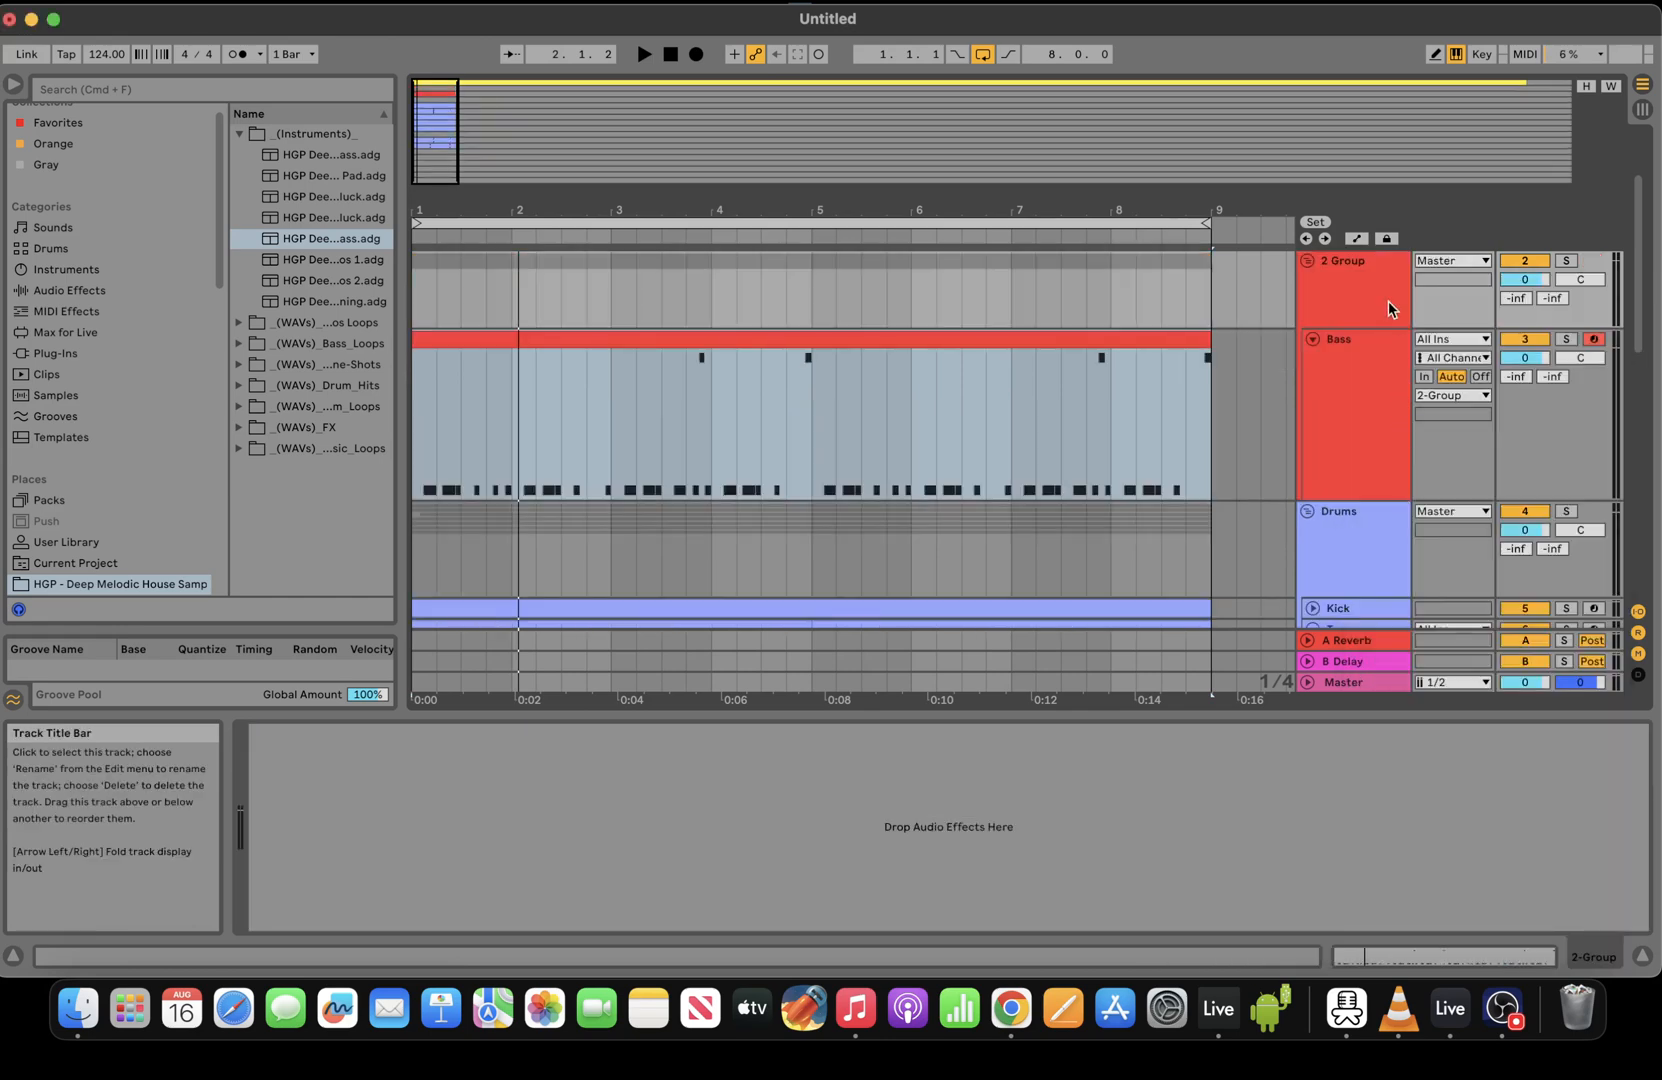
pyautogui.rightClick(1338, 264)
pyautogui.click(1393, 350)
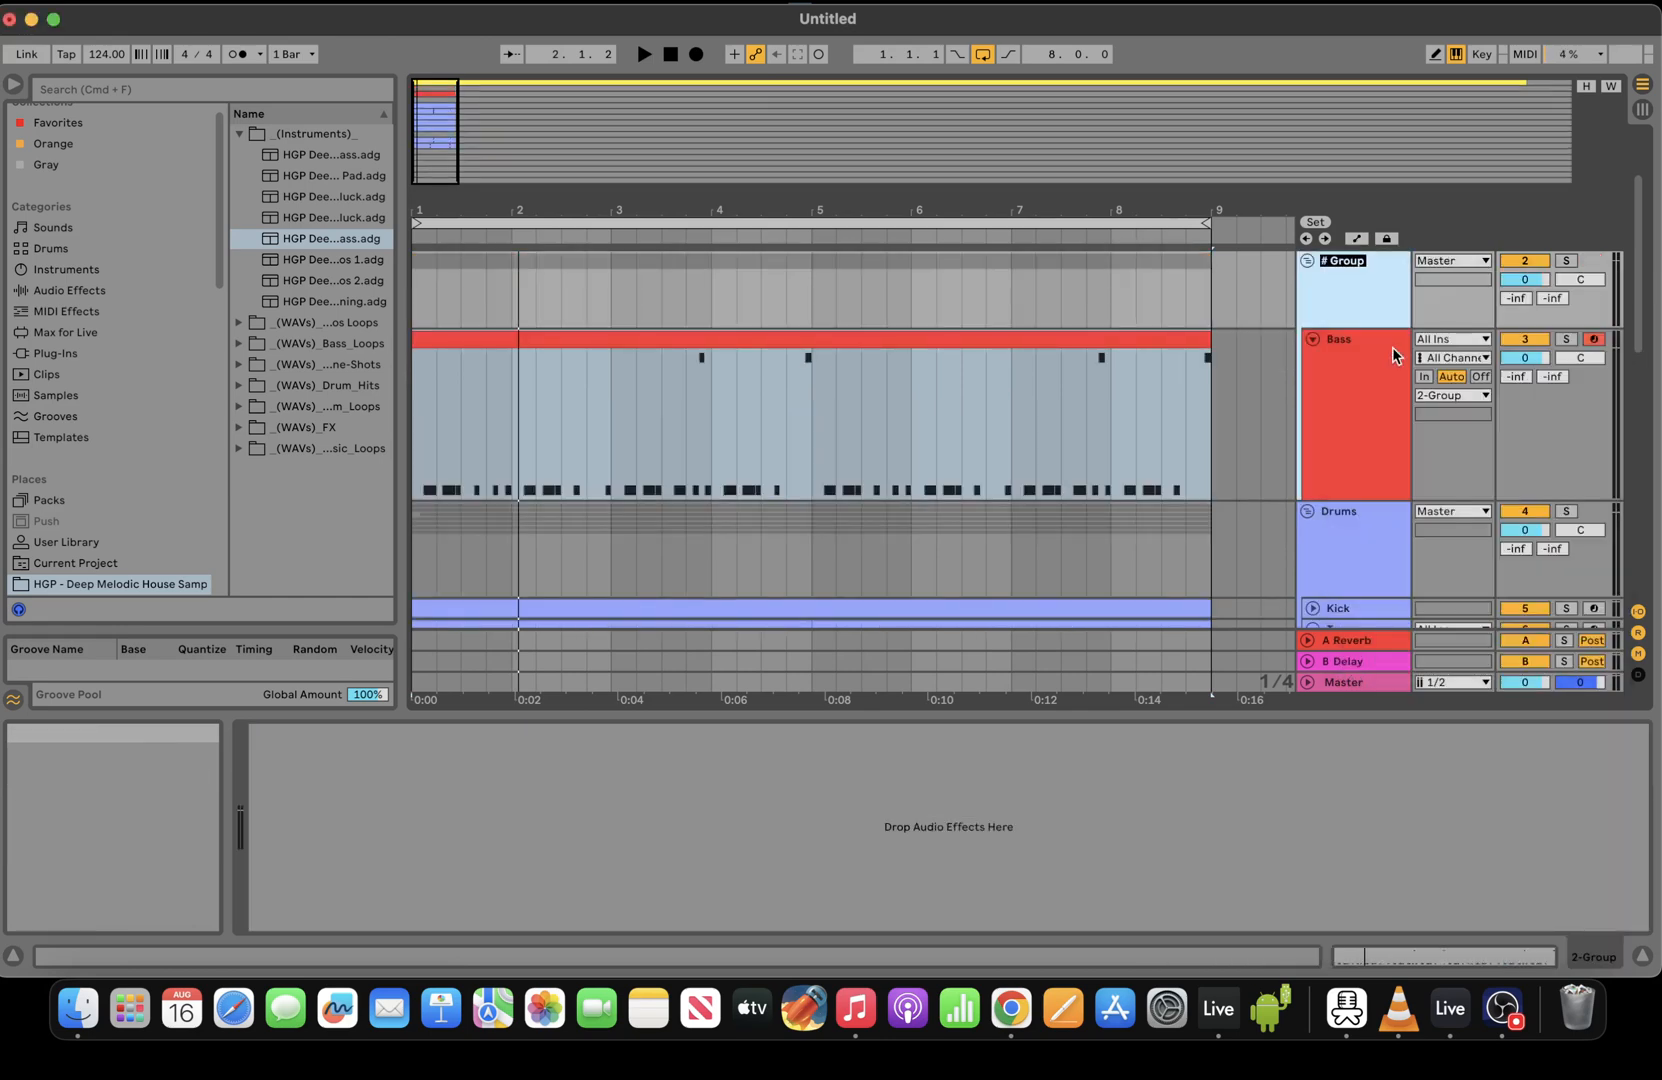
pyautogui.write('Bass')
pyautogui.click(1395, 355)
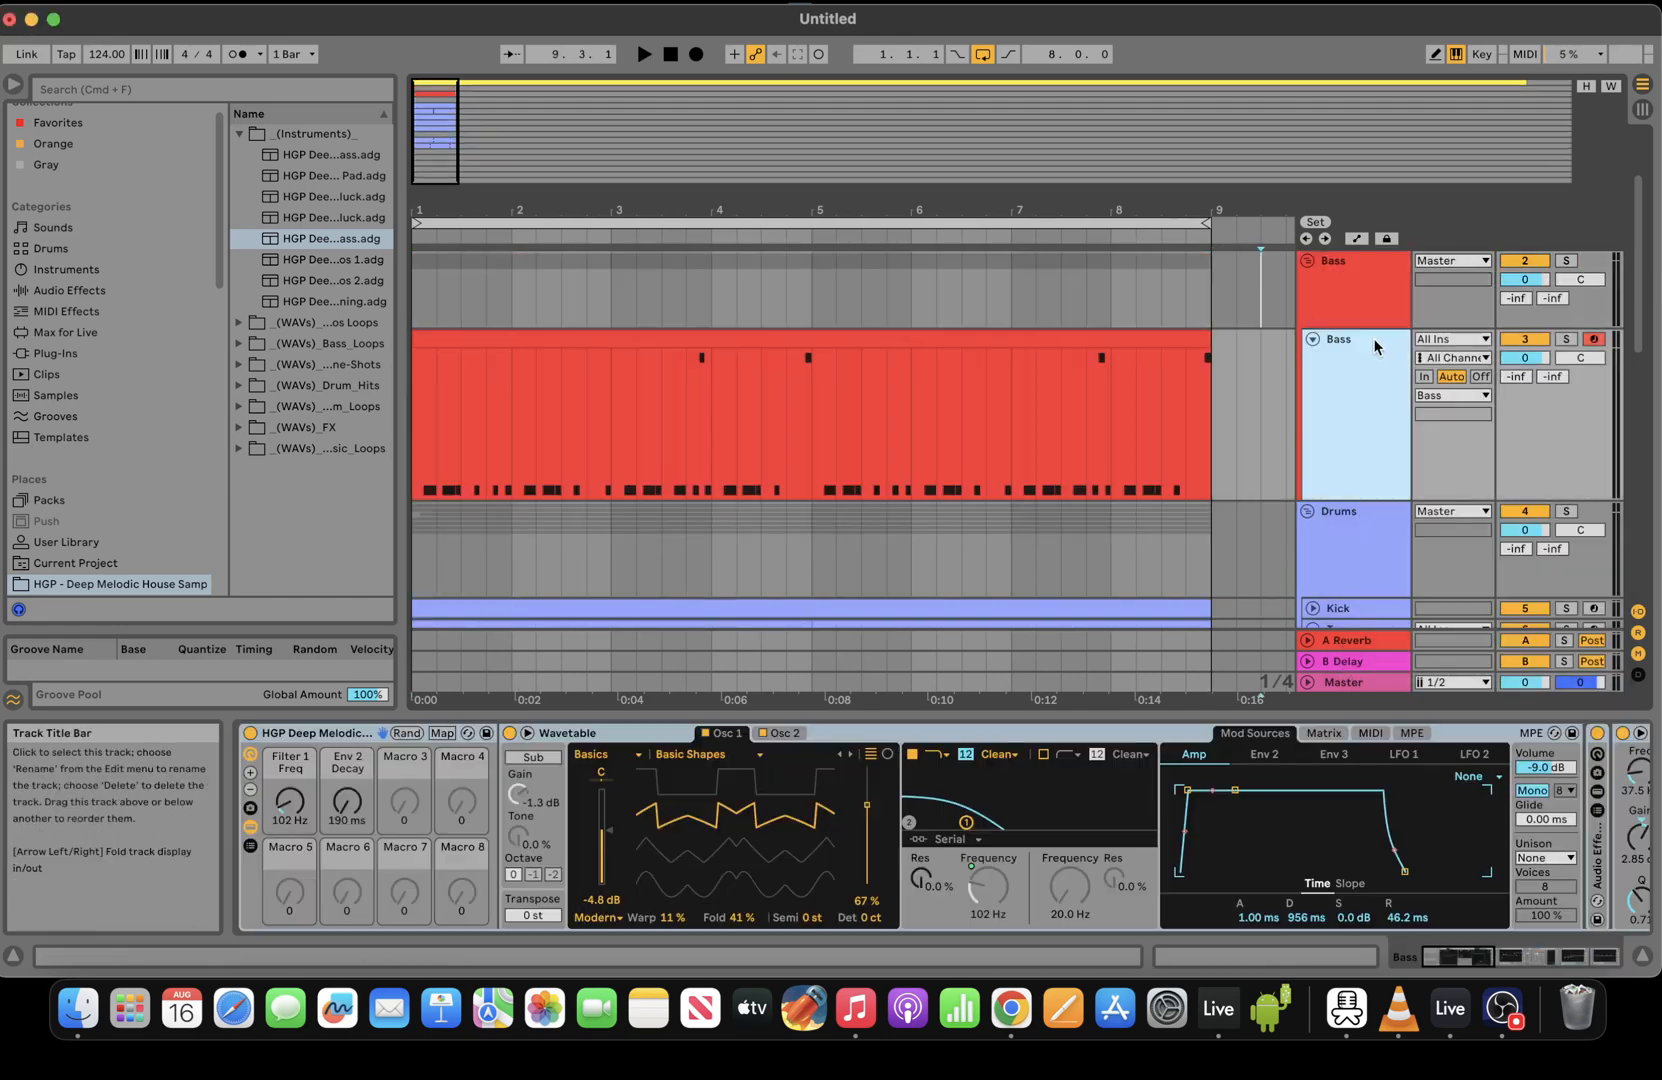
# Rename the instrument track inside the Bass group as Sub Stab
pyautogui.rightClick(1376, 341)
pyautogui.click(1437, 398)
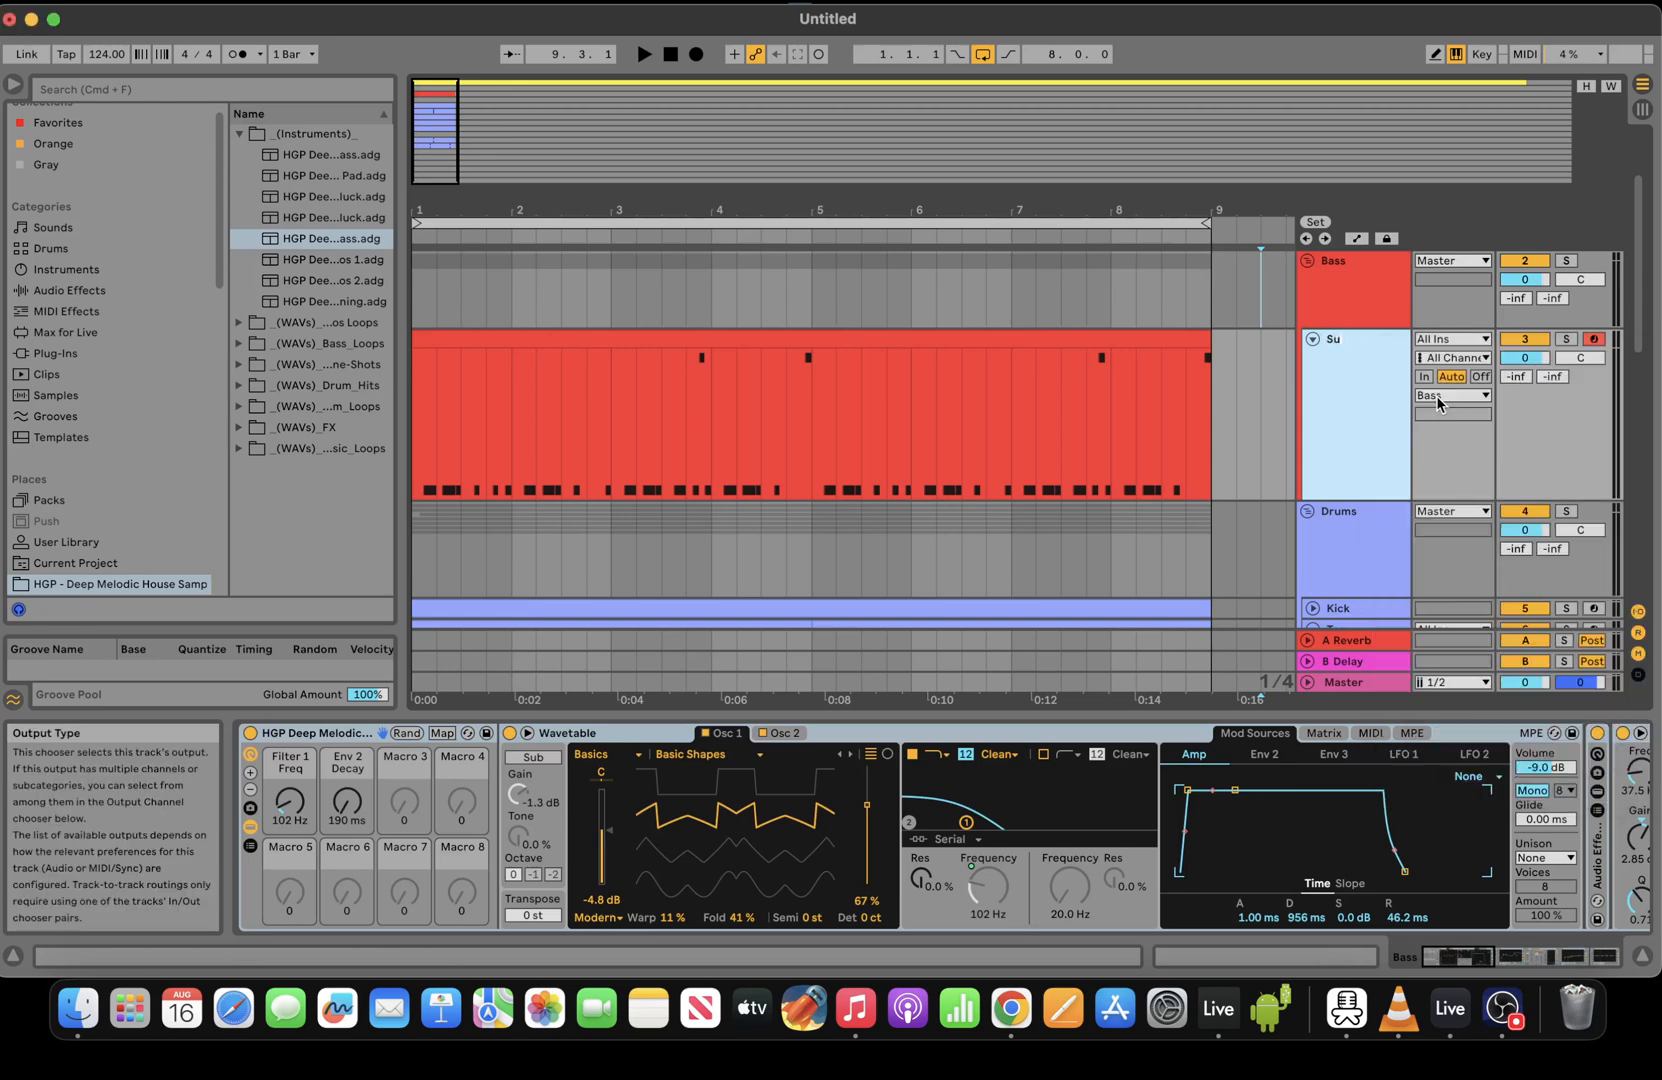
pyautogui.click(1289, 267)
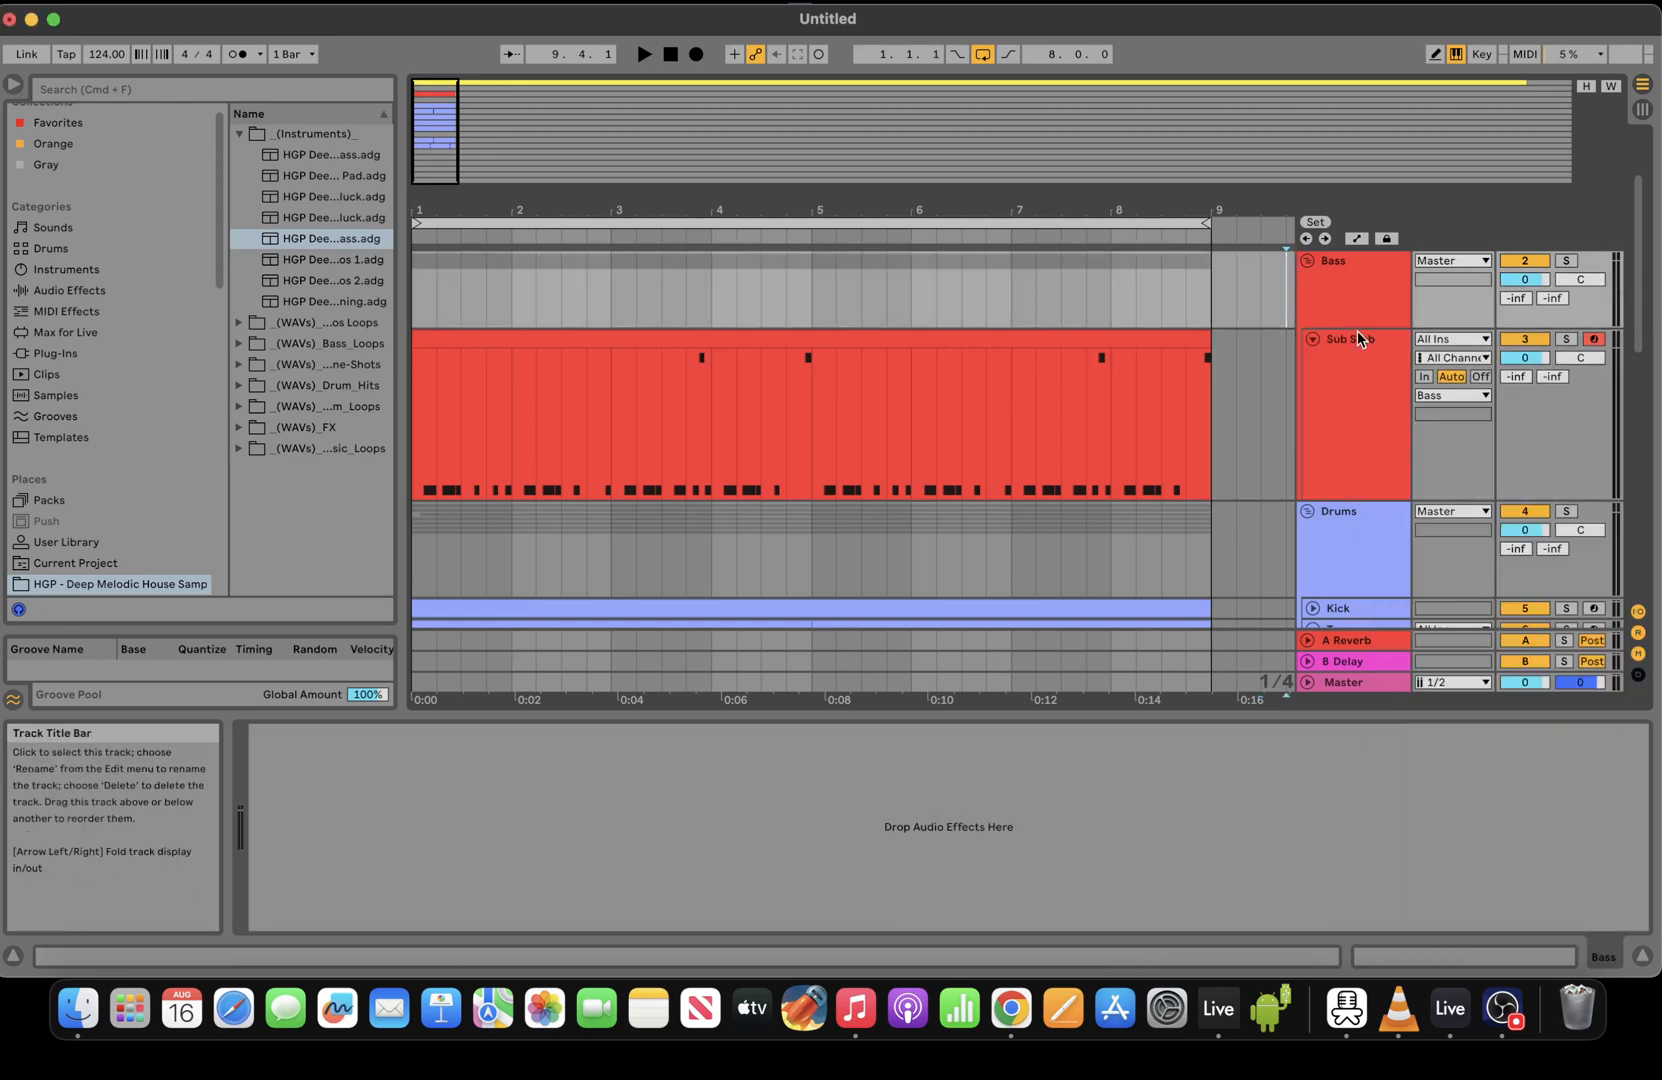
# Insert a MIDI track below Sub Stab and load the HGP Deep Melodic House - Hi Reece Bass rack on it
pyautogui.click(1358, 338)
pyautogui.click(200, 8)
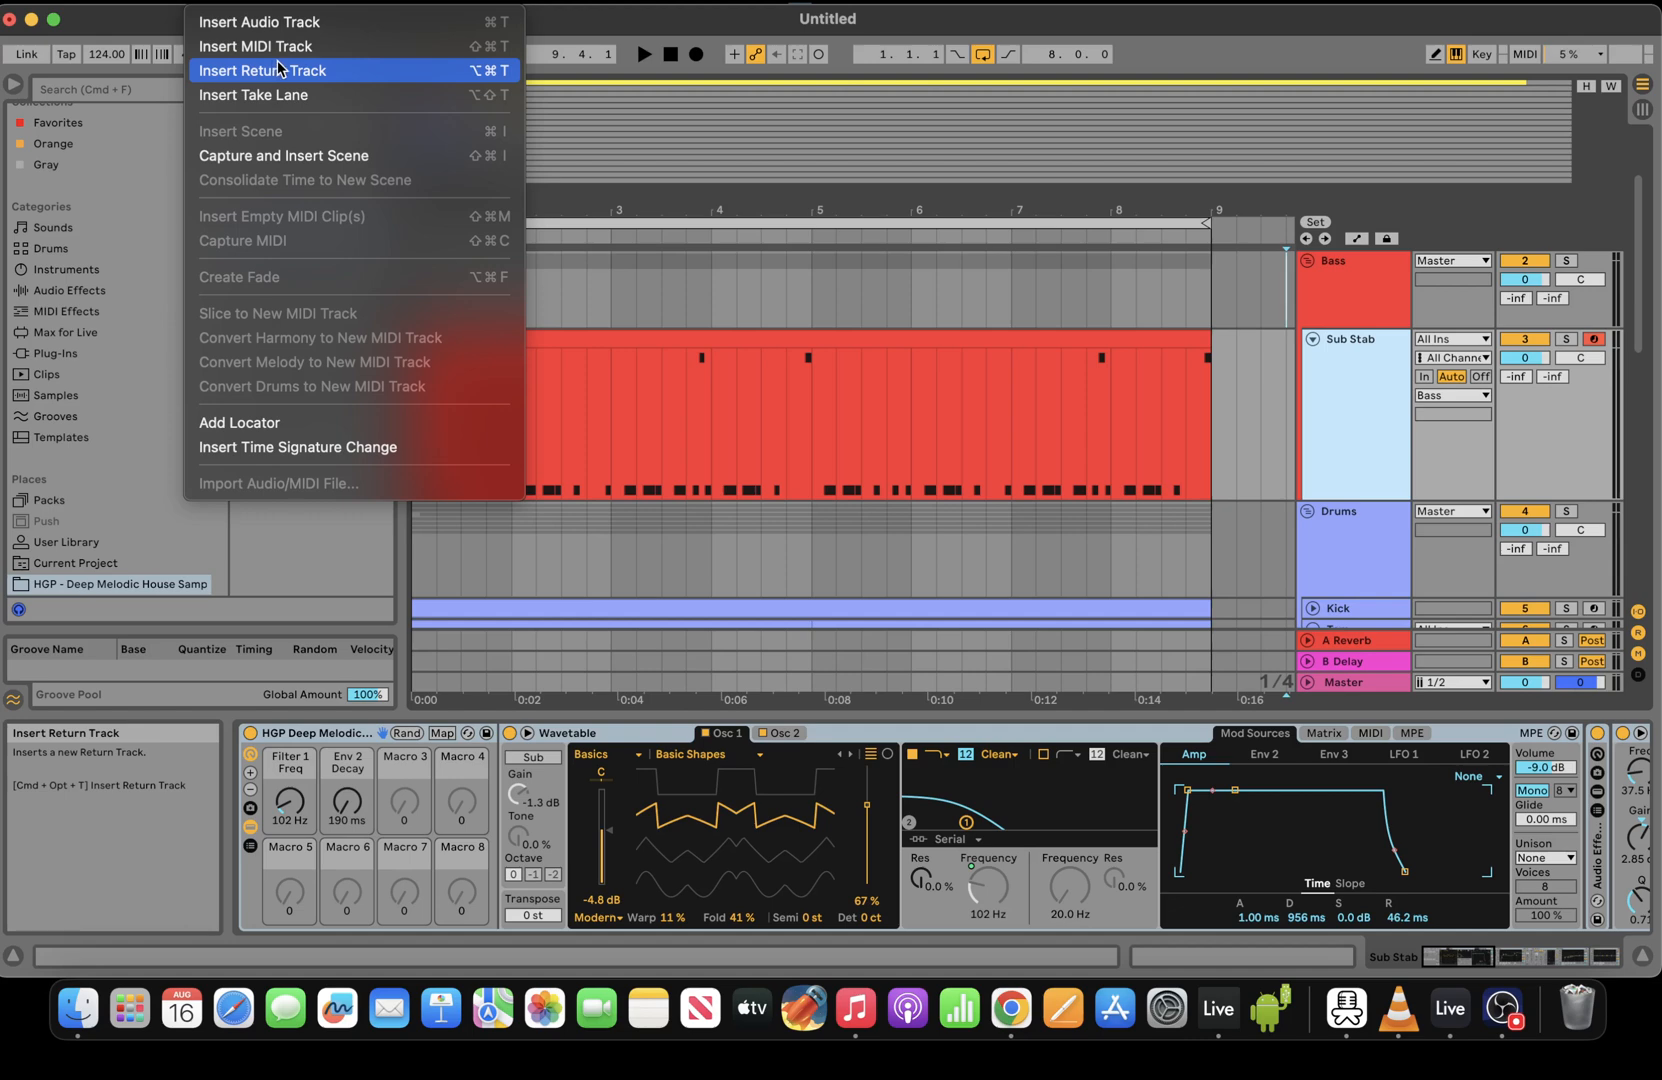
pyautogui.click(285, 48)
pyautogui.moveTo(405, 275); pyautogui.dragTo(638, 275)
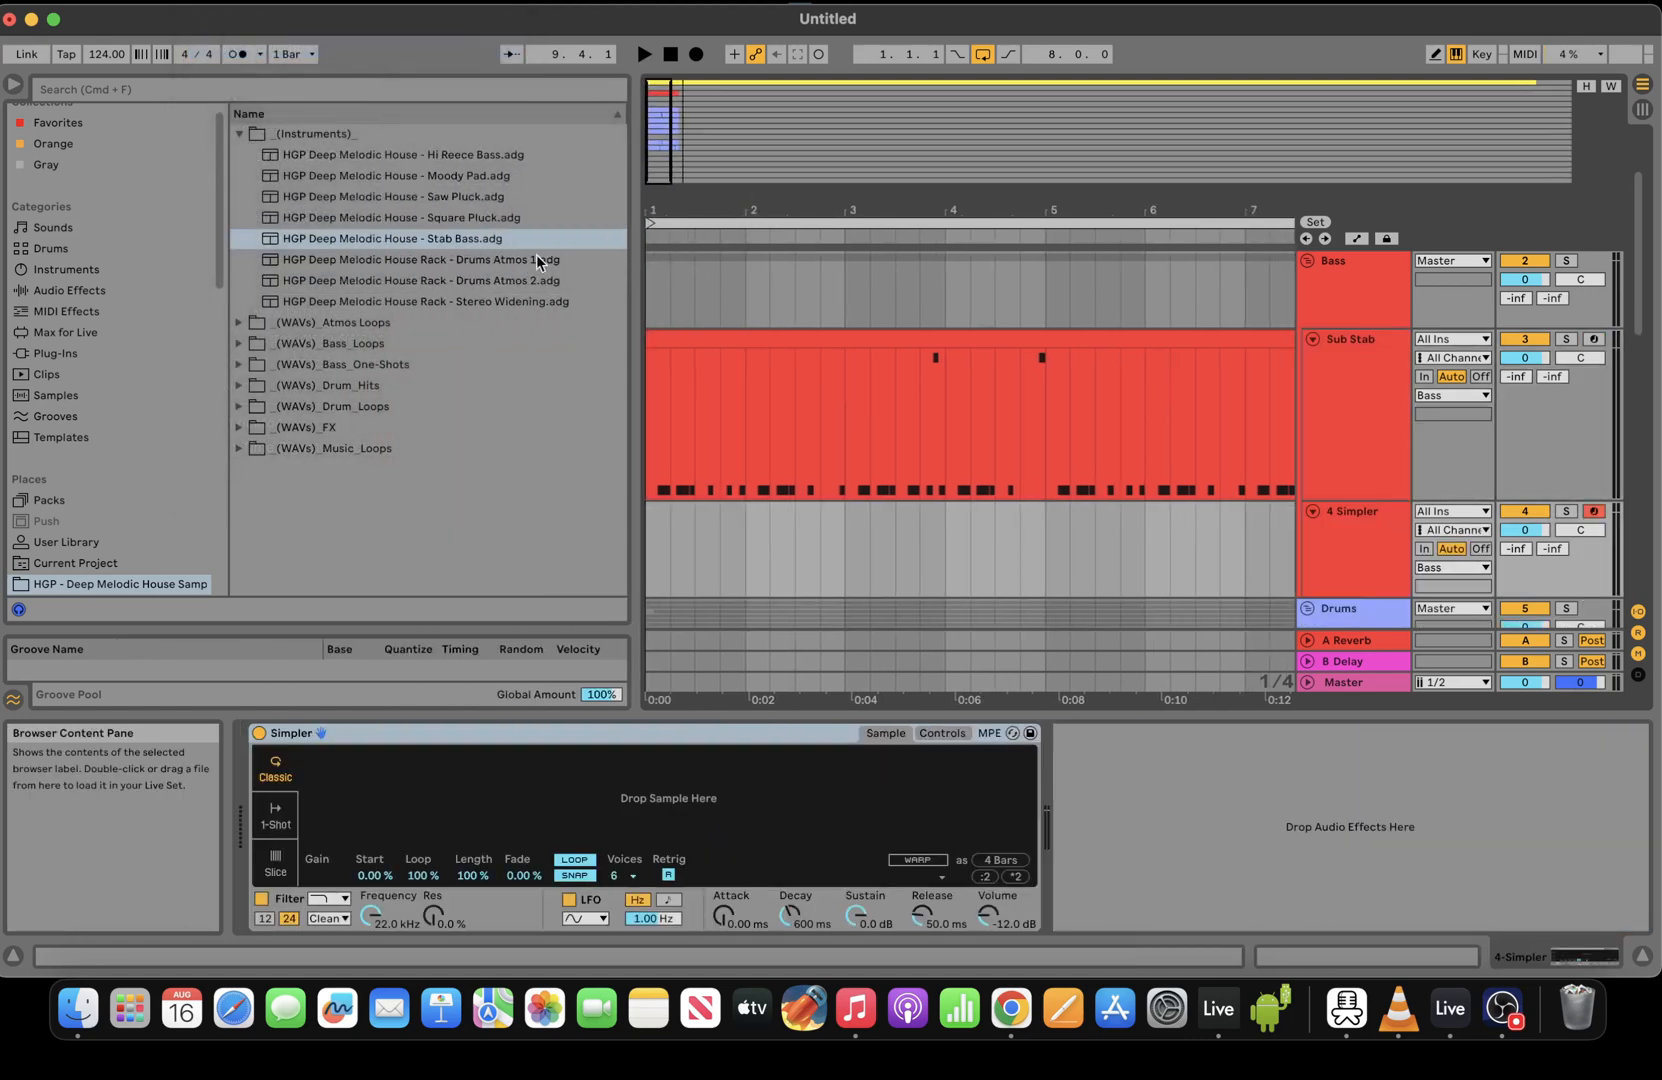
pyautogui.click(462, 156)
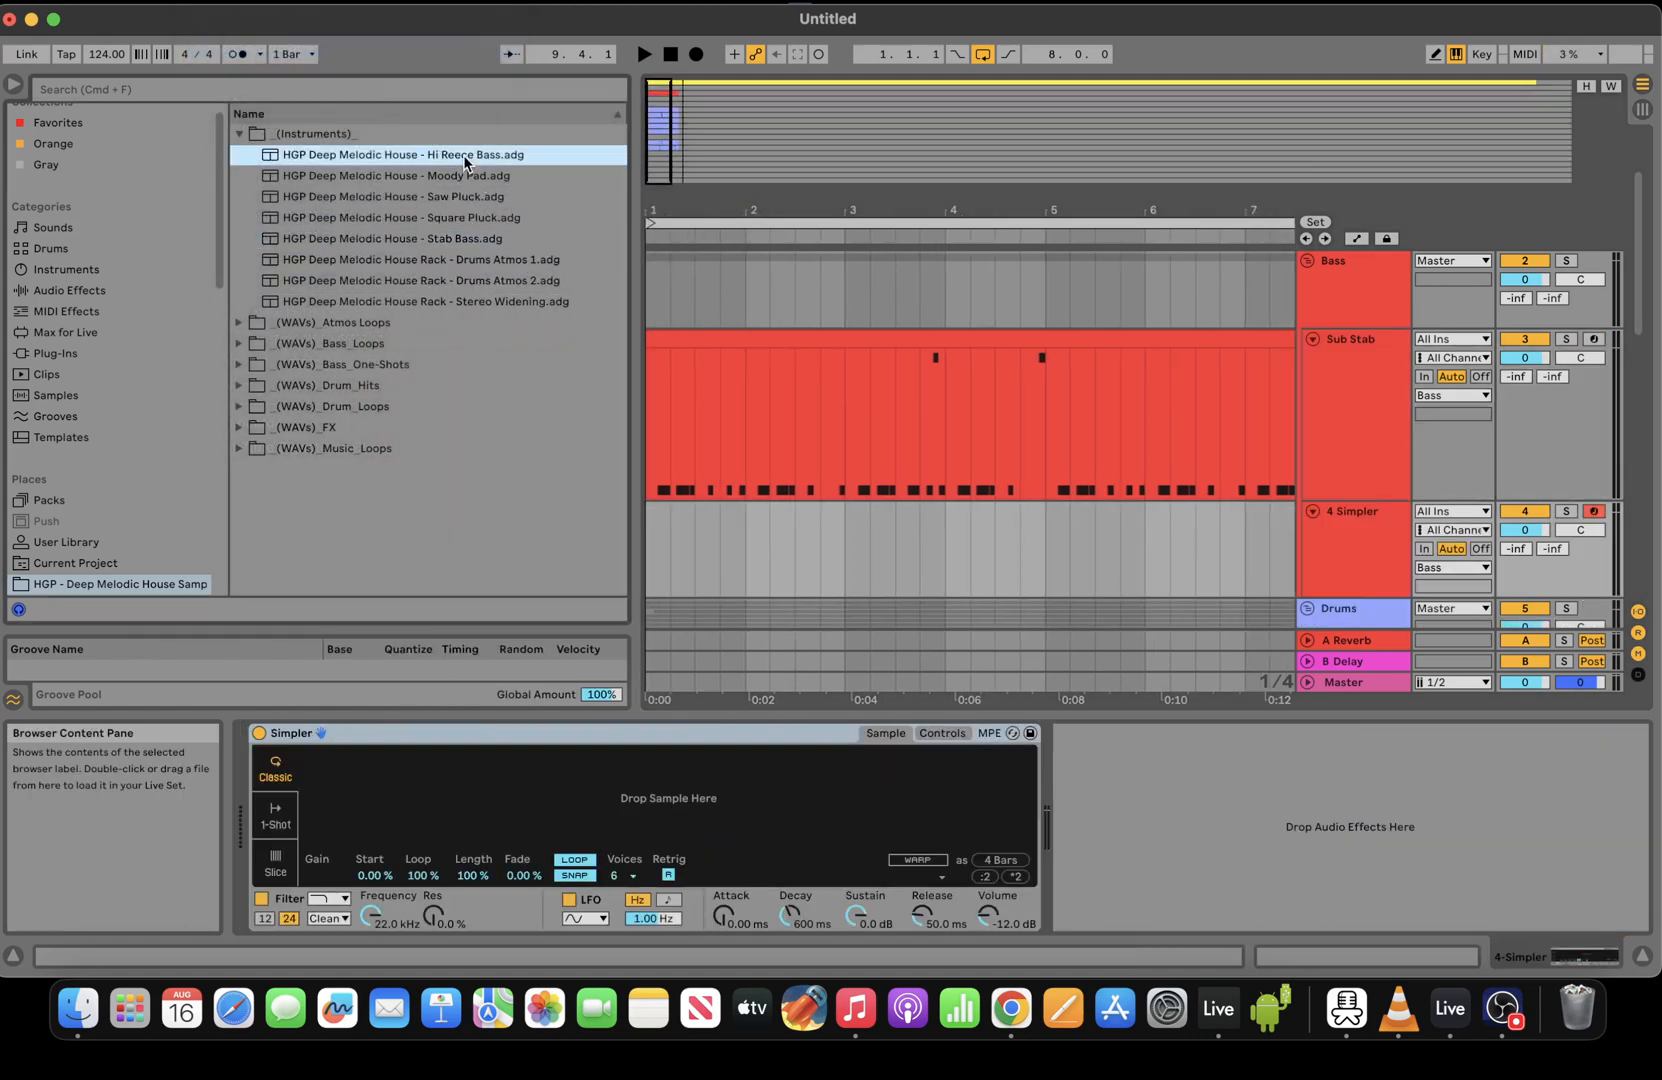
pyautogui.doubleClick(459, 157)
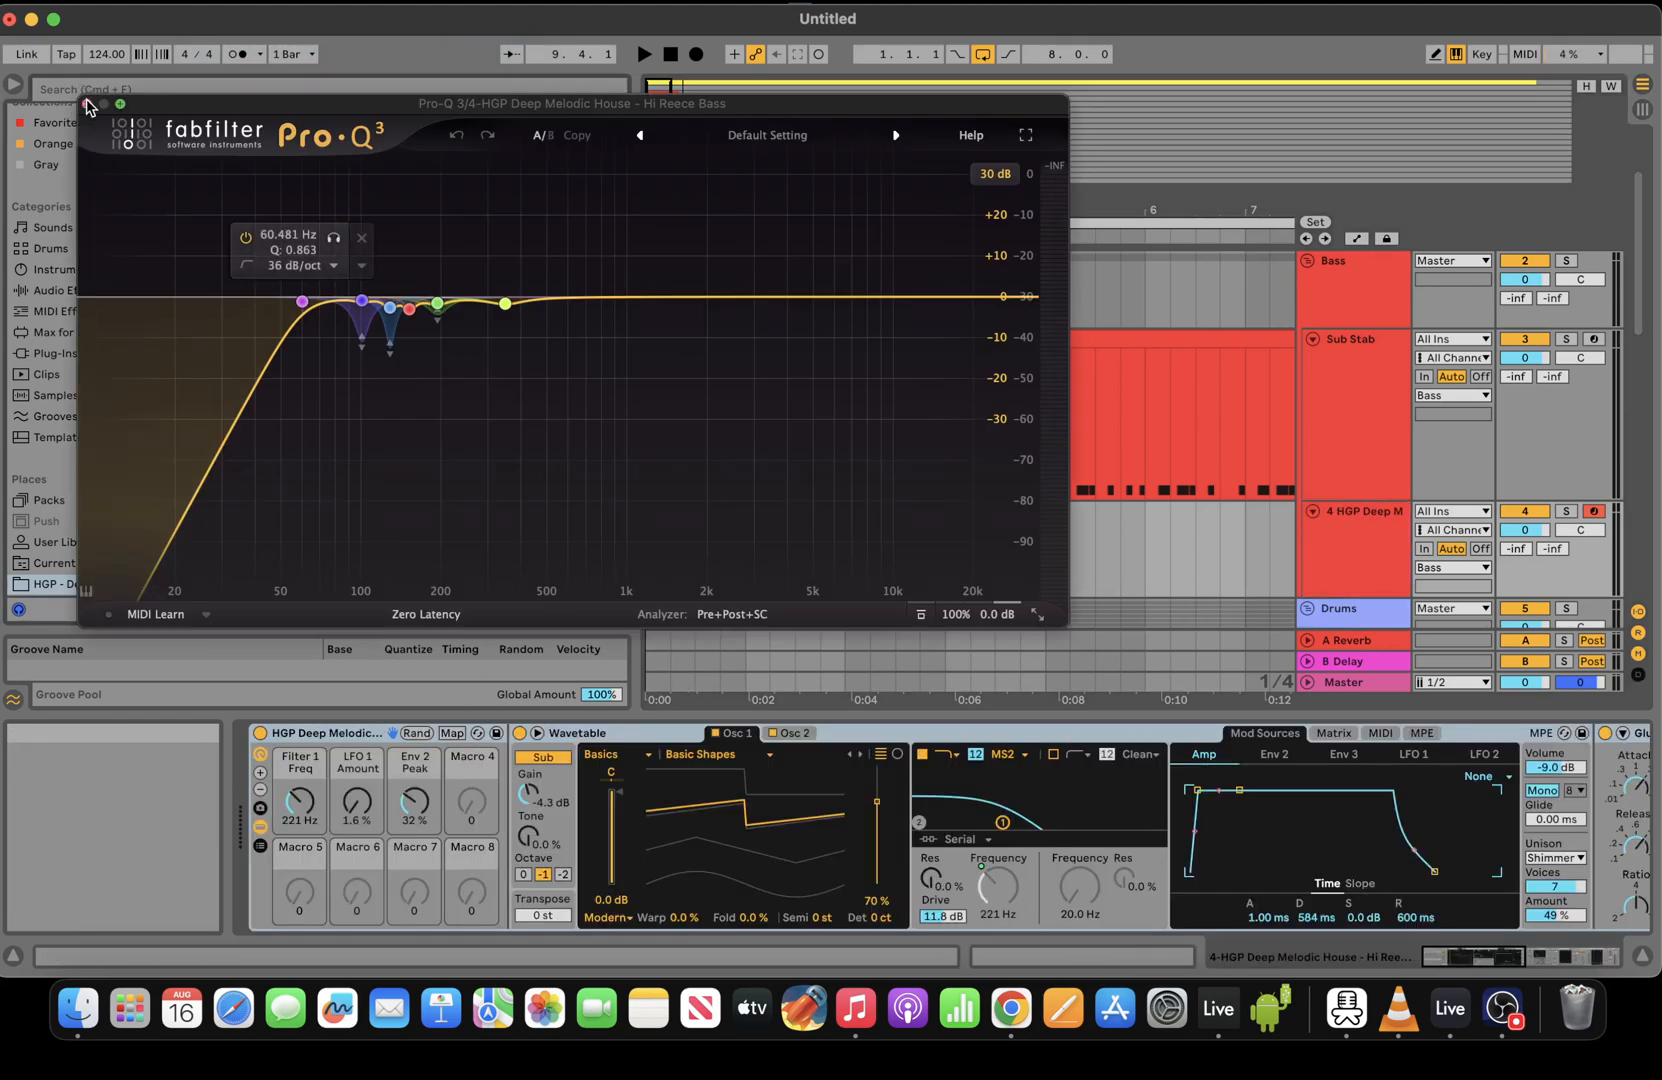
pyautogui.click(88, 104)
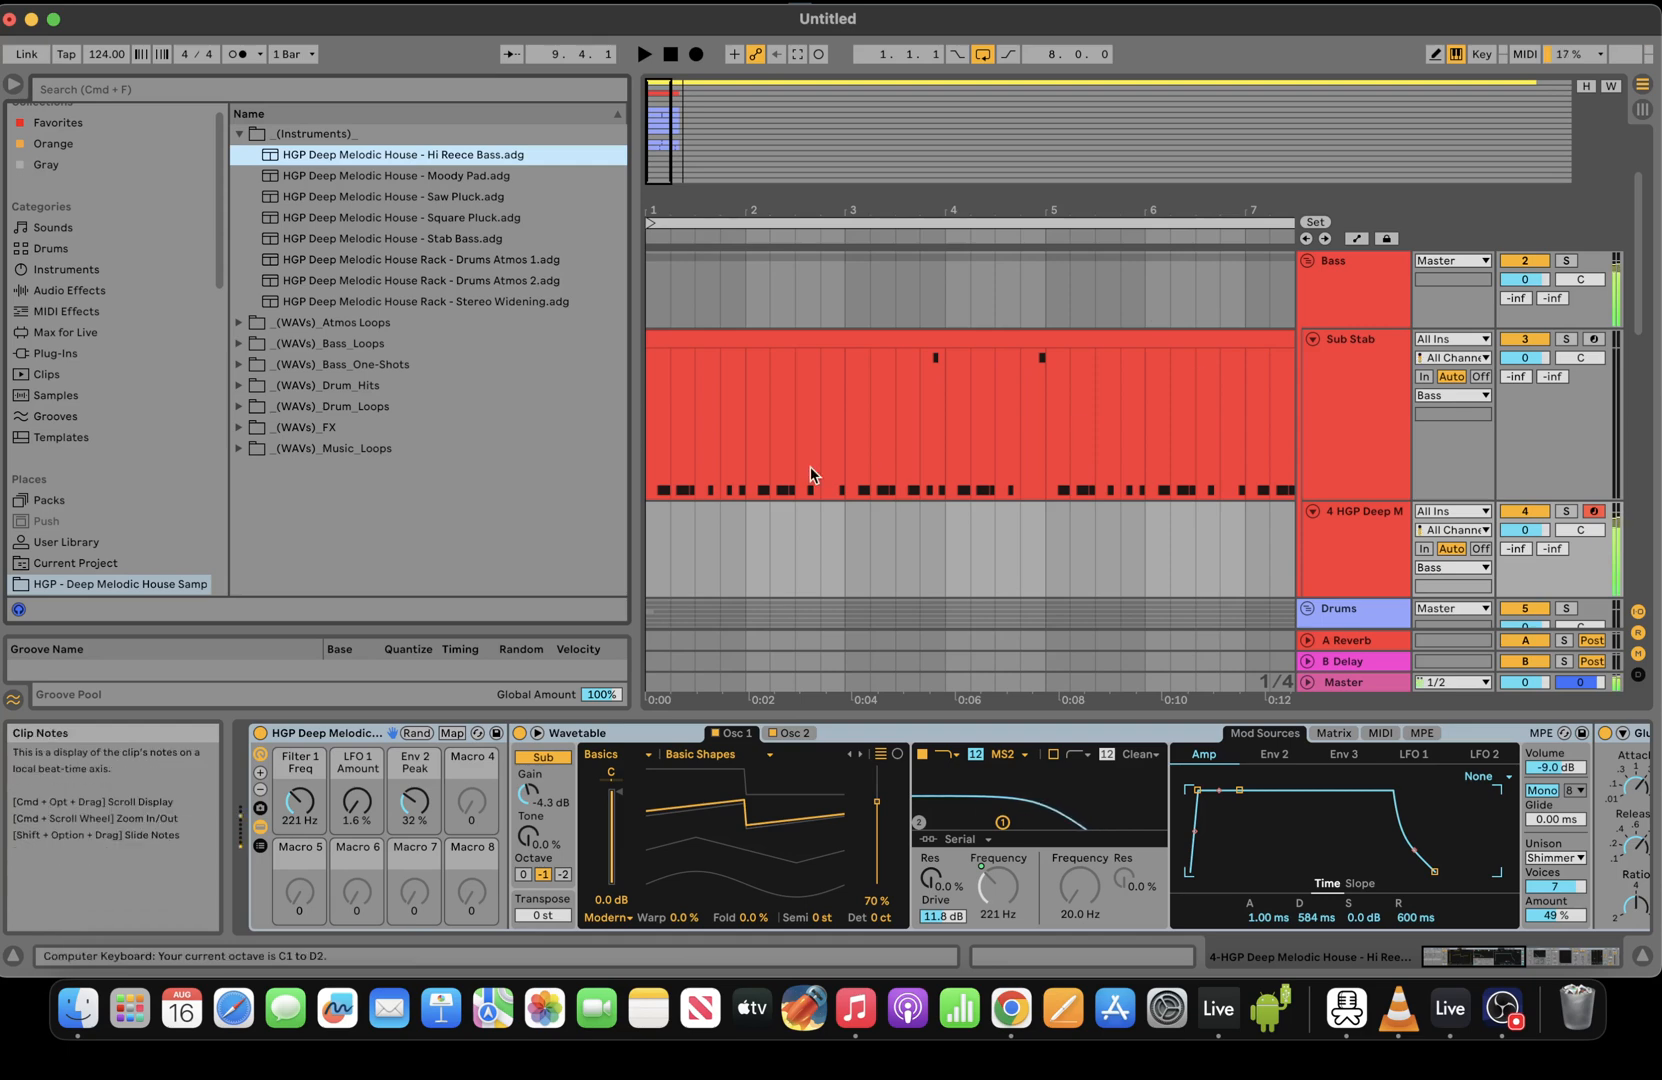
# Lower the Hi Reece Bass rack's Filter 1 Freq macro to 70.2 Hz and audition the arrangement
pyautogui.moveTo(812, 211); pyautogui.dragTo(812, 232)
pyautogui.moveTo(300, 801); pyautogui.dragTo(300, 806)
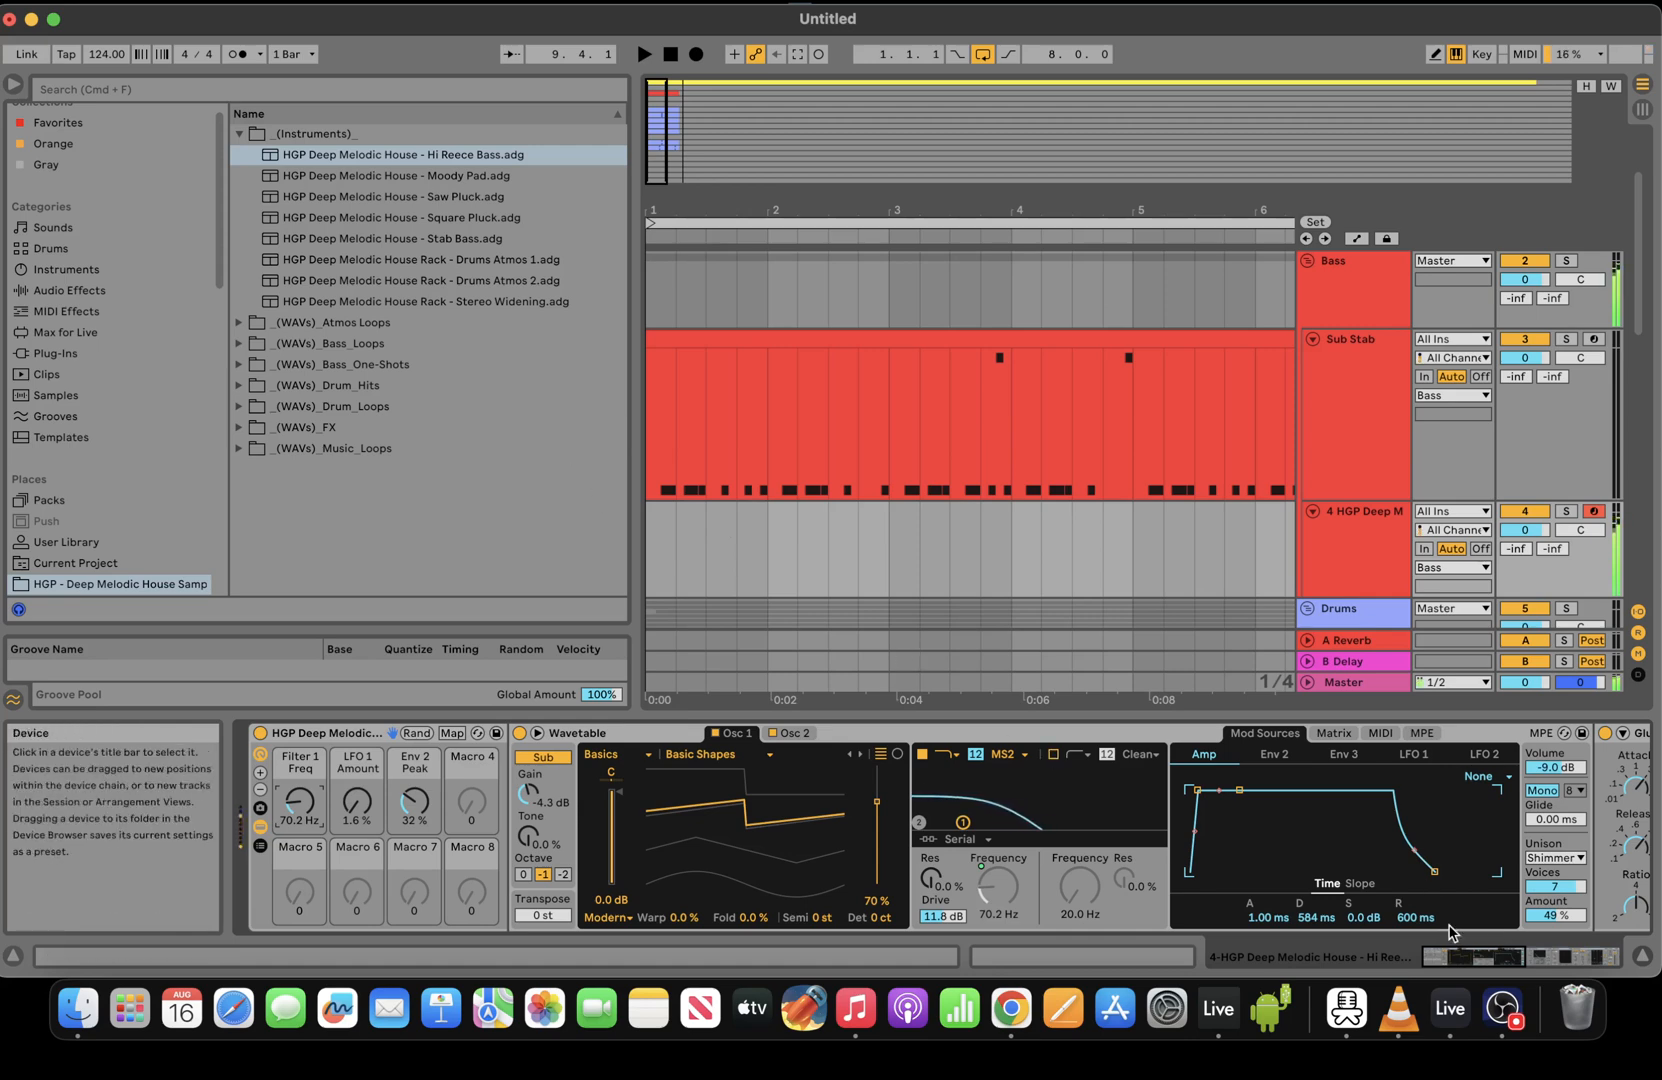
pyautogui.click(1092, 622)
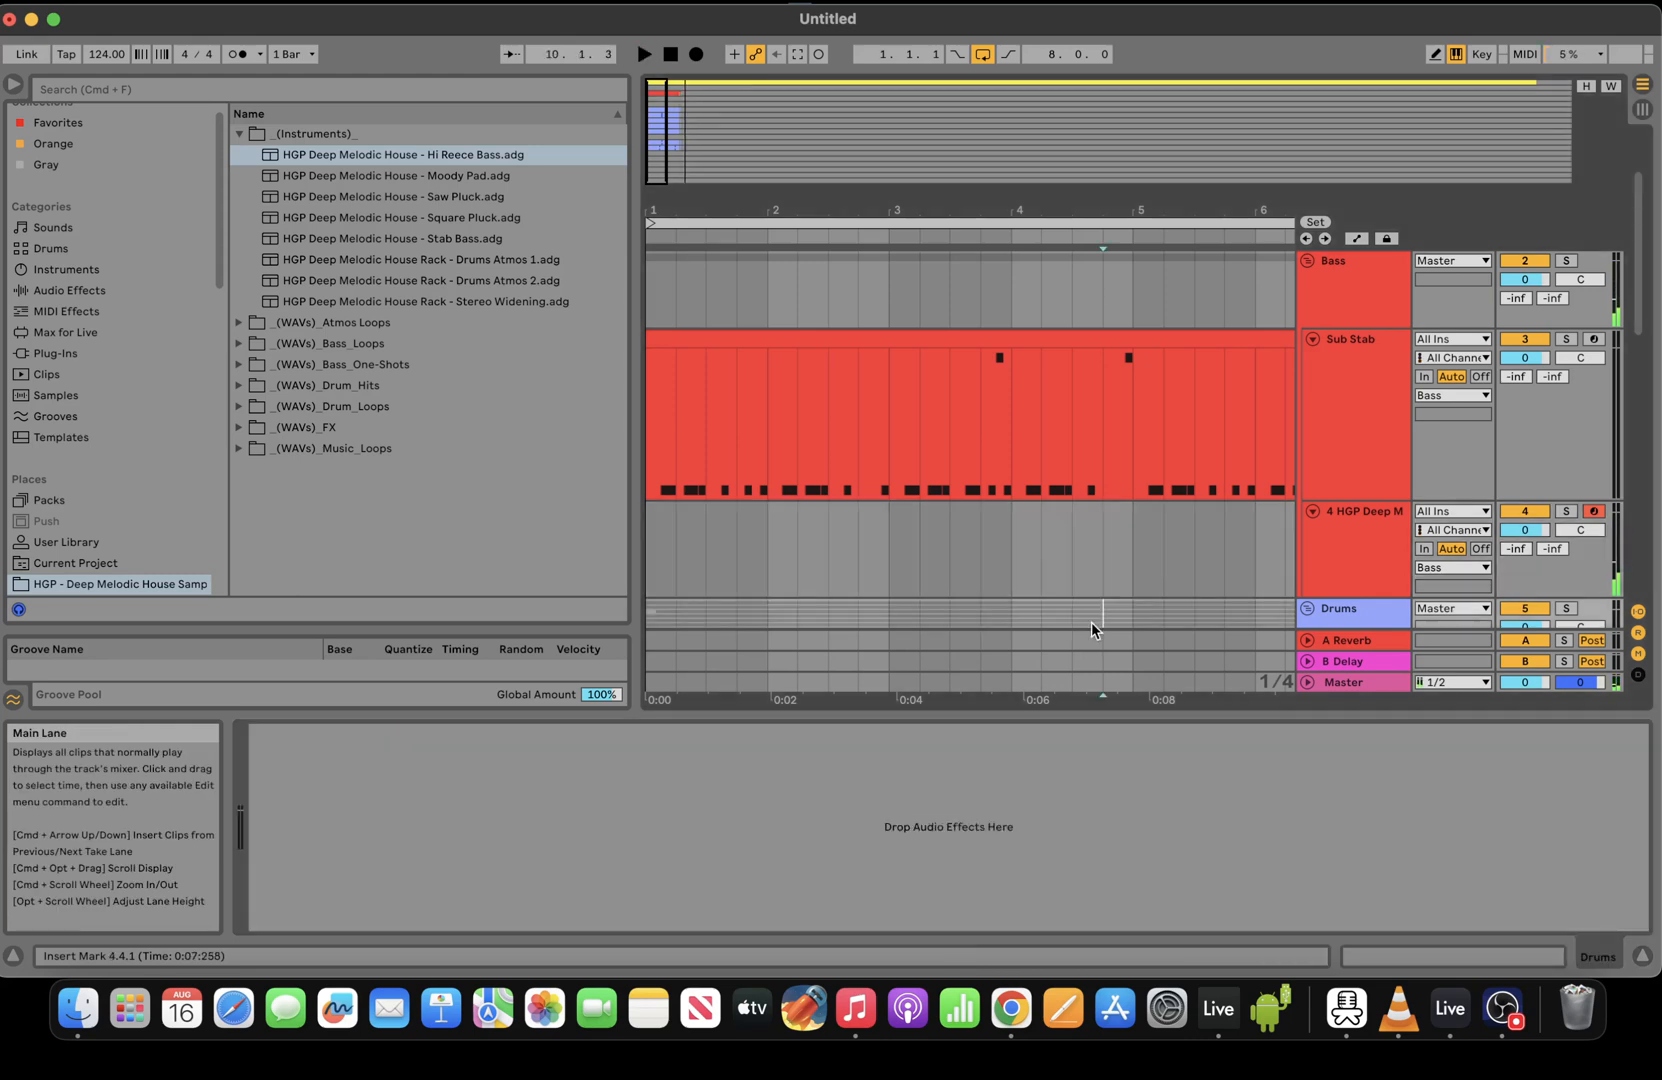
pyautogui.press('space')
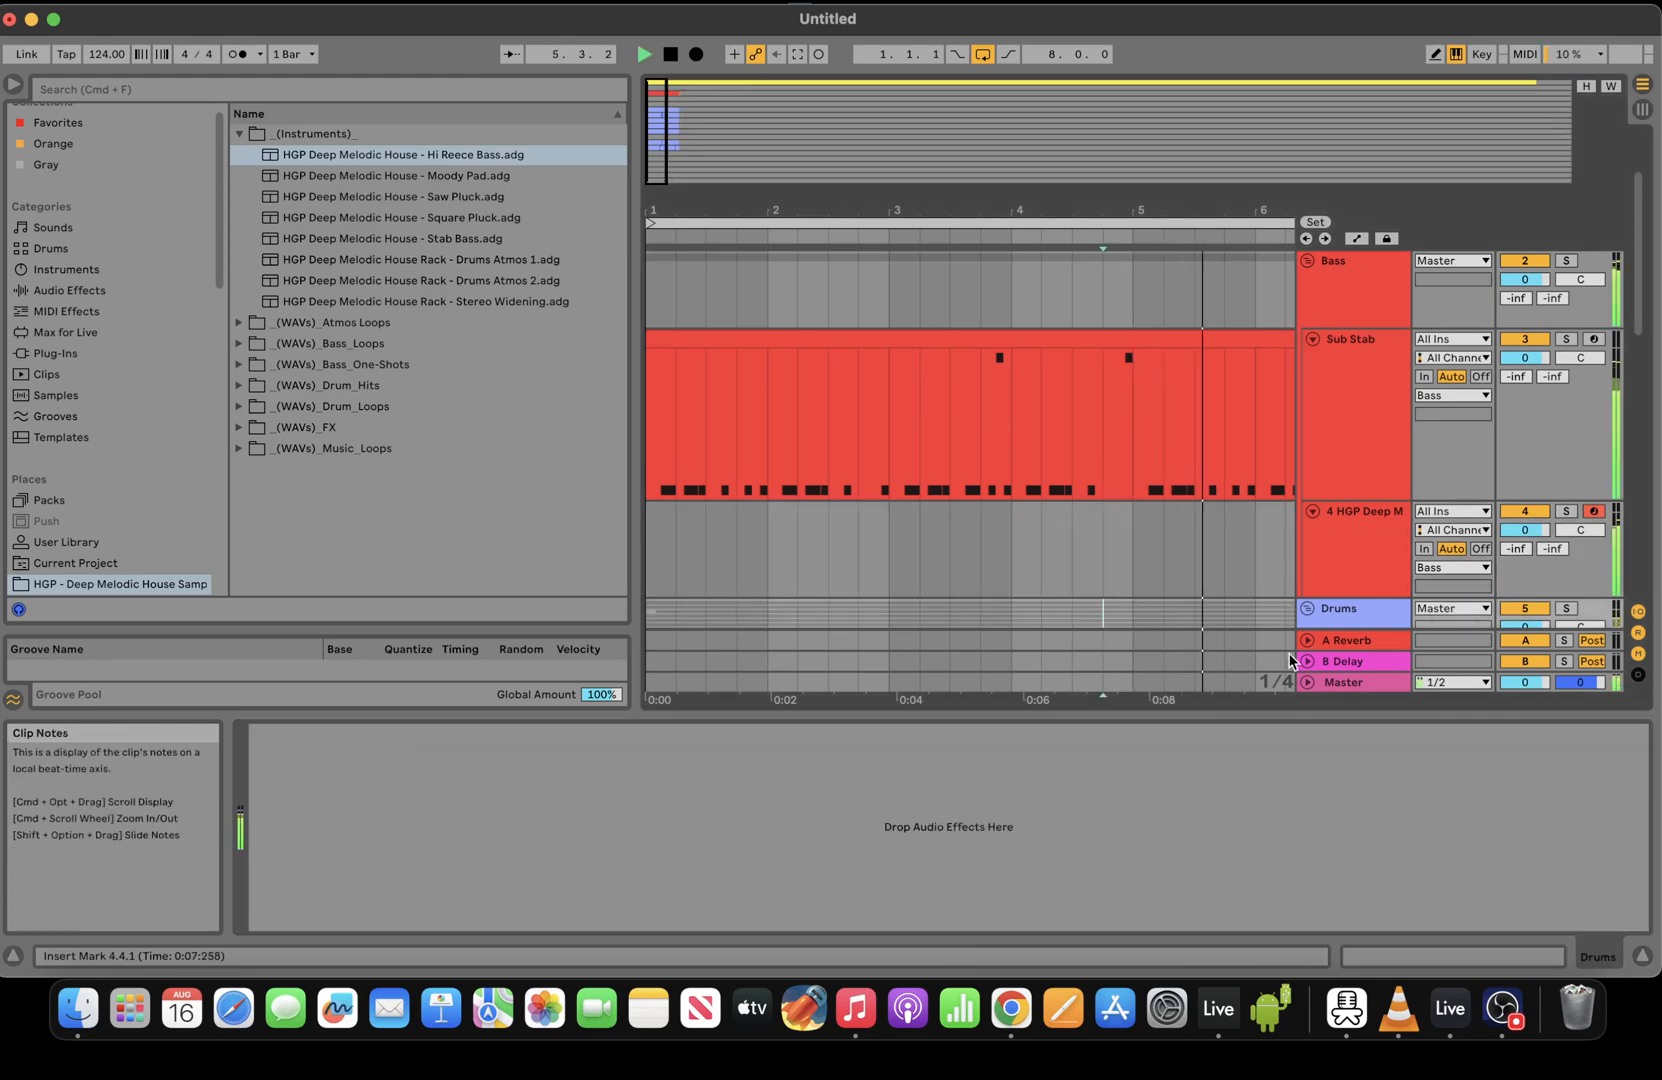
pyautogui.click(1048, 538)
pyautogui.press('space')
# Open Pro-Q 3 on the Hi Reece Bass track, examine its EQ curve against the played signal, and close it
pyautogui.hscroll(10, 1466, 905)
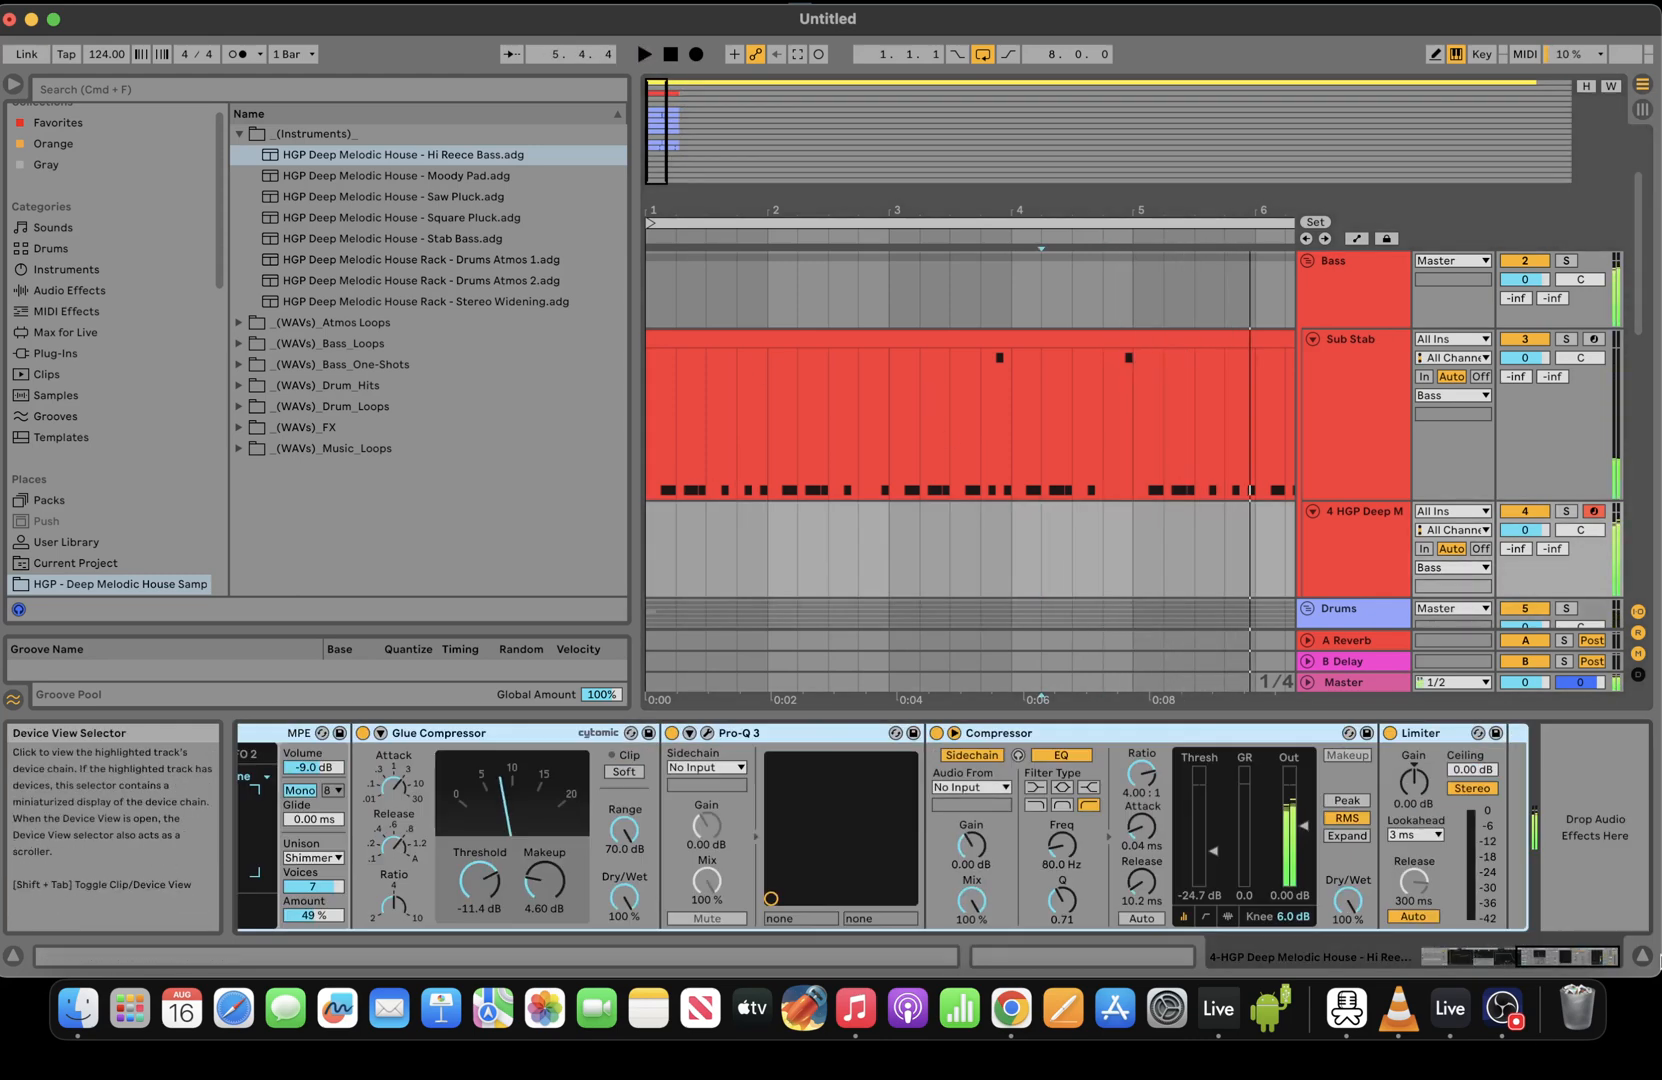
pyautogui.click(692, 737)
pyautogui.click(707, 733)
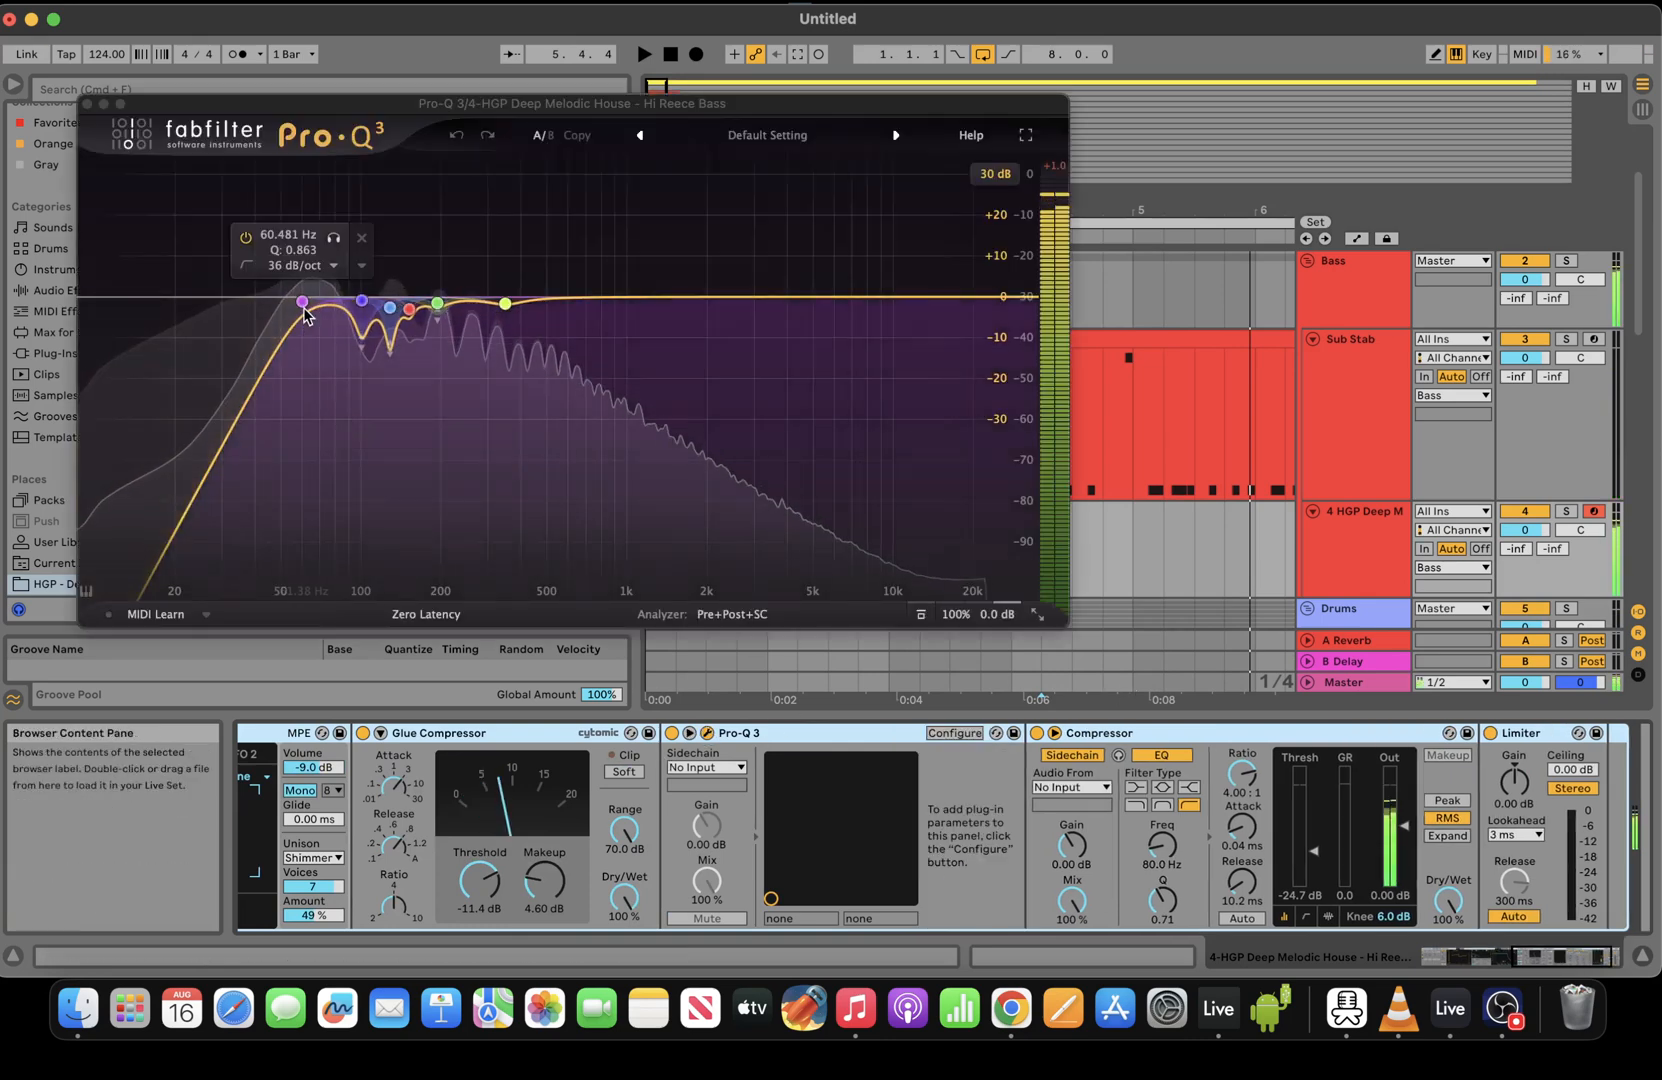
pyautogui.press('space')
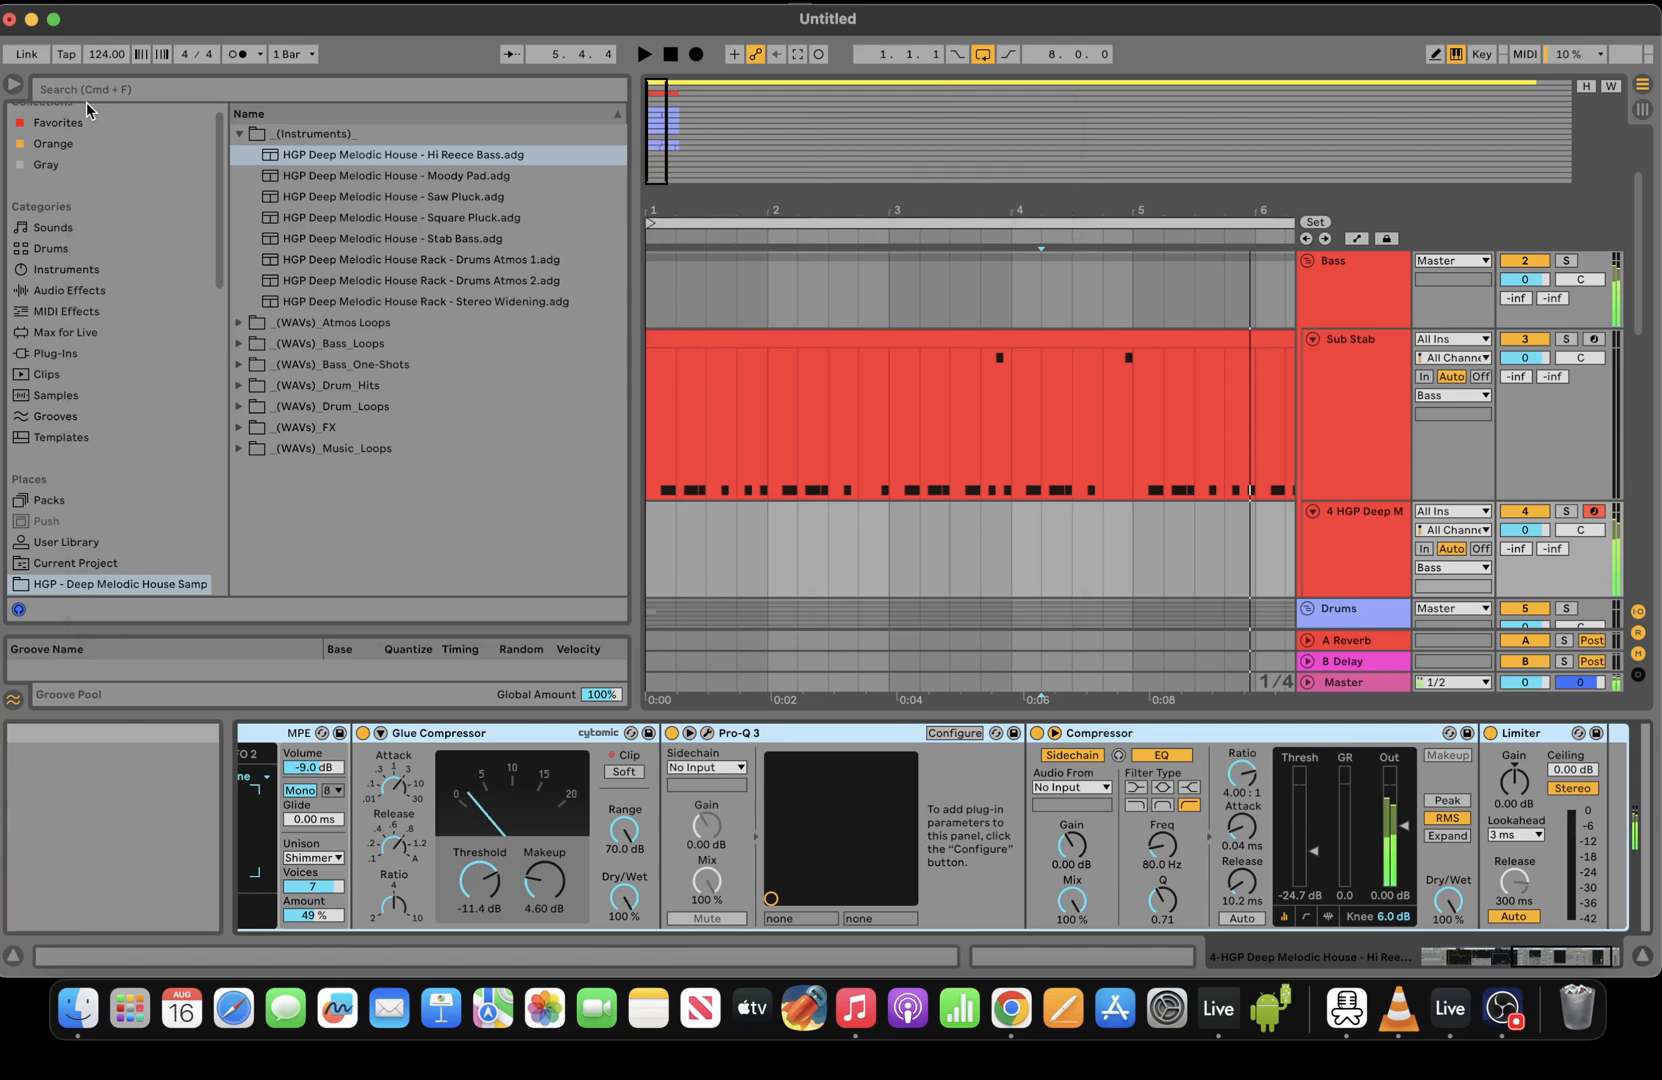
pyautogui.click(87, 103)
pyautogui.press('space')
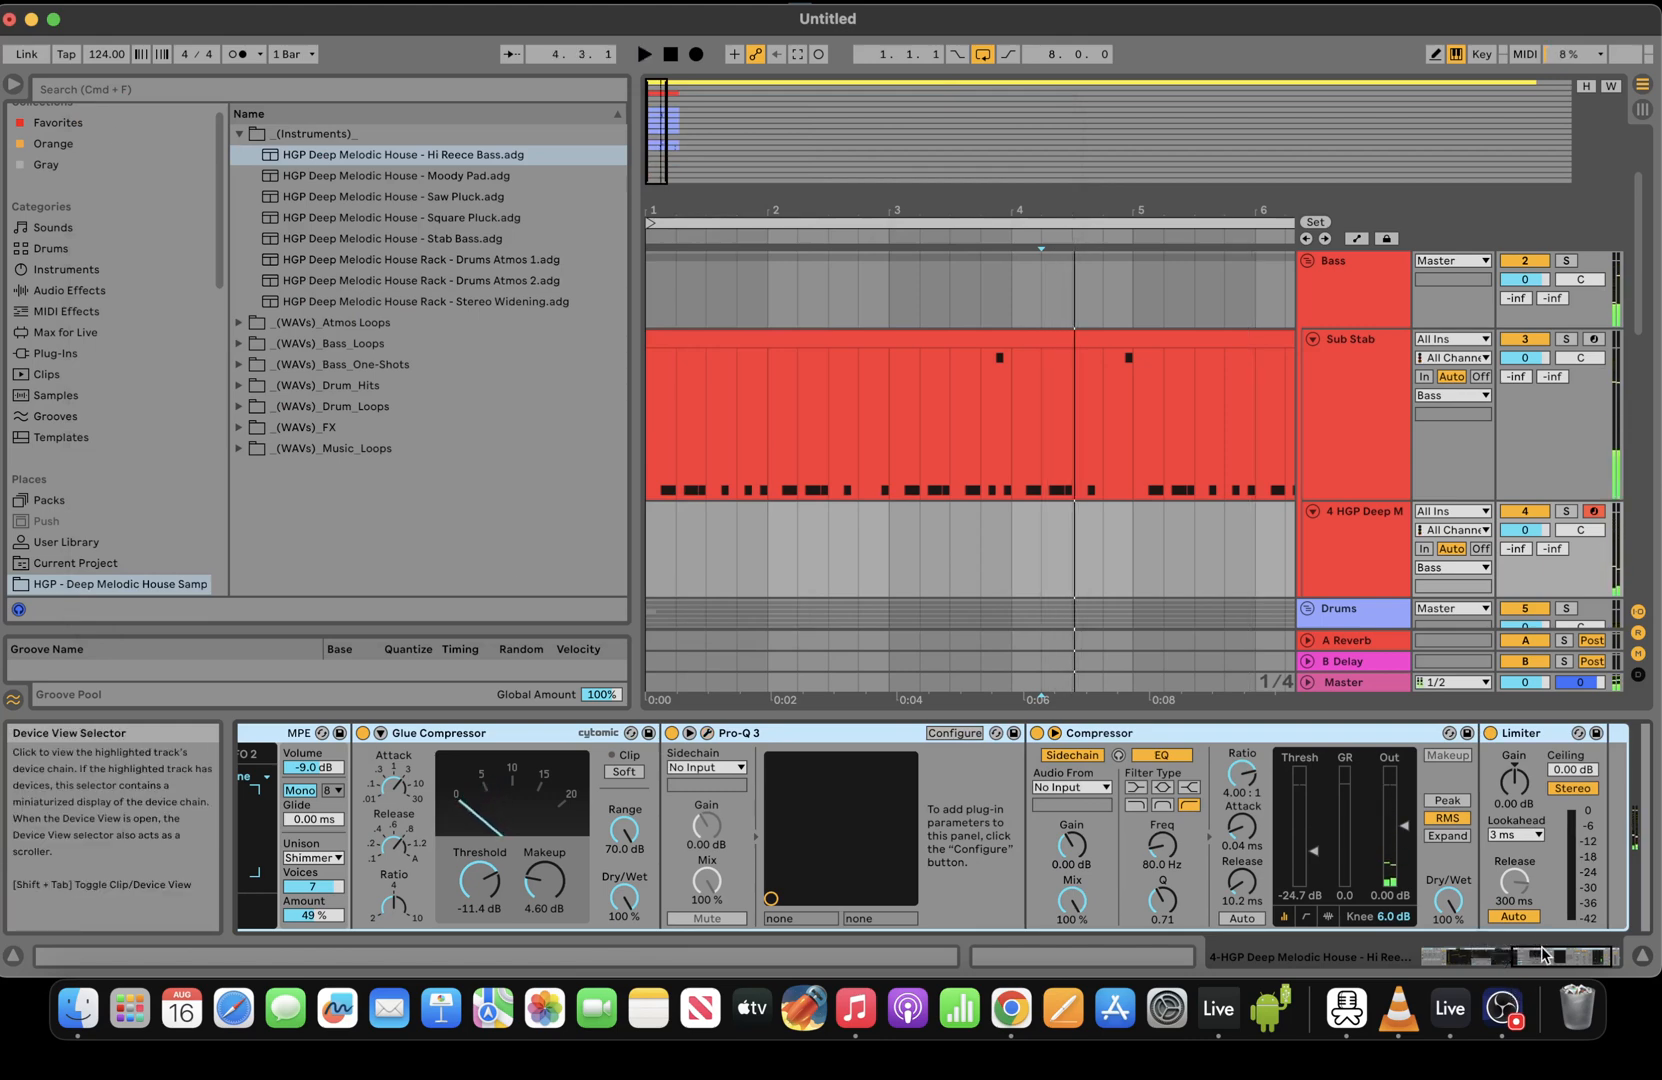
# Search the audio effects for eq and add EQ Eight after the Limiter on the Hi Reece Bass track
pyautogui.hscroll(2, 1428, 862)
pyautogui.click(184, 92)
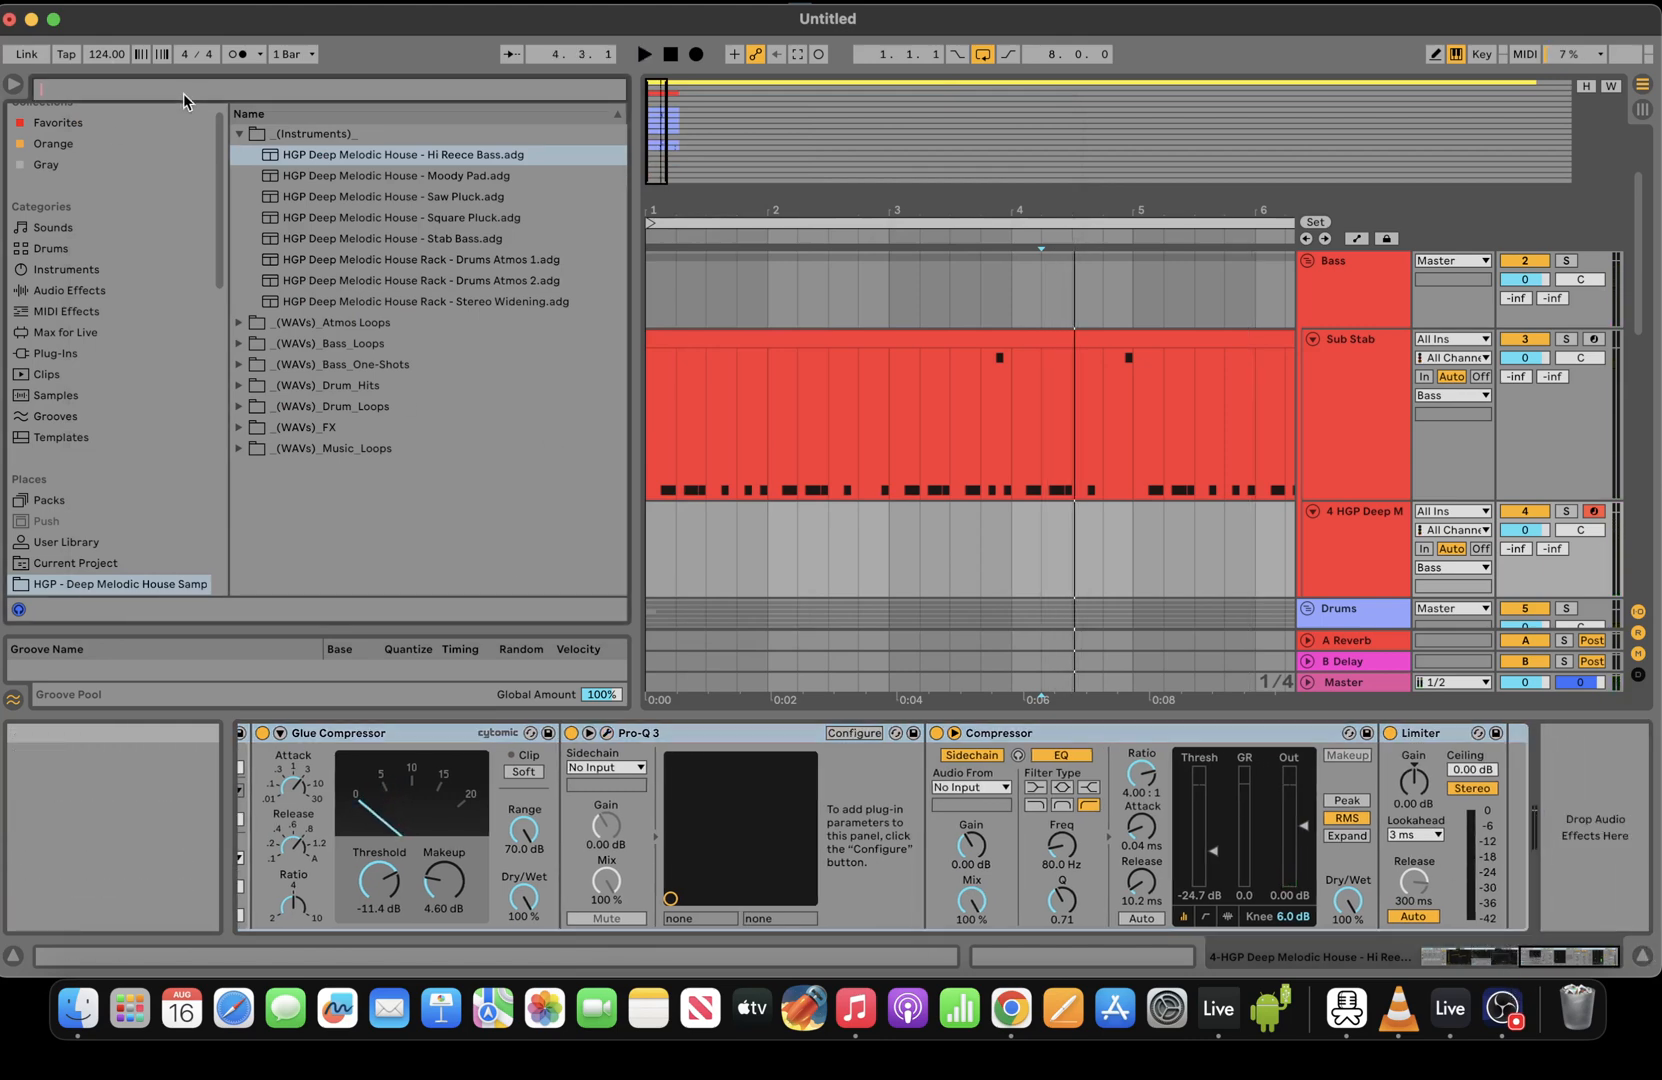
pyautogui.write('eq')
pyautogui.click(84, 268)
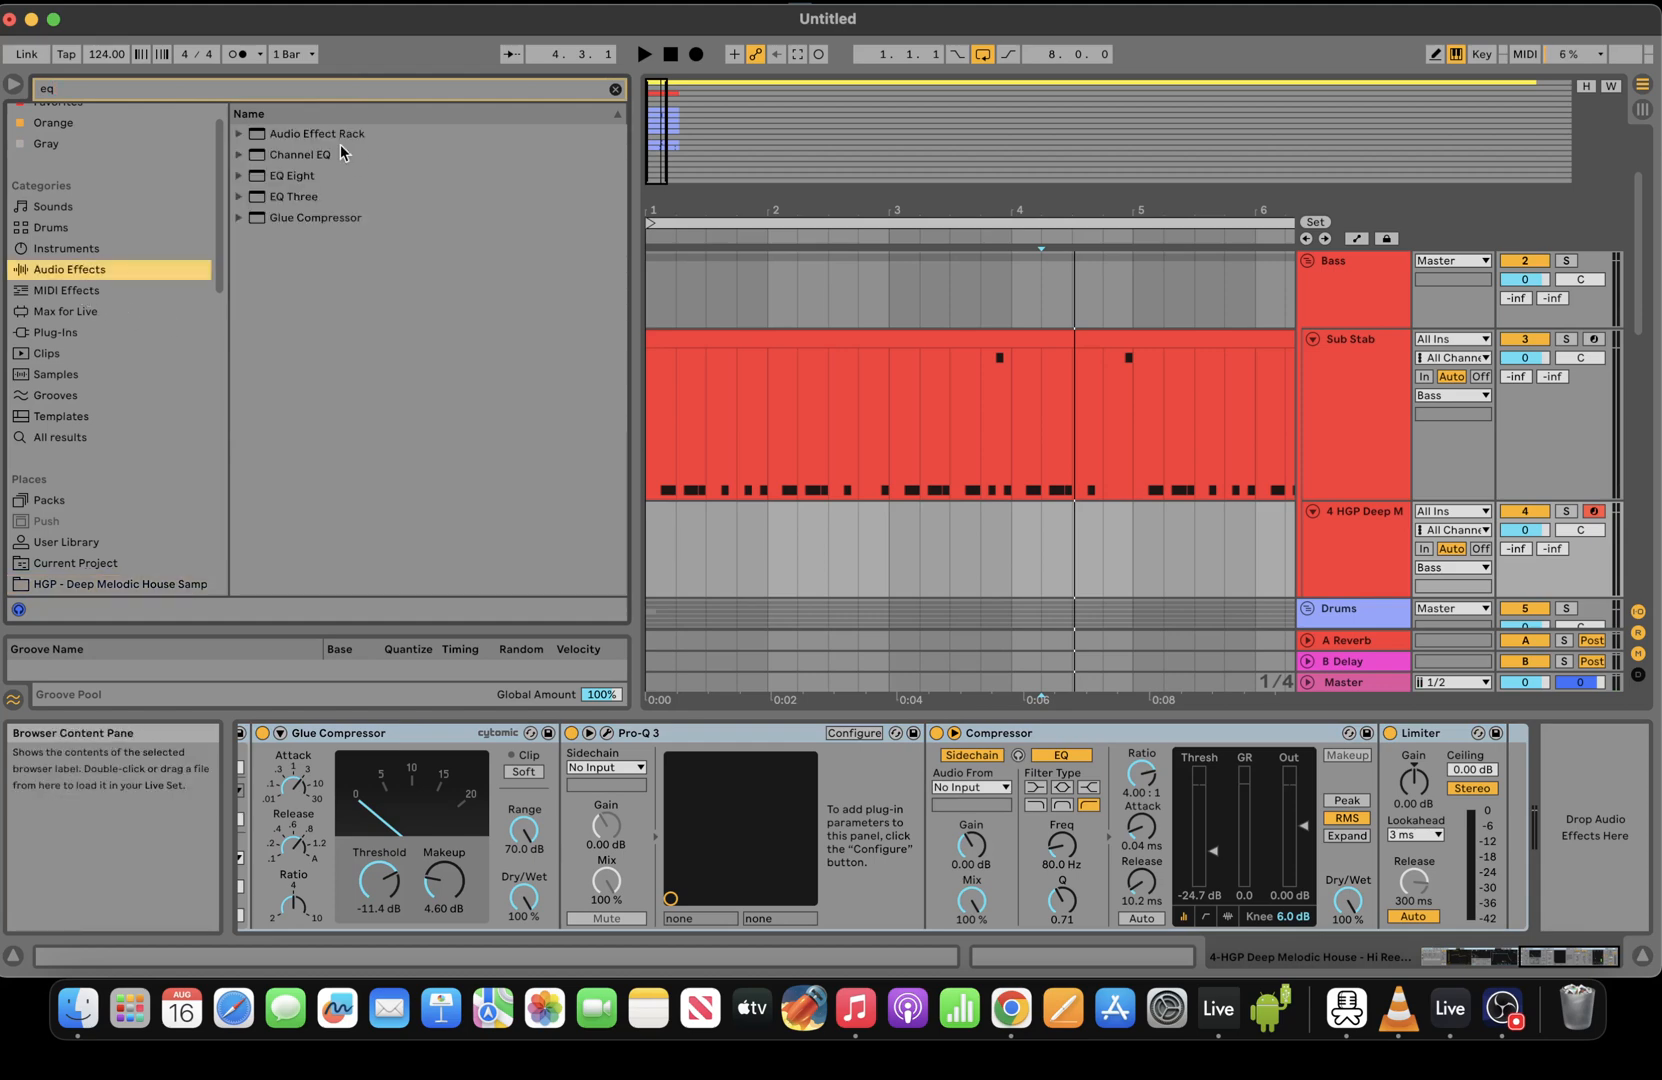
pyautogui.doubleClick(292, 175)
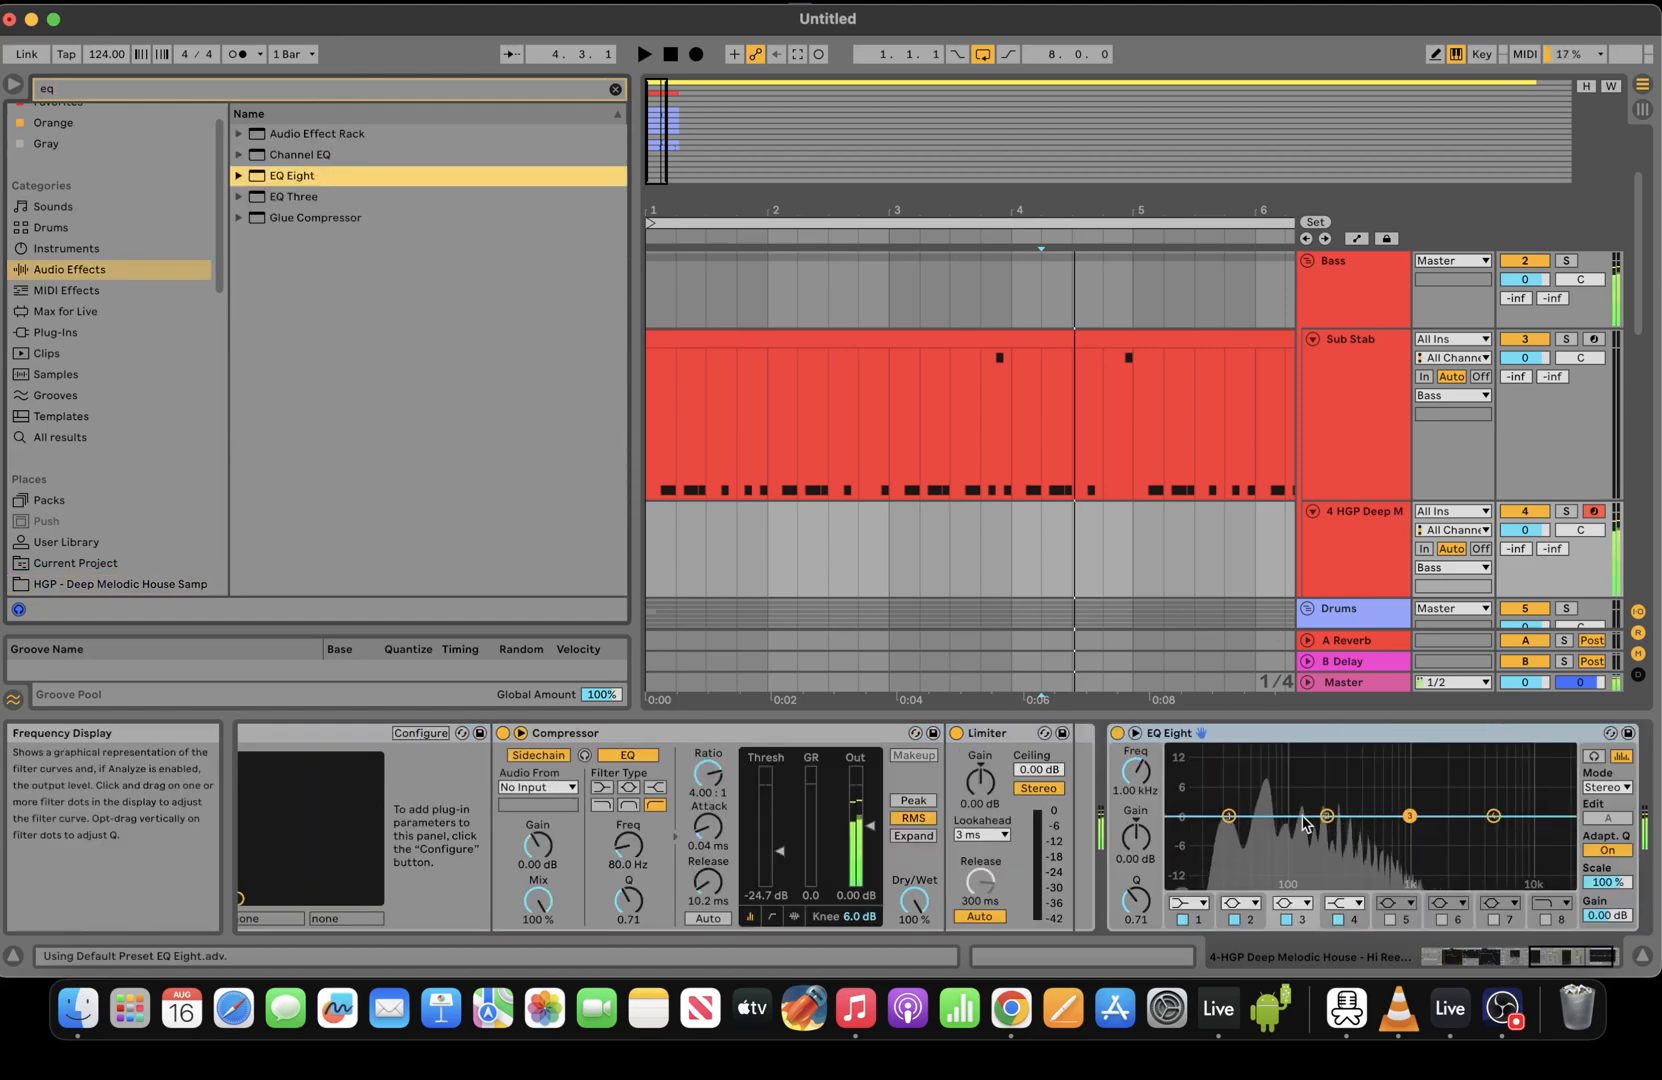
# Change the new EQ Eight's band 1 to a low cut and set its frequency to 102 Hz
pyautogui.click(1188, 903)
pyautogui.click(1187, 778)
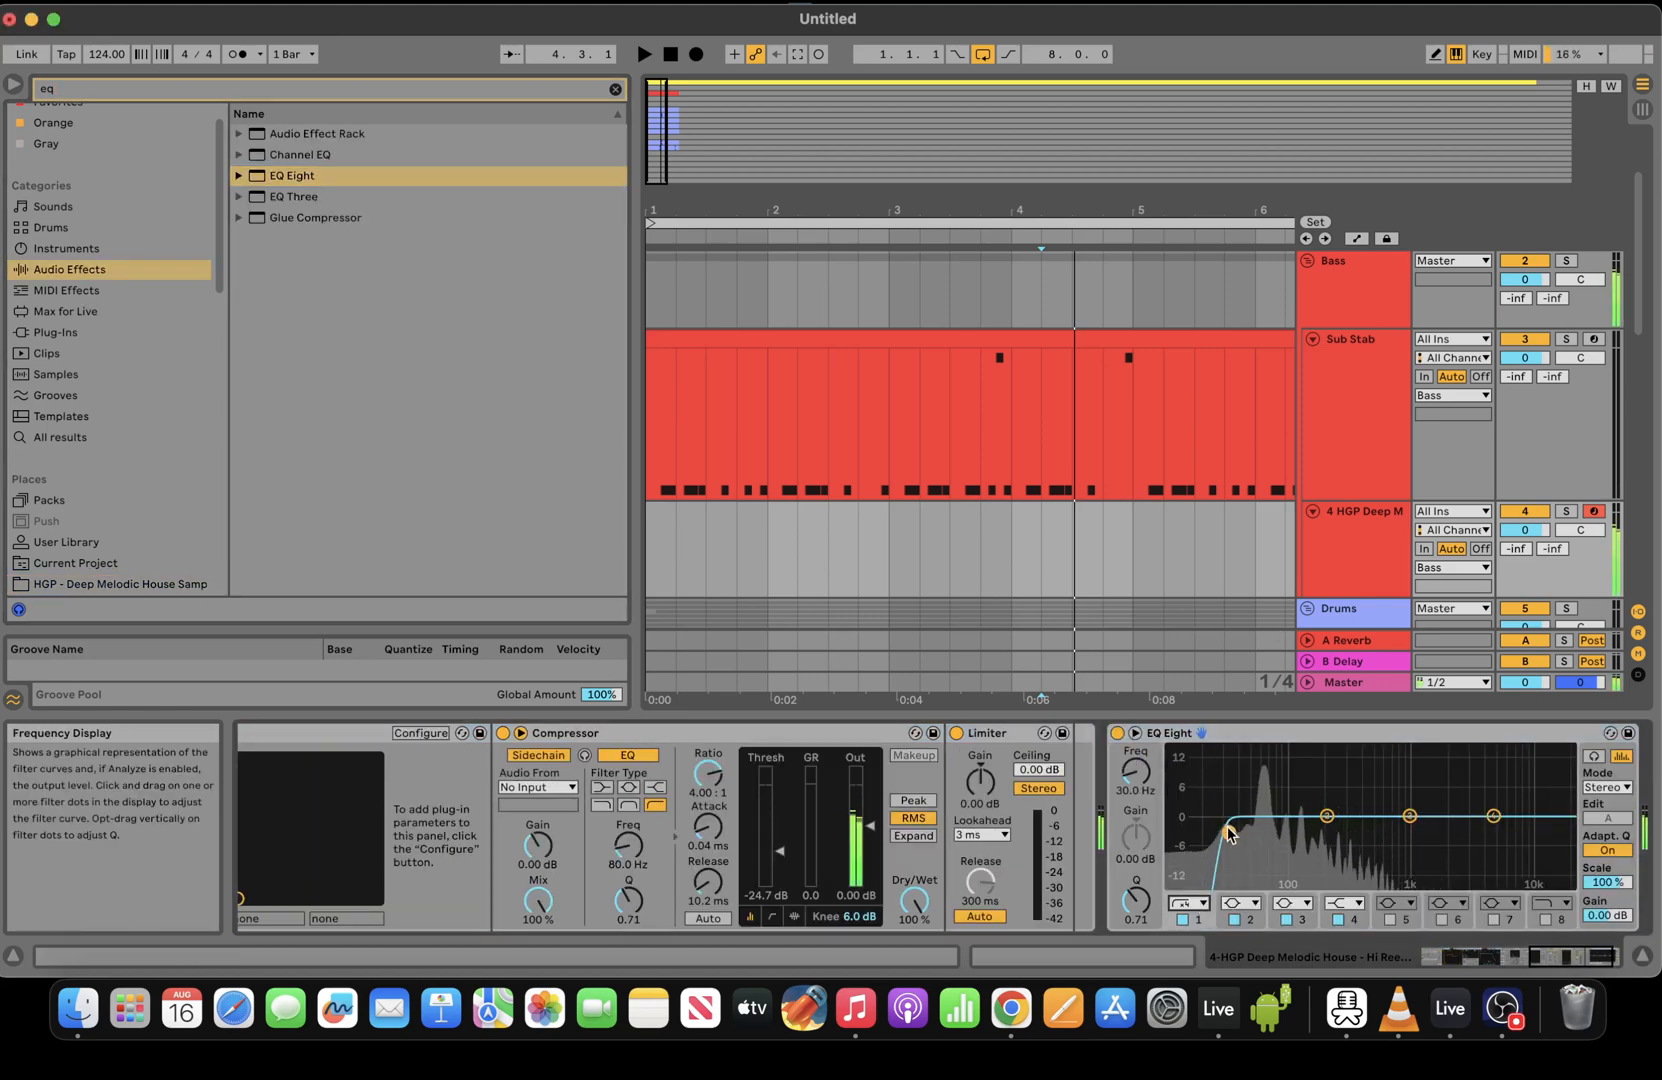
pyautogui.moveTo(1229, 833); pyautogui.dragTo(1293, 840)
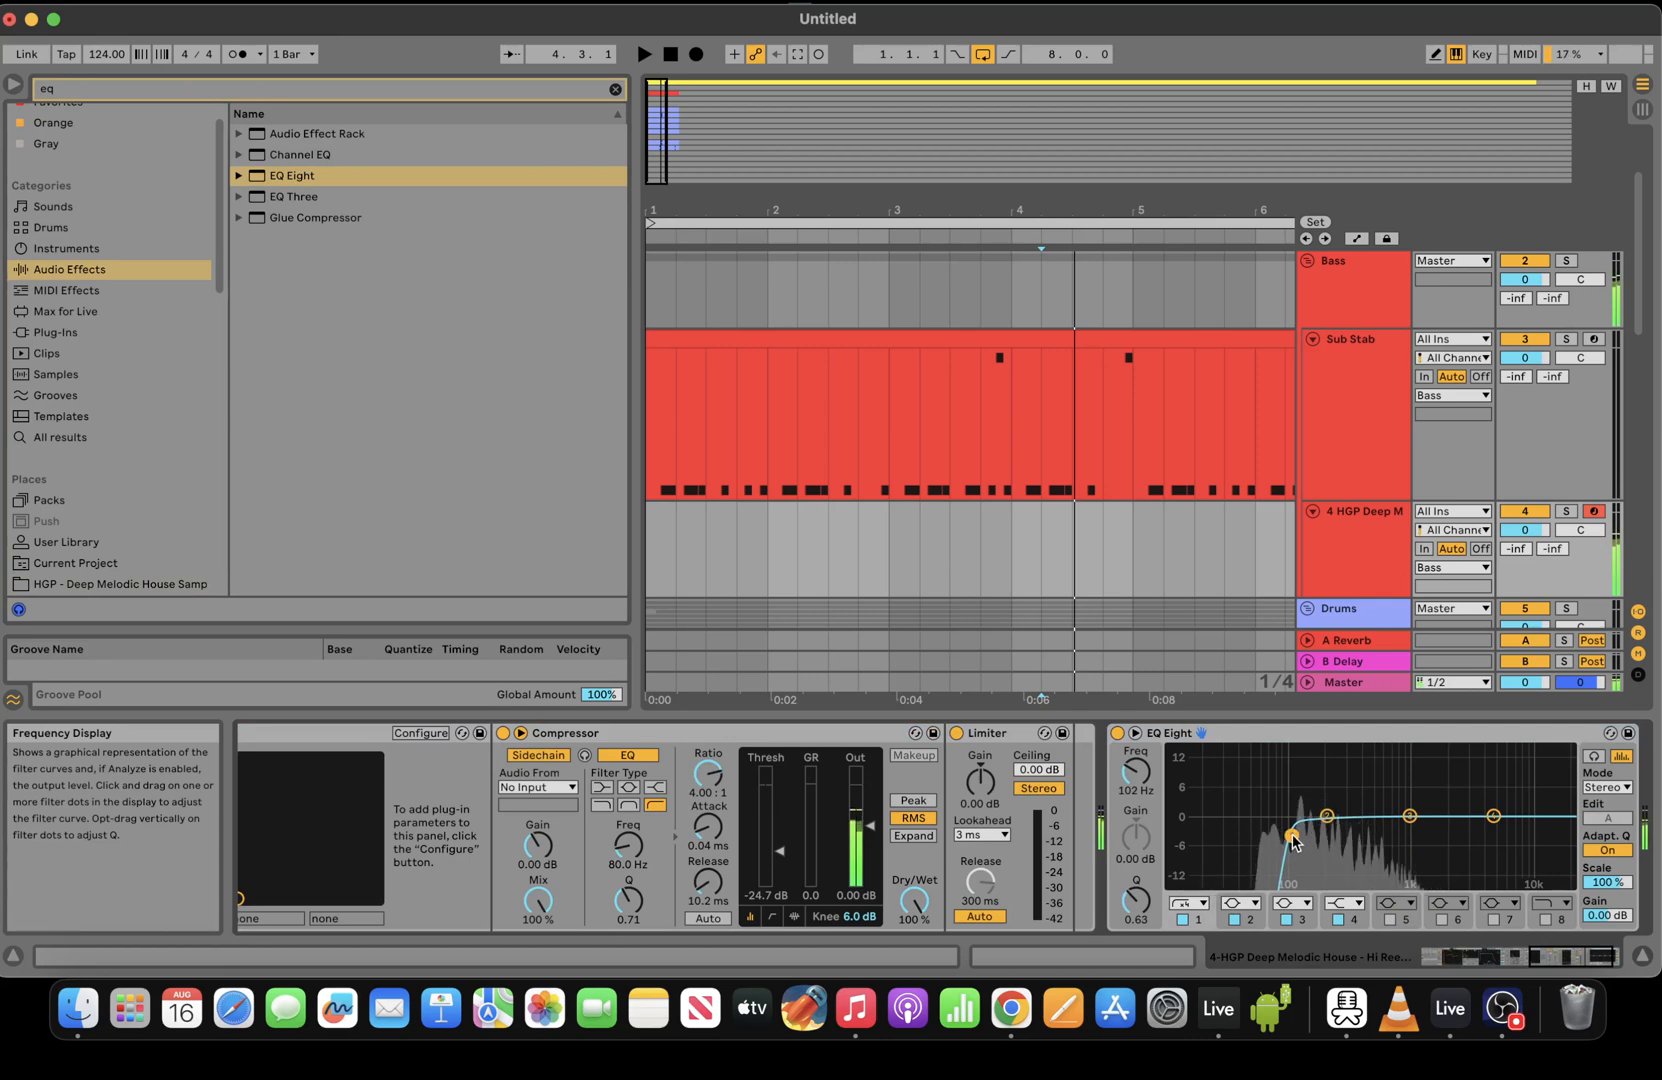
# Record held C1 and D#1 bass notes on the Hi Reece Bass track, starting from bar 1 of the arrangement
pyautogui.click(1536, 962)
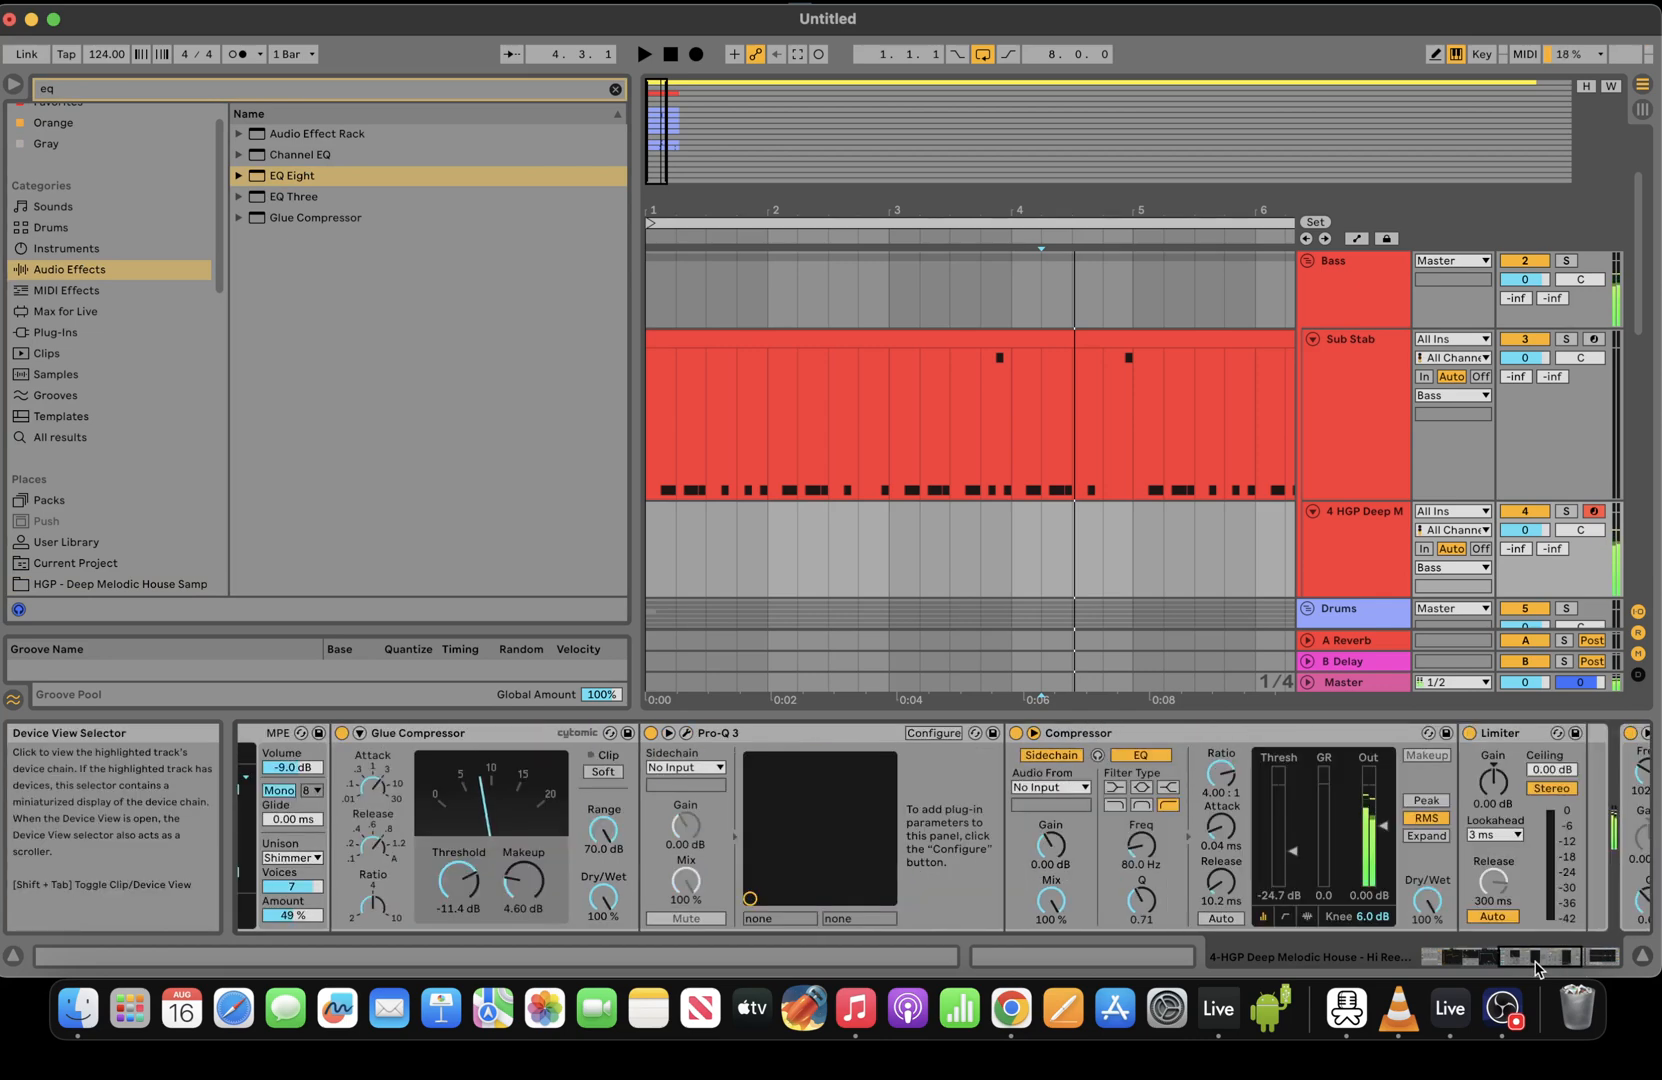
pyautogui.moveTo(1536, 966); pyautogui.dragTo(1458, 966)
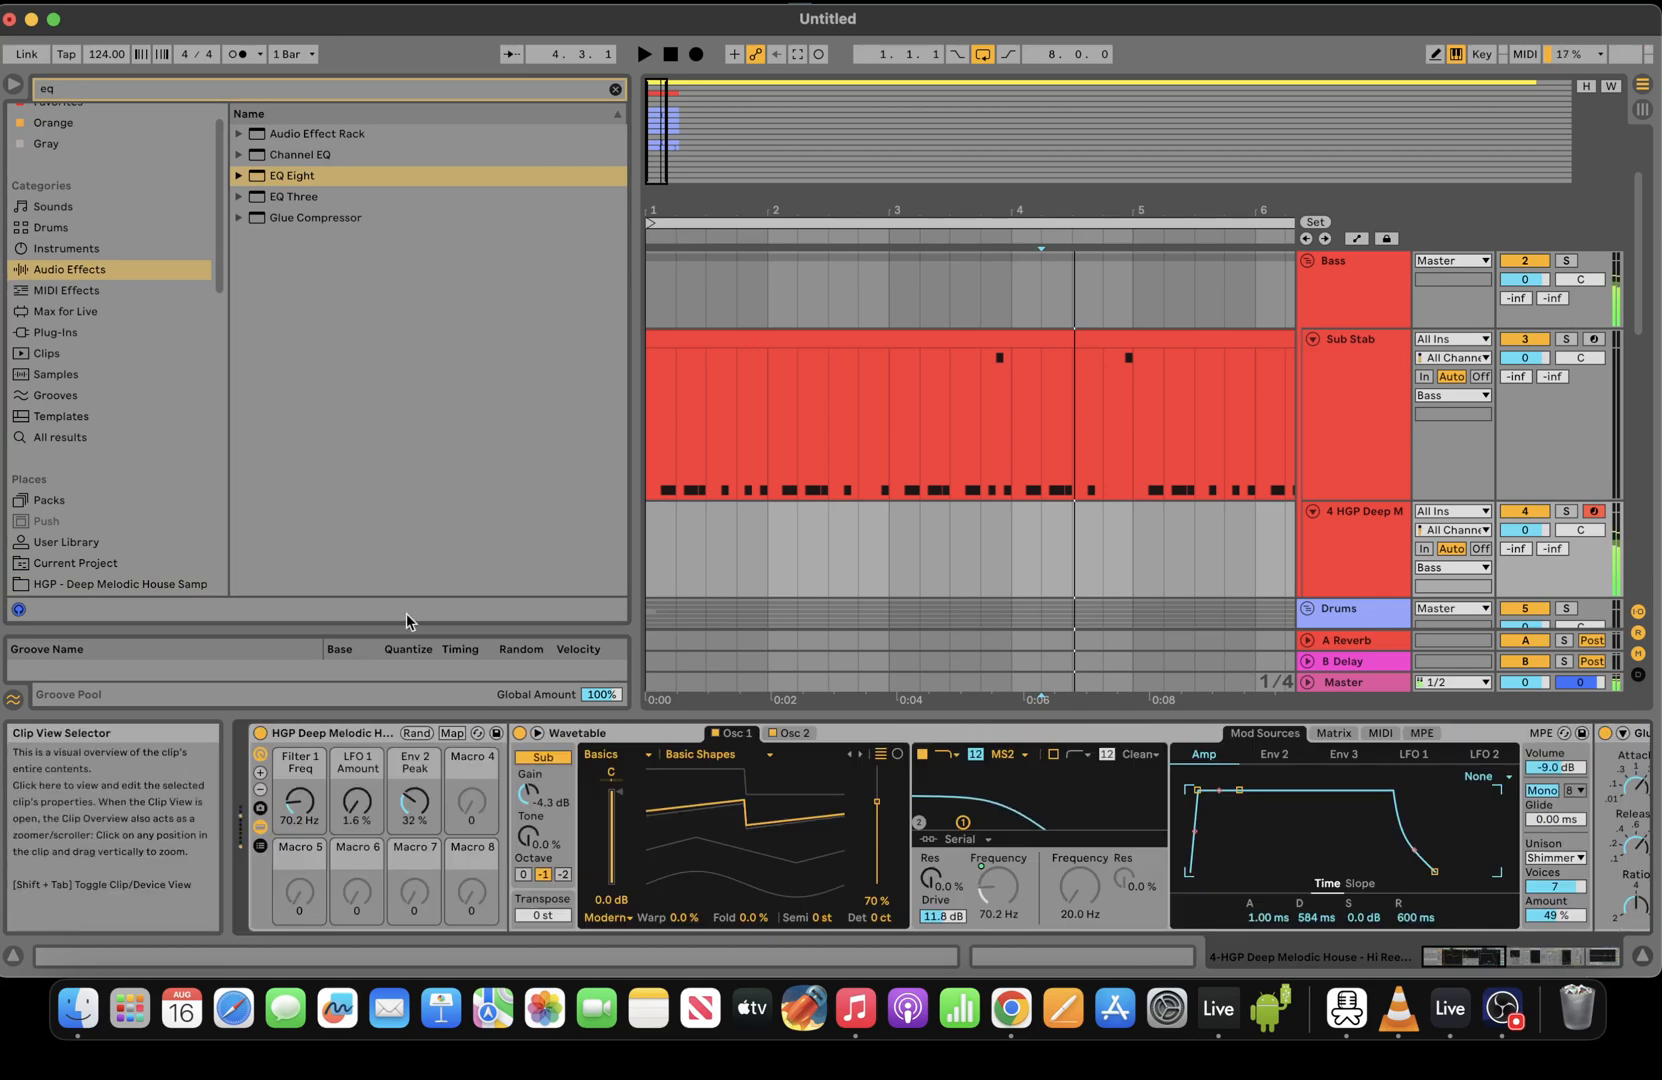
pyautogui.moveTo(633, 424); pyautogui.dragTo(326, 422)
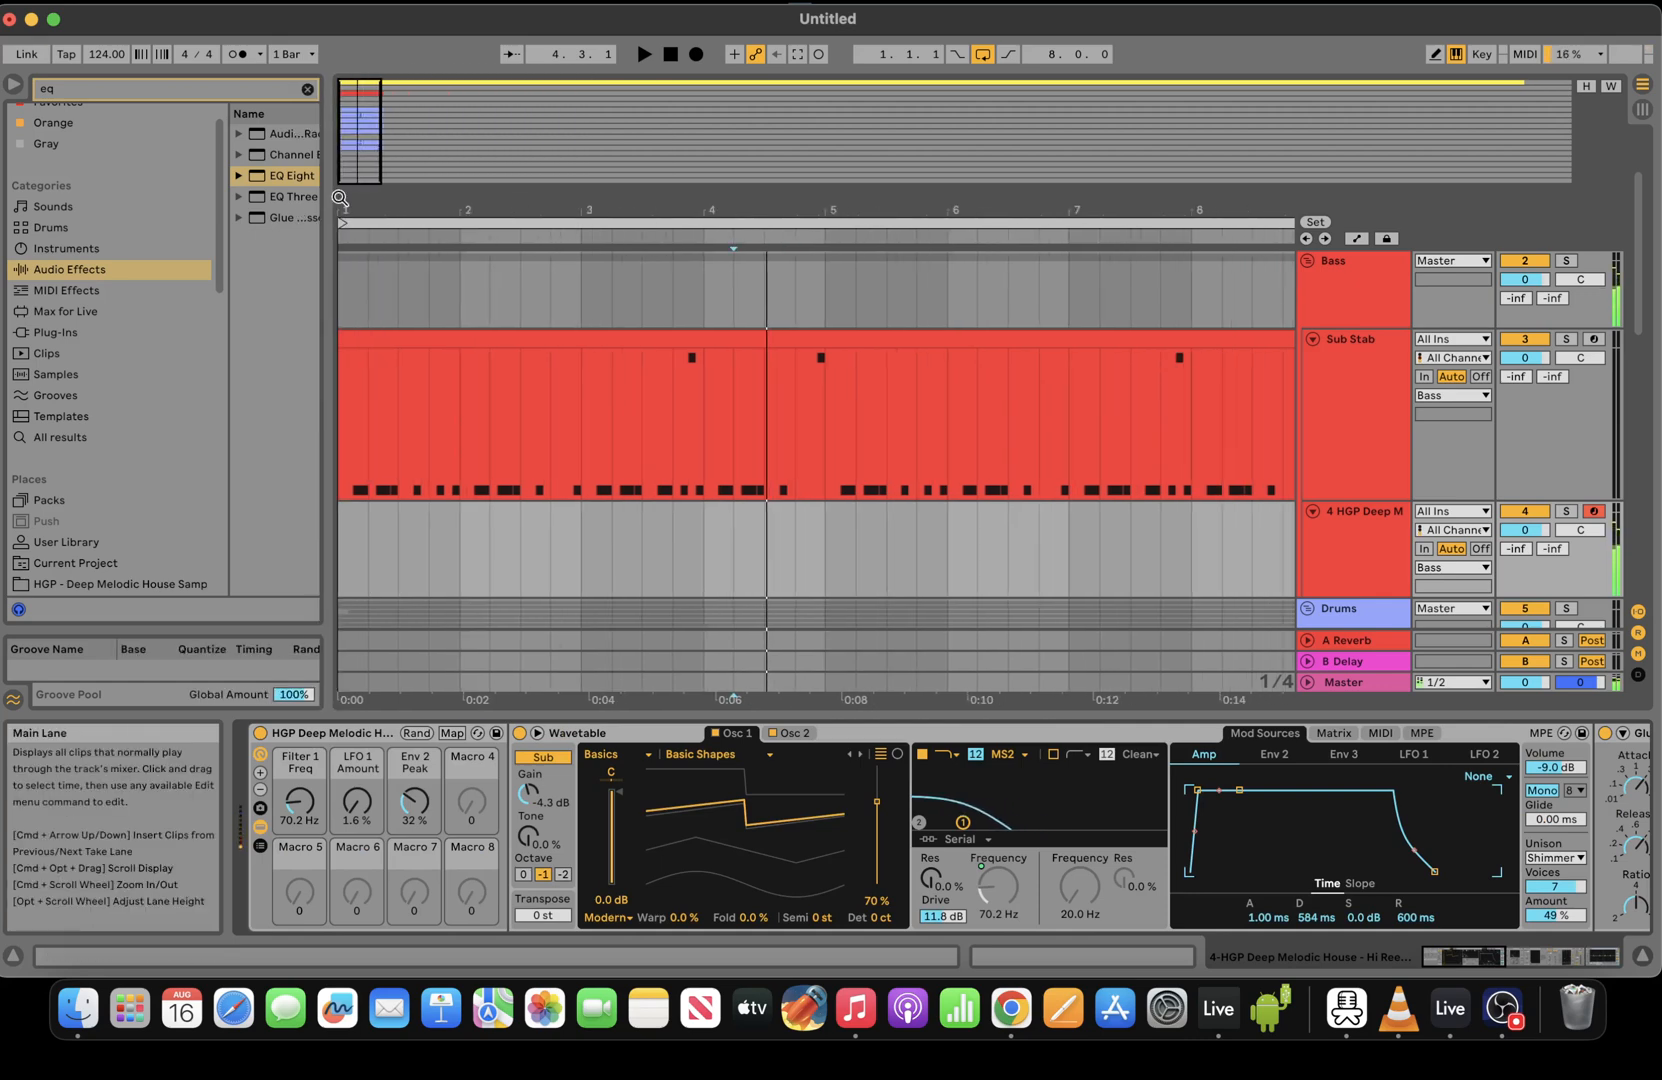
pyautogui.moveTo(383, 172); pyautogui.dragTo(383, 145)
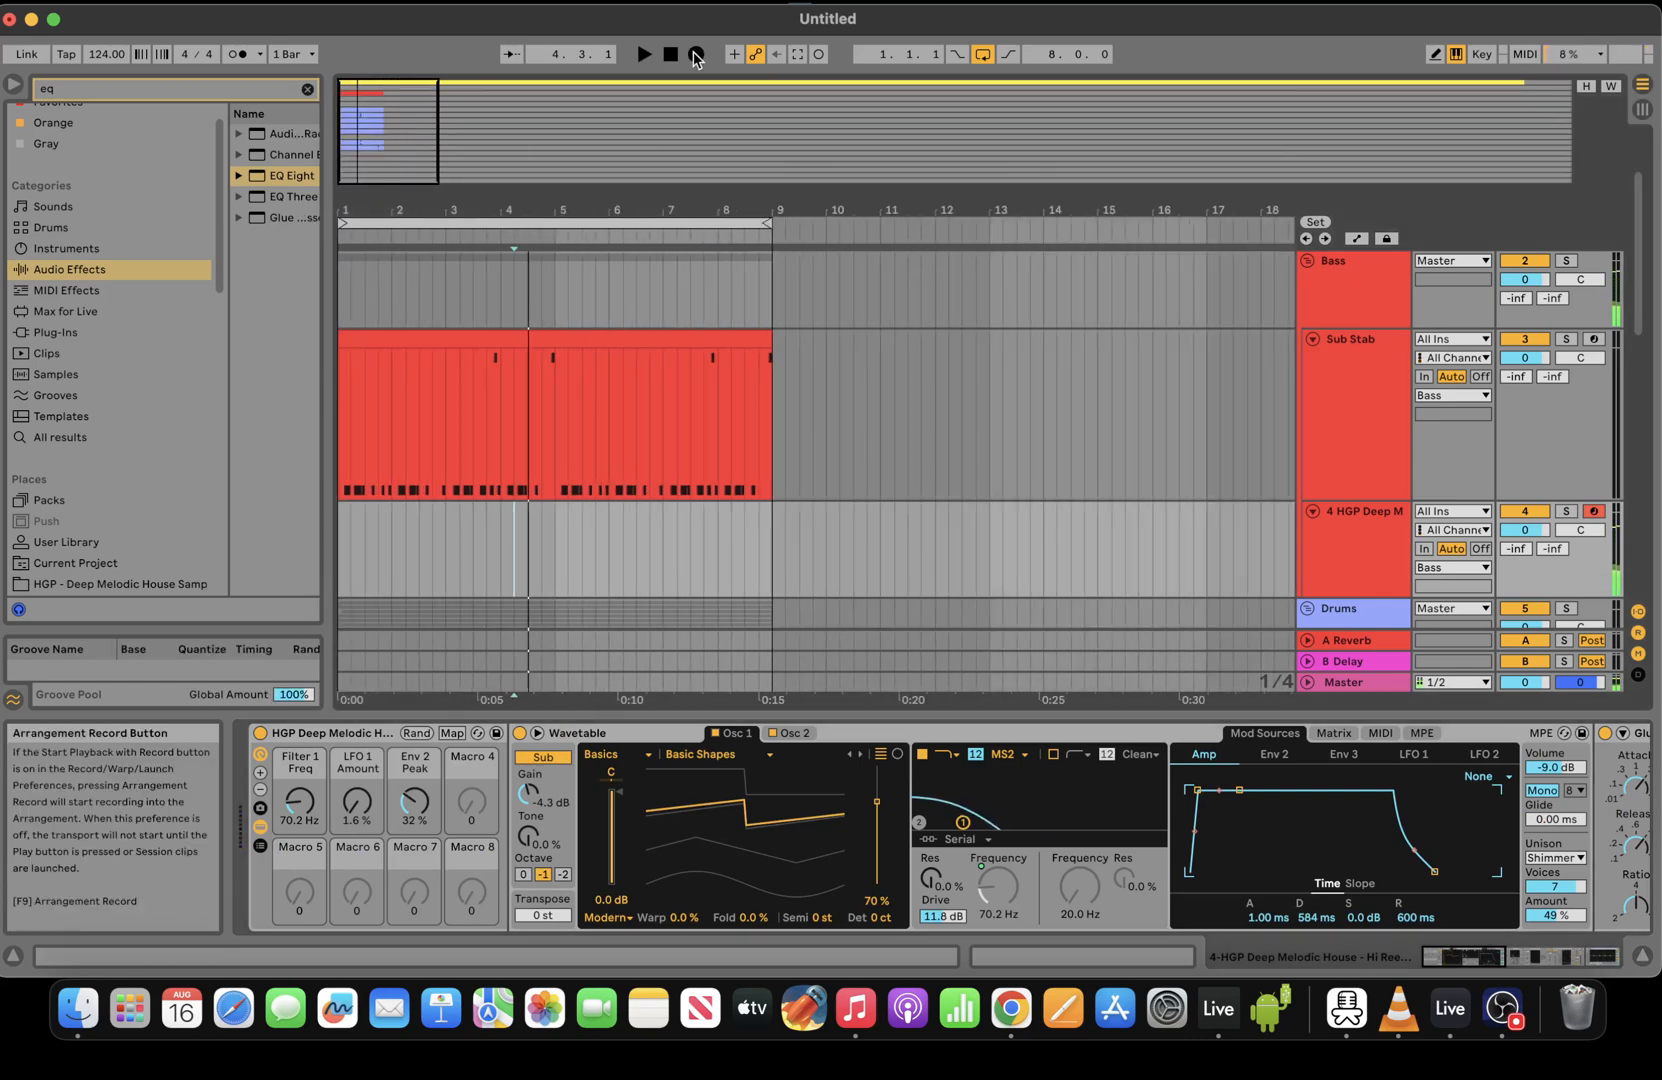
pyautogui.click(671, 50)
pyautogui.click(697, 55)
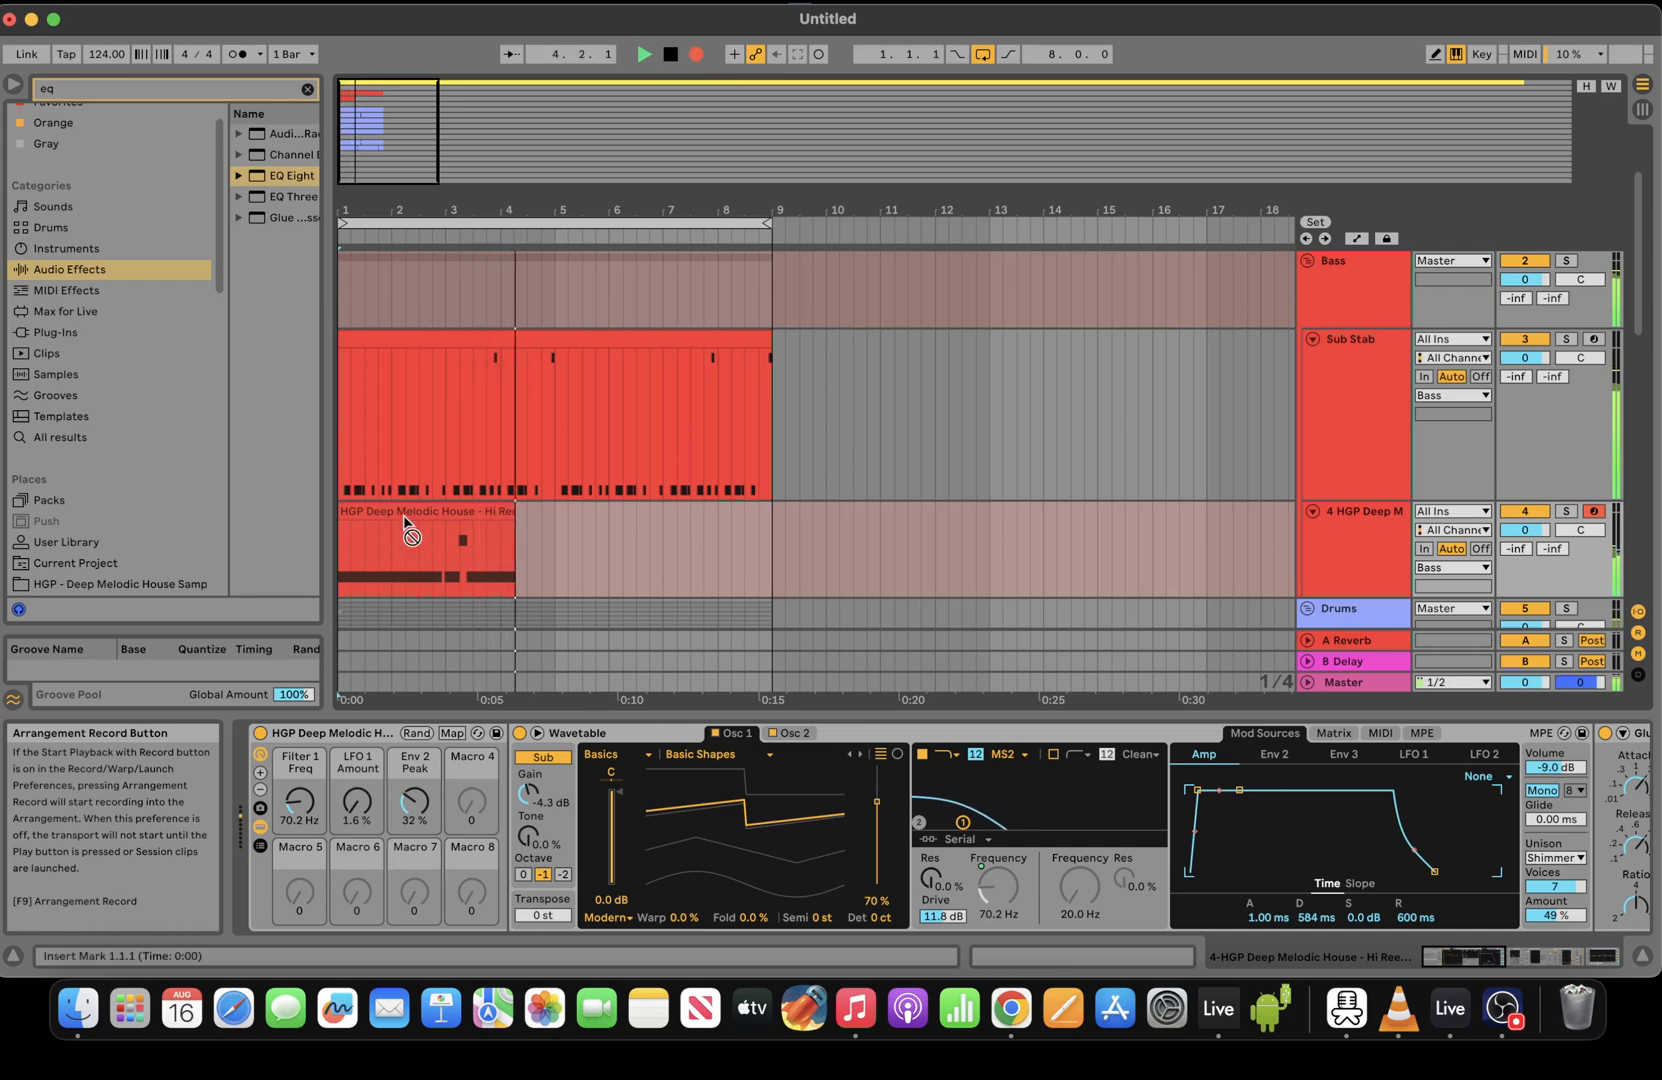
# Raise the Filter 1 Freq macro to 159 Hz and open the finished eight-bar Hi Reece Bass recording for note editing
pyautogui.moveTo(299, 800); pyautogui.dragTo(299, 790)
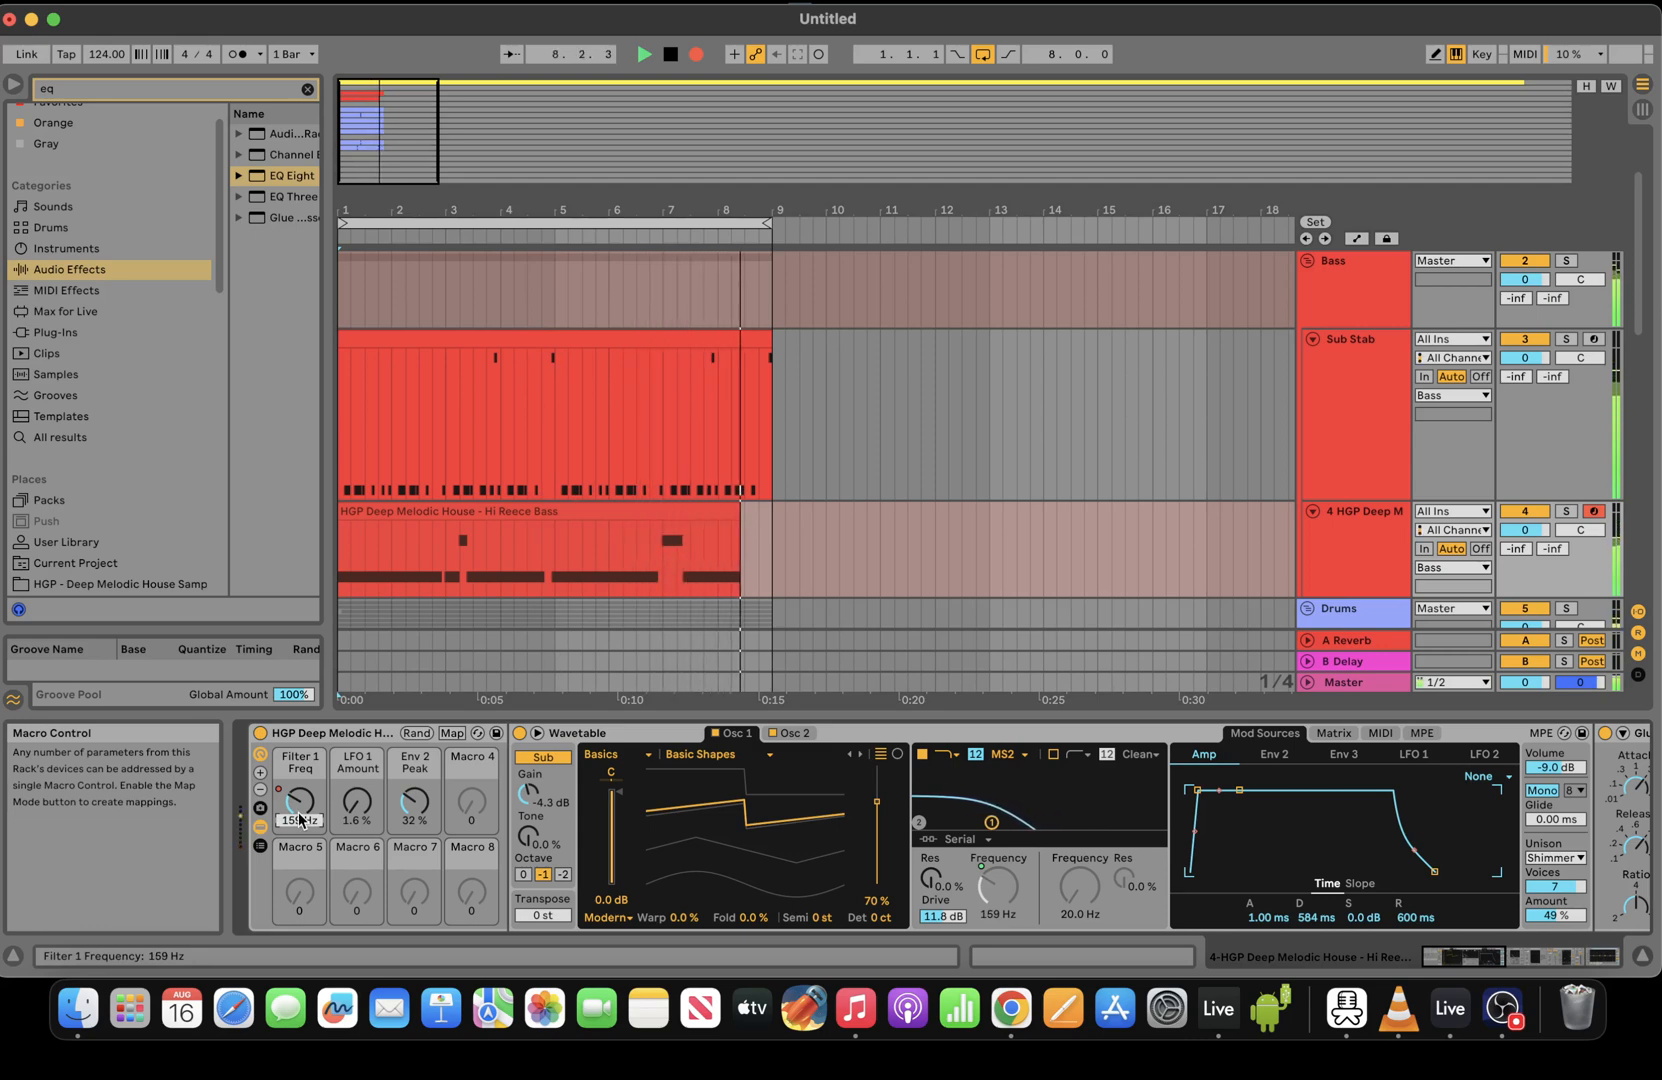
pyautogui.press('space')
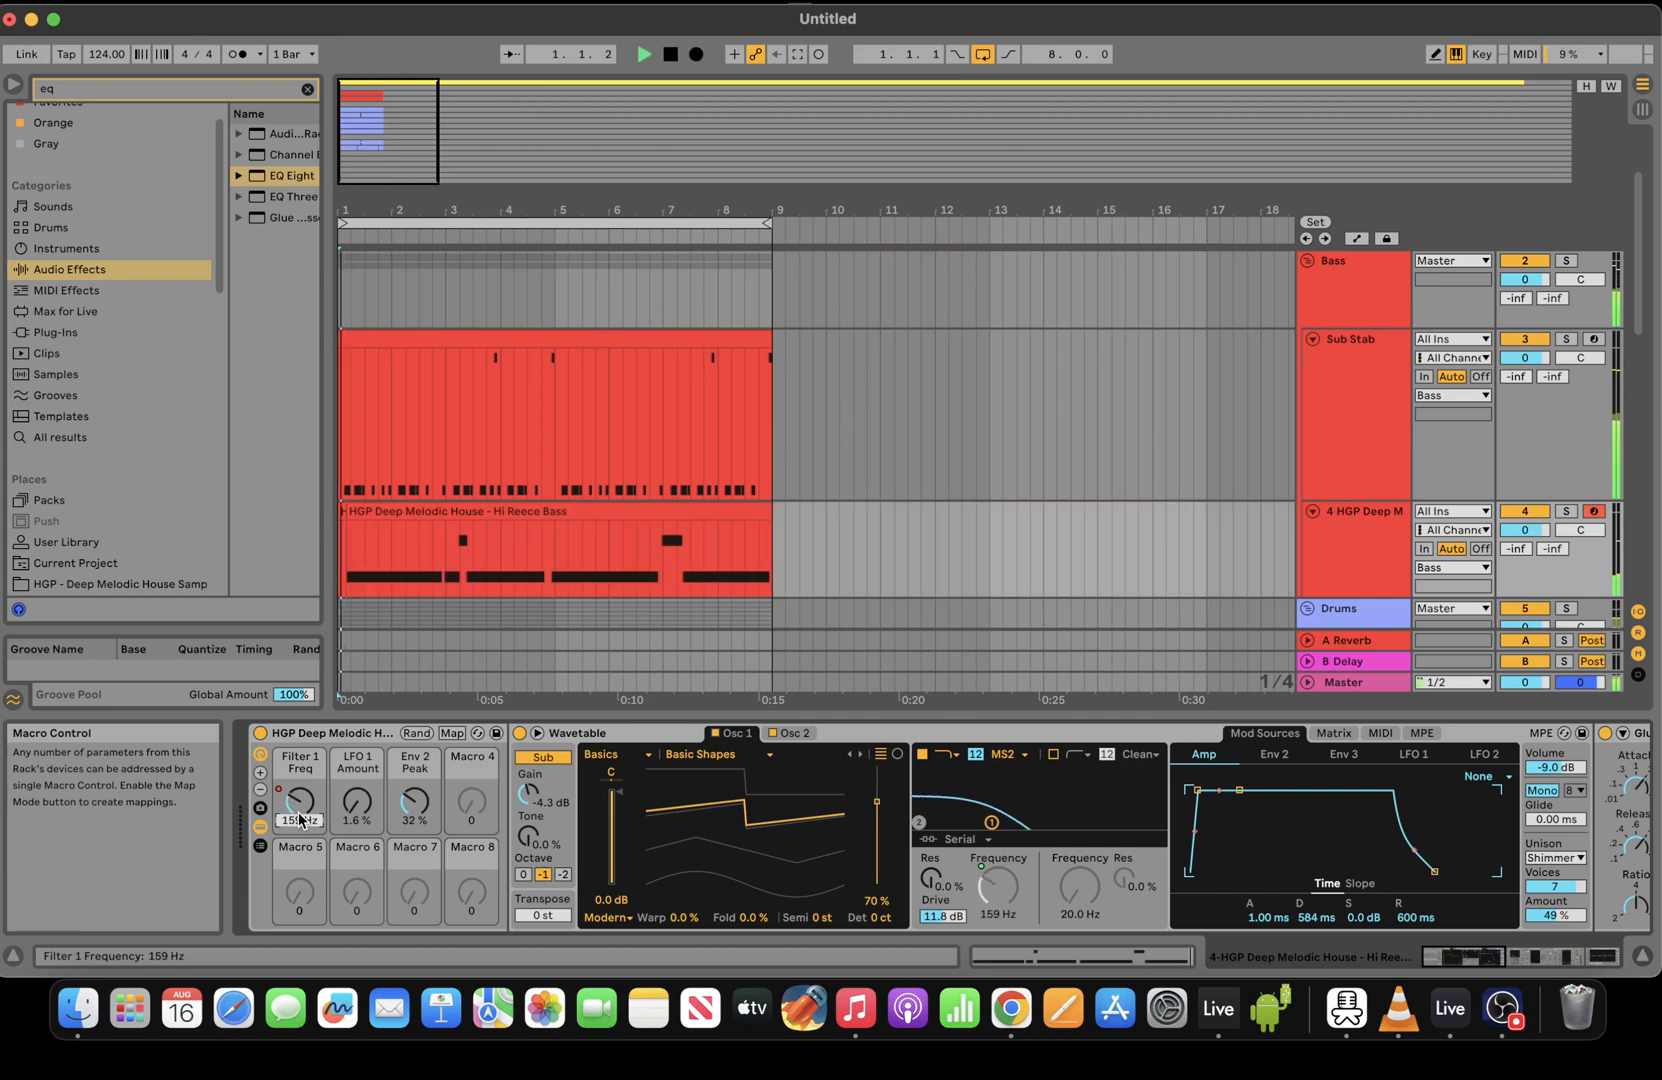
pyautogui.click(512, 513)
pyautogui.doubleClick(512, 513)
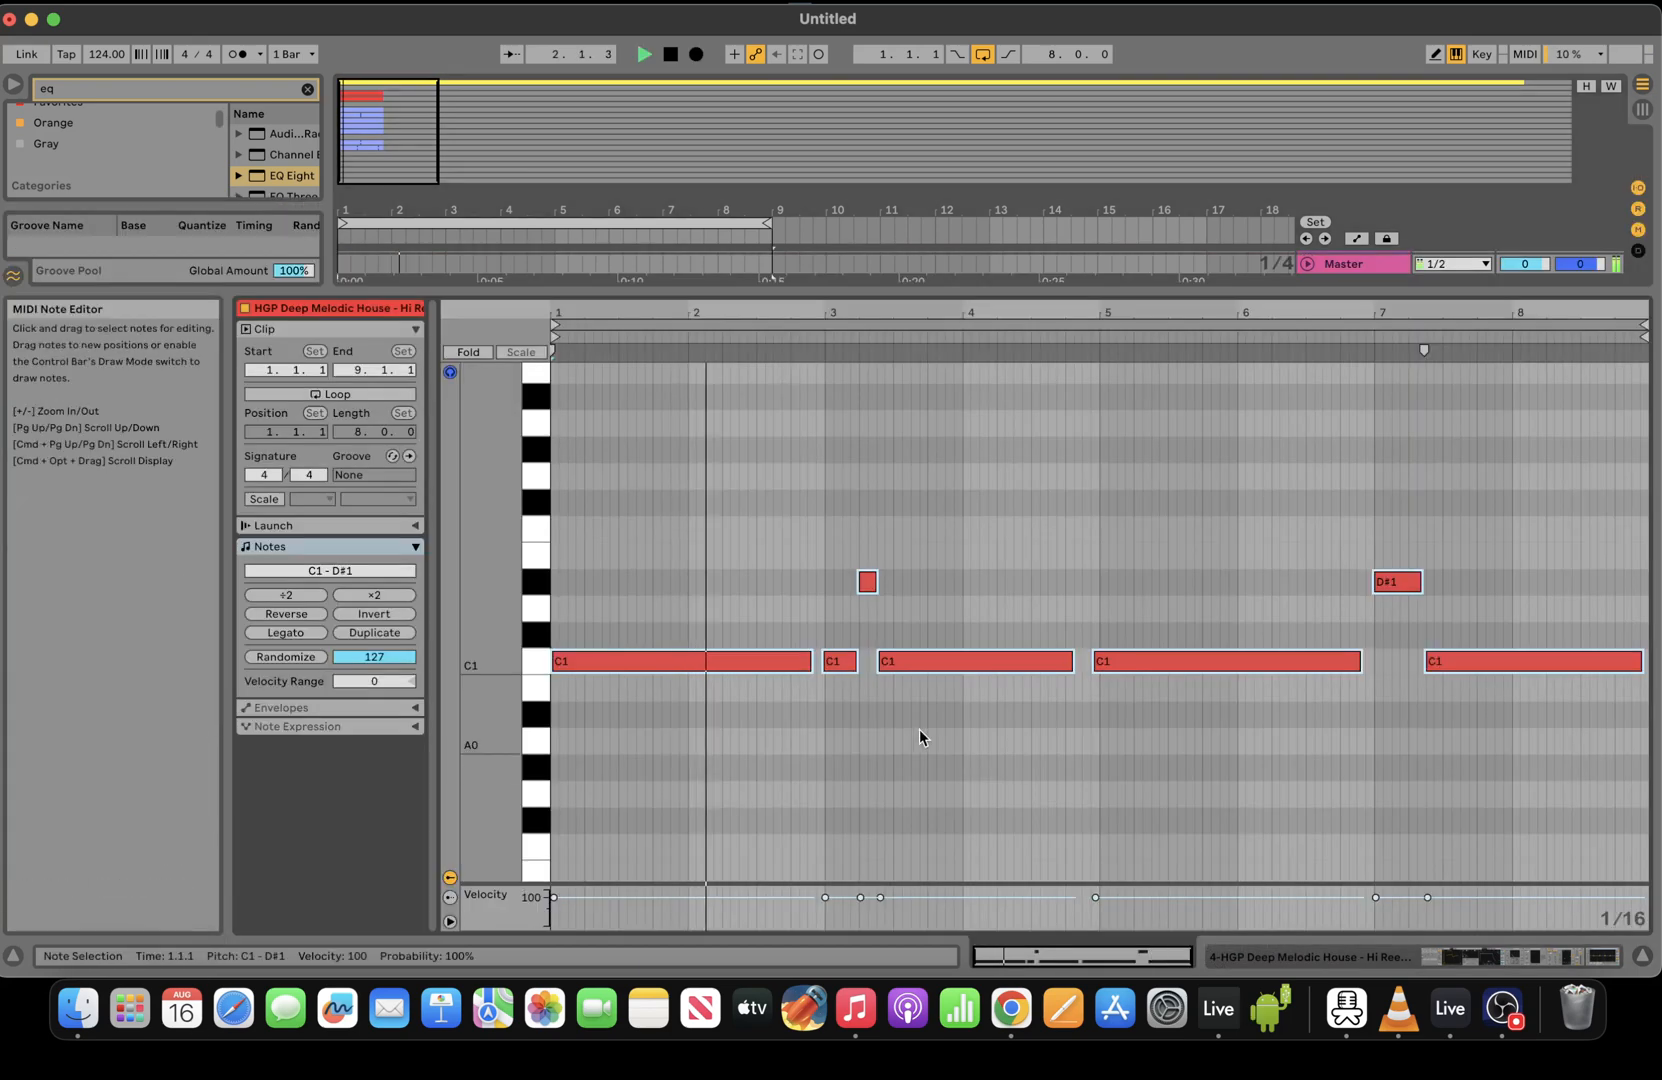
# Align the short C1 note to the start of bar 3 and the later D#1 note to the start of bar 7
pyautogui.press('space')
pyautogui.click(840, 667)
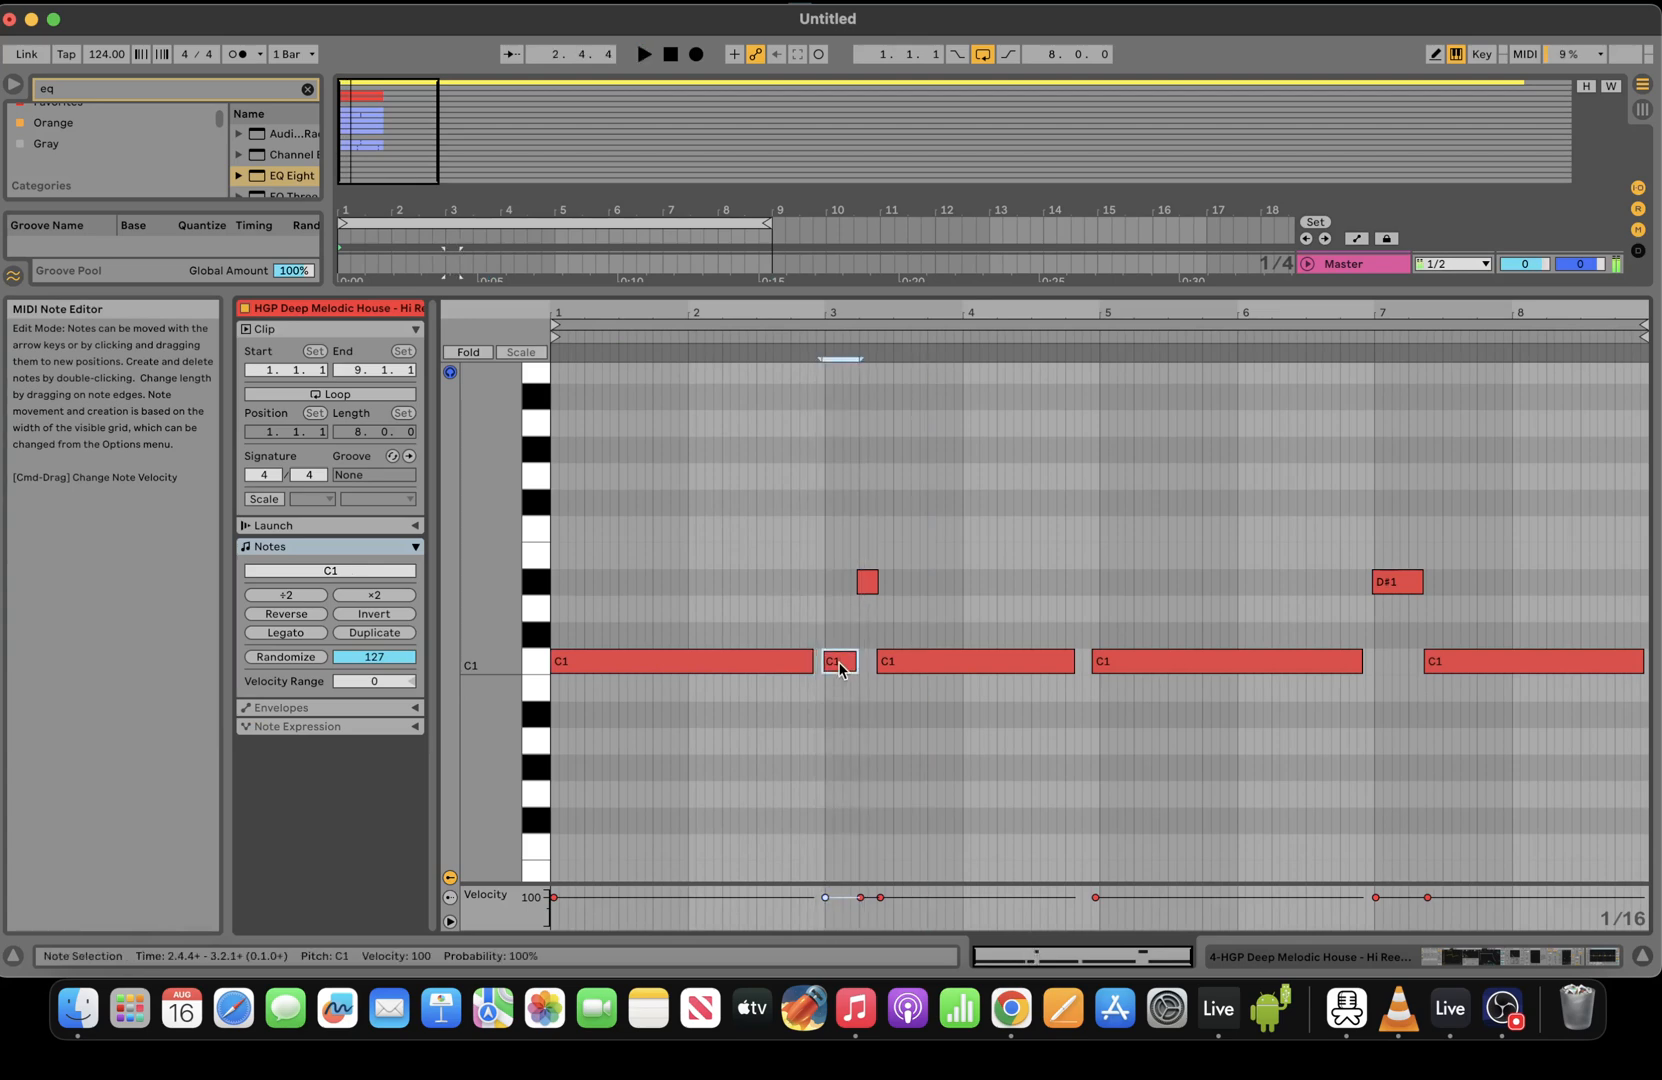
pyautogui.press('space')
pyautogui.click(1405, 583)
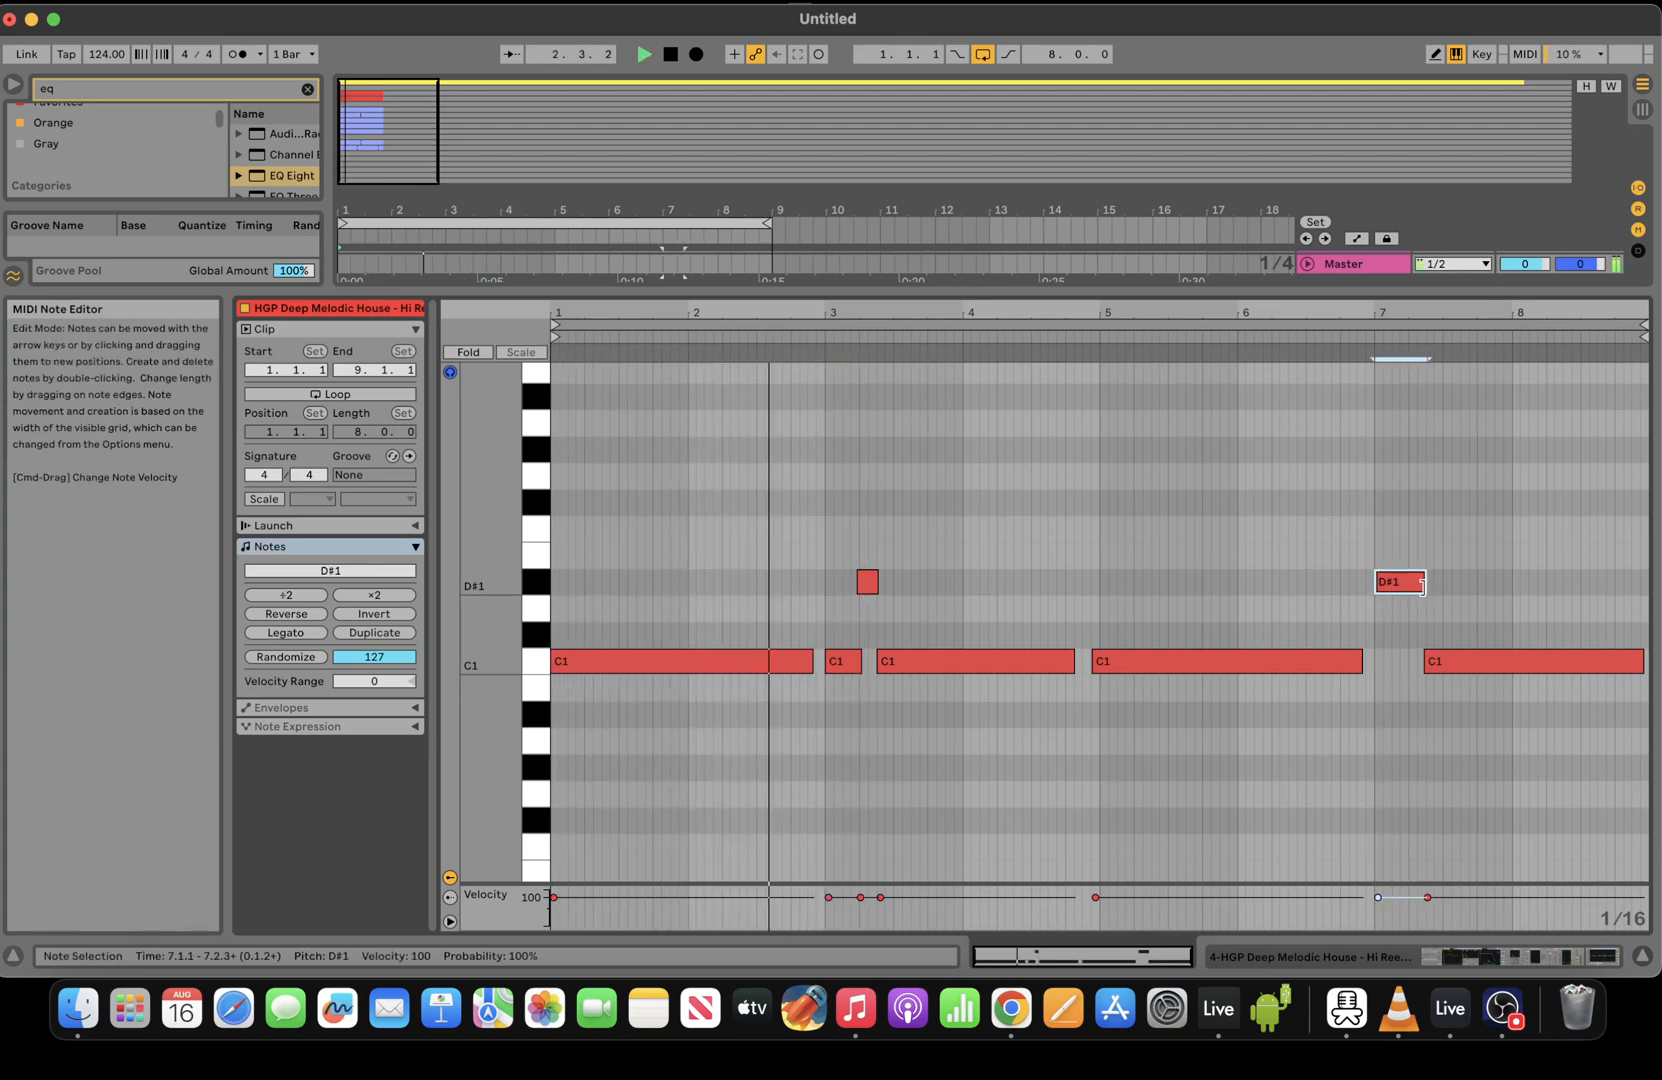
# Shorten the D#1 note in bar 7, duplicate it directly after itself and raise the copy one octave to D#2
pyautogui.moveTo(1422, 586); pyautogui.dragTo(1401, 588)
pyautogui.press('super+d')
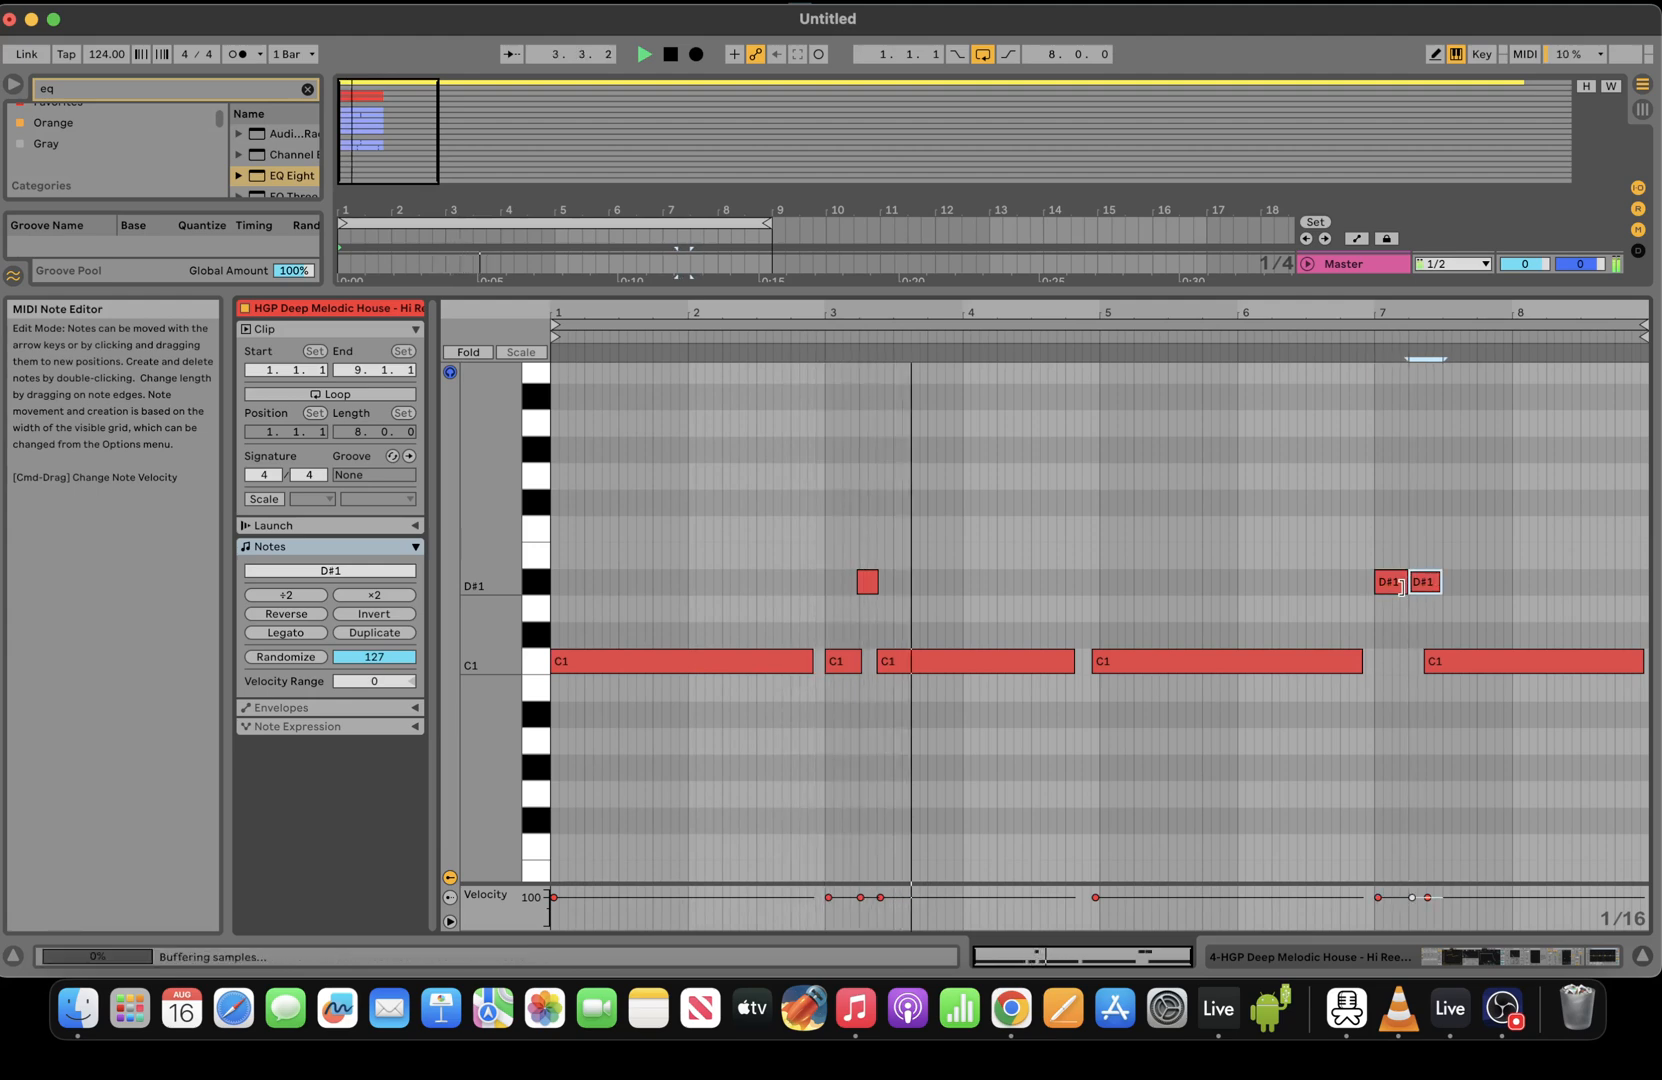
pyautogui.hotkey('shift', 'Up')
pyautogui.press('super+space')
pyautogui.press('Escape')
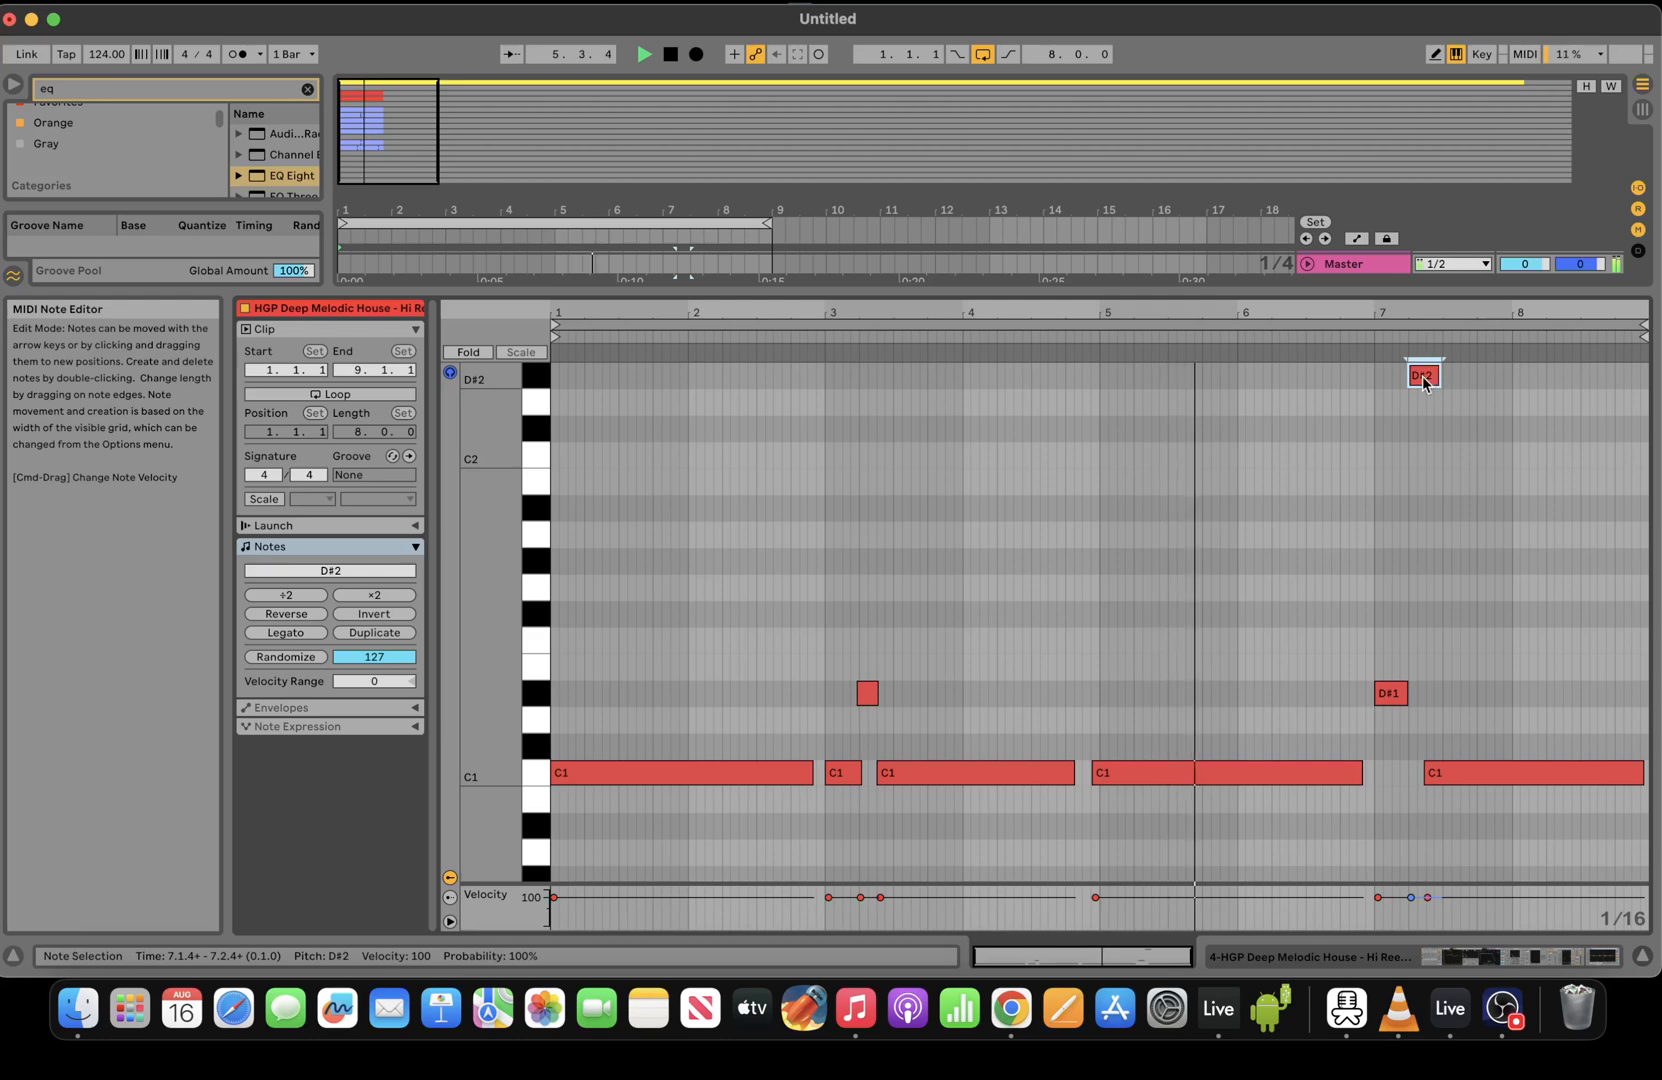
# Move the following long C1 note to the start of bar 5 and extend the C1 note before it to meet it
pyautogui.click(1100, 772)
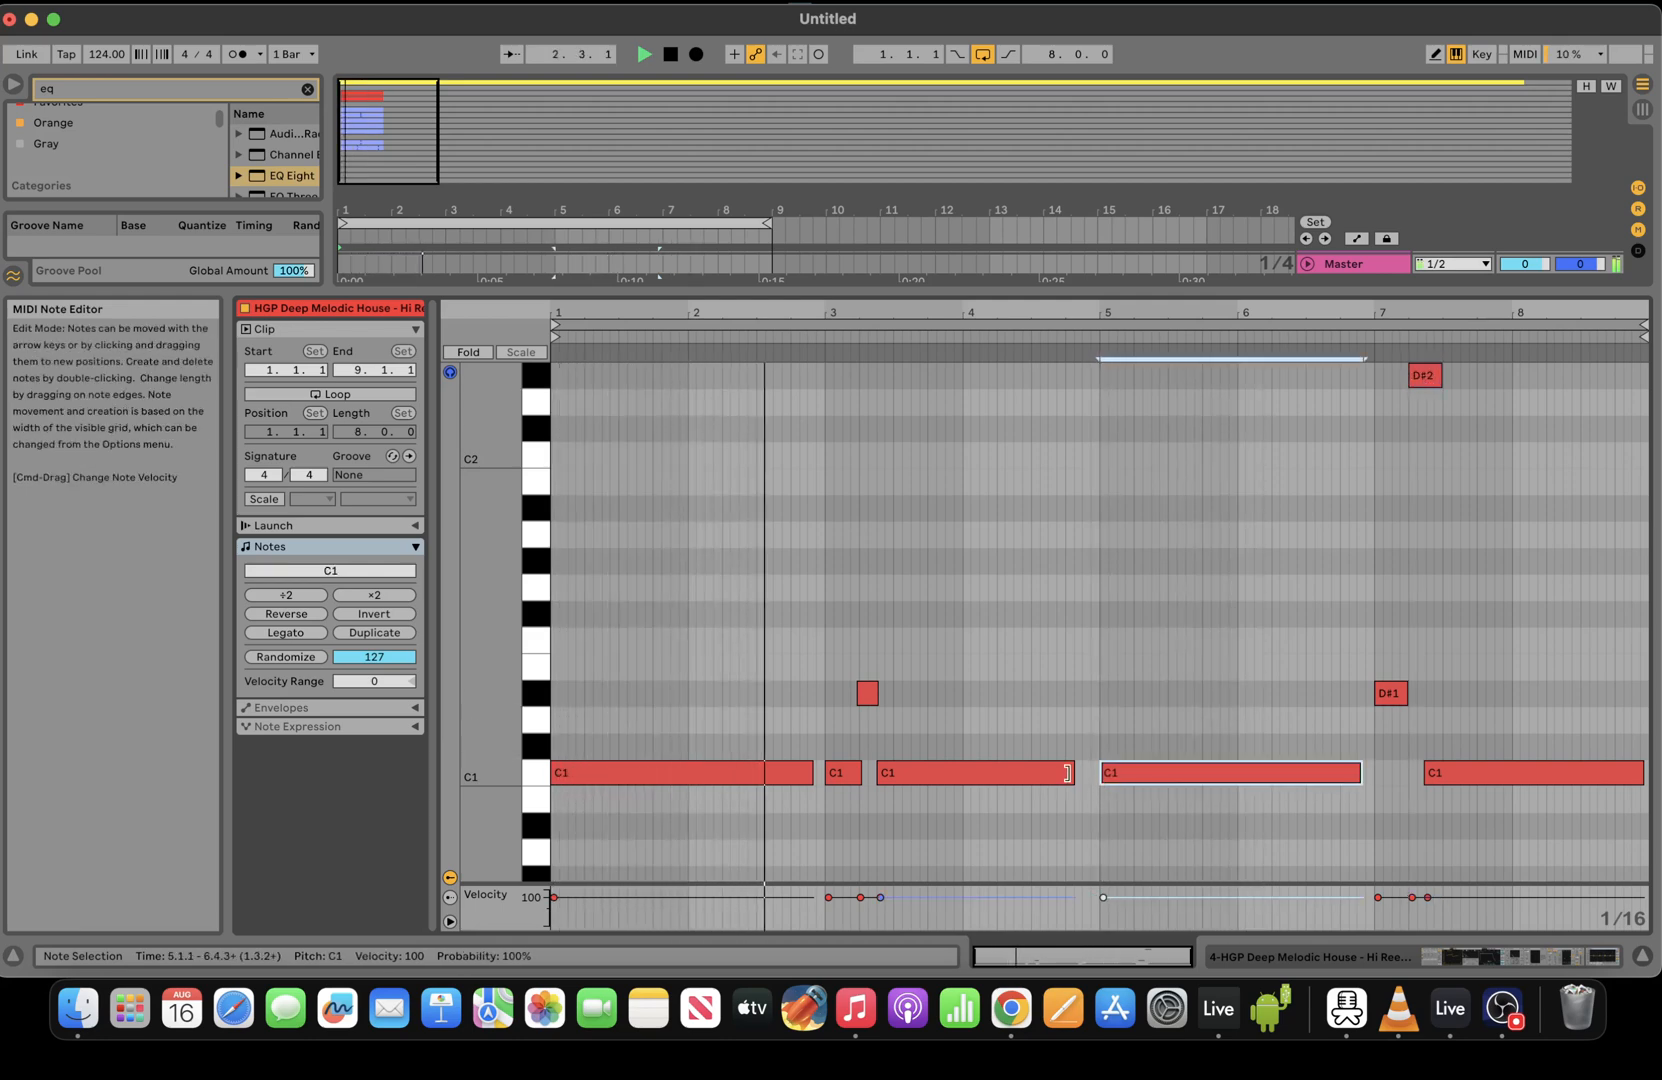
pyautogui.moveTo(1074, 772); pyautogui.dragTo(1098, 772)
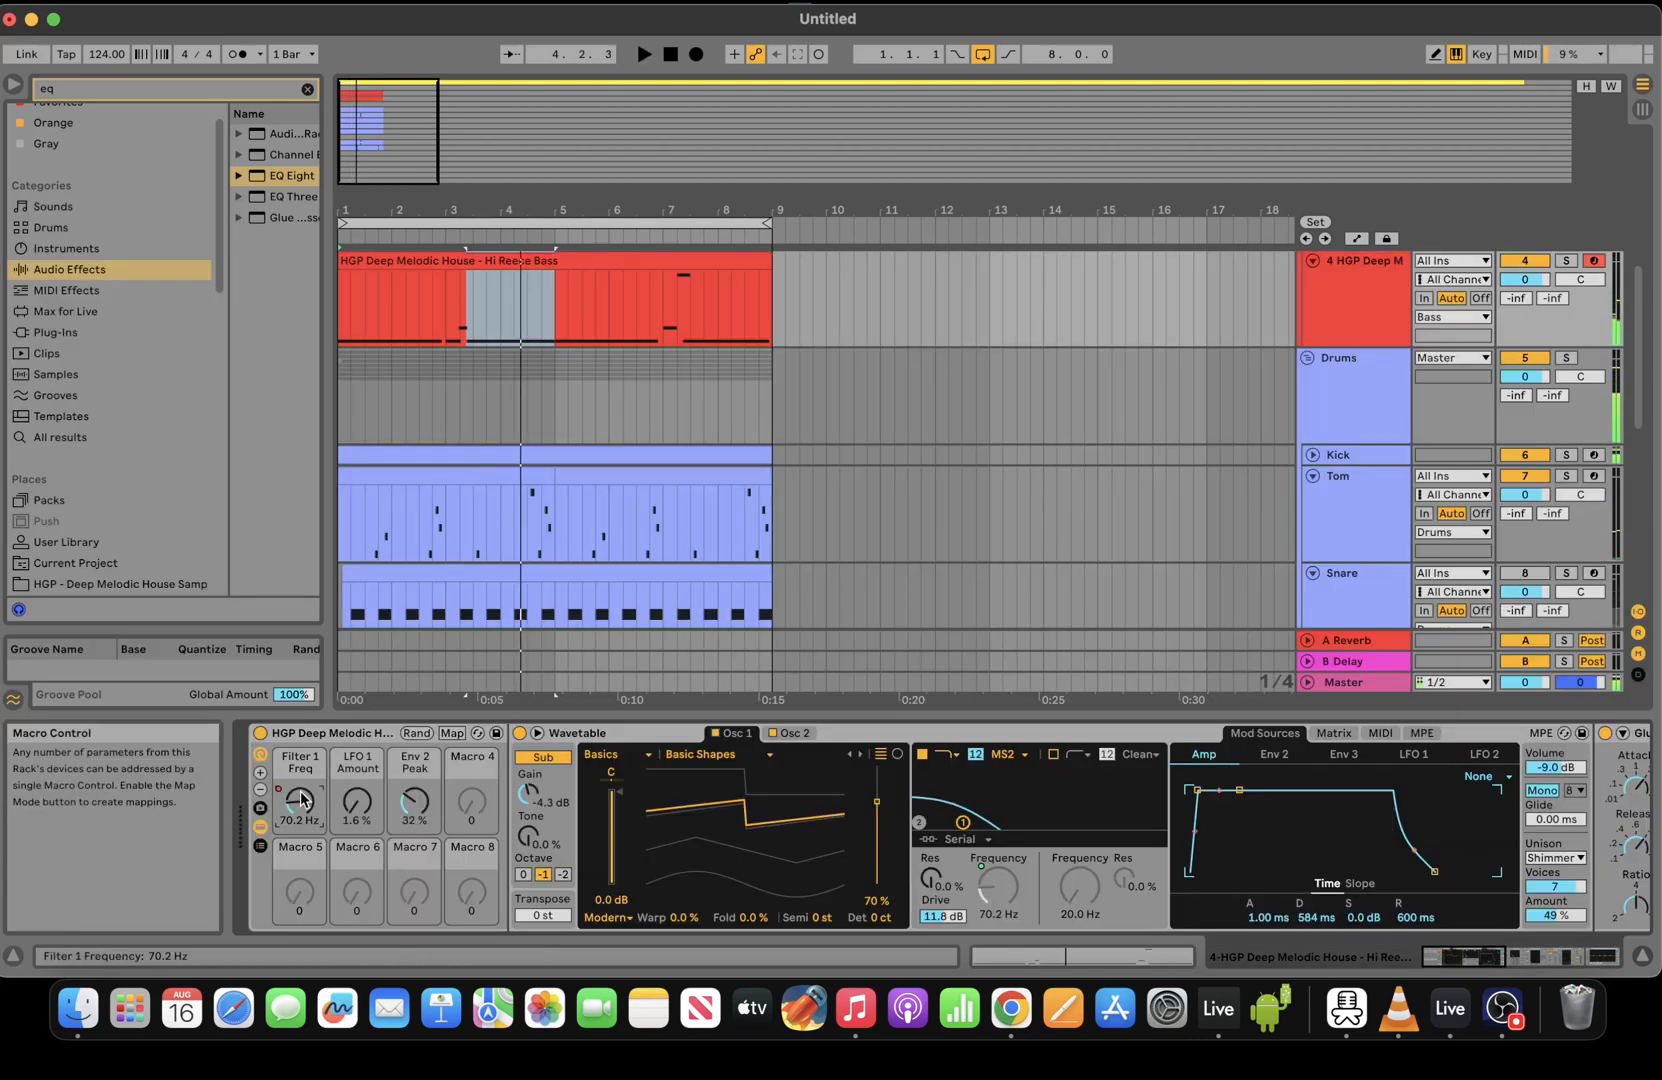
# Set the Hi Reece Bass rack's Filter 1 Freq macro to 128 Hz and lower the Wavetable filter drive to 6.38 dB
pyautogui.rightClick(301, 799)
pyautogui.click(392, 502)
pyautogui.press('space')
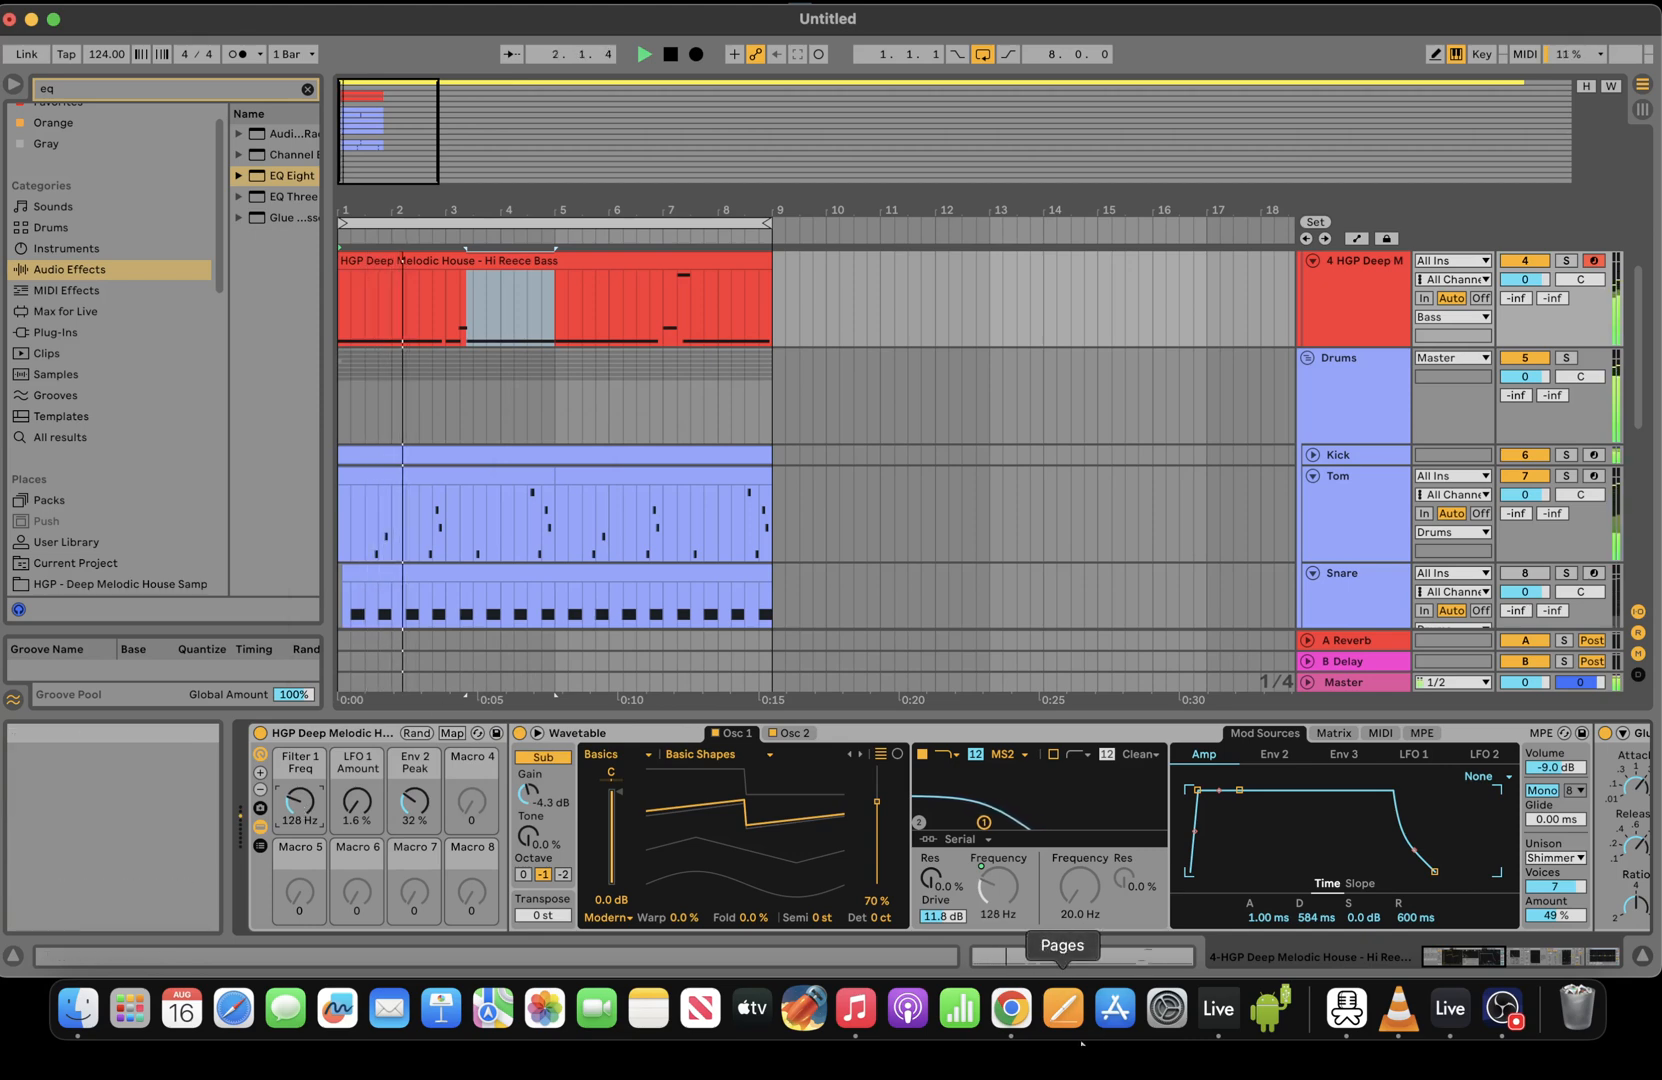
pyautogui.press('space')
pyautogui.press('space')
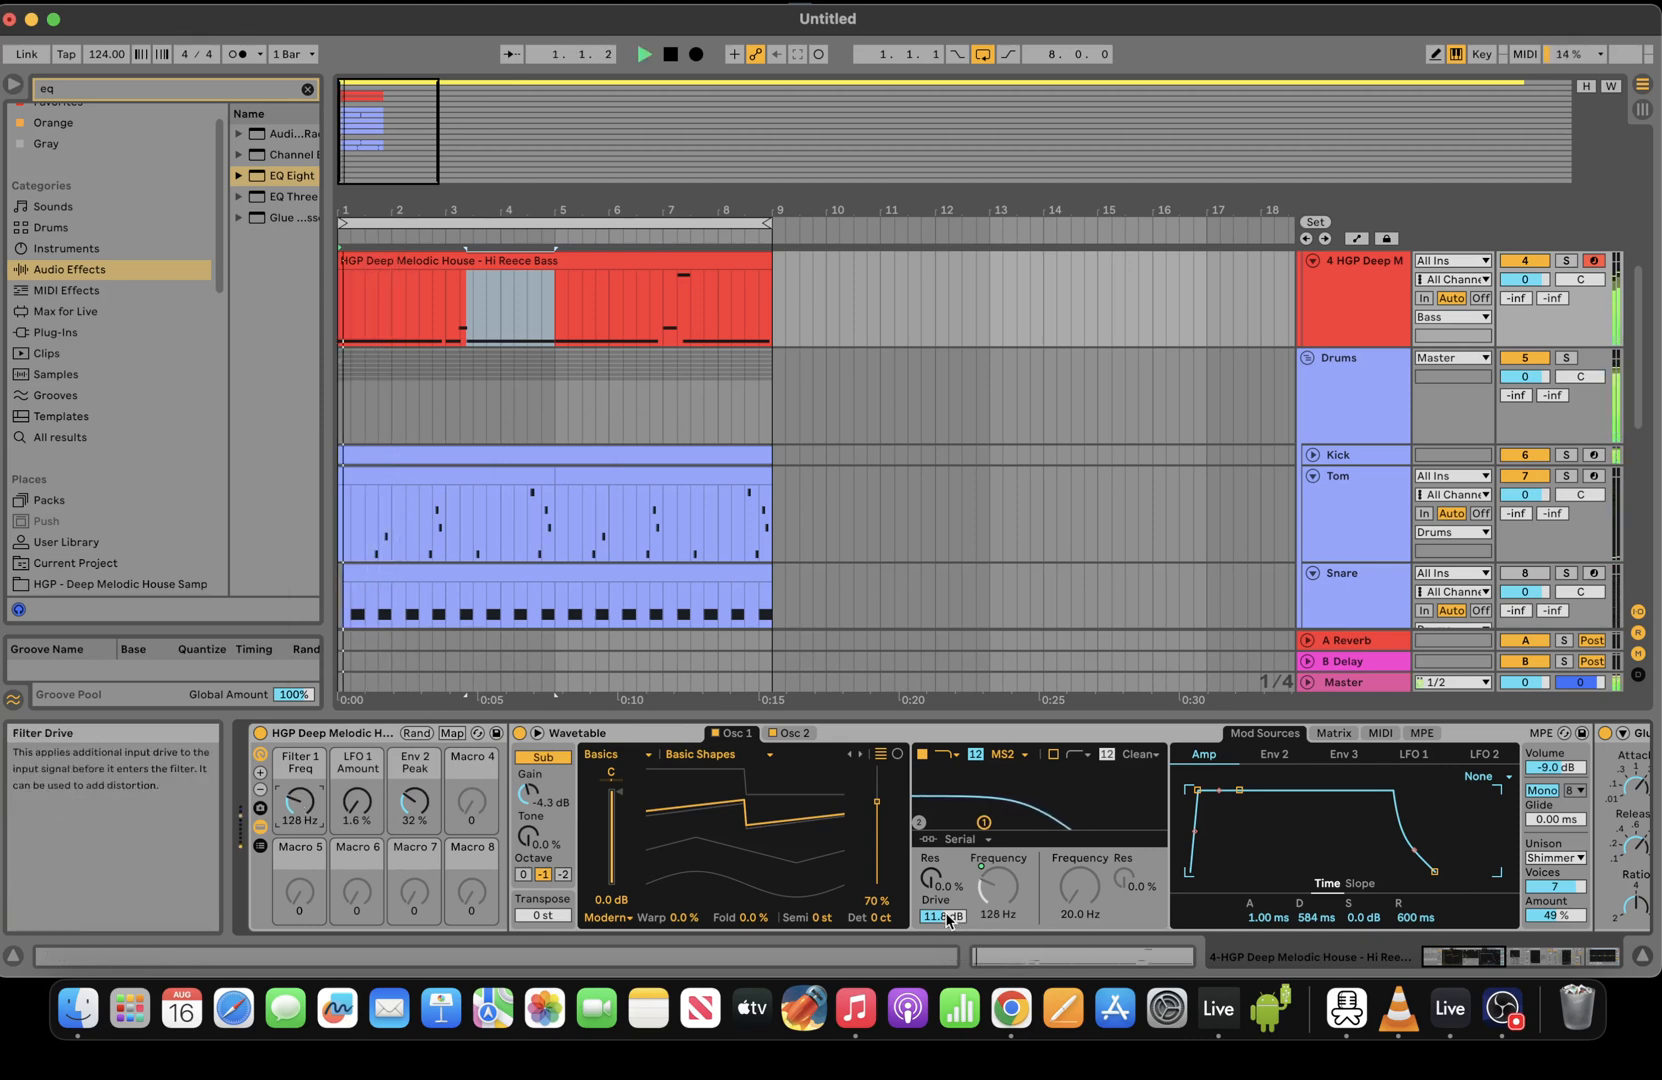
pyautogui.press('Delete')
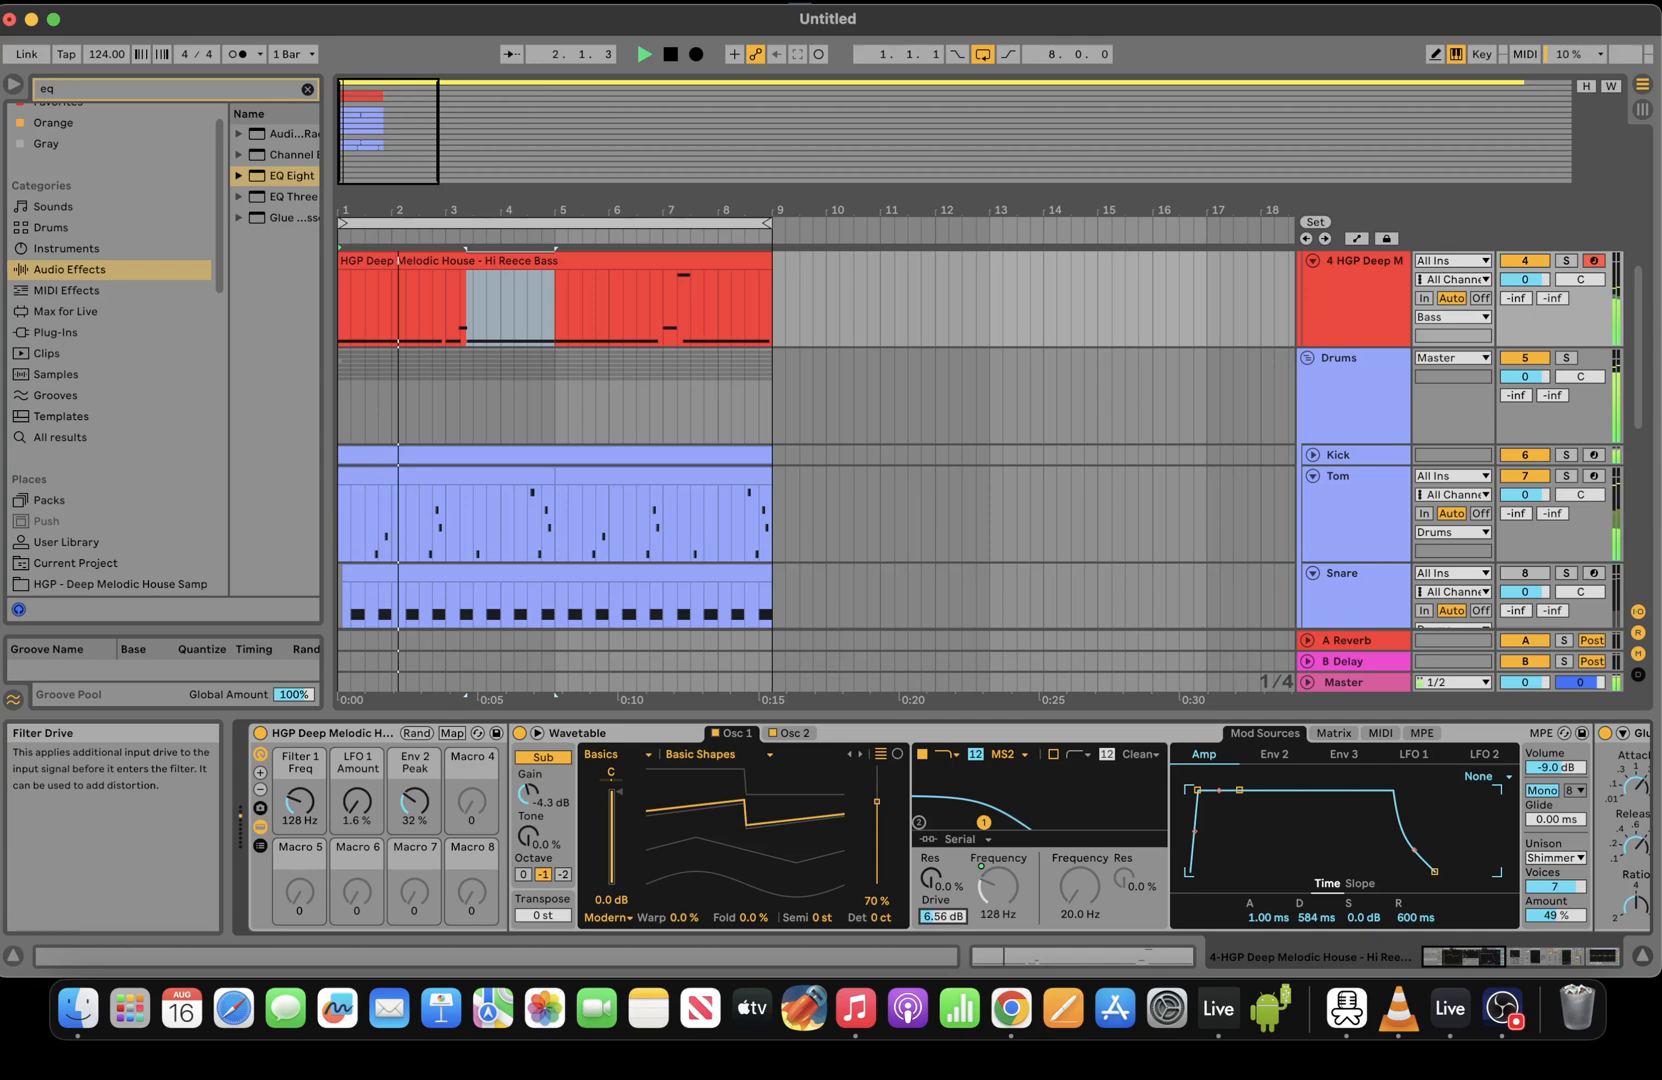
# Search the audio effects for mul and insert Multiband Dynamics between the Limiter and EQ Eight on the Hi Reece Bass track
pyautogui.click(1601, 957)
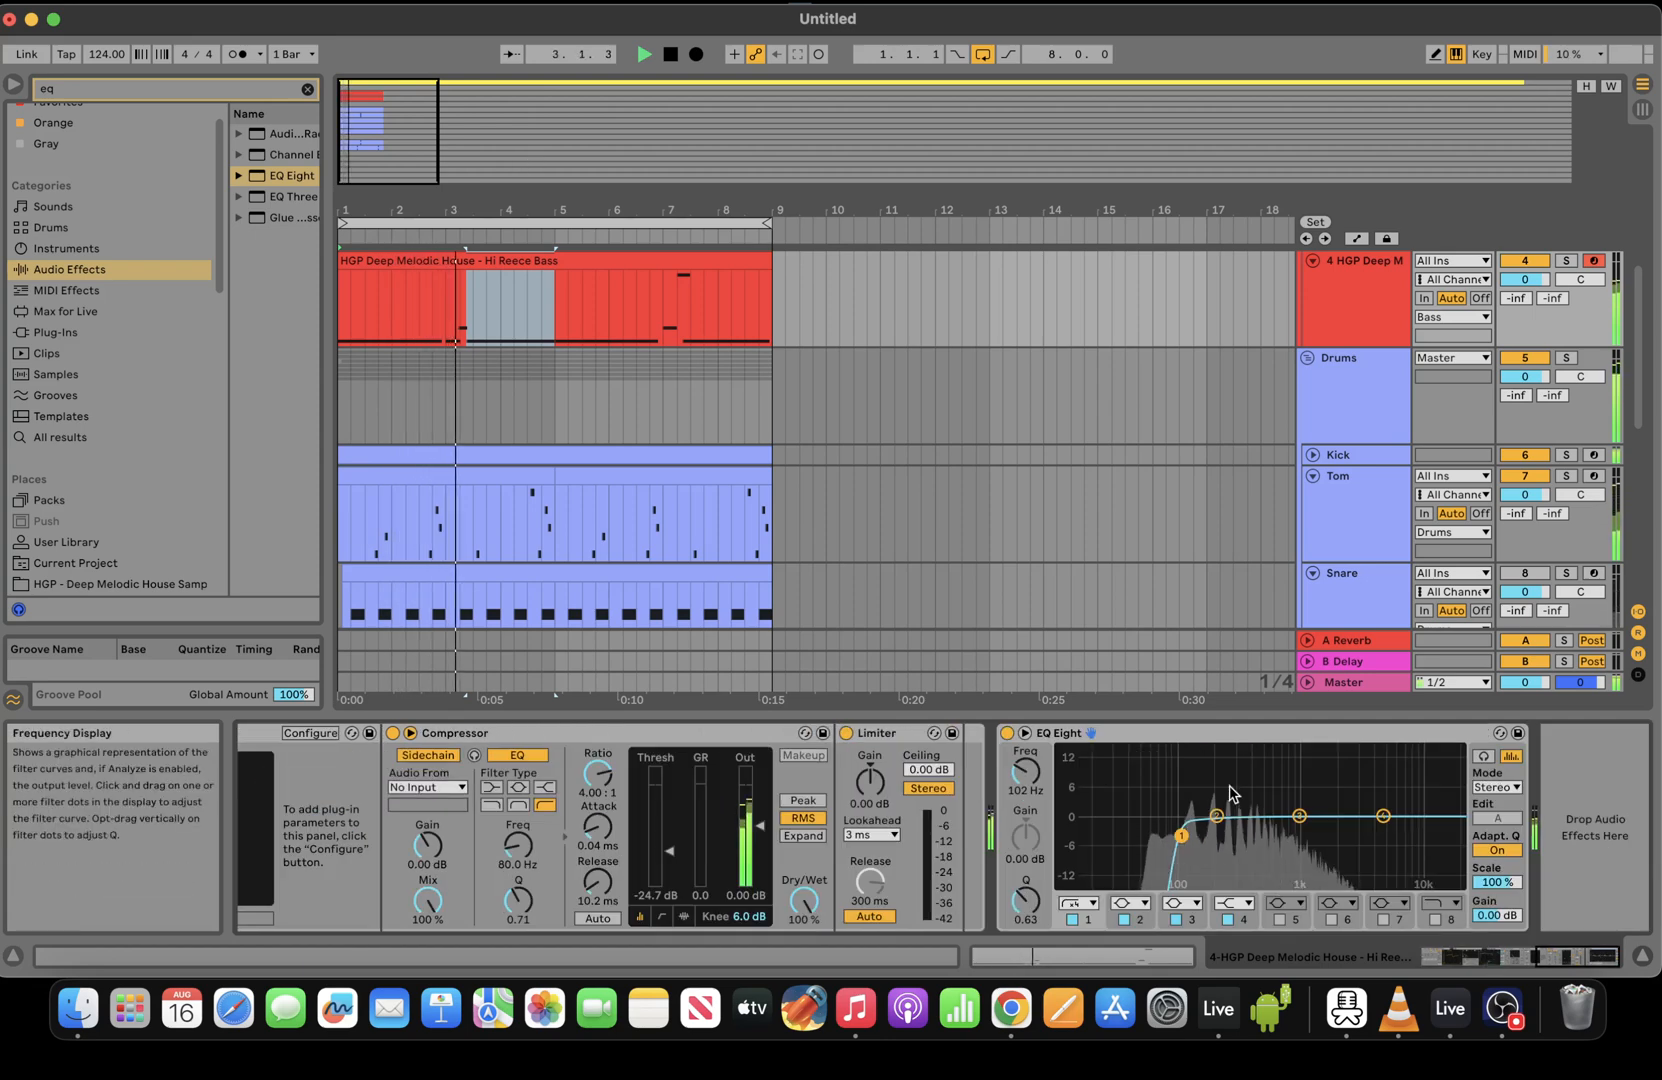
pyautogui.press('space')
pyautogui.click(236, 93)
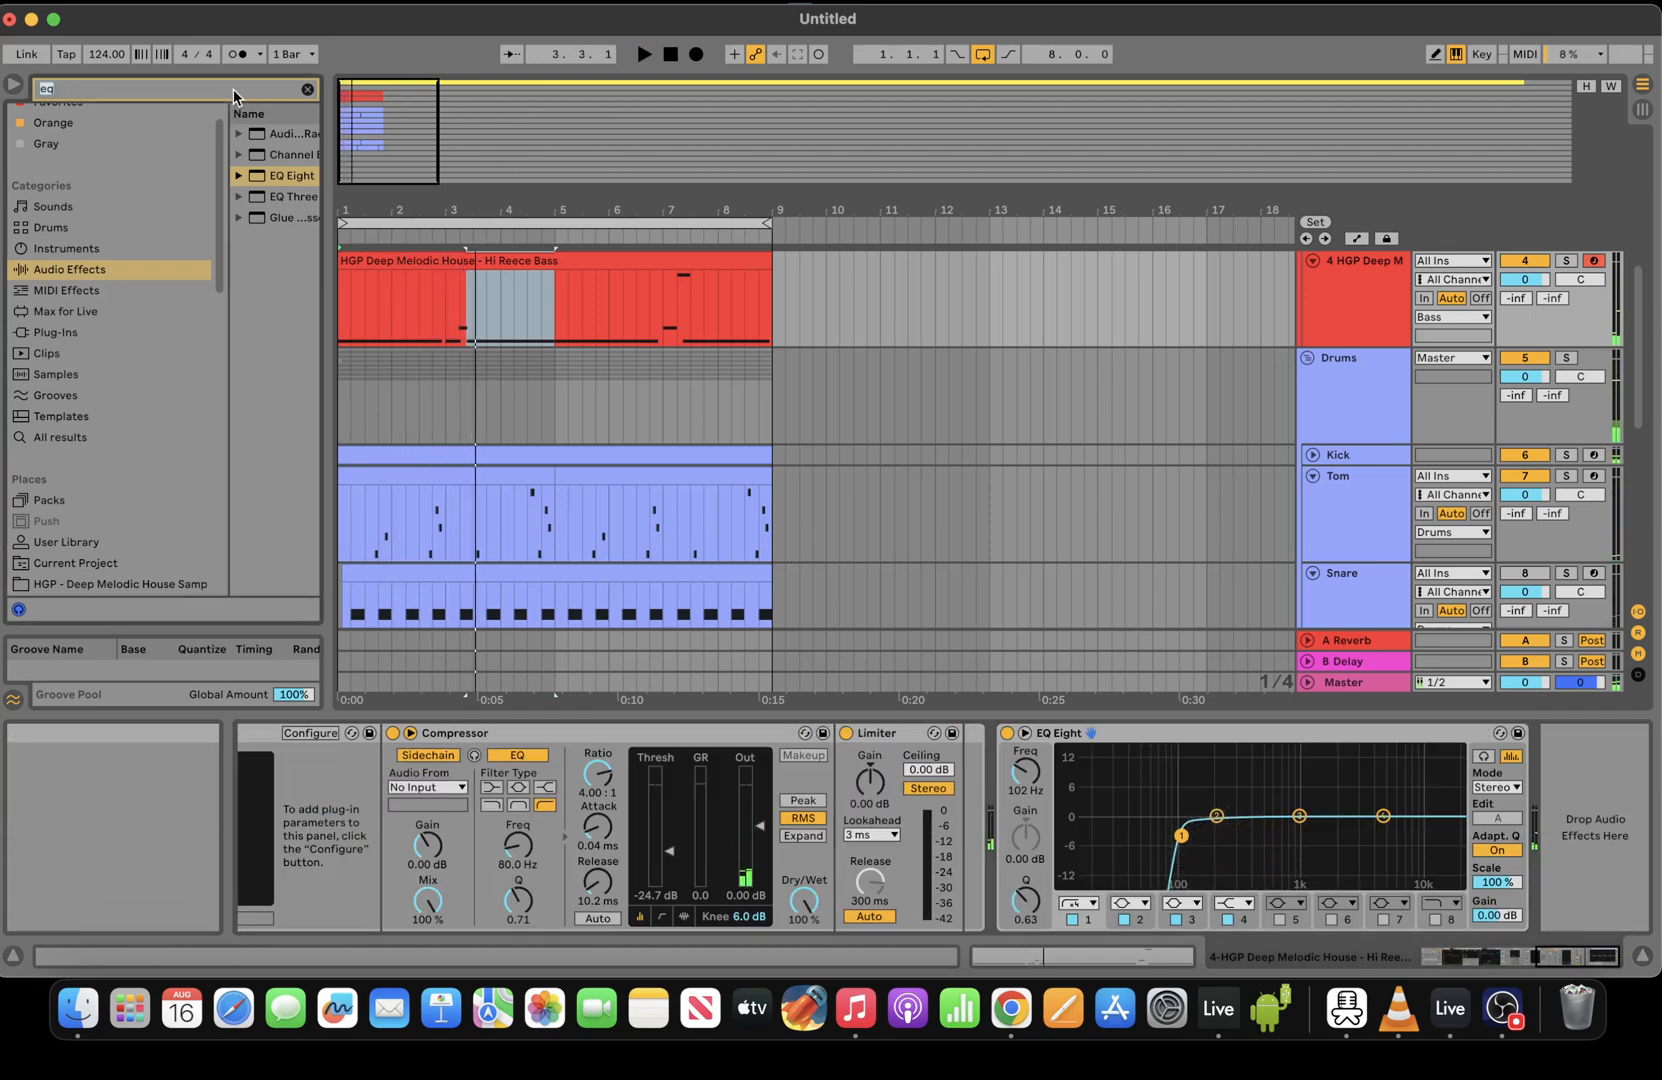
pyautogui.write('mul')
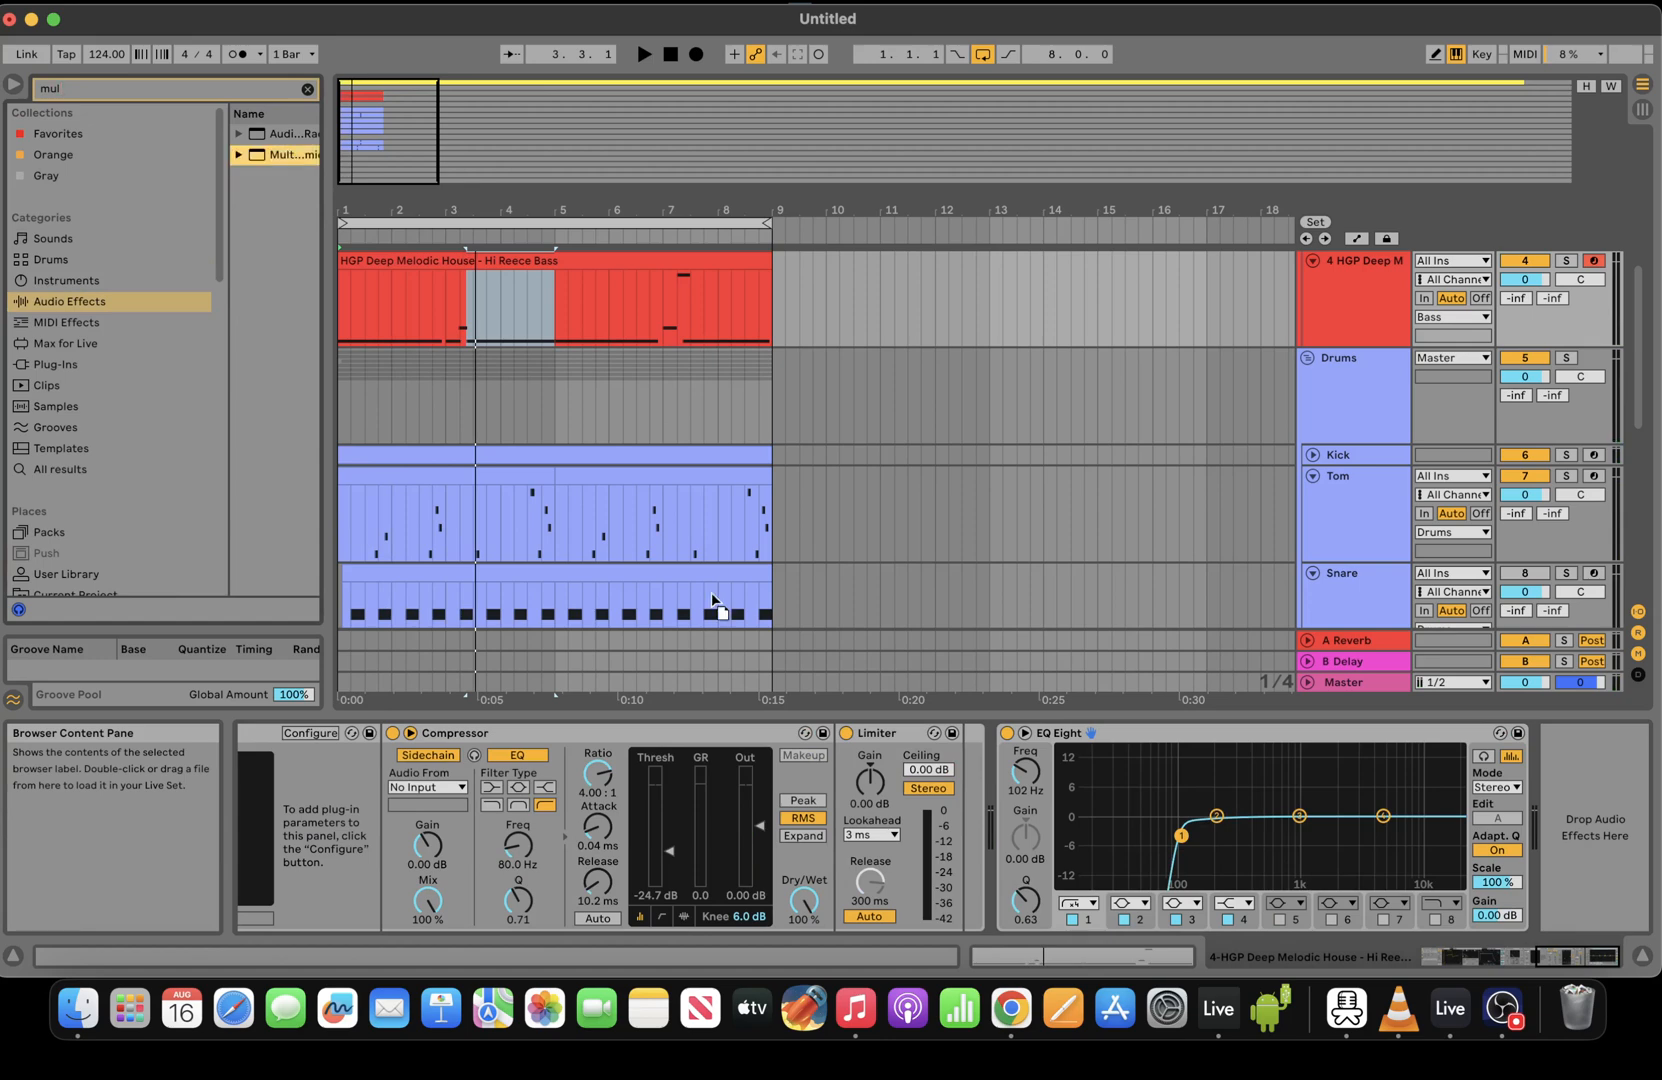
pyautogui.moveTo(714, 600); pyautogui.dragTo(1012, 858)
# Set Multiband Dynamics' above thresholds and ratios to -21.0 dB at 1:1.10 for the low band and -29.0 dB at 1:1.23 for mid
pyautogui.press('space')
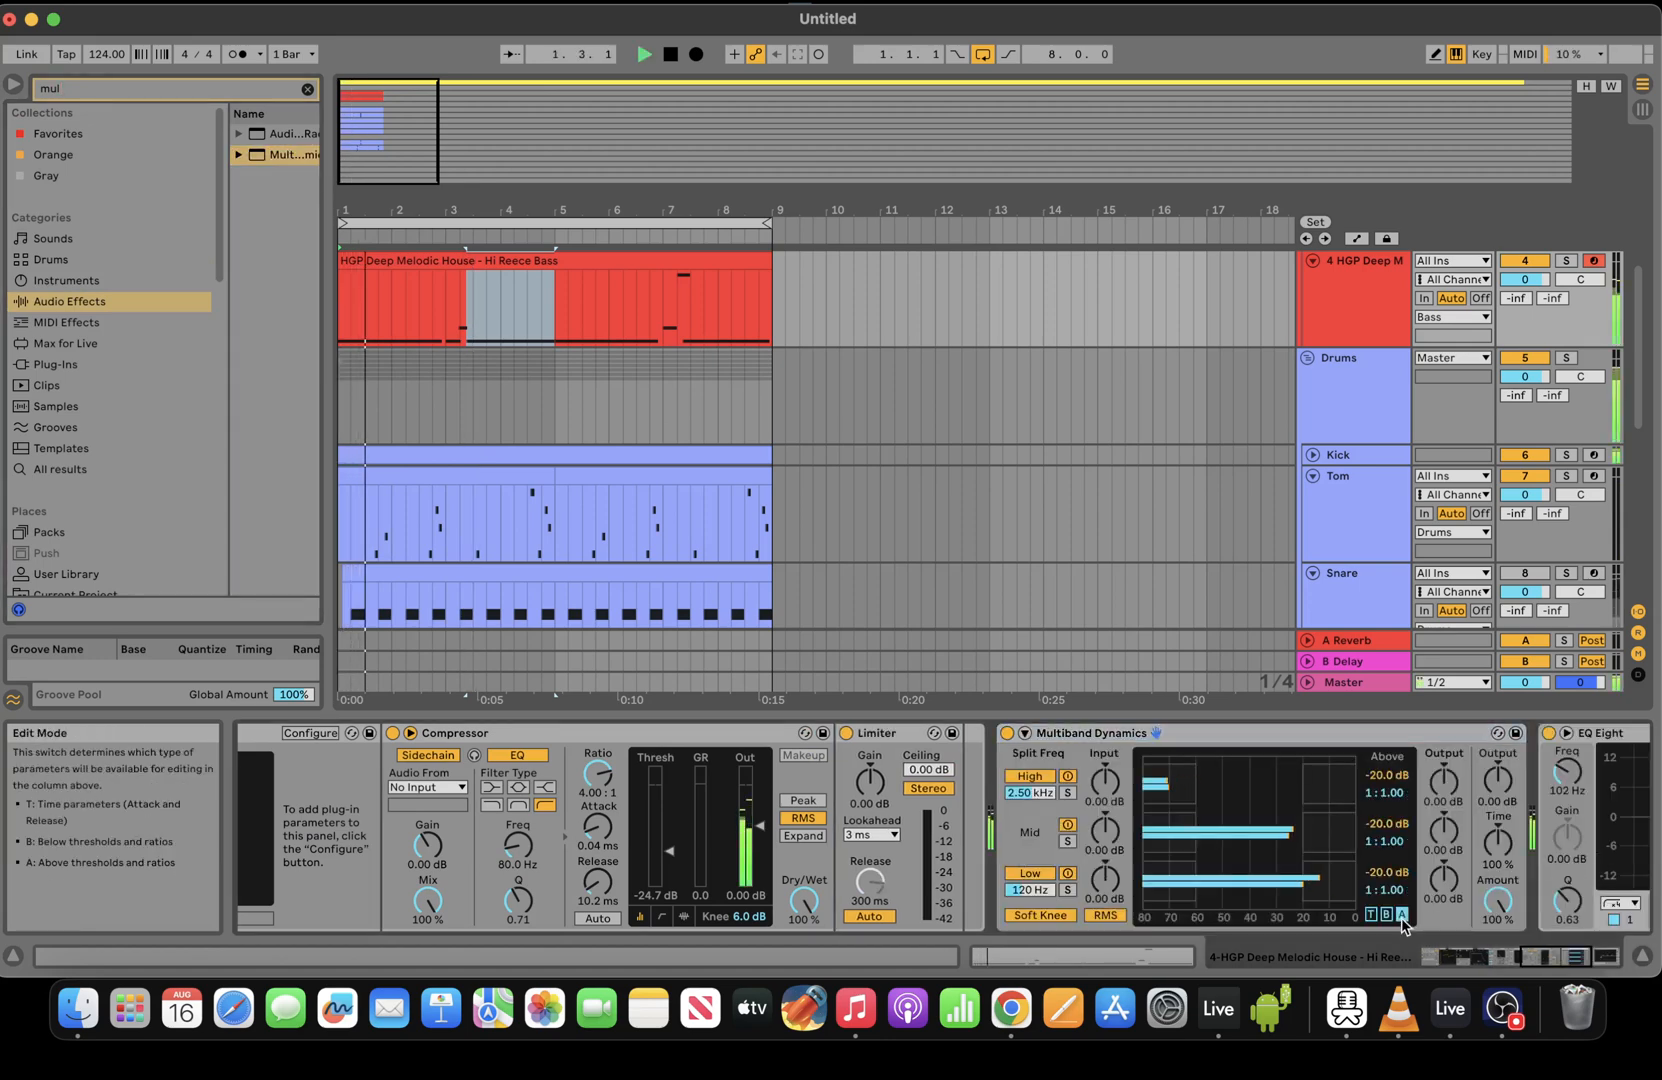
pyautogui.press('space')
pyautogui.moveTo(1389, 892); pyautogui.dragTo(1301, 878)
pyautogui.press('space')
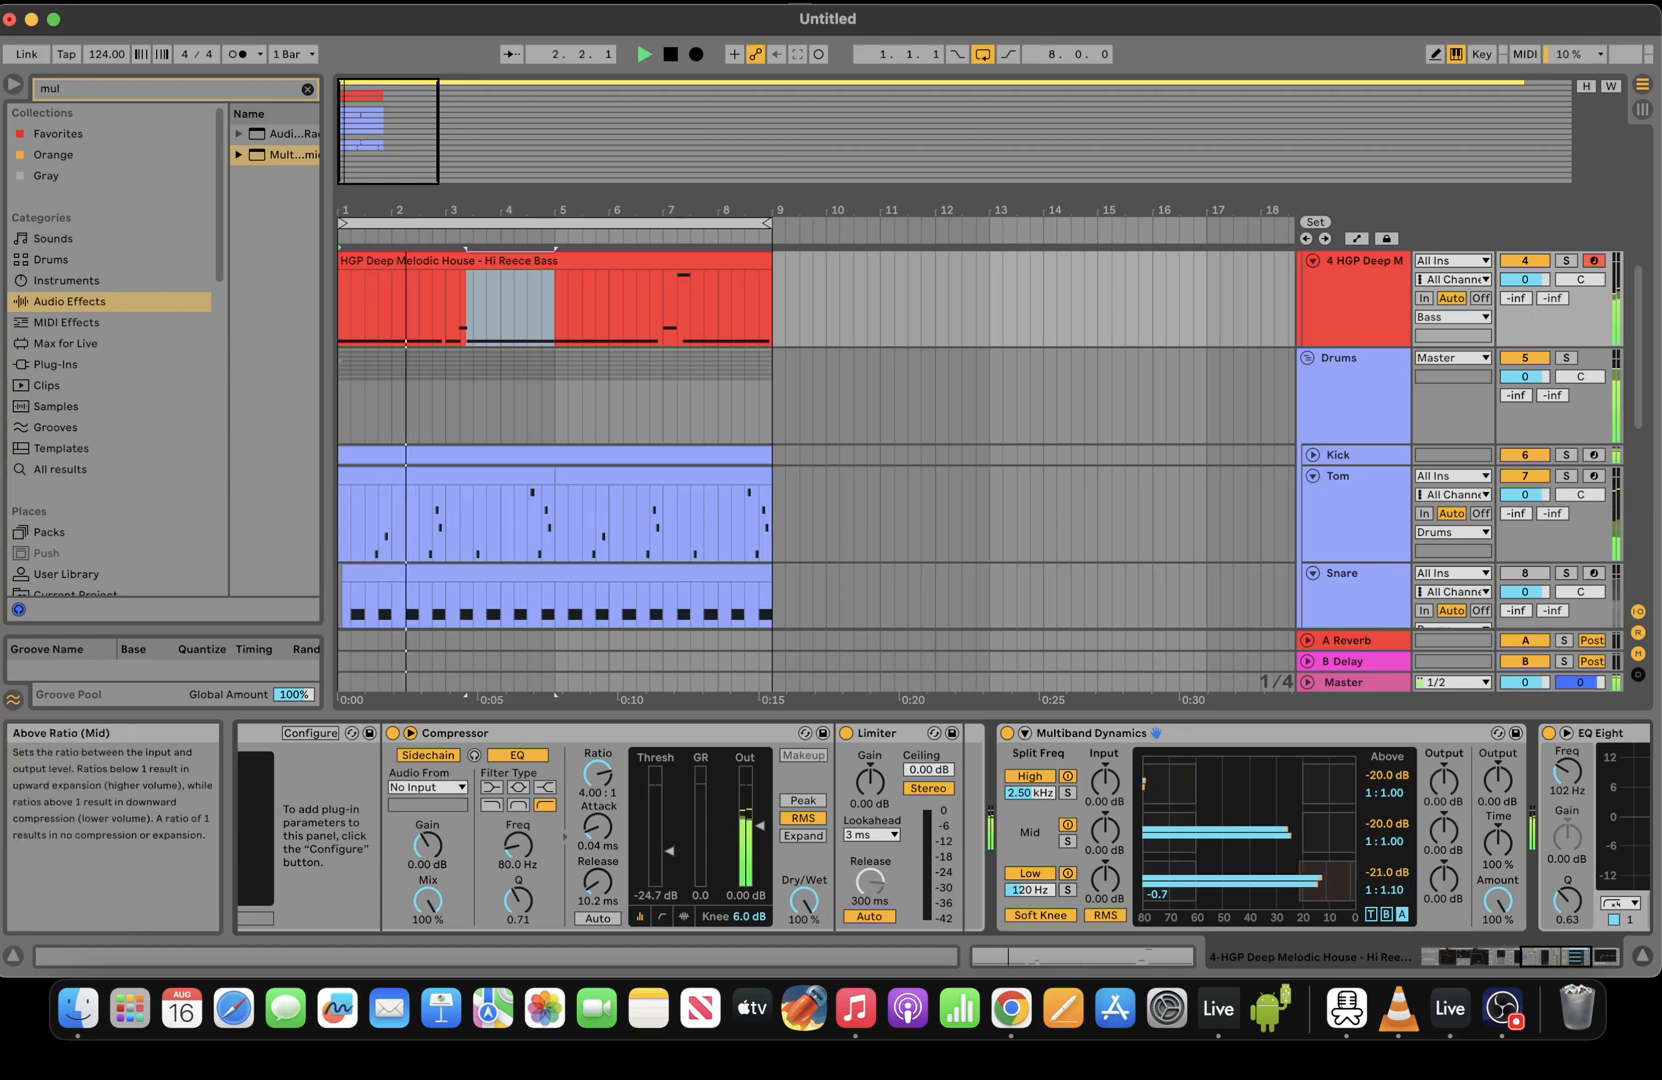
pyautogui.moveTo(1384, 841); pyautogui.dragTo(1276, 835)
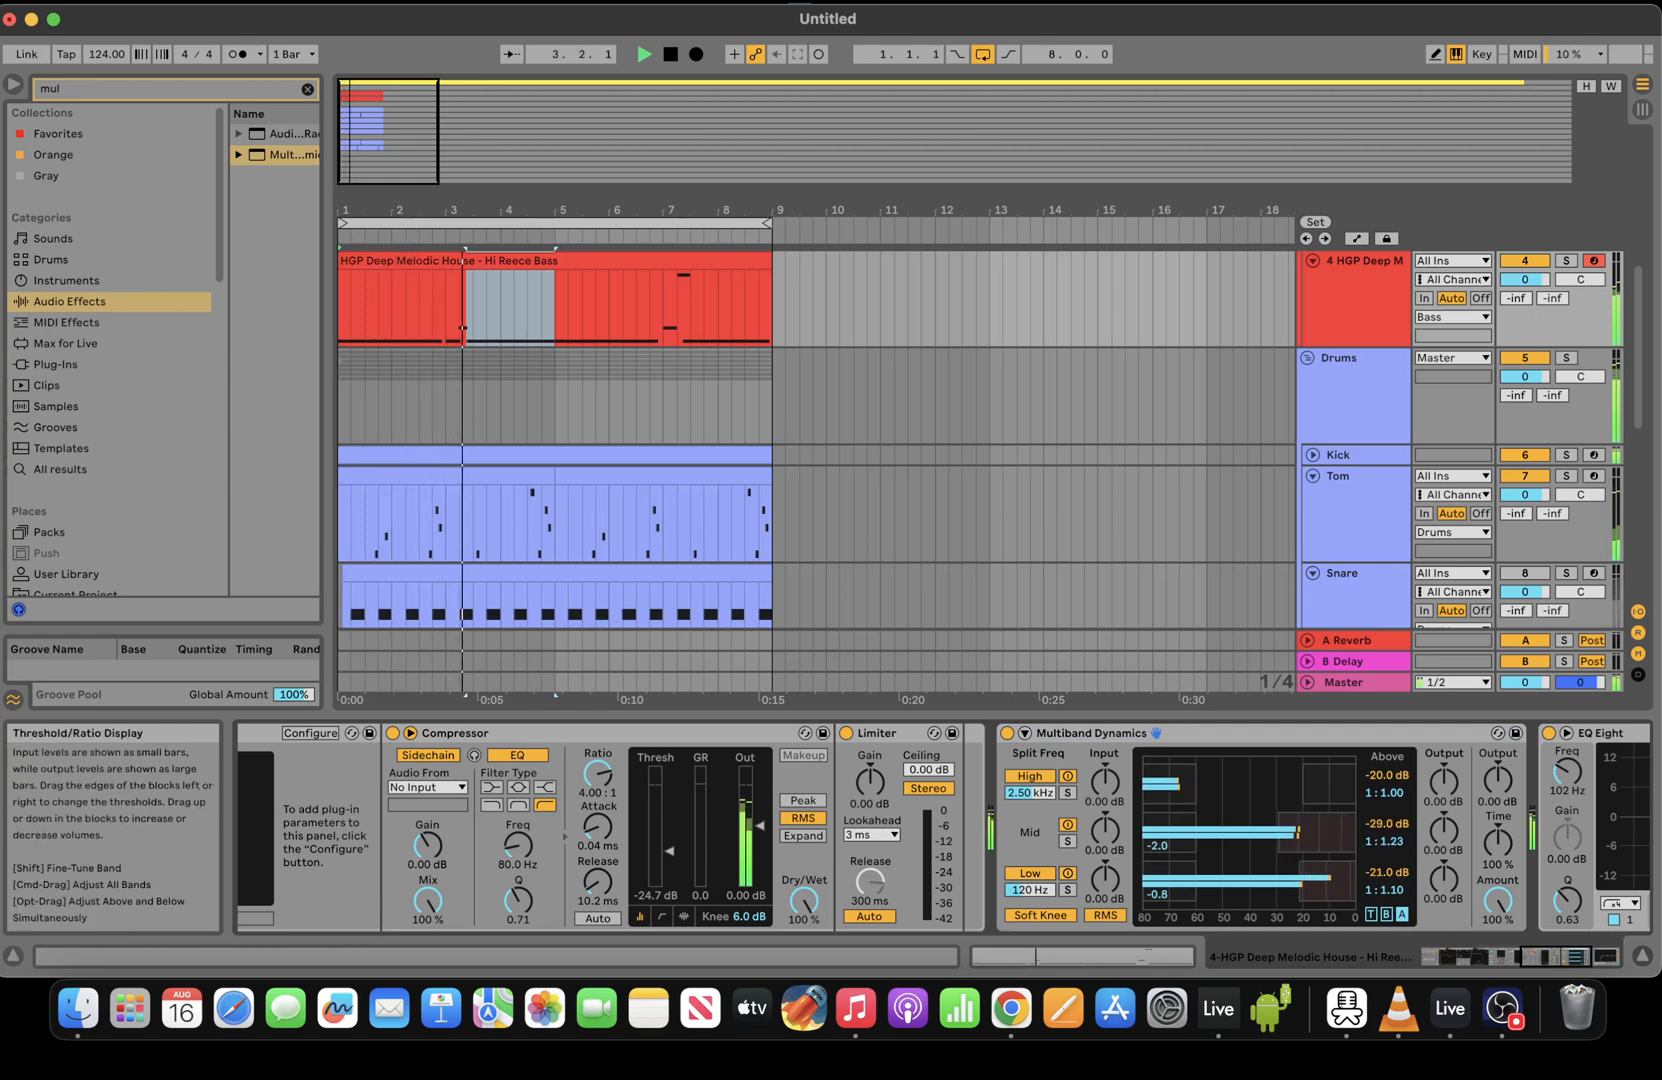
# Raise the Hi Reece Bass rack's Filter 1 Freq macro to 168 Hz during playback
pyautogui.moveTo(1545, 957); pyautogui.dragTo(1355, 959)
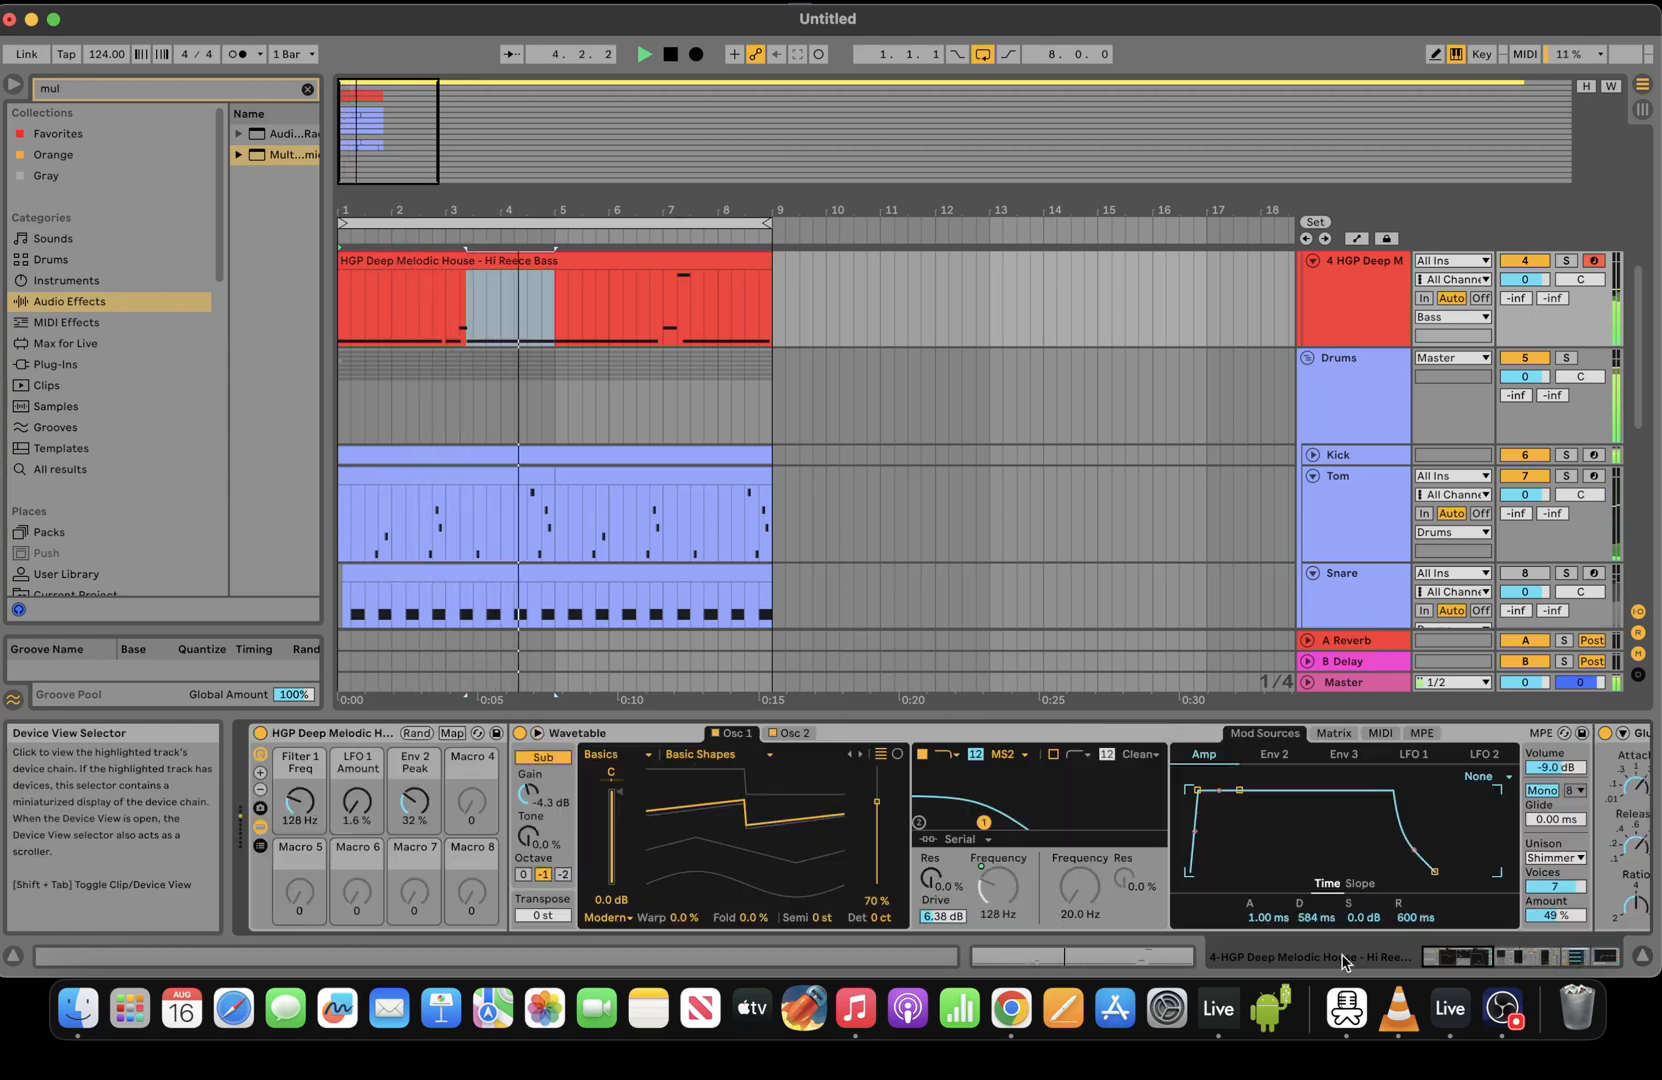
pyautogui.click(300, 800)
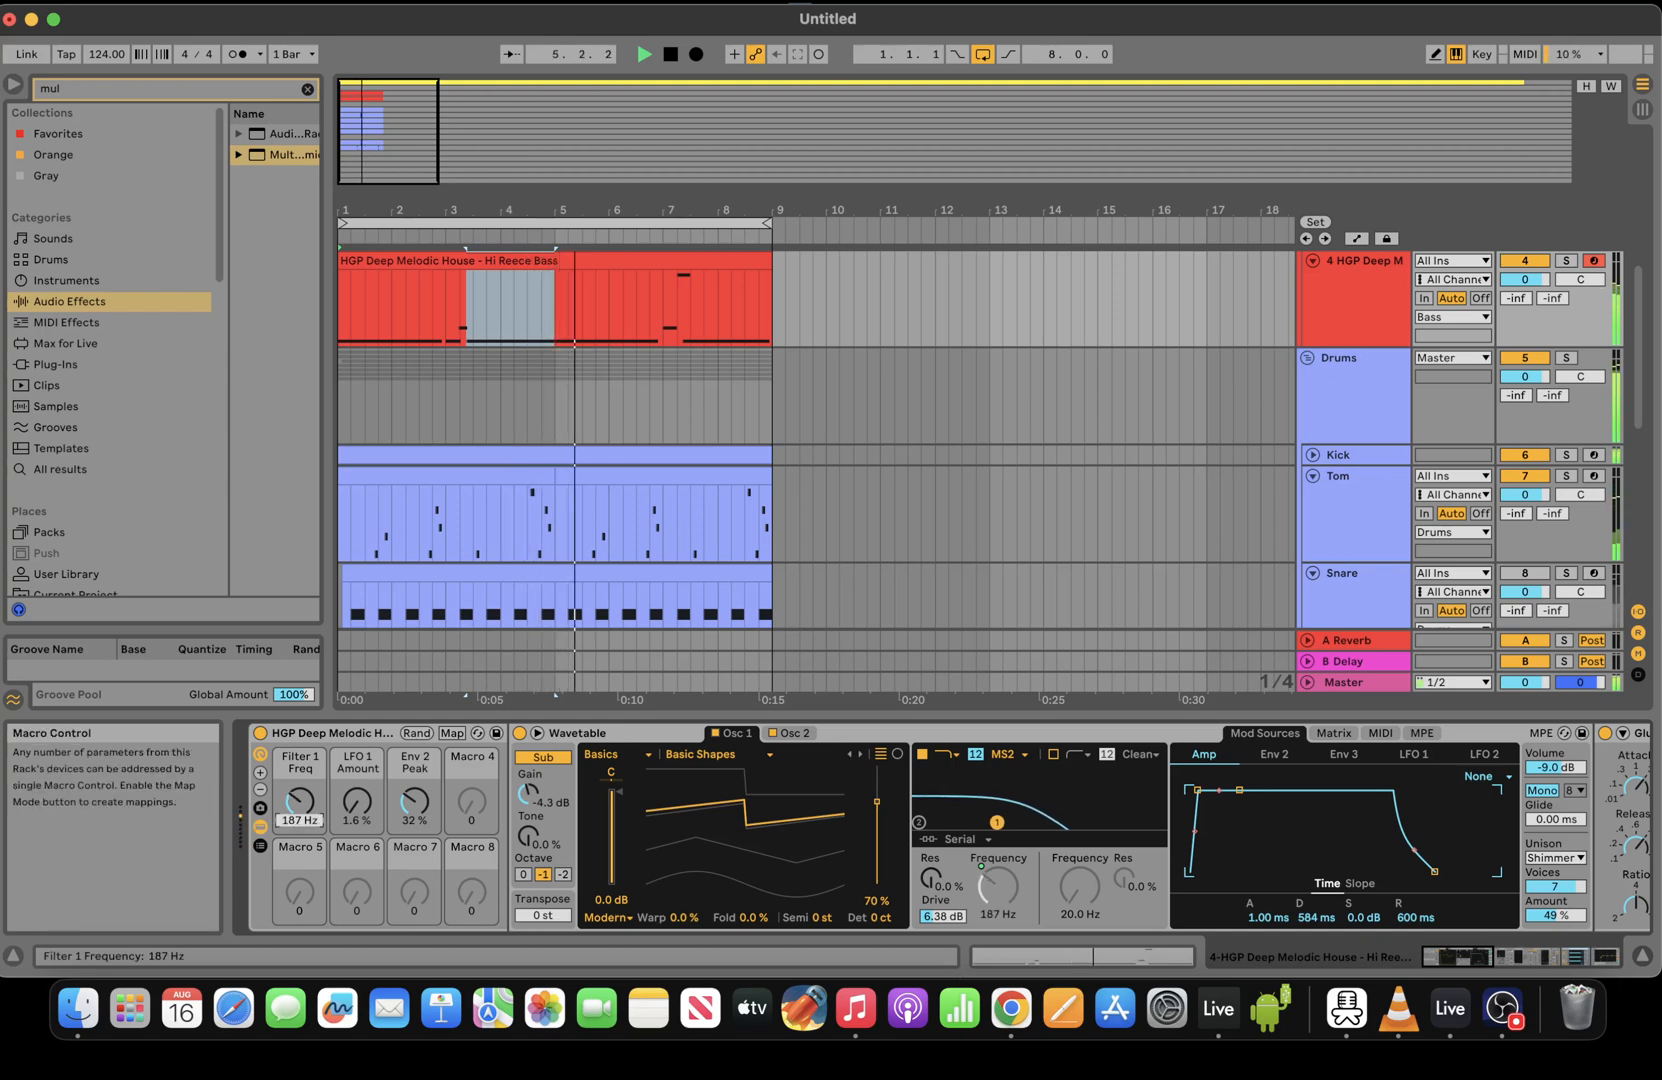
pyautogui.press('XF86AudioRaiseVolume')
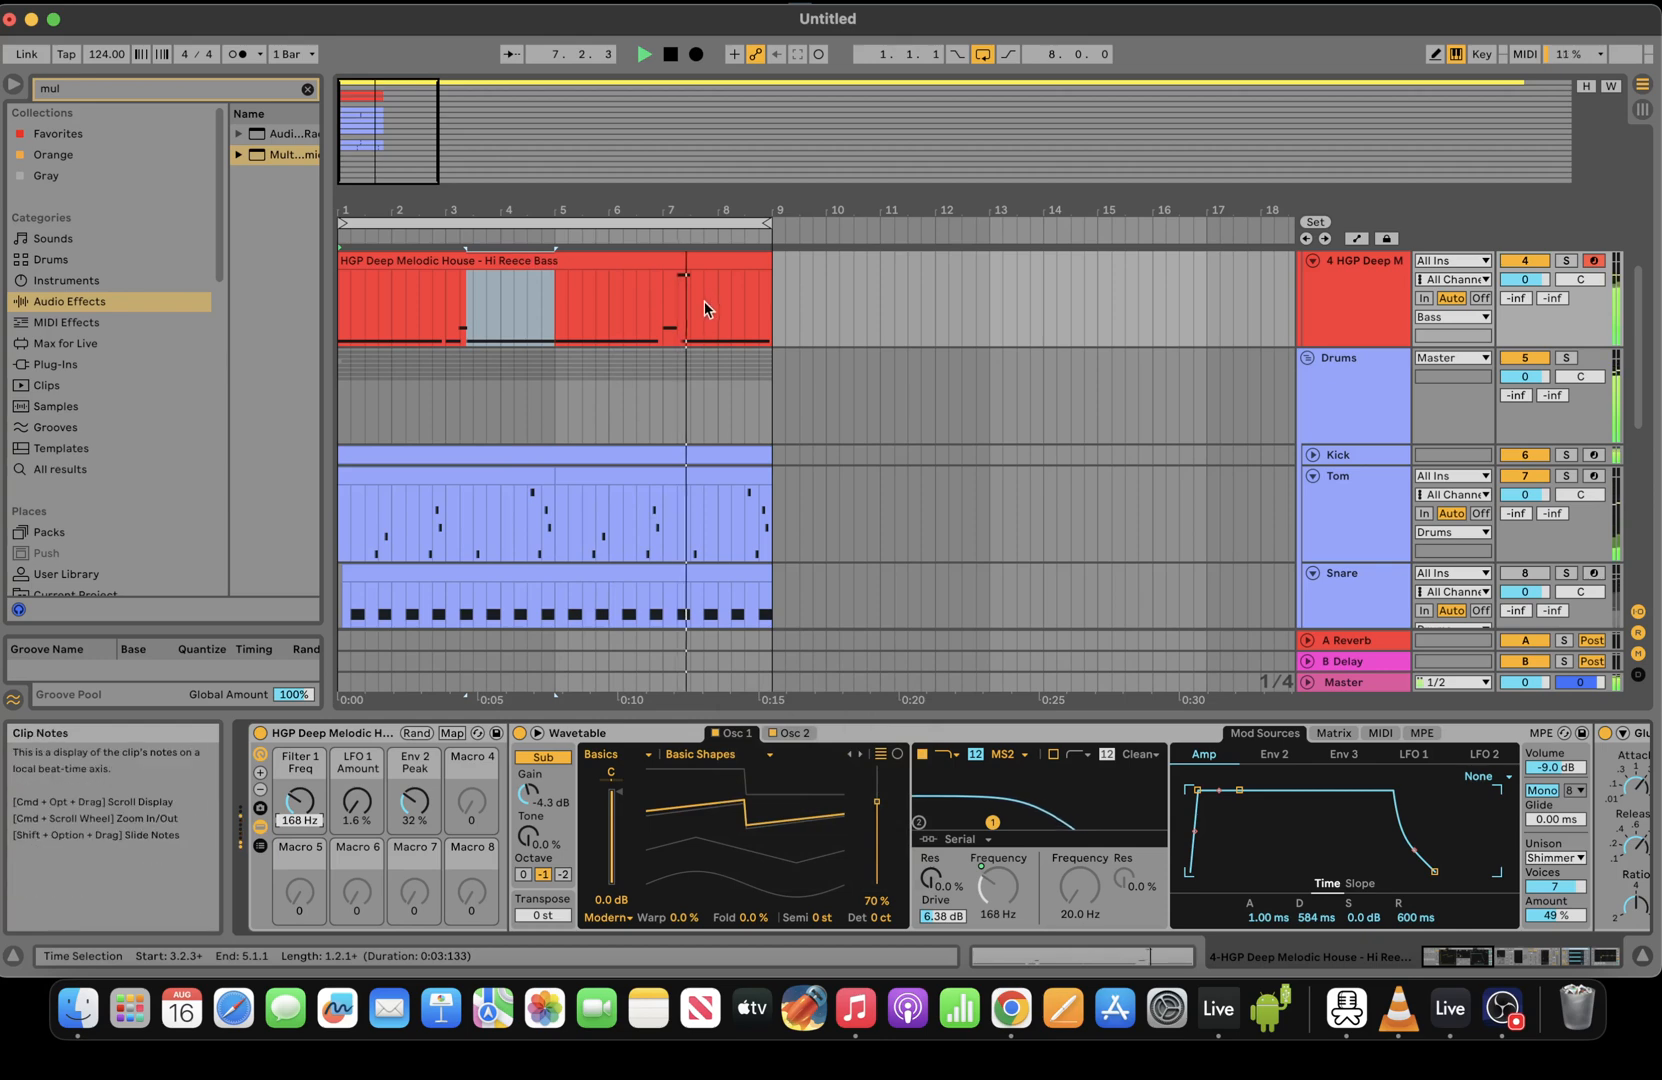
# Reopen the Hi Reece Bass clip's notes and lengthen the D#2 note in bar 7 slightly to end at 7.3.1
pyautogui.click(716, 262)
pyautogui.click(1185, 952)
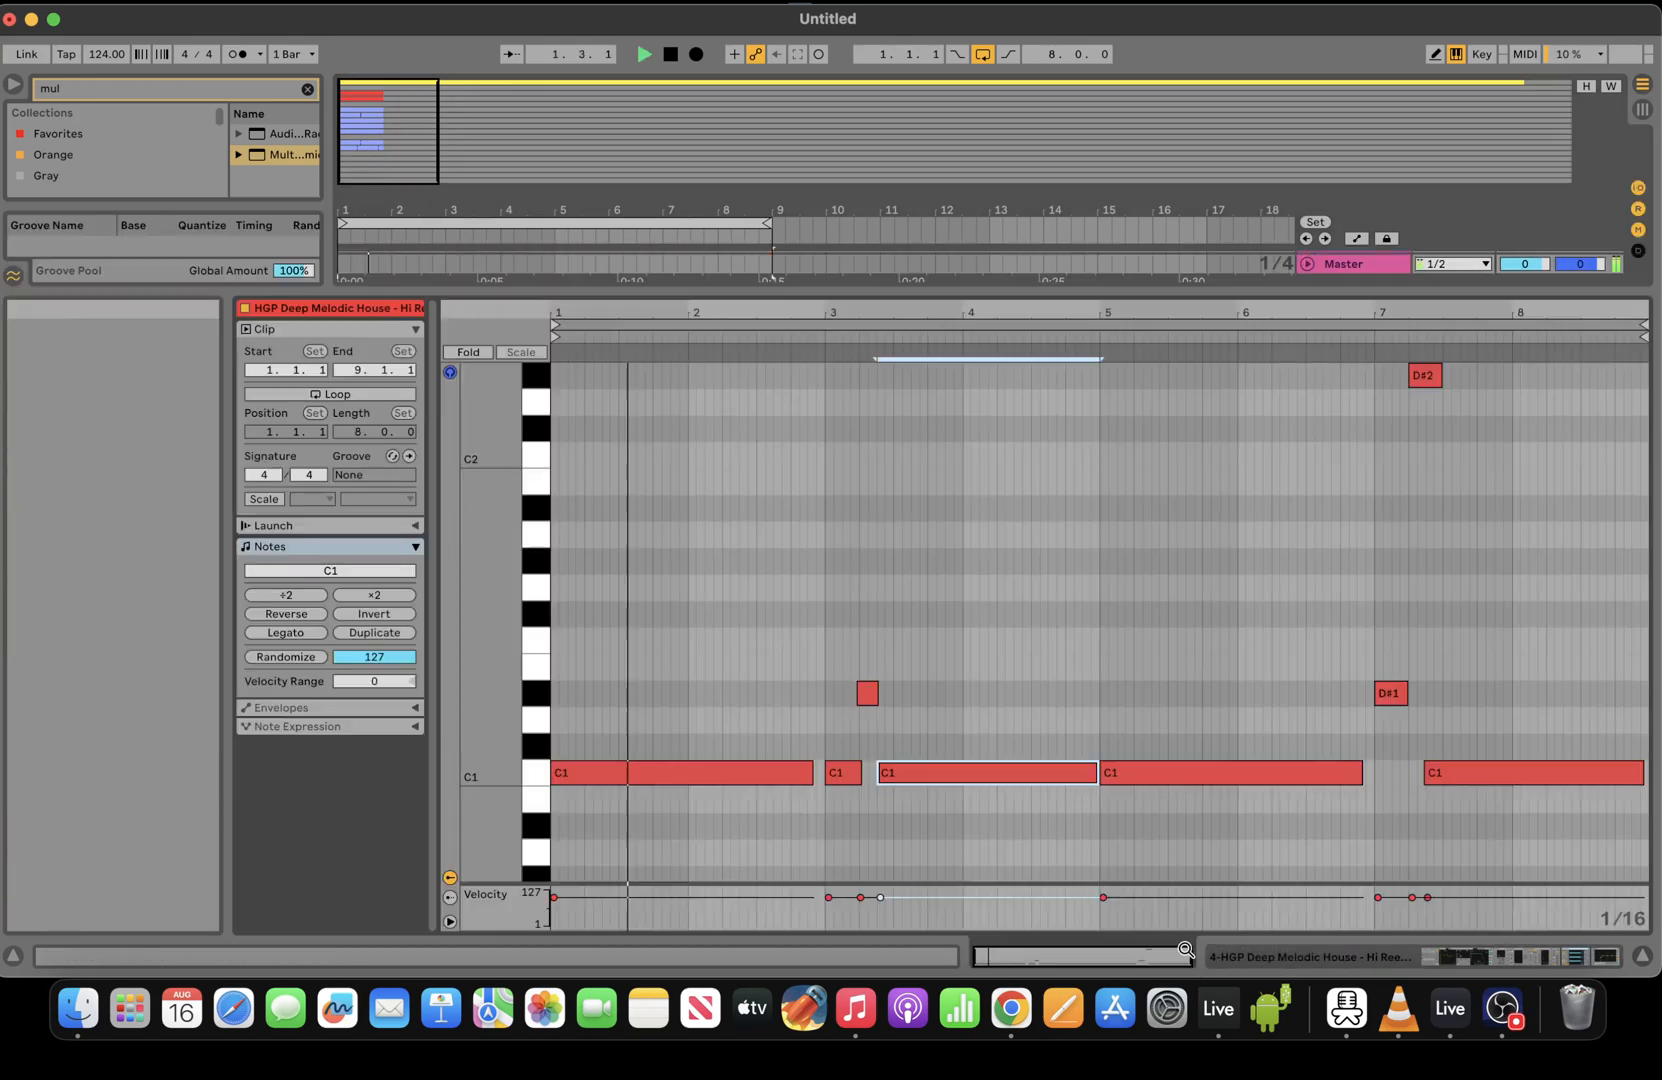
pyautogui.click(1417, 645)
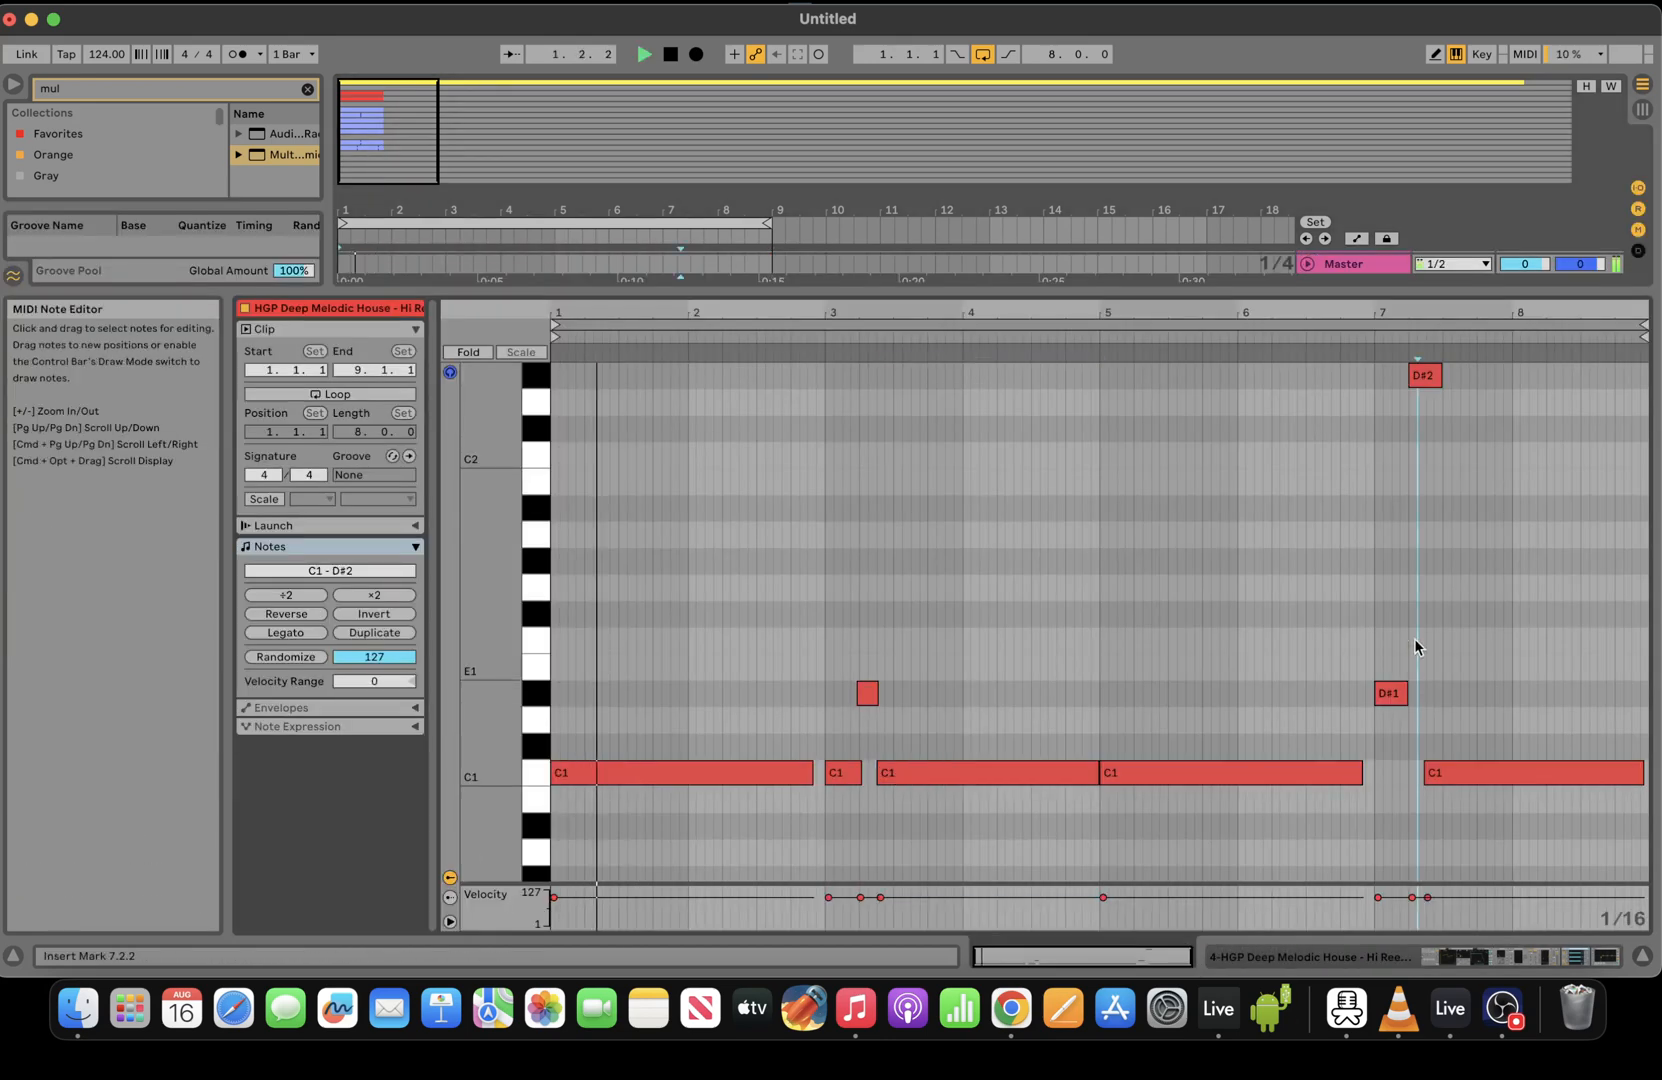
pyautogui.click(1411, 377)
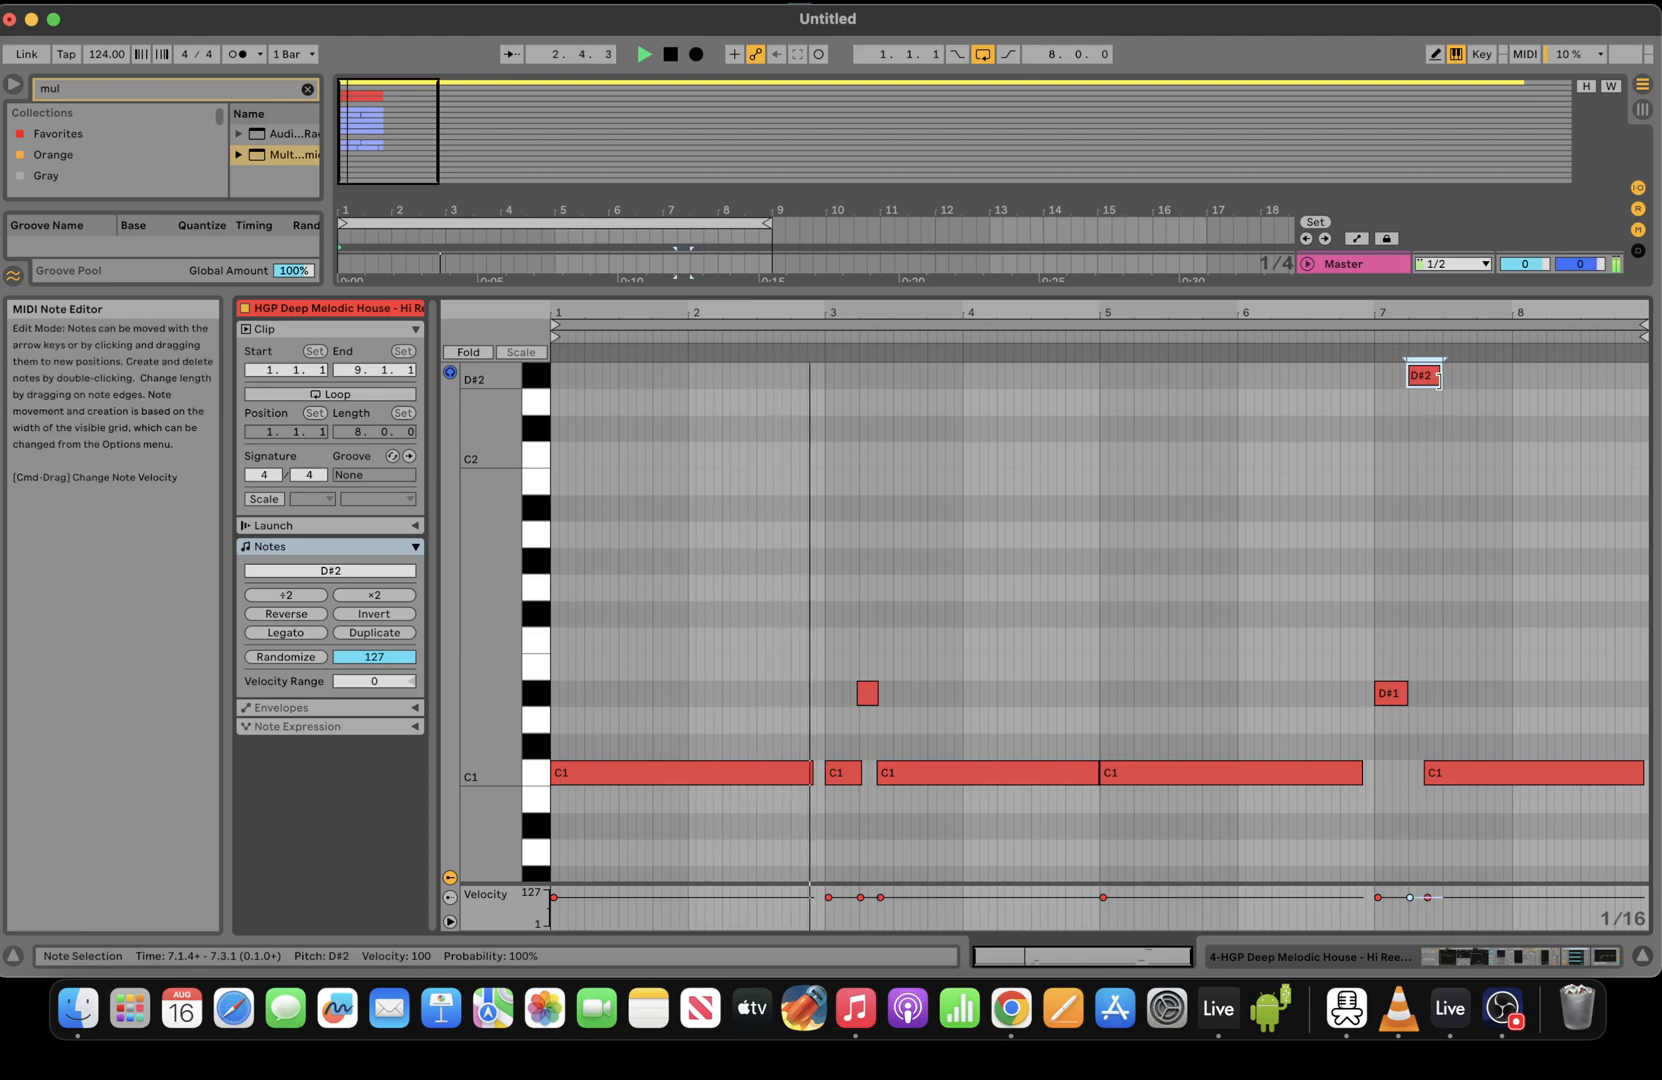
# Set the Wavetable glide time on the Hi Reece Bass to 172 ms
pyautogui.click(1500, 956)
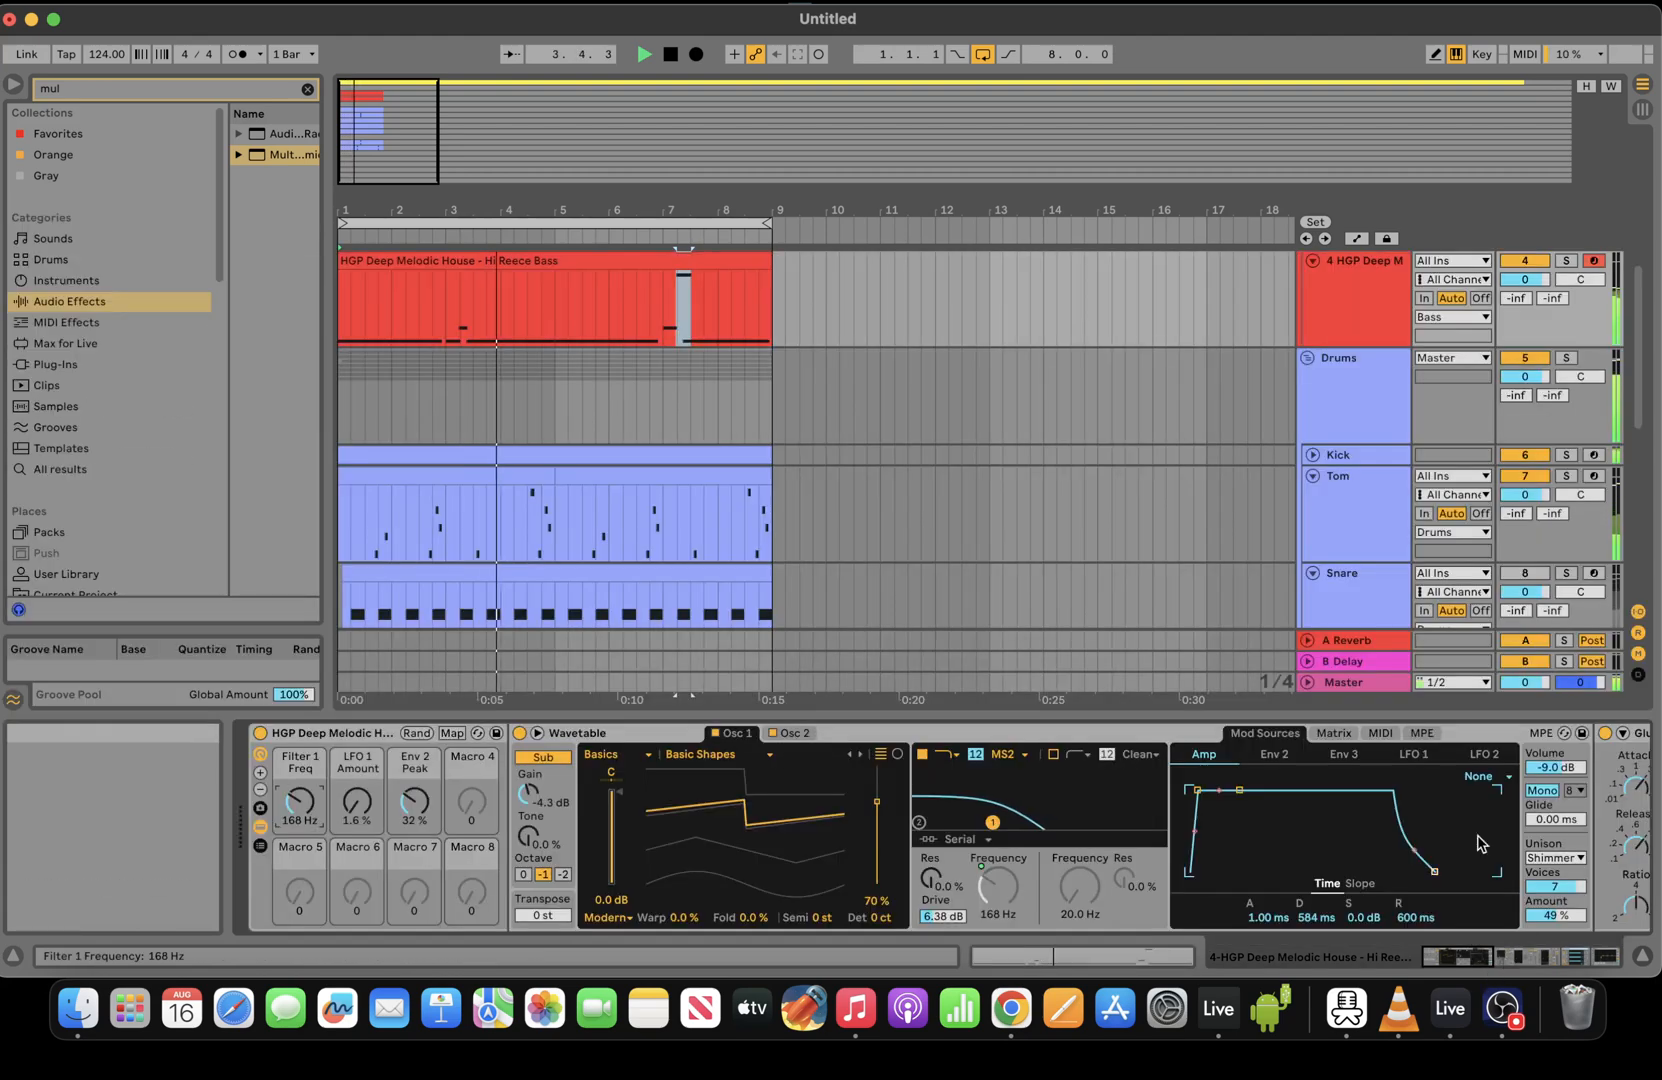
pyautogui.moveTo(1555, 819)
pyautogui.mouseDown()
pyautogui.moveTo(1555, 800)
pyautogui.moveTo(1557, 829)
pyautogui.mouseUp()
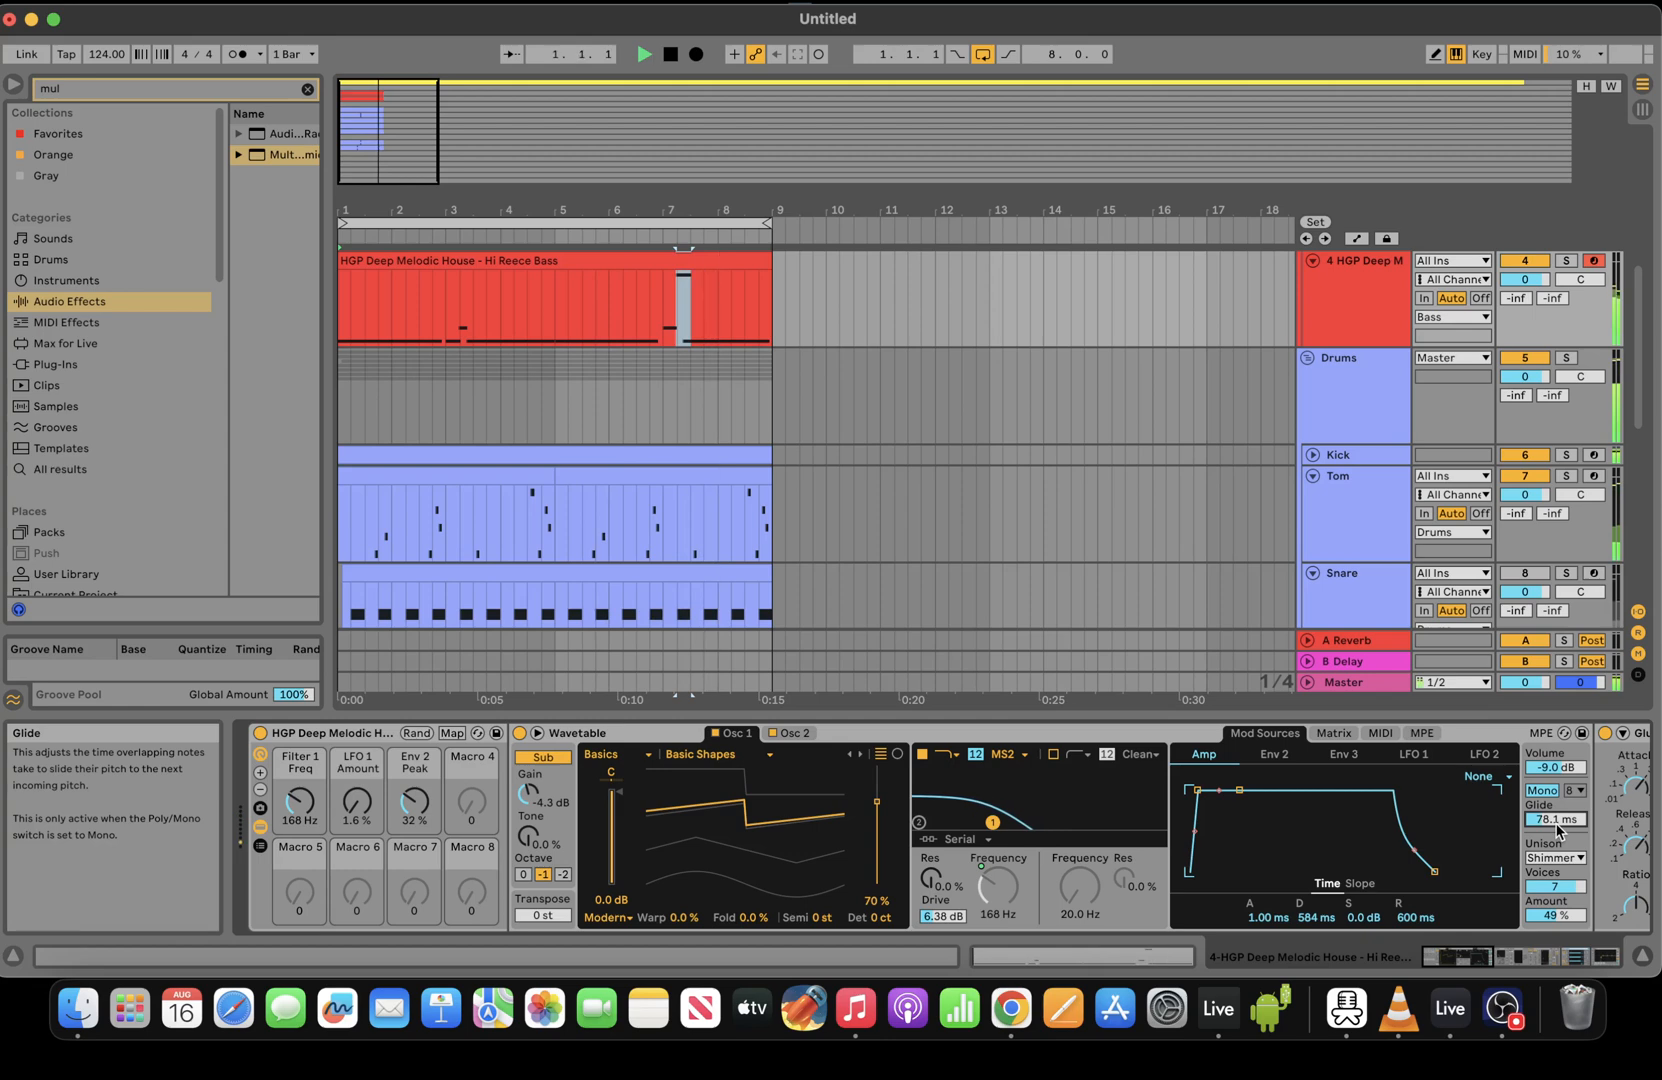
pyautogui.moveTo(1557, 830); pyautogui.dragTo(1555, 822)
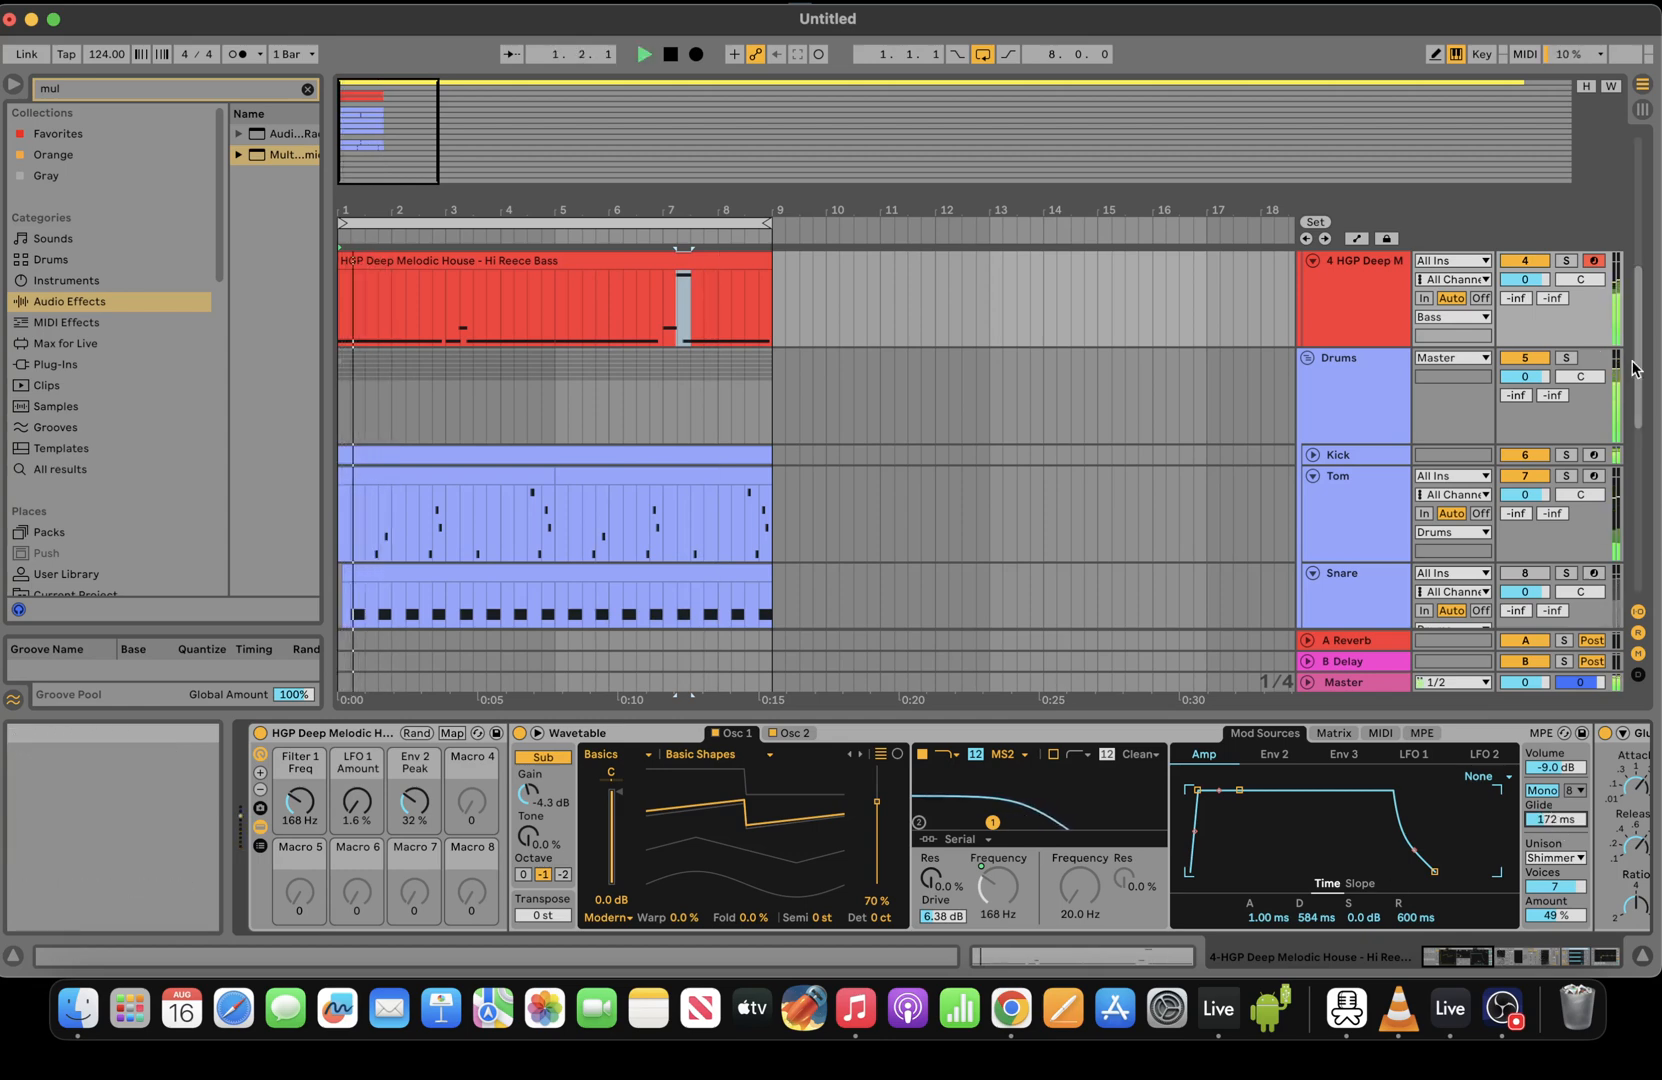
# Collapse the Bass and Drums groups, and expand the Lead group with its Lead 1 track selected
pyautogui.scroll(5, 1634, 250)
pyautogui.press('space')
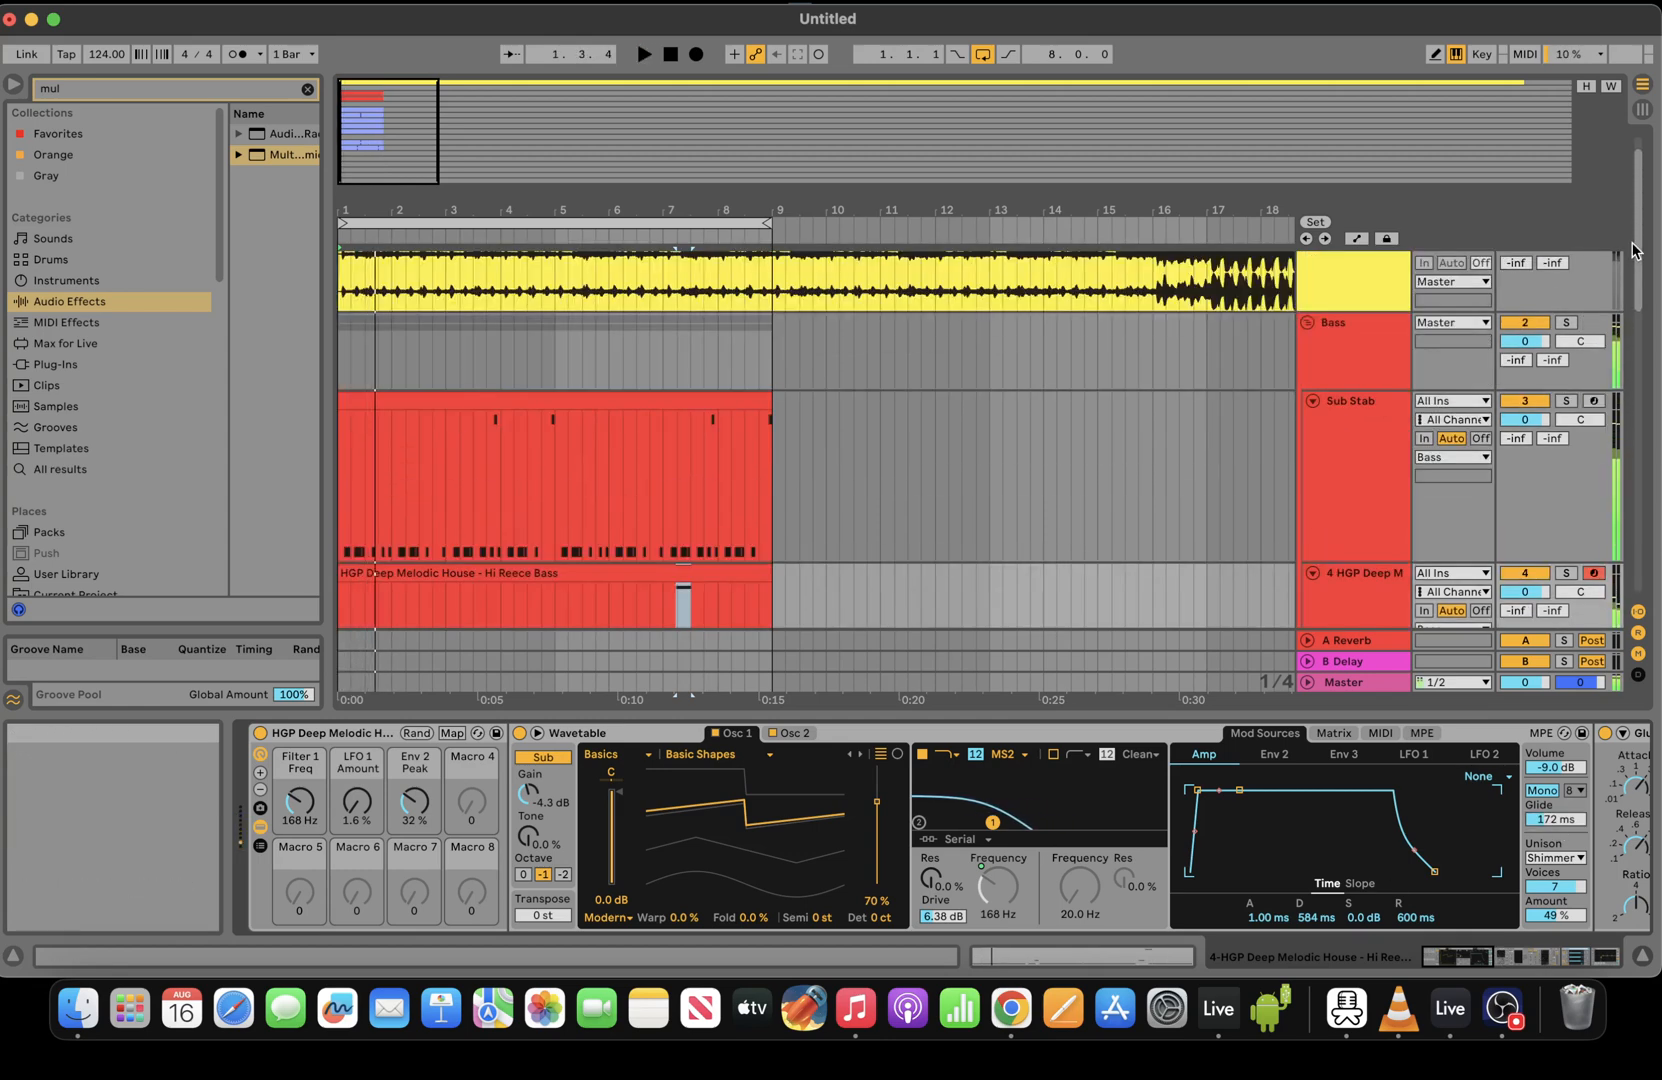
pyautogui.click(1306, 323)
pyautogui.press('space')
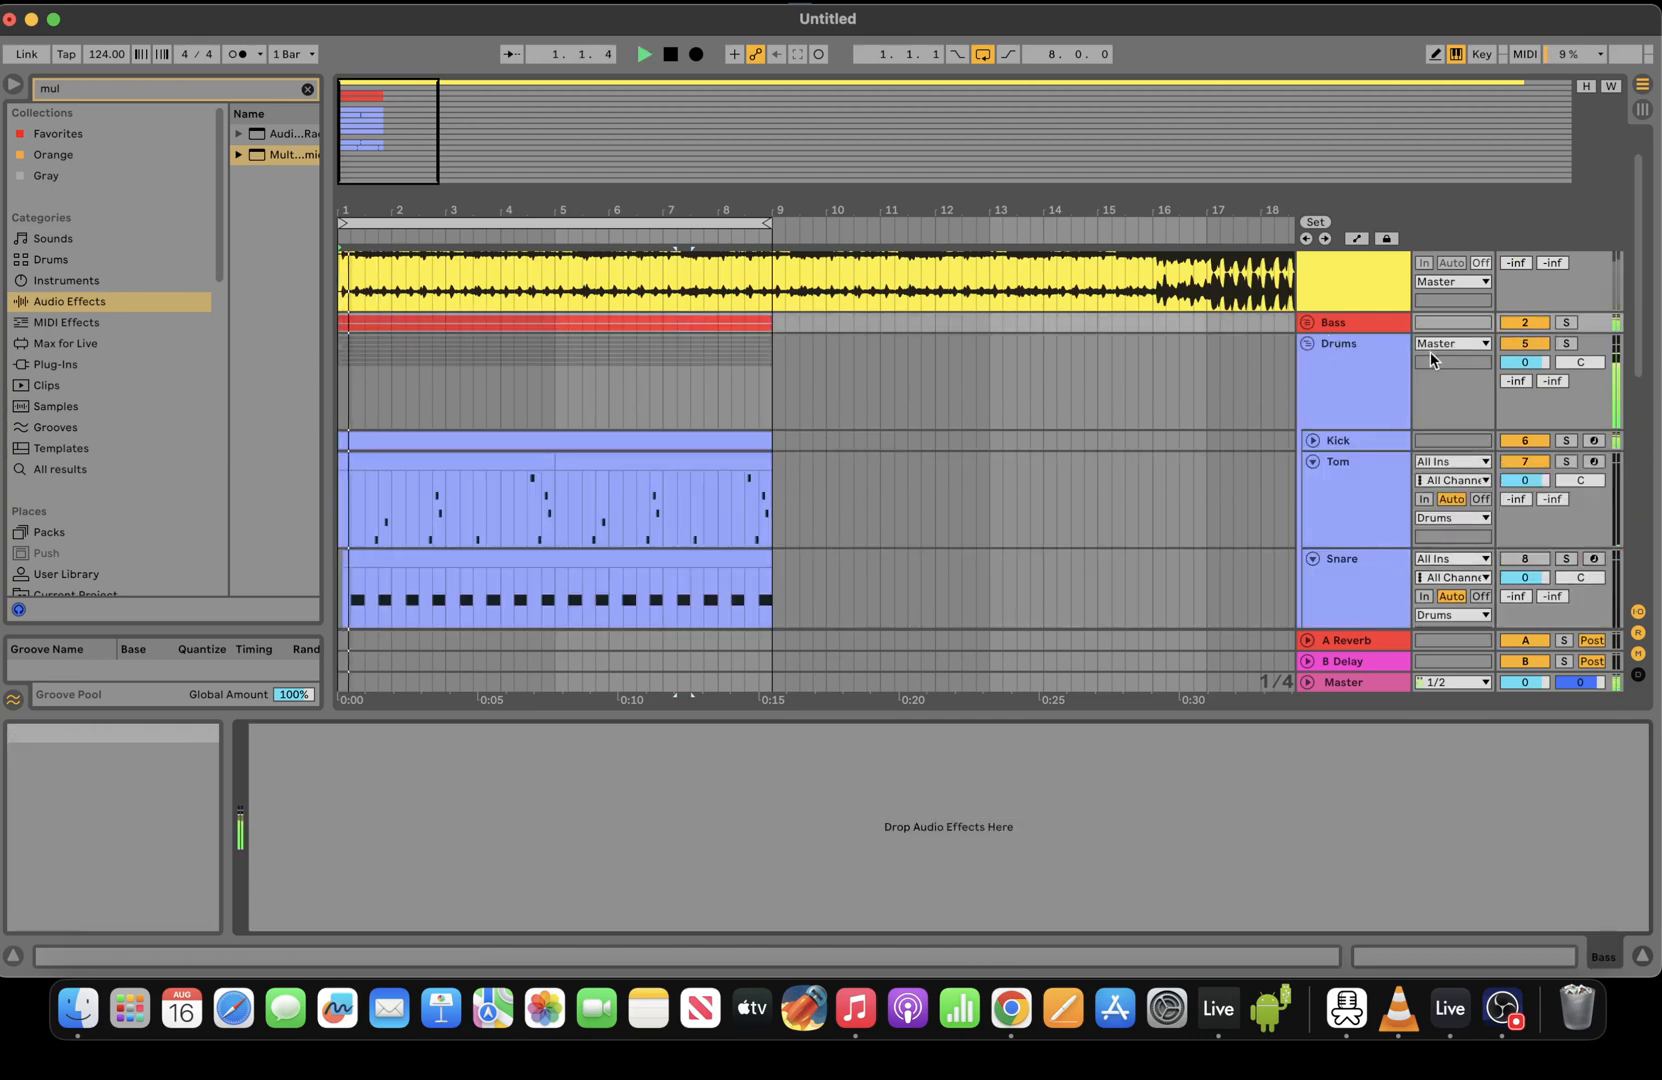
pyautogui.click(1306, 340)
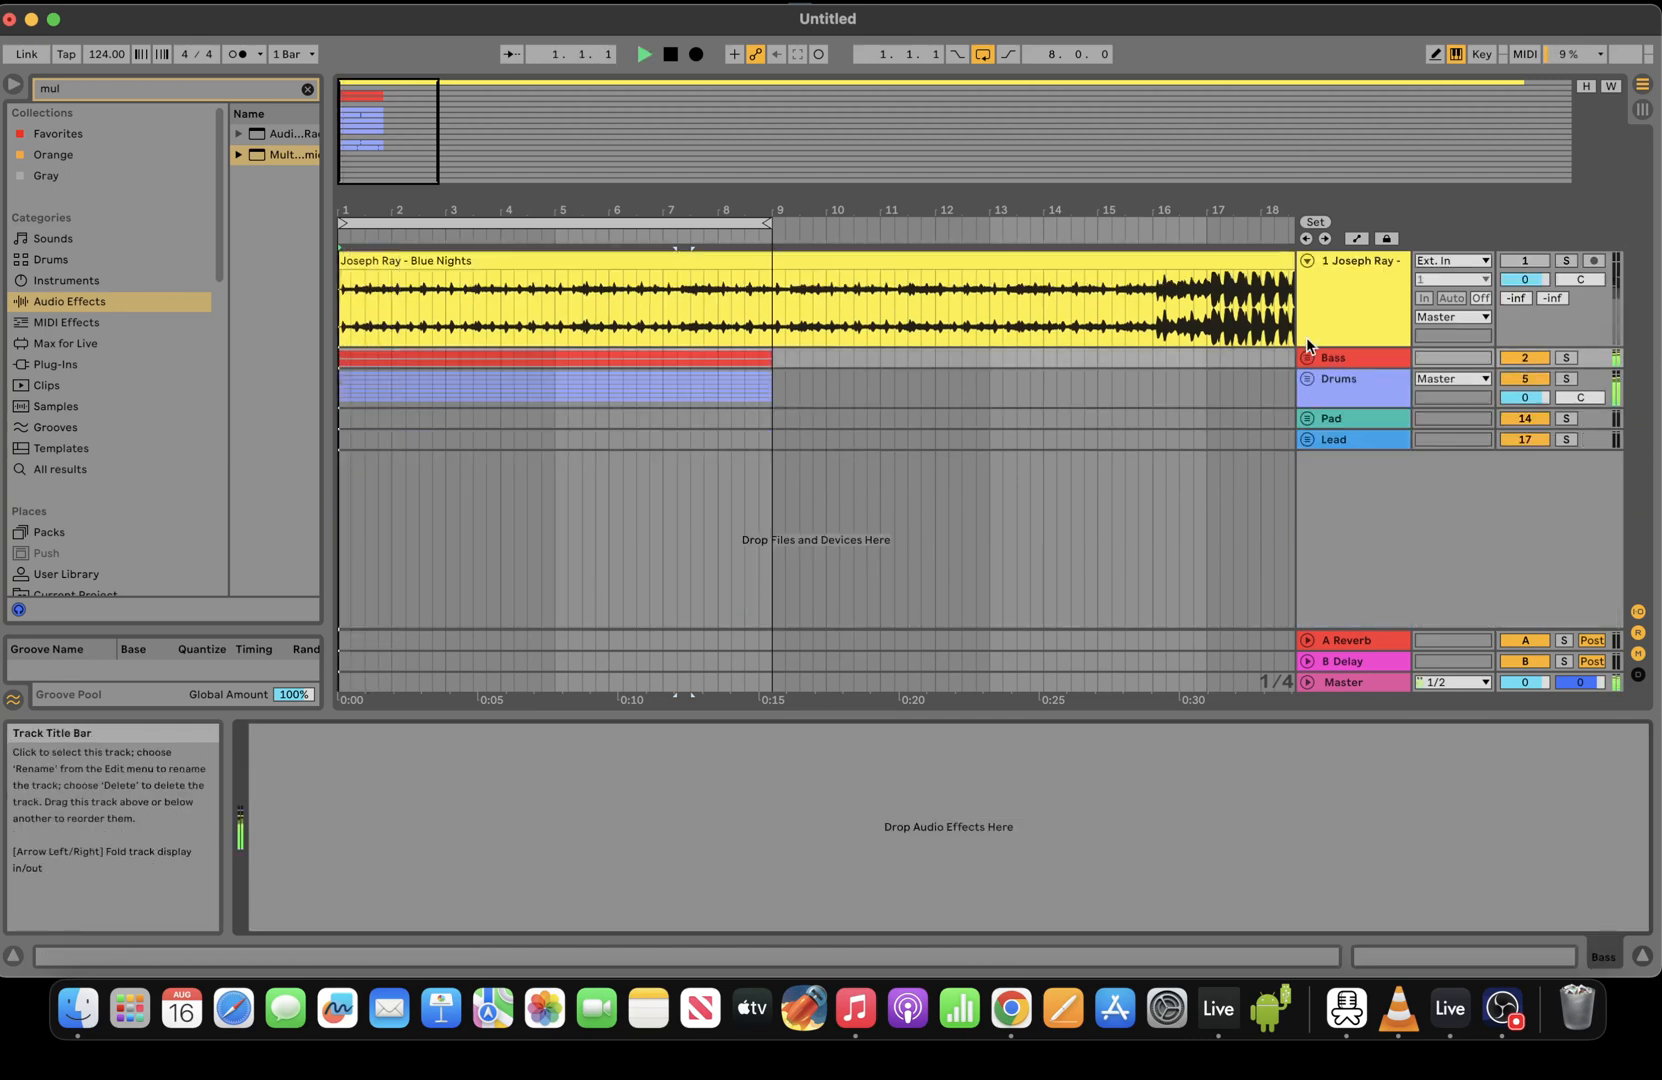
pyautogui.click(1307, 439)
pyautogui.click(1337, 562)
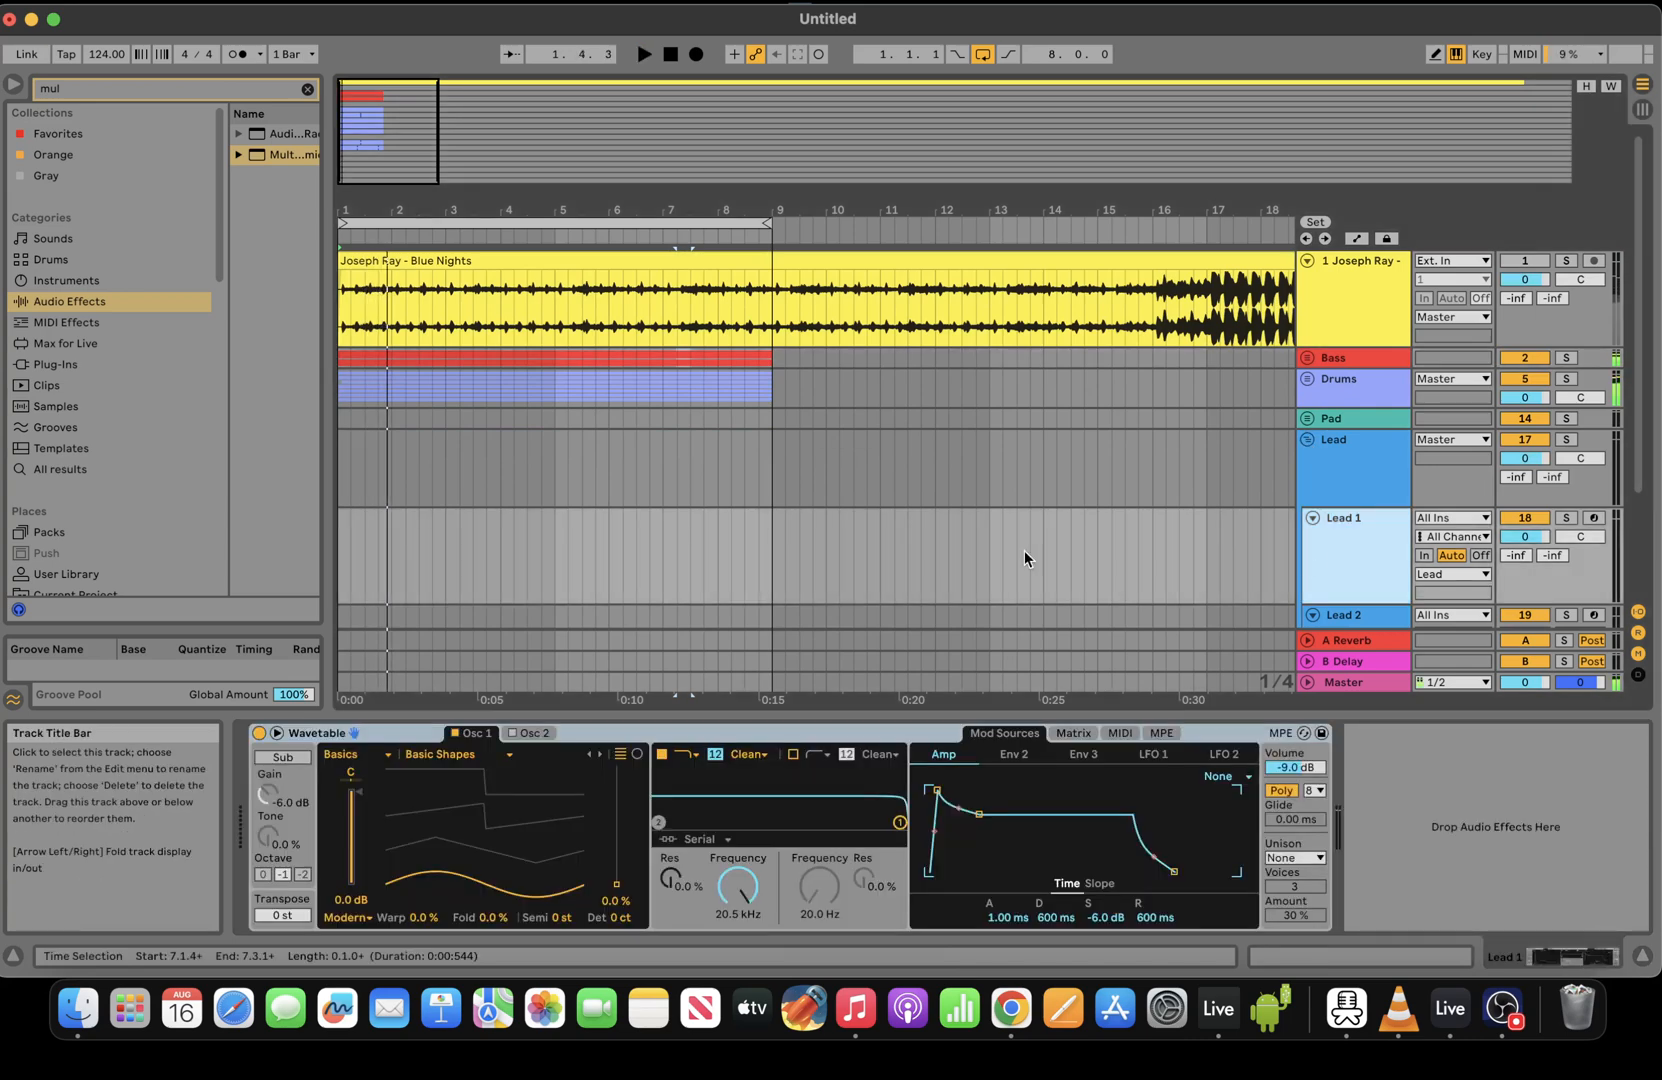
# Clear the browser search and load HGP Deep Melodic House - Saw Pluck.adg from the HGP Deep Melodic House sample folder onto Lead 1
pyautogui.moveTo(330, 358); pyautogui.dragTo(834, 330)
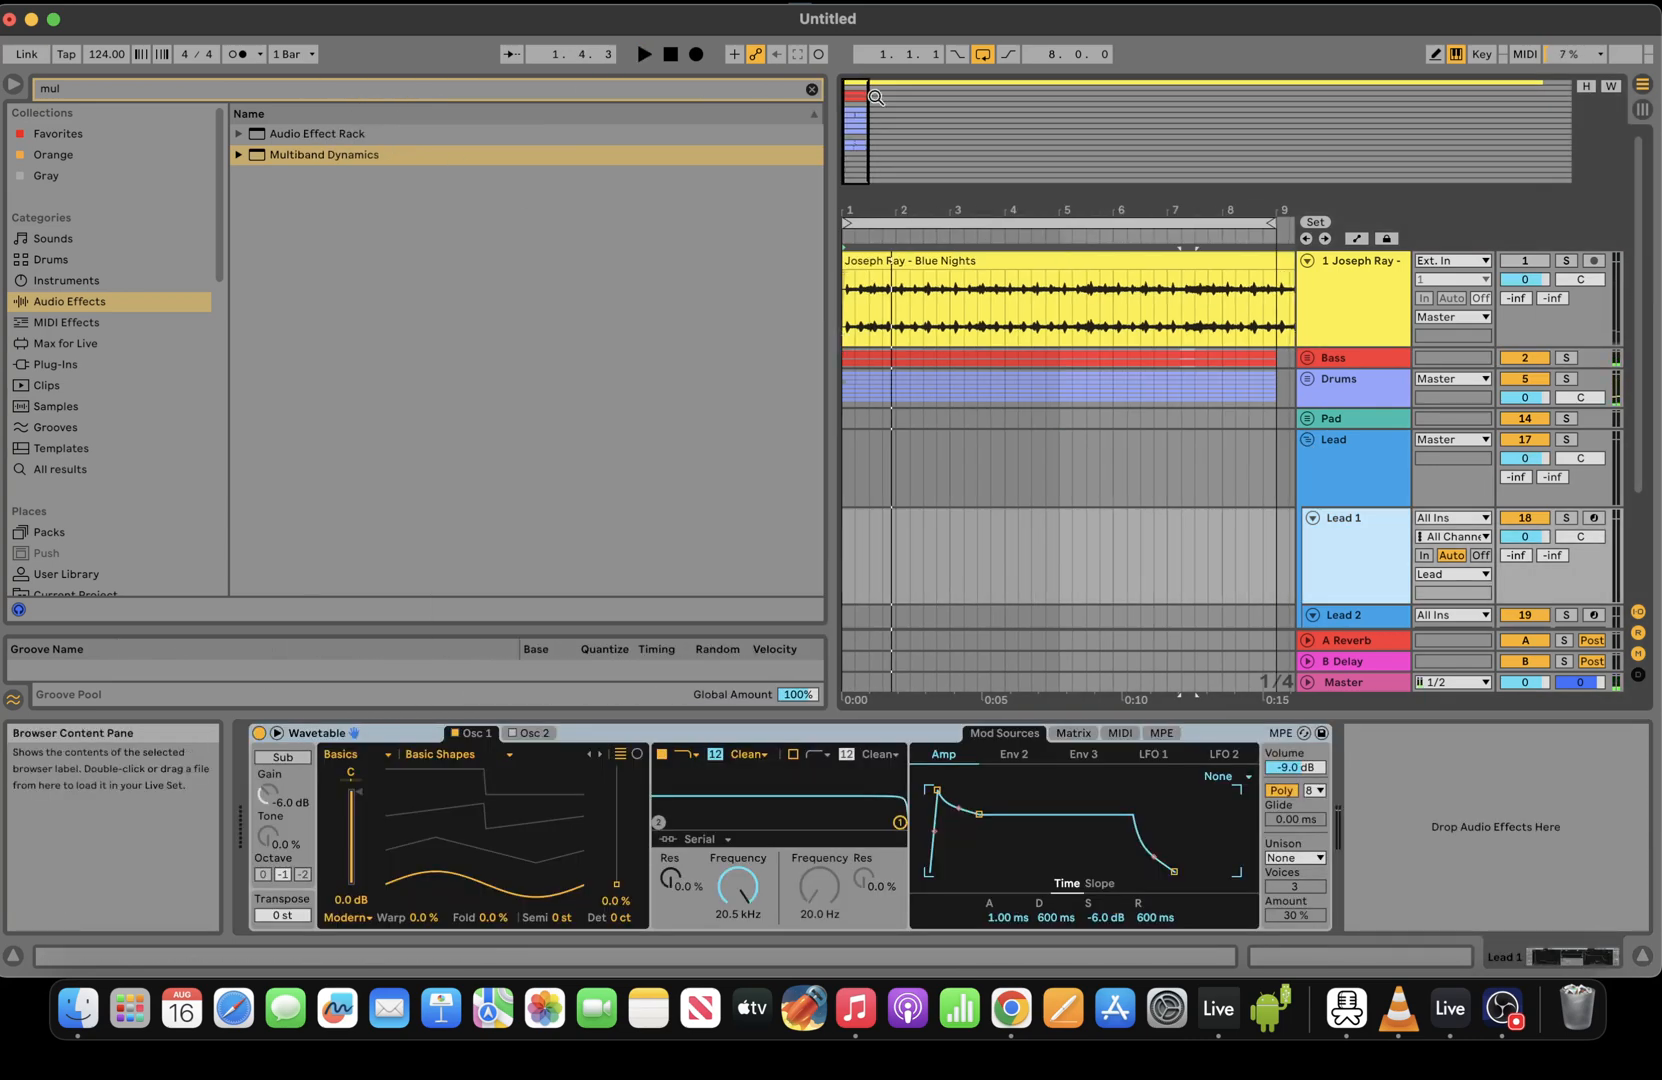
pyautogui.click(812, 91)
pyautogui.click(88, 284)
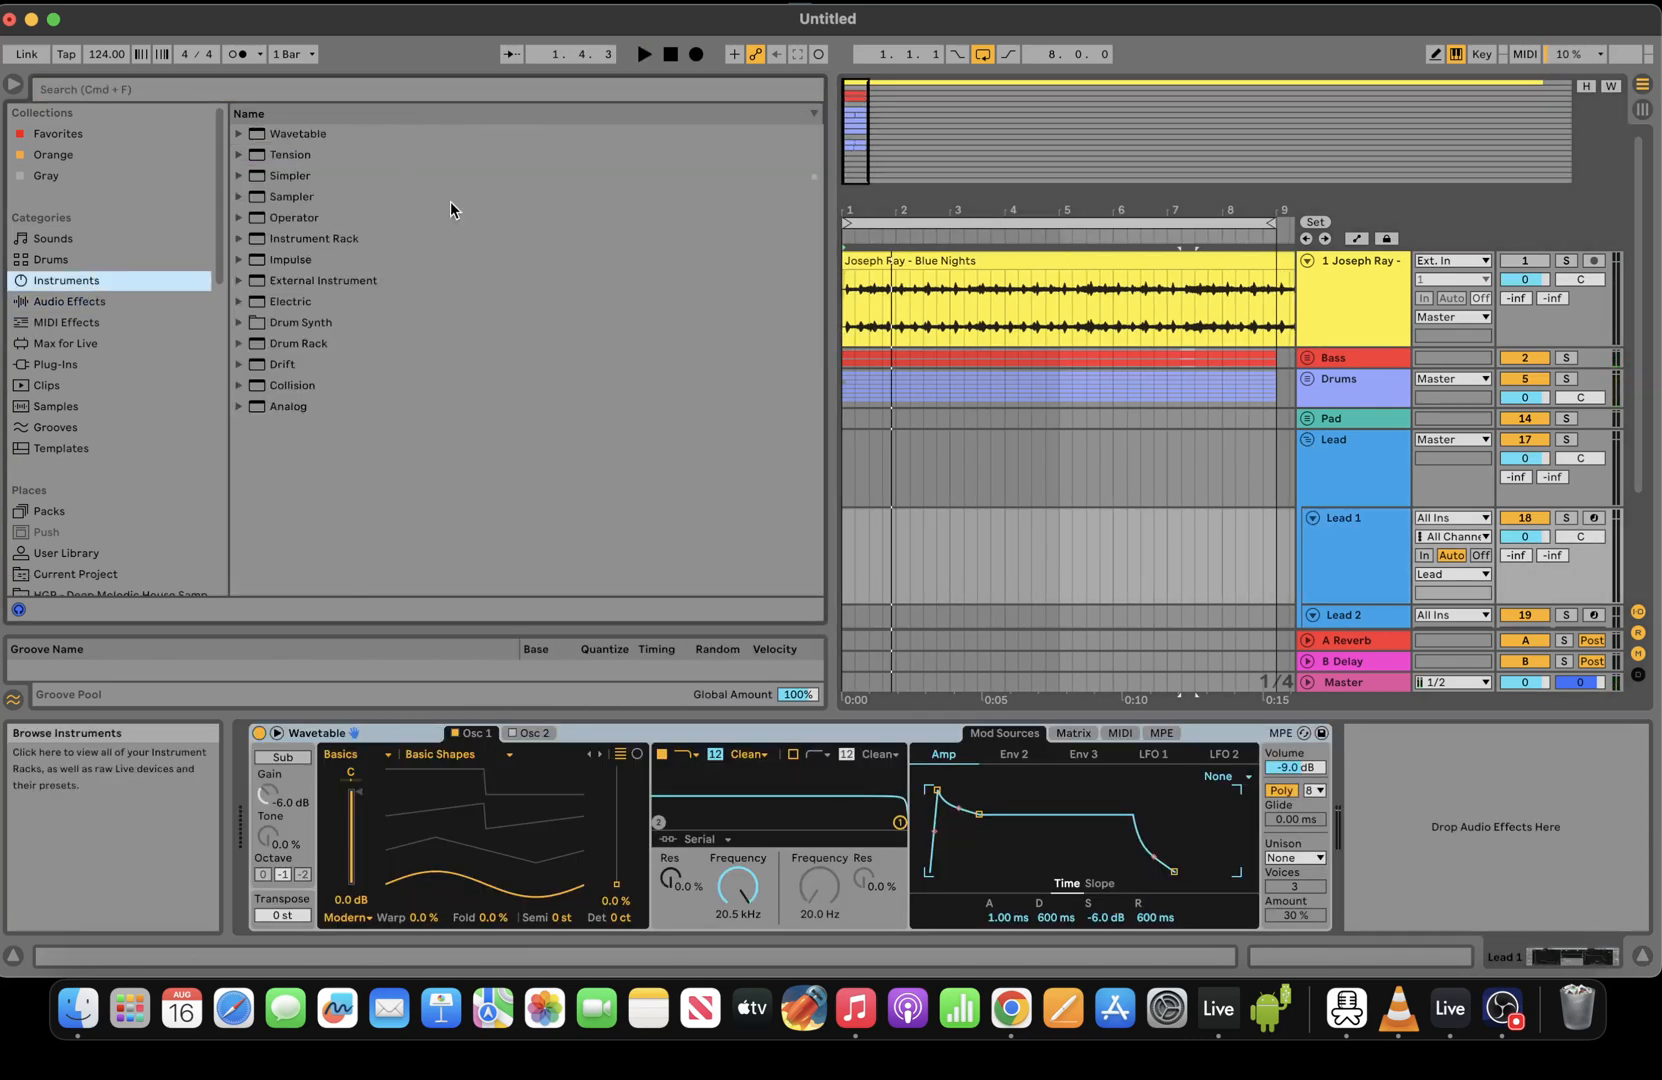
pyautogui.moveTo(216, 242); pyautogui.dragTo(232, 383)
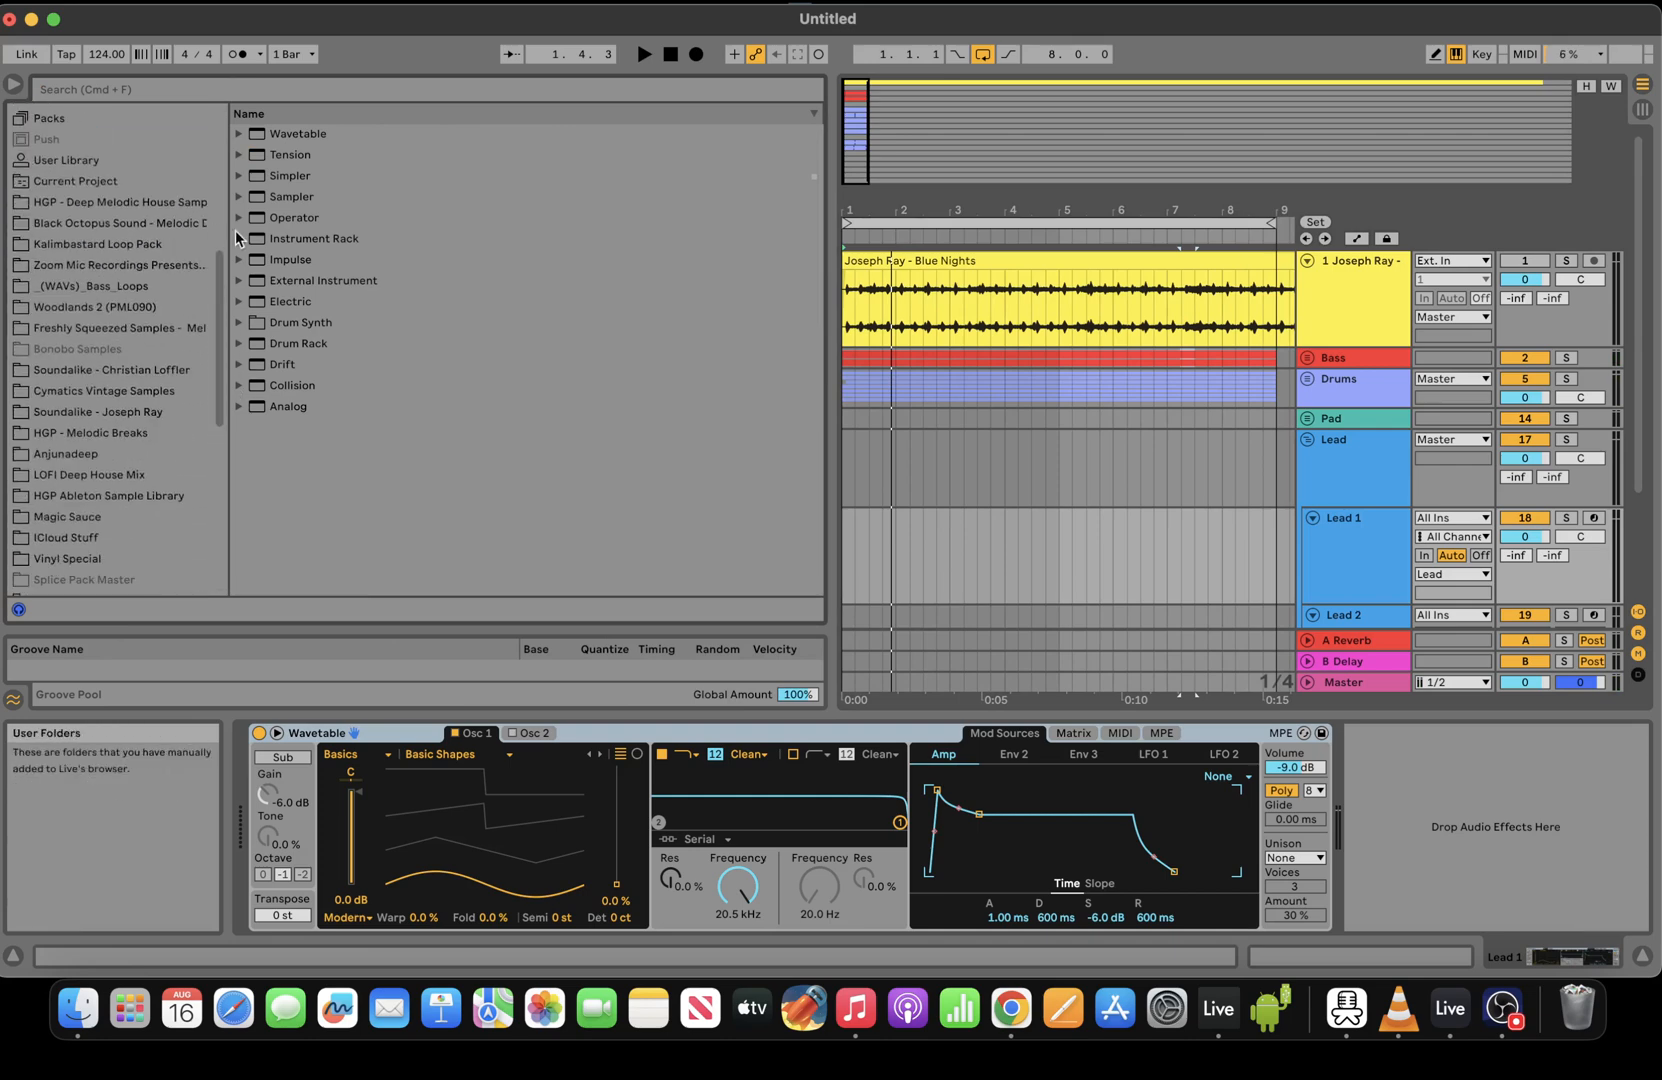
pyautogui.click(140, 201)
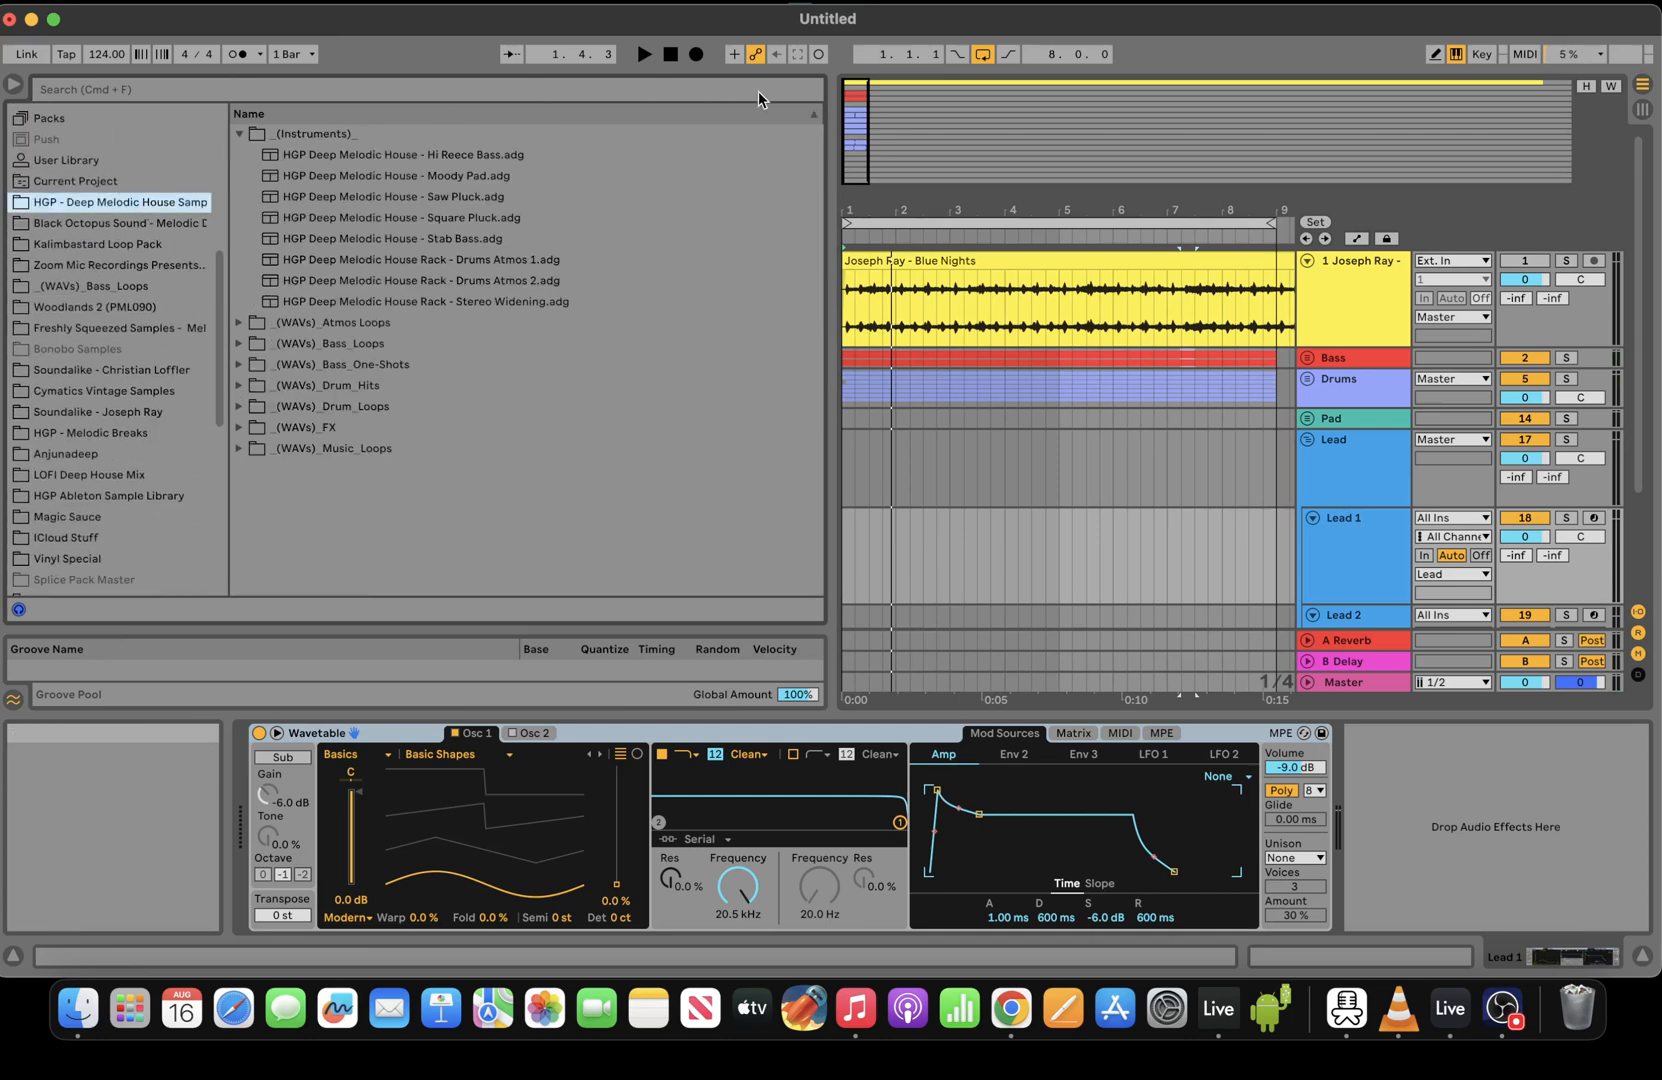
pyautogui.moveTo(834, 205); pyautogui.dragTo(556, 200)
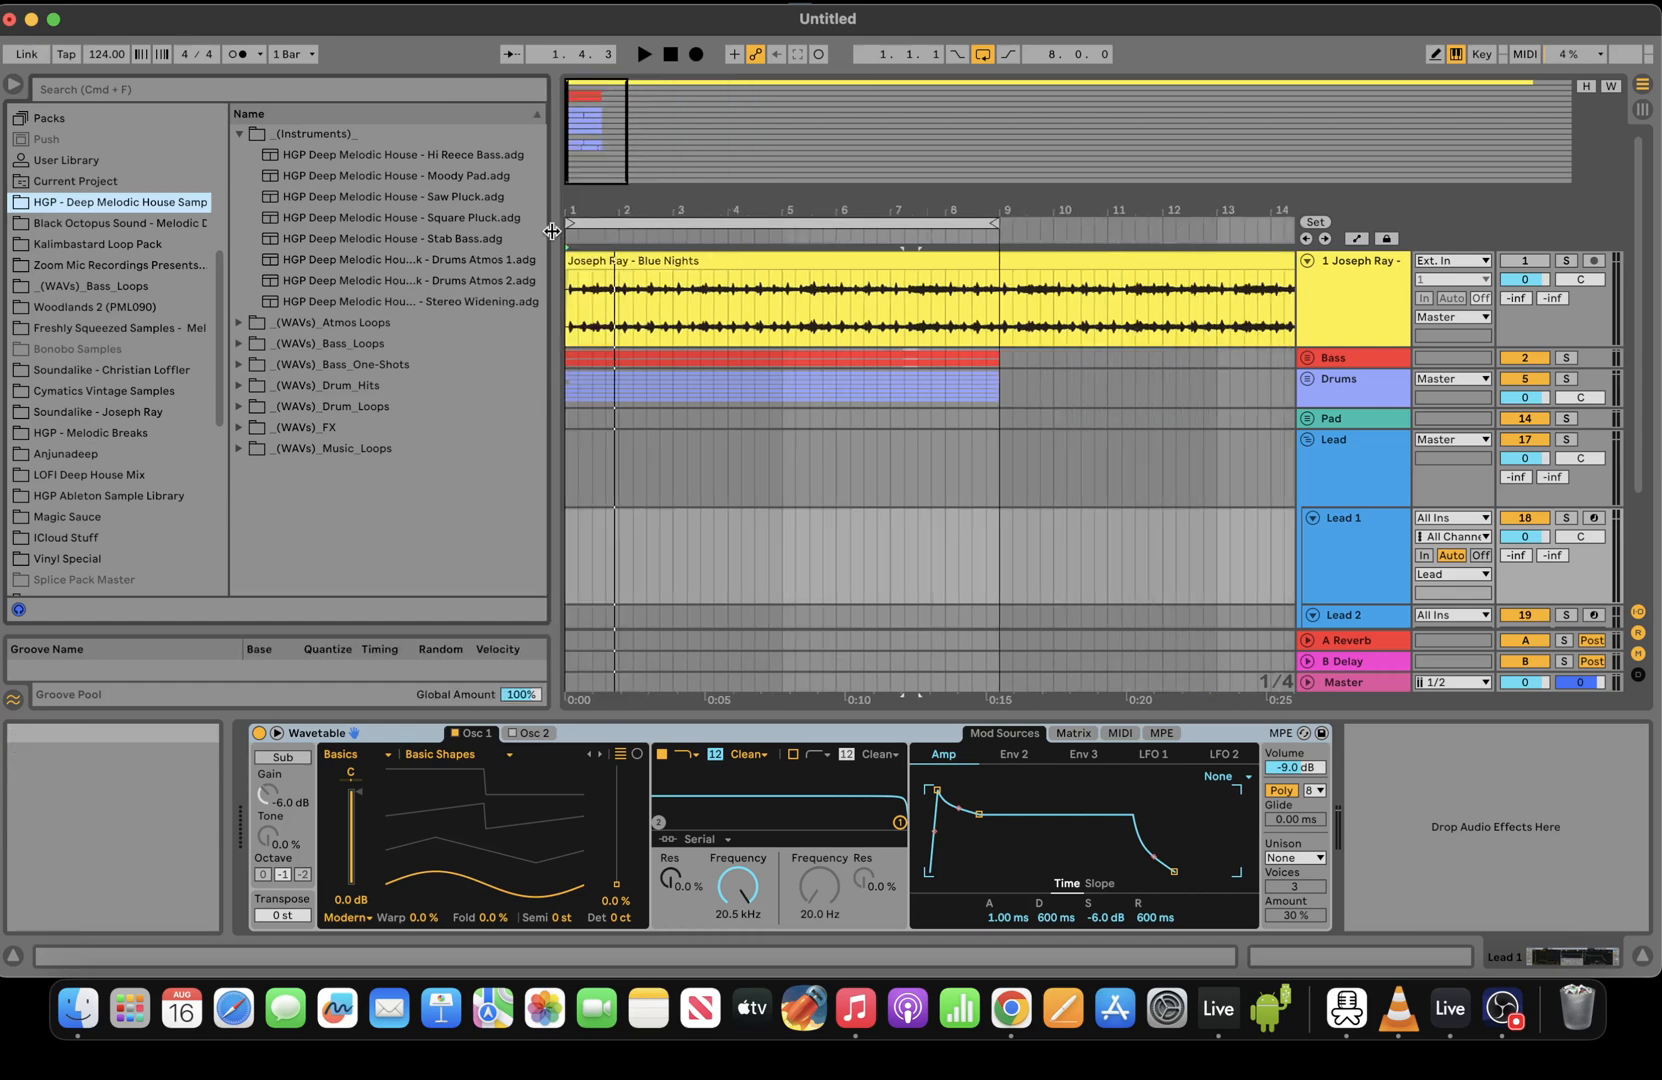
pyautogui.click(469, 197)
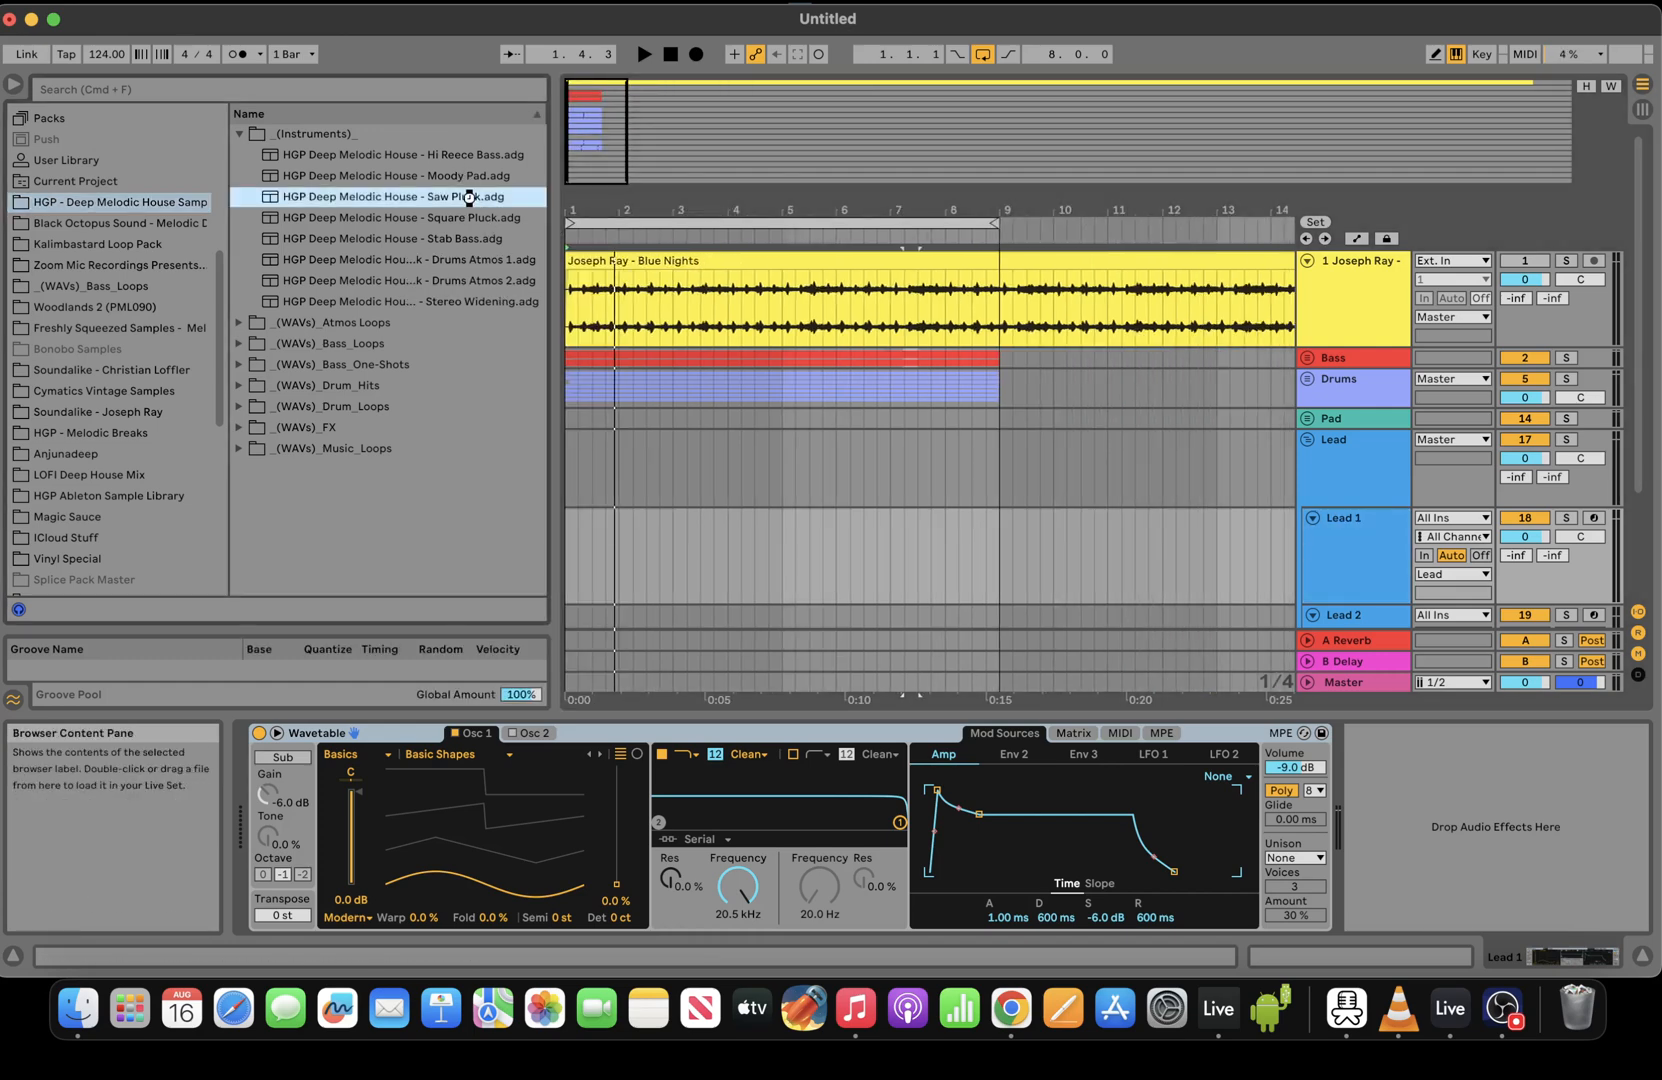
pyautogui.doubleClick(471, 197)
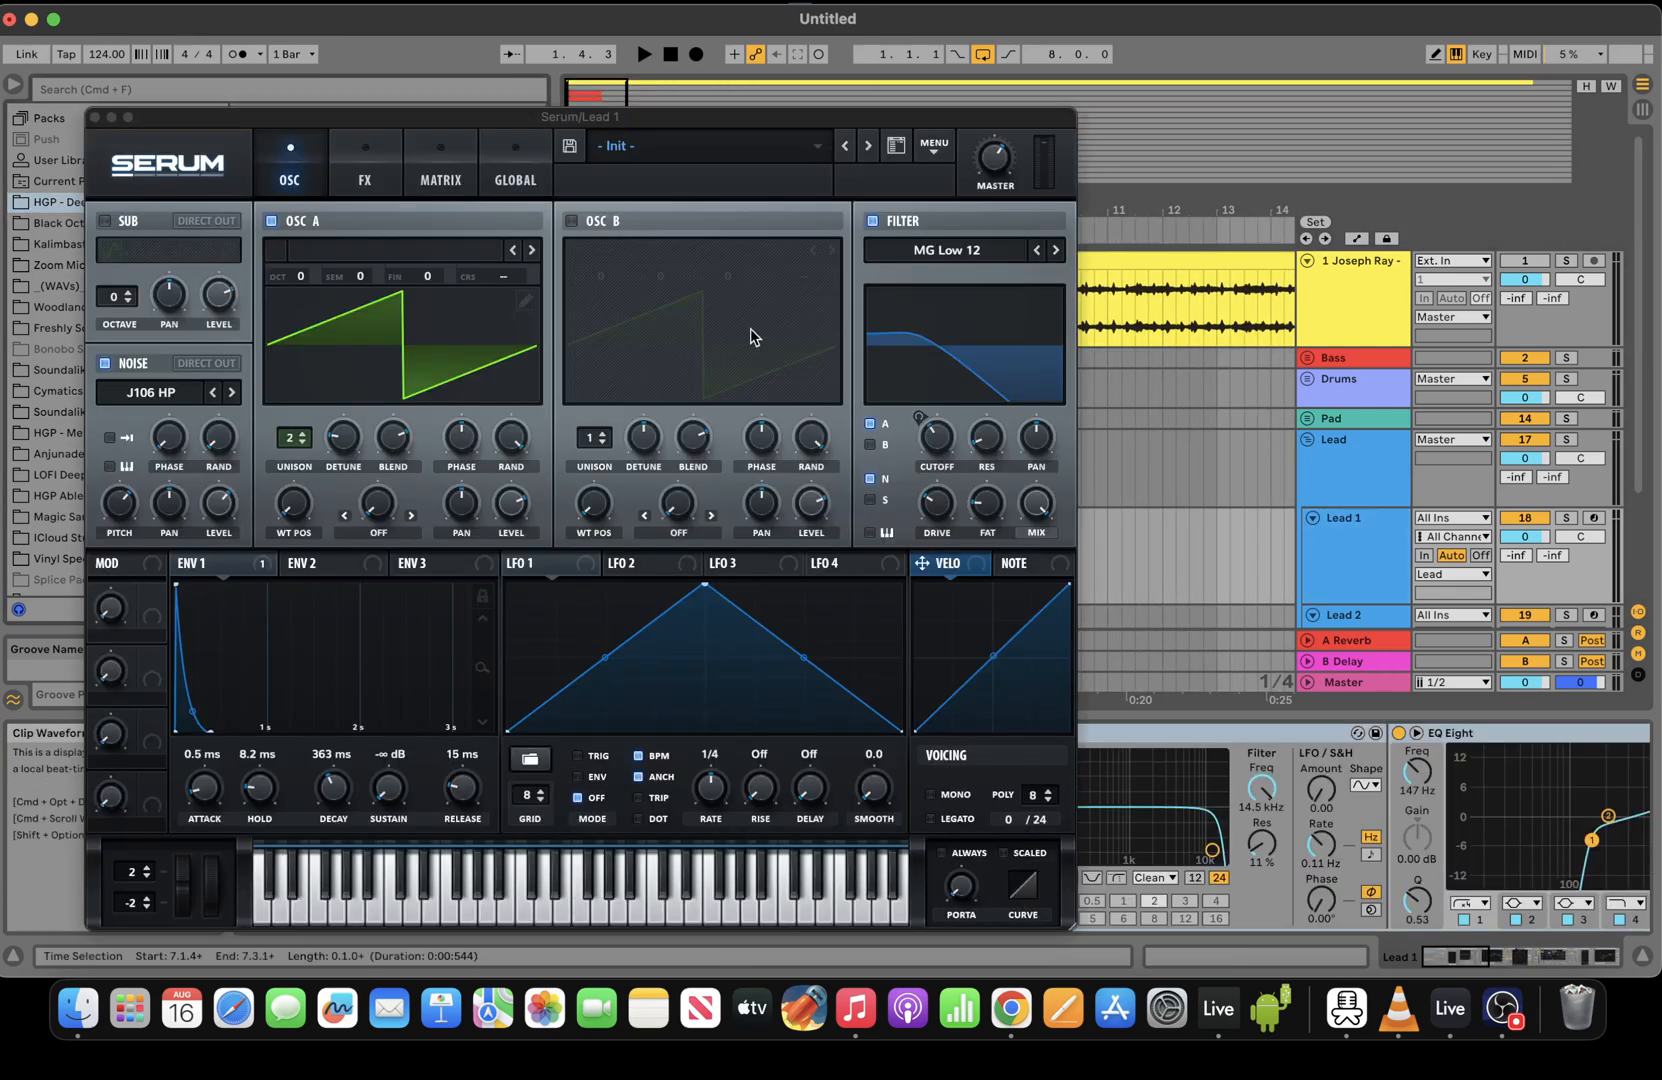
# Close the Serum window, arm Lead 1 and record a repeating C3 pluck from bar 1 to the end of bar 8
pyautogui.click(94, 118)
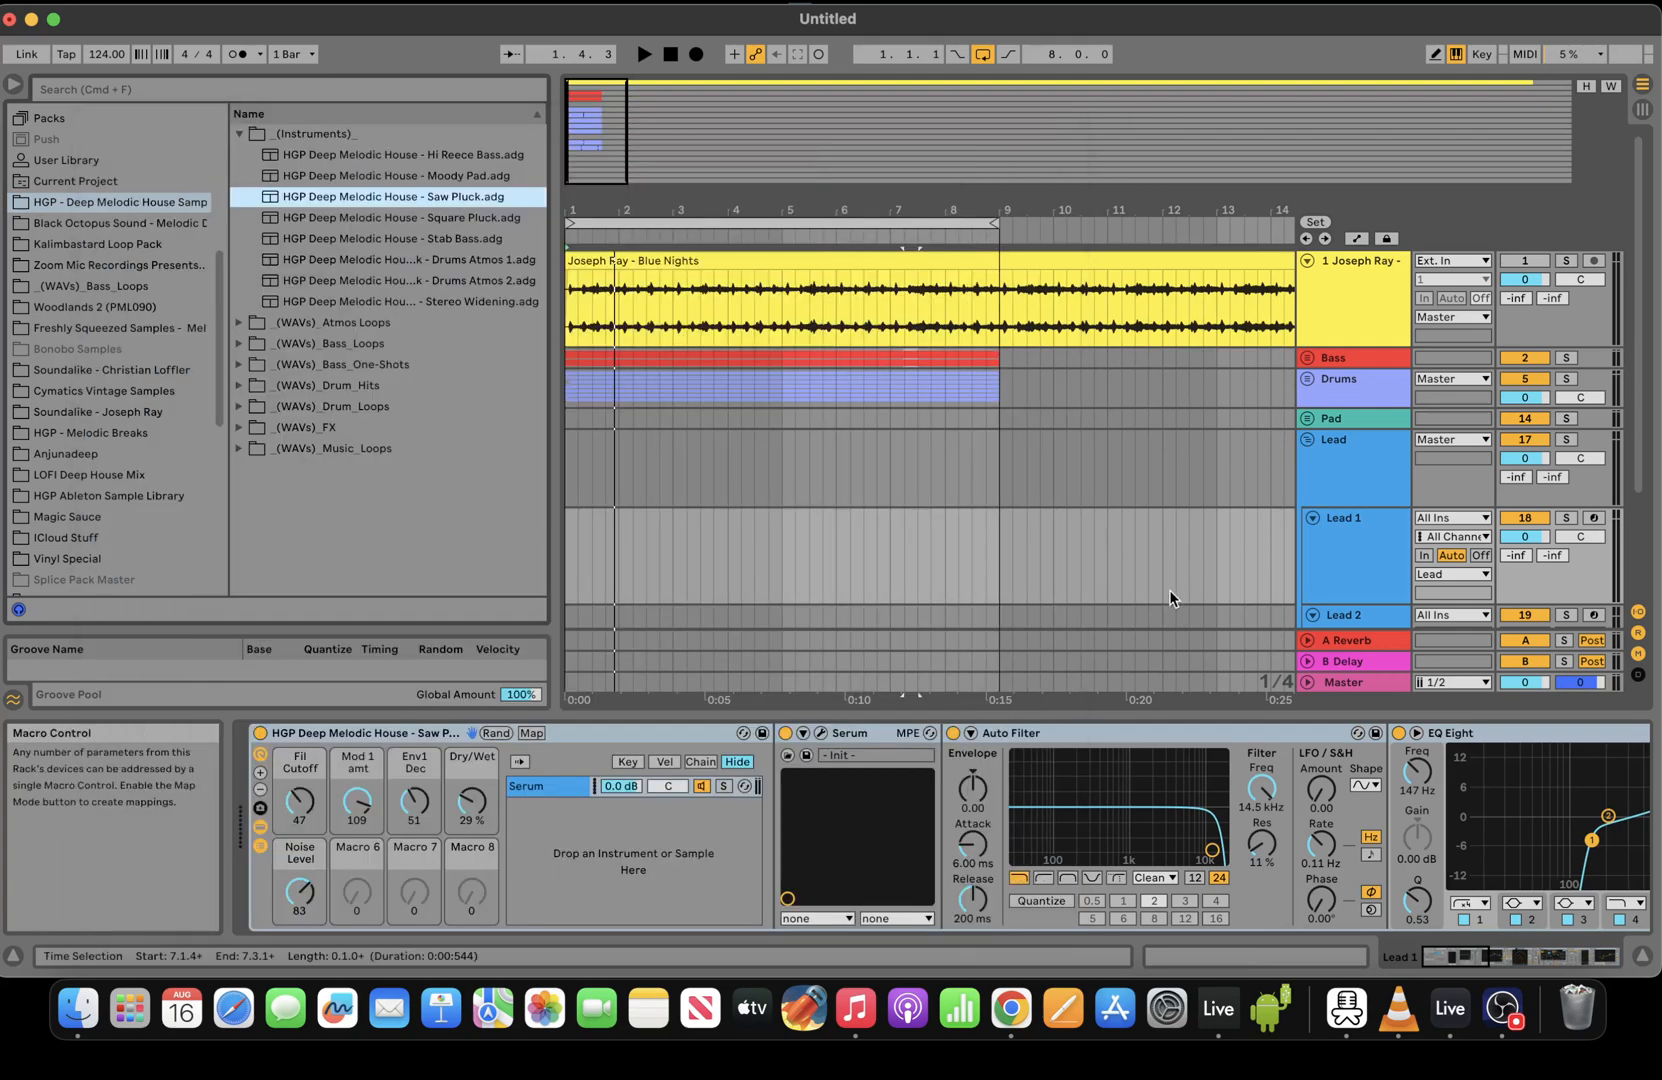
pyautogui.click(1593, 519)
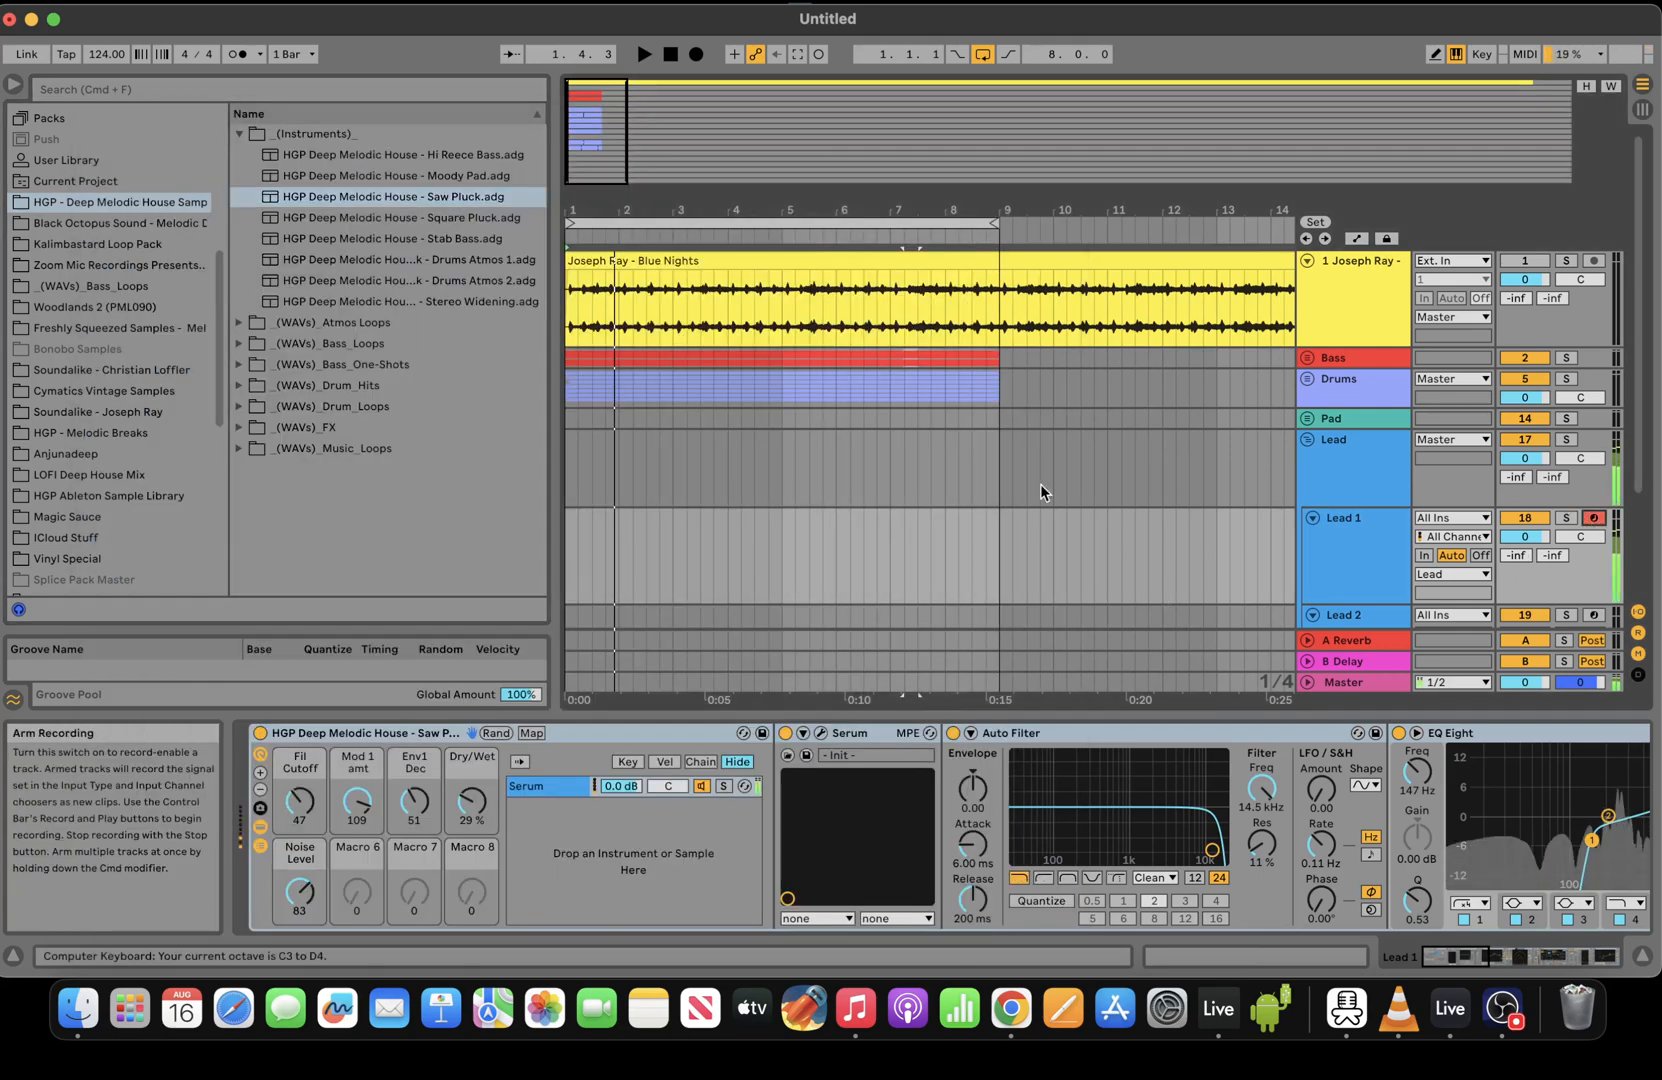
pyautogui.moveTo(590, 130); pyautogui.dragTo(590, 150)
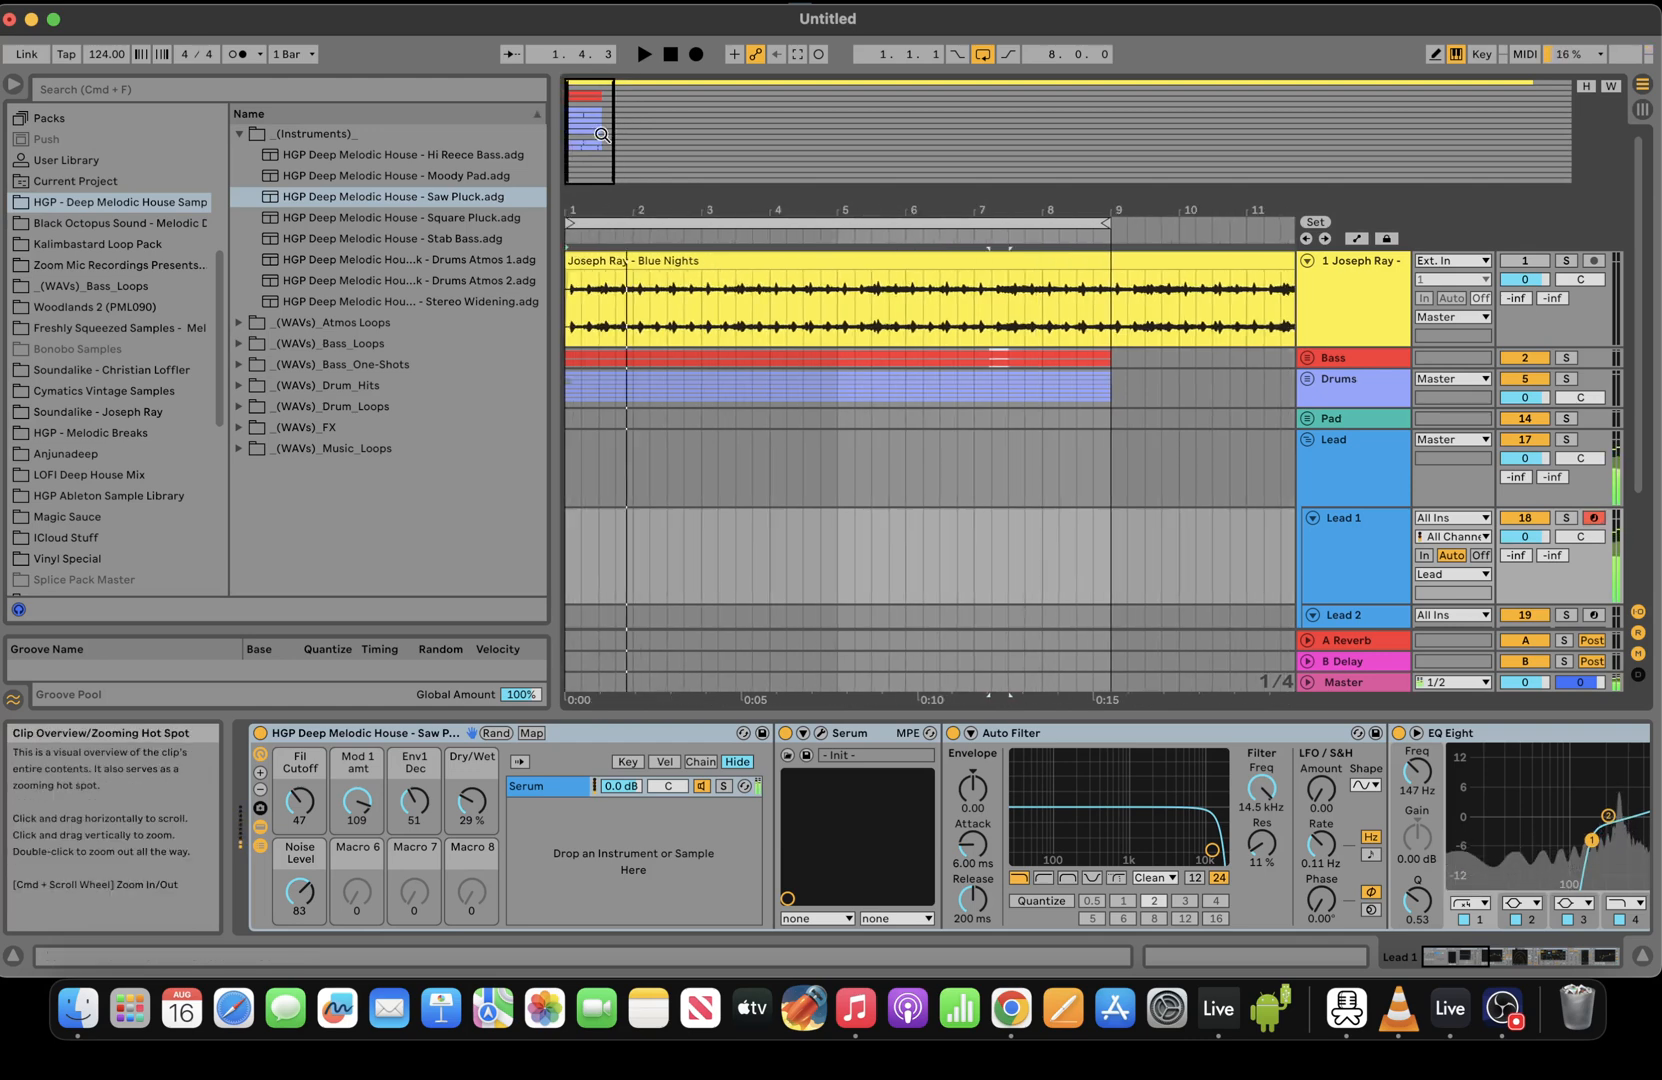
pyautogui.click(671, 54)
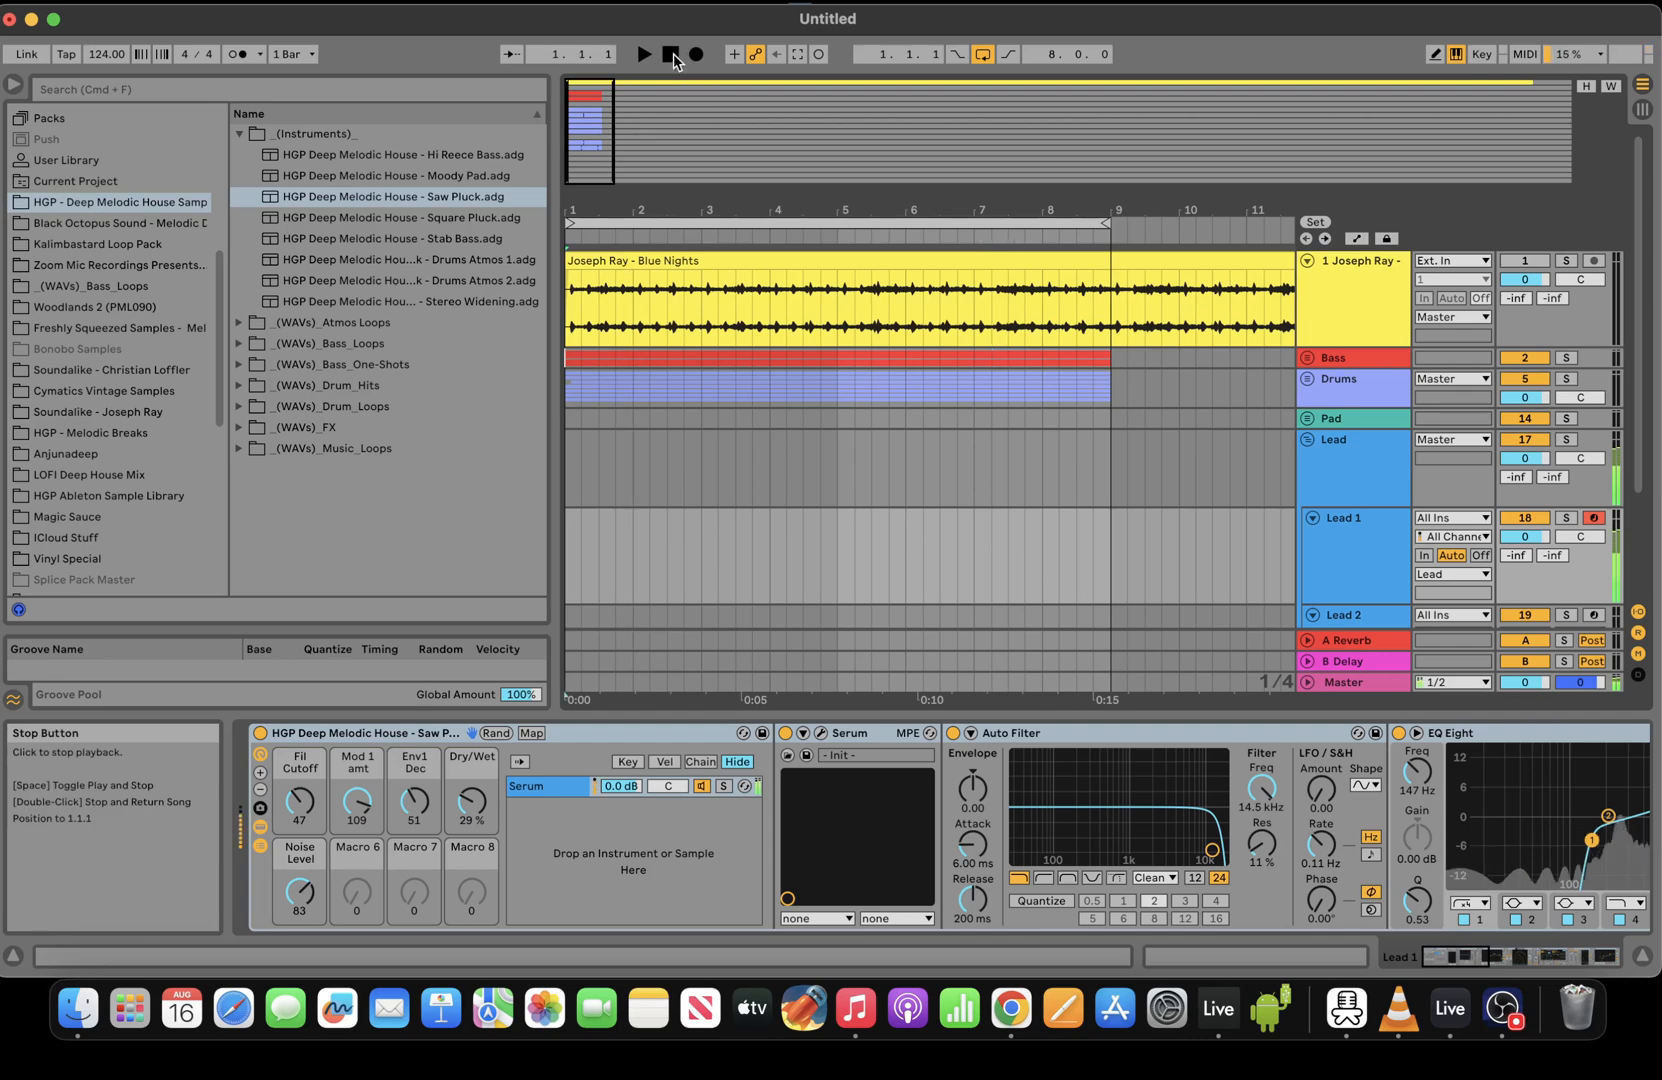
pyautogui.click(695, 55)
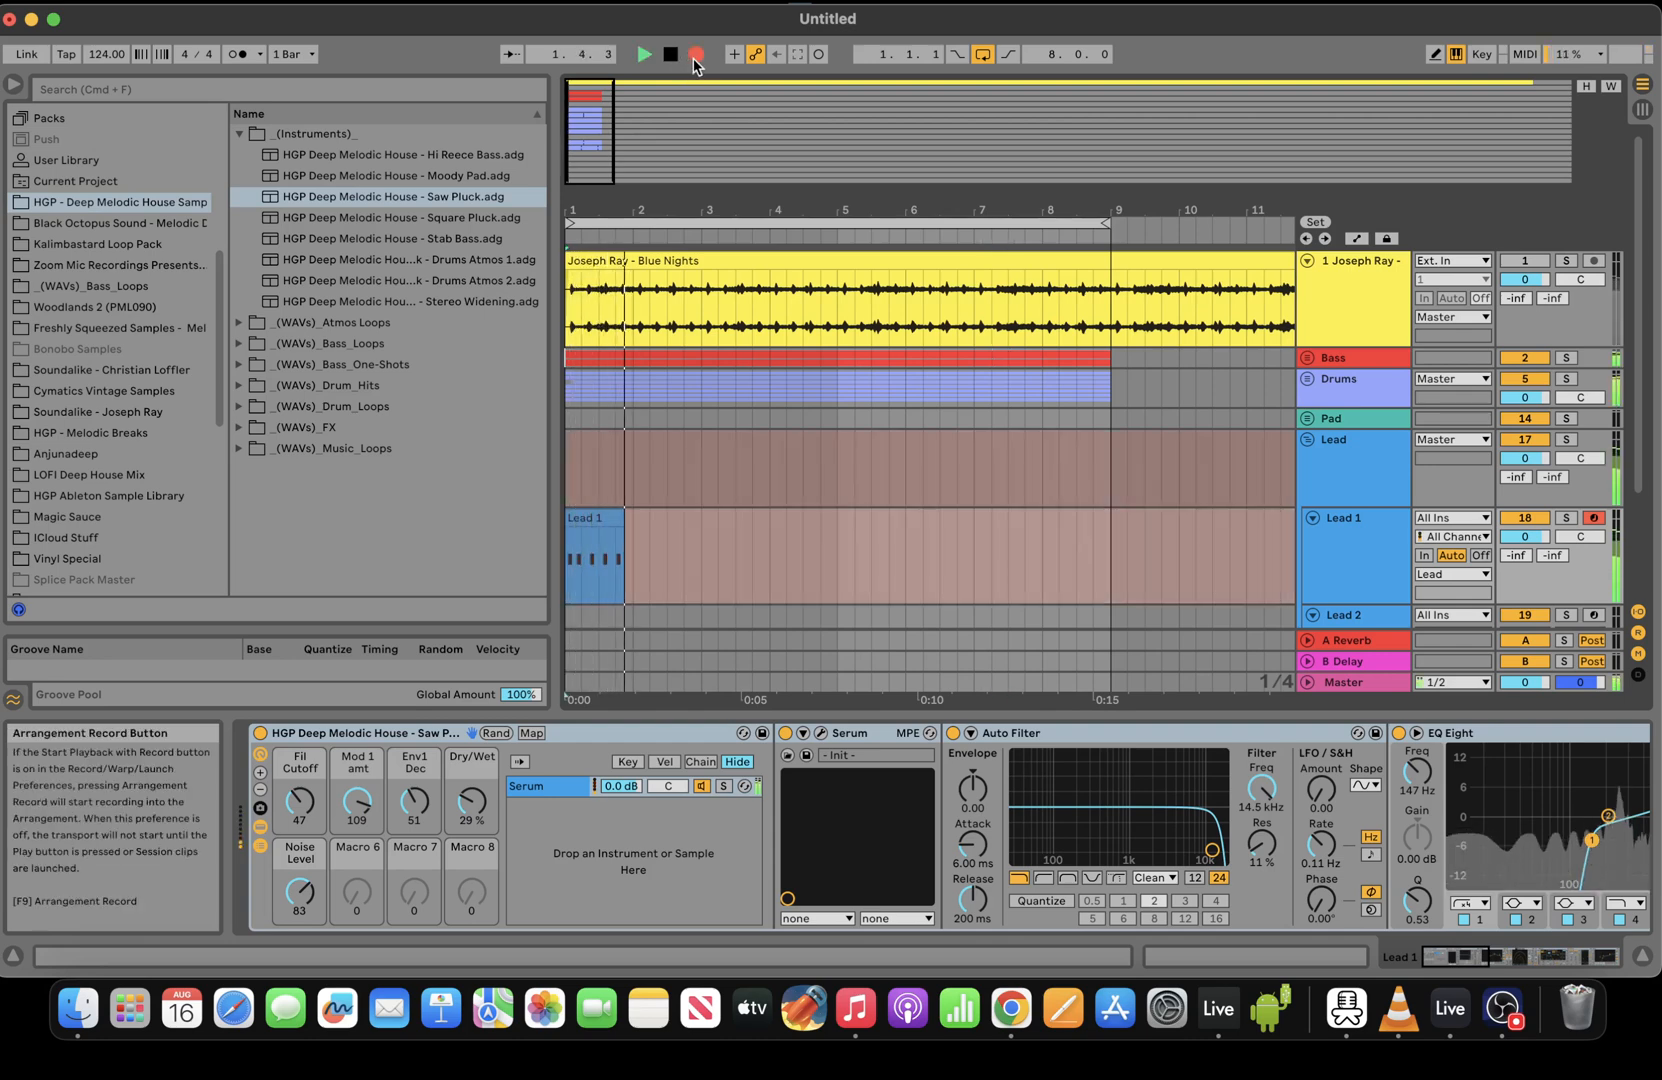
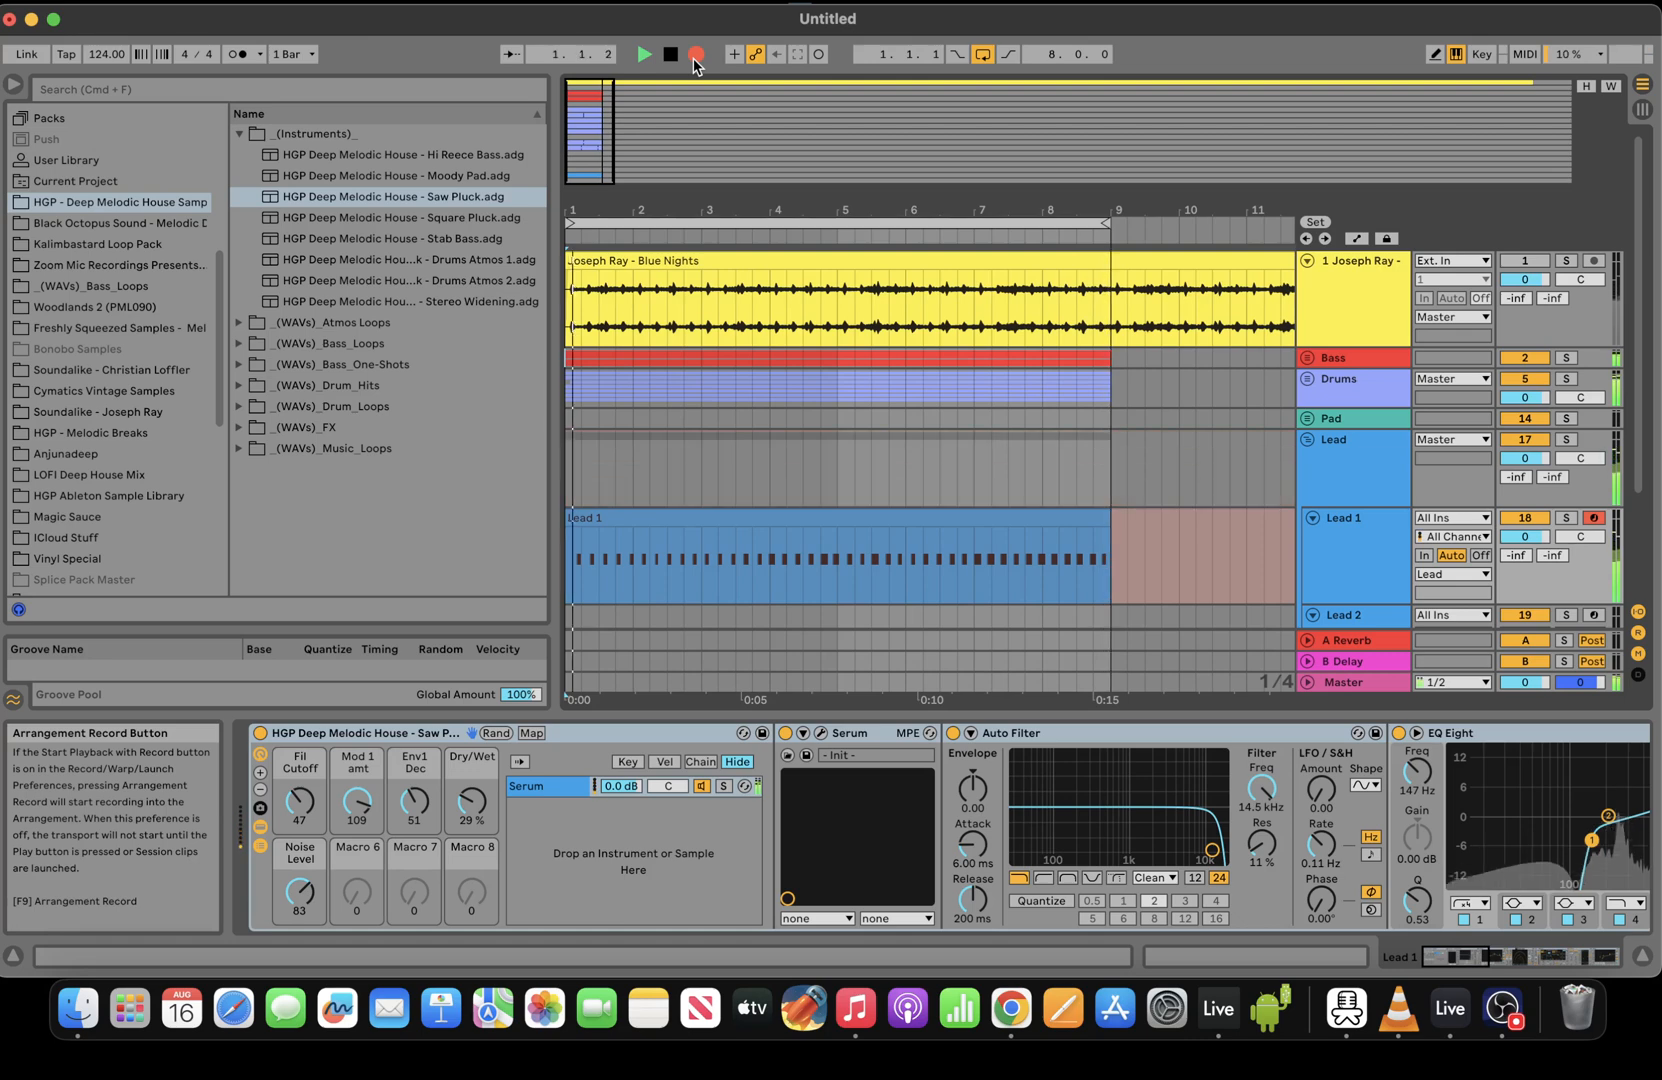
pyautogui.press('space')
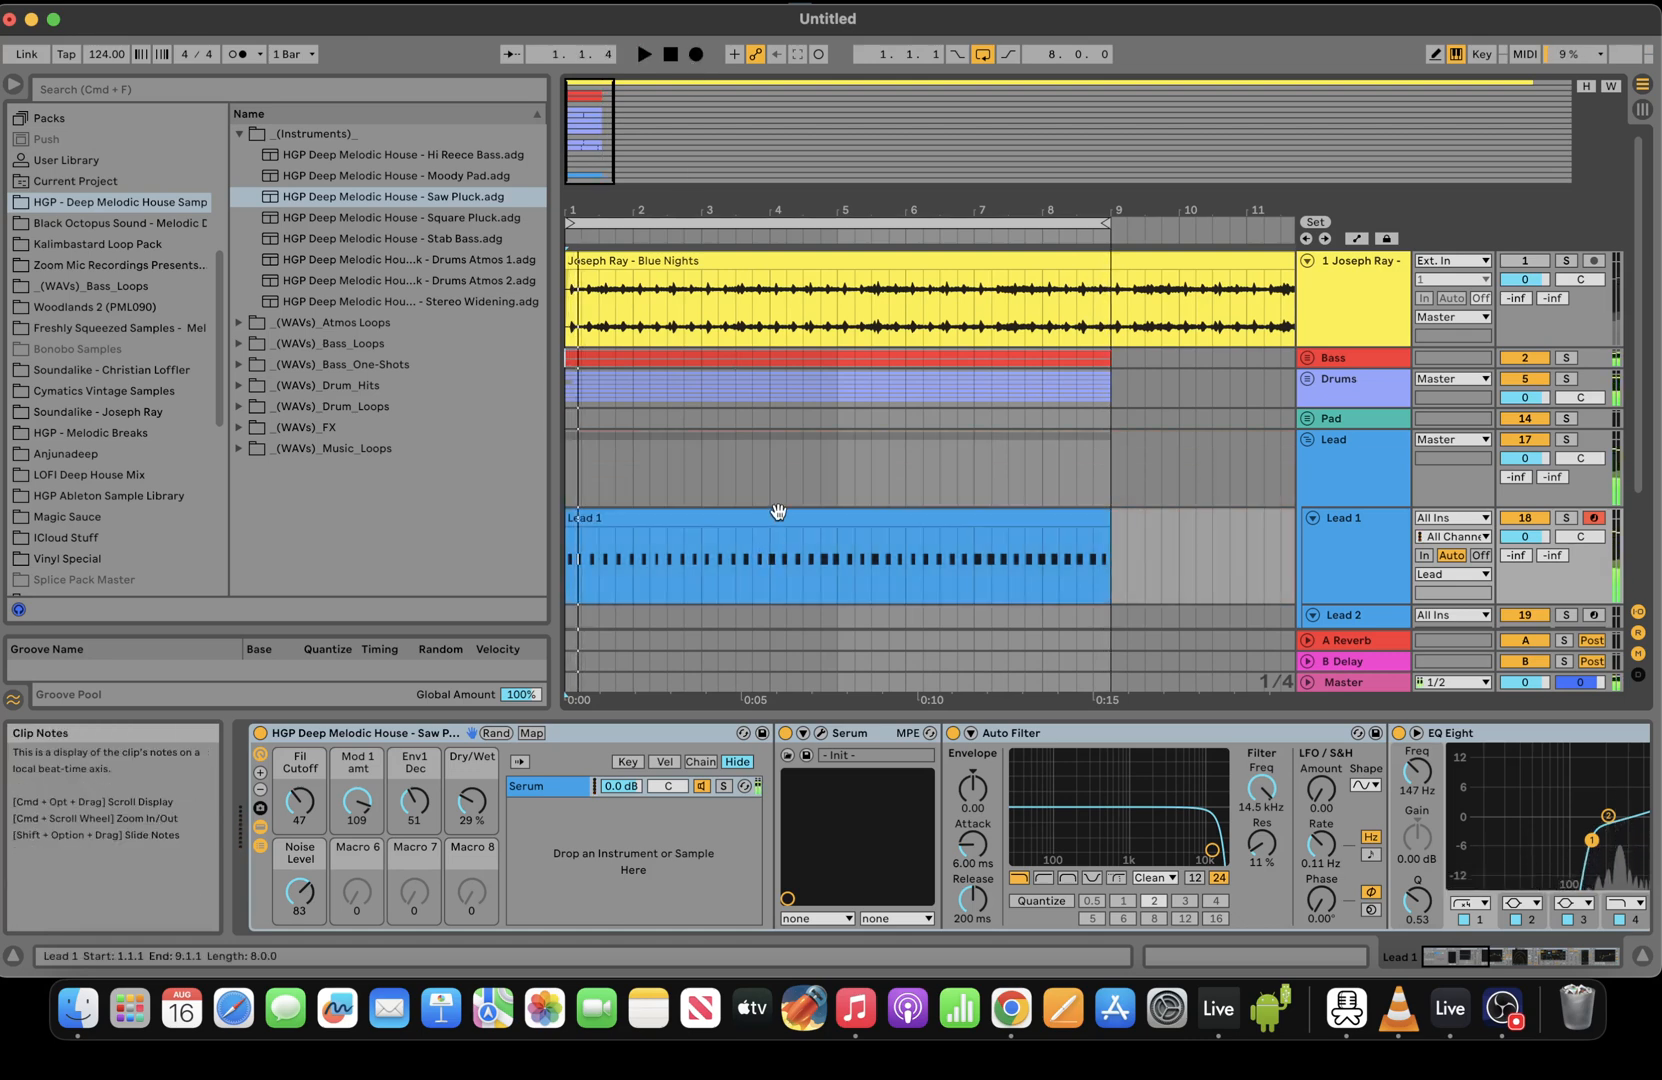
# Open the Lead 1 clip's notes and move its first C3 note back to start exactly at 1.1.1
pyautogui.click(776, 515)
pyautogui.press('space')
pyautogui.click(1245, 958)
pyautogui.press('space')
pyautogui.press('space')
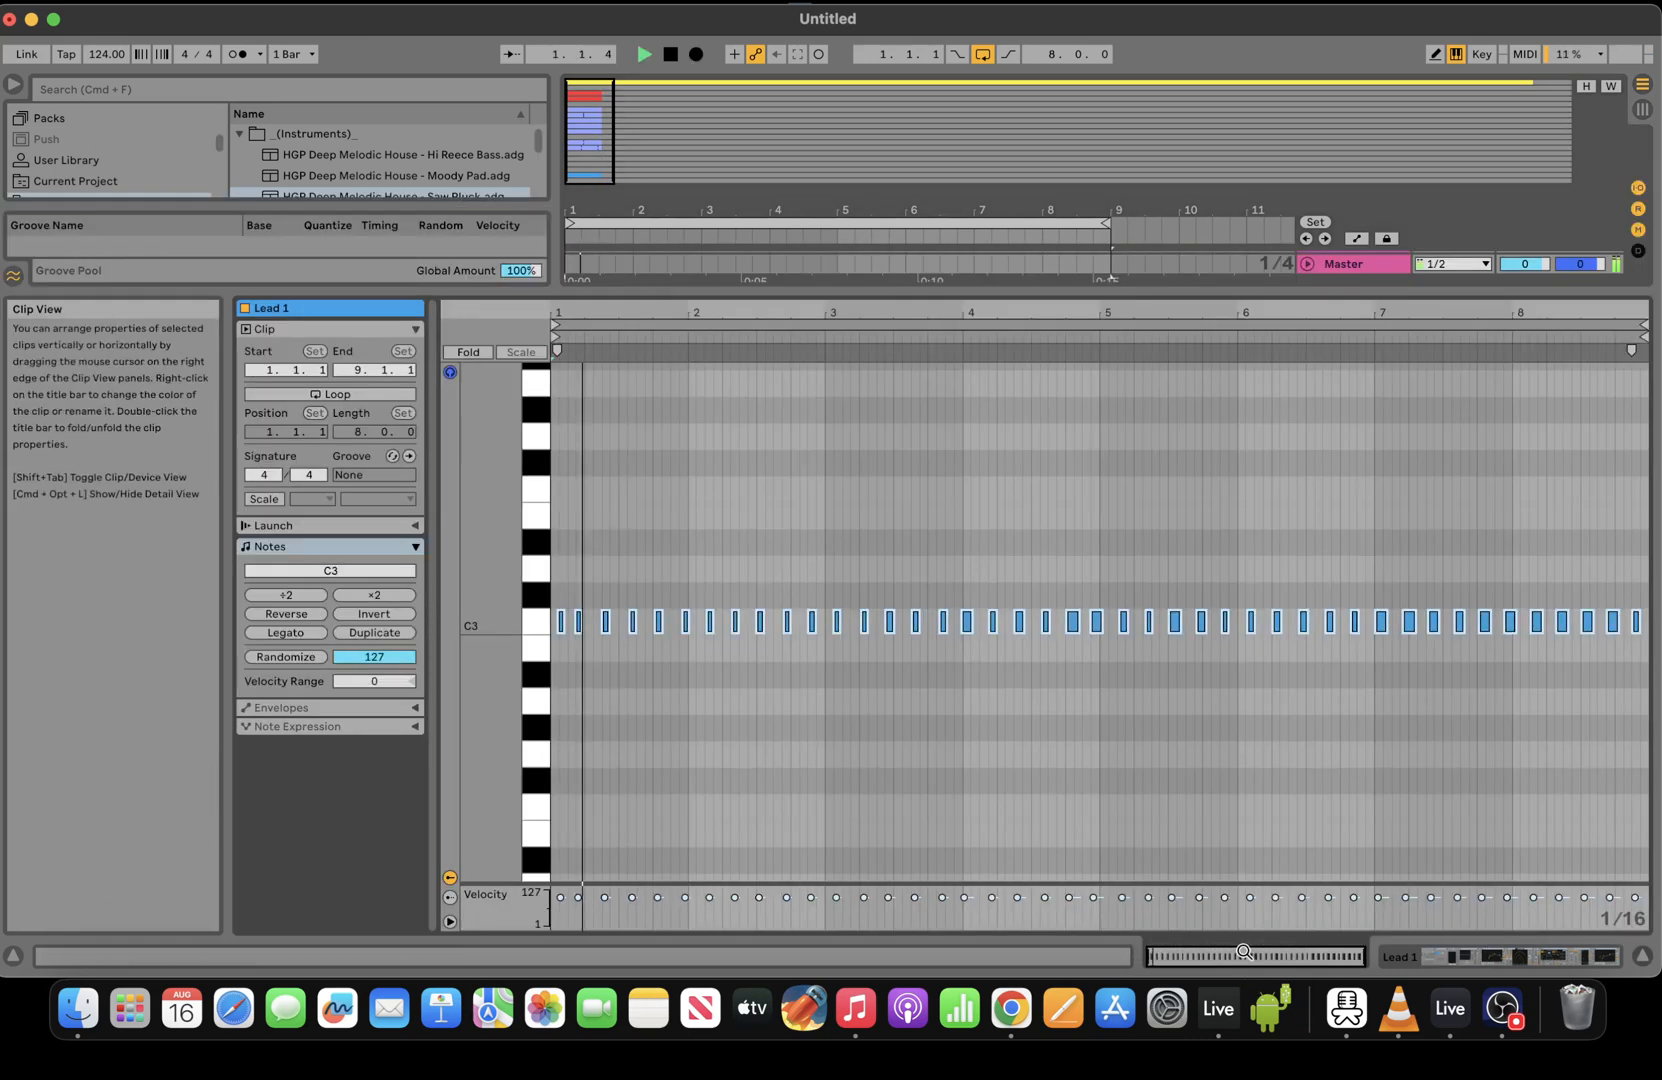
pyautogui.press('+')
pyautogui.press('space')
pyautogui.press('space')
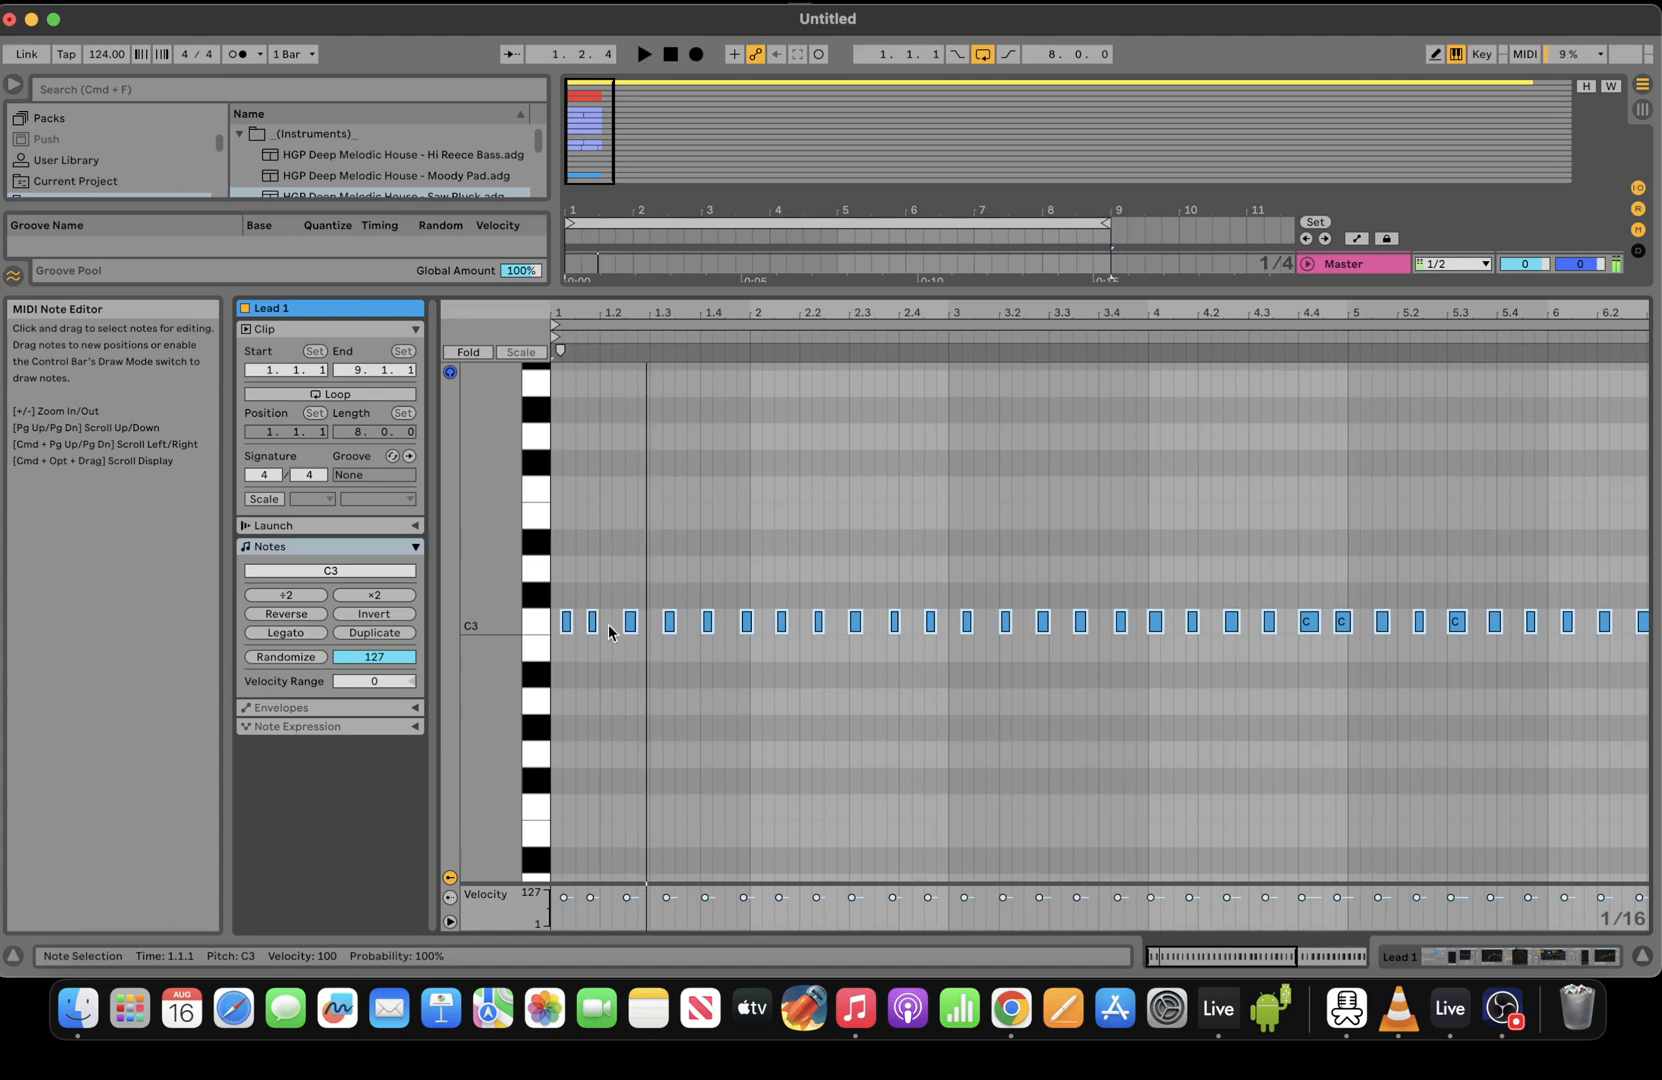
pyautogui.click(567, 624)
pyautogui.press('Left')
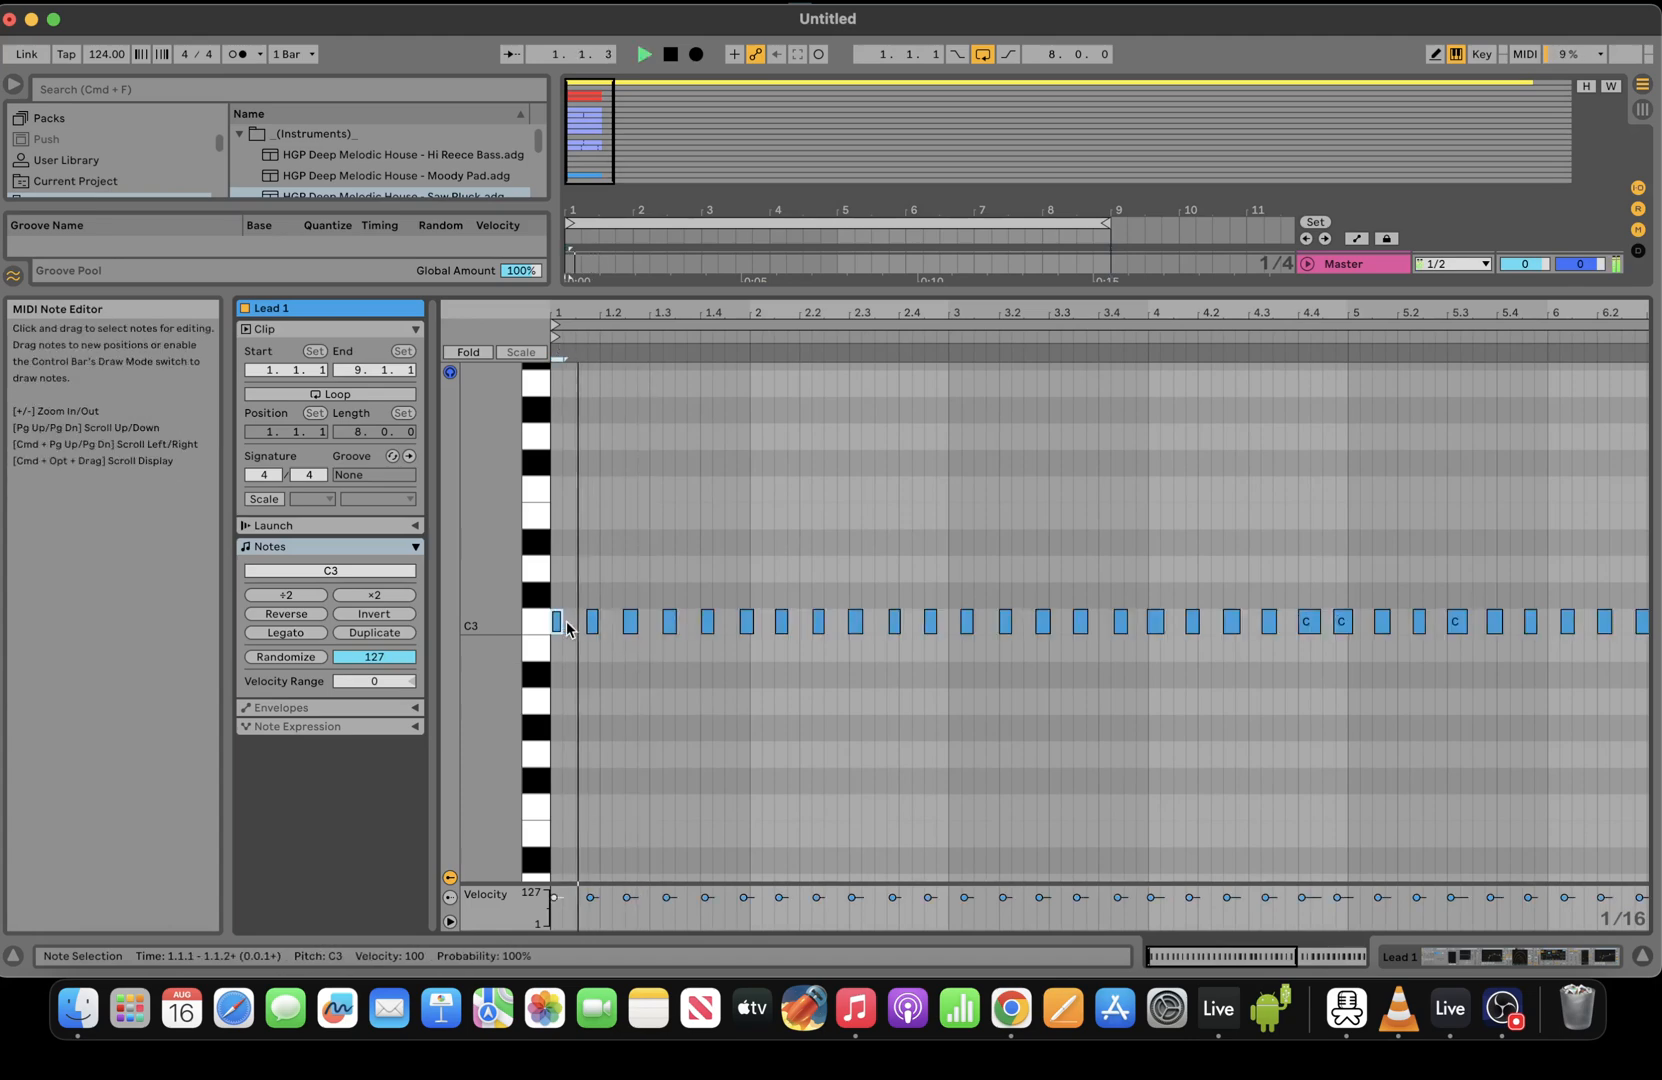
# Quantize the start of all Lead 1 notes to 1/16 with an amount of 66%
pyautogui.press('super+a')
pyautogui.rightClick(623, 661)
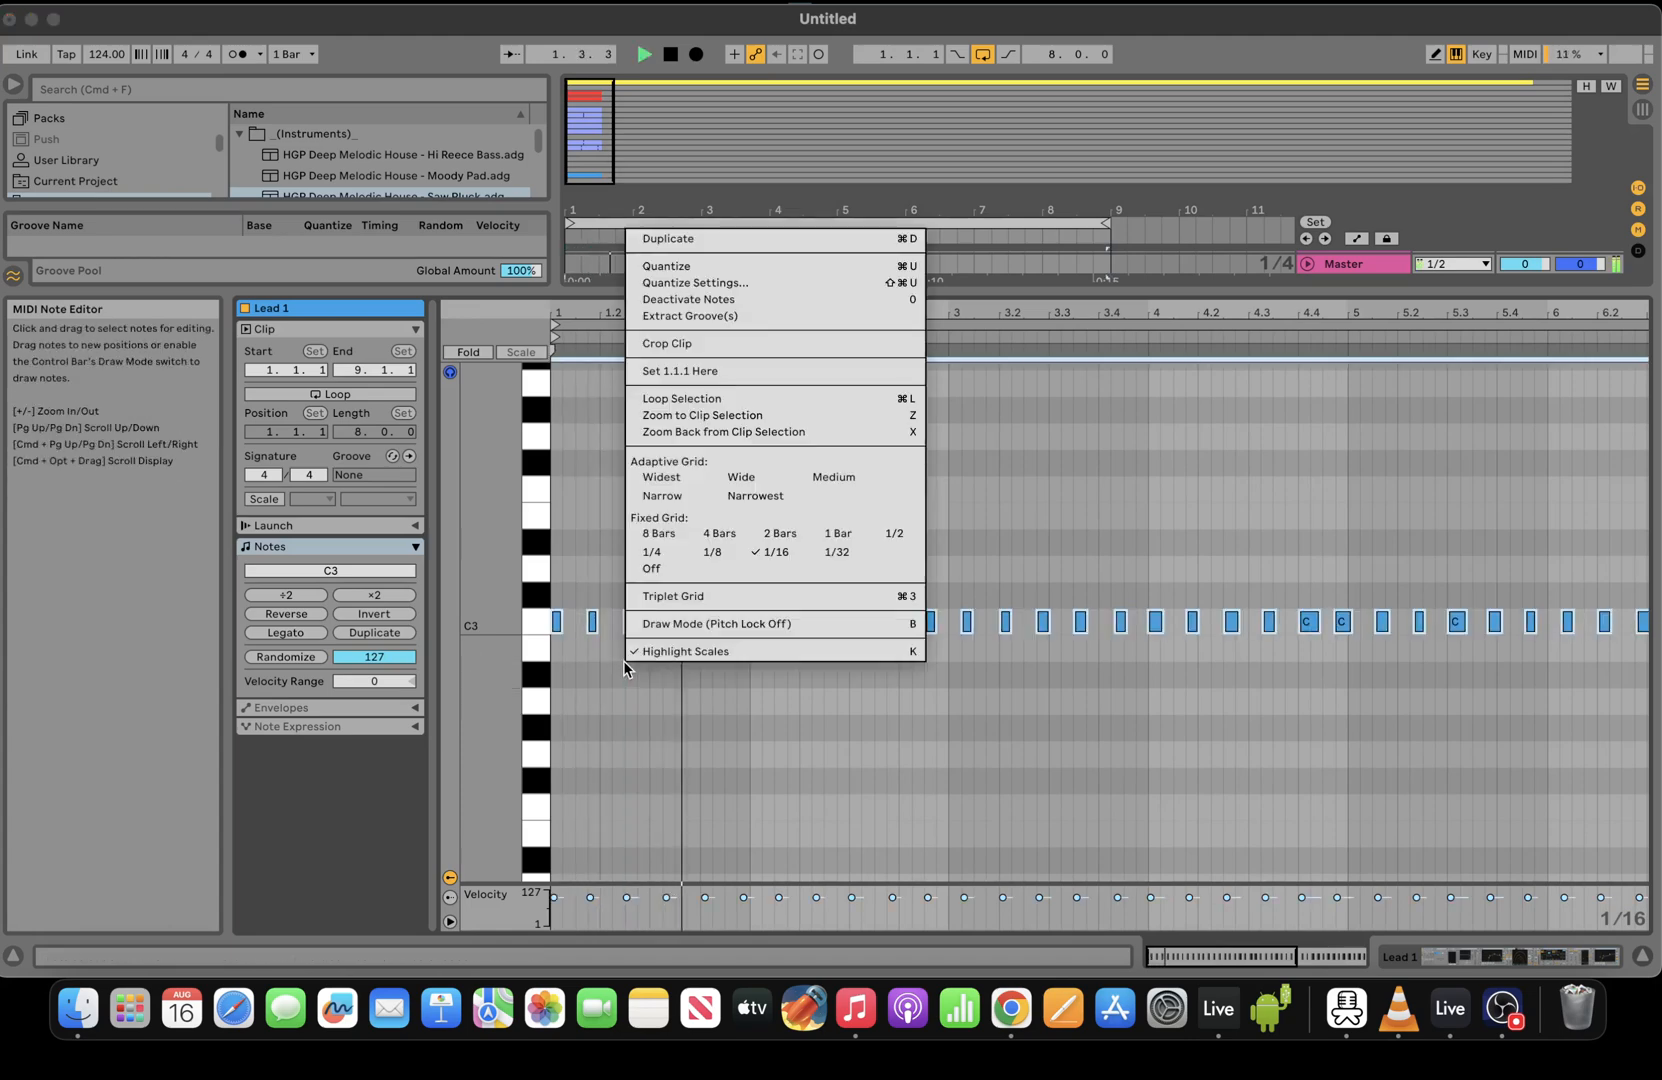
pyautogui.click(716, 282)
pyautogui.moveTo(890, 506); pyautogui.dragTo(863, 514)
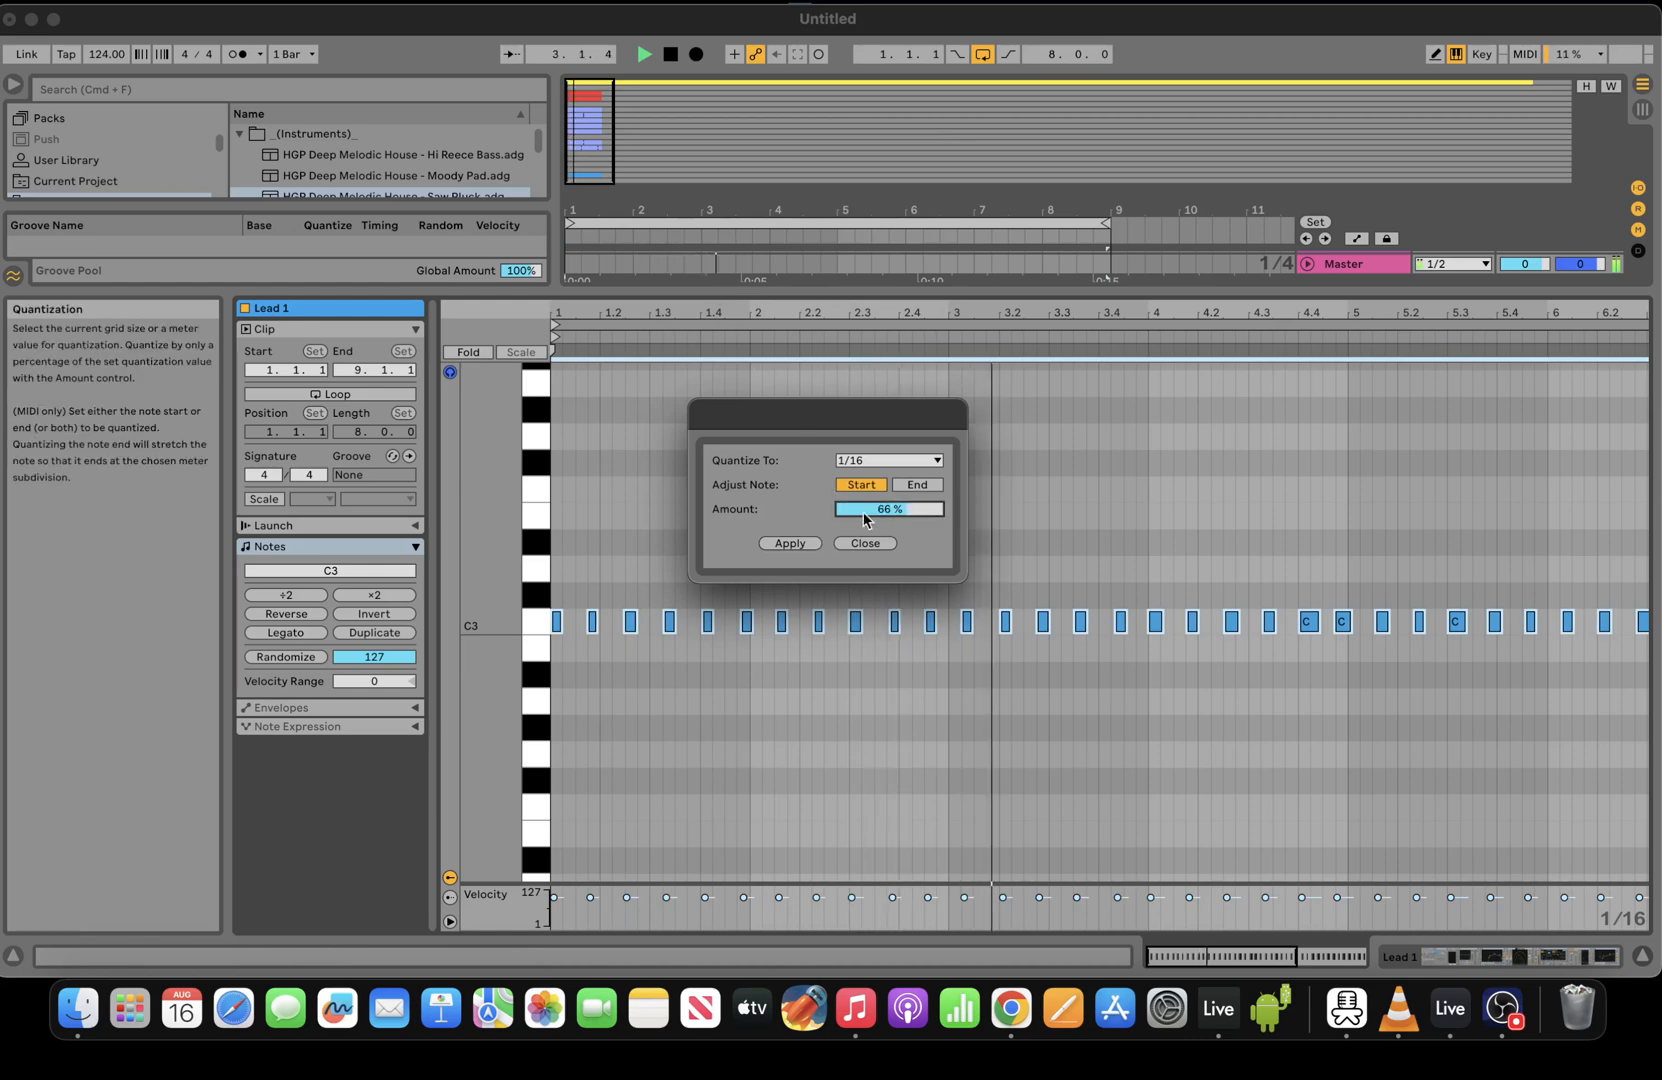
pyautogui.click(792, 543)
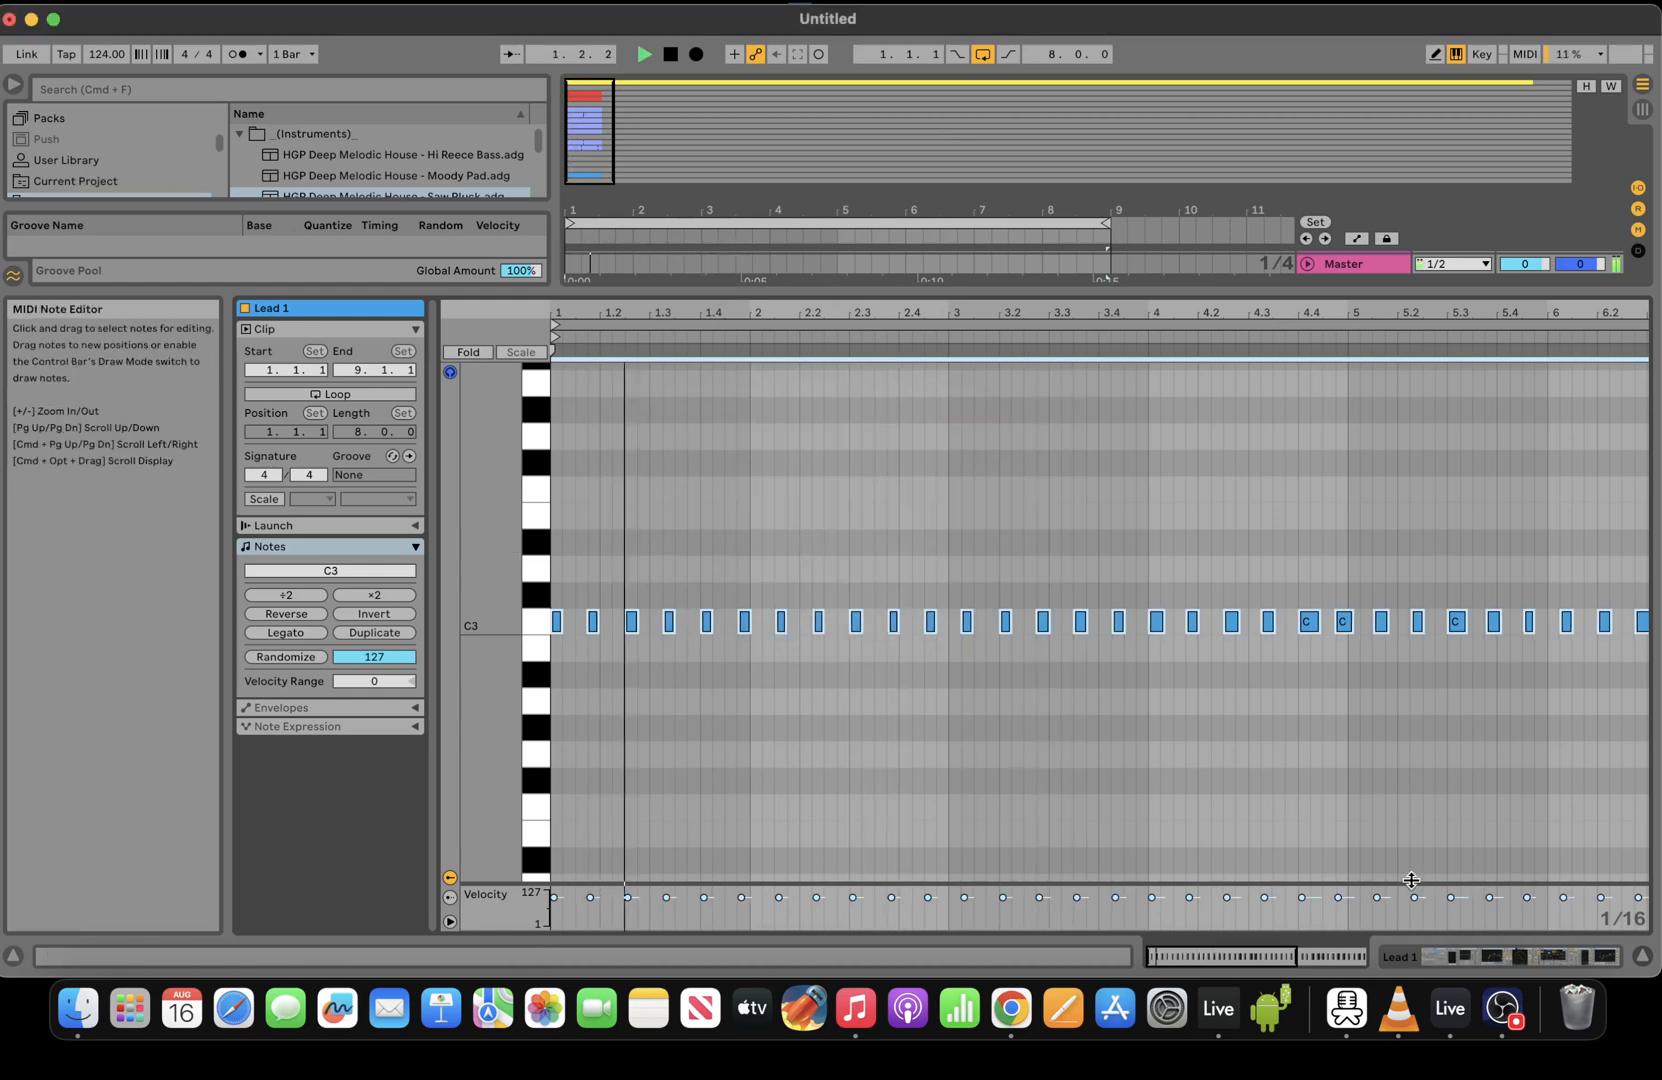
# Set the Fil Cutoff macro of the Saw Pluck rack on Lead 1 to 38
pyautogui.click(1408, 957)
pyautogui.click(300, 802)
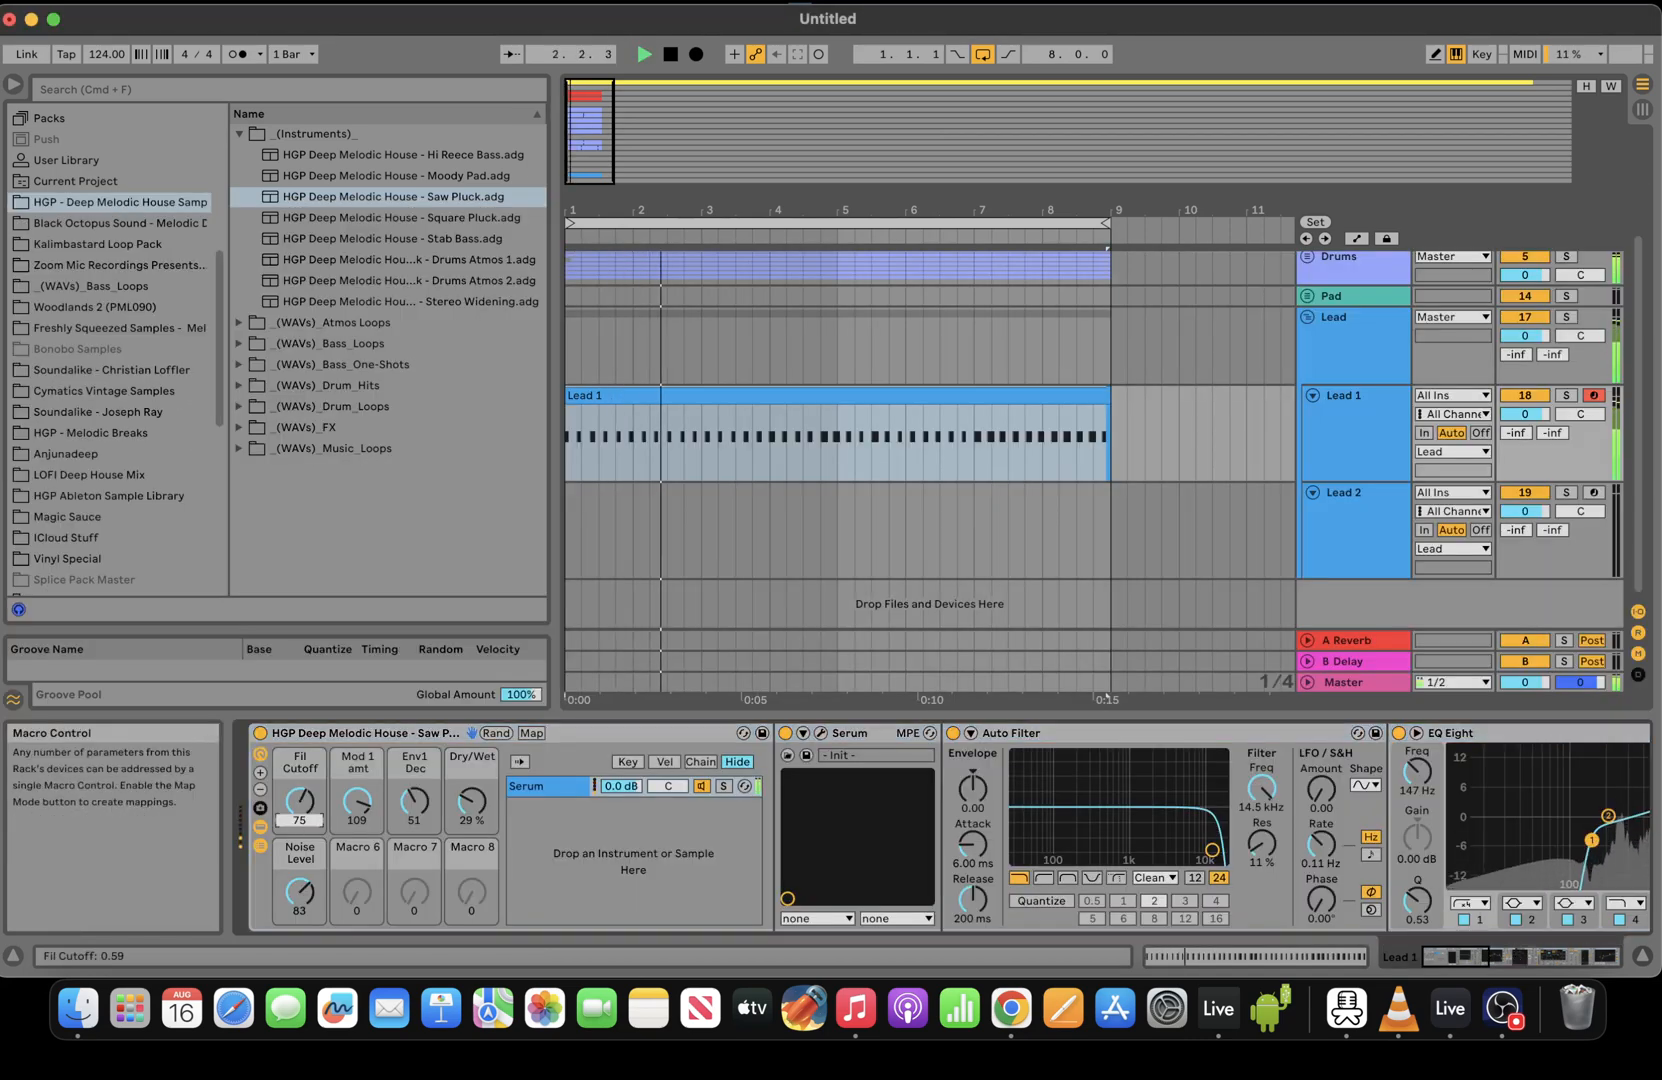
pyautogui.moveTo(300, 802); pyautogui.dragTo(307, 822)
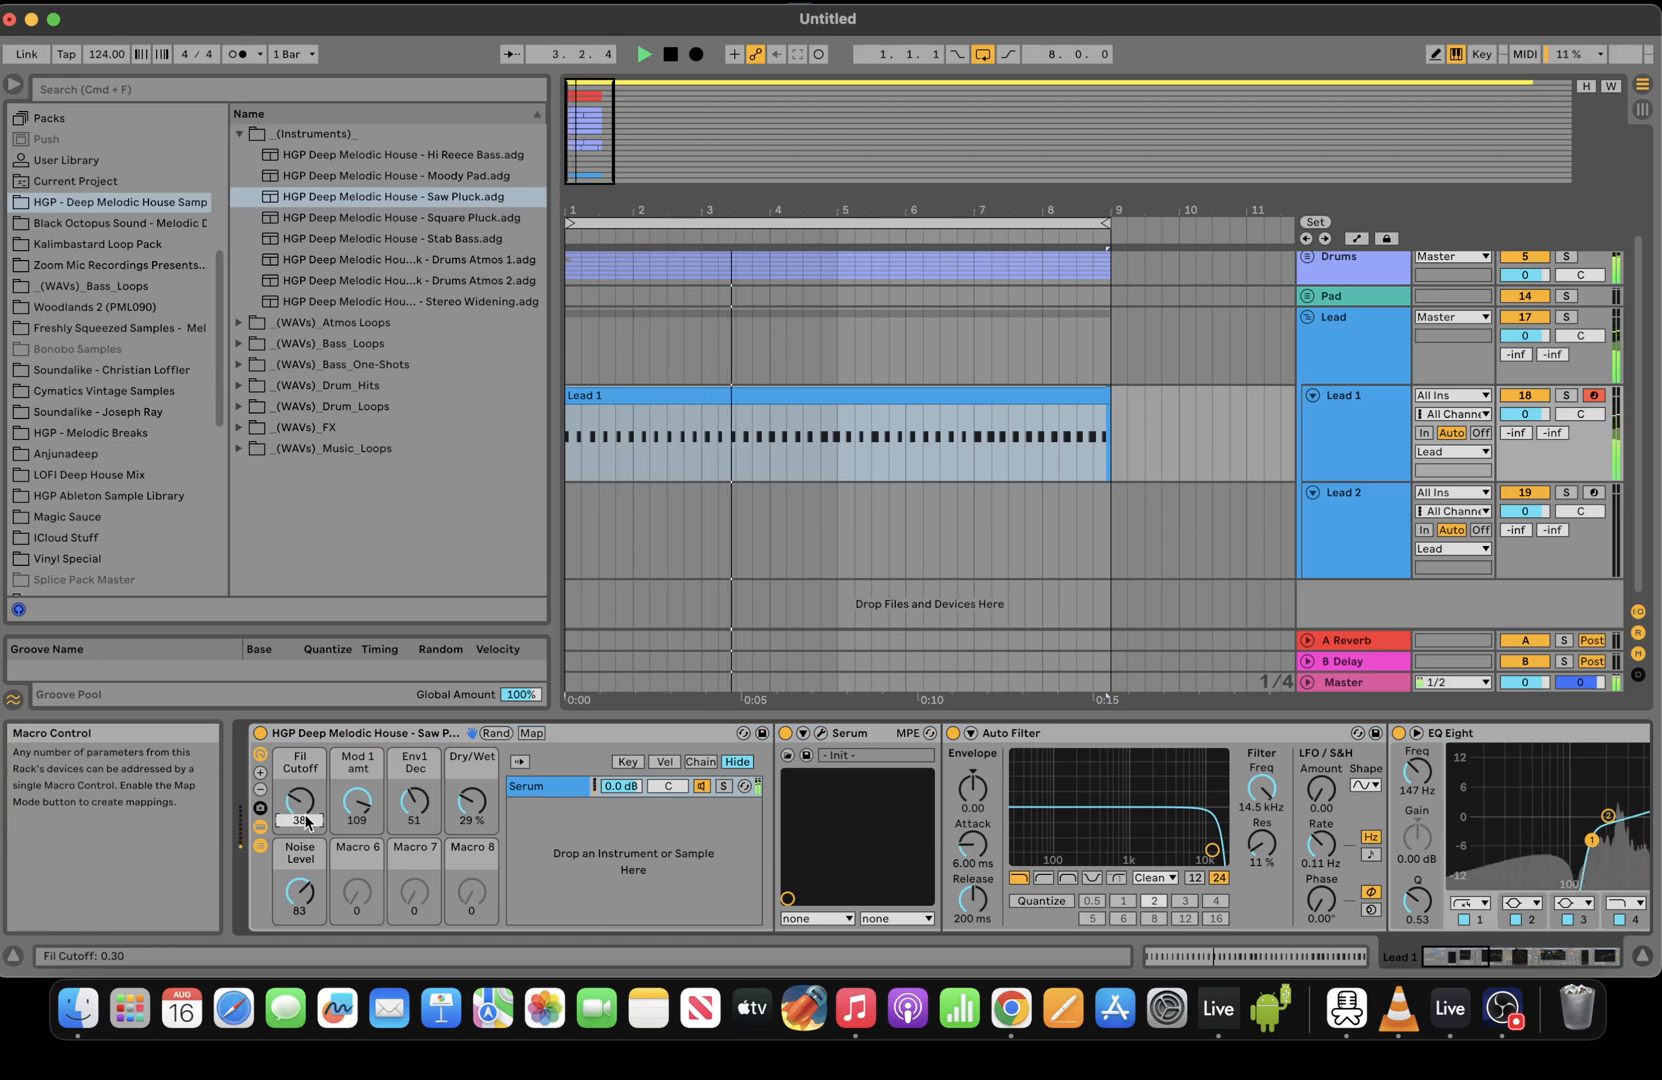
# Review the Lead 1 clip's notes during playback, then return to the track's devices
pyautogui.click(879, 392)
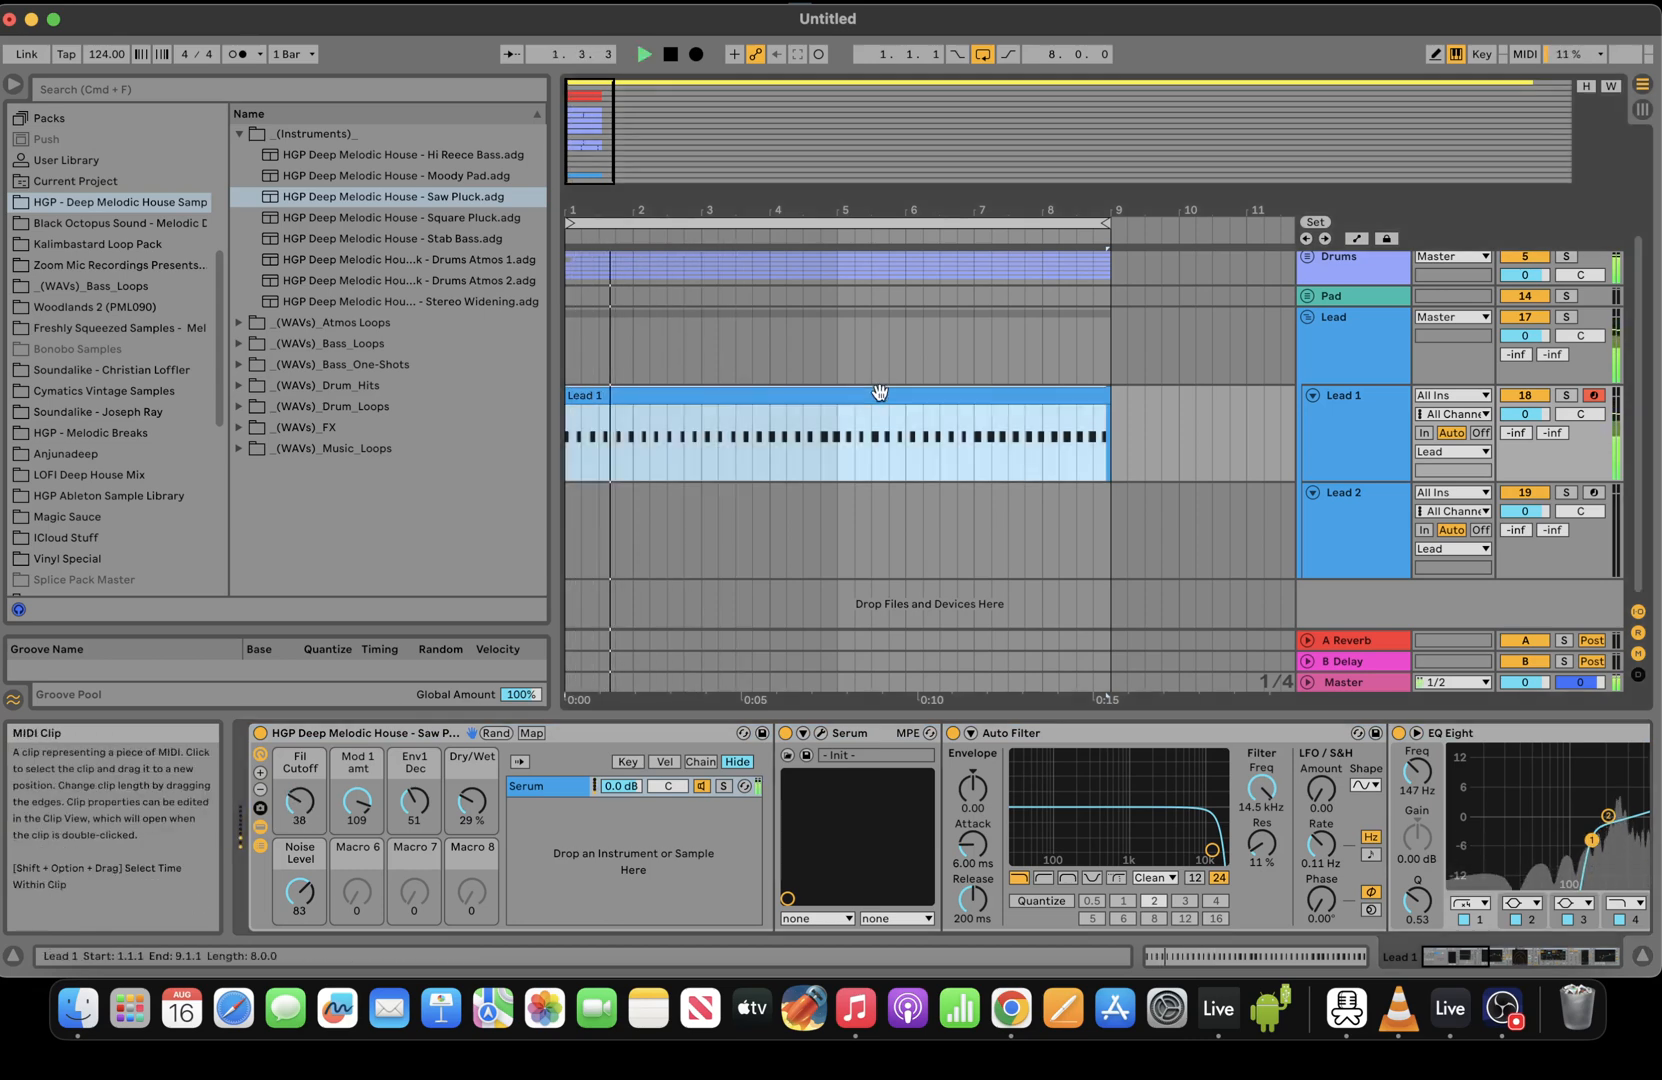
pyautogui.doubleClick(879, 392)
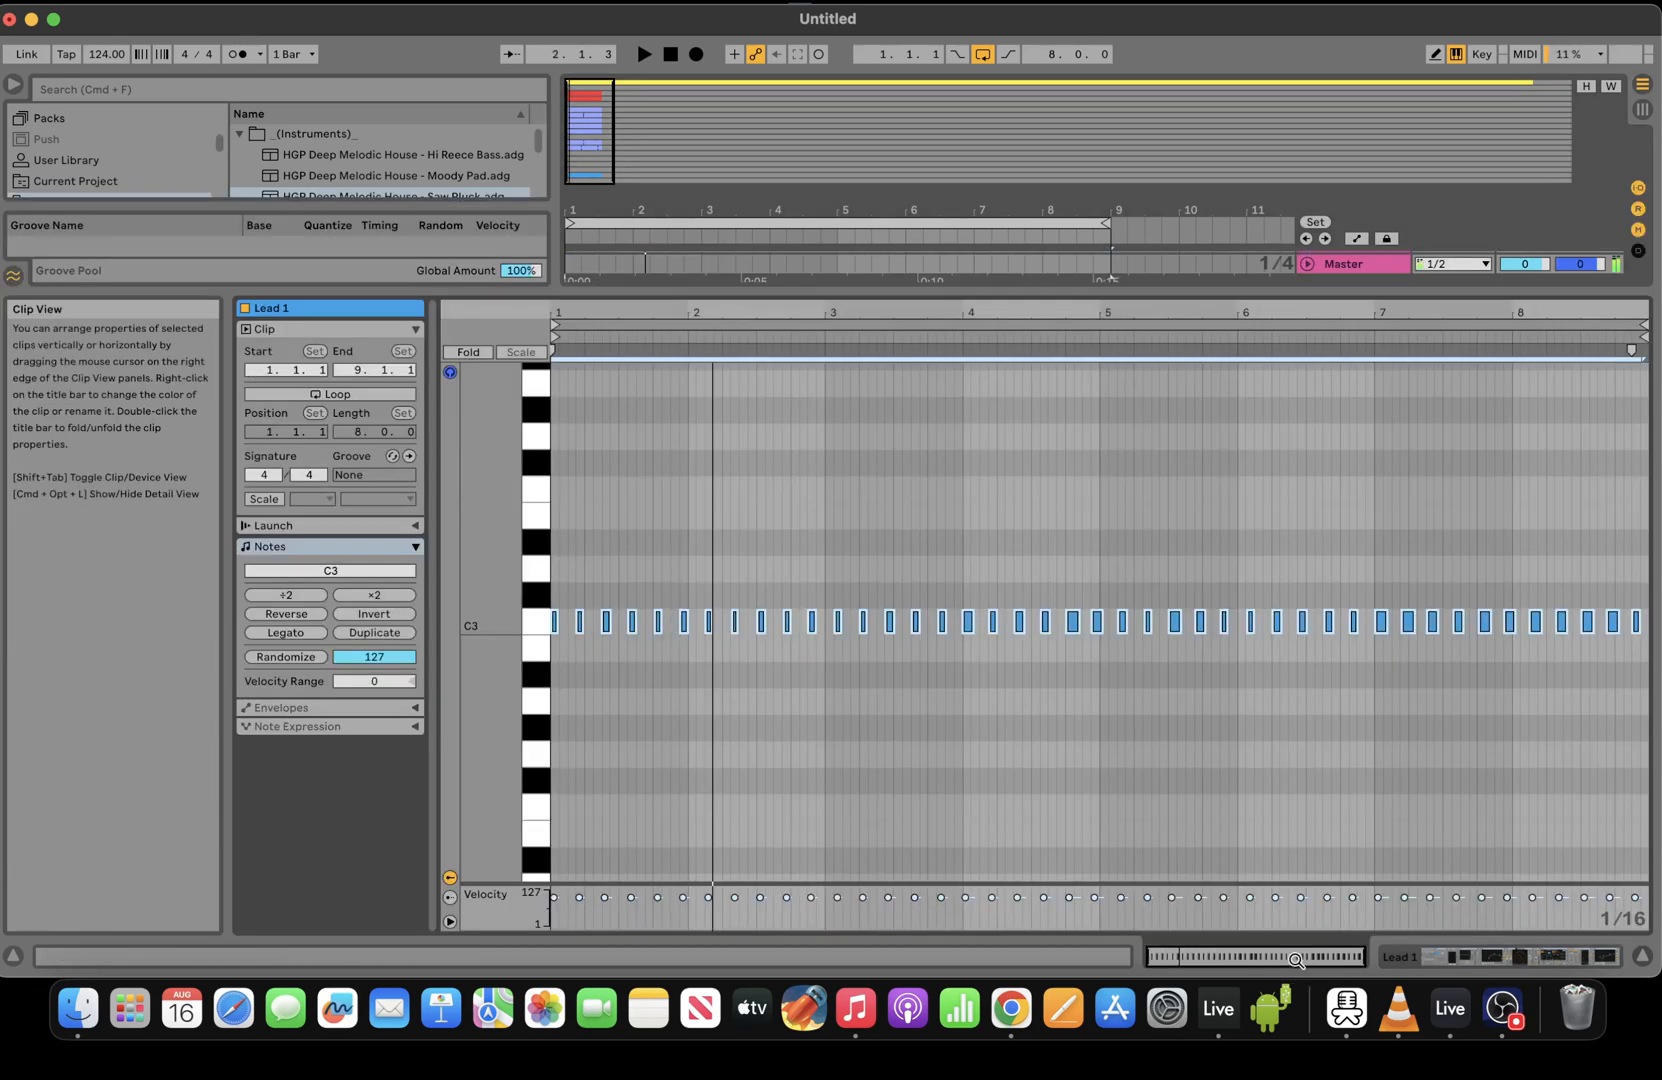
pyautogui.press('space')
pyautogui.rightClick(1193, 820)
pyautogui.press('space')
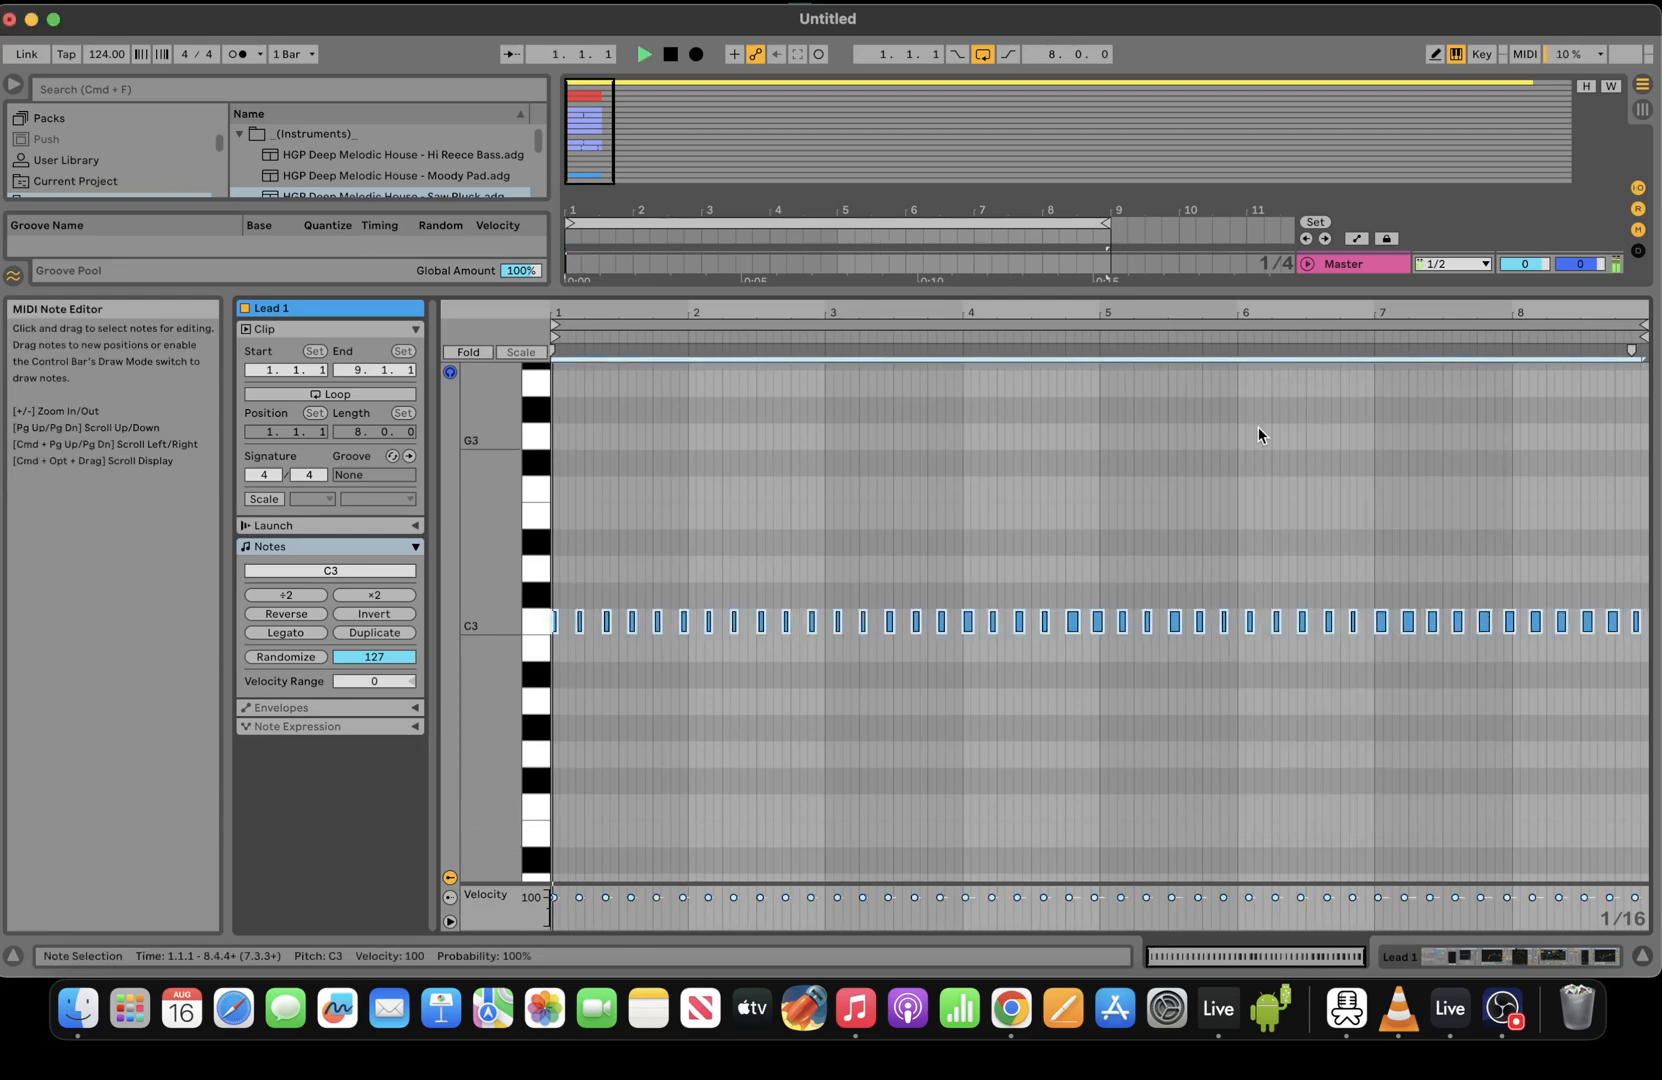
pyautogui.click(1524, 952)
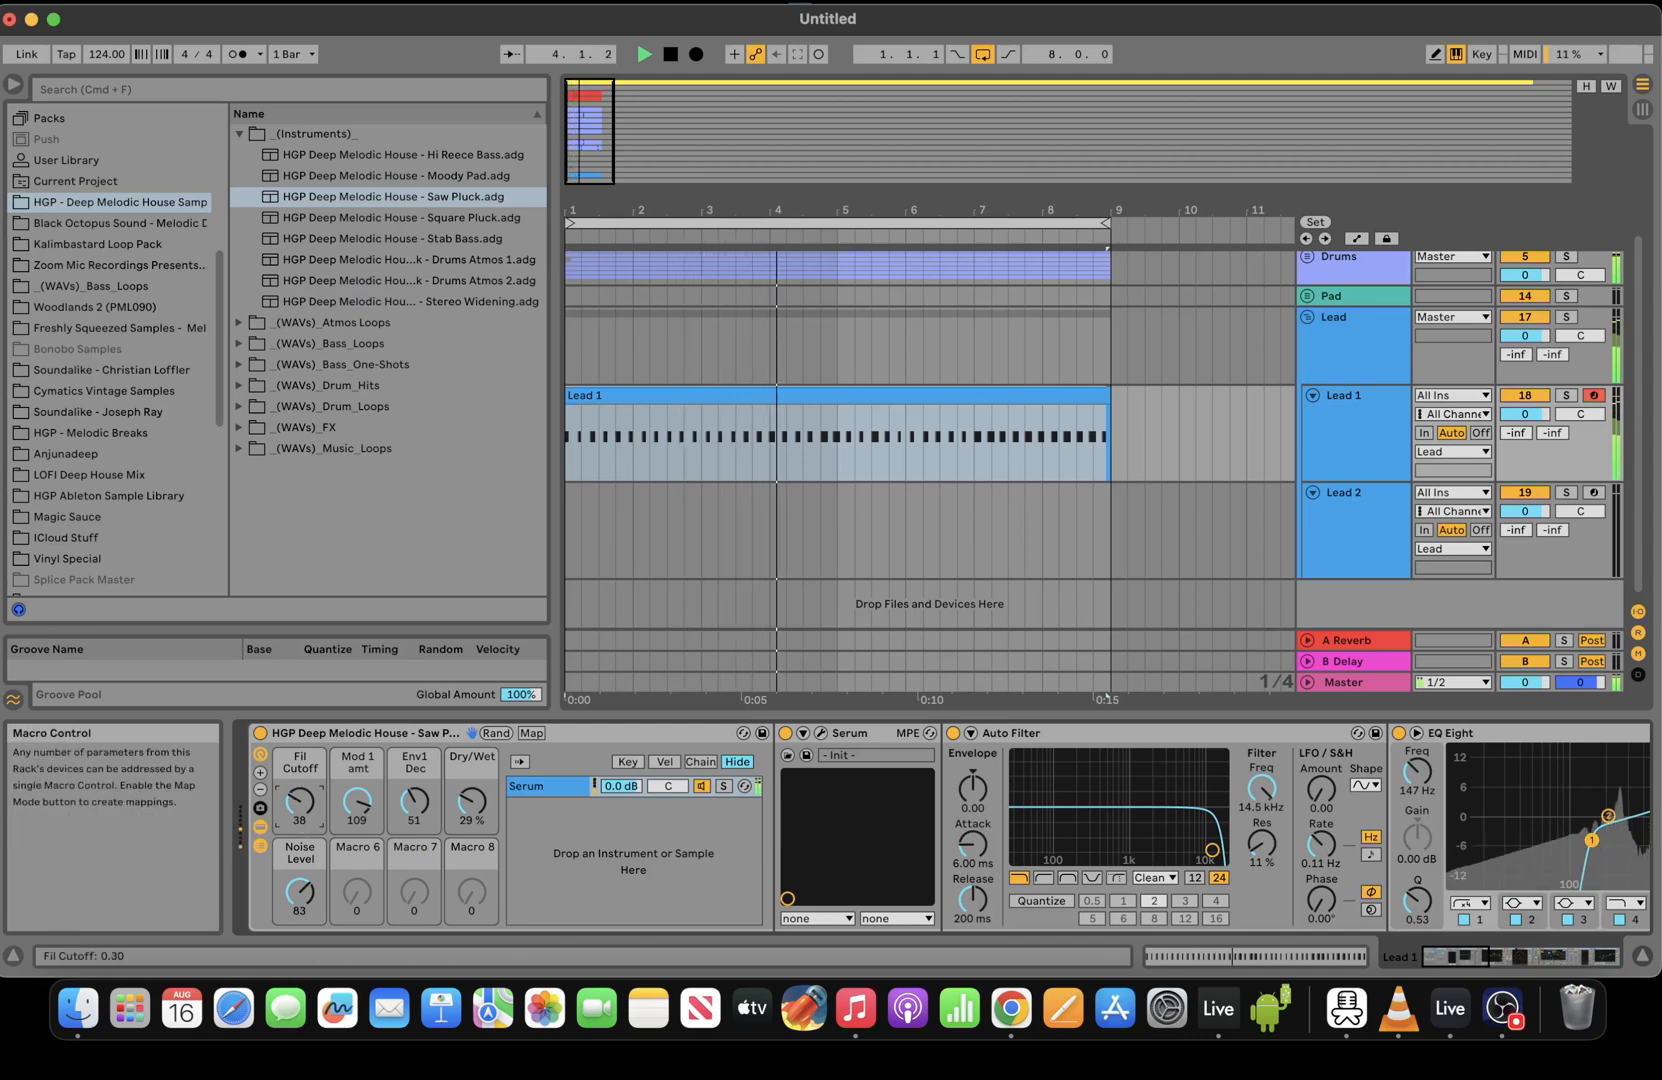
# Load HGP Deep Melodic House - Square Pluck.adg onto Lead 2 and close its GClip and Serum windows
pyautogui.click(1334, 516)
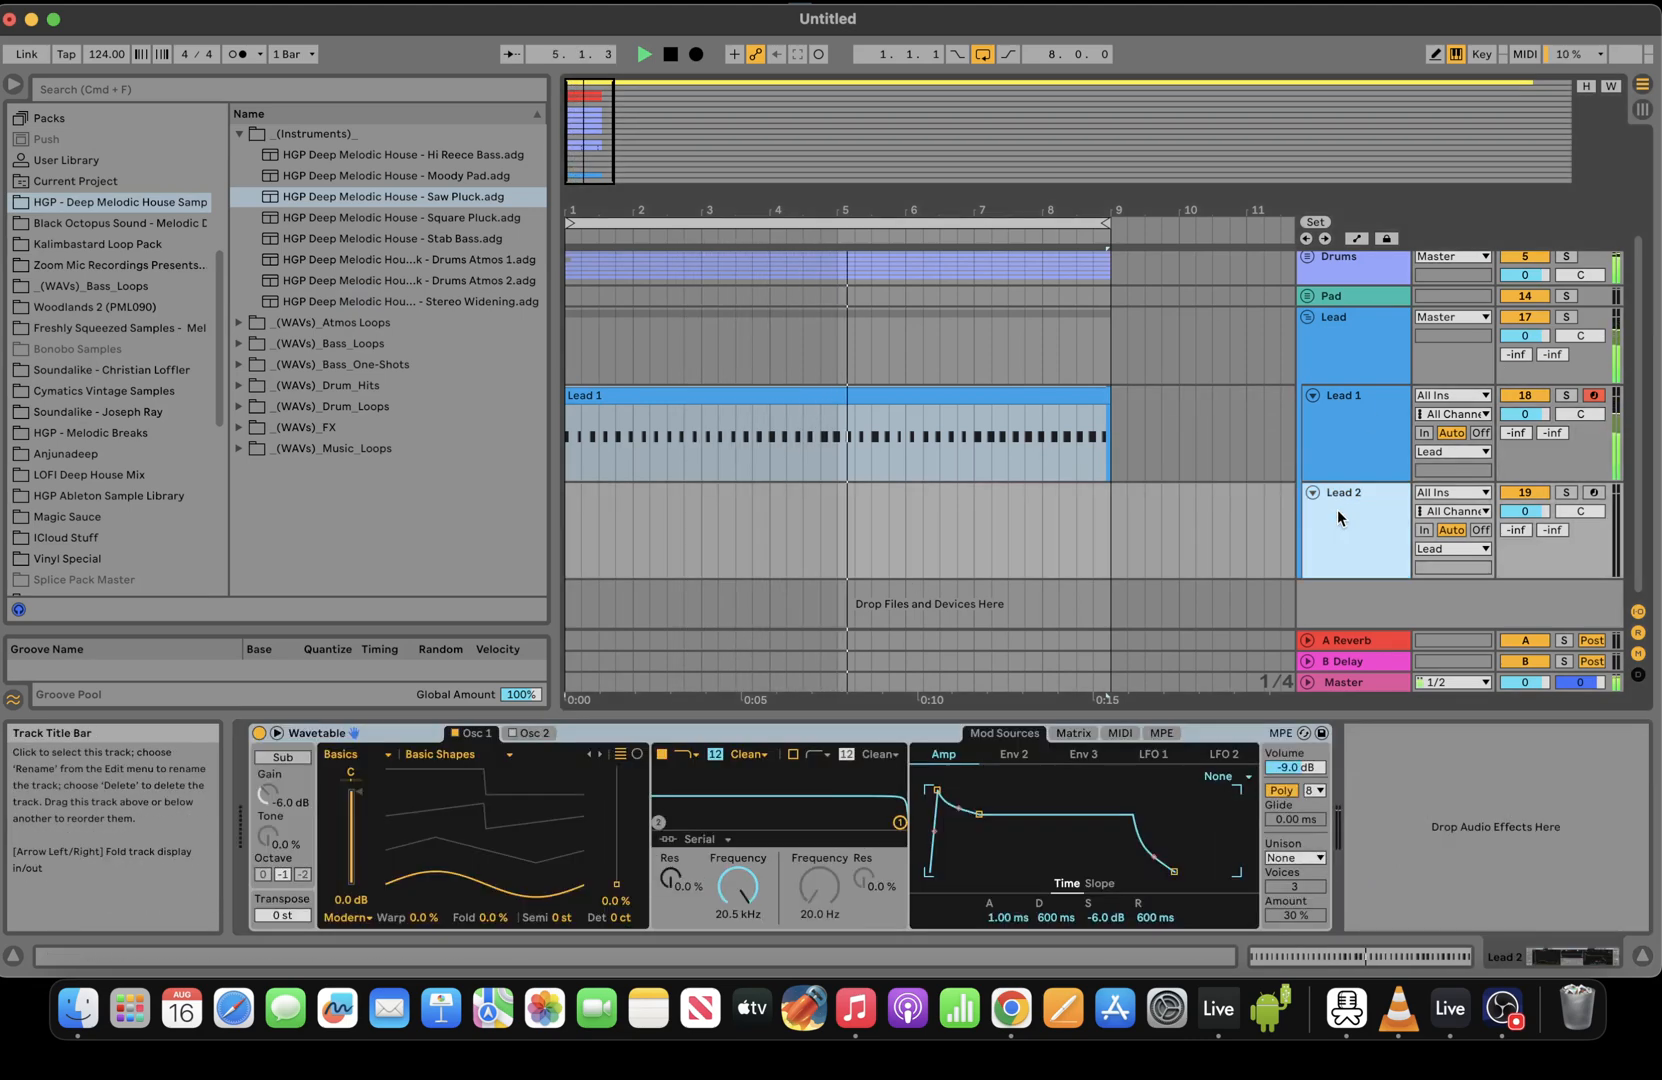
pyautogui.moveTo(475, 220); pyautogui.dragTo(585, 476)
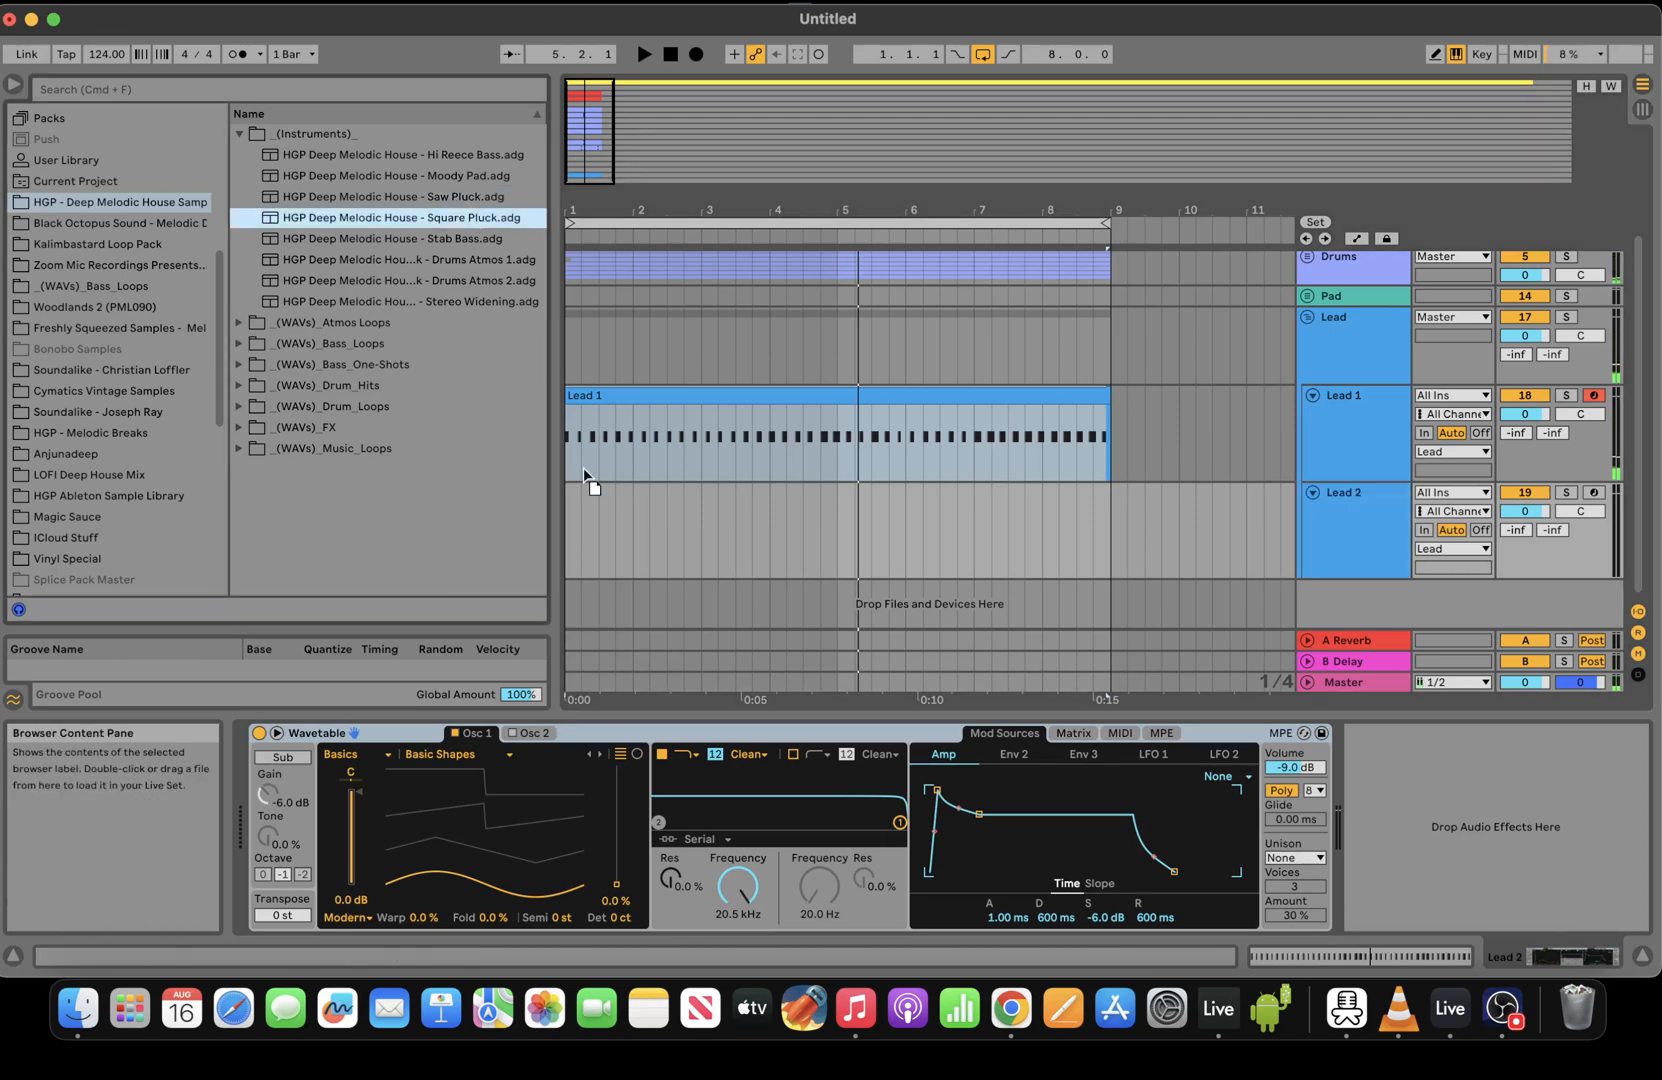
pyautogui.moveTo(909, 465); pyautogui.dragTo(930, 514)
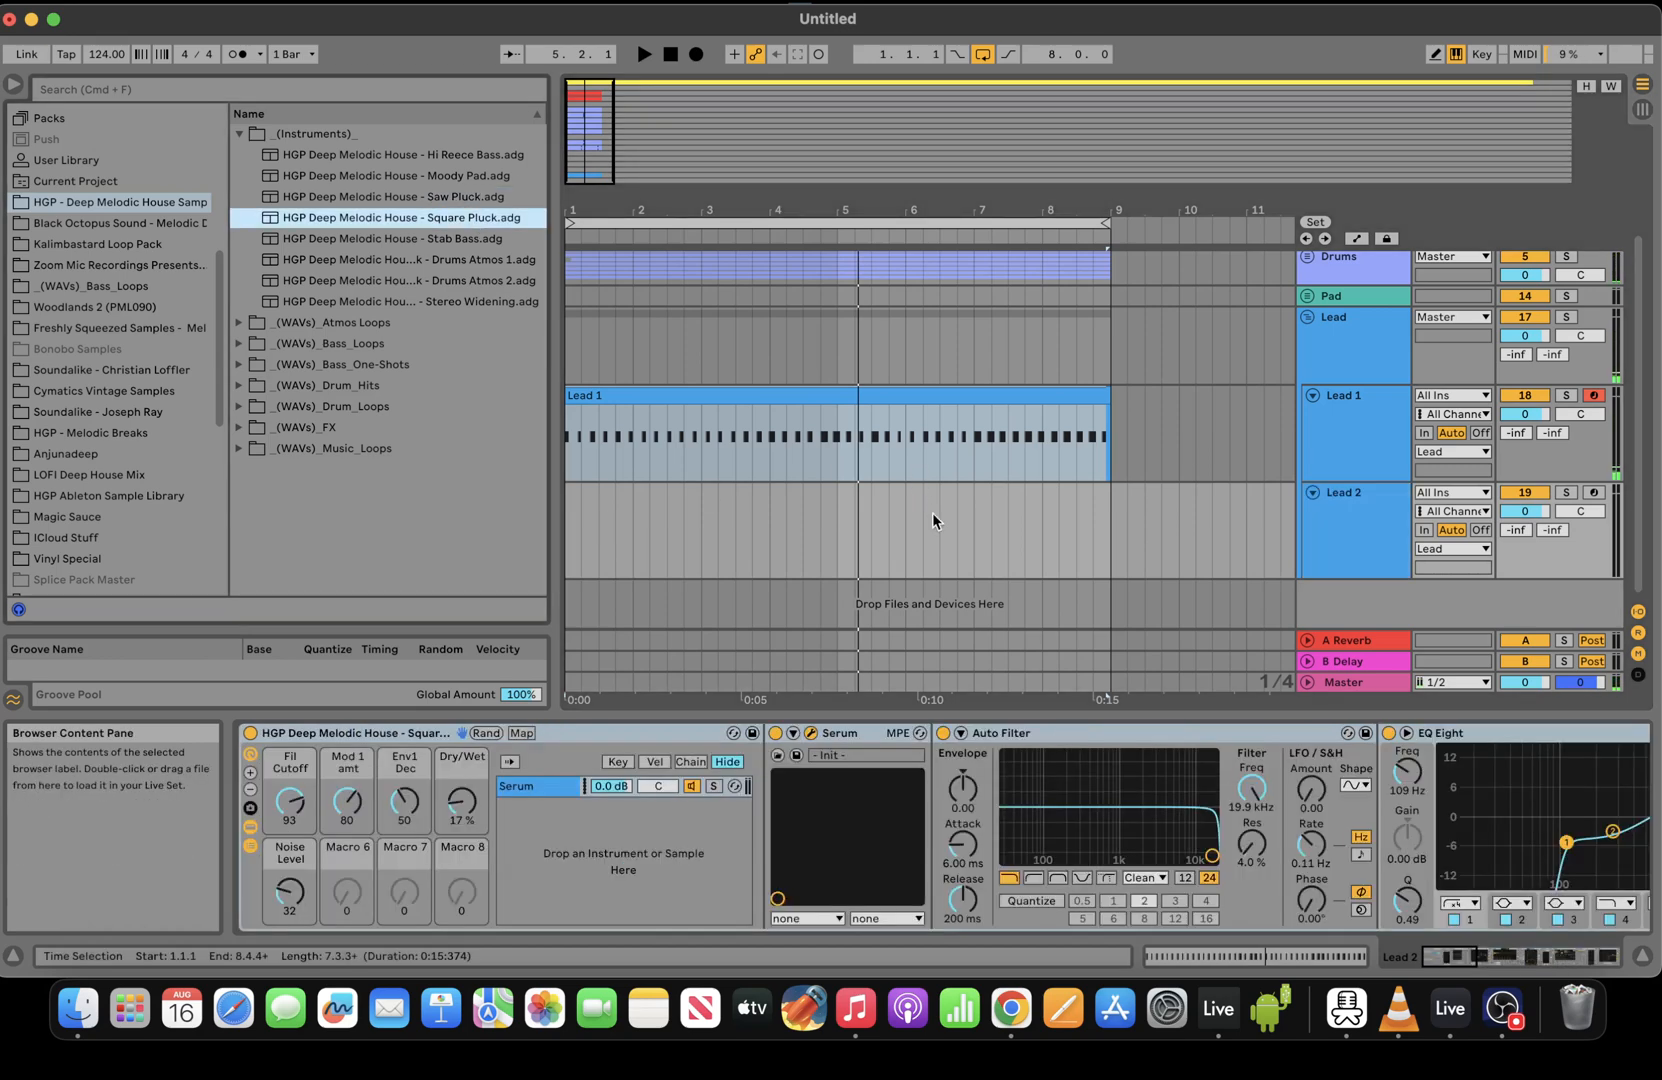
pyautogui.click(106, 148)
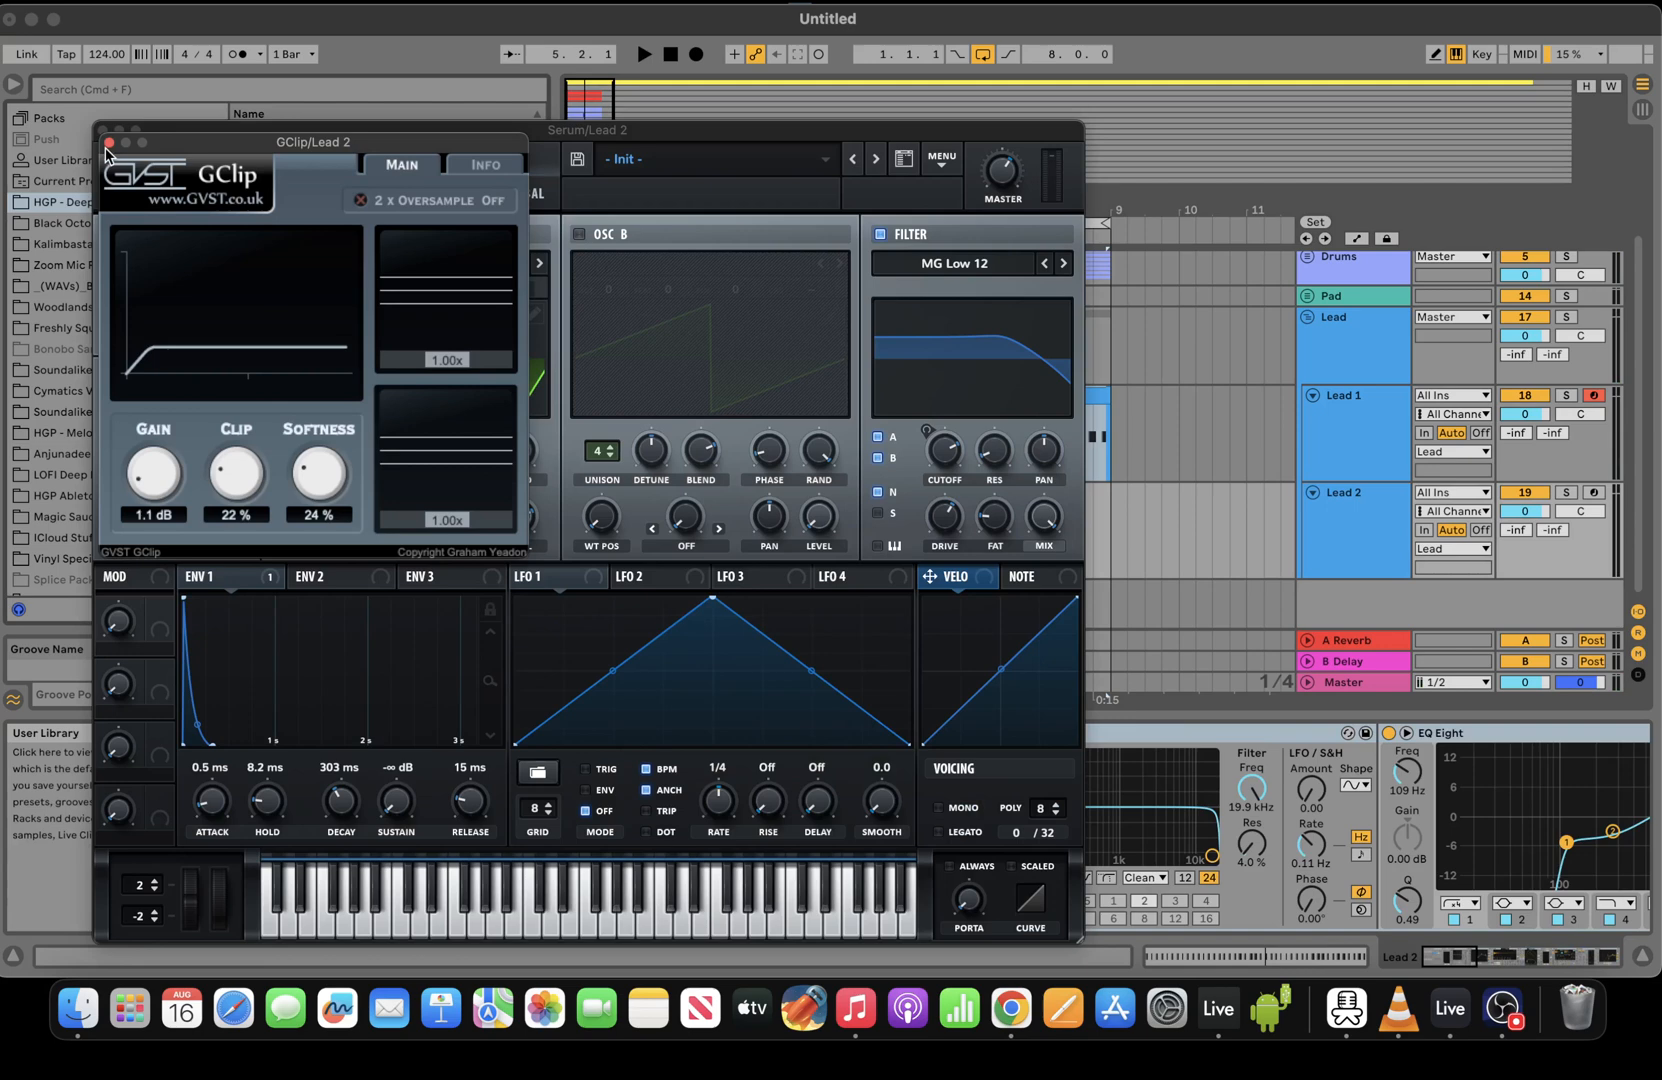
pyautogui.click(109, 142)
pyautogui.click(104, 130)
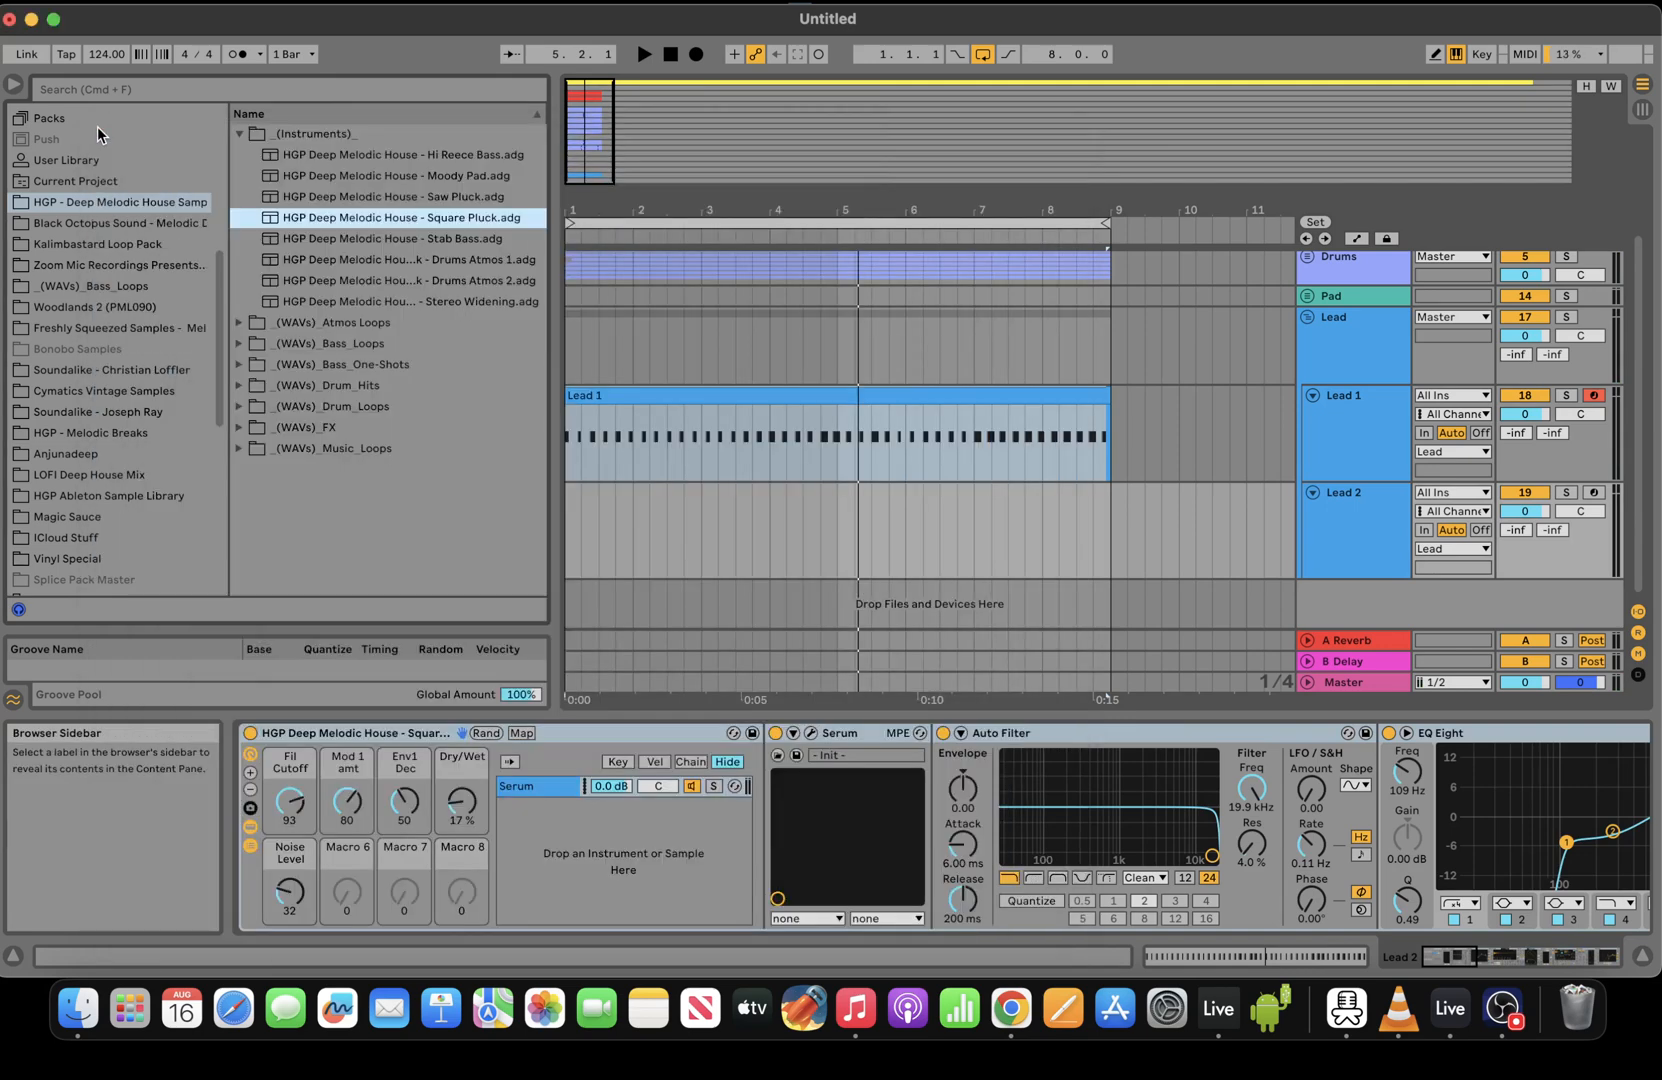
# Arm Lead 2 and record a Square Pluck melody over the eight-bar loop
pyautogui.press('space')
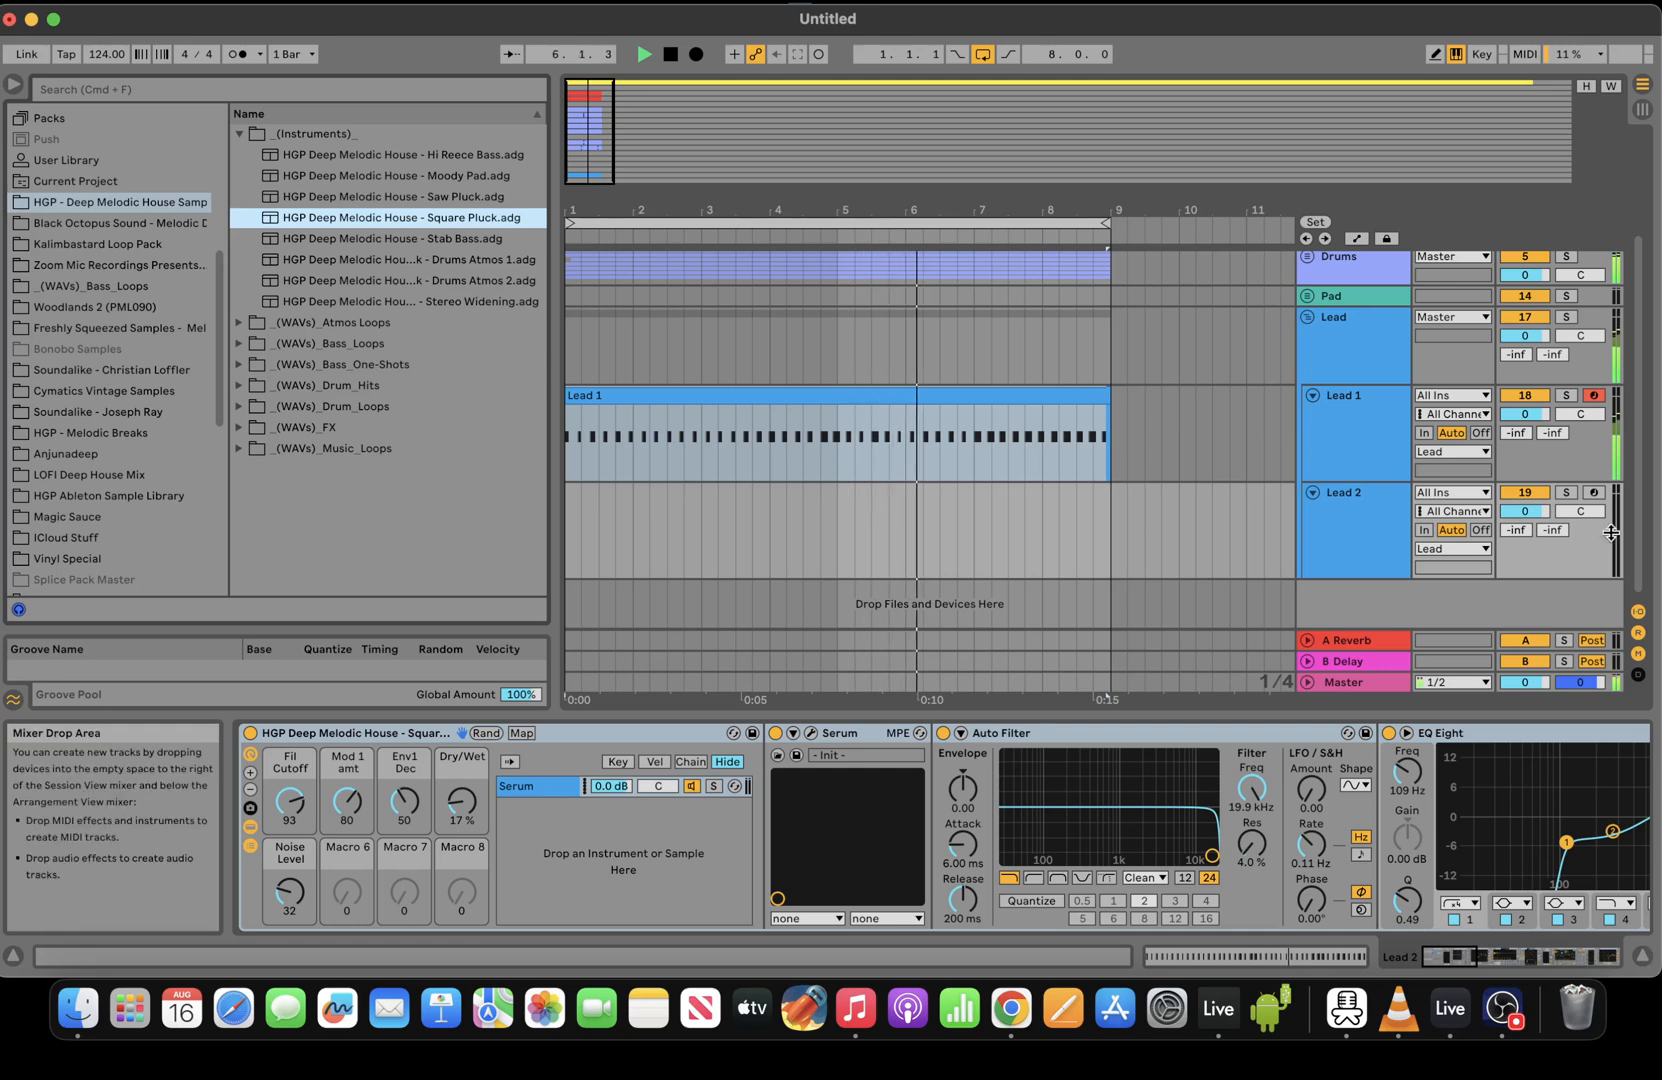
pyautogui.click(1594, 493)
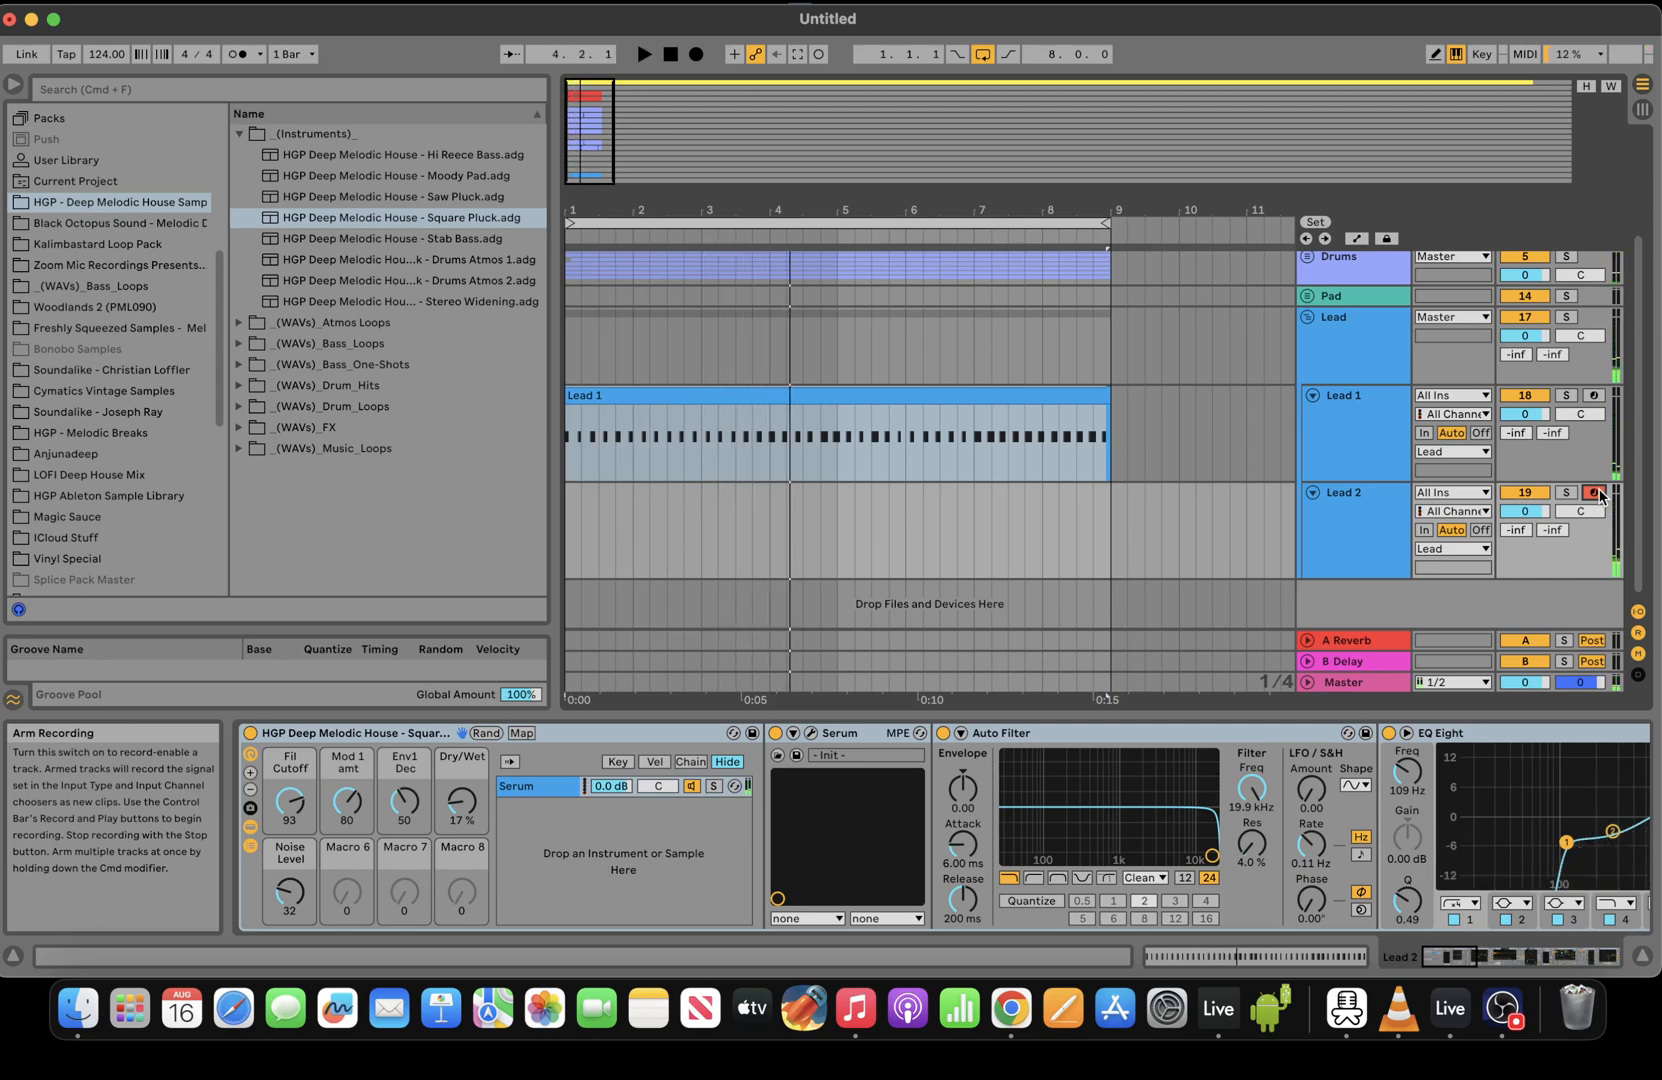
pyautogui.press('space')
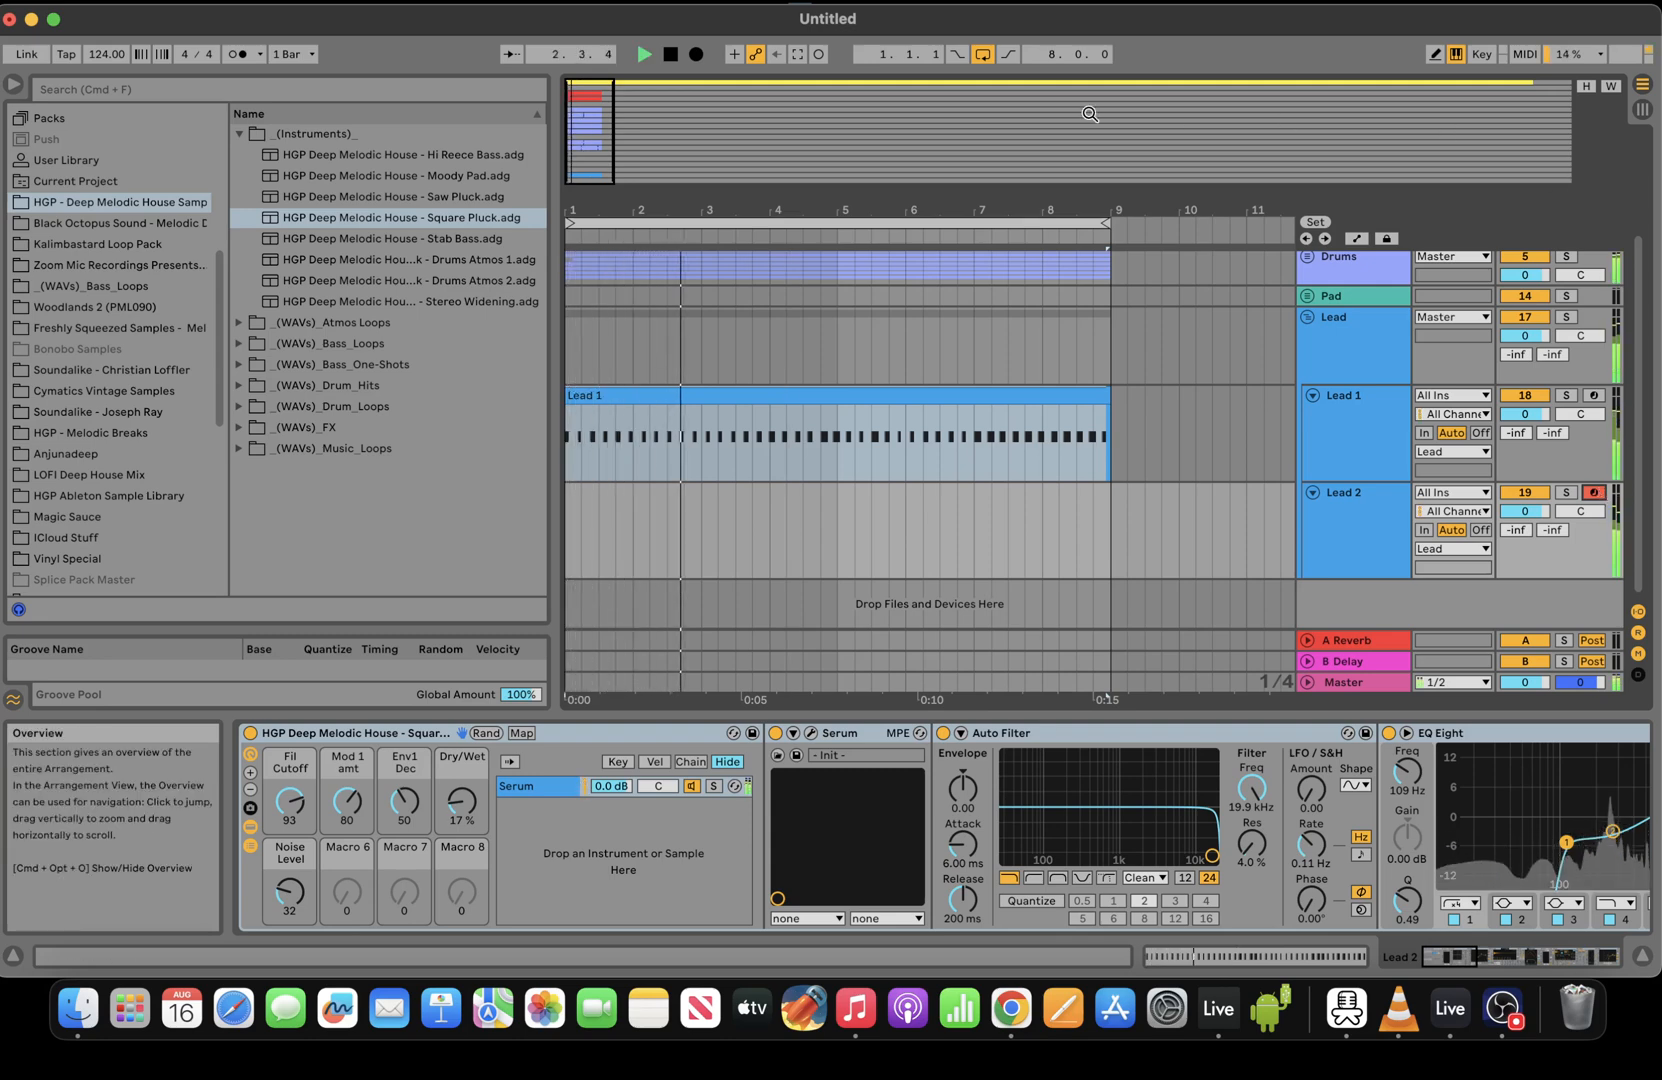
pyautogui.doubleClick(672, 56)
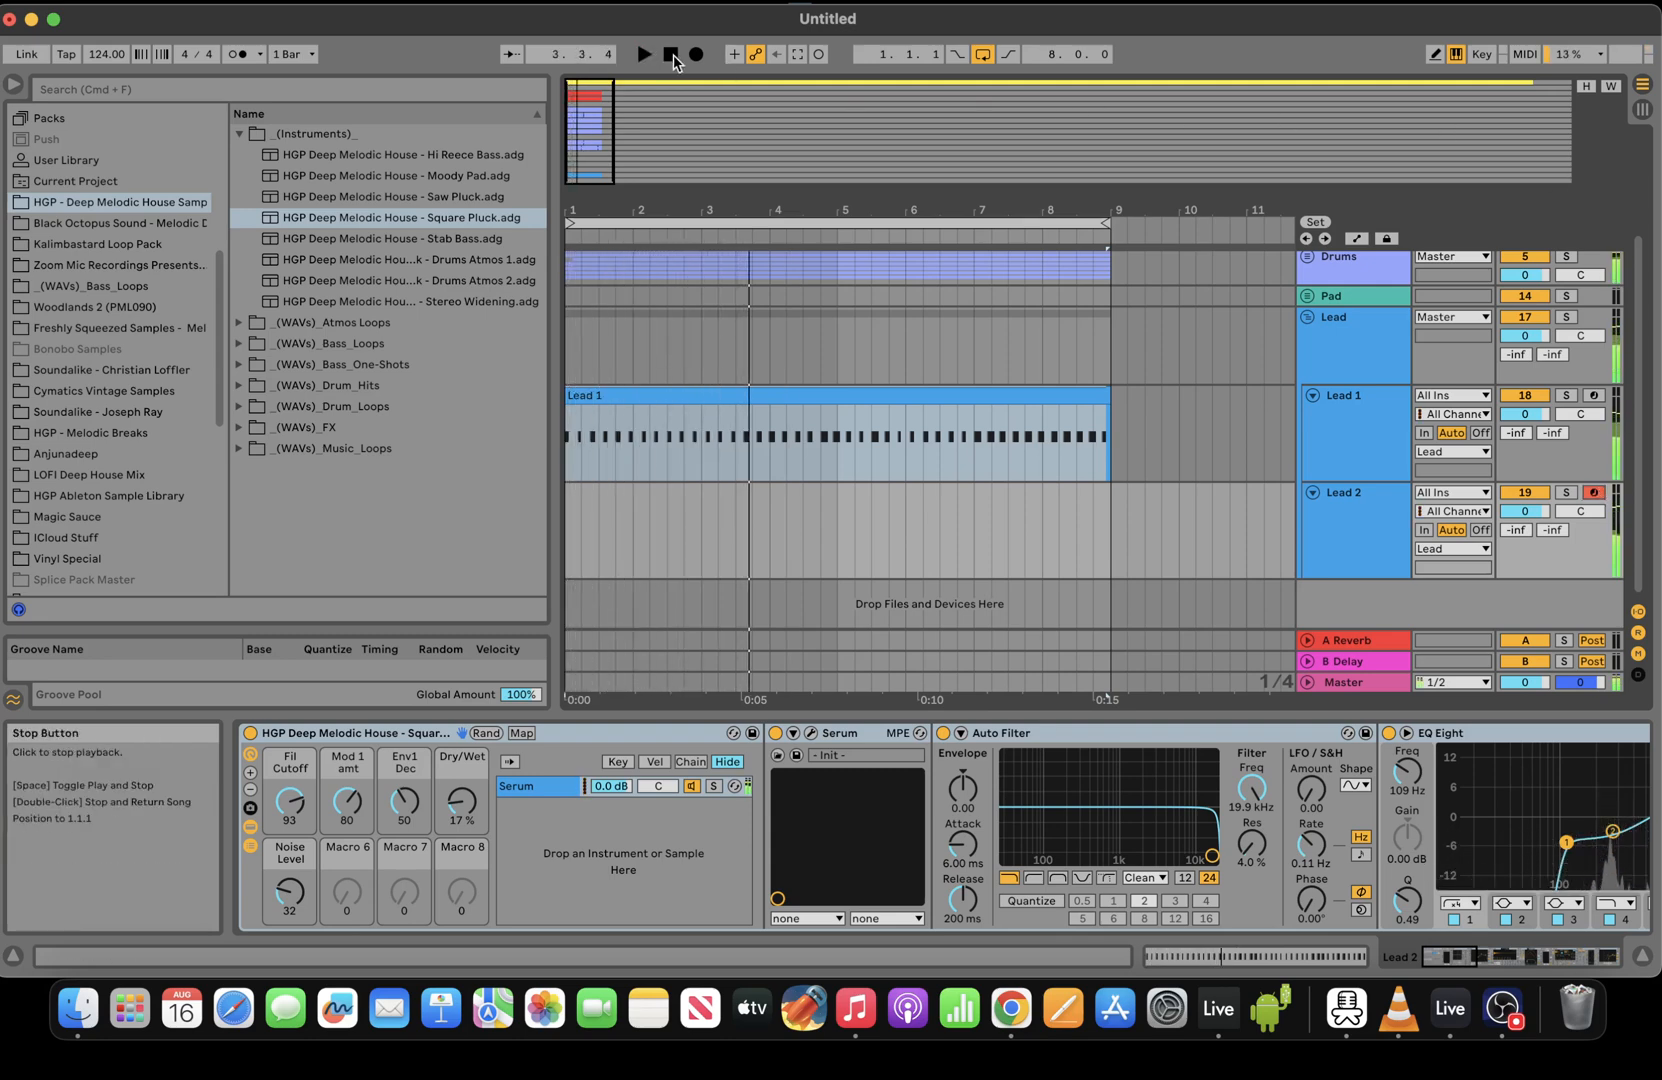
pyautogui.click(695, 56)
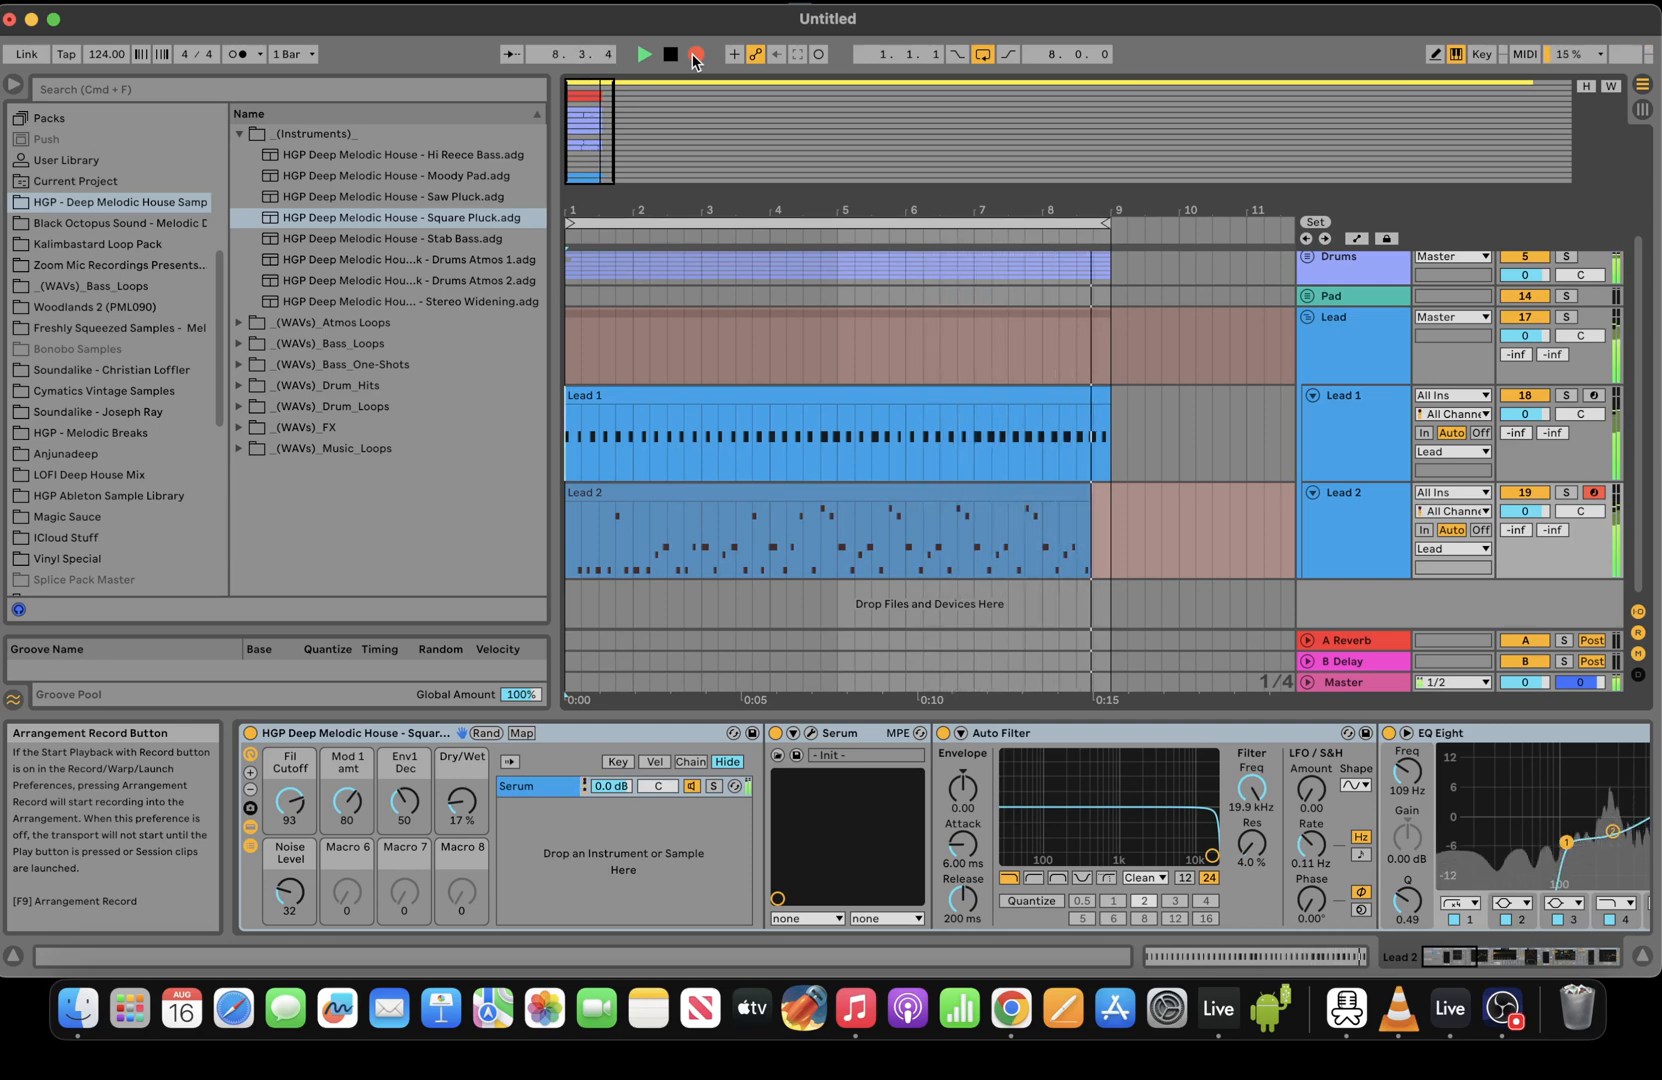
pyautogui.press('space')
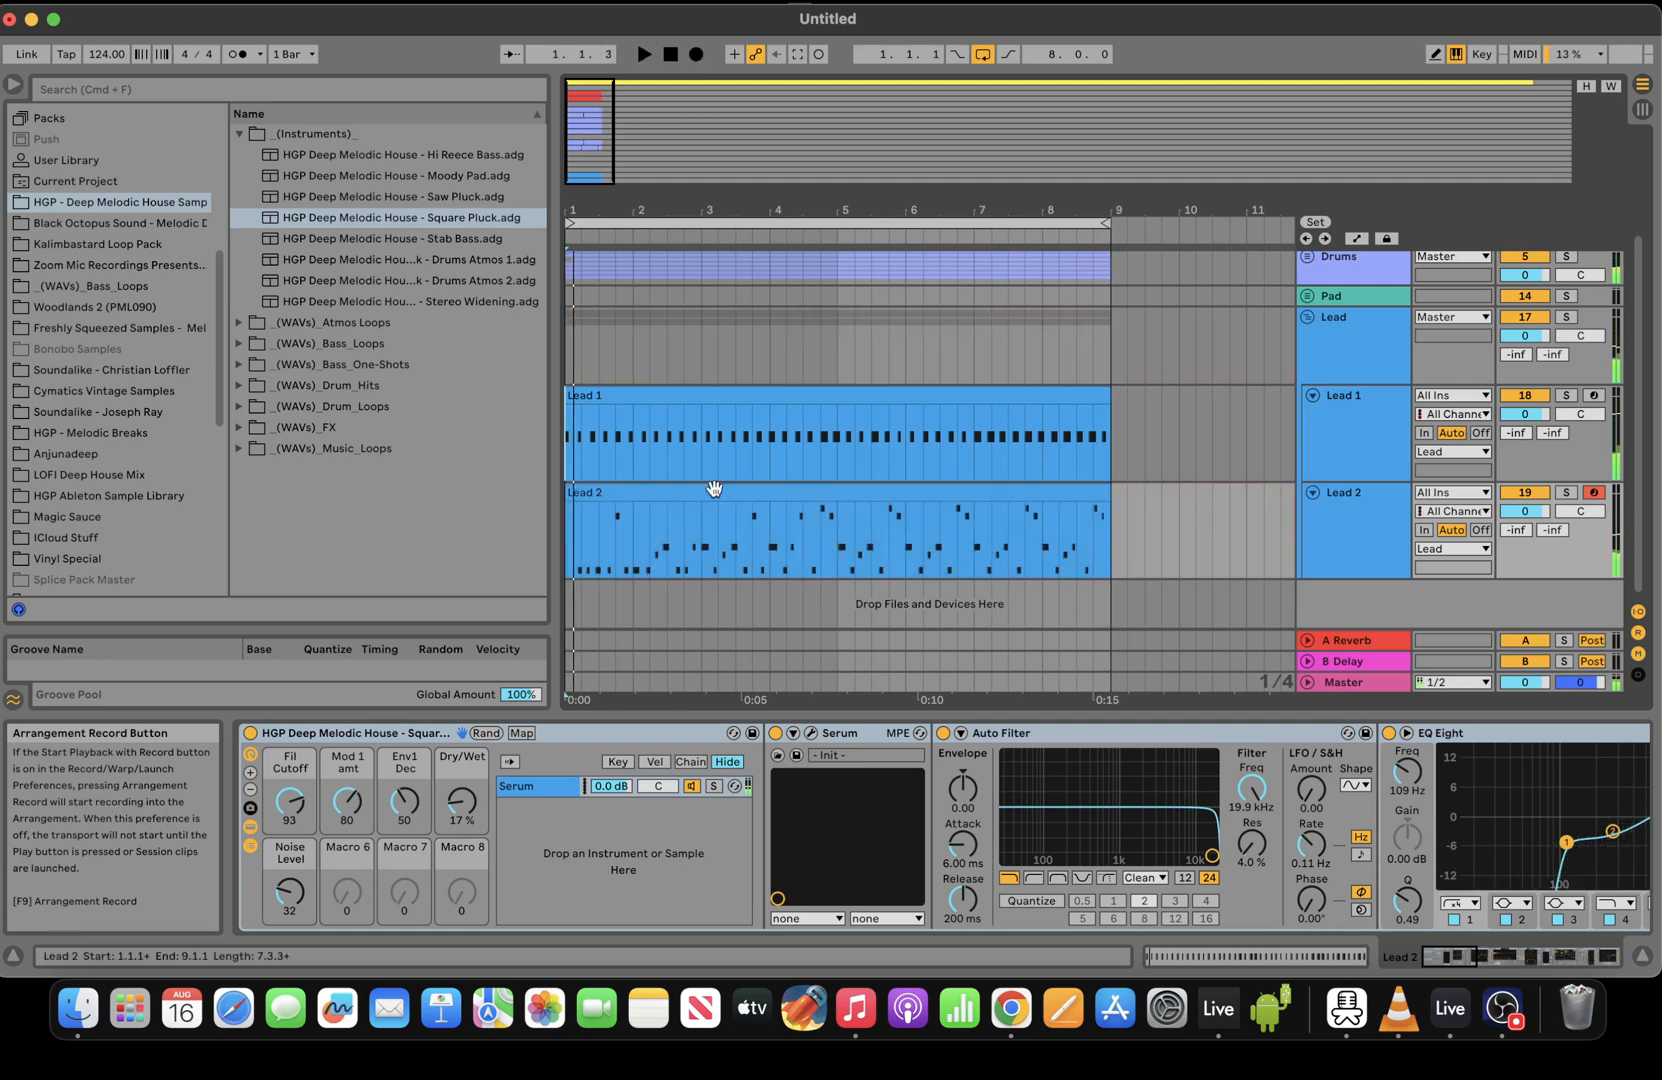
# Delete bars 1 to 4 of the Lead 2 recording and move the remaining four-bar clip to start at 1.1.1
pyautogui.moveTo(837, 530); pyautogui.dragTo(545, 519)
pyautogui.press('Delete')
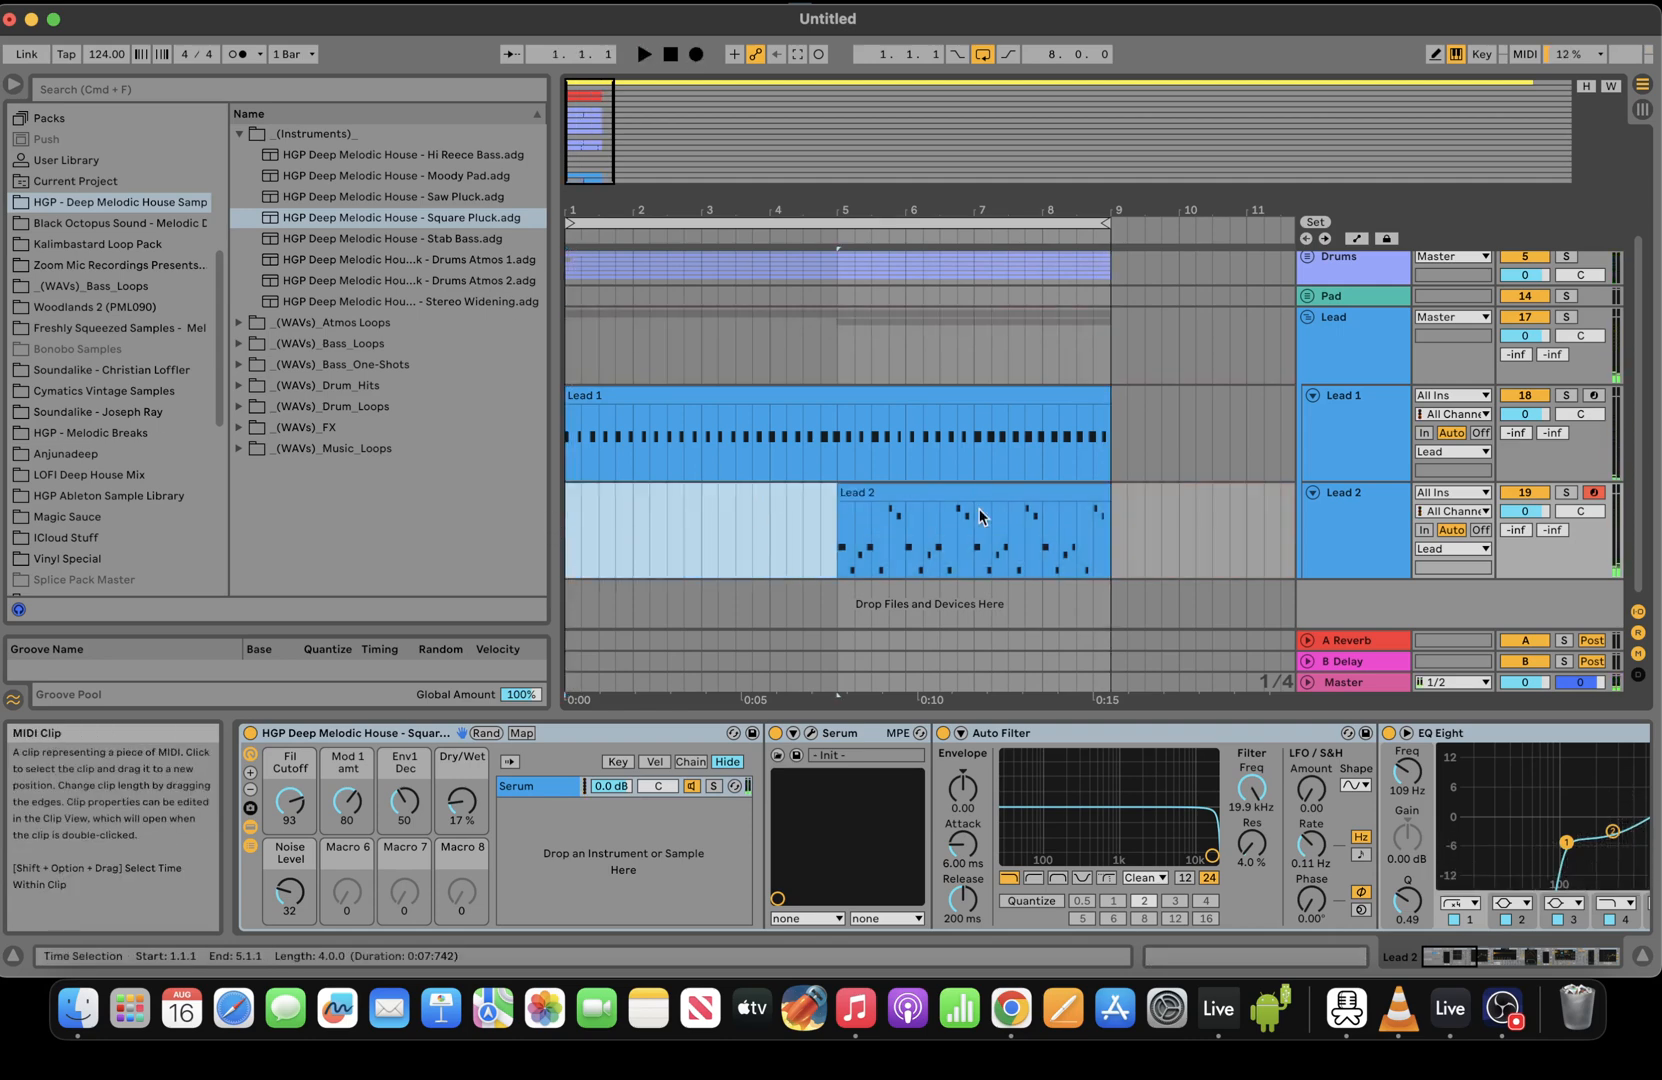
pyautogui.moveTo(934, 492); pyautogui.dragTo(662, 492)
pyautogui.press('space')
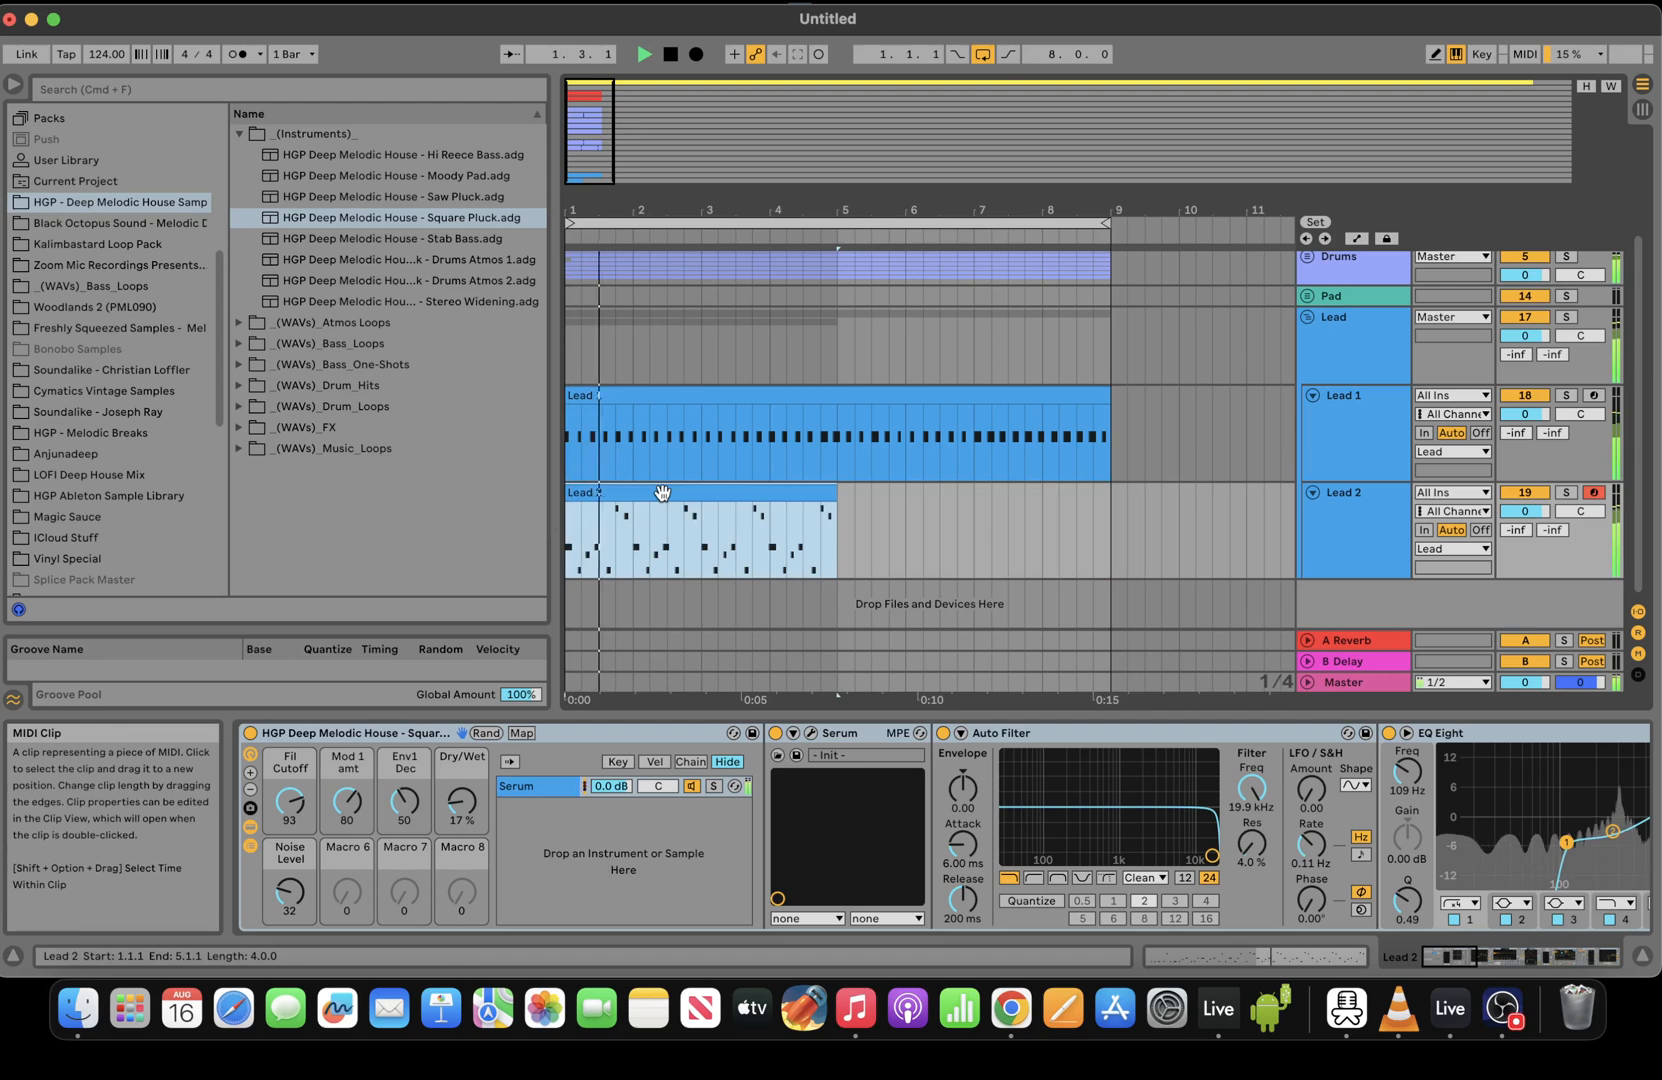
# Open the Lead 2 clip's notes and quantize all of them with the current quantize settings
pyautogui.click(1293, 954)
pyautogui.press('space')
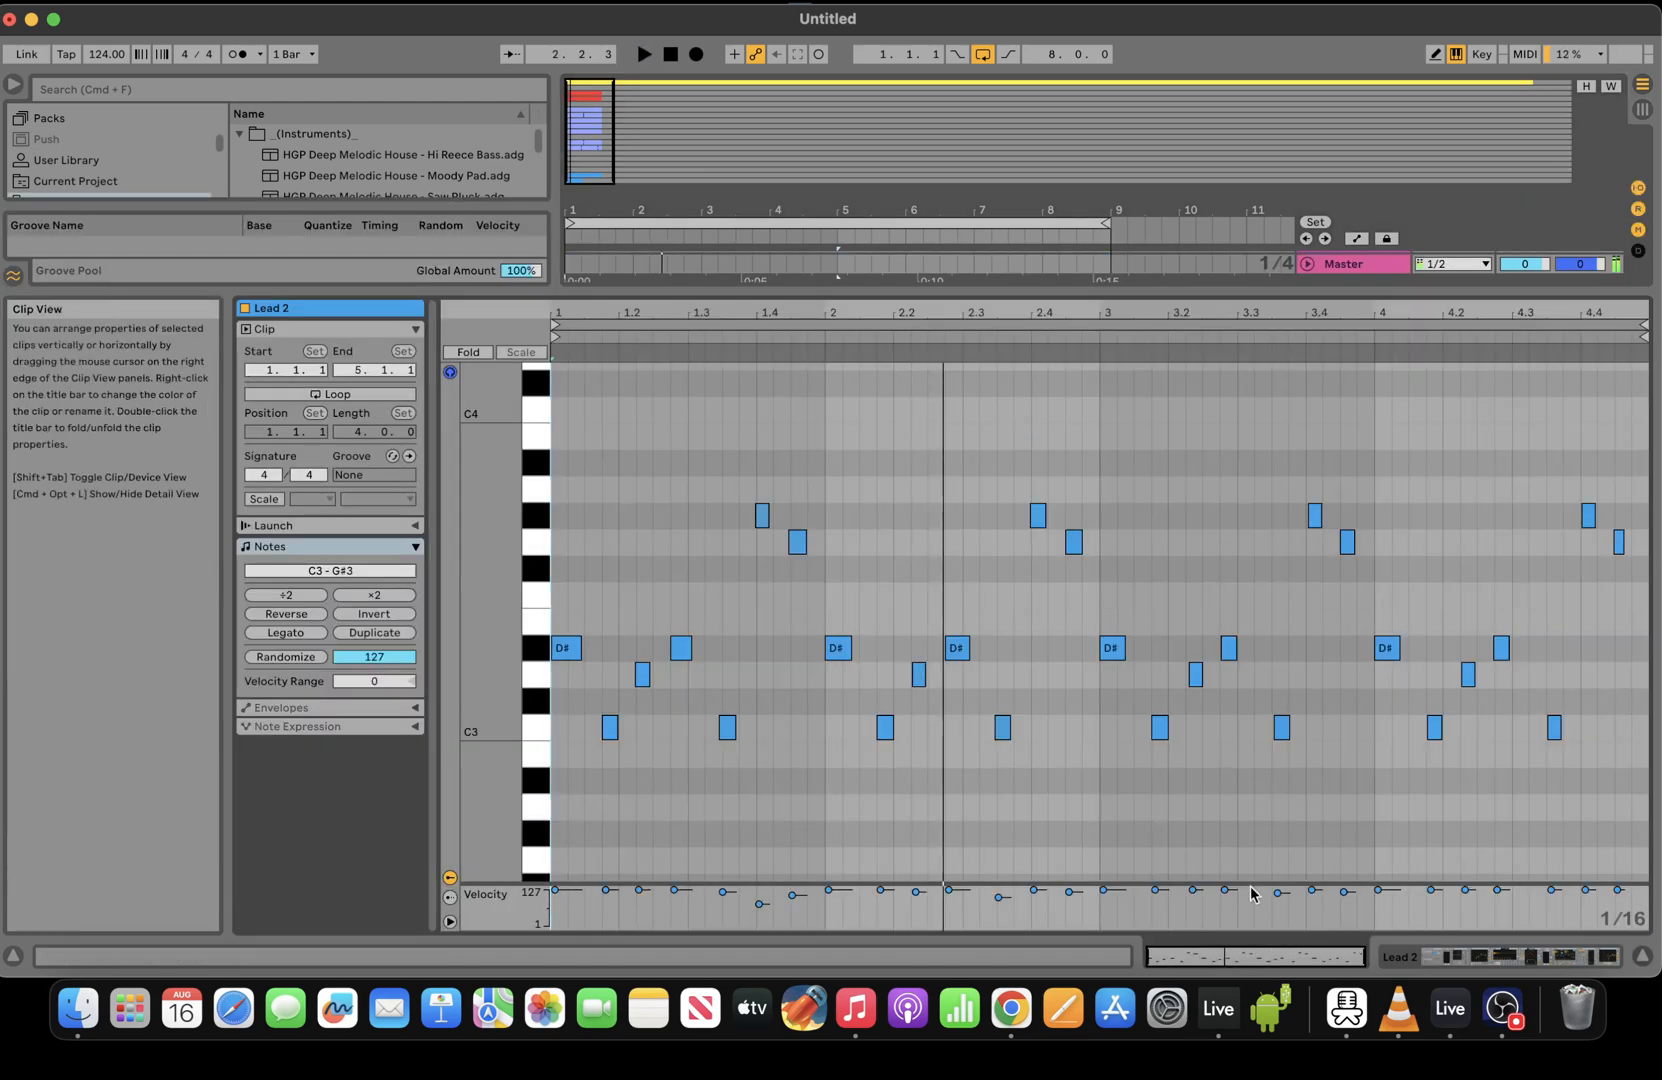
pyautogui.click(1190, 517)
pyautogui.press('super+a')
pyautogui.rightClick(1191, 517)
pyautogui.click(1247, 560)
pyautogui.press('space')
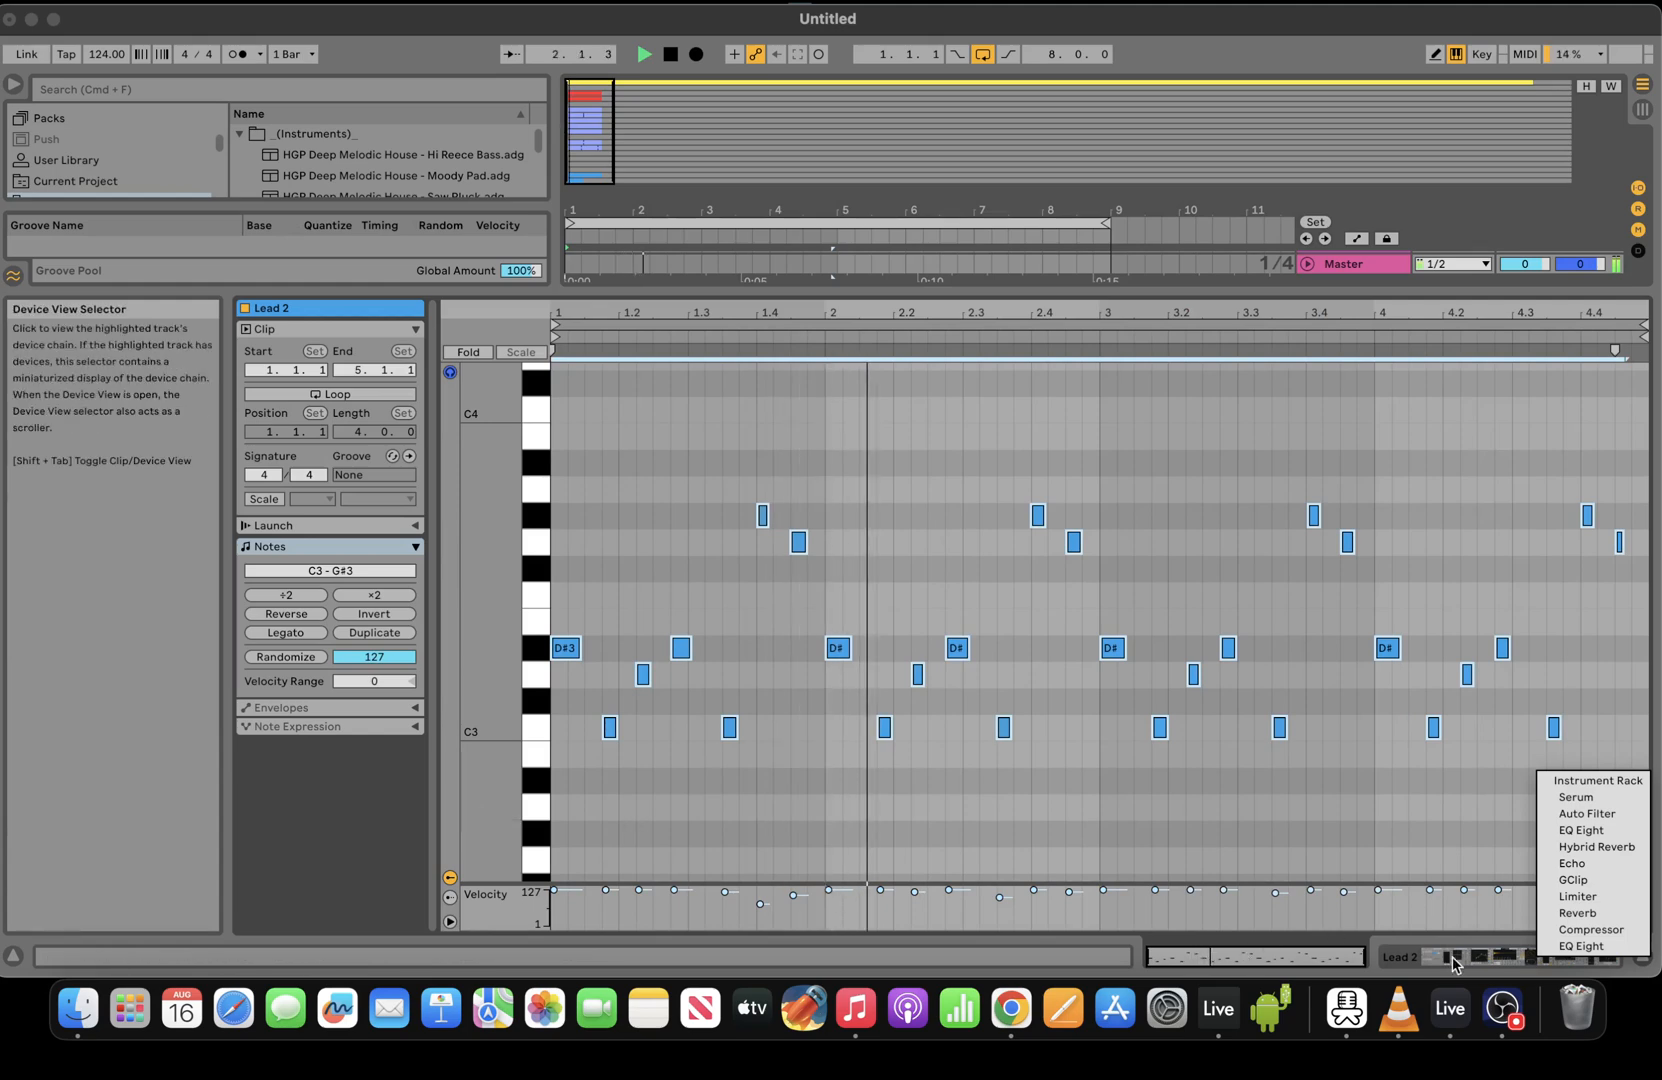
# Set the Fil Cutoff and Mod 1 amt macros of the Square Pluck rack on Lead 2 both to 85
pyautogui.click(1481, 960)
pyautogui.moveTo(287, 818); pyautogui.dragTo(287, 870)
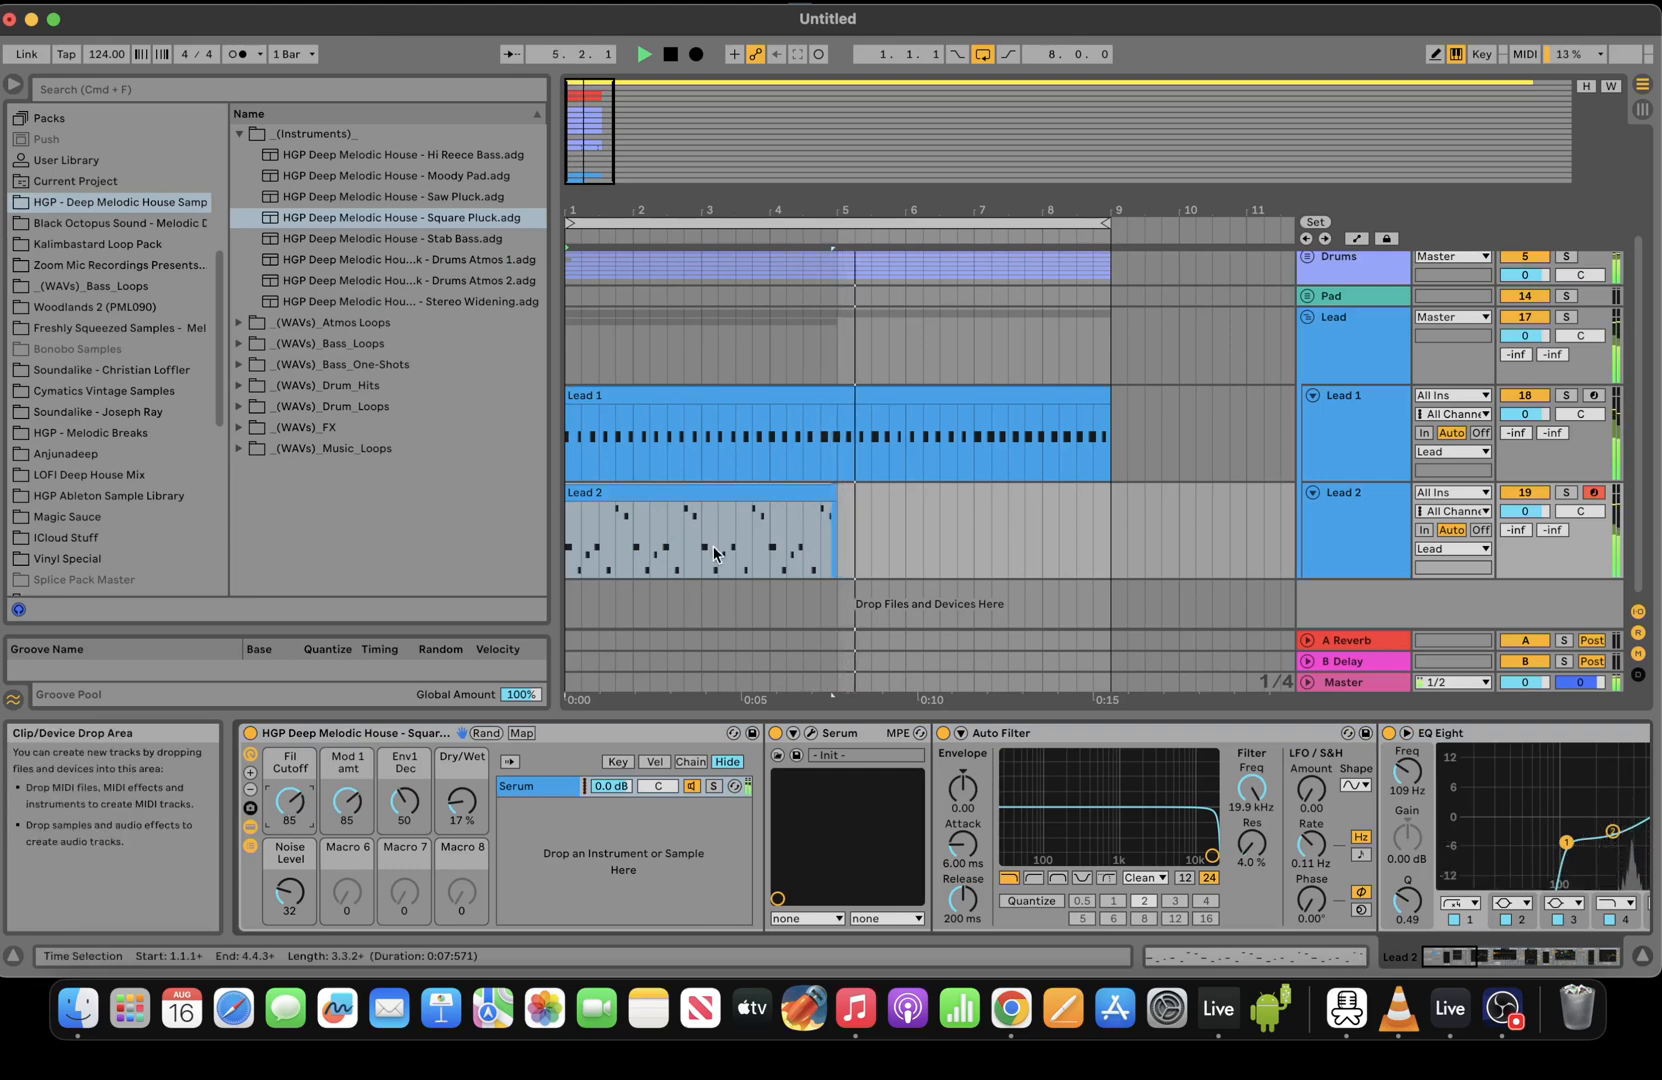
# Duplicate the four-bar Lead 2 clip into bars 5 to 8 and raise the Square Pluck rack's Fil Cutoff to 89
pyautogui.click(705, 490)
pyautogui.press('super+d')
pyautogui.moveTo(289, 801); pyautogui.dragTo(289, 785)
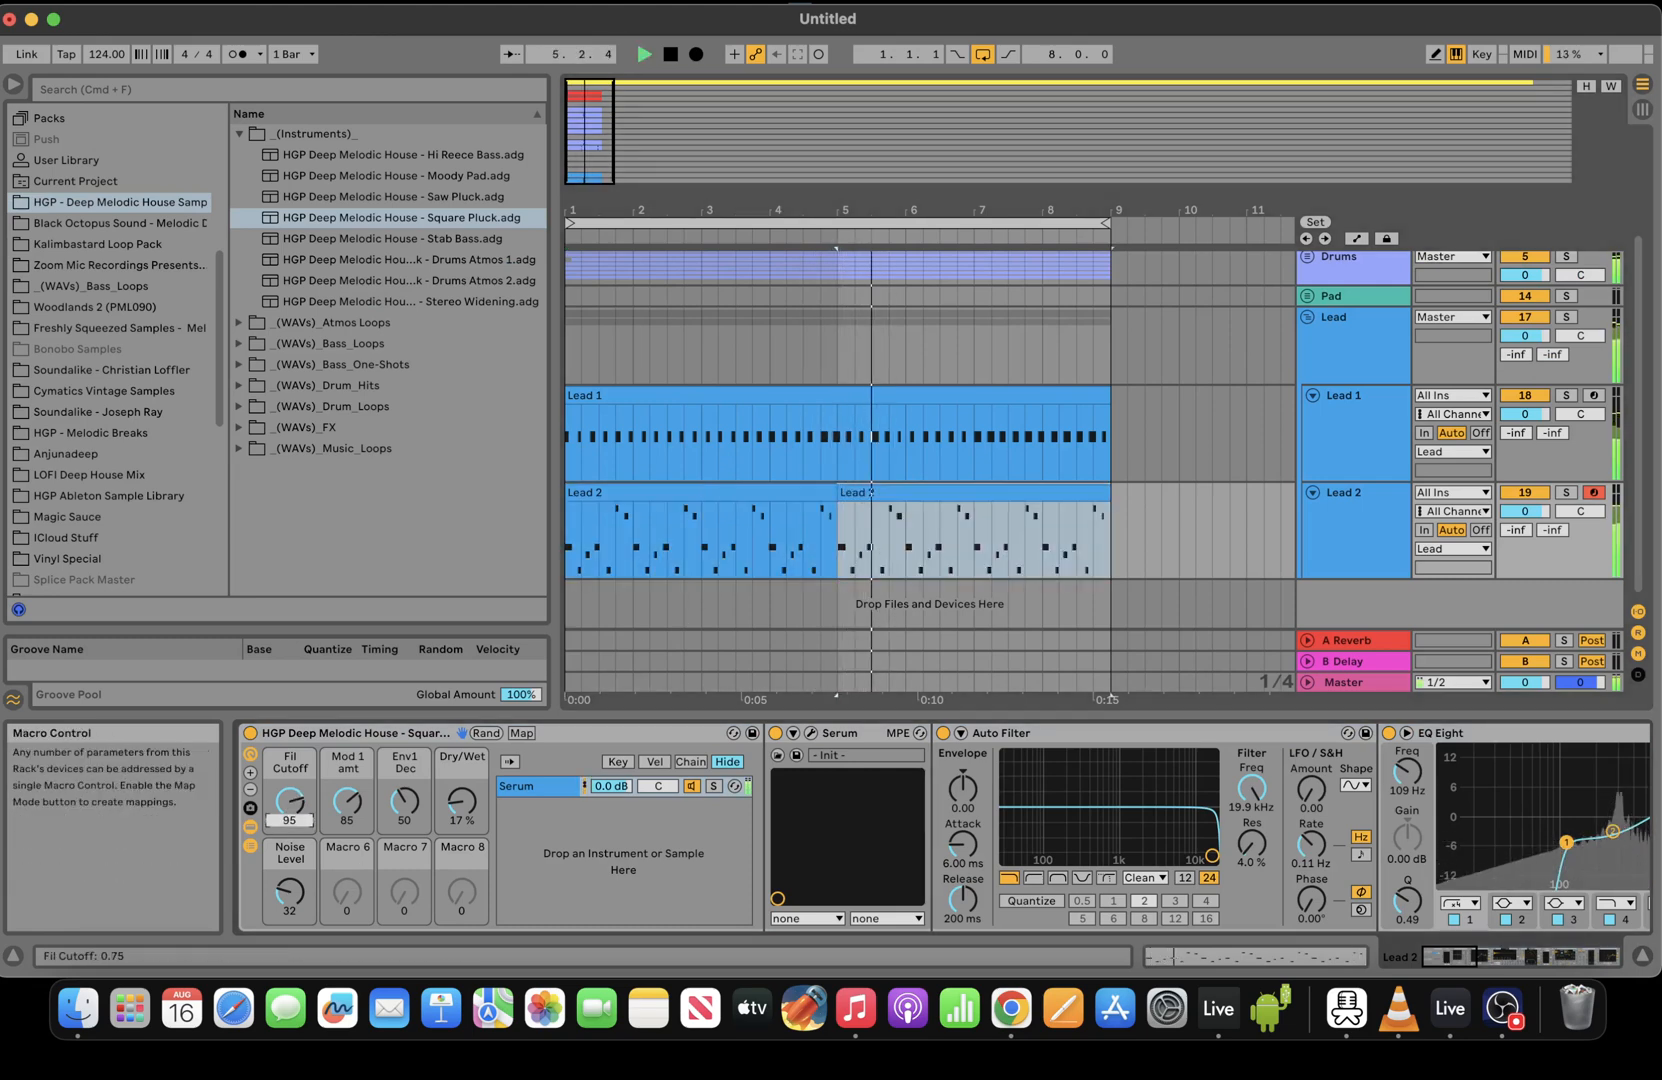
# Unfold the Drums group, collapse the Snare track, and reactivate the Hat 4/4, Knife Hat and Textures tracks
pyautogui.click(1308, 258)
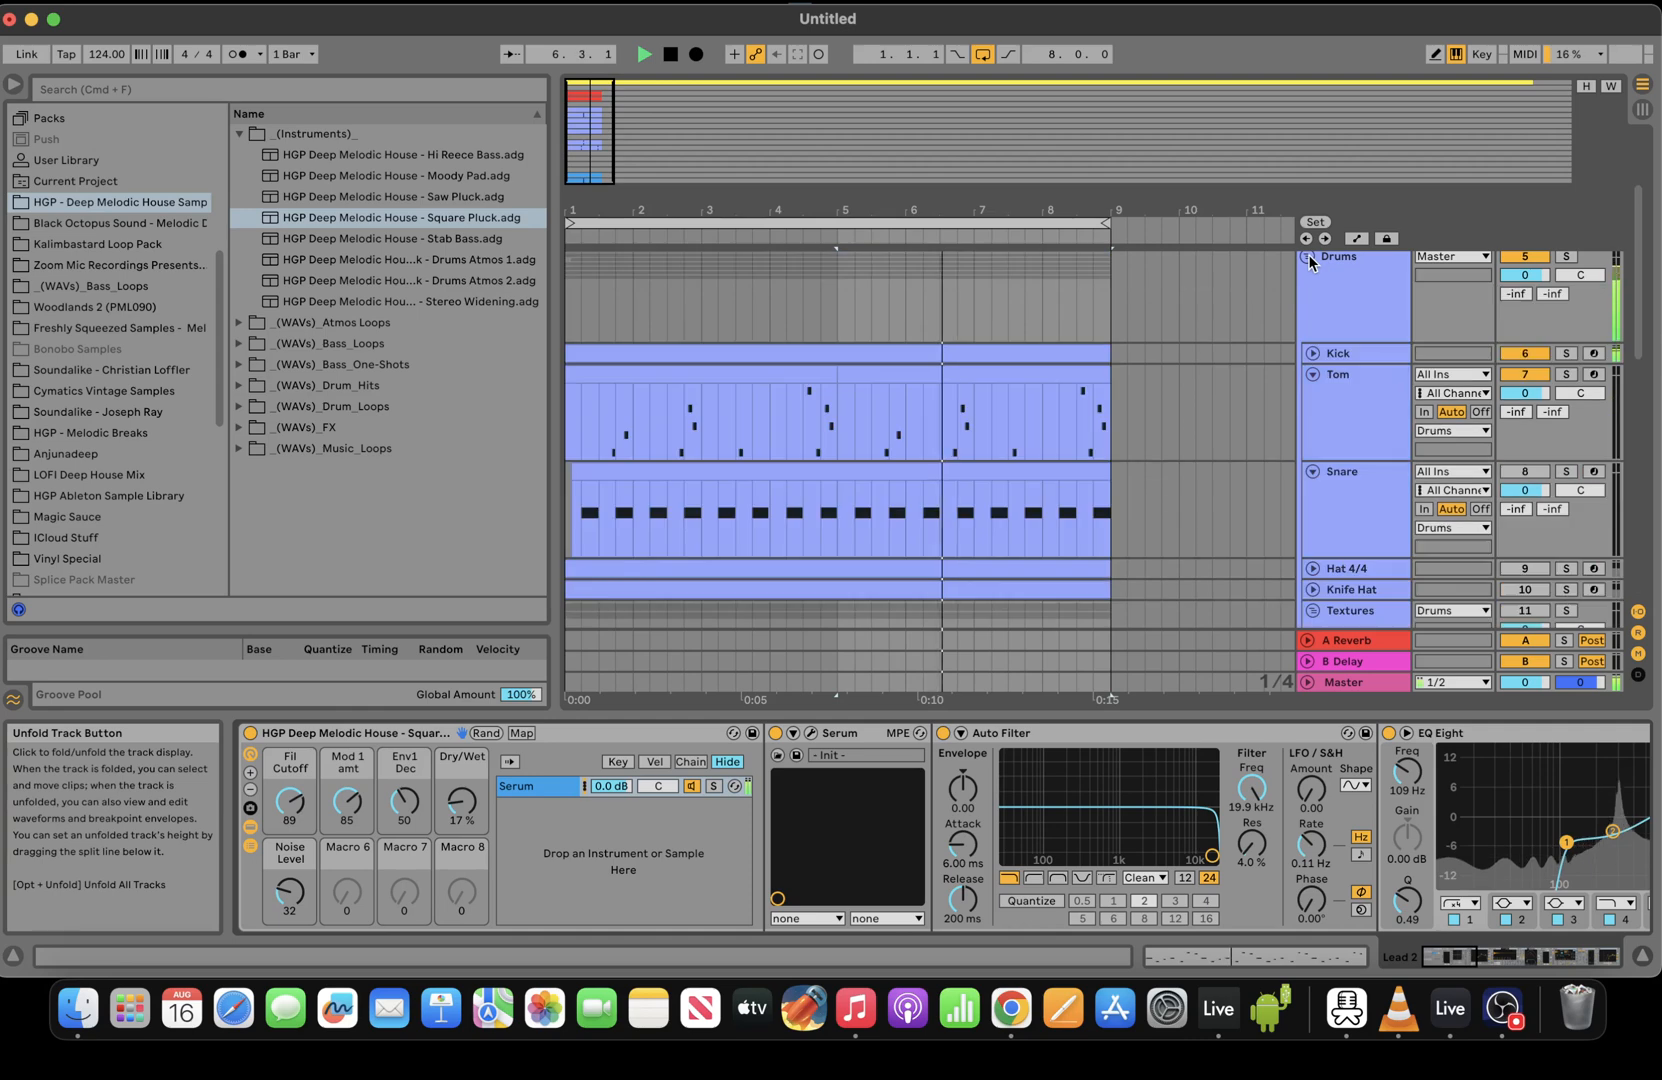
pyautogui.click(1312, 471)
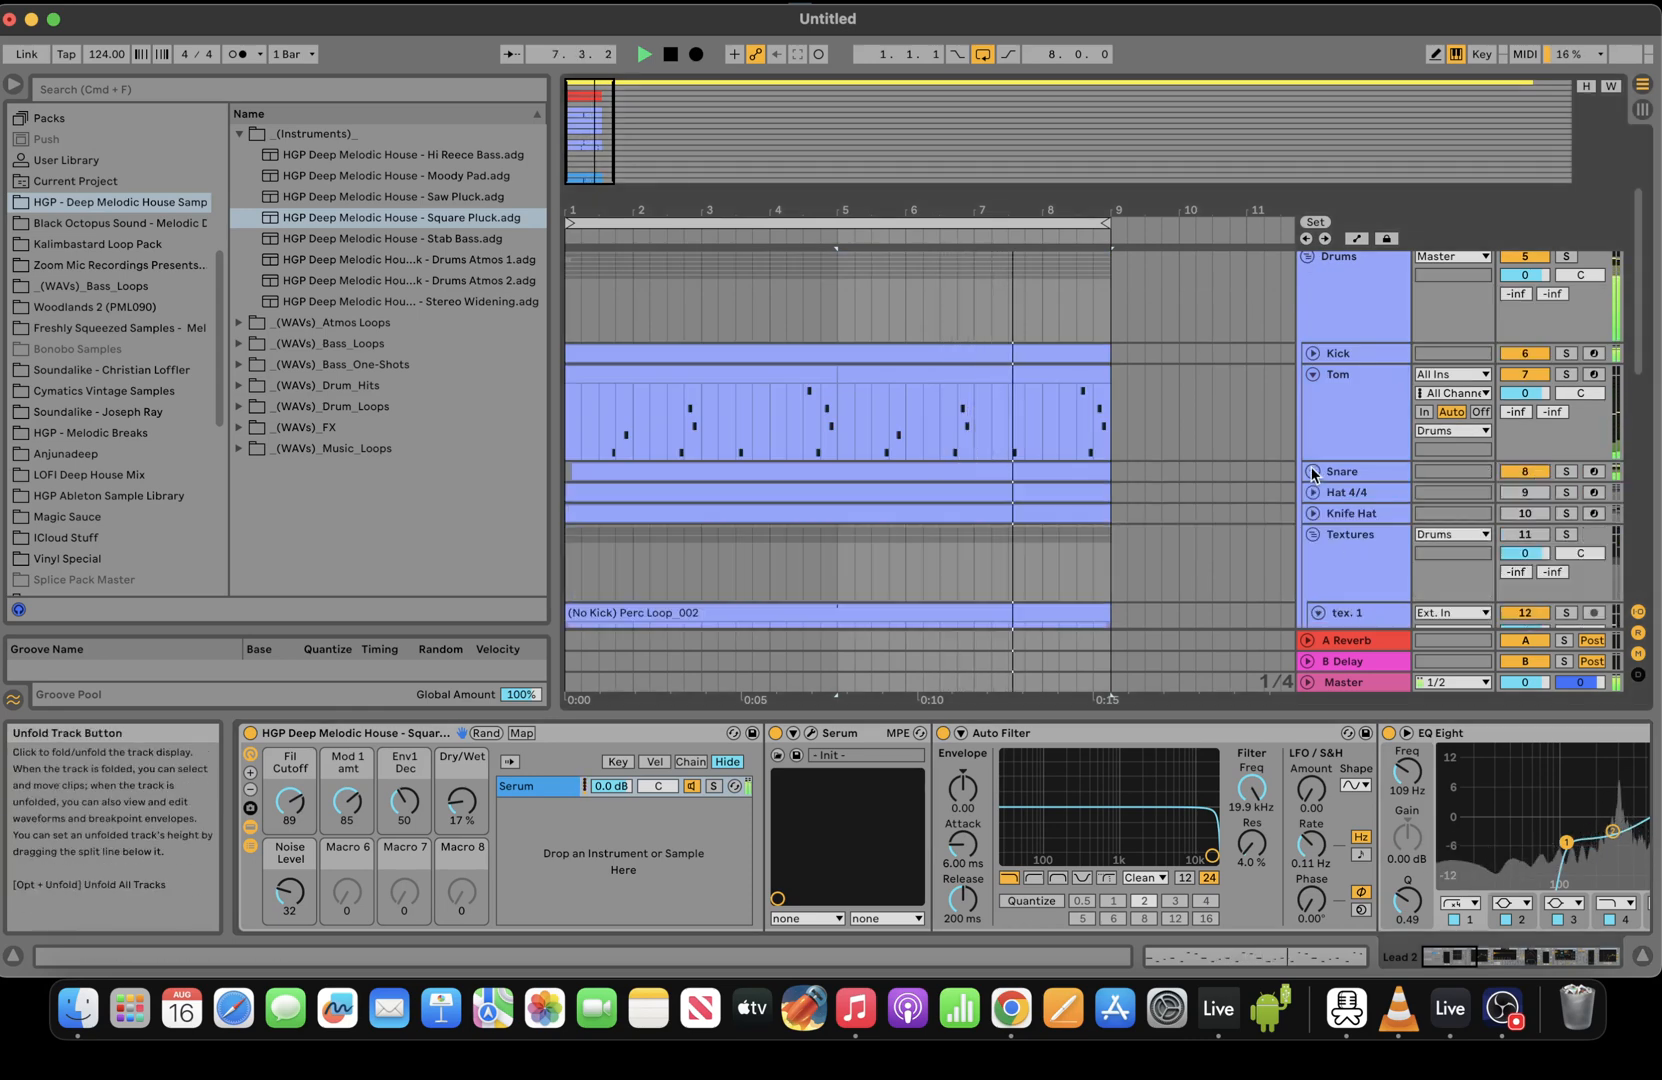
pyautogui.click(1525, 493)
pyautogui.click(1525, 515)
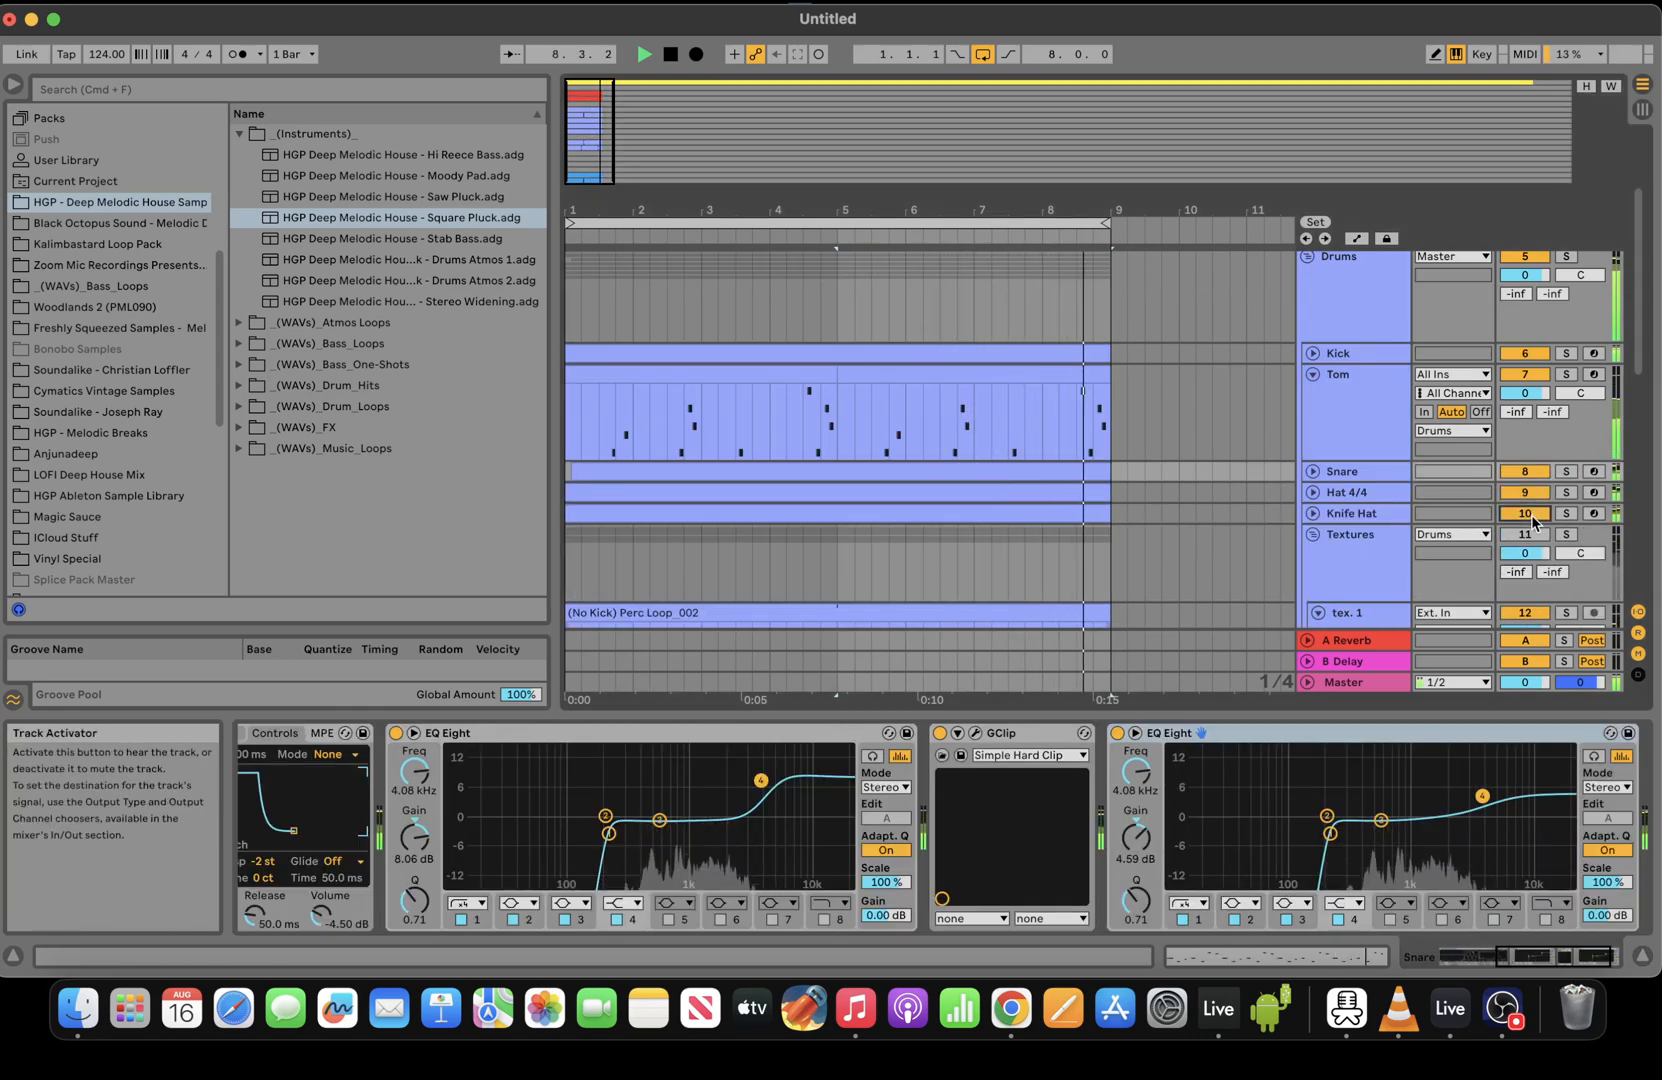
pyautogui.click(1527, 539)
pyautogui.click(1312, 534)
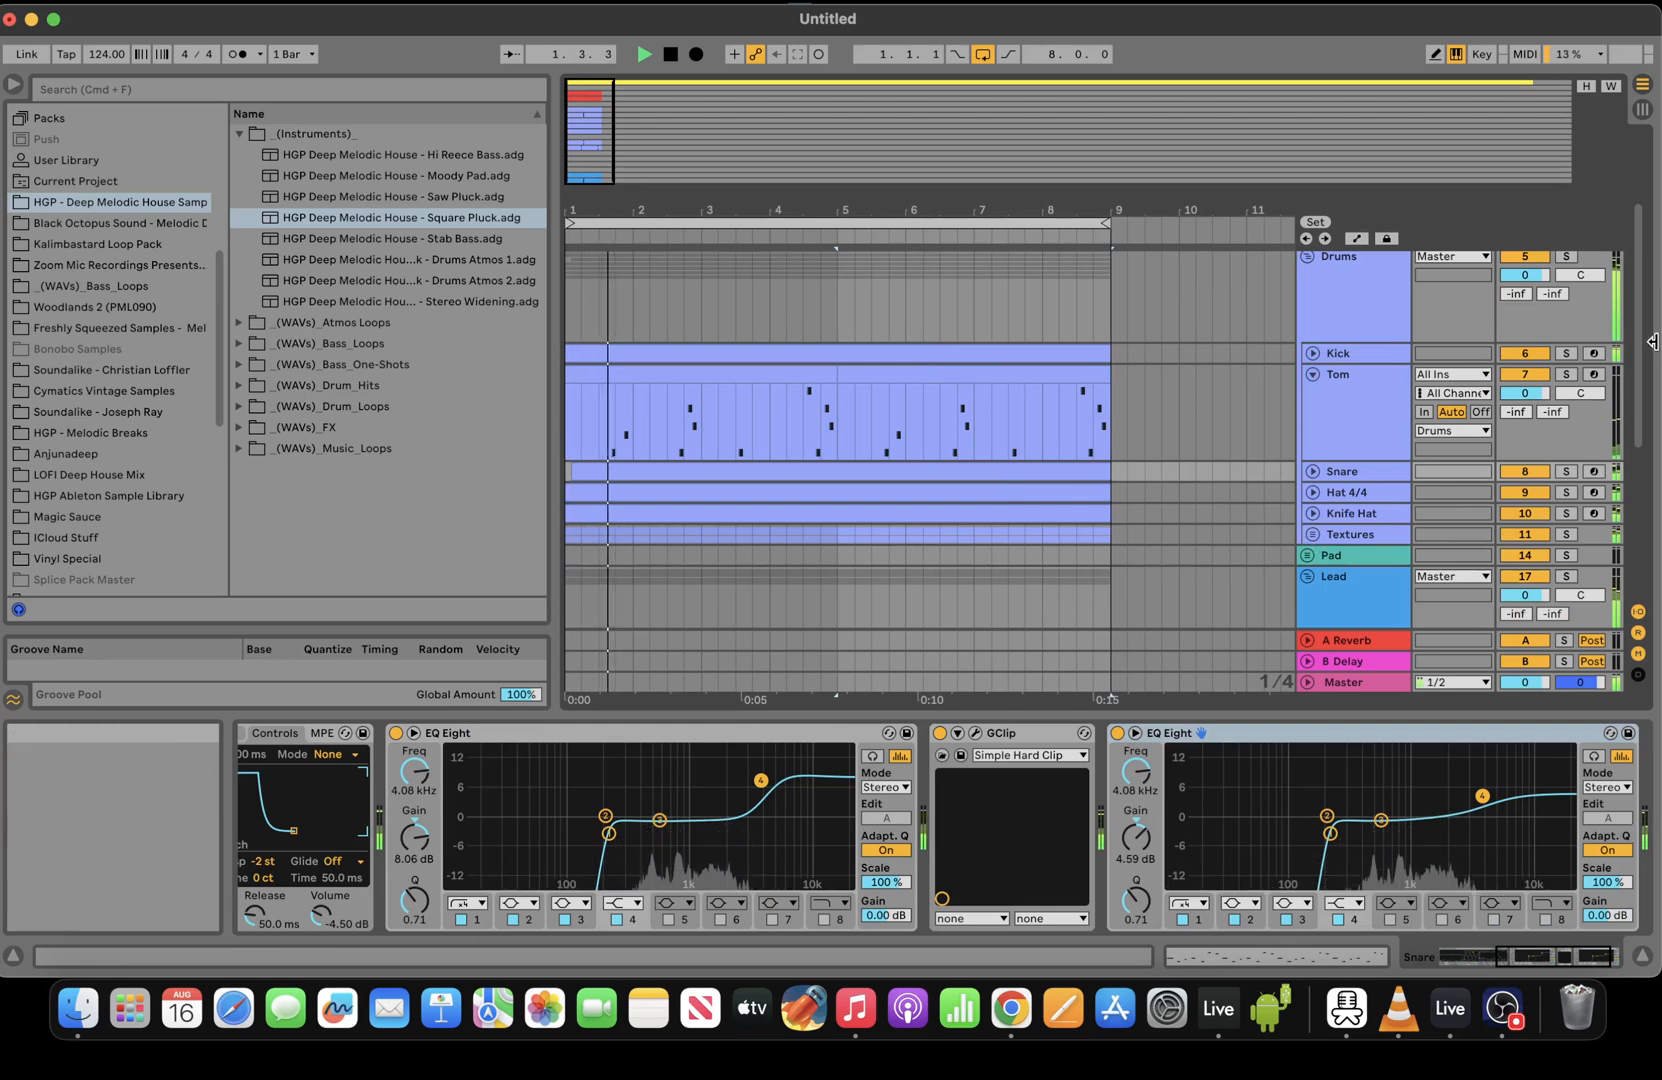
pyautogui.scroll(-4, 1638, 325)
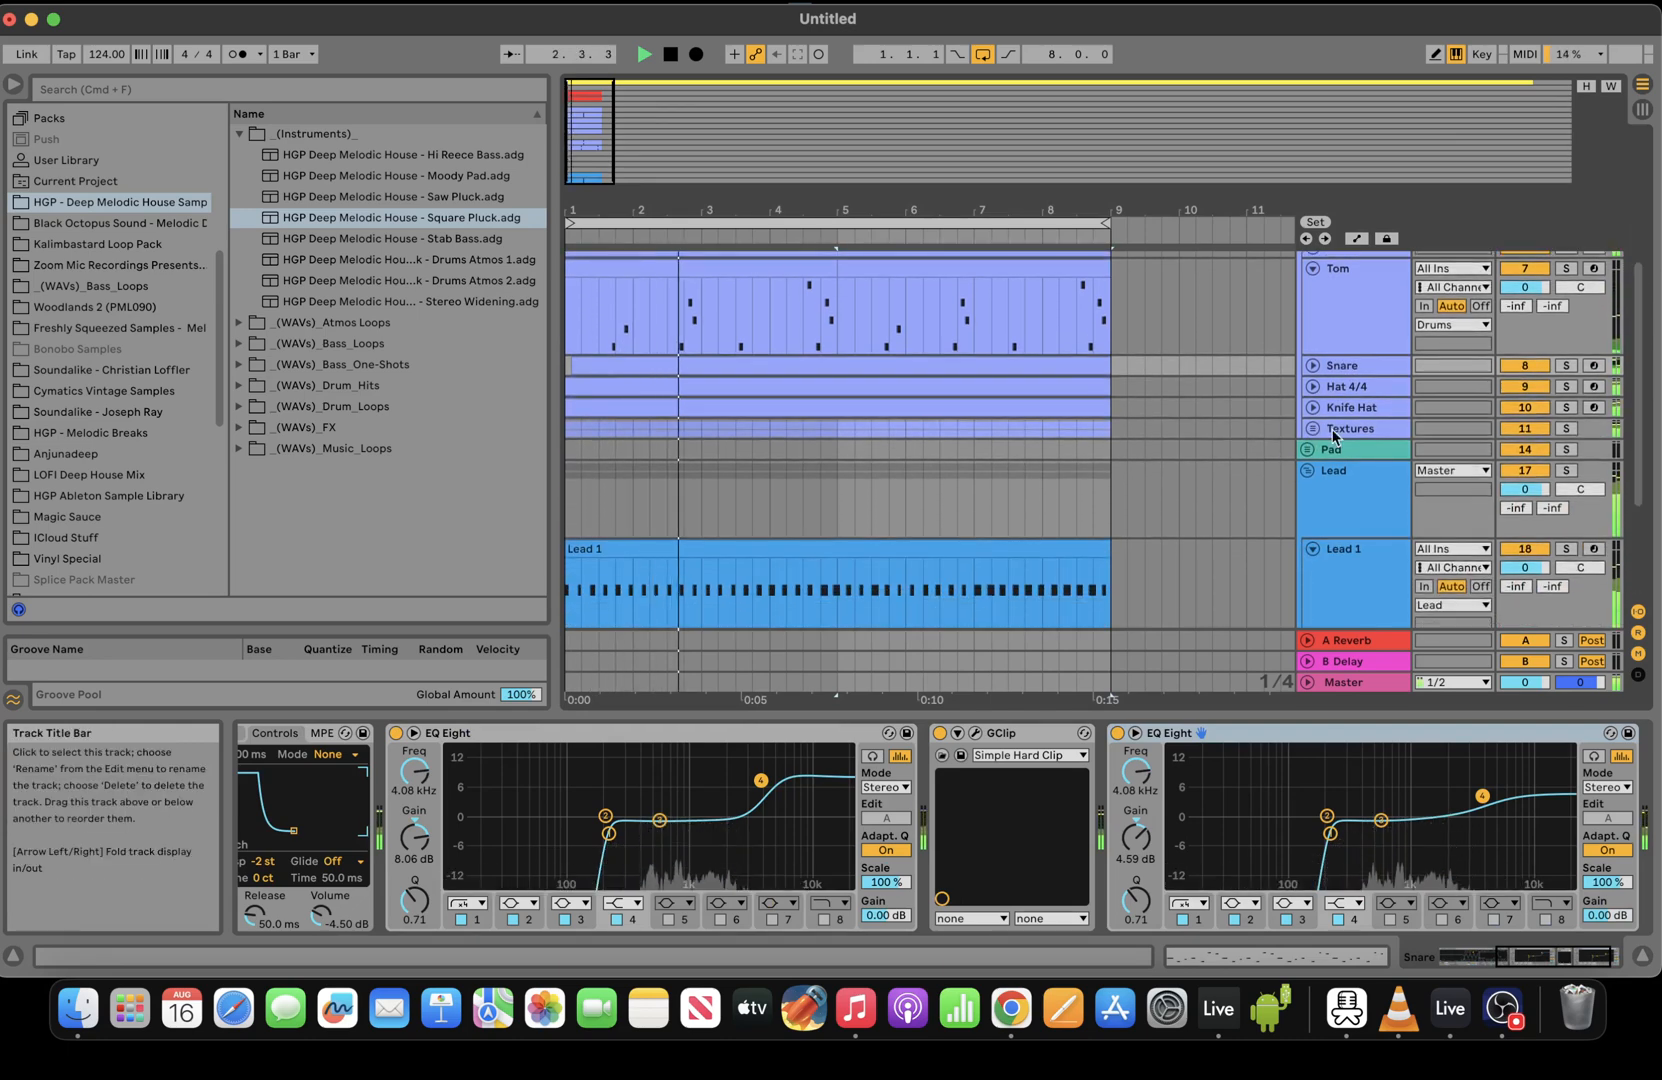
pyautogui.click(1312, 429)
pyautogui.click(888, 545)
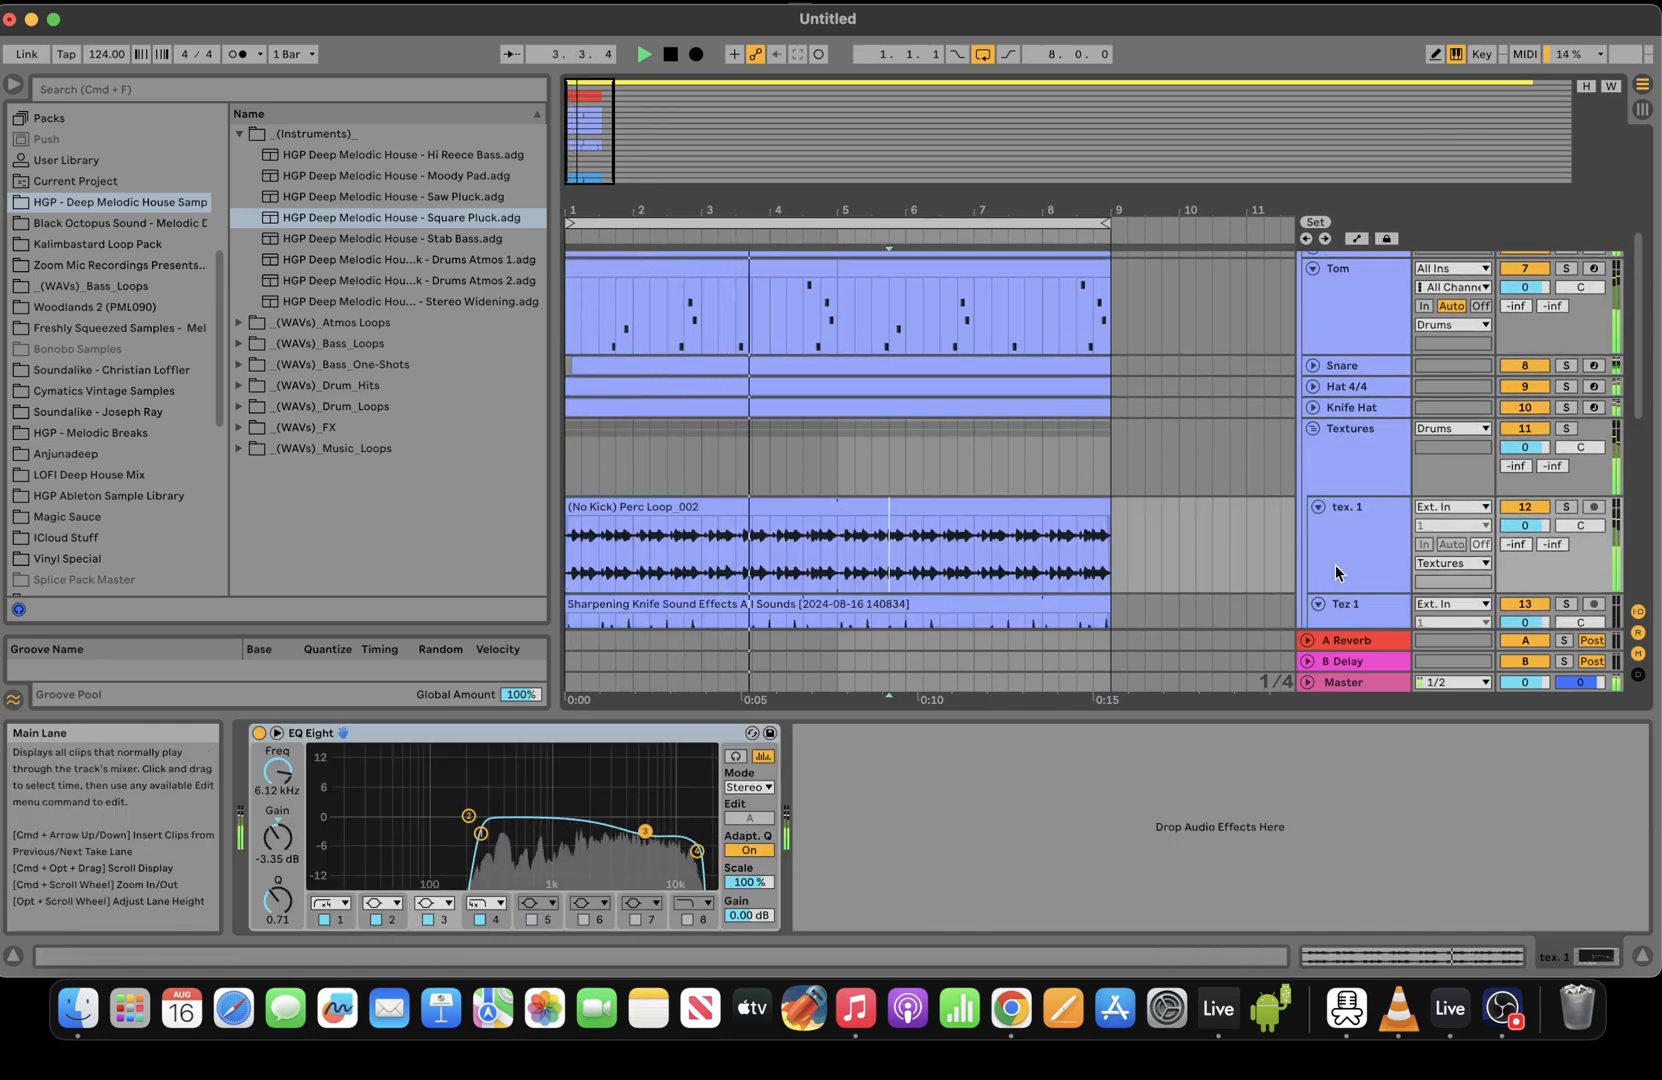
# Set the Fil Cutoff macro of the Saw Pluck rack on Lead 1 to 45 and stop playback
pyautogui.scroll(-5, 1641, 408)
pyautogui.click(1005, 493)
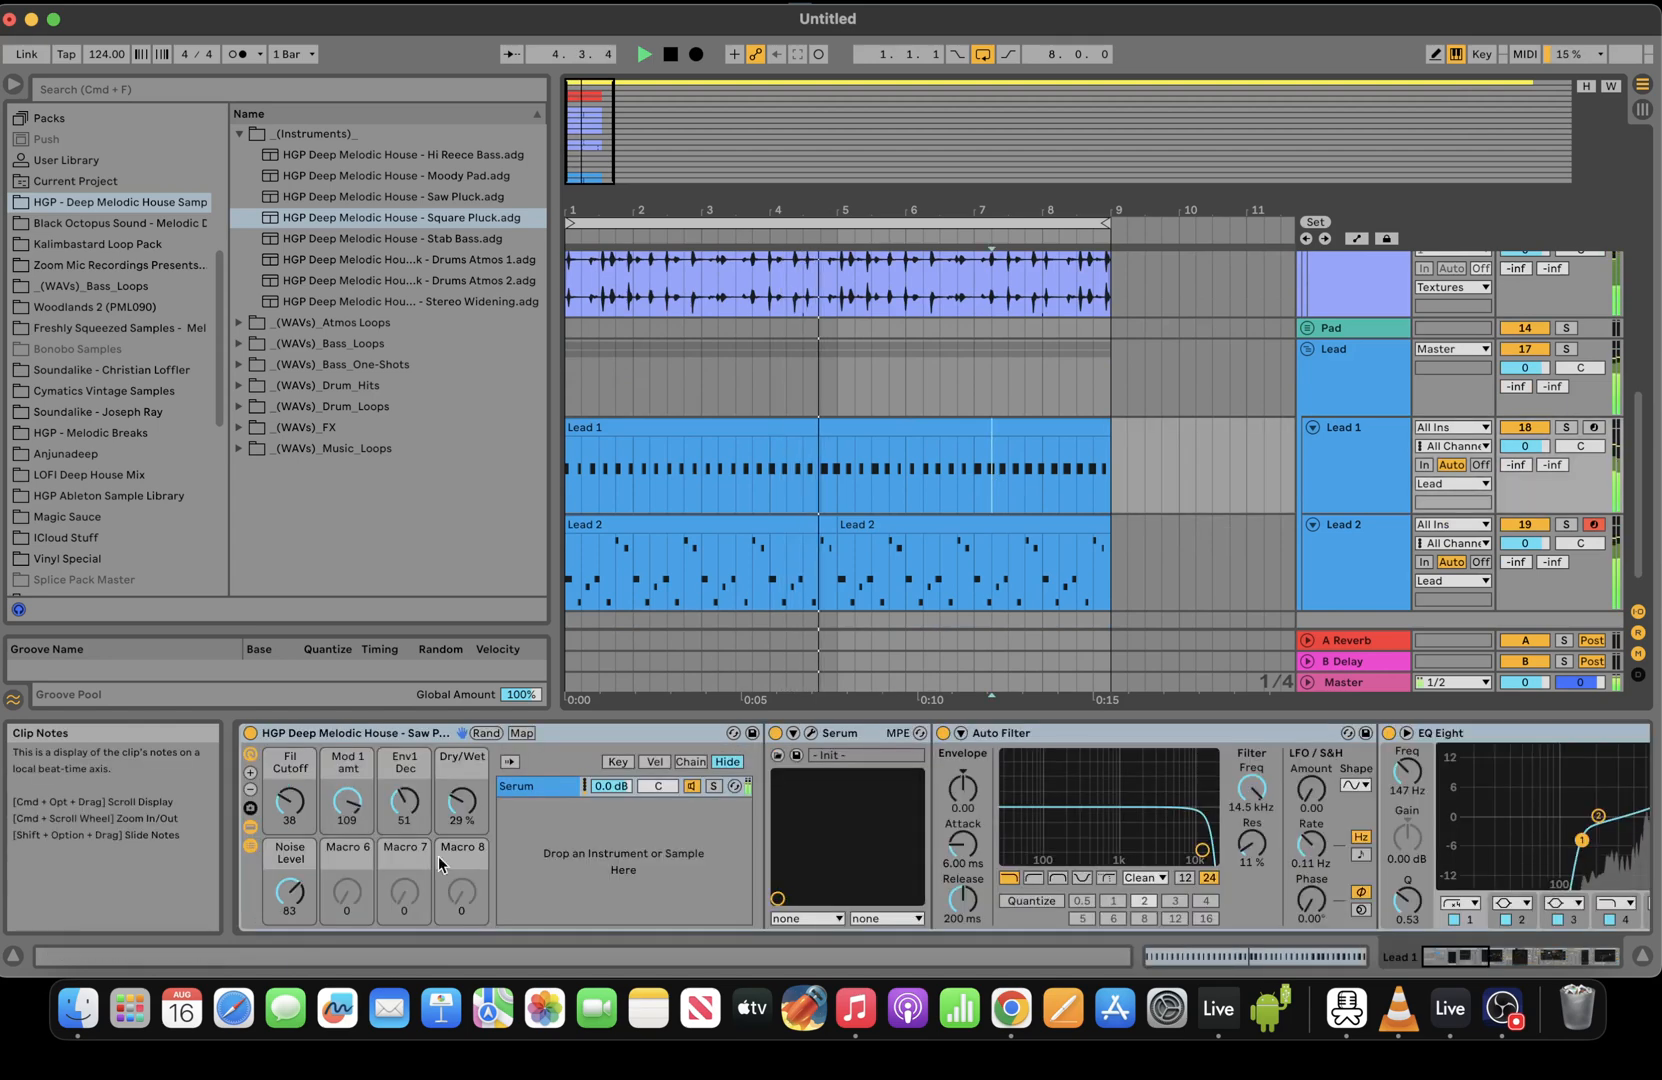
pyautogui.moveTo(290, 802)
pyautogui.mouseDown()
pyautogui.moveTo(290, 749)
pyautogui.moveTo(290, 802)
pyautogui.mouseUp()
pyautogui.press('space')
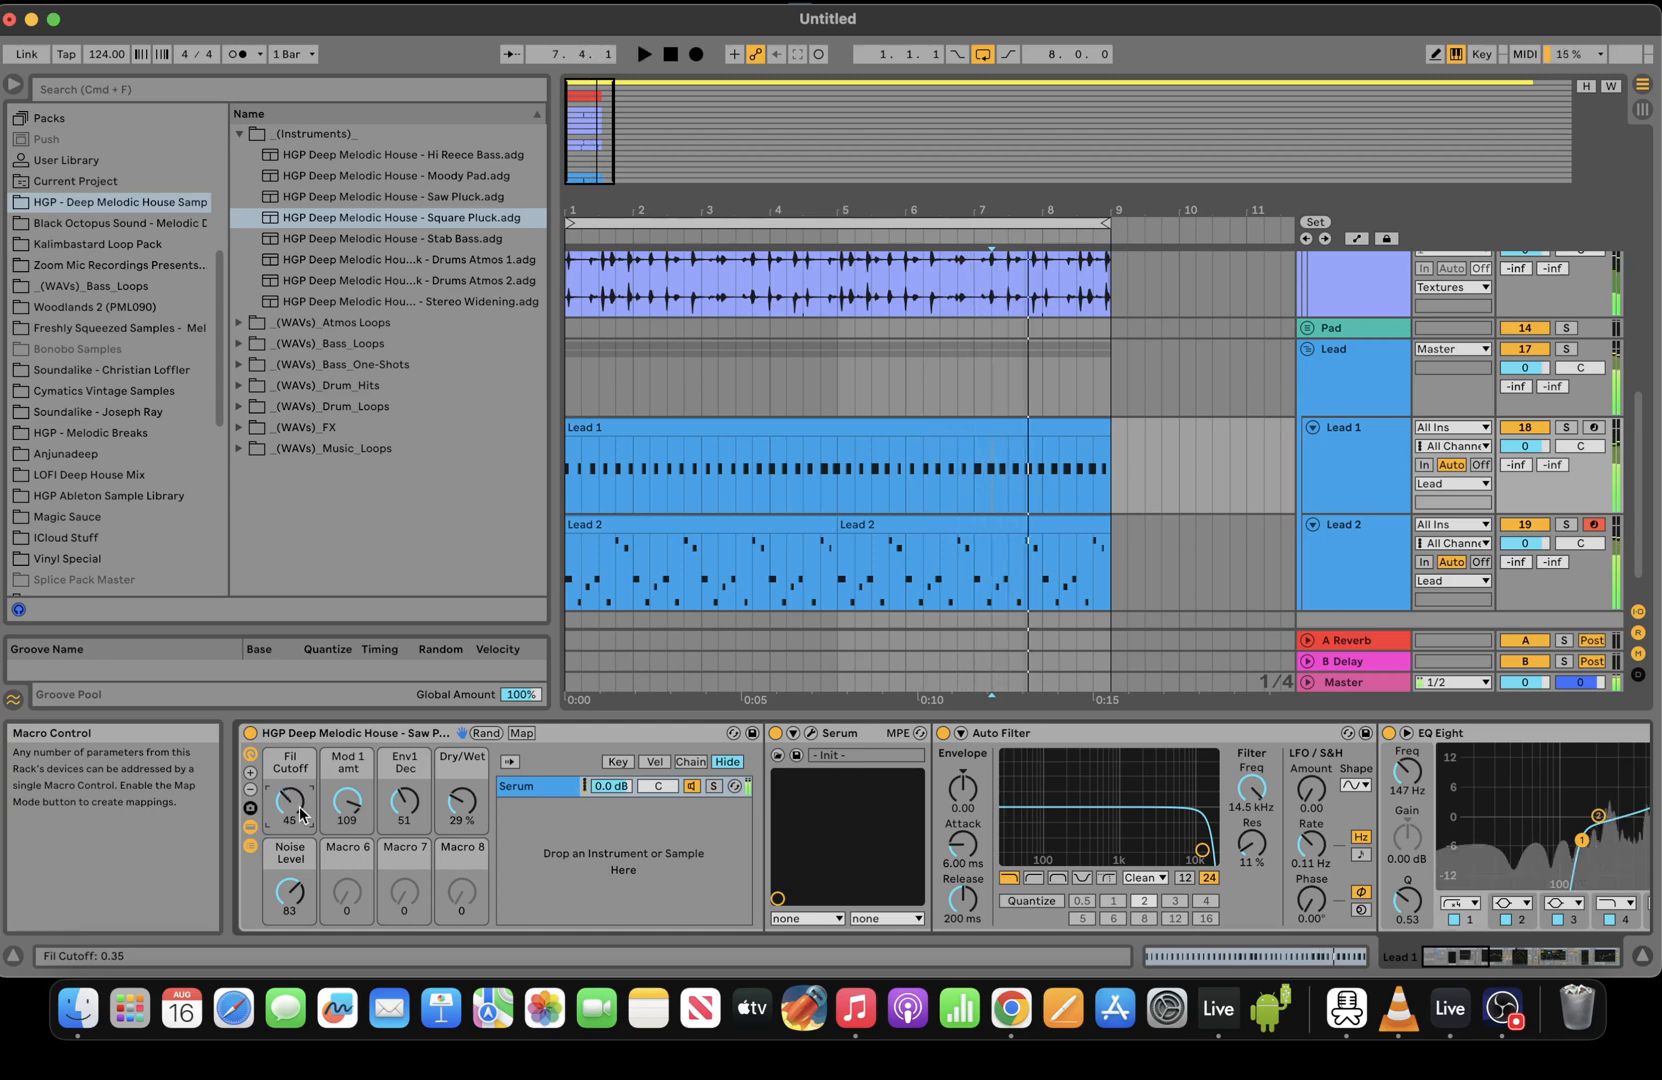
# Duplicate the whole eight-bar loop across all tracks and move the loop region to start at 9.1.1
pyautogui.moveTo(612, 114); pyautogui.dragTo(645, 114)
pyautogui.moveTo(1636, 438); pyautogui.dragTo(1636, 186)
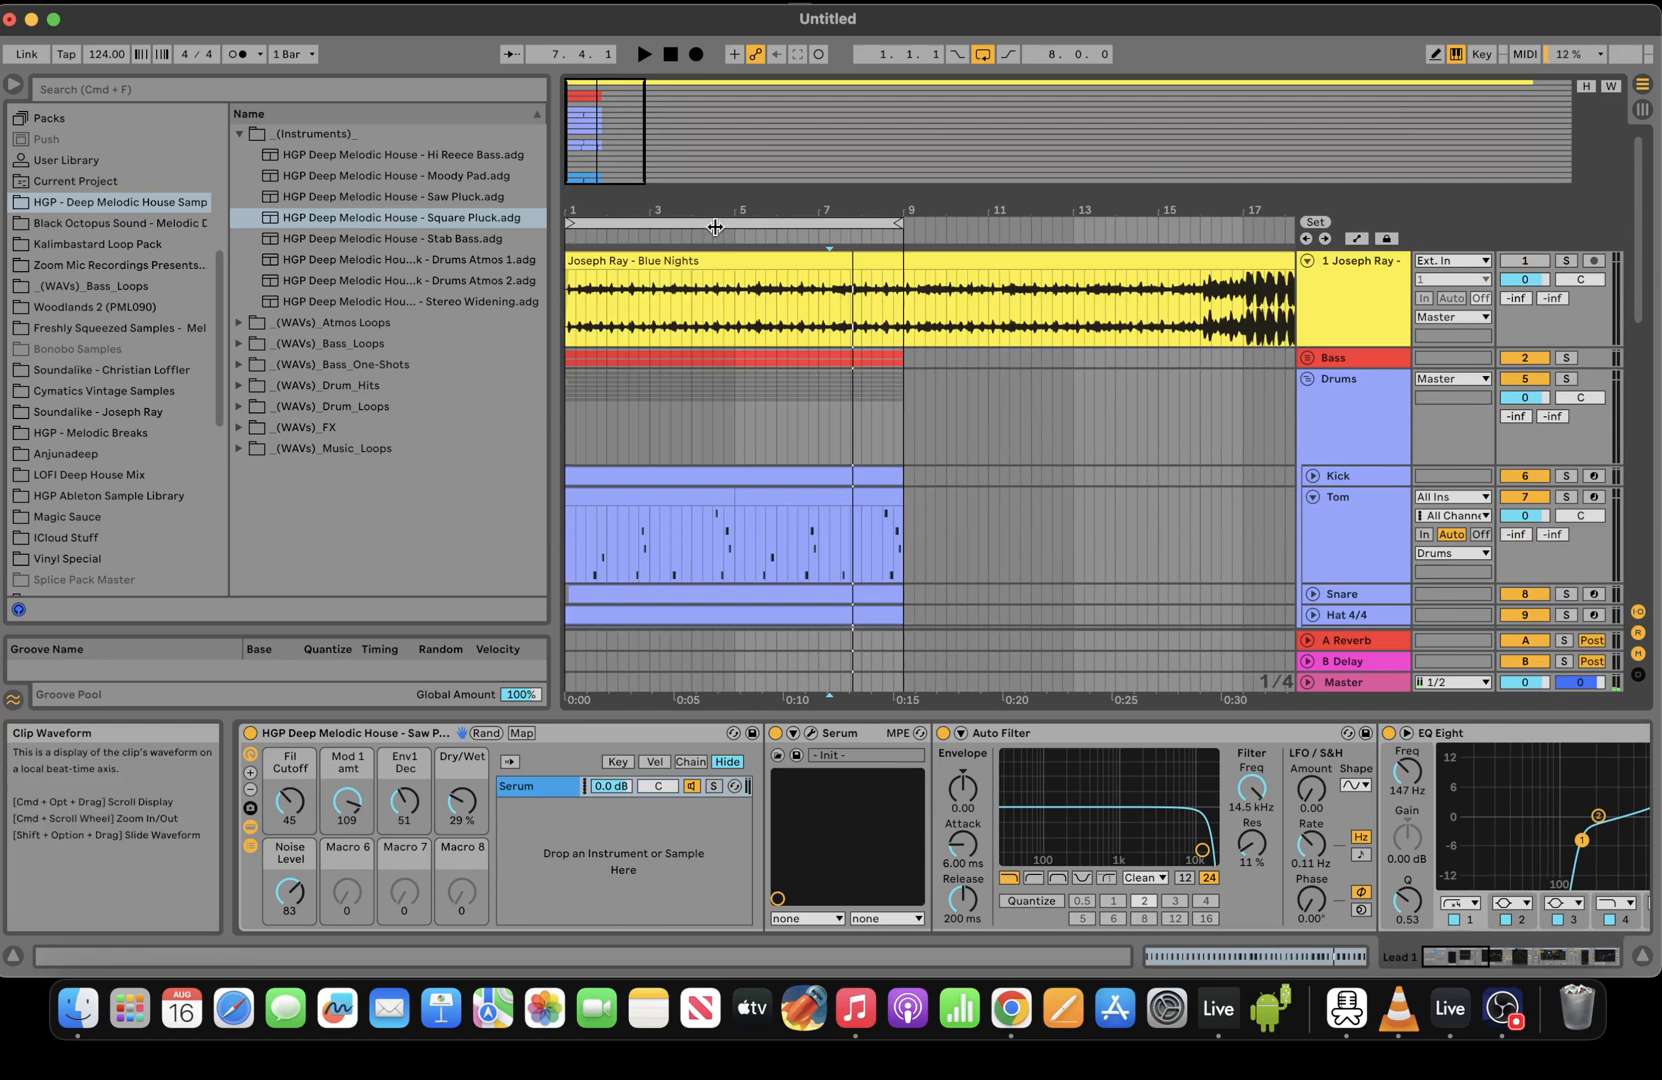
pyautogui.click(714, 222)
pyautogui.press('super+d')
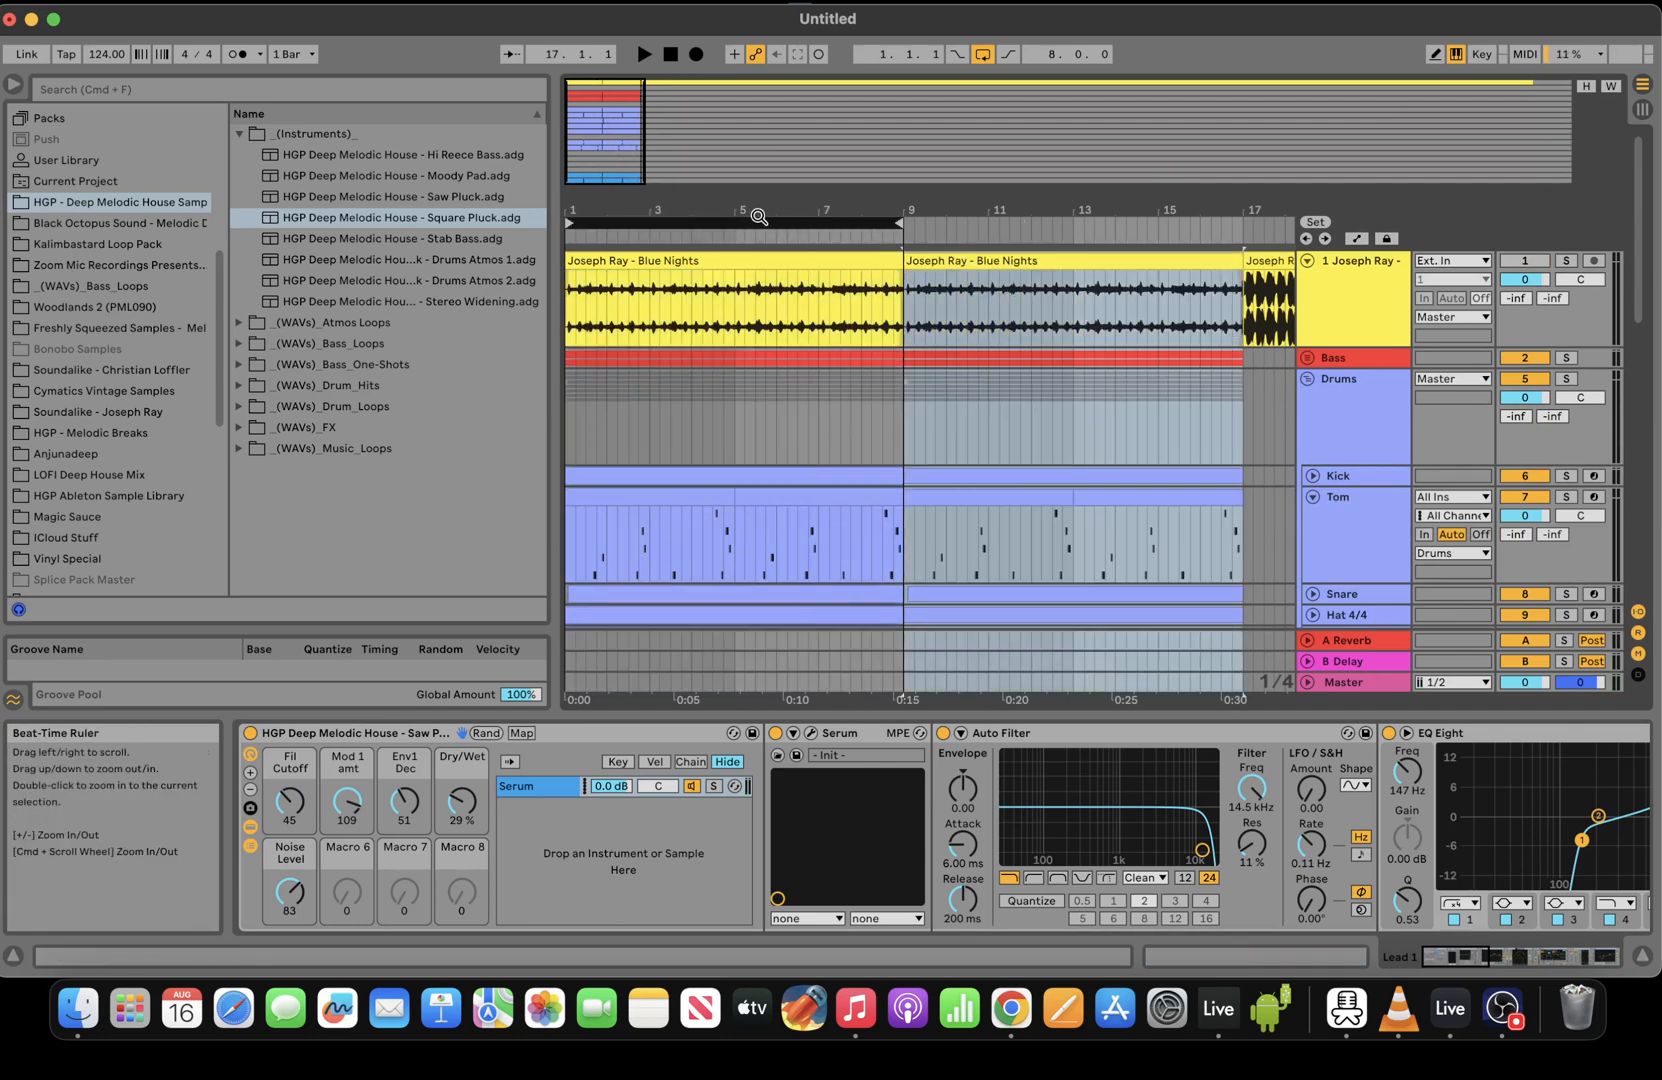
pyautogui.moveTo(737, 222); pyautogui.dragTo(1077, 222)
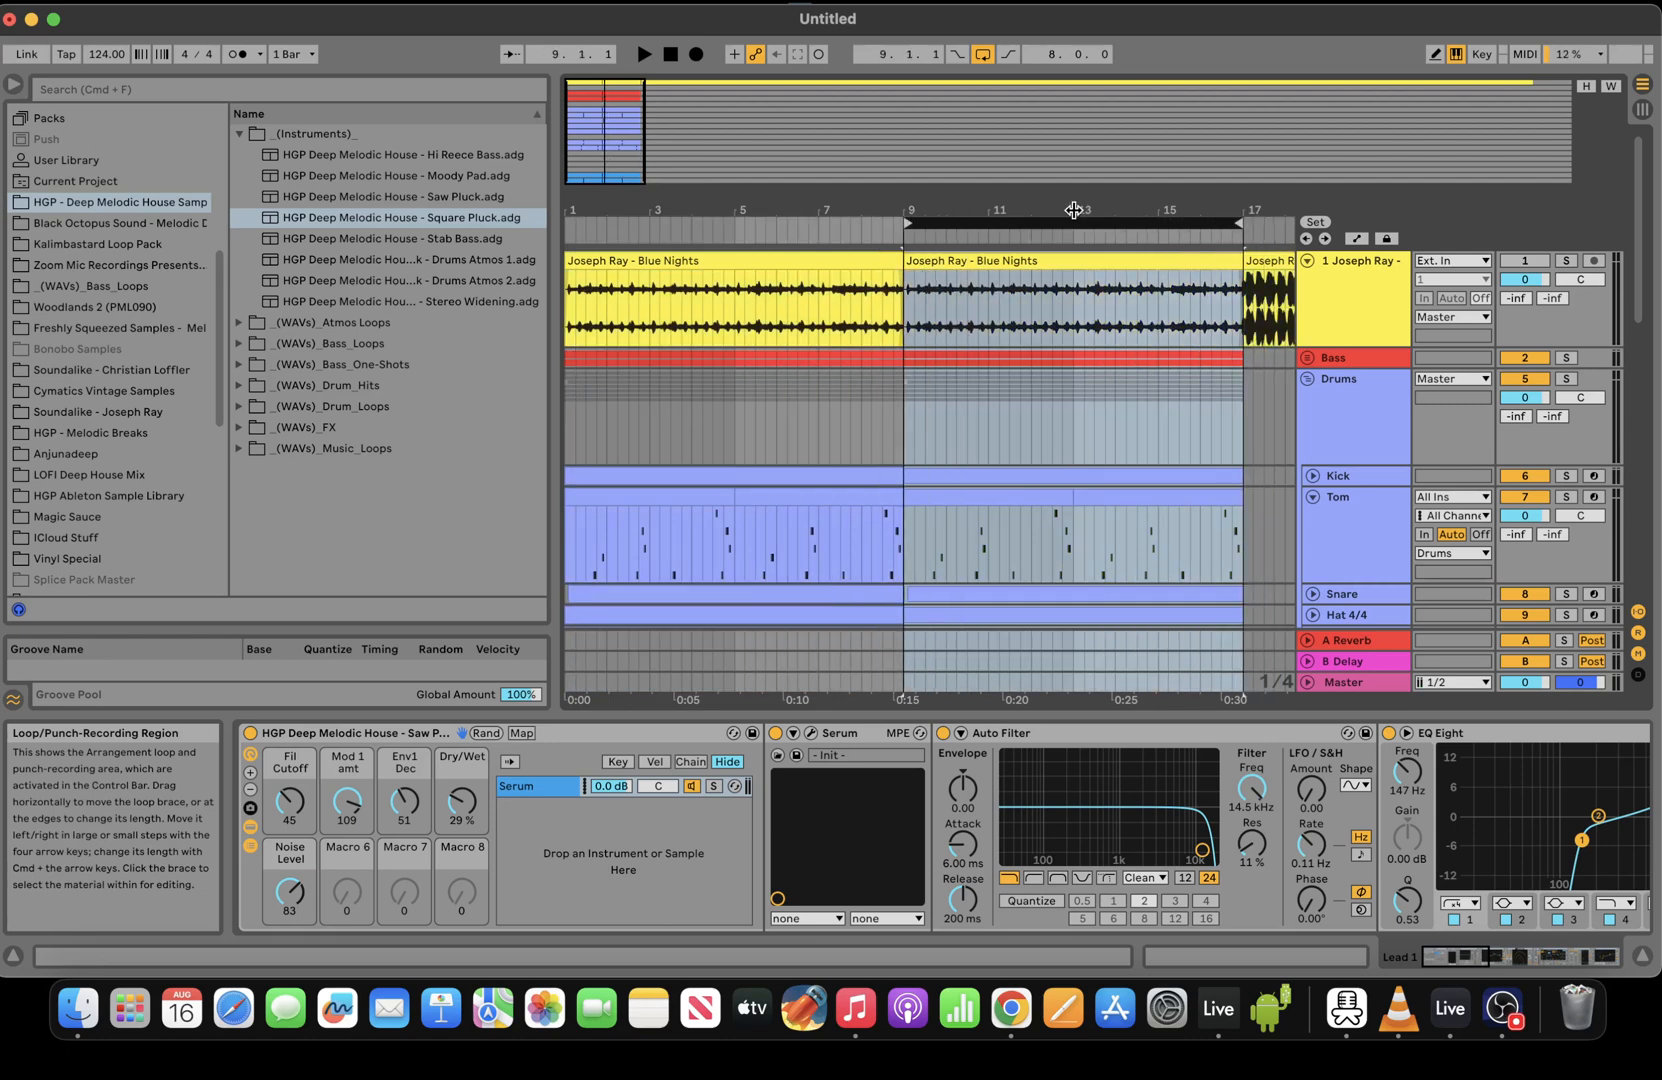
# Unfold the Bass group and select the second Hi Reece Bass clip while auditioning the duplicated section from bar 9
pyautogui.press('space')
pyautogui.press('space')
pyautogui.click(1308, 358)
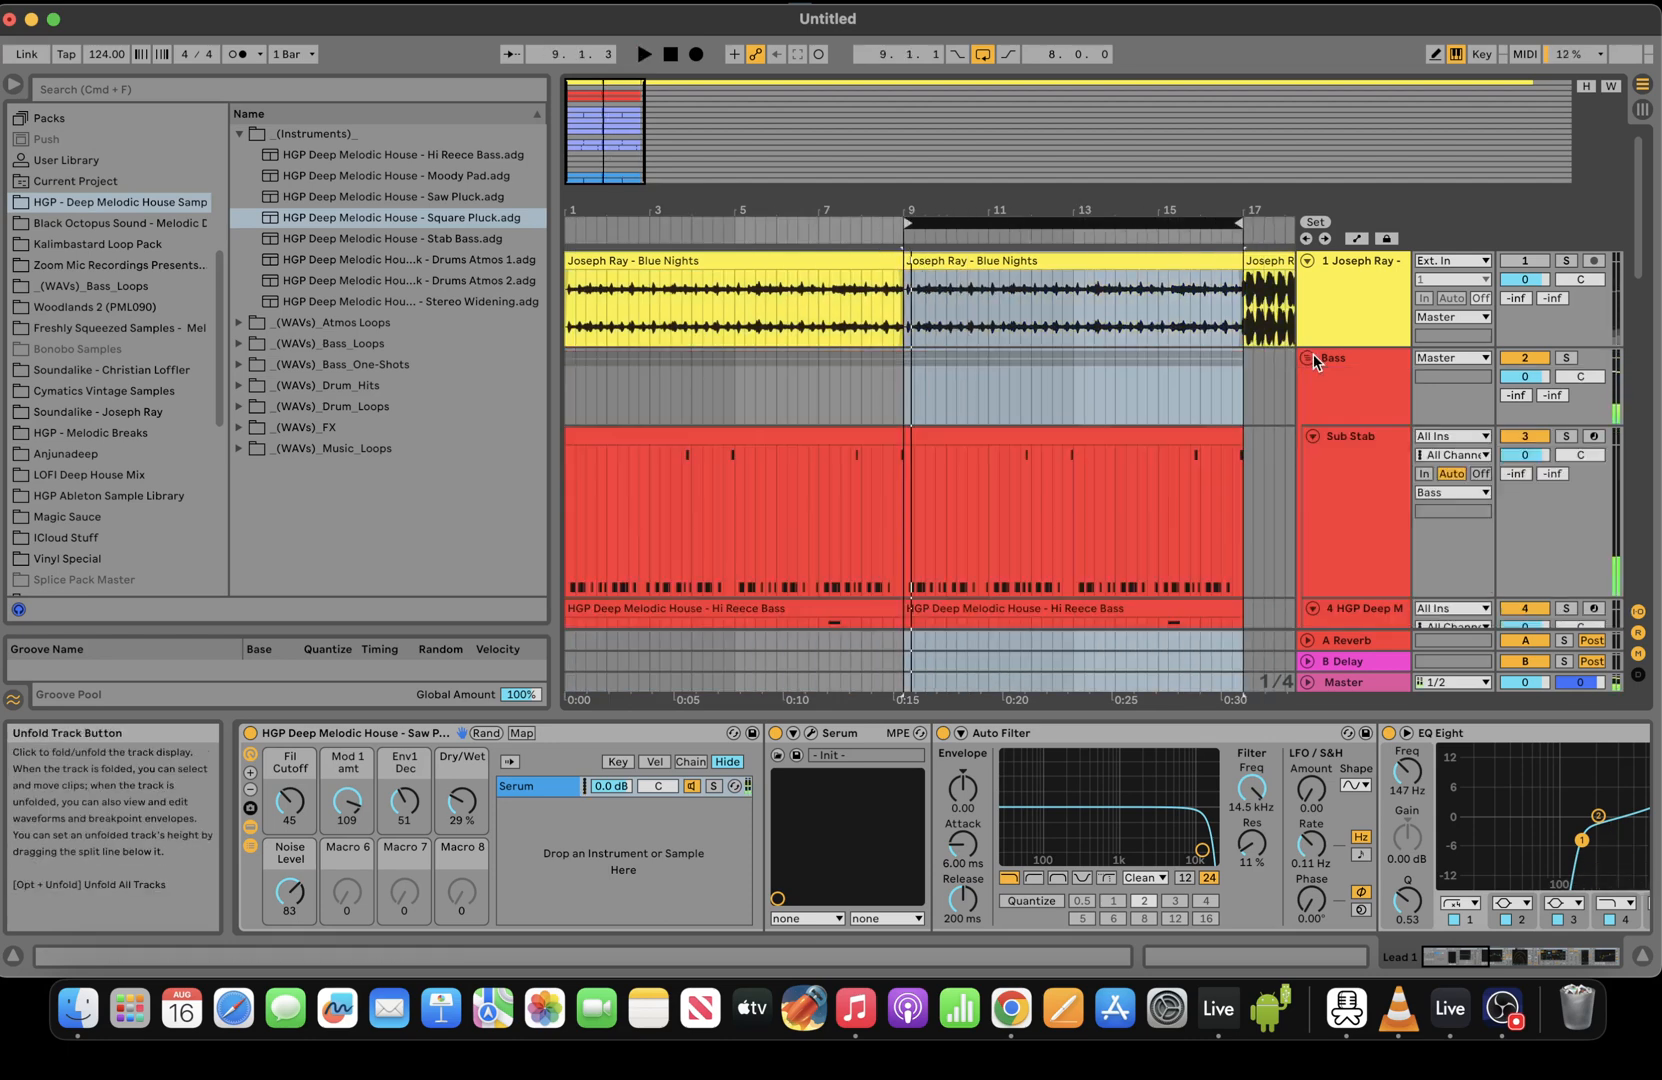
pyautogui.moveTo(930, 211); pyautogui.dragTo(944, 238)
pyautogui.press('space')
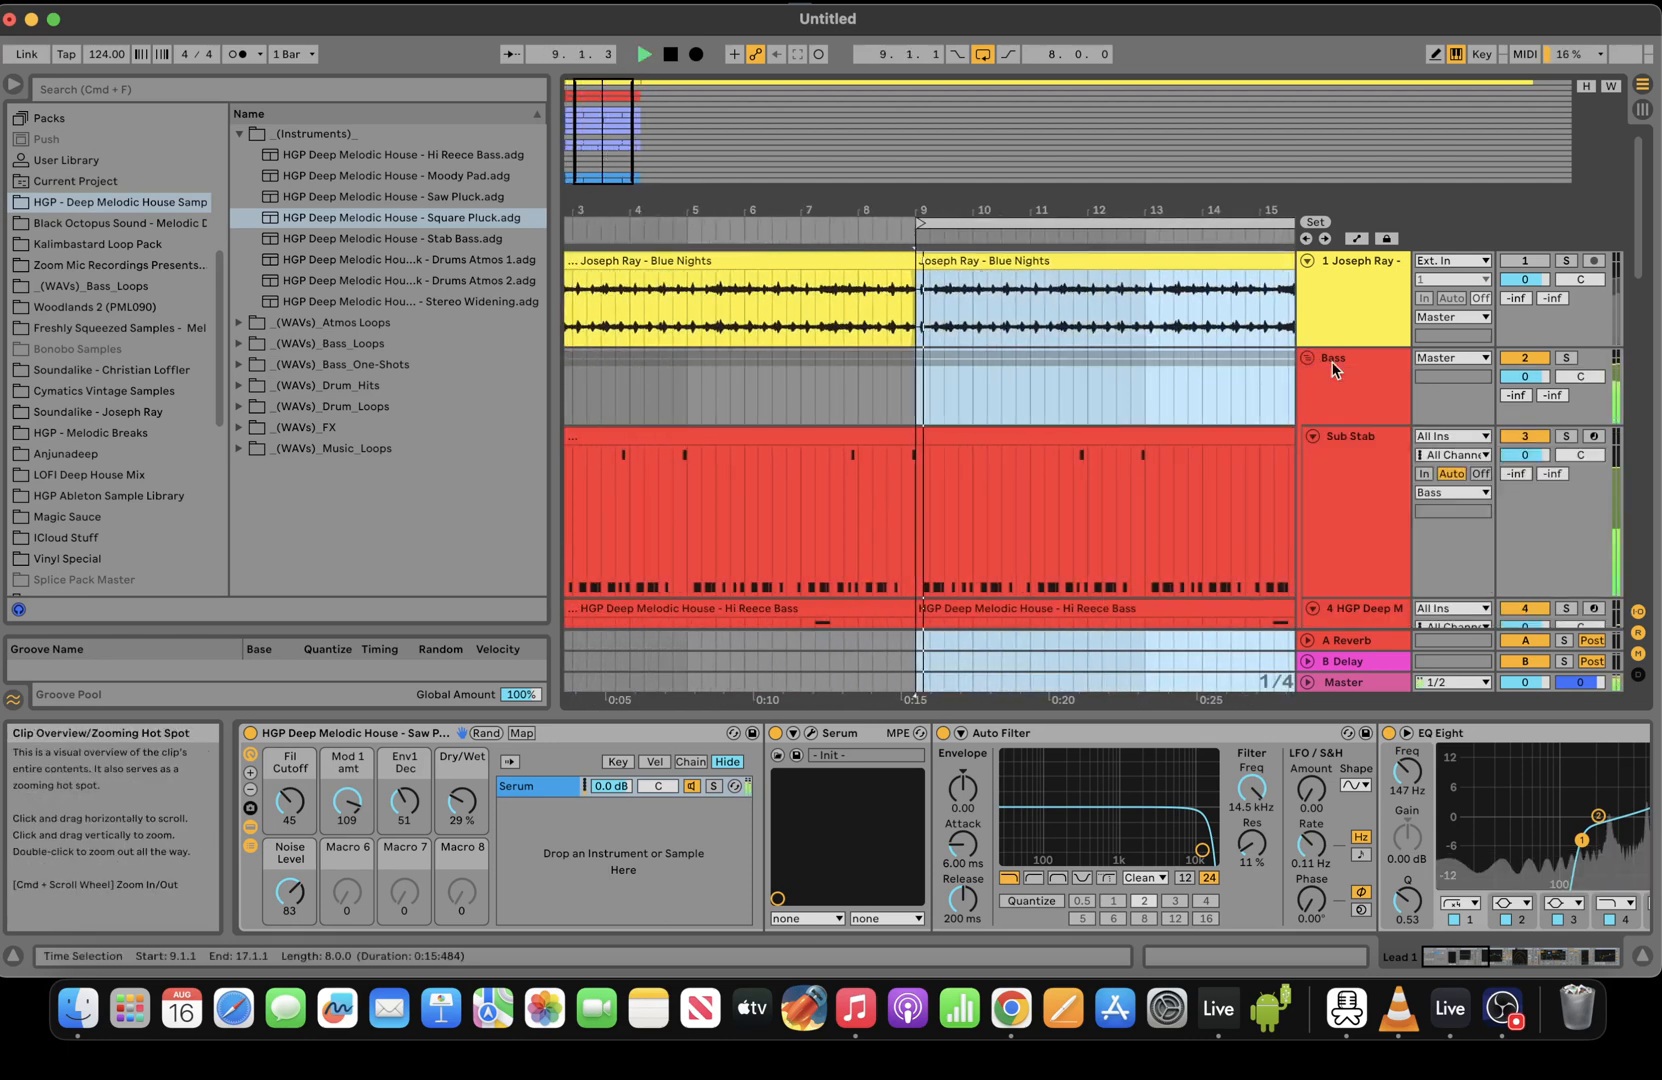
pyautogui.scroll(-5, 1645, 230)
pyautogui.press('space')
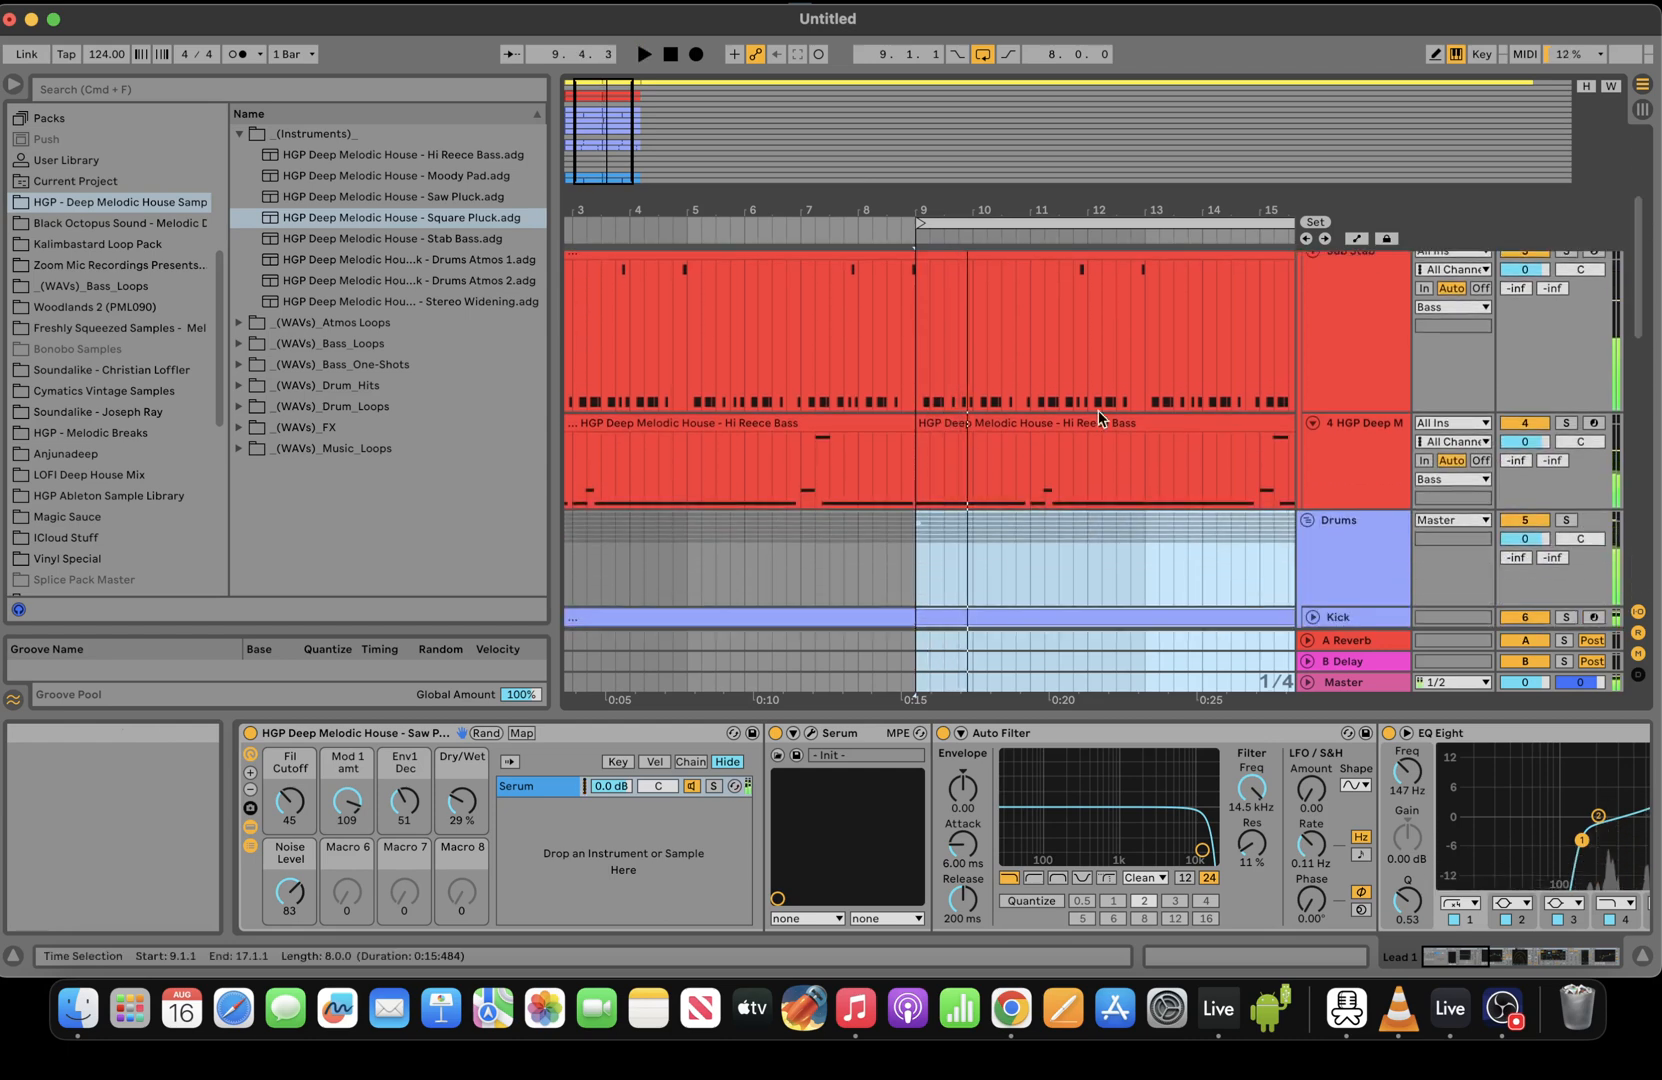
pyautogui.moveTo(612, 160); pyautogui.dragTo(610, 137)
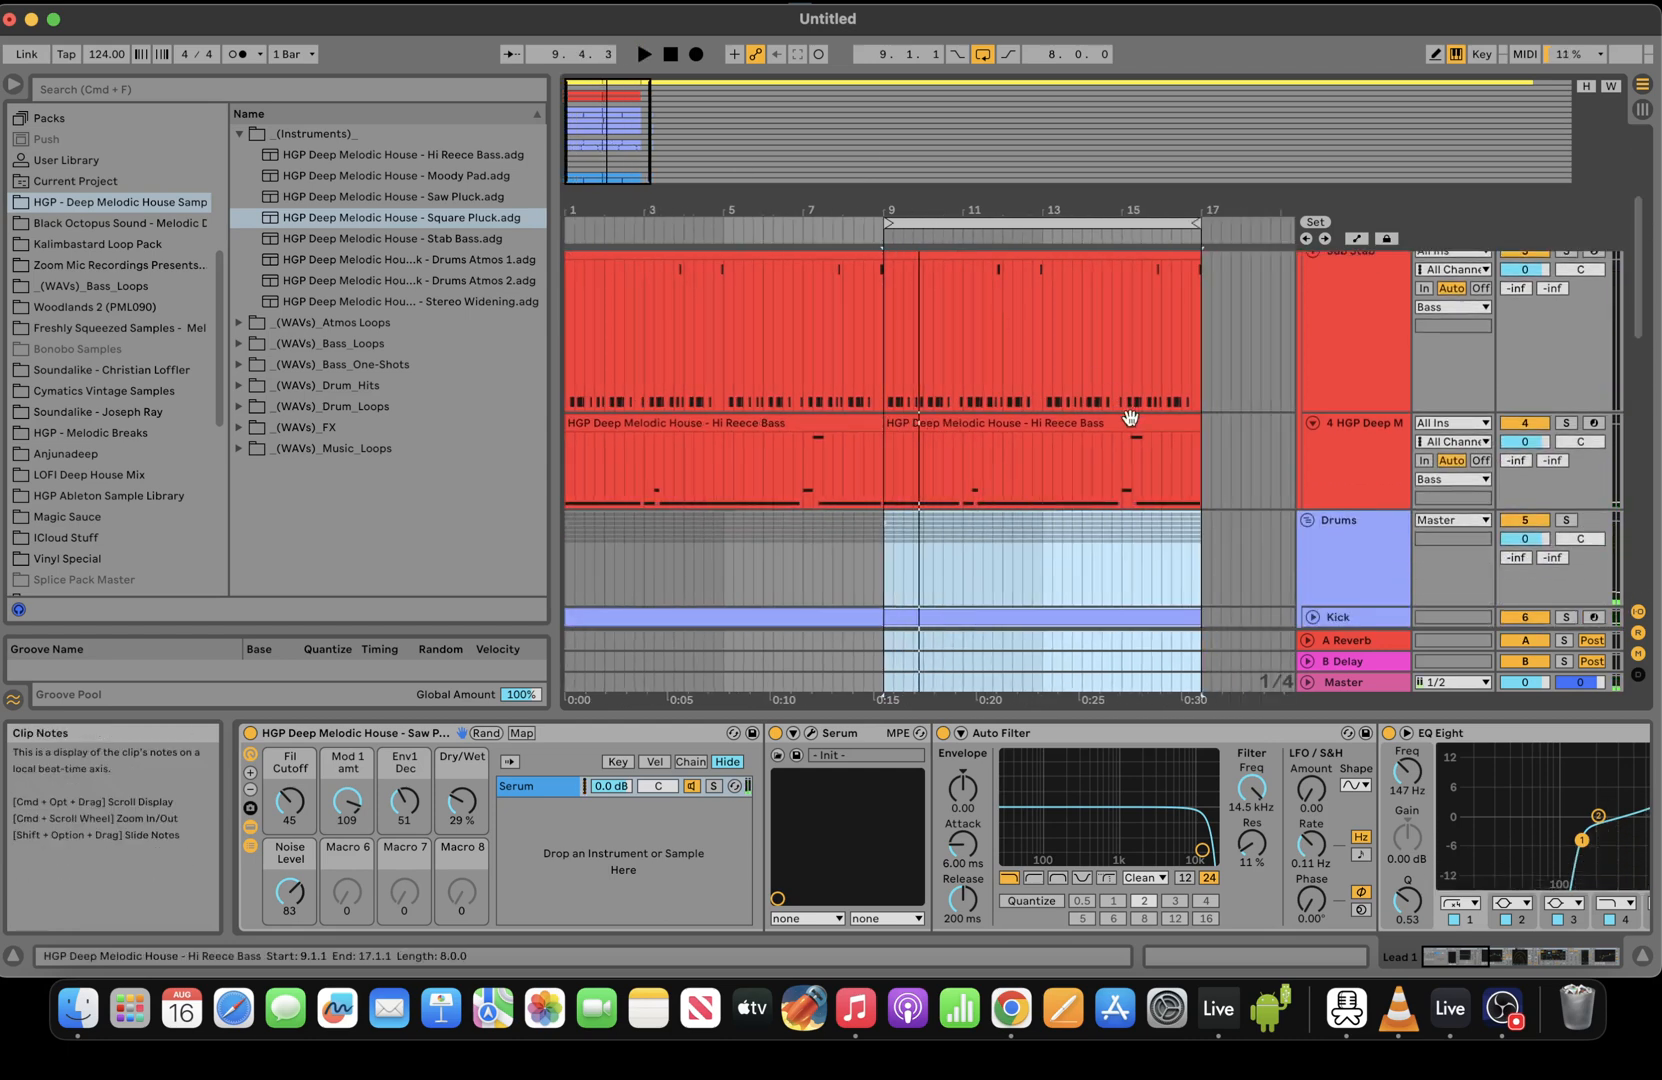
pyautogui.click(1068, 424)
pyautogui.press('space')
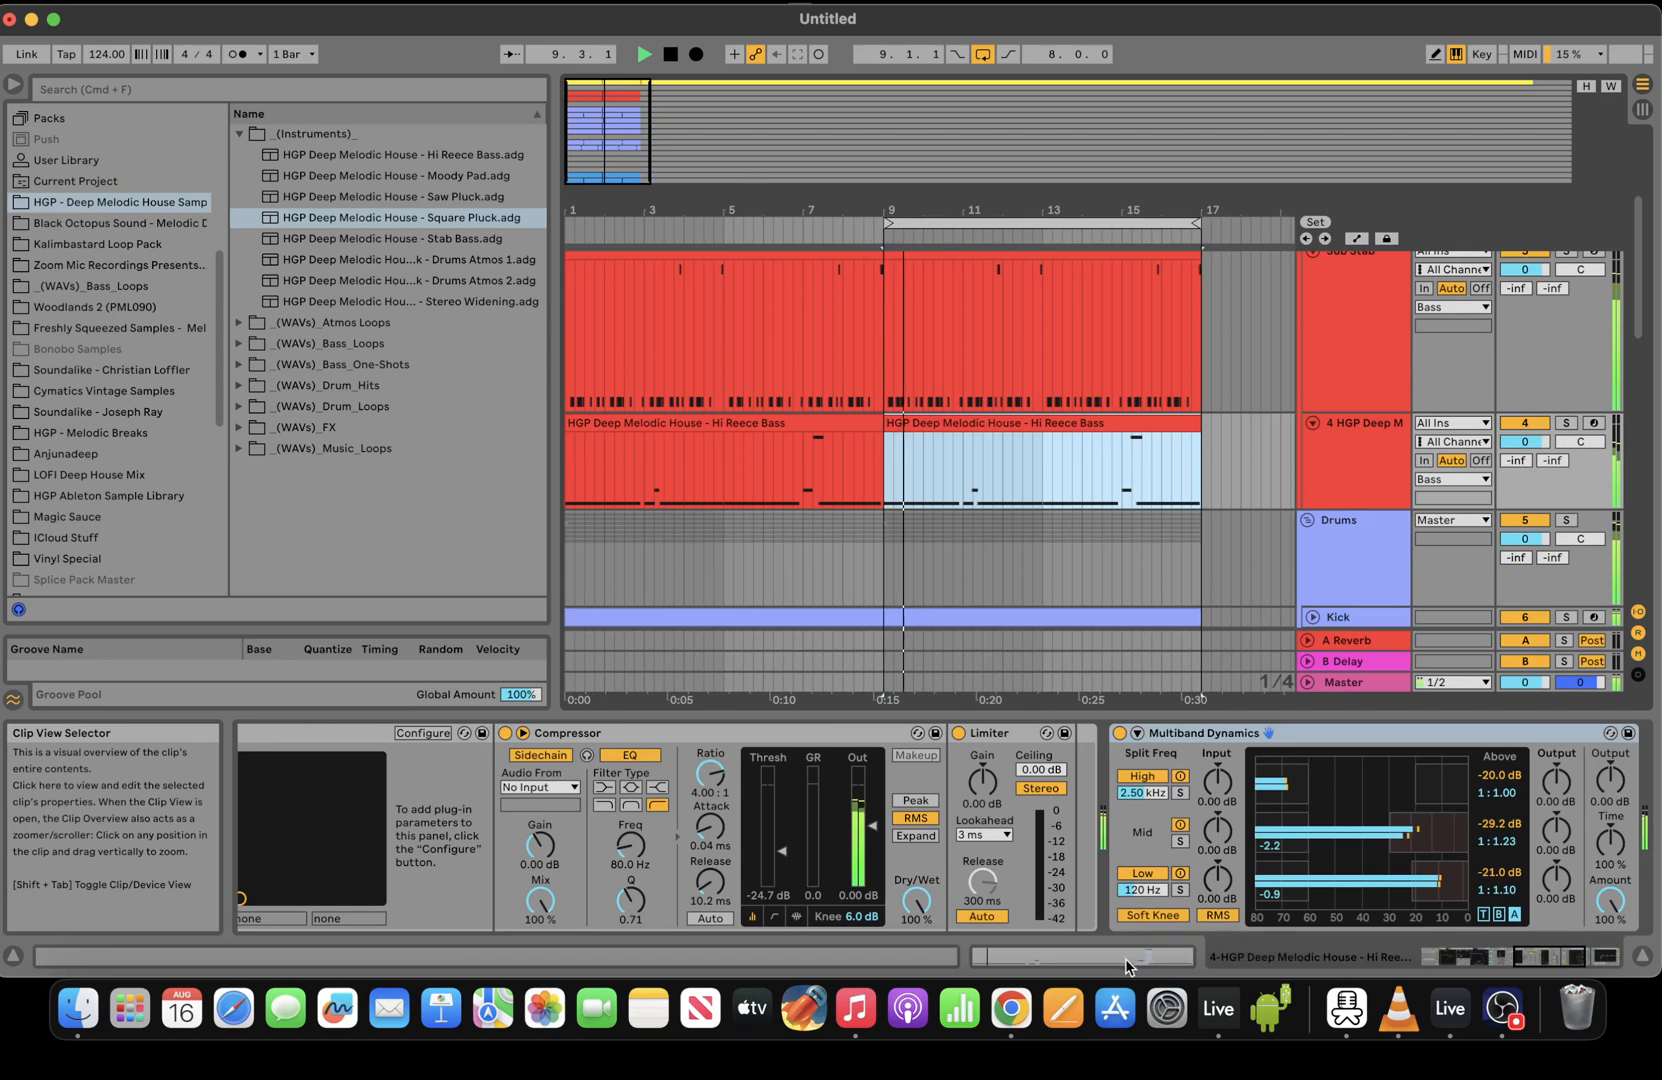
pyautogui.scroll(3, 1643, 256)
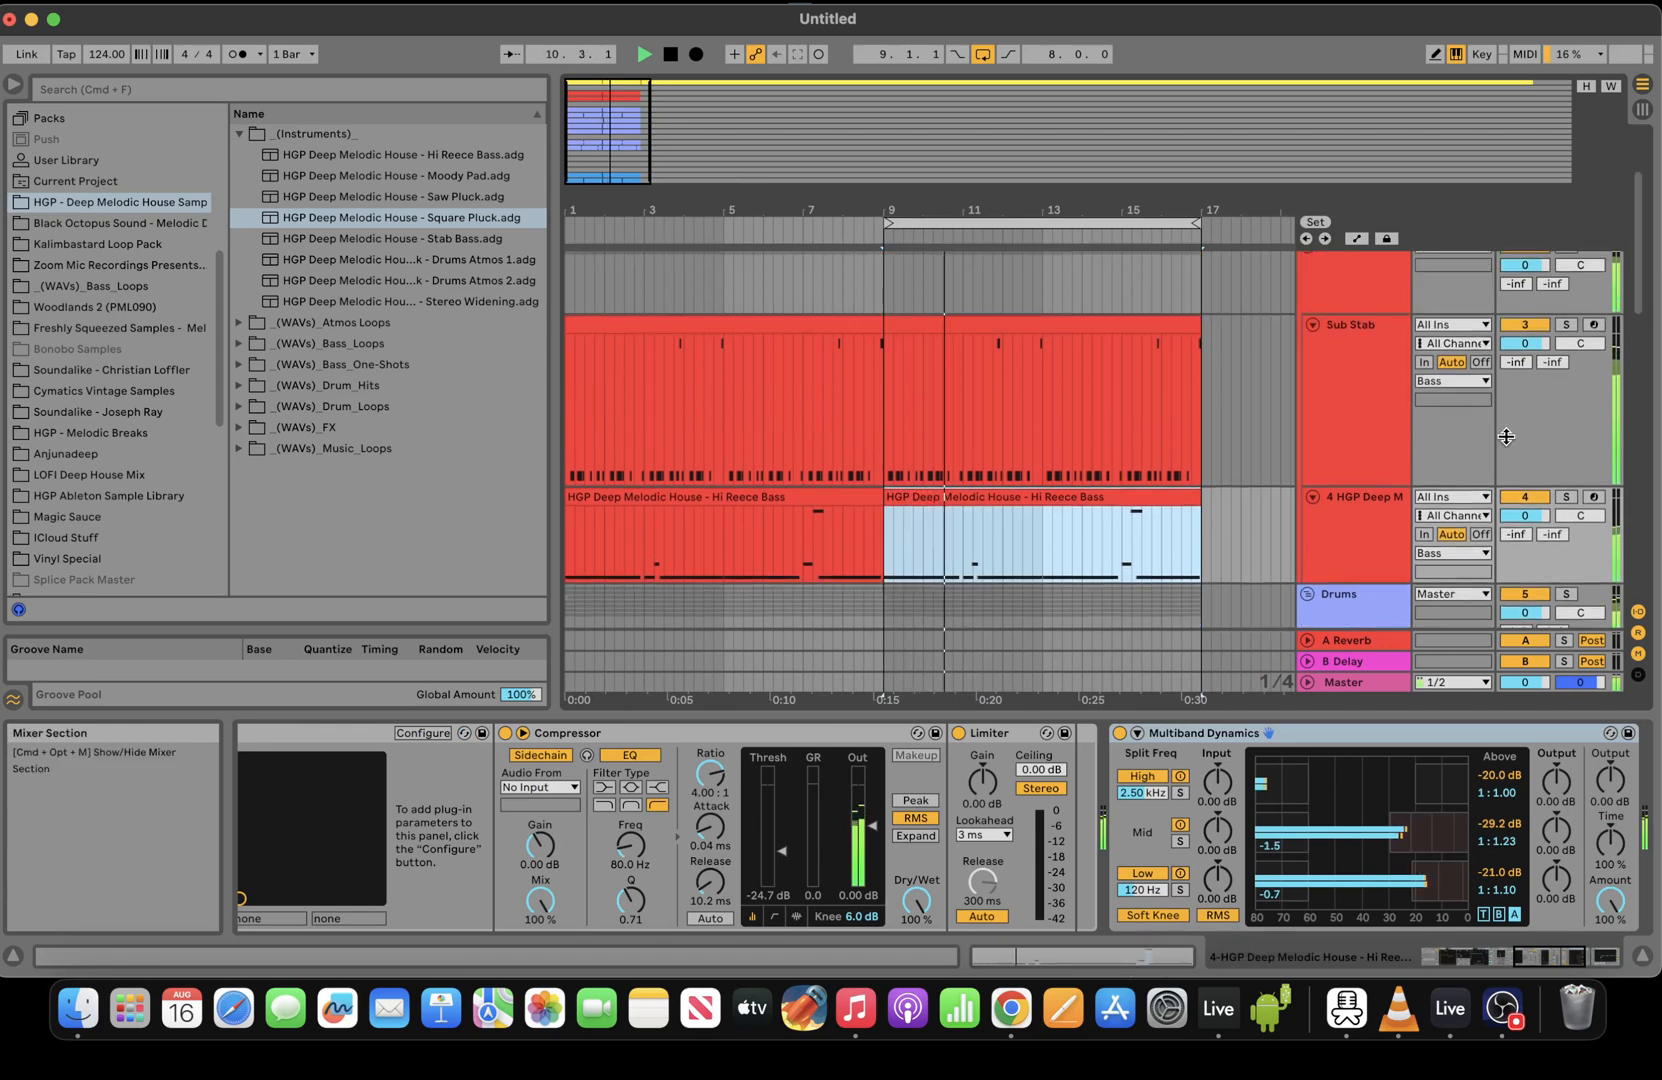
# Delete the Kick clip from the duplicated section, between 9.1.1 and 17.1.1
pyautogui.moveTo(1643, 256); pyautogui.dragTo(1643, 349)
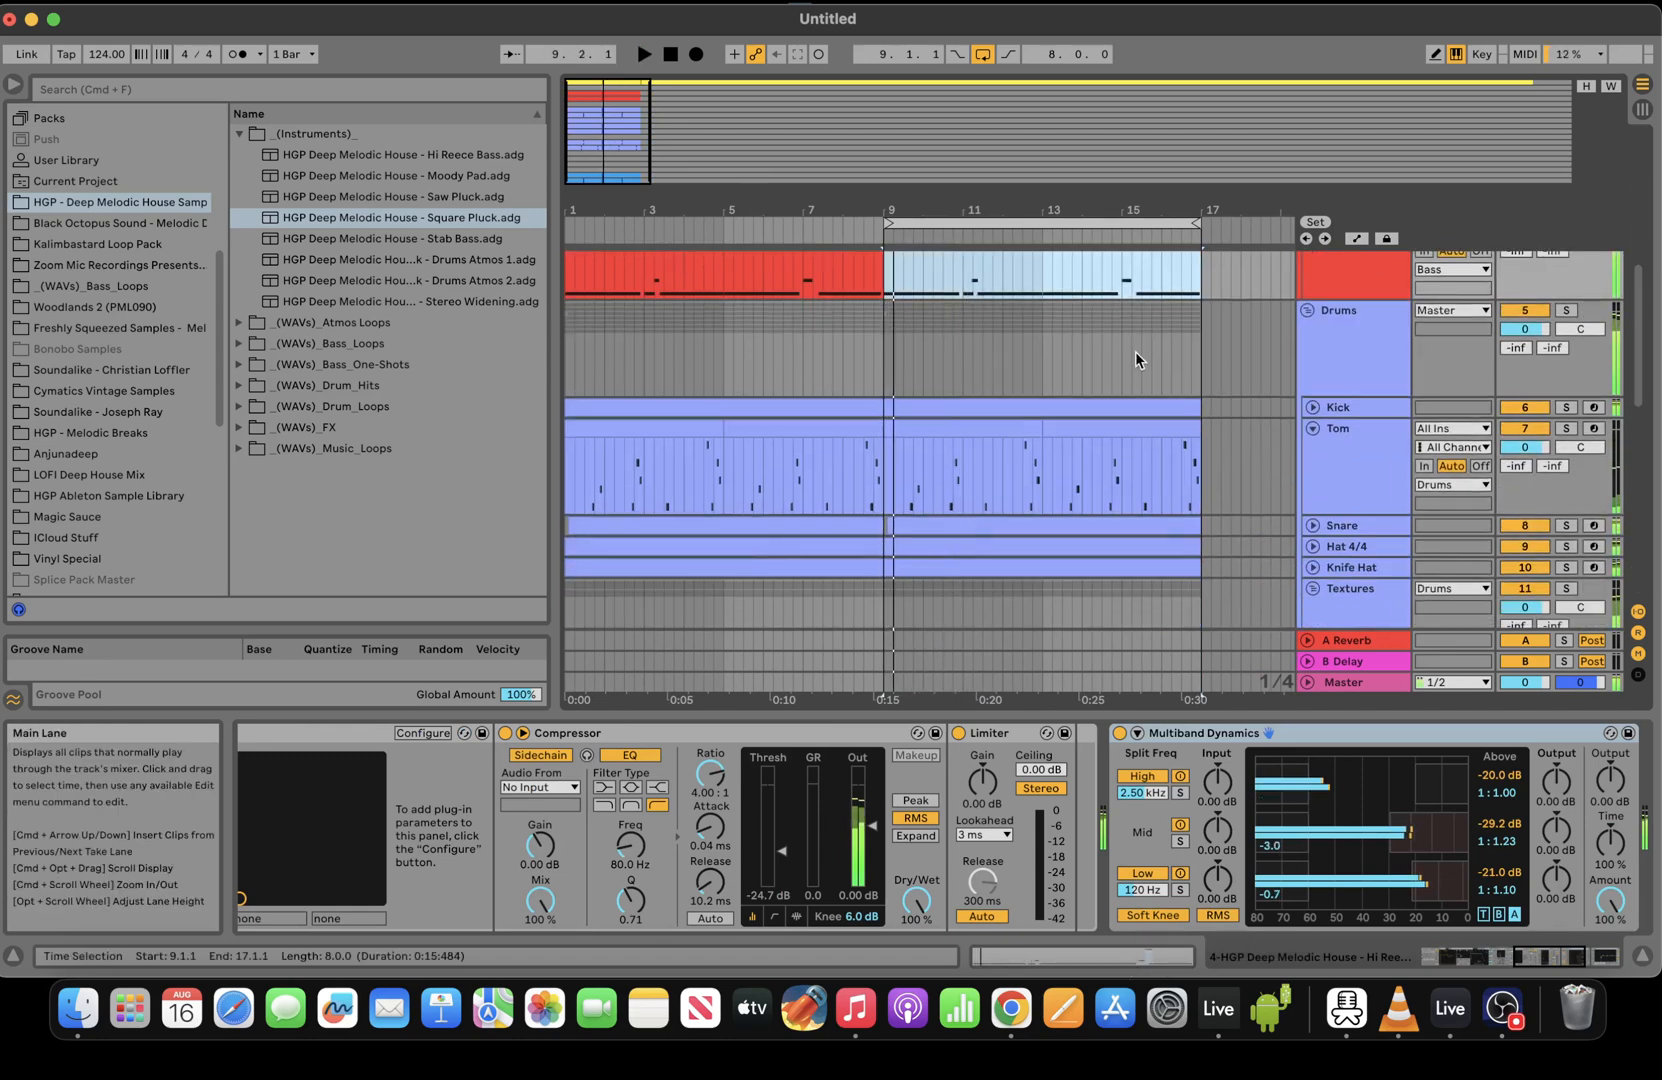
pyautogui.press('space')
pyautogui.moveTo(1205, 362); pyautogui.dragTo(878, 400)
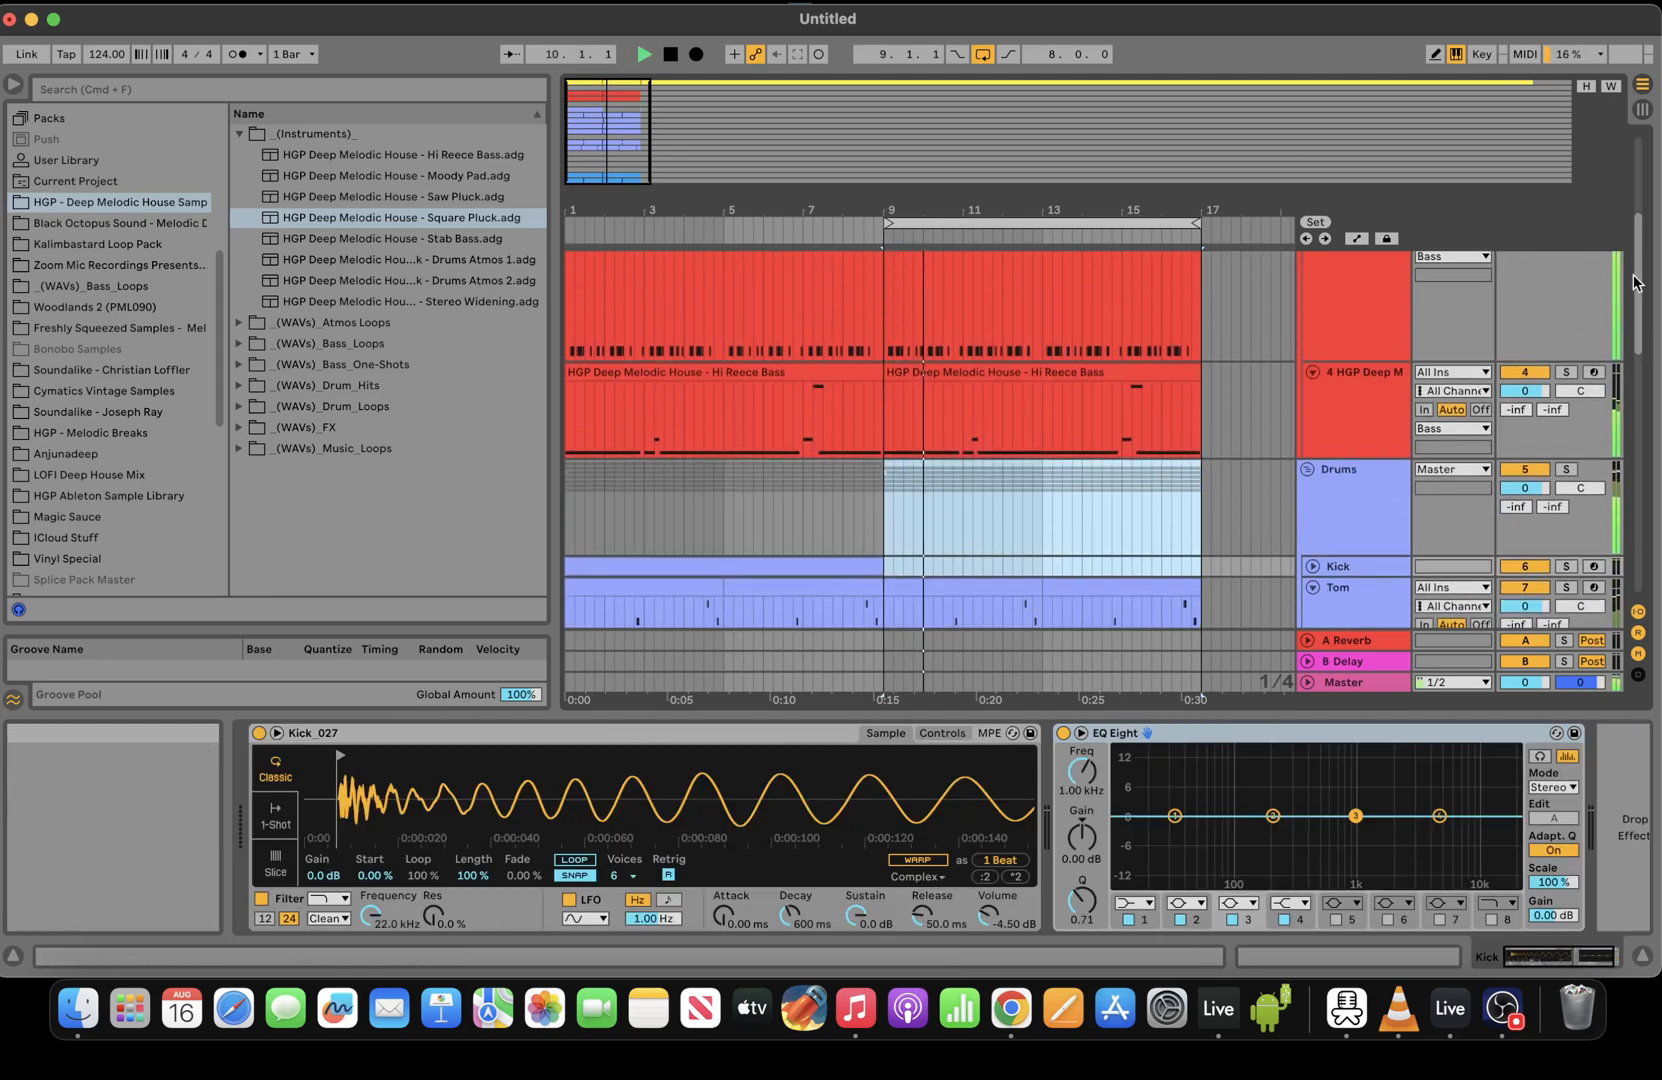
# Open the notes of the second Hi Reece Bass clip, the one starting at bar 9
pyautogui.scroll(5, 1516, 315)
pyautogui.scroll(5, 1648, 316)
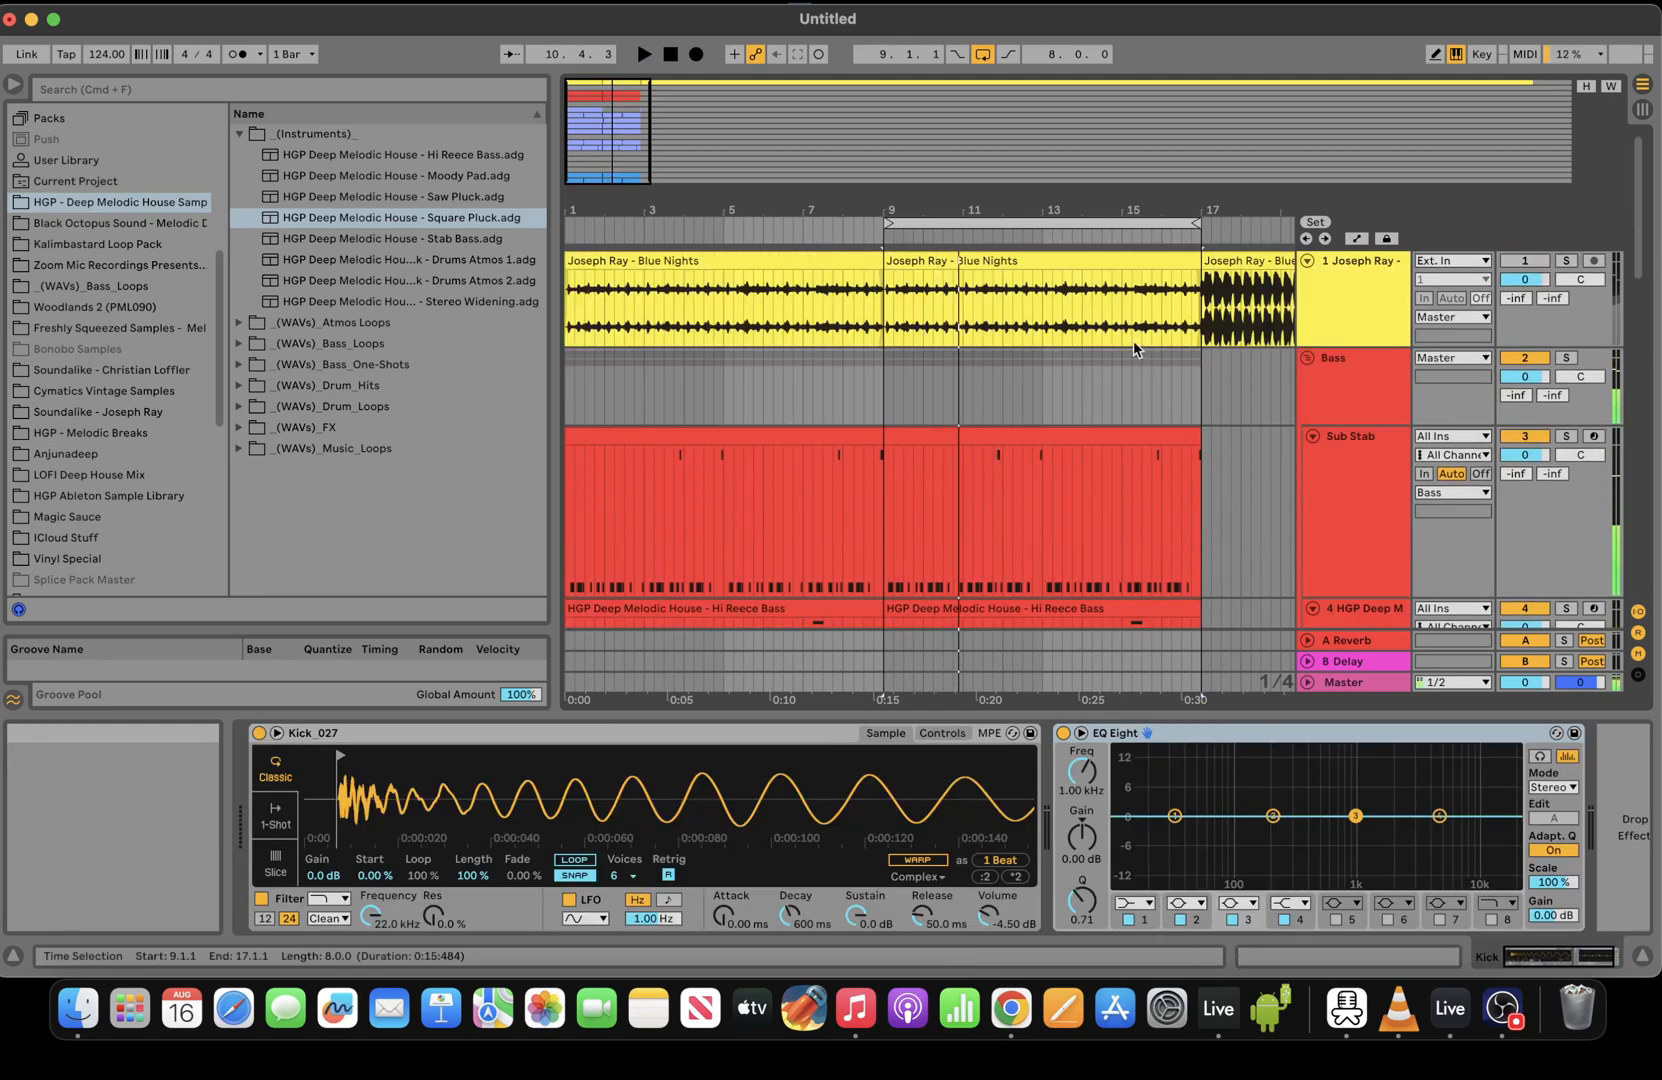
pyautogui.click(1093, 617)
pyautogui.press('space')
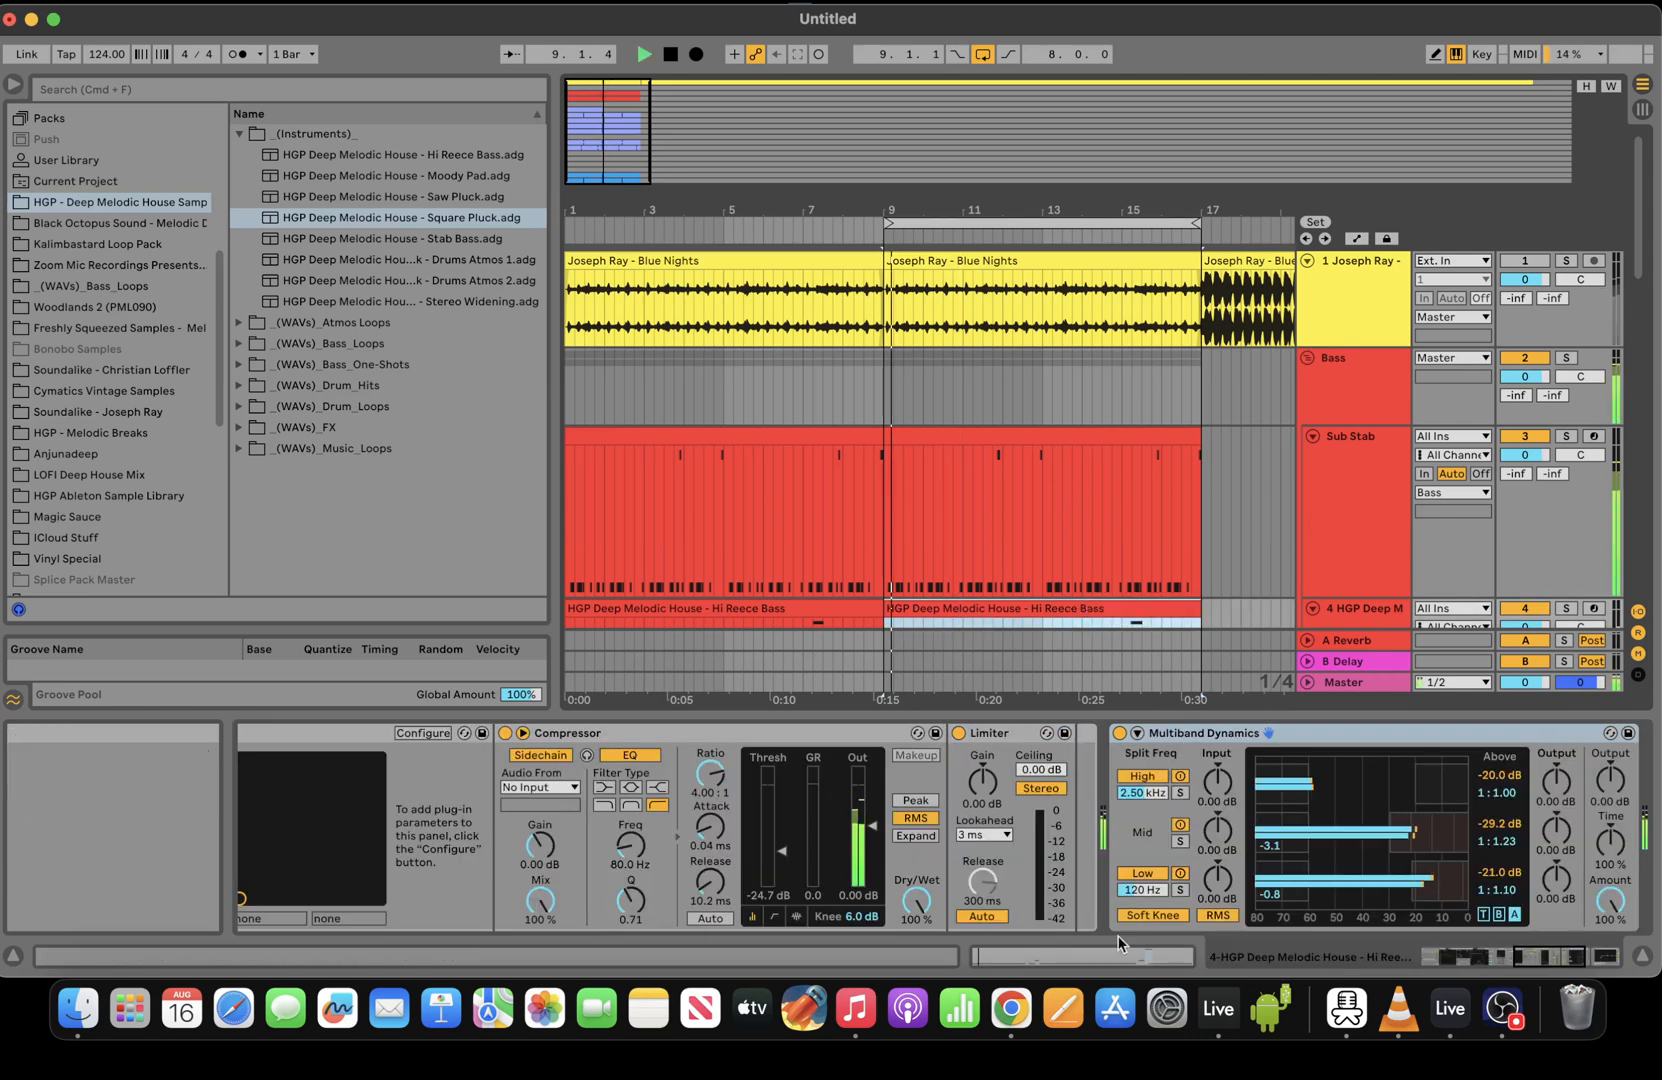
pyautogui.click(1093, 956)
pyautogui.press('space')
# Transpose the short C1 bass note at 3.1.1 up to D#1 and the long C1 note following it up to G#1
pyautogui.moveTo(848, 823); pyautogui.dragTo(847, 739)
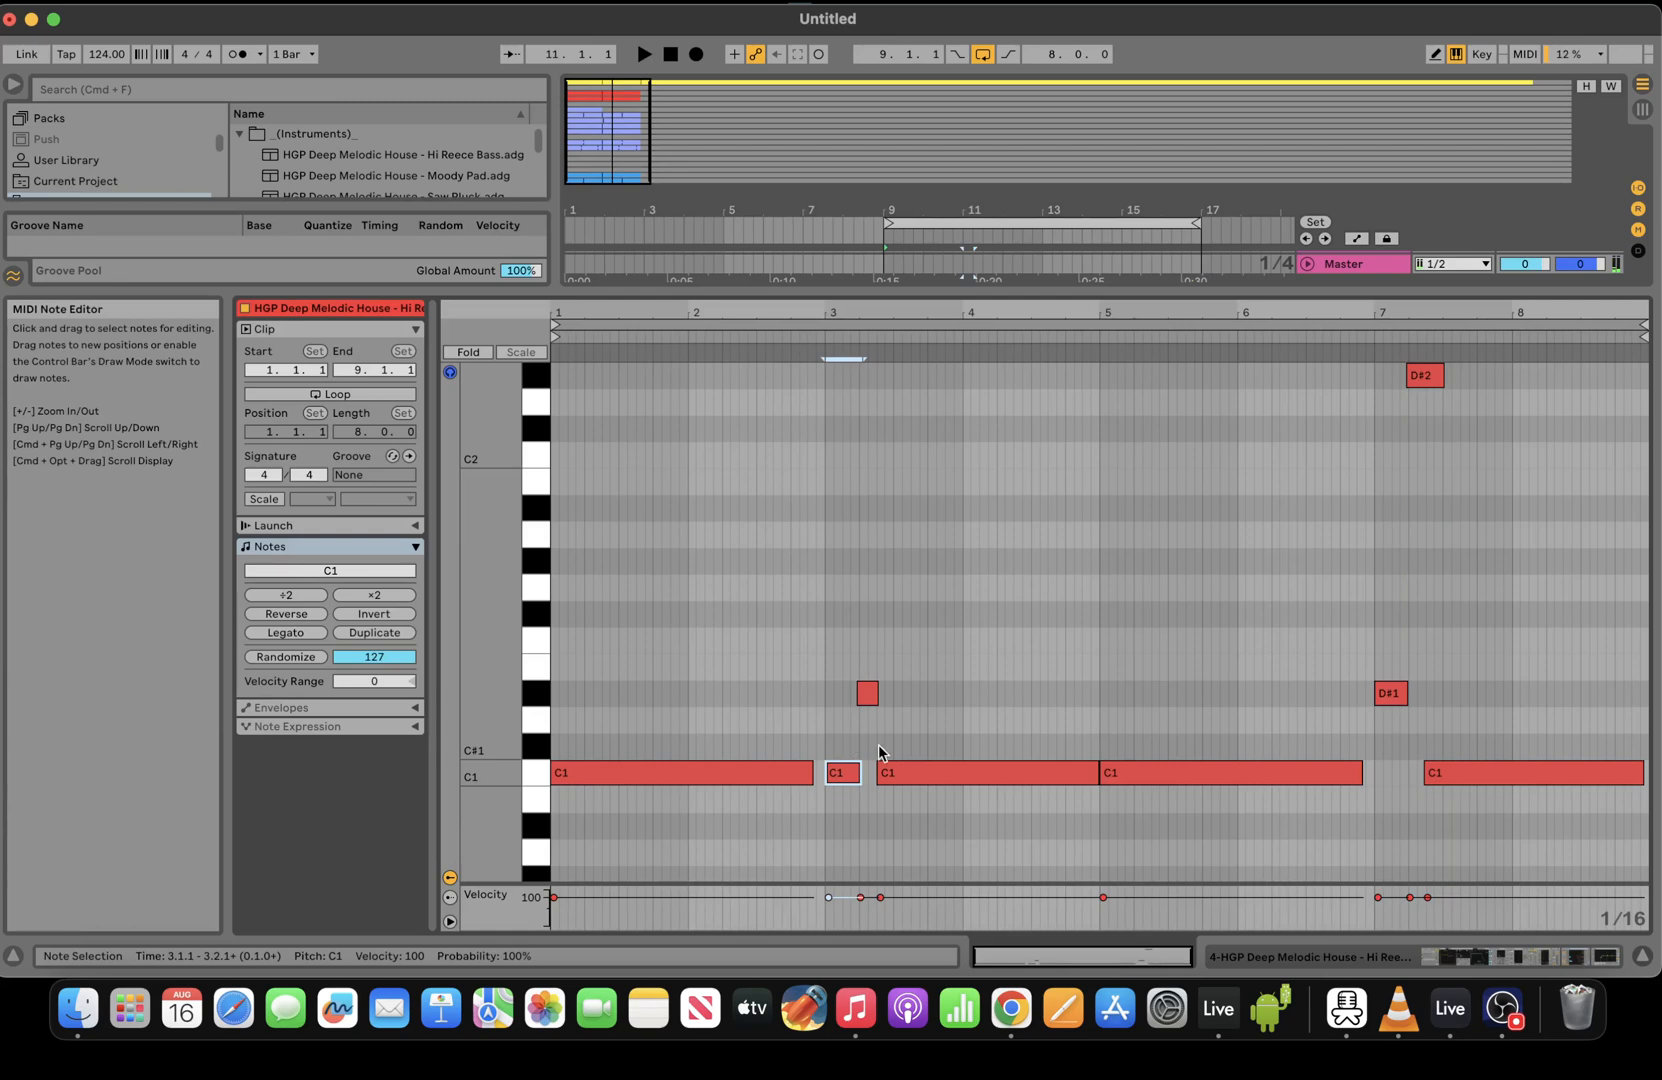
pyautogui.press('Up')
pyautogui.click(939, 763)
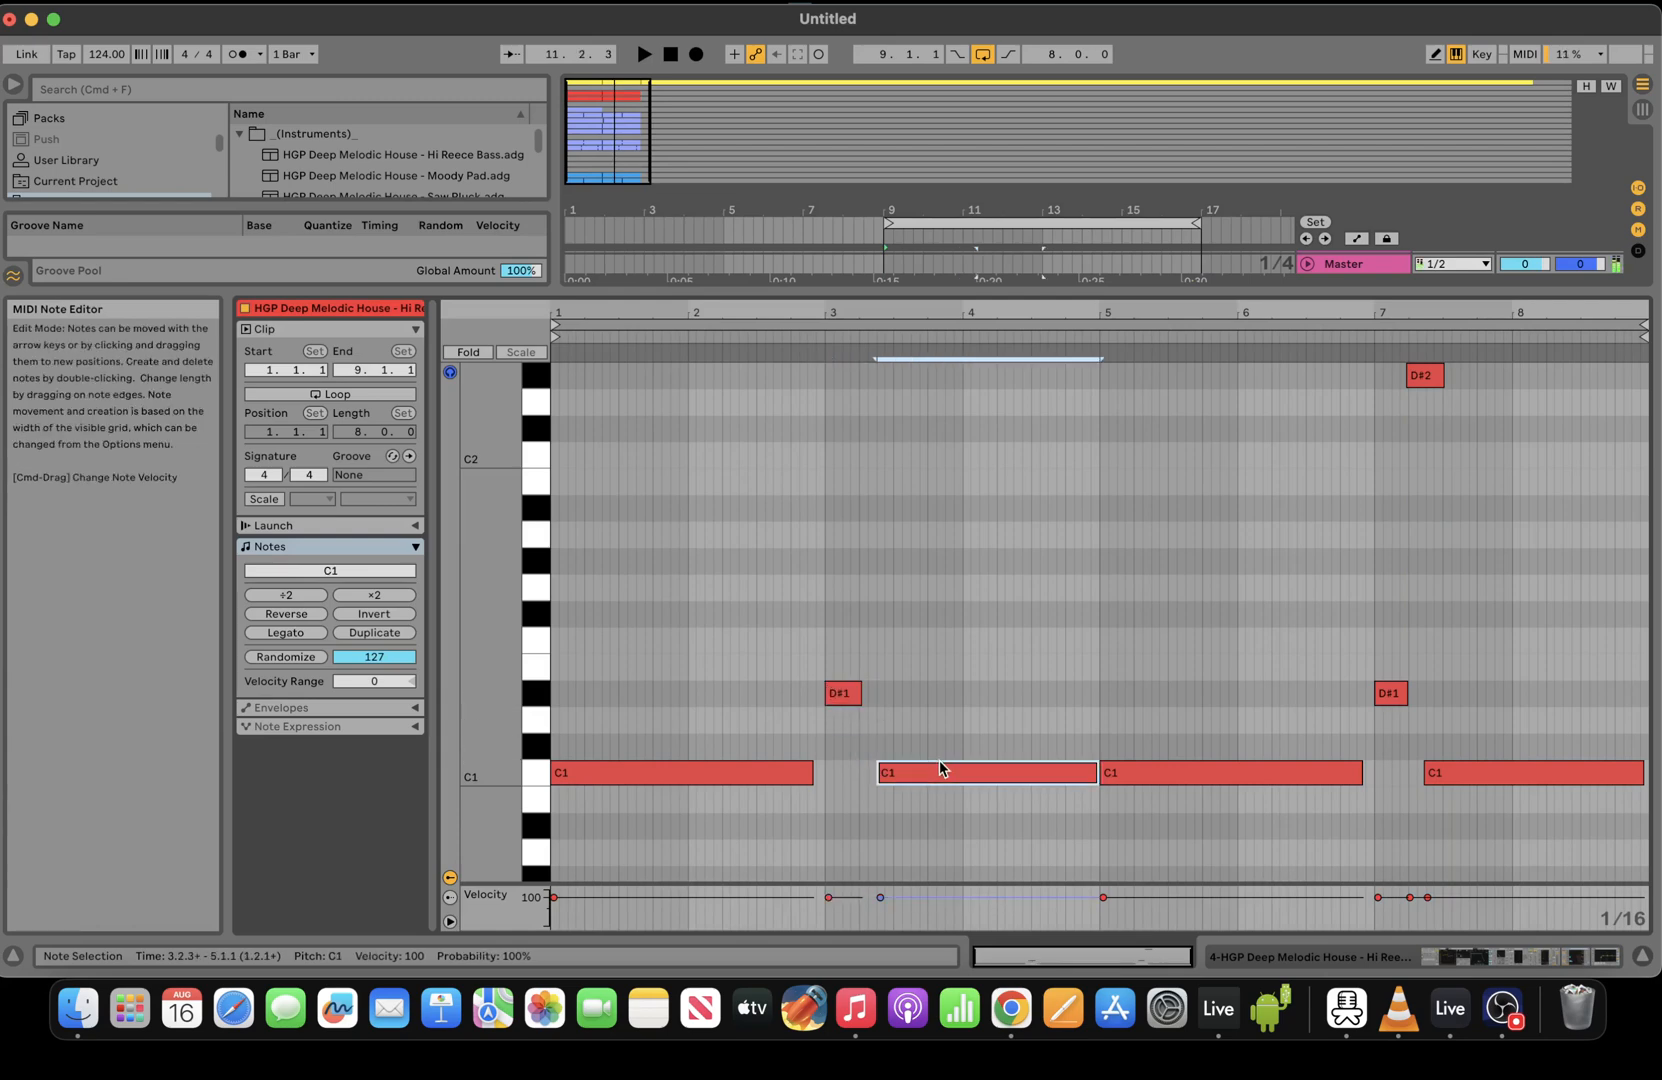
pyautogui.press('Up')
pyautogui.press('Up')
pyautogui.press('Up')
pyautogui.press('Up')
pyautogui.press('Up')
pyautogui.press('Up')
pyautogui.press('Up')
pyautogui.press('Up')
pyautogui.press('space')
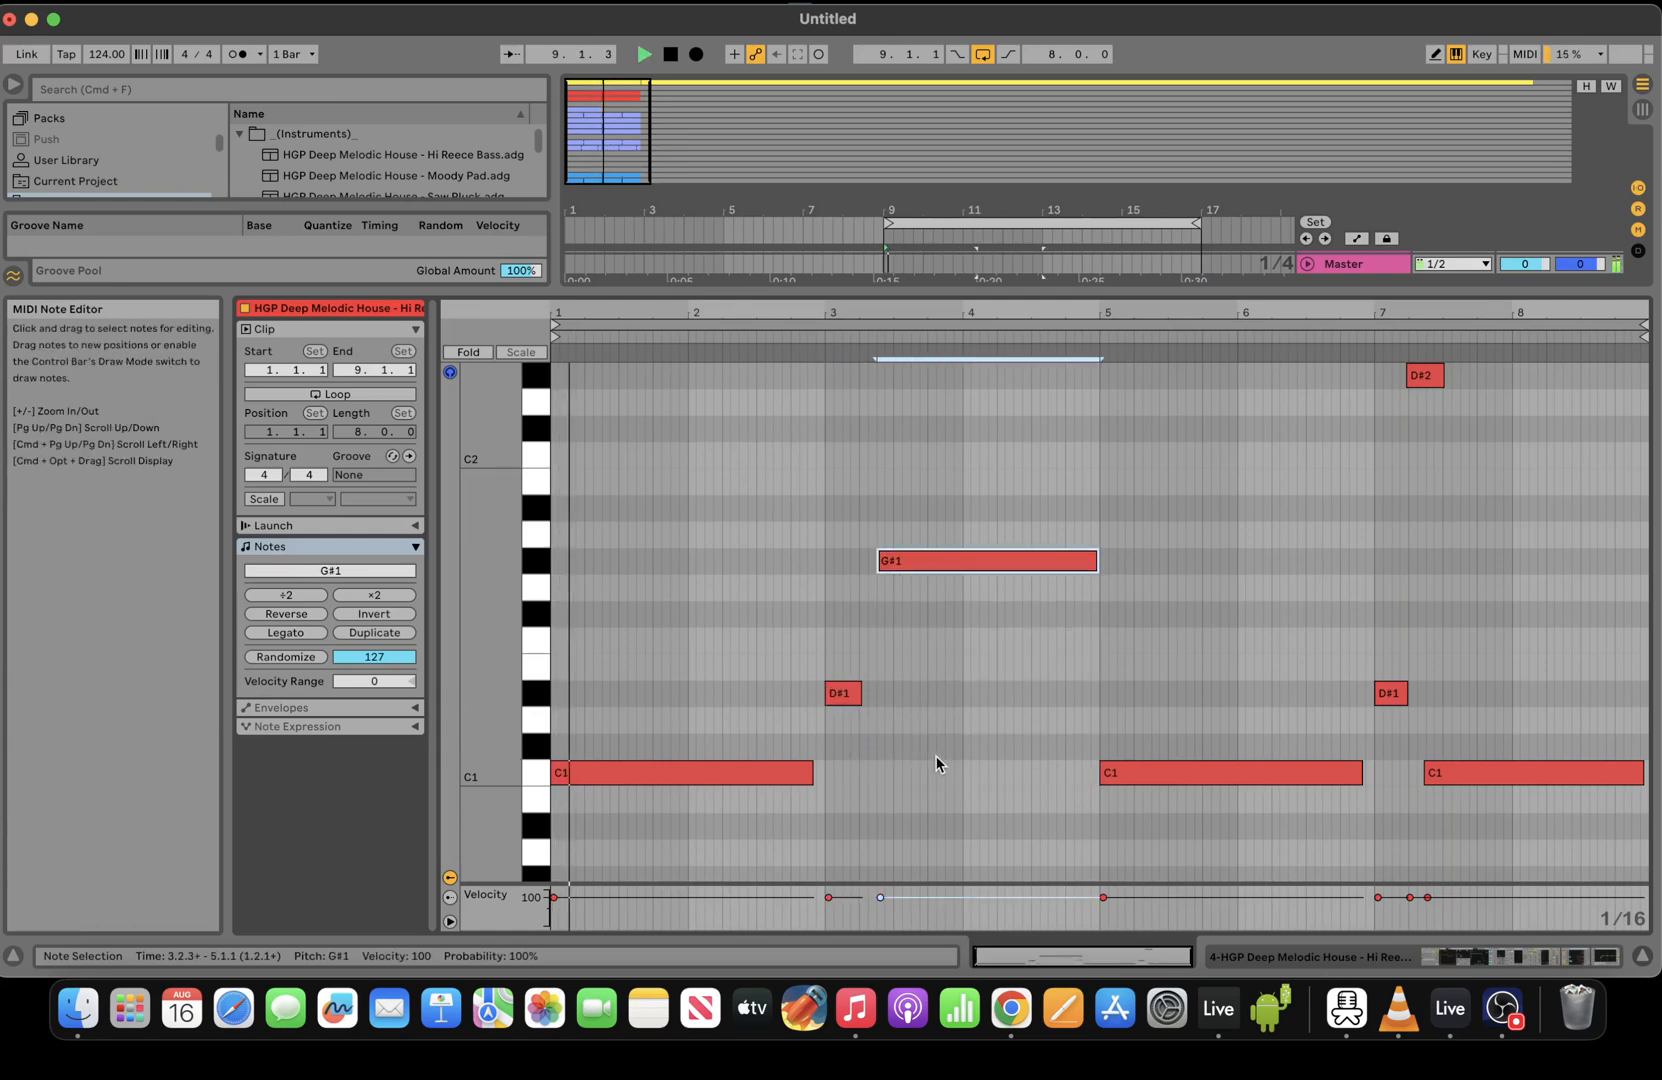
# Extend the D#1 note at 3.1.1 to 3.2.3 and nudge the start of the long G#1 note slightly earlier to meet it
pyautogui.moveTo(858, 700); pyautogui.dragTo(873, 700)
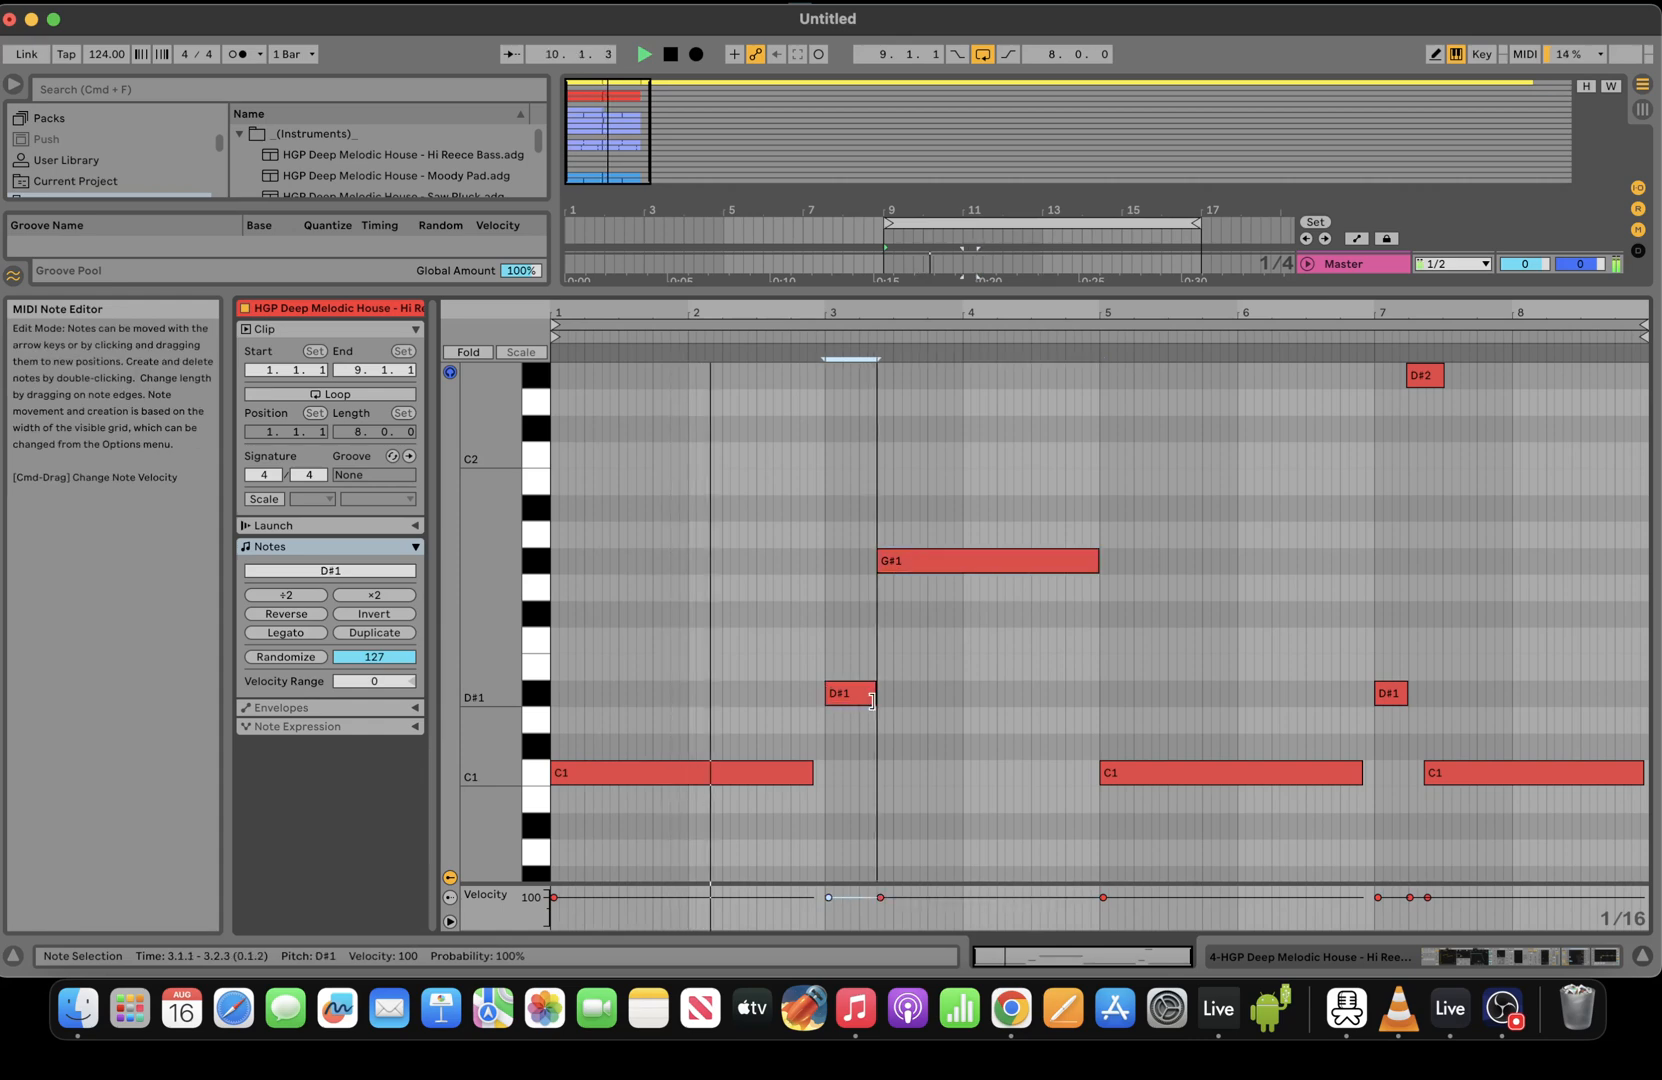
pyautogui.moveTo(880, 562); pyautogui.dragTo(876, 562)
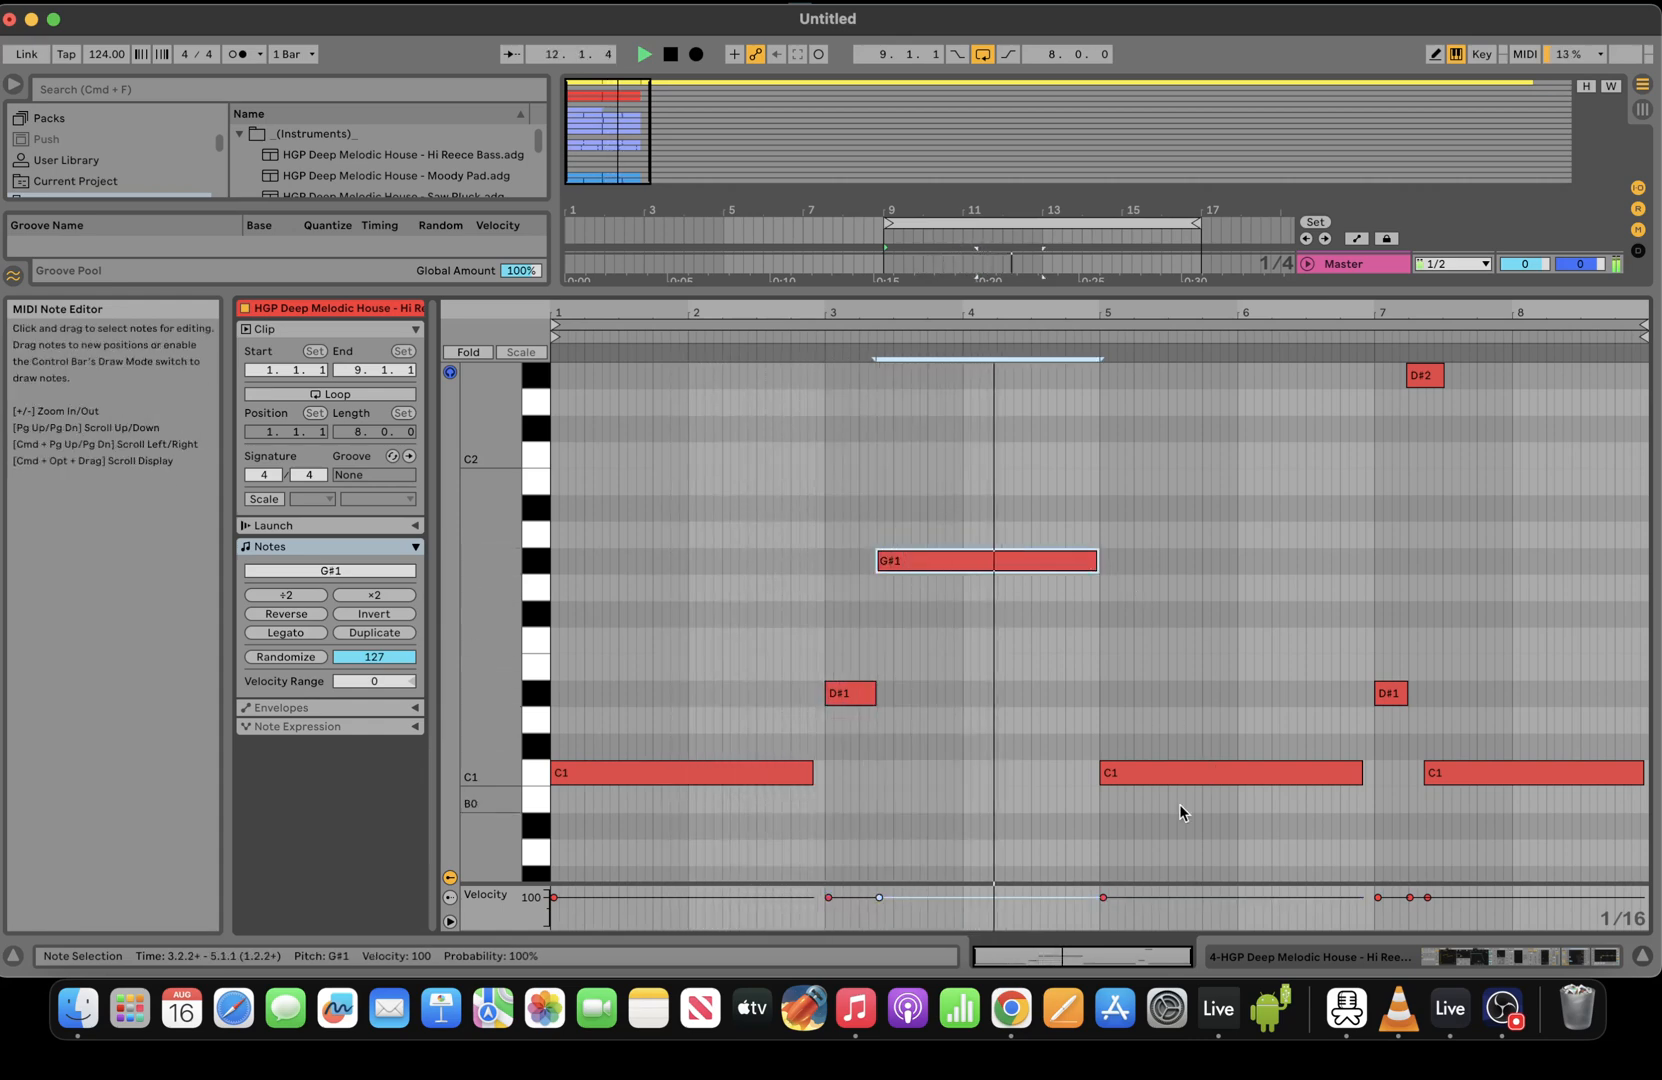
# Delete the bass notes from bar 5 onward and duplicate the notes of bars 1 to 4 into bars 5 to 8
pyautogui.moveTo(1264, 832); pyautogui.dragTo(1290, 866)
pyautogui.moveTo(1375, 738); pyautogui.dragTo(1661, 320)
pyautogui.press('Delete')
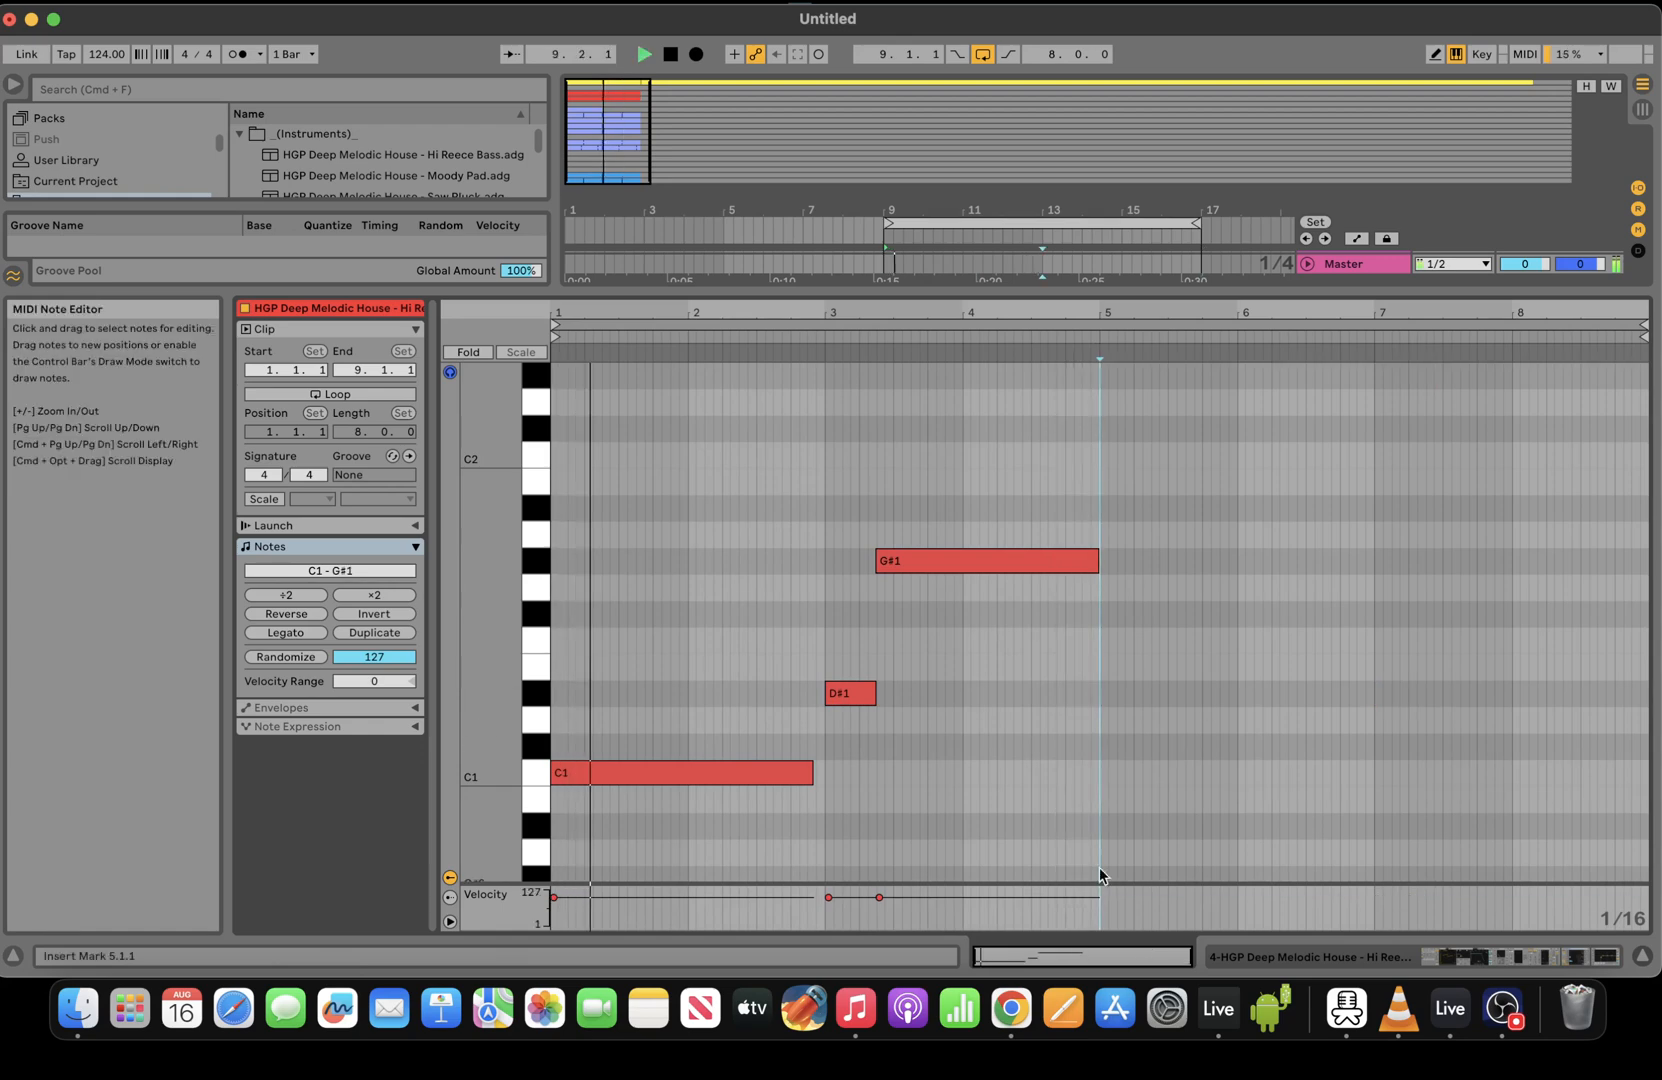
pyautogui.moveTo(1100, 840); pyautogui.dragTo(687, 678)
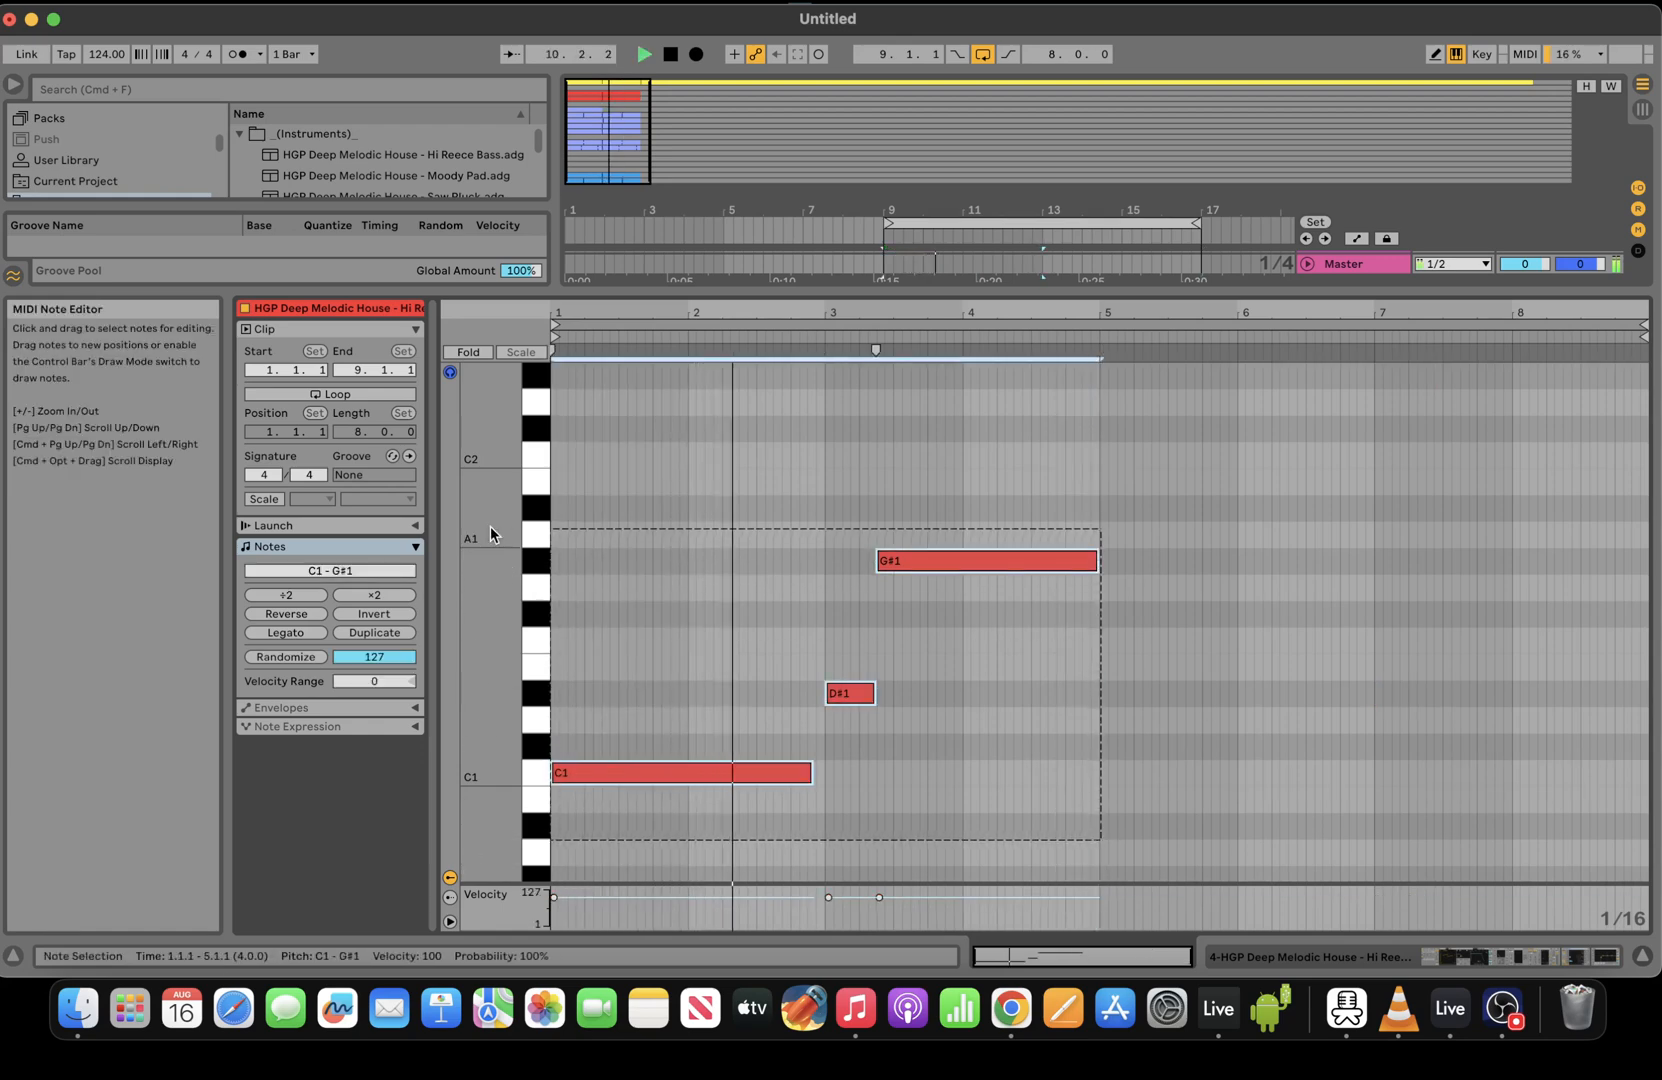
pyautogui.press('super+d')
# Lower the first long G#1 bass note by one octave to G#0
pyautogui.click(931, 699)
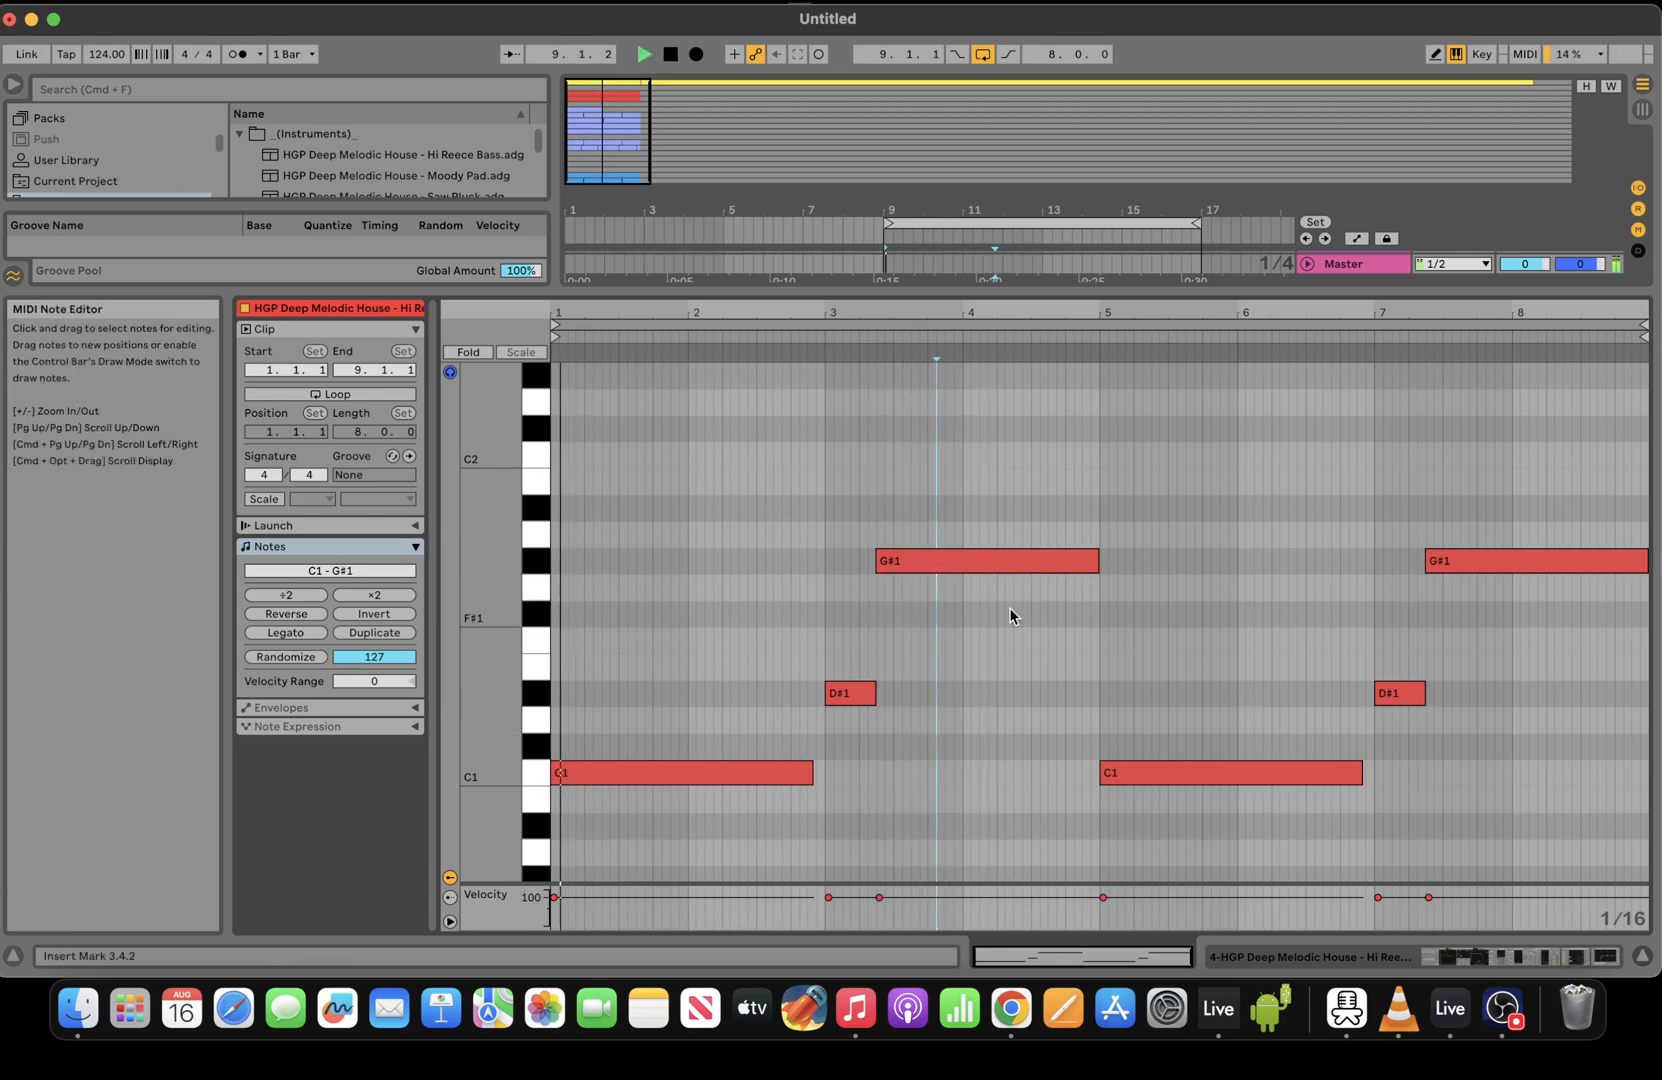
pyautogui.click(1028, 567)
pyautogui.hotkey('shift', 'Down')
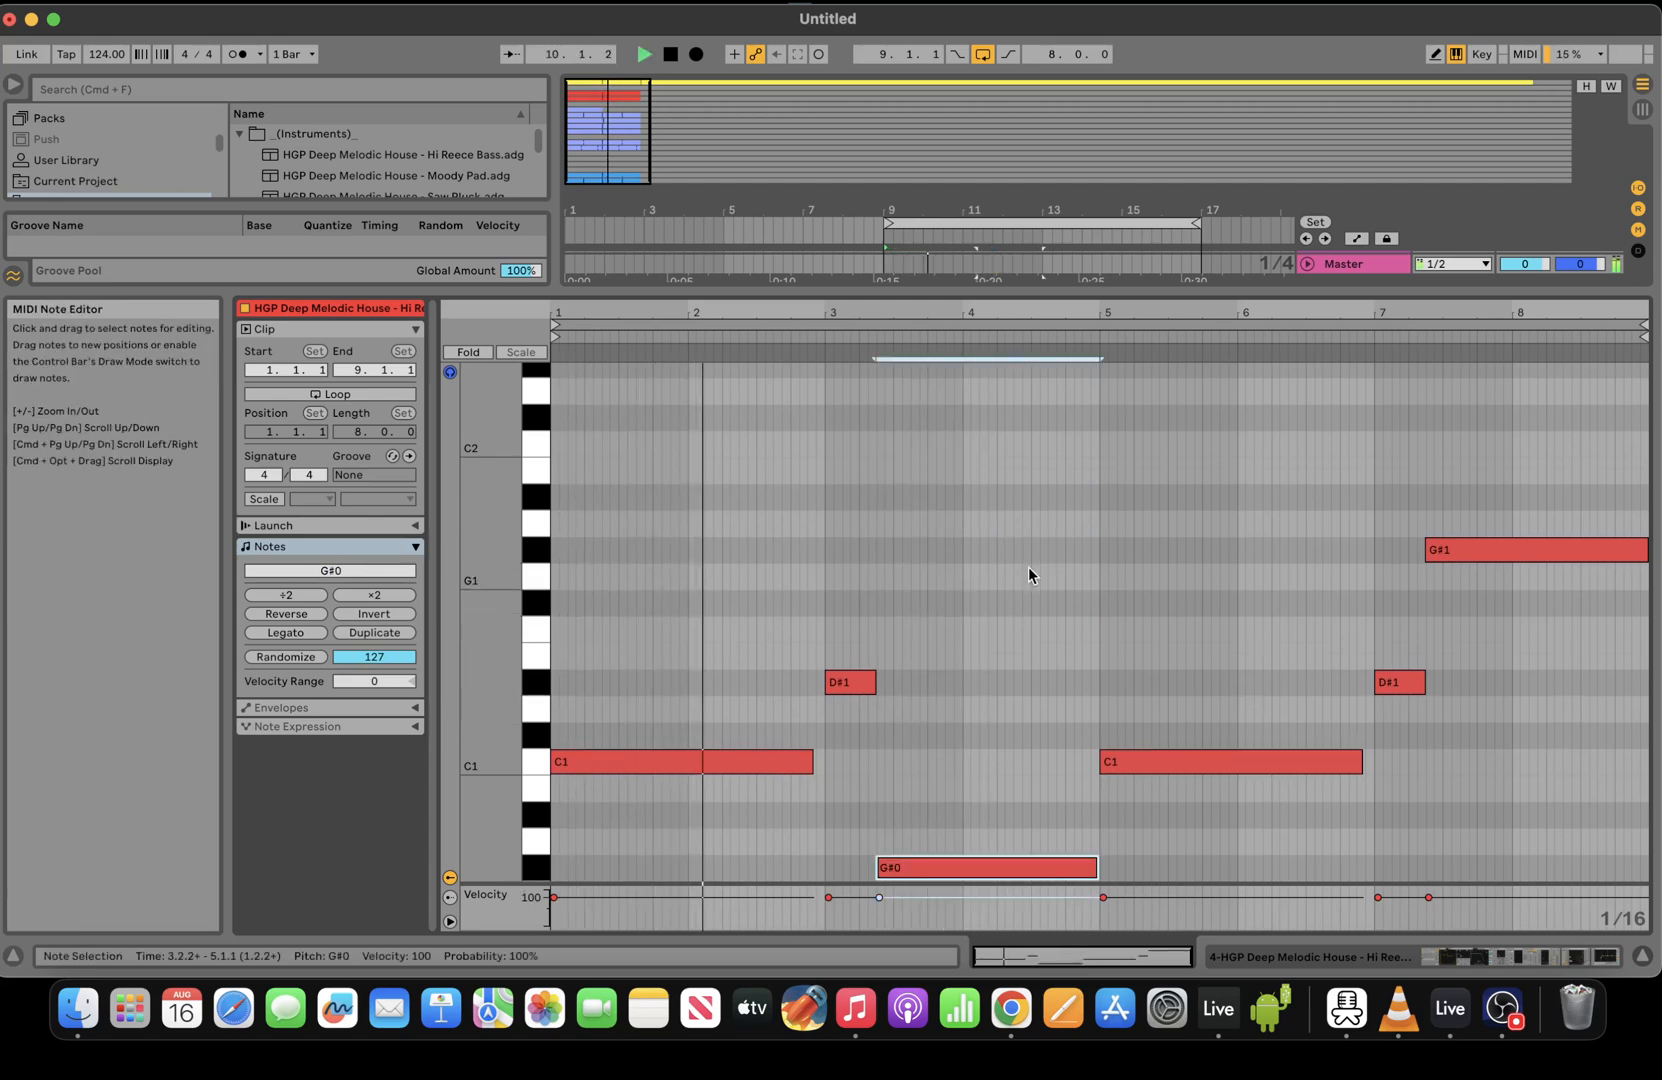
# Audition the bass change from bar 9 and move the long G#0 note back up one octave to G#1
pyautogui.click(1541, 959)
pyautogui.moveTo(1541, 959); pyautogui.dragTo(1385, 962)
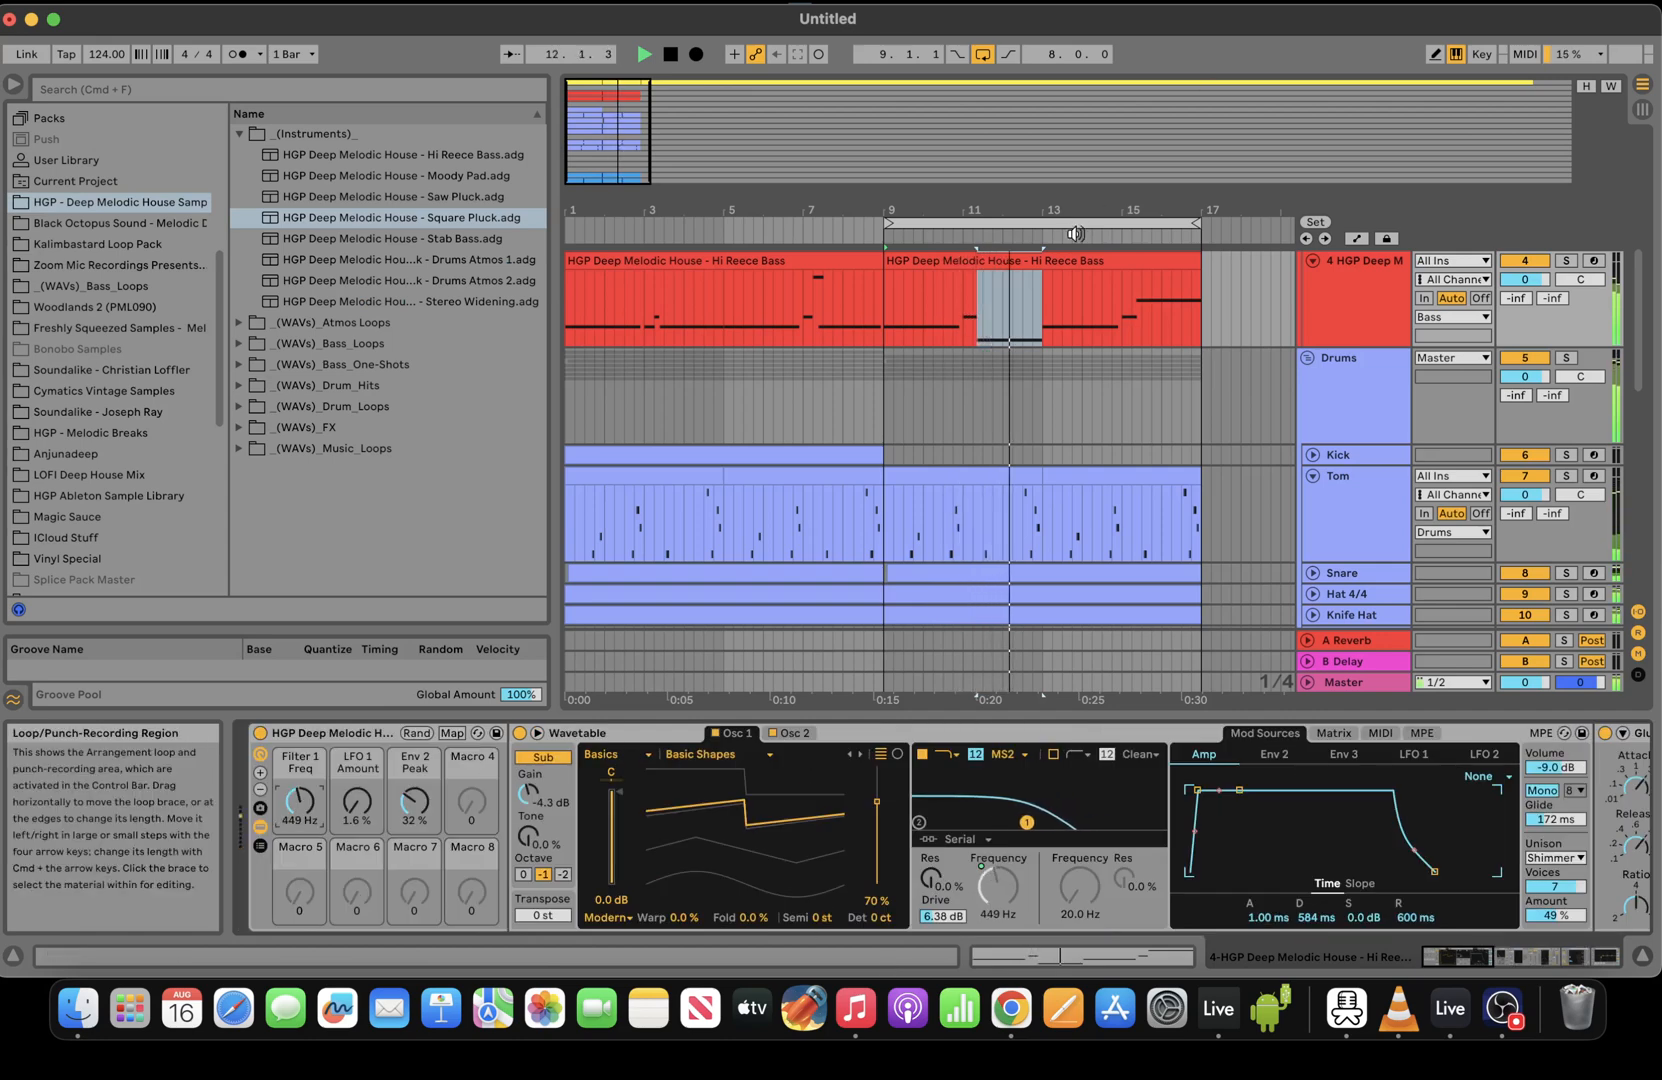
pyautogui.press('space')
pyautogui.click(1065, 258)
pyautogui.press('space')
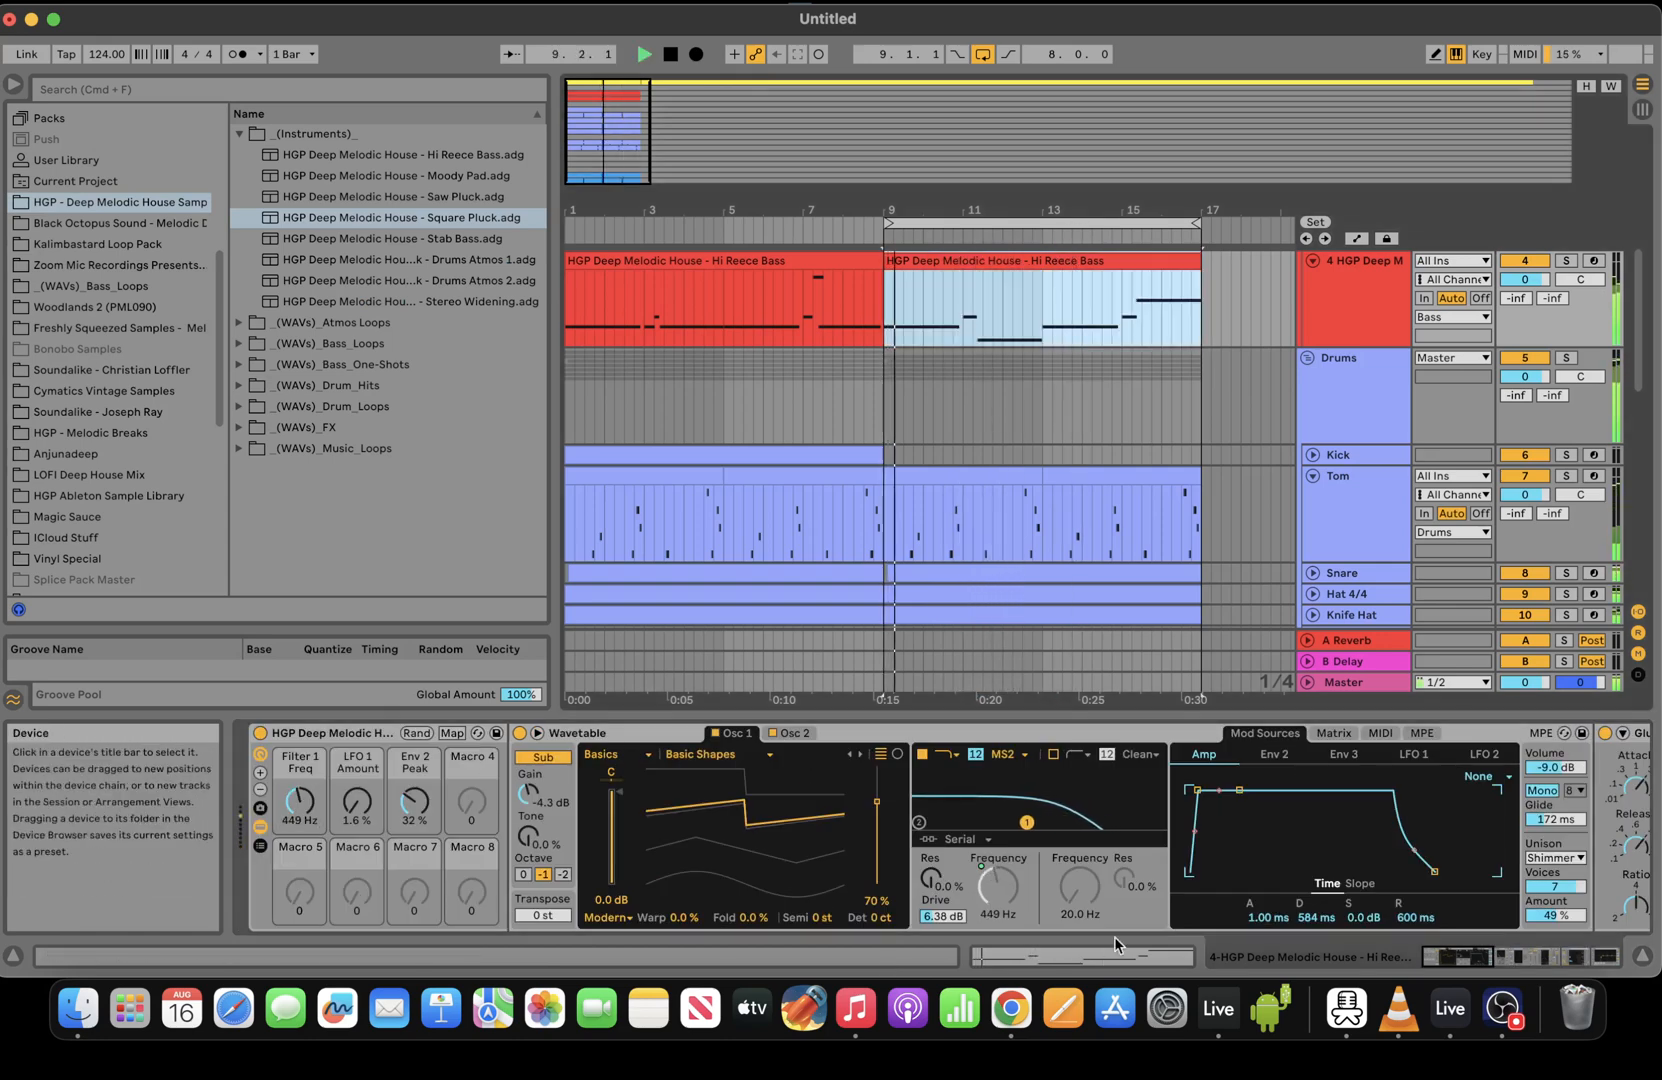
pyautogui.hotkey('shift', 'Tab')
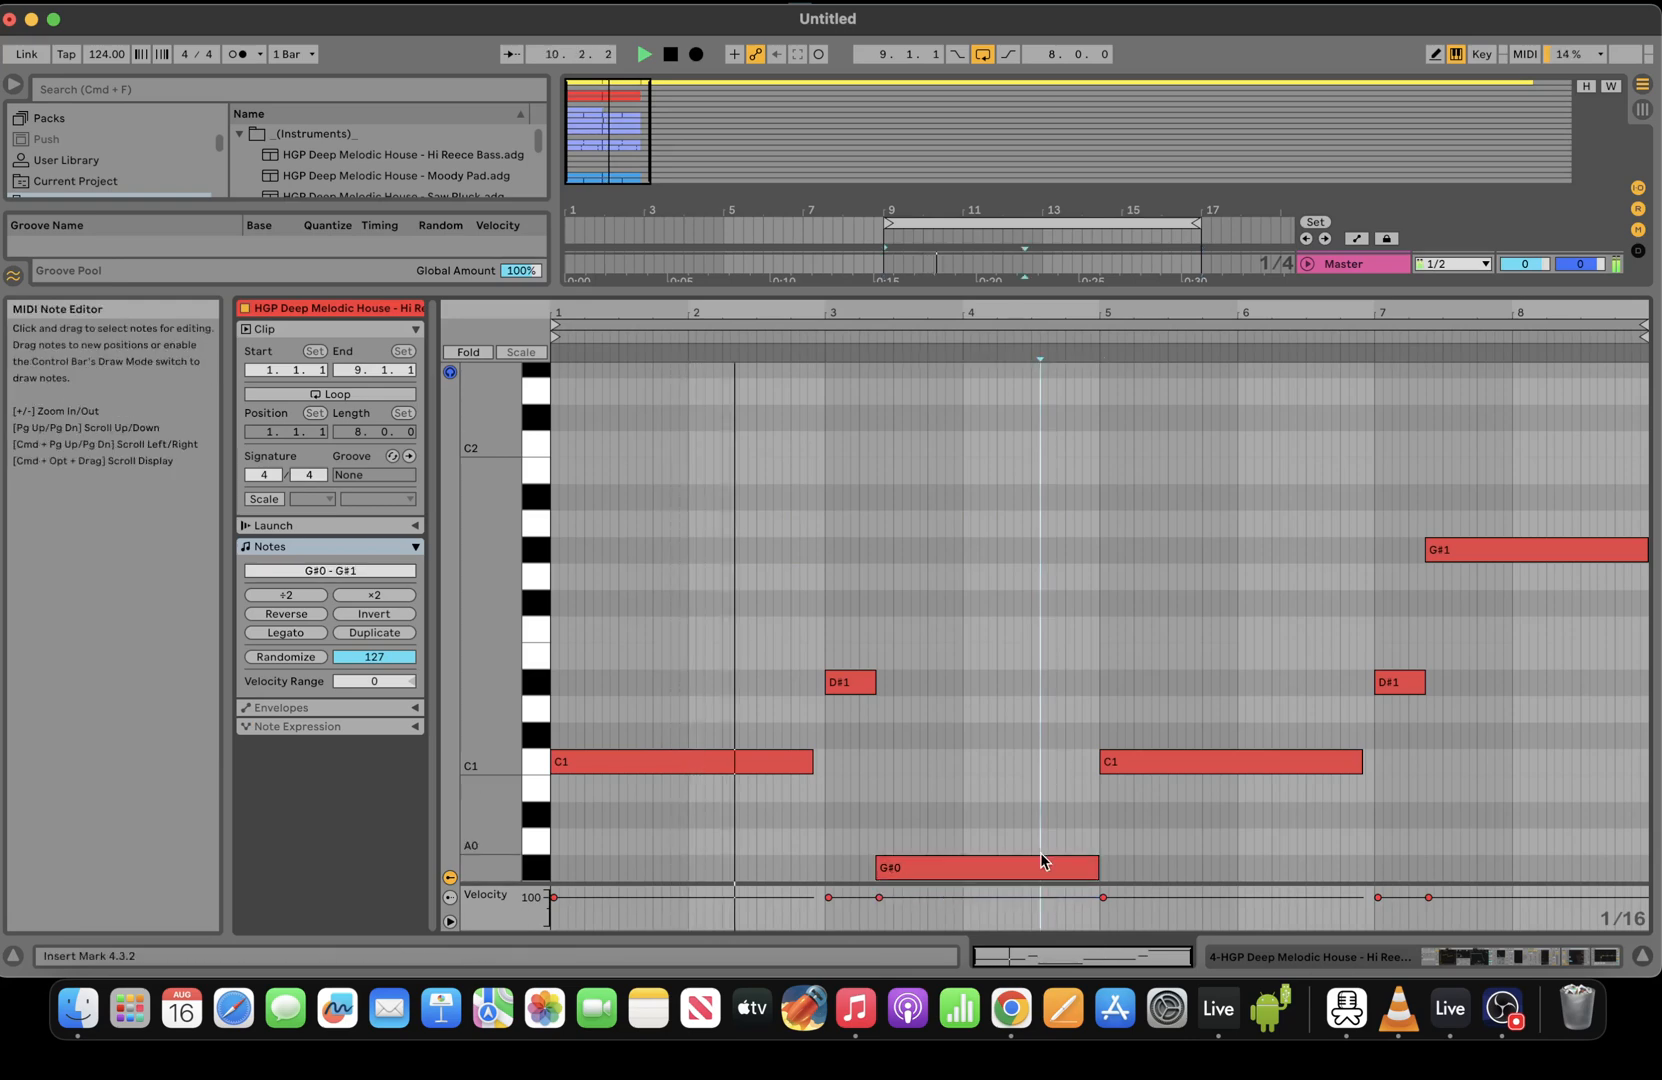
pyautogui.hotkey('shift', 'Up')
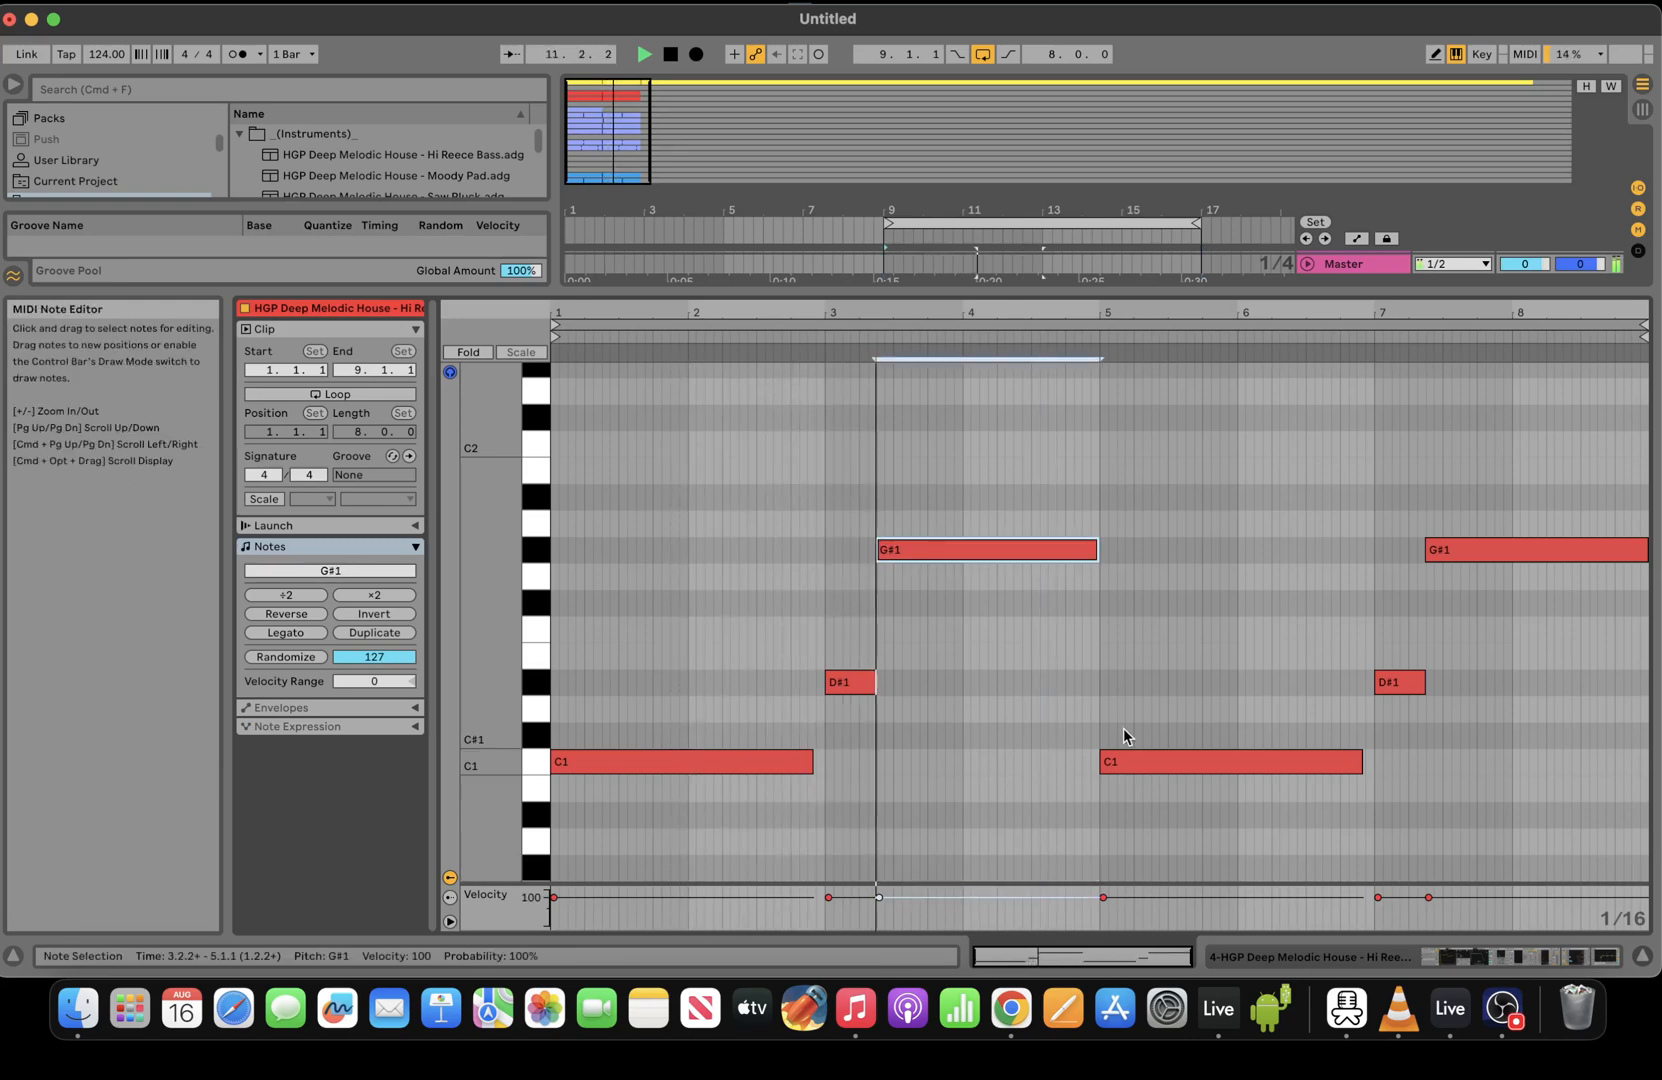
# Lower the low-cut frequency of the Hi Reece Bass's EQ Eight to 29 Hz
pyautogui.hotkey('shift', 'Tab')
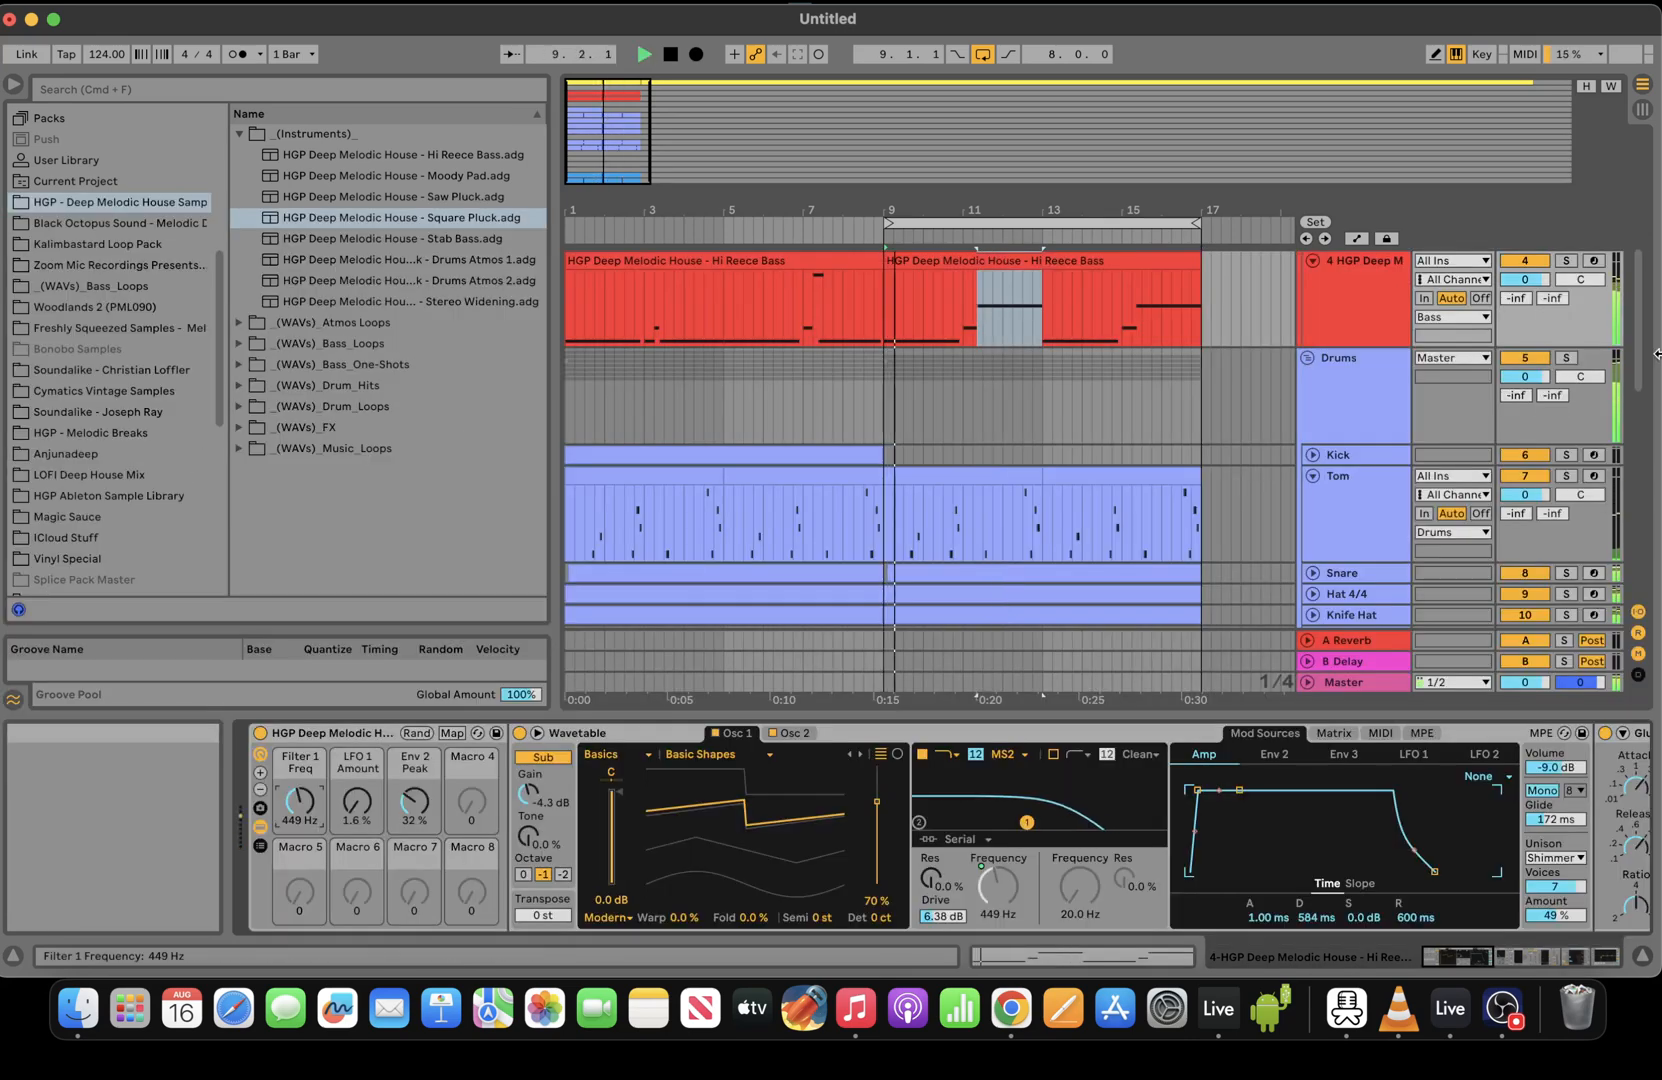
pyautogui.scroll(5, 1200, 450)
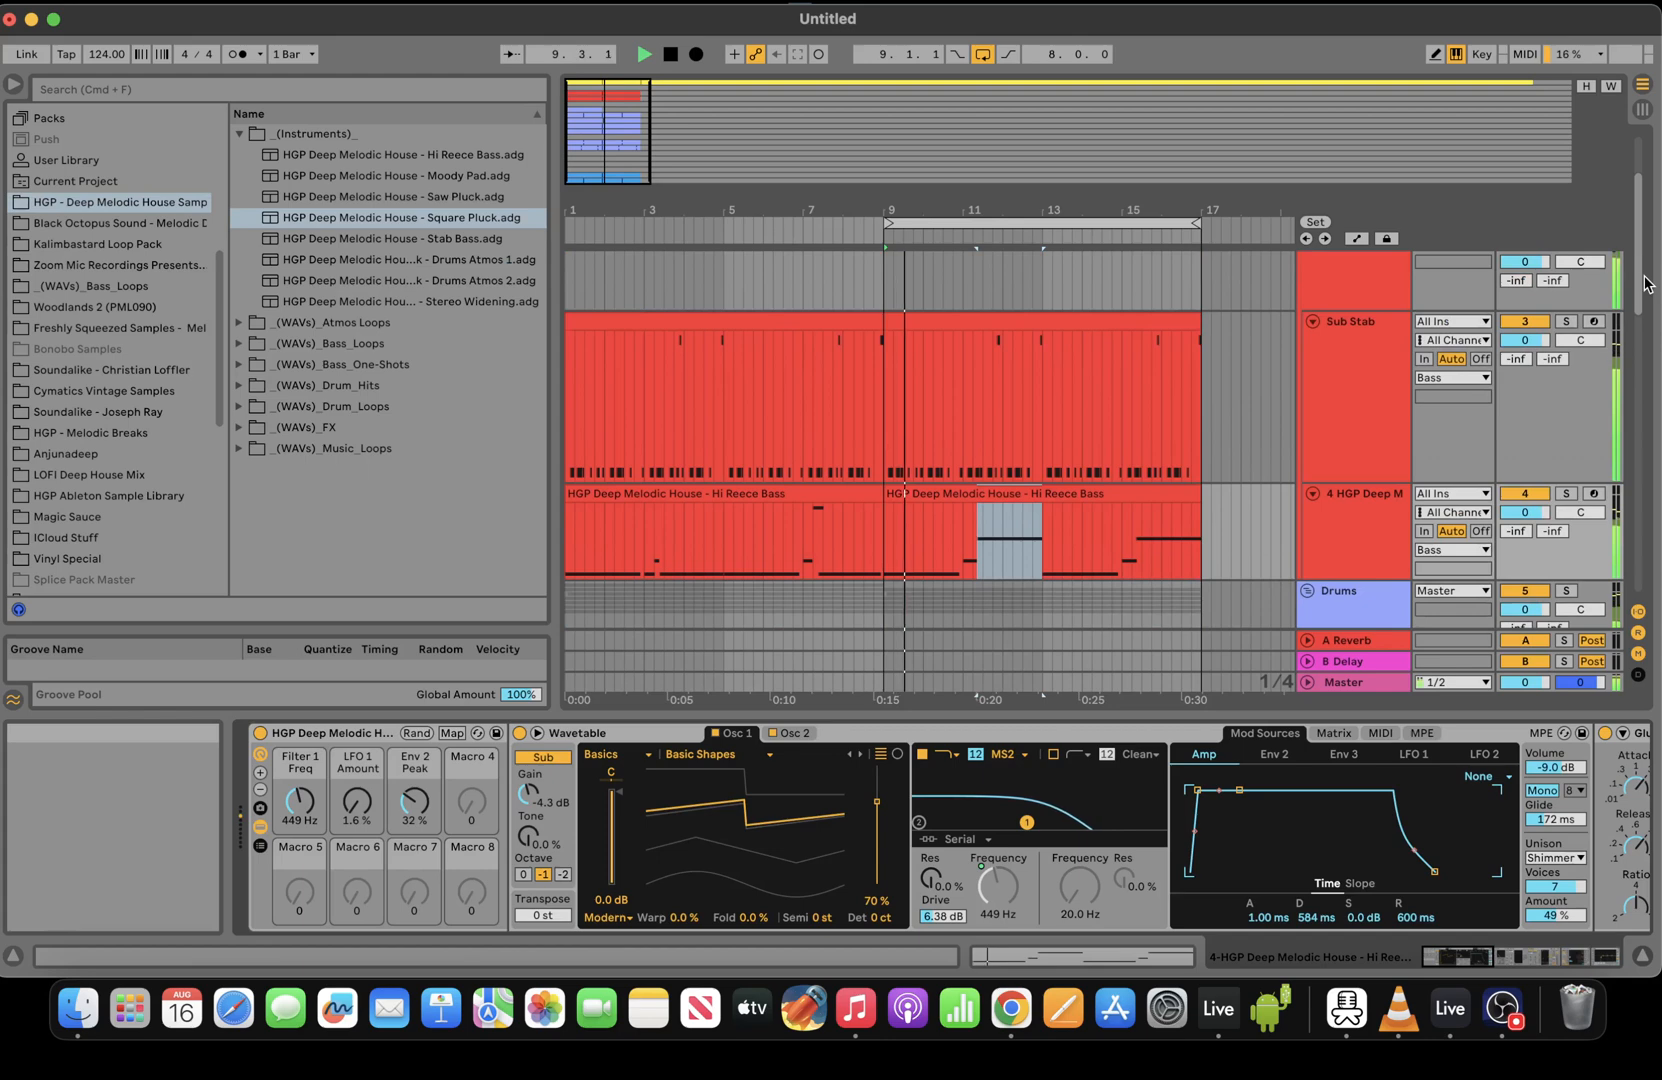
pyautogui.click(896, 553)
pyautogui.moveTo(1462, 956); pyautogui.dragTo(1656, 948)
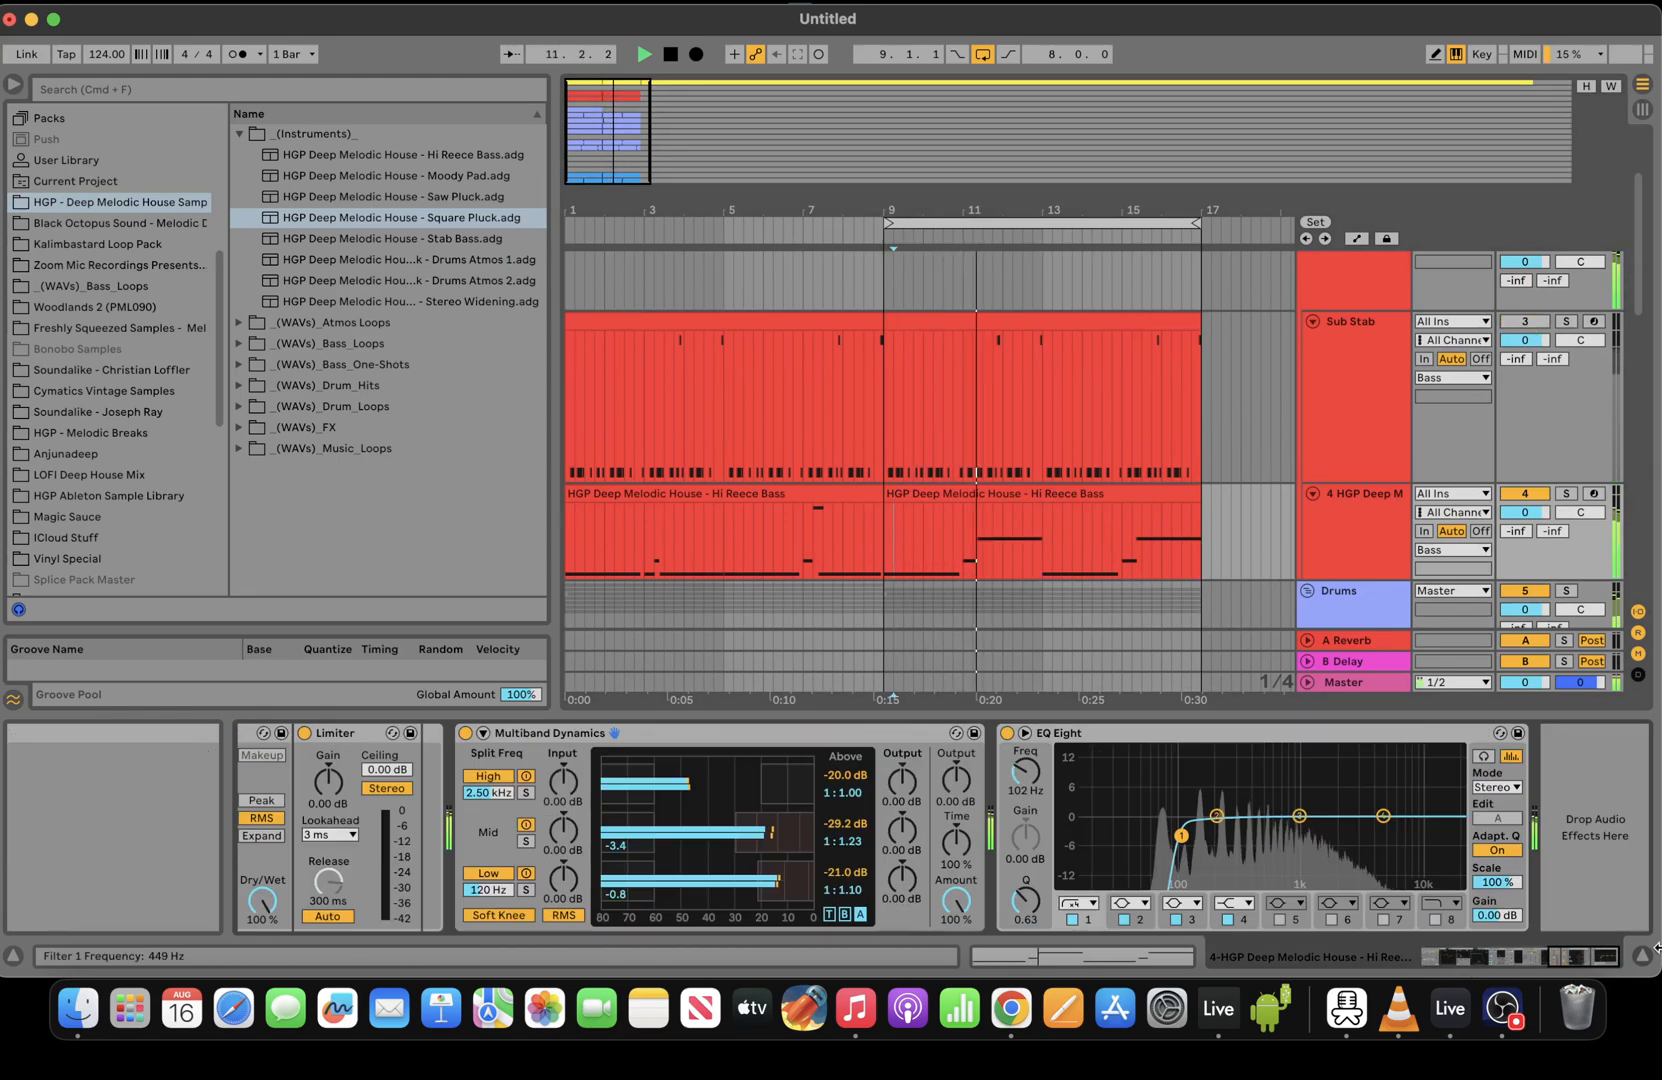
pyautogui.moveTo(1181, 835); pyautogui.dragTo(1117, 836)
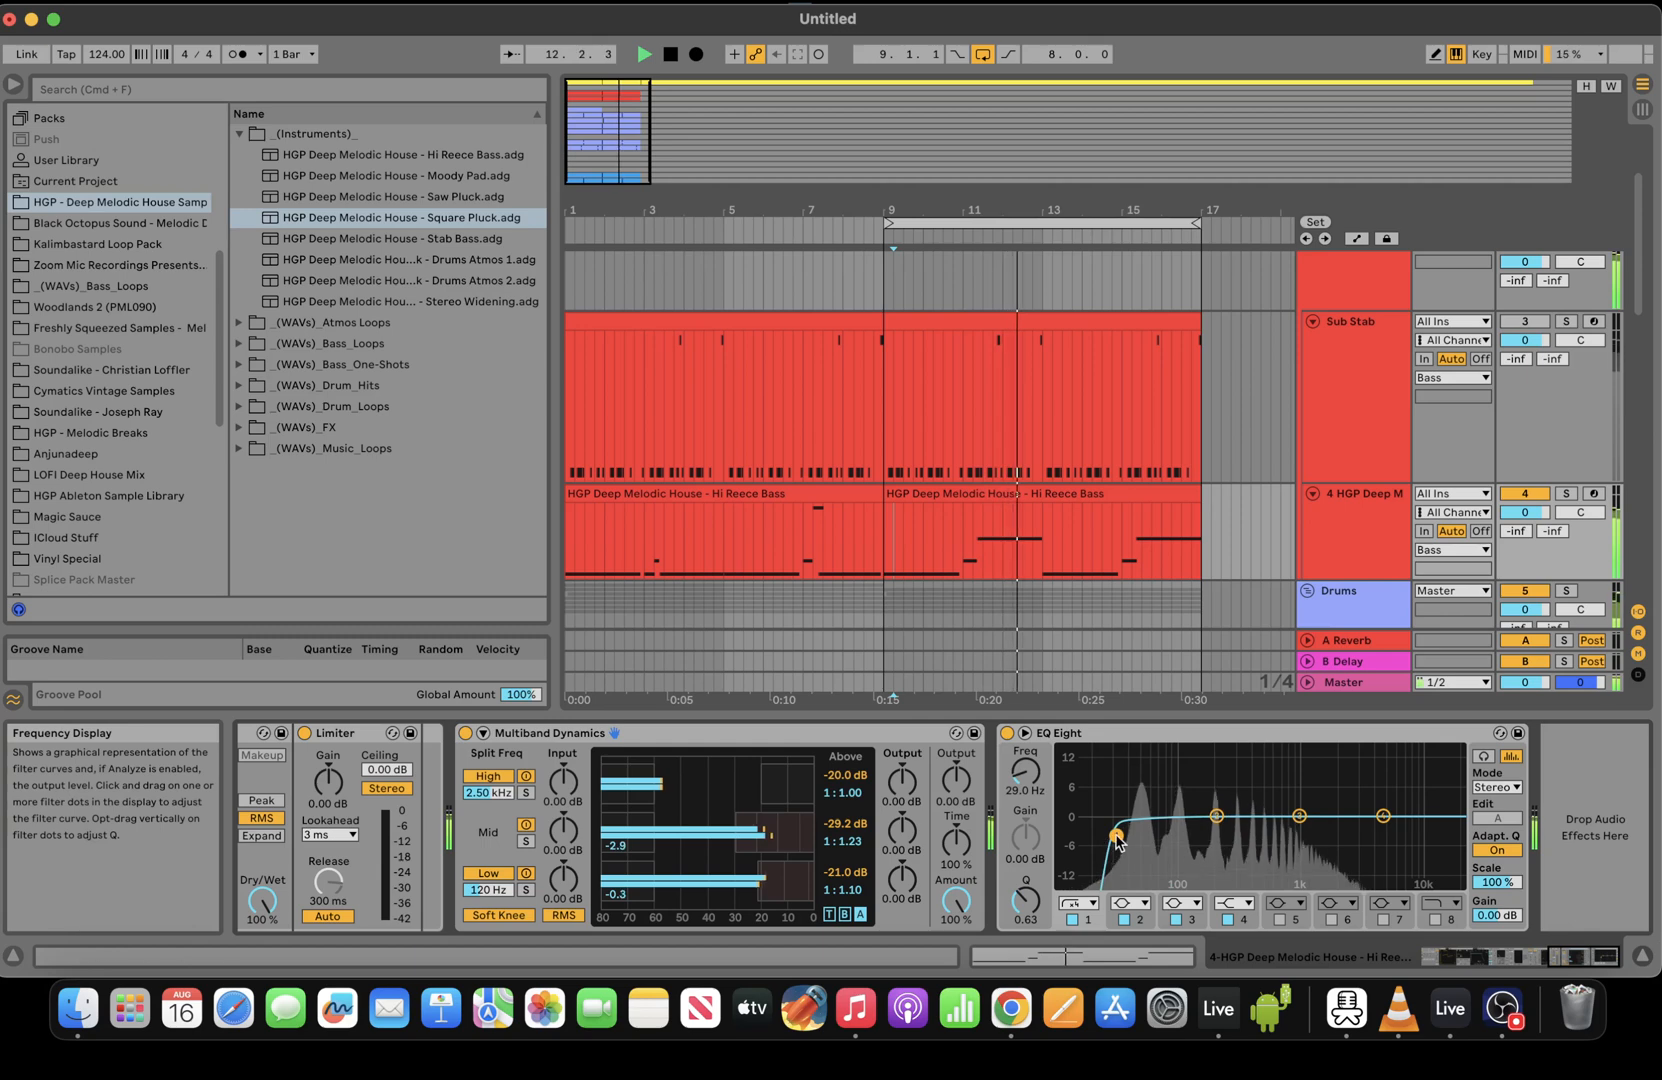
# In the second Hi Reece Bass clip, extend the C1 note at bar 5 to meet the D#1 note at 7.1.1
pyautogui.click(1031, 505)
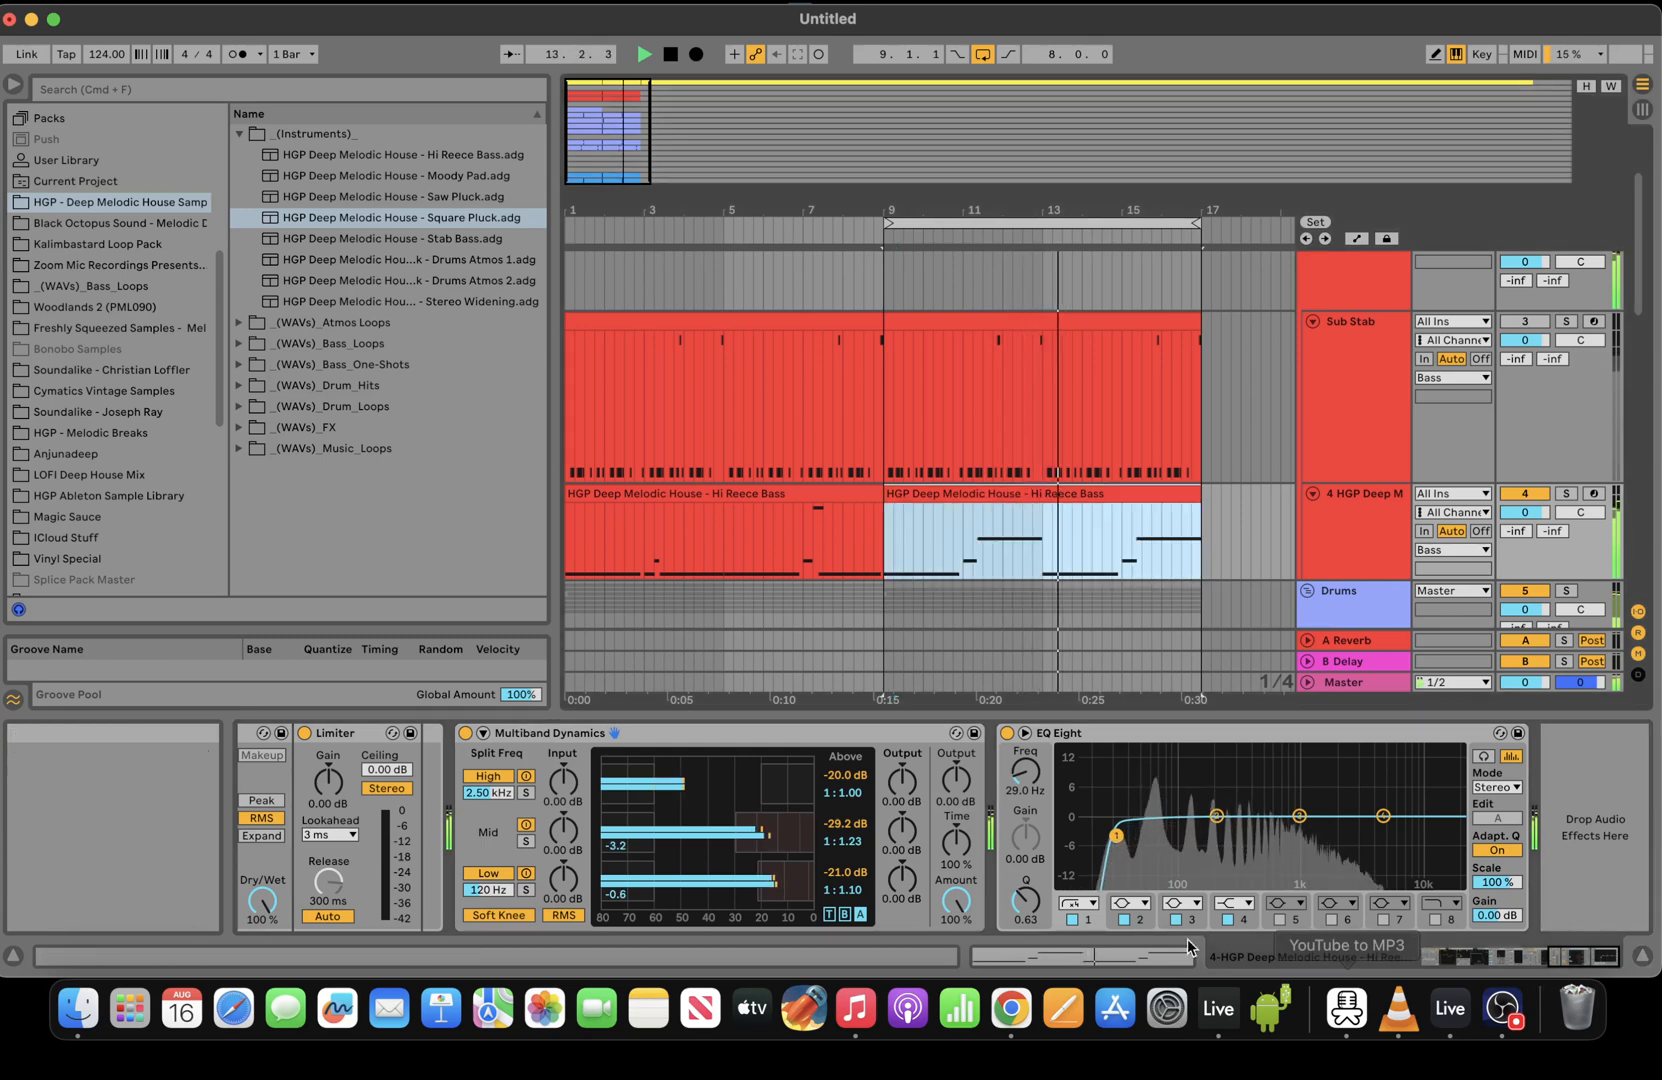
pyautogui.hotkey('shift', 'Tab')
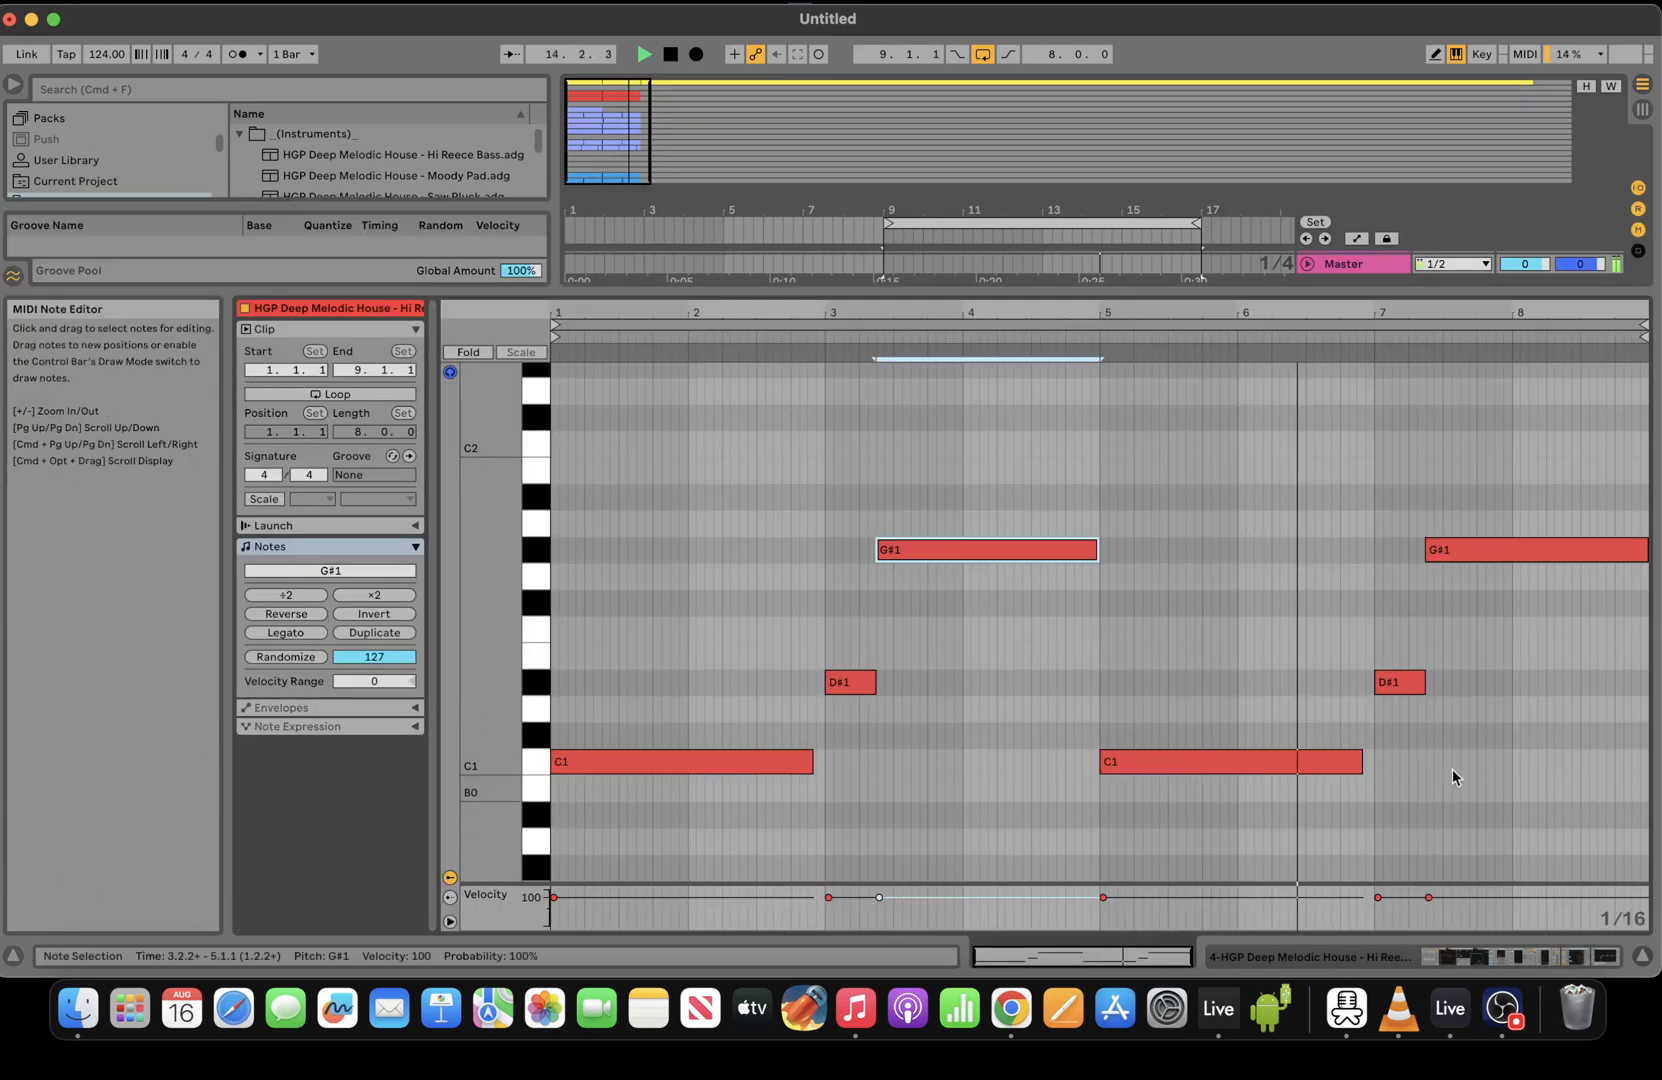
pyautogui.moveTo(1361, 761); pyautogui.dragTo(1367, 761)
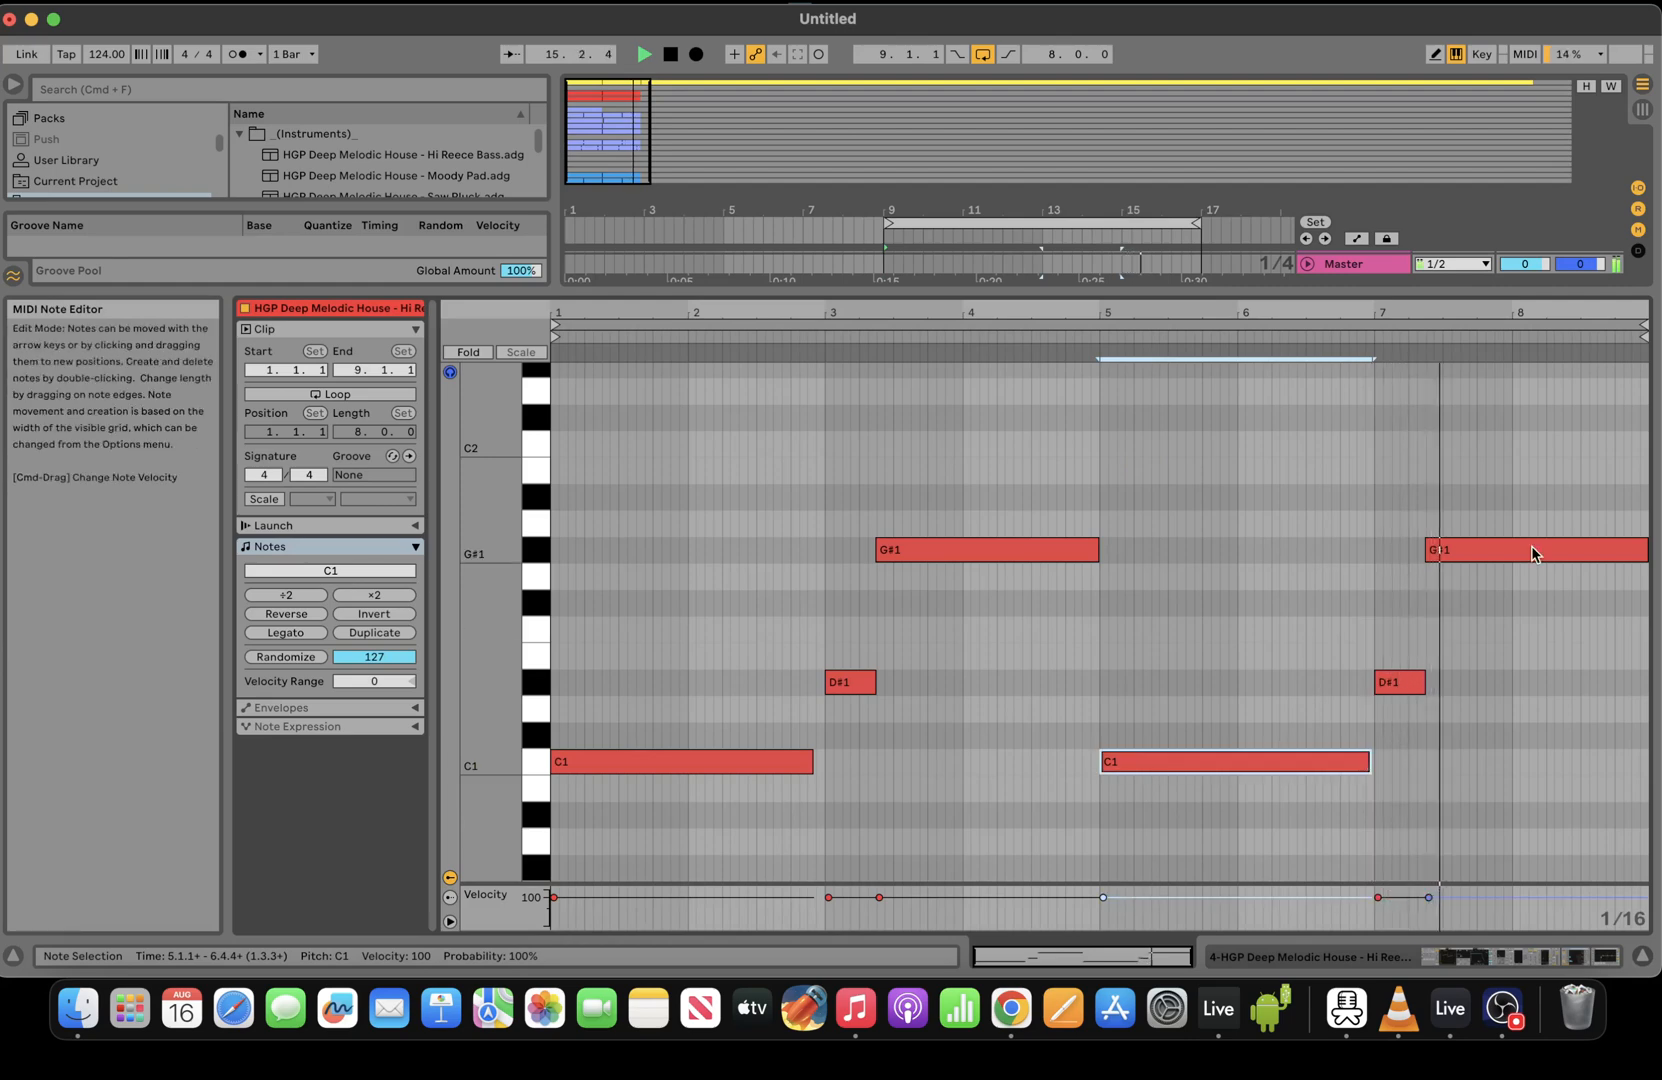
# Shorten the D#1 note at 7.1.1 to one beat and add a three-sixteenth copy an octave higher at 7.2.1
pyautogui.moveTo(1423, 686); pyautogui.dragTo(1417, 686)
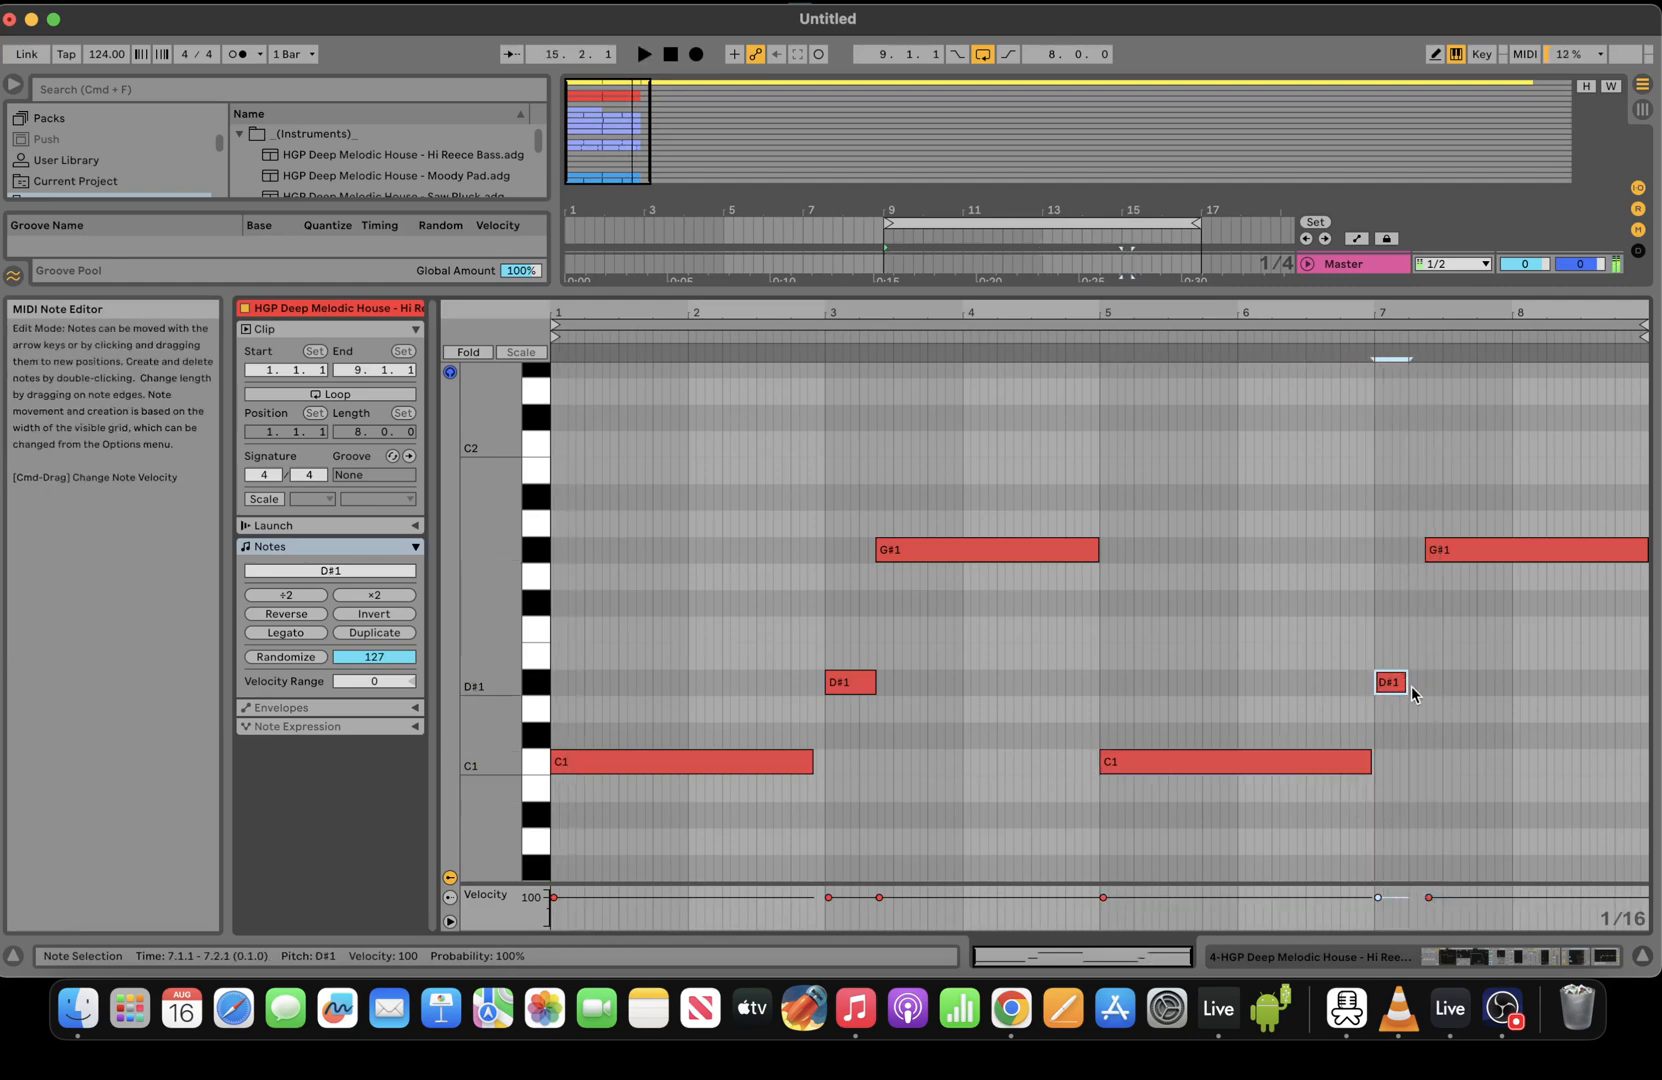
pyautogui.press('super+d')
pyautogui.hotkey('shift', 'Up')
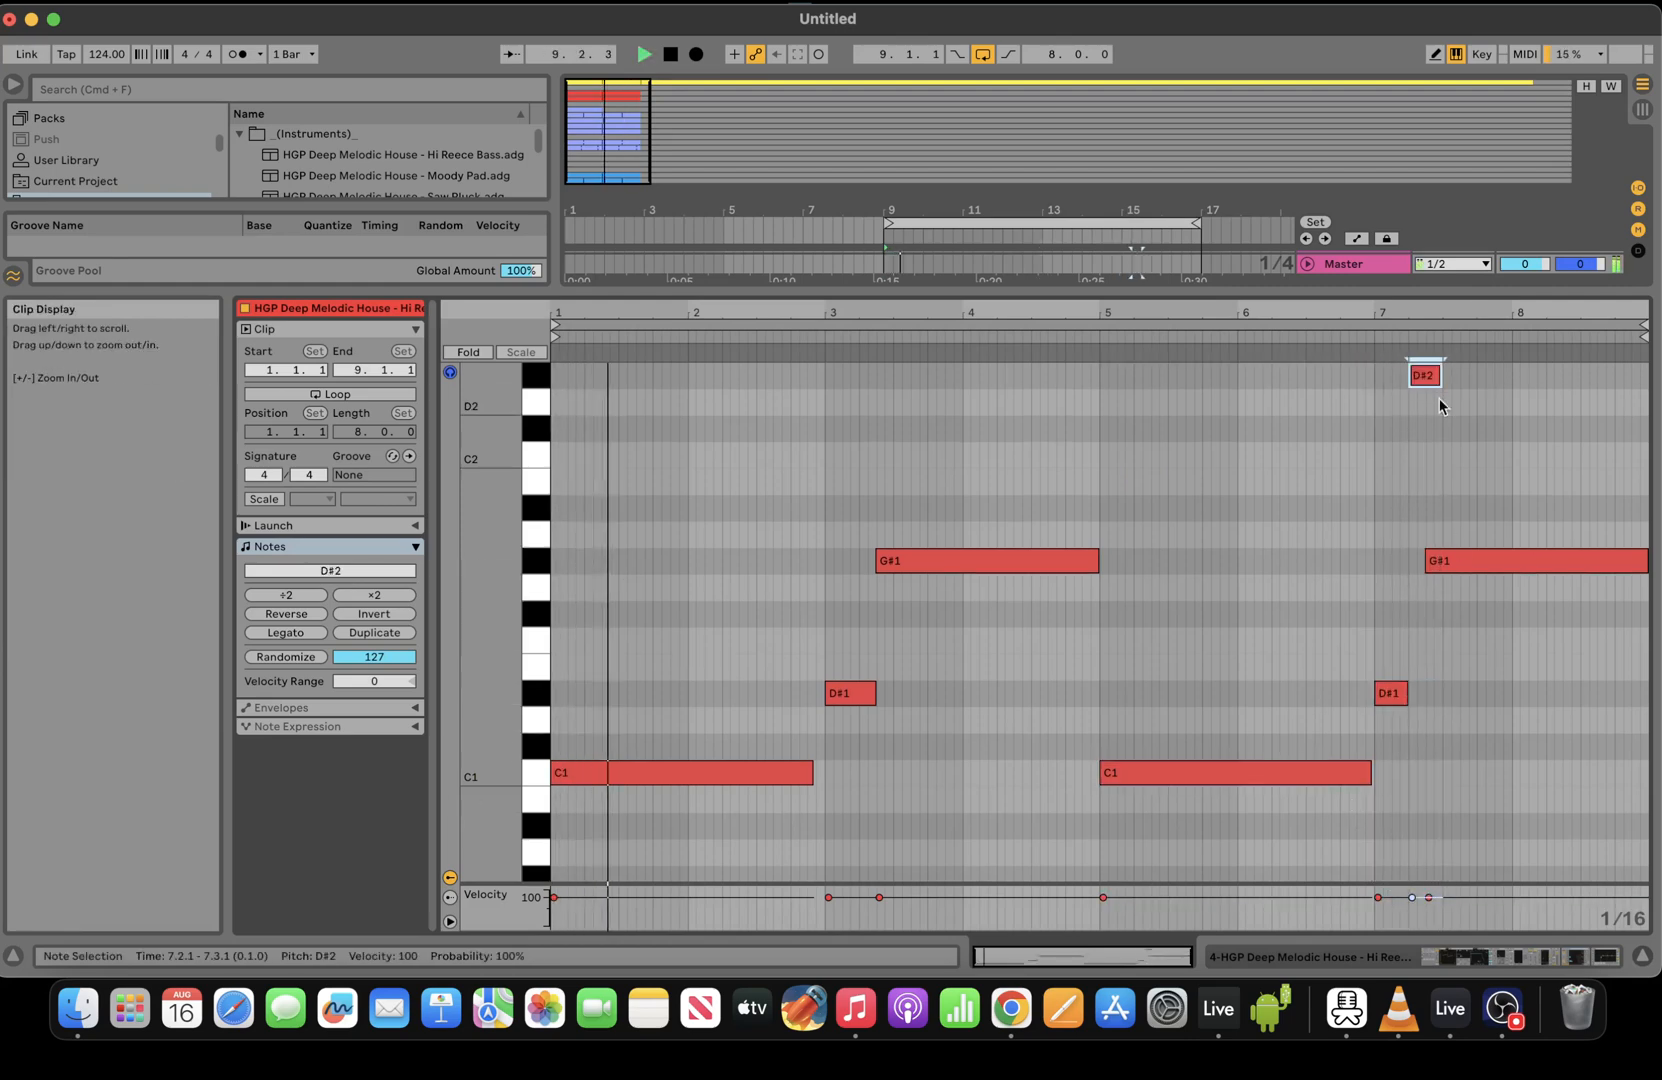
pyautogui.moveTo(1439, 376); pyautogui.dragTo(1432, 376)
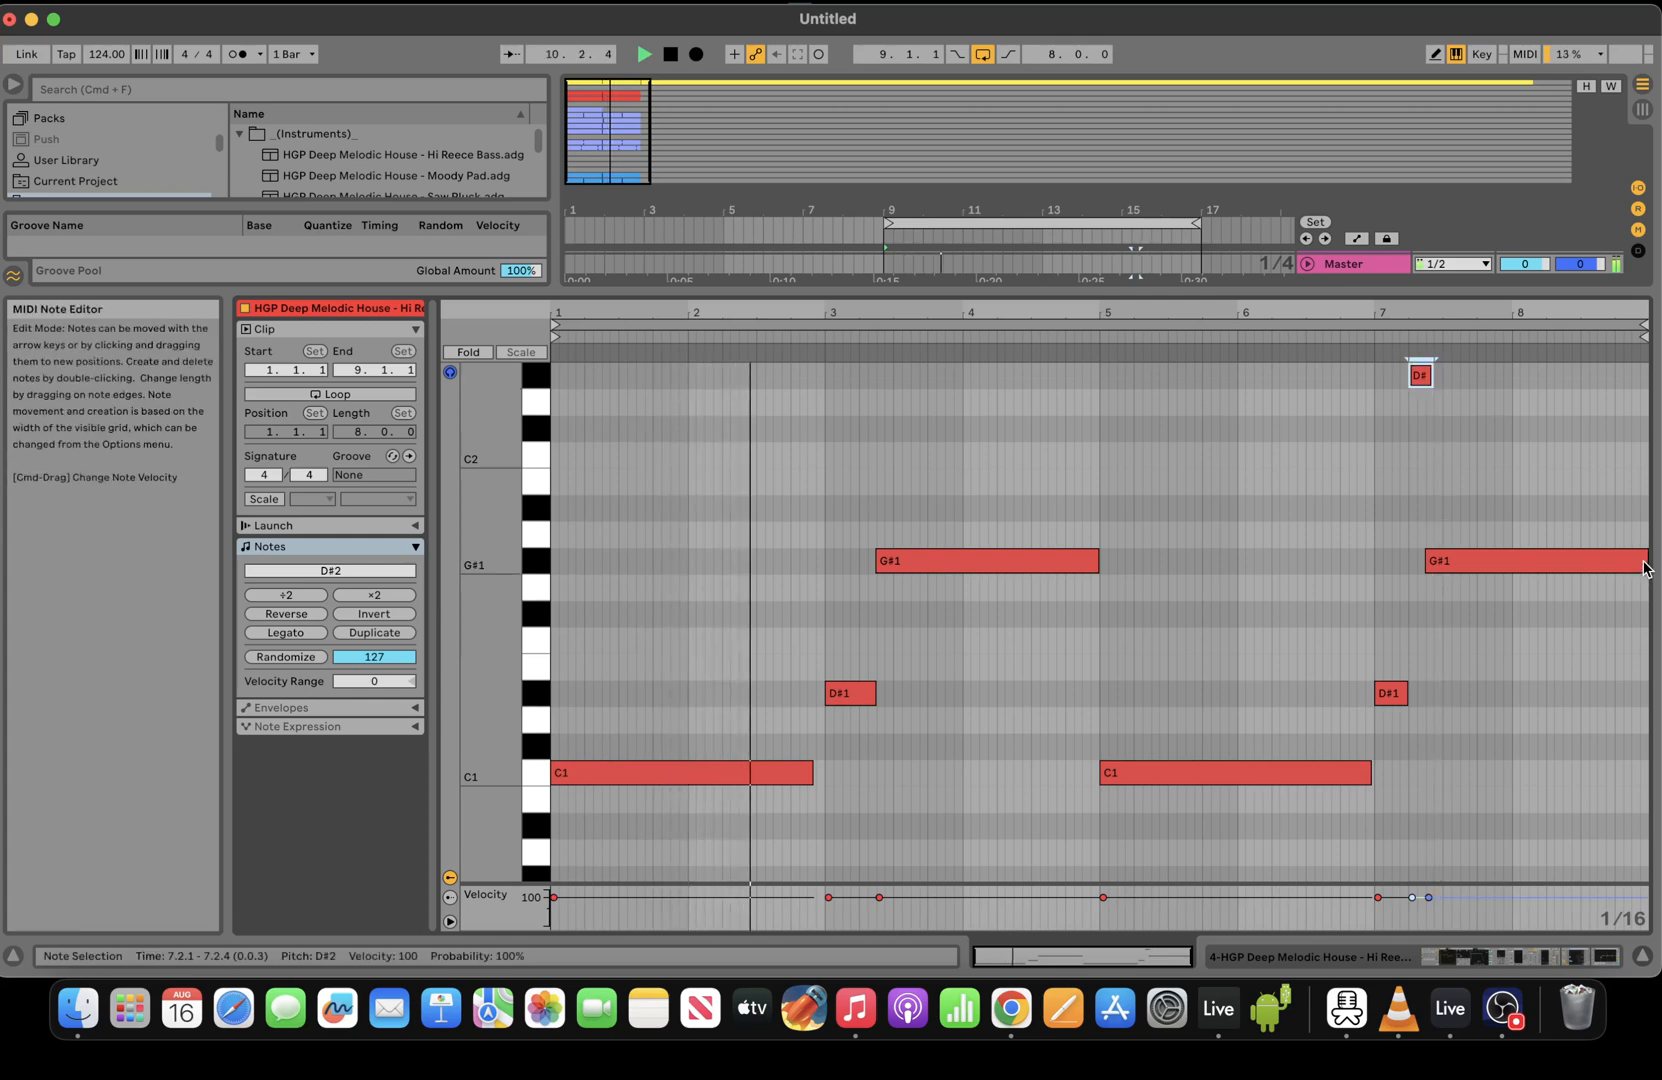
pyautogui.click(1050, 774)
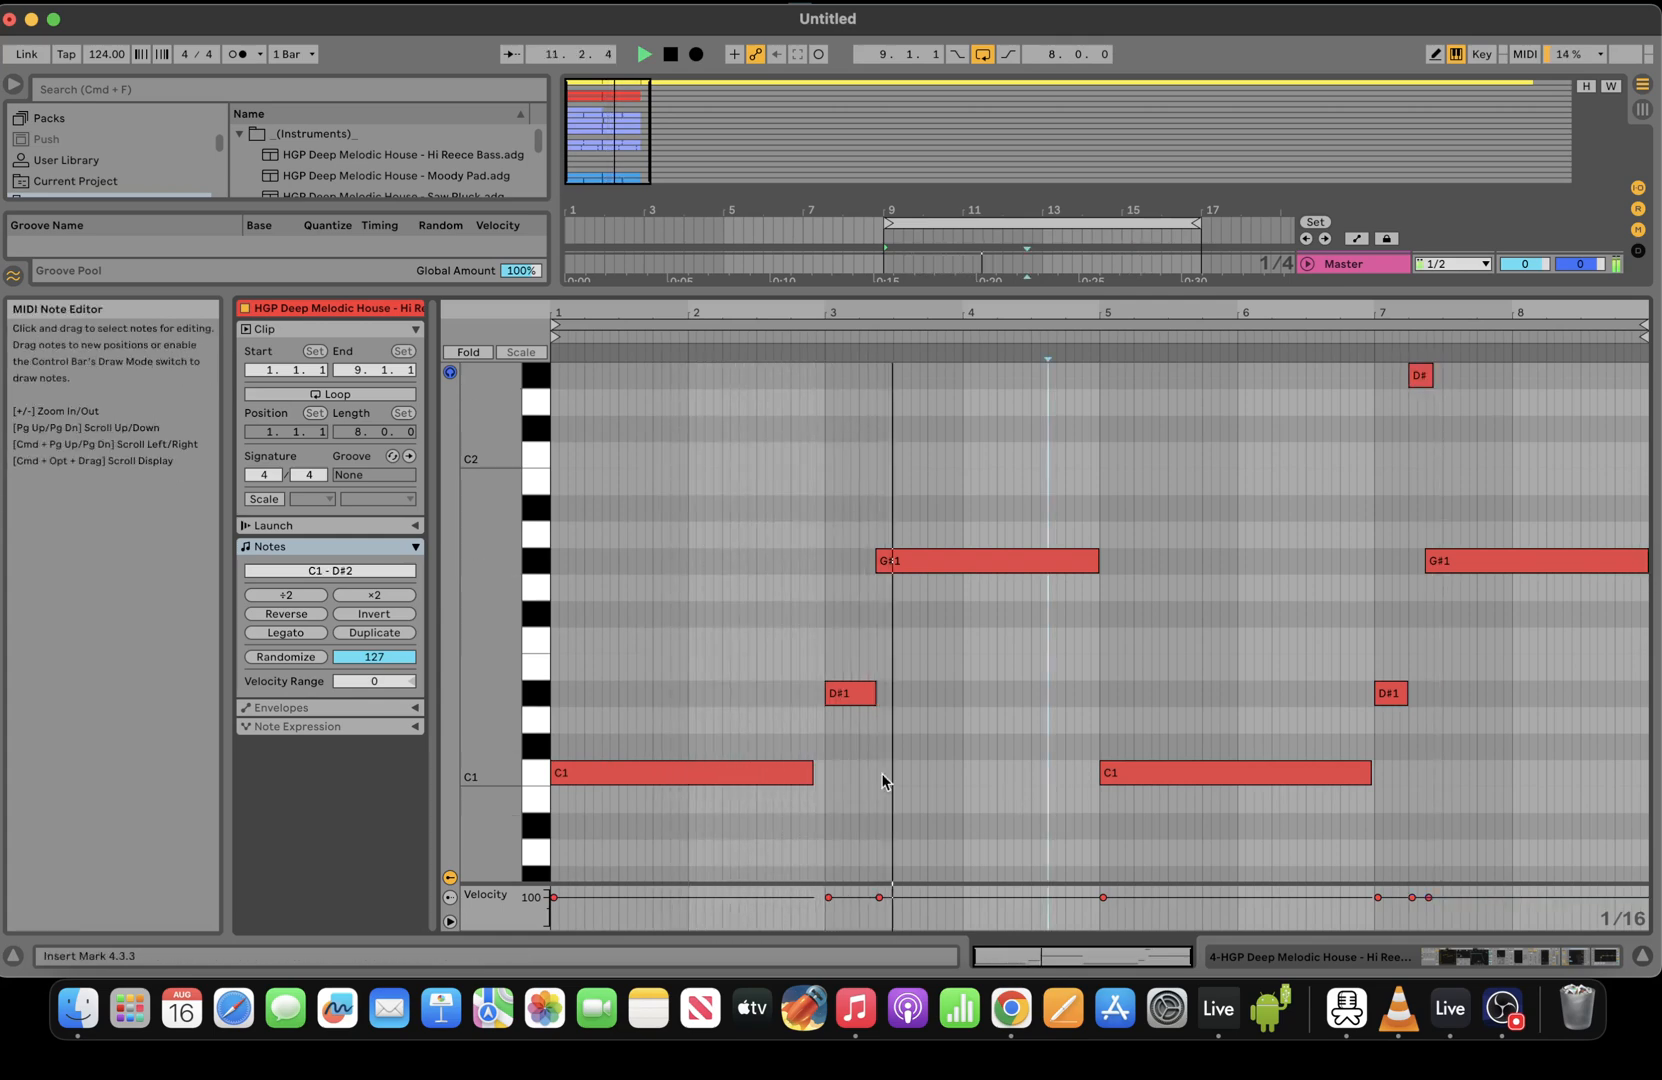
# Extend the first C1 note to 3.1.1 and shorten the last G#1 note to end at 8.3.1
pyautogui.moveTo(812, 776); pyautogui.dragTo(821, 776)
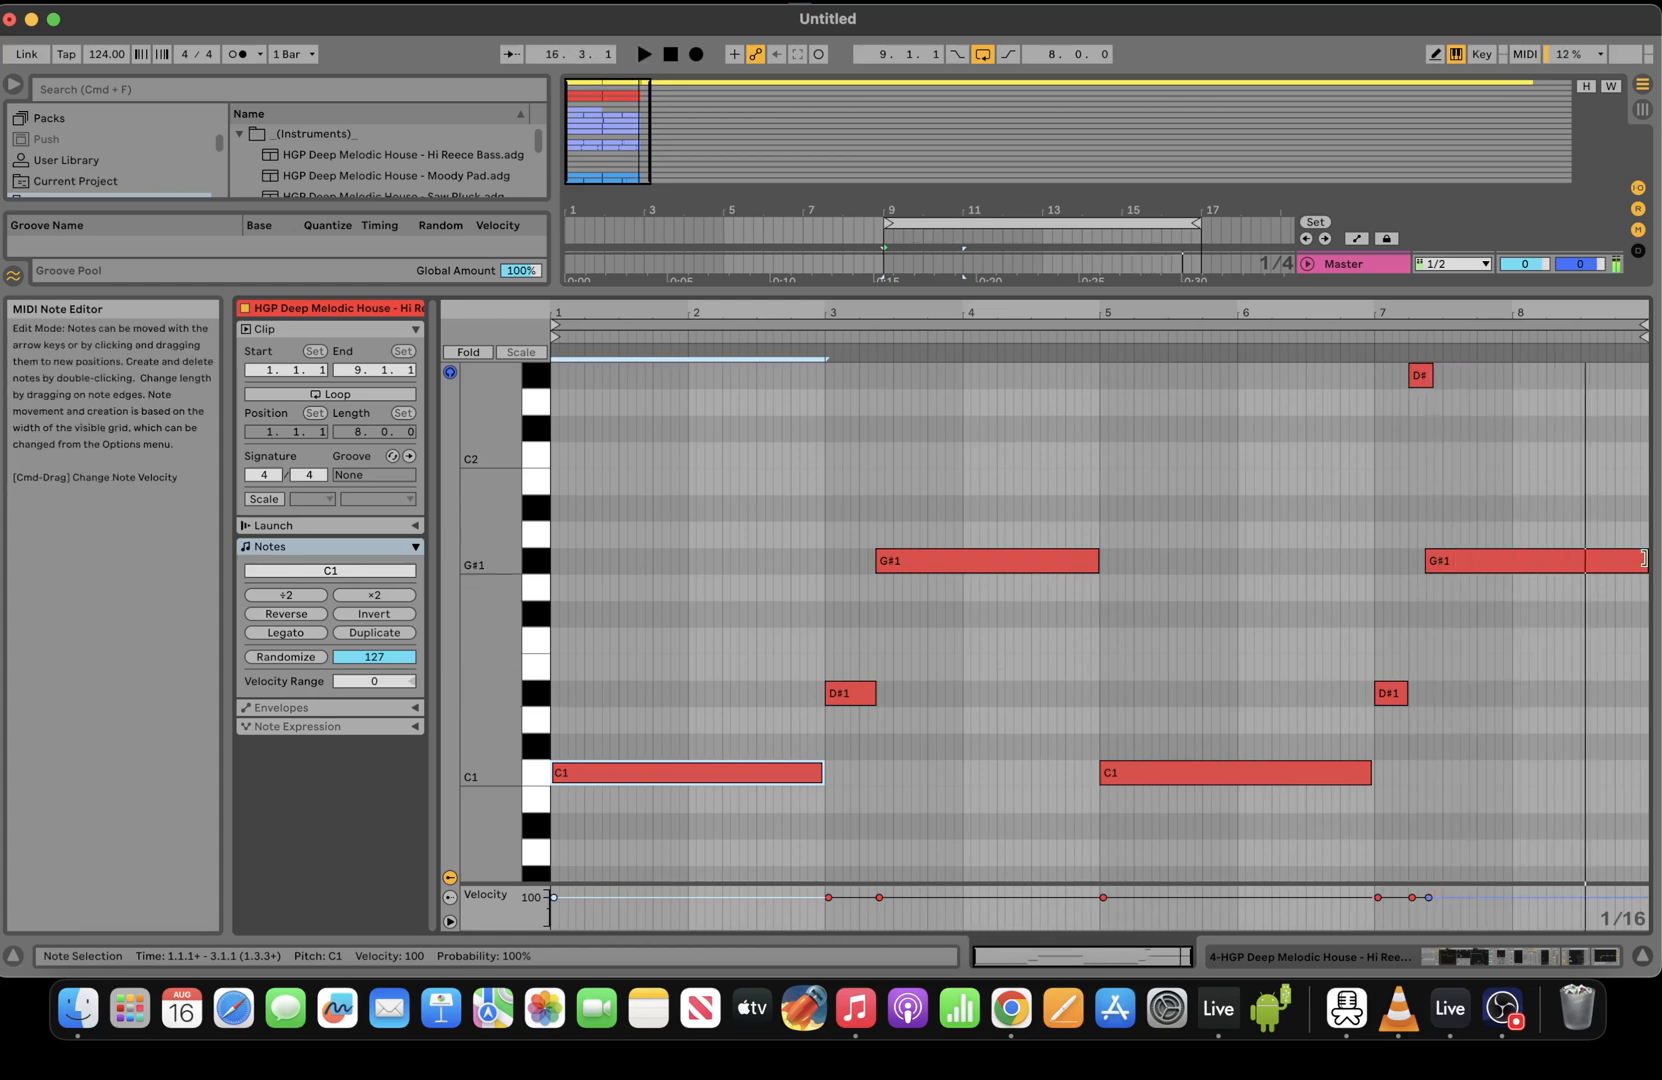
pyautogui.moveTo(1643, 558); pyautogui.dragTo(1575, 558)
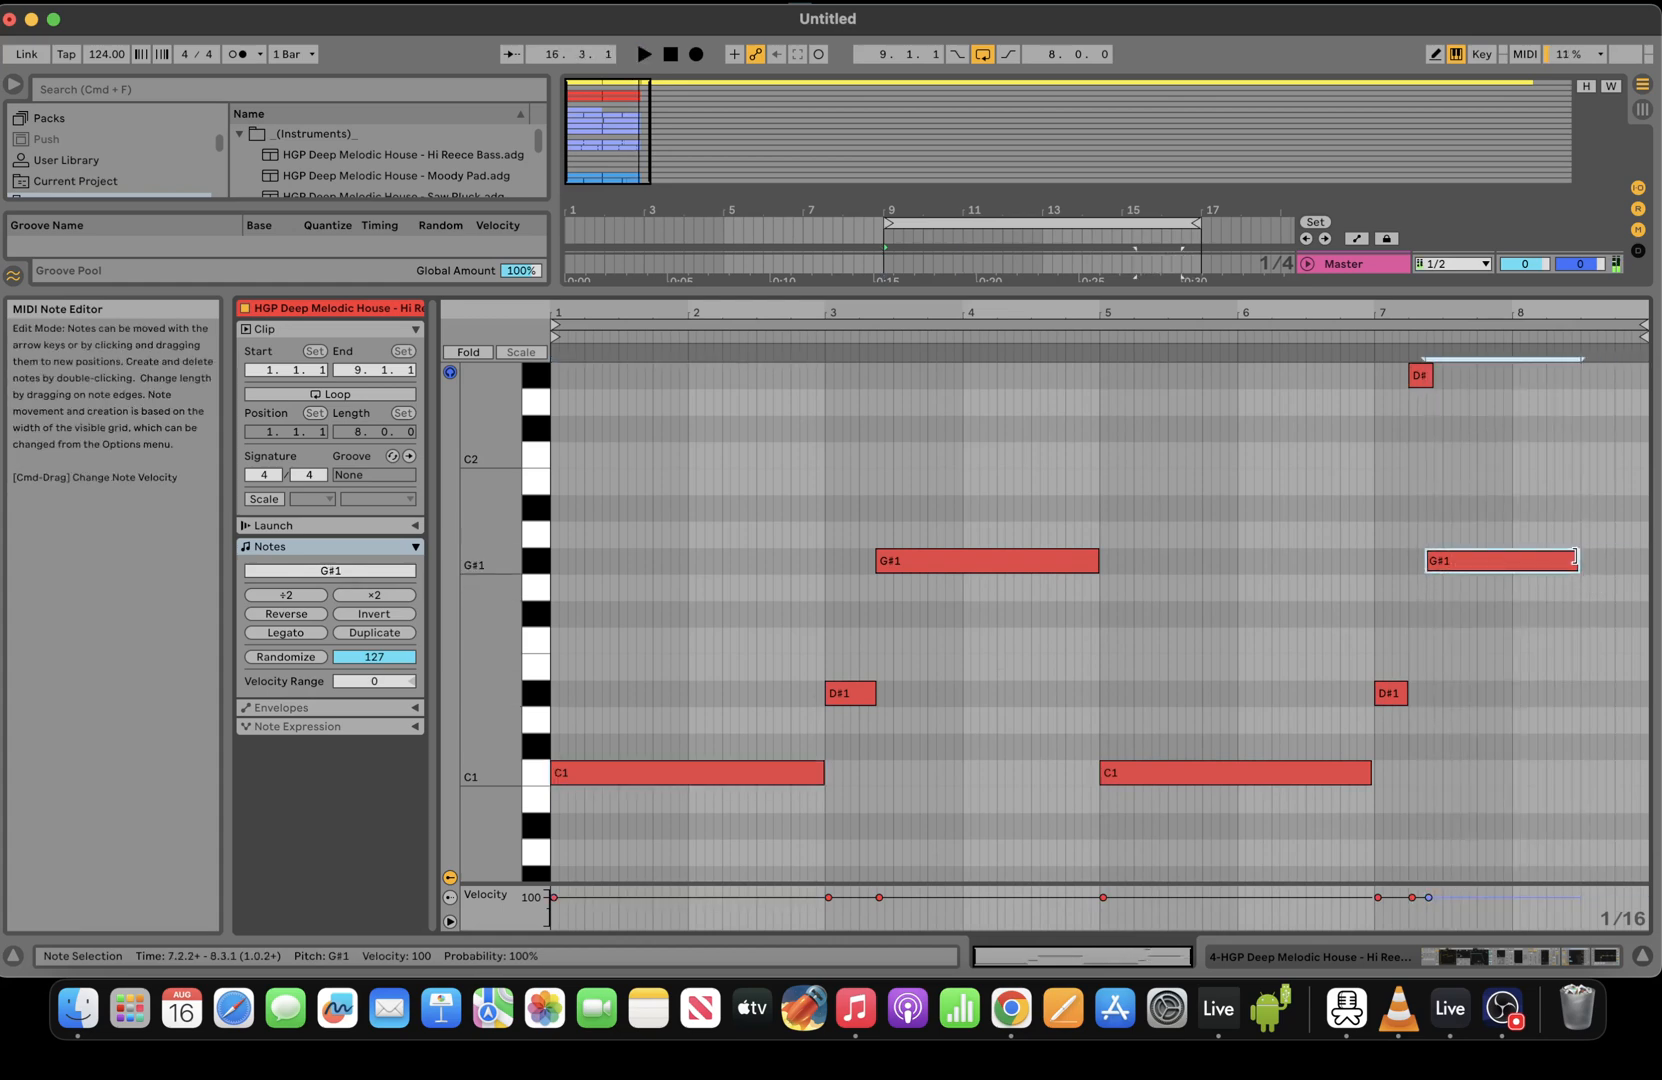
pyautogui.press('super+s')
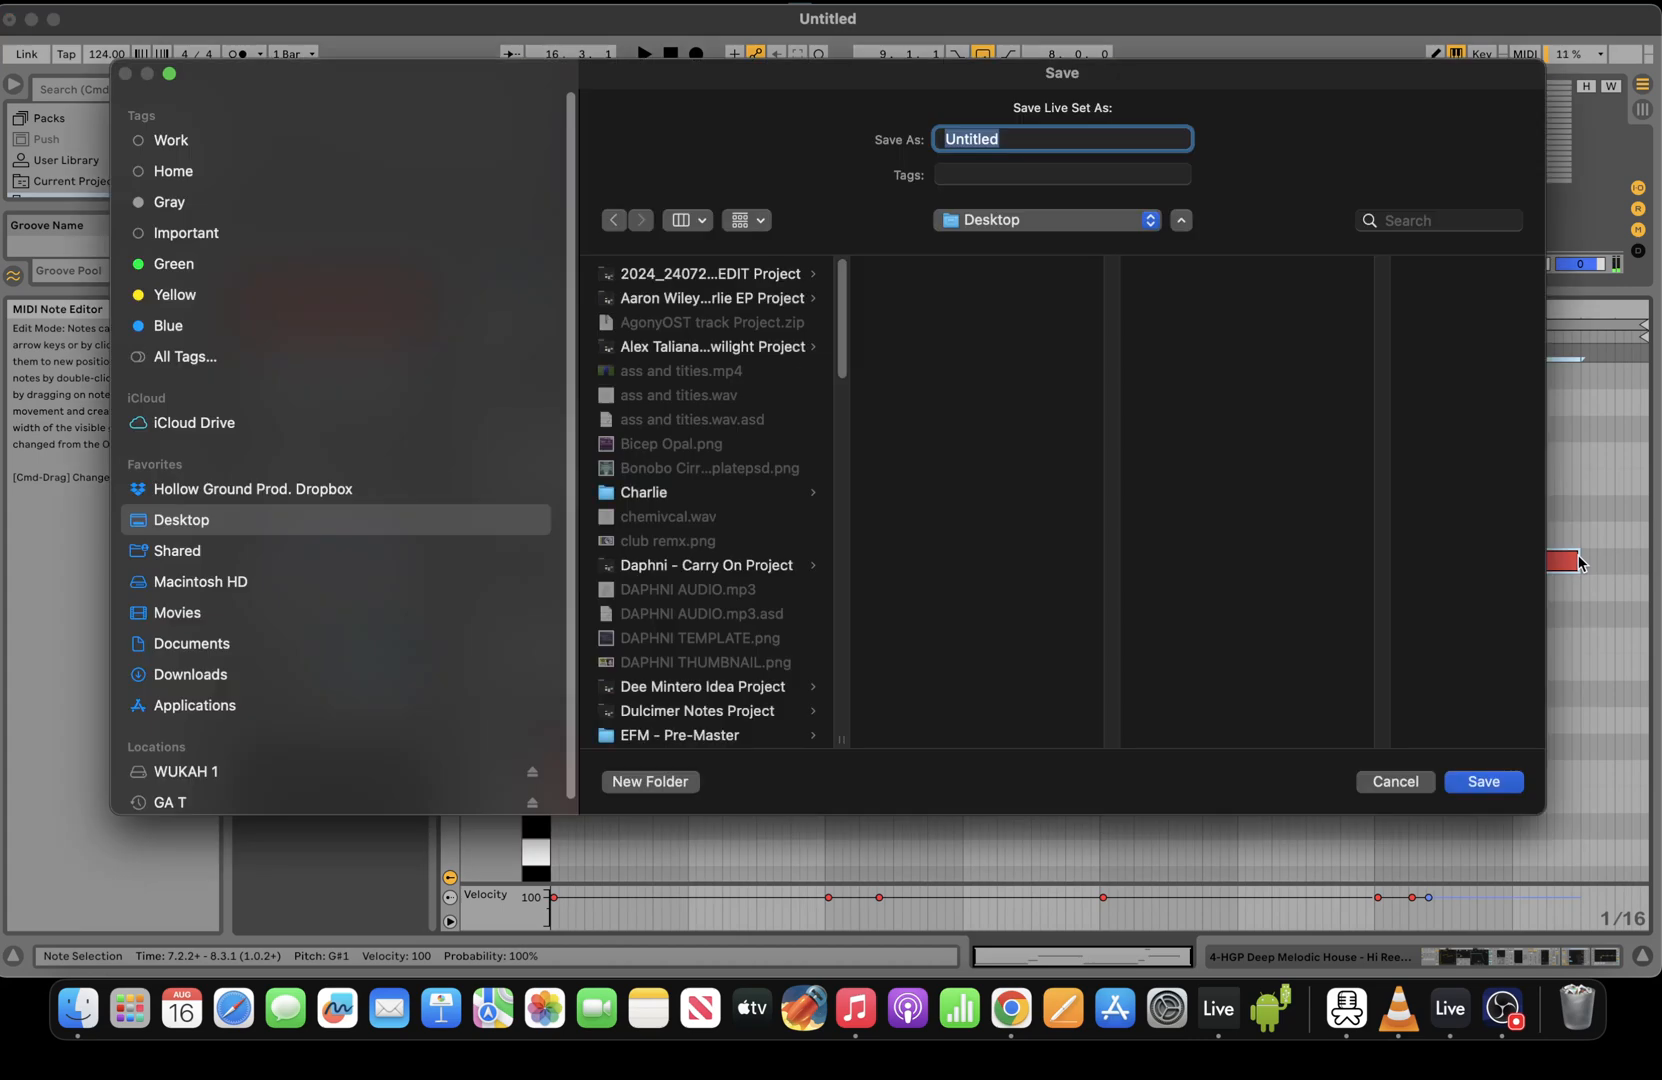
pyautogui.click(1396, 783)
# Duplicate the last G#1 note, lower the copy to F1, and shift the boundary between the two notes to 8.3.4
pyautogui.press('super+d')
pyautogui.press('Down')
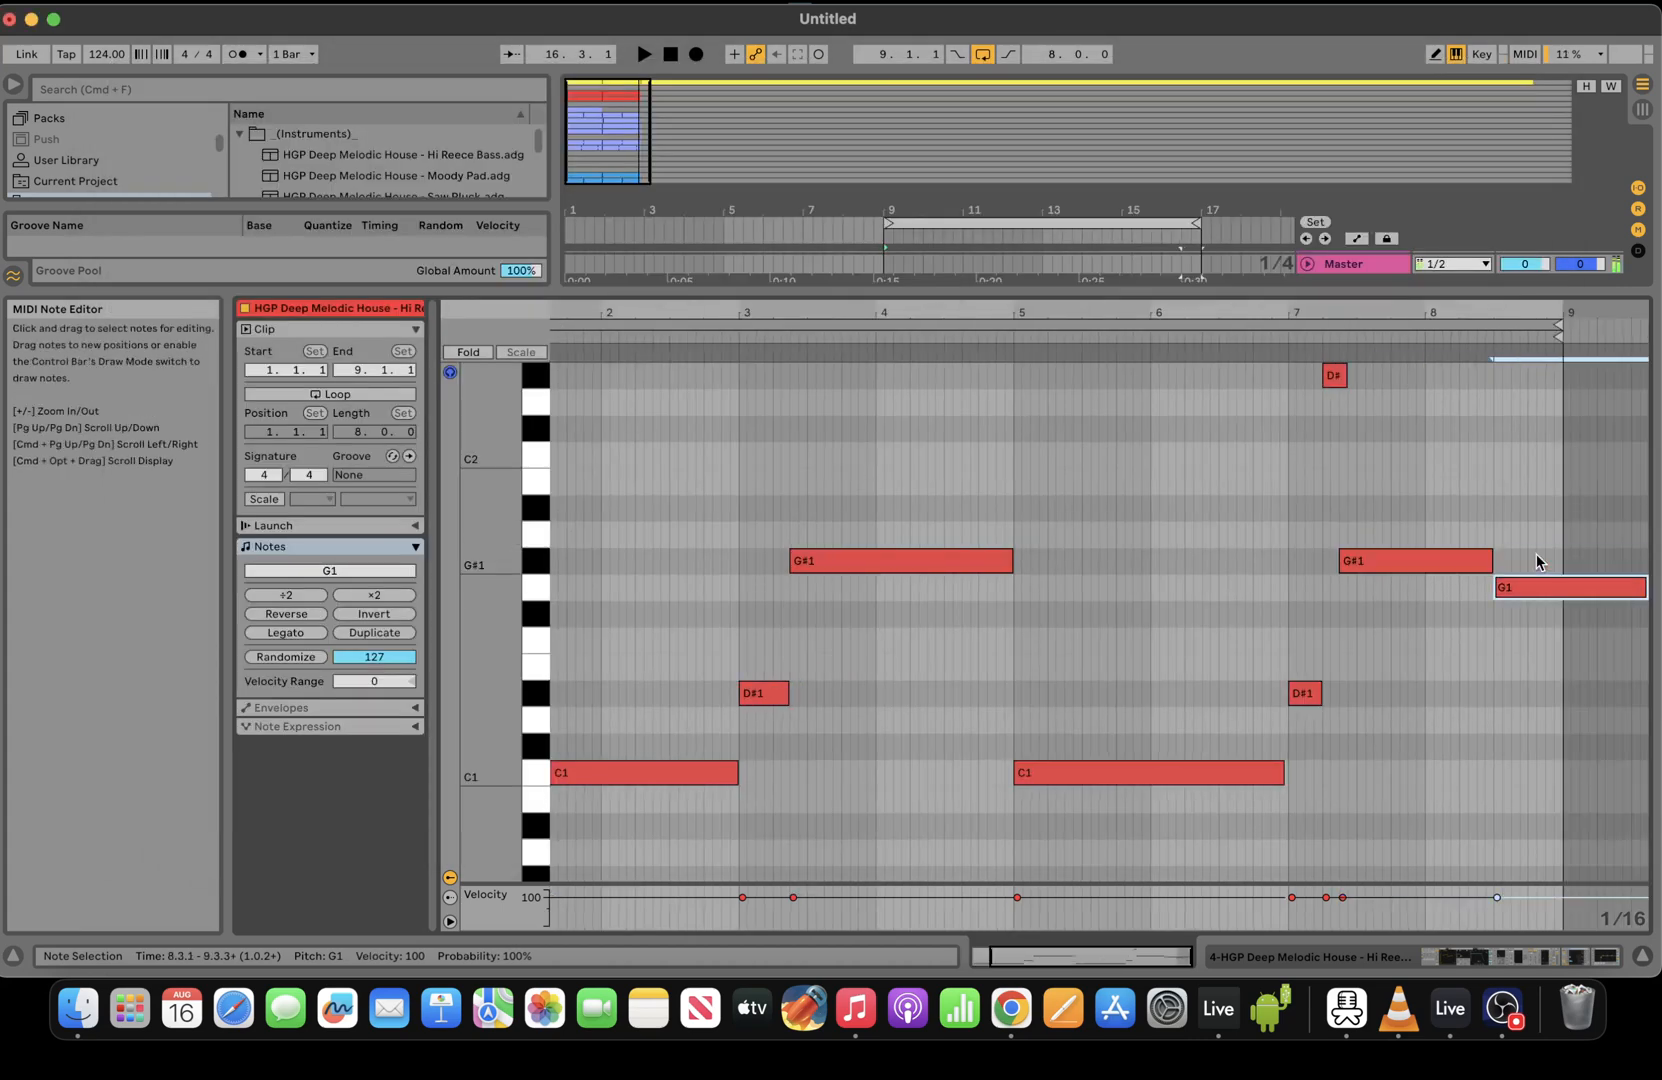
pyautogui.press('Down')
pyautogui.press('Down')
pyautogui.click(1487, 560)
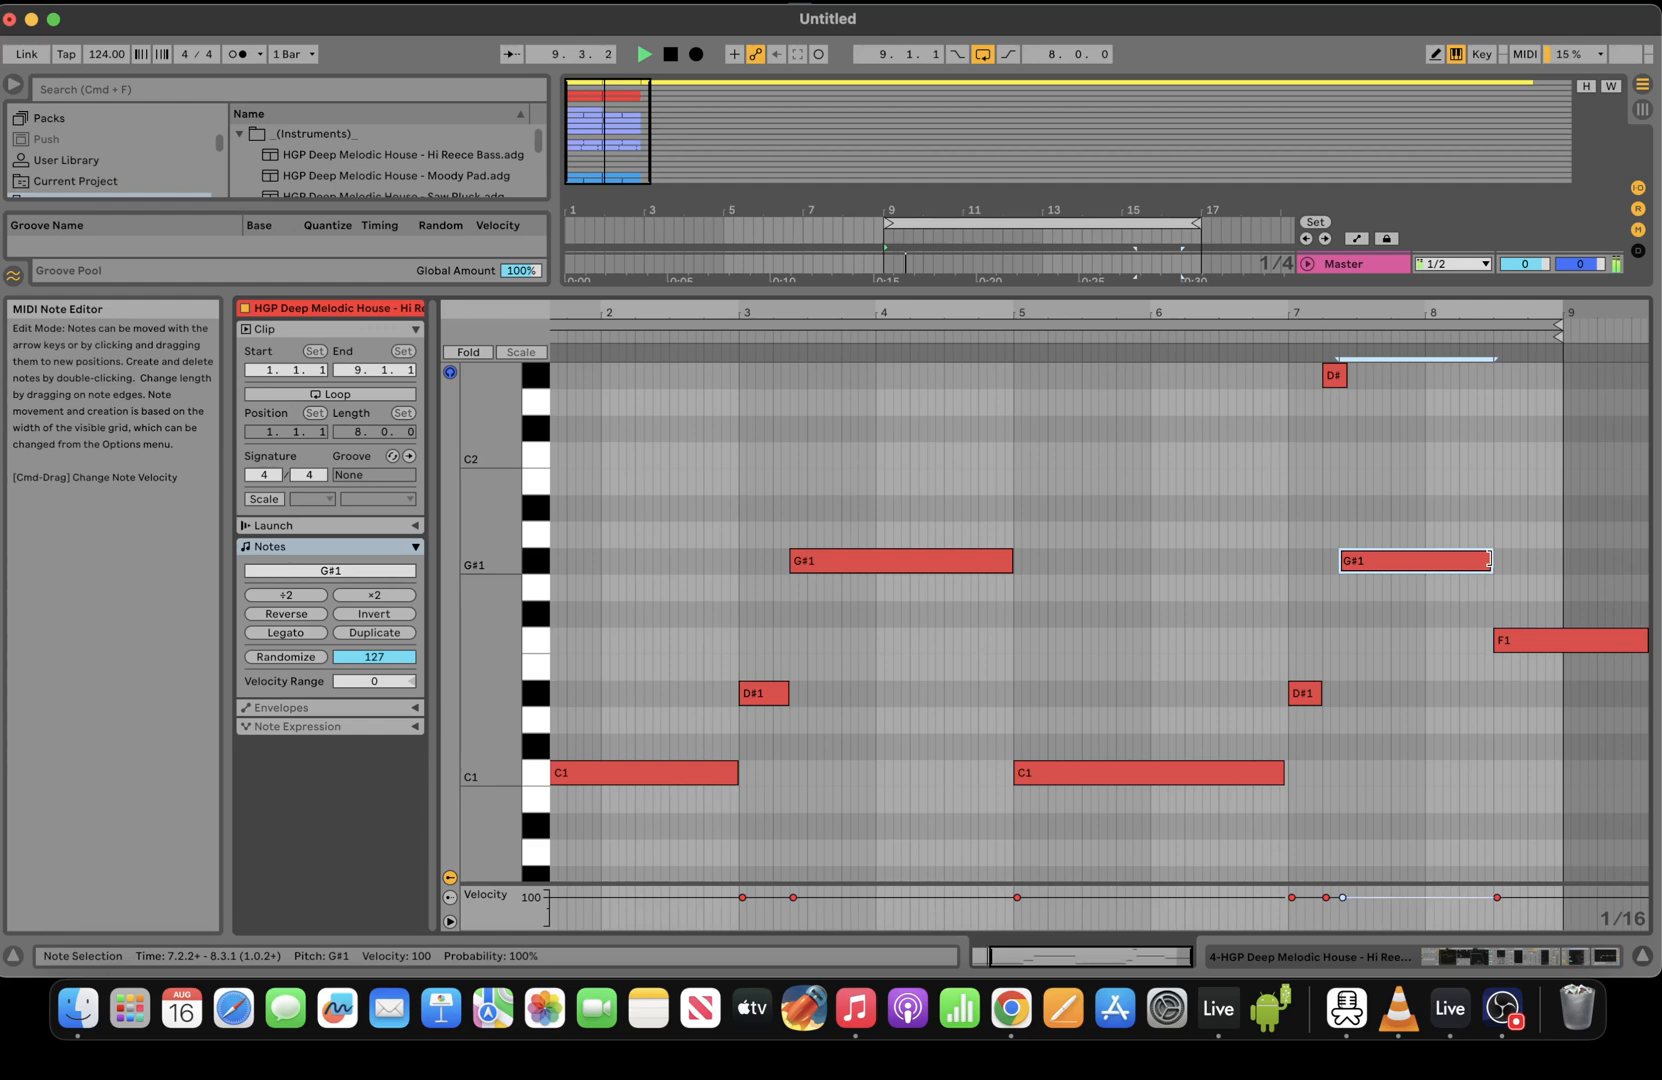
pyautogui.moveTo(1487, 560); pyautogui.dragTo(1516, 560)
pyautogui.moveTo(1497, 645); pyautogui.dragTo(1521, 646)
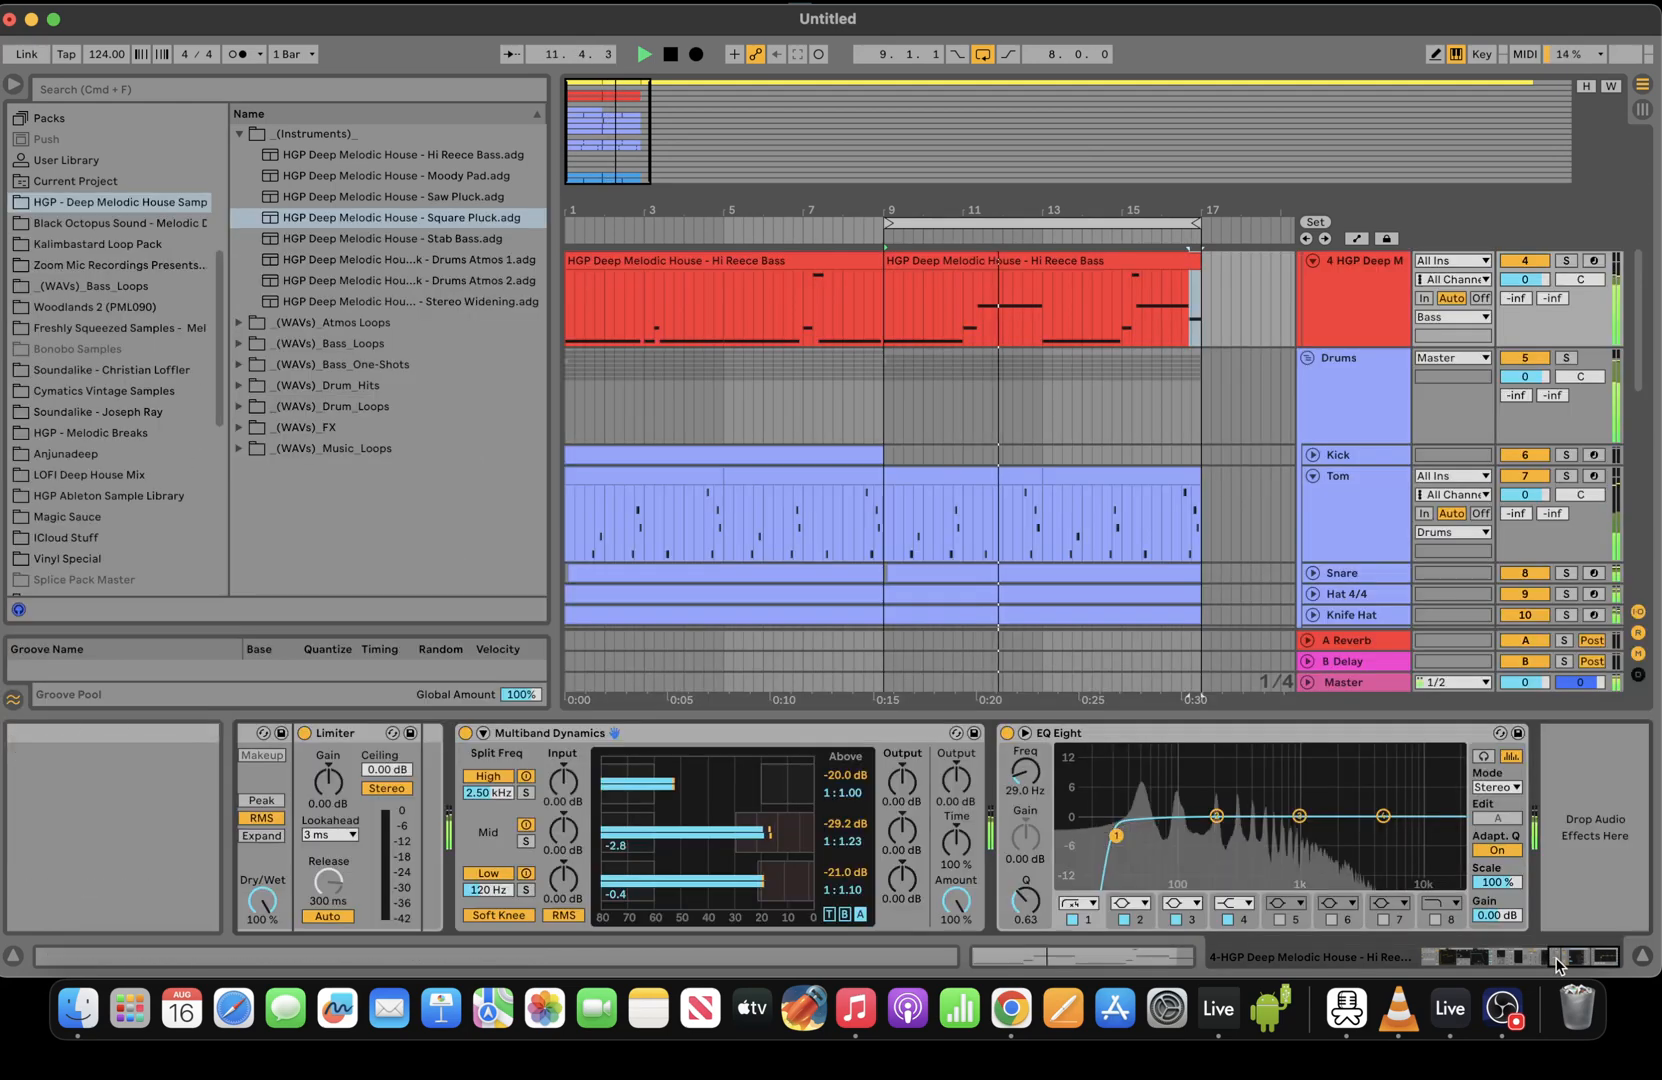
# Set the Hi Reece Bass's Wavetable glide to 17.5 ms and its Filter 1 Freq macro to 209 Hz
pyautogui.click(1545, 958)
pyautogui.click(1456, 958)
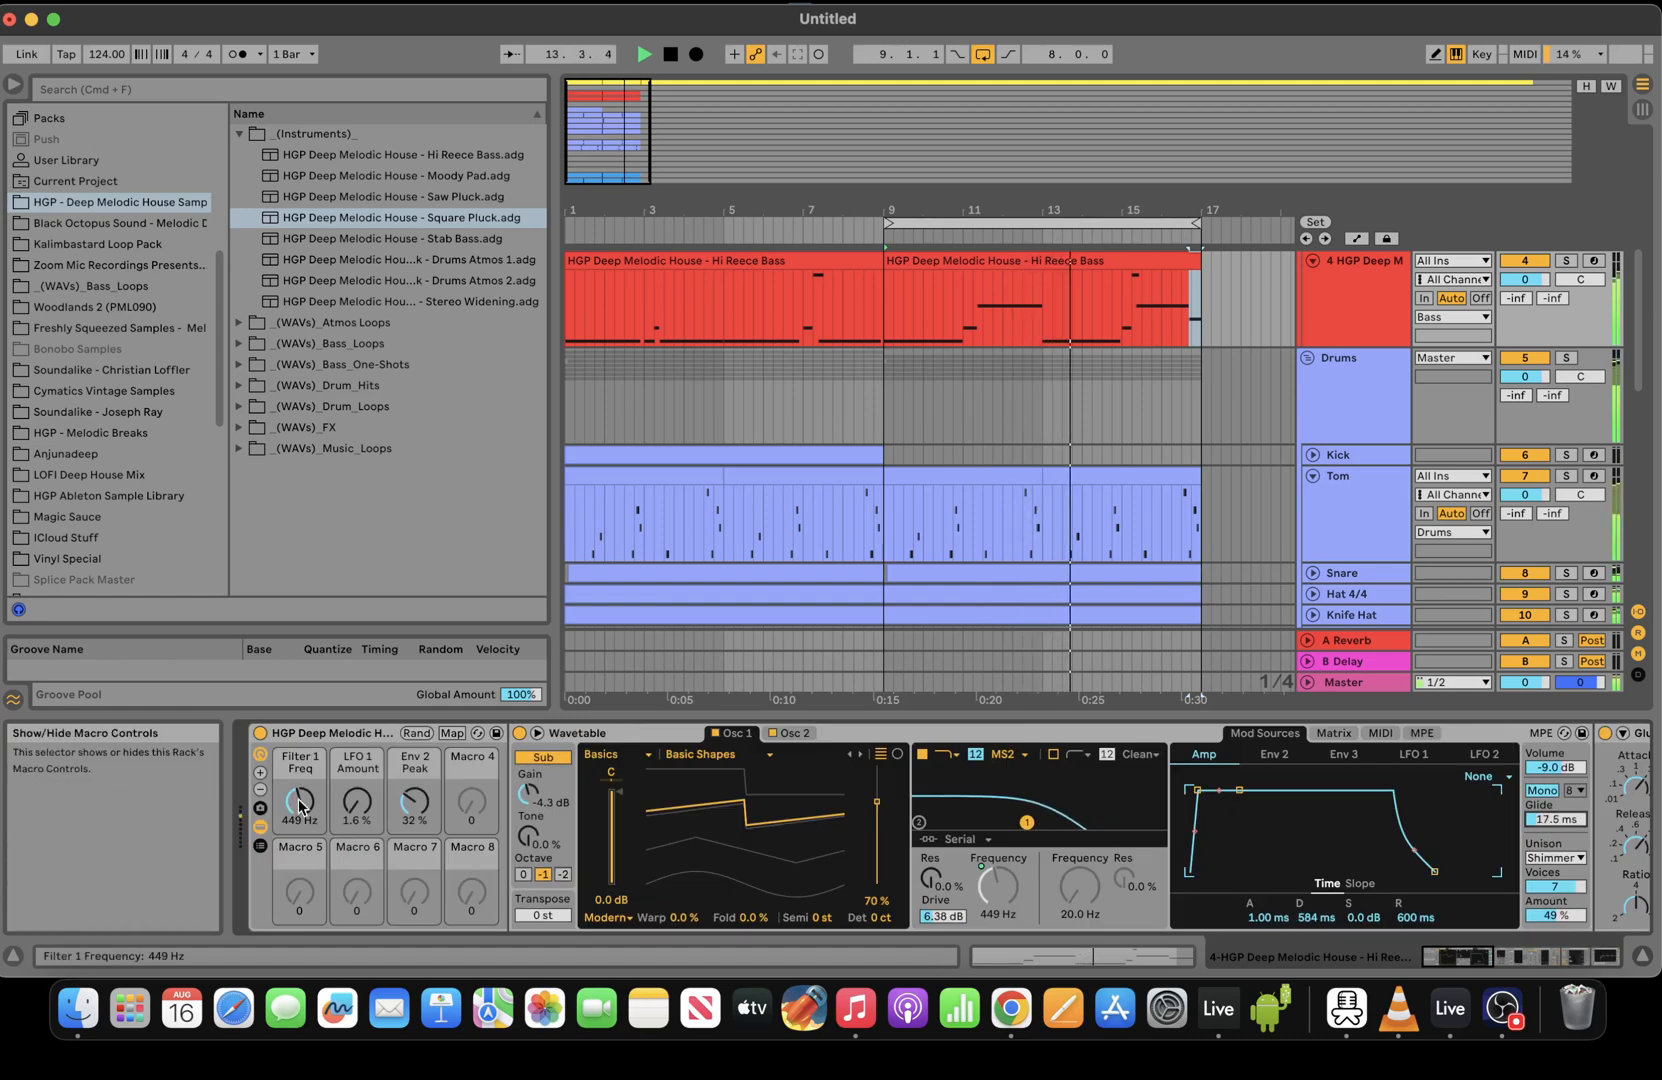
pyautogui.moveTo(300, 803); pyautogui.dragTo(300, 718)
pyautogui.moveTo(300, 800); pyautogui.dragTo(300, 830)
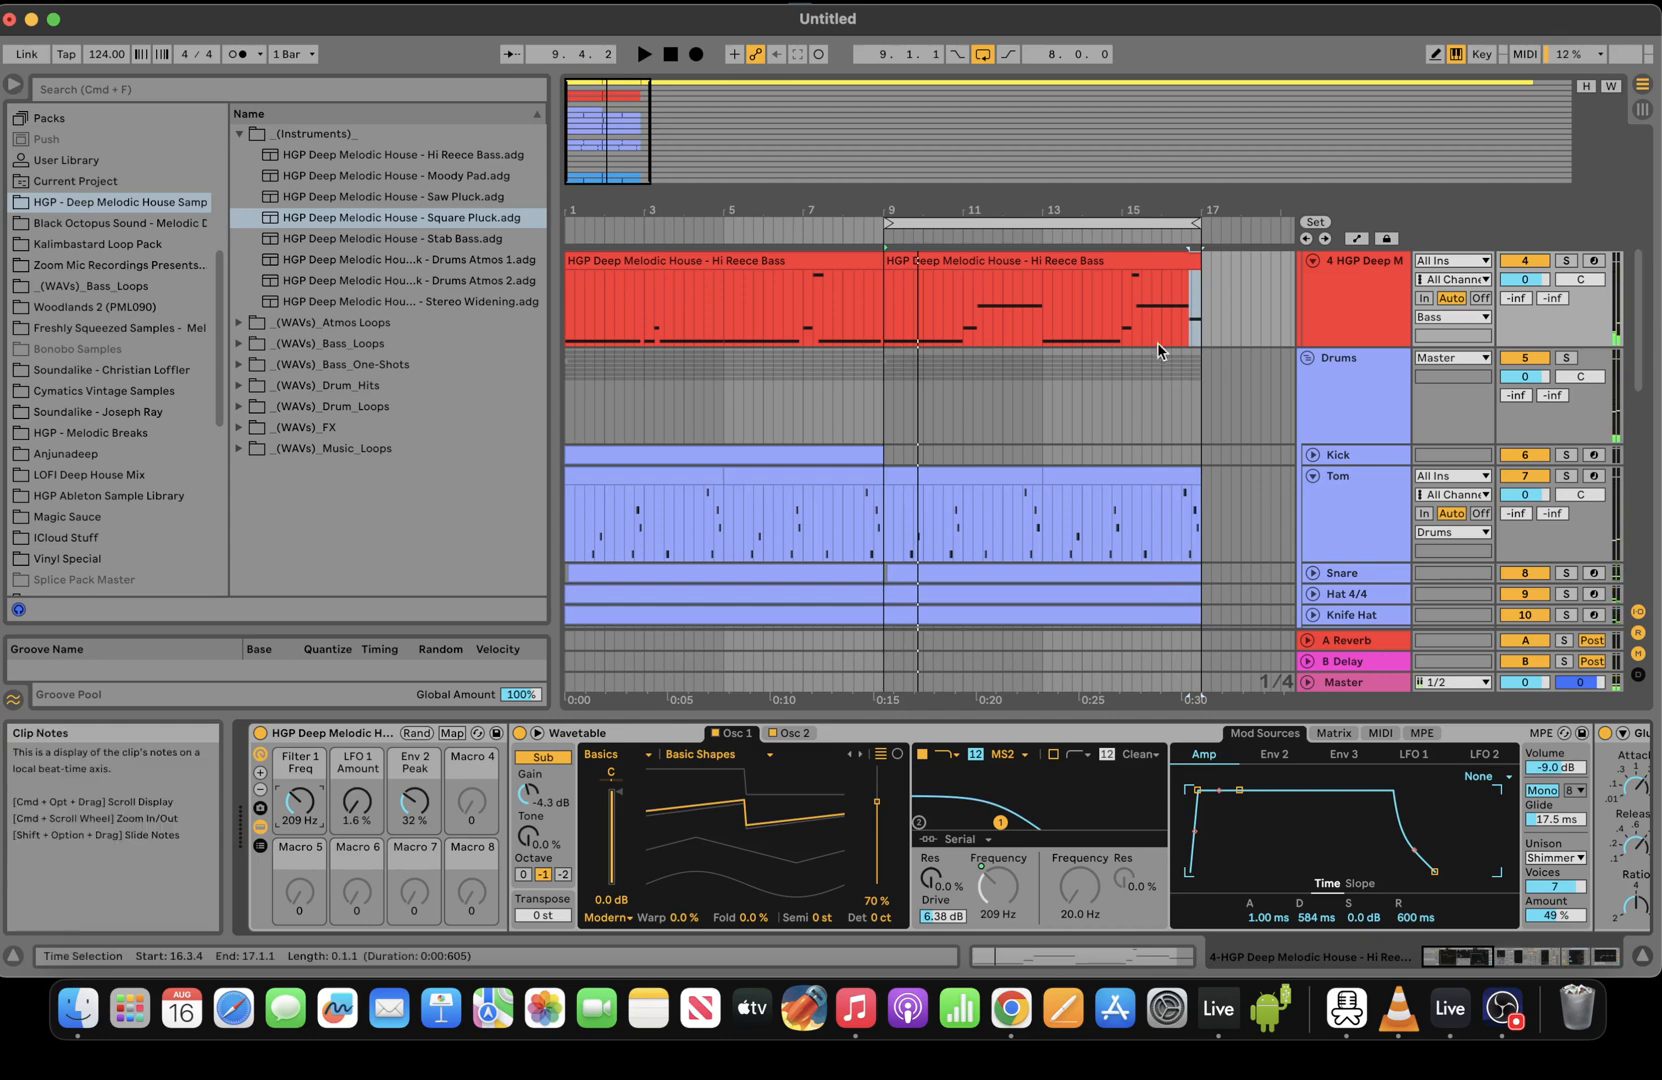
# Raise the low-cut frequency of the Hi Reece Bass's EQ Eight to 104 Hz
pyautogui.click(1592, 957)
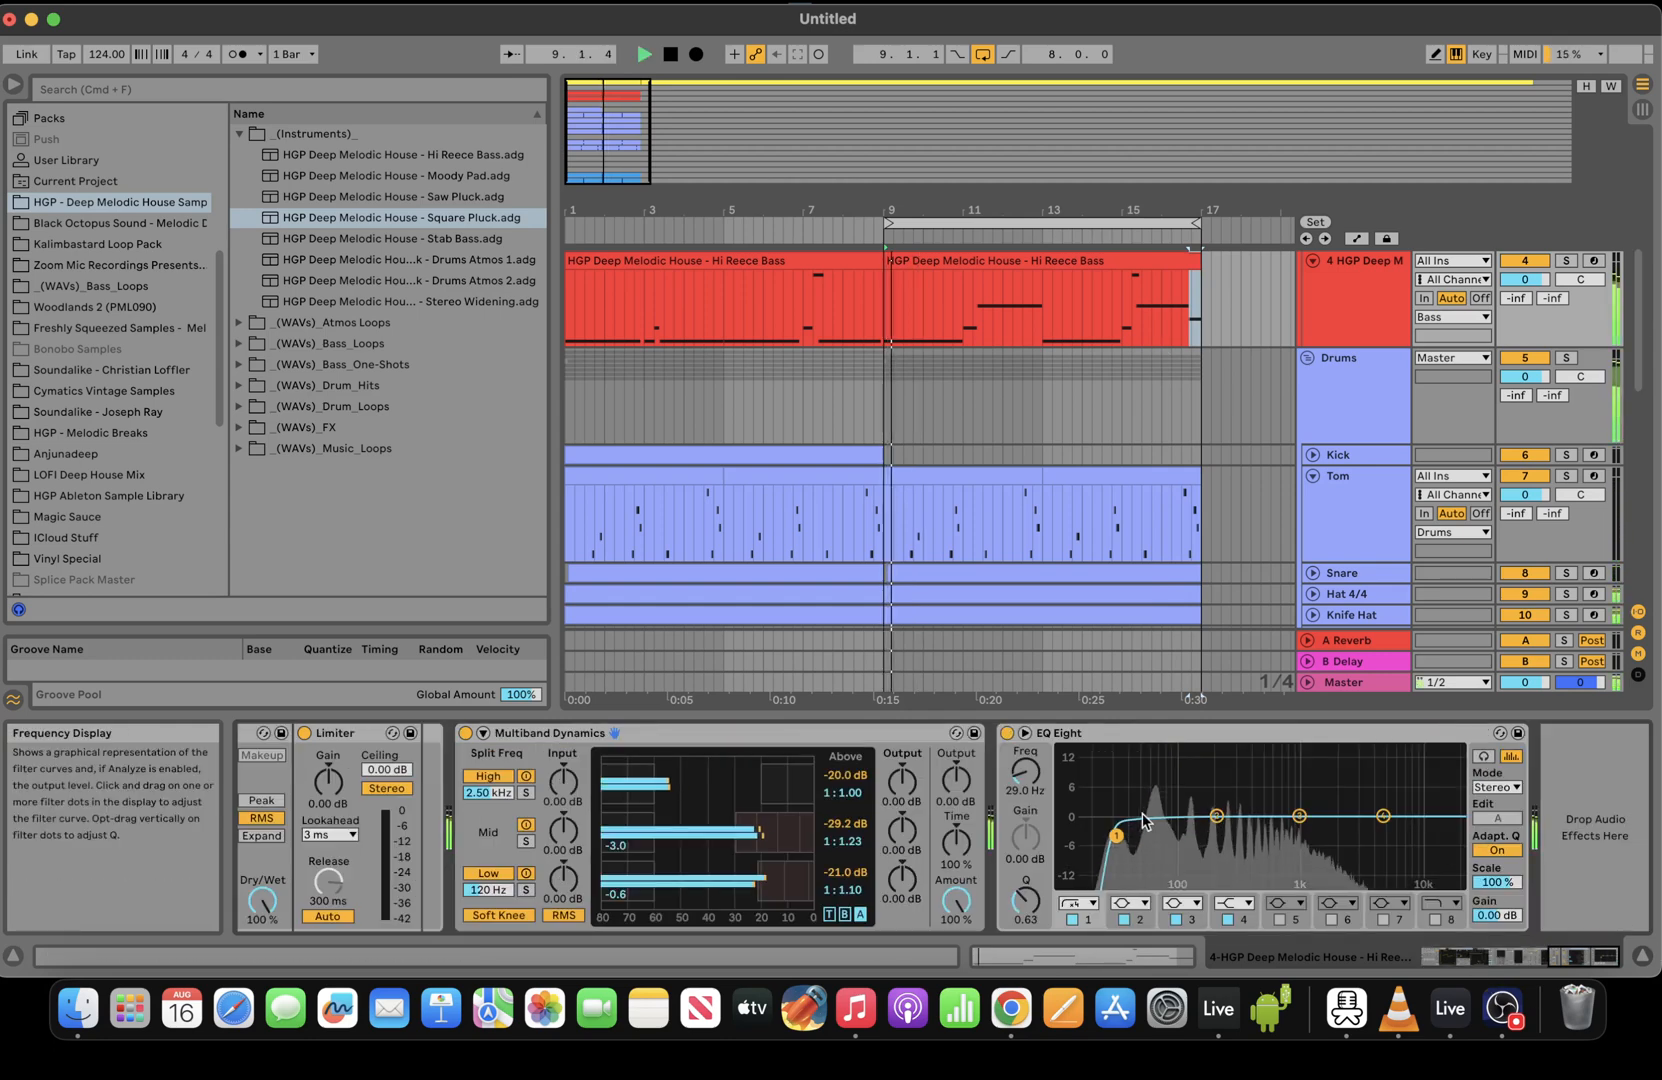
pyautogui.moveTo(1116, 835); pyautogui.dragTo(1183, 843)
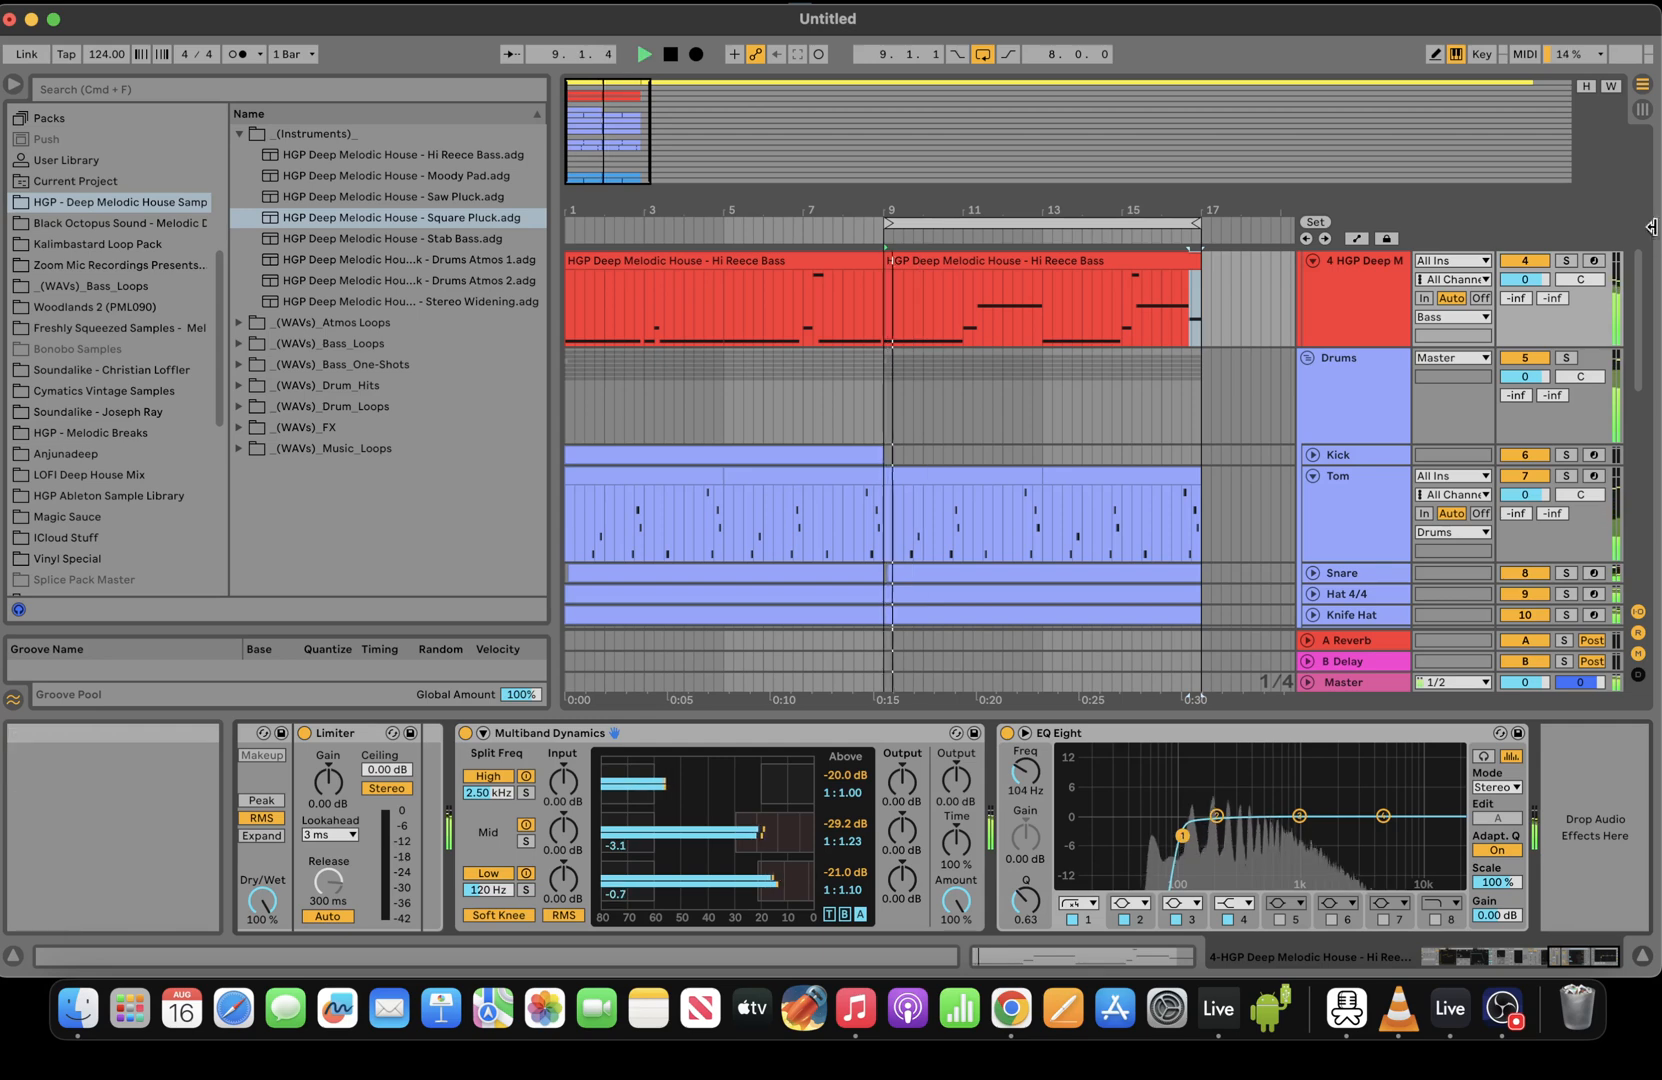
# Collapse the Bass and Drums track groups and start playback from bar 9
pyautogui.scroll(5, 1502, 390)
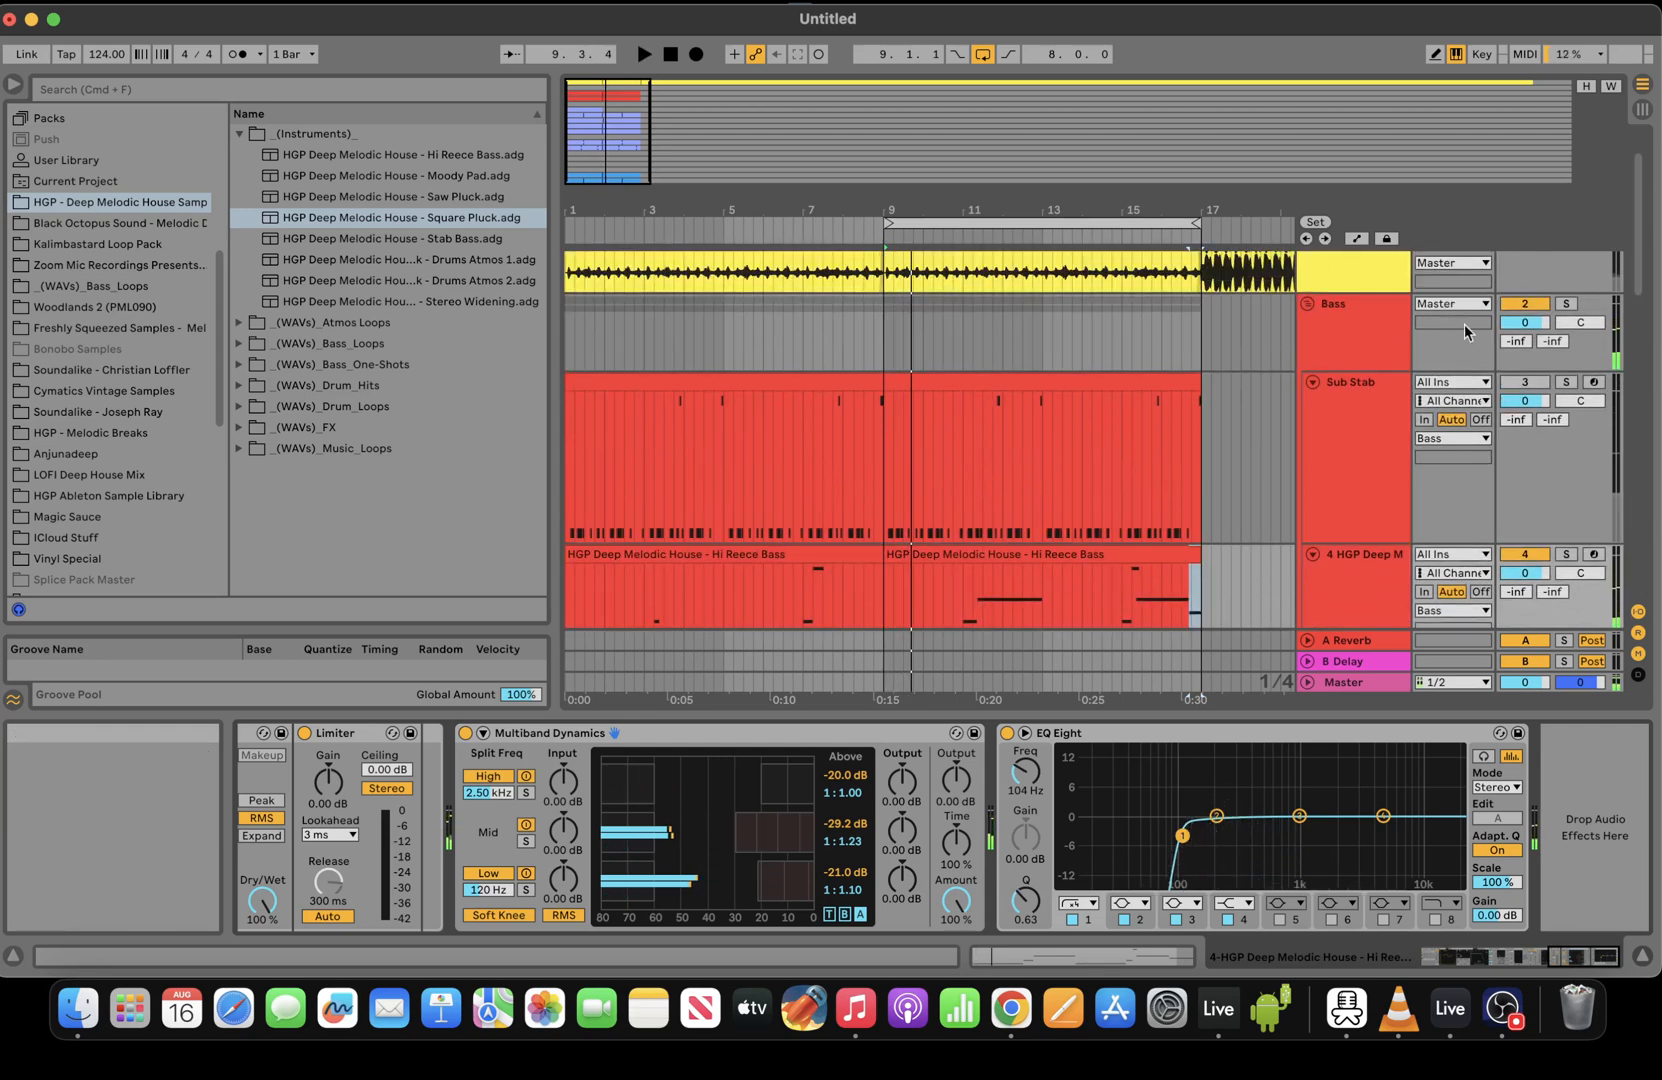
pyautogui.click(1307, 305)
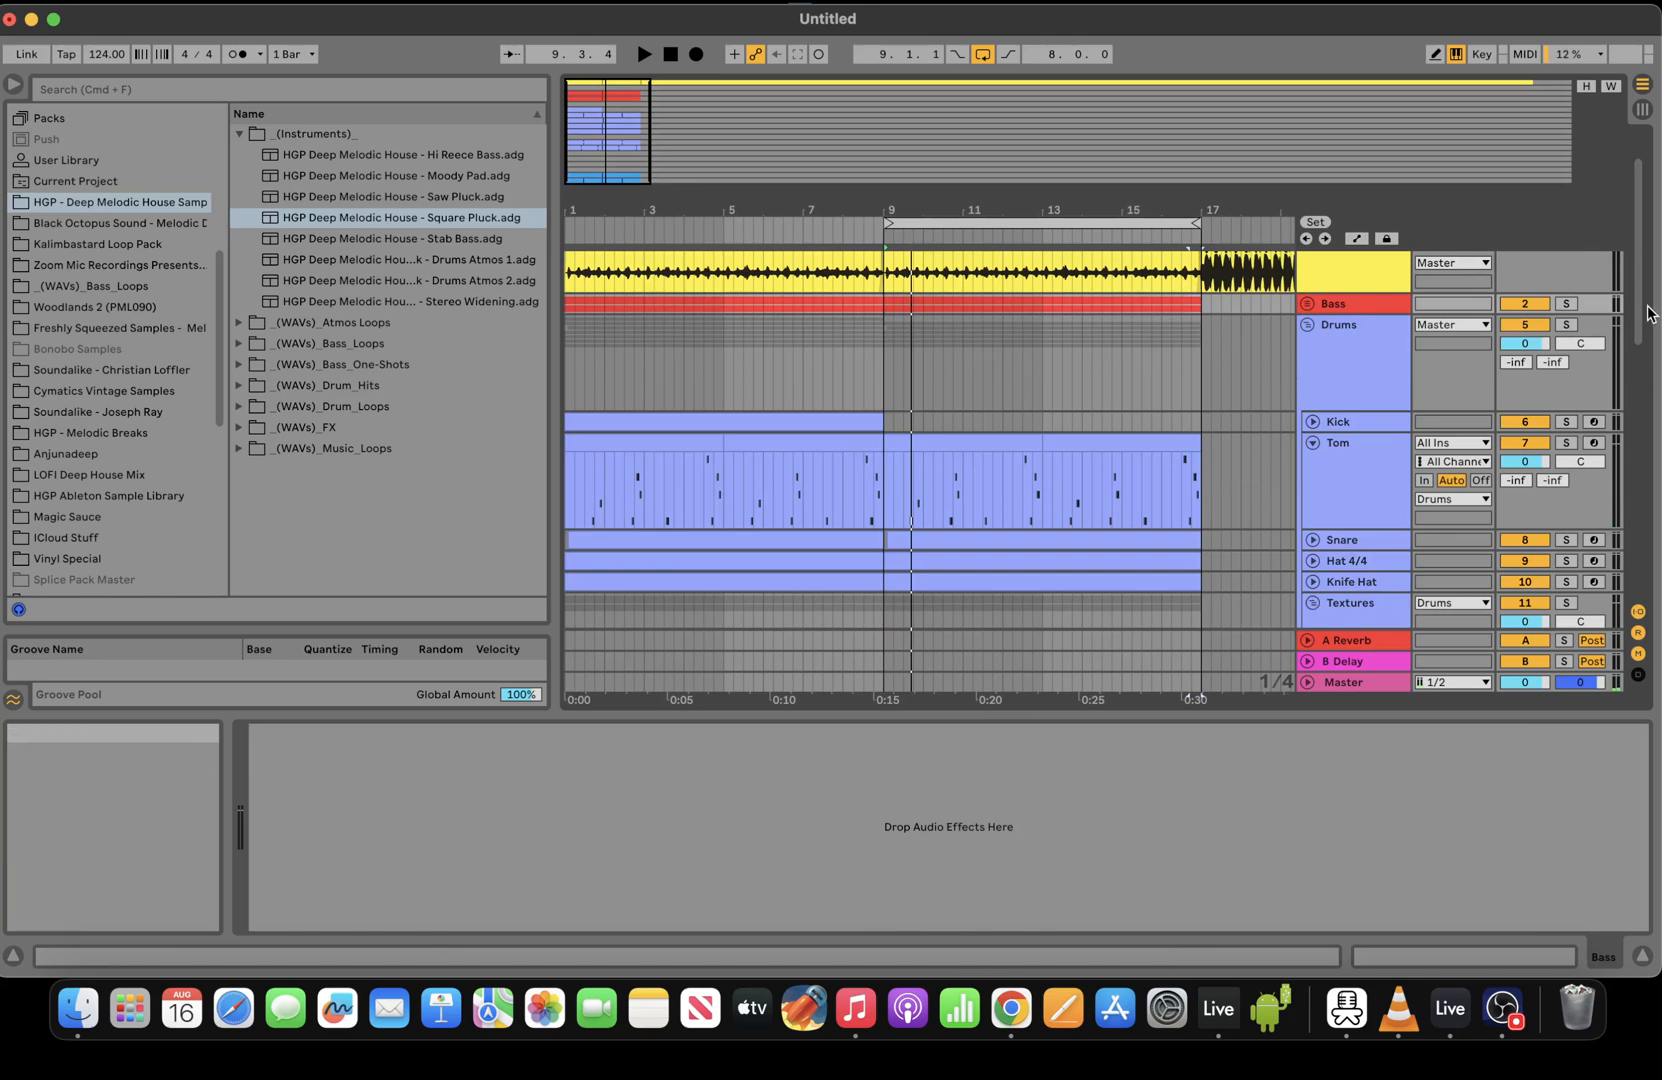
pyautogui.scroll(-5, 1648, 465)
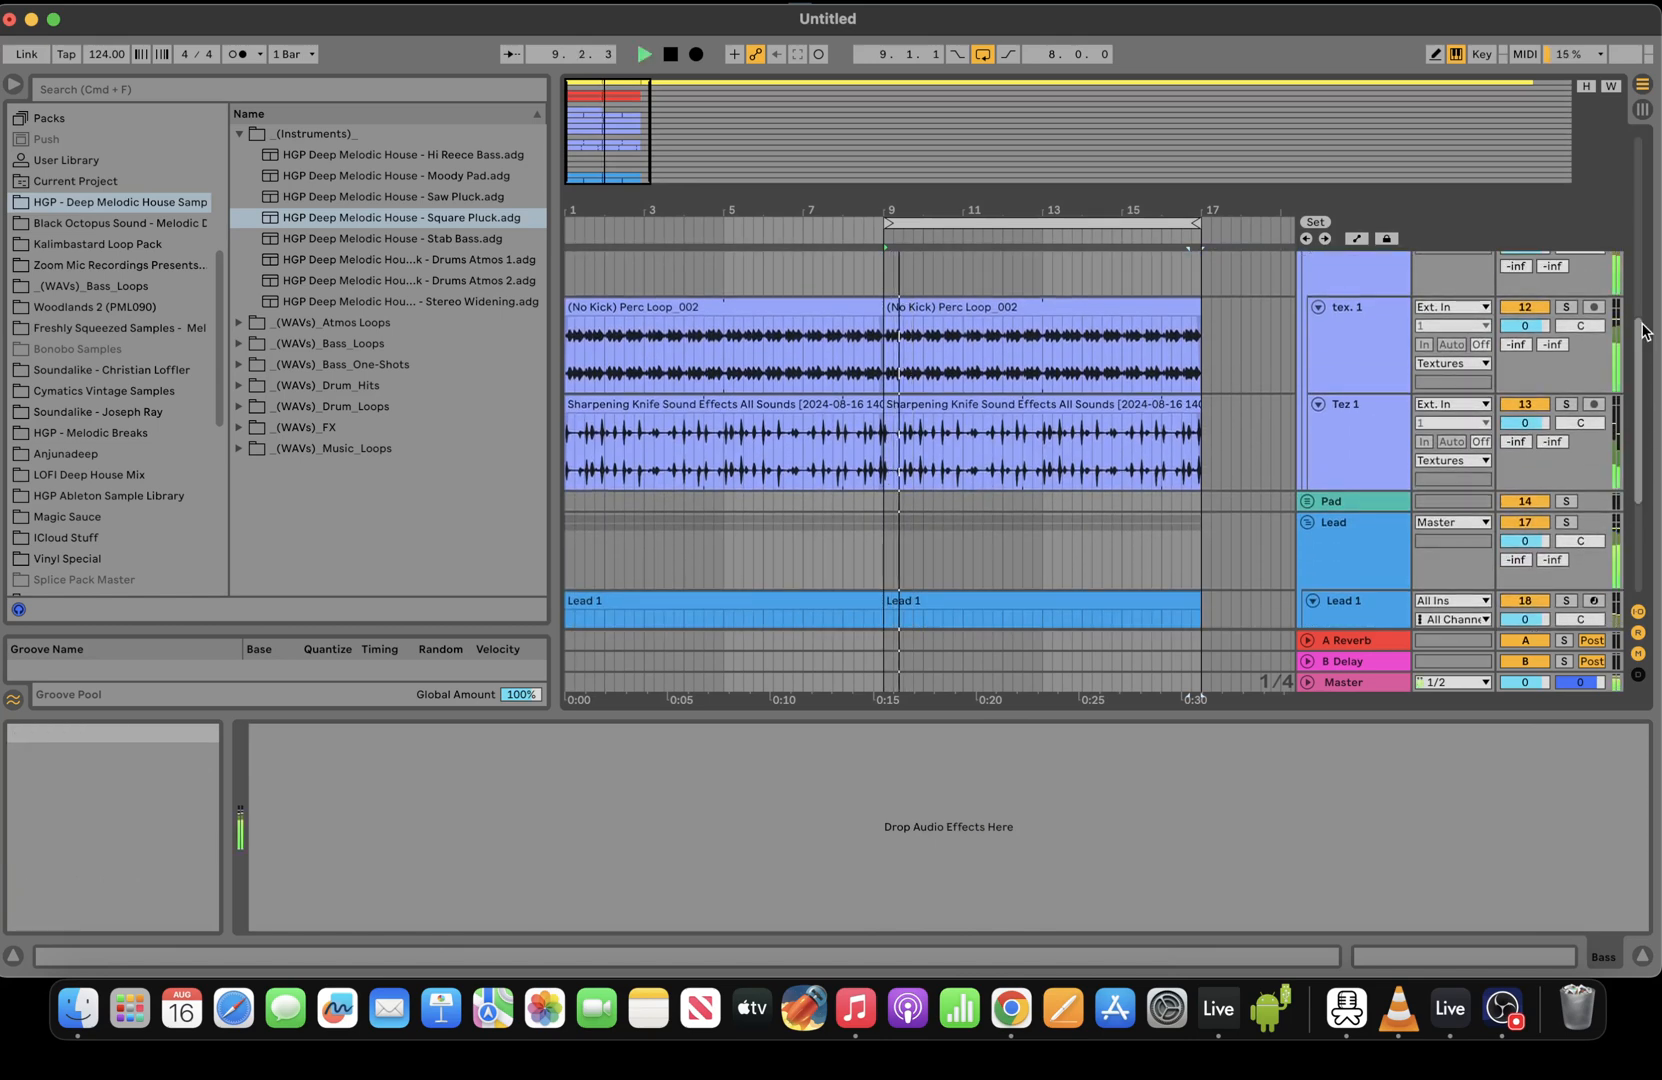
pyautogui.moveTo(1637, 350); pyautogui.dragTo(1618, 164)
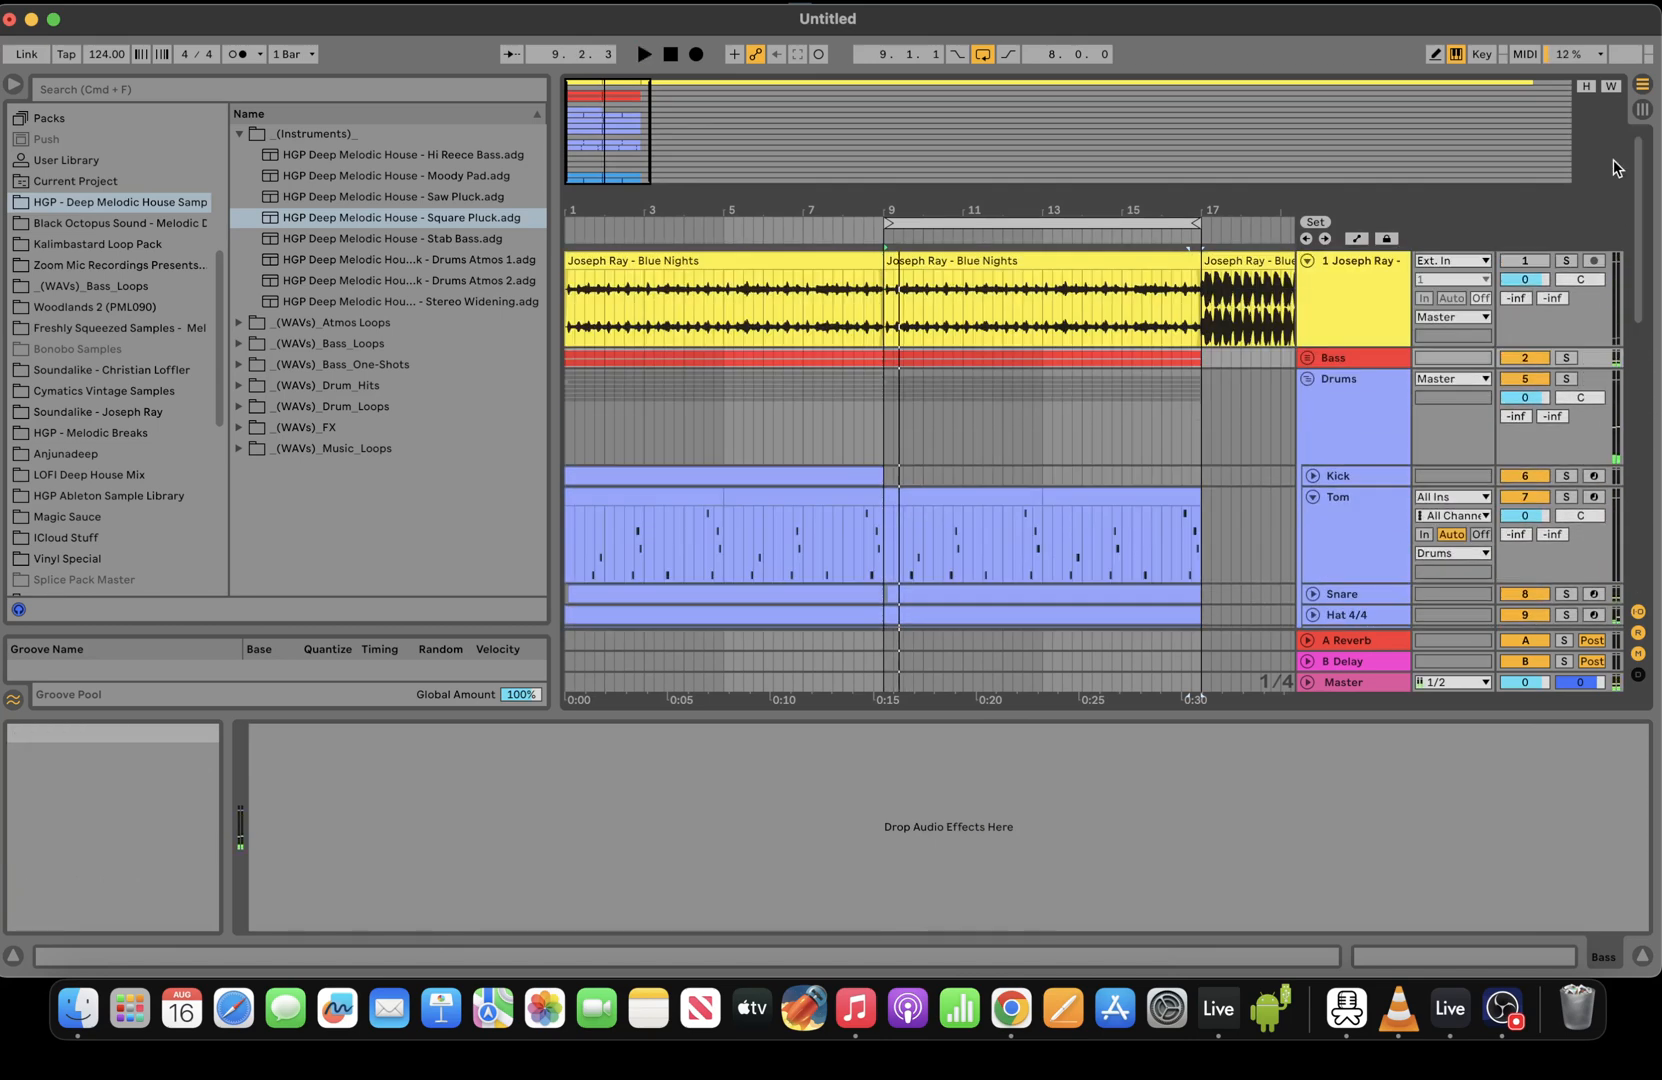
pyautogui.click(1306, 380)
pyautogui.press('space')
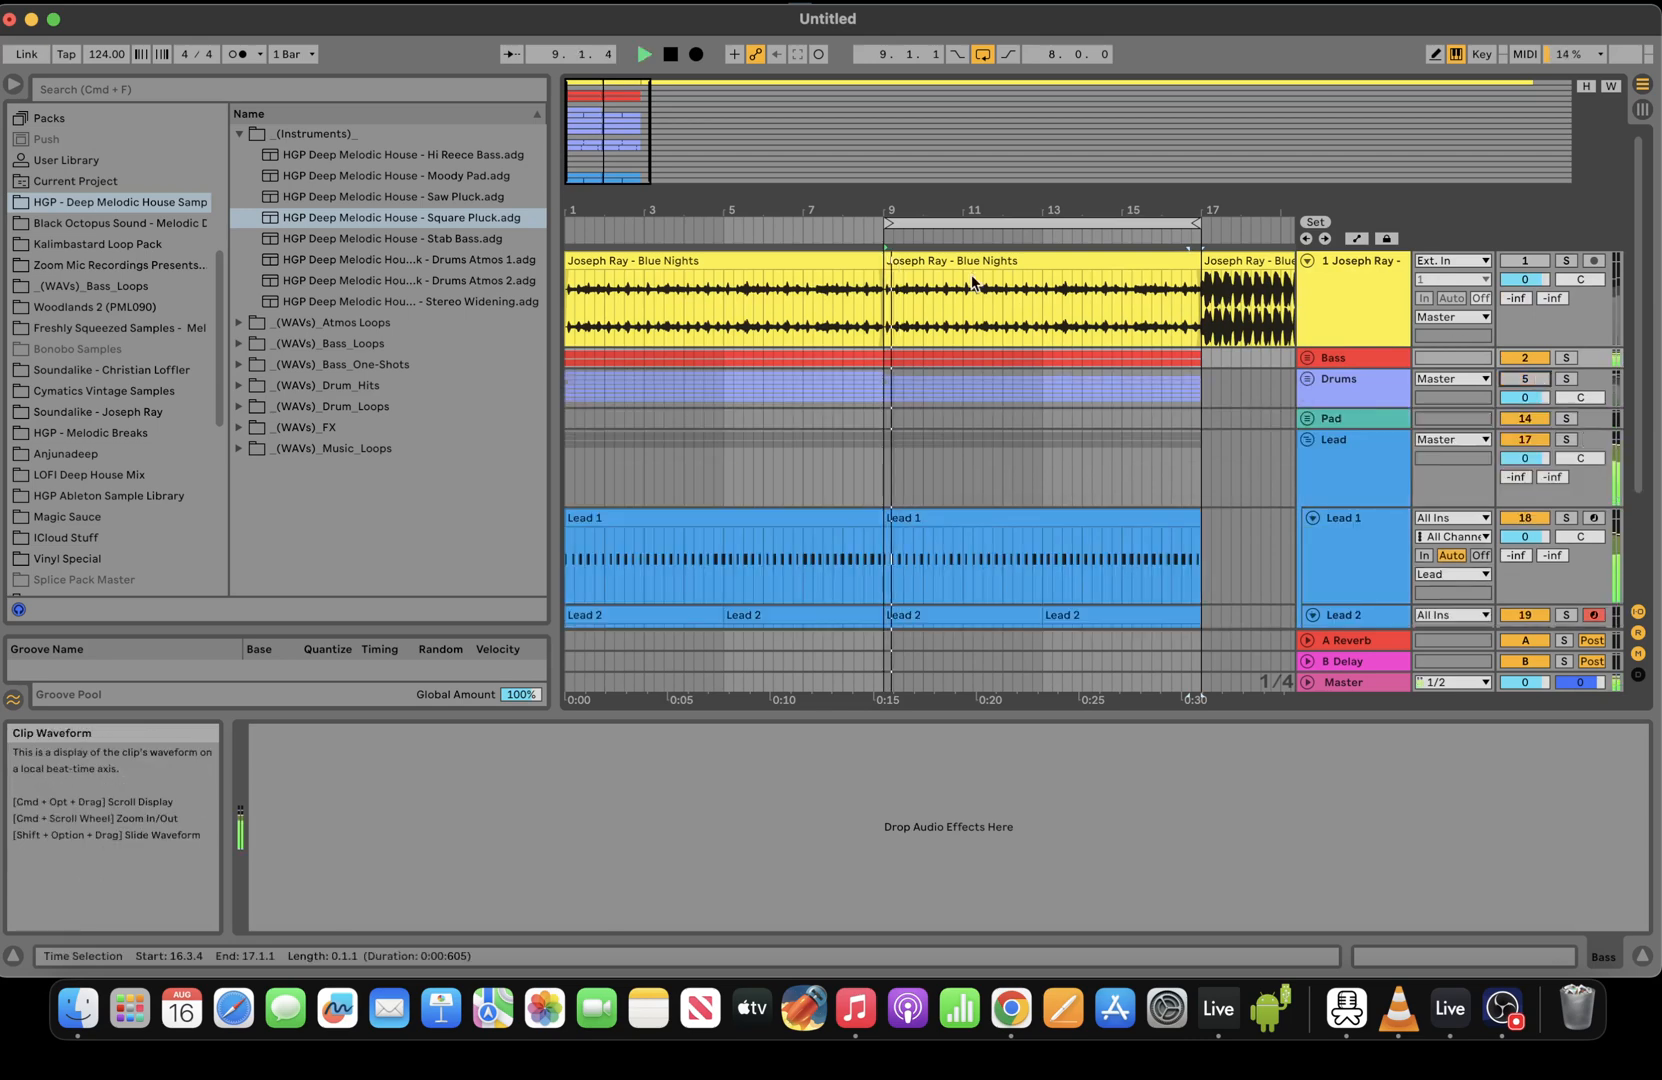
# Expand the Bass group and open the Sub Stab clip starting at bar 9 for note editing
pyautogui.click(1307, 359)
pyautogui.click(1042, 430)
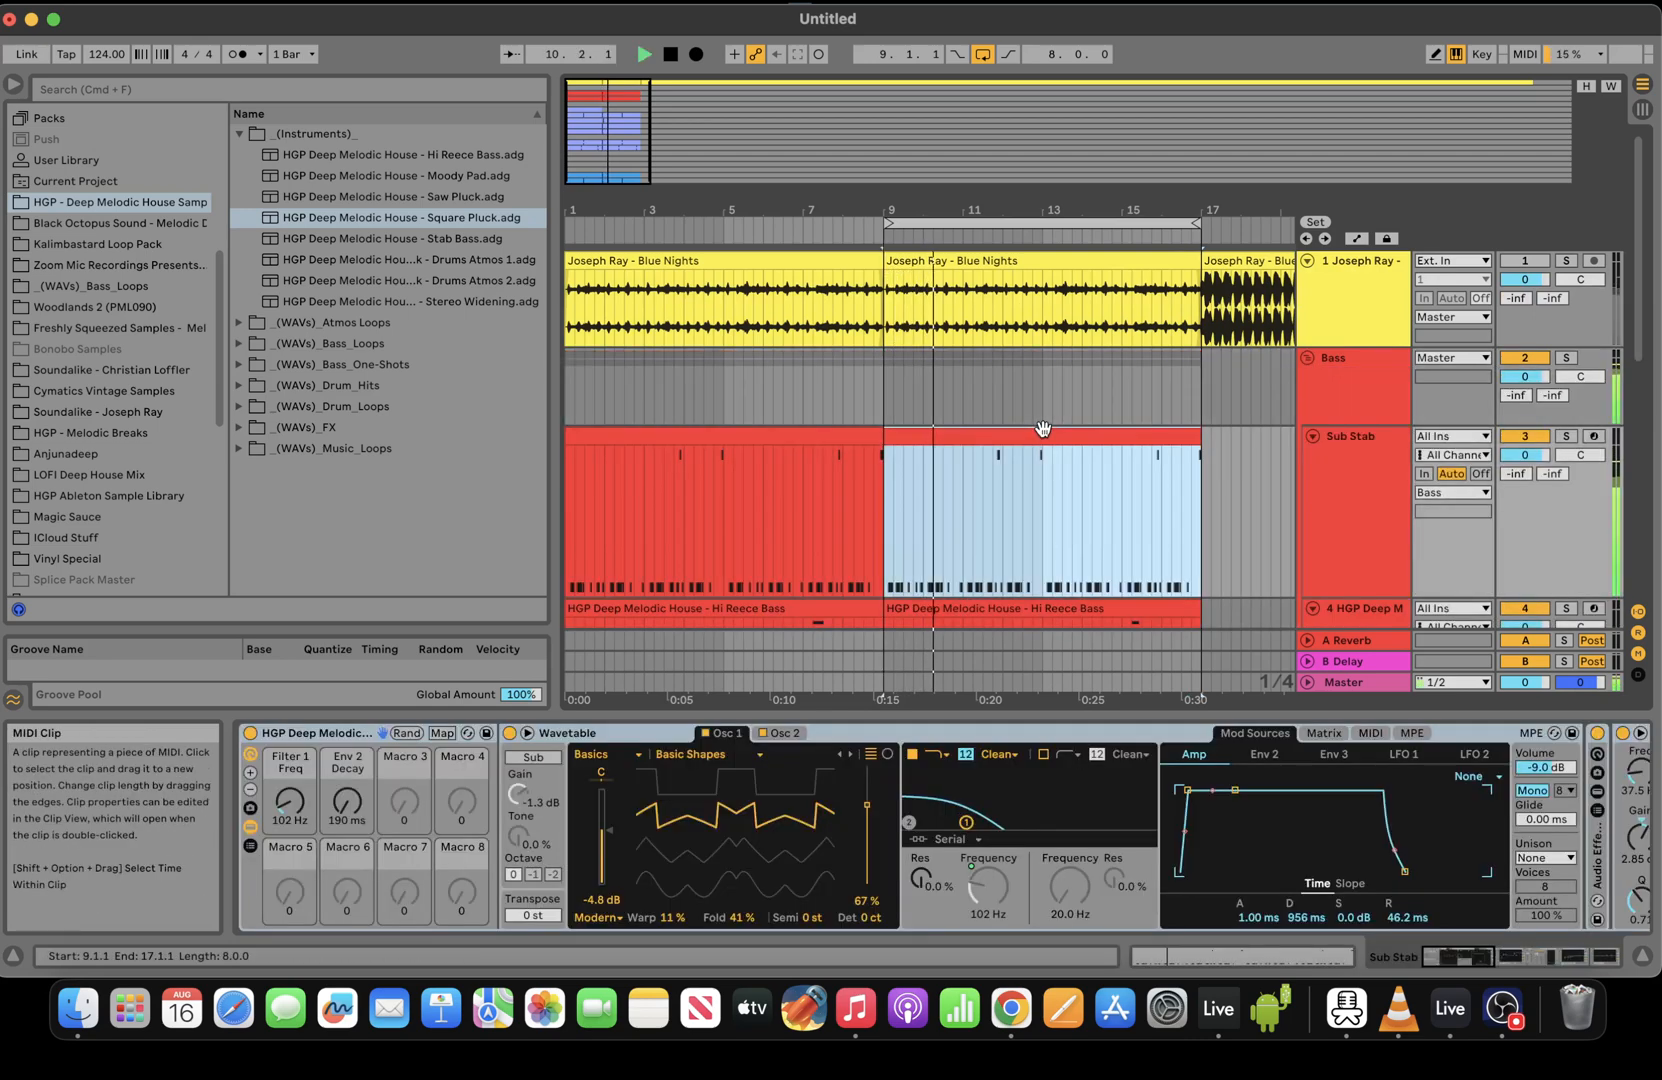
pyautogui.press('space')
pyautogui.press('space')
pyautogui.click(1220, 957)
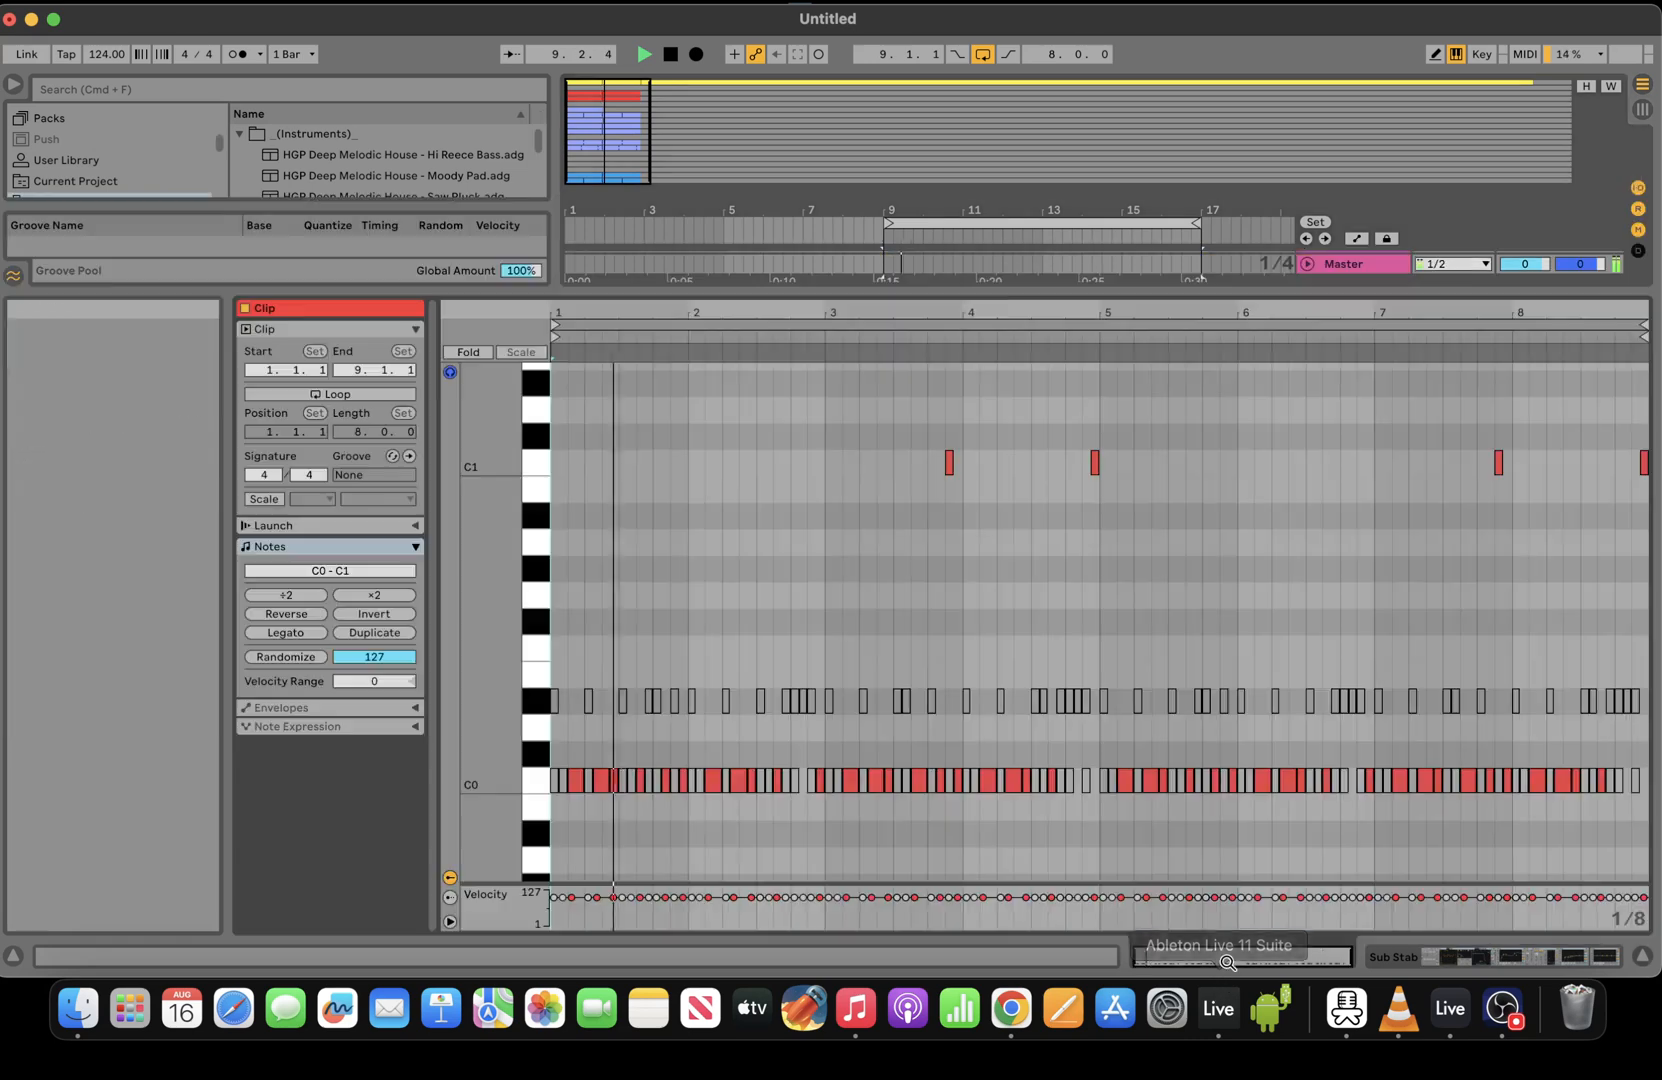
# Raise the C0 notes between 3.1.1 and 3.4.1 in the Sub Stab clip by three semitones to D#0
pyautogui.moveTo(828, 818); pyautogui.dragTo(920, 770)
pyautogui.press('Up')
pyautogui.press('Up')
pyautogui.press('Up')
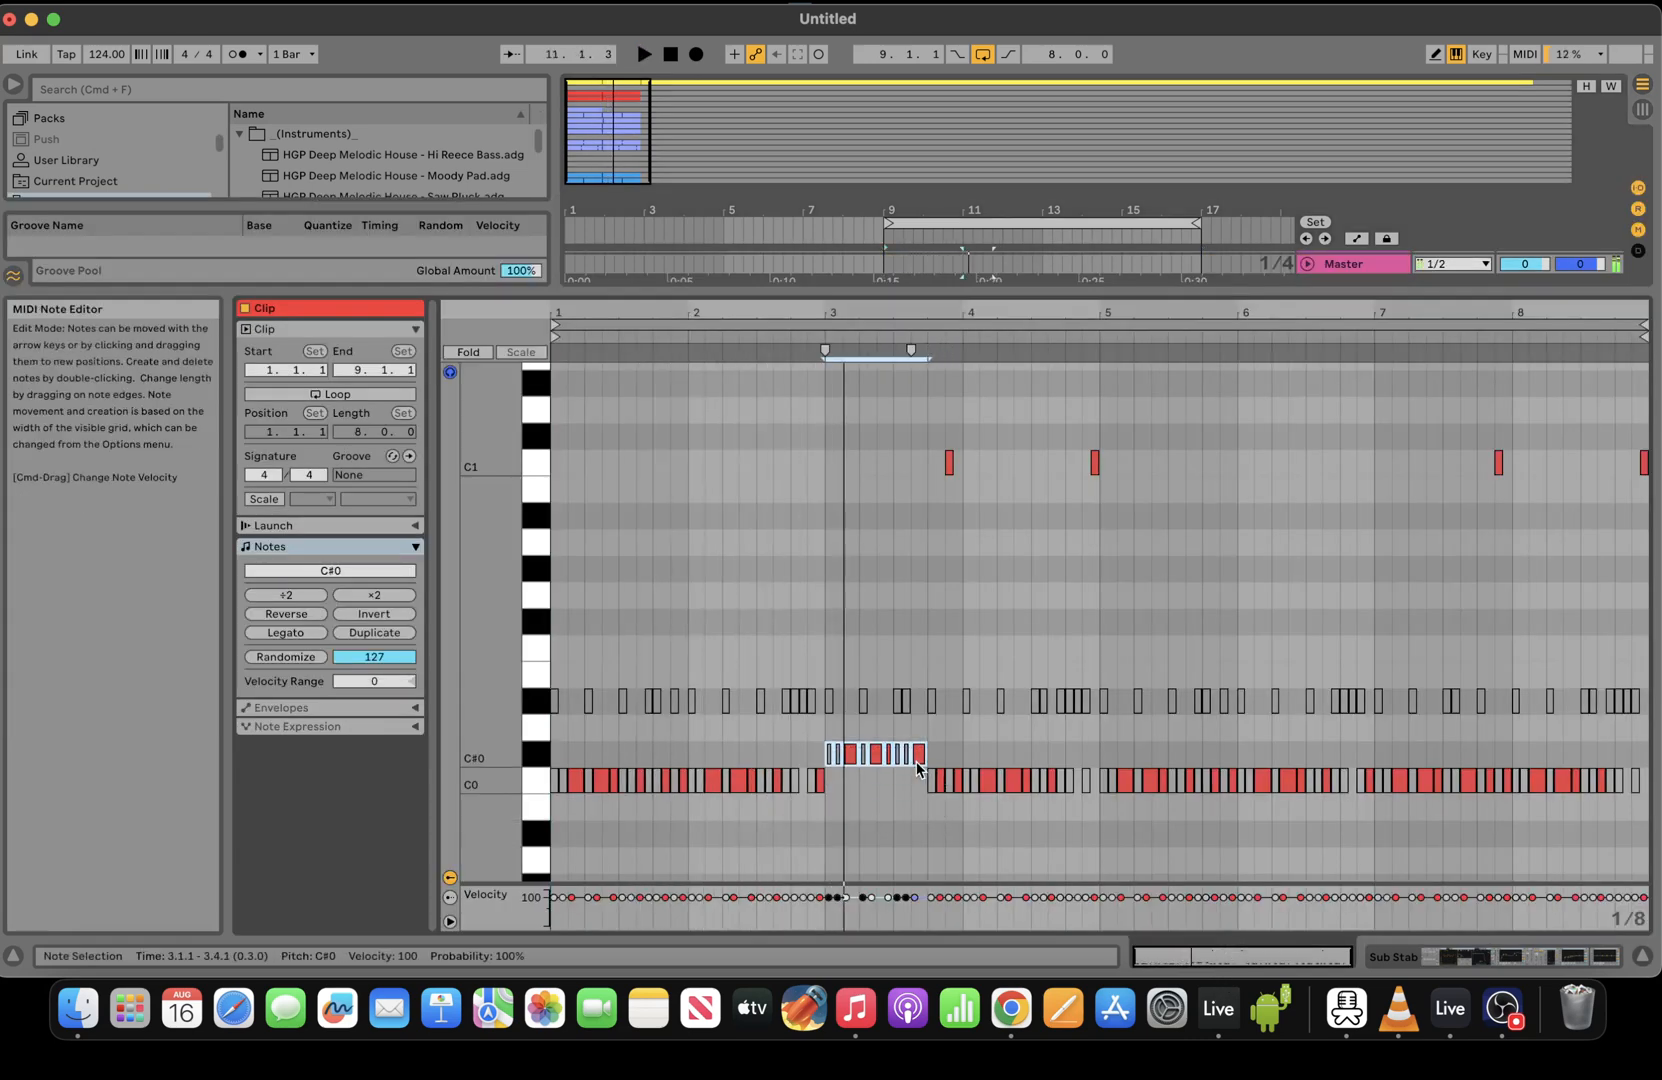
pyautogui.click(886, 760)
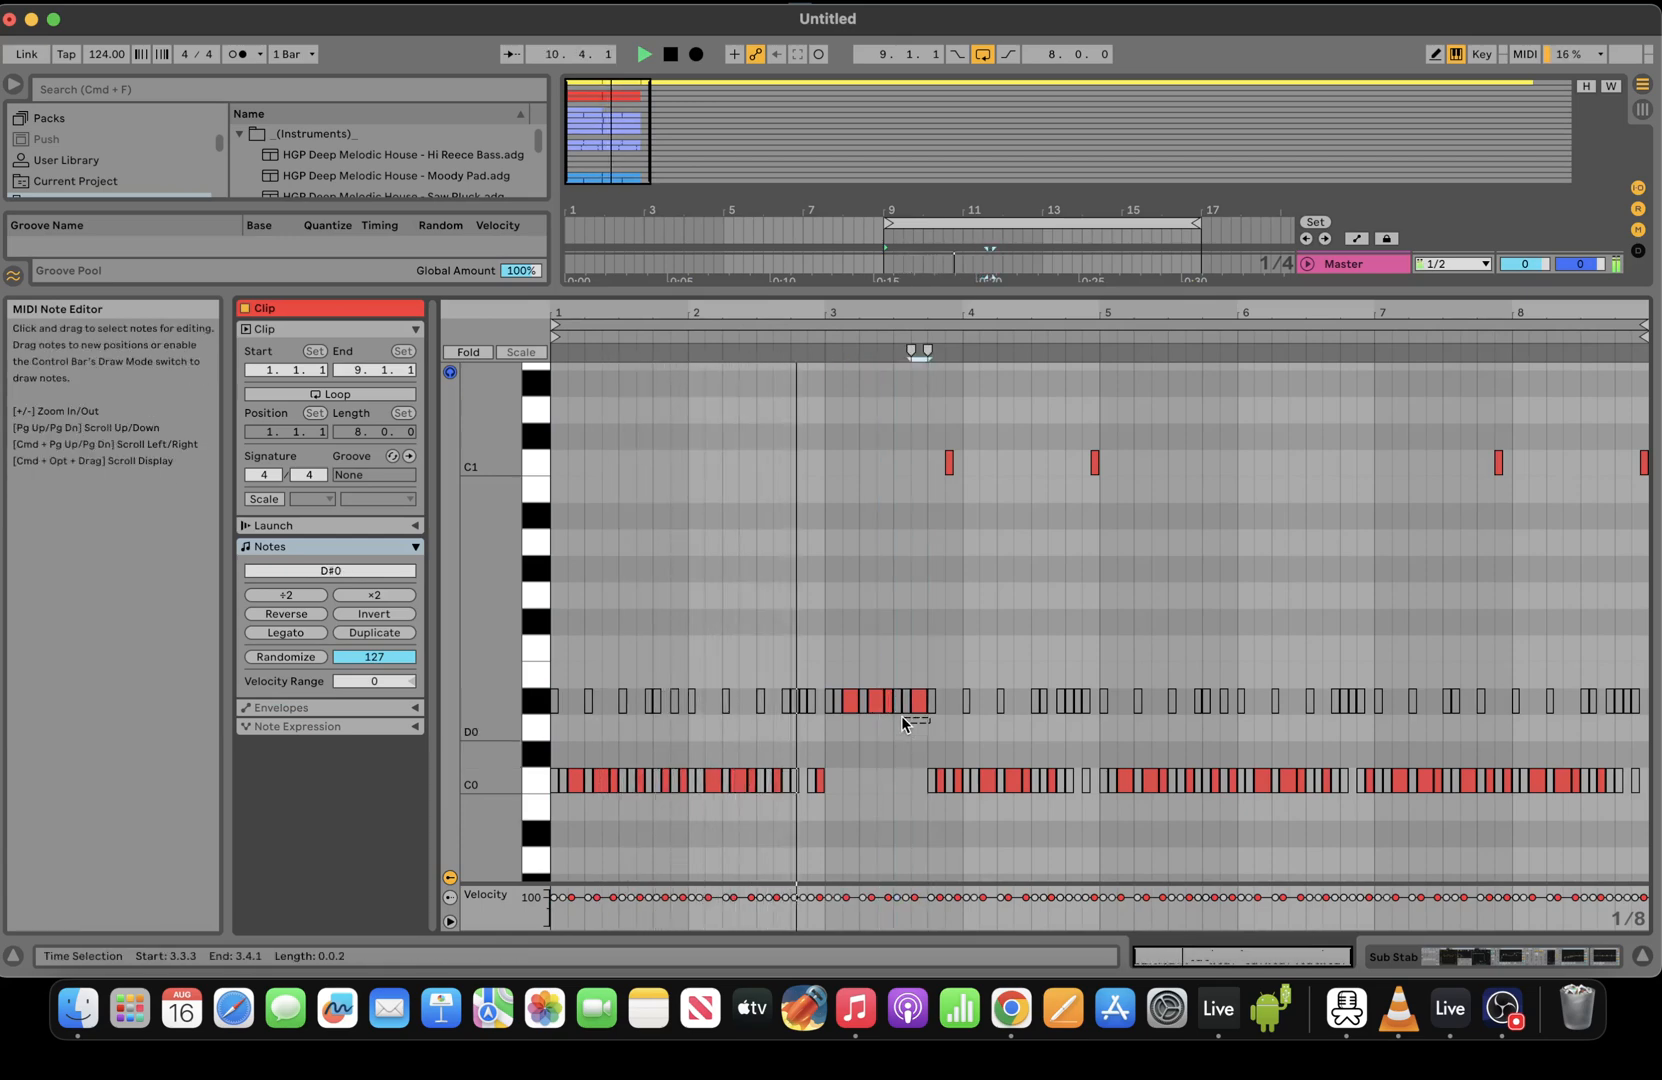
pyautogui.click(916, 740)
# Raise the C0 notes from 3.4.1 to 4.1.1 by three semitones to D#0 and audition the change
pyautogui.moveTo(958, 825); pyautogui.dragTo(932, 782)
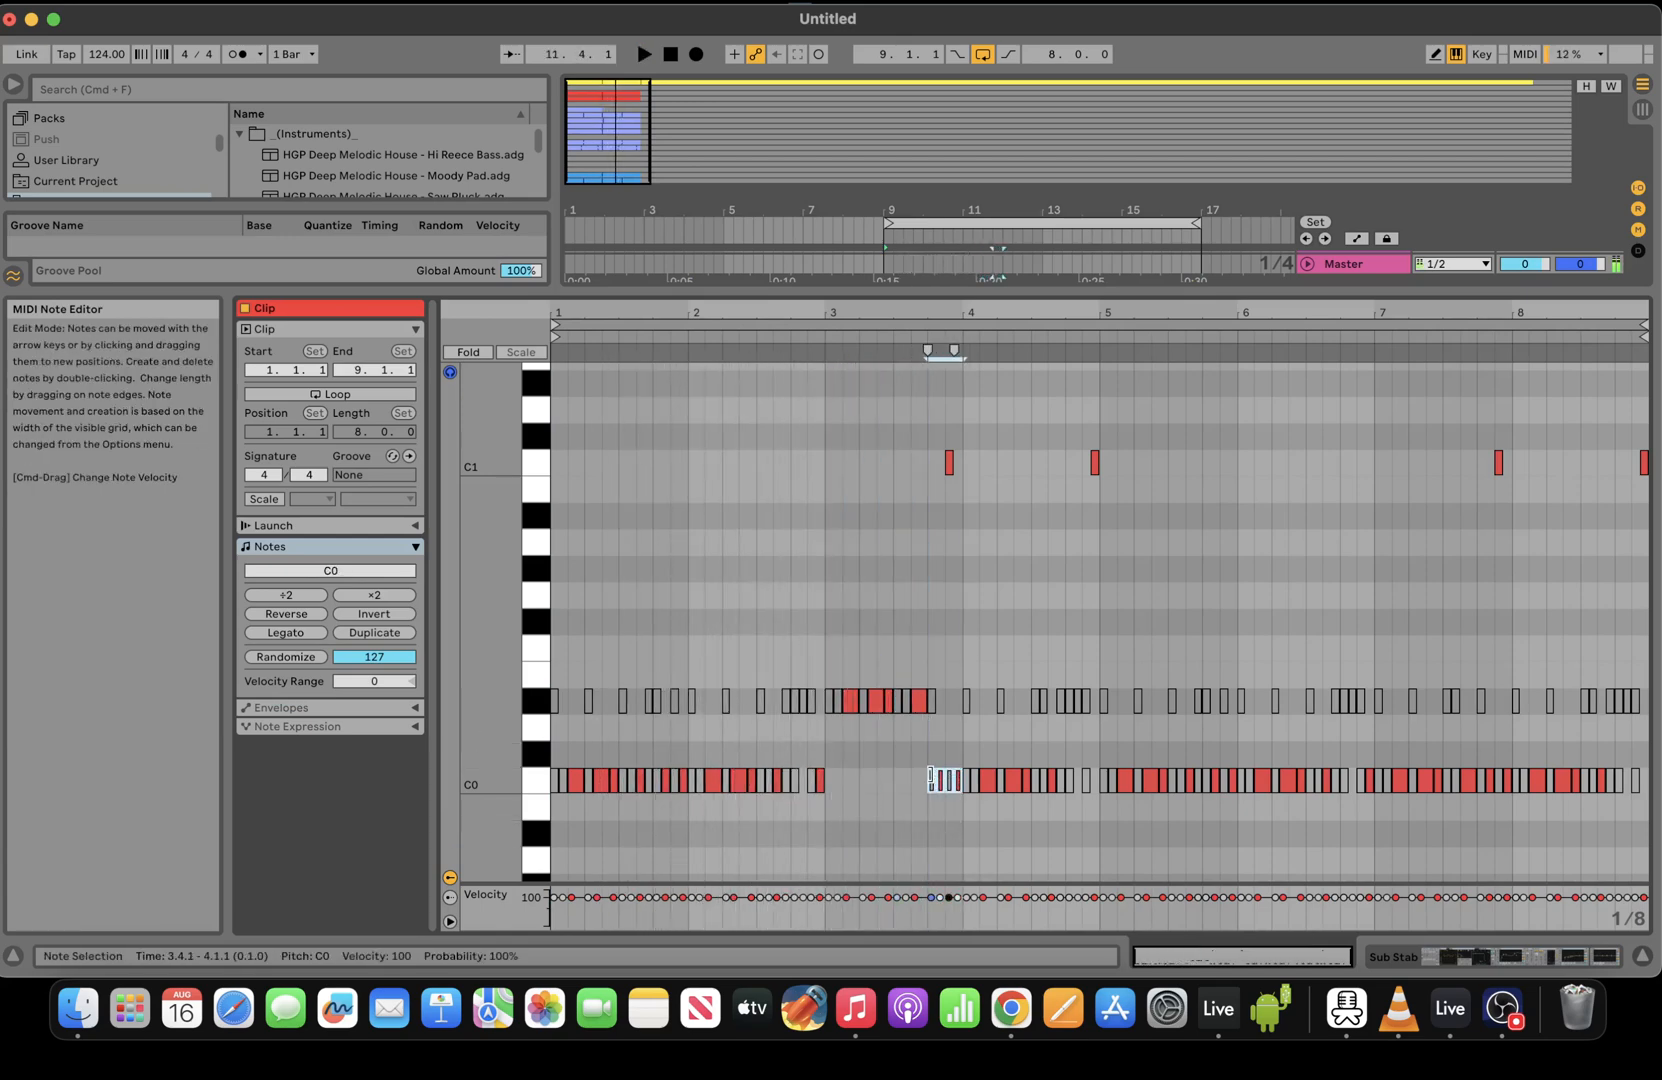
pyautogui.press('Up')
pyautogui.press('Up')
pyautogui.press('Up')
pyautogui.press('space')
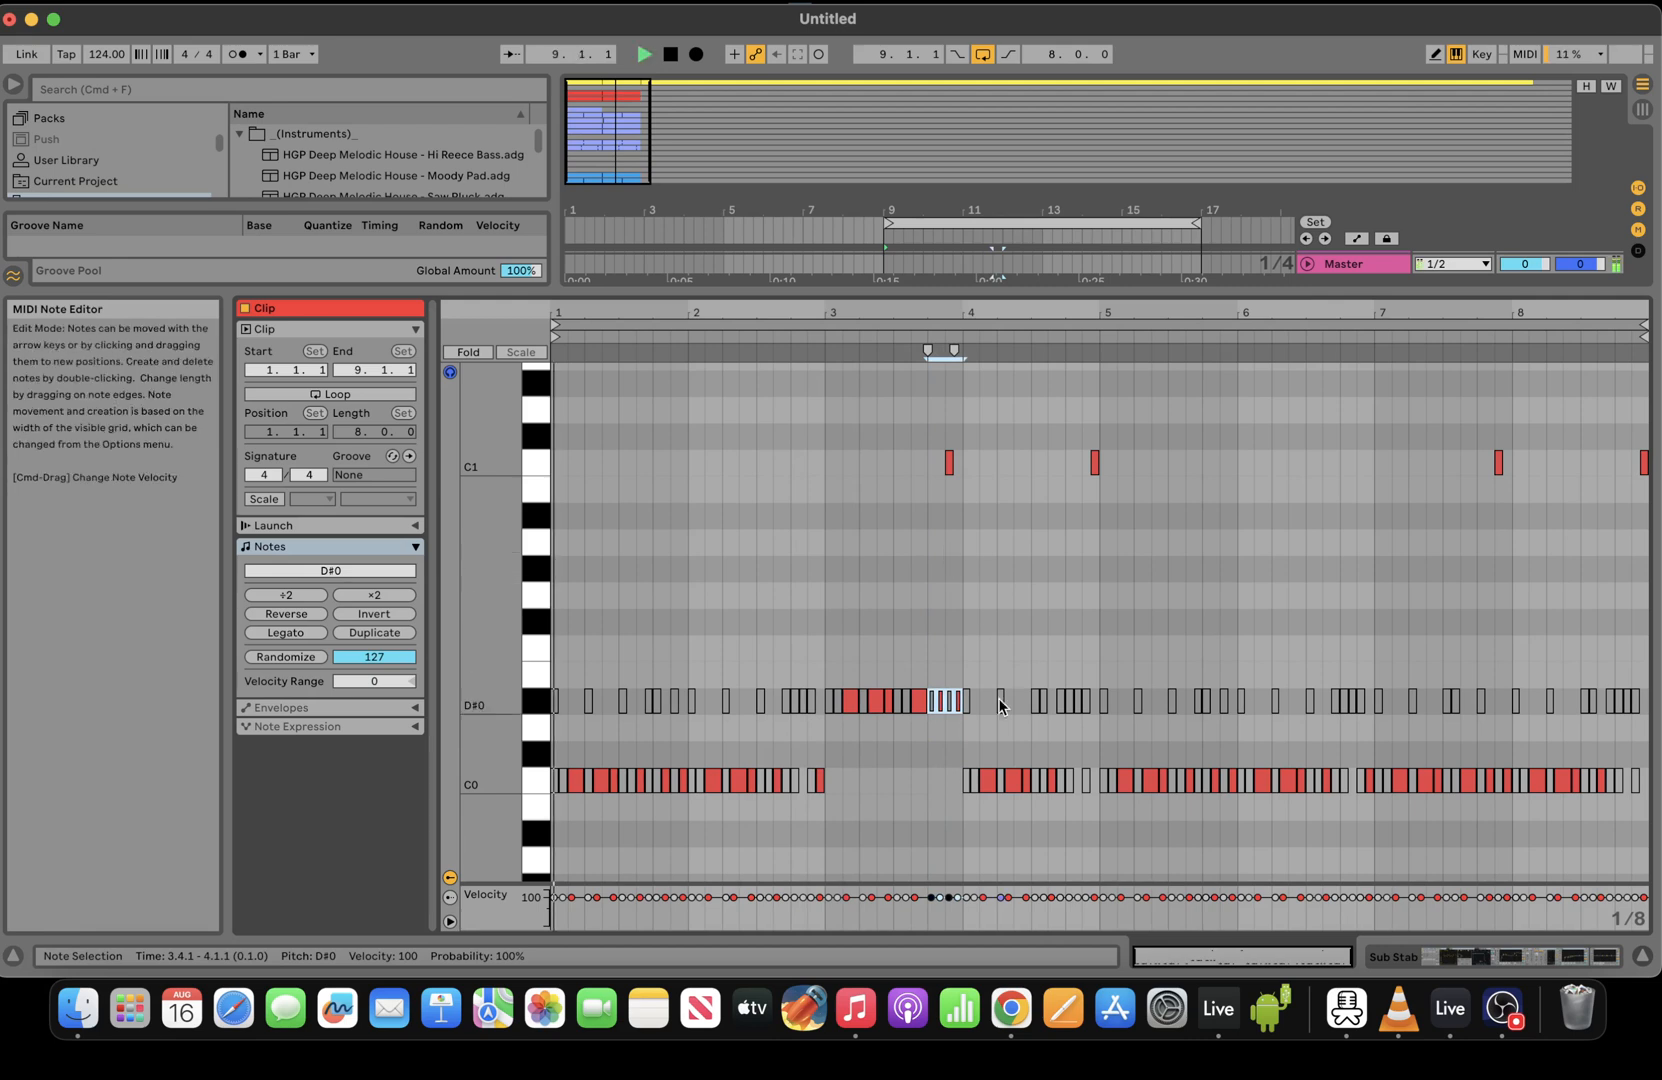
pyautogui.click(944, 734)
# Lower the C1 note at 3.4.3 by an octave and raise it three semitones to D#0
pyautogui.click(950, 463)
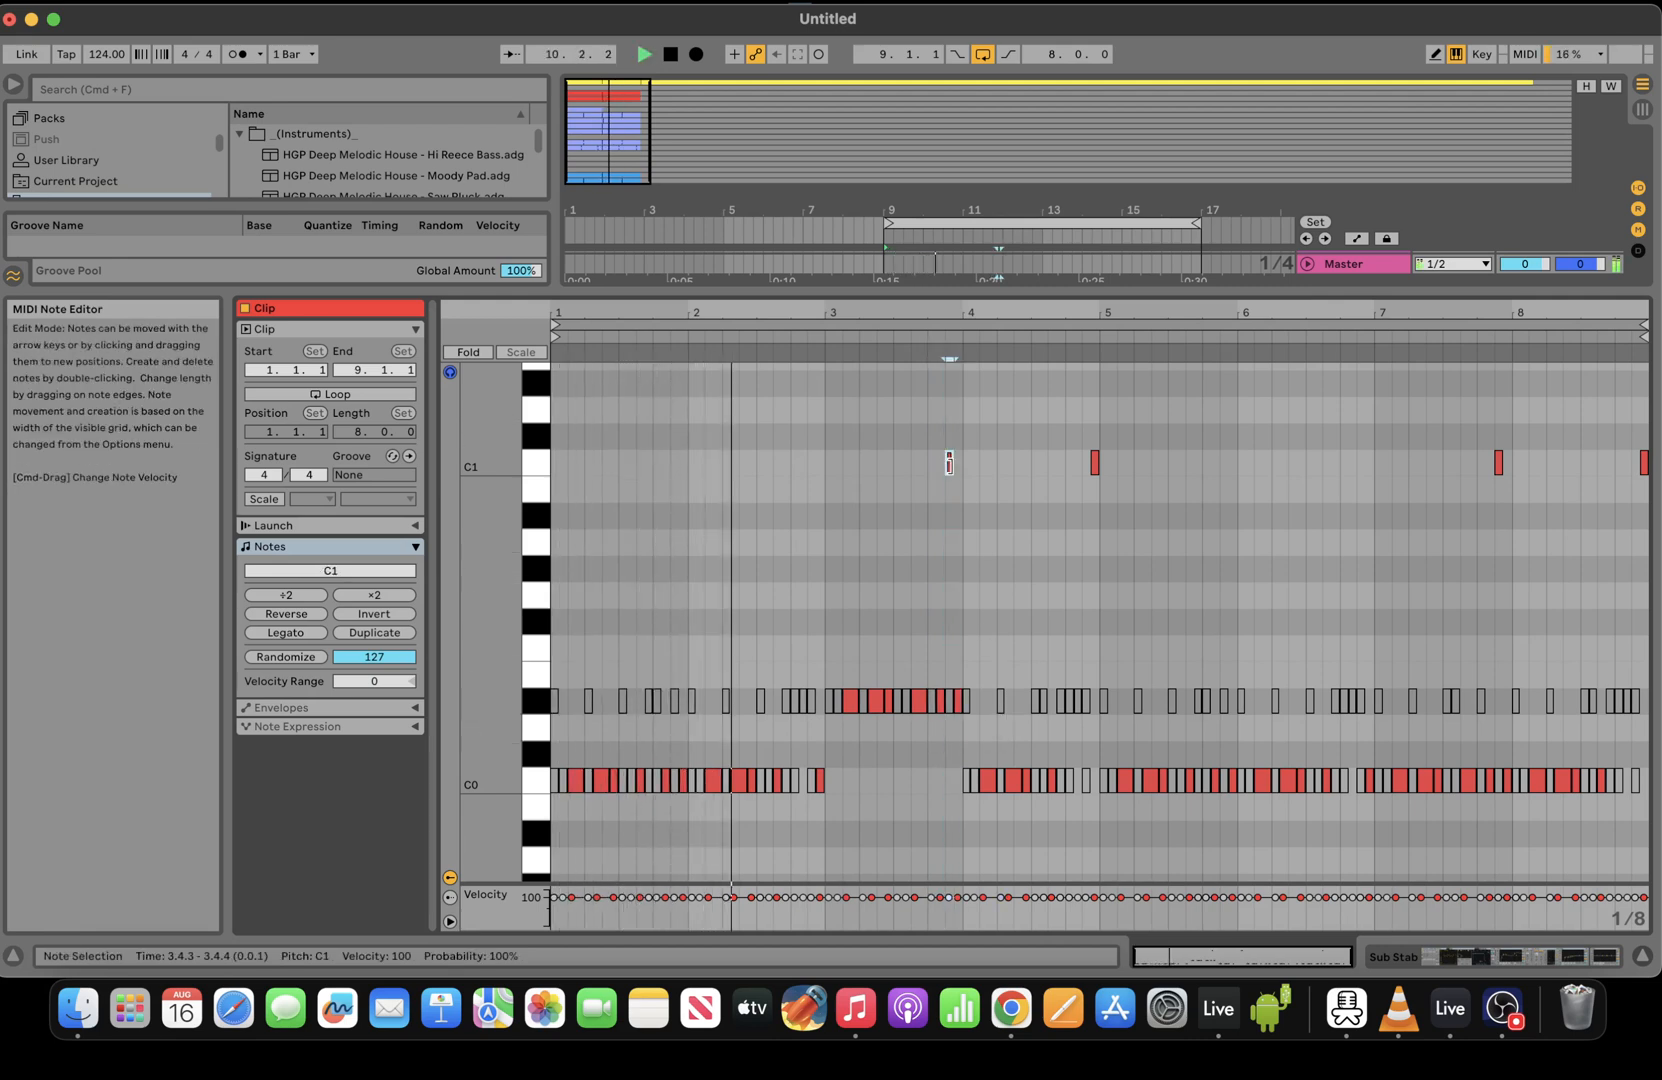
pyautogui.hotkey('shift', 'Down')
pyautogui.press('Up')
pyautogui.press('Up')
pyautogui.press('Up')
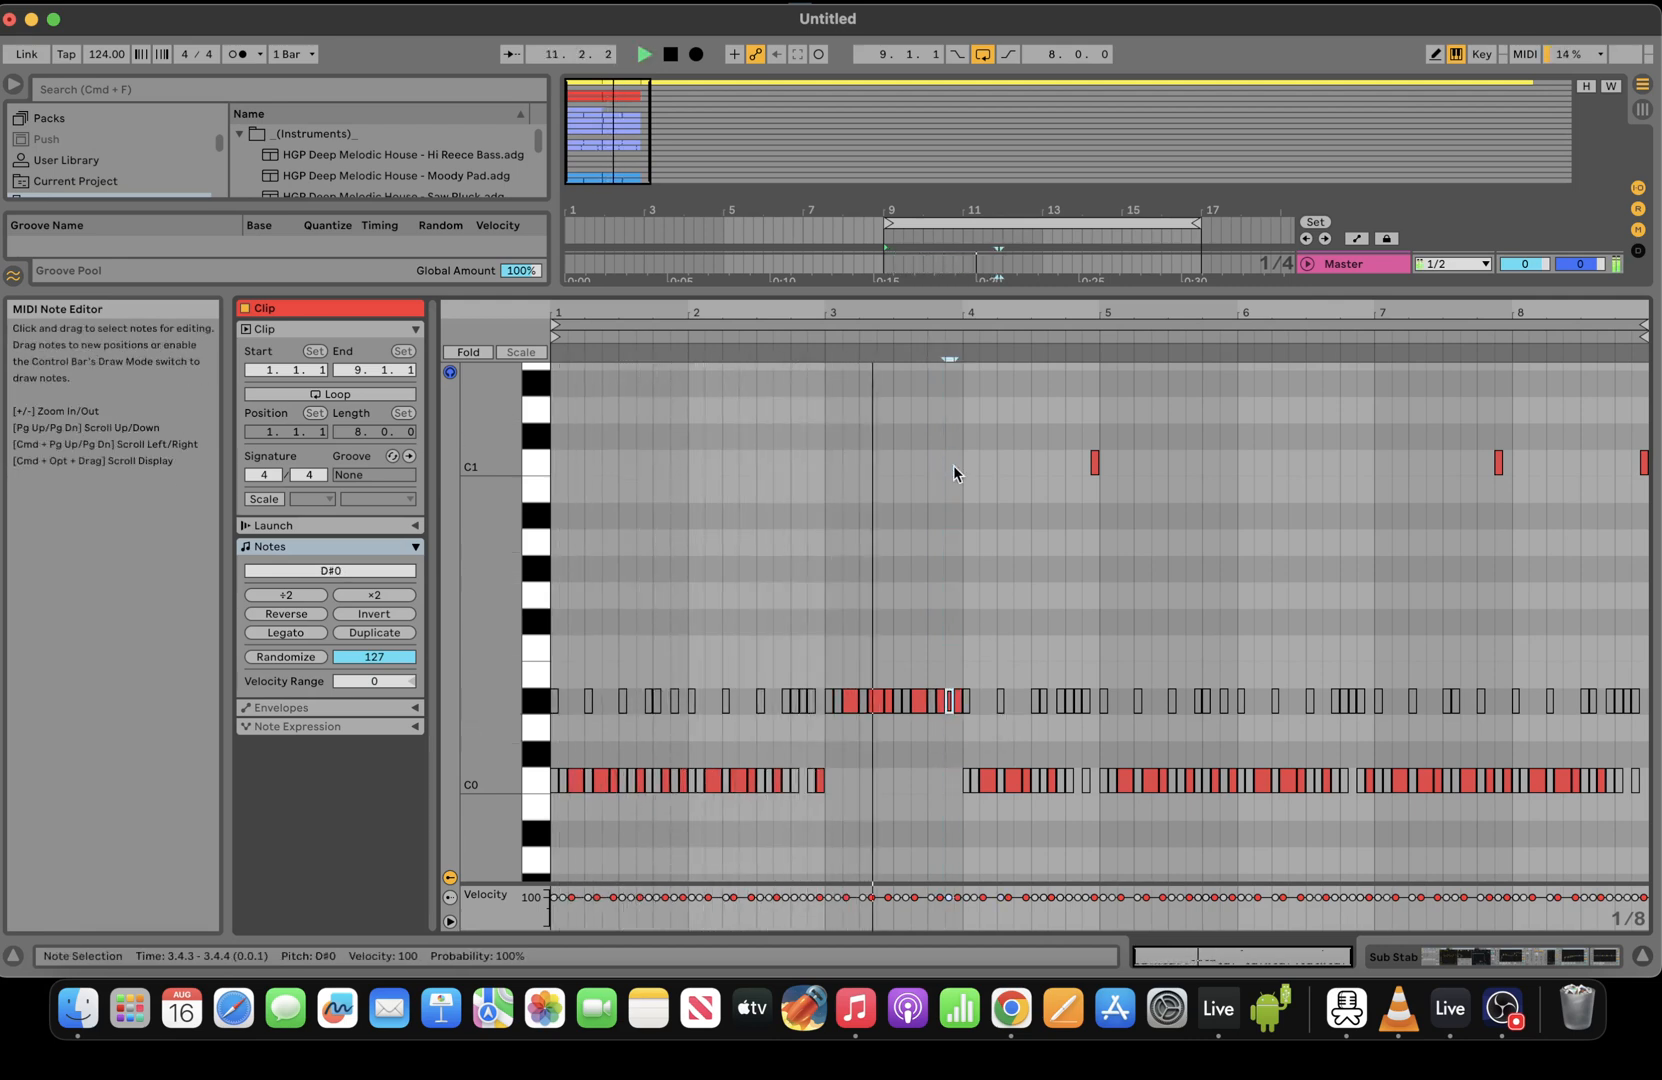
# Transpose the D#0 notes from 3.3.3 to the start of bar 4 in the Sub Stab clip down to G#-1
pyautogui.moveTo(984, 688); pyautogui.dragTo(915, 697)
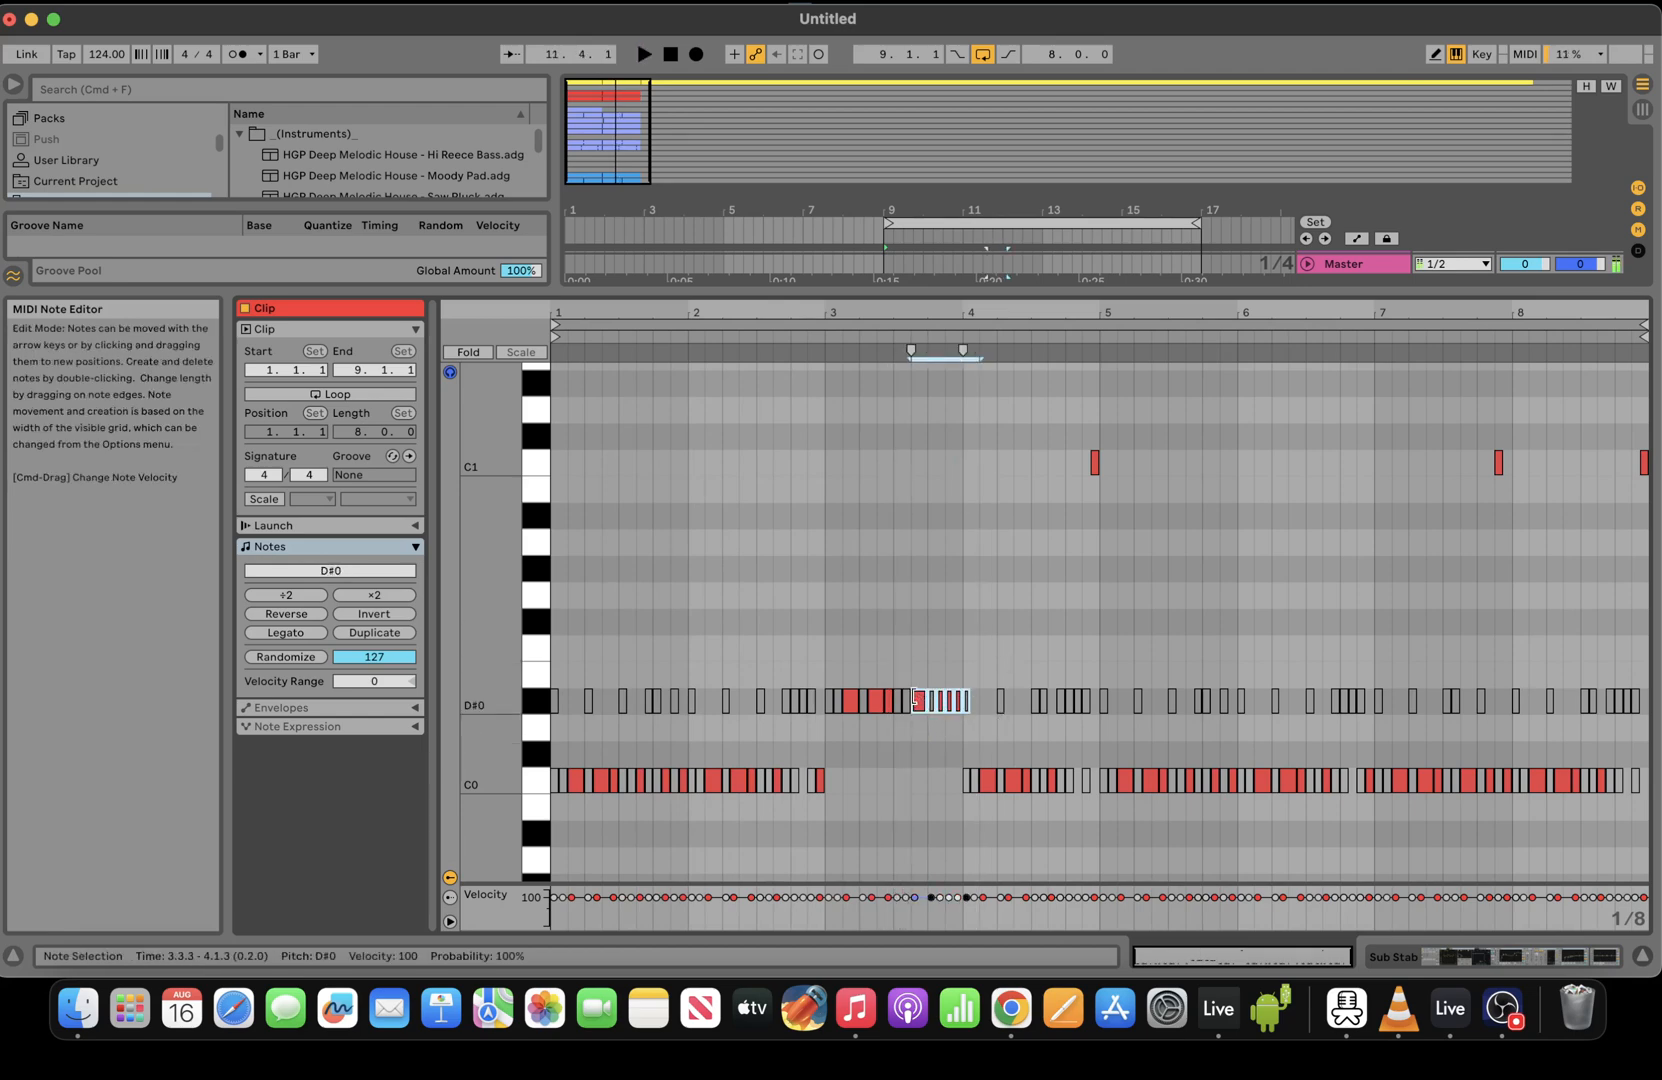
pyautogui.press('Up')
pyautogui.press('Up')
pyautogui.press('Up')
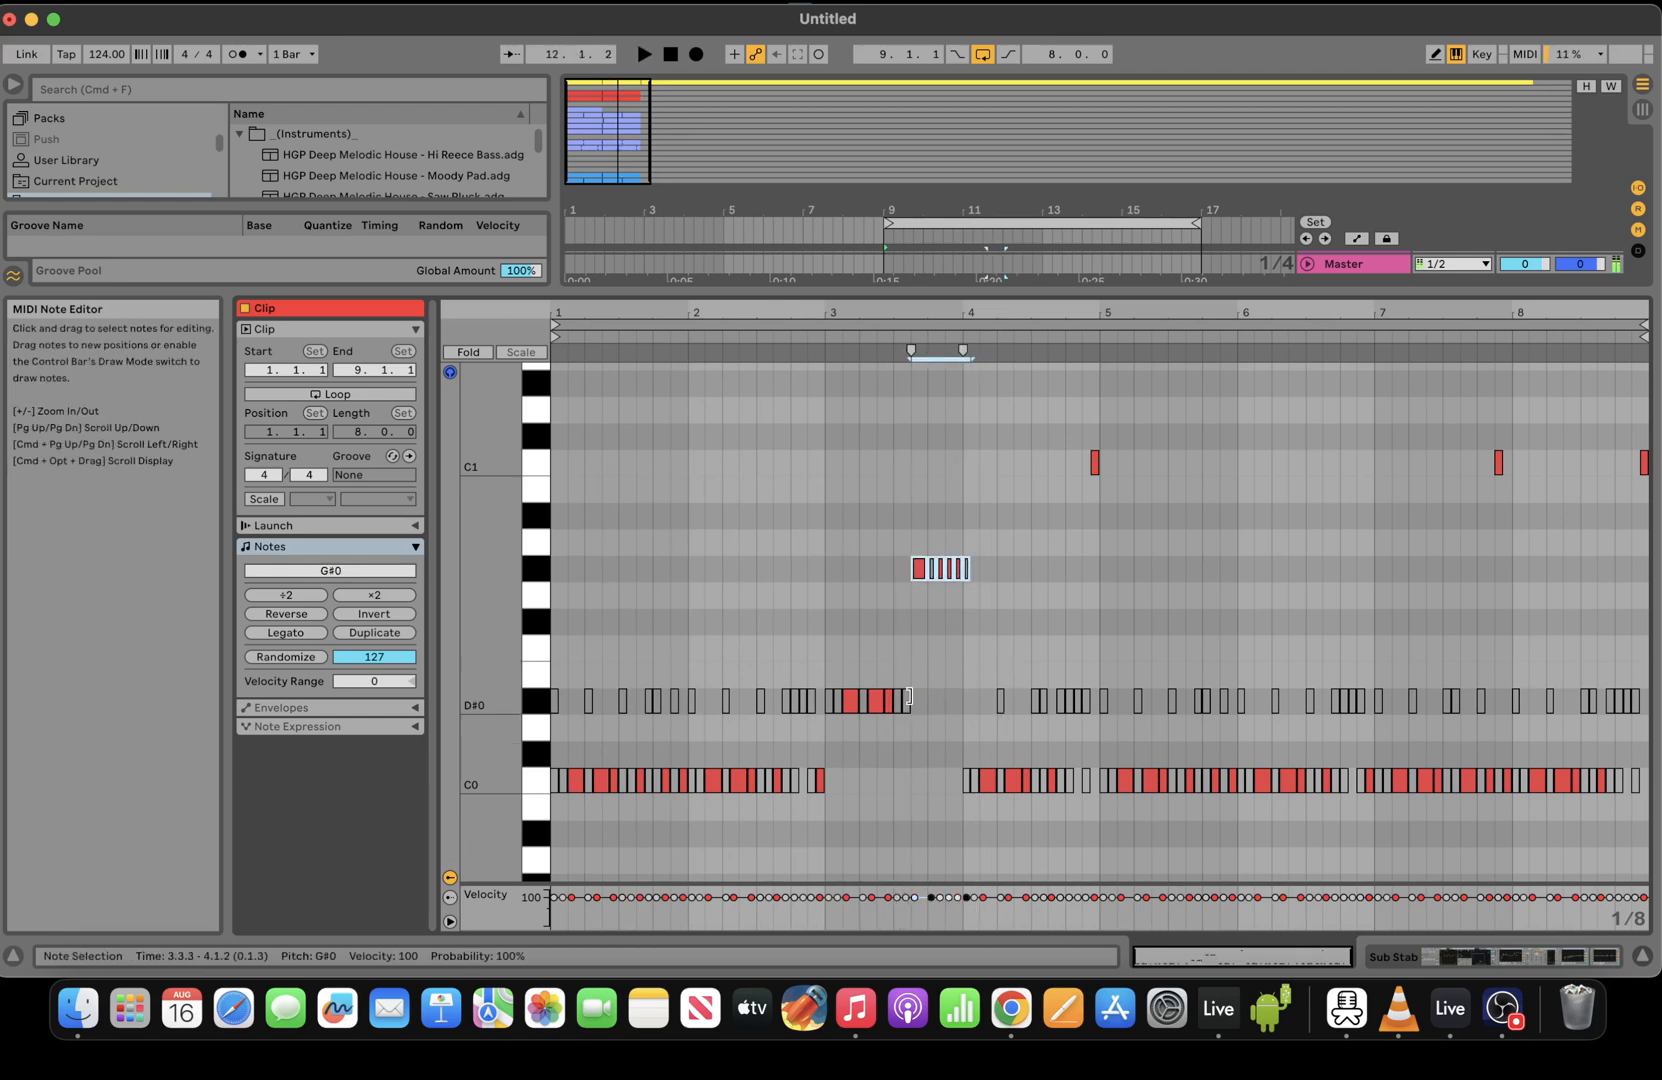
pyautogui.hotkey('shift', 'Up')
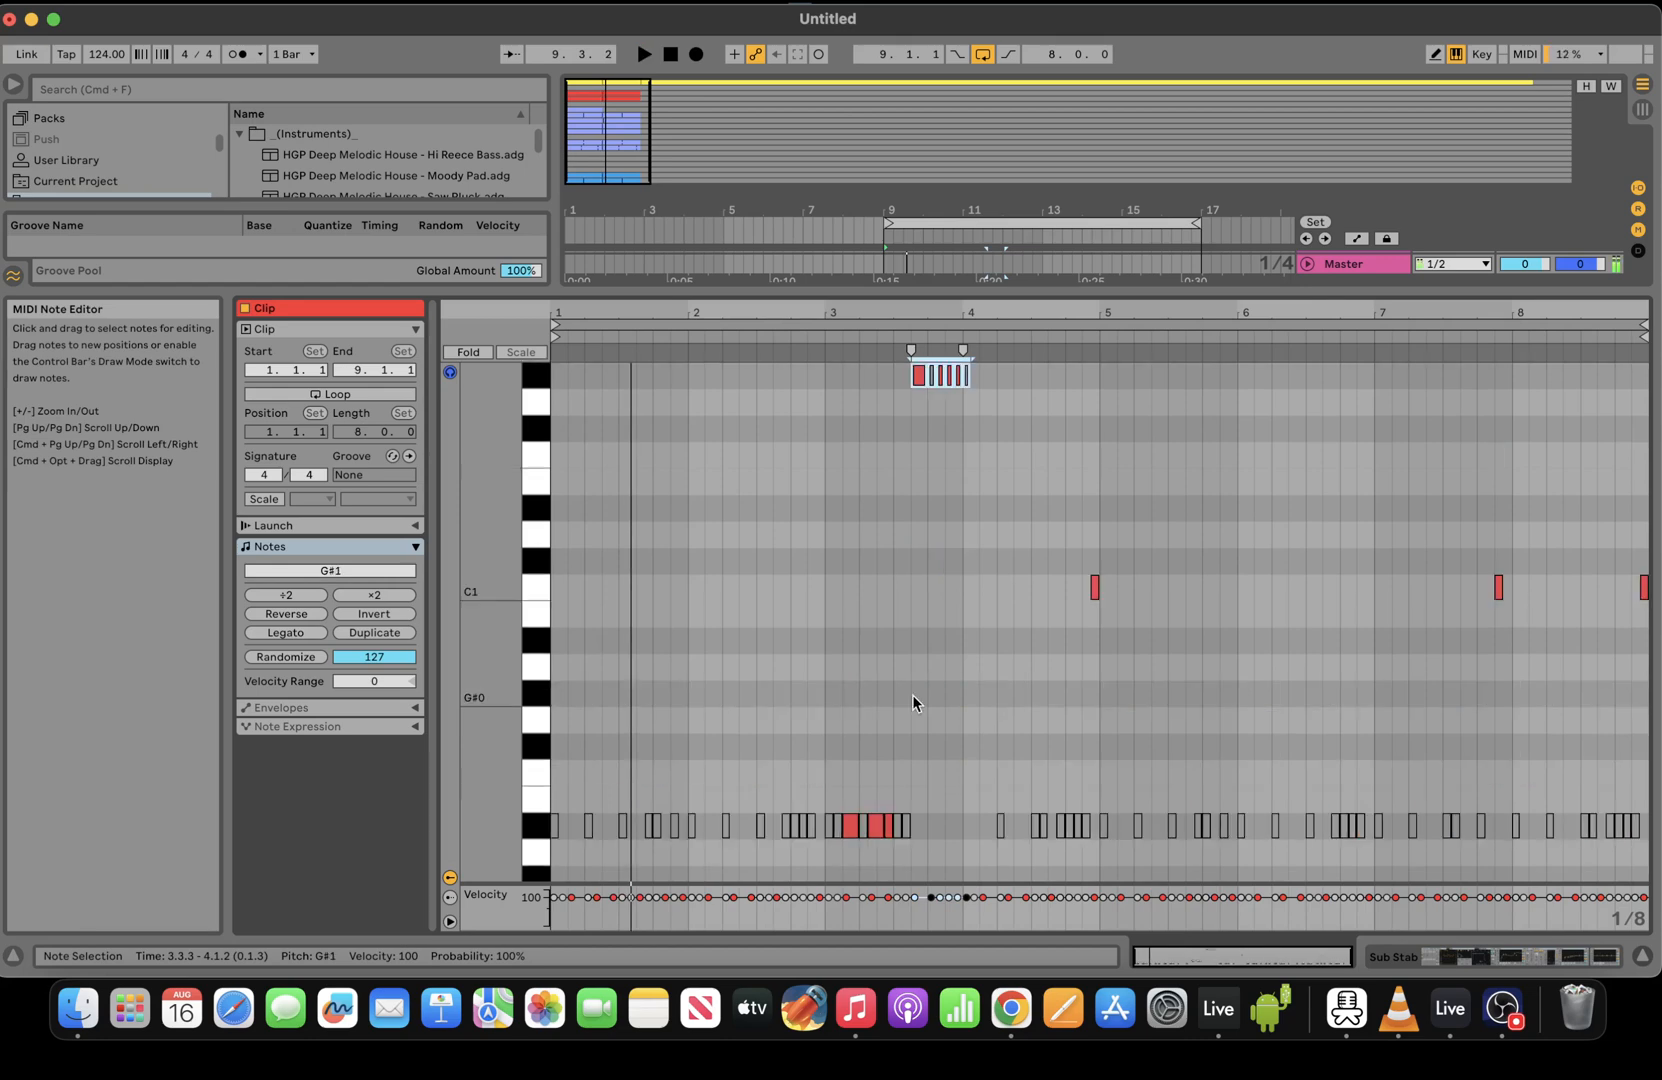
pyautogui.hotkey('shift', 'Down')
pyautogui.hotkey('shift', 'Down')
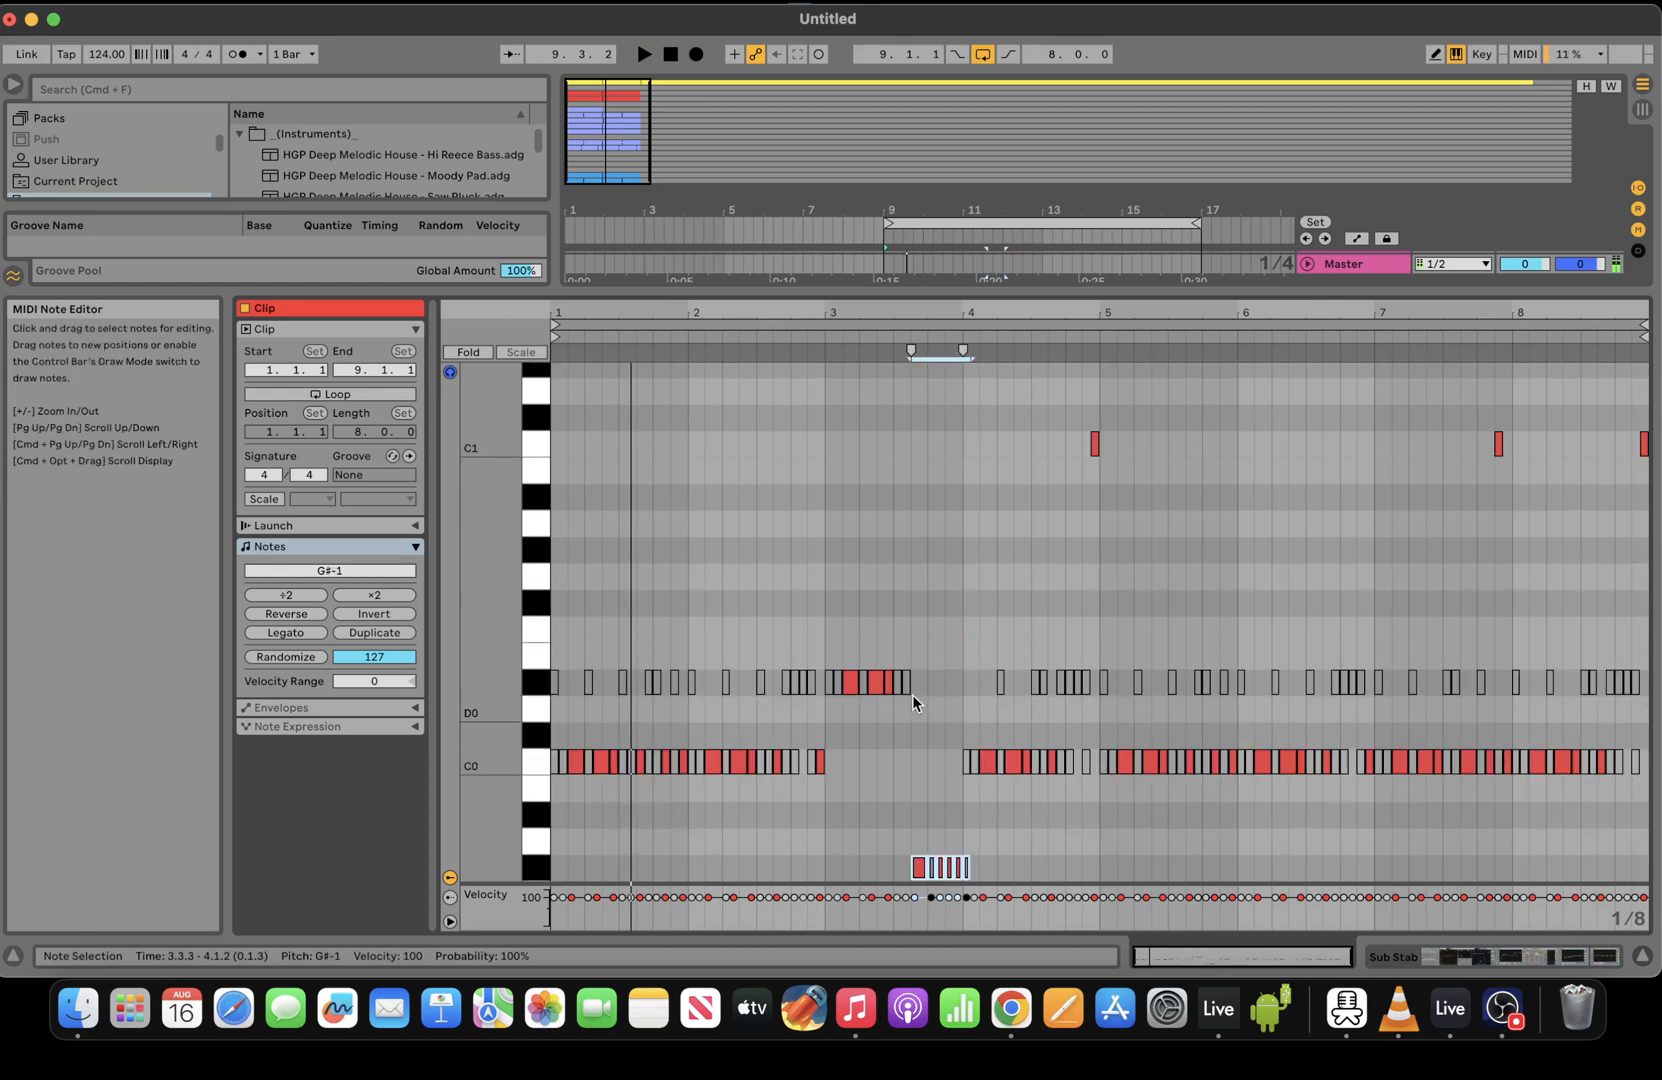
# Lower the C0 notes from 4.1.1 to 4.4.4 by four semitones to G#-1
pyautogui.moveTo(1092, 822); pyautogui.dragTo(961, 760)
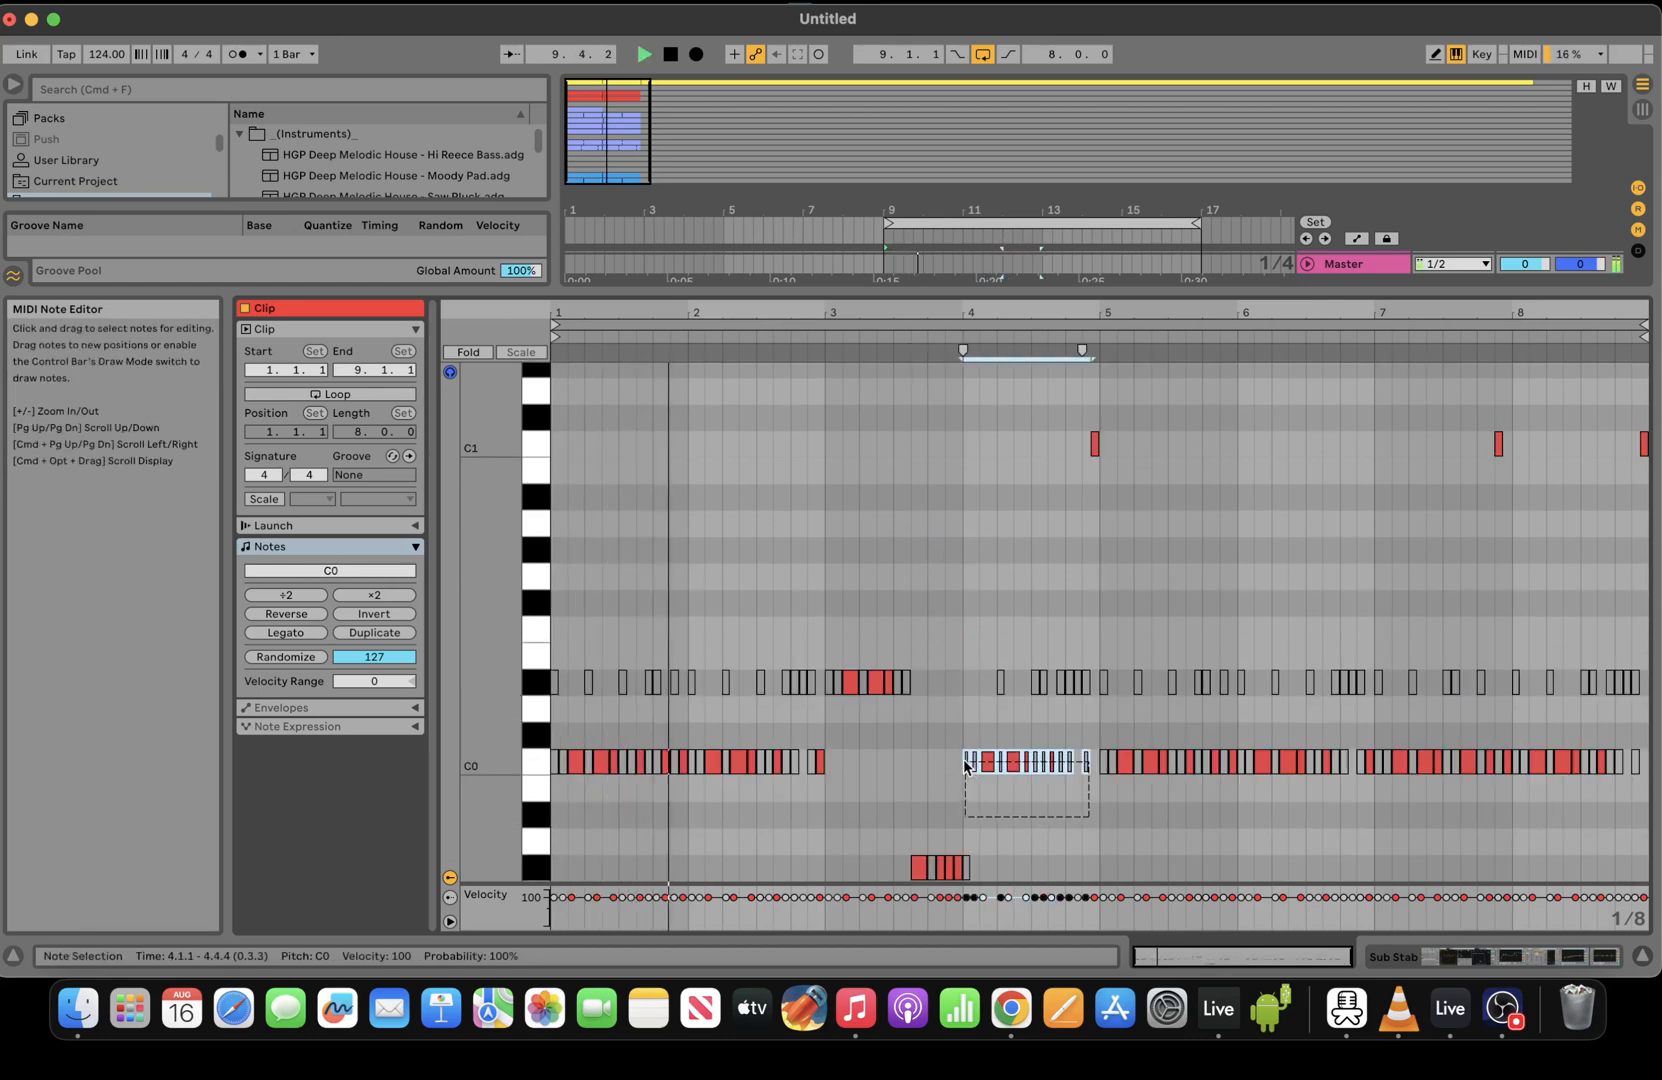
pyautogui.press('Down')
pyautogui.press('Down')
pyautogui.press('Down')
pyautogui.press('Down')
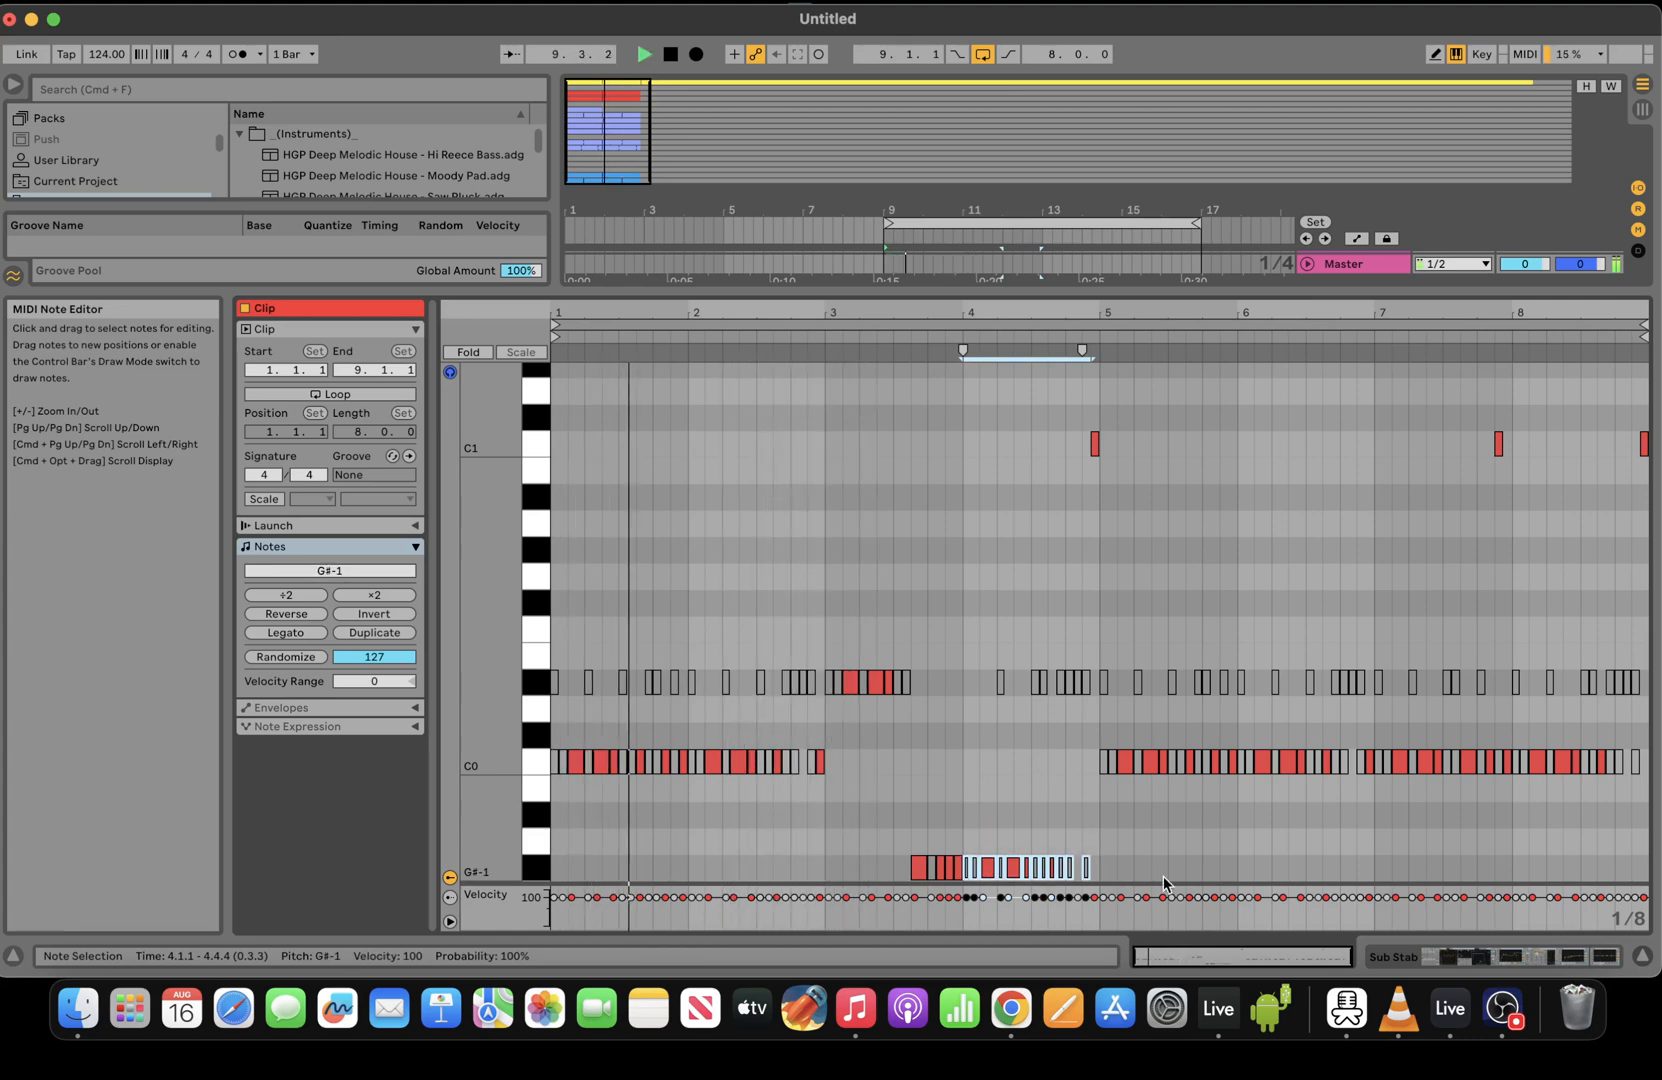
# Fill in the C0 note at 2.4.3, just before the last note of bar 2, and audition the loop
pyautogui.click(798, 762)
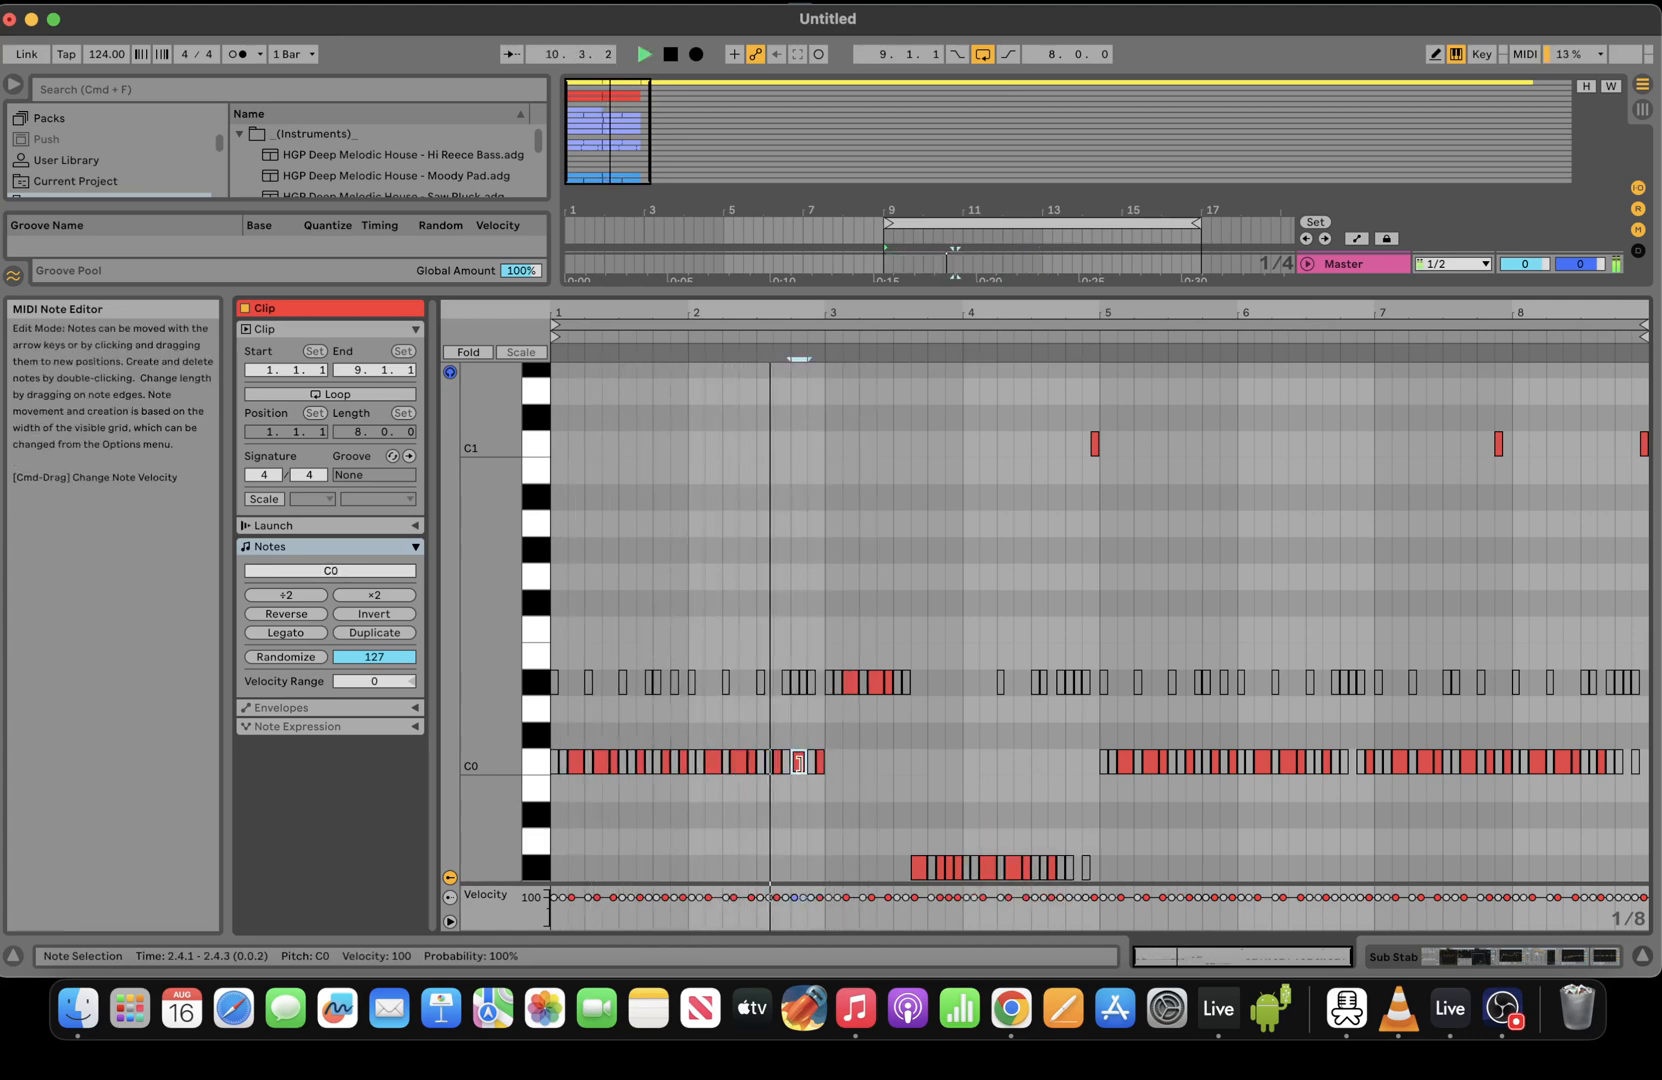
pyautogui.press('Delete')
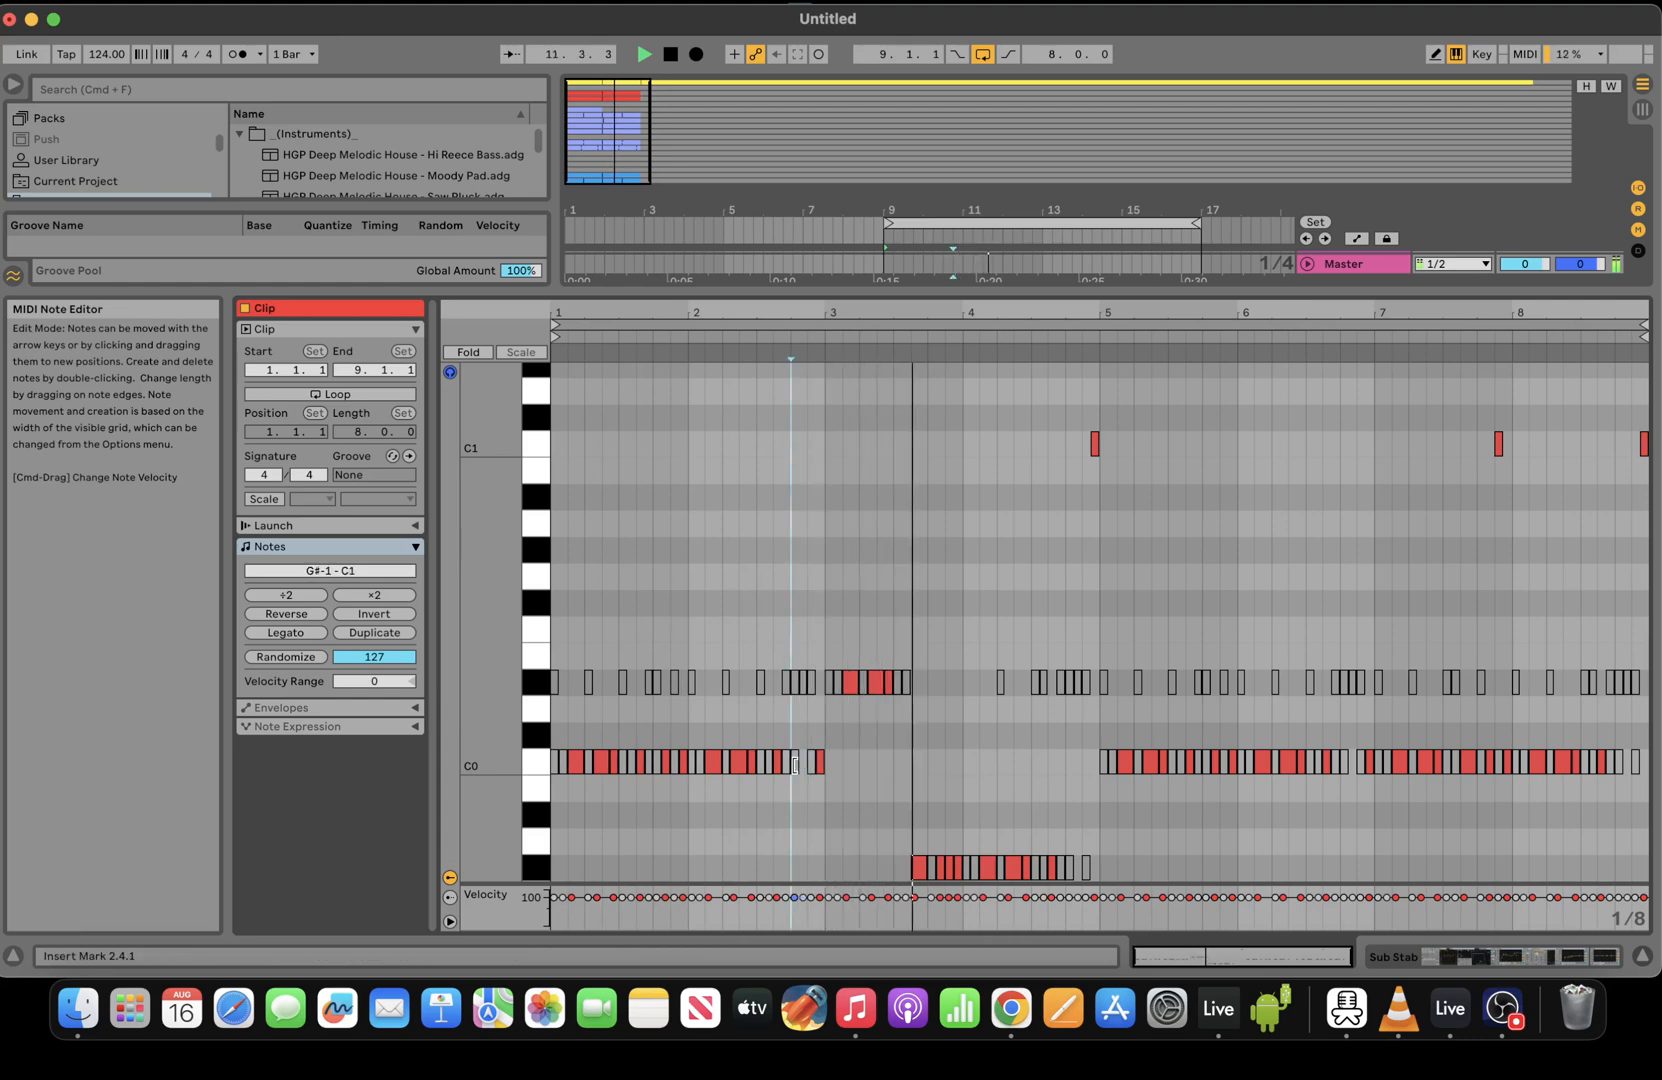
pyautogui.click(819, 768)
pyautogui.press('space')
pyautogui.press('space')
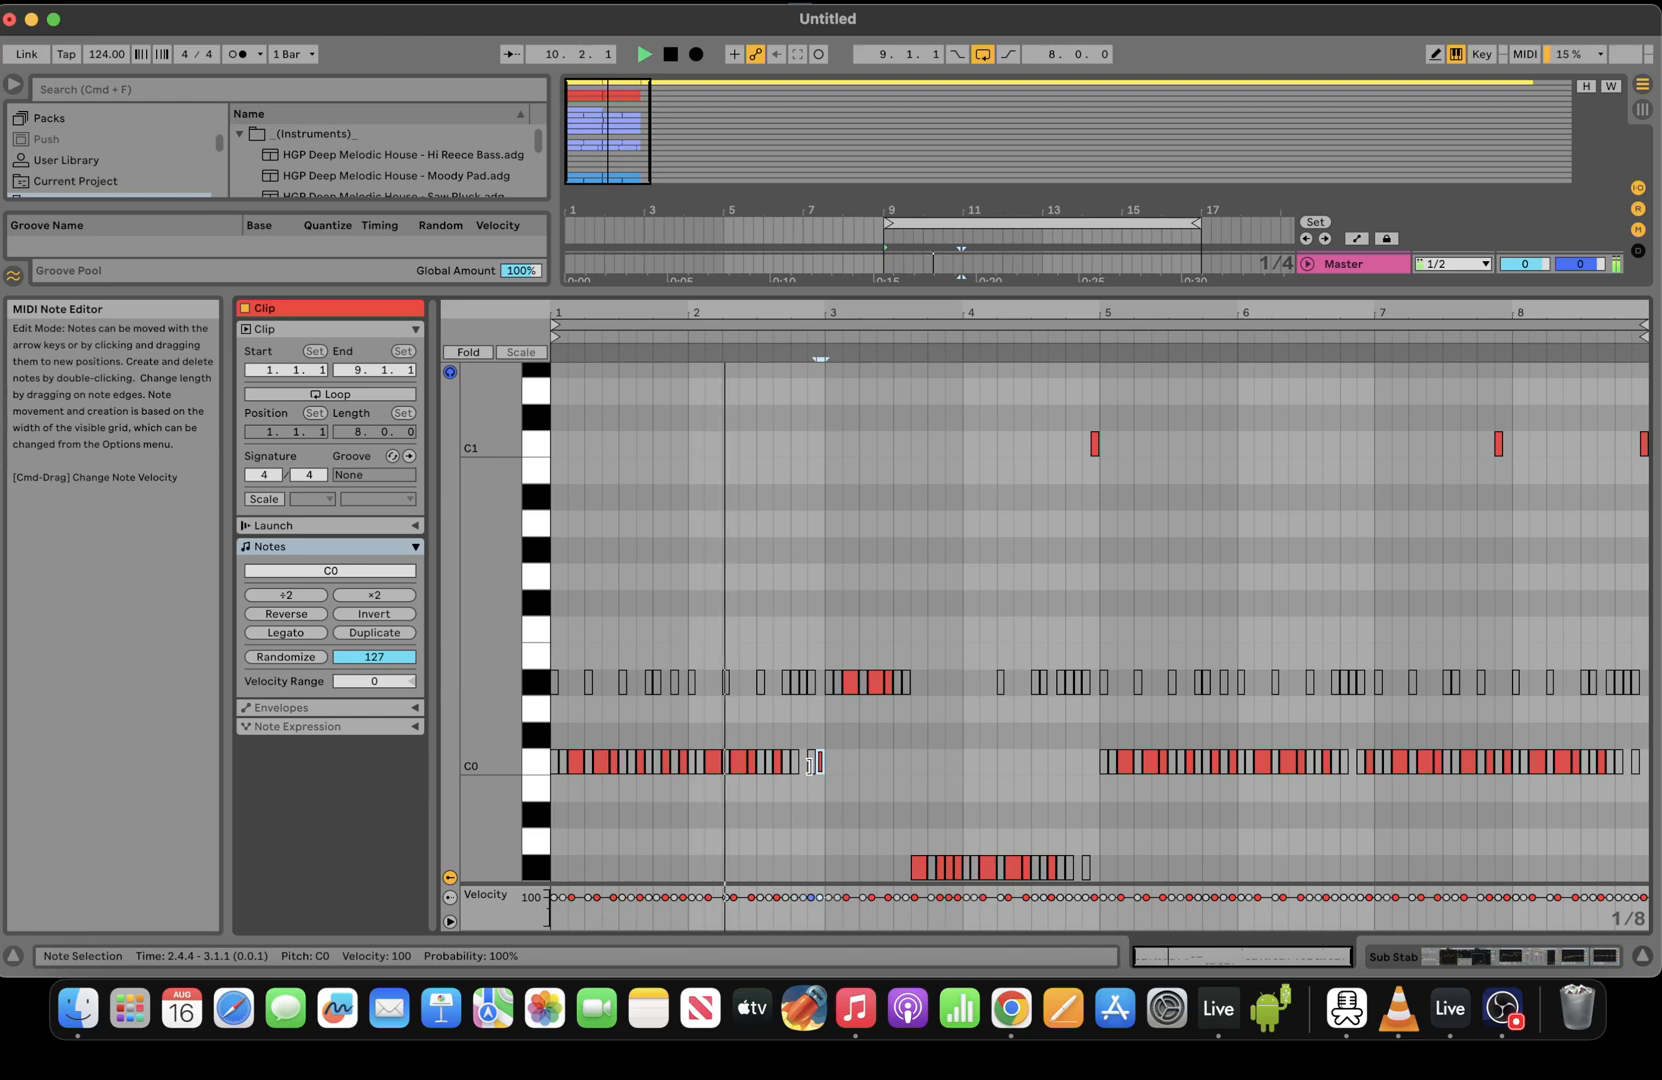
pyautogui.click(814, 765)
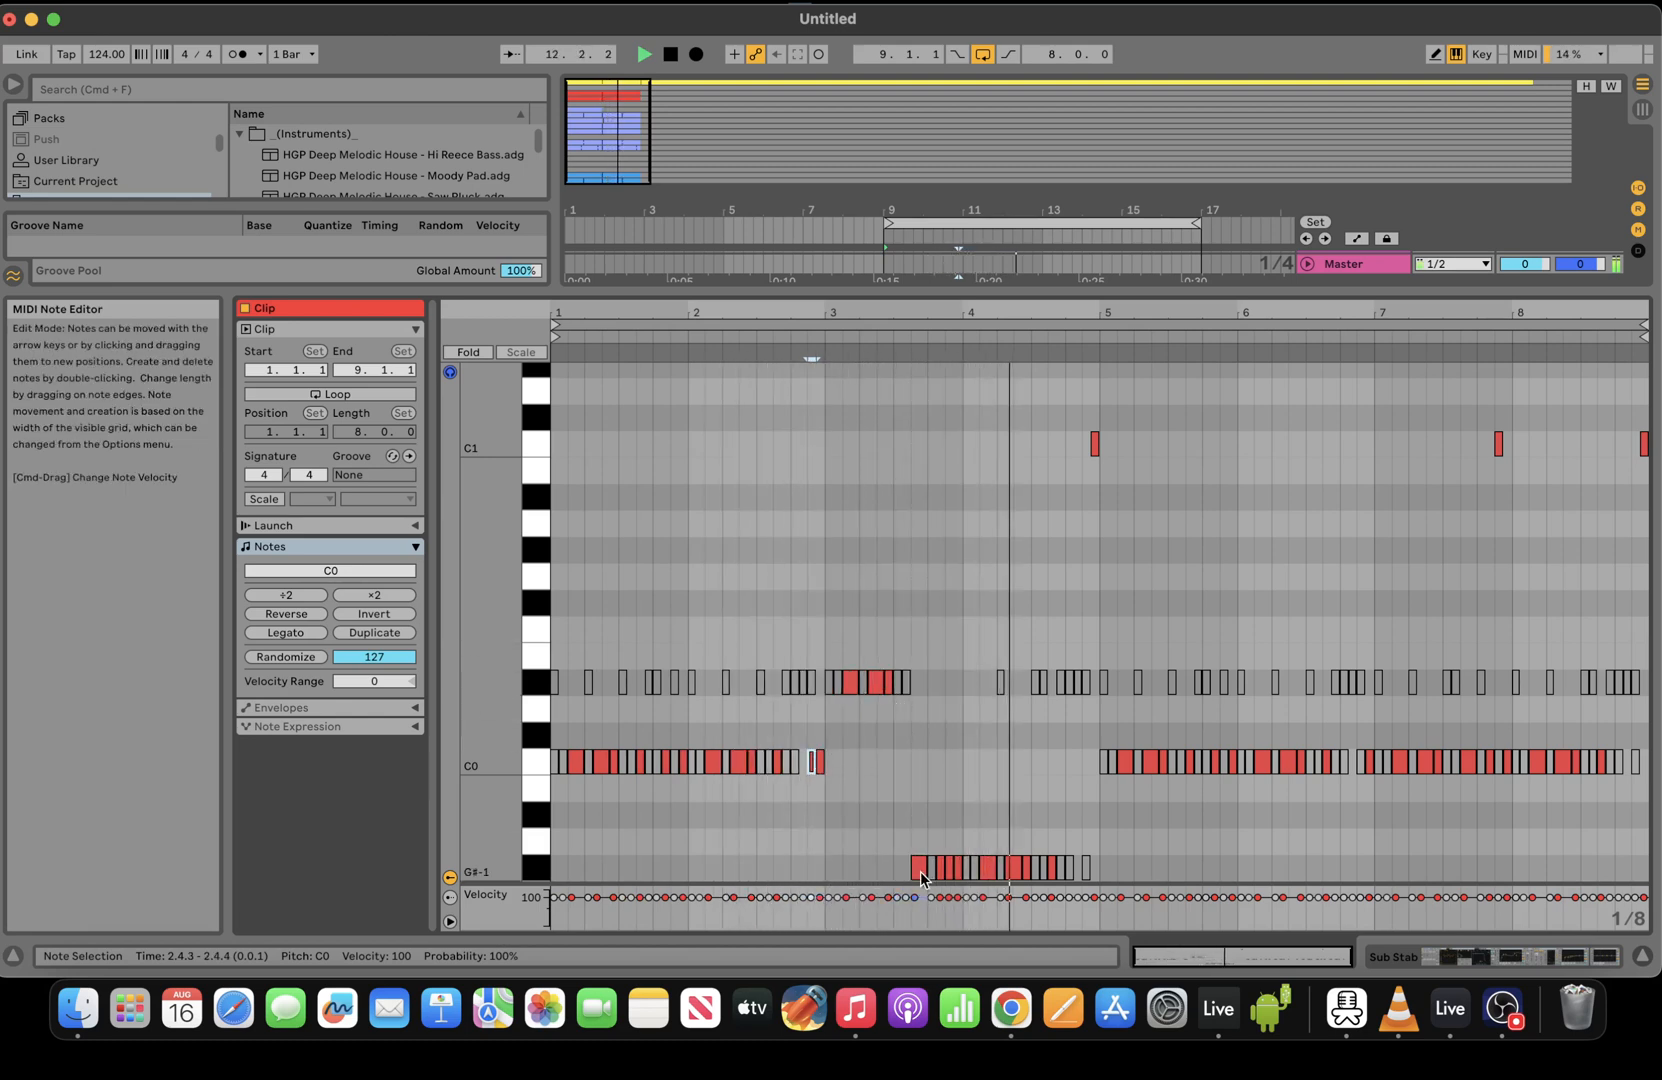
# Raise all the G#-1 notes from 3.3.3 to 4.4.4 by one octave to G#0 and play the section
pyautogui.moveTo(1170, 883); pyautogui.dragTo(863, 884)
pyautogui.hotkey('shift', 'Up')
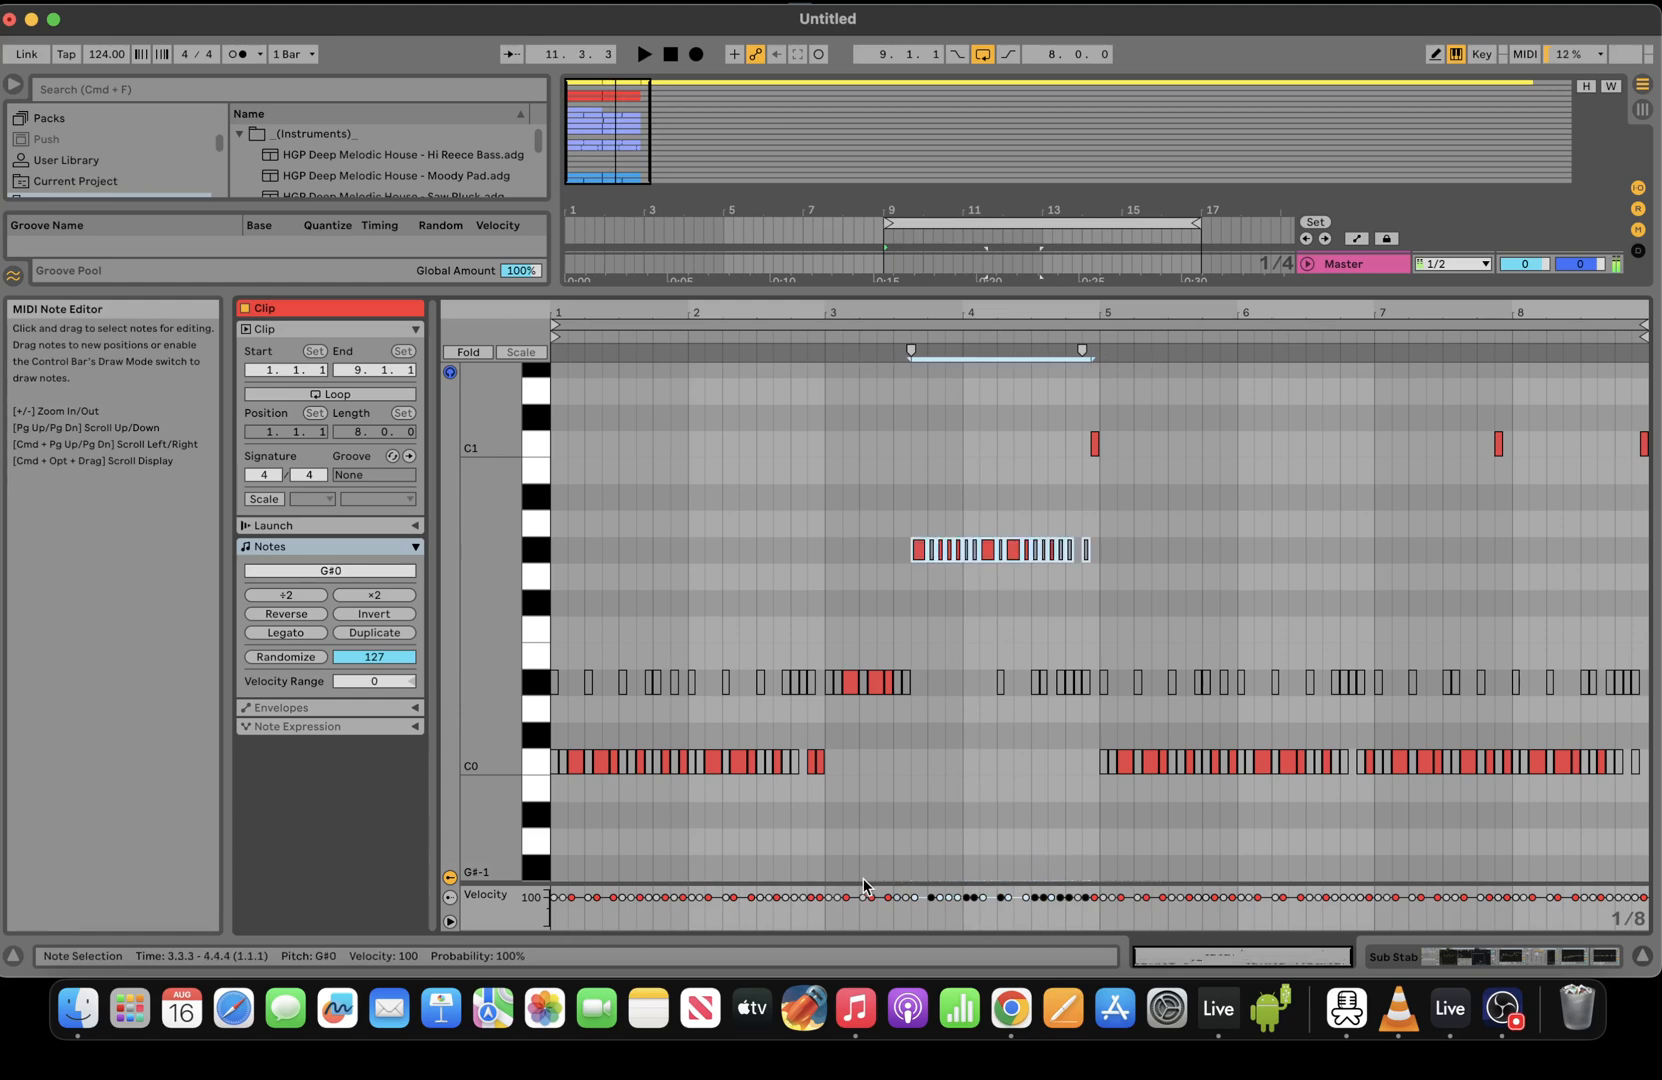
pyautogui.press('space')
# Move the single D#0 note at 3.2.4 up to G#0 and audition the change
pyautogui.click(887, 683)
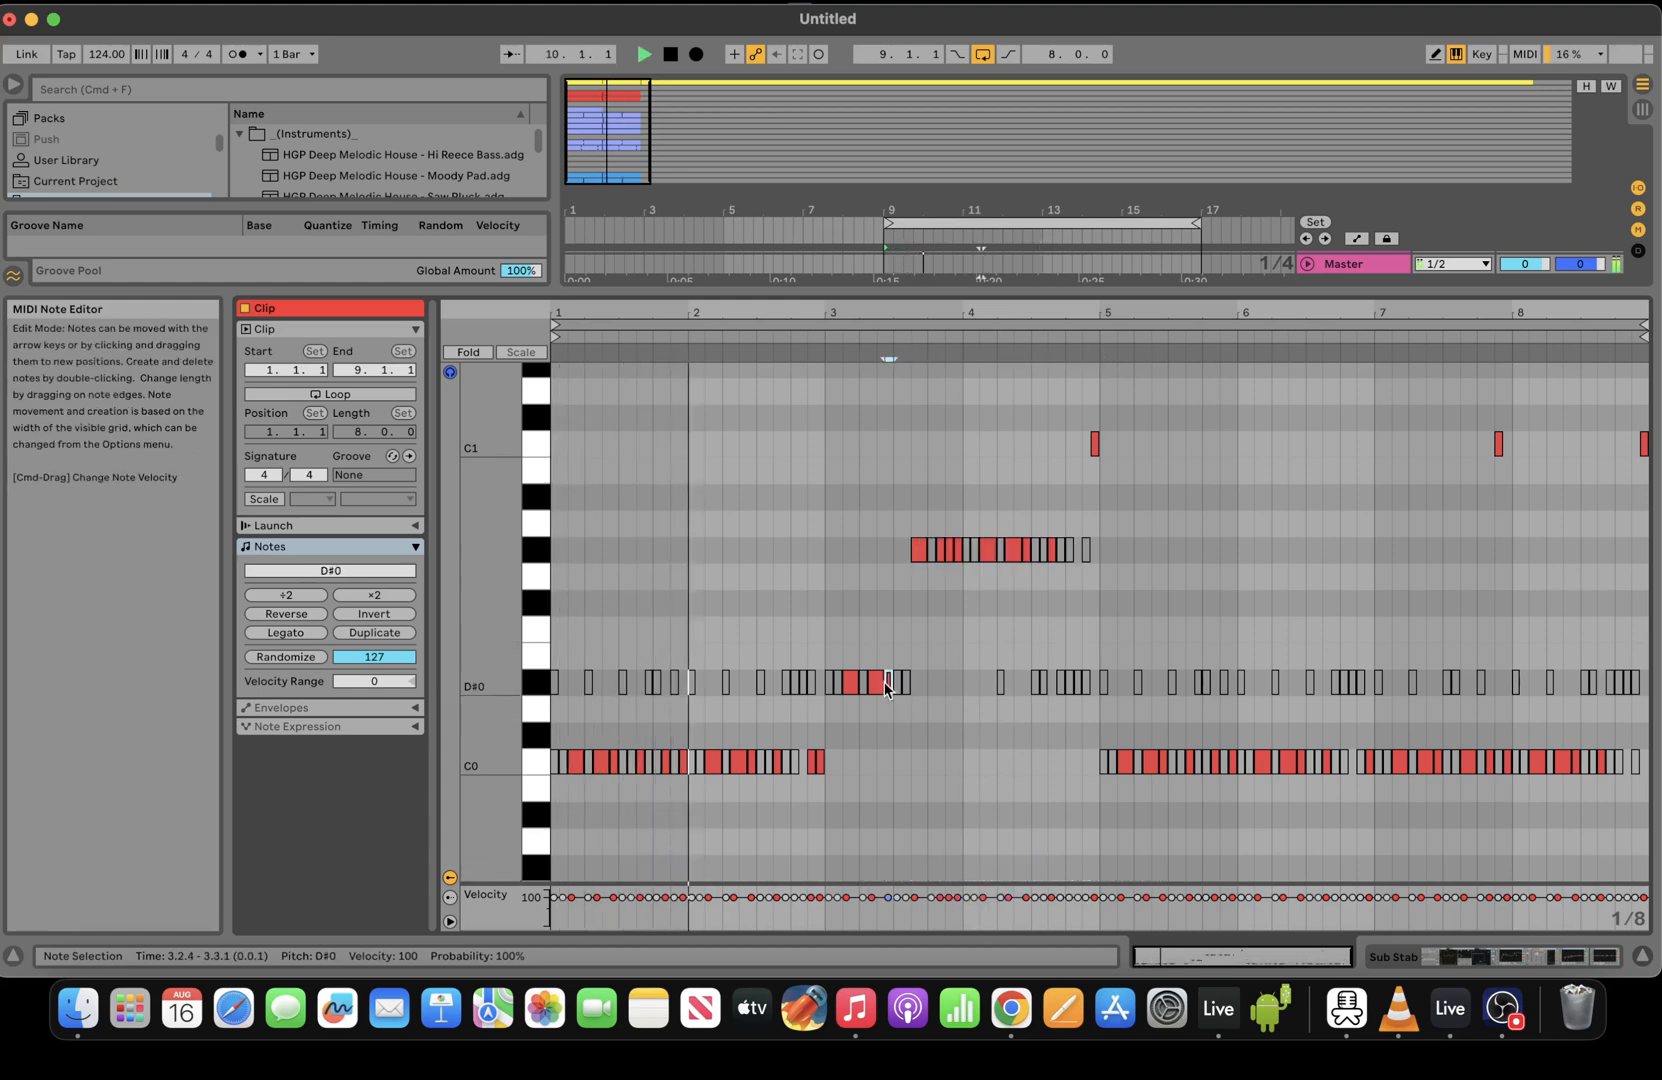
pyautogui.hotkey('shift', 'Up')
pyautogui.press('Down')
pyautogui.press('Down')
pyautogui.press('Down')
pyautogui.press('Down')
pyautogui.press('Down')
pyautogui.press('Down')
pyautogui.press('Down')
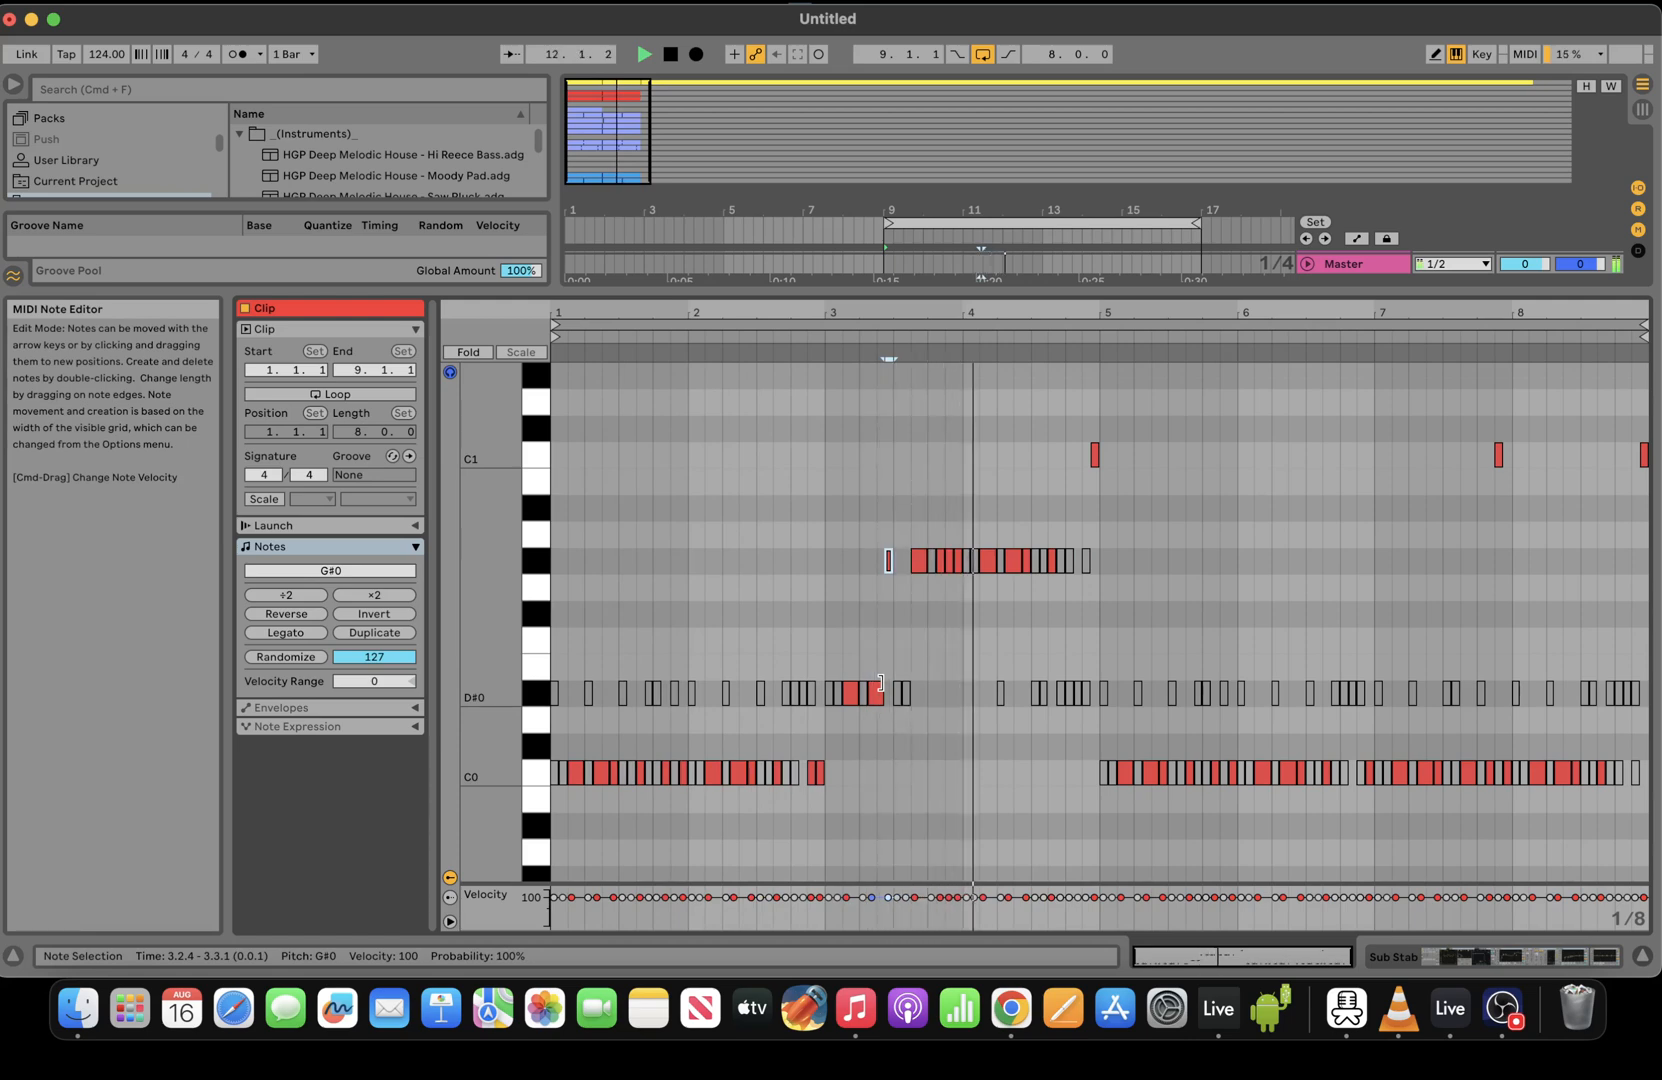
pyautogui.press('space')
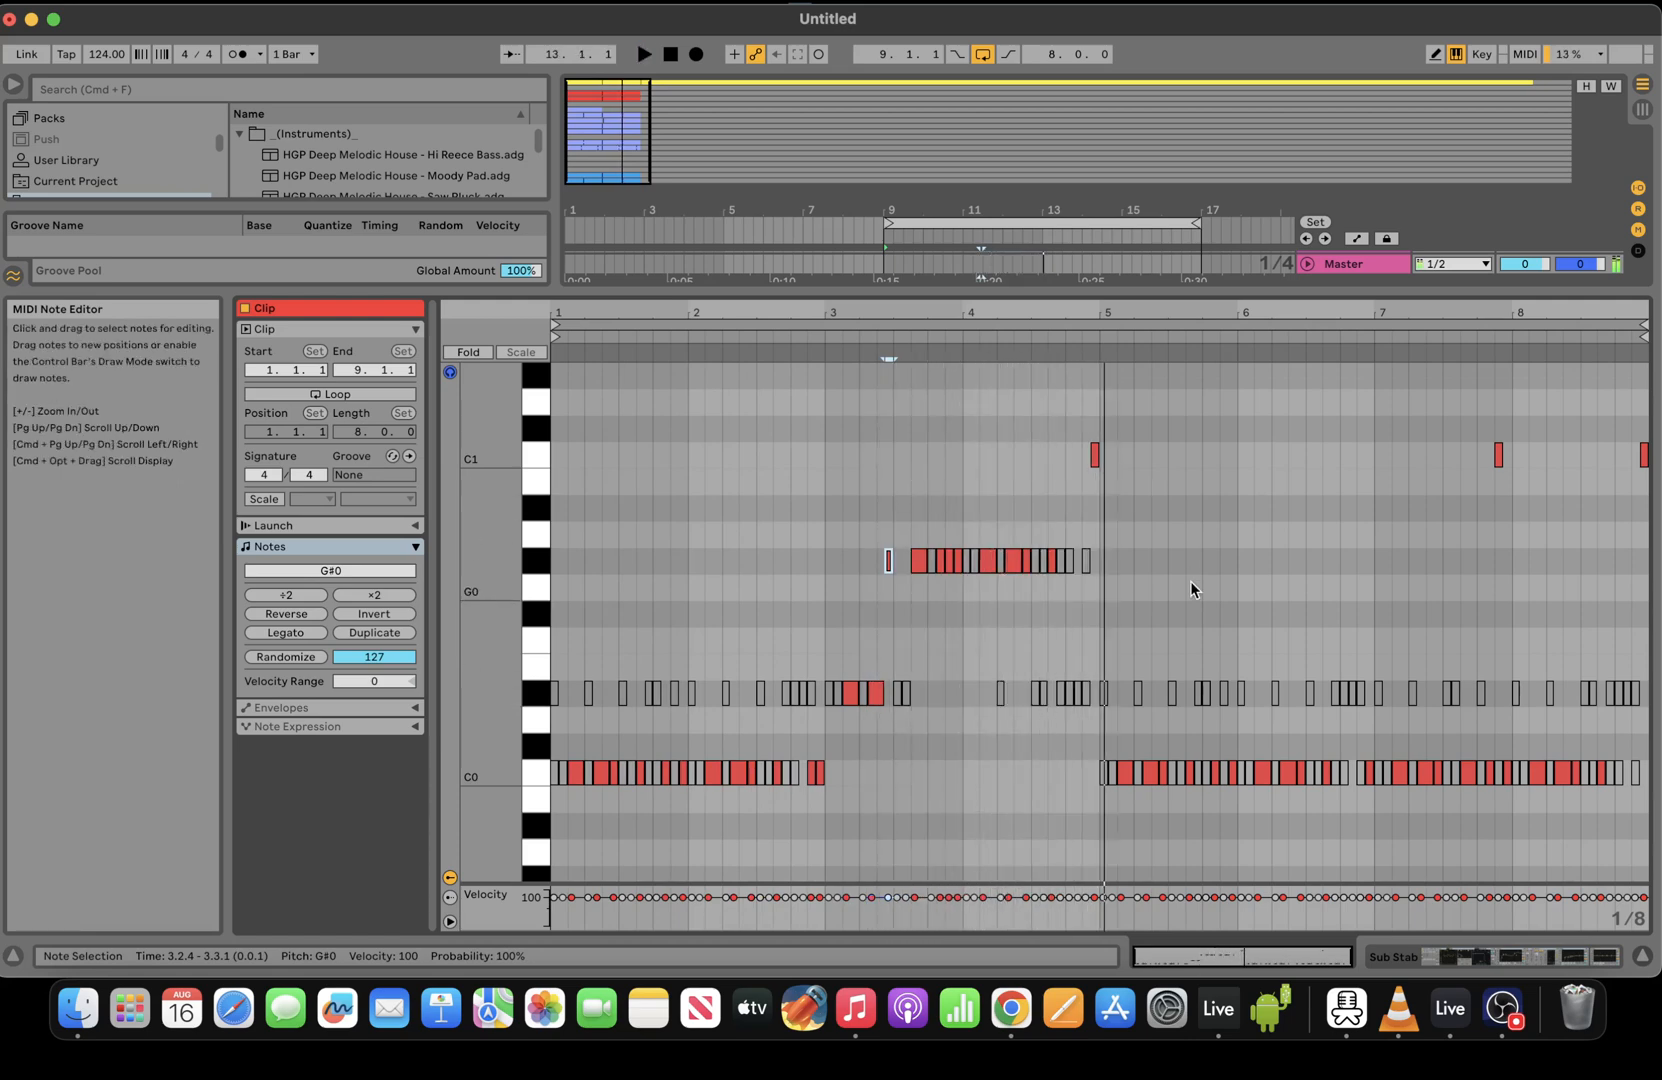
# Lower the C1 note at the end of bar 4 by four semitones to G#0
pyautogui.moveTo(1167, 538); pyautogui.dragTo(1074, 451)
pyautogui.press('Down')
pyautogui.press('Down')
pyautogui.press('Down')
pyautogui.press('Down')
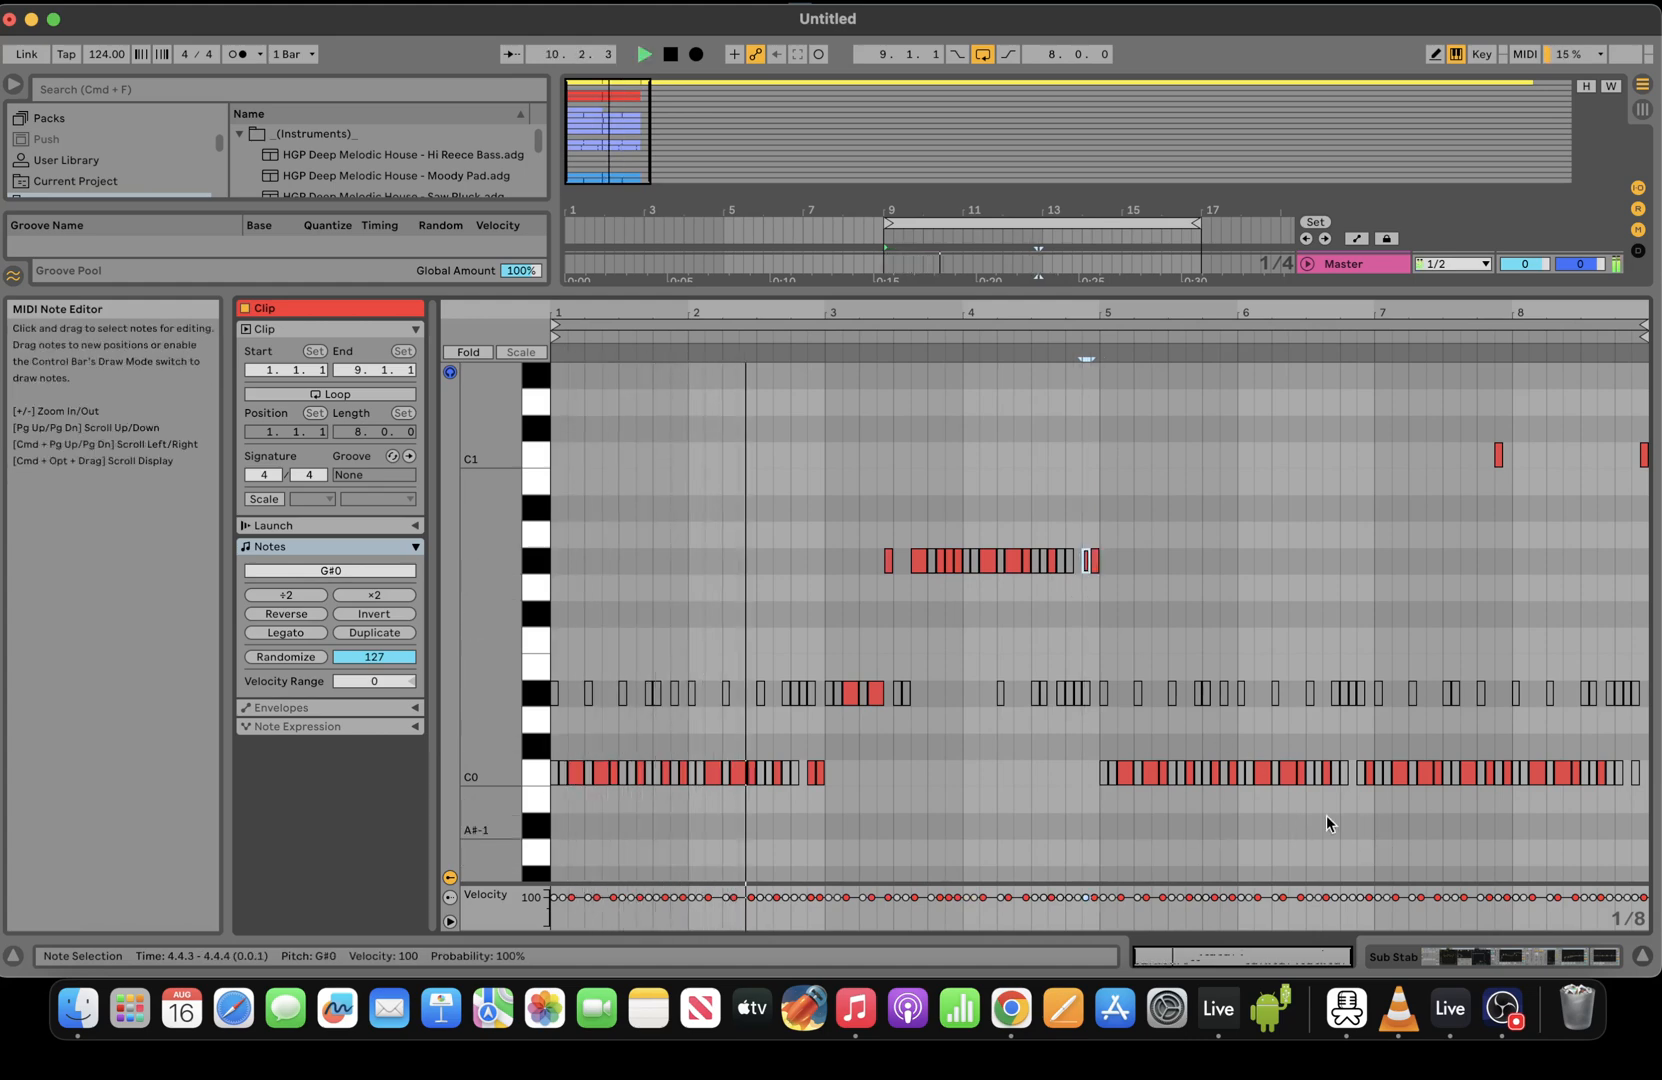
# Try raising the C0 notes at the start of bar 6, up to 6.2.4, by three semitones to D#0
pyautogui.moveTo(1291, 804); pyautogui.dragTo(1243, 768)
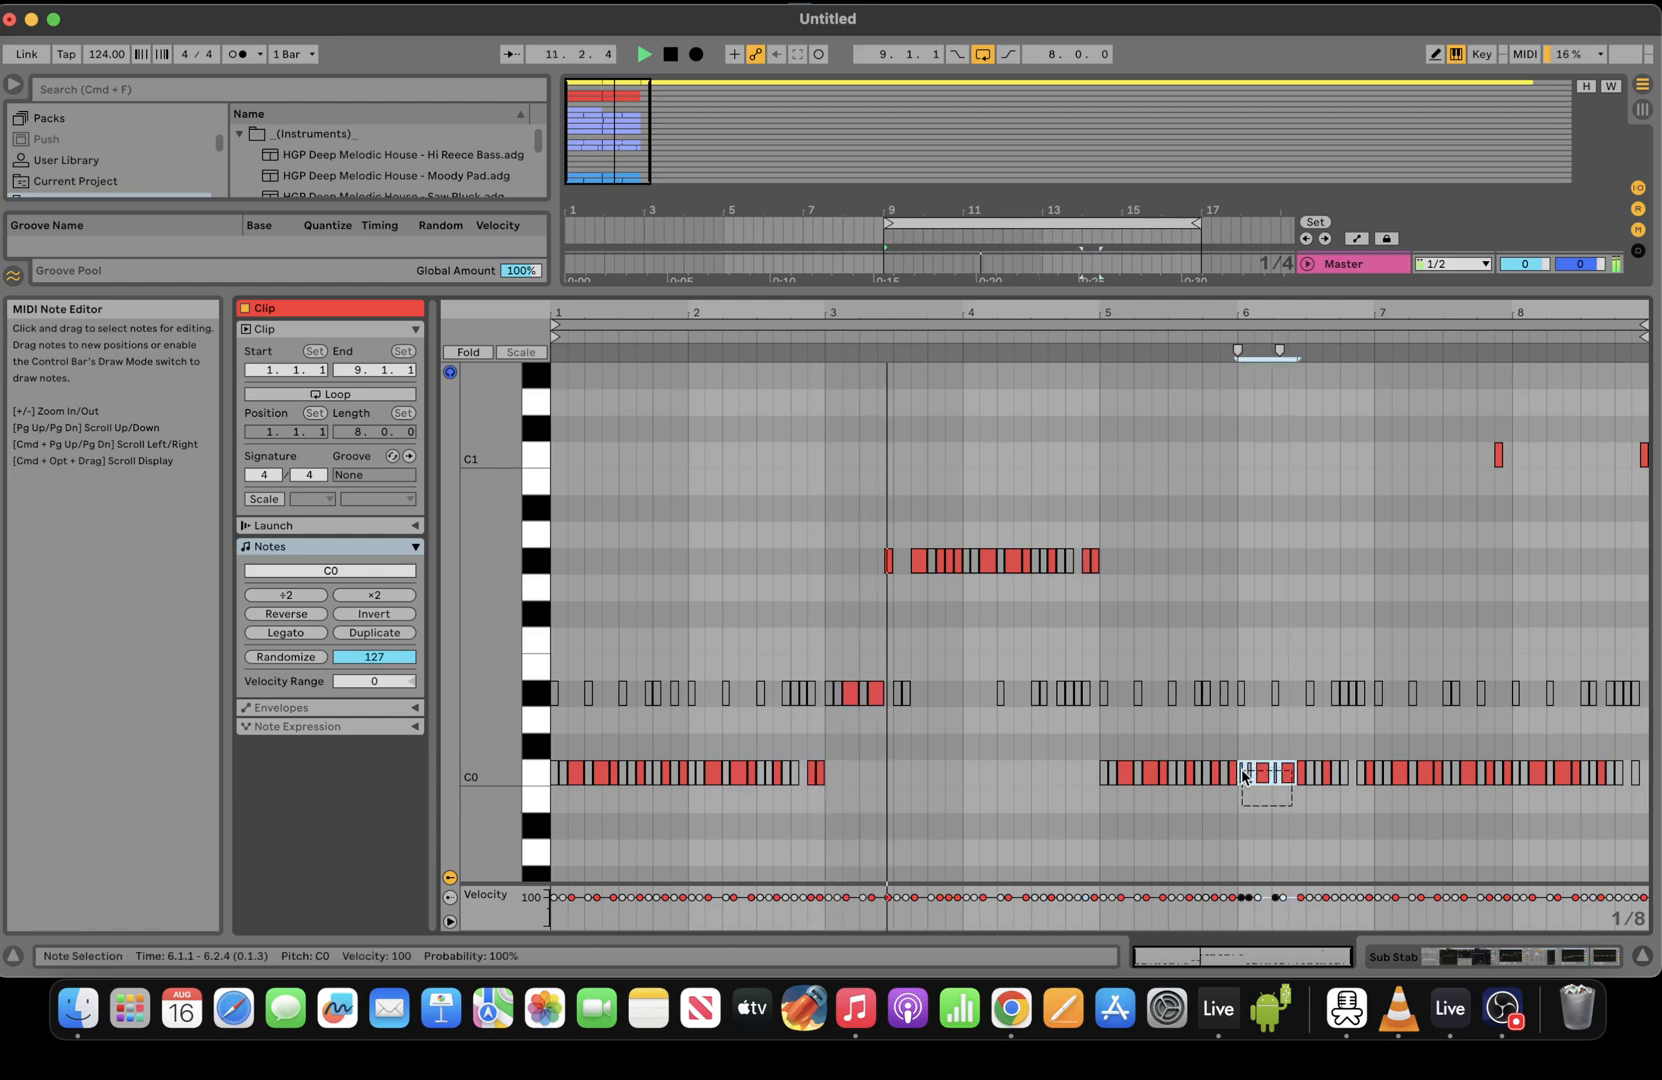
pyautogui.press('Up')
pyautogui.press('Up')
pyautogui.press('Up')
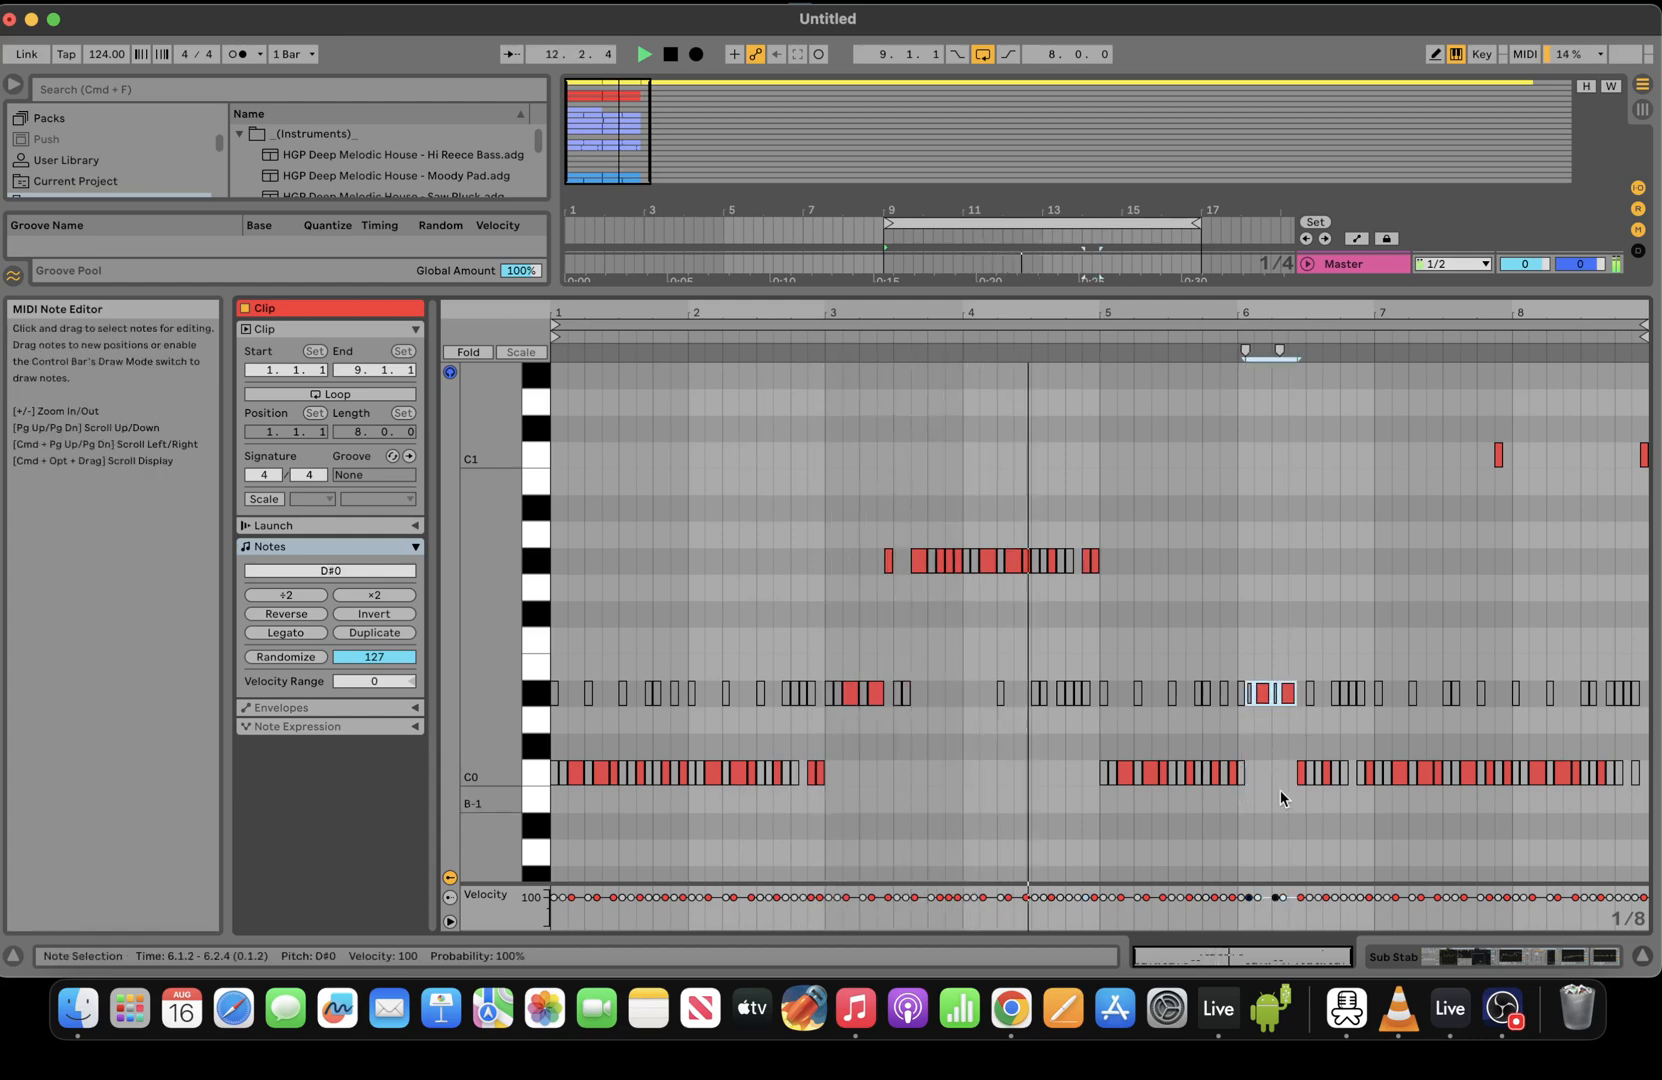
# Raise the C0 notes from 6.2.4 to the end of bar 8 by eight semitones to G#0
pyautogui.moveTo(1302, 806); pyautogui.dragTo(1648, 752)
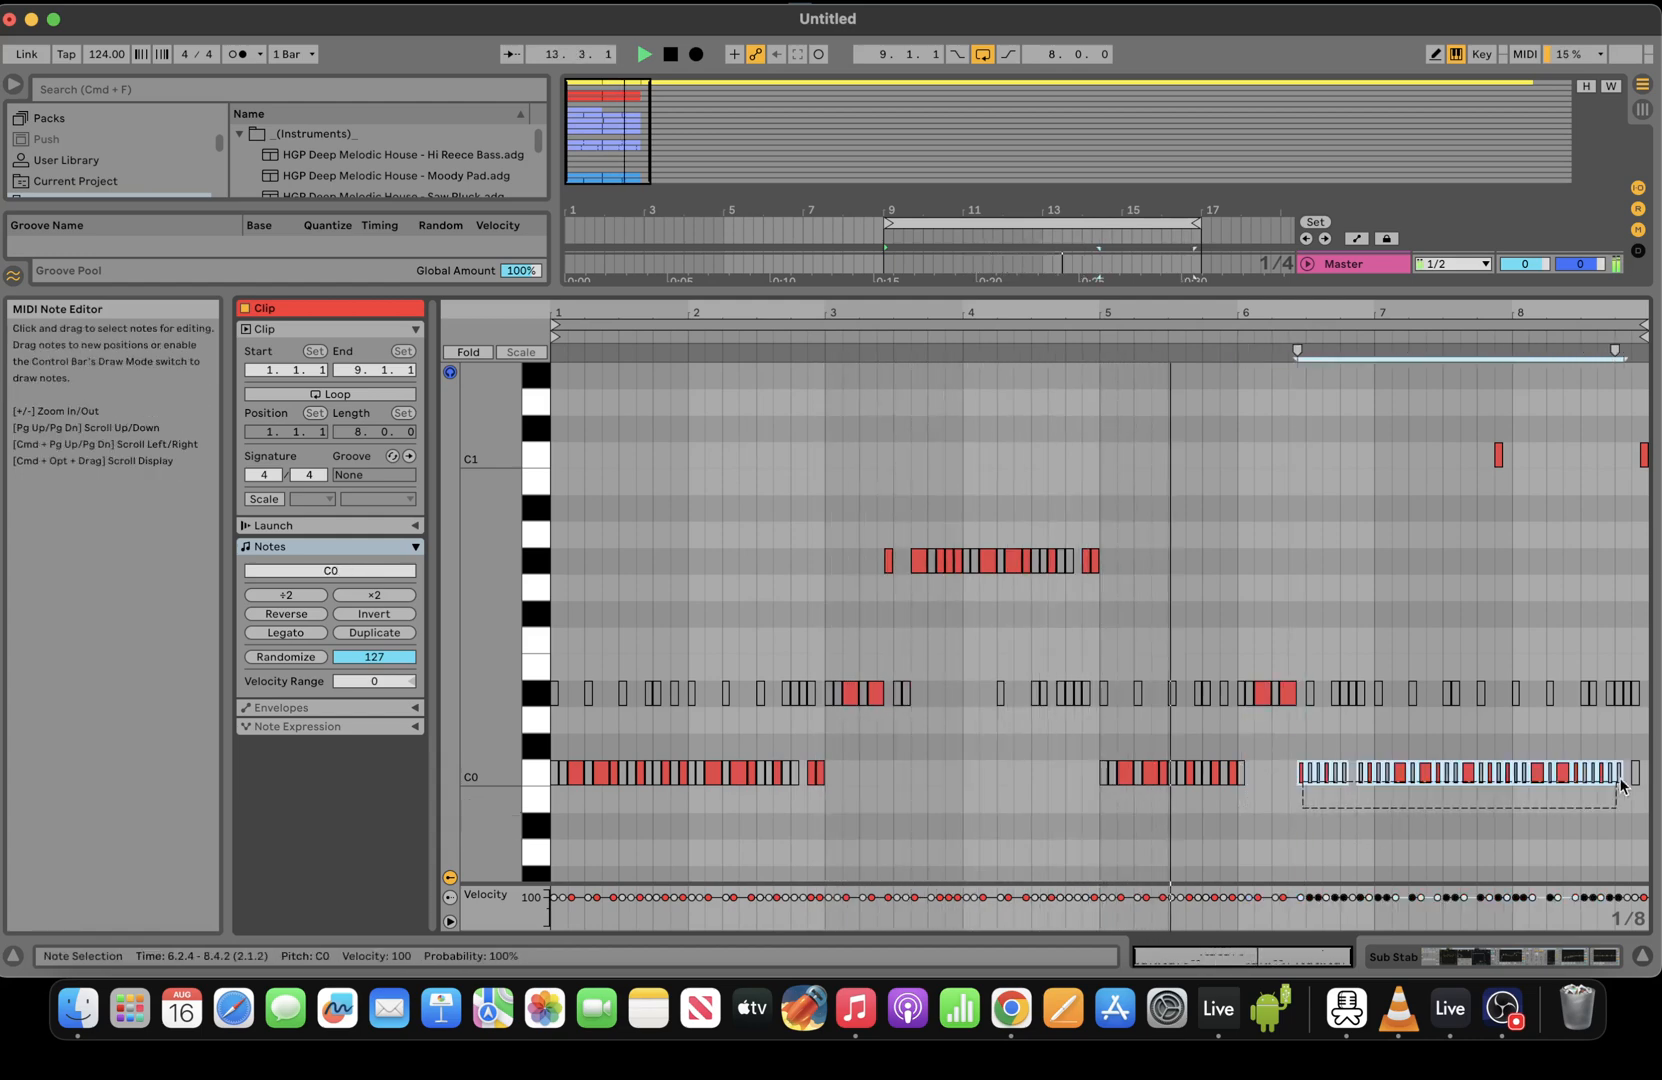
pyautogui.press('Up')
pyautogui.press('Up')
pyautogui.press('Up')
pyautogui.press('Up')
pyautogui.press('Up')
pyautogui.press('Up')
pyautogui.press('Up')
pyautogui.press('Up')
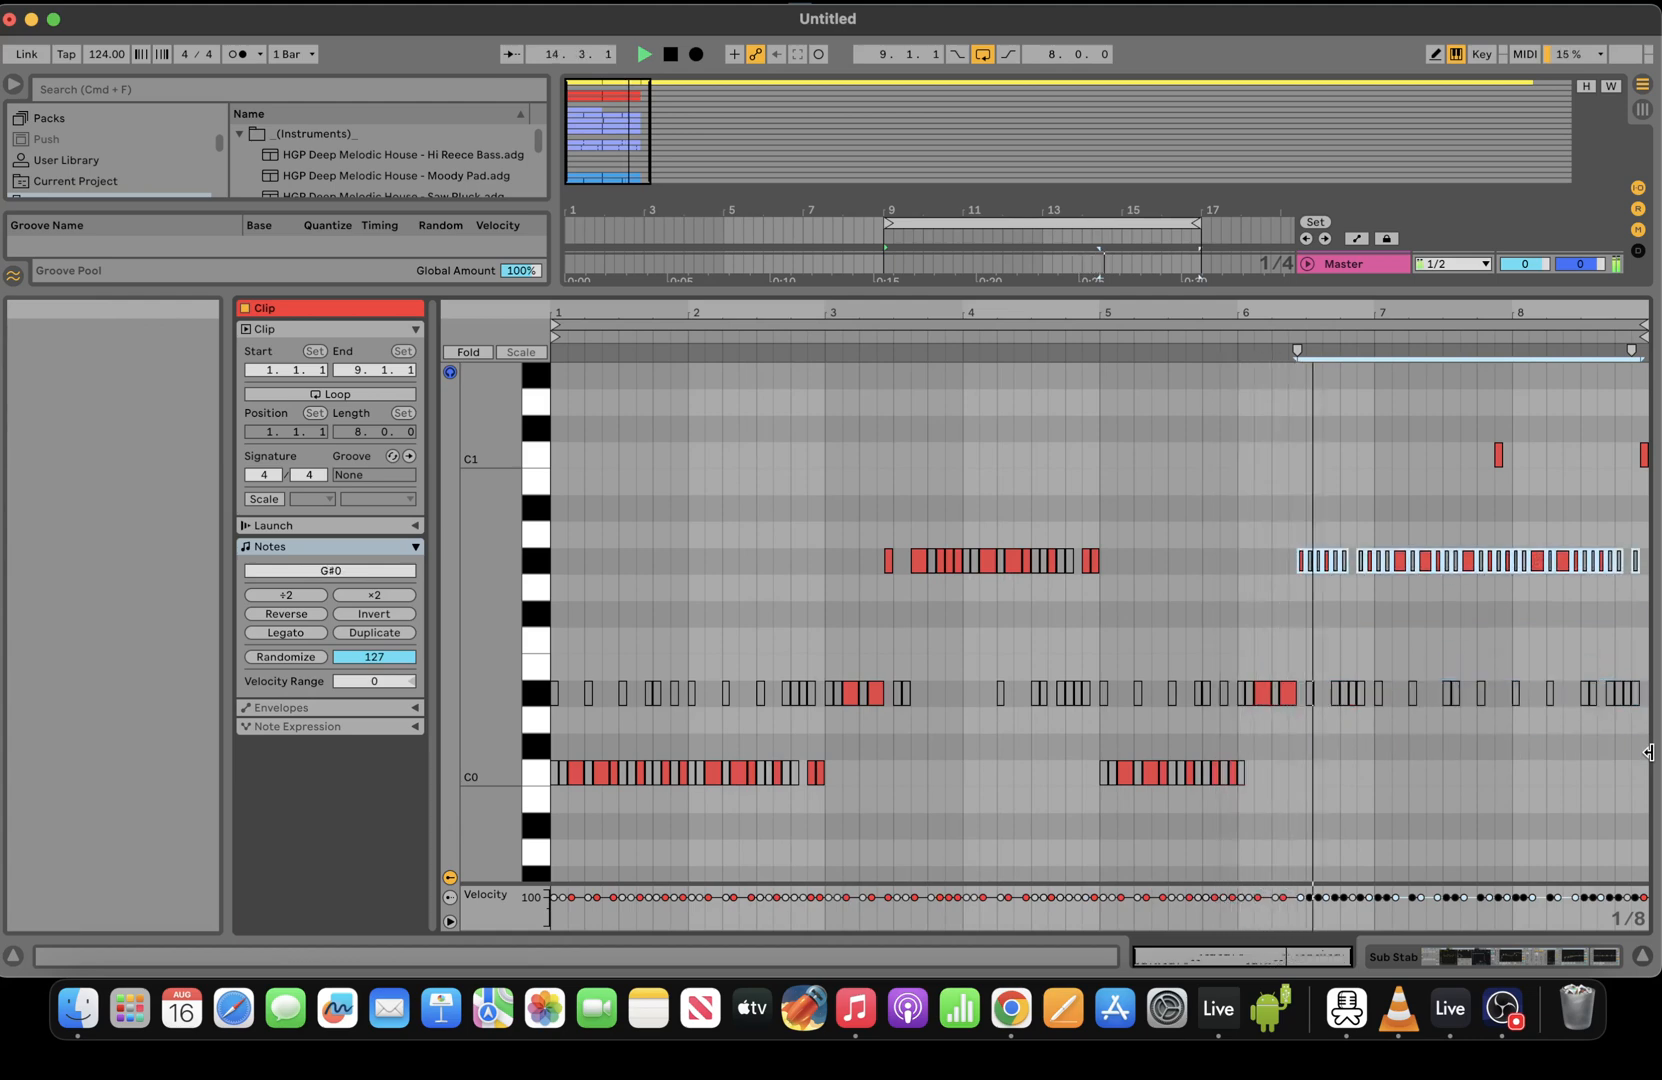
# Lower the two remaining C1 notes, at the ends of bars 7 and 8, by four semitones to G#0
pyautogui.moveTo(1425, 448); pyautogui.dragTo(1658, 453)
pyautogui.press('Down')
pyautogui.press('Down')
pyautogui.press('Down')
pyautogui.press('Down')
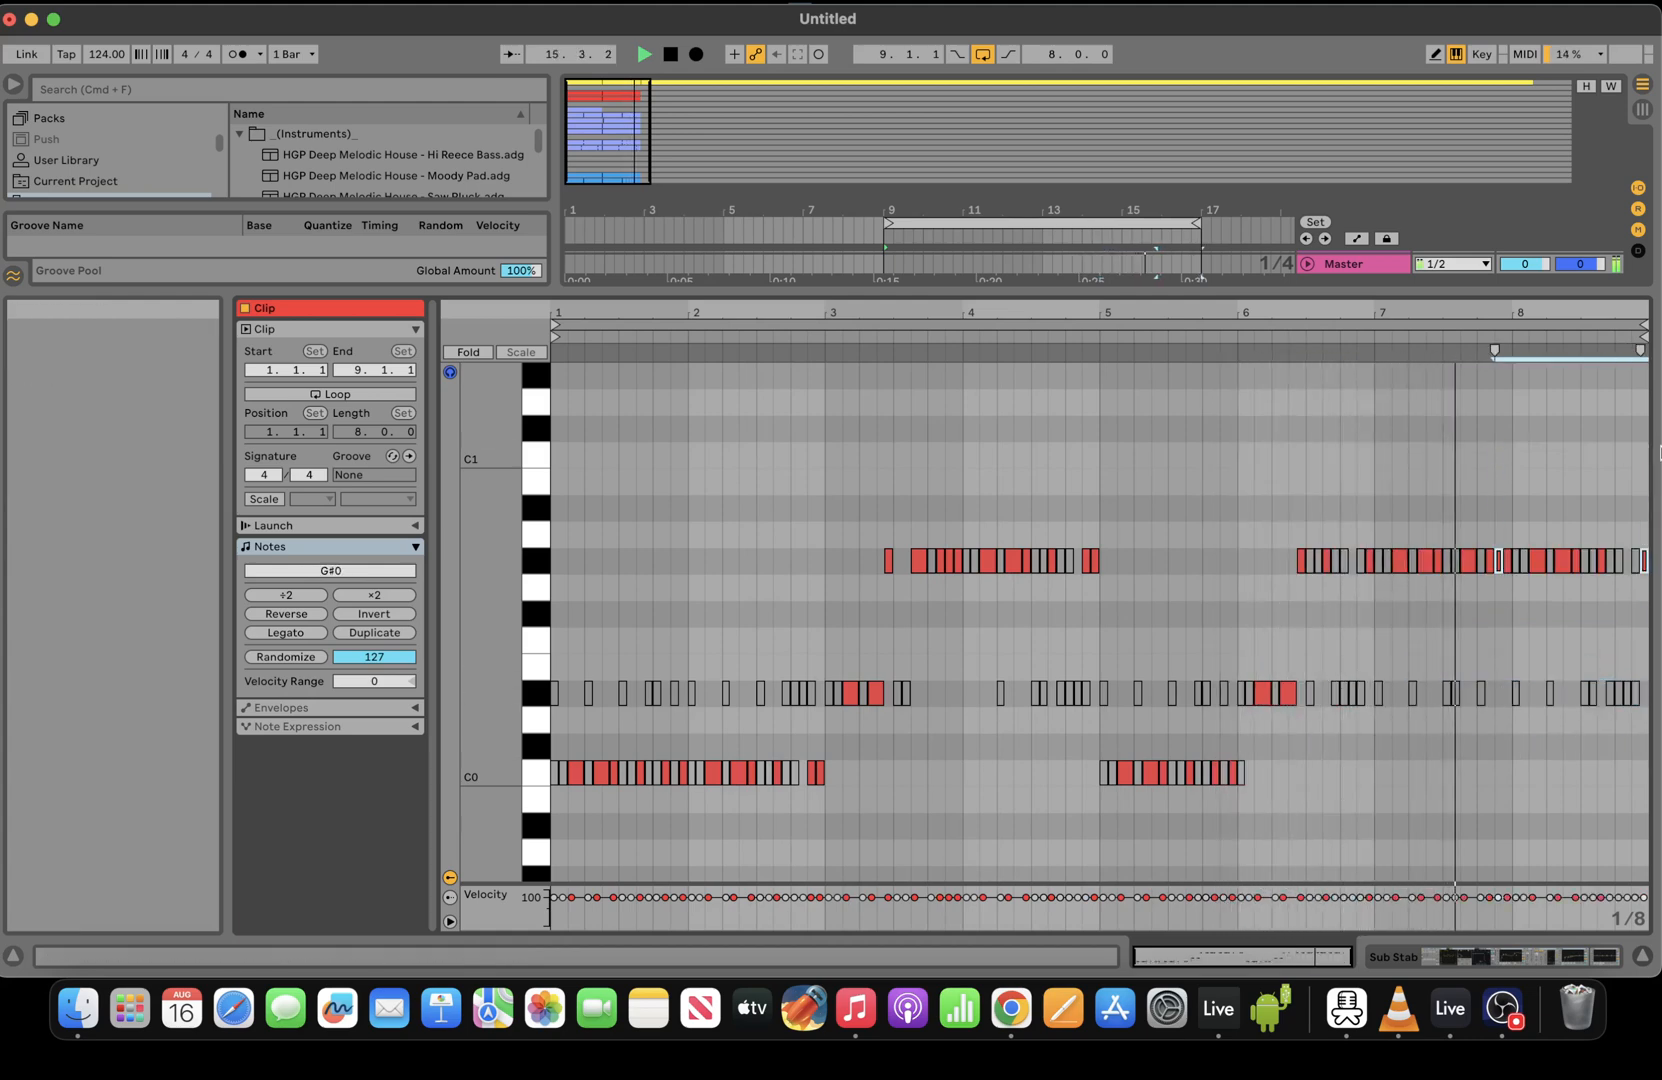
# Return the D#0 notes between 6.1.2 and 6.2.4 to C0
pyautogui.moveTo(1359, 770); pyautogui.dragTo(1230, 683)
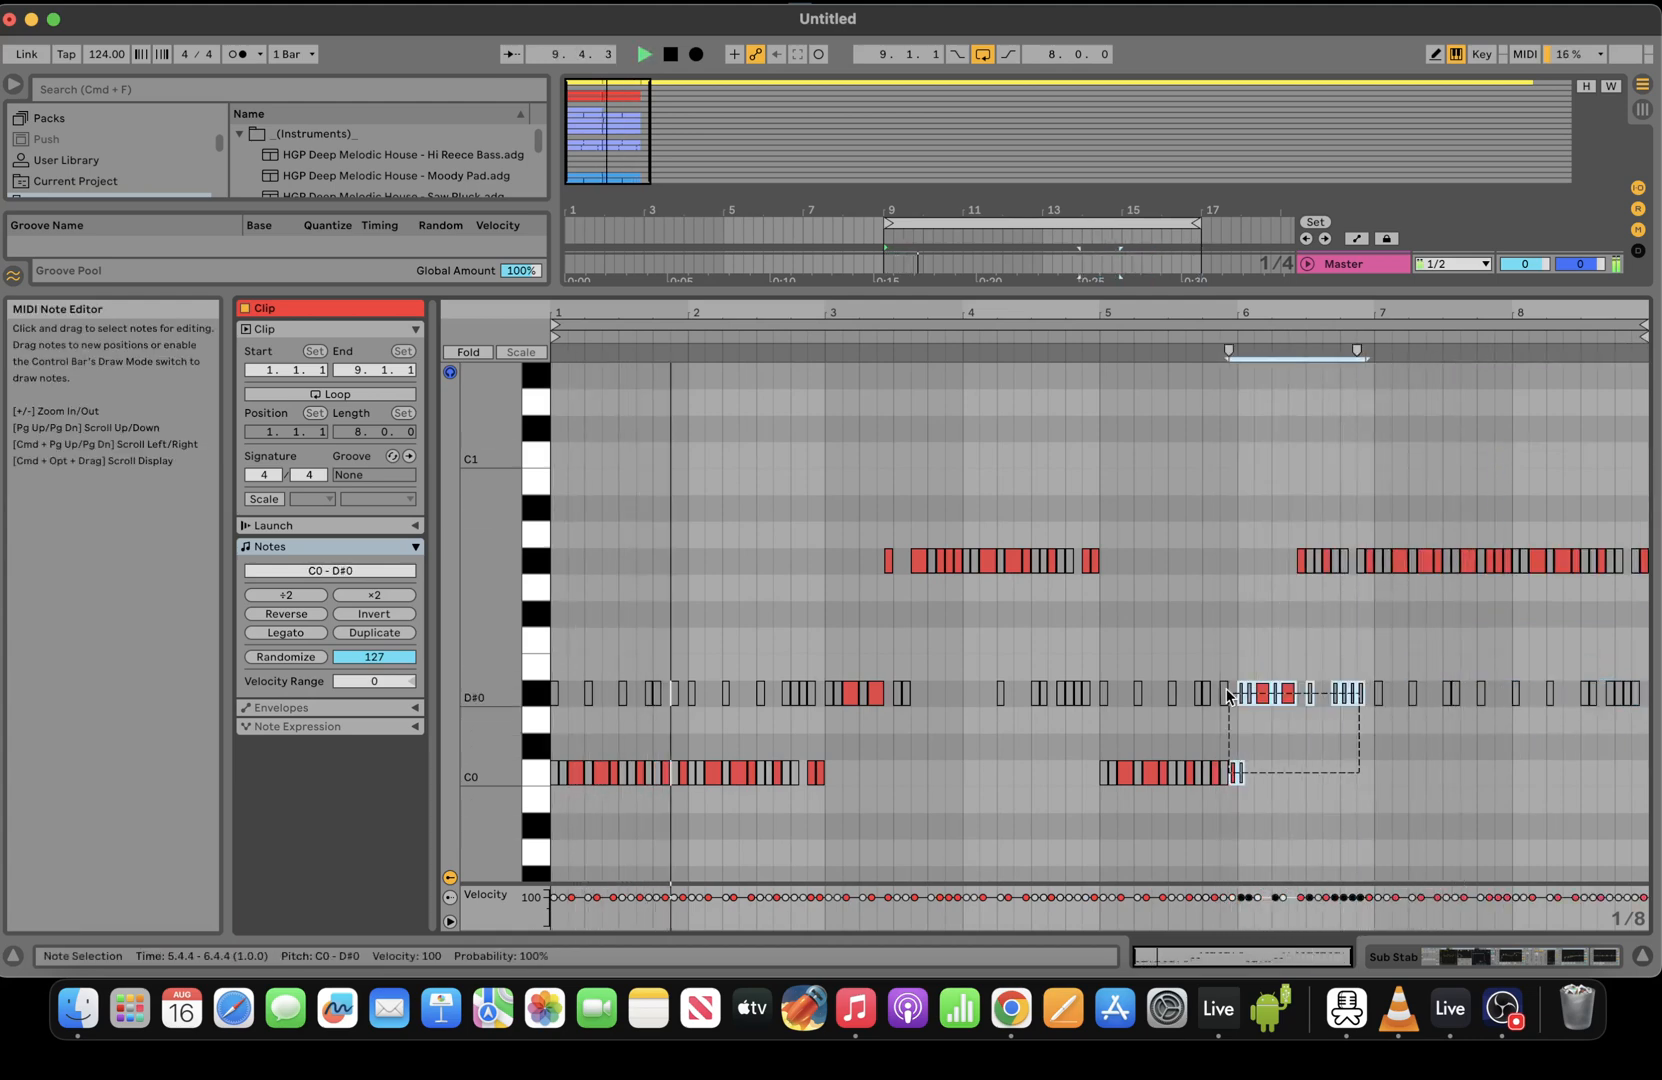
pyautogui.moveTo(1297, 741); pyautogui.dragTo(1258, 697)
pyautogui.press('Down')
pyautogui.press('Down')
pyautogui.press('Down')
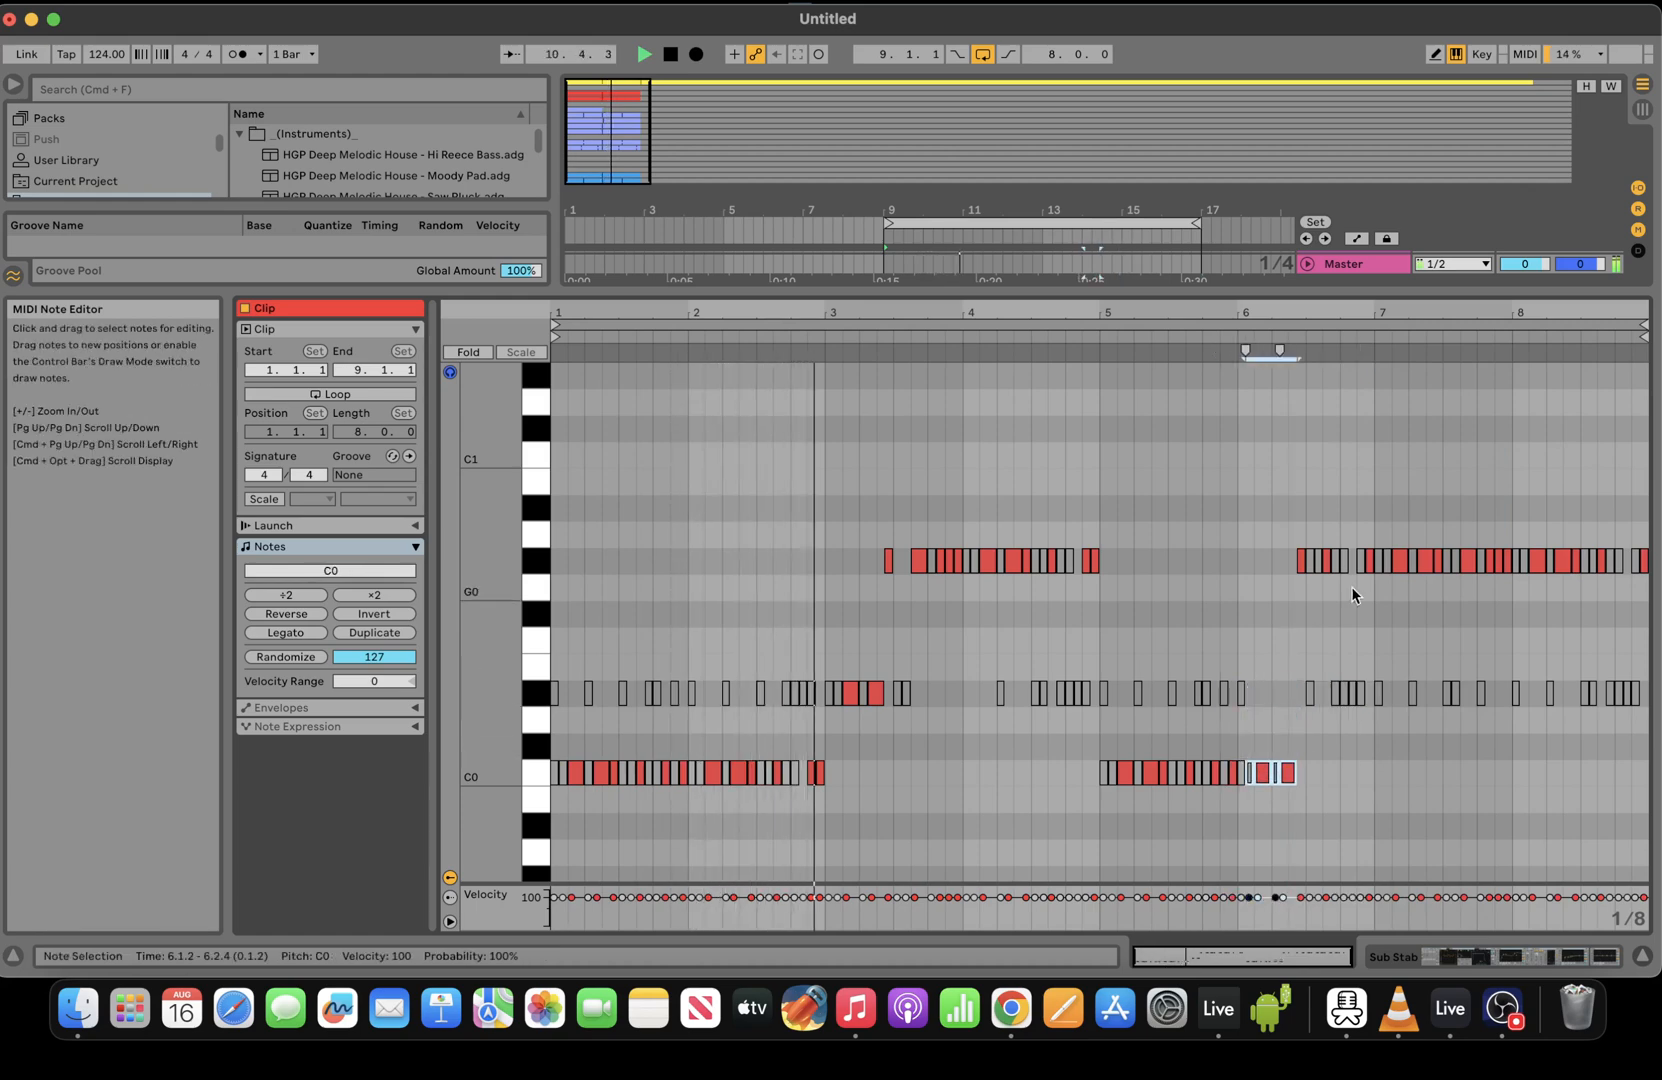
# Lower the remaining G#0 notes of bar 6 to C0 and the notes from 7.1.1 to 7.2.4 to D#0
pyautogui.moveTo(1374, 589); pyautogui.dragTo(1420, 561)
pyautogui.press('Down')
pyautogui.press('Down')
pyautogui.press('Down')
pyautogui.press('Down')
pyautogui.press('Down')
pyautogui.press('Down')
pyautogui.press('Down')
pyautogui.press('Down')
pyautogui.press('Down')
pyautogui.press('Down')
pyautogui.press('Down')
pyautogui.press('Down')
pyautogui.press('Down')
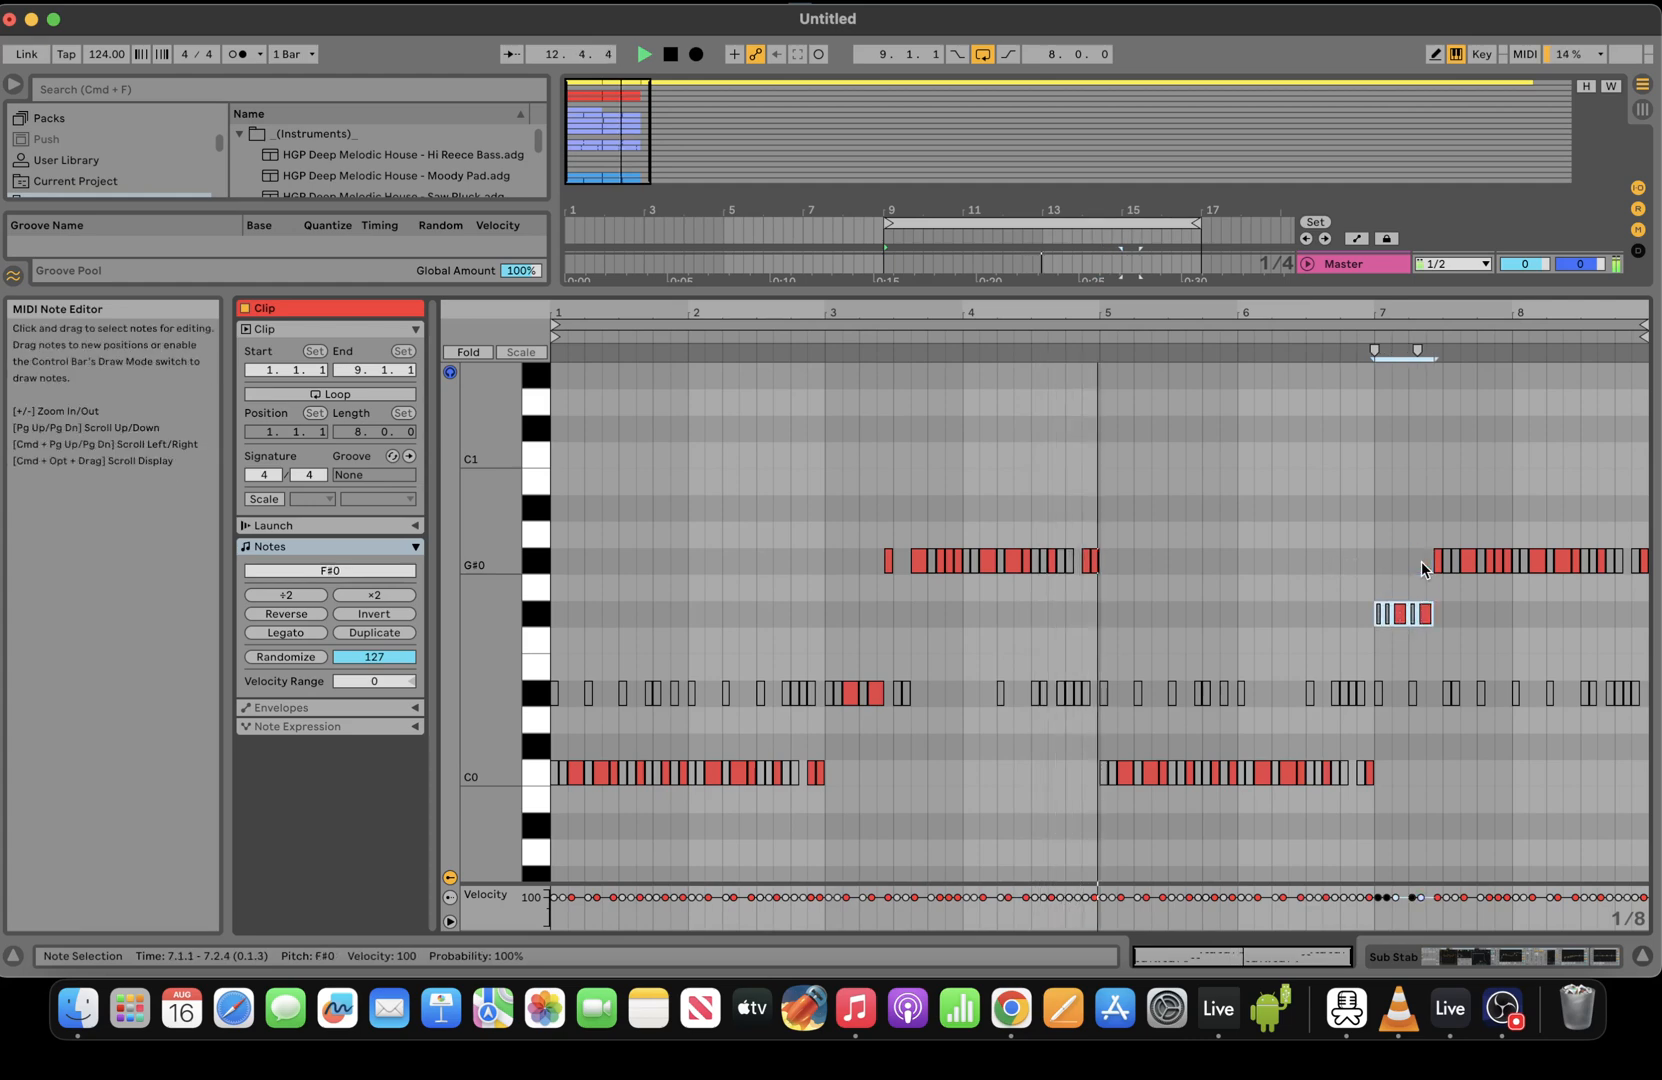
# Lower the G#0 notes from 8.3.1 to the end of the Sub Stab clip by three semitones to F0
pyautogui.moveTo(1576, 580); pyautogui.dragTo(1655, 548)
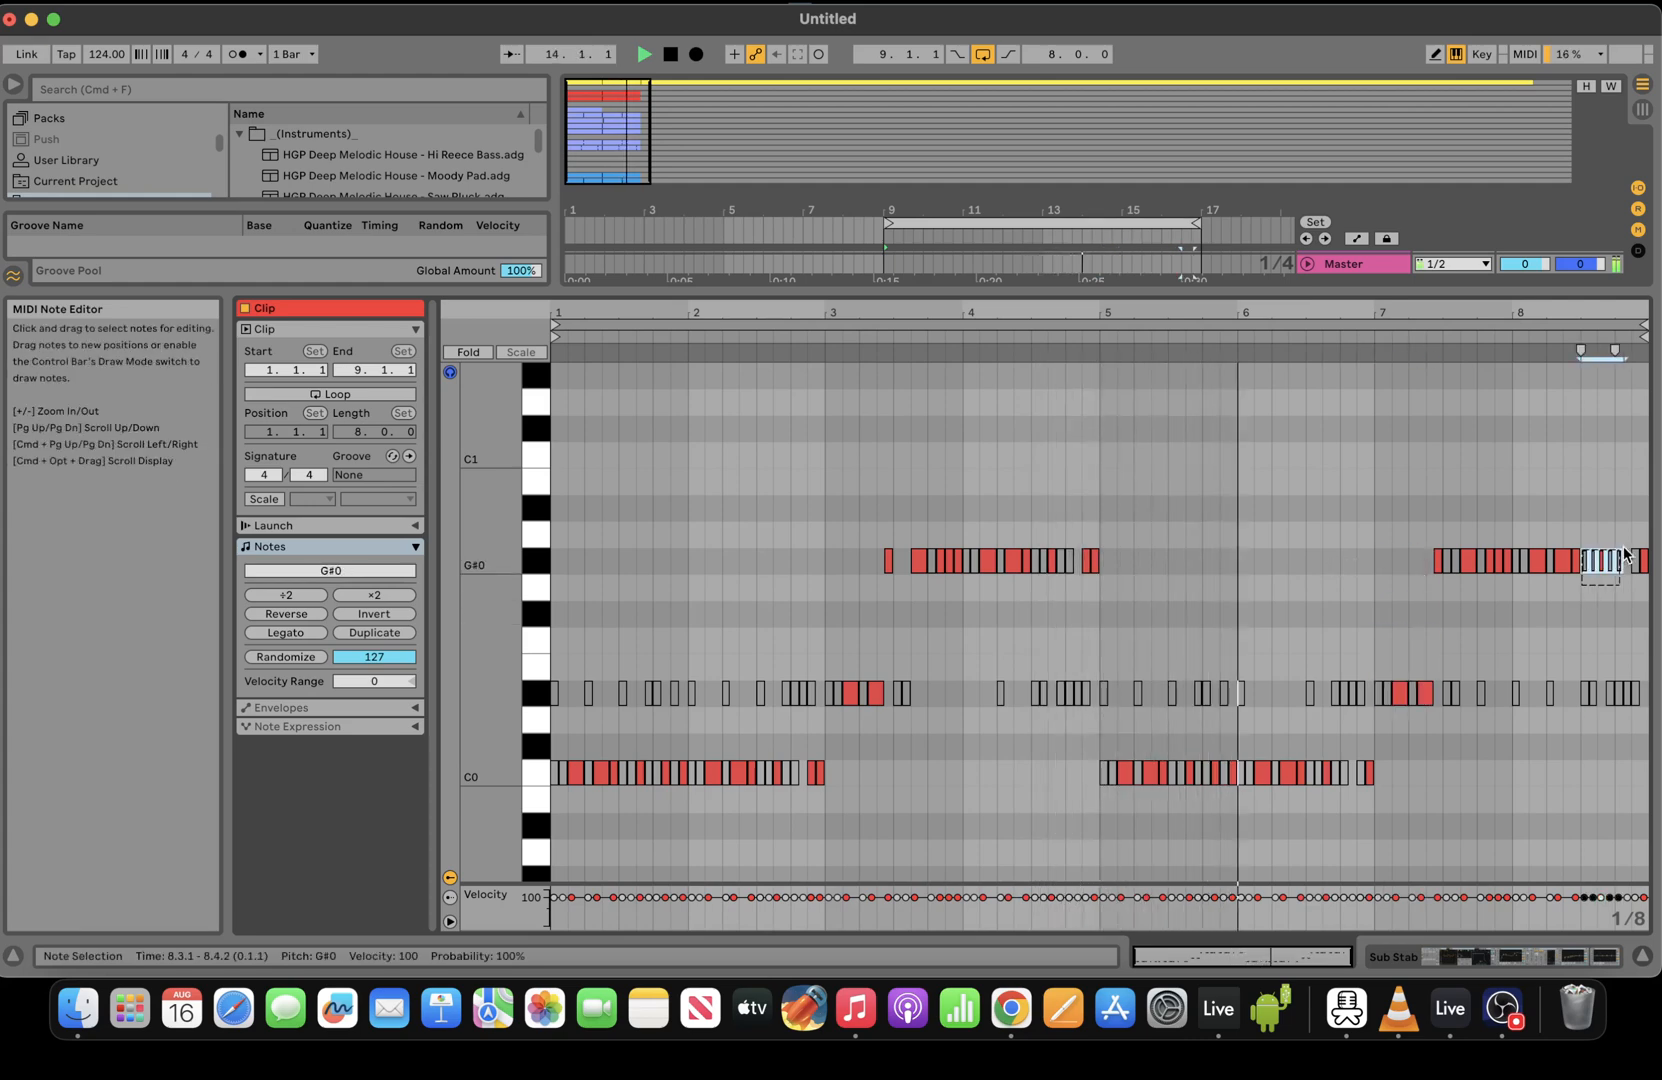
pyautogui.press('Down')
pyautogui.press('Down')
pyautogui.press('Down')
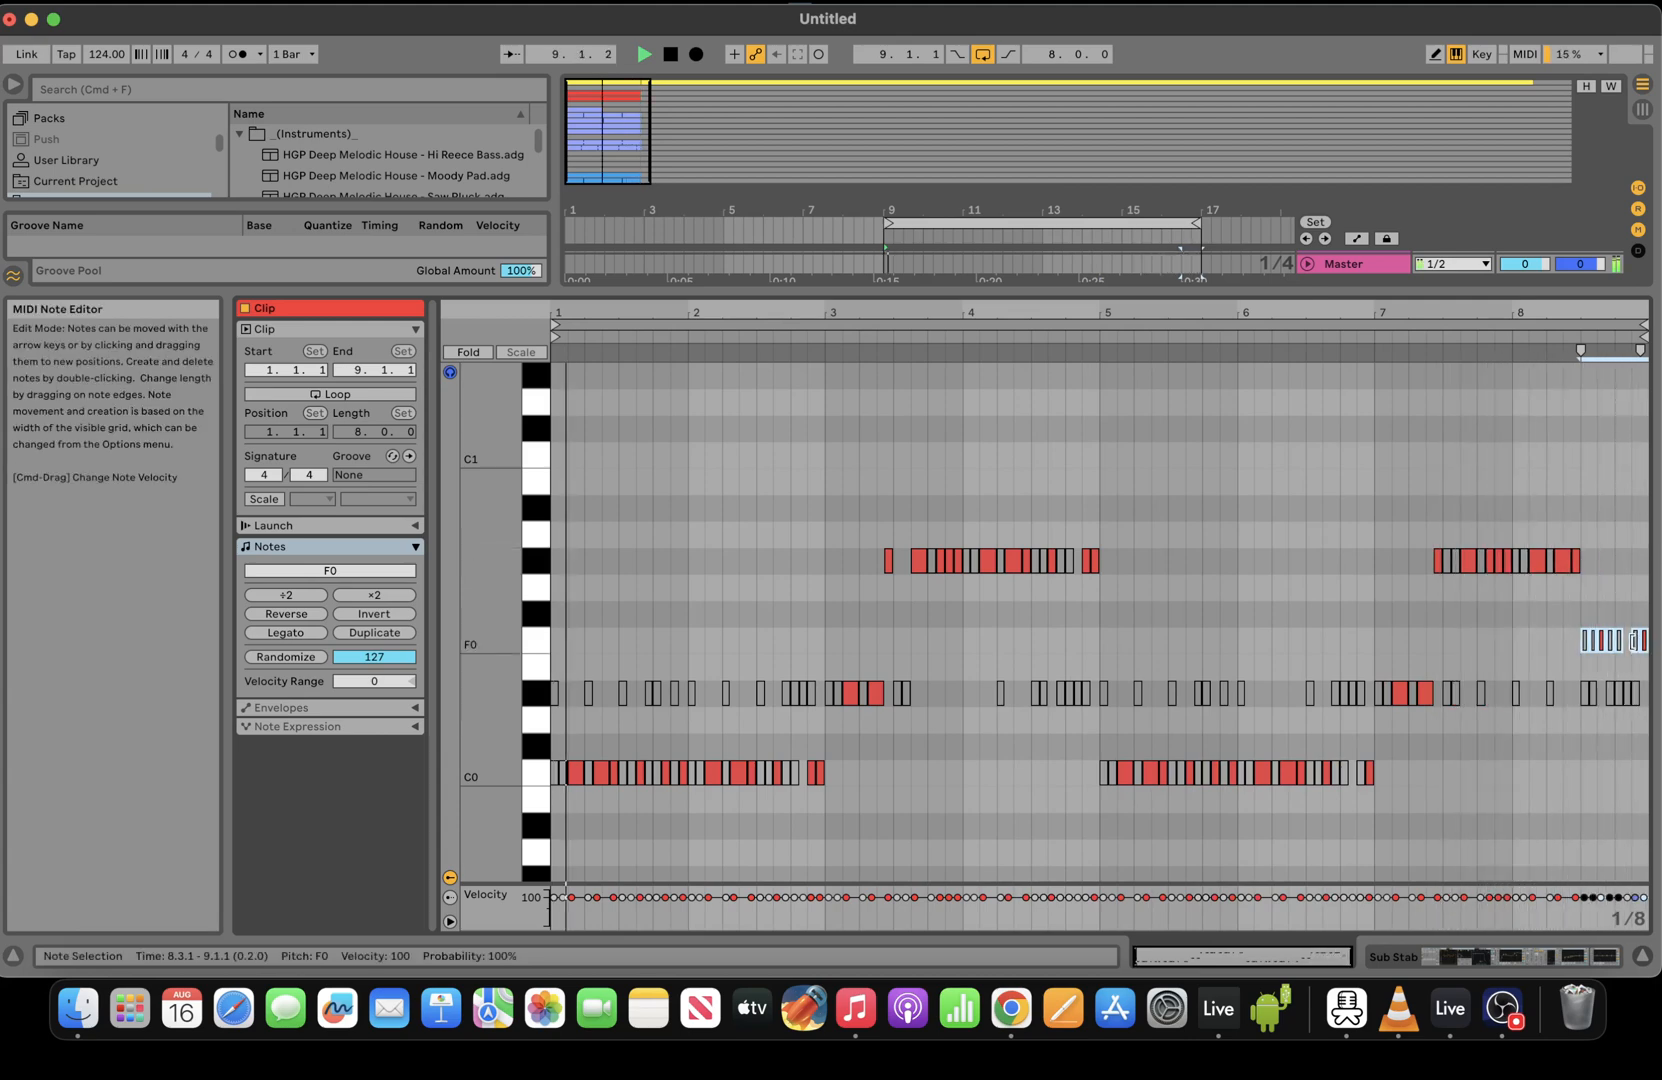
pyautogui.click(1622, 640)
pyautogui.moveTo(1622, 640)
pyautogui.mouseDown()
pyautogui.moveTo(1640, 640)
pyautogui.moveTo(1610, 643)
pyautogui.mouseUp()
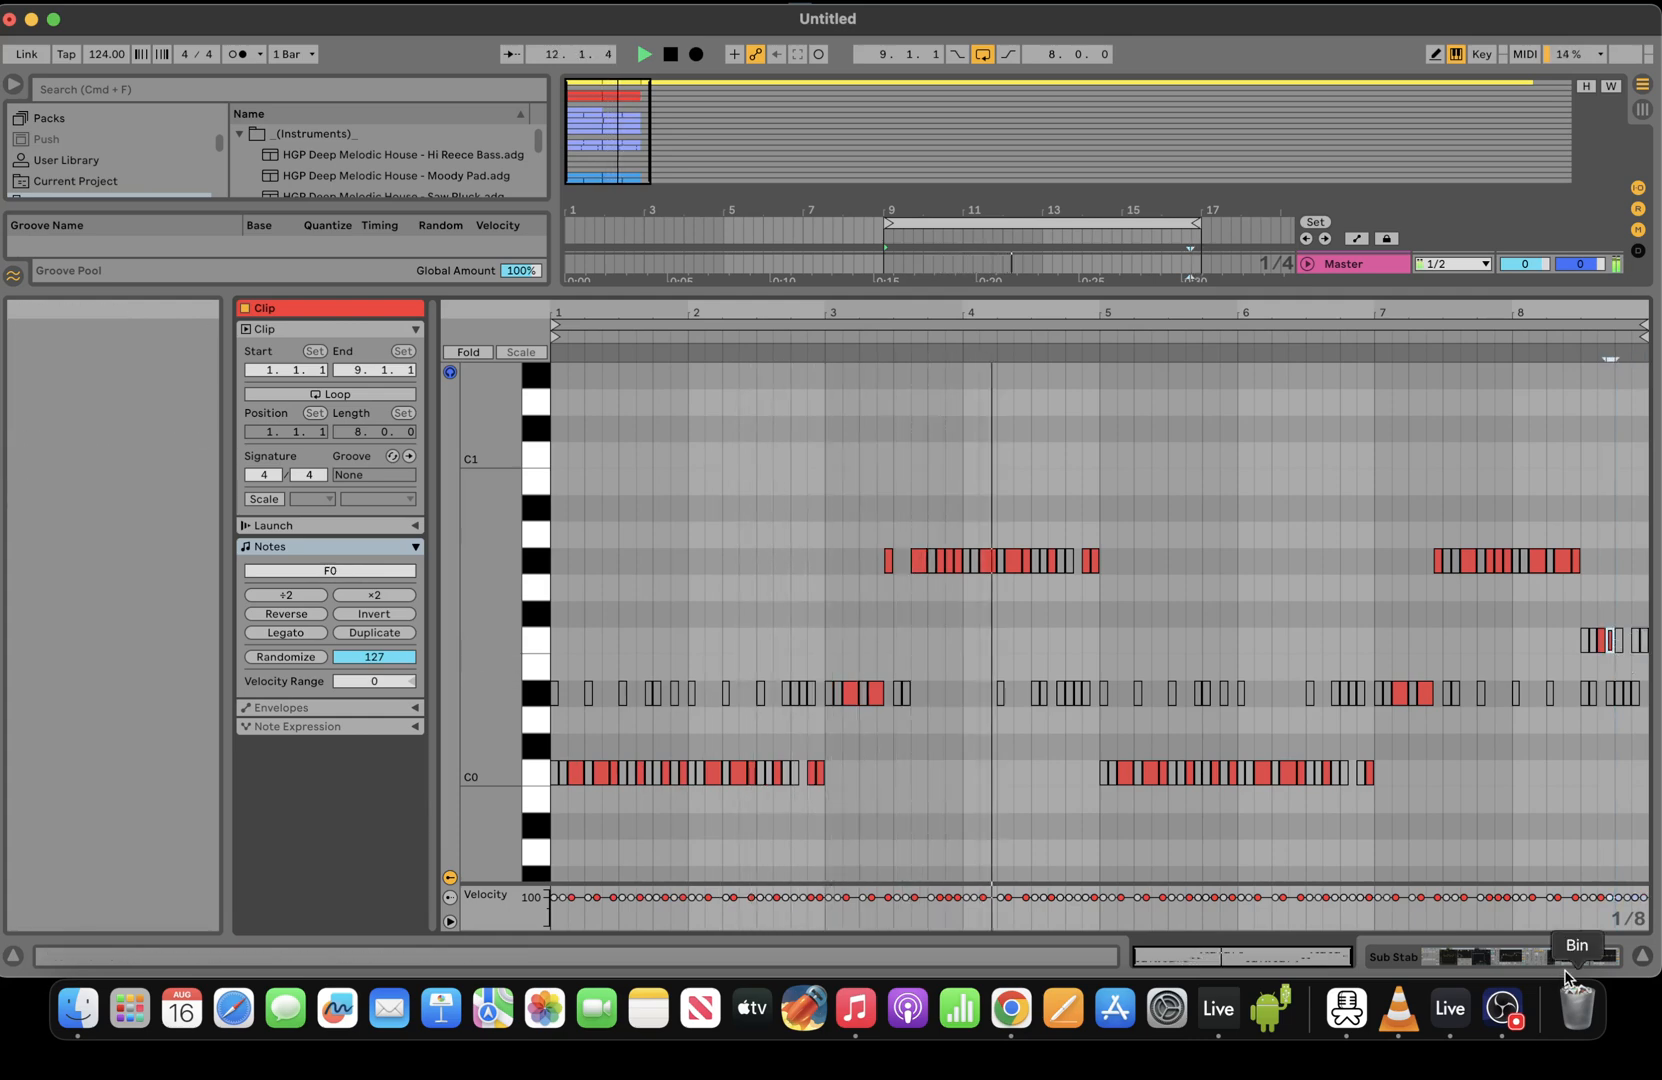
# Set the Filter 1 Freq macro to 287 Hz on the Sub Stab track and 361 Hz on the Hi Reece Bass track
pyautogui.click(1598, 956)
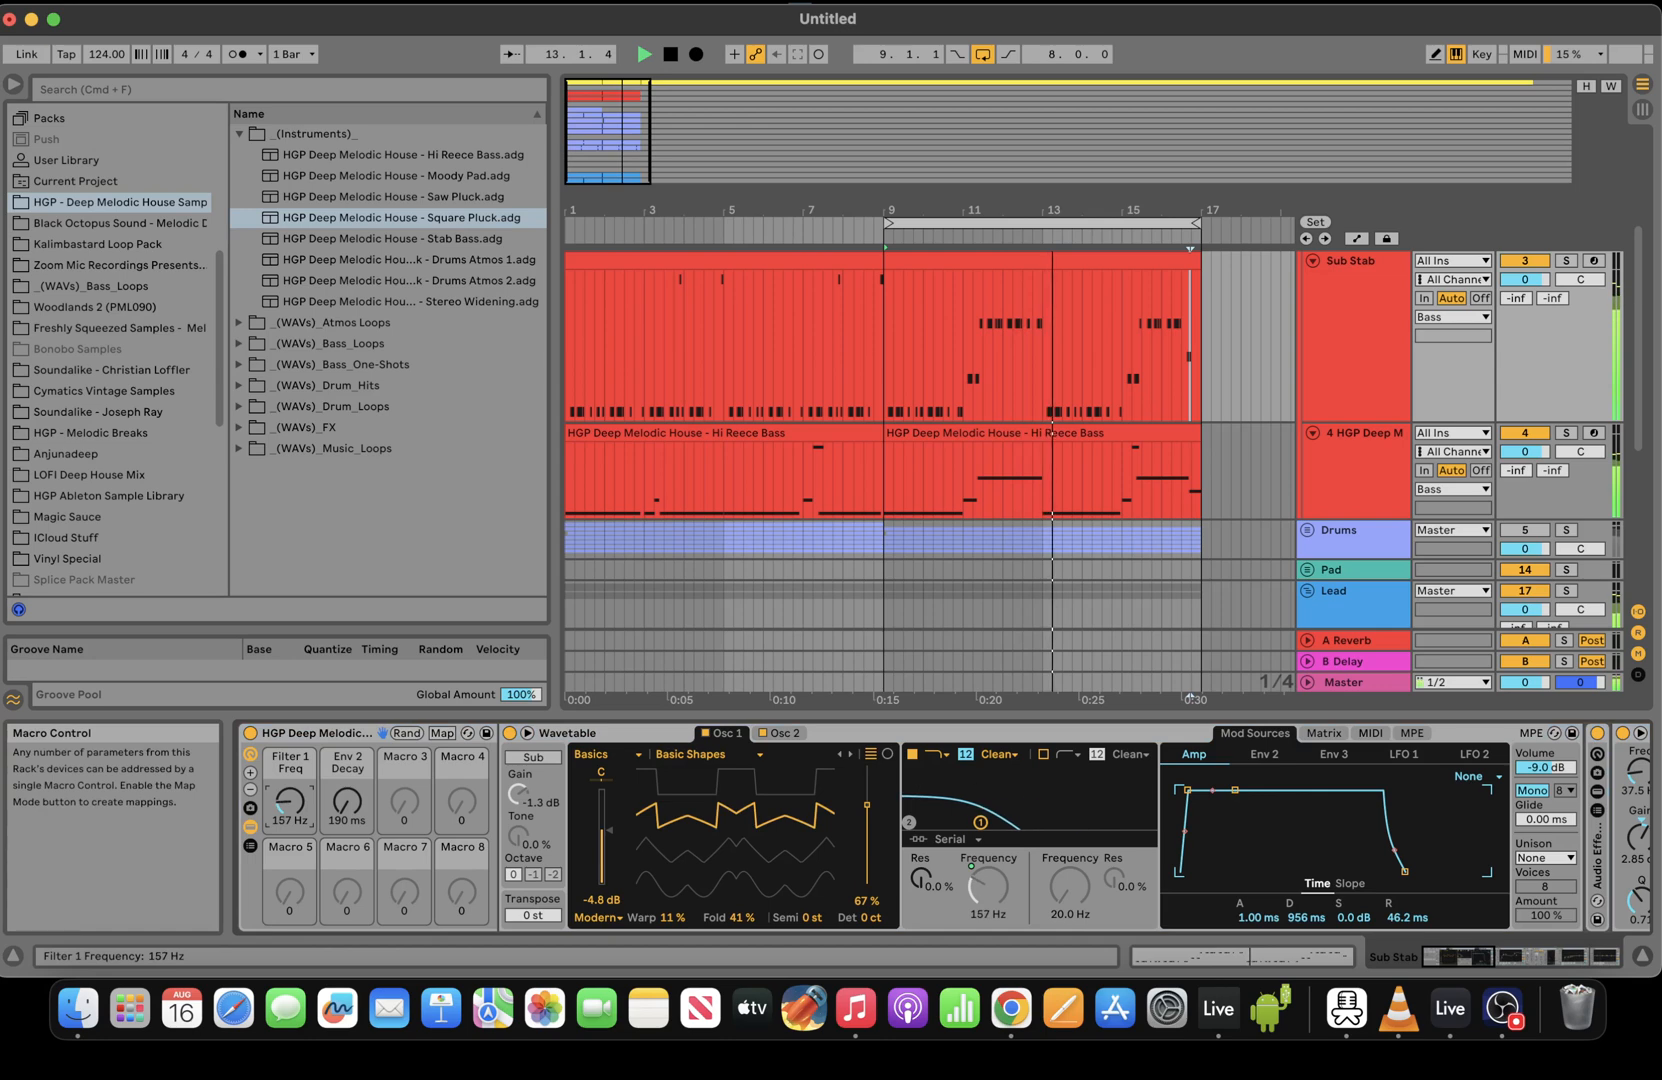
pyautogui.moveTo(290, 800)
pyautogui.mouseDown()
pyautogui.moveTo(290, 757)
pyautogui.moveTo(290, 771)
pyautogui.mouseUp()
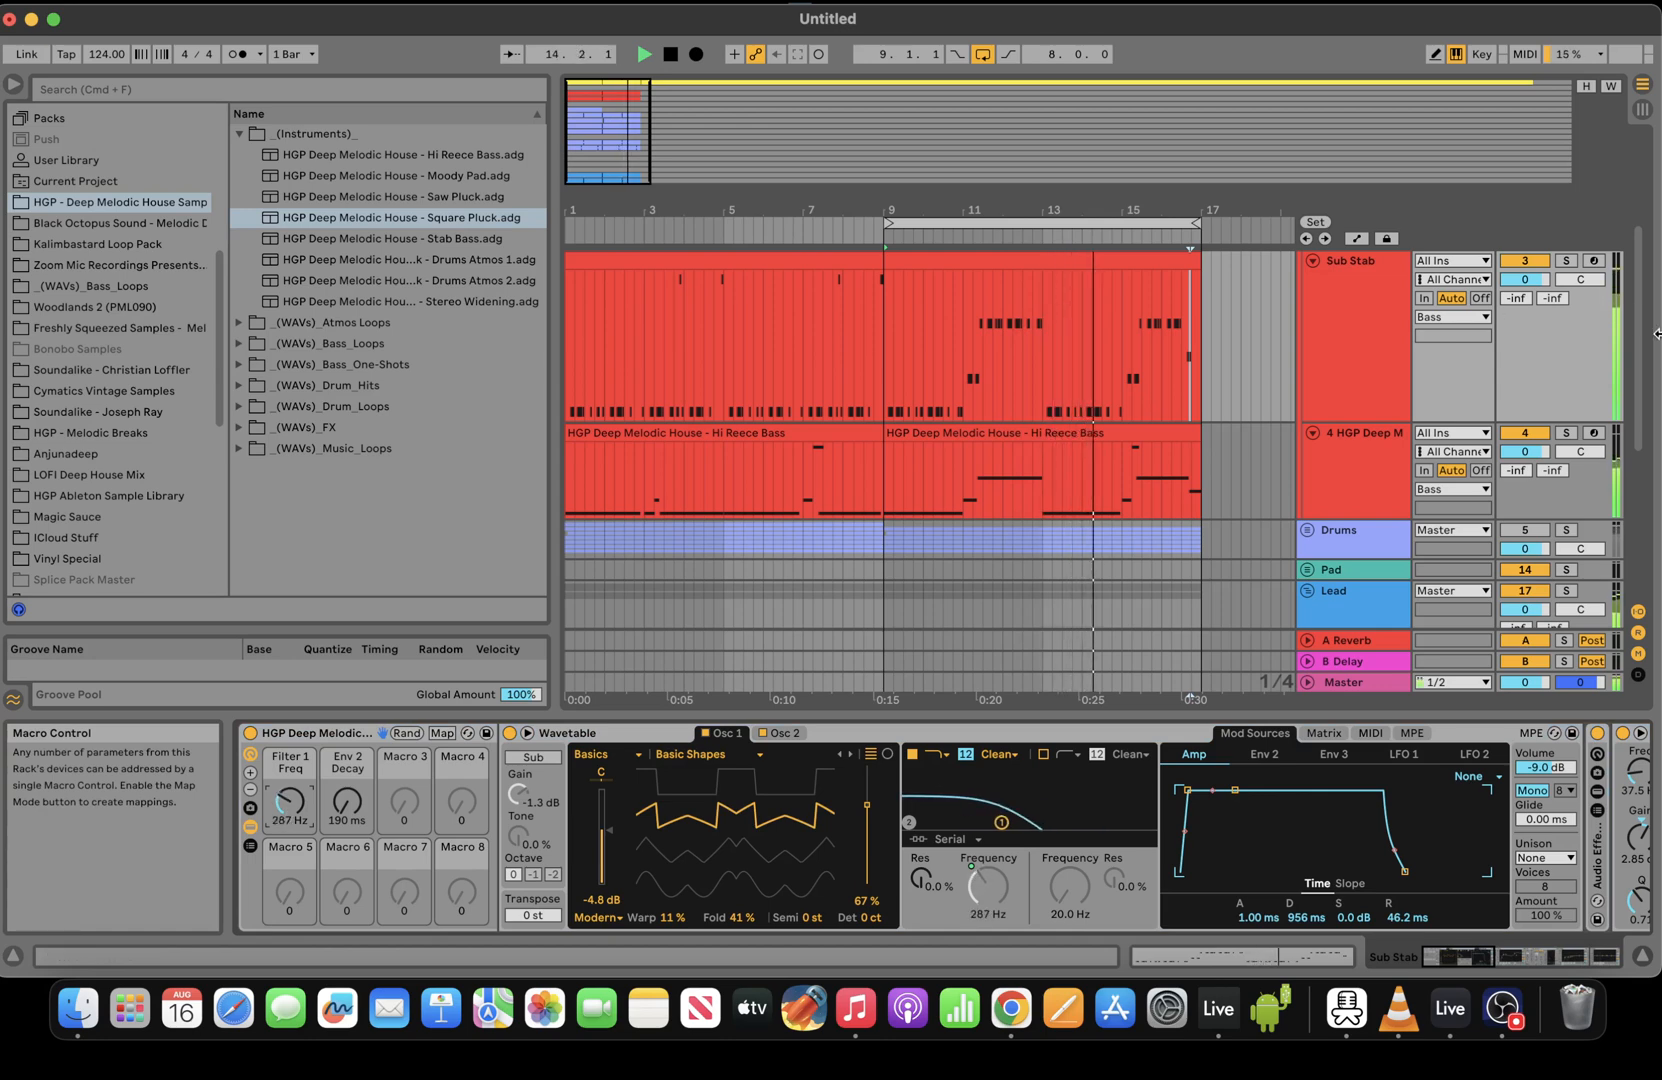
pyautogui.click(1140, 482)
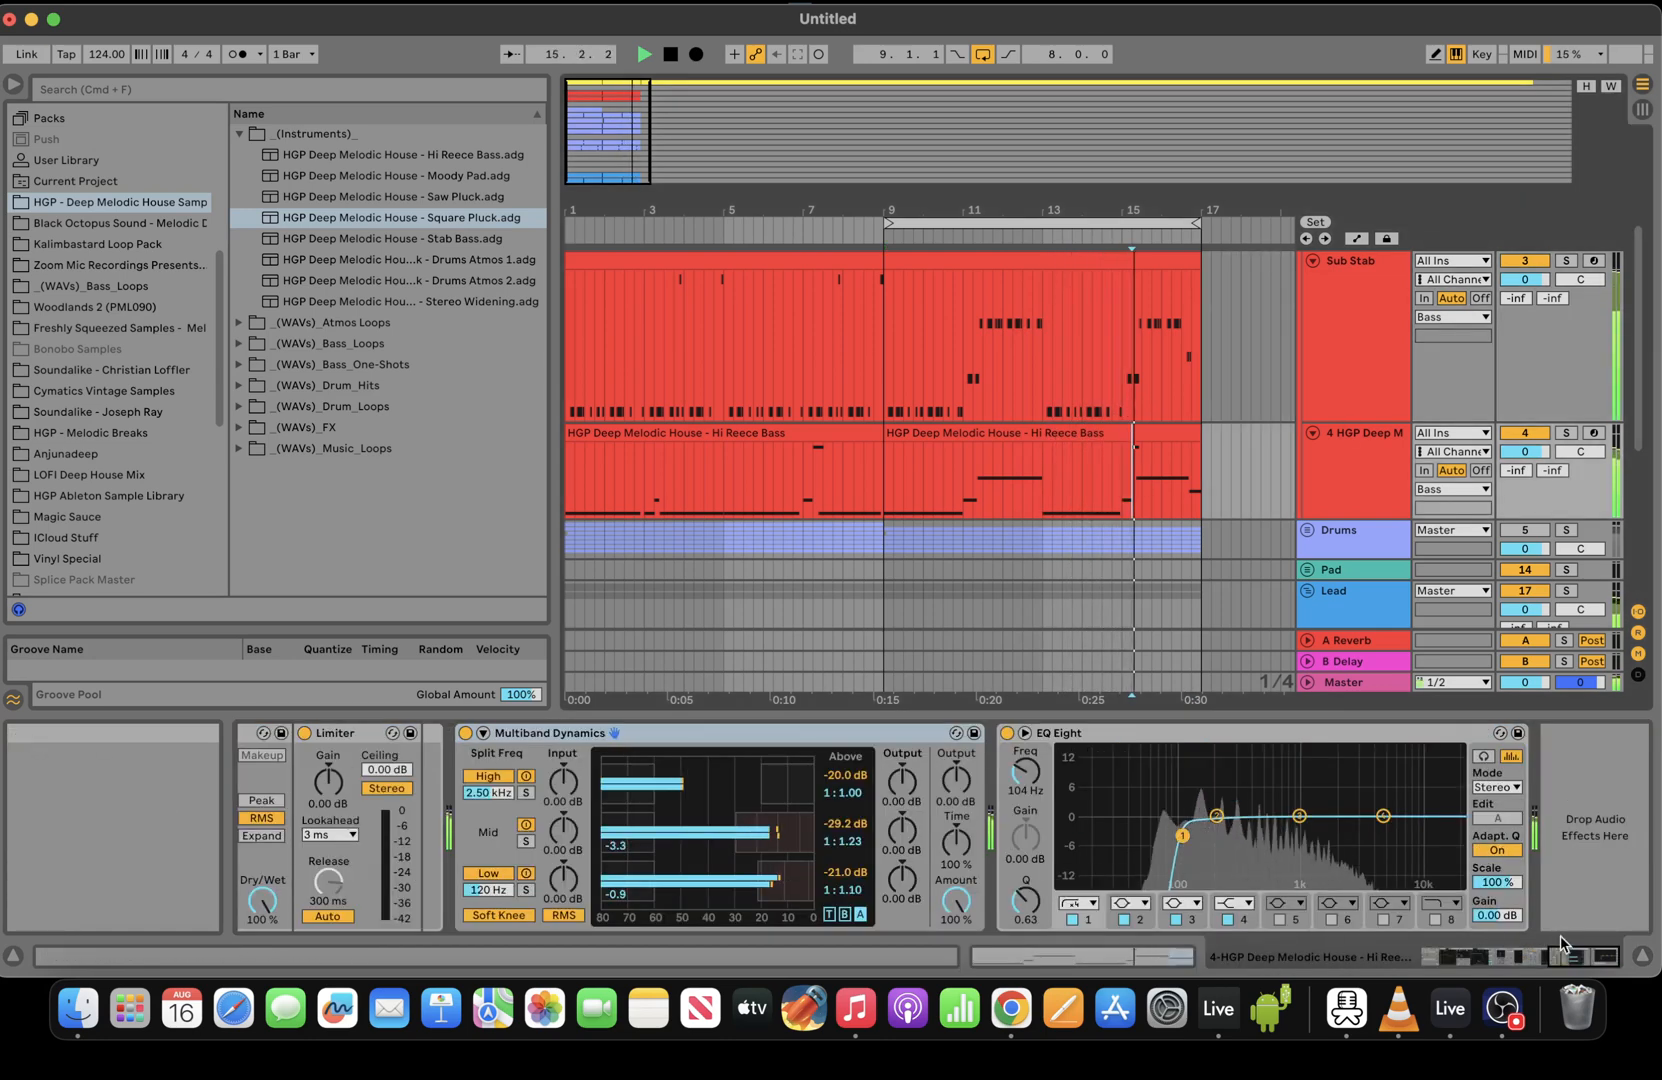
pyautogui.hscroll(-5, 340, 830)
pyautogui.moveTo(300, 802)
pyautogui.mouseDown()
pyautogui.moveTo(300, 768)
pyautogui.moveTo(300, 790)
pyautogui.mouseUp()
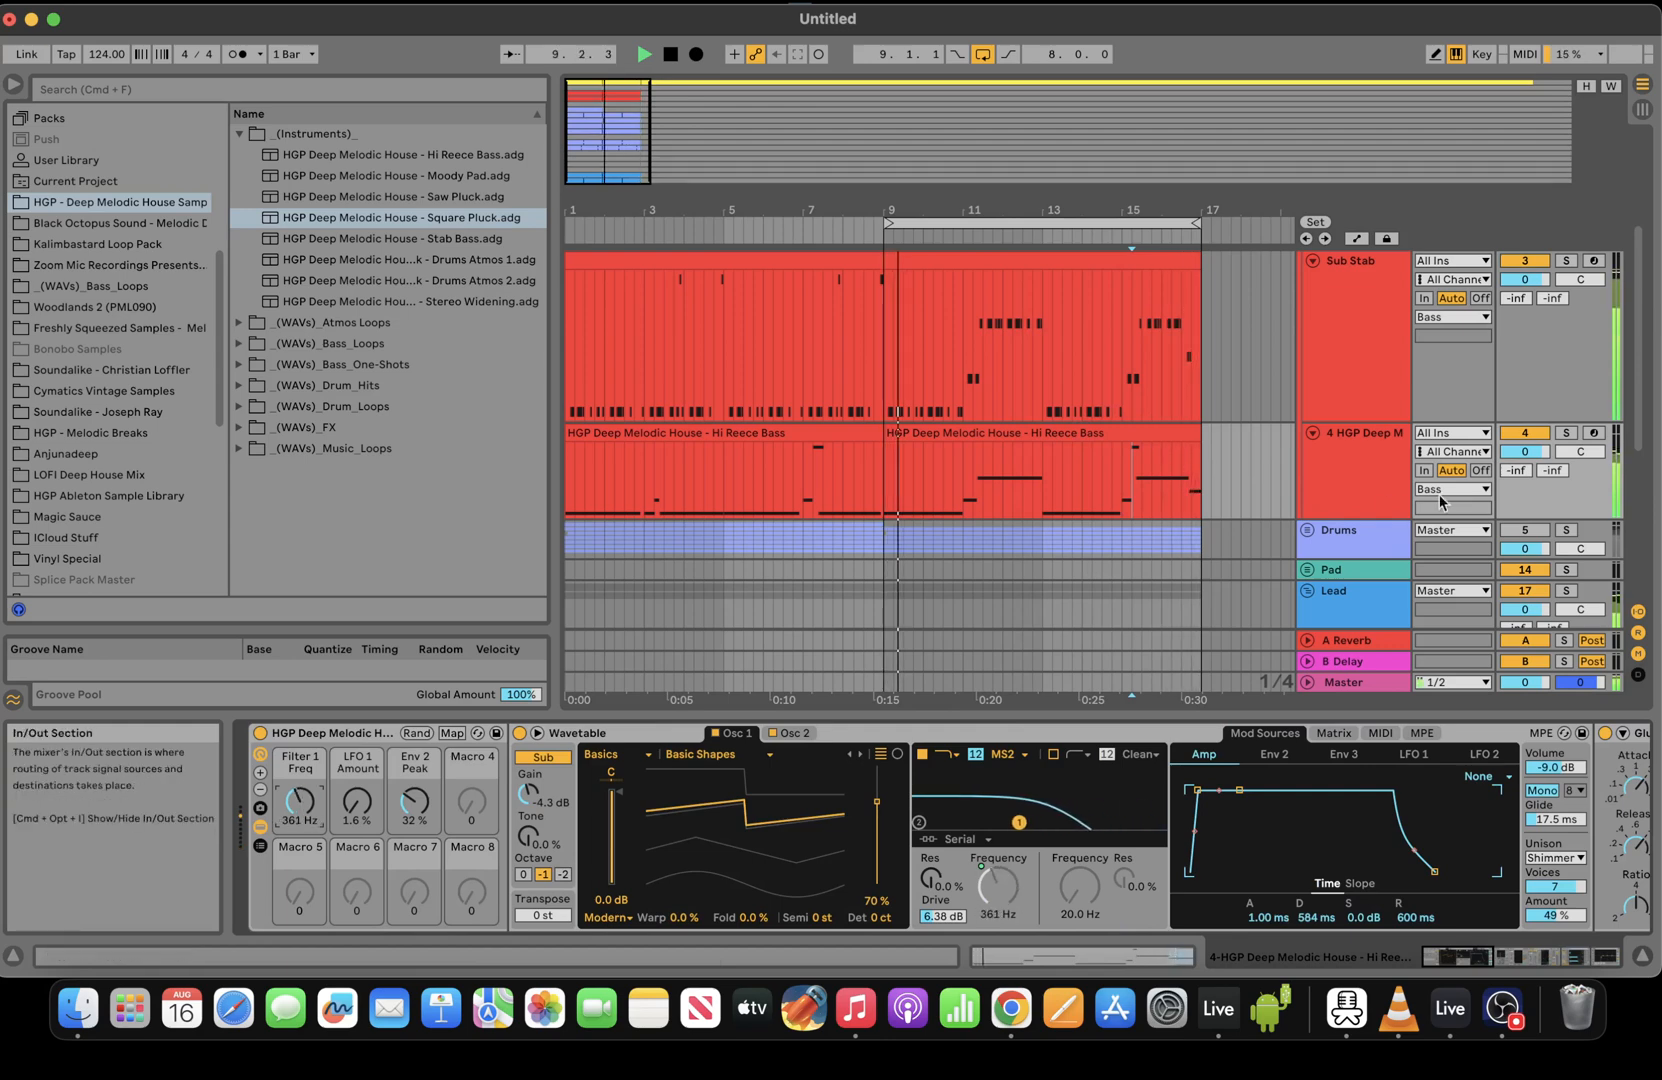
# On the Lead 1 track's Saw Pluck rack, set Mod 1 amt to 109, Env1 Dec to 62 and Fil Cutoff to 88
pyautogui.scroll(-5, 1620, 570)
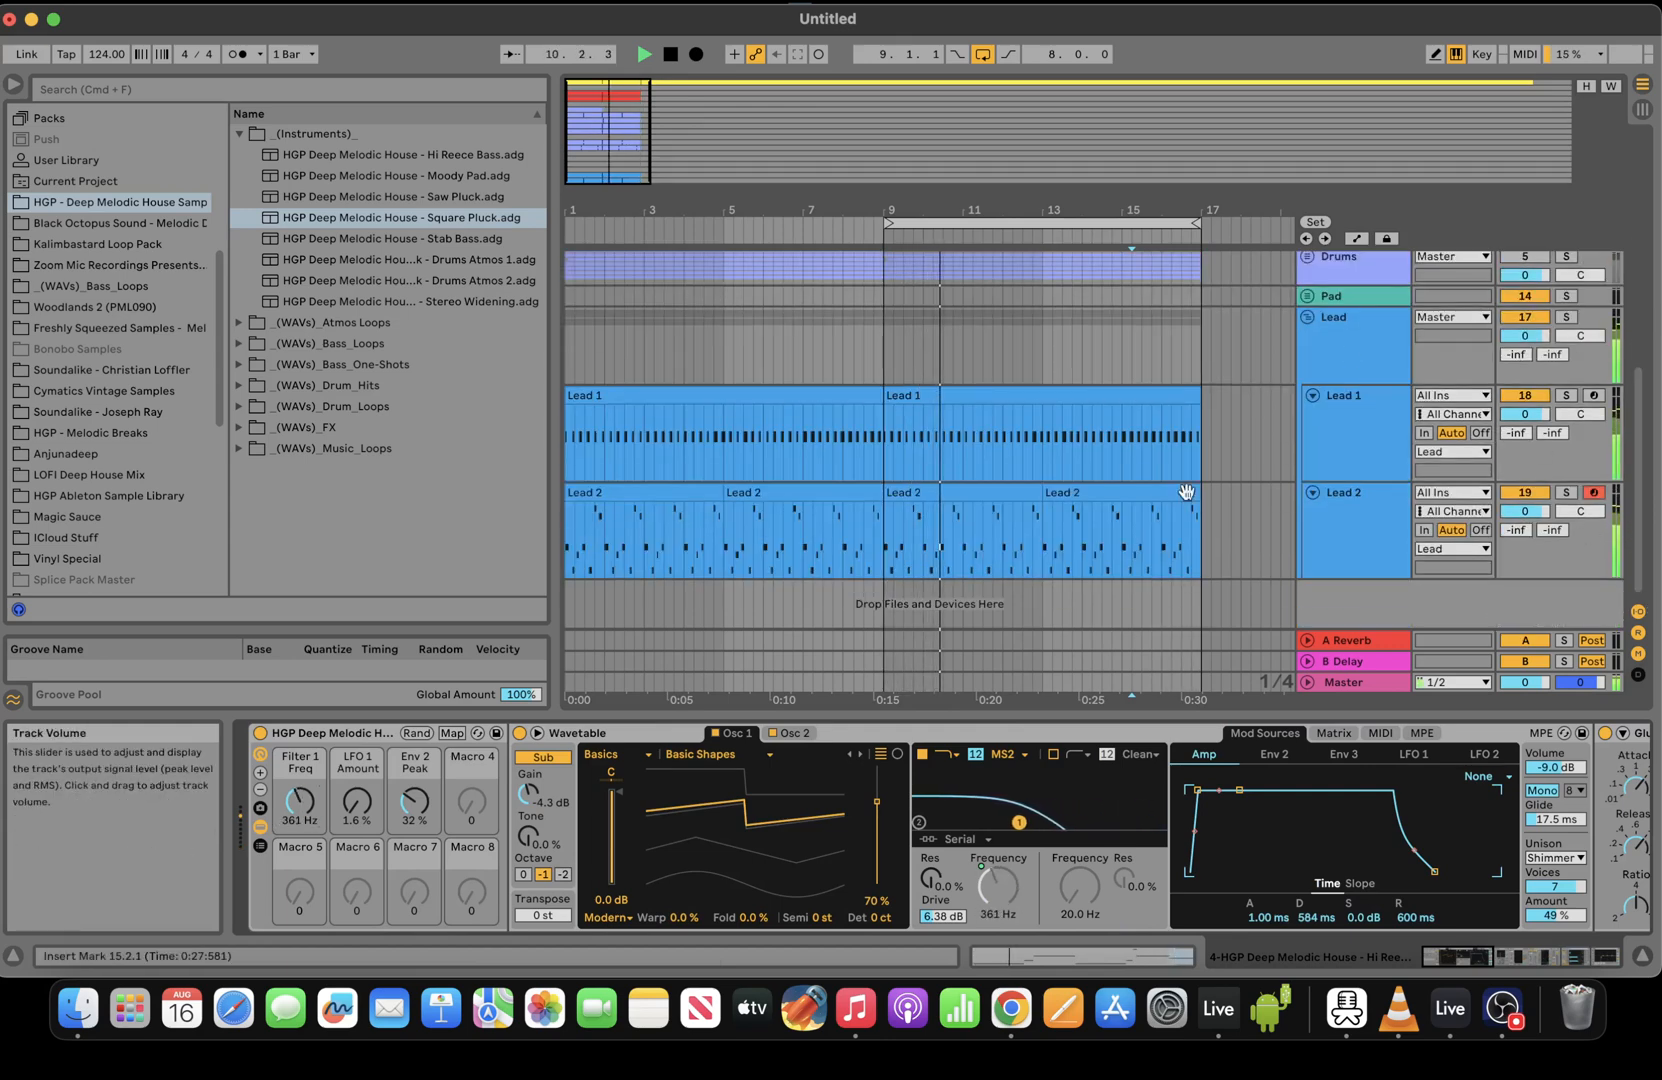
pyautogui.click(1064, 467)
pyautogui.moveTo(272, 797); pyautogui.dragTo(272, 778)
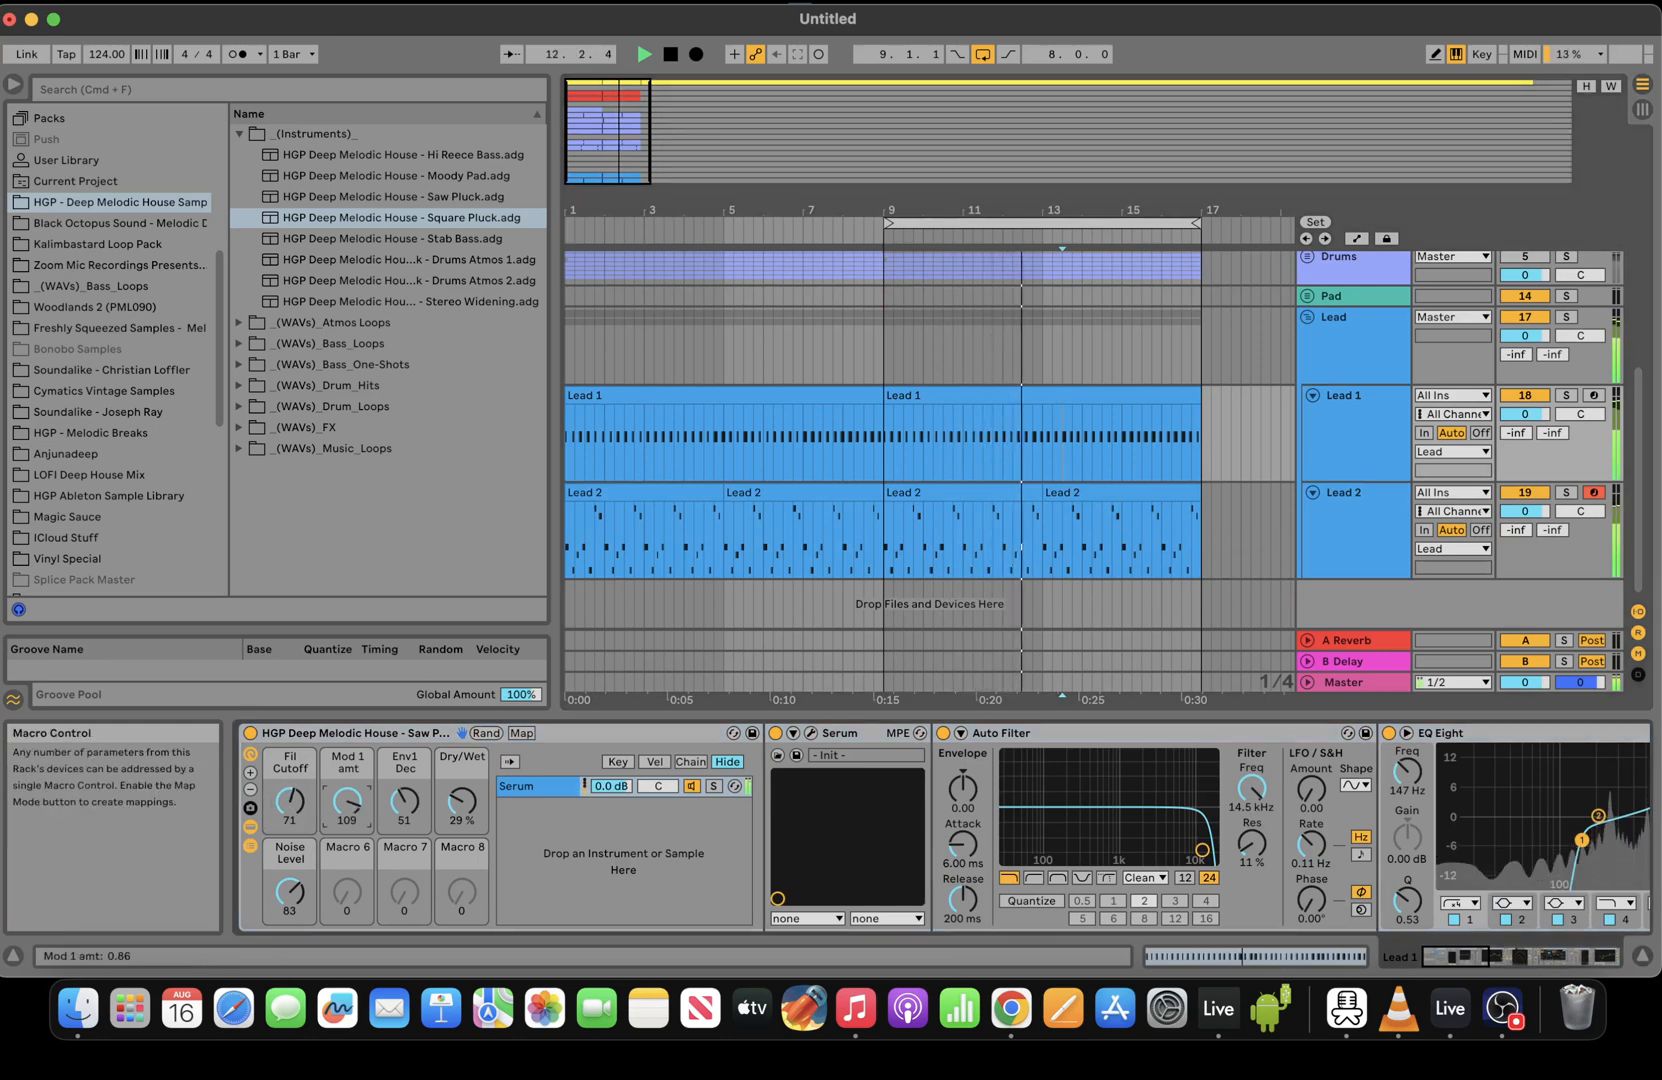
pyautogui.moveTo(404, 800); pyautogui.dragTo(404, 798)
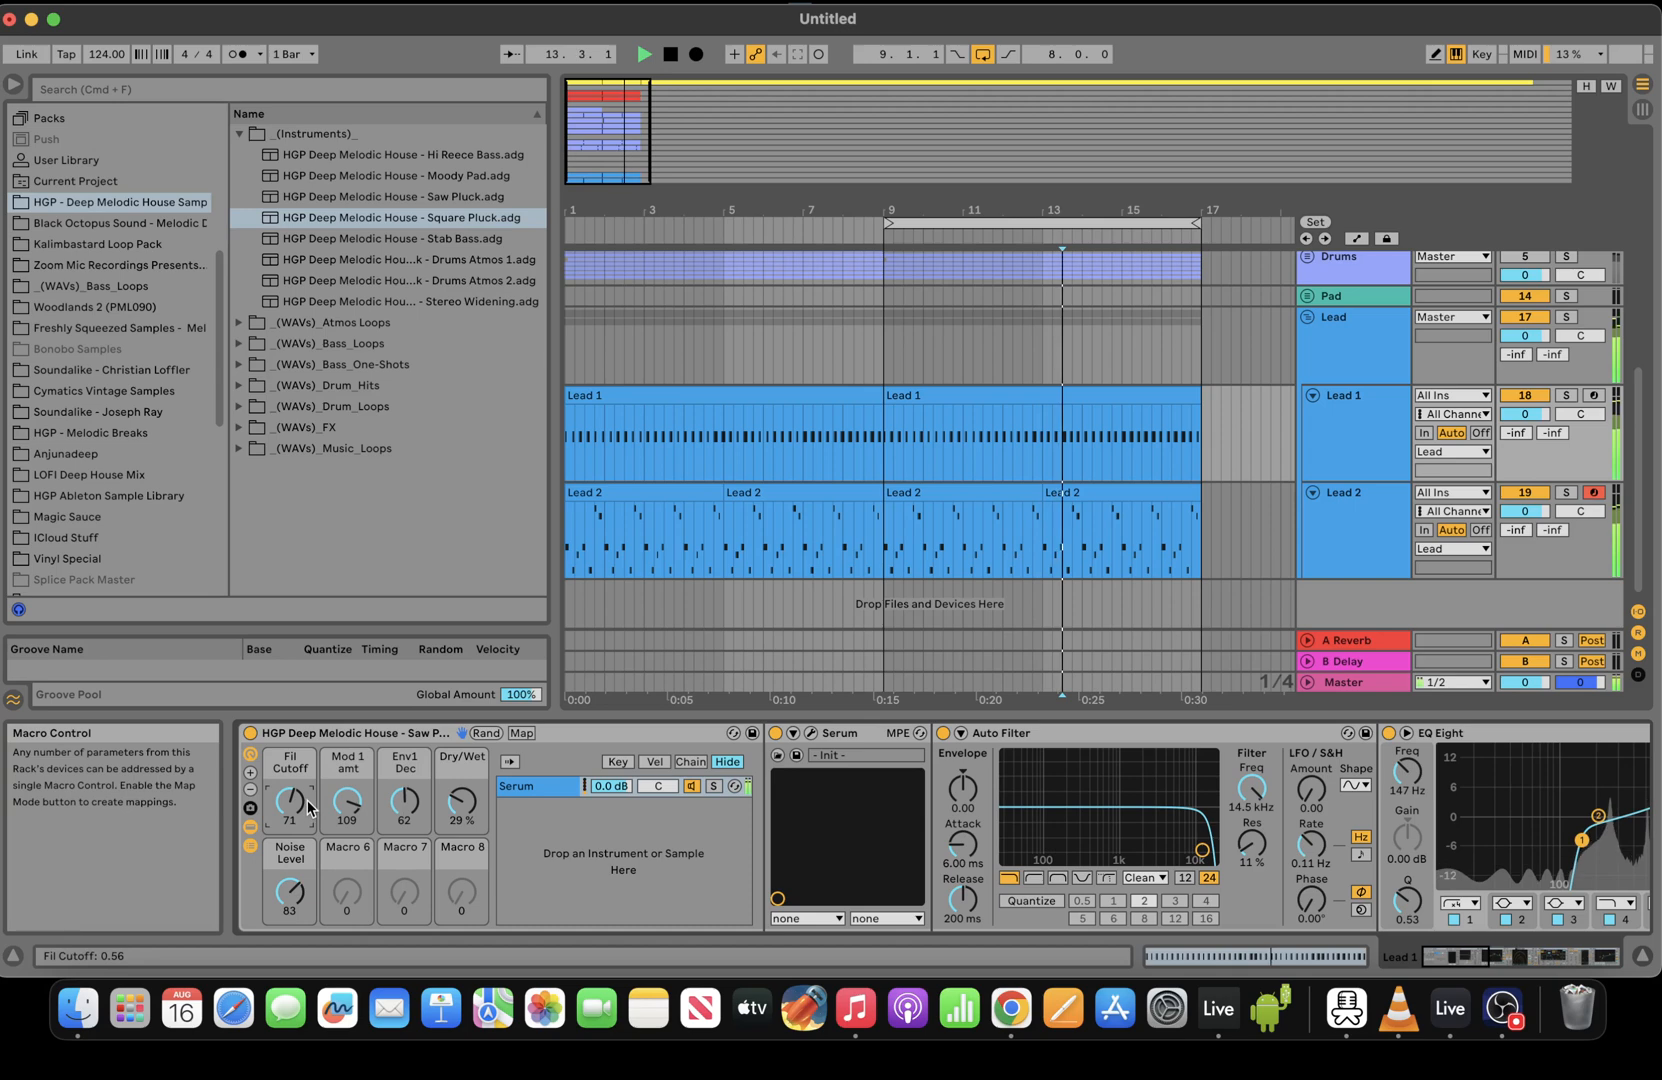
pyautogui.moveTo(283, 808); pyautogui.dragTo(283, 790)
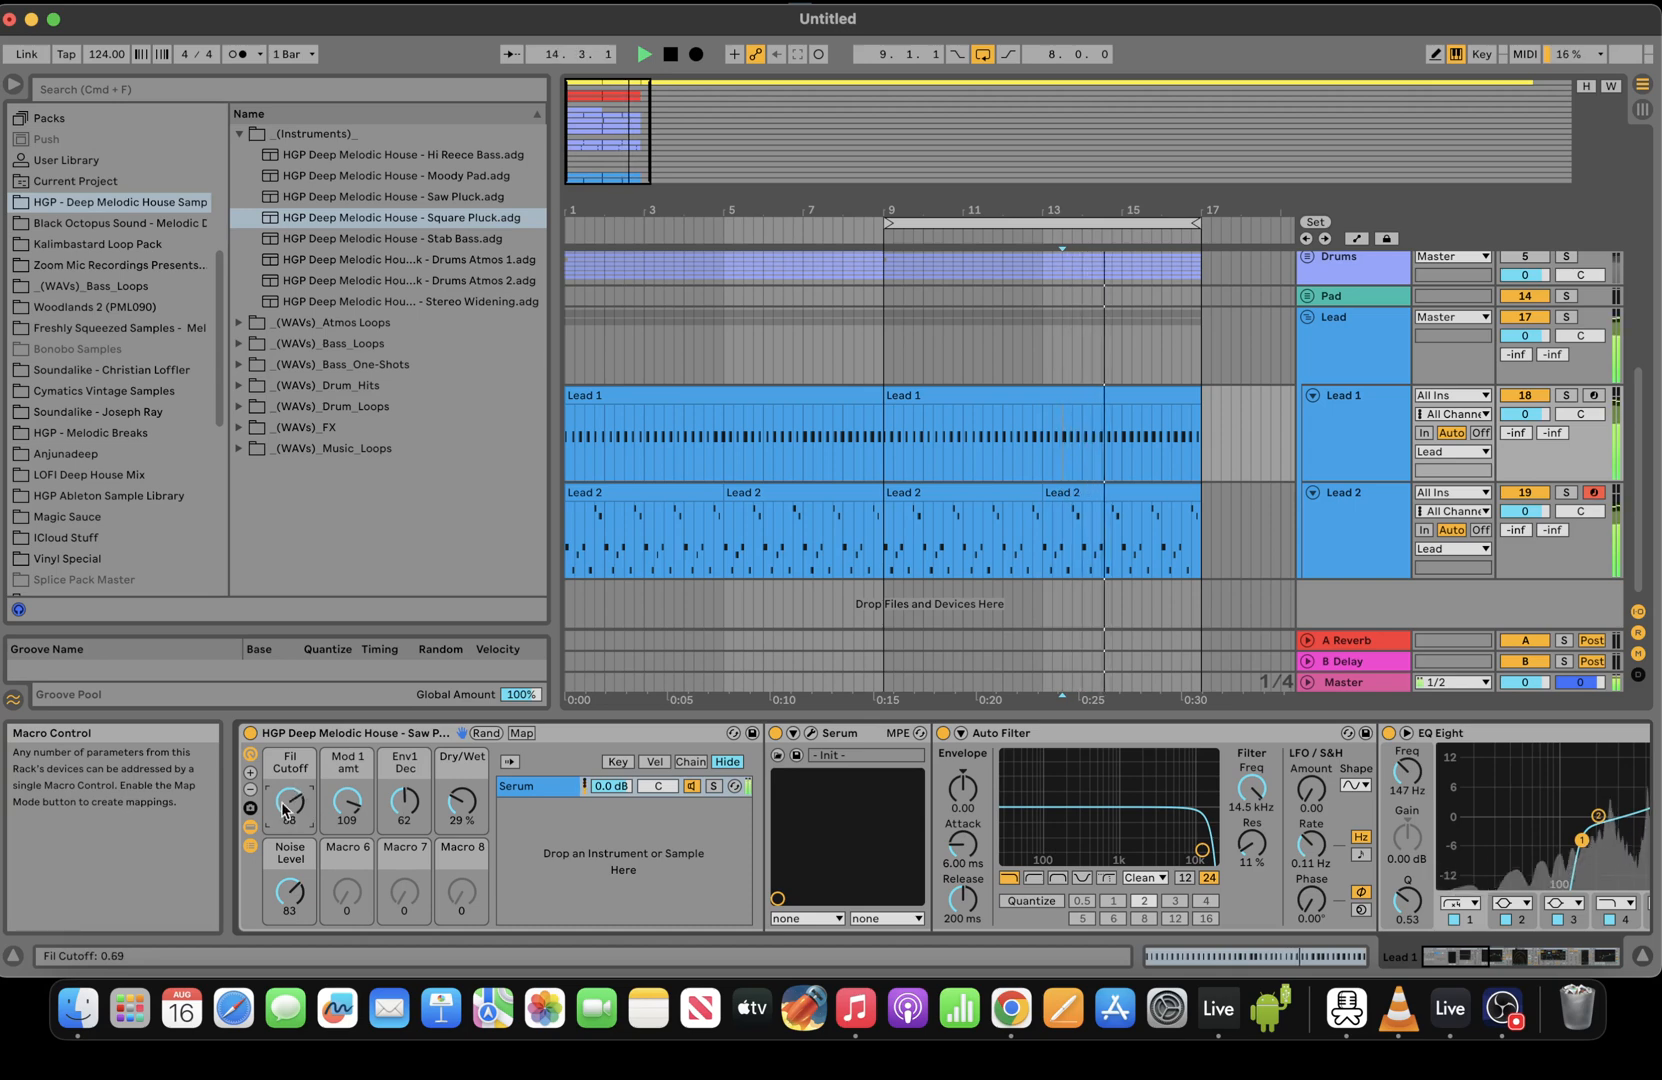
pyautogui.scroll(3, 1536, 420)
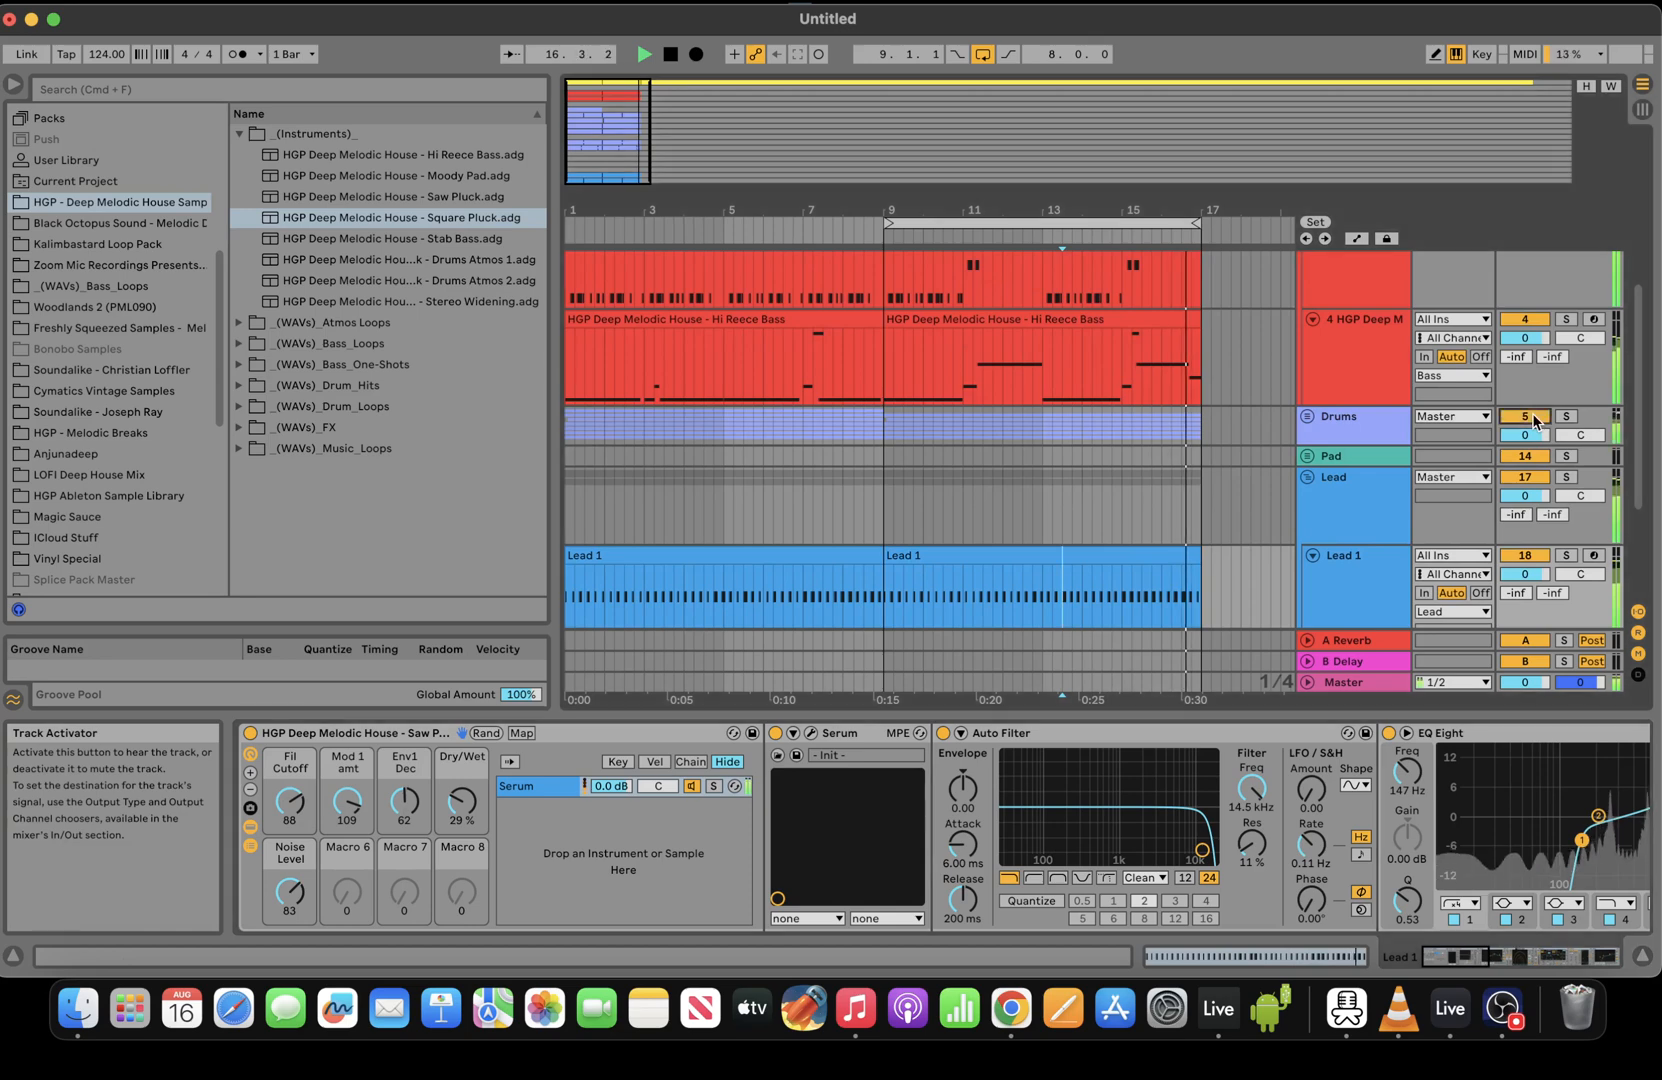
# Play from bar 6 and lower the Lead 1 Saw Pluck rack's Fil Cutoff to 50 and Env1 Dec to 51
pyautogui.press('space')
pyautogui.click(775, 240)
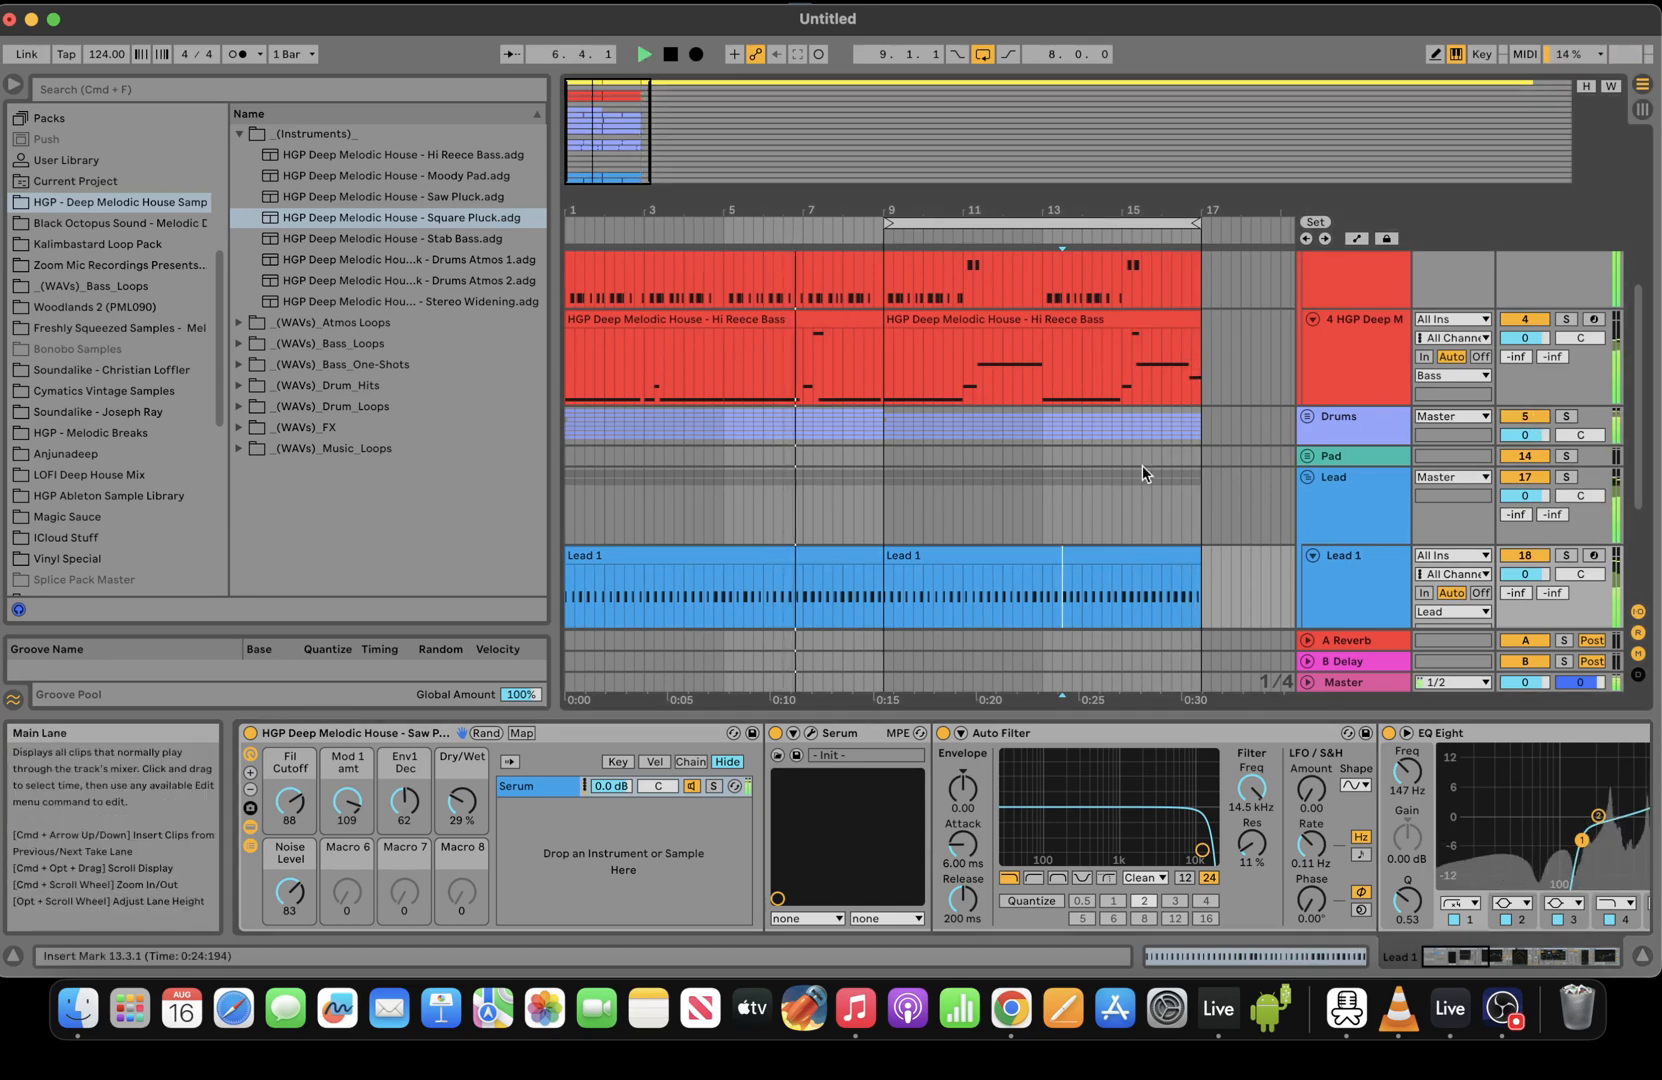
pyautogui.moveTo(289, 800); pyautogui.dragTo(289, 836)
pyautogui.moveTo(404, 801); pyautogui.dragTo(404, 812)
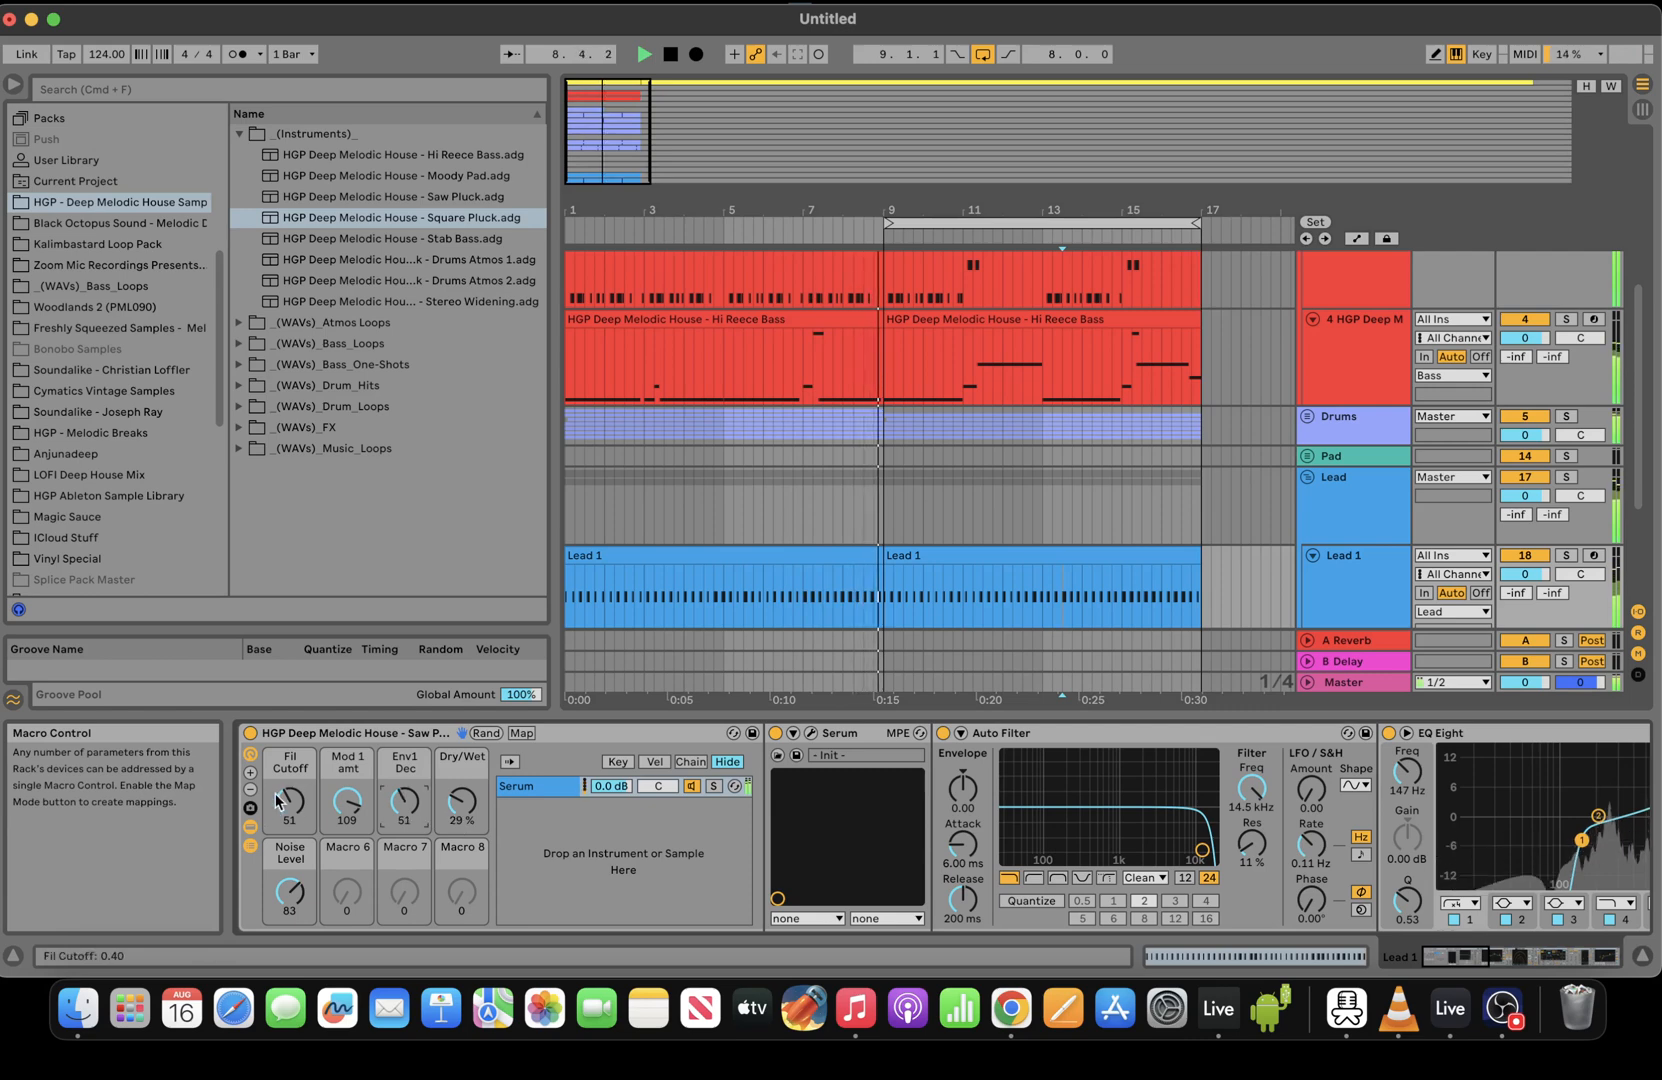
pyautogui.moveTo(289, 801); pyautogui.dragTo(289, 803)
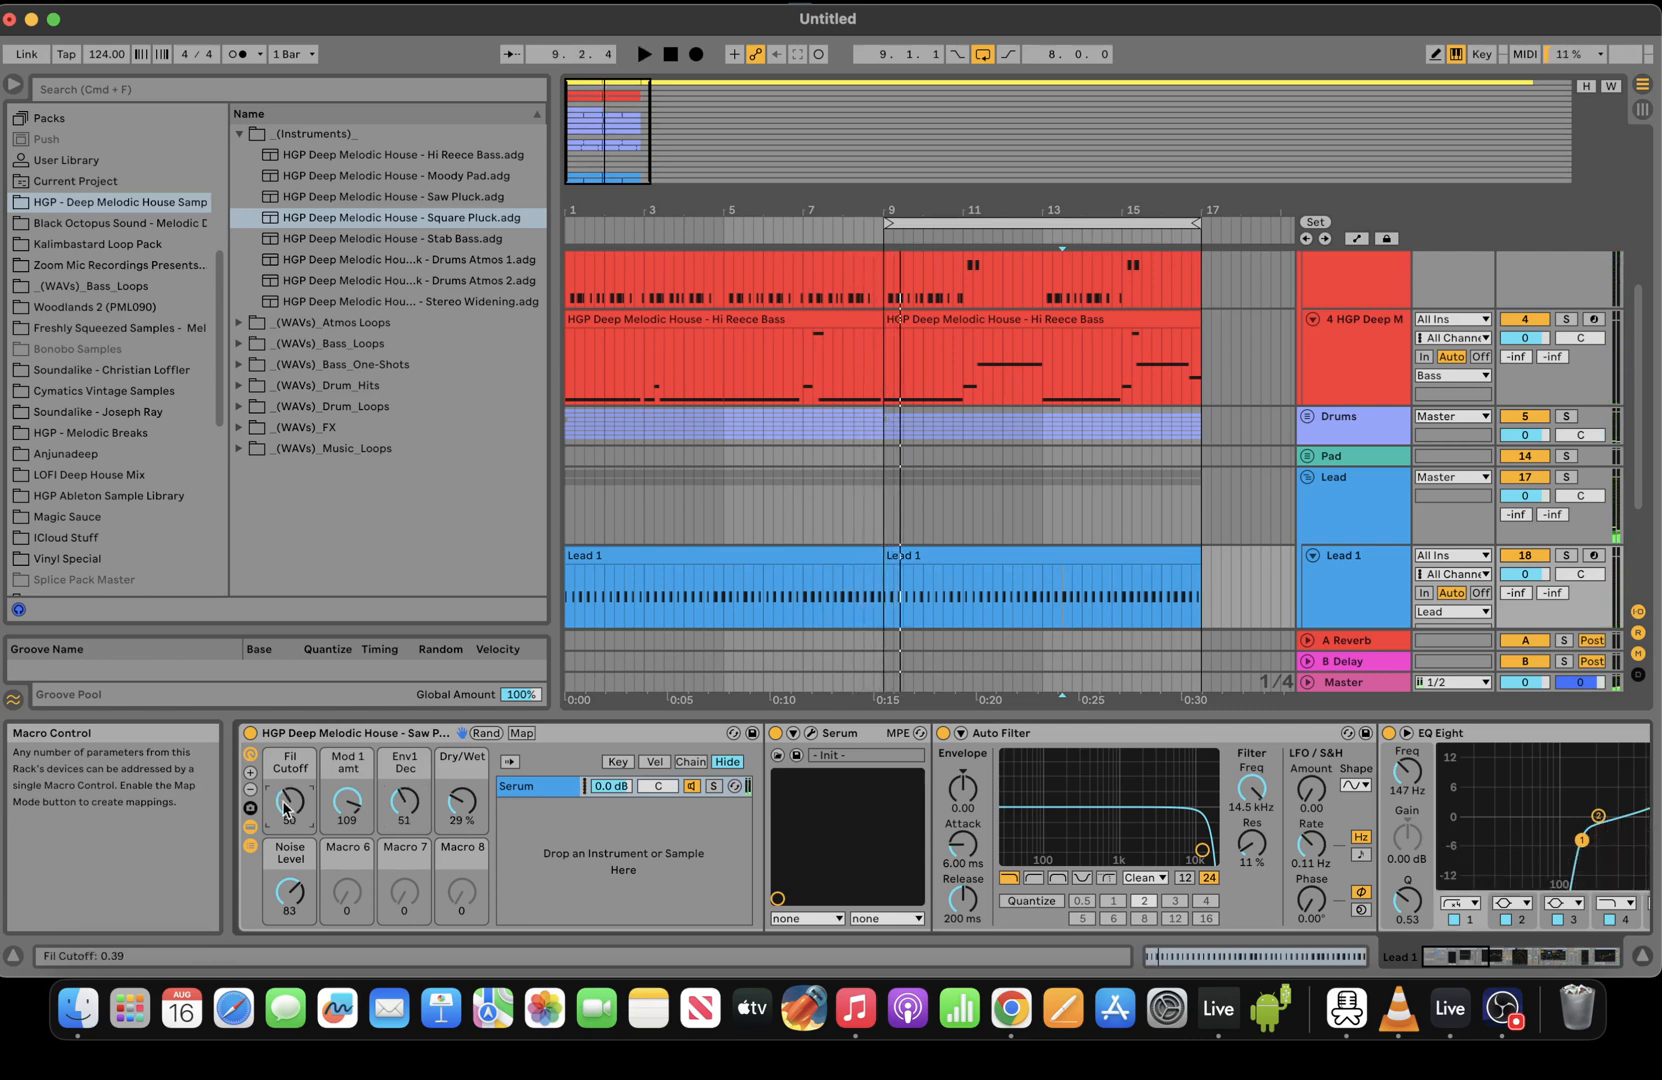
# Expand the Pad group and delete the Pad 2 track from it
pyautogui.moveTo(592, 132); pyautogui.dragTo(592, 98)
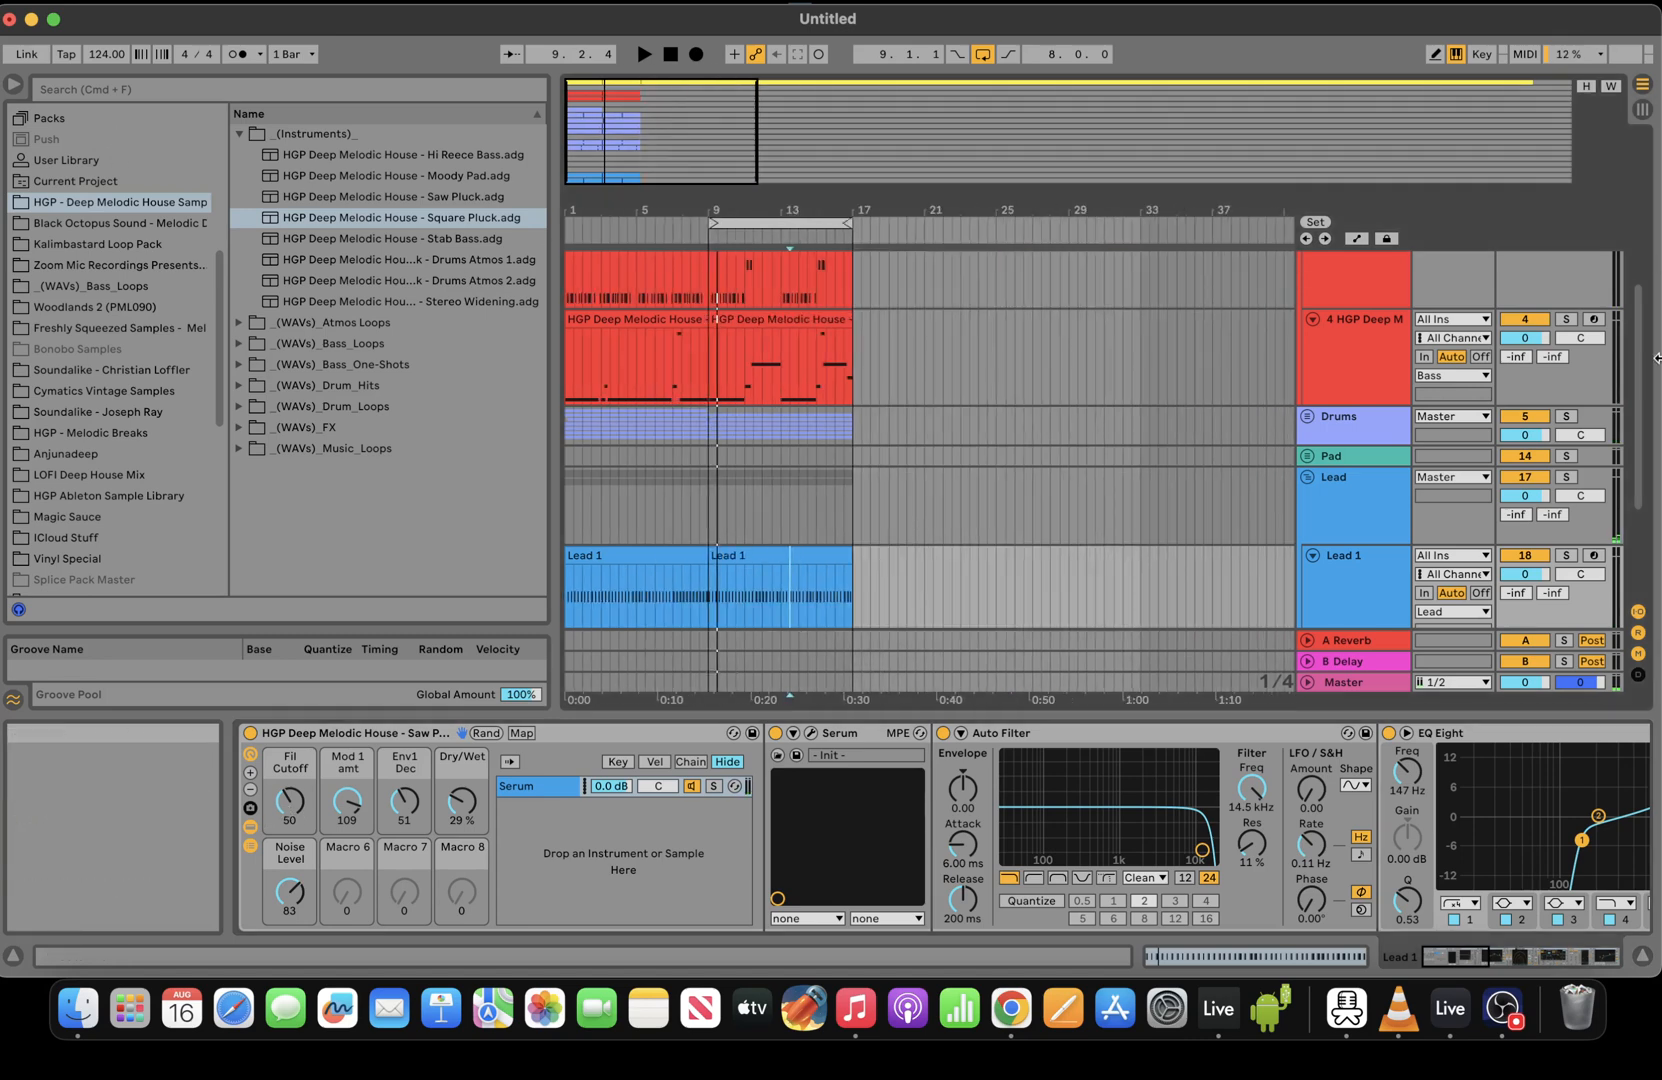
pyautogui.scroll(-3, 1636, 348)
pyautogui.click(1297, 336)
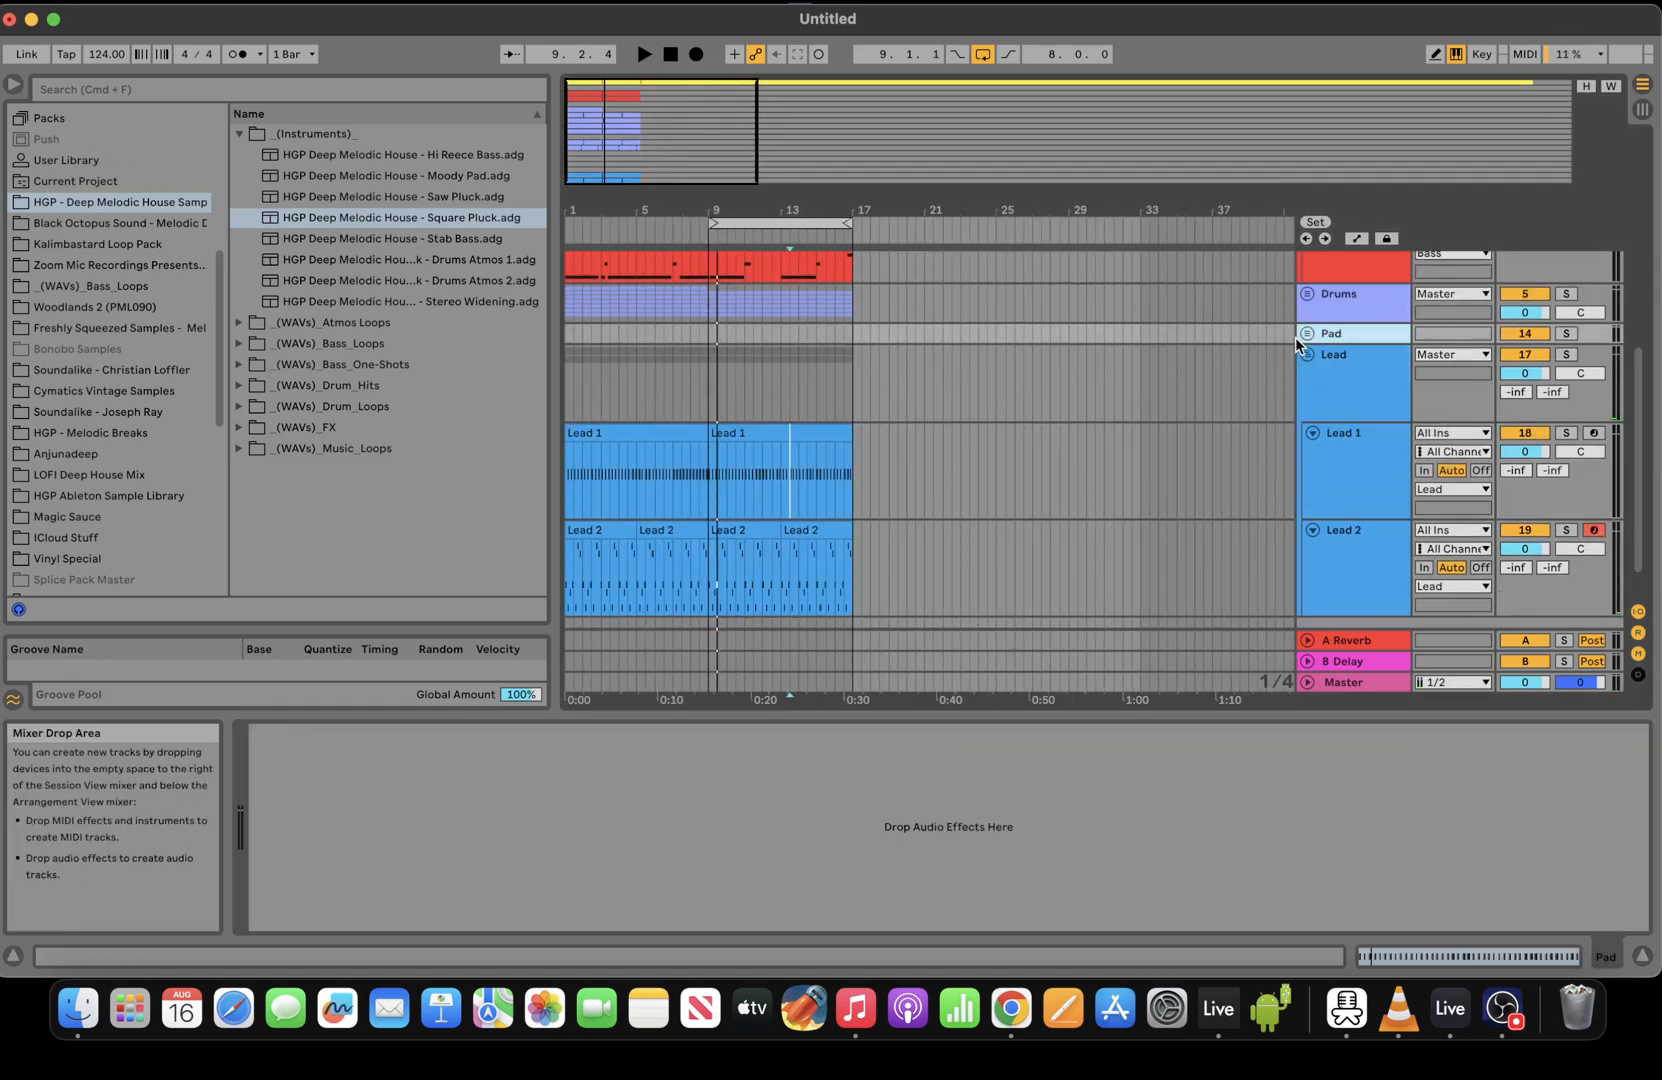
pyautogui.click(1308, 334)
pyautogui.moveTo(617, 128); pyautogui.dragTo(617, 148)
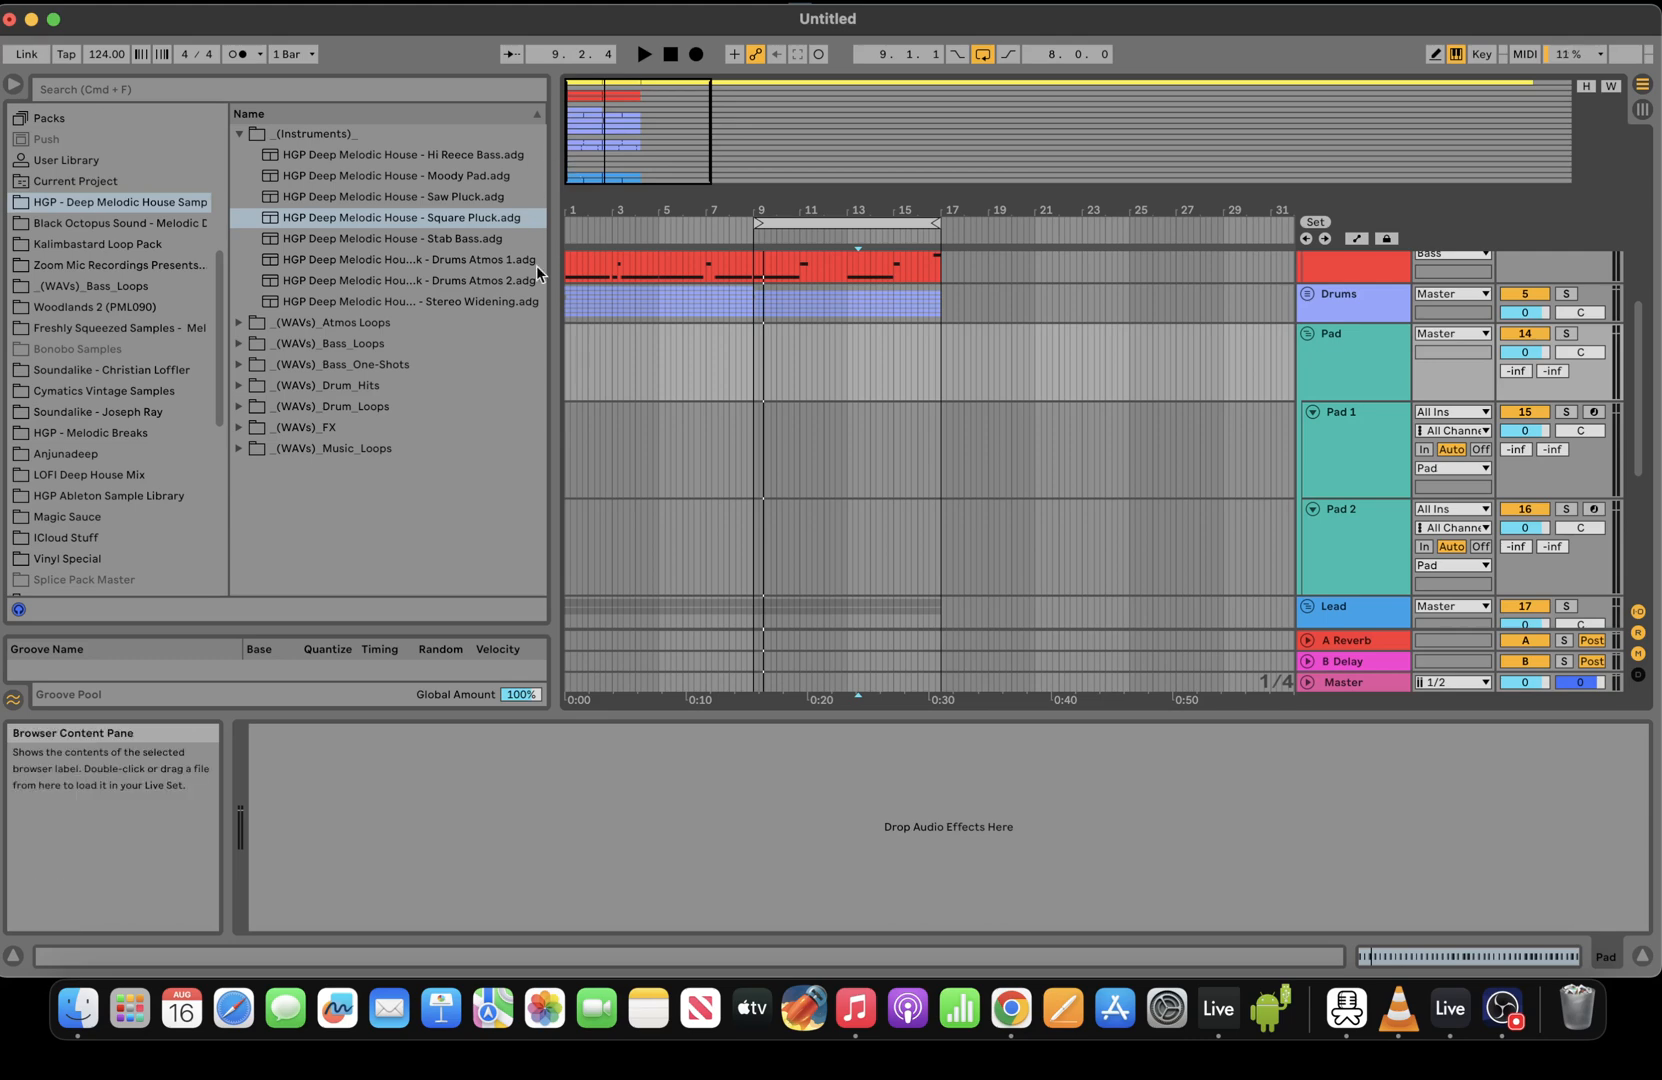
pyautogui.click(486, 175)
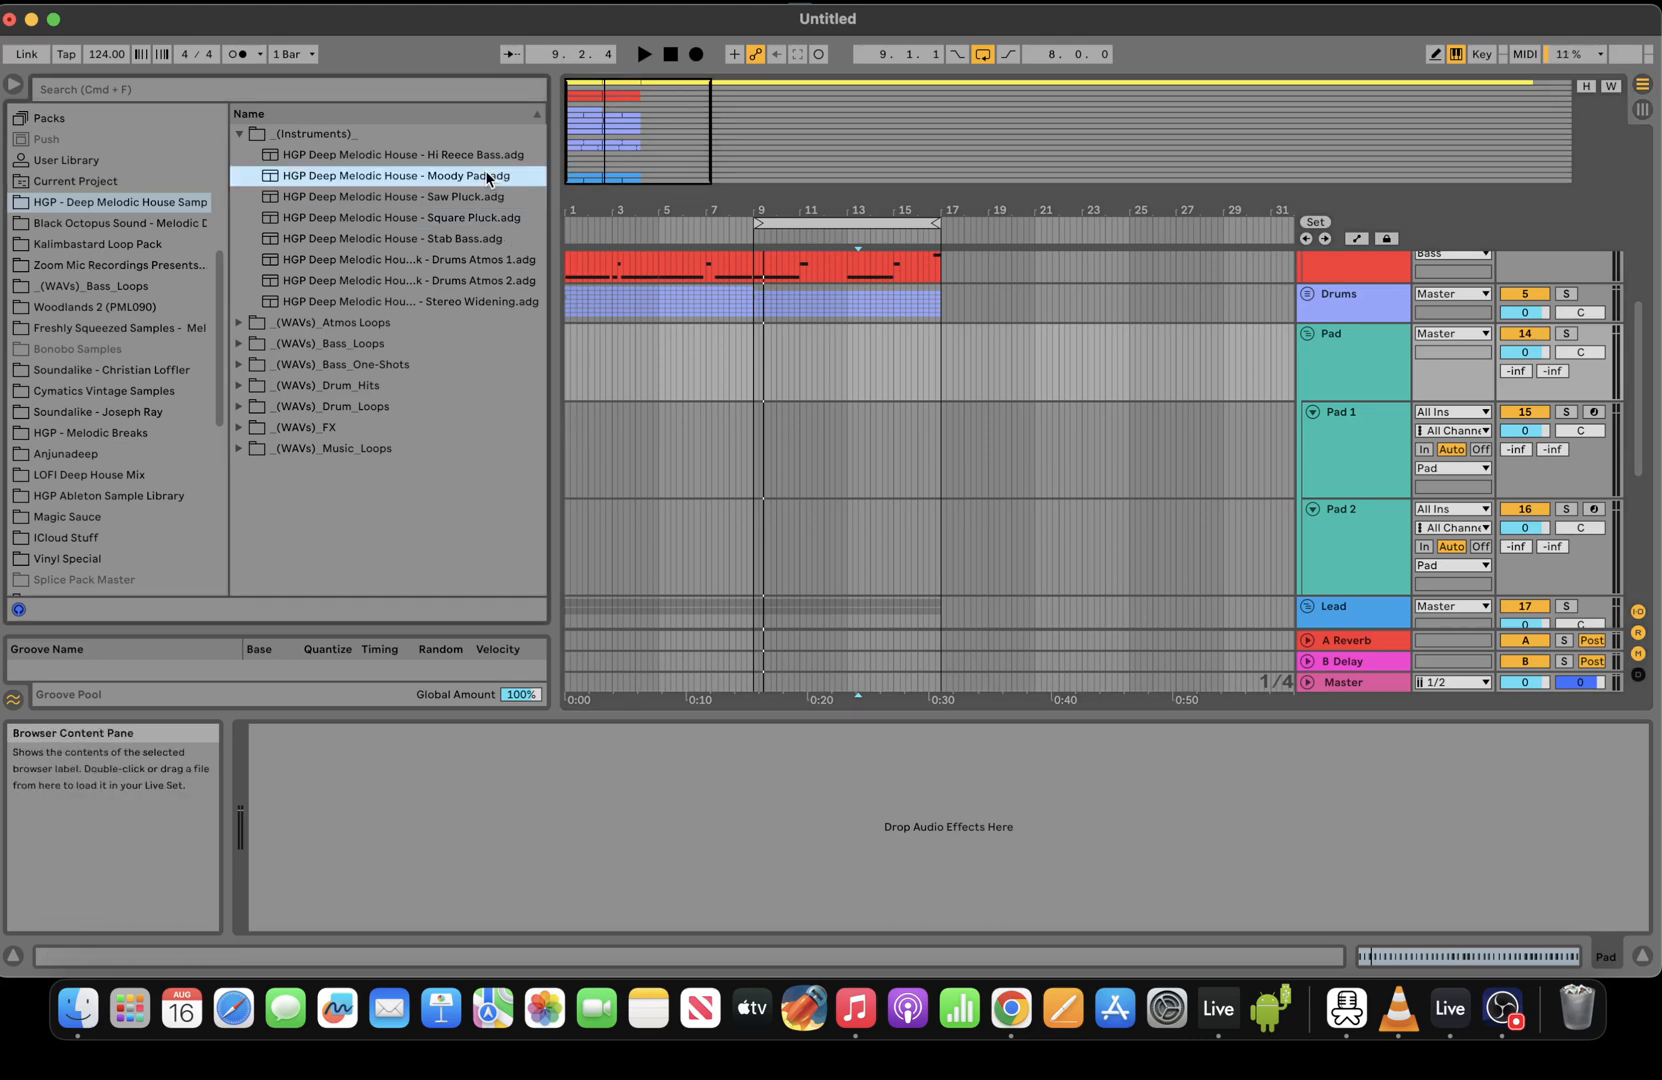
pyautogui.click(1366, 447)
pyautogui.click(1359, 519)
pyautogui.press('Delete')
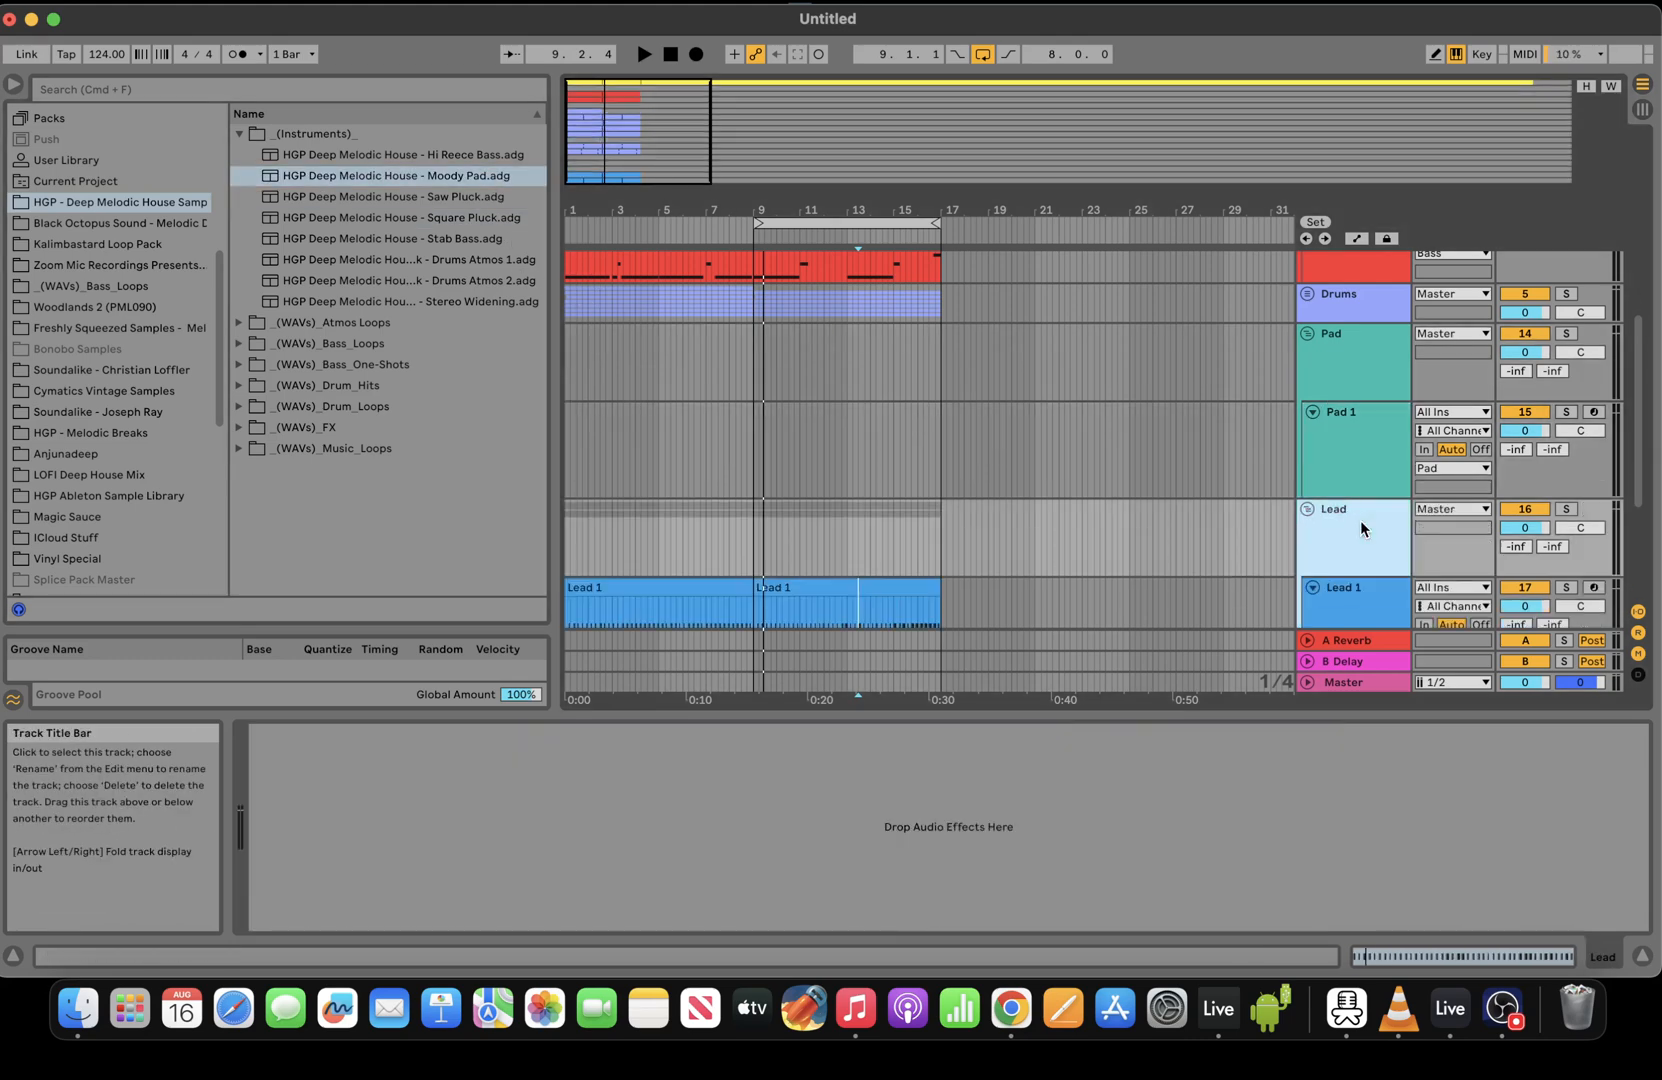
# Replace the Wavetable instrument on the Pad 1 track with the HGP Deep Melodic House - Moody Pad preset
pyautogui.click(1360, 457)
pyautogui.click(802, 733)
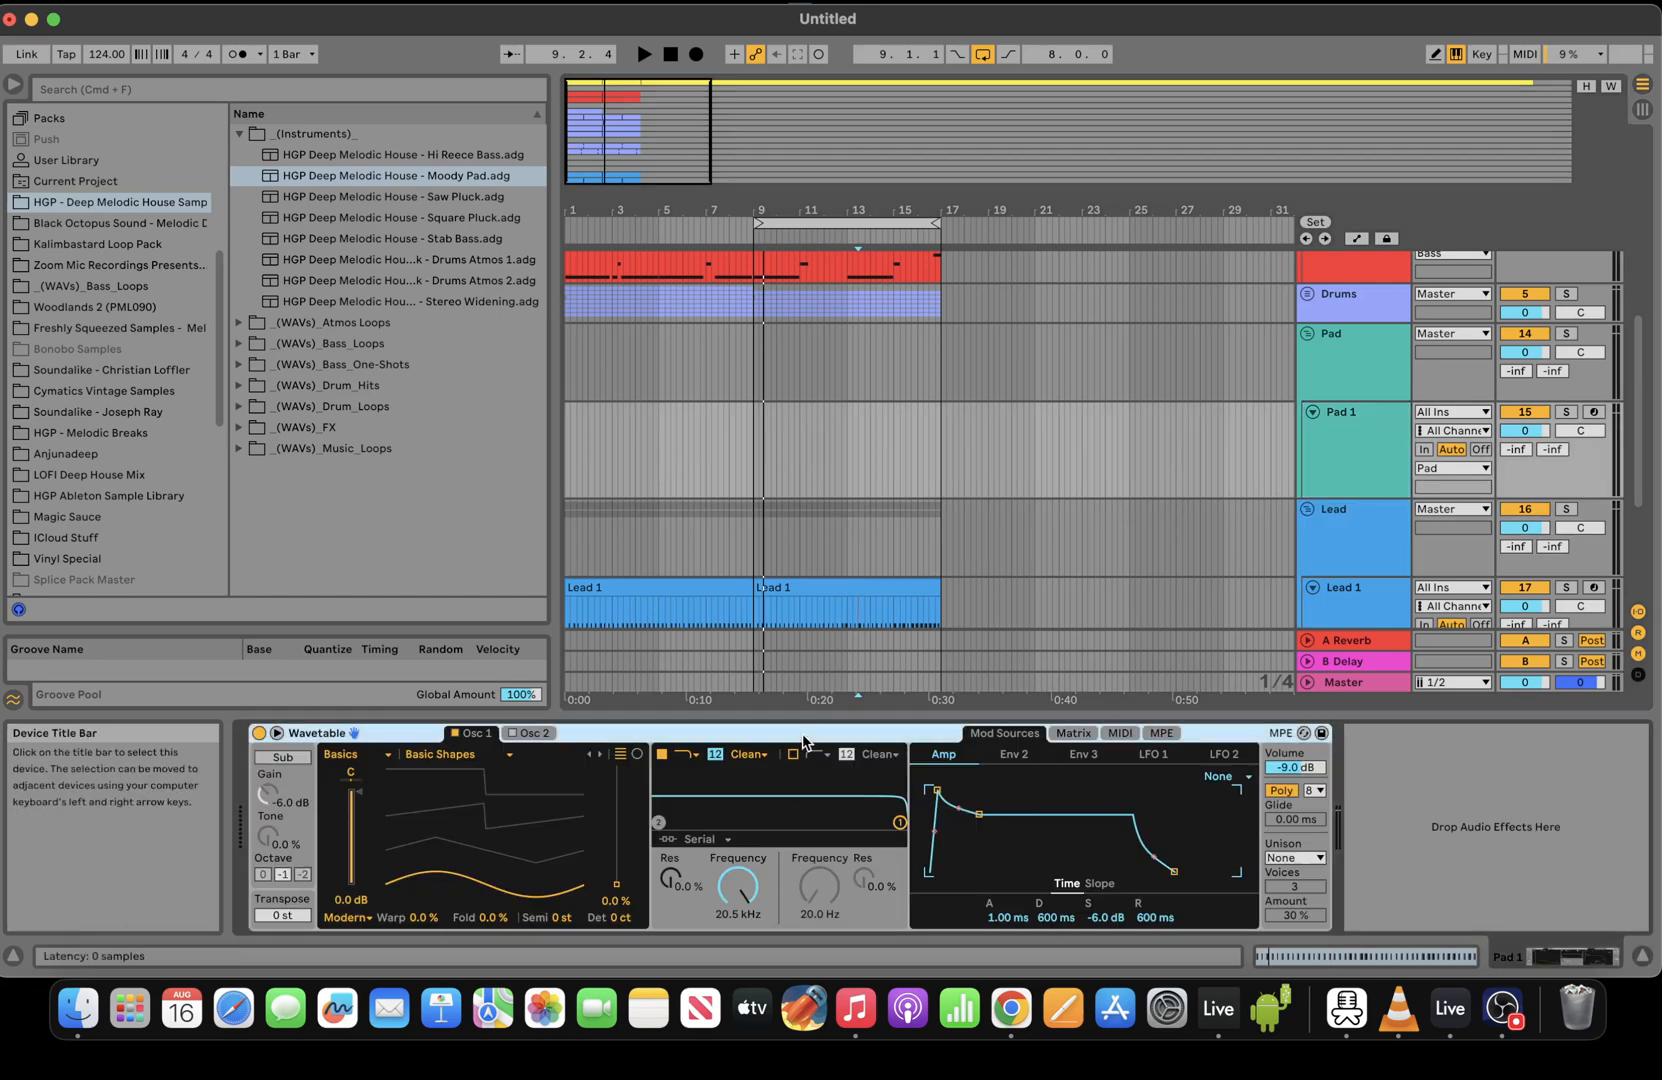
pyautogui.press('Delete')
pyautogui.doubleClick(463, 176)
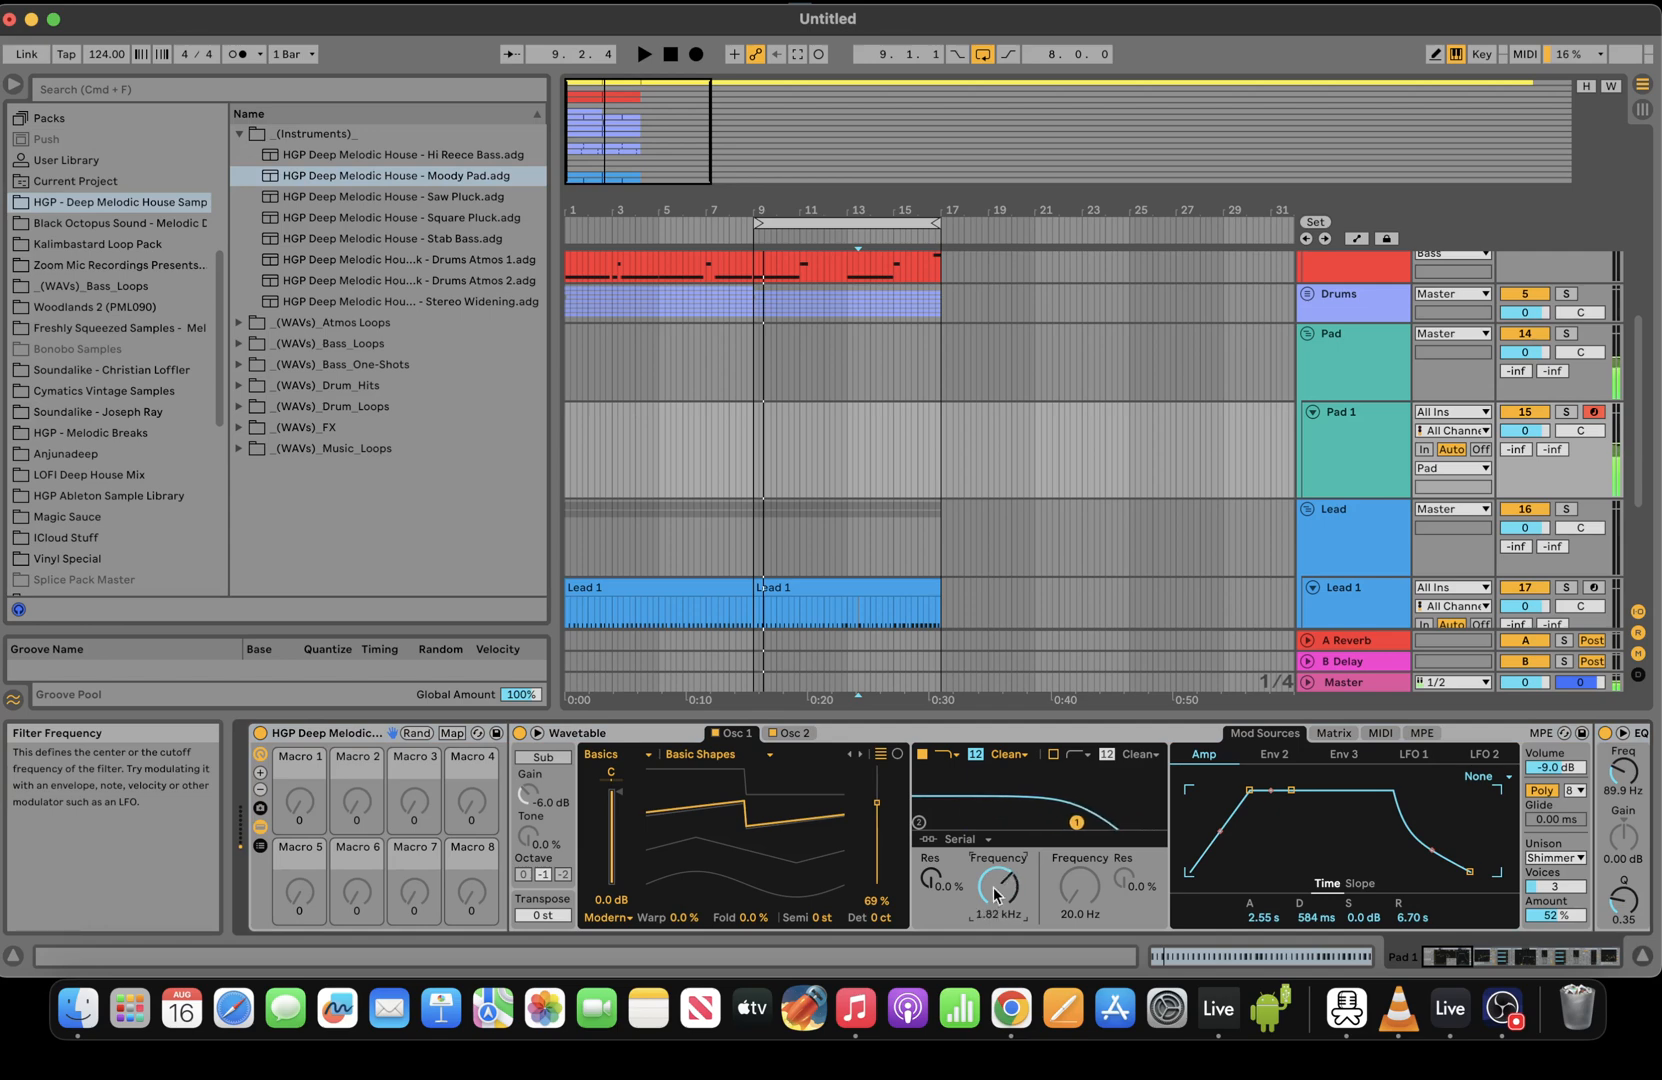
# Review the Moody Pad's second oscillator and effects chain, and set Wavetable's first filter frequency to 349 Hz
pyautogui.moveTo(1008, 891); pyautogui.dragTo(1008, 882)
pyautogui.click(793, 733)
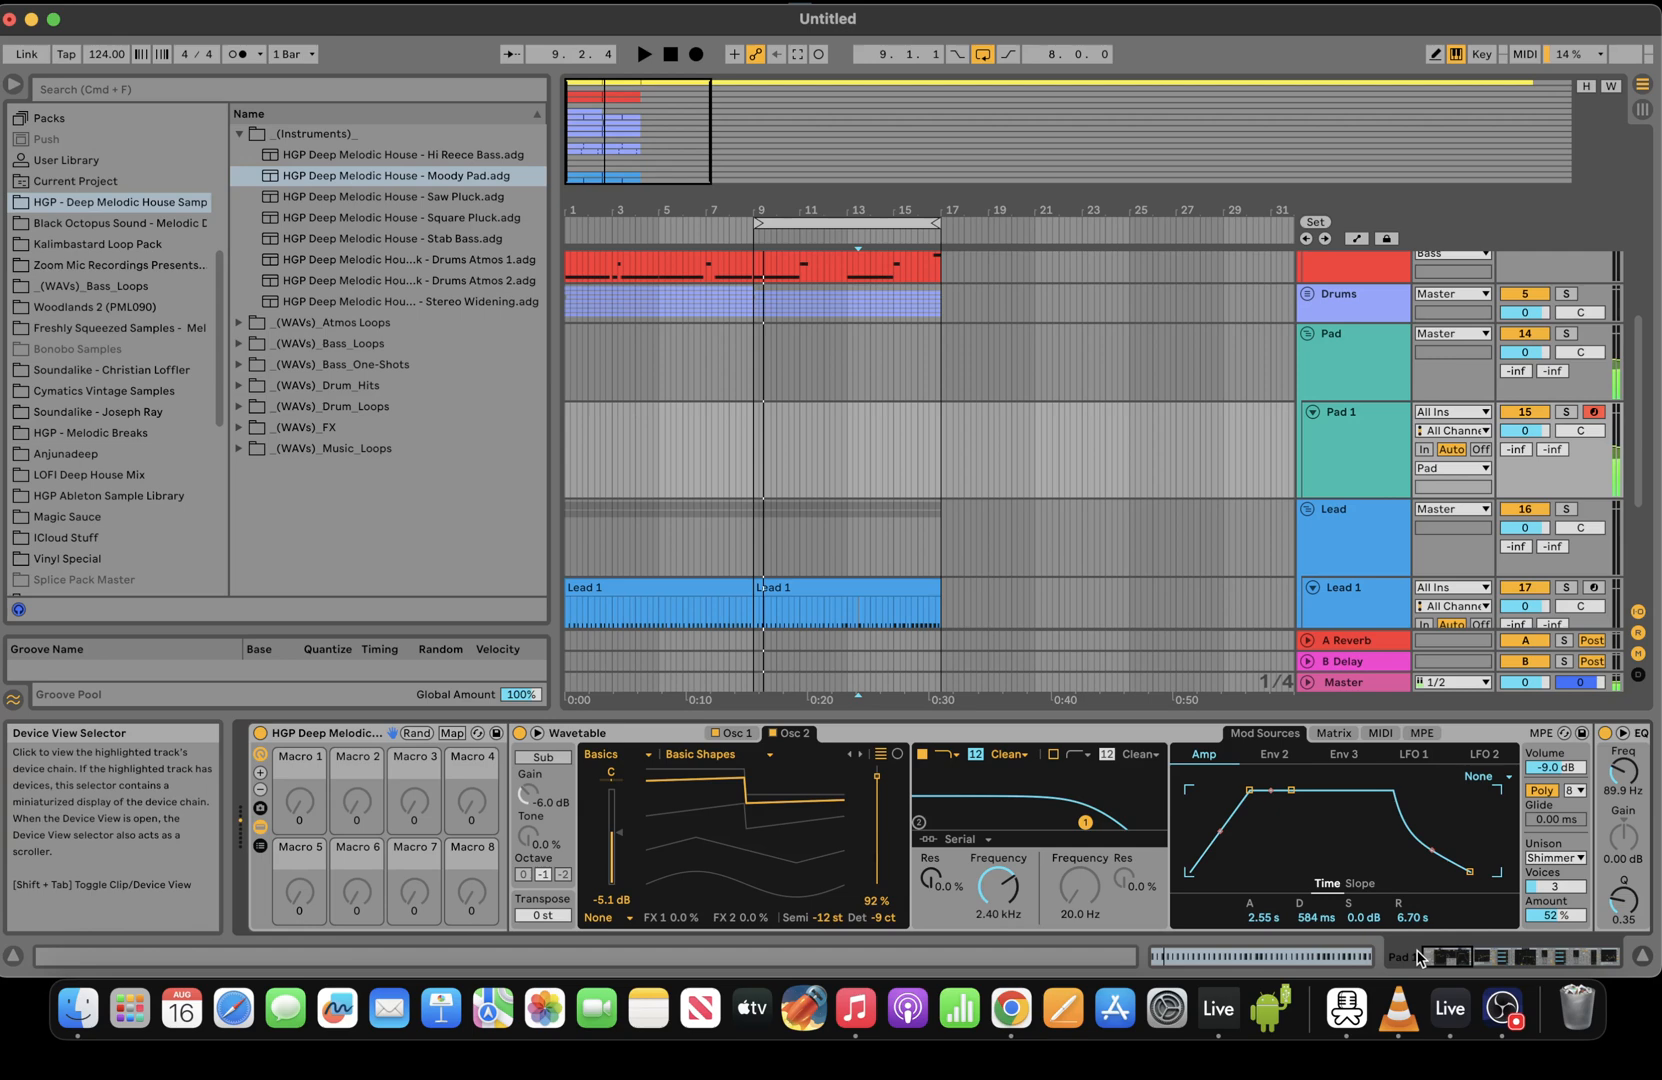
pyautogui.click(1456, 958)
pyautogui.moveTo(1458, 958); pyautogui.dragTo(1605, 970)
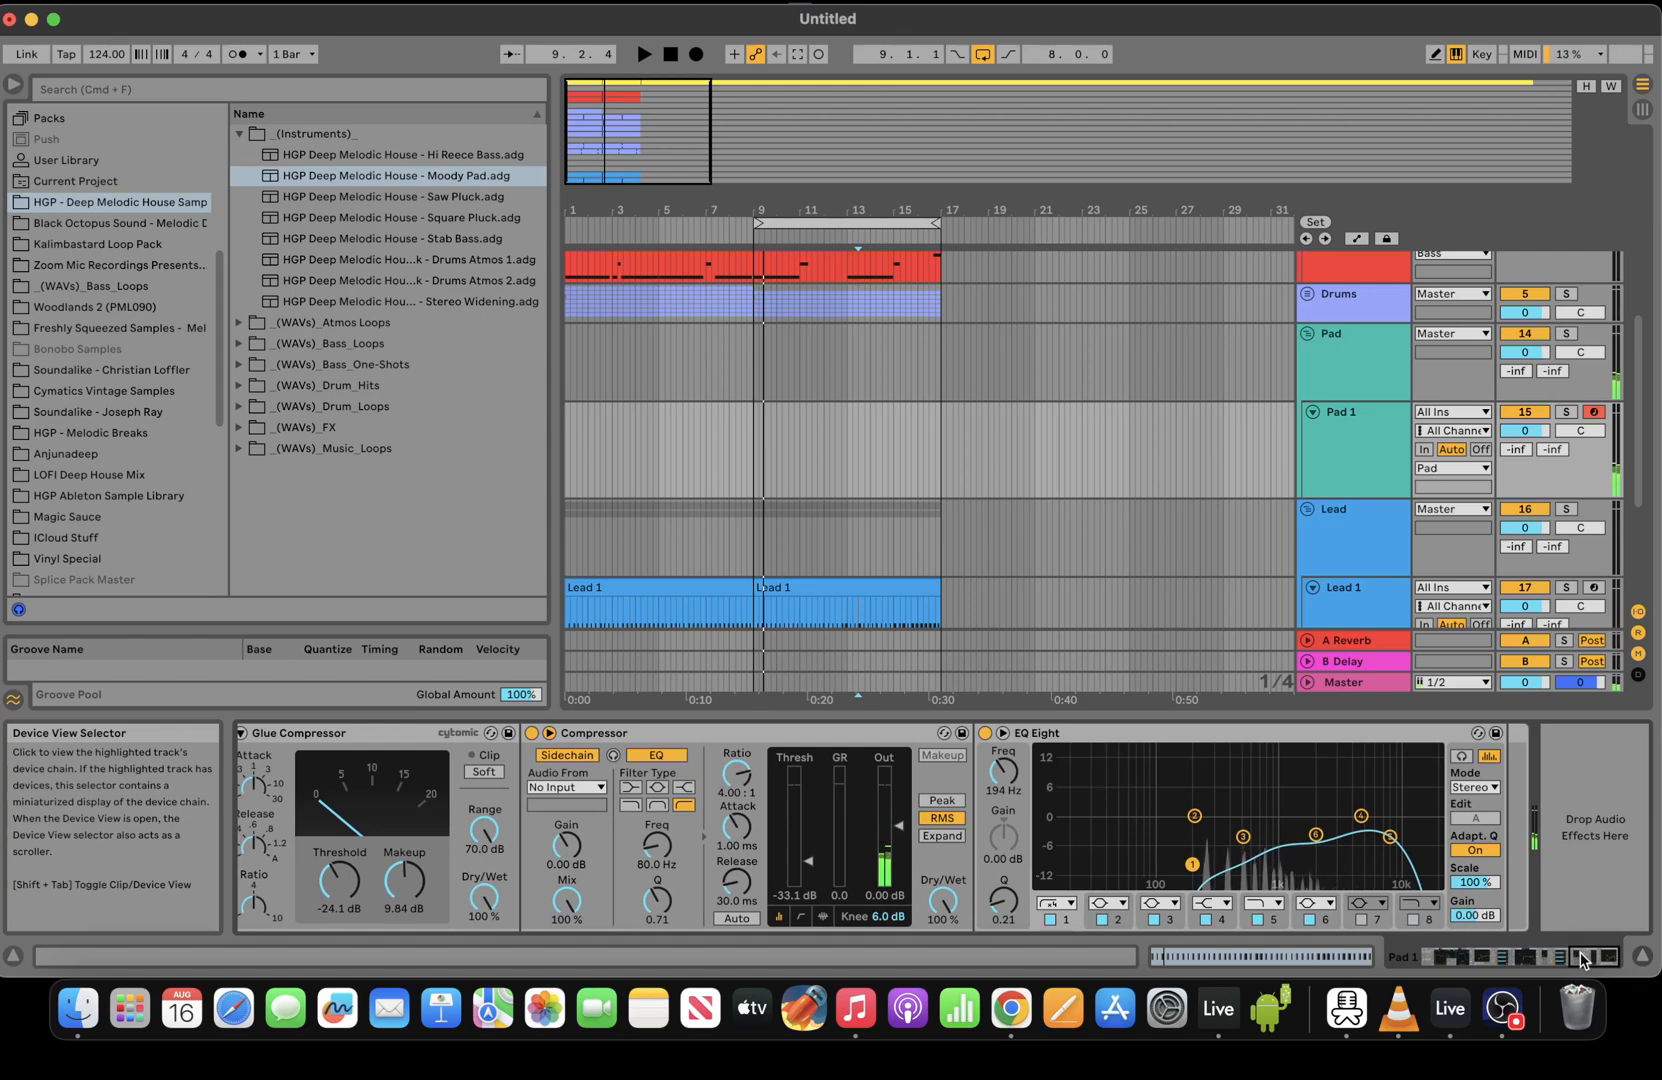
pyautogui.moveTo(1582, 960); pyautogui.dragTo(1447, 957)
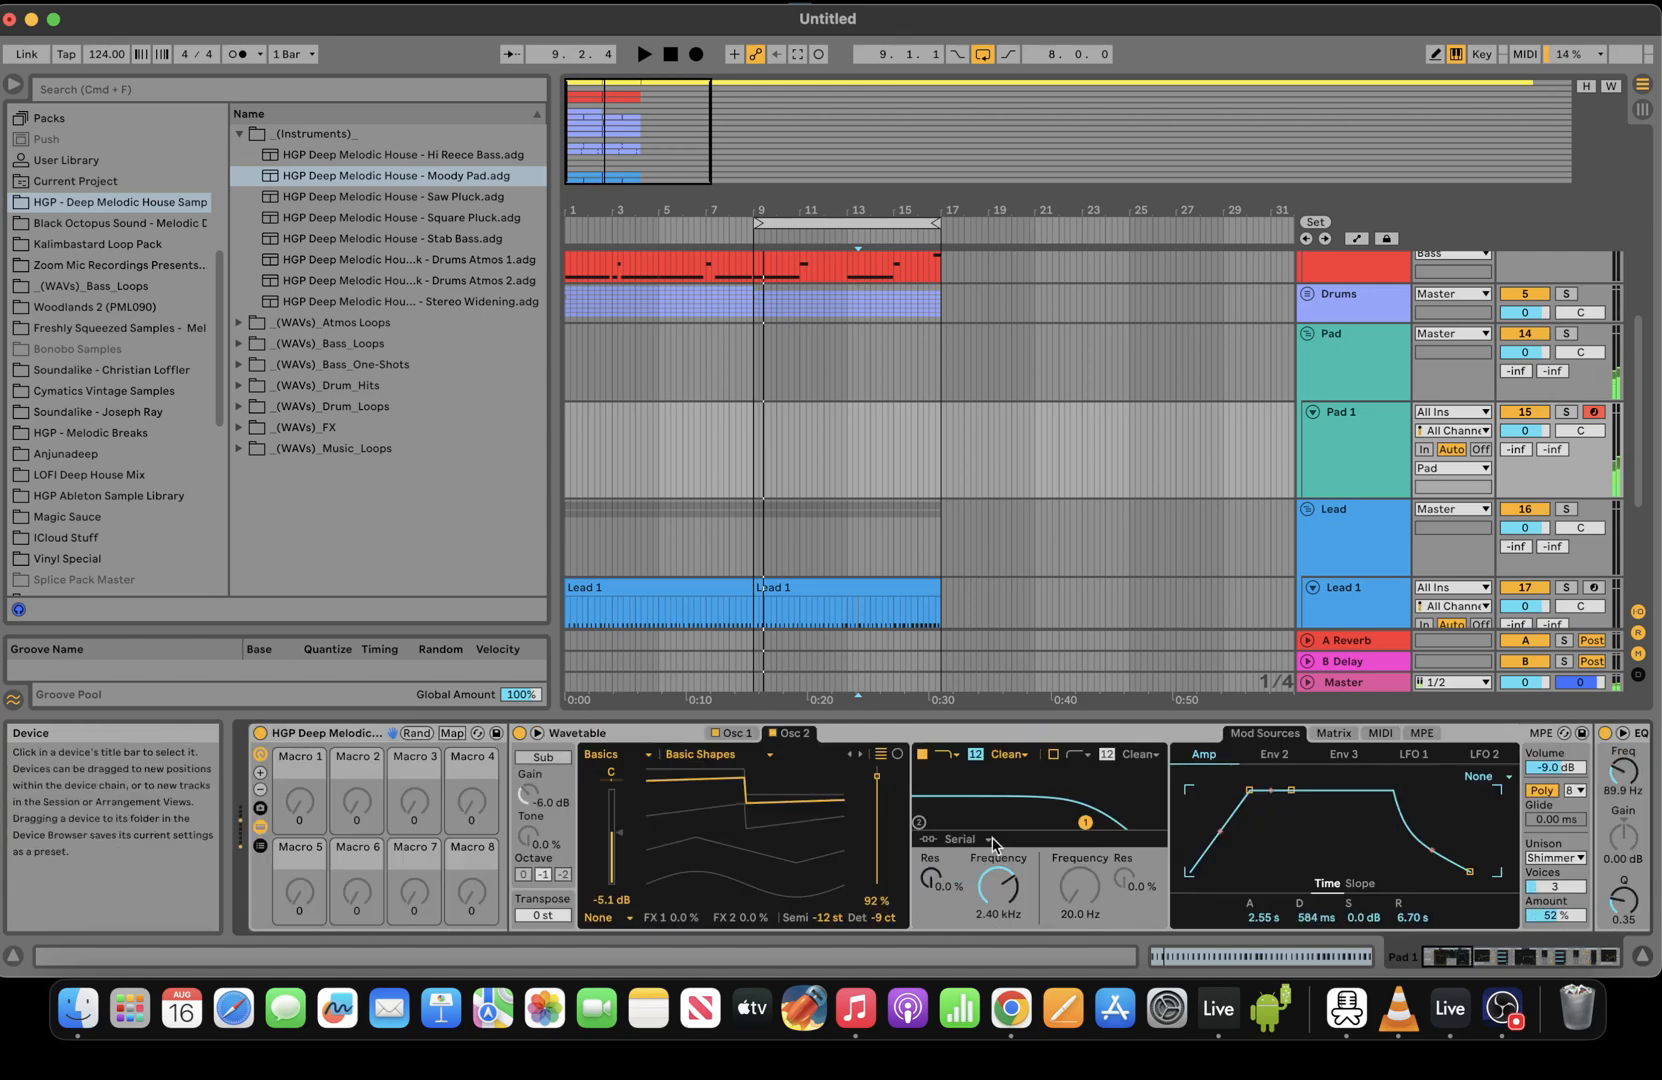
pyautogui.moveTo(998, 884); pyautogui.dragTo(998, 892)
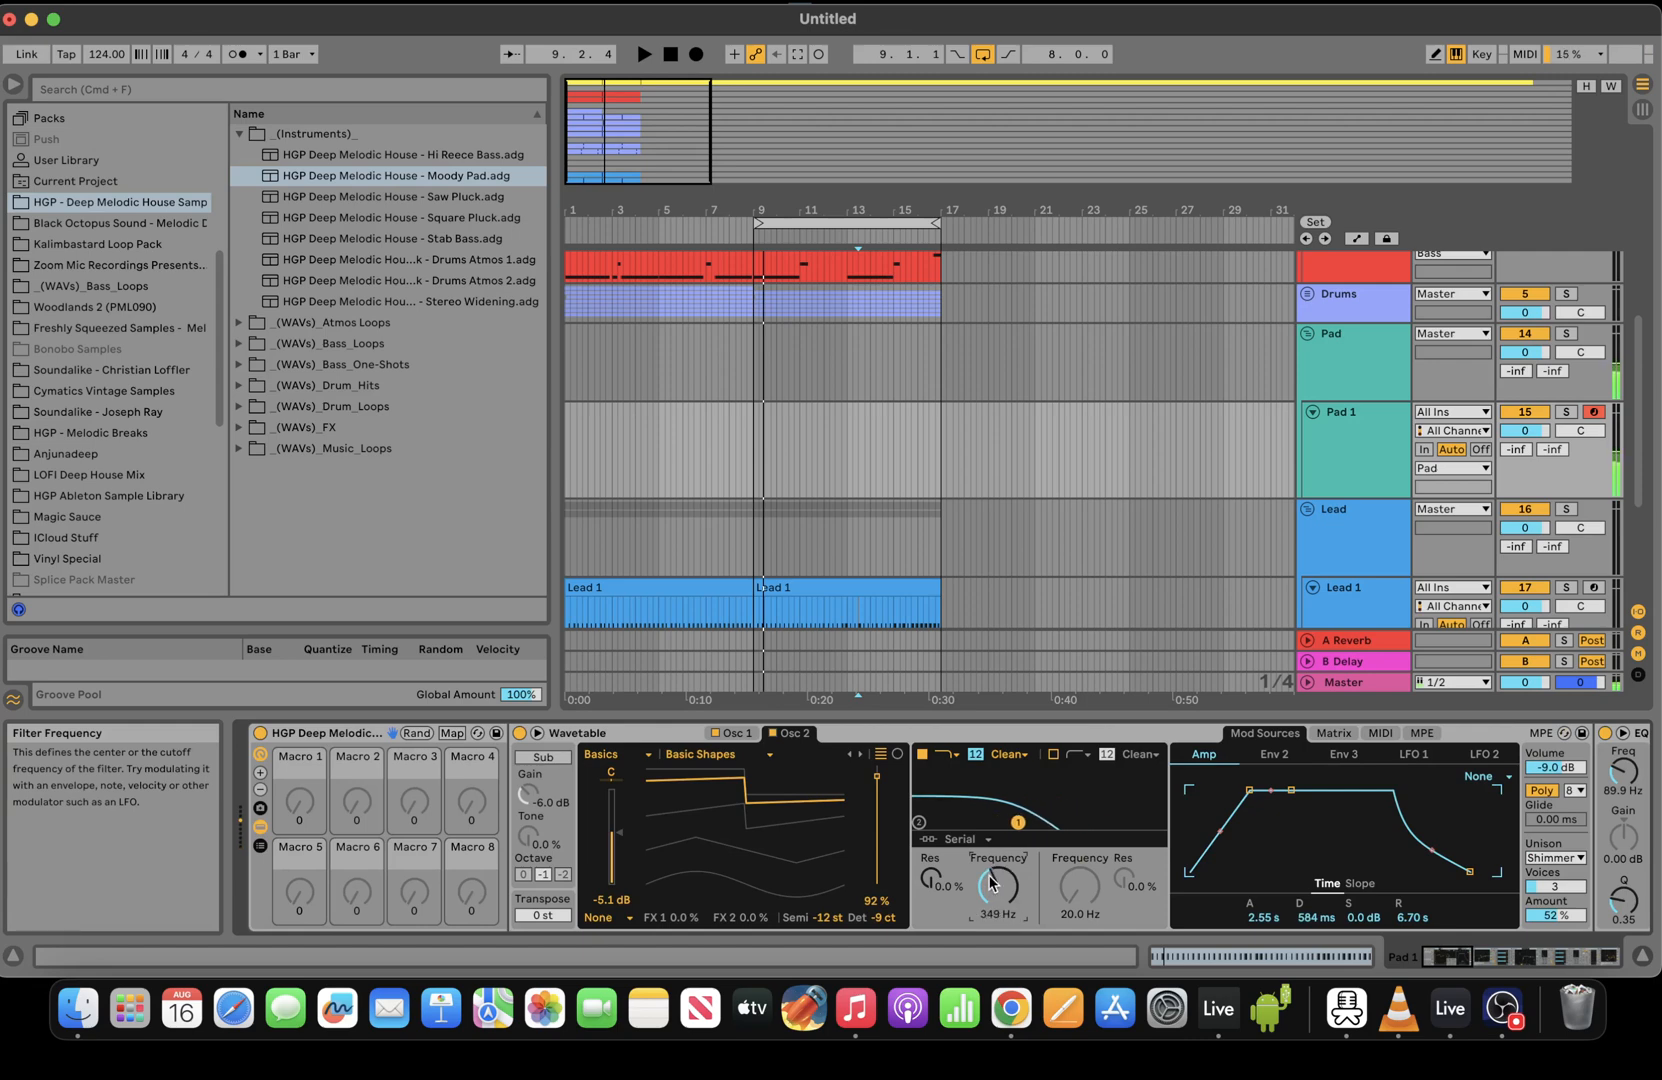
pyautogui.click(670, 54)
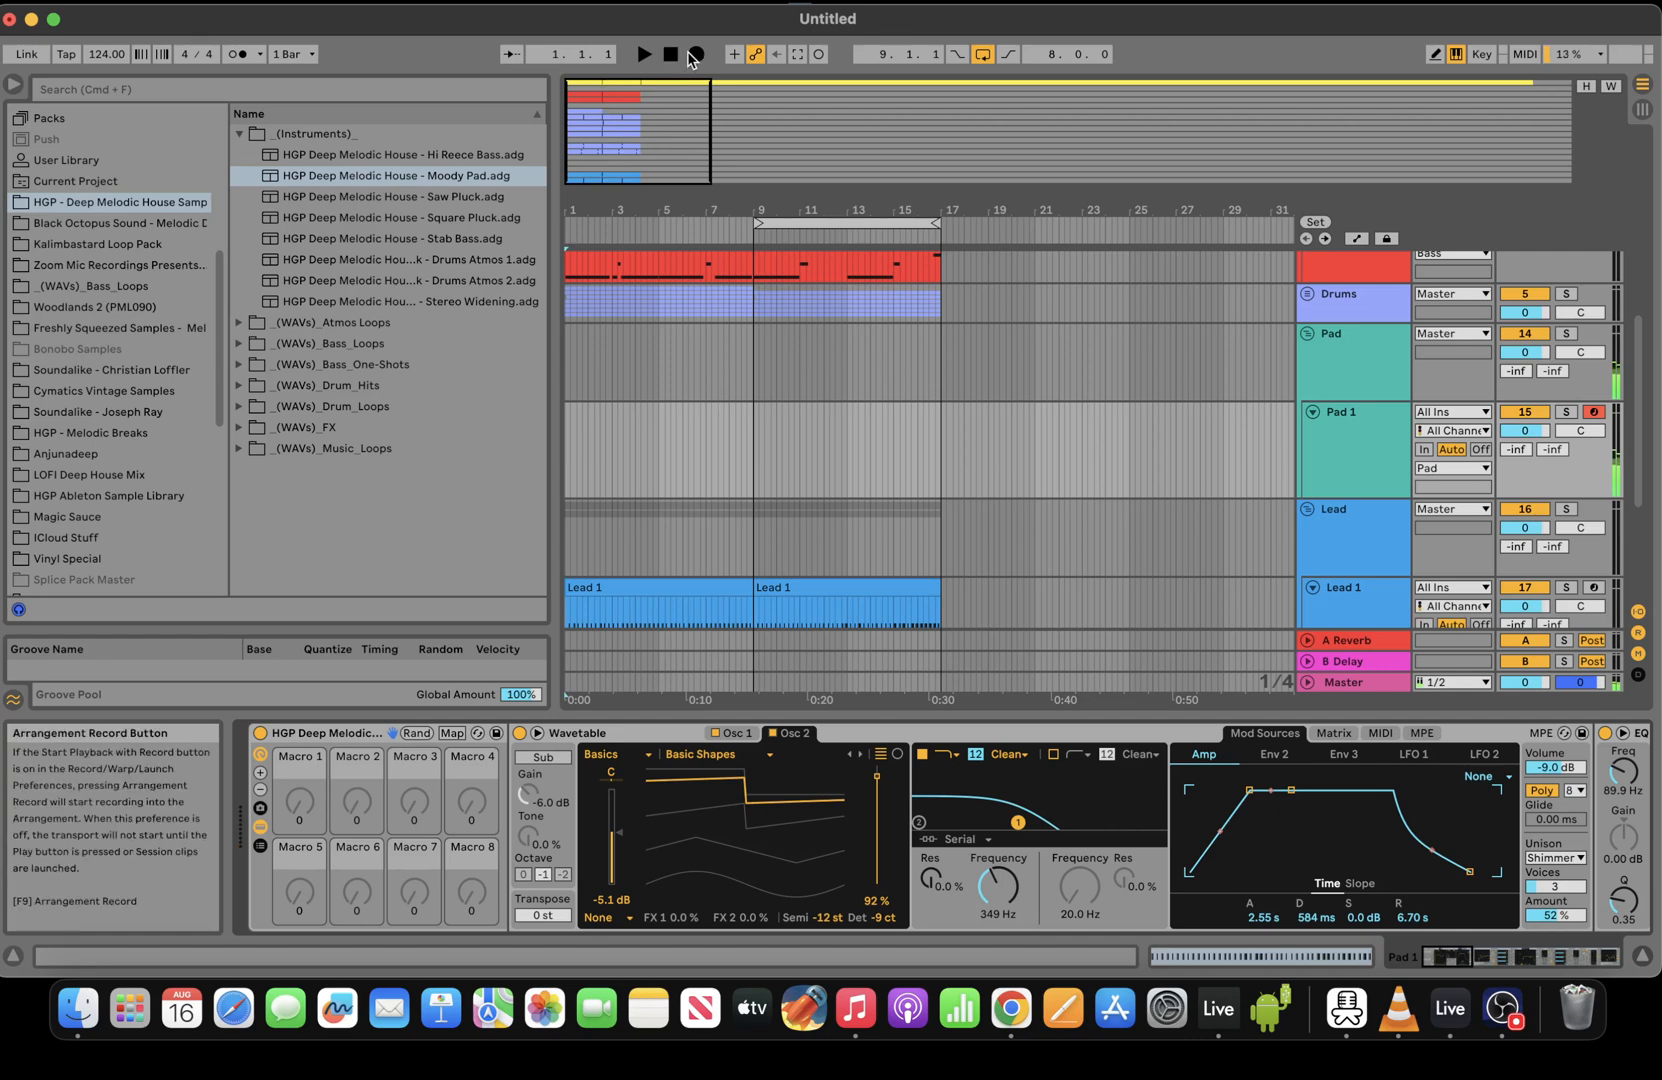
pyautogui.click(695, 54)
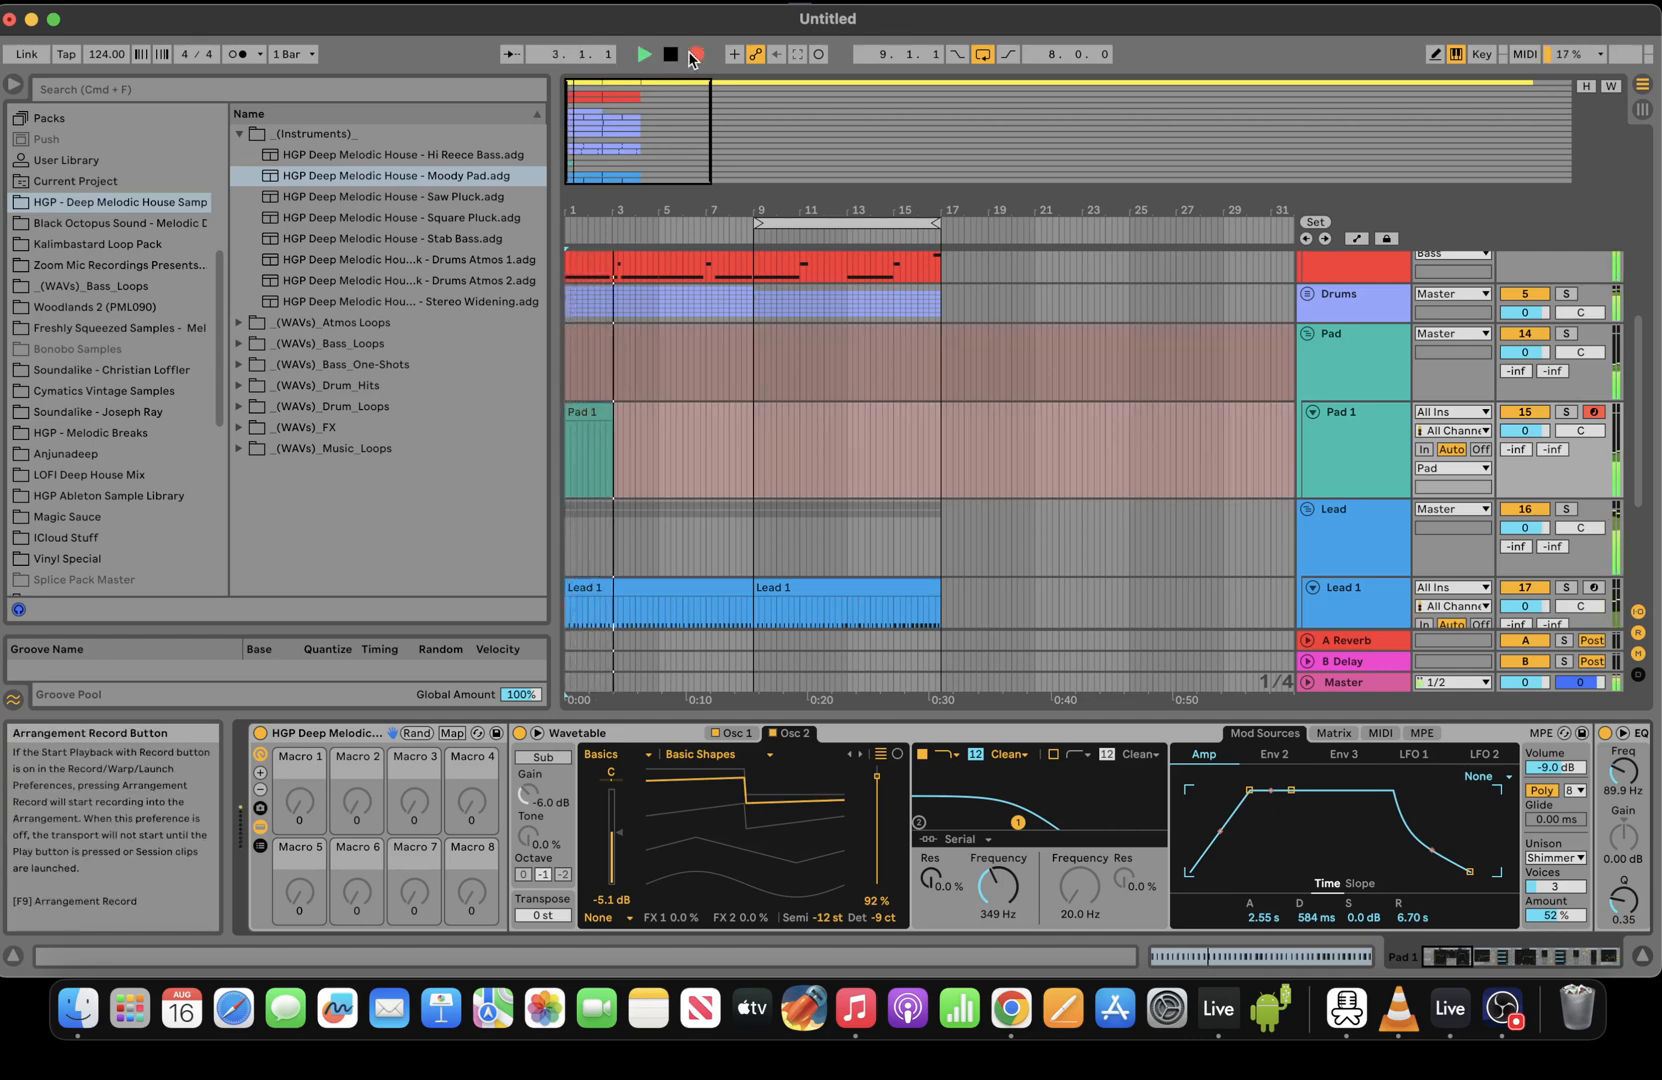
pyautogui.click(670, 54)
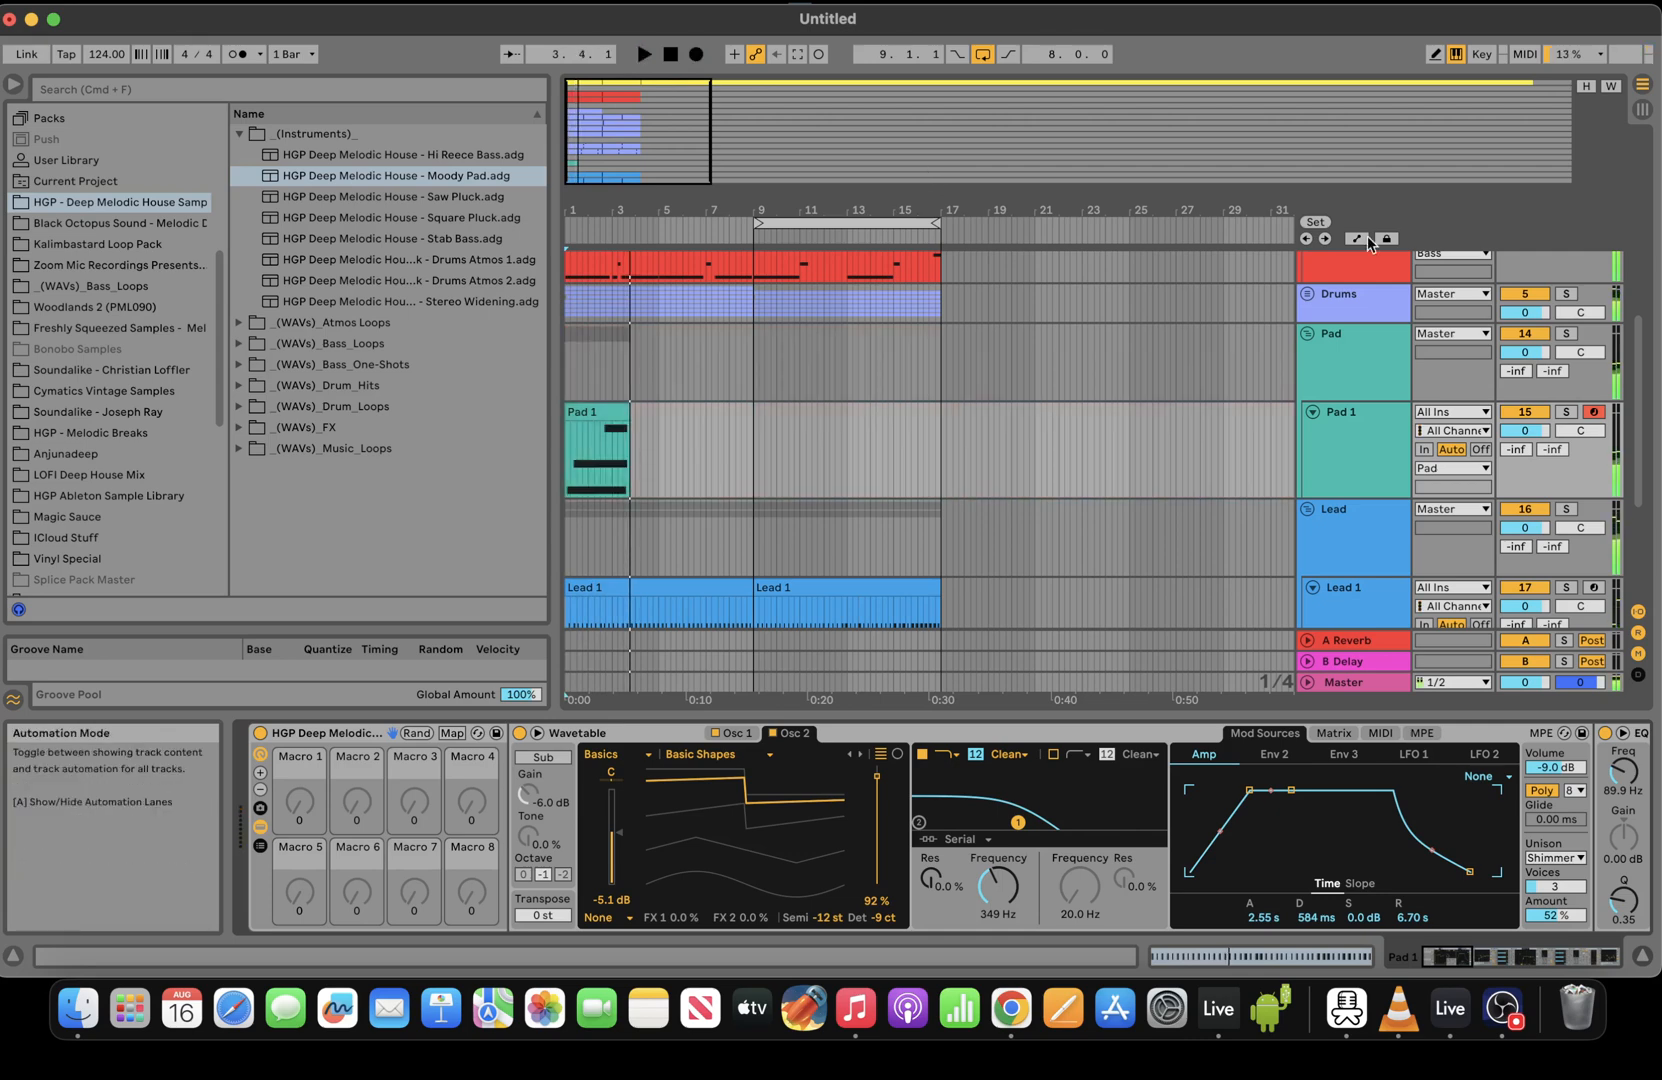
# Mute the Drums group, play briefly from the start, and delete the short recorded clip from the Pad 1 track
pyautogui.click(1521, 296)
pyautogui.press('space')
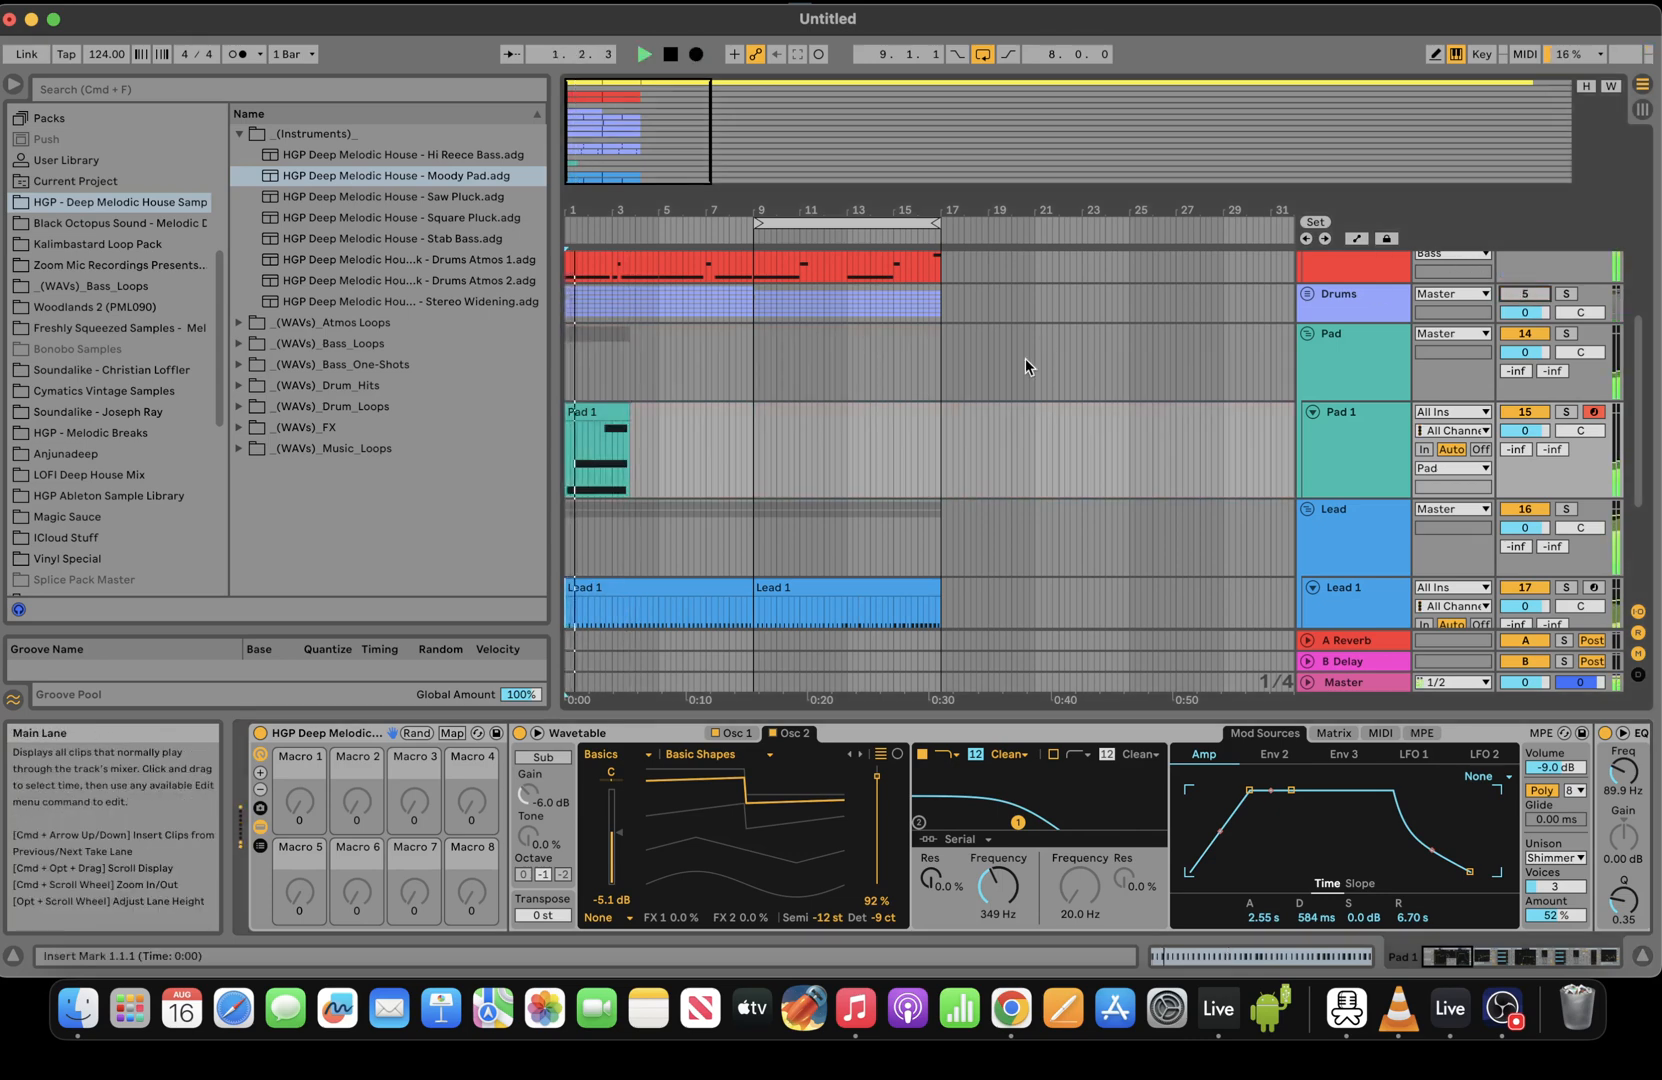
pyautogui.press('space')
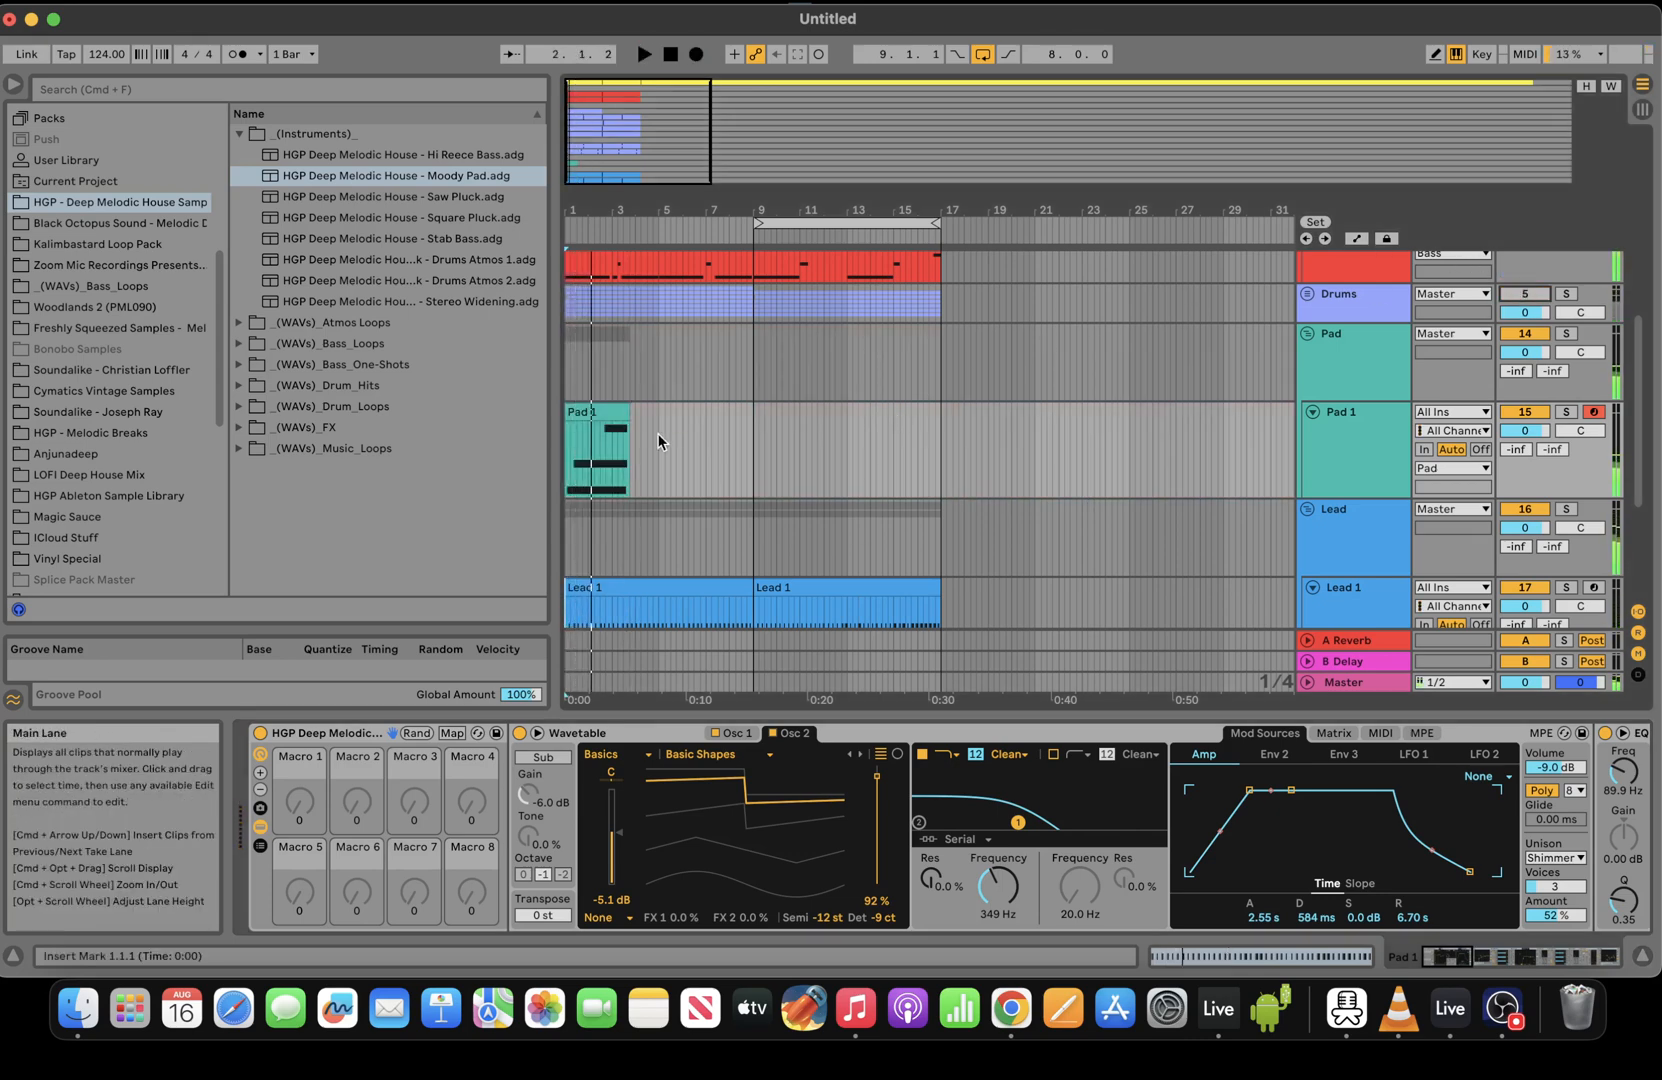
pyautogui.moveTo(660, 438); pyautogui.dragTo(488, 416)
pyautogui.press('Delete')
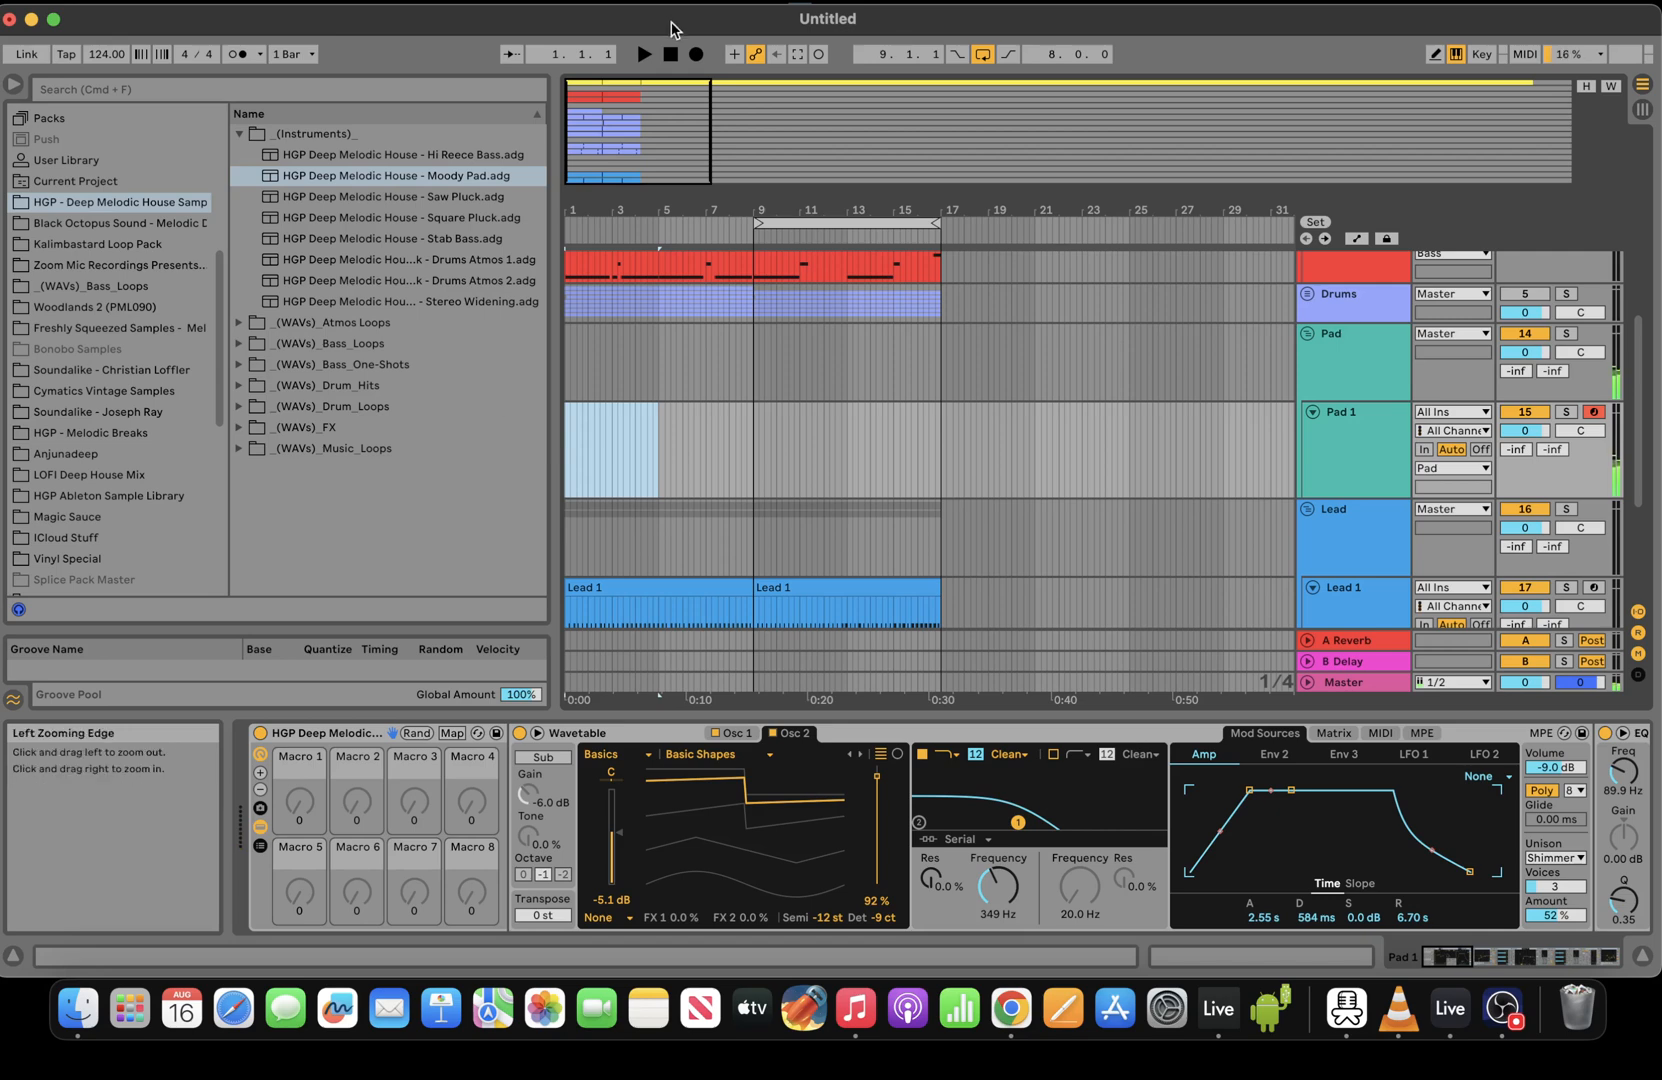
# Record a chord part on the Pad 1 track from bar 1 to the end of bar 16
pyautogui.click(695, 53)
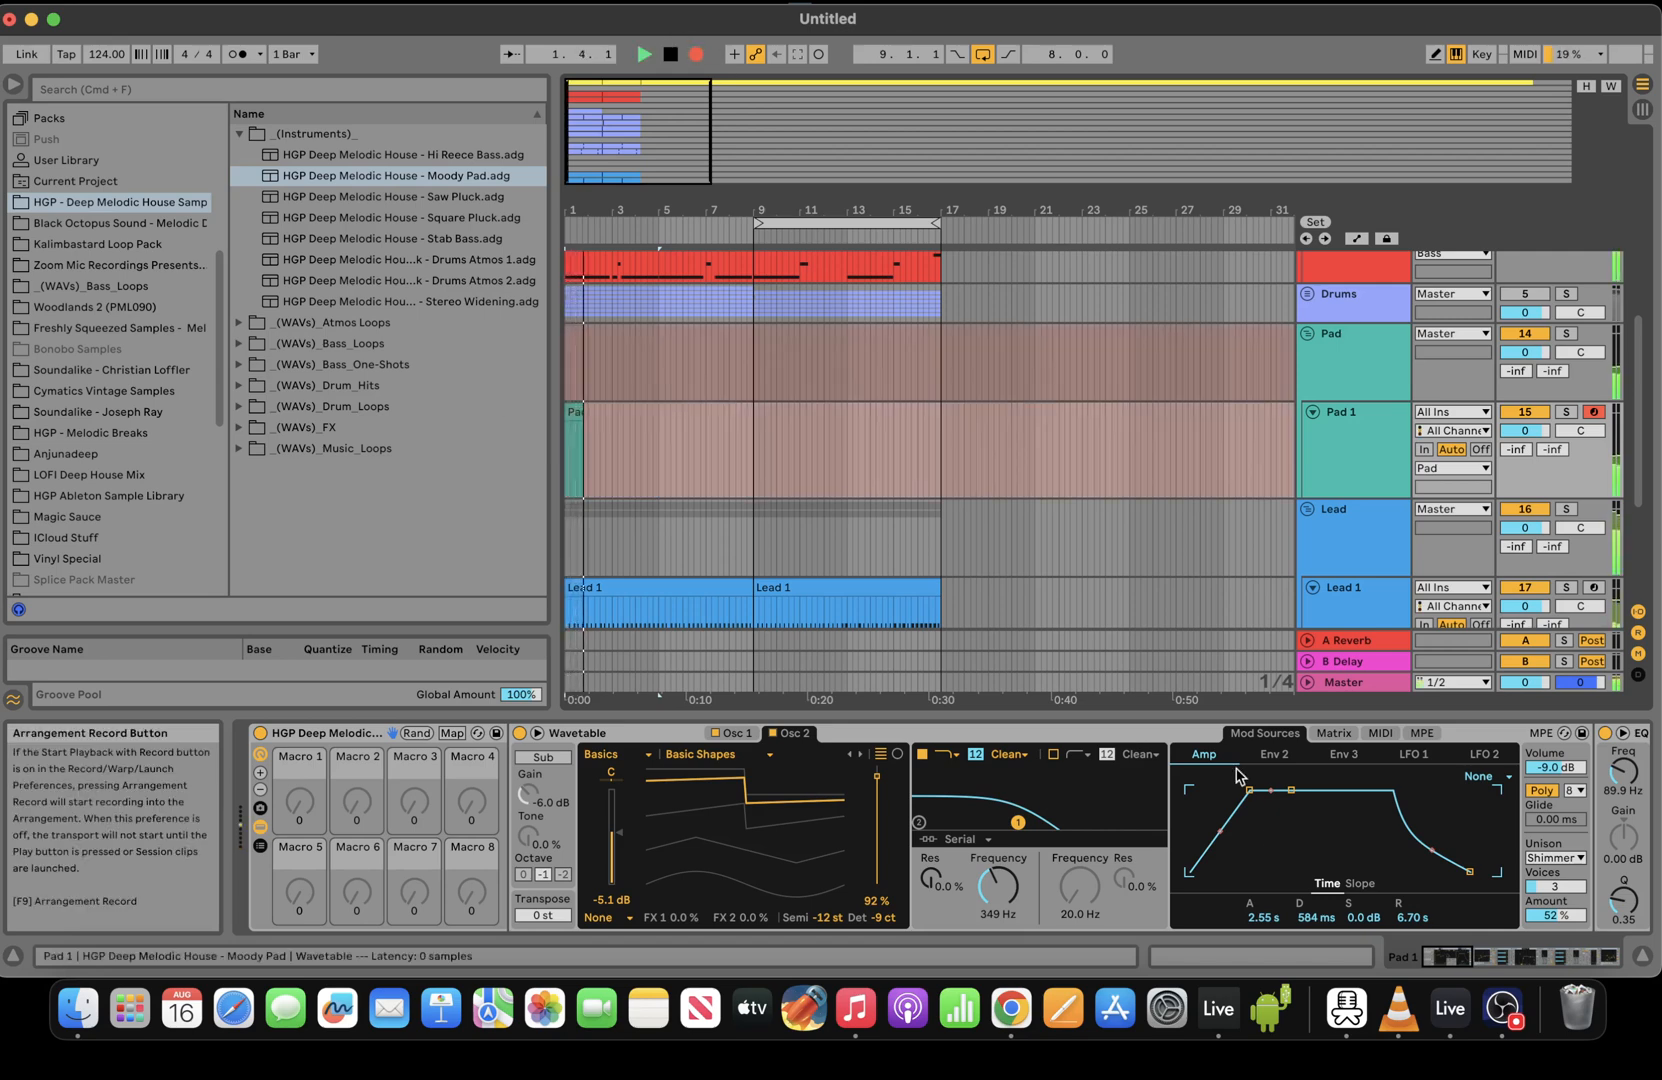
pyautogui.click(1240, 961)
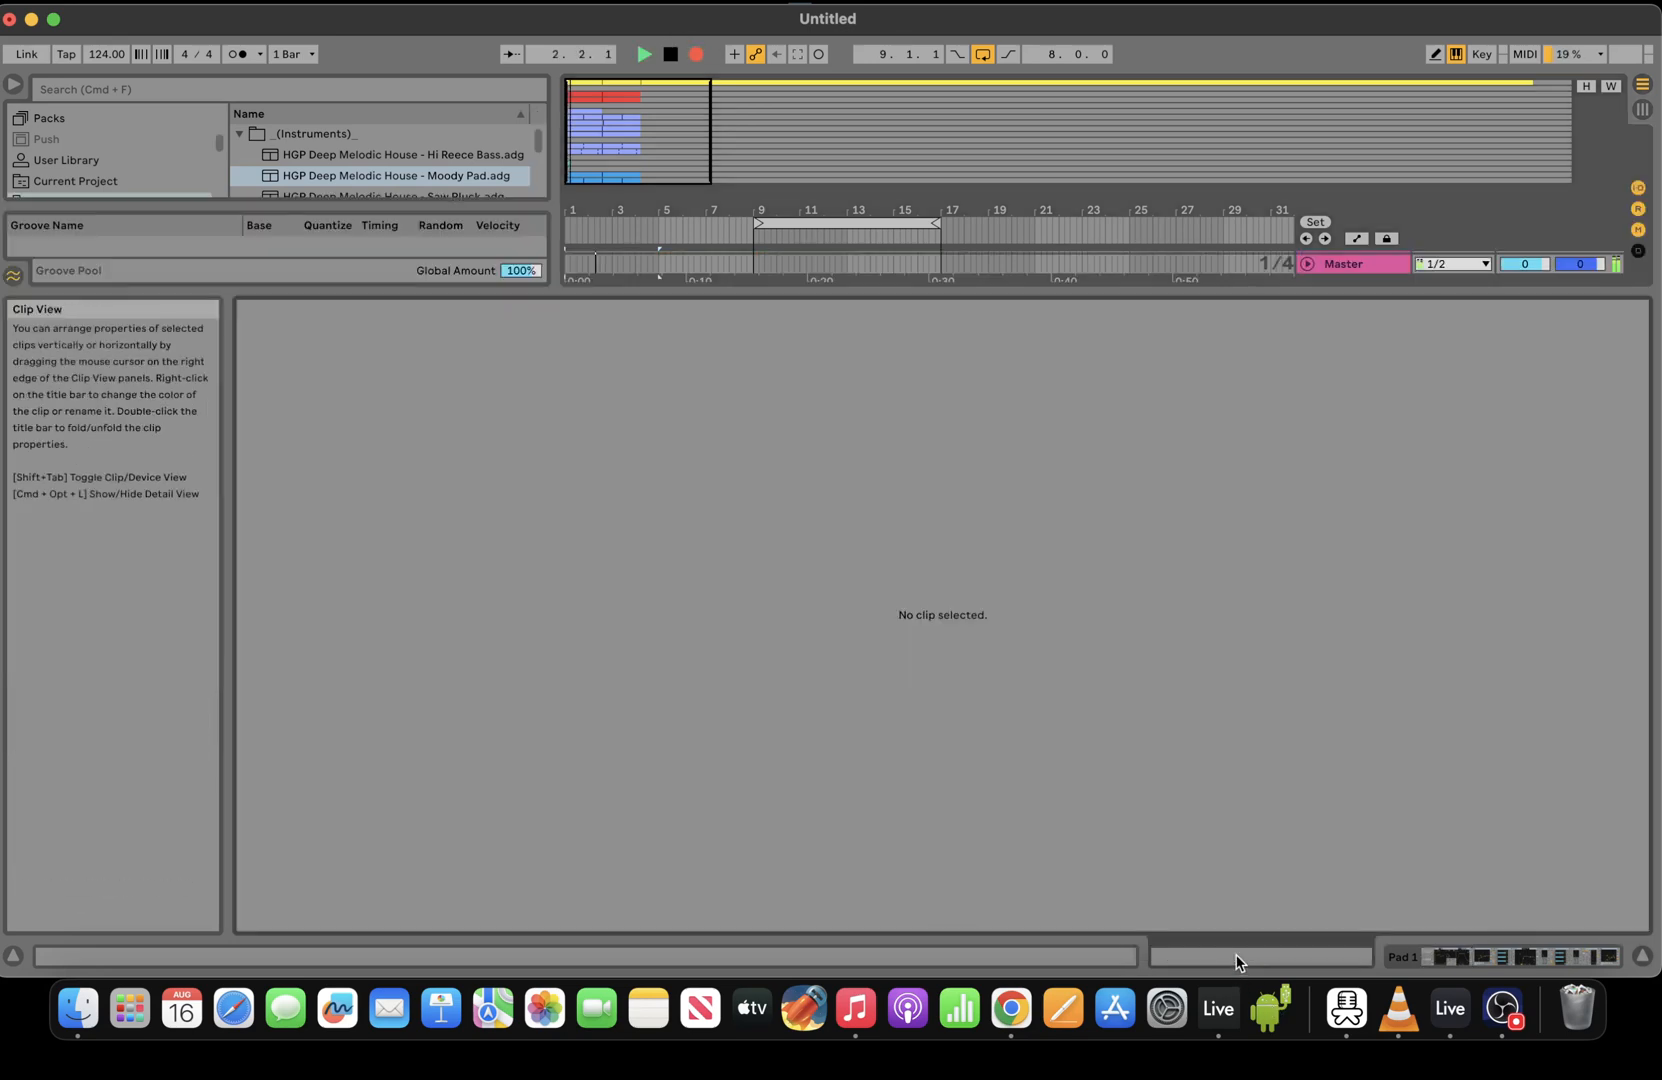
pyautogui.click(1545, 953)
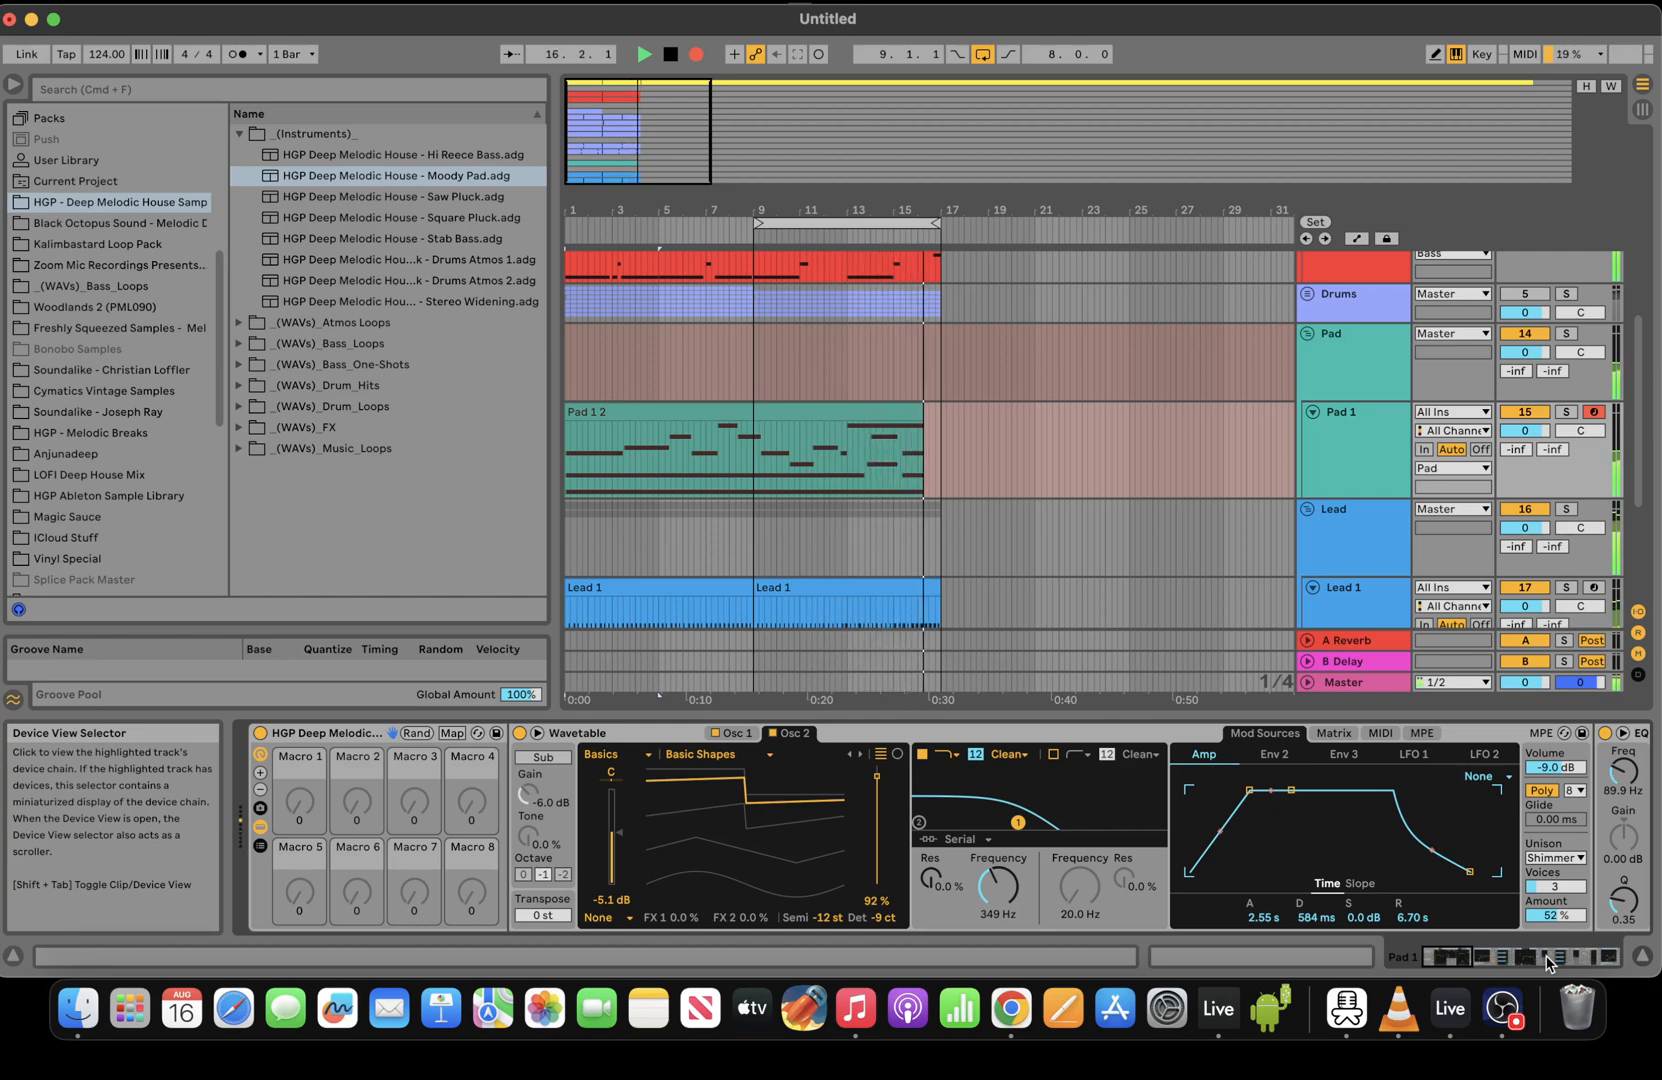
pyautogui.press('space')
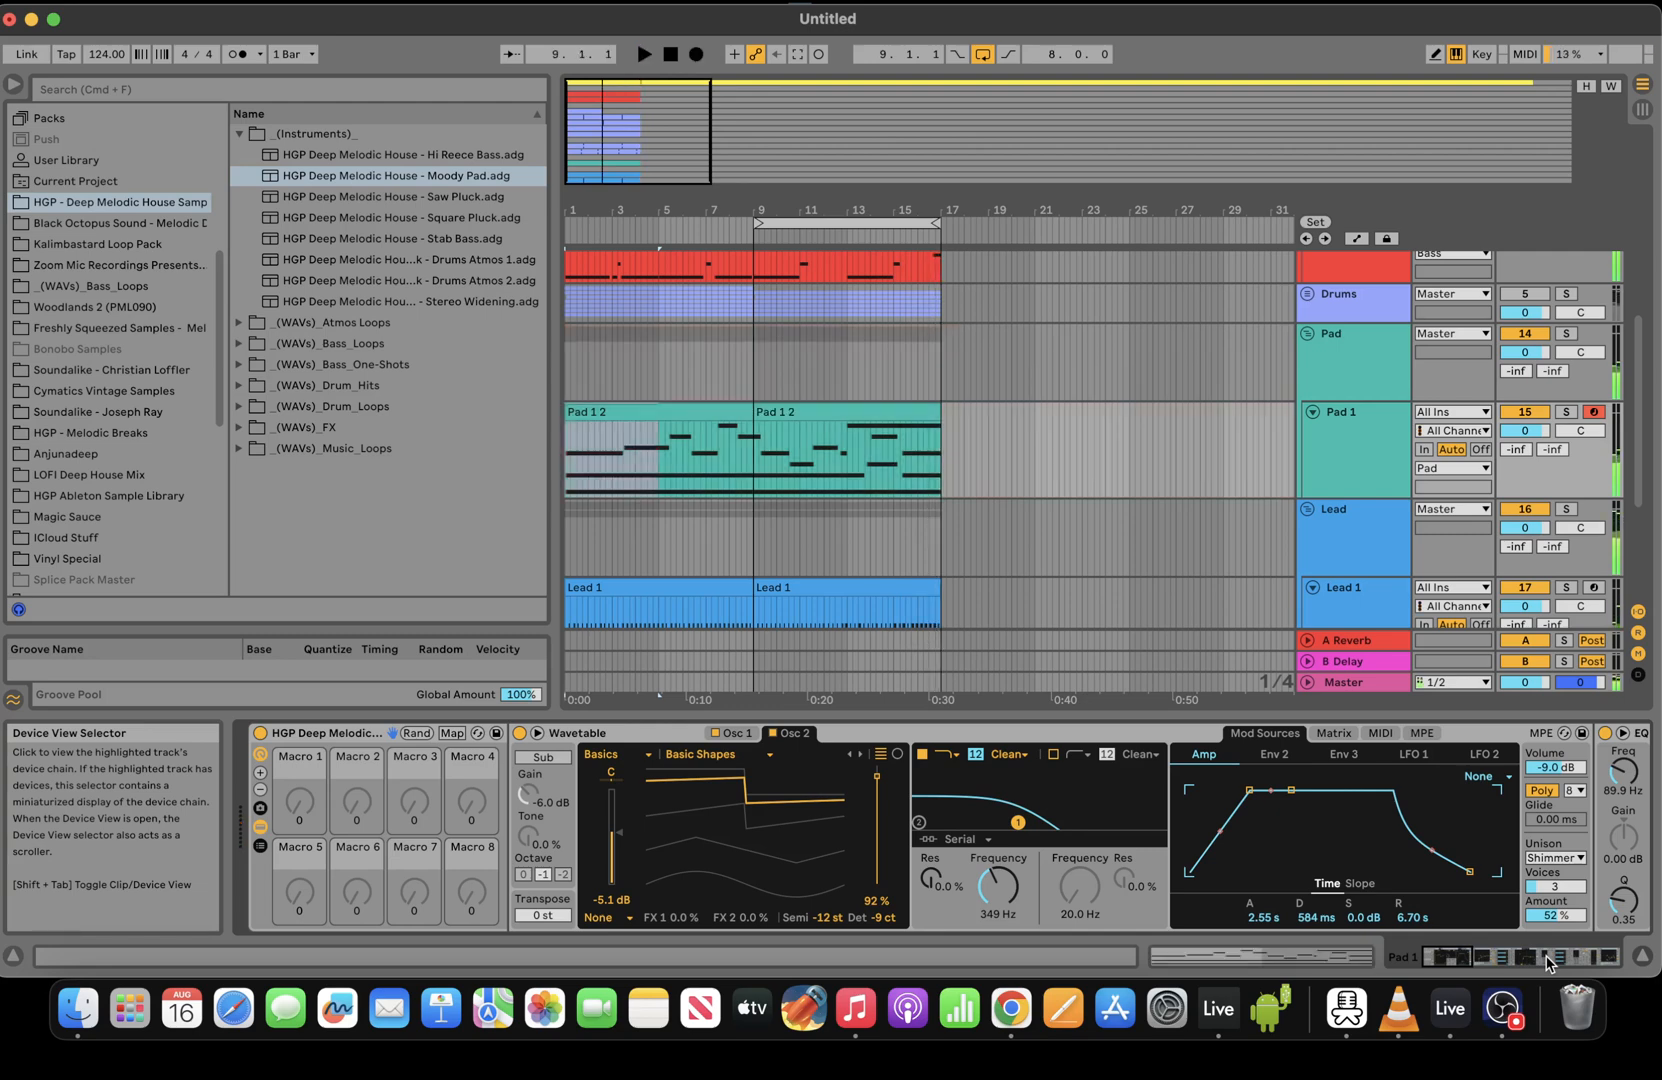
# Play the recorded pad from 8.2.1 and raise Wavetable's first filter frequency to just above 2 kHz
pyautogui.click(735, 460)
pyautogui.press('space')
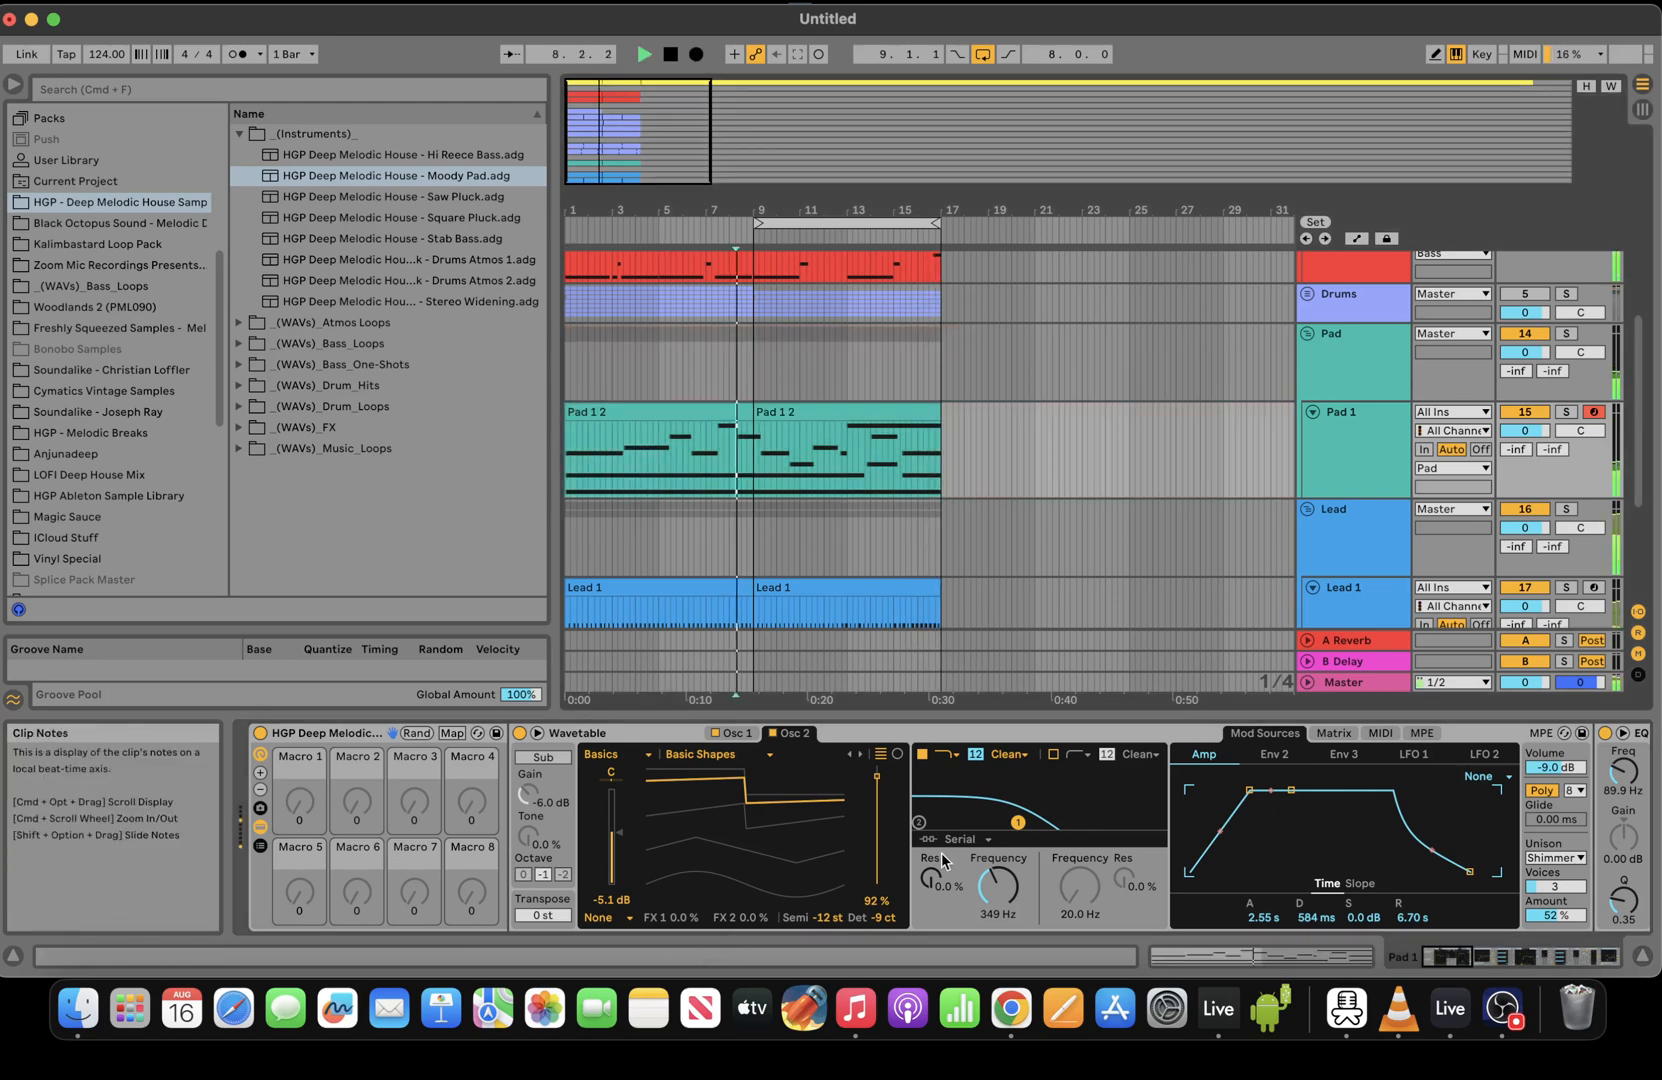
pyautogui.moveTo(993, 912); pyautogui.dragTo(997, 868)
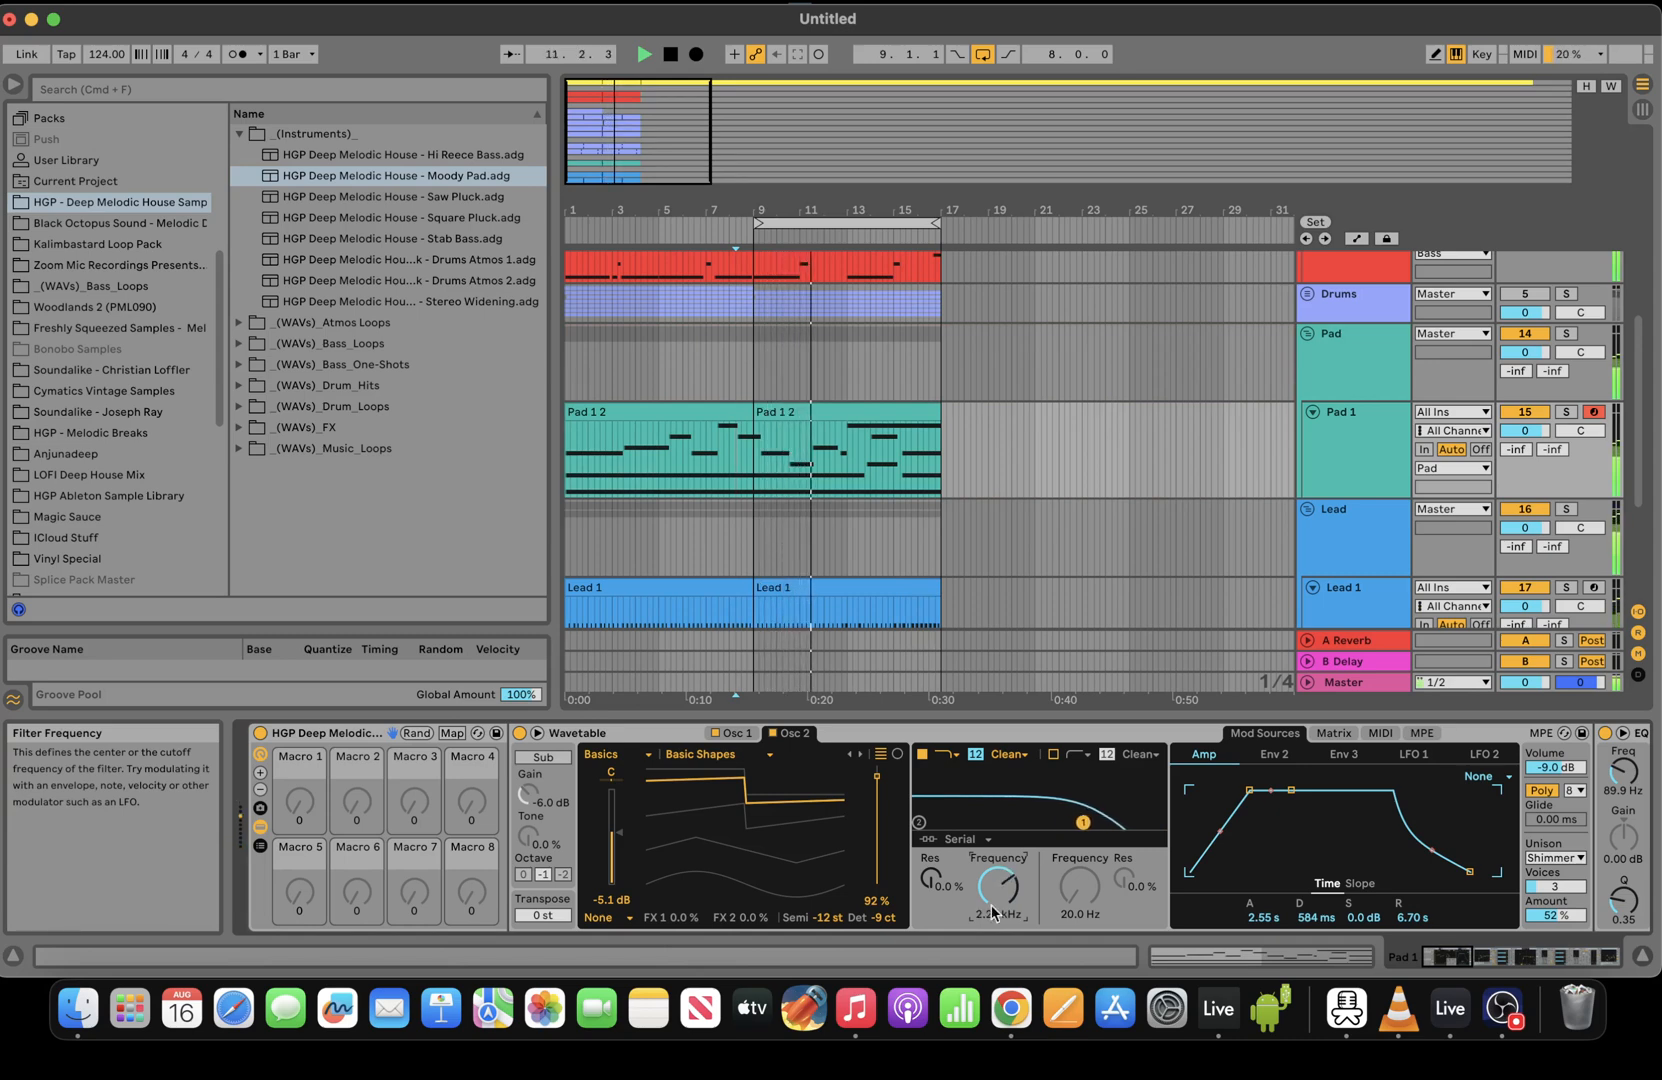
# Set the sidechain source of the Pad 1 track's Compressor to Kick
pyautogui.click(1460, 962)
pyautogui.click(551, 786)
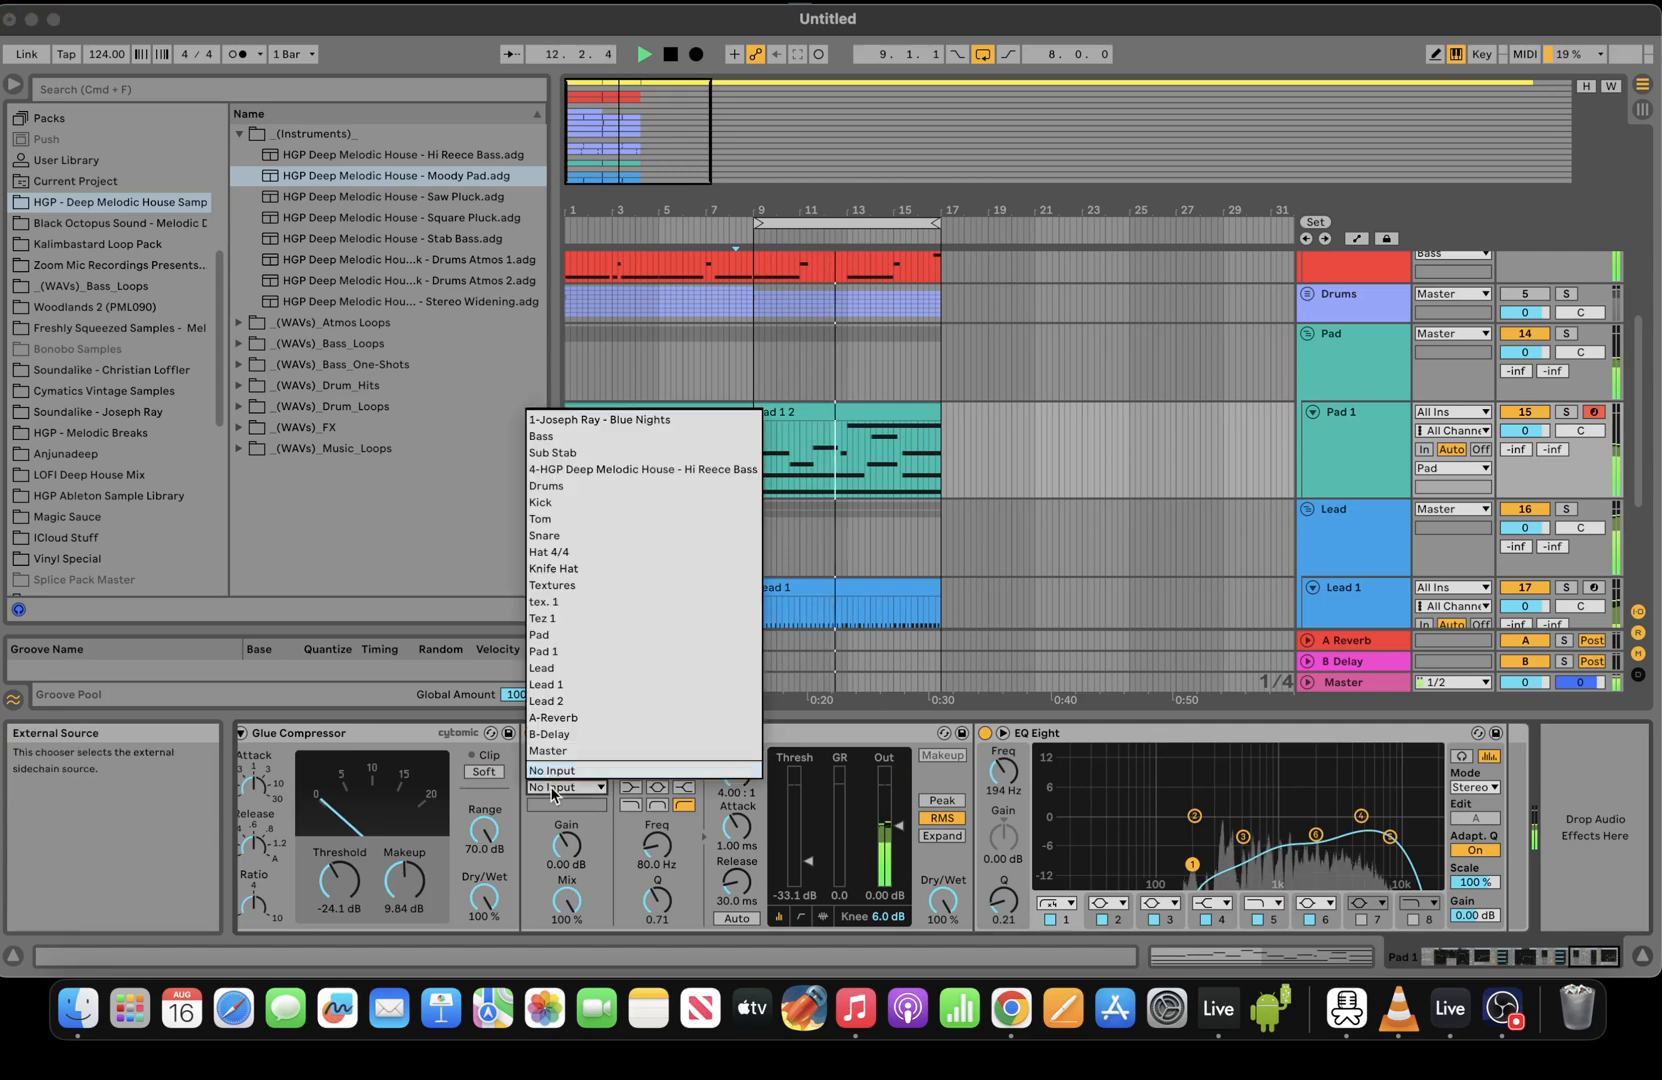
pyautogui.click(580, 501)
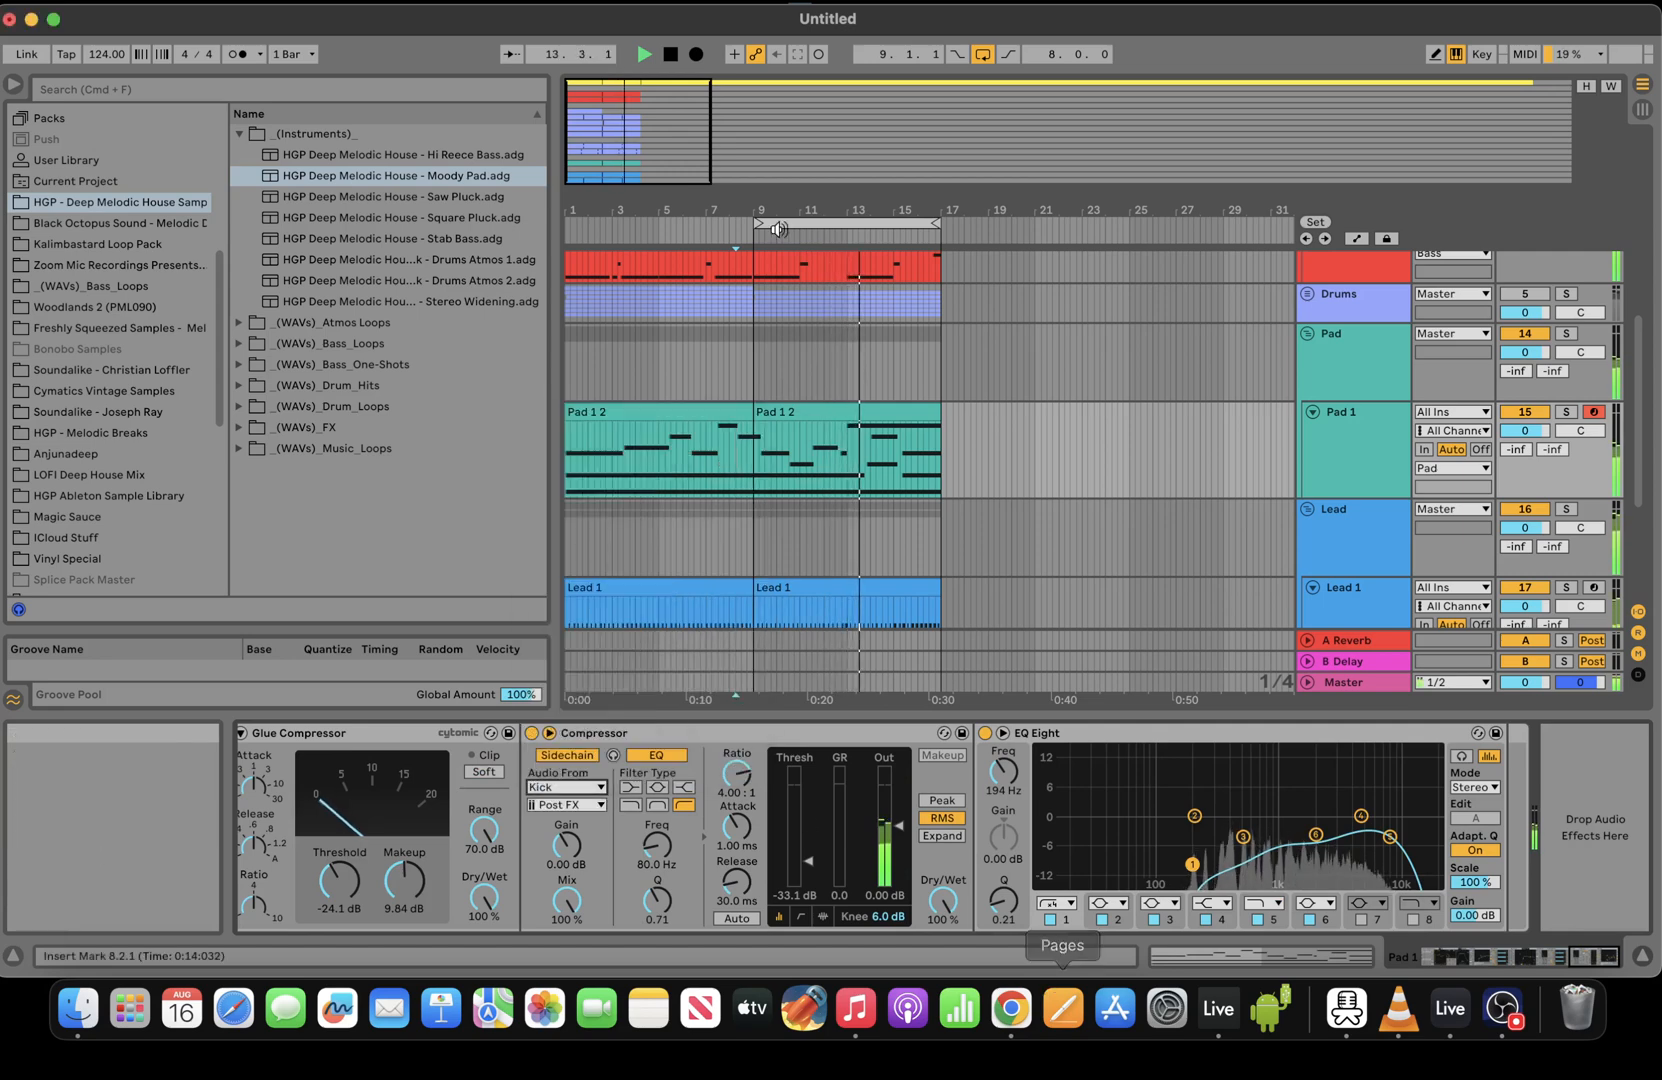
# Expand the Drums group and collapse its Tom and Textures tracks
pyautogui.moveTo(1222, 211); pyautogui.dragTo(1258, 228)
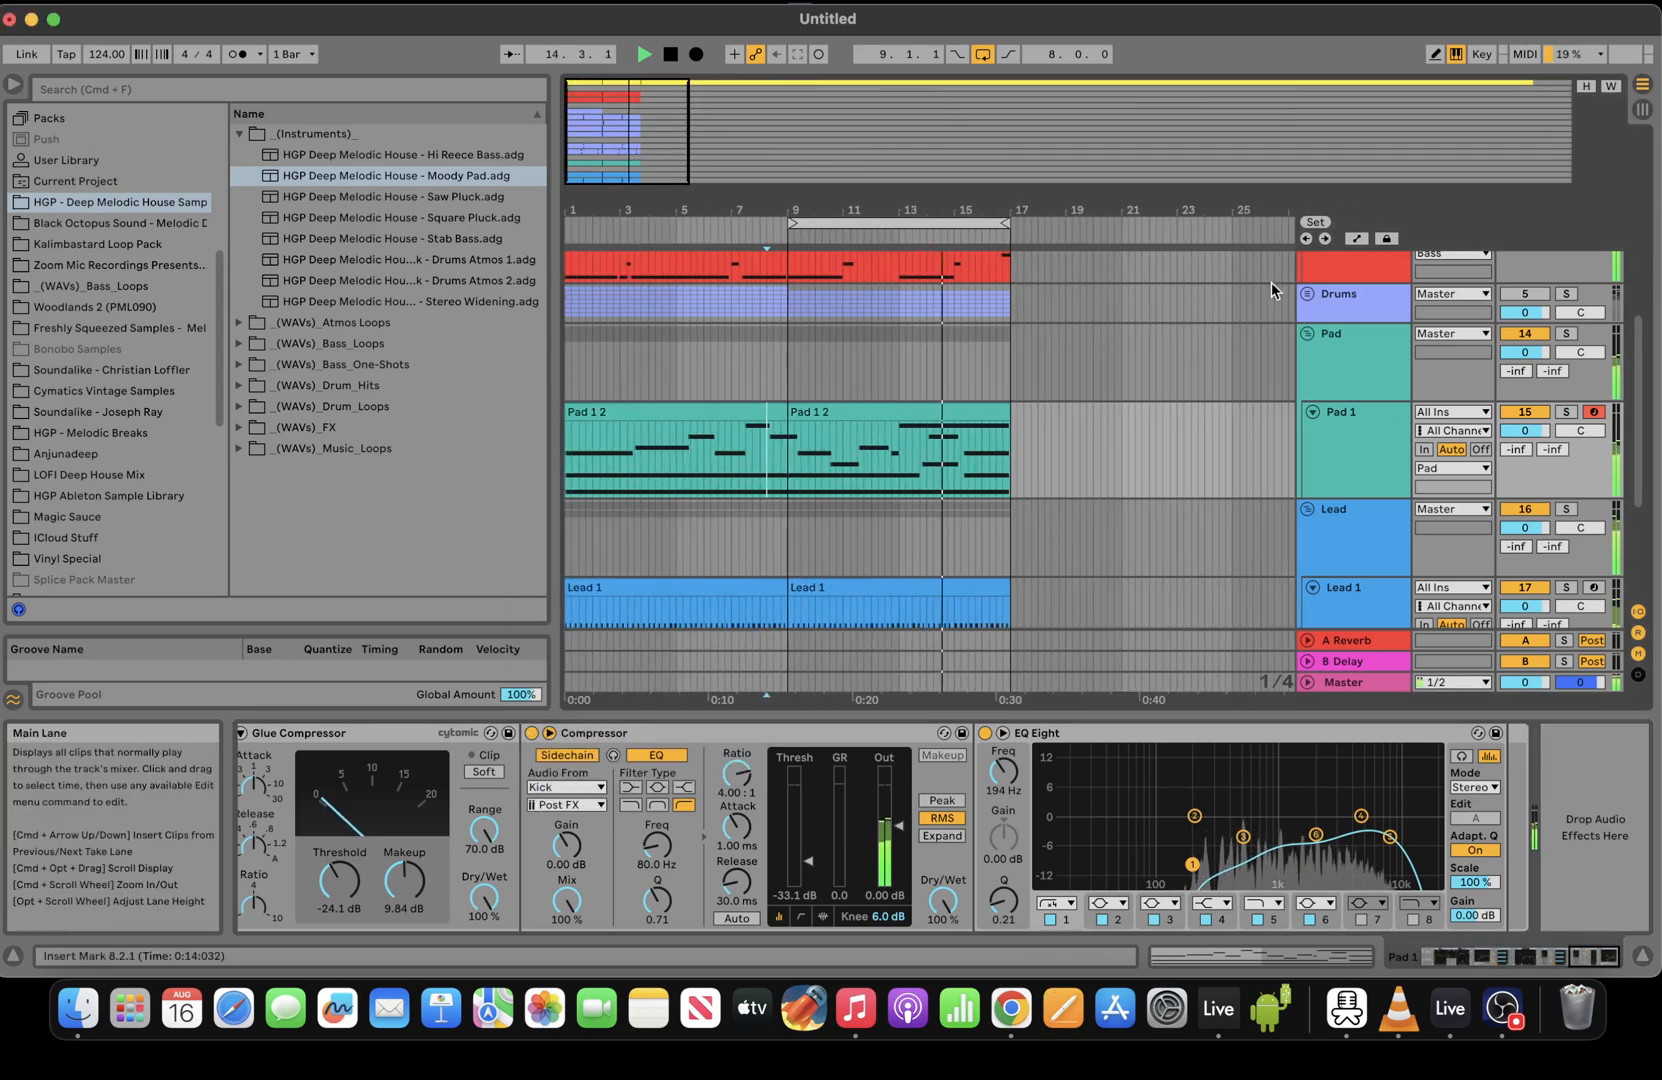
pyautogui.click(1305, 296)
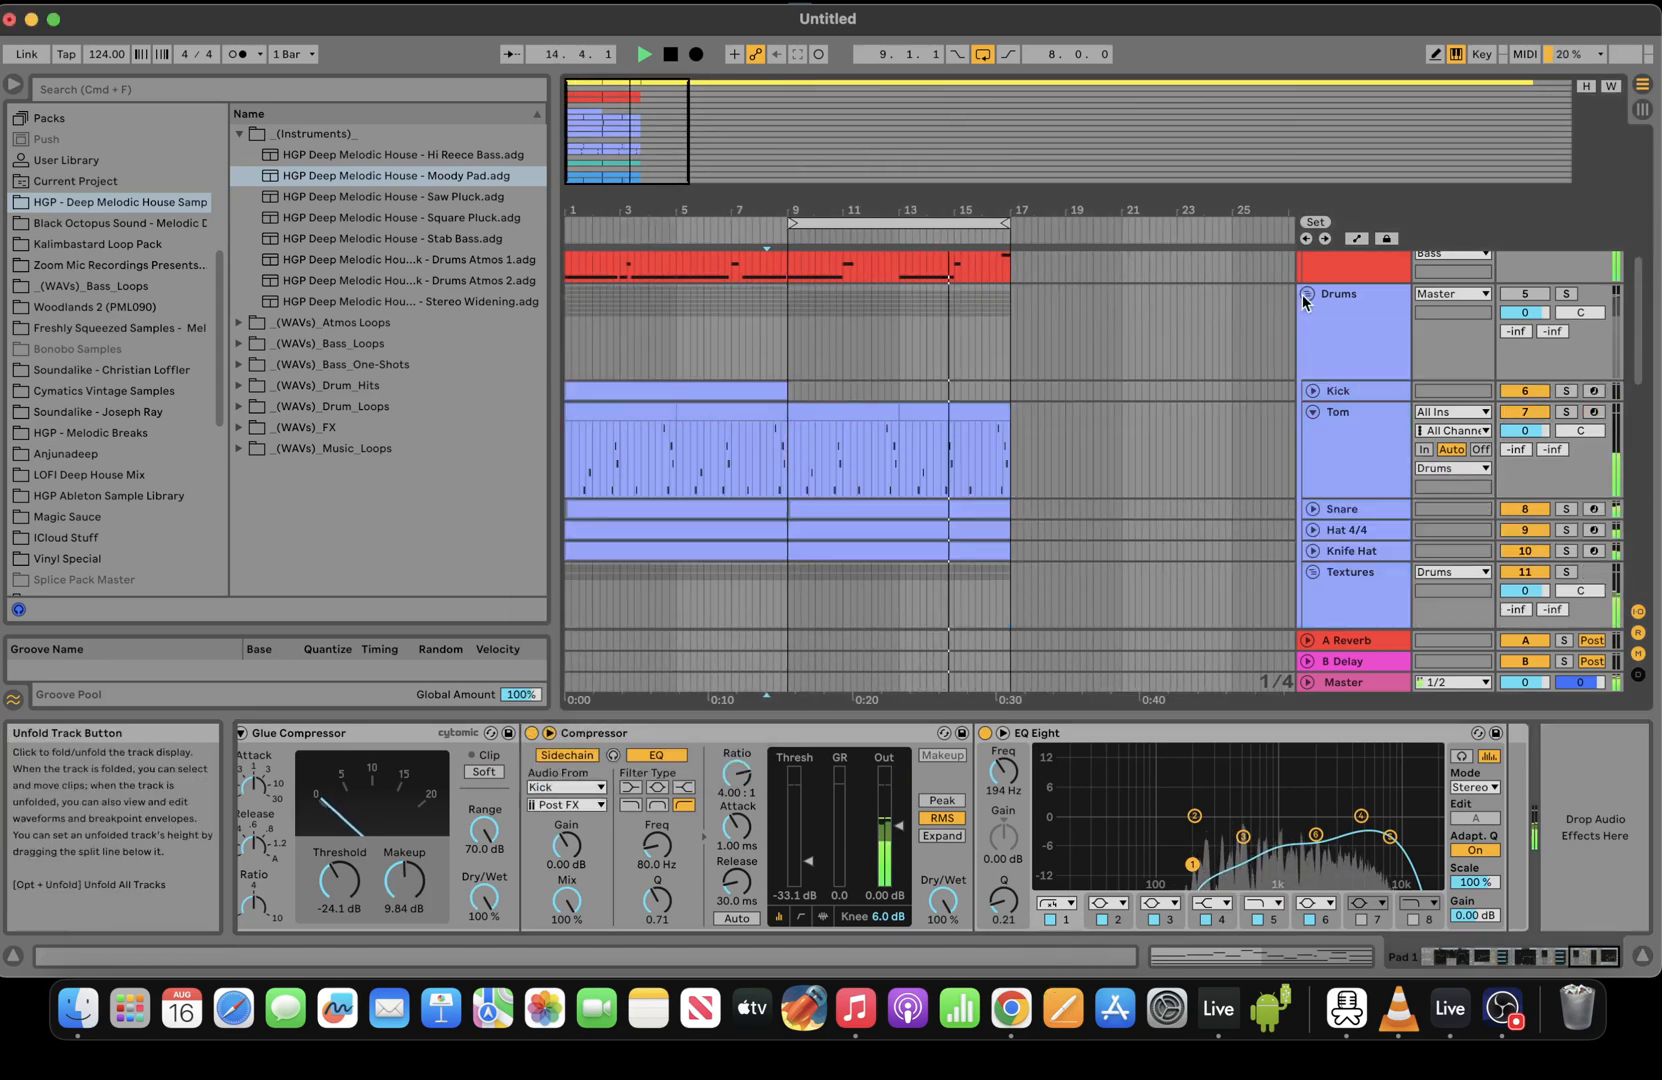
pyautogui.click(1313, 412)
pyautogui.click(1312, 496)
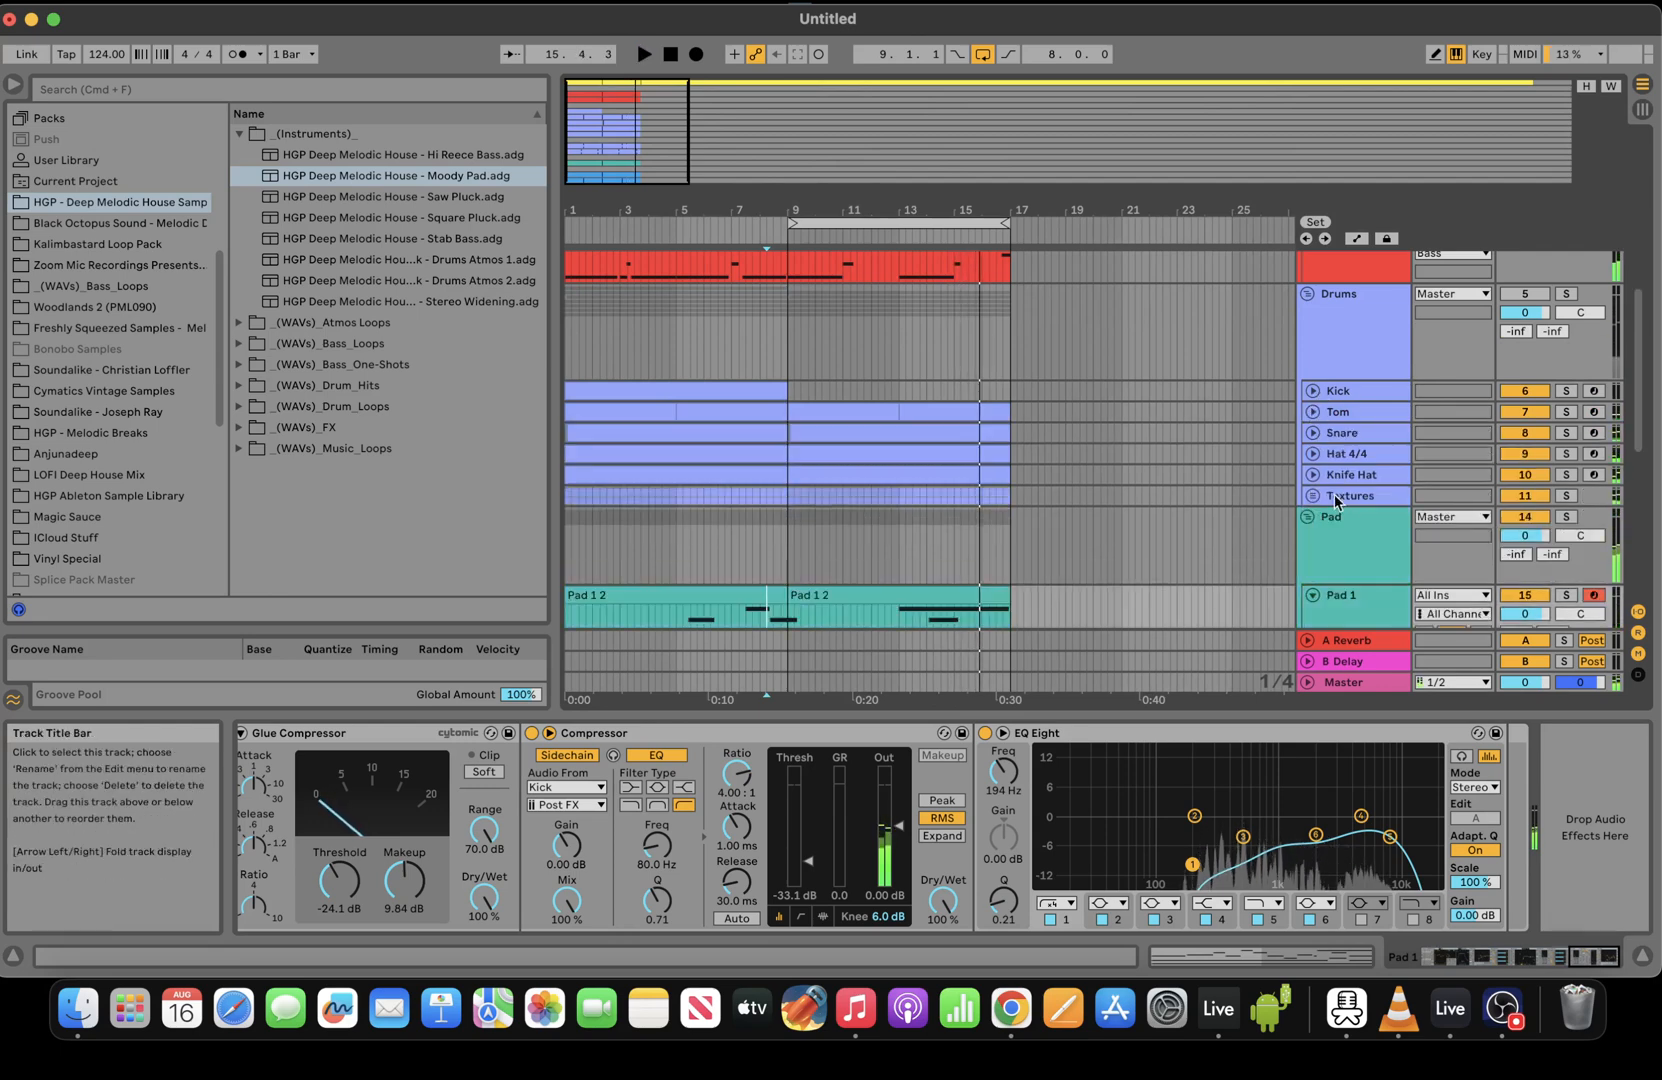
# Group the Snare, Hat 4/4, Knife Hat and Textures tracks together inside the Drums group
pyautogui.click(1358, 411)
pyautogui.click(1352, 436)
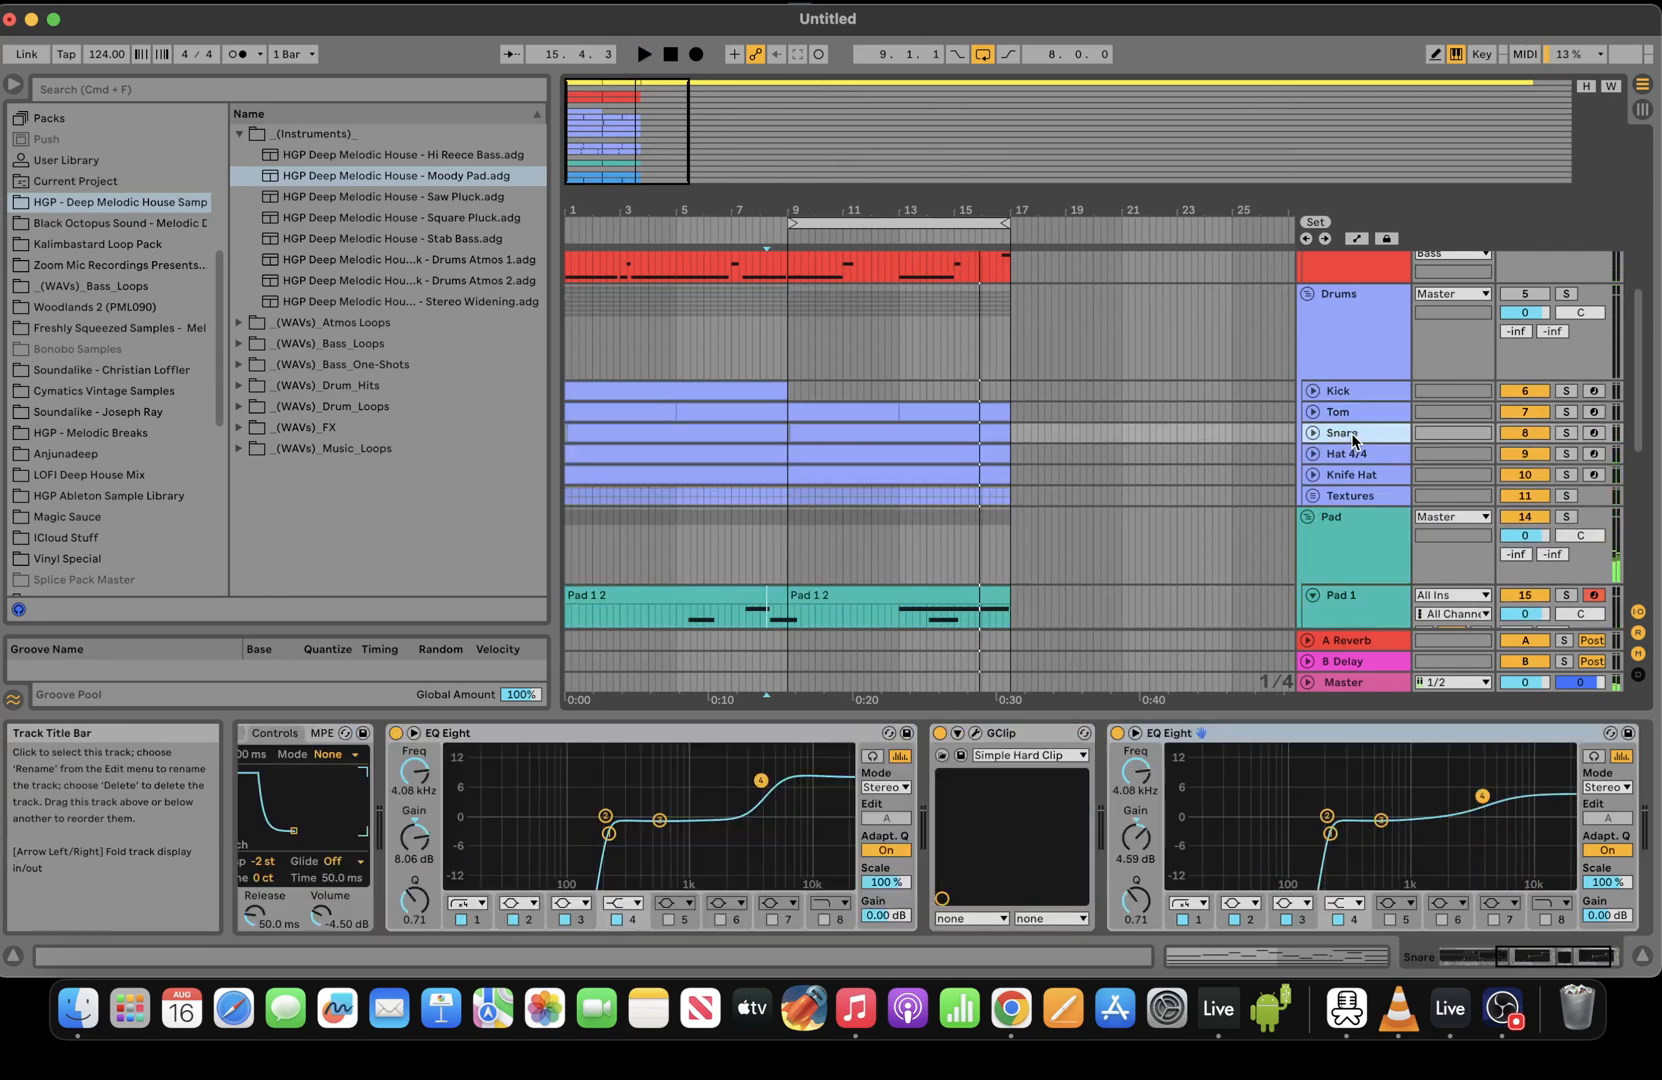
pyautogui.hotkey('shift', 'Down')
pyautogui.hotkey('shift', 'Down')
pyautogui.hotkey('shift', 'Down')
pyautogui.rightClick(1352, 438)
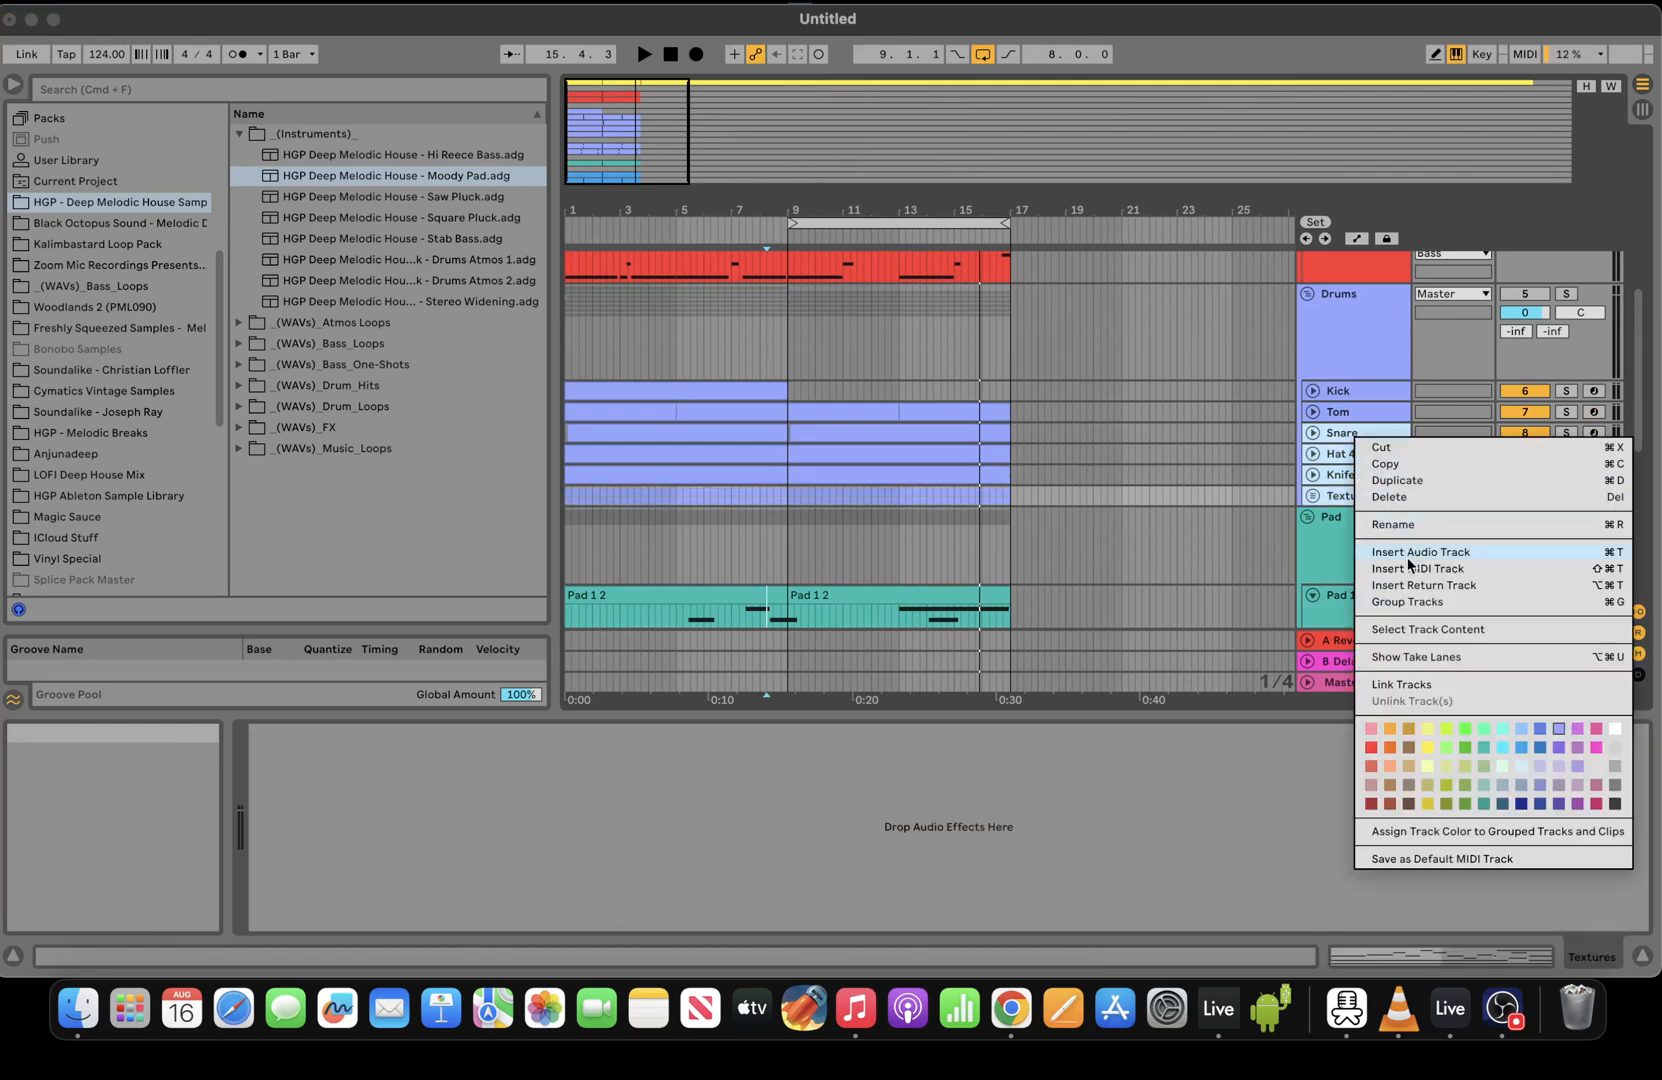
pyautogui.click(1412, 602)
# Start playback, mute the new group containing the snare, hats and textures, and unmute the Drums group
pyautogui.press('space')
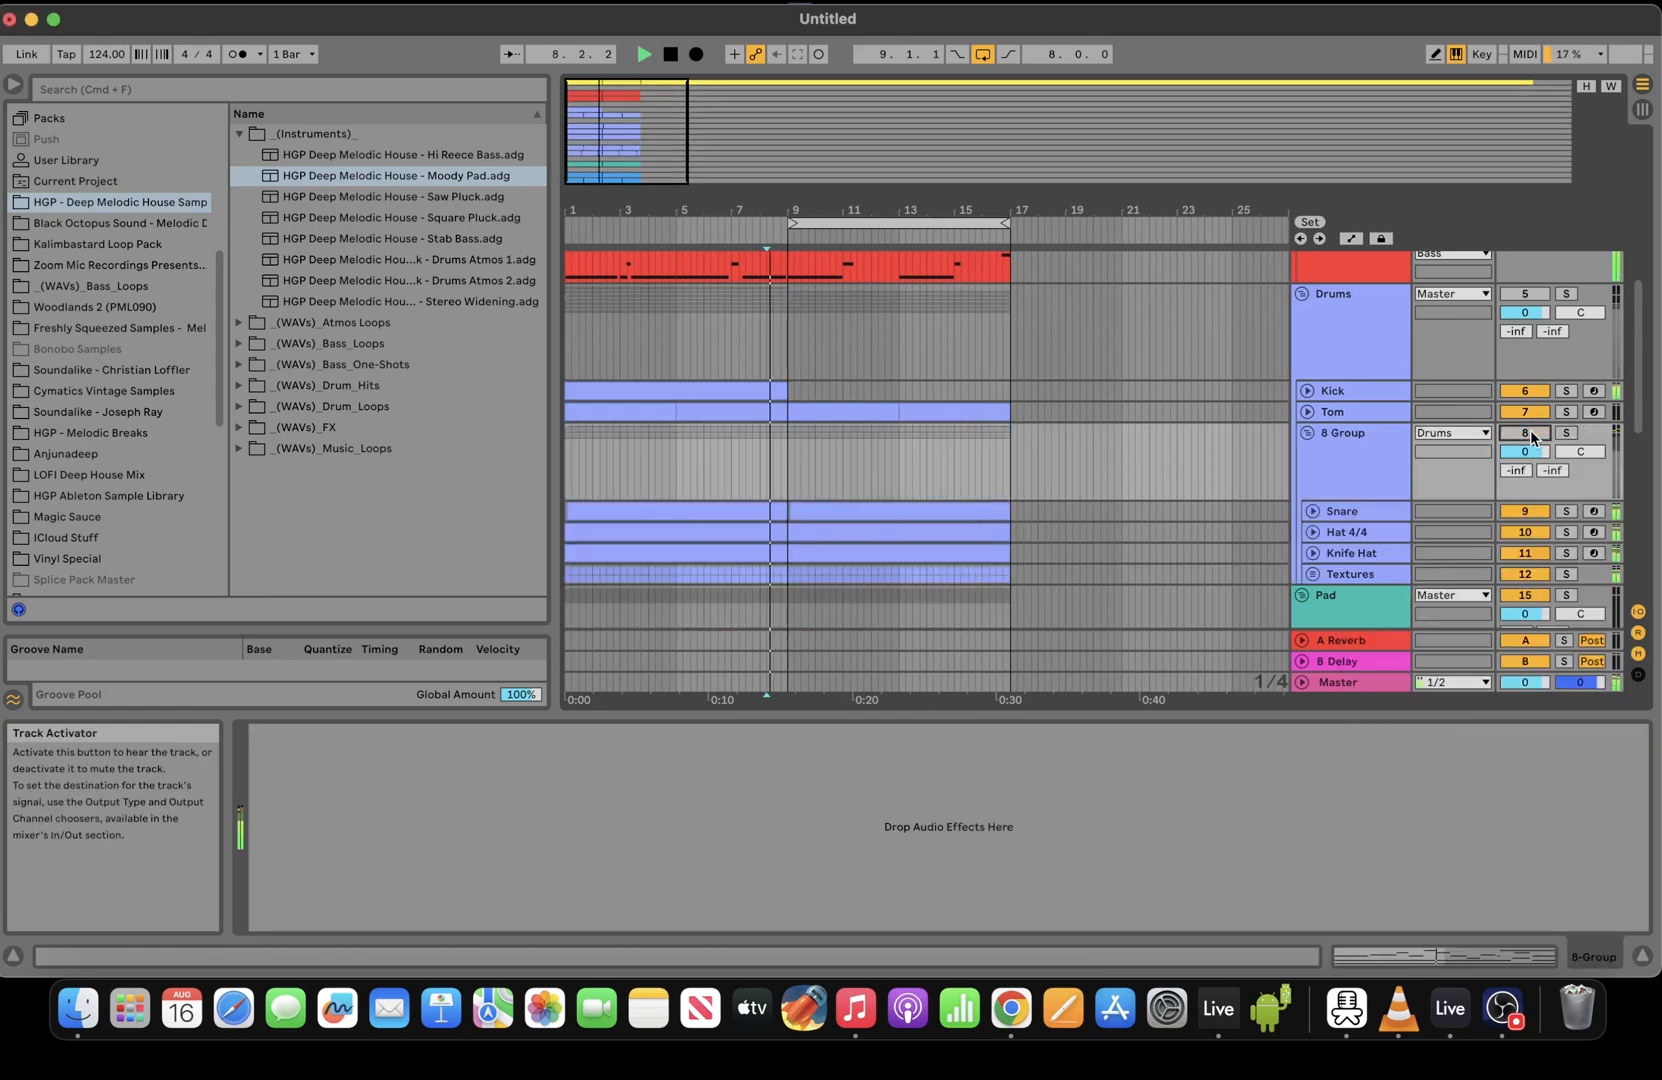
pyautogui.click(1526, 296)
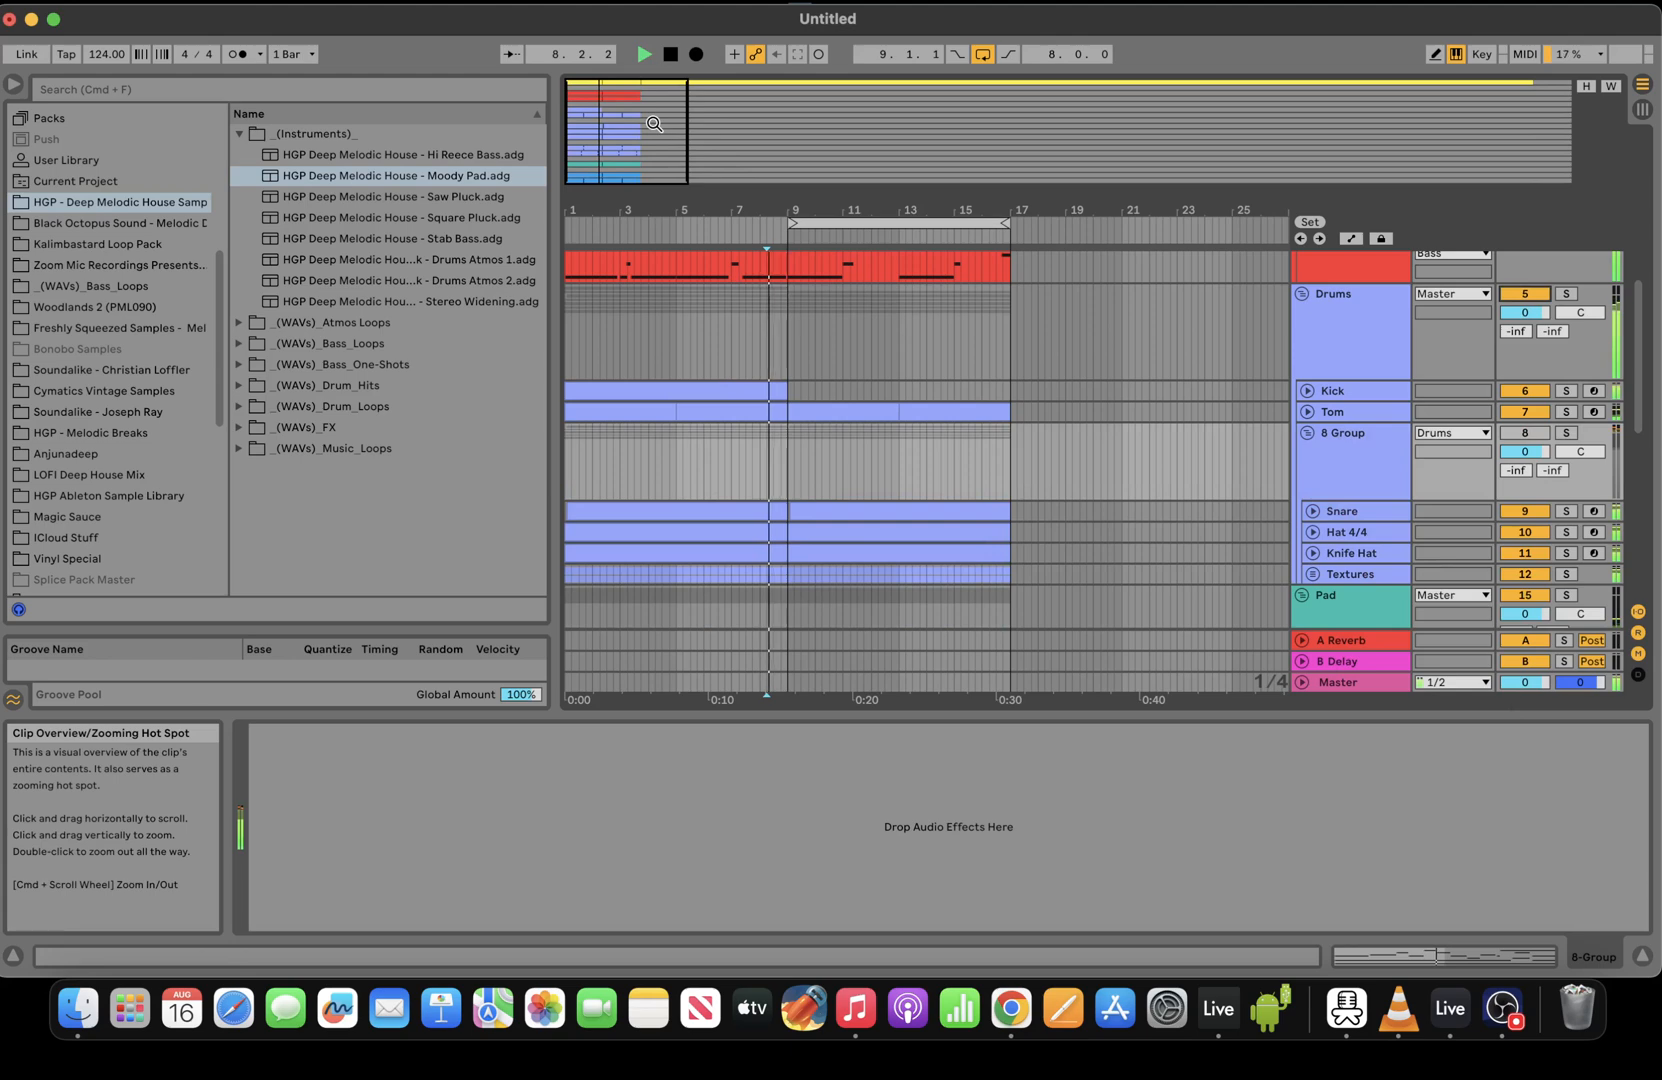
# Select the Pad 1 track, restart playback, and lower the frequency of its Wavetable filter
pyautogui.click(756, 393)
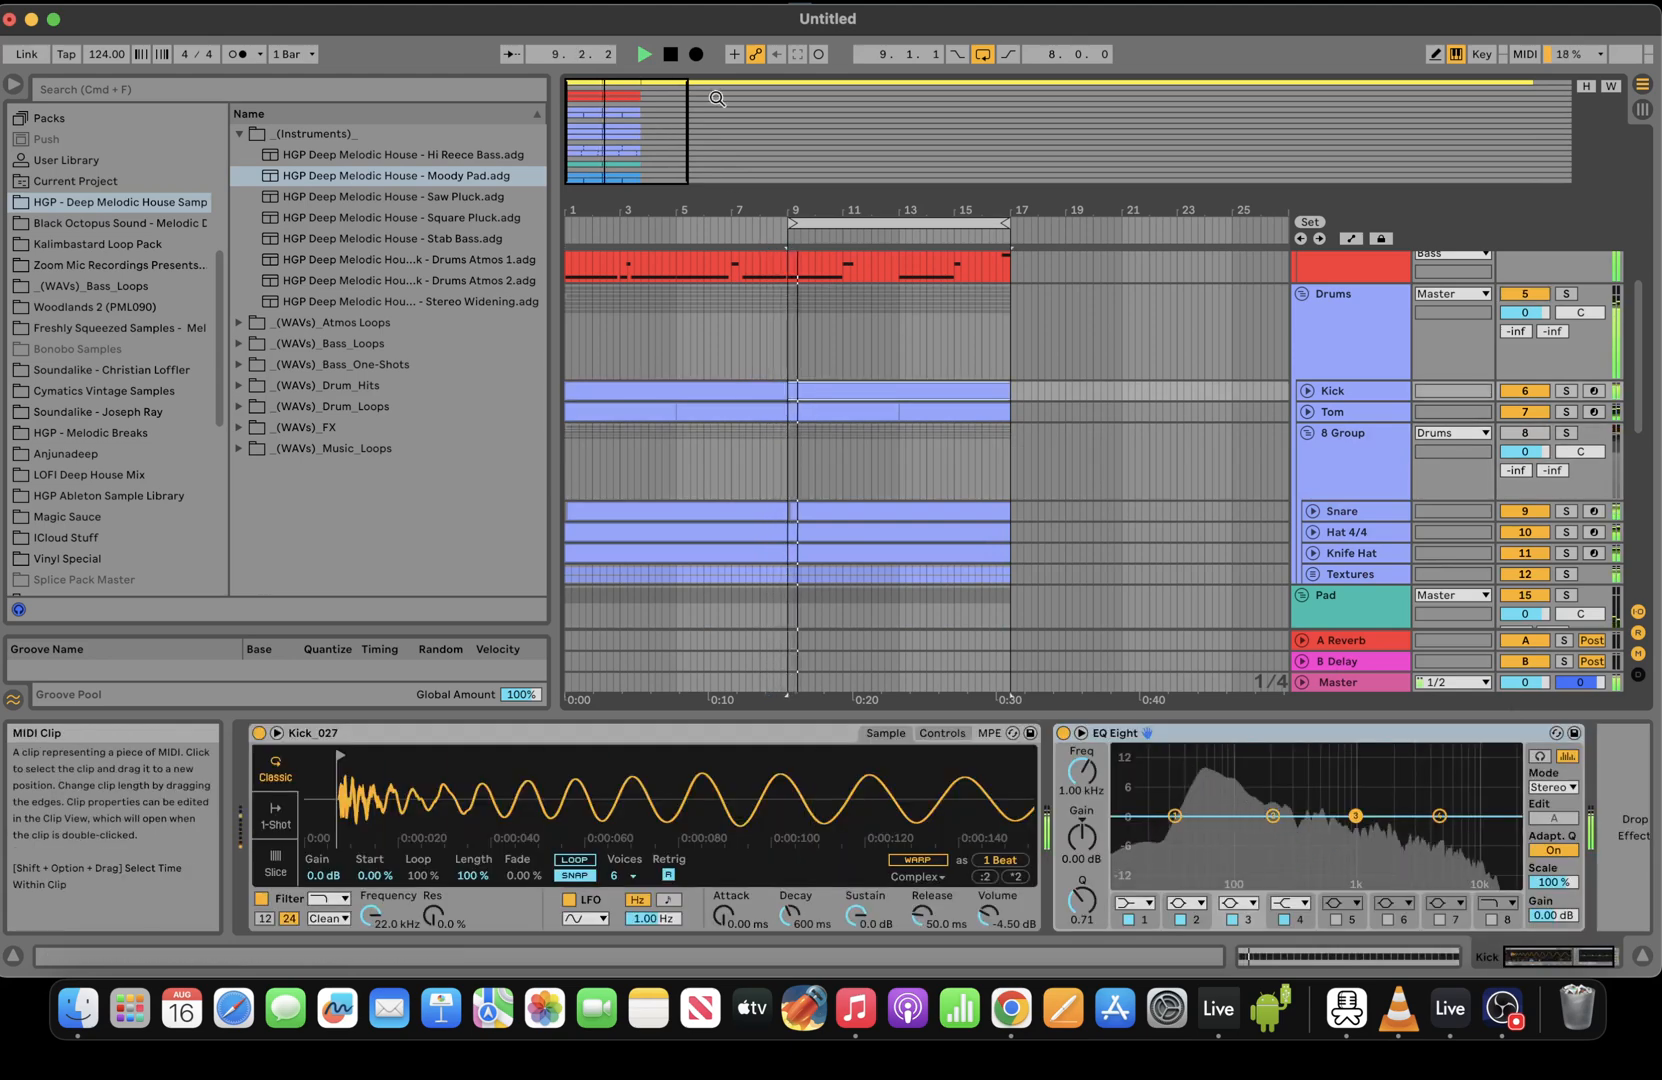
pyautogui.scroll(-6, 952, 290)
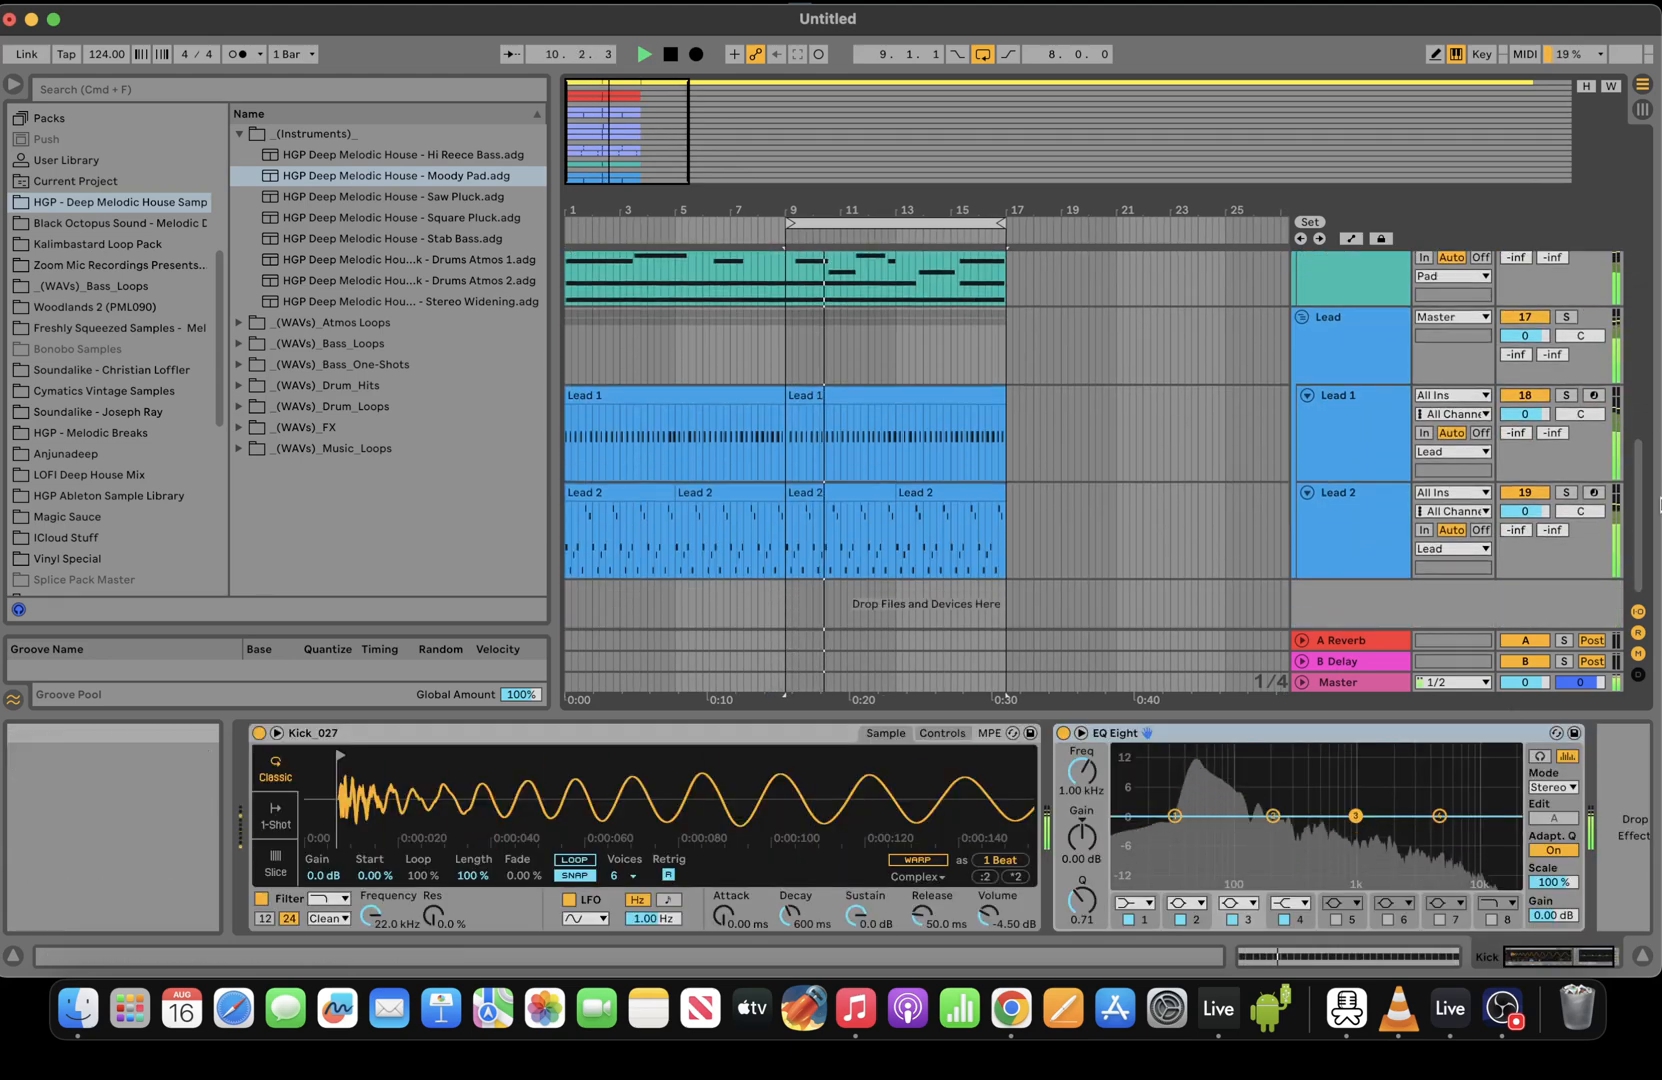
pyautogui.click(950, 278)
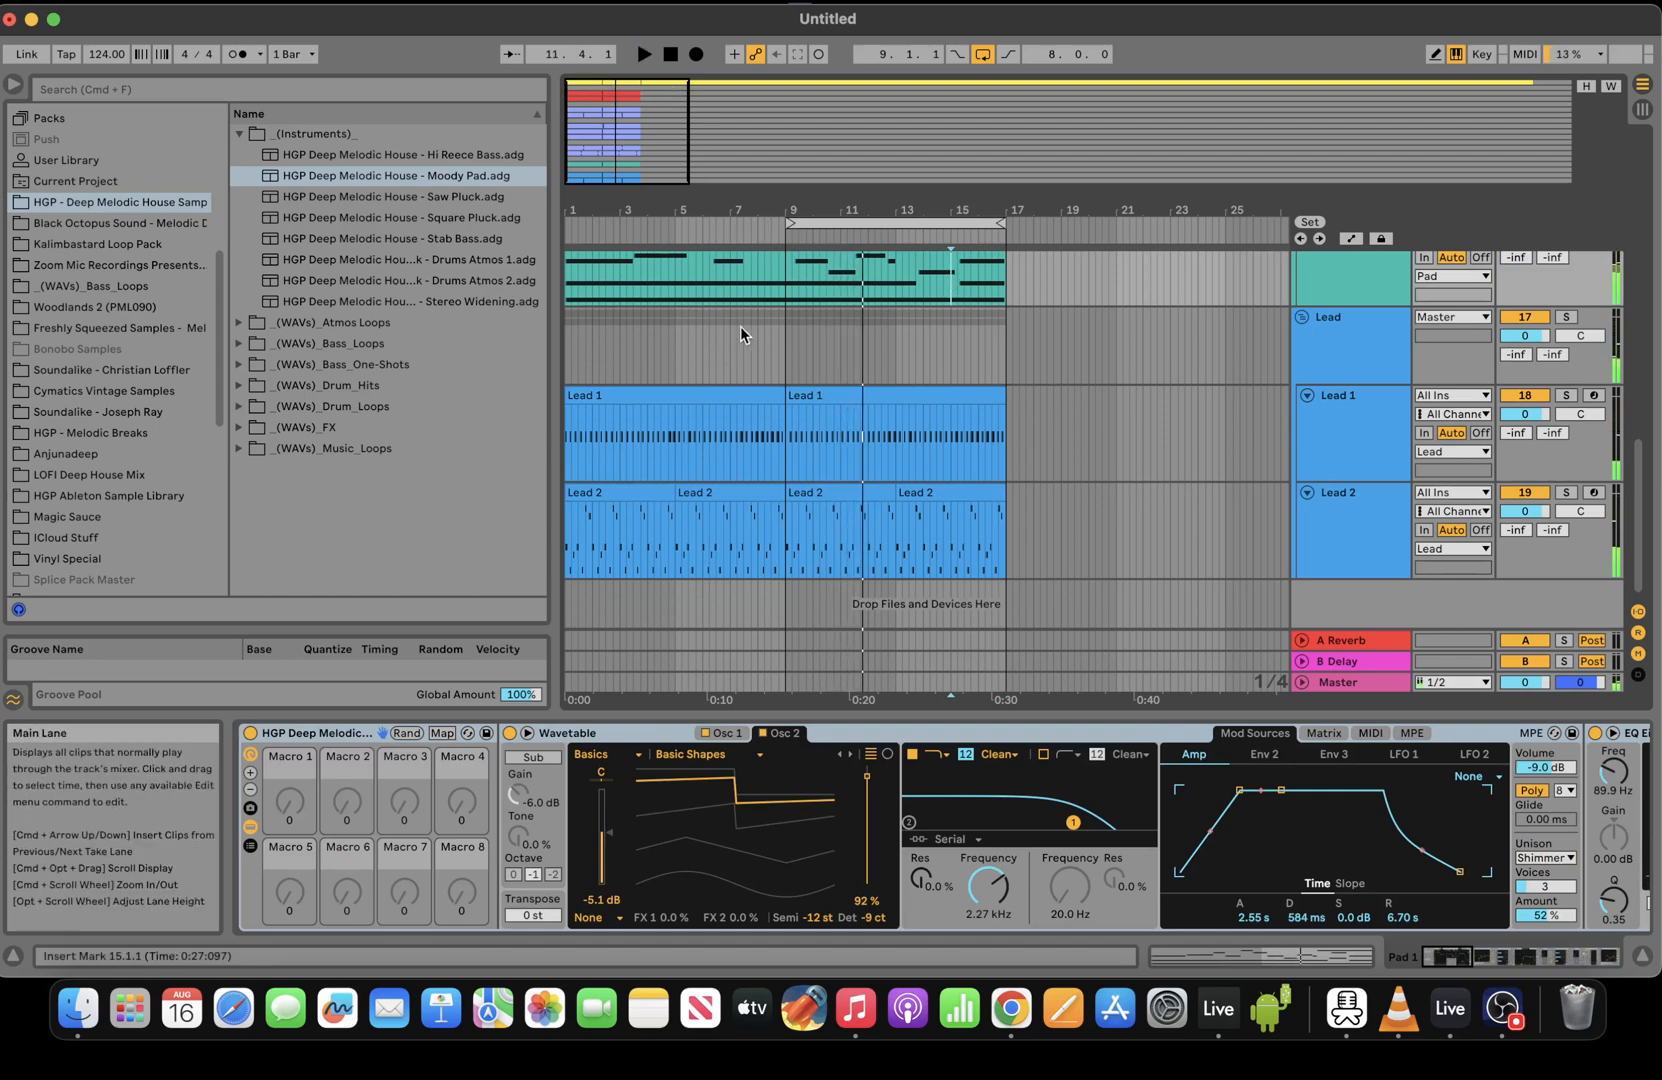
pyautogui.click(741, 284)
pyautogui.press('space')
pyautogui.moveTo(988, 884); pyautogui.dragTo(988, 950)
# Search the audio effects for "eq" and add an EQ Eight to the Master track after the Limiter
pyautogui.click(887, 686)
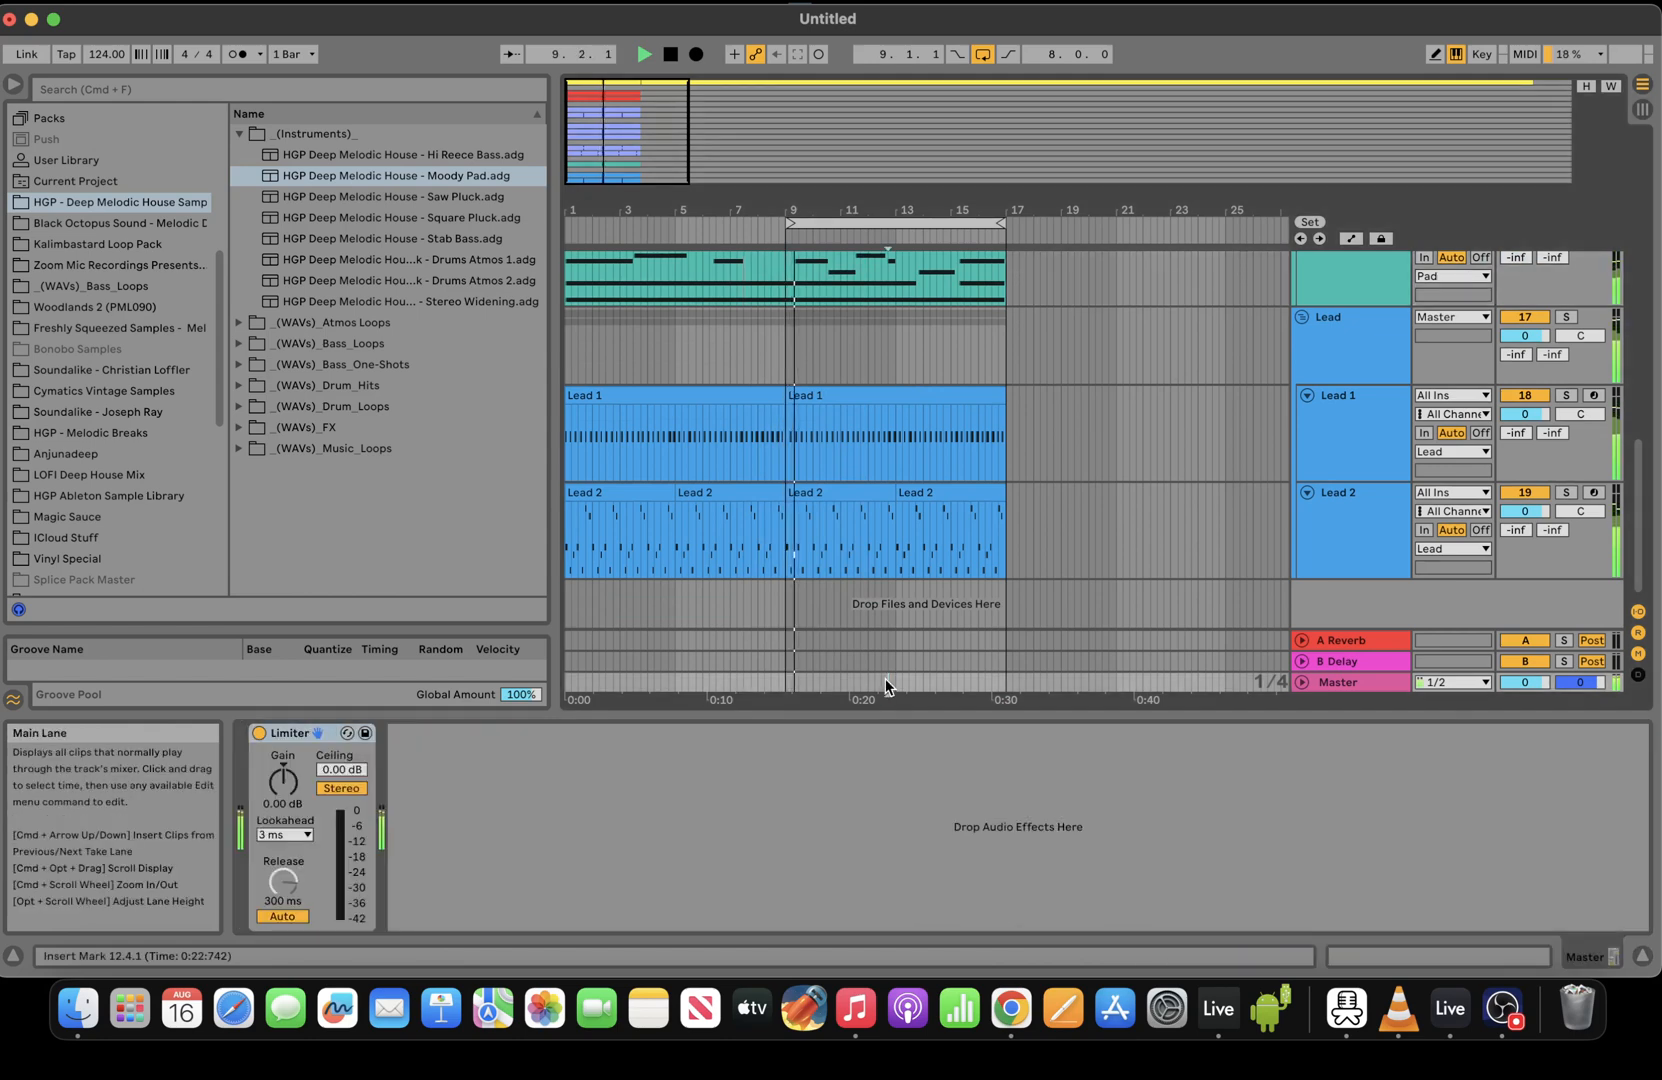
pyautogui.click(295, 93)
pyautogui.write('eq')
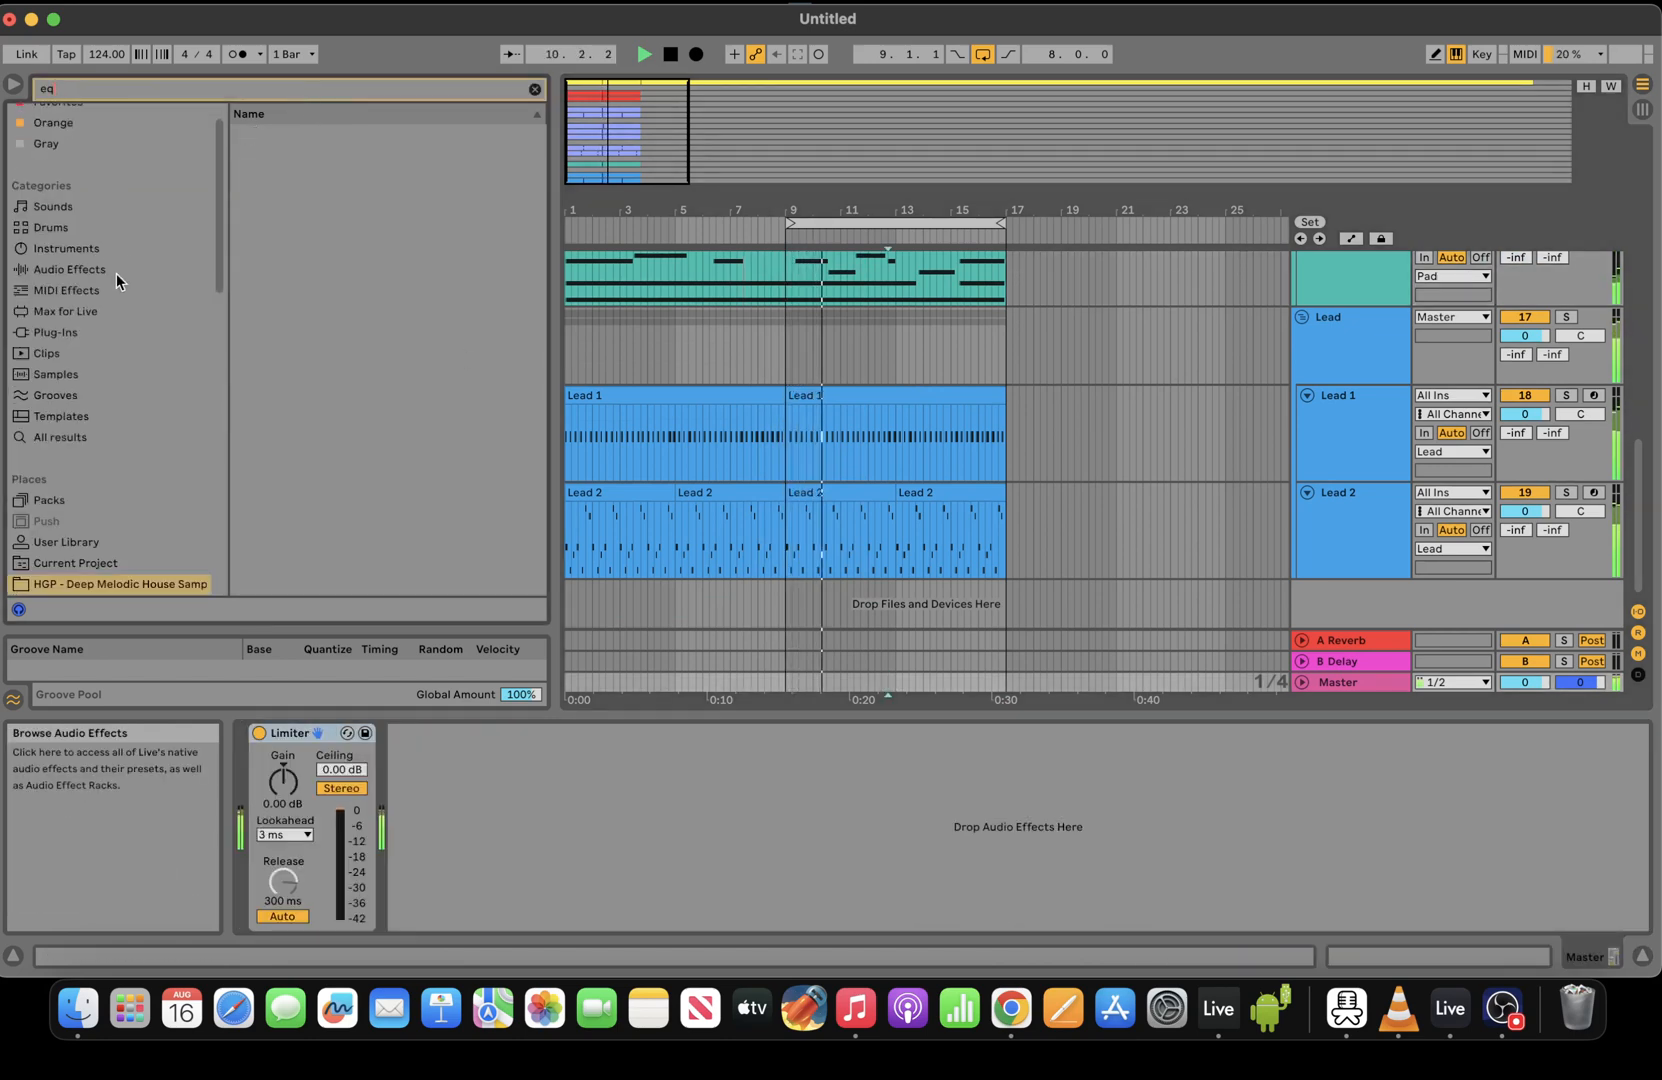
pyautogui.click(100, 270)
pyautogui.click(295, 175)
pyautogui.doubleClick(295, 175)
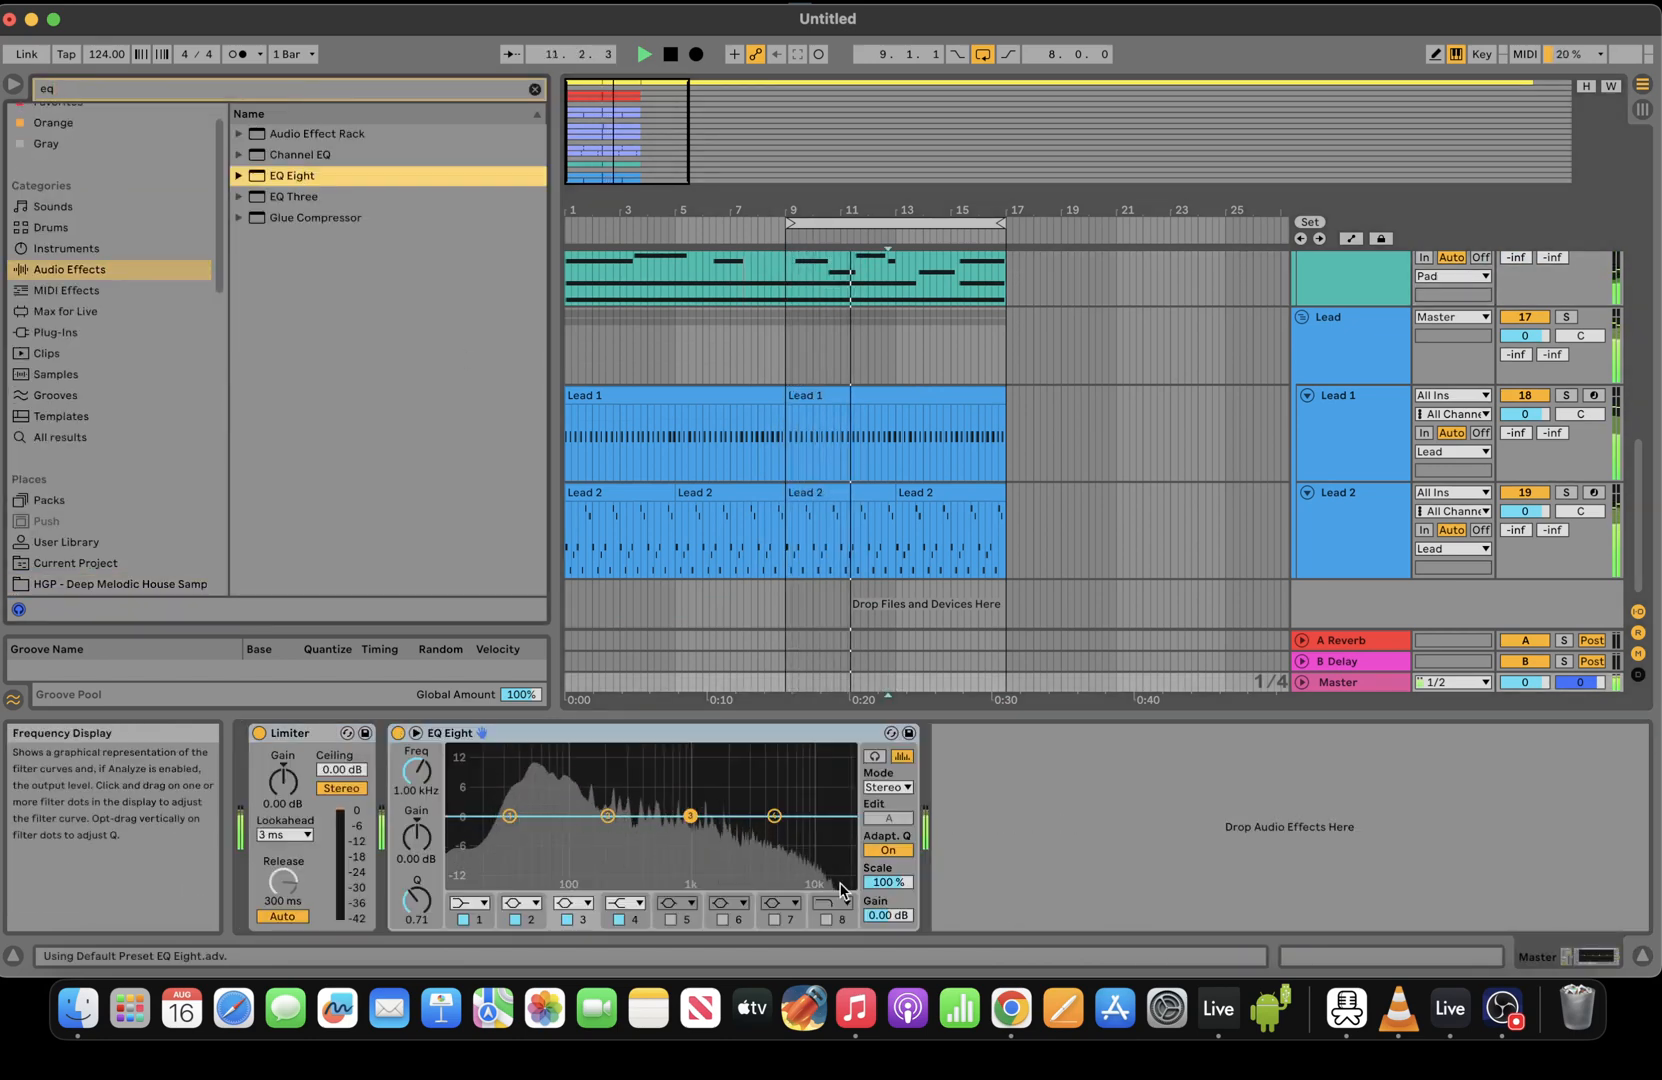
# Set the Lead 2 rack's Fil Cutoff to 79 and Mod 1 amt to 94
pyautogui.moveTo(735, 210); pyautogui.dragTo(762, 238)
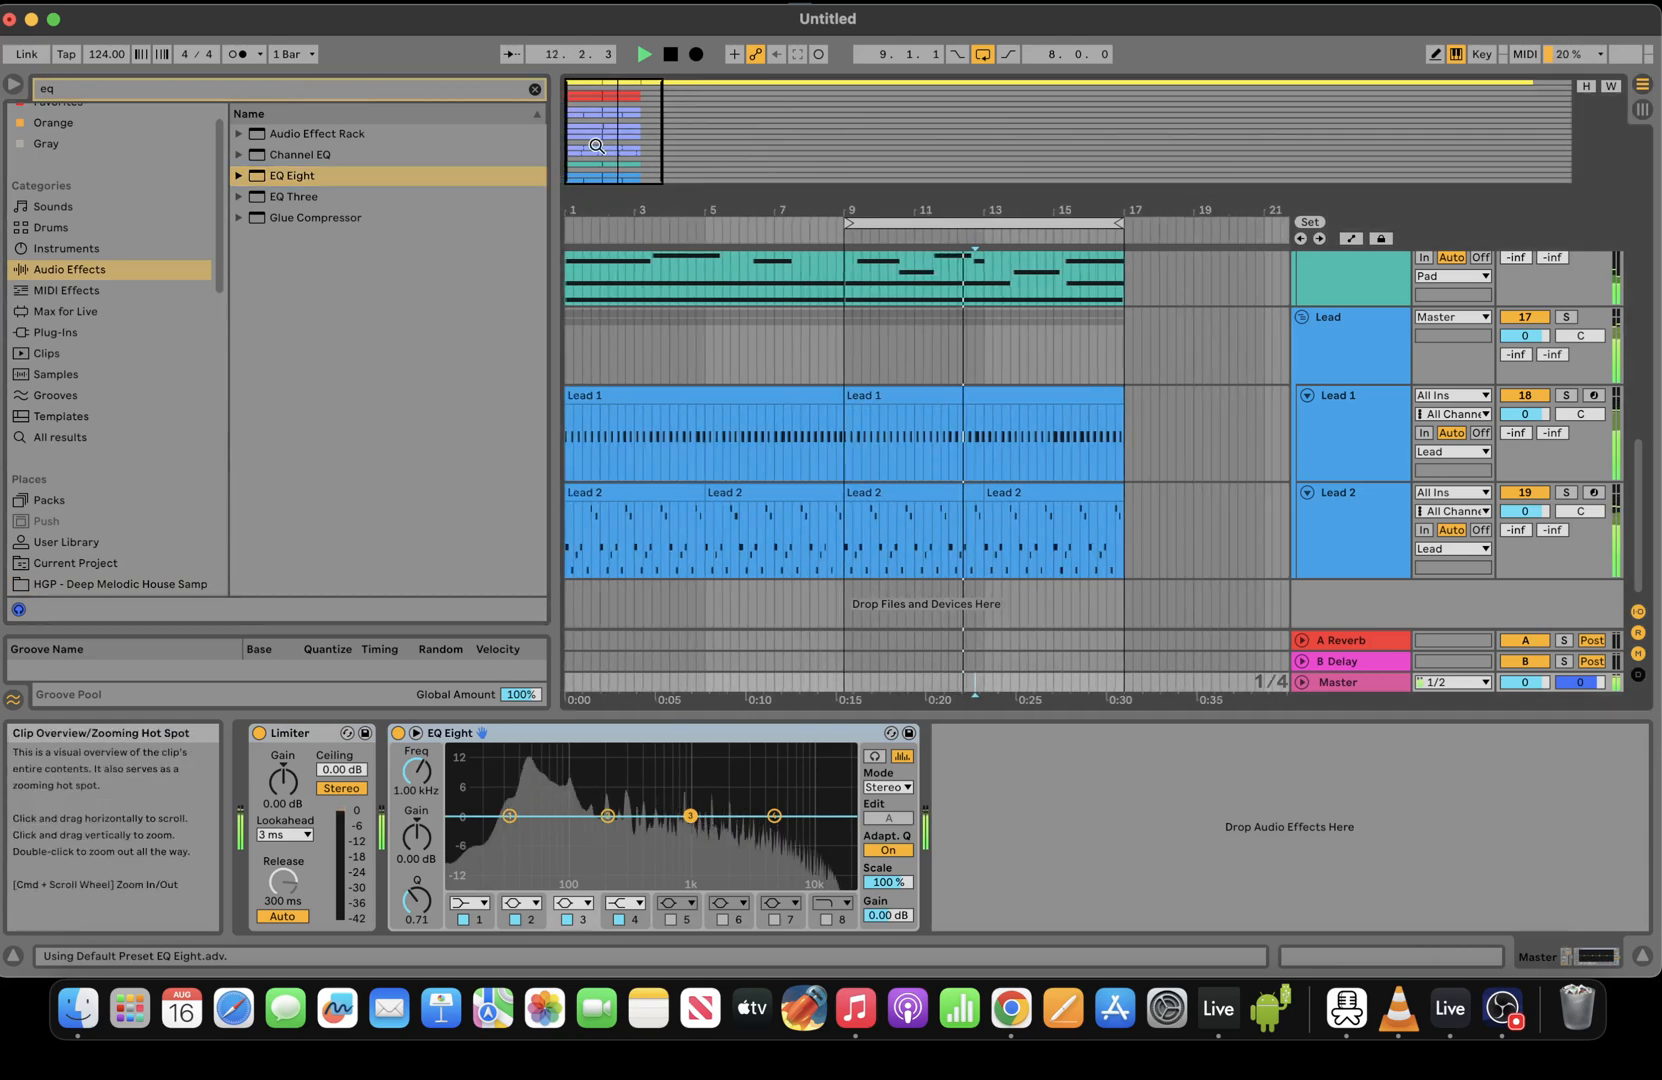
pyautogui.click(971, 567)
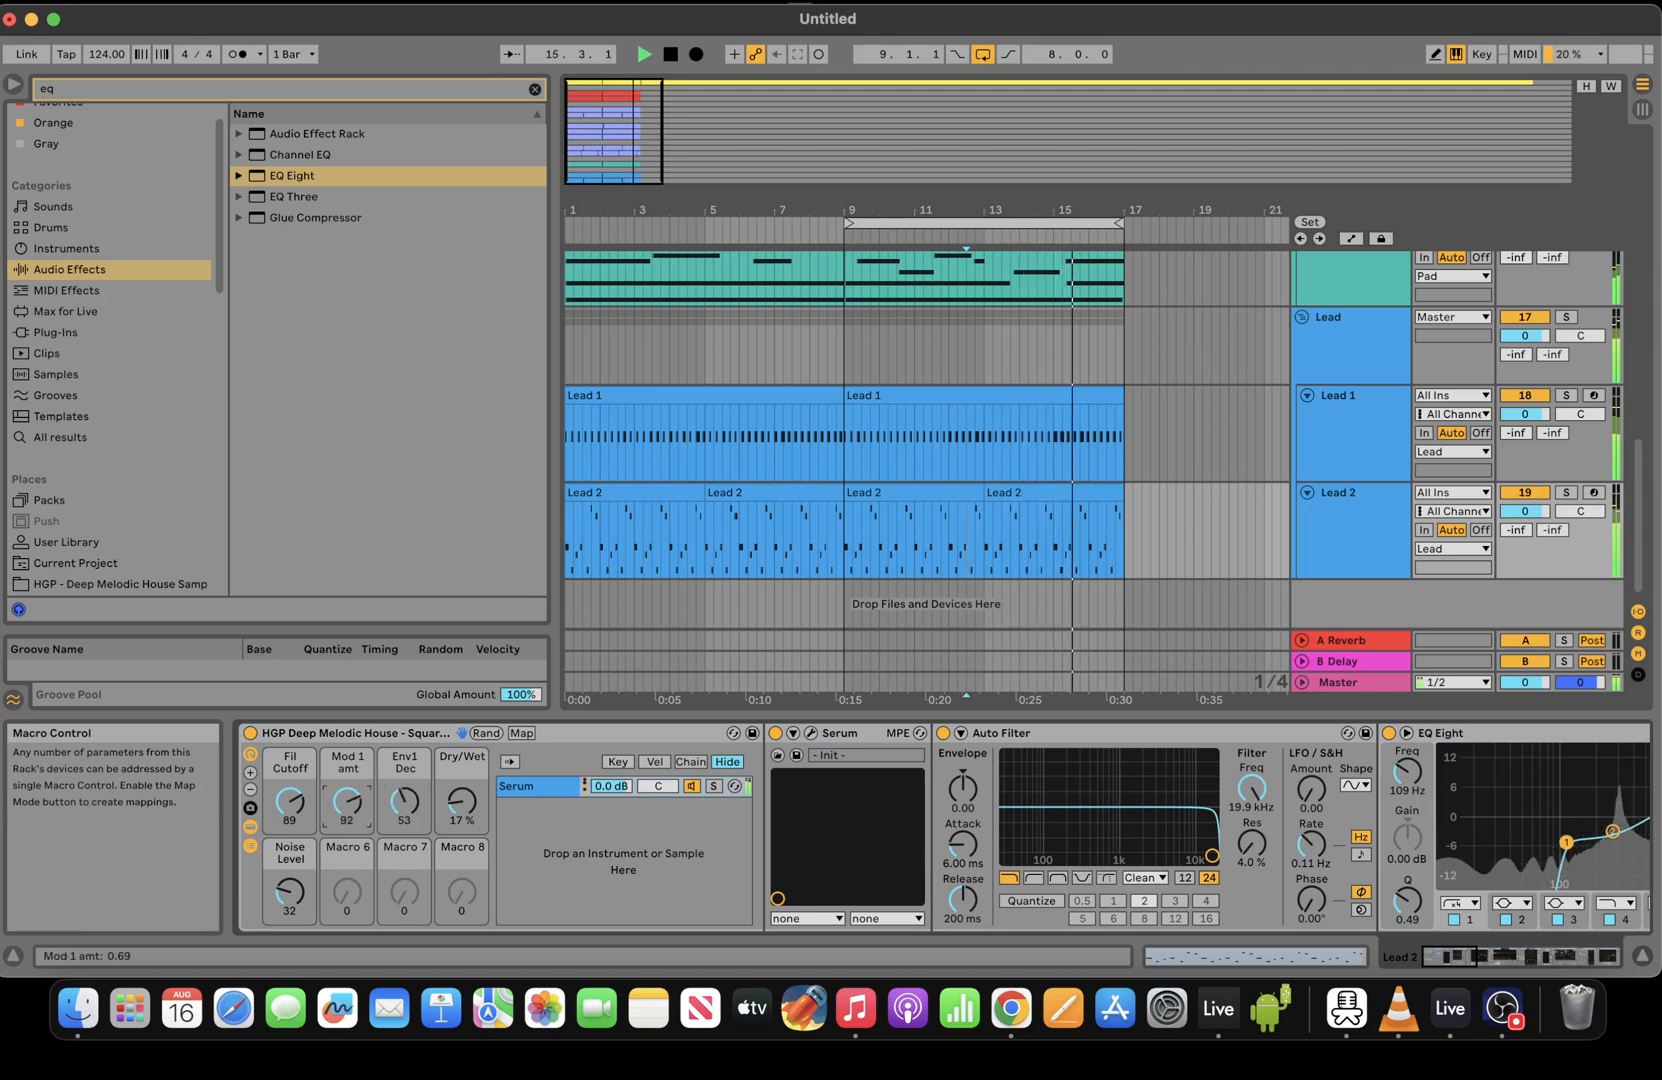
pyautogui.moveTo(272, 793)
pyautogui.mouseDown()
pyautogui.moveTo(272, 813)
pyautogui.moveTo(283, 803)
pyautogui.mouseUp()
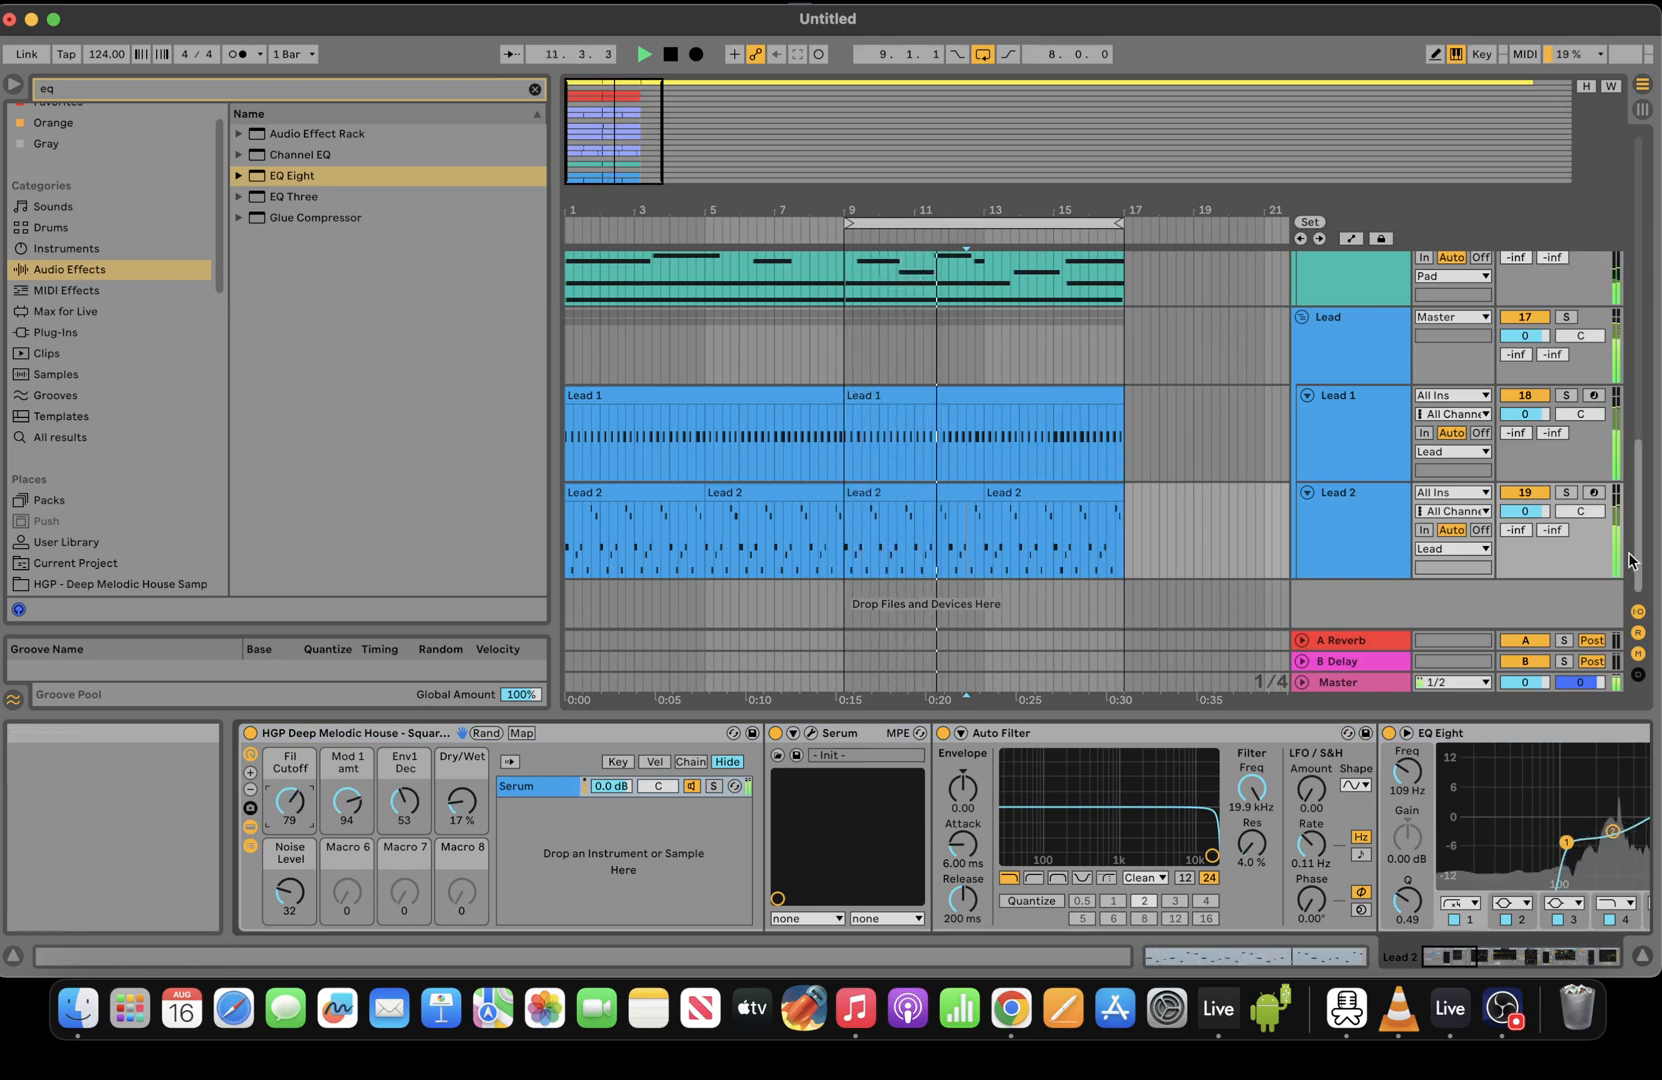
# Return to the first tracks of the arrangement, stop playback, and set the fixed grid to 2 bars
pyautogui.scroll(5, 1628, 487)
pyautogui.moveTo(1628, 487); pyautogui.dragTo(1645, 262)
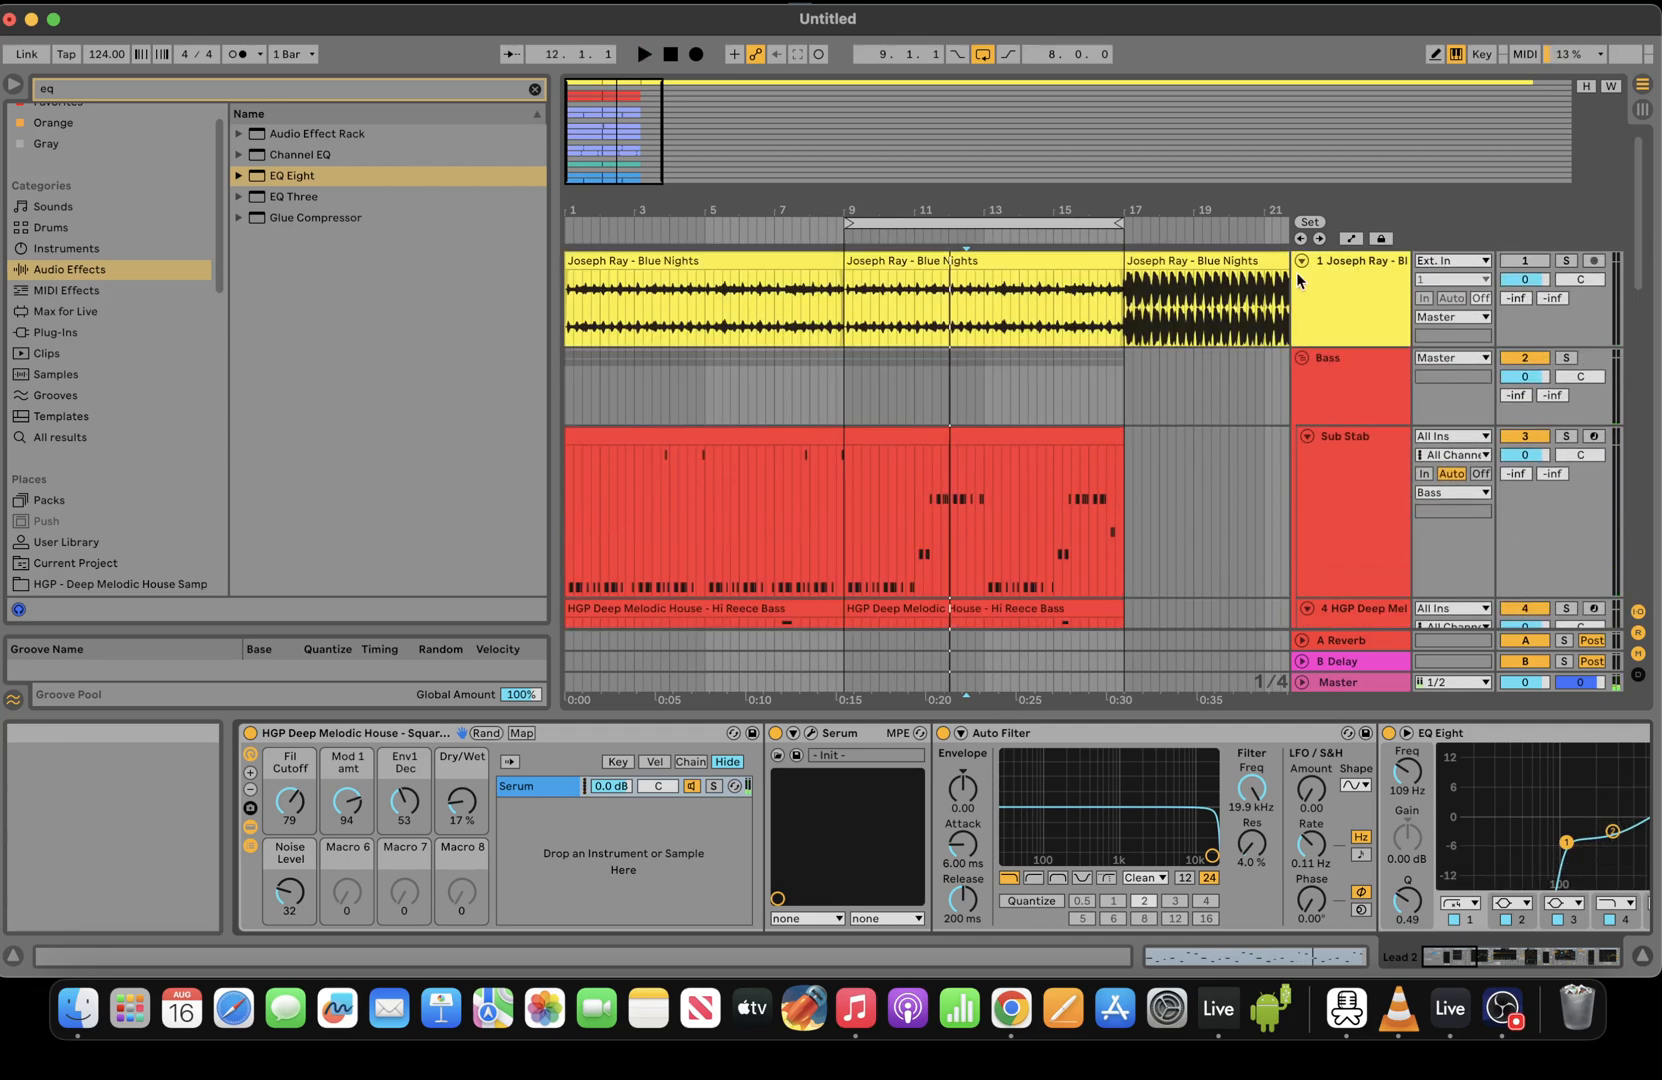
pyautogui.rightClick(1228, 381)
pyautogui.click(1390, 540)
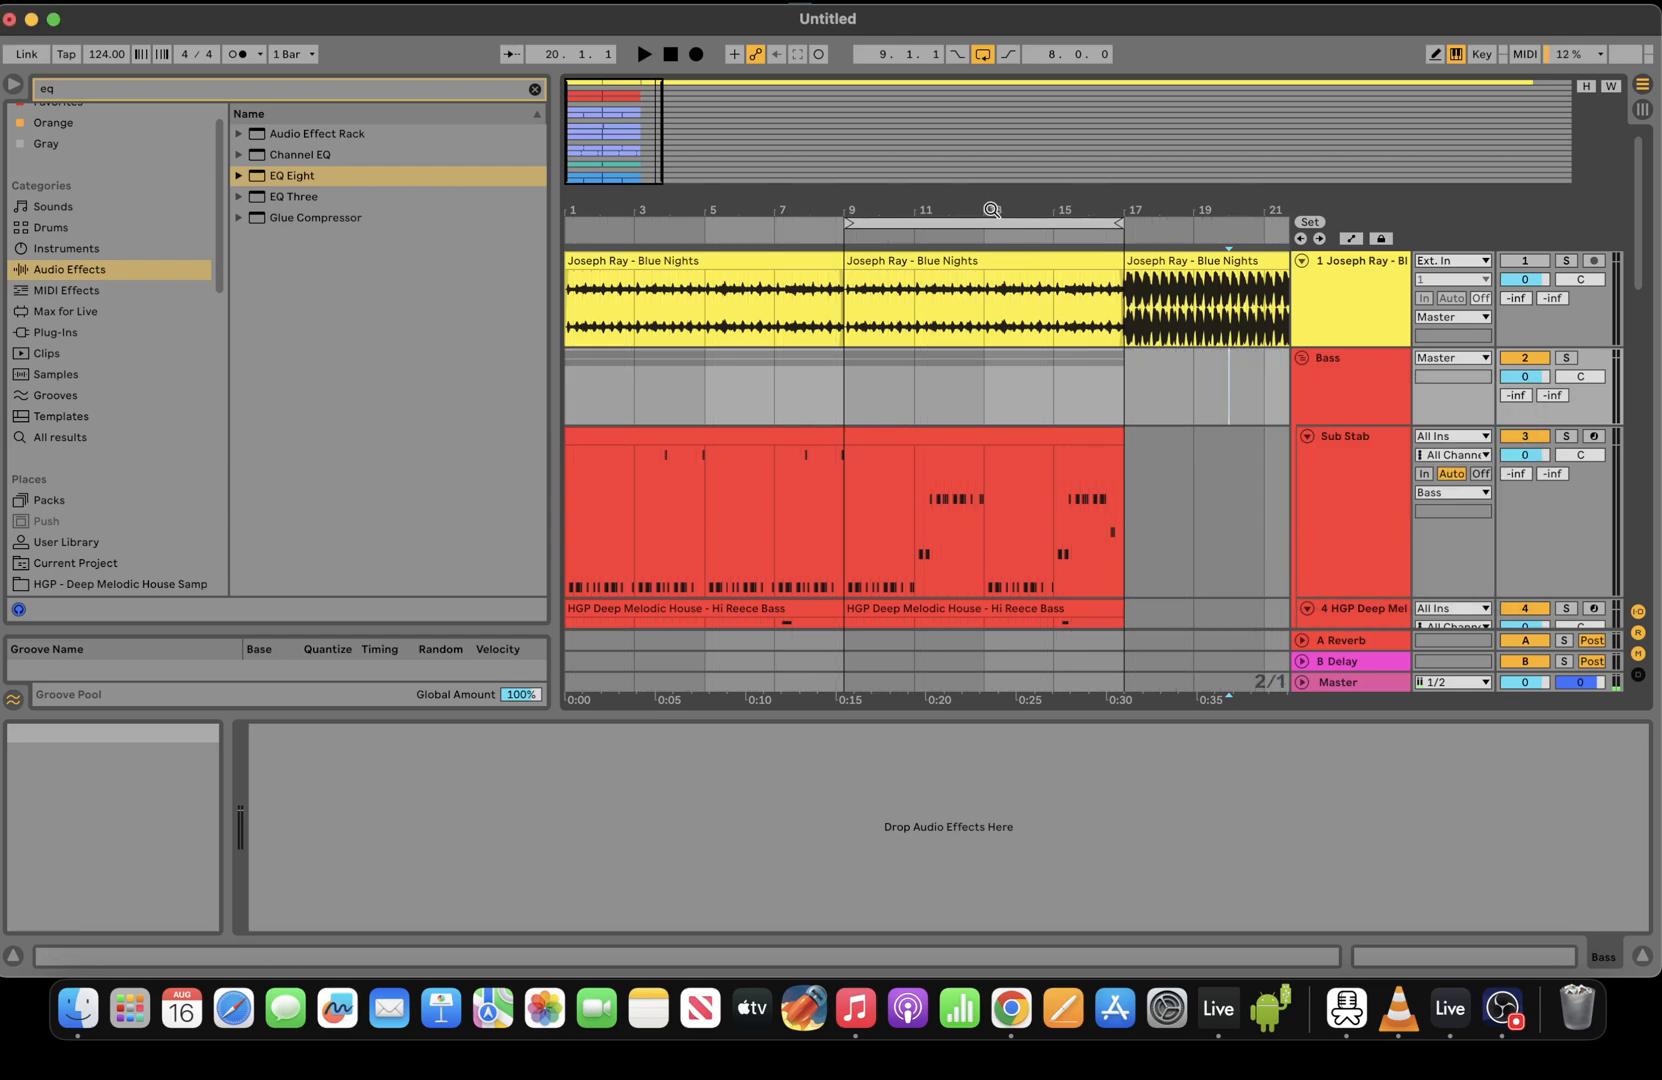
# Copy the looped section from bar 9 to 17 across all tracks to bar 33, with the loop brace moved there
pyautogui.click(997, 224)
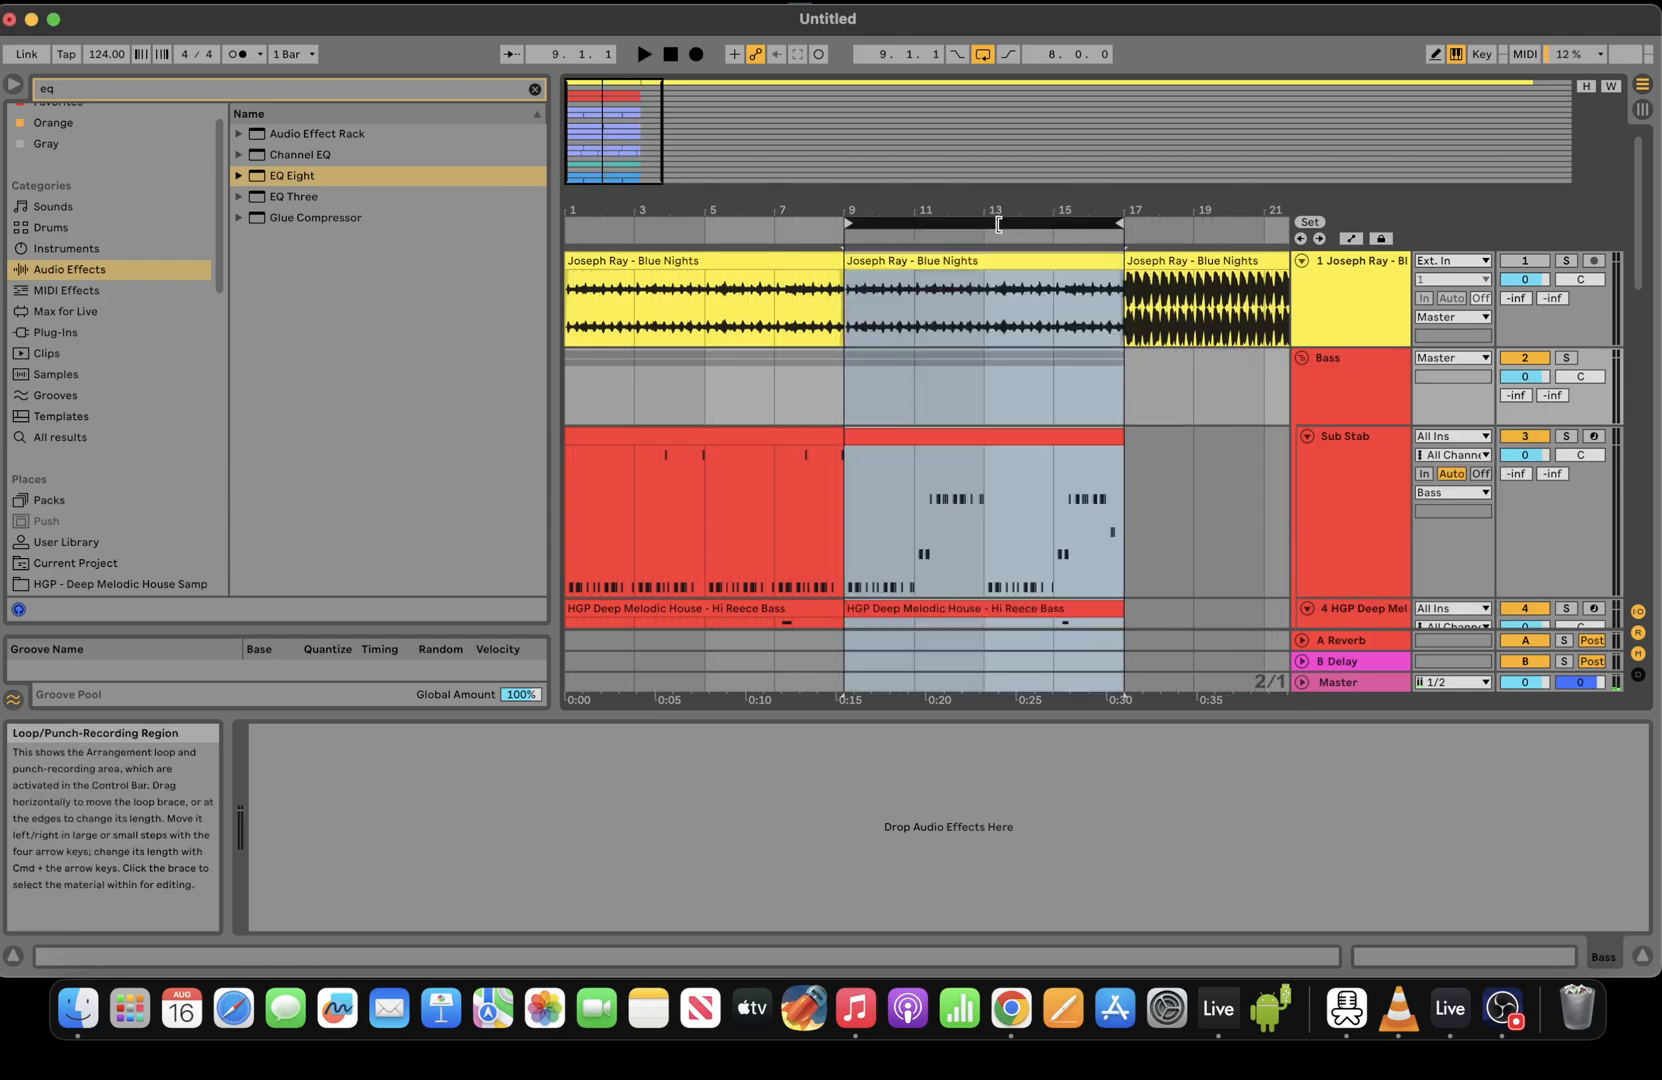
pyautogui.scroll(-5, 860, 279)
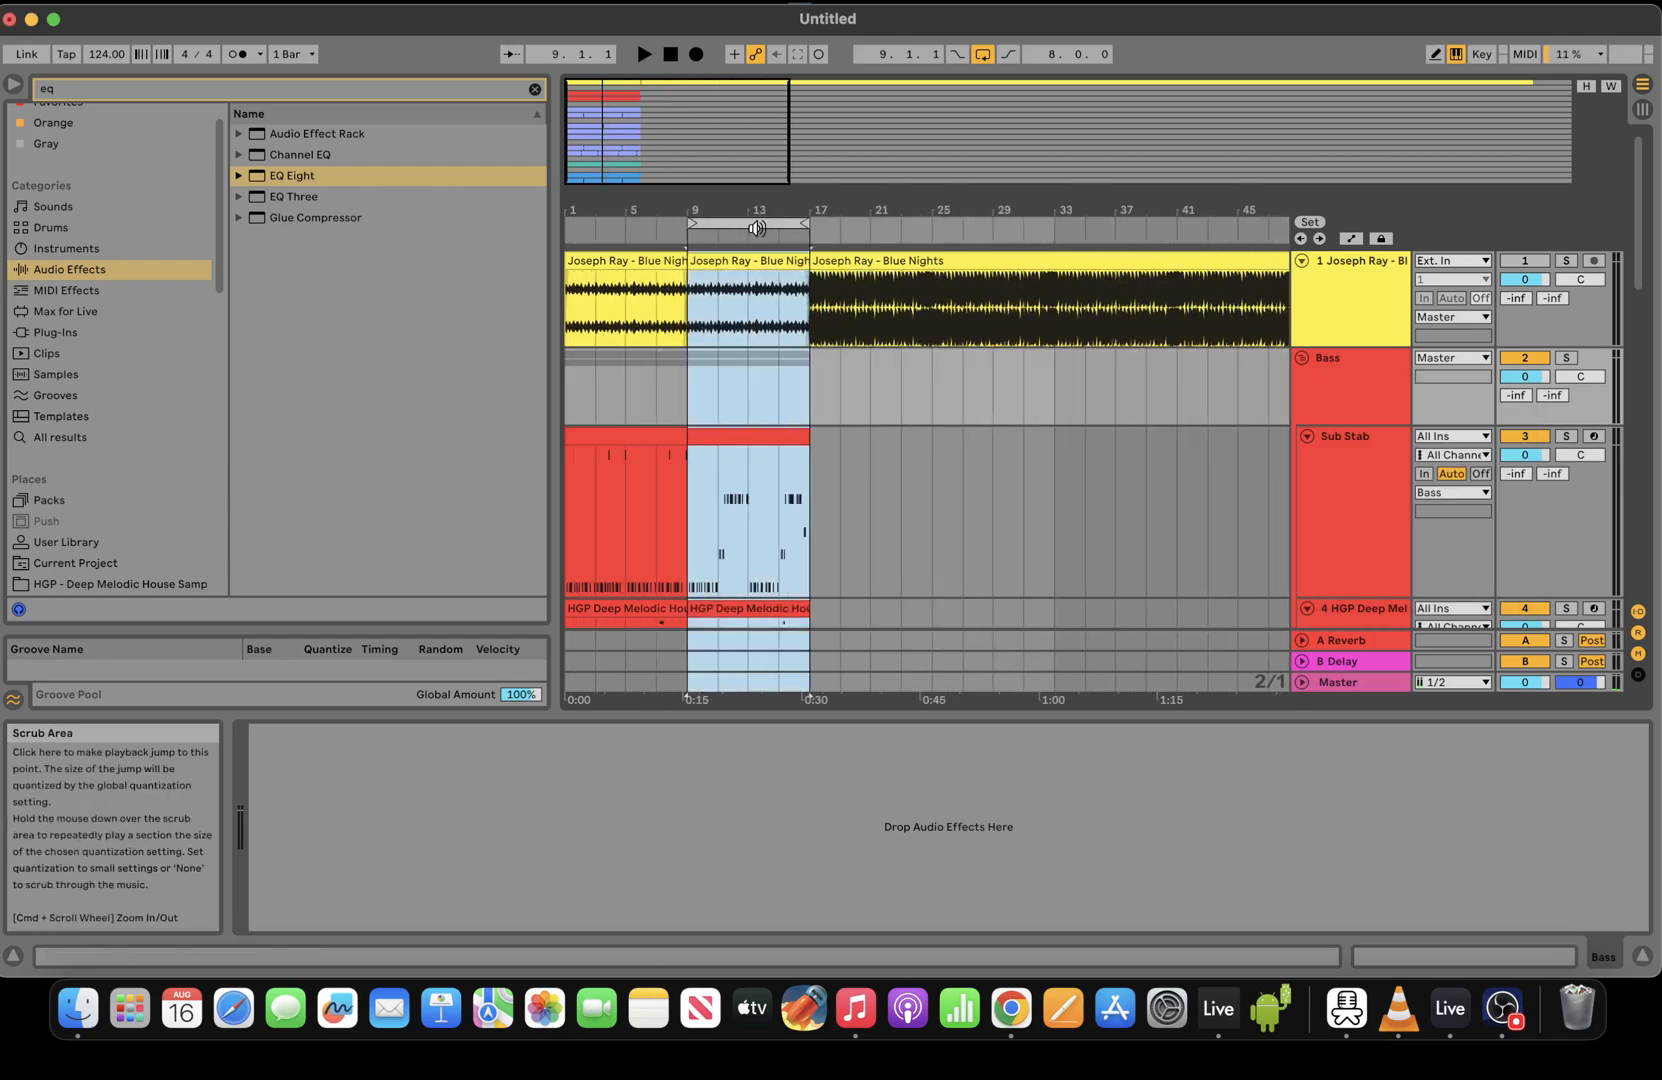
pyautogui.moveTo(757, 228); pyautogui.dragTo(1135, 218)
pyautogui.press('super+v')
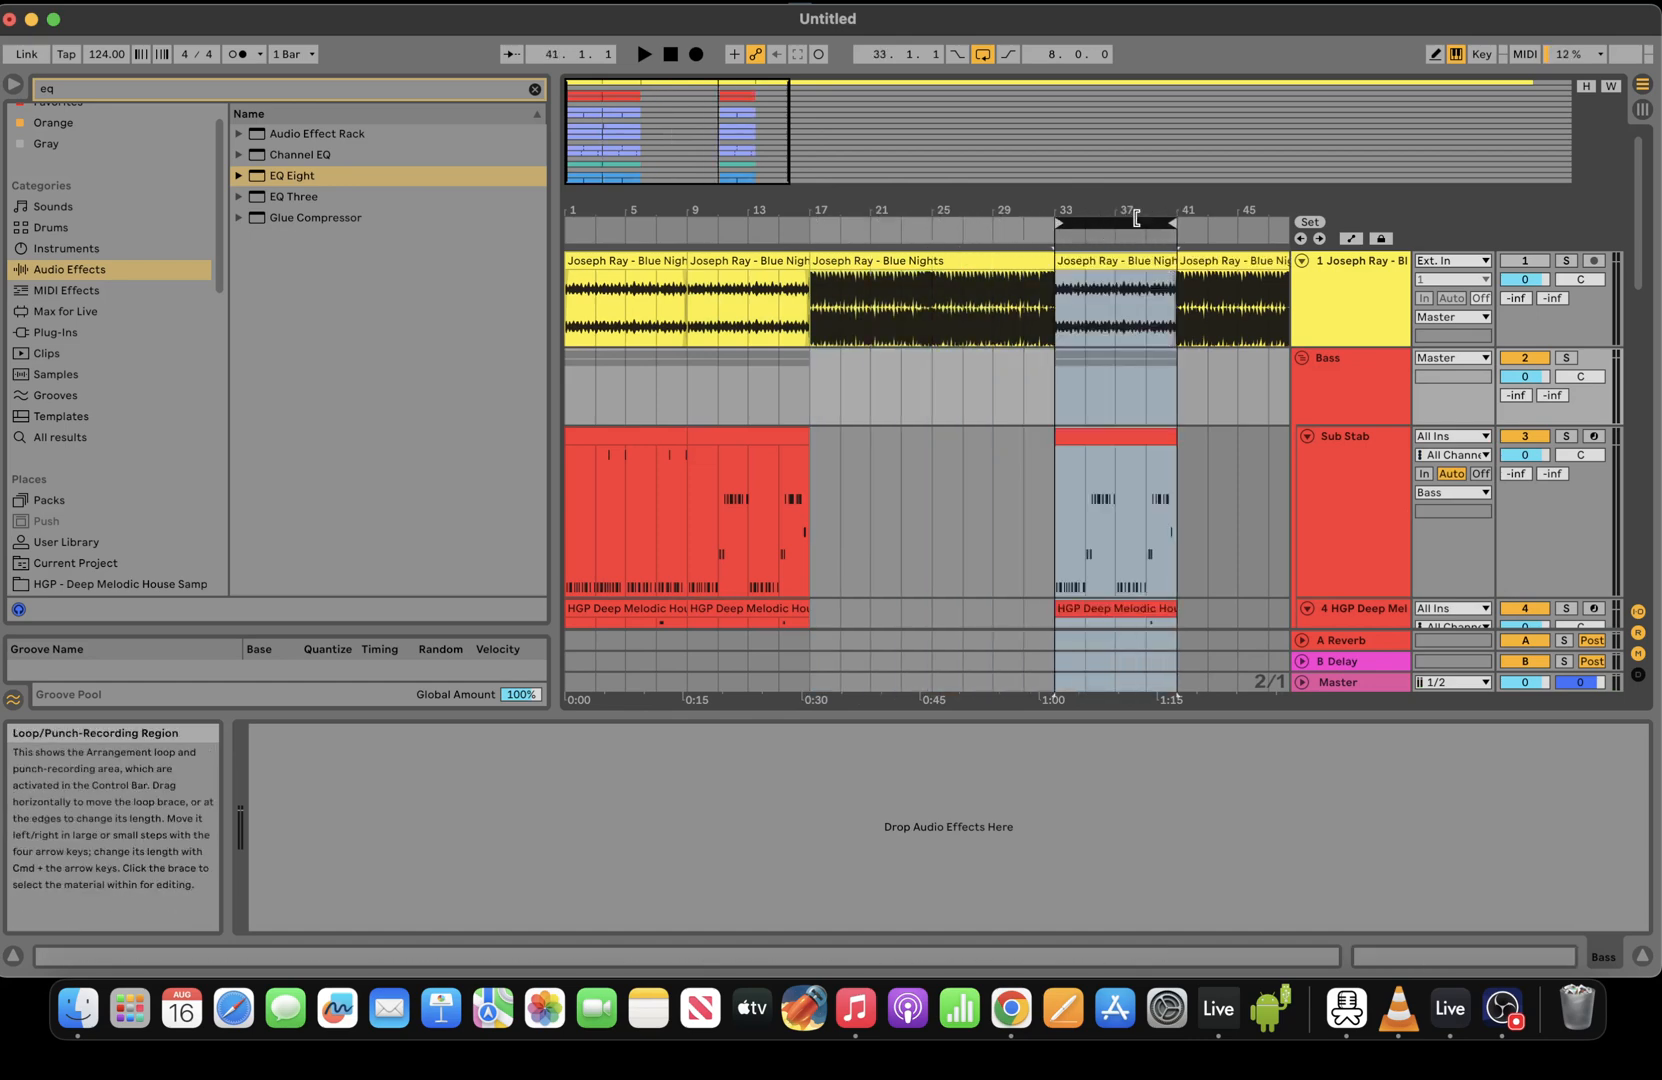
# Replace the Lead 1 clip at bar 33 with the first four bars of Pad 1 2, repeated up to bar 41
pyautogui.scroll(-10, 1656, 272)
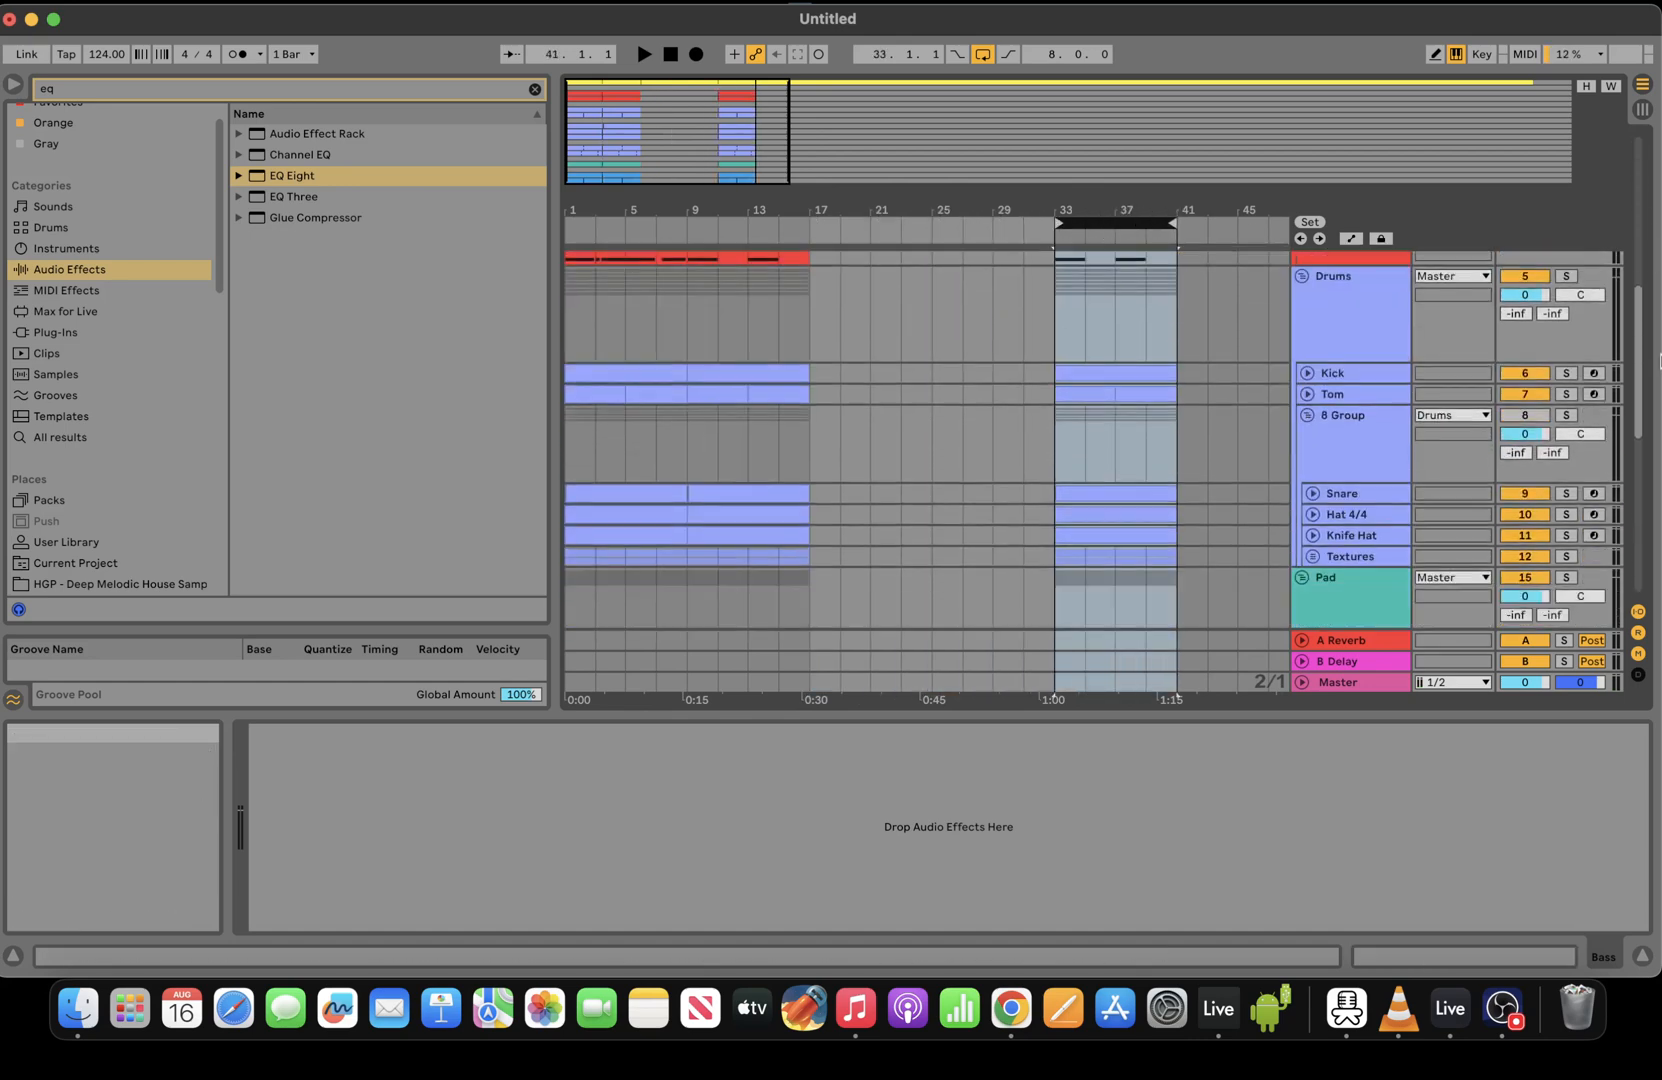
pyautogui.scroll(-4, 1658, 420)
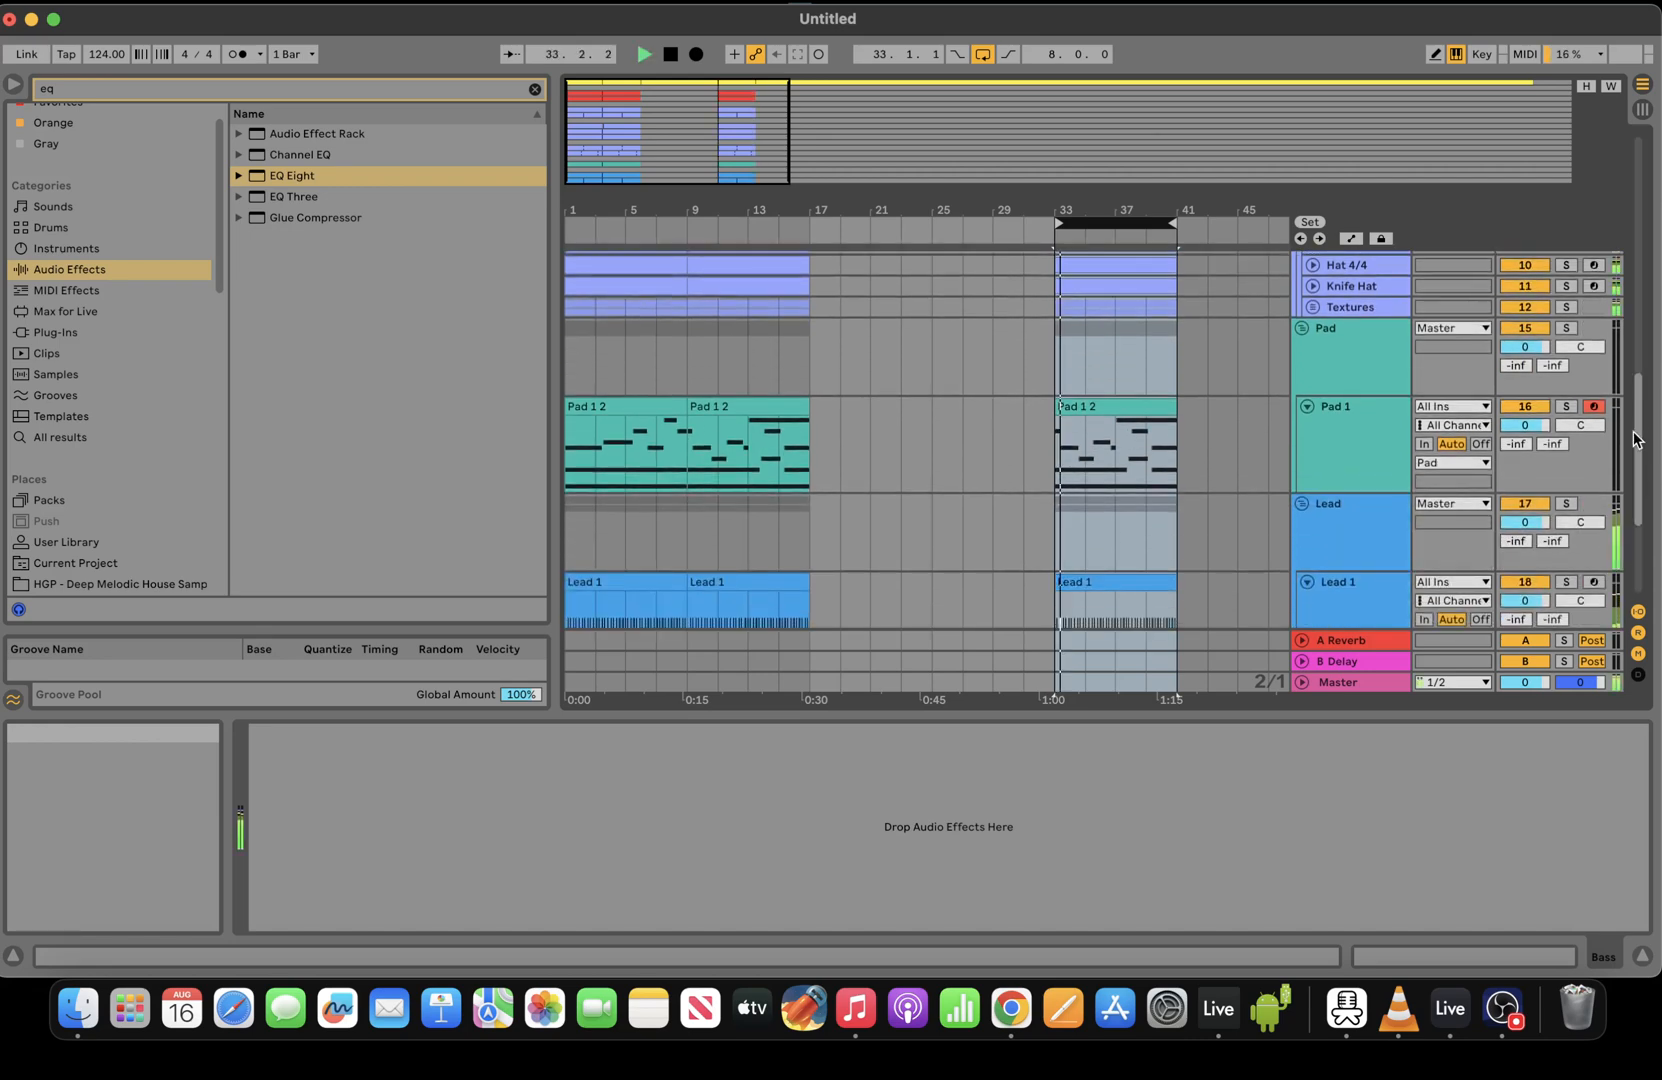
pyautogui.scroll(-4, 1652, 556)
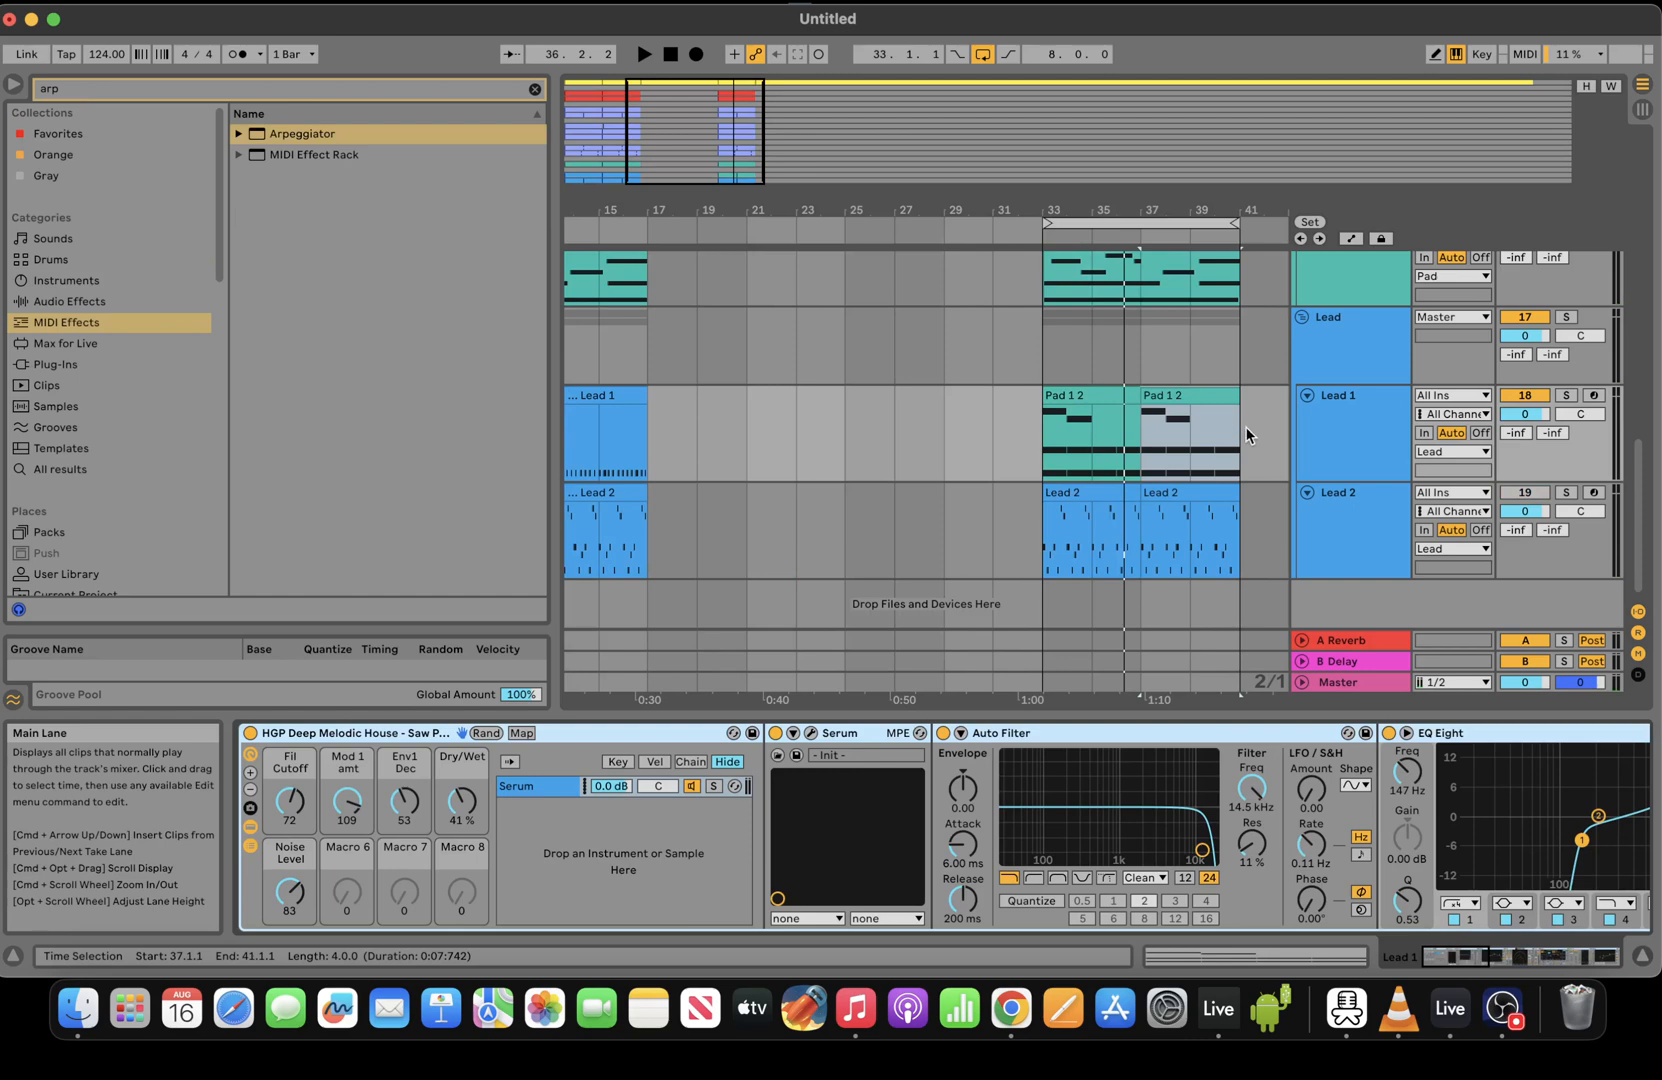
pyautogui.click(1245, 426)
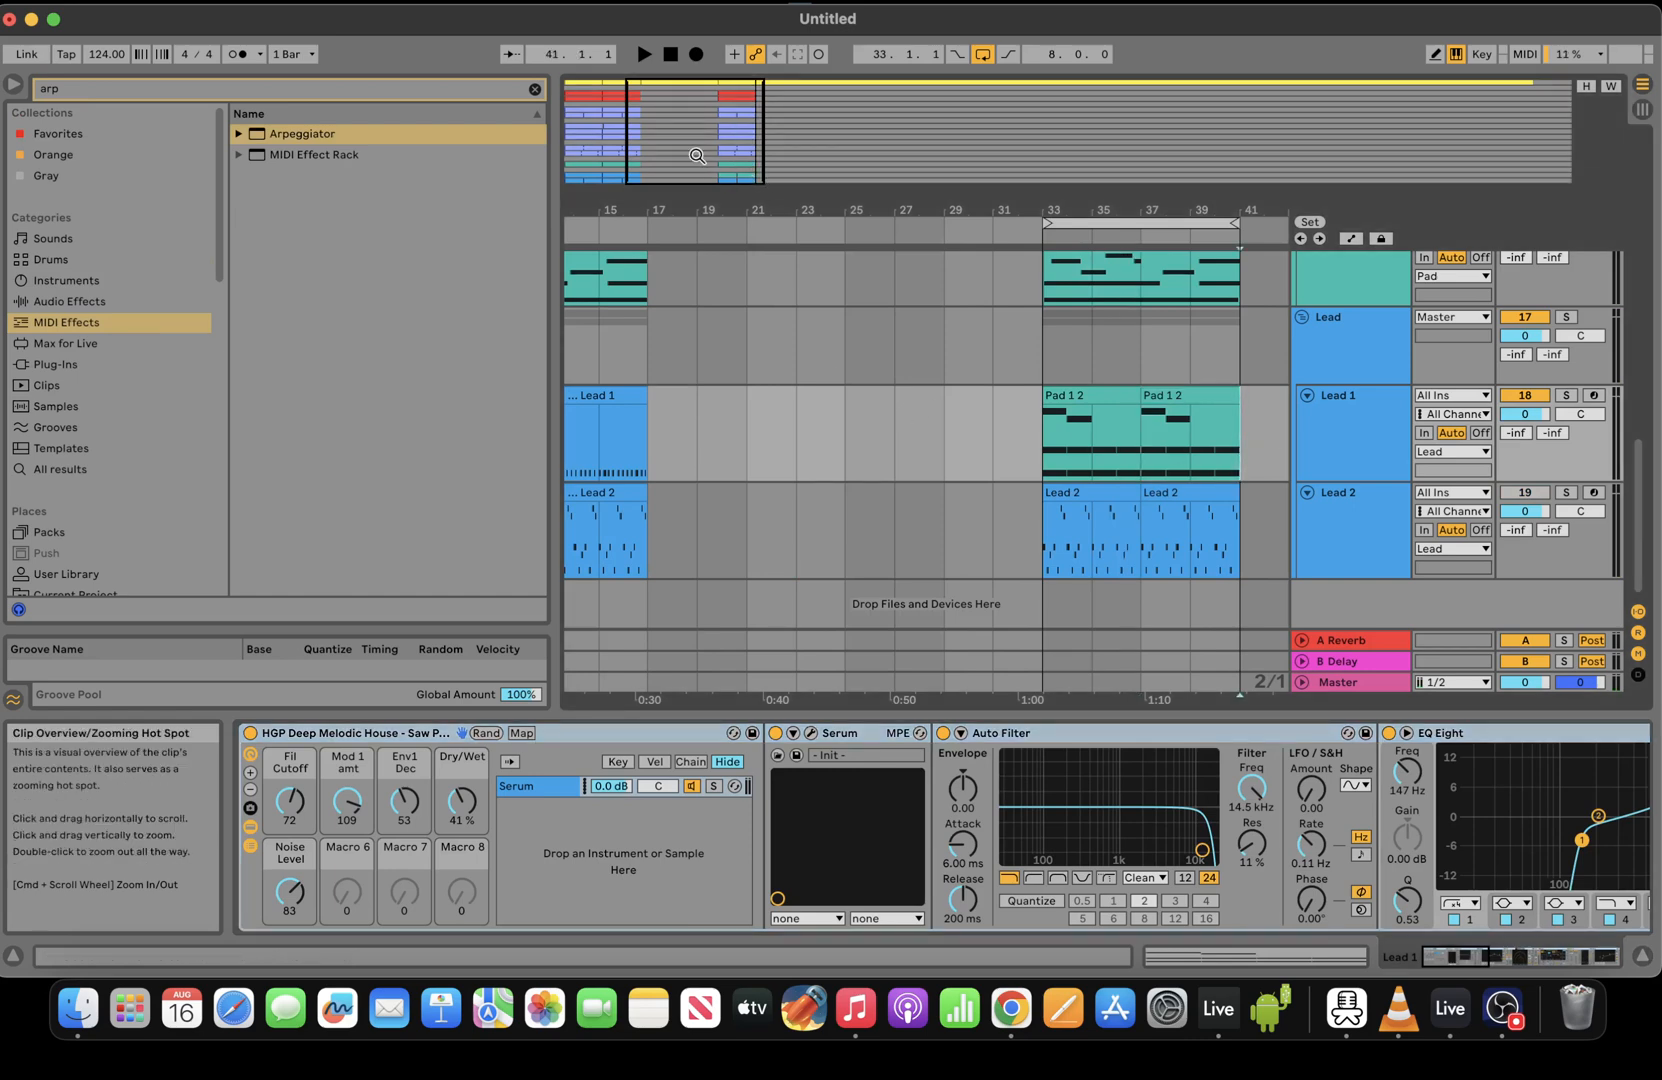
# Listen to the original Lead 1 part from bar 15, stop playback, and select its clip
pyautogui.click(578, 468)
pyautogui.press('space')
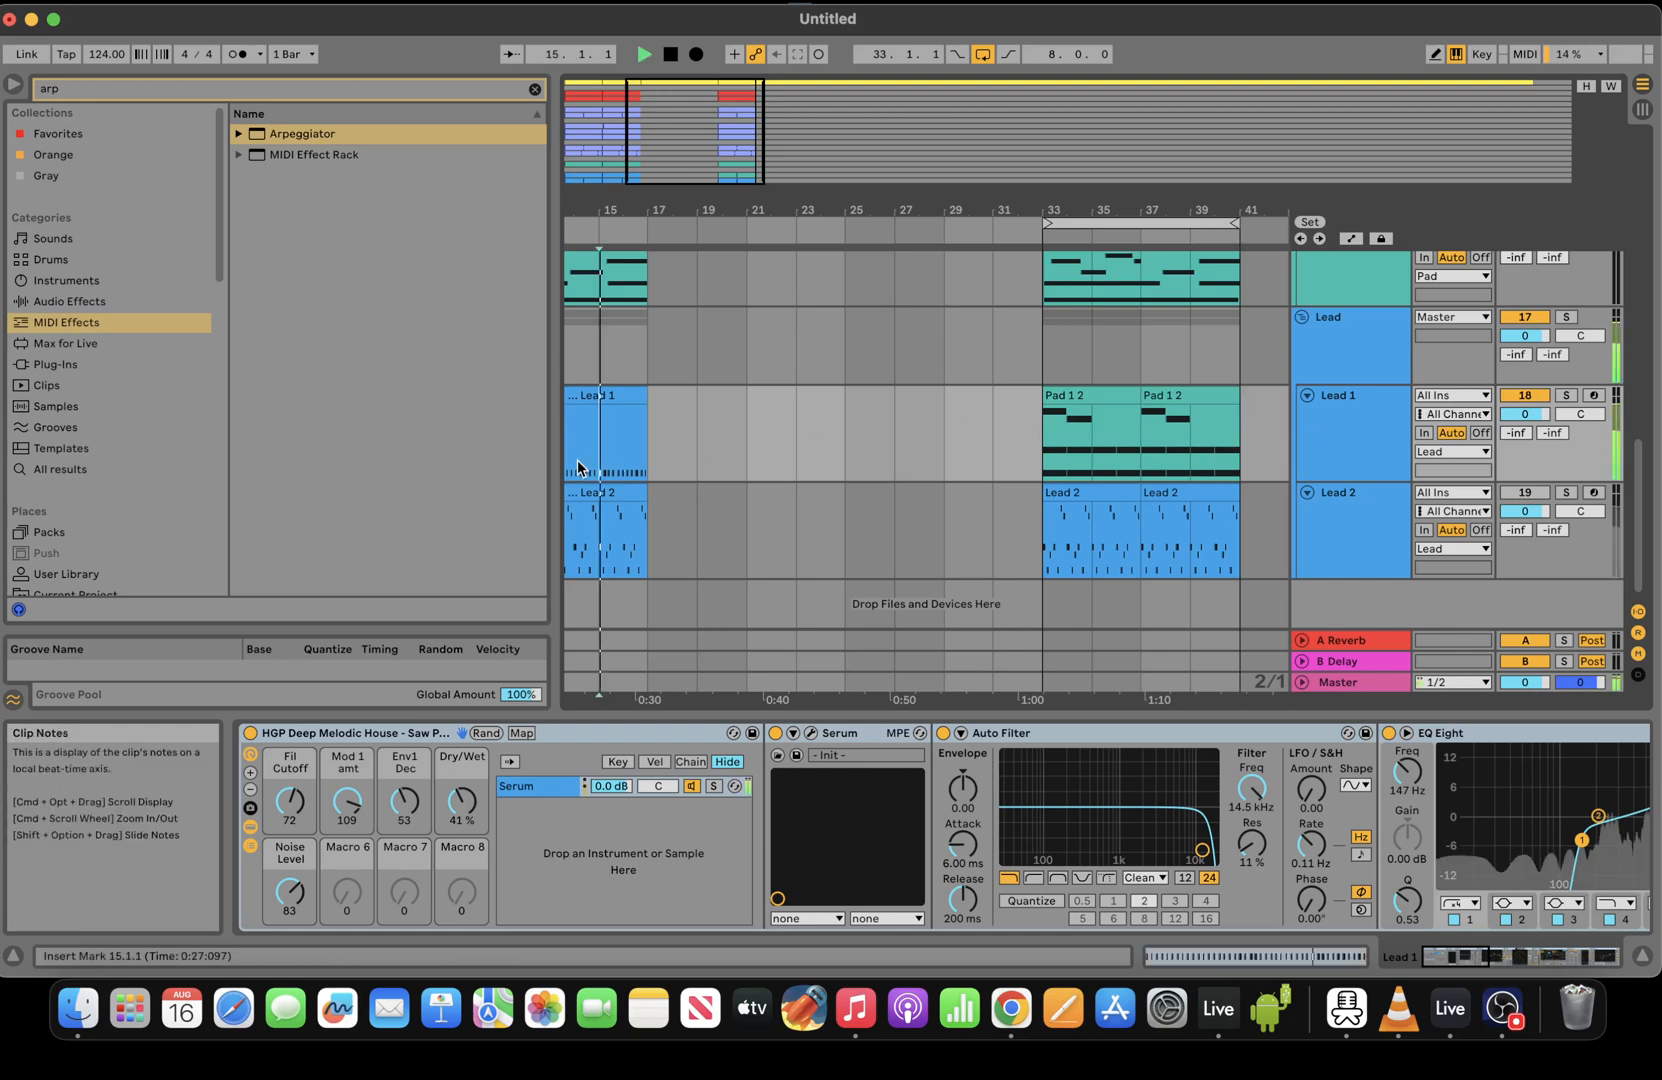
pyautogui.press('space')
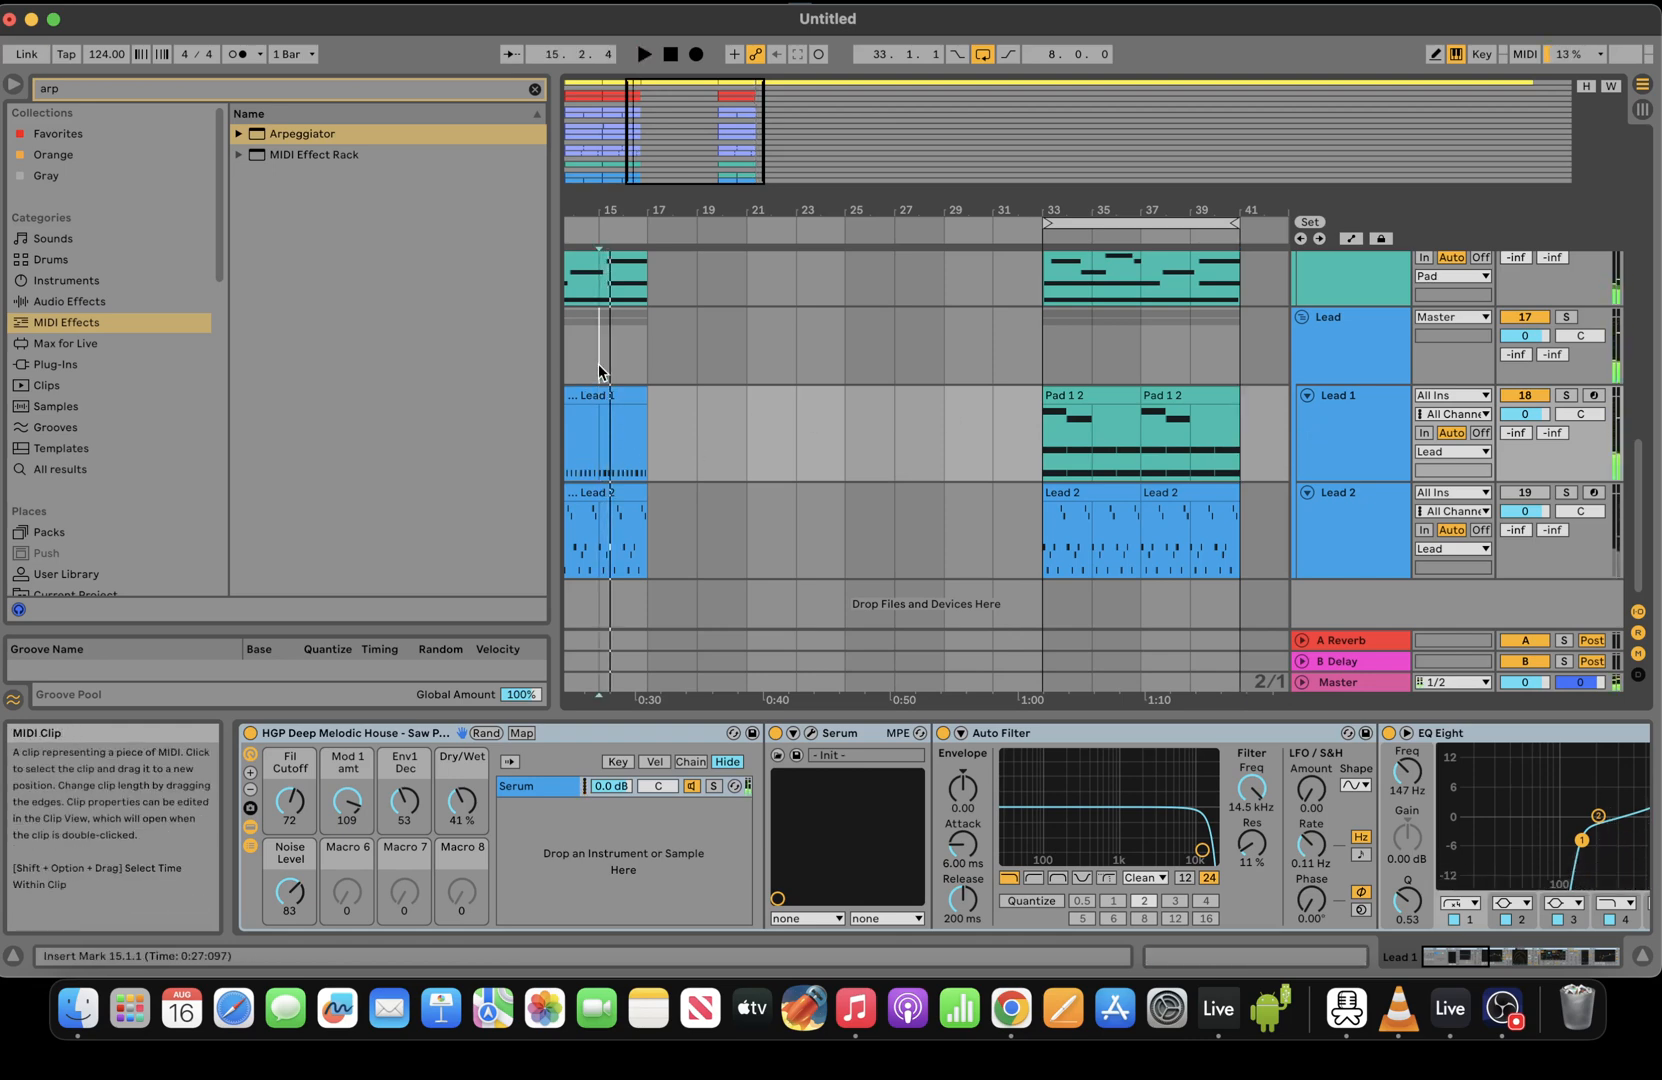
pyautogui.click(599, 370)
pyautogui.click(599, 412)
pyautogui.click(595, 398)
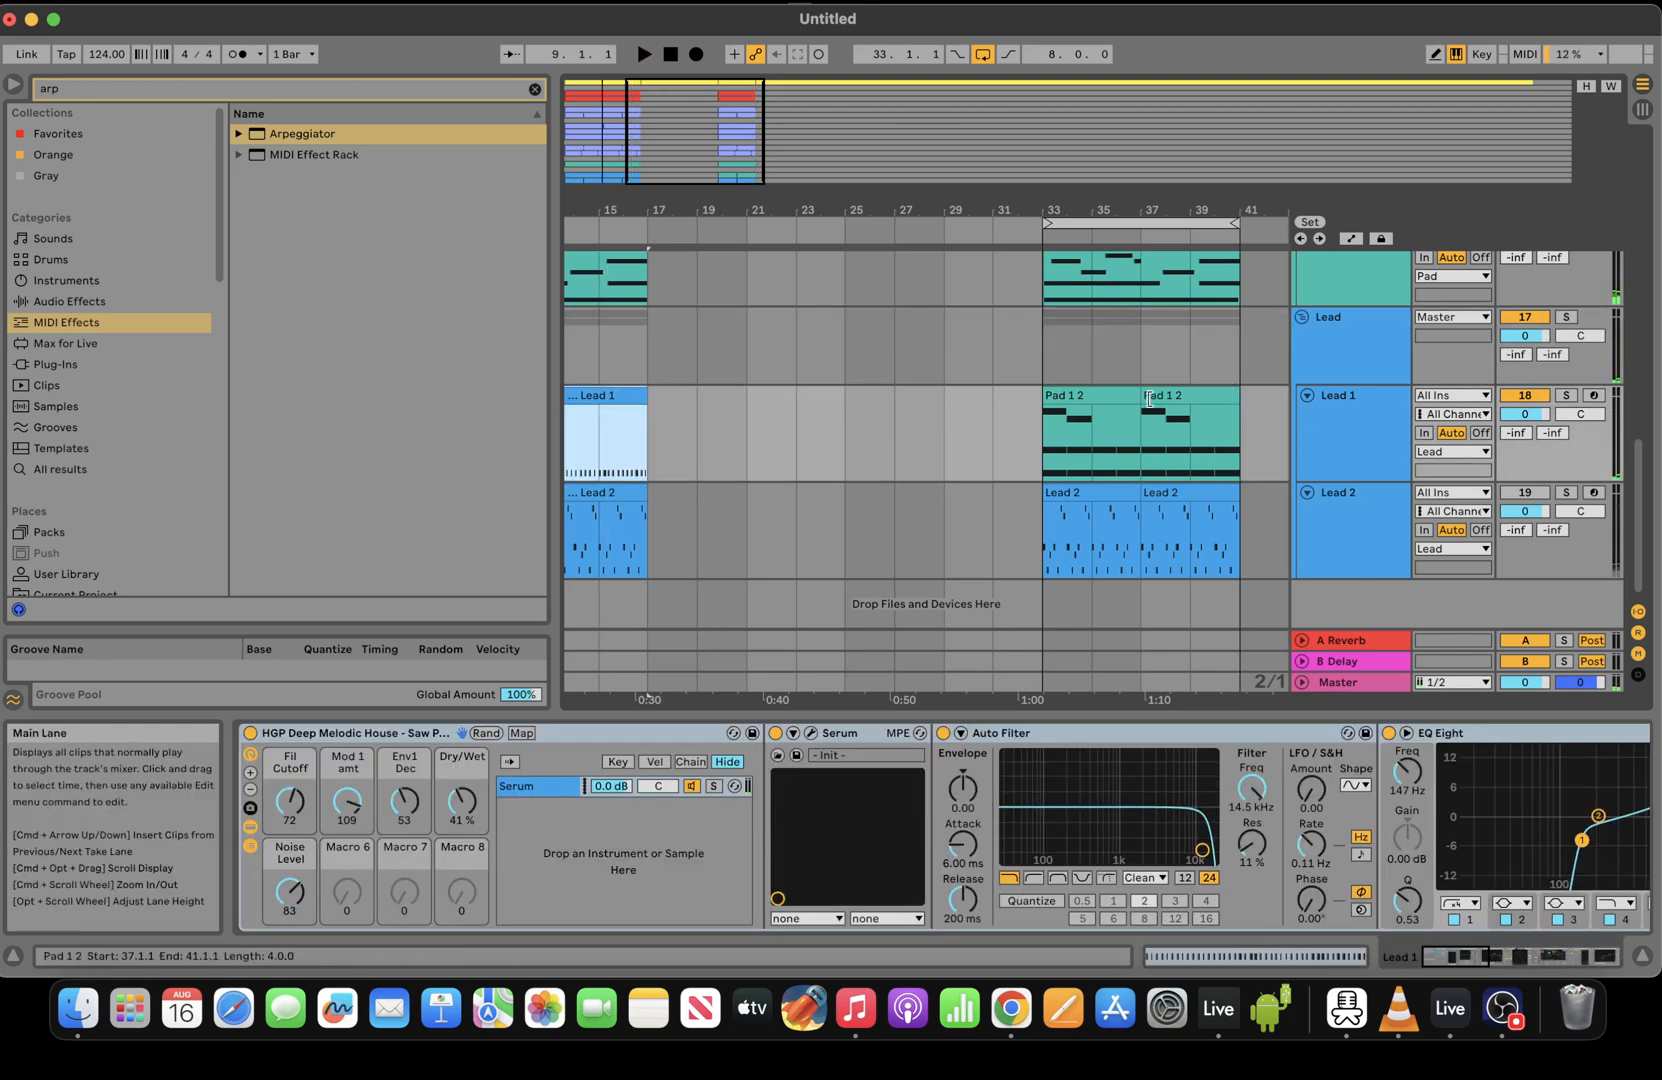
# Solo the Lead 1 track and open its Pad 1 2 clip at bar 33 in the note editor
pyautogui.click(1109, 397)
pyautogui.click(1566, 395)
pyautogui.click(1109, 399)
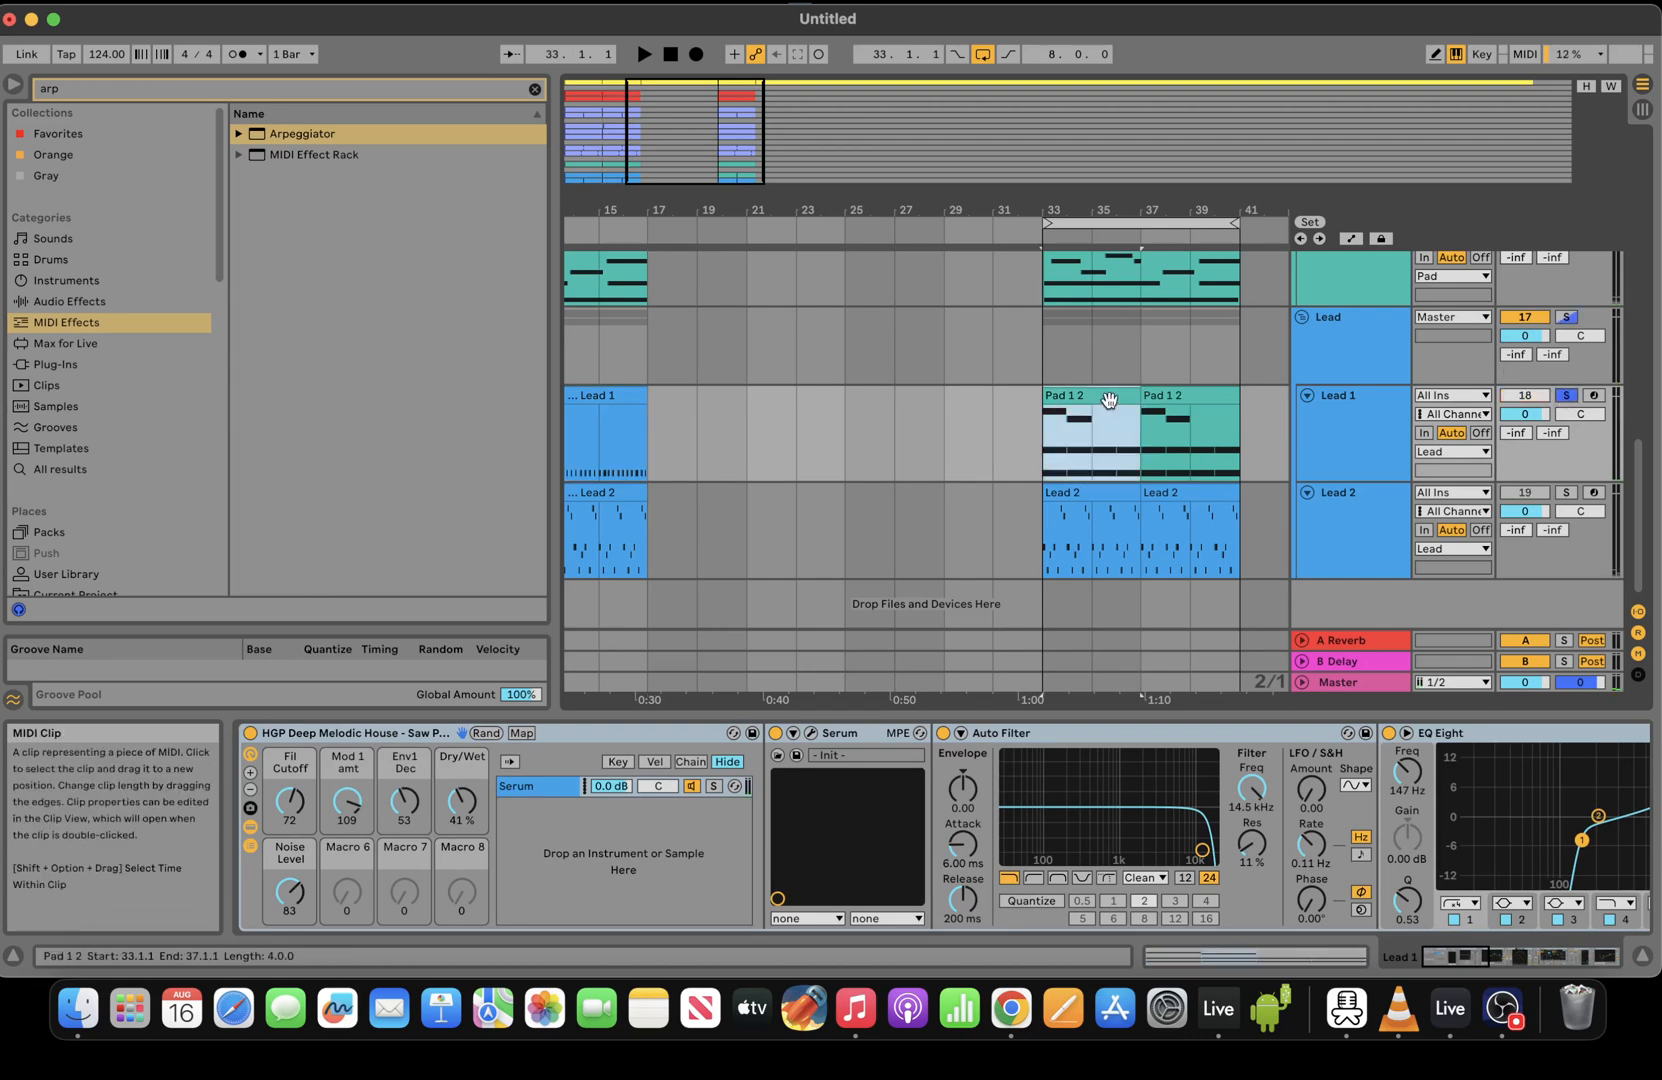
pyautogui.doubleClick(1109, 399)
# Audition the individual chord notes in the clip's first three bars, and play the soloed part
pyautogui.click(691, 780)
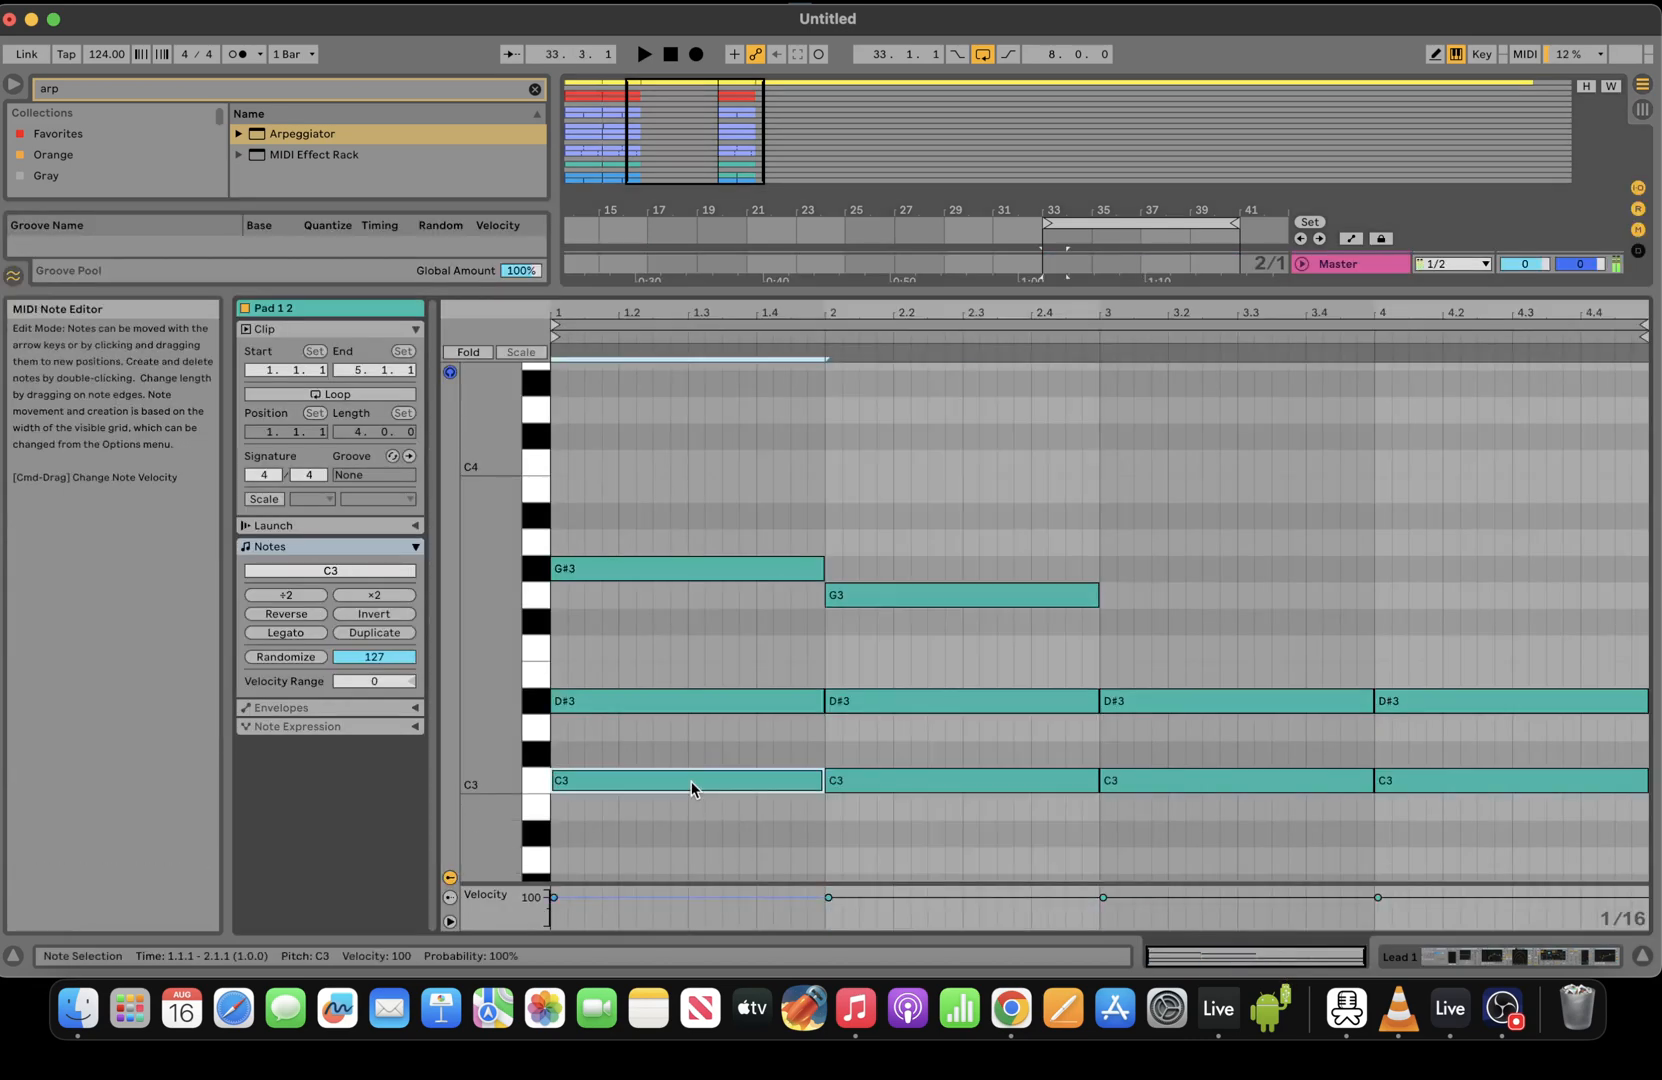
pyautogui.click(662, 699)
pyautogui.click(632, 562)
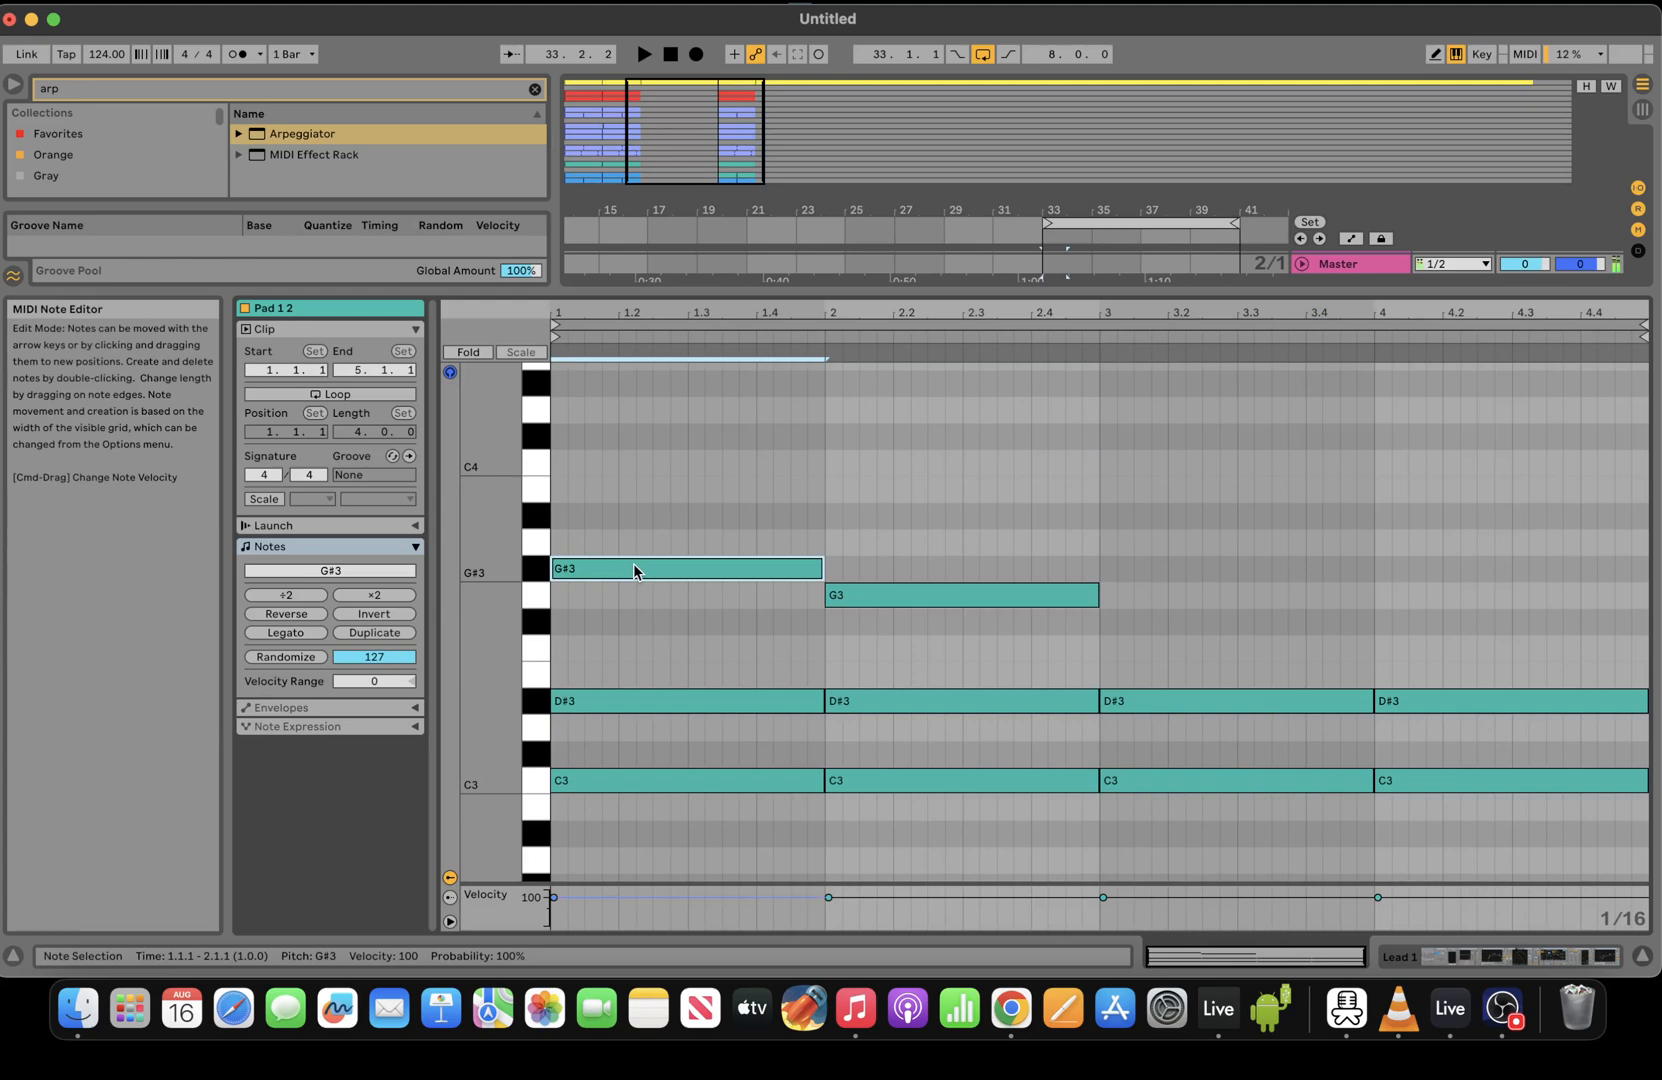
pyautogui.click(869, 776)
pyautogui.click(890, 704)
pyautogui.click(900, 598)
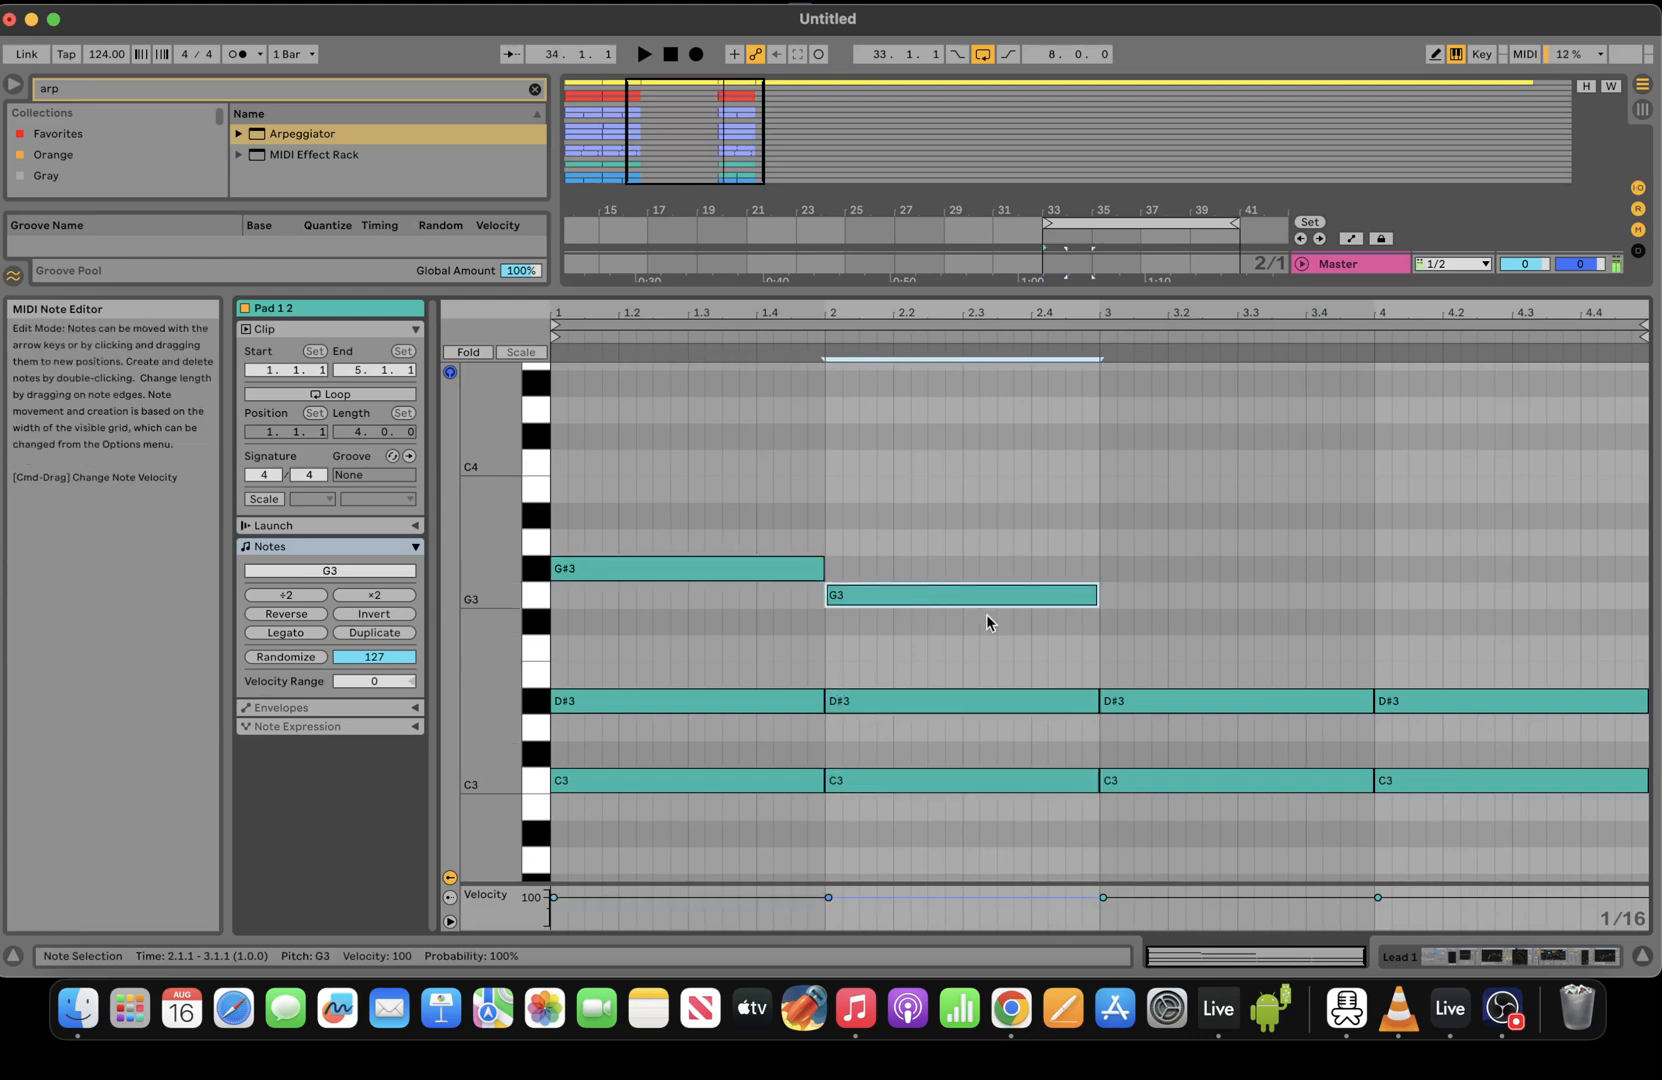
pyautogui.click(1209, 778)
pyautogui.click(1217, 705)
pyautogui.press('space')
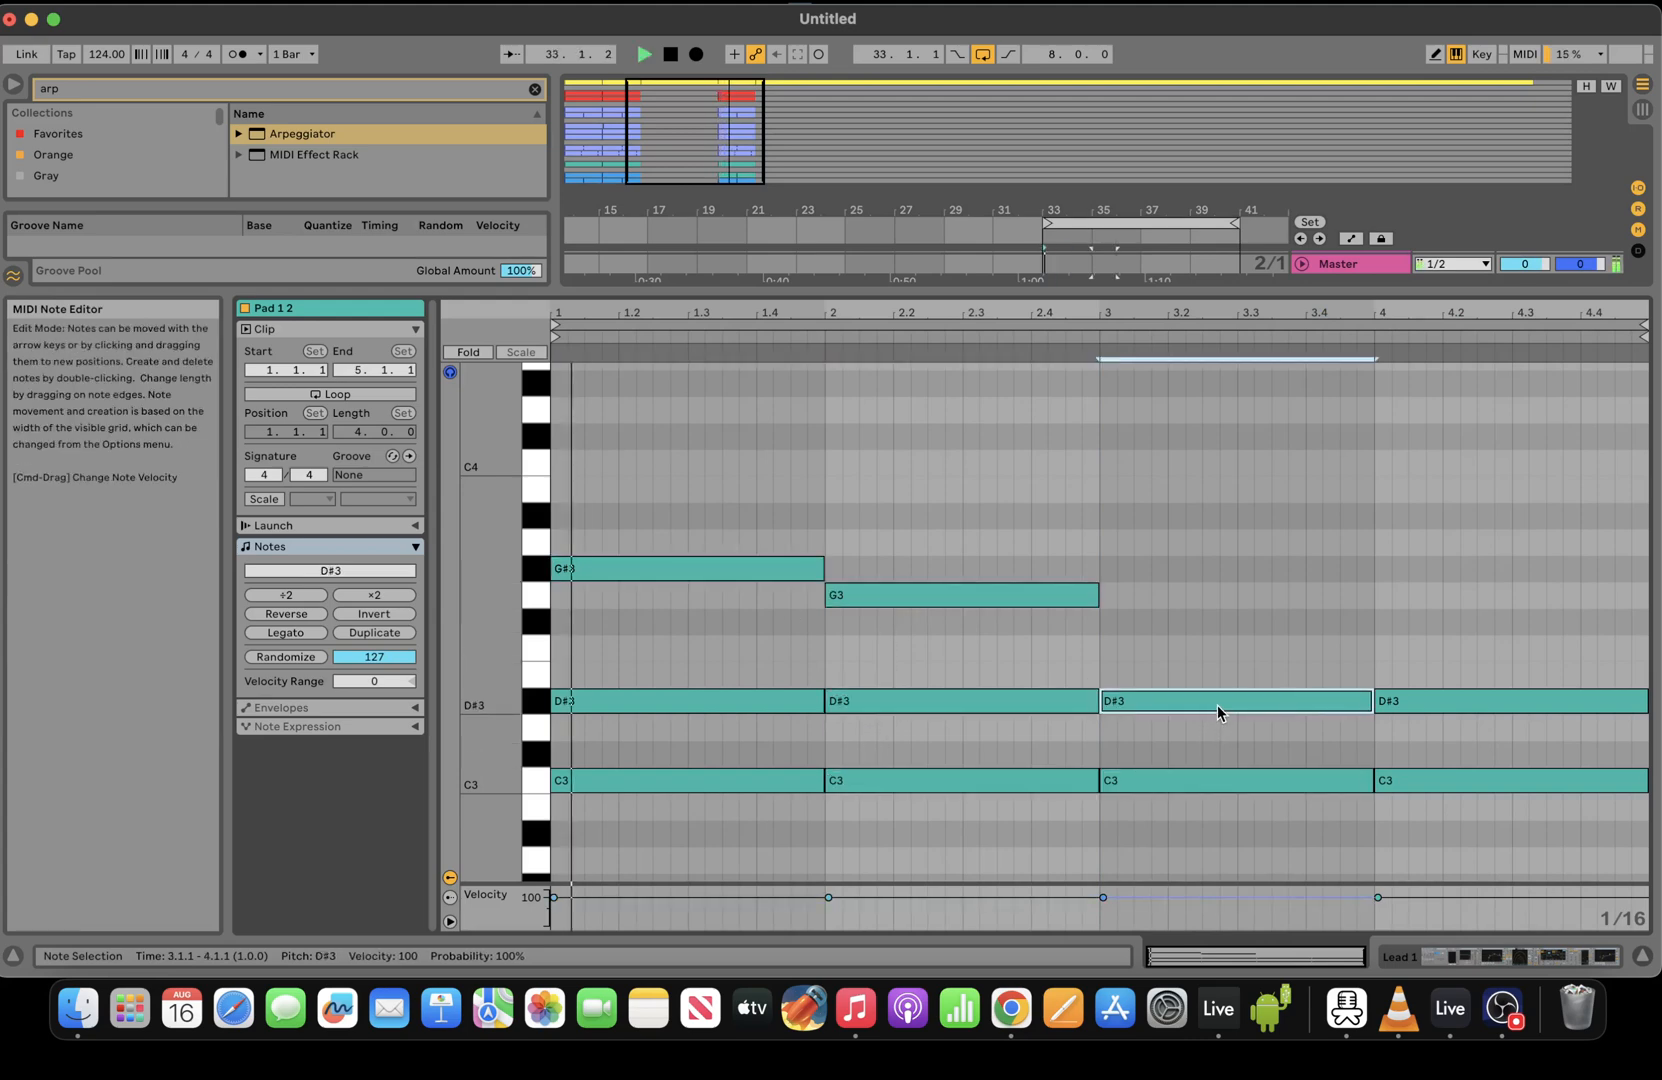
# Show the Lead 1 device chain, stop playback, and insert an Arpeggiator before the Saw Pluck rack
pyautogui.click(1564, 947)
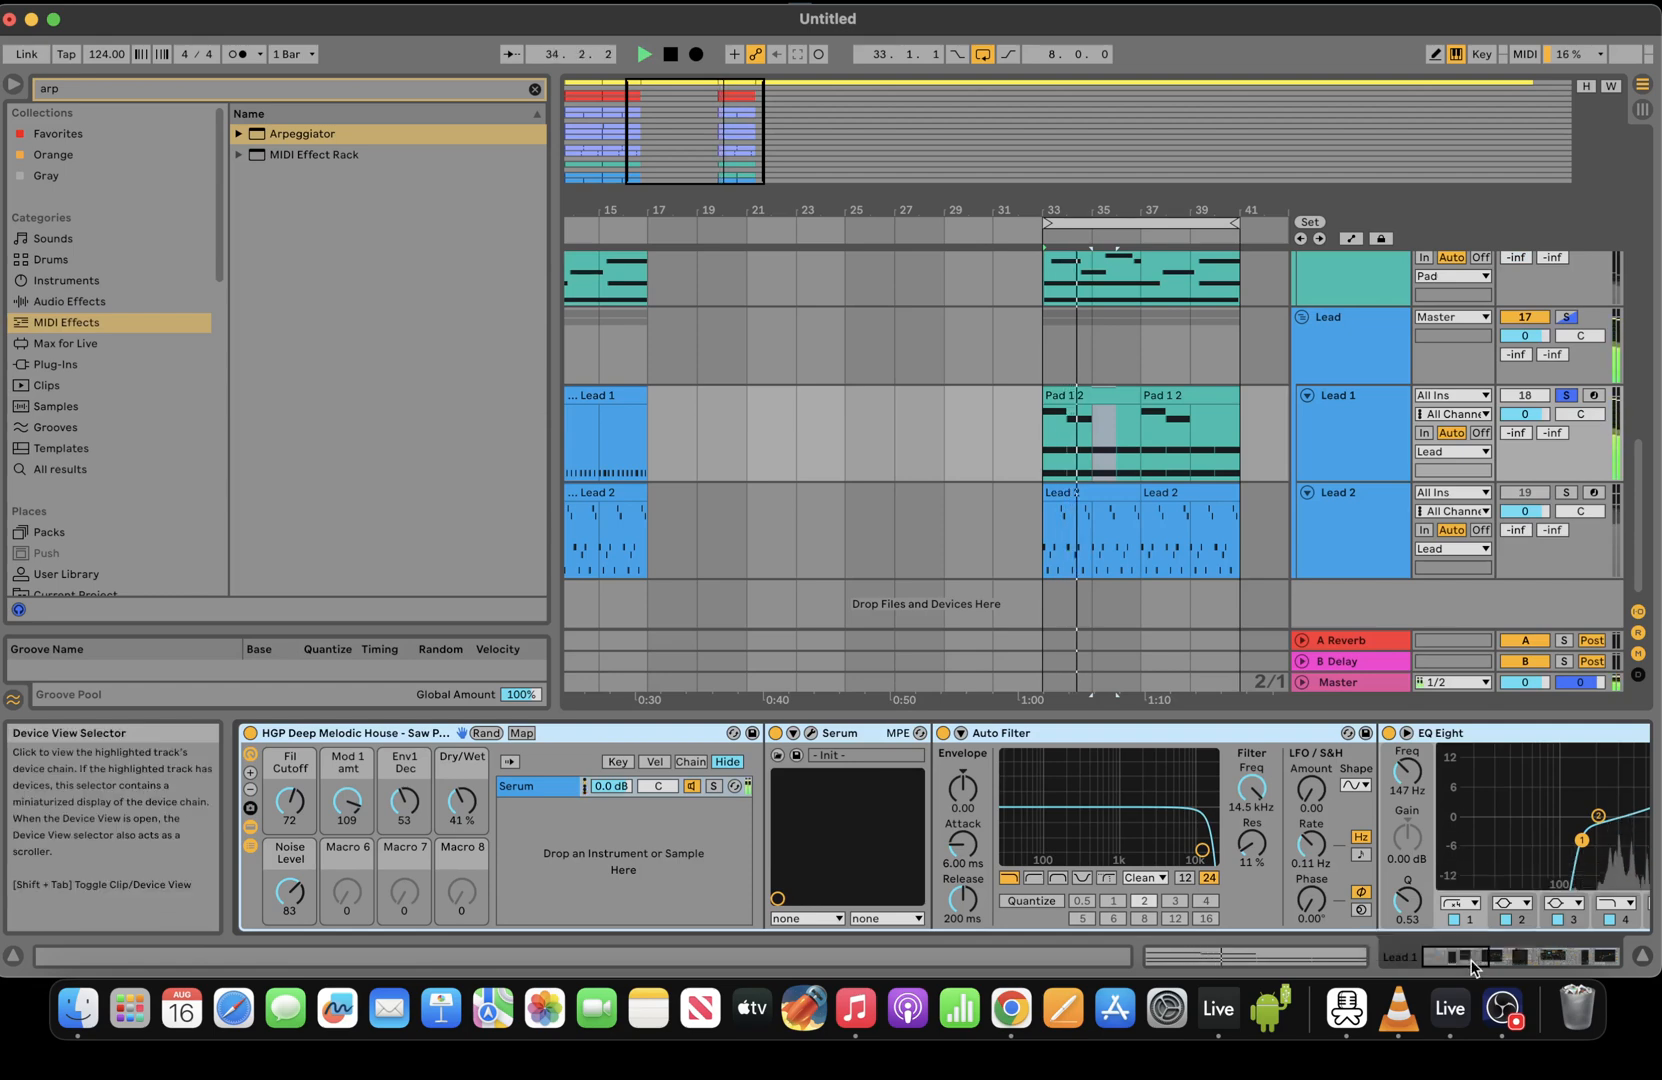
pyautogui.click(1565, 950)
pyautogui.moveTo(1567, 957); pyautogui.dragTo(750, 978)
pyautogui.press('space')
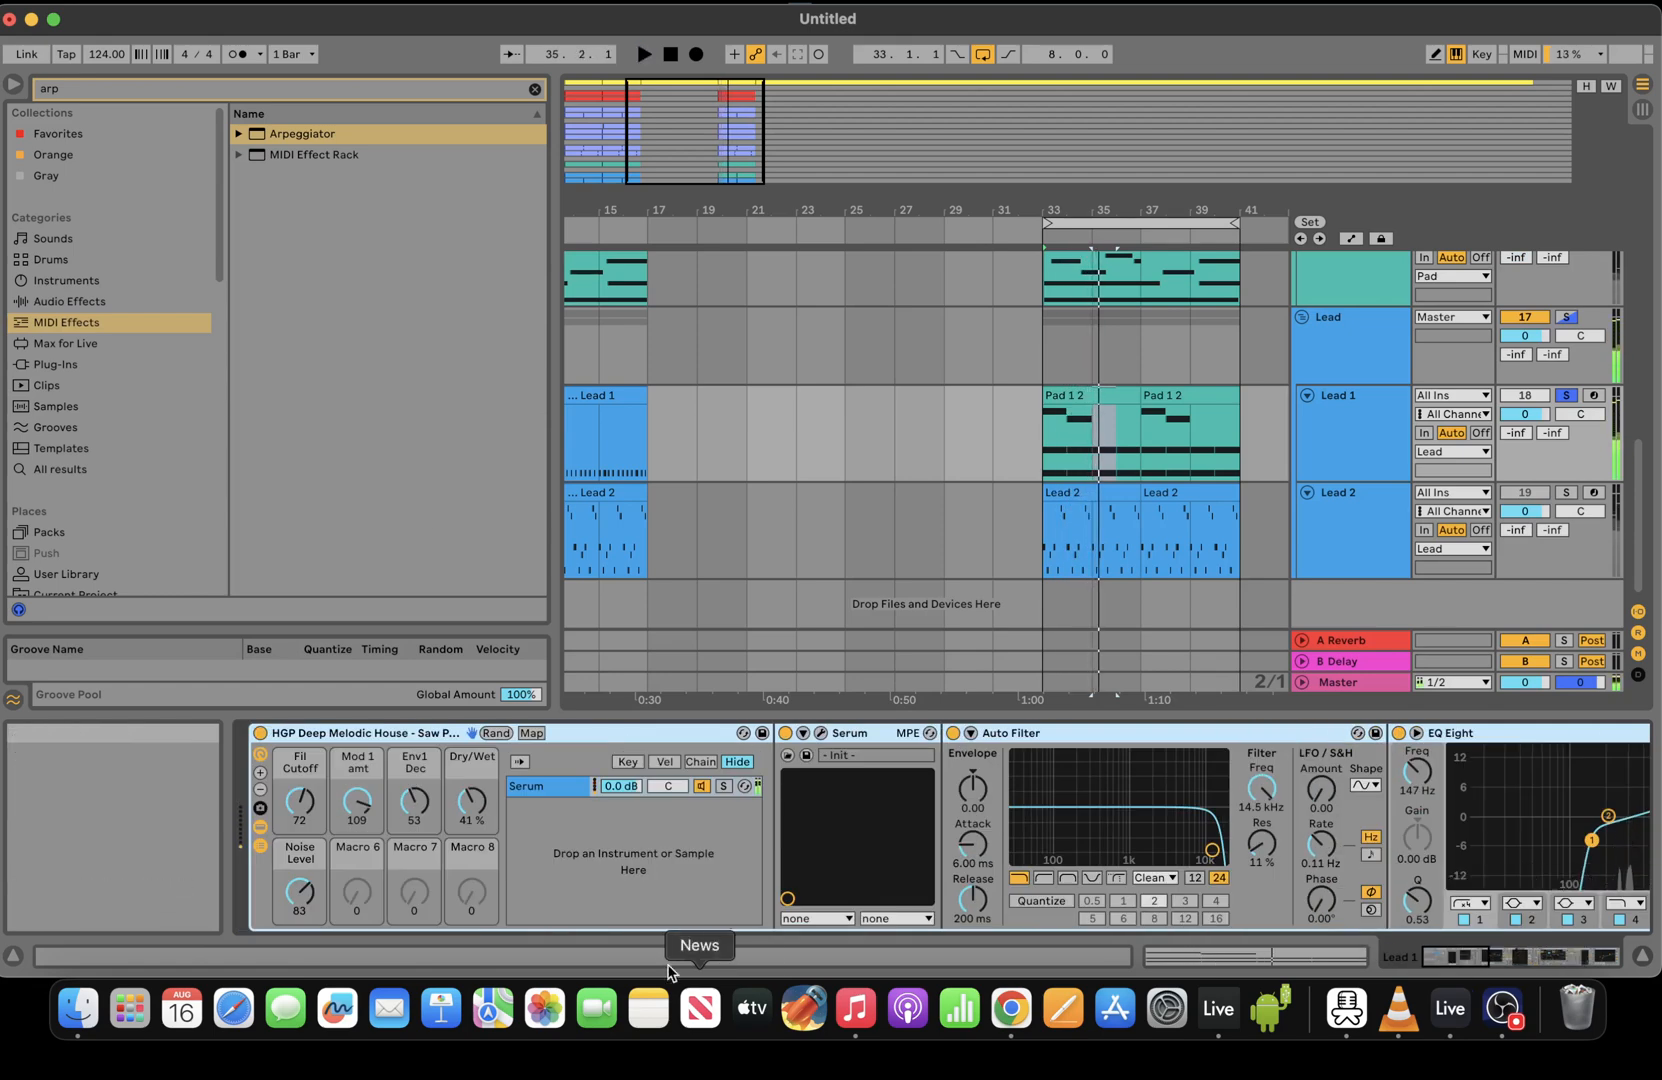
pyautogui.moveTo(304, 127); pyautogui.dragTo(300, 830)
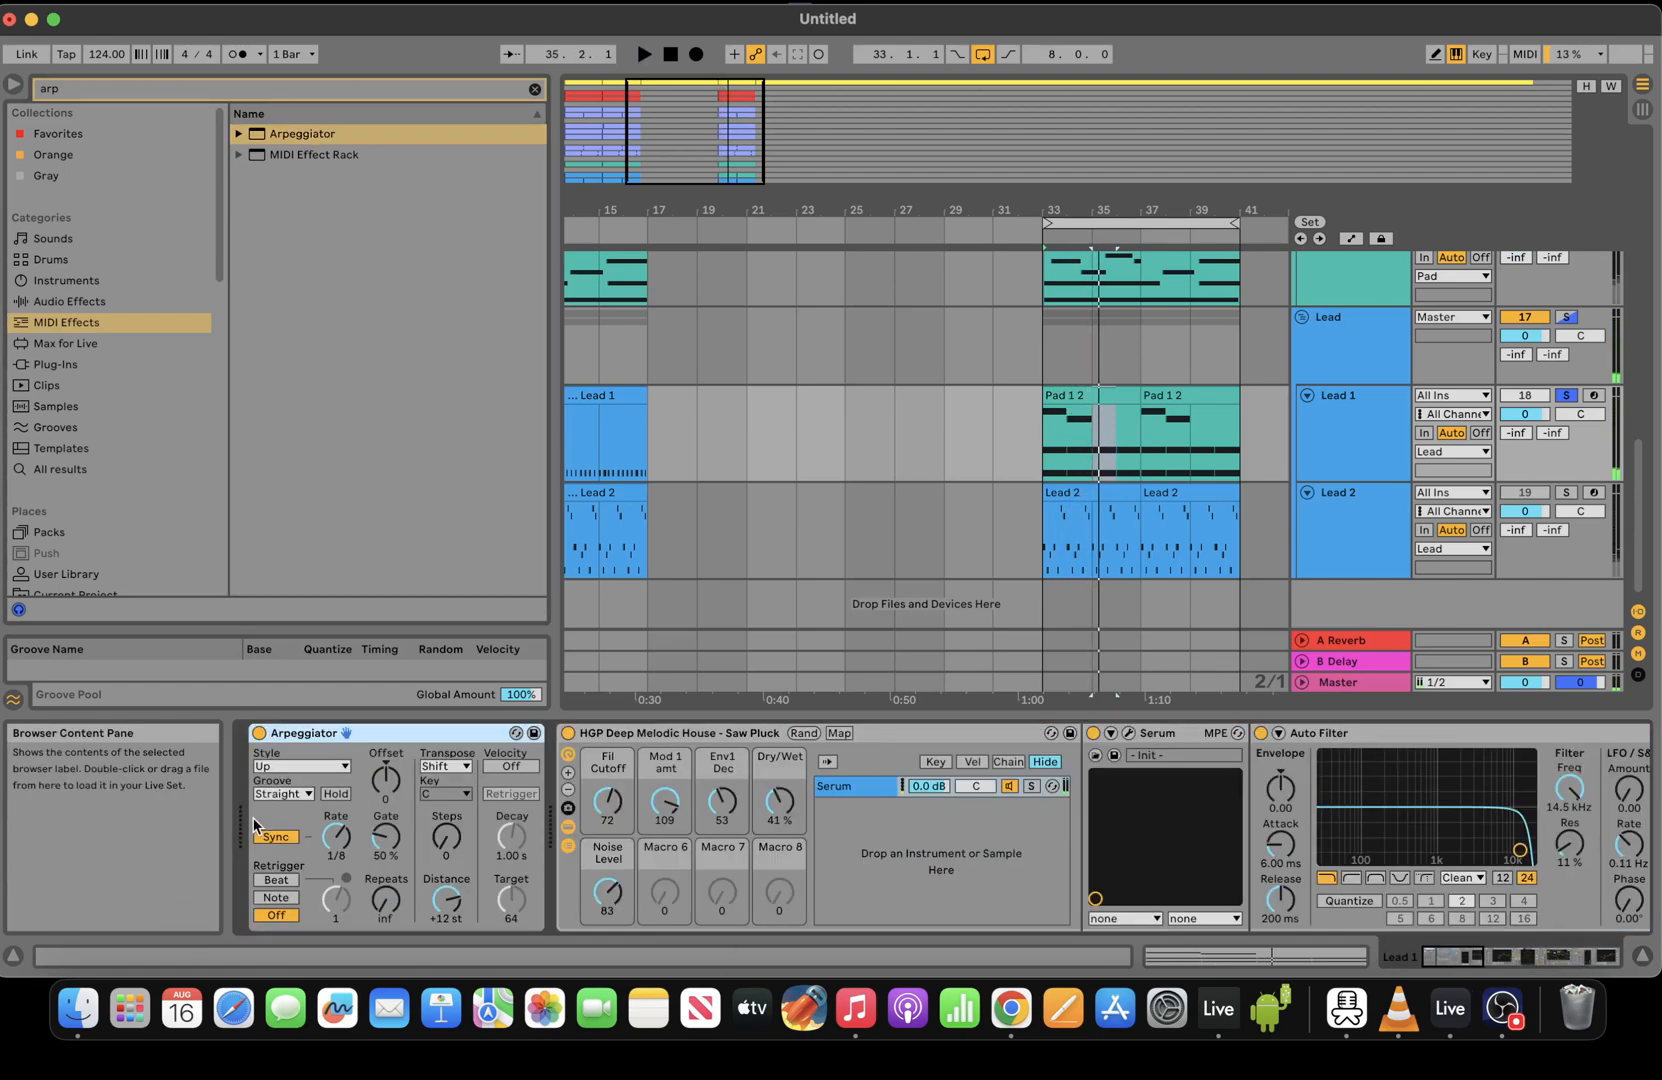
# During playback, set the Arpeggiator's Rate to 1/16, Steps to 1 and Gate to 164 %, and the rack's Fil Cutoff to 70
pyautogui.press('space')
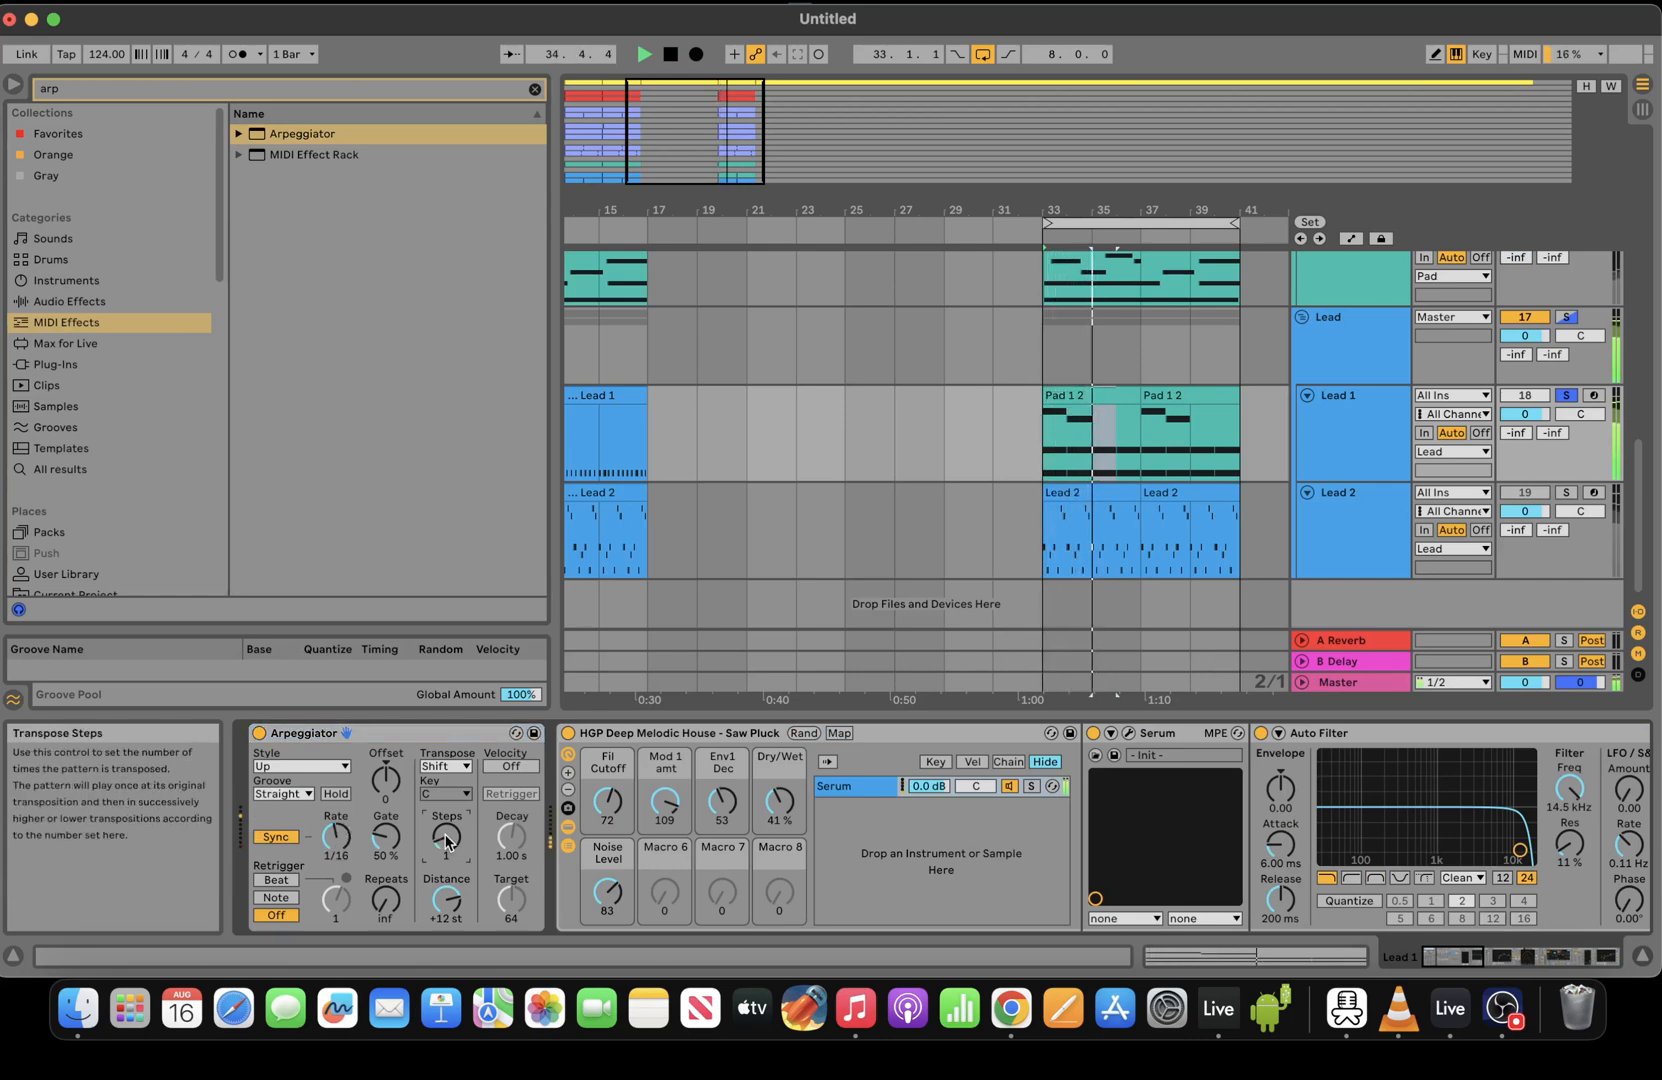
pyautogui.click(608, 800)
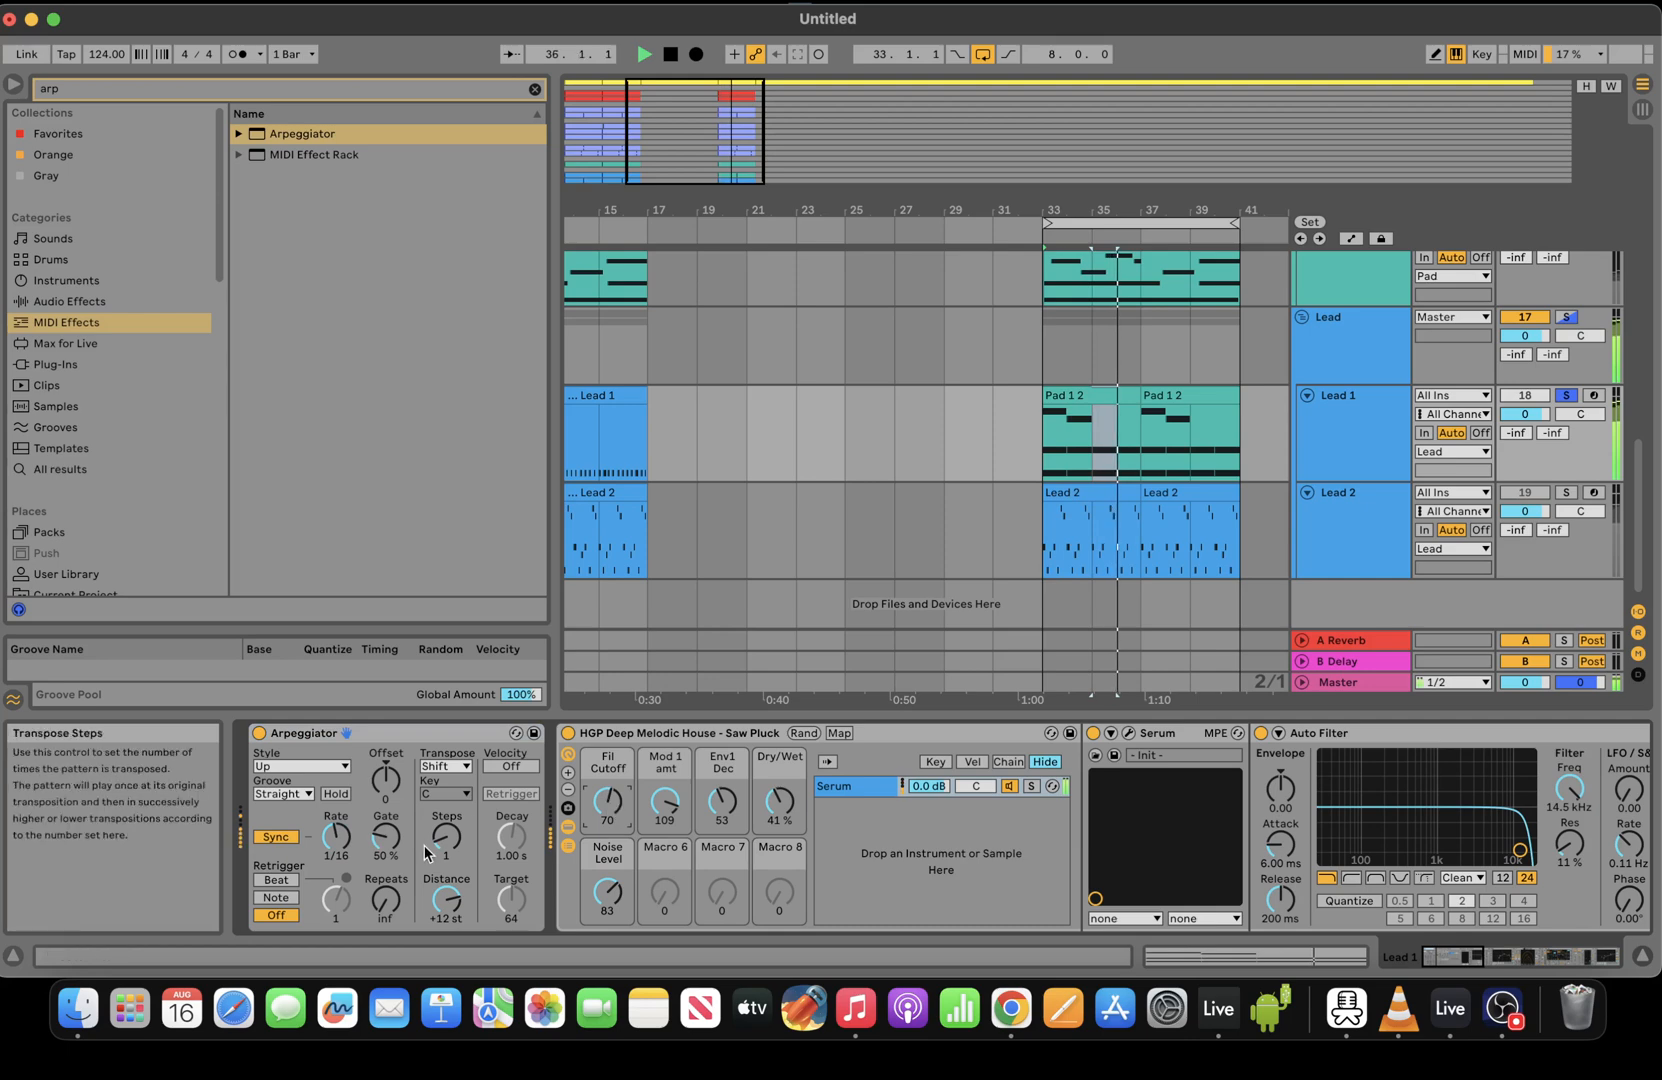
pyautogui.moveTo(386, 838); pyautogui.dragTo(386, 730)
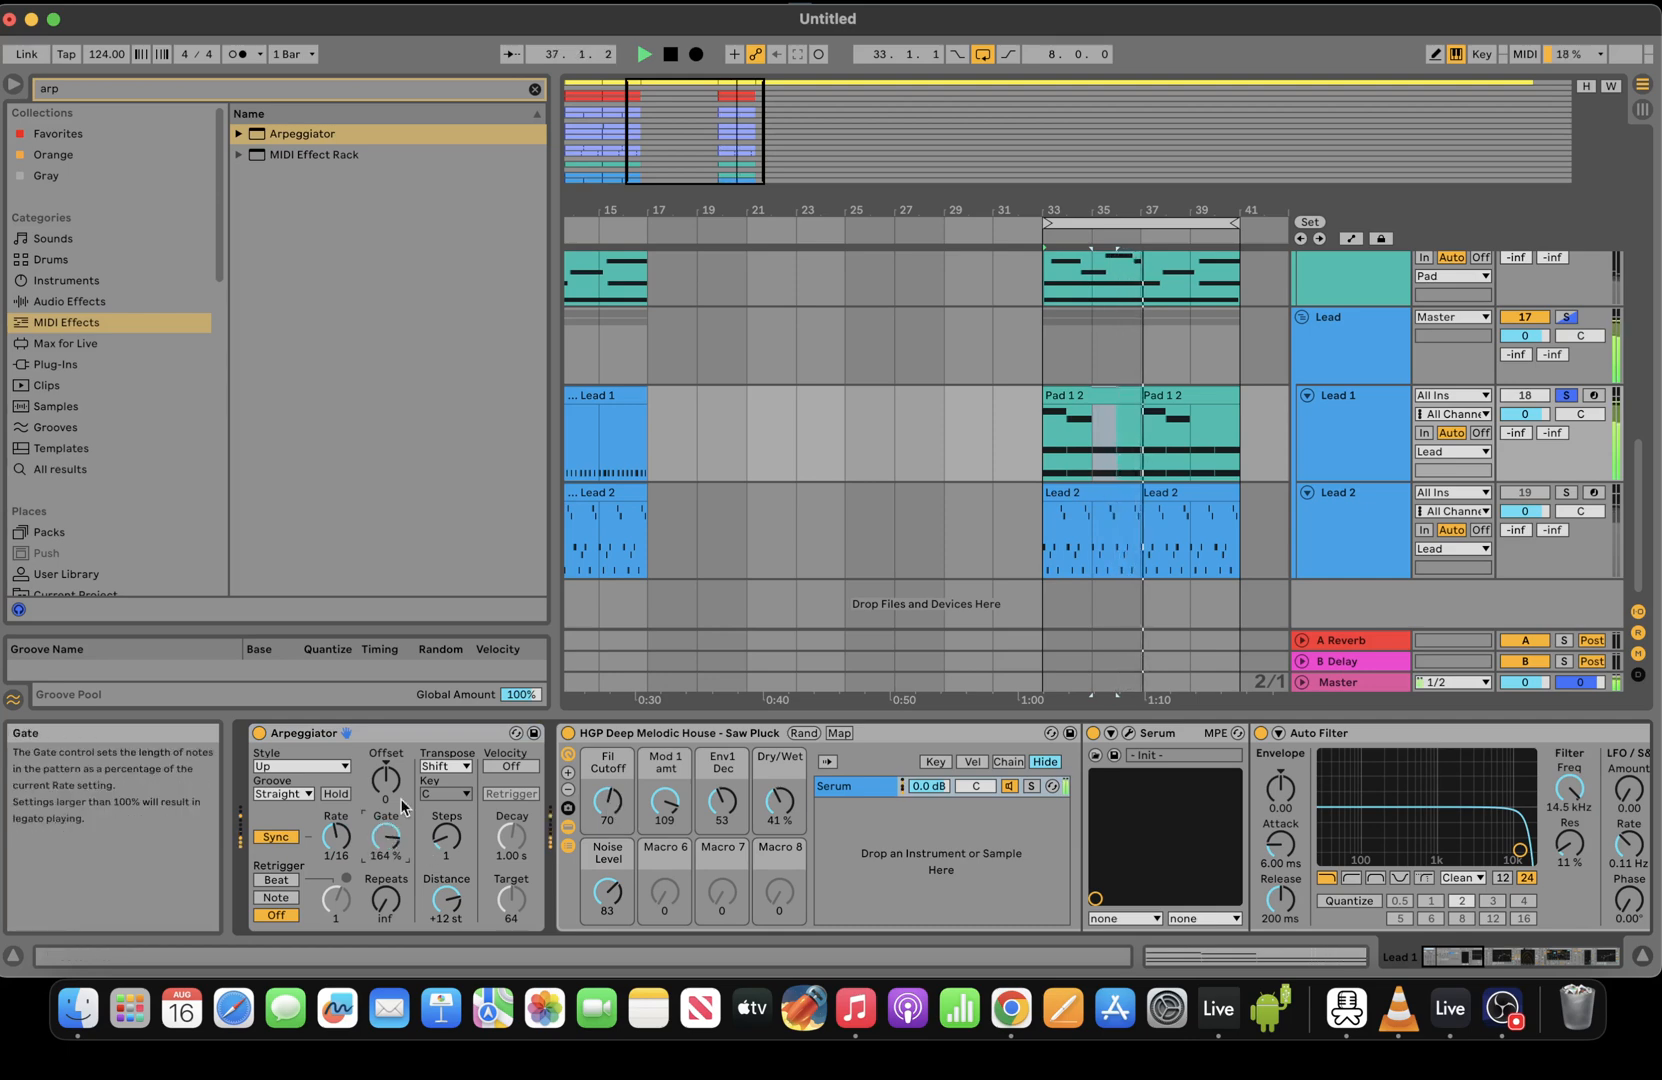
# Unsolo Lead 1 and, with the loop playing, set the Saw Pluck rack's Fil Cutoff to 99 and Dry/Wet to 49 %
pyautogui.click(1057, 434)
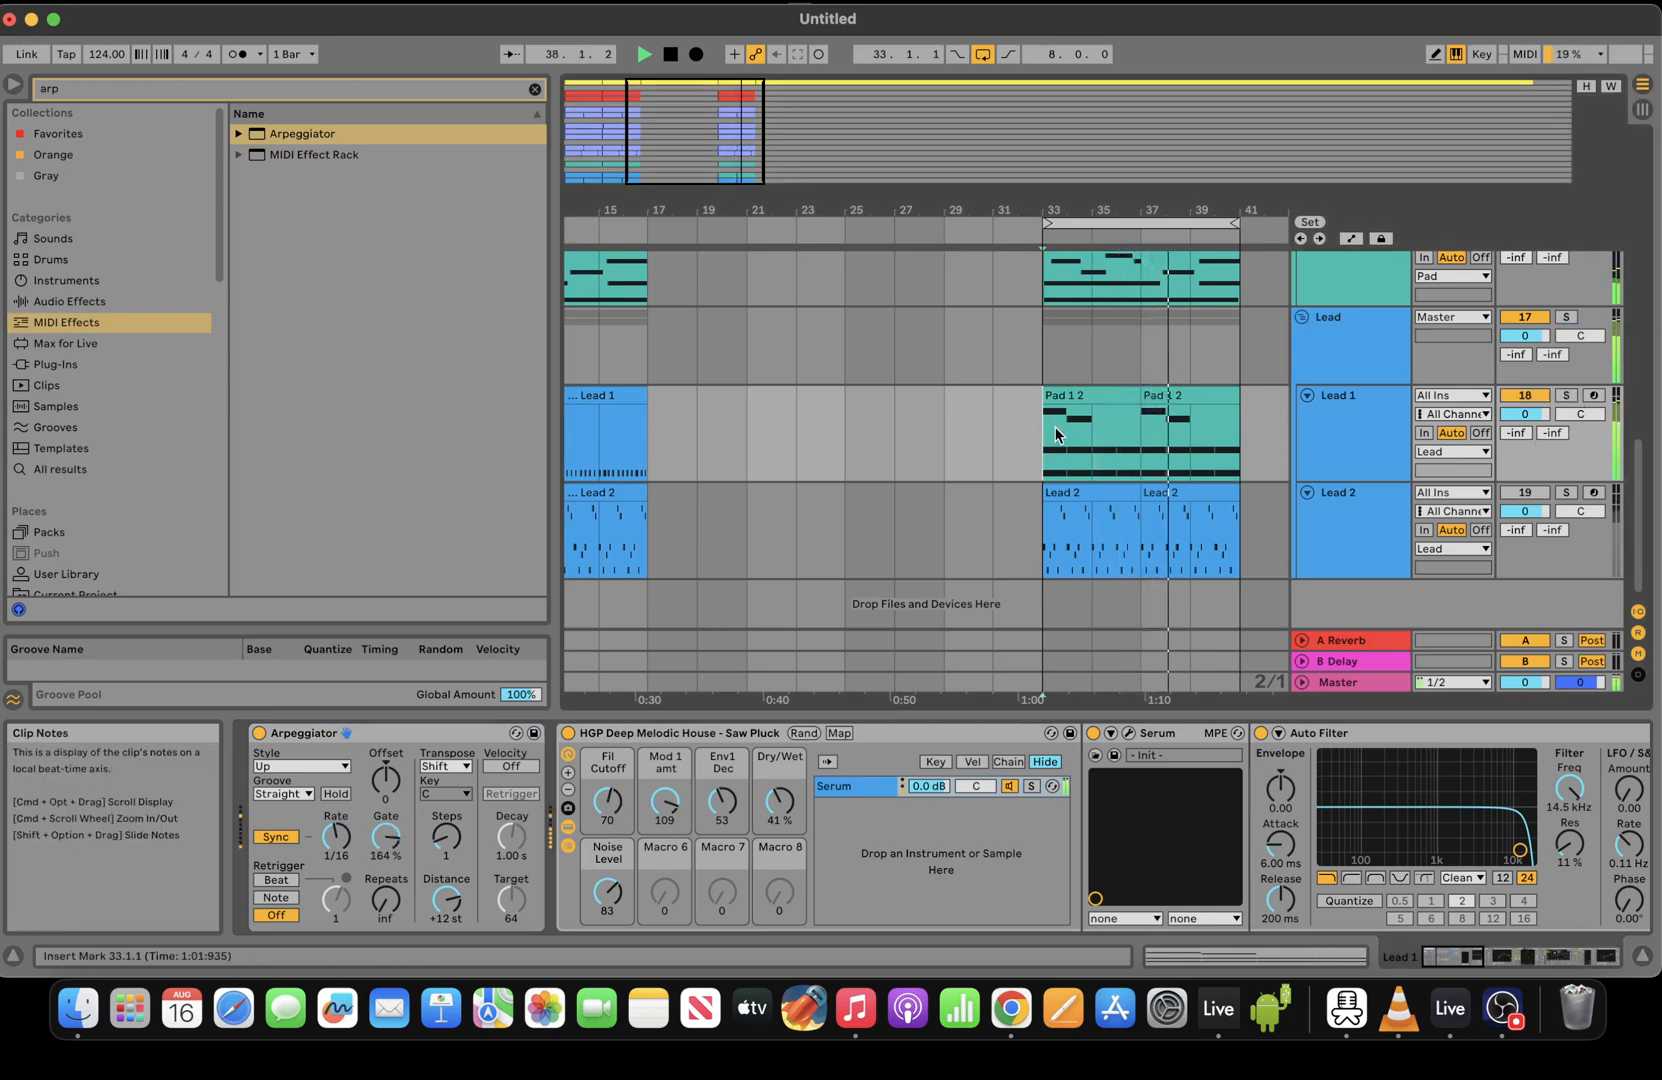
pyautogui.moveTo(608, 800); pyautogui.dragTo(608, 763)
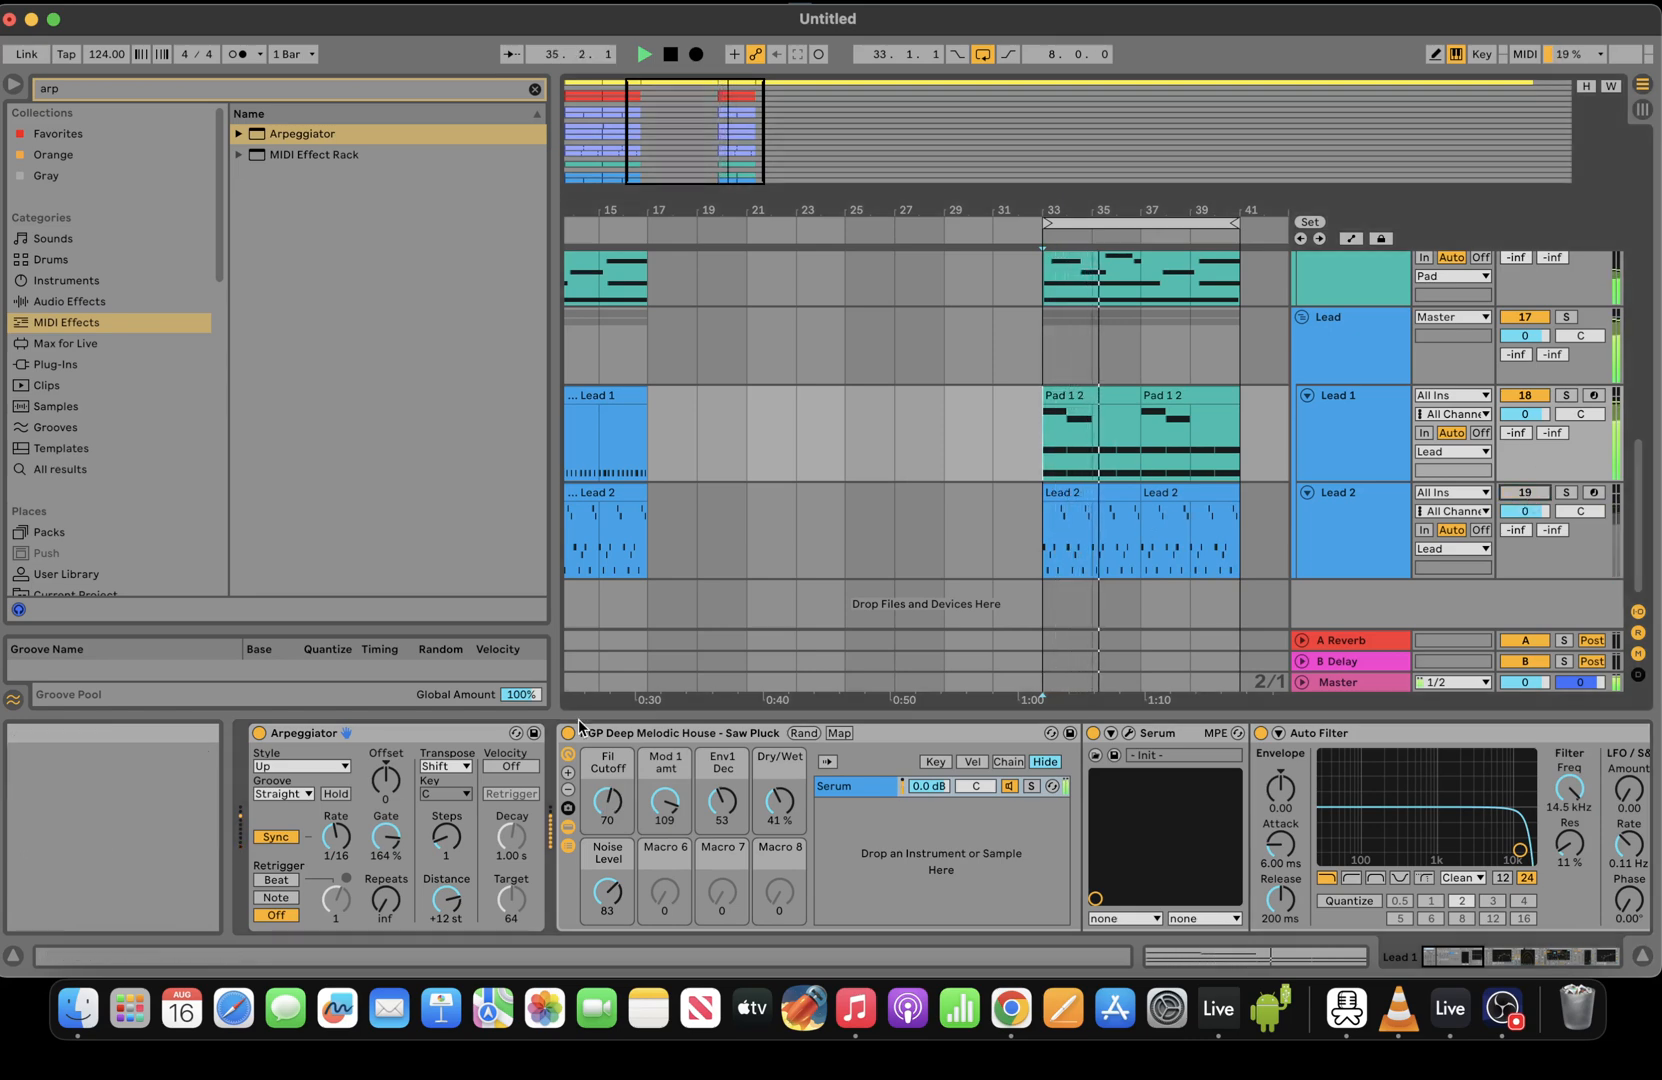
pyautogui.moveTo(788, 797); pyautogui.dragTo(788, 794)
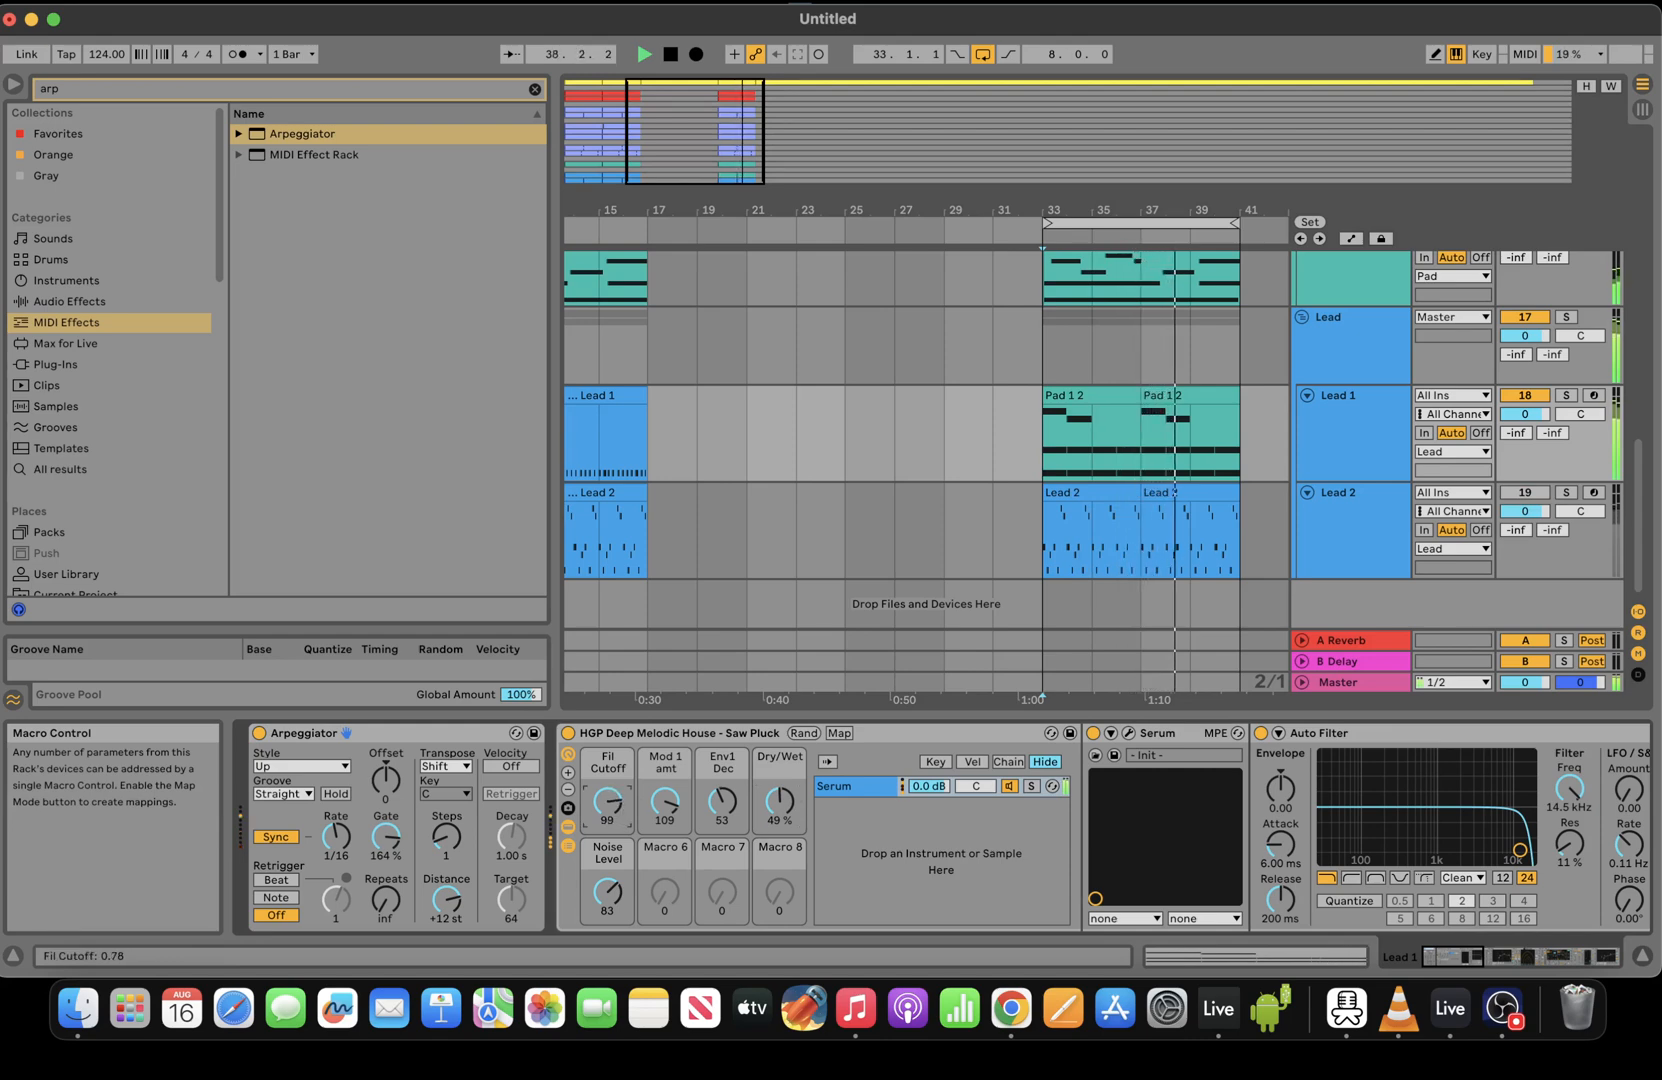
# Lower the Saw Pluck rack's Fil Cutoff to 67 and stop playback of the loop
pyautogui.moveTo(608, 800); pyautogui.dragTo(608, 795)
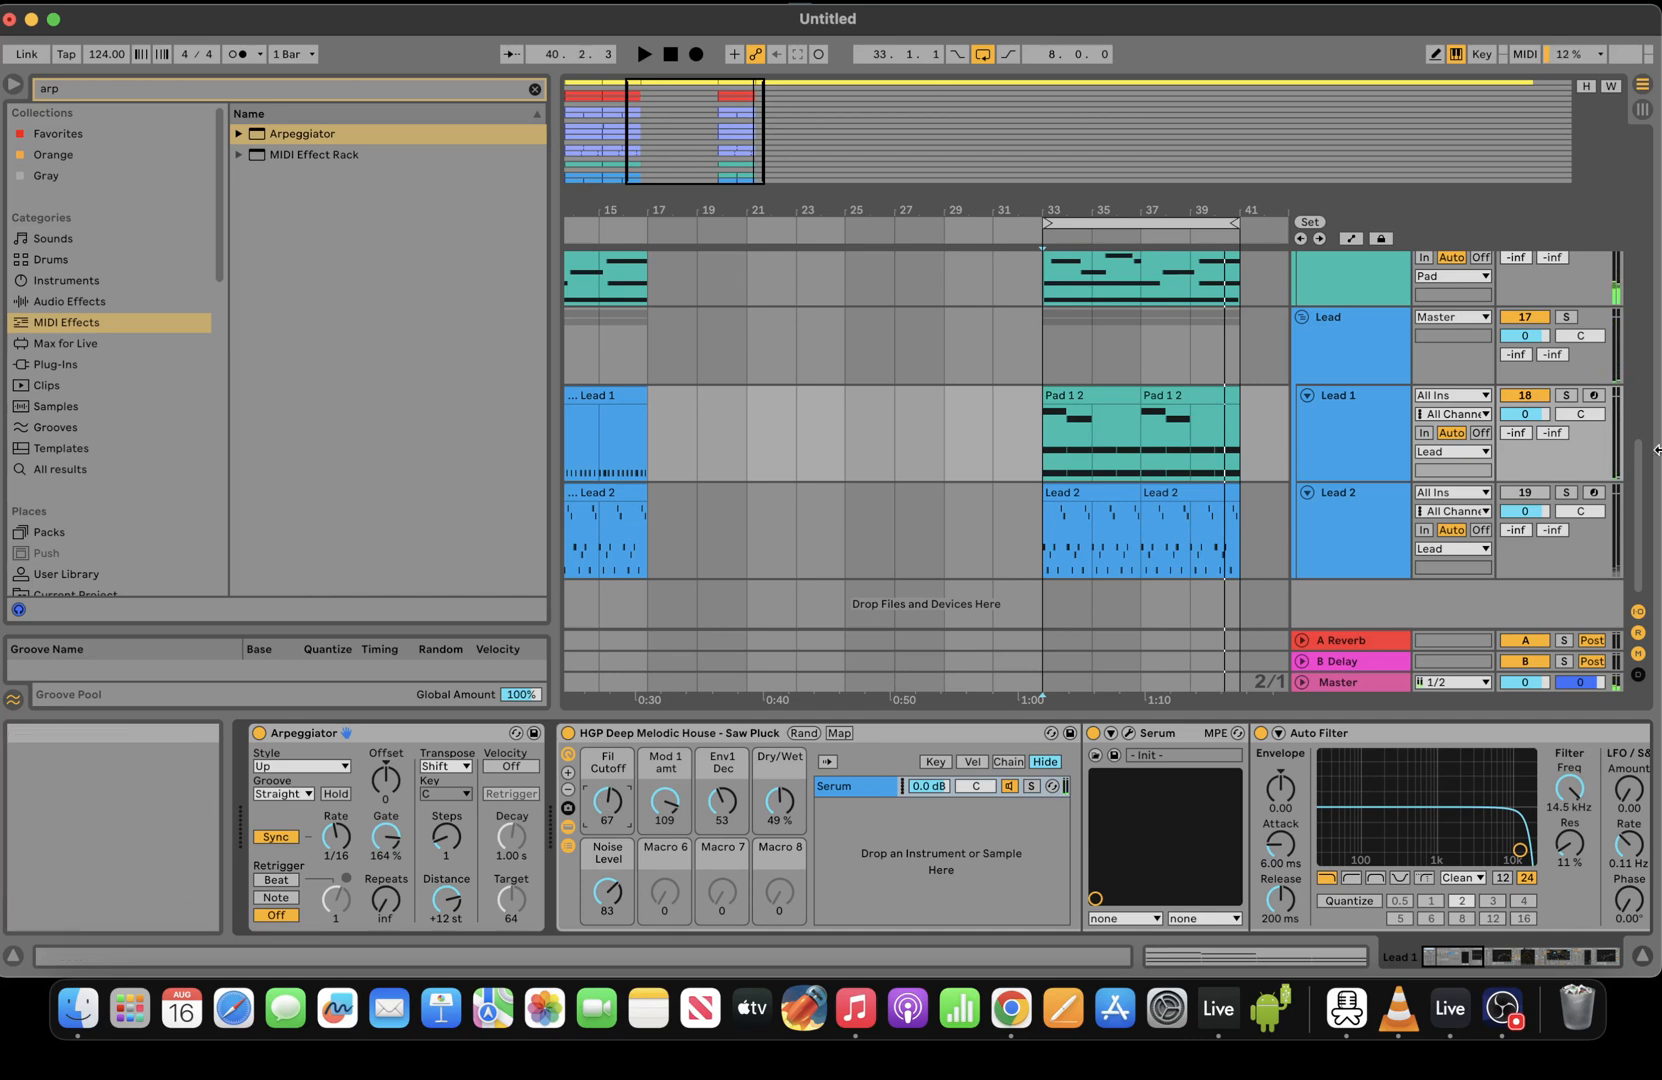
pyautogui.scroll(10, 1638, 503)
pyautogui.press('space')
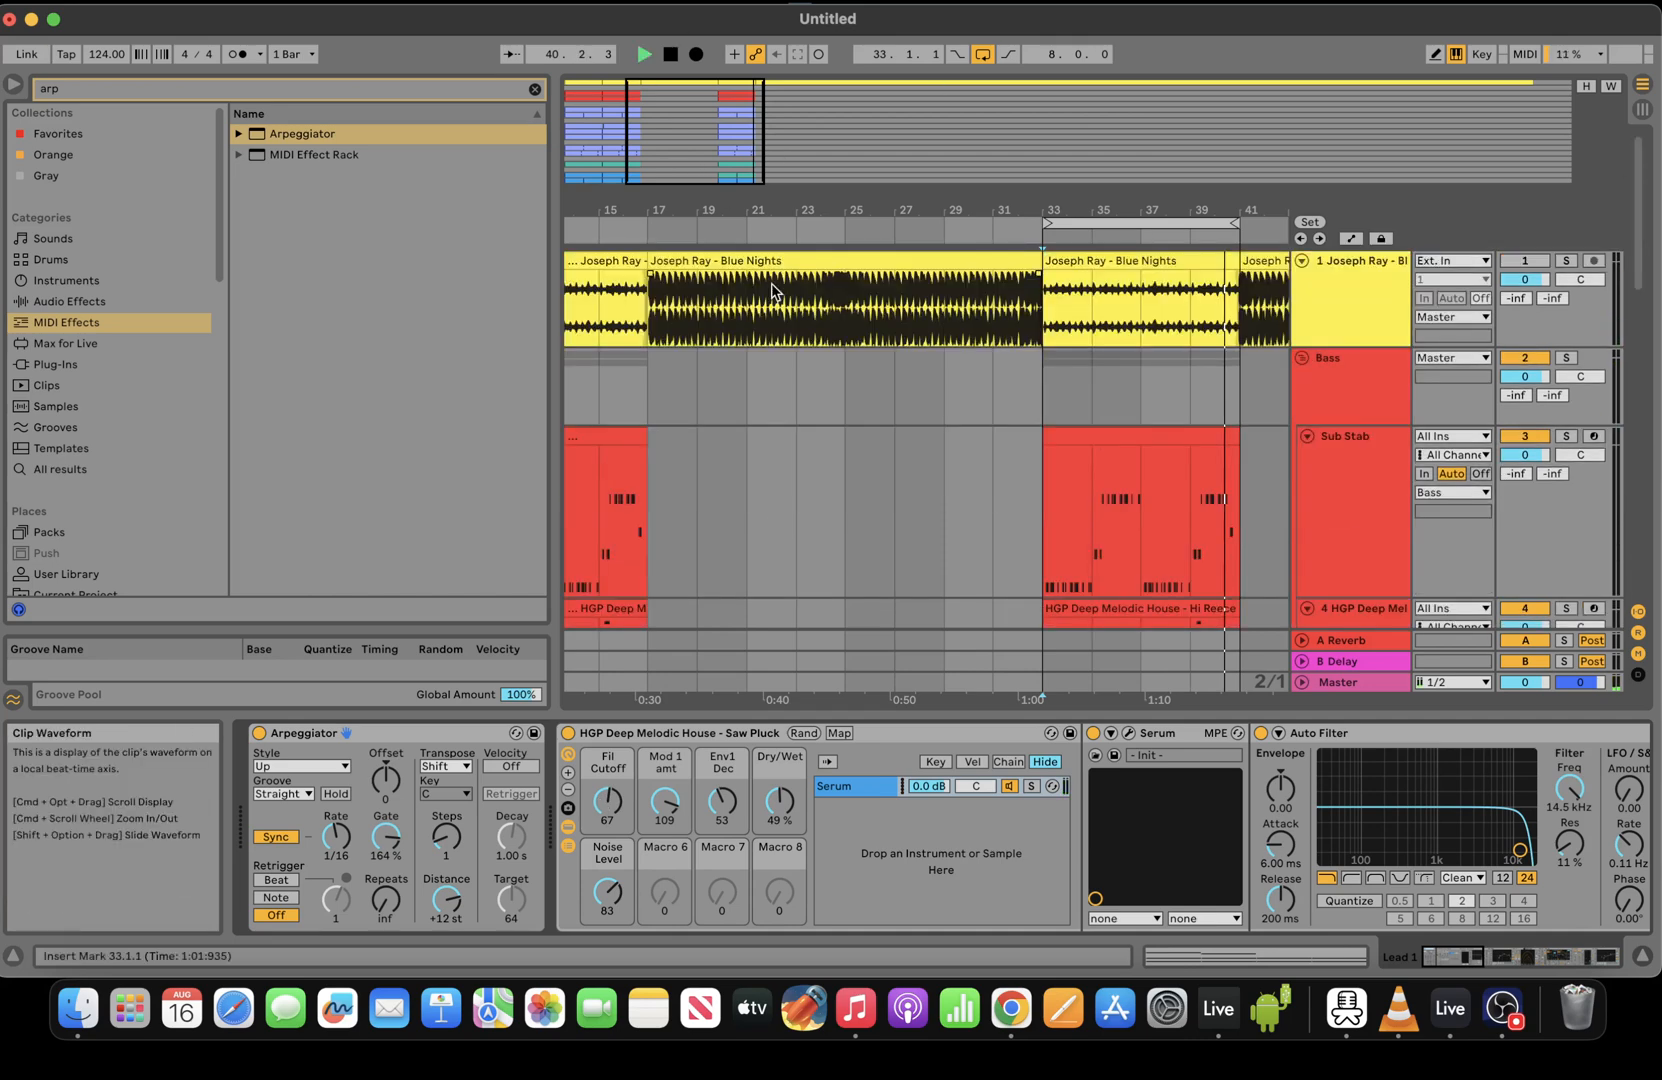
pyautogui.press('space')
# Show the whole arrangement around the loops and start playback from bar 17
pyautogui.moveTo(735, 168); pyautogui.dragTo(932, 147)
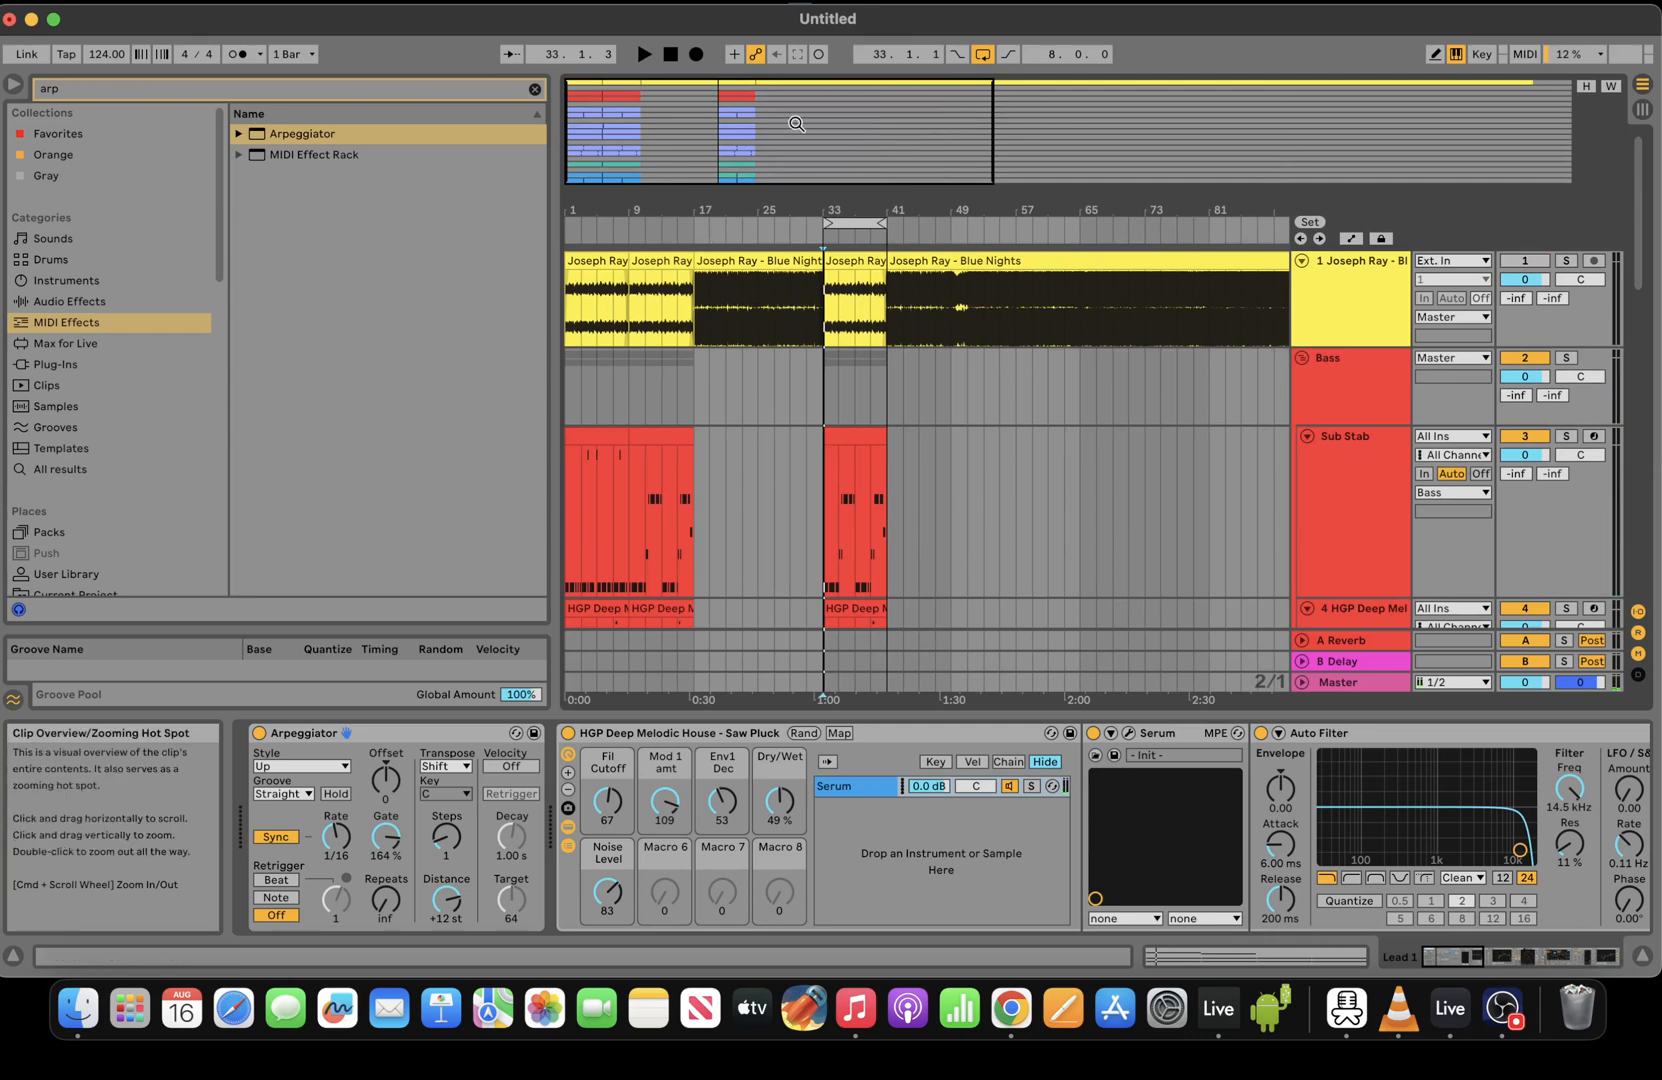
pyautogui.moveTo(796, 112); pyautogui.dragTo(774, 124)
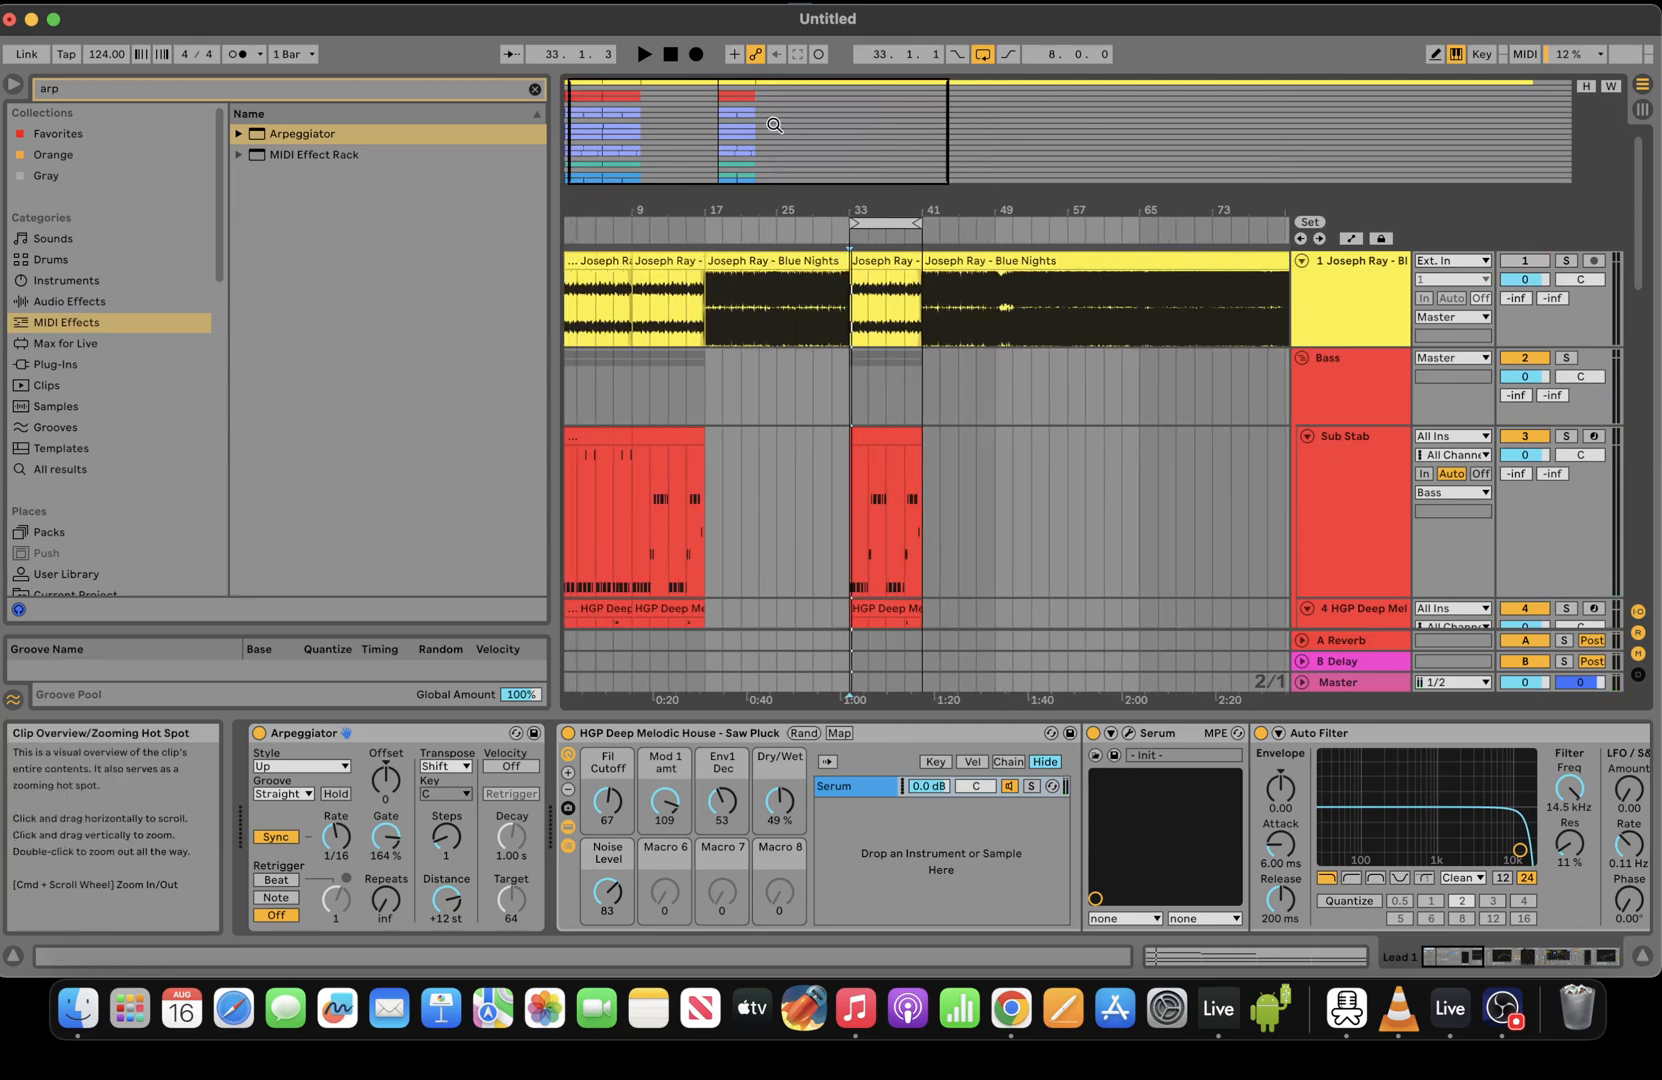
pyautogui.click(705, 393)
pyautogui.press('space')
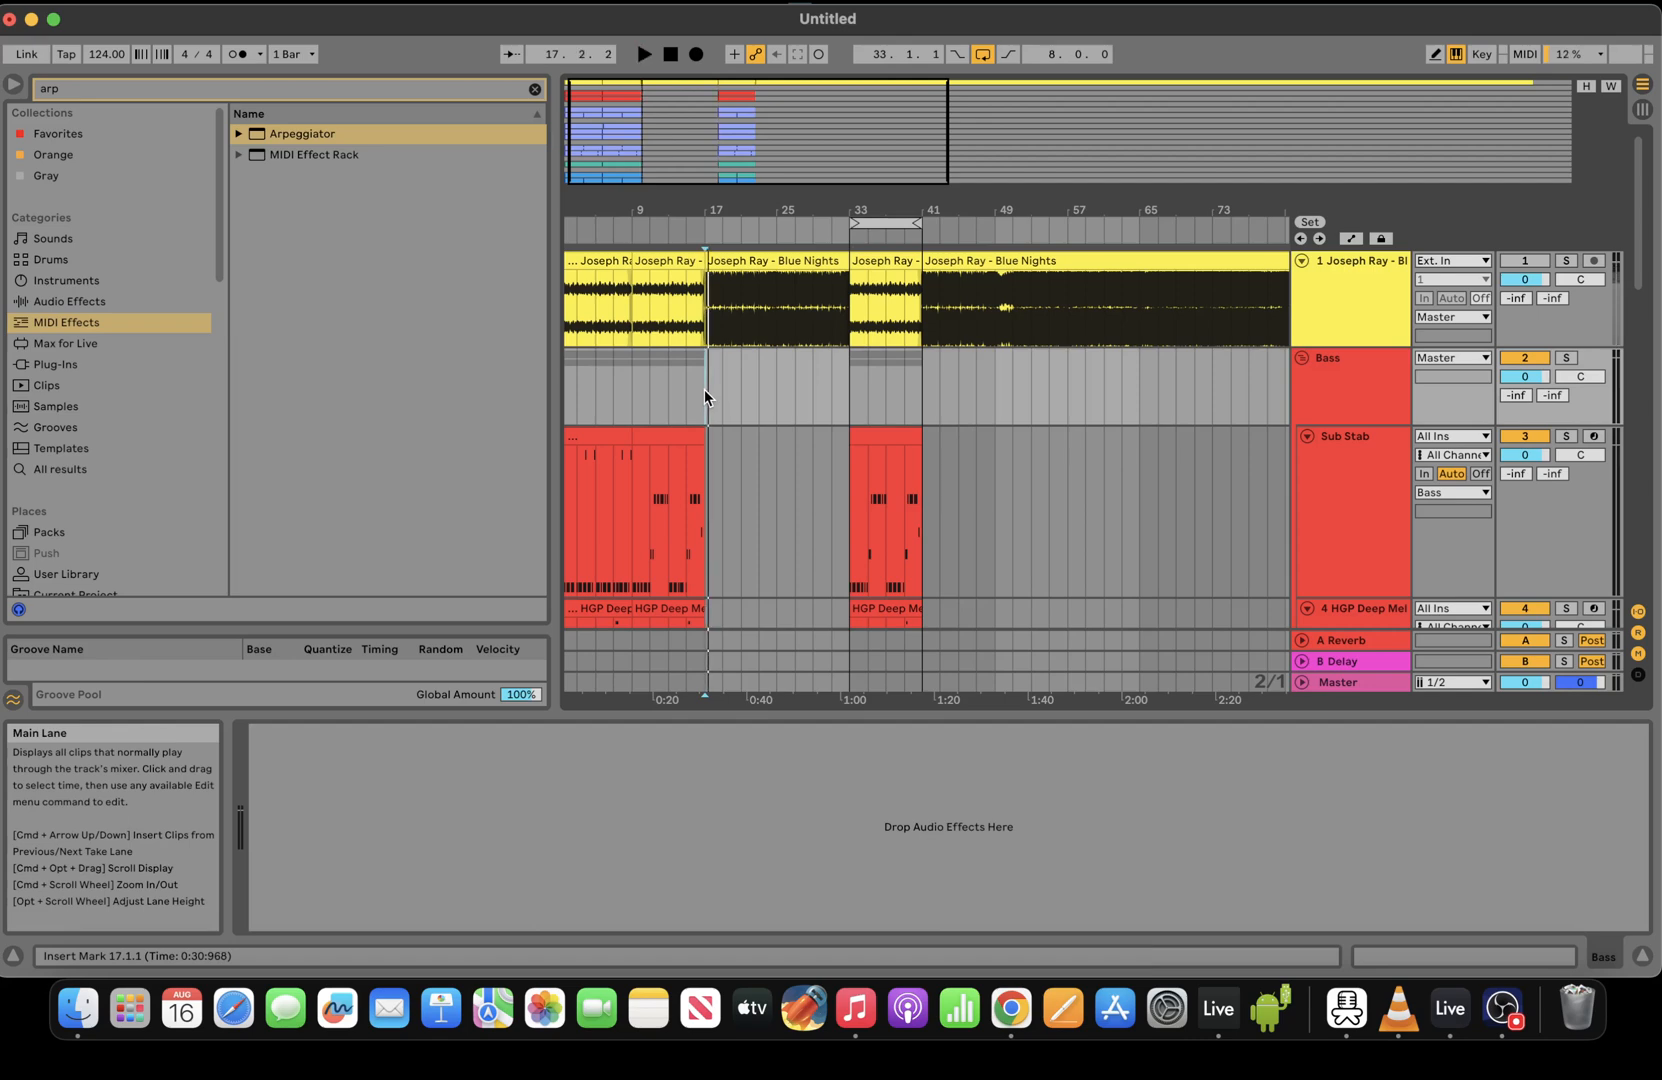
pyautogui.moveTo(731, 136); pyautogui.dragTo(783, 137)
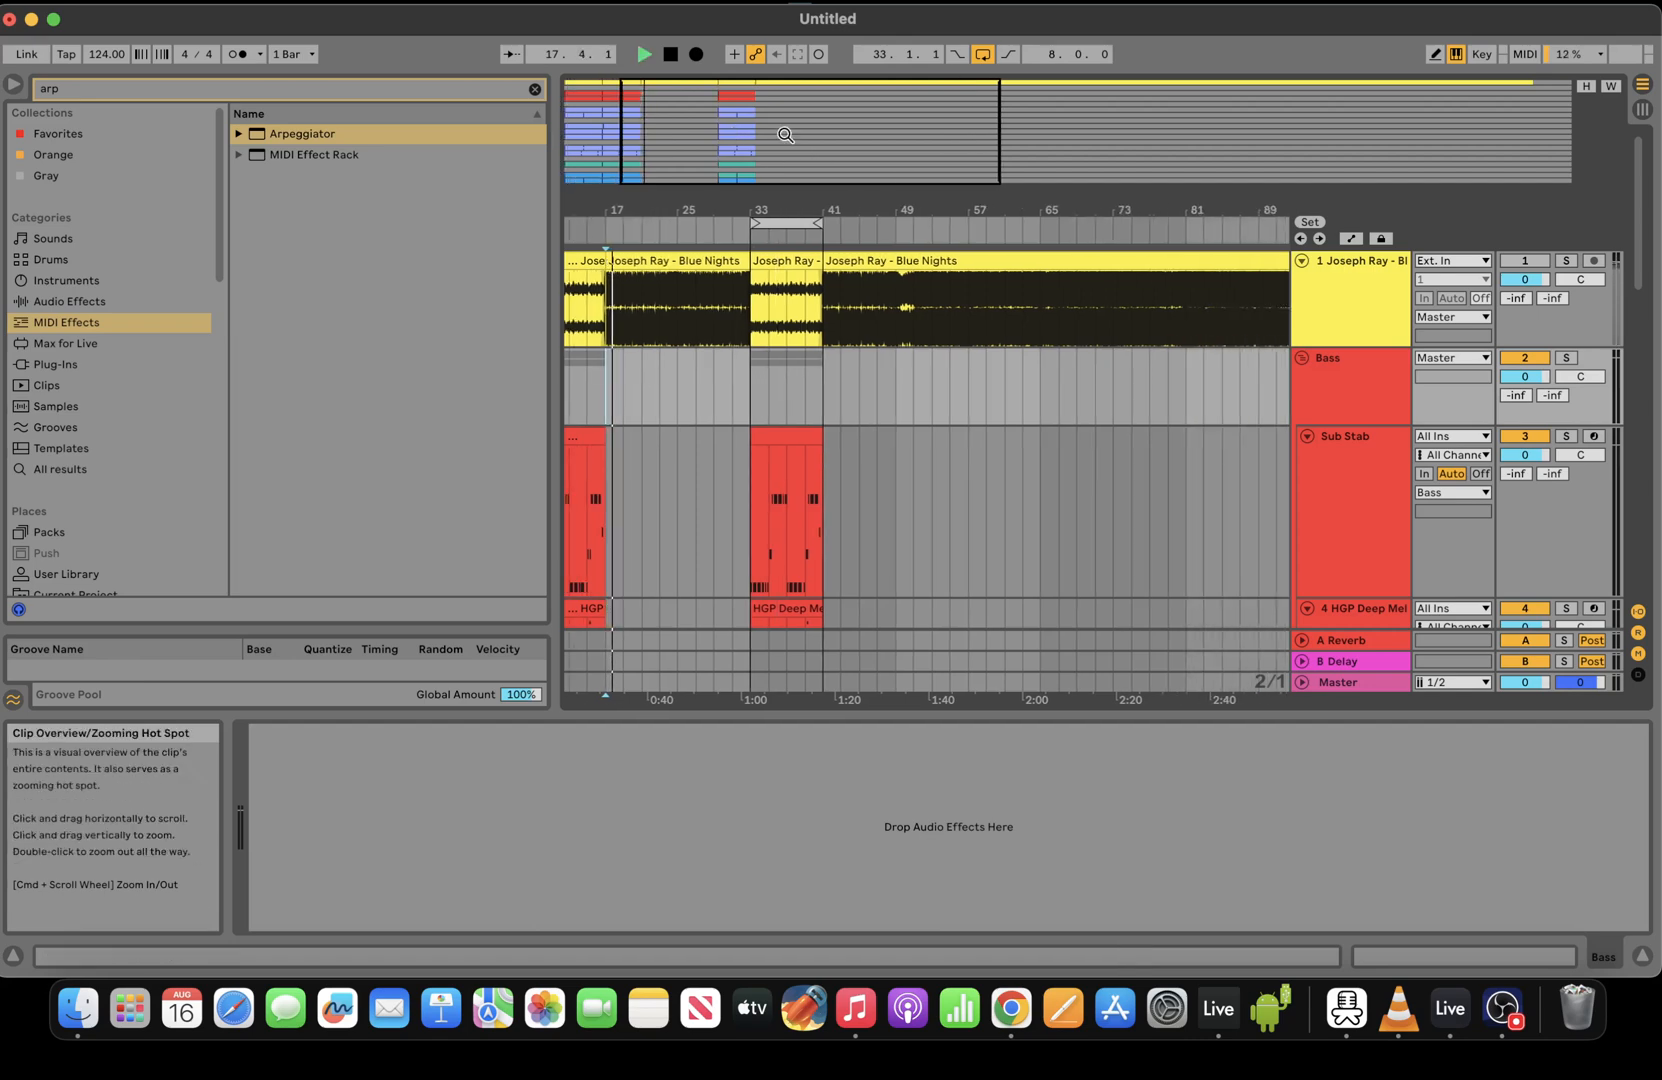
# Copy the 16 bars starting at bar 33 to bar 49 and set the loop to bars 49 to 65
pyautogui.click(793, 222)
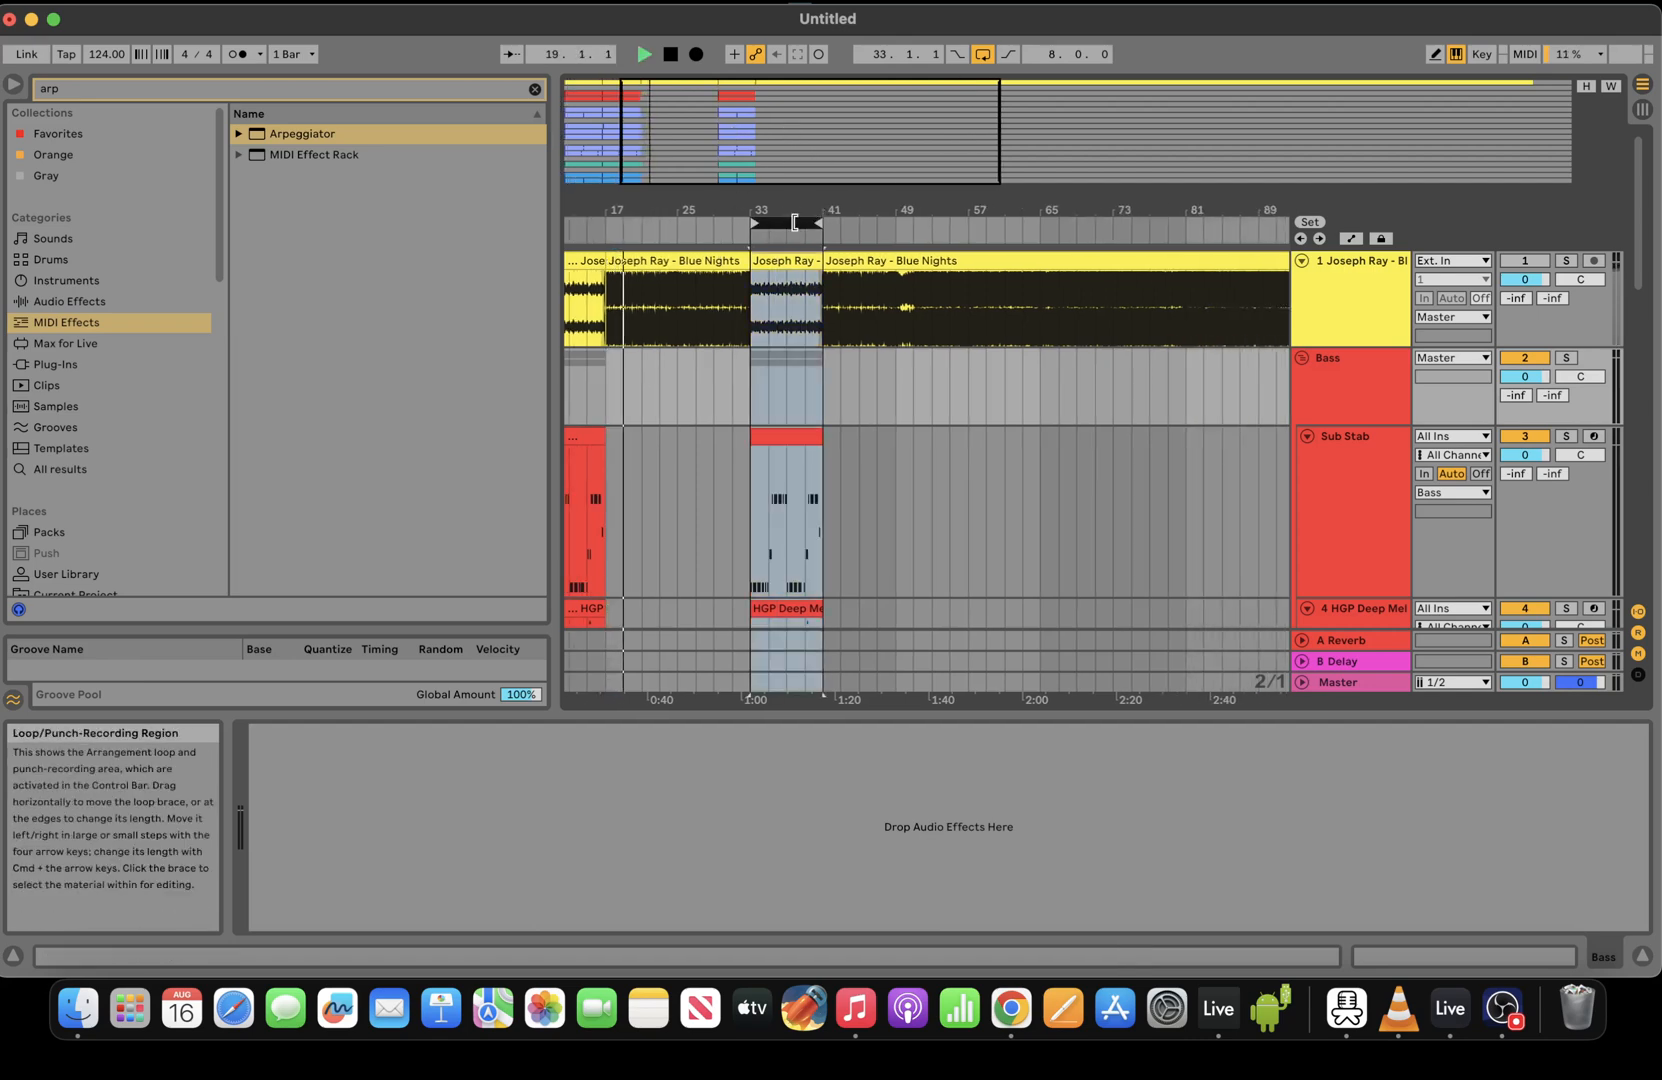
pyautogui.moveTo(790, 227); pyautogui.dragTo(1040, 223)
pyautogui.press('super+v')
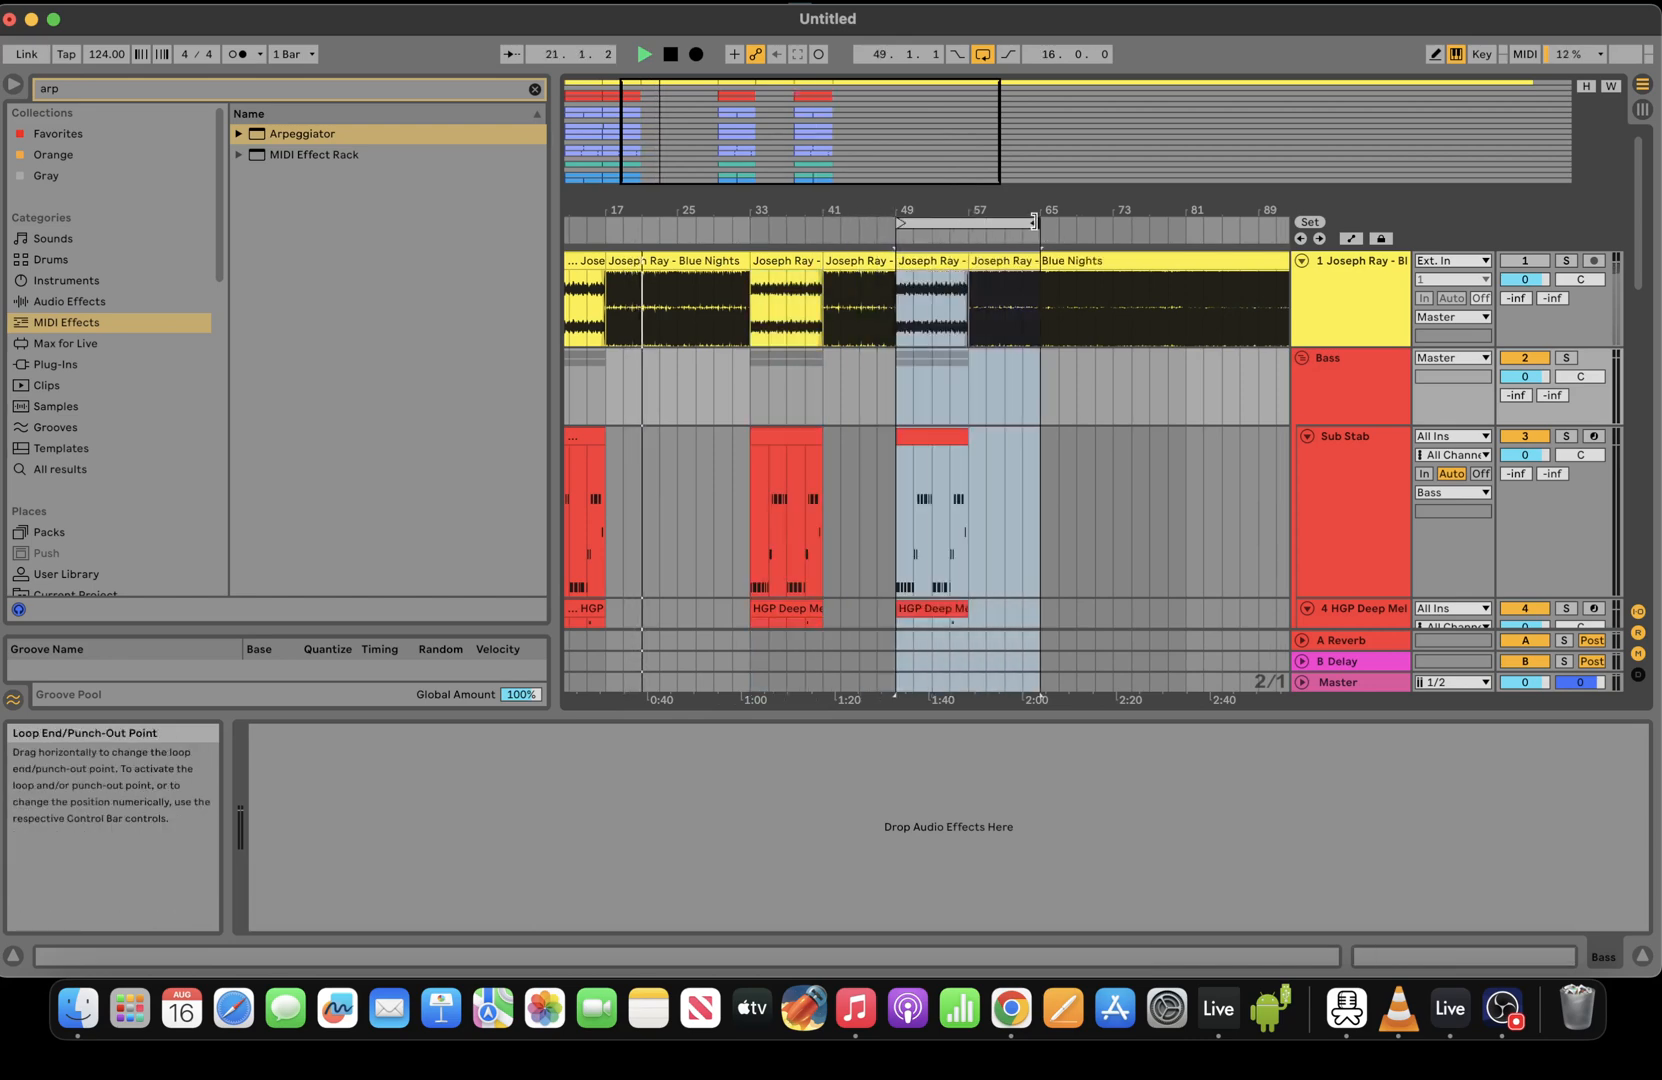
# Delete the Sub Stab clip and the Drums group's clips from bars 49 to 57, leaving the Hi Reese clip, and stop playback
pyautogui.click(1002, 475)
pyautogui.click(940, 441)
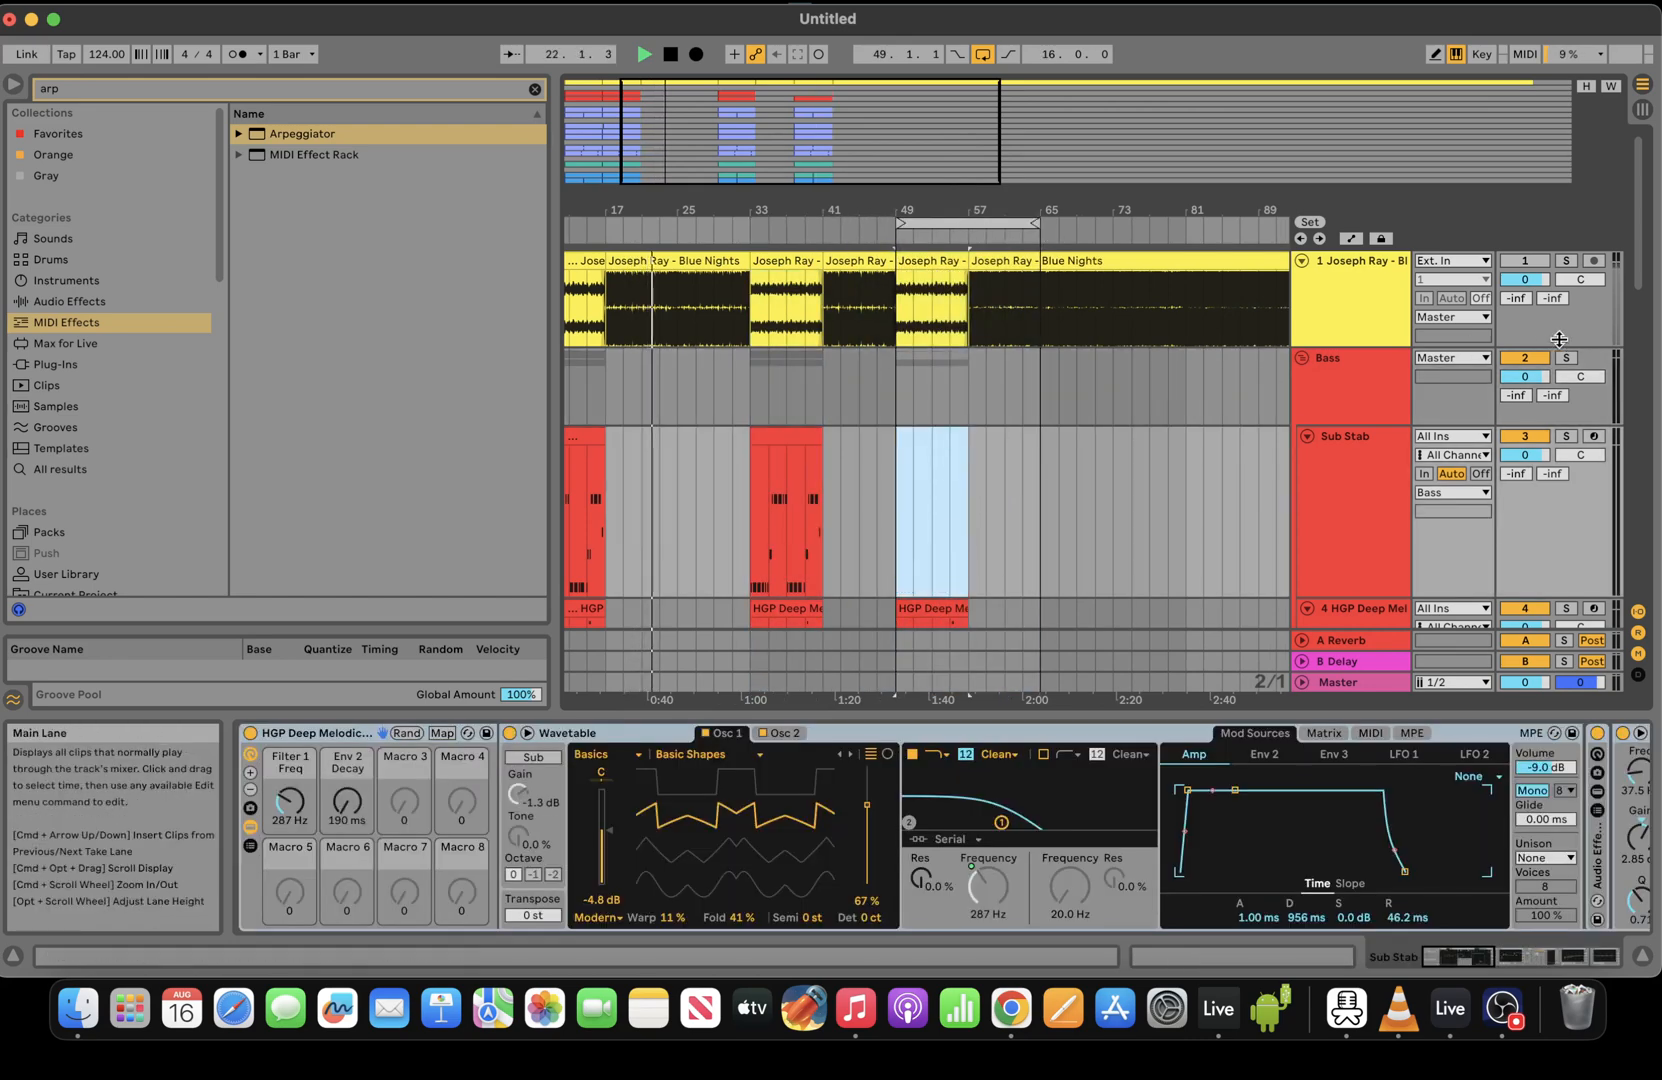
pyautogui.scroll(-5, 1640, 296)
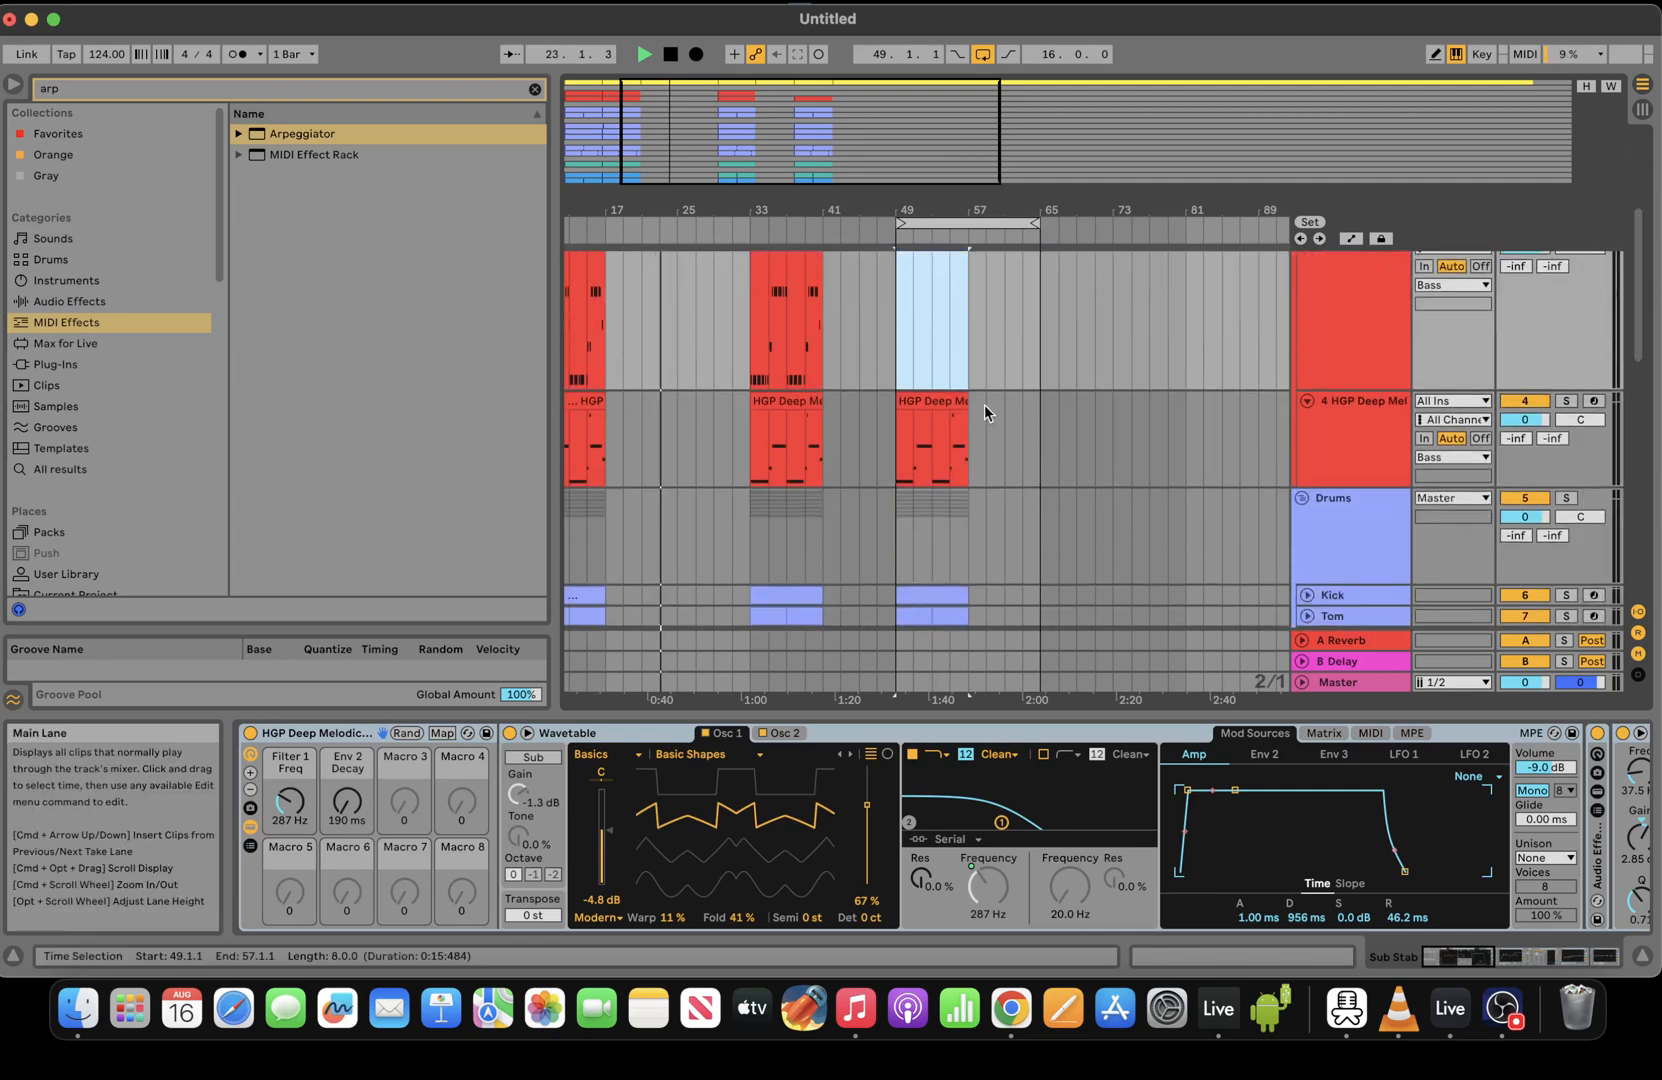
pyautogui.click(945, 440)
pyautogui.scroll(-5, 1630, 348)
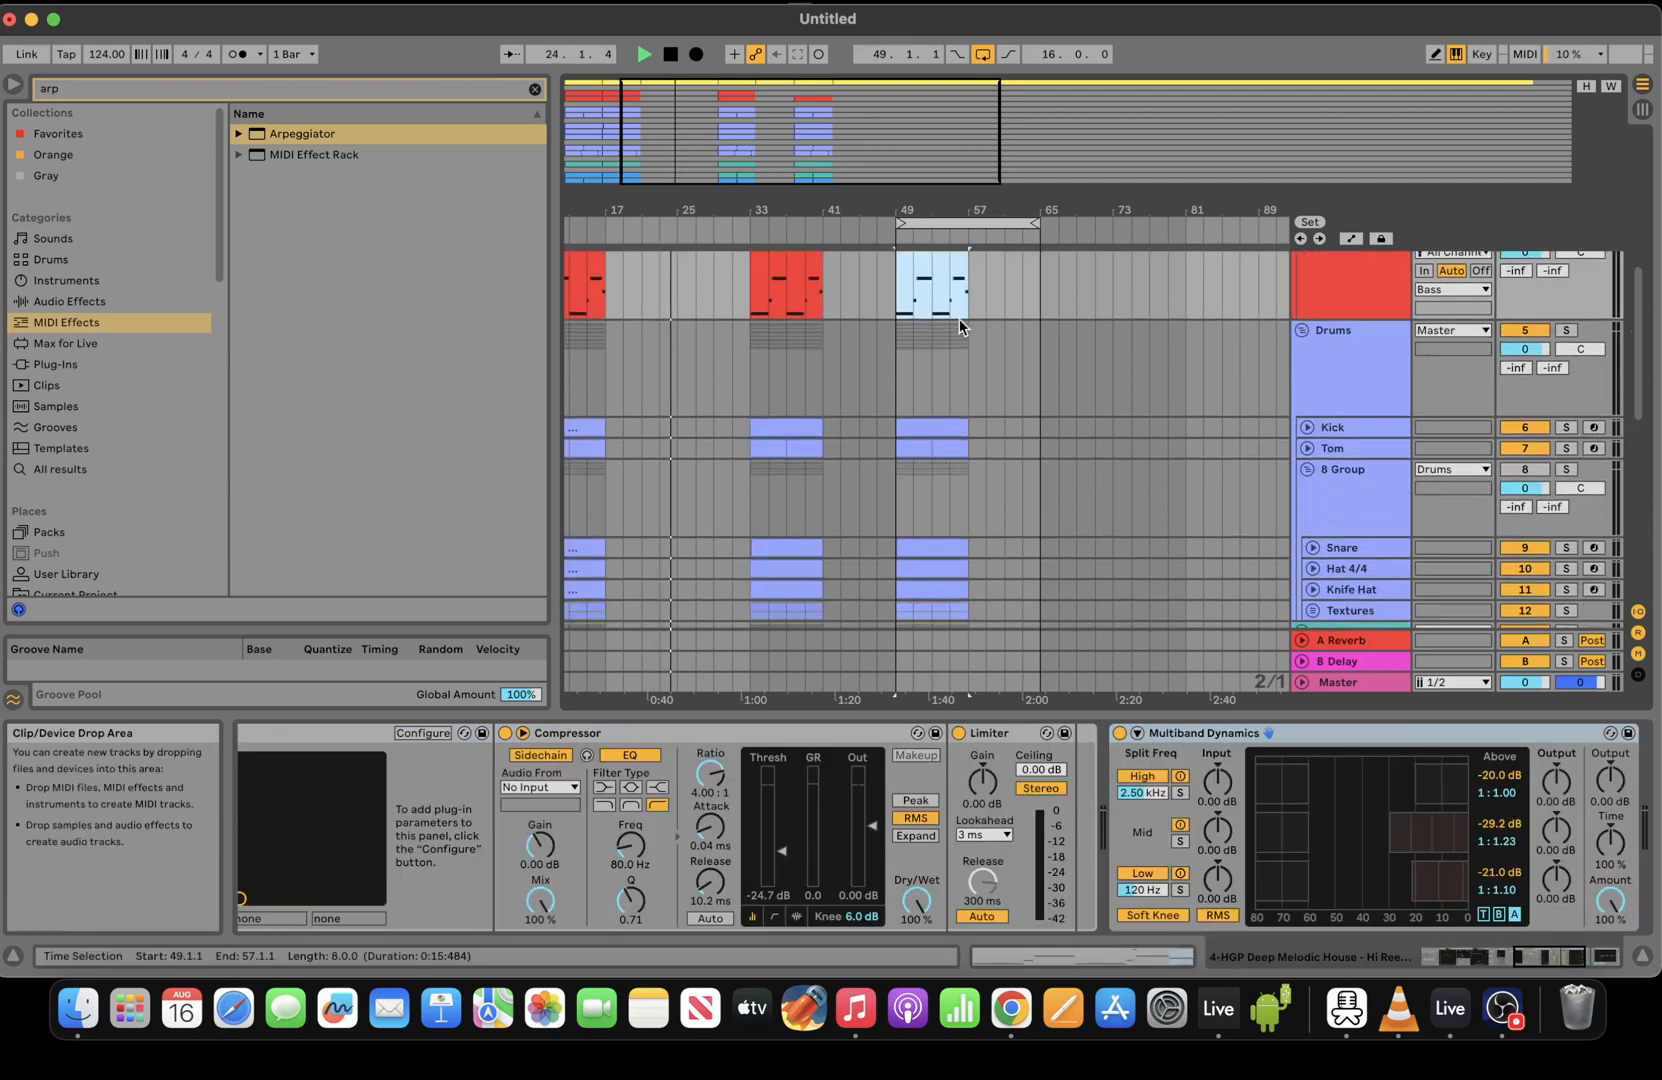
pyautogui.moveTo(963, 332); pyautogui.dragTo(895, 340)
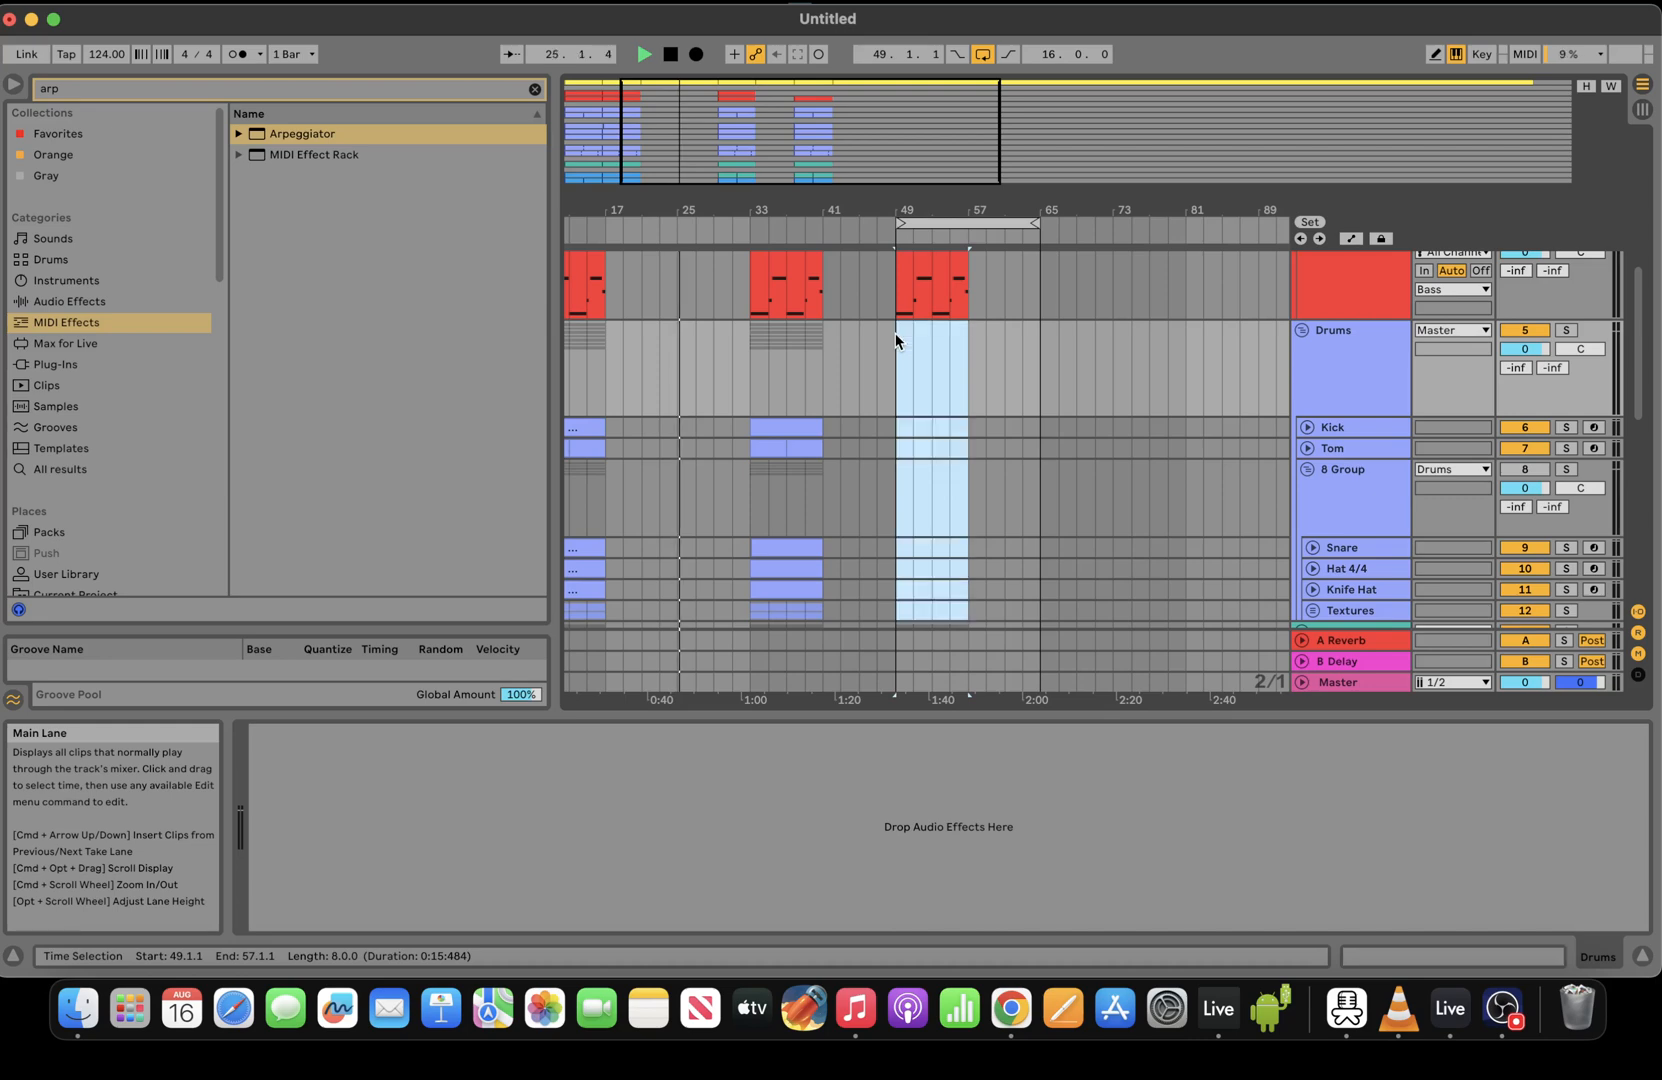
pyautogui.press('space')
# Audition the Hi Reese clip at bar 49, set its EQ Eight first filter frequency to 10 Hz, and show that parameter's automation in a new lane
pyautogui.scroll(5, 993, 436)
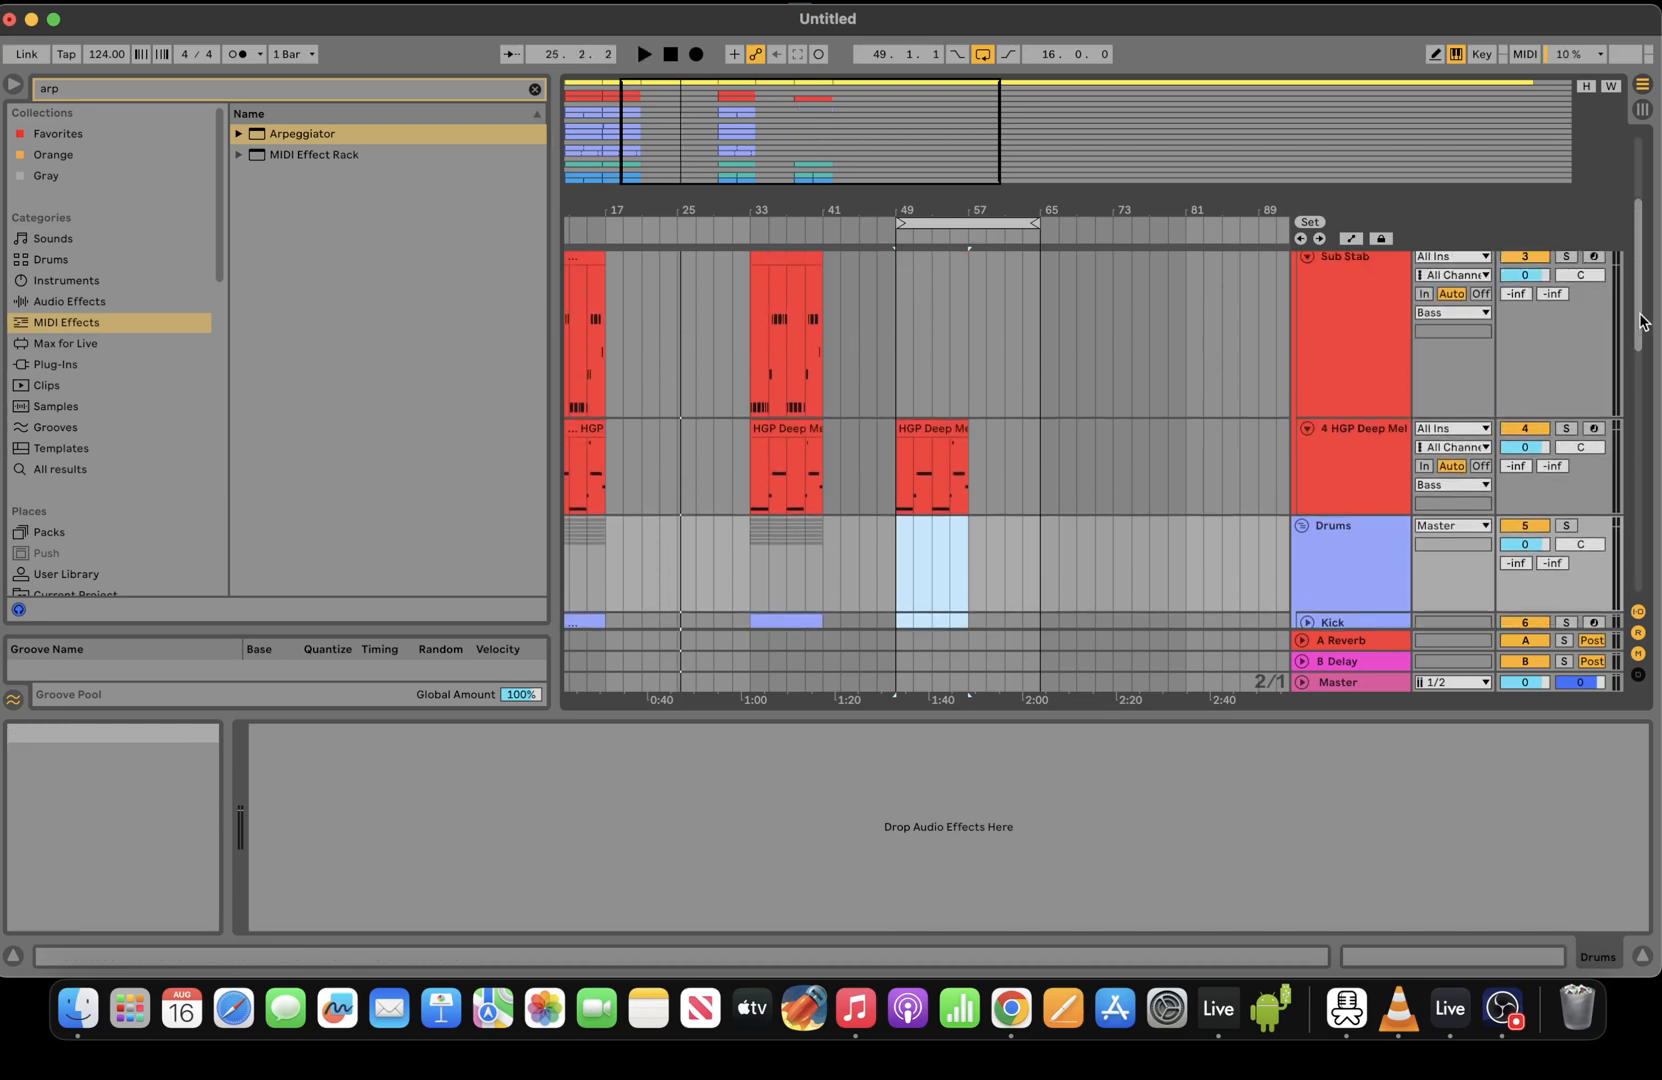
pyautogui.click(935, 420)
pyautogui.press('space')
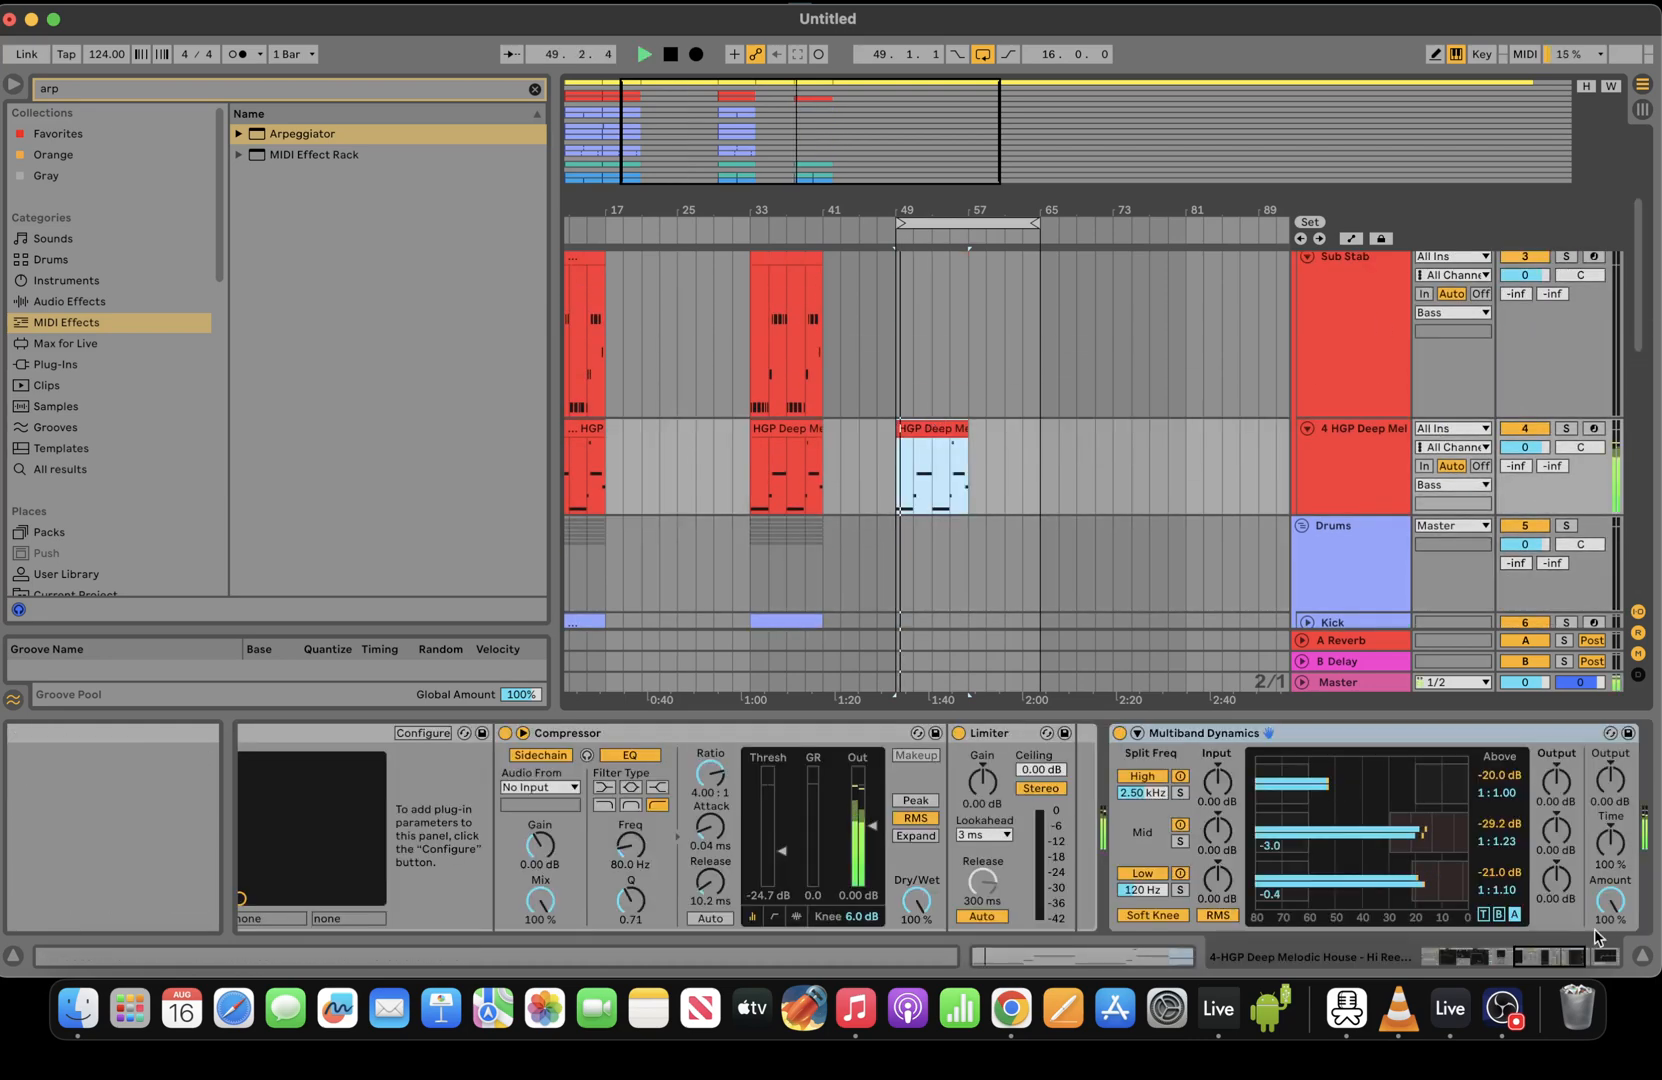
pyautogui.moveTo(1562, 956); pyautogui.dragTo(1657, 955)
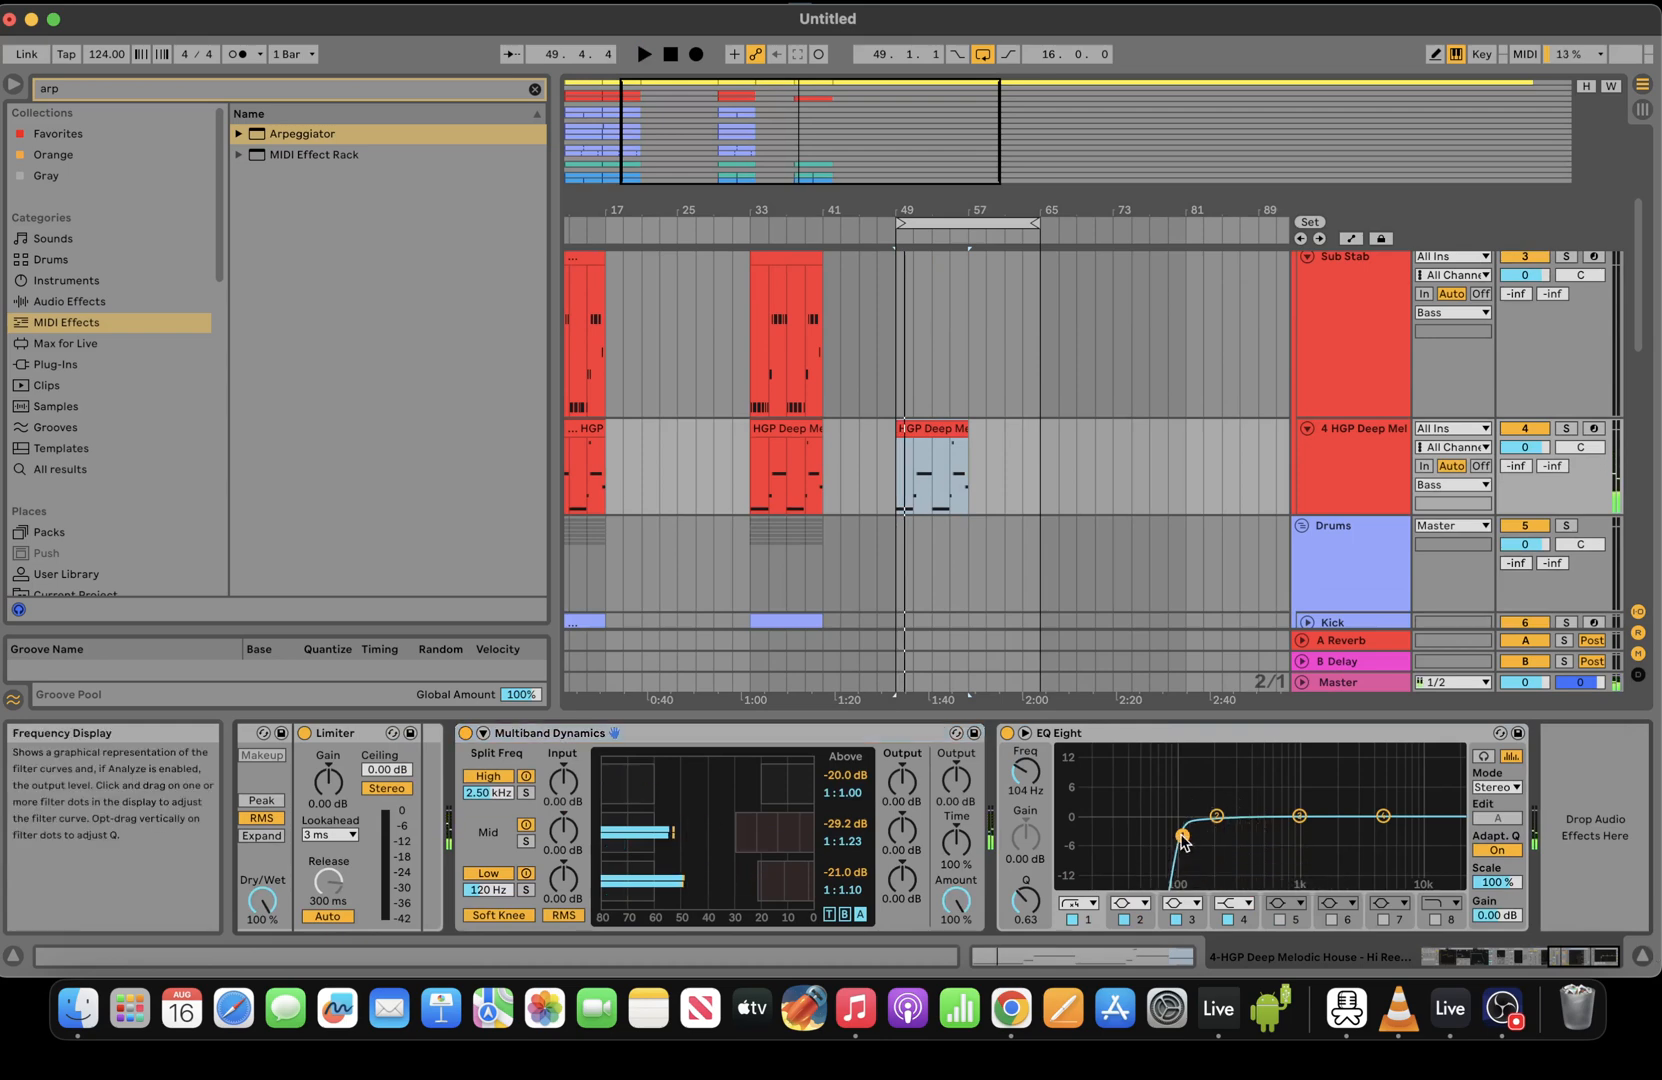
pyautogui.moveTo(1020, 778); pyautogui.dragTo(1020, 860)
pyautogui.press('space')
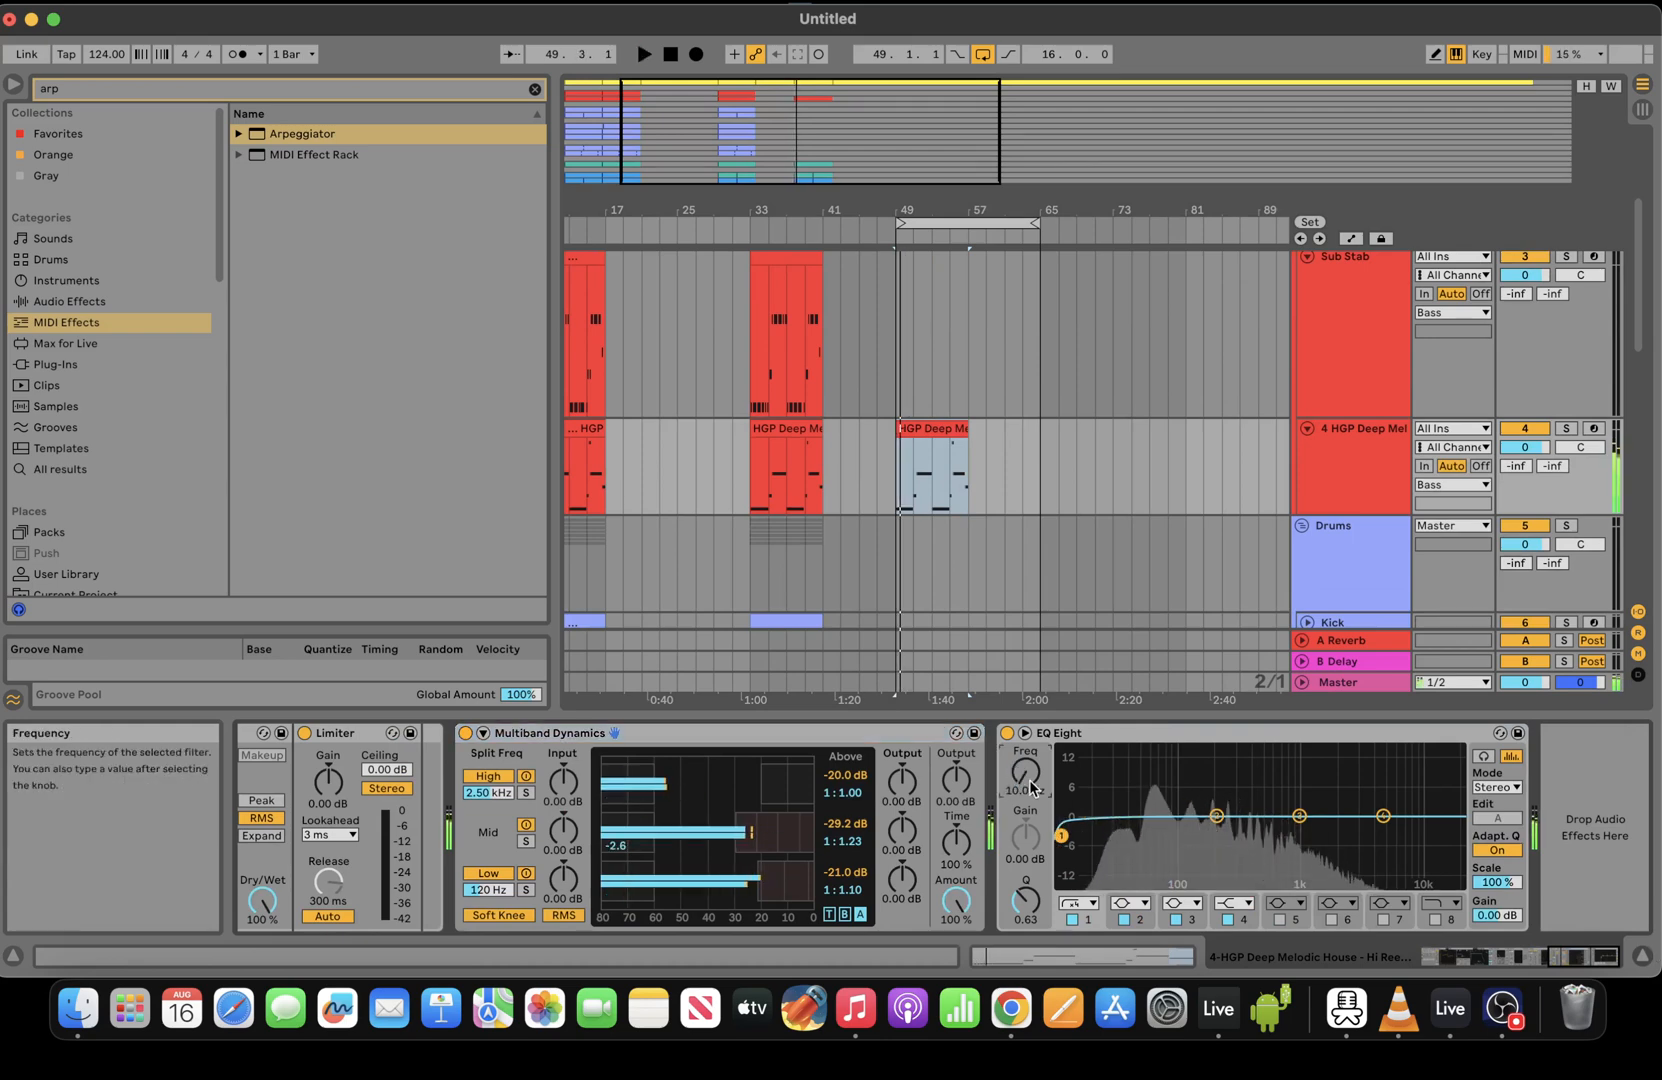
pyautogui.rightClick(1031, 783)
pyautogui.click(1099, 811)
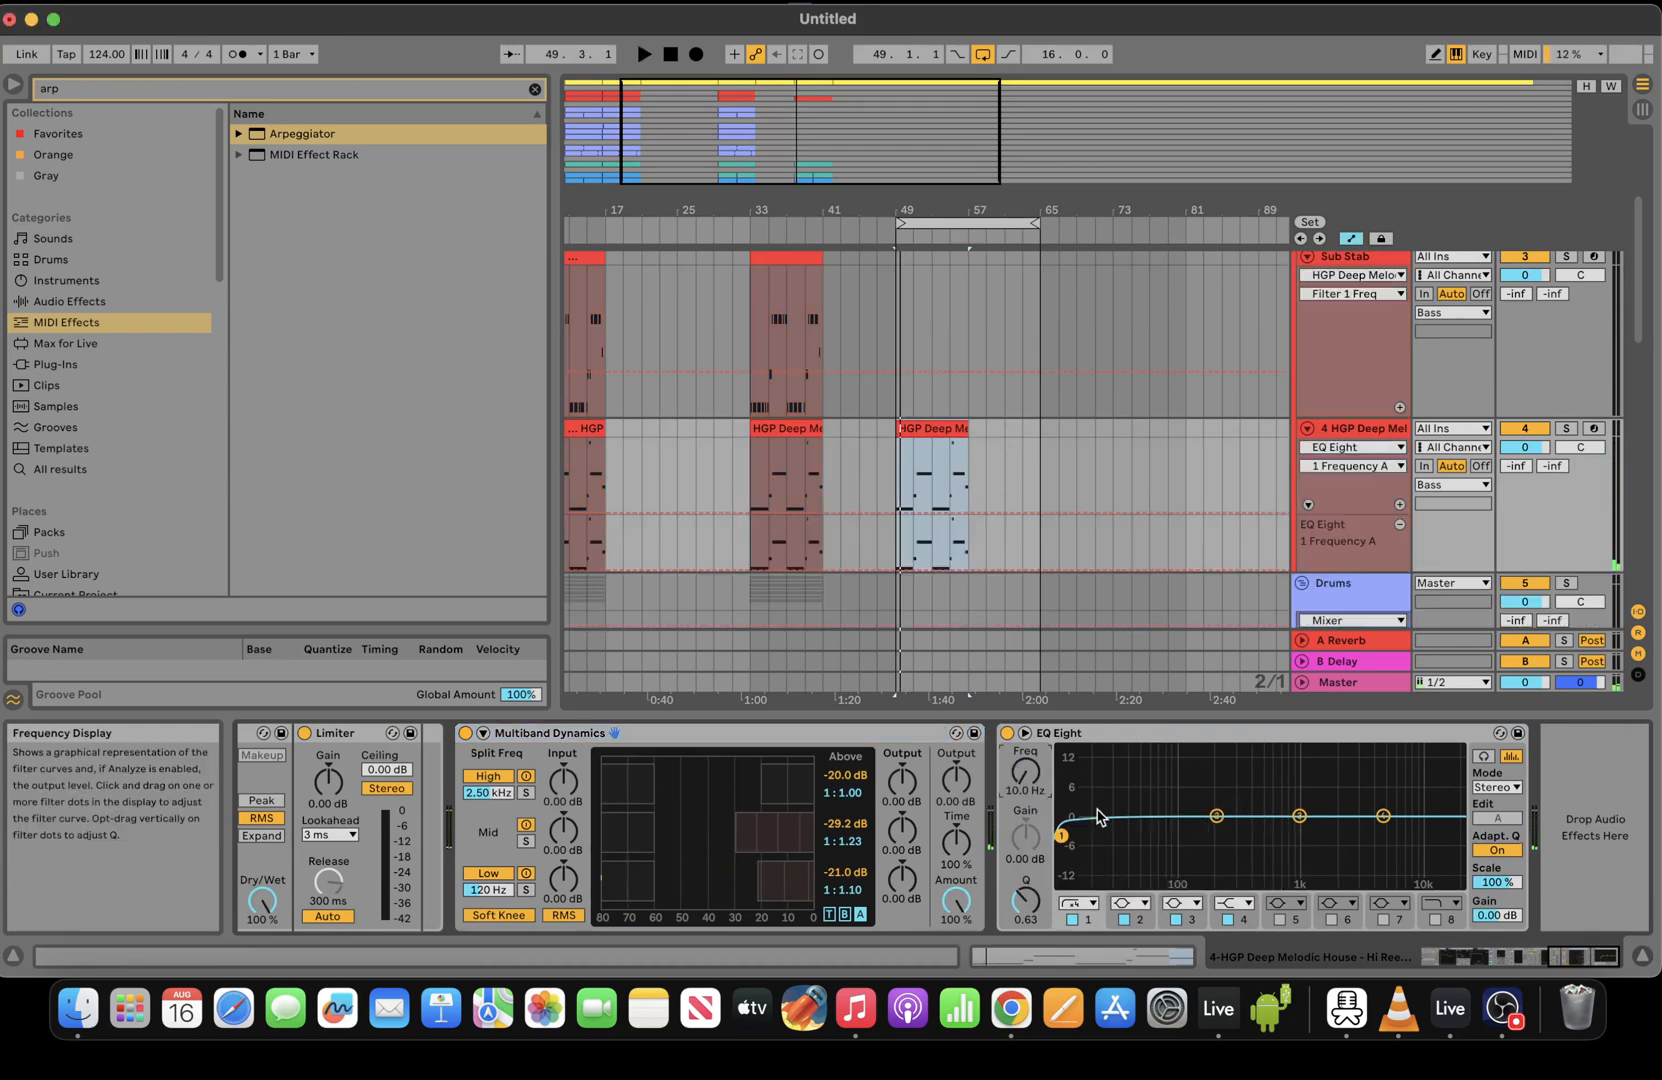
# Move the Hi Reese track's Multiband Dynamics and EQ Eight into its instrument rack, directly after the Limiter
pyautogui.moveTo(1597, 962); pyautogui.dragTo(757, 963)
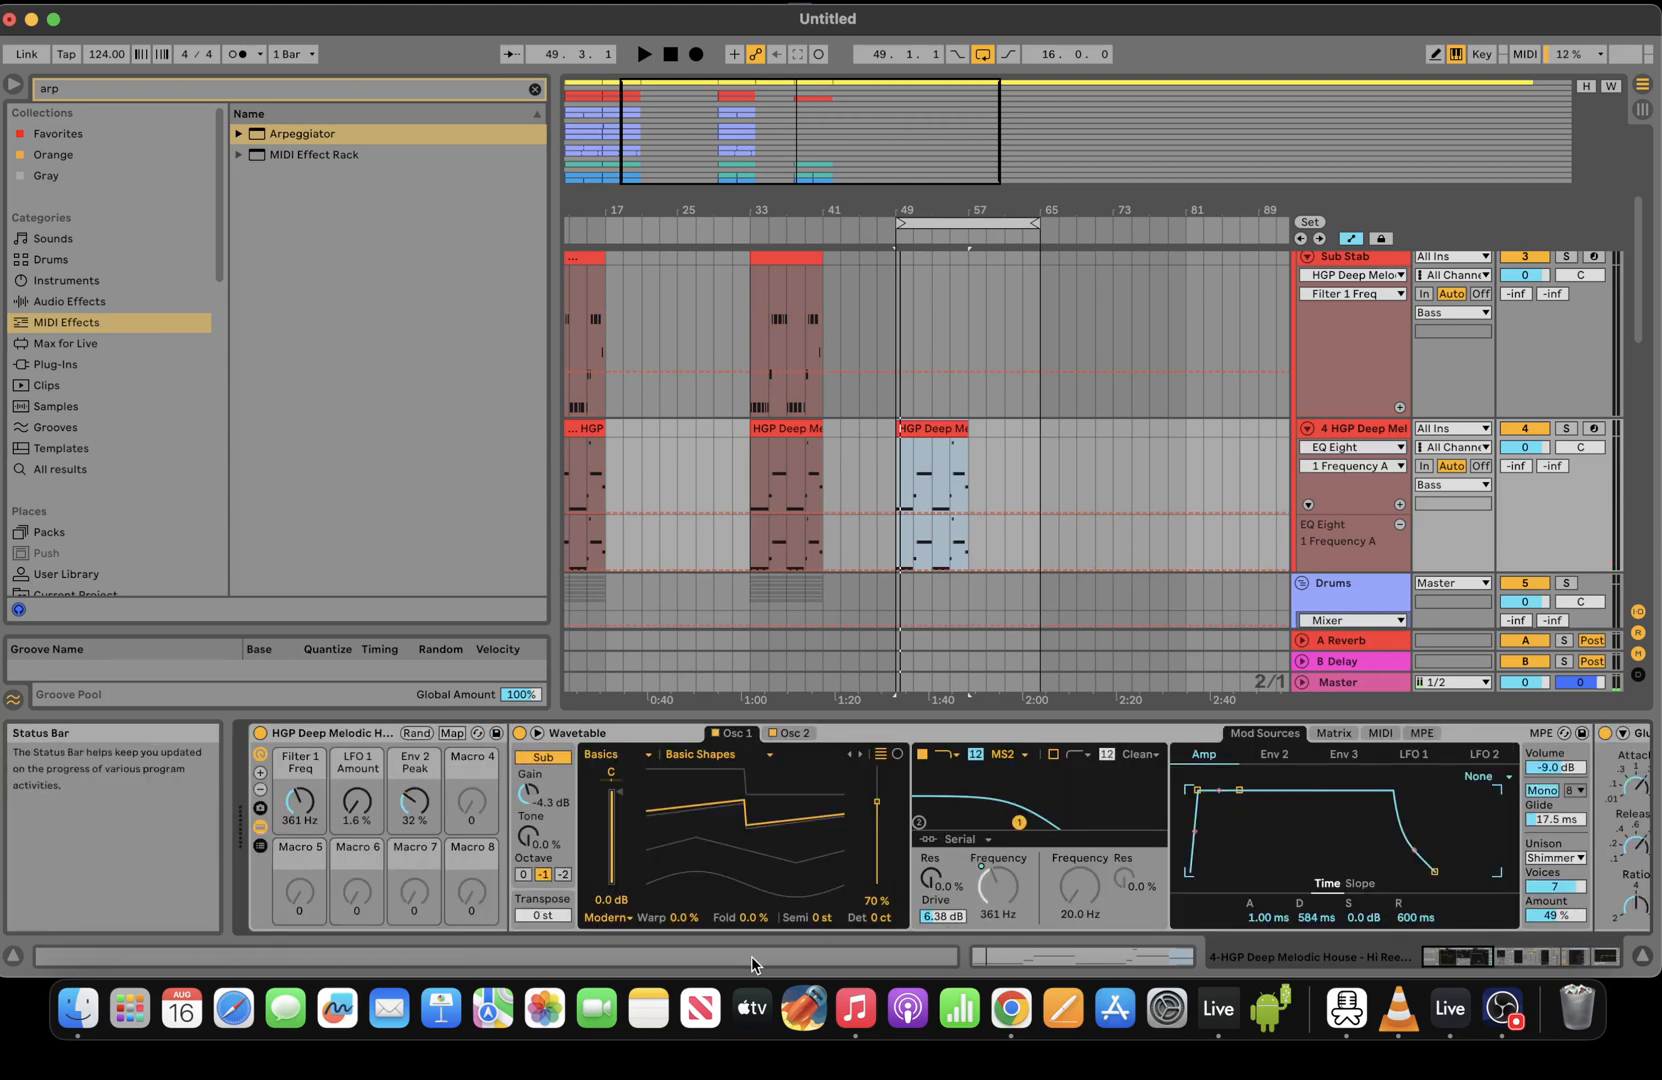
pyautogui.click(350, 734)
pyautogui.moveTo(1482, 953); pyautogui.dragTo(1620, 951)
pyautogui.click(751, 734)
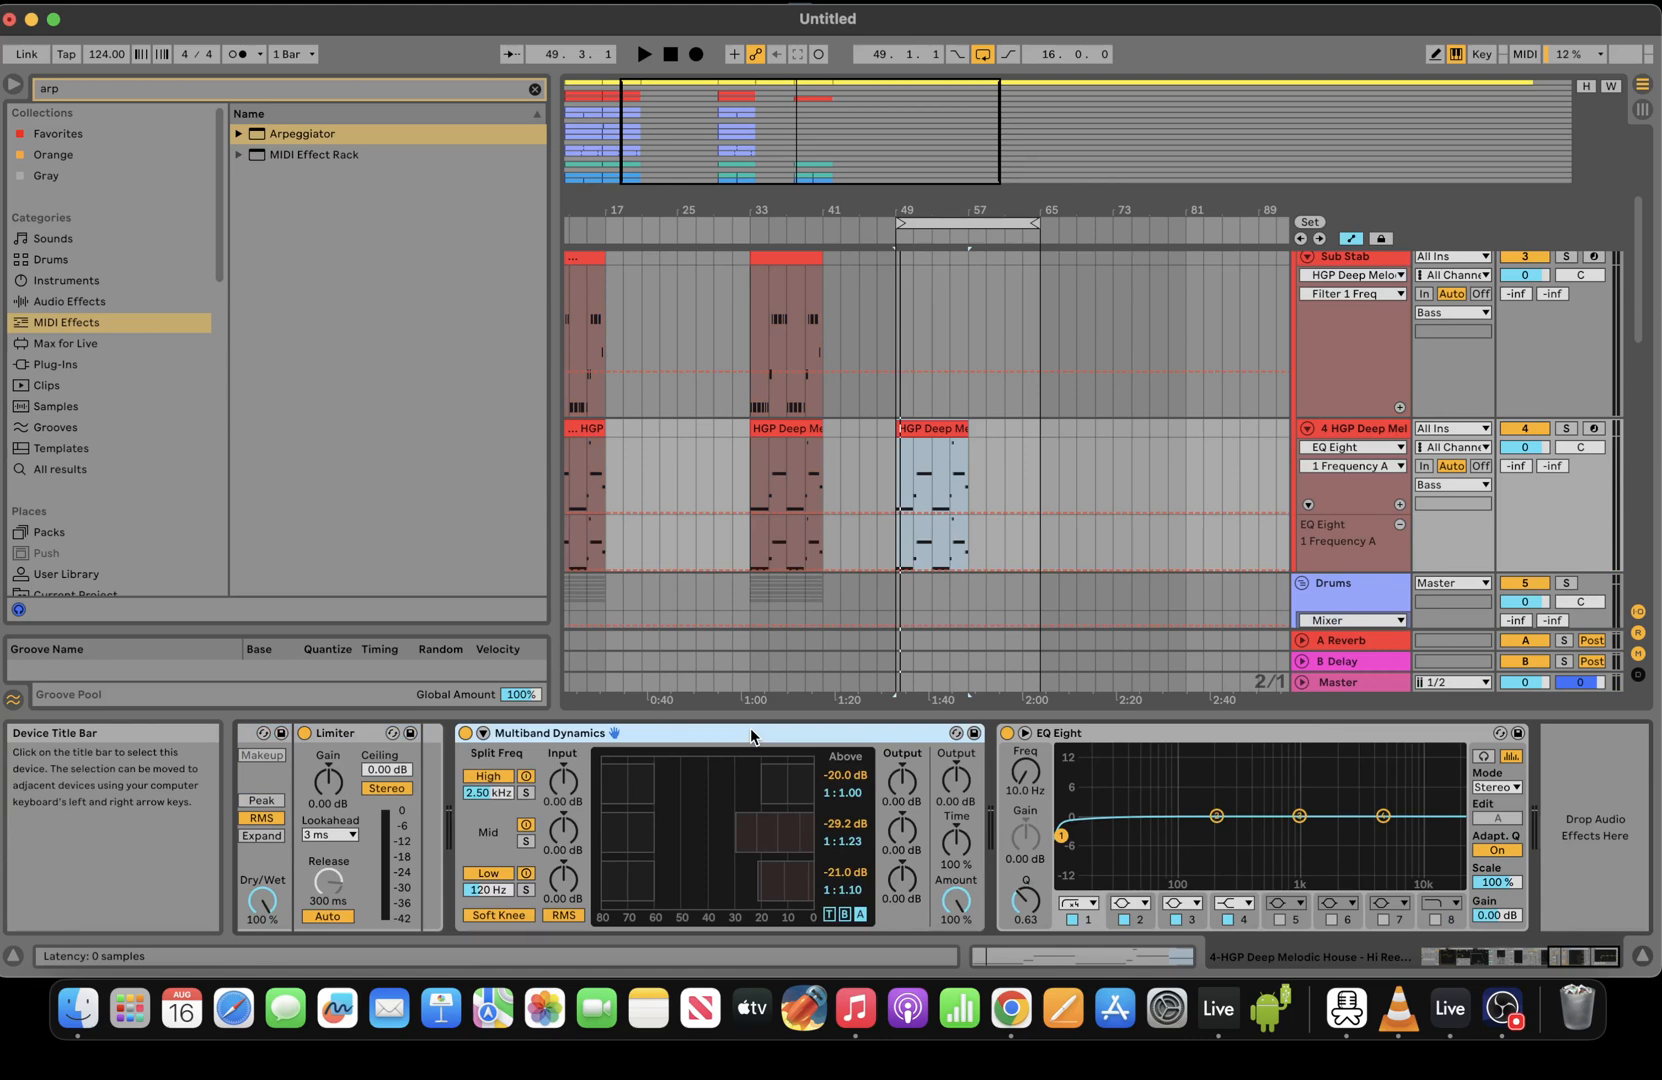
pyautogui.moveTo(707, 737); pyautogui.dragTo(430, 766)
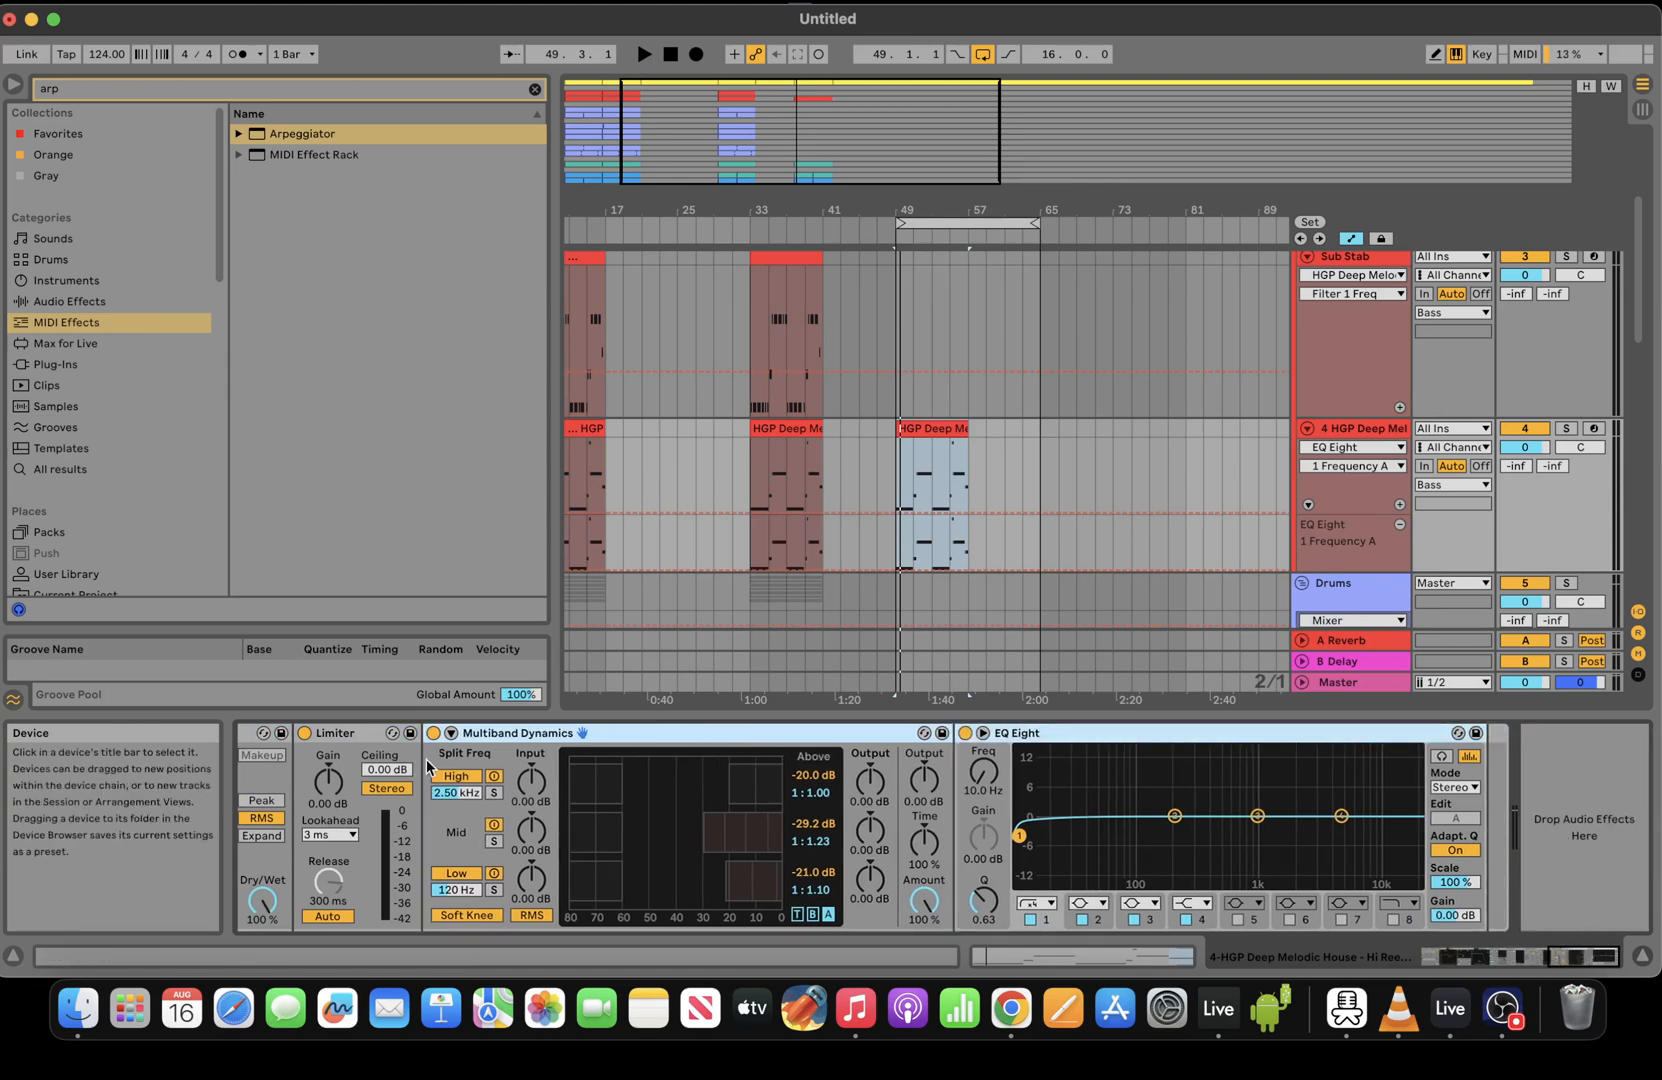
# During playback, set the EQ Eight's first filter to 116 Hz with a Q of 0.69, and stop playback
pyautogui.moveTo(1019, 836); pyautogui.dragTo(1109, 838)
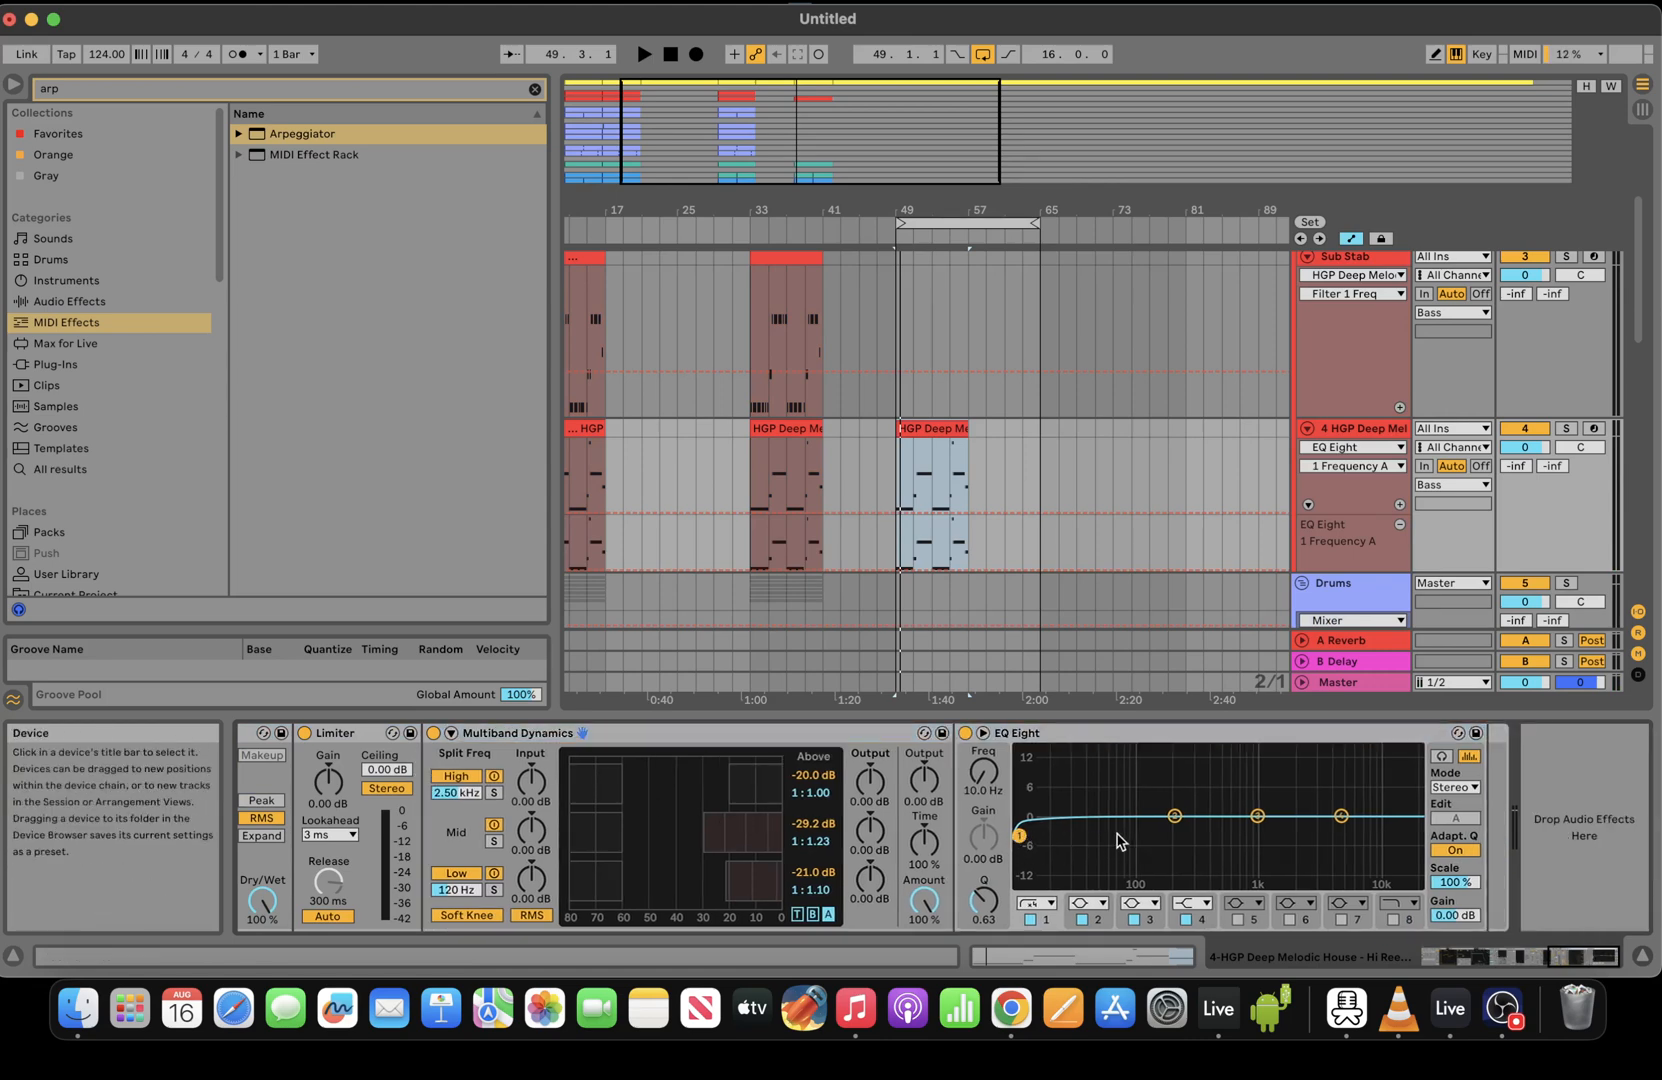
pyautogui.press('space')
pyautogui.moveTo(1108, 838); pyautogui.dragTo(1146, 833)
pyautogui.press('space')
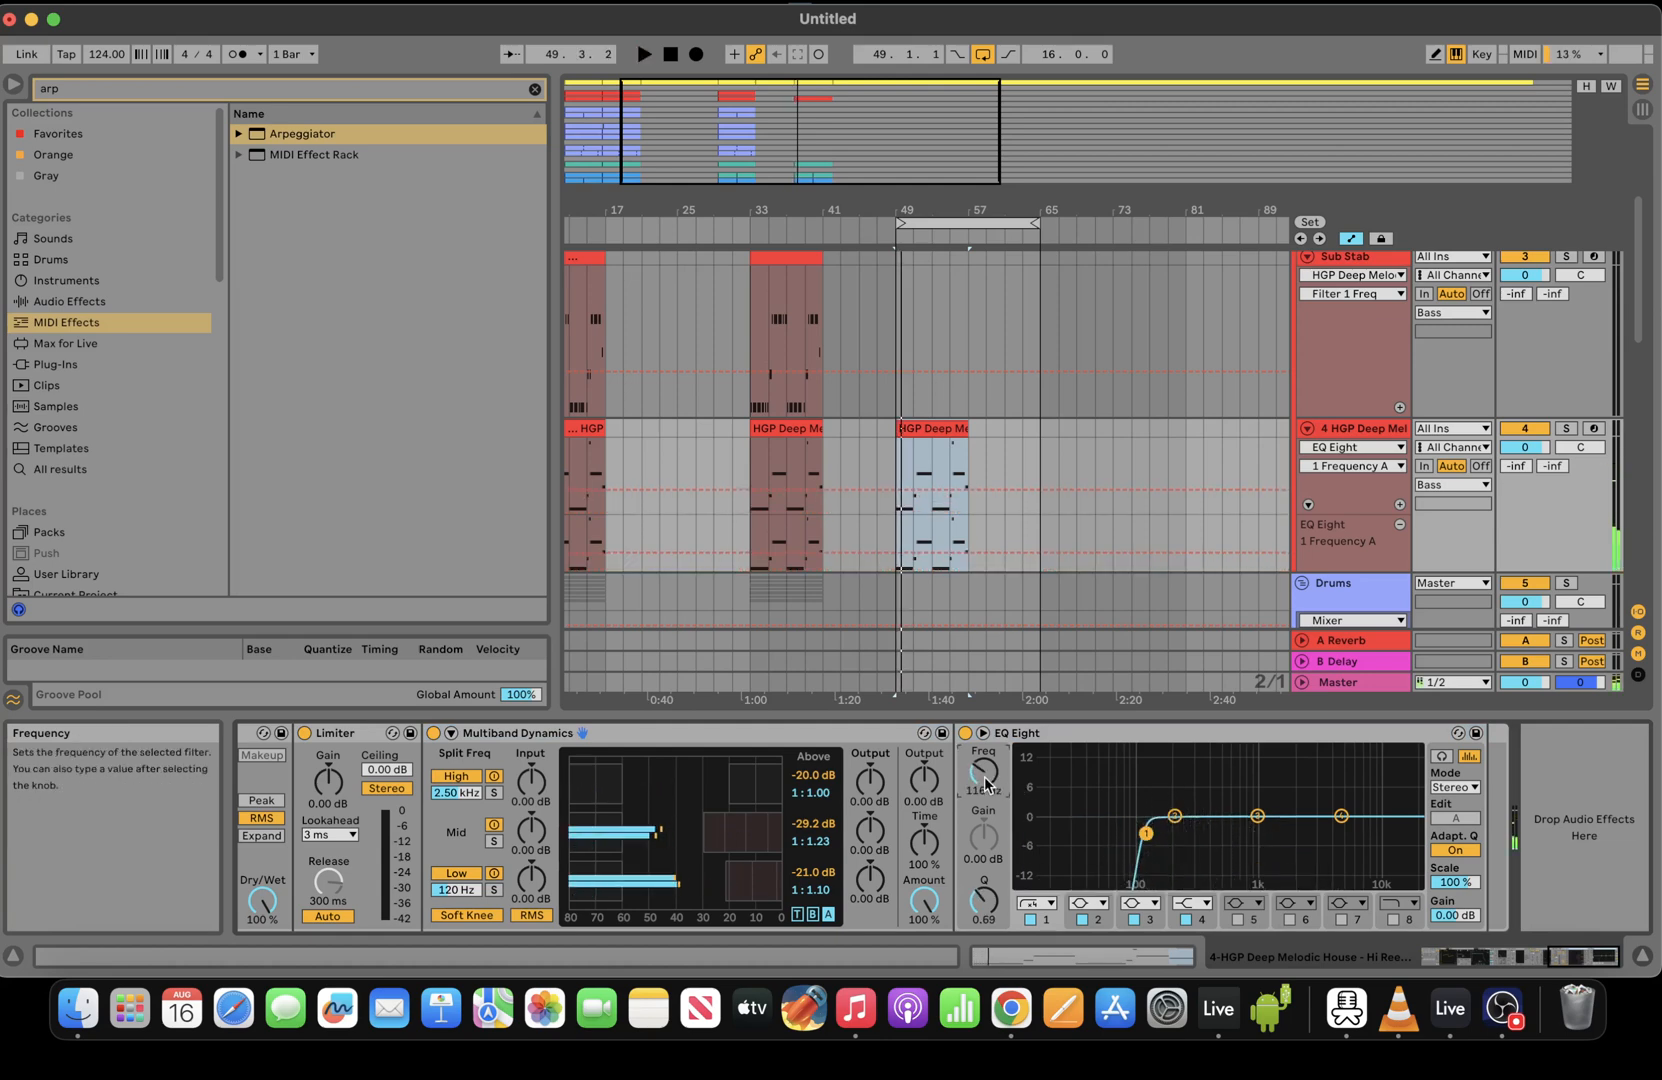
# Map the EQ Eight's first filter frequency to the rack's Macro 8 and show the rack's macros
pyautogui.rightClick(984, 772)
pyautogui.click(1080, 634)
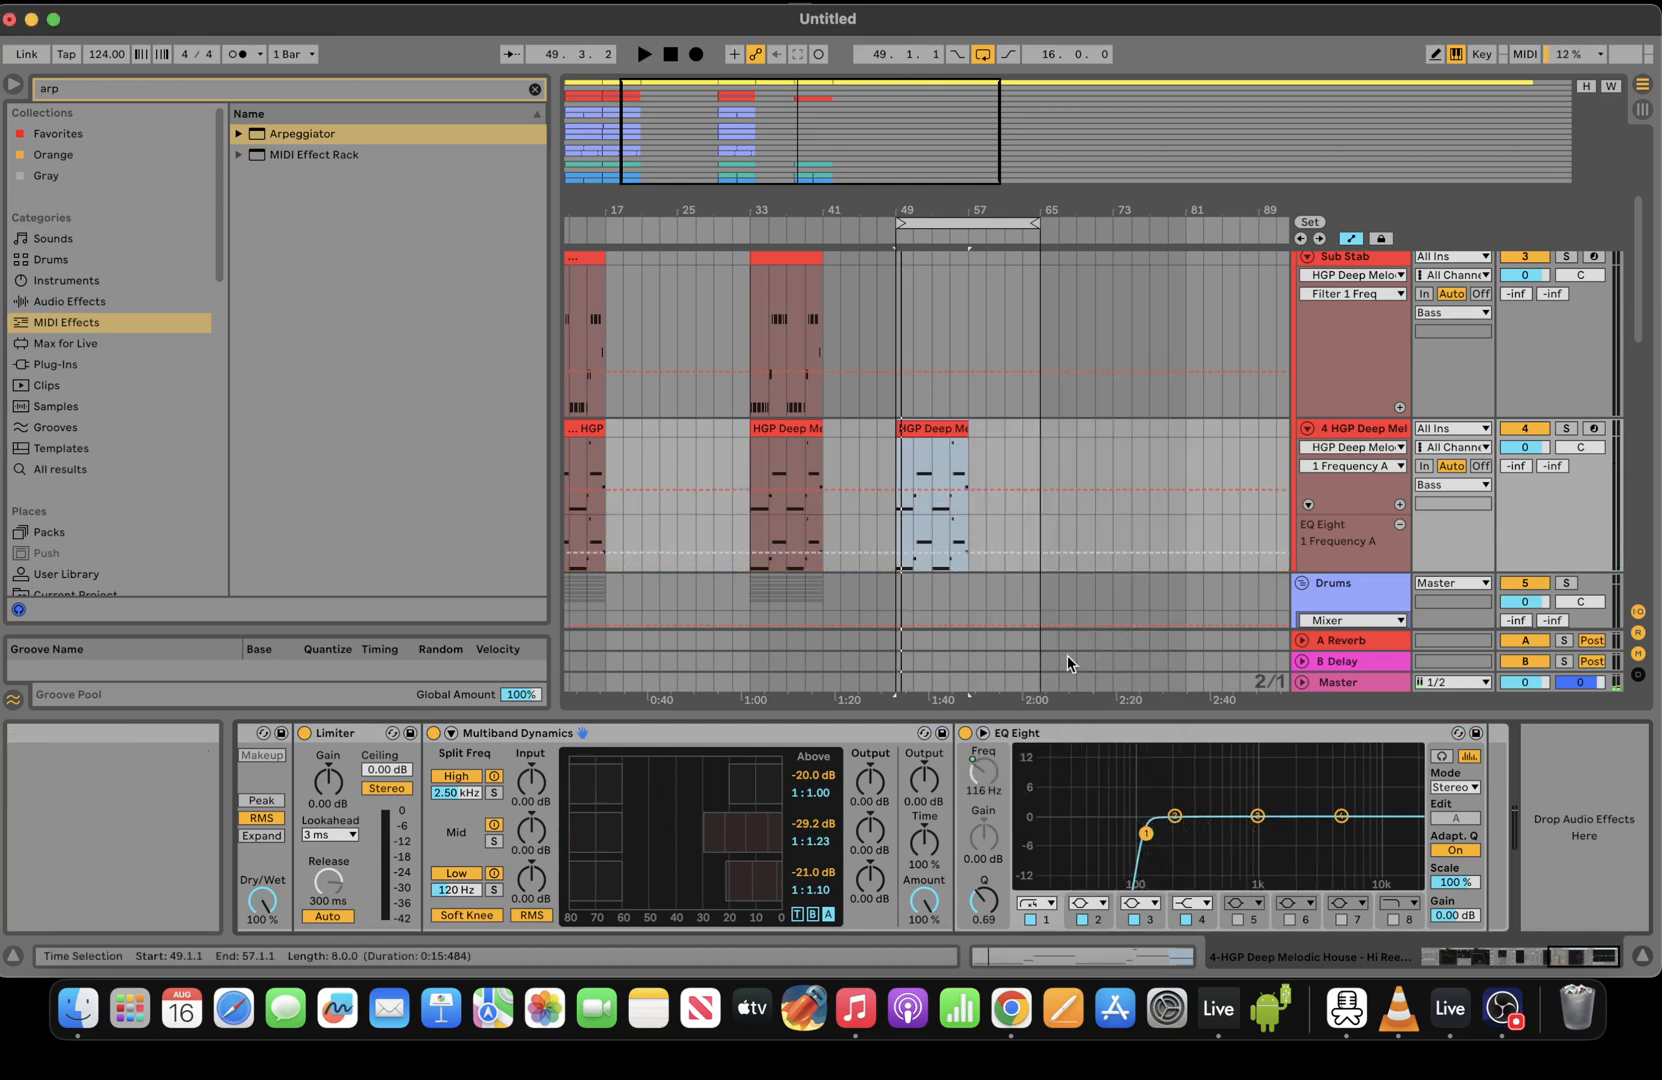
pyautogui.click(1470, 955)
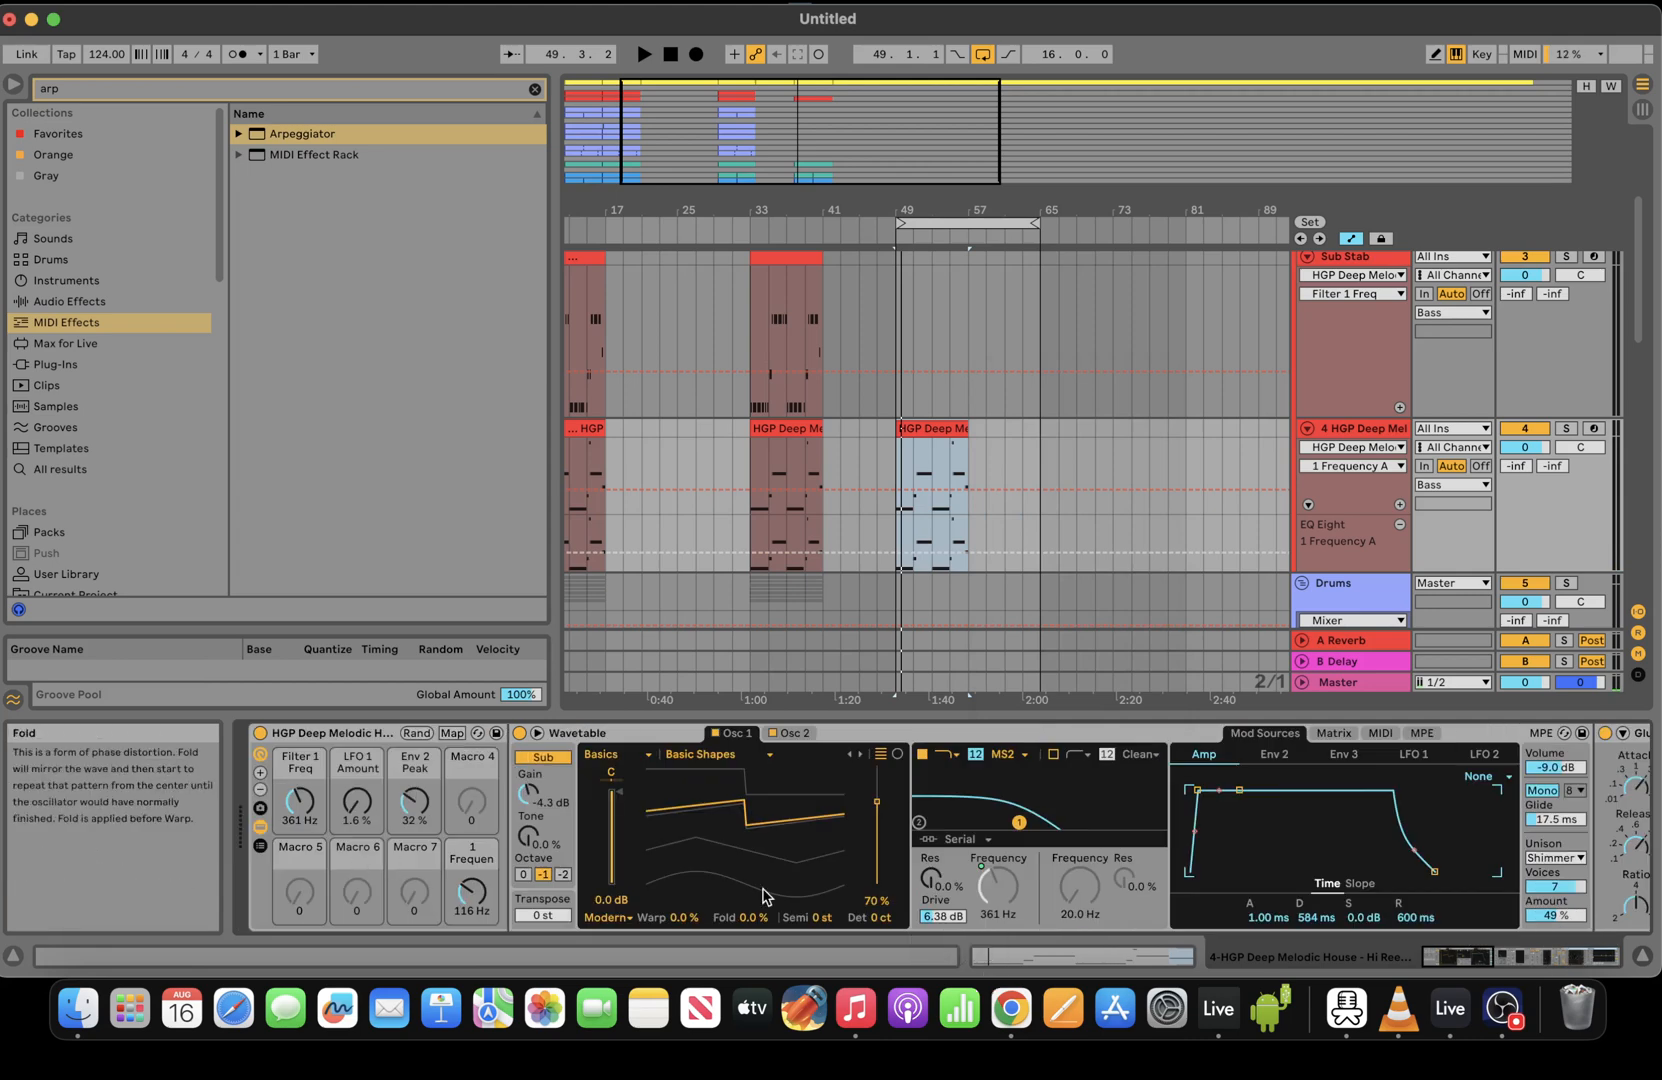
# Open the mapping options for the EQ Eight's first filter frequency
pyautogui.moveTo(1470, 955); pyautogui.dragTo(1590, 958)
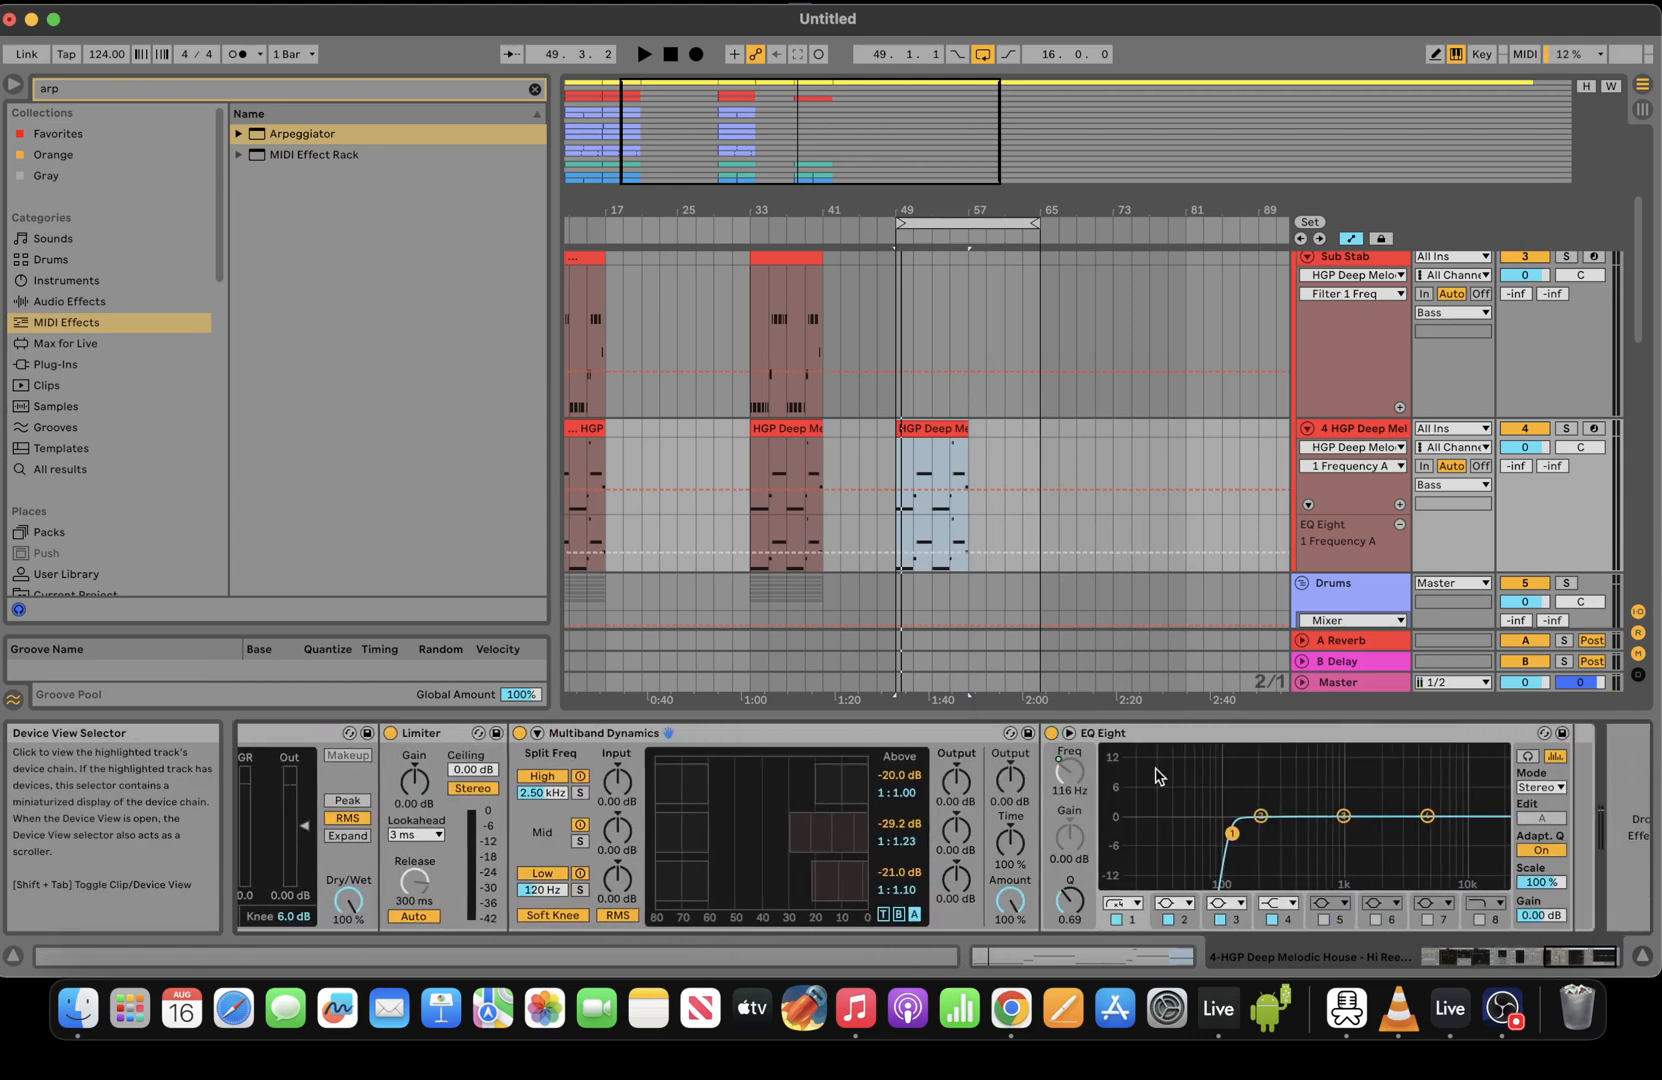
pyautogui.rightClick(1071, 778)
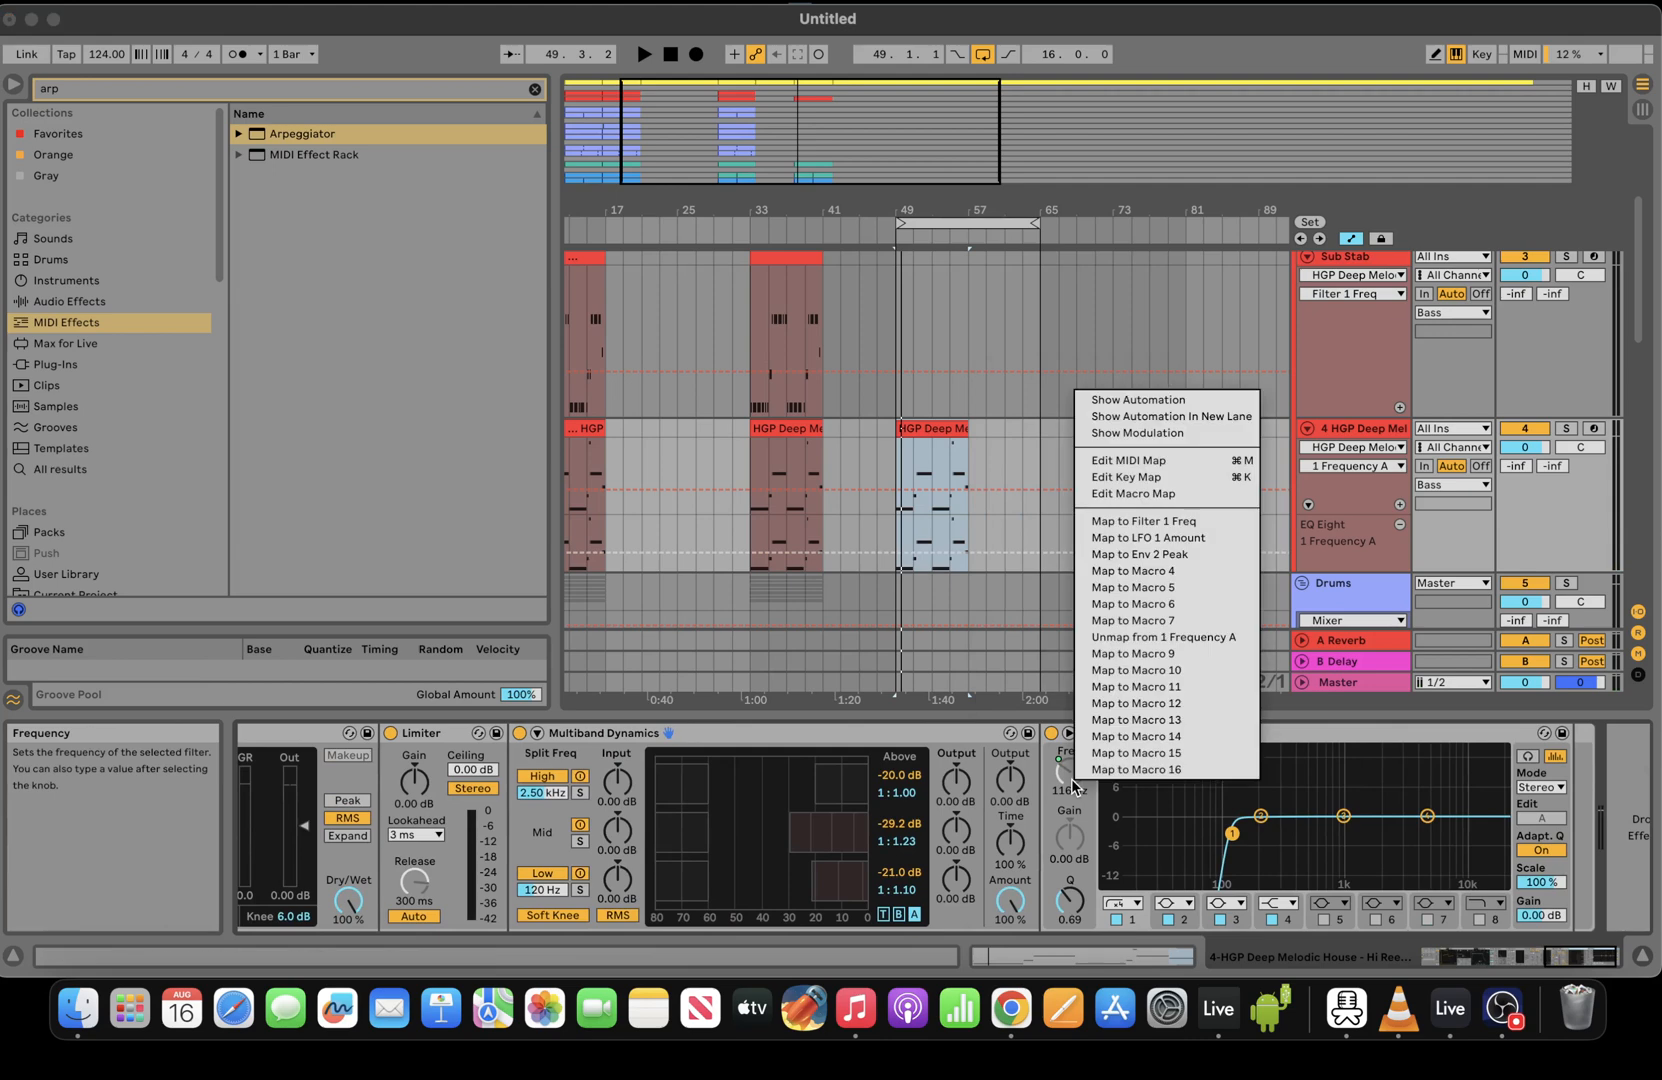
# Set the maximum of the EQ Eight 1 Frequency A macro mapping to 120 Hz and leave macro mapping
pyautogui.click(1155, 493)
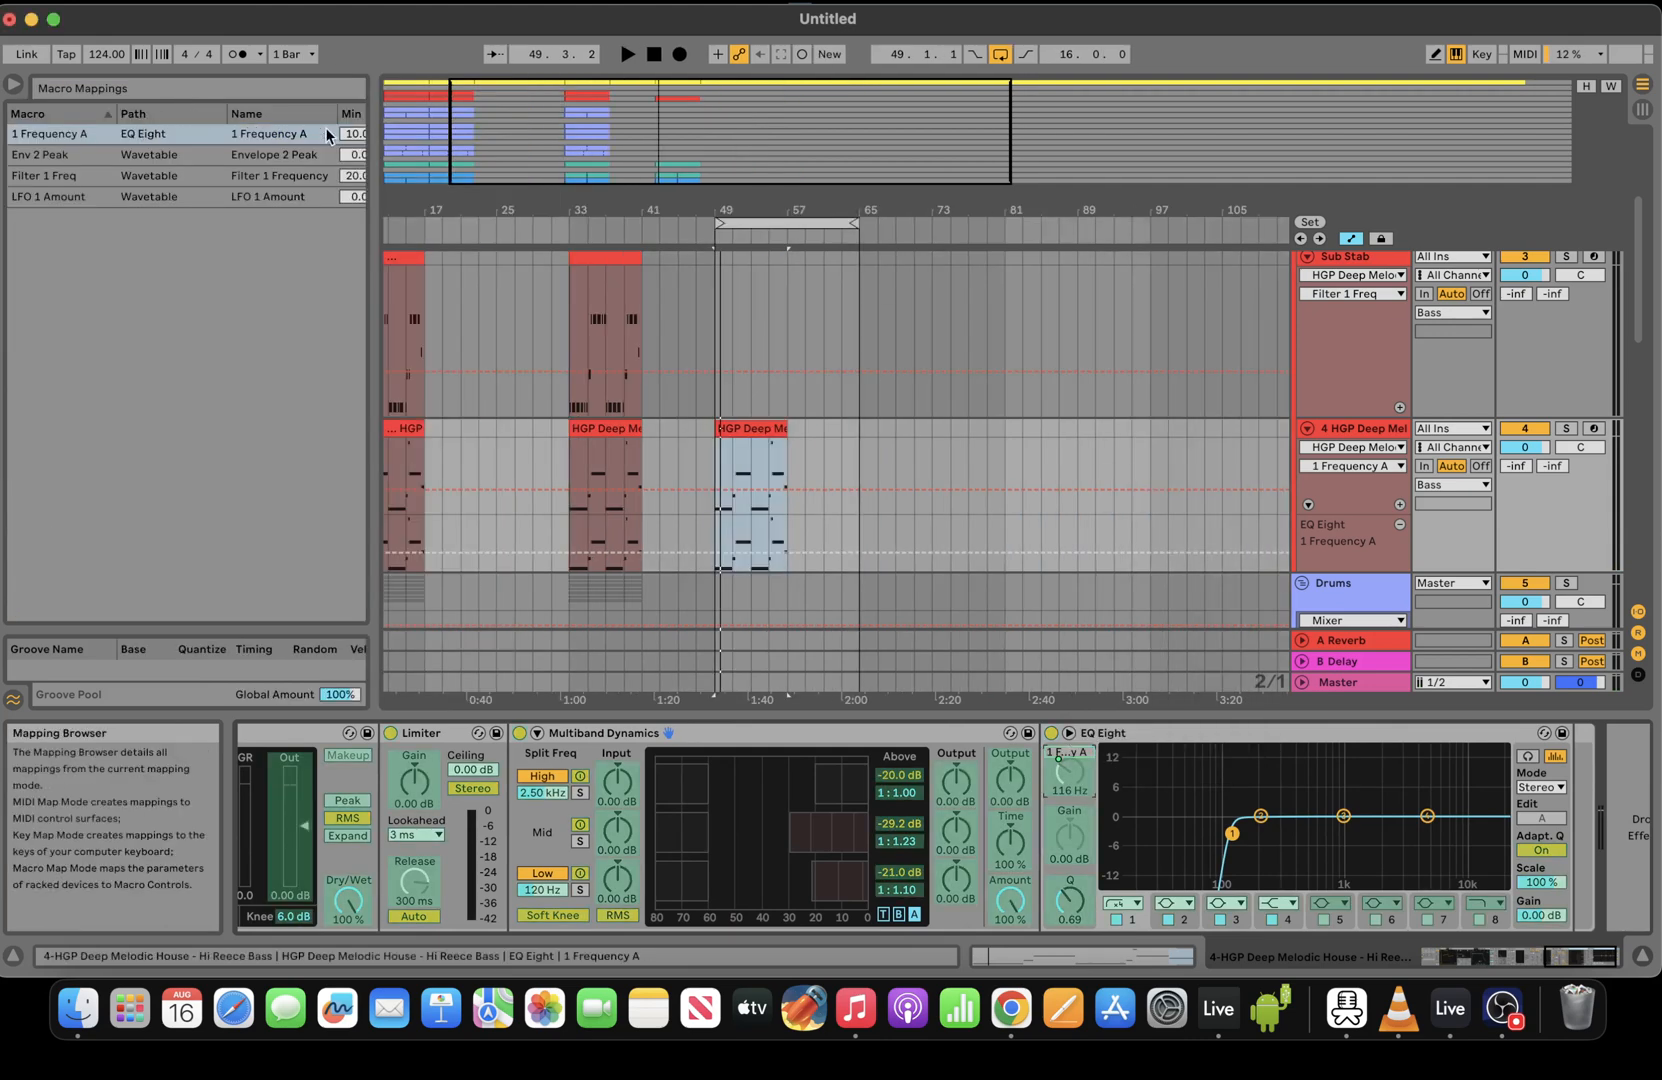
pyautogui.moveTo(377, 150); pyautogui.dragTo(690, 150)
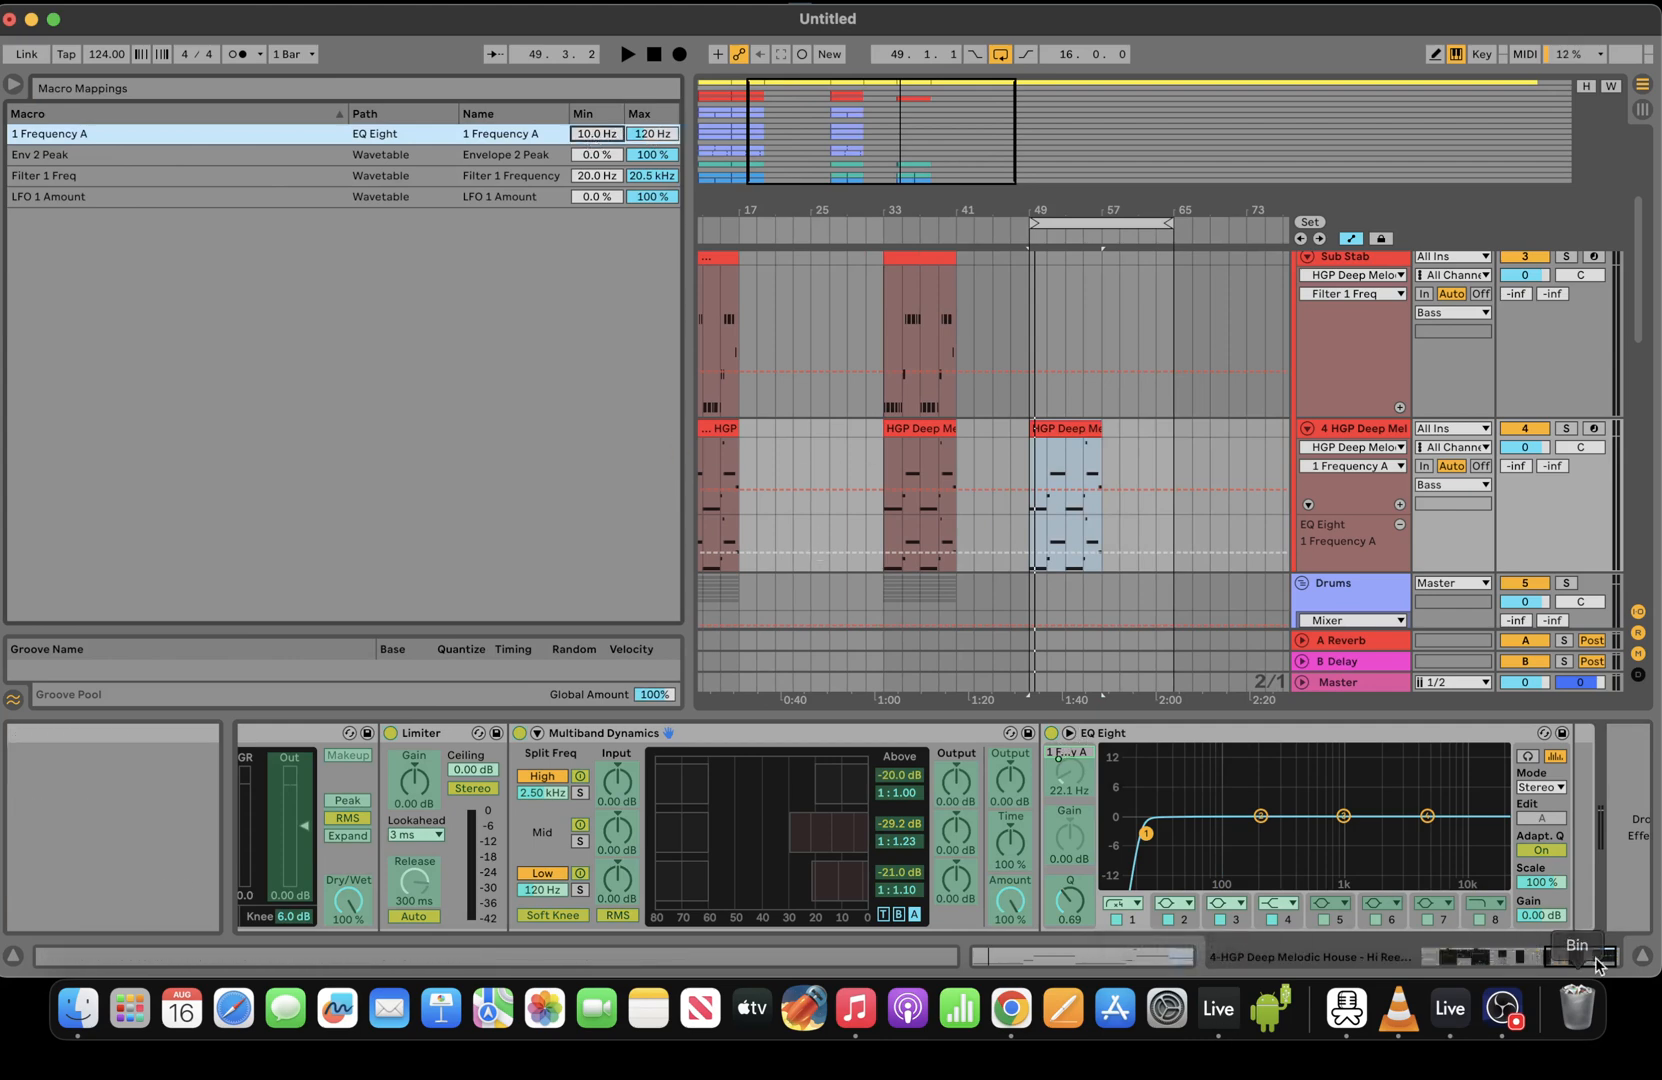
pyautogui.moveTo(1597, 960); pyautogui.dragTo(1470, 959)
pyautogui.click(453, 734)
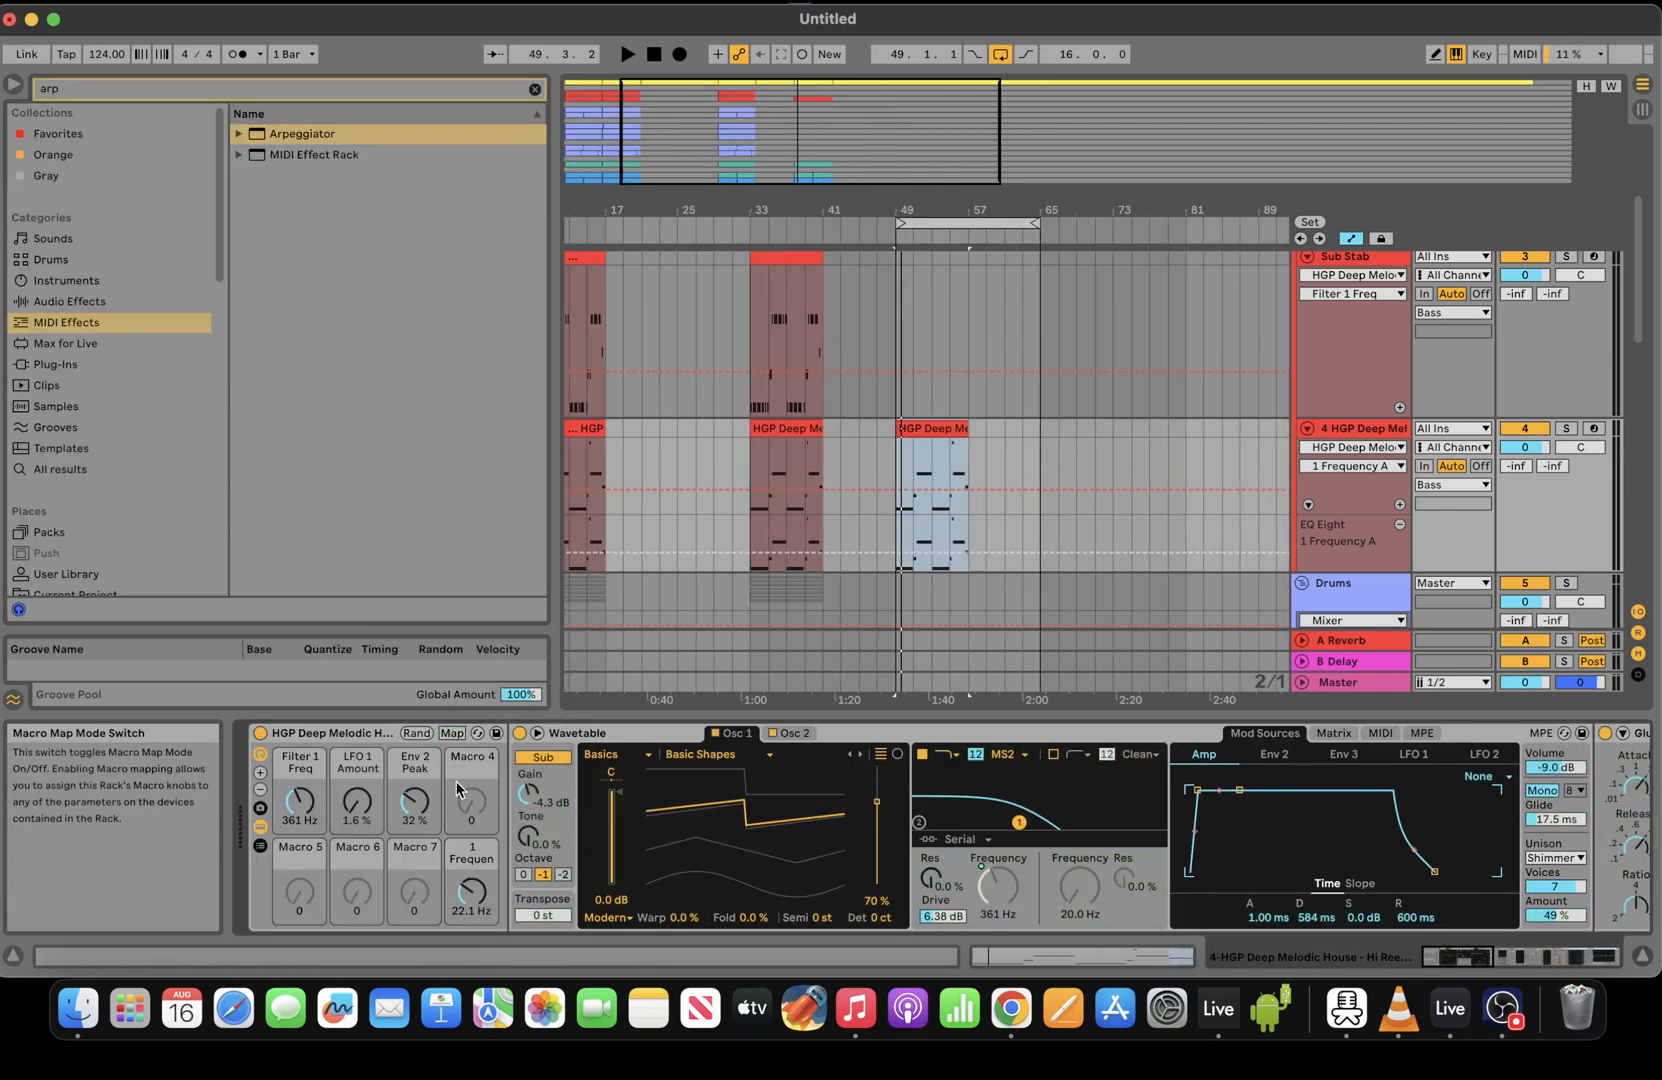
# Rename the 1 Frequency A macro as Bass On/Off, lower it to 10.0 Hz and audition the bass
pyautogui.rightClick(467, 848)
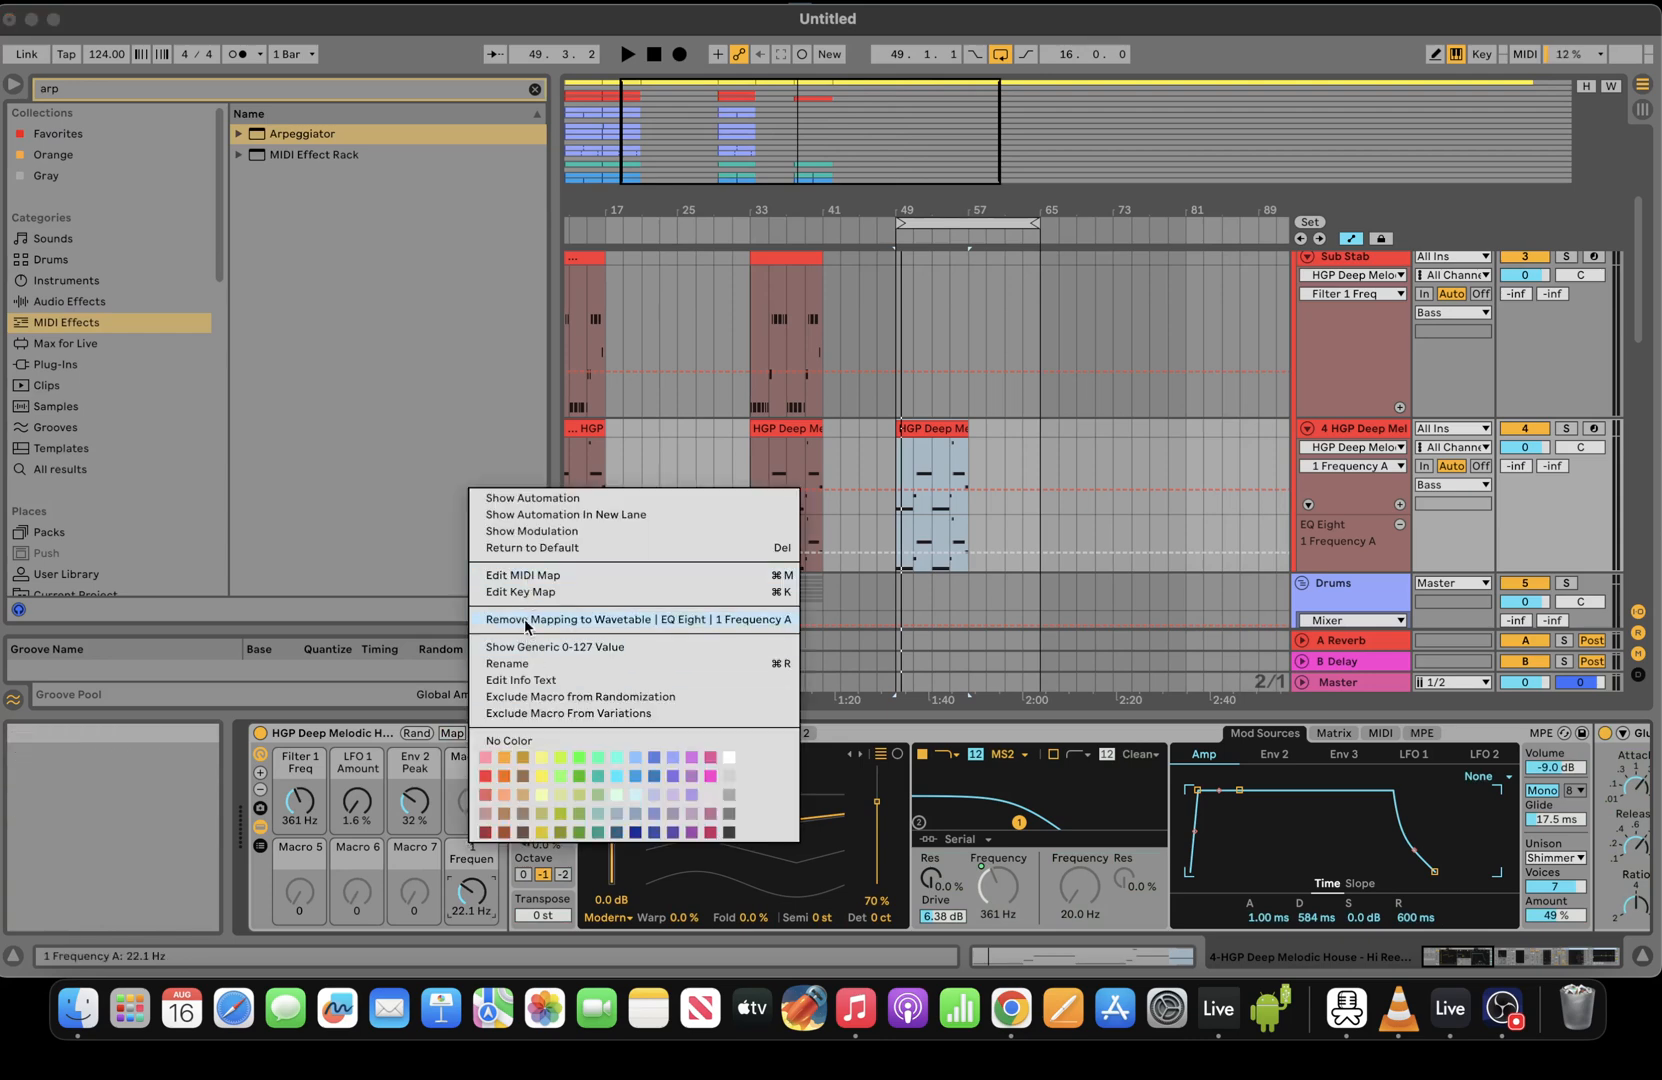
pyautogui.click(534, 664)
pyautogui.write('Bas')
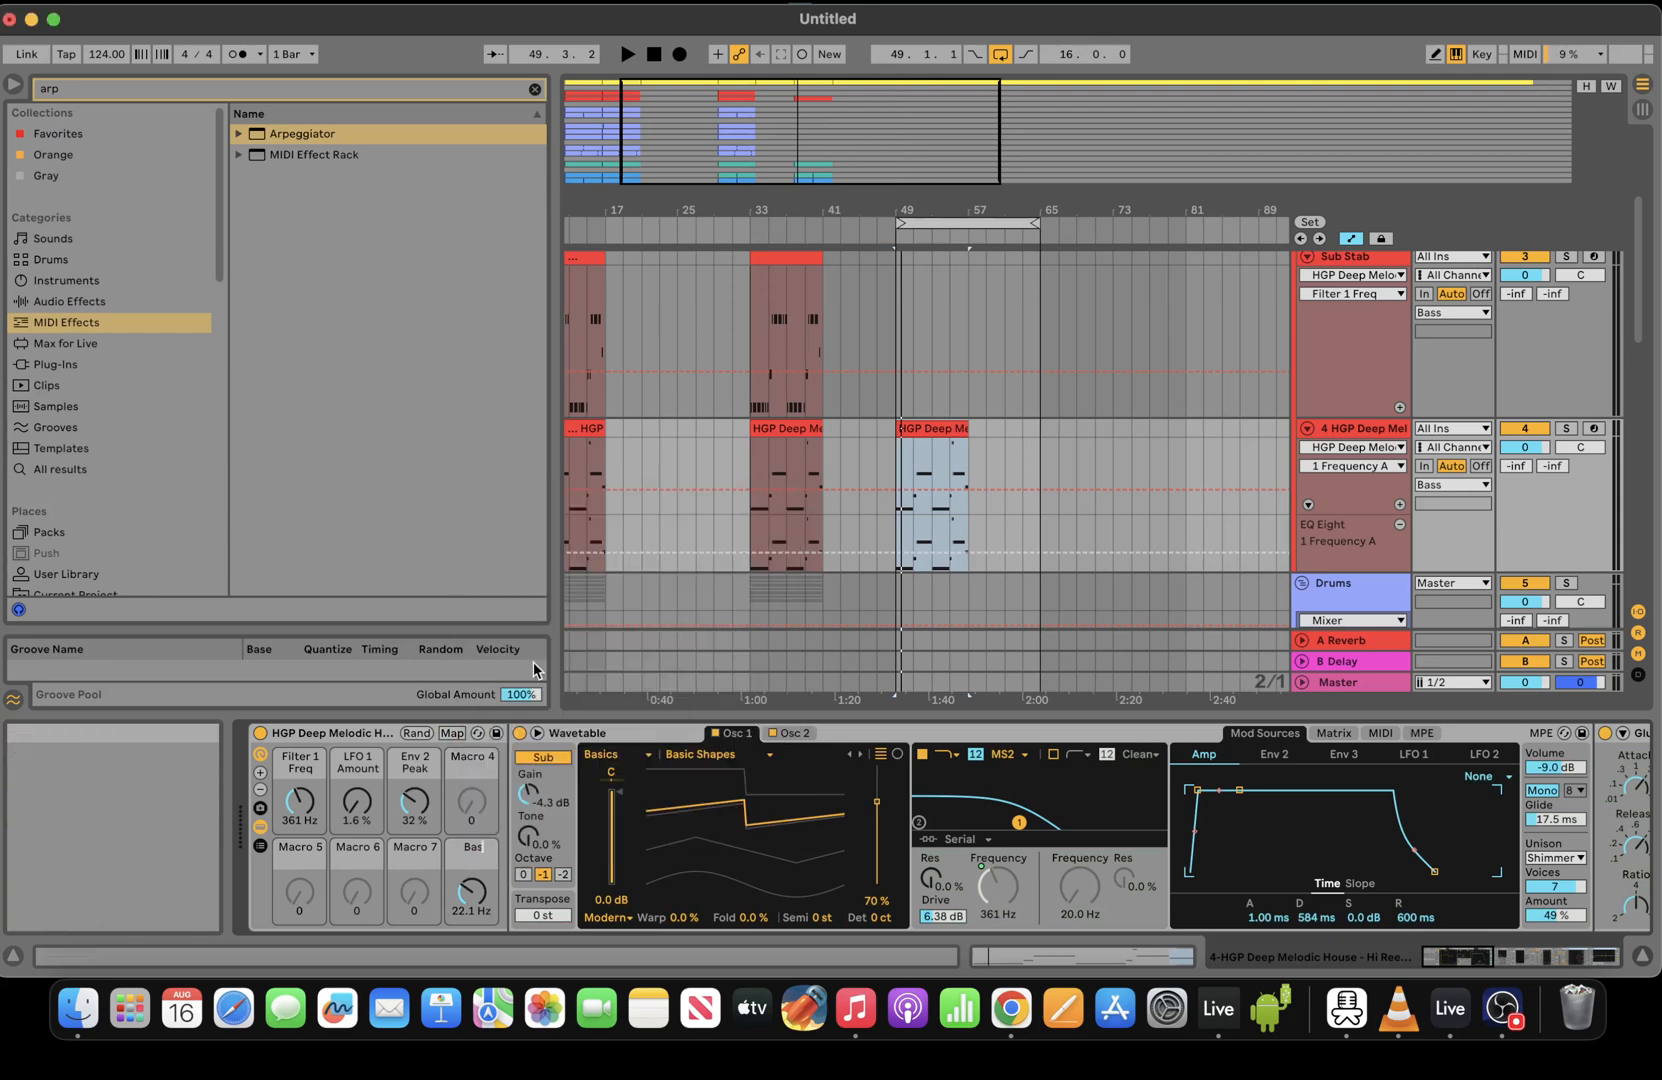
pyautogui.write('s lb==')
pyautogui.press('BackSpace')
pyautogui.press('BackSpace')
pyautogui.press('BackSpace')
pyautogui.press('BackSpace')
pyautogui.press('BackSpace')
pyautogui.write('On/Off')
pyautogui.click(349, 898)
pyautogui.press('space')
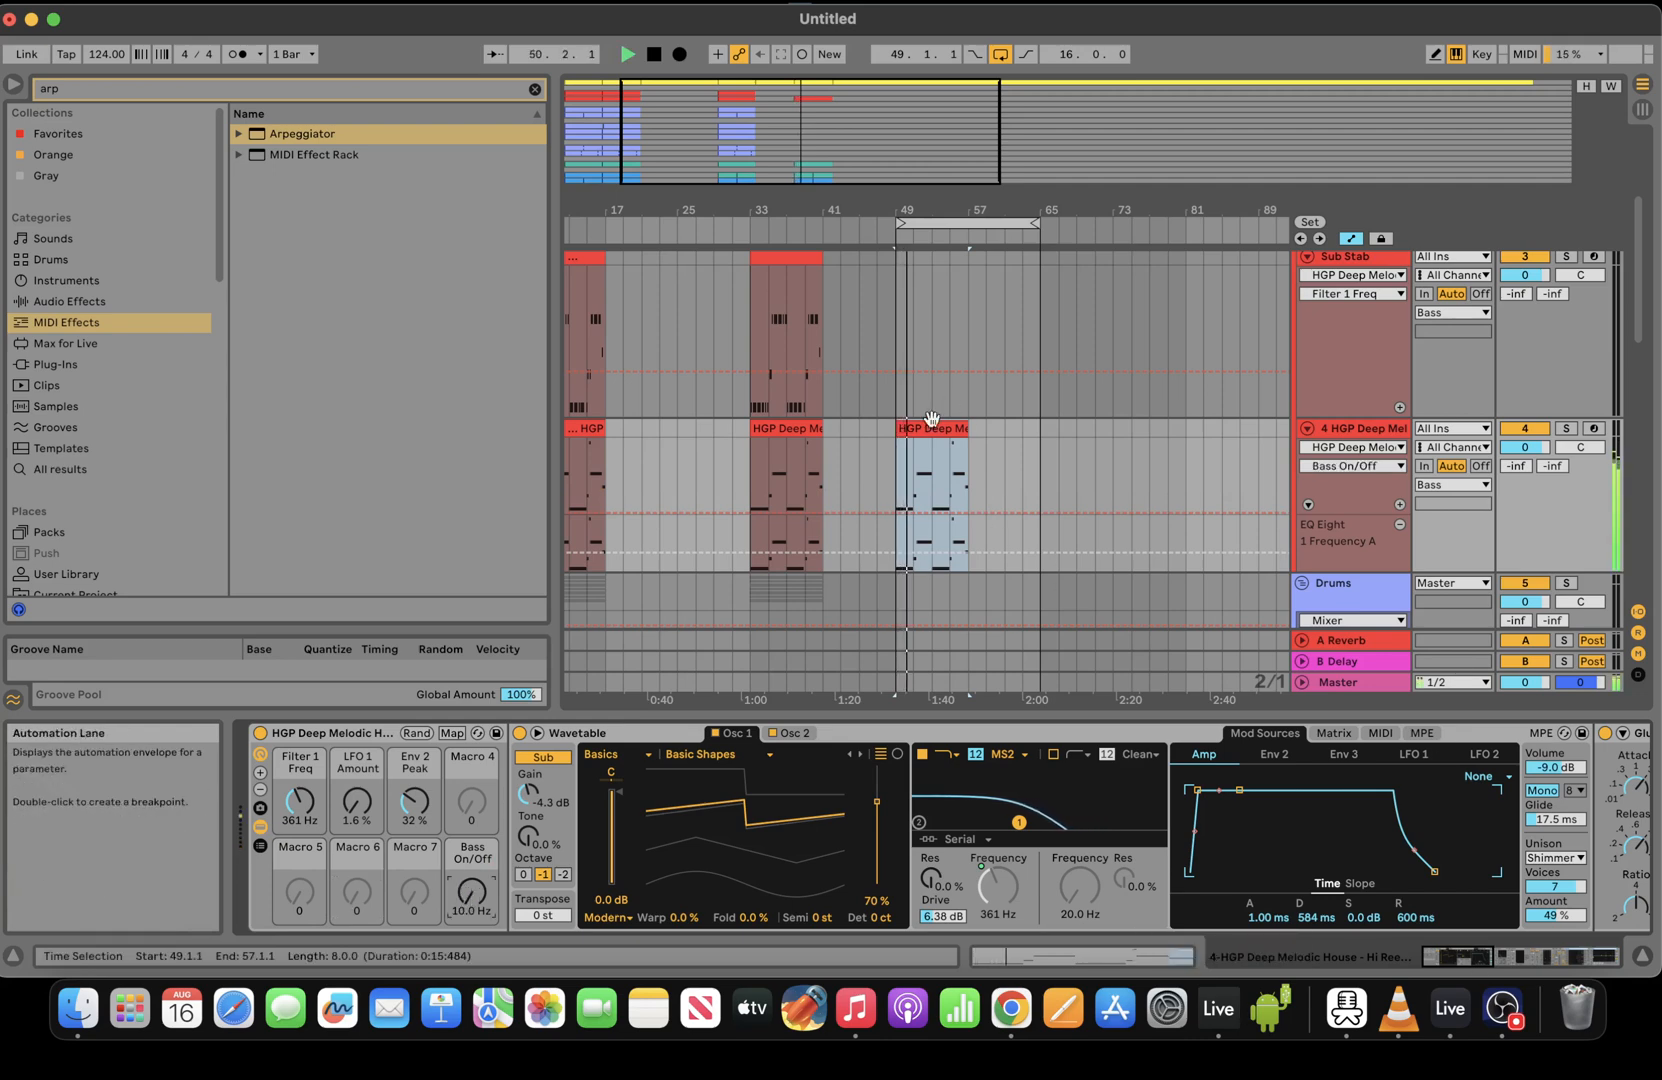
pyautogui.press('space')
# Delete the Pad 1 clips on the Lead 1 track from bar 49 onward
pyautogui.moveTo(1645, 237); pyautogui.dragTo(1645, 490)
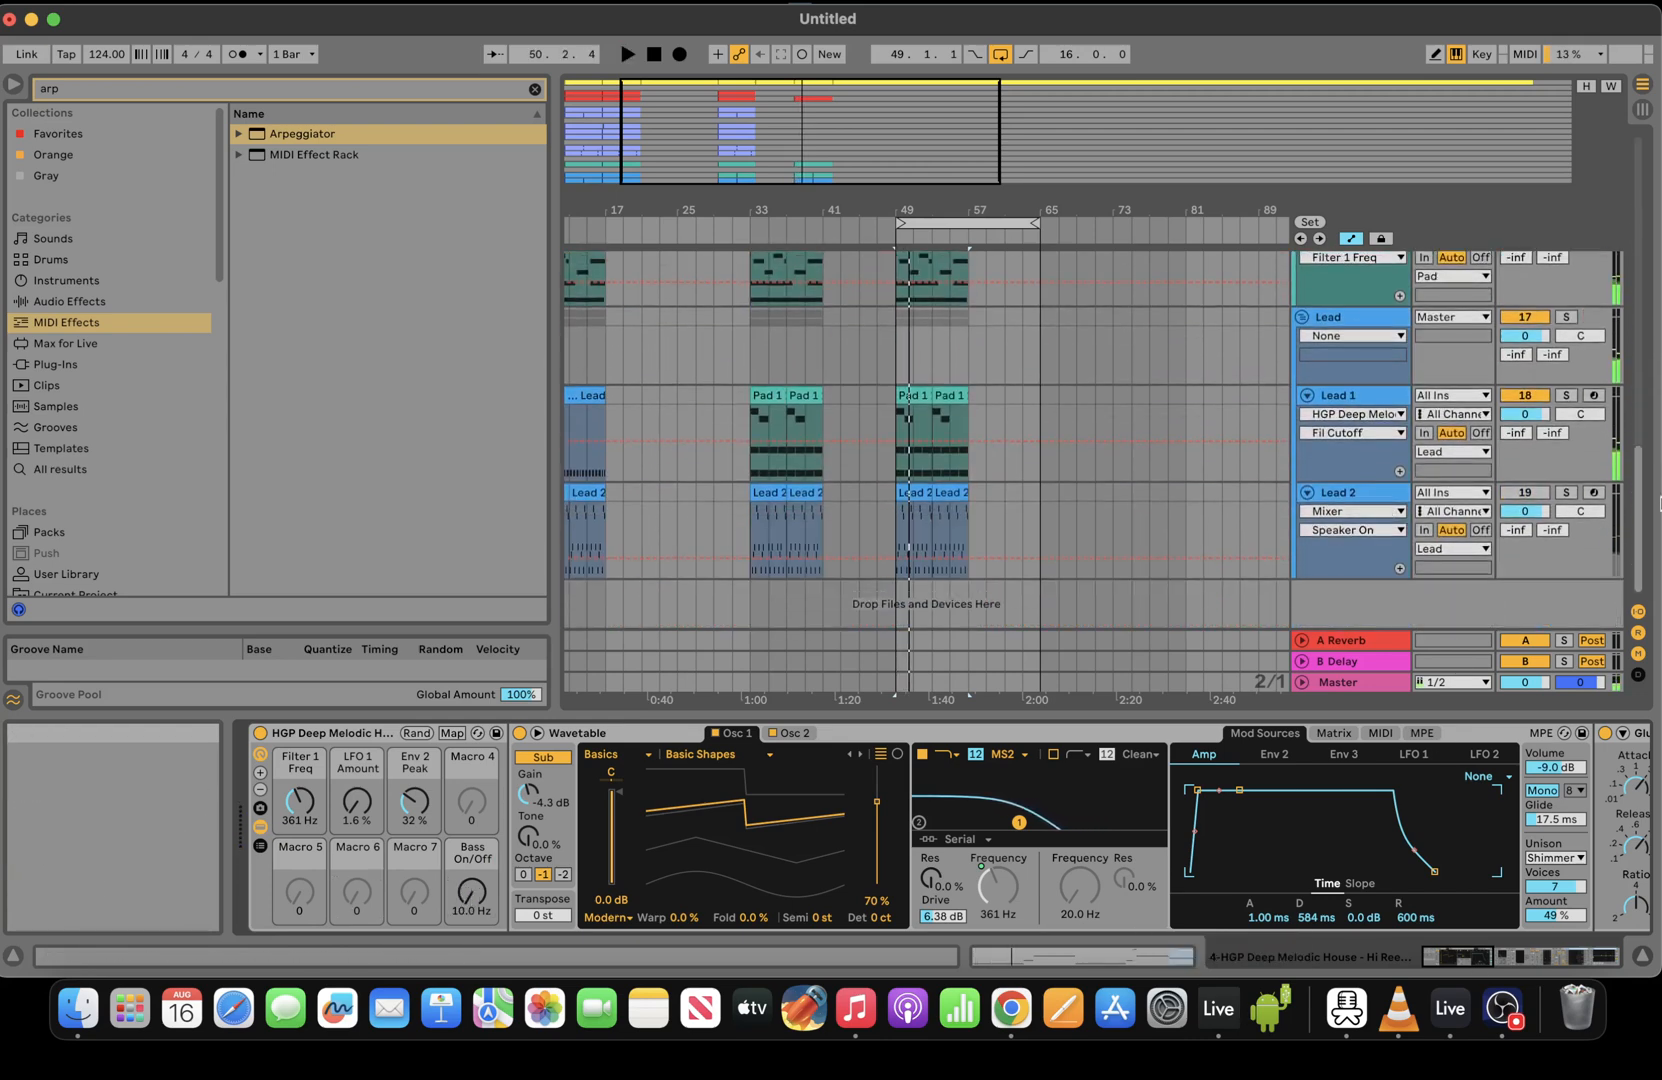
pyautogui.moveTo(987, 430); pyautogui.dragTo(899, 386)
pyautogui.press('Delete')
# Activate the Lead 2 track and set Lead 1's Fil Cutoff macro to 74 during playback
pyautogui.press('space')
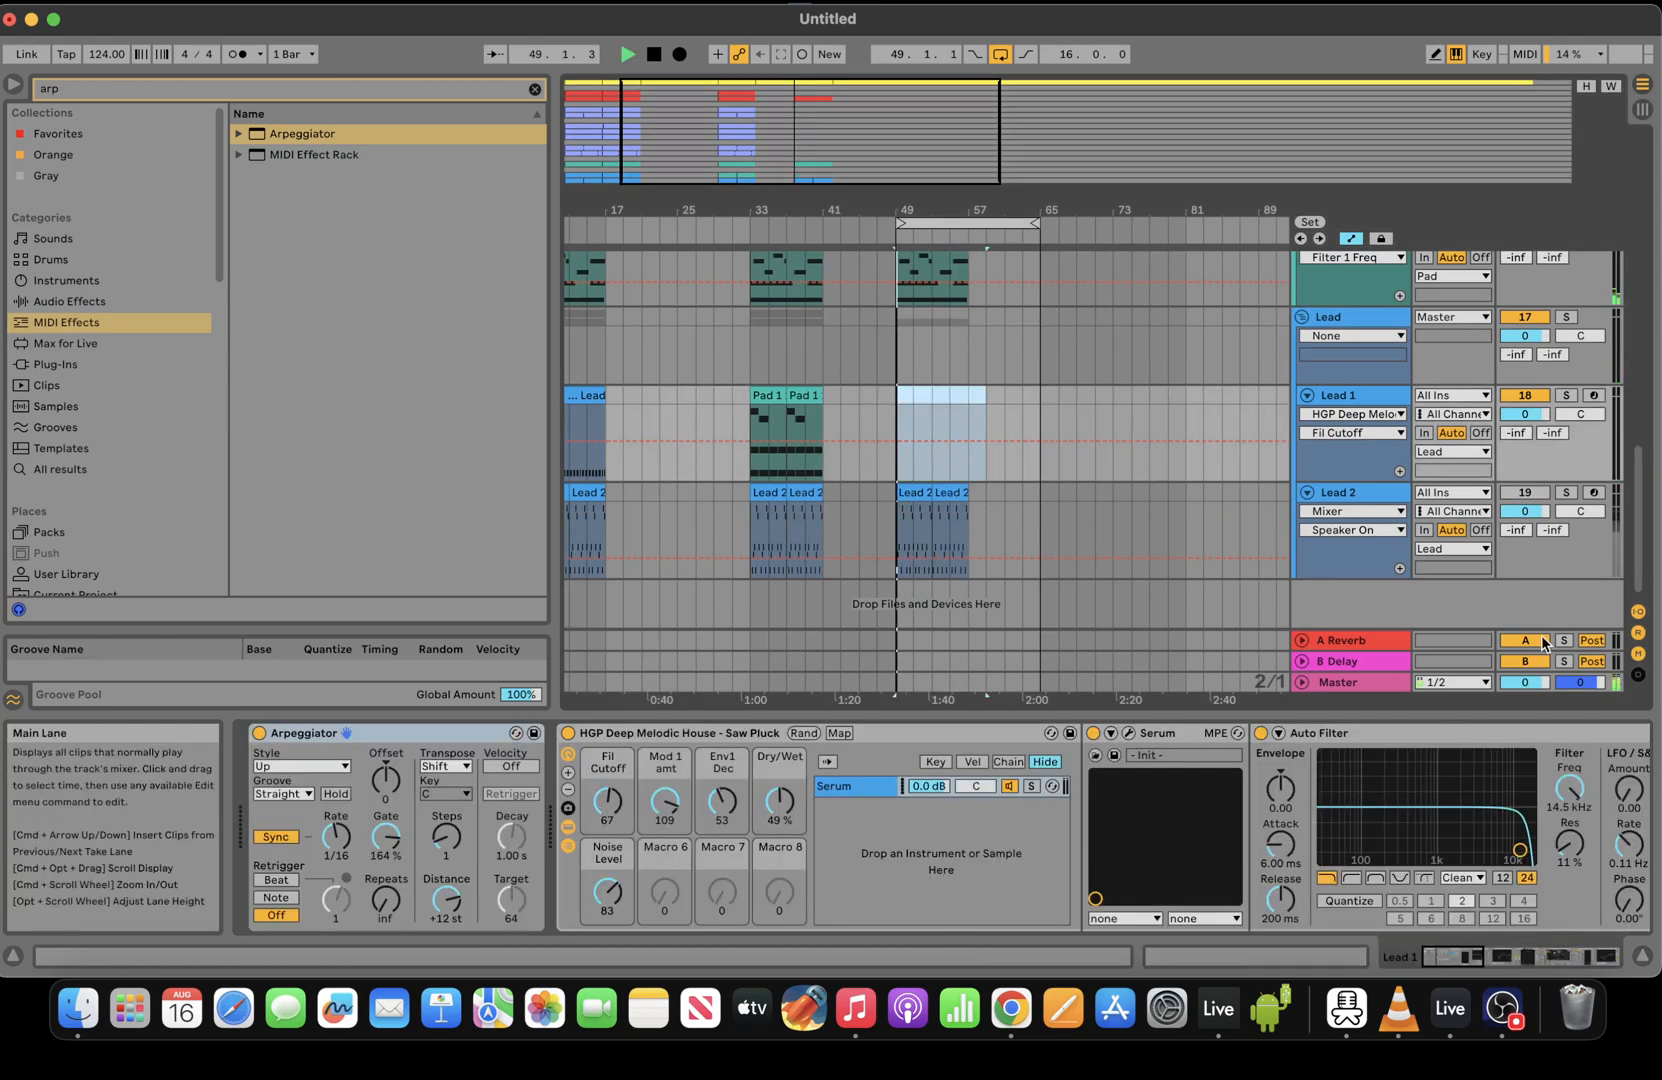
pyautogui.click(1530, 492)
pyautogui.moveTo(607, 800); pyautogui.dragTo(607, 792)
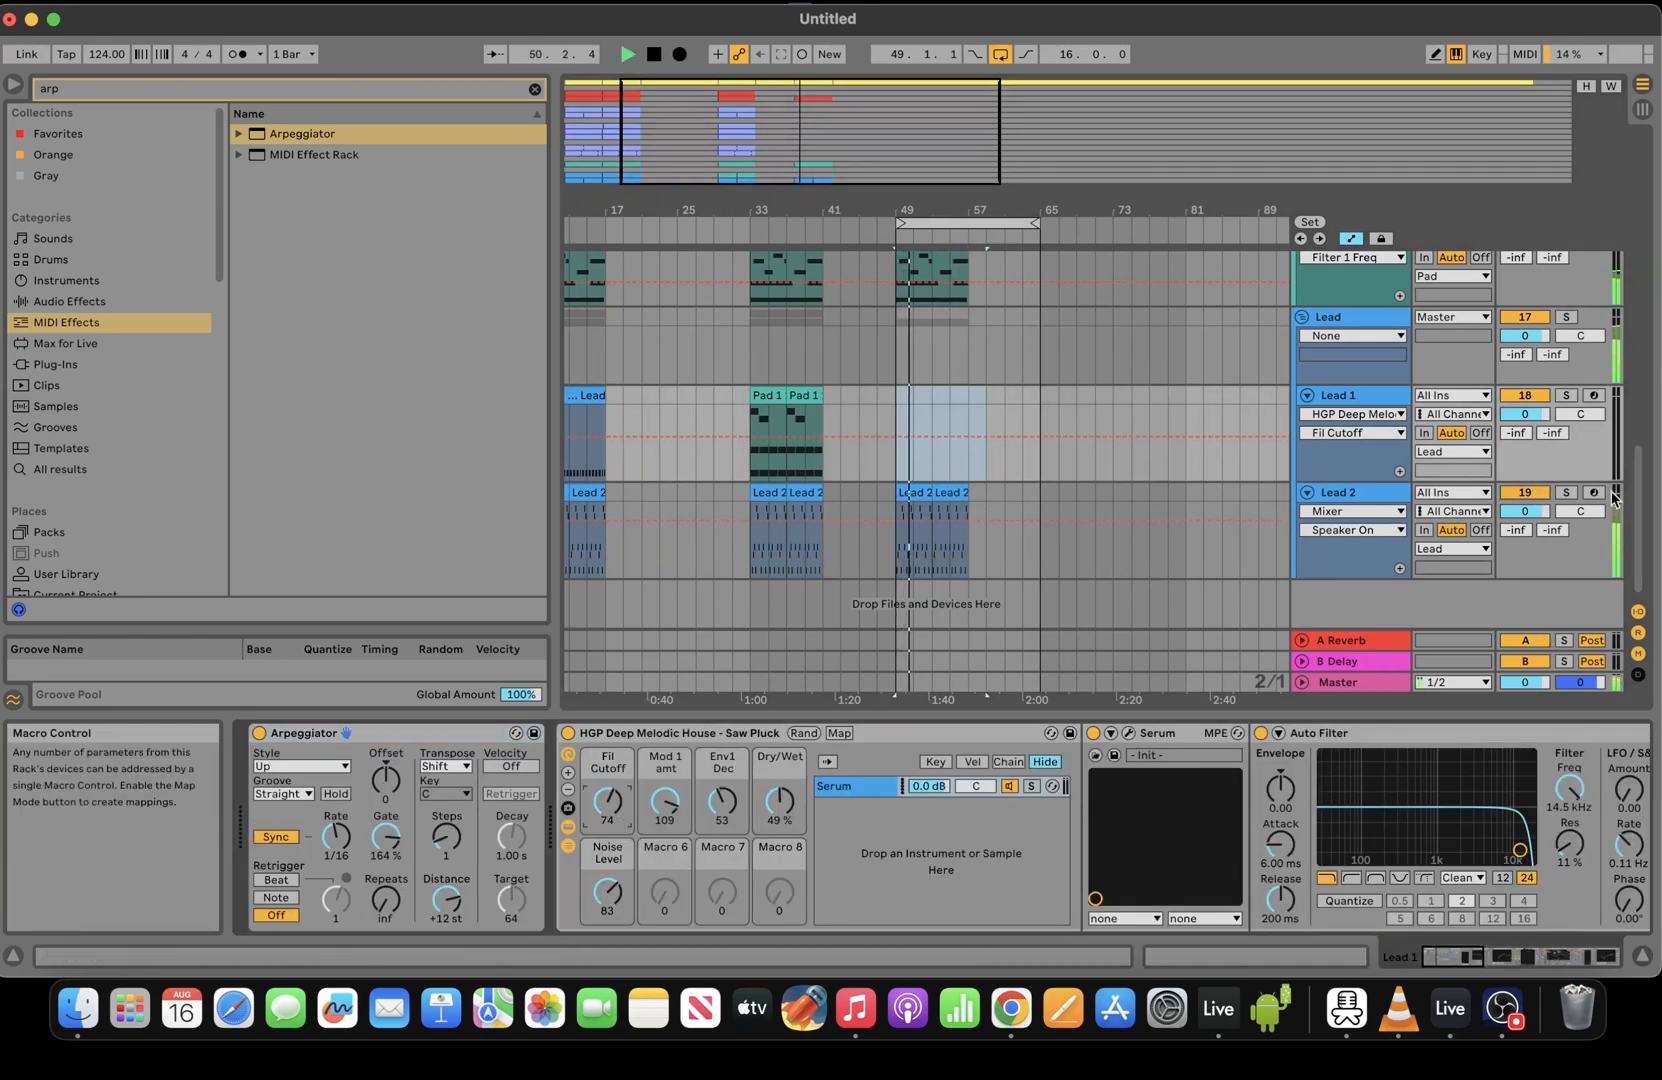
pyautogui.moveTo(1639, 508); pyautogui.dragTo(1624, 143)
pyautogui.press('space')
# Open the bass clip at bar 49 on track 4 in the note editor and play it
pyautogui.moveTo(872, 116); pyautogui.dragTo(866, 138)
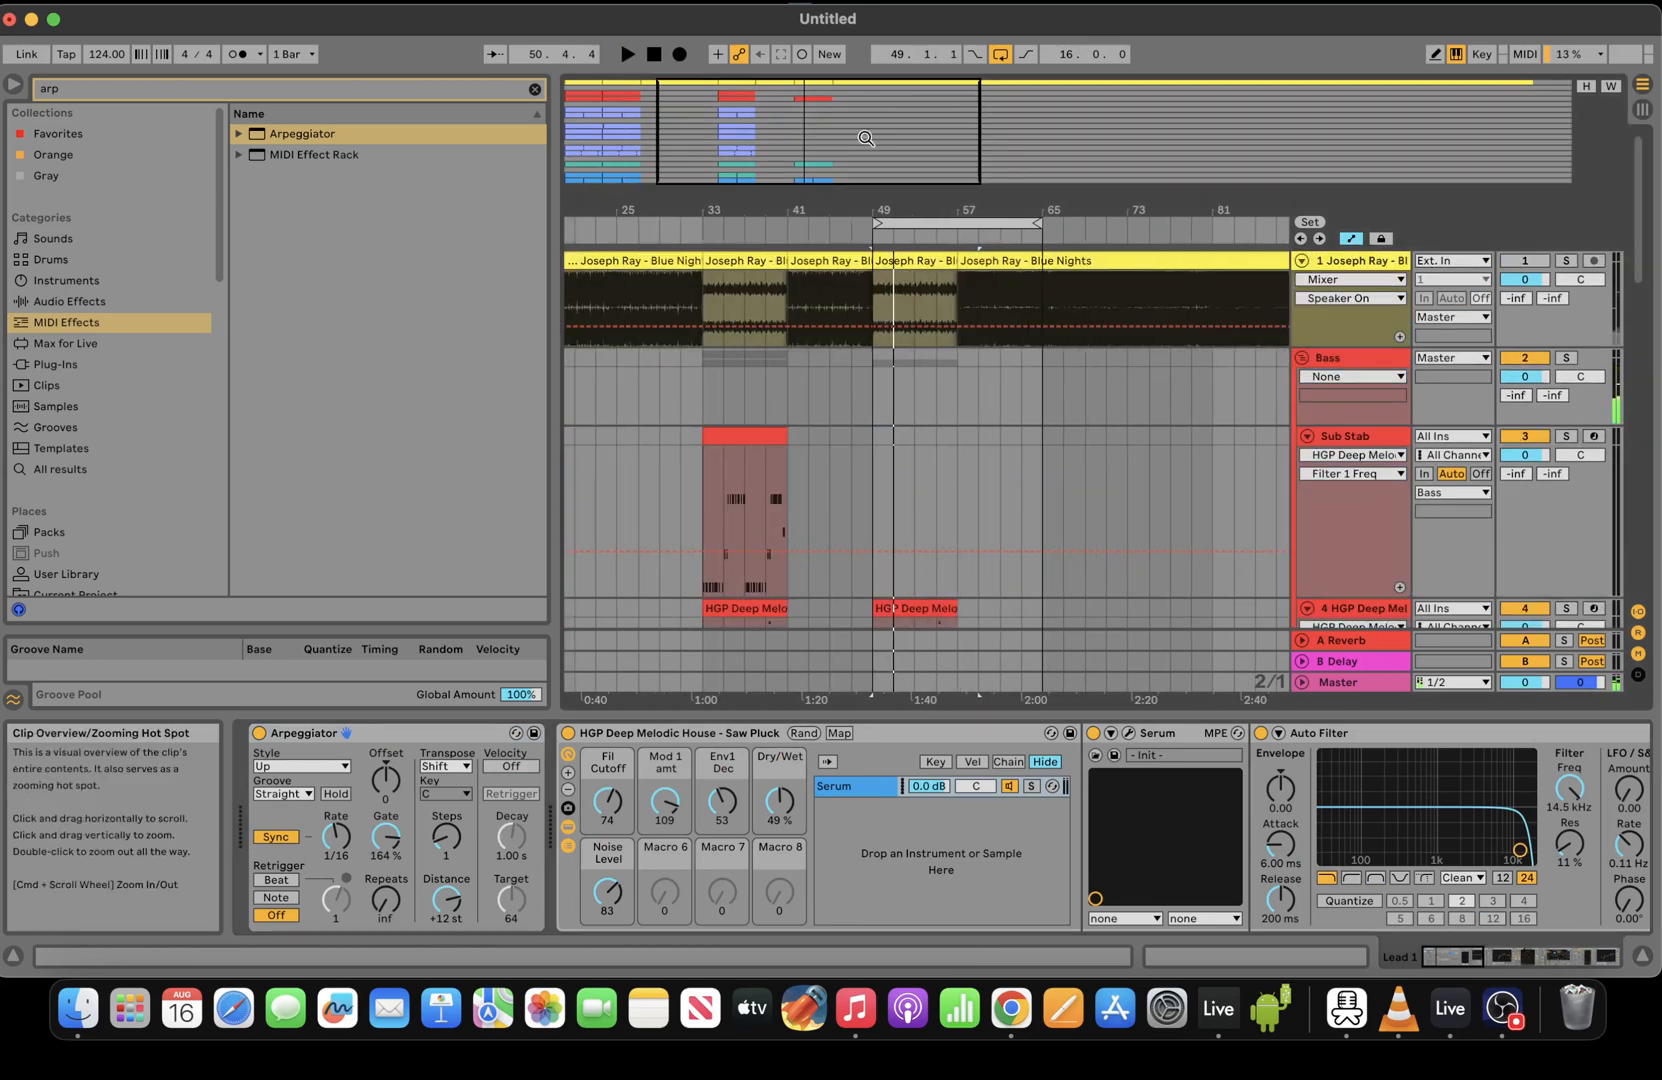
pyautogui.moveTo(1639, 173); pyautogui.dragTo(1639, 244)
pyautogui.click(946, 396)
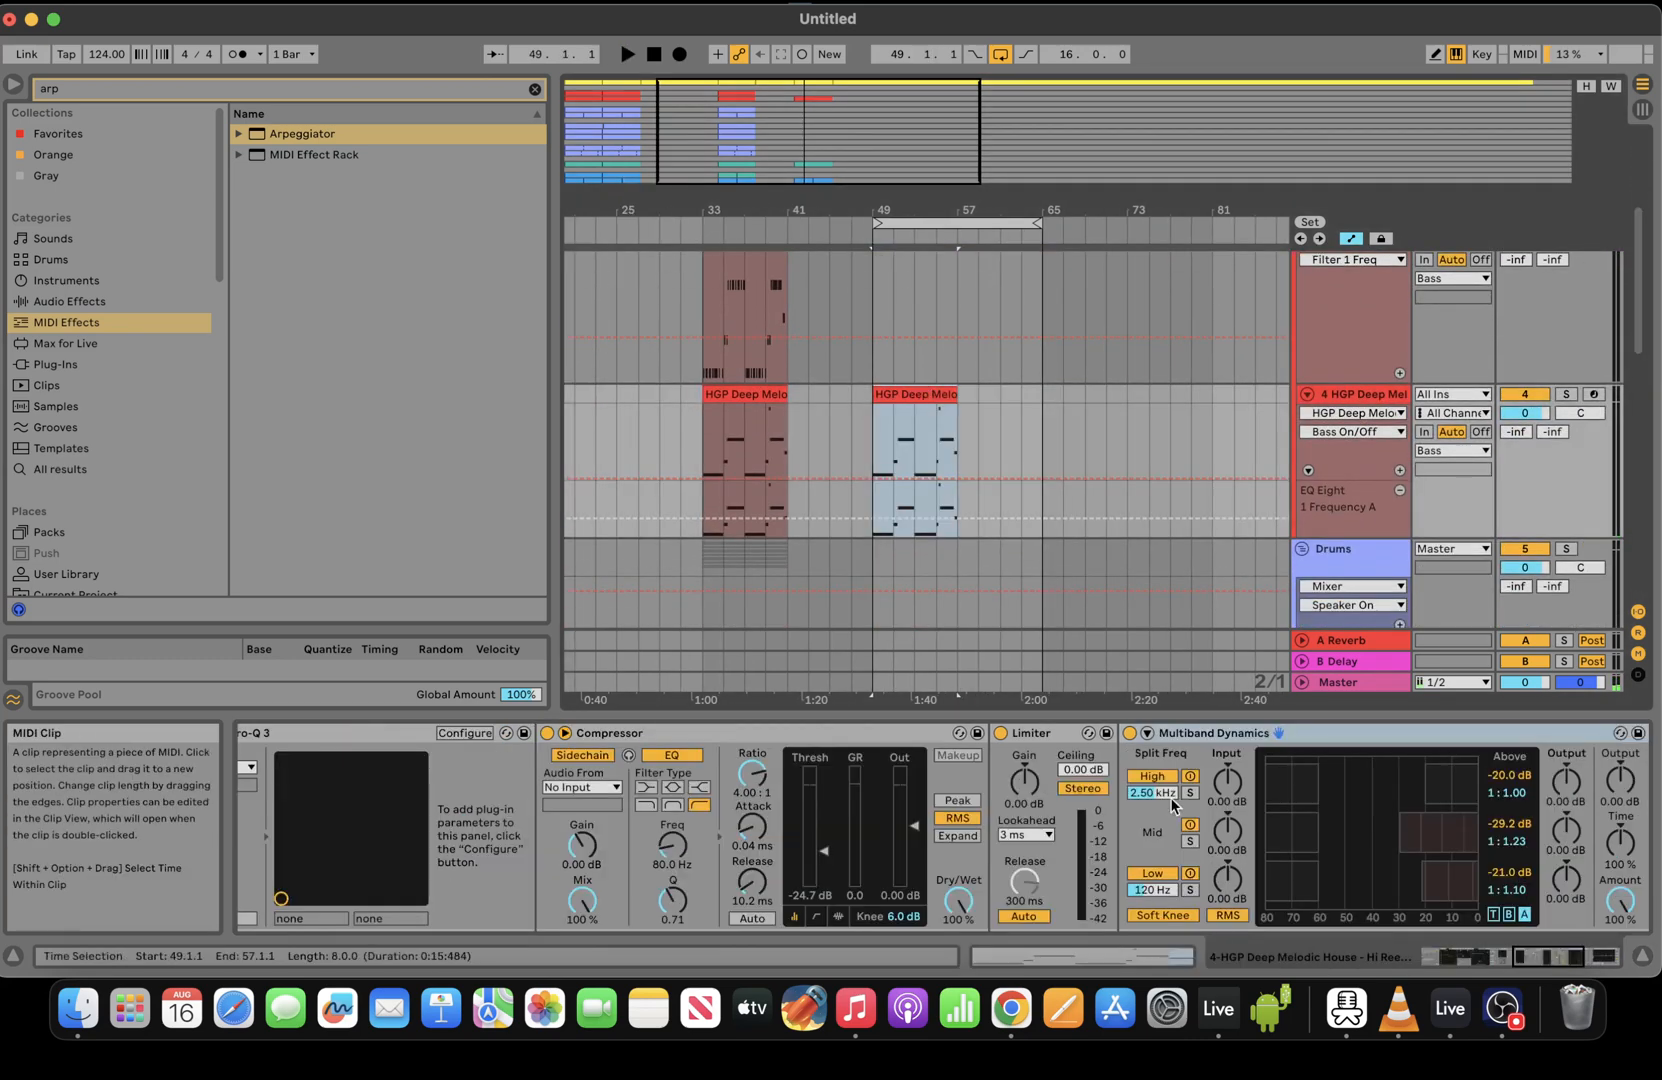
pyautogui.click(1122, 954)
pyautogui.press('space')
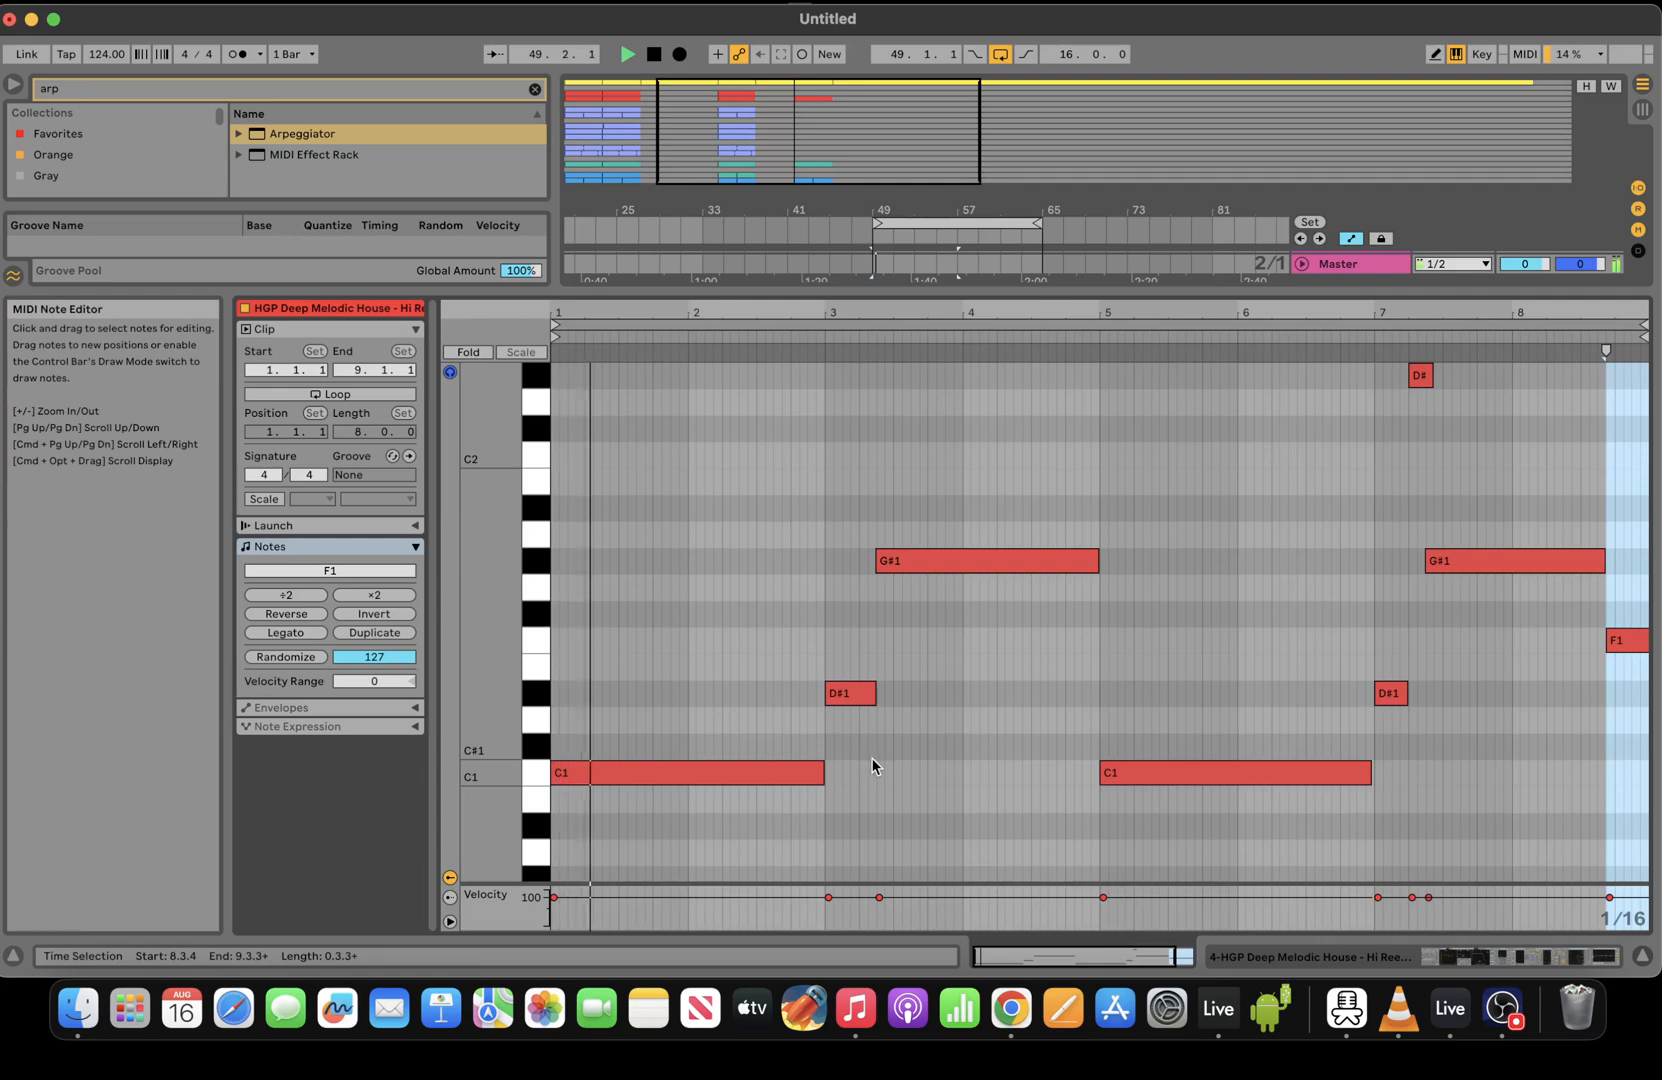
pyautogui.press('super+a')
pyautogui.press('BackSpace')
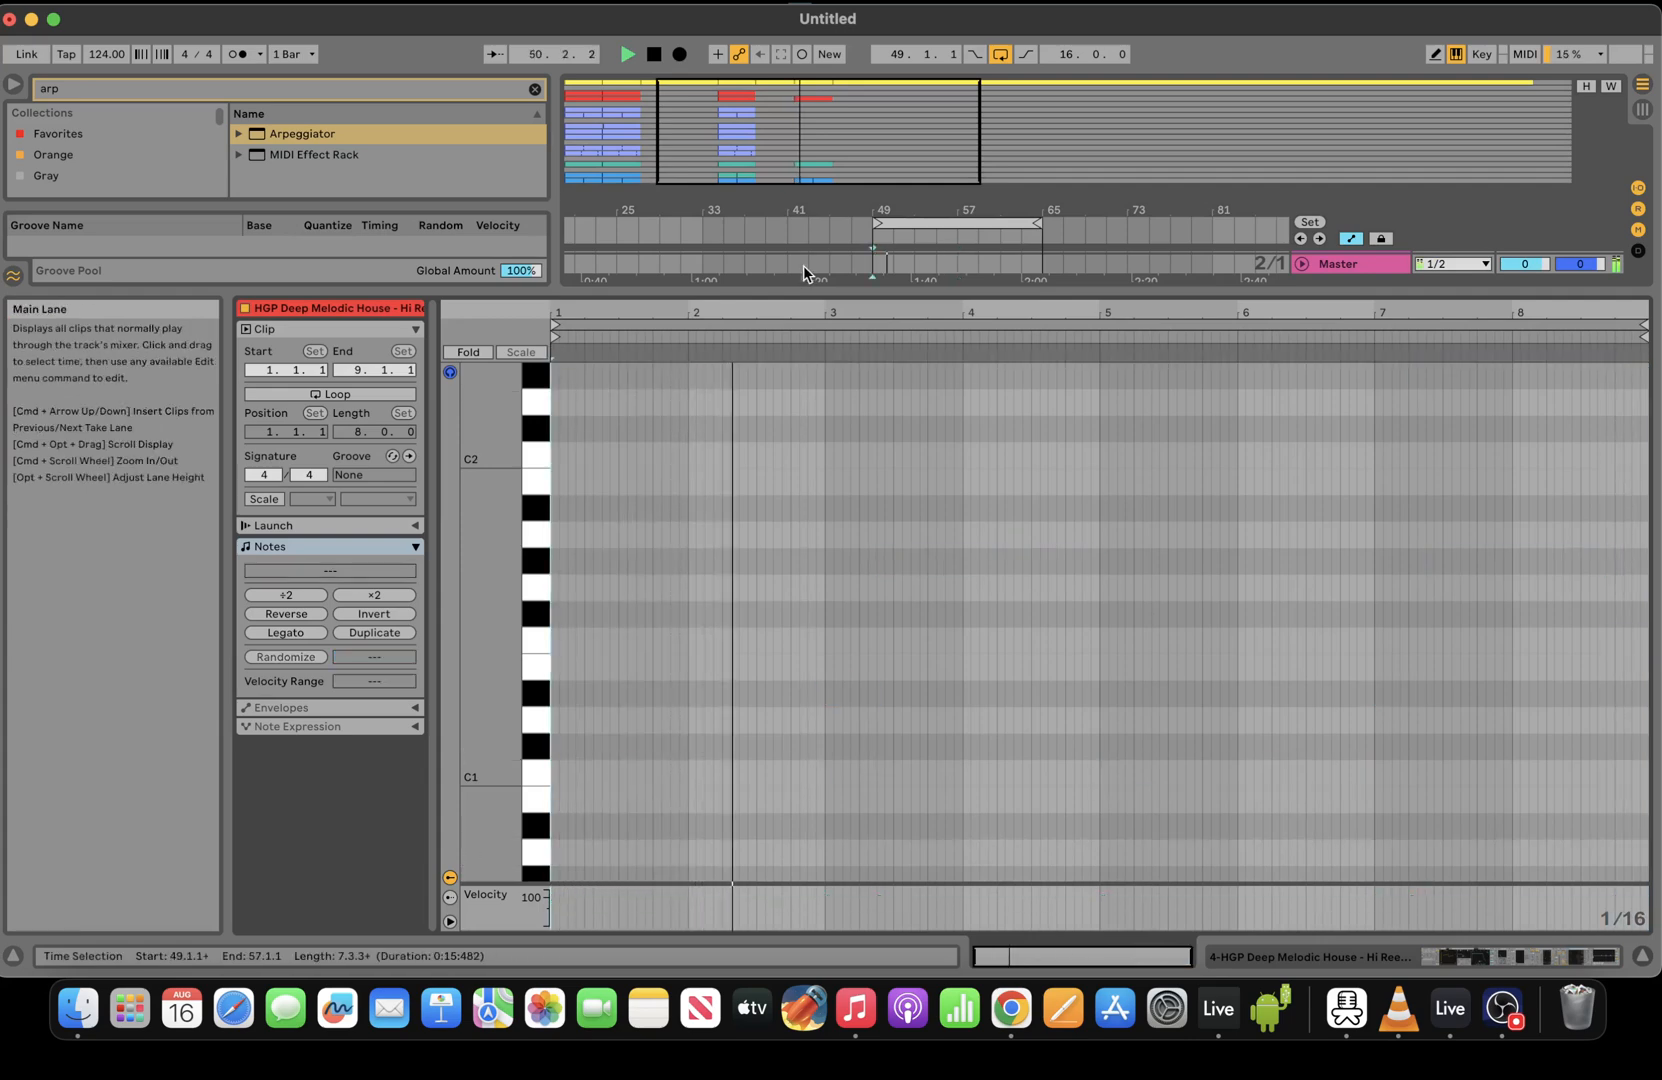
pyautogui.press('super+z')
# Delete every note in the bass clip except the opening C1
pyautogui.press('space')
pyautogui.moveTo(880, 372); pyautogui.dragTo(1655, 890)
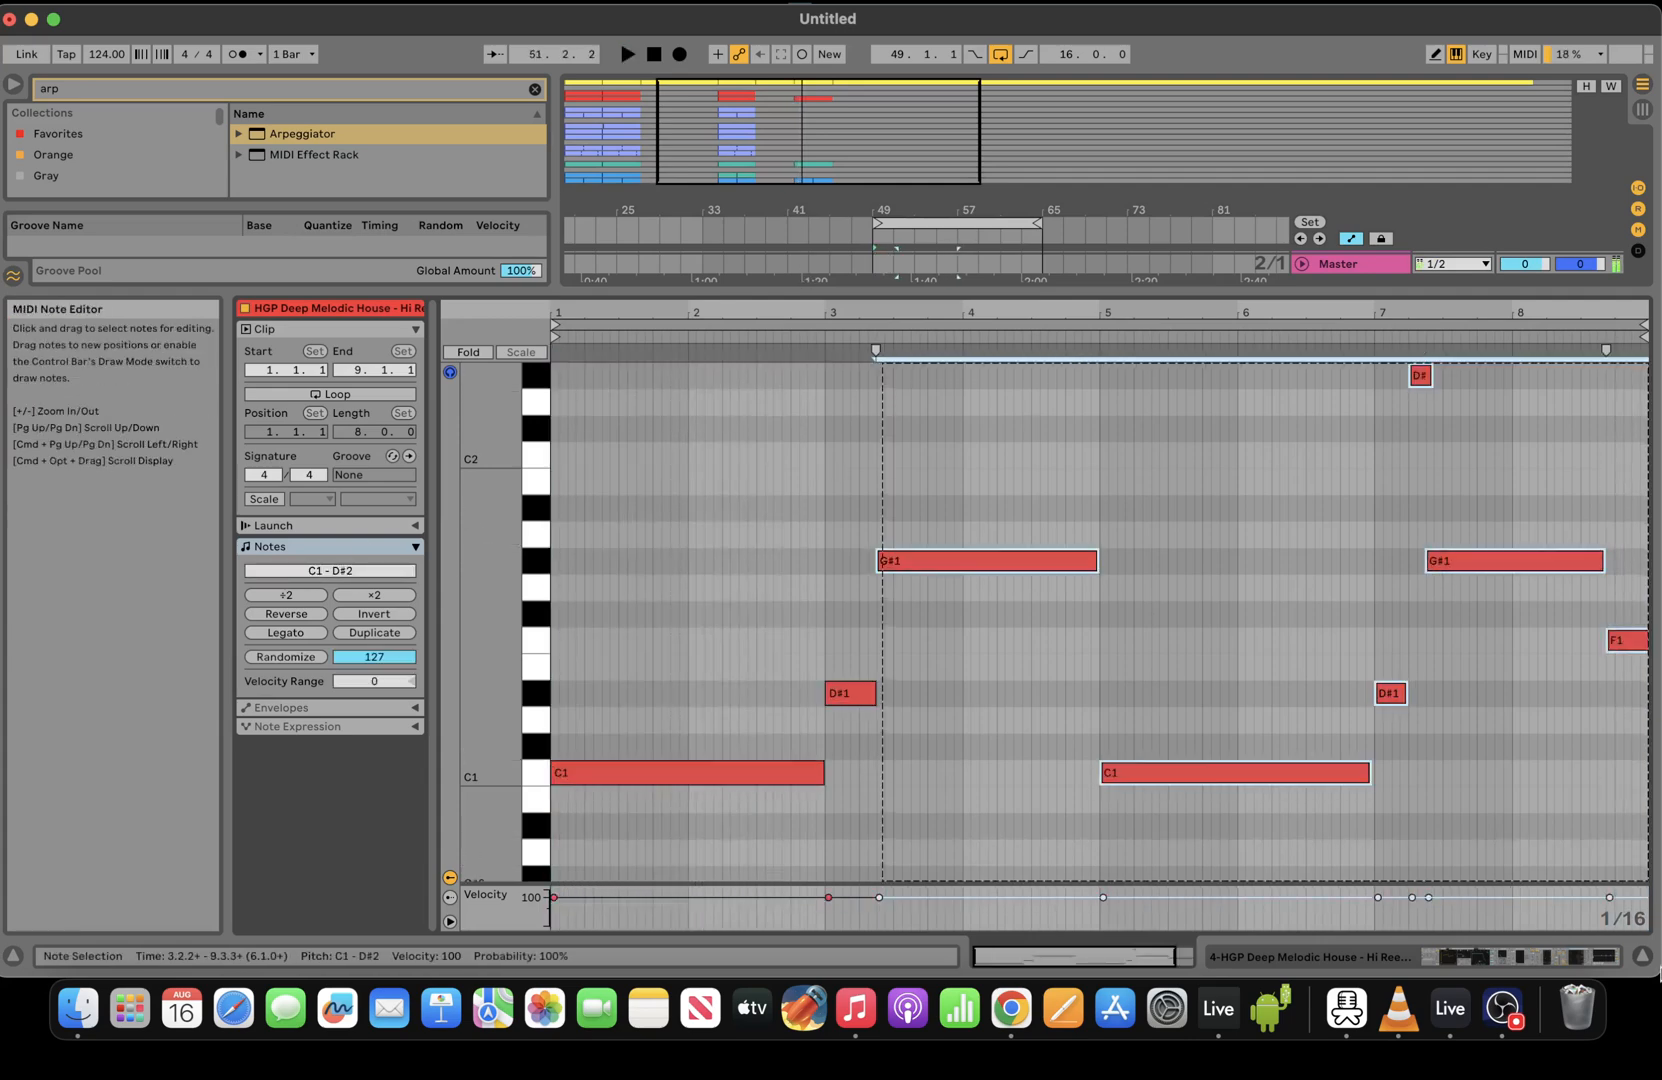
pyautogui.press('BackSpace')
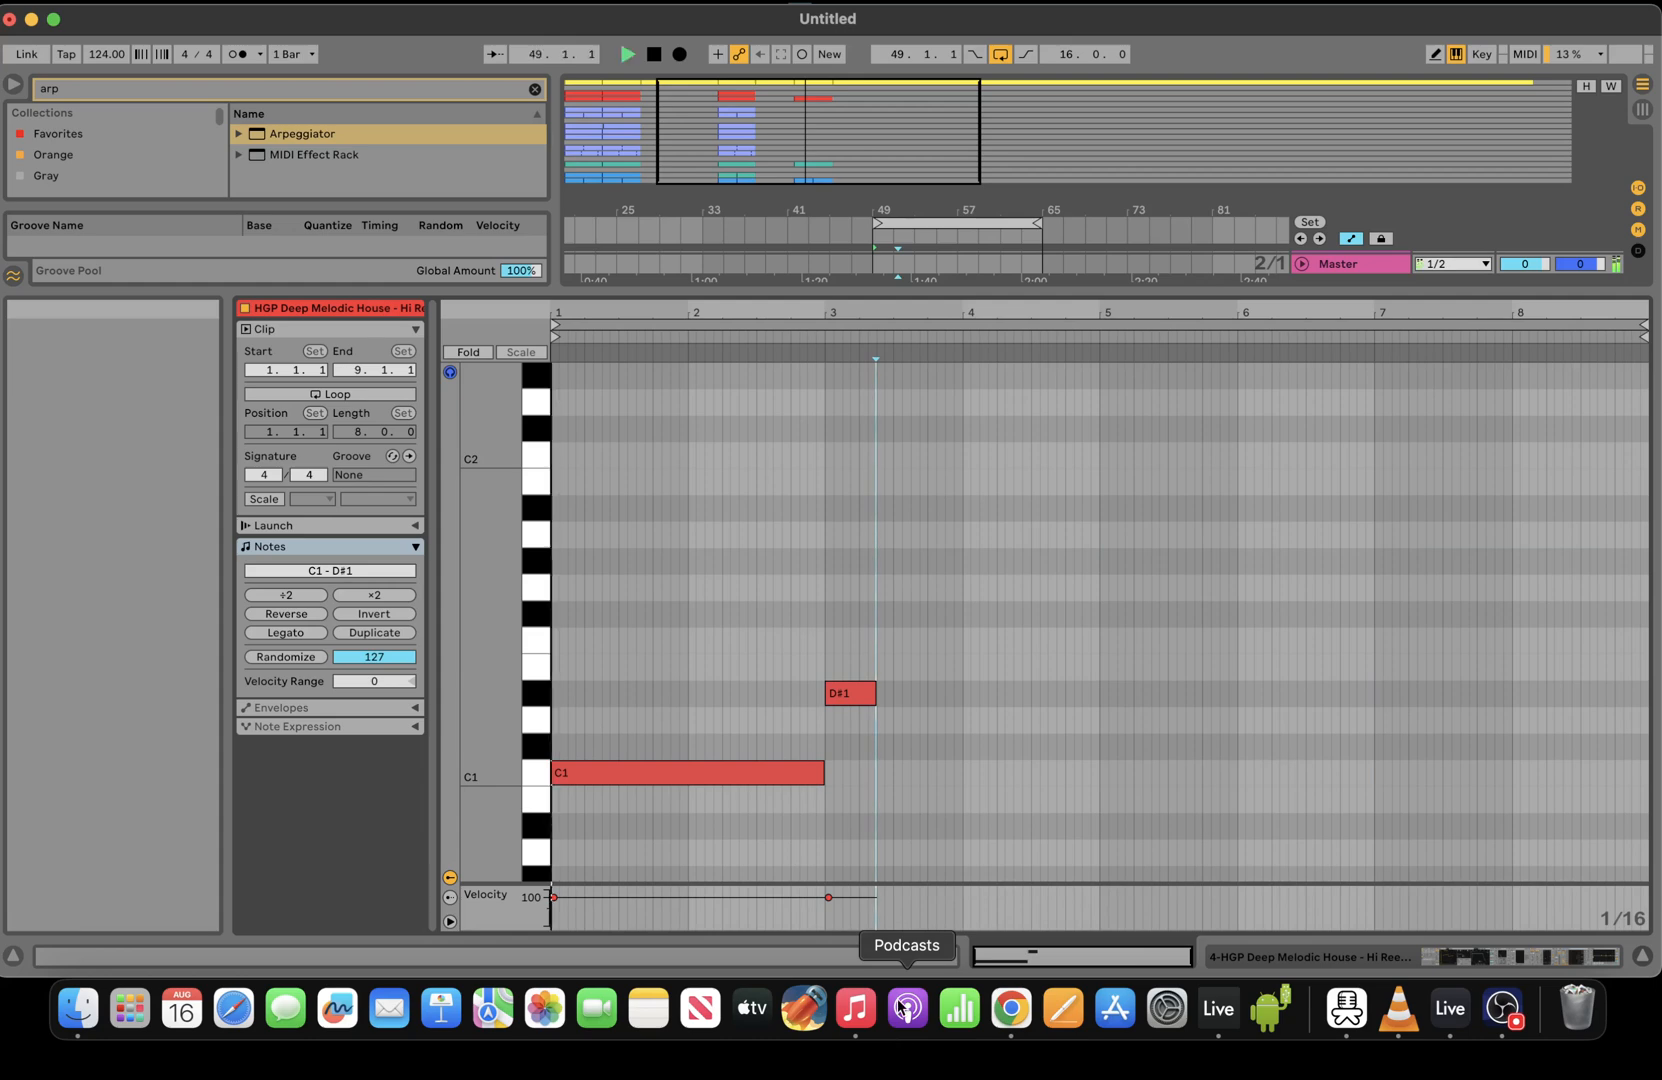
pyautogui.click(838, 693)
pyautogui.press('BackSpace')
# Duplicate the C1 note to bar 3 of the clip and lower the copy to A#0
pyautogui.click(770, 777)
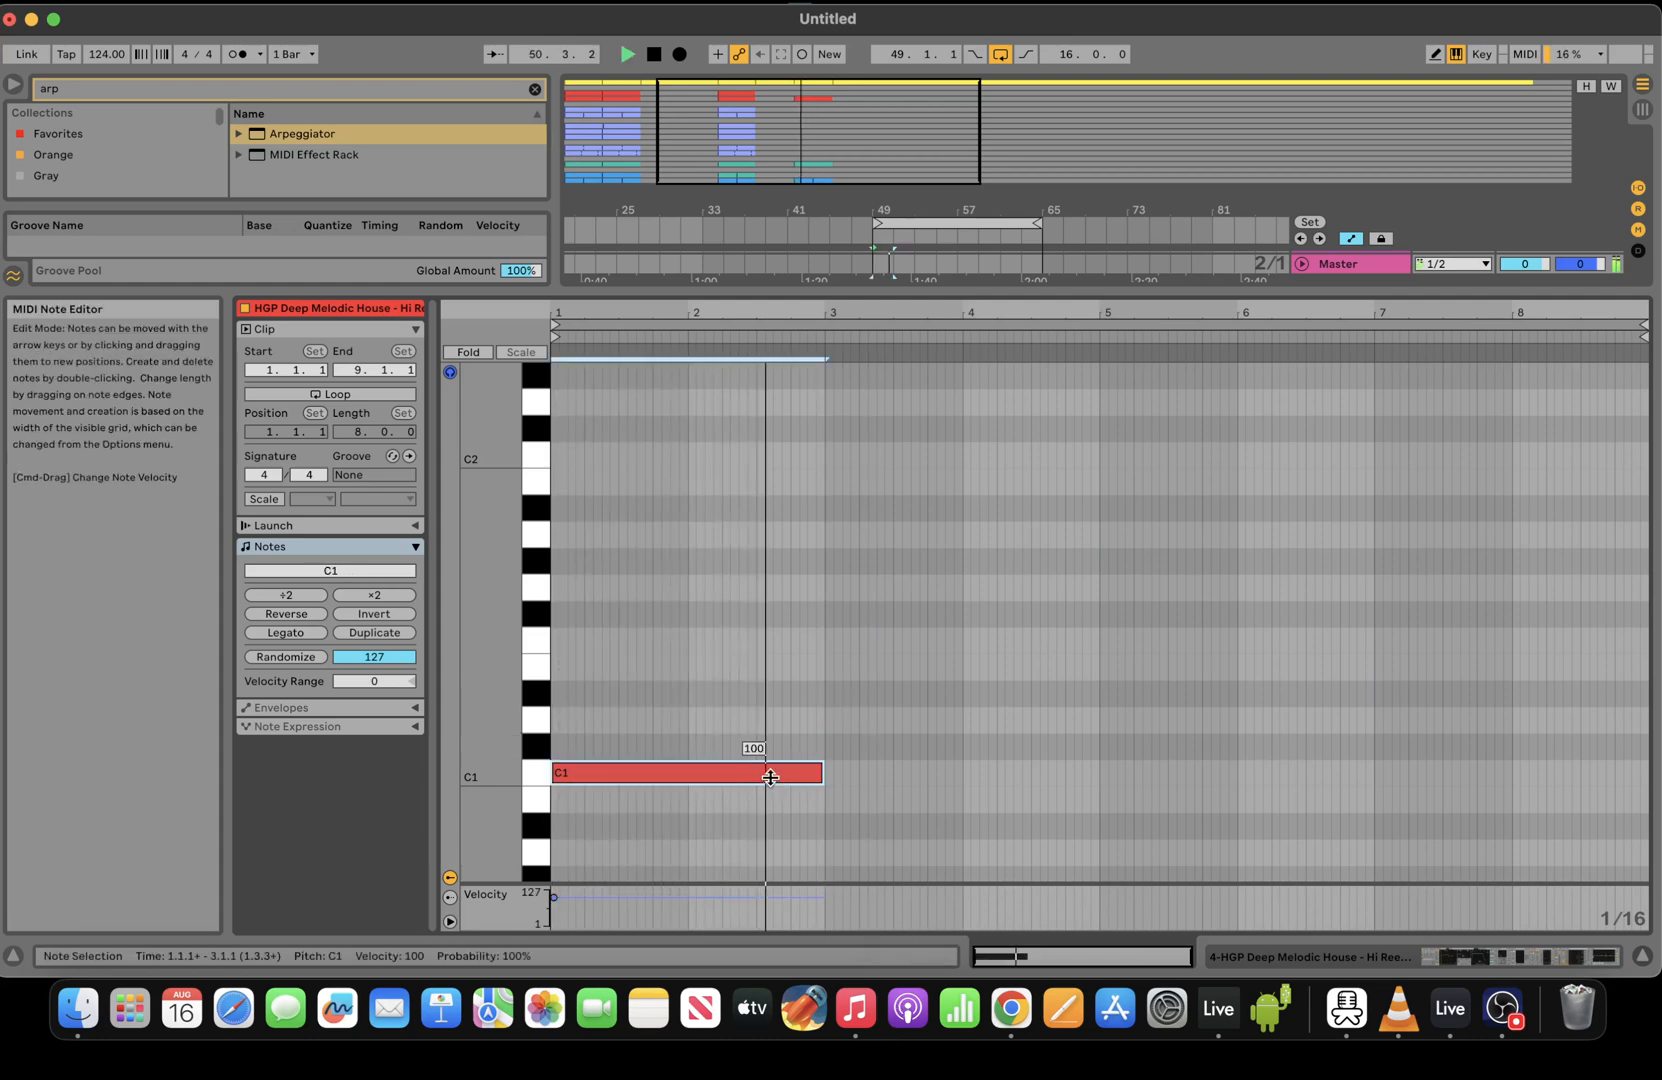
pyautogui.press('super+d')
pyautogui.press('Down')
pyautogui.press('Down')
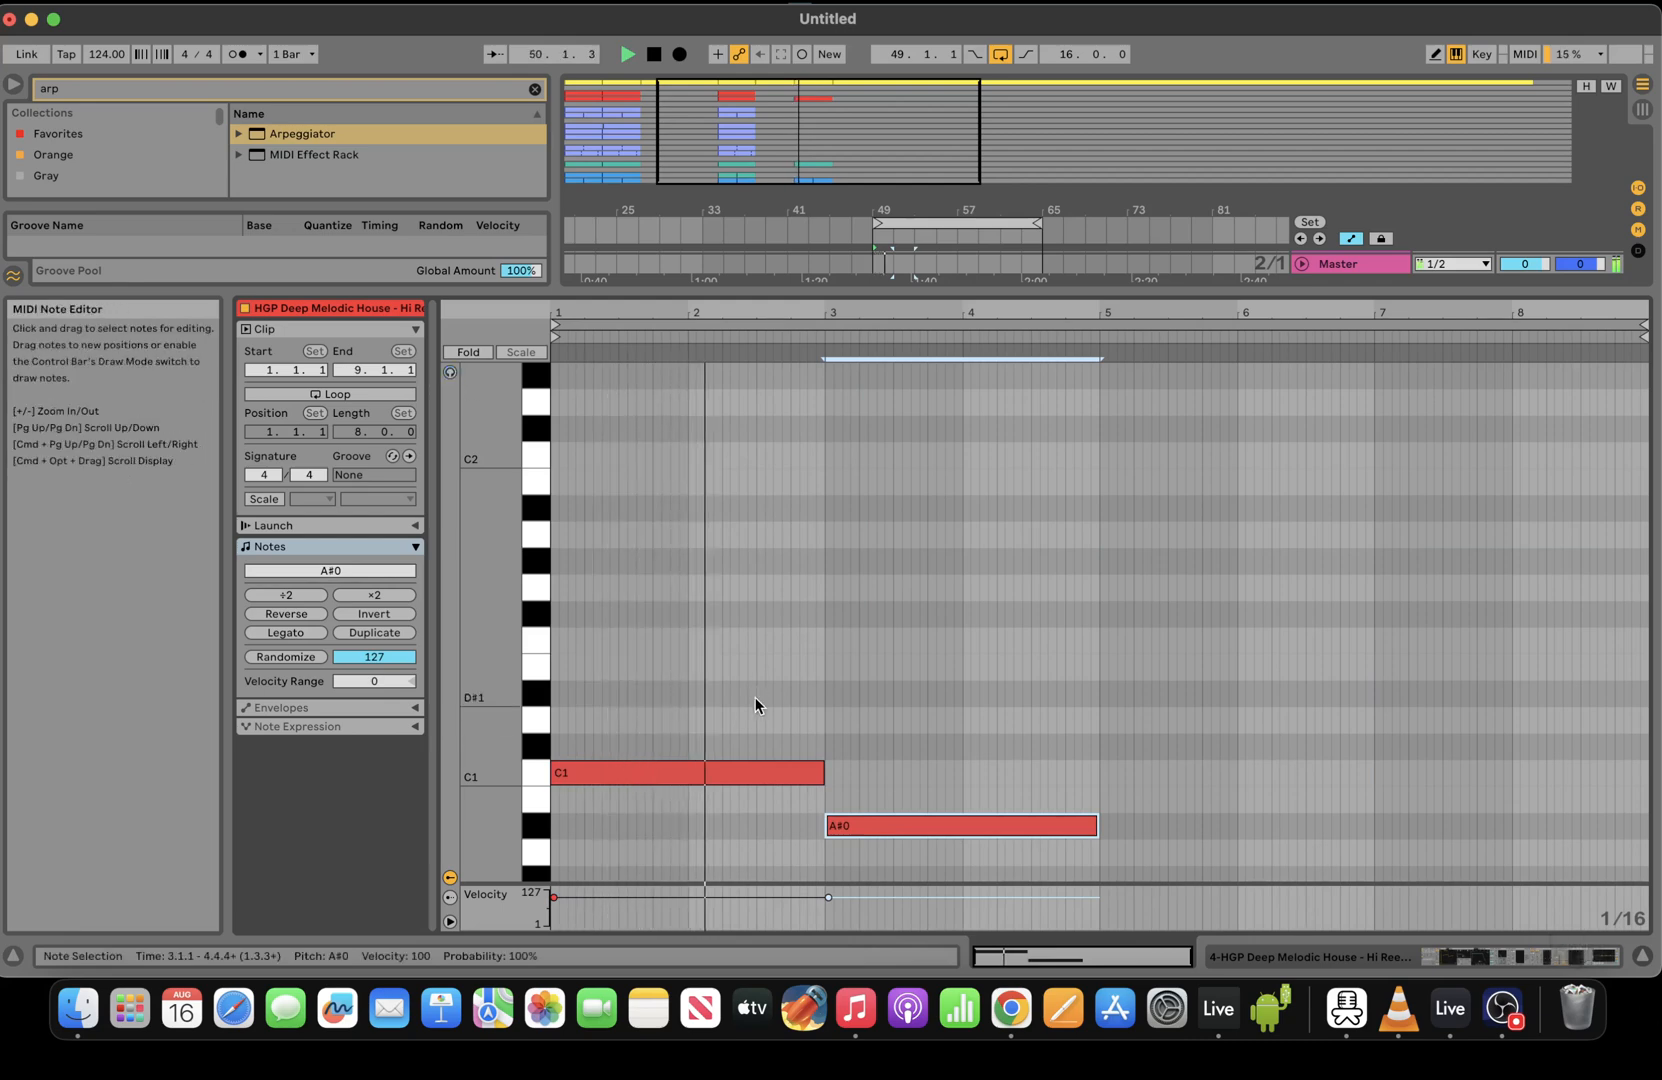
# Add two consecutive G#0 notes at bars 5 and 7 of the clip, duplicated from the A#0 note
pyautogui.scroll(-5, 487, 697)
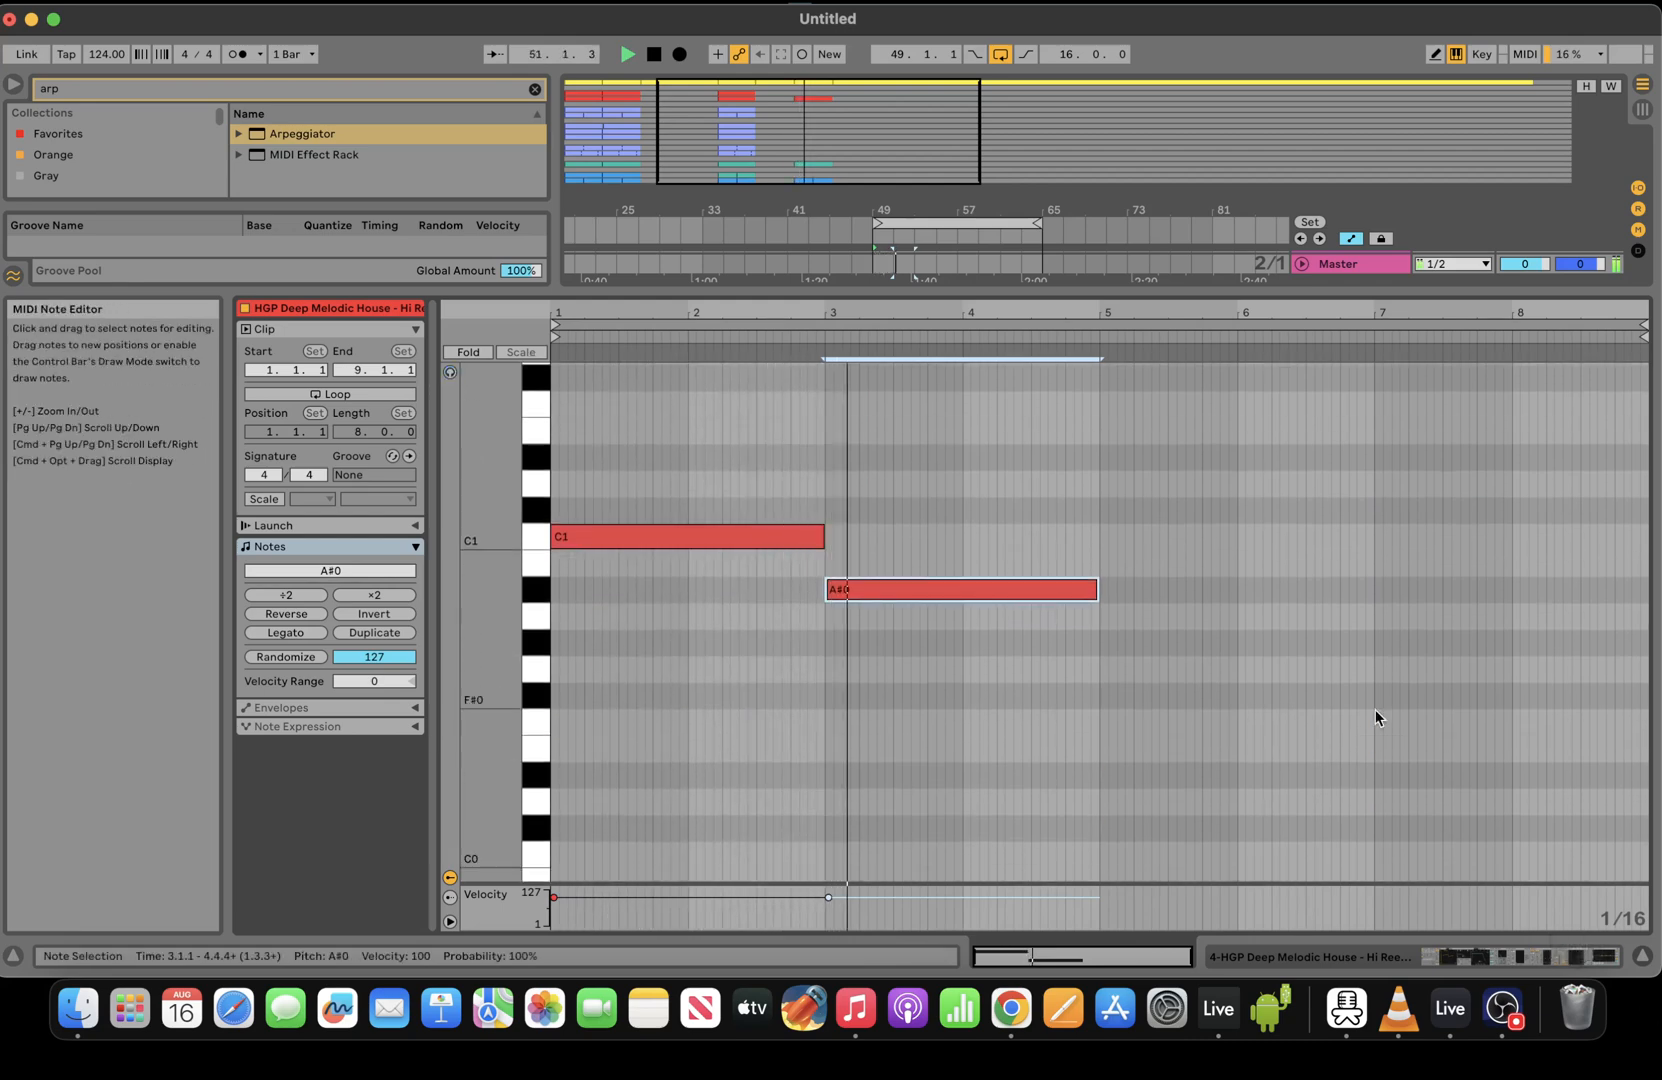
pyautogui.click(1082, 741)
pyautogui.click(992, 592)
pyautogui.press('super+d')
pyautogui.press('Down')
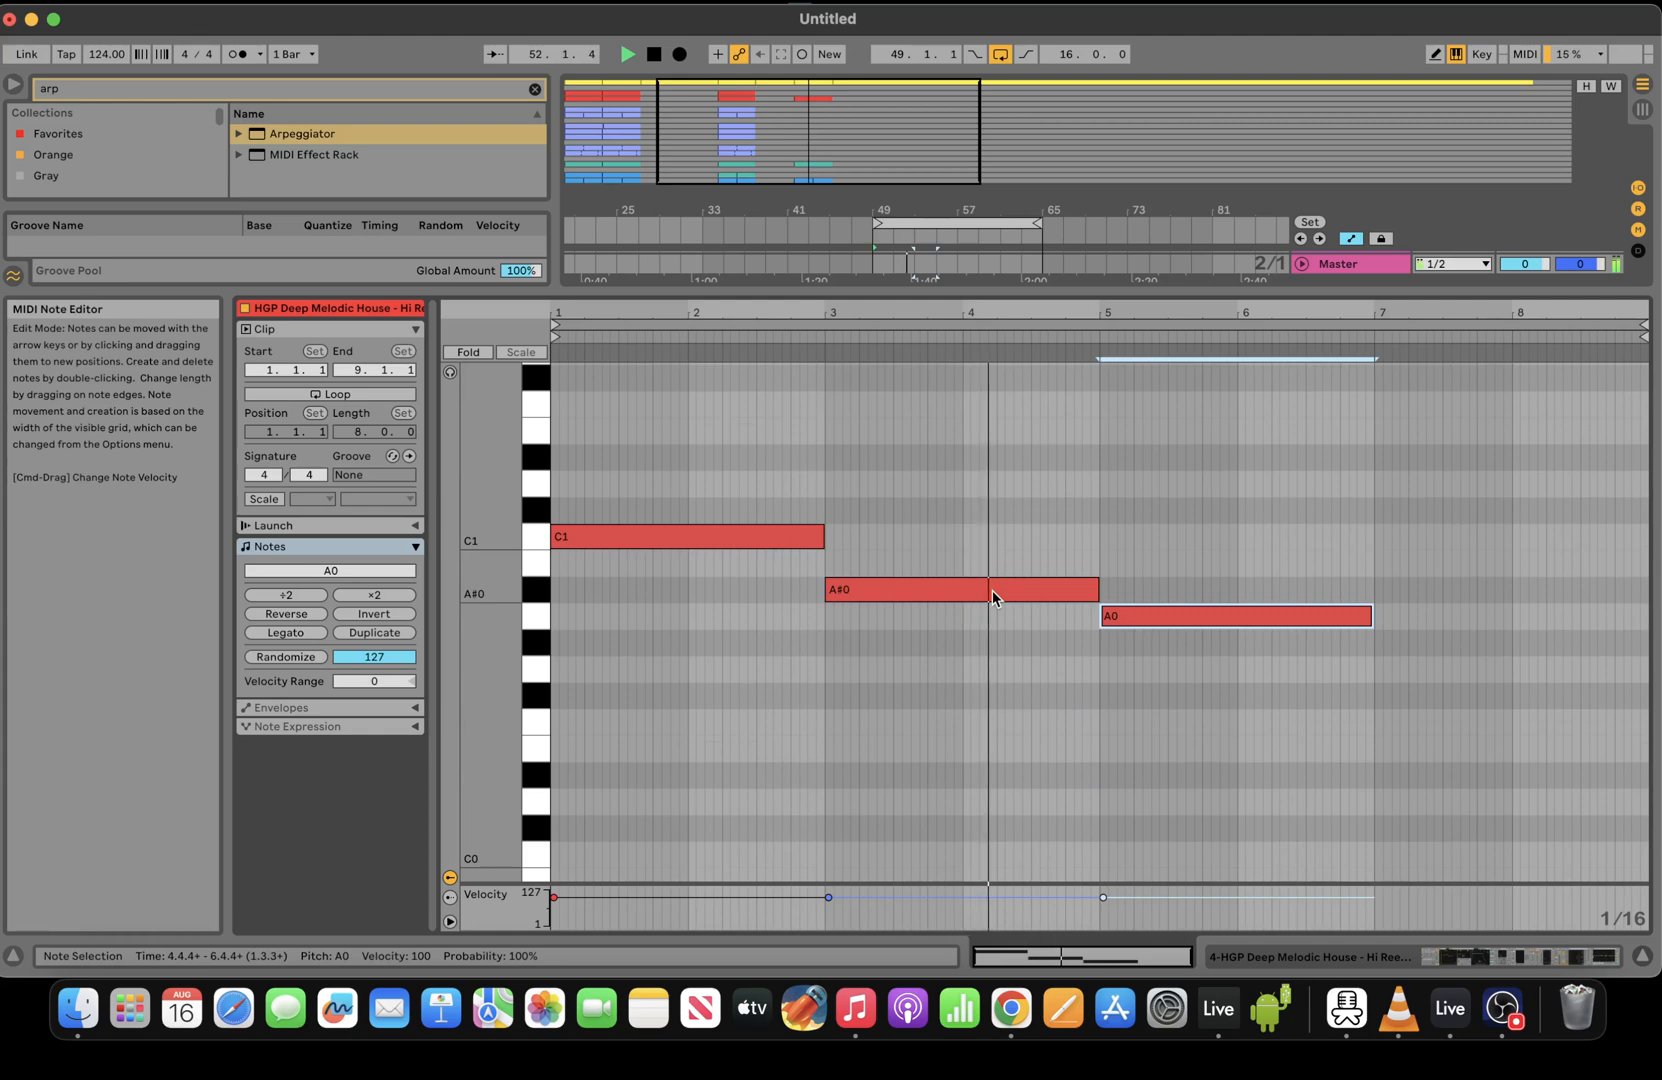
pyautogui.press('Down')
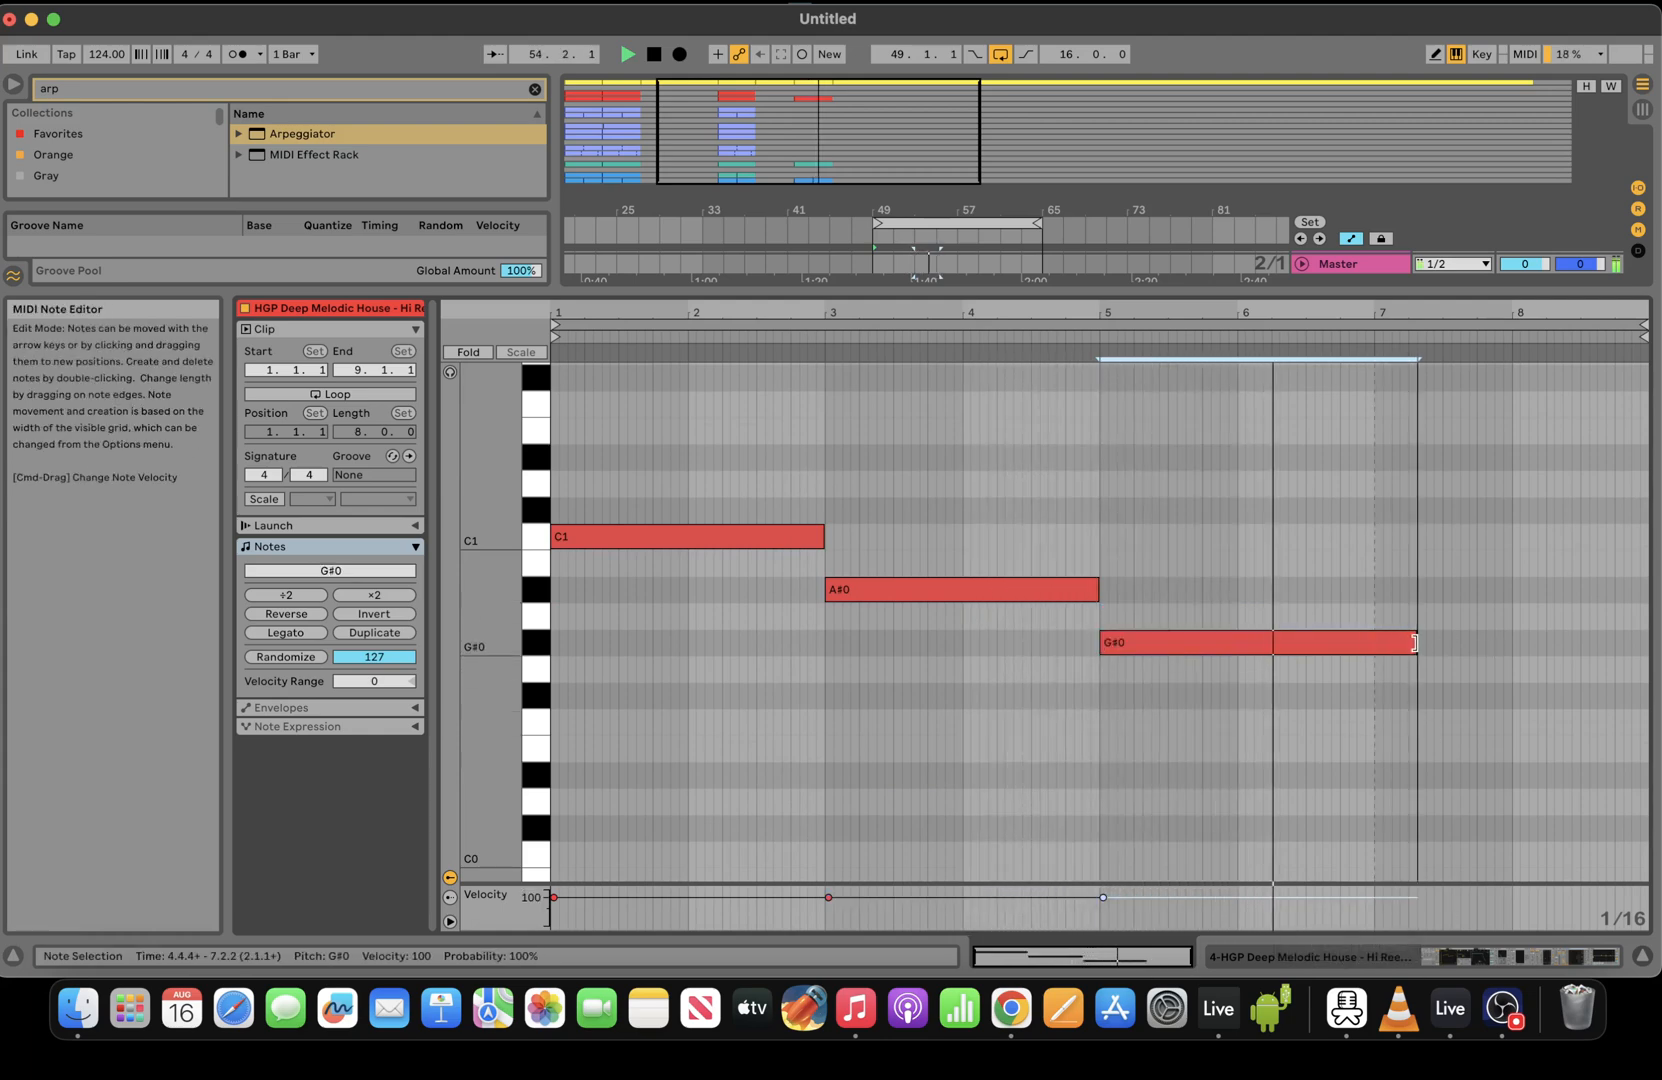
pyautogui.press('super+d')
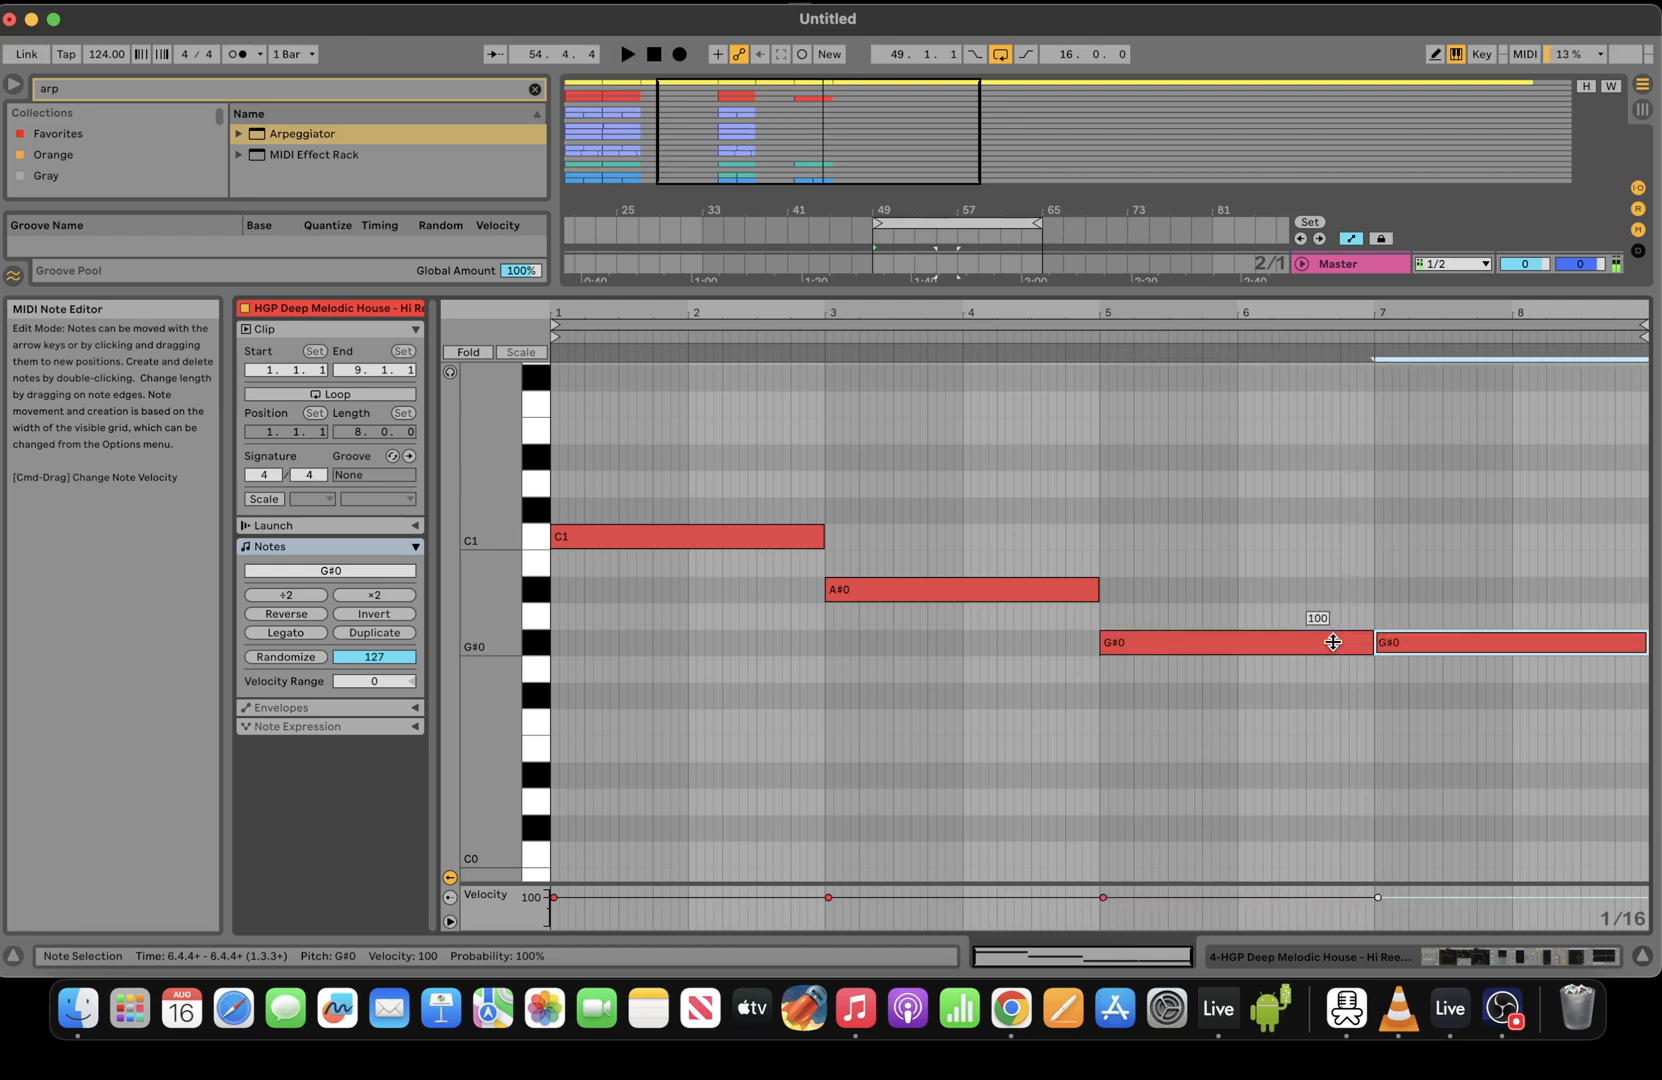
pyautogui.press('space')
pyautogui.click(1195, 340)
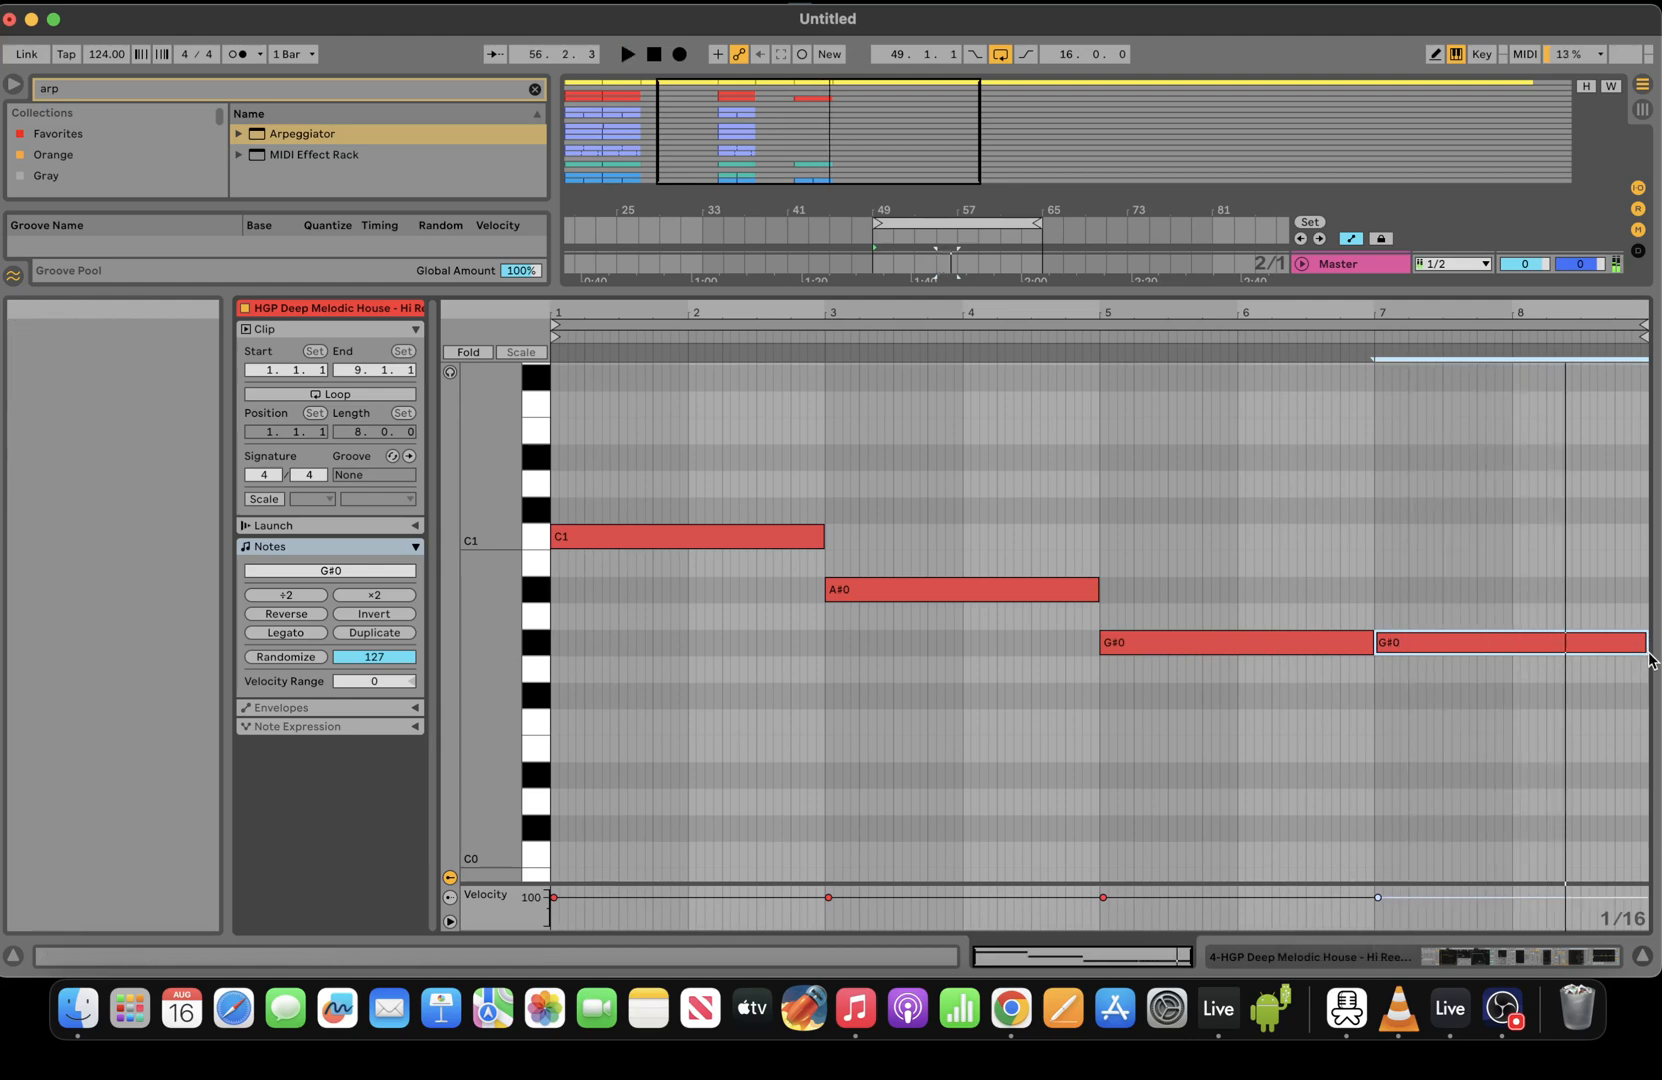
# Shorten the last G#0 note to end in bar 8, then duplicate it and transpose the copy to F1
pyautogui.moveTo(1648, 658); pyautogui.dragTo(1603, 646)
pyautogui.press('super+d')
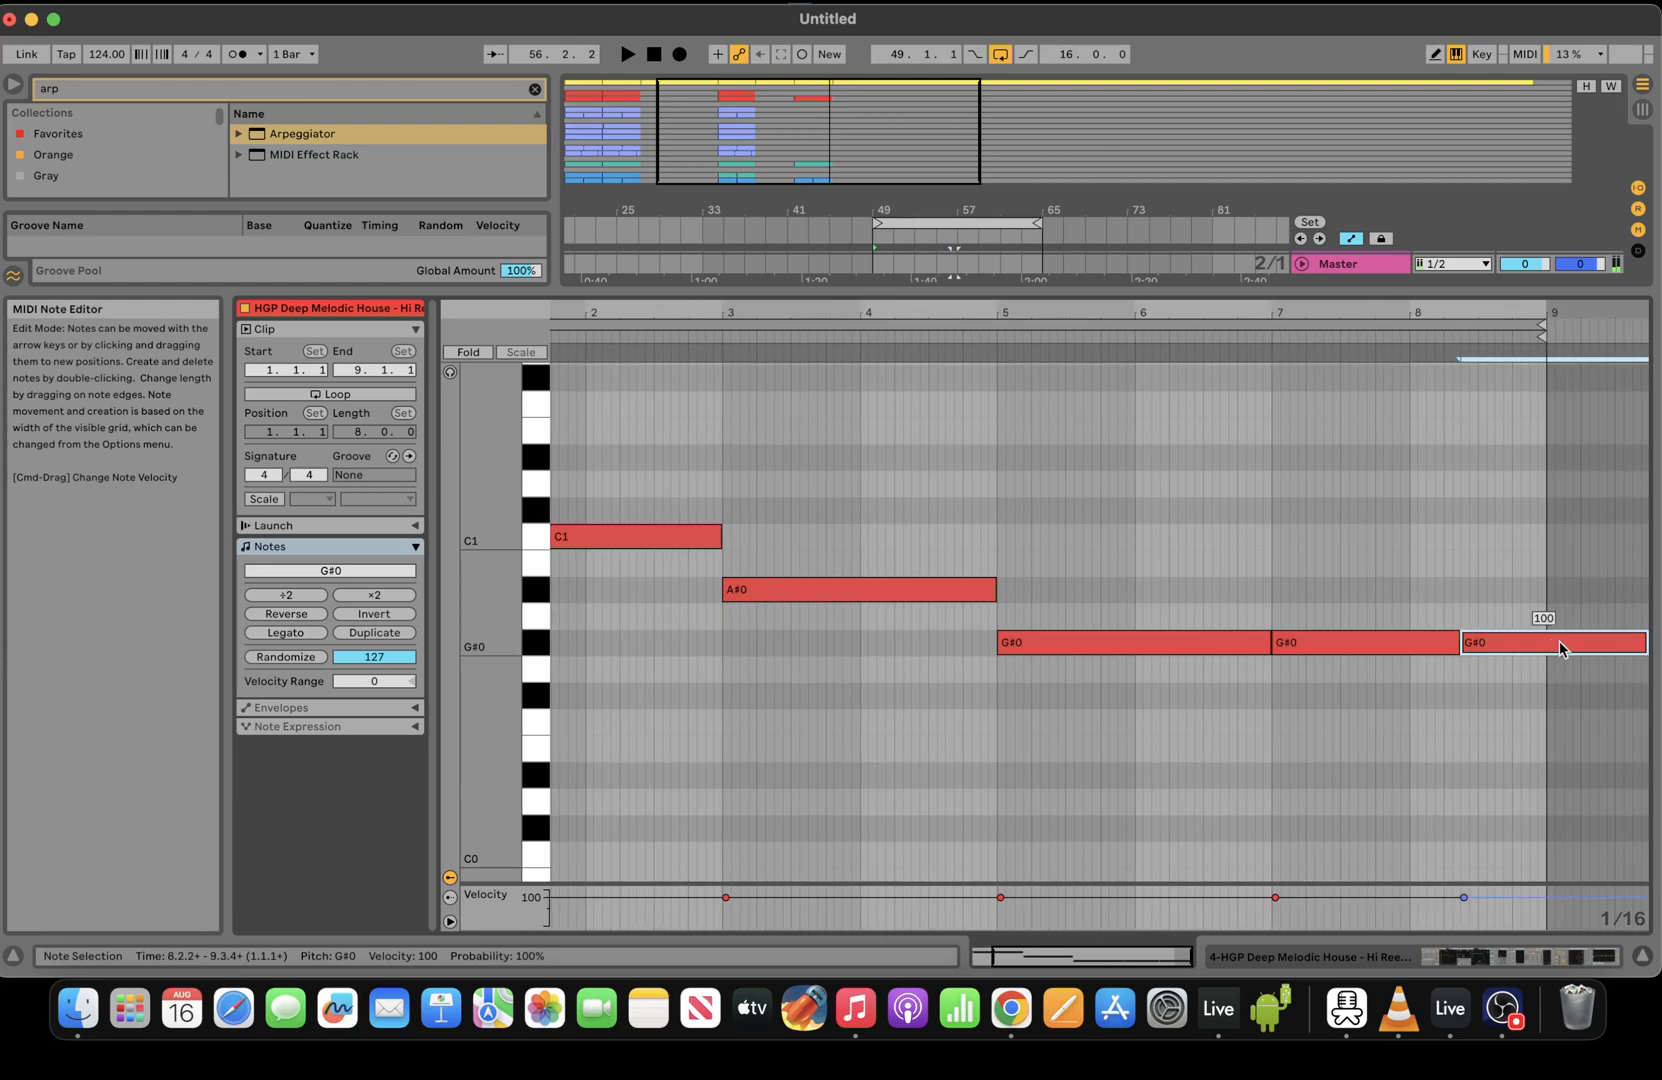
pyautogui.press('Down')
pyautogui.press('Down')
pyautogui.press('Down')
pyautogui.hotkey('shift', 'Up')
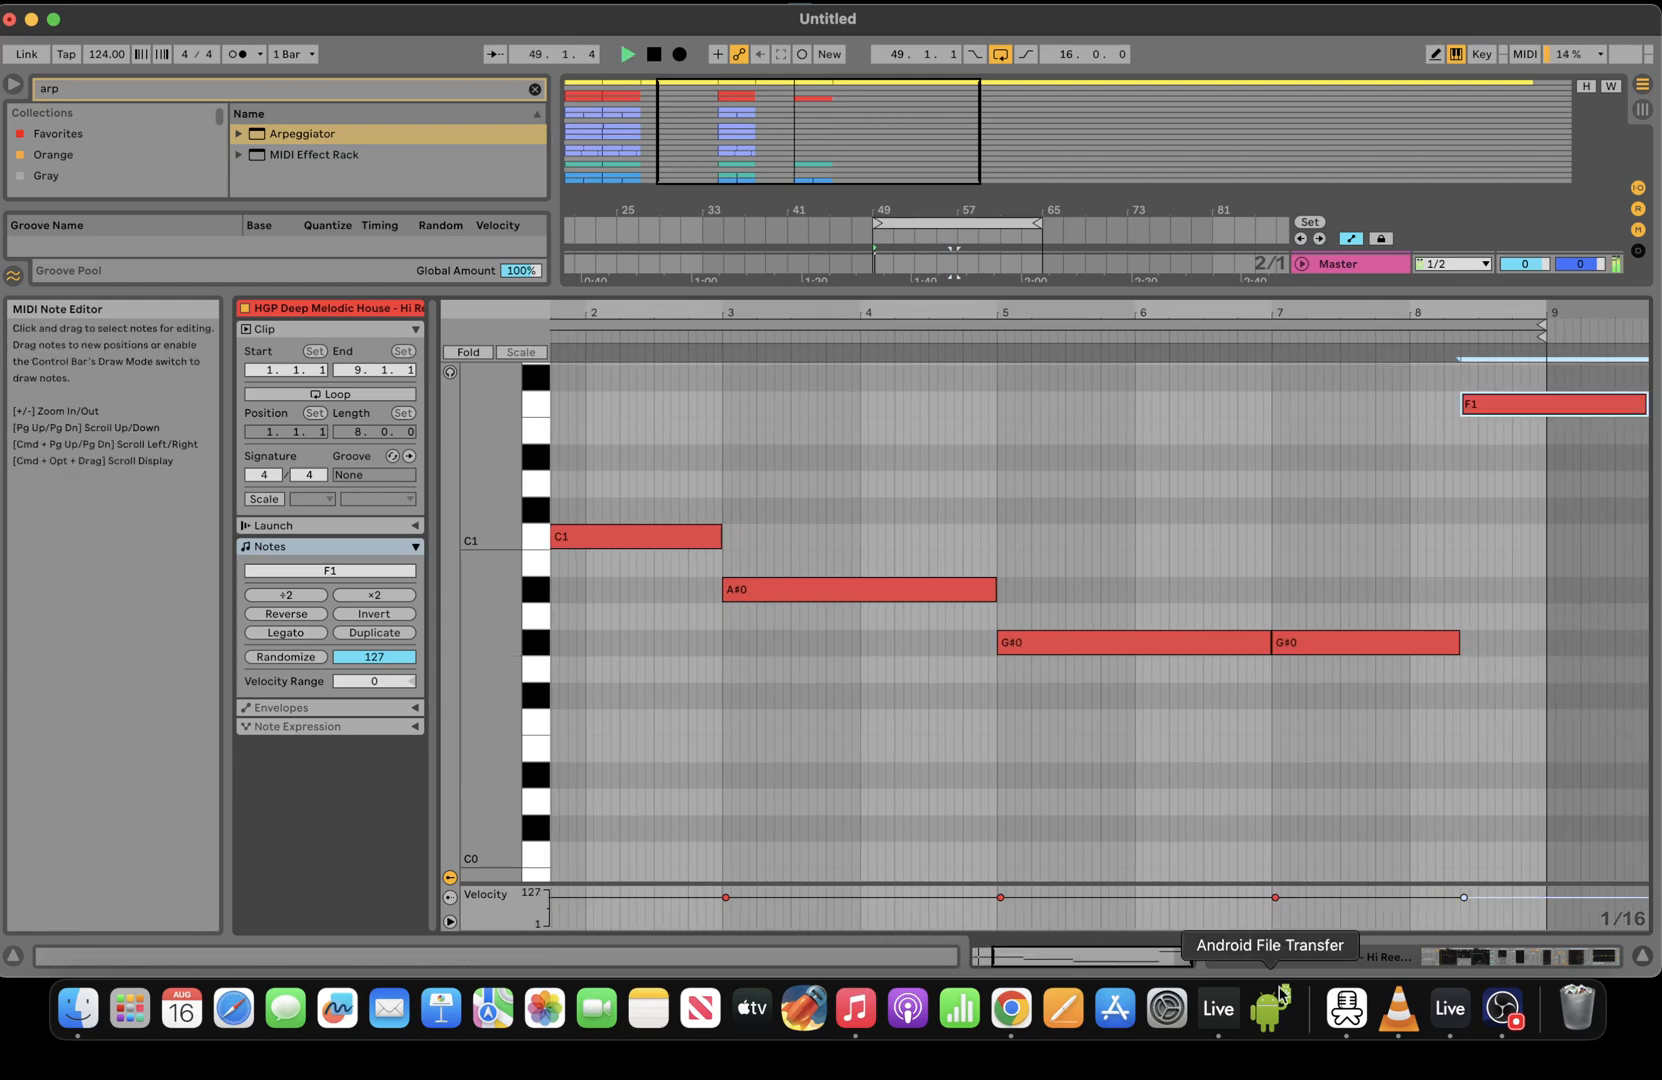
# Start playback, return to the device view and duplicate the edited bass clip to bar 57
pyautogui.press('space')
pyautogui.click(1573, 968)
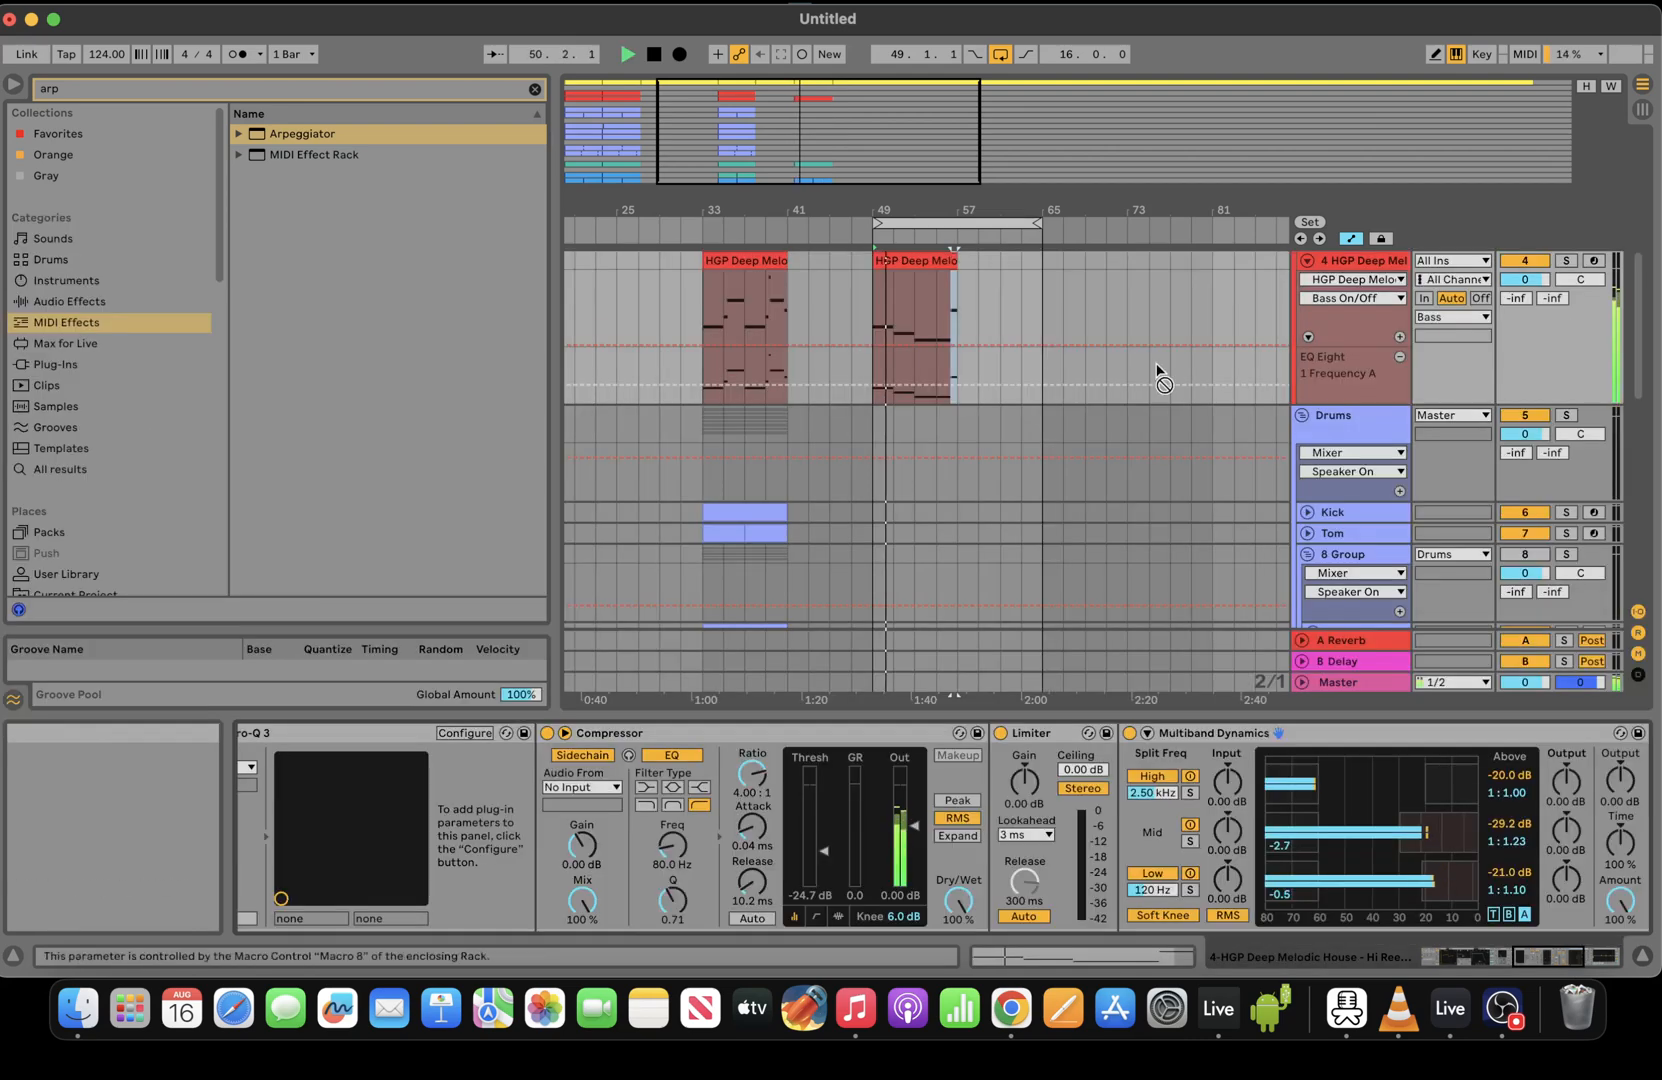
pyautogui.click(968, 282)
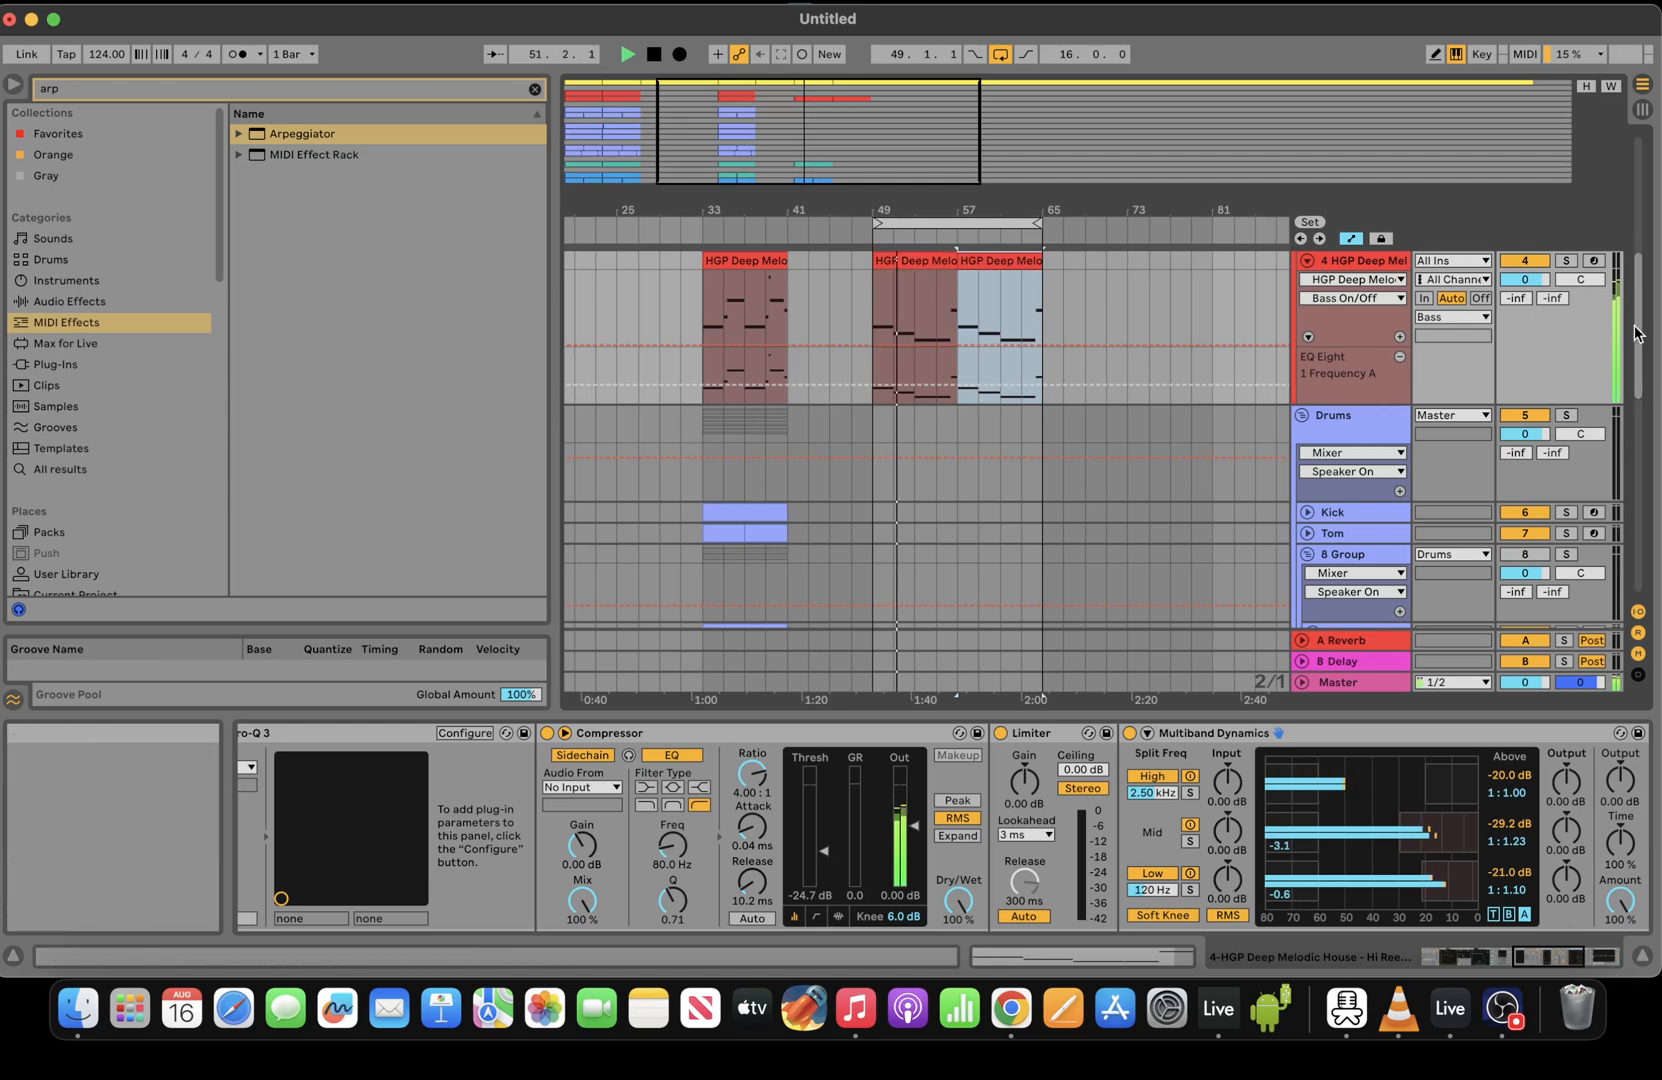
# Extend the Pad 1 part from bar 49 to bar 65 and raise its Wavetable filter frequency to 1.89 kHz
pyautogui.moveTo(1657, 418); pyautogui.dragTo(1657, 591)
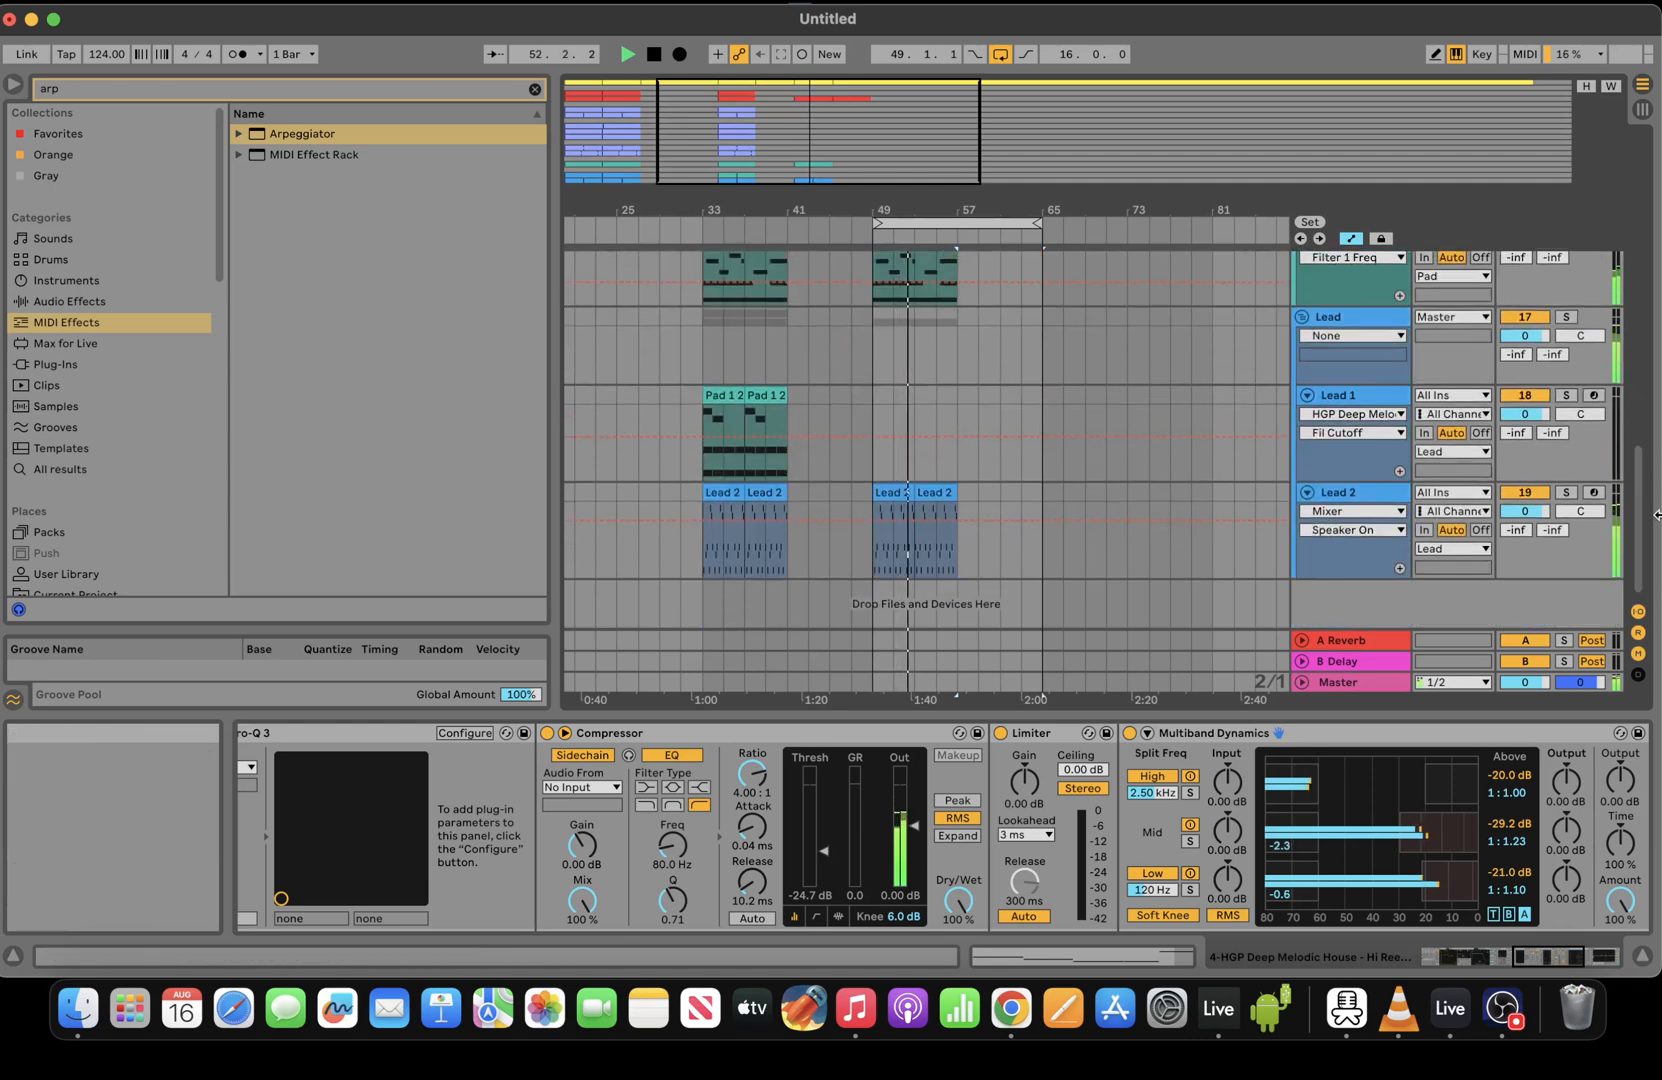
pyautogui.moveTo(1657, 515); pyautogui.dragTo(1657, 467)
pyautogui.click(757, 357)
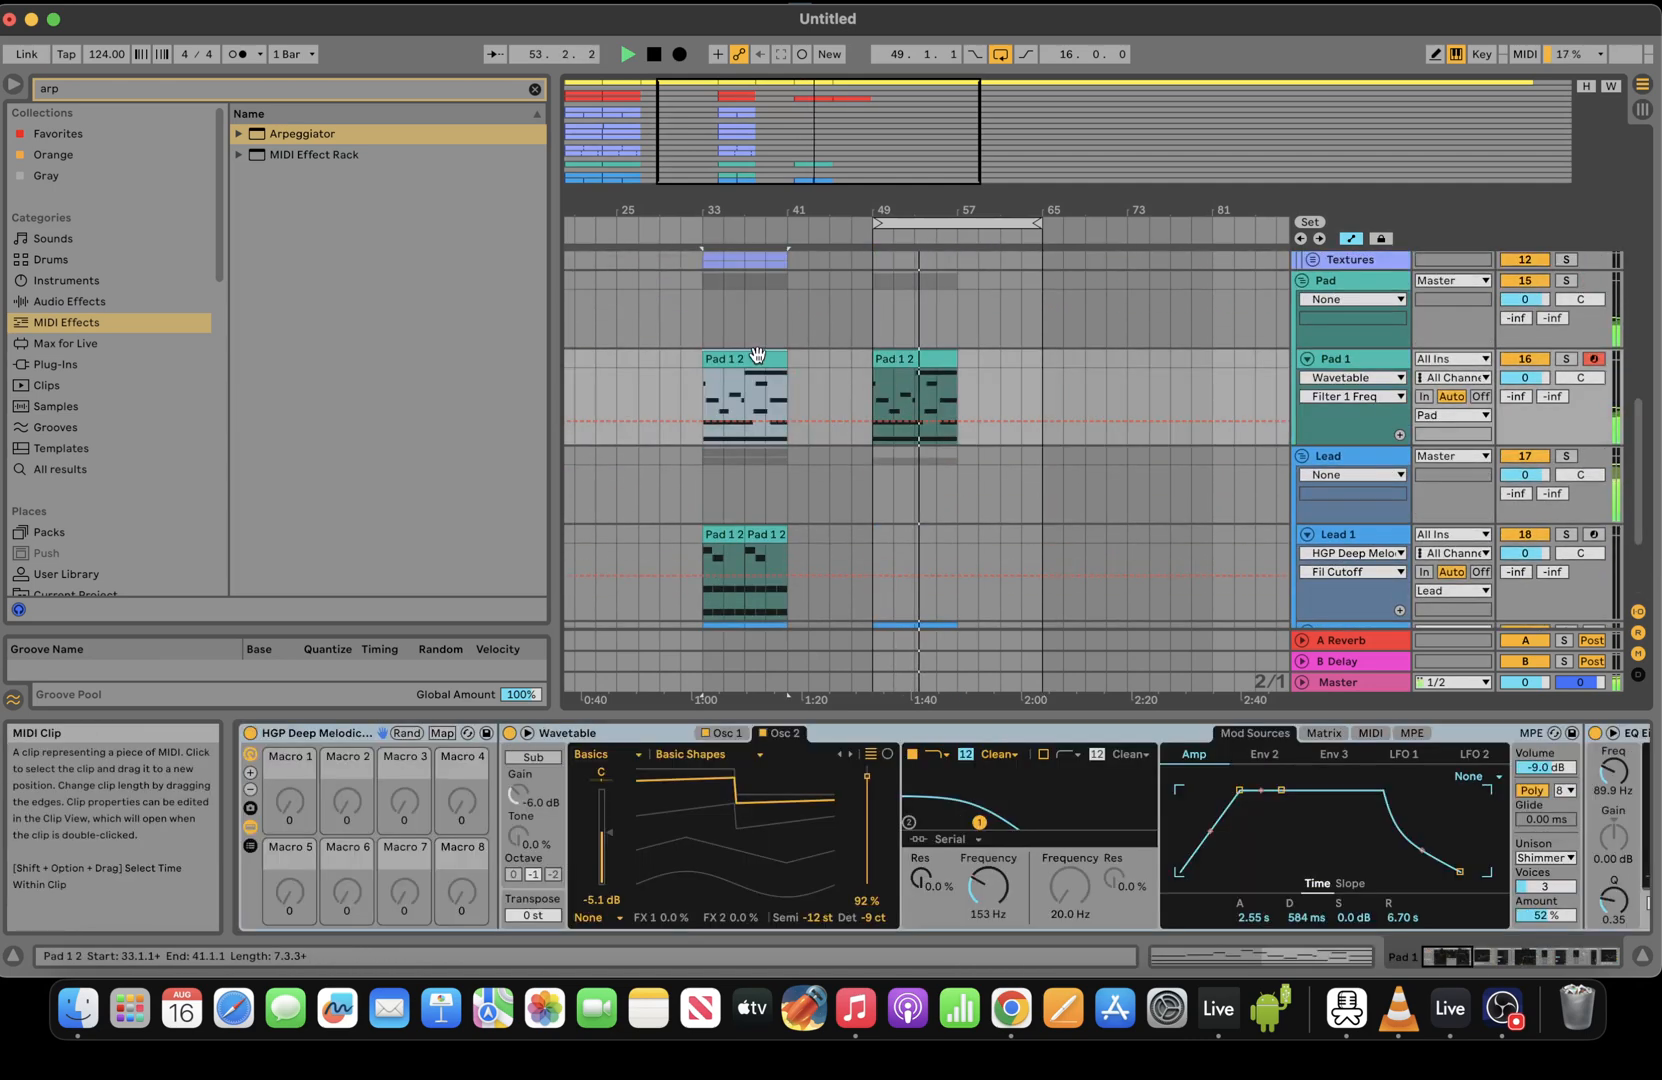
pyautogui.moveTo(877, 356)
pyautogui.mouseDown()
pyautogui.moveTo(796, 355)
pyautogui.moveTo(895, 360)
pyautogui.mouseUp()
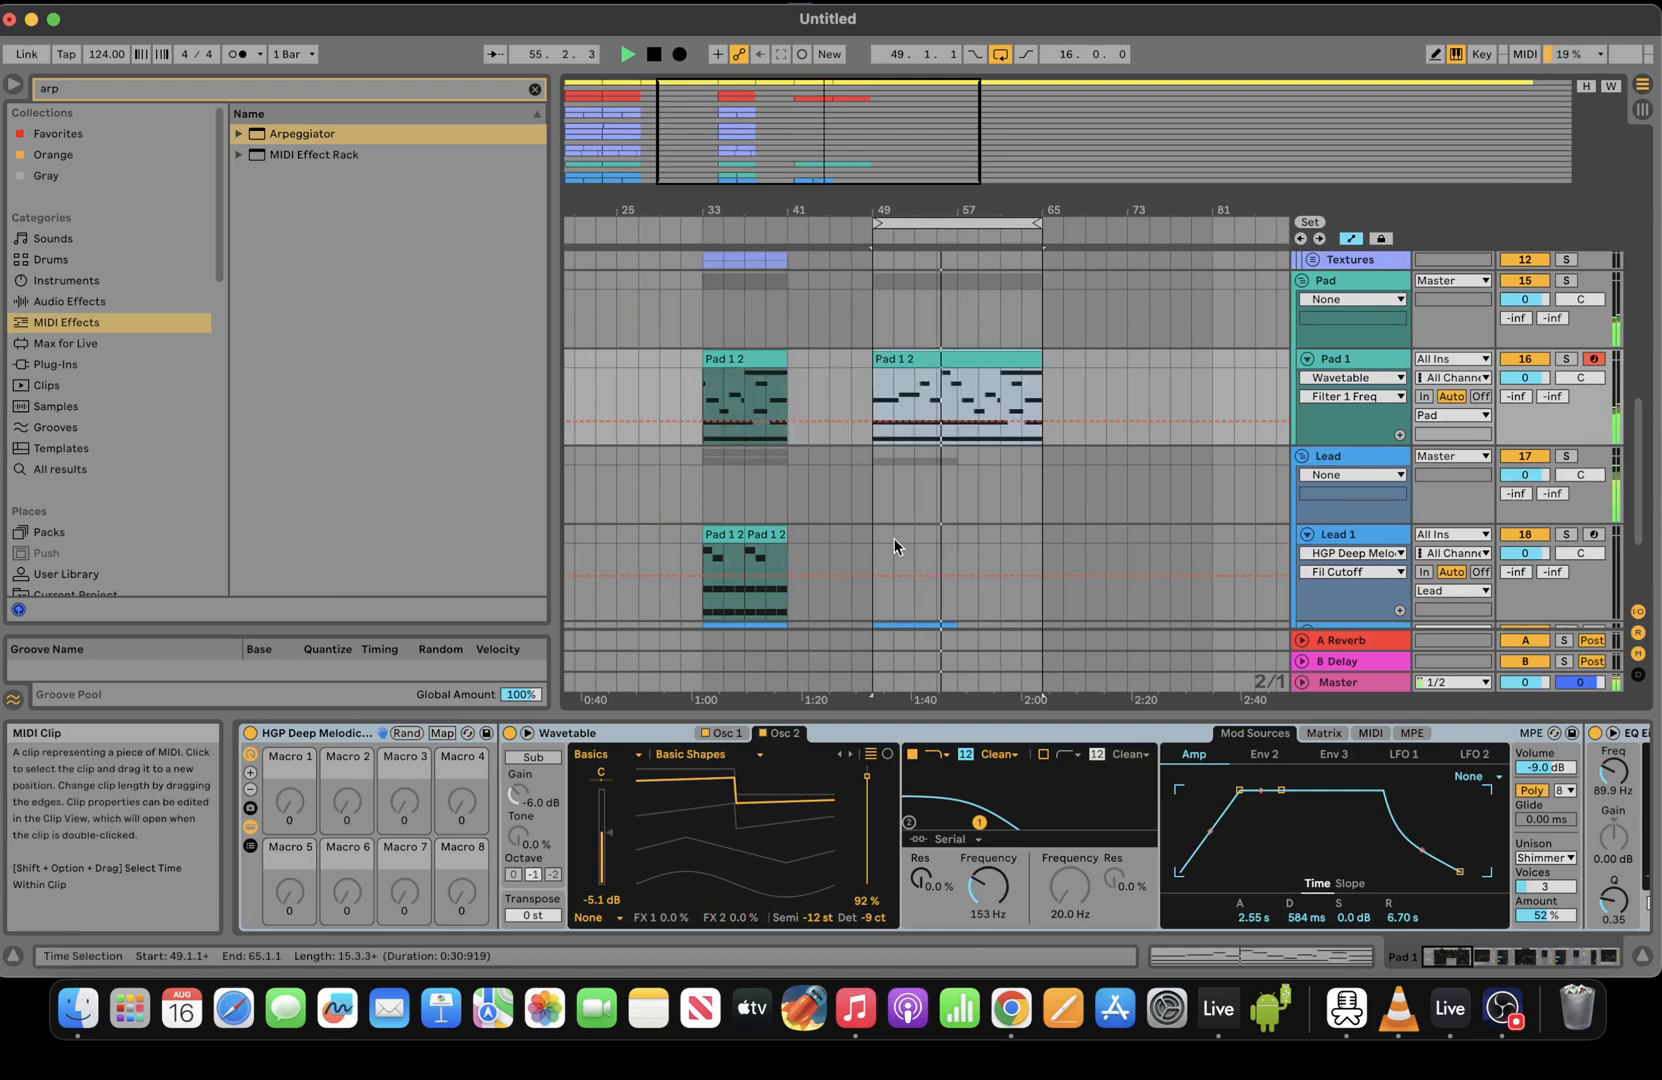
pyautogui.moveTo(987, 885); pyautogui.dragTo(987, 850)
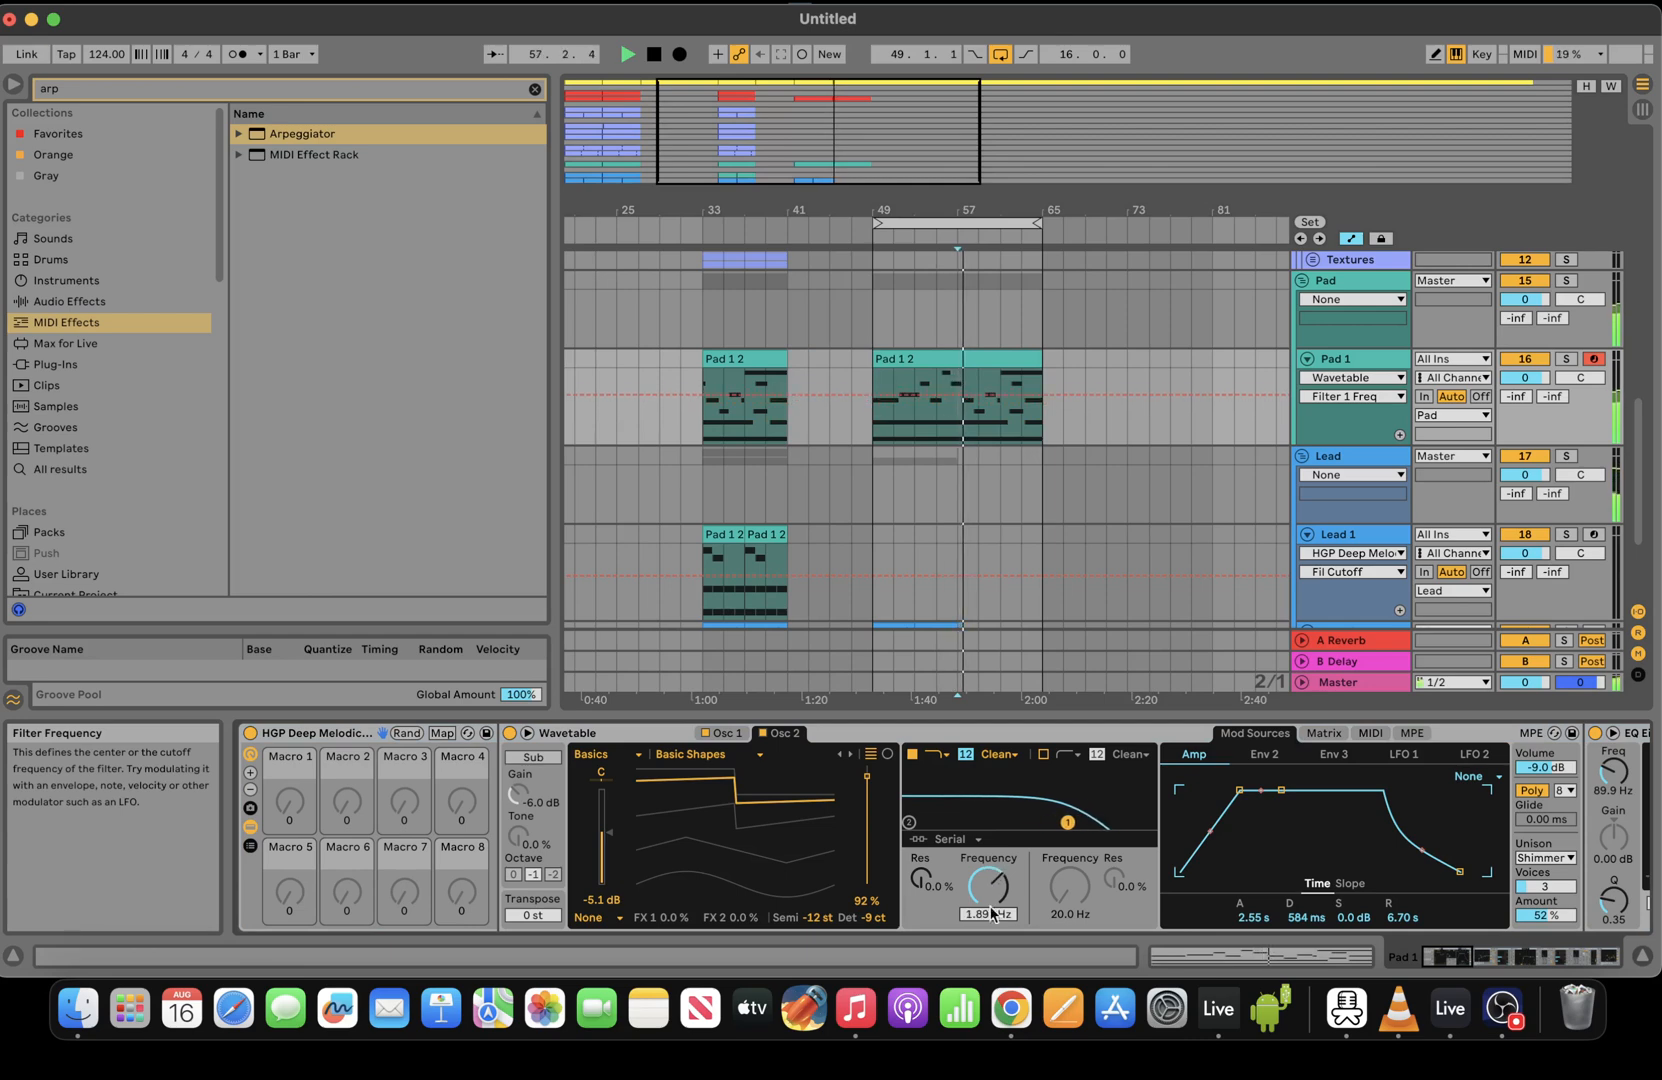
# Duplicate the Lead 2 clips of bars 49 to 57 so they continue to bar 65
pyautogui.scroll(-3, 1640, 482)
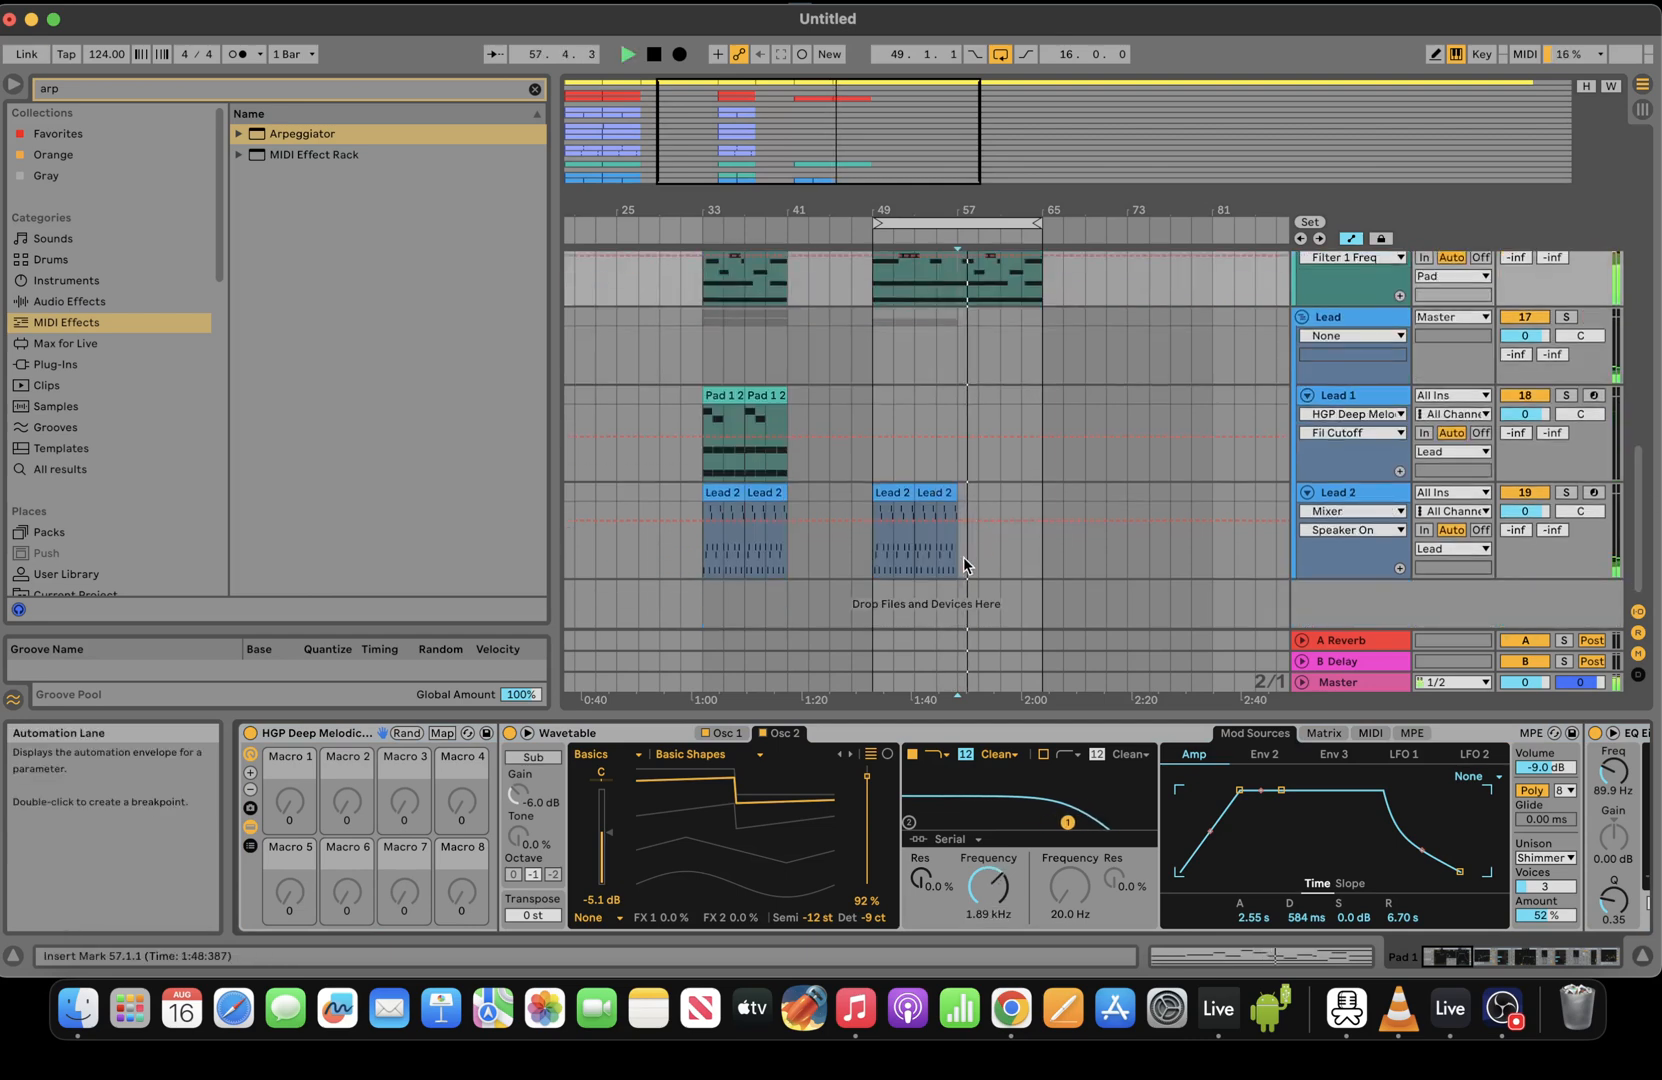
pyautogui.moveTo(963, 556); pyautogui.dragTo(875, 510)
pyautogui.press('super+d')
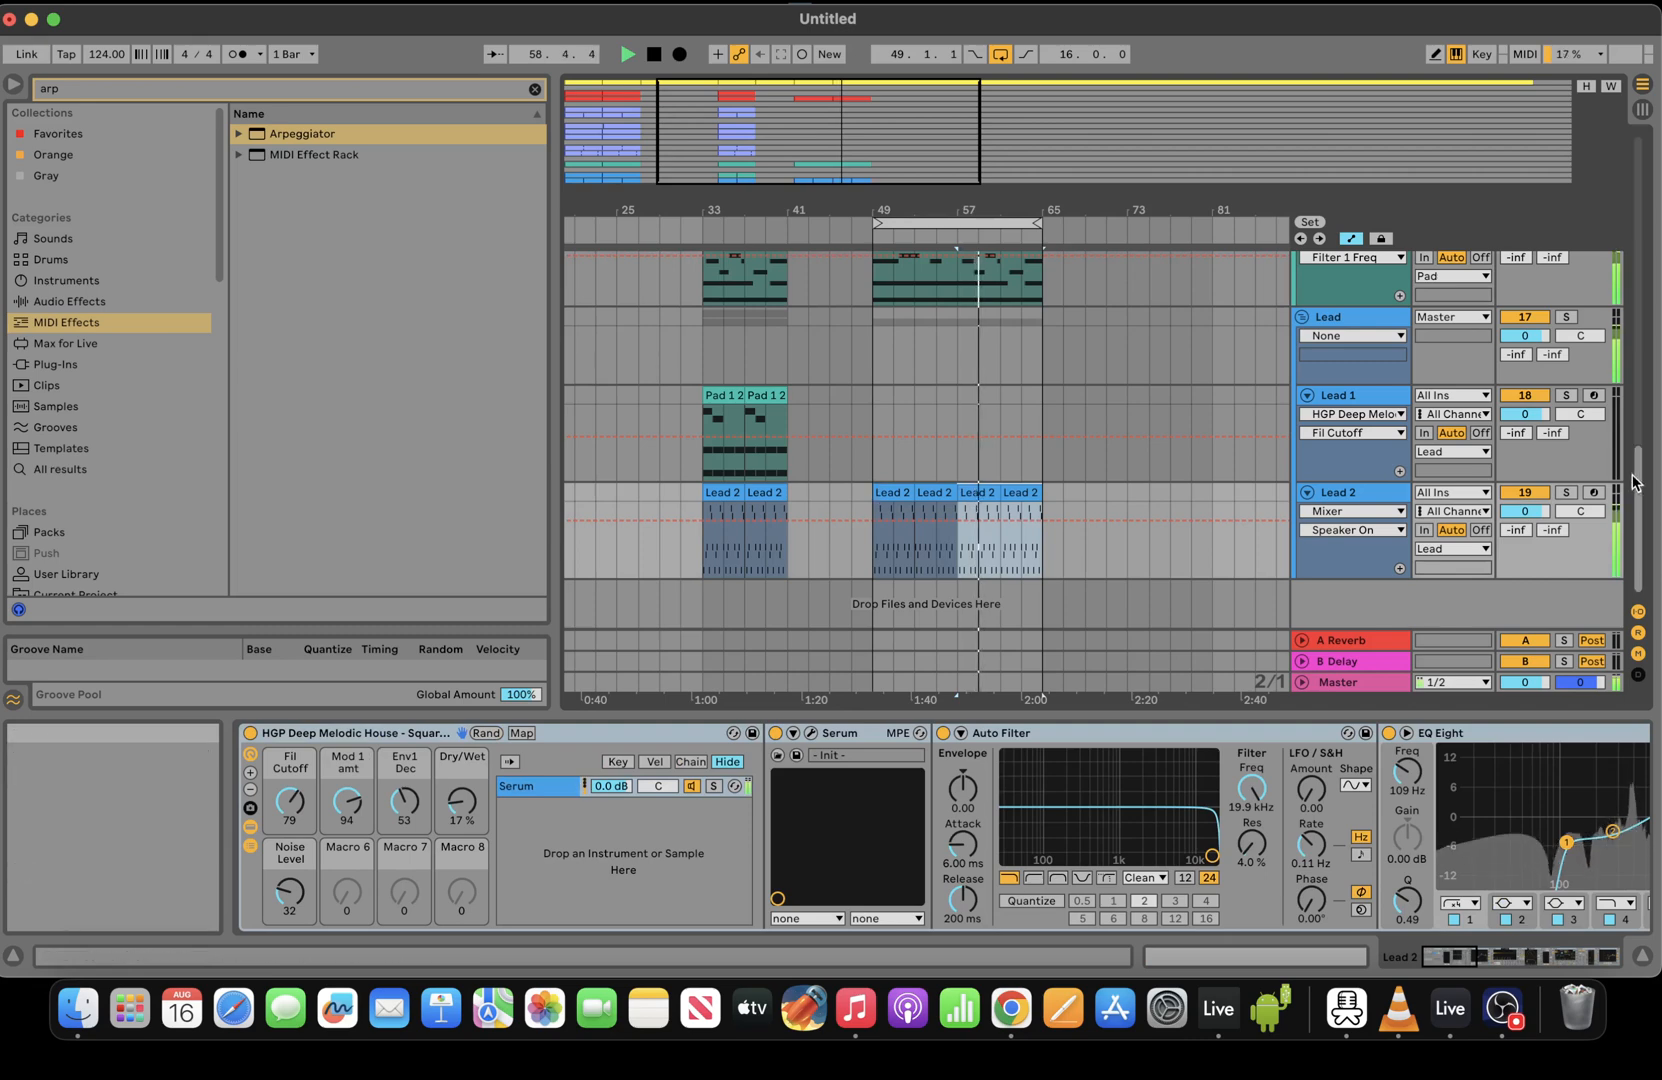
# Open the bass clip at bar 57 and transpose its A#0 note down to D#0
pyautogui.moveTo(1637, 498); pyautogui.dragTo(1628, 238)
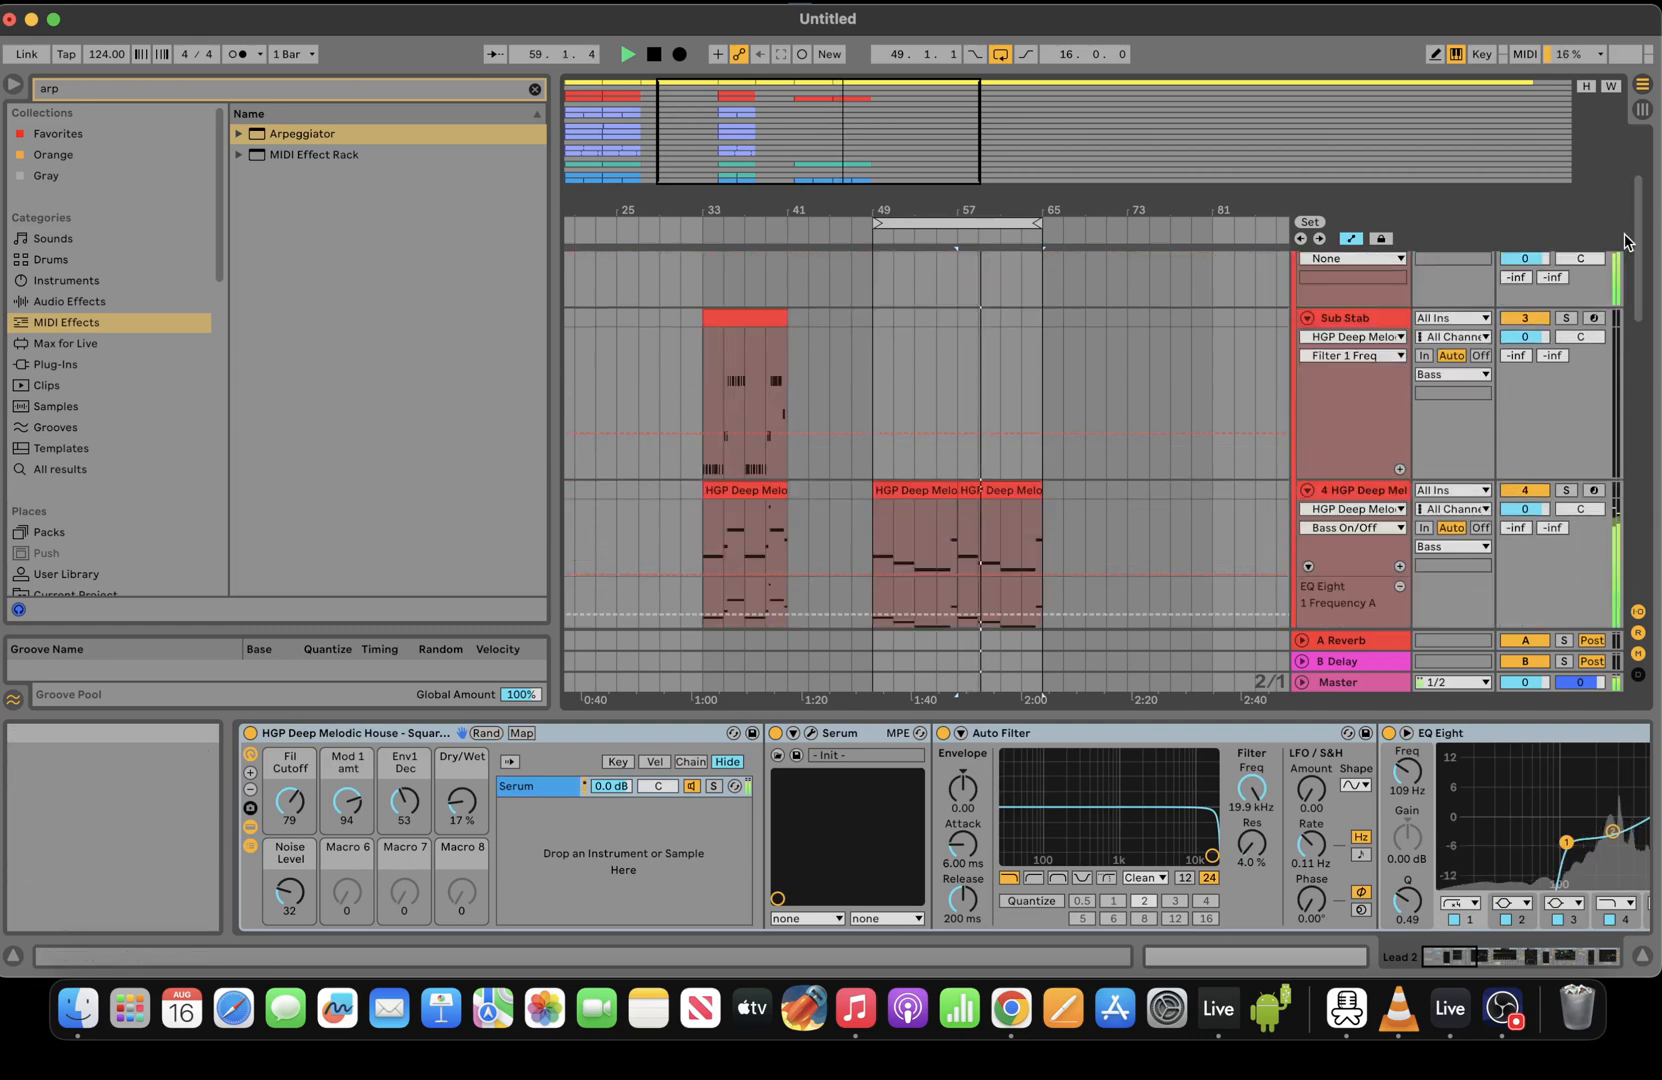
pyautogui.click(882, 523)
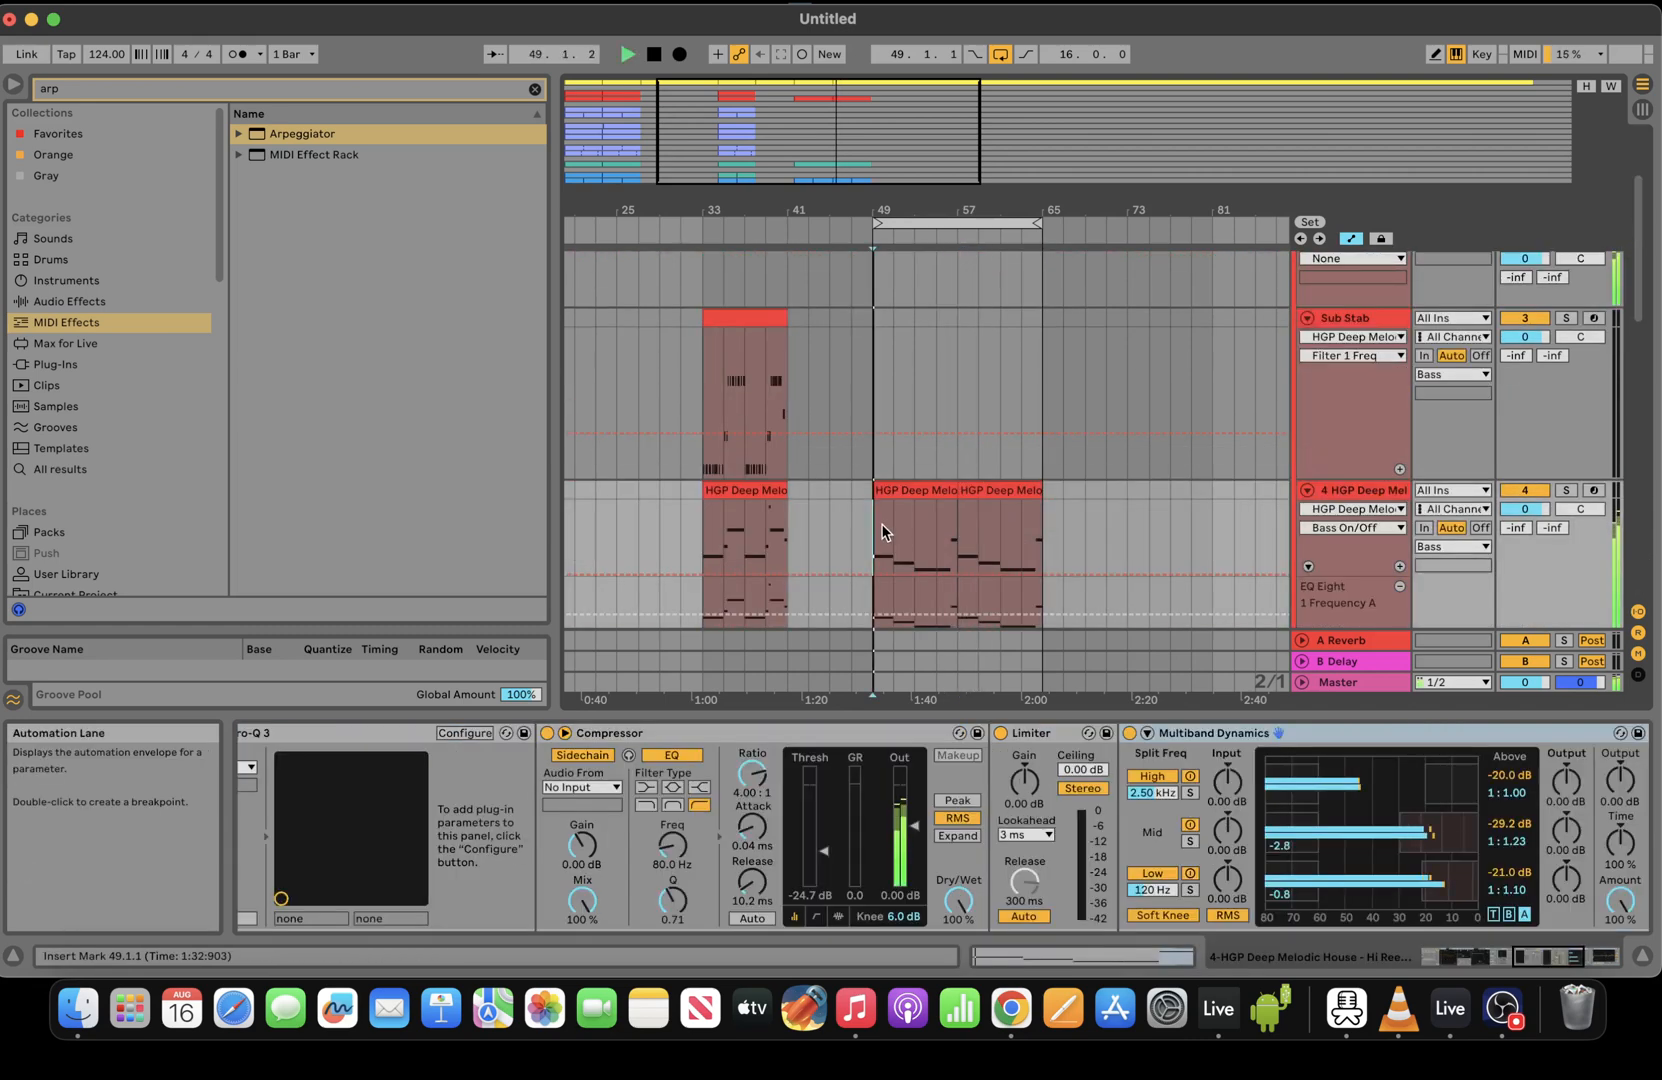
pyautogui.click(1012, 500)
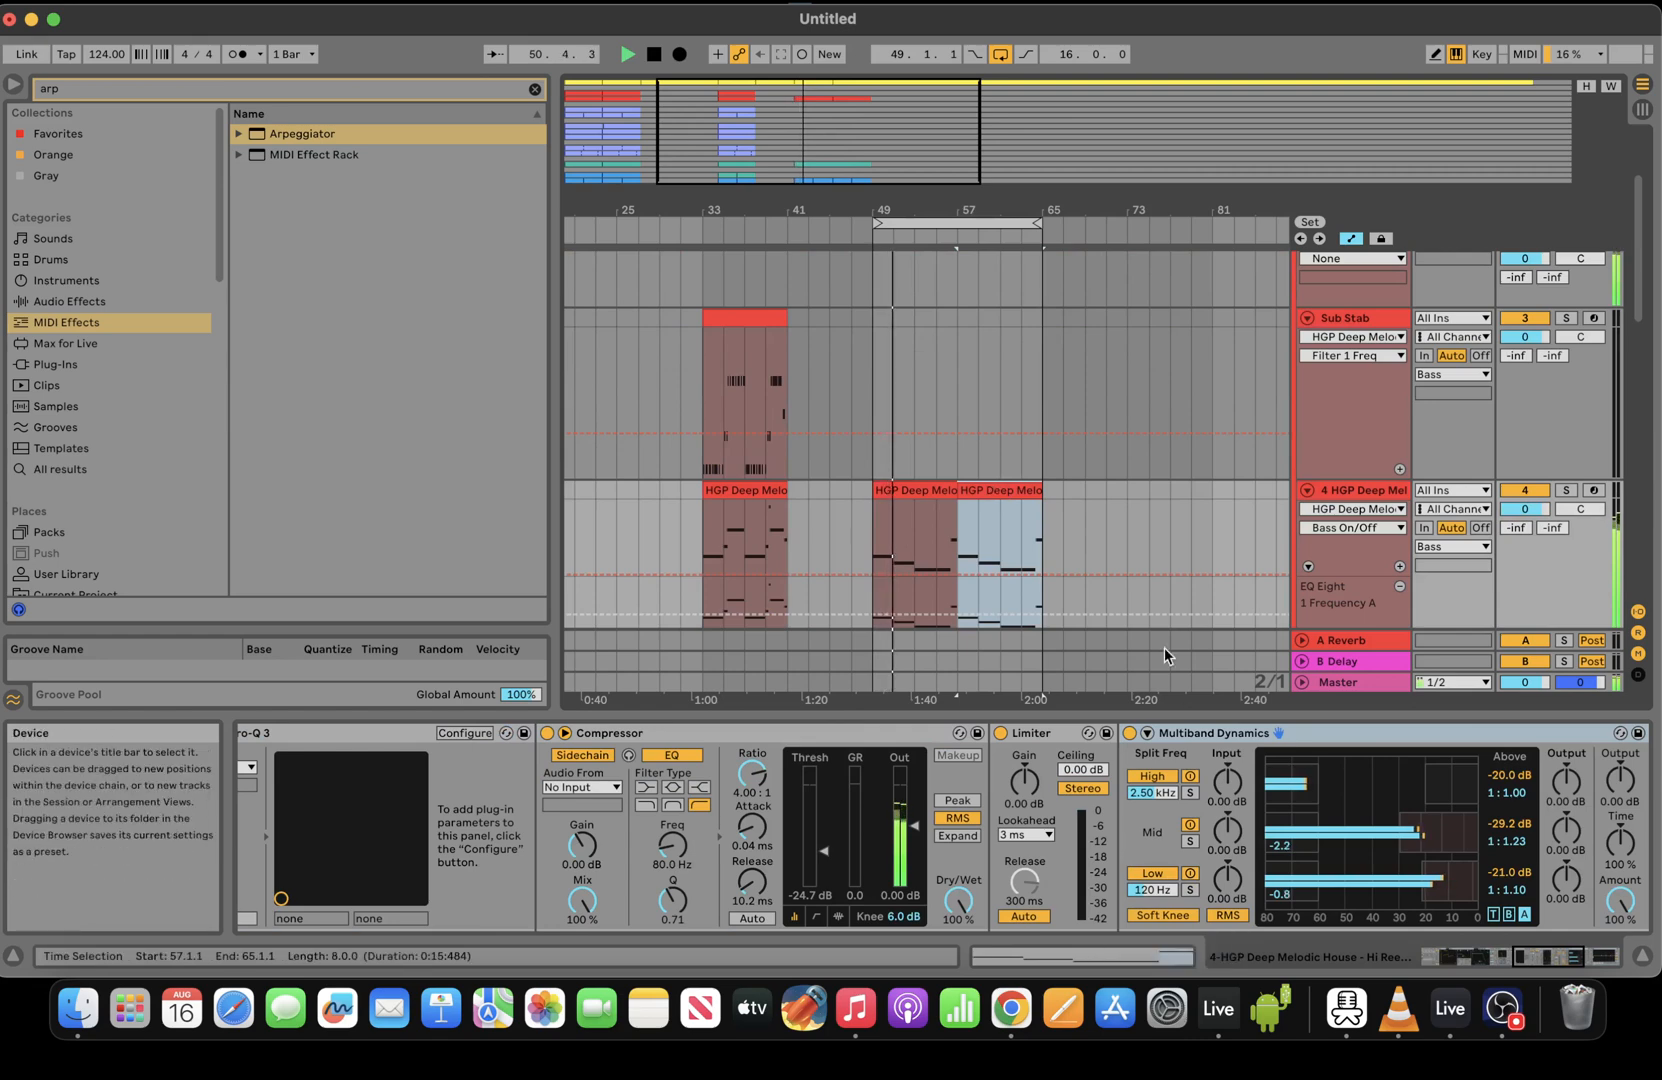
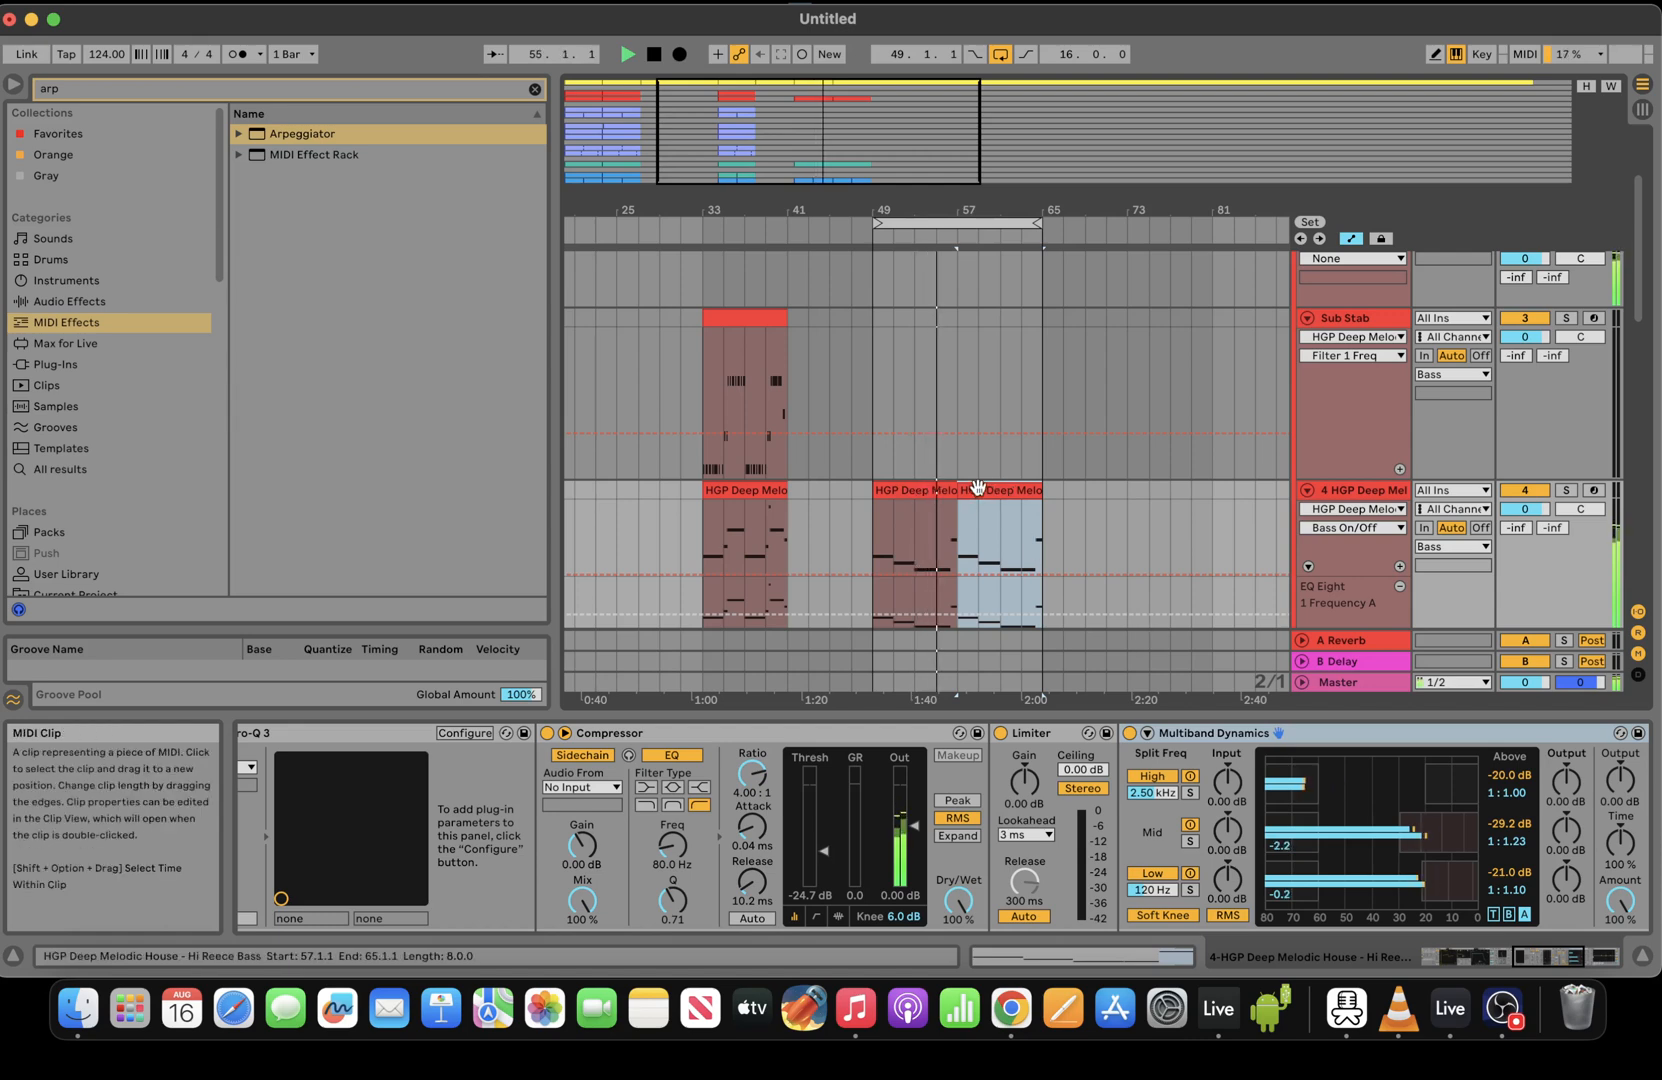
pyautogui.click(1161, 957)
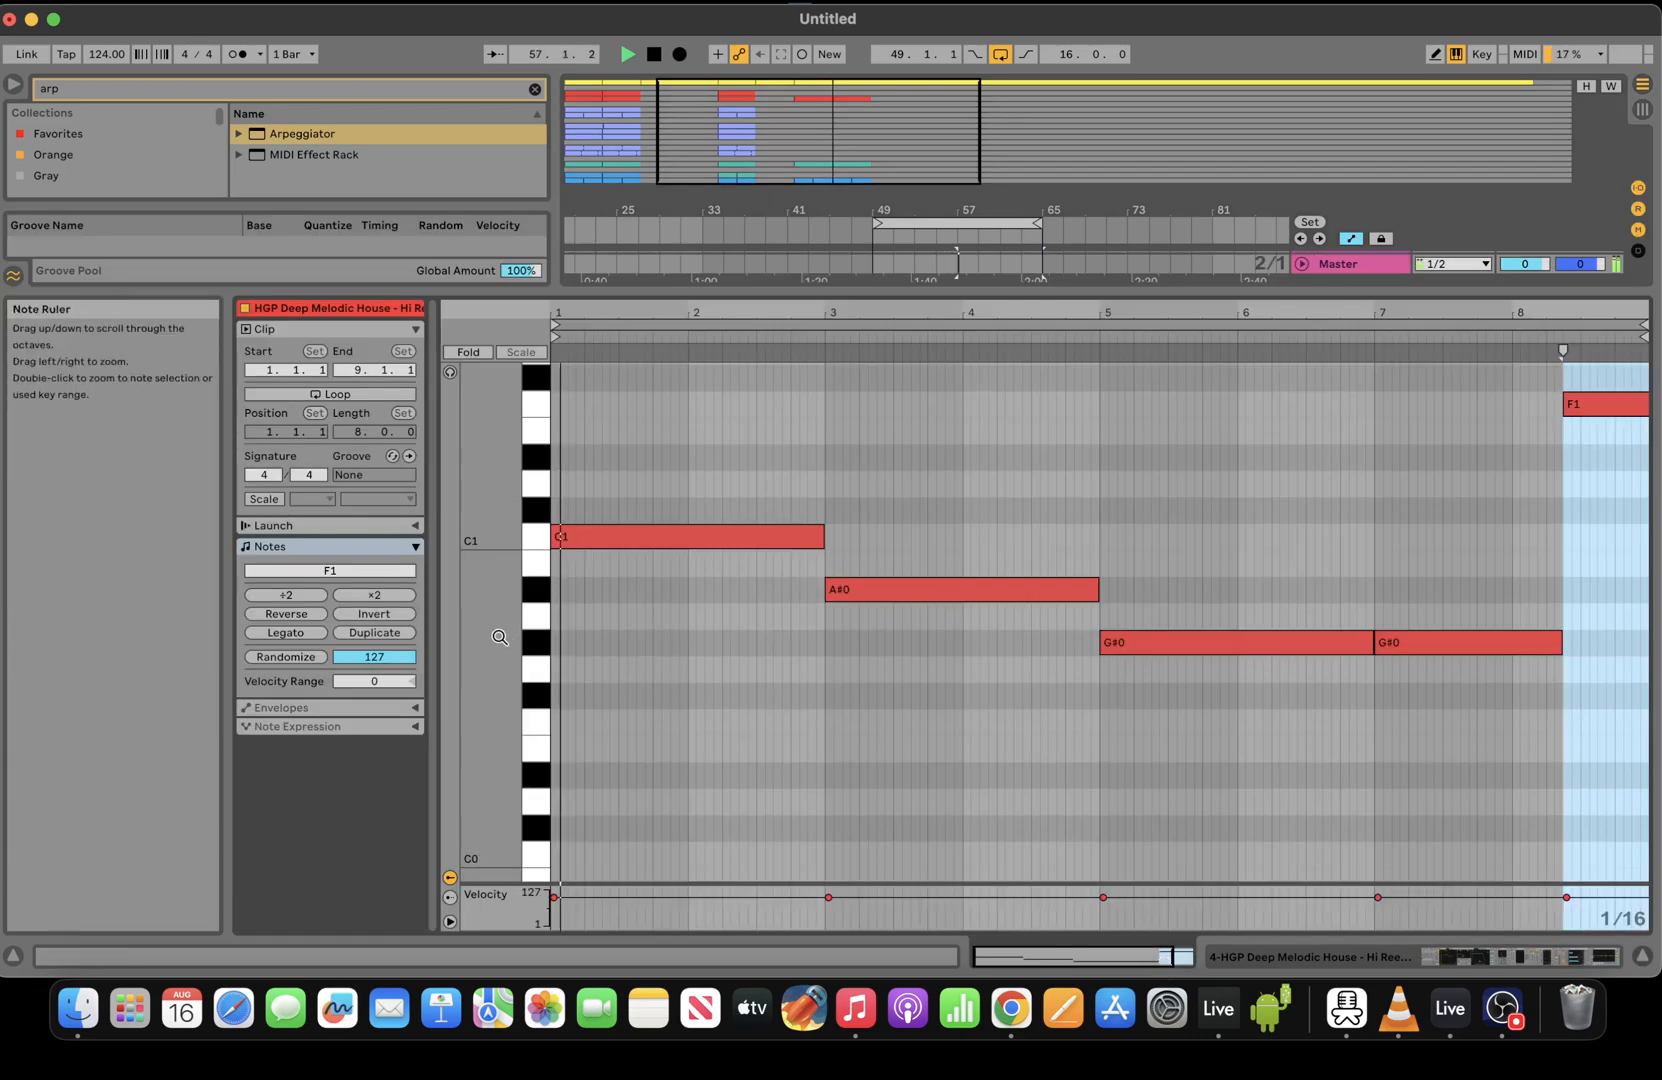
pyautogui.scroll(3, 494, 634)
pyautogui.click(866, 668)
pyautogui.press('Up')
pyautogui.press('Up')
pyautogui.press('Up')
pyautogui.press('Up')
pyautogui.press('Up')
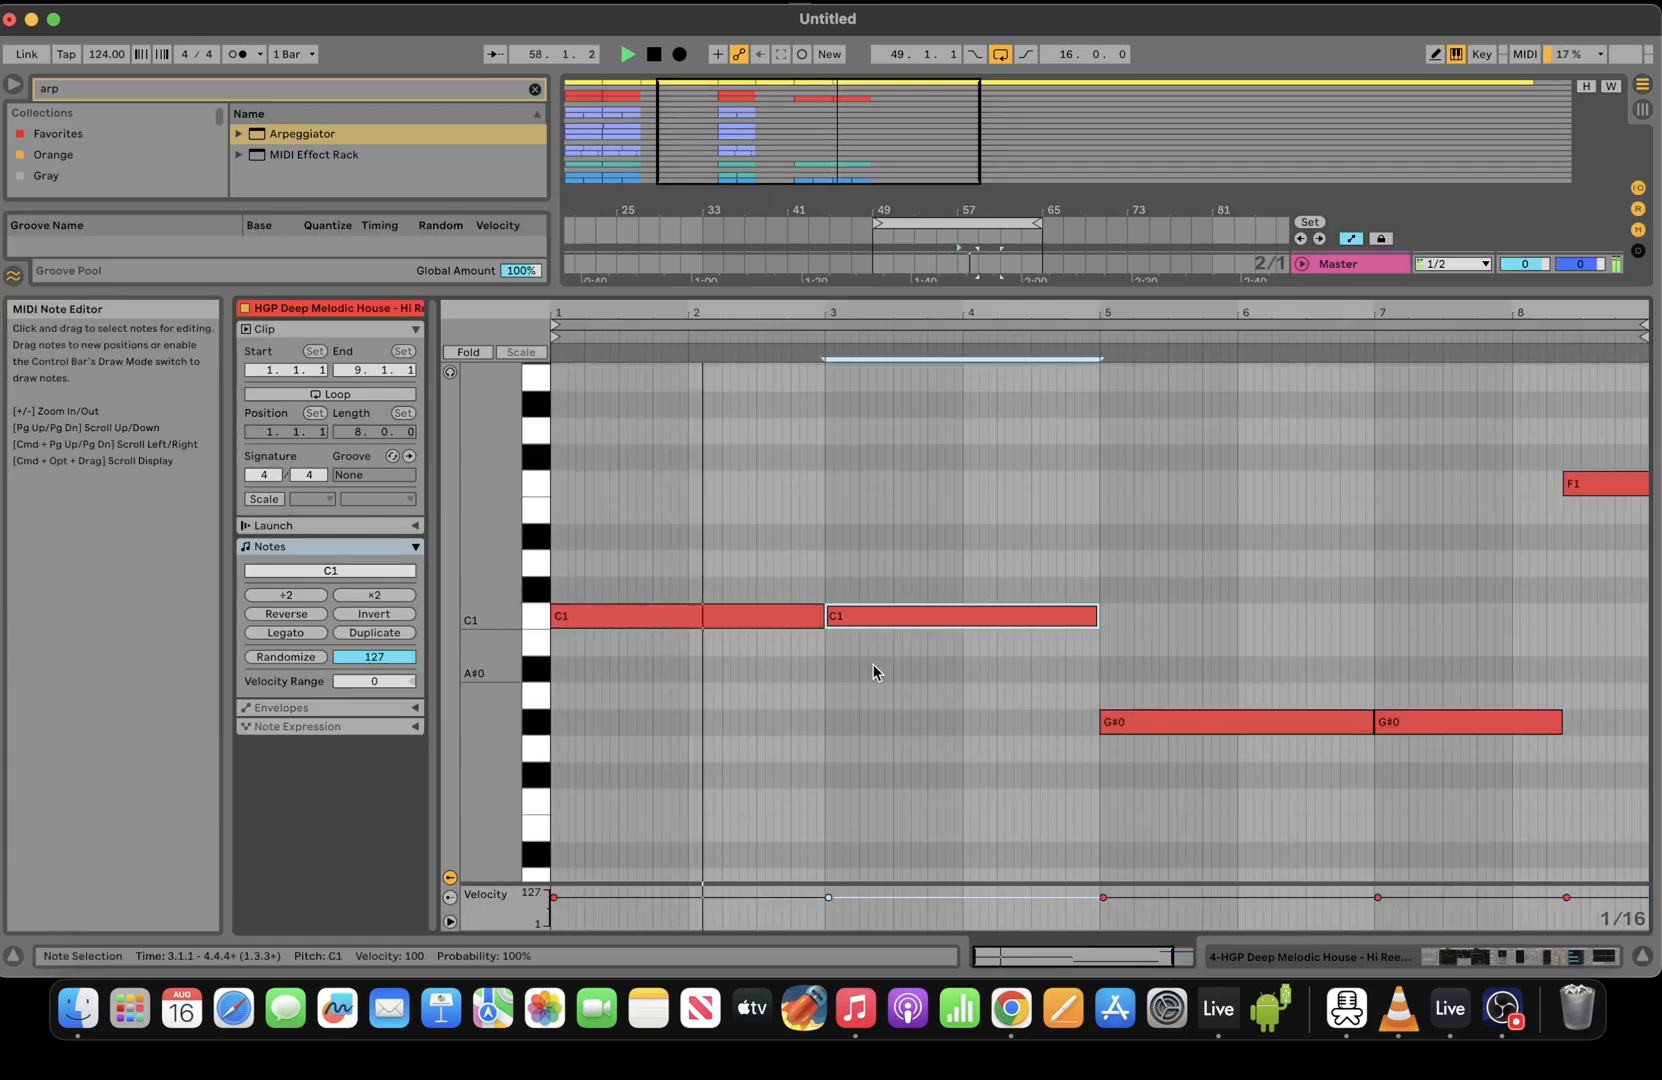
pyautogui.hotkey('shift', 'Down')
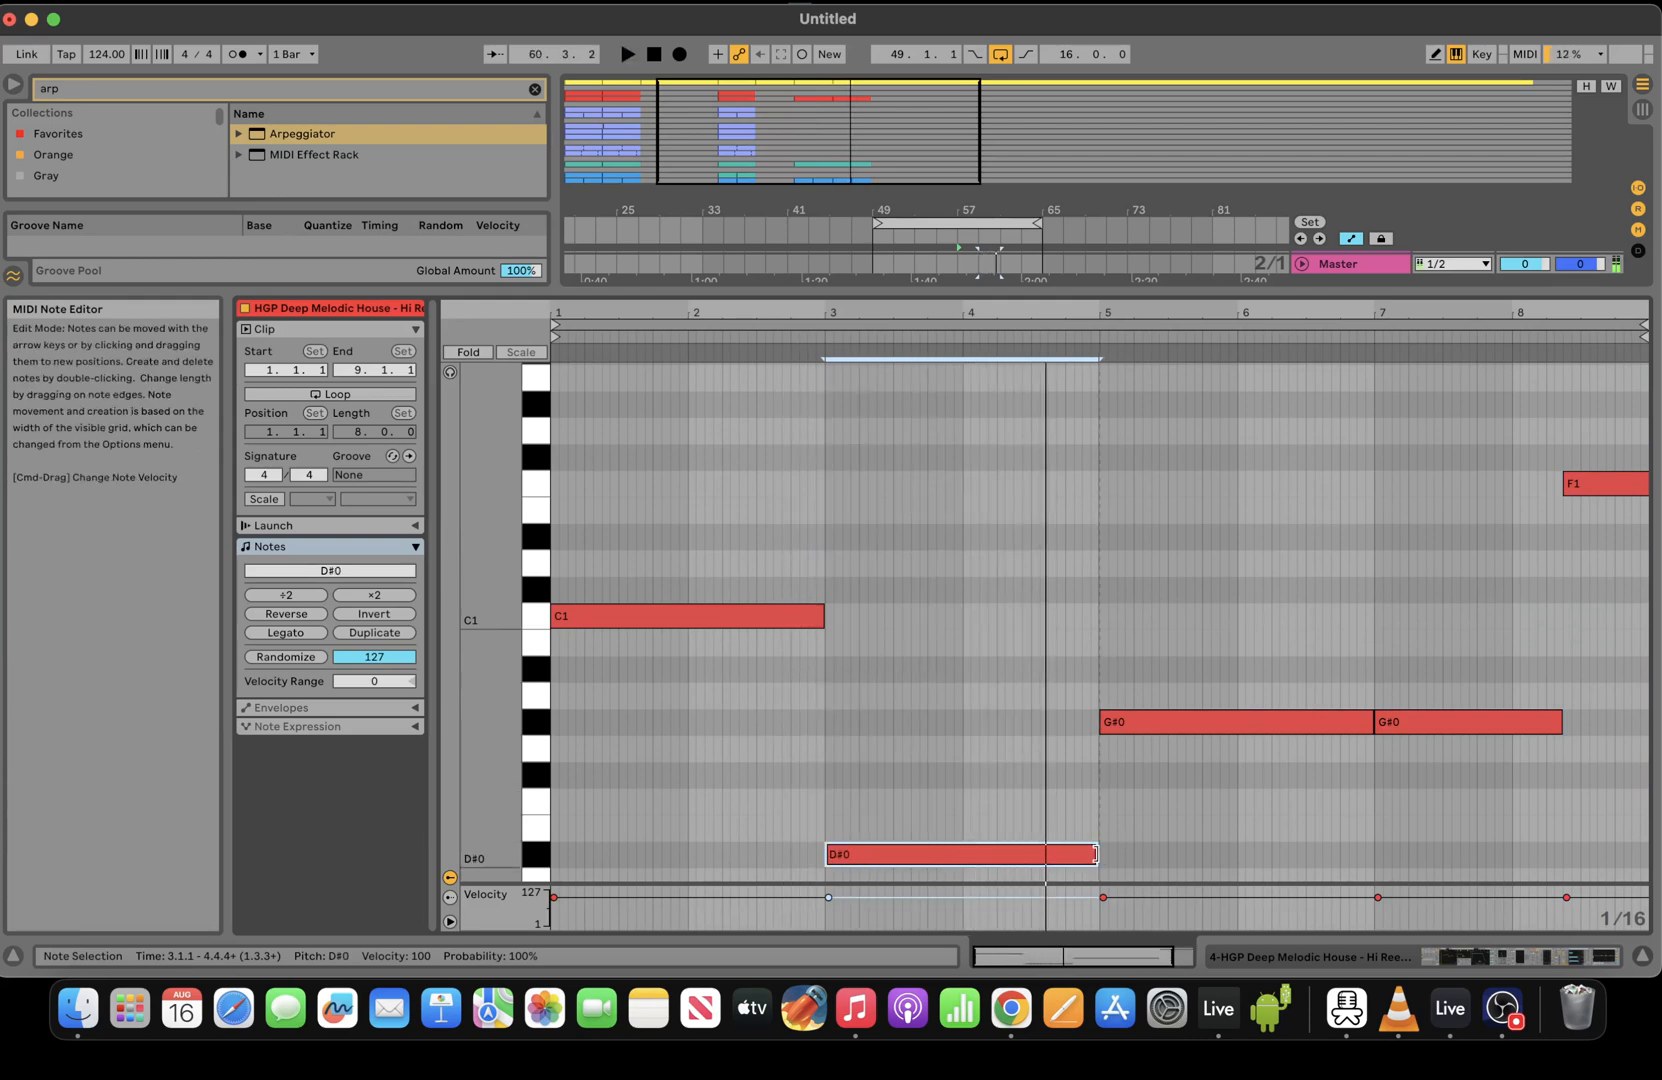
# Shorten the D#0 note to end at 4.3.3, then place a copy at A#0 trimmed to end around bar 5
pyautogui.moveTo(1095, 853); pyautogui.dragTo(1046, 853)
pyautogui.press('super+d')
pyautogui.press('Up')
pyautogui.press('Up')
pyautogui.press('Up')
pyautogui.press('Up')
pyautogui.press('Up')
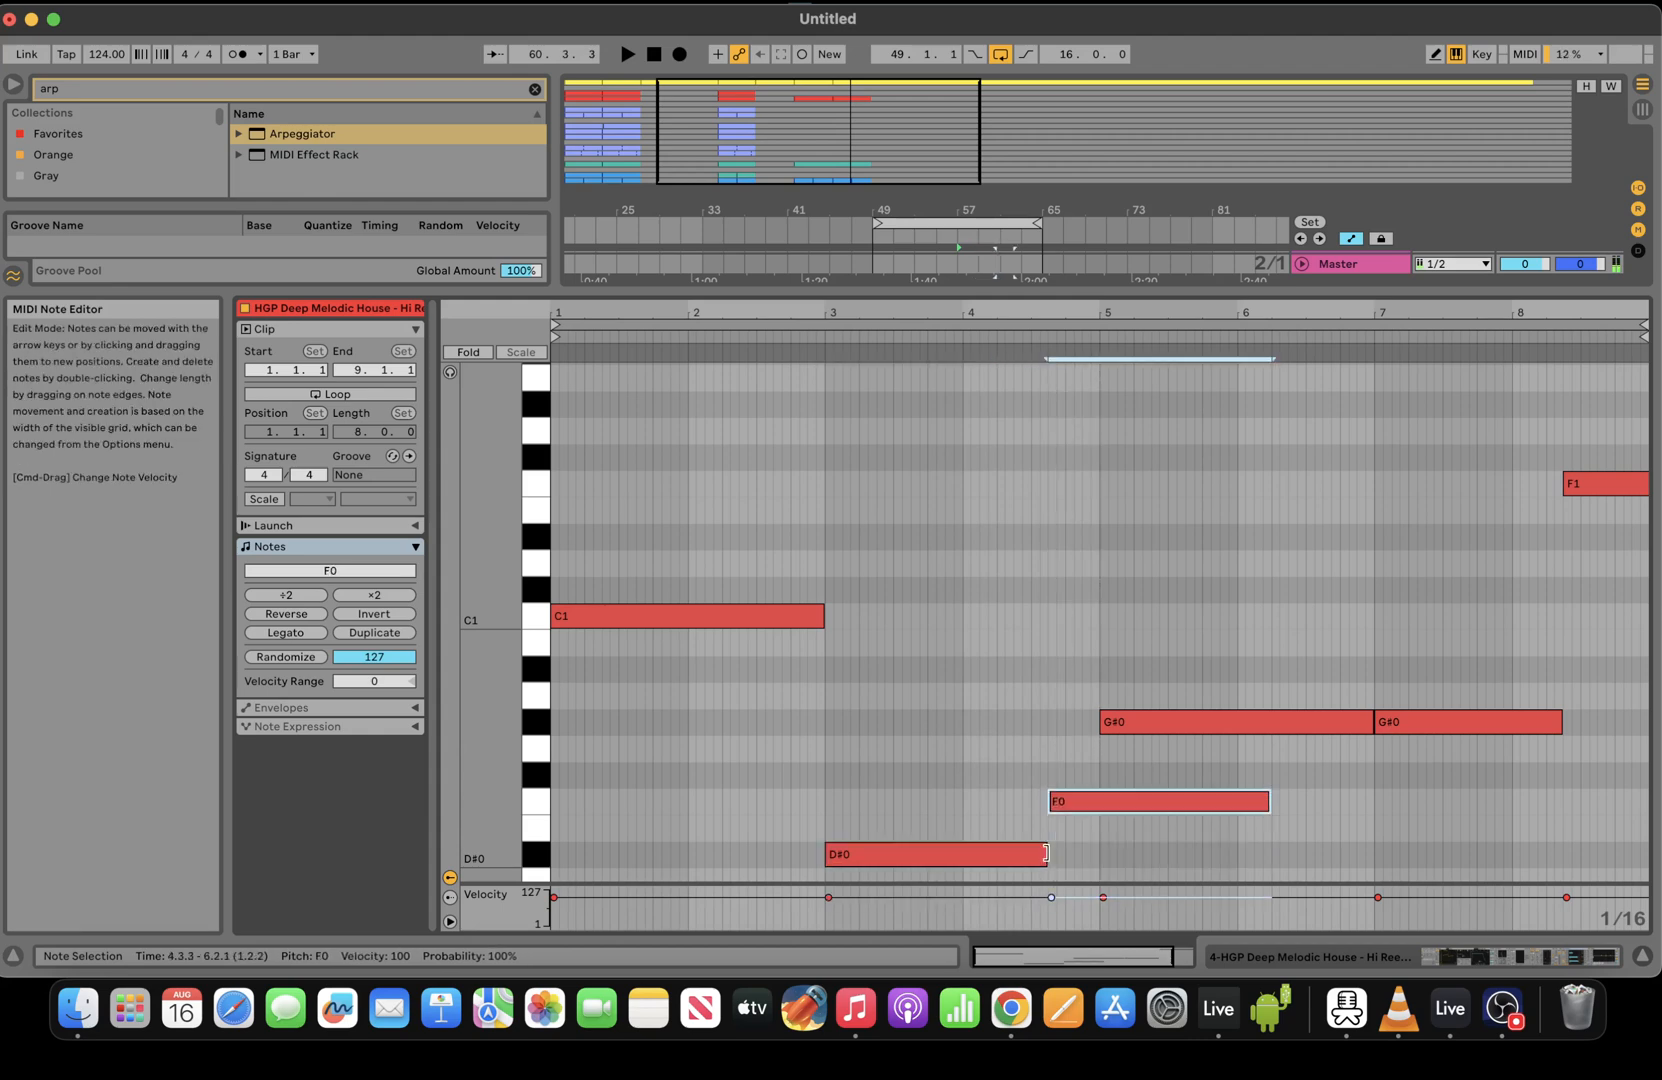
pyautogui.press('Up')
pyautogui.press('Up')
pyautogui.press('space')
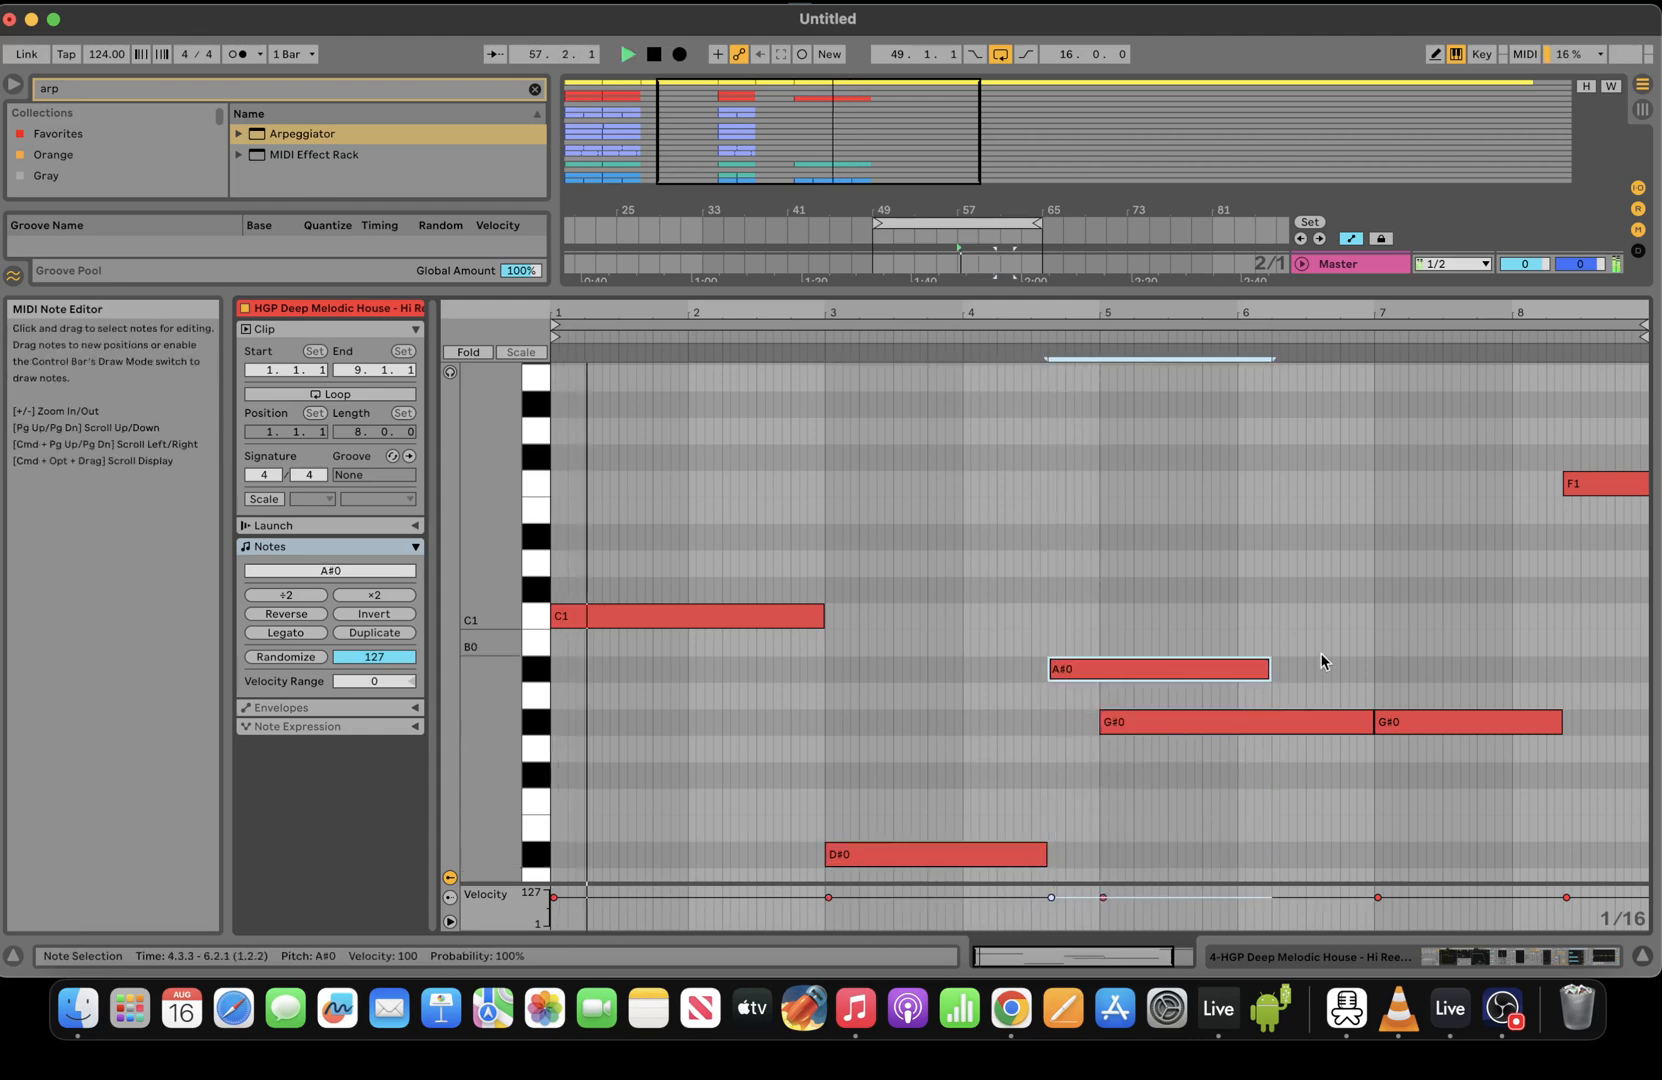
pyautogui.moveTo(1267, 667); pyautogui.dragTo(1097, 668)
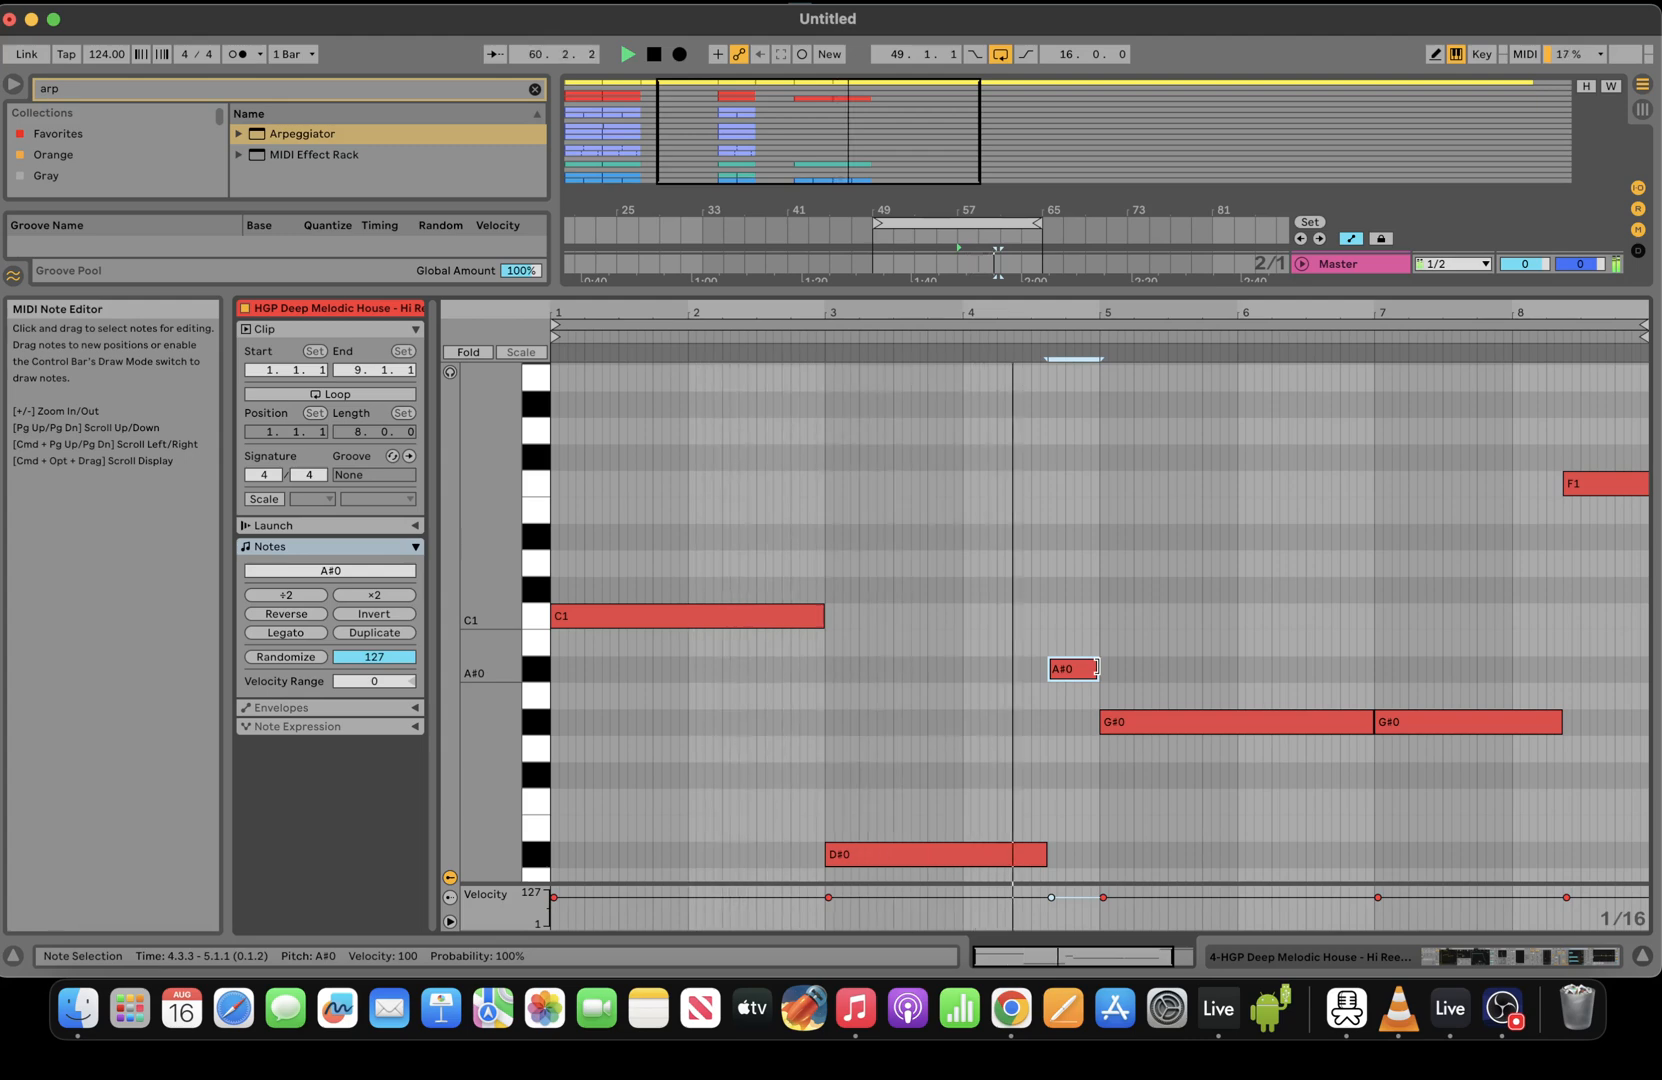
pyautogui.moveTo(1096, 668); pyautogui.dragTo(1106, 668)
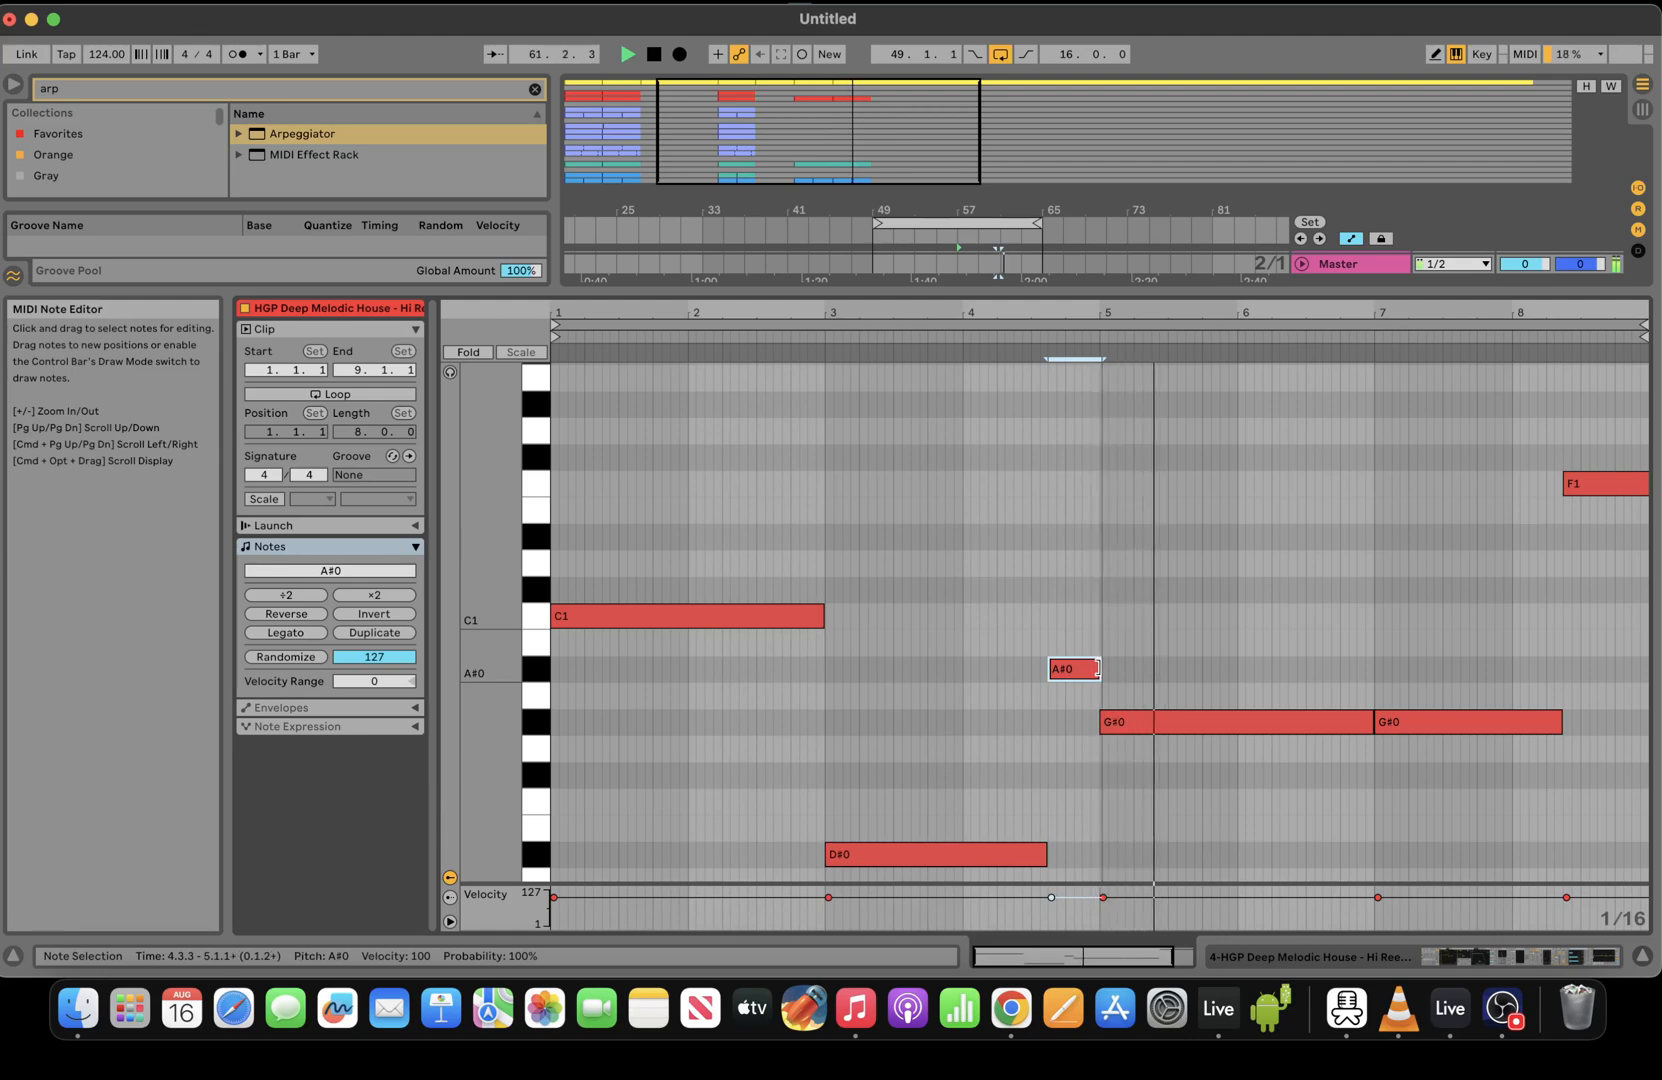
# Transpose the second G#0 bass note down to F0 and lengthen it to about 8.3
pyautogui.click(1474, 721)
pyautogui.press('Down')
pyautogui.press('Down')
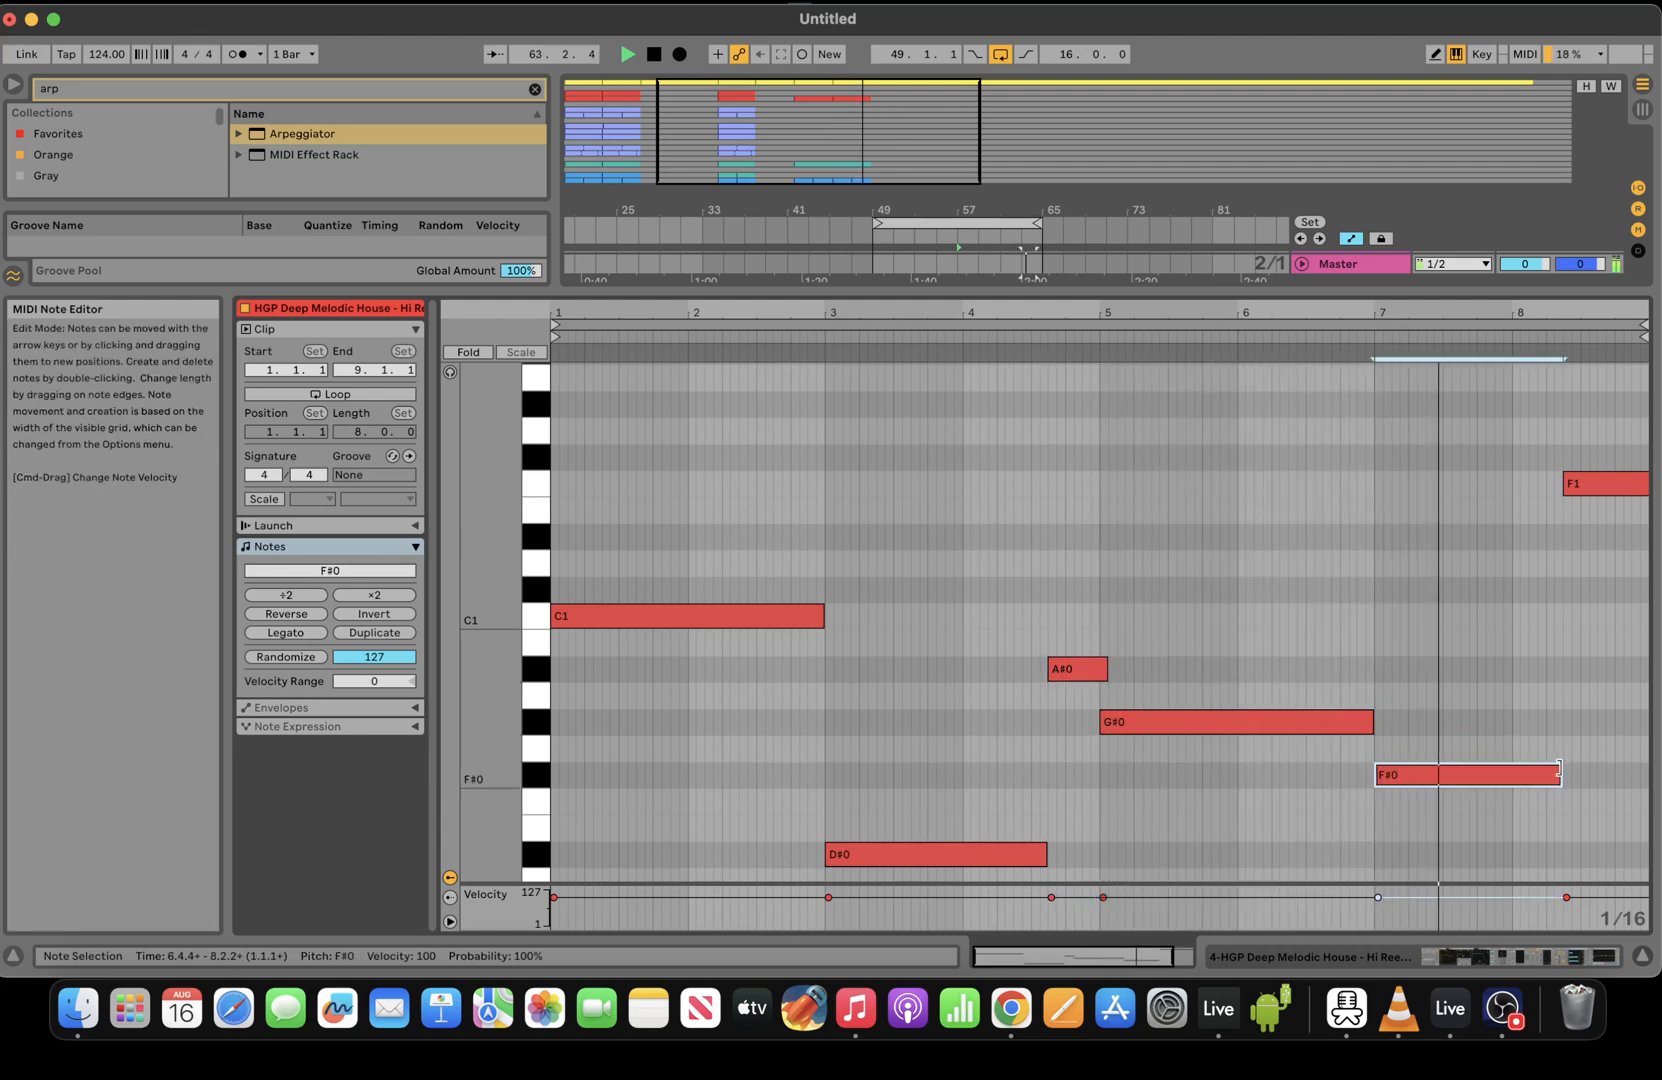
pyautogui.press('Down')
pyautogui.moveTo(1560, 801); pyautogui.dragTo(1587, 803)
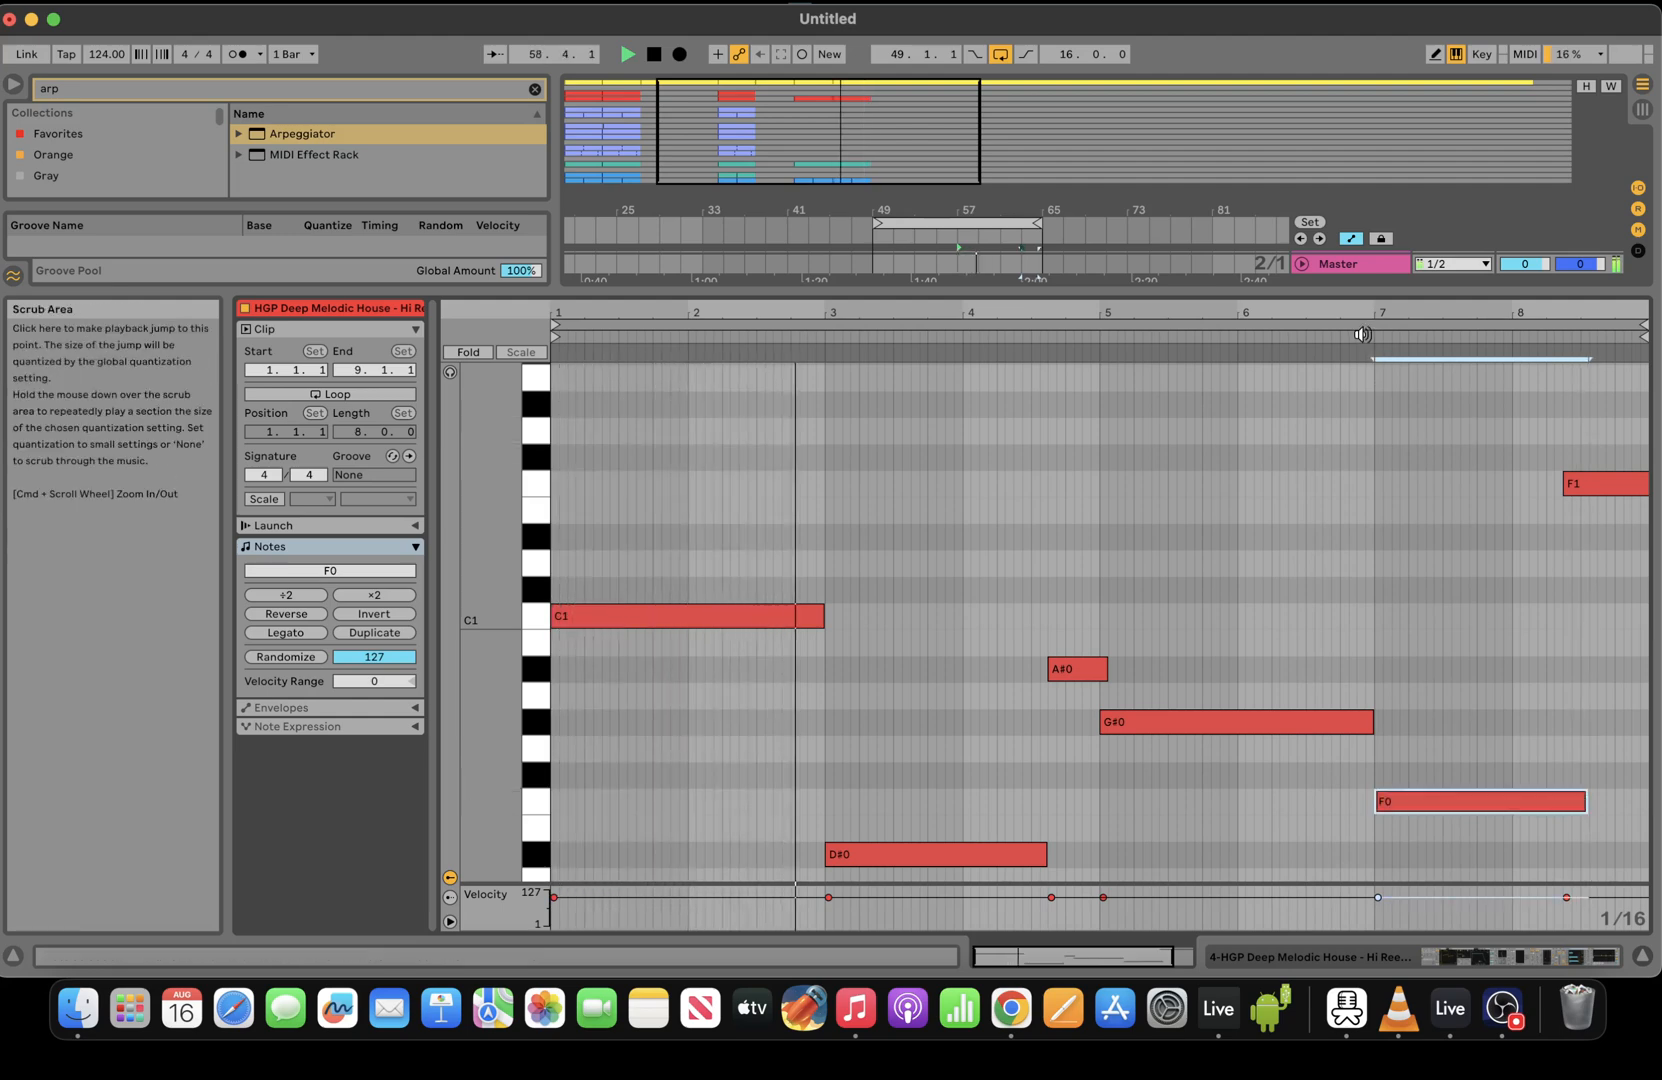
pyautogui.click(1599, 494)
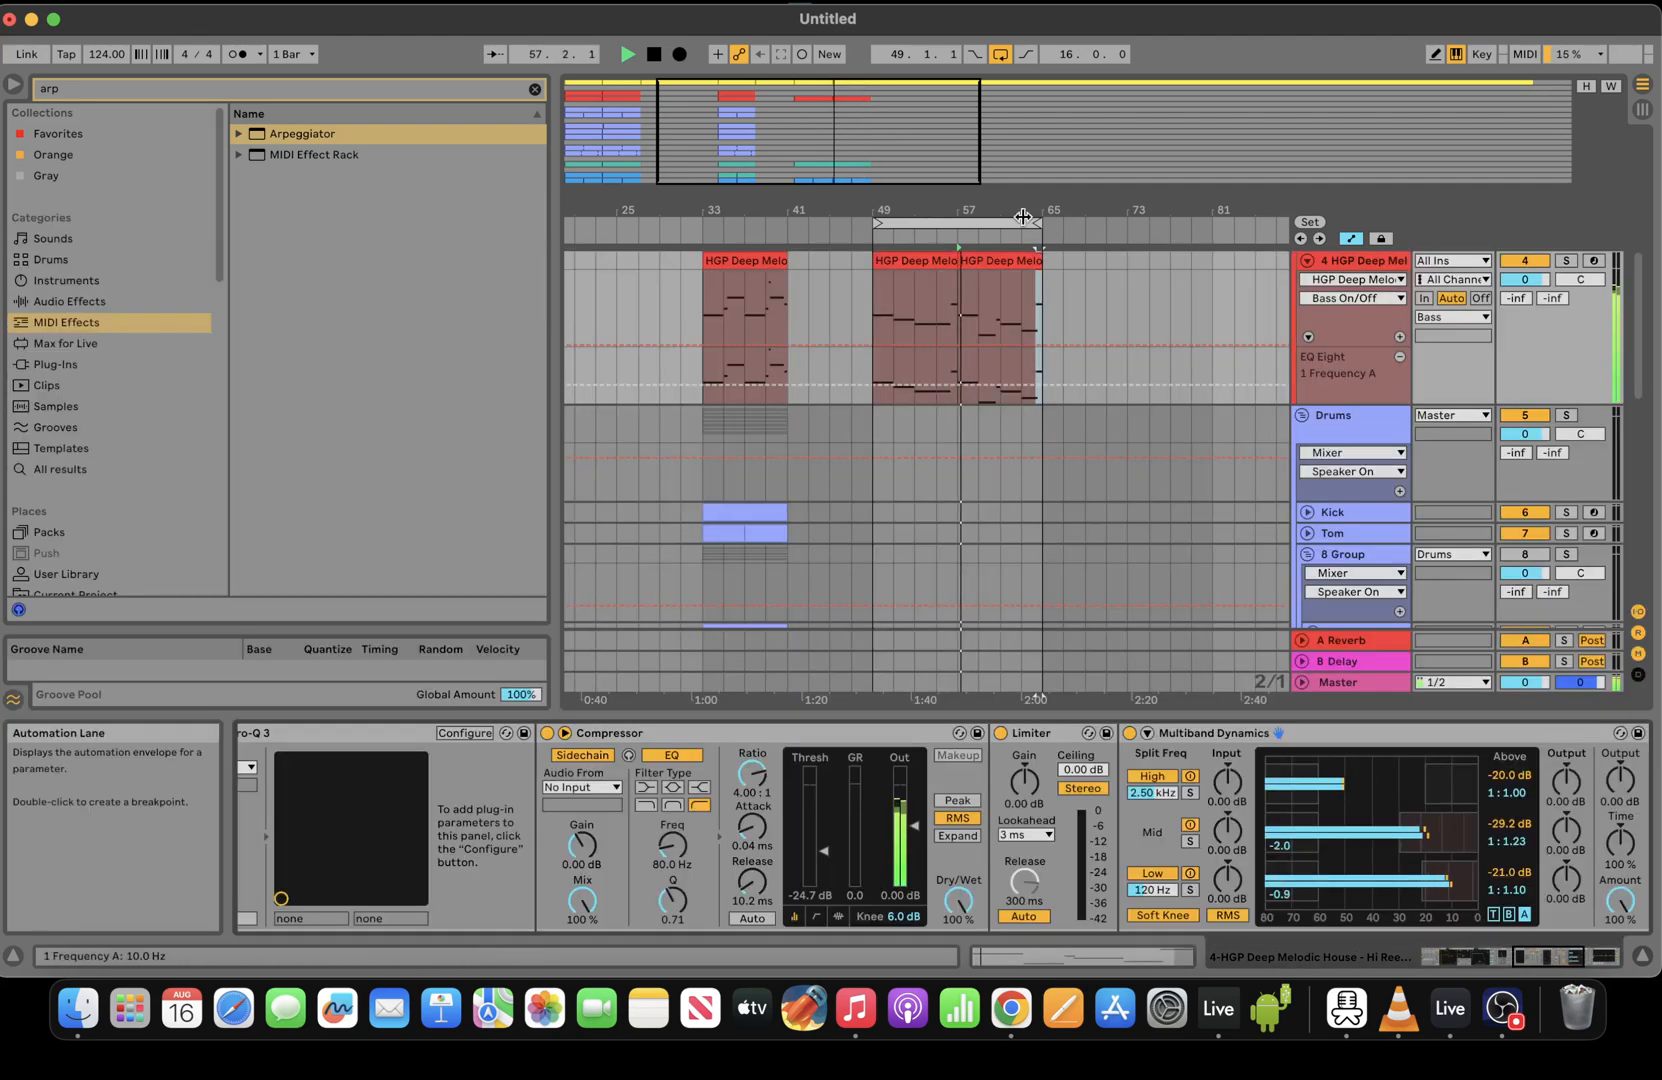
# Copy the bass clip of bar 49 and paste it twice, at bars 65 and 73
pyautogui.click(920, 254)
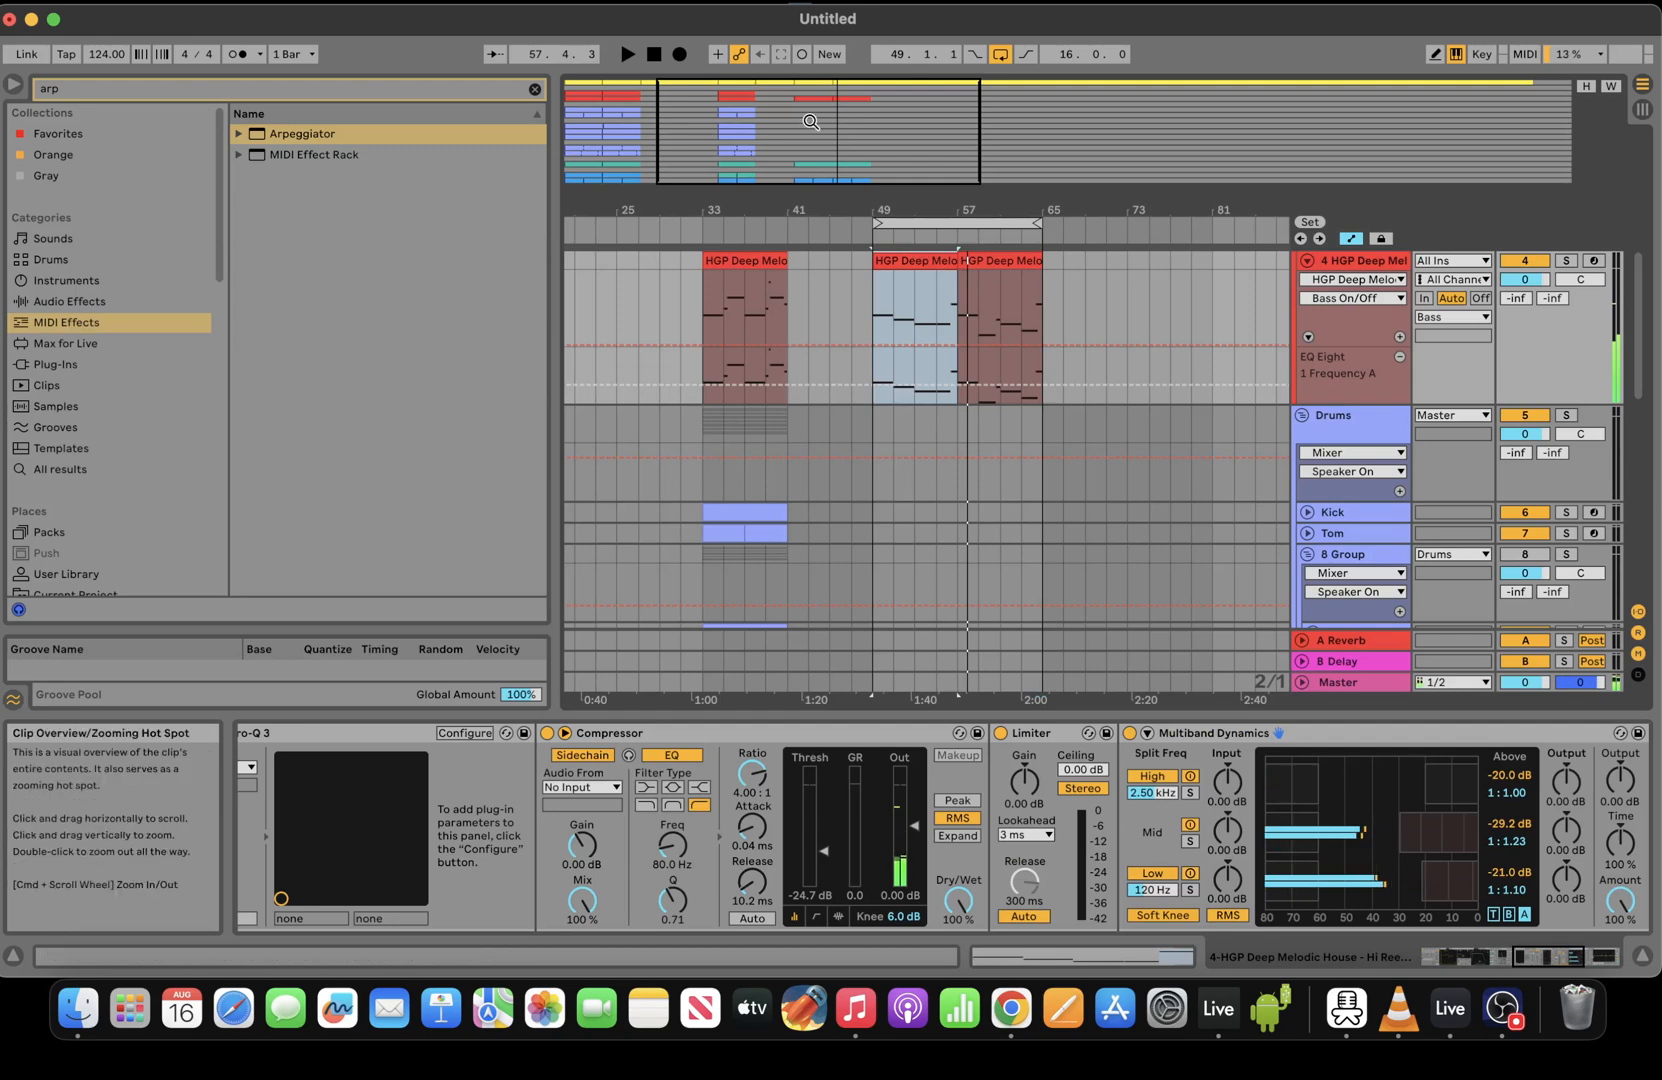
pyautogui.moveTo(815, 124); pyautogui.dragTo(856, 124)
pyautogui.click(952, 296)
pyautogui.press('super+v')
pyautogui.press('super+v')
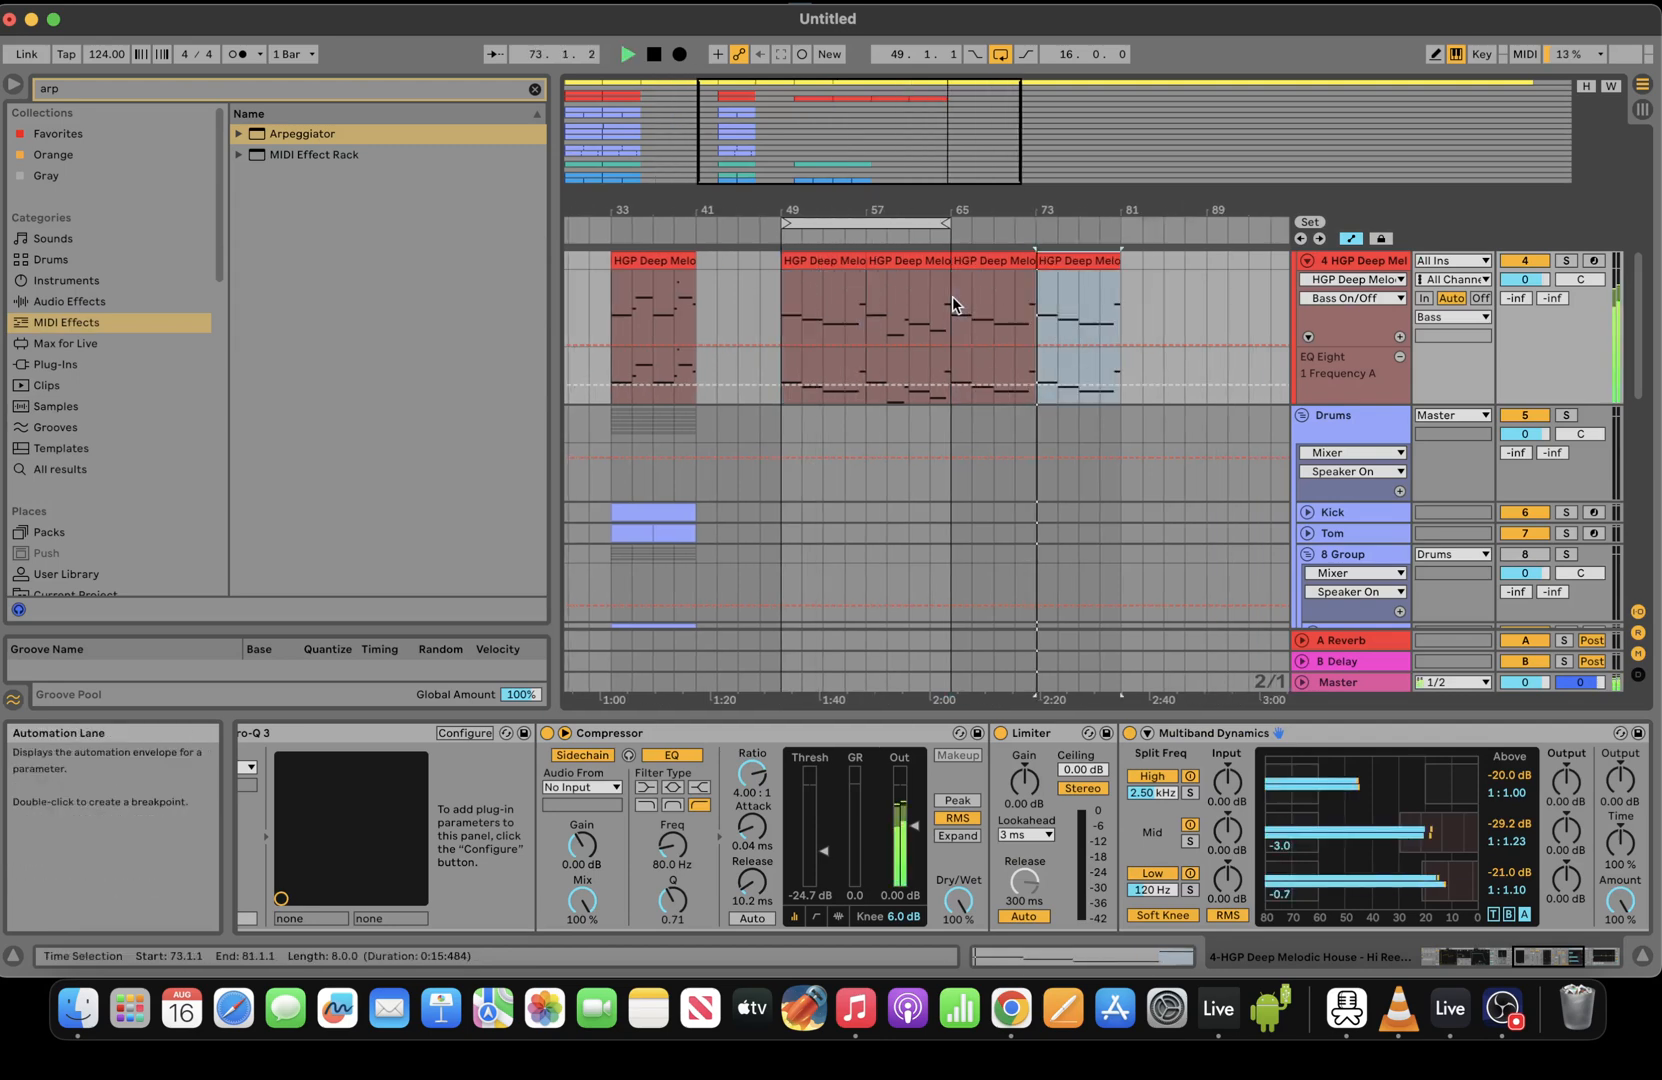
# In the bar 65 bass clip, delete all notes except the first C1, extend it to bar 5 and duplicate it
pyautogui.click(1138, 955)
pyautogui.press('space')
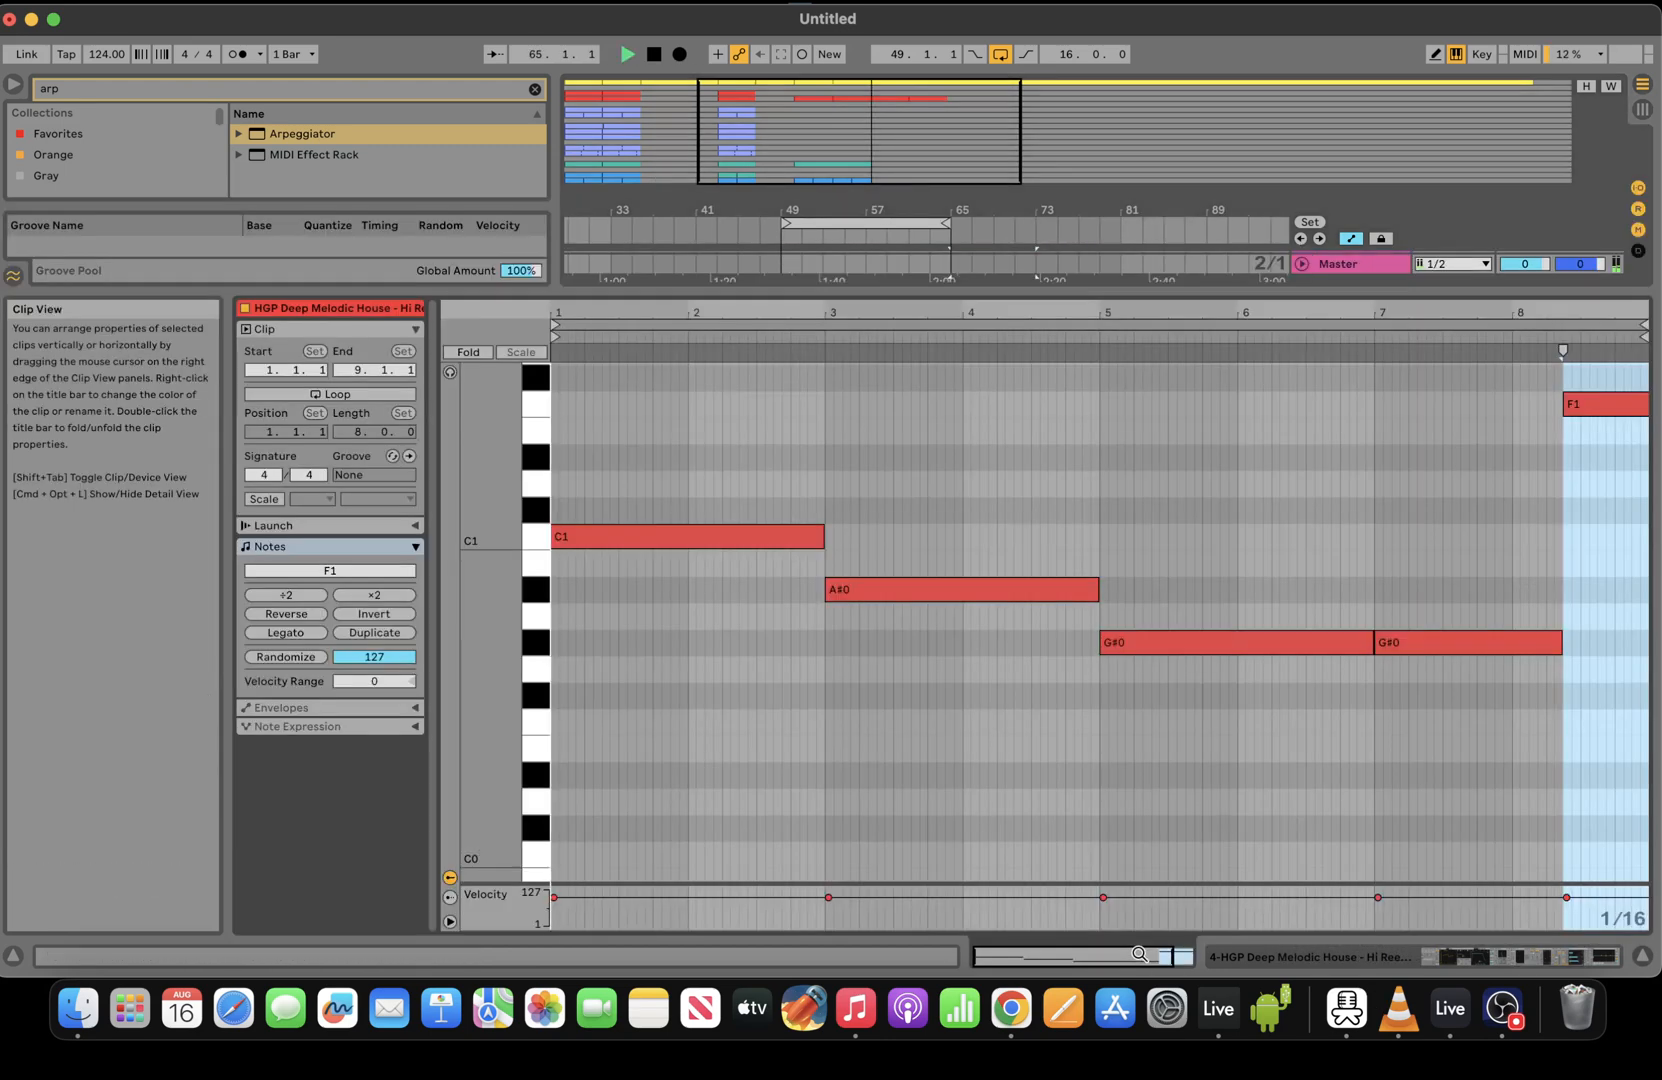
pyautogui.moveTo(1005, 772); pyautogui.dragTo(1654, 354)
pyautogui.press('Delete')
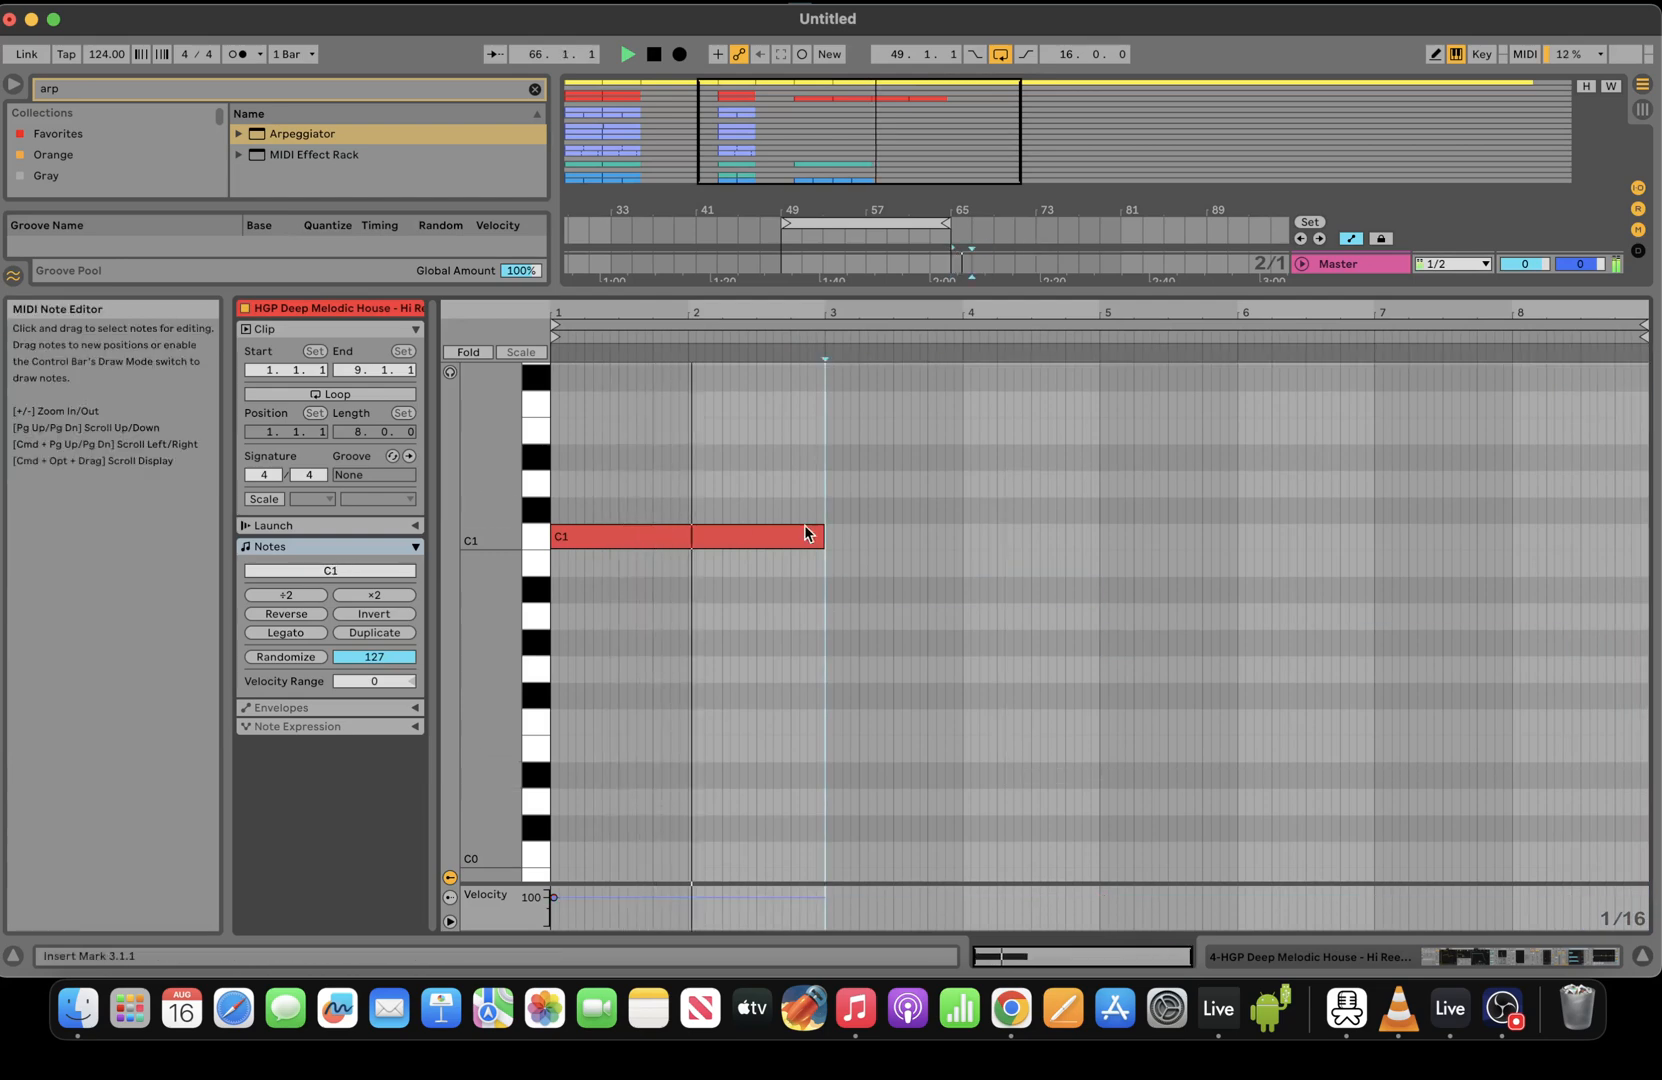
pyautogui.moveTo(824, 537); pyautogui.dragTo(1104, 543)
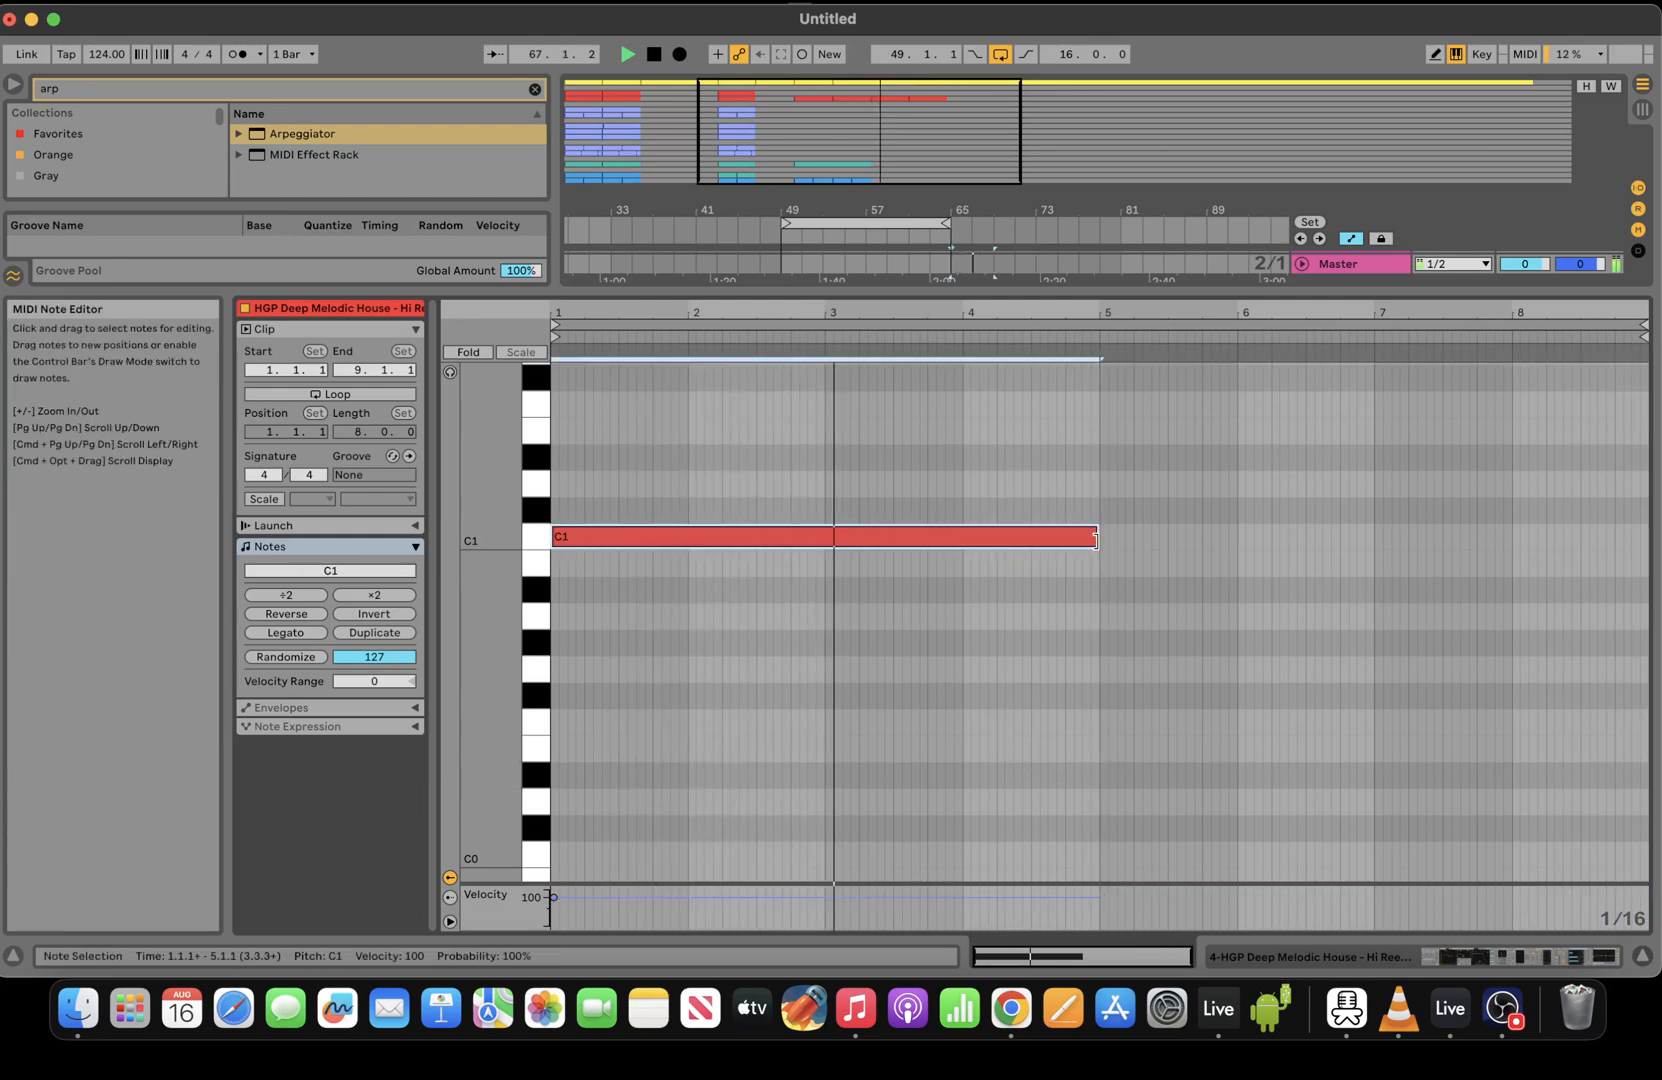
pyautogui.press('super+d')
# Duplicate the edited bar 65 bass clip to bar 73 and extend the arrangement loop to bar 81
pyautogui.click(1578, 958)
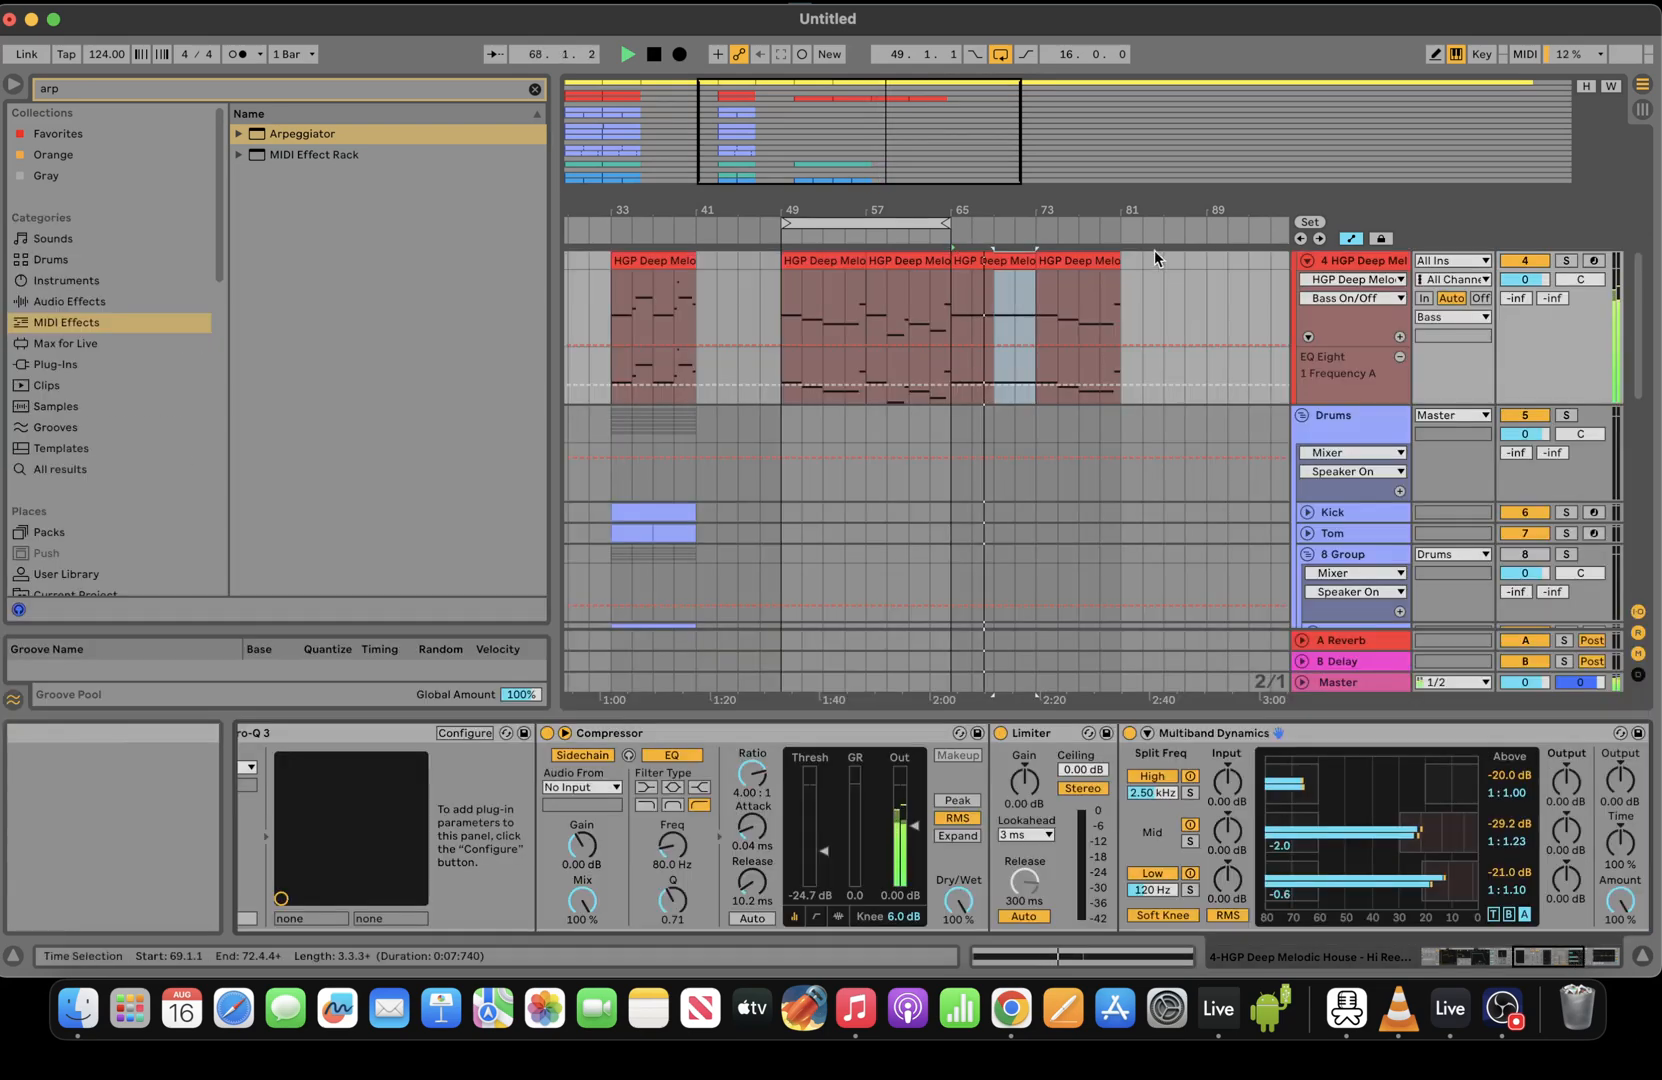
pyautogui.click(1002, 256)
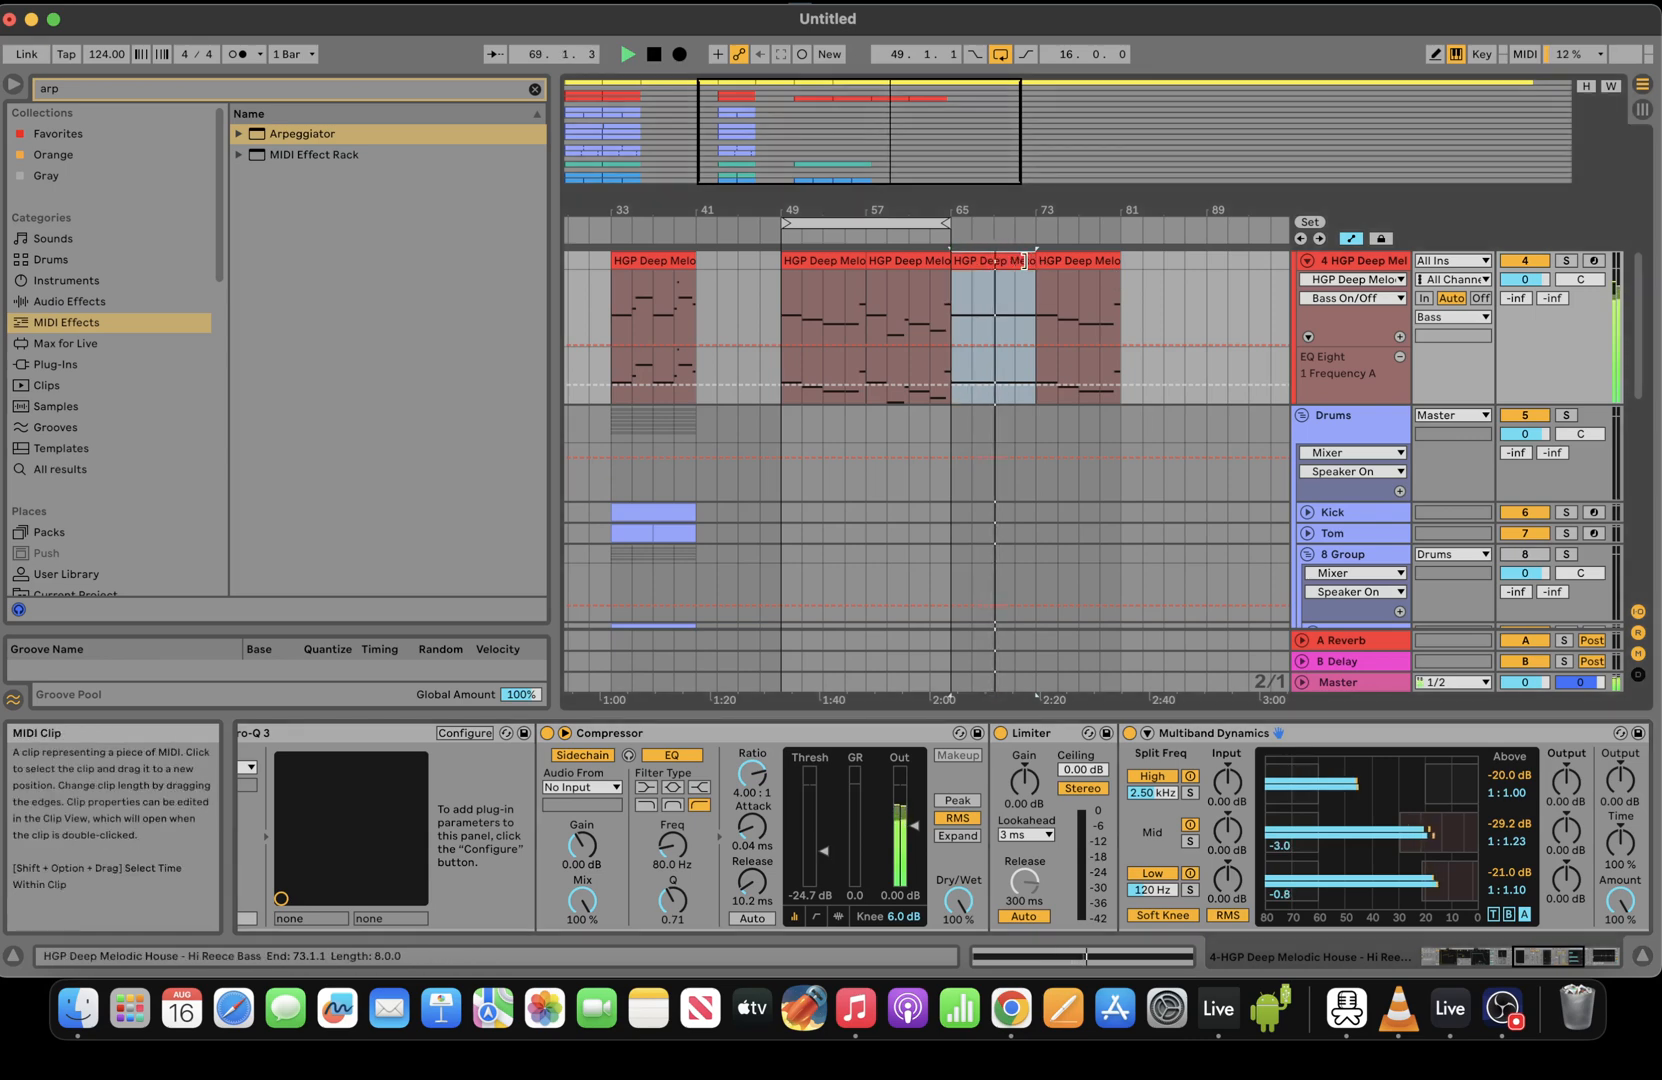
pyautogui.press('super+d')
pyautogui.click(800, 285)
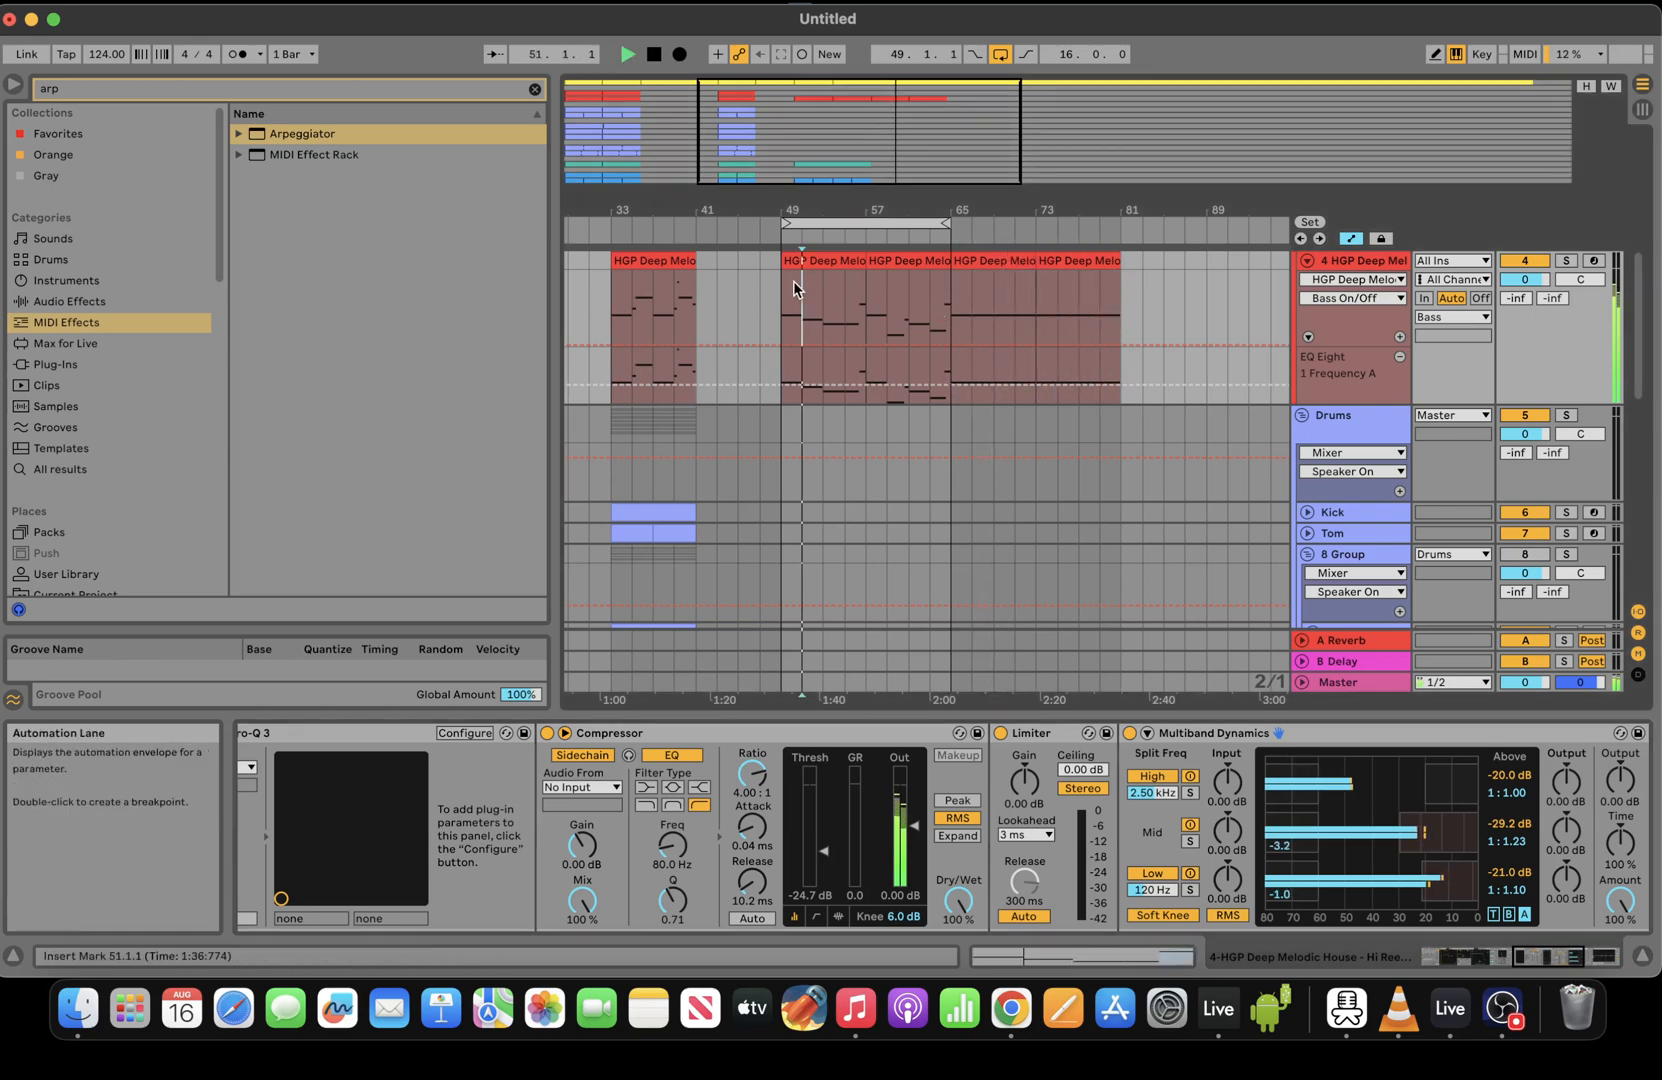
pyautogui.moveTo(943, 225); pyautogui.dragTo(1121, 220)
# Copy the first Lead 1 clip at bar 33 and paste it six times to fill bars 57 to 81
pyautogui.moveTo(1646, 272); pyautogui.dragTo(1656, 511)
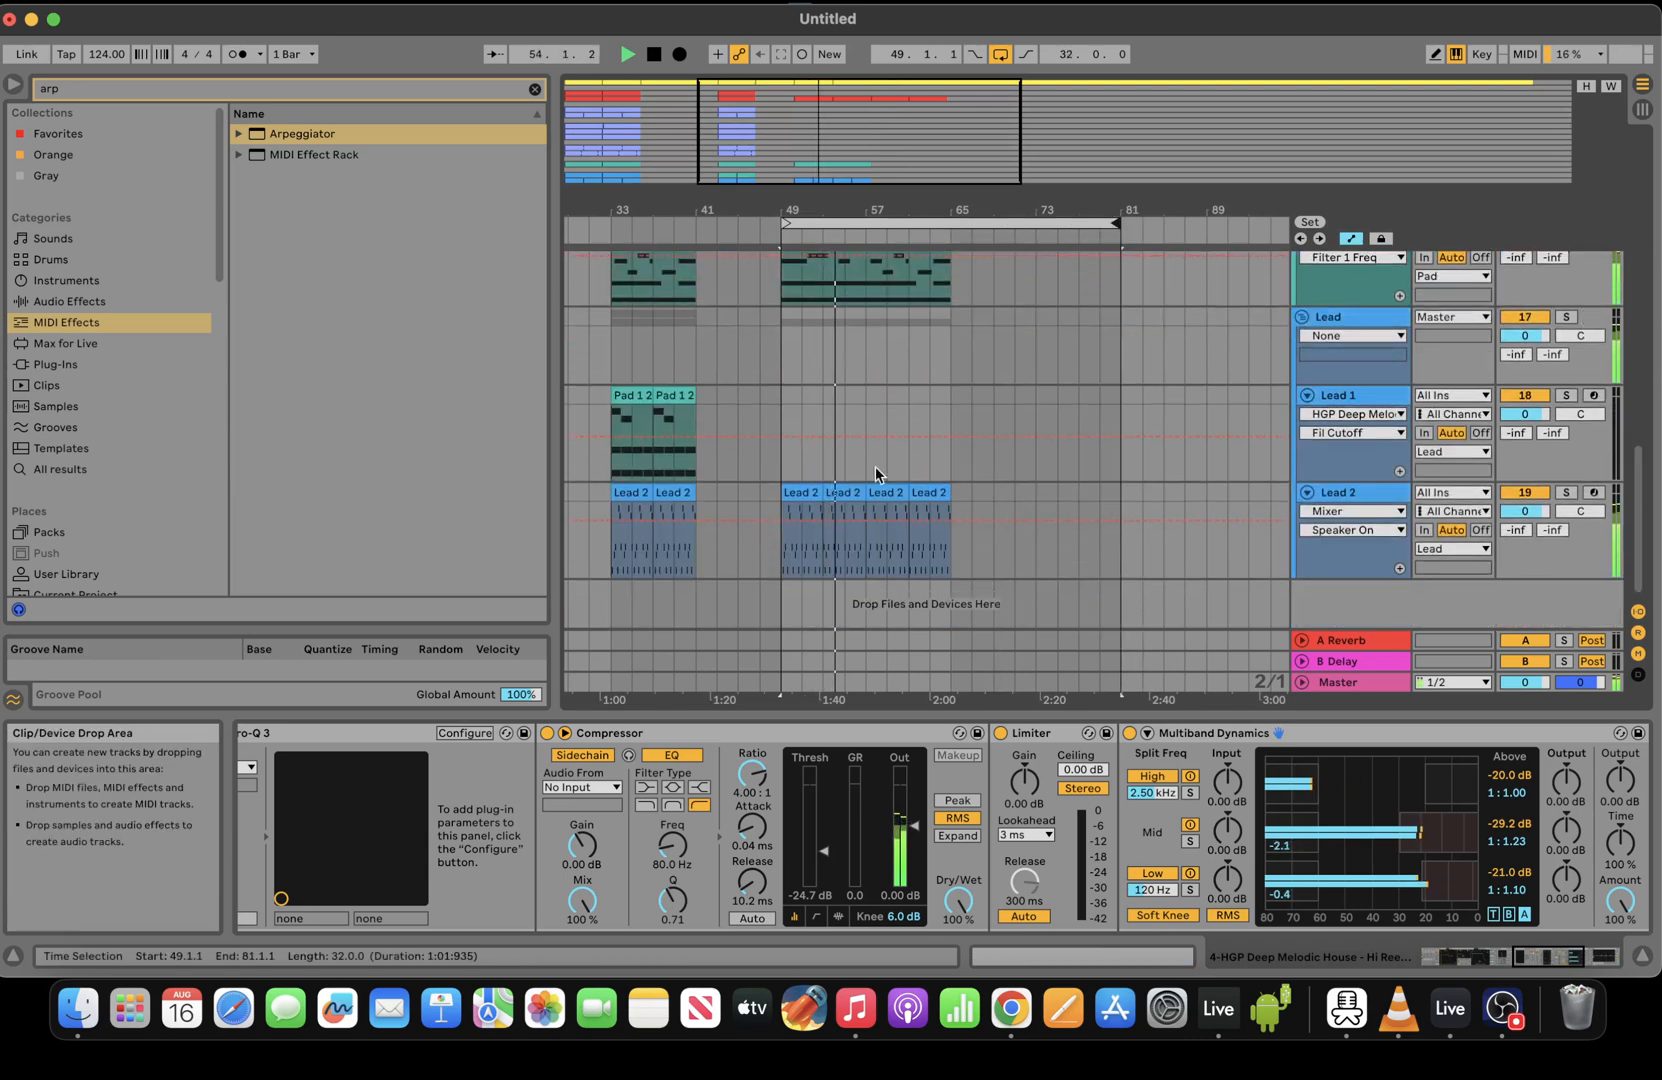
pyautogui.click(618, 392)
pyautogui.press('super+c')
pyautogui.click(865, 405)
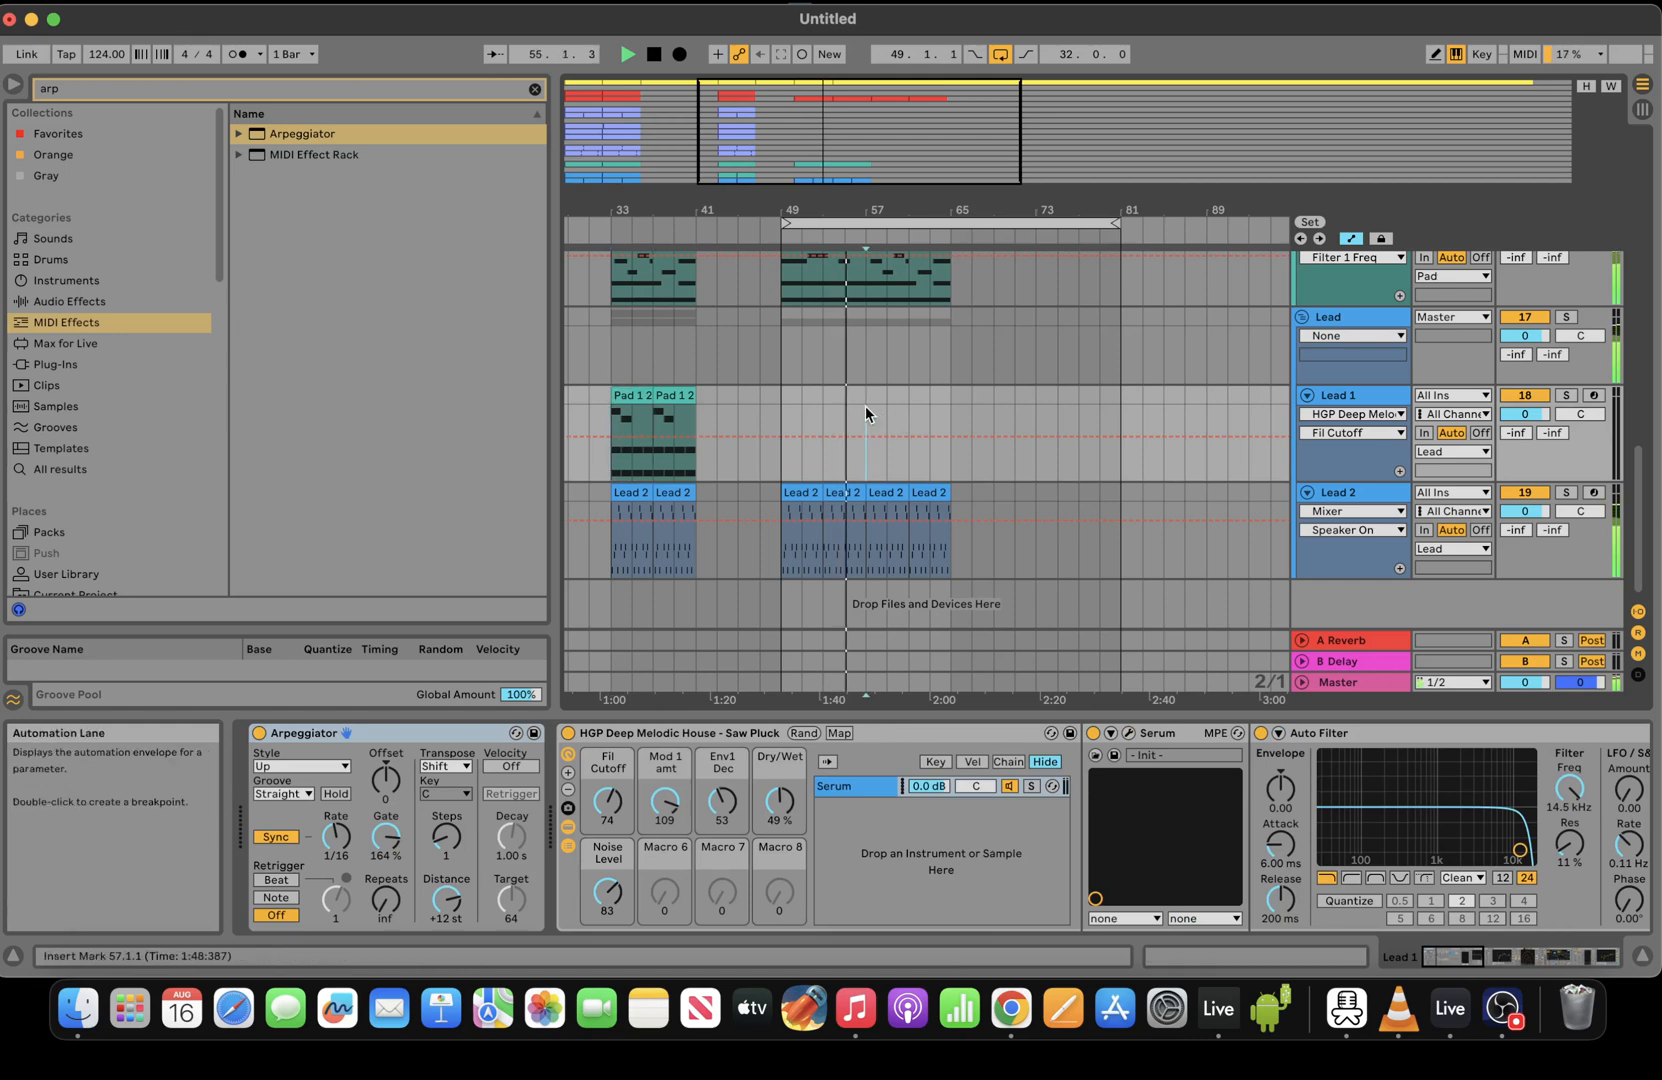
pyautogui.press('super+v')
pyautogui.press('super+v')
pyautogui.press('super+v')
pyautogui.press('super+v')
pyautogui.press('super+v')
pyautogui.press('super+v')
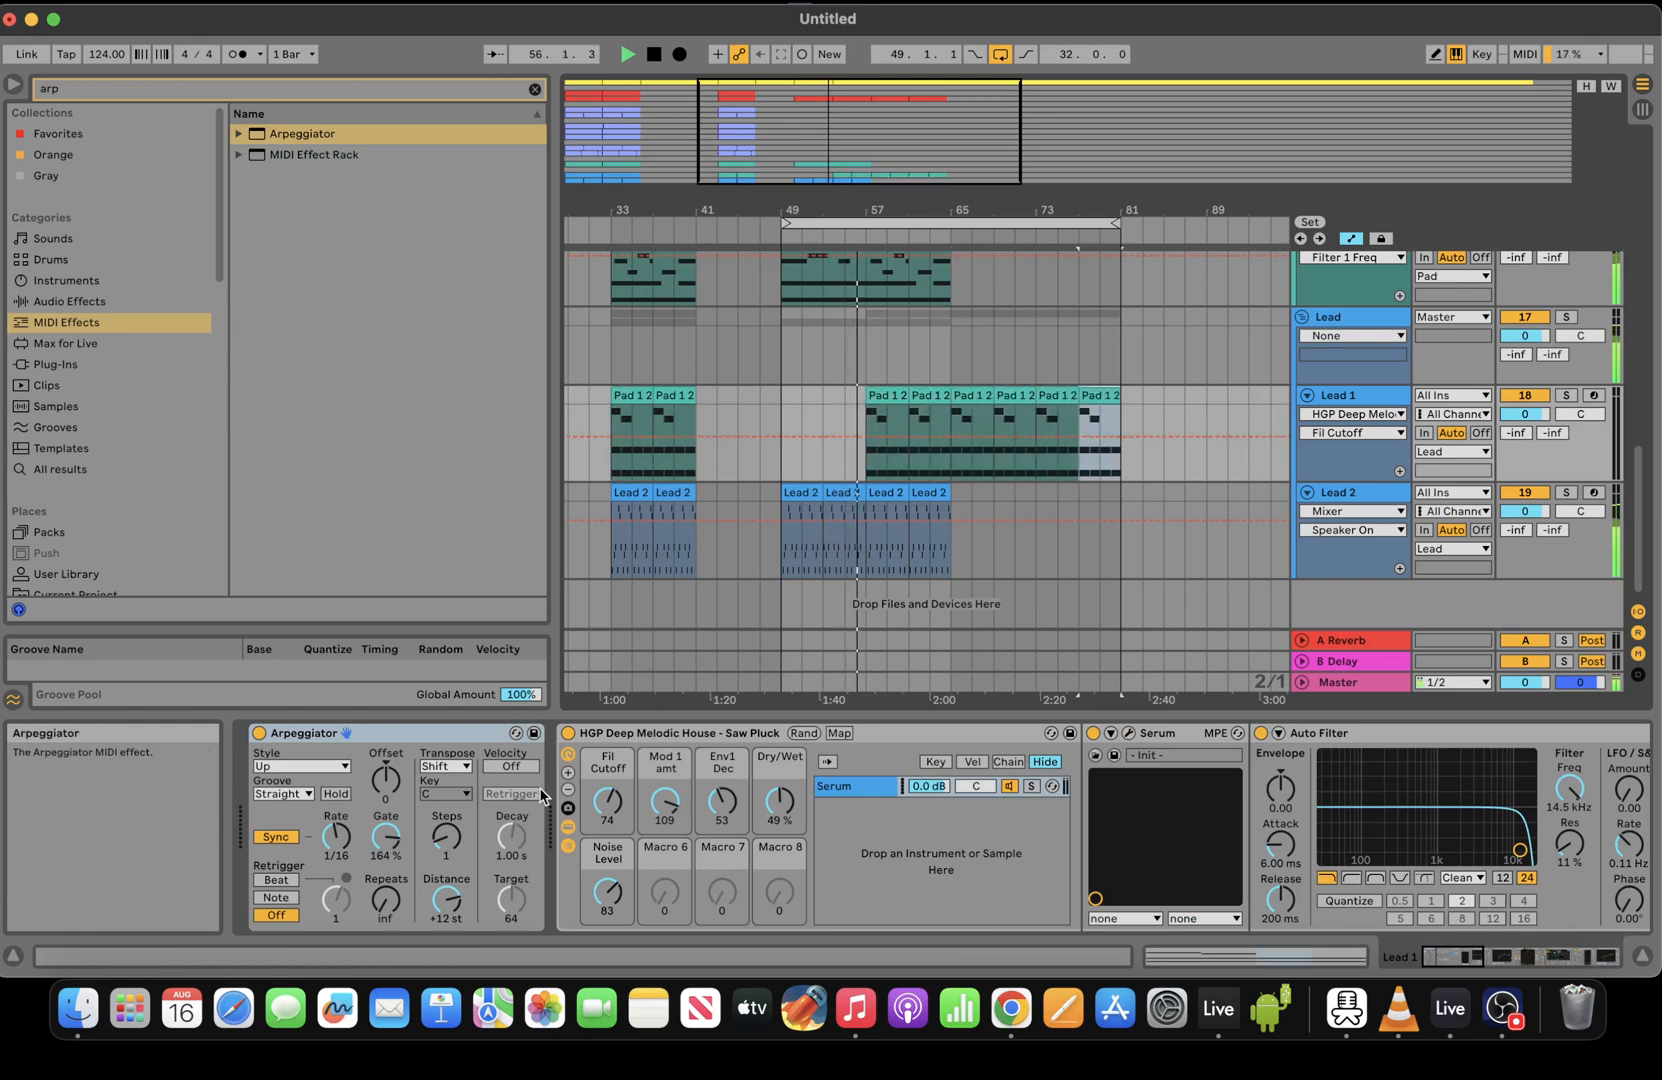
# Lower Lead 1's Fil Cutoff macro and automate it to rise from bar 57 to 89 at bar 81
pyautogui.click(615, 790)
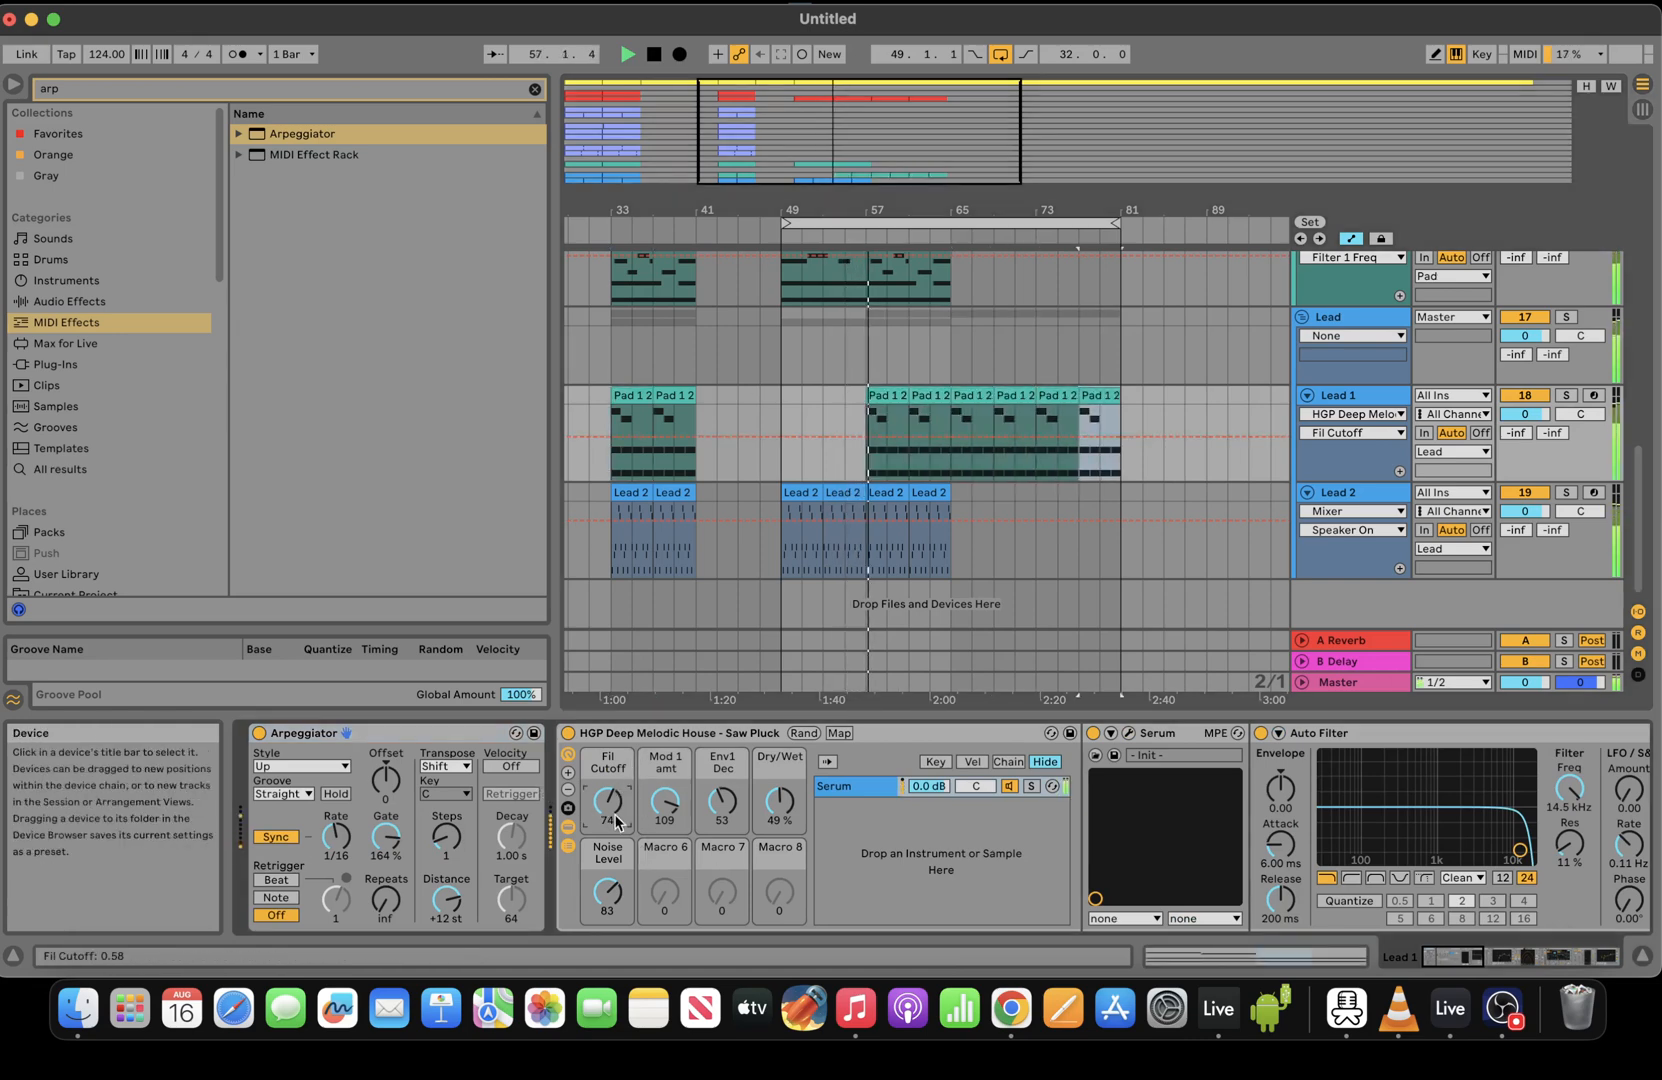
pyautogui.moveTo(612, 804); pyautogui.dragTo(612, 890)
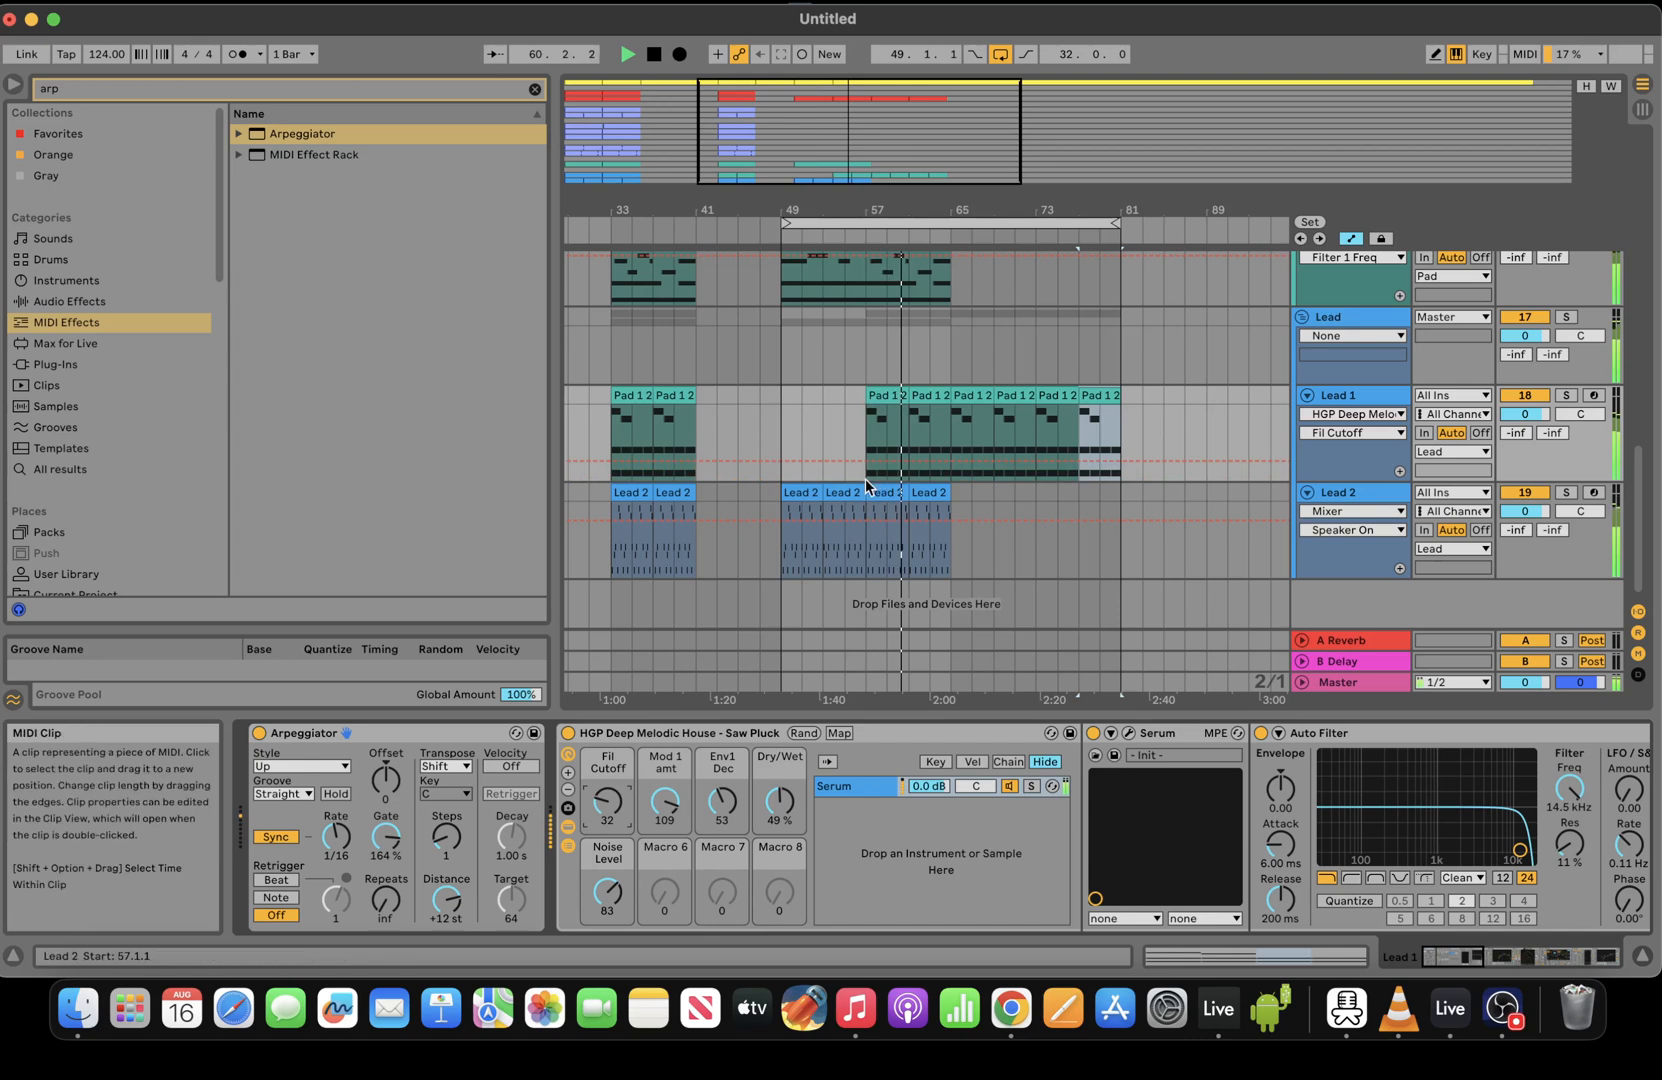
pyautogui.moveTo(865, 462); pyautogui.dragTo(1035, 440)
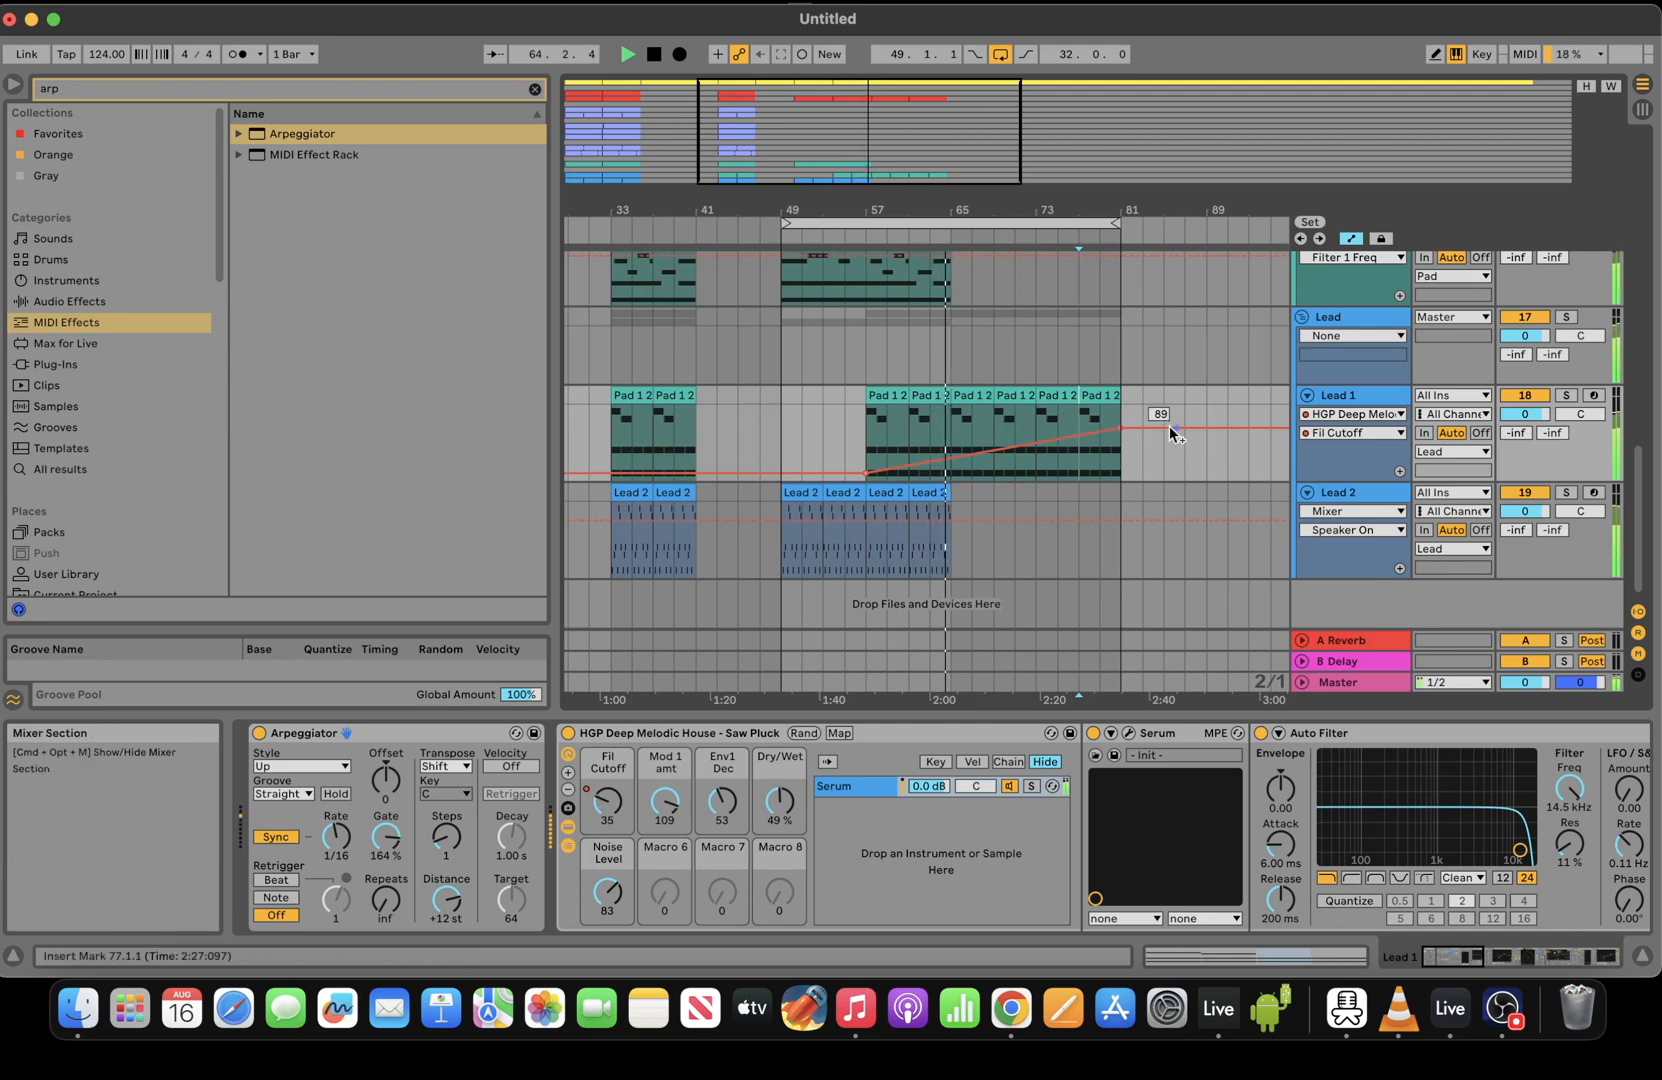
# Duplicate the last Lead 2 clip four times to reach bar 81 and raise the Lead 1 Fil Cutoff ramp's end to 98
pyautogui.click(943, 502)
pyautogui.press('super+d')
pyautogui.press('super+d')
pyautogui.press('super+d')
pyautogui.press('super+d')
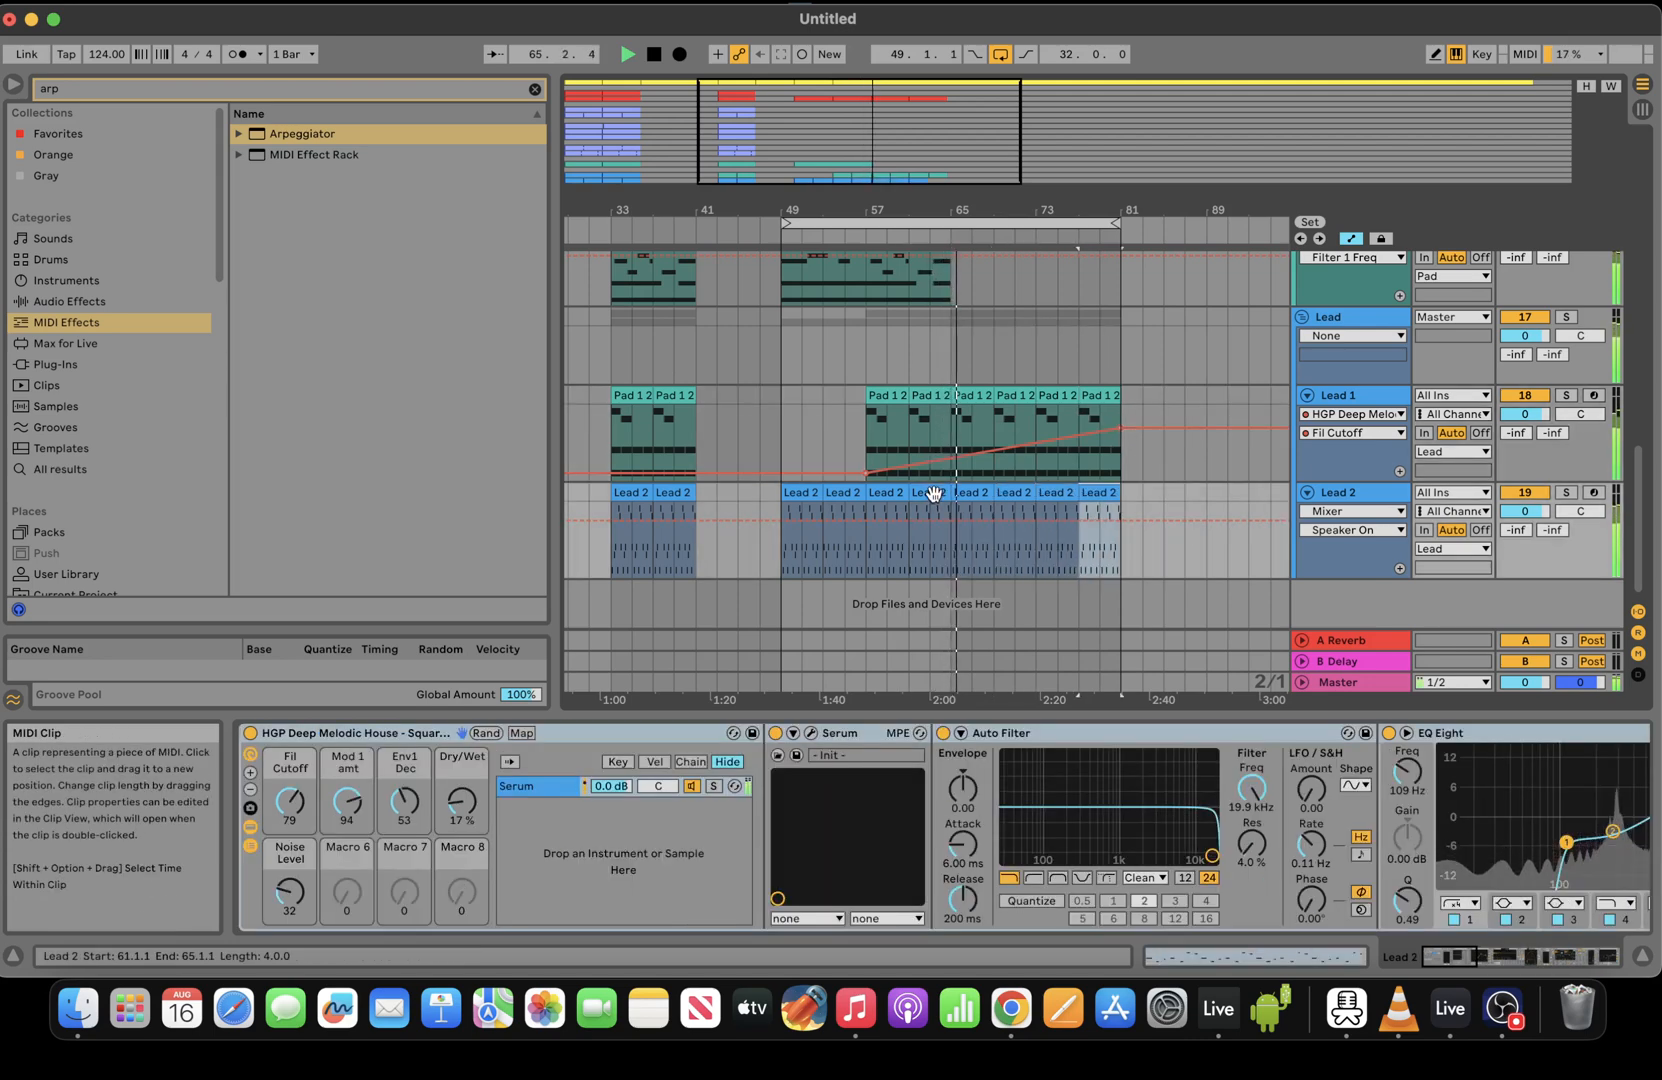
pyautogui.moveTo(1121, 429); pyautogui.dragTo(1121, 422)
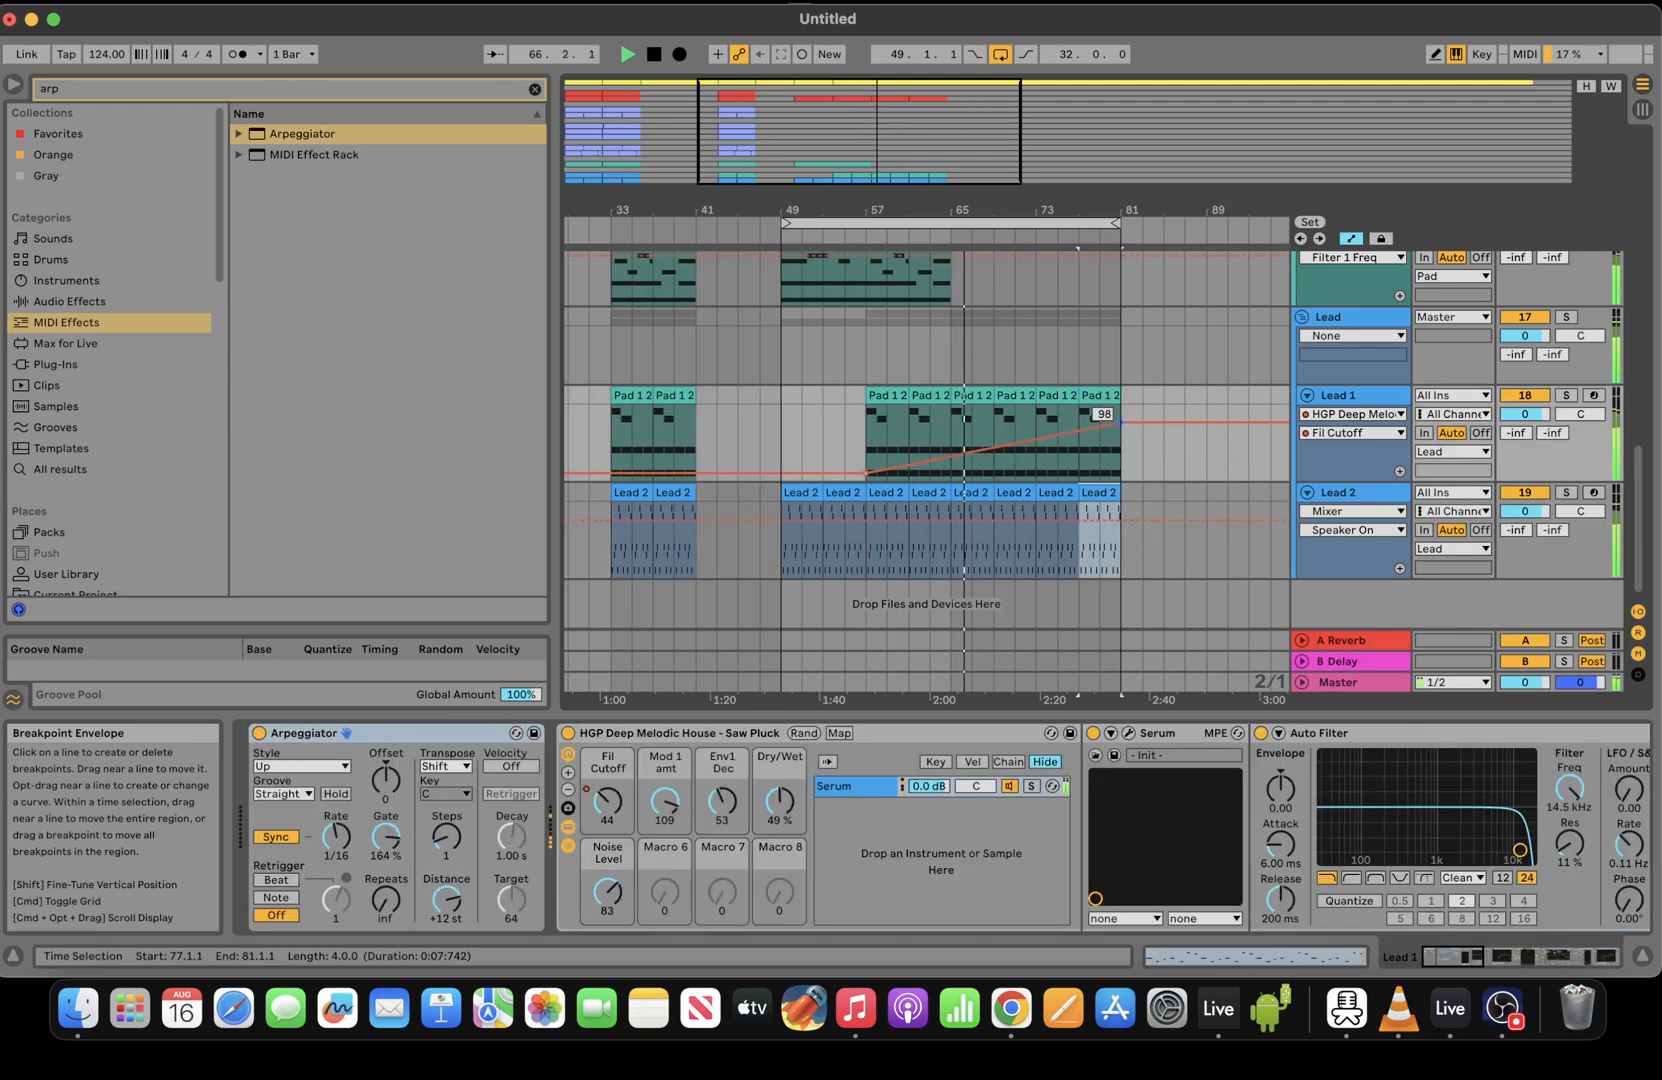
# Automate Lead 2's Mod 1 amt macro to fall gradually from about bar 64 to about bar 79
pyautogui.click(988, 532)
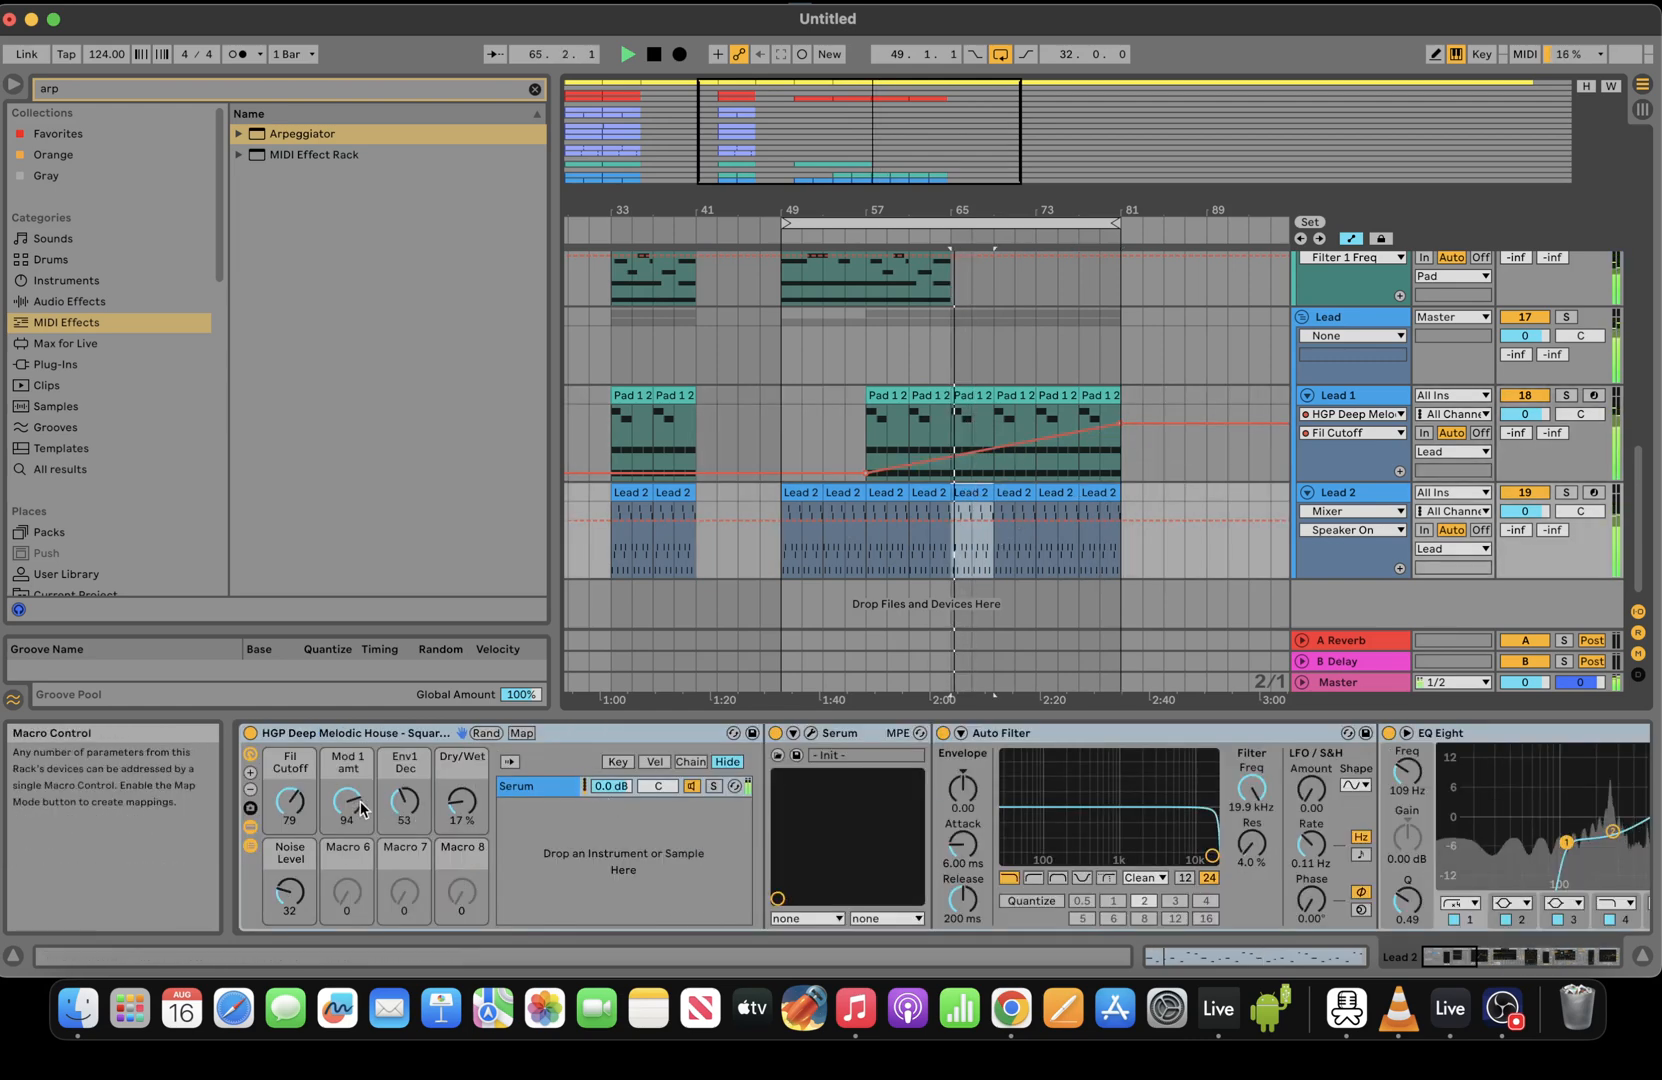
pyautogui.click(361, 808)
pyautogui.click(942, 521)
pyautogui.moveTo(994, 521); pyautogui.dragTo(1099, 570)
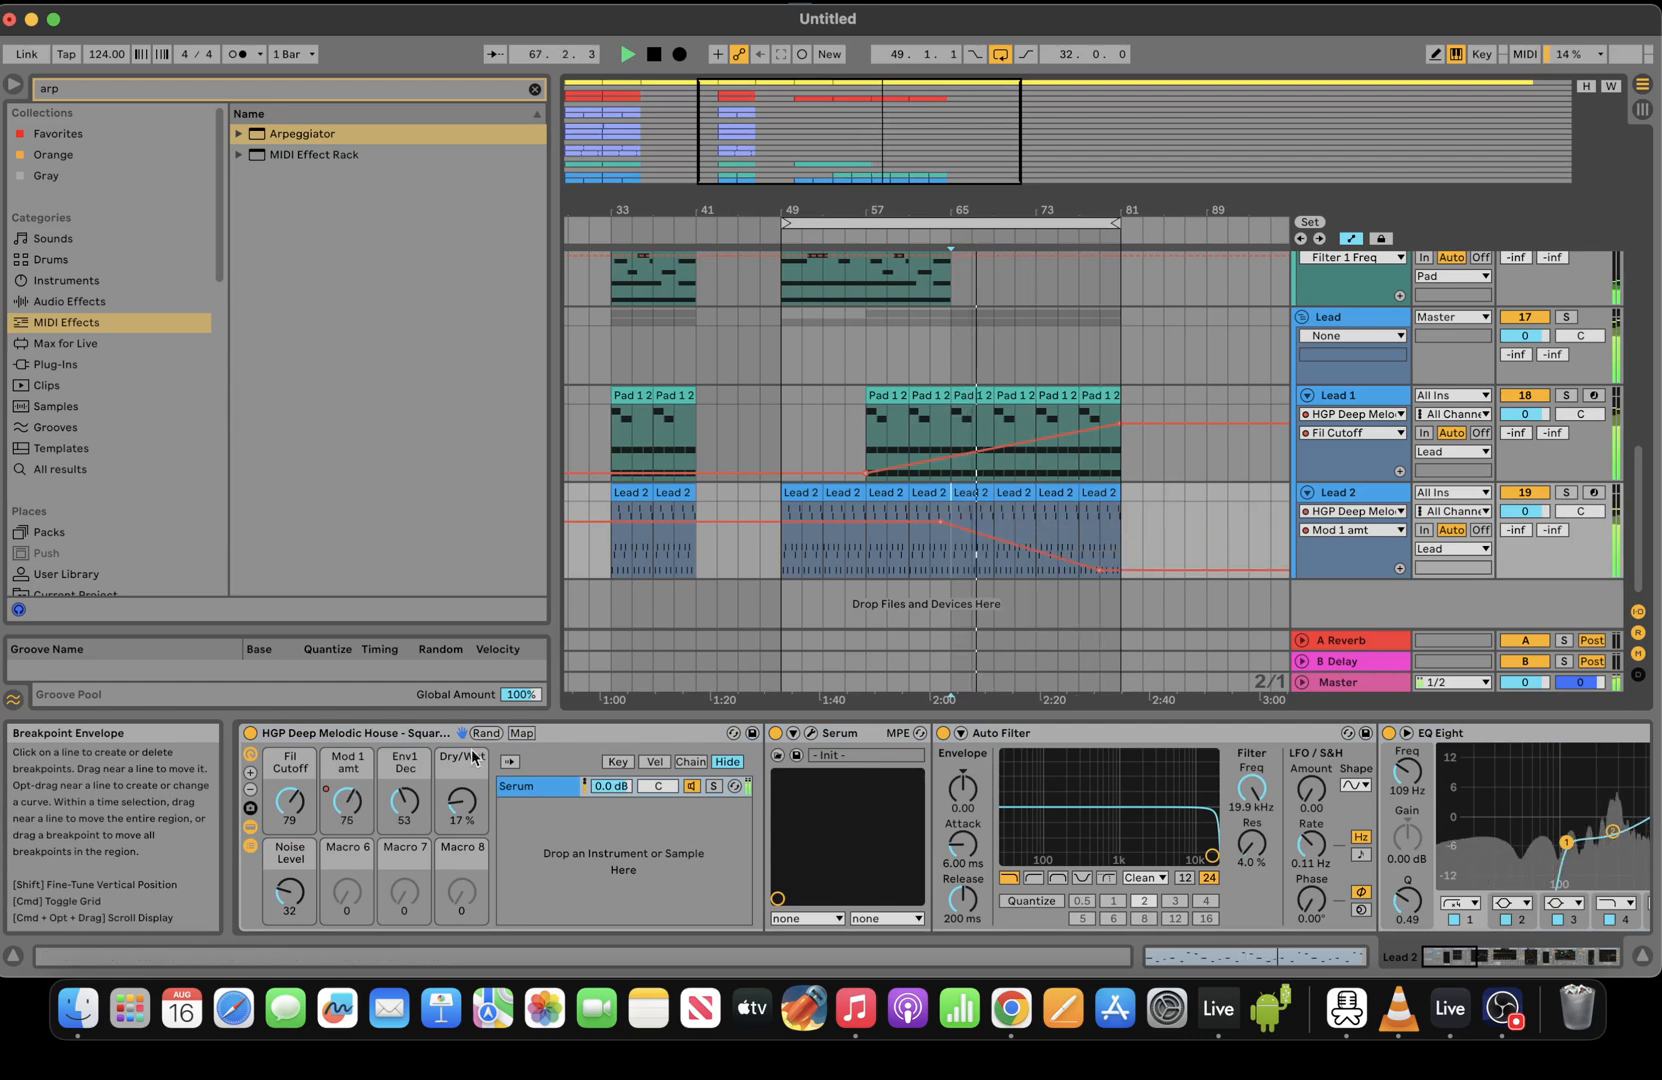
# Set the end point of Lead 1's Fil Cutoff automation at bar 81 to 101
pyautogui.click(1011, 396)
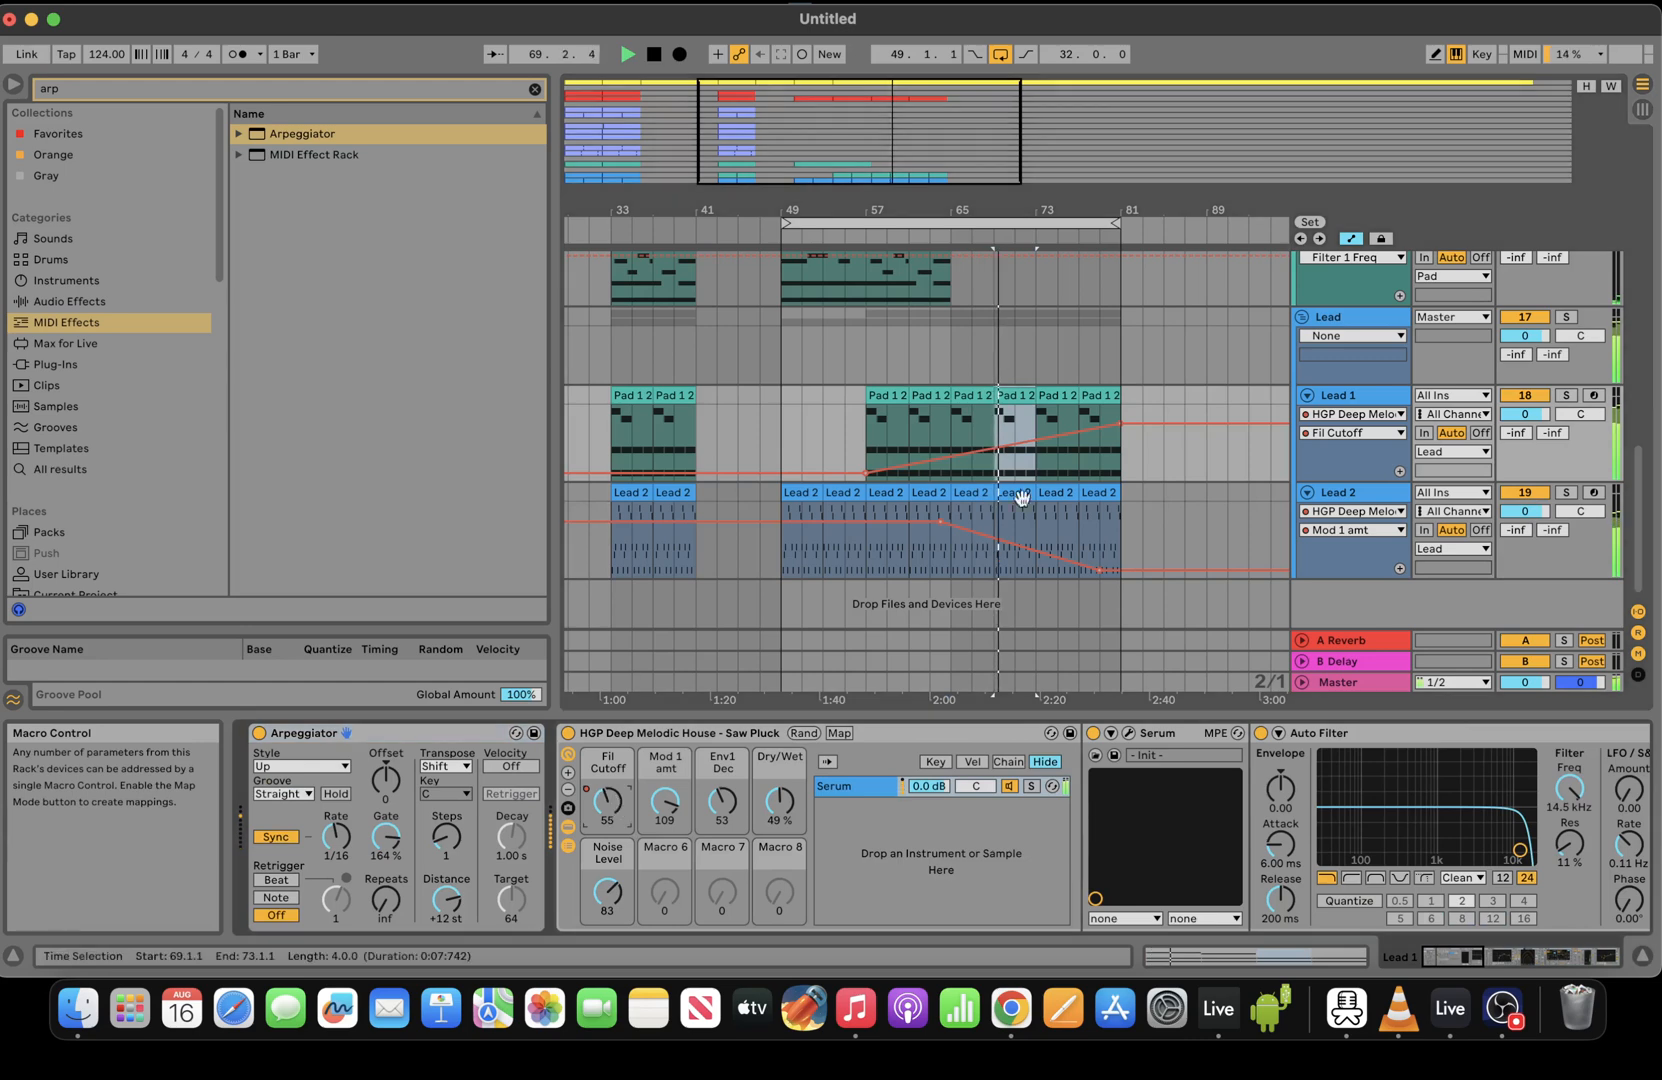
pyautogui.moveTo(1120, 423); pyautogui.dragTo(1120, 416)
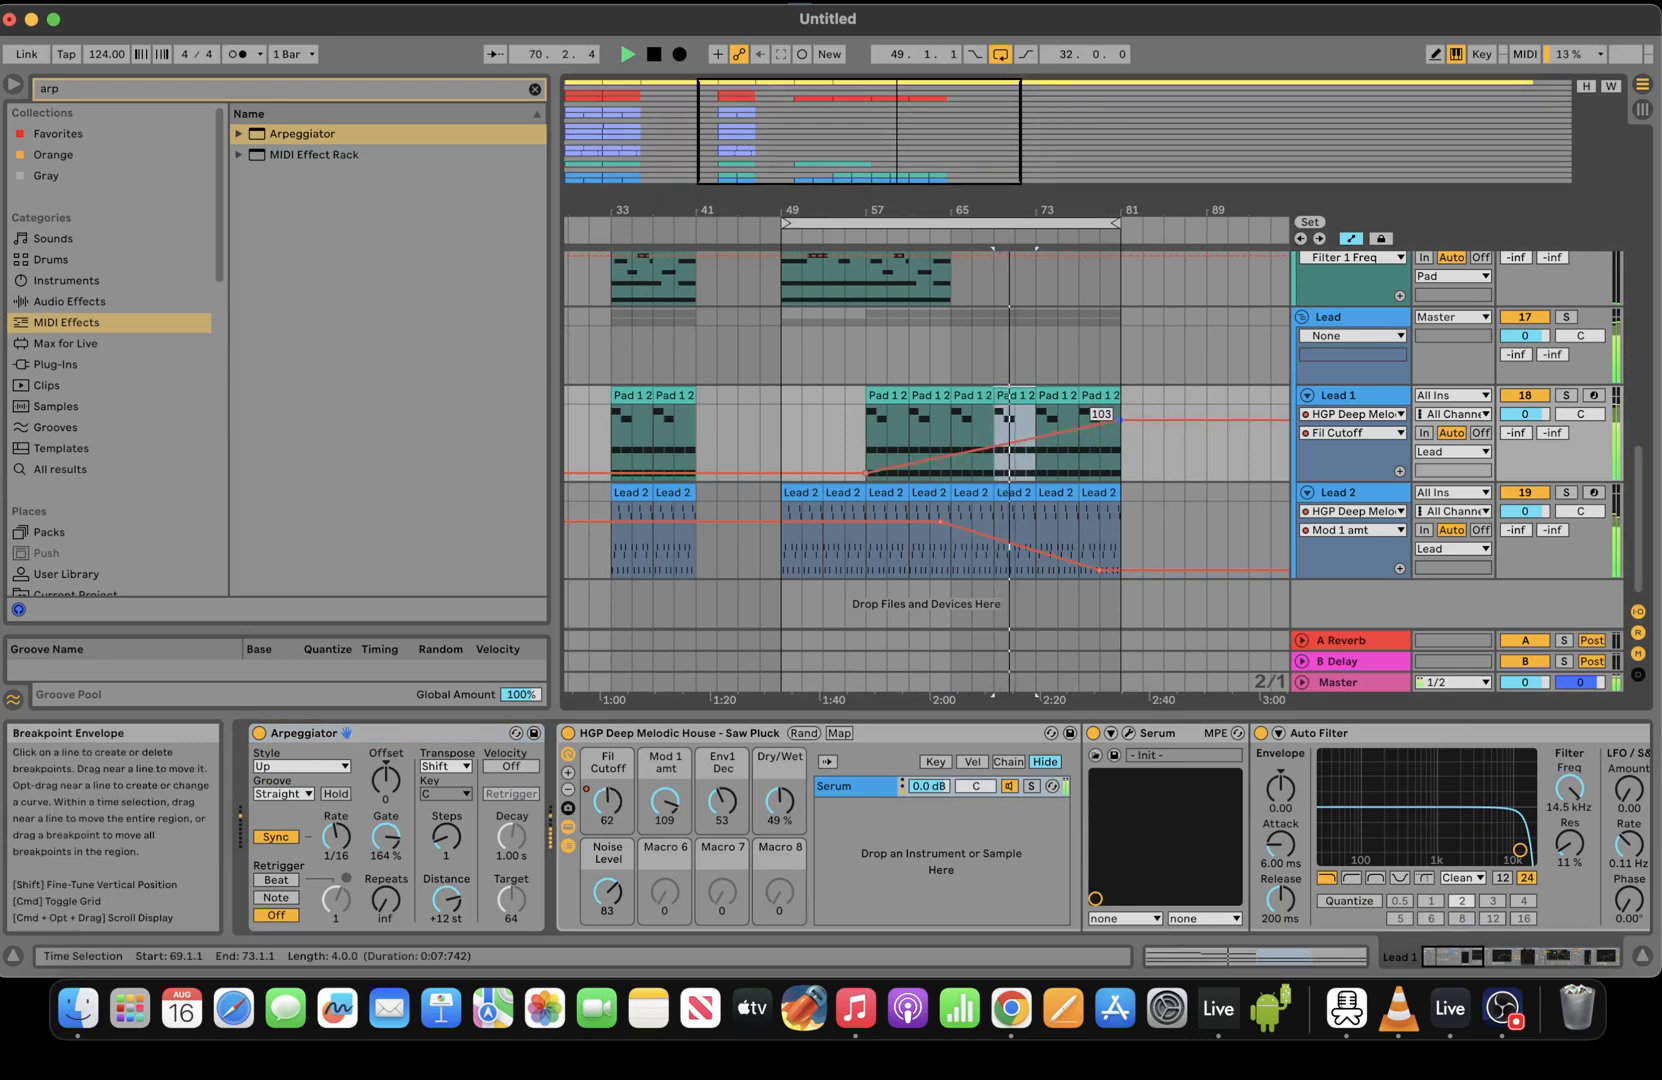
pyautogui.moveTo(1119, 418); pyautogui.dragTo(1119, 419)
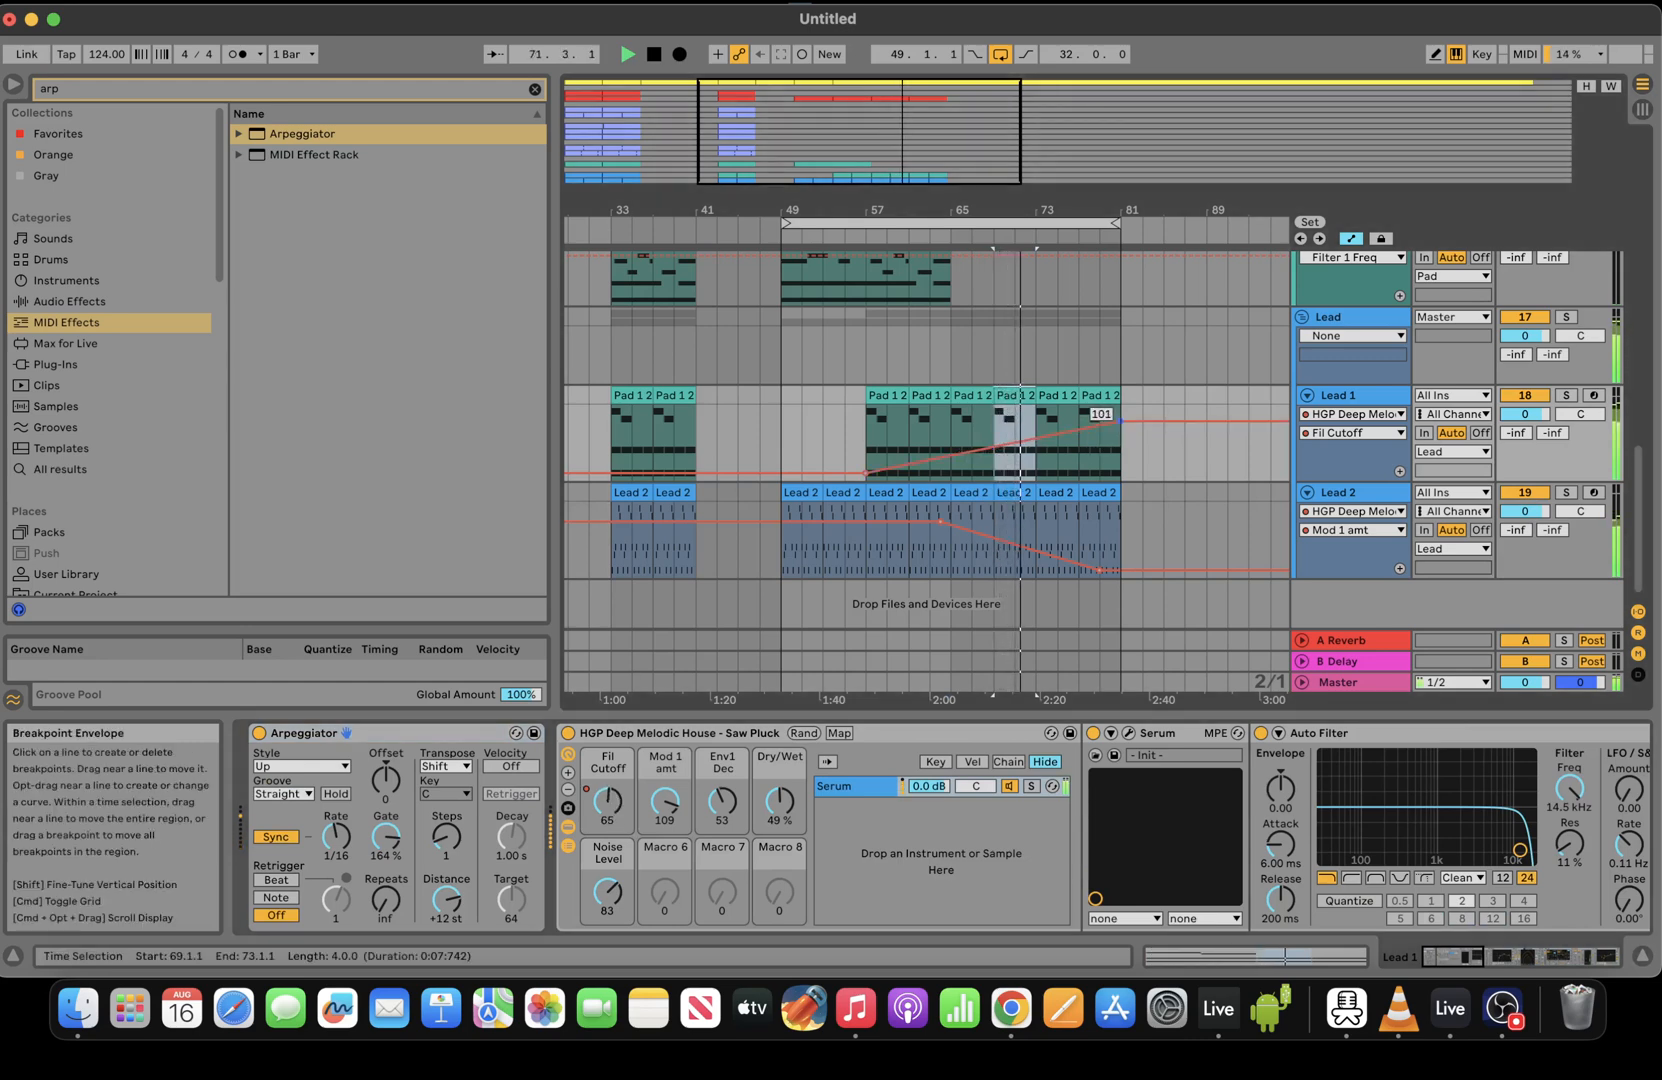
# Automate the Filter 1 Freq macro on the HGP Deep Melodic House bass track to rise from about bar 72 to bar 81
pyautogui.moveTo(1641, 487); pyautogui.dragTo(1620, 200)
pyautogui.click(1028, 602)
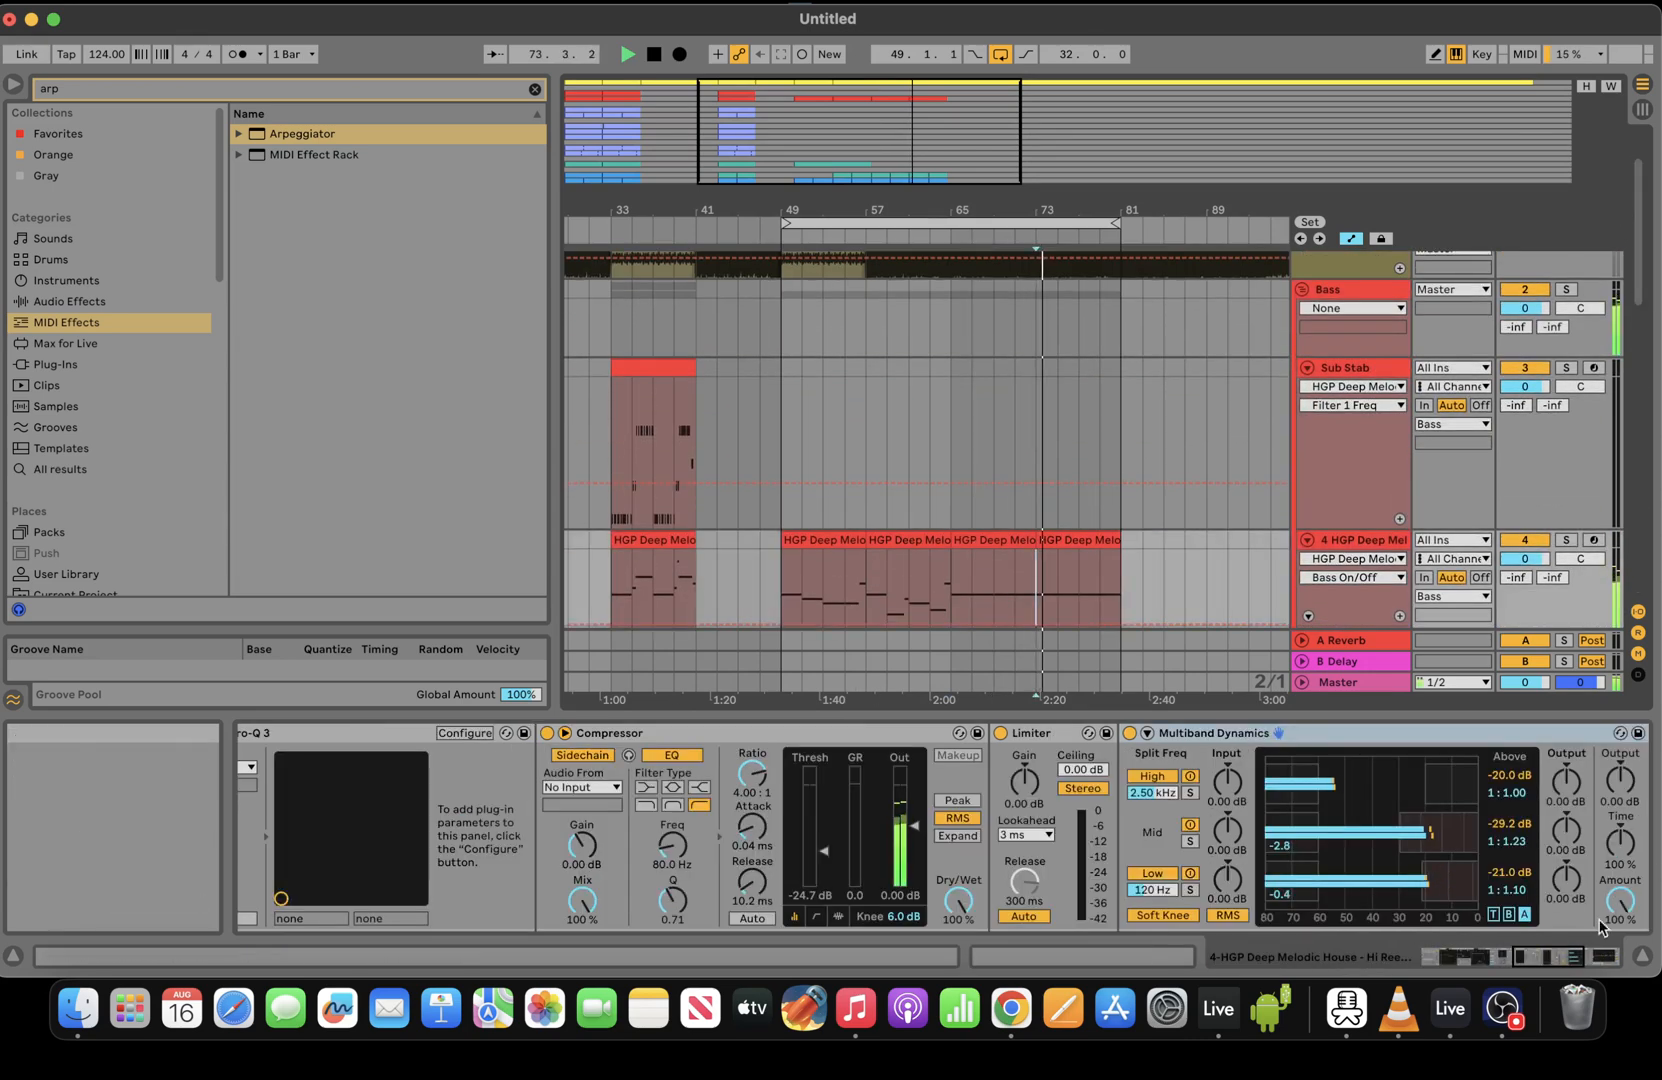
pyautogui.moveTo(1580, 957); pyautogui.dragTo(1034, 971)
pyautogui.click(300, 802)
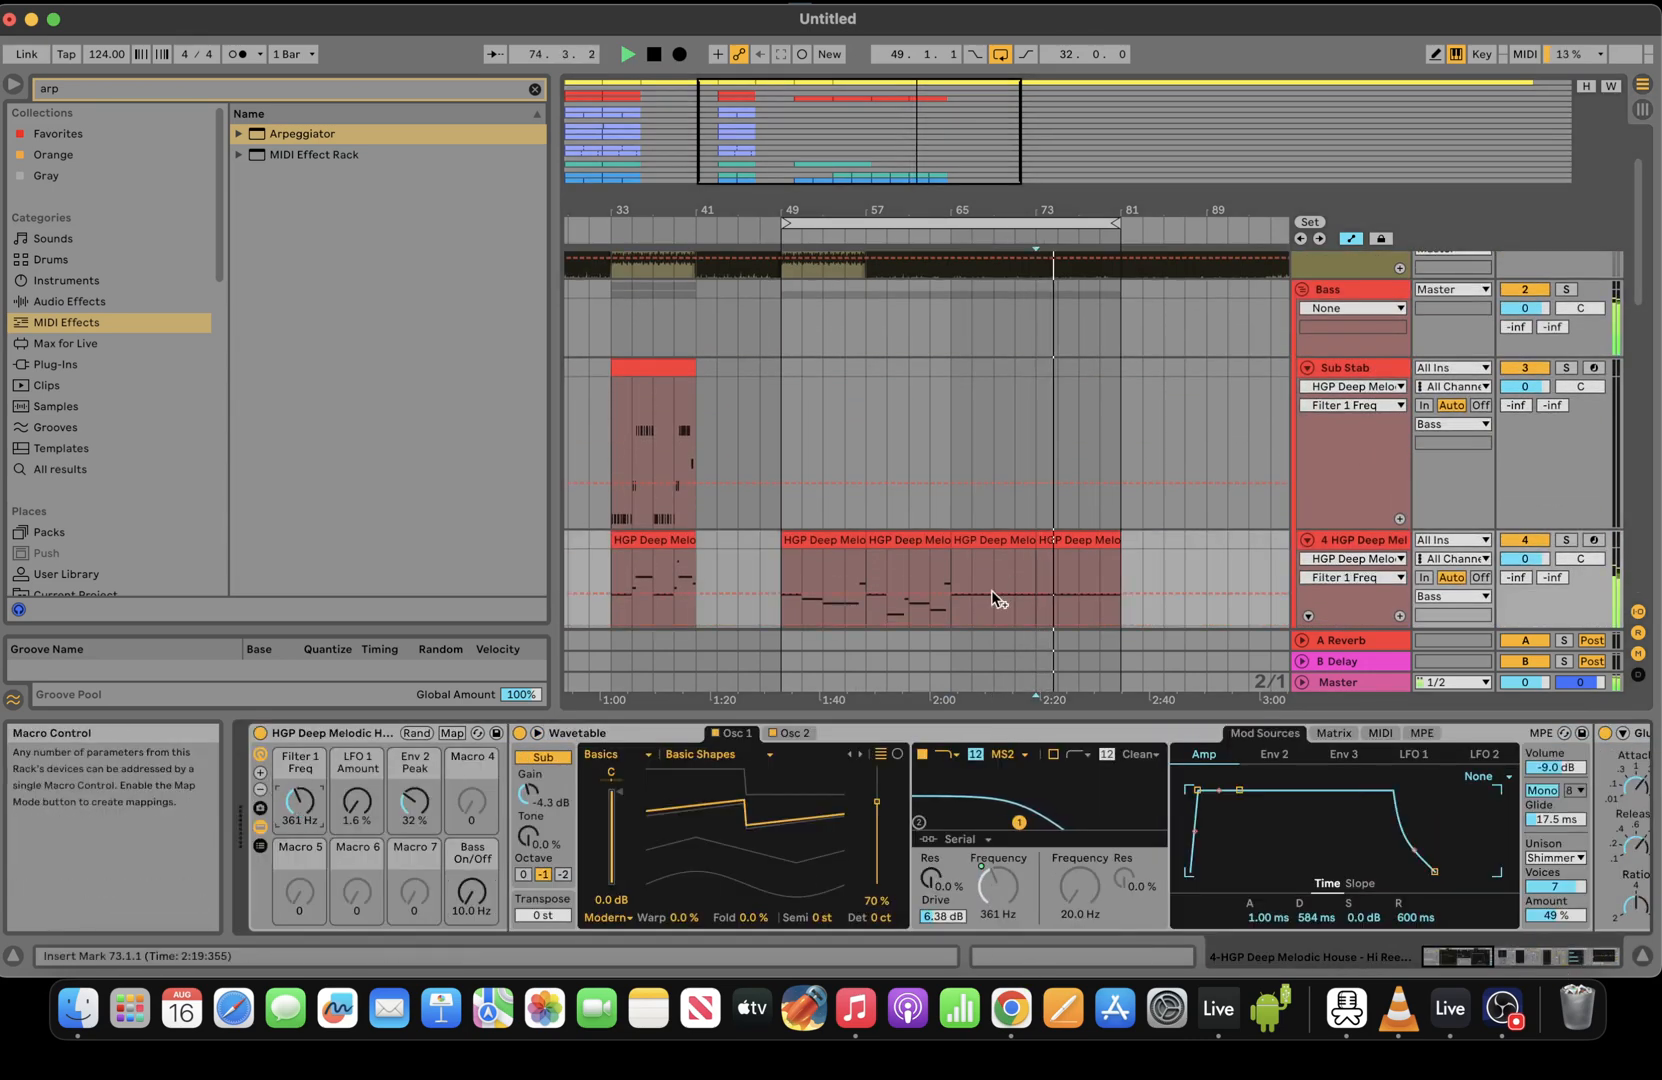
pyautogui.moveTo(1118, 589); pyautogui.dragTo(1120, 568)
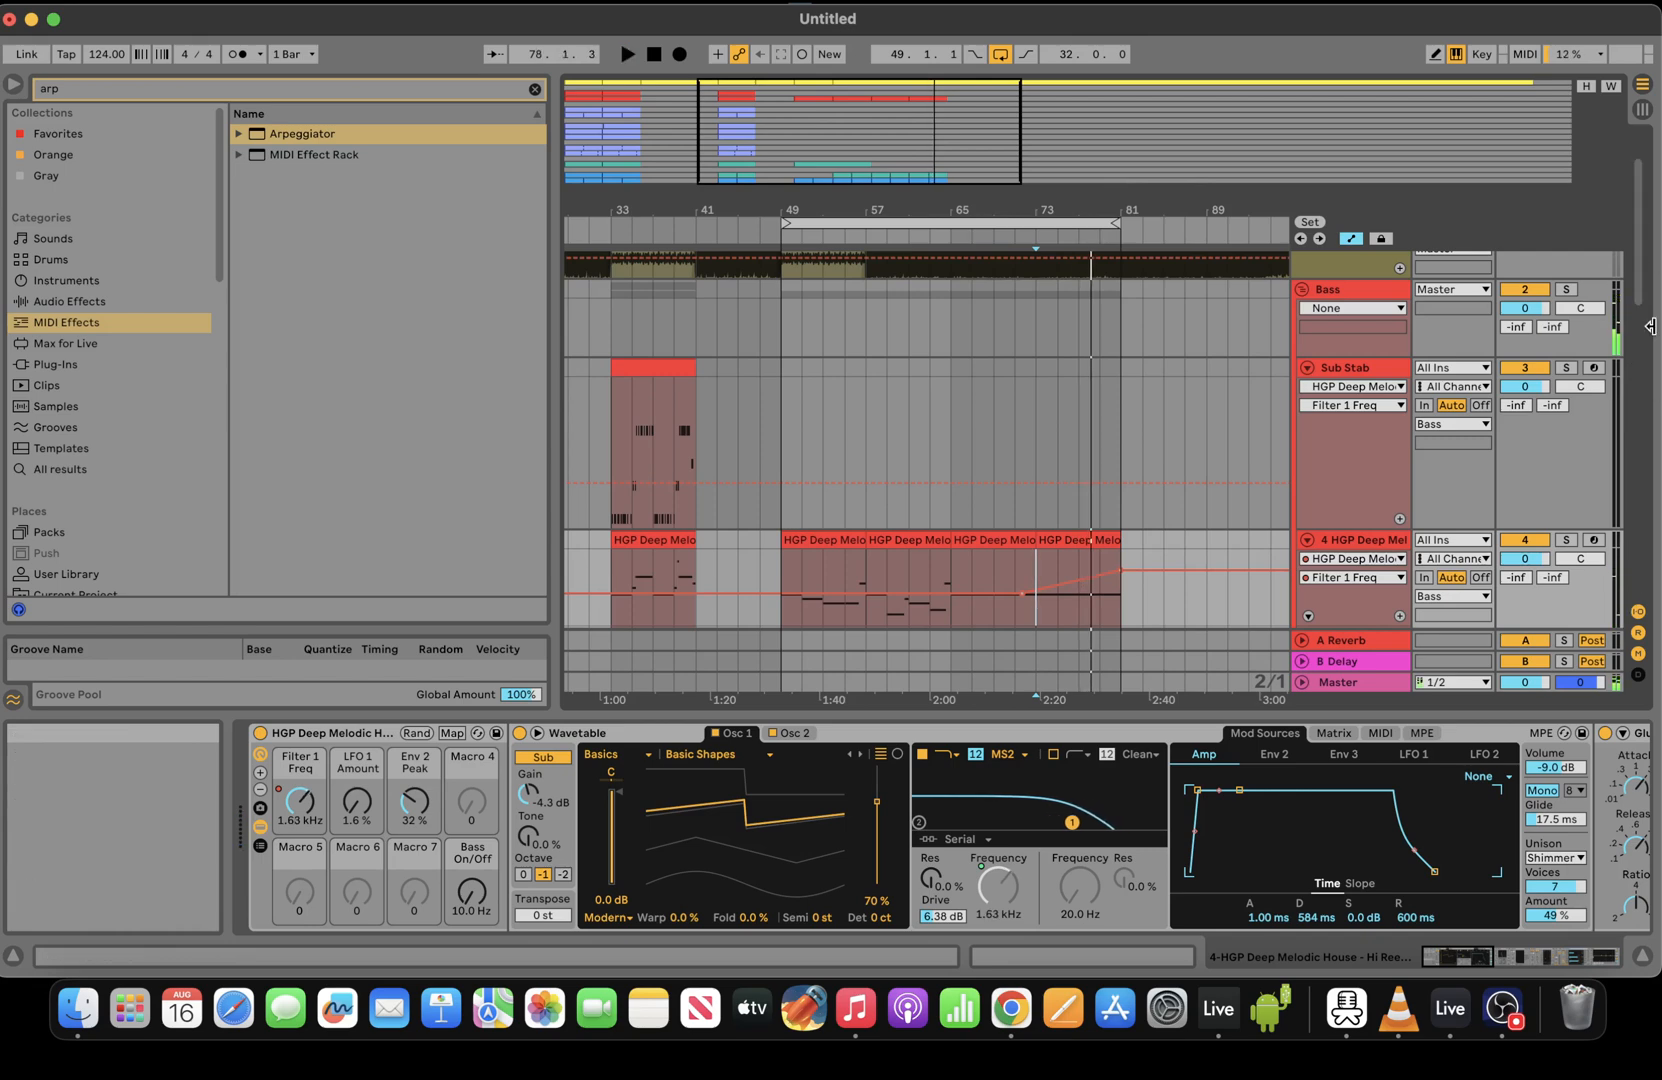
# Insert an audio track below Textures in the drum subgroup and name it F Fucks
pyautogui.moveTo(1638, 278); pyautogui.dragTo(1650, 404)
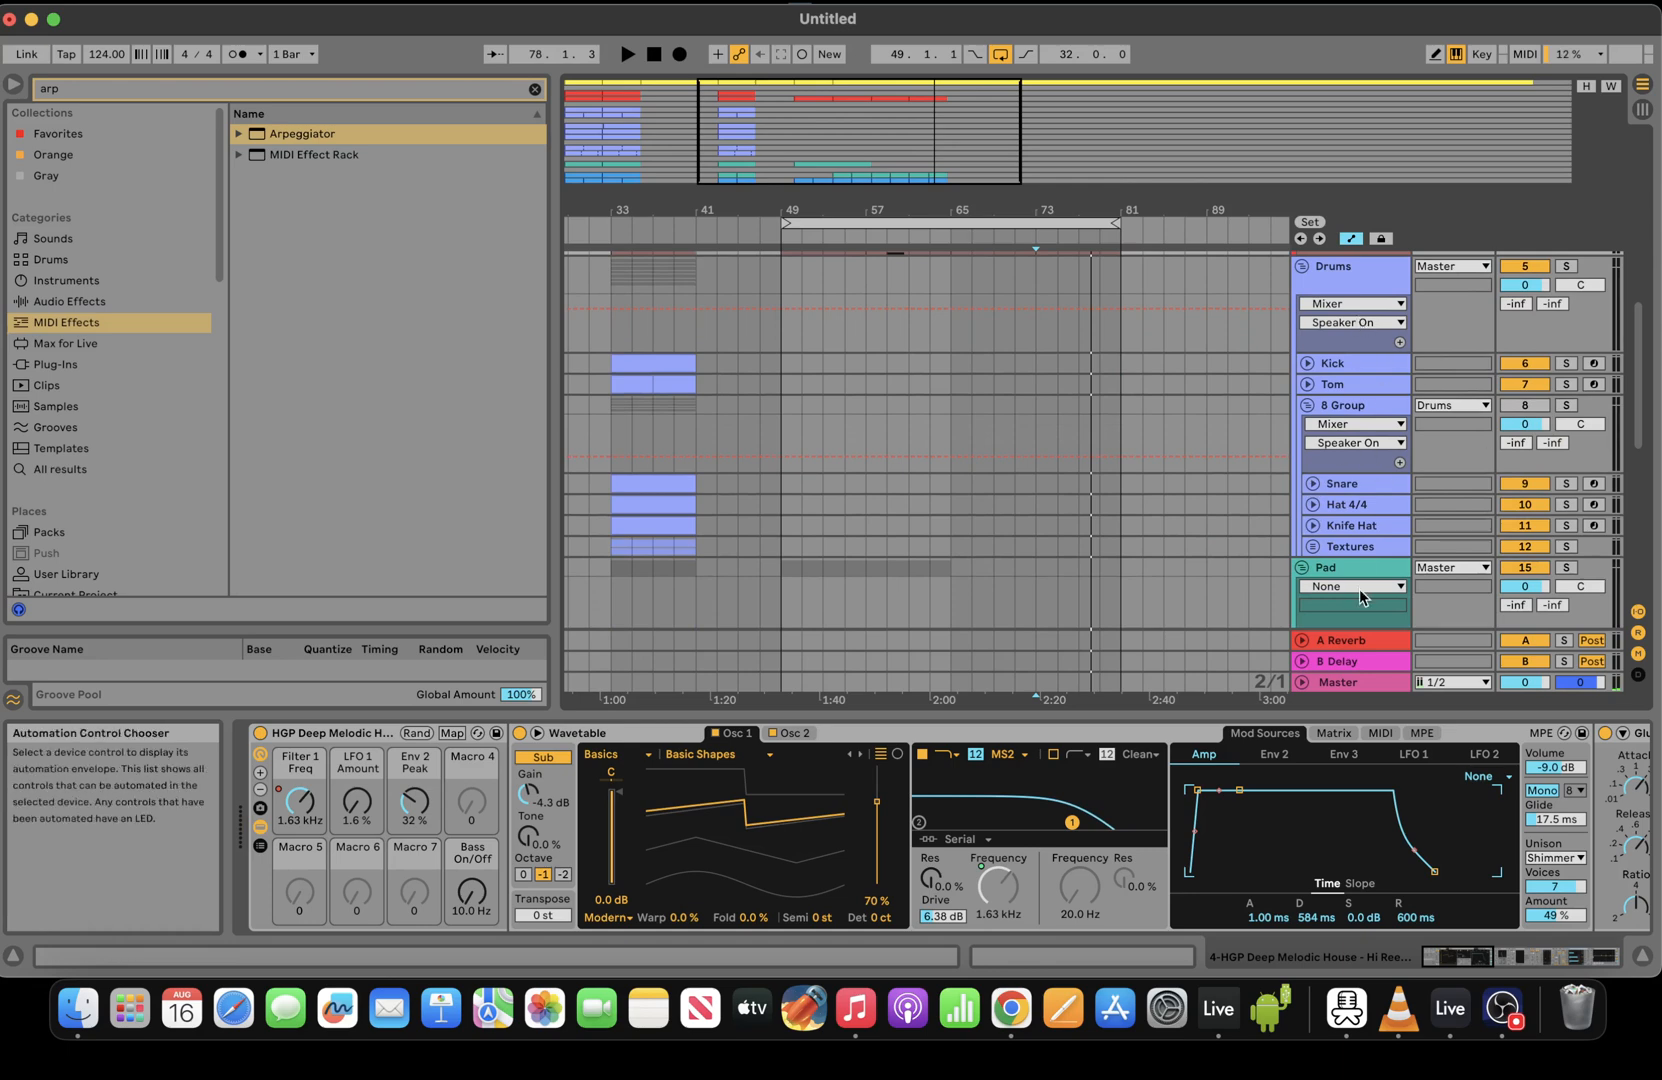
pyautogui.click(1345, 546)
pyautogui.click(243, 1)
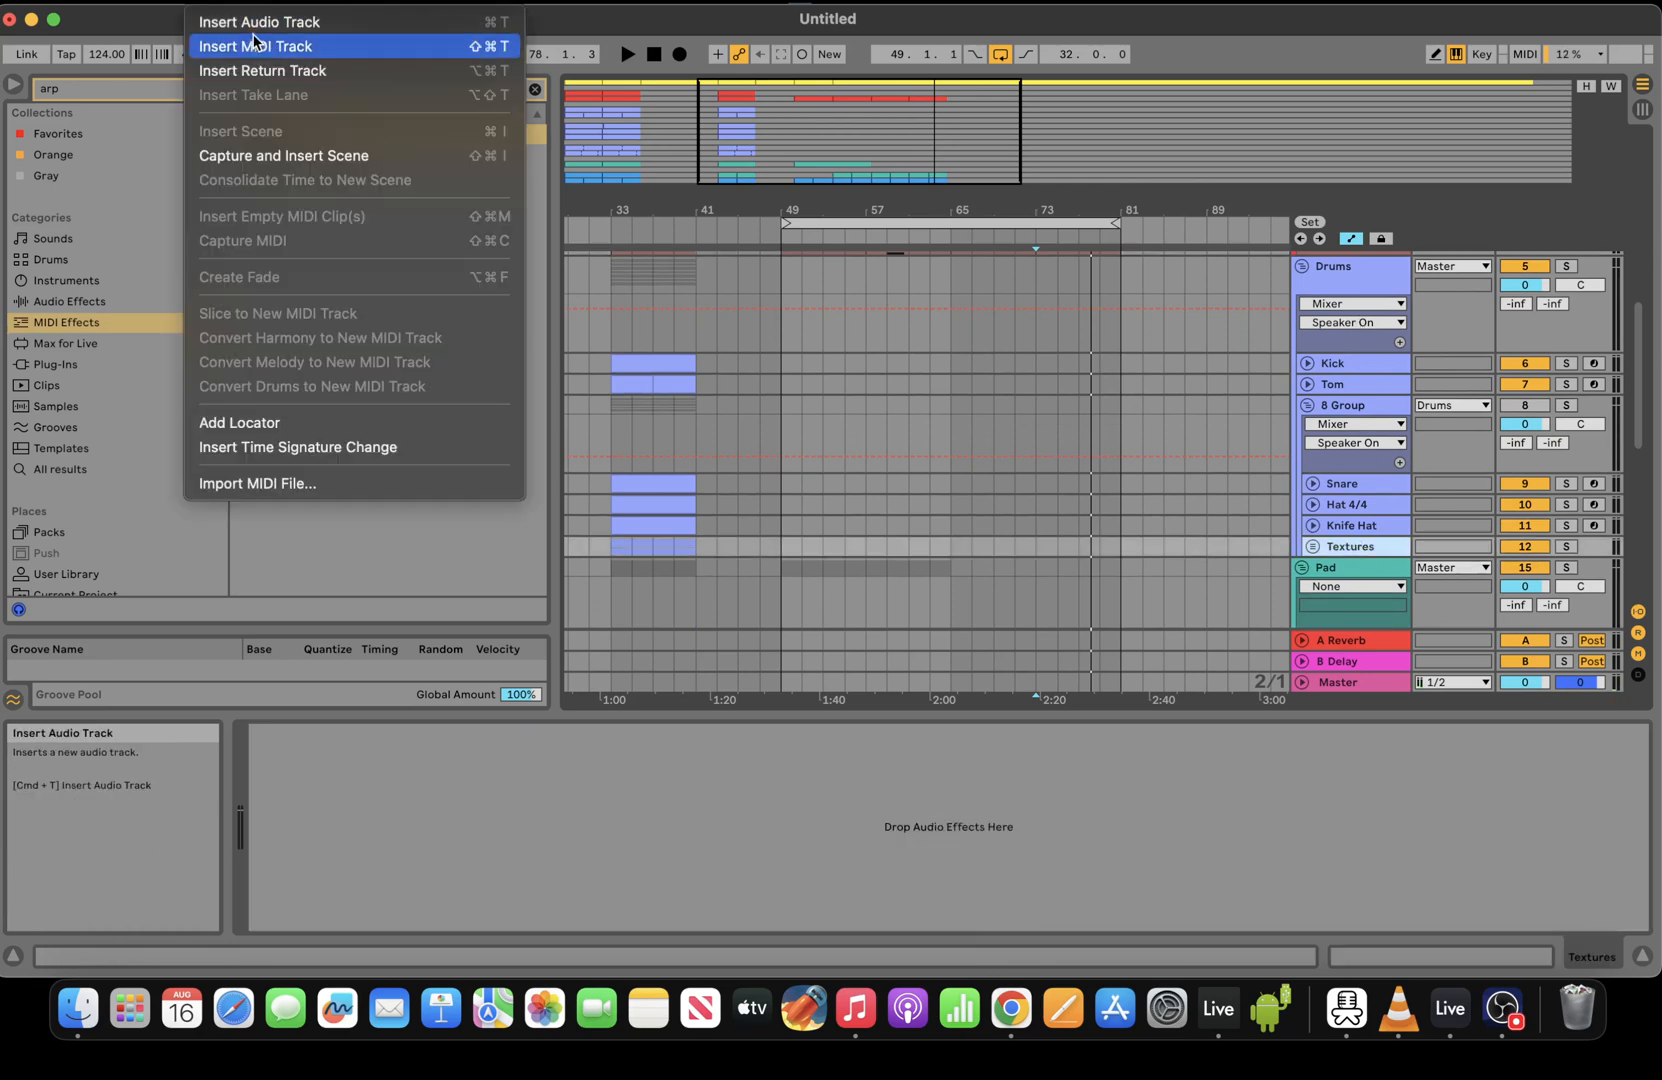
pyautogui.click(296, 25)
pyautogui.rightClick(1352, 568)
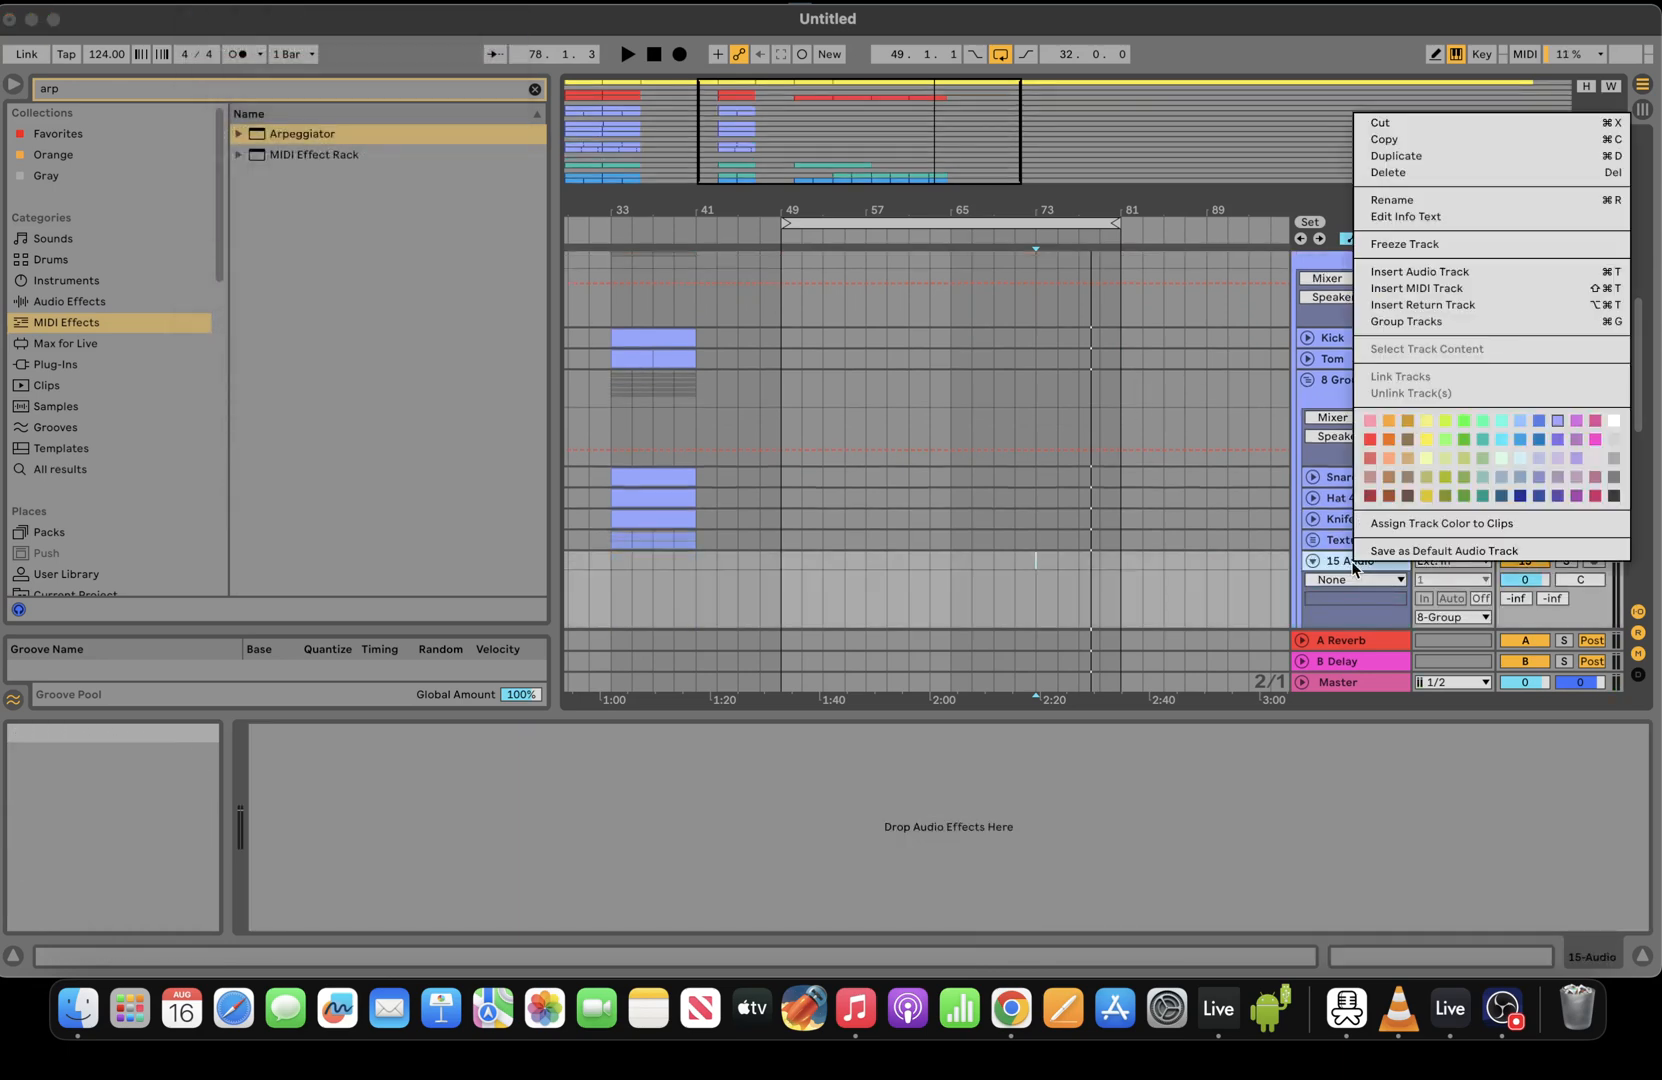
pyautogui.click(1419, 200)
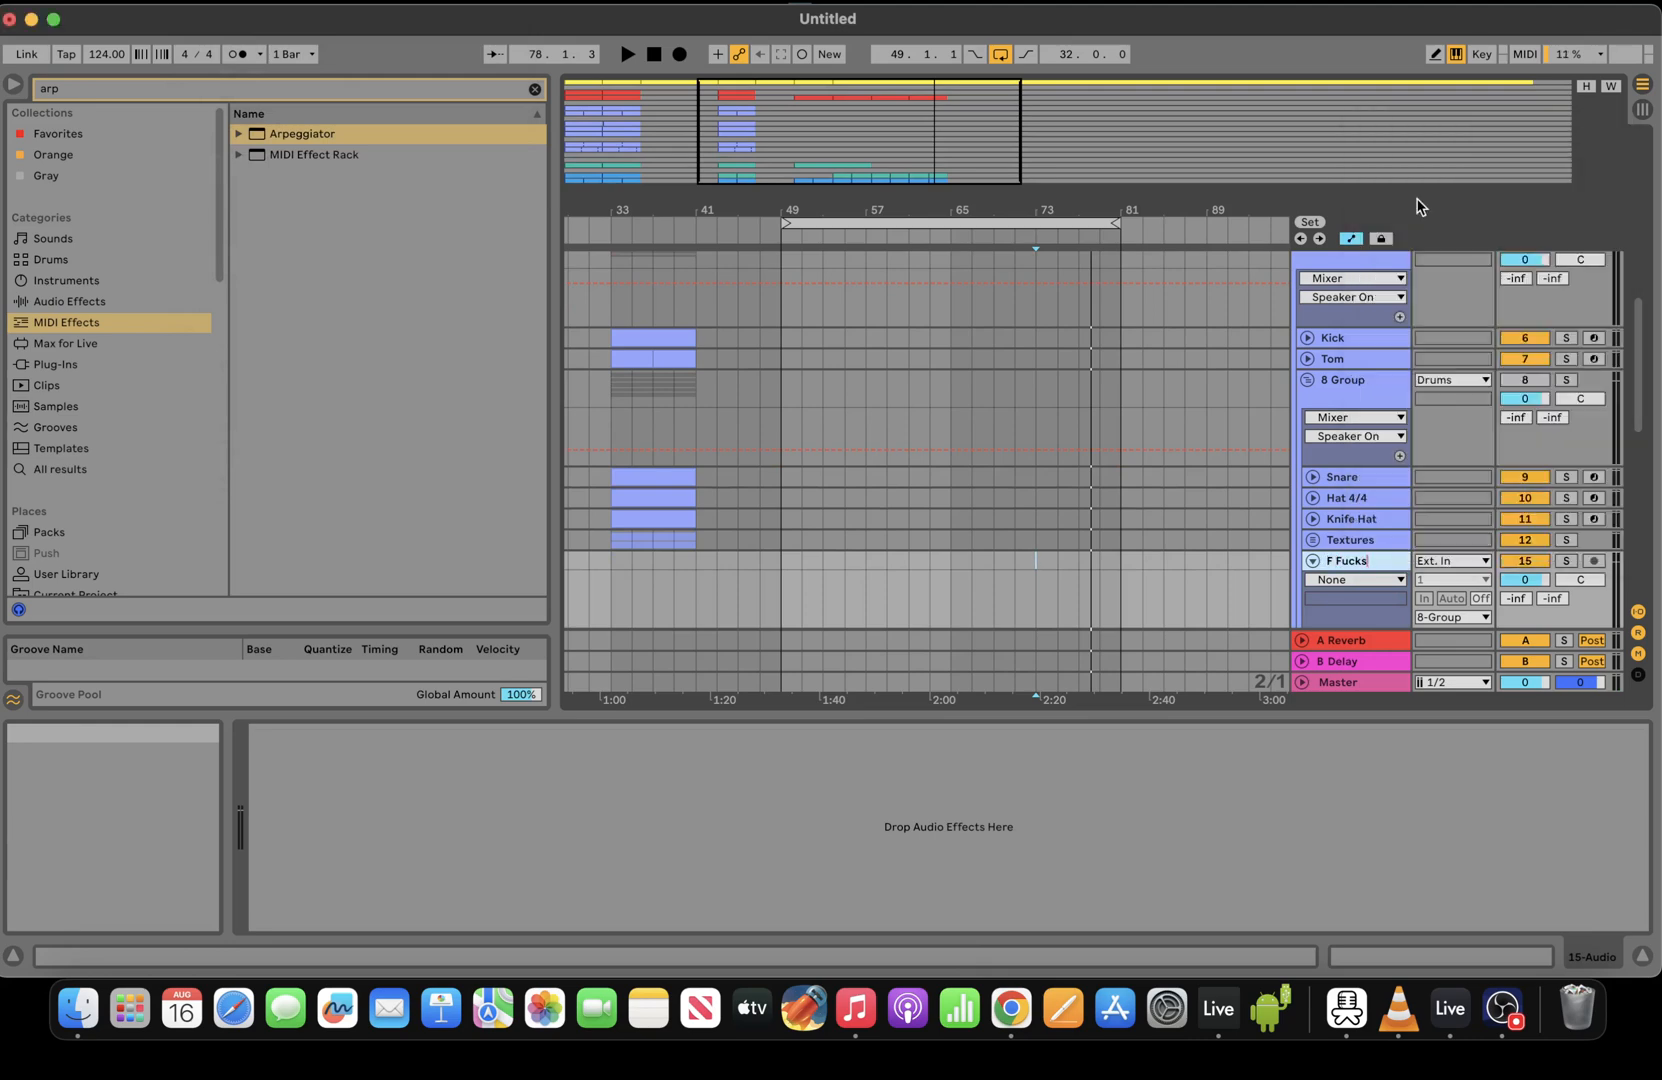
pyautogui.scroll(-3, 1500, 420)
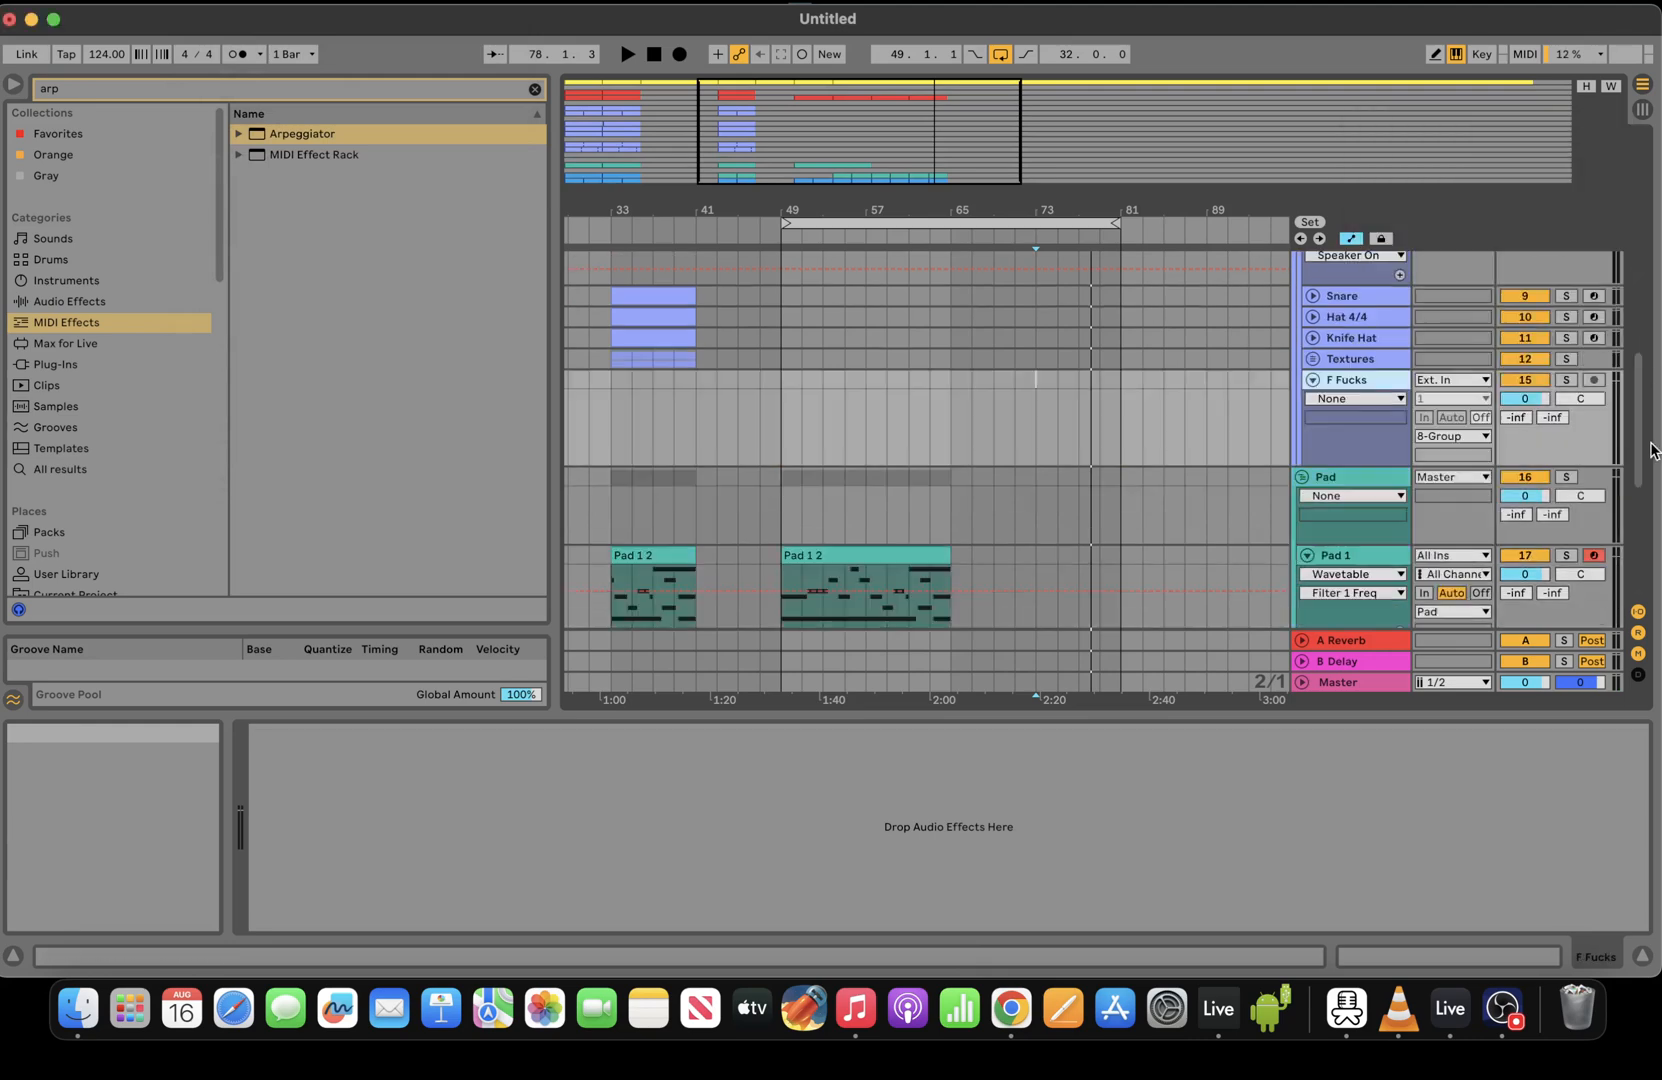
# Put the F Fucks audio track into its own group and name the group F Fucks
pyautogui.rightClick(1367, 385)
pyautogui.click(1419, 592)
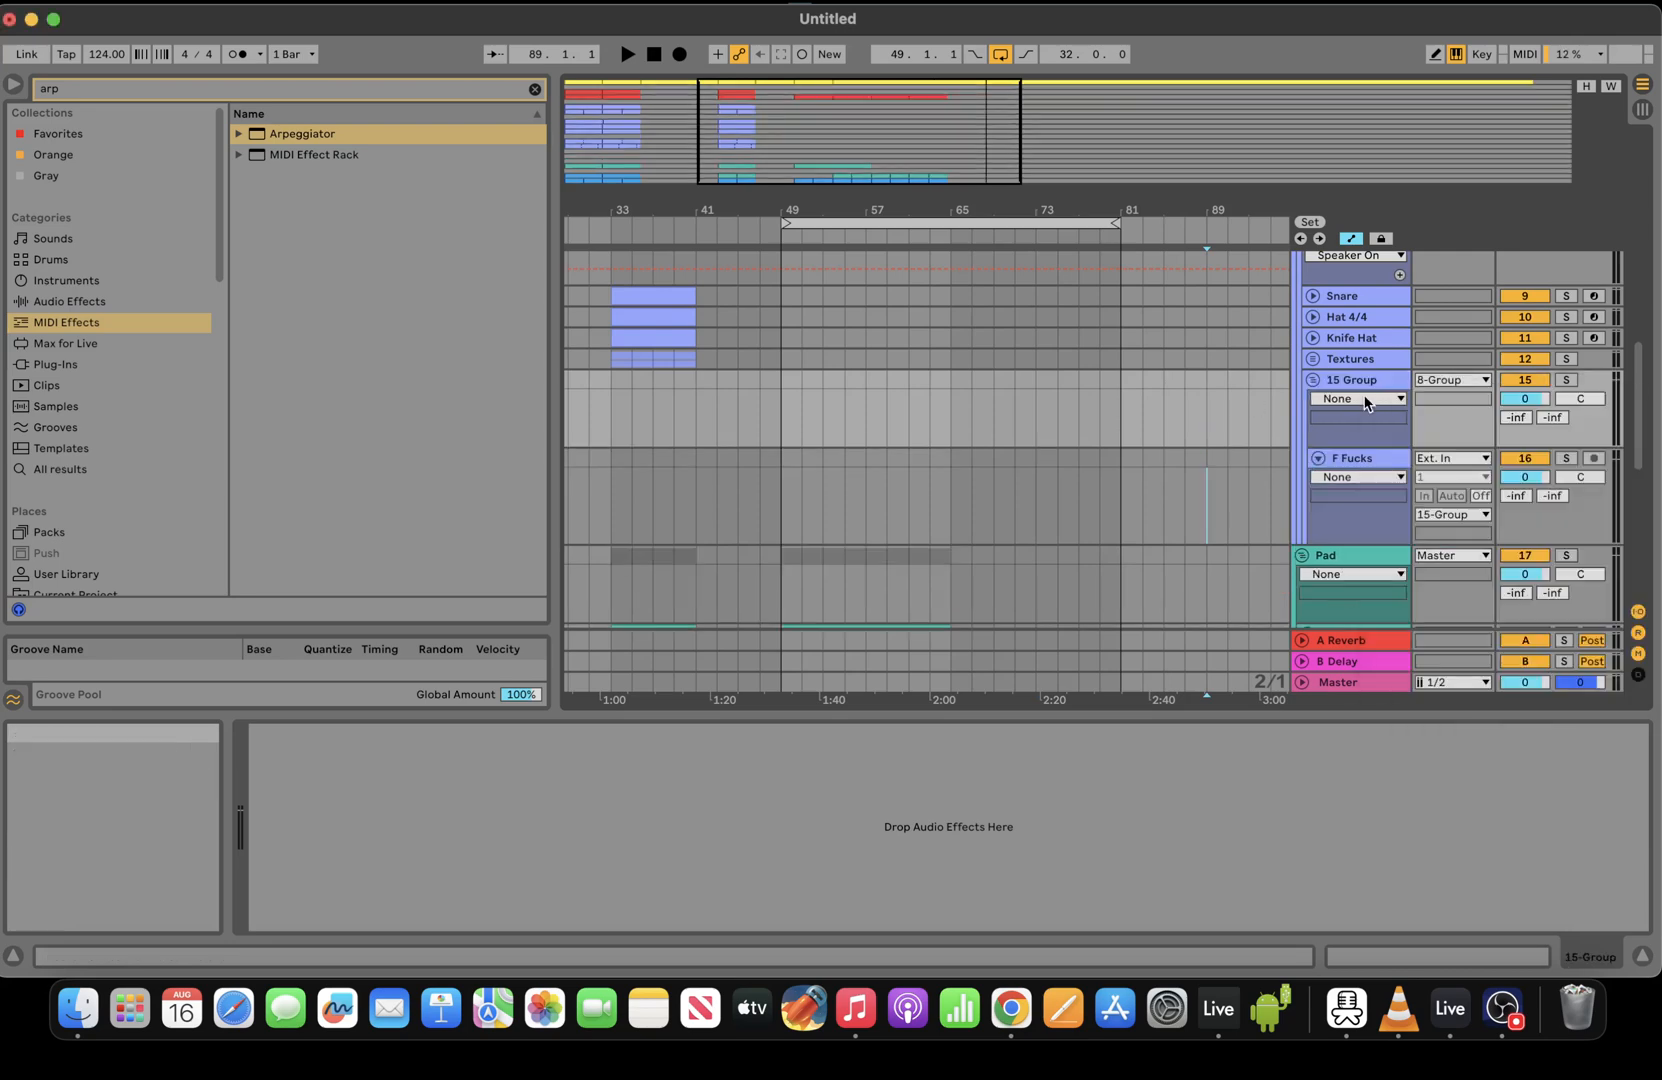
pyautogui.rightClick(1349, 381)
pyautogui.click(1386, 466)
pyautogui.write('F')
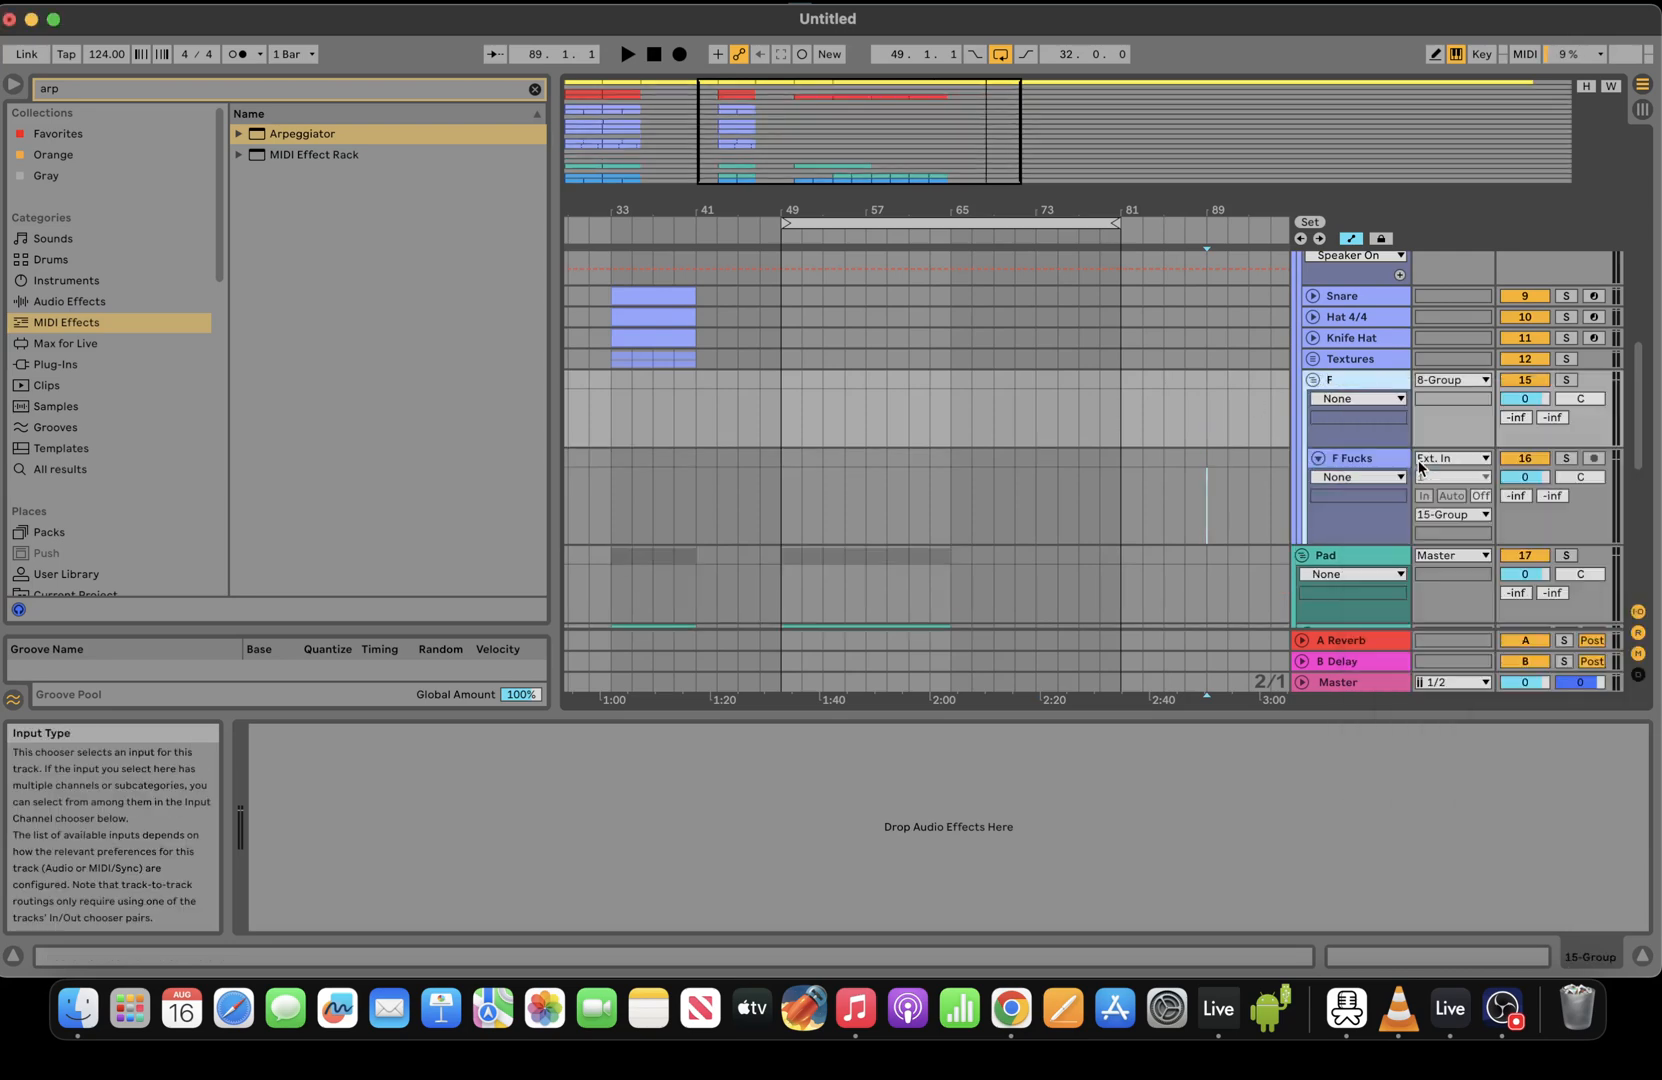
pyautogui.write(' Fucks')
# Rename the audio track inside the F Fucks group as Snare Roll
pyautogui.click(1322, 465)
pyautogui.rightClick(1330, 458)
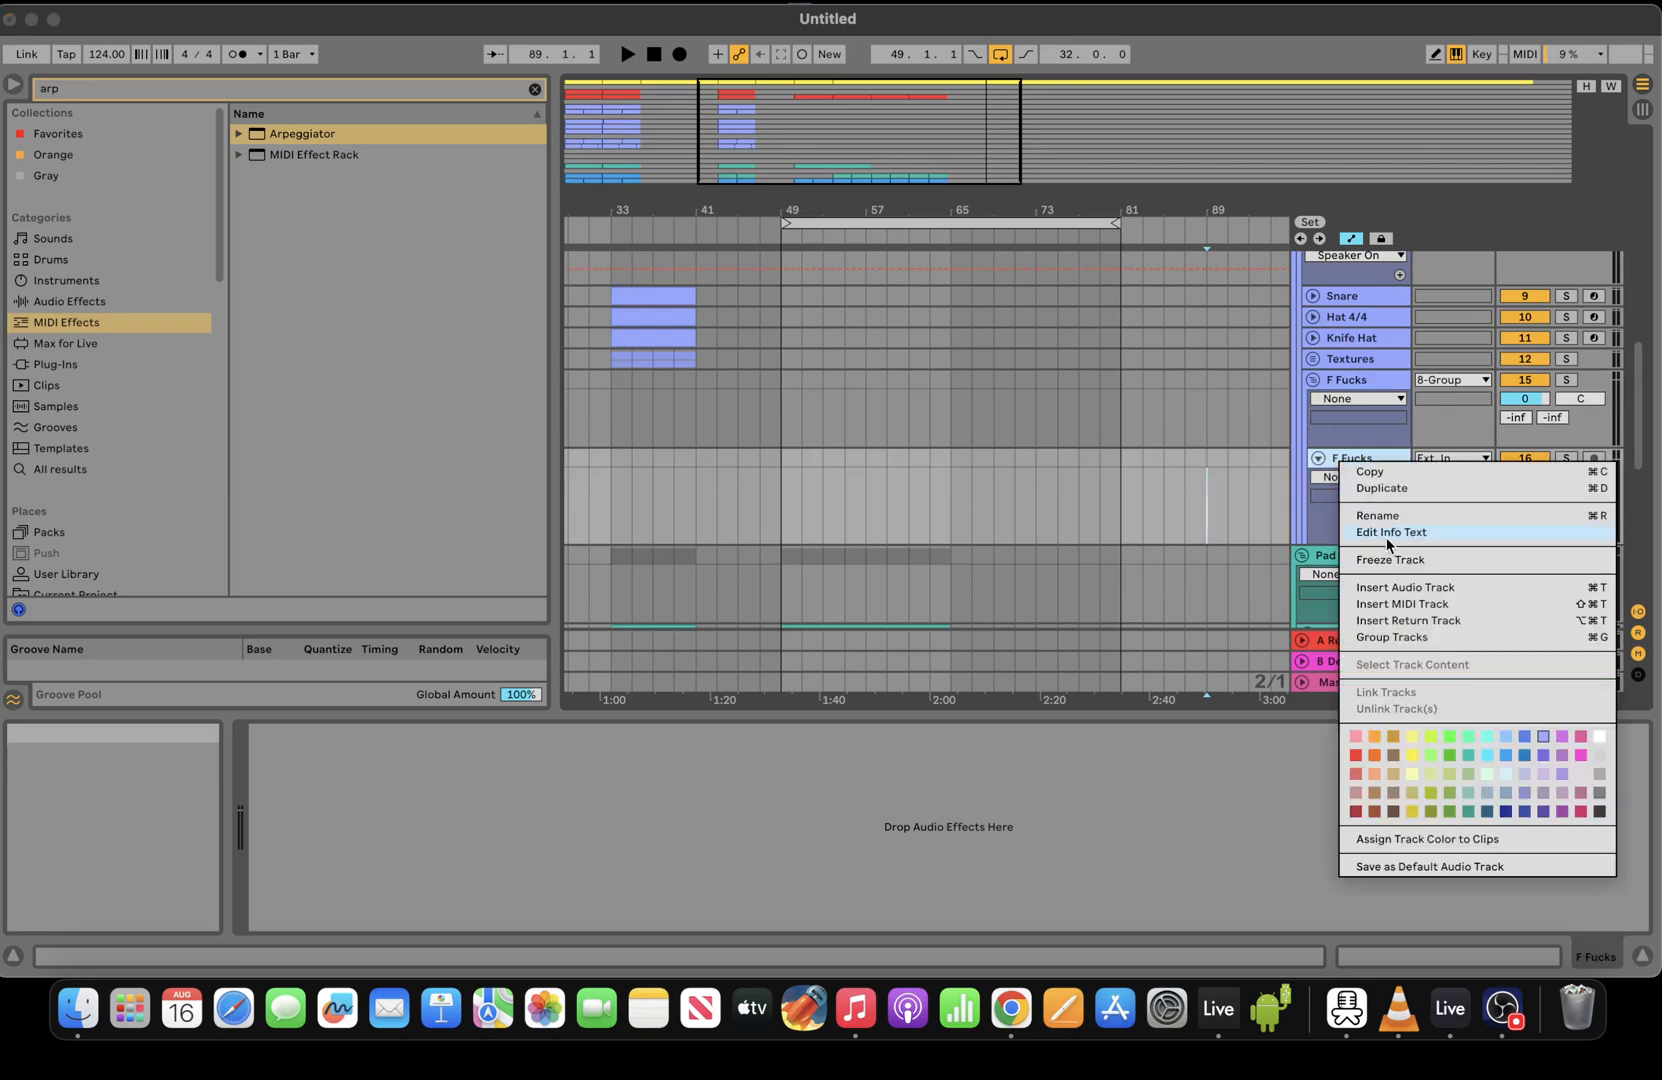
pyautogui.click(1397, 515)
pyautogui.write('Snare Roll')
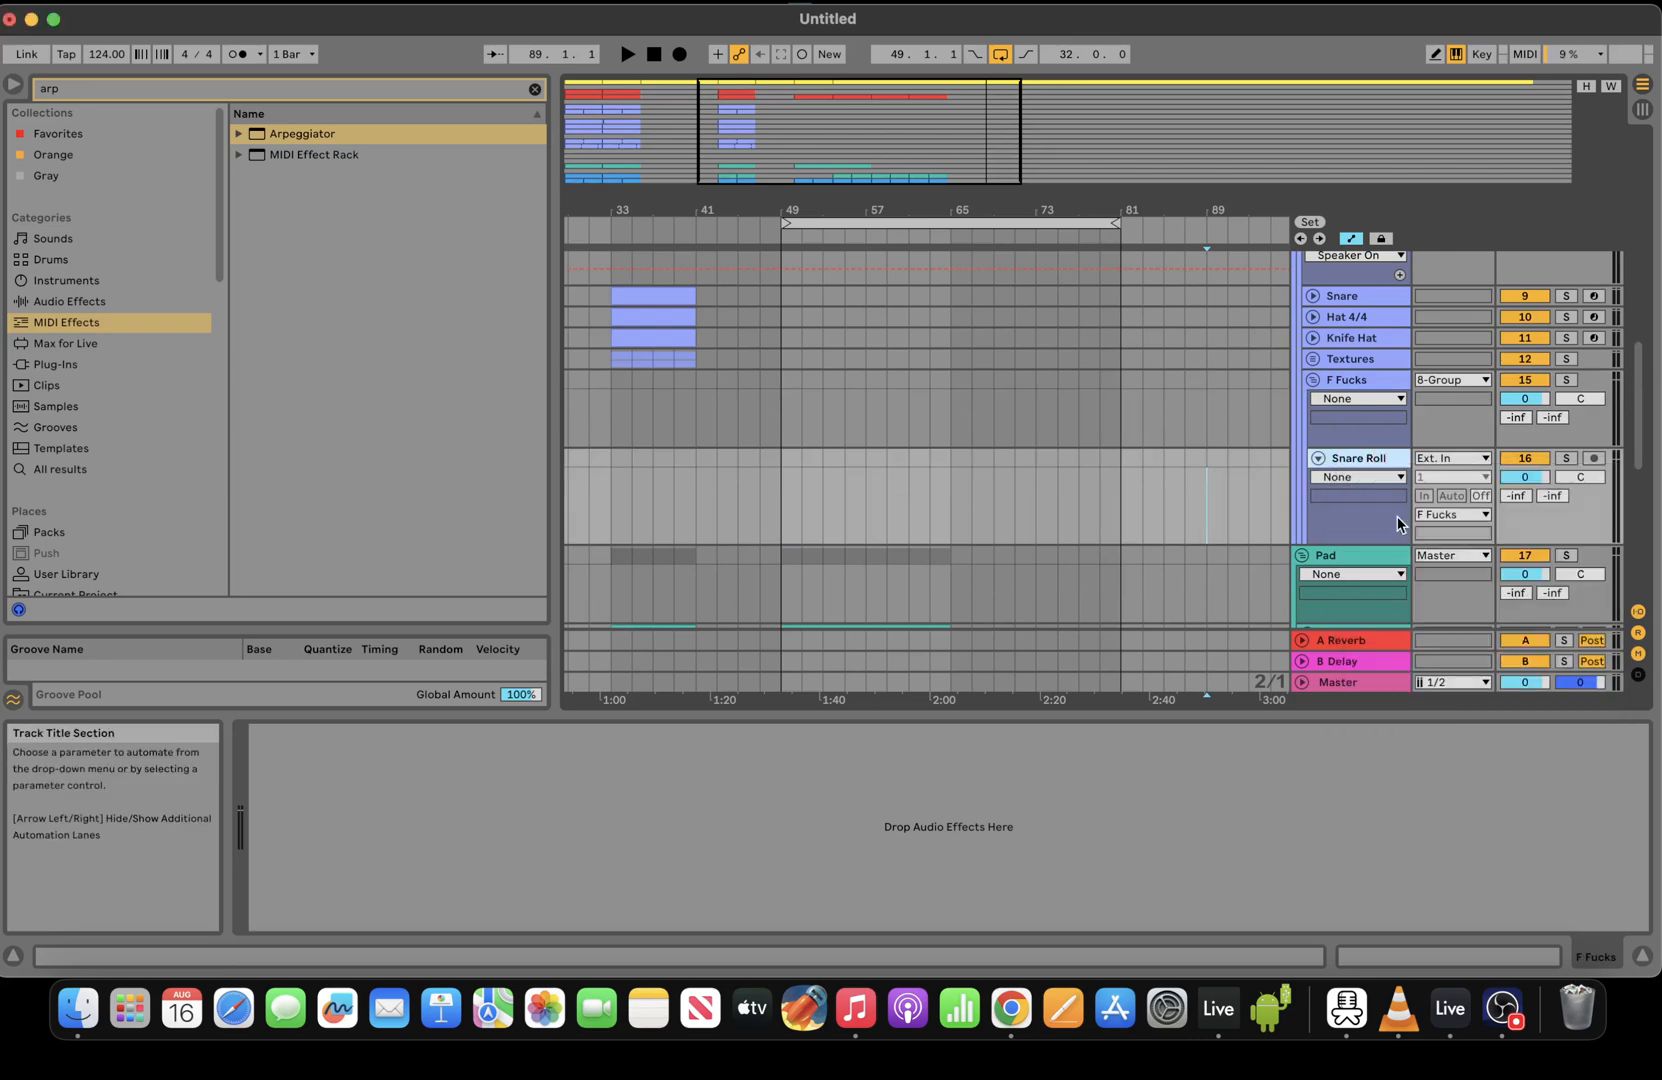
# Duplicate the empty Snare Roll track and name the copy Sweeps
pyautogui.click(1080, 487)
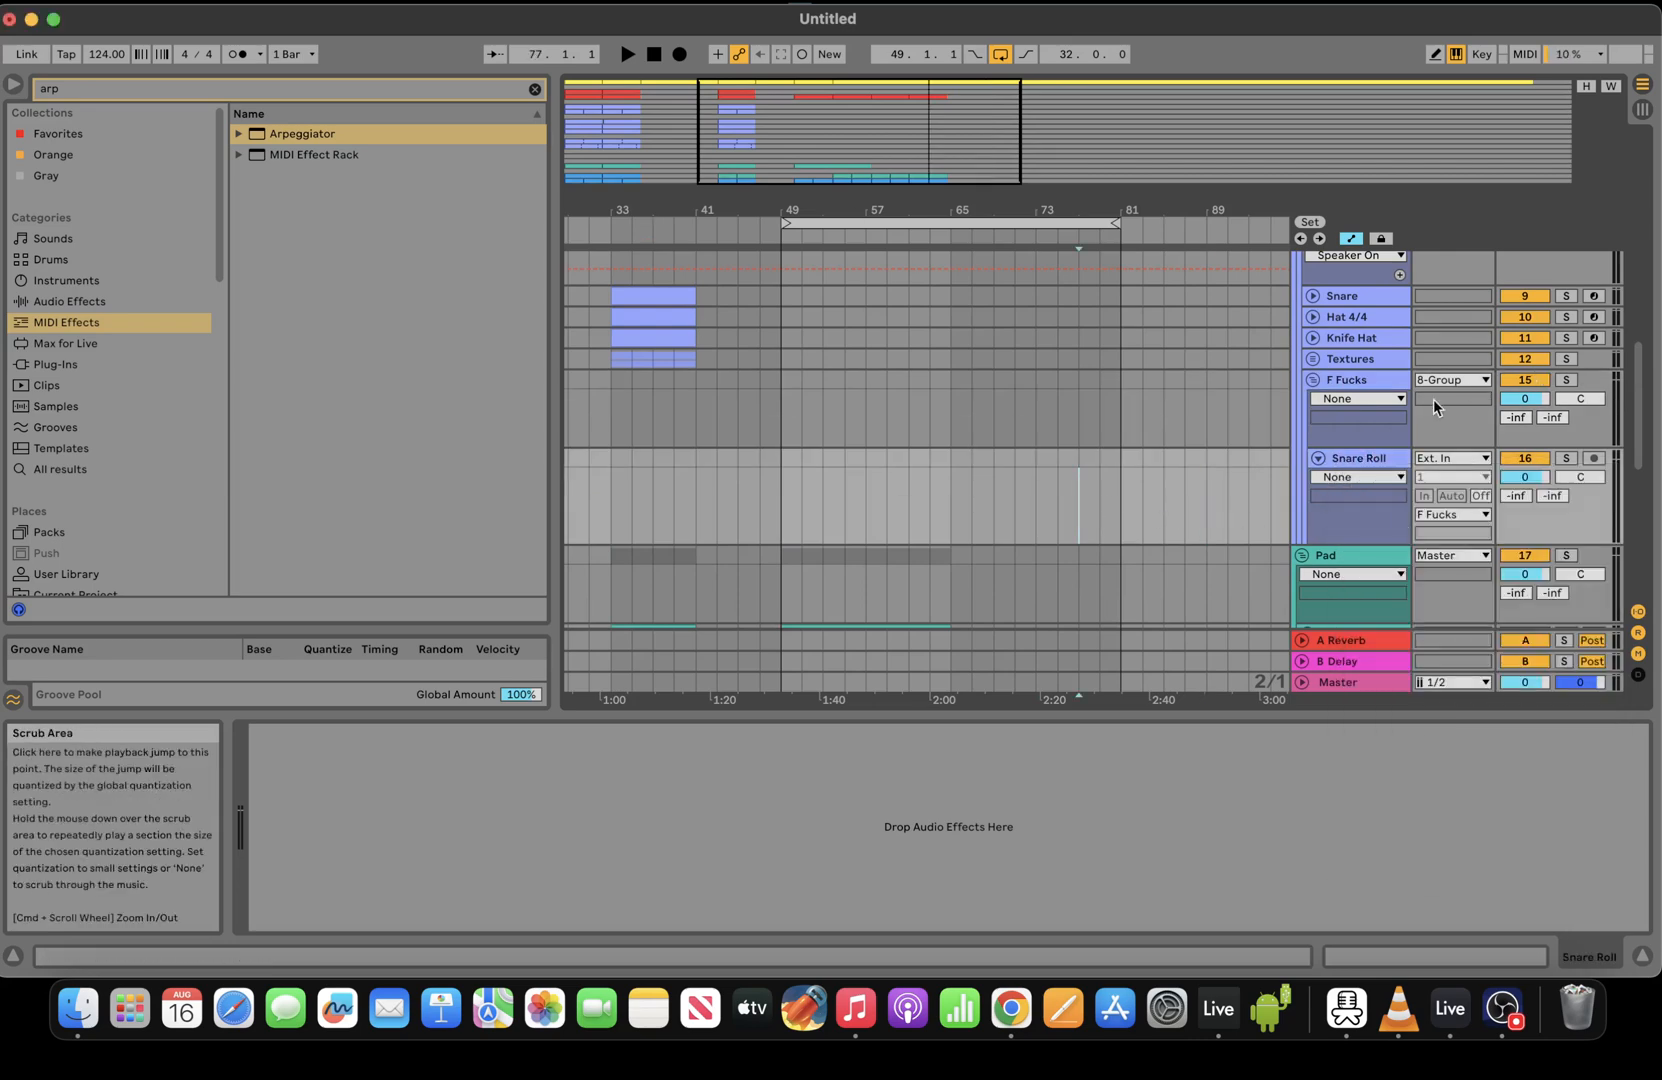
pyautogui.press('super+d')
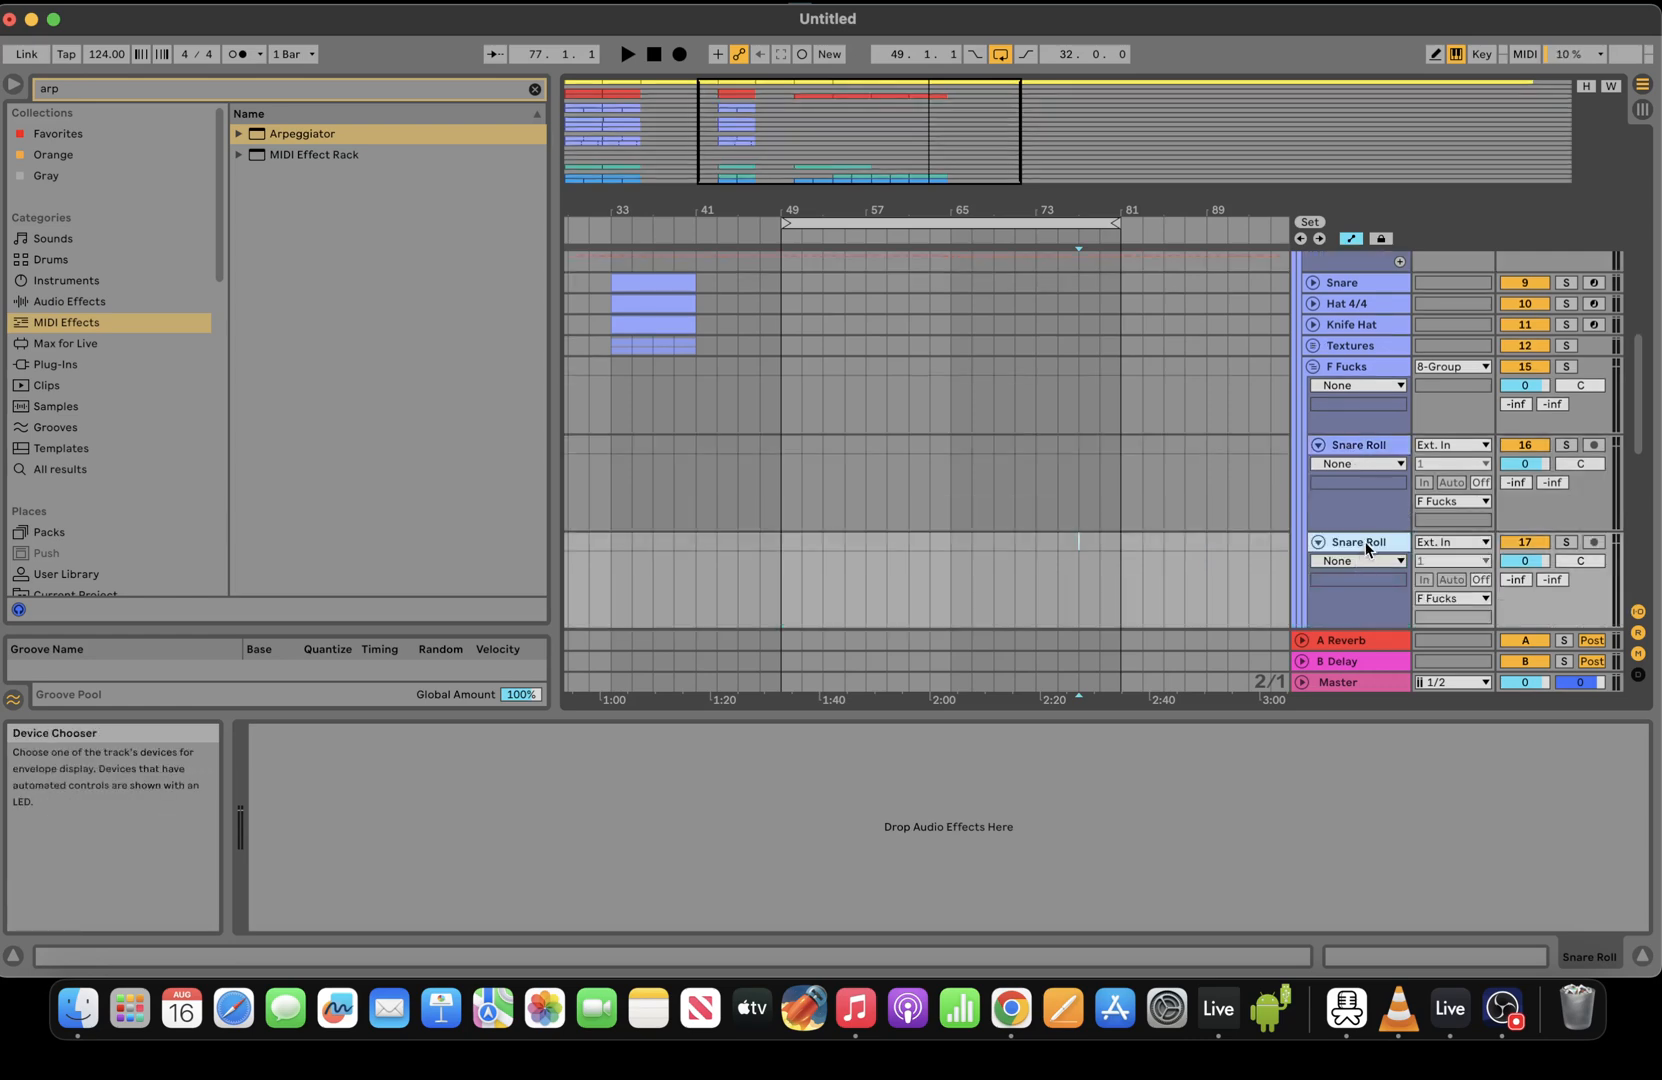
pyautogui.rightClick(1365, 540)
pyautogui.click(1461, 174)
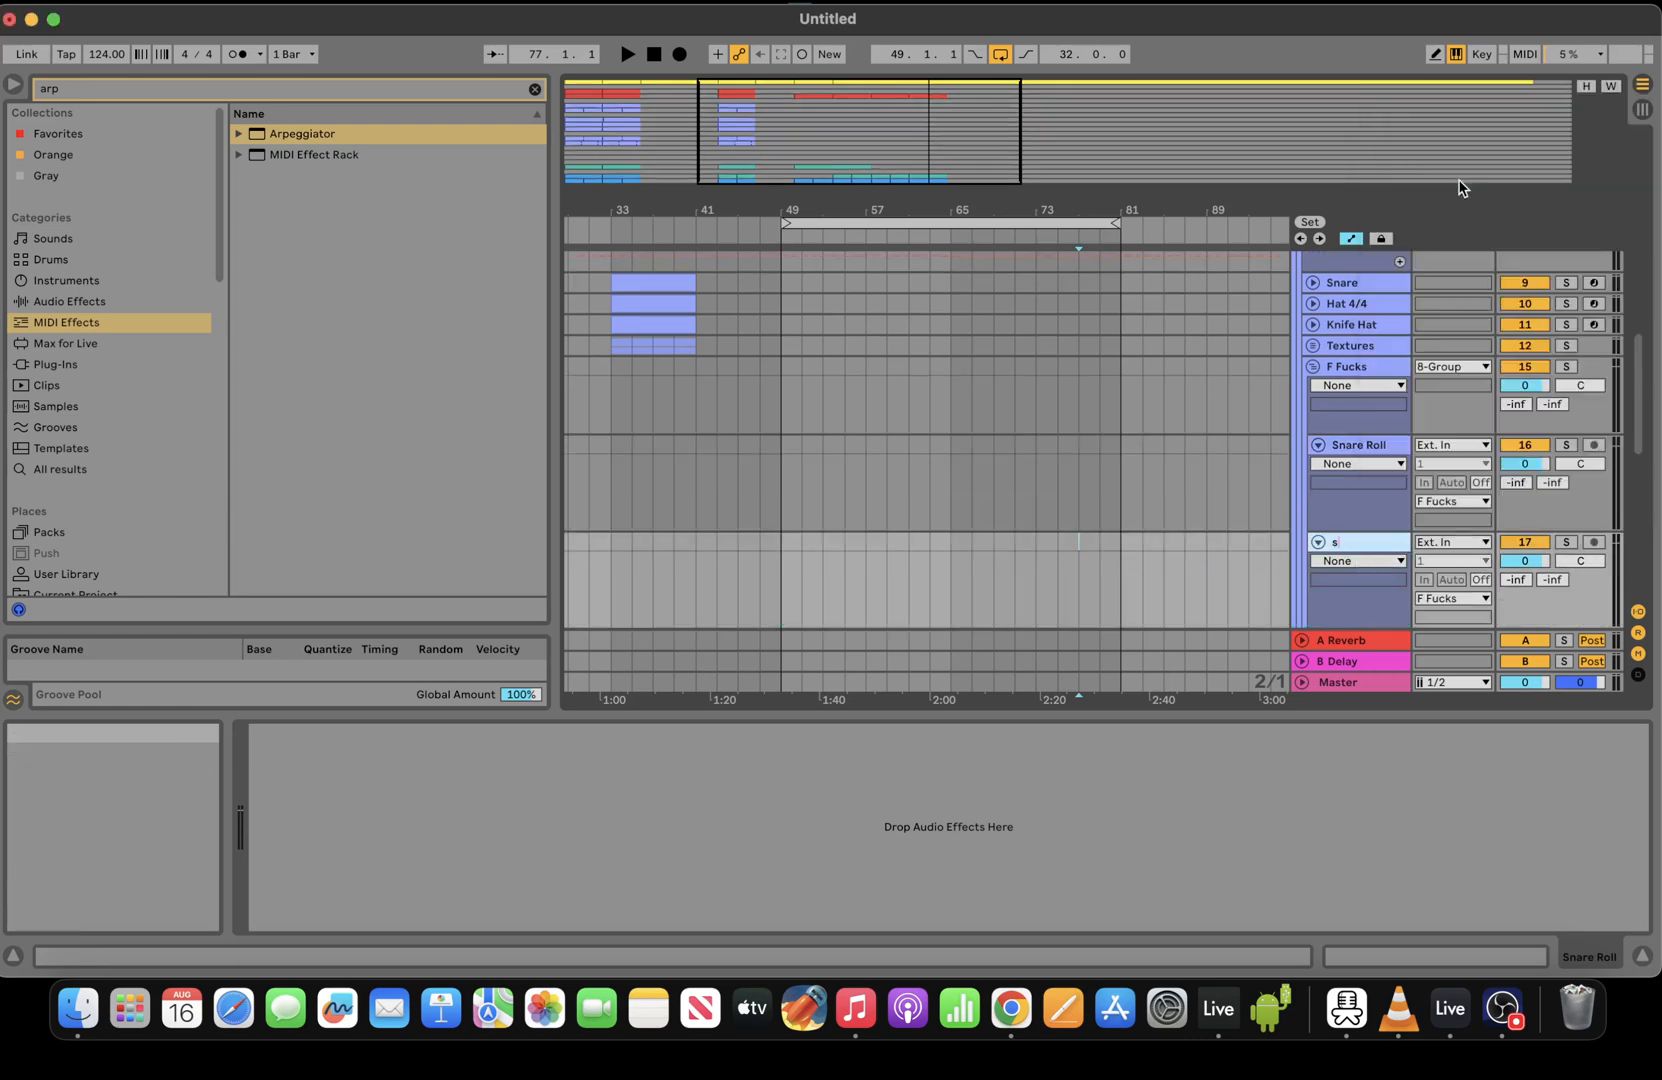
pyautogui.press('BackSpace')
pyautogui.write('Sweep')
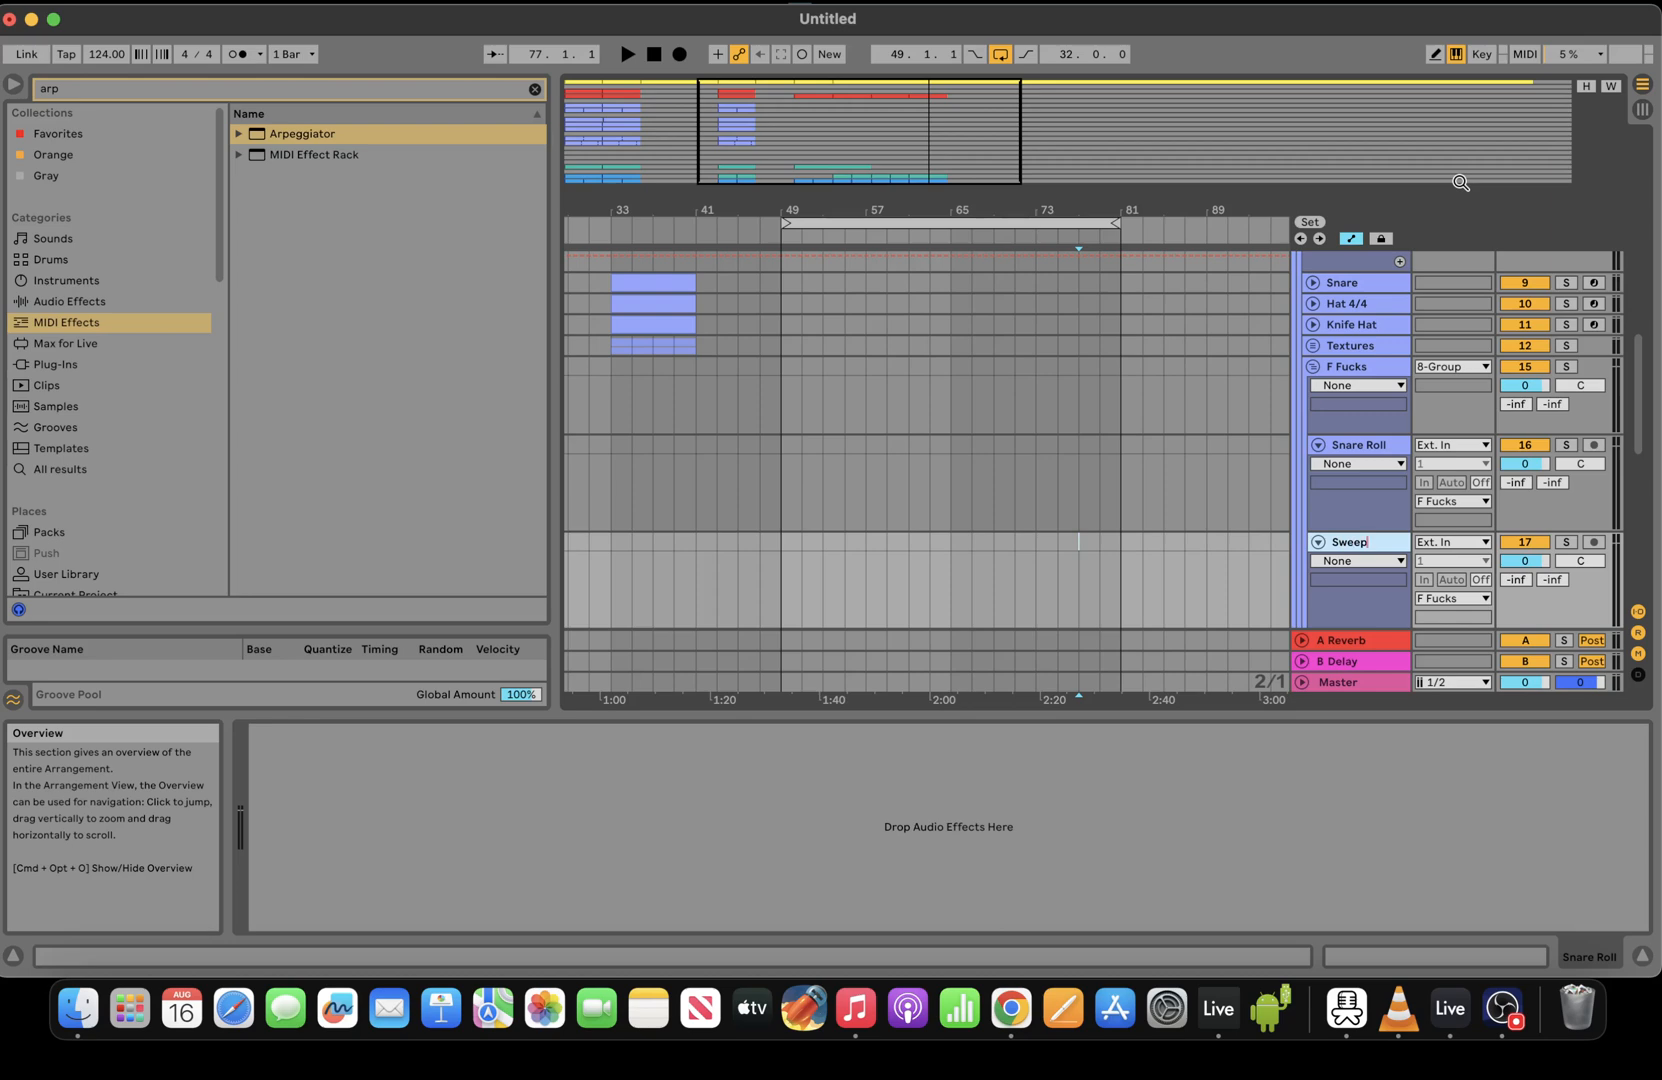
pyautogui.write('s')
pyautogui.press('Return')
# Clear the browser search and open the _(WAVs)_FX_Sweeps folder of the HGP - Deep Melodic House sample pack
pyautogui.click(1100, 486)
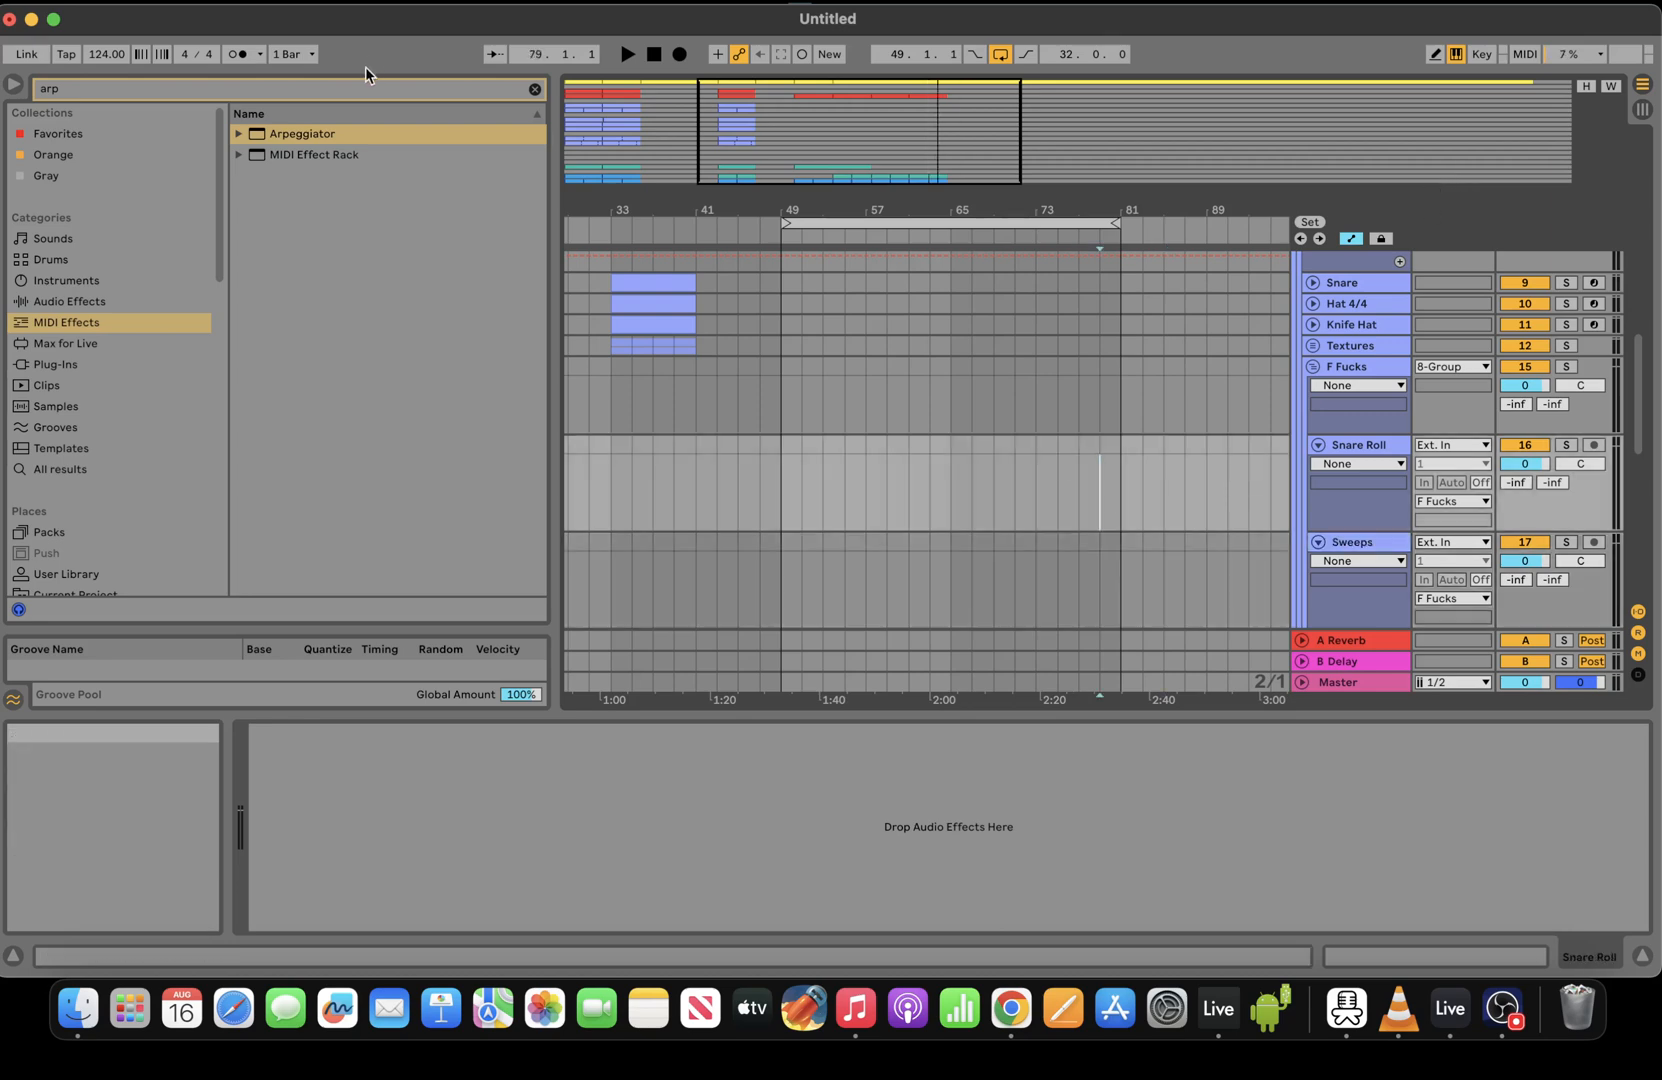
pyautogui.click(535, 89)
pyautogui.scroll(-6, 228, 200)
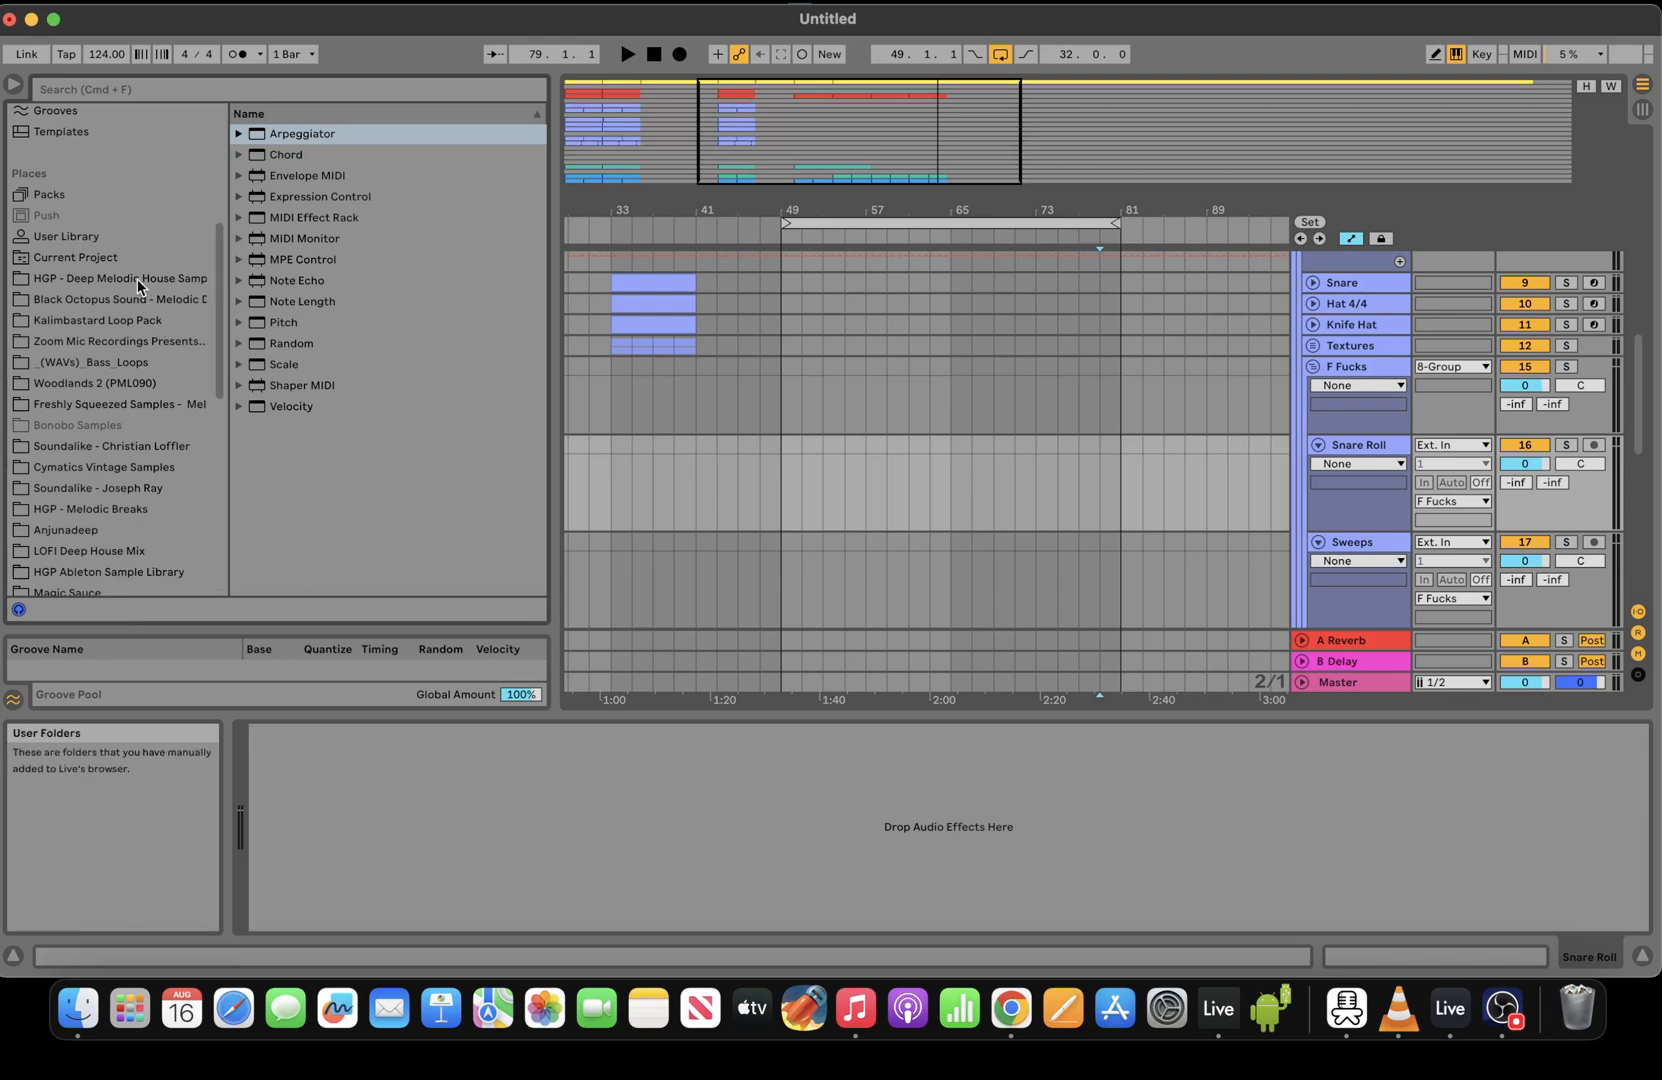
pyautogui.click(135, 278)
pyautogui.click(236, 428)
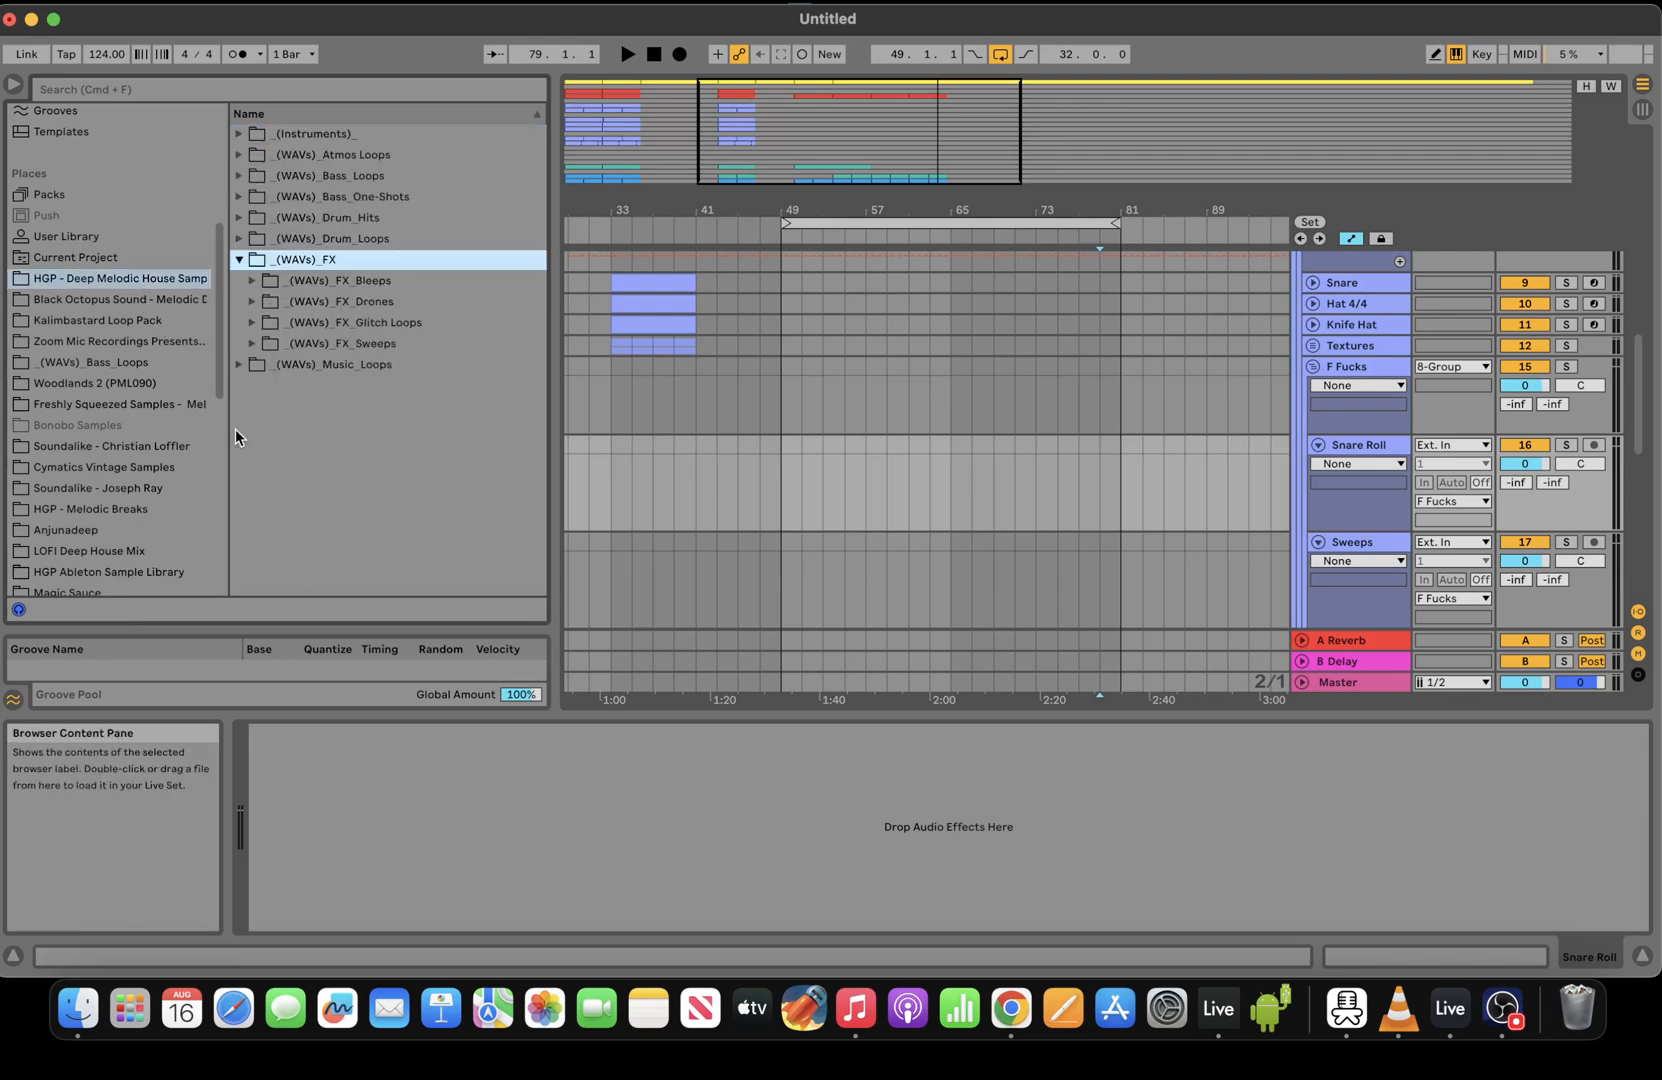
pyautogui.click(252, 344)
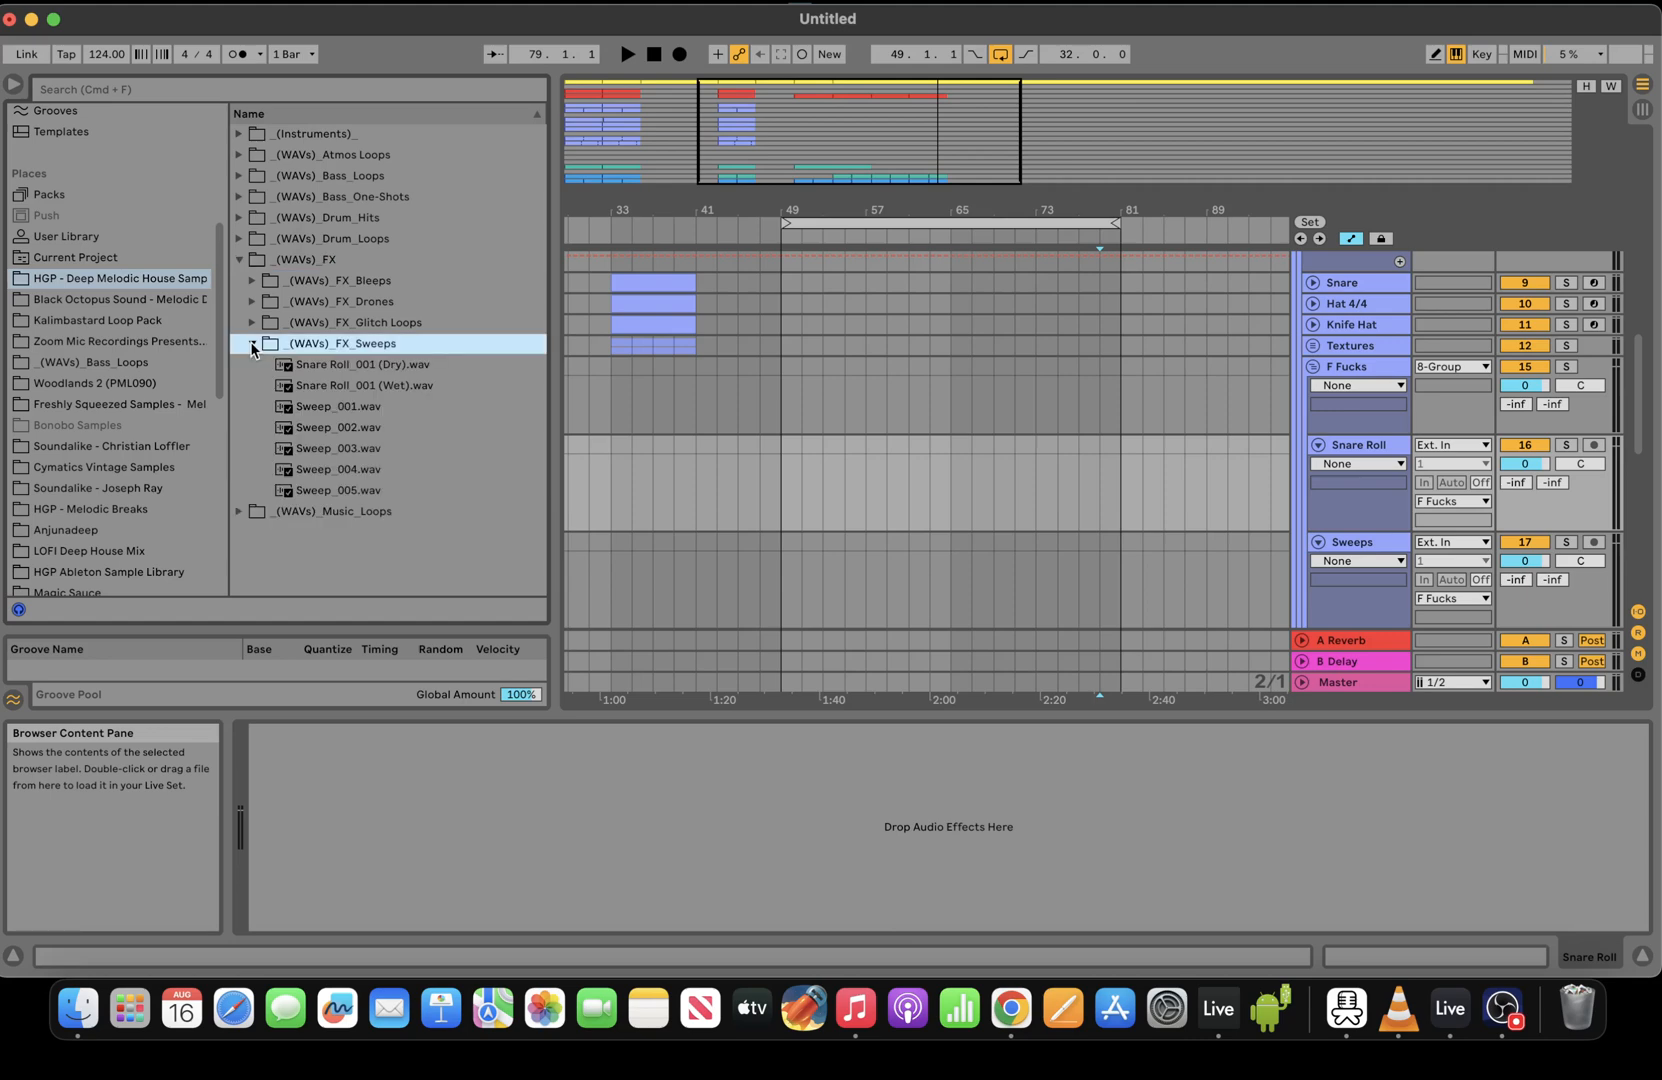
# Place Snare Roll_001 (Wet).wav on the Snare Roll track at bar 65 and briefly play it
pyautogui.click(416, 388)
pyautogui.moveTo(794, 142); pyautogui.dragTo(794, 132)
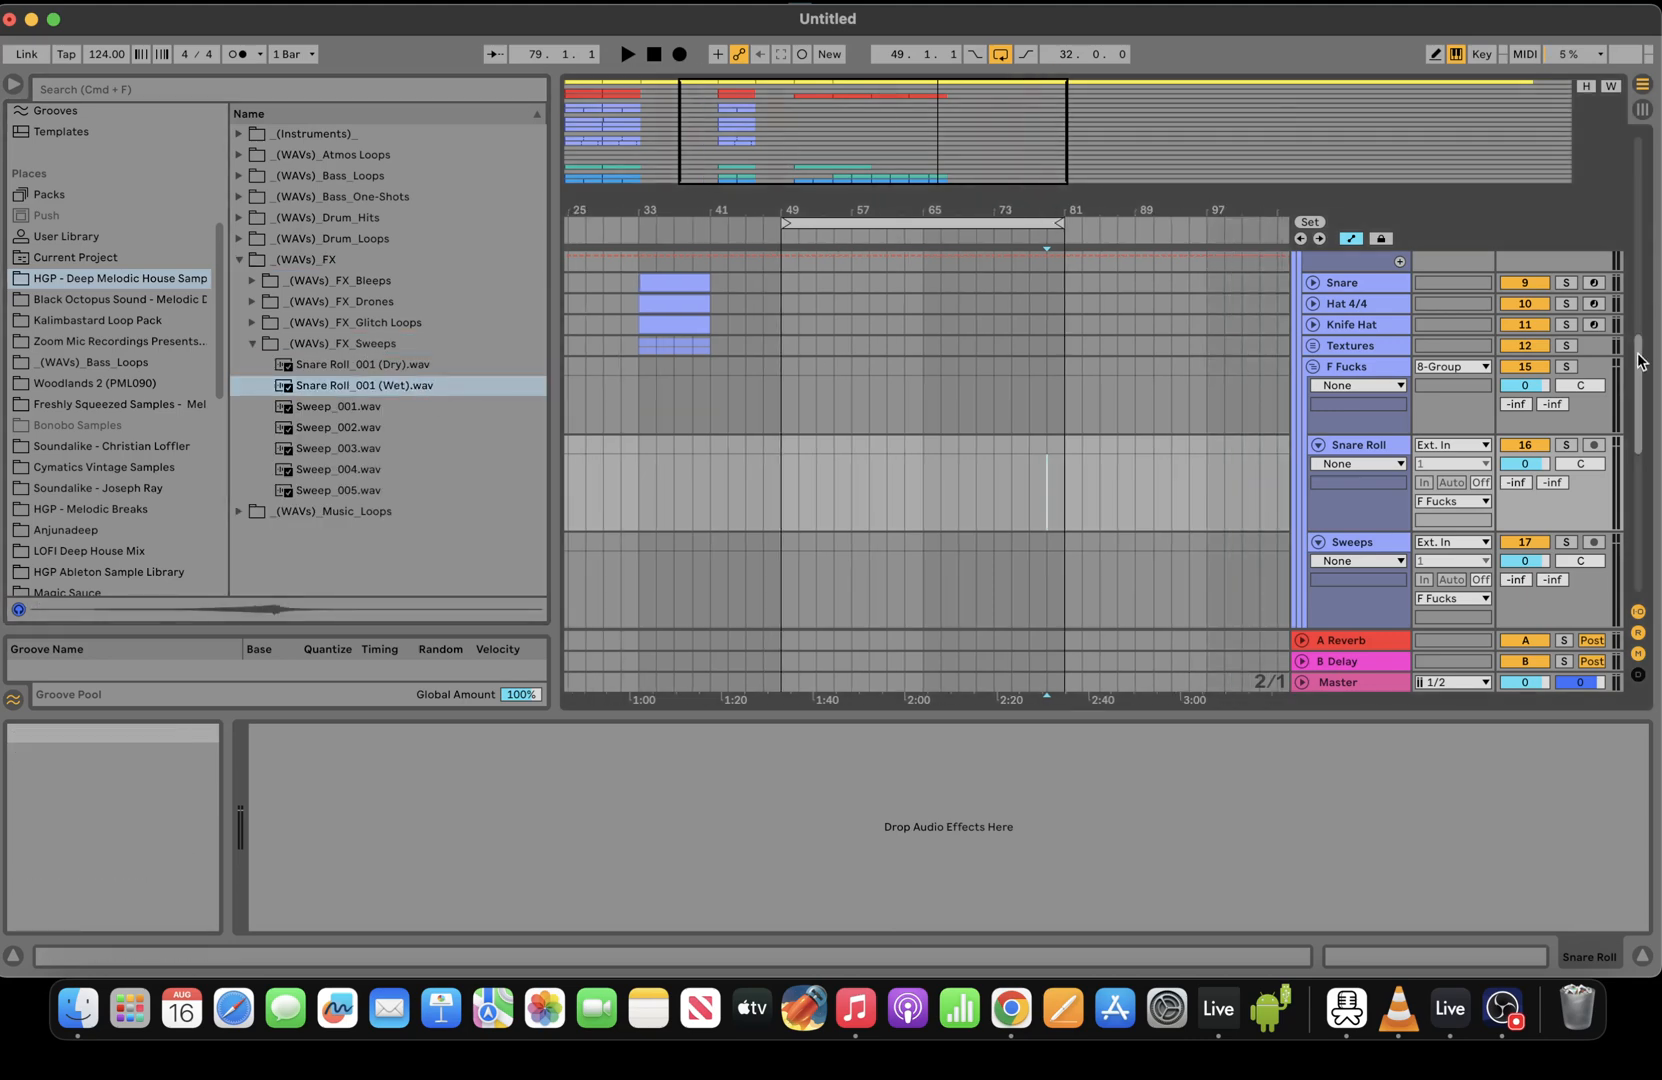
pyautogui.moveTo(1640, 360)
pyautogui.mouseDown()
pyautogui.moveTo(1650, 230)
pyautogui.moveTo(1656, 366)
pyautogui.mouseUp()
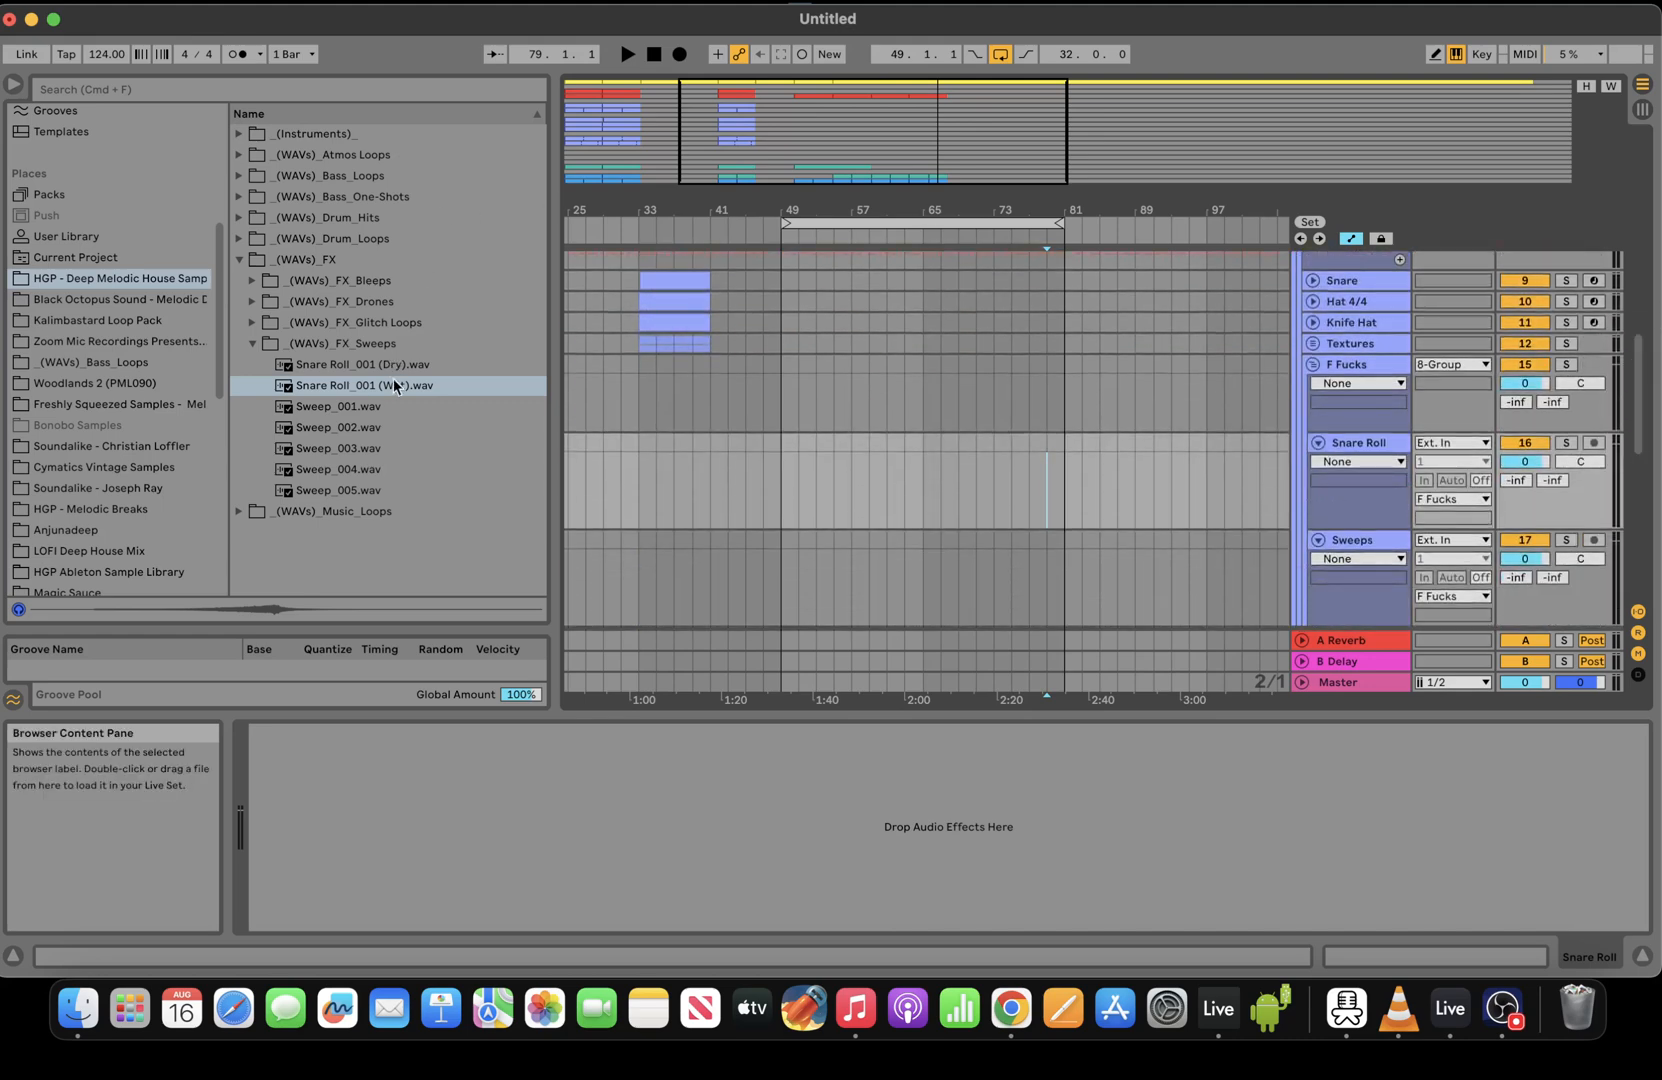
pyautogui.moveTo(395, 385); pyautogui.dragTo(921, 471)
pyautogui.press('space')
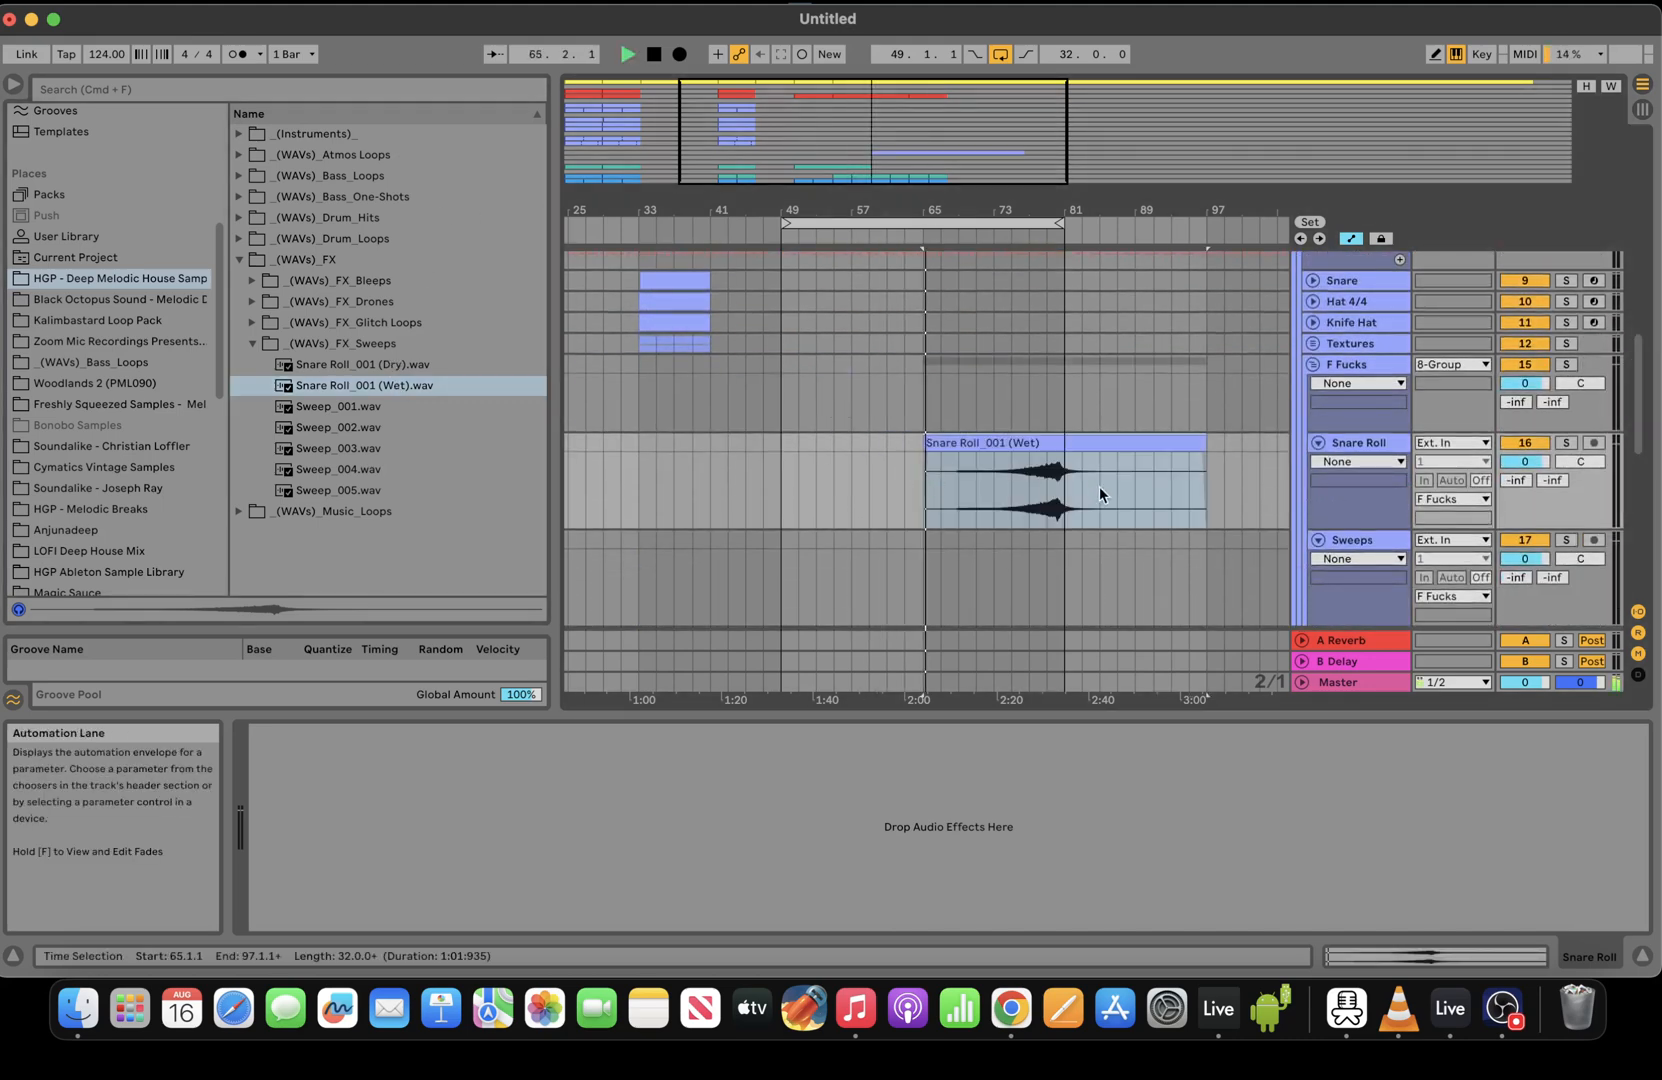
pyautogui.press('space')
# Place Sweep_001.wav on the Sweeps track at bar 77 and audition it with the F Fucks group soloed
pyautogui.click(330, 410)
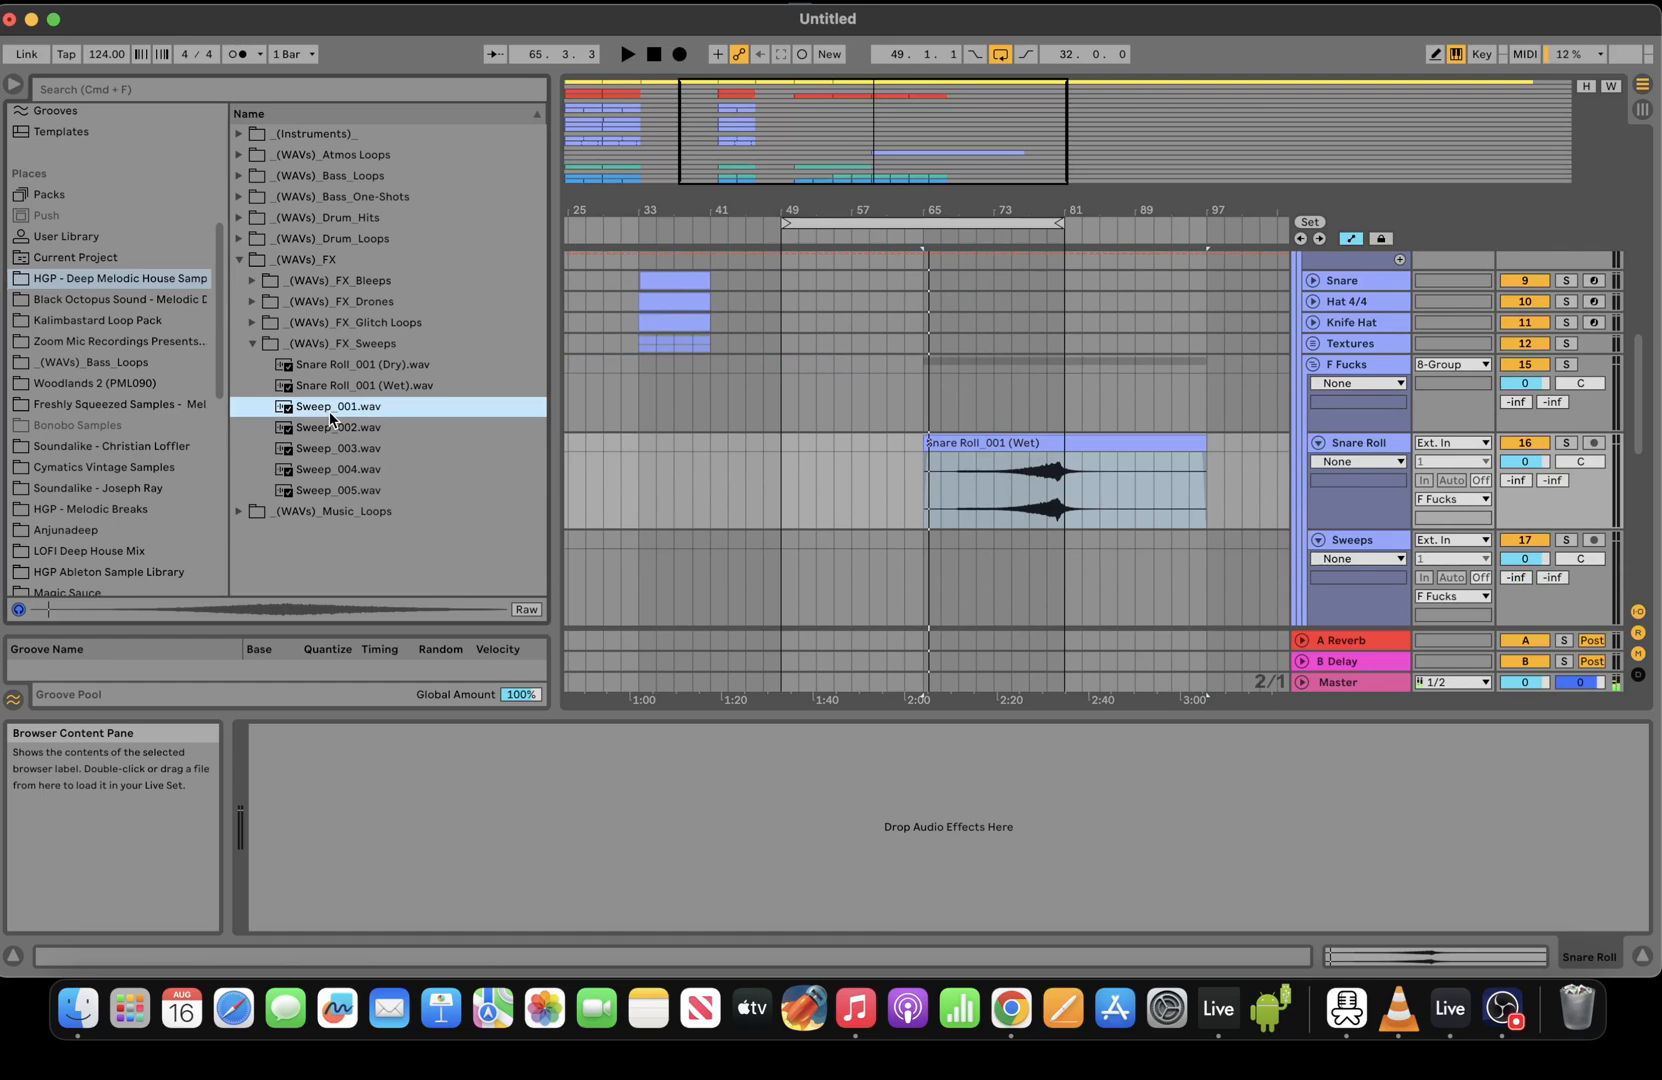
pyautogui.moveTo(346, 410); pyautogui.dragTo(1035, 572)
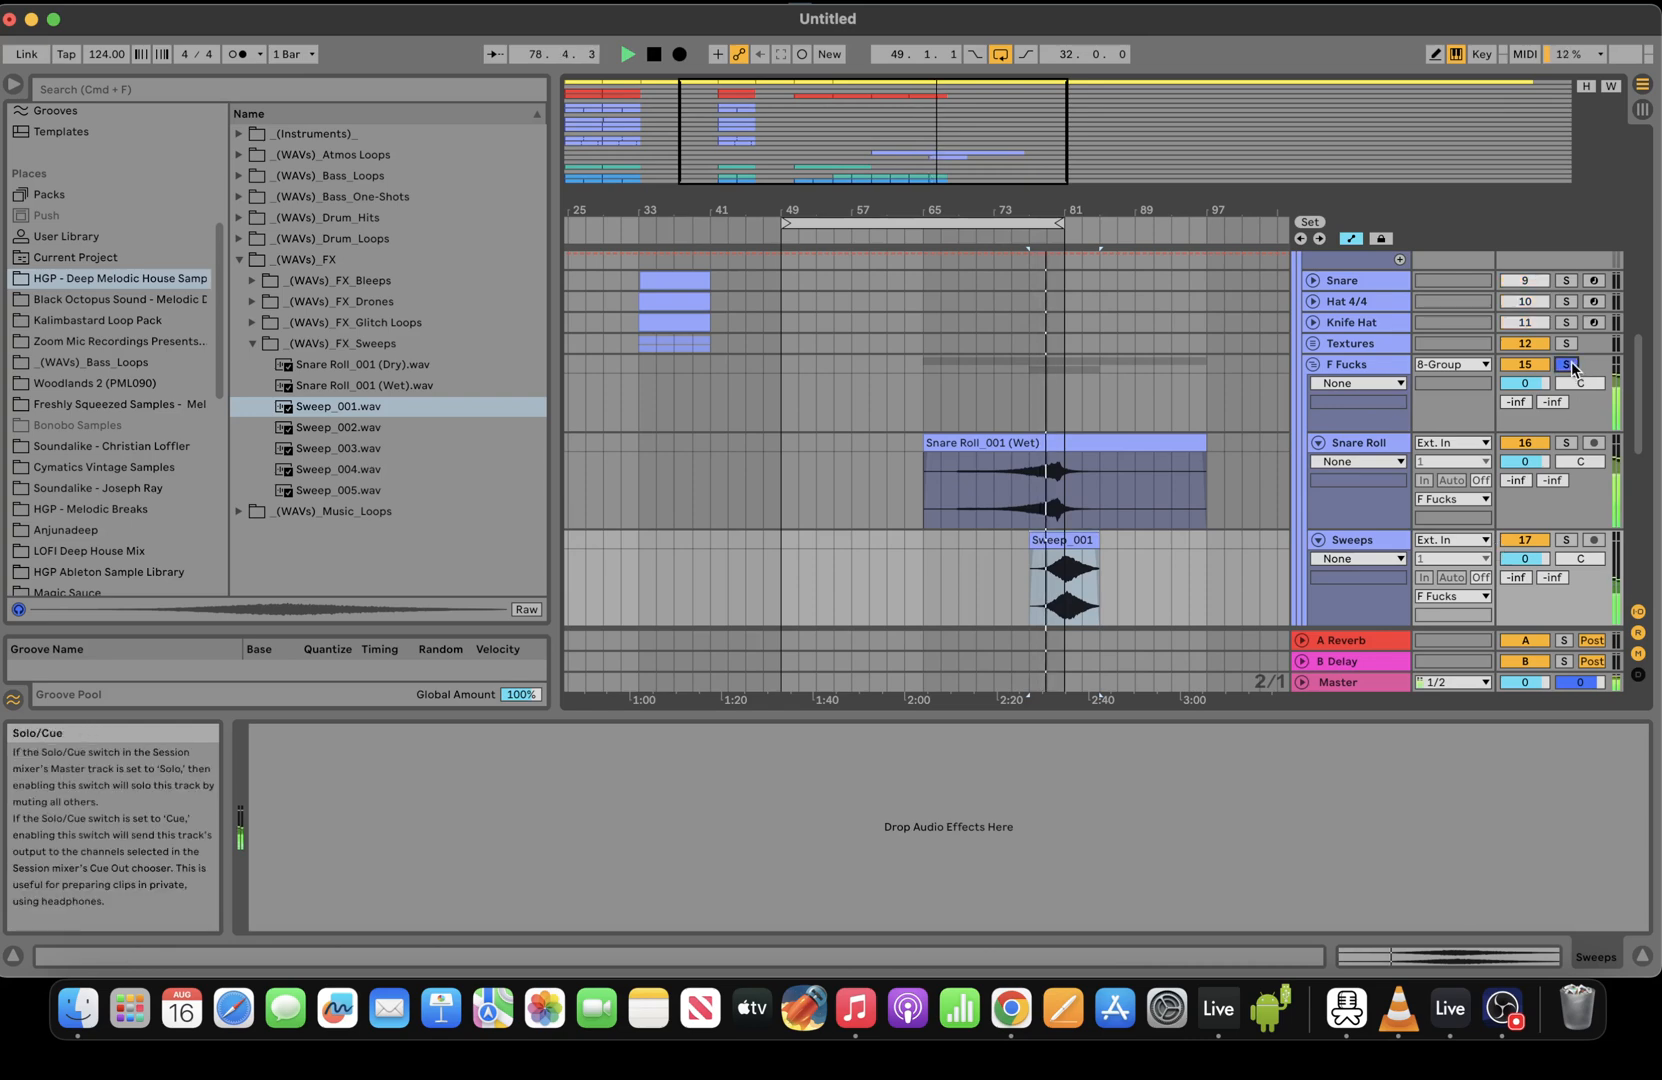
pyautogui.press('space')
# Switch the B Group track on during playback and extend the arrangement loop's end to bar 97
pyautogui.moveTo(1638, 415); pyautogui.dragTo(1632, 208)
pyautogui.scroll(-5, 1650, 313)
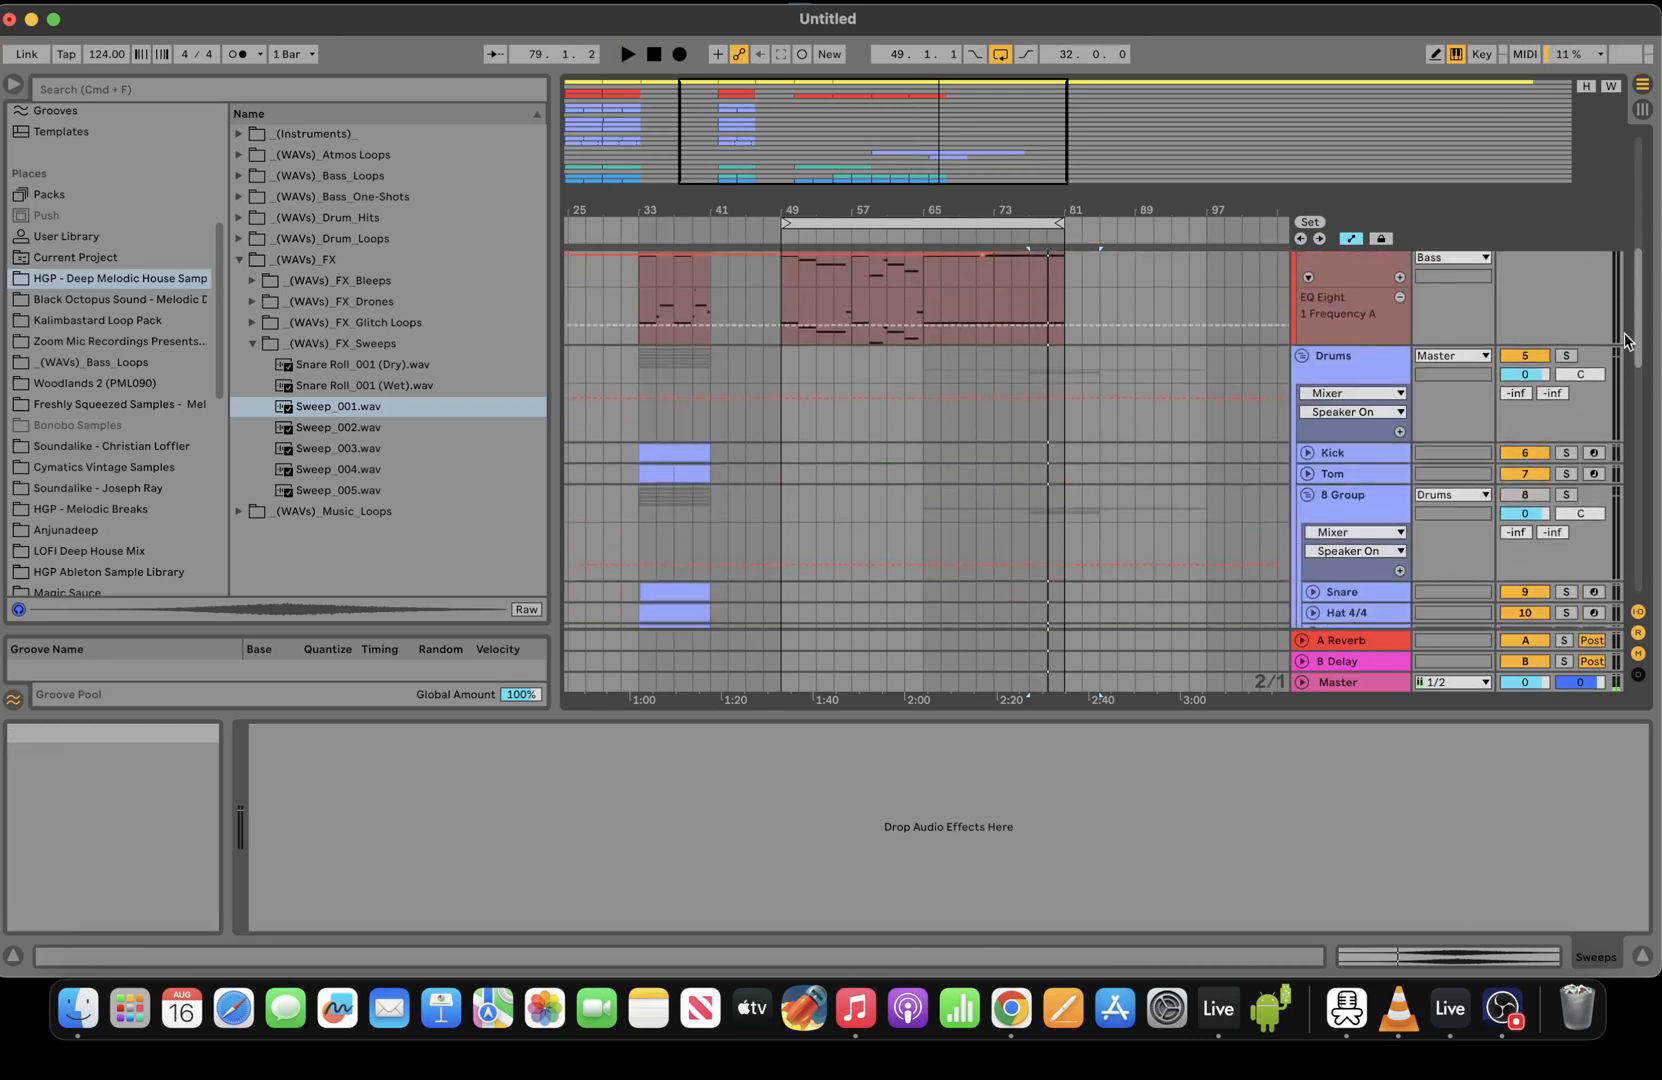
pyautogui.press('space')
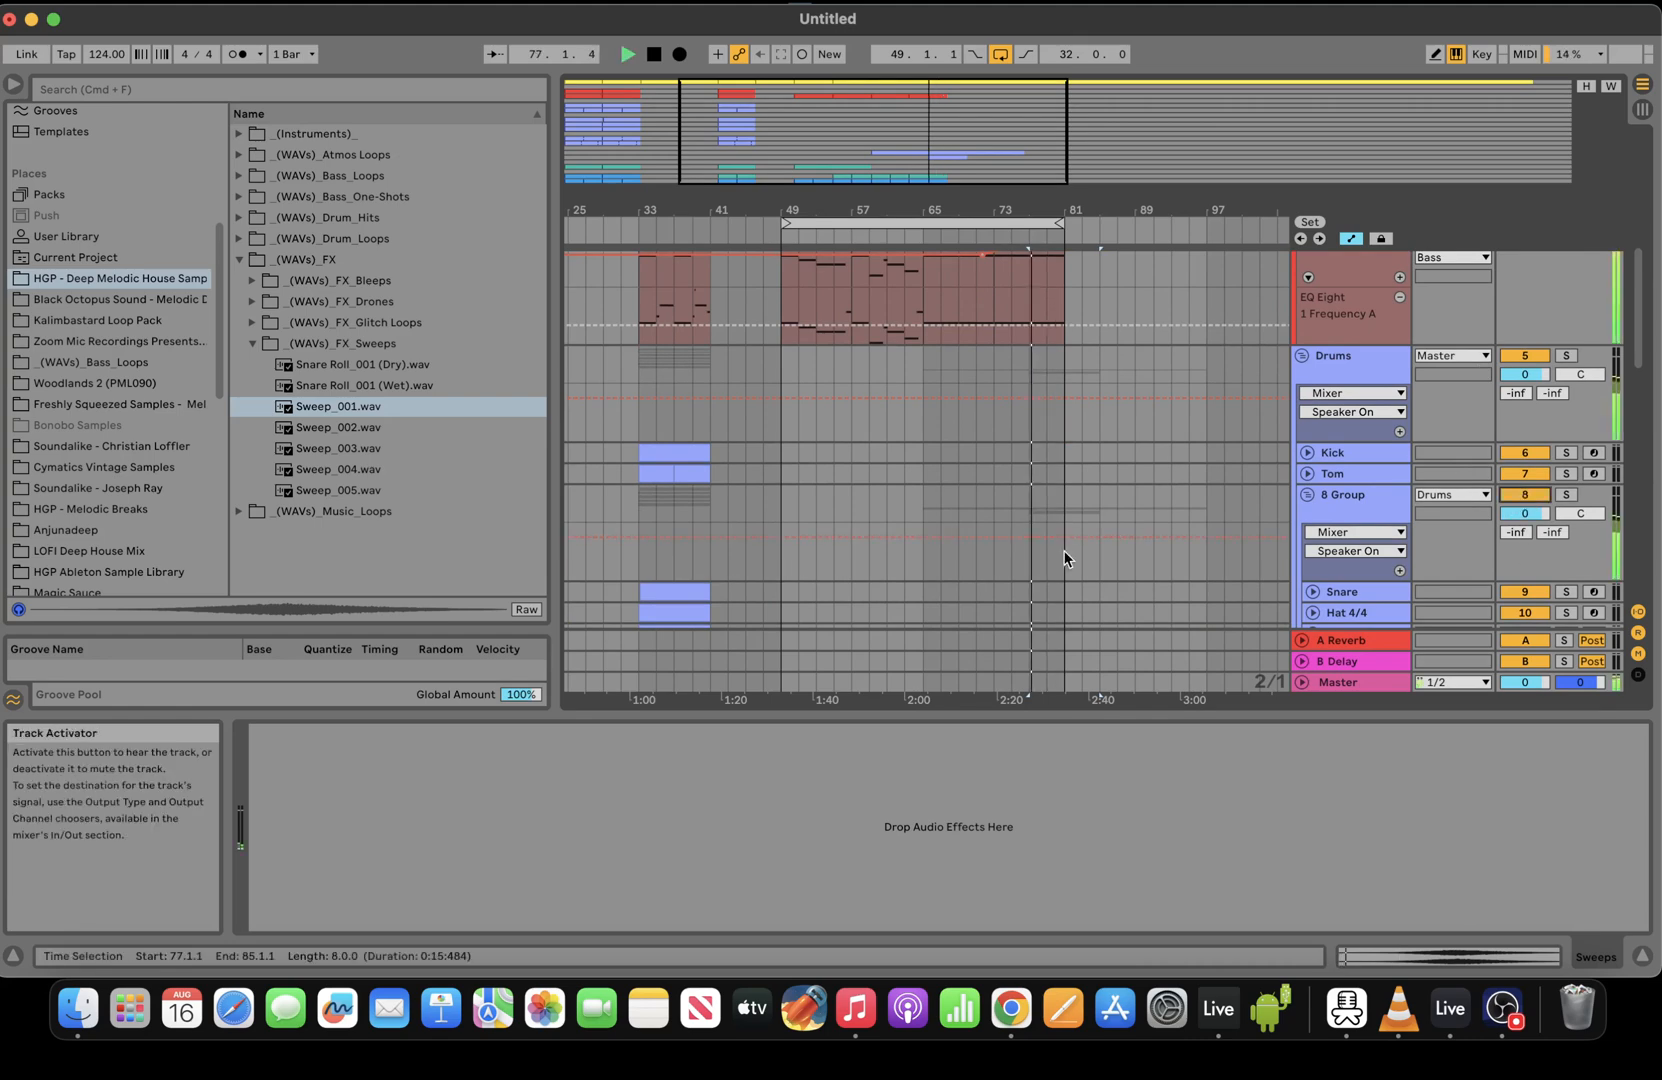
pyautogui.click(941, 495)
pyautogui.moveTo(1064, 222); pyautogui.dragTo(1202, 222)
# Lower the Sweep_001 clip's gain to about -10.5 dB
pyautogui.scroll(-10, 1650, 331)
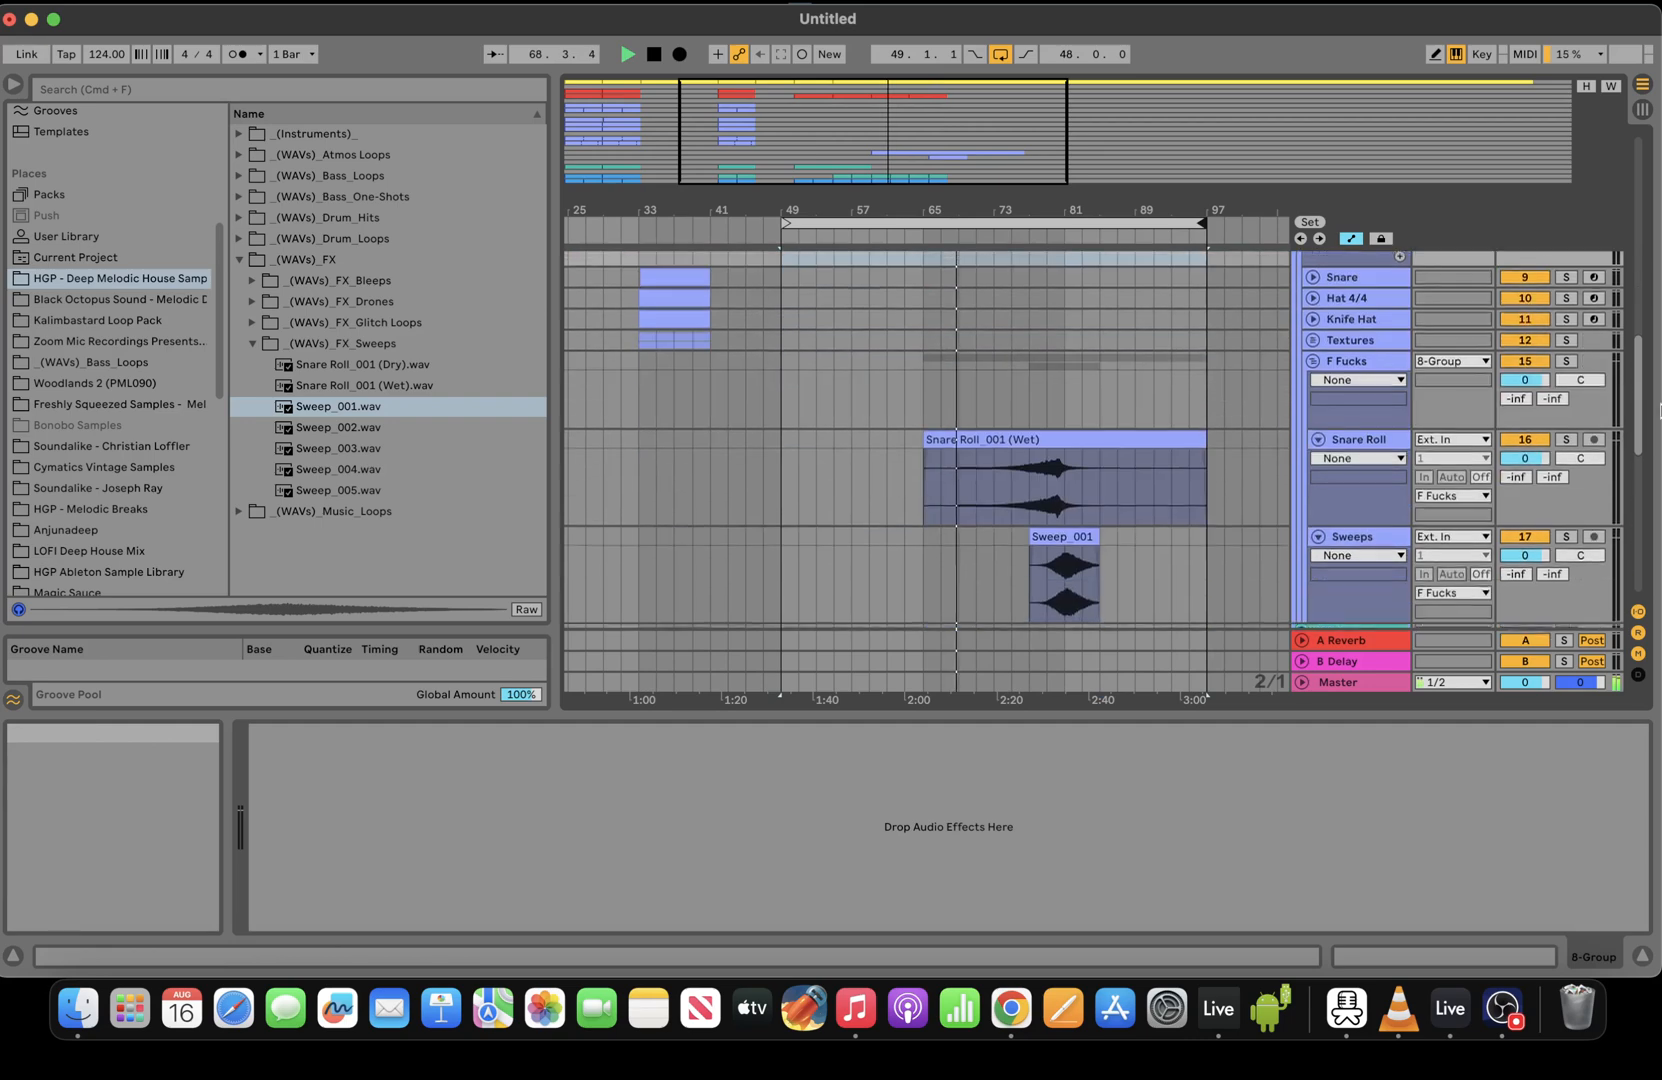
pyautogui.click(1064, 480)
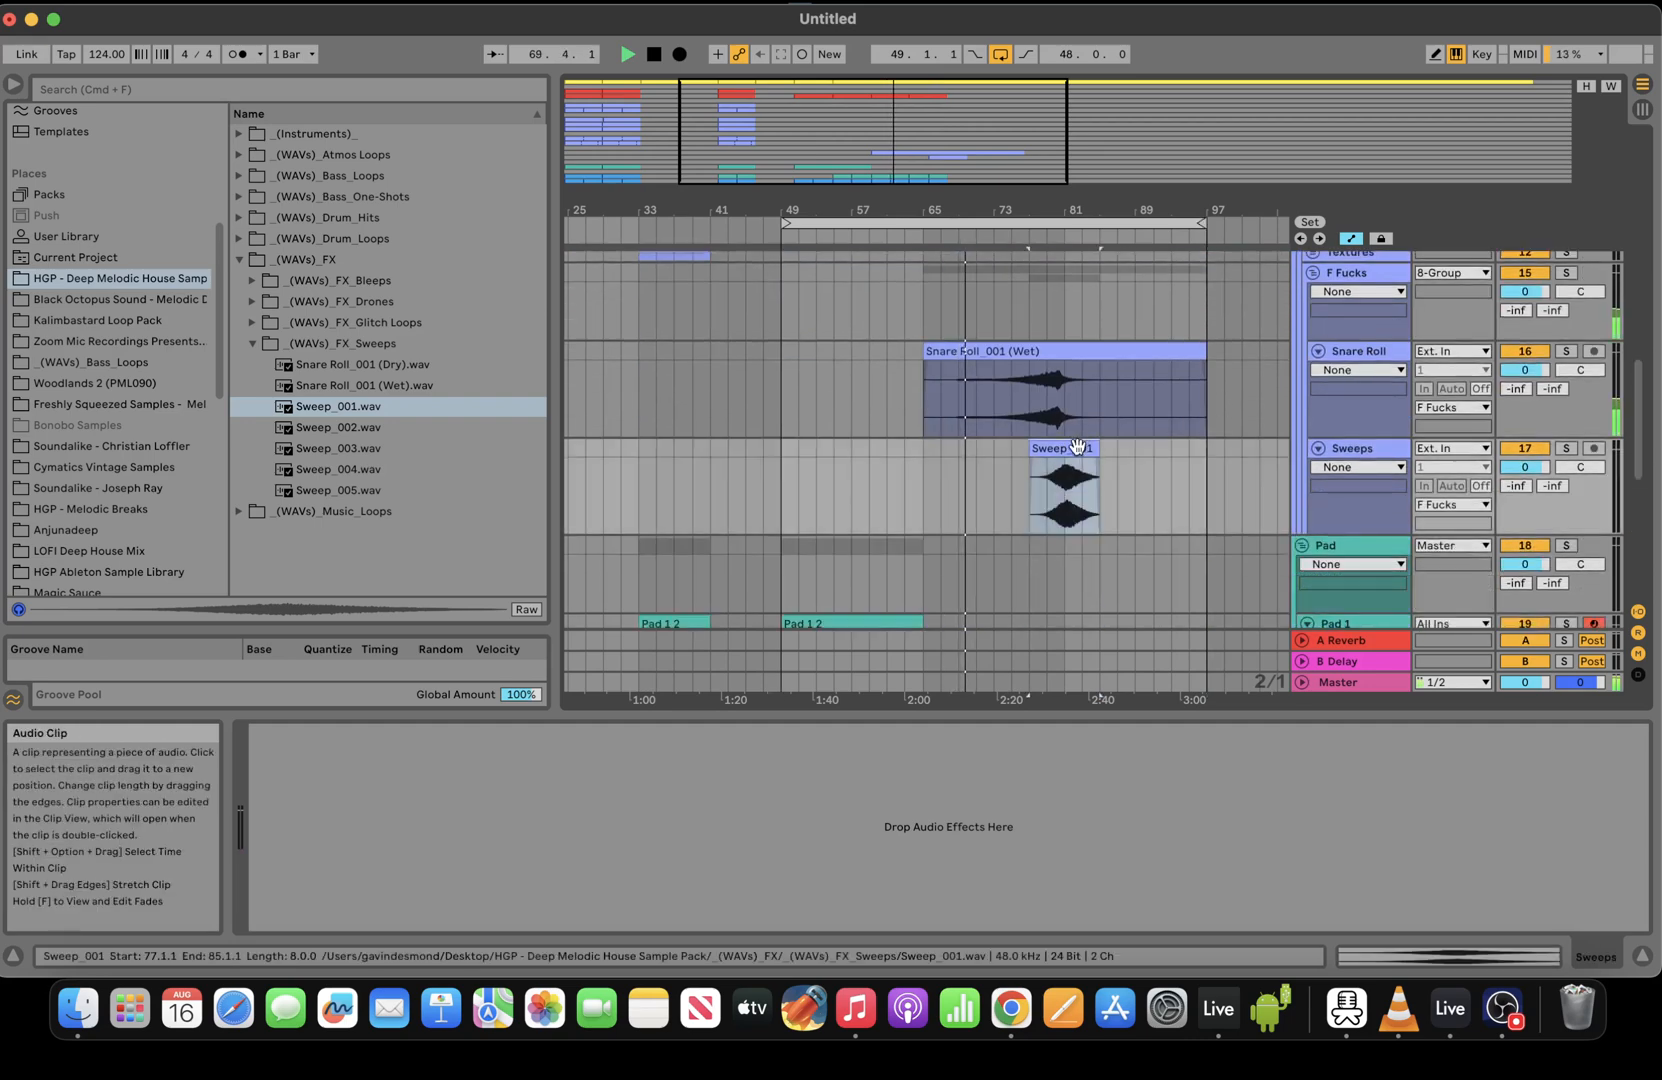
pyautogui.click(1447, 964)
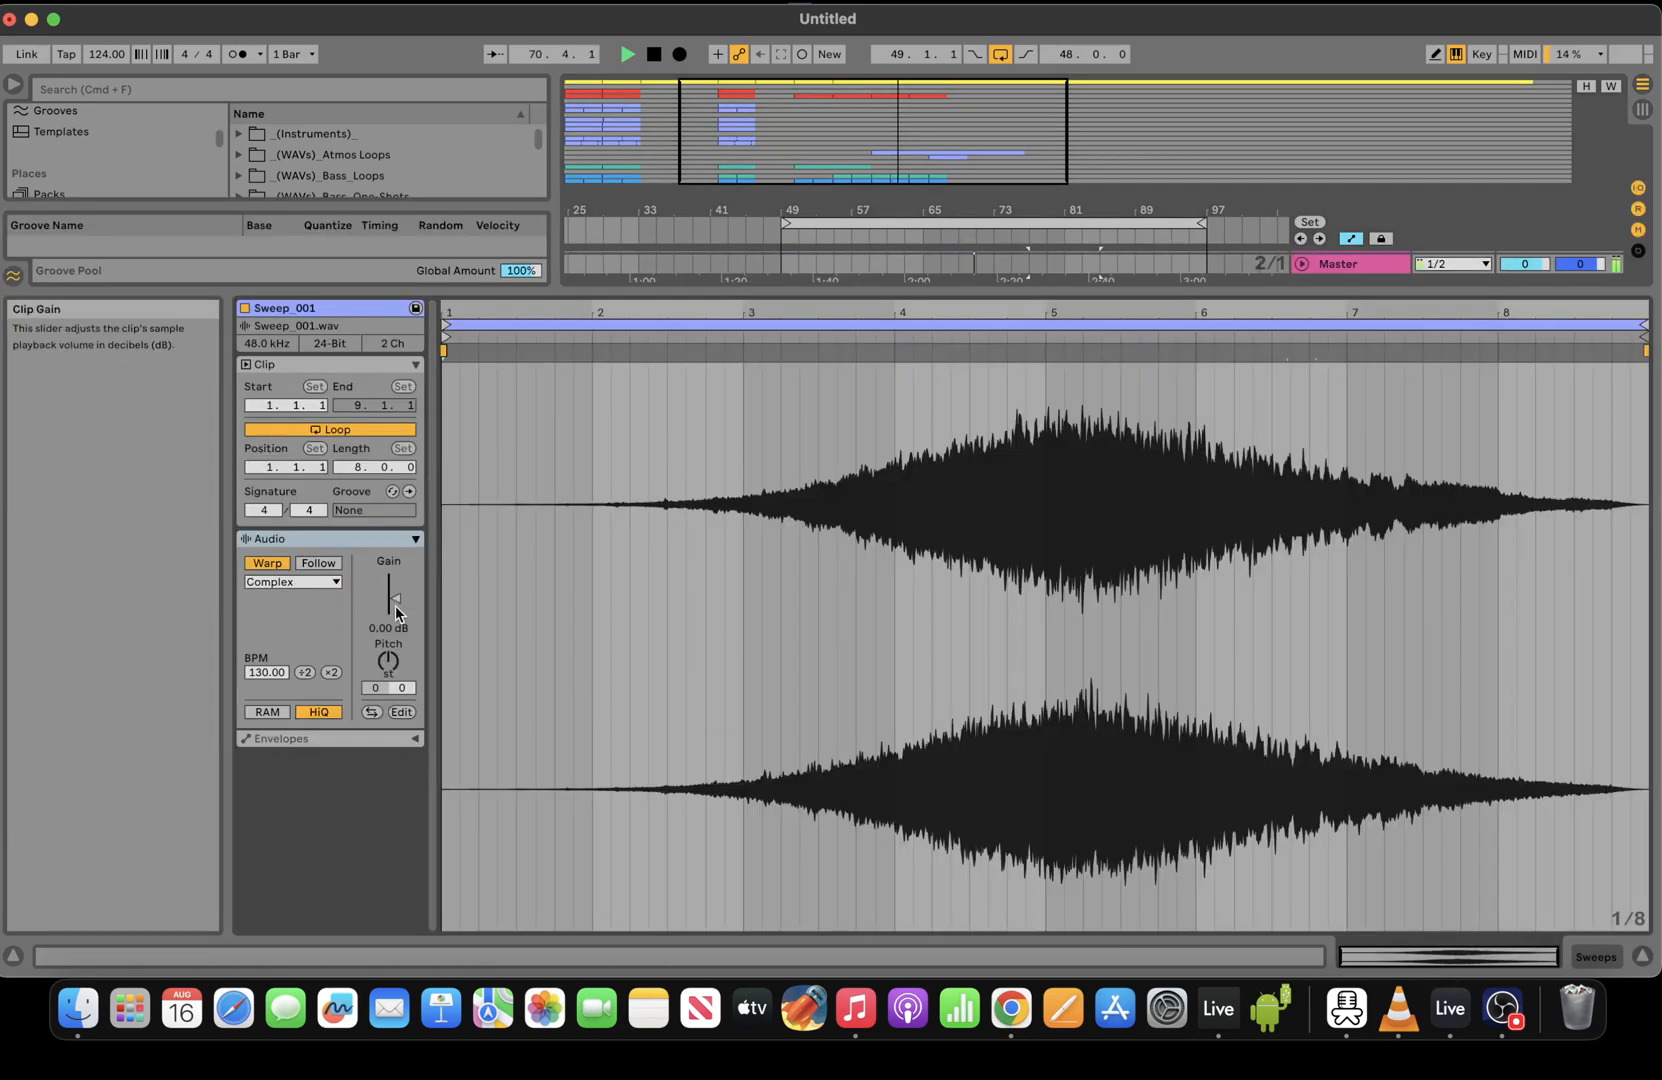
pyautogui.moveTo(391, 597); pyautogui.dragTo(394, 606)
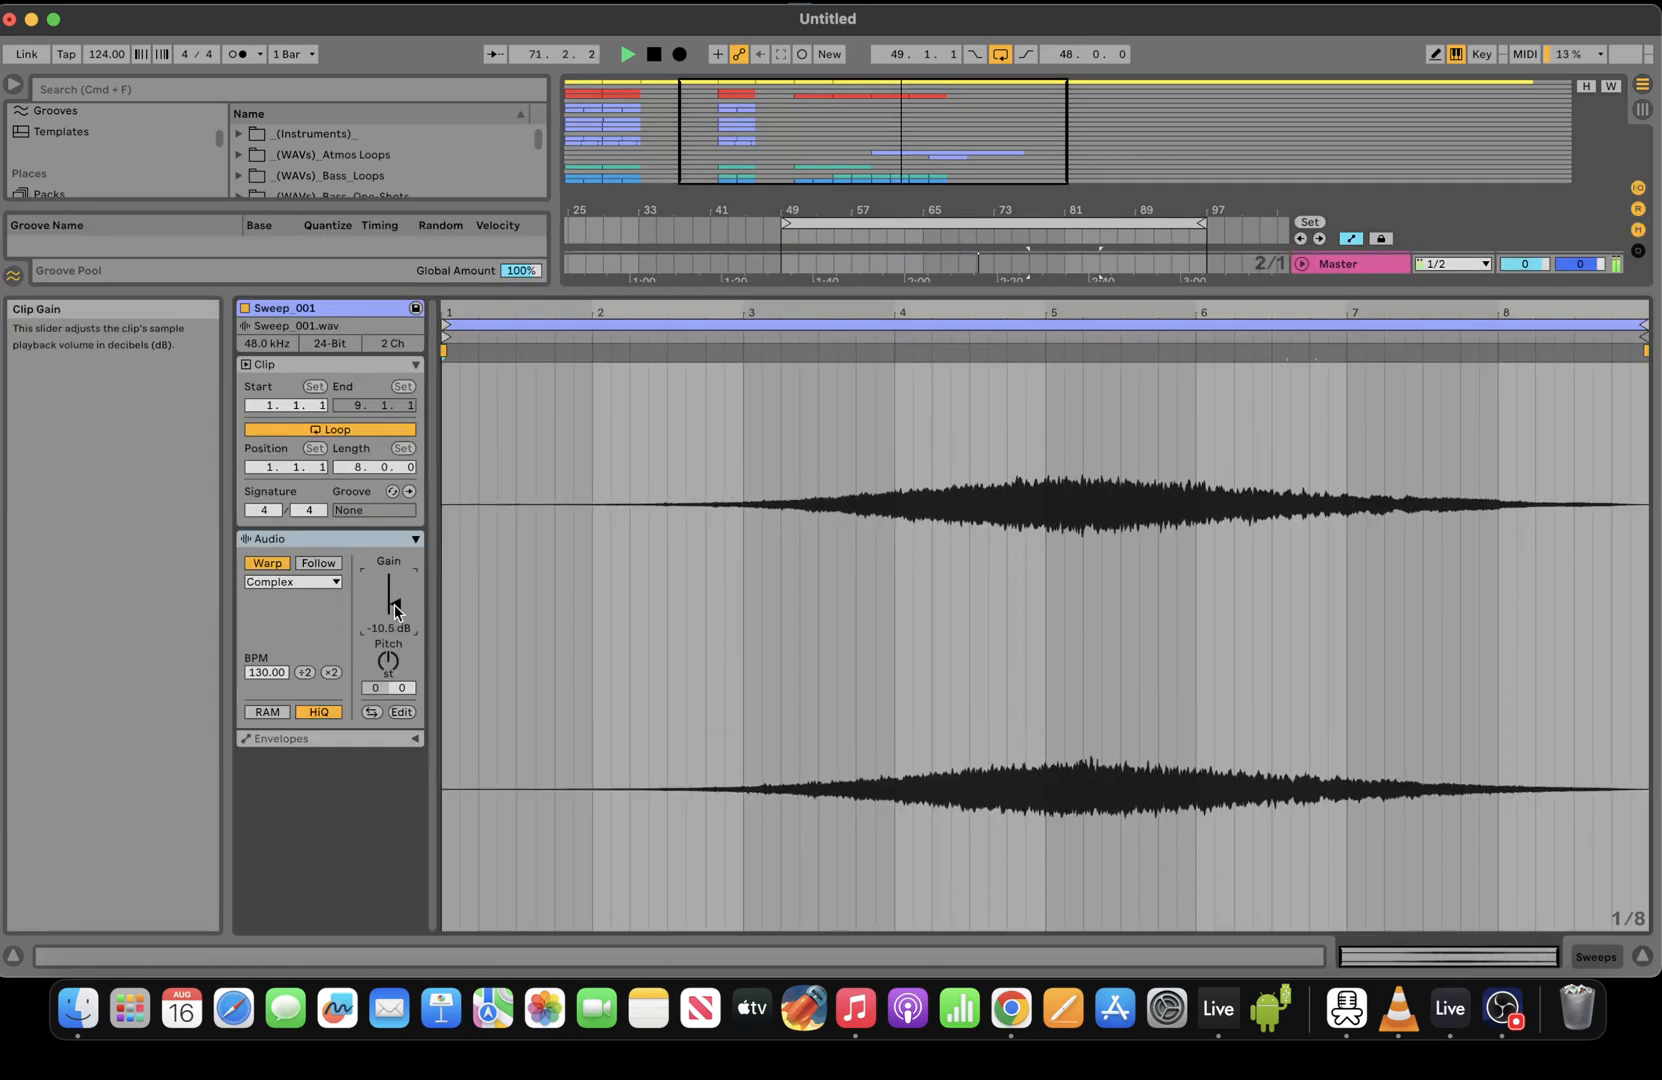
pyautogui.click(1597, 960)
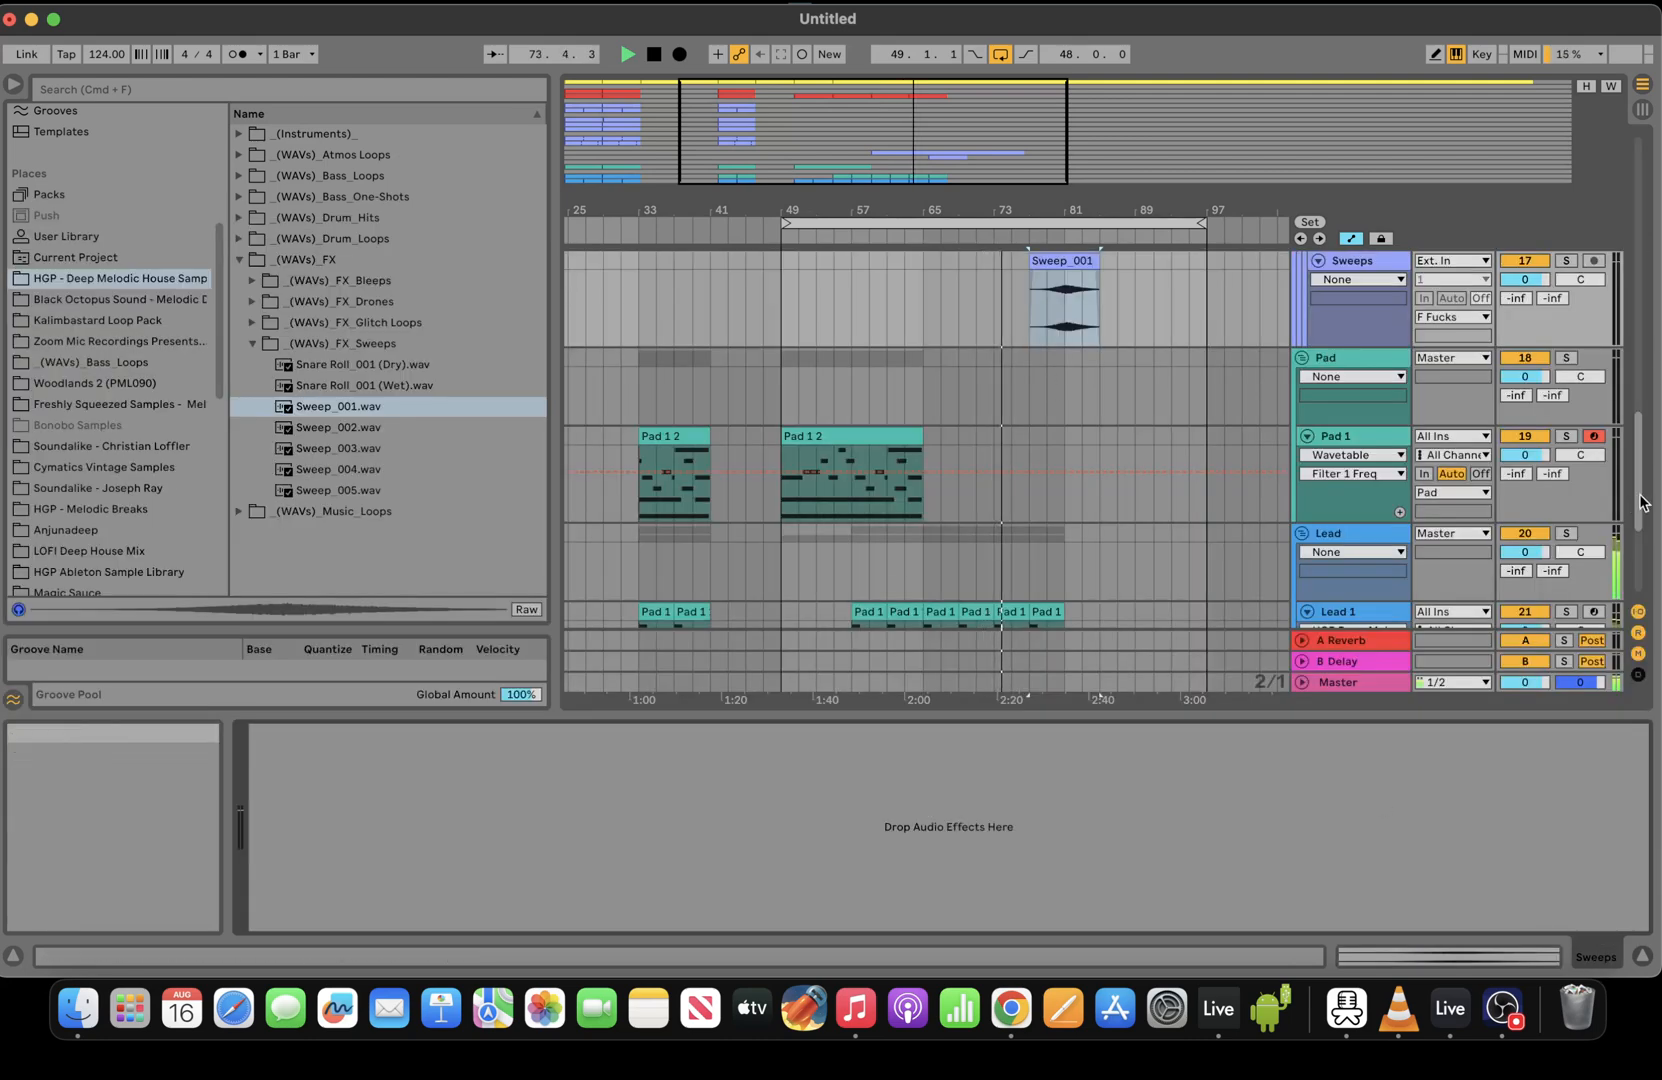
# Check how the peaks of the snare roll and sweep clips line up with bar 81 during playback
pyautogui.scroll(5, 1069, 409)
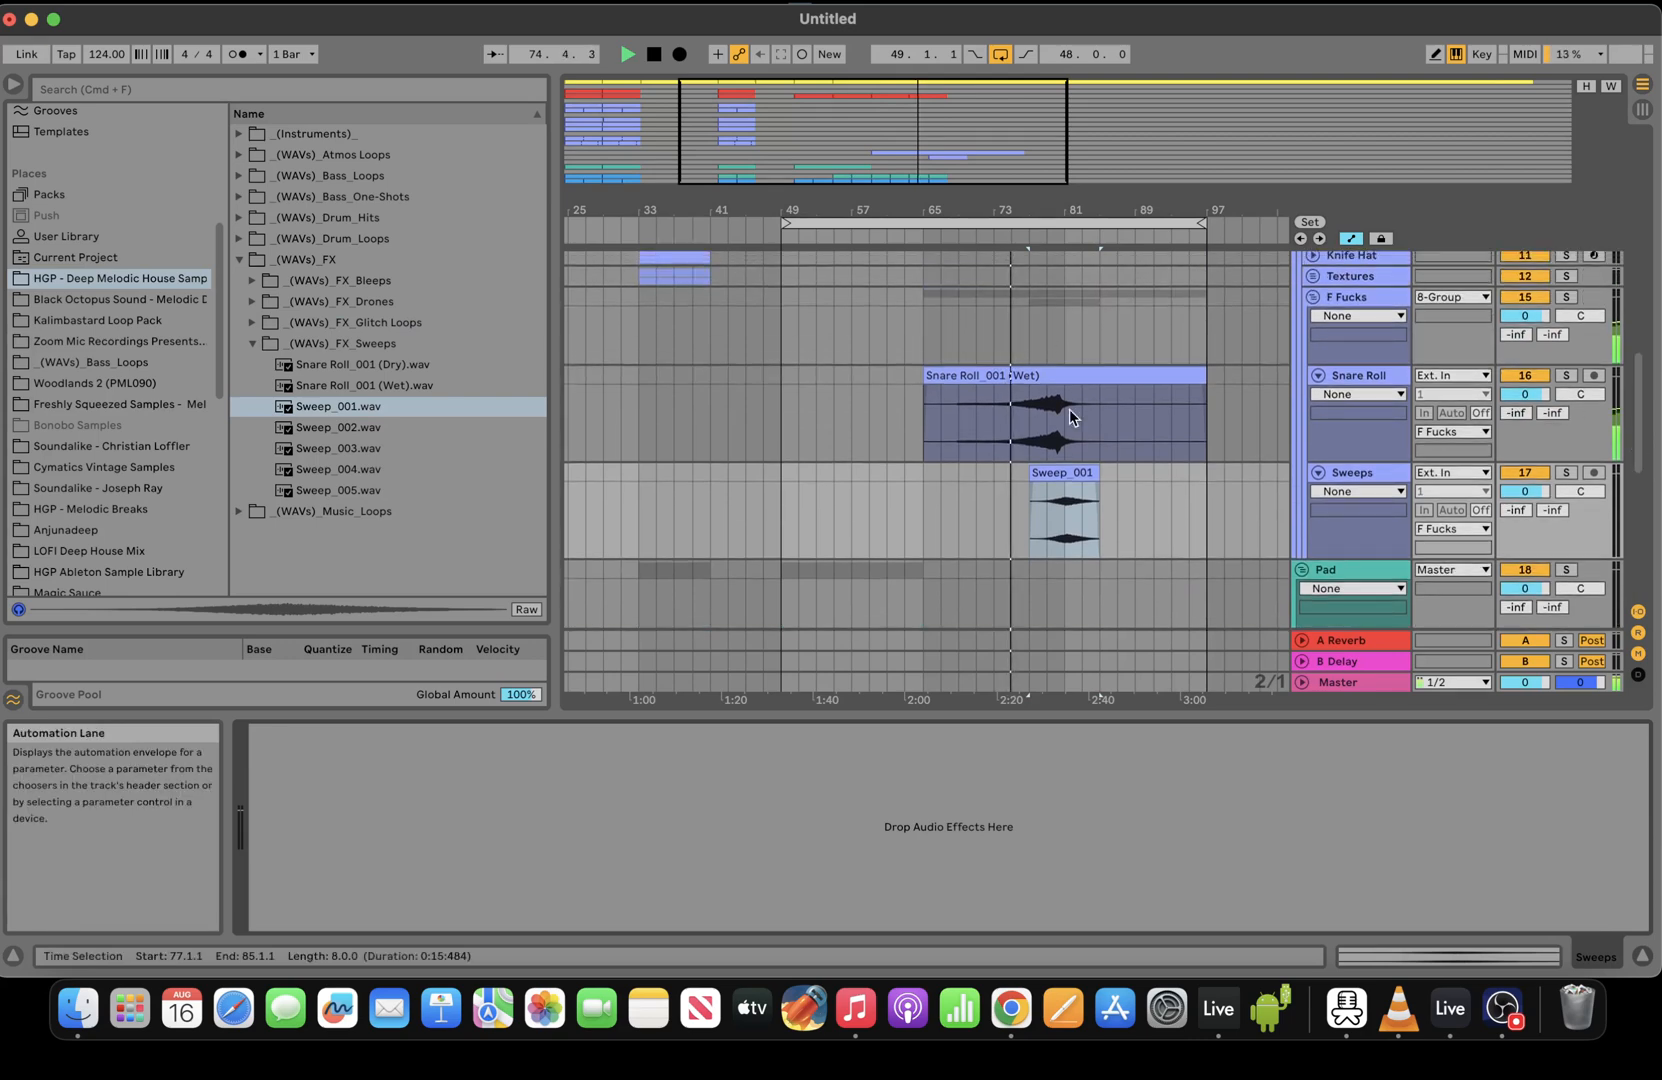
pyautogui.click(1082, 416)
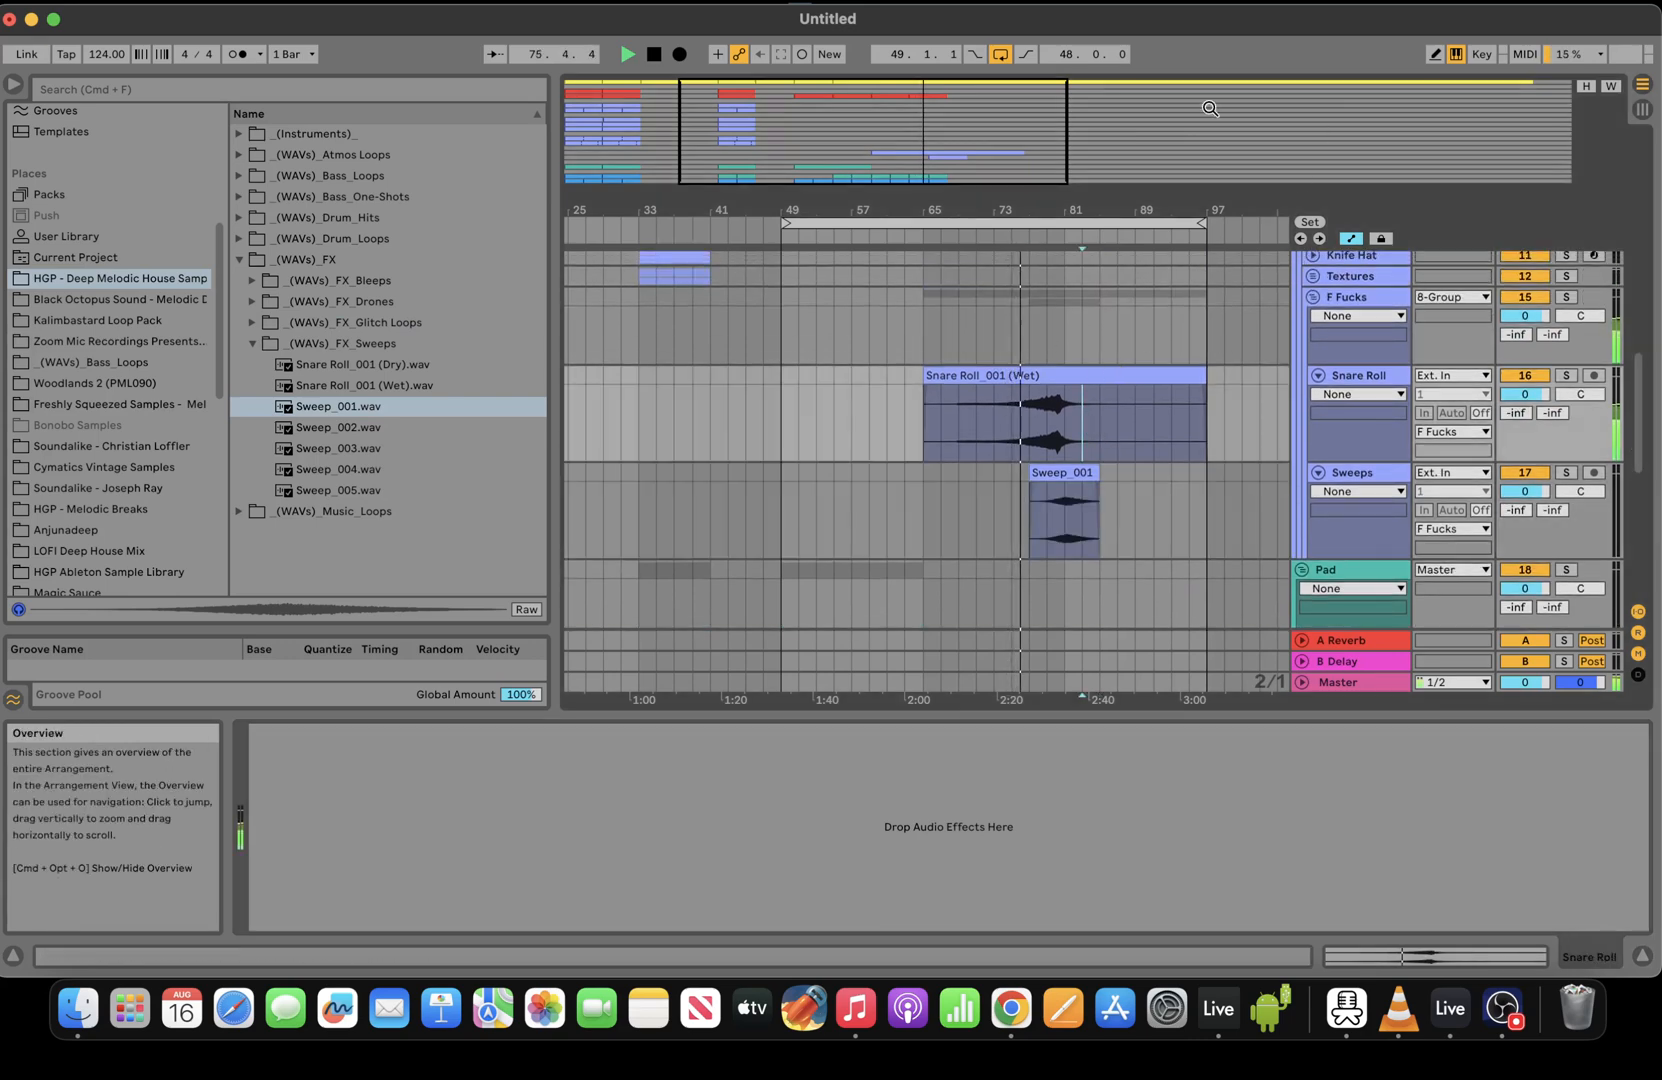
pyautogui.moveTo(1207, 211); pyautogui.dragTo(995, 278)
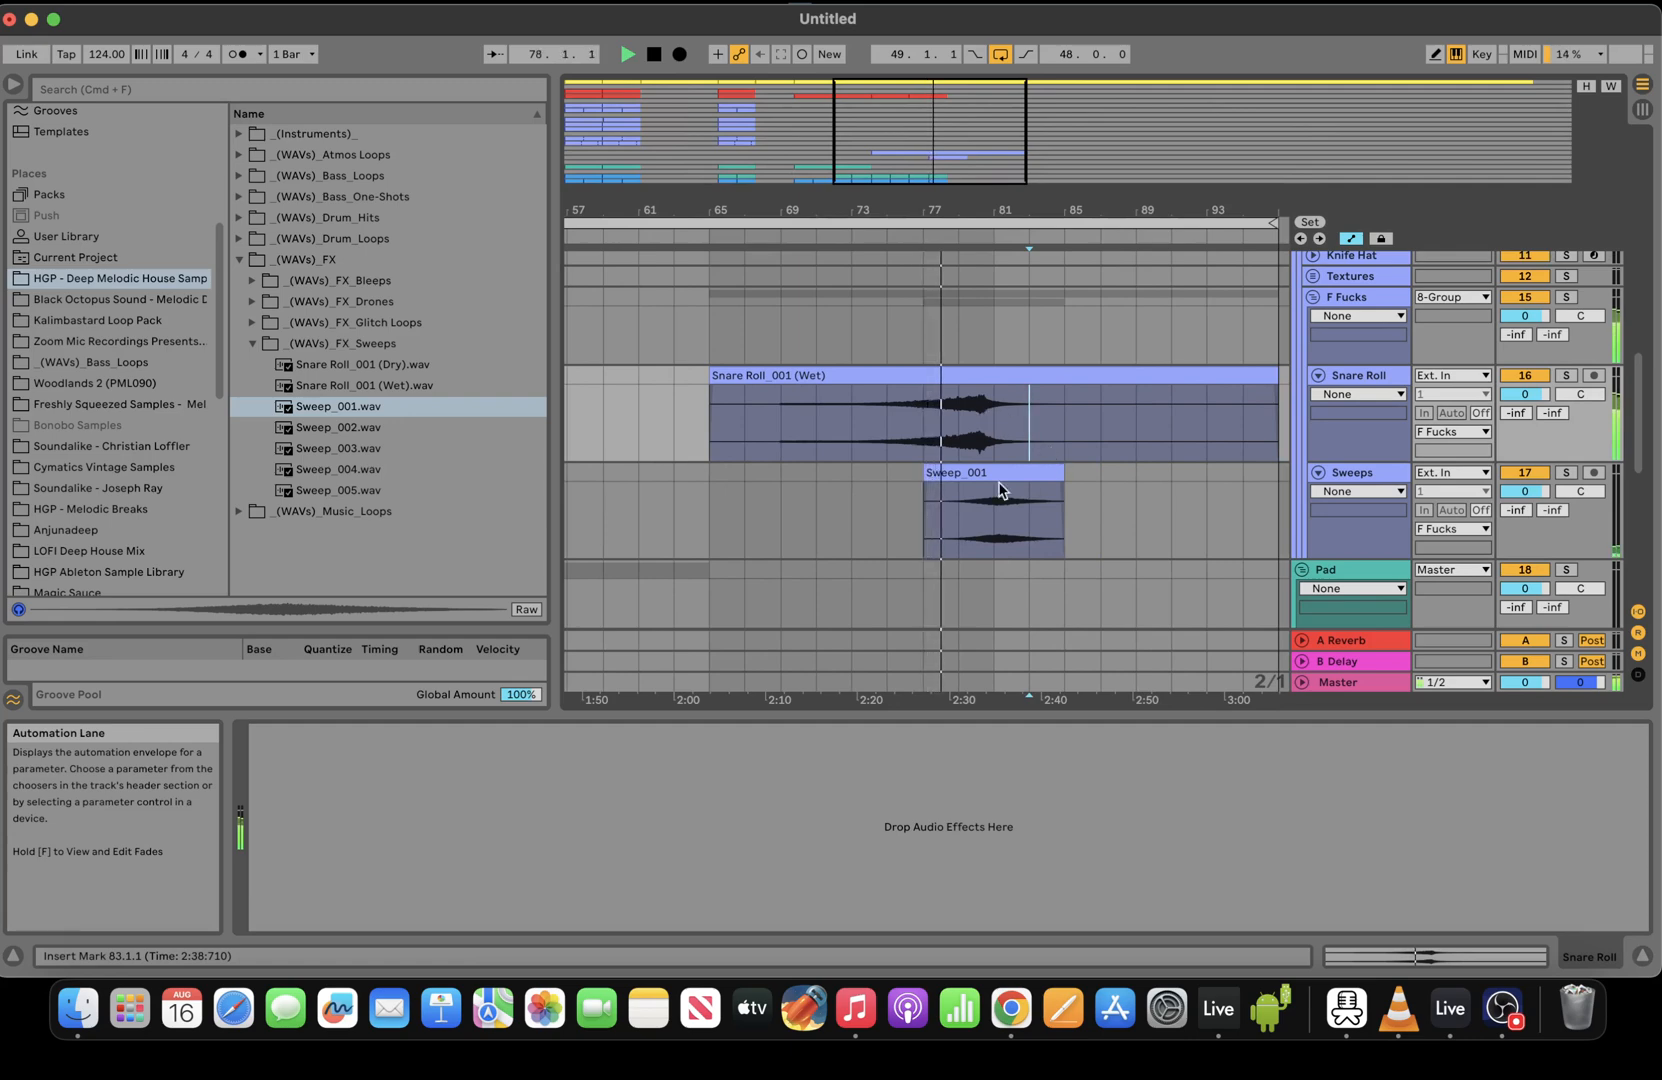
pyautogui.moveTo(922, 211); pyautogui.dragTo(761, 330)
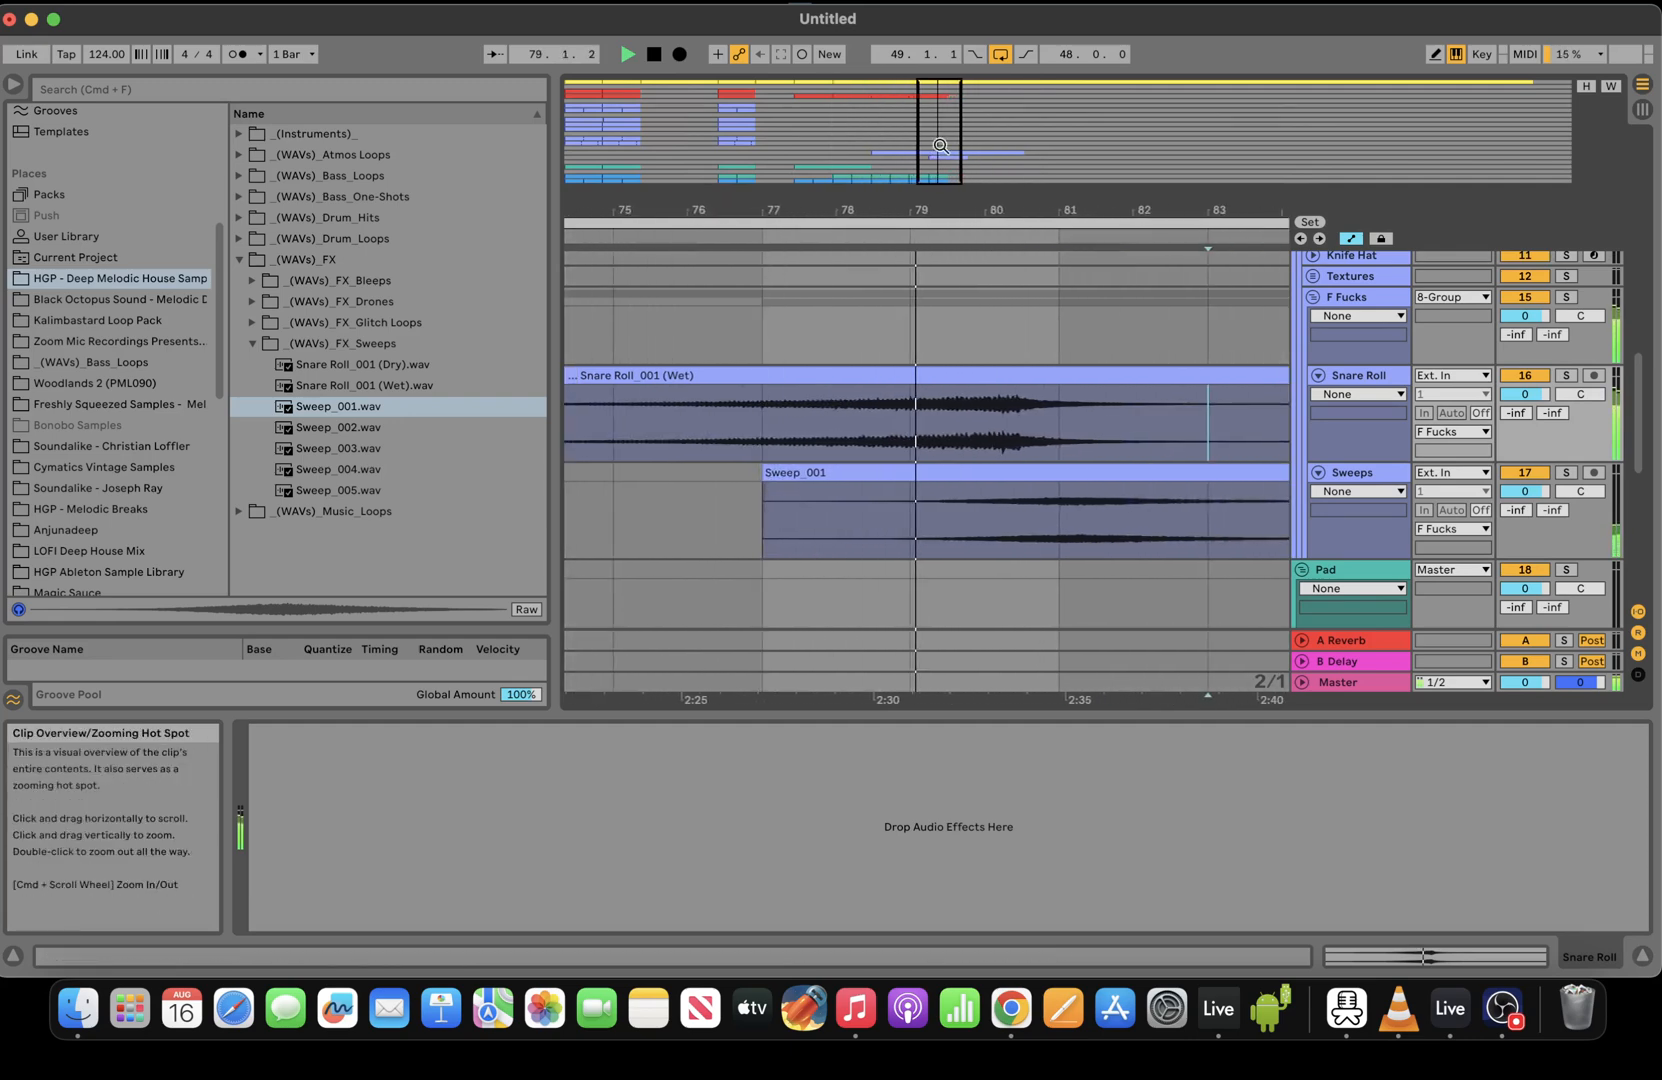
pyautogui.moveTo(1639, 429); pyautogui.dragTo(1636, 308)
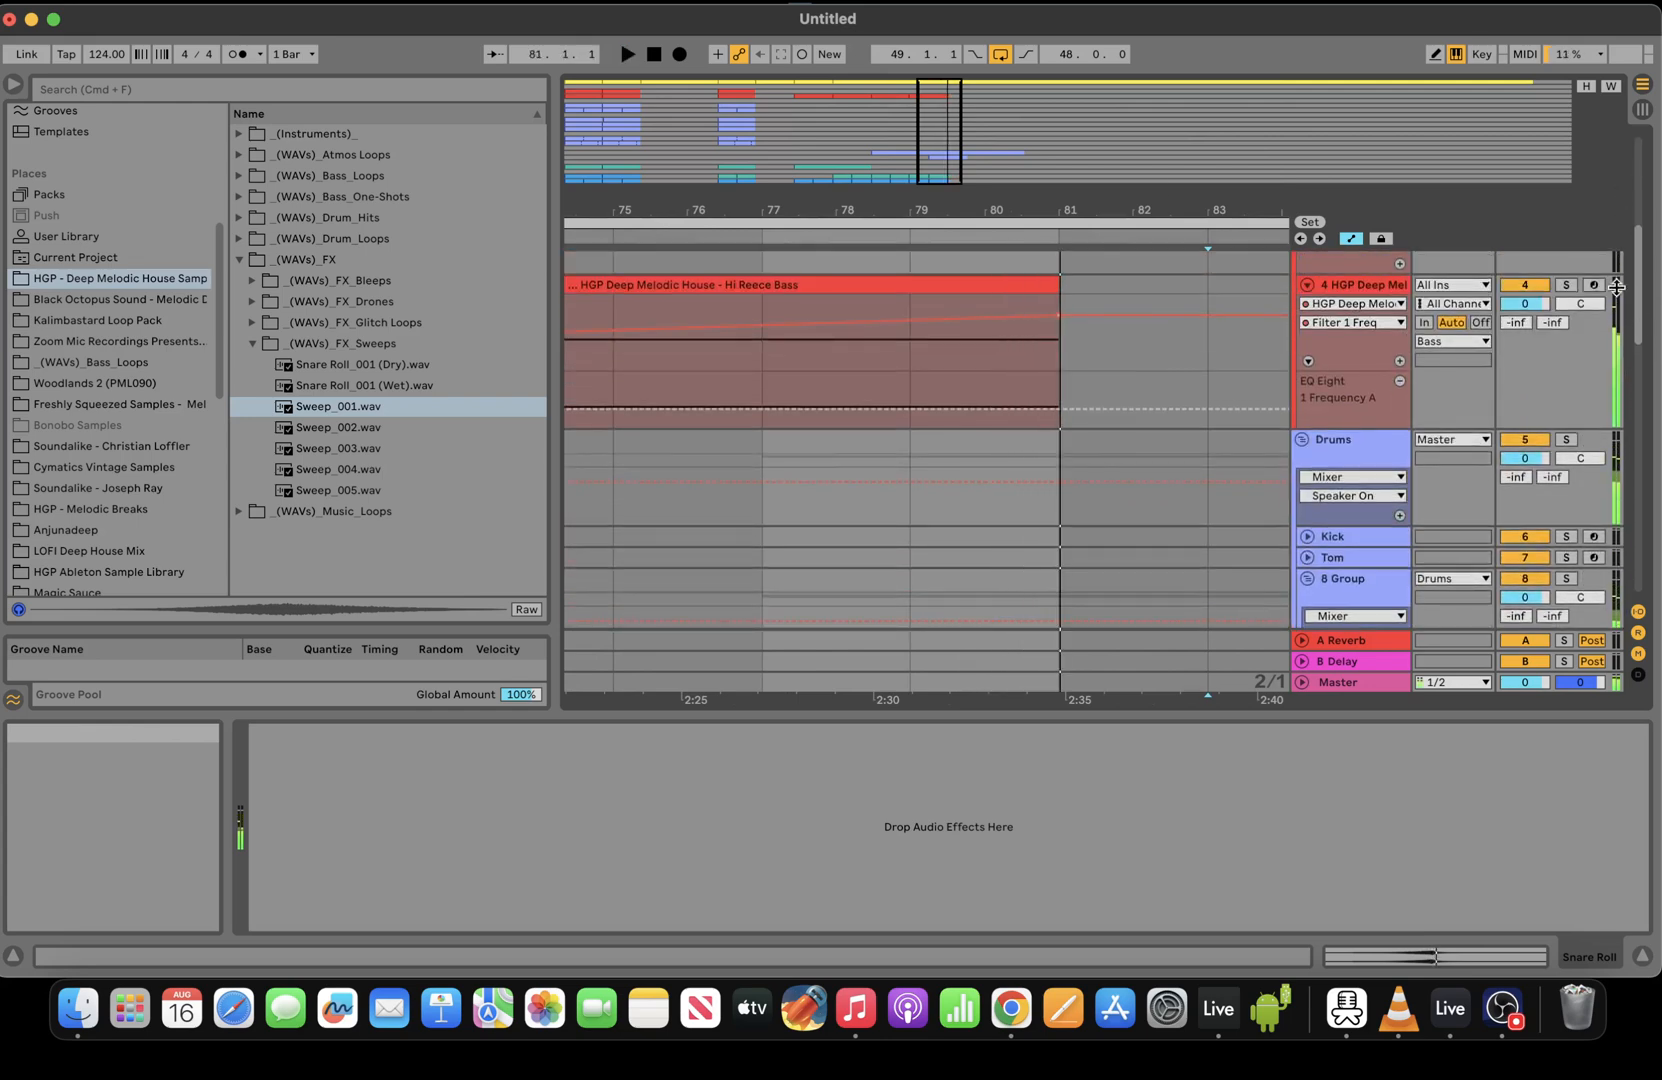
# Copy the bar 49 to 65 section of all tracks to bar 81 and set the arrangement loop to bars 81 to 97
pyautogui.moveTo(1075, 211); pyautogui.dragTo(1077, 52)
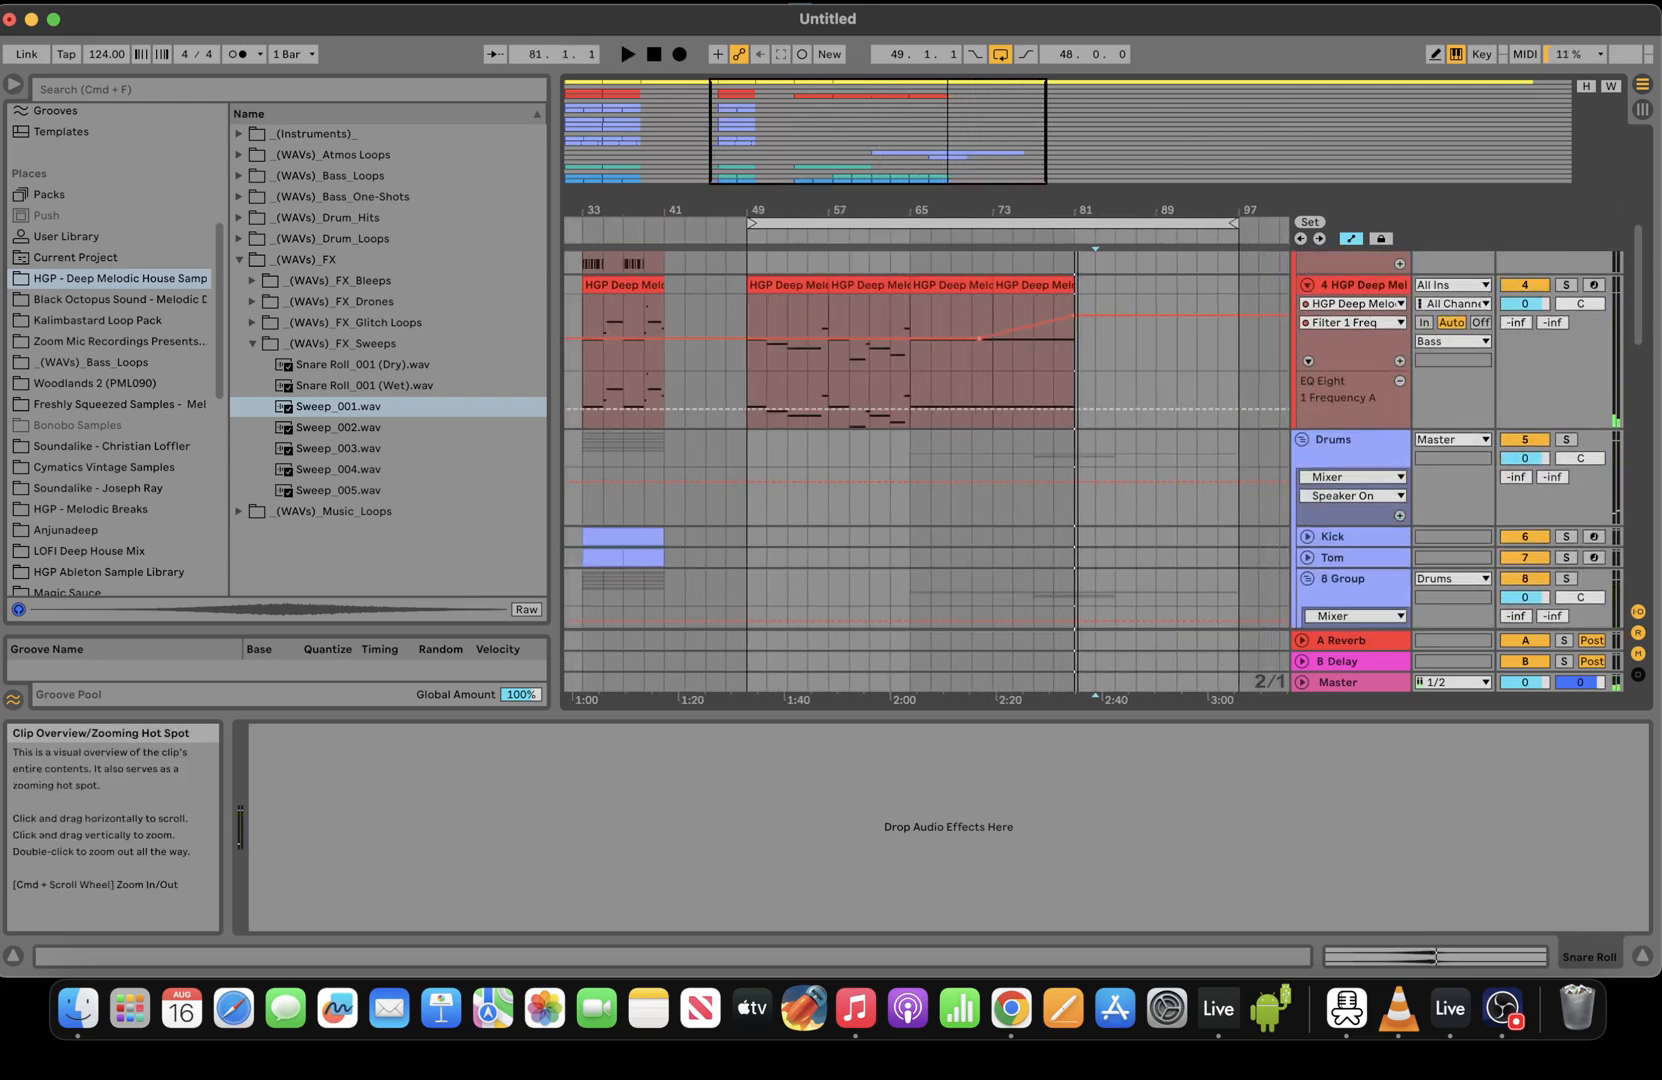
pyautogui.moveTo(951, 156); pyautogui.dragTo(951, 150)
pyautogui.moveTo(1228, 222); pyautogui.dragTo(916, 222)
pyautogui.click(879, 222)
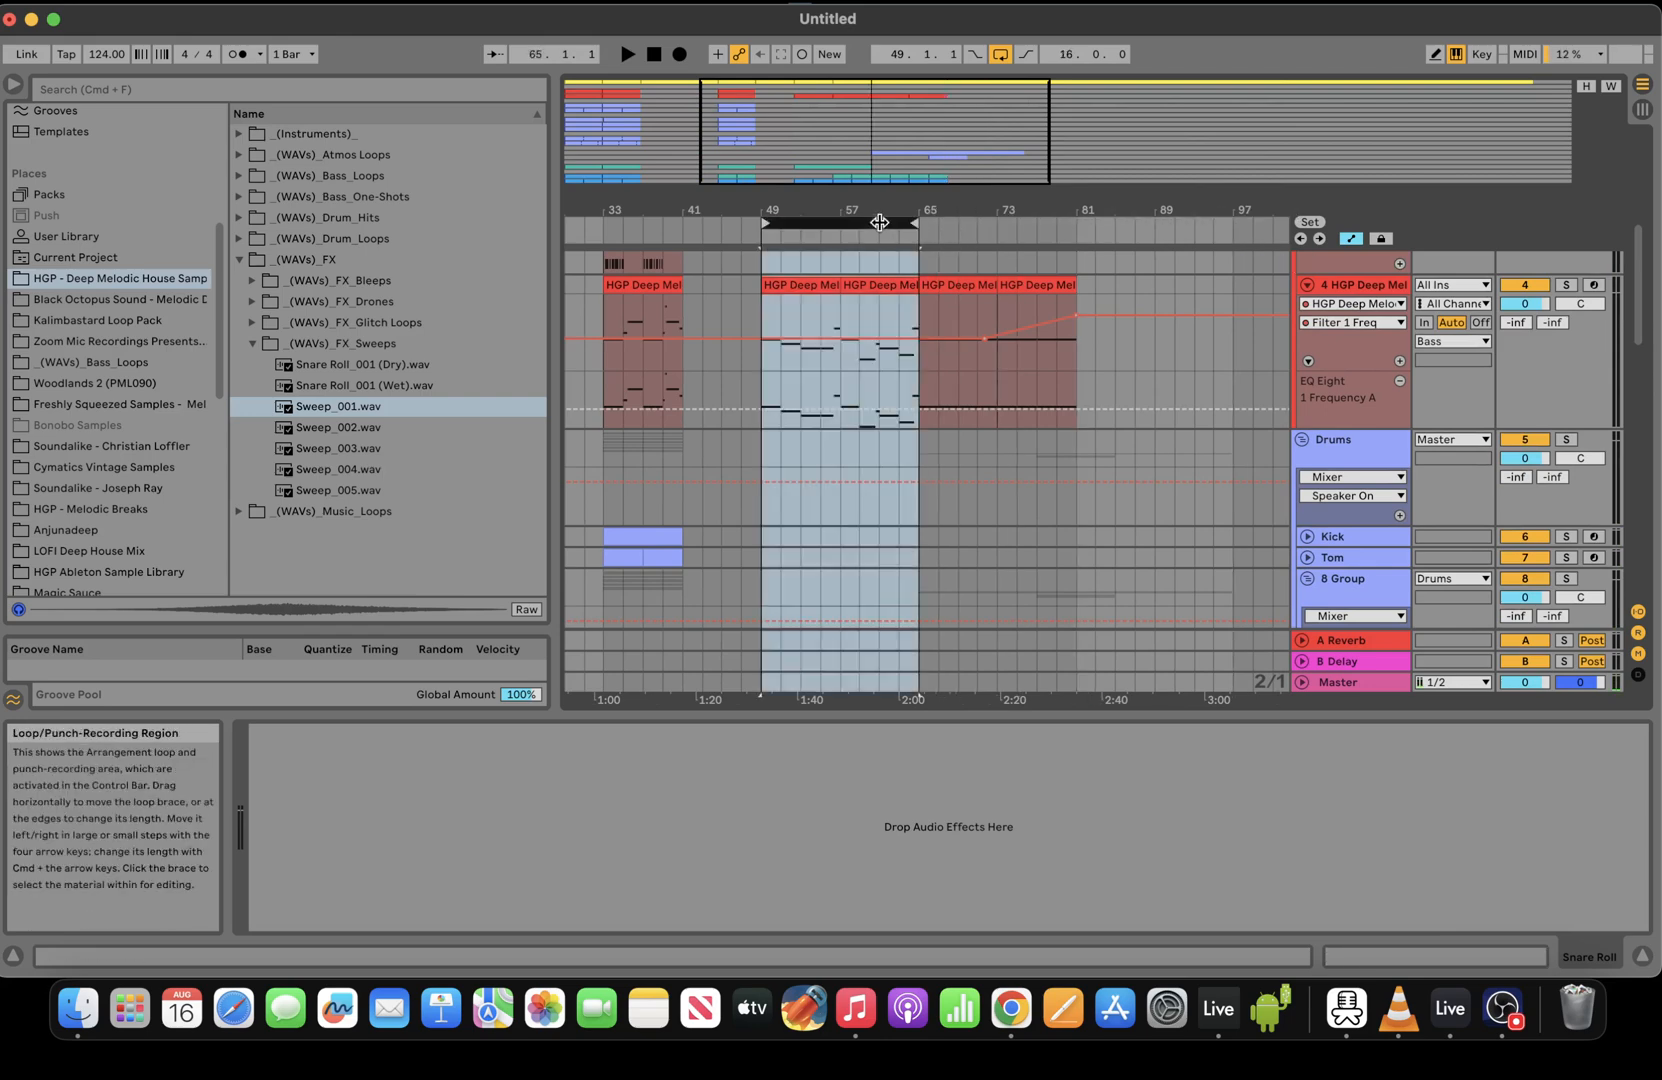
pyautogui.moveTo(878, 219); pyautogui.dragTo(1190, 222)
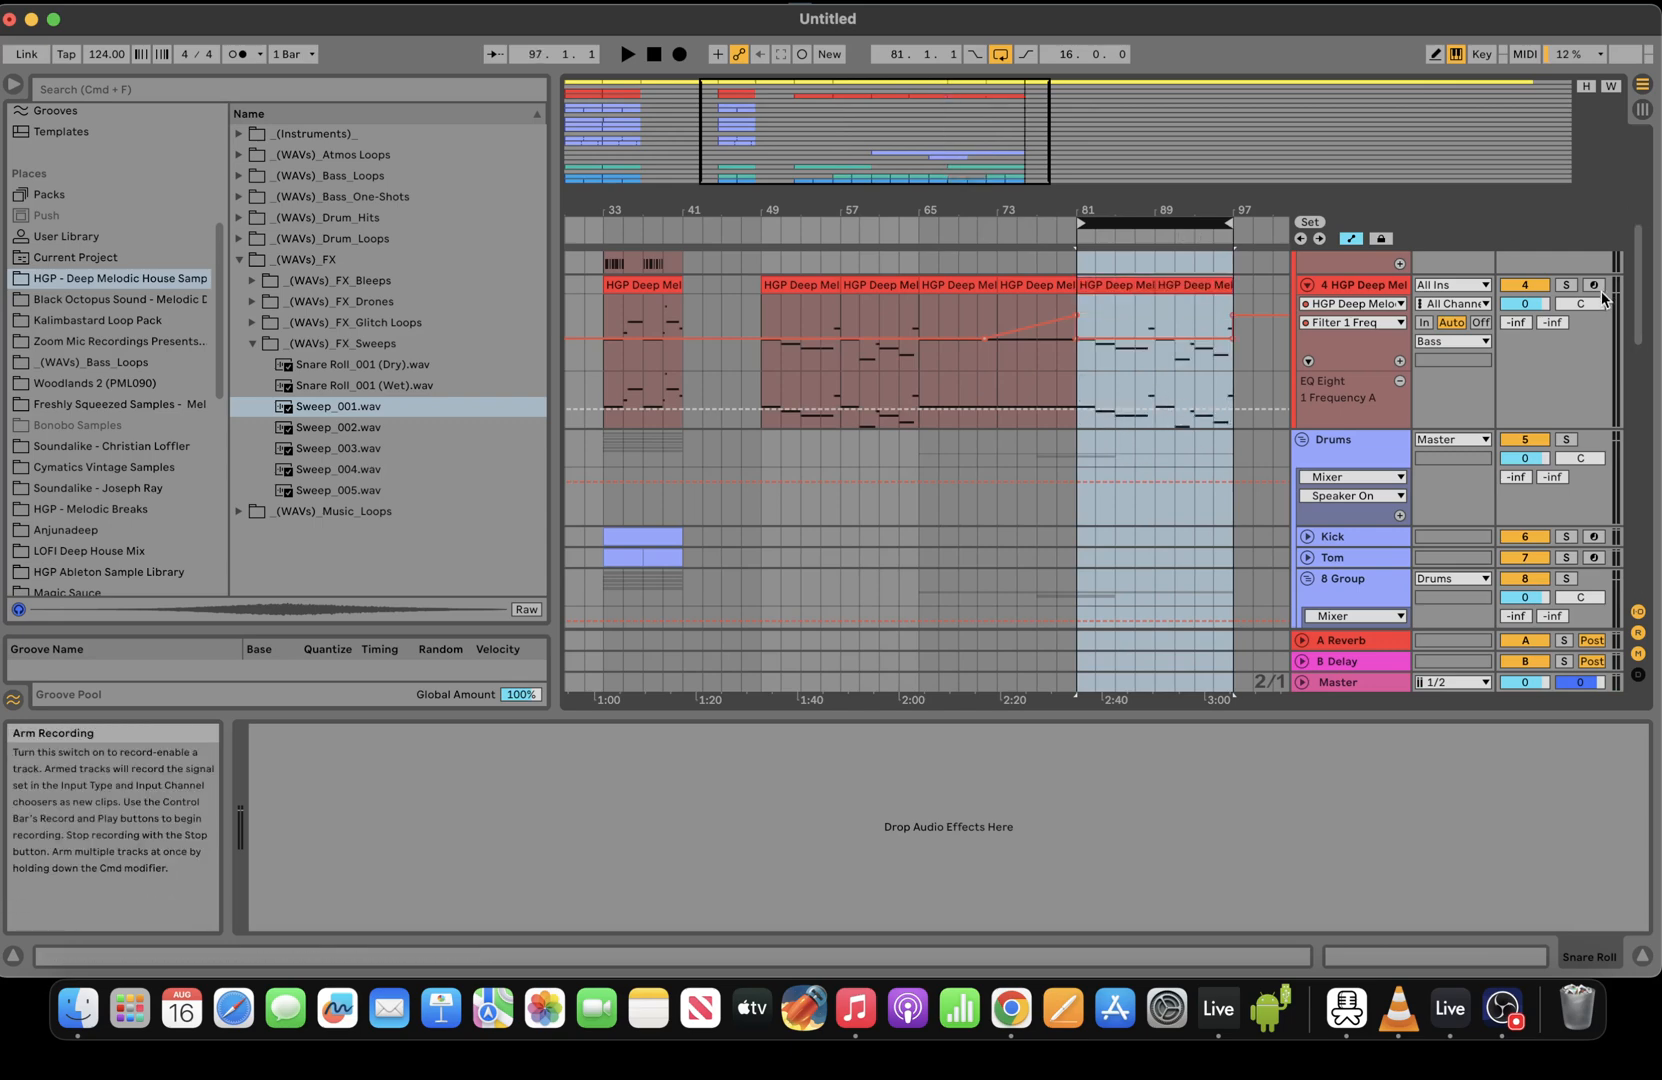
# Copy the Sub Stab clip from bars 33 to 41 and paste it twice in succession from bar 81
pyautogui.moveTo(1642, 315); pyautogui.dragTo(1640, 268)
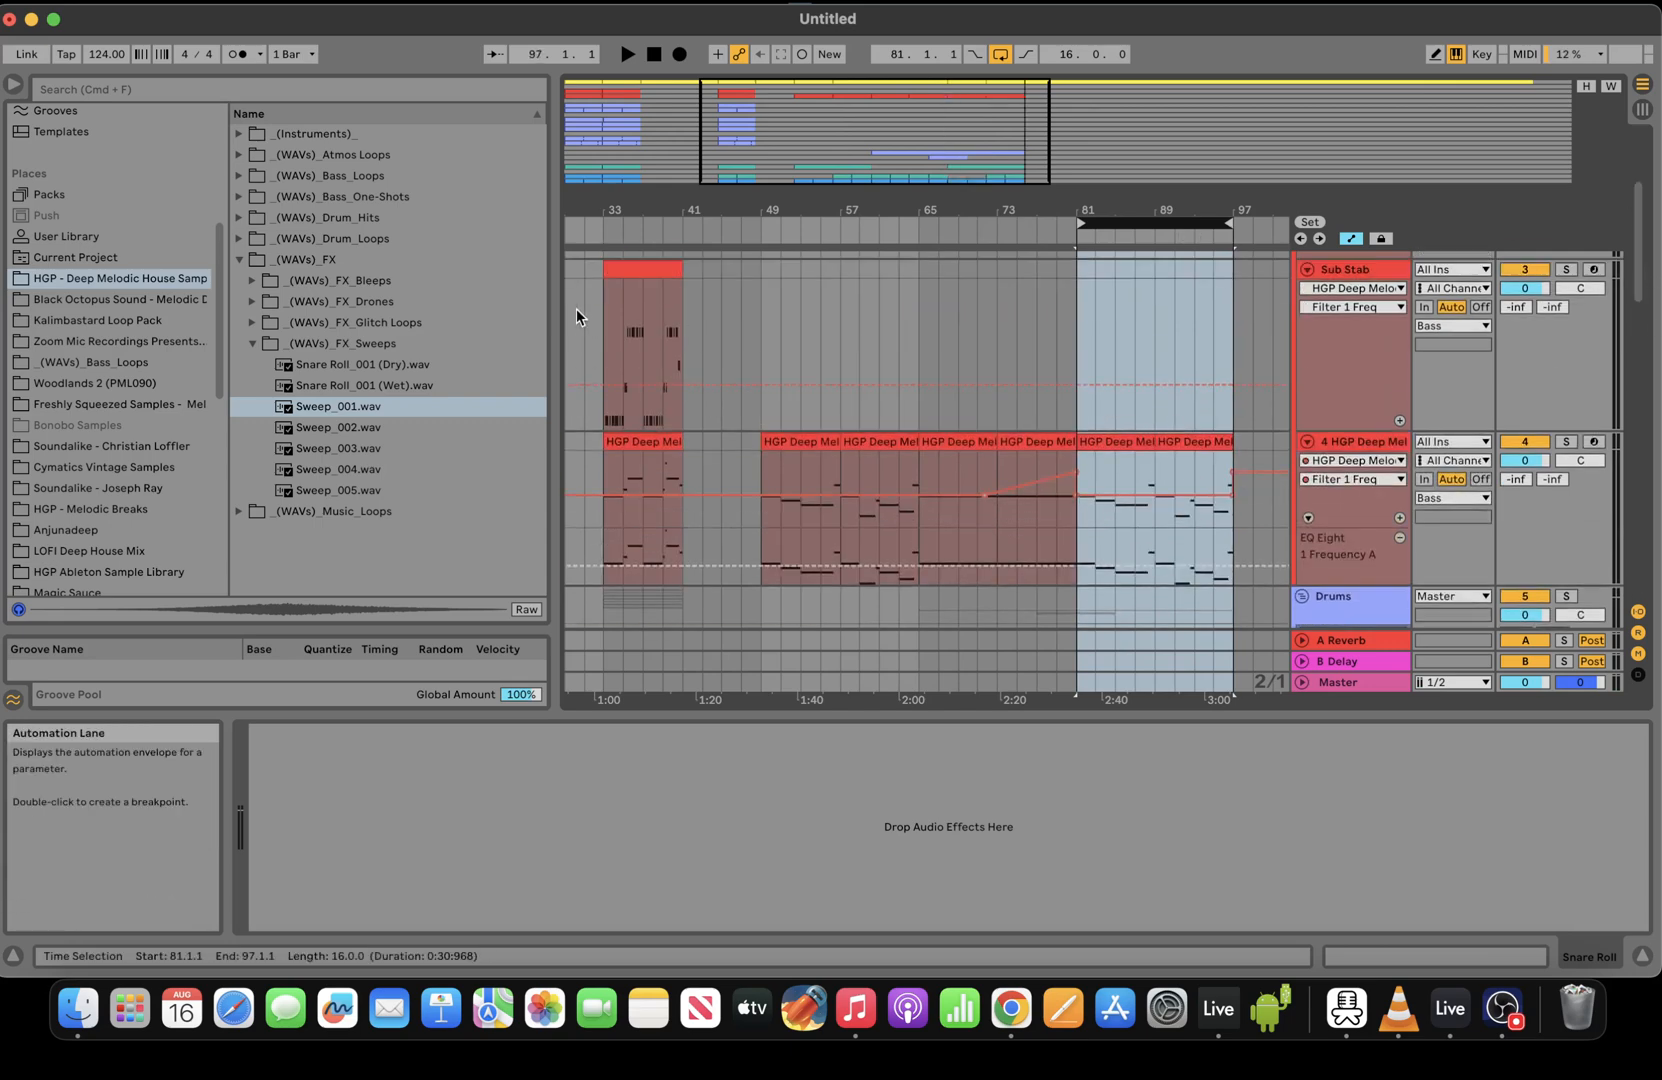
pyautogui.click(660, 290)
pyautogui.click(1077, 325)
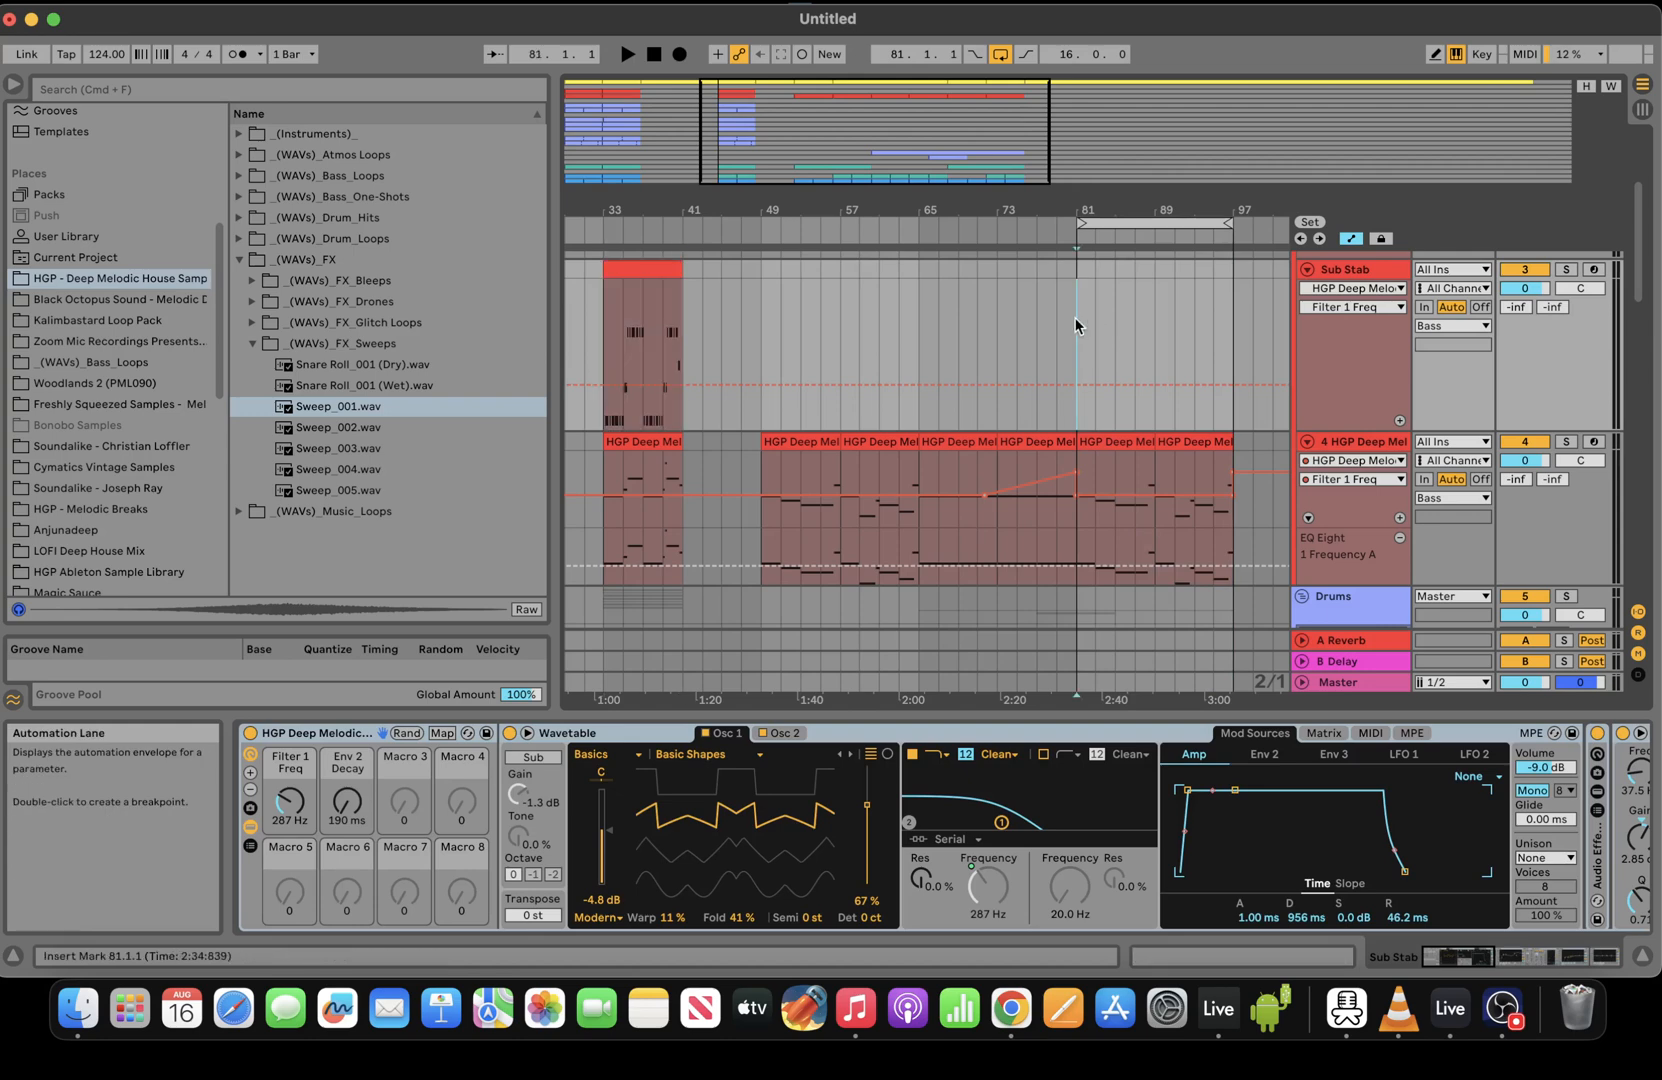
pyautogui.press('super+v')
pyautogui.press('super+v')
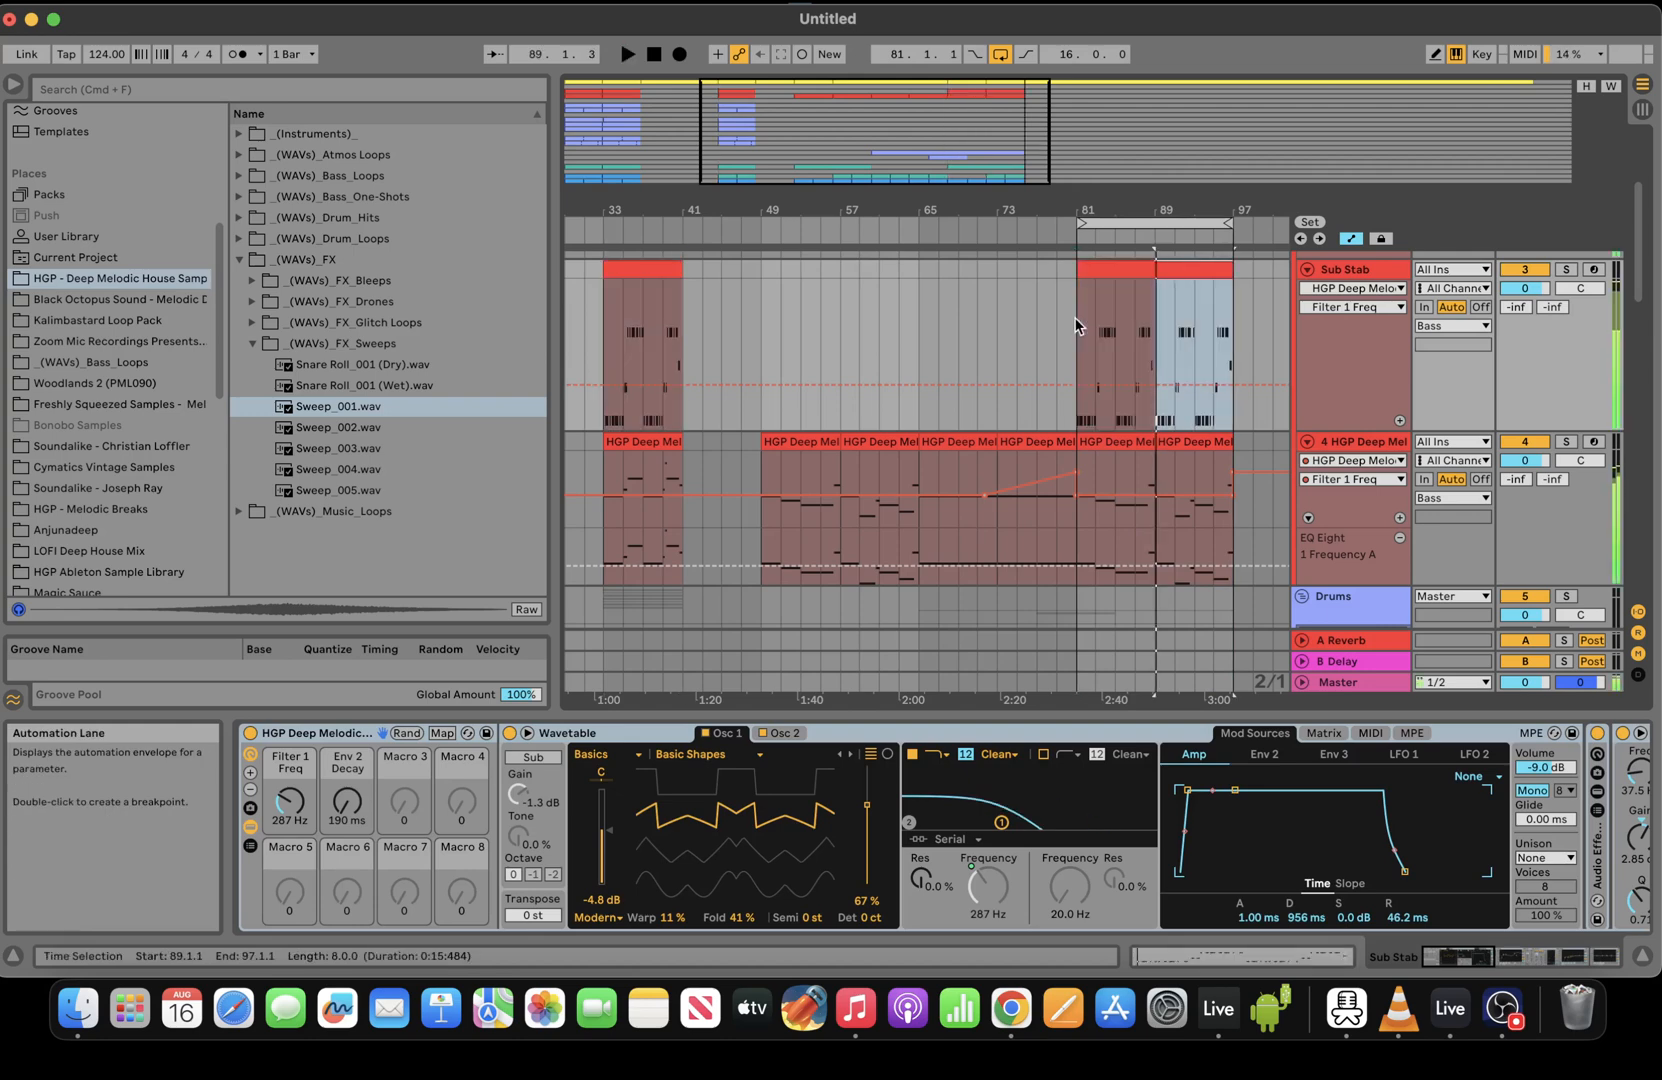
# Insert a return track after A Reverb and load the VST version of ValhallaSupermassive on it
pyautogui.click(1382, 643)
pyautogui.click(213, 2)
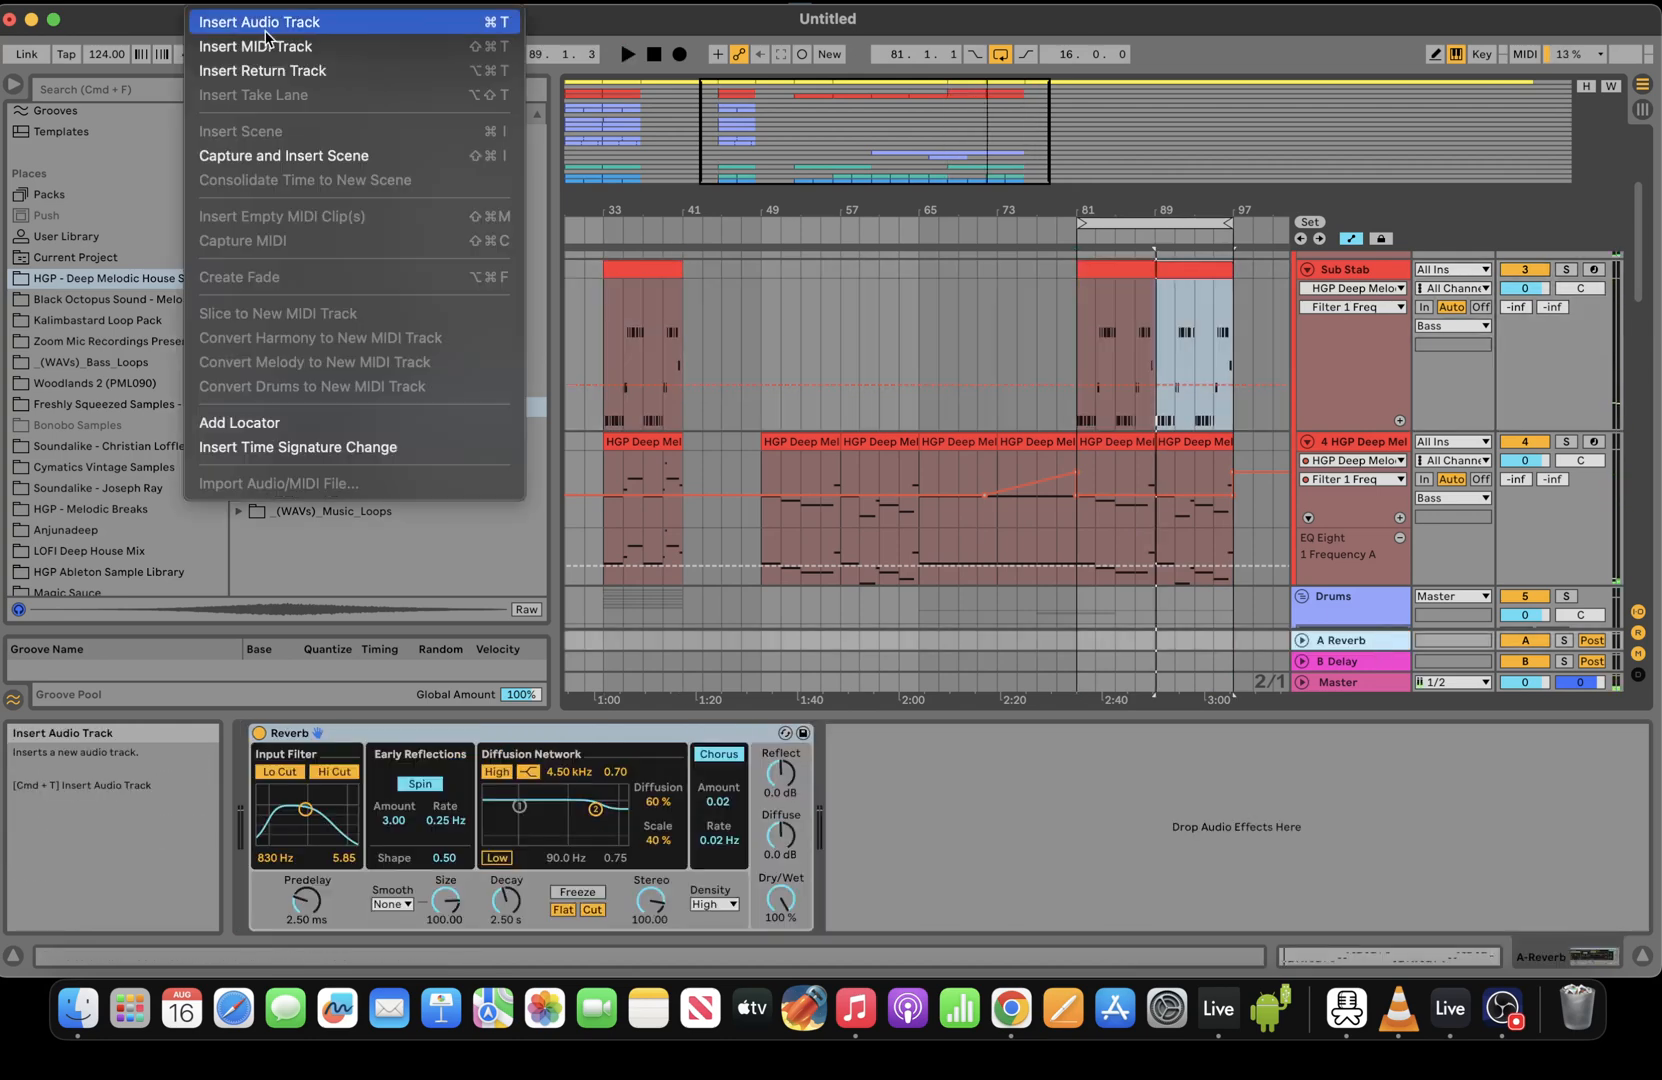
pyautogui.click(262, 70)
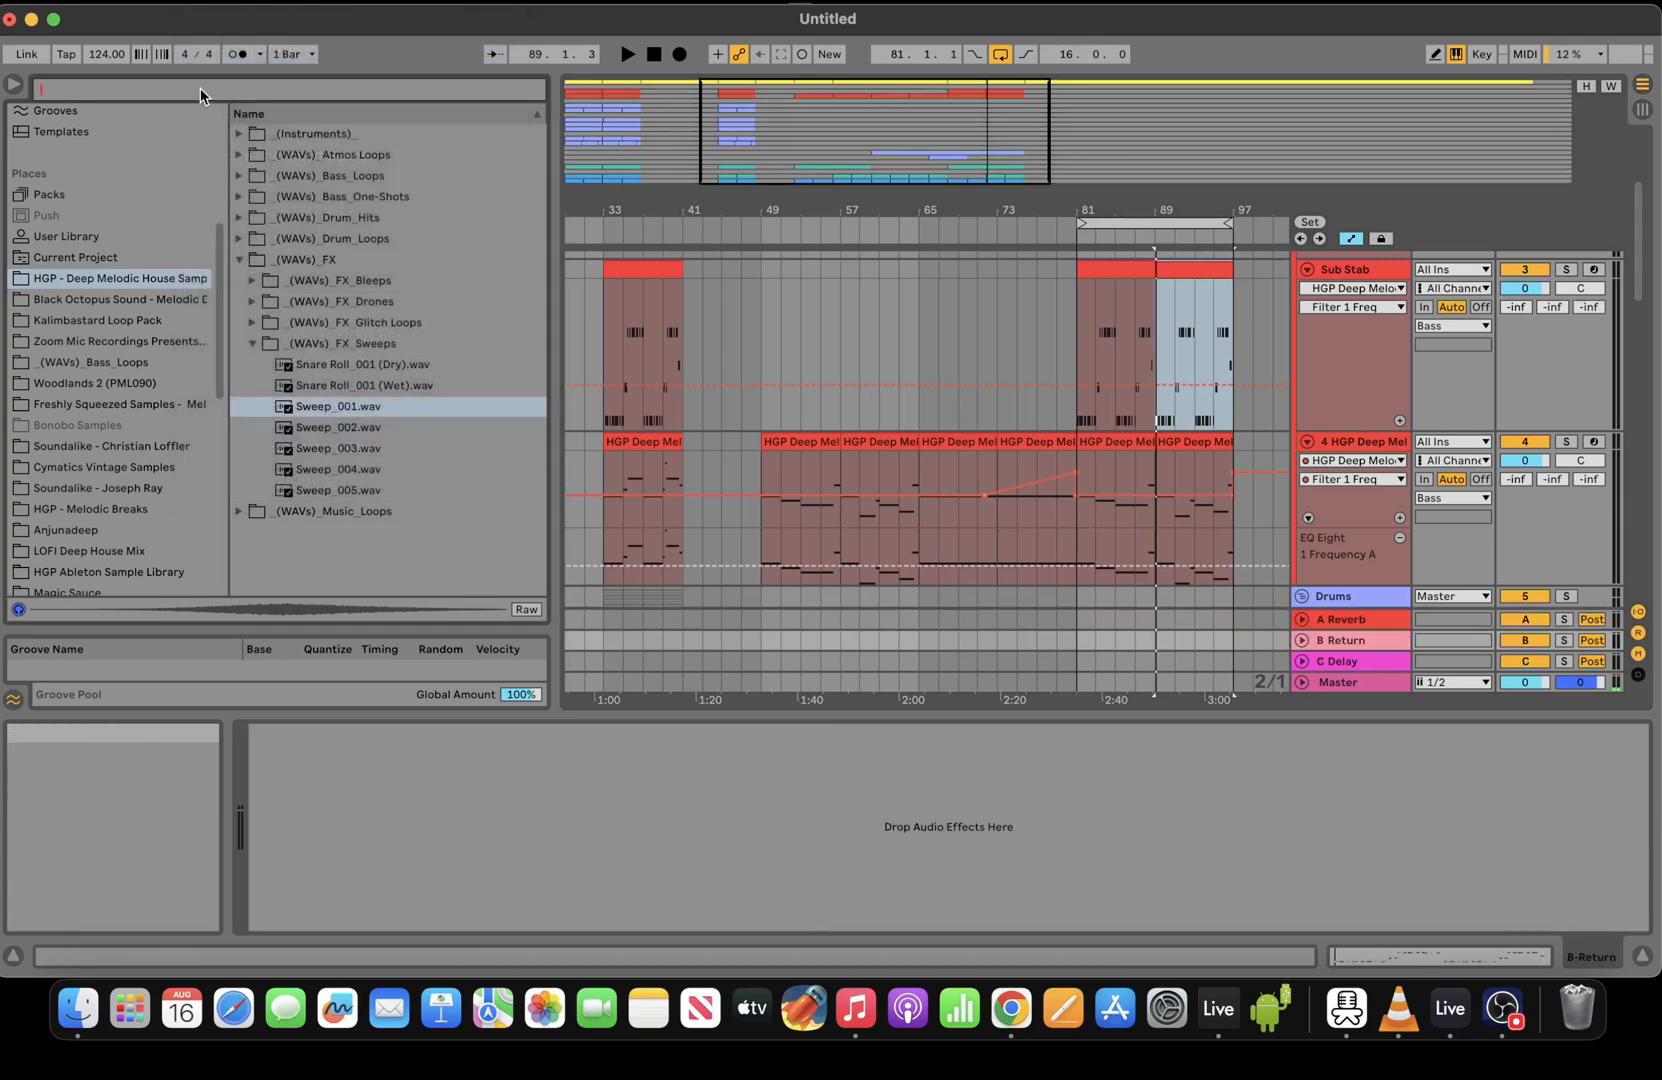
pyautogui.click(200, 88)
pyautogui.write('super')
pyautogui.click(60, 340)
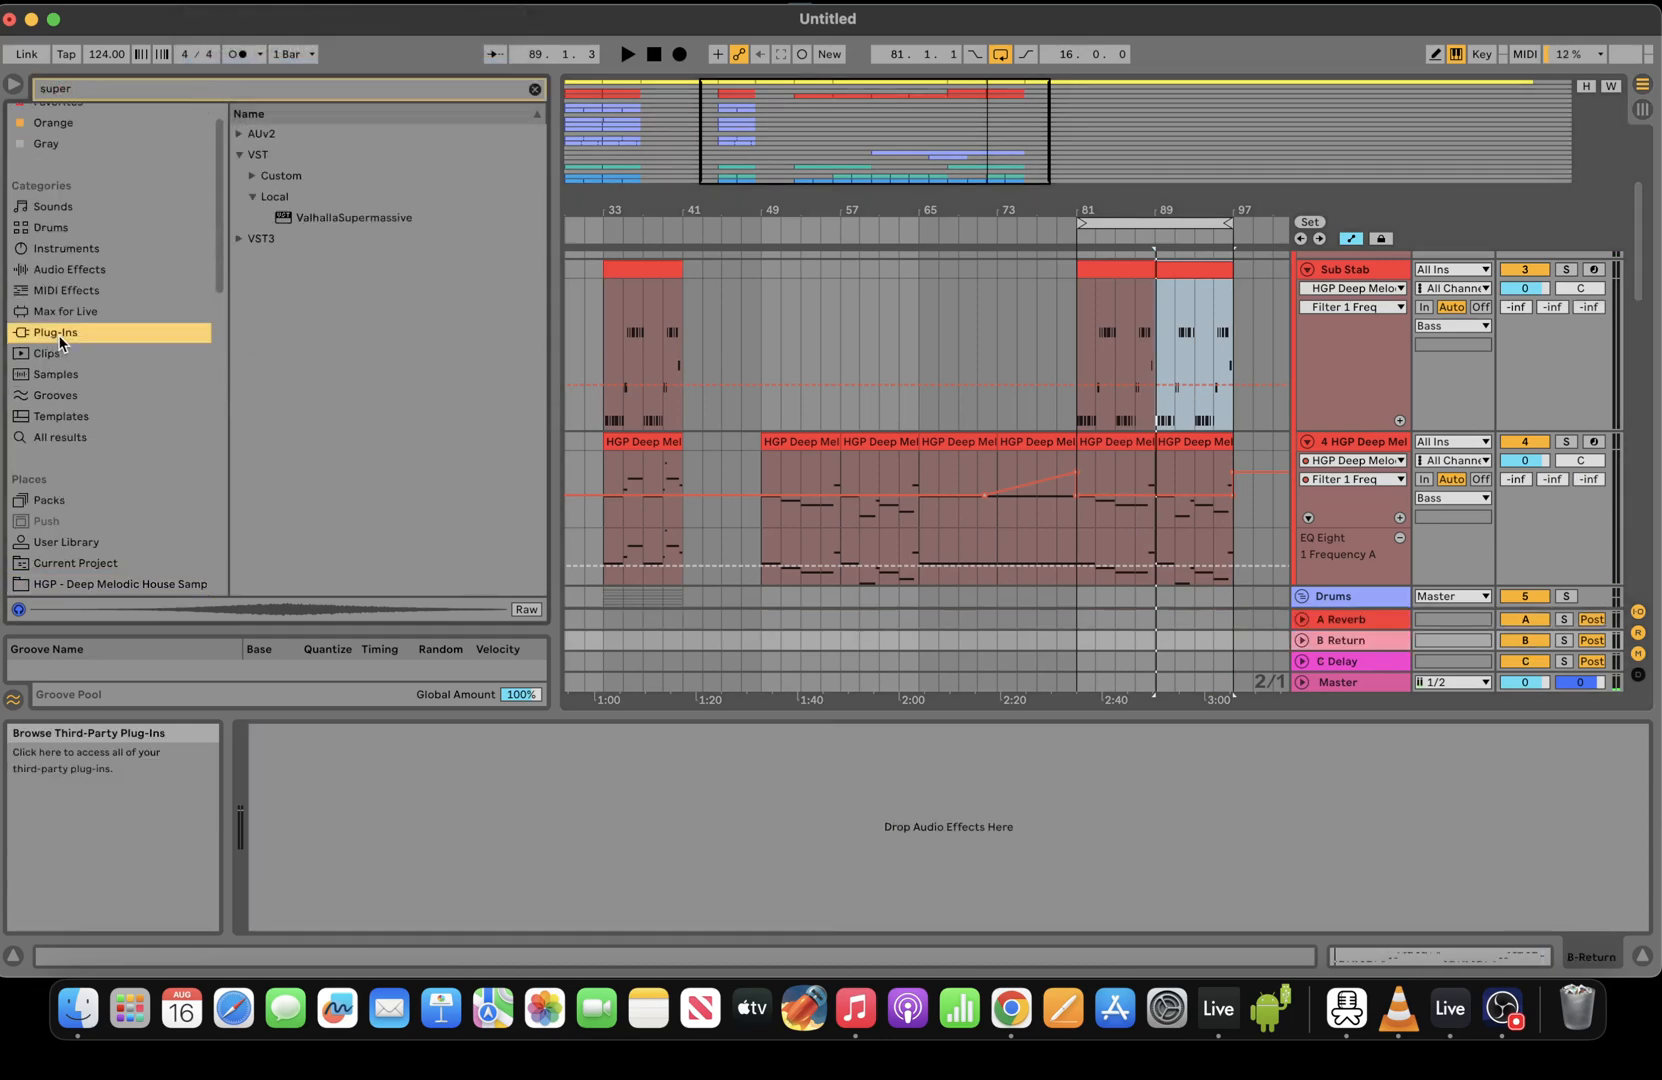
pyautogui.doubleClick(338, 216)
# Solo the Sub Stab track during playback, load Supermassive's Massive Vocal preset and lower its delay to about 306 ms
pyautogui.press('space')
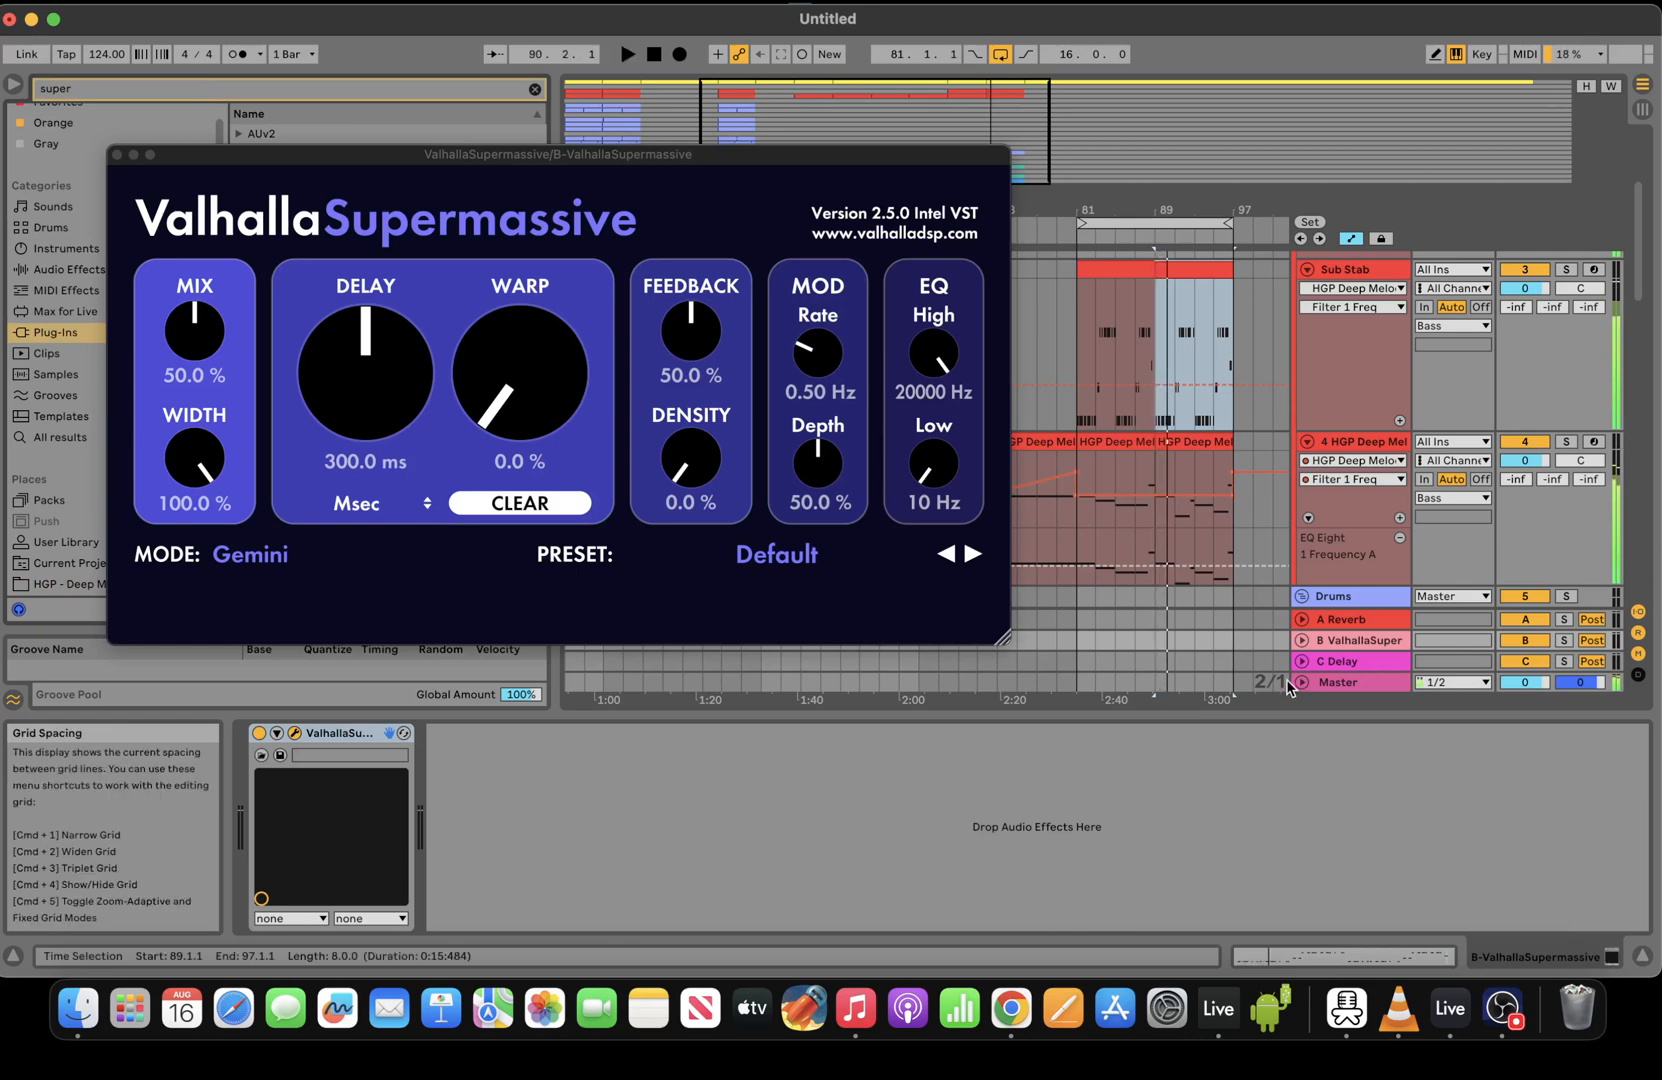
pyautogui.click(1565, 270)
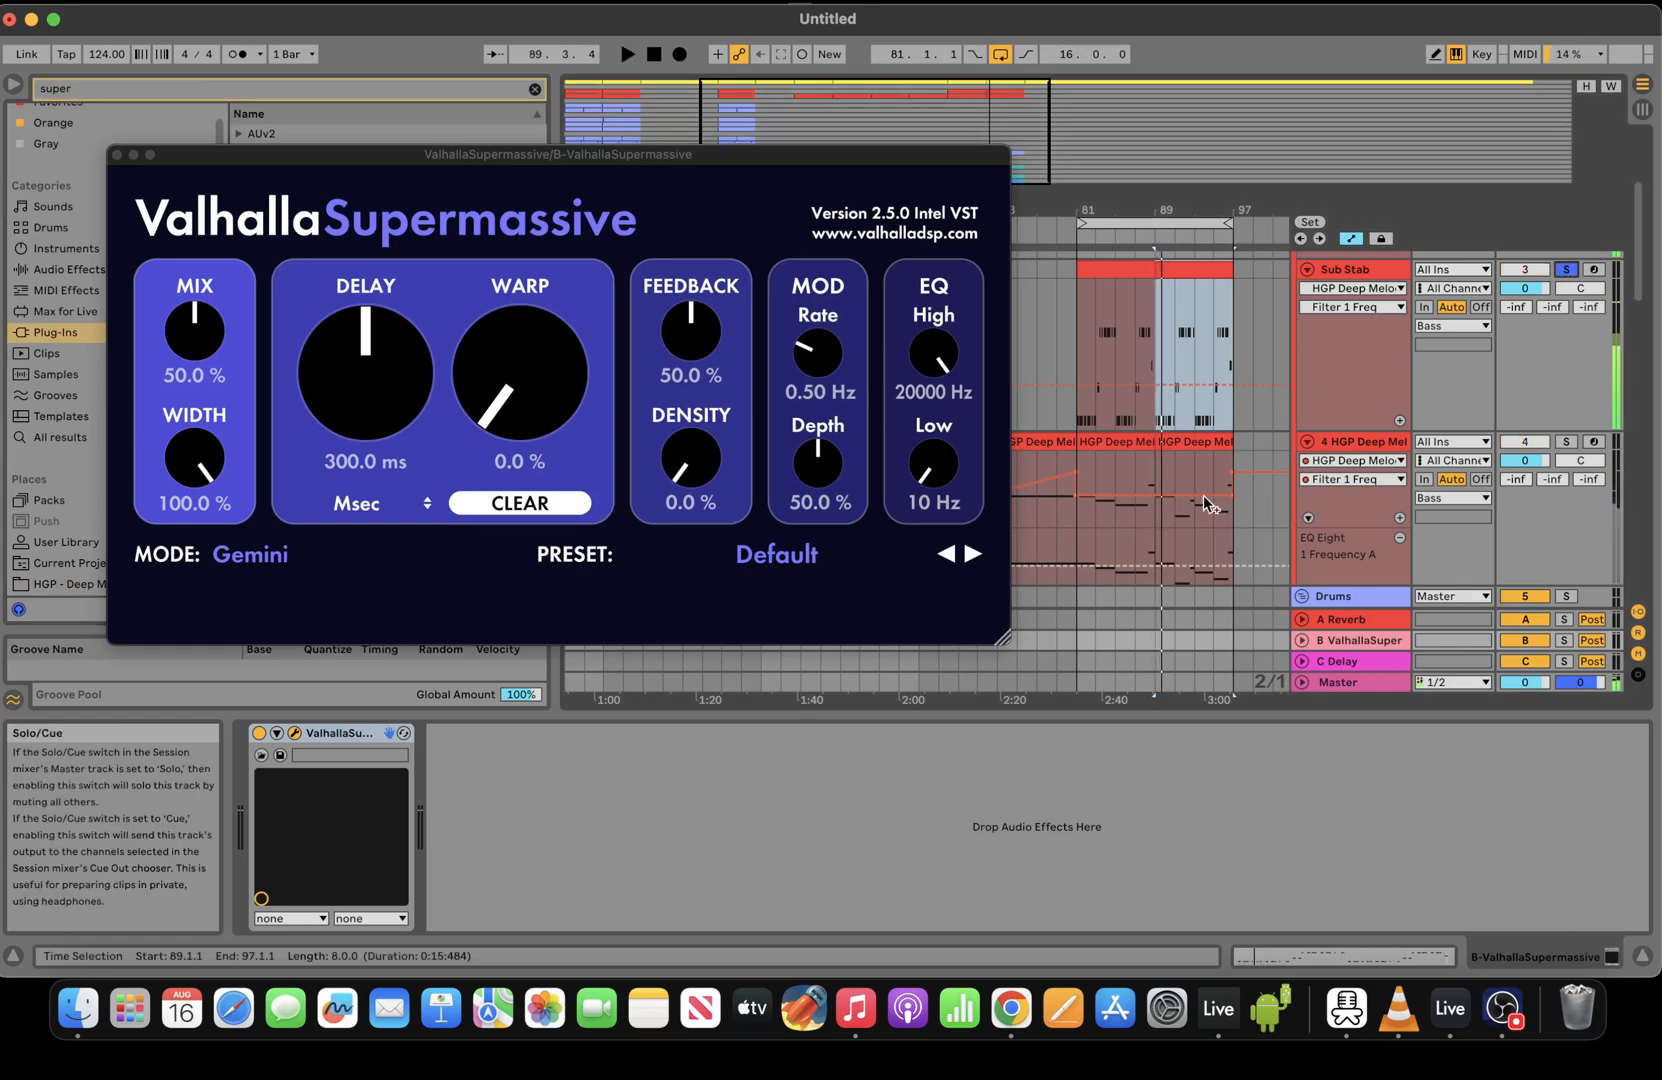
pyautogui.click(770, 552)
pyautogui.moveTo(752, 885)
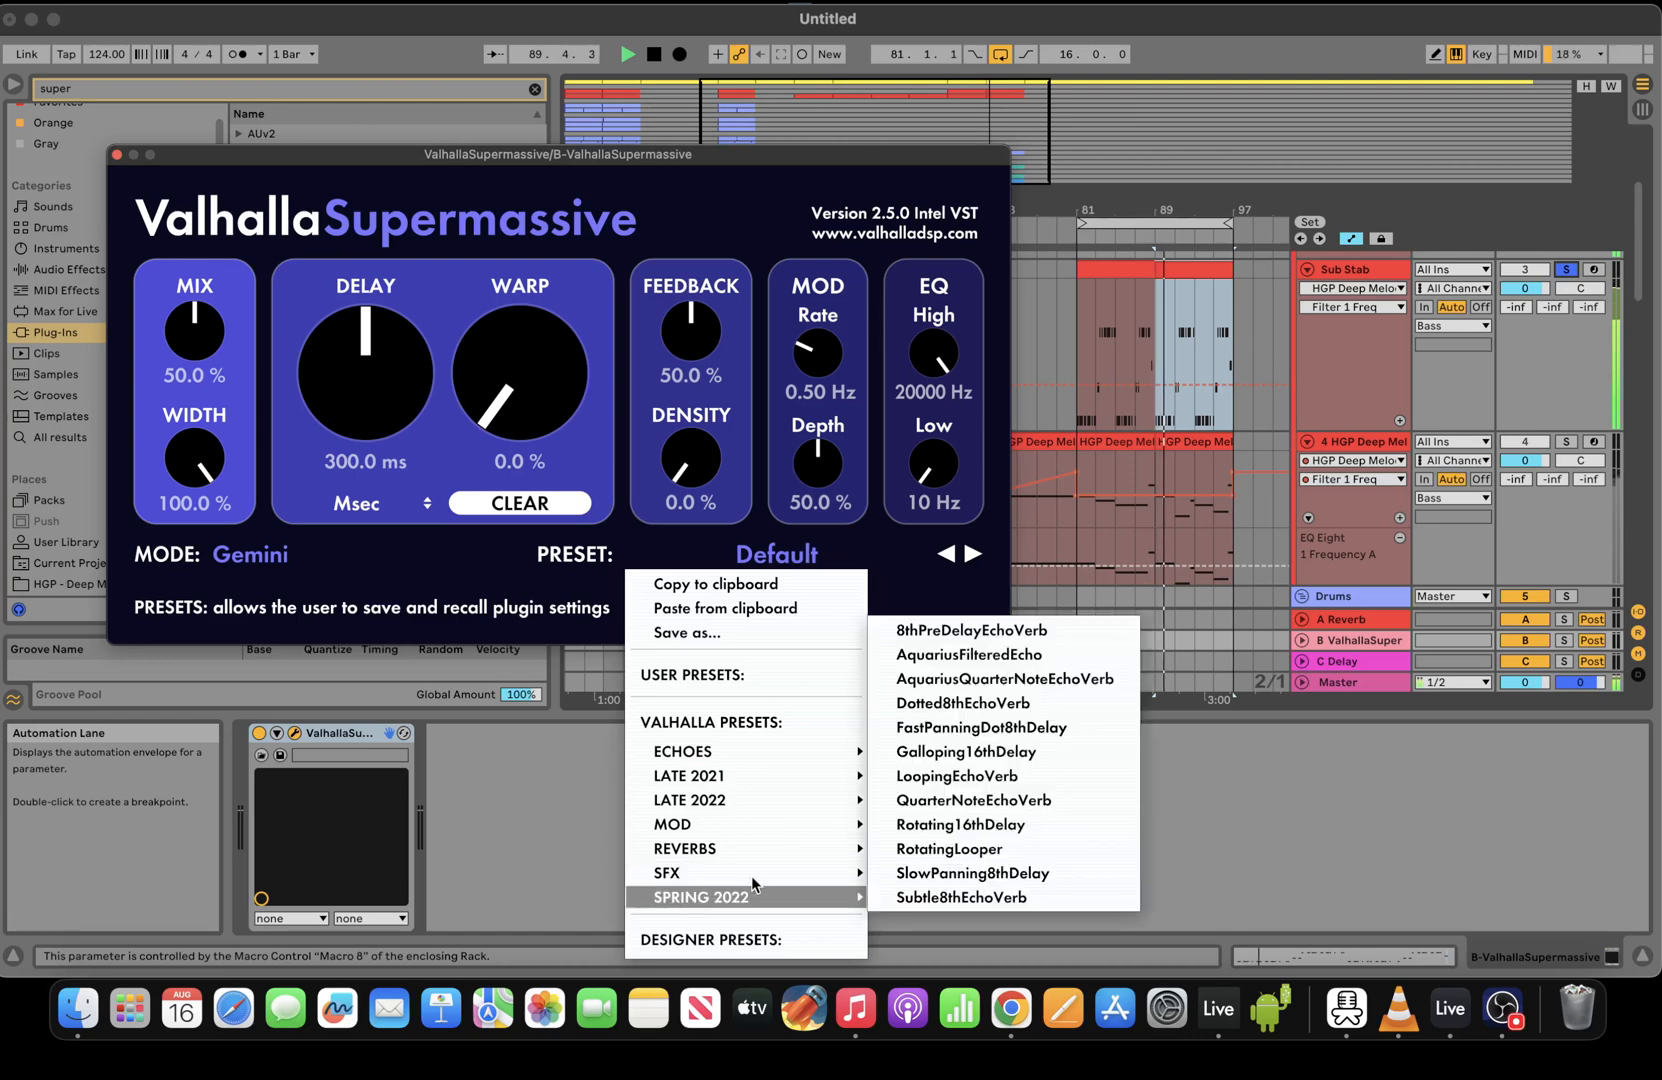
pyautogui.moveTo(740, 848)
pyautogui.moveTo(925, 876)
pyautogui.click(1055, 858)
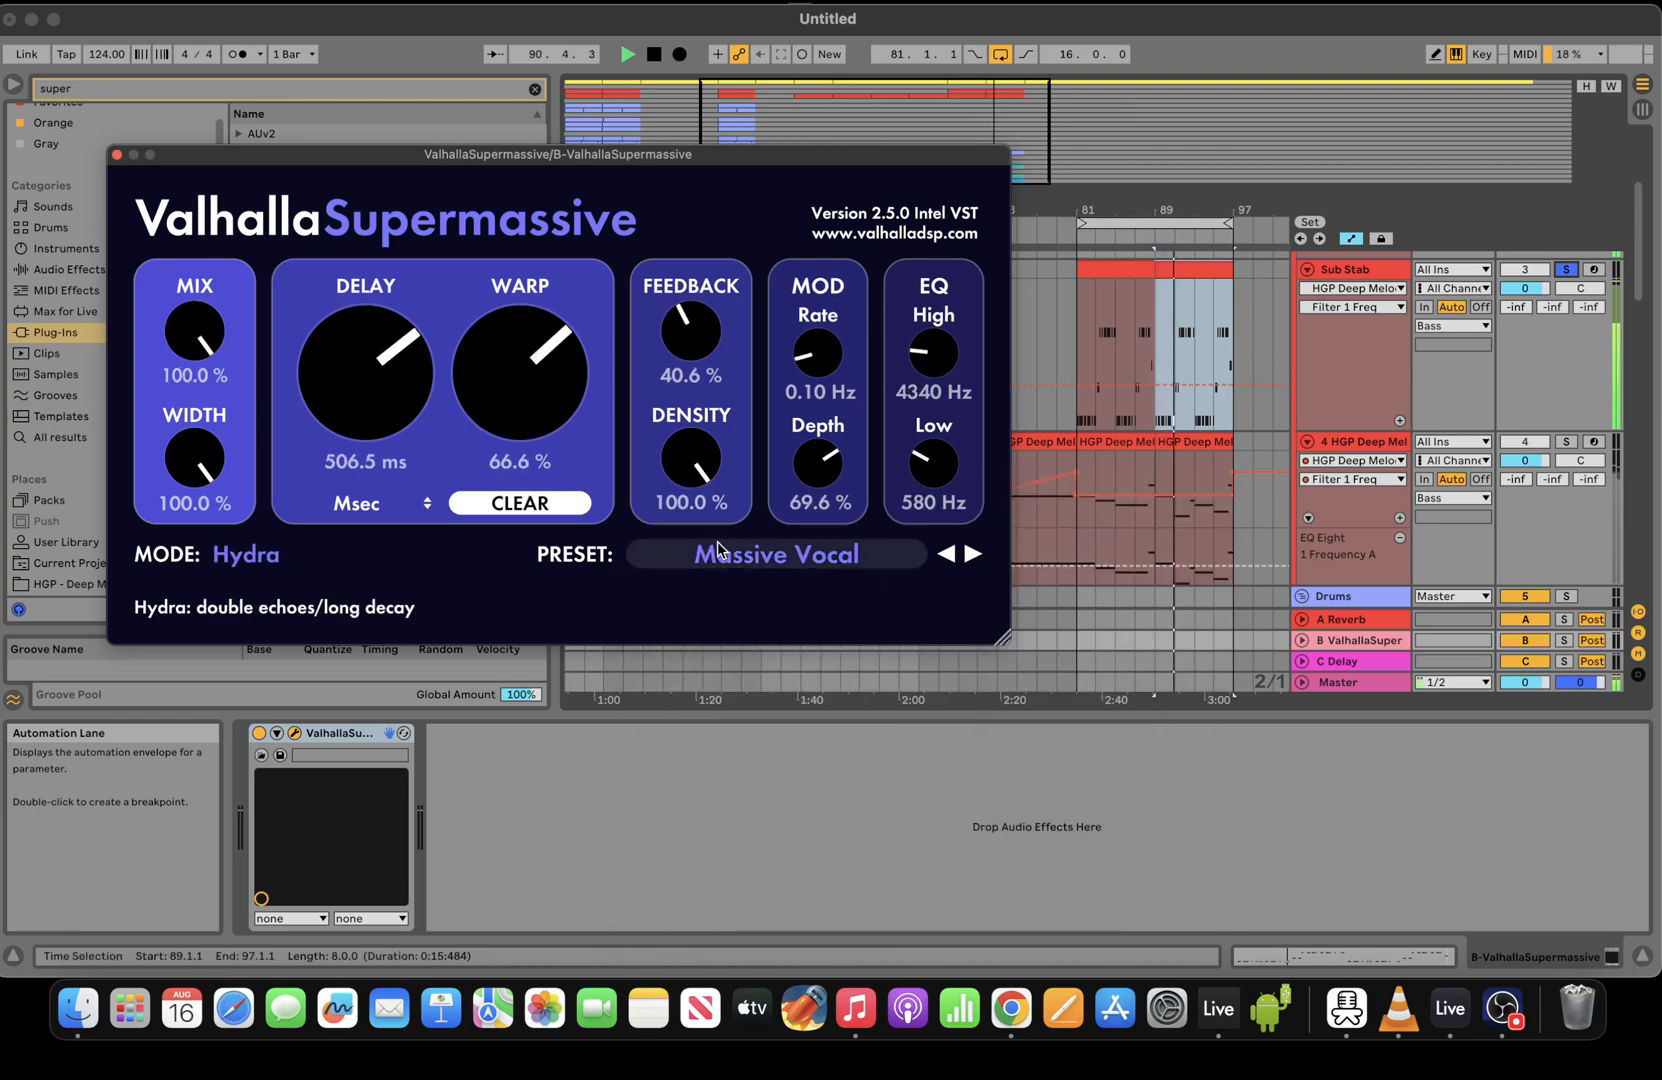
pyautogui.moveTo(352, 390); pyautogui.dragTo(352, 440)
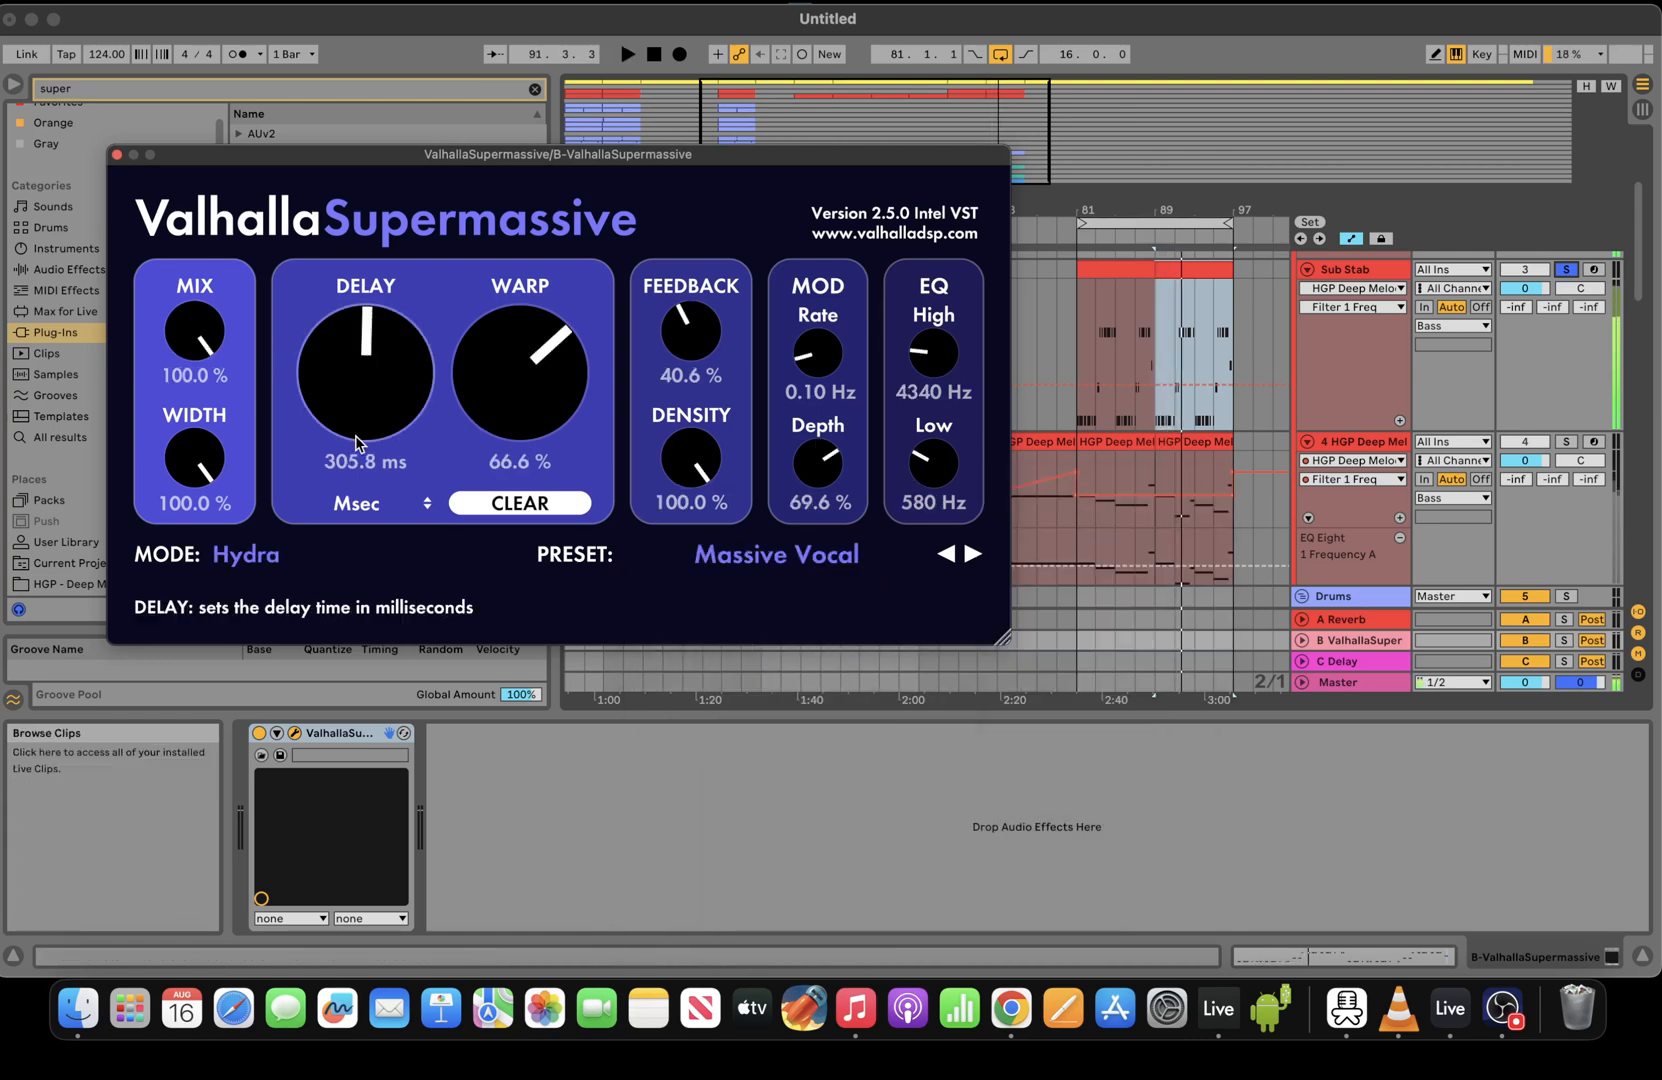
pyautogui.click(117, 155)
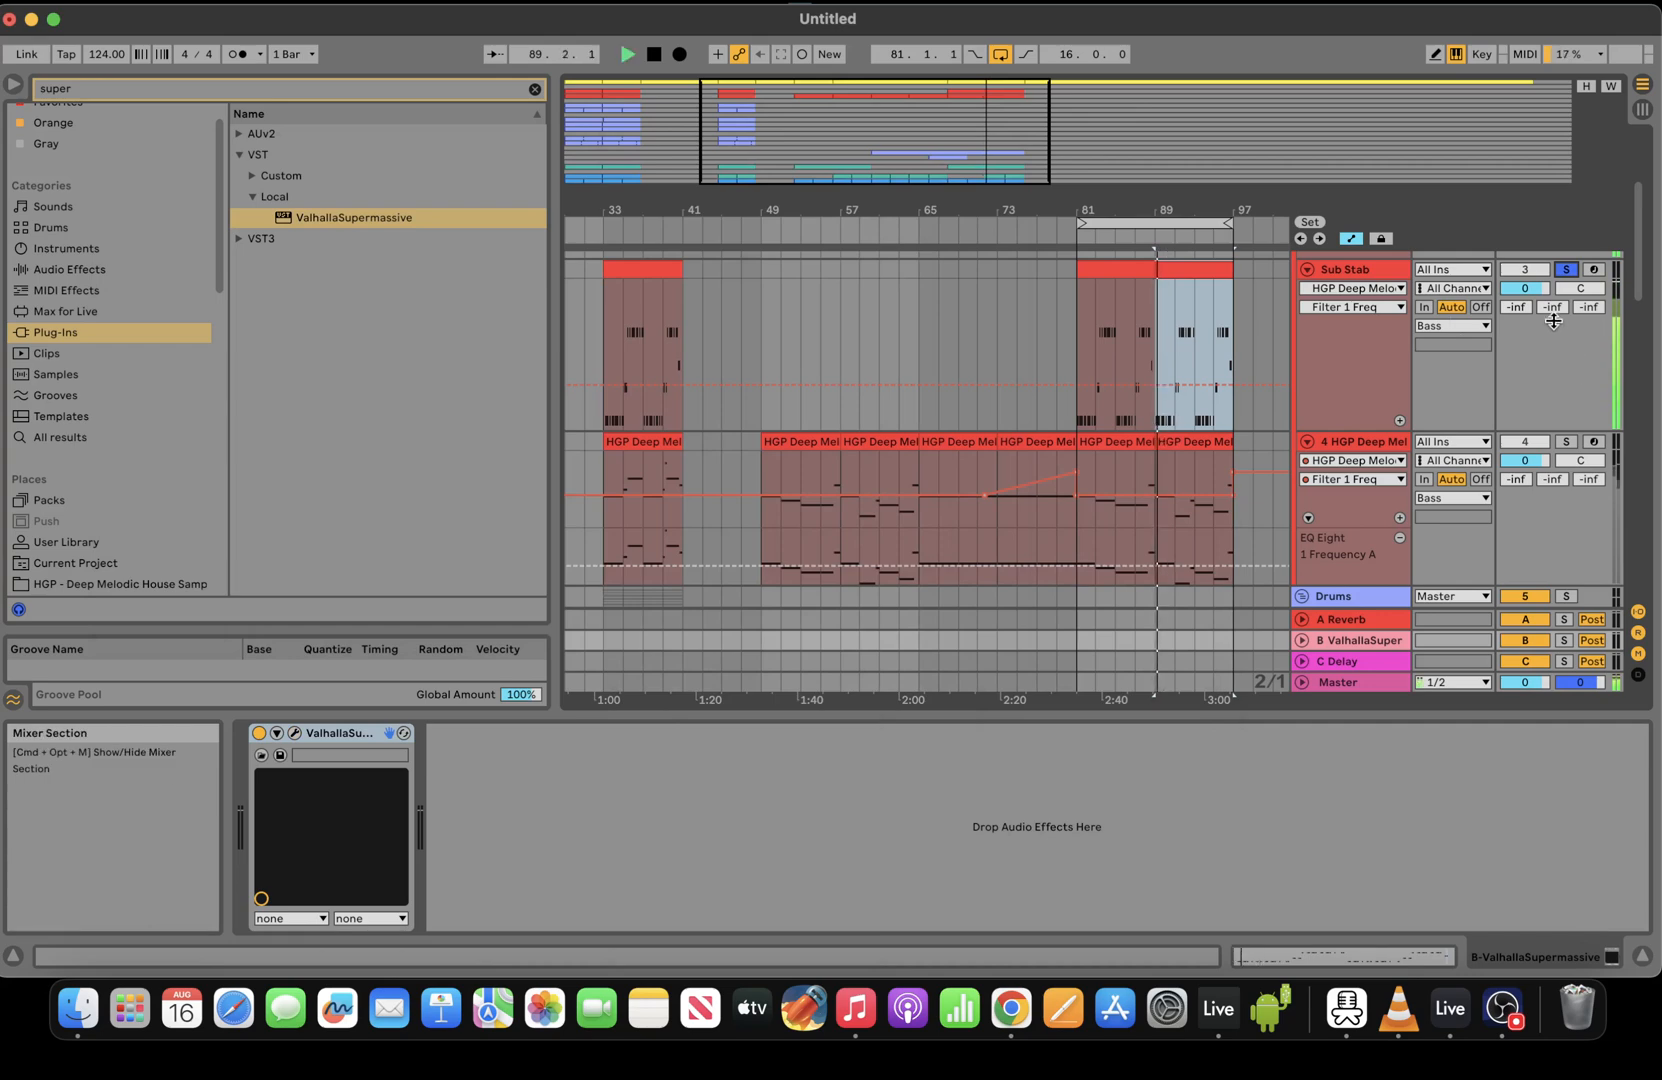
# Delete the Delay return track and set the Sub Stab track's send to ValhallaSupermassive to -20 dB
pyautogui.click(1361, 660)
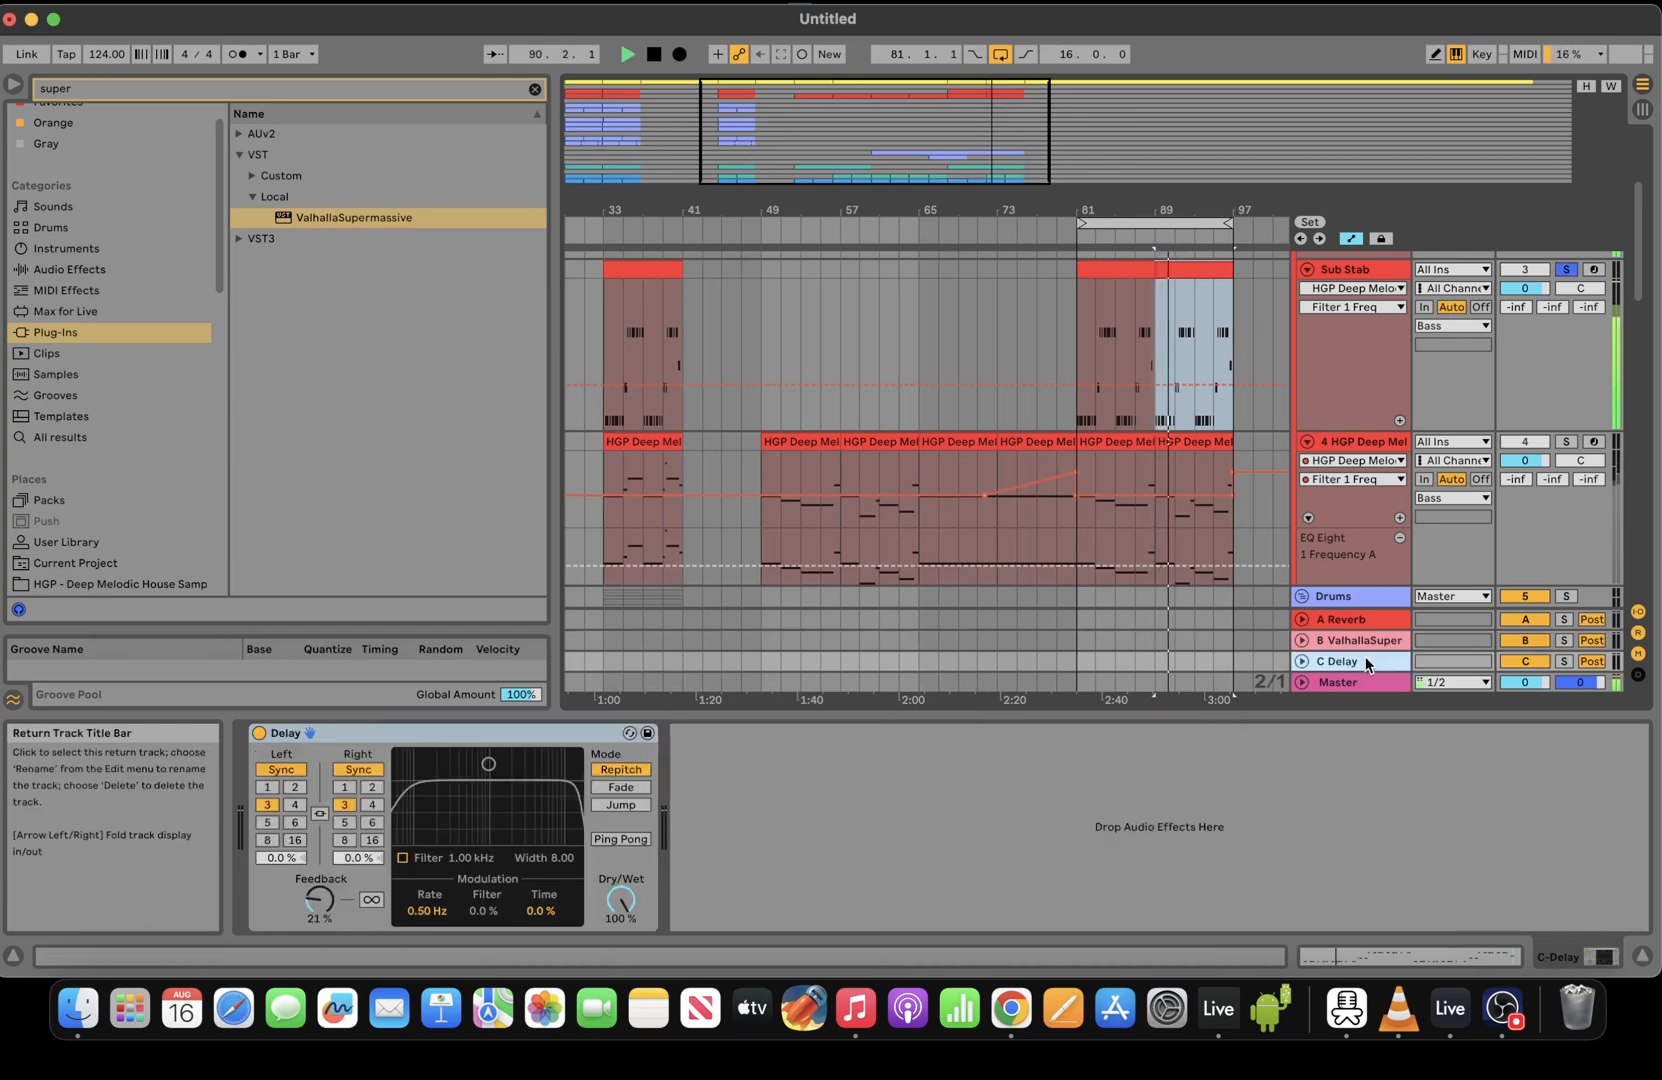
pyautogui.press('Delete')
pyautogui.click(1552, 307)
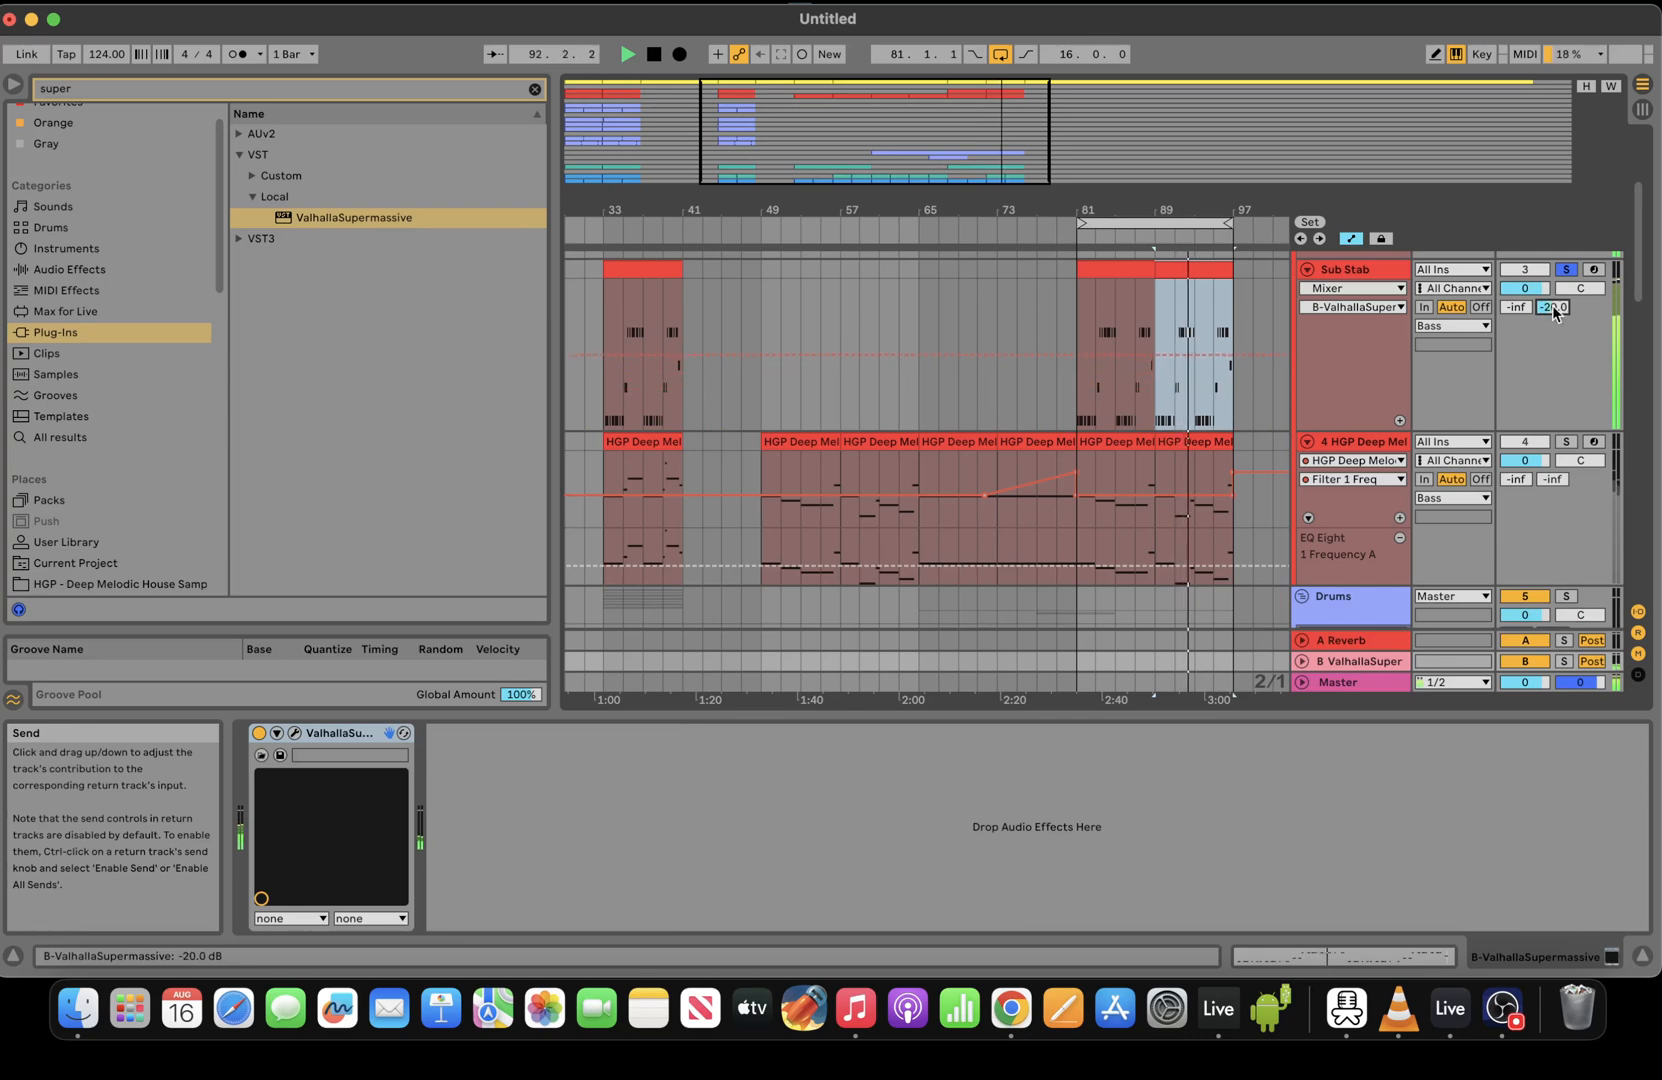
# Add an EQ Eight to the ValhallaSupermassive return and place a Compressor between the reverb and the EQ
pyautogui.click(236, 84)
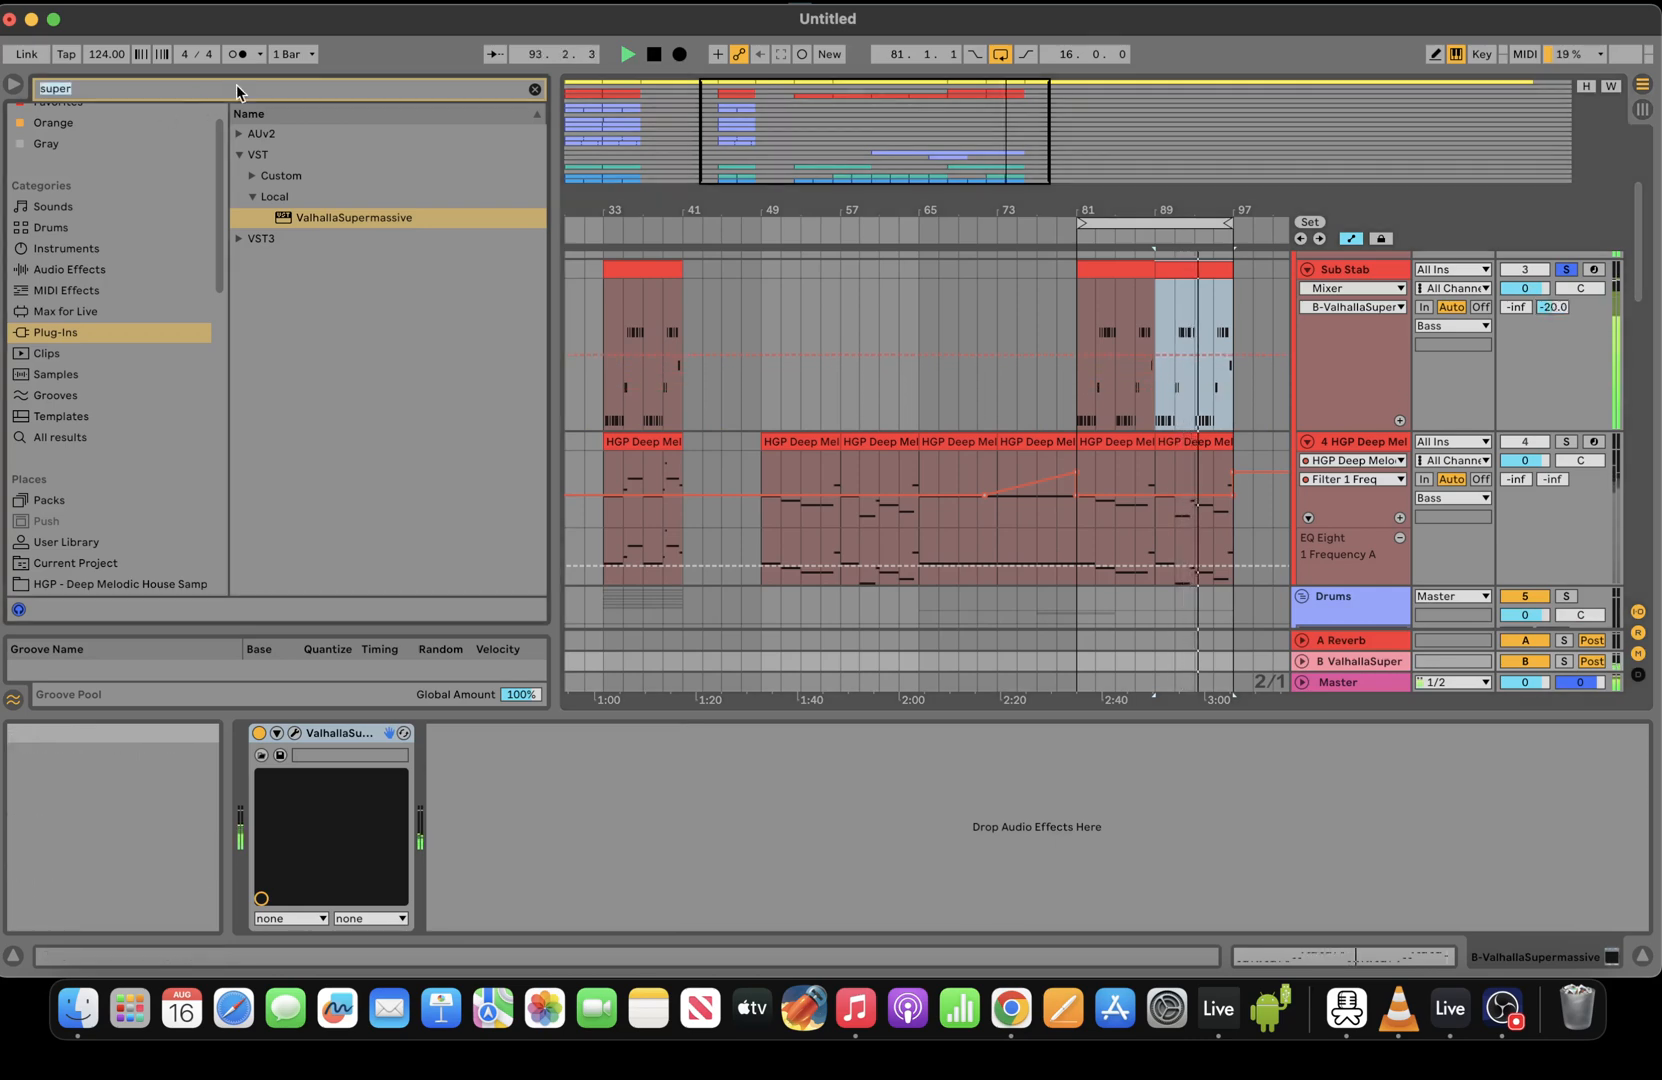
pyautogui.write('eq')
pyautogui.click(117, 300)
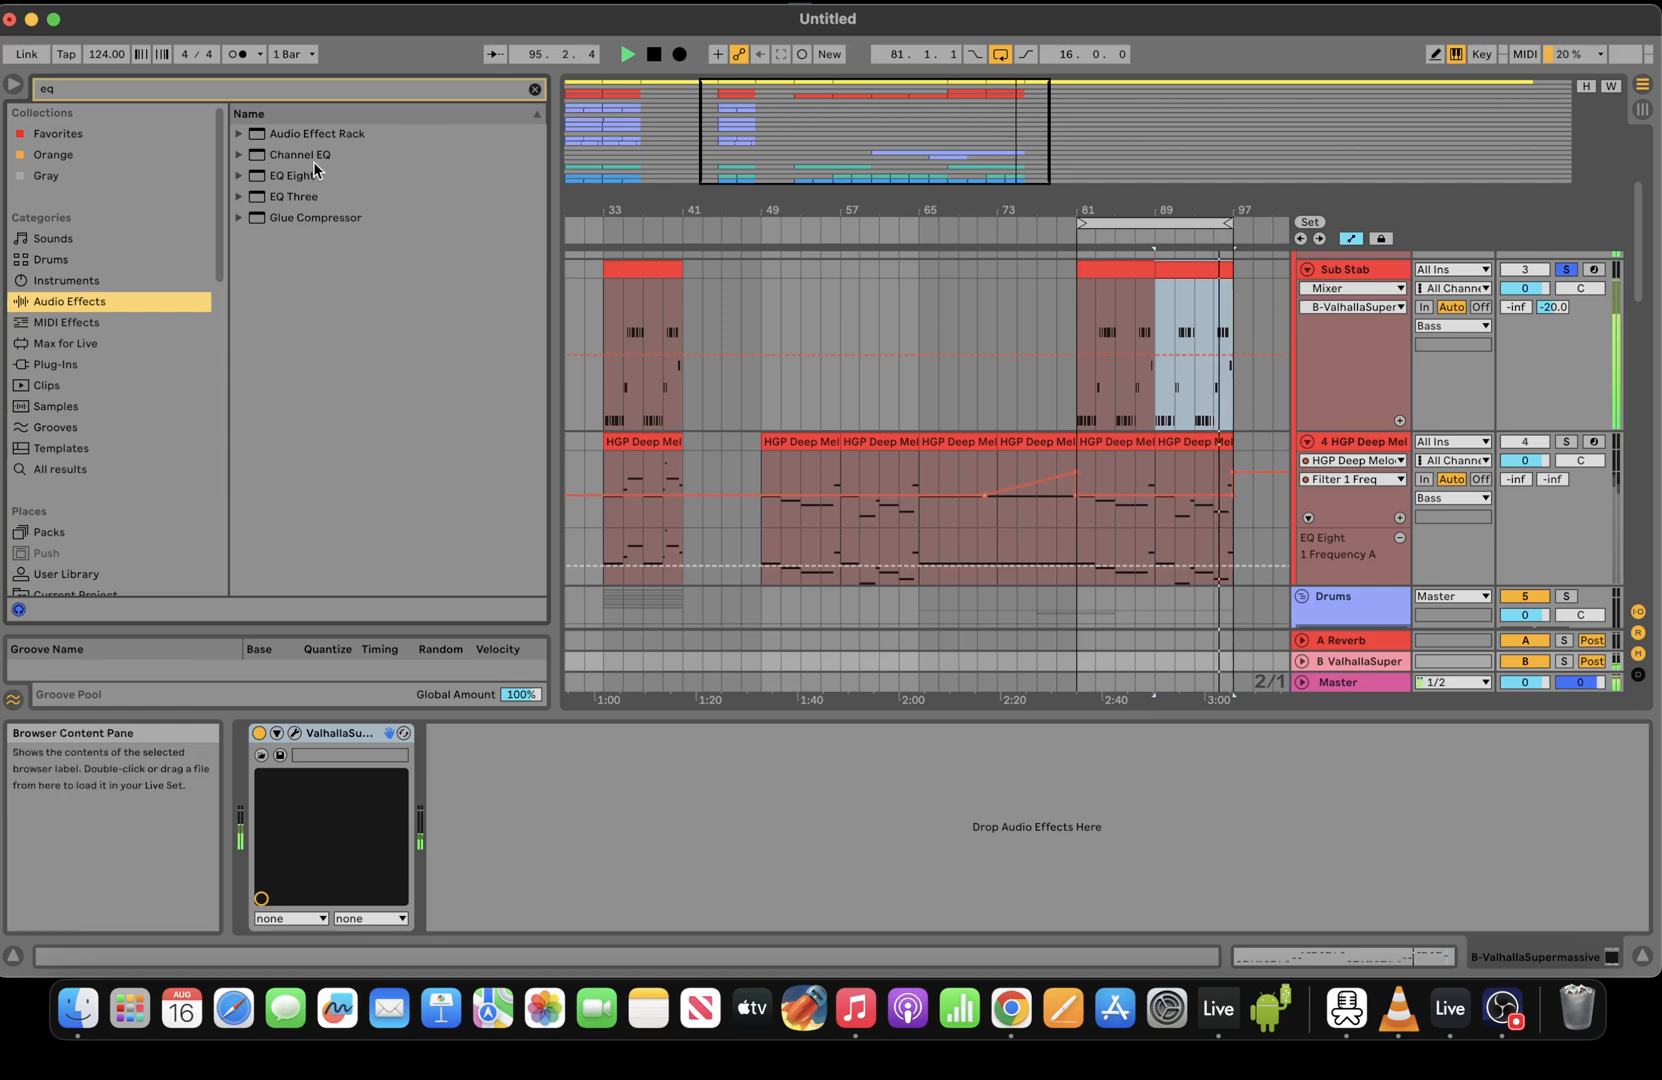
pyautogui.doubleClick(292, 175)
pyautogui.click(299, 87)
pyautogui.press('BackSpace')
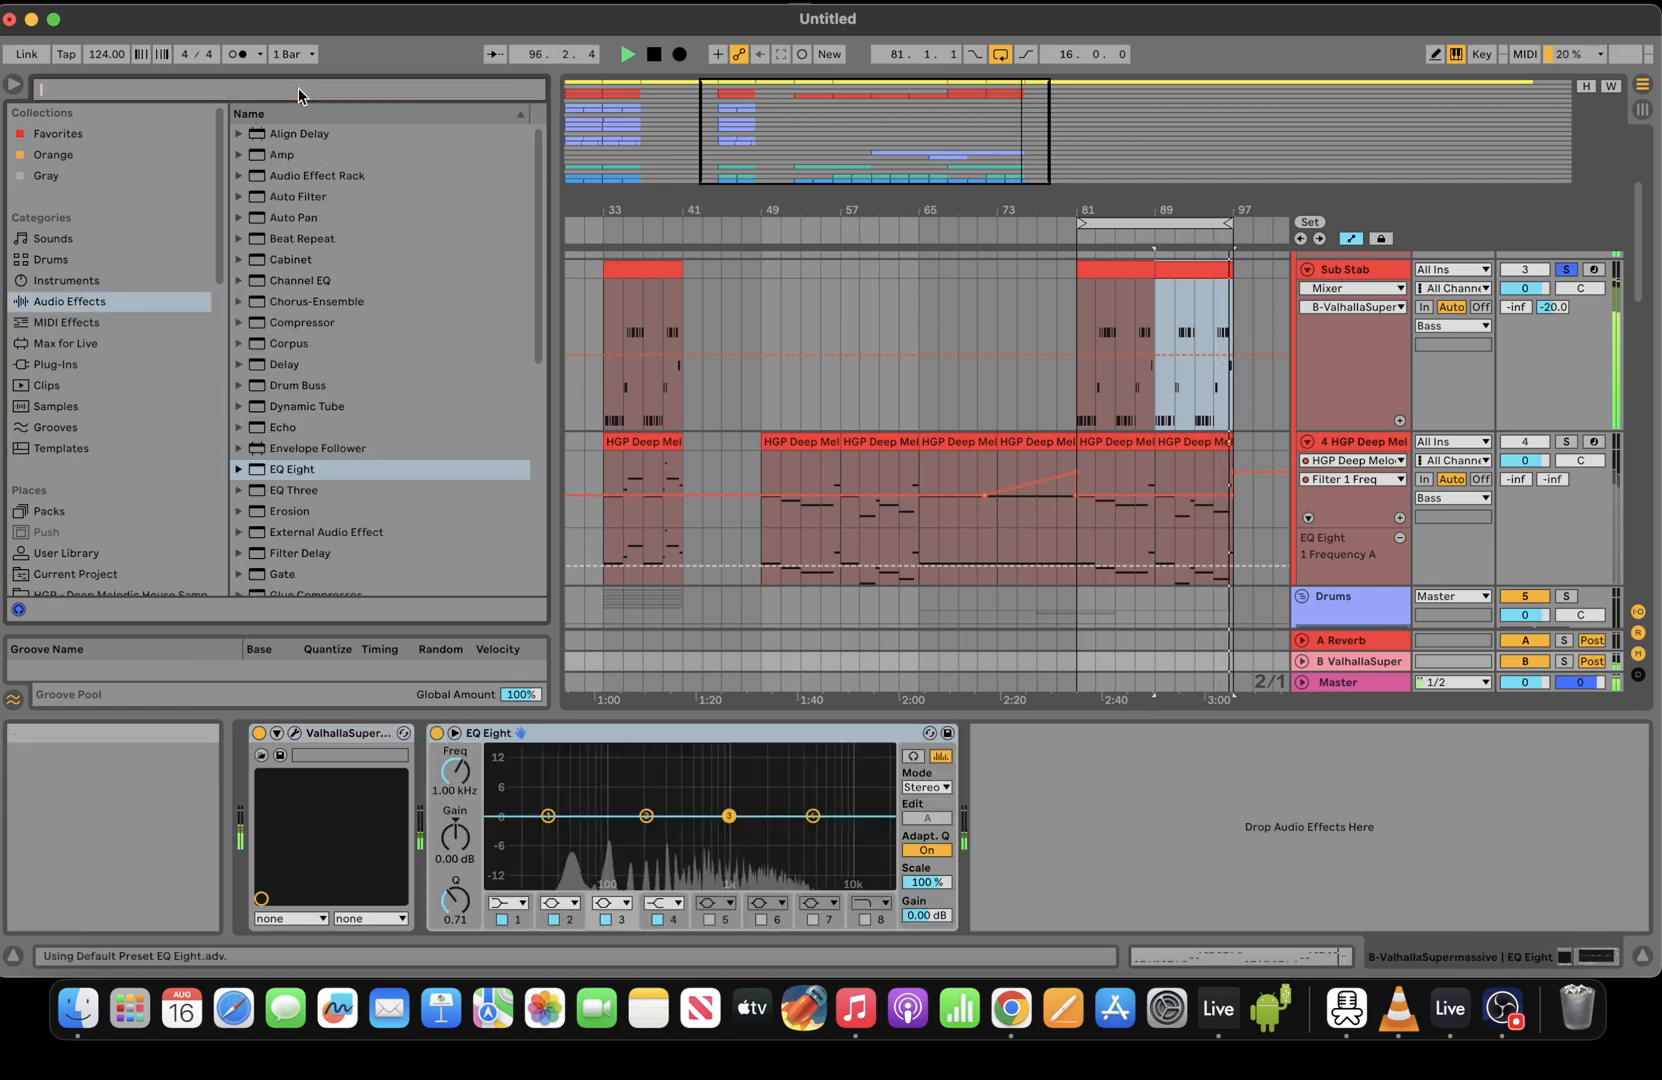
pyautogui.write('com')
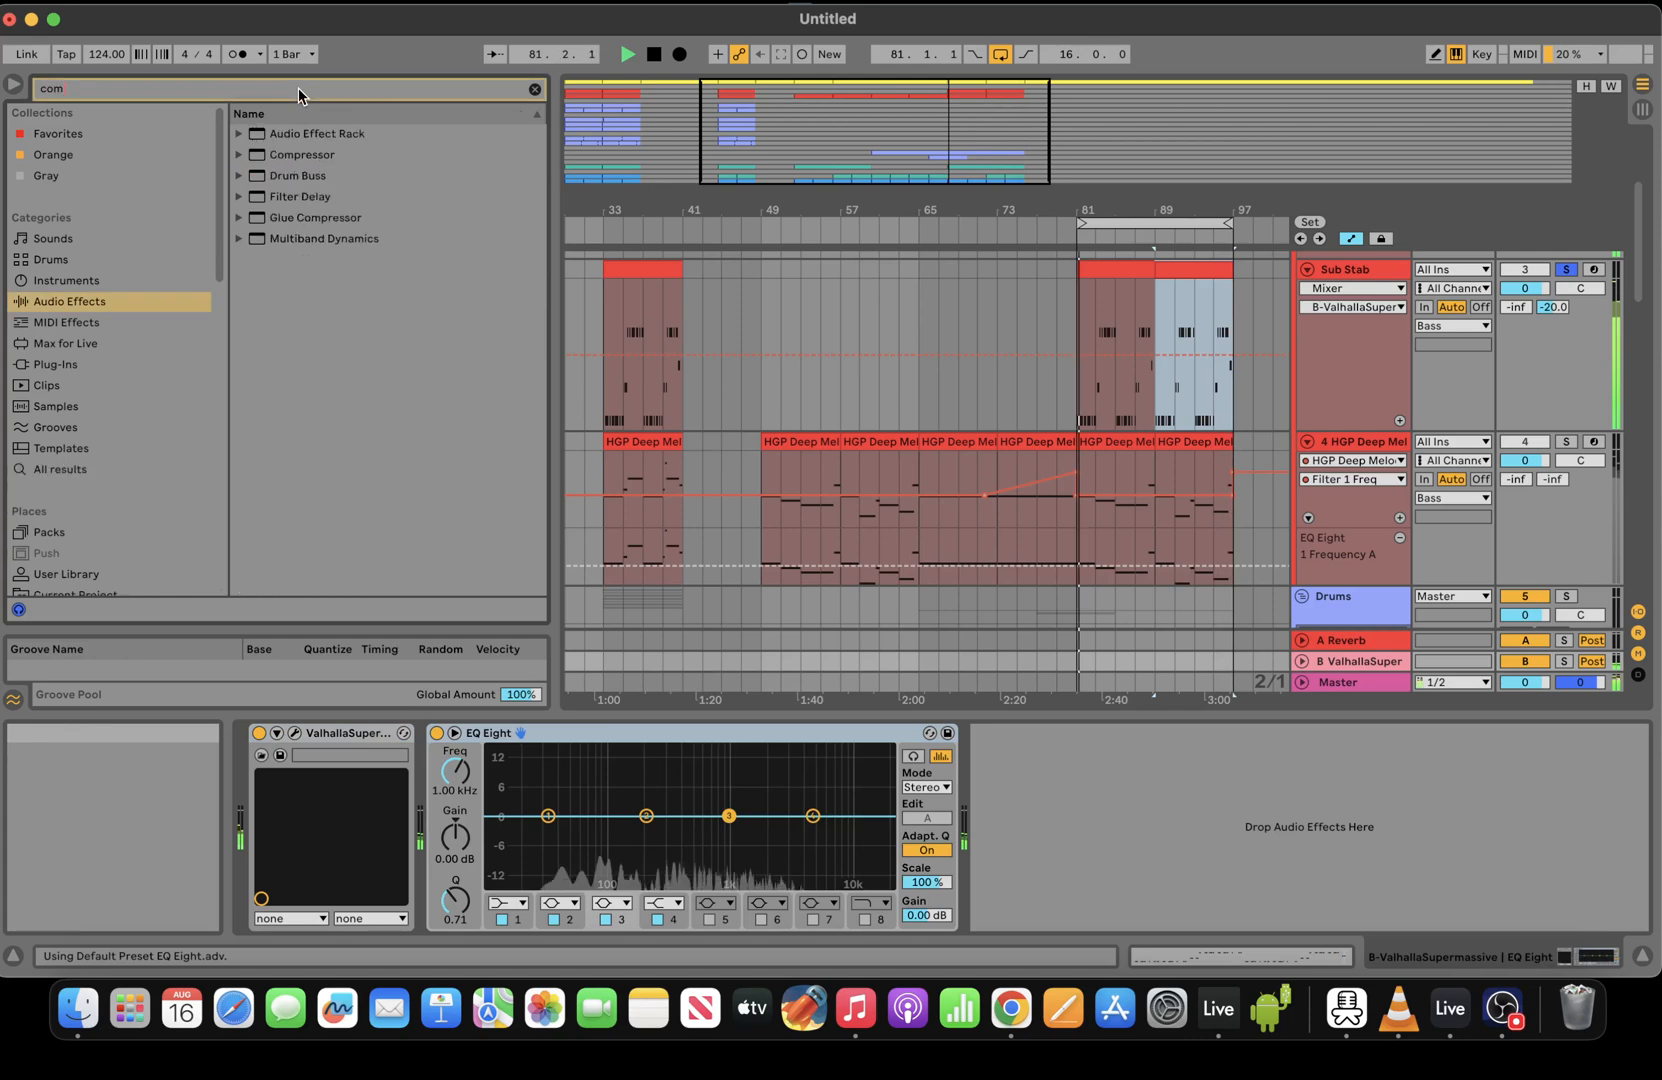
pyautogui.doubleClick(298, 155)
pyautogui.moveTo(1157, 735); pyautogui.dragTo(500, 733)
# Insert a Glue Compressor directly after ValhallaSupermassive with threshold -32.1 dB and makeup 7.14 dB
pyautogui.click(165, 93)
pyautogui.write('gl')
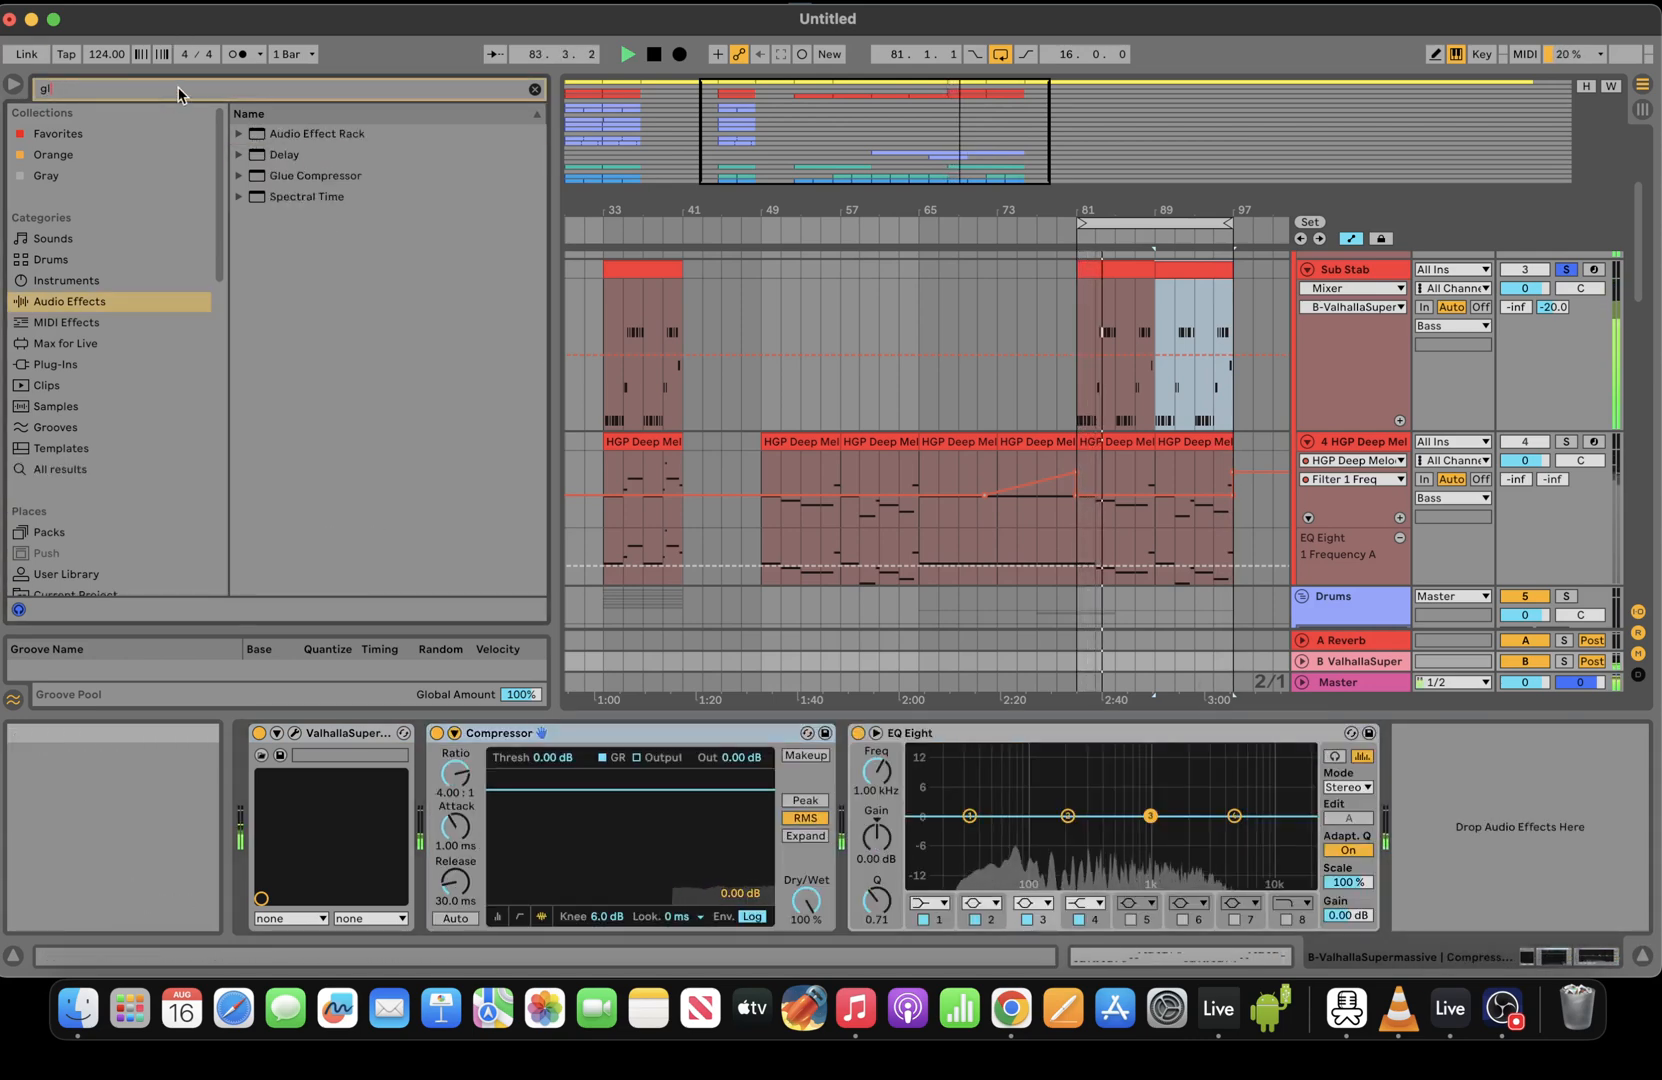
pyautogui.moveTo(418, 818); pyautogui.dragTo(420, 818)
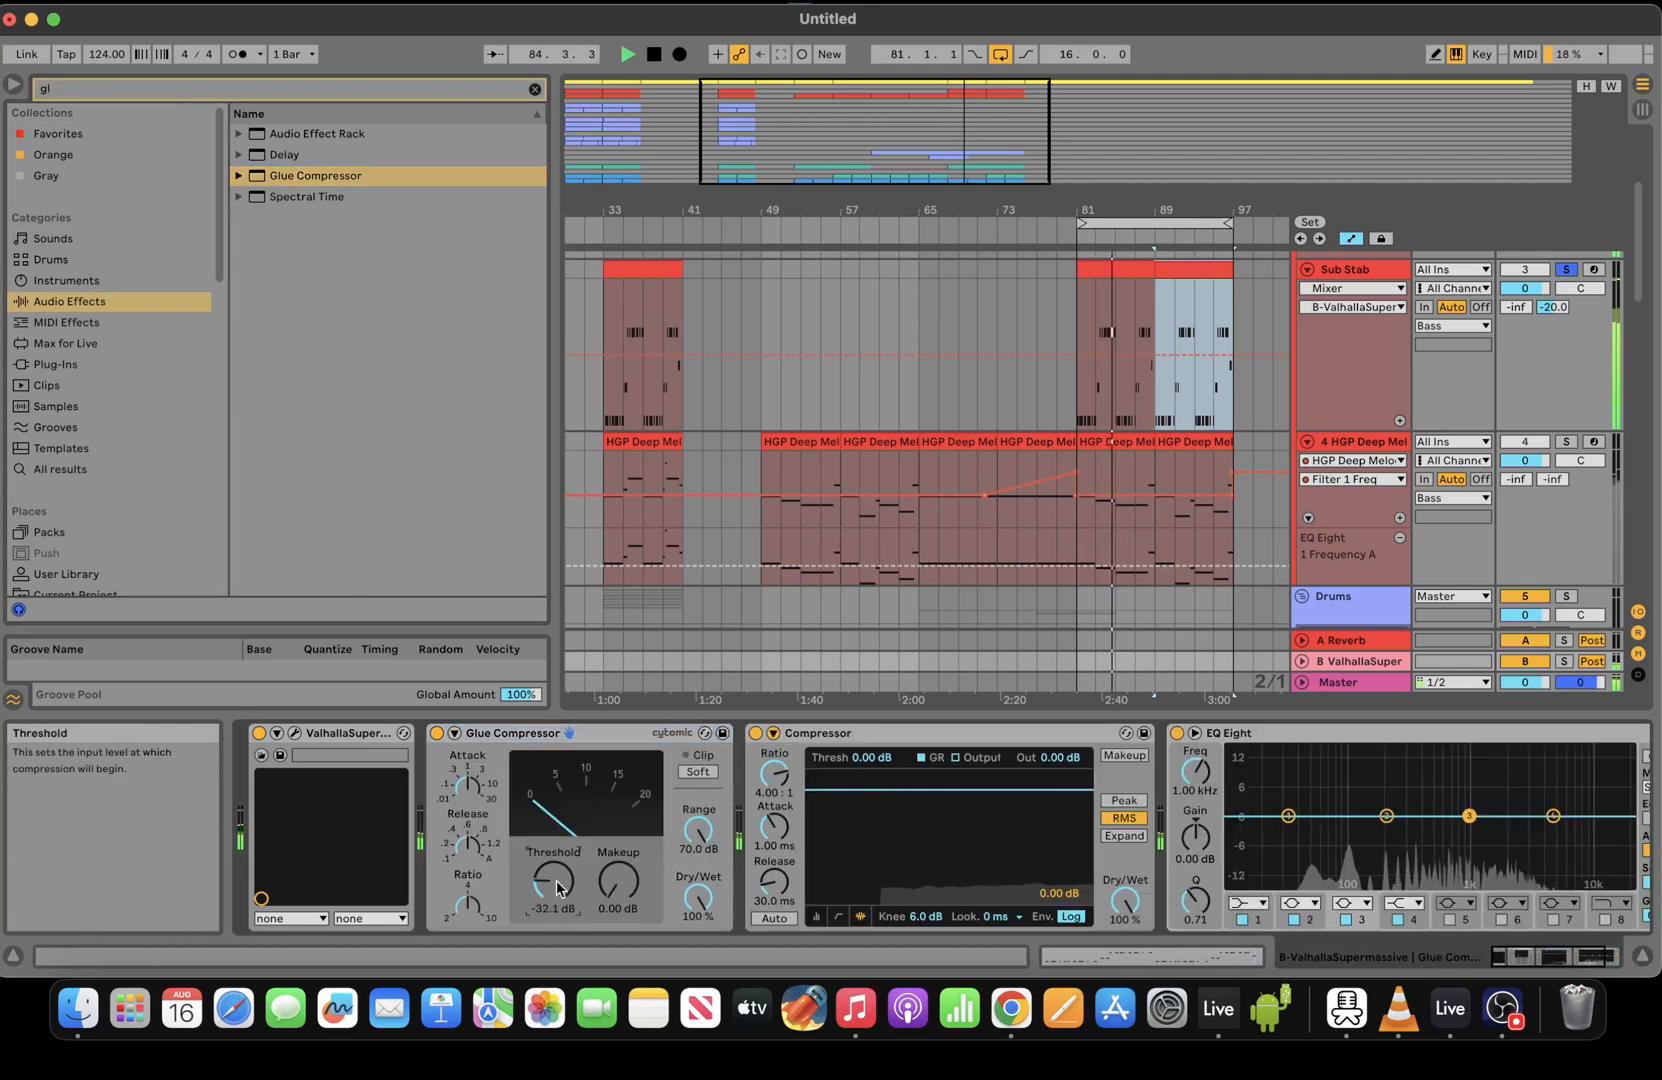
pyautogui.moveTo(618, 881); pyautogui.dragTo(618, 908)
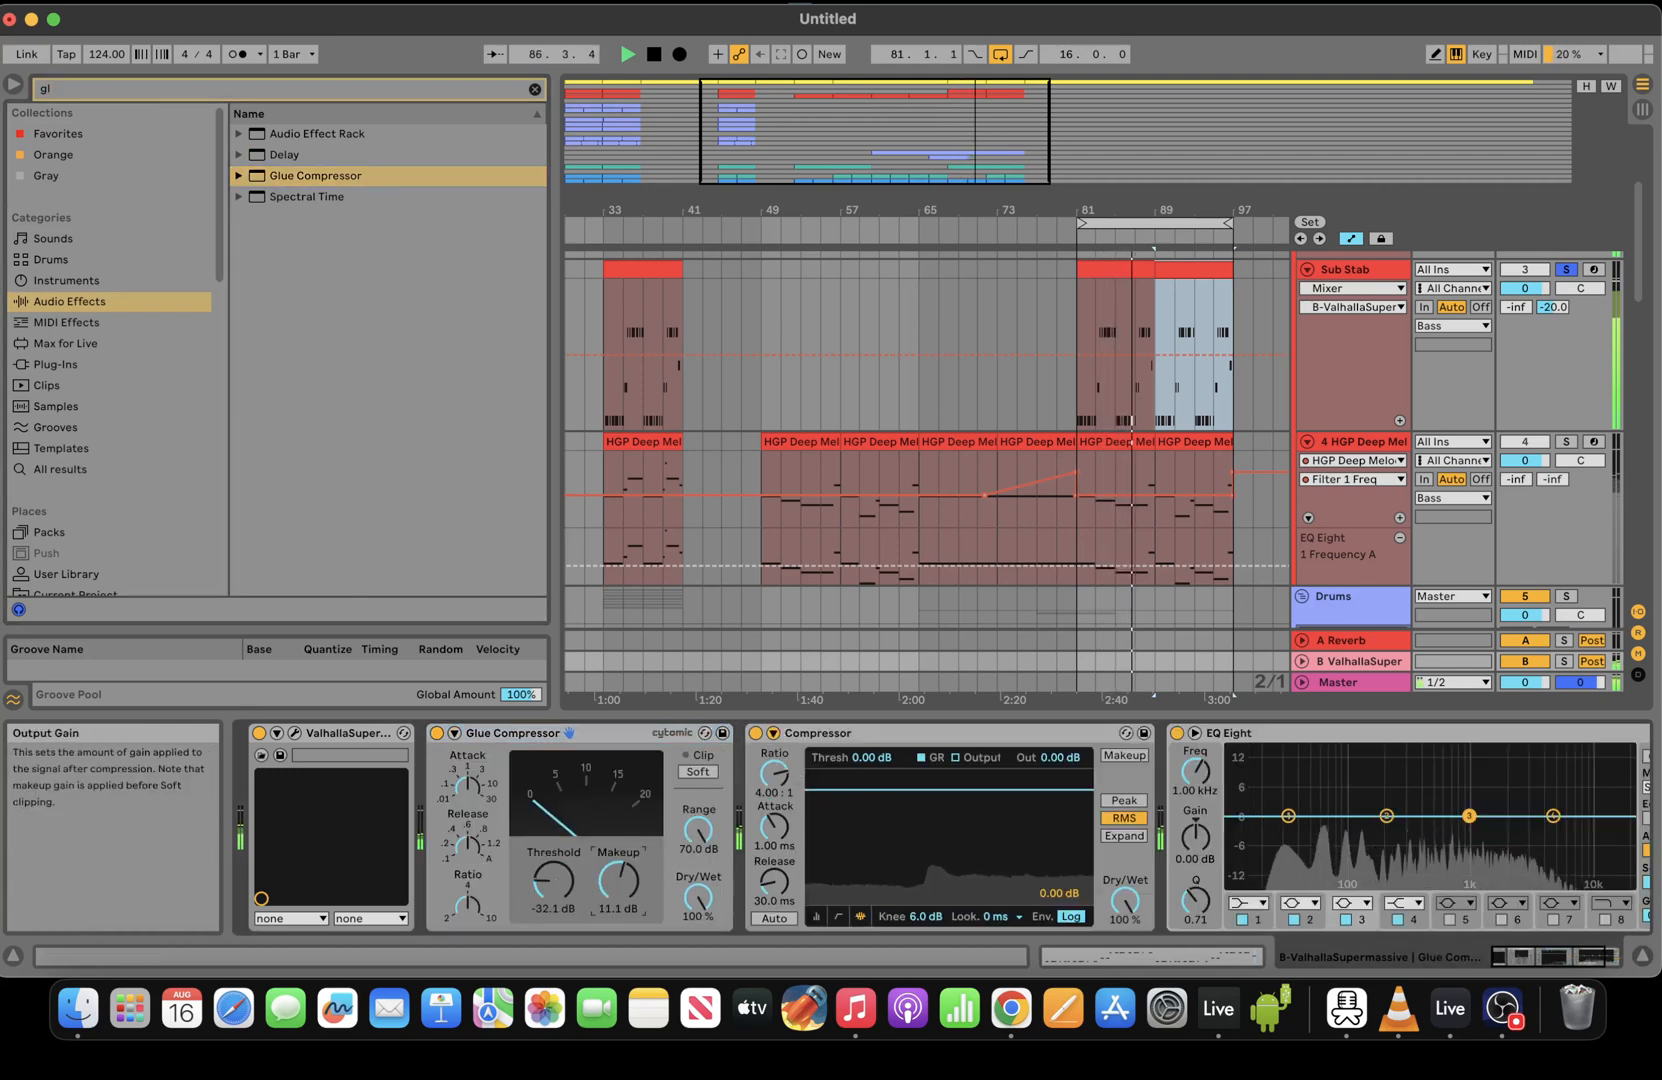
pyautogui.moveTo(618, 880); pyautogui.dragTo(618, 898)
# Sidechain the return's Compressor to the Kick track, Post FX, and set its threshold to -15.3 dB
pyautogui.click(773, 738)
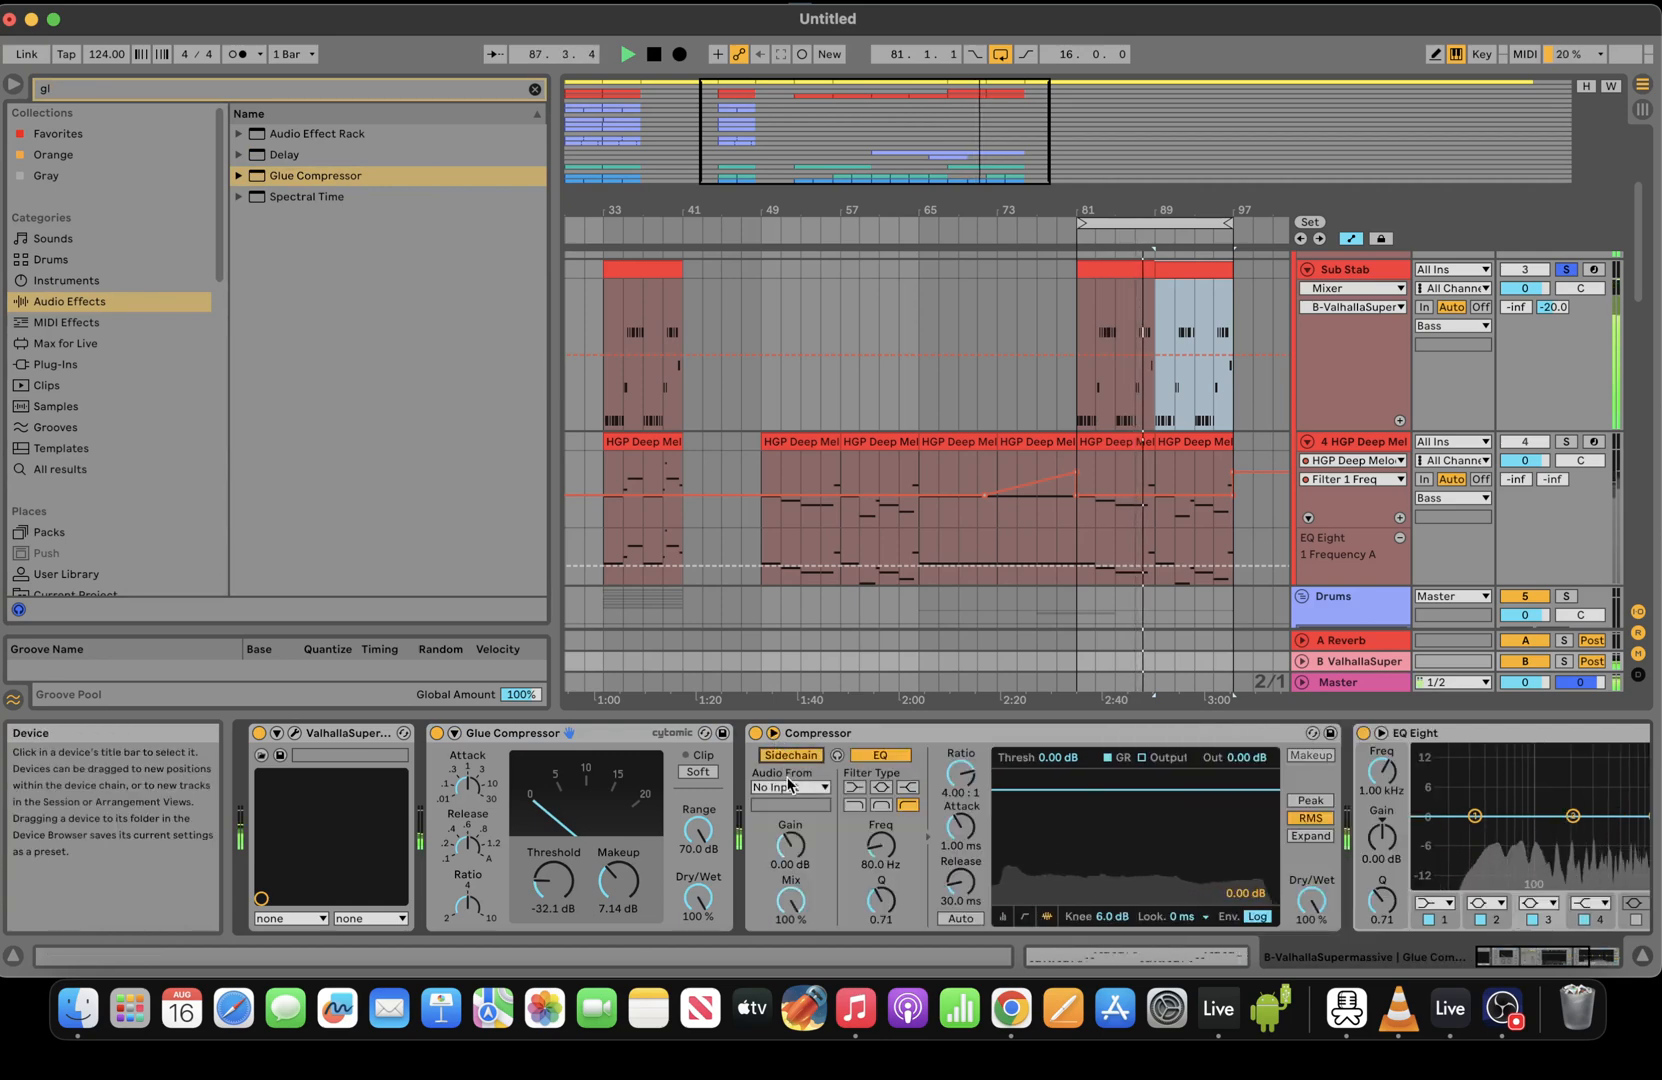
pyautogui.click(789, 787)
pyautogui.click(768, 436)
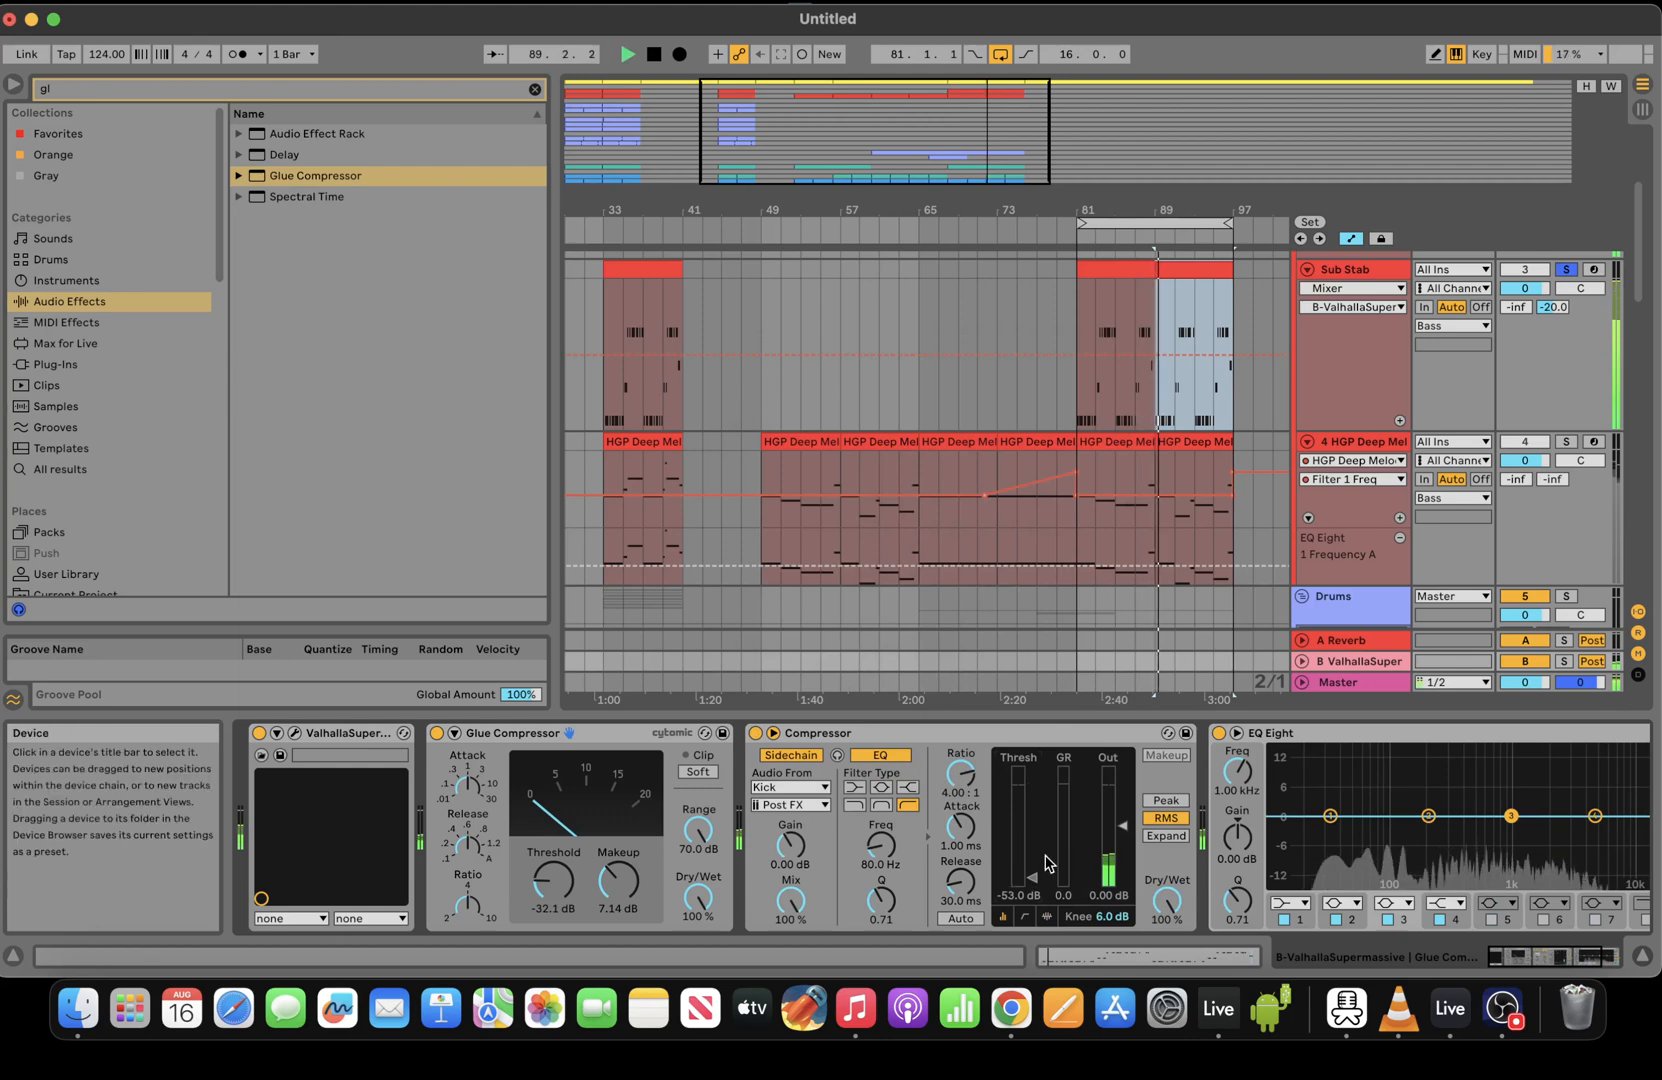
pyautogui.moveTo(1030, 877); pyautogui.dragTo(1031, 835)
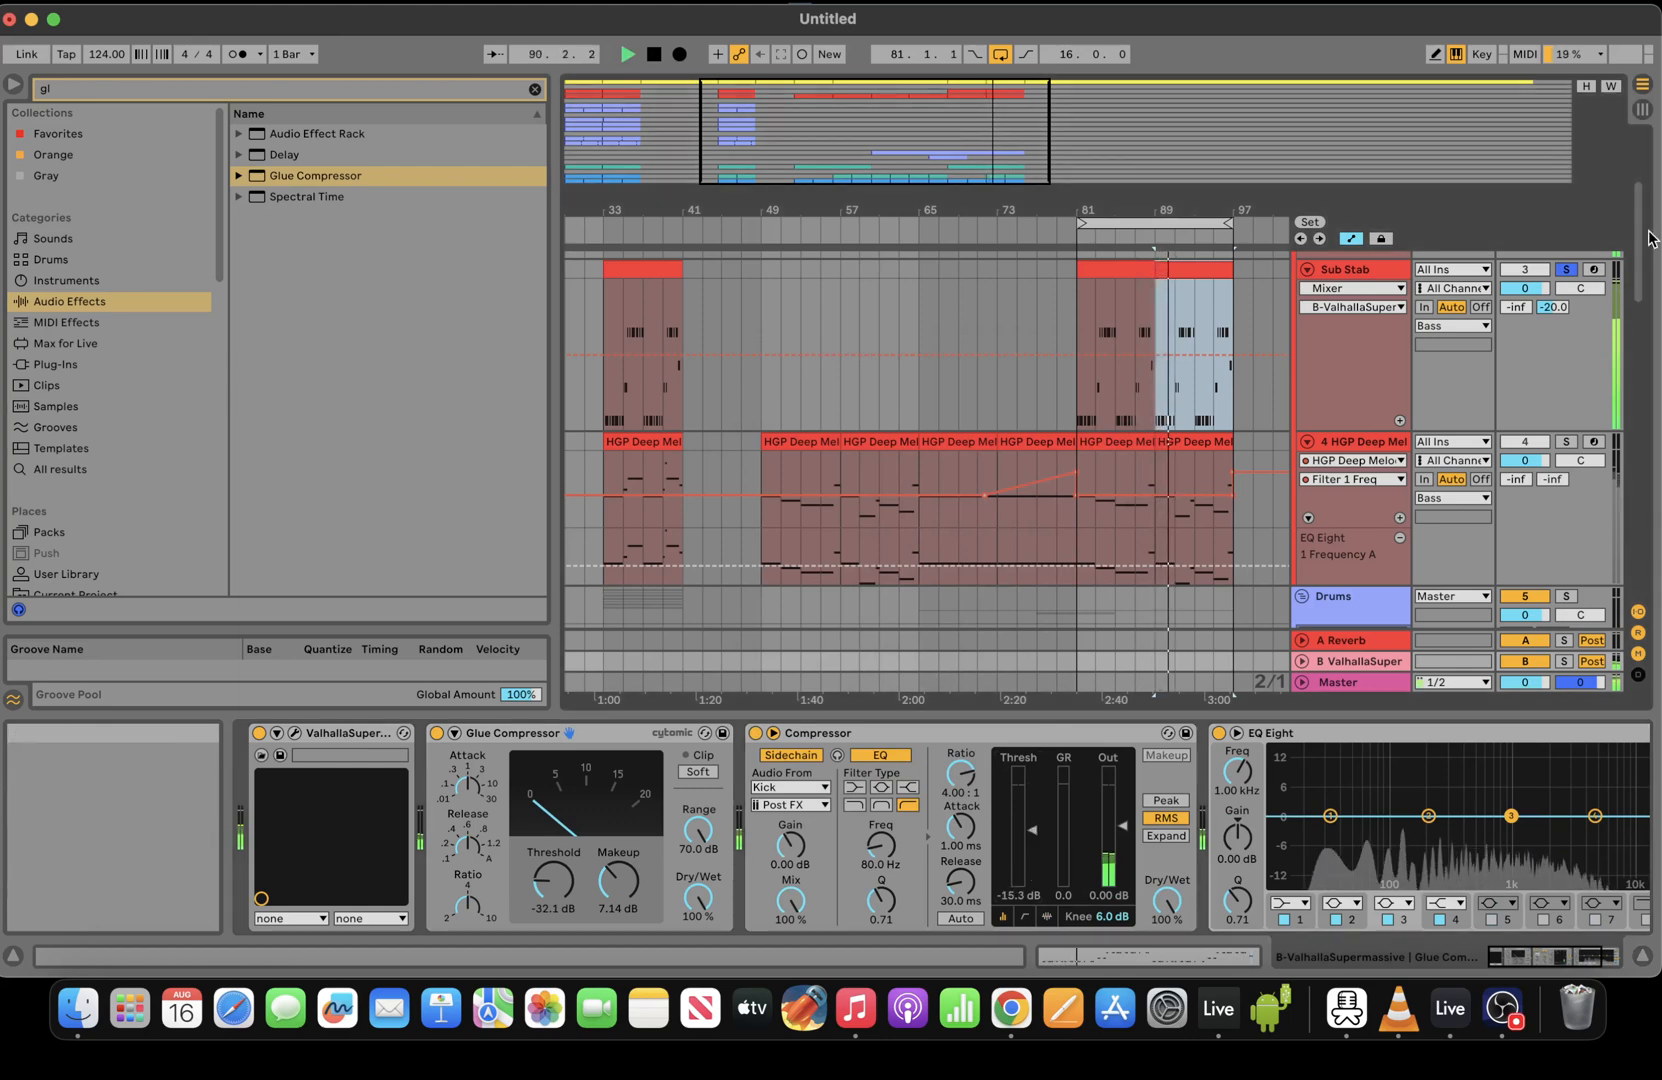
# Try to copy the Kick and Tom clips from bars 33 to 41 to bar 81
pyautogui.moveTo(1640, 238); pyautogui.dragTo(1640, 163)
pyautogui.scroll(-10, 1636, 210)
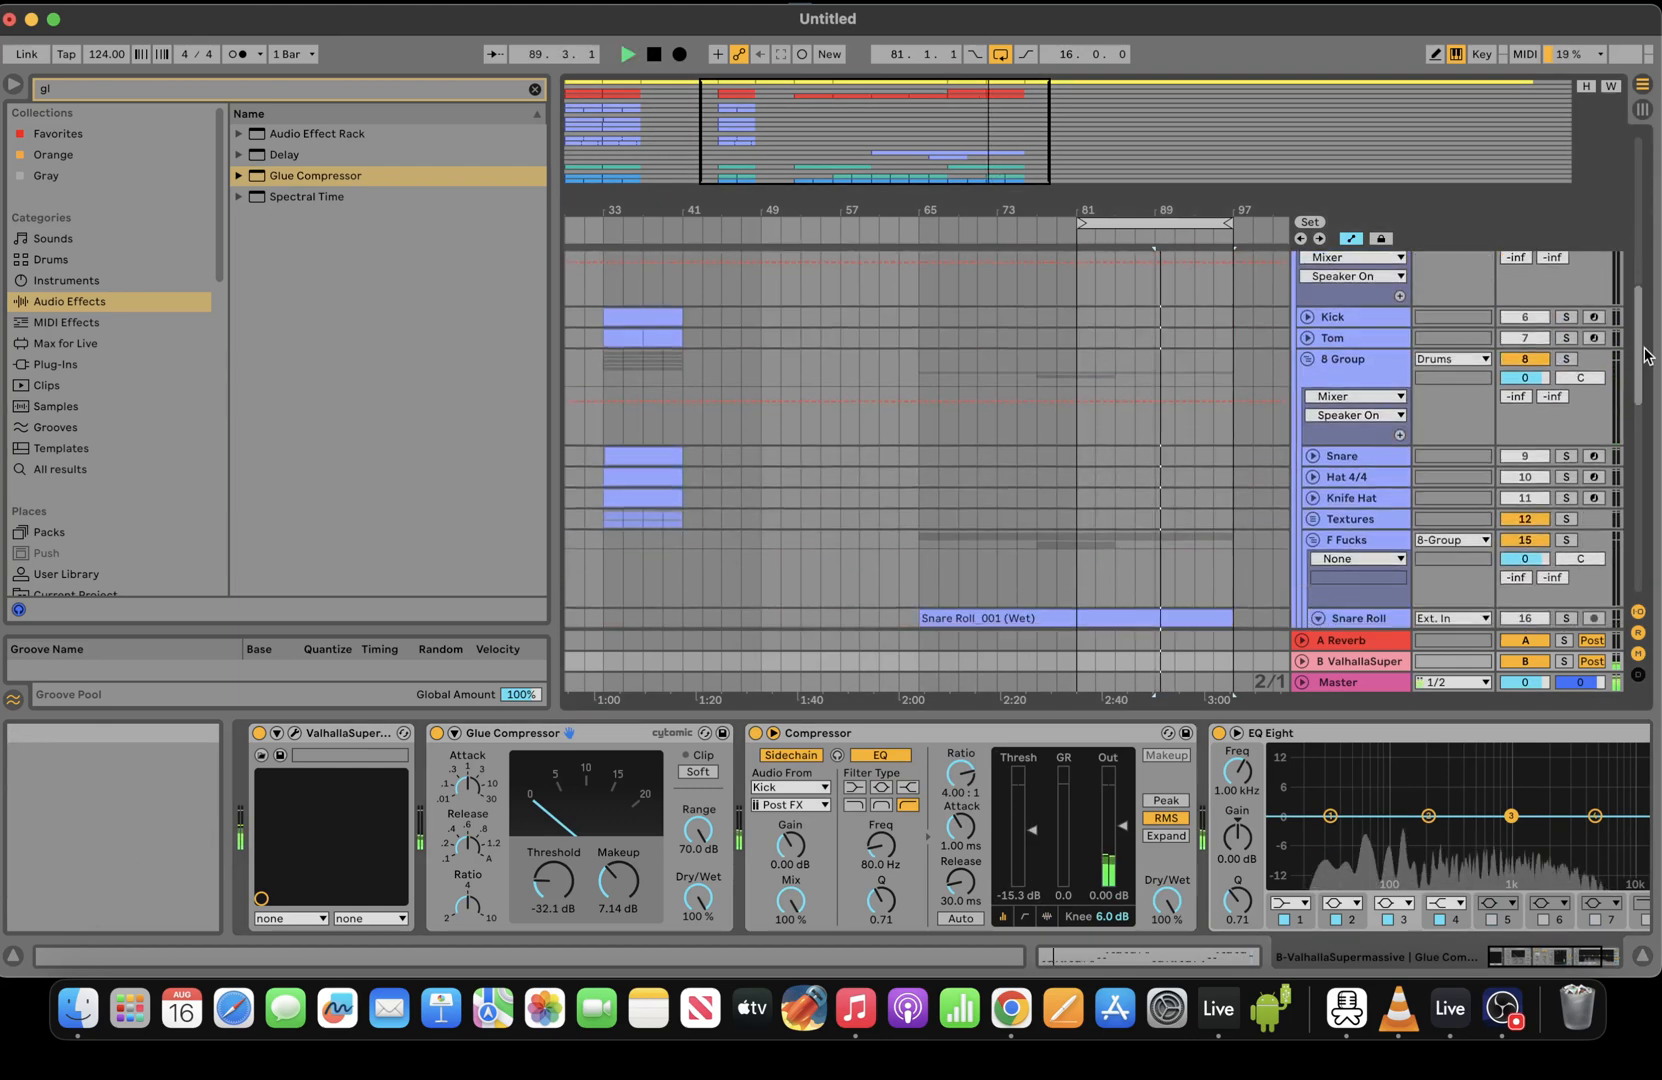
pyautogui.press('space')
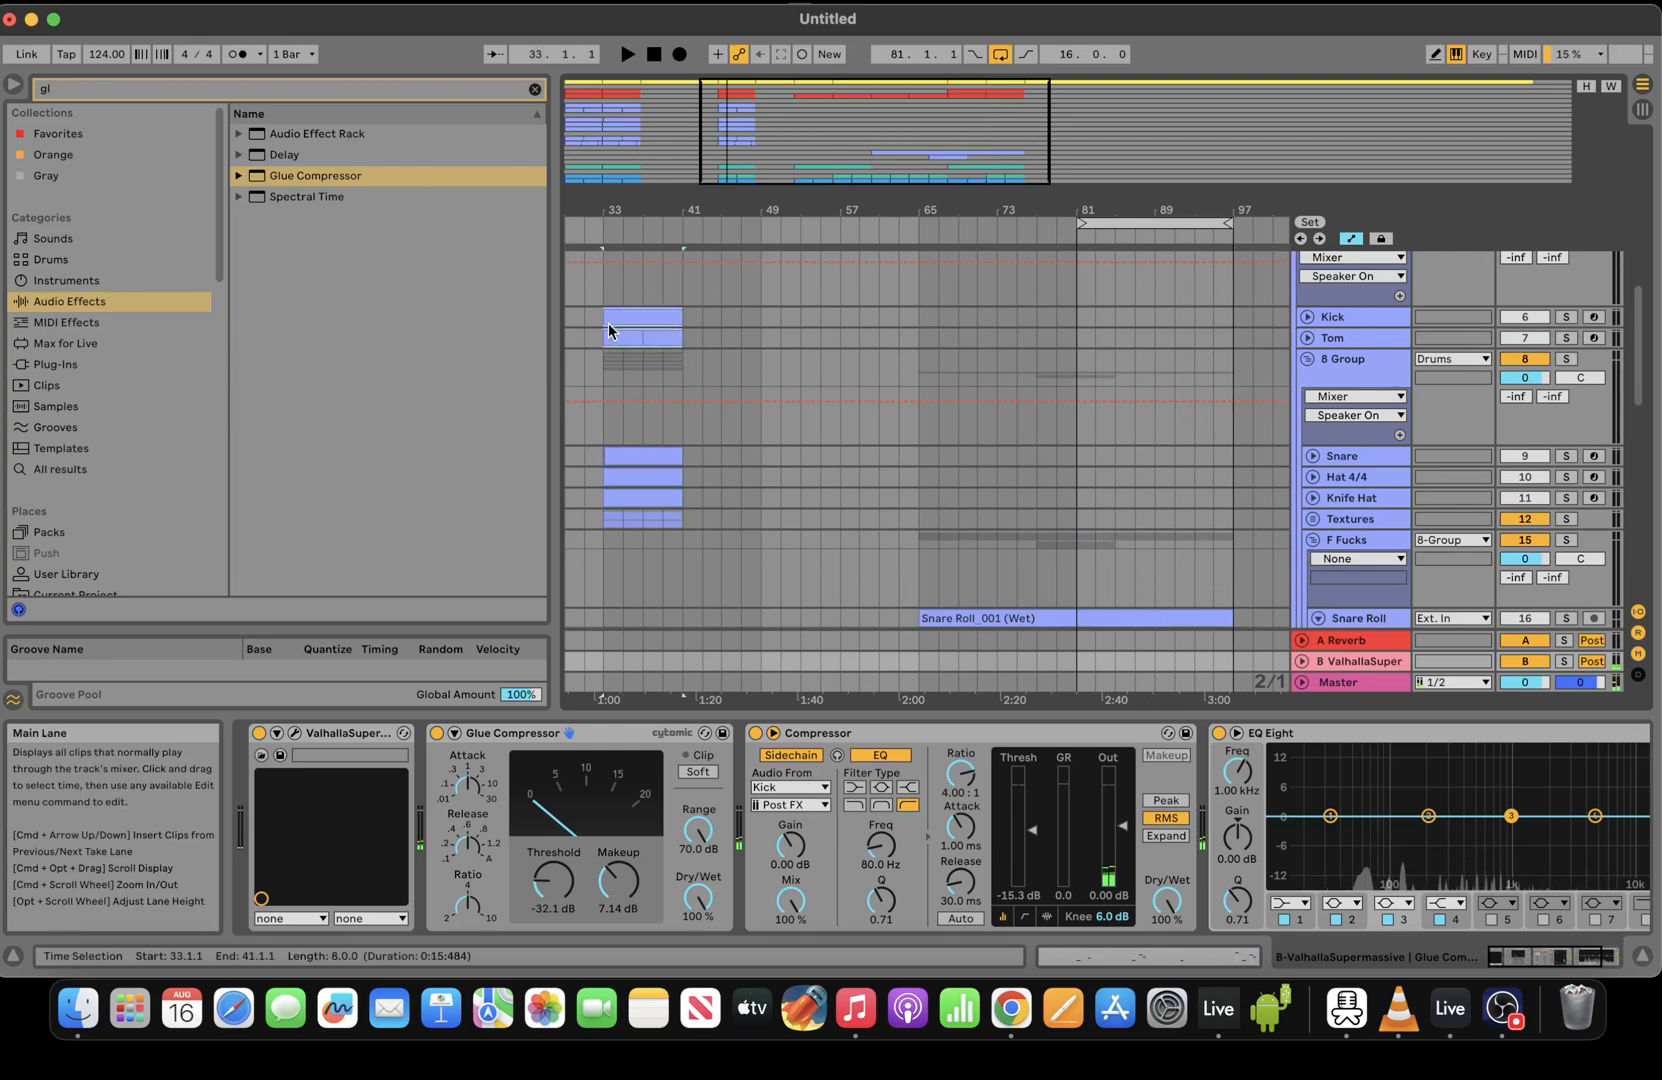
pyautogui.click(599, 312)
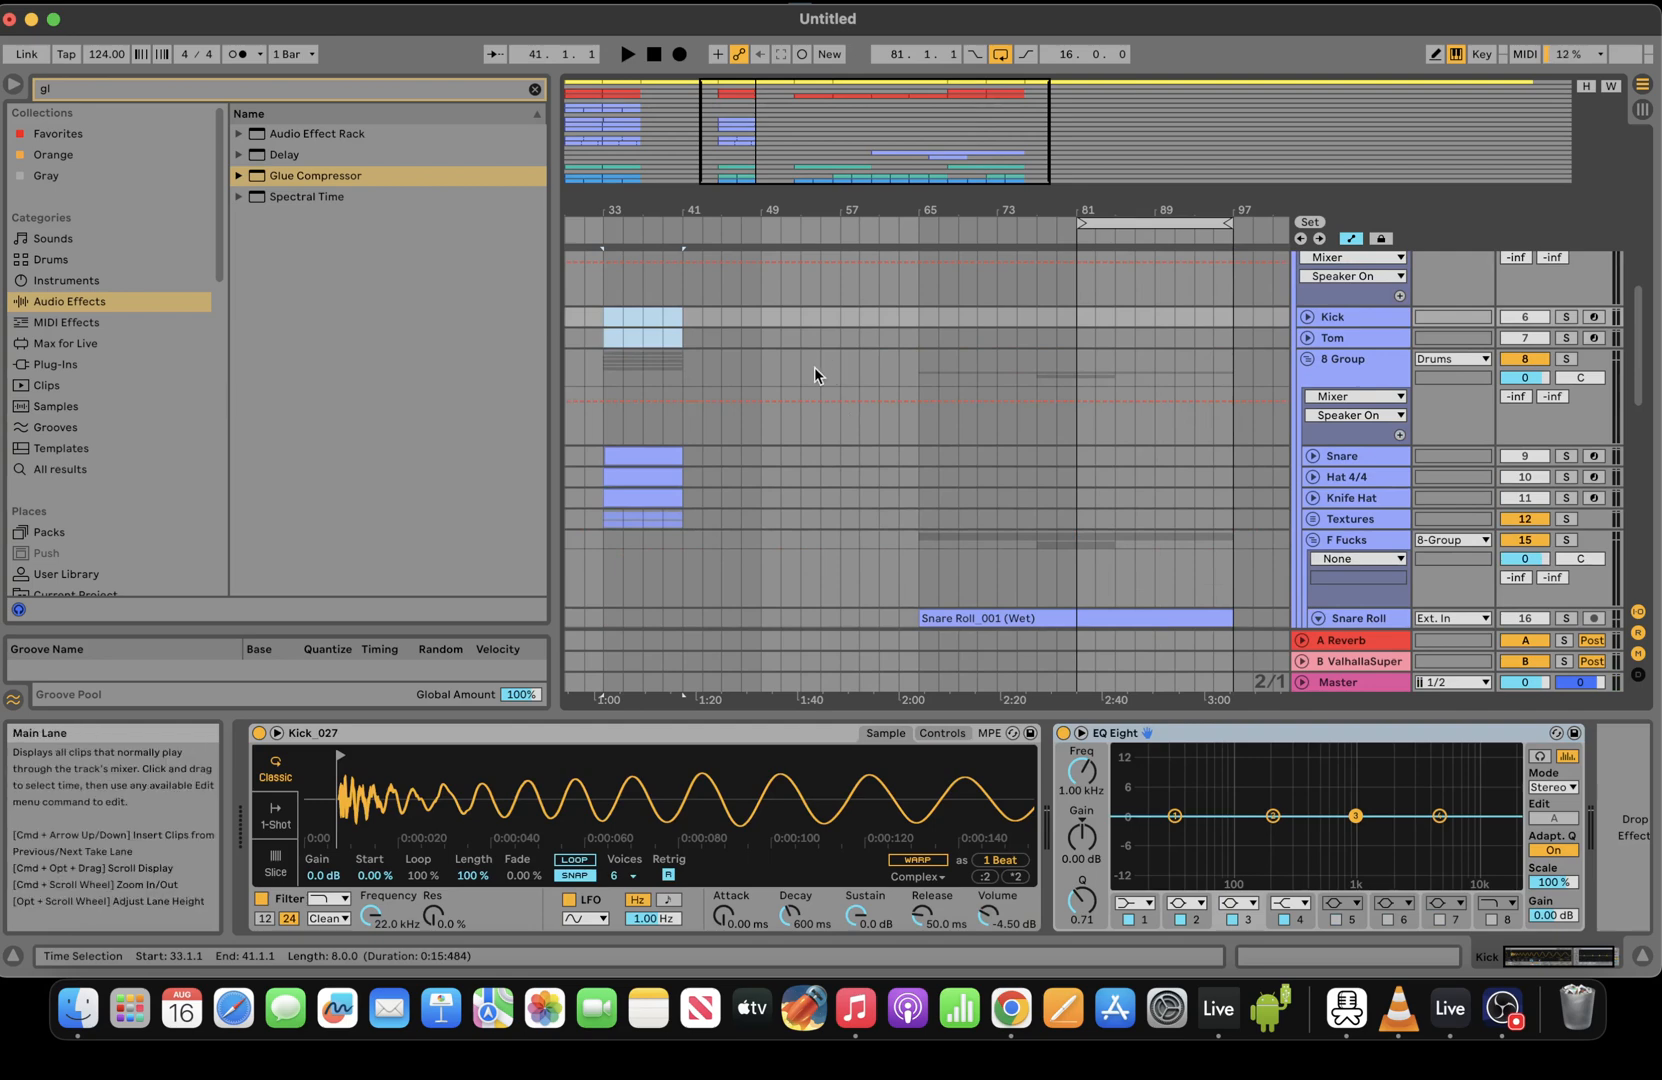
pyautogui.click(788, 360)
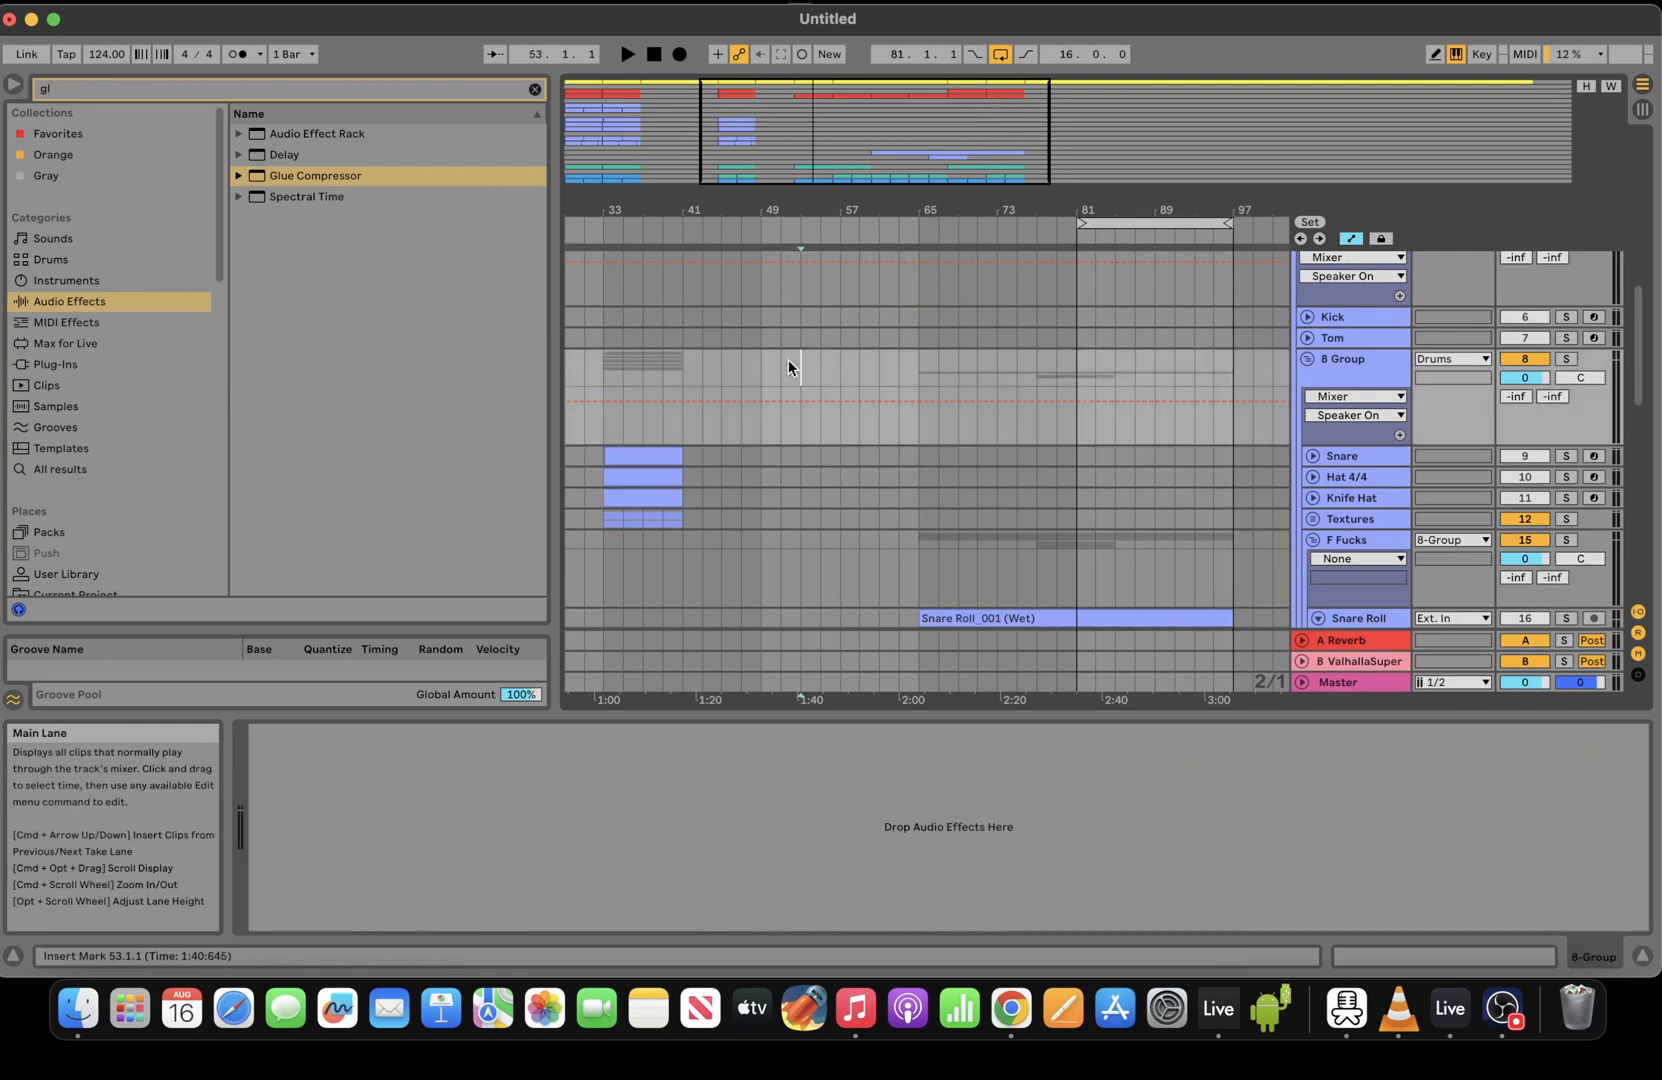
pyautogui.click(1080, 340)
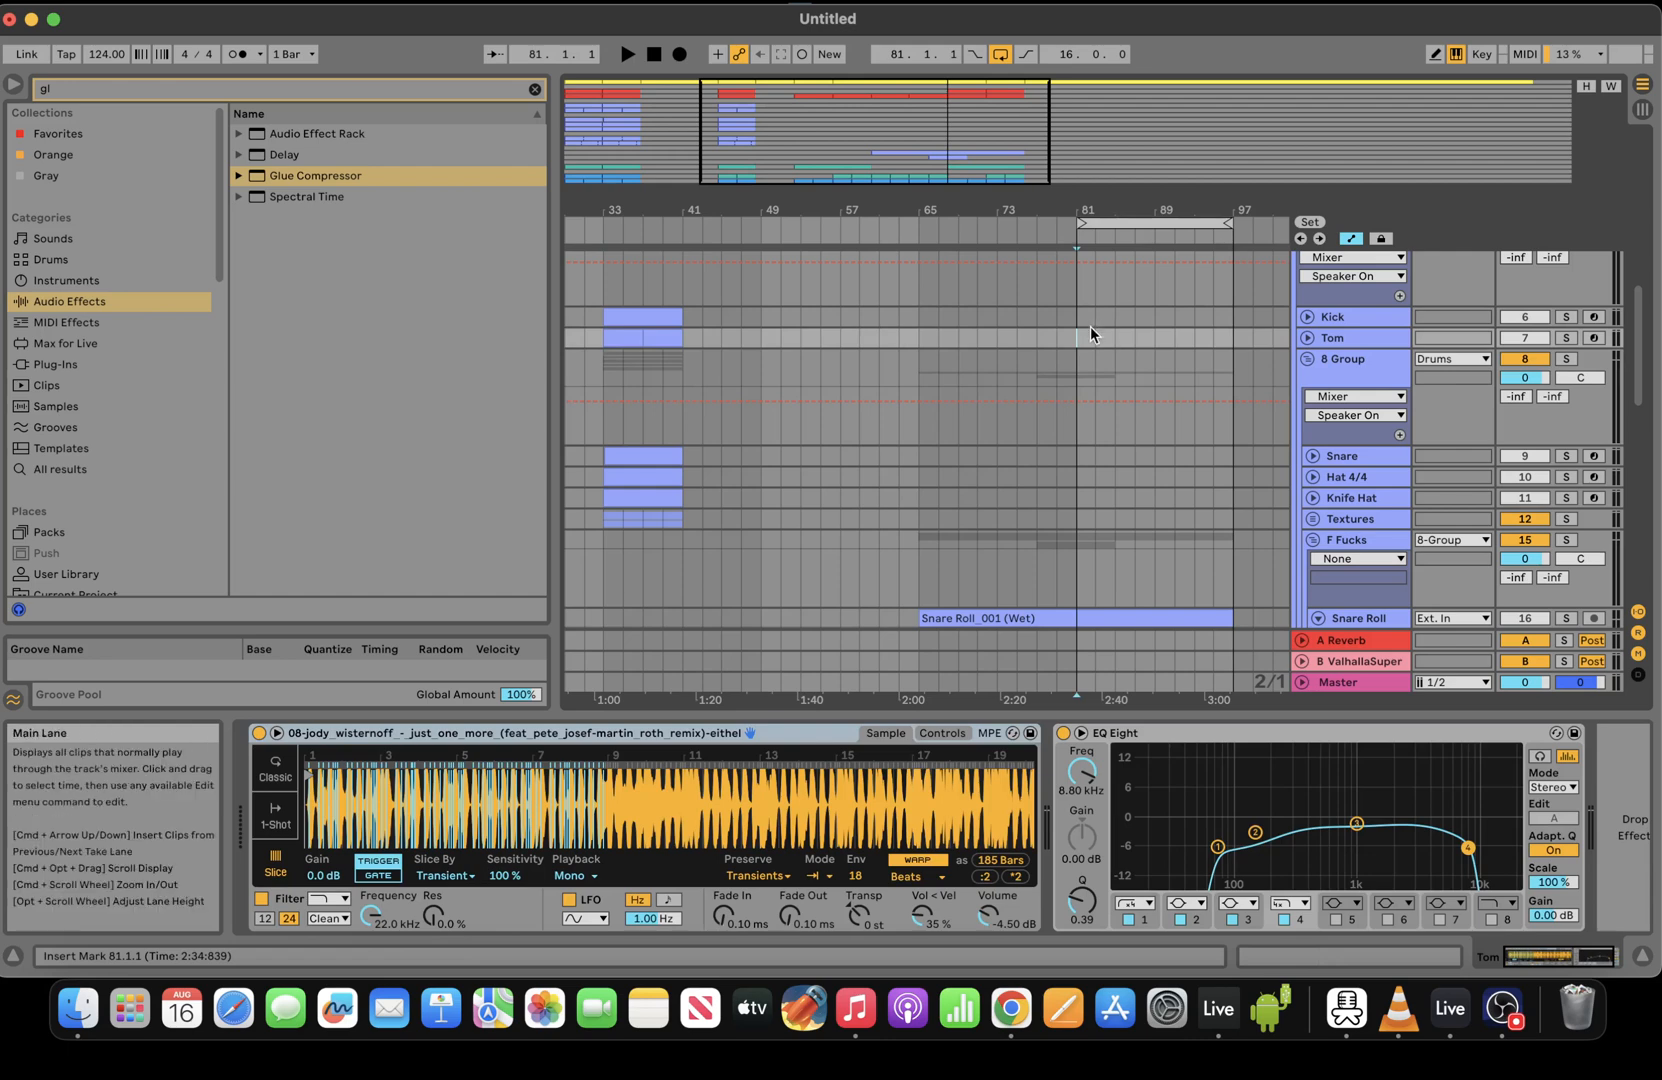
pyautogui.click(1088, 318)
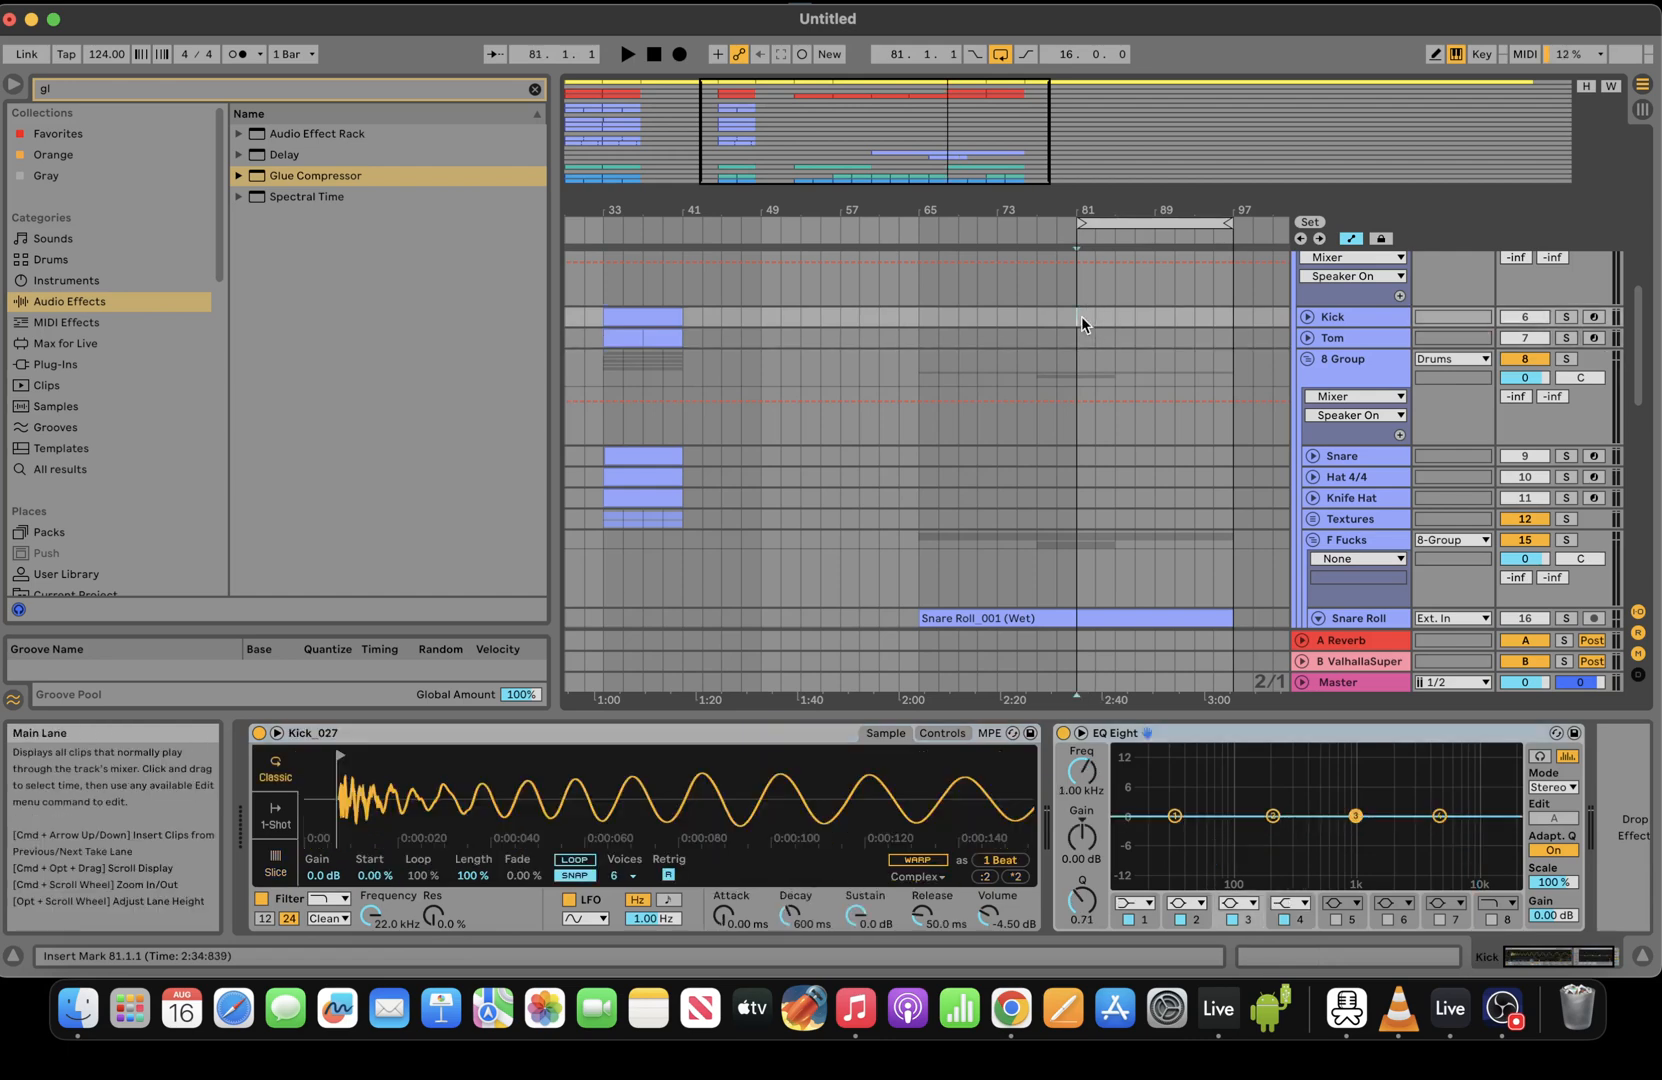
pyautogui.press('super+v')
pyautogui.press('super+v')
pyautogui.press('super+z')
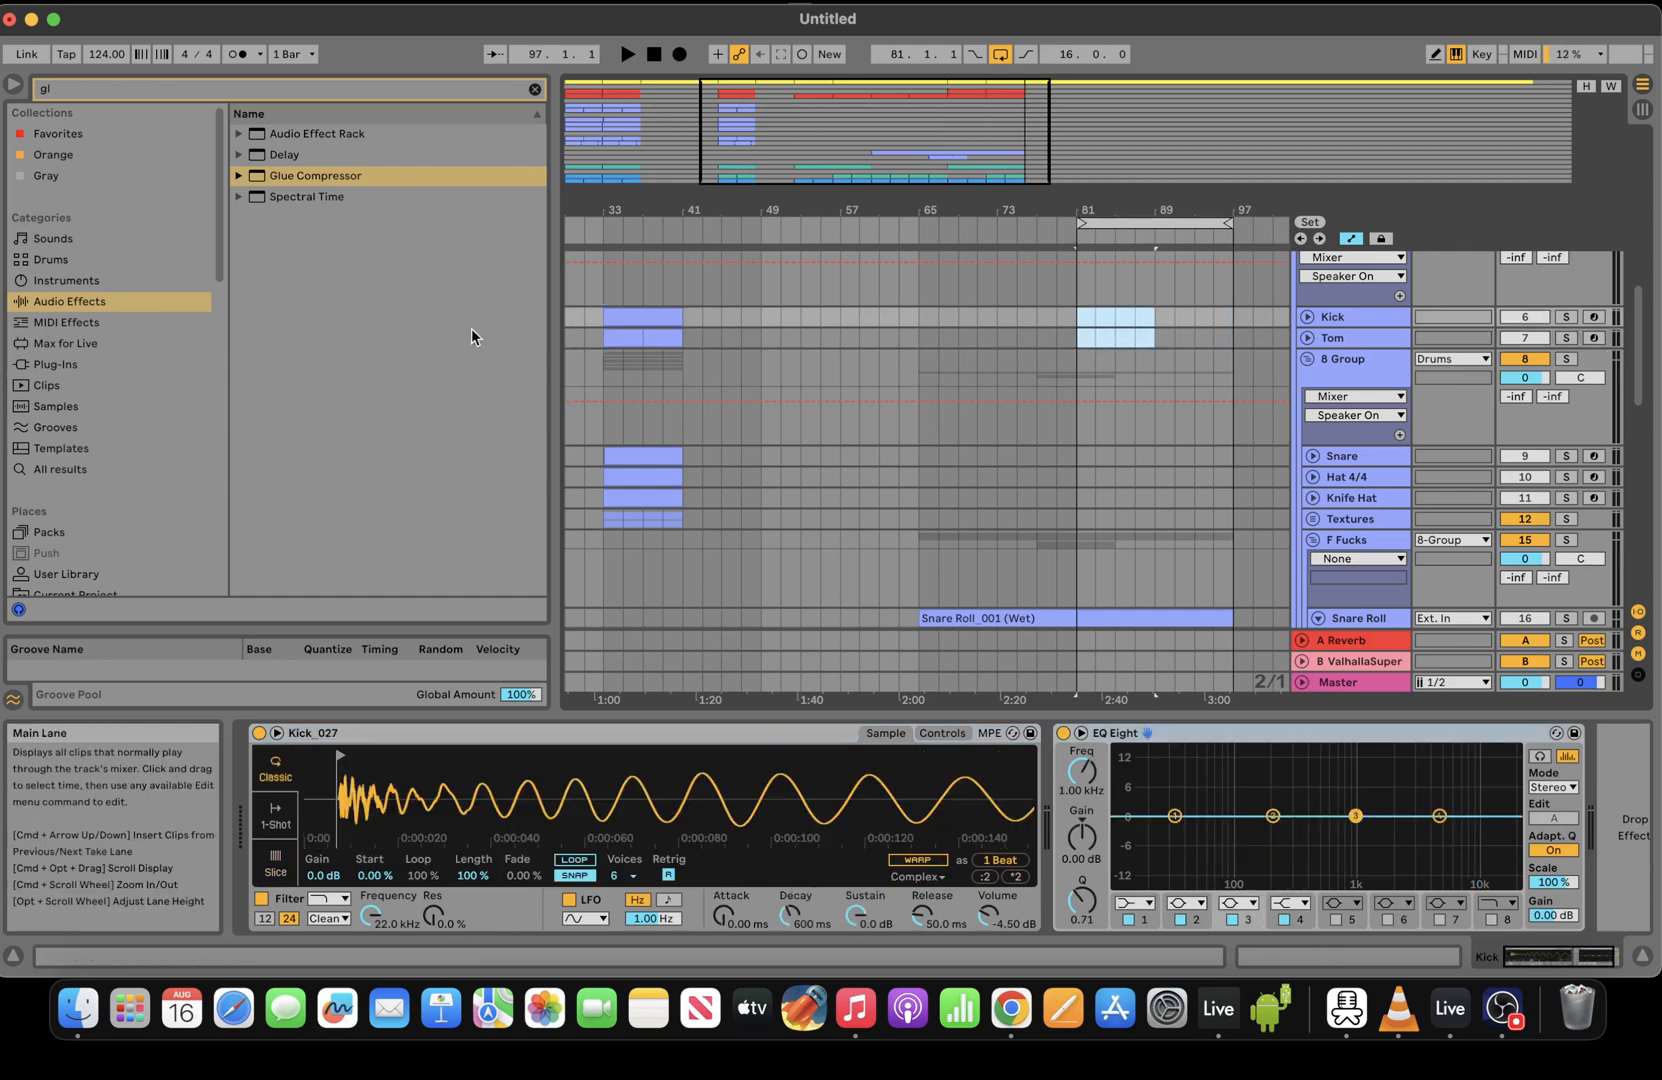
# Copy all drum clips in bars 33 to 41 and paste them twice from bar 81 to fill the drop to bar 97
pyautogui.moveTo(686, 284); pyautogui.dragTo(597, 362)
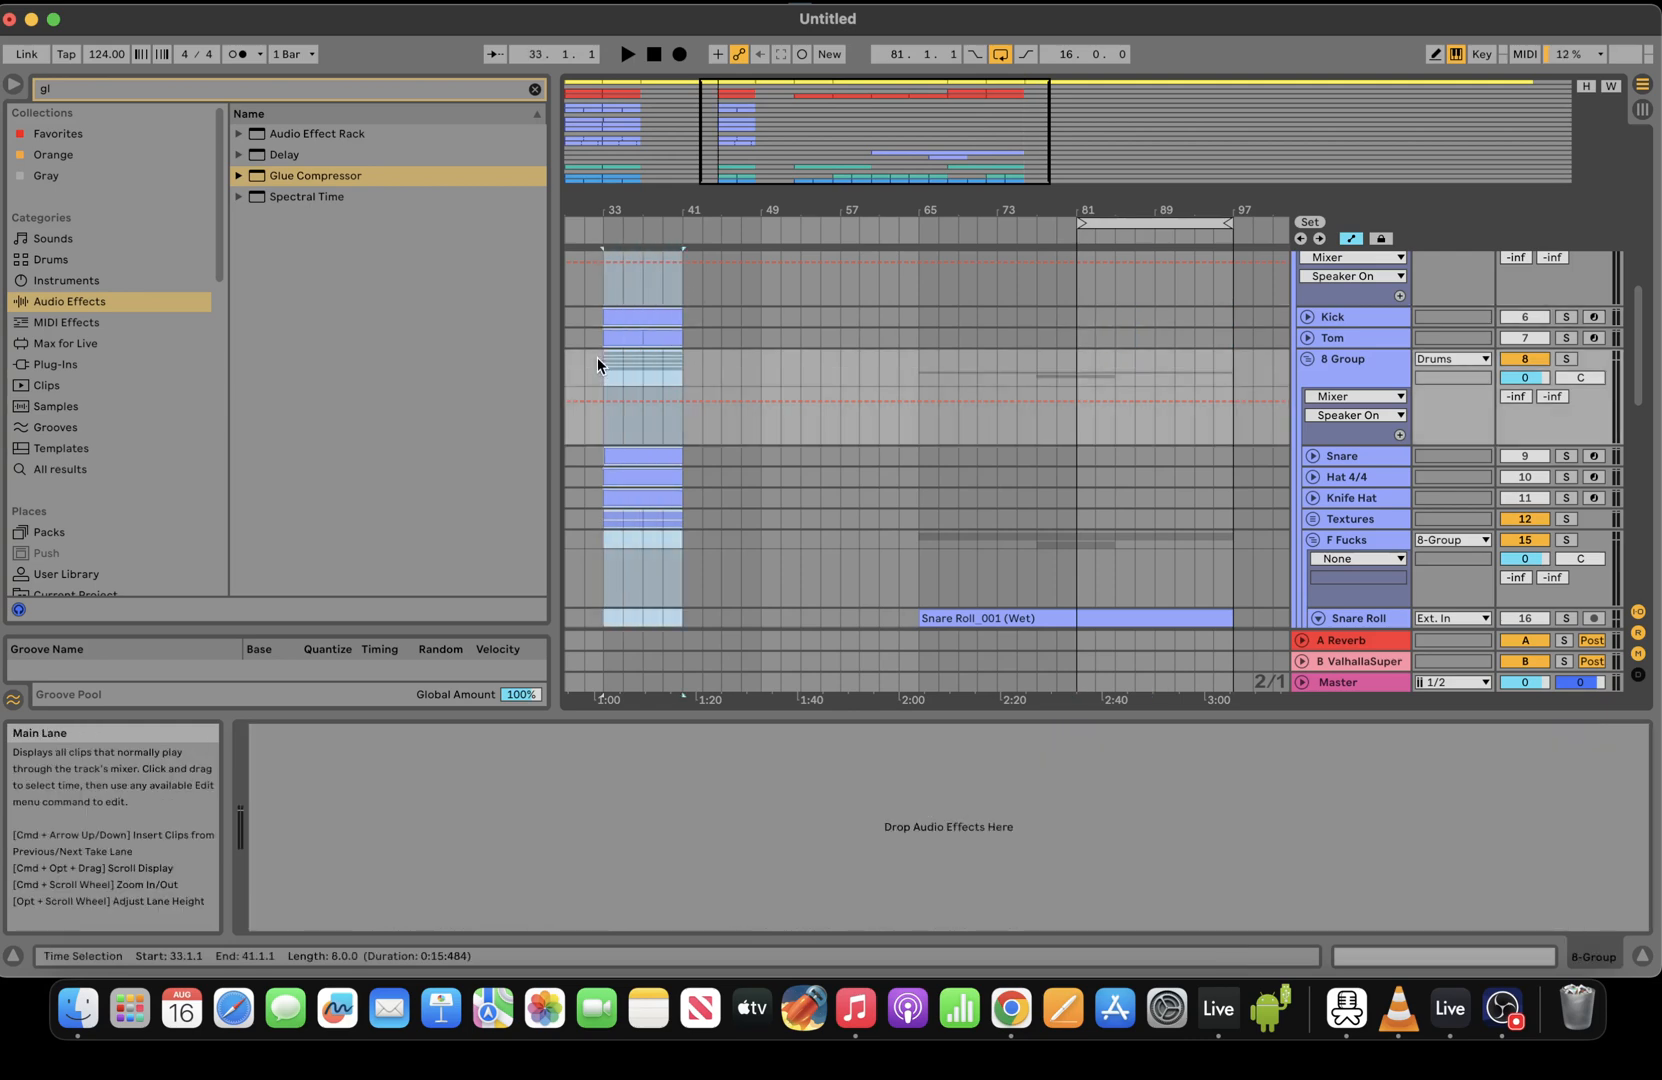
pyautogui.press('super+c')
pyautogui.click(1078, 290)
pyautogui.press('super+v')
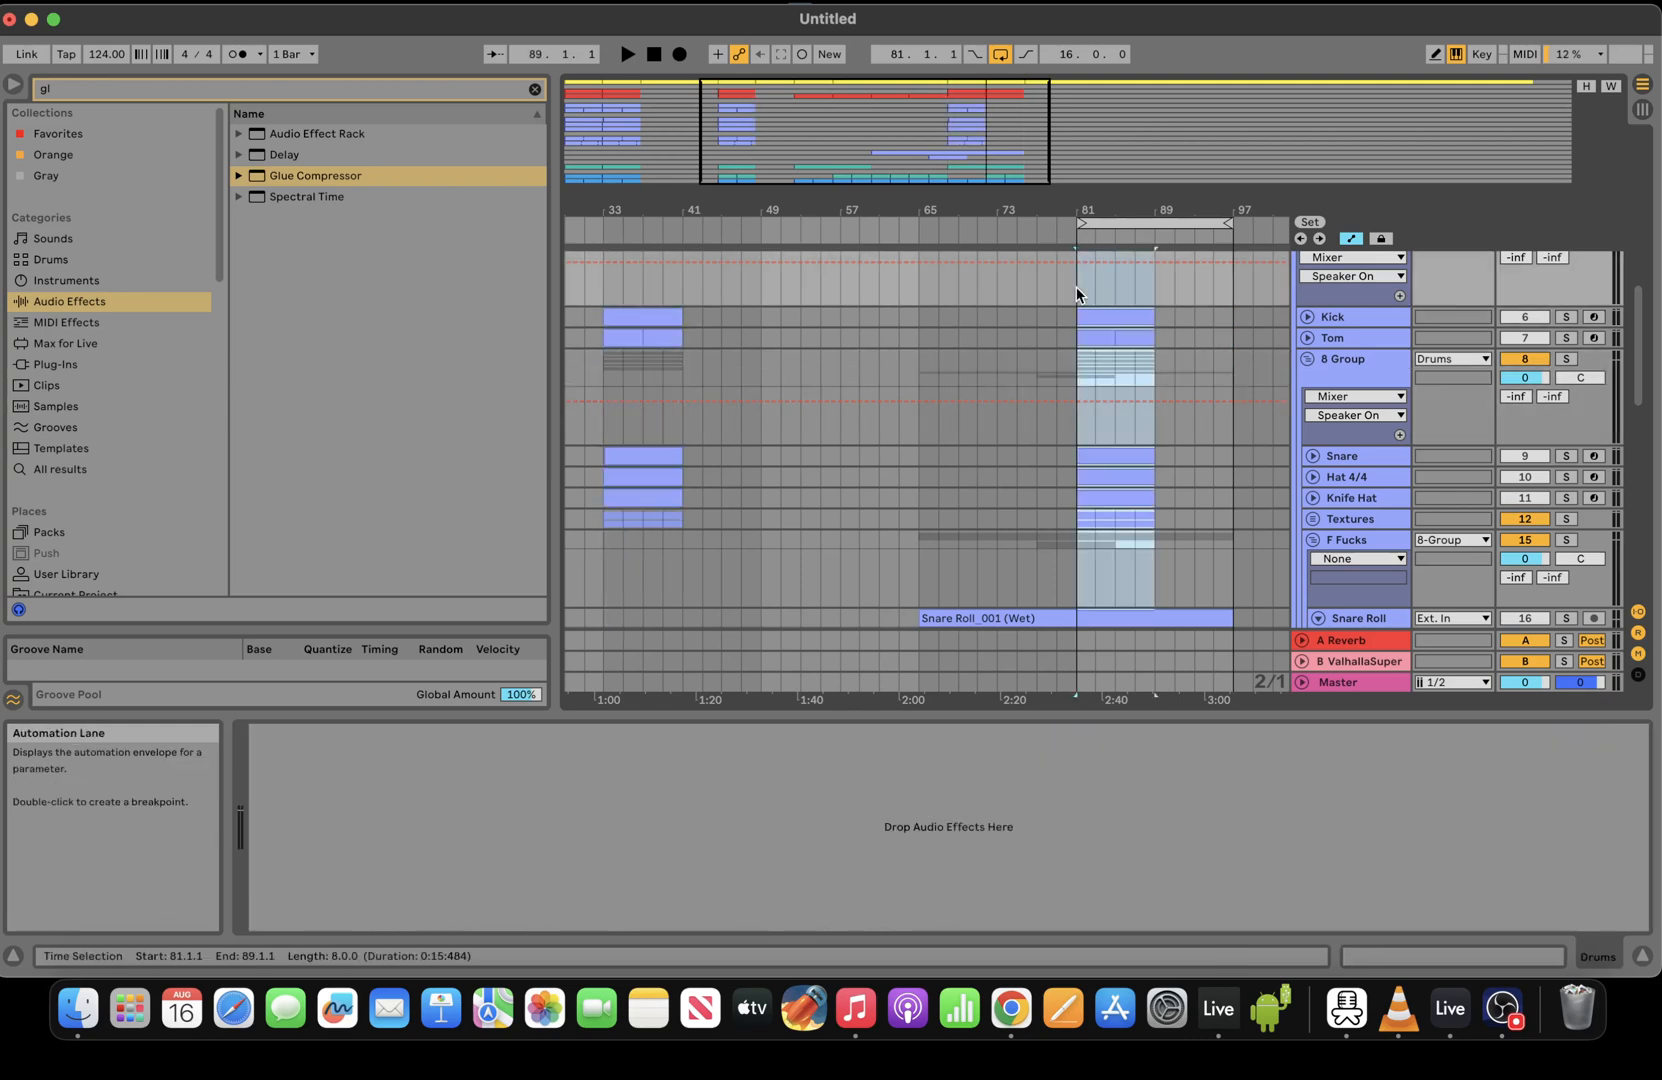
pyautogui.press('super+v')
pyautogui.press('space')
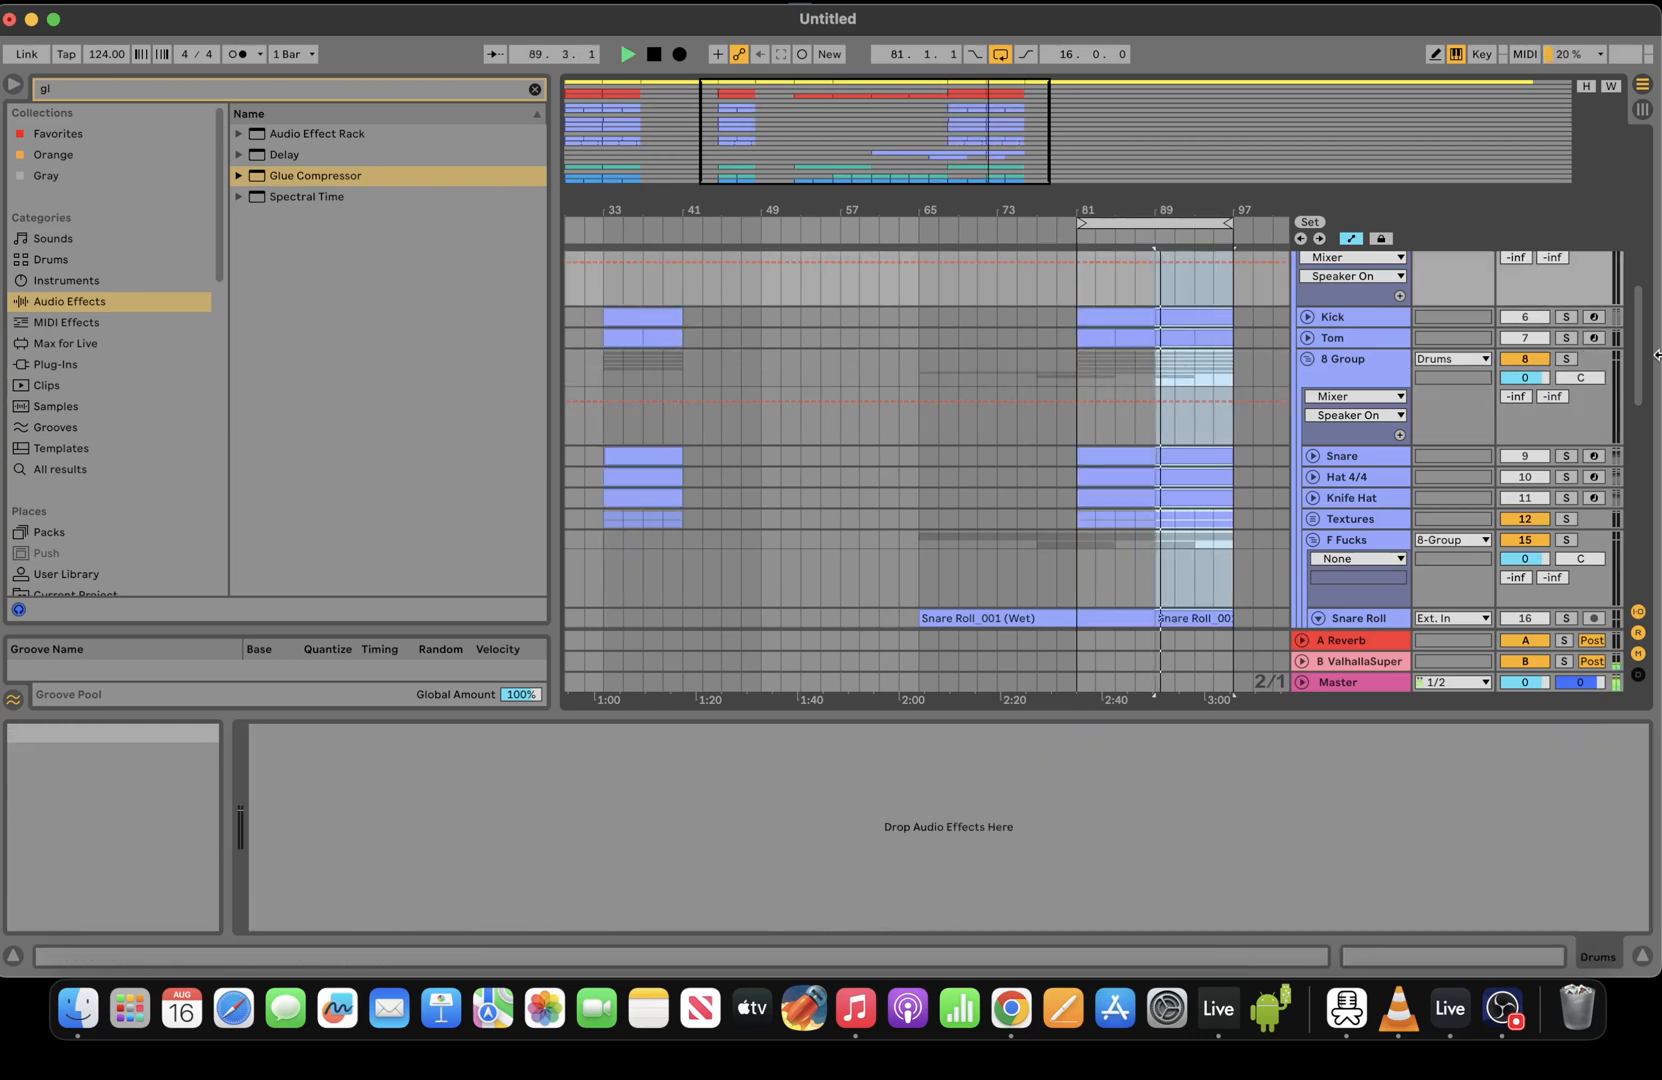
# Deactivate the 8 Group clips, including snare, hats, textures, snare roll and sweeps, from bar 81 to 97
pyautogui.scroll(3, 1640, 354)
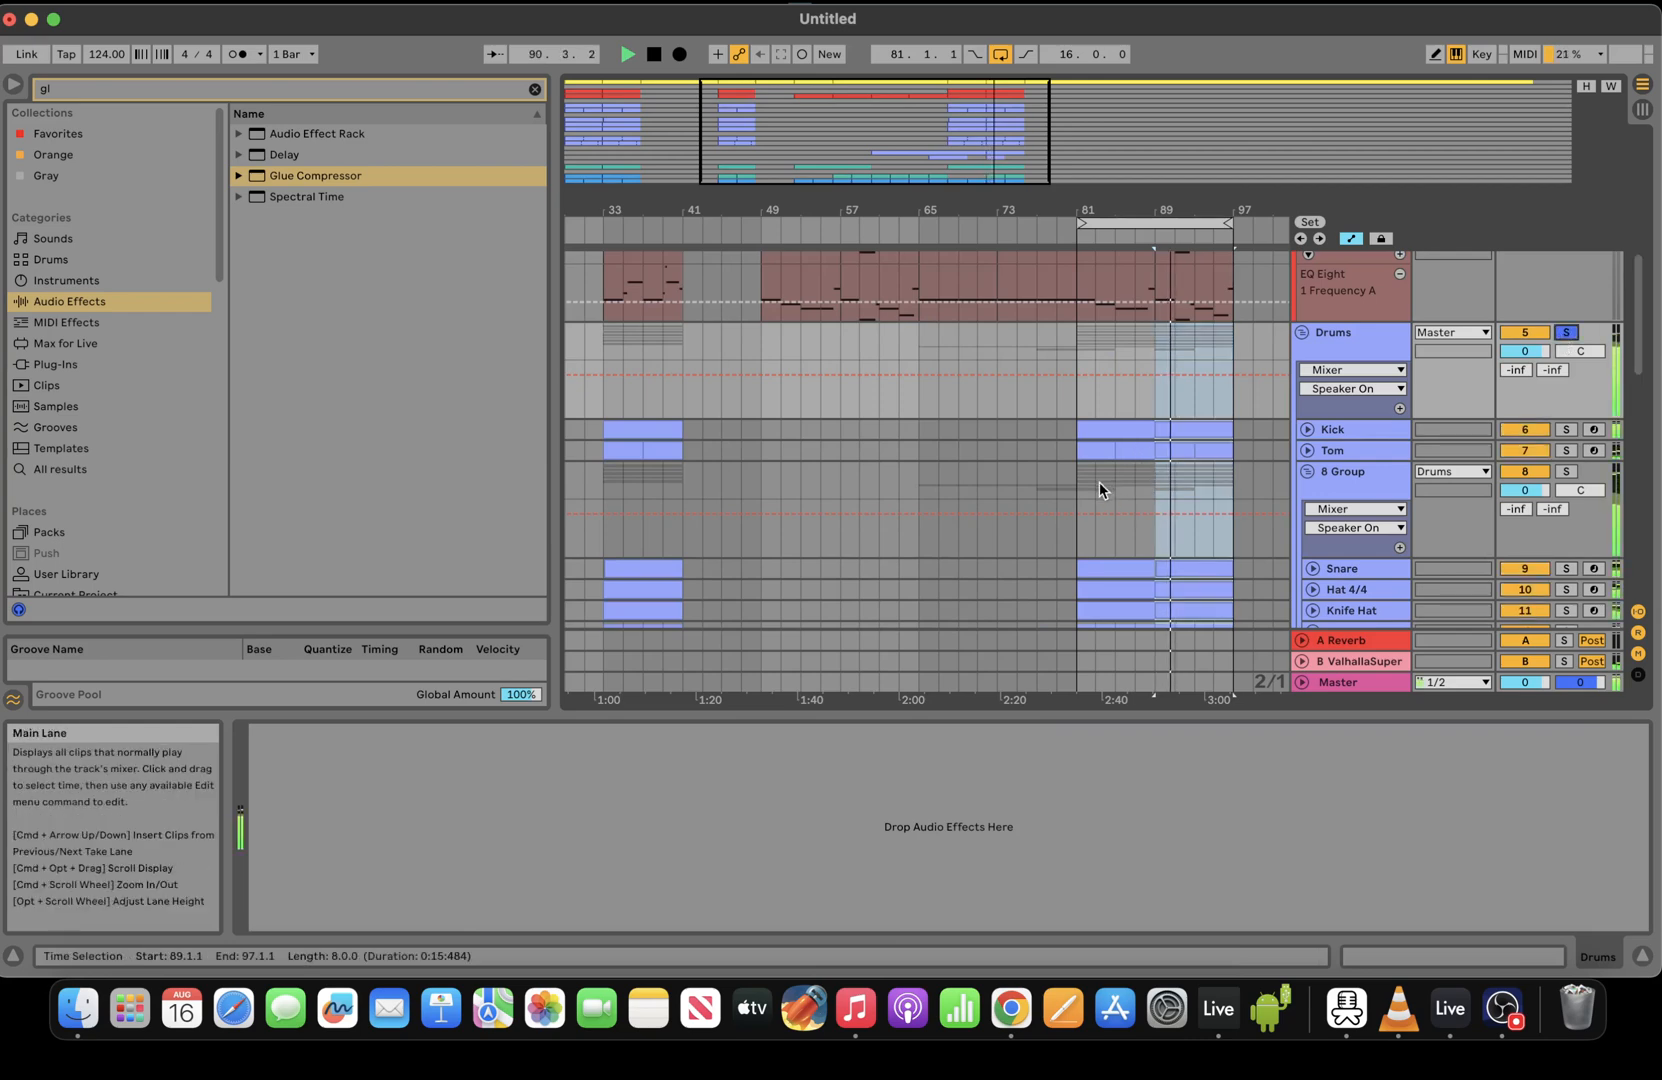
pyautogui.moveTo(1147, 484); pyautogui.dragTo(1226, 470)
pyautogui.click(1226, 476)
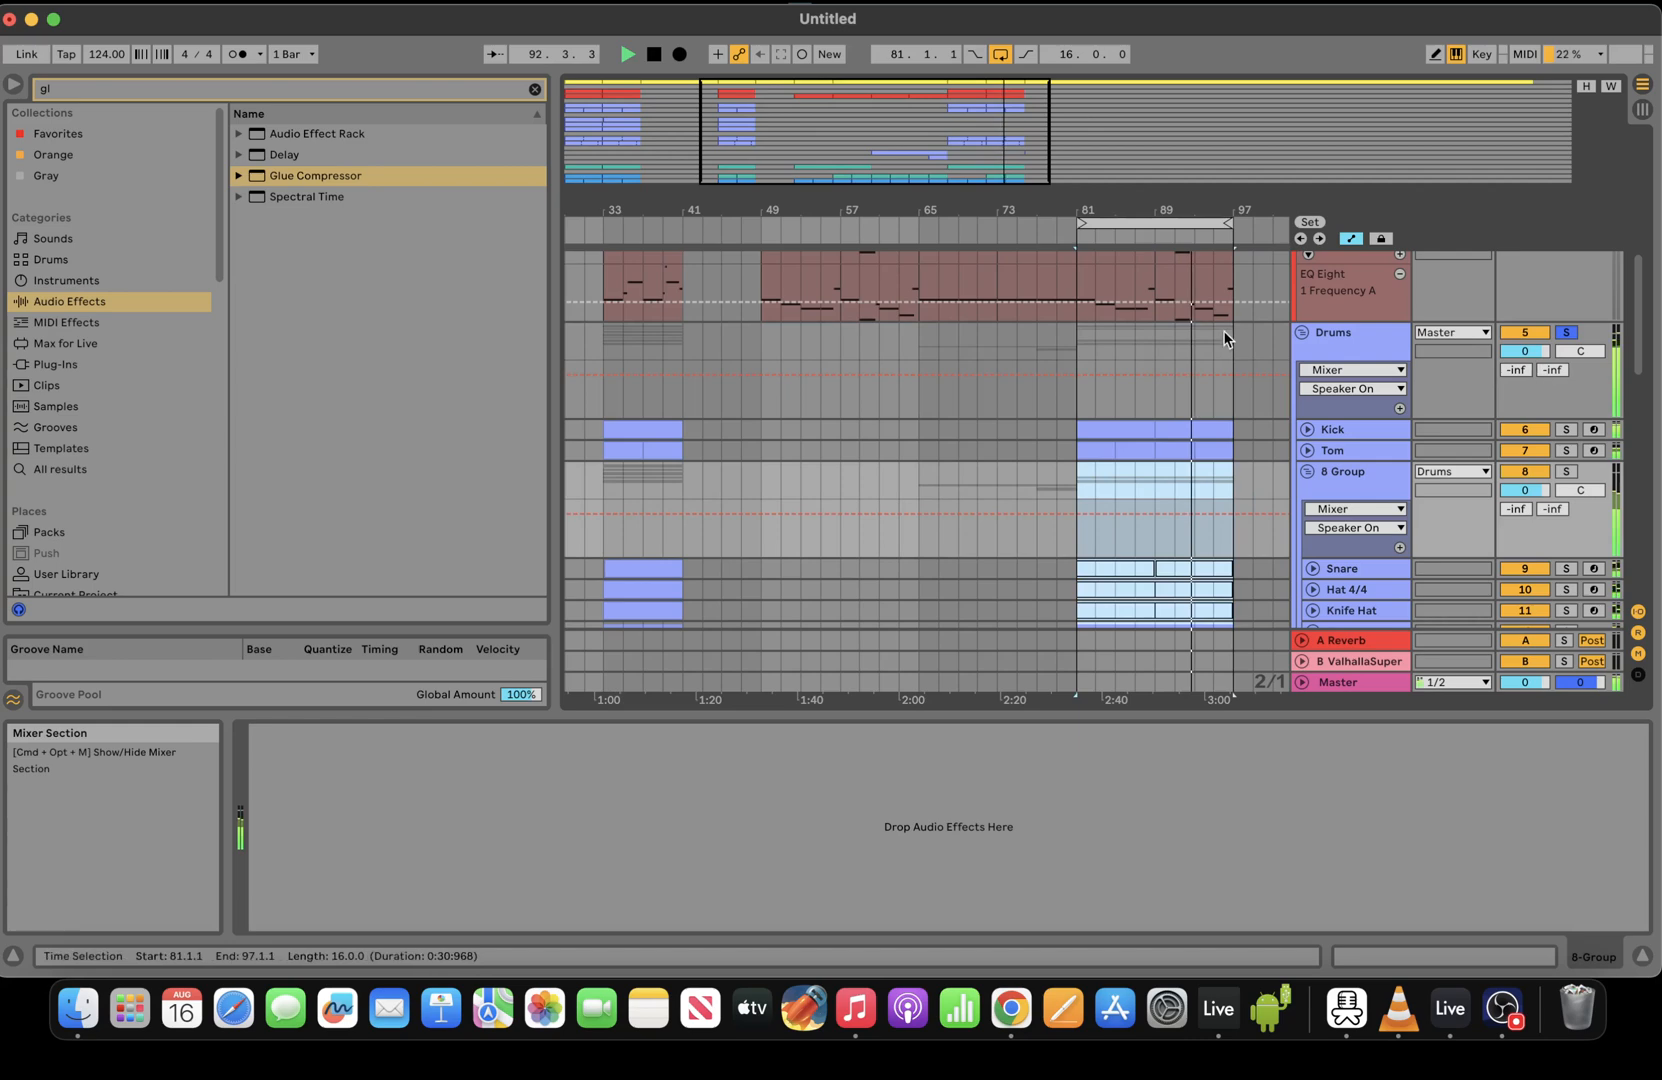
pyautogui.scroll(-6, 1200, 400)
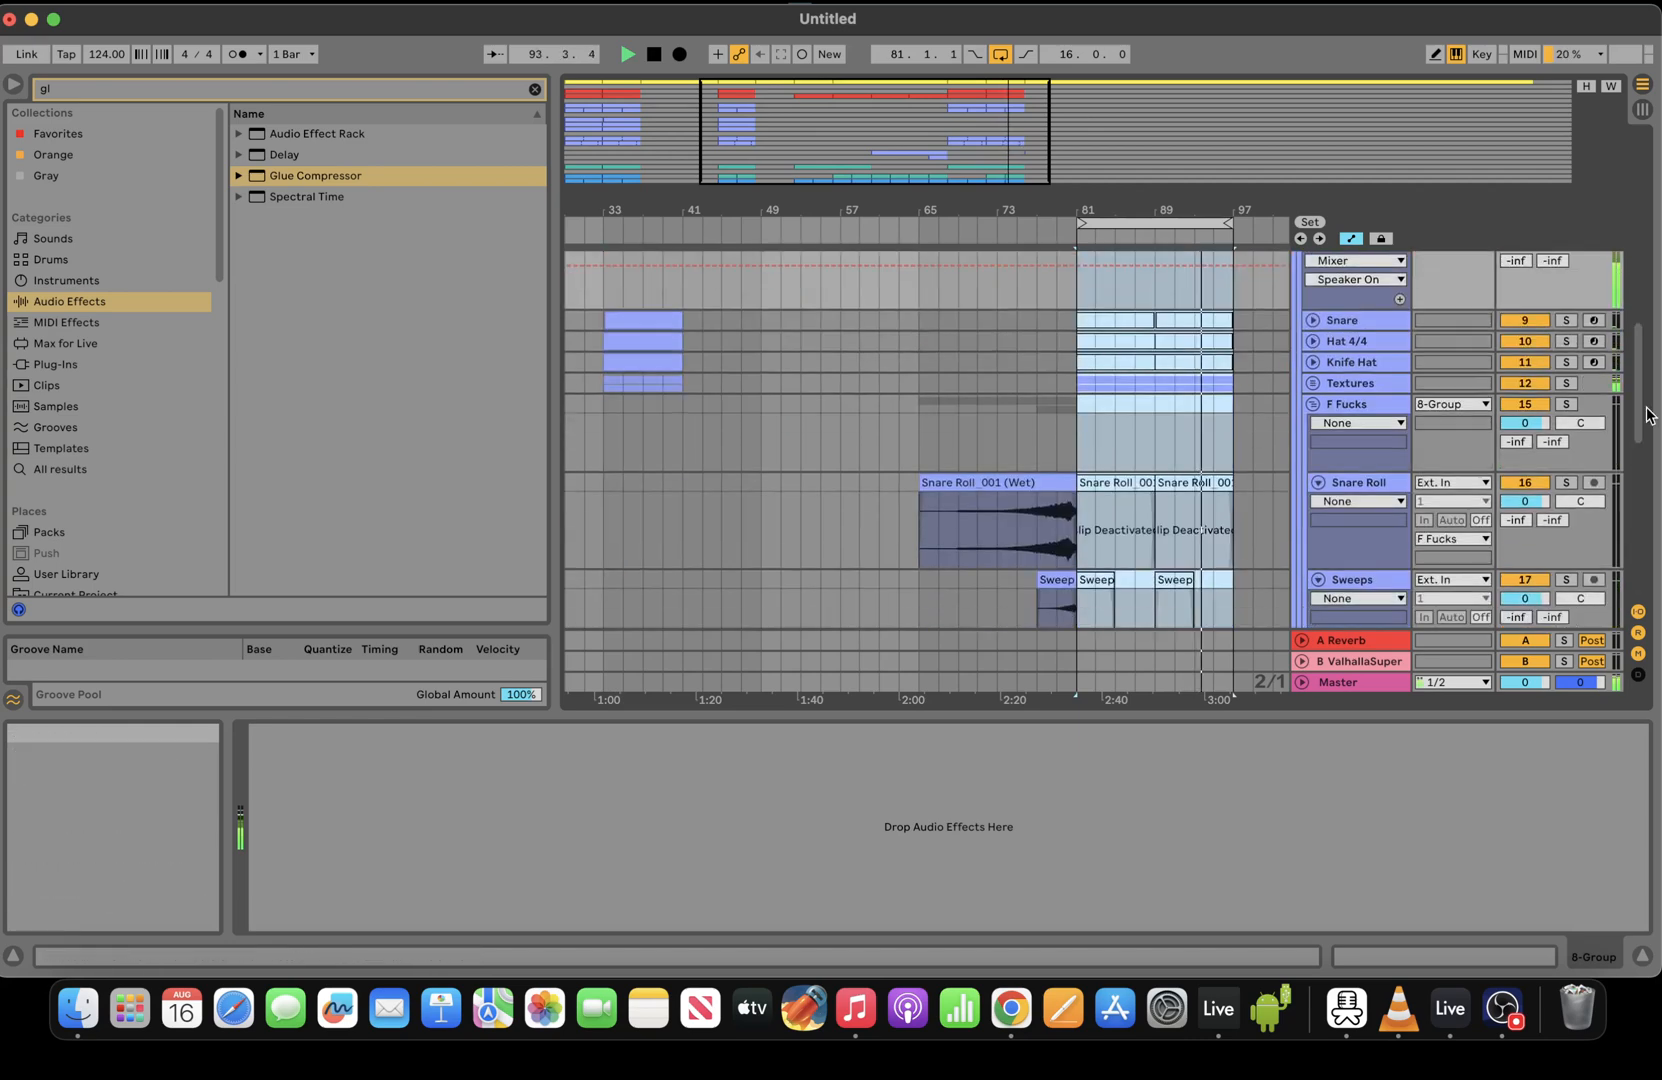
pyautogui.click(1209, 383)
pyautogui.moveTo(1209, 383); pyautogui.dragTo(1064, 387)
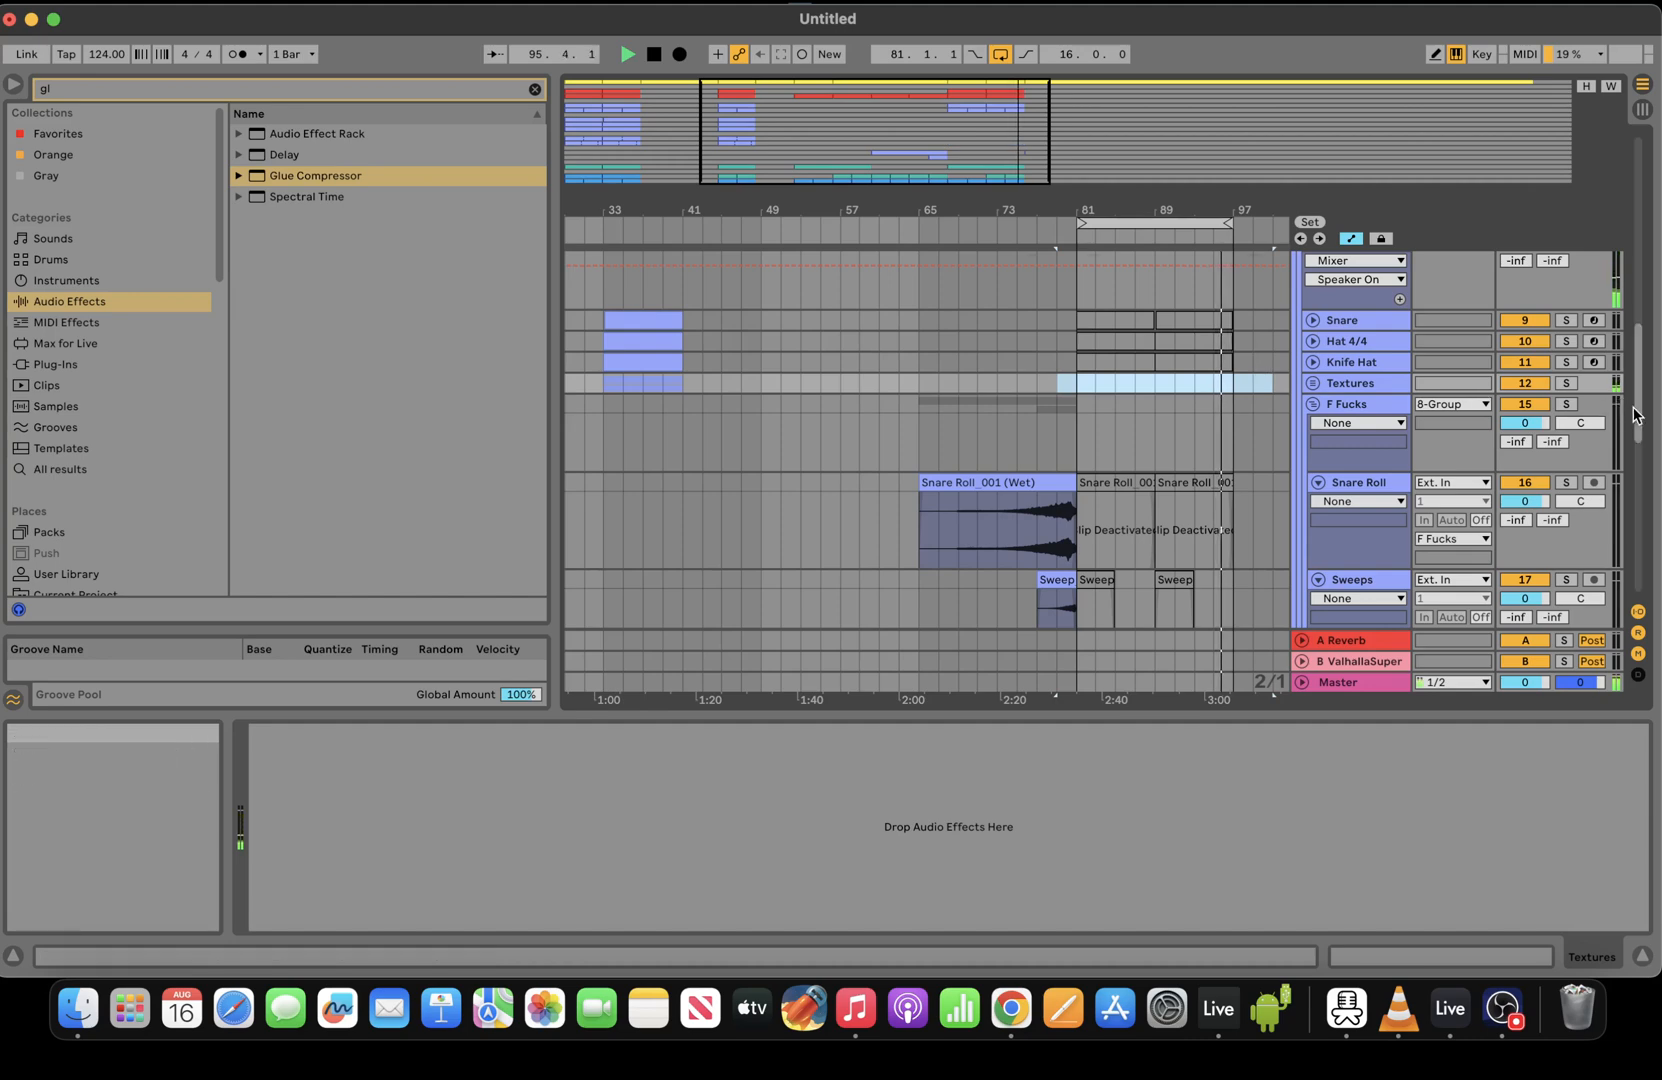
# Automate the HGP Deep Melodic track's Bass On/Off macro to 120 Hz from bar 81 to 97
pyautogui.scroll(5, 1574, 339)
pyautogui.click(1076, 312)
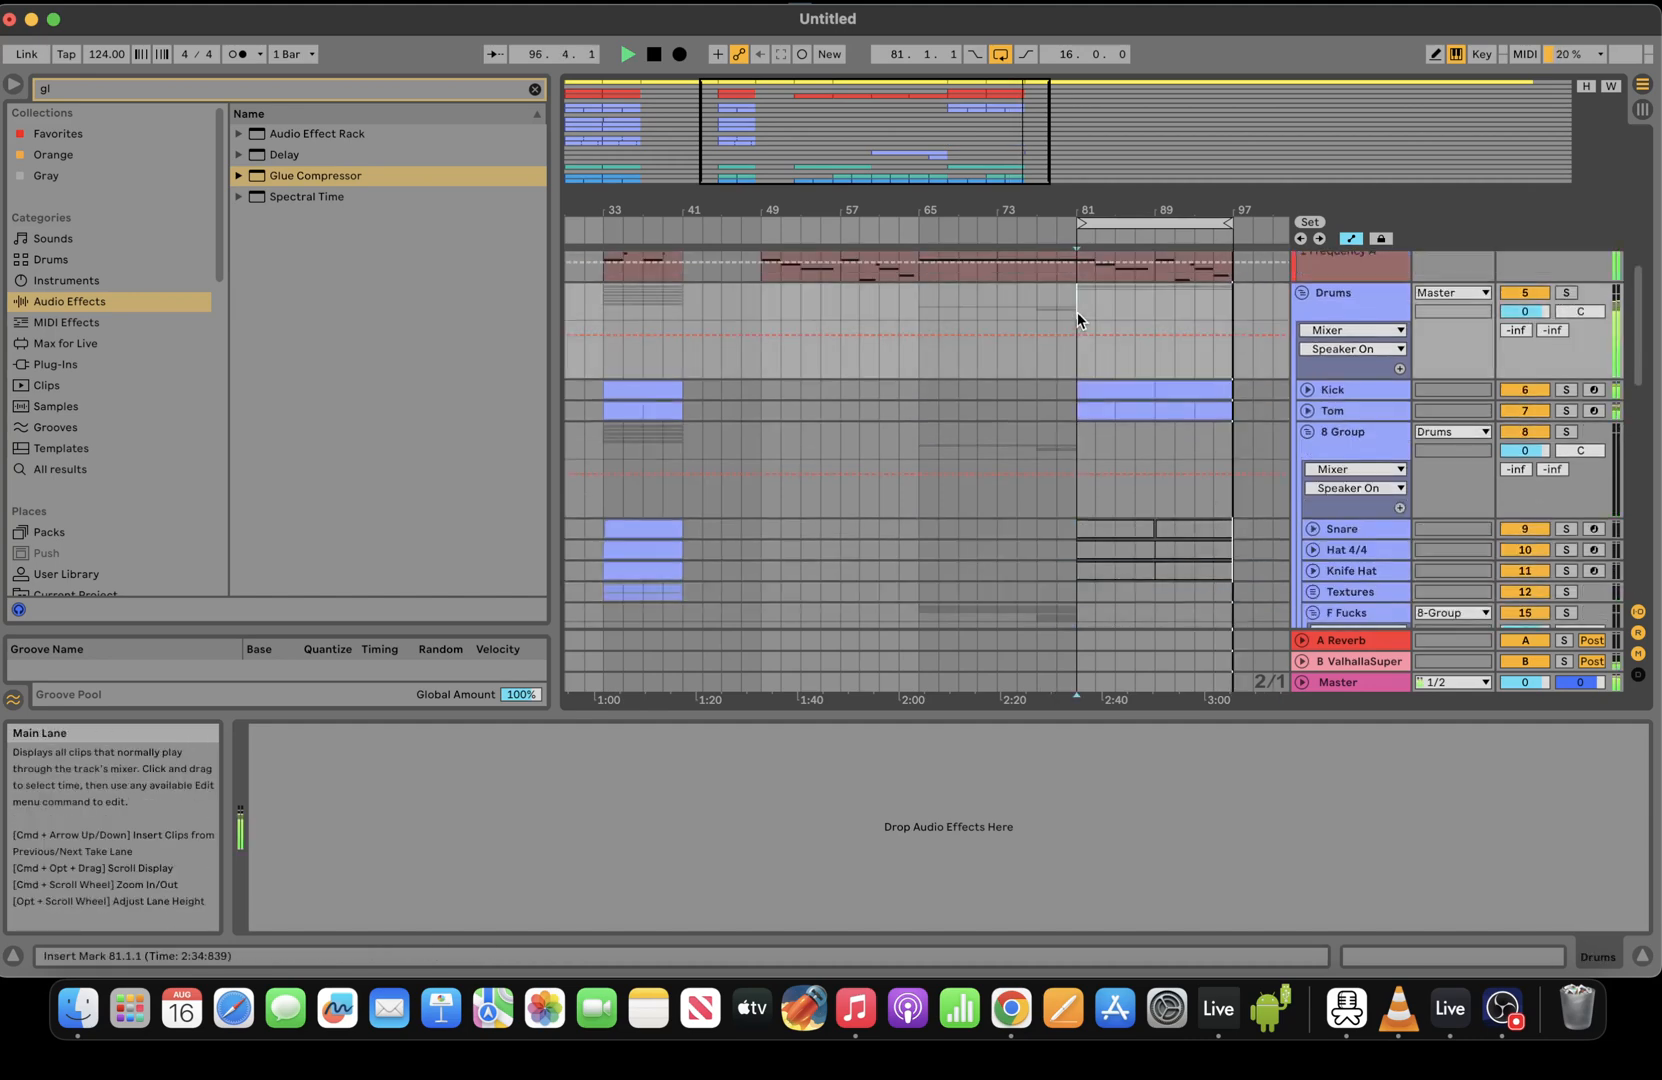
pyautogui.scroll(5, 1076, 470)
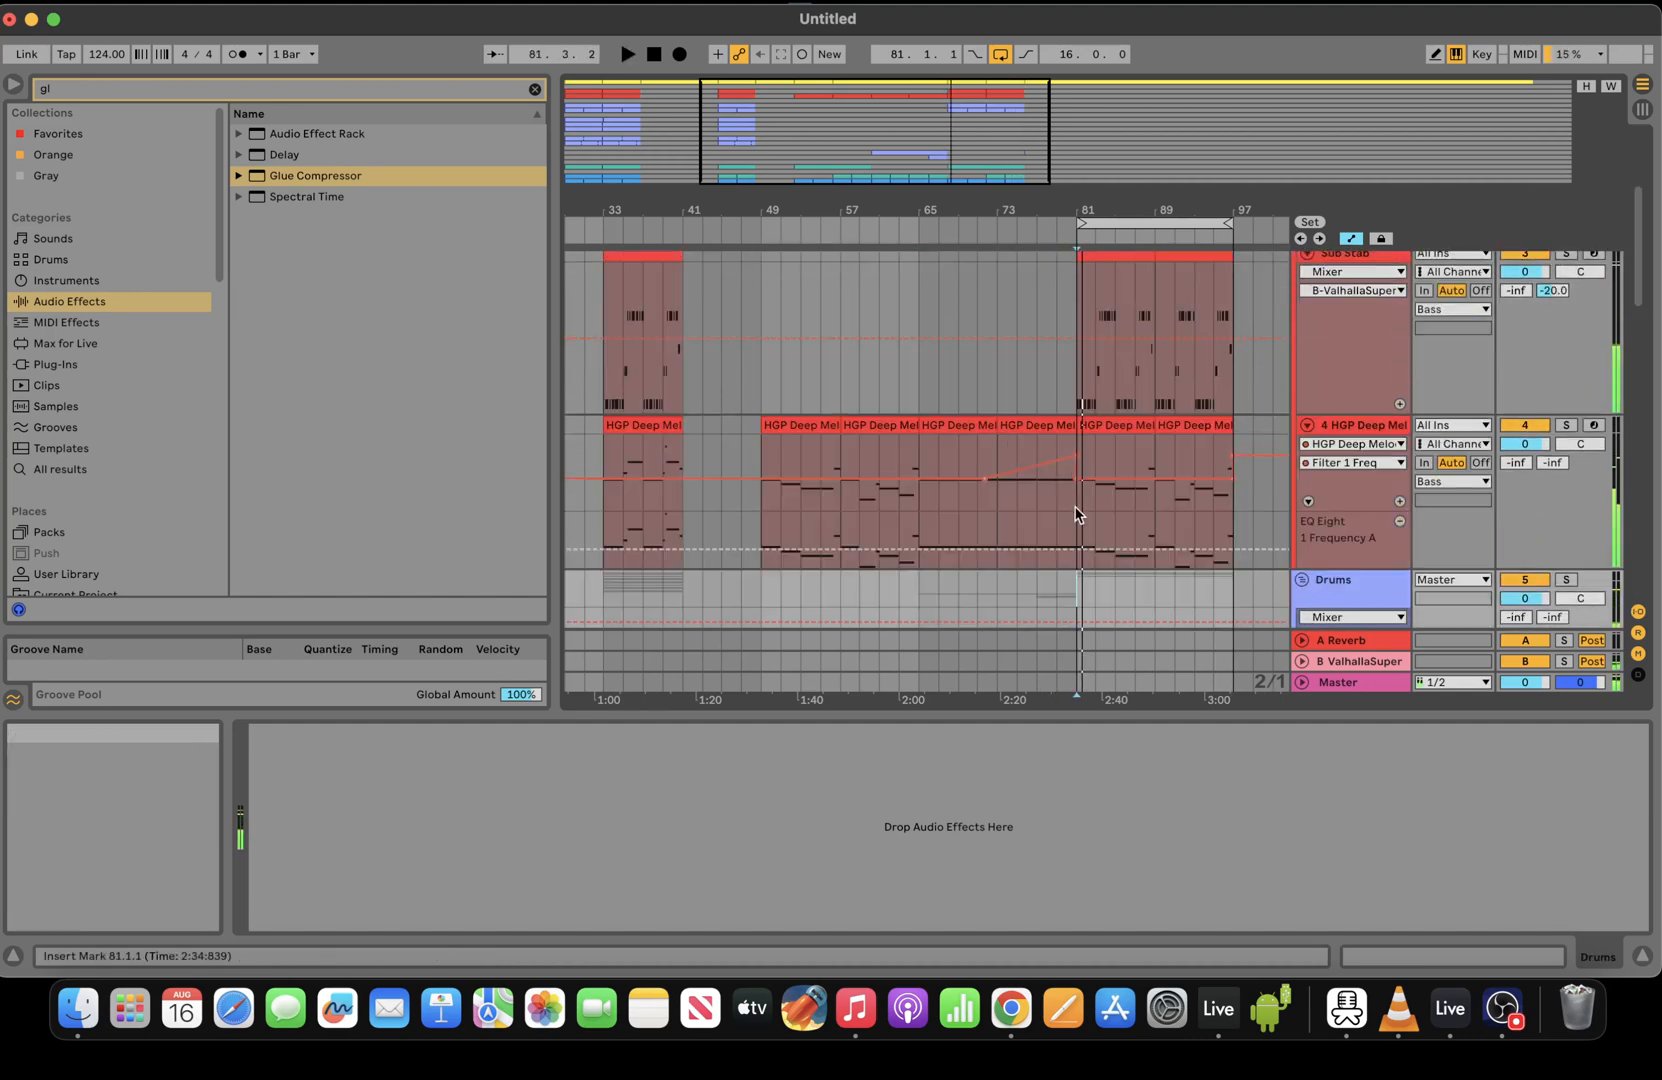
pyautogui.click(1077, 460)
pyautogui.click(1443, 957)
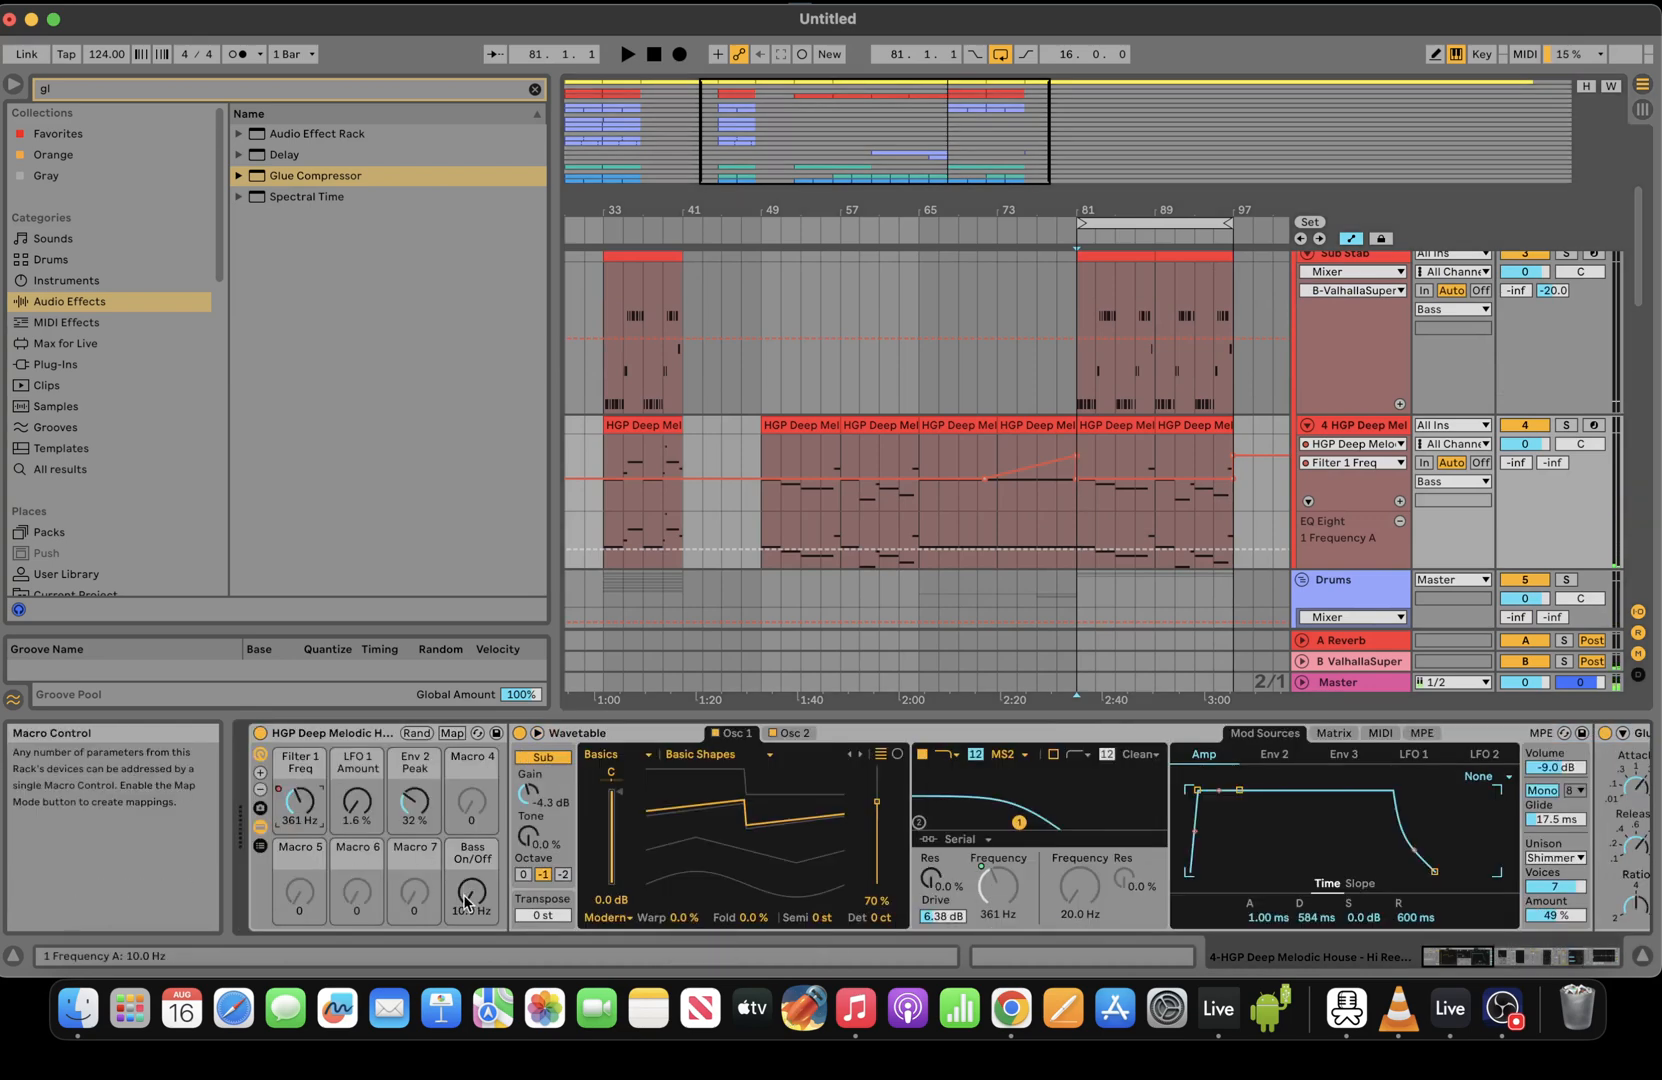
pyautogui.moveTo(1077, 470); pyautogui.dragTo(1238, 475)
pyautogui.moveTo(1142, 508); pyautogui.dragTo(1142, 436)
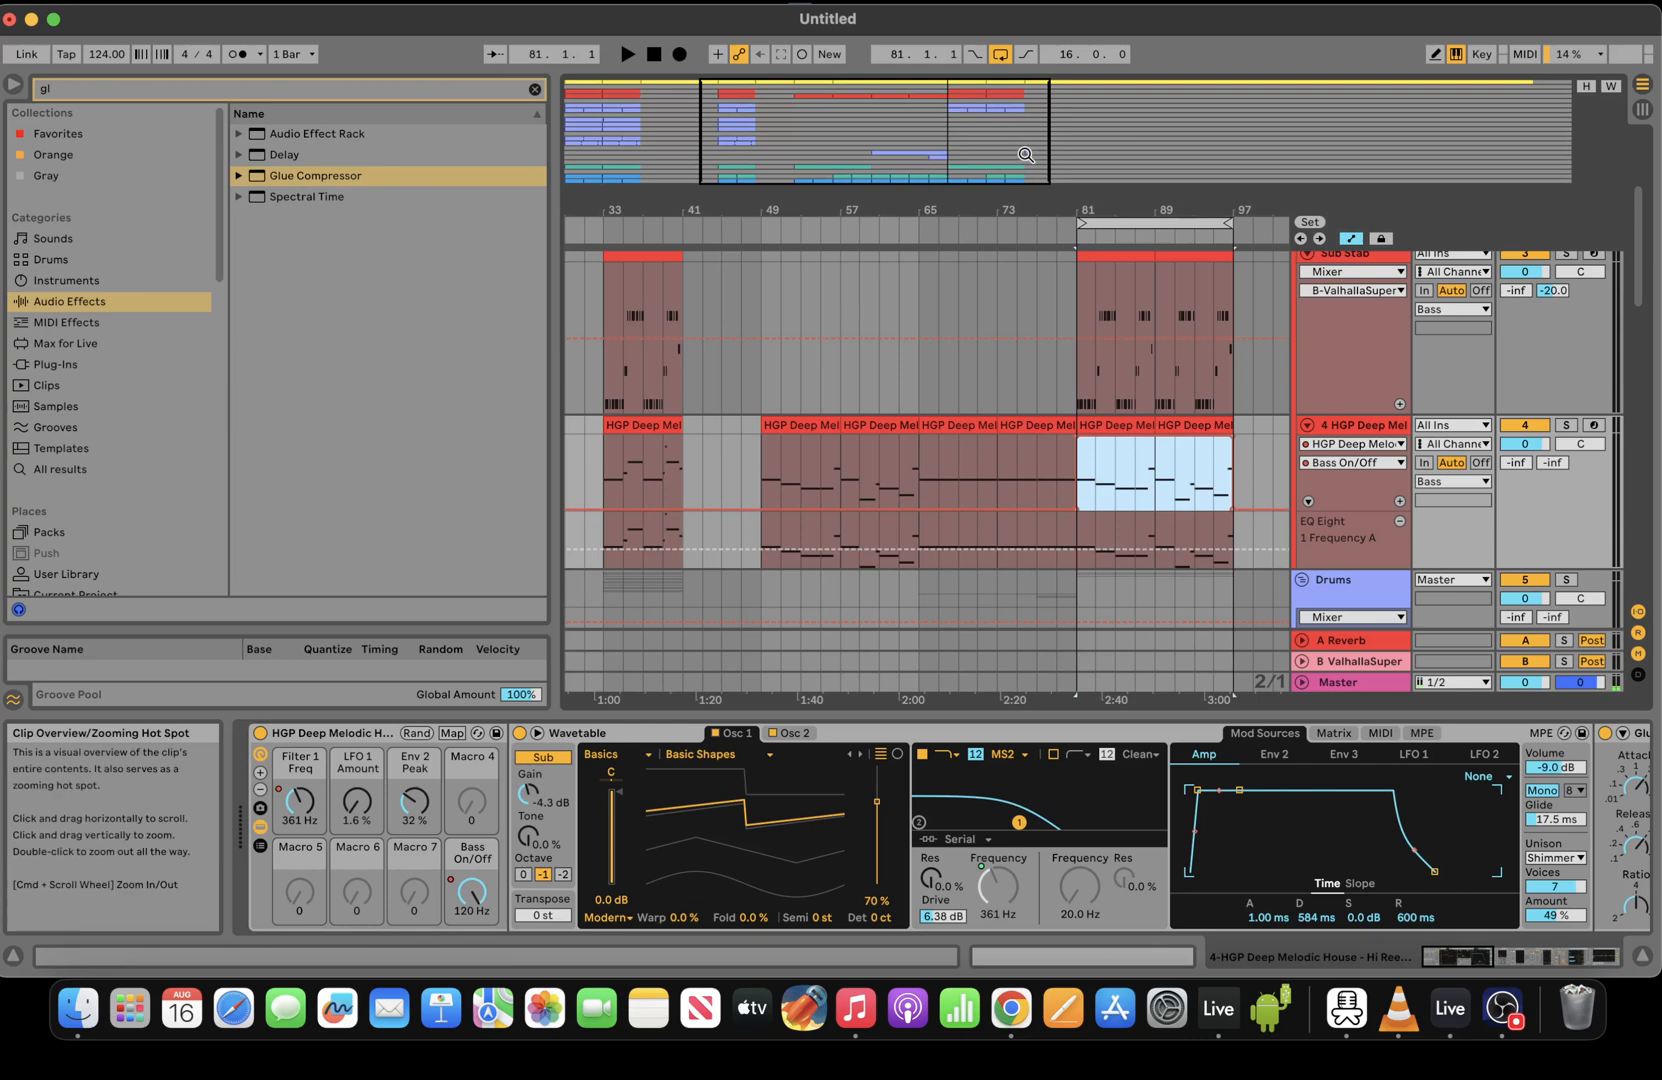
pyautogui.moveTo(950, 140); pyautogui.dragTo(950, 225)
pyautogui.press('space')
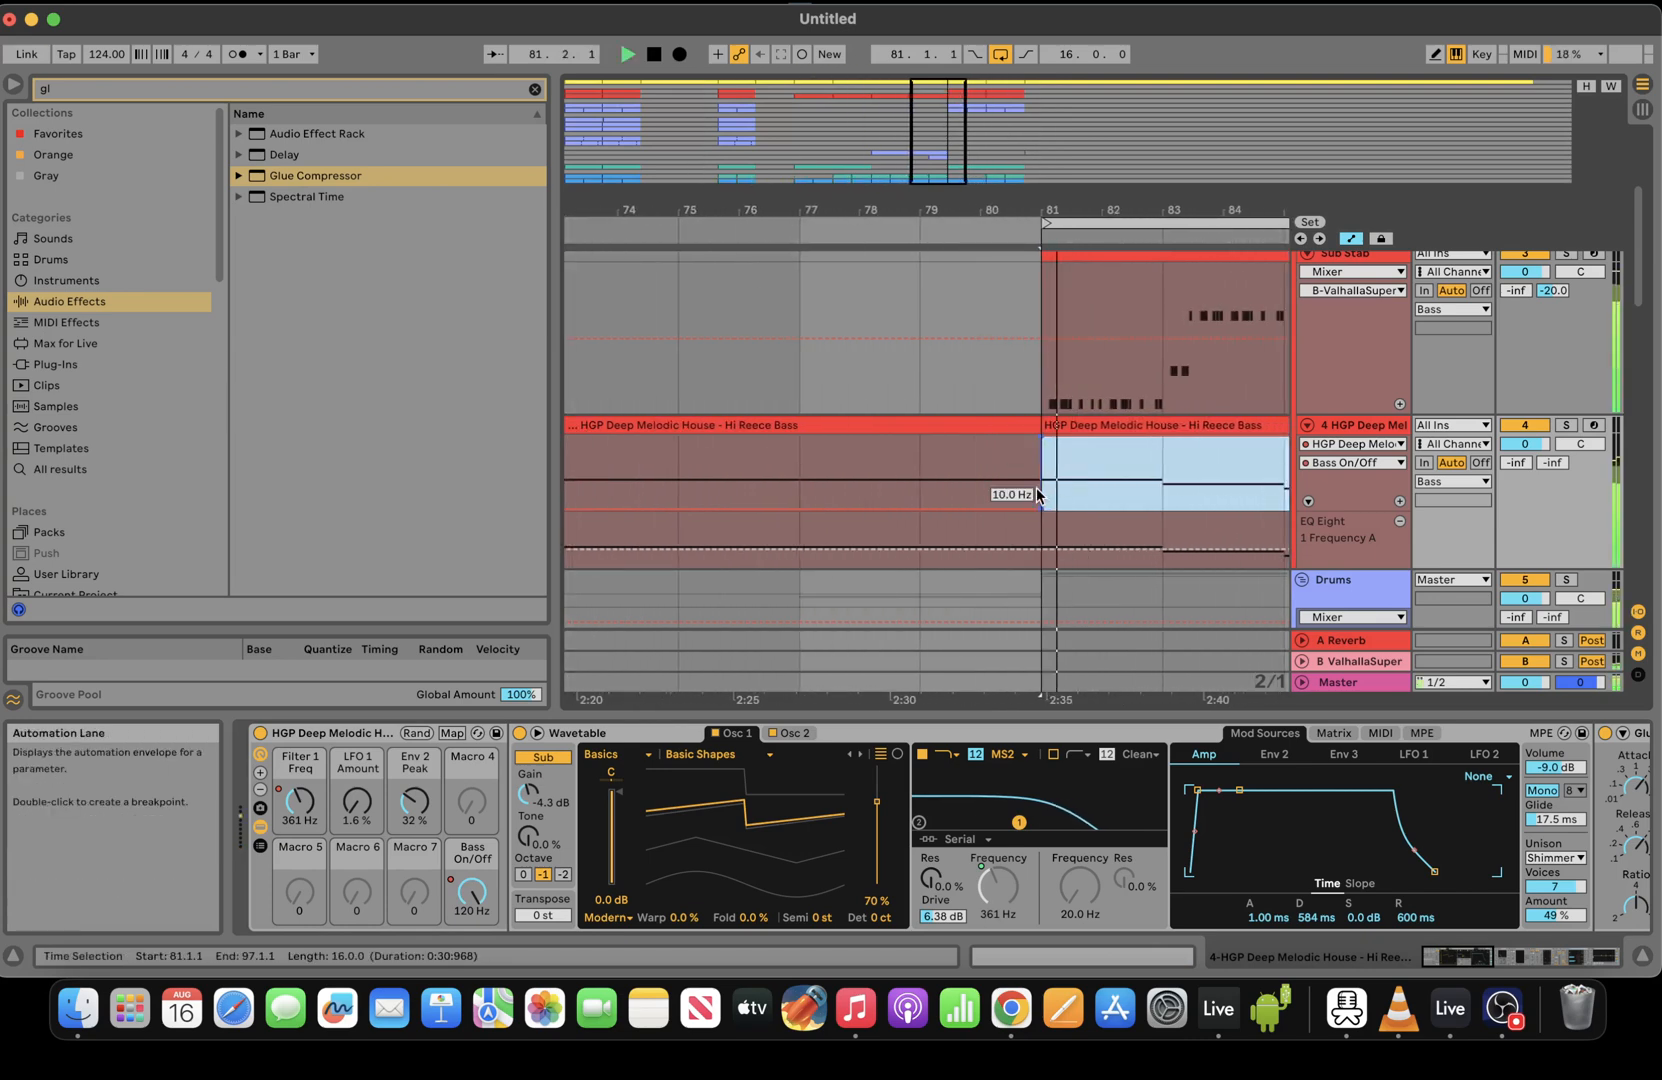
# Set the grid to 1/16 and shorten the HGP Deep Melodic clip before the drop to end at 80.3
pyautogui.click(945, 383)
pyautogui.rightClick(1111, 493)
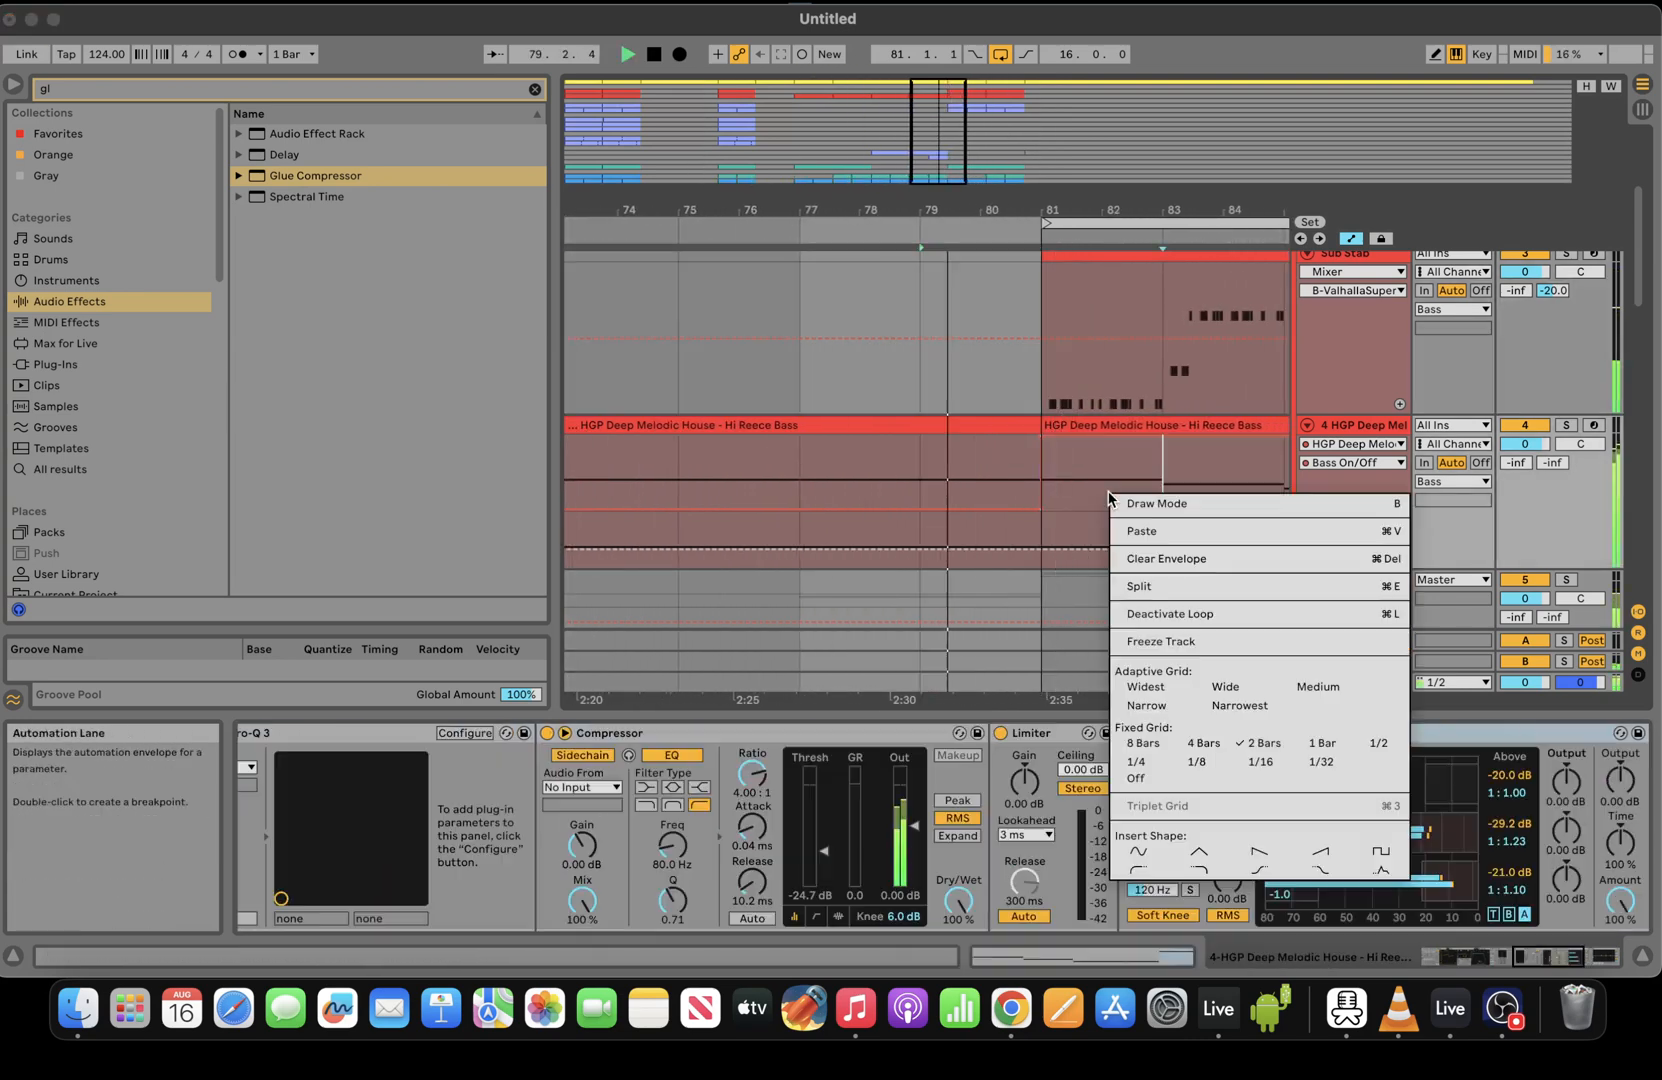
pyautogui.click(1270, 762)
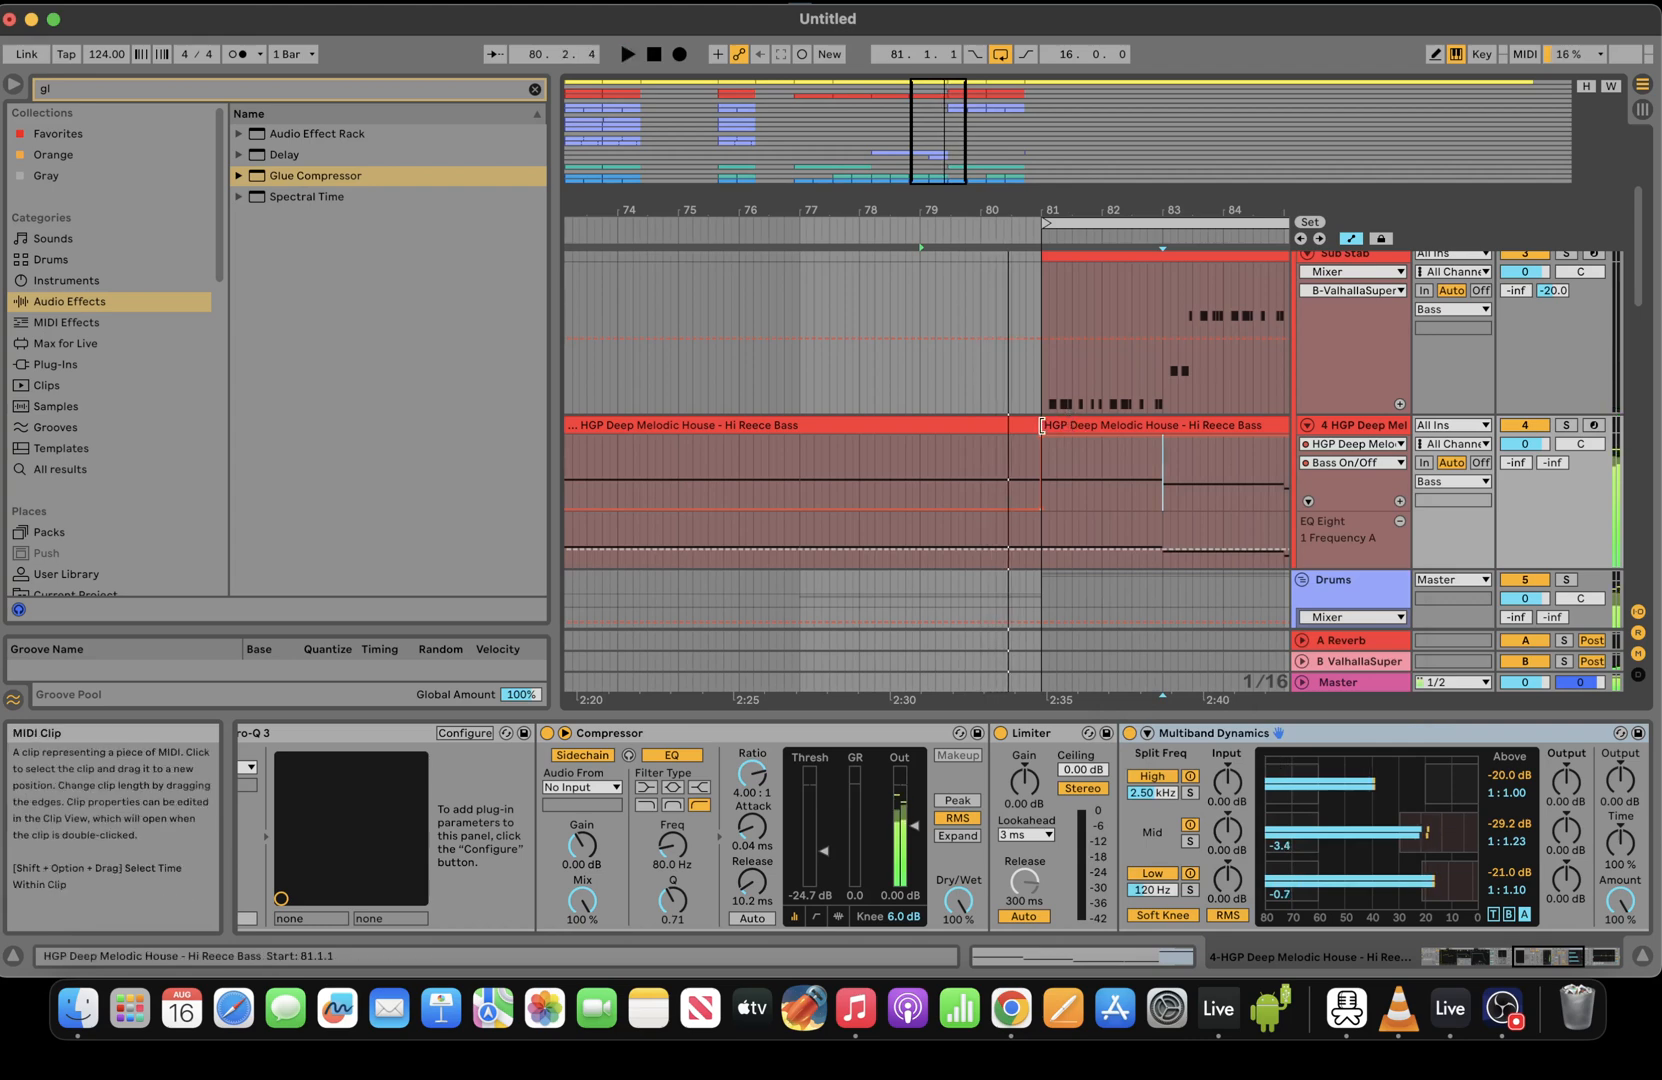
pyautogui.moveTo(1034, 426); pyautogui.dragTo(1005, 426)
pyautogui.press('space')
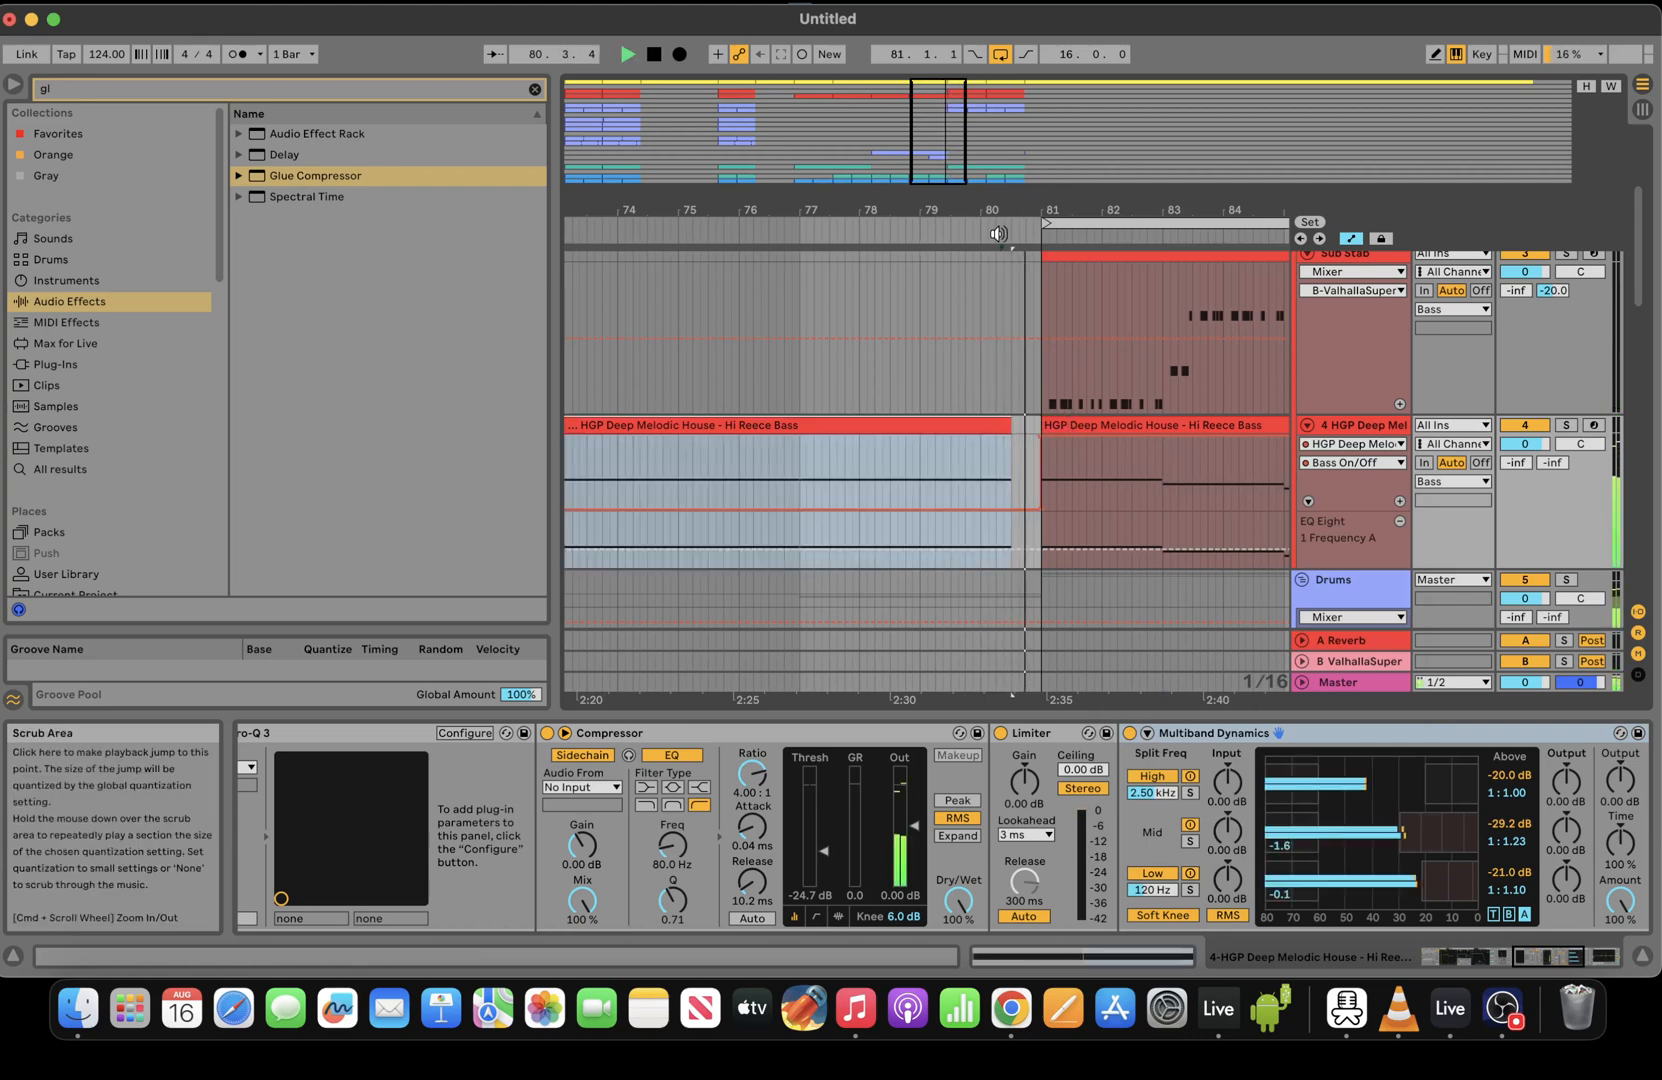
# Raise the HGP Deep Melodic track's Filter 1 Freq automation to about 1.02 kHz from bar 81 to 97
pyautogui.moveTo(879, 210); pyautogui.dragTo(879, 150)
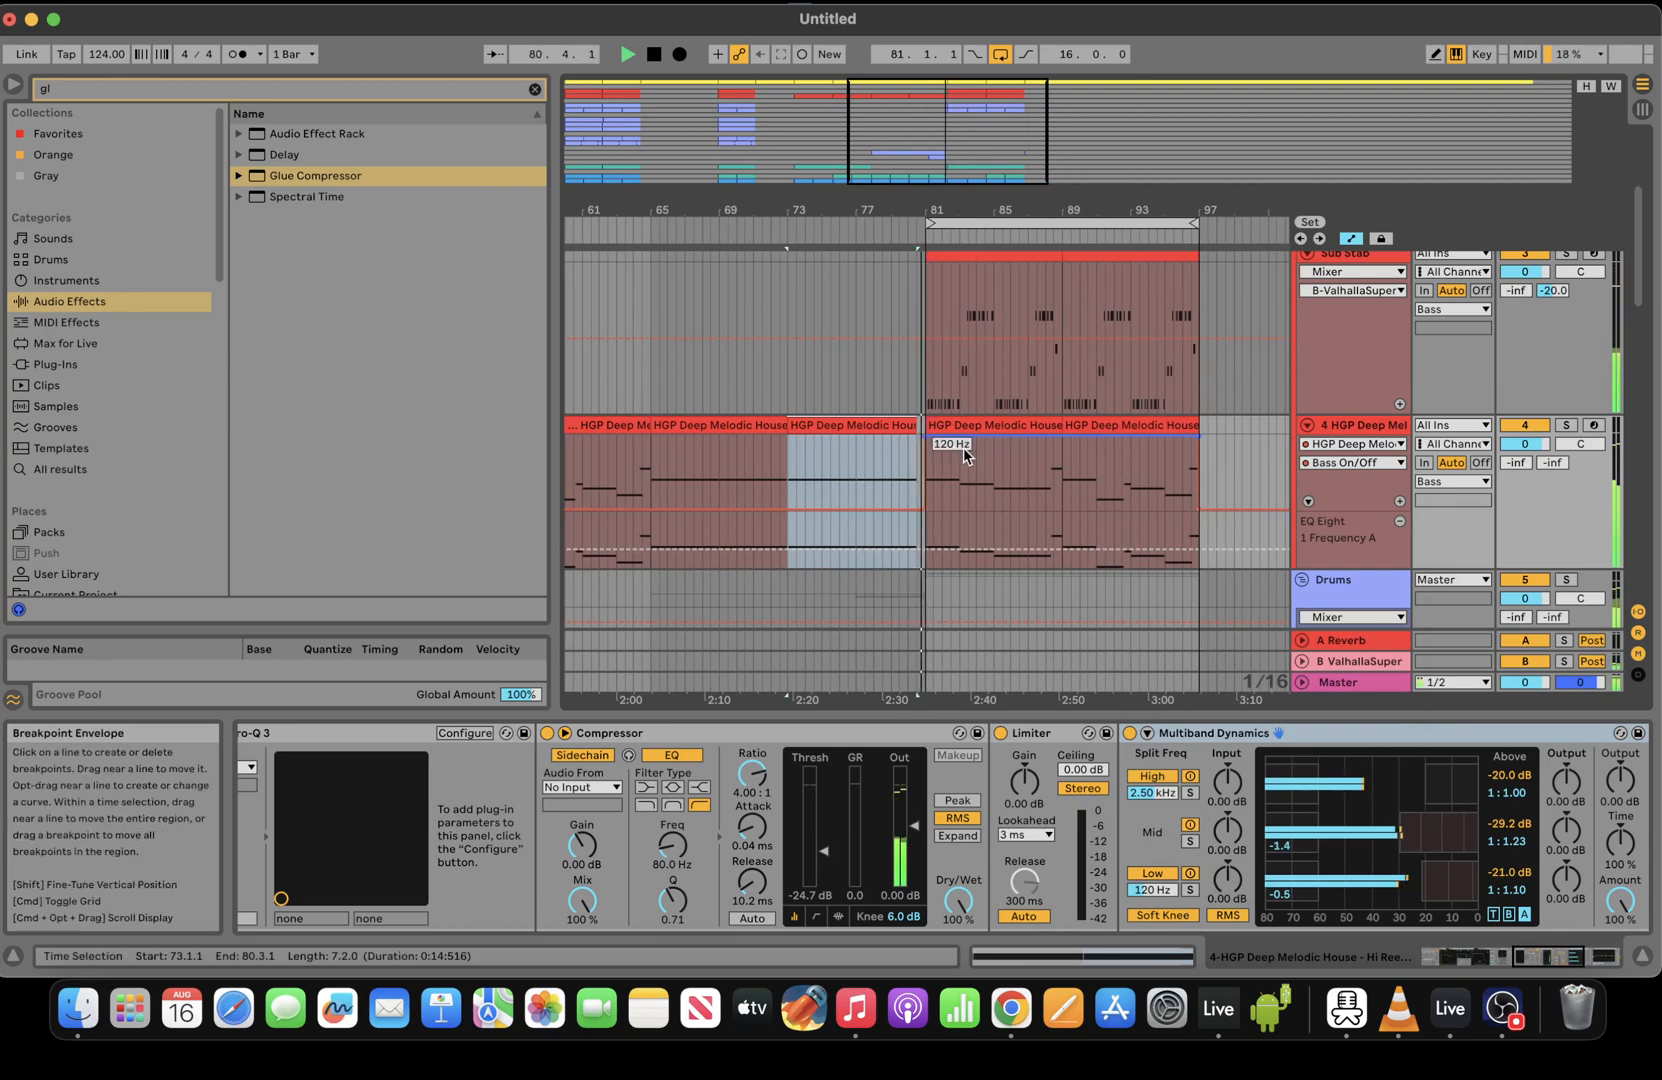
pyautogui.moveTo(1562, 958); pyautogui.dragTo(1400, 964)
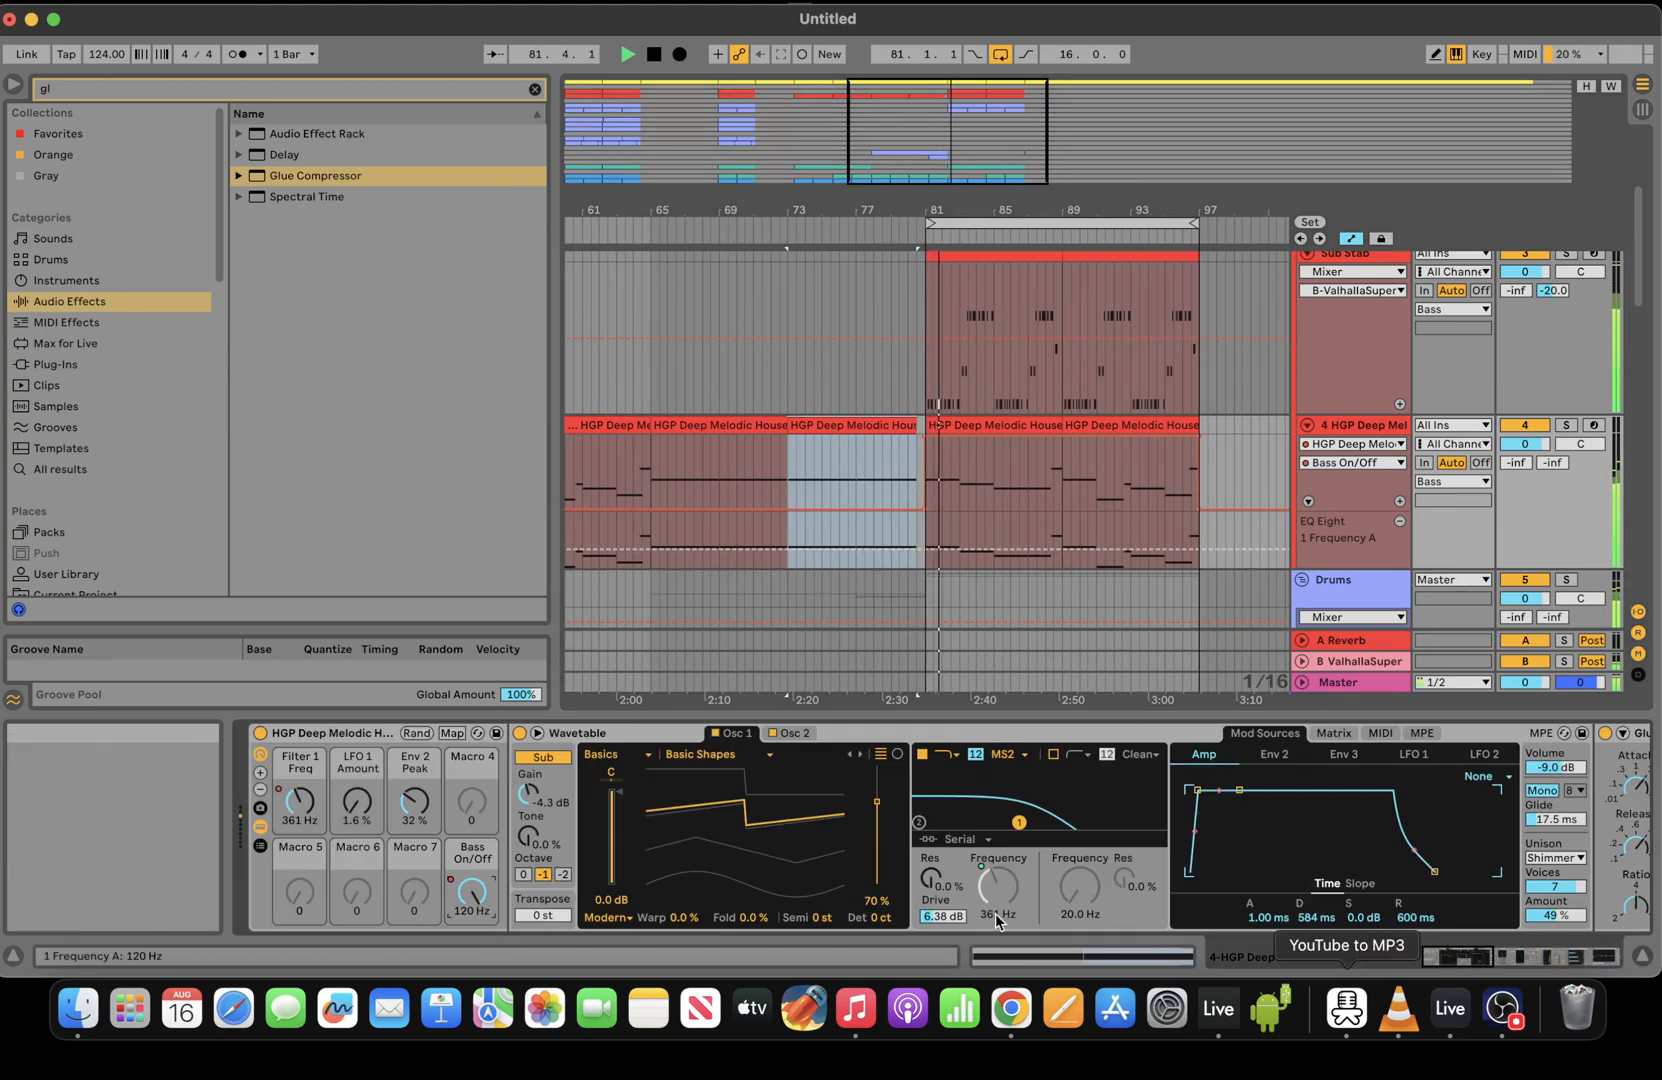
pyautogui.press('space')
pyautogui.press('space')
pyautogui.click(300, 801)
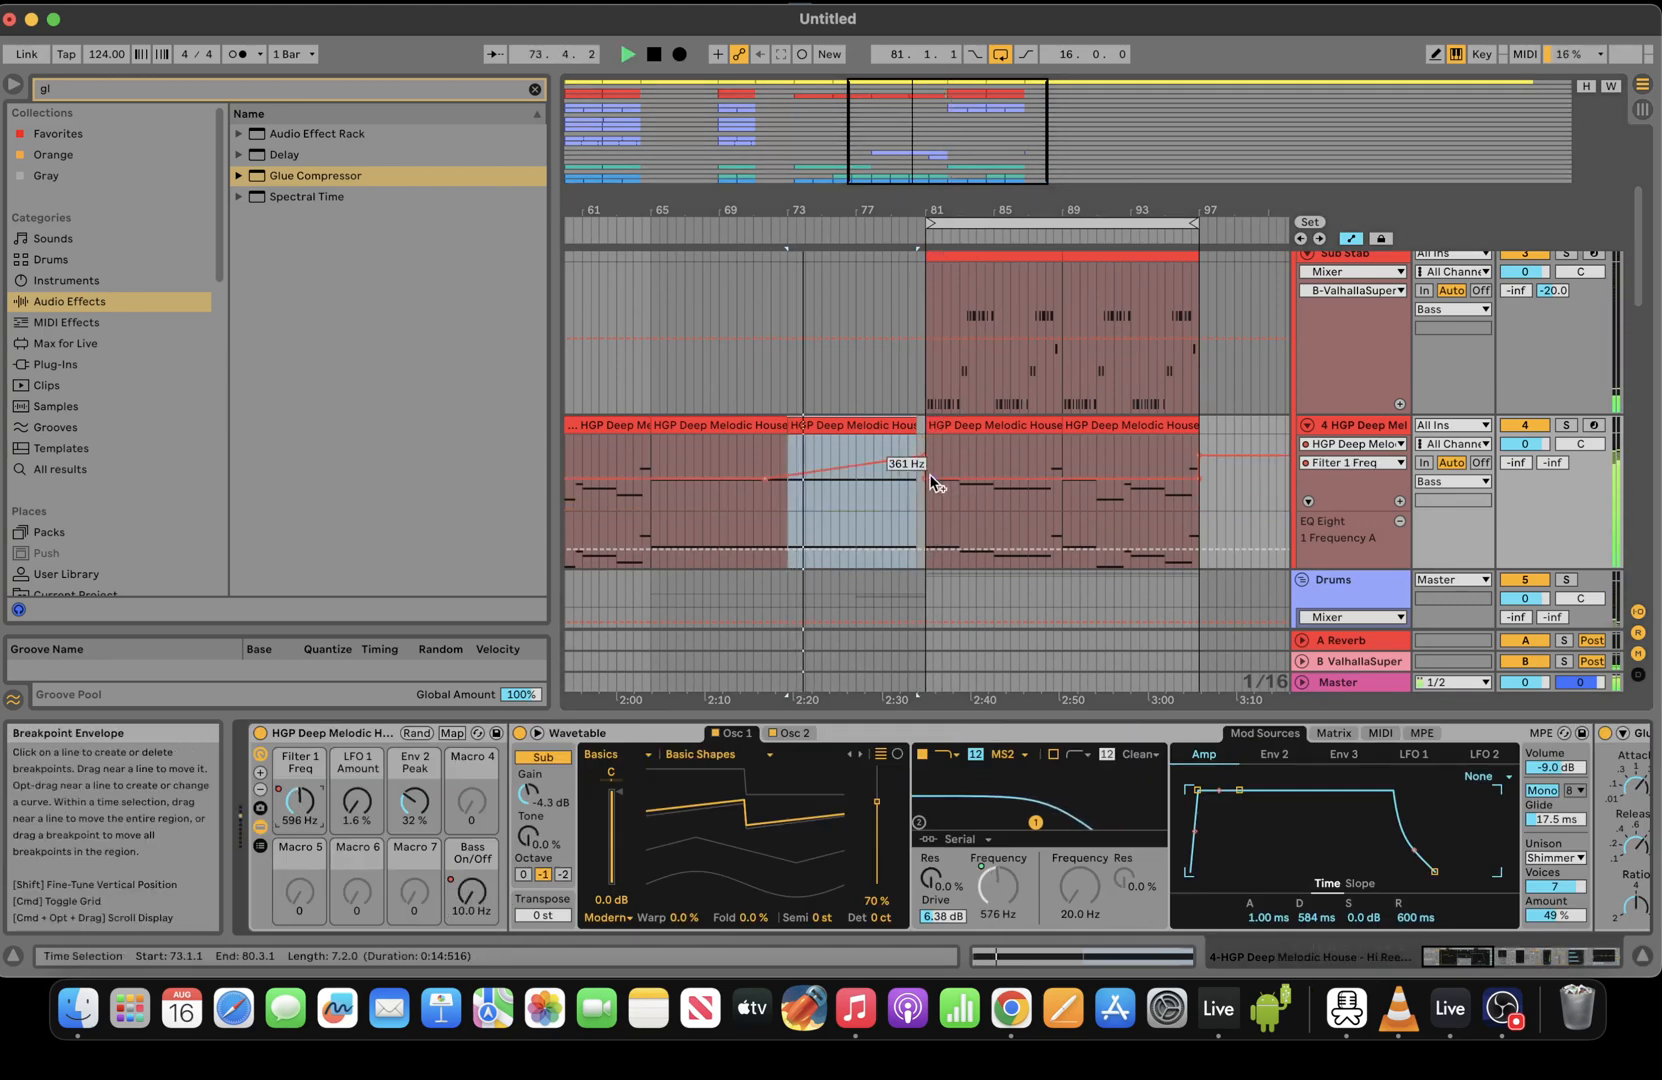
pyautogui.moveTo(930, 478); pyautogui.dragTo(930, 465)
pyautogui.moveTo(1195, 477)
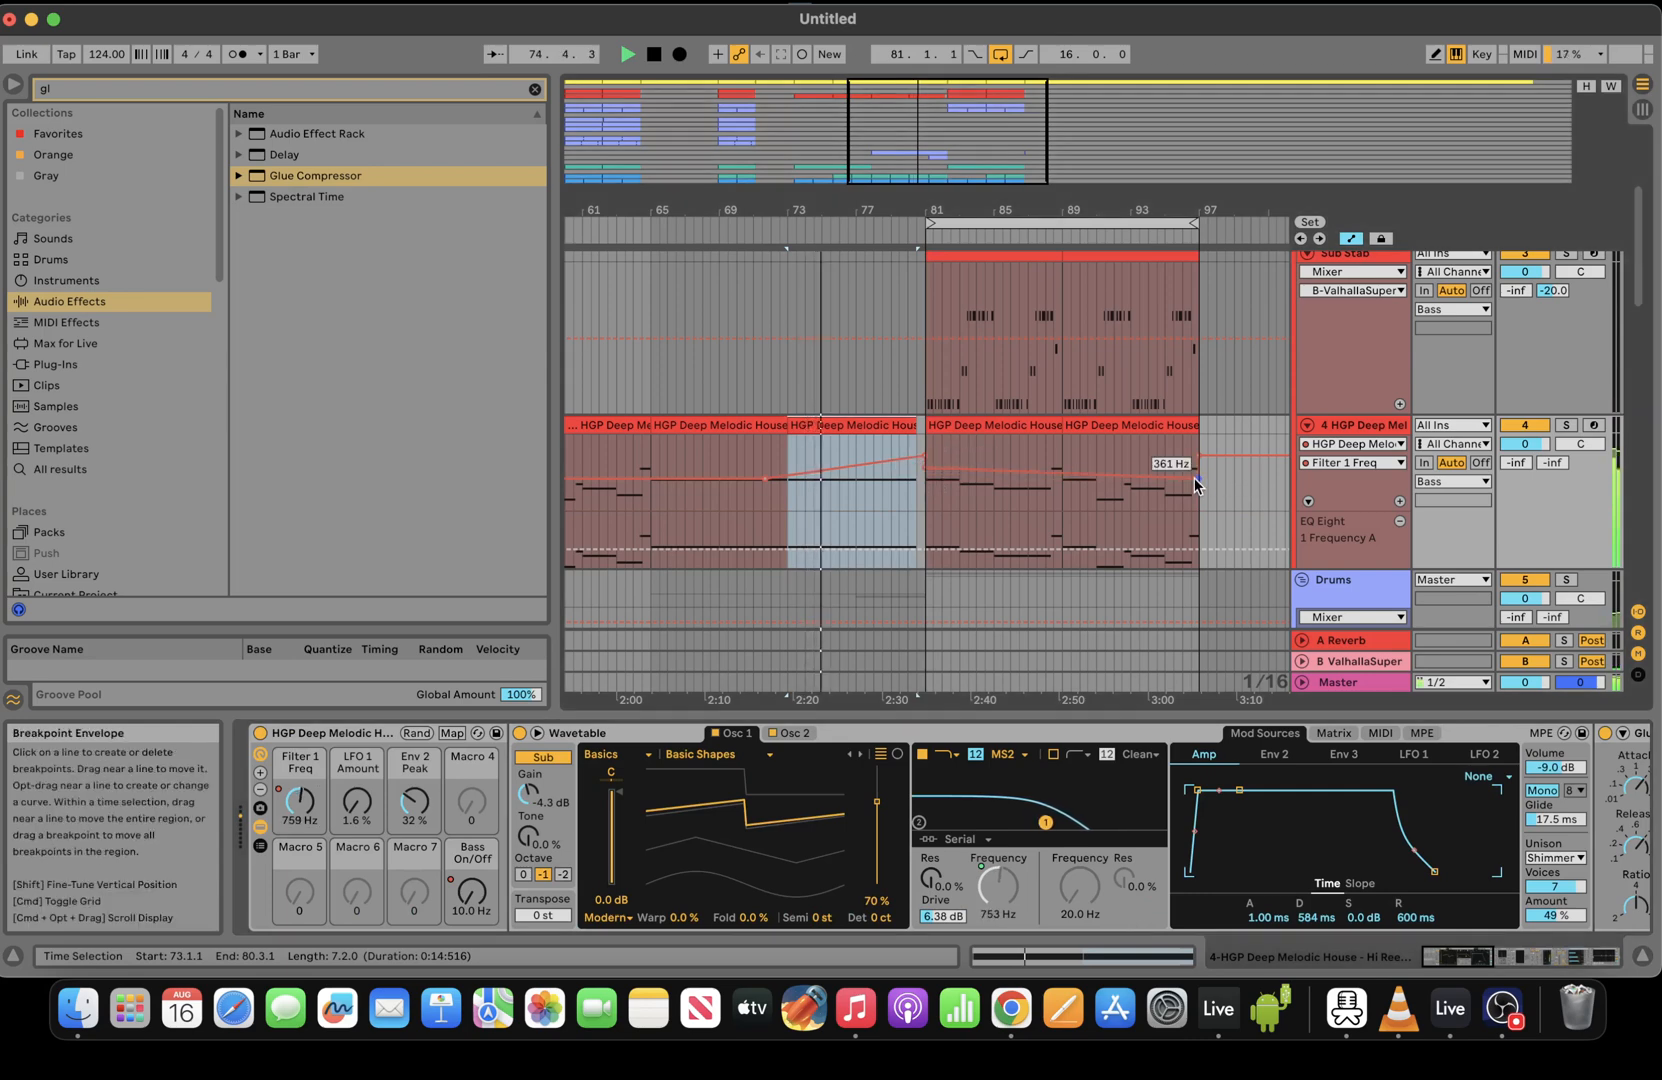
# Solo the HGP Deep Melodic track and set its send to ValhallaSupermassive to -7 dB
pyautogui.click(1566, 425)
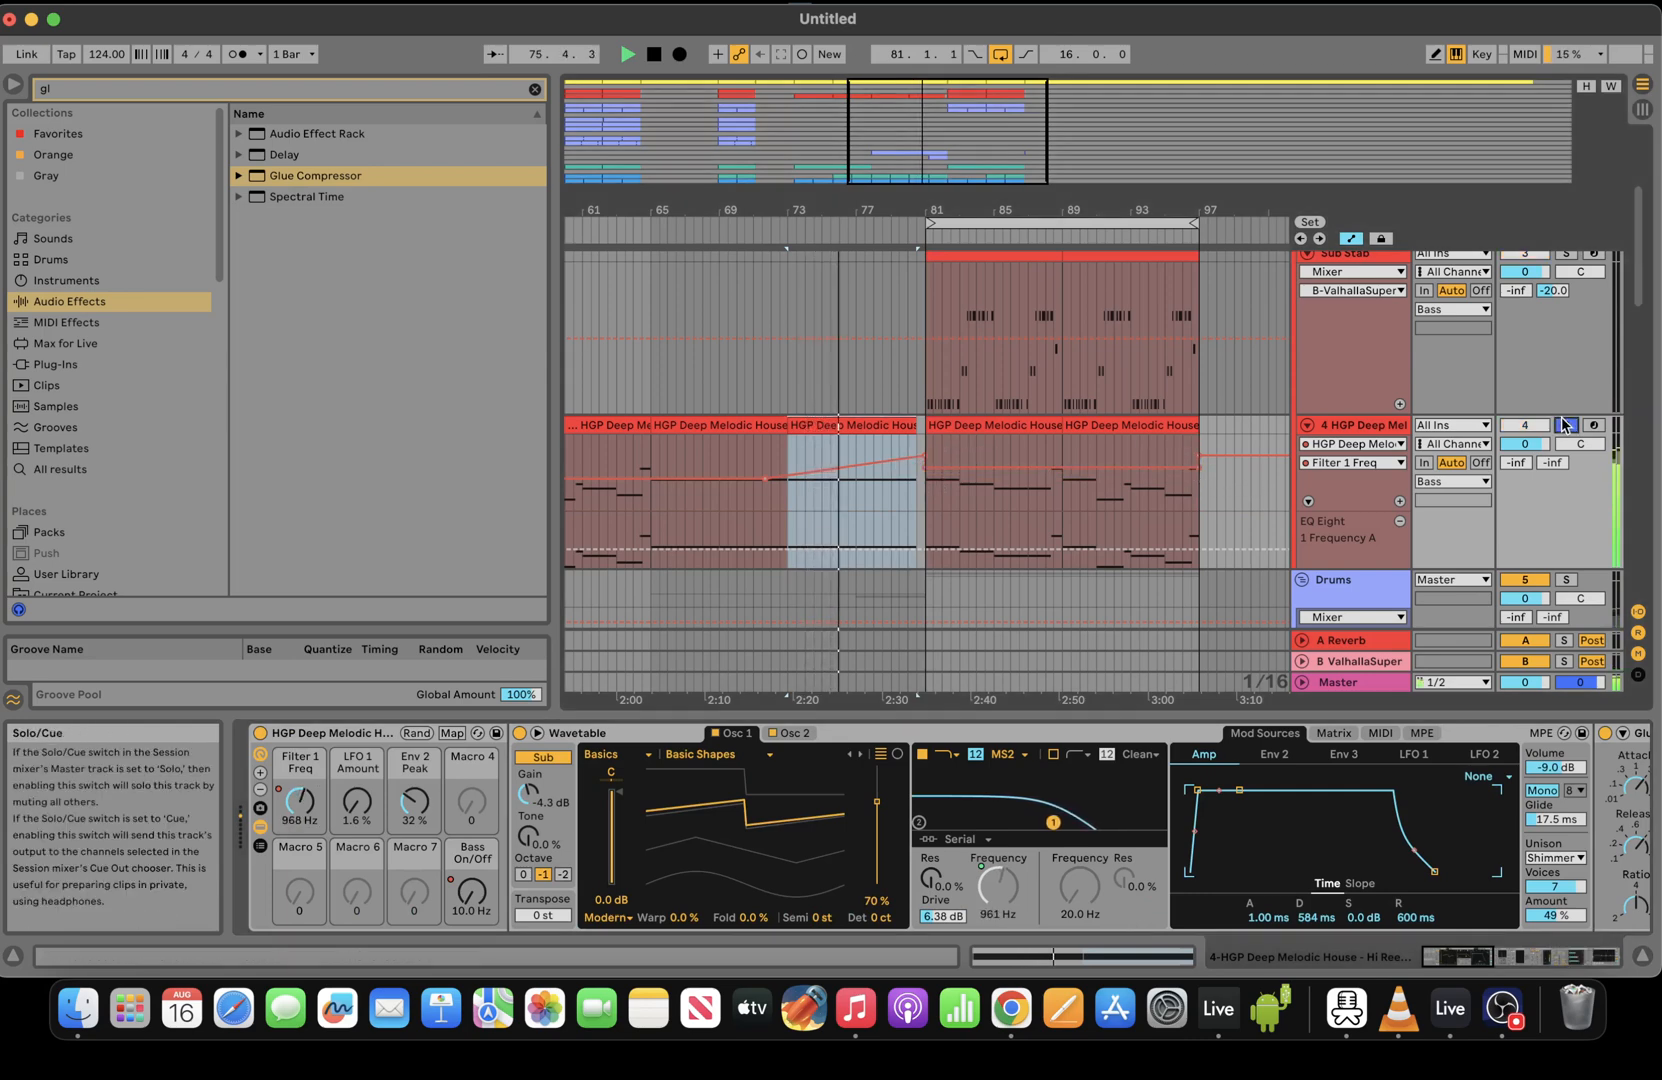
pyautogui.moveTo(1551, 467); pyautogui.dragTo(1551, 440)
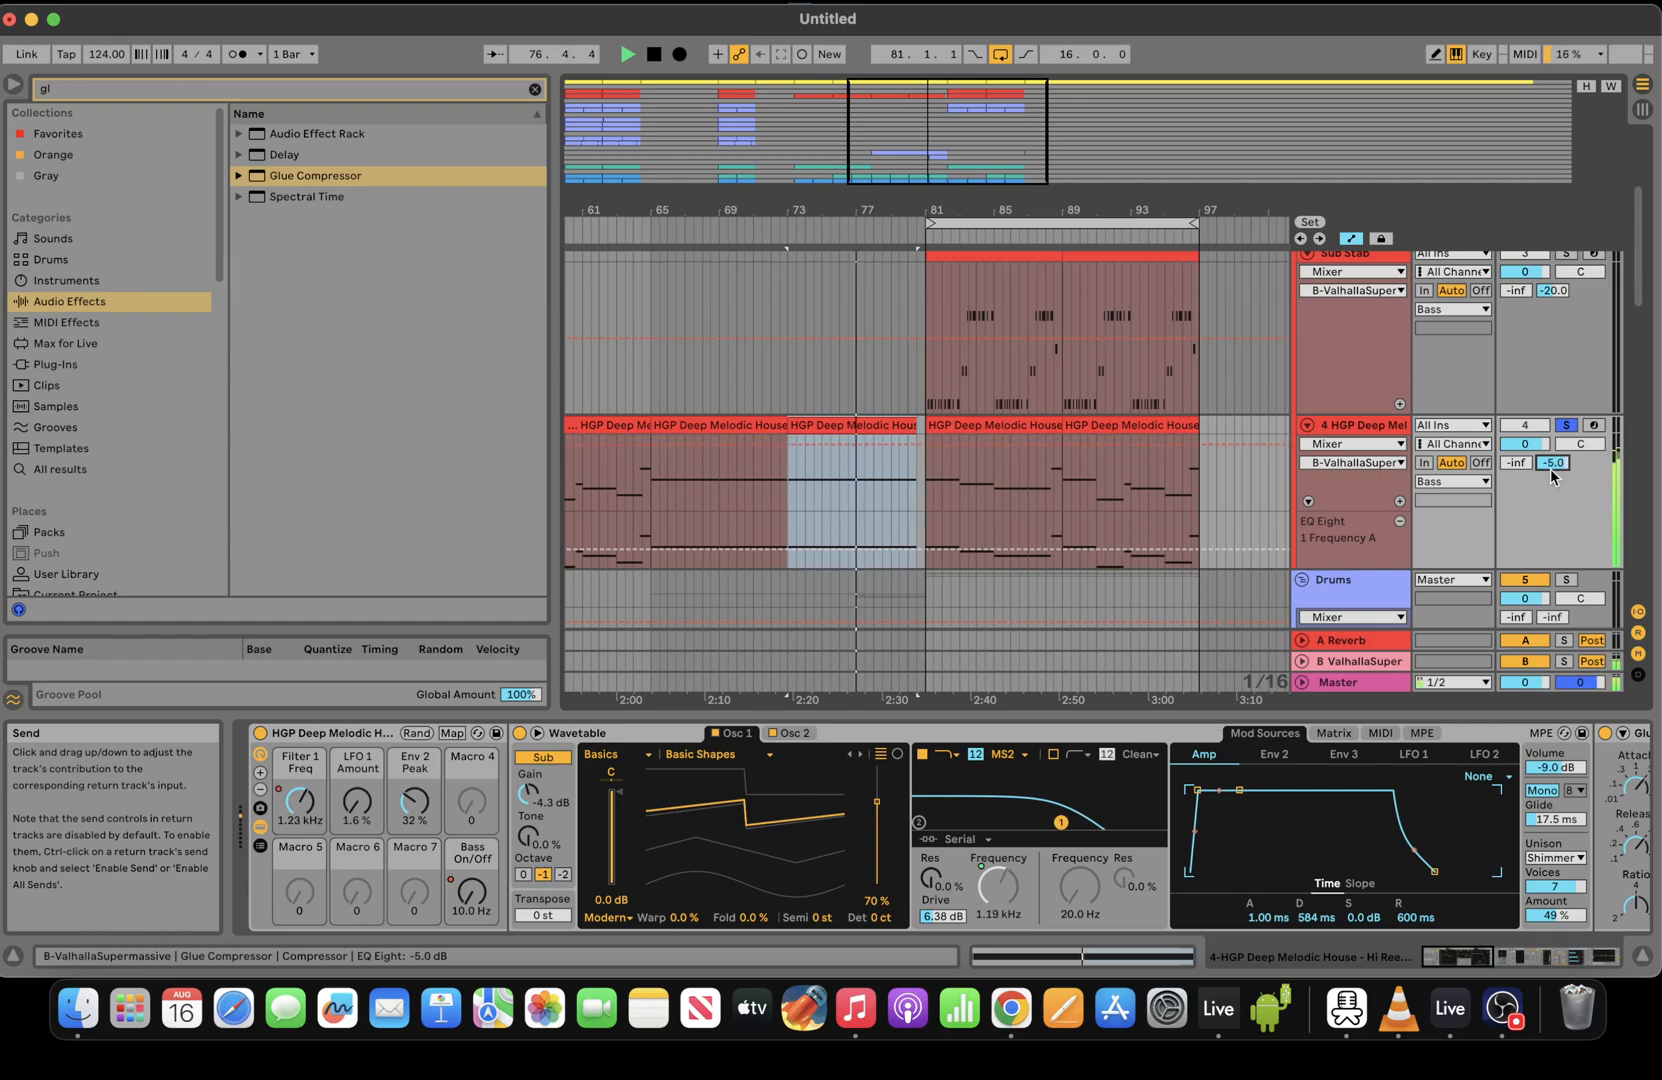
pyautogui.moveTo(1476, 956); pyautogui.dragTo(1517, 957)
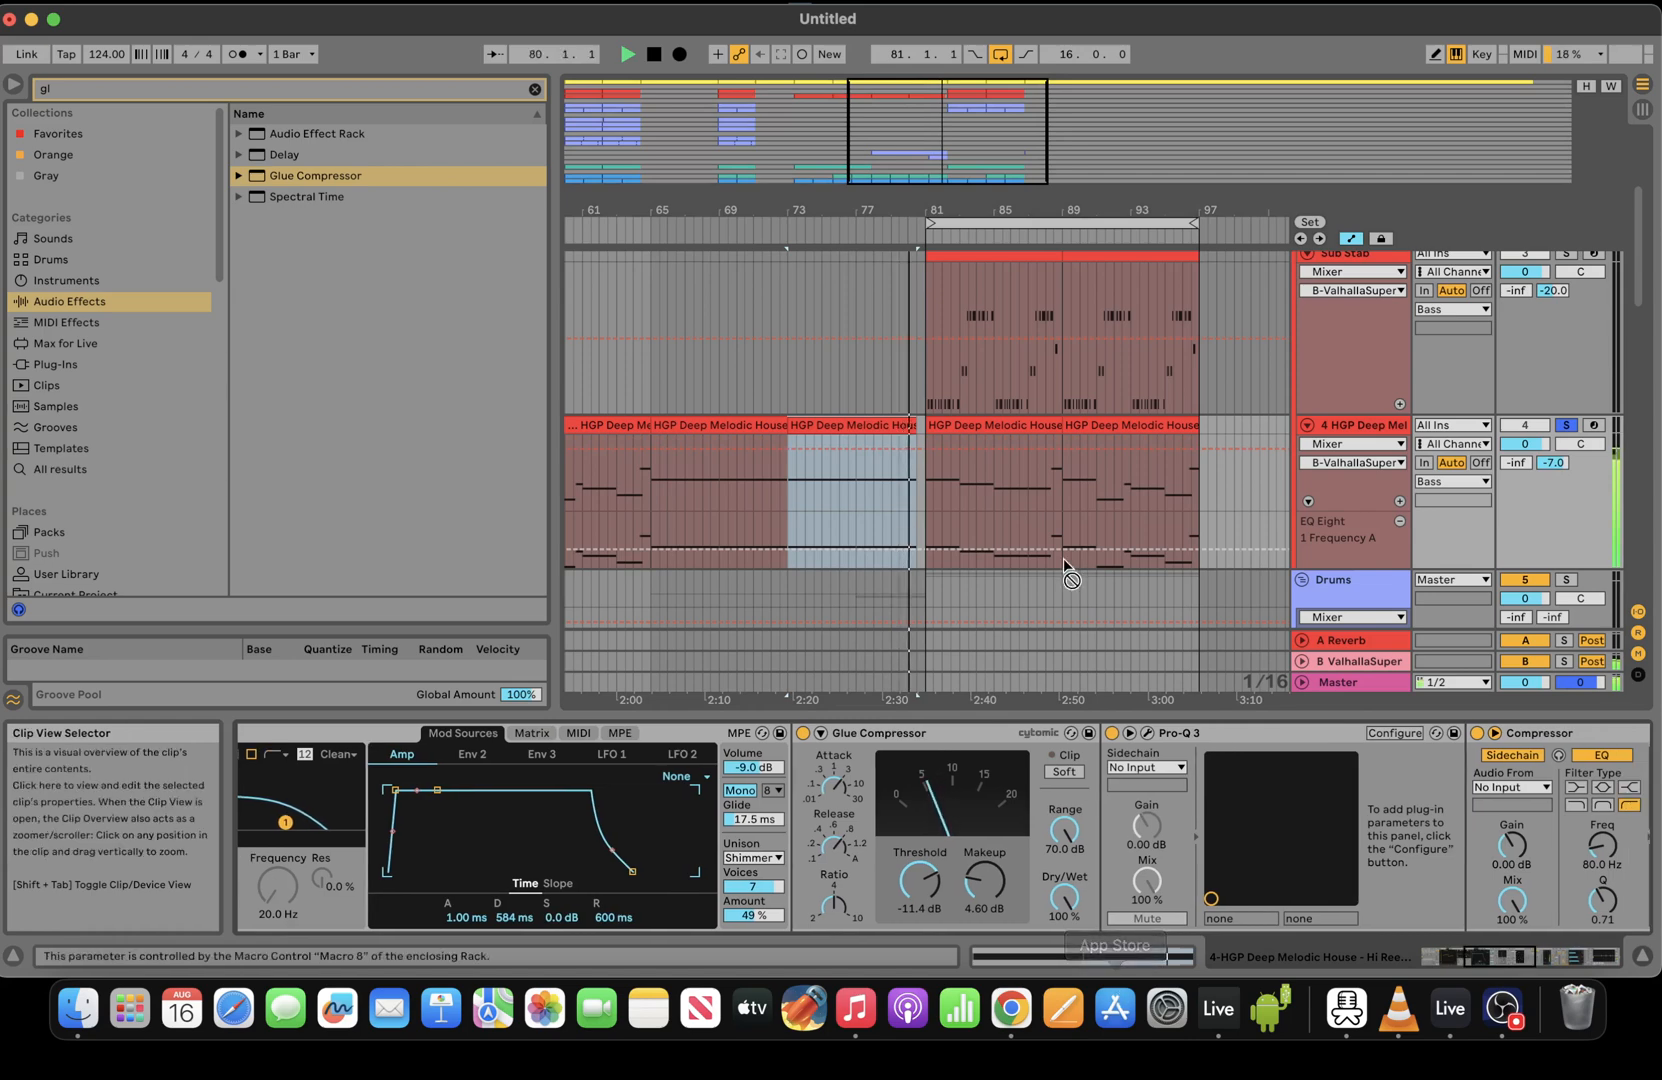
pyautogui.click(918, 501)
pyautogui.moveTo(1515, 958); pyautogui.dragTo(1472, 960)
pyautogui.press('space')
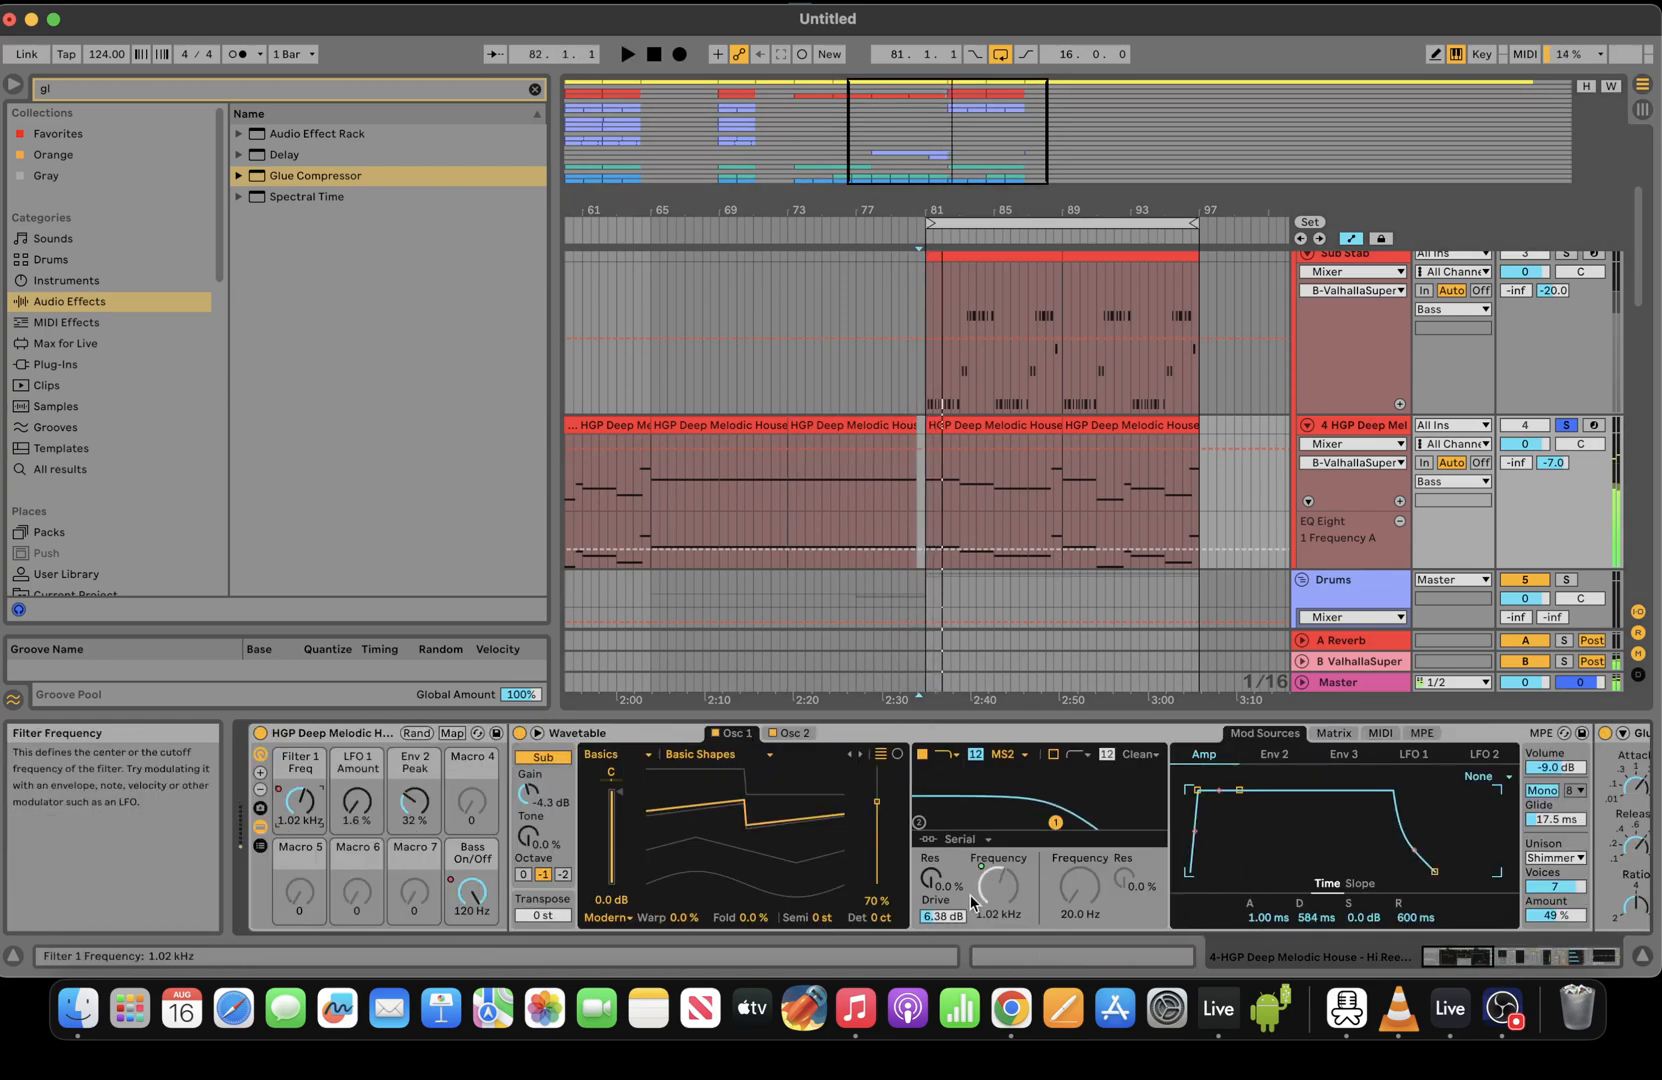
# Set the grid to 2 bars and raise the Wavetable Filter 1 Drive automation to about 8.88 dB from bar 81 to 99
pyautogui.click(944, 917)
pyautogui.rightClick(940, 446)
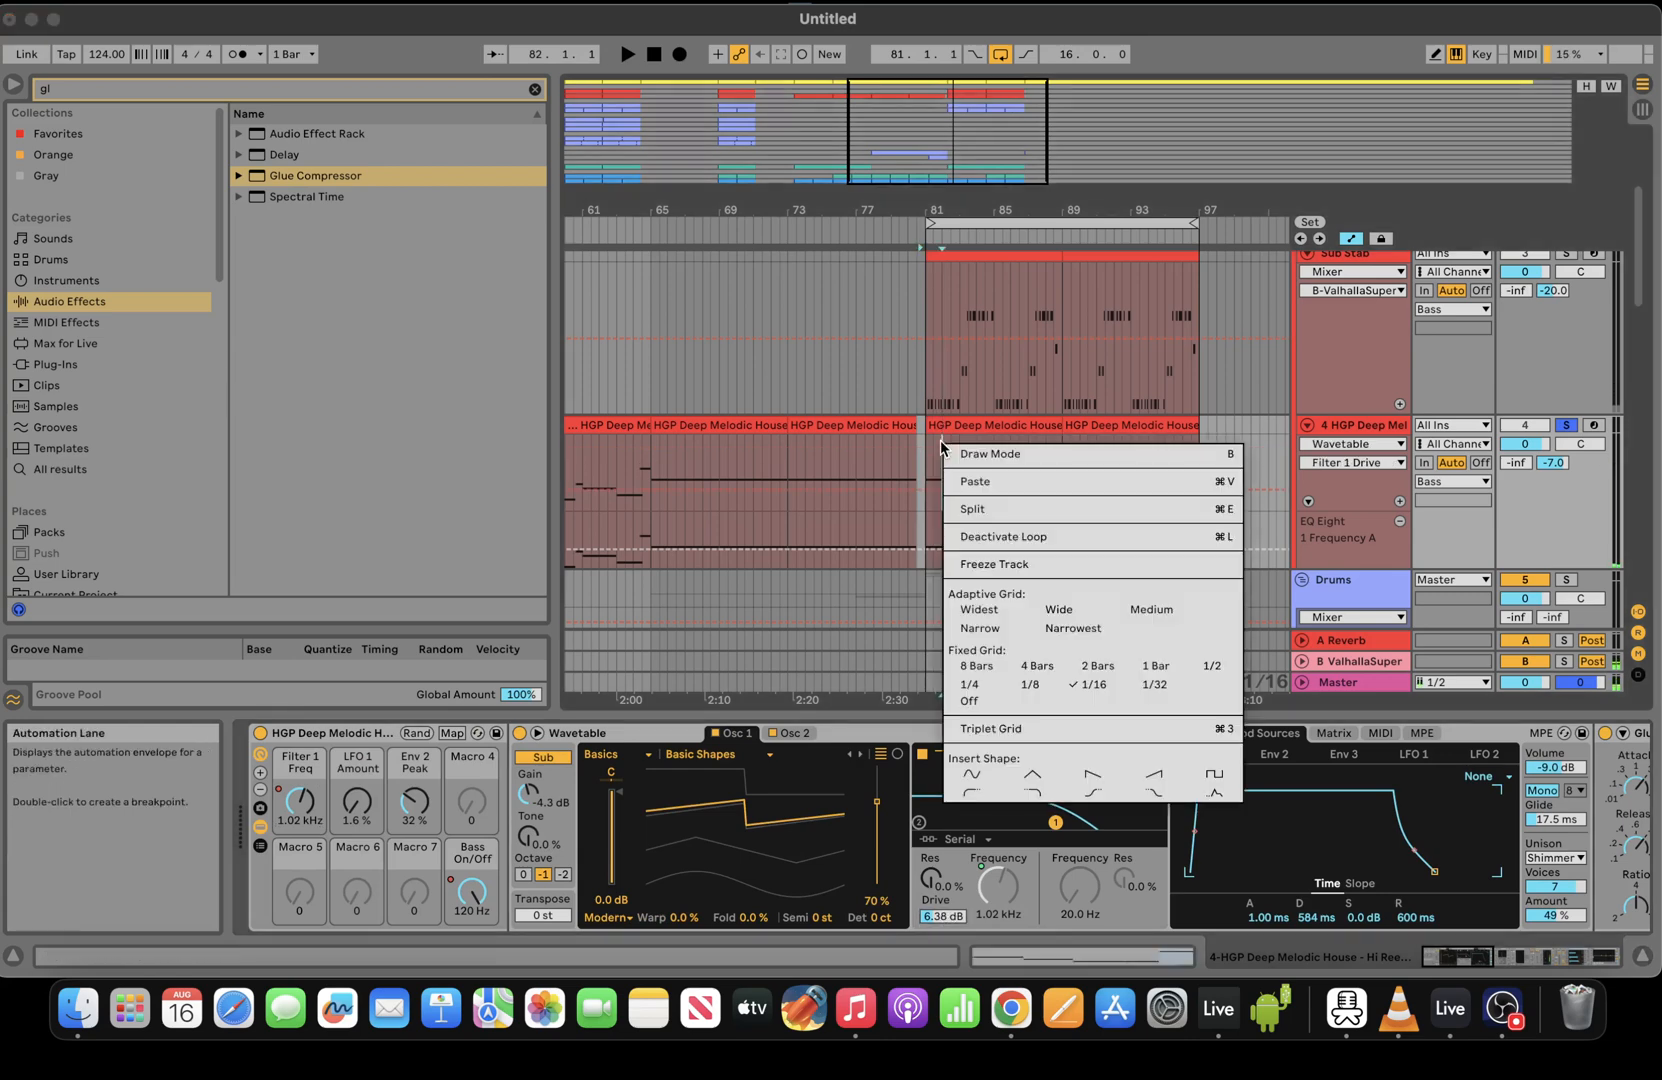
pyautogui.click(1107, 667)
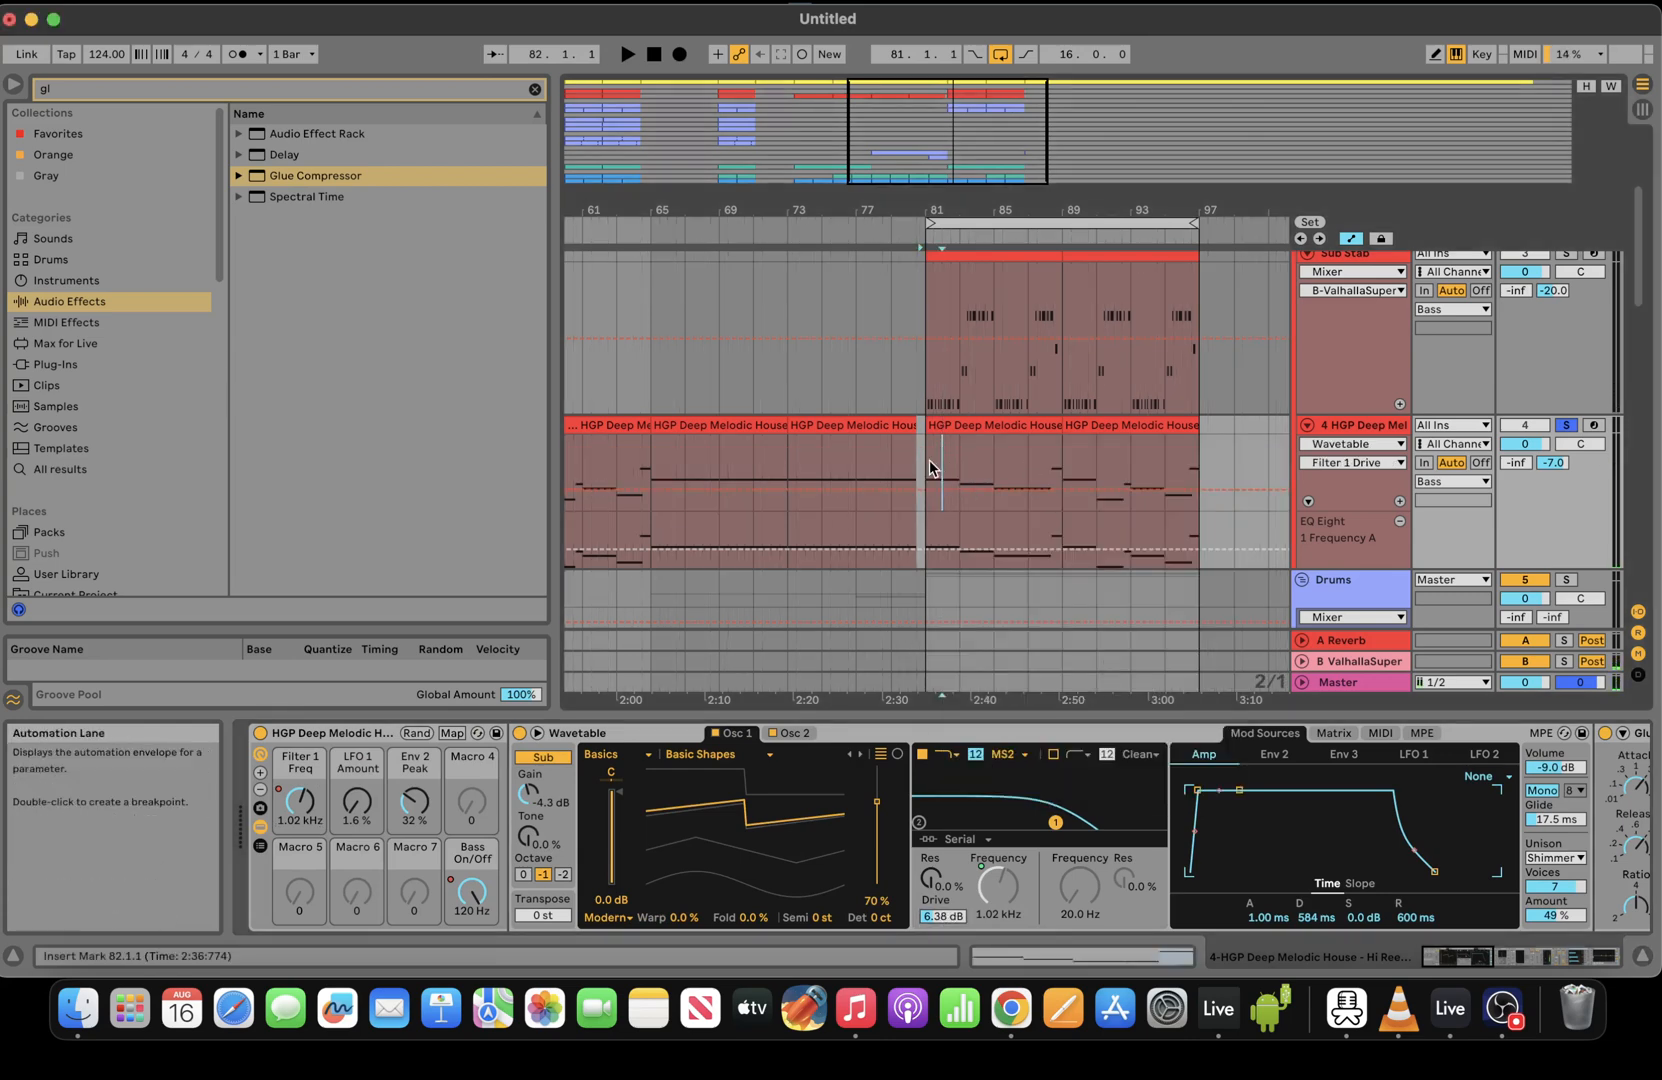
pyautogui.moveTo(933, 467); pyautogui.dragTo(1233, 464)
pyautogui.moveTo(1105, 487); pyautogui.dragTo(1103, 478)
pyautogui.click(969, 453)
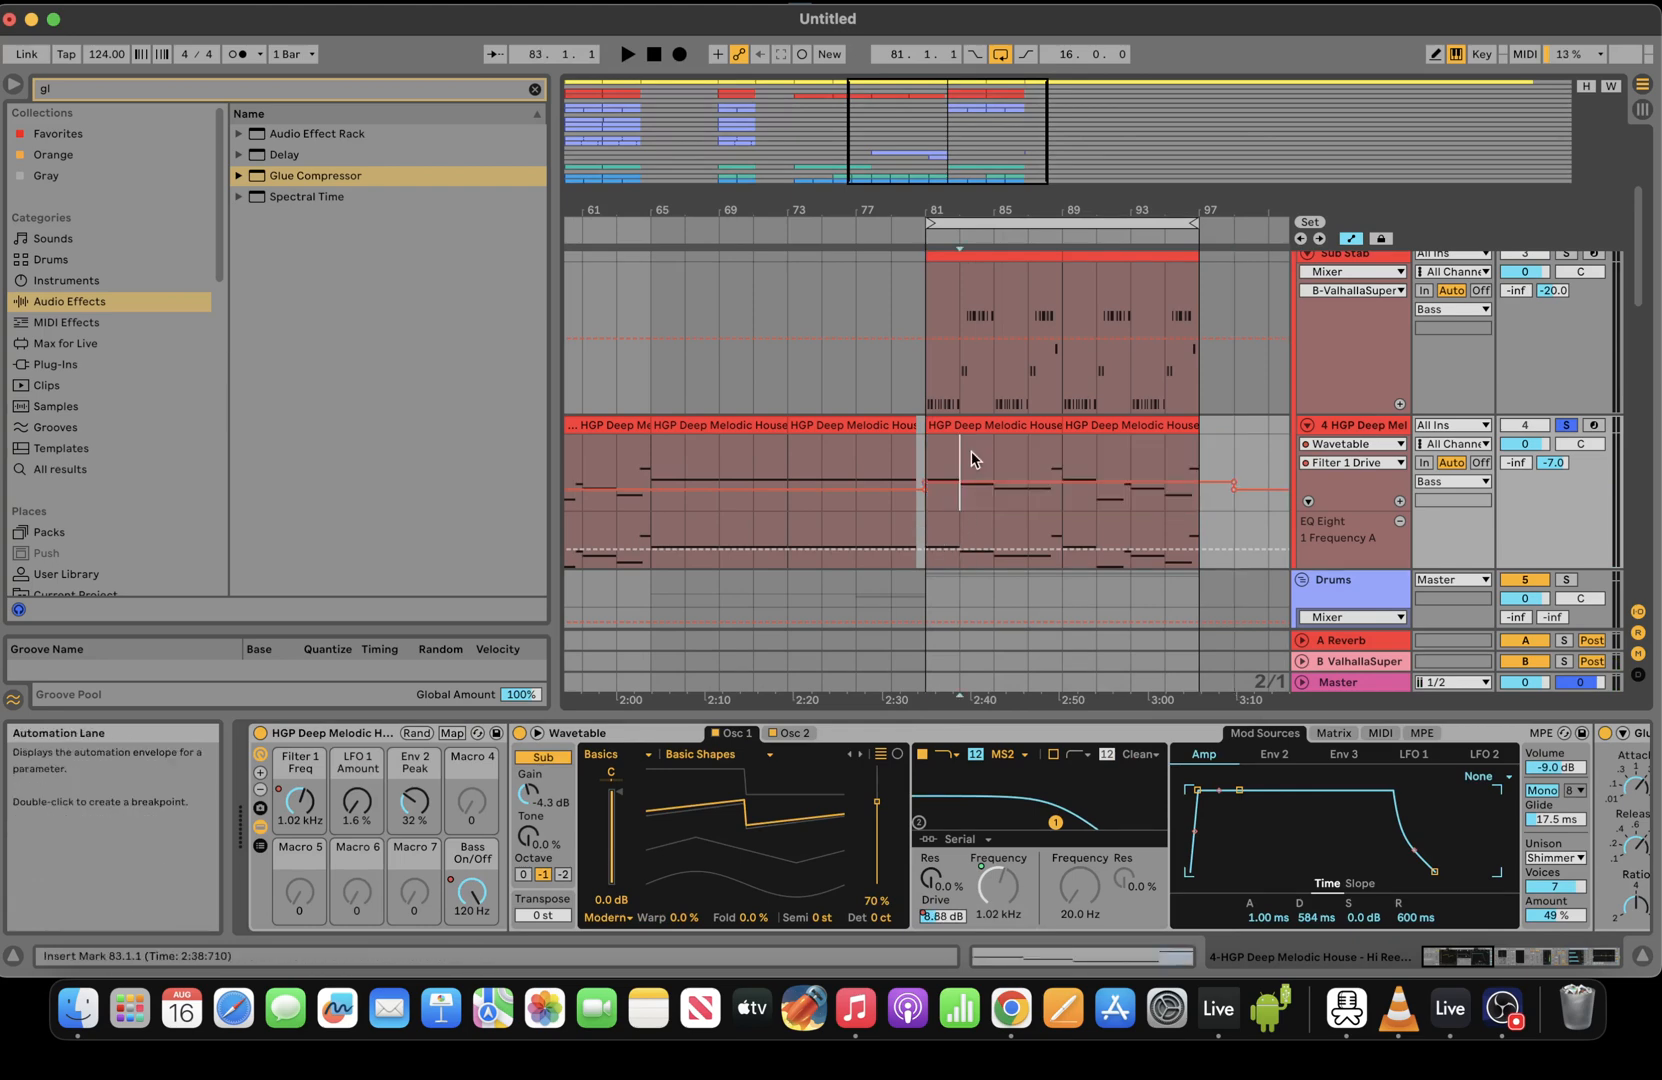
# Display the HGP Deep Melodic track's Filter 1 Freq automation and turn off the track's solo
pyautogui.click(303, 802)
pyautogui.click(889, 450)
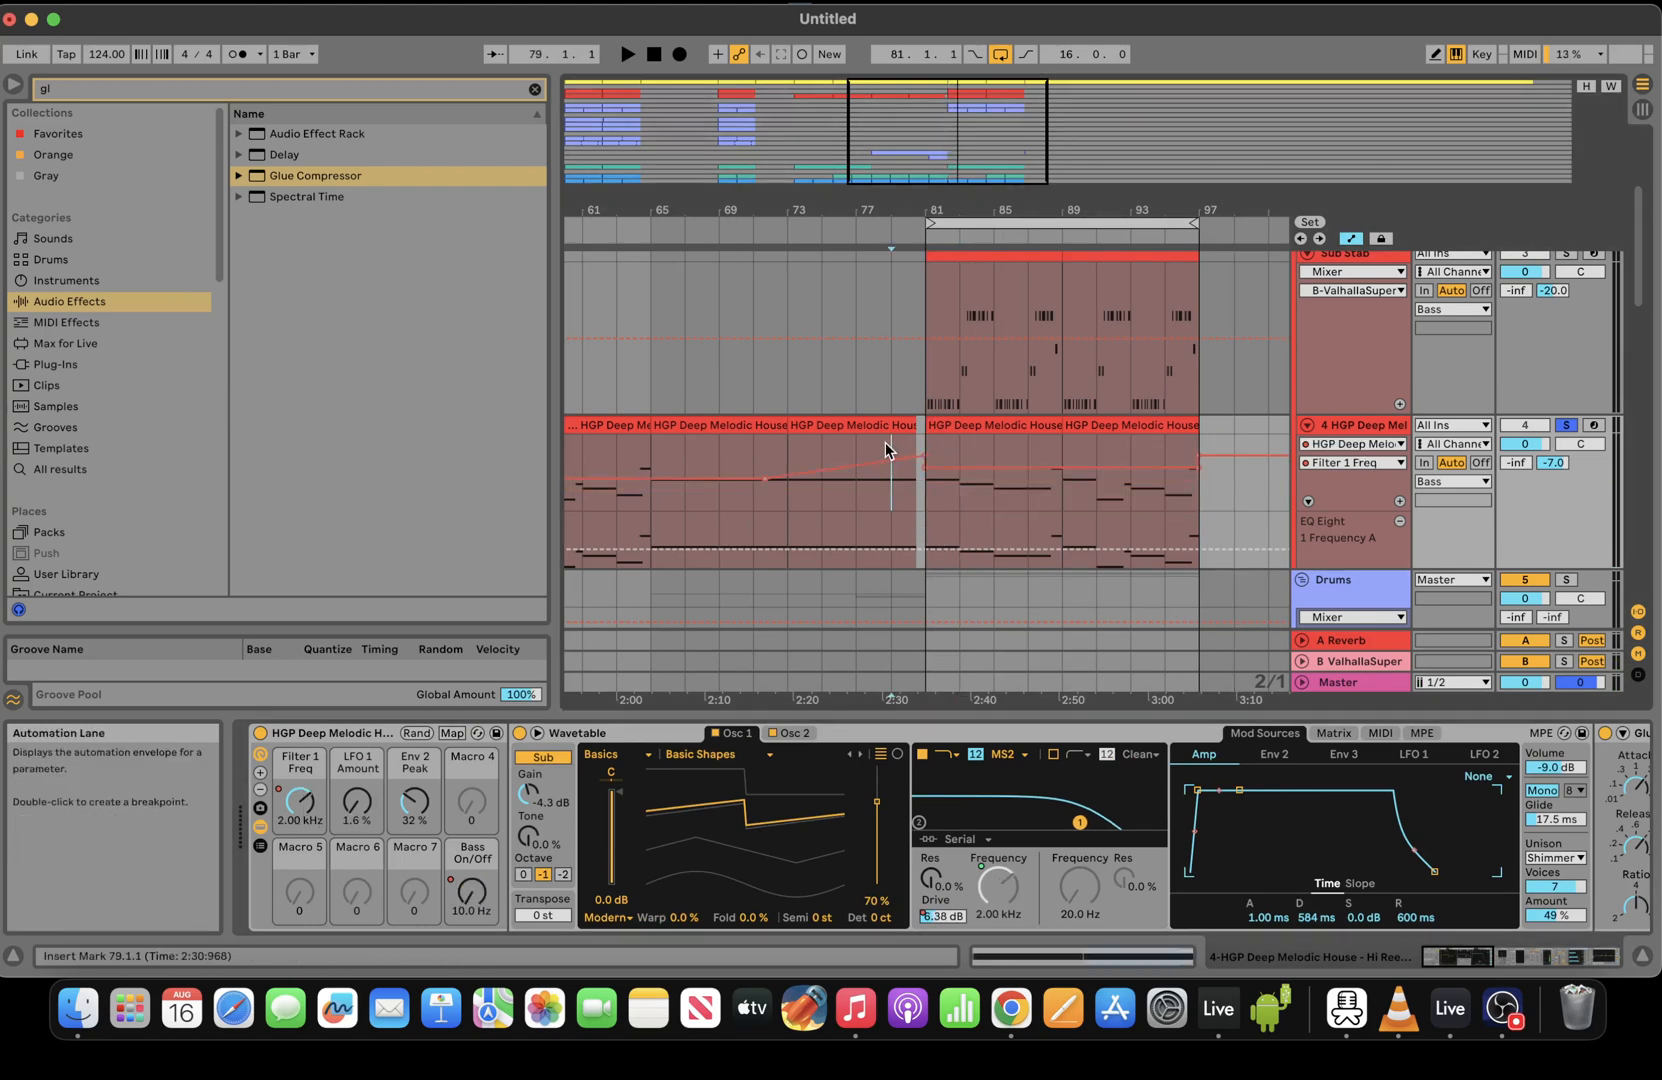
pyautogui.click(1566, 427)
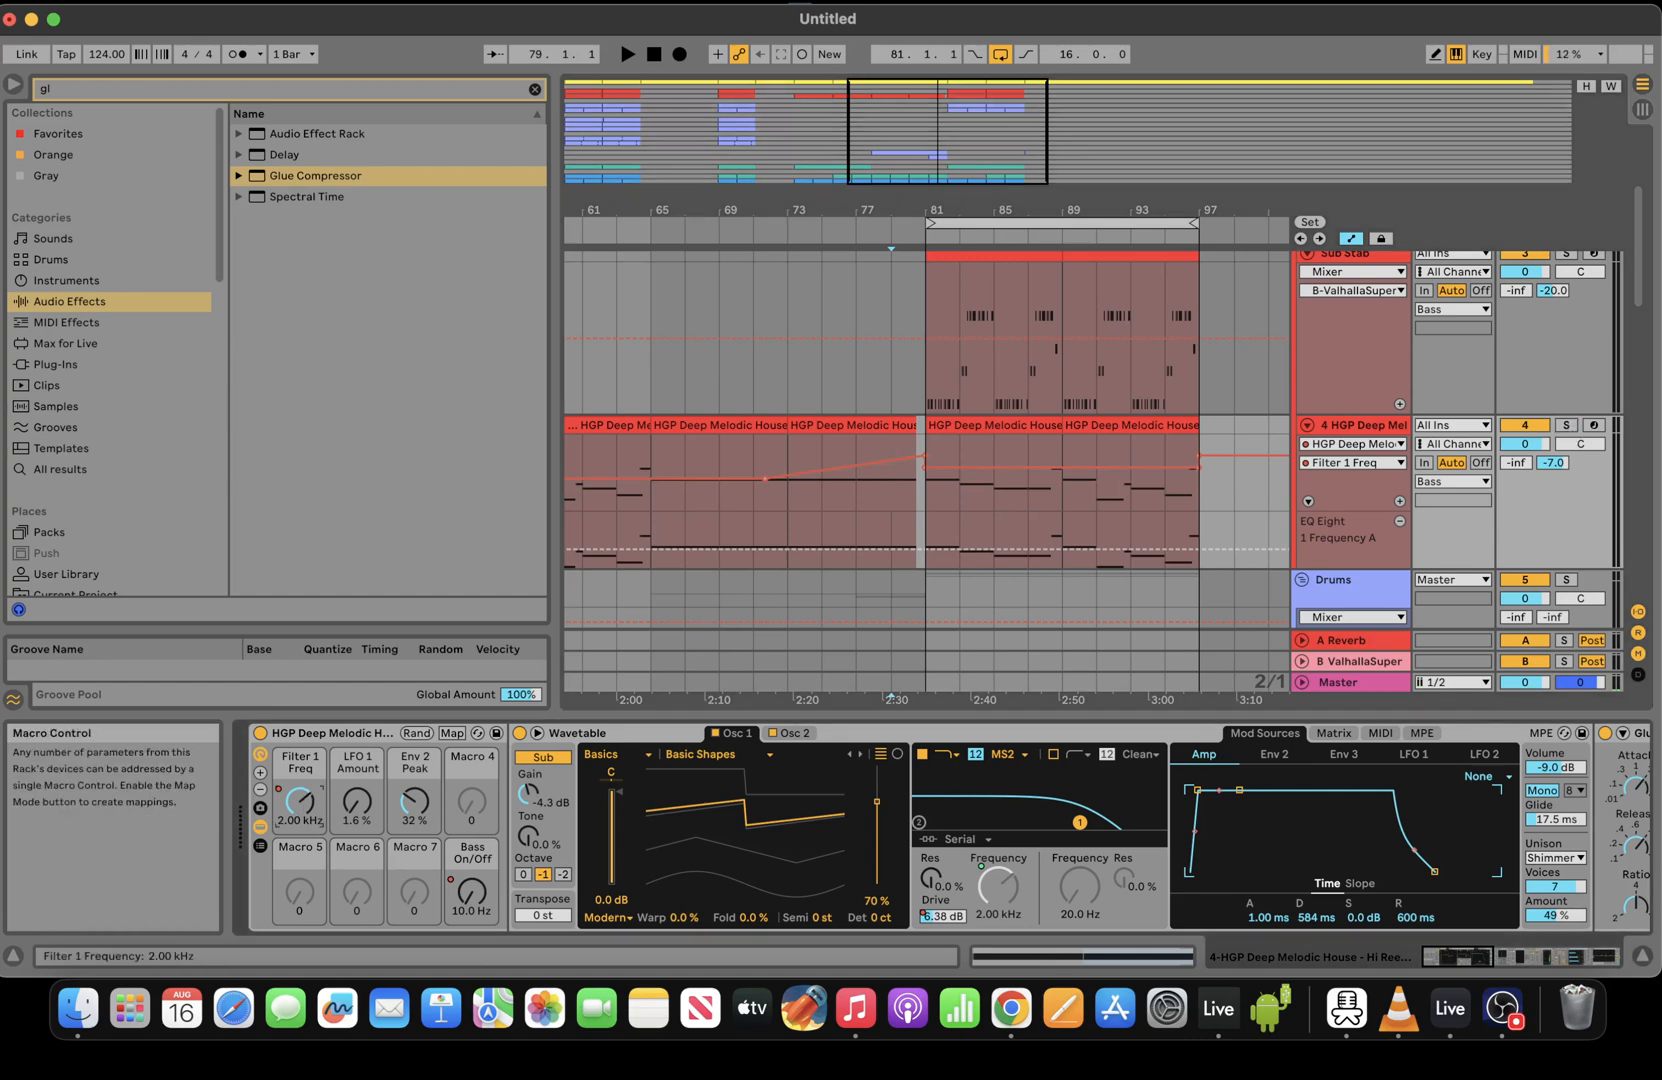
# Record live Filter 1 Freq automation on the HGP Deep Melodic track from bar 79 to about bar 83
pyautogui.click(682, 55)
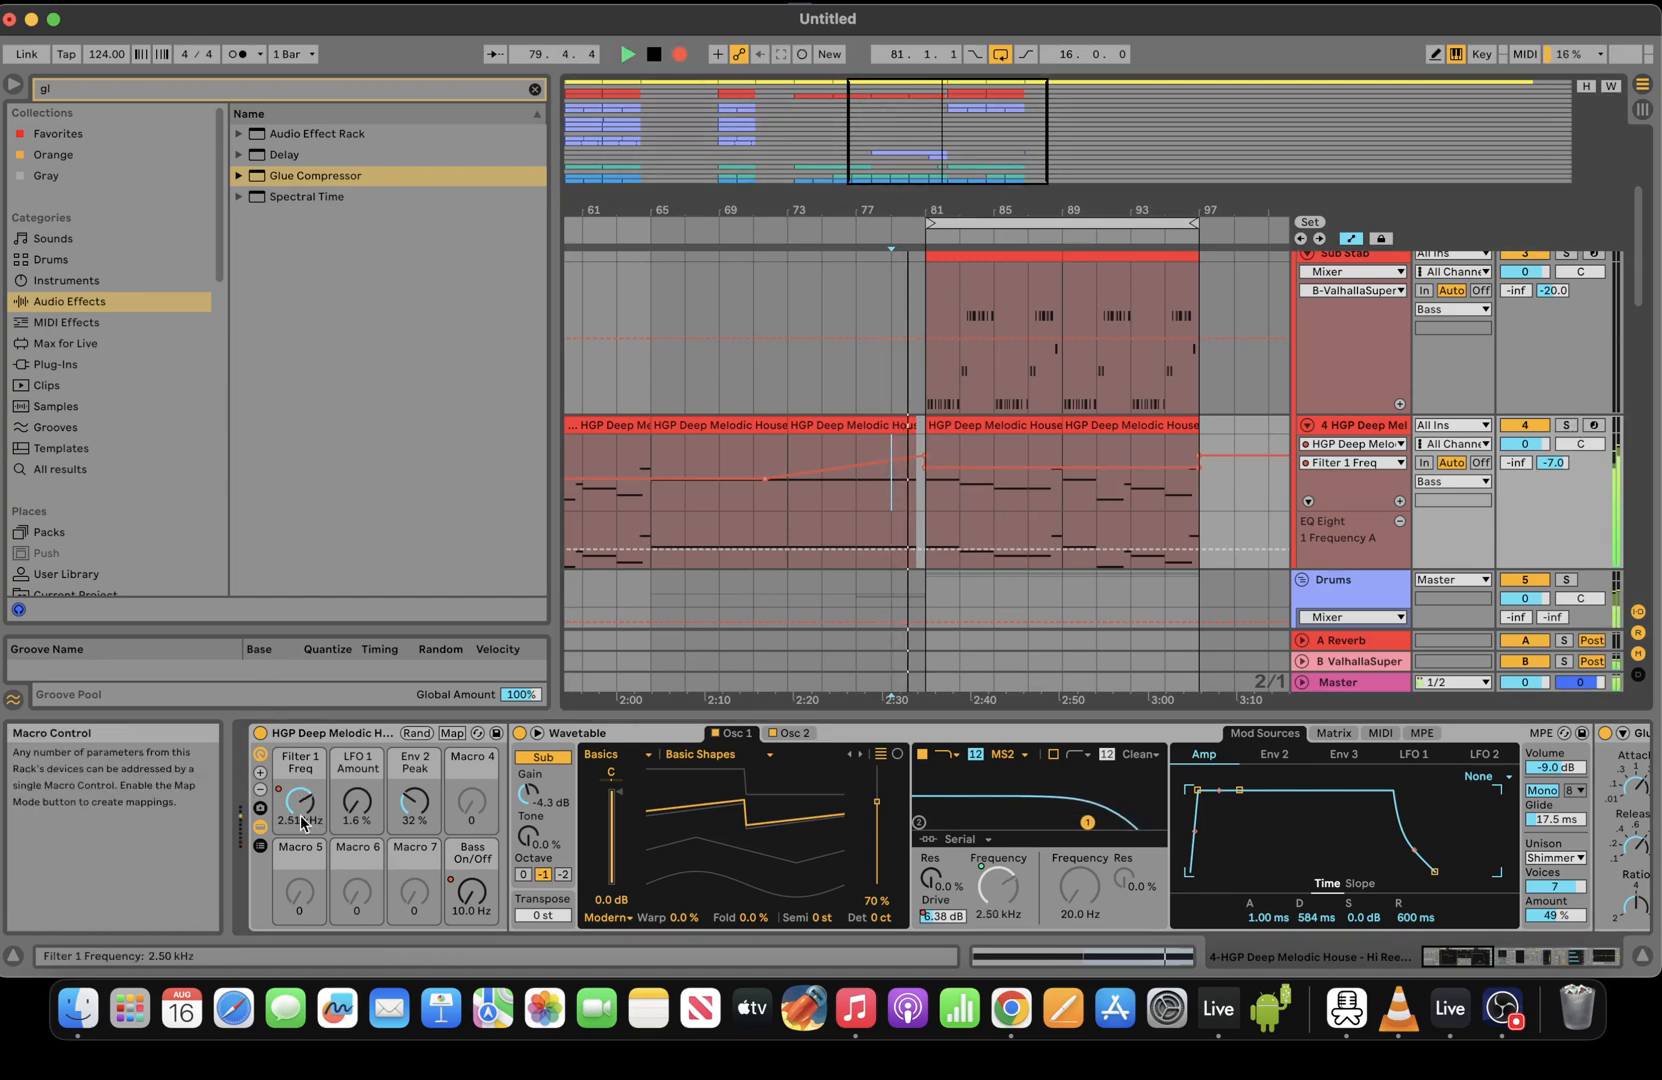
pyautogui.moveTo(301, 822)
pyautogui.mouseDown()
pyautogui.moveTo(301, 900)
pyautogui.moveTo(303, 802)
pyautogui.moveTo(303, 822)
pyautogui.mouseUp()
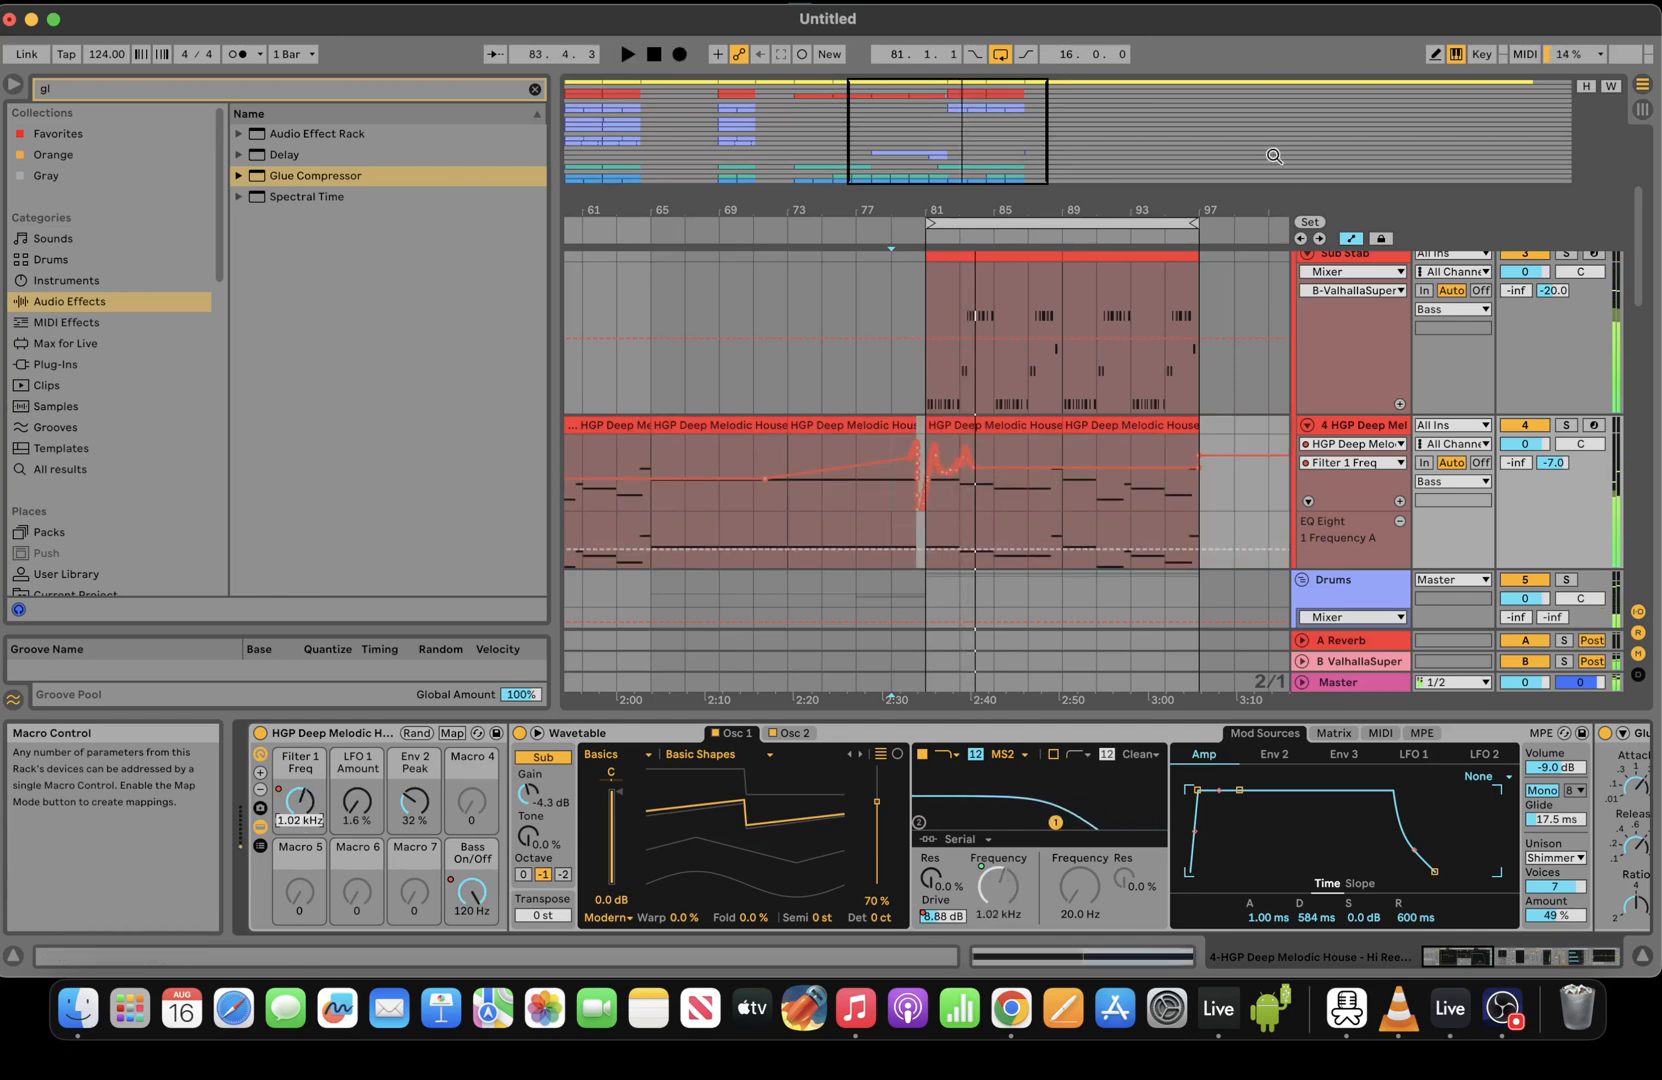
pyautogui.press('space')
# Delete the two HGP Deep Melodic clips between bars 81 and 97
pyautogui.click(1127, 440)
pyautogui.click(1123, 423)
pyautogui.press('Delete')
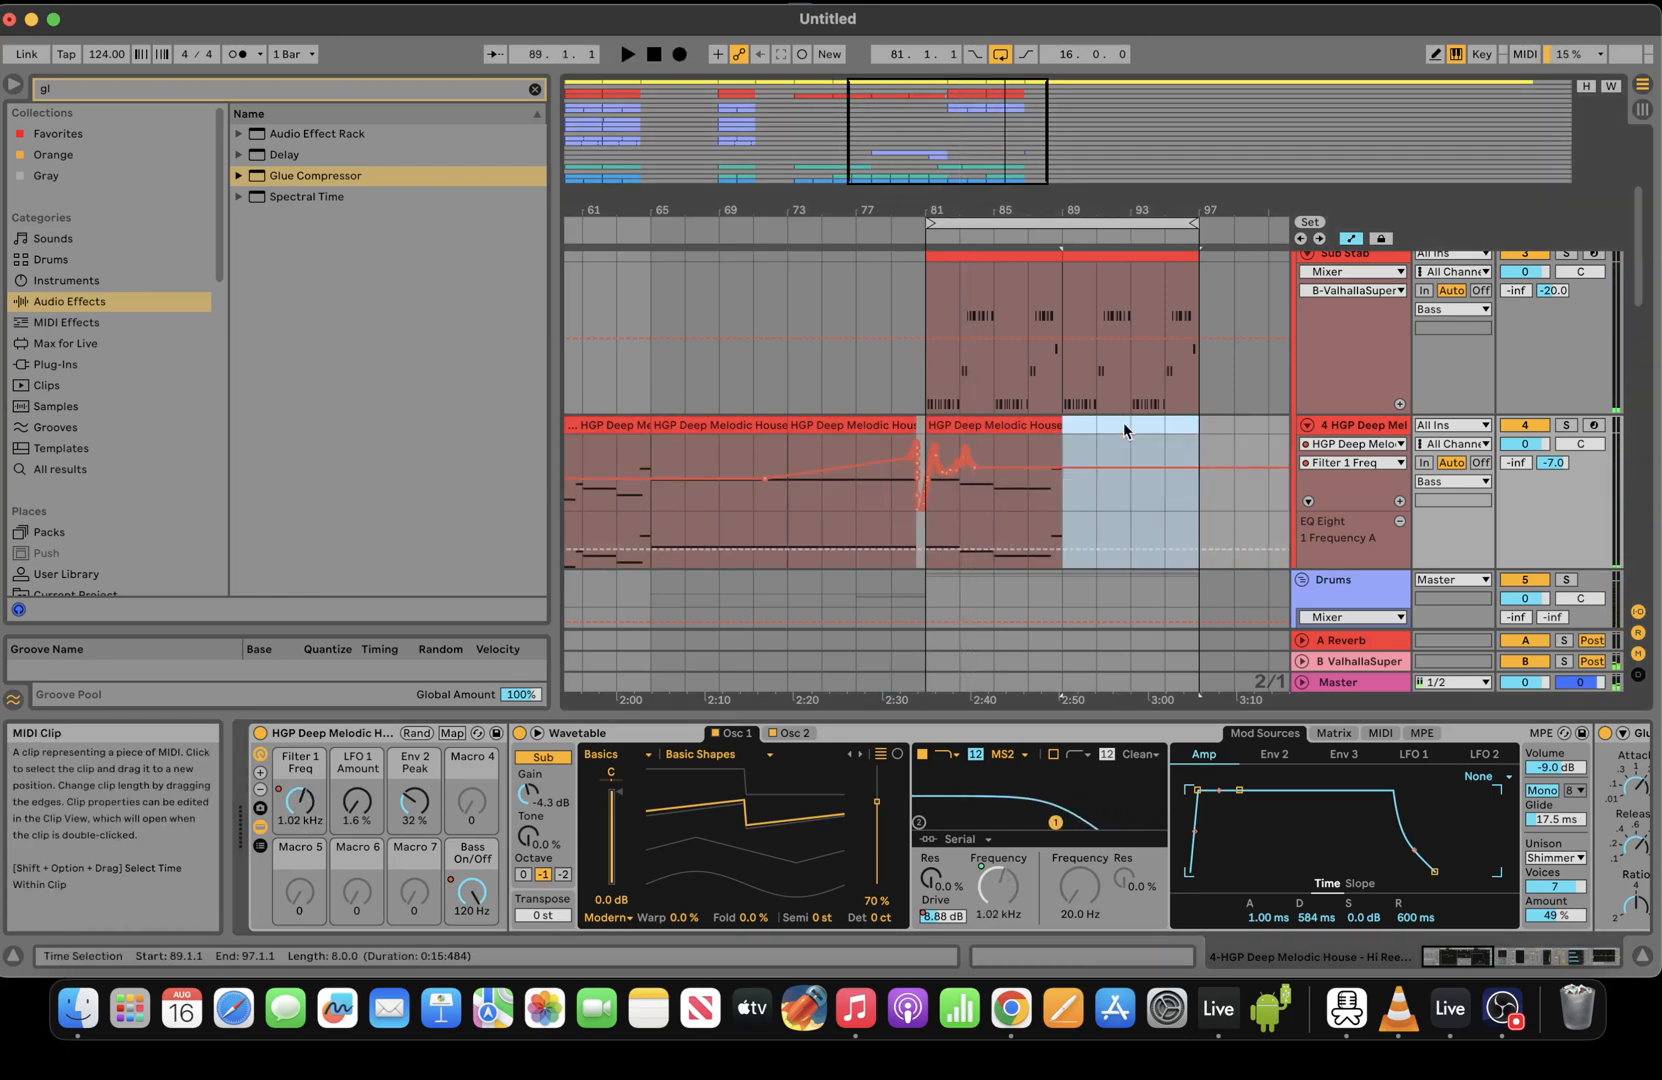
pyautogui.click(1038, 425)
pyautogui.press('Delete')
# Copy the HGP Deep Melodic clip from bars 33 to 41 to bar 81 and duplicate it to fill up to bar 97
pyautogui.moveTo(985, 145); pyautogui.dragTo(788, 149)
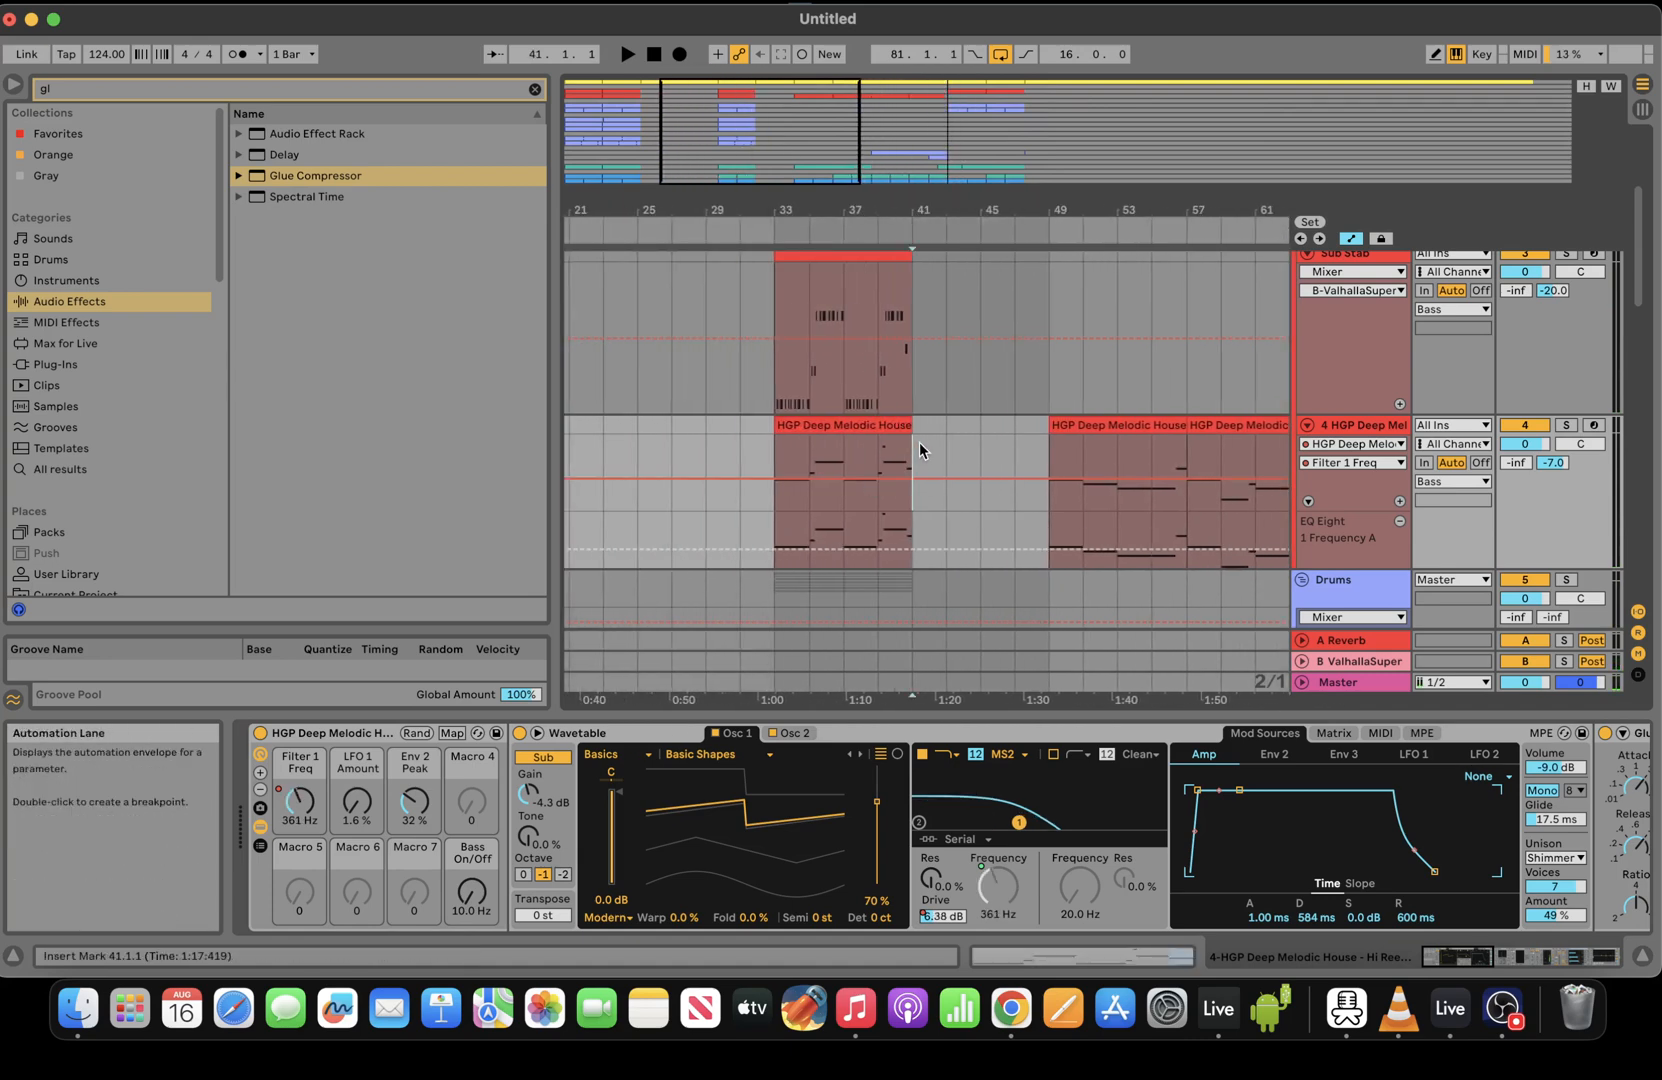
pyautogui.click(879, 446)
pyautogui.press('space')
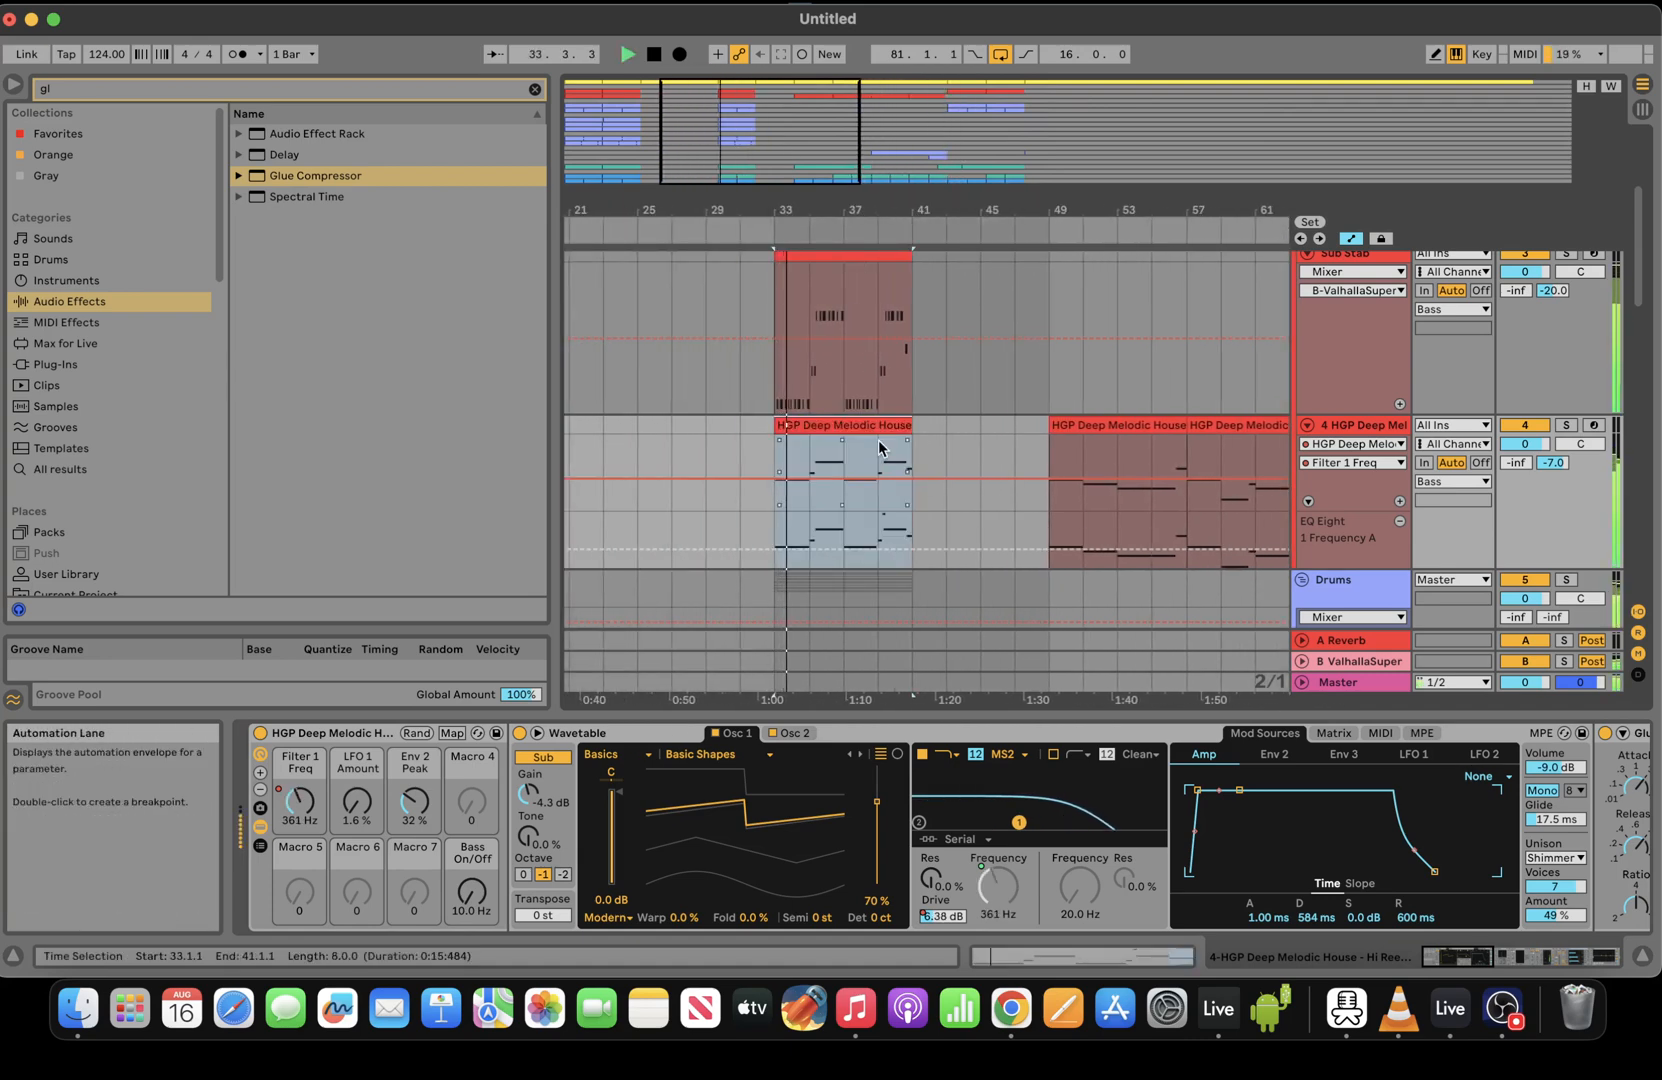
pyautogui.moveTo(790, 145); pyautogui.dragTo(1006, 142)
pyautogui.press('space')
pyautogui.click(836, 456)
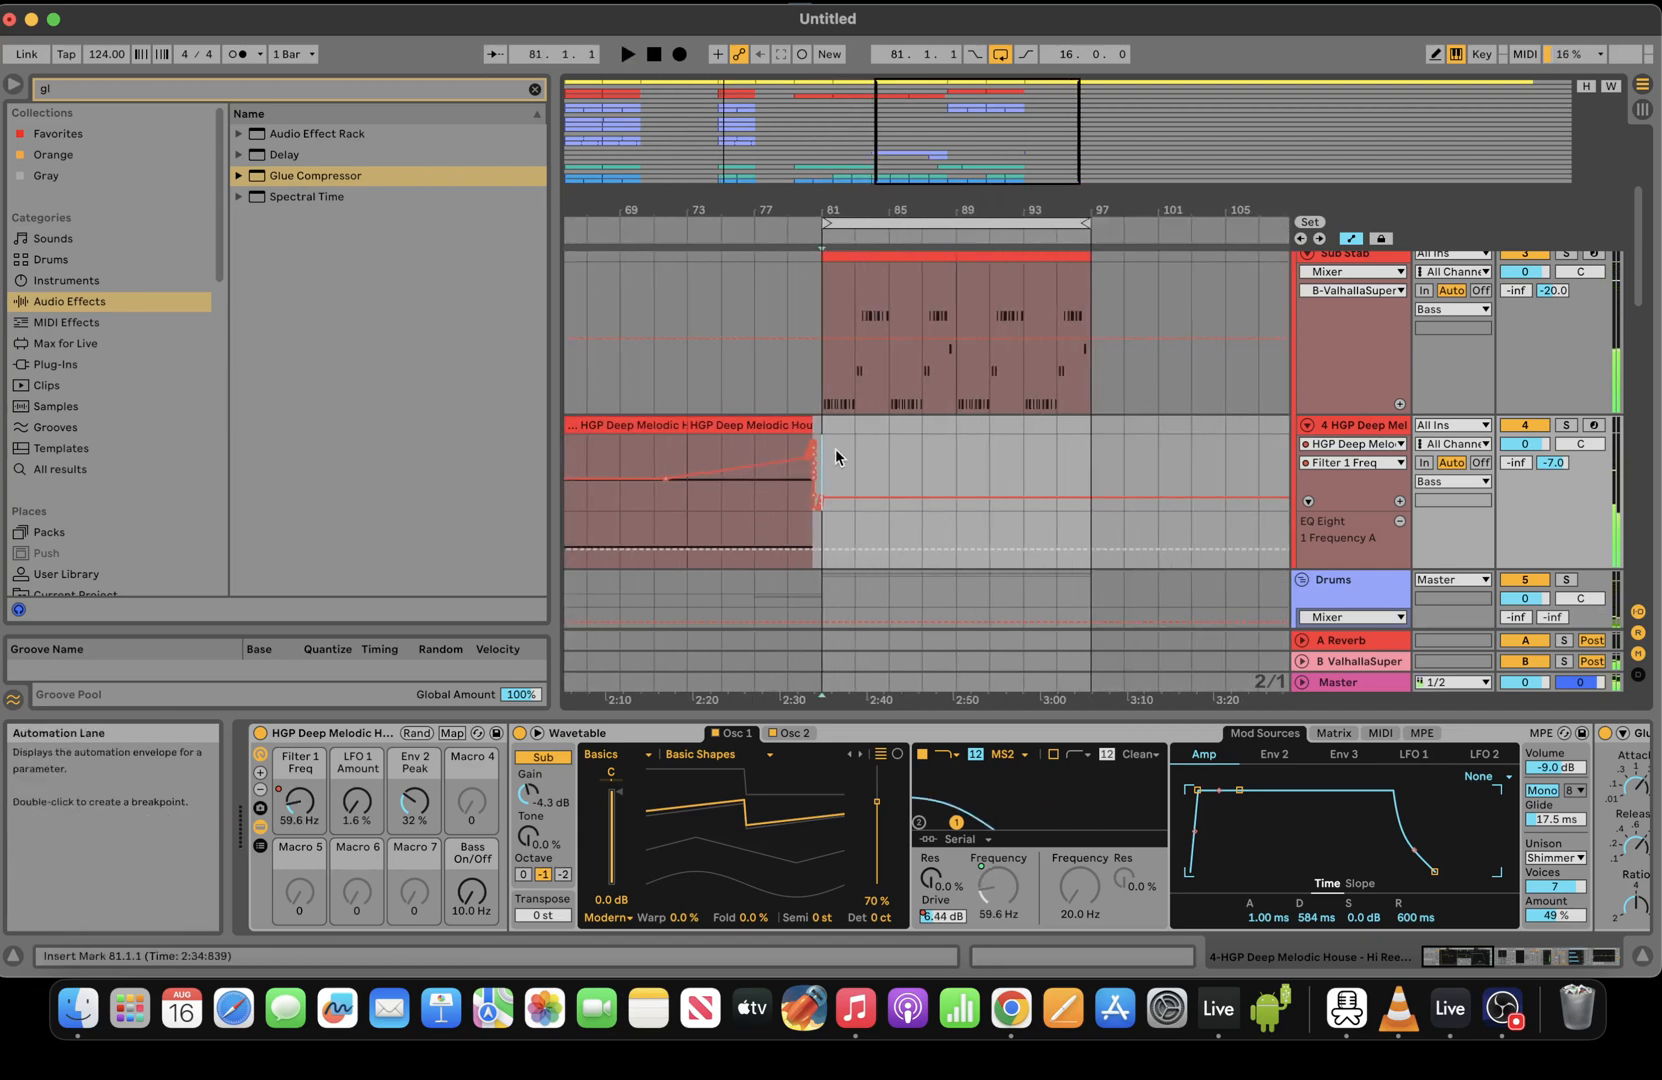
pyautogui.hotkey('ctrl', 'v')
pyautogui.hotkey('ctrl', 'd')
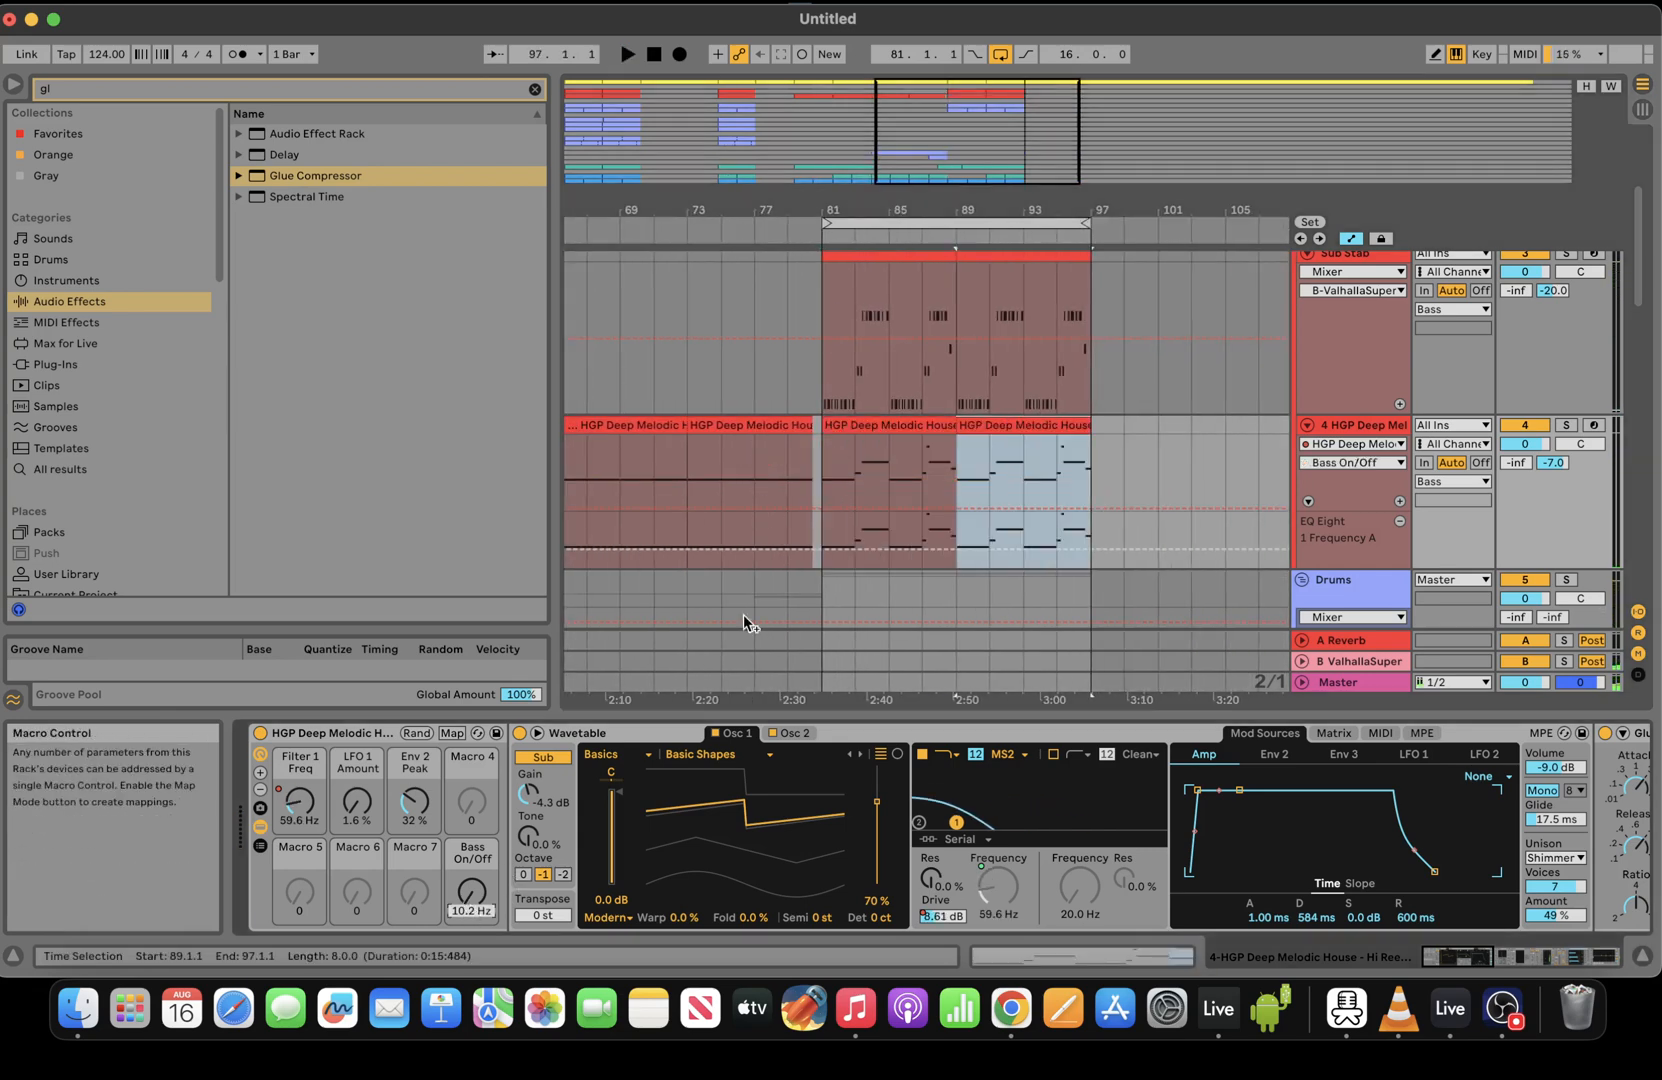
# Raise the HGP Deep Melodic track's Bass On/Off automation to 120 Hz from bar 81 to 97 and play from bar 81
pyautogui.moveTo(821, 471); pyautogui.dragTo(1037, 432)
pyautogui.press('space')
pyautogui.click(898, 426)
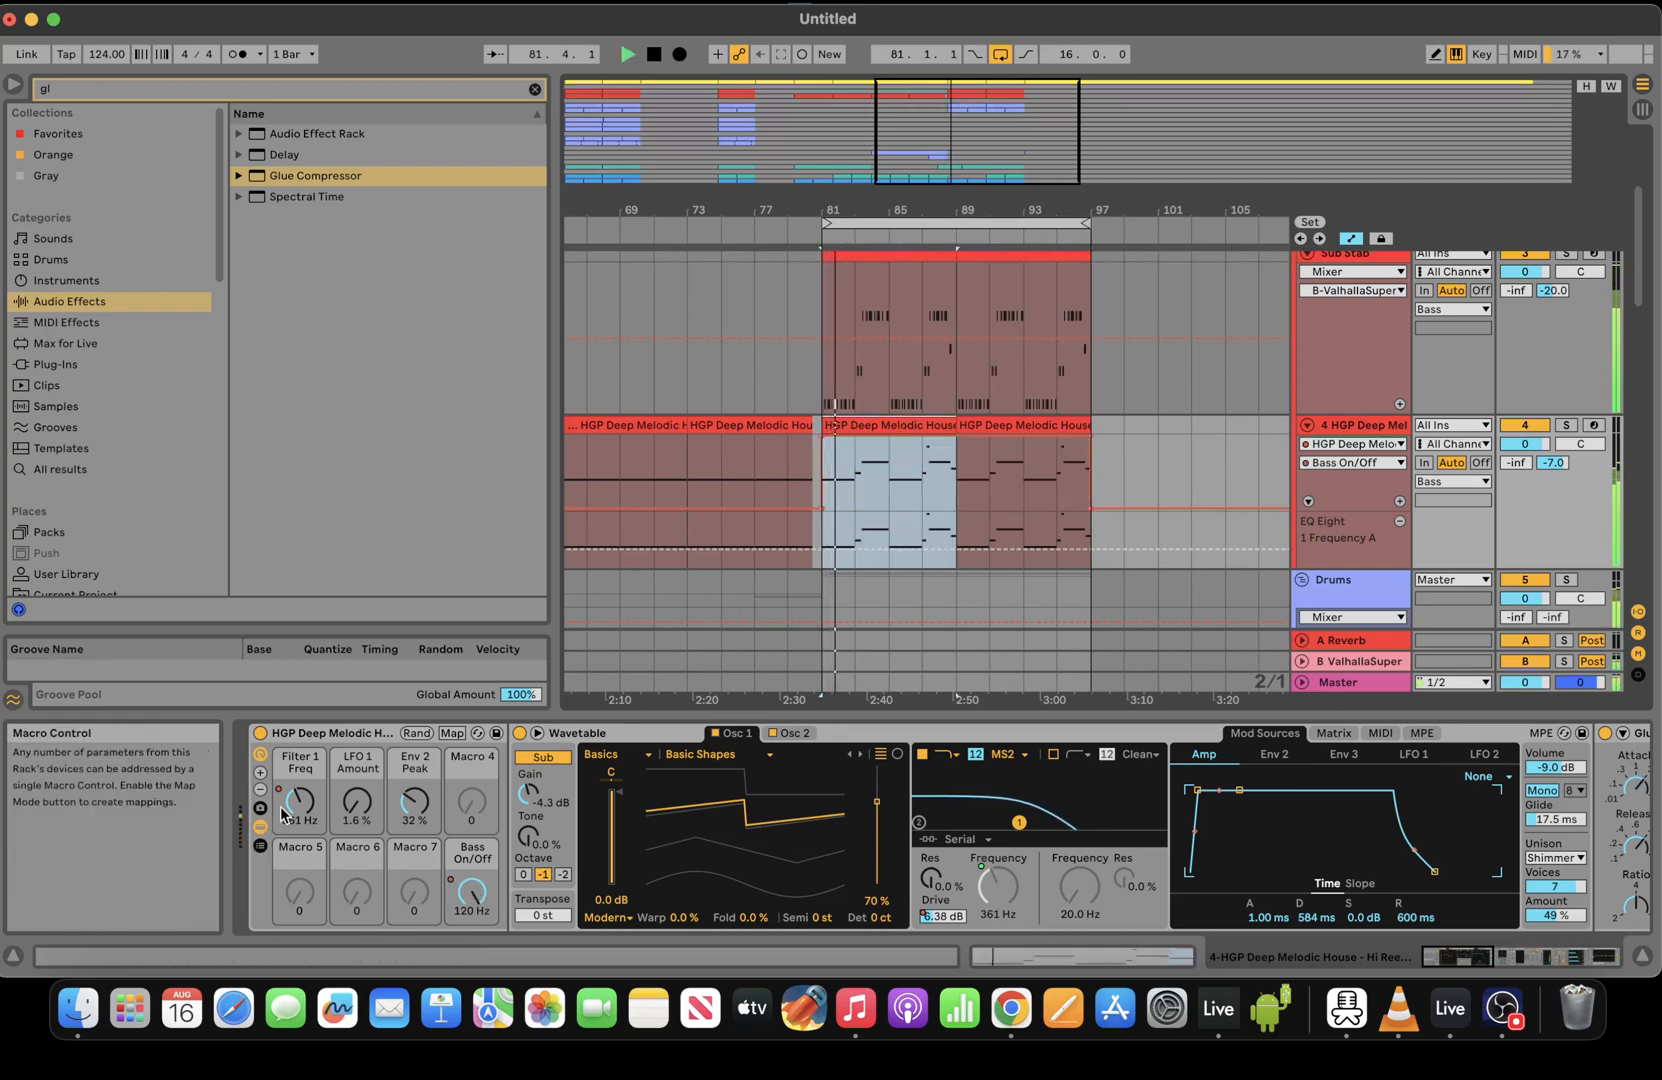
# Record live Filter 1 Freq movements on the HGP Deep Melodic track up to bar 97, reaching about 1.2 to 1.6 kHz
pyautogui.click(301, 804)
pyautogui.click(679, 55)
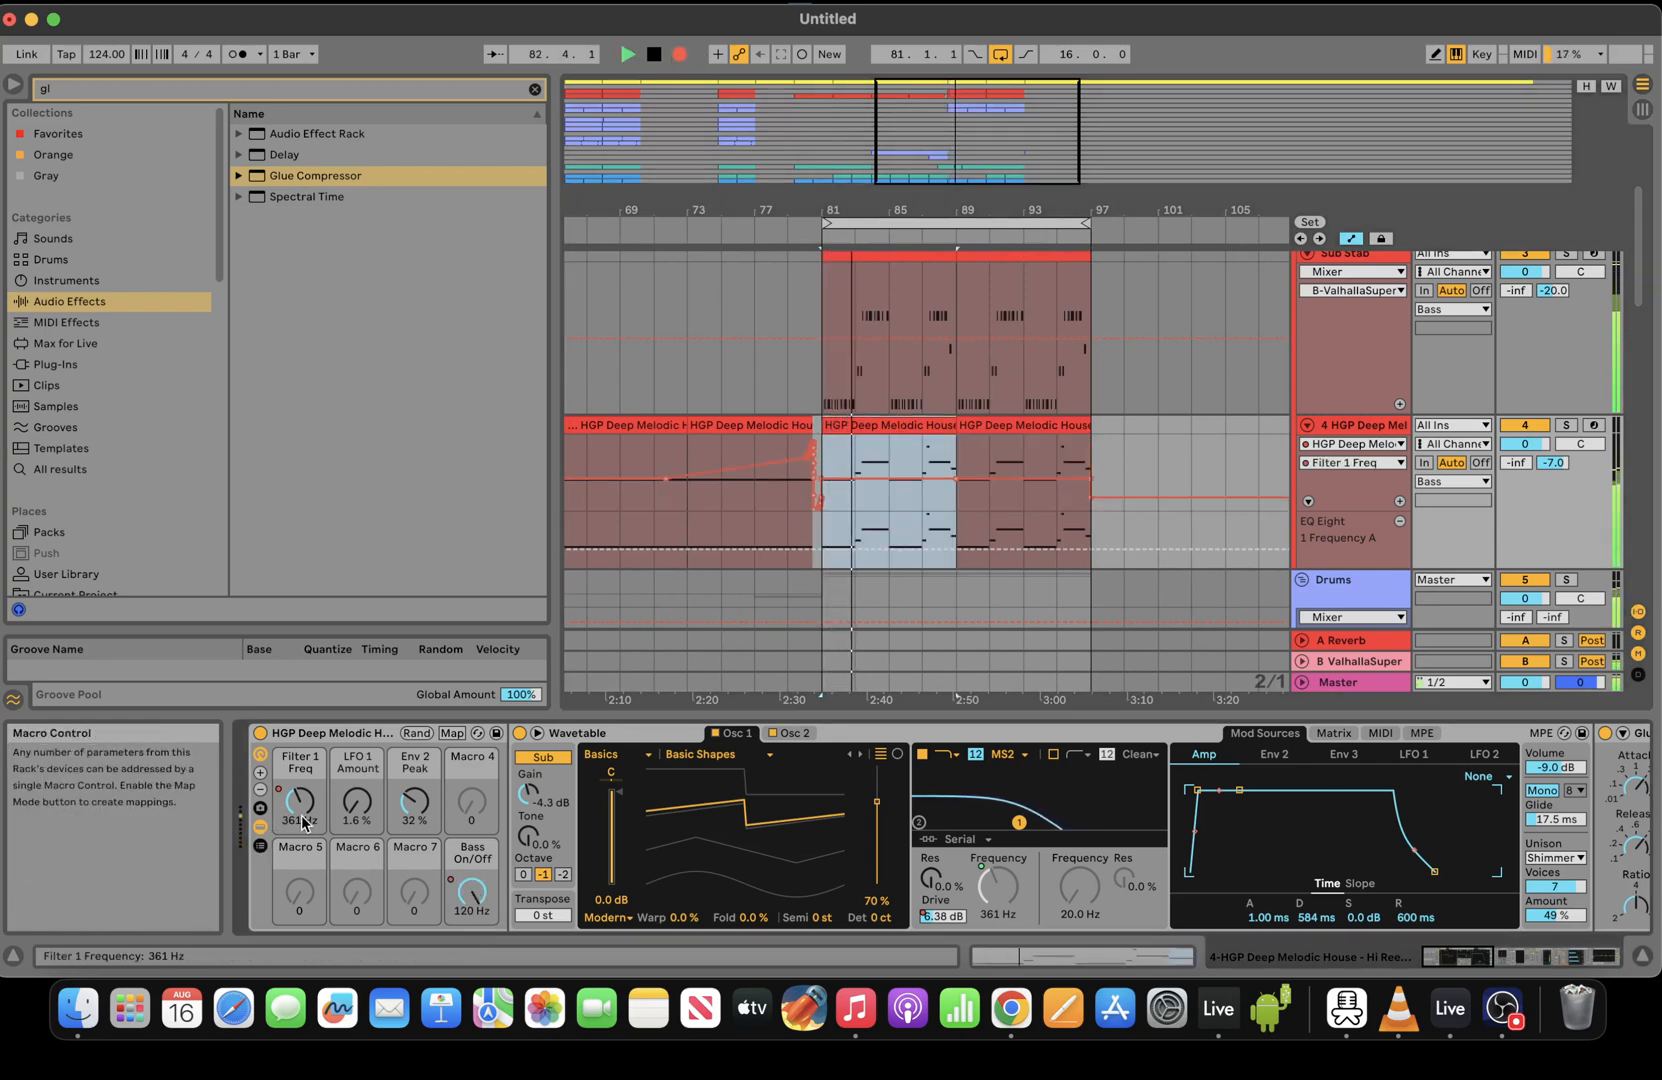
pyautogui.moveTo(300, 800); pyautogui.dragTo(300, 760)
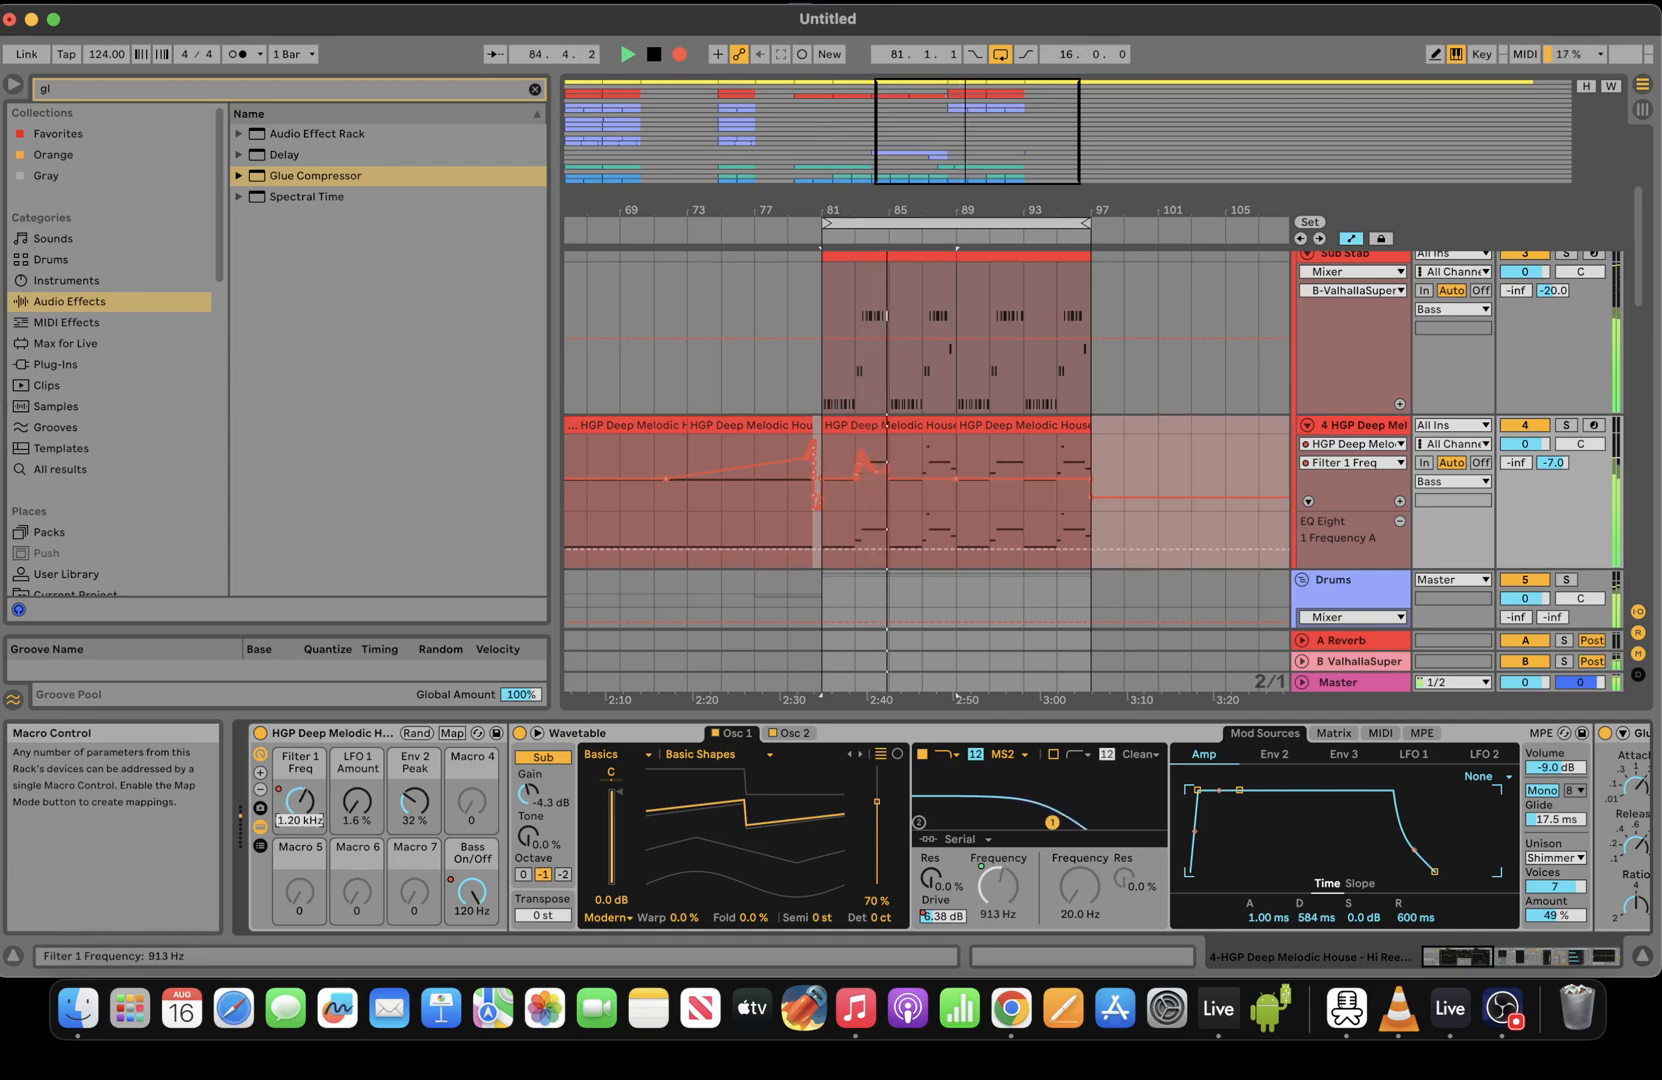
pyautogui.moveTo(300, 800); pyautogui.dragTo(300, 789)
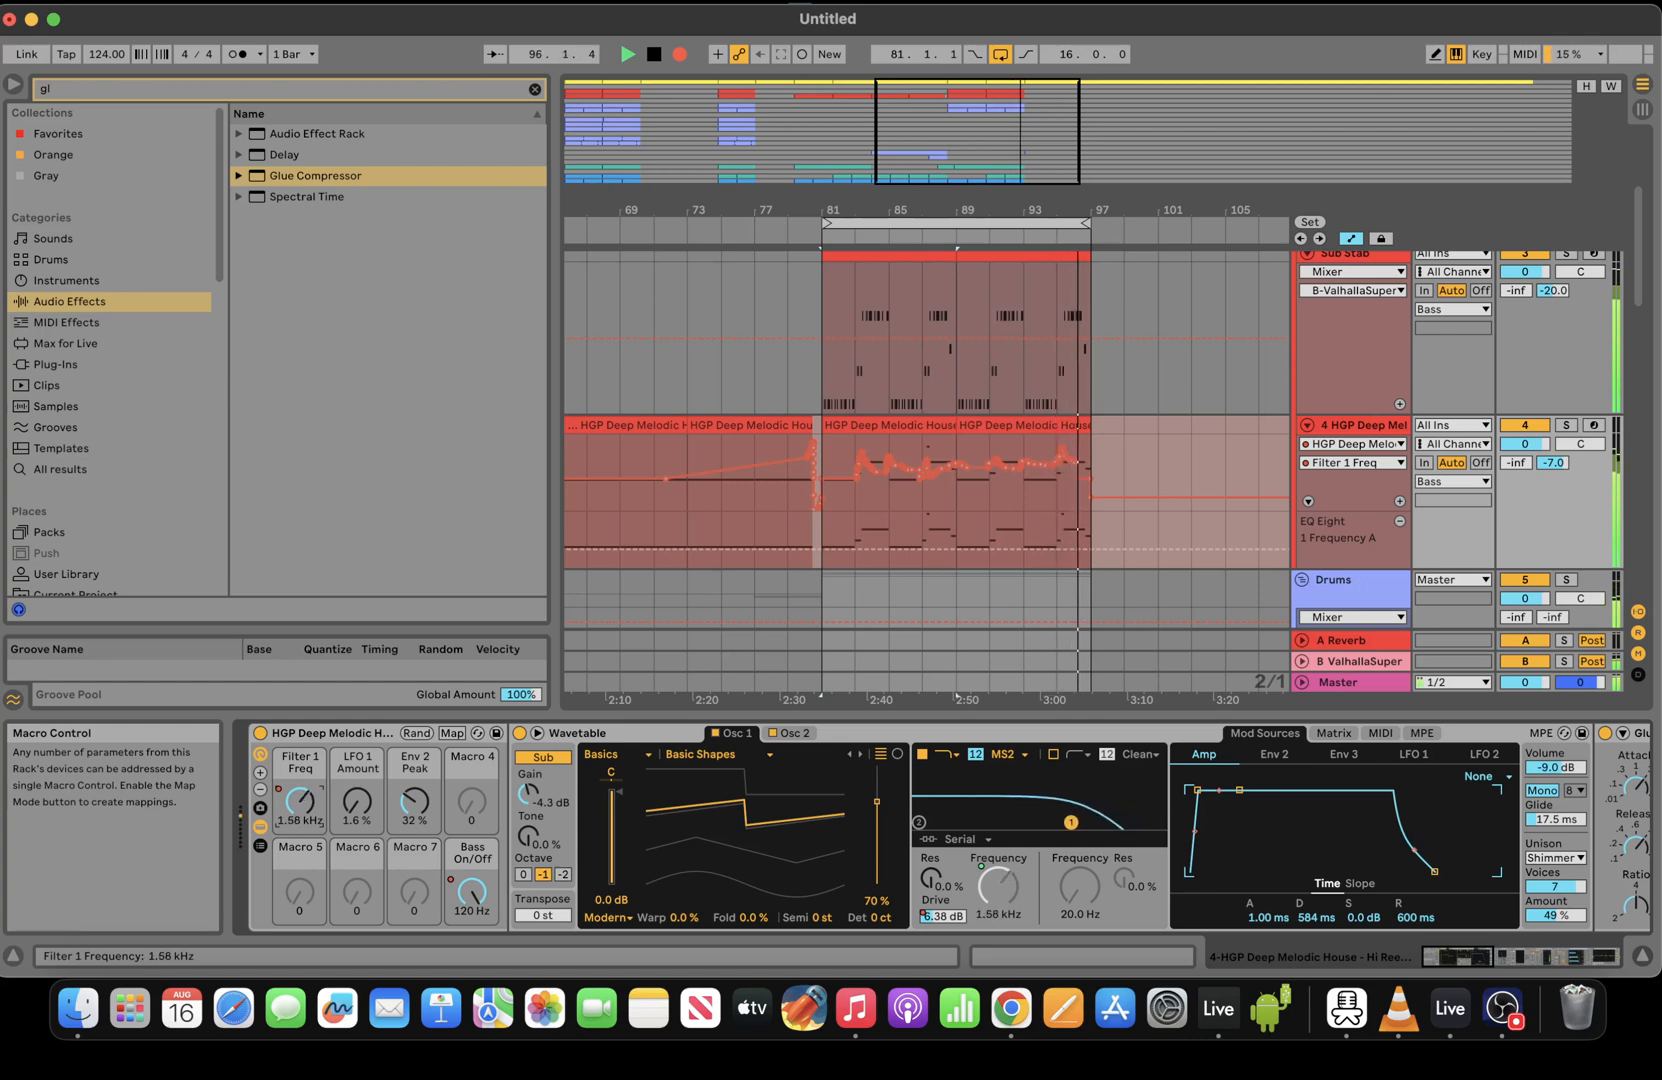
pyautogui.press('space')
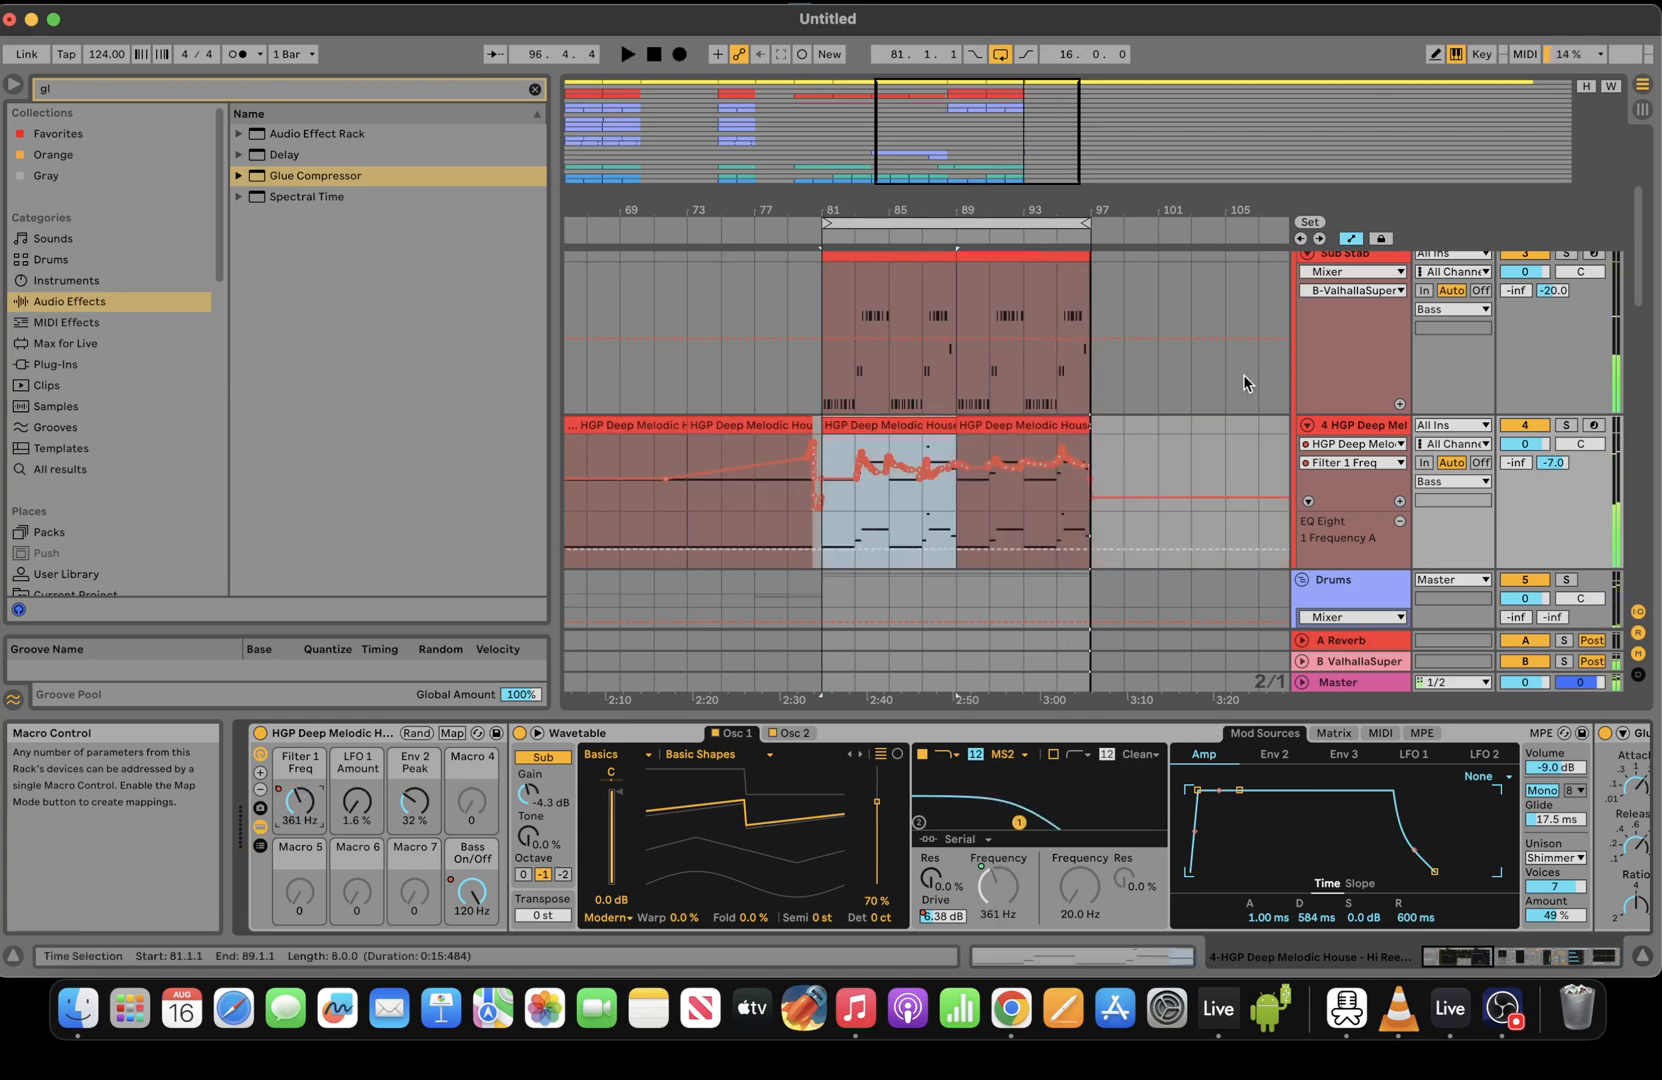
# Duplicate Lead 1's Pad 1 2 clip from bar 77 four times to fill bars 81 to 97
pyautogui.moveTo(1641, 250); pyautogui.dragTo(1649, 560)
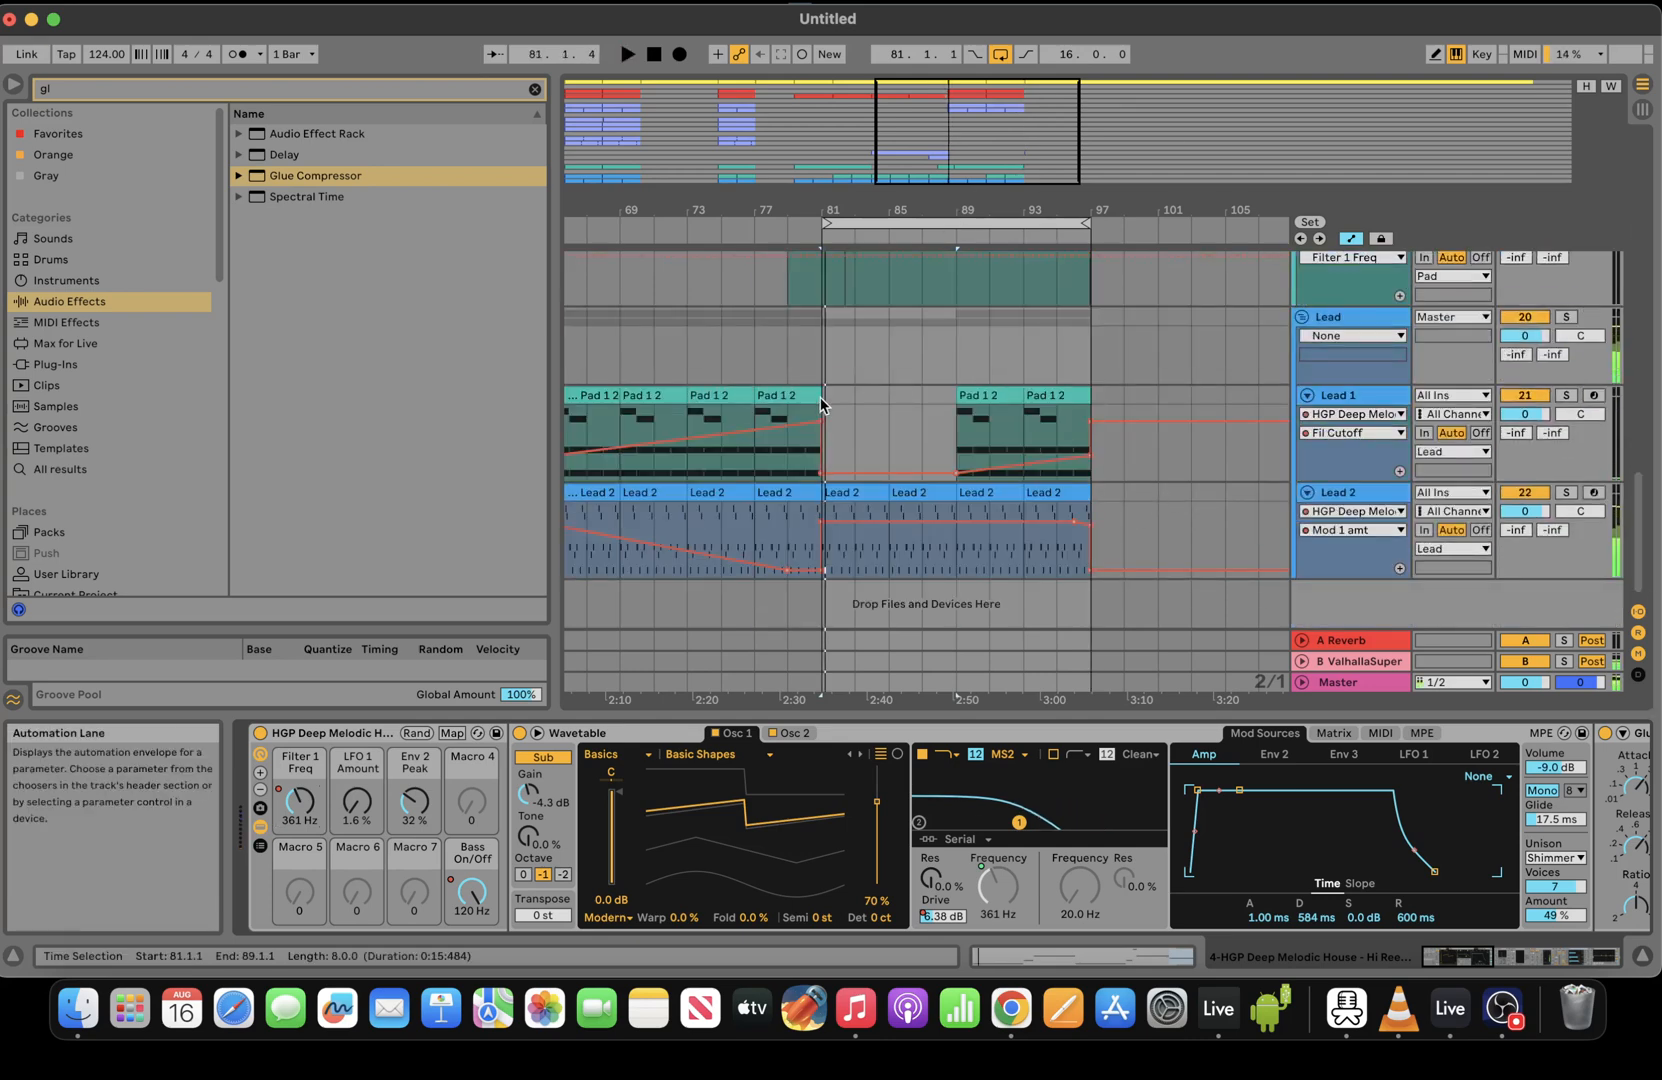
pyautogui.moveTo(821, 392)
pyautogui.mouseDown()
pyautogui.moveTo(856, 390)
pyautogui.moveTo(822, 387)
pyautogui.mouseUp()
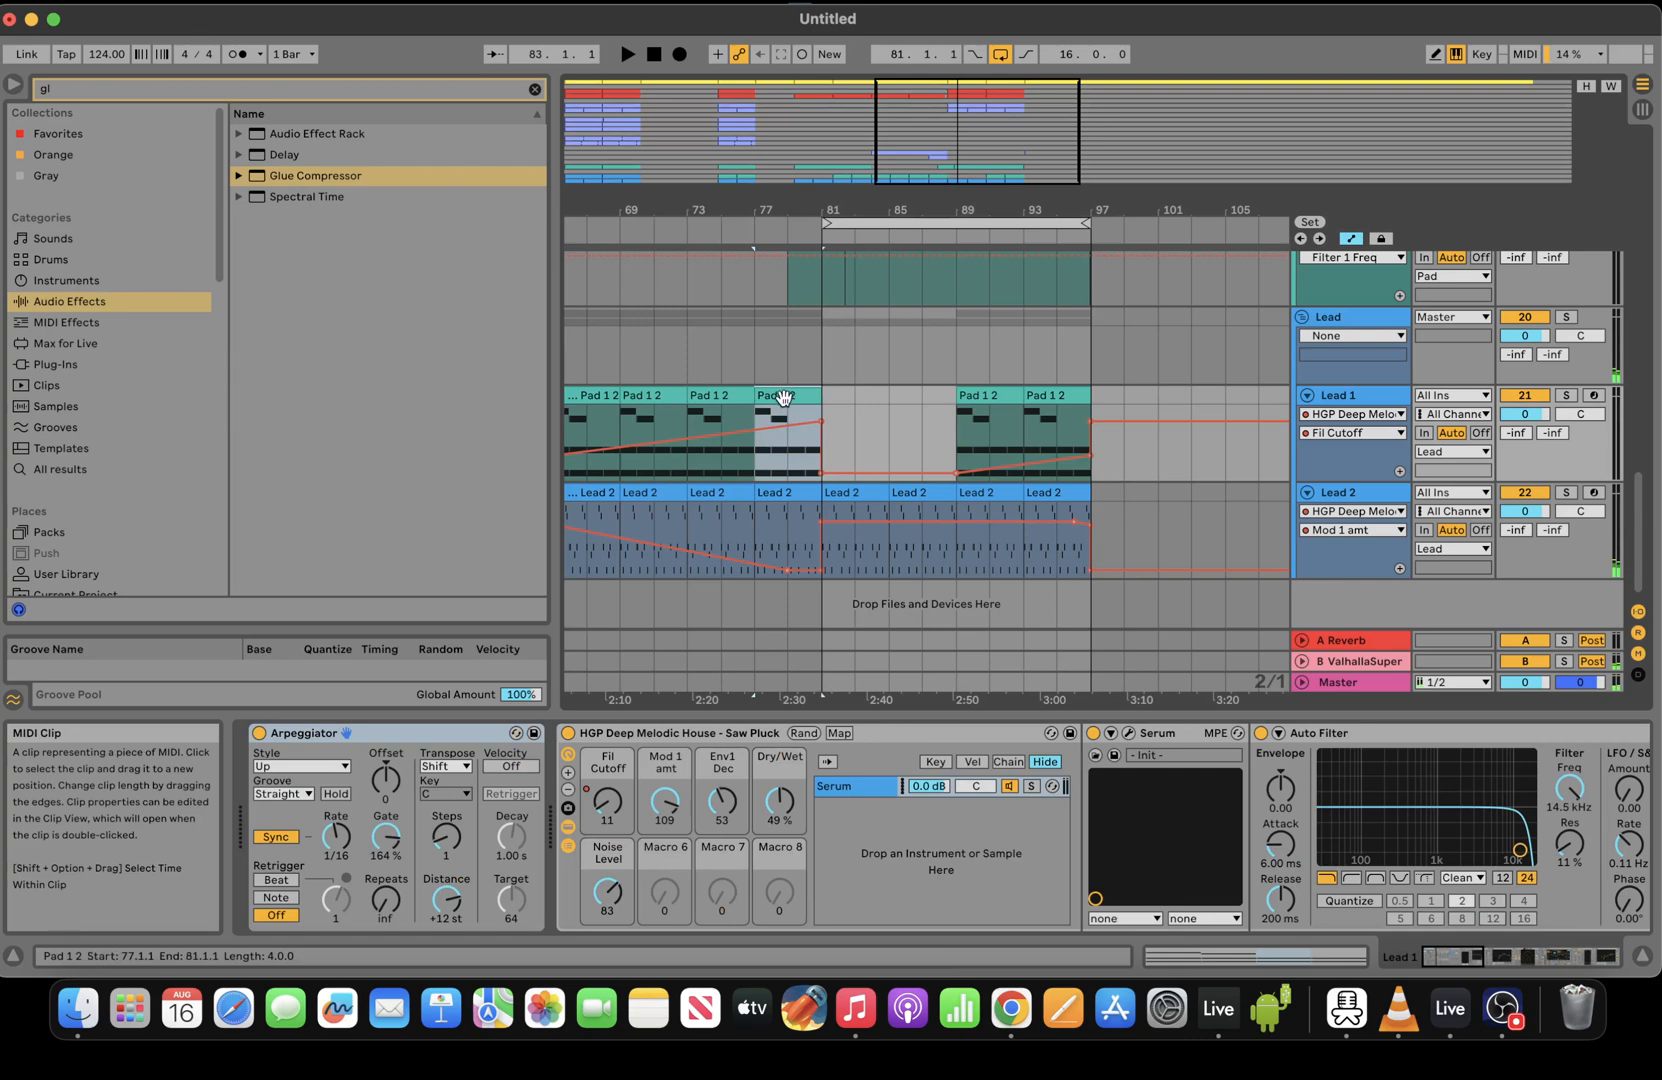
pyautogui.press('super+d')
pyautogui.press('super+d')
pyautogui.press('super+d')
pyautogui.press('super+d')
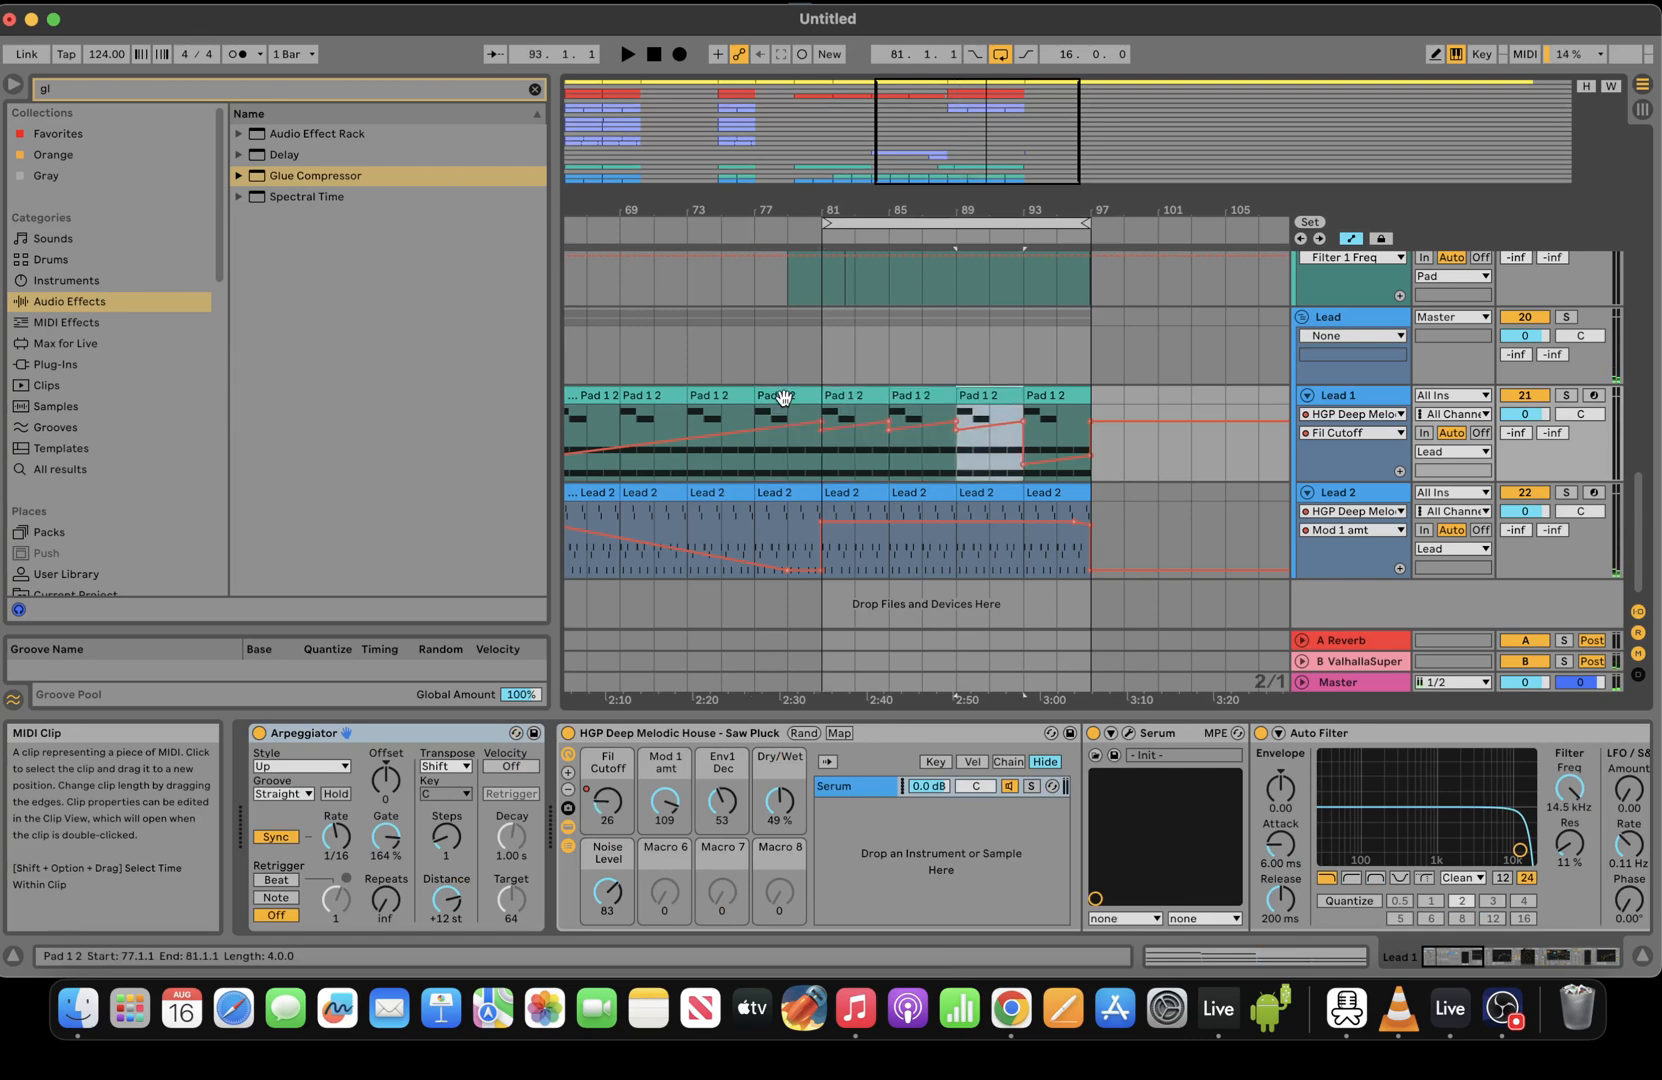
# Solo Lead 1 during playback and clear the jagged Fil Cutoff breakpoints between bars 85 and 97
pyautogui.press('space')
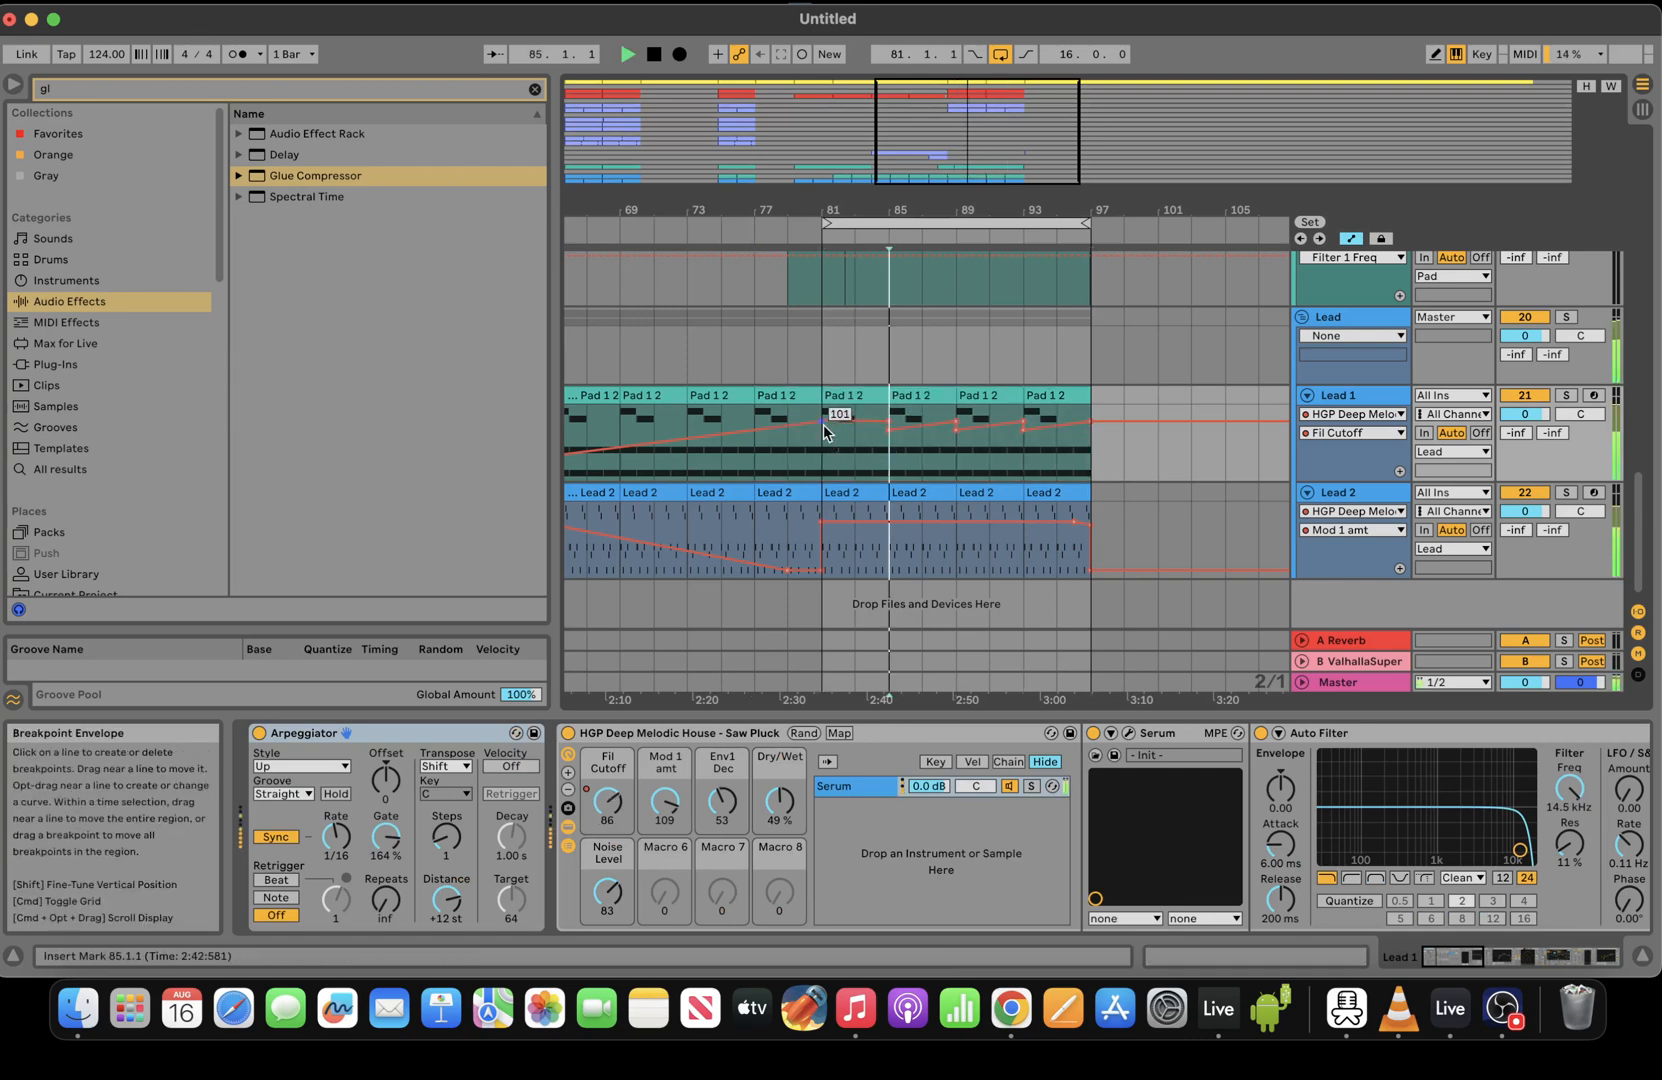
pyautogui.click(825, 360)
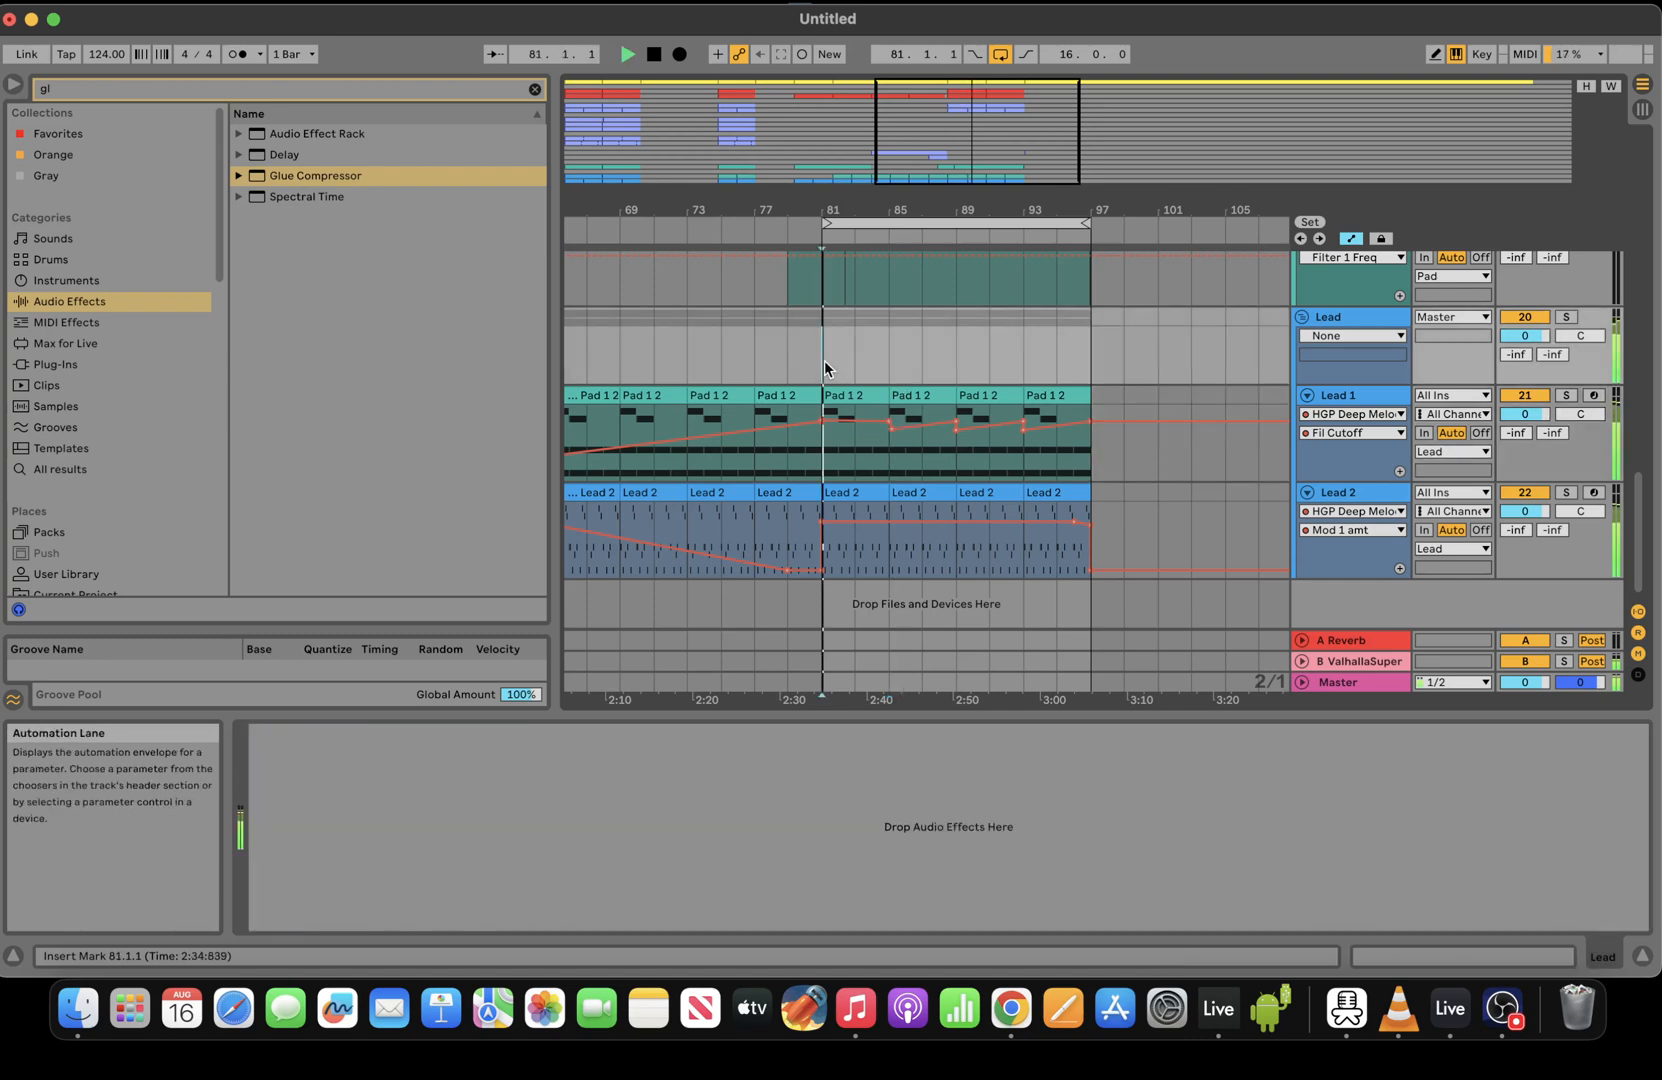
pyautogui.click(838, 455)
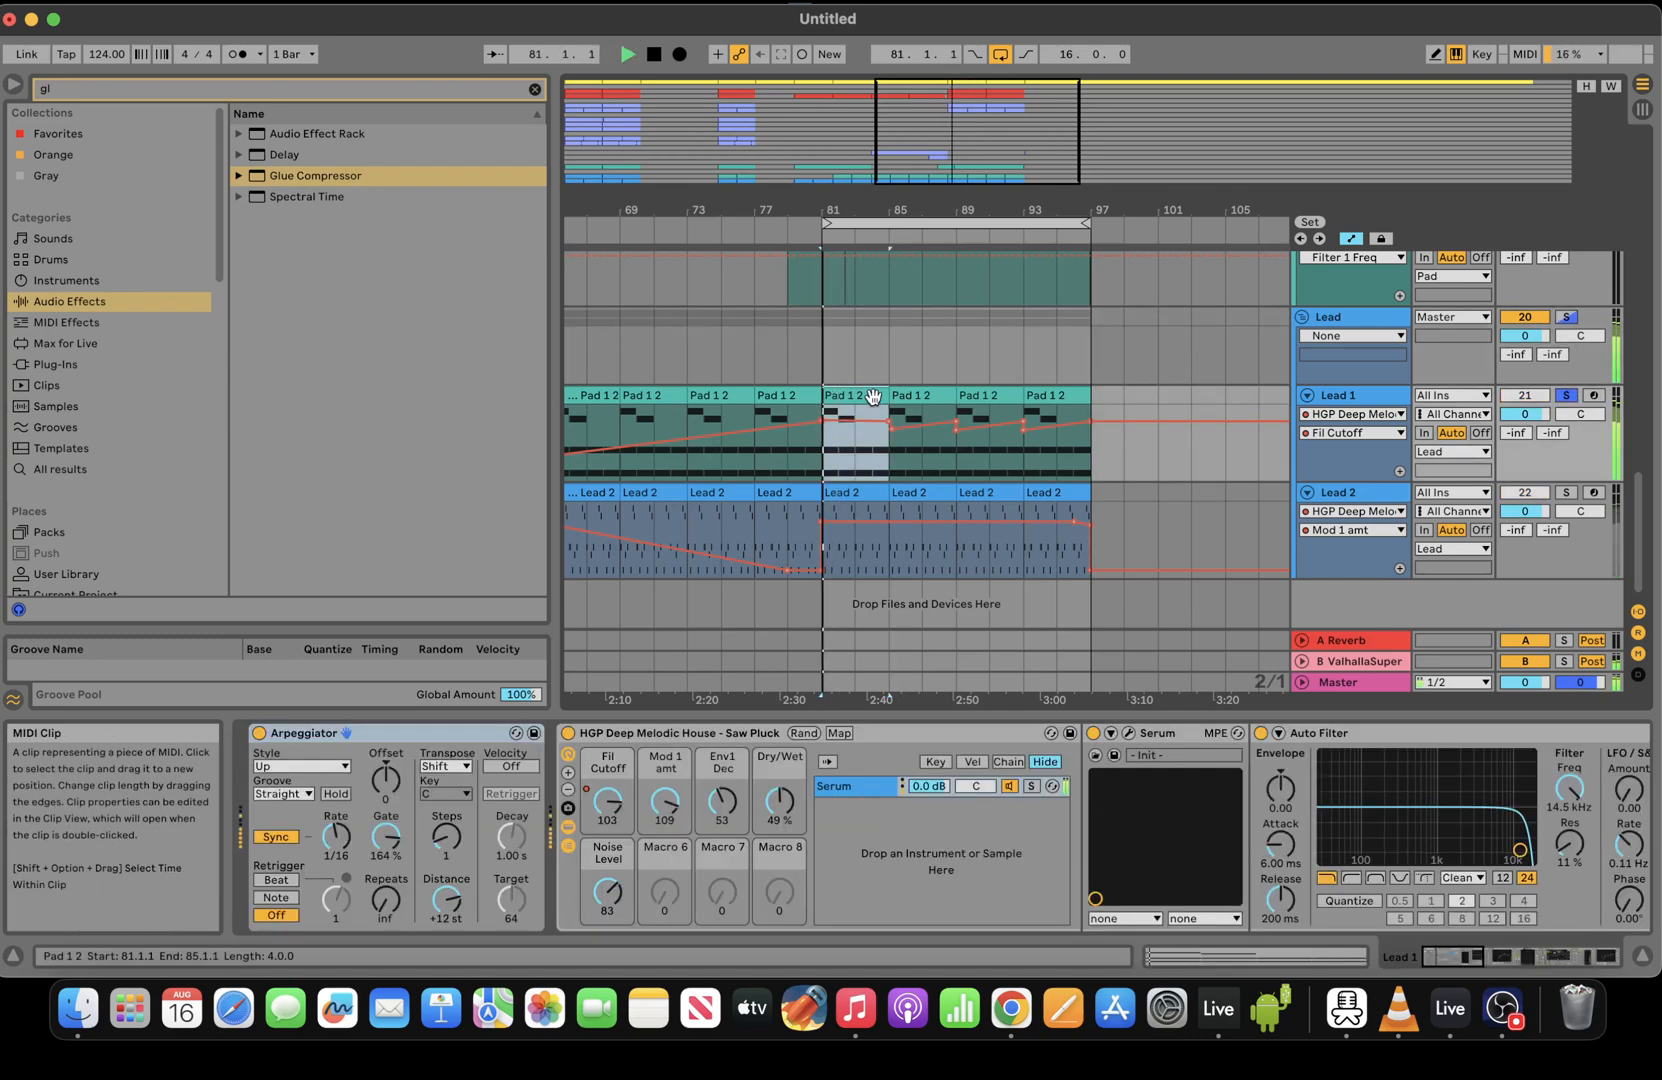
pyautogui.moveTo(891, 421); pyautogui.dragTo(1123, 421)
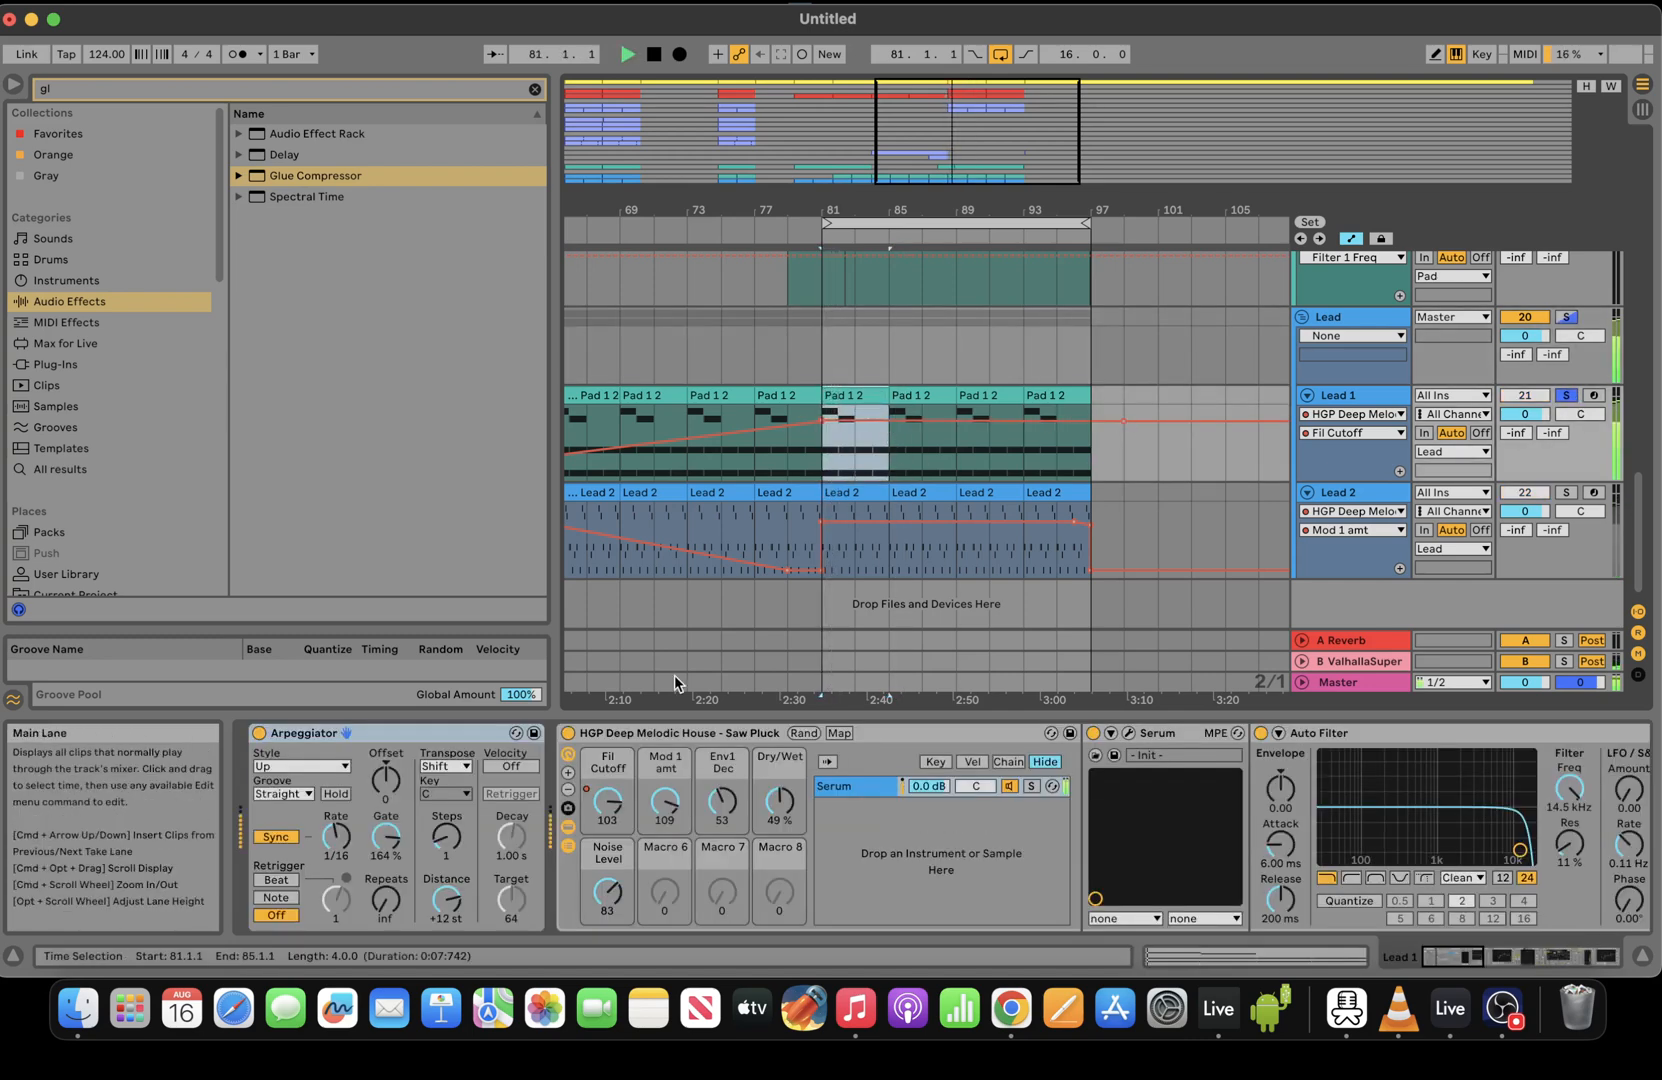
# Lower Lead 1's Fil Cutoff automation to about 65 at bar 81, with only a slight rise towards bar 97
pyautogui.click(608, 801)
pyautogui.moveTo(857, 421); pyautogui.dragTo(822, 443)
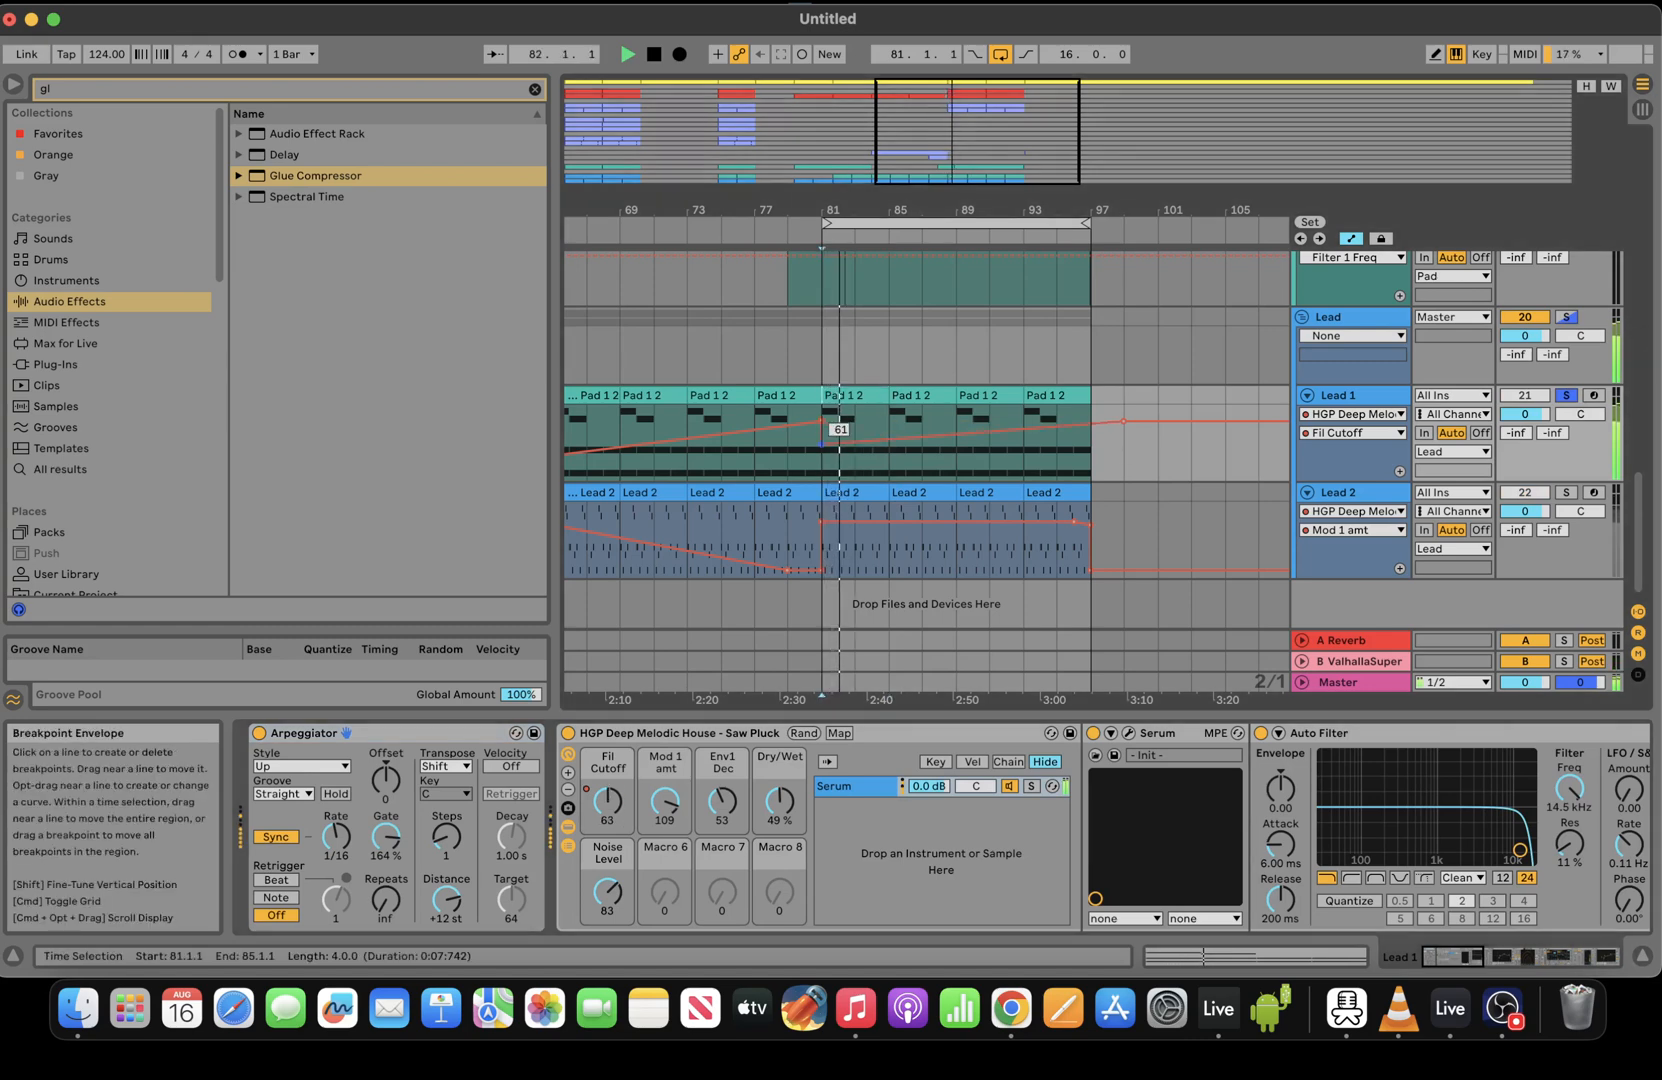
pyautogui.moveTo(1126, 421); pyautogui.dragTo(1093, 436)
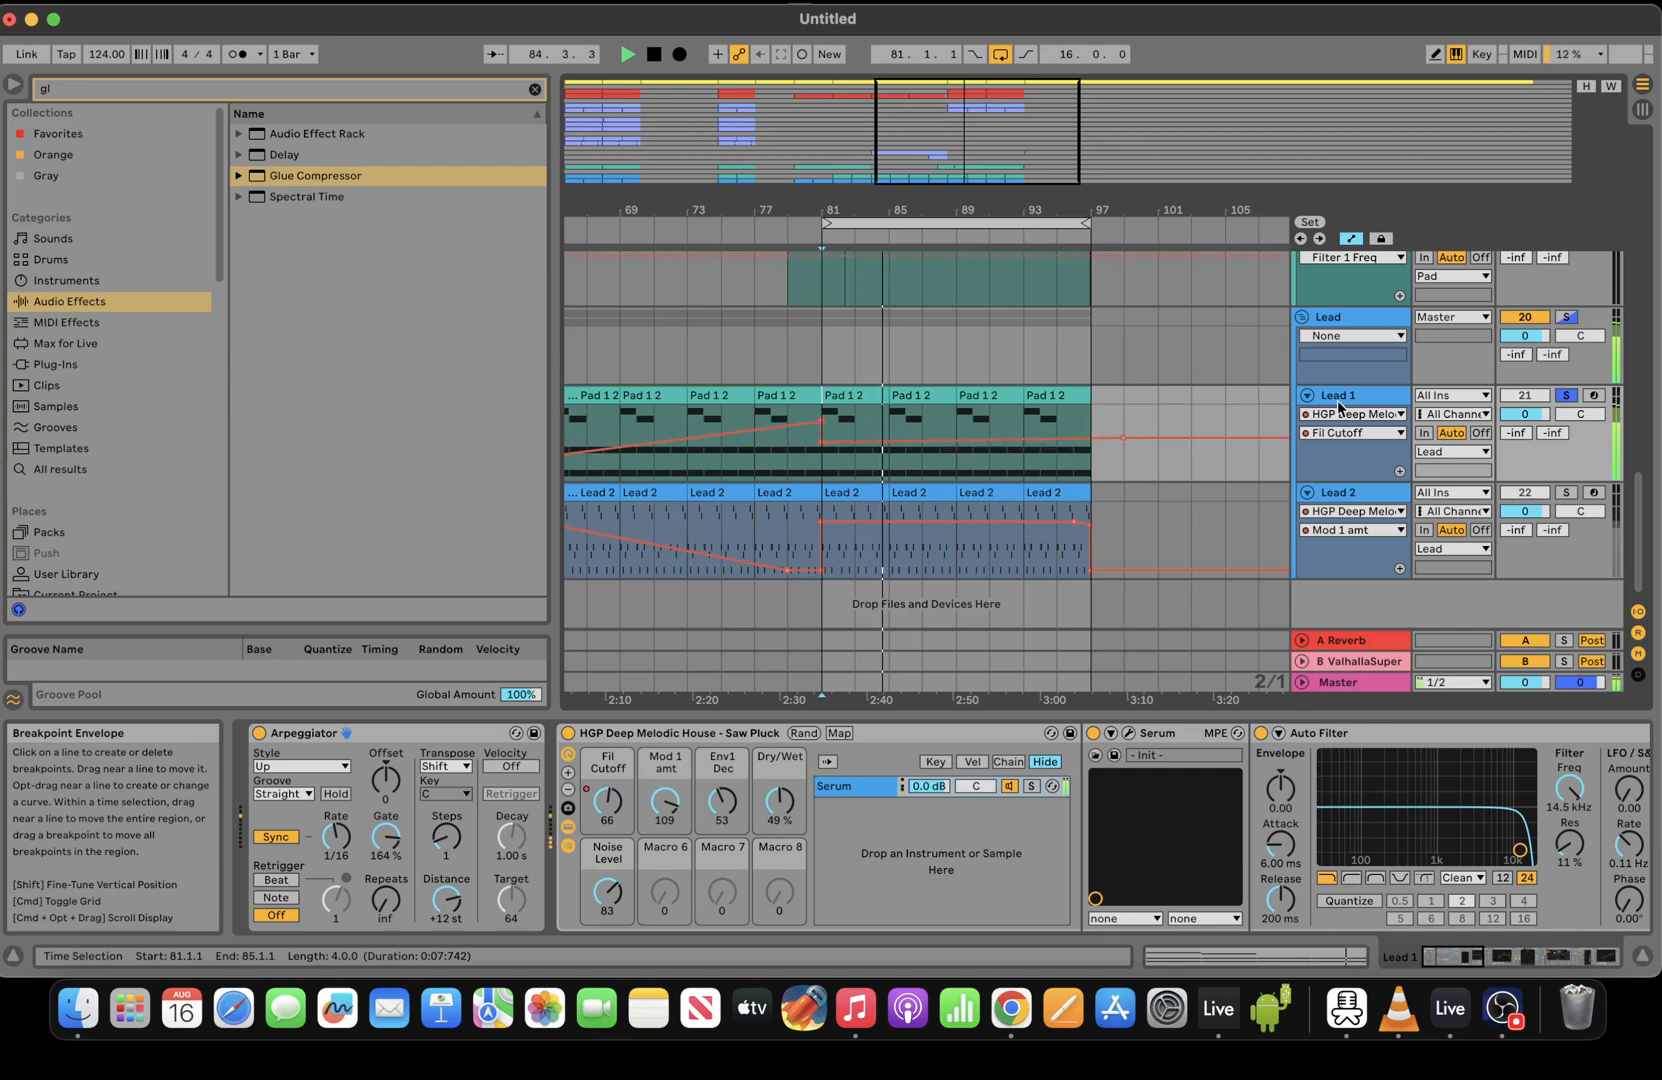
# Adjust Lead 1's Mod 1 amt automation to about 110 from bar 81 and turn off the track's solo
pyautogui.click(667, 811)
pyautogui.click(822, 421)
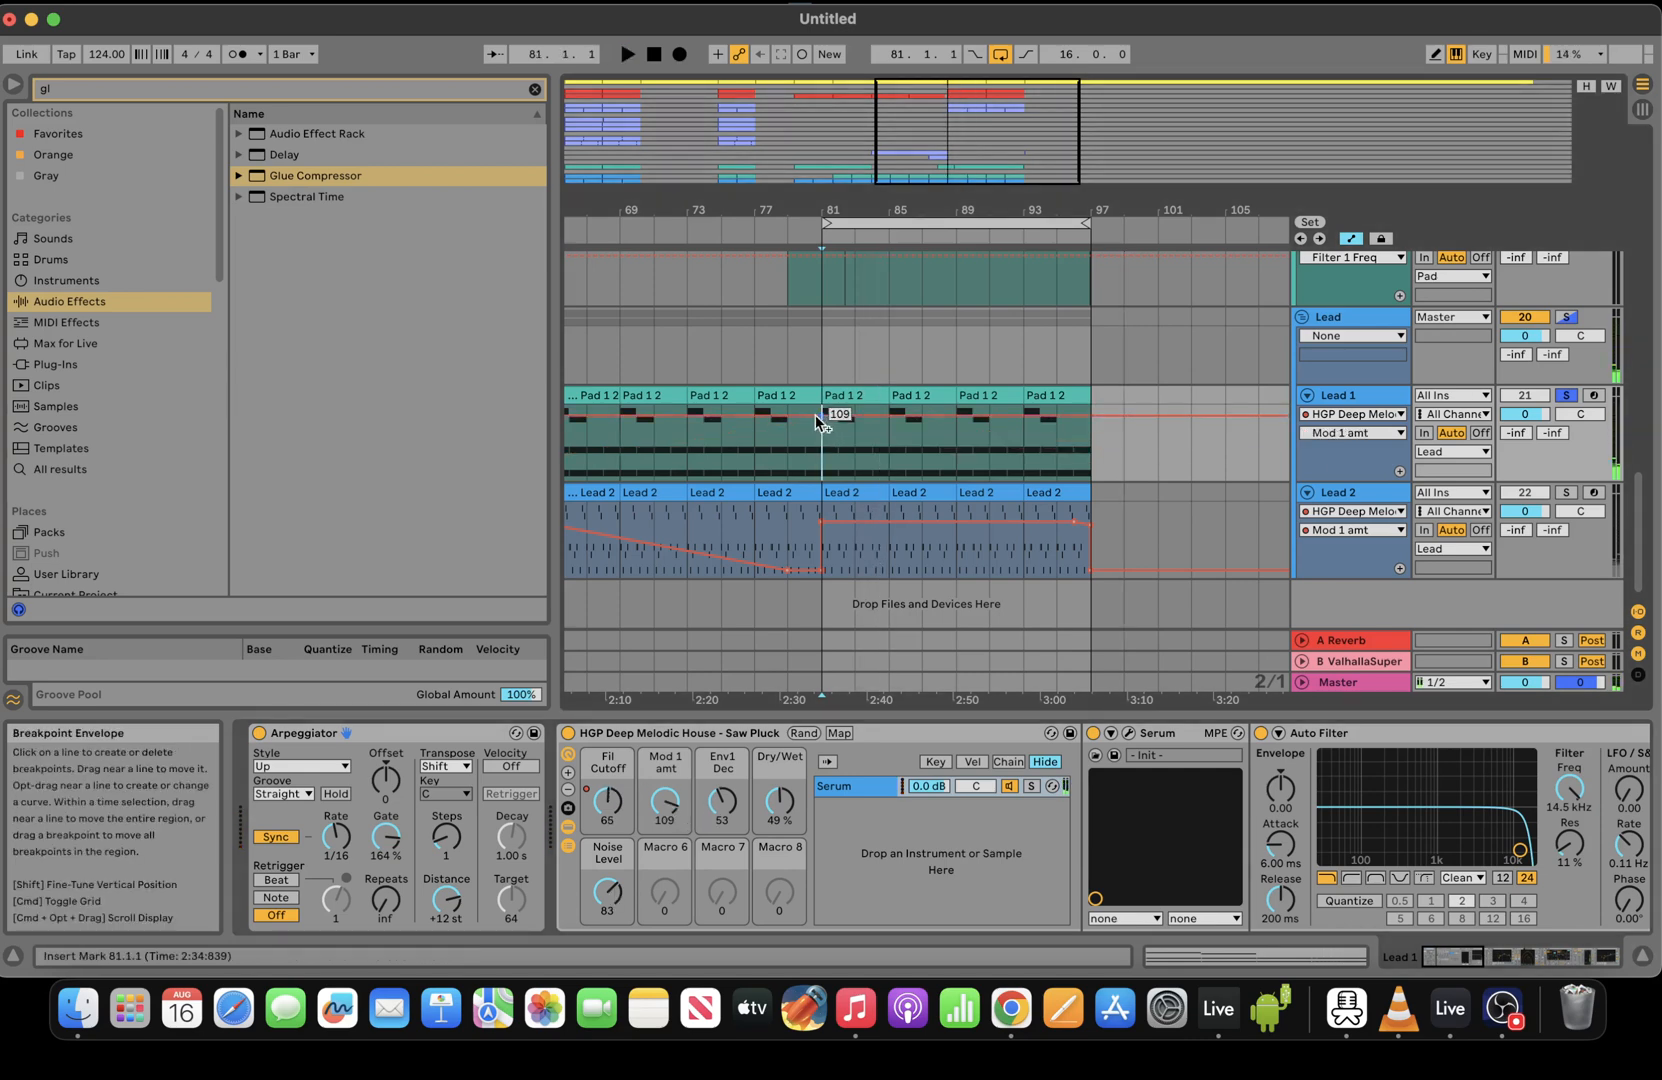
pyautogui.click(822, 413)
pyautogui.moveTo(886, 414); pyautogui.dragTo(886, 479)
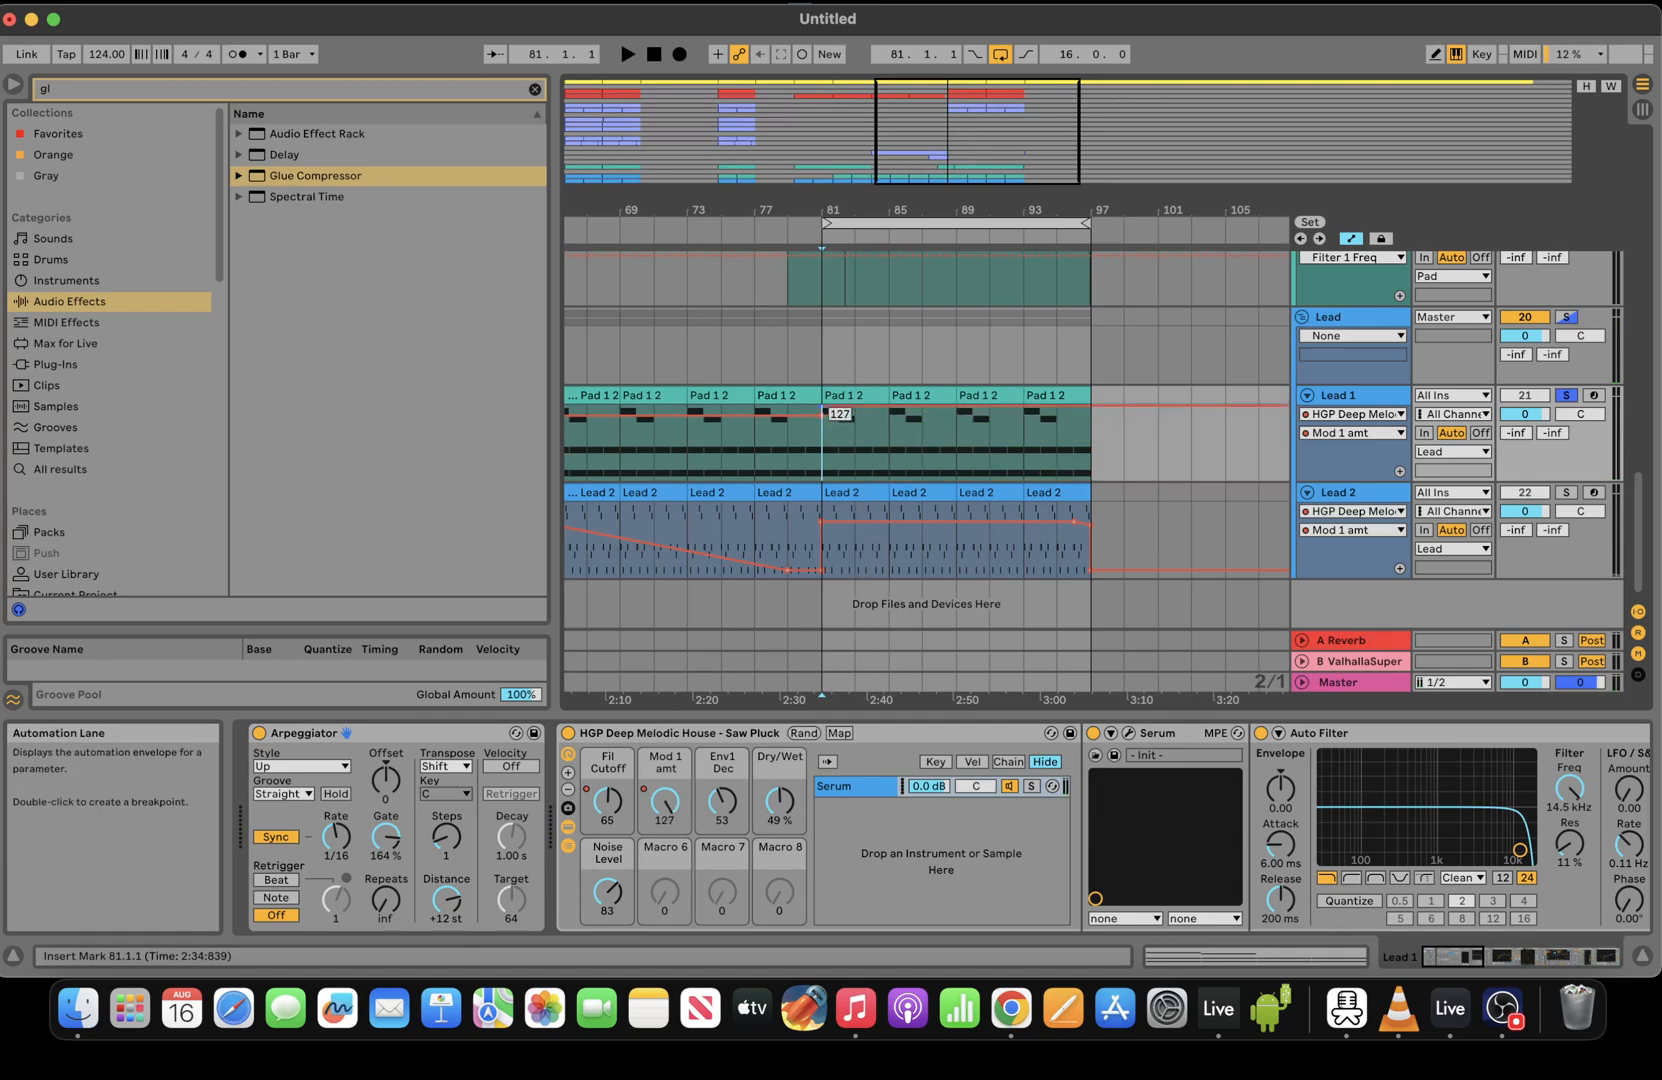
pyautogui.moveTo(822, 211); pyautogui.dragTo(896, 413)
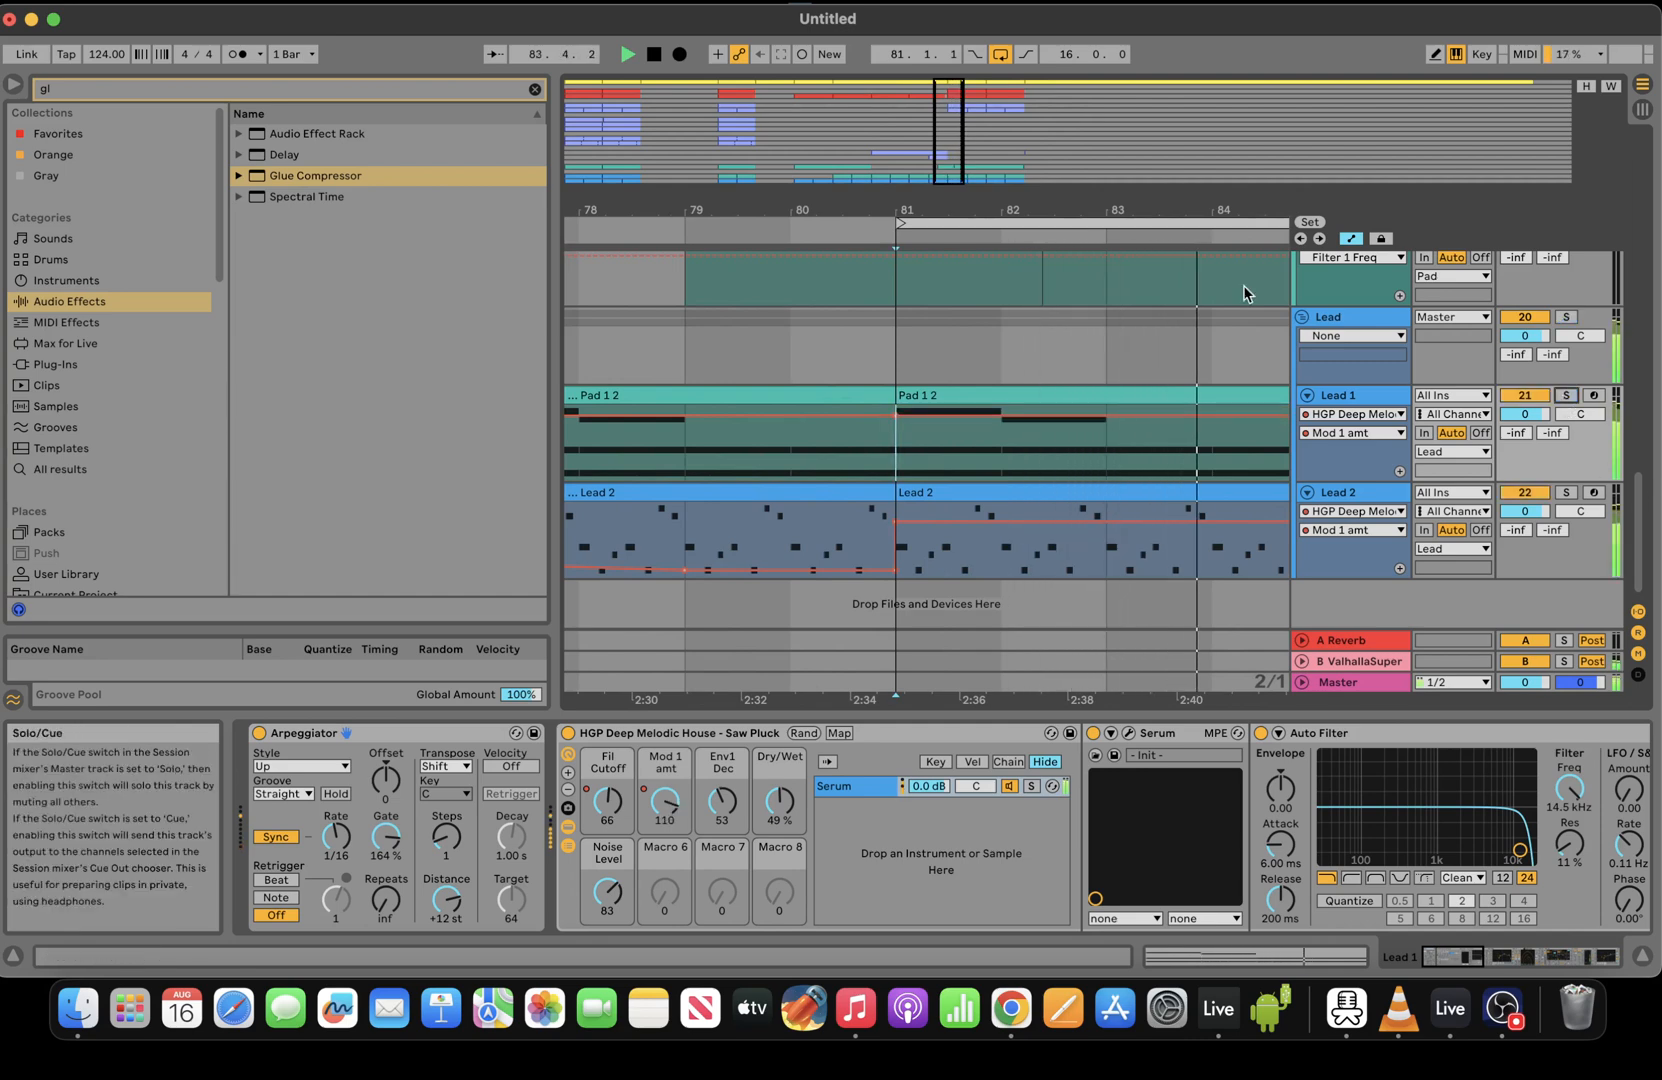
# Delete the Lead 2 clips from bar 81 to 89
pyautogui.moveTo(950, 146); pyautogui.dragTo(608, 50)
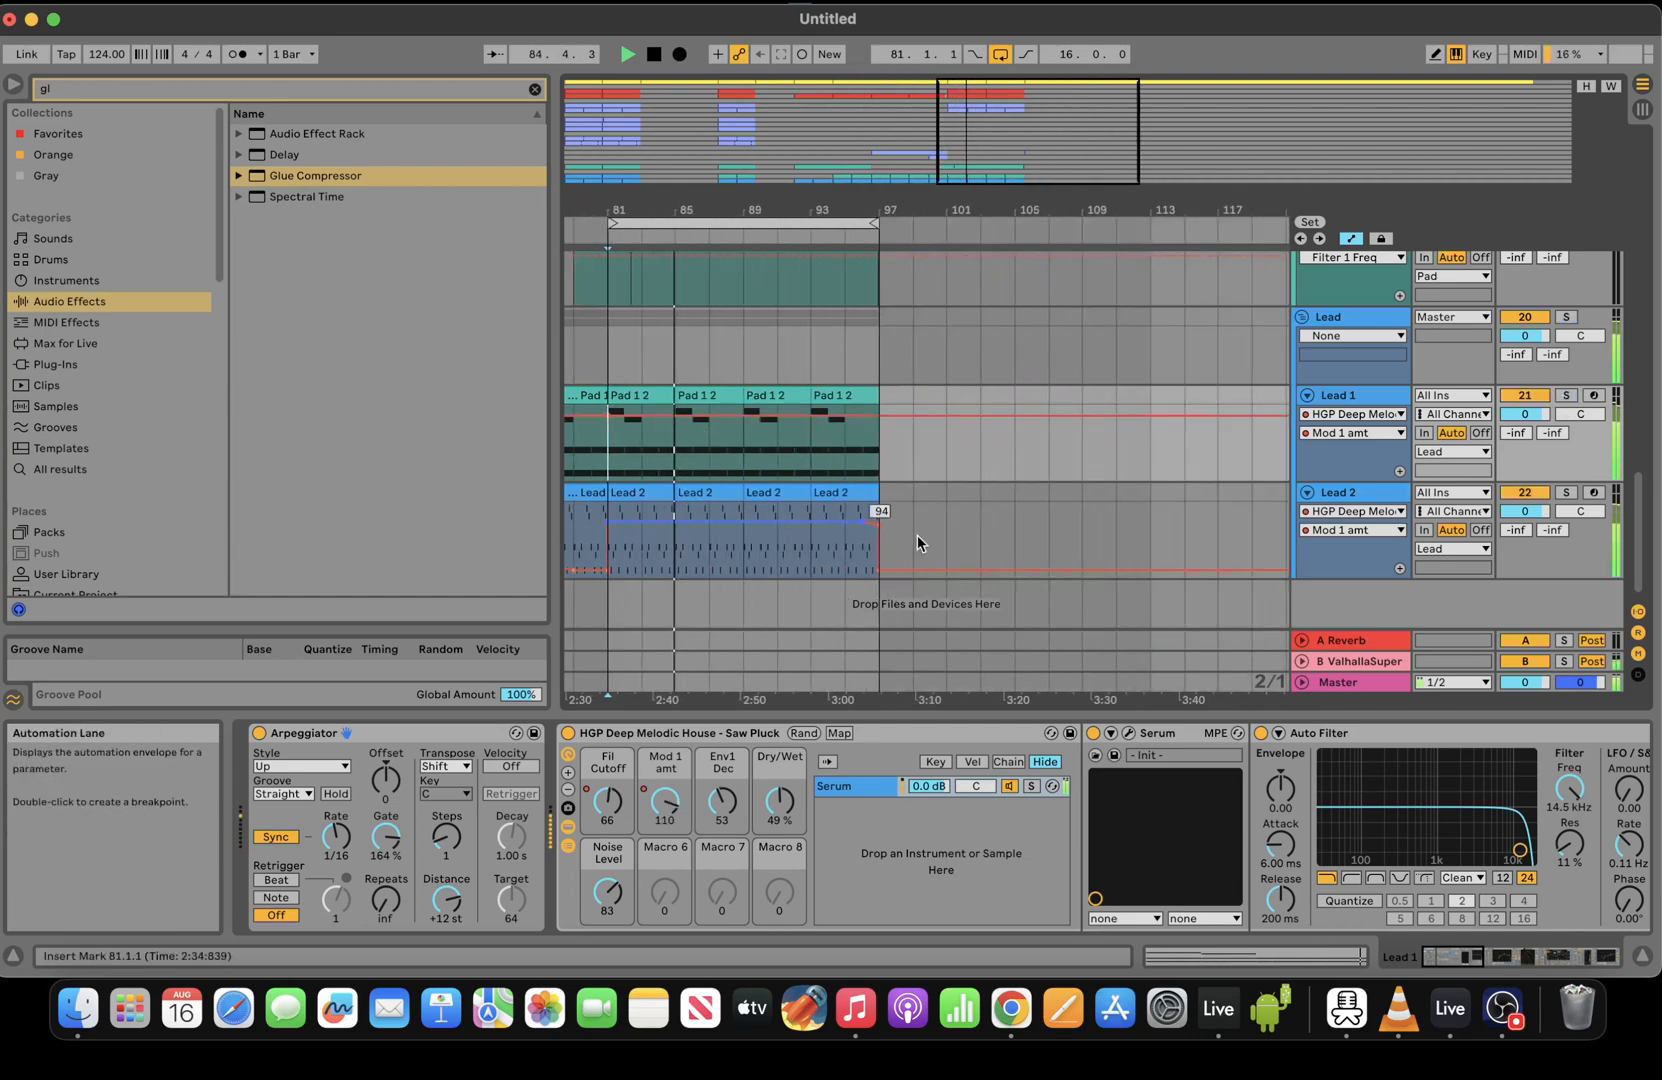
pyautogui.moveTo(745, 540); pyautogui.dragTo(609, 490)
pyautogui.press('Delete')
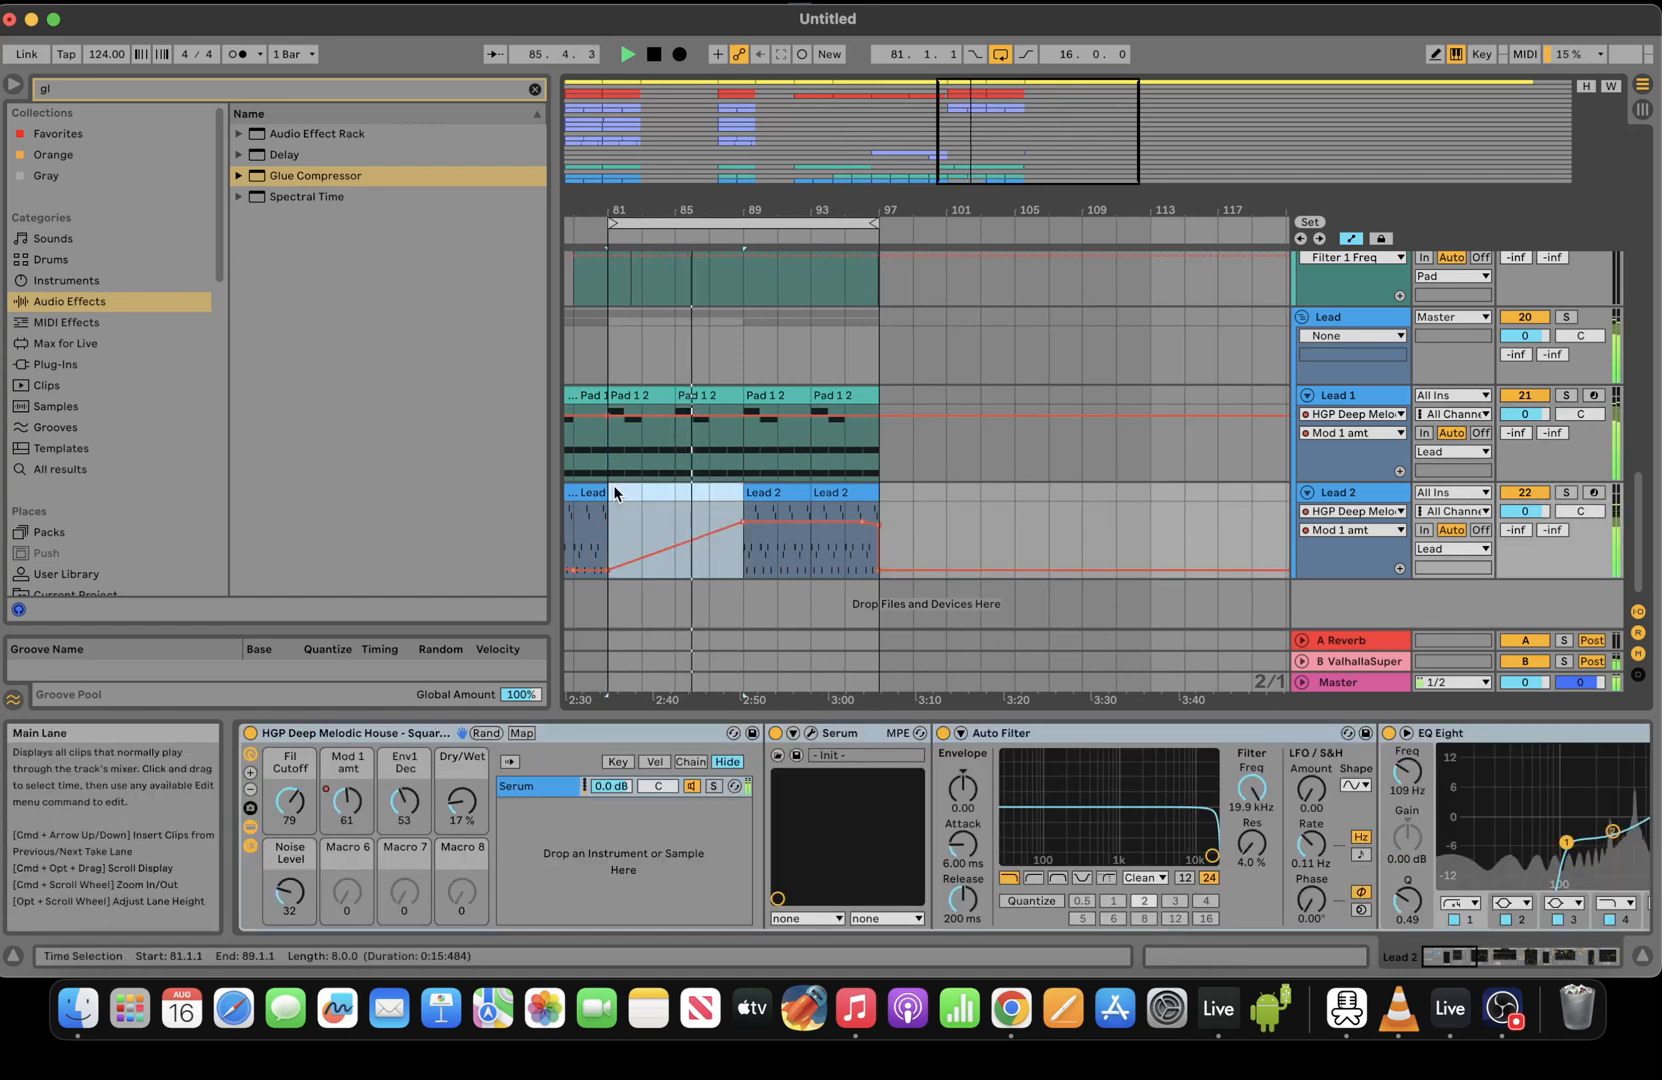
# Lower the Saw Pluck rack's Dry/Wet macro on Lead 1 to 31 %
pyautogui.hscroll(-5, 878, 484)
pyautogui.click(760, 457)
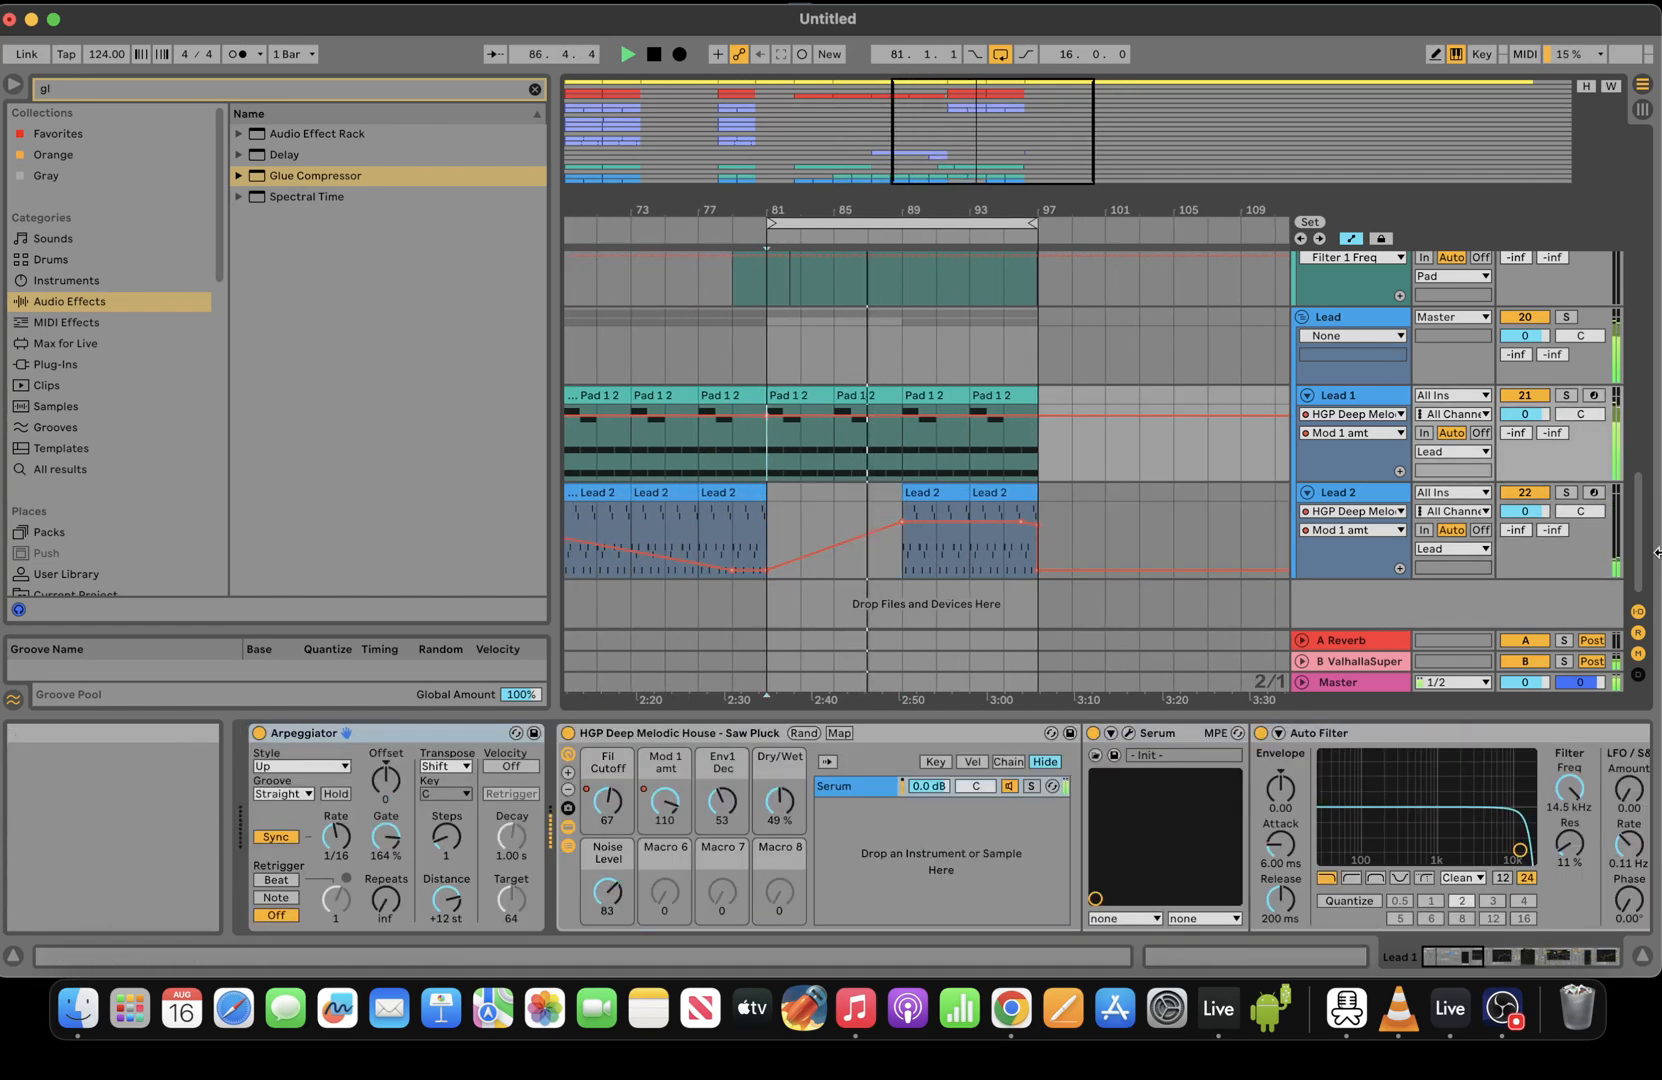
pyautogui.moveTo(779, 800); pyautogui.dragTo(779, 822)
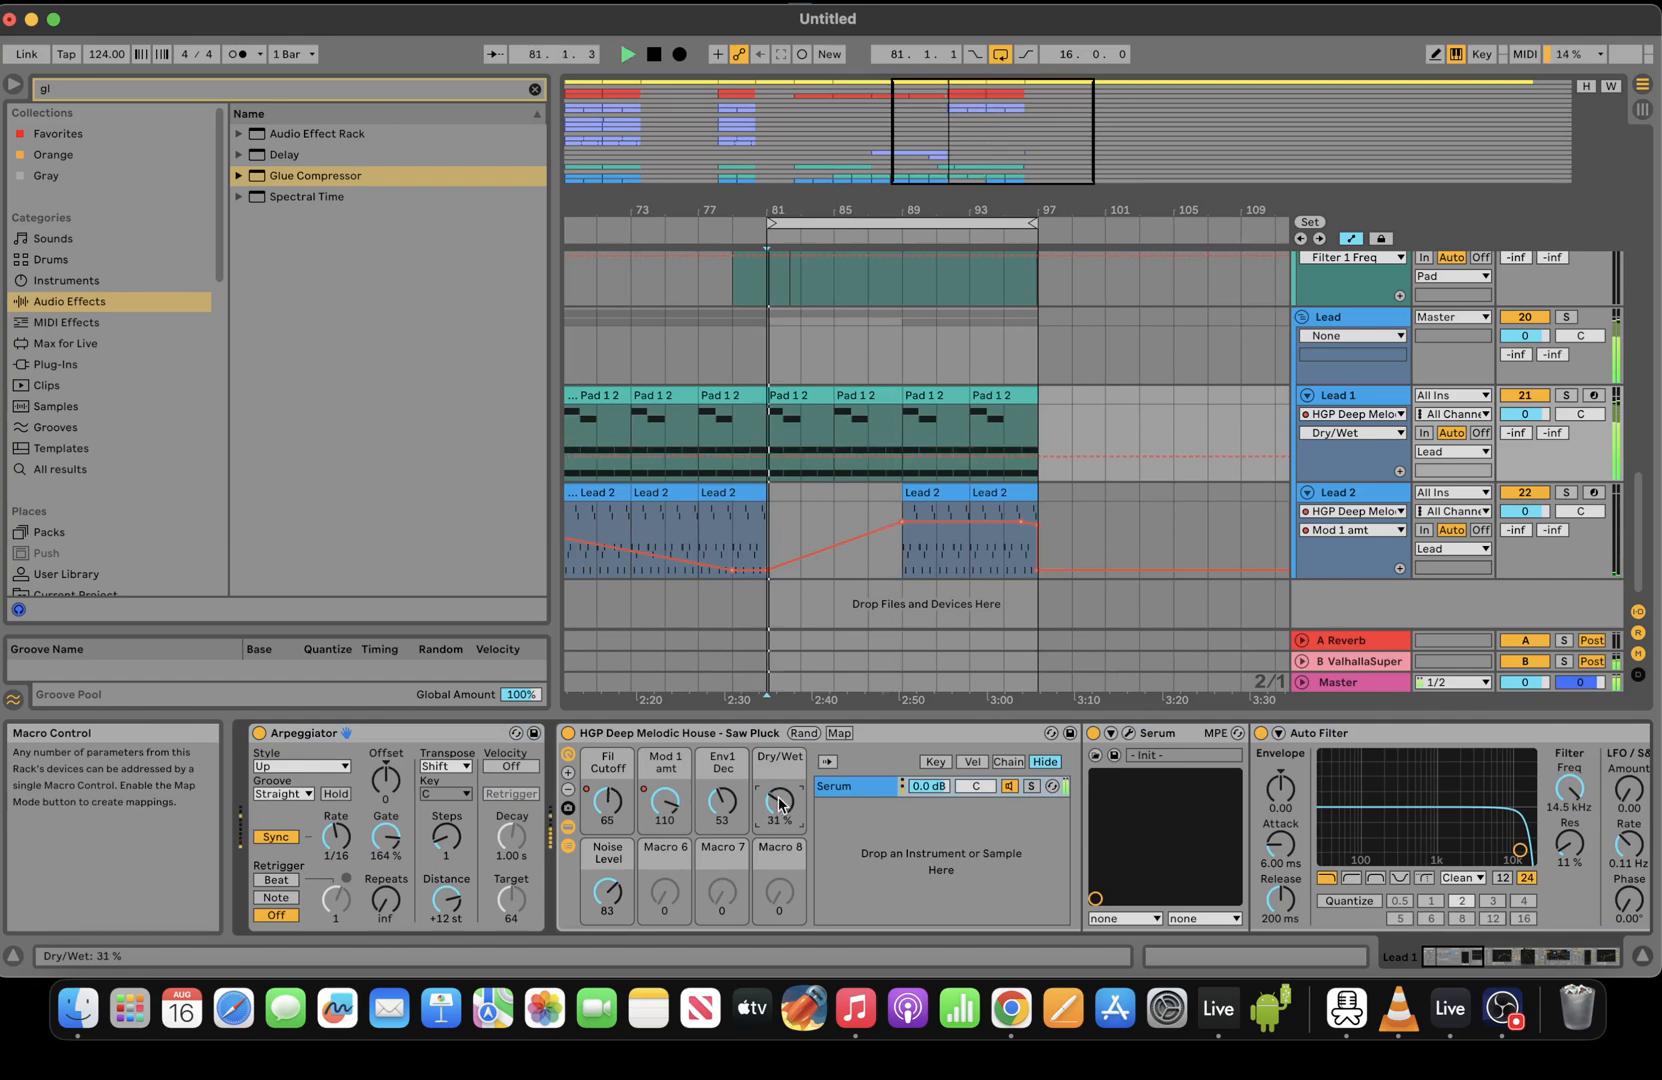
# Try Lead 1's Arpeggiator rate at 1/24, and record live Synced Rate automation from bar 81 to about bar 90
pyautogui.click(329, 856)
pyautogui.press('Up')
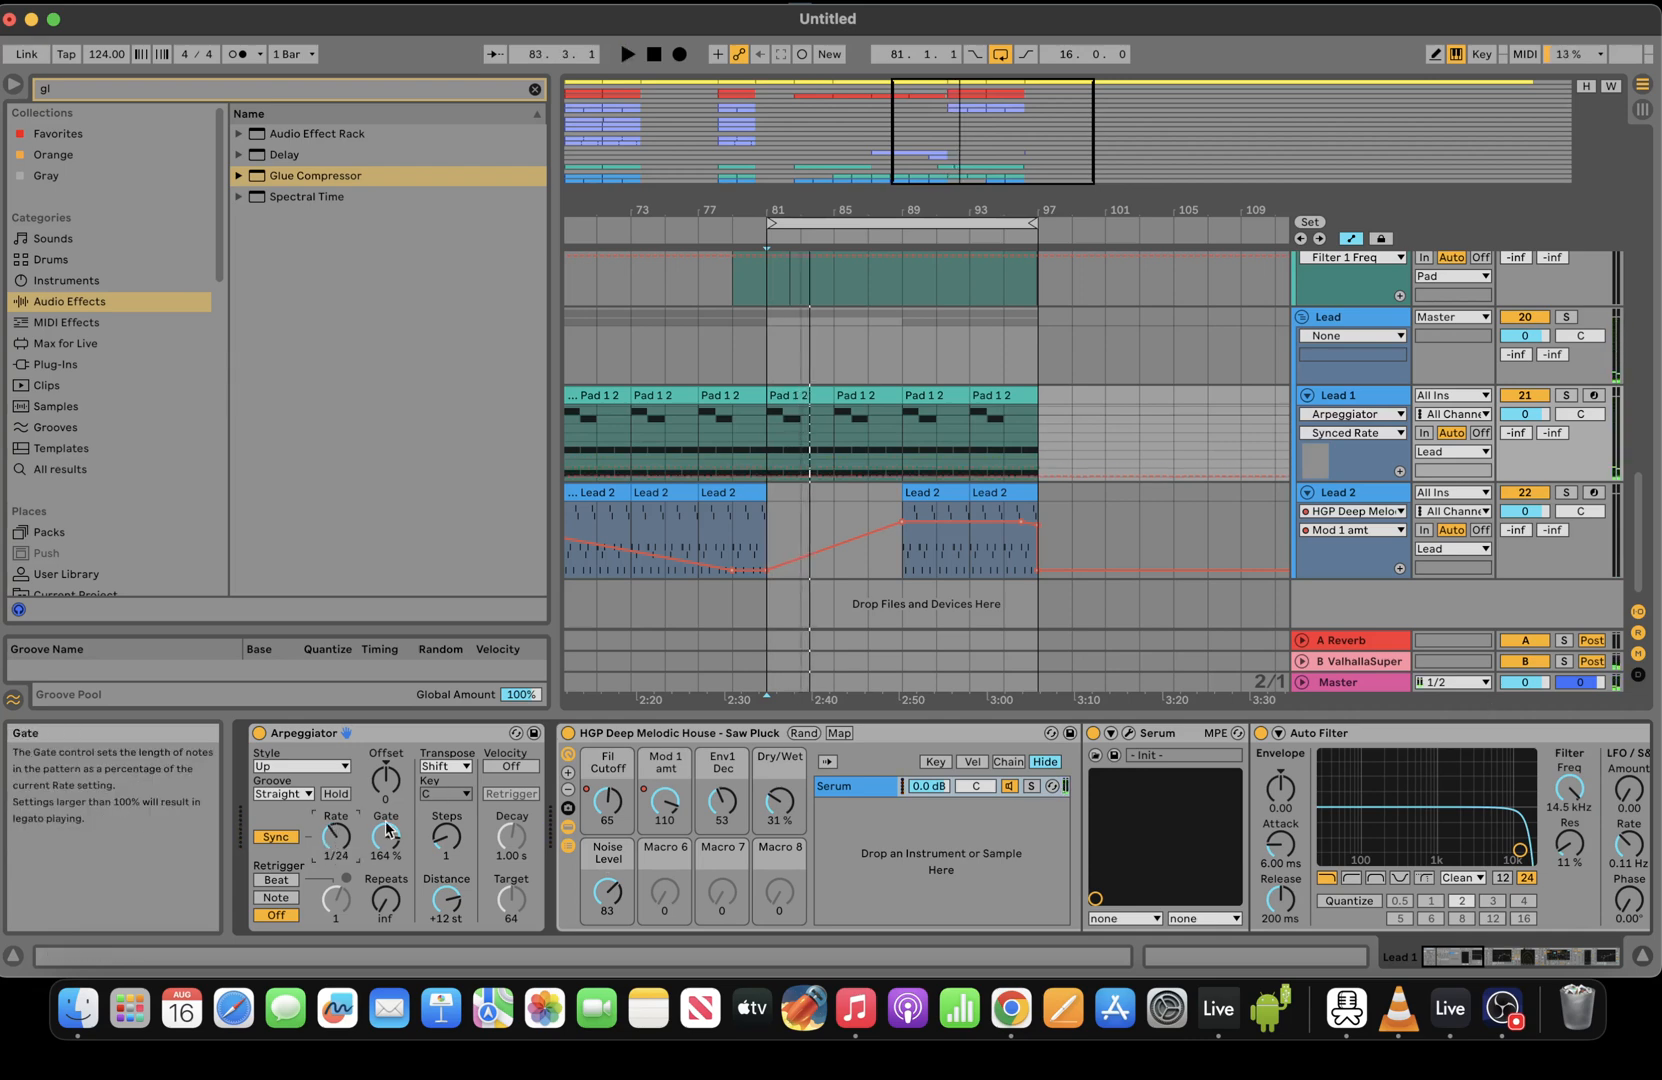
pyautogui.click(775, 436)
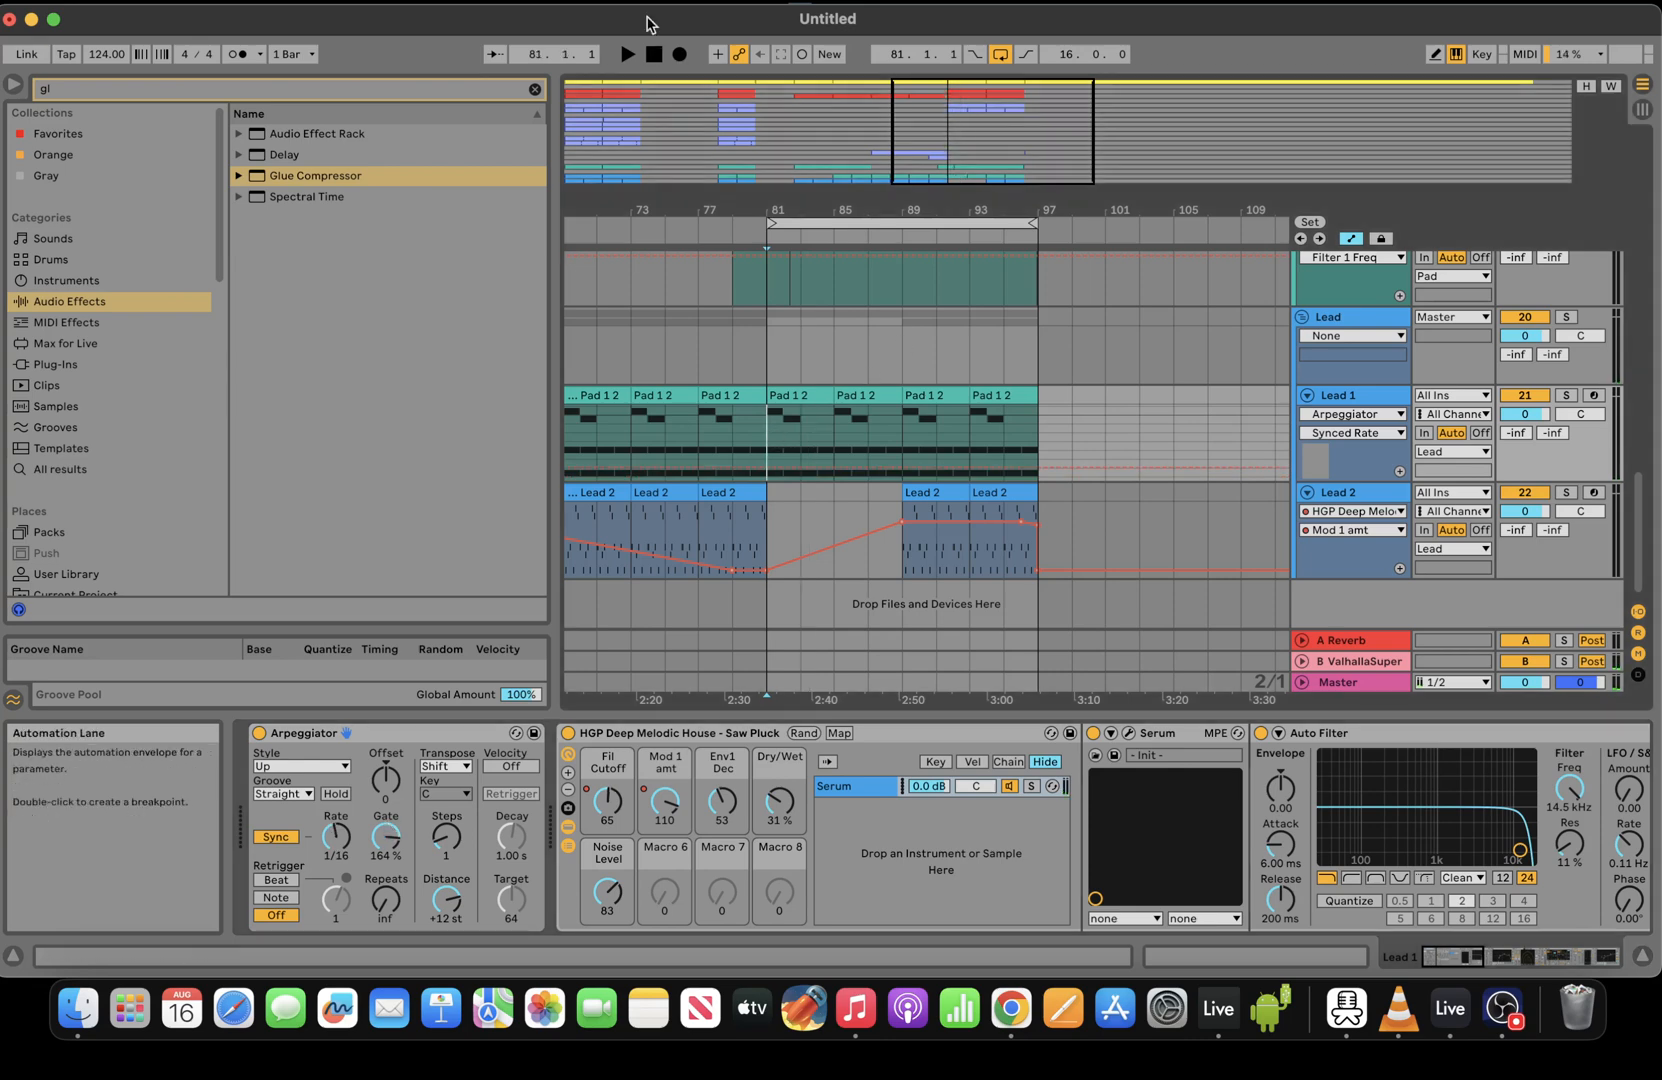
pyautogui.click(680, 55)
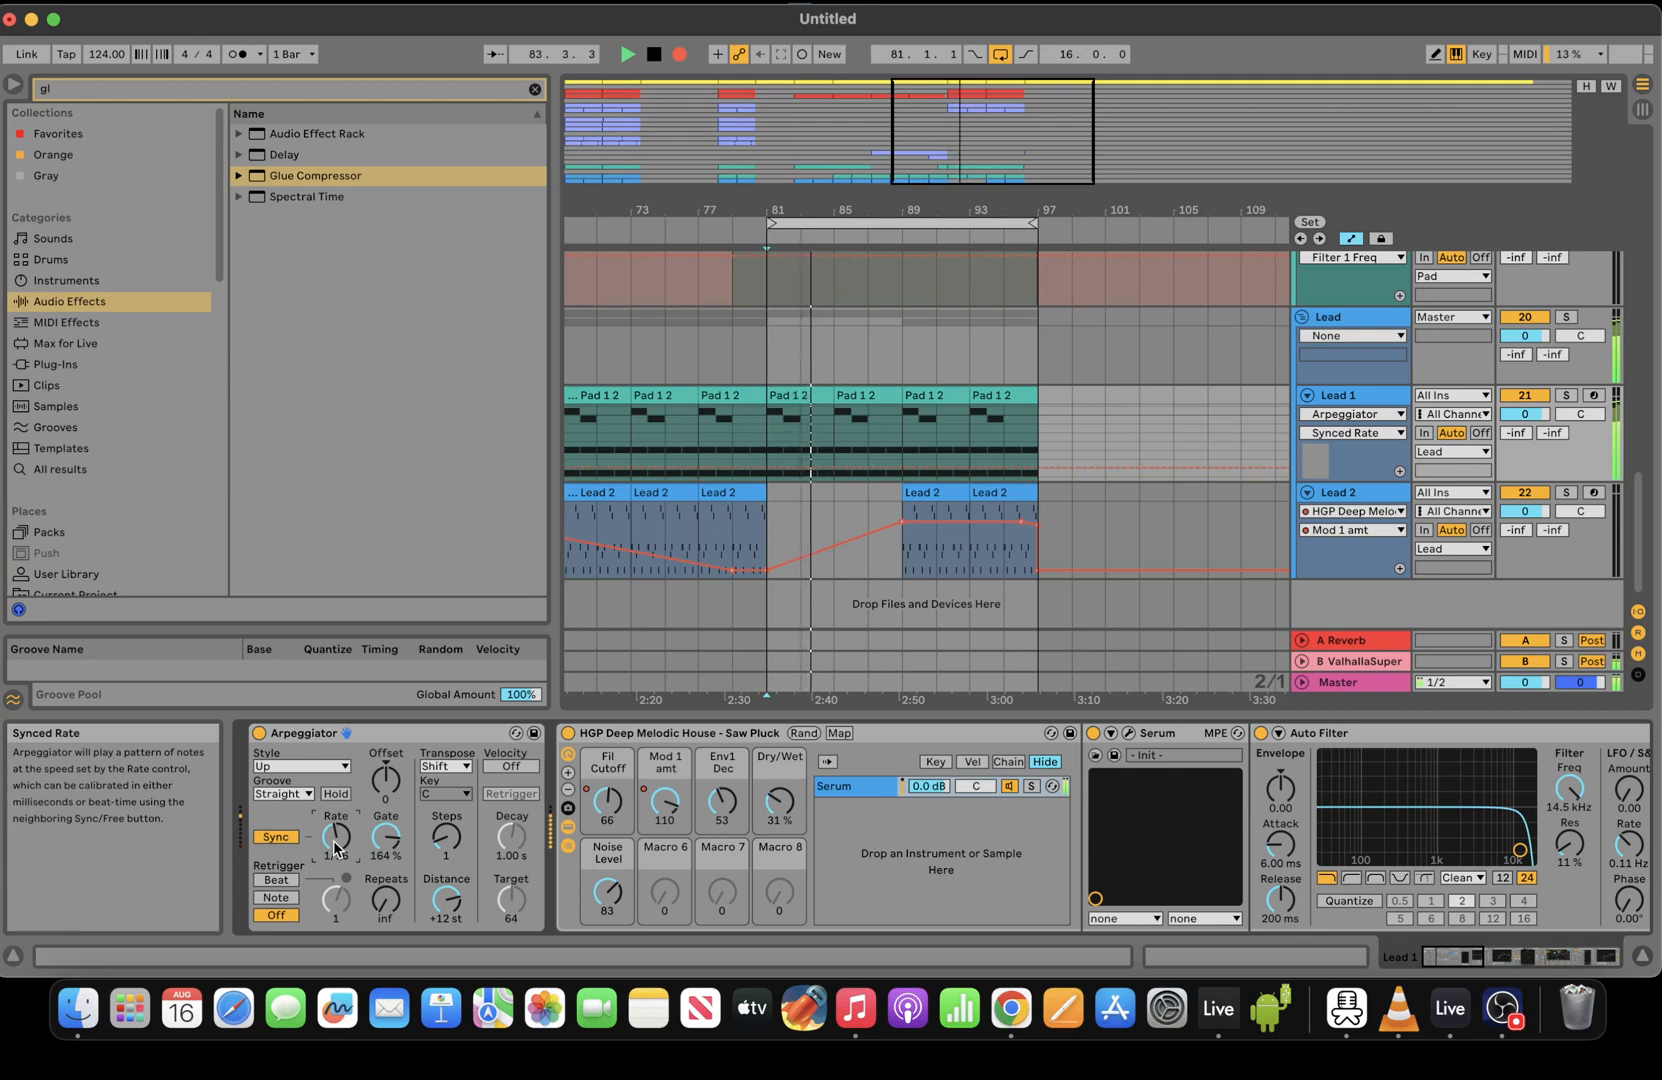
pyautogui.moveTo(334, 842); pyautogui.dragTo(334, 842)
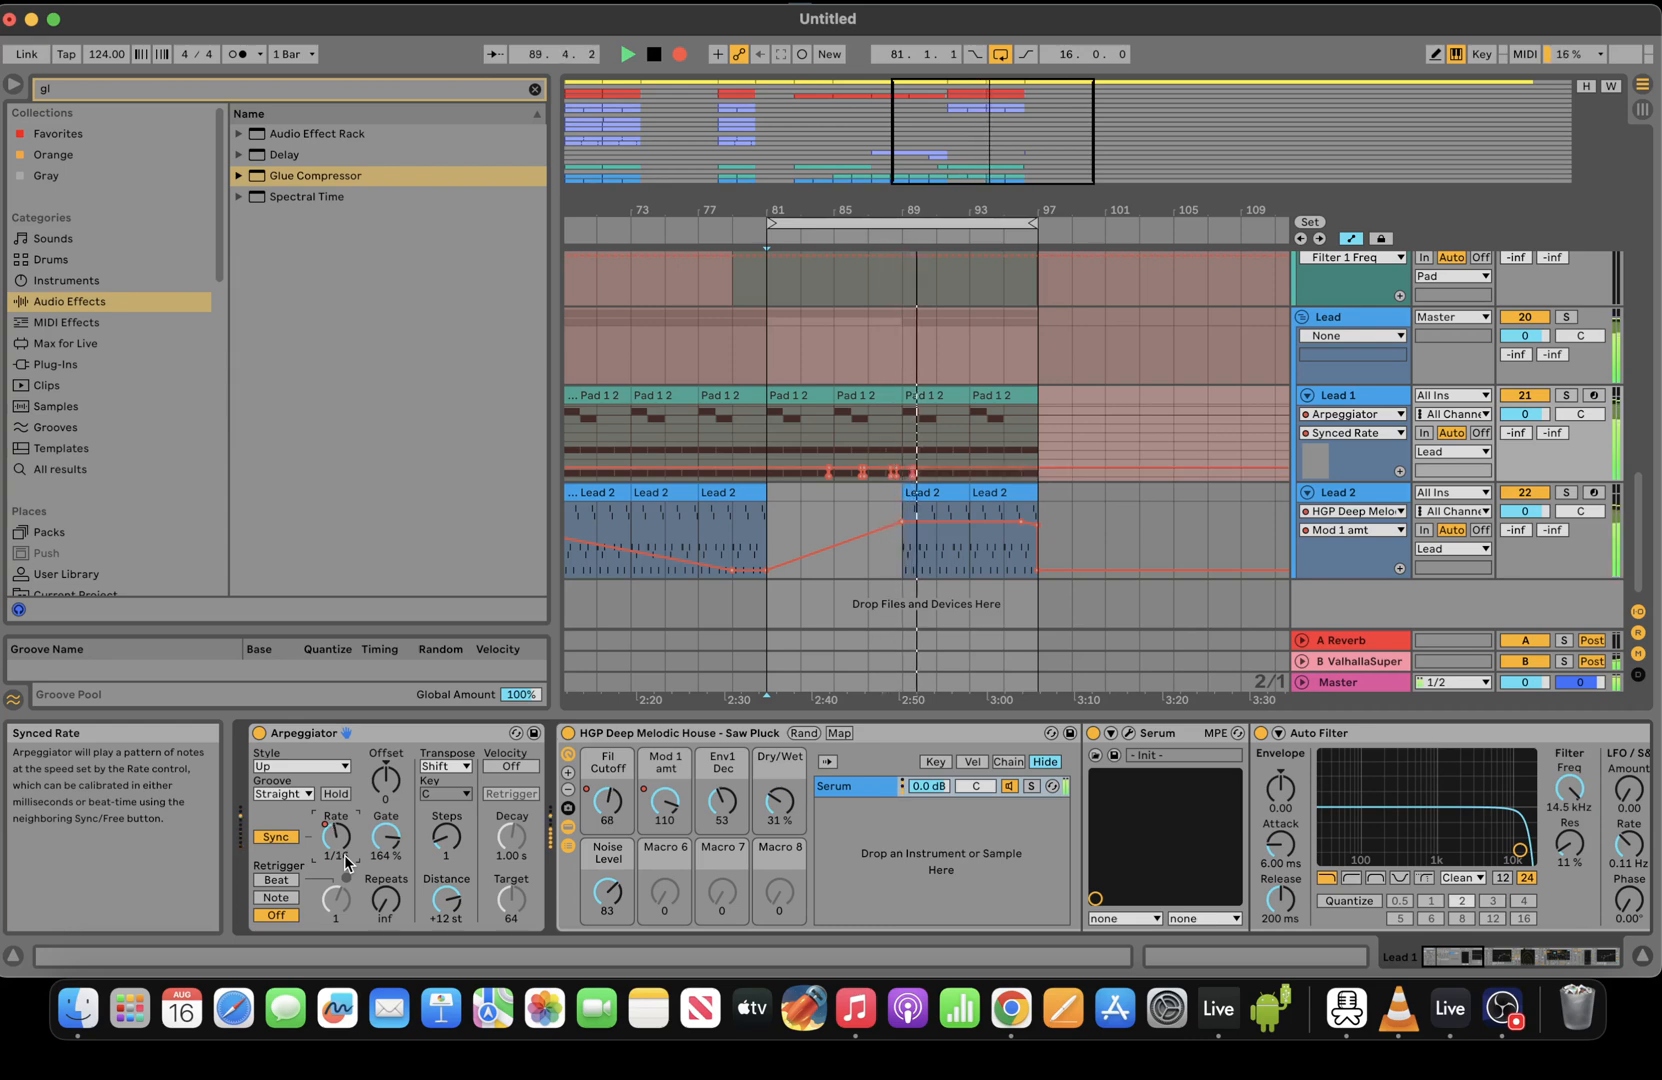
pyautogui.press('space')
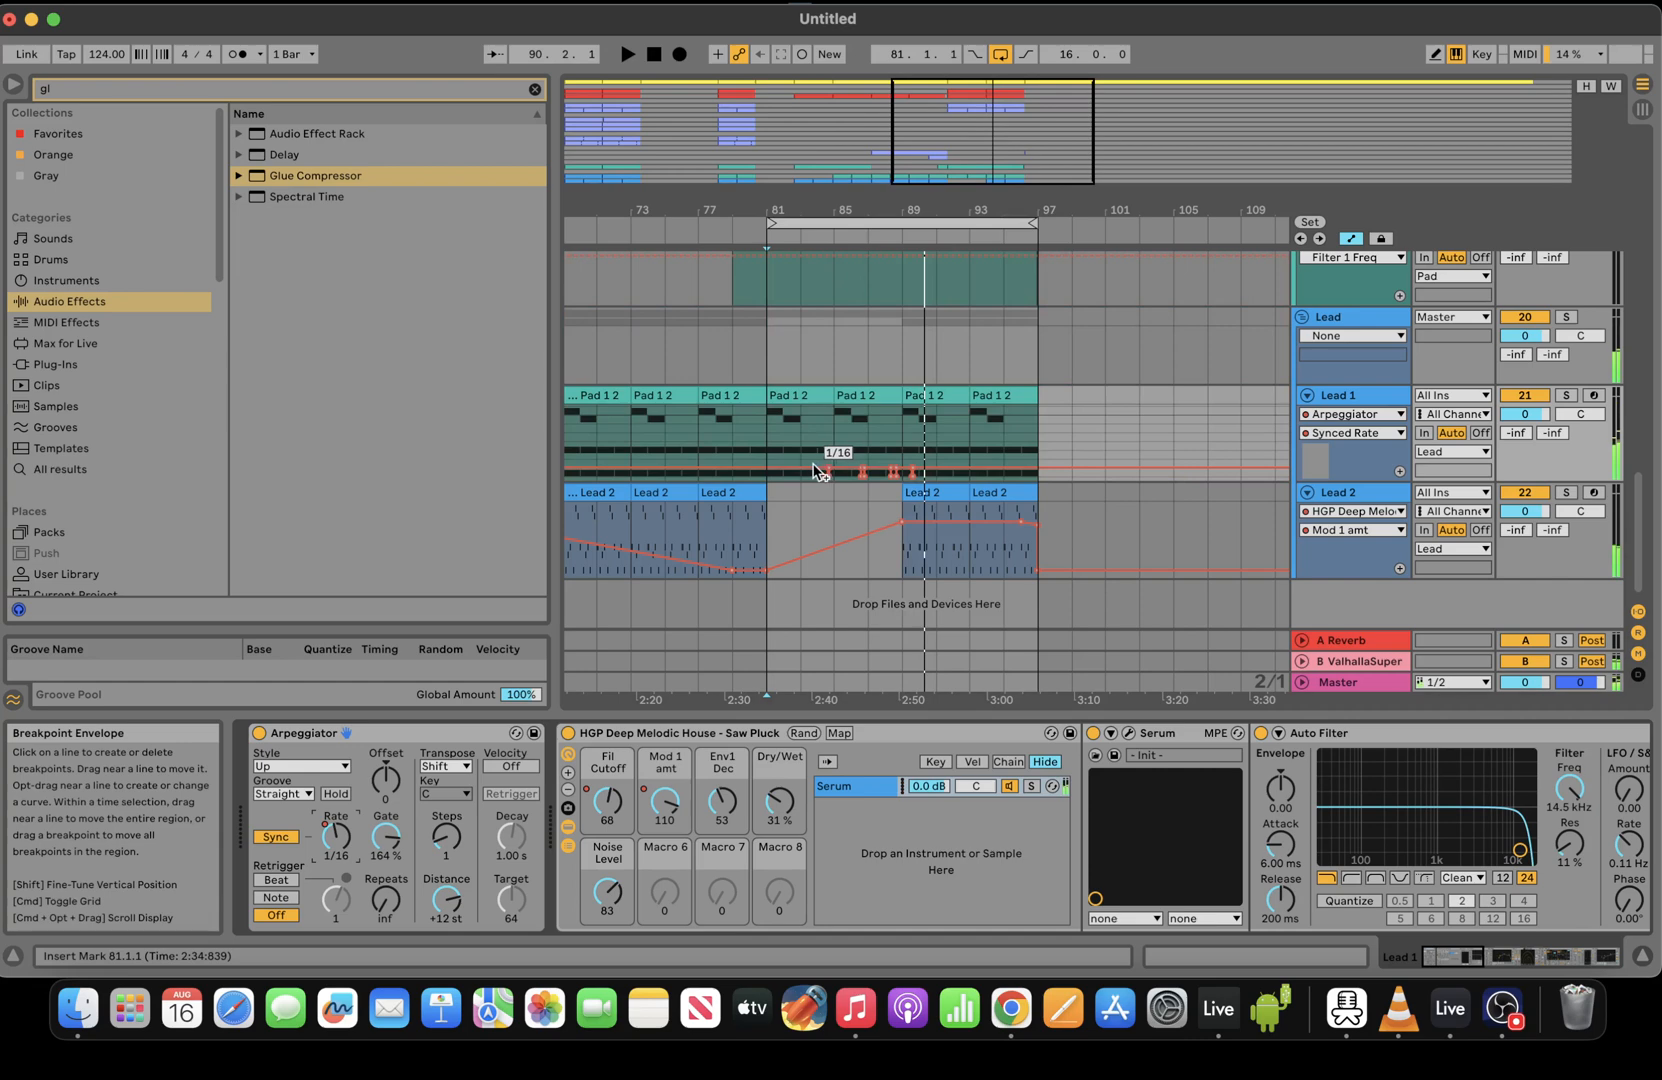
# Delete Lead 1's recorded Synced Rate spikes except the one just before bar 89
pyautogui.moveTo(827, 468); pyautogui.dragTo(891, 469)
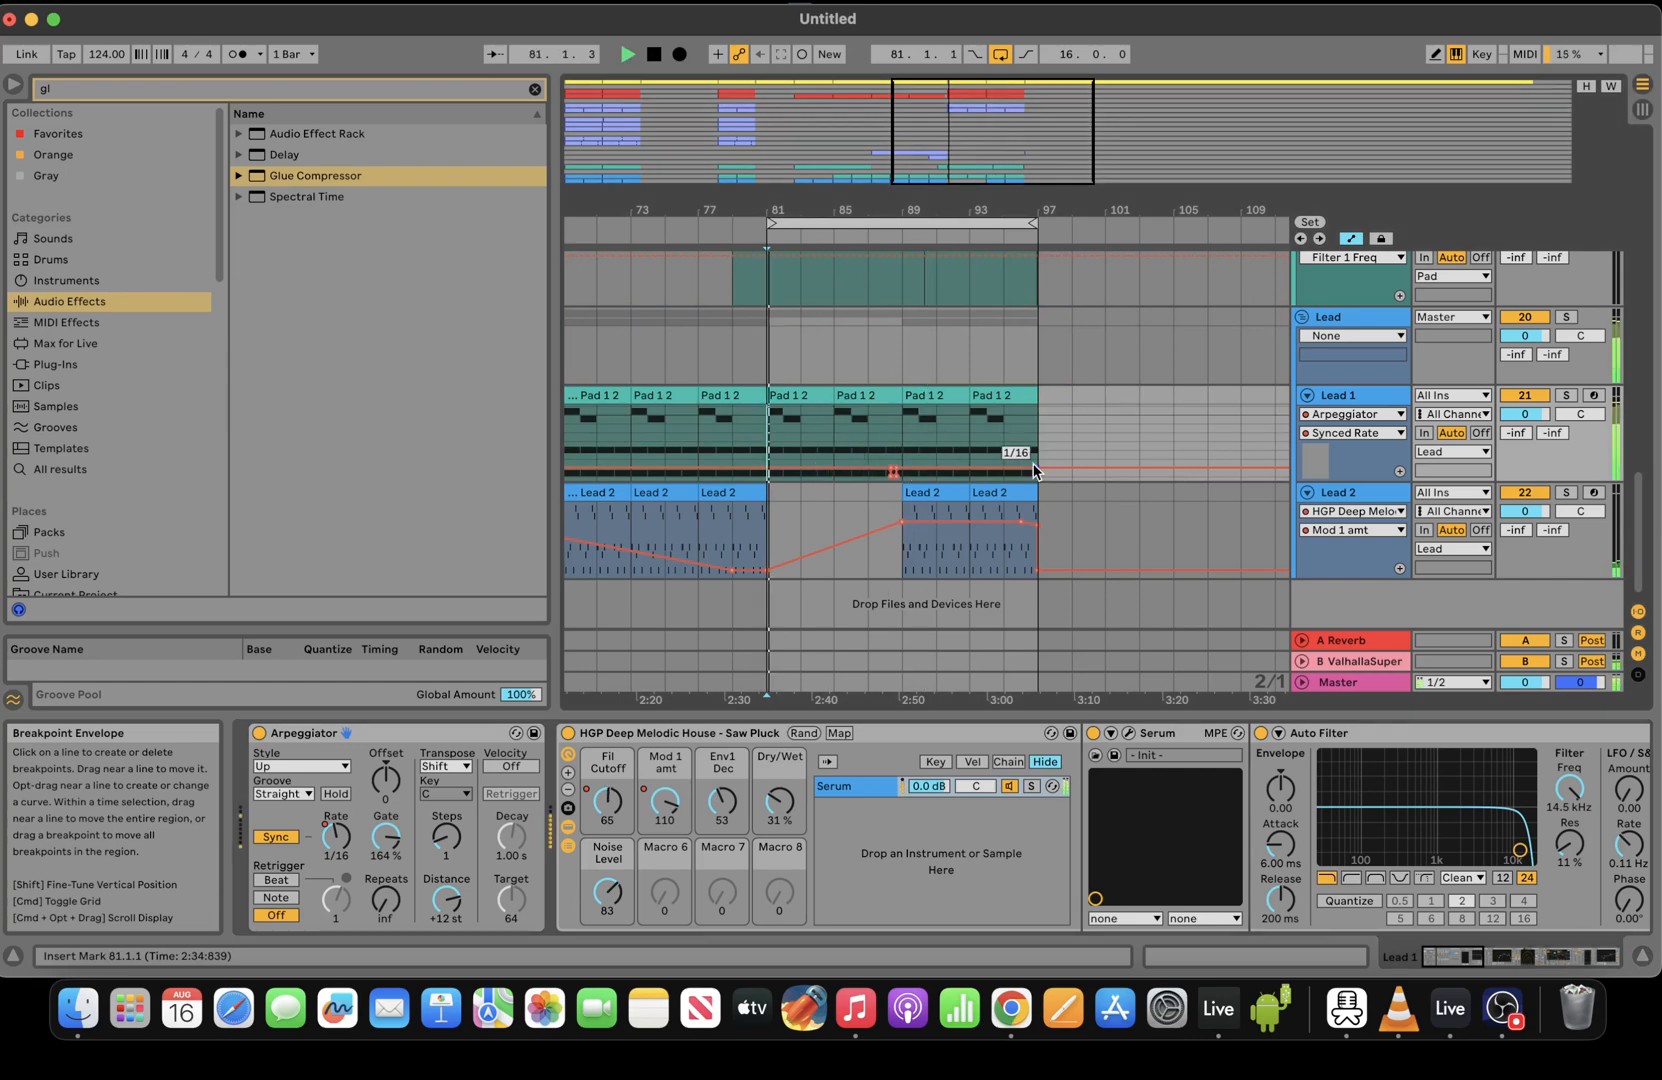
pyautogui.moveTo(1641, 510); pyautogui.dragTo(1615, 176)
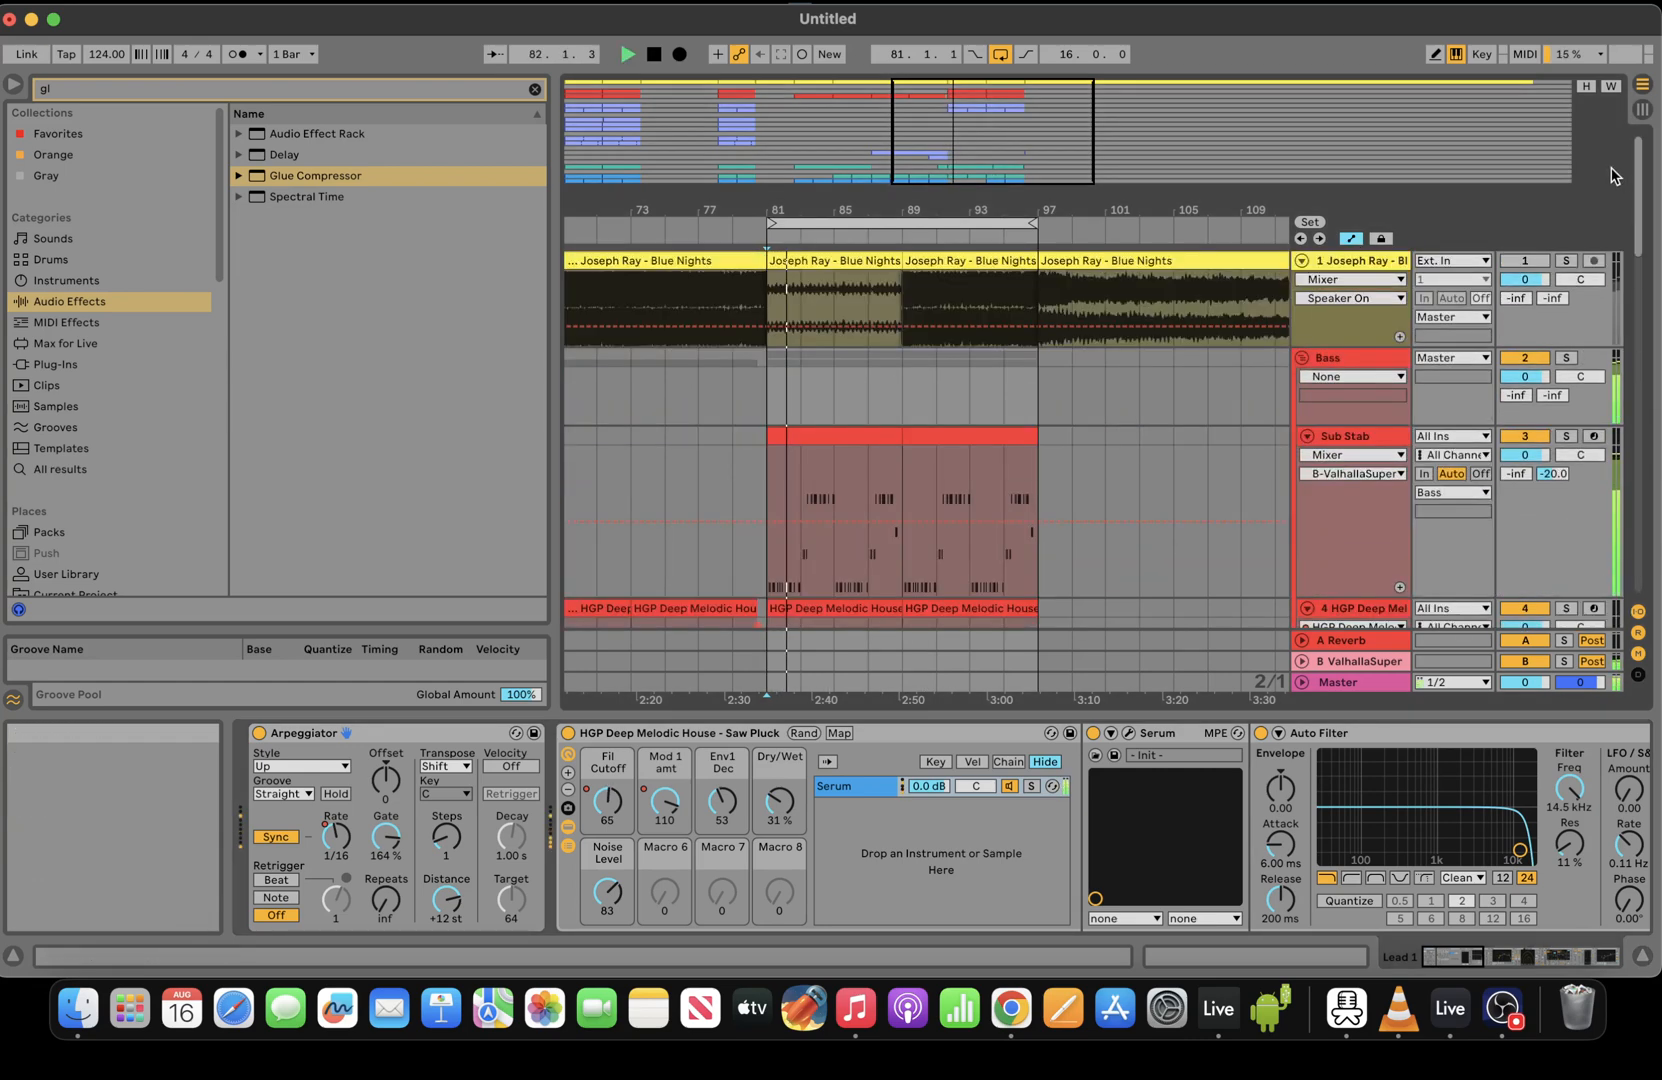
# Automate the Bass On/Off macro on HGP Deep Melodic House track 4 at 120 Hz until about bar 43, sloping down to bar 49
pyautogui.press('space')
pyautogui.doubleClick(763, 161)
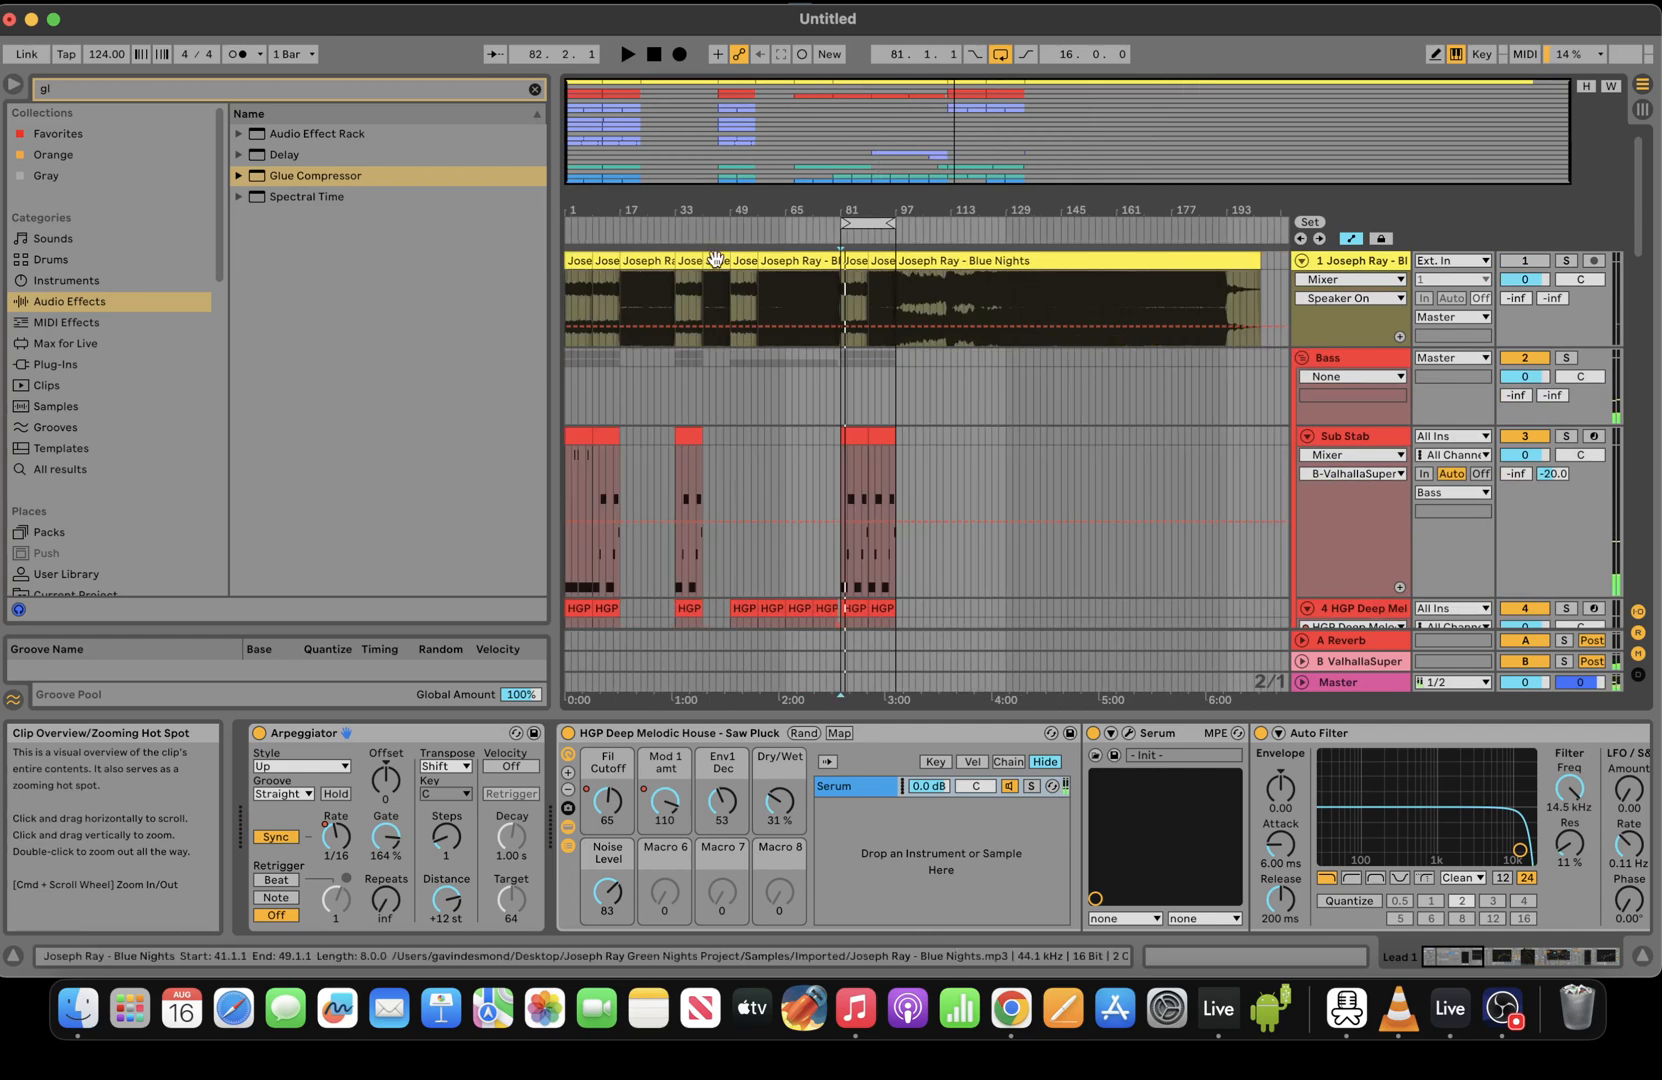
pyautogui.click(685, 229)
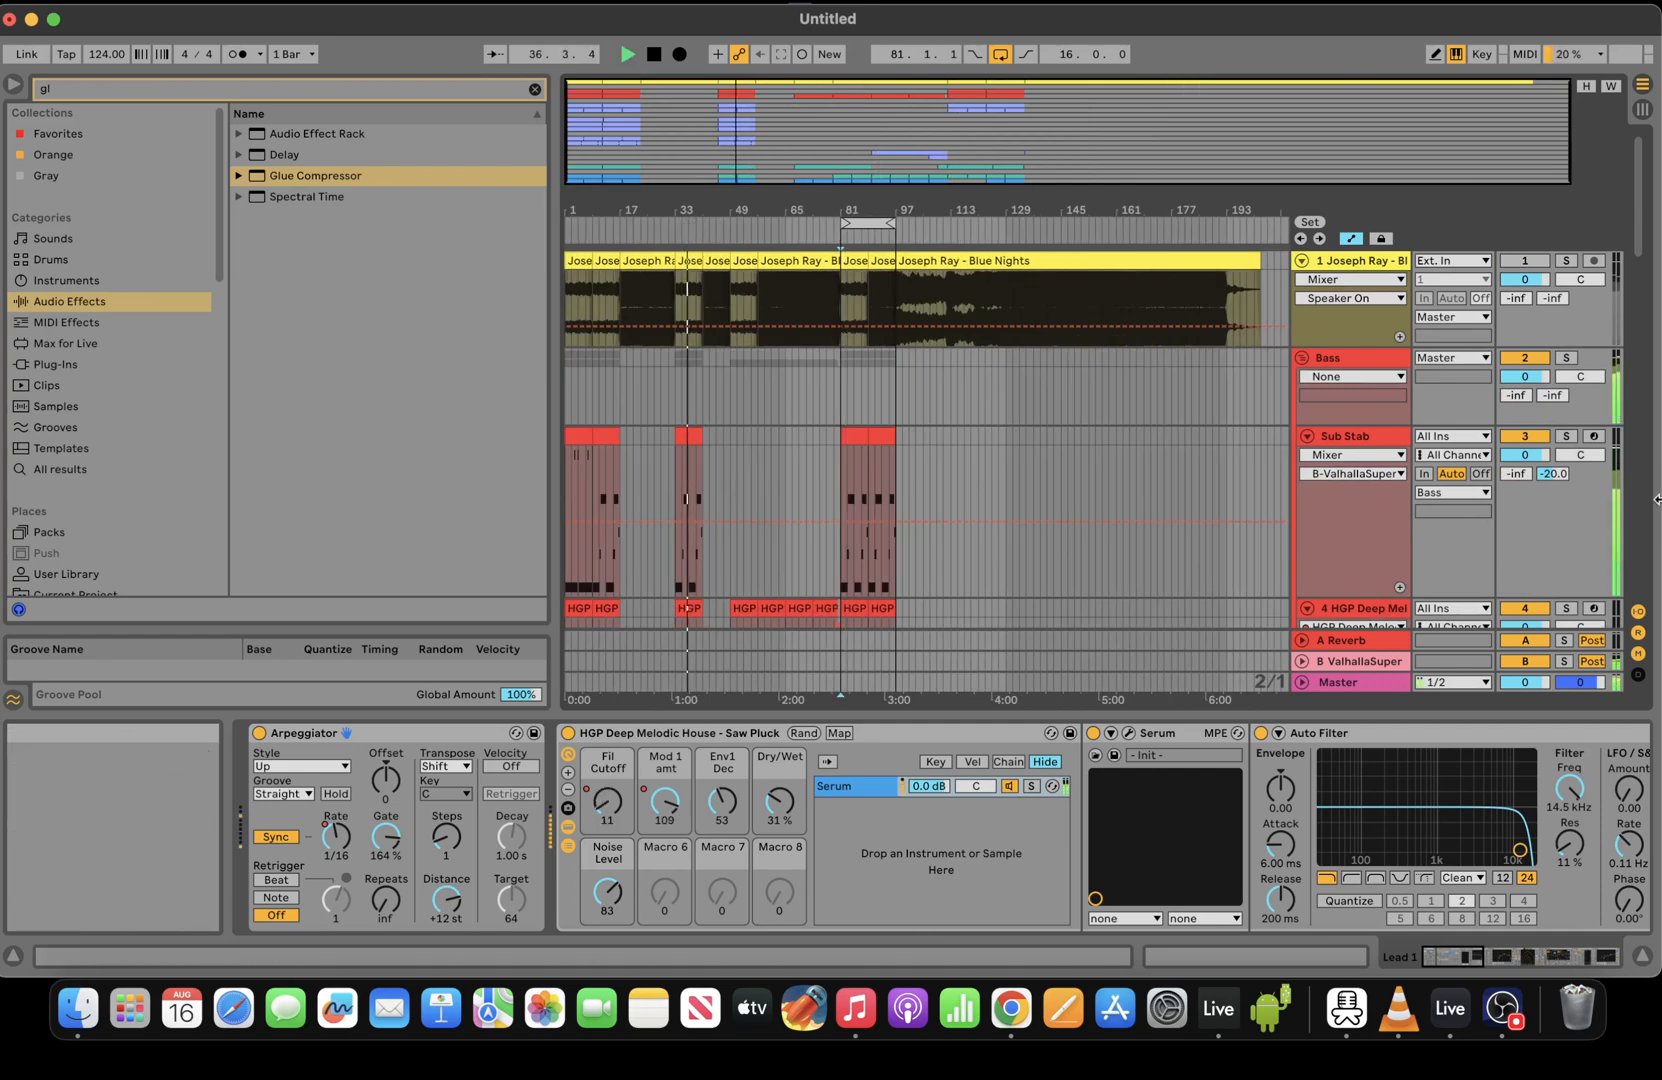
pyautogui.moveTo(1640, 227); pyautogui.dragTo(1635, 322)
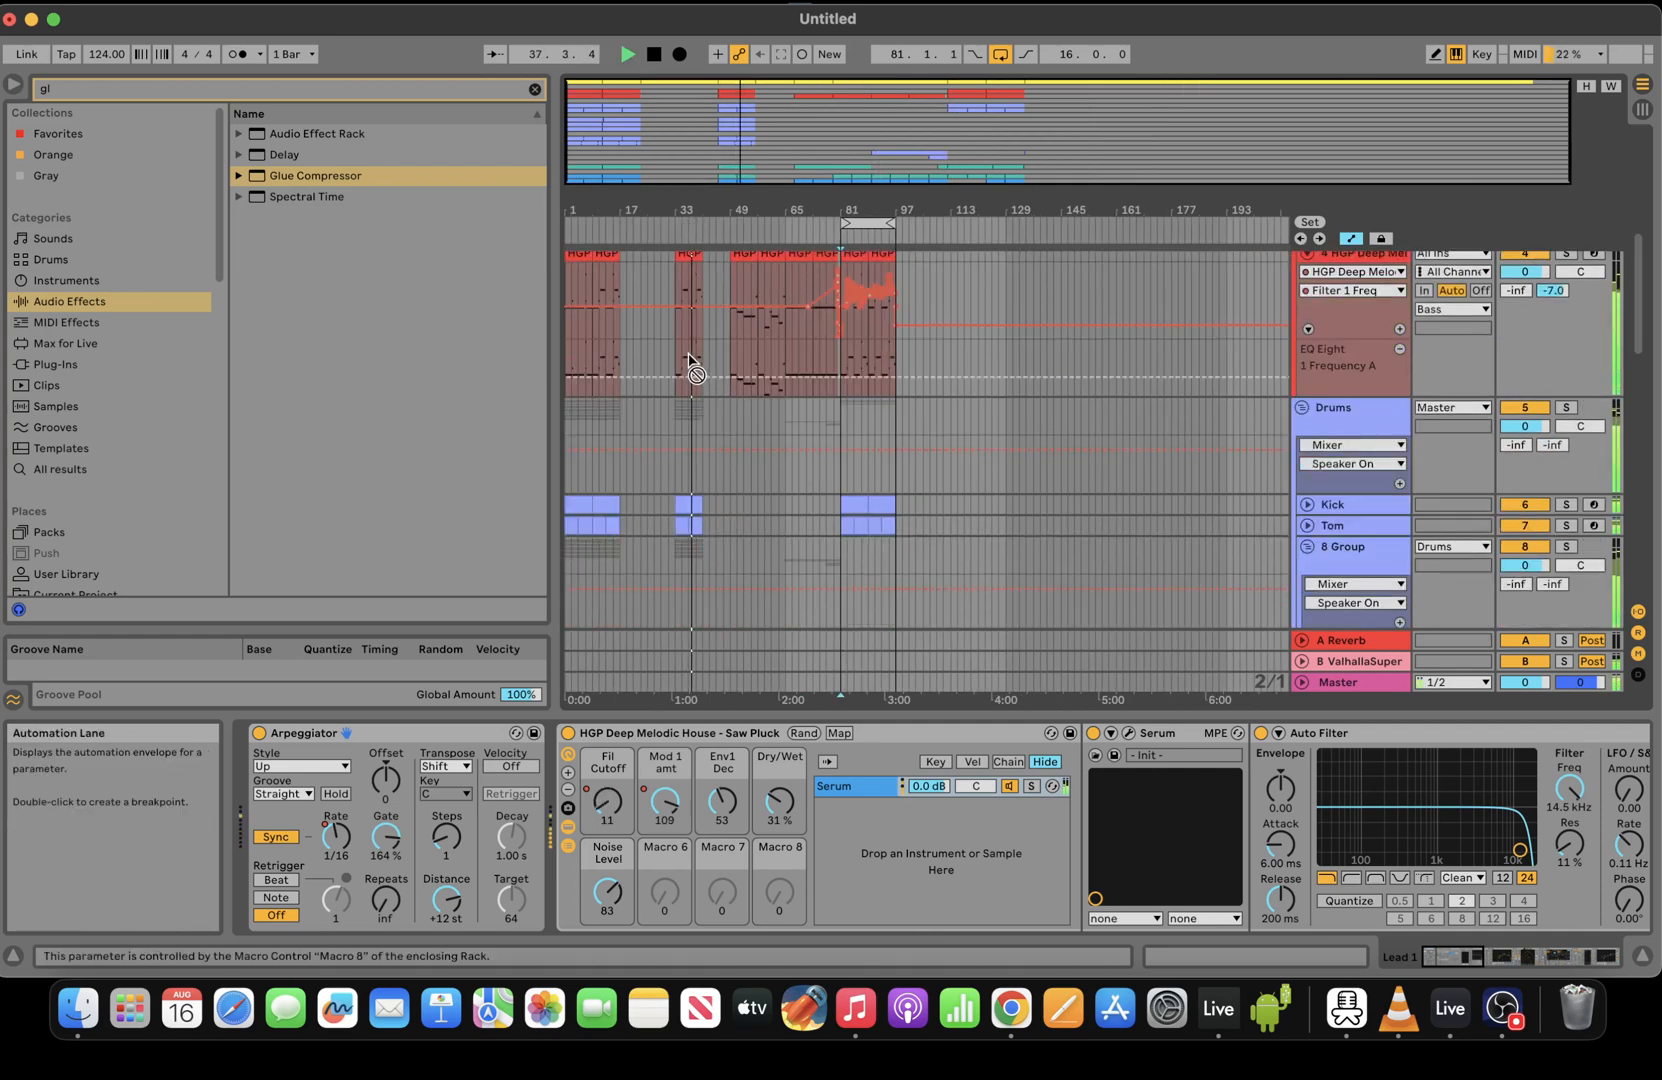
pyautogui.click(985, 323)
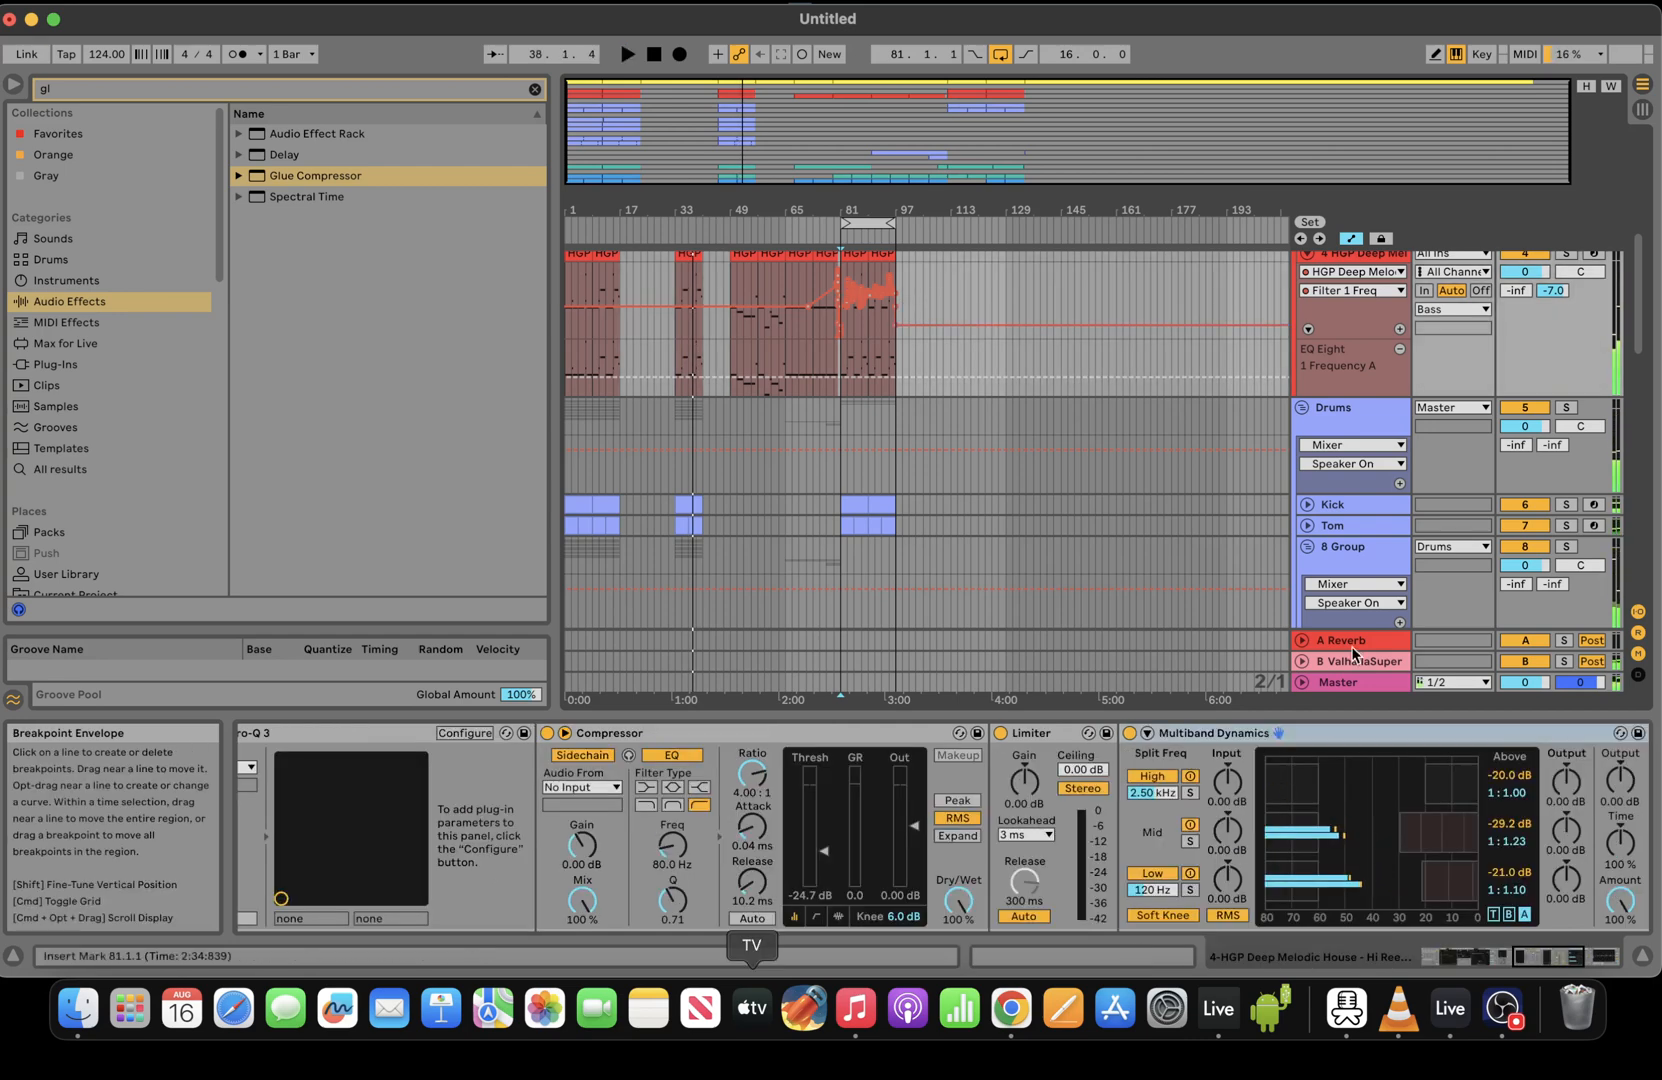
pyautogui.moveTo(1586, 959); pyautogui.dragTo(1425, 960)
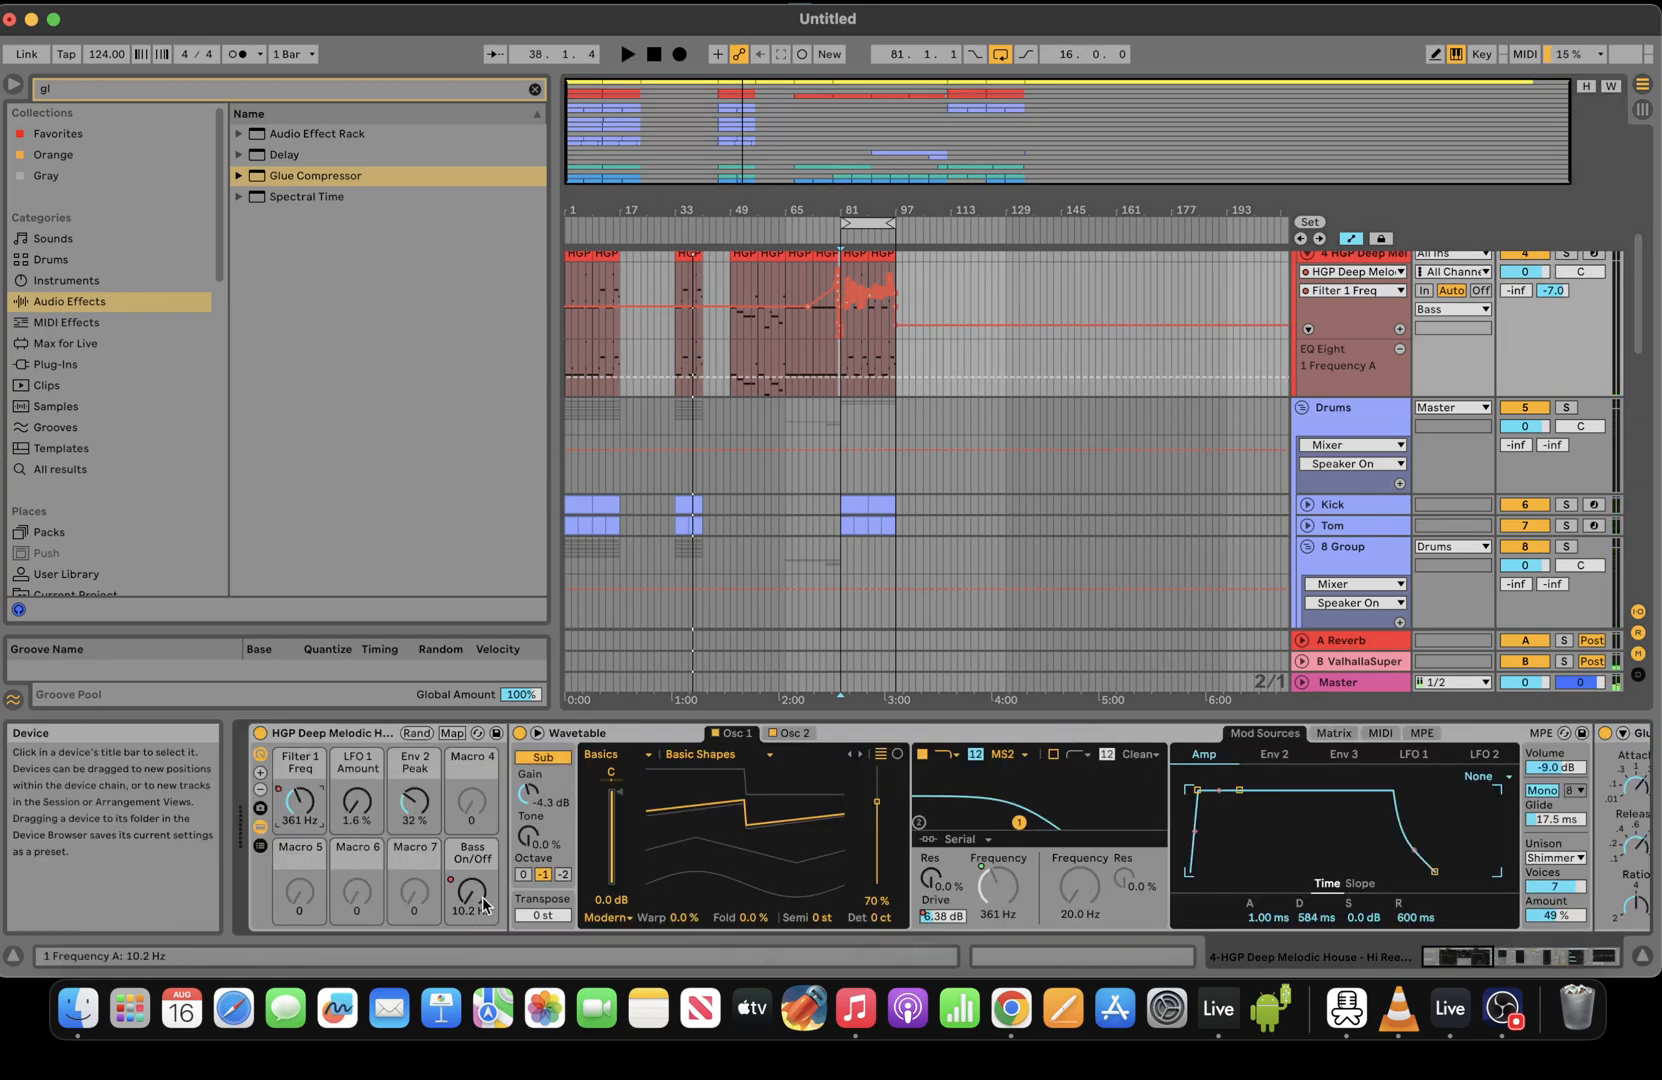
pyautogui.click(484, 905)
pyautogui.moveTo(770, 140); pyautogui.dragTo(771, 178)
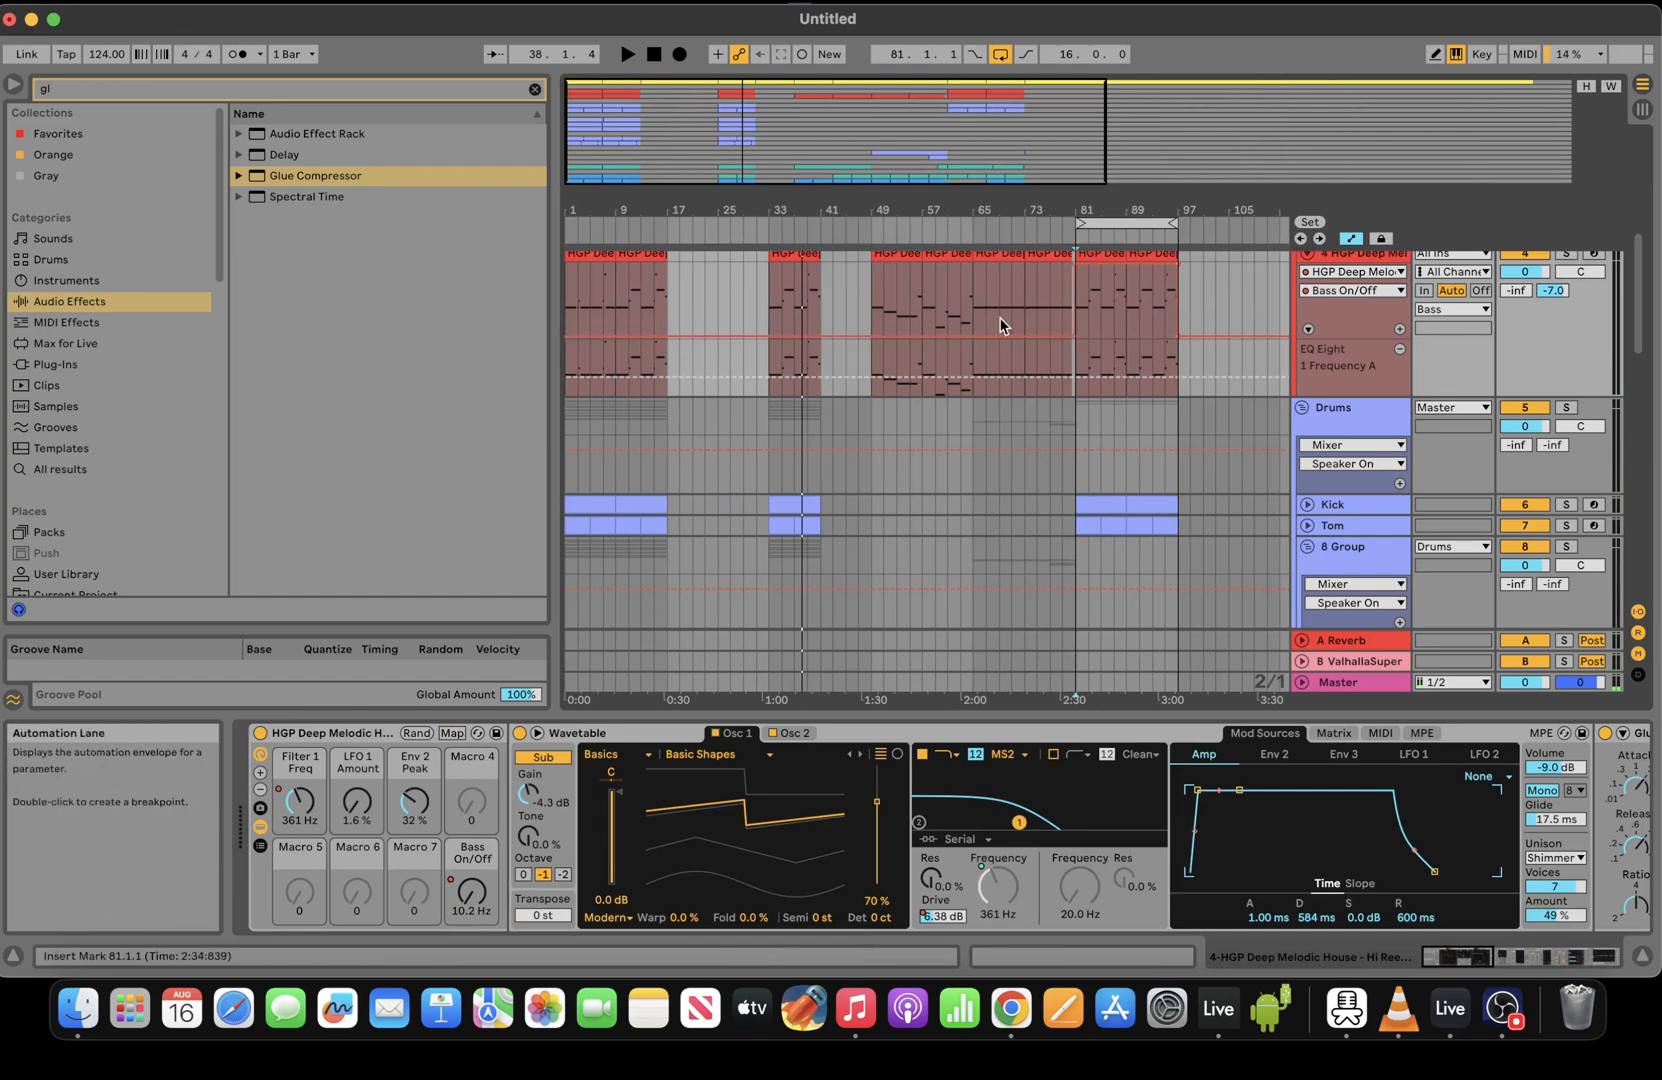
pyautogui.click(868, 334)
pyautogui.moveTo(838, 336); pyautogui.dragTo(838, 264)
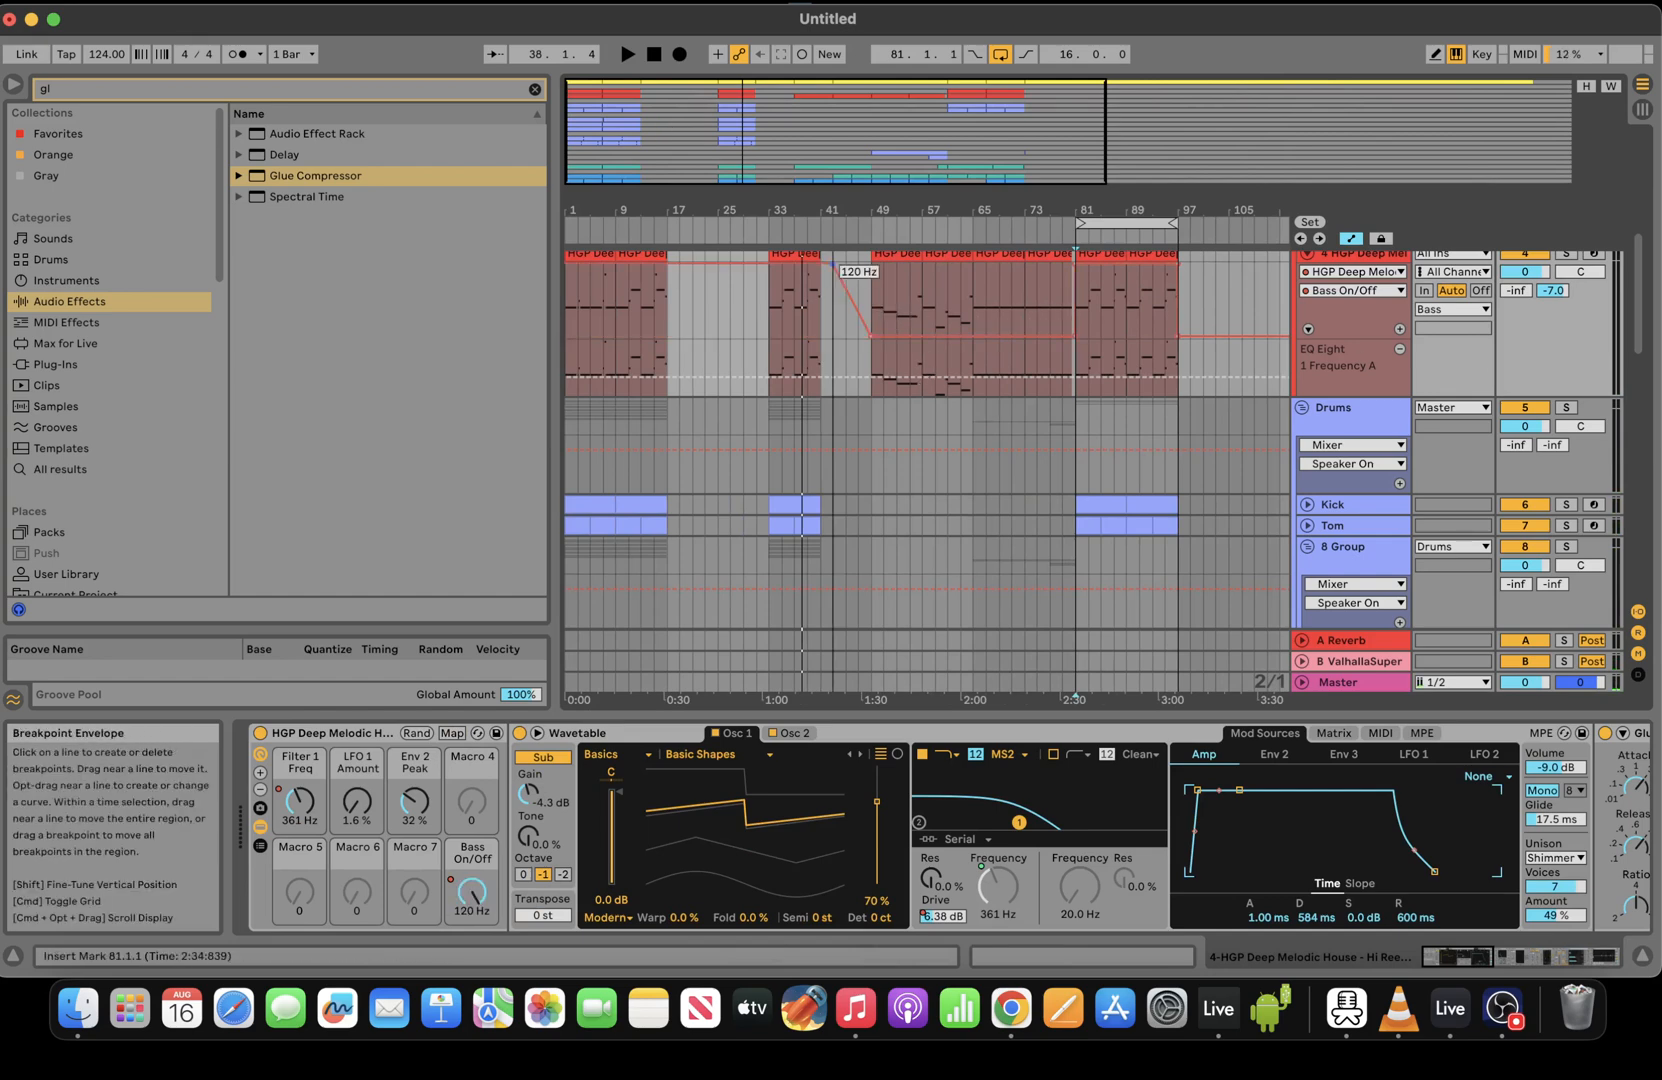
# Solo the Drums group and play the arrangement from bar 1 to listen to the drums alone
pyautogui.press('space')
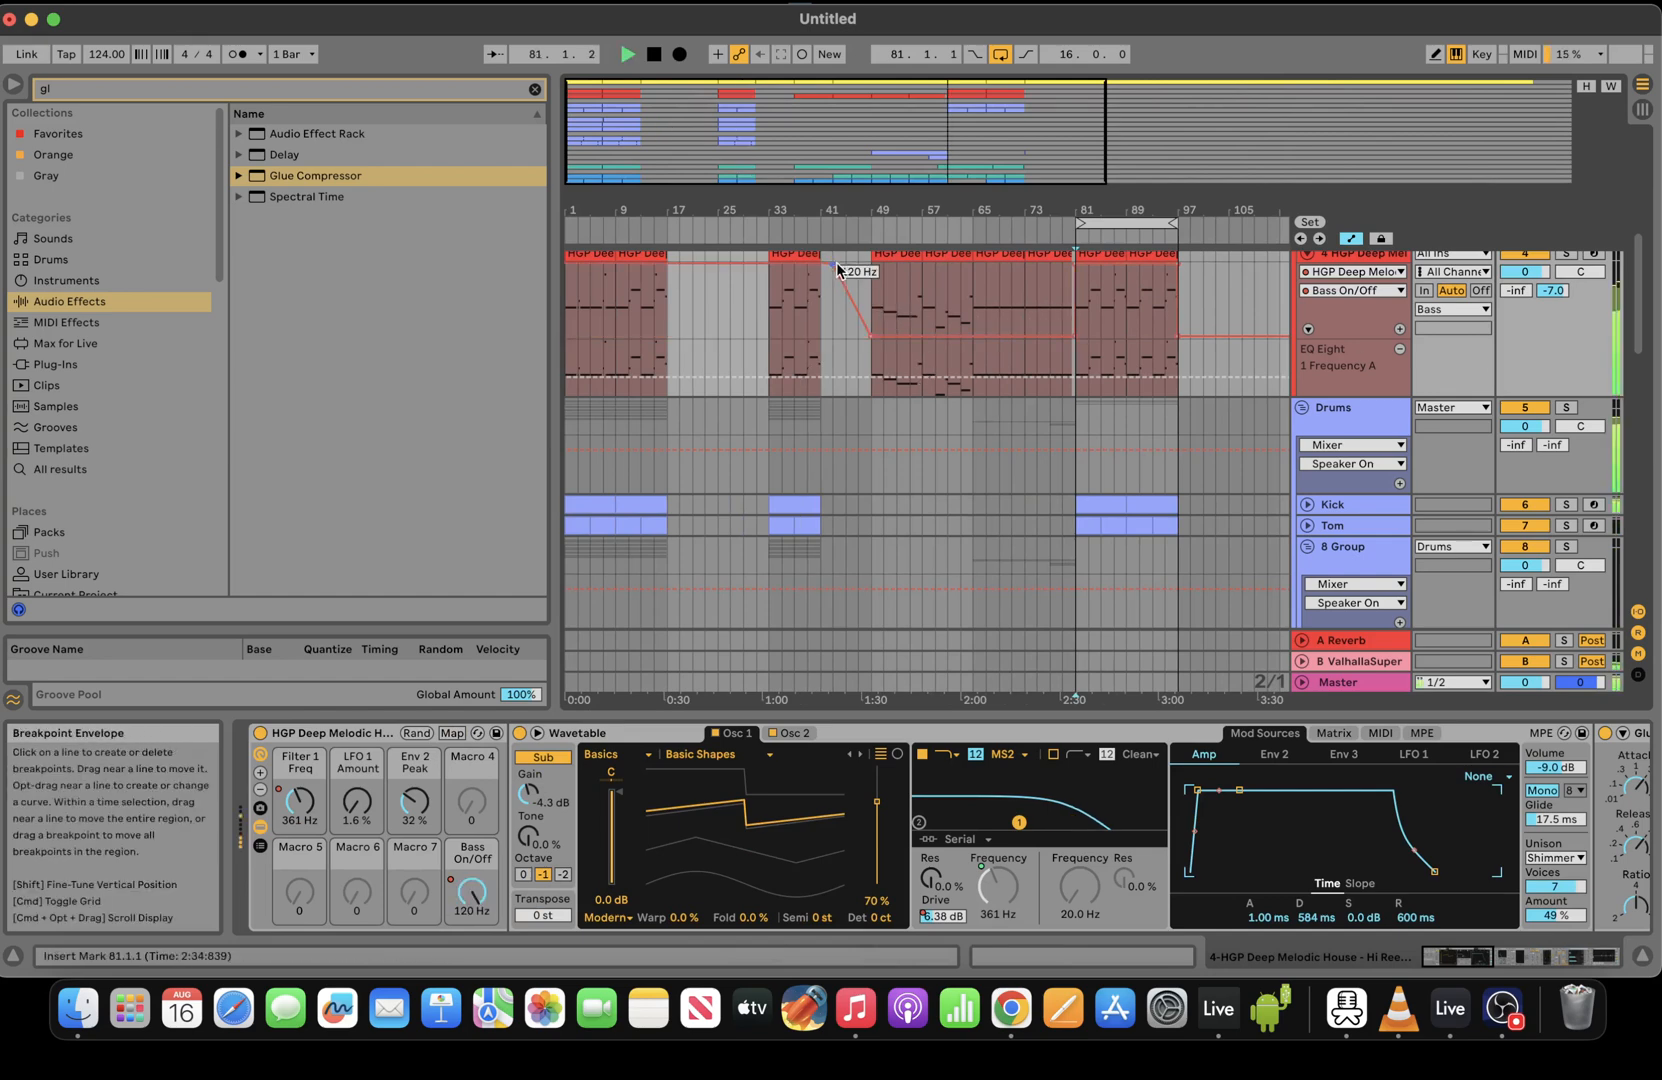
pyautogui.doubleClick(656, 57)
pyautogui.press('+')
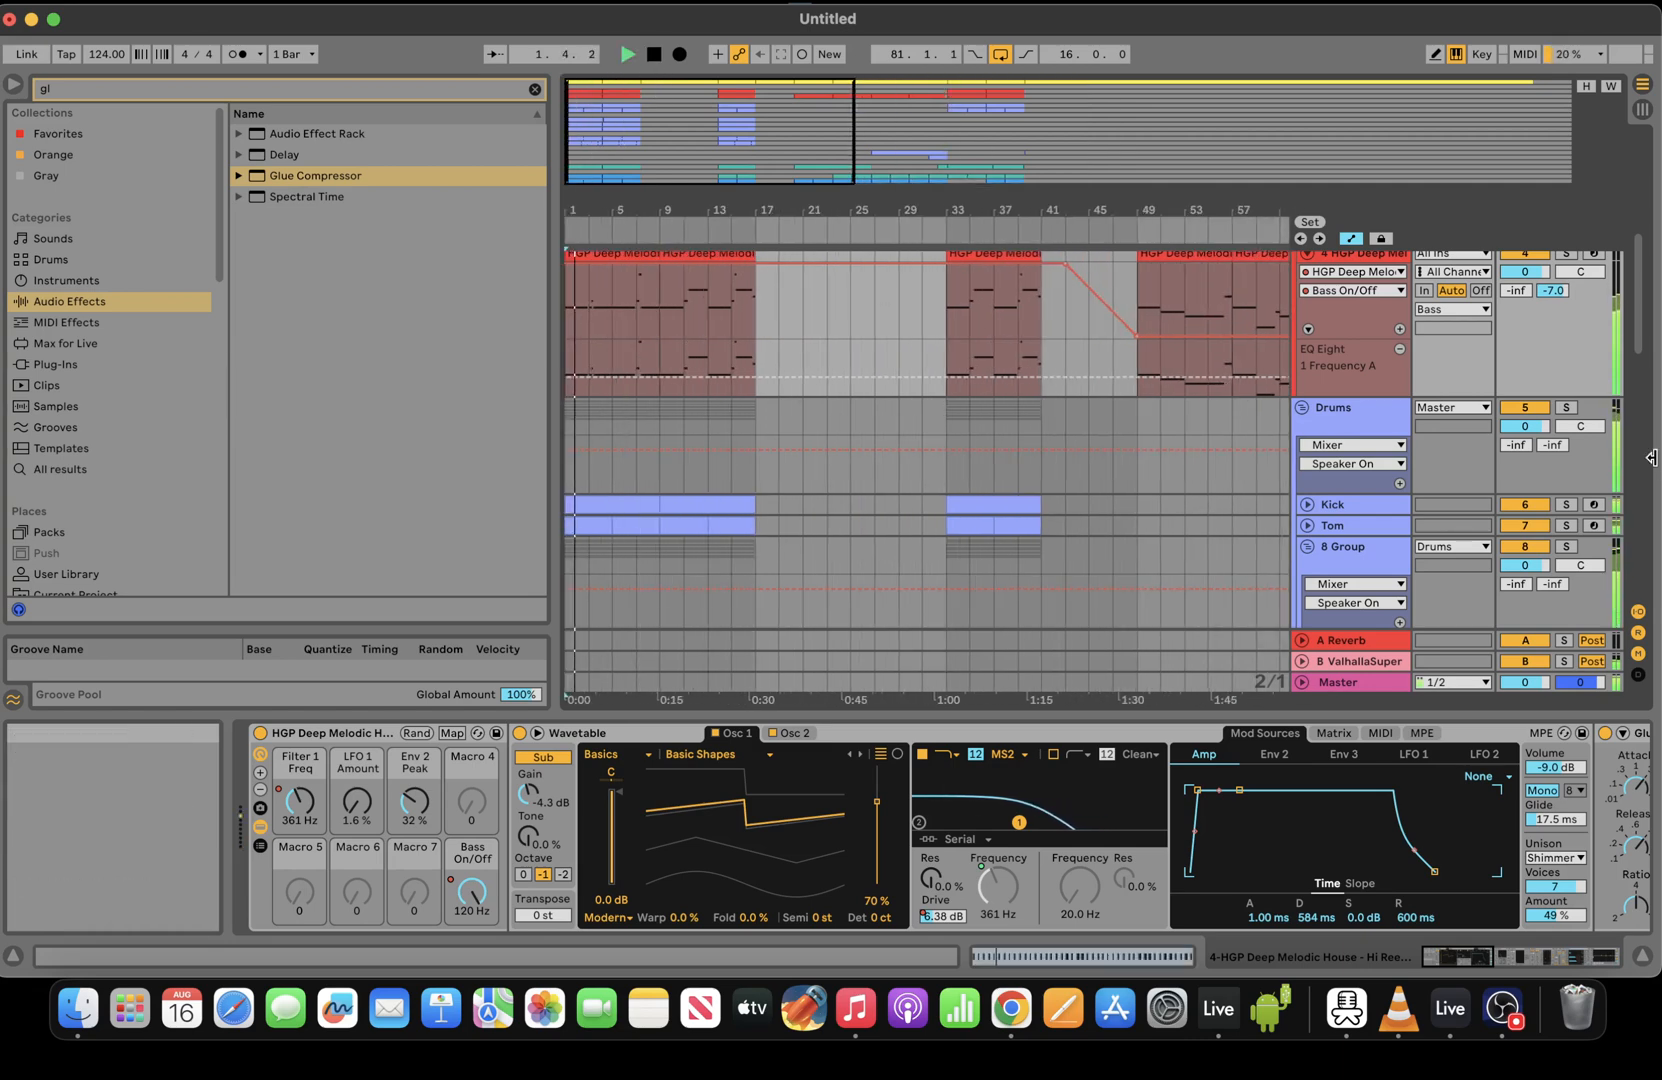
pyautogui.click(1566, 409)
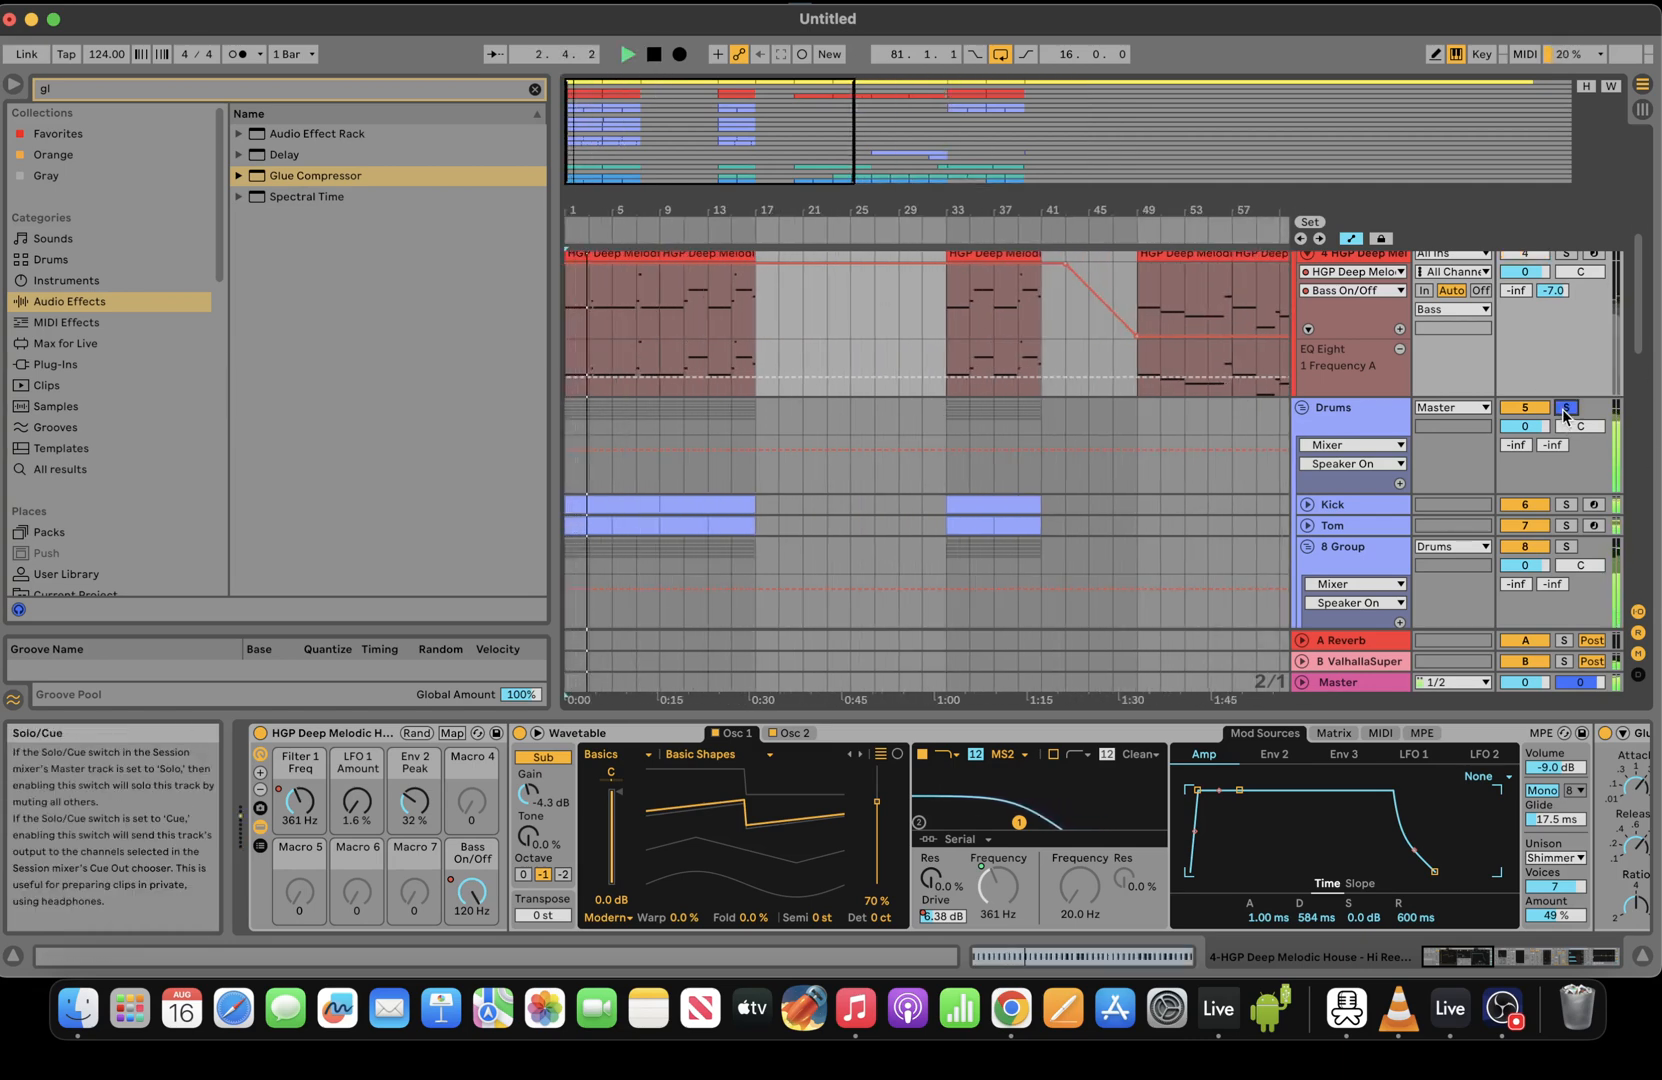
pyautogui.moveTo(627, 187); pyautogui.dragTo(627, 190)
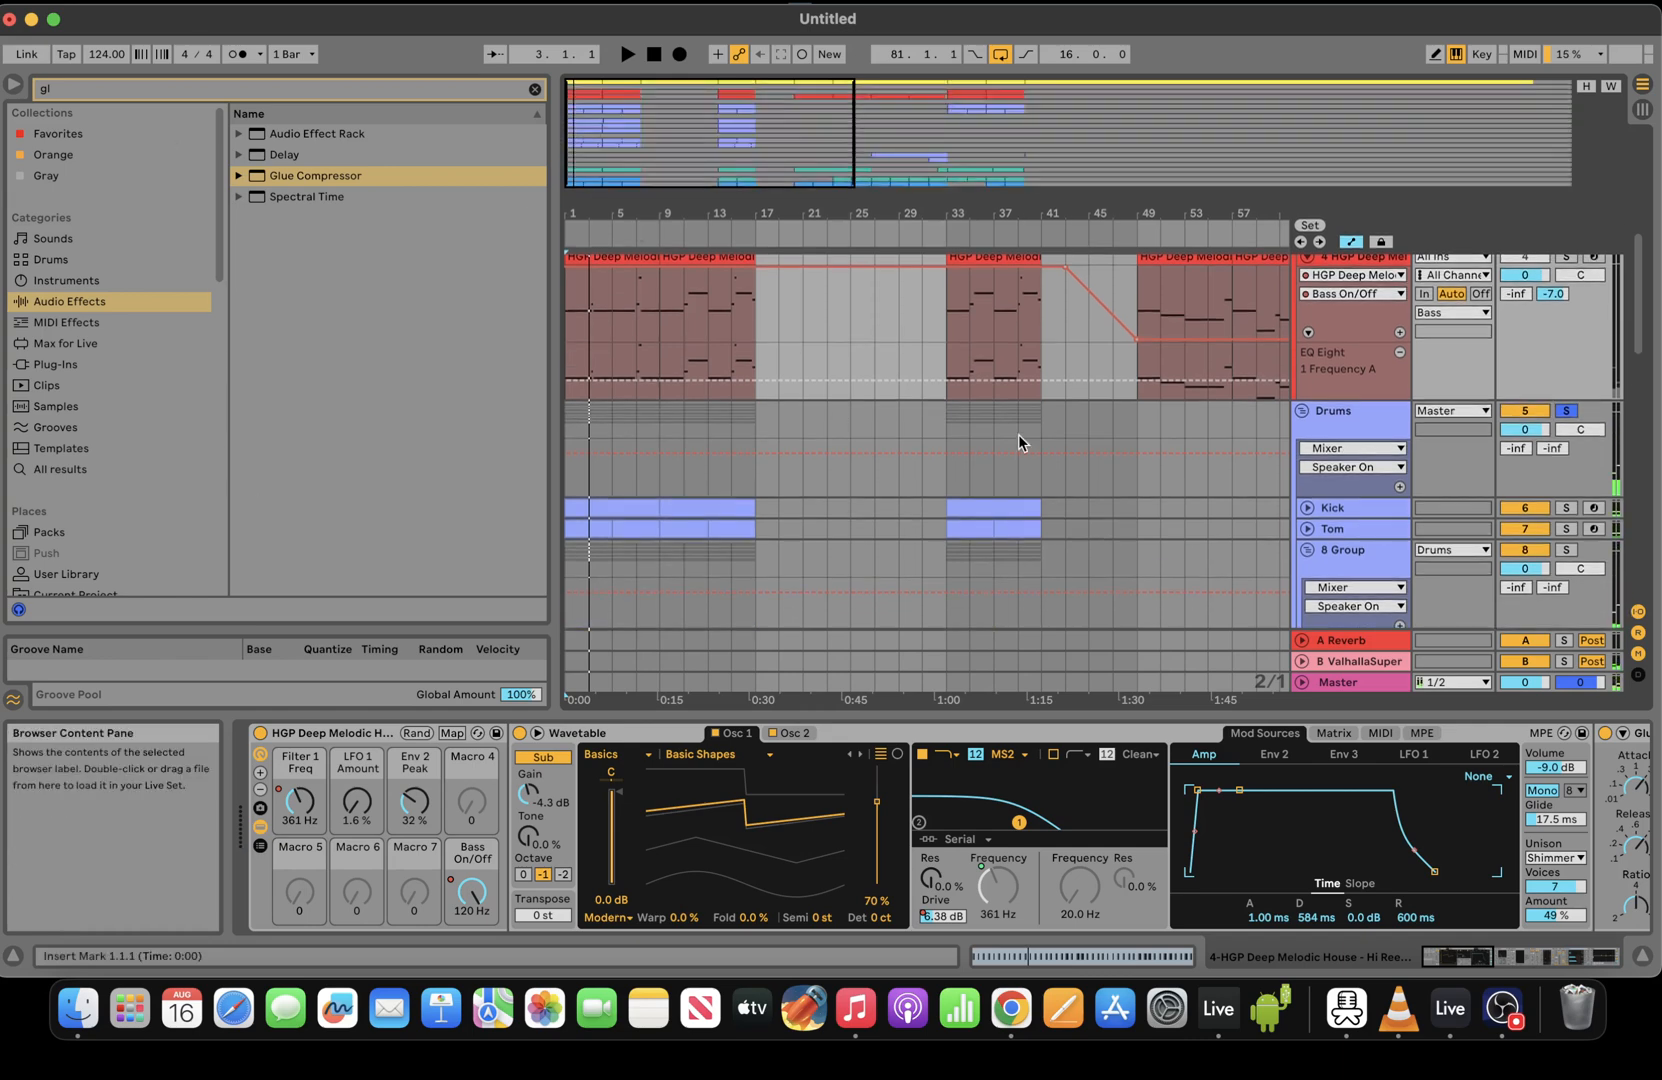
pyautogui.press('space')
pyautogui.scroll(-5, 1330, 320)
pyautogui.scroll(4, 1315, 345)
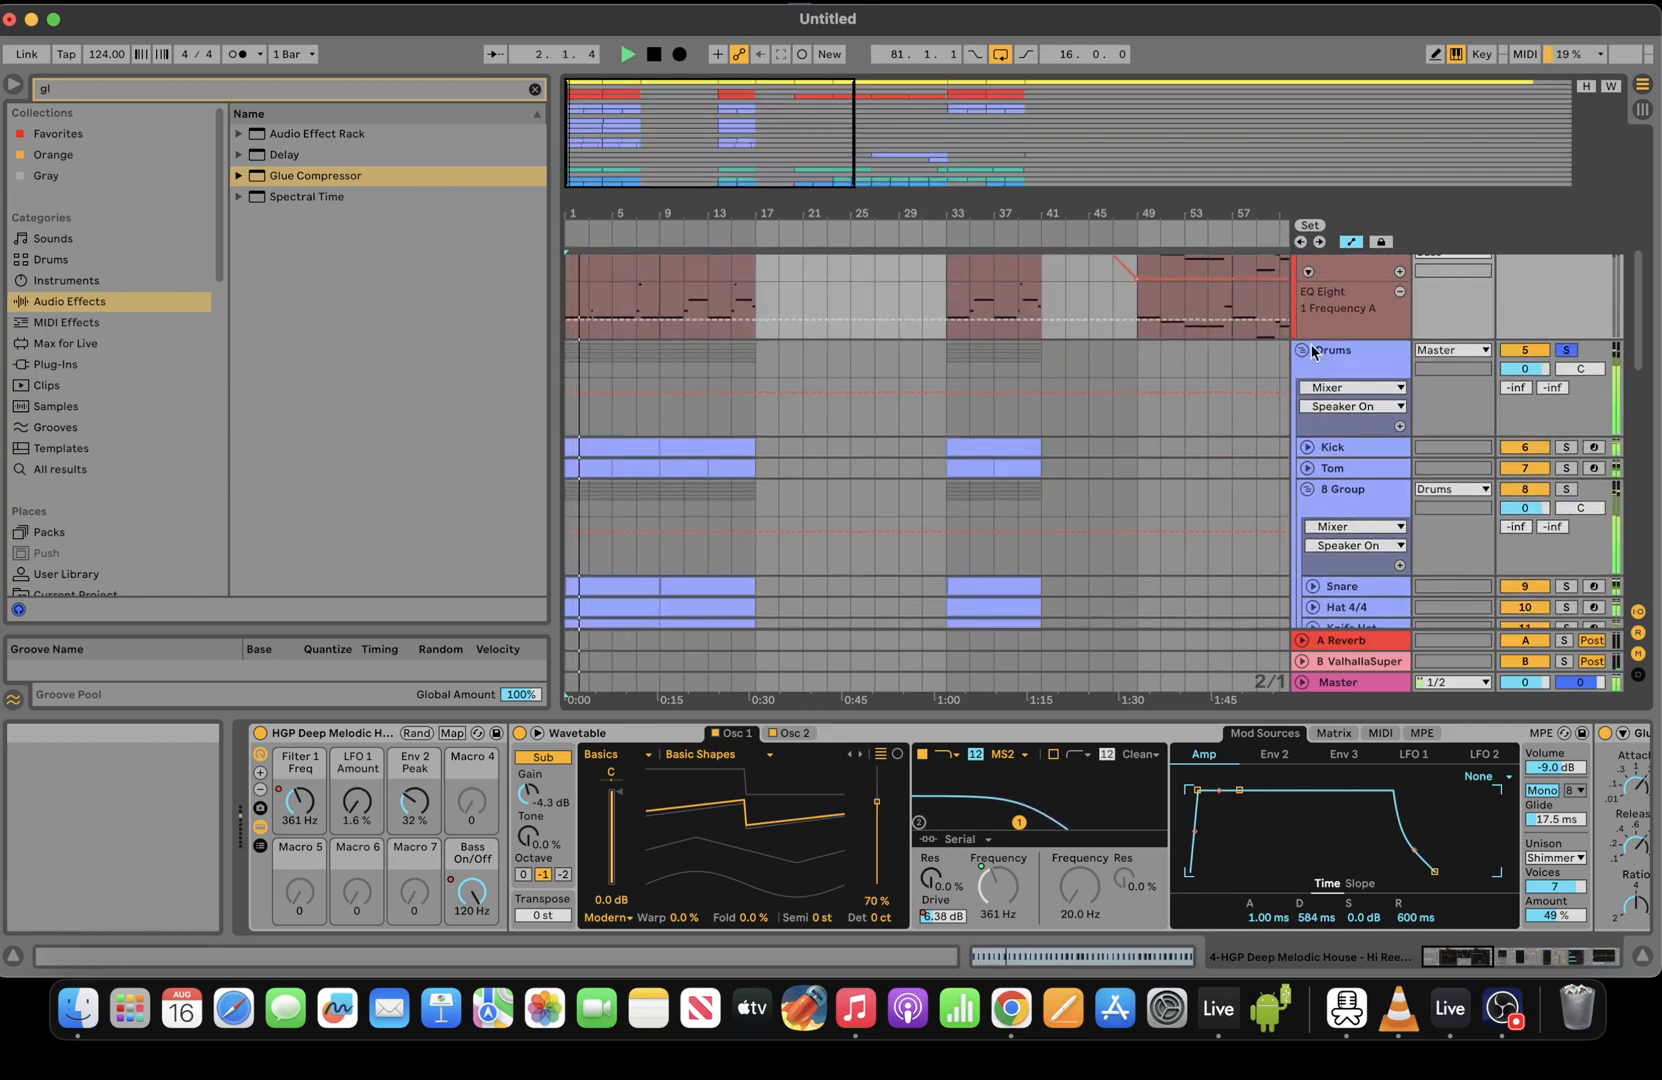
# Find the mixdown racks in the audio effects and load Mixdown Light-1.adg onto the Drums group
pyautogui.click(607, 382)
pyautogui.press('space')
pyautogui.click(245, 90)
pyautogui.write('mixd')
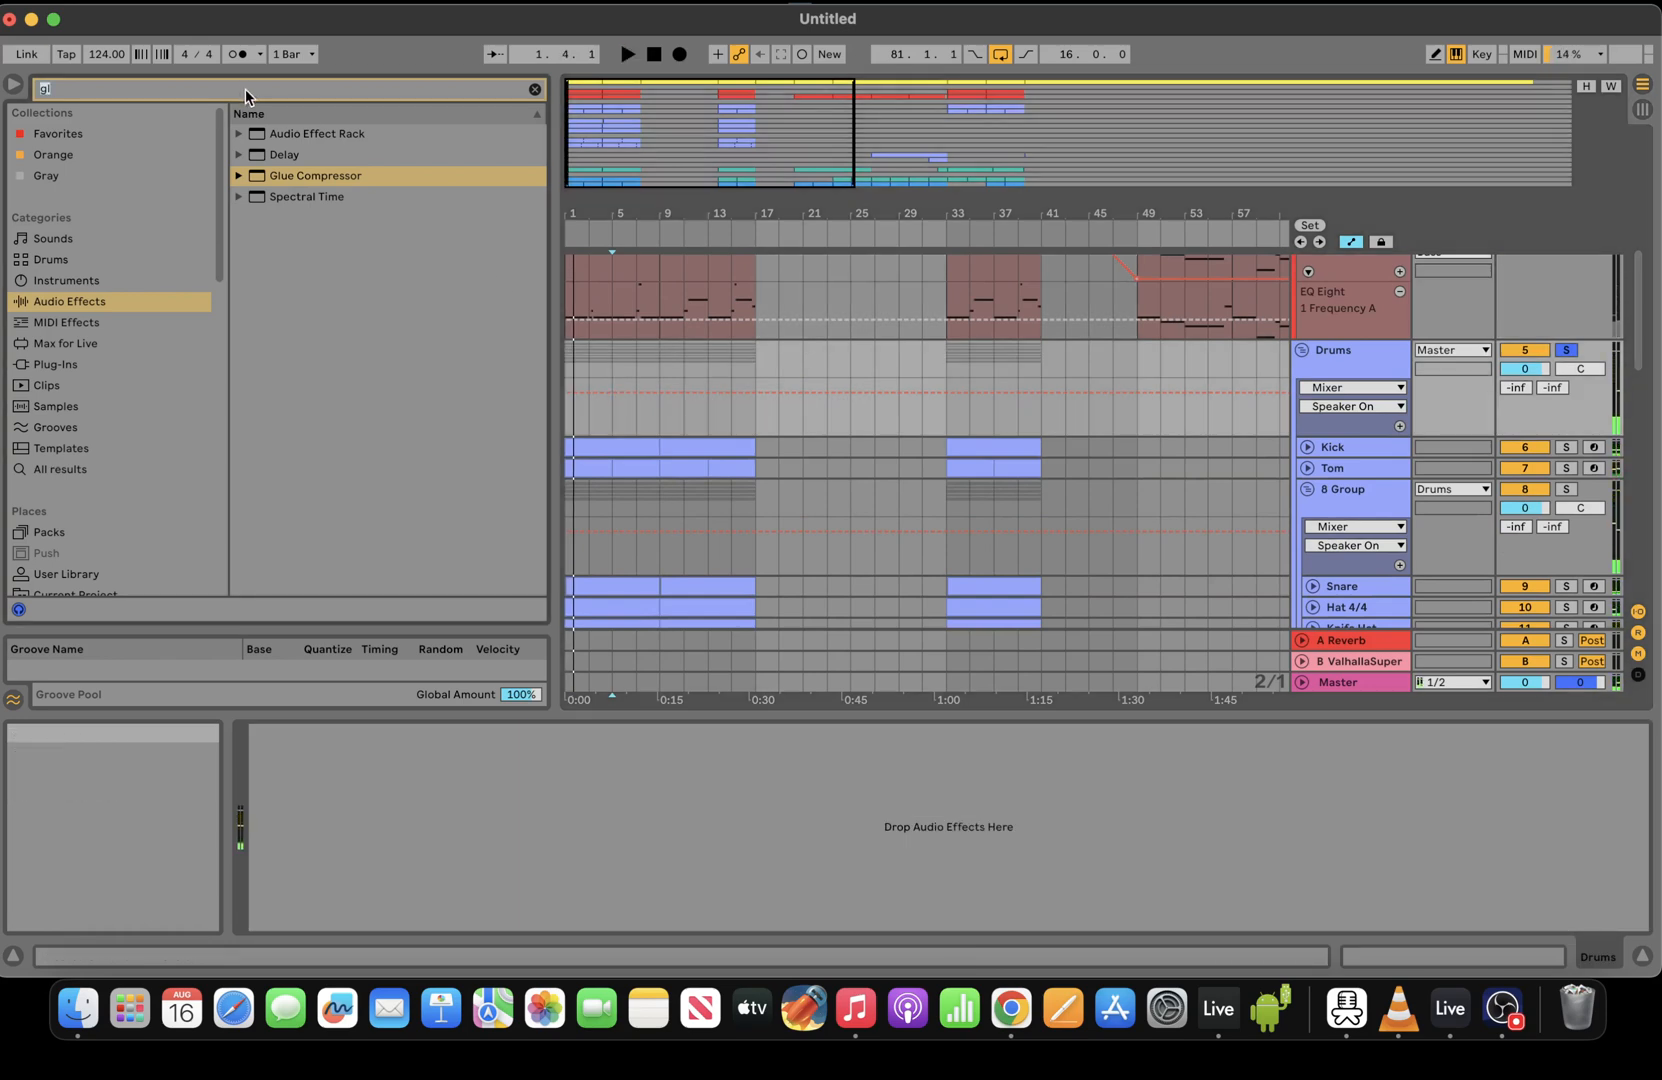
pyautogui.write('own')
pyautogui.click(239, 133)
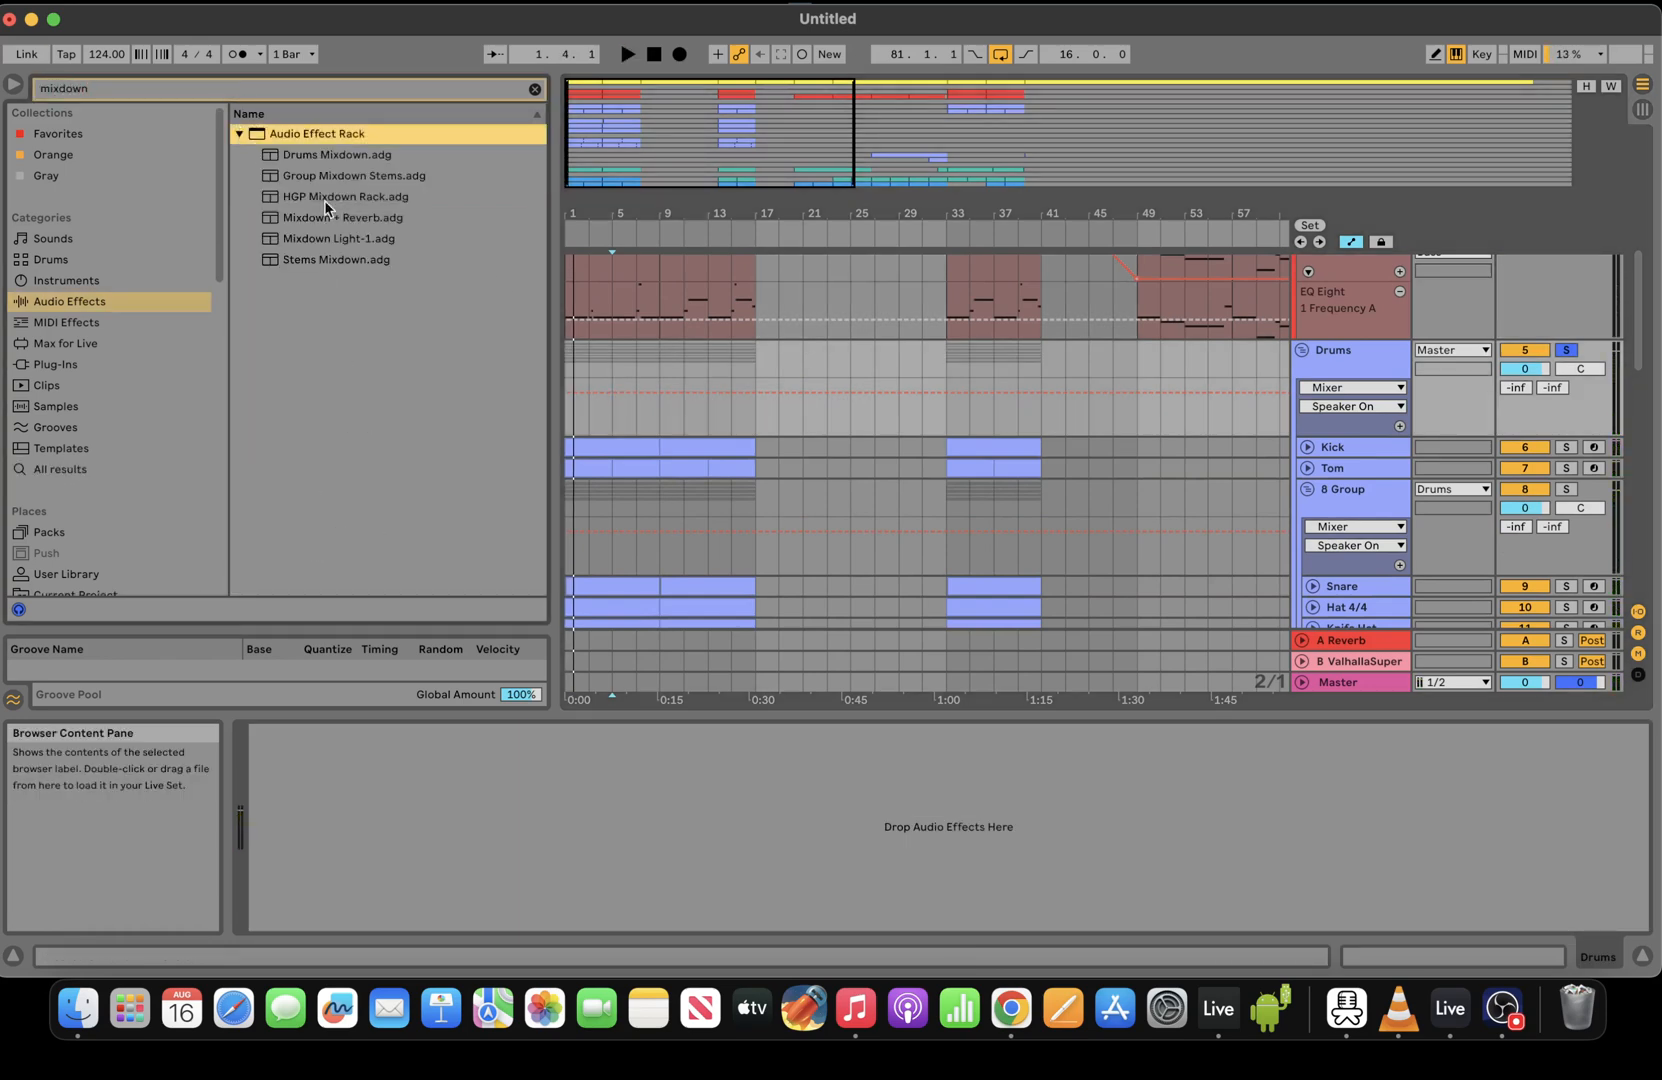
pyautogui.doubleClick(363, 238)
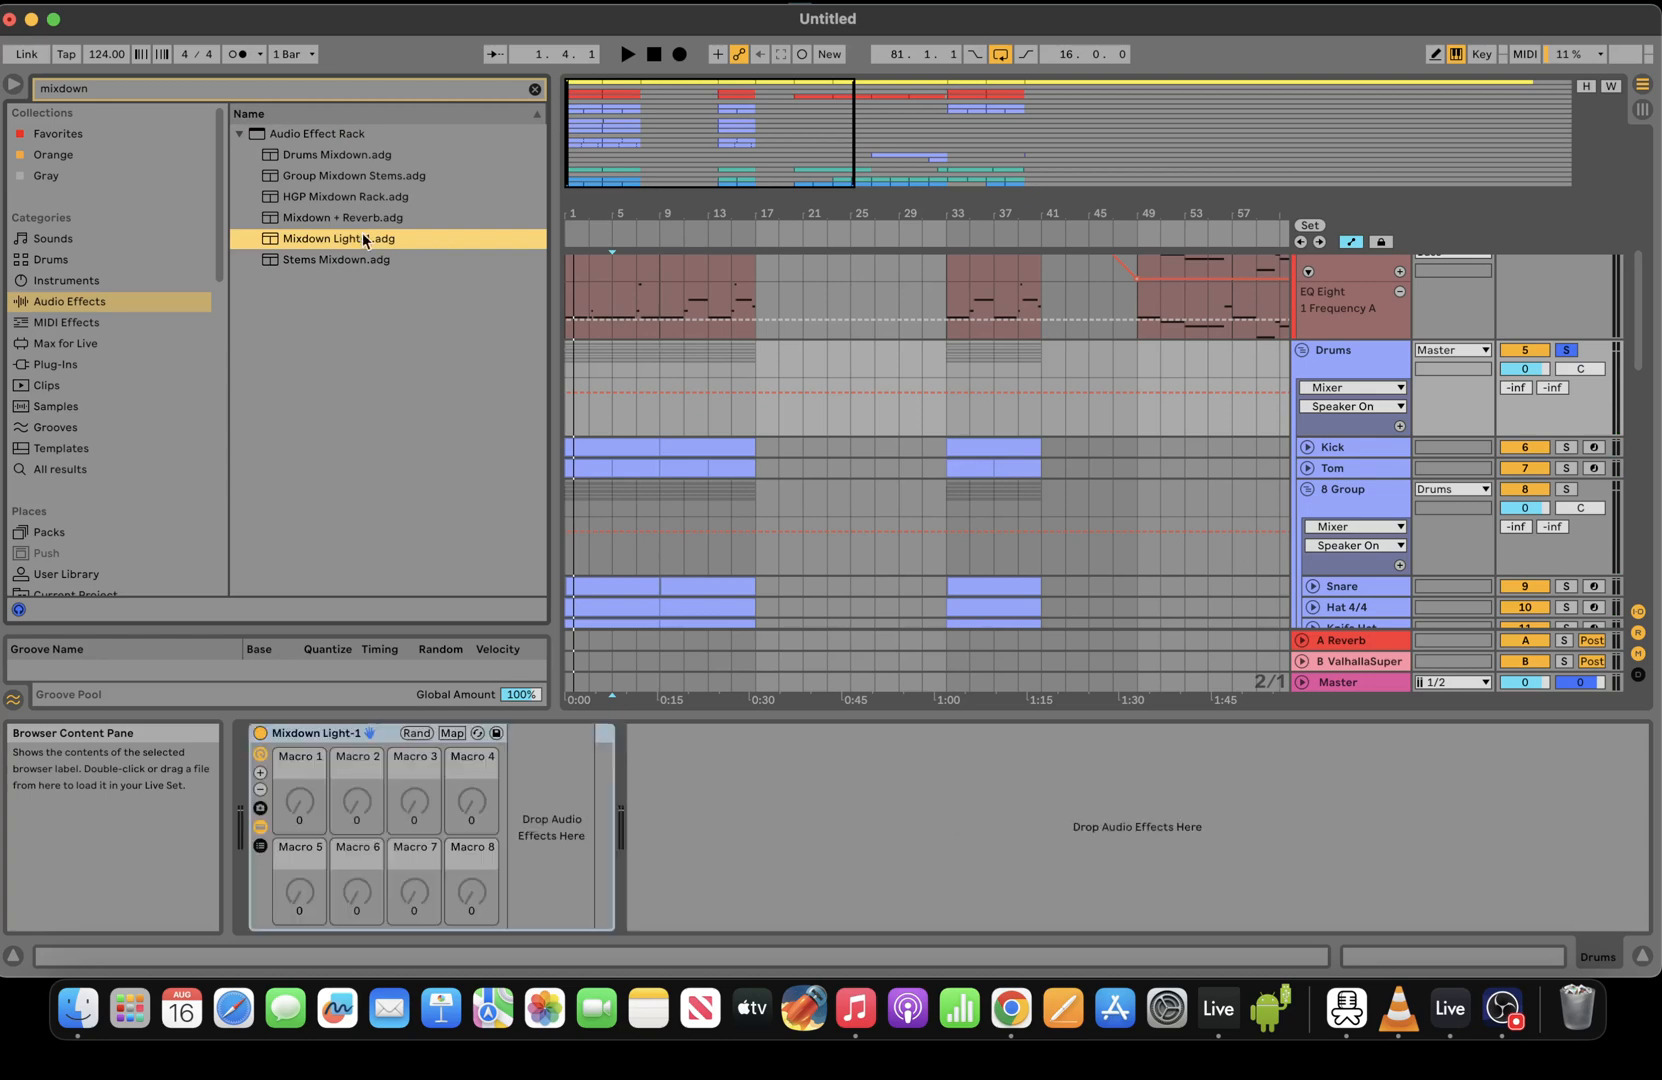
# Collapse and deactivate the rack's two Glue Compressors, Multiband Dynamics, Saturator and second EQ Eight
pyautogui.doubleClick(1160, 733)
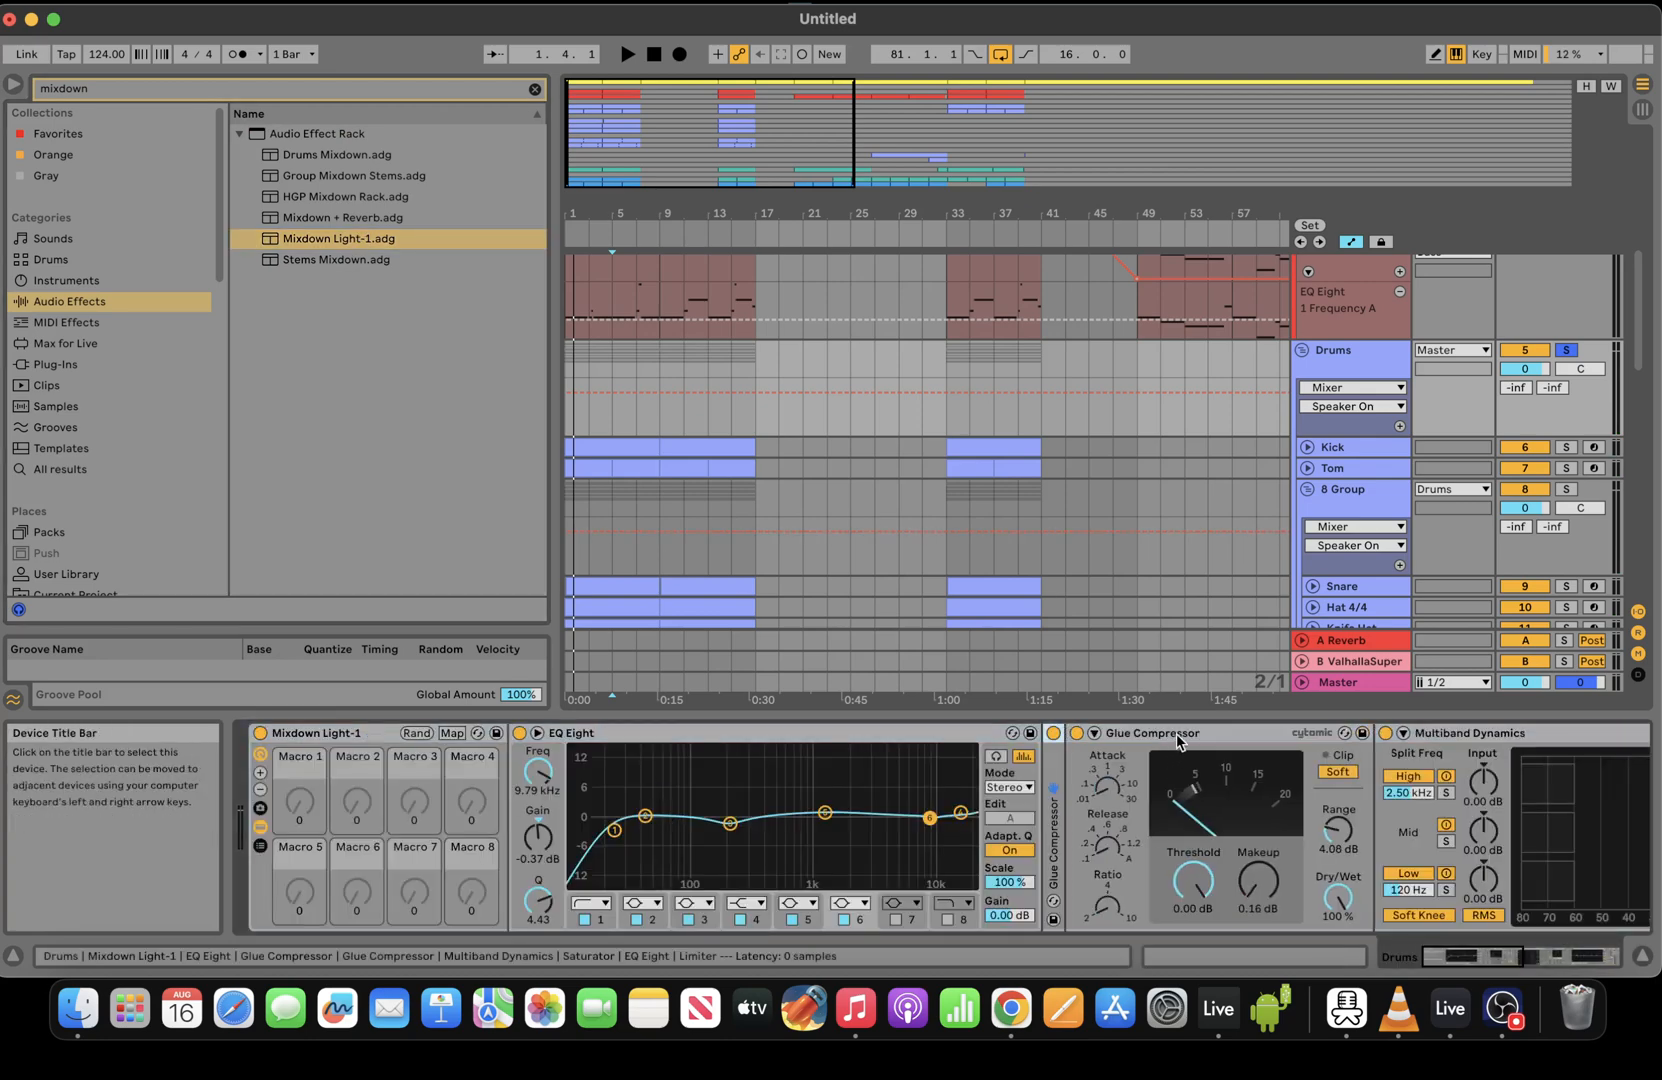
pyautogui.doubleClick(1160, 733)
pyautogui.doubleClick(1160, 733)
pyautogui.doubleClick(1265, 733)
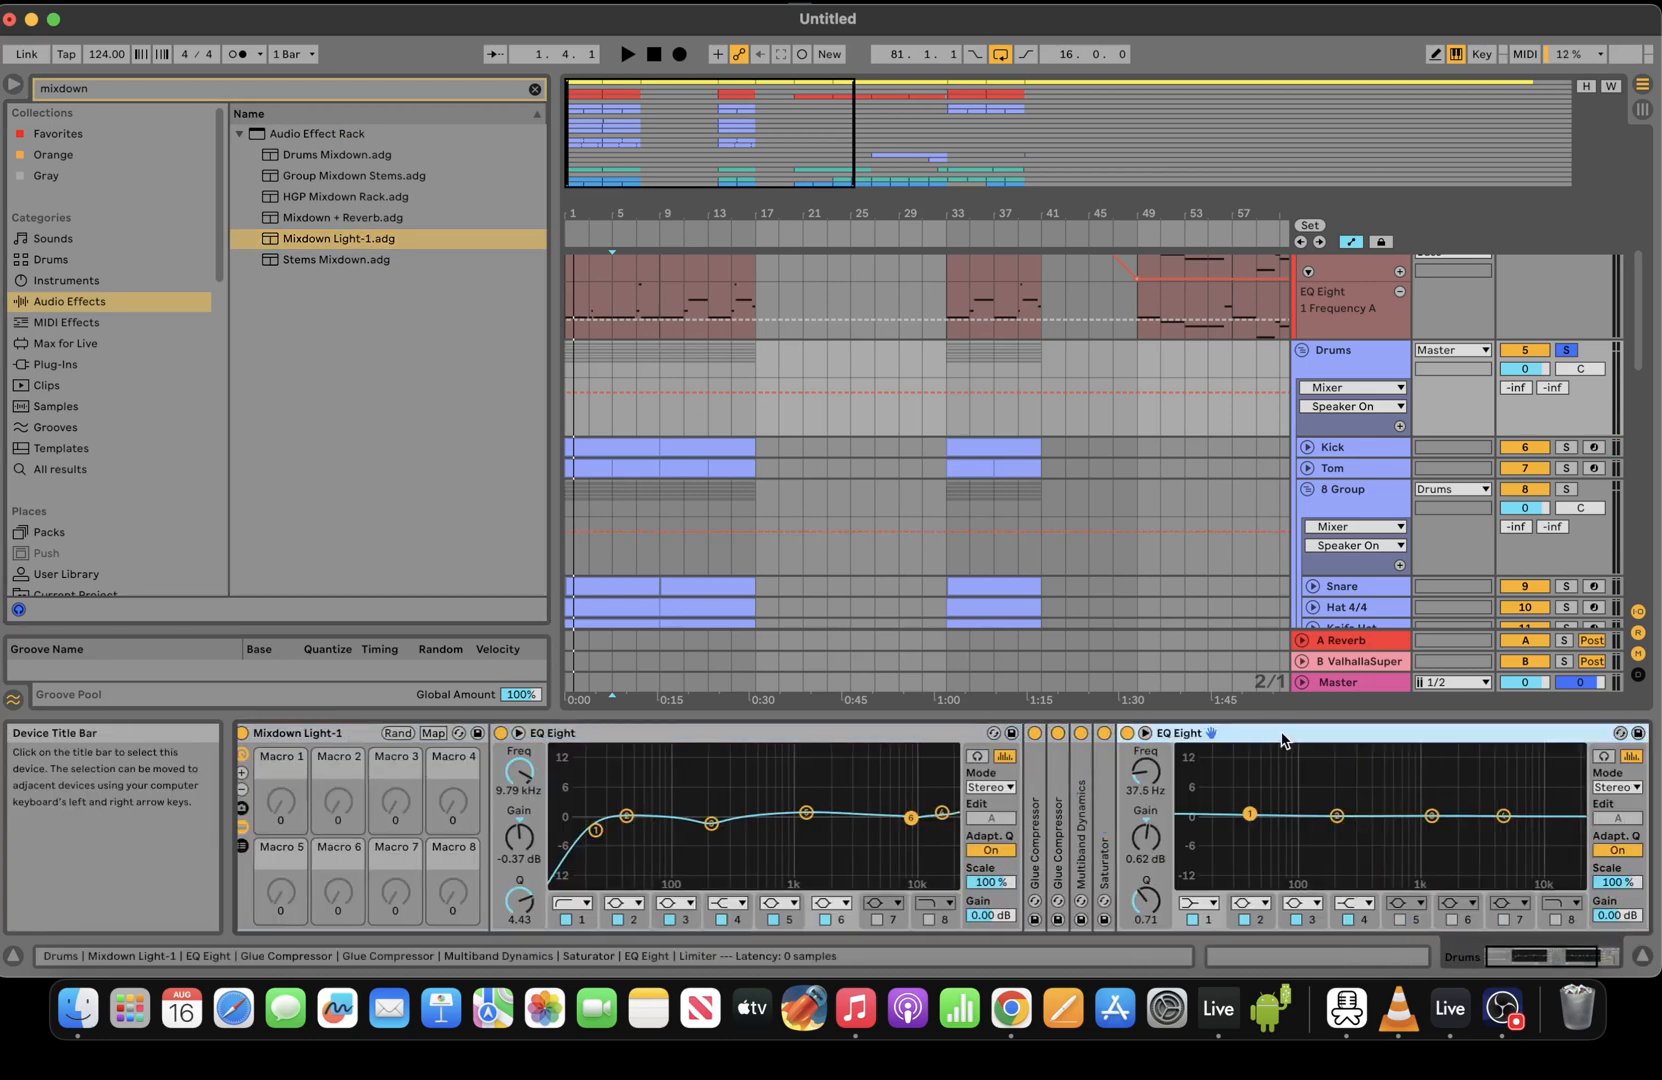
pyautogui.doubleClick(1285, 733)
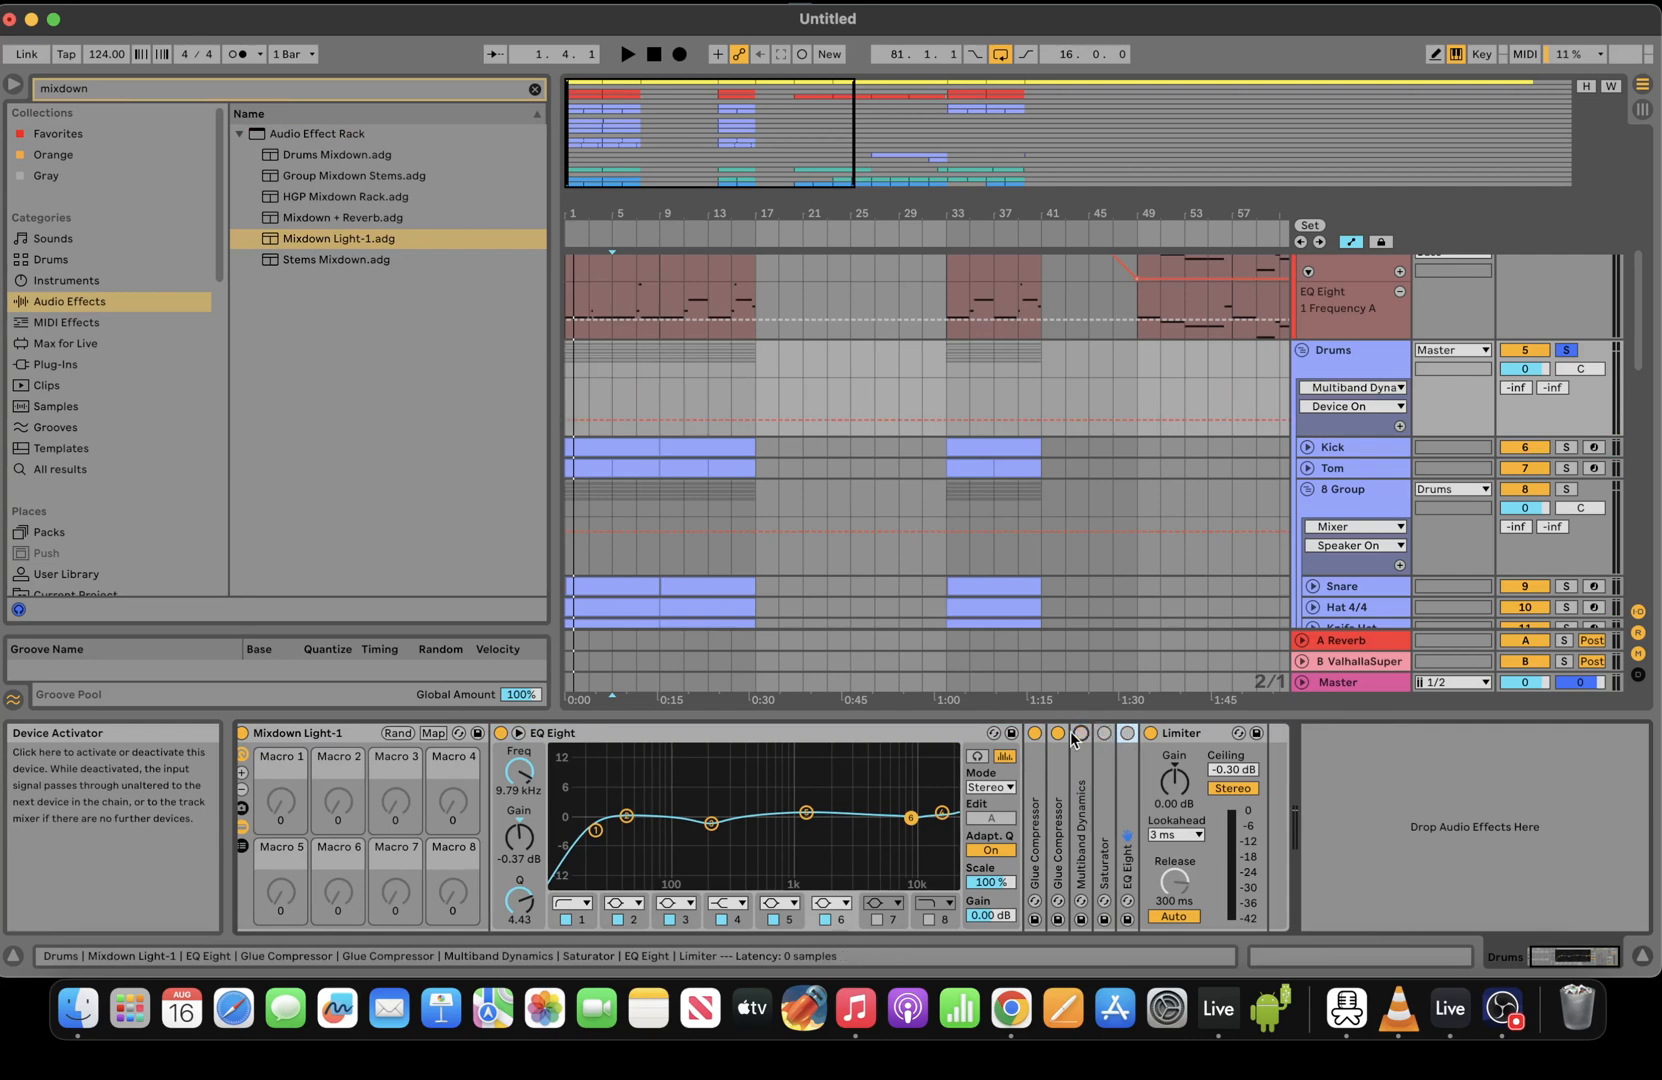
# Insert the GClip plug-in into the Drums group's mixdown rack, directly before the Limiter
pyautogui.click(245, 90)
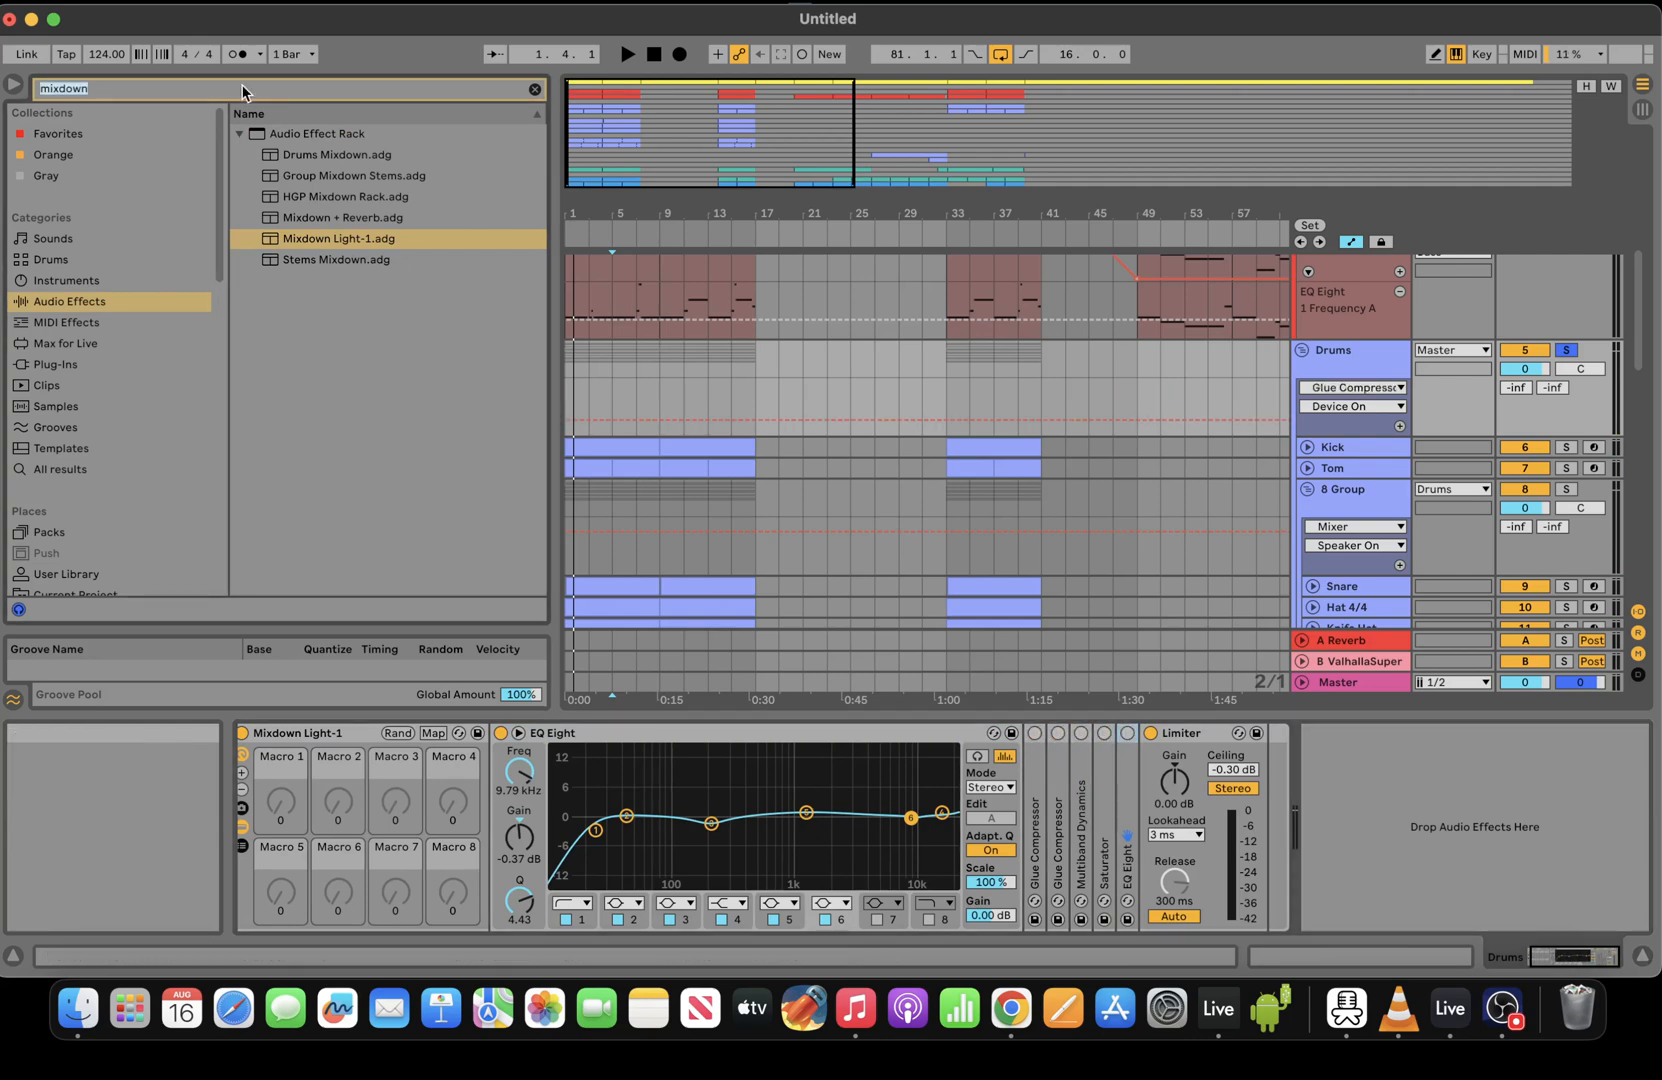
pyautogui.write('gc')
pyautogui.click(77, 367)
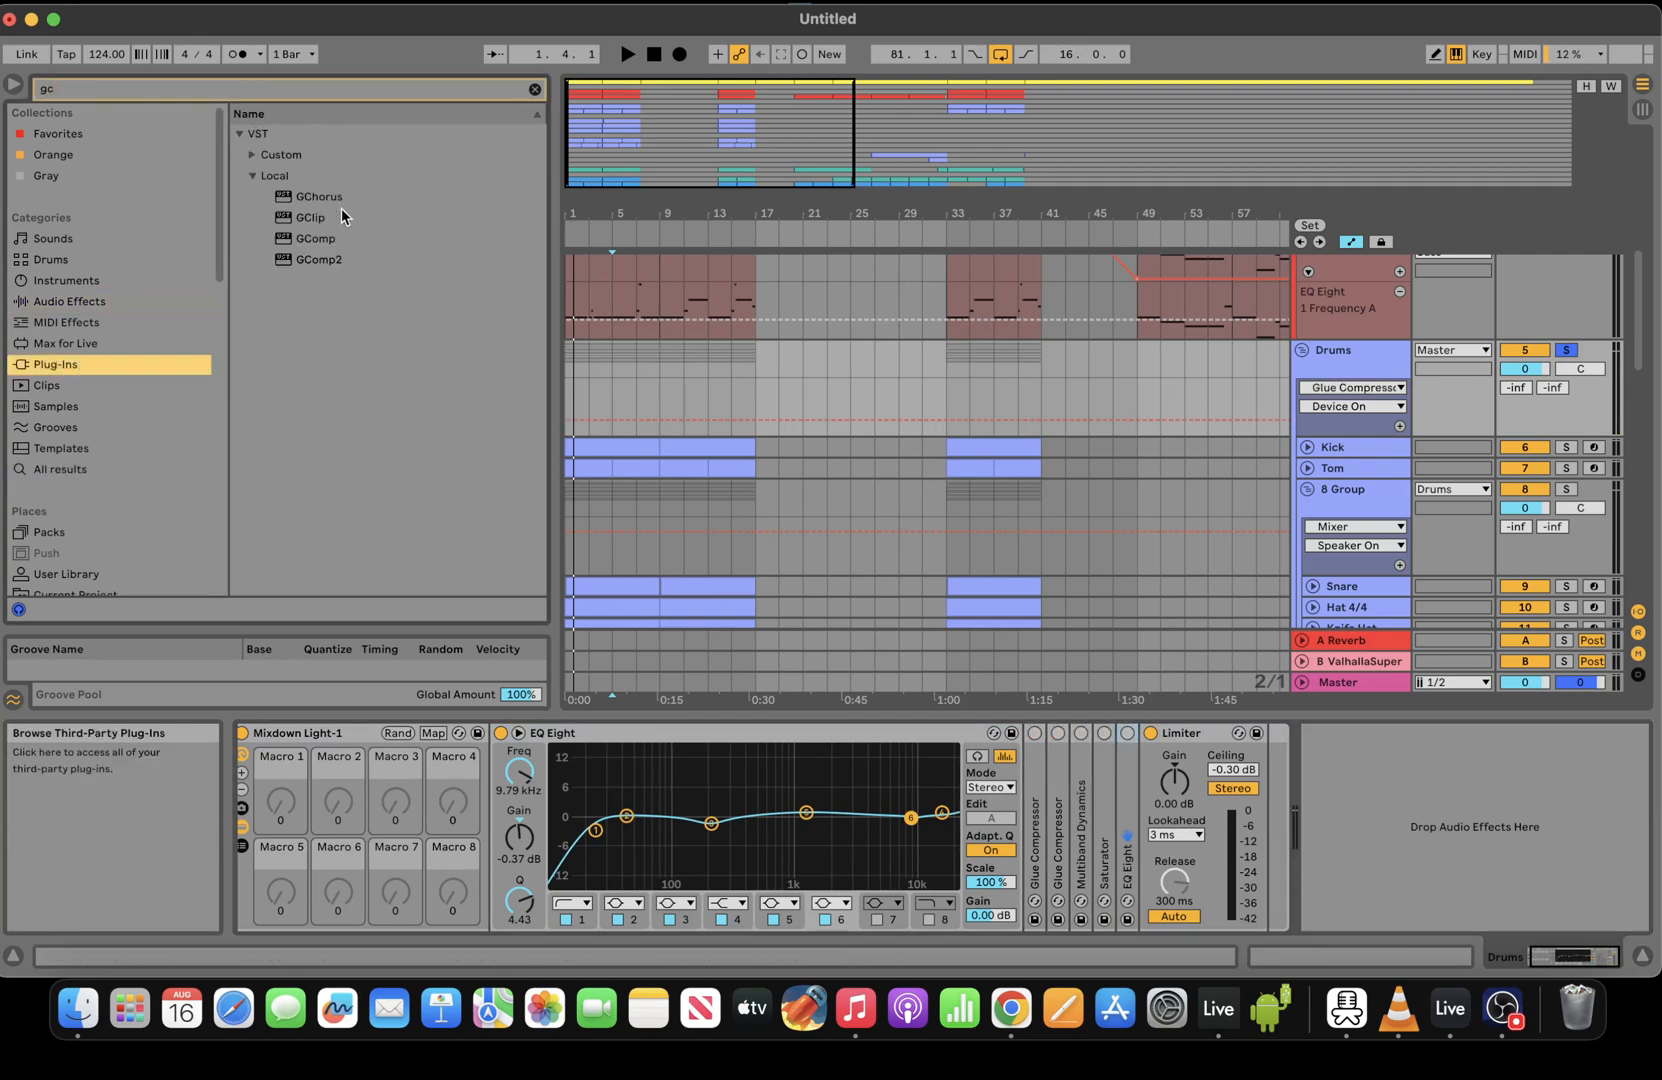
pyautogui.moveTo(305, 220); pyautogui.dragTo(1143, 768)
# Play the drums and solo the 8 Group, leaving its Snare track without its own solo
pyautogui.press('space')
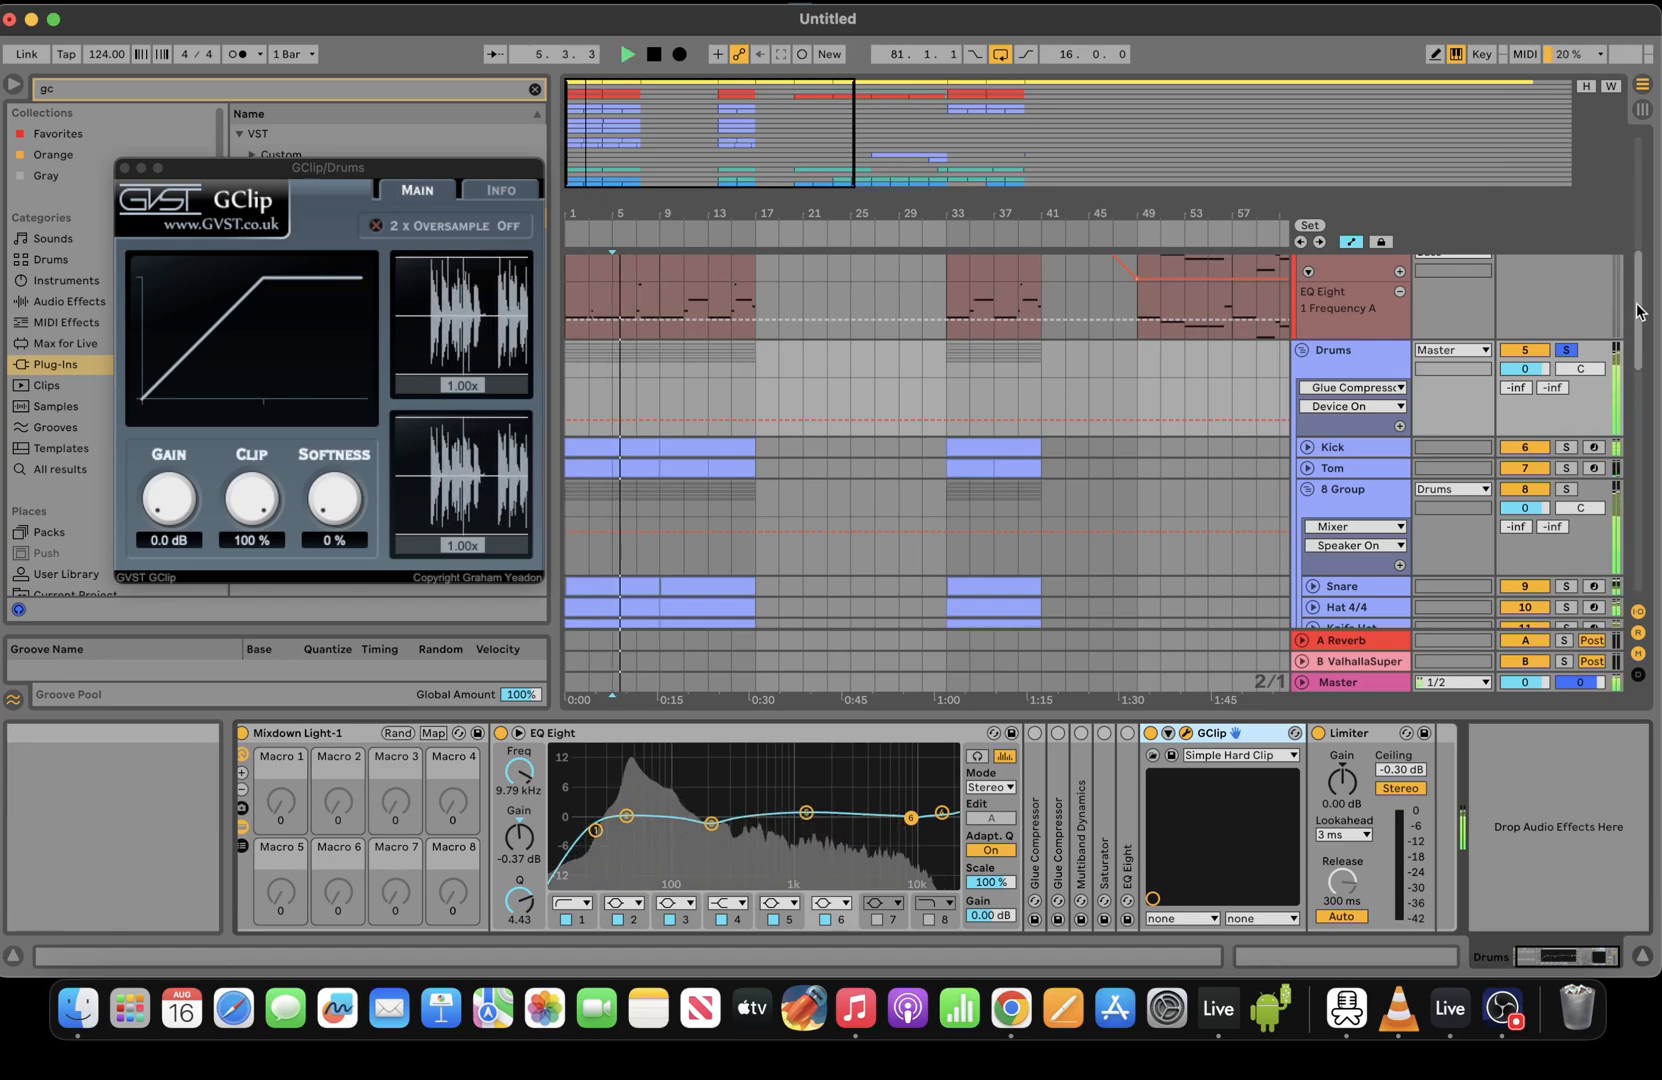
pyautogui.moveTo(1638, 311); pyautogui.dragTo(1640, 368)
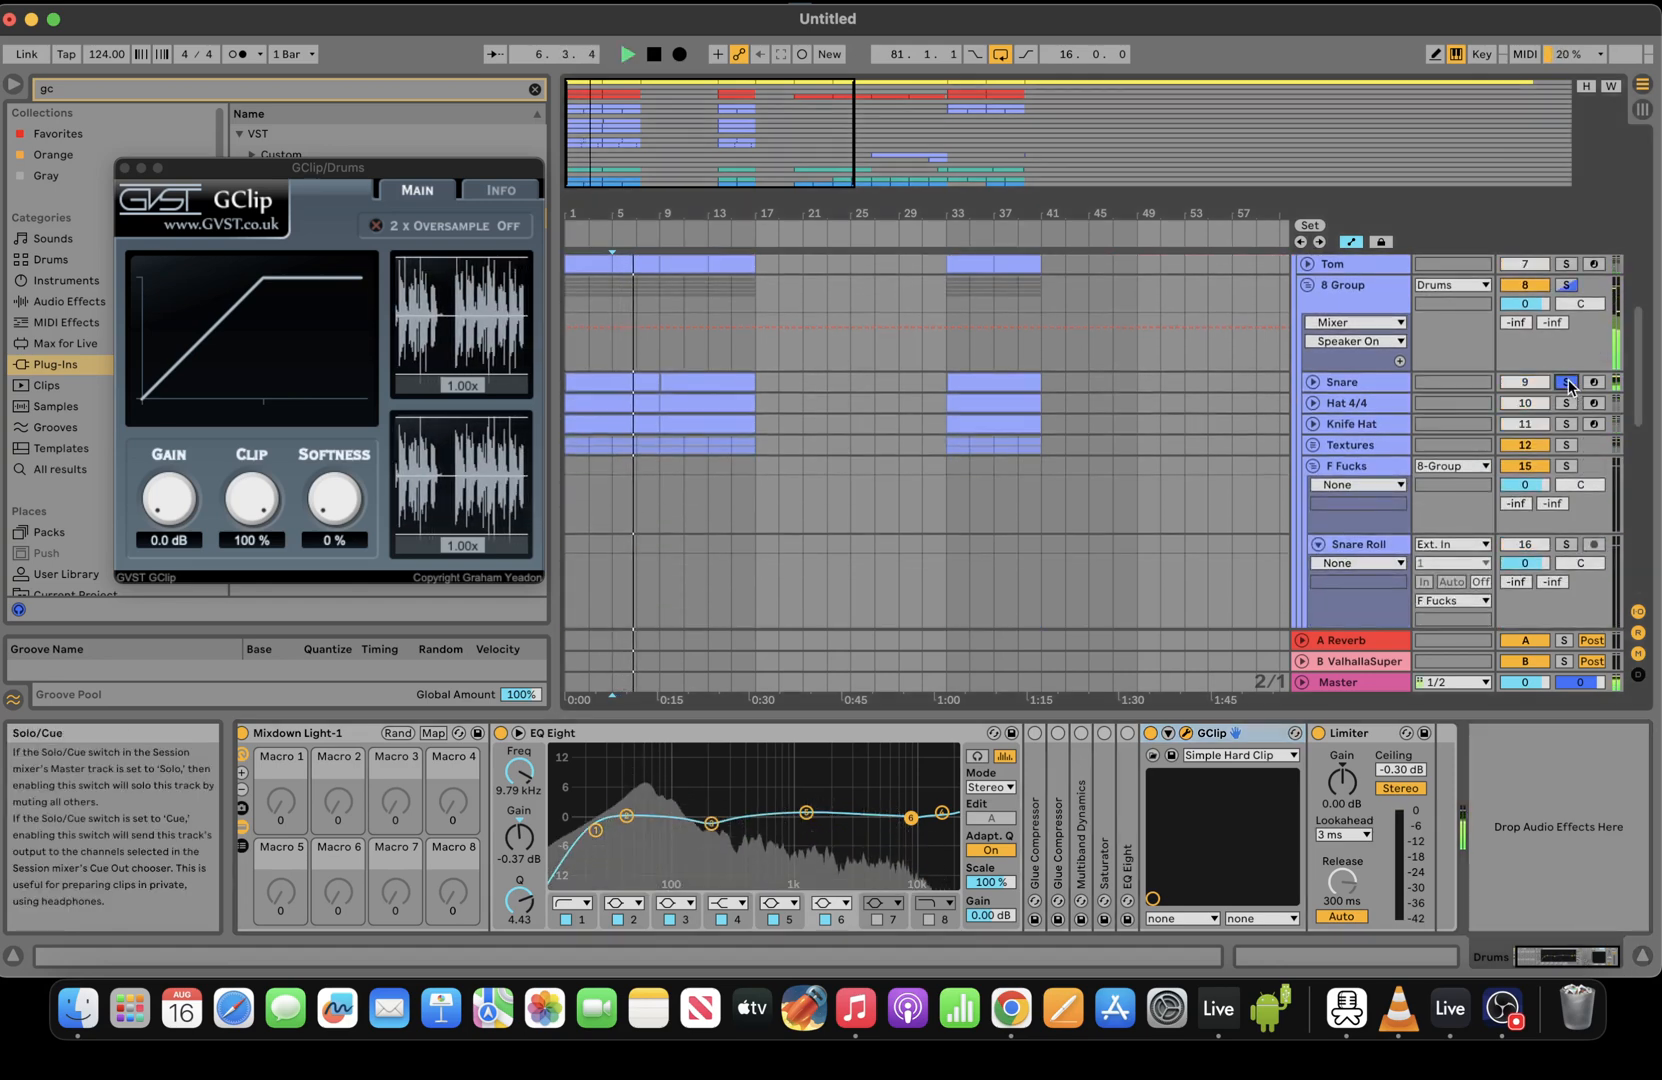
pyautogui.click(1568, 383)
# Load an EQ Eight onto the 8 Group
pyautogui.click(700, 288)
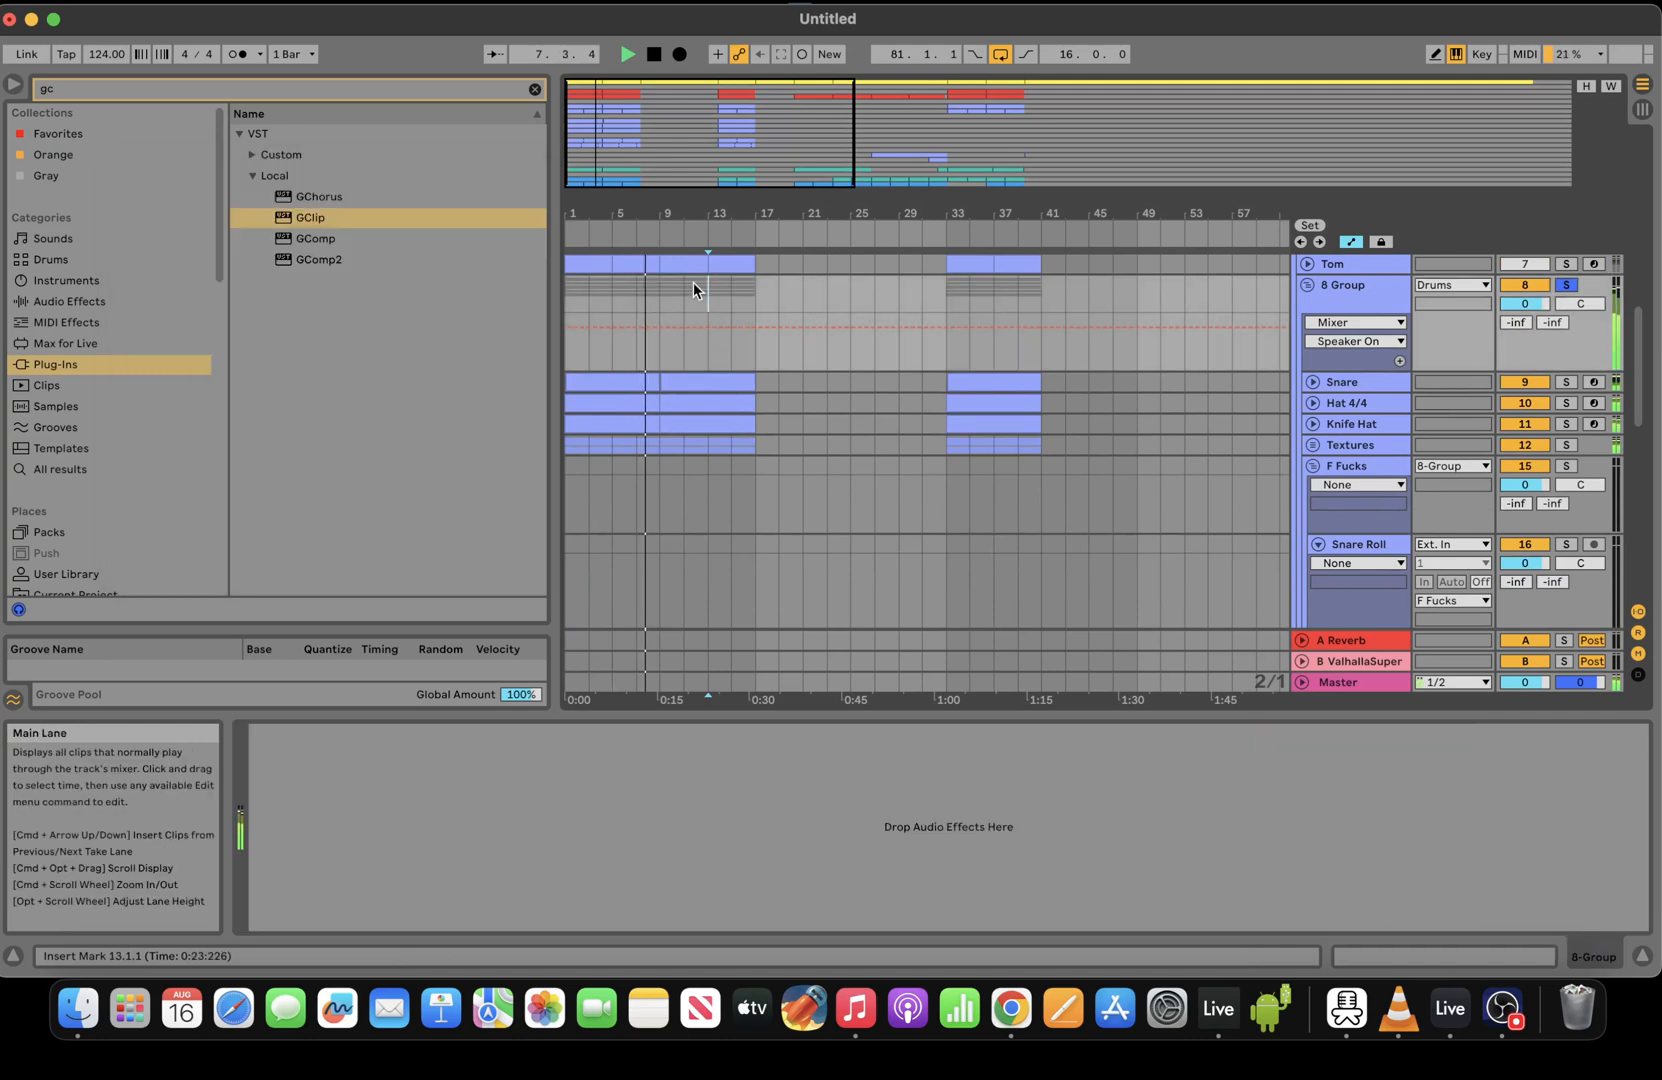
pyautogui.press('space')
pyautogui.click(147, 88)
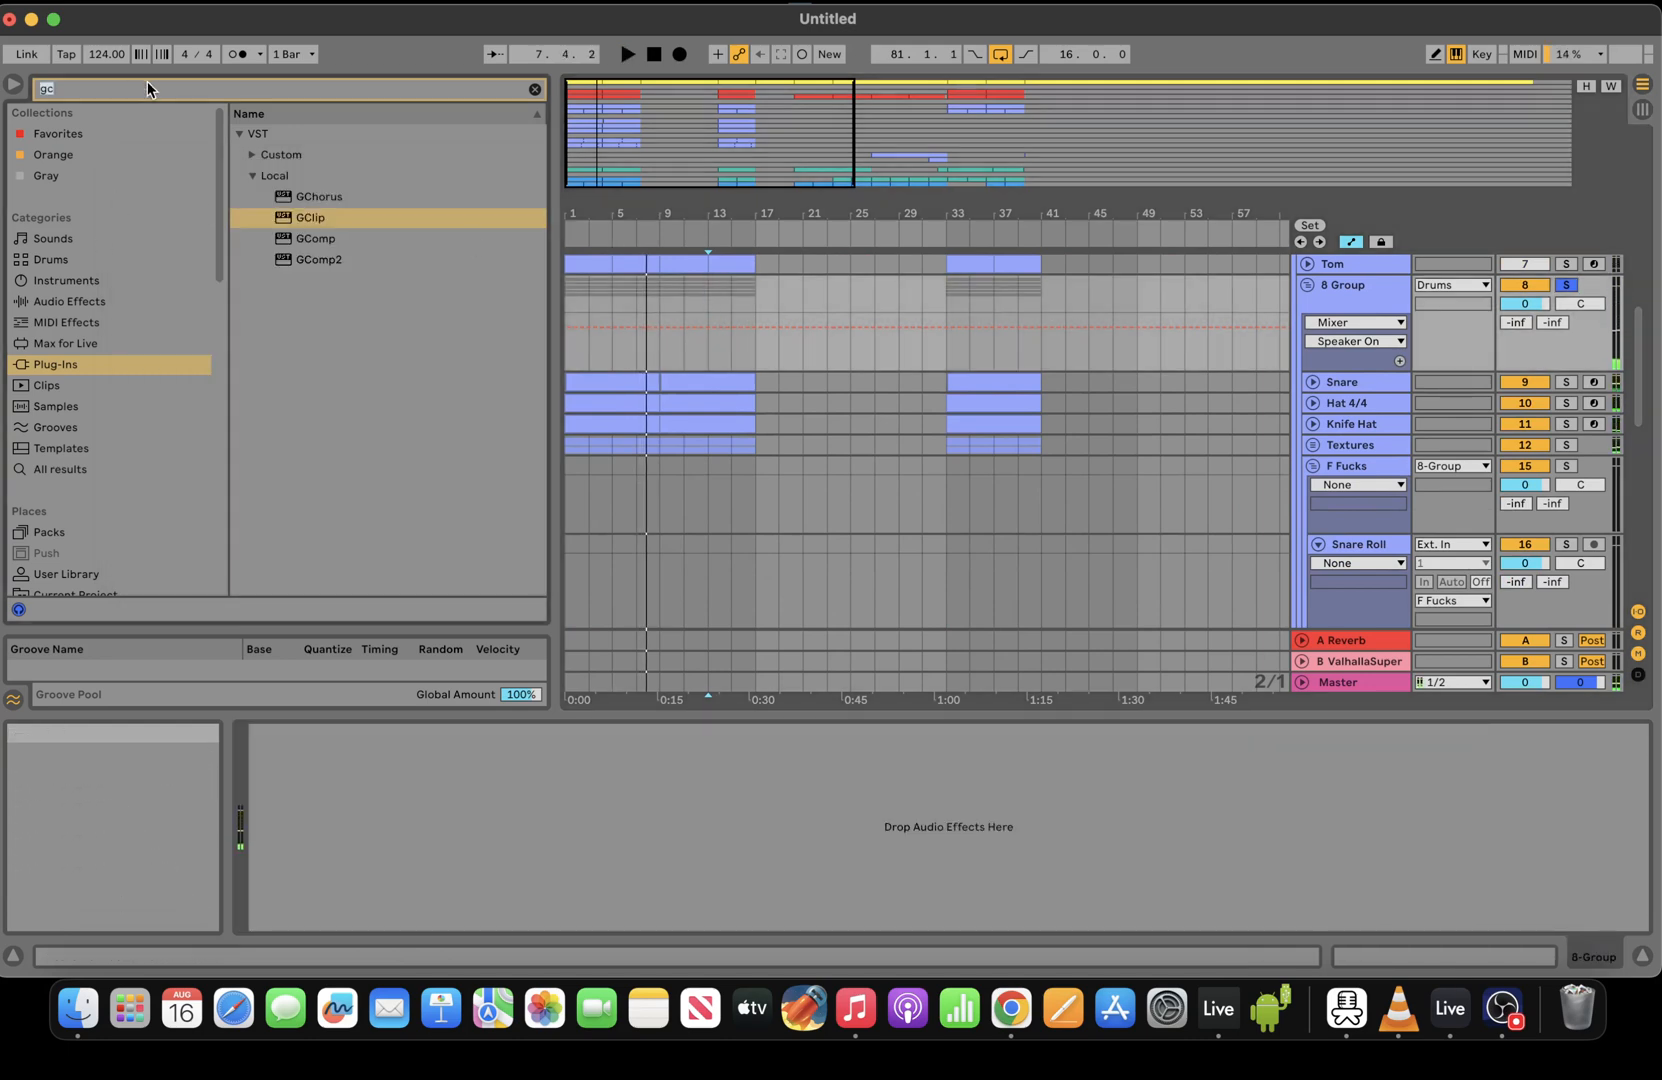
pyautogui.write('eq')
pyautogui.click(122, 303)
pyautogui.click(326, 220)
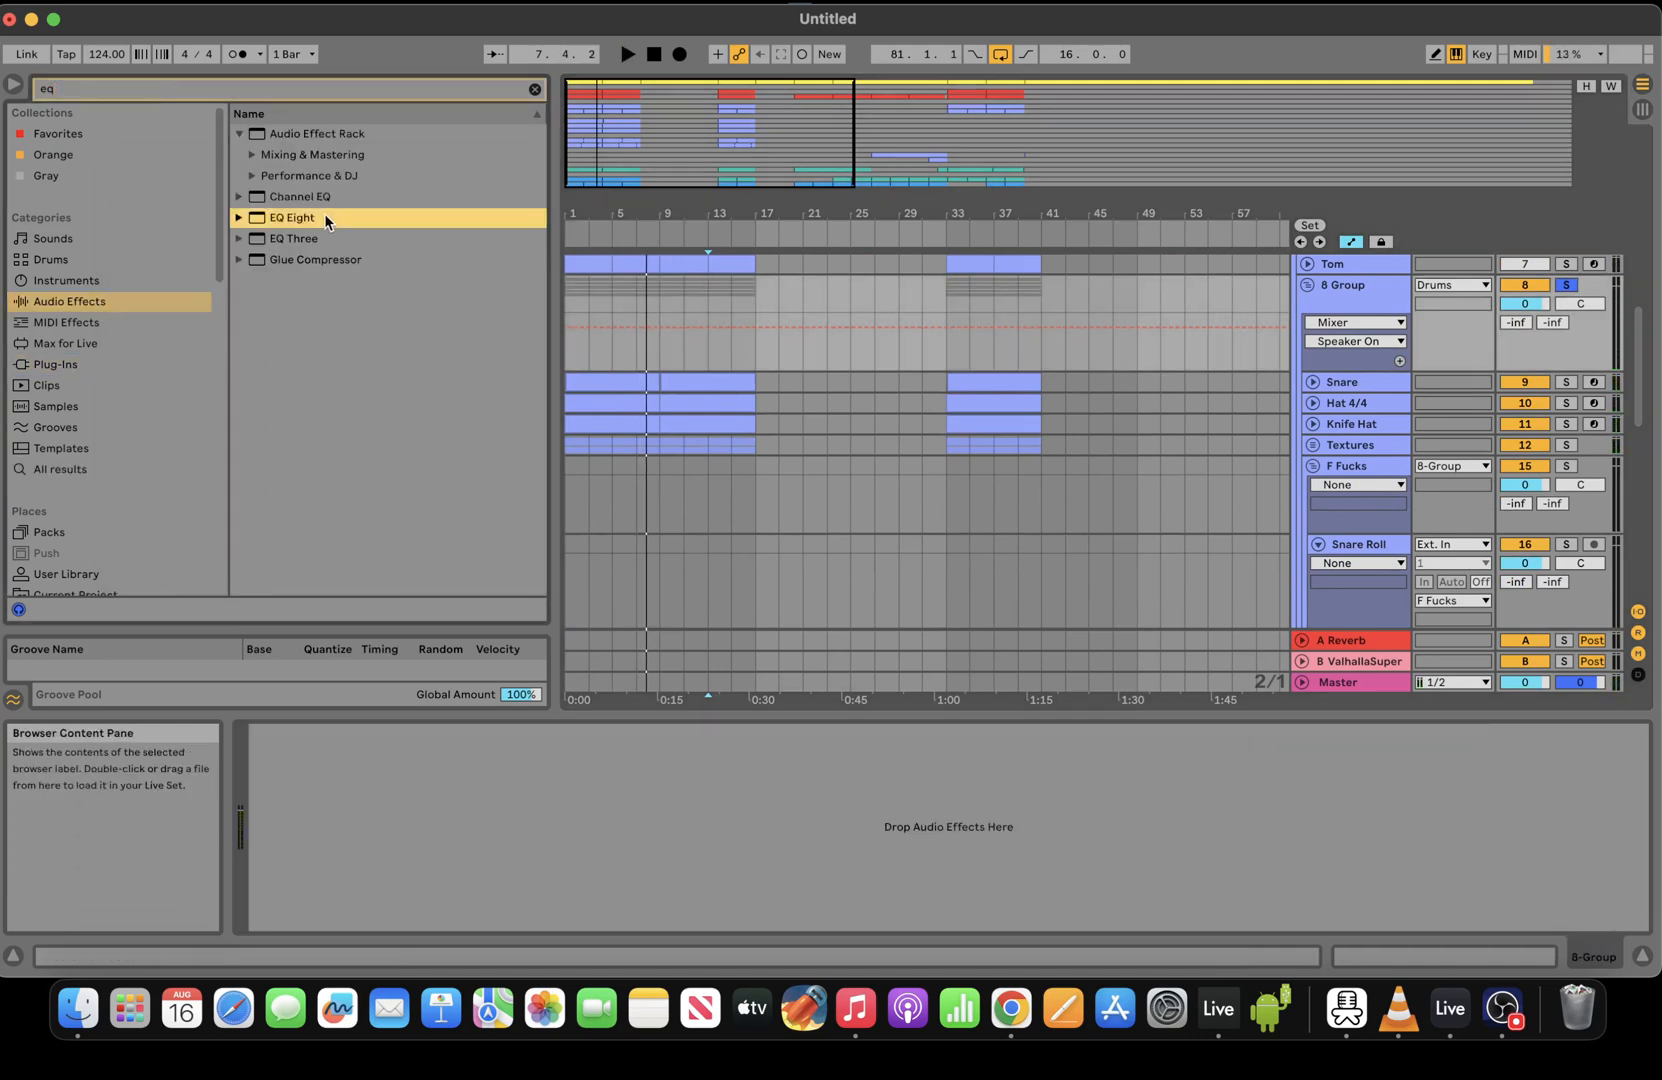
pyautogui.doubleClick(326, 218)
# Cut the 8 Group's EQ Eight by 0.62 dB at 1.02 kHz and 5.50 kHz, and lower the group's volume to -0.2 dB
pyautogui.press('space')
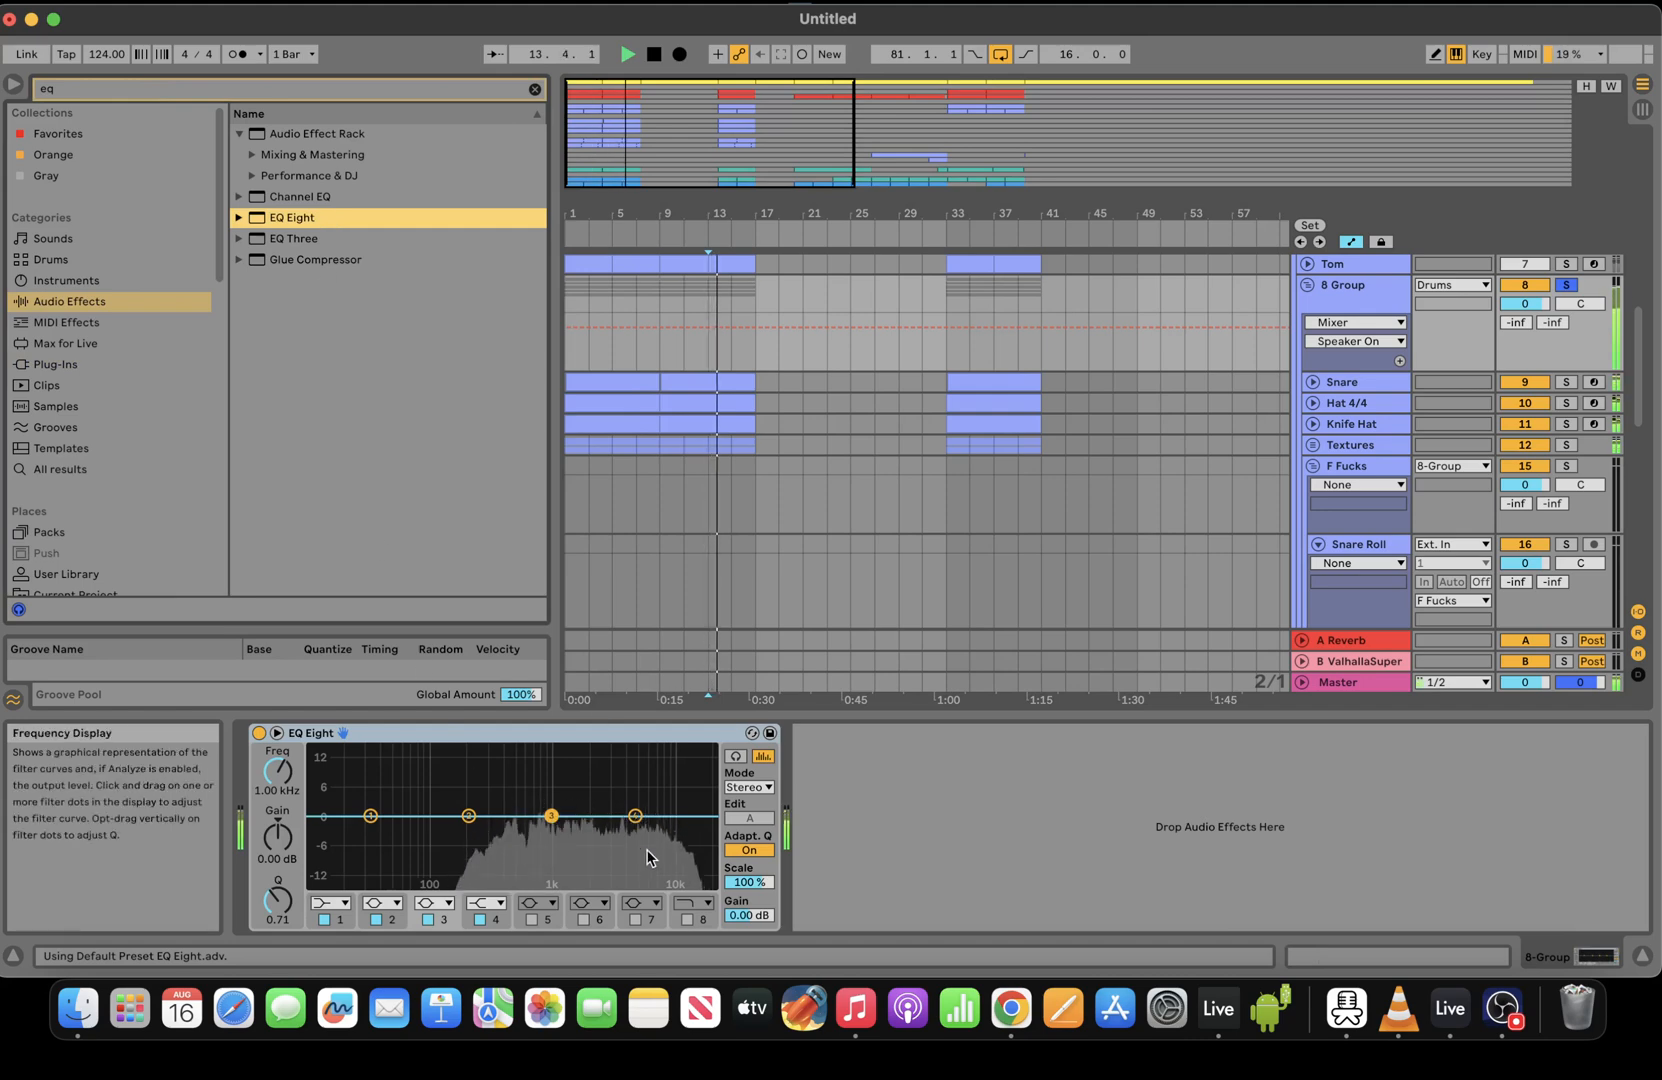
pyautogui.press('space')
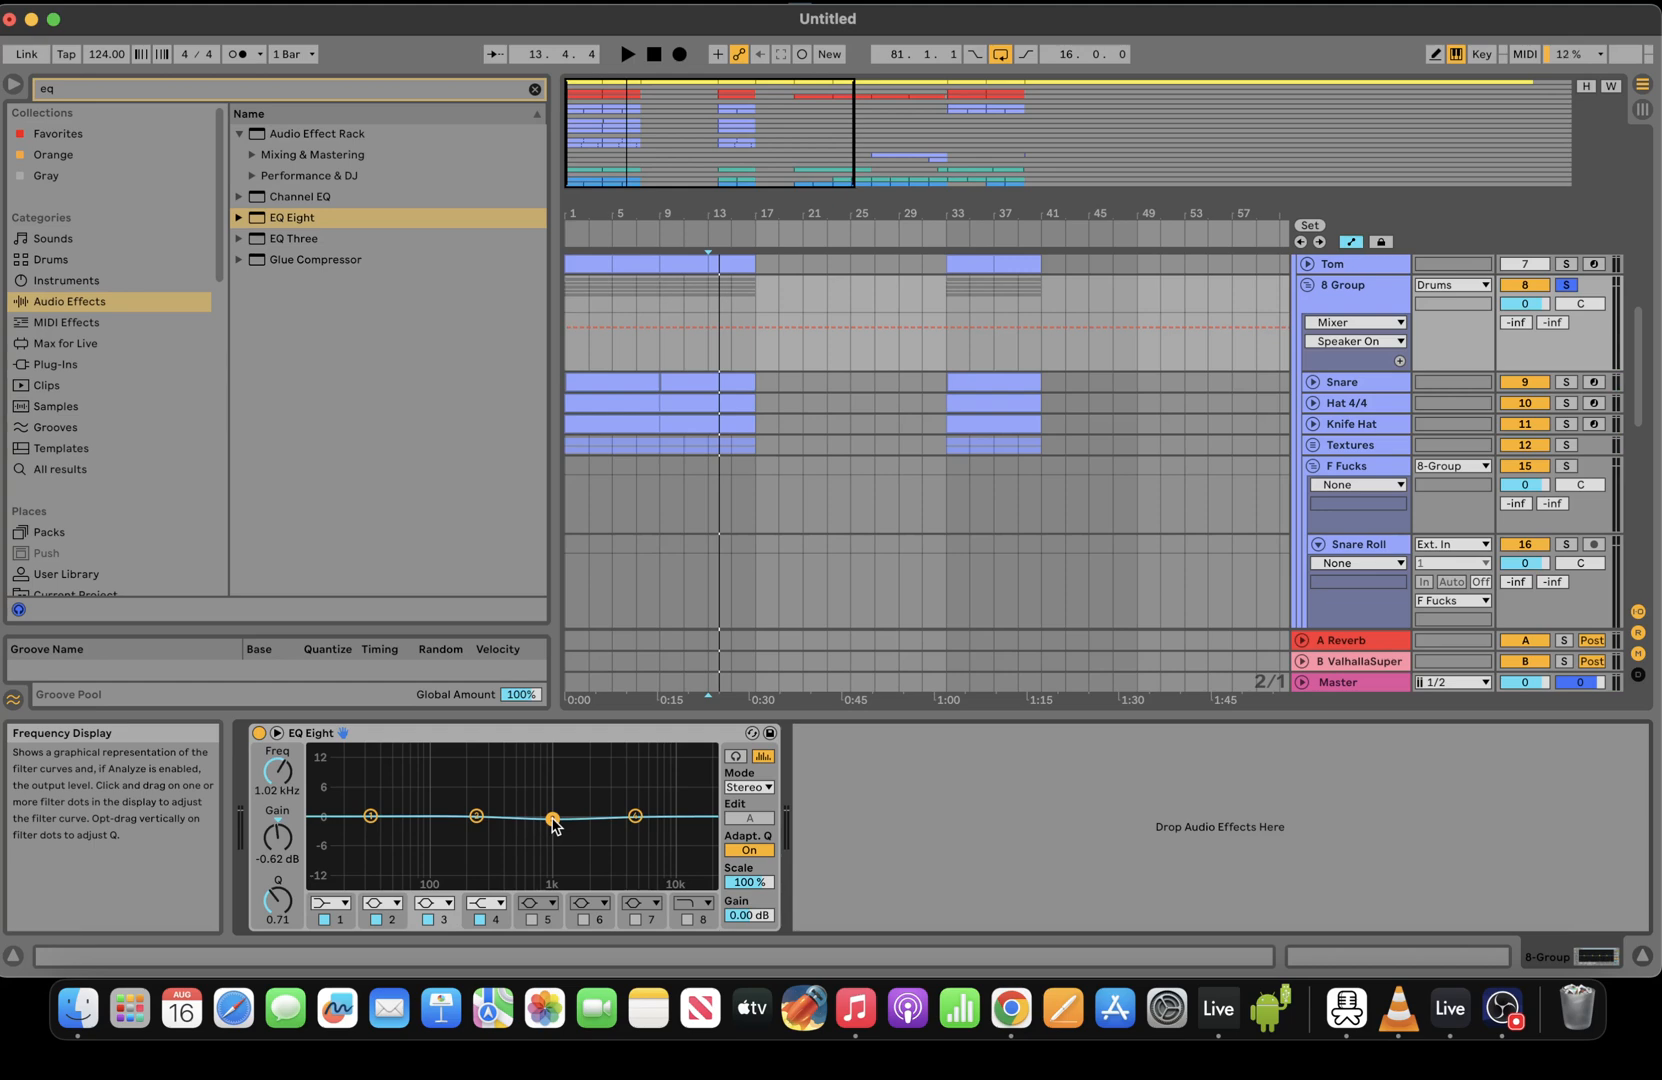
pyautogui.press('space')
pyautogui.moveTo(477, 817); pyautogui.dragTo(639, 818)
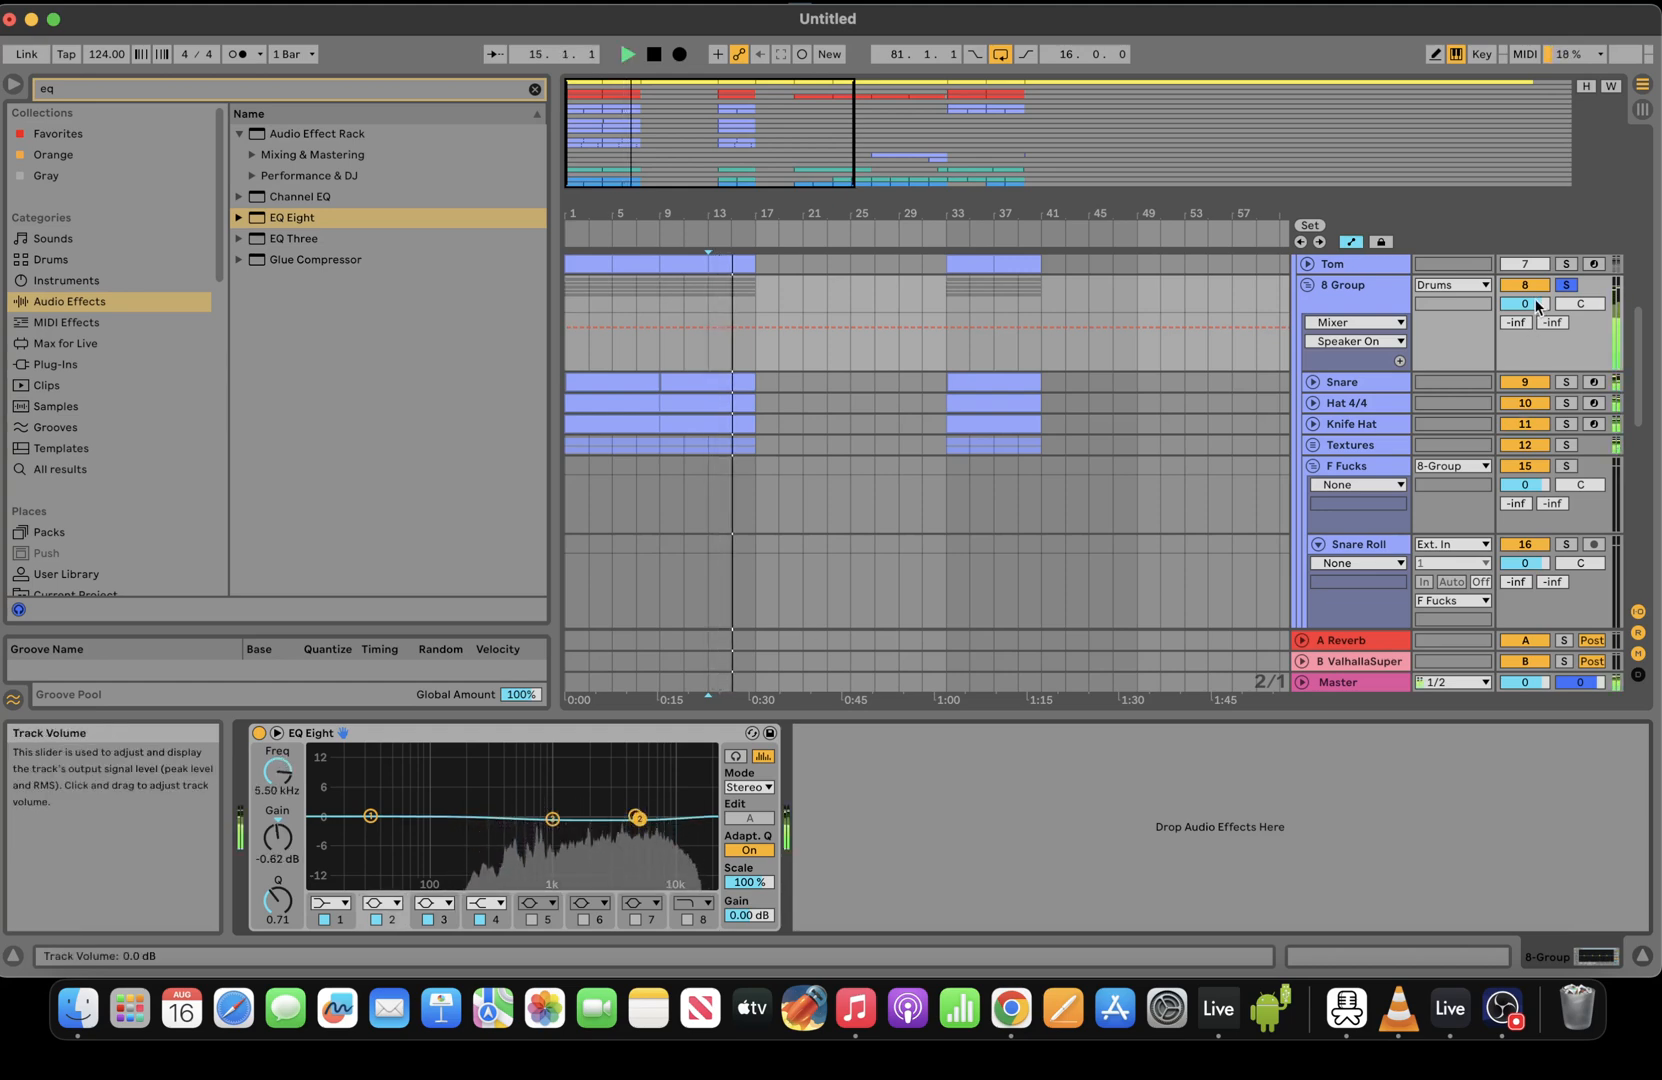
pyautogui.moveTo(1538, 305); pyautogui.dragTo(1538, 308)
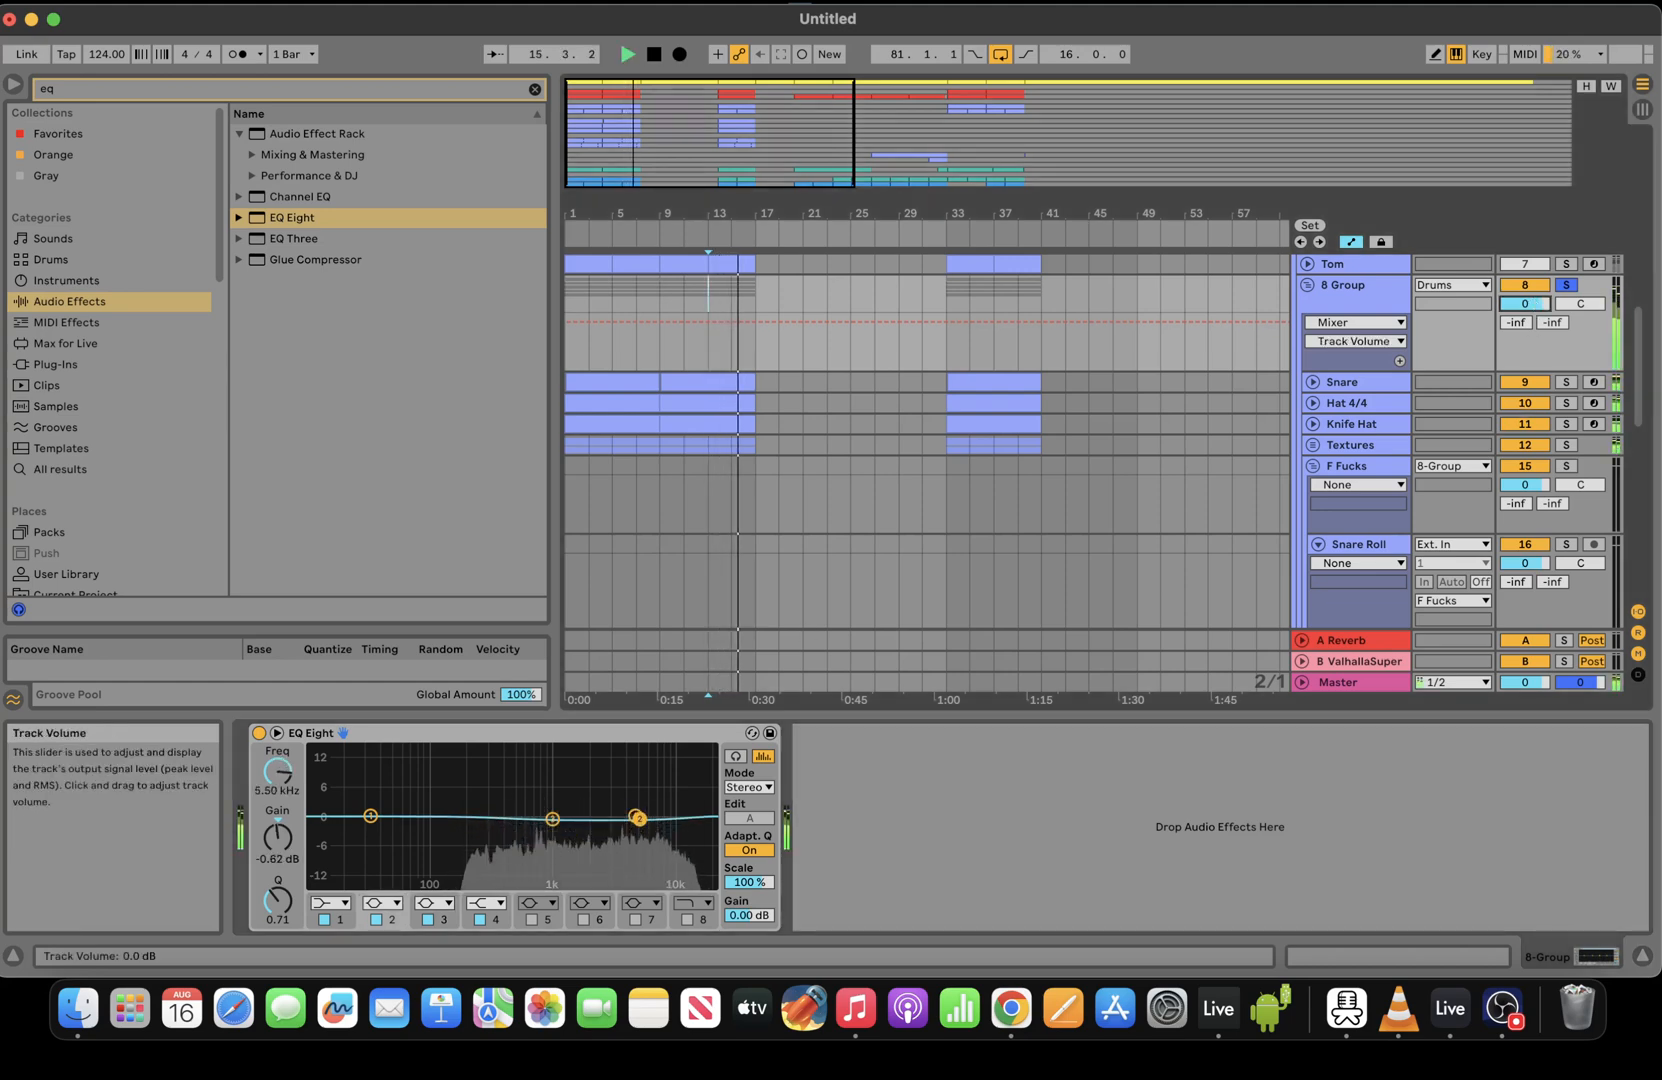
# Find the Glue Compressor among the audio effects and insert it before the EQ Eight on the 8 Group
pyautogui.click(245, 90)
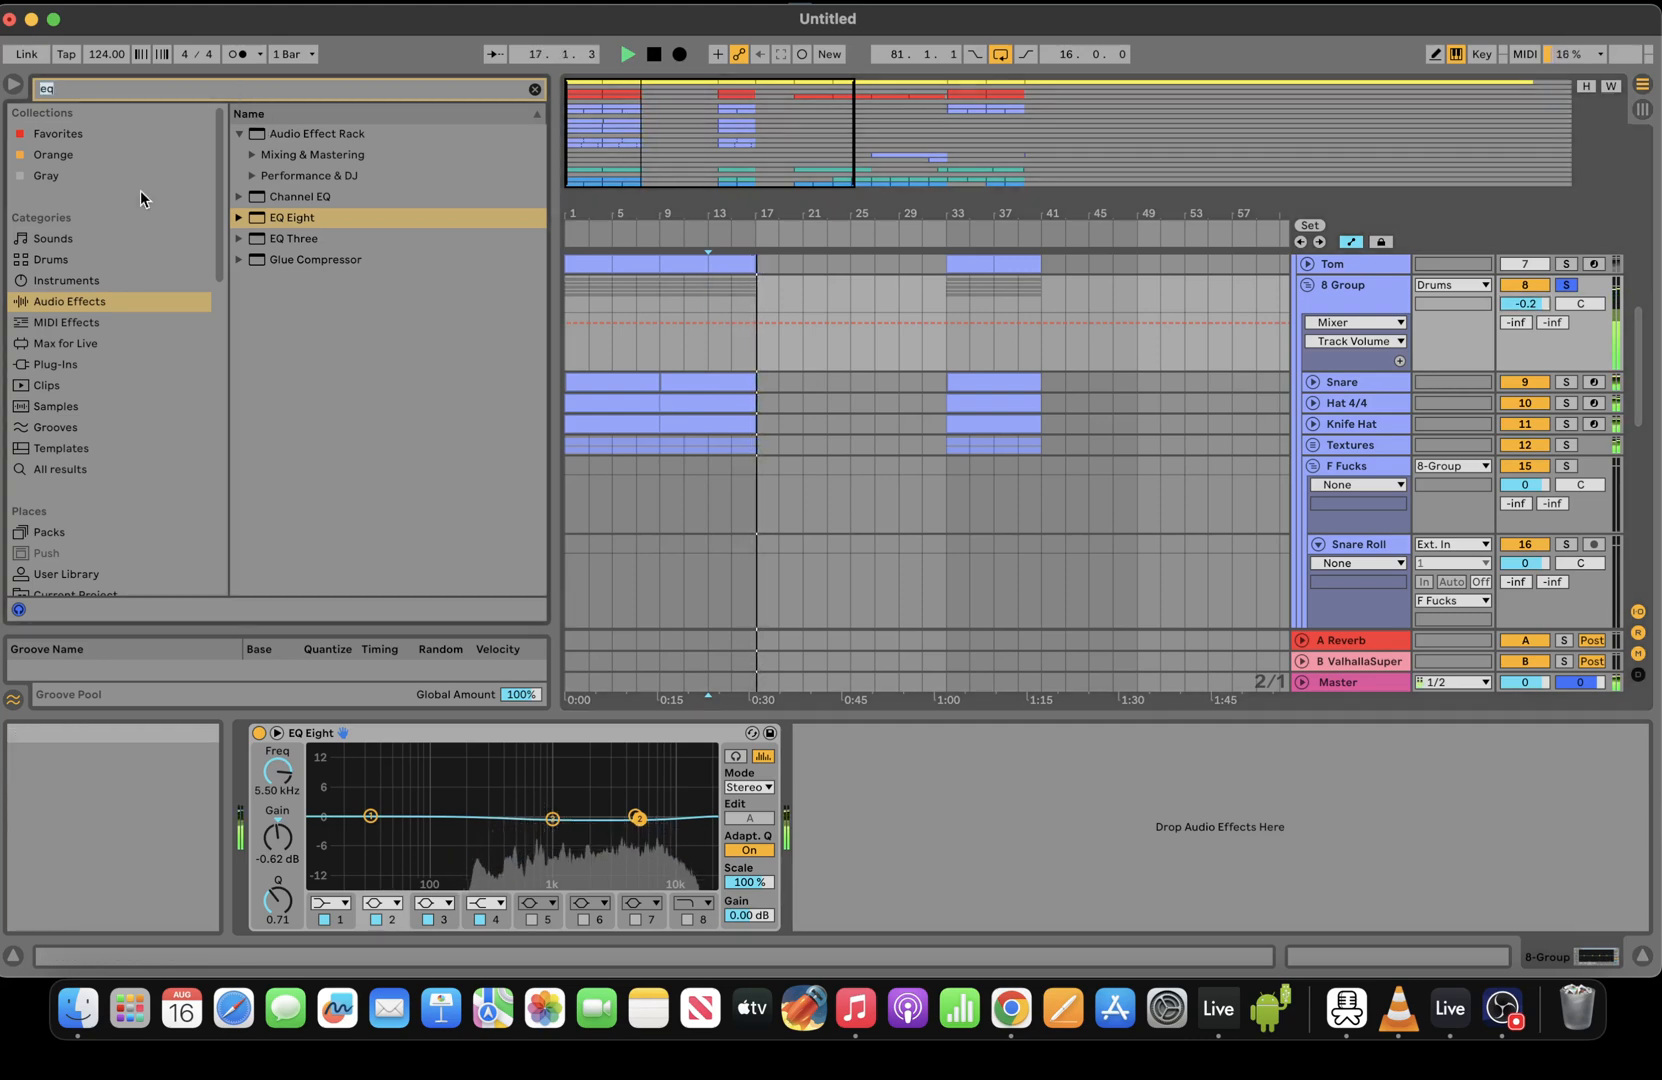
pyautogui.press('BackSpace')
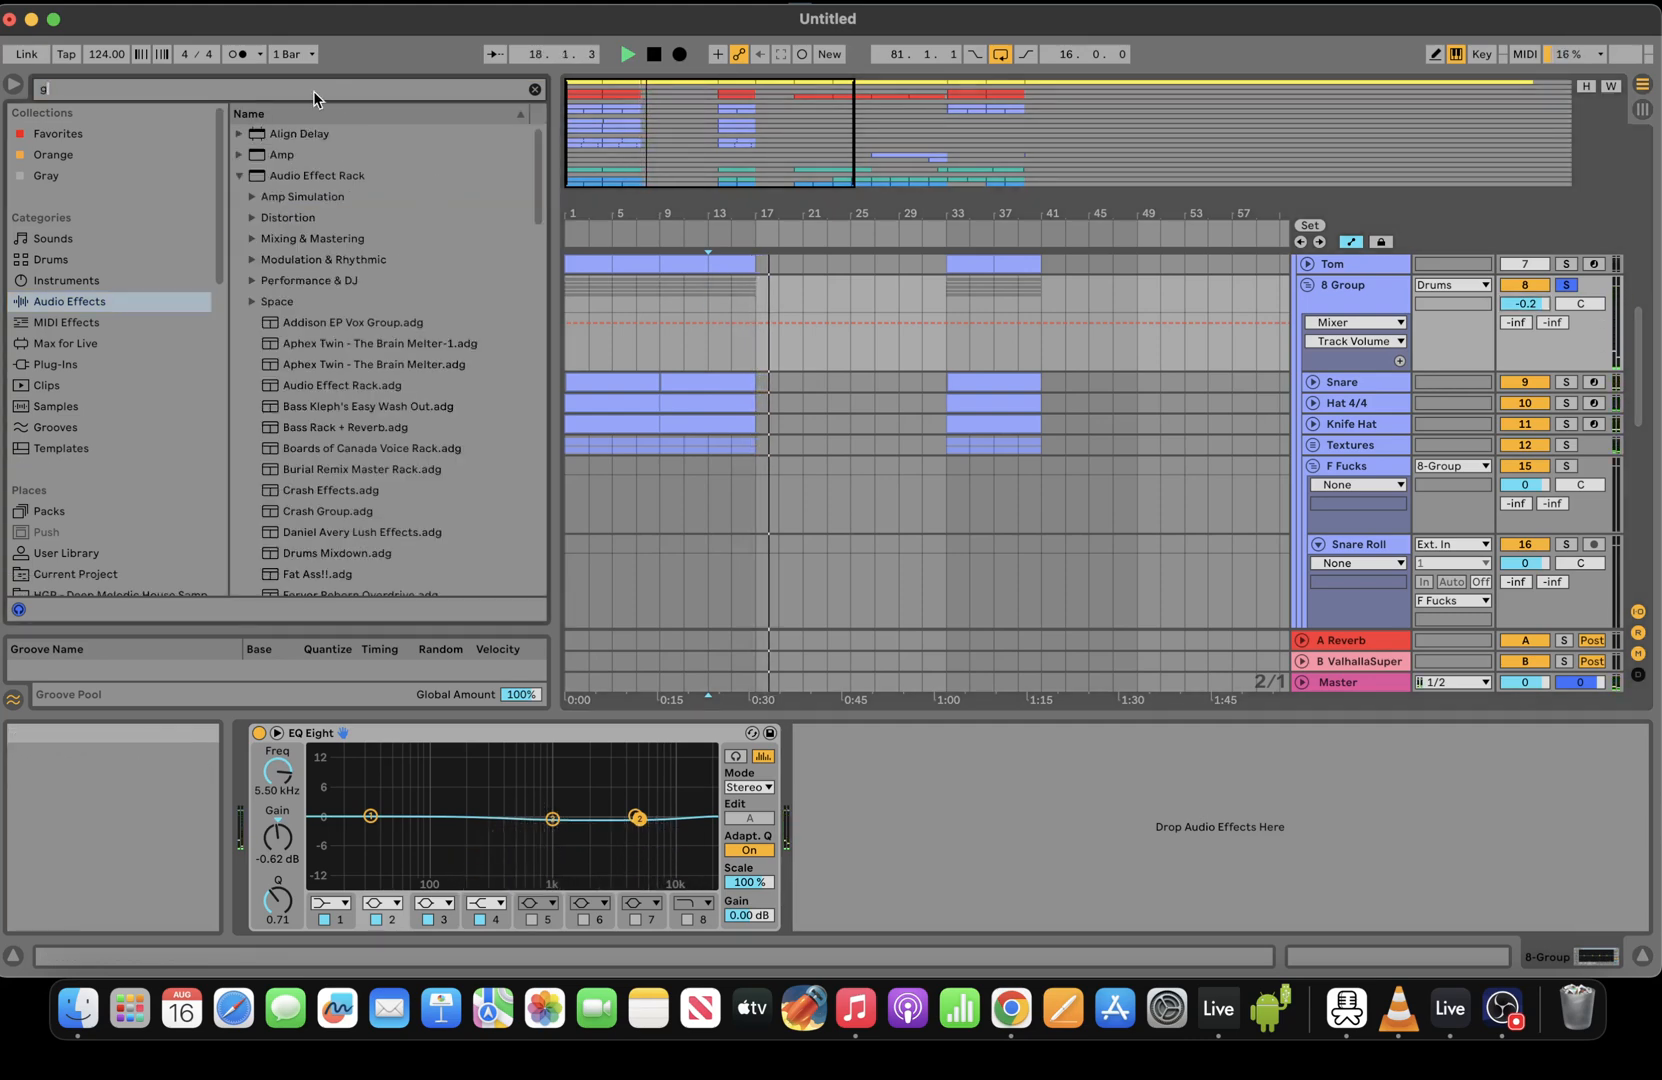
pyautogui.click(237, 177)
pyautogui.moveTo(532, 356); pyautogui.dragTo(534, 410)
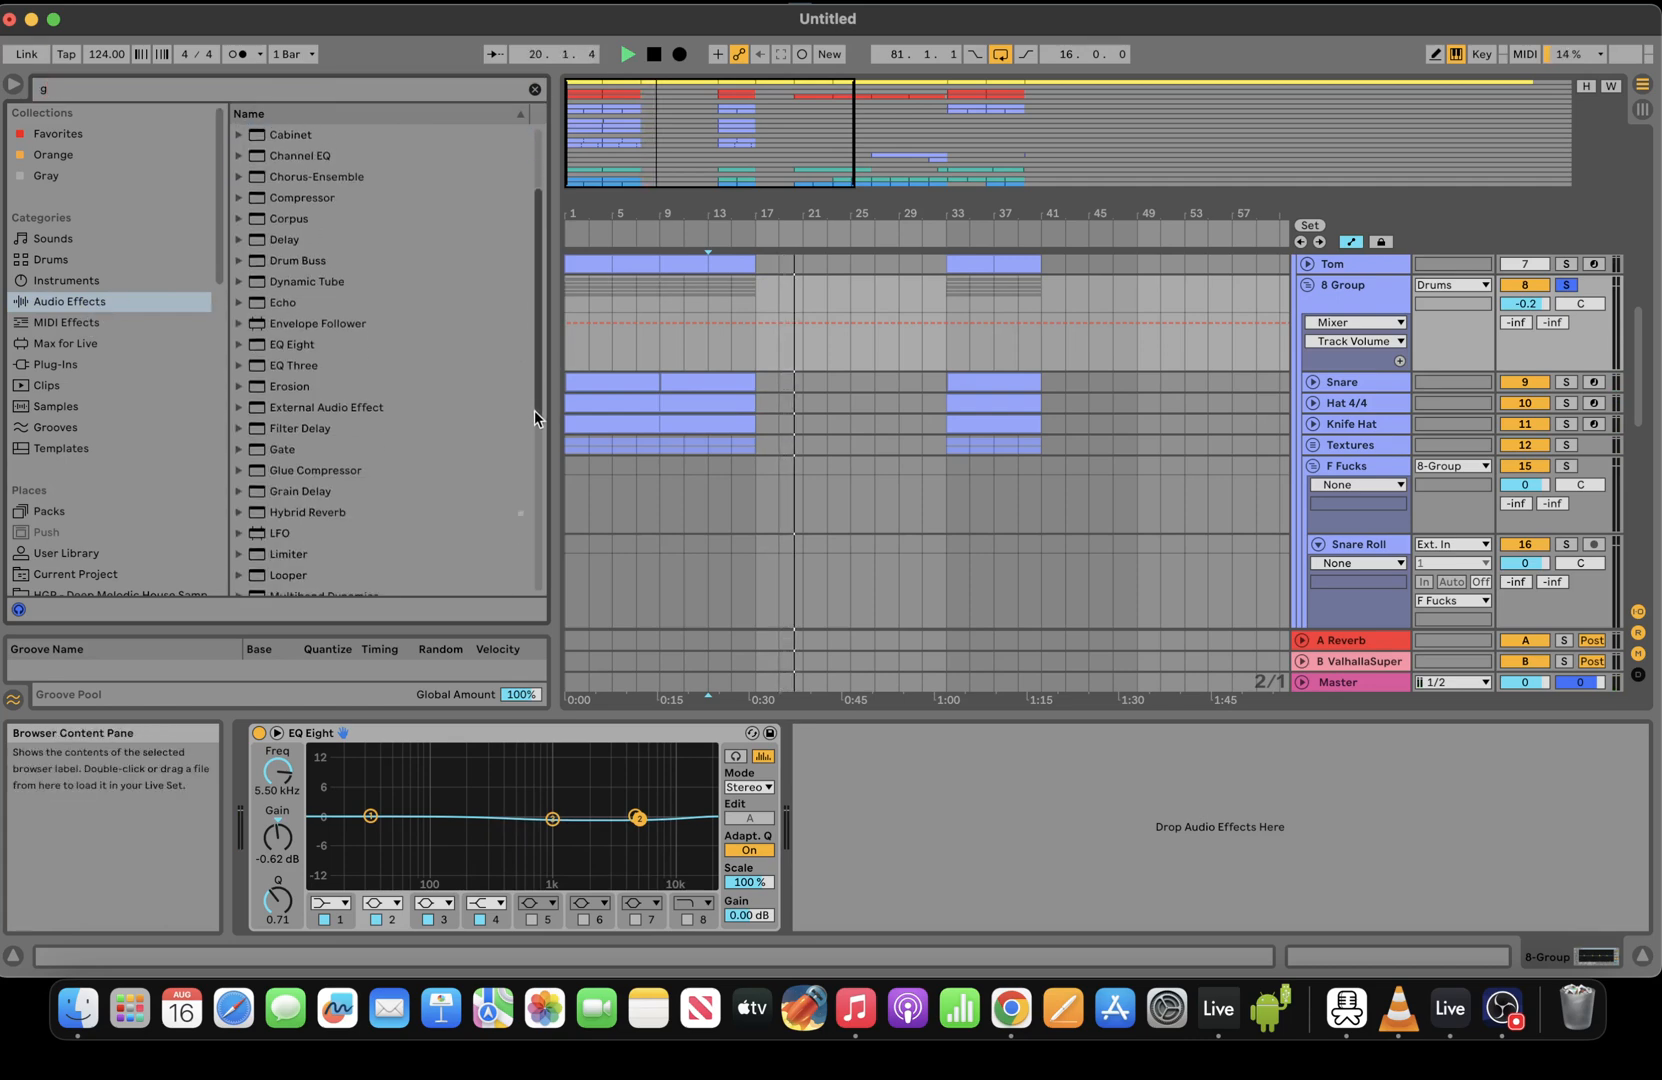
pyautogui.moveTo(292, 467); pyautogui.dragTo(287, 786)
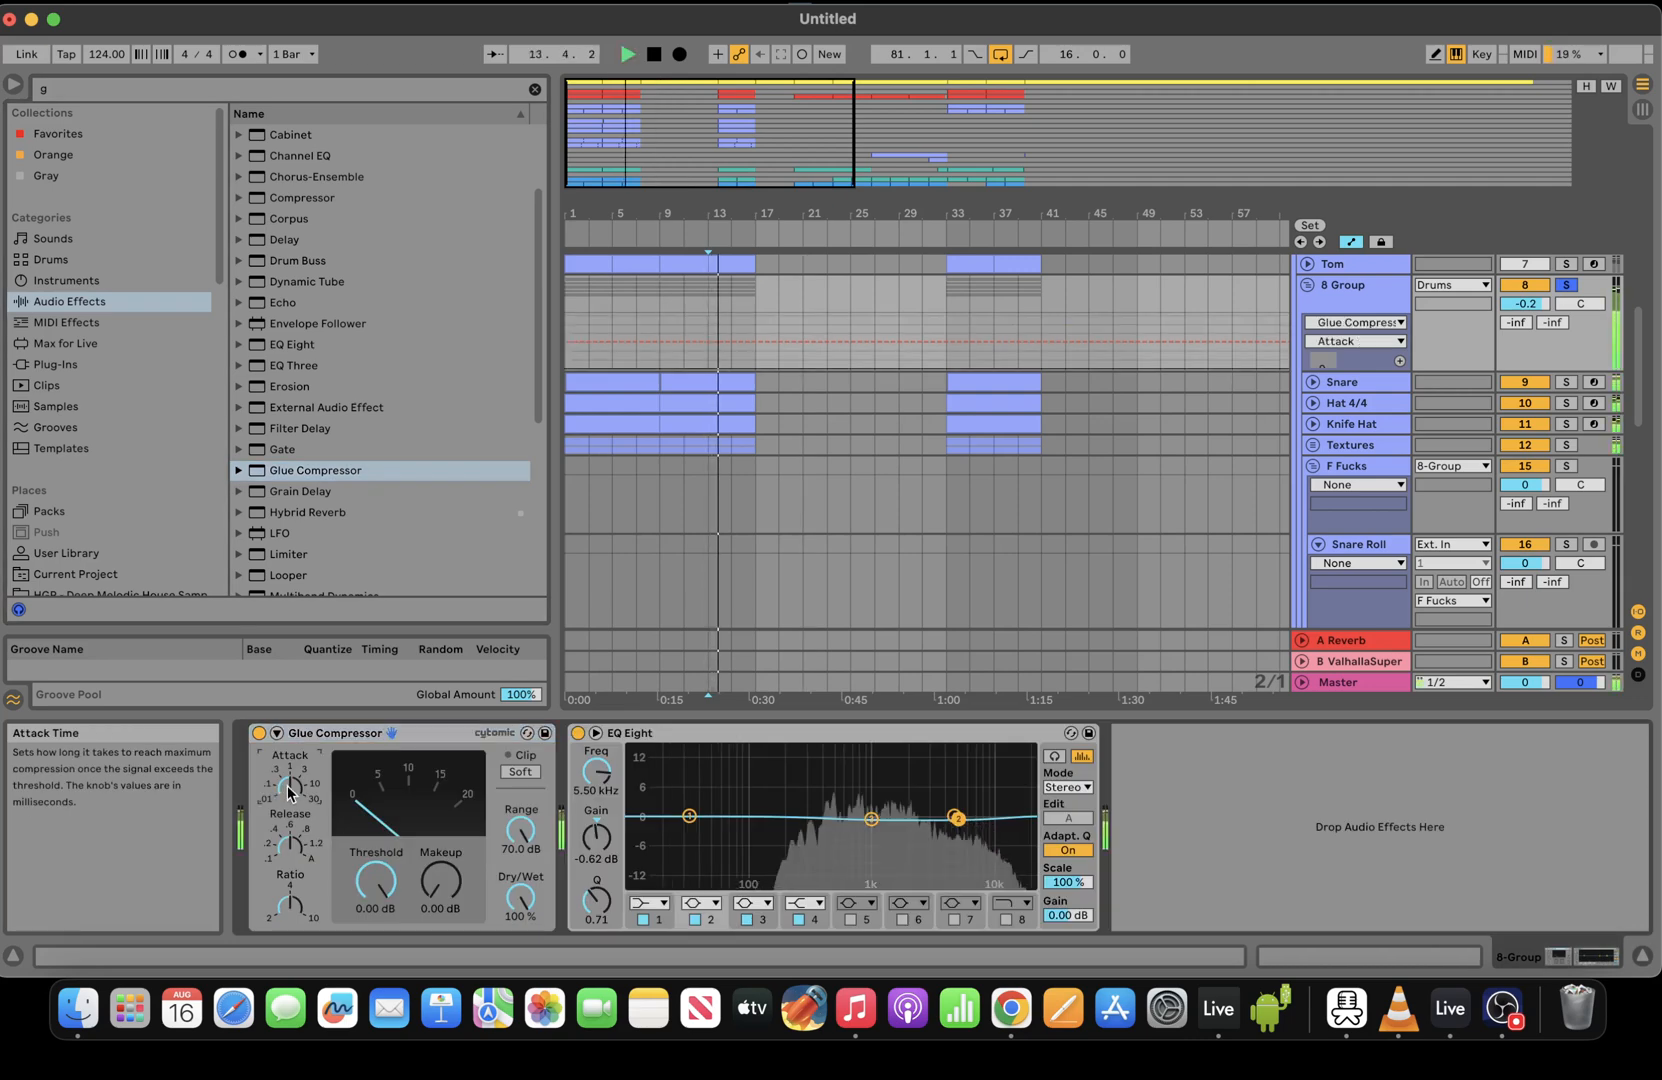
# Set the 8 Group's Glue Compressor to a -7.62 dB threshold and 5.41 dB range with Soft clipping on
pyautogui.click(285, 857)
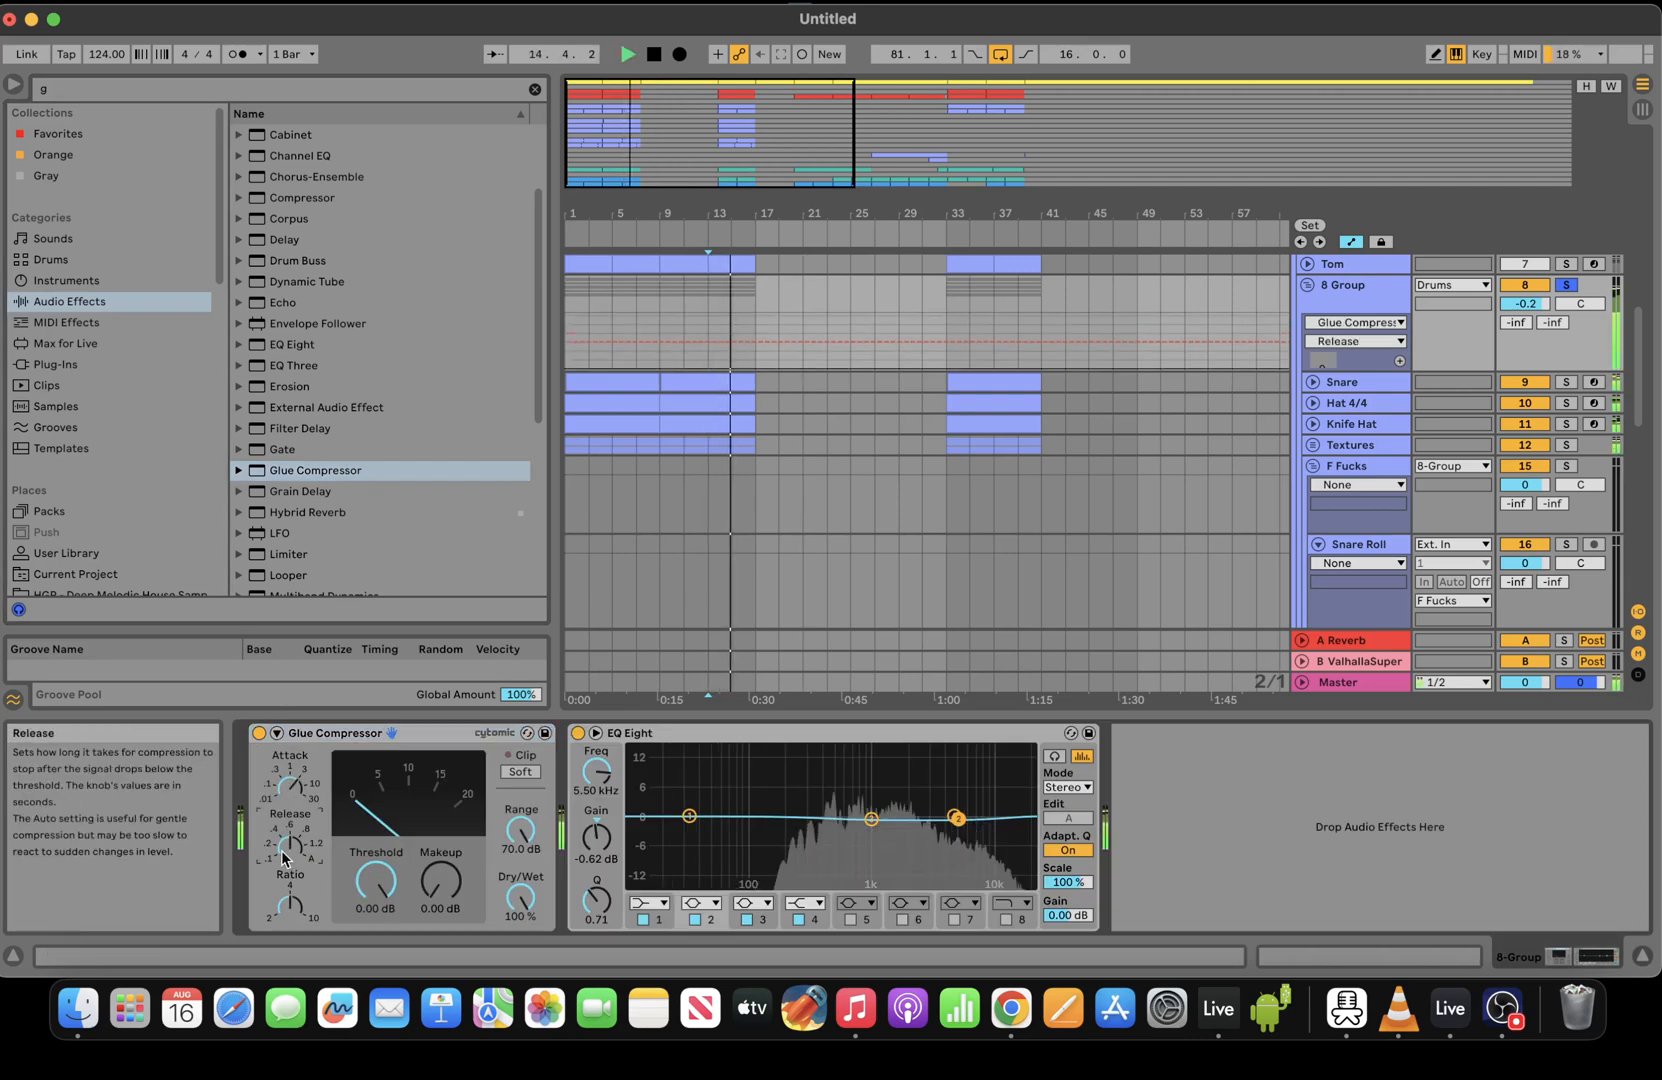
pyautogui.click(372, 880)
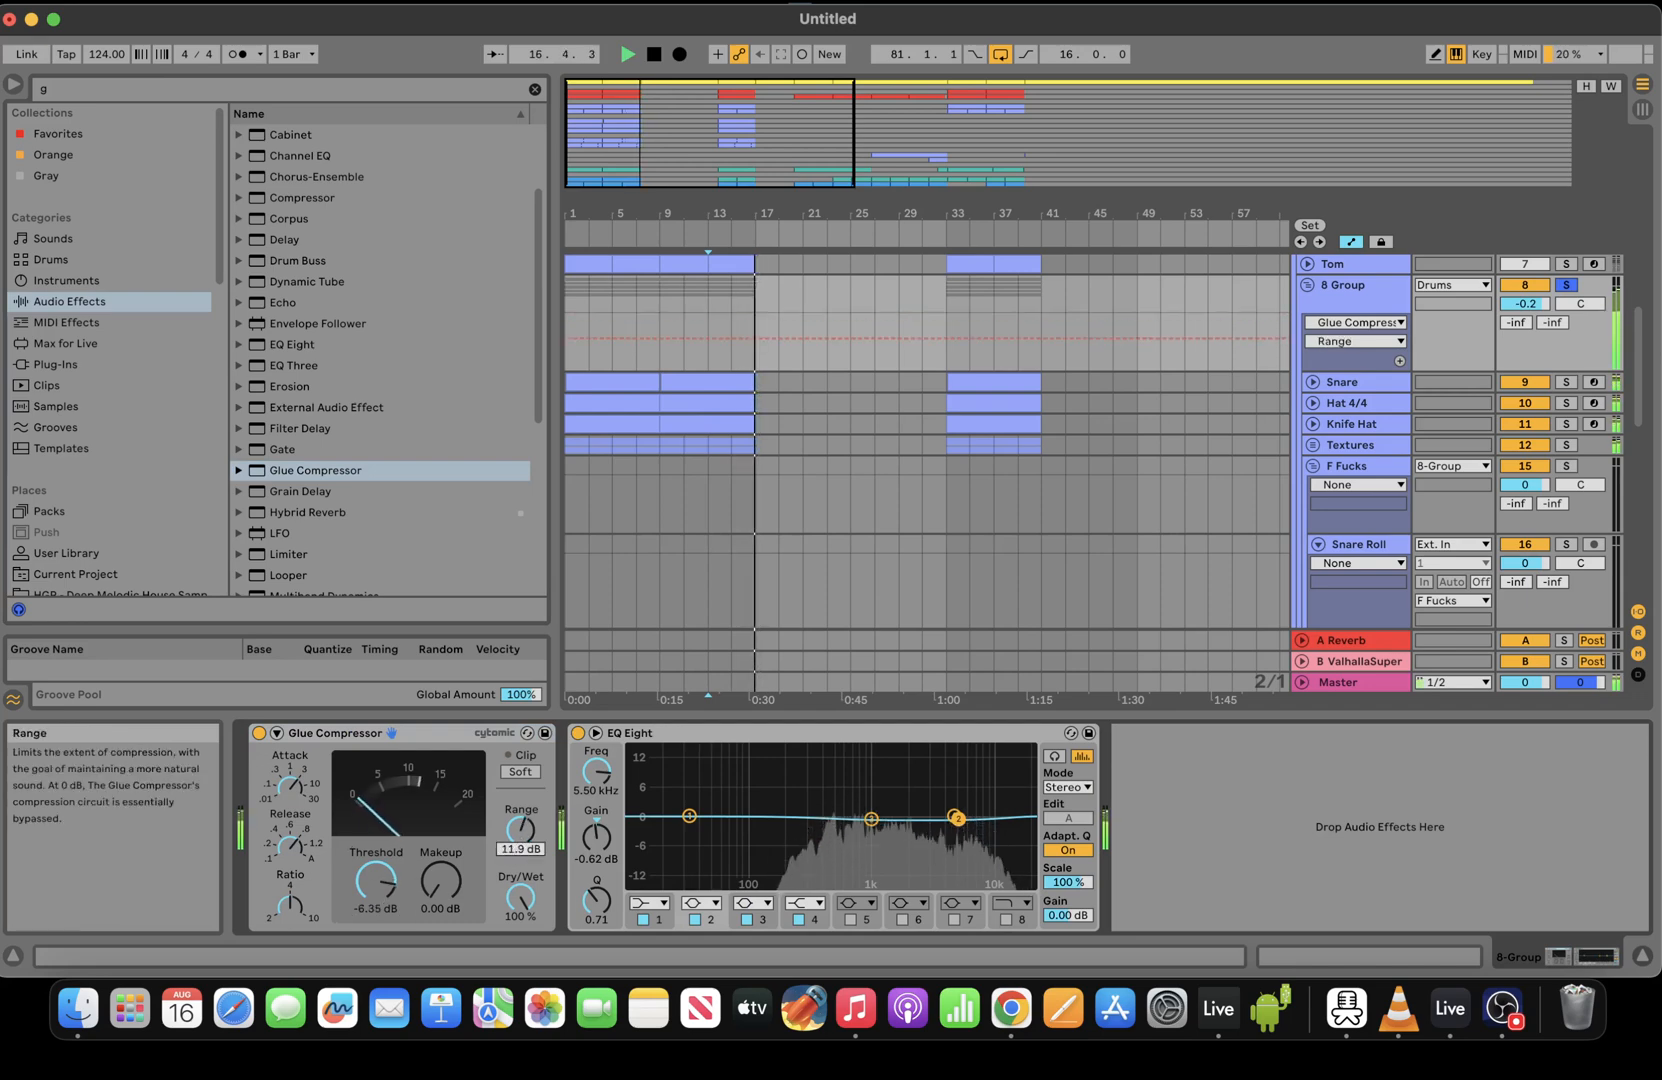
pyautogui.moveTo(520, 830); pyautogui.dragTo(520, 880)
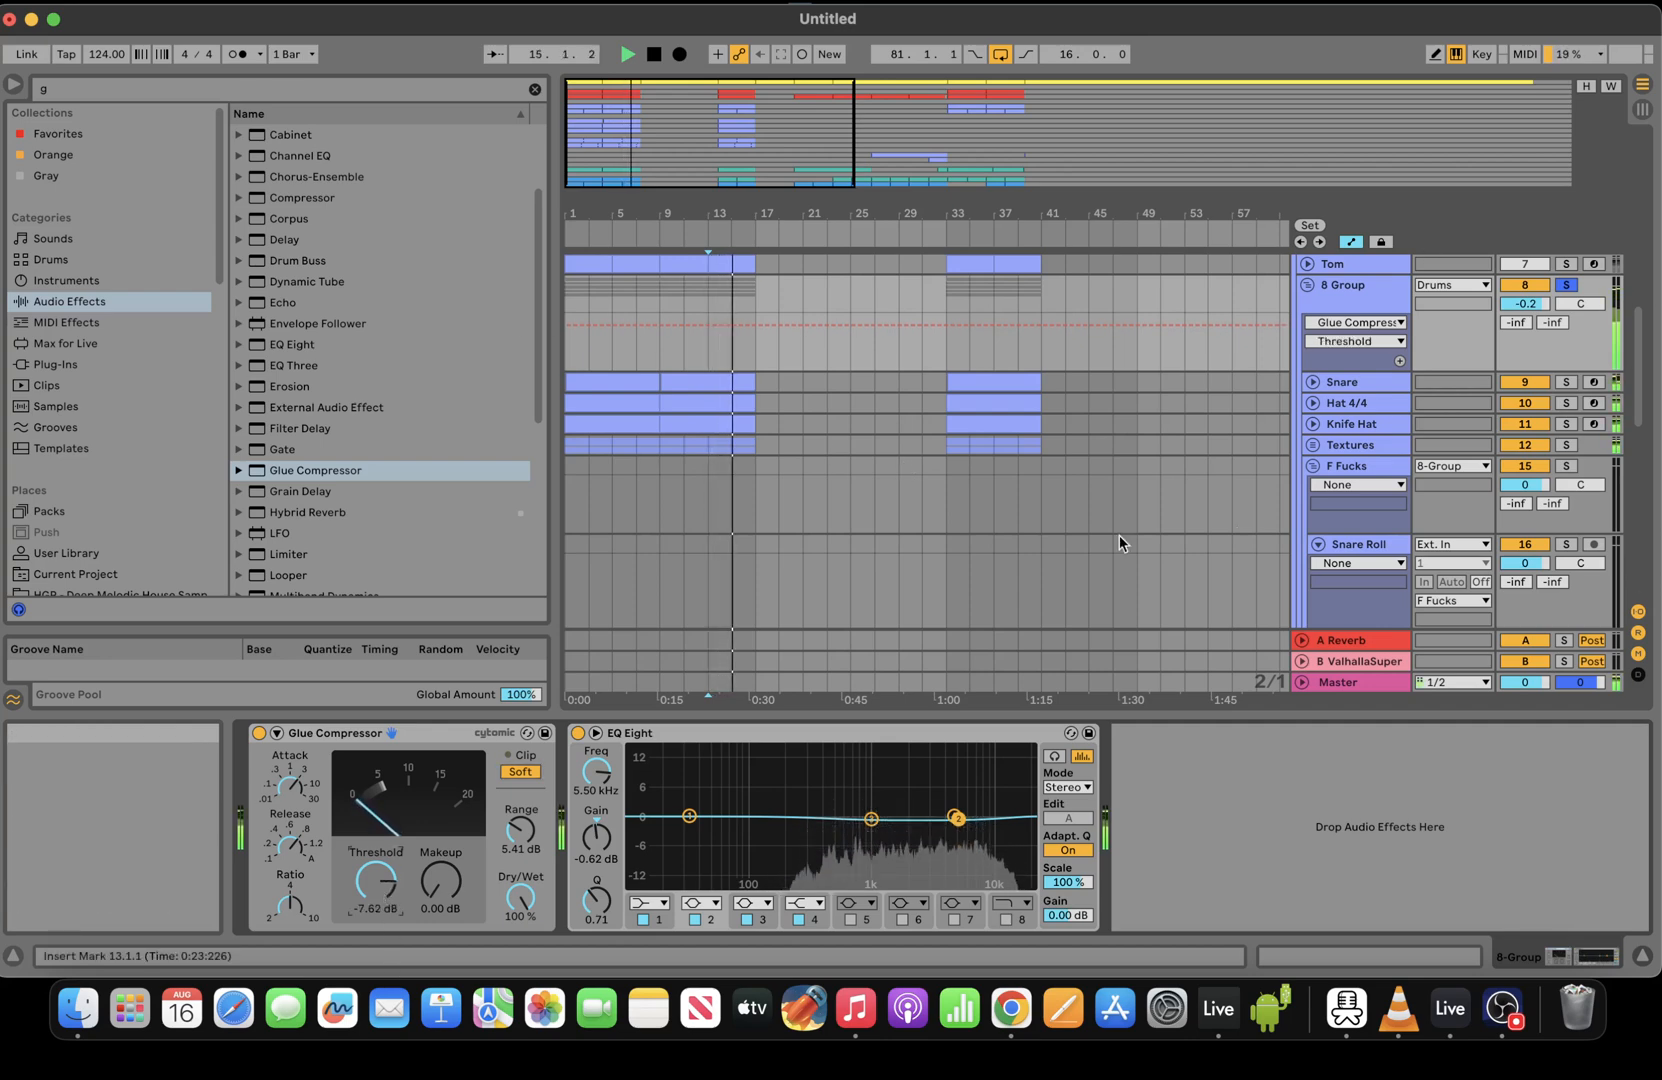
pyautogui.press('space')
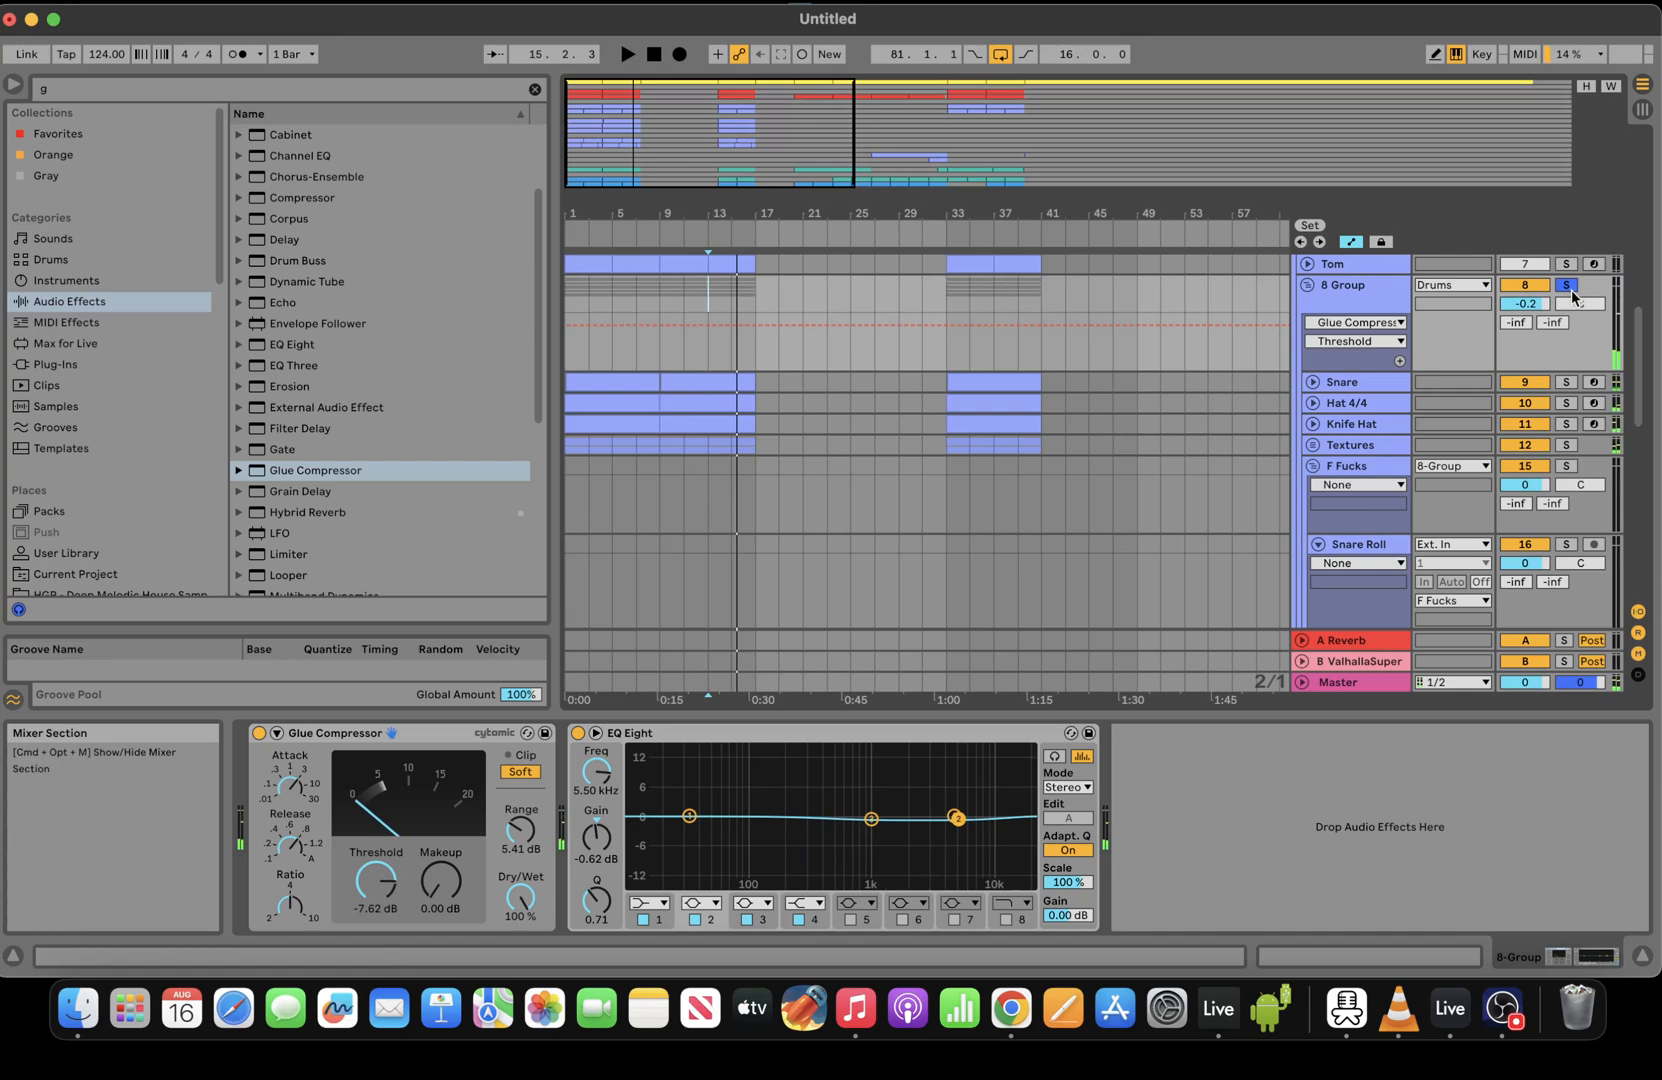
# Unsolo the 8 Group and unfold the Kick track to show its device chain during playback
pyautogui.press('space')
pyautogui.scroll(3, 1320, 390)
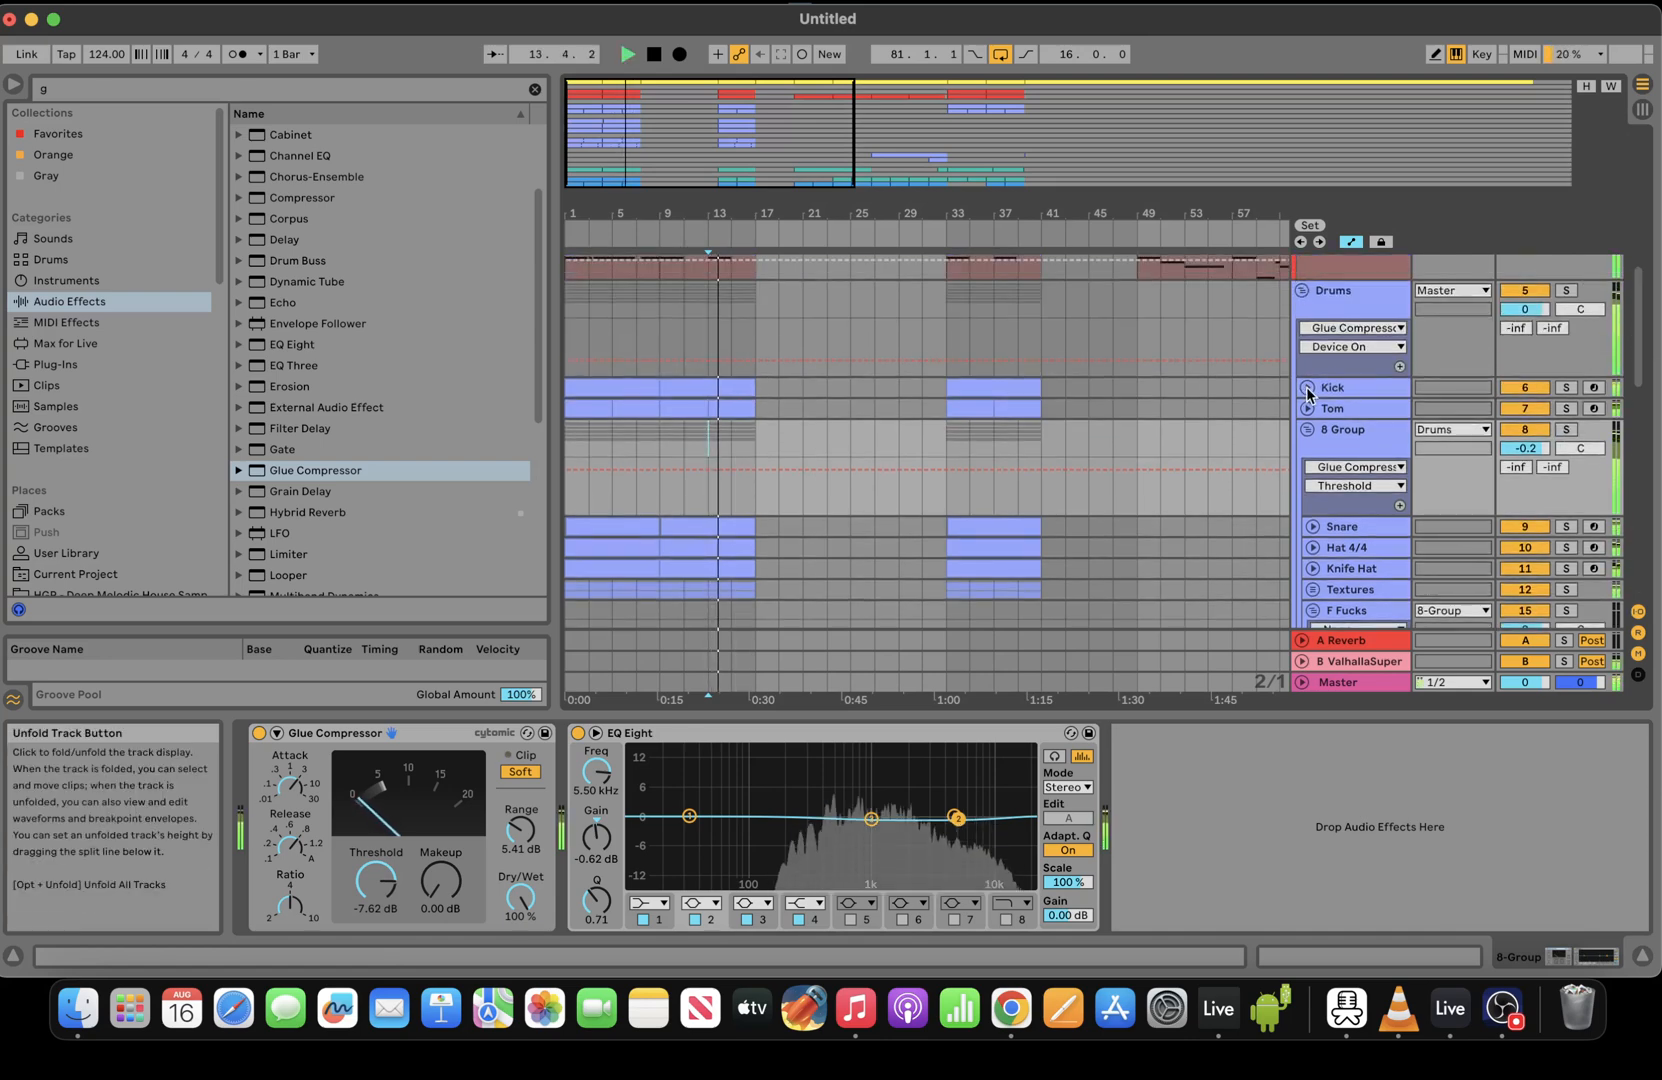
pyautogui.click(1307, 388)
pyautogui.click(714, 441)
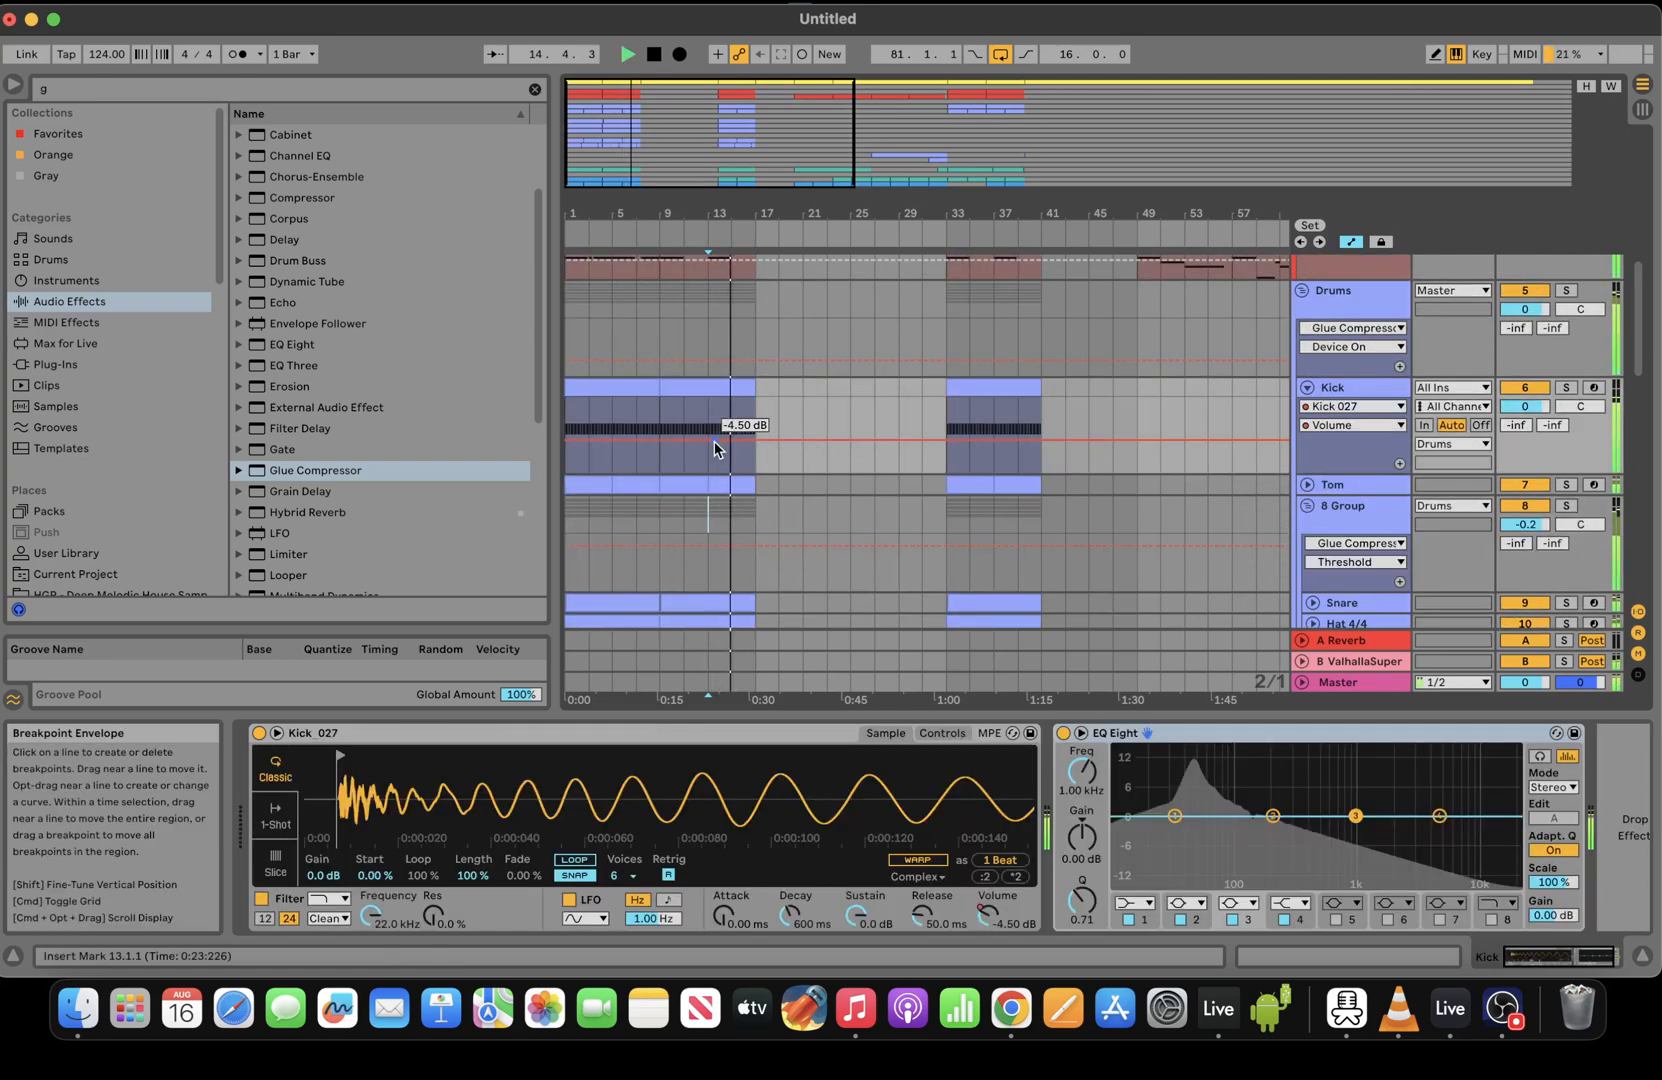
# Solo the Drums group and loop the section from bar 1 to bar 17
pyautogui.click(1566, 290)
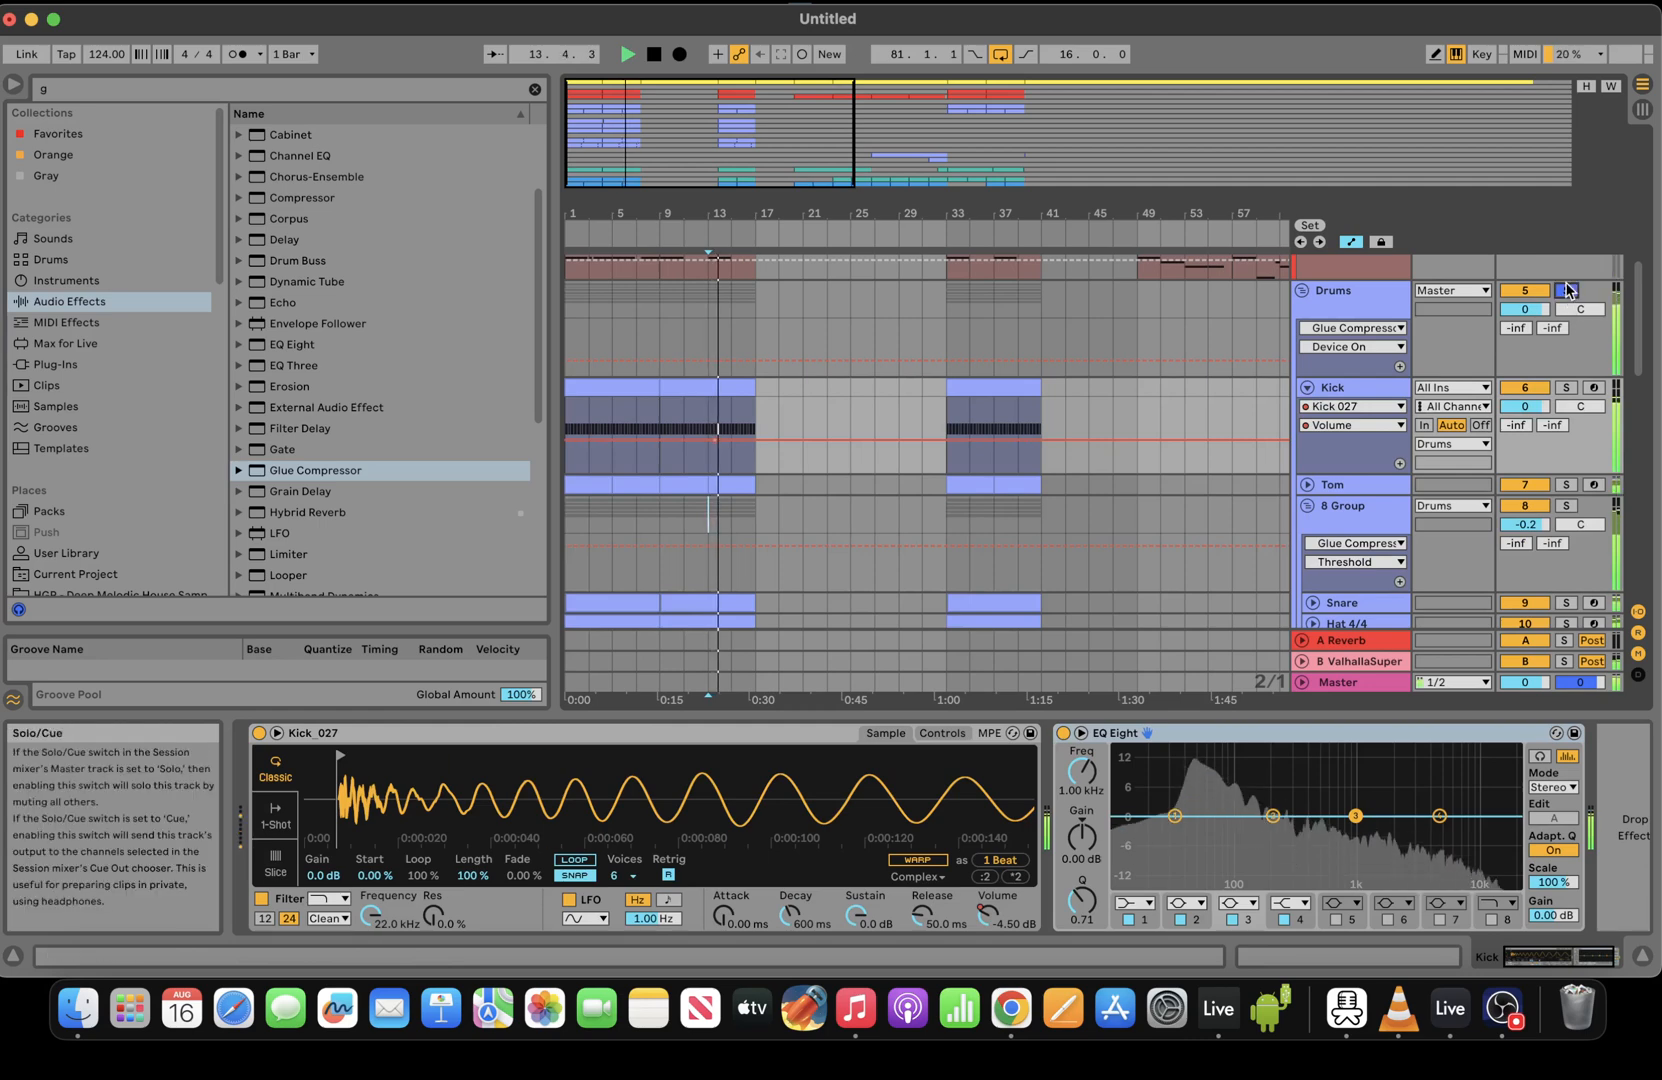
pyautogui.click(662, 330)
pyautogui.moveTo(753, 305); pyautogui.dragTo(497, 313)
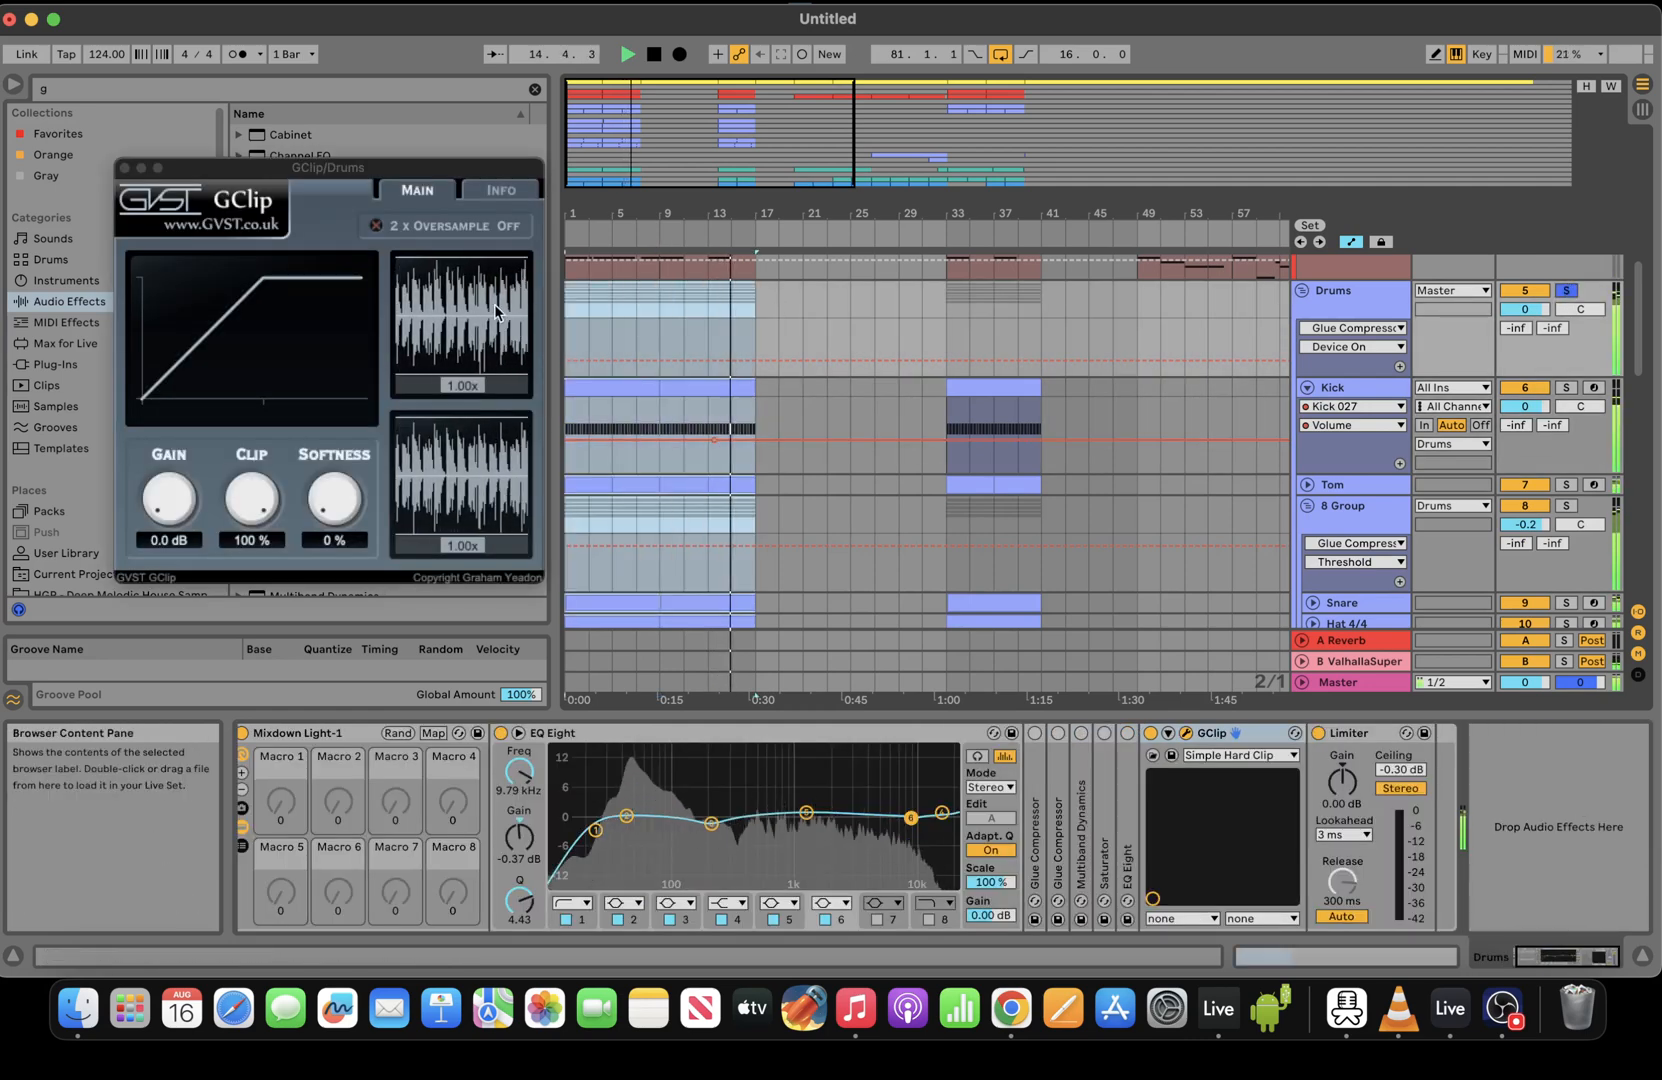
pyautogui.press('super+l')
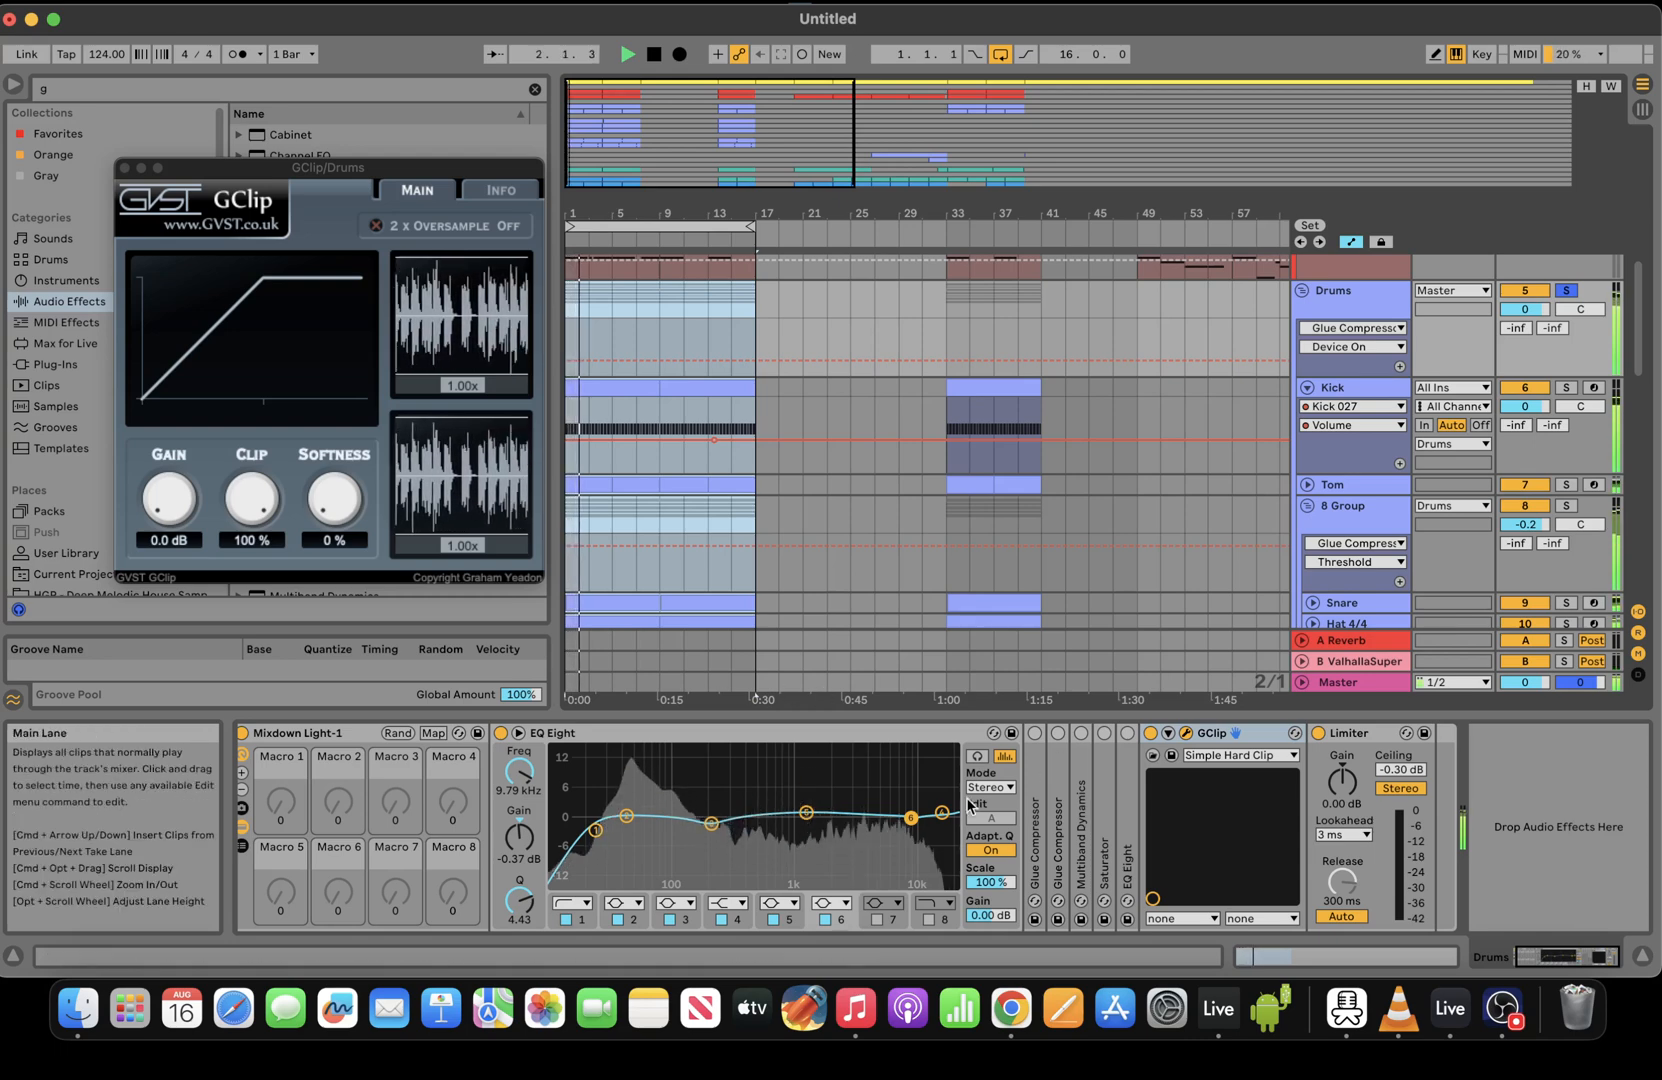
# Solo and unfold the Snare track, and set its last EQ Eight's third band to -3.60 dB at 639 Hz
pyautogui.press('space')
pyautogui.moveTo(1642, 293); pyautogui.dragTo(1645, 319)
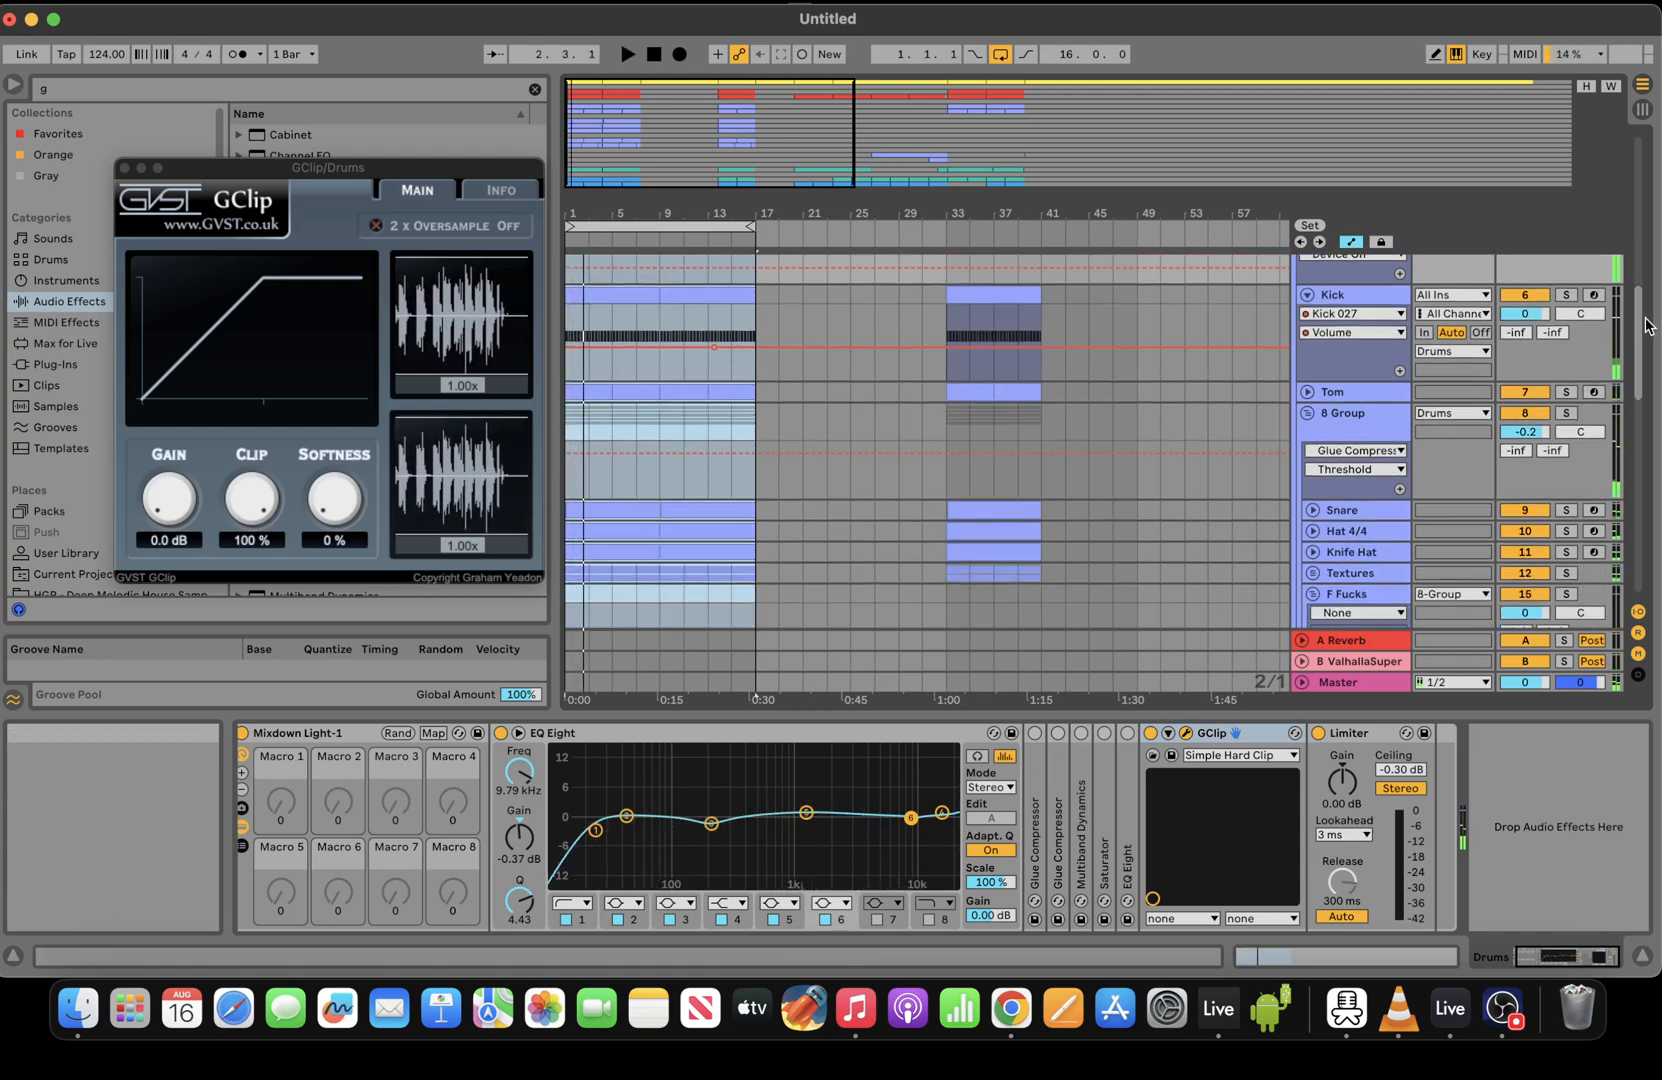
pyautogui.scroll(-2, 1648, 326)
pyautogui.press('space')
pyautogui.click(1566, 463)
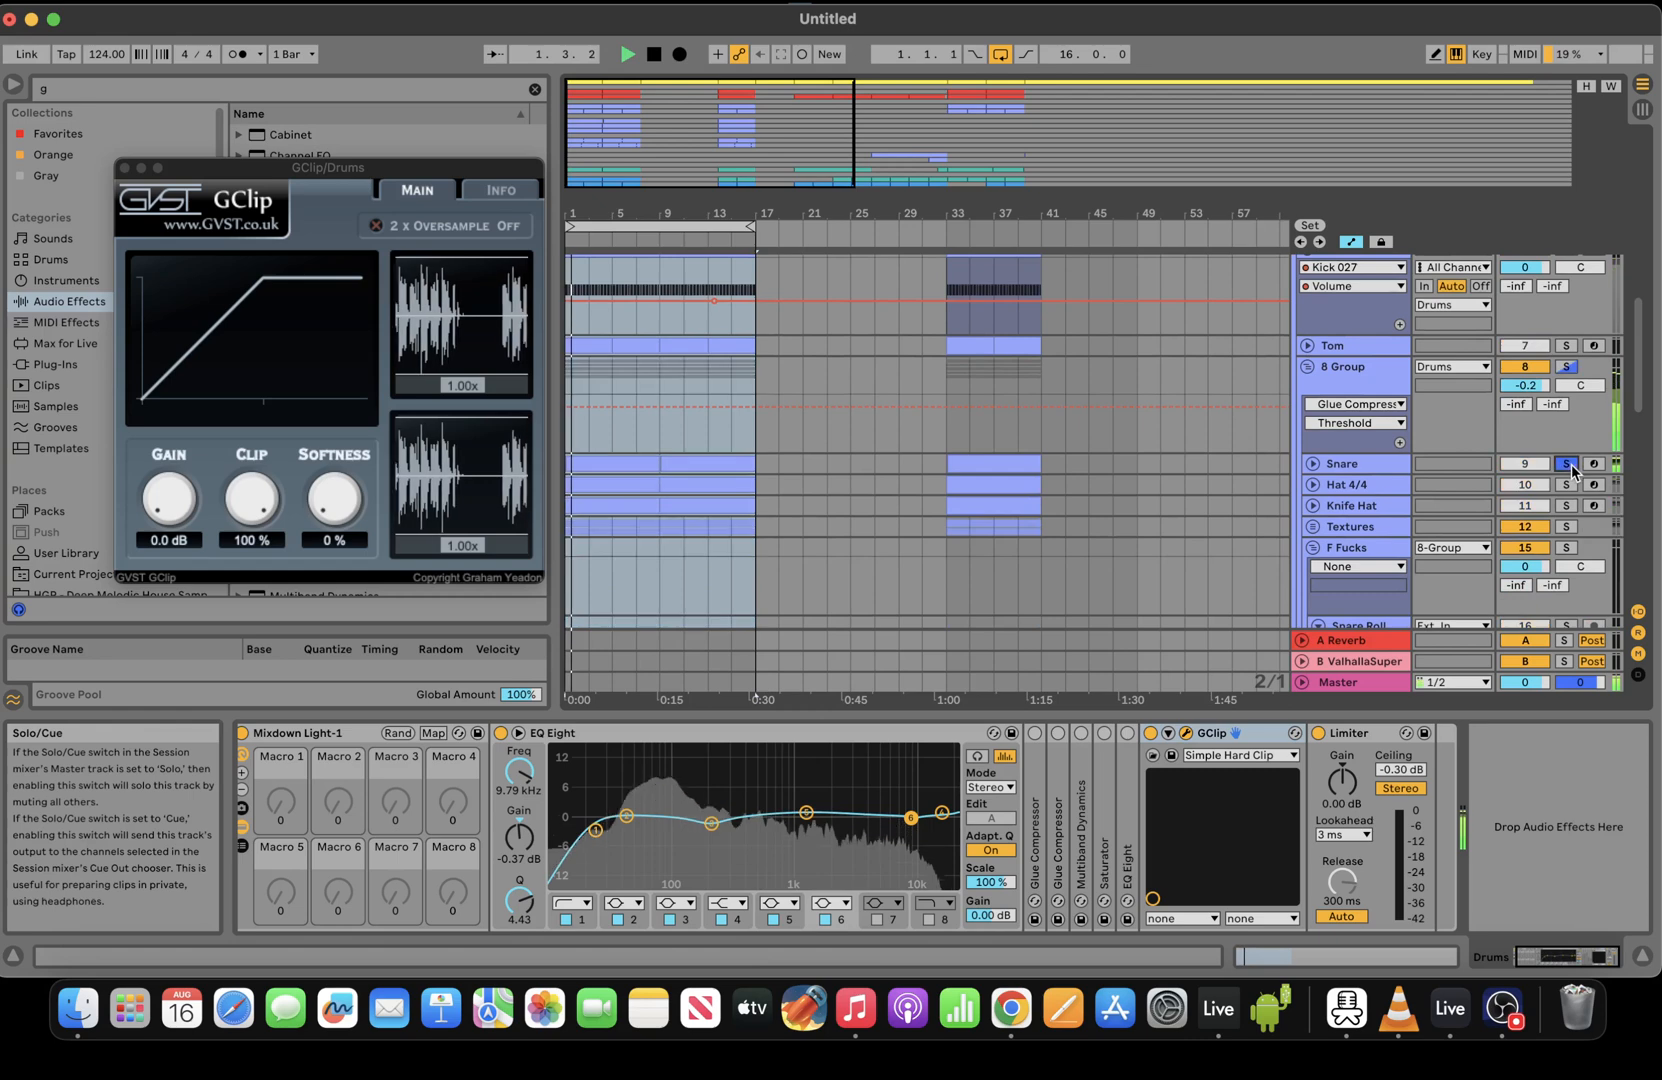
pyautogui.click(1313, 463)
pyautogui.click(848, 536)
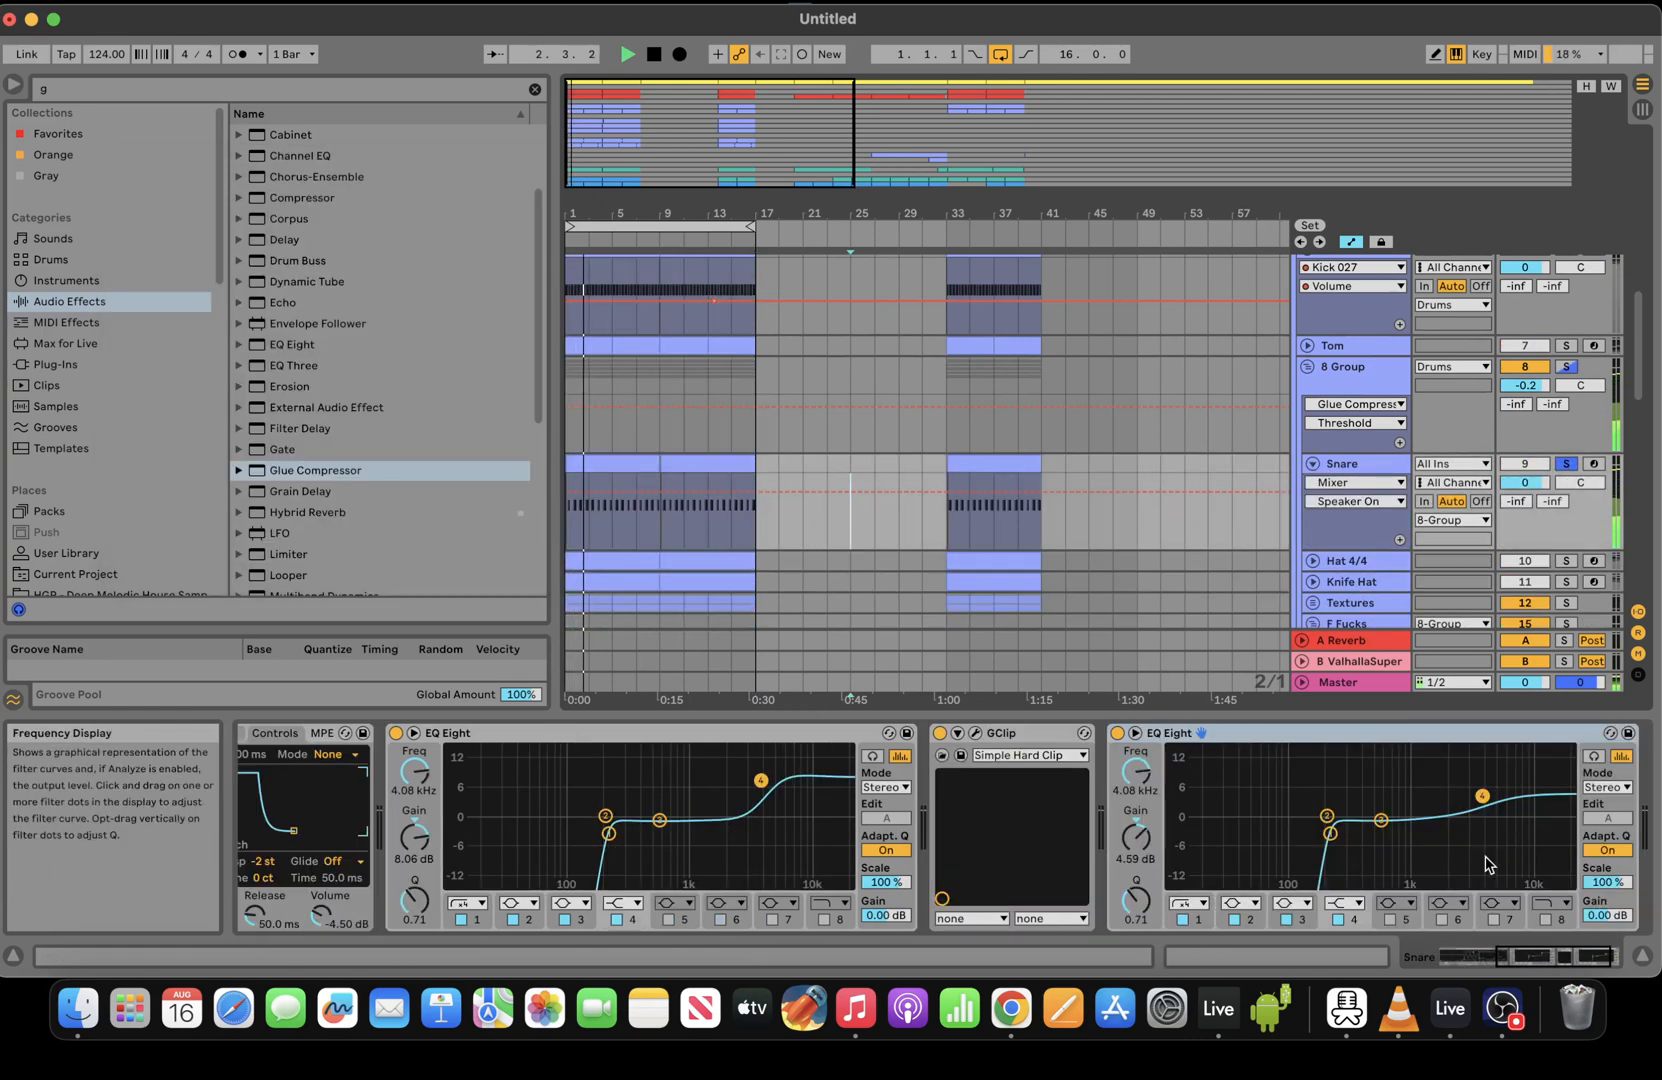
pyautogui.moveTo(1381, 821); pyautogui.dragTo(1387, 832)
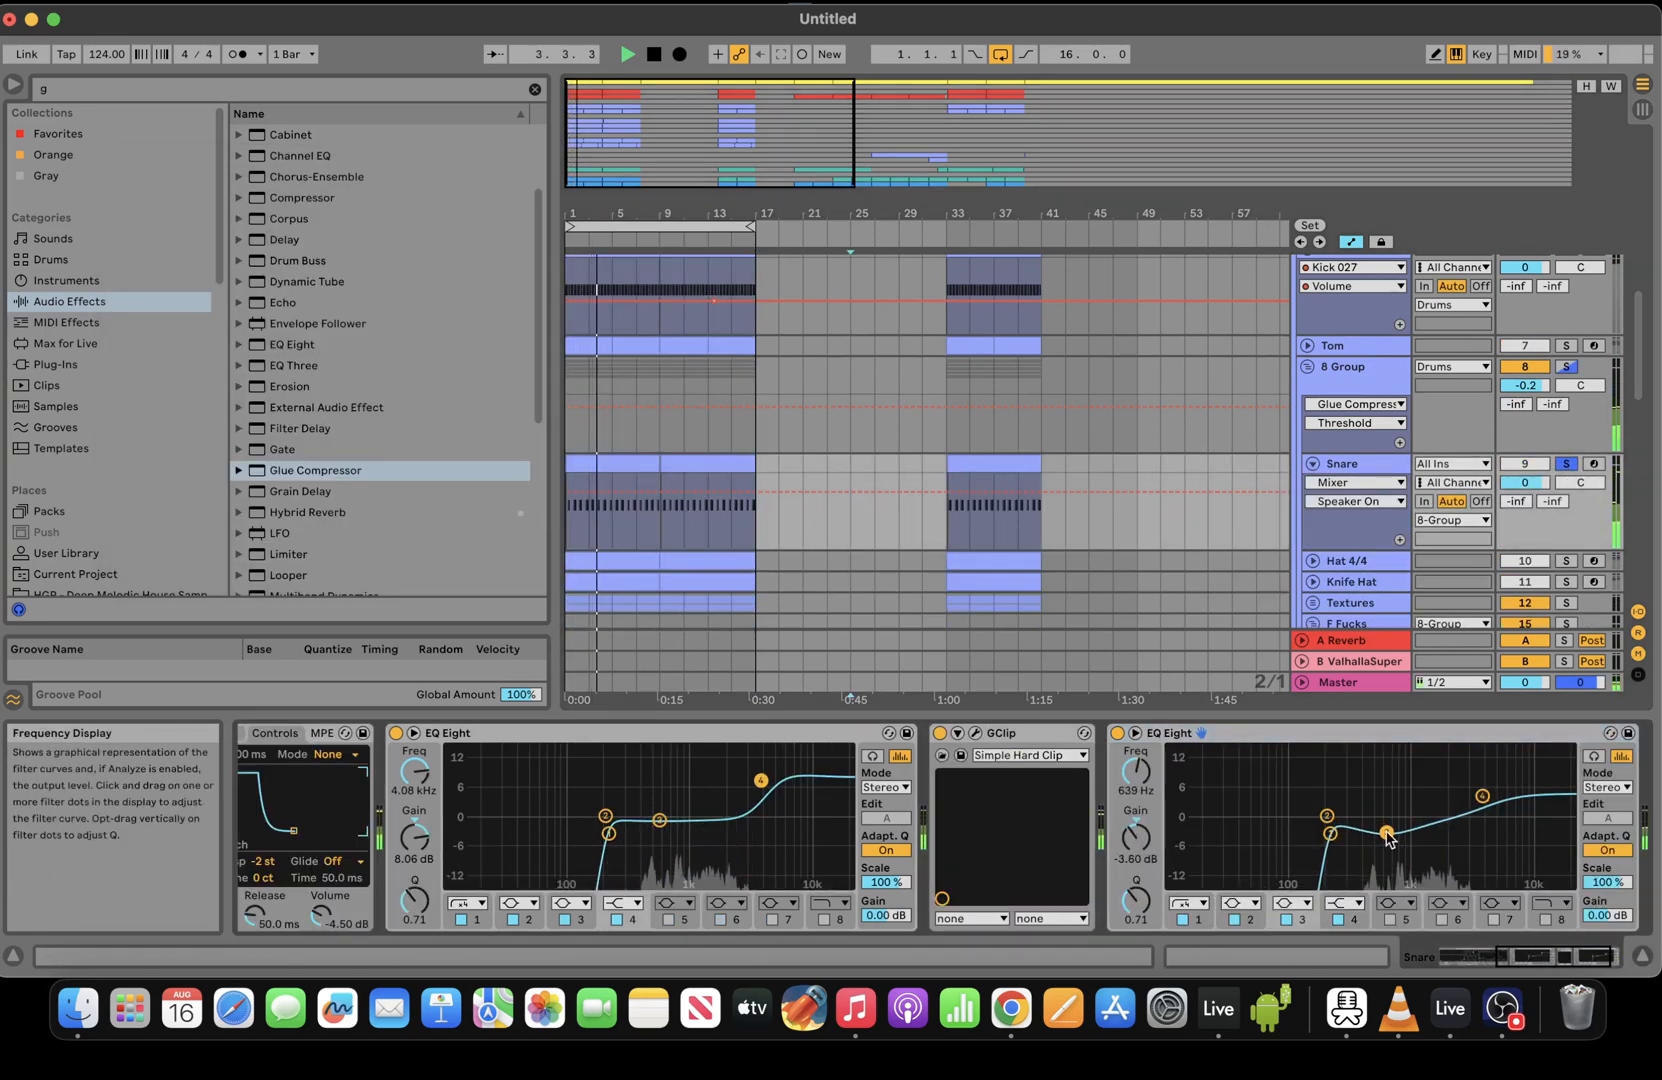
# Unsolo the Snare track and play the loop with the Hat 4/4 track's device chain shown
pyautogui.click(1568, 464)
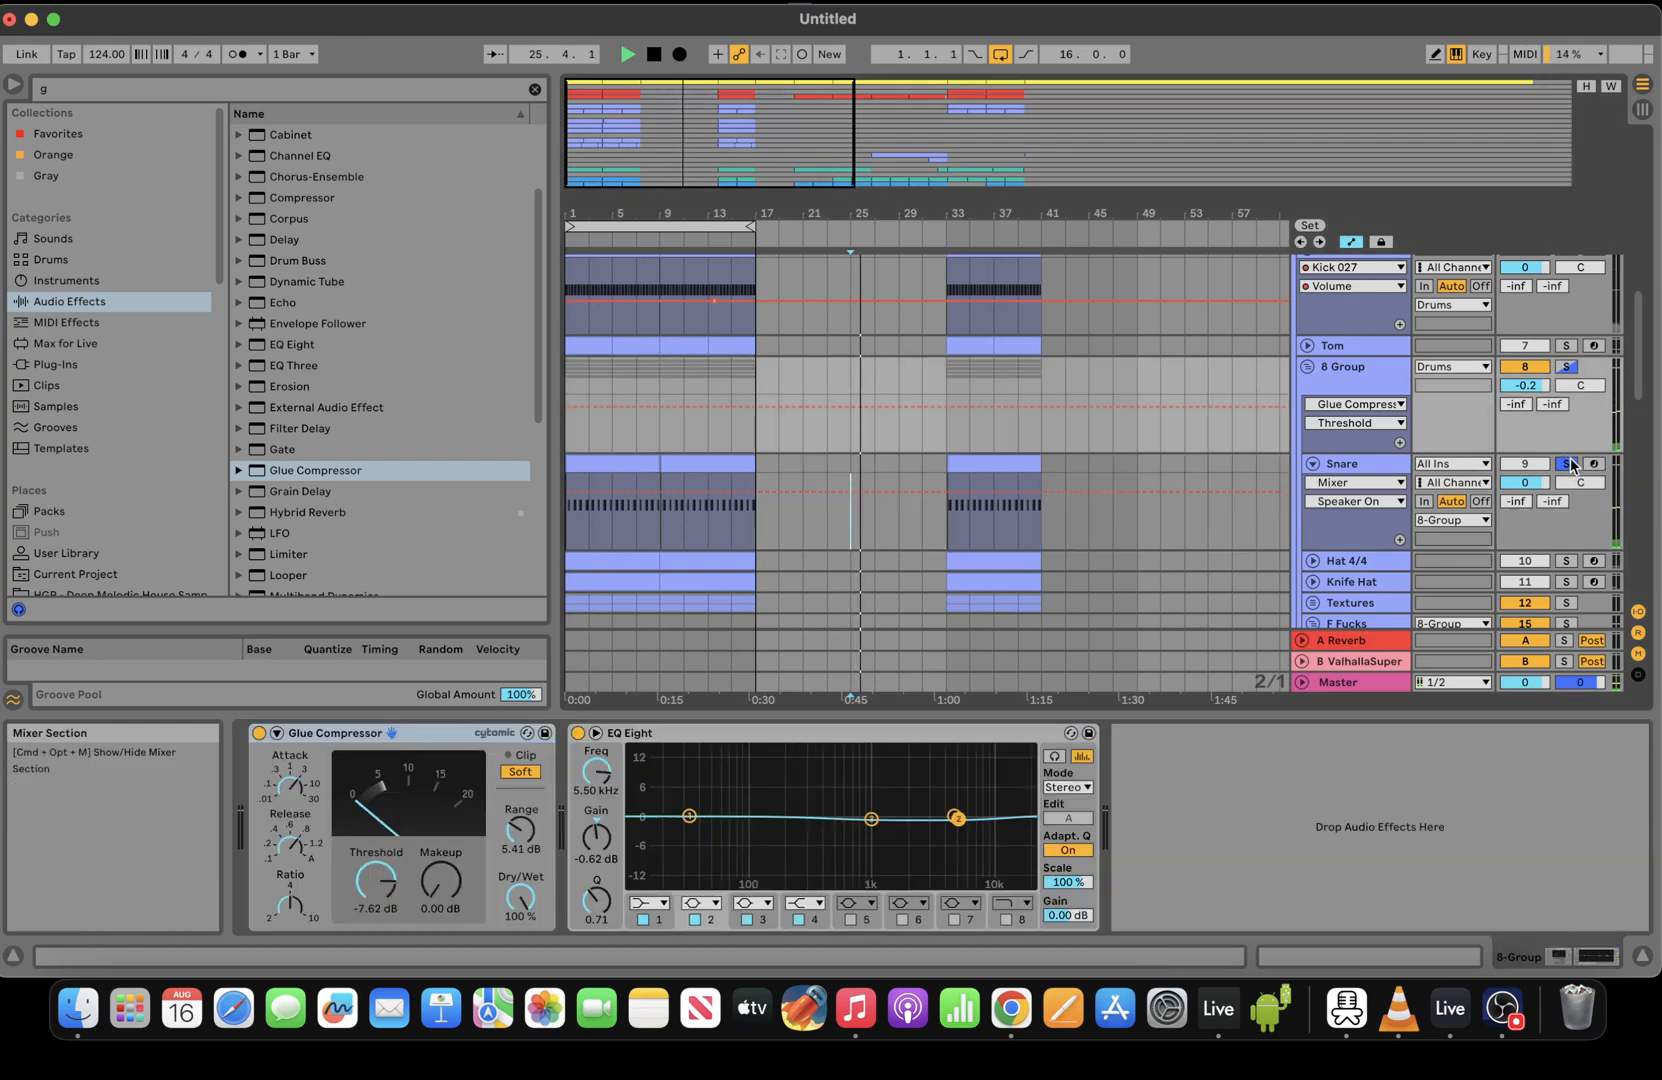
pyautogui.click(1568, 464)
pyautogui.moveTo(1636, 362); pyautogui.dragTo(1644, 439)
pyautogui.press('space')
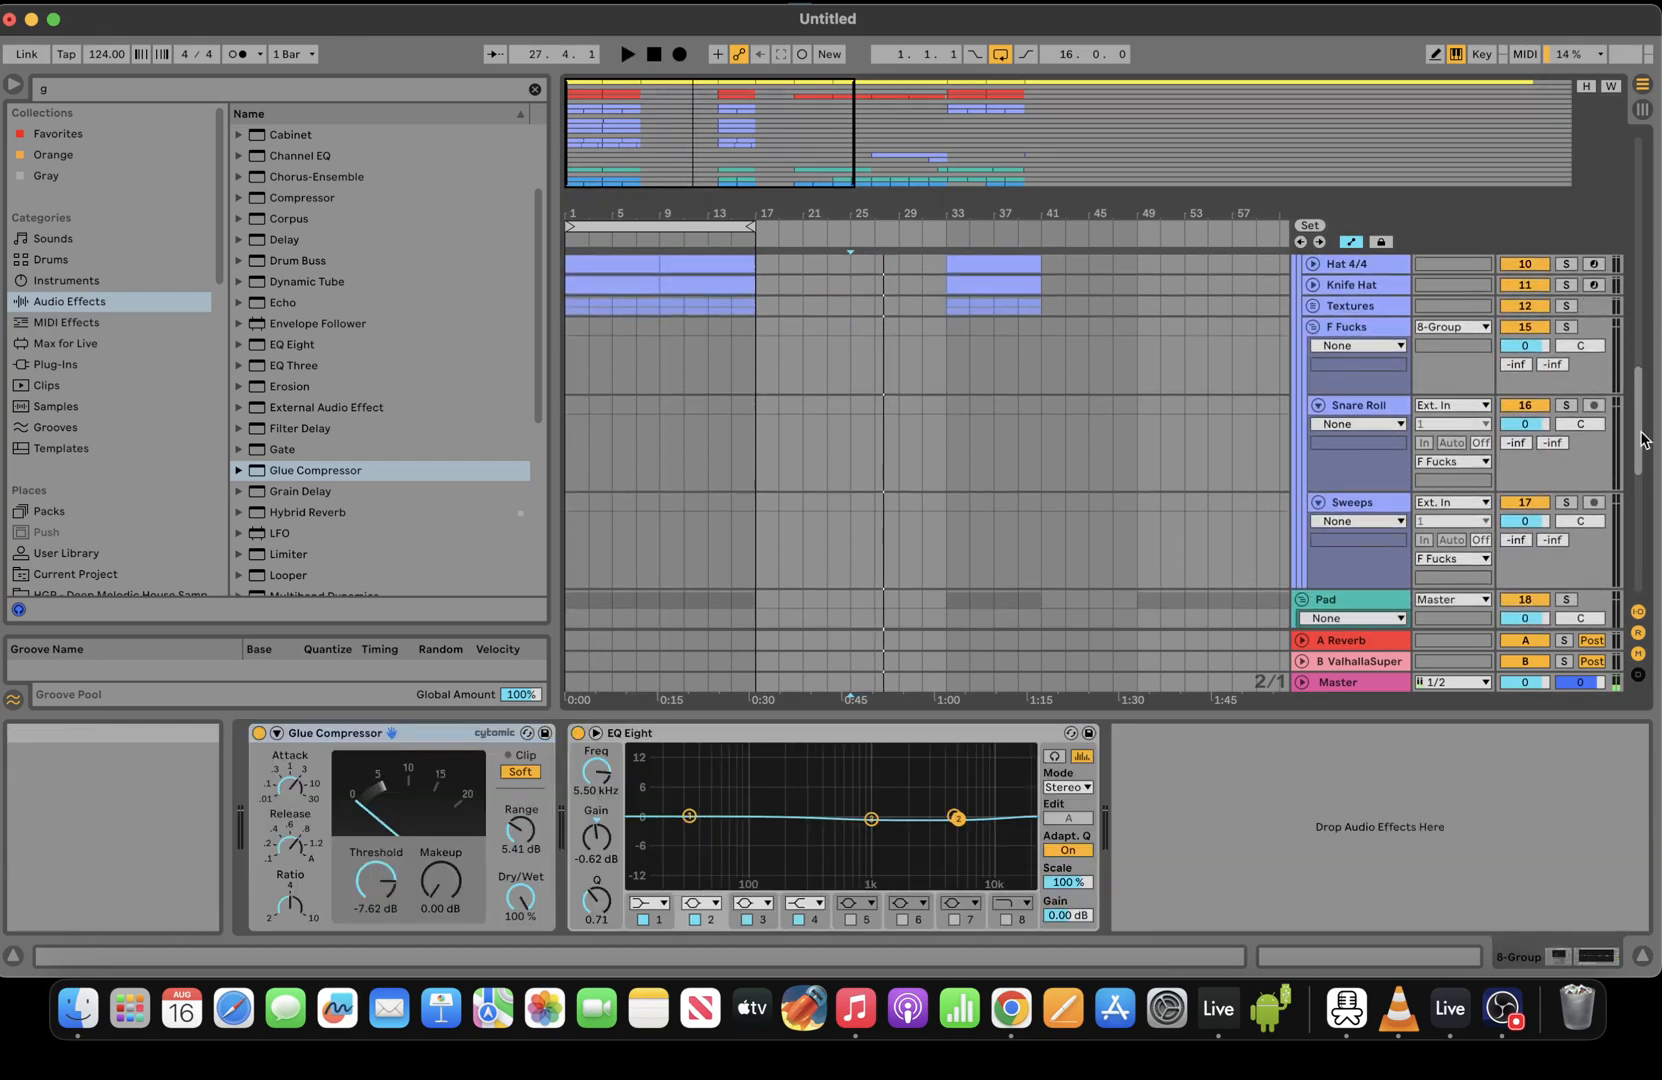
pyautogui.click(638, 265)
pyautogui.press('space')
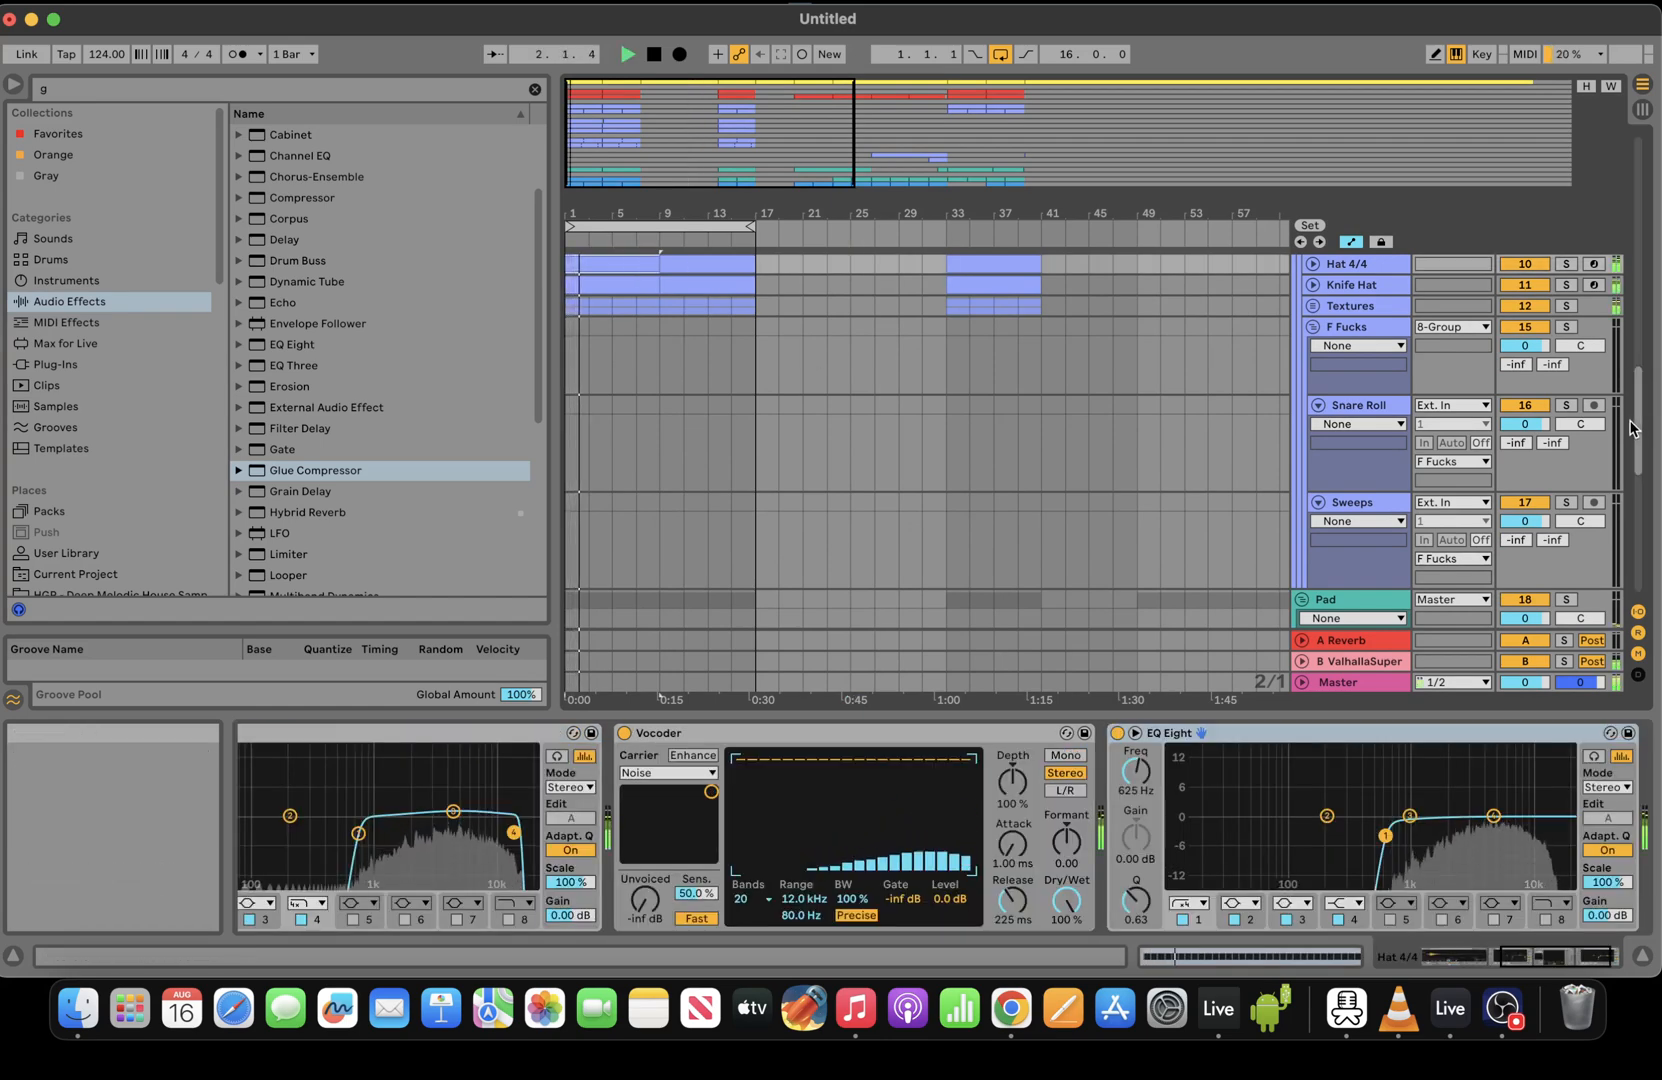
# Solo the Drums group, play it from bar 9 and close the GClip plug-in window
pyautogui.moveTo(1645, 424); pyautogui.dragTo(1633, 322)
pyautogui.press('space')
pyautogui.click(673, 486)
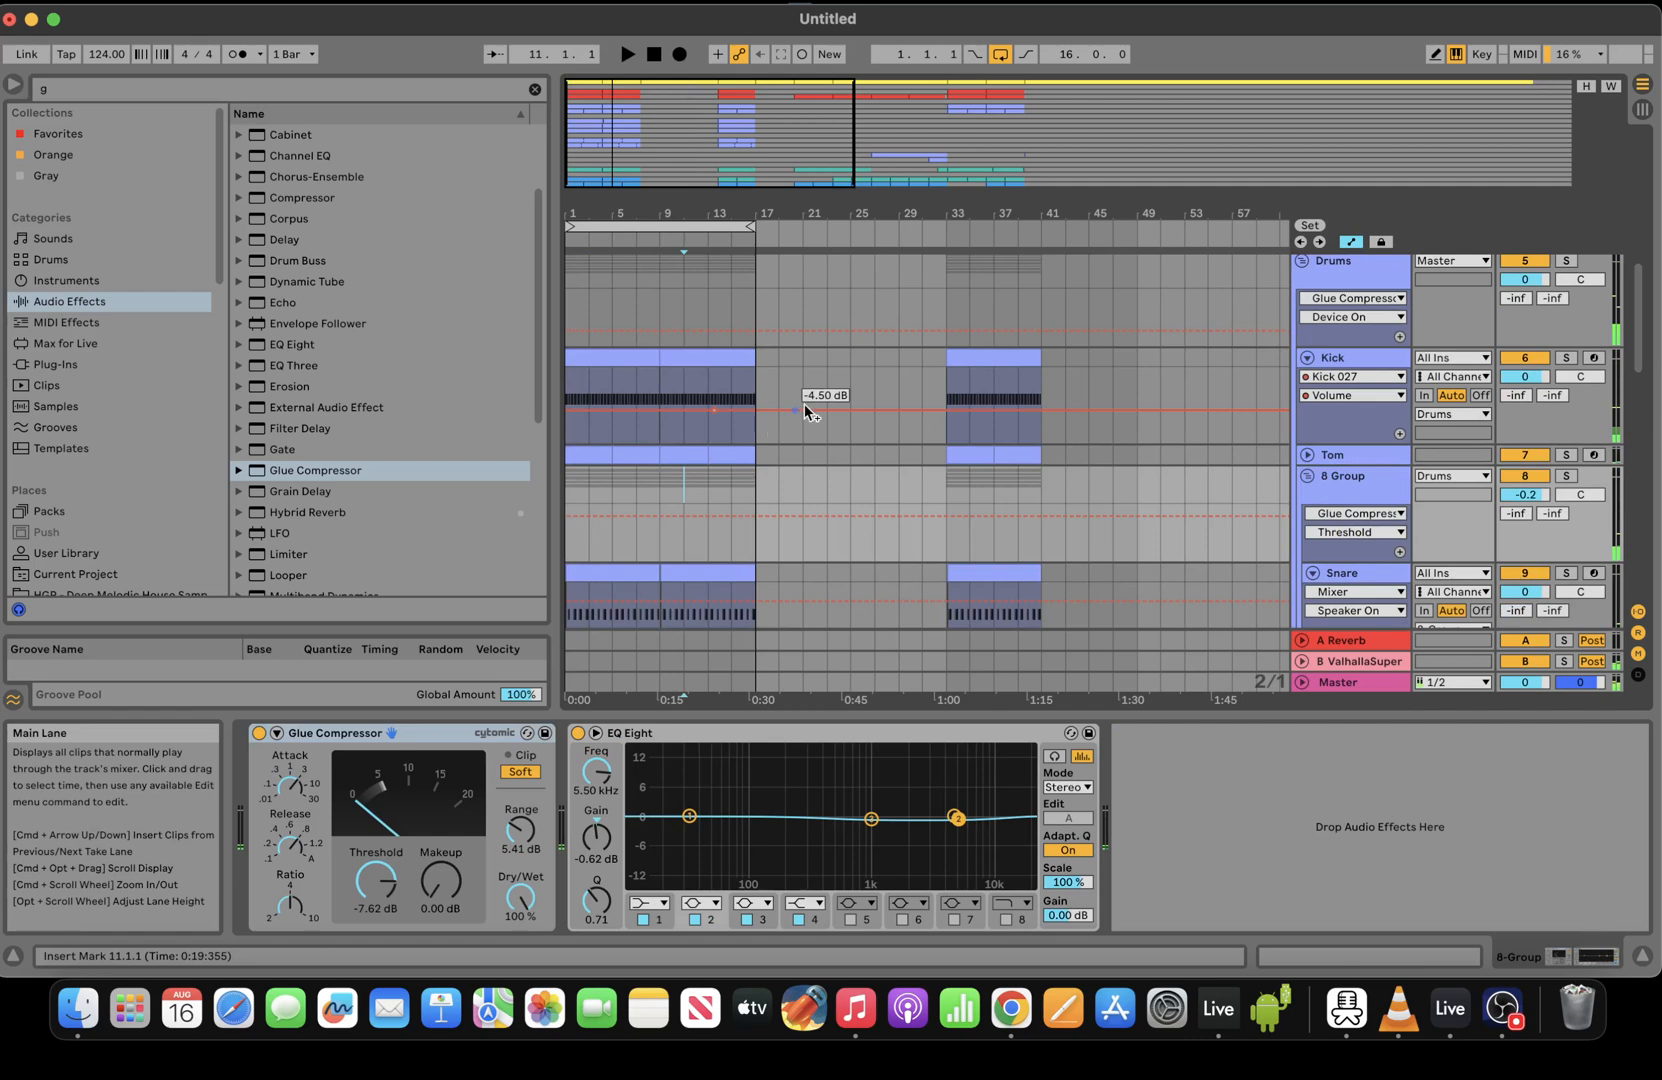
pyautogui.click(670, 292)
pyautogui.press('space')
pyautogui.moveTo(1638, 315)
pyautogui.mouseDown()
pyautogui.moveTo(1640, 215)
pyautogui.moveTo(1642, 315)
pyautogui.mouseUp()
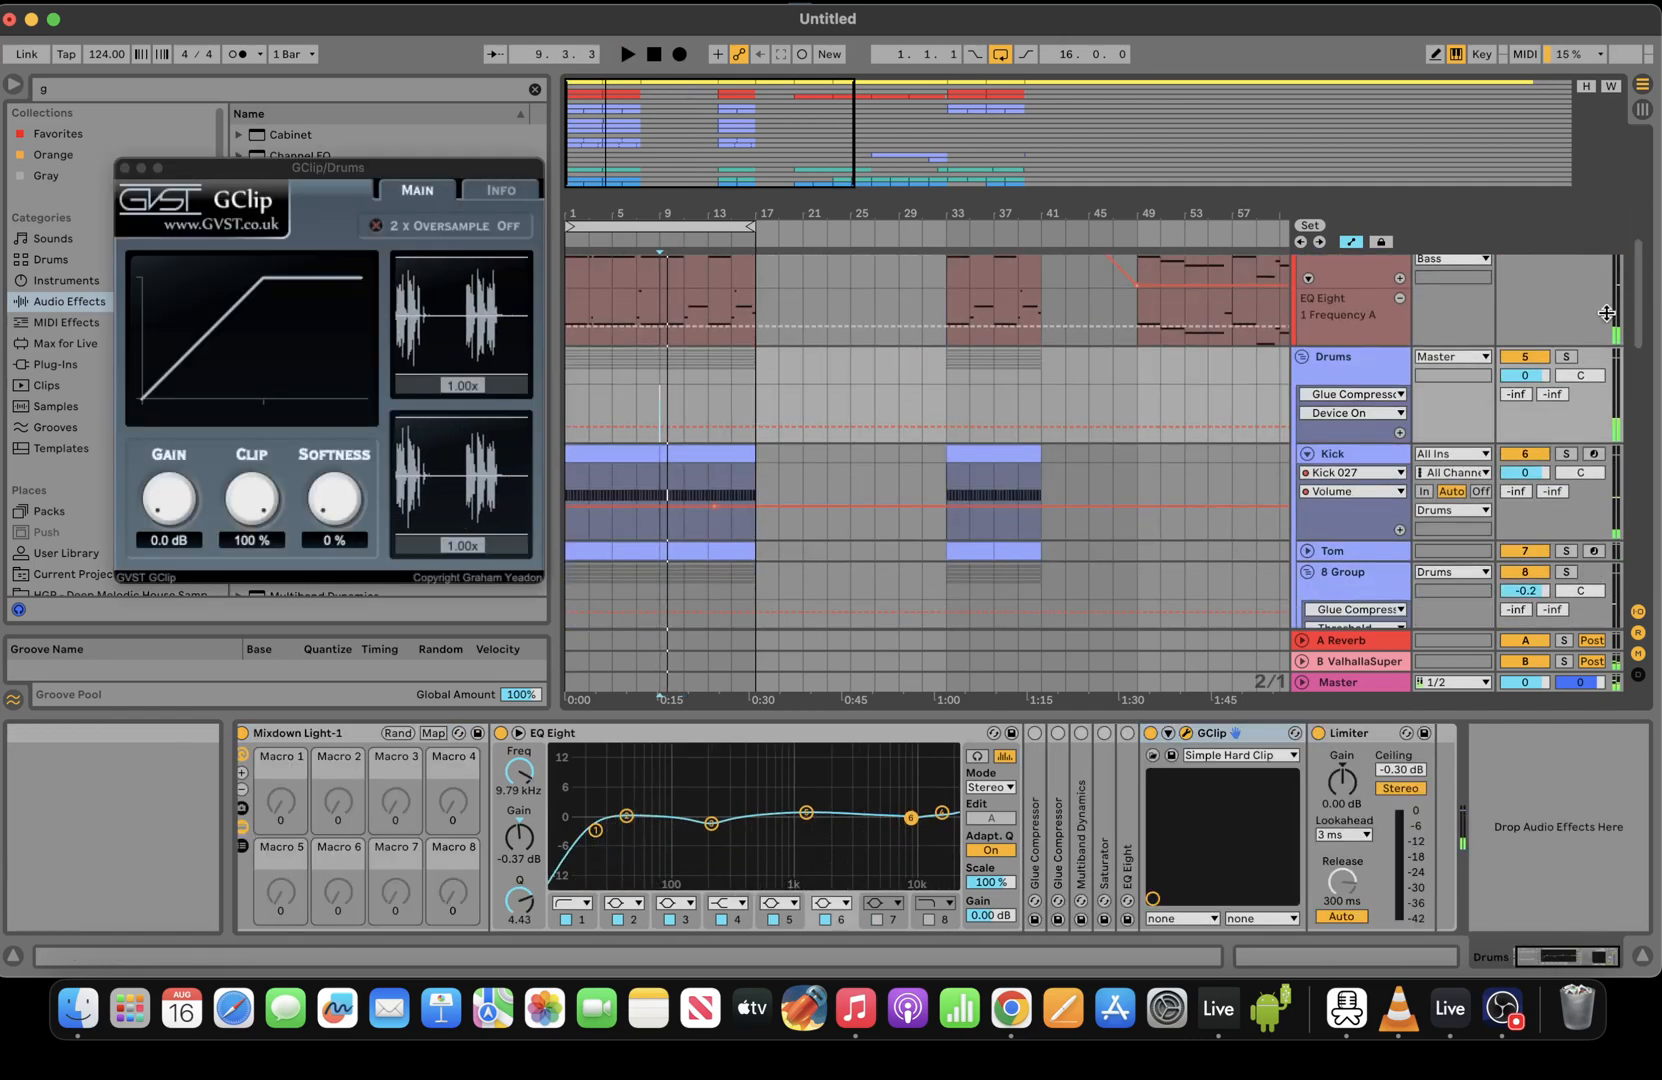
pyautogui.click(1569, 360)
pyautogui.press('space')
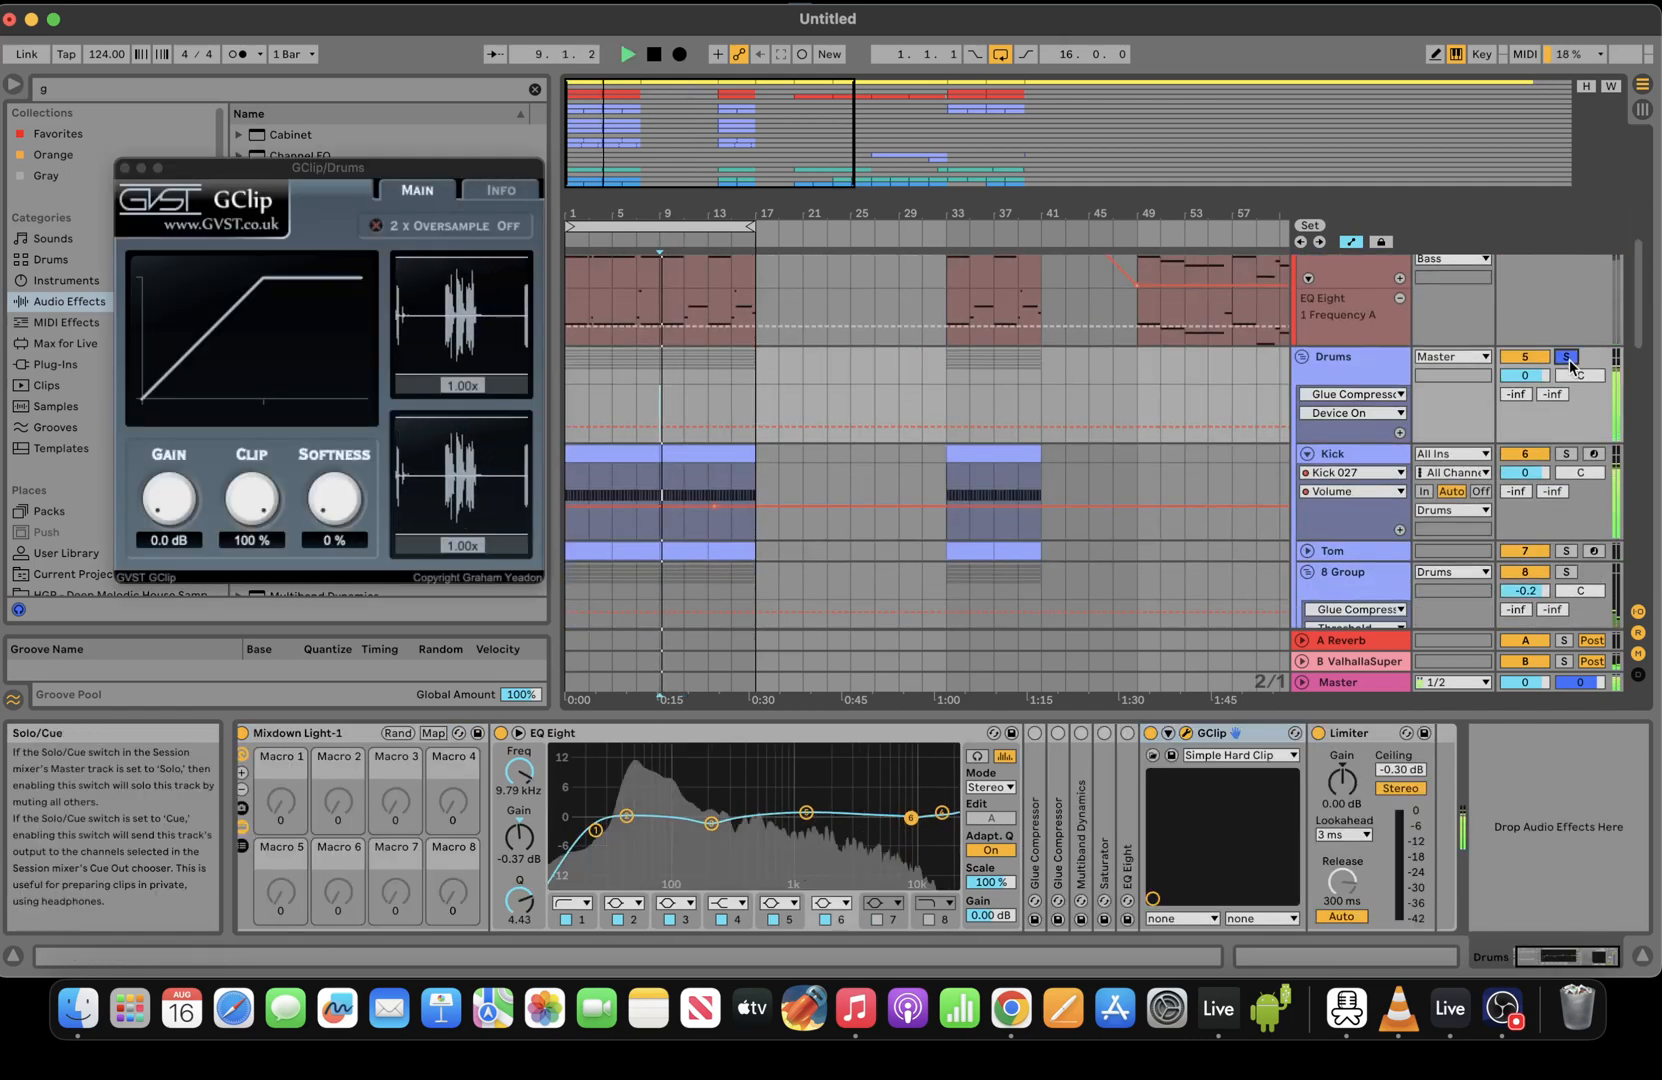
pyautogui.click(125, 169)
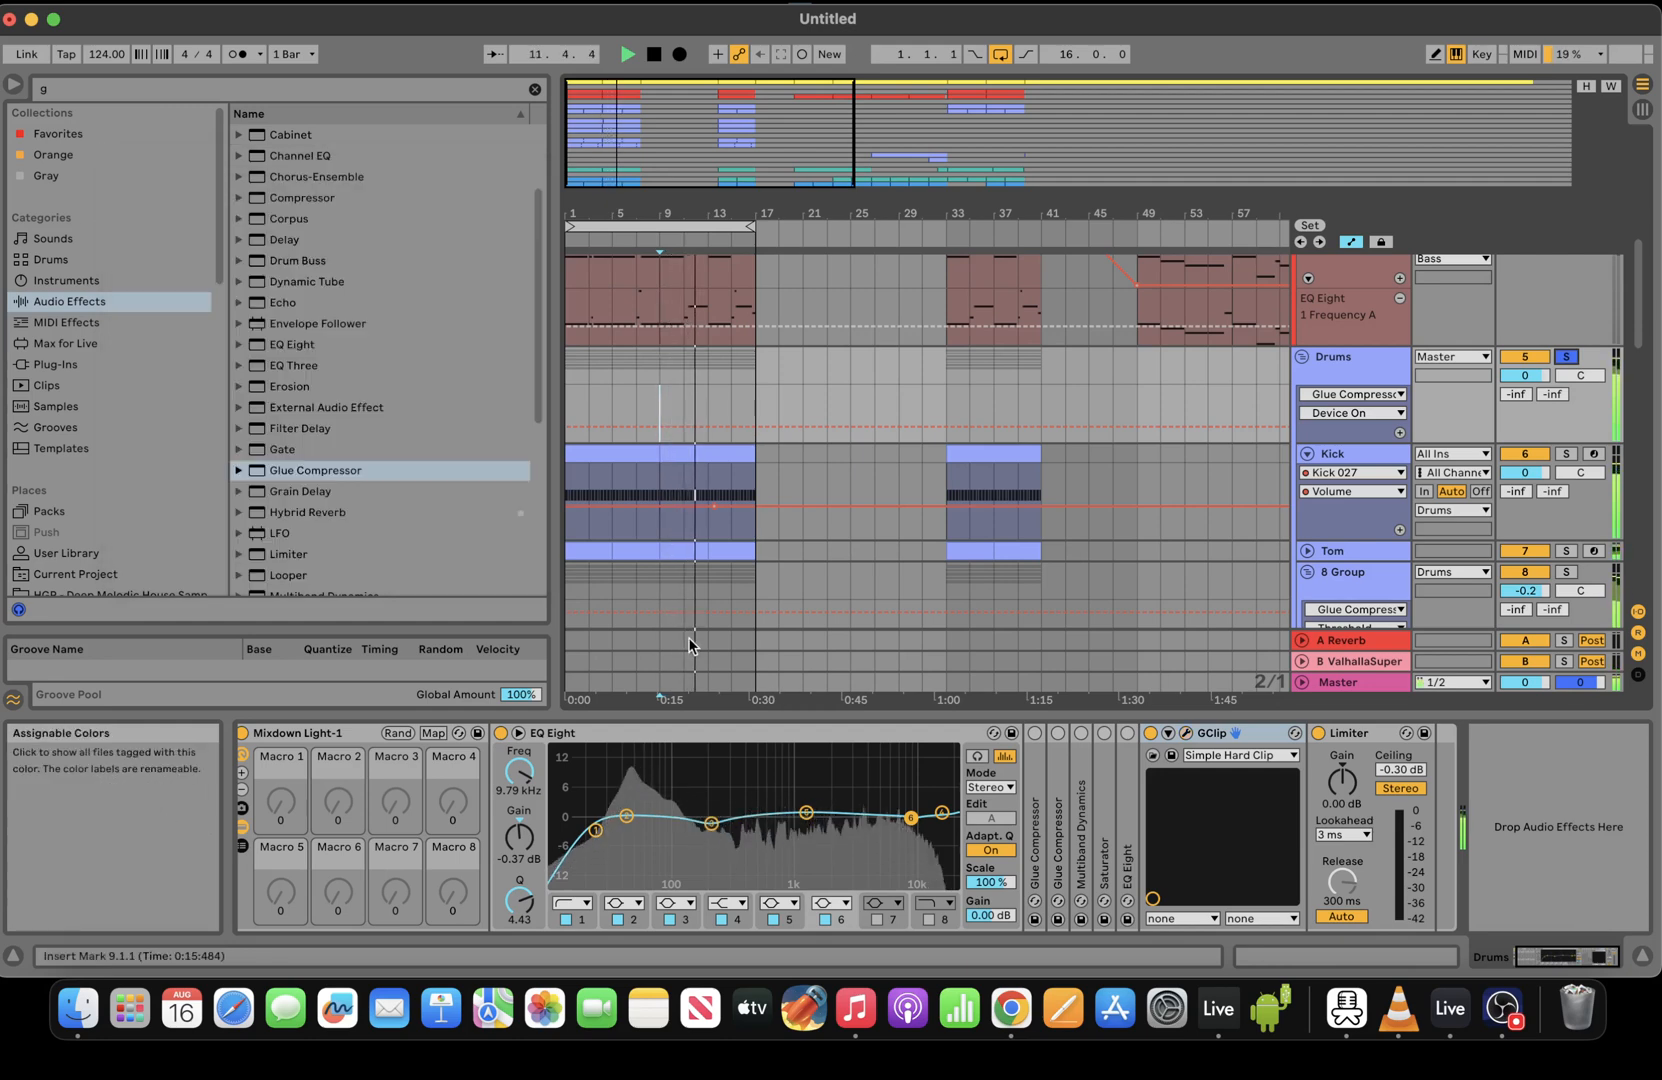
# Move the third band of the Drums group's EQ Eight to about 500 Hz and adjust its cut and resonance
pyautogui.press('space')
pyautogui.press('space')
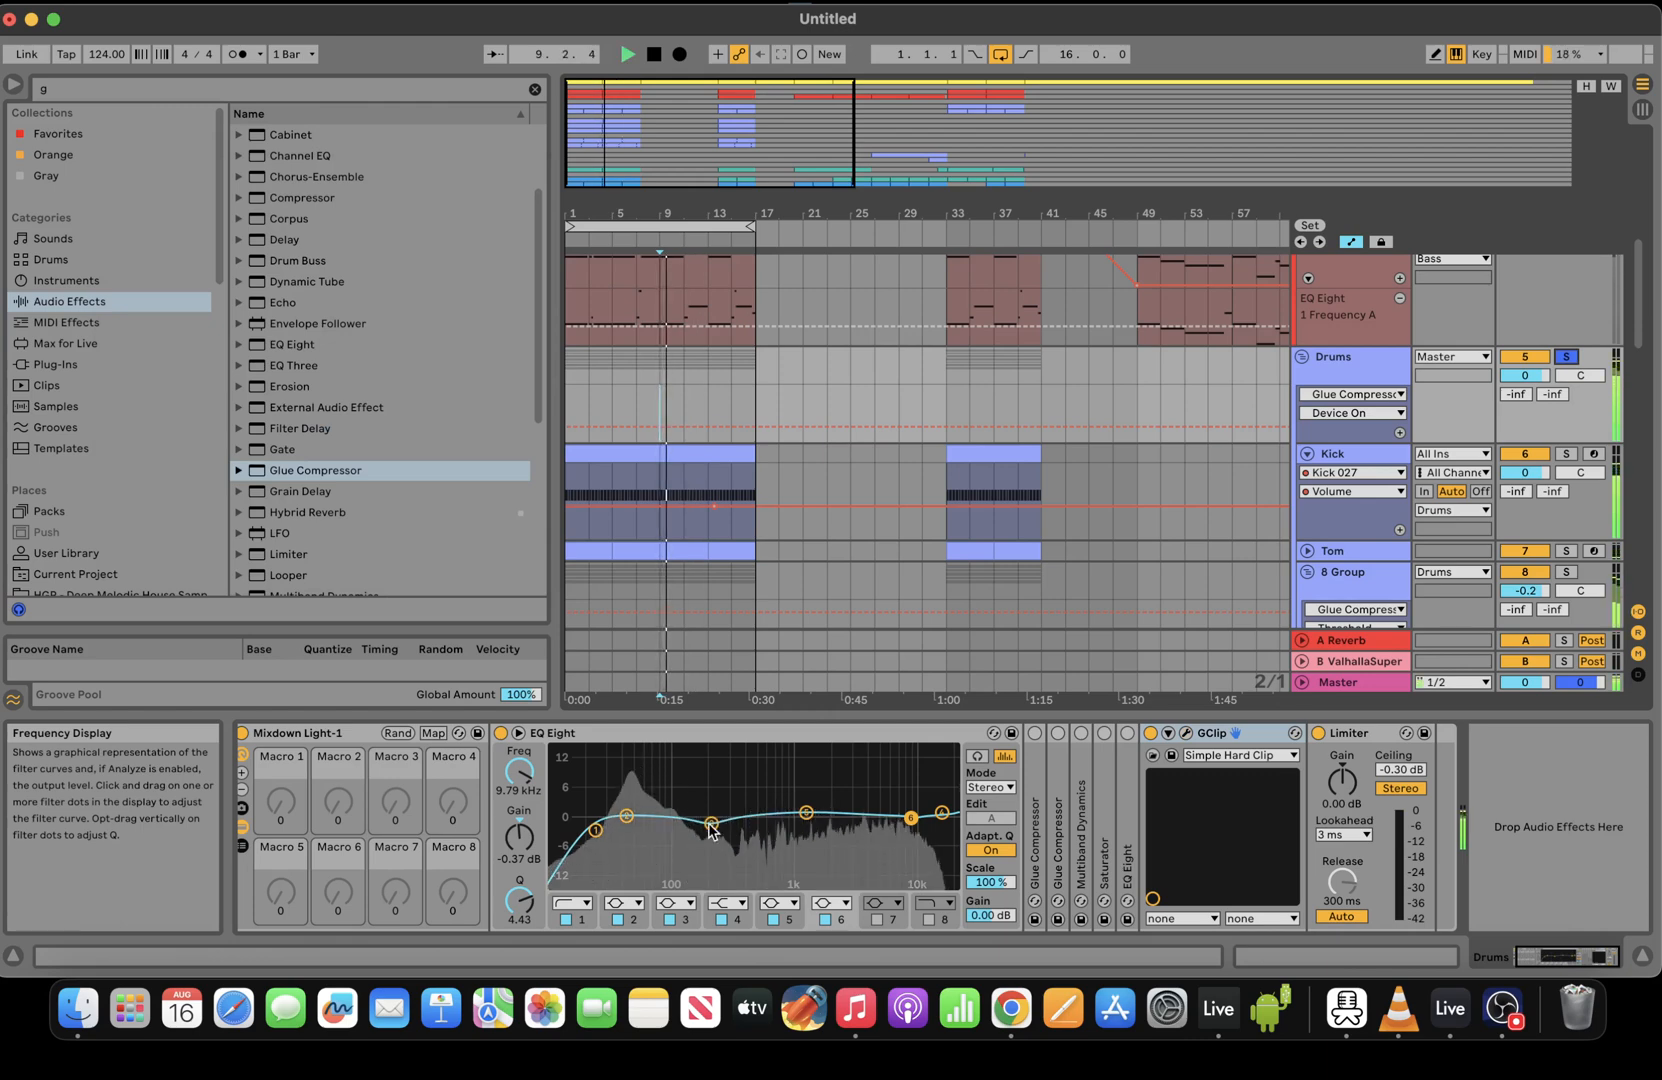
pyautogui.moveTo(711, 830); pyautogui.dragTo(734, 823)
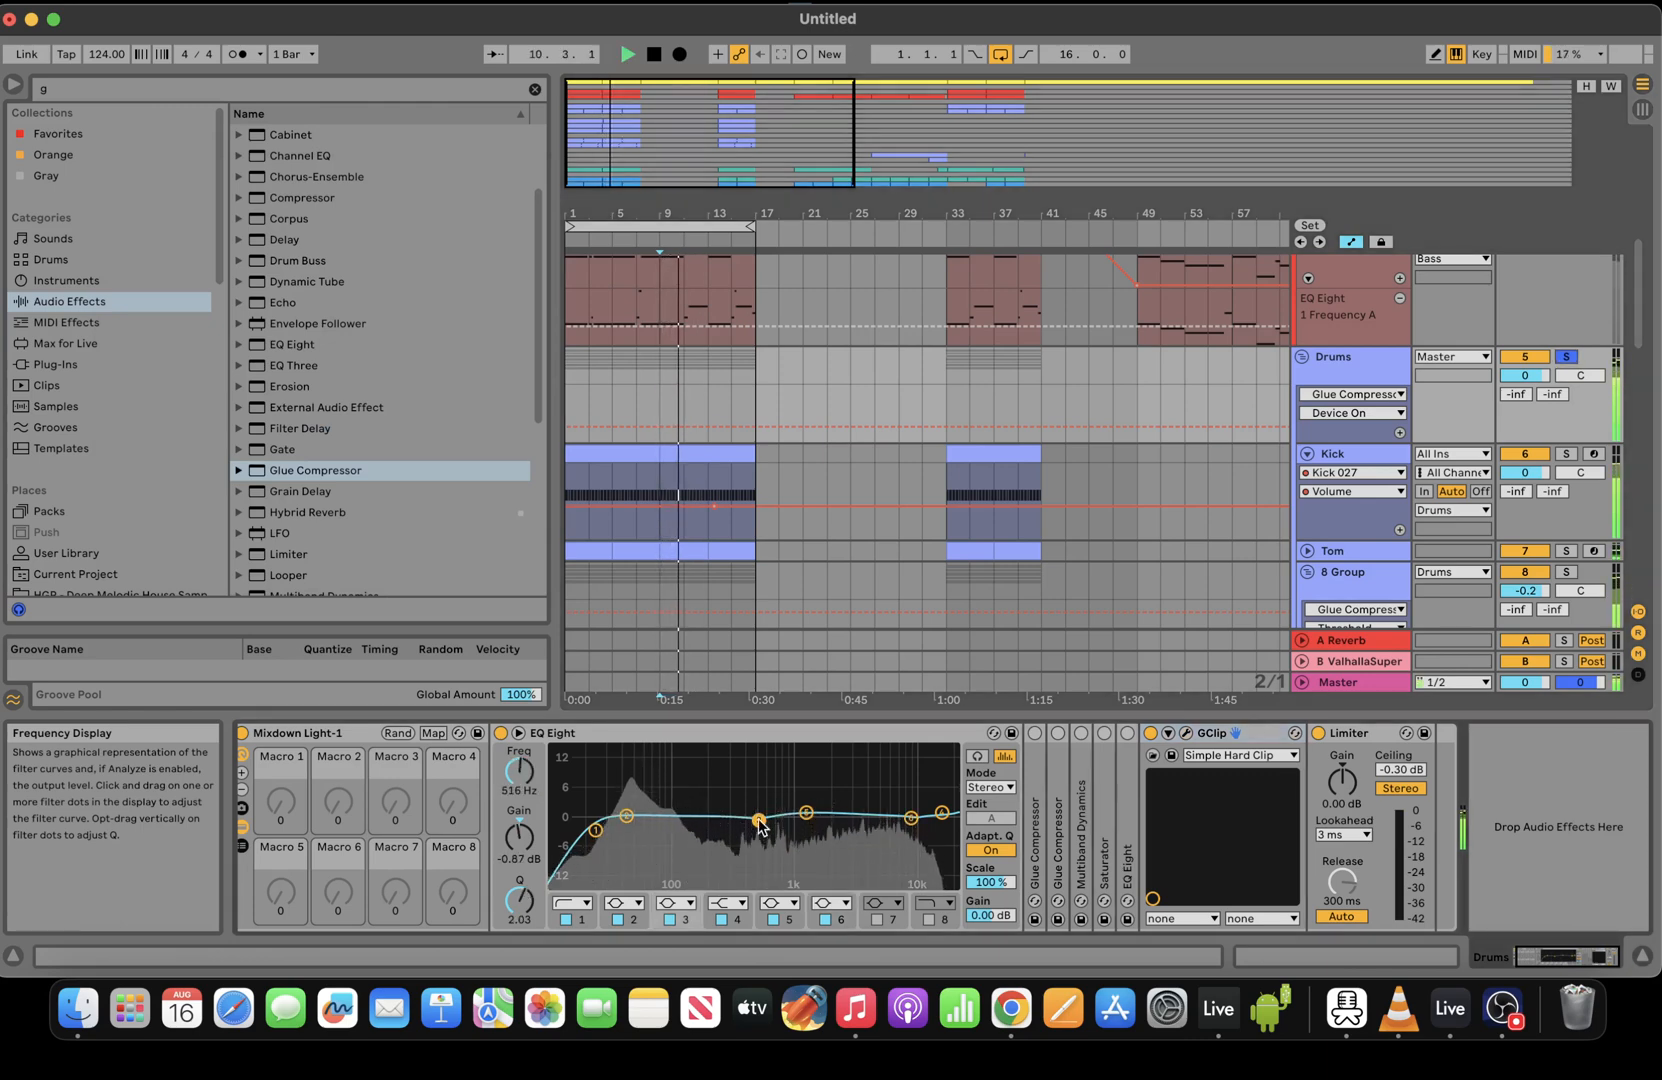
pyautogui.press('space')
pyautogui.press('space')
pyautogui.moveTo(758, 819); pyautogui.dragTo(760, 823)
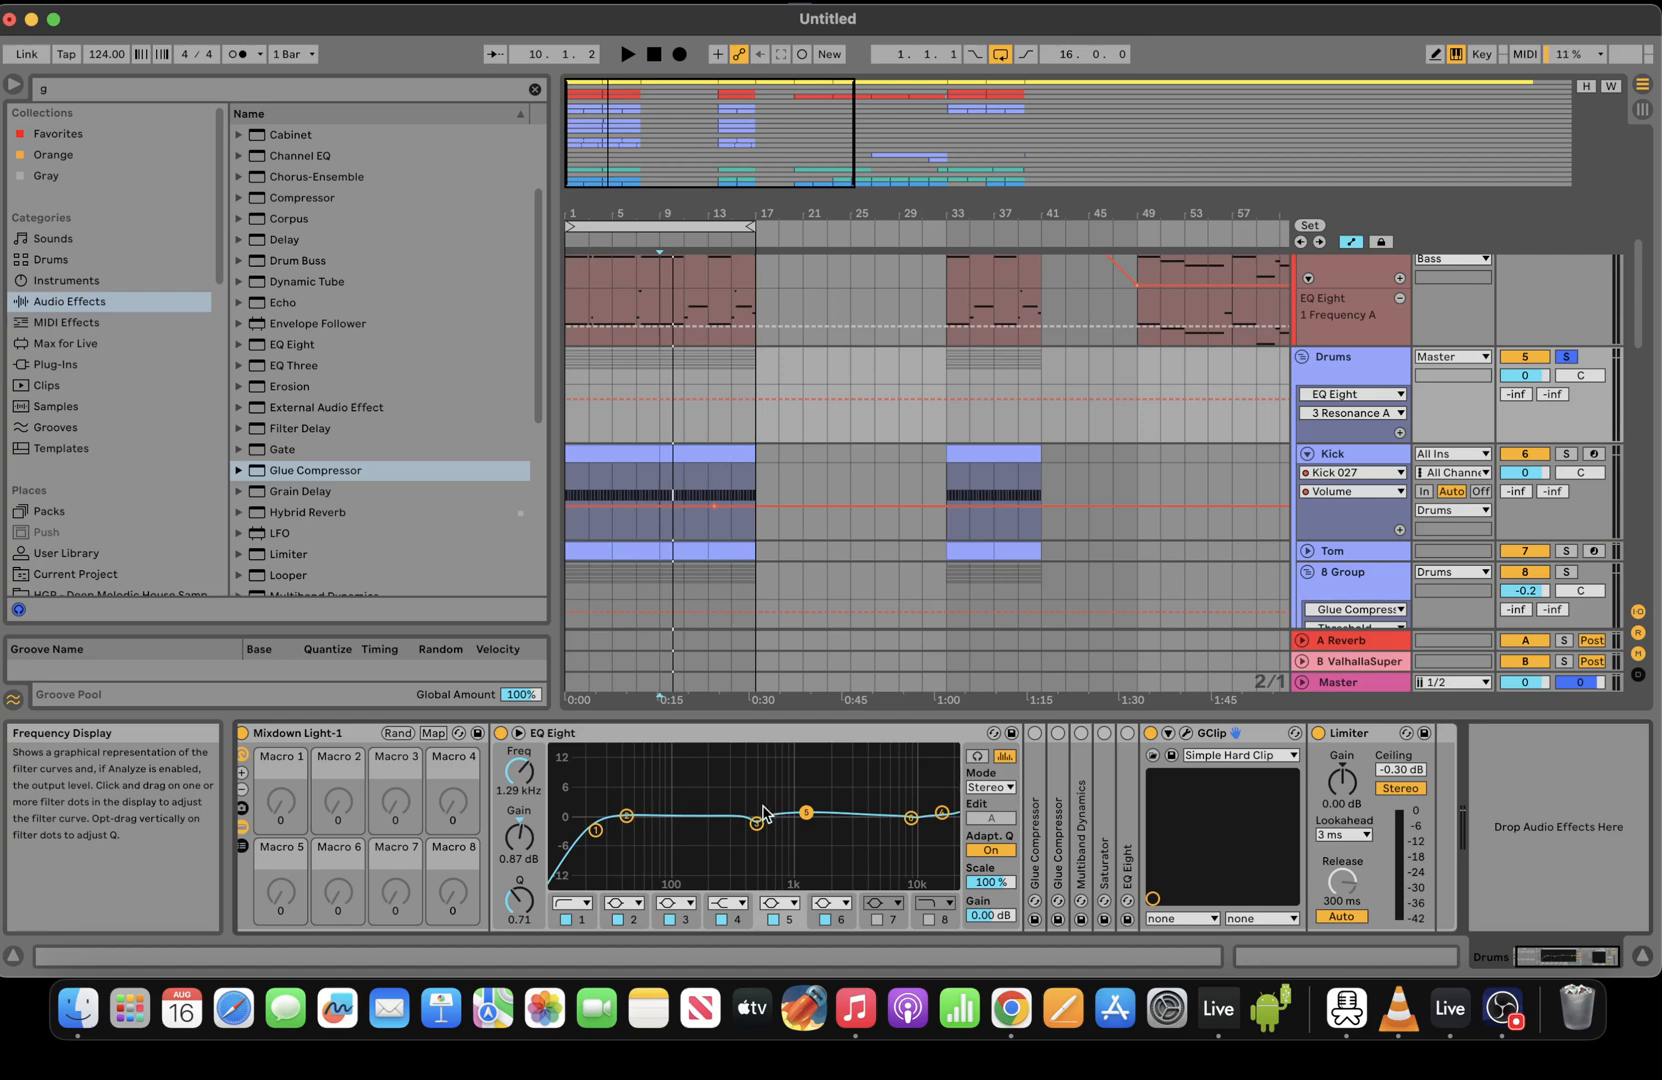
# Set the fifth band of the Drums EQ Eight to -1.36 dB at 880 Hz with a Q of 2.94, and audition it
pyautogui.press('space')
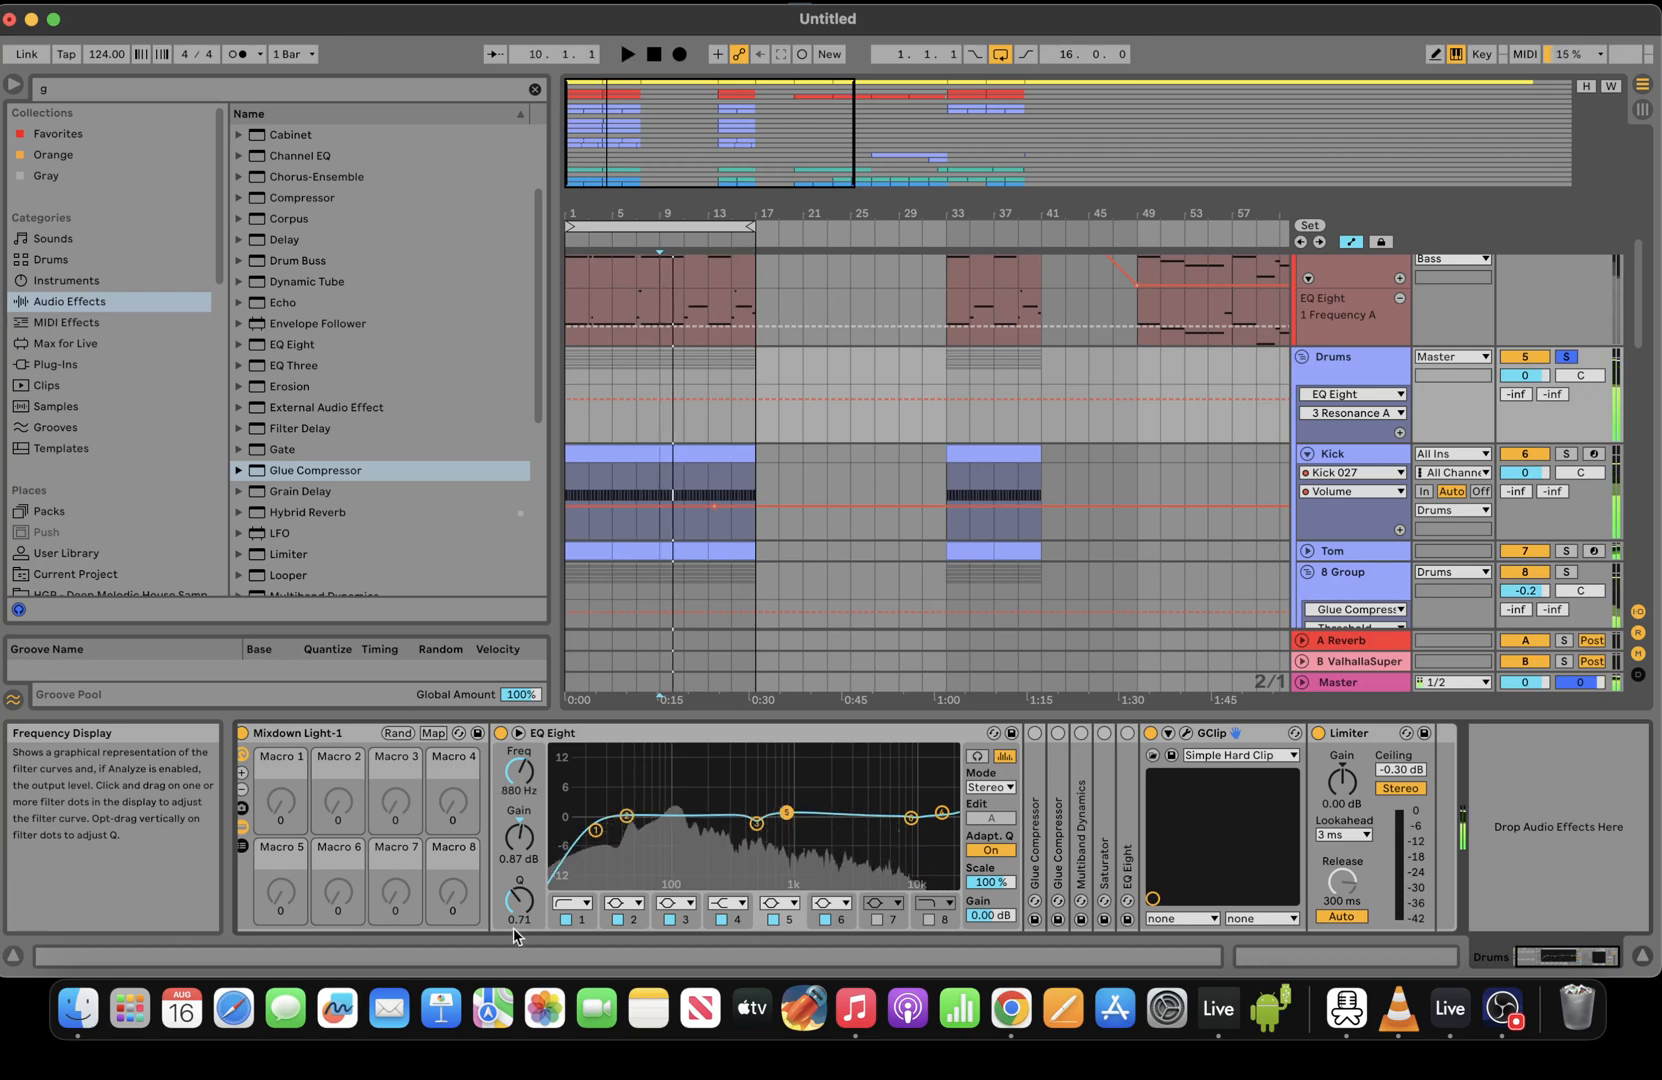
pyautogui.moveTo(514, 932); pyautogui.dragTo(514, 924)
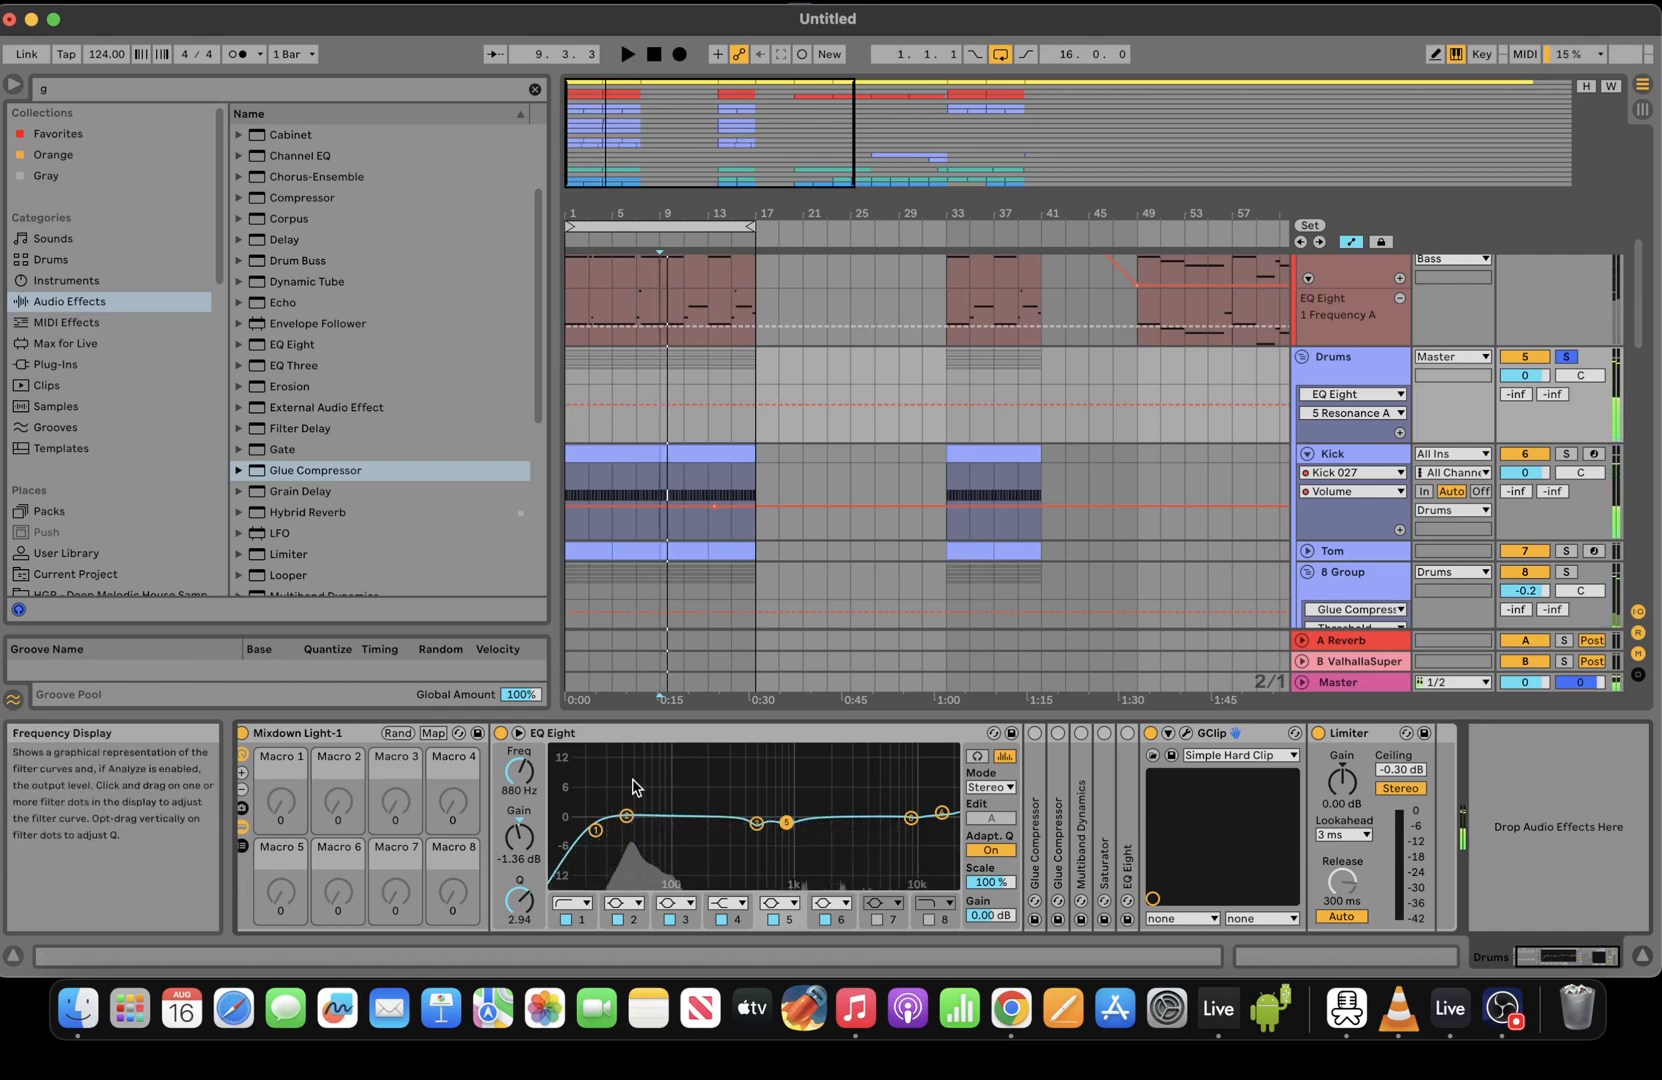
pyautogui.press('space')
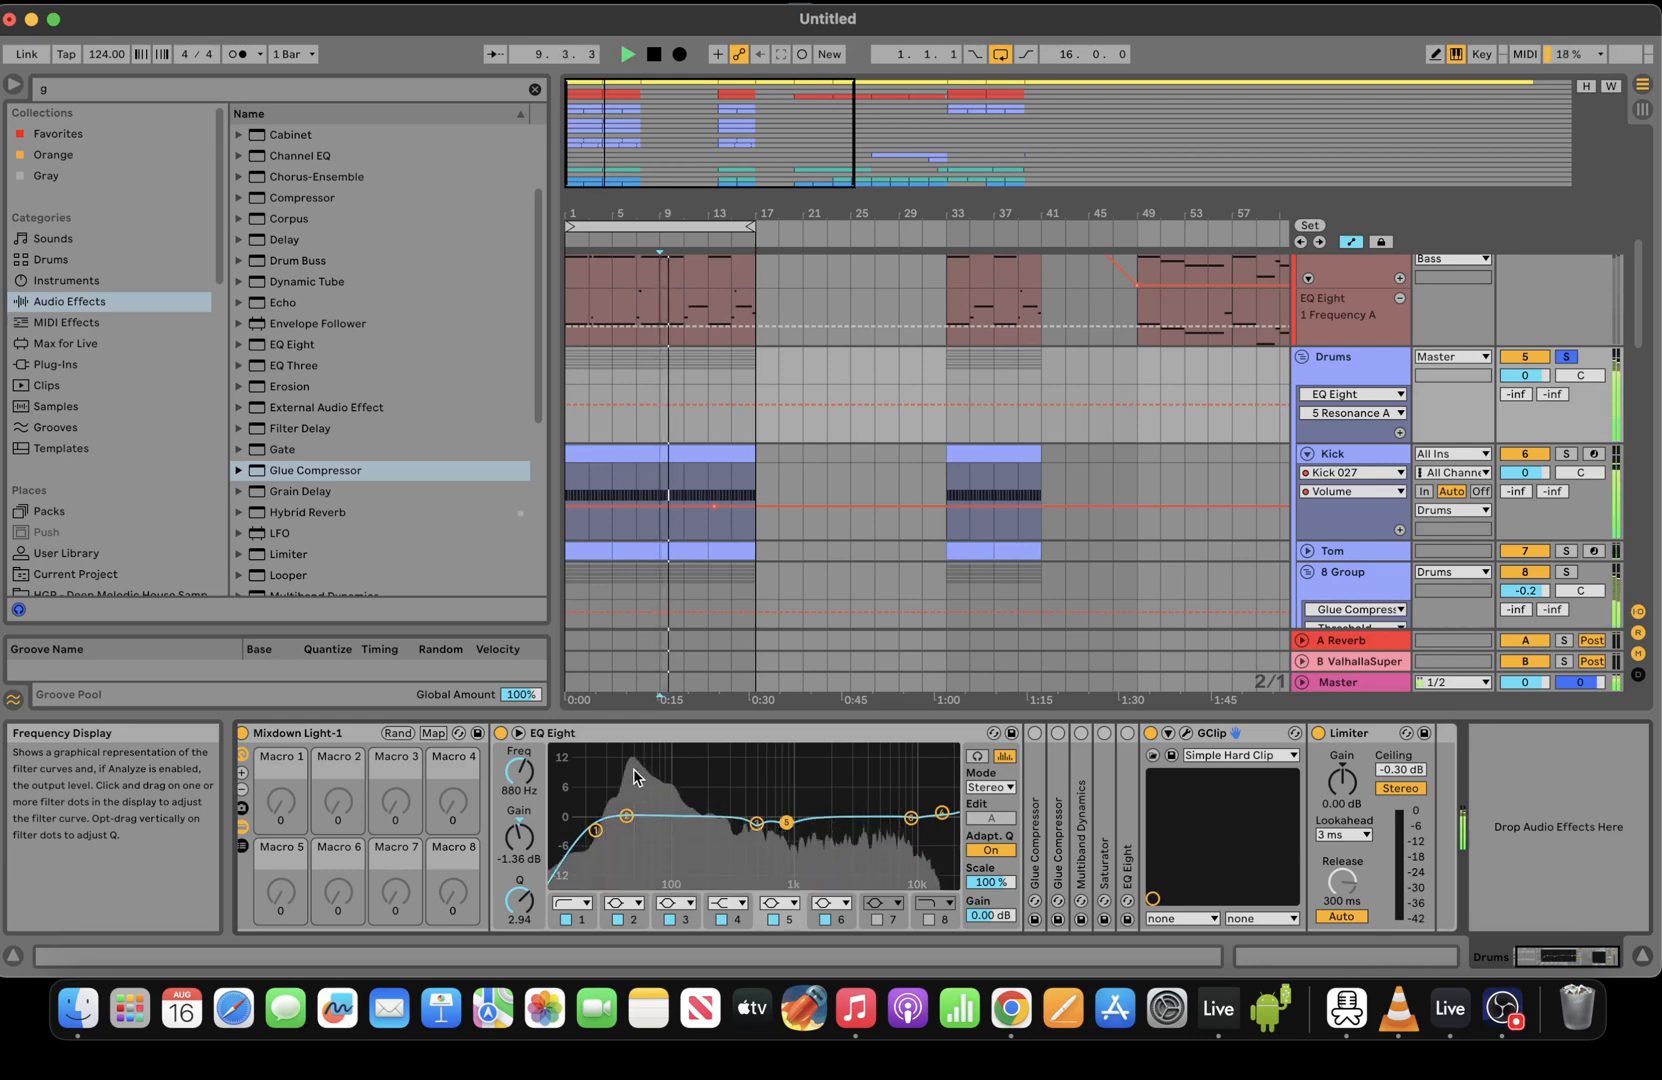
# Make the Drums EQ Eight's sixth band a narrow cut near 3.8 kHz, and set the fourth band to 1.12 dB at 17.0 kHz
pyautogui.press('space')
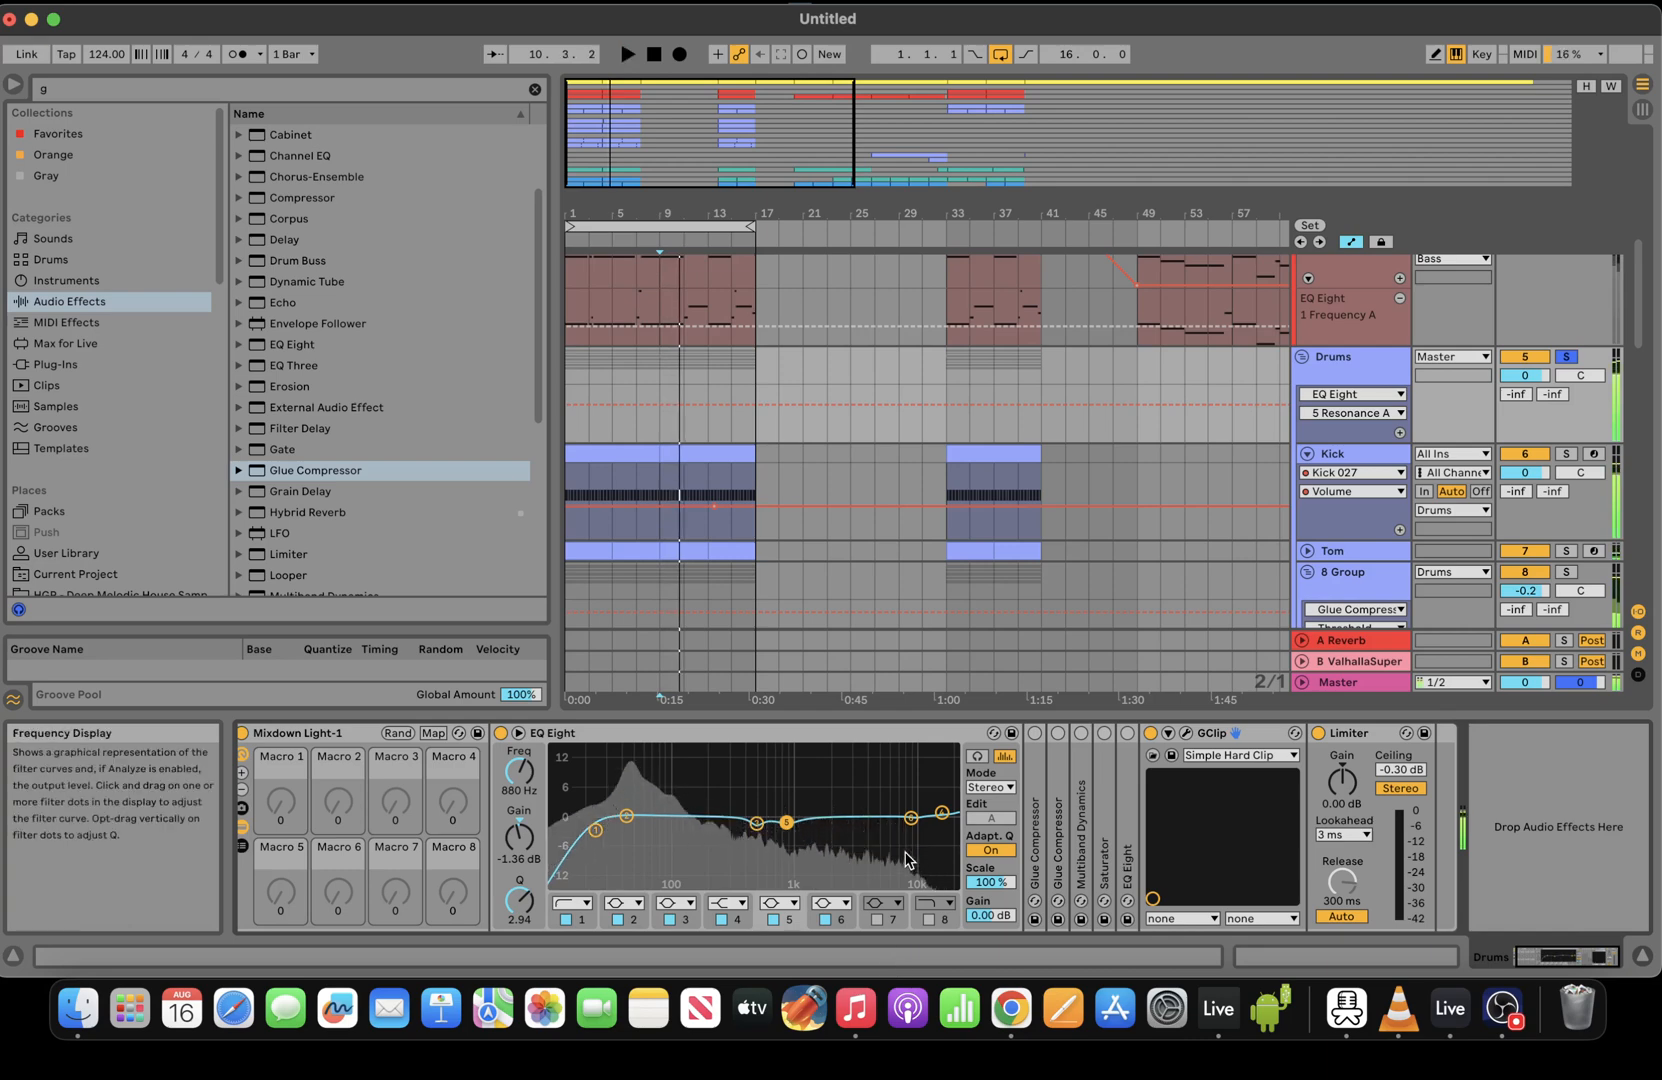
pyautogui.moveTo(911, 818); pyautogui.dragTo(876, 818)
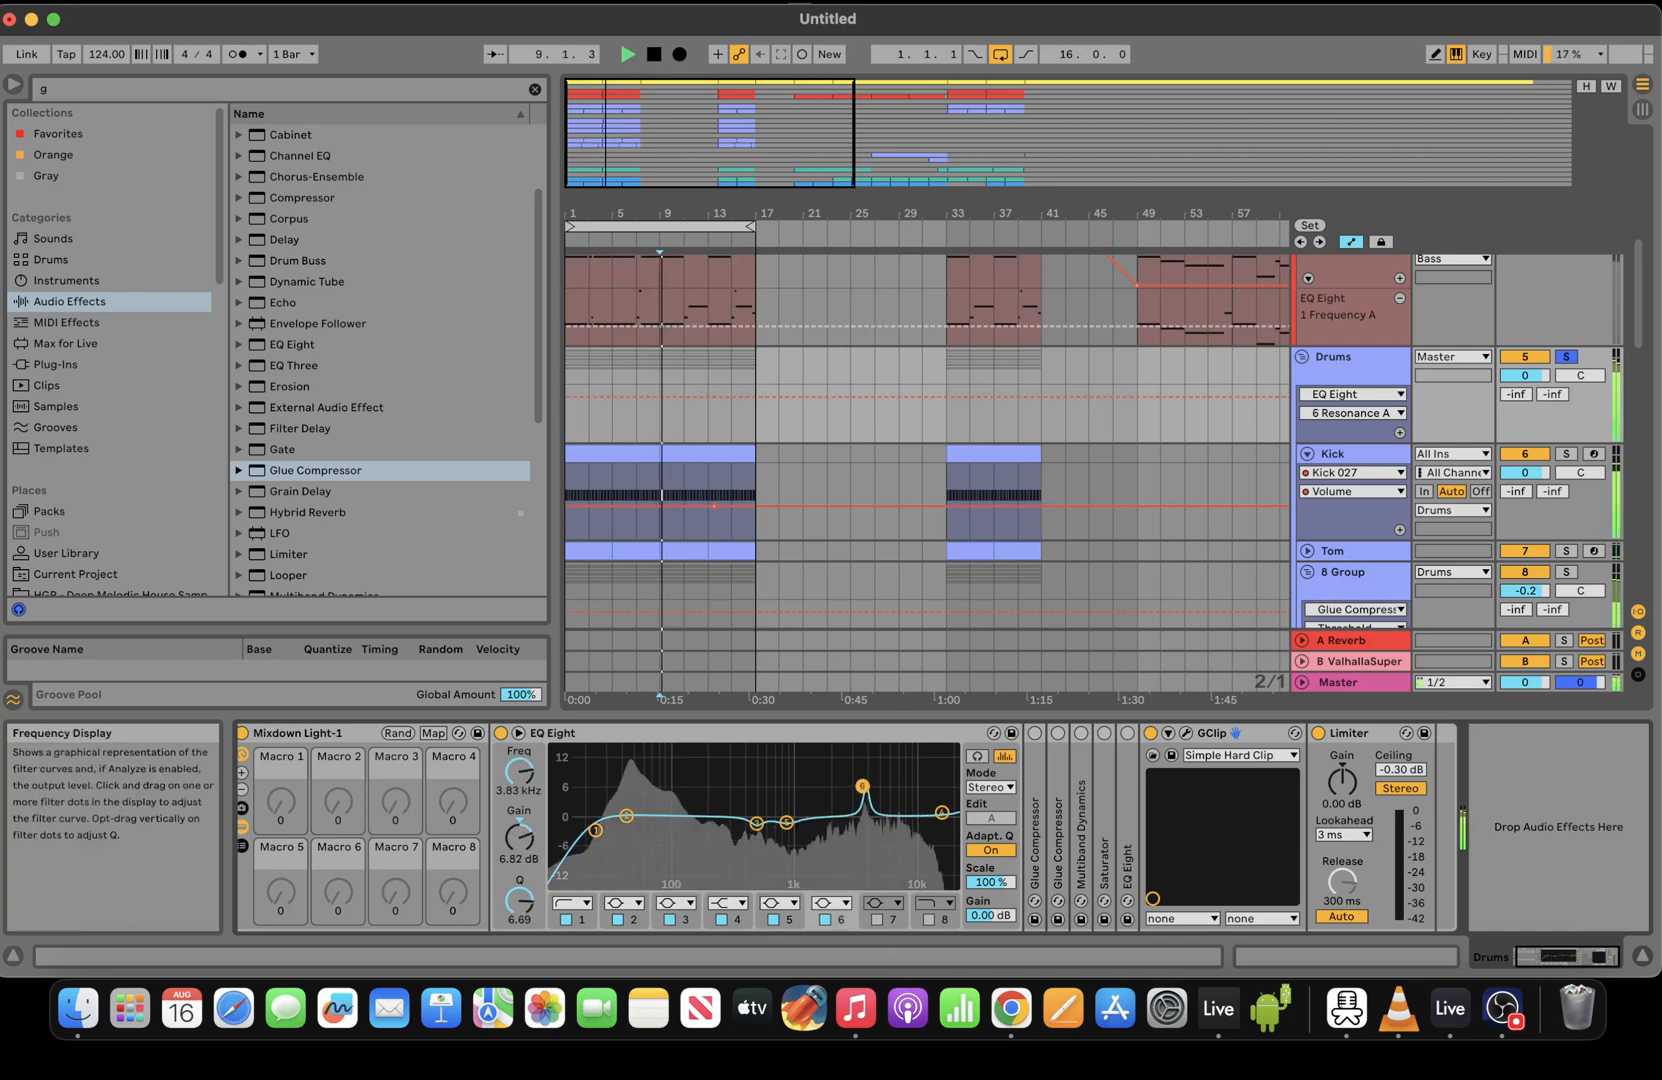
pyautogui.moveTo(866, 793); pyautogui.dragTo(940, 812)
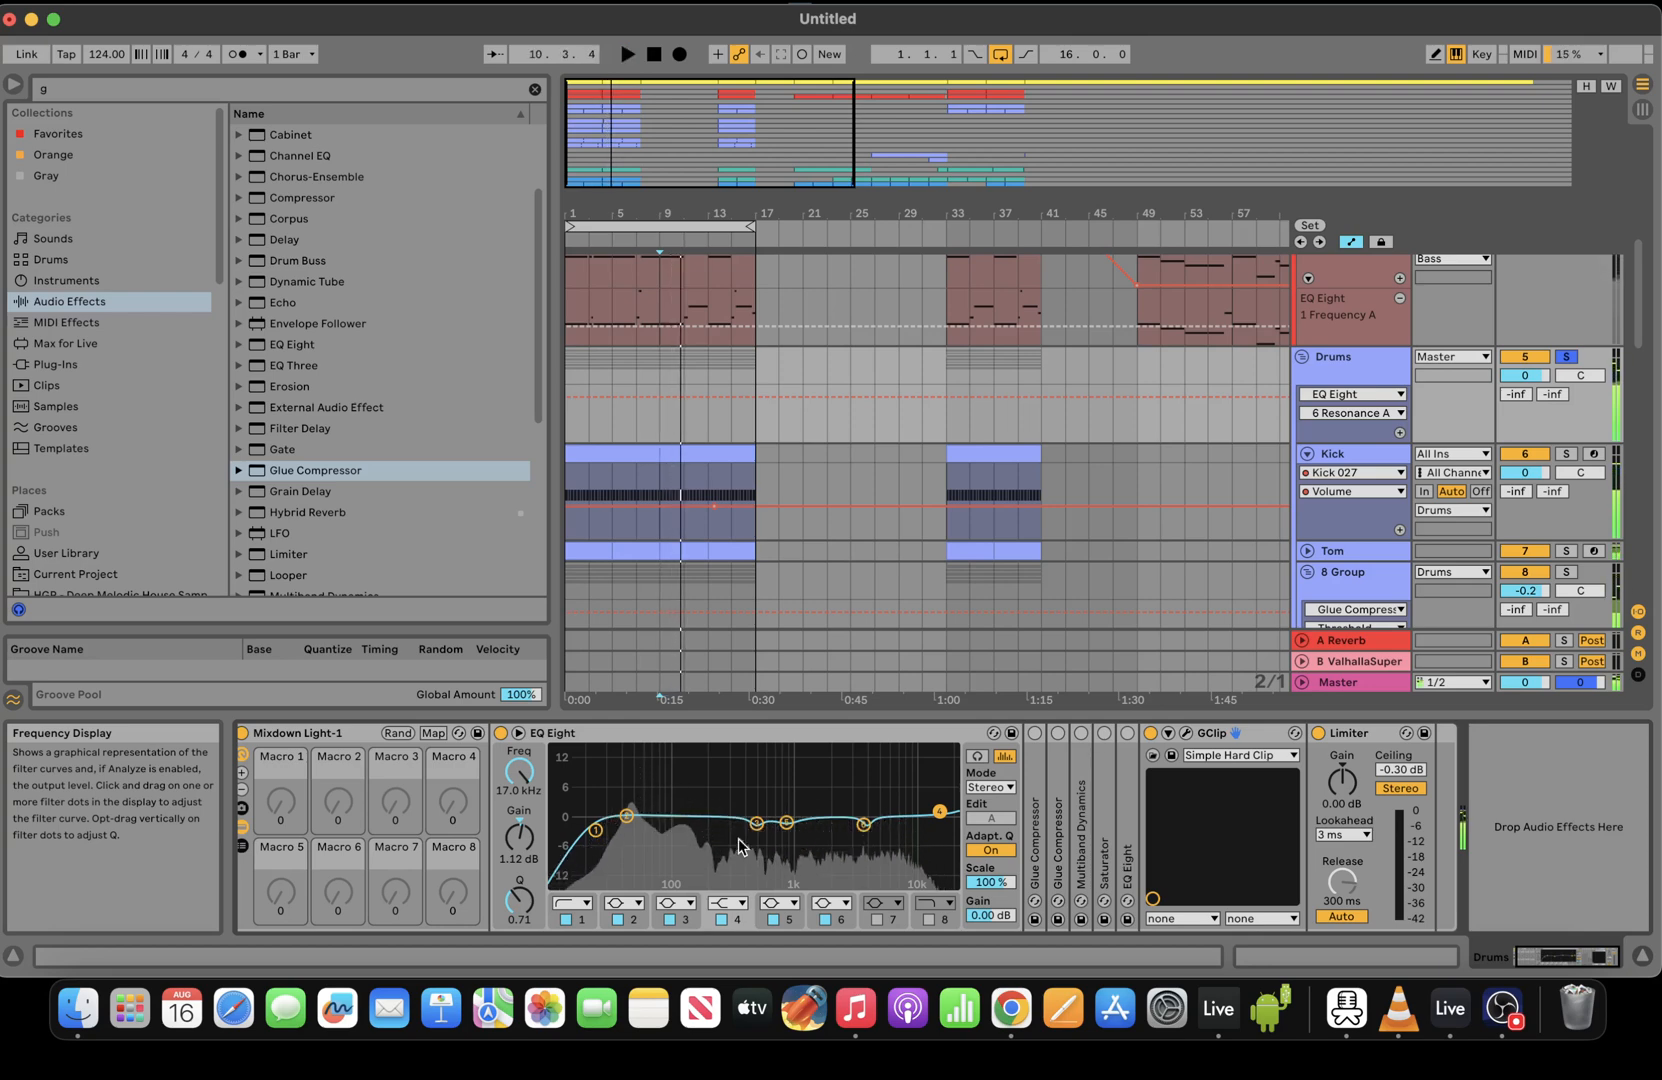
# Enable the Drums EQ Eight's seventh band, set it to -0.87 dB at 240 Hz with a Q of 2.47, and audition it
pyautogui.press('space')
pyautogui.press('space')
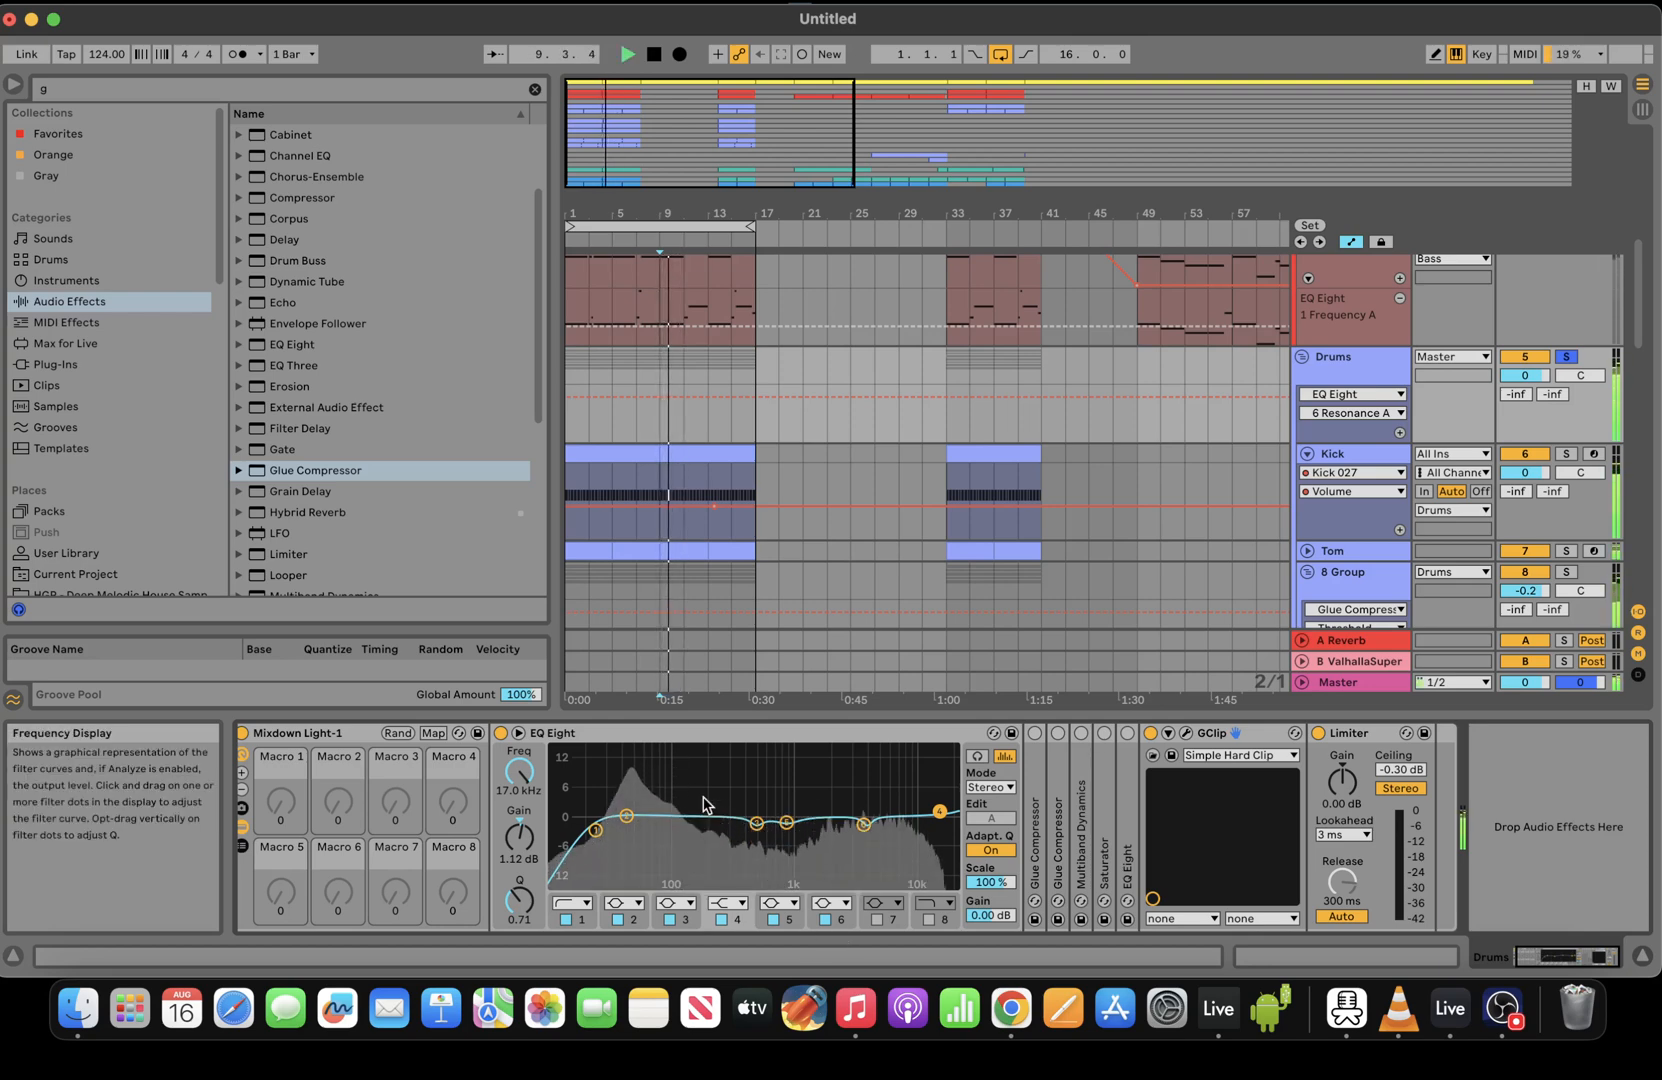
pyautogui.click(877, 919)
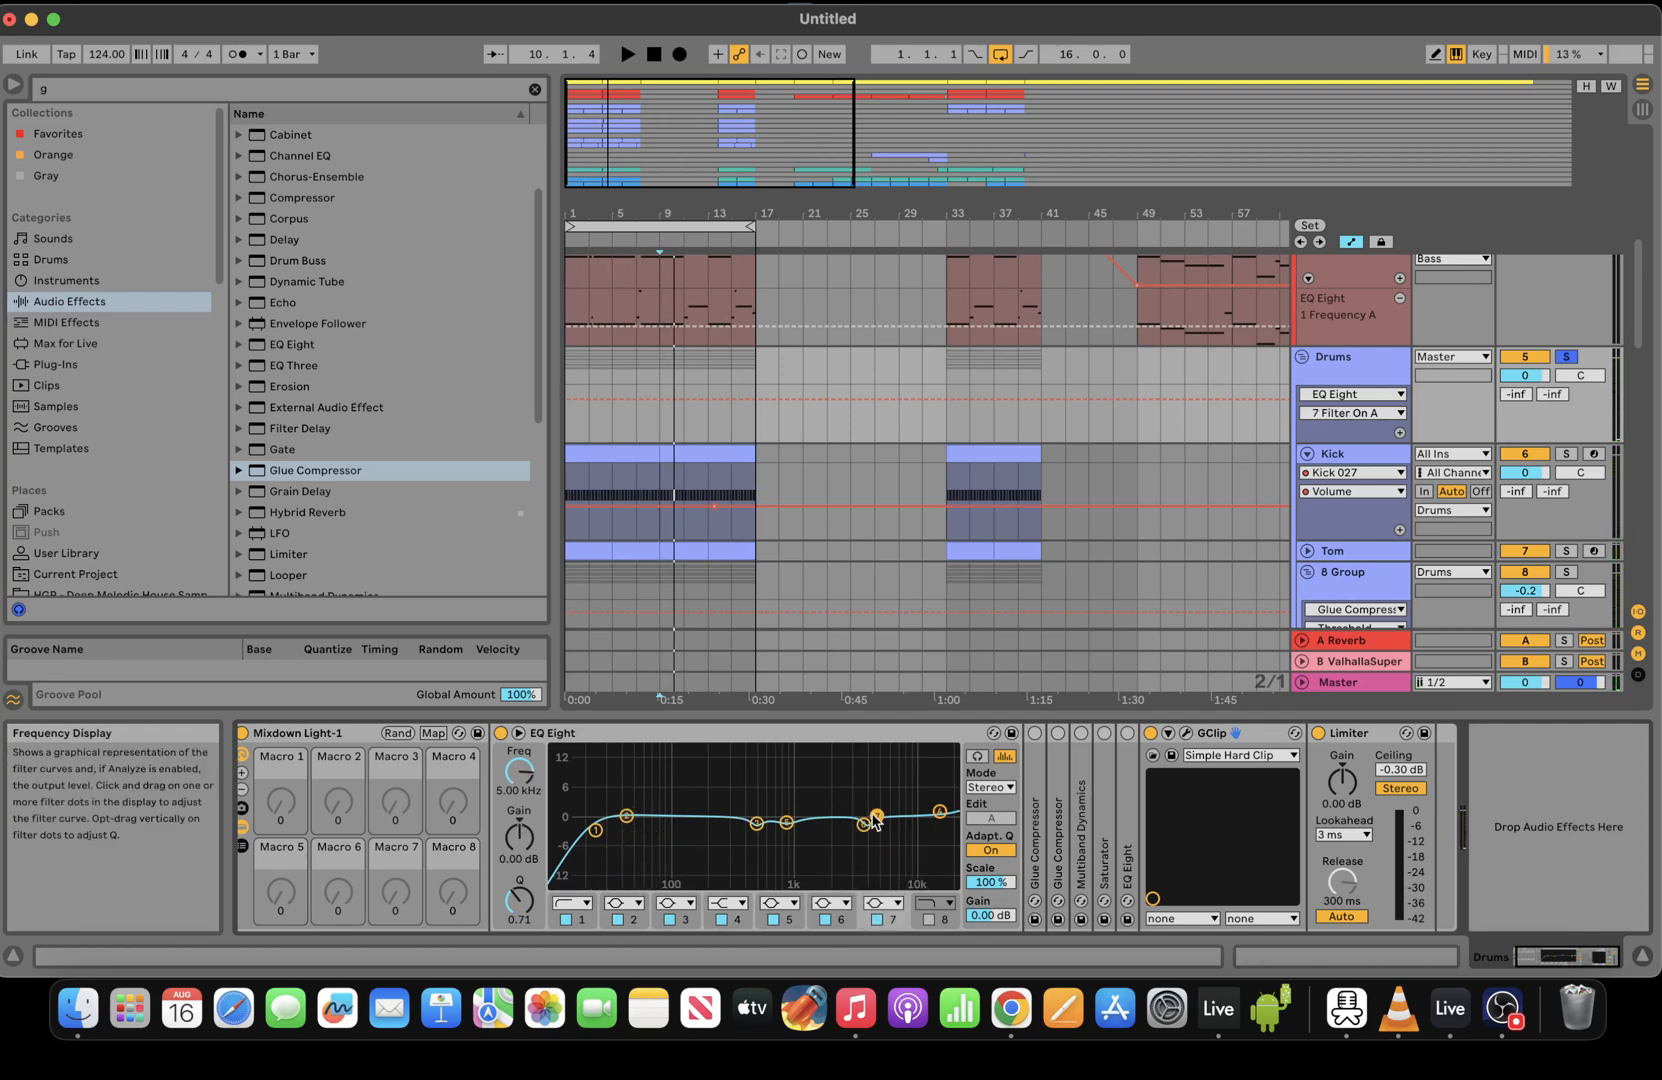
pyautogui.moveTo(722, 818); pyautogui.dragTo(720, 818)
pyautogui.click(519, 901)
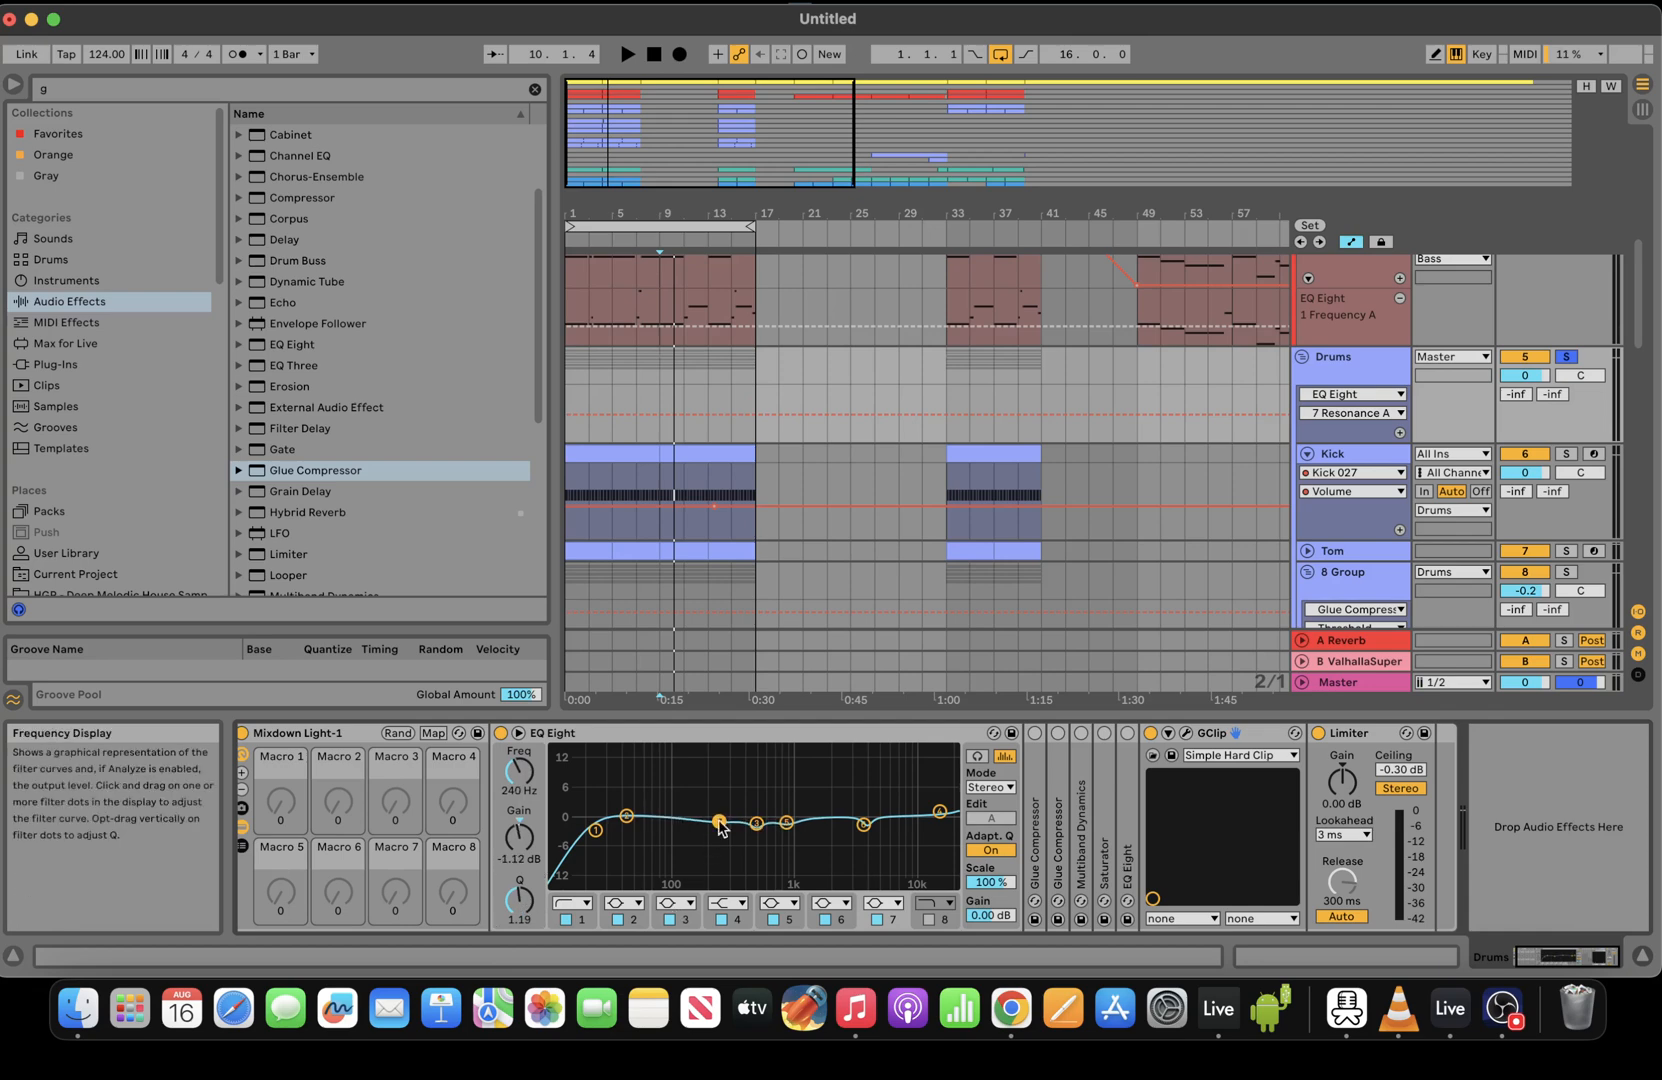
pyautogui.press('space')
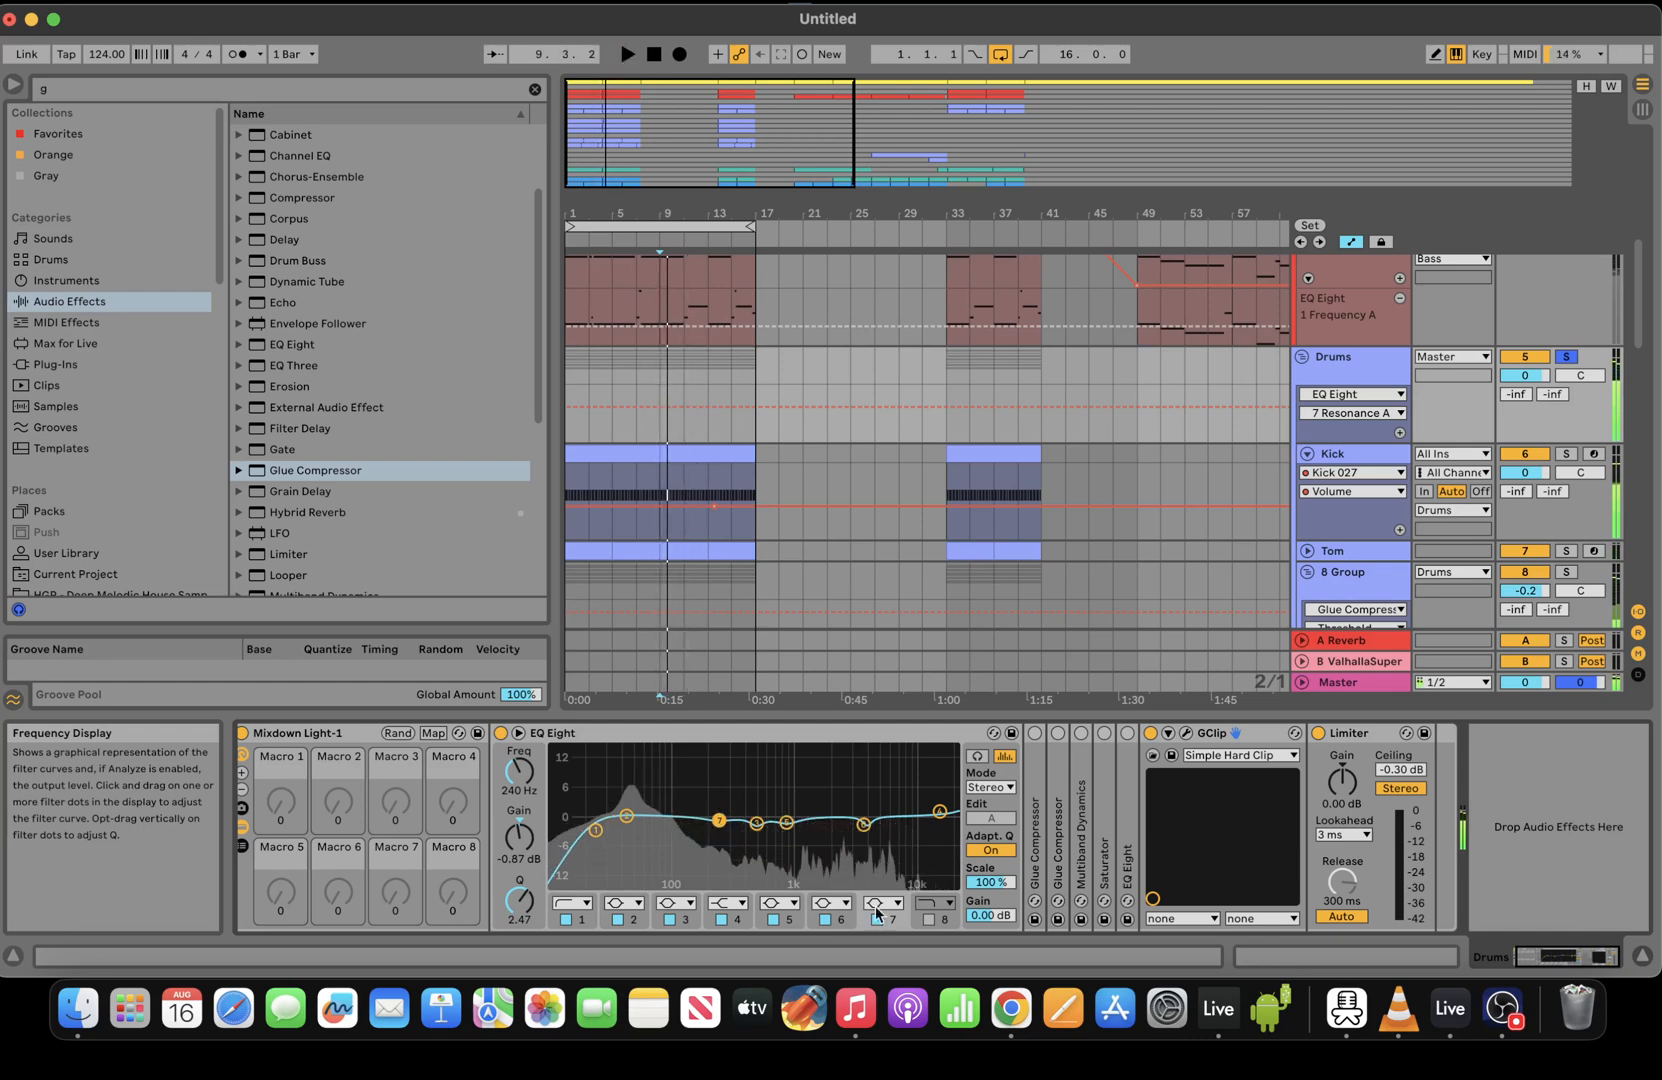
pyautogui.press('space')
# Enable the Drums EQ Eight's eighth band at 22.0 kHz and set the fourth band to 0.37 dB at 9.18 kHz with a Q of 7.58
pyautogui.click(929, 919)
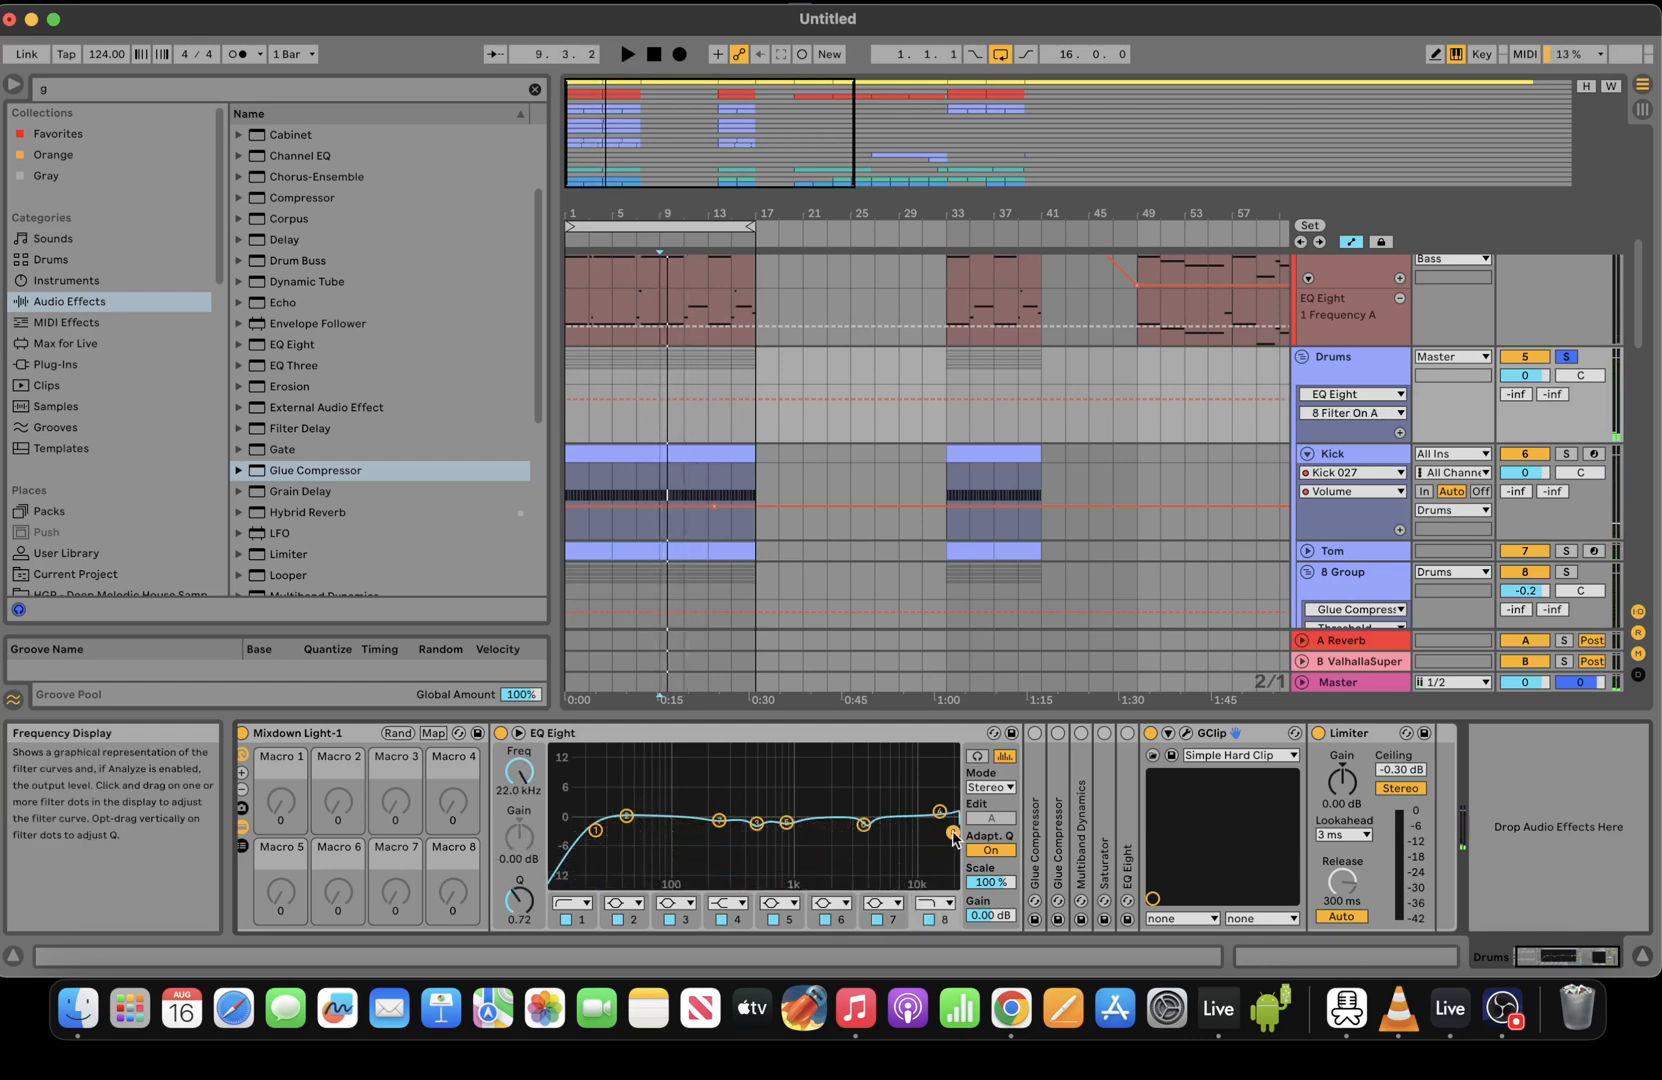
pyautogui.click(939, 811)
pyautogui.moveTo(519, 901); pyautogui.dragTo(519, 815)
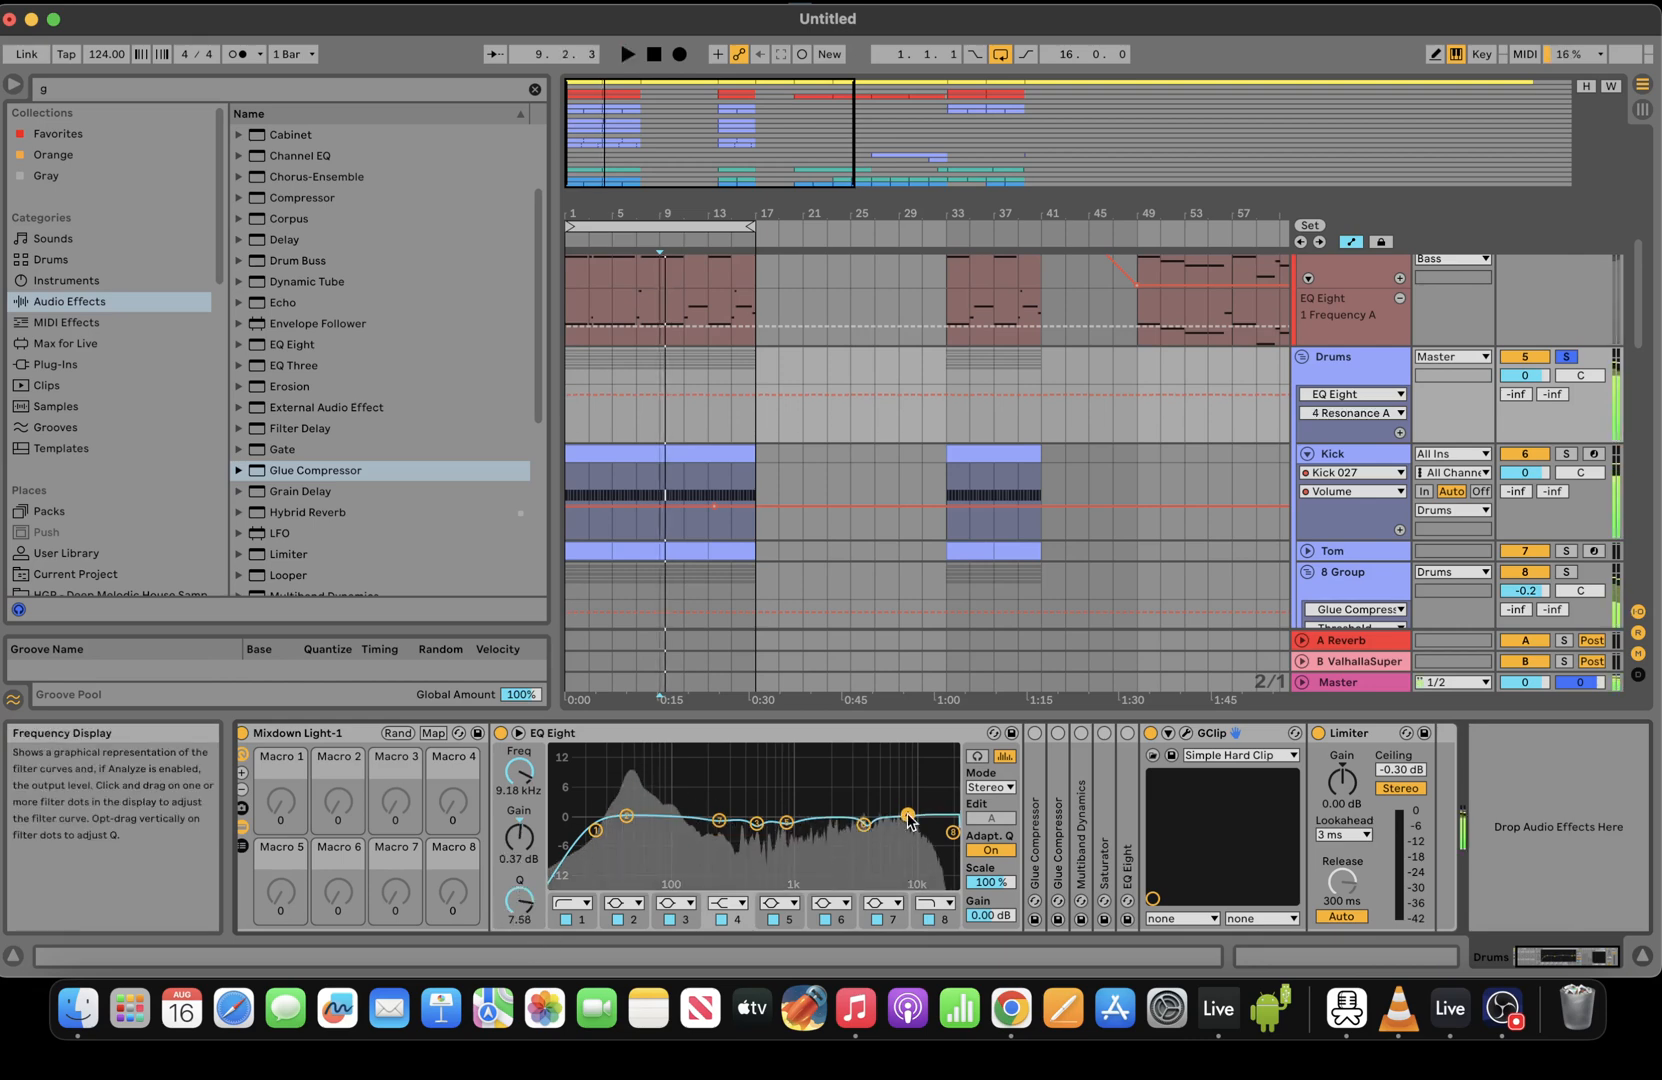
# Unfold and switch on the Drums group's first Glue Compressor, reset its range, threshold and makeup to 70.0, 0.00 and 0.00 dB, and audition the drums
pyautogui.doubleClick(1036, 810)
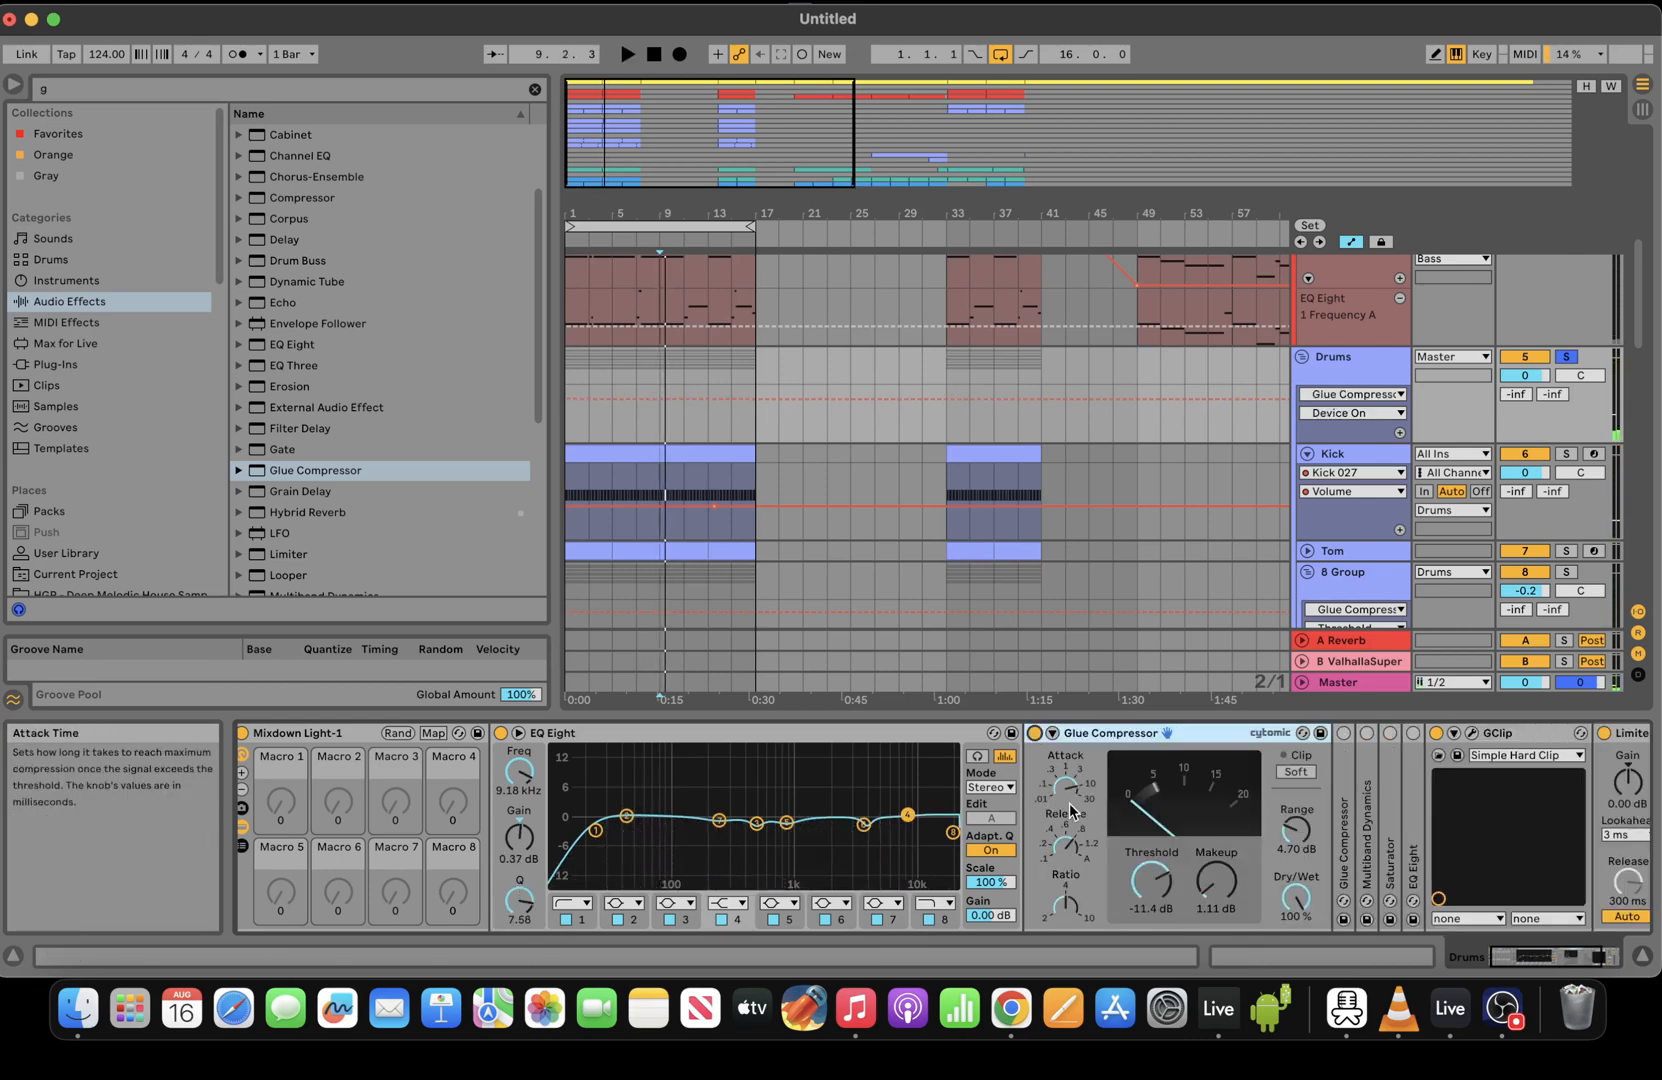
pyautogui.click(1073, 800)
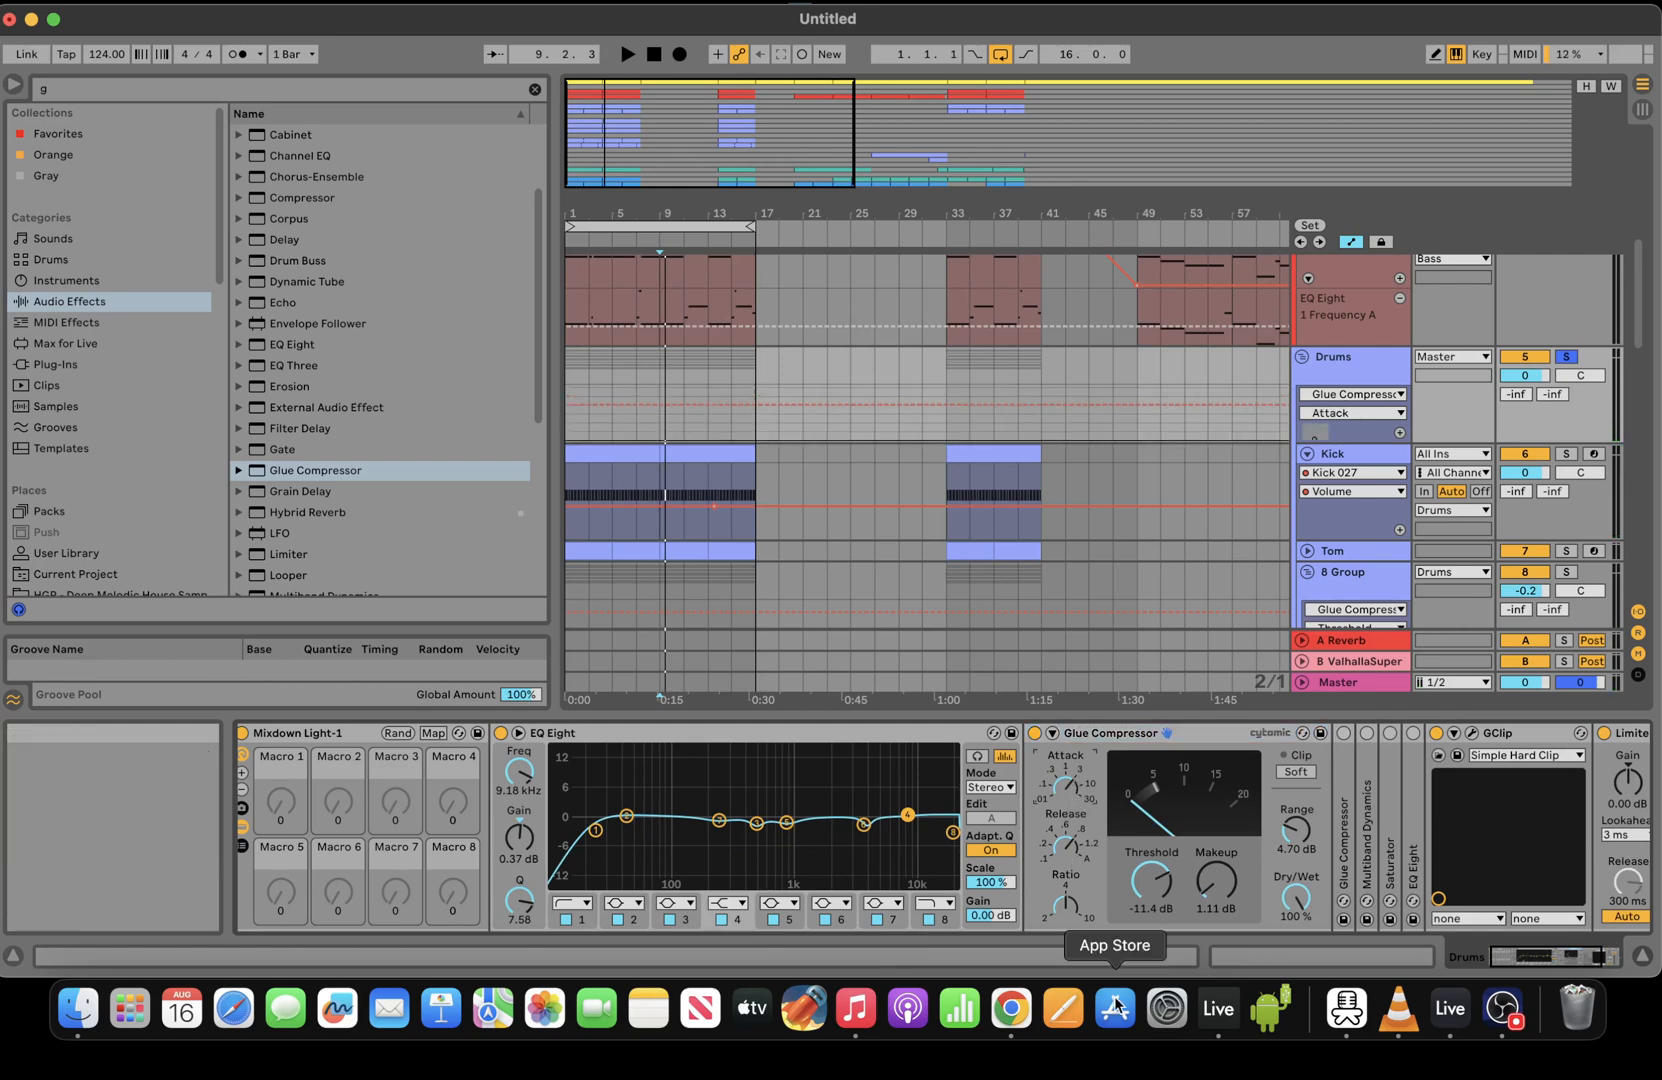
pyautogui.doubleClick(1303, 837)
pyautogui.doubleClick(1150, 880)
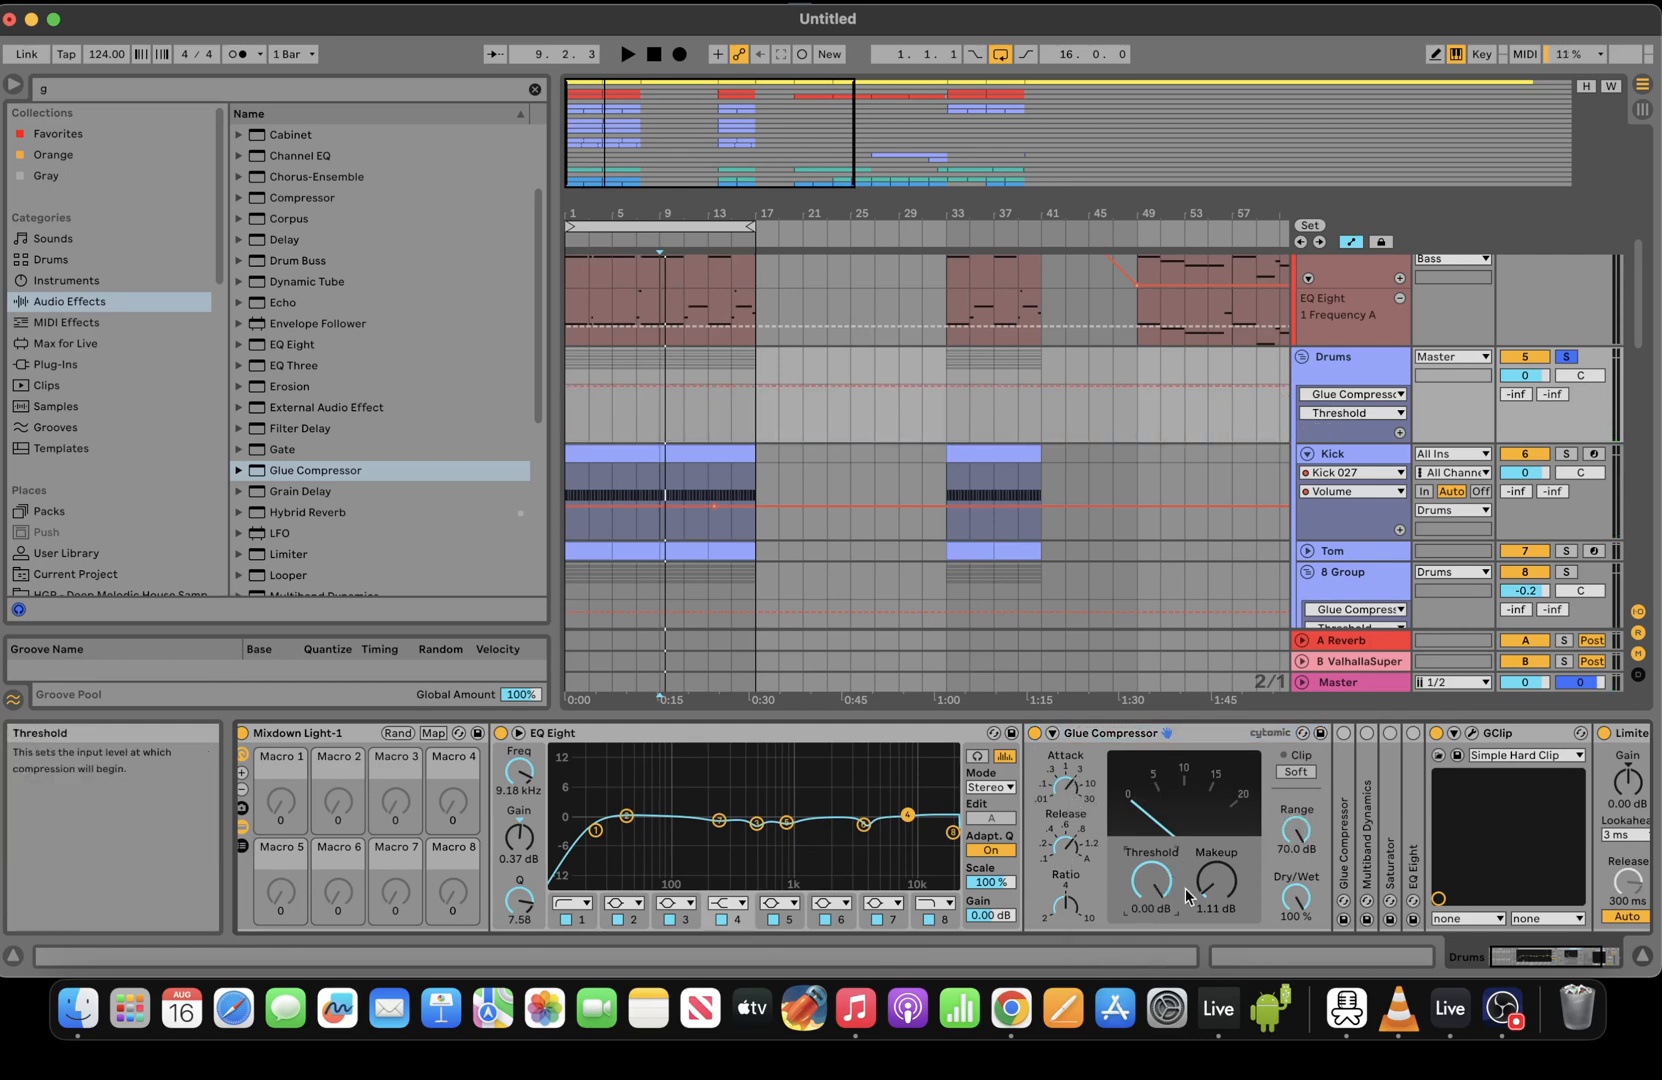
pyautogui.doubleClick(1216, 880)
pyautogui.press('space')
pyautogui.press('space')
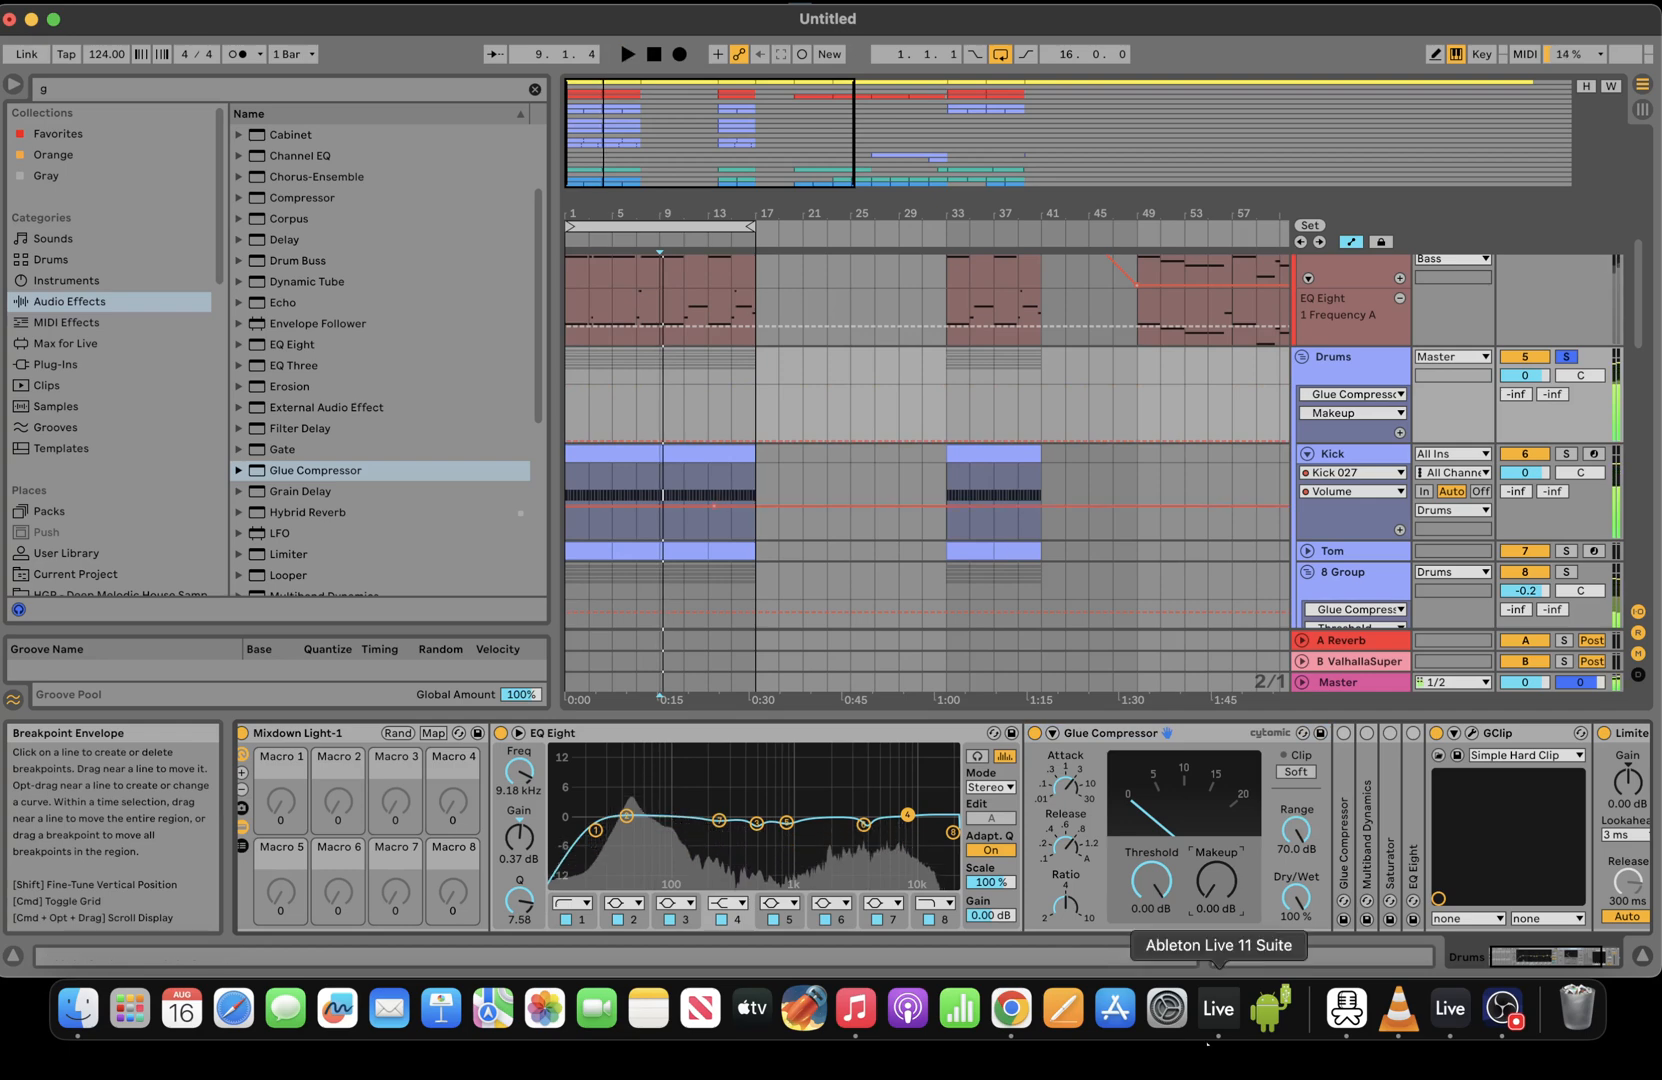
pyautogui.press('space')
pyautogui.press('space')
# Lower the first Glue Compressor's threshold to -7.62 dB, checking the gain reduction during repeated playback from bar 9
pyautogui.moveTo(1160, 880); pyautogui.dragTo(1160, 892)
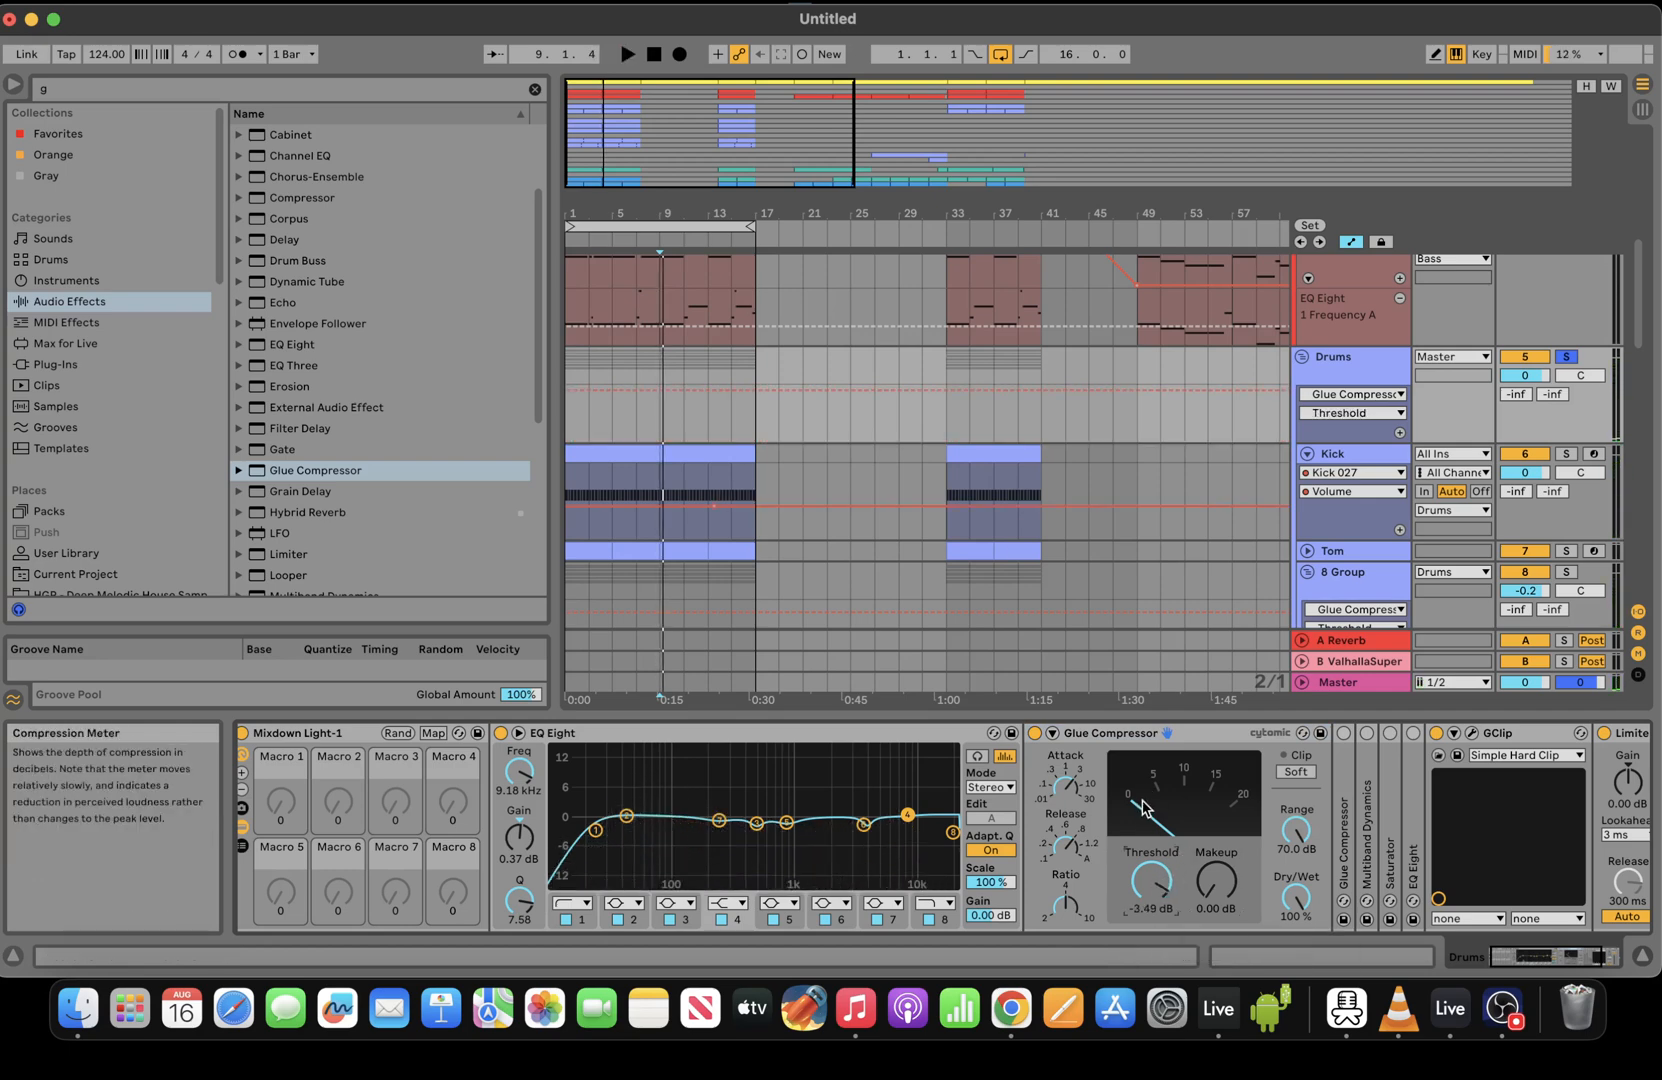
pyautogui.moveTo(1150, 880); pyautogui.dragTo(1150, 890)
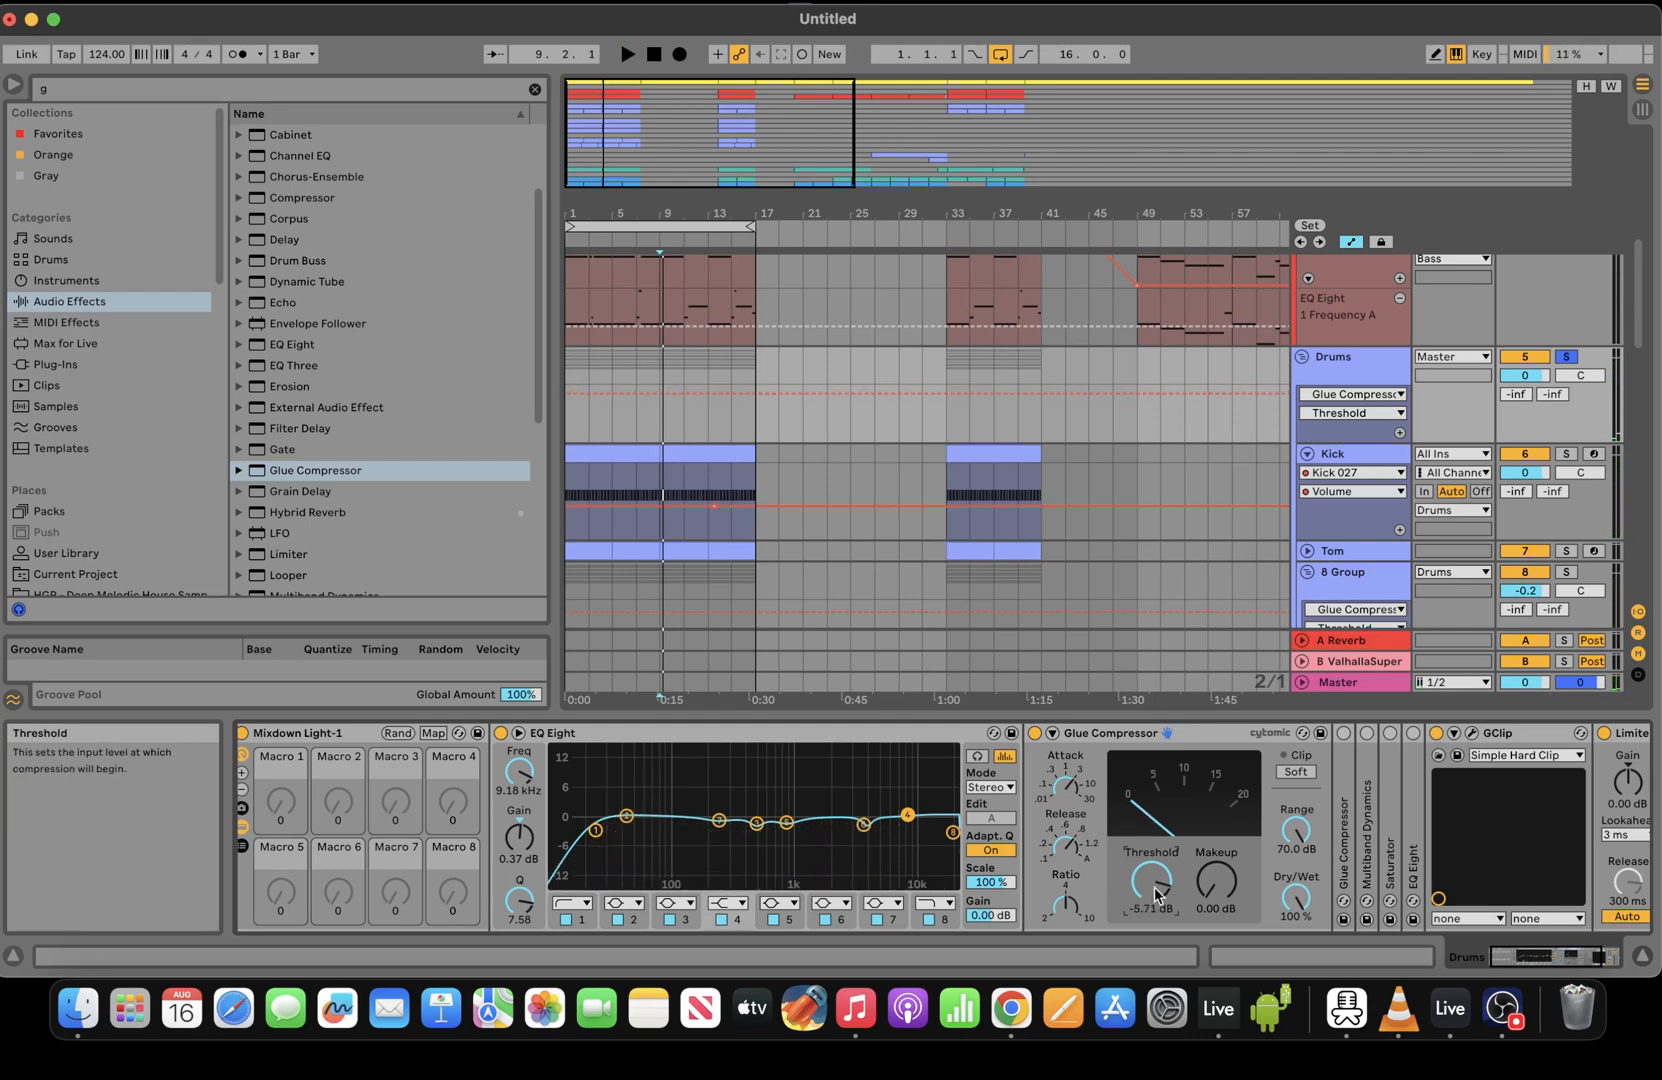
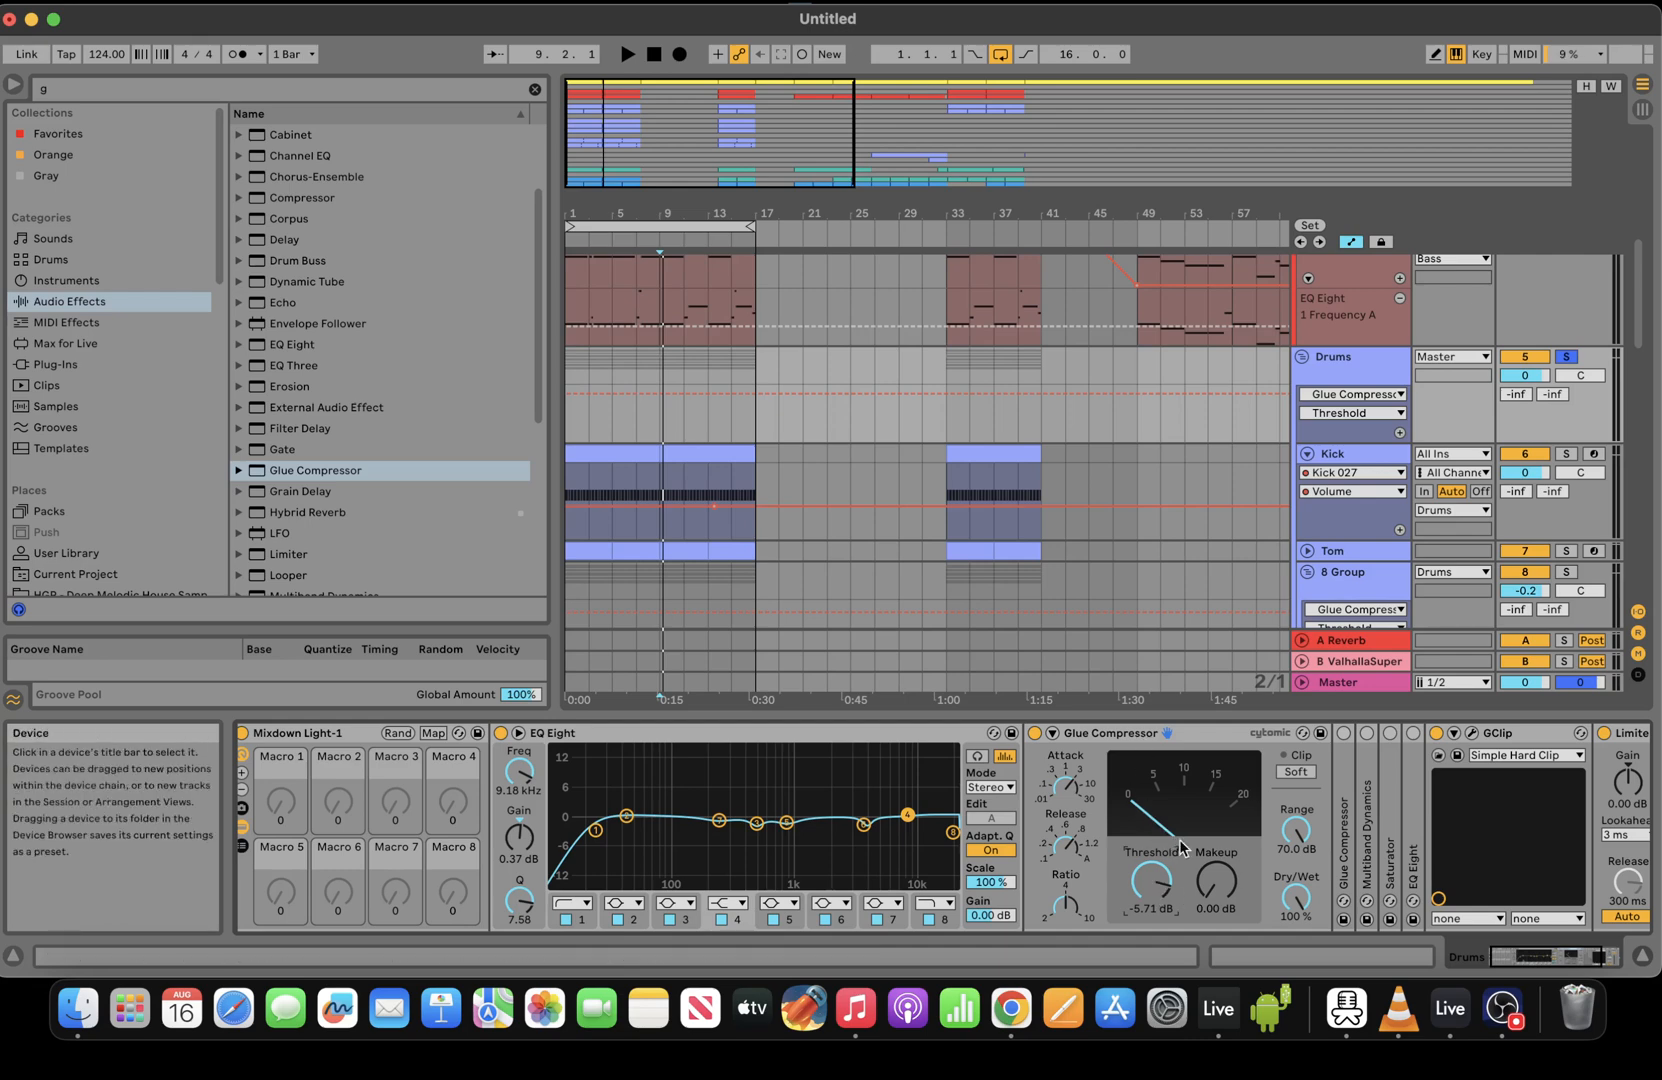
pyautogui.moveTo(1181, 848); pyautogui.dragTo(1157, 911)
pyautogui.press('space')
pyautogui.press('space')
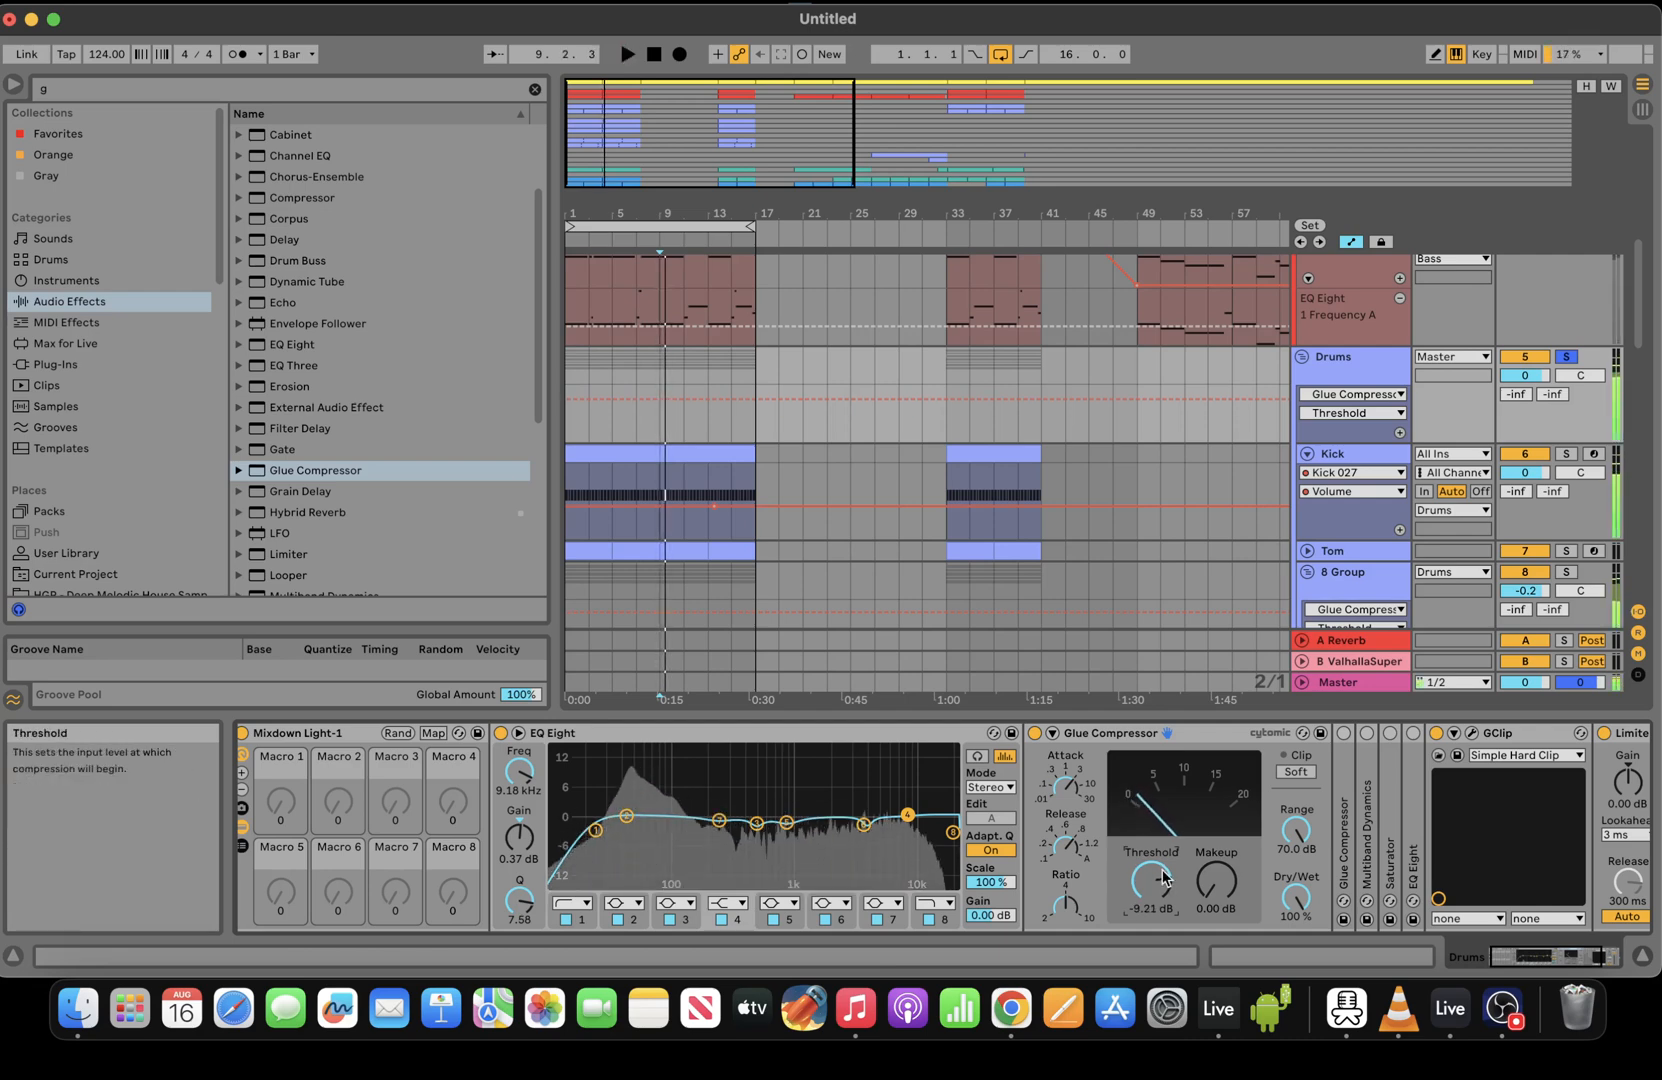
pyautogui.press('space')
pyautogui.moveTo(1160, 880); pyautogui.dragTo(1175, 858)
pyautogui.press('space')
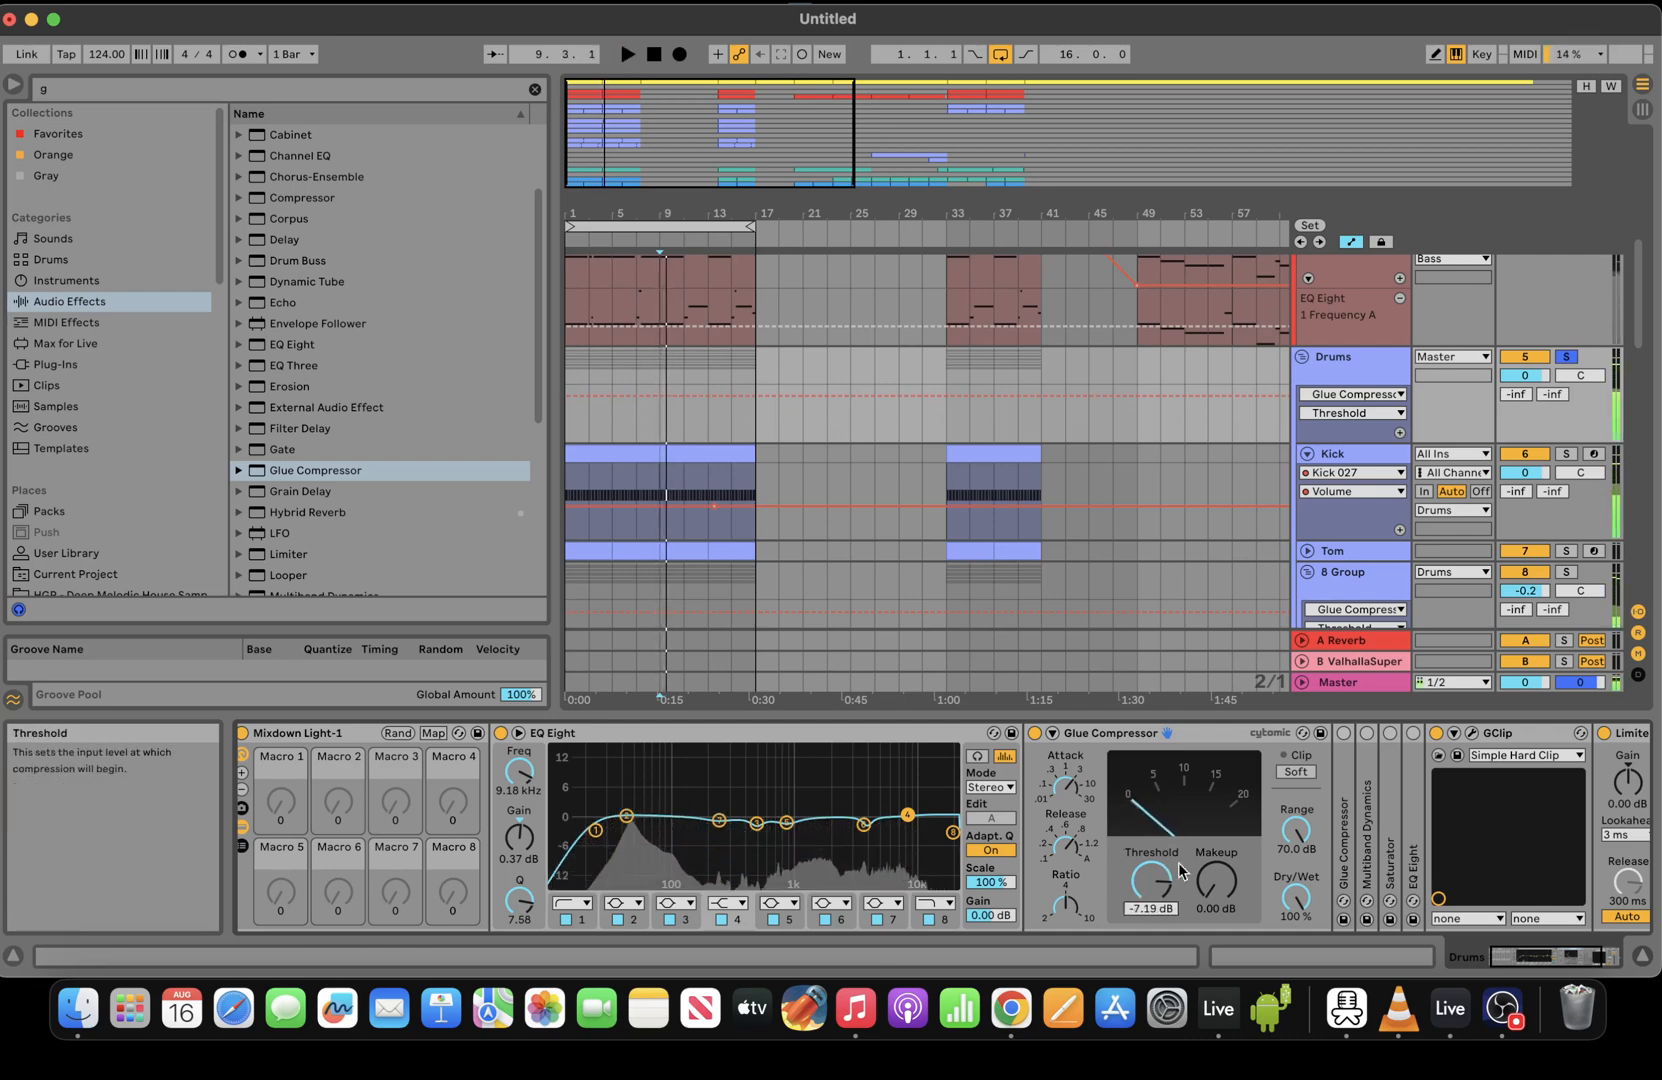
pyautogui.press('space')
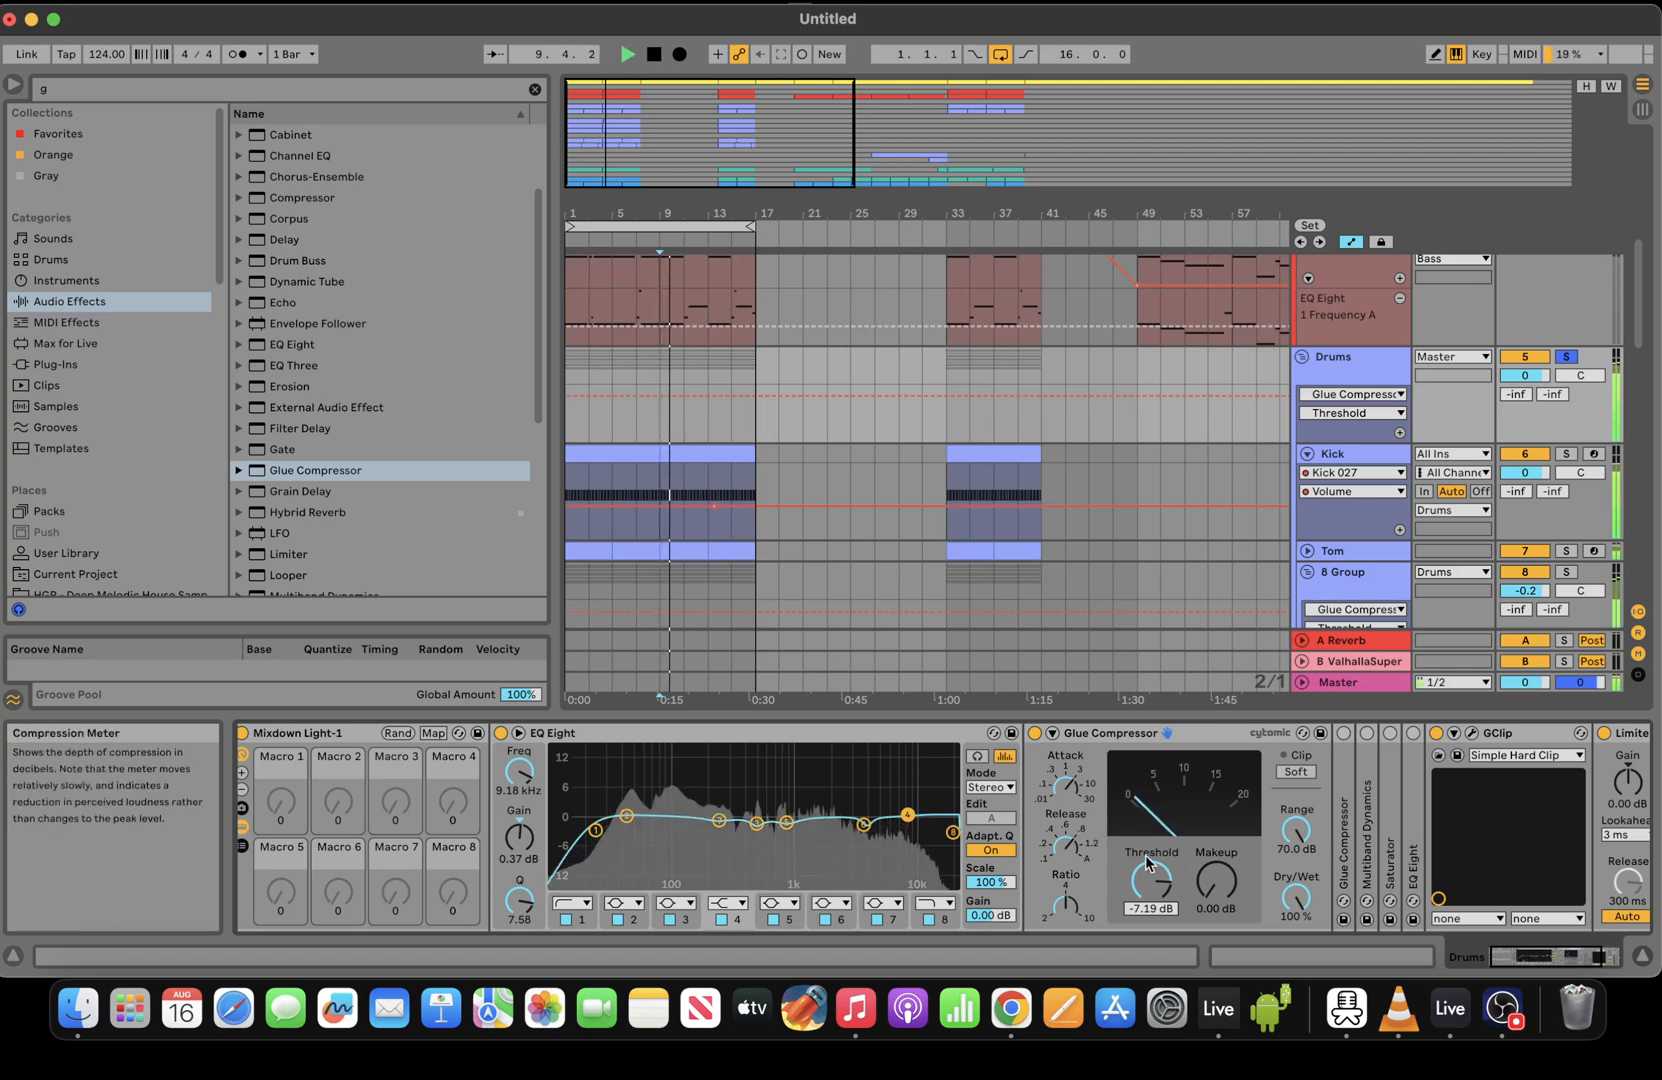
pyautogui.moveTo(1153, 880); pyautogui.dragTo(1153, 885)
pyautogui.press('space')
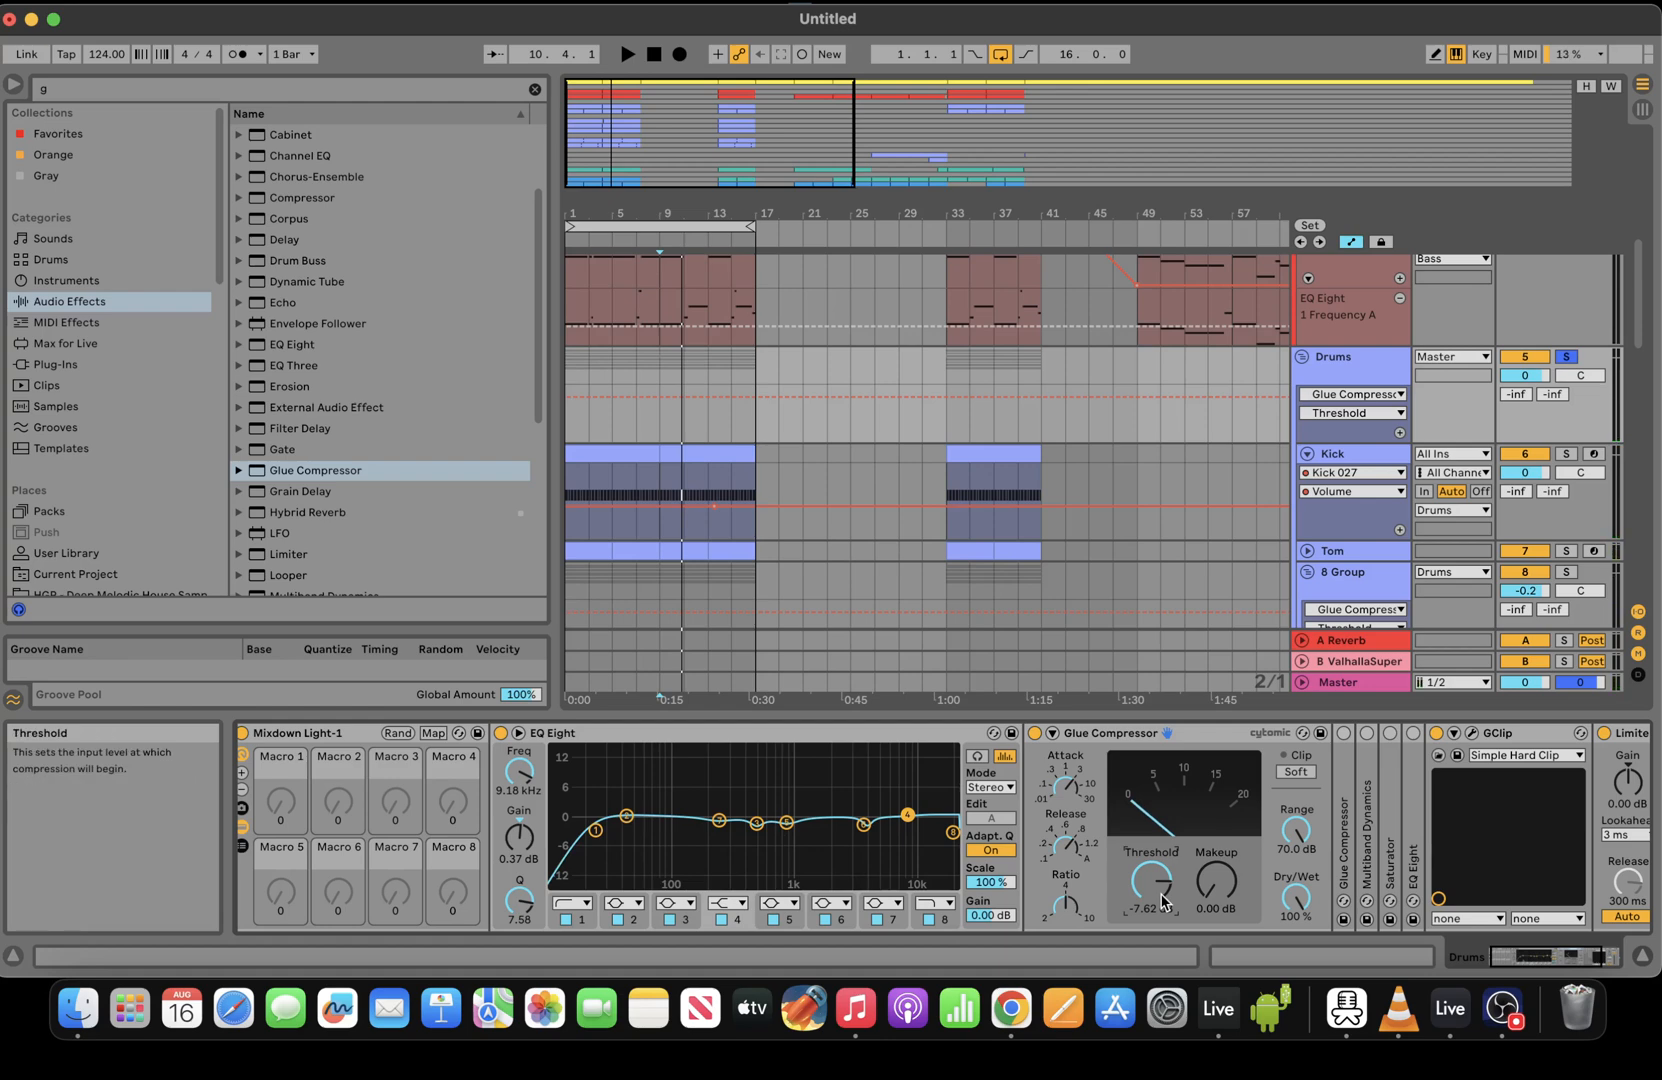
pyautogui.press('space')
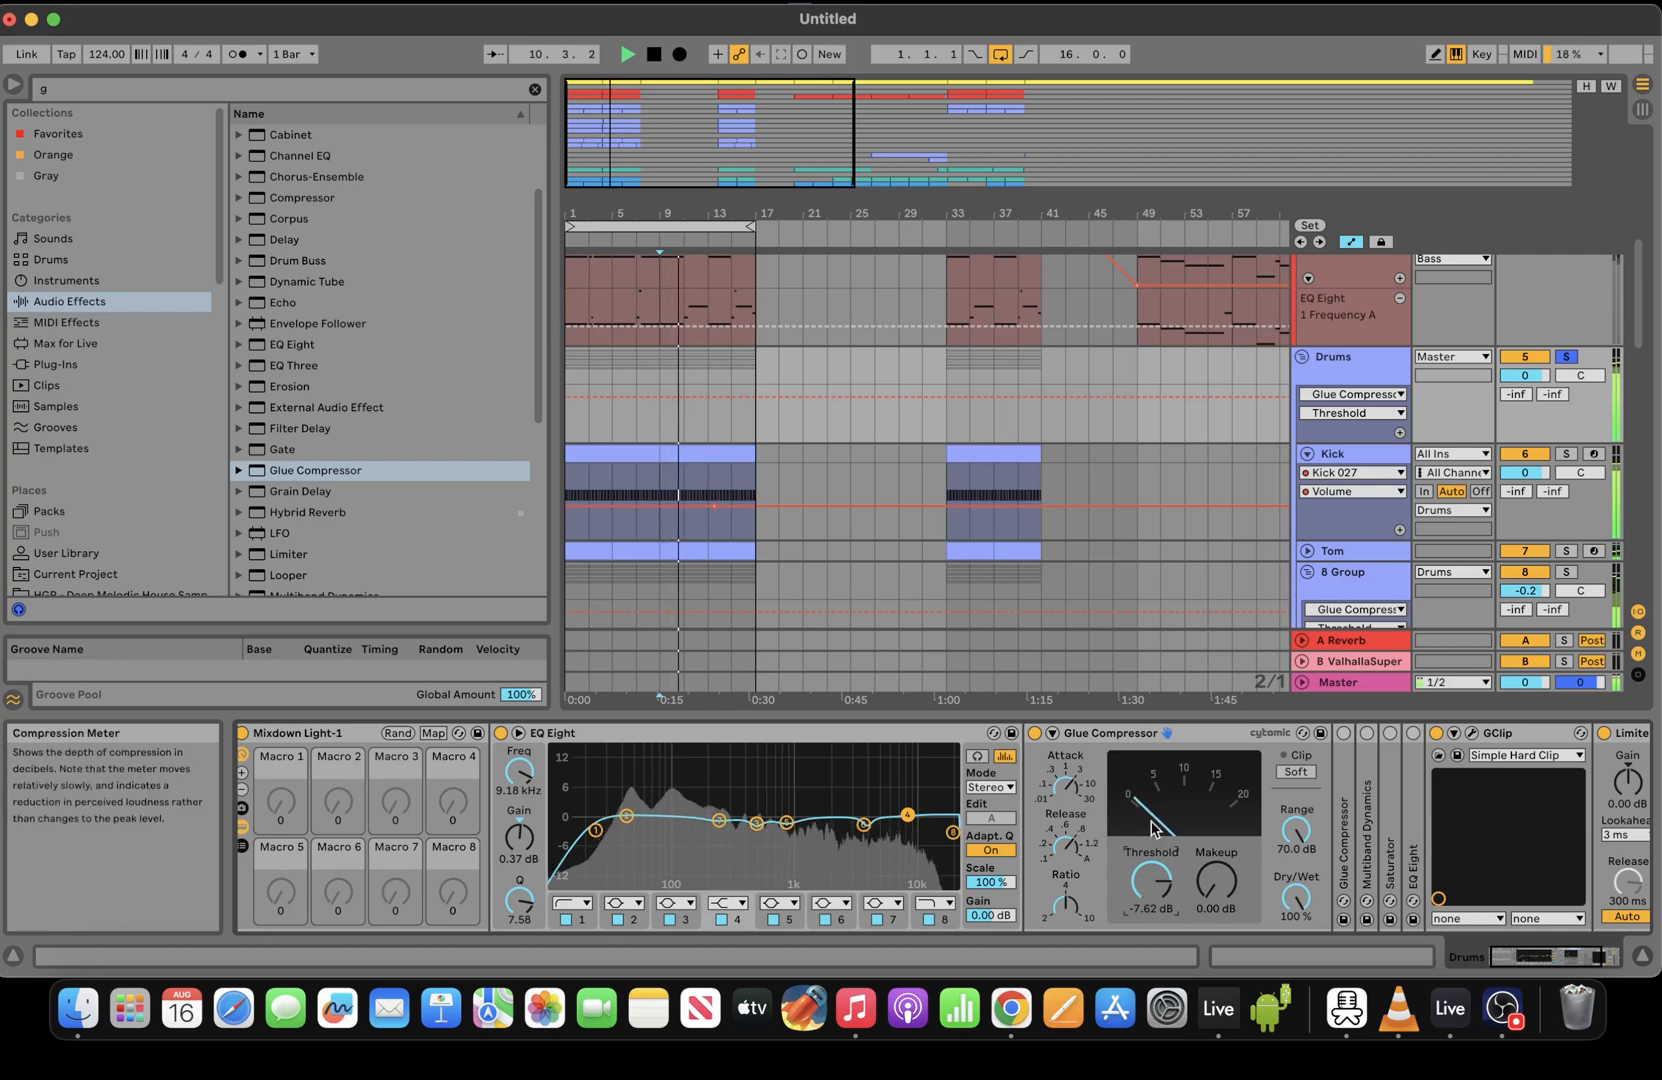
pyautogui.press('space')
# Set the first Glue Compressor's makeup gain to 1.43 dB and audition the Drums group
pyautogui.click(1216, 880)
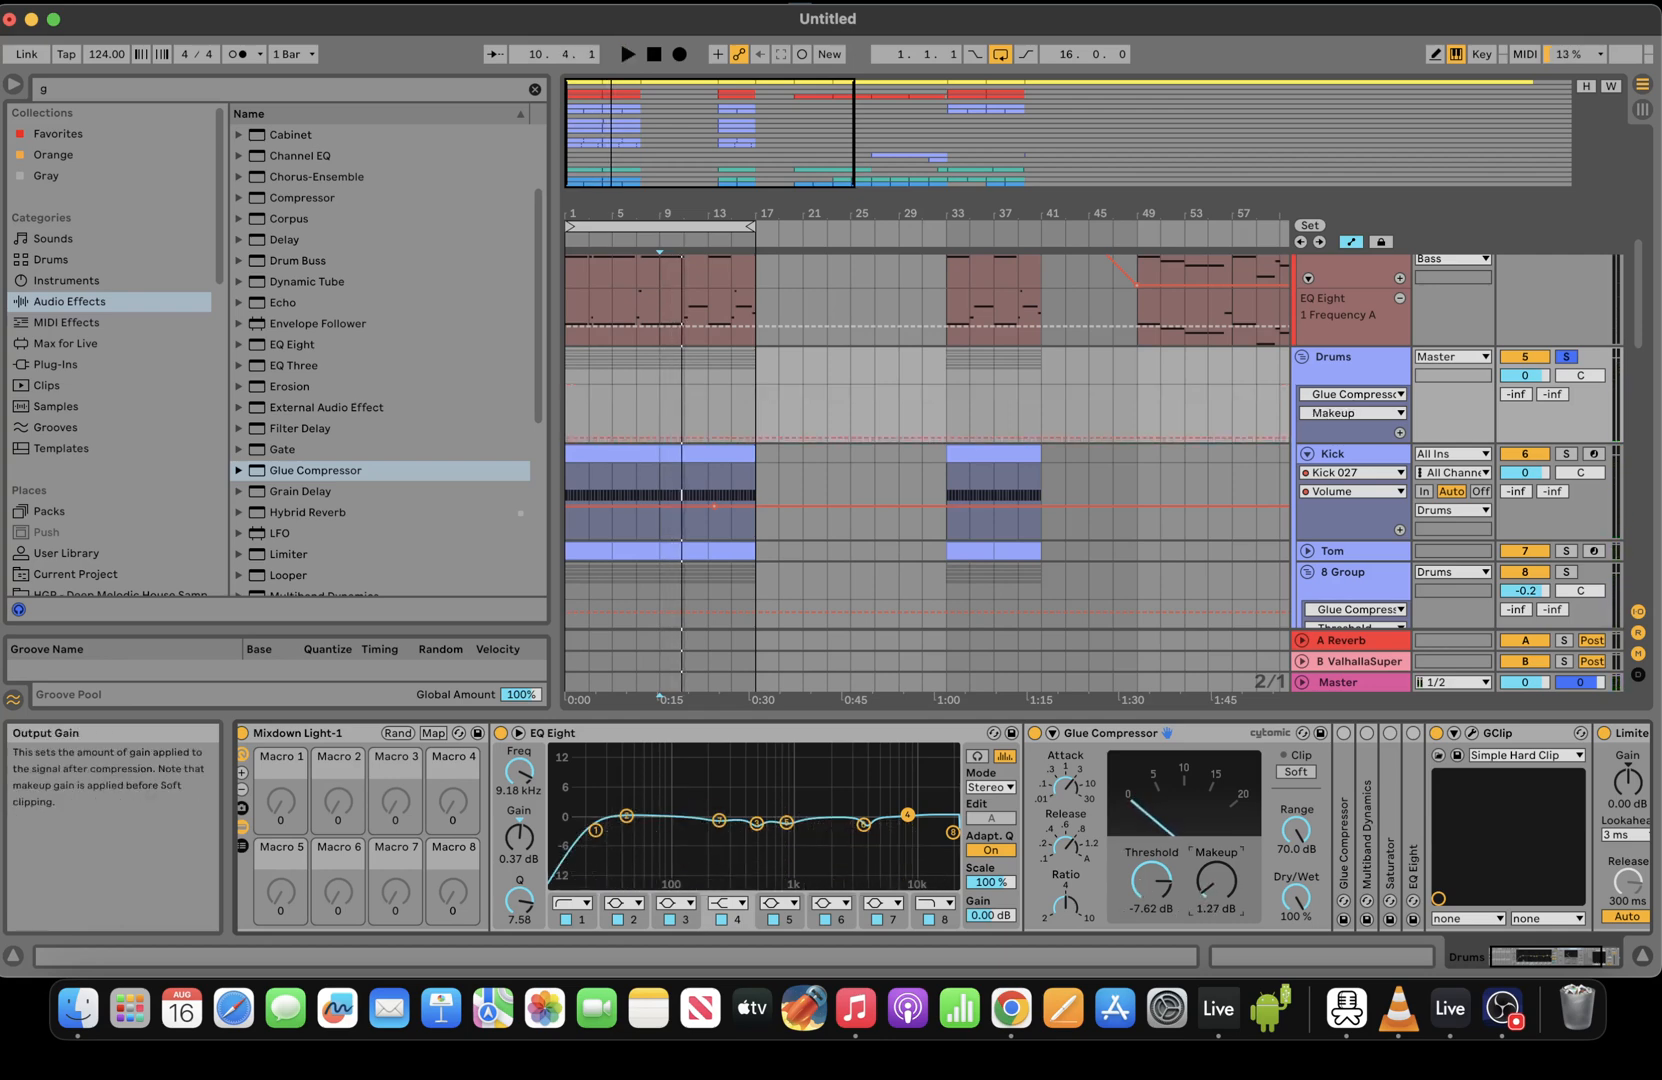
pyautogui.press('space')
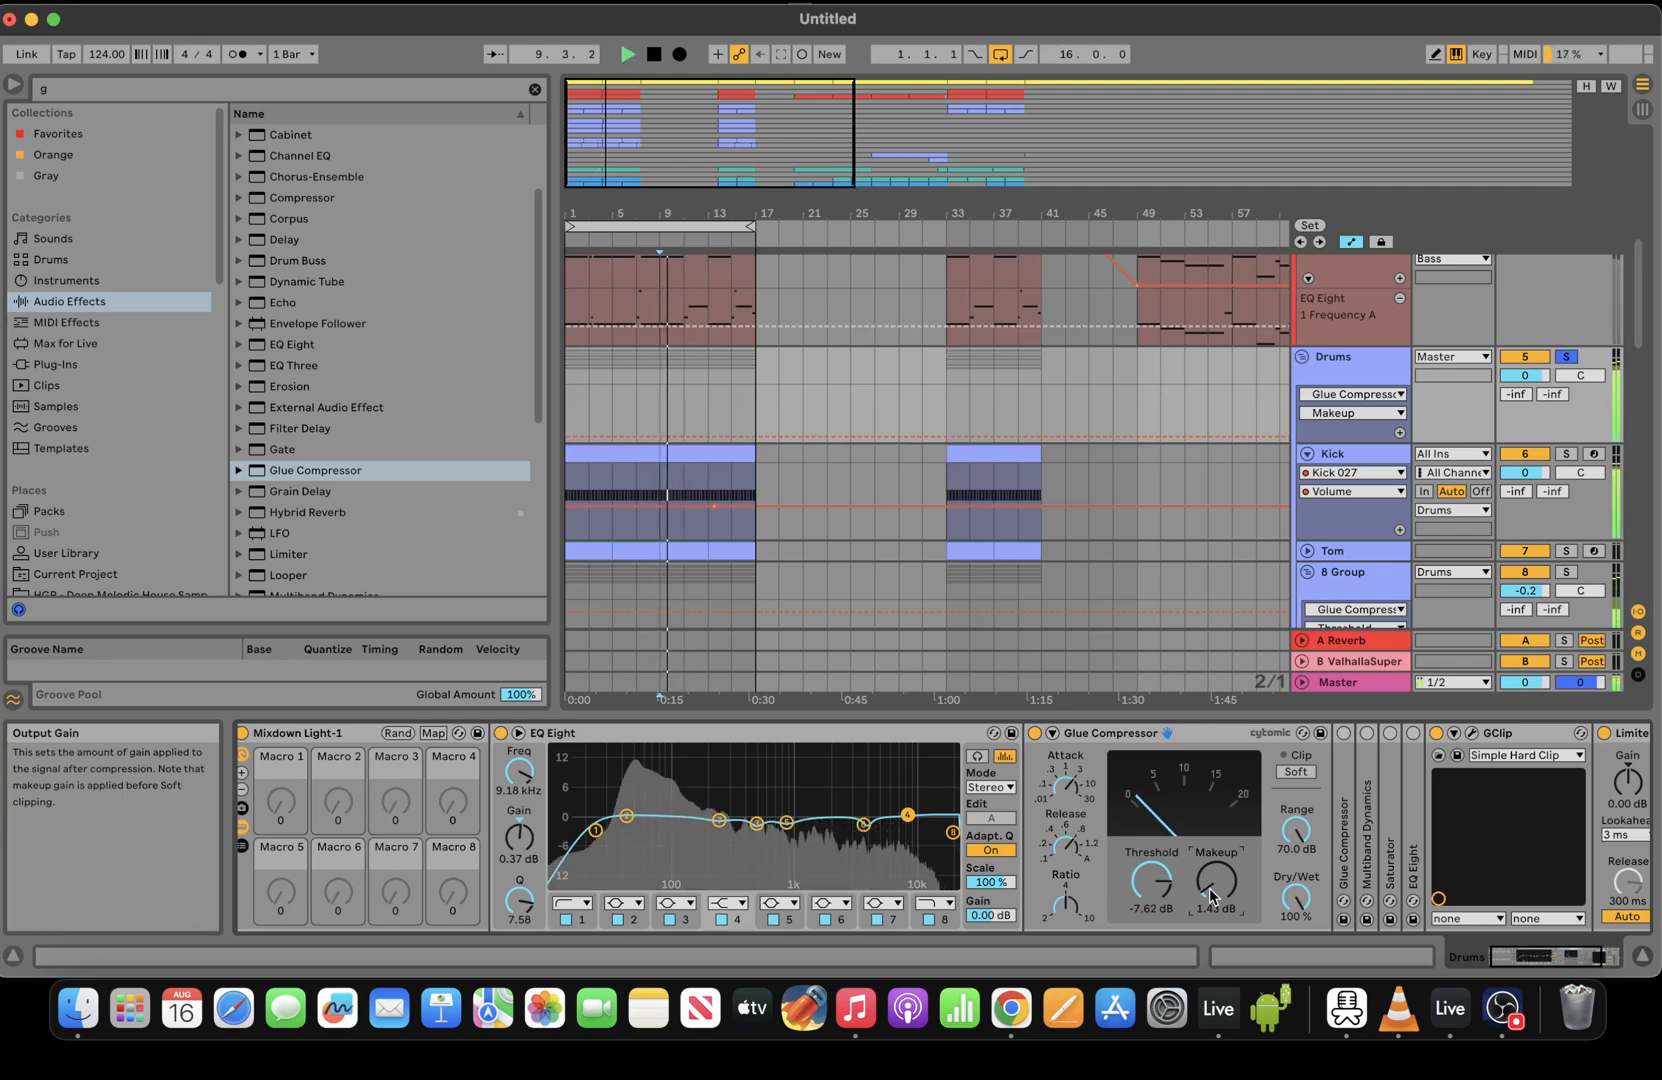
pyautogui.press('space')
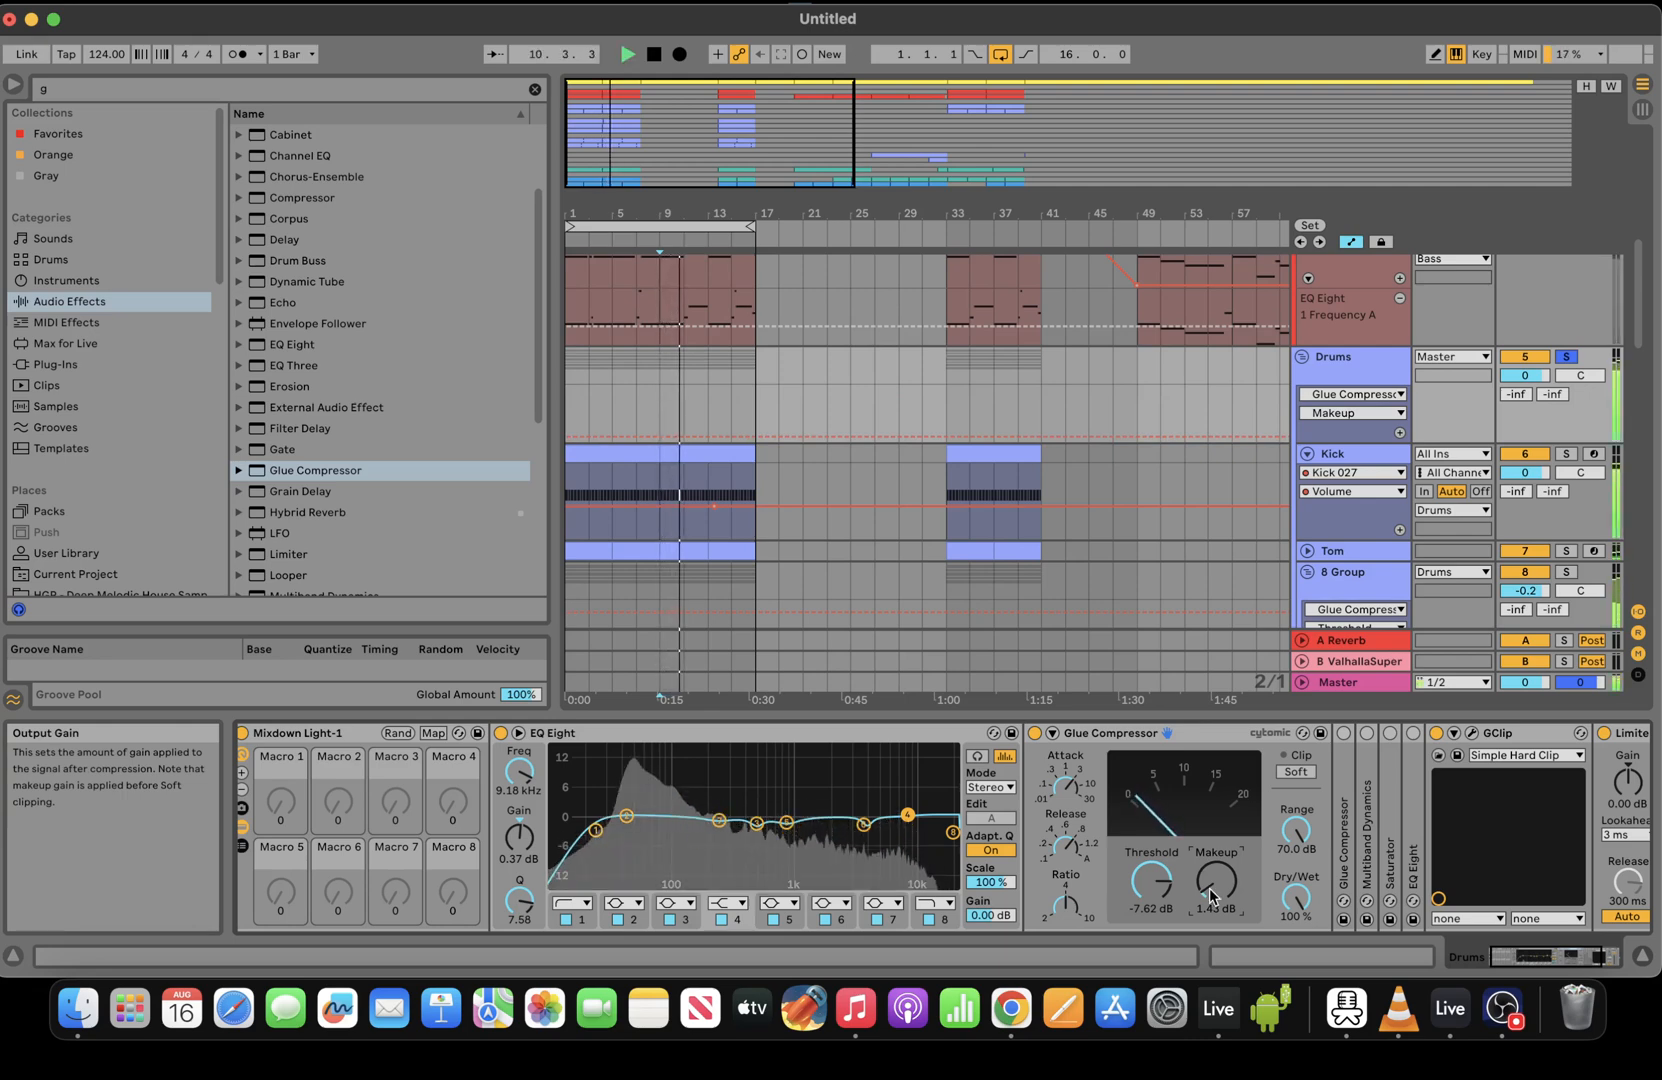
# Unfold and switch on the Drums group's second Glue Compressor and set its range to 4.86 dB while auditioning it
pyautogui.doubleClick(1344, 830)
pyautogui.click(1579, 952)
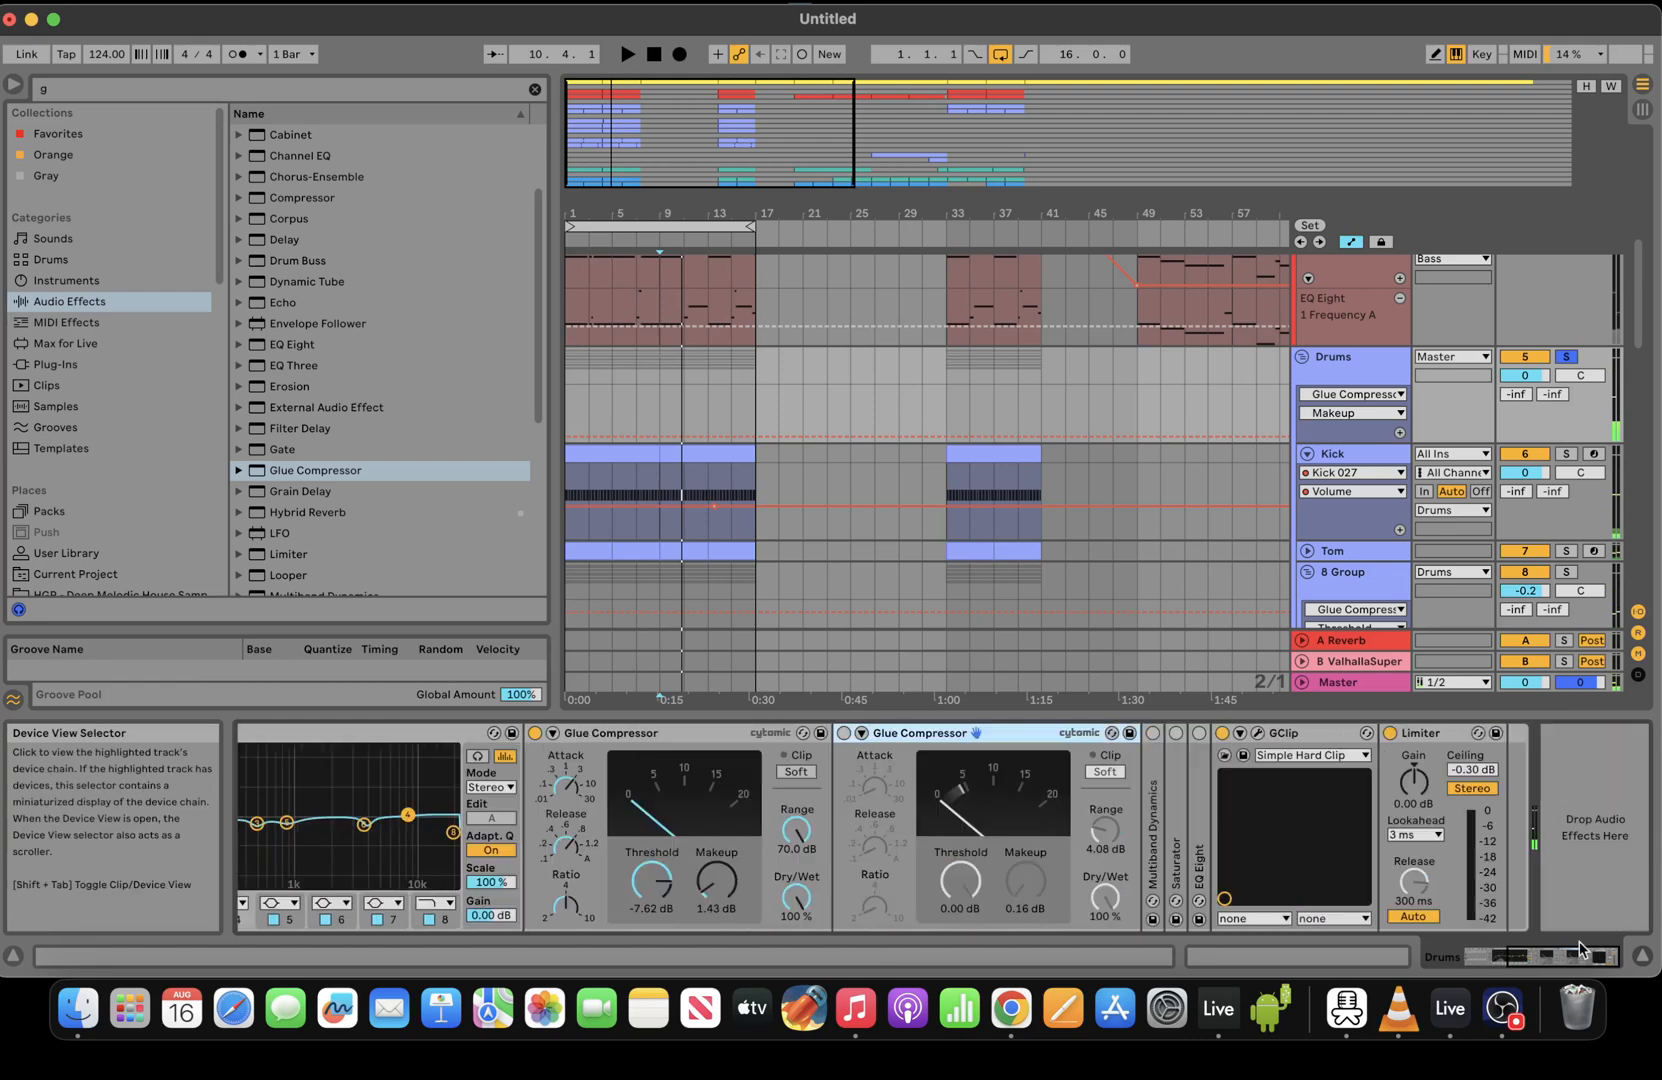
pyautogui.click(845, 733)
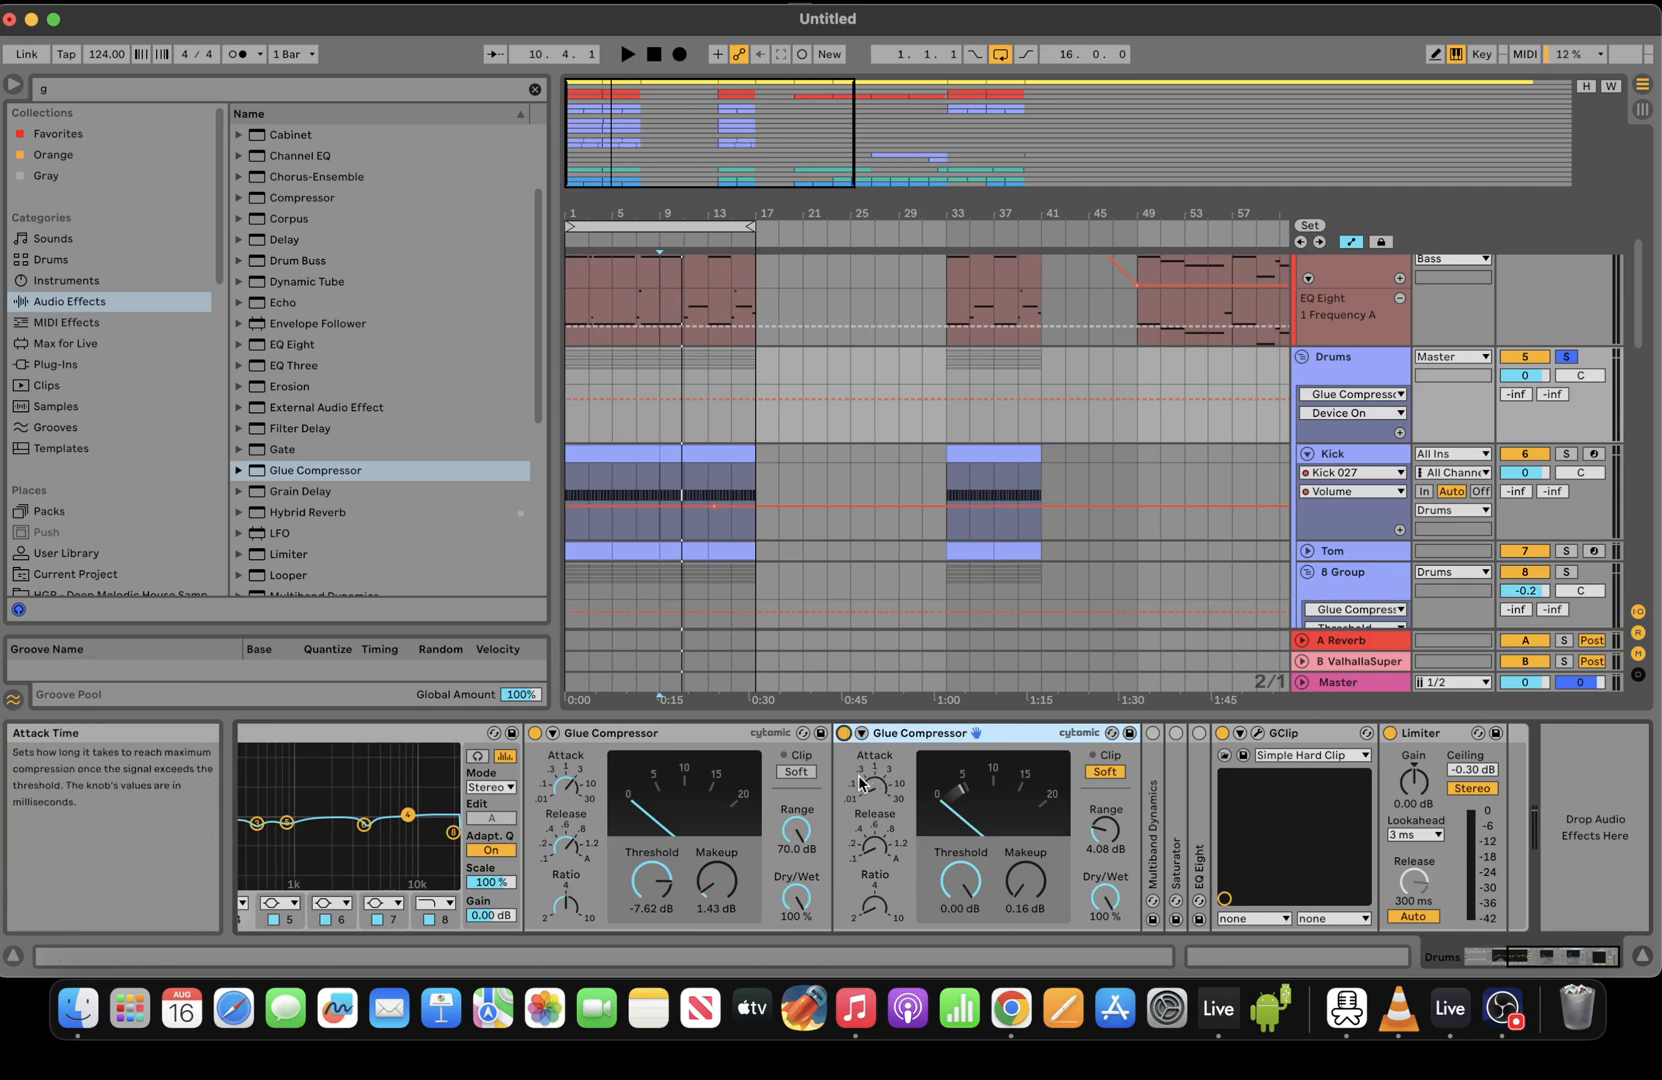
pyautogui.click(869, 786)
pyautogui.click(868, 912)
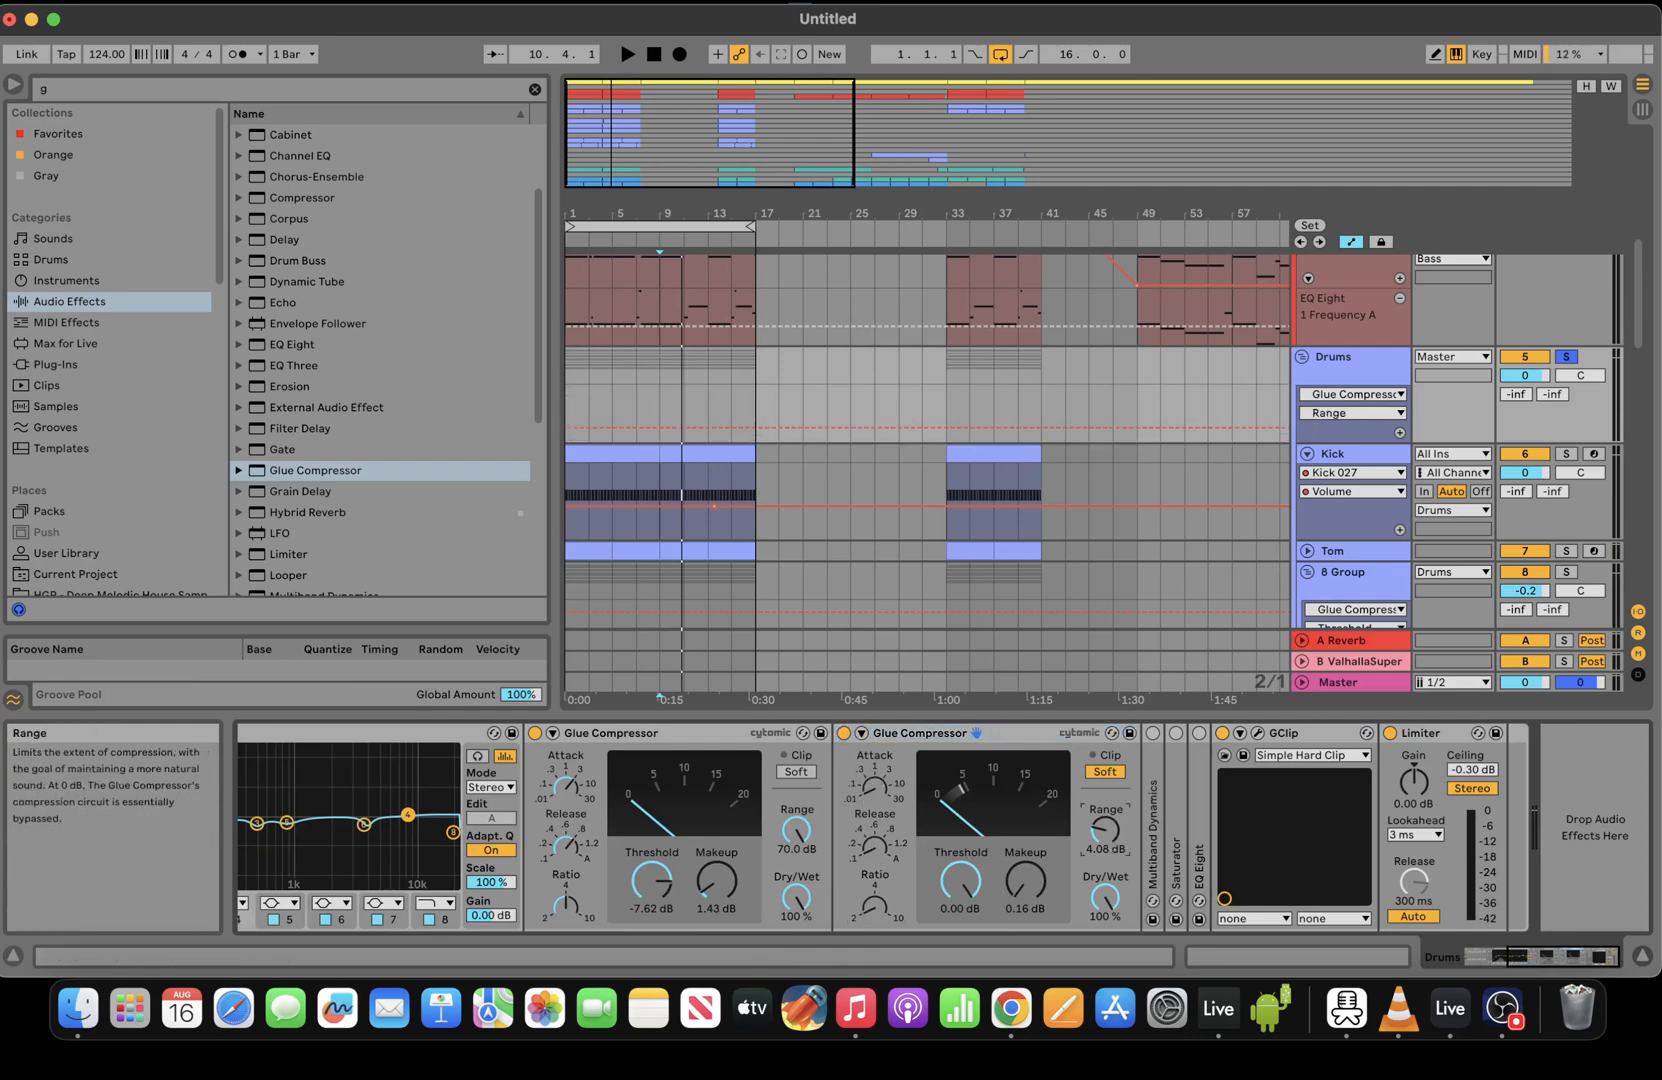
pyautogui.click(1104, 830)
pyautogui.press('space')
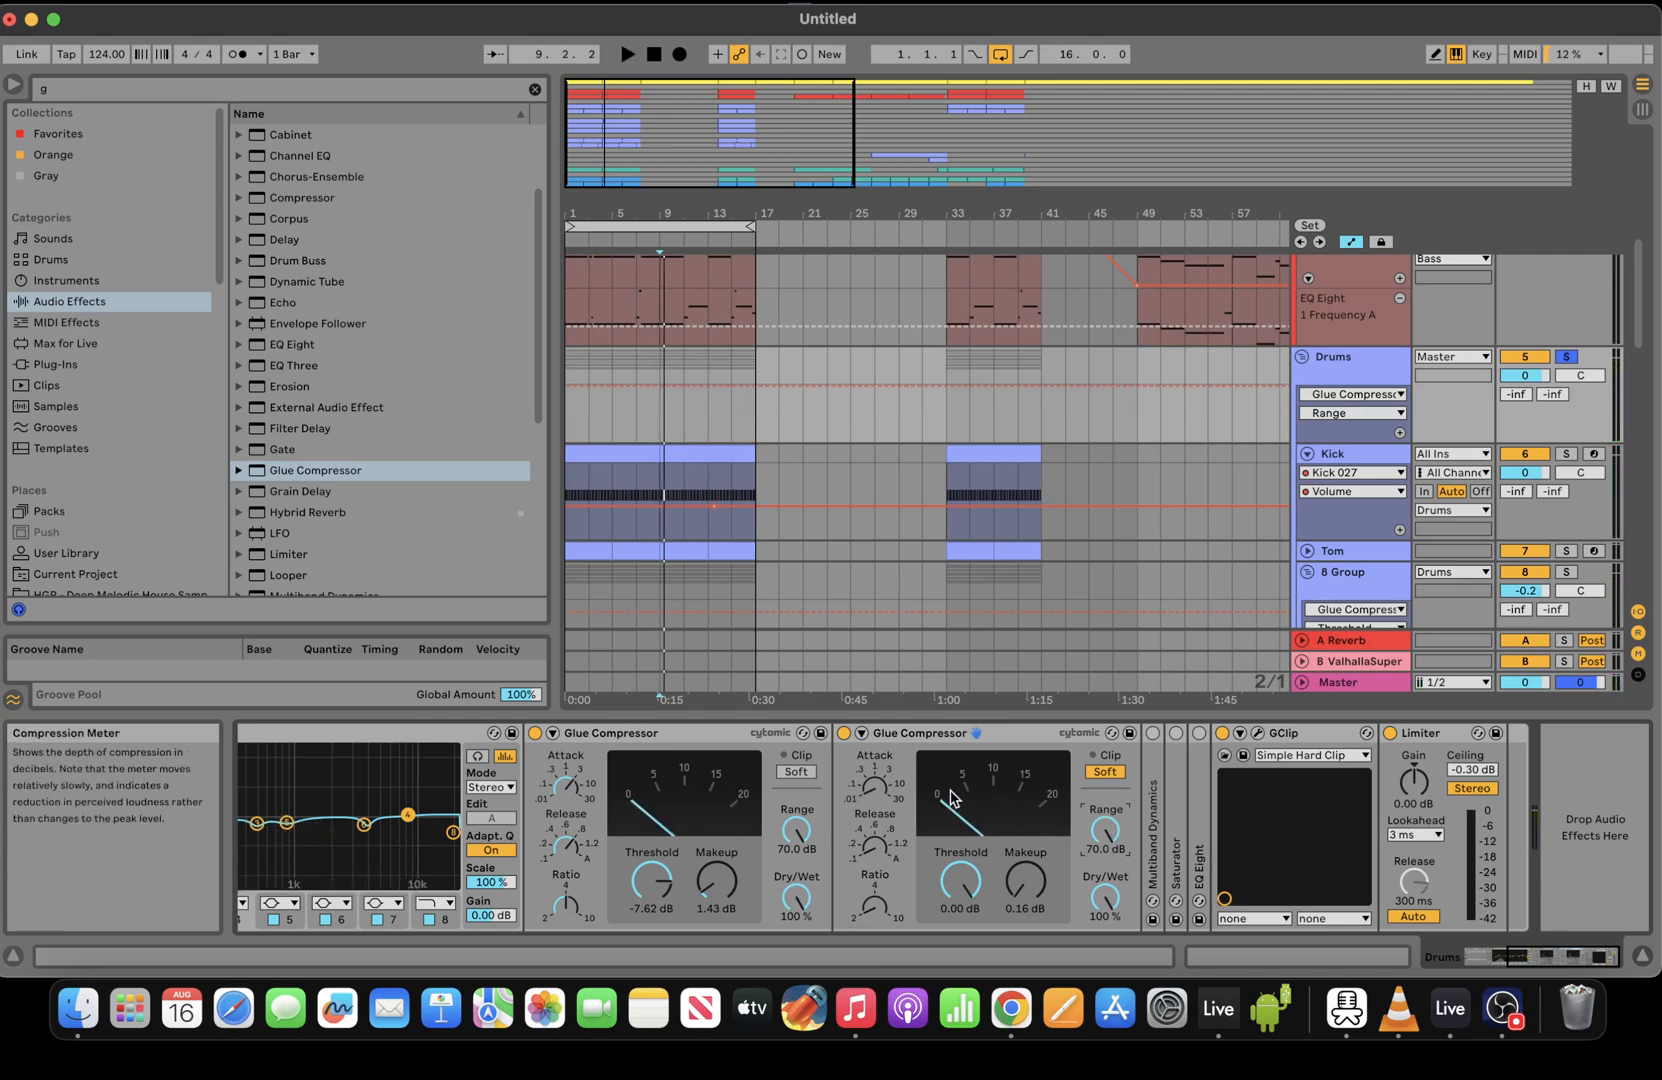
pyautogui.moveTo(1106, 830)
pyautogui.mouseDown()
pyautogui.moveTo(1109, 870)
pyautogui.moveTo(1111, 839)
pyautogui.mouseUp()
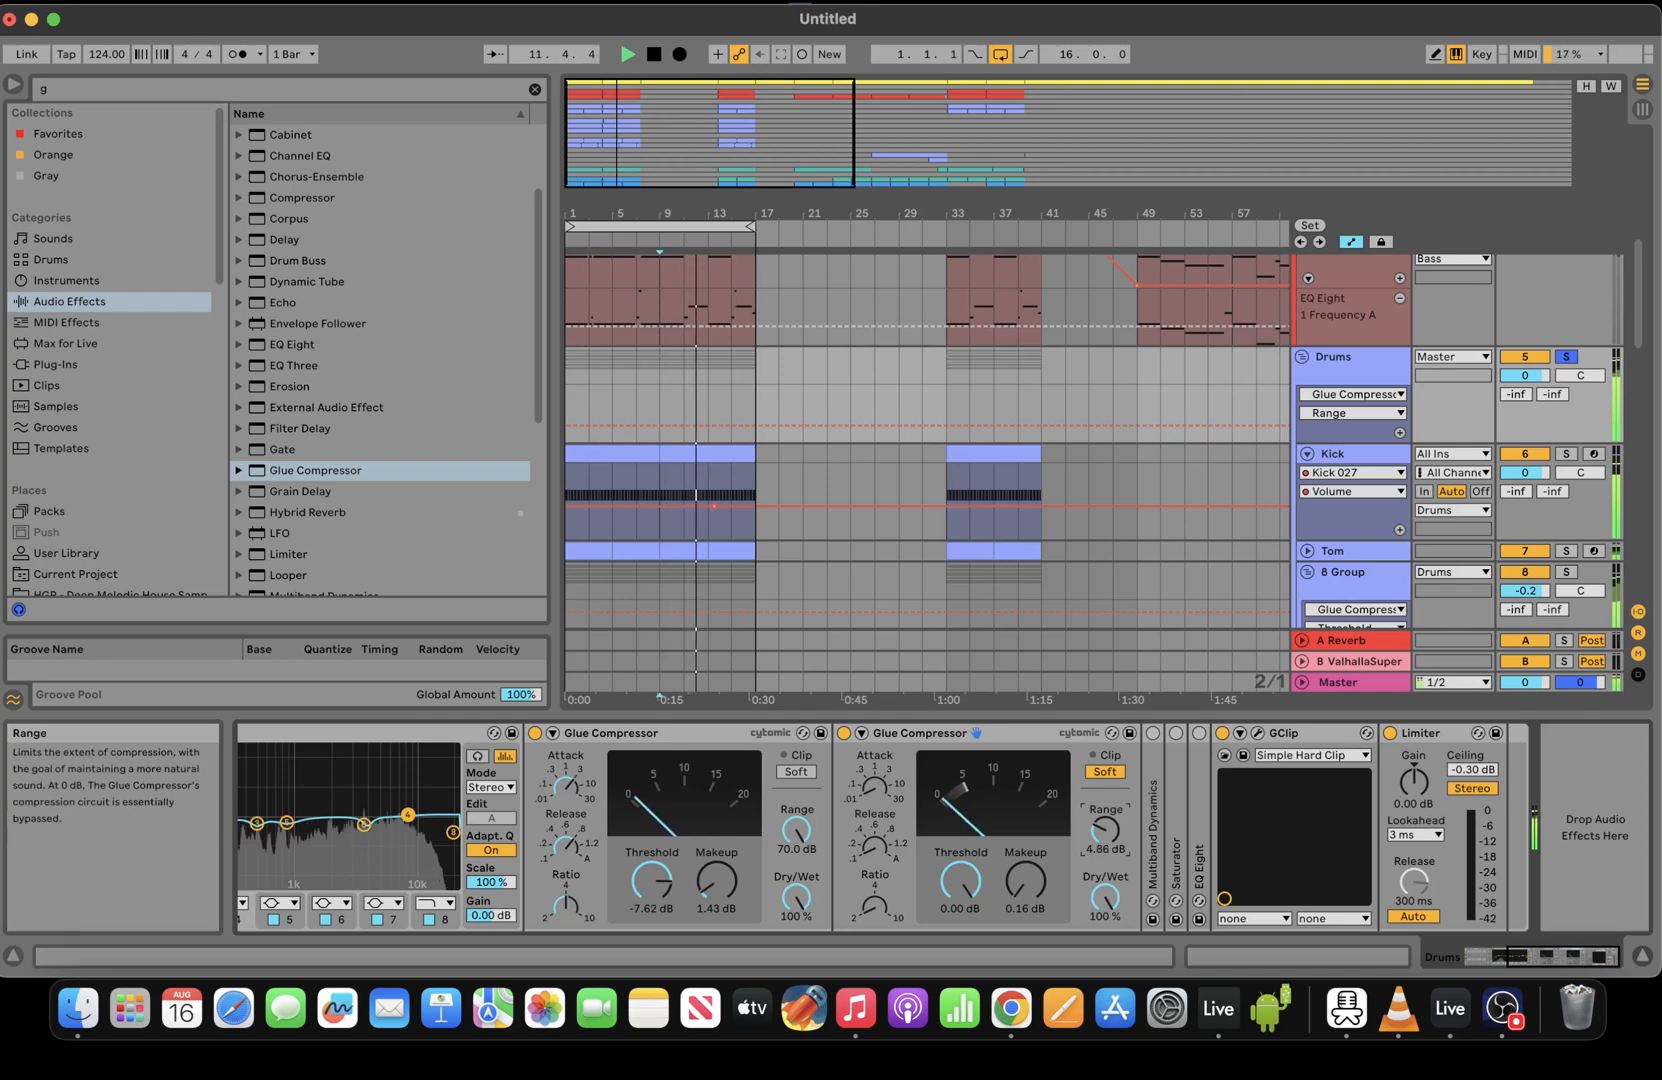
# Set the second Glue Compressor's makeup gain to 1.43 dB and play the drums from bar 9
pyautogui.moveTo(1025, 880); pyautogui.dragTo(1025, 876)
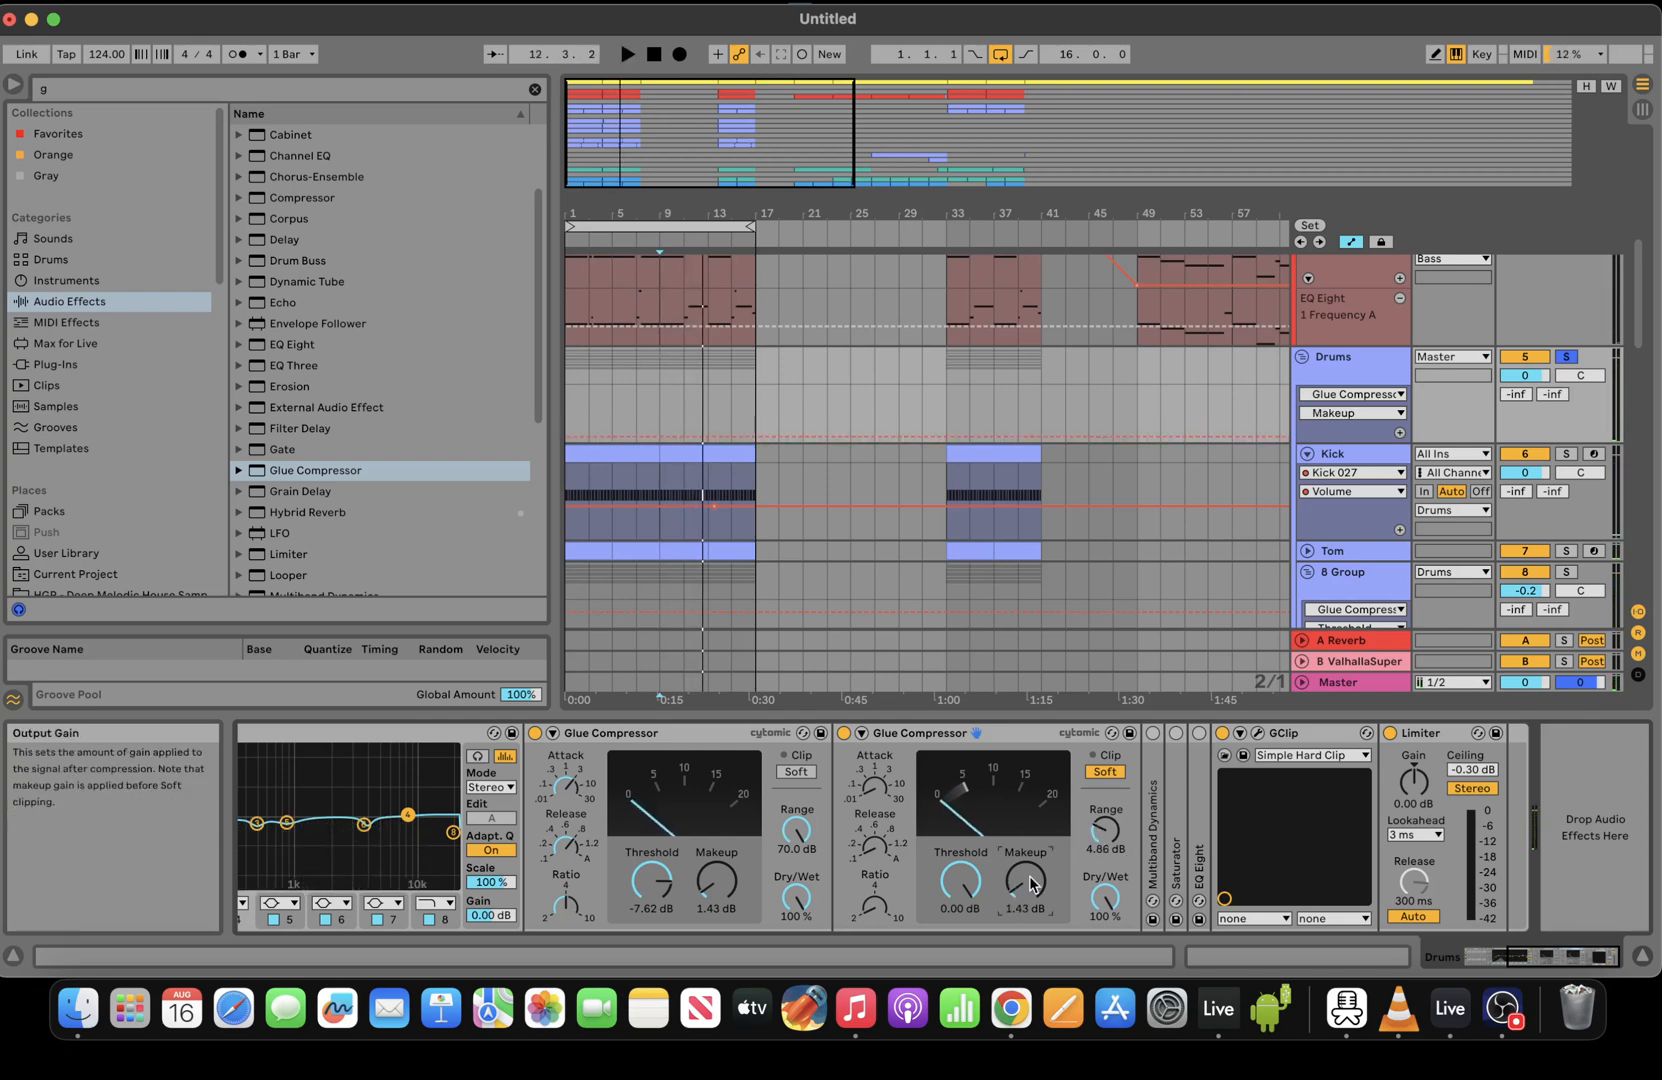
pyautogui.press('space')
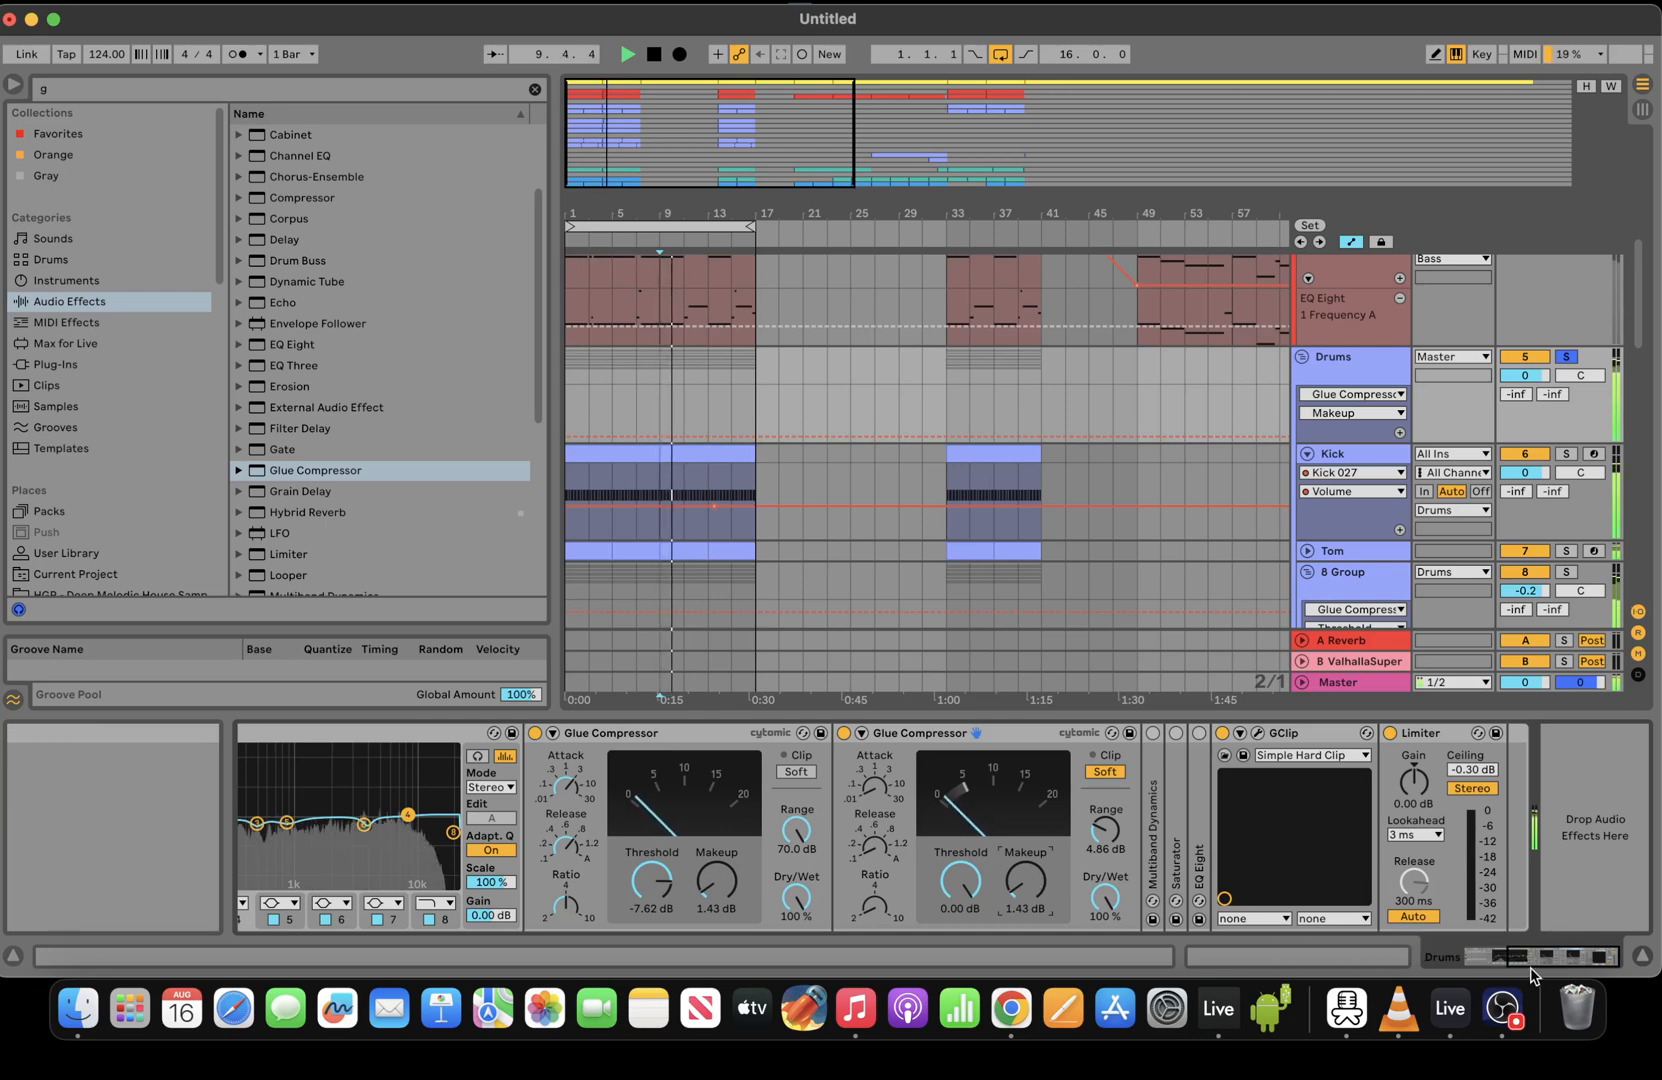
pyautogui.press('space')
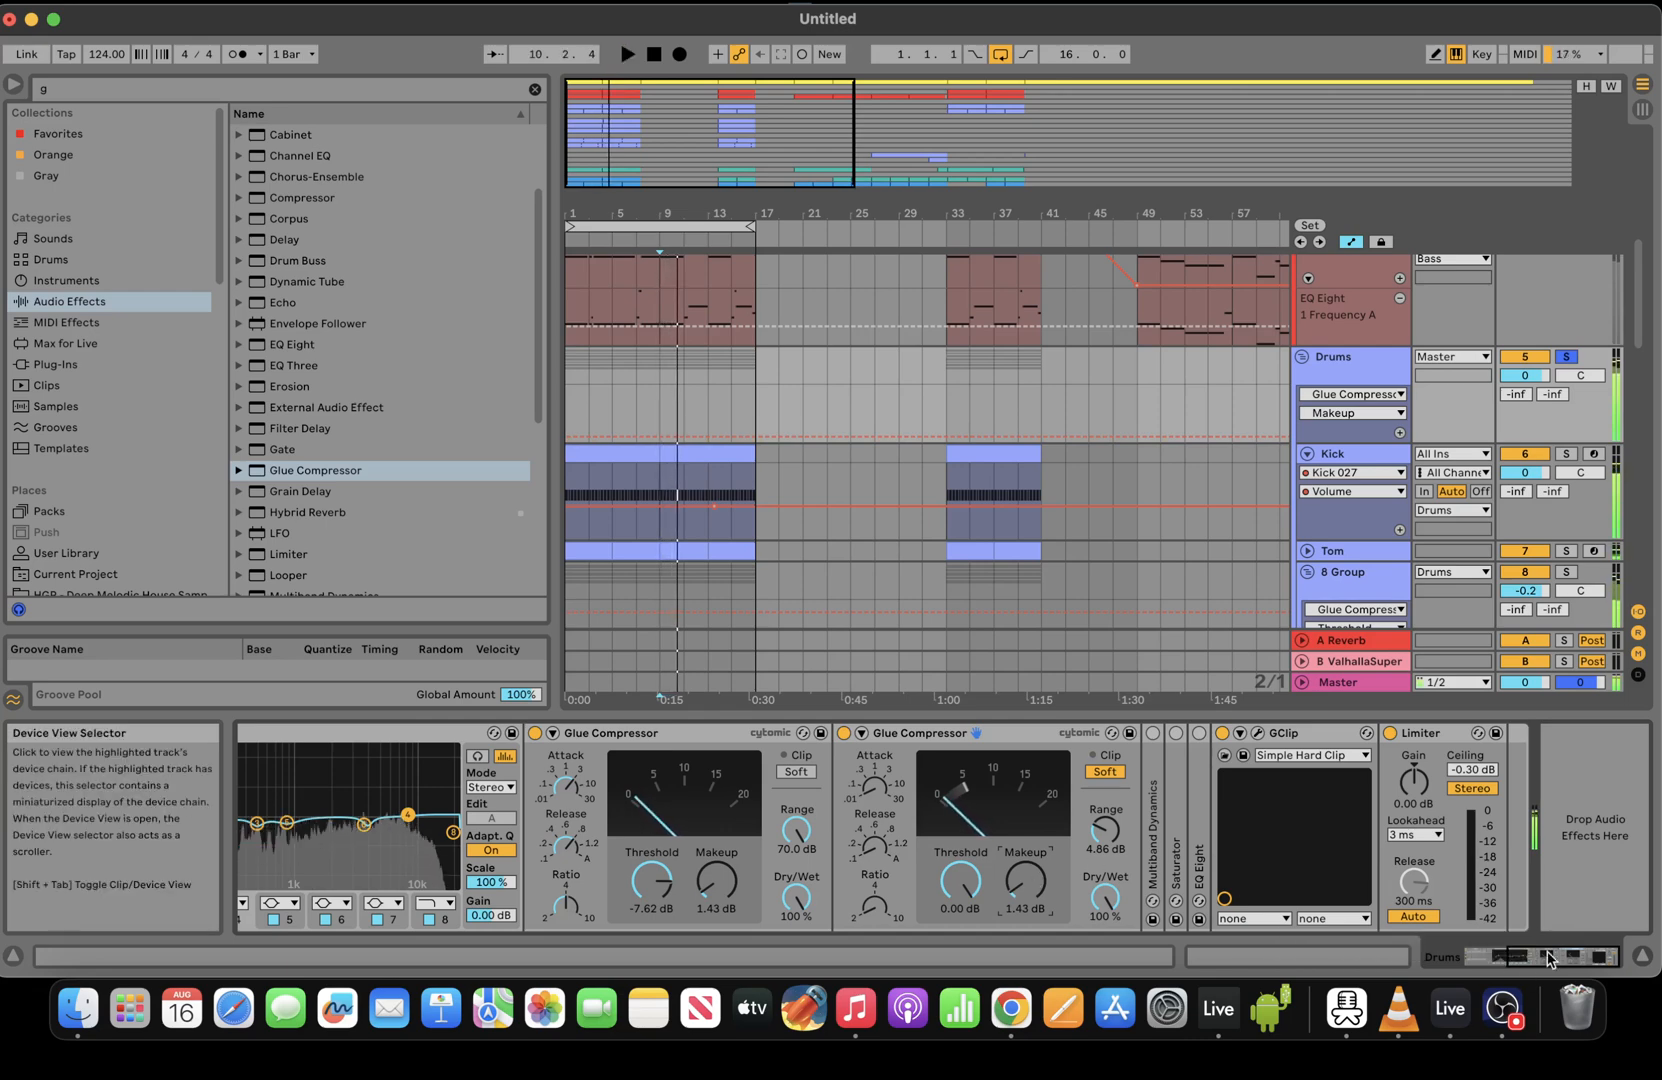
# Unfold and switch on the Drums group's Multiband Dynamics, hot-swap it to its default settings, display its attack and release times, and audition it
pyautogui.doubleClick(1152, 822)
pyautogui.moveTo(1545, 957); pyautogui.dragTo(1565, 957)
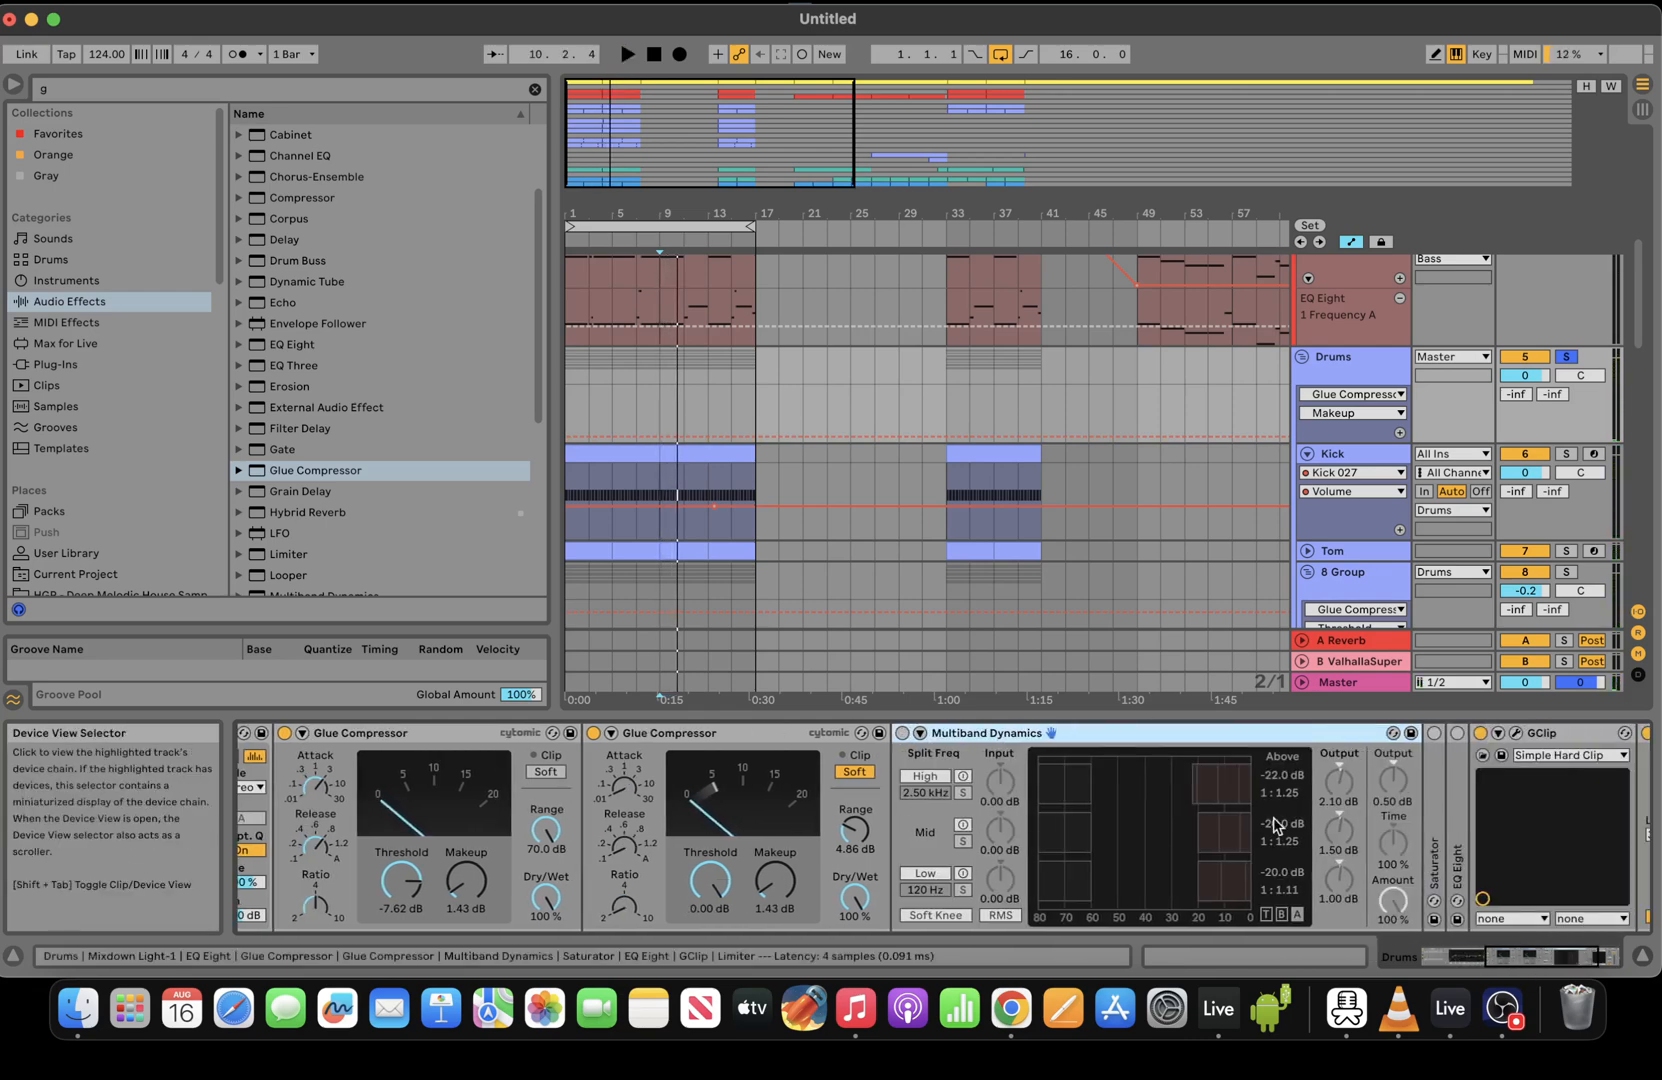
pyautogui.click(902, 733)
pyautogui.click(1393, 733)
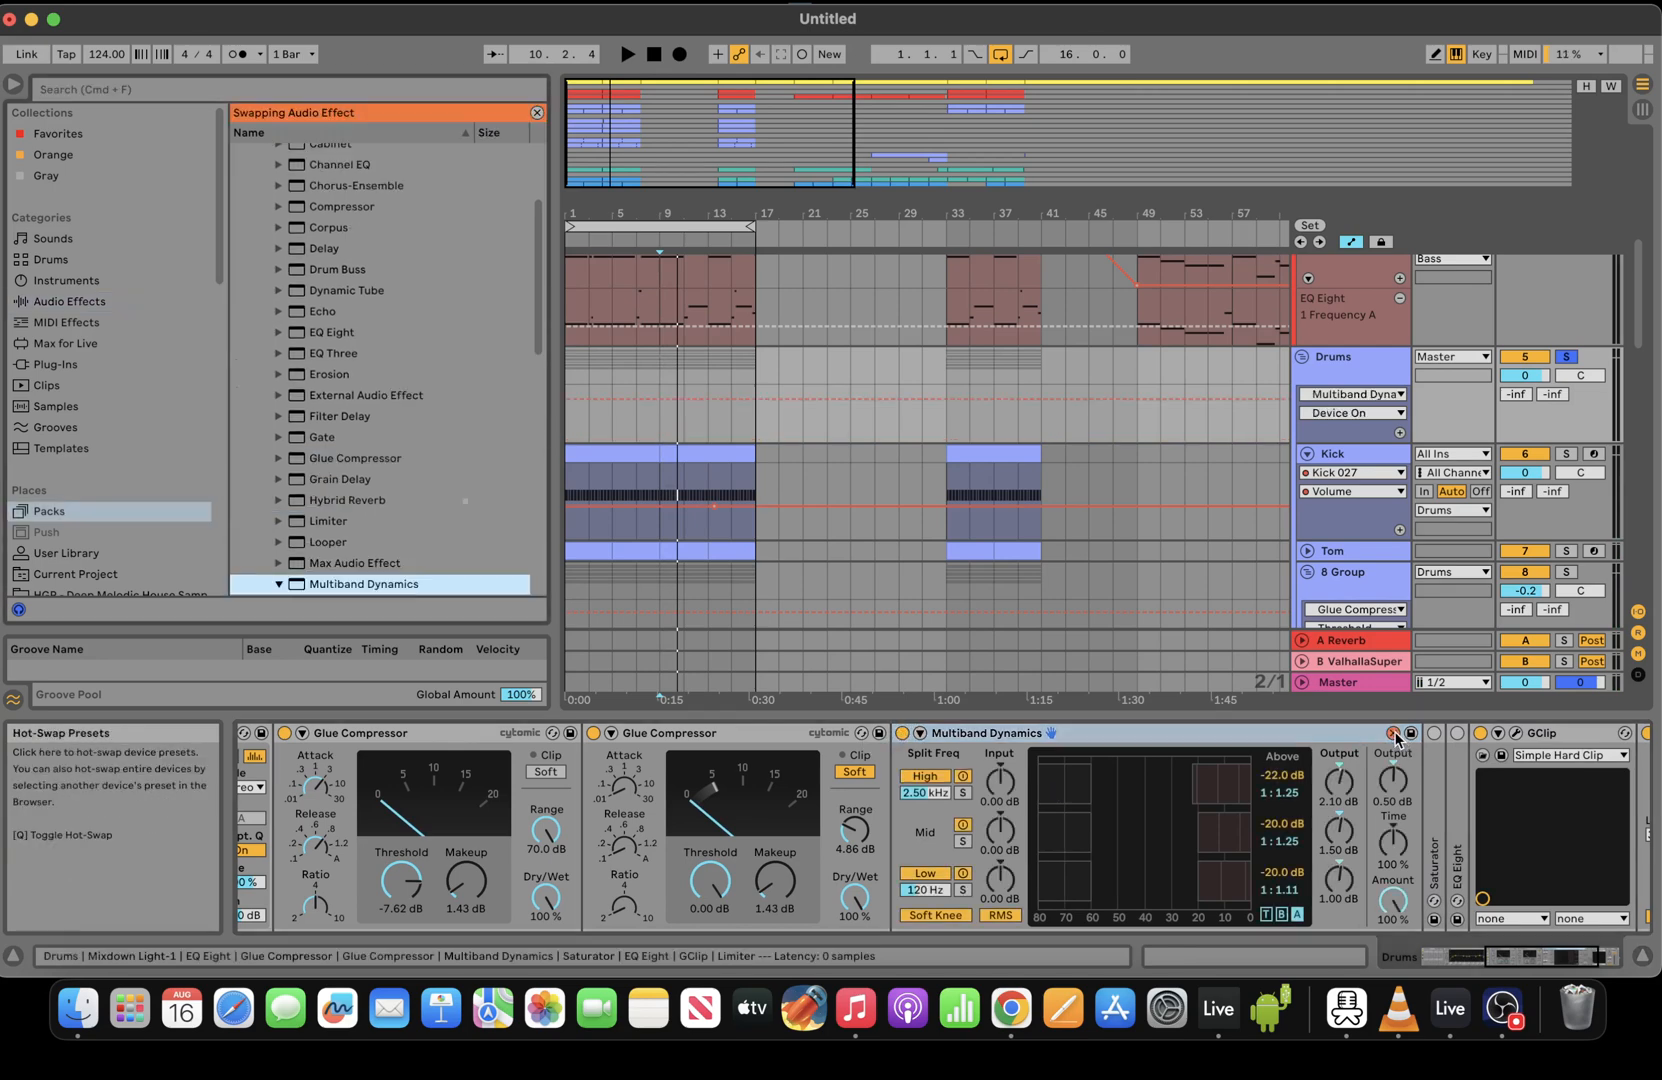
pyautogui.click(1266, 914)
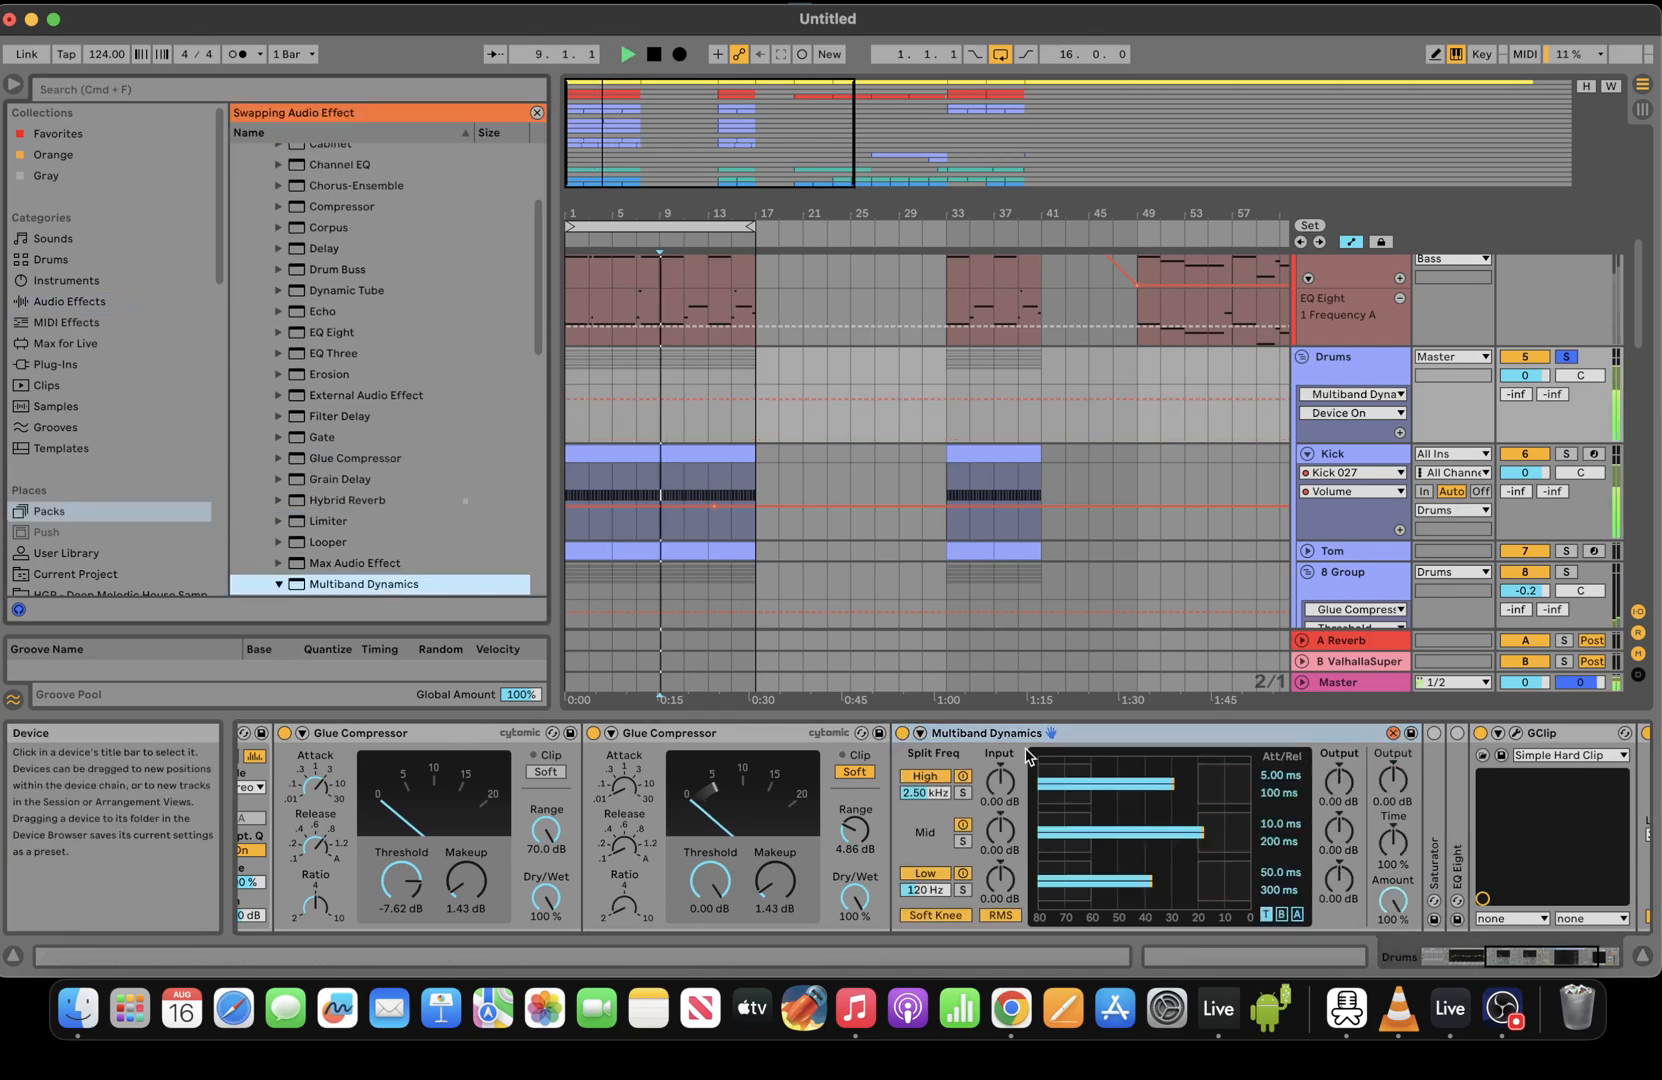
pyautogui.press('space')
# Set the Multiband Dynamics low band's above threshold to -18.5 dB, ratio to 1:1.12 and output gain to 0.75 dB
pyautogui.click(1297, 914)
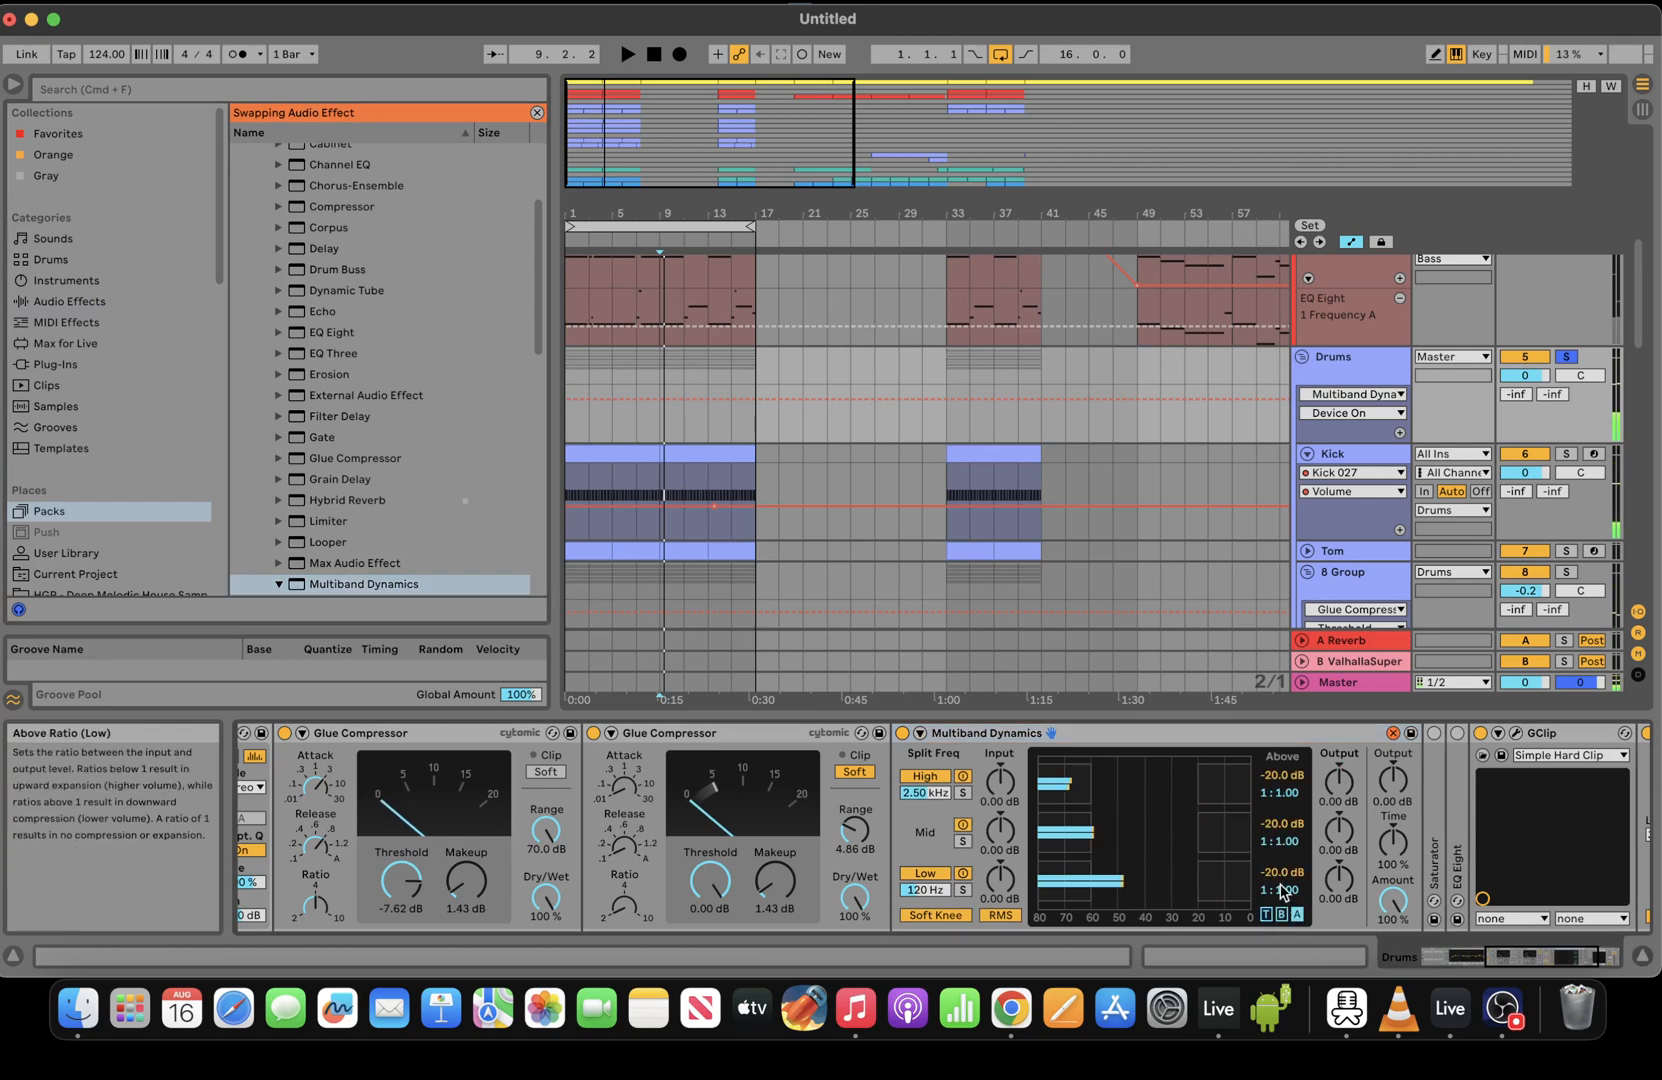
pyautogui.moveTo(1282, 889); pyautogui.dragTo(1282, 884)
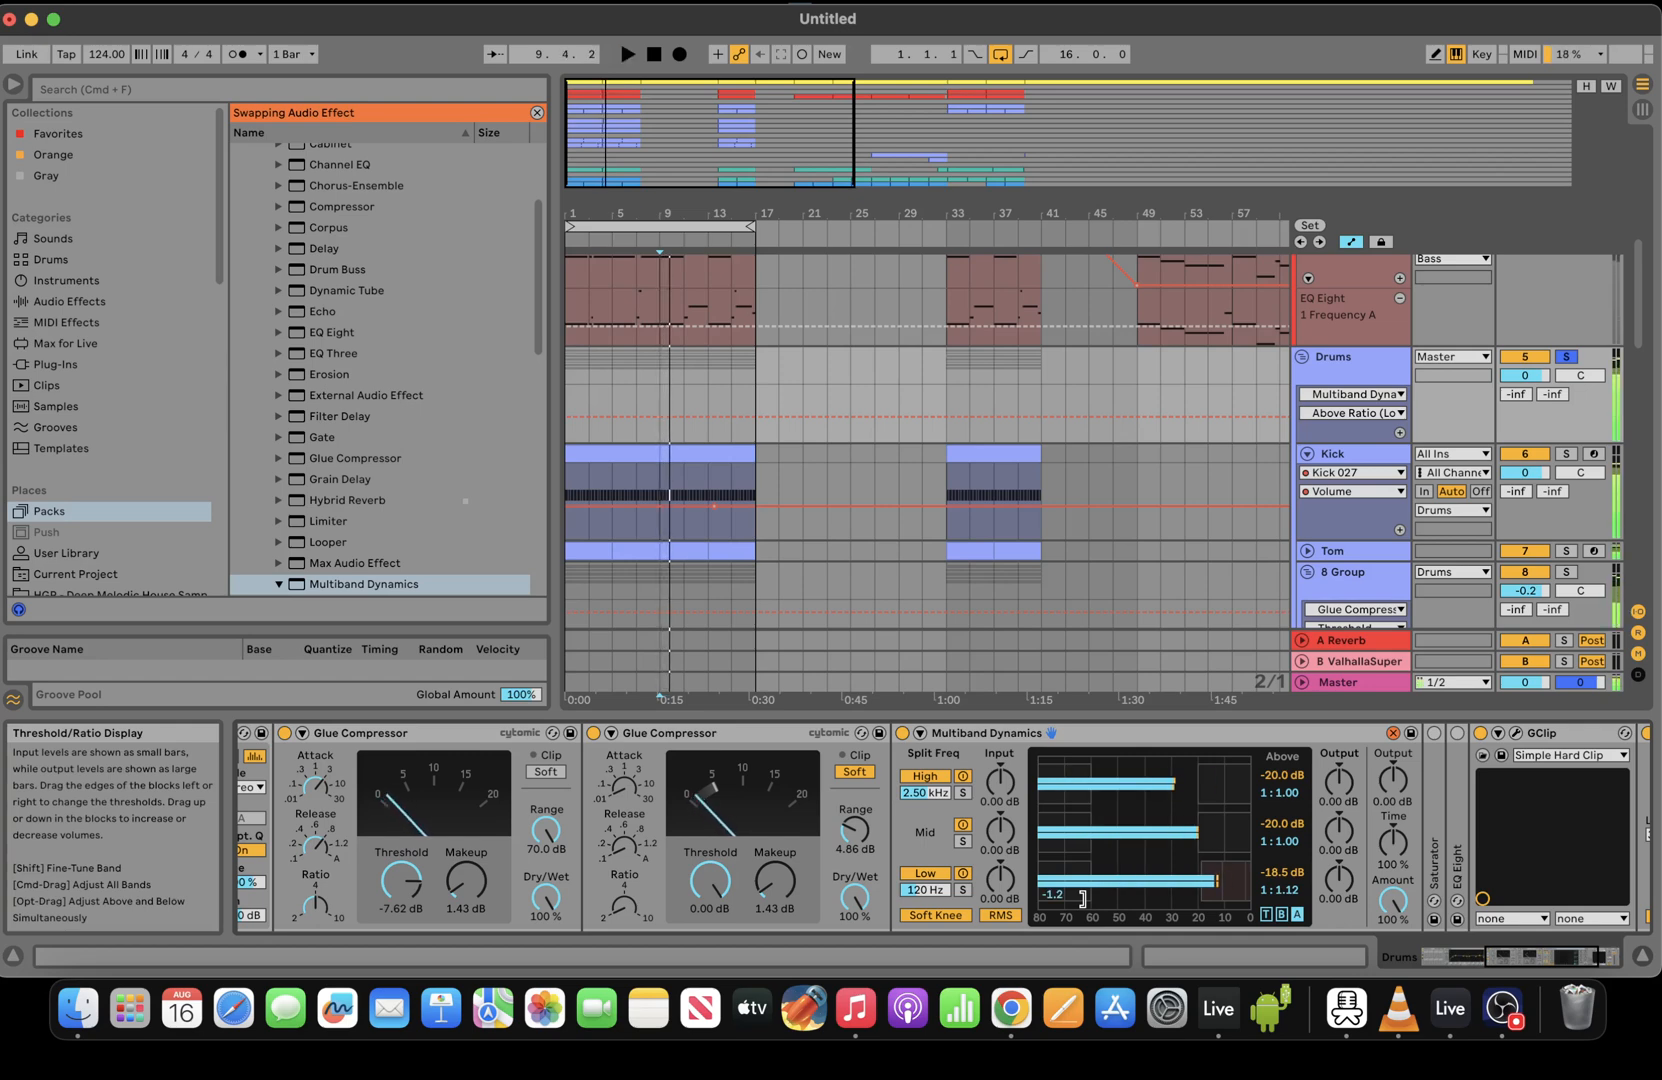
pyautogui.moveTo(1338, 878); pyautogui.dragTo(1338, 868)
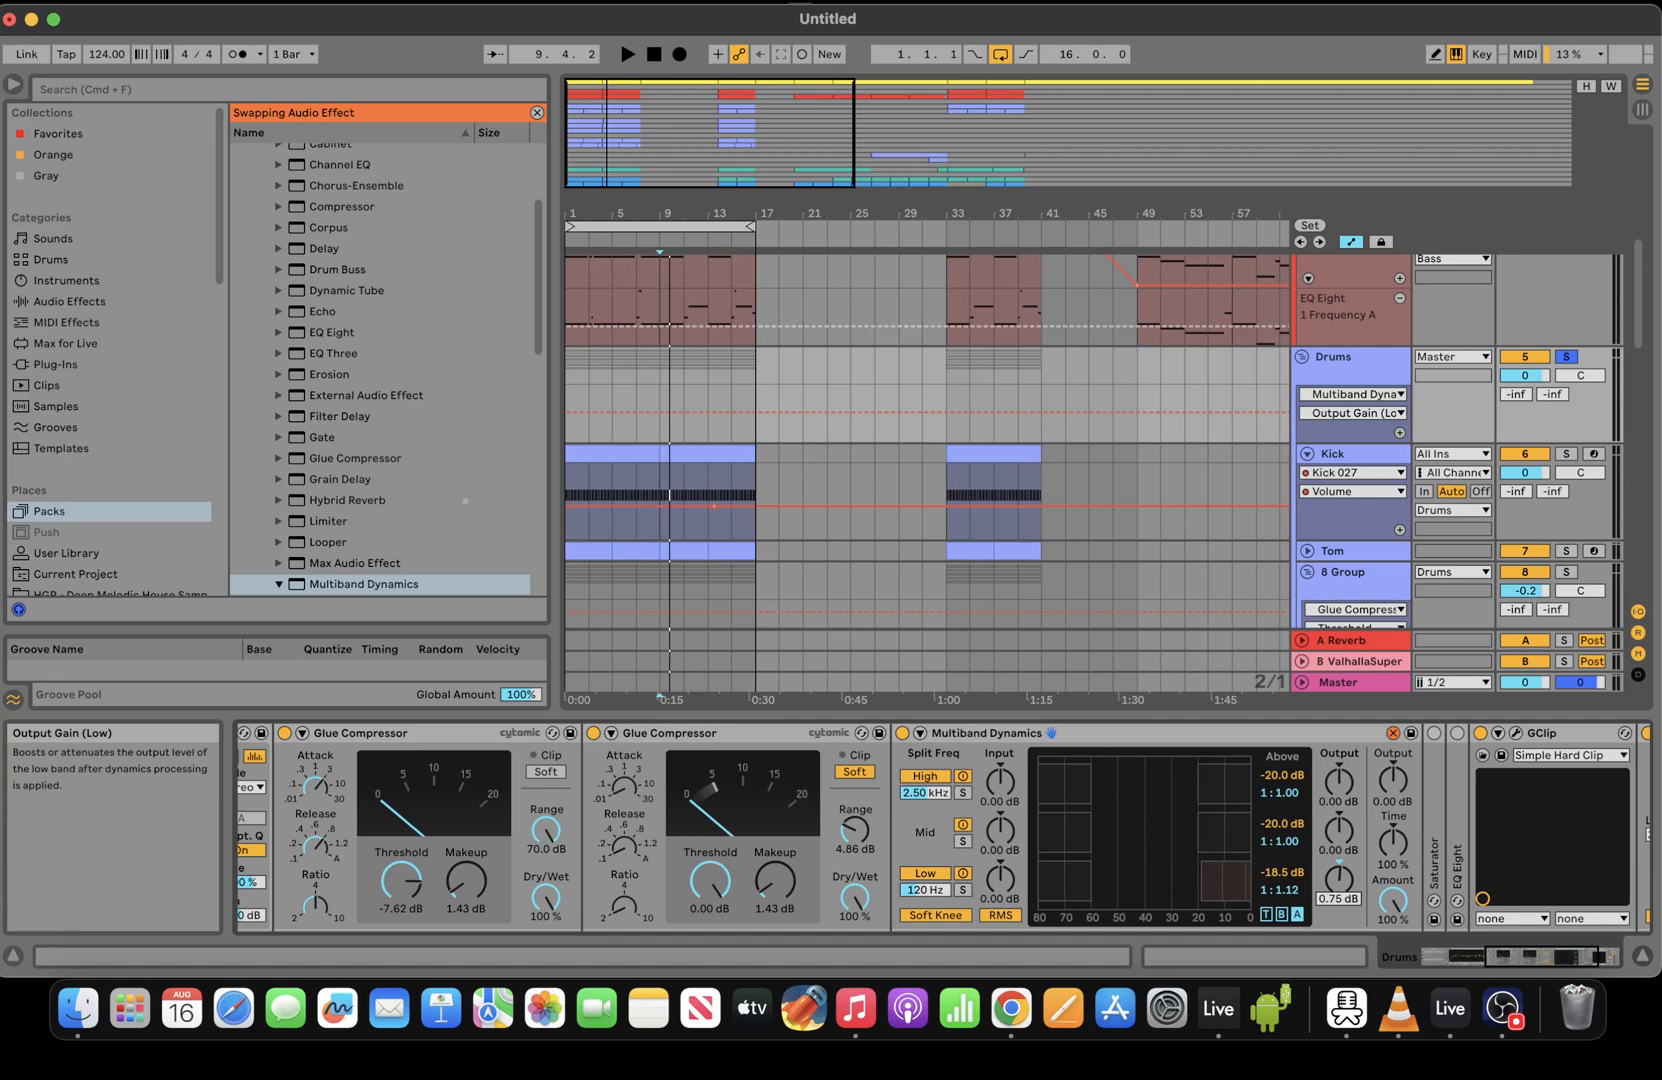
# Set the Multiband Dynamics low band's output gain to 1.12 dB and the mid band's above ratio to 1:1.23 while auditioning
pyautogui.press('space')
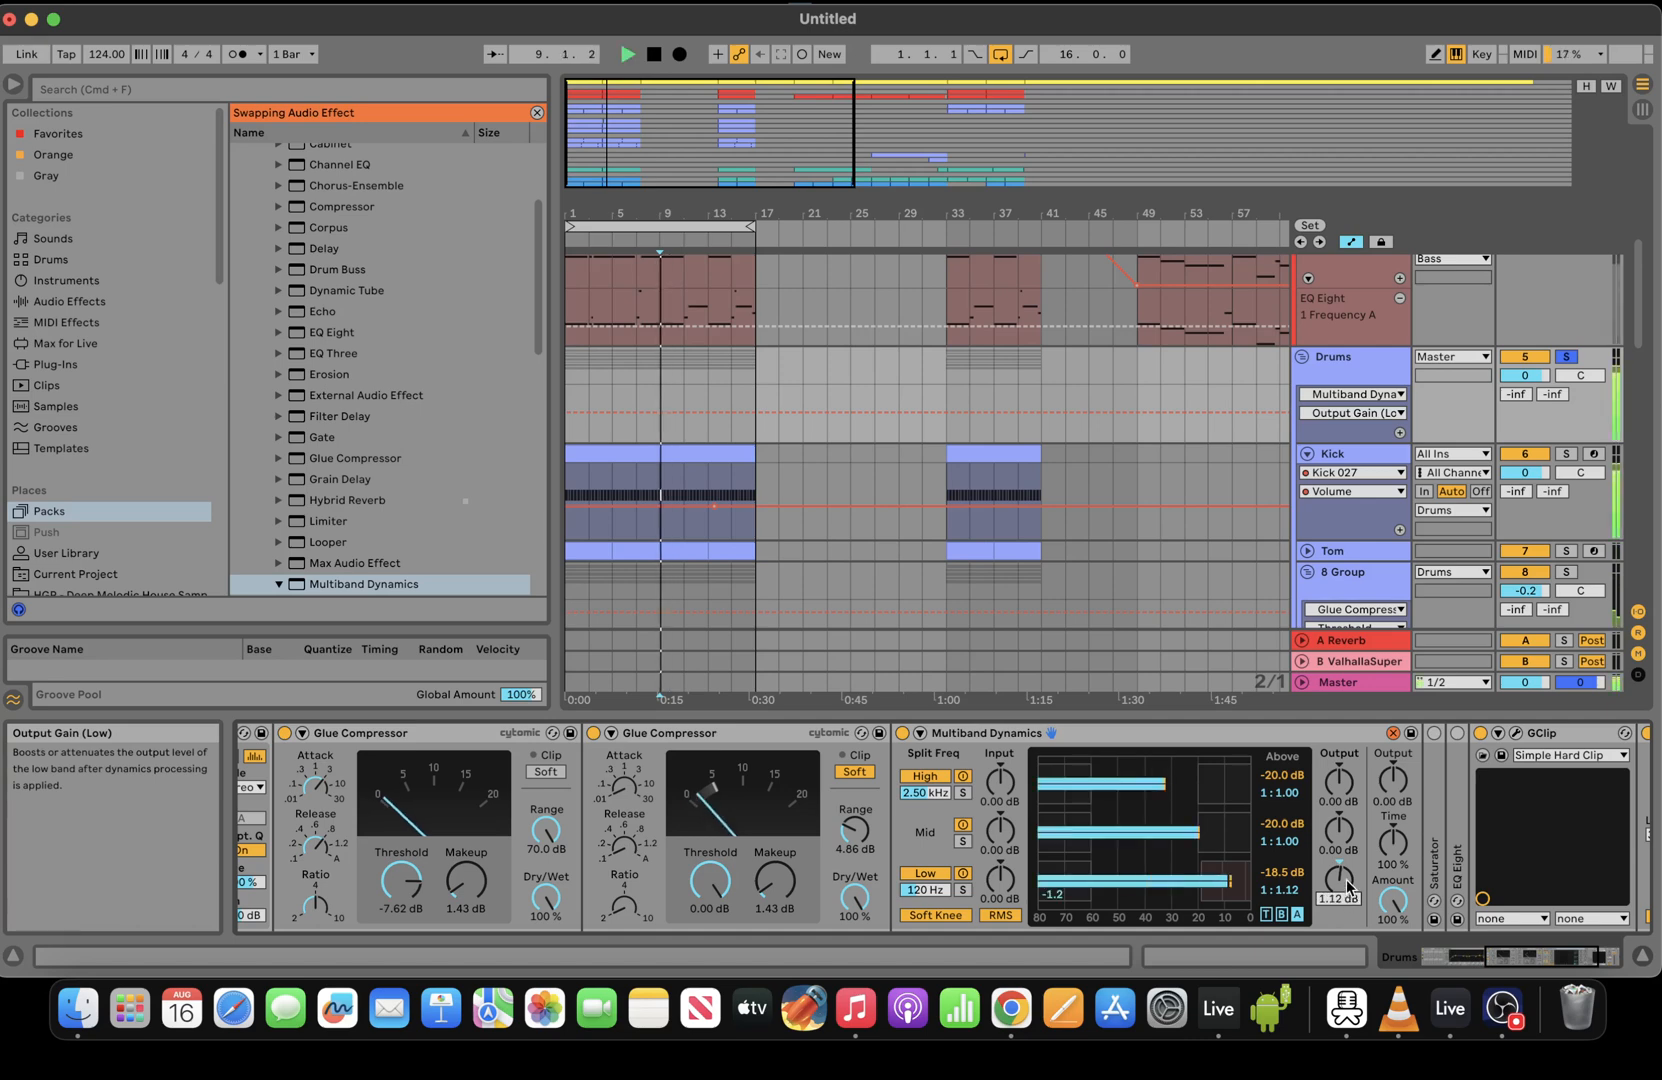
pyautogui.press('space')
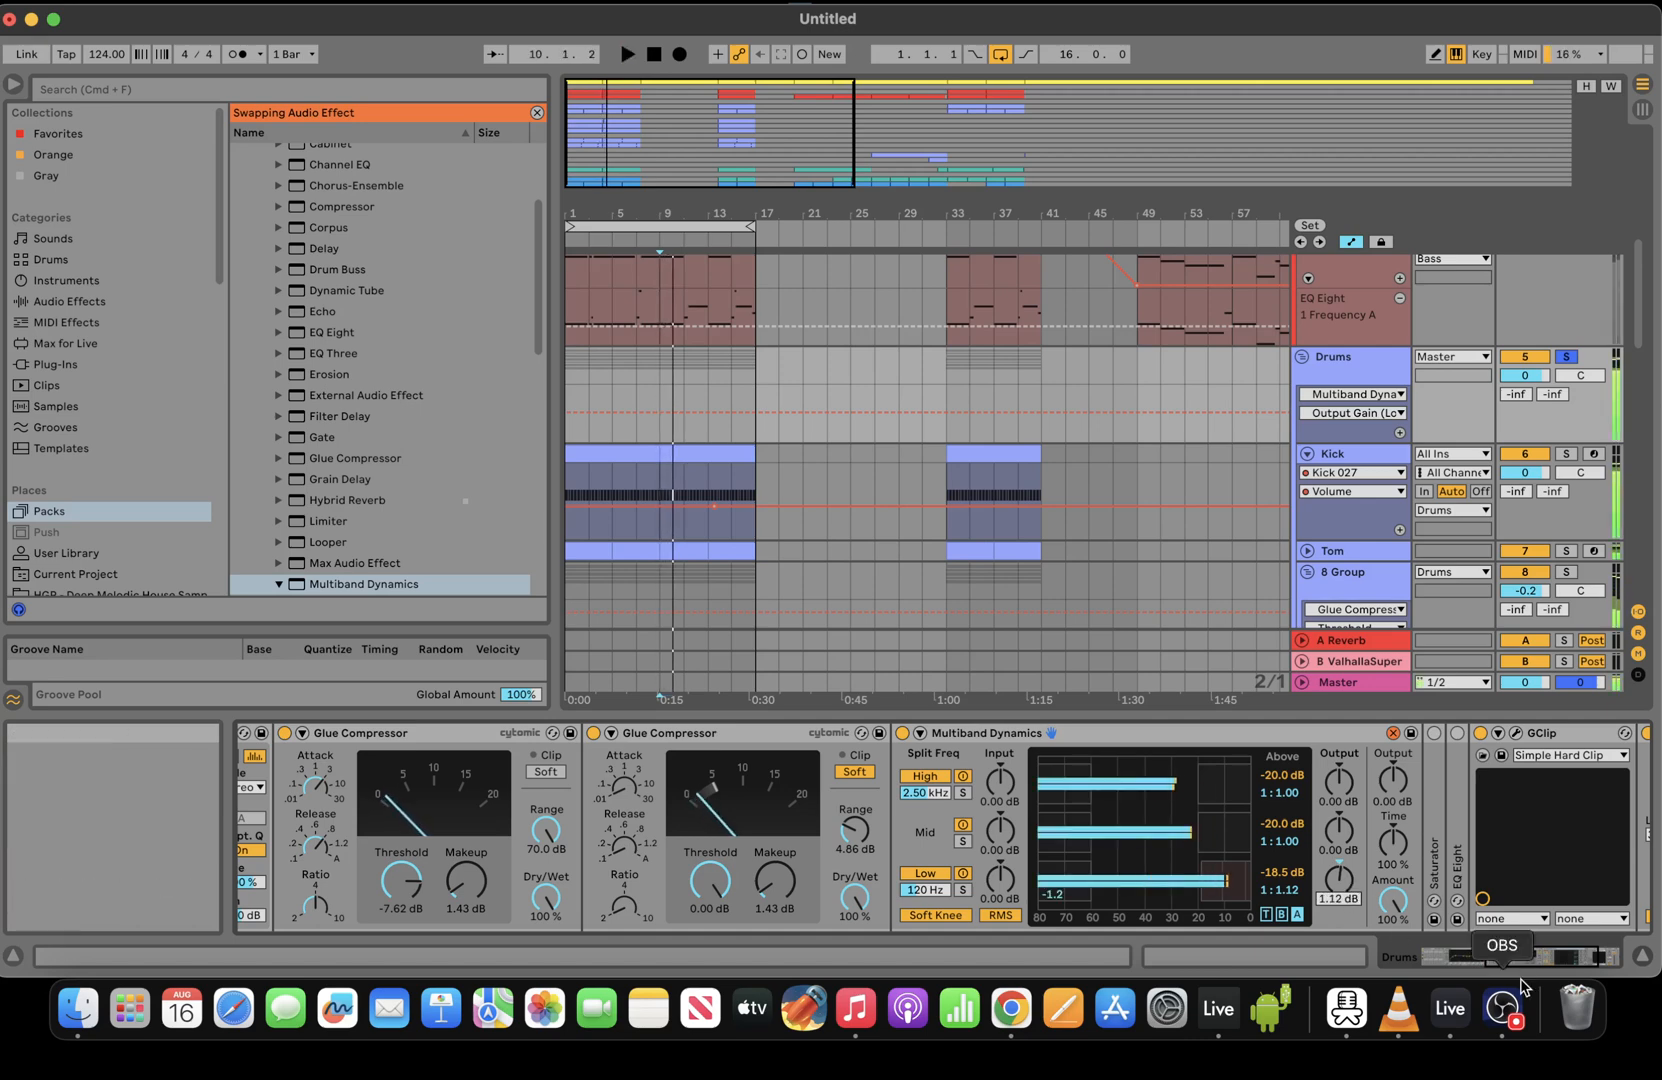
pyautogui.moveTo(1280, 841); pyautogui.dragTo(1280, 836)
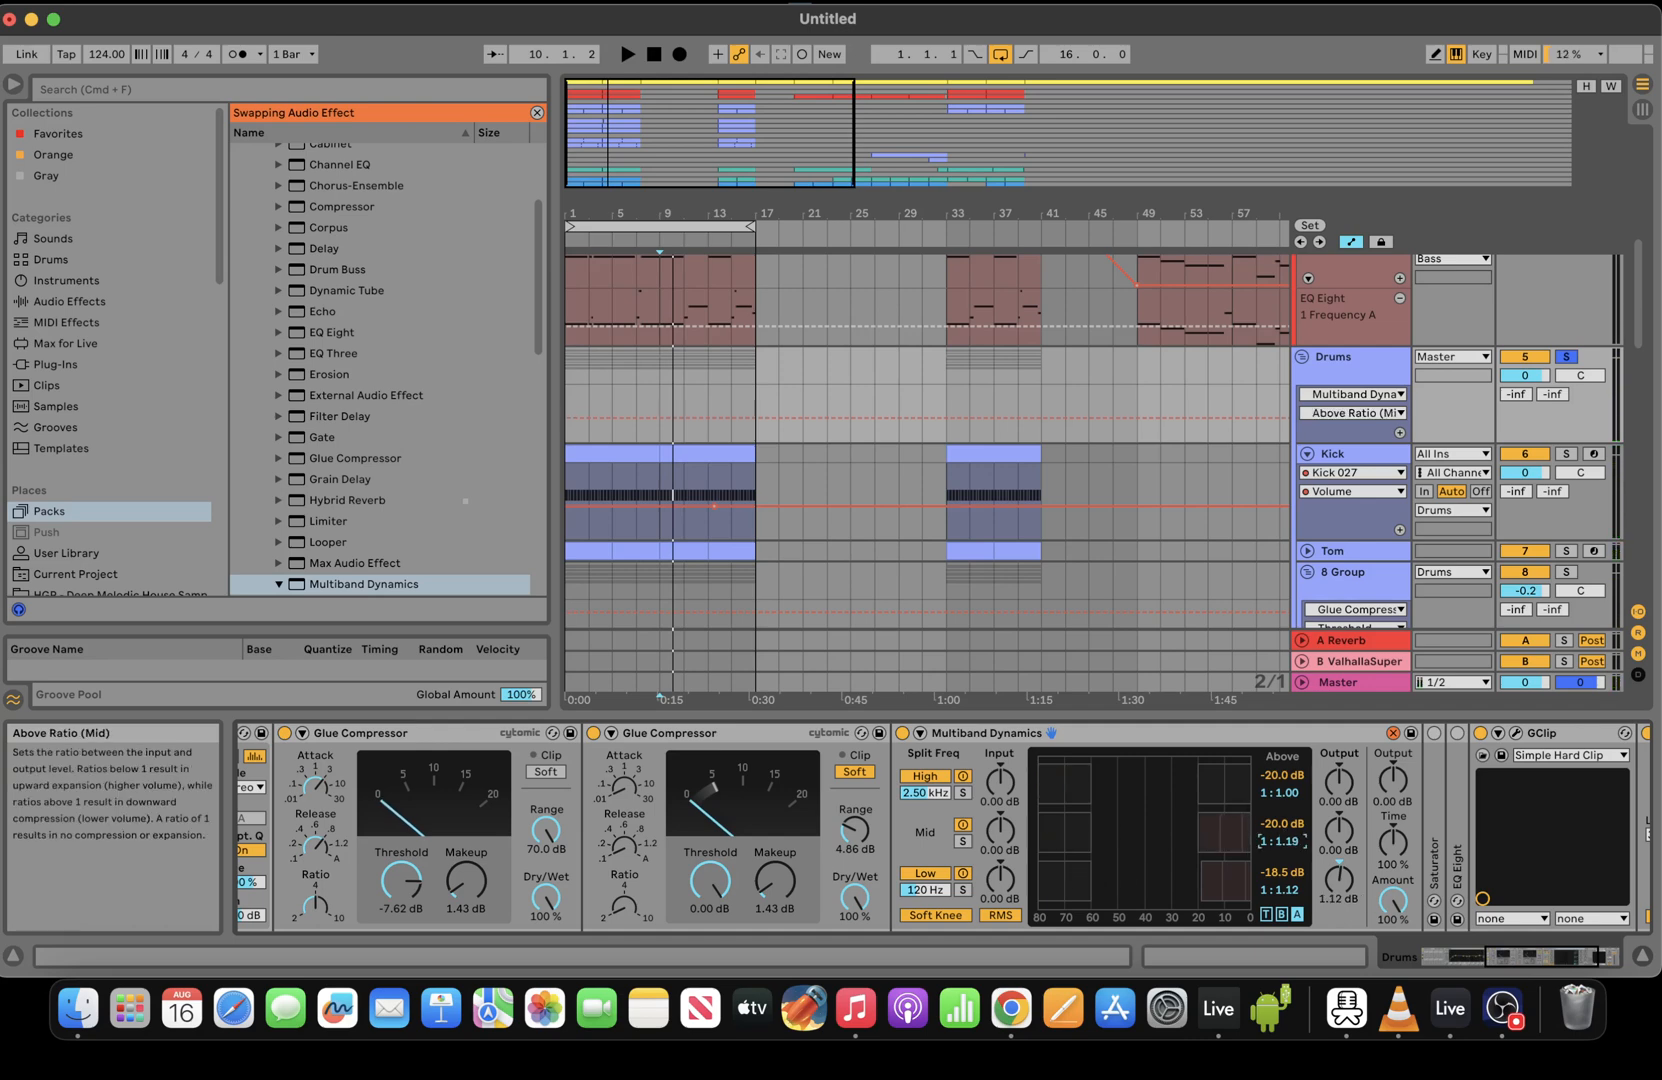
pyautogui.press('space')
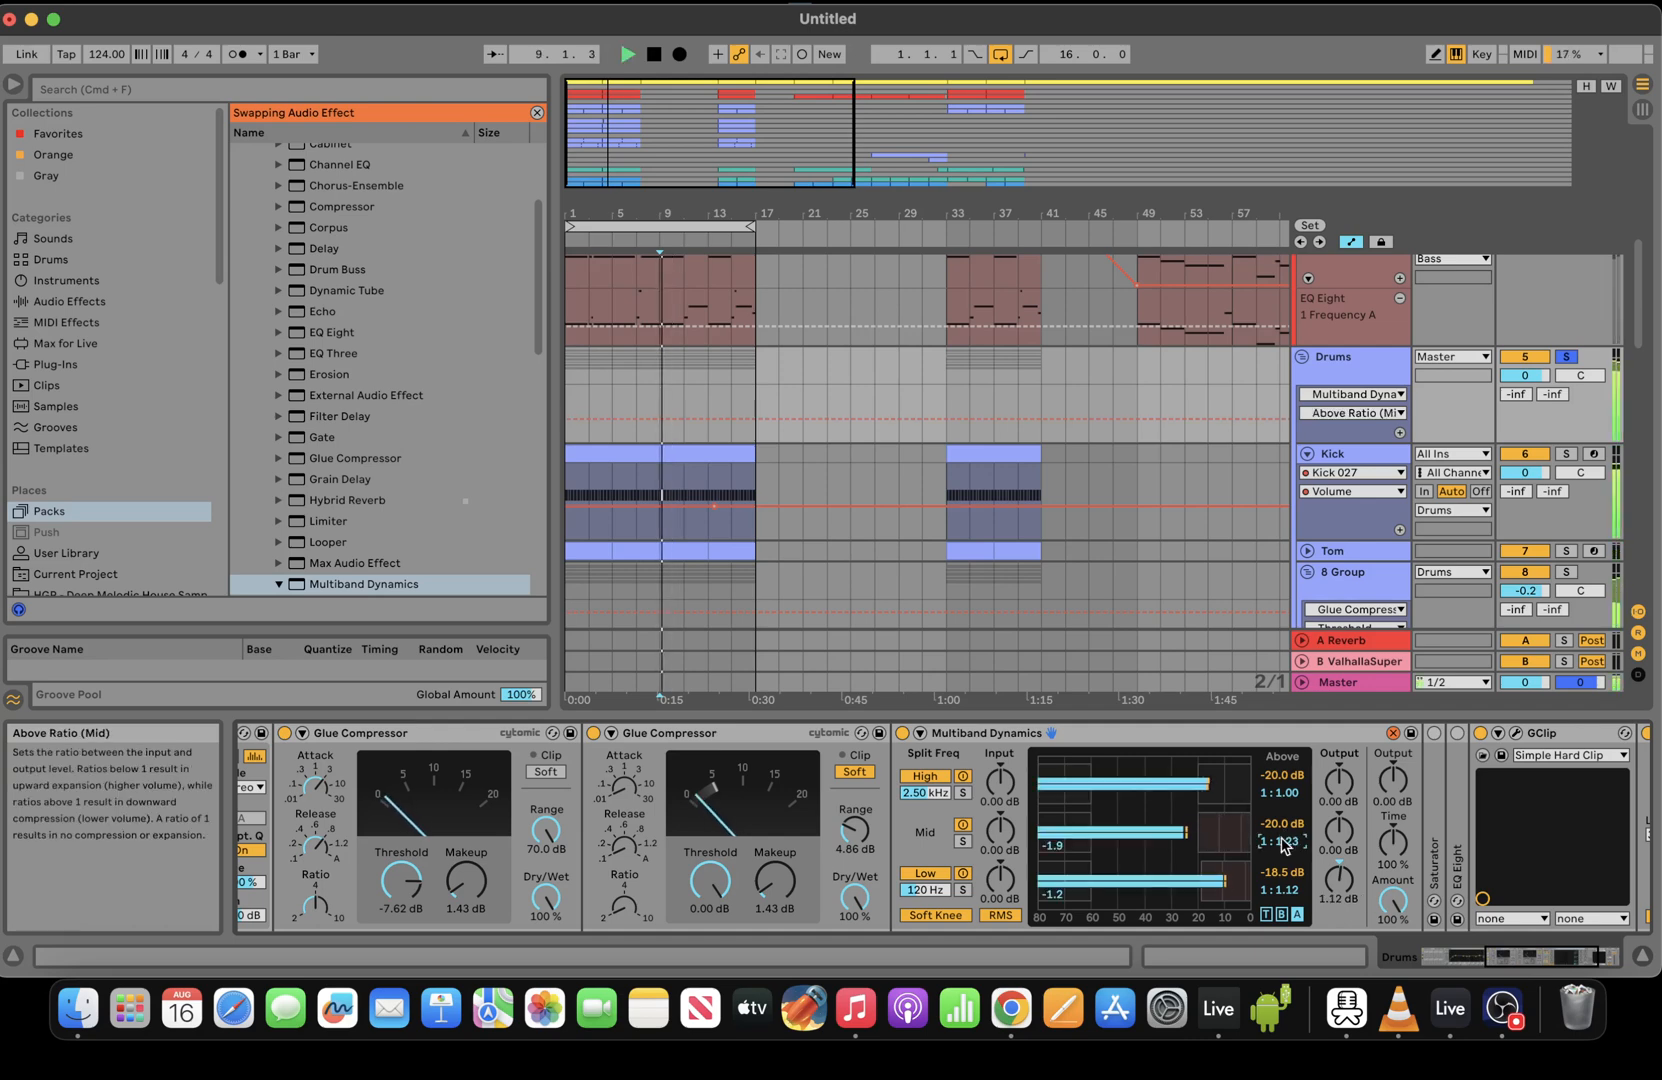
pyautogui.press('space')
# Set the Multiband Dynamics mid band's above threshold to -21.8 dB and output gain to 2.40 dB while auditioning the drums
pyautogui.moveTo(1198, 825); pyautogui.dragTo(1174, 825)
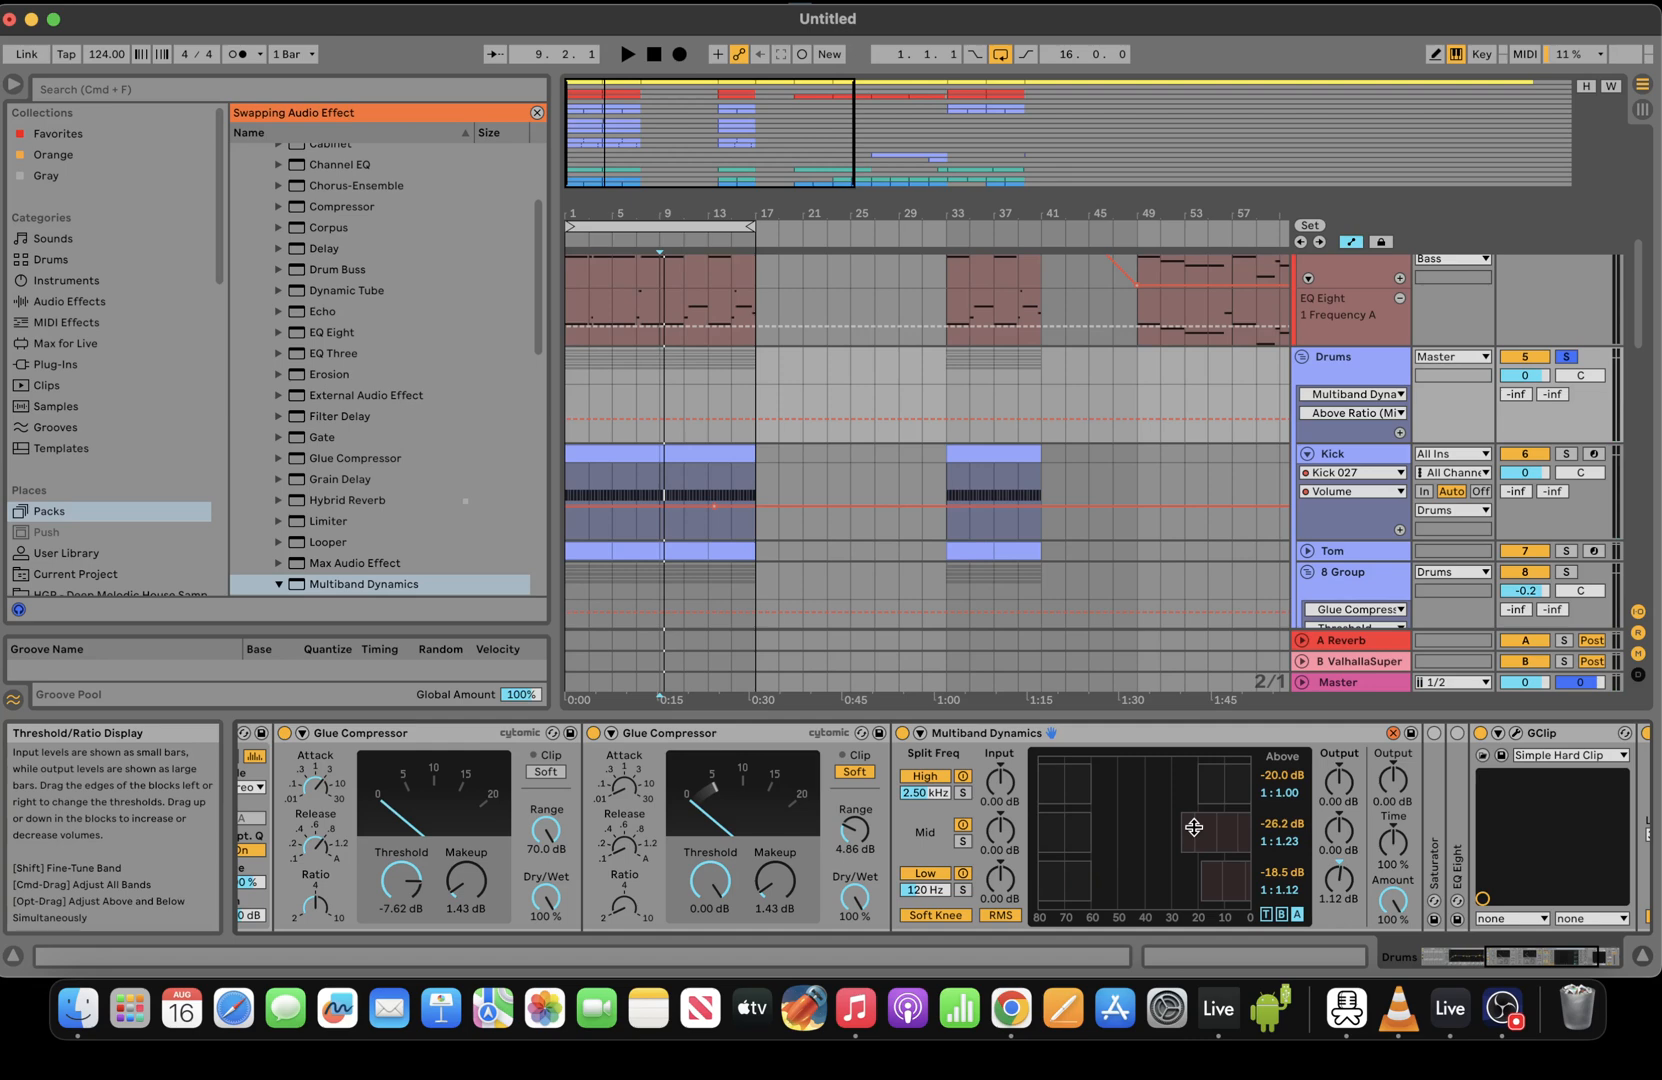
pyautogui.press('space')
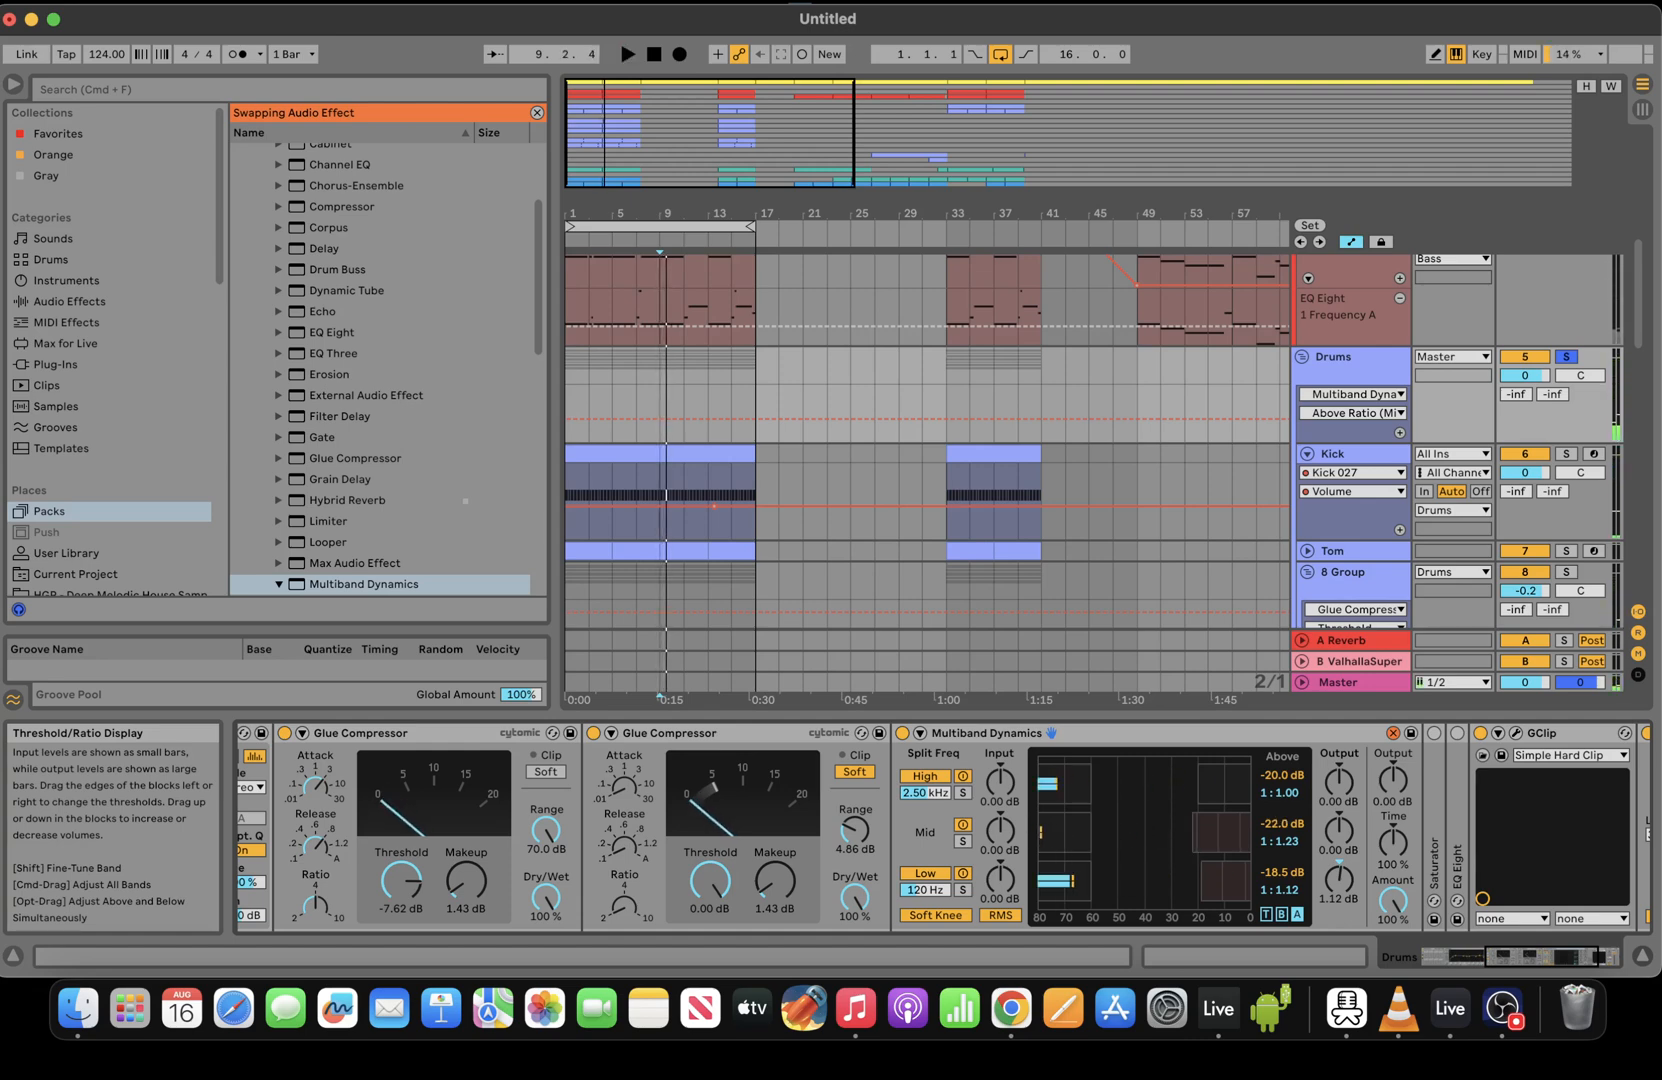
pyautogui.press('space')
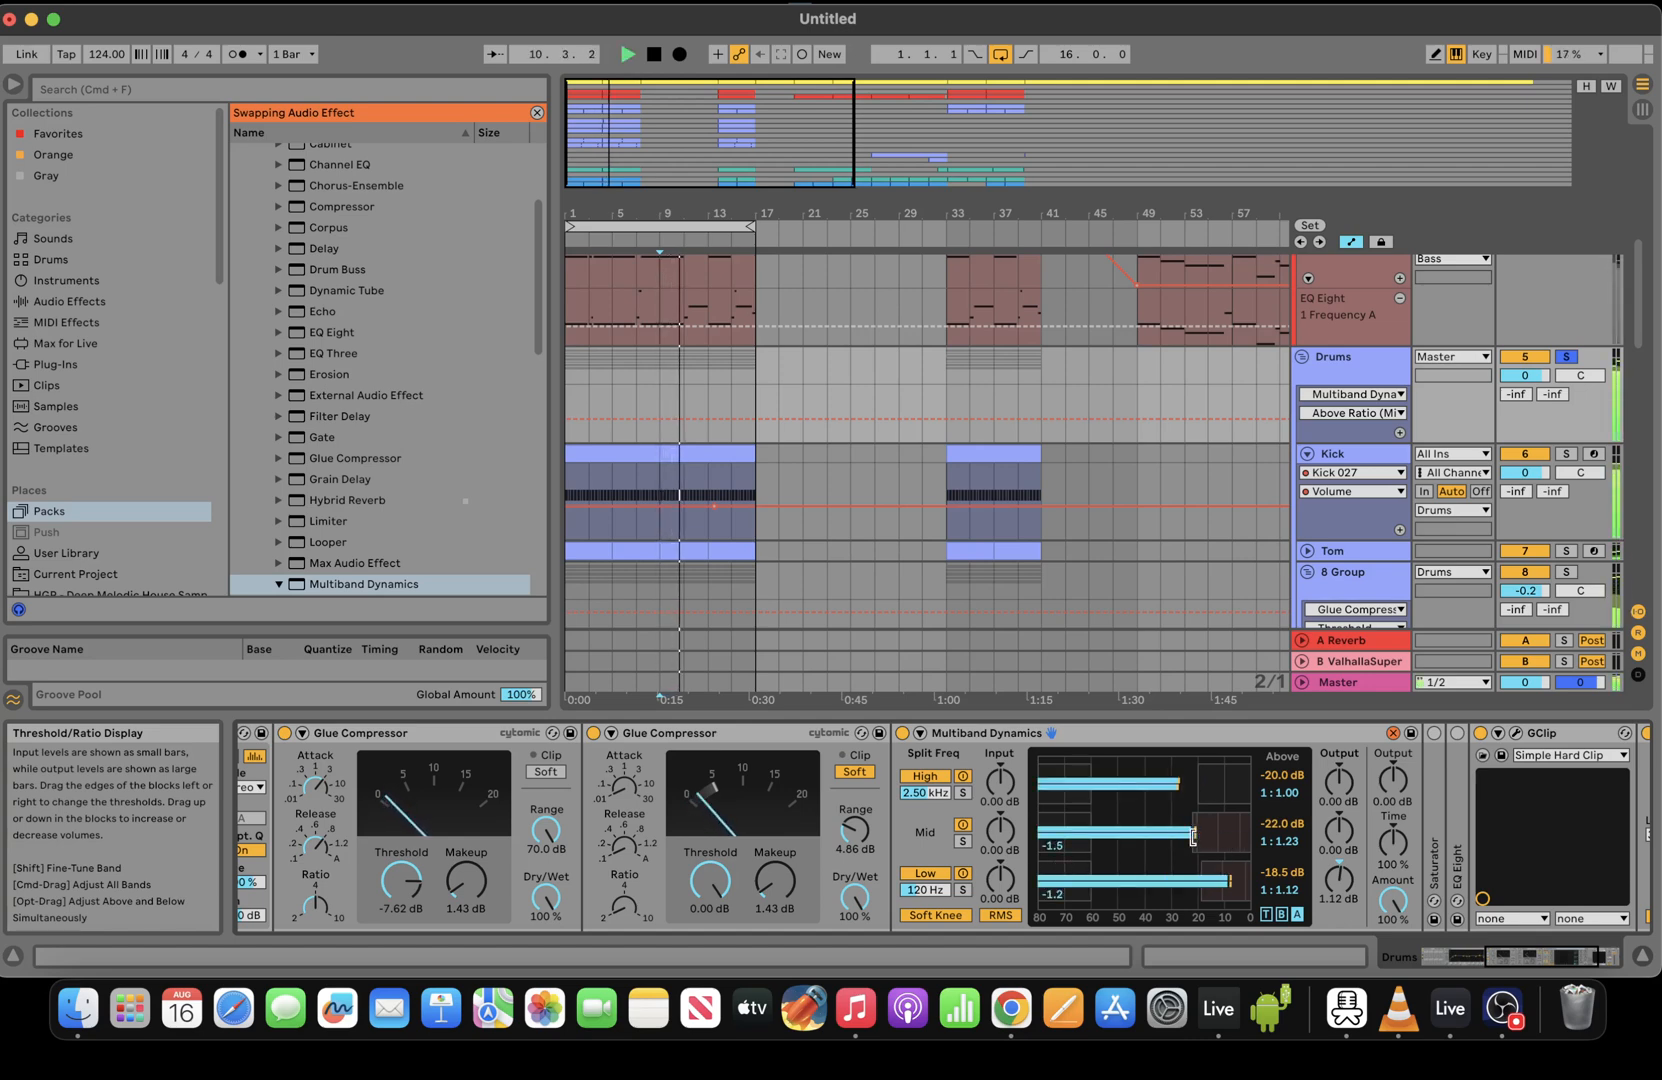
pyautogui.moveTo(1193, 832); pyautogui.dragTo(1197, 832)
pyautogui.press('space')
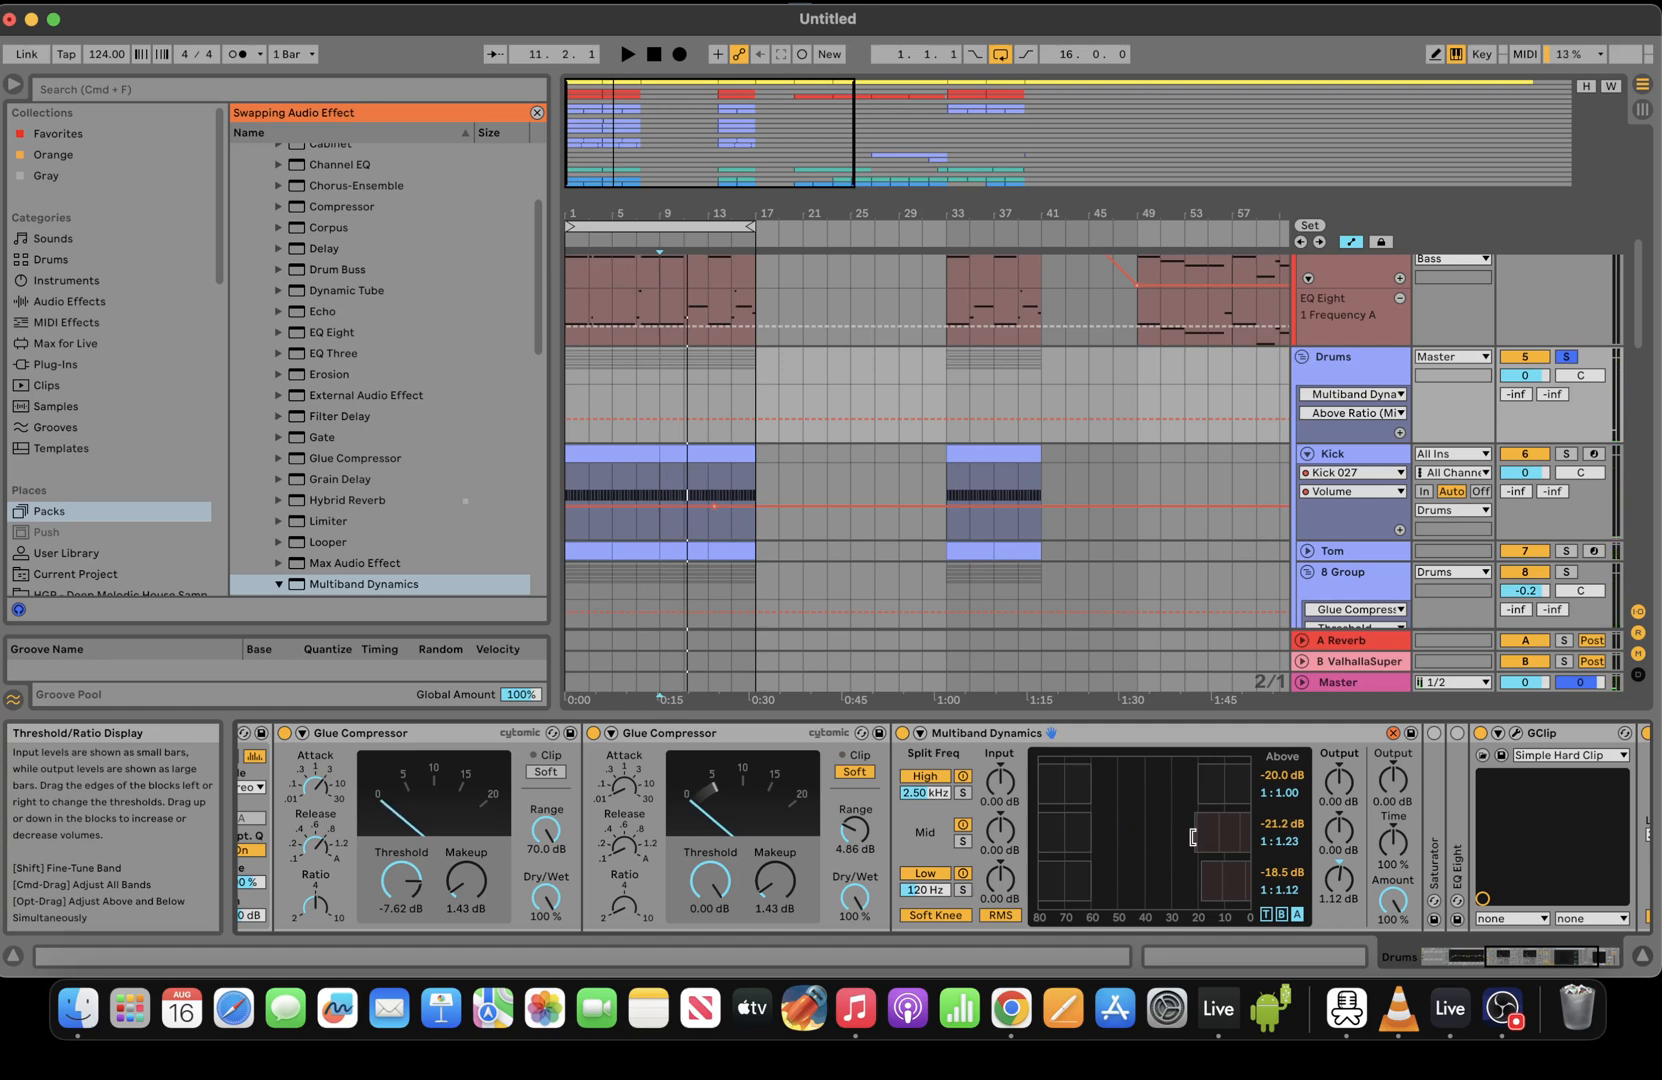
pyautogui.press('space')
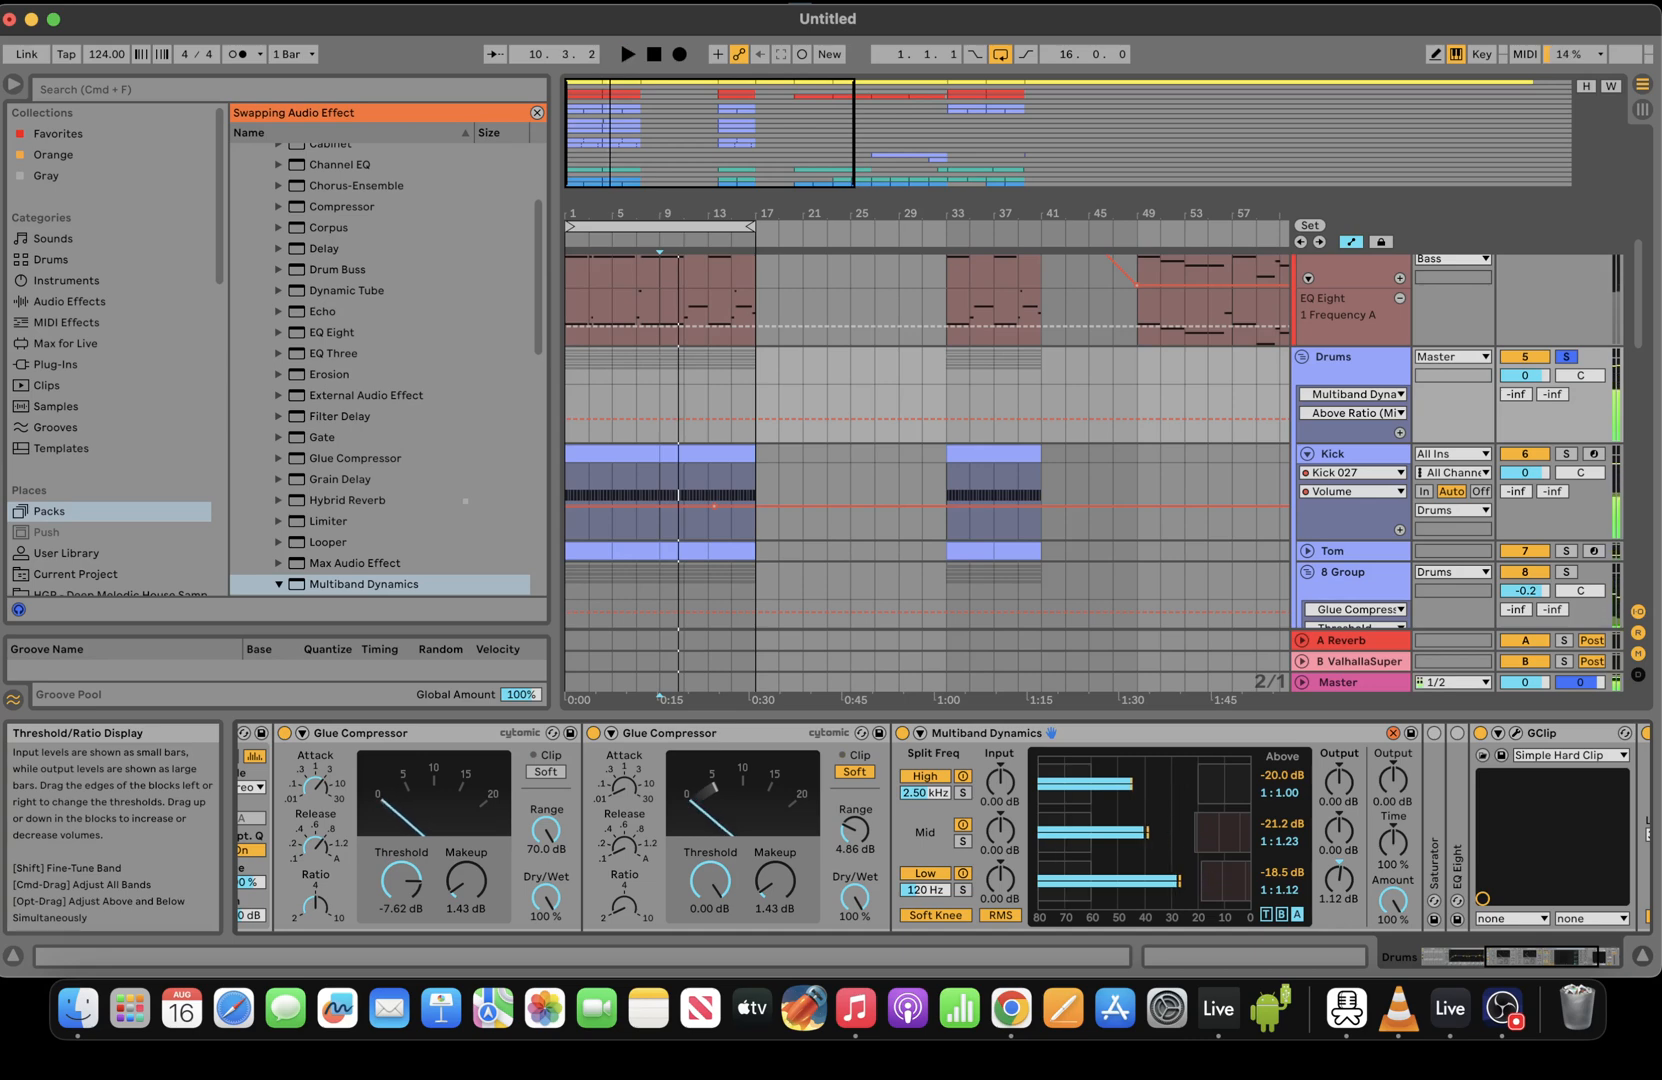
pyautogui.press('space')
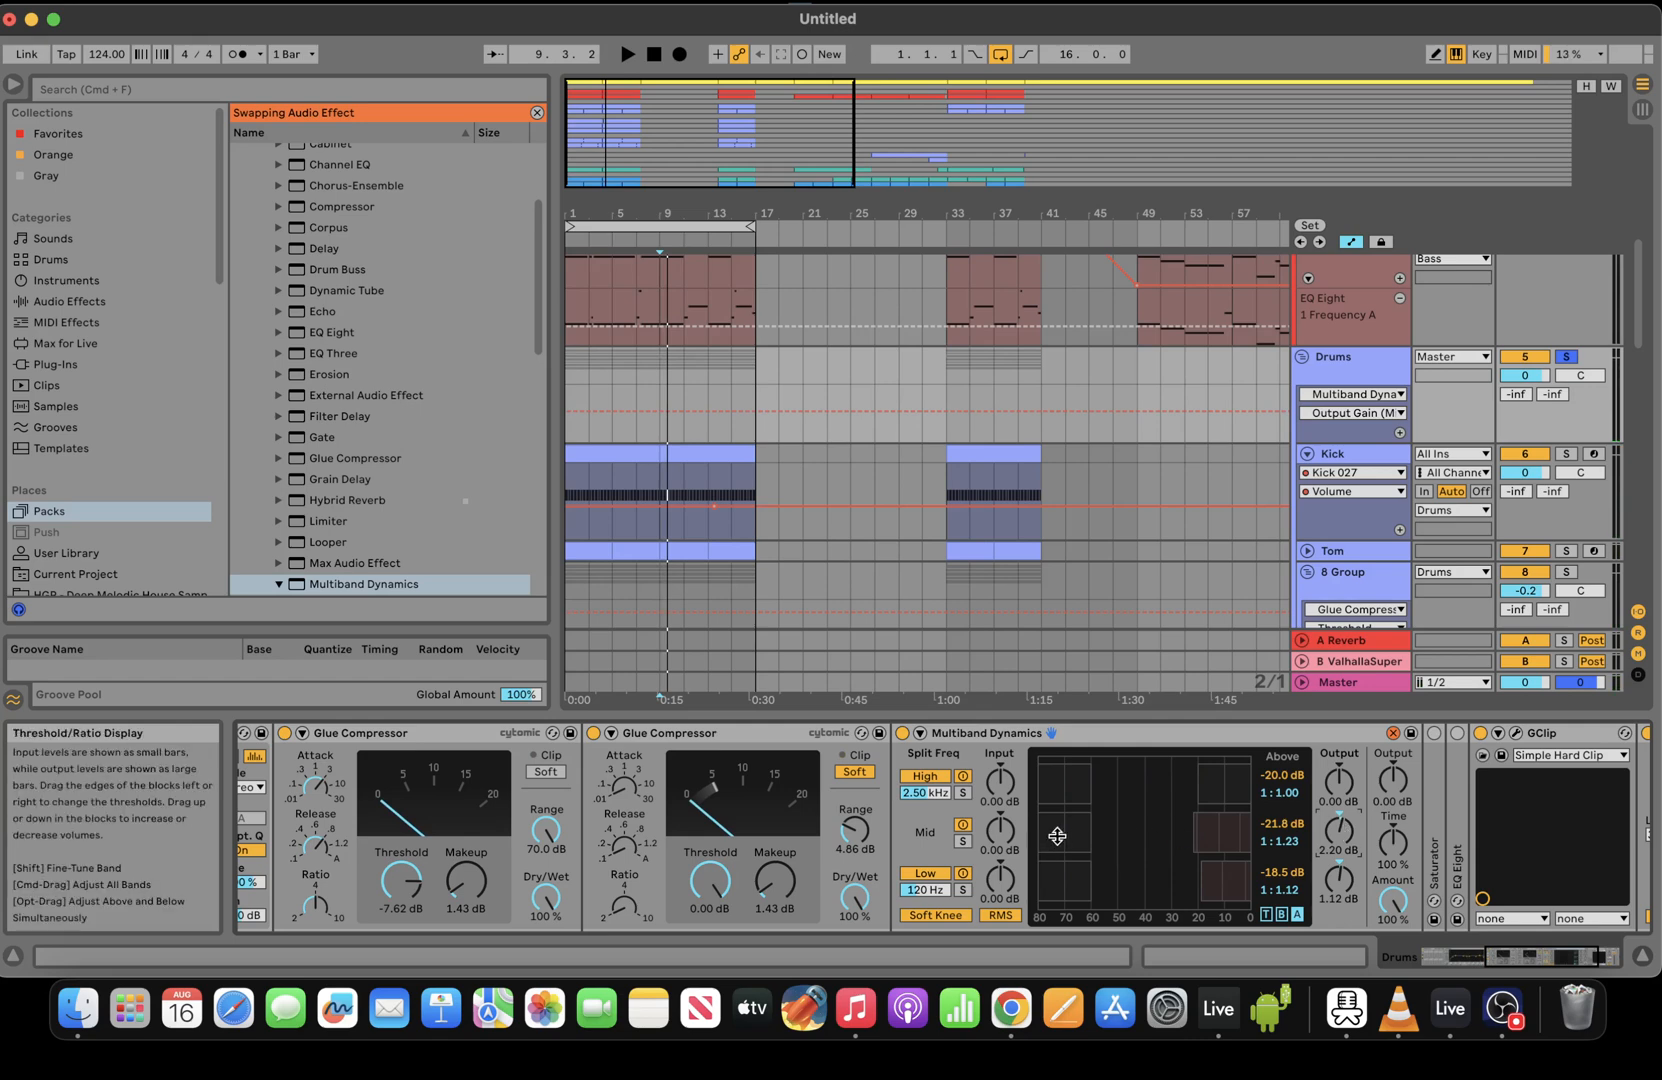
pyautogui.press('space')
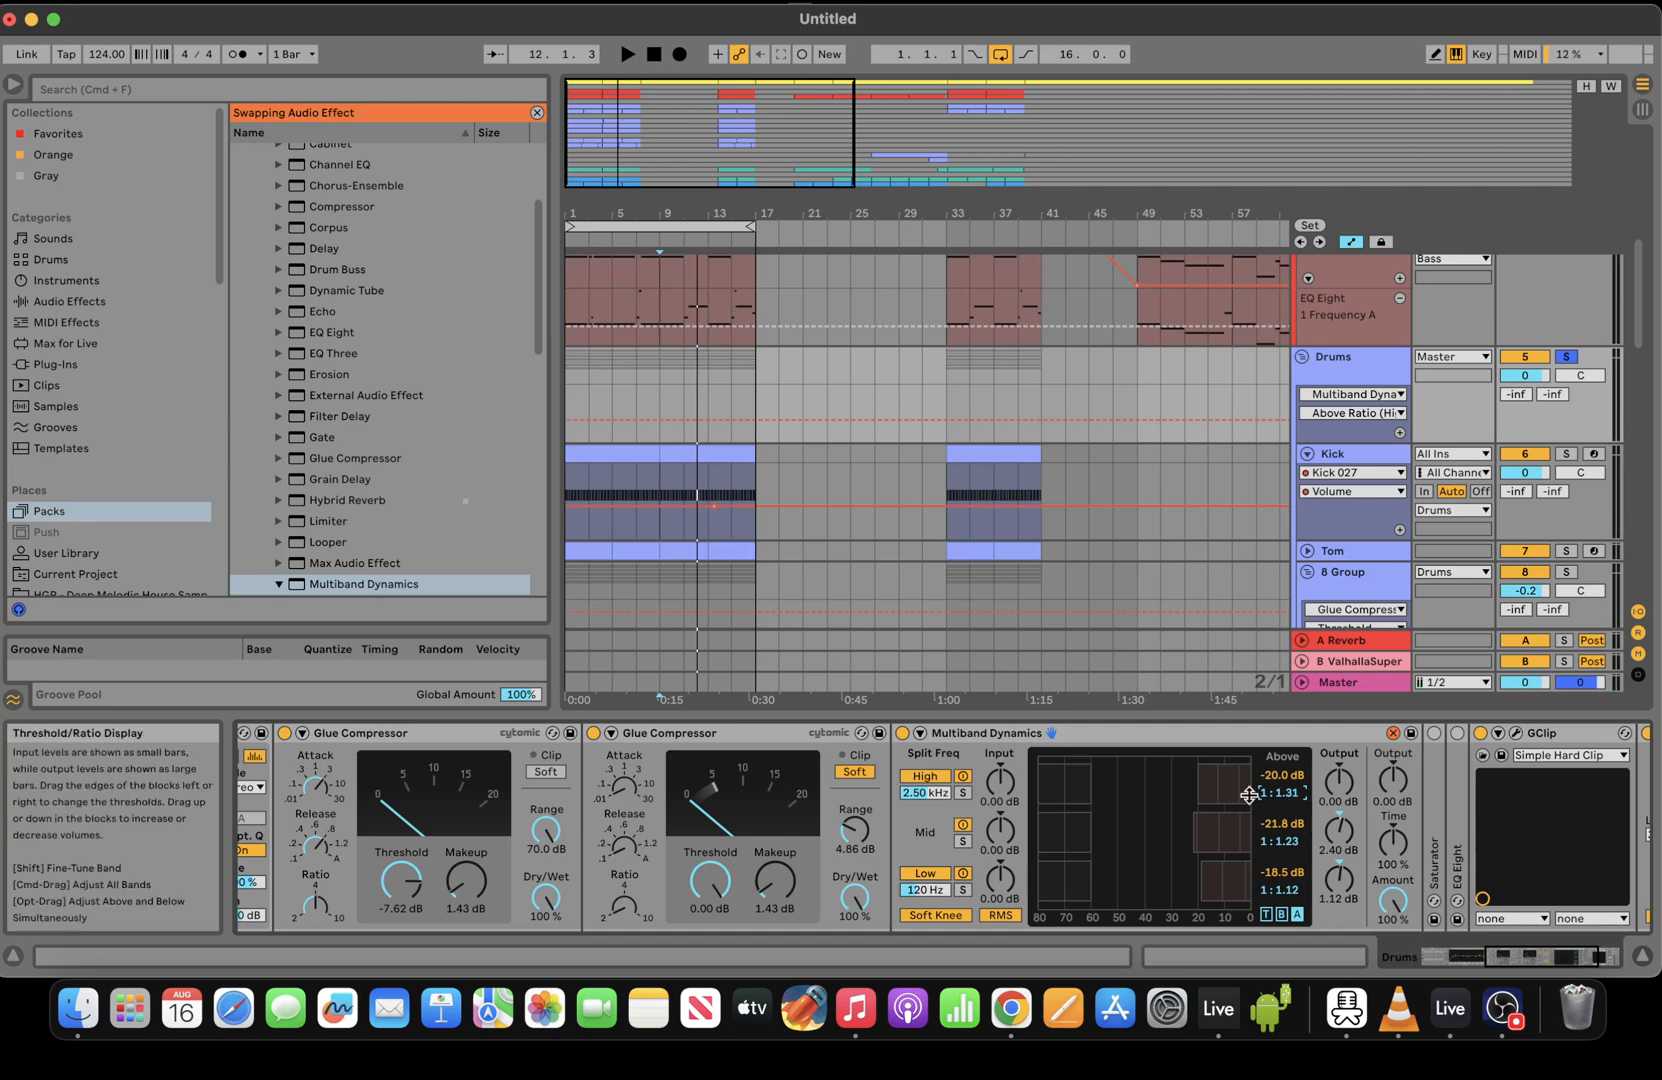
# Set the Multiband Dynamics high band's above ratio to 1:1.31, threshold to -21.5 dB and output gain to 2.70 dB while auditioning
pyautogui.press('space')
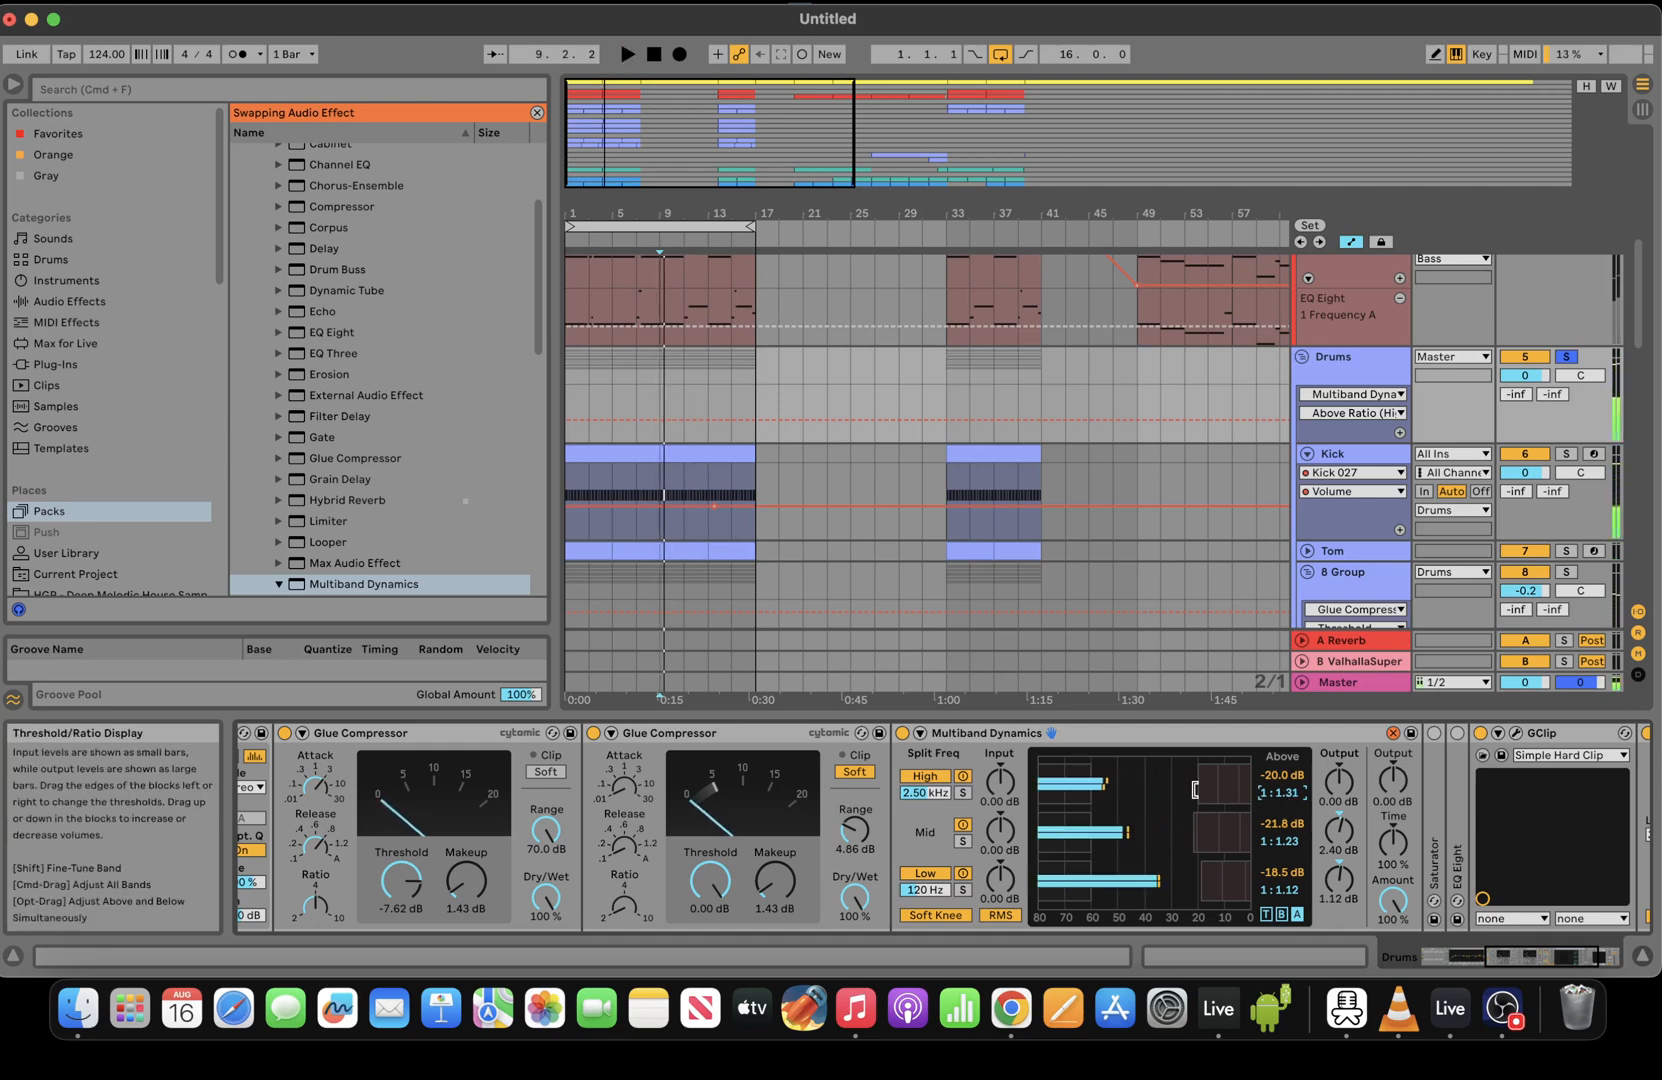
pyautogui.press('space')
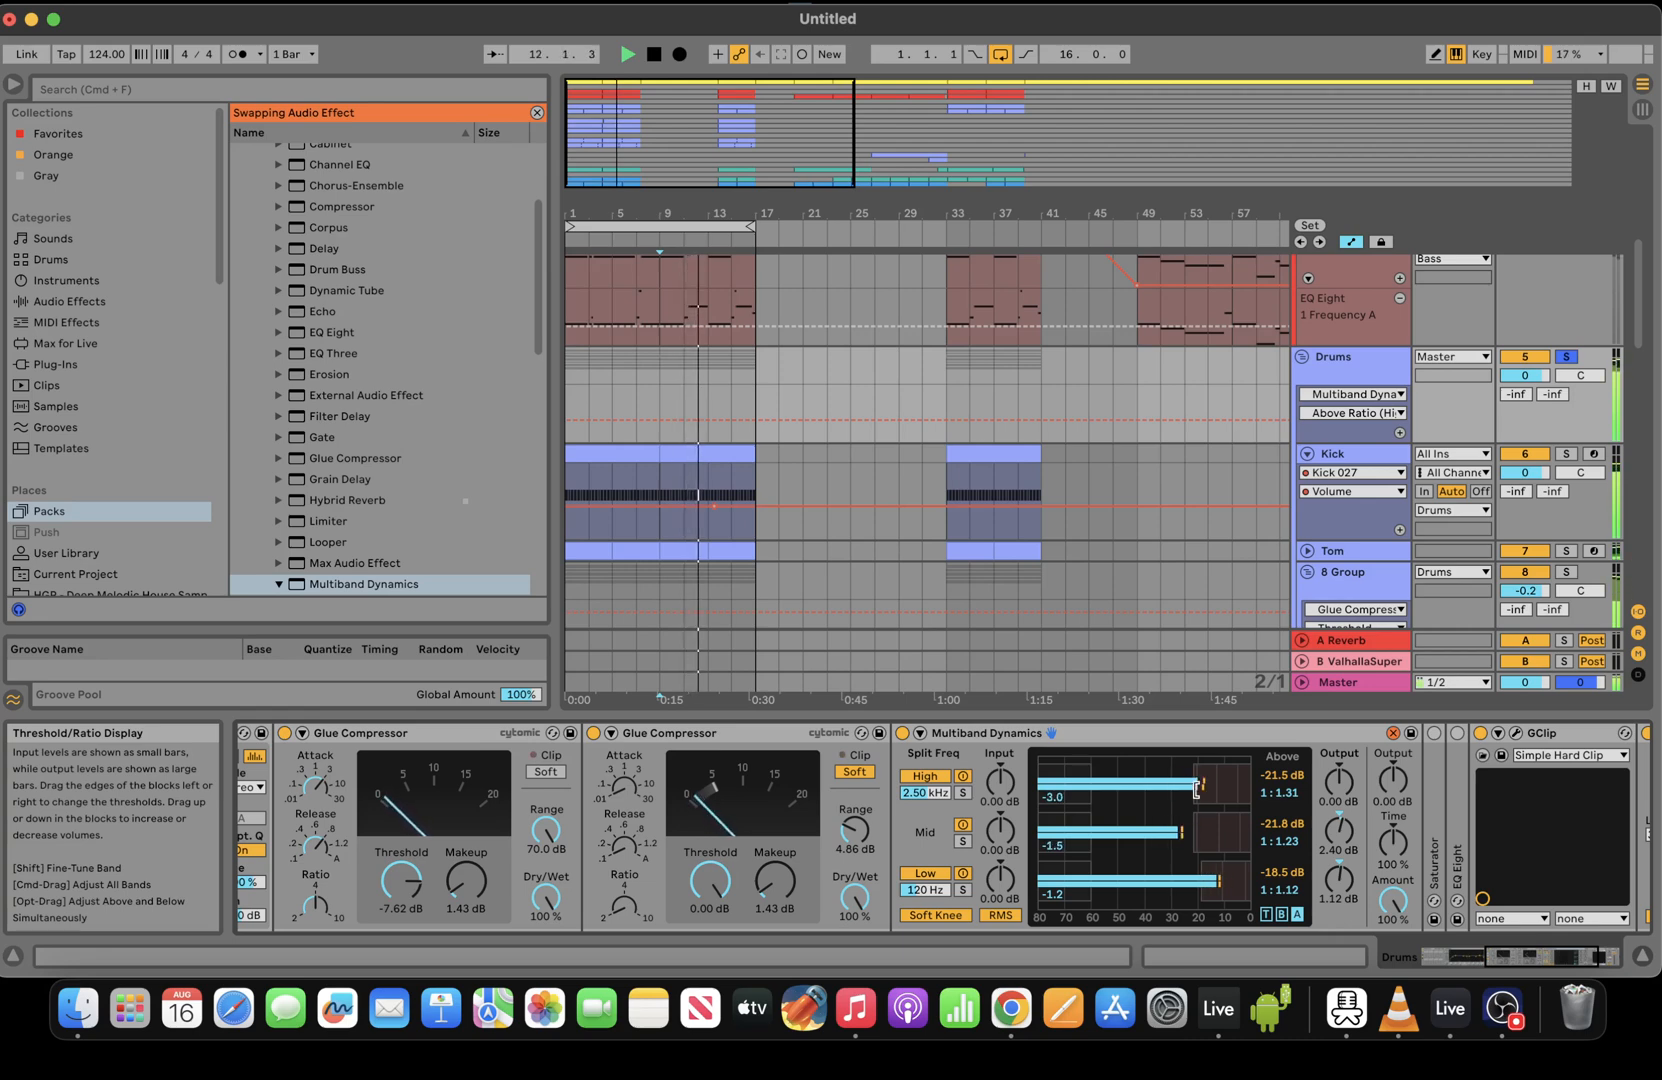
pyautogui.moveTo(1310, 792); pyautogui.dragTo(1310, 788)
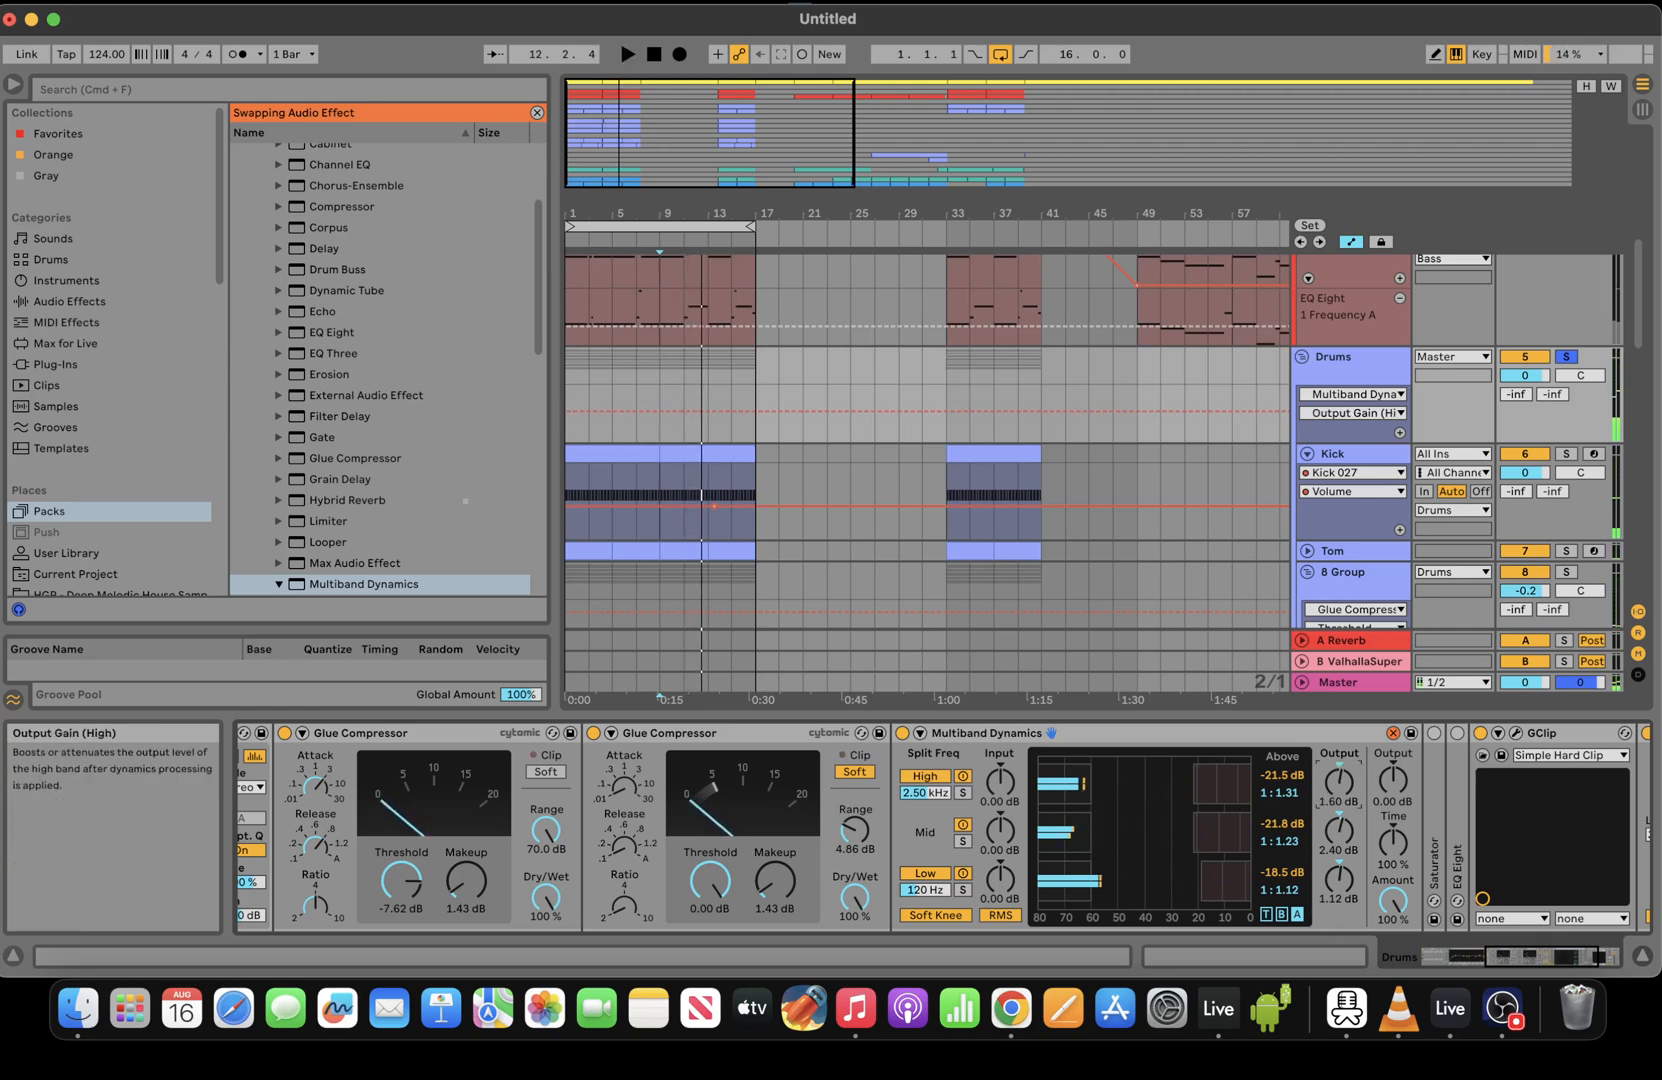
pyautogui.press('space')
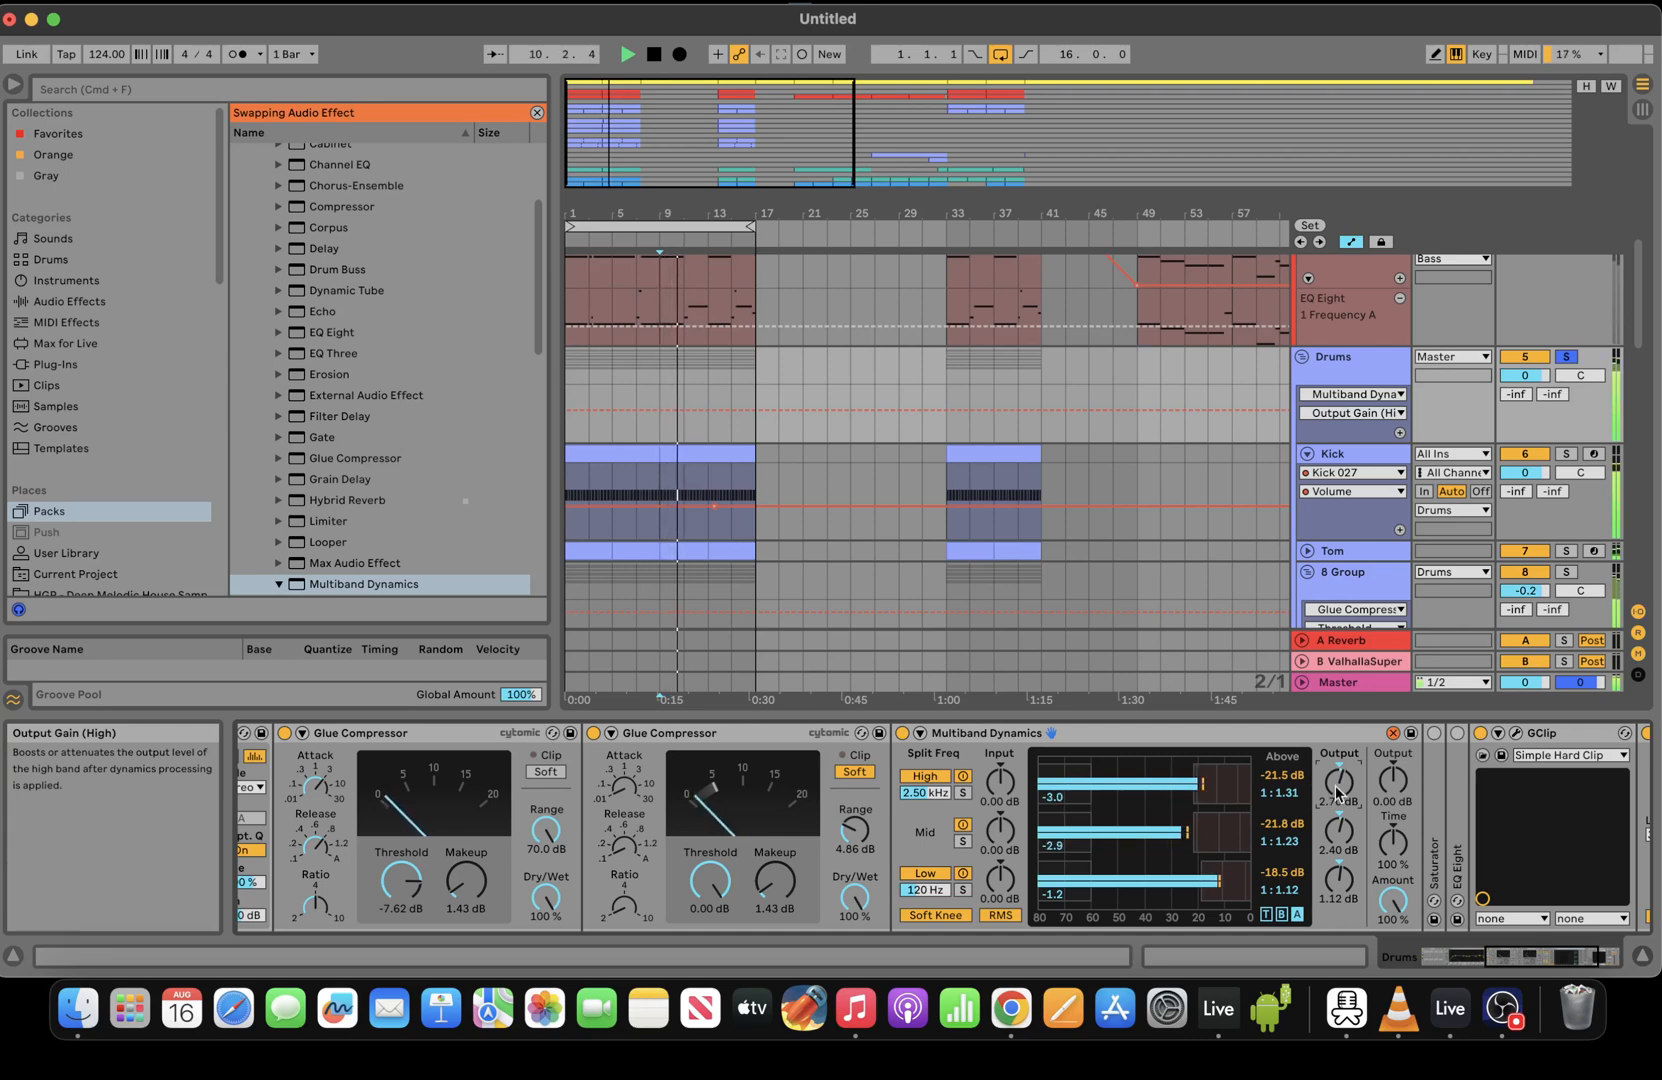
# Unfold and switch on the Drums group's Saturator, leave preset swapping, and audition the drums from bar 9
pyautogui.click(1577, 960)
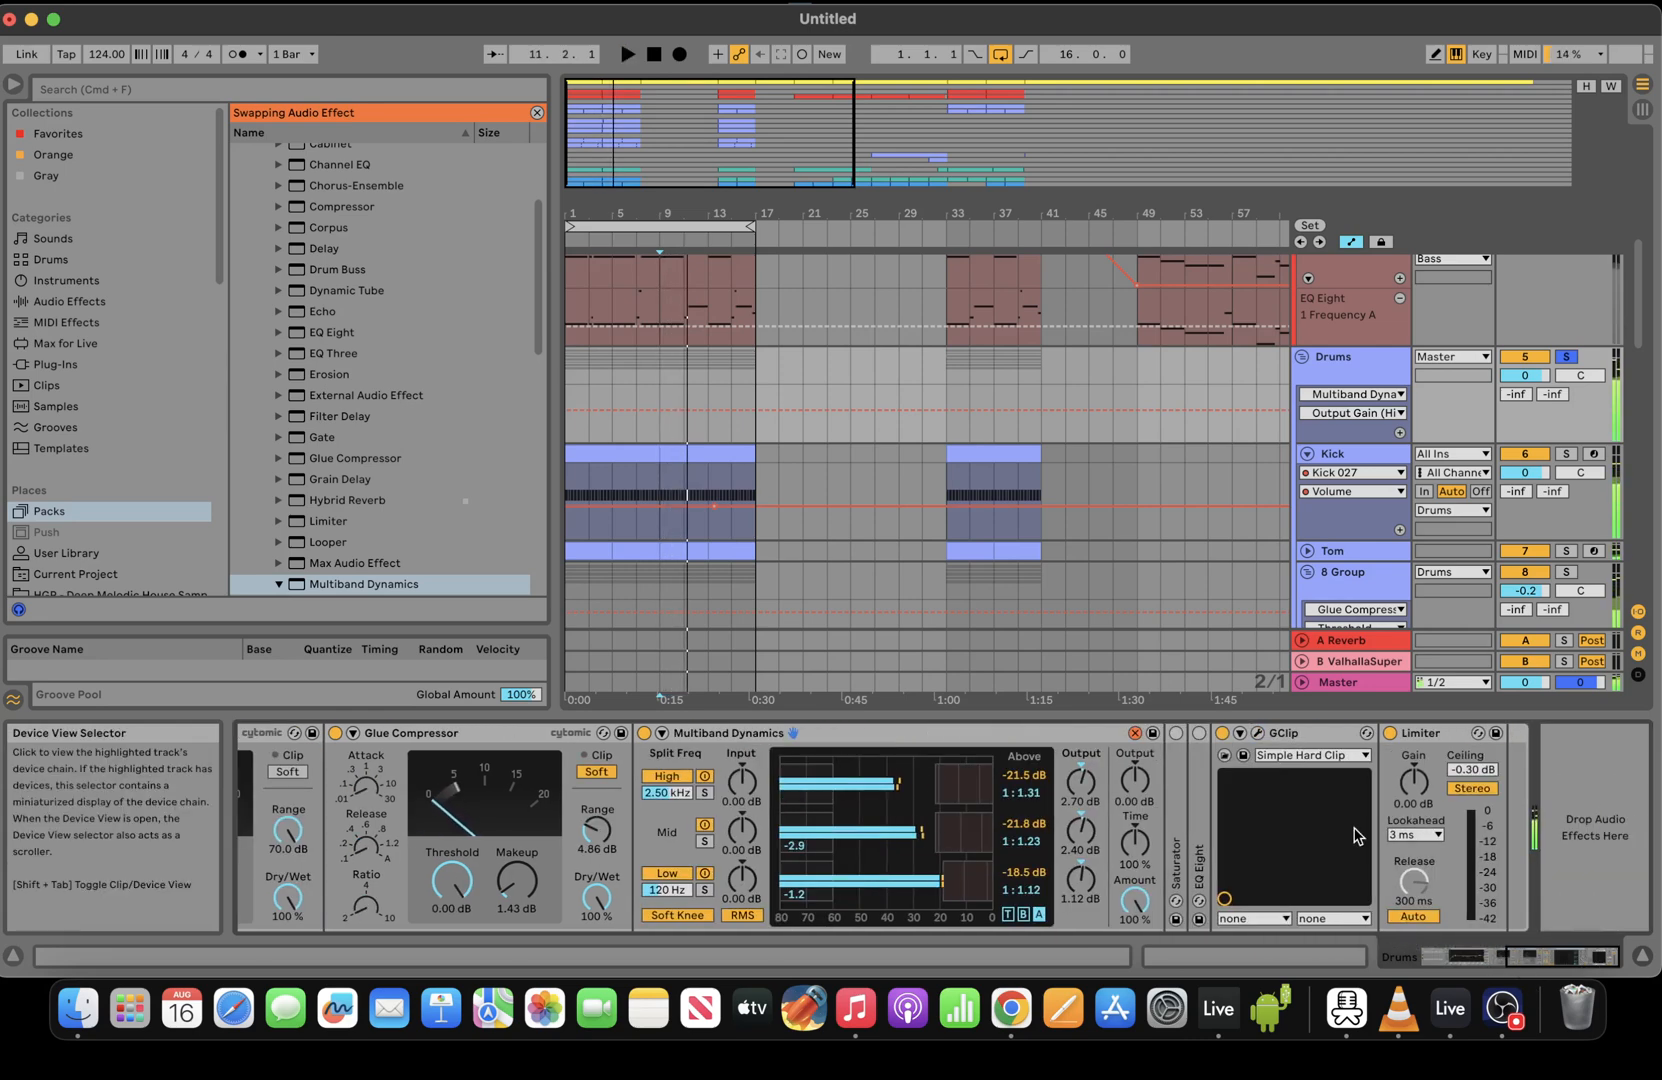
pyautogui.doubleClick(1176, 865)
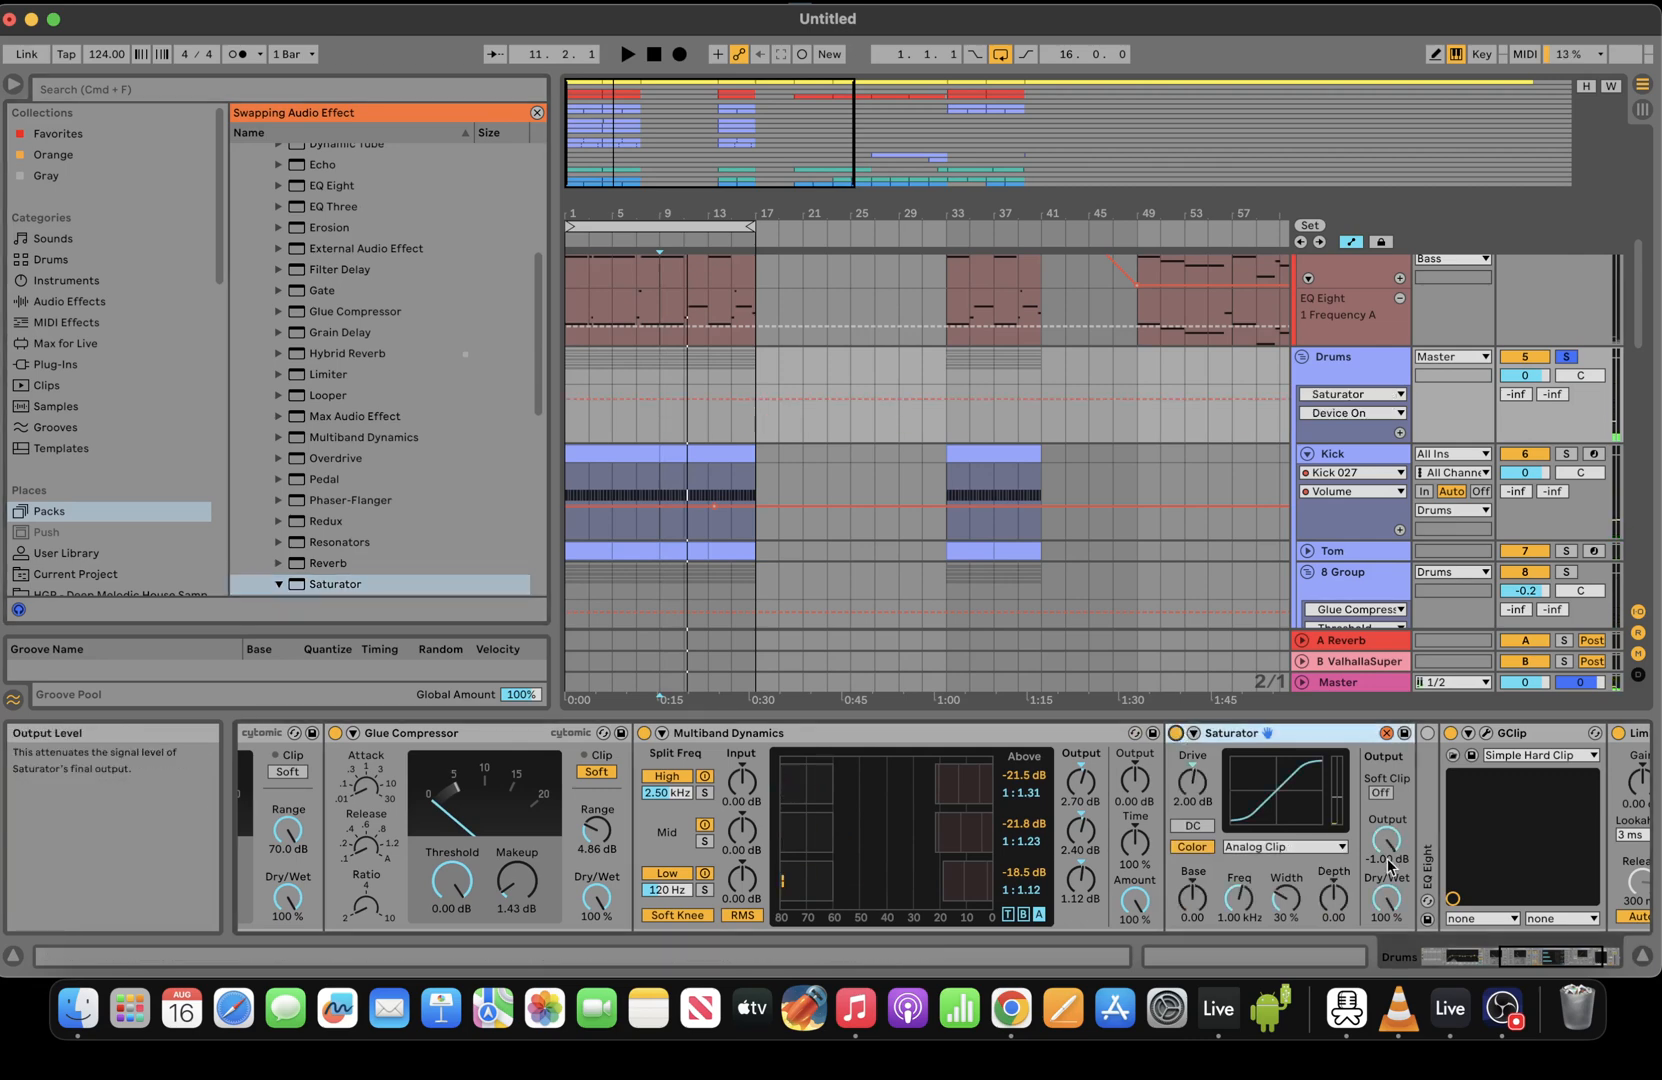
pyautogui.click(1386, 733)
pyautogui.press('space')
# Unfold the Drums group's second EQ Eight, move GClip ahead of it in the chain, and open GClip's plug-in window
pyautogui.click(1627, 960)
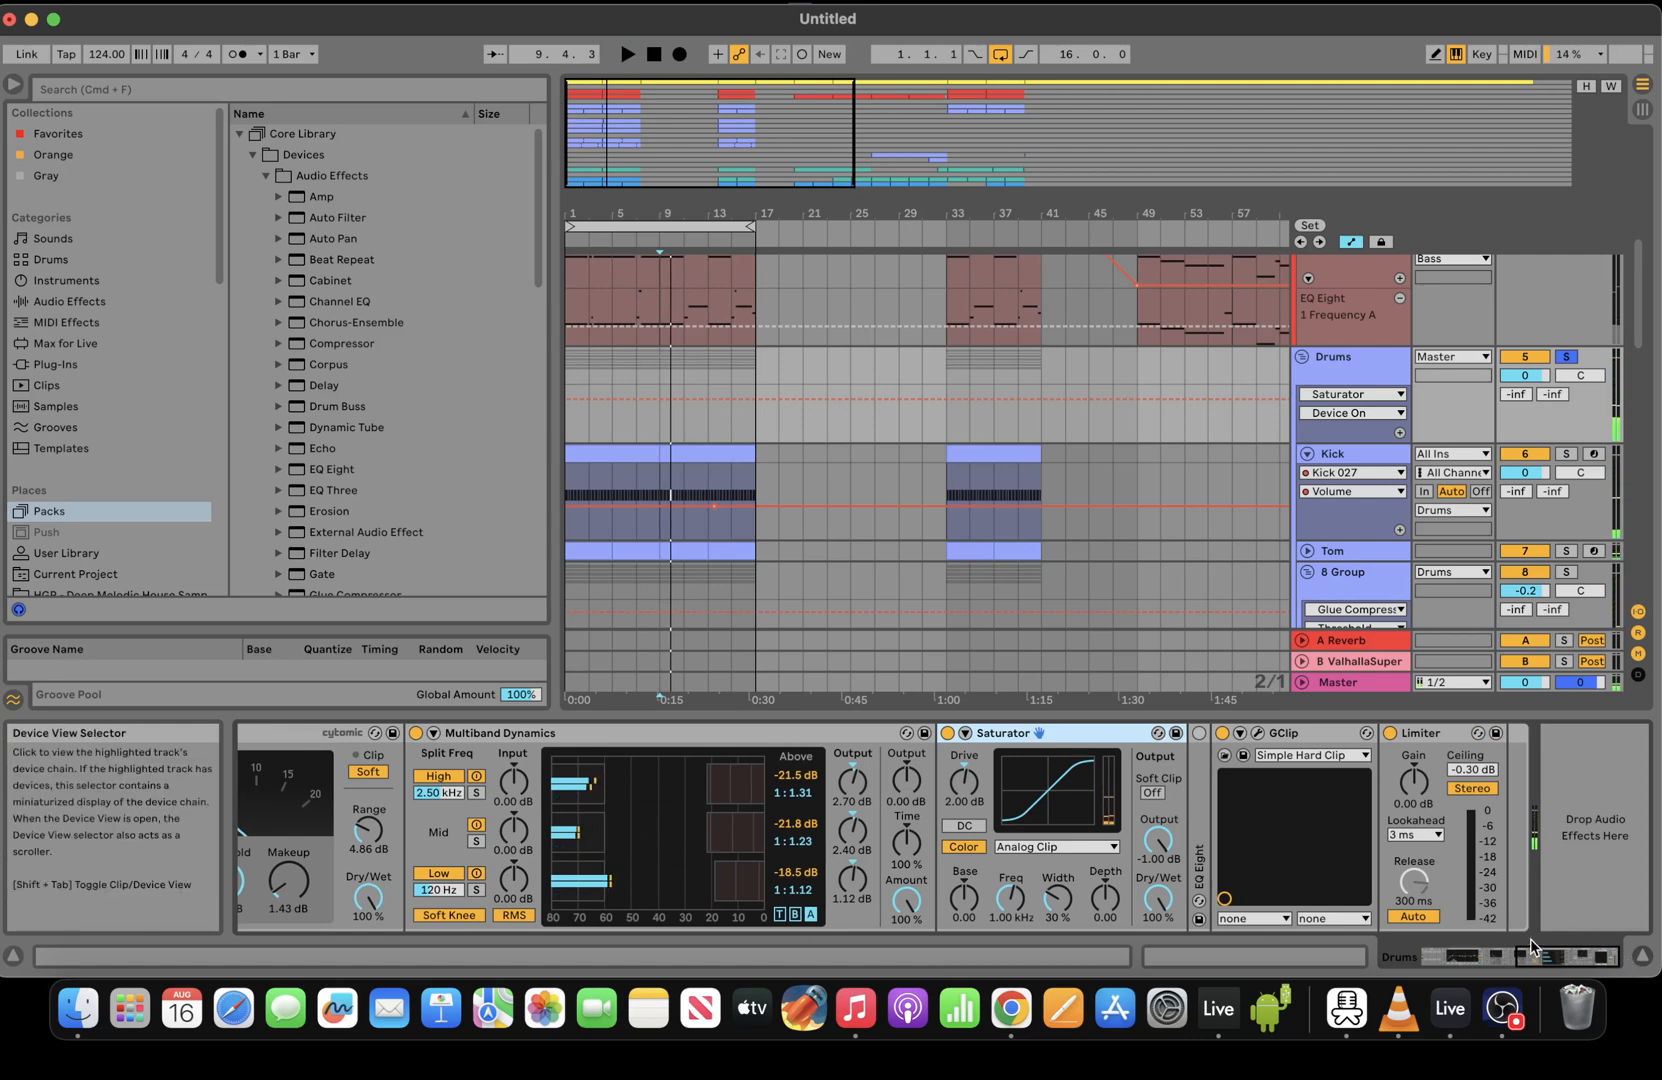
pyautogui.doubleClick(1198, 818)
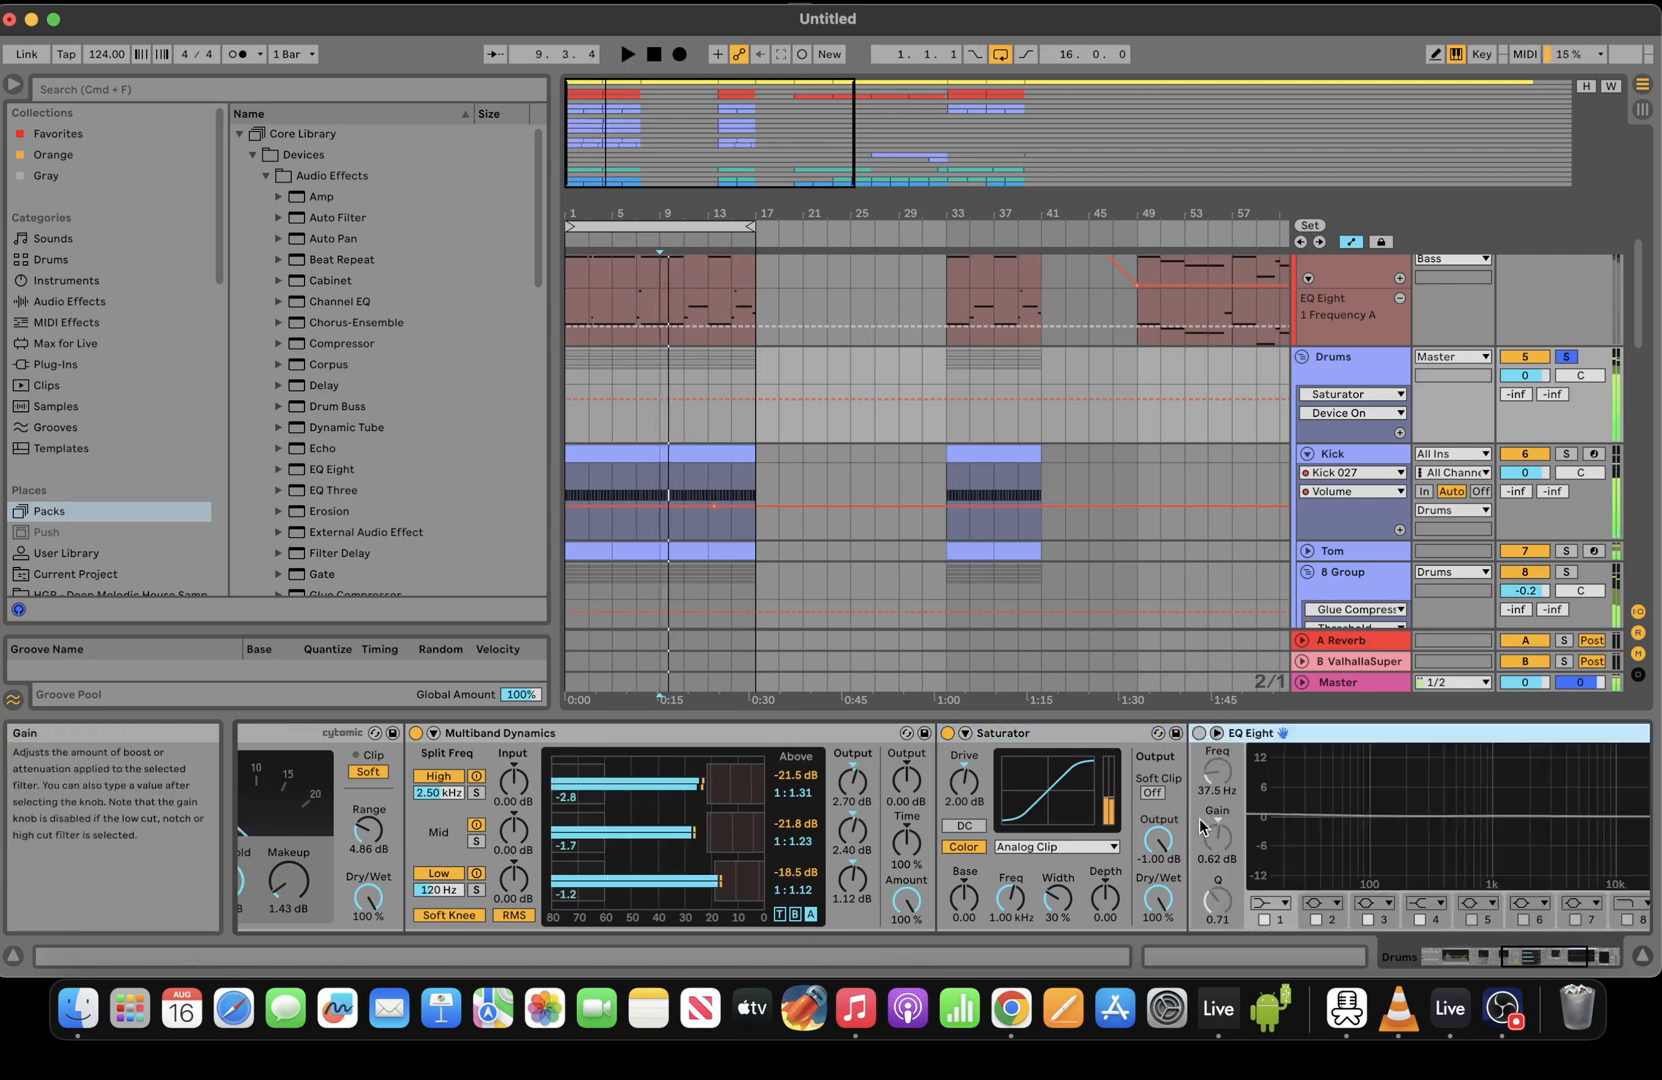
pyautogui.hscroll(5, 1300, 800)
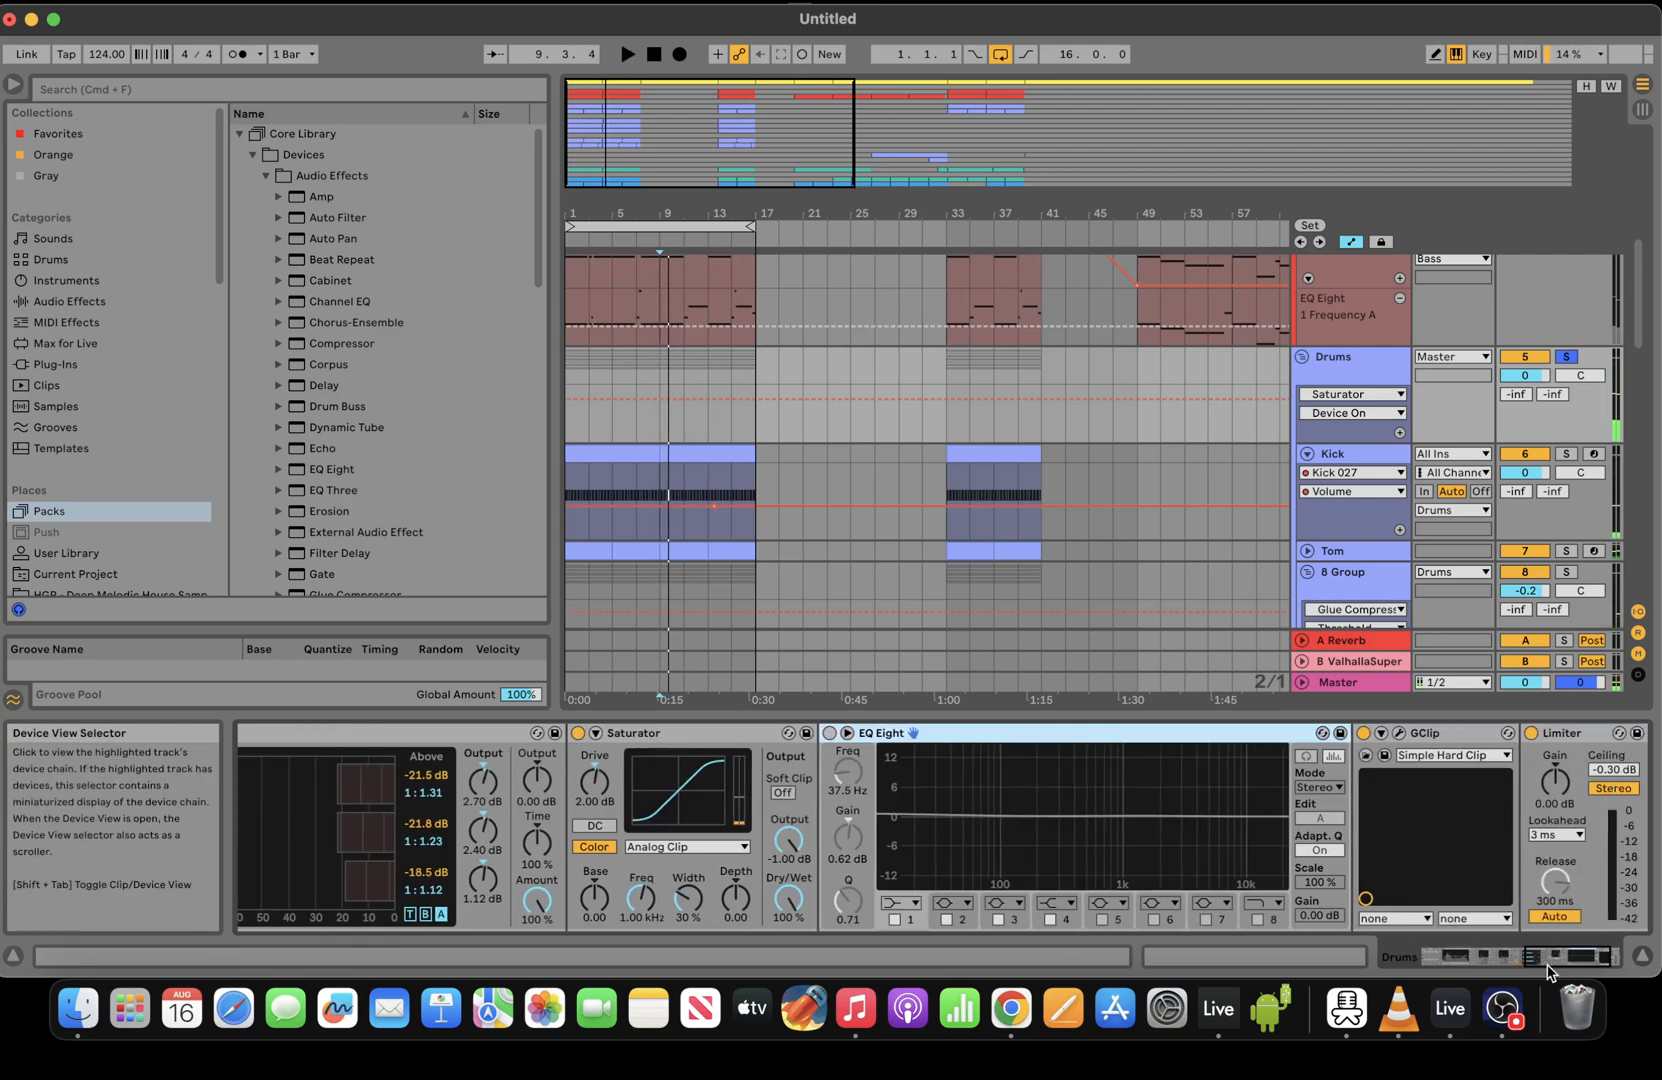
pyautogui.click(1427, 738)
pyautogui.moveTo(1466, 735); pyautogui.dragTo(840, 738)
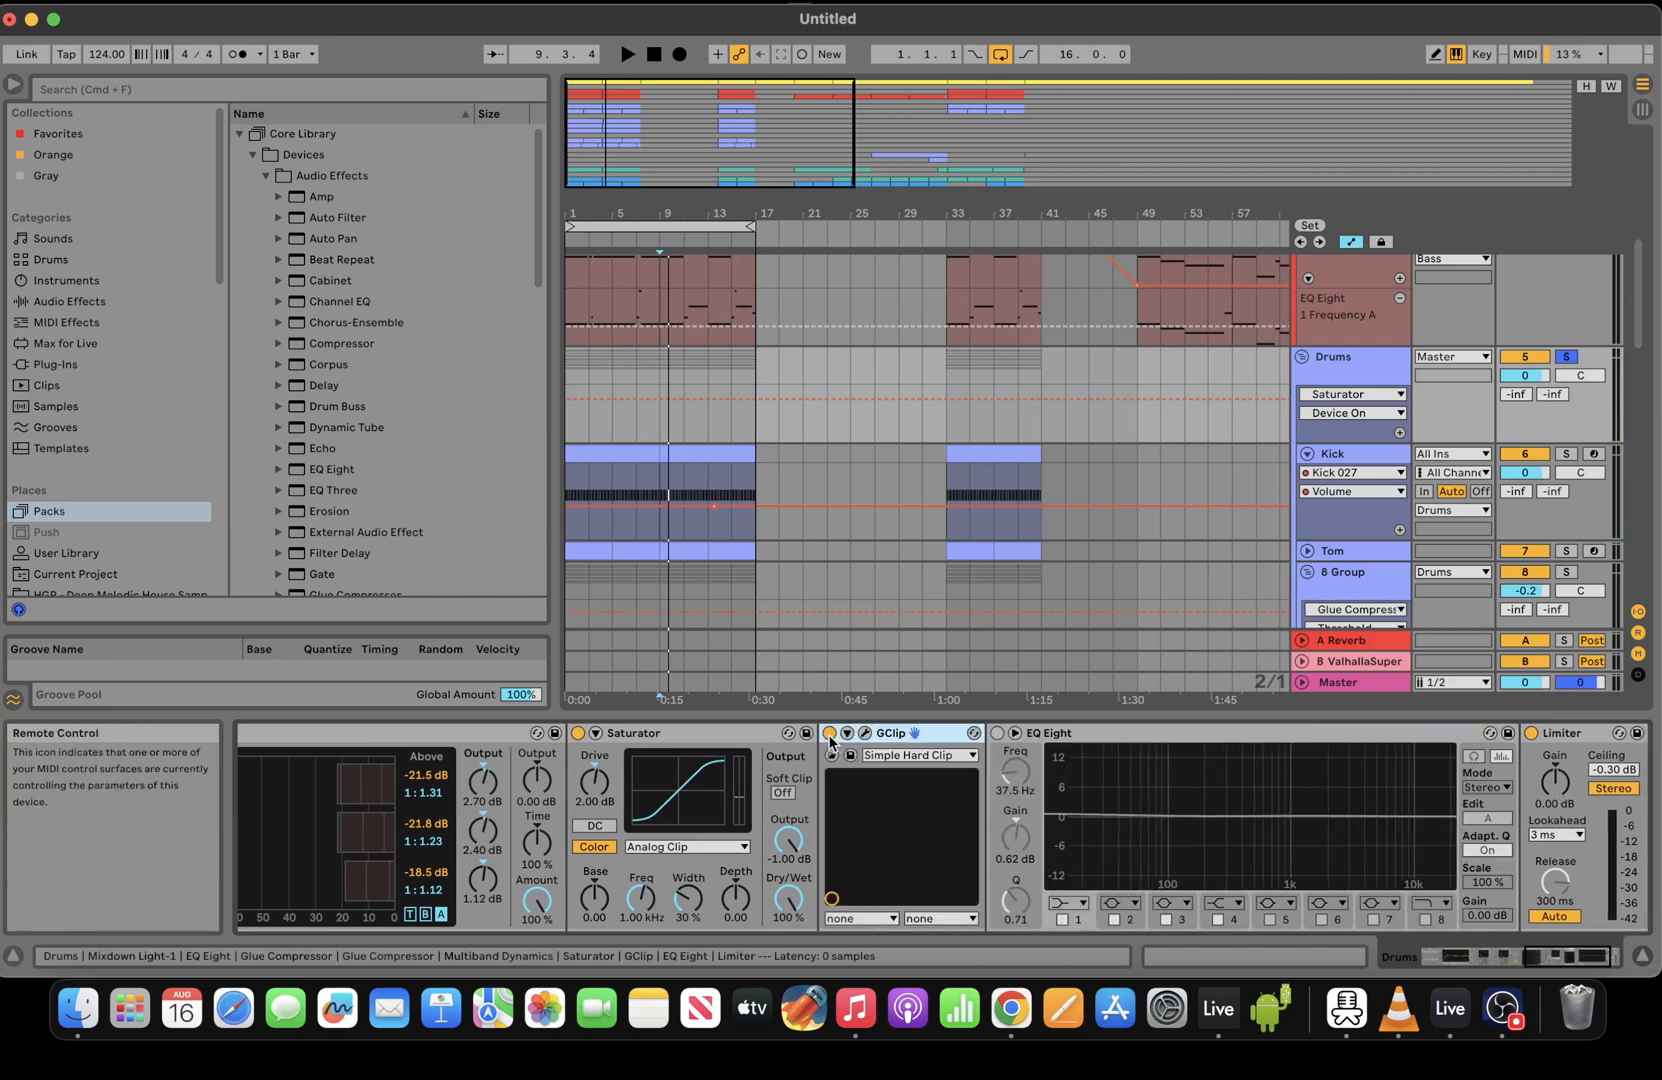
pyautogui.click(865, 733)
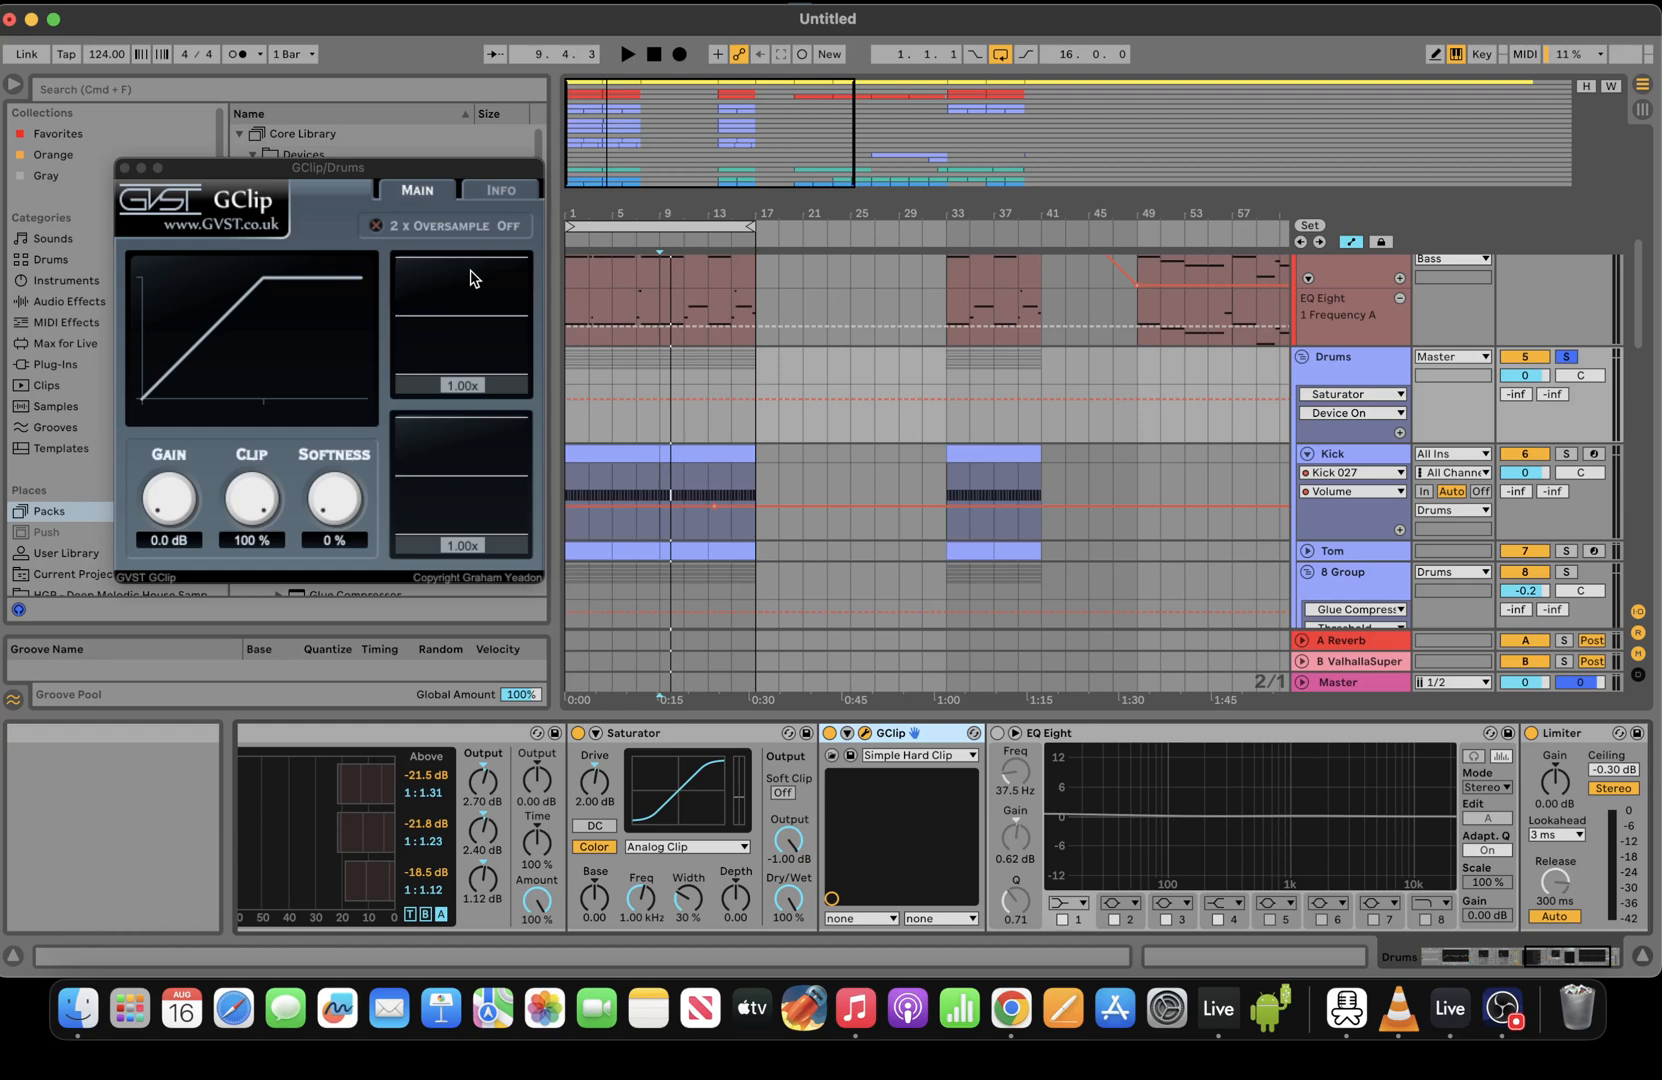
# Set GClip's softness to 3%, clip to 74% and gain to 1.0 dB while auditioning the drums, and close its window
pyautogui.press('space')
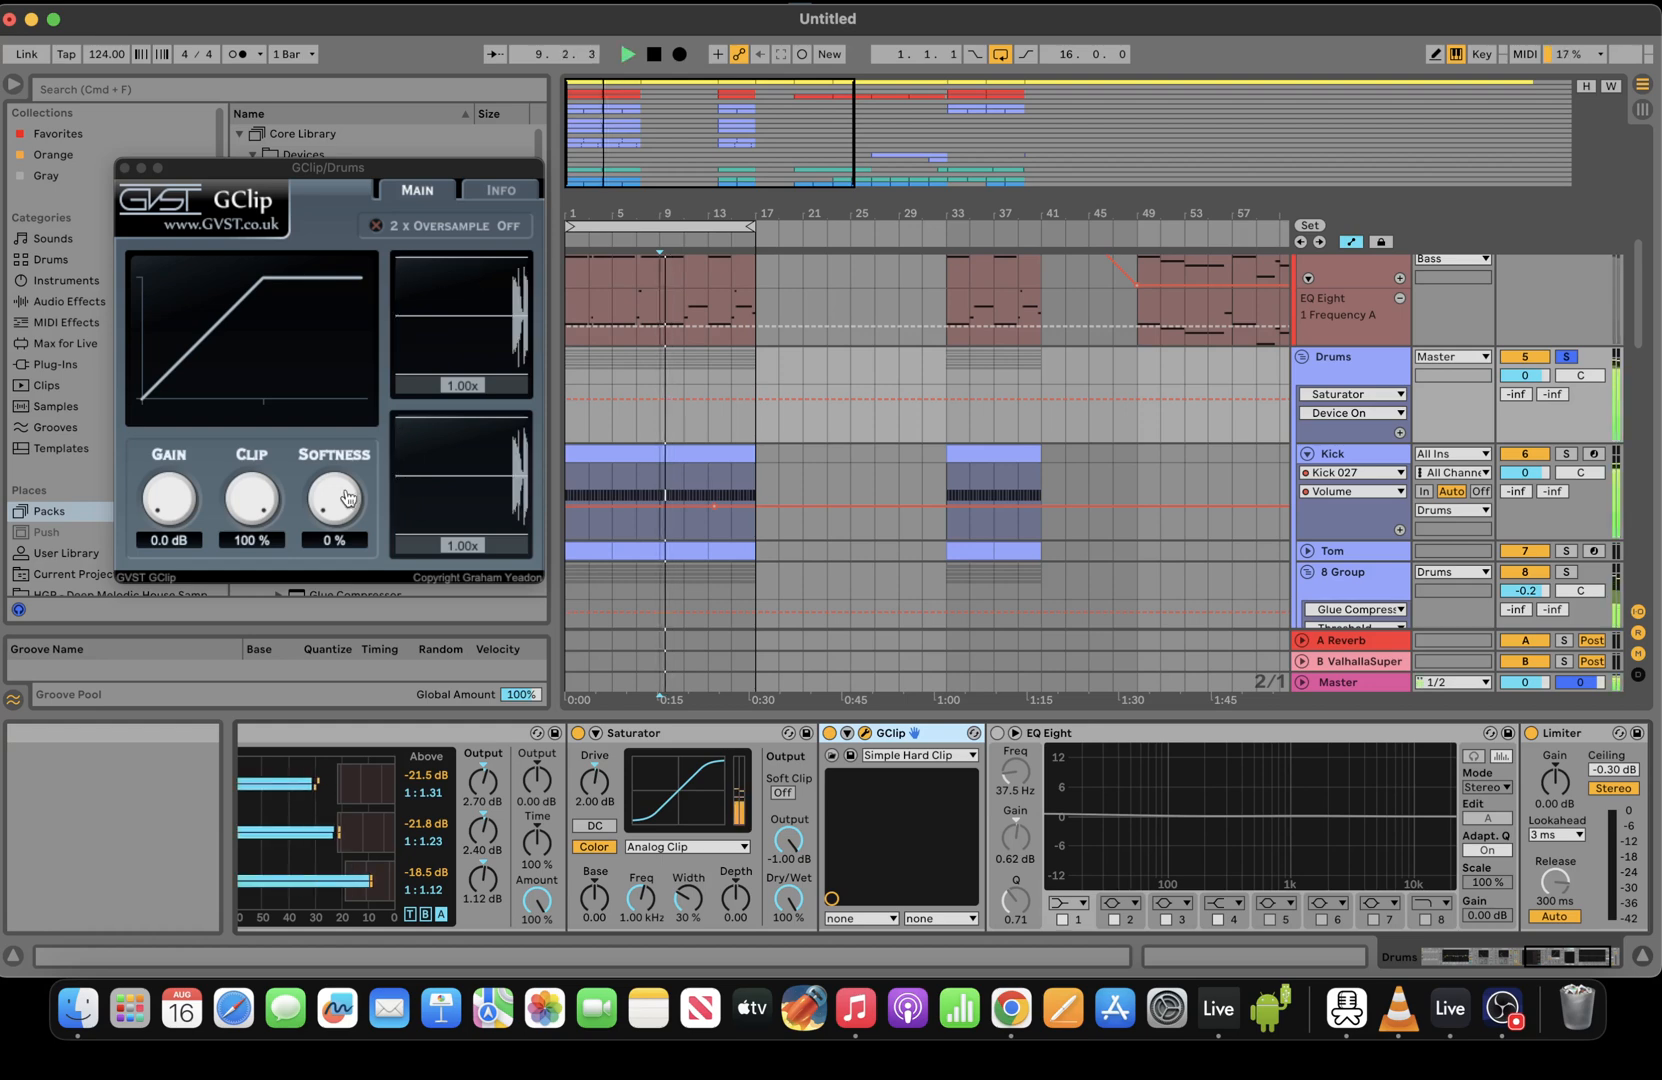
pyautogui.moveTo(347, 498); pyautogui.dragTo(265, 530)
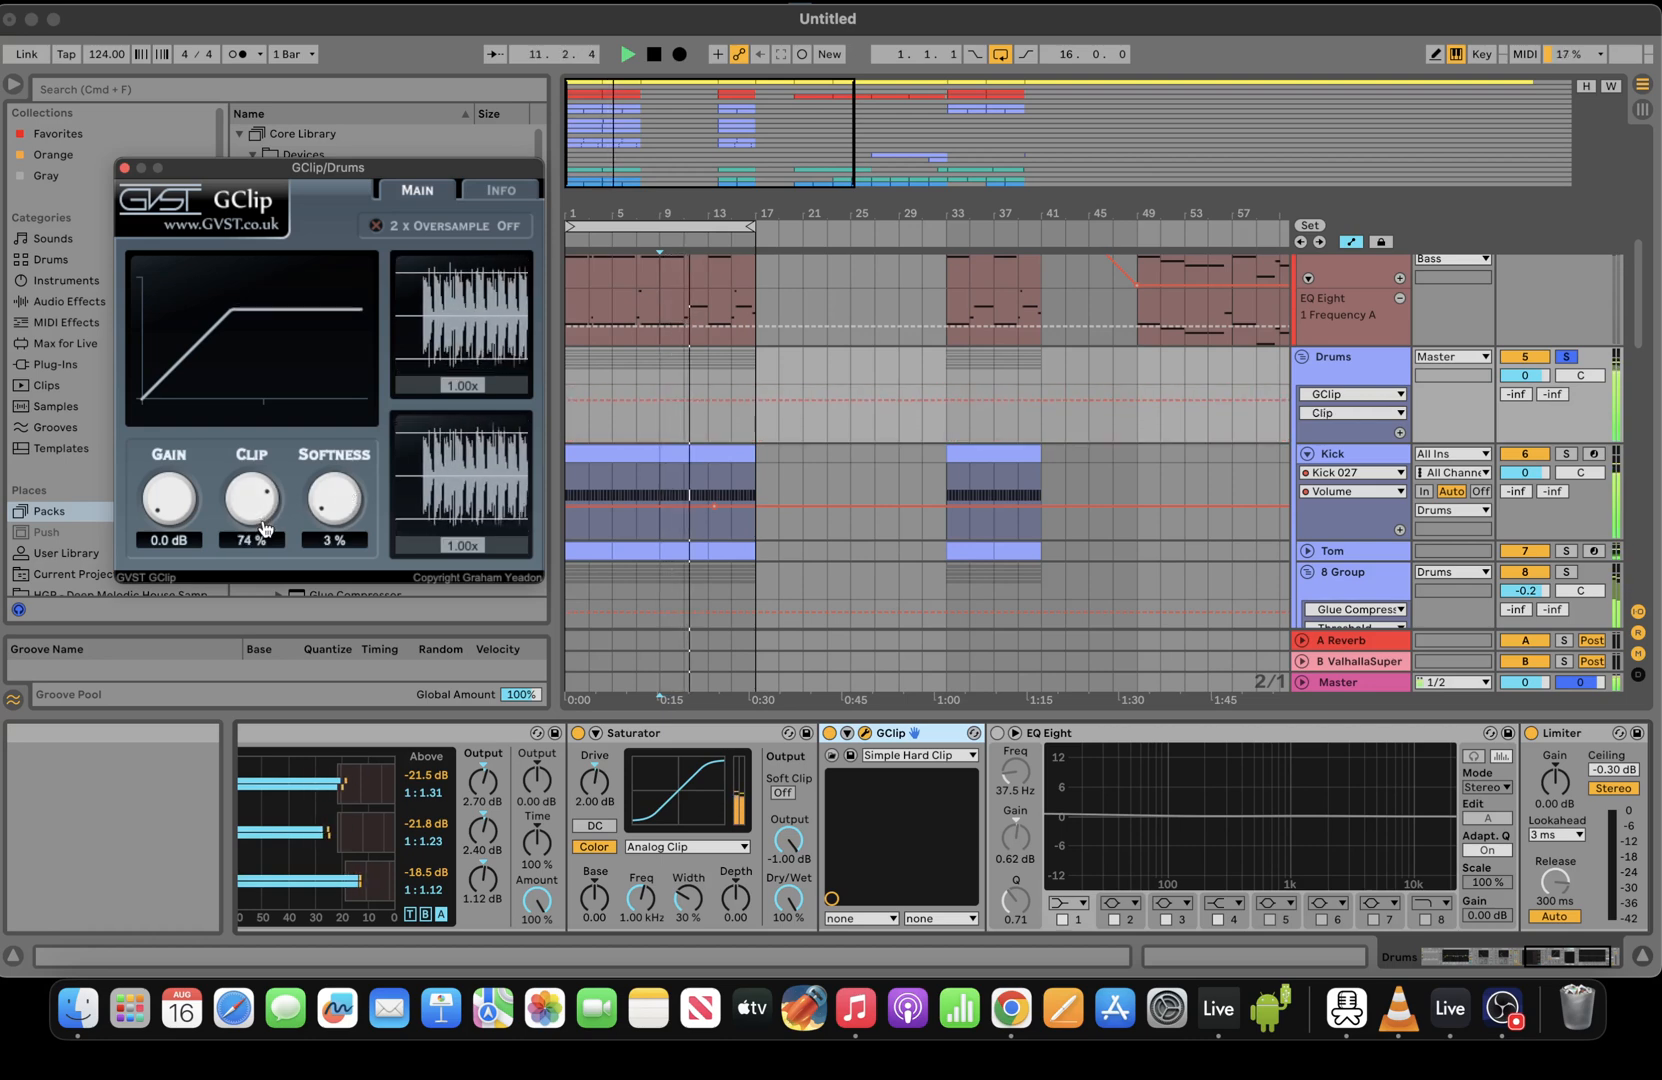
pyautogui.press('space')
pyautogui.moveTo(158, 496); pyautogui.dragTo(157, 491)
pyautogui.press('space')
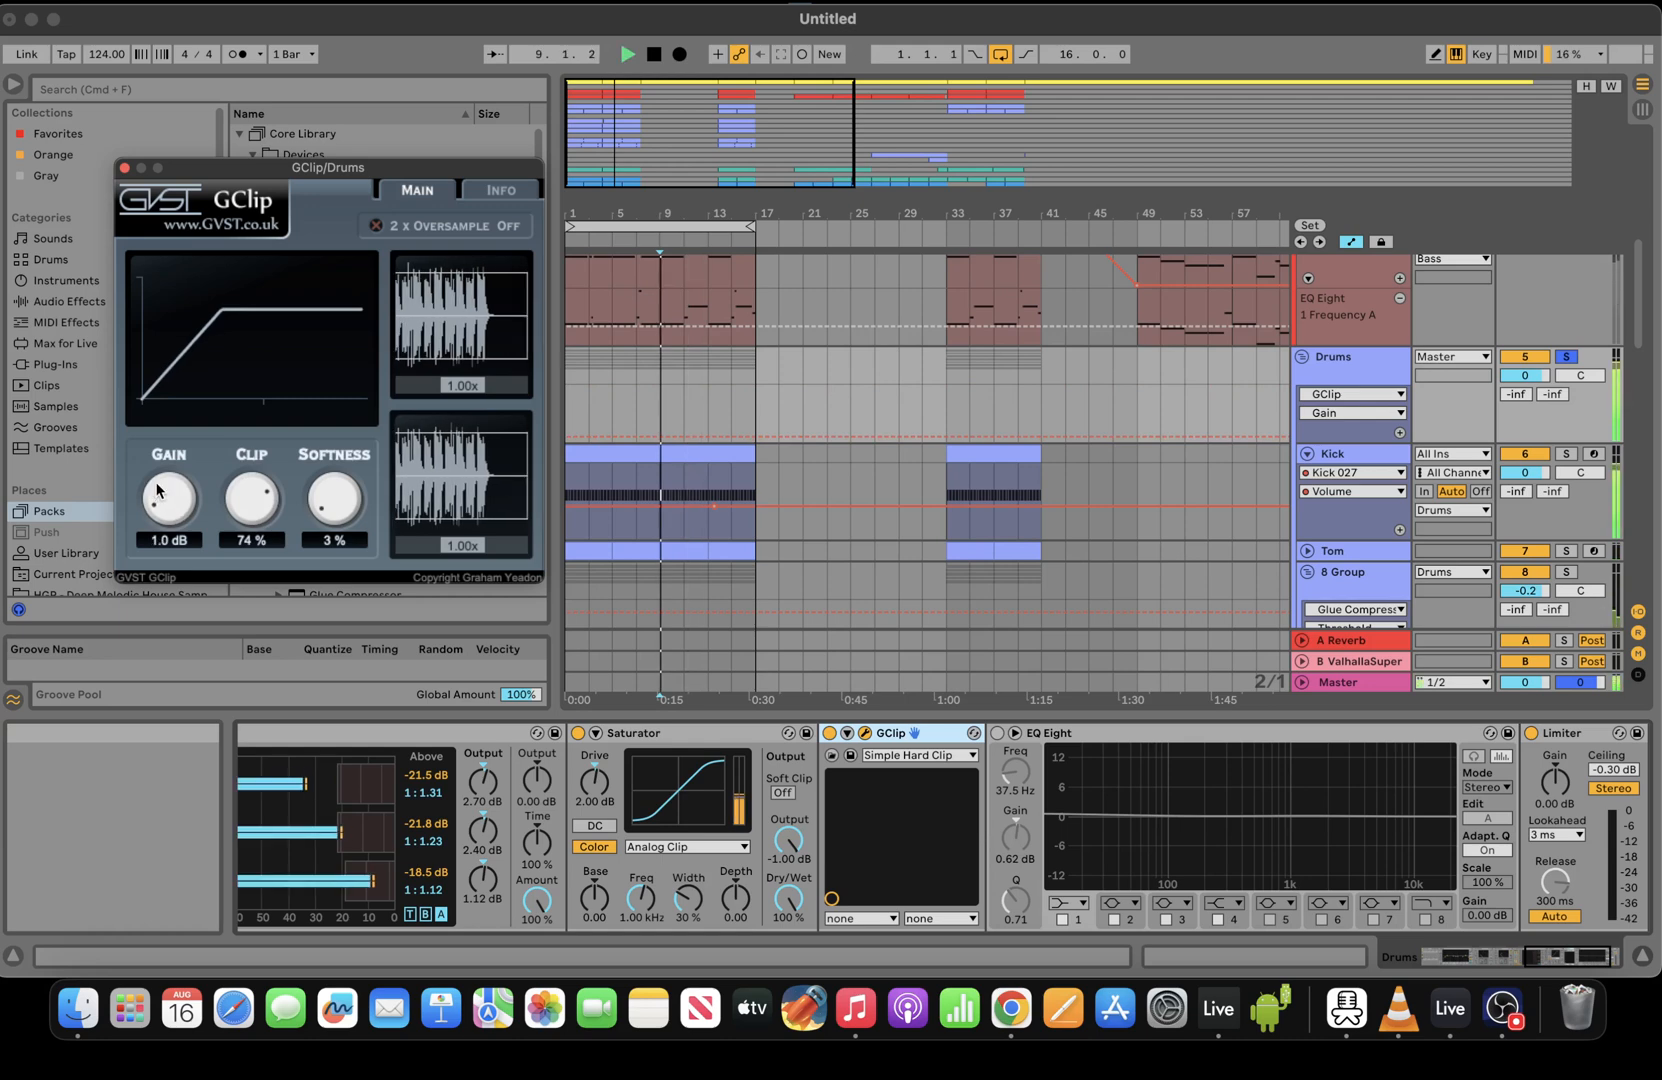
pyautogui.press('XF86AudioRaiseVolume')
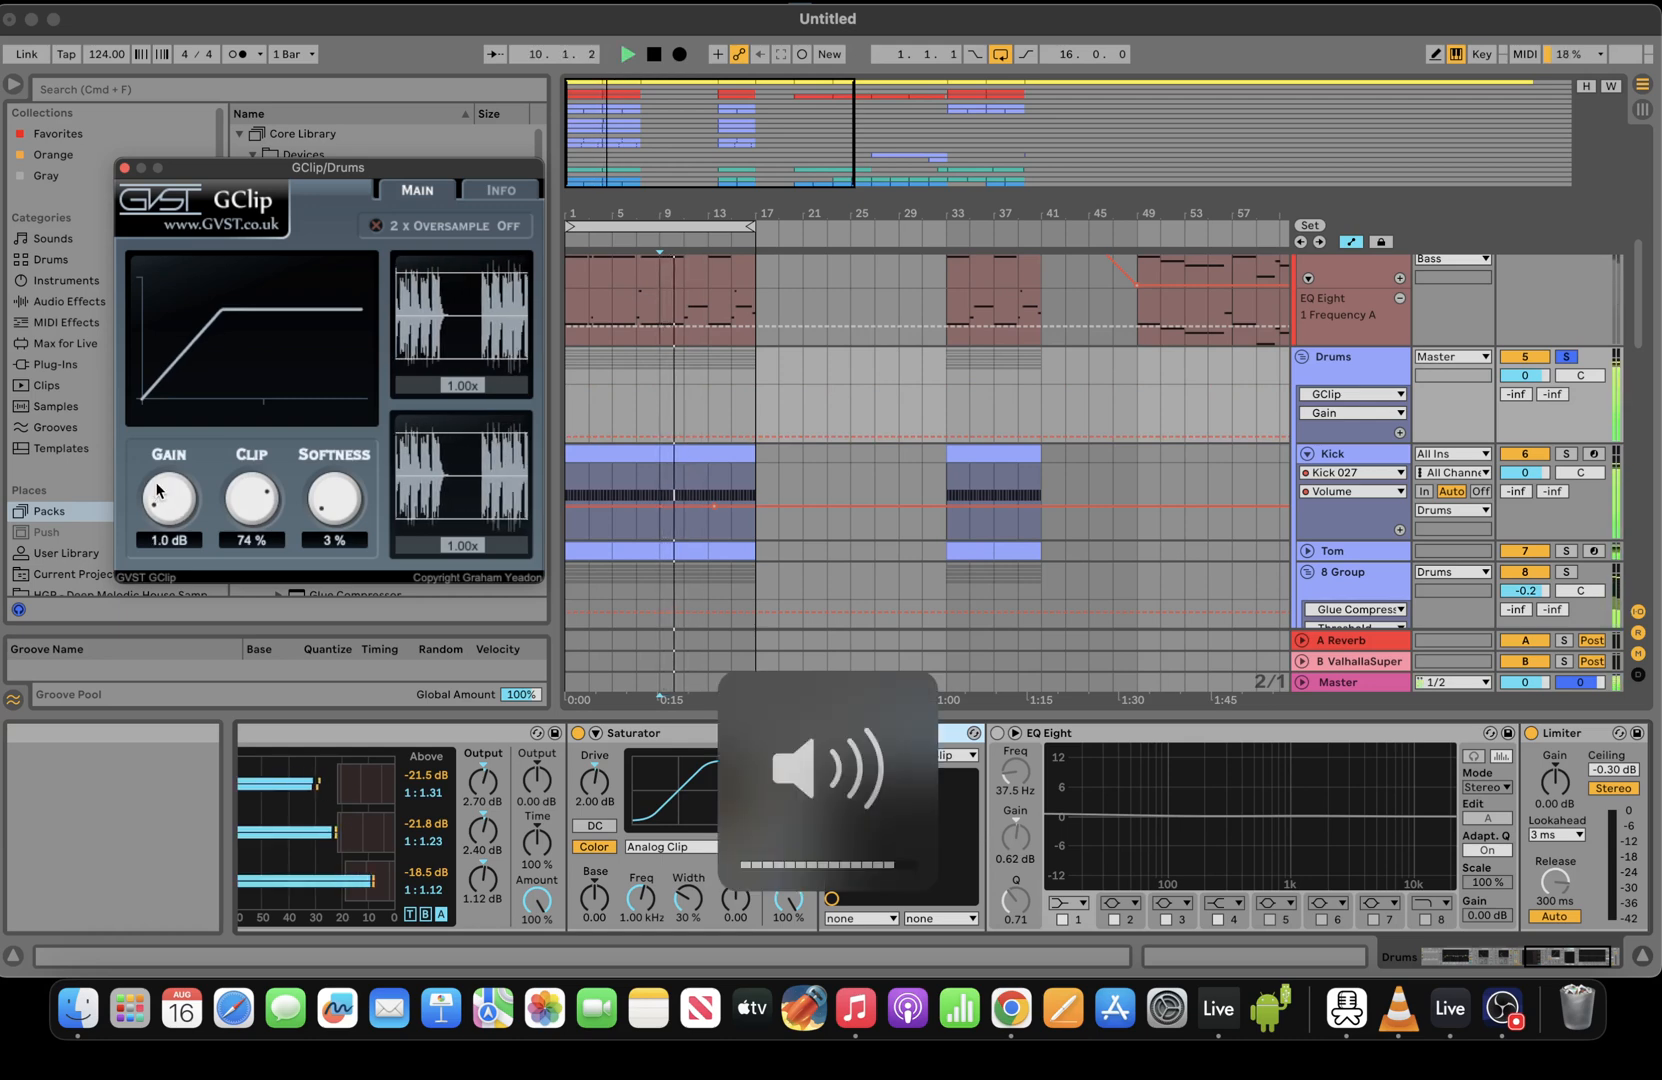
pyautogui.press('space')
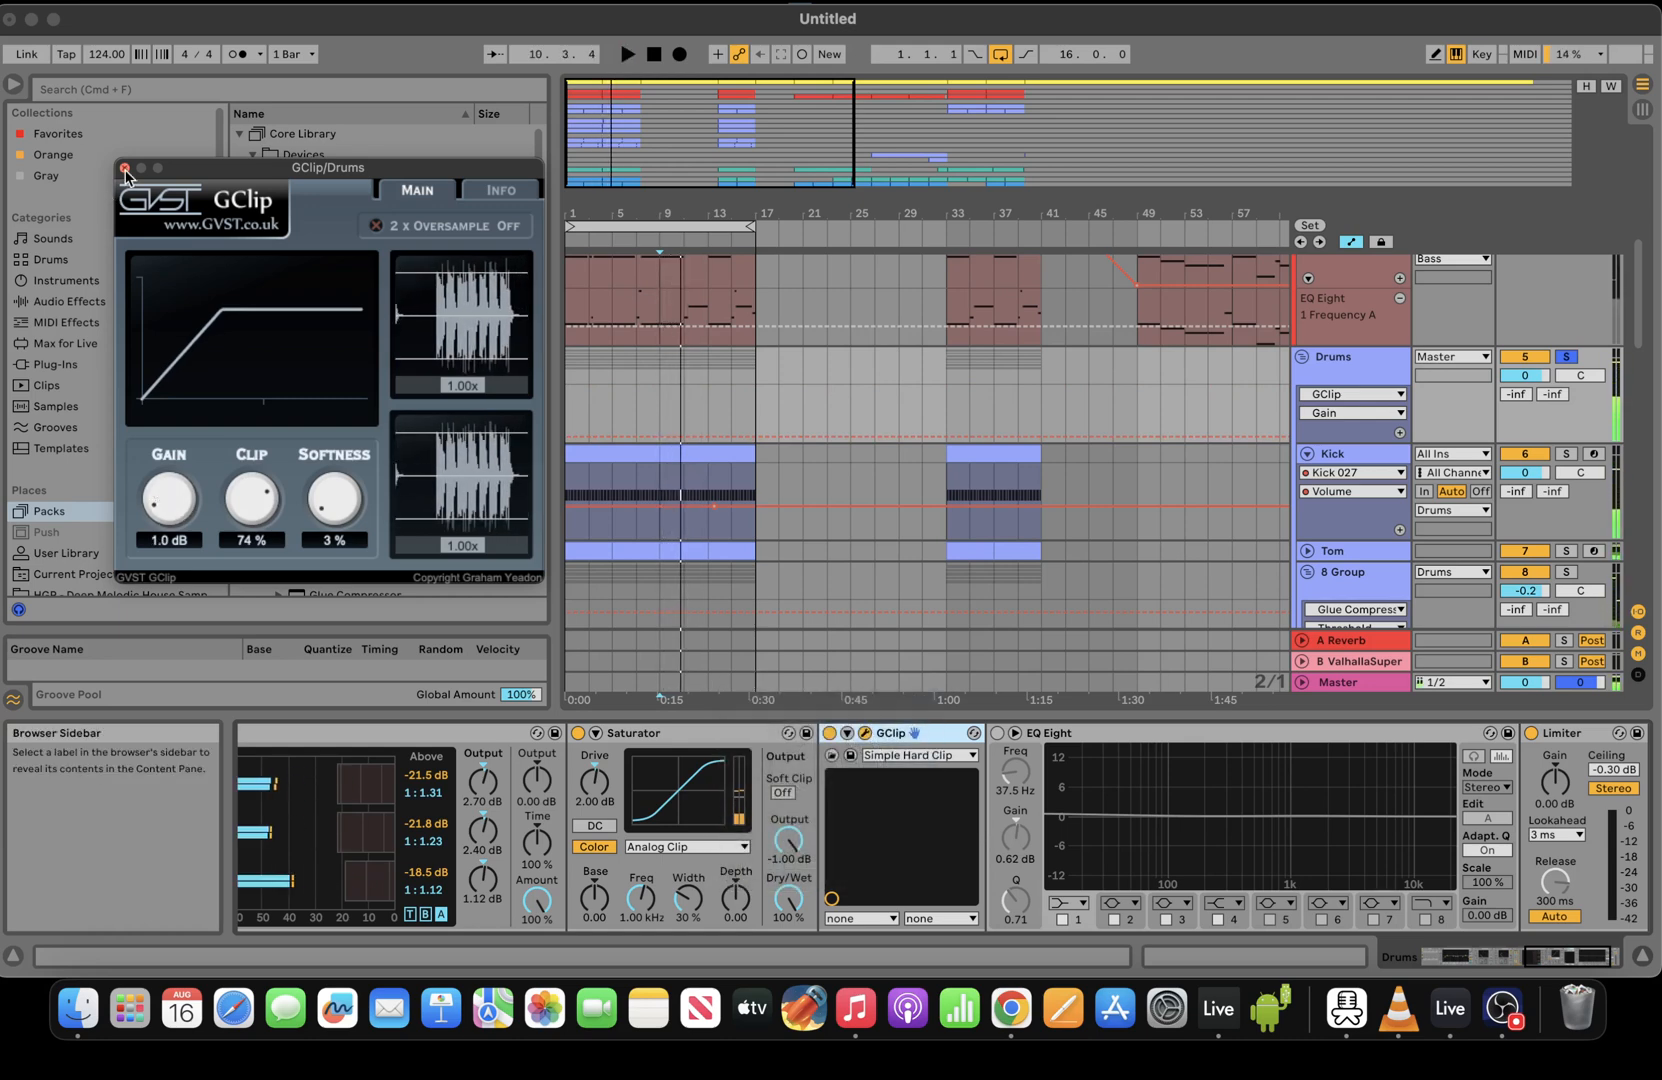
pyautogui.click(125, 169)
# Search the browser's plug-ins for "gclip" and load a second GClip directly after the first one on the Drums group
pyautogui.click(211, 88)
pyautogui.write('g')
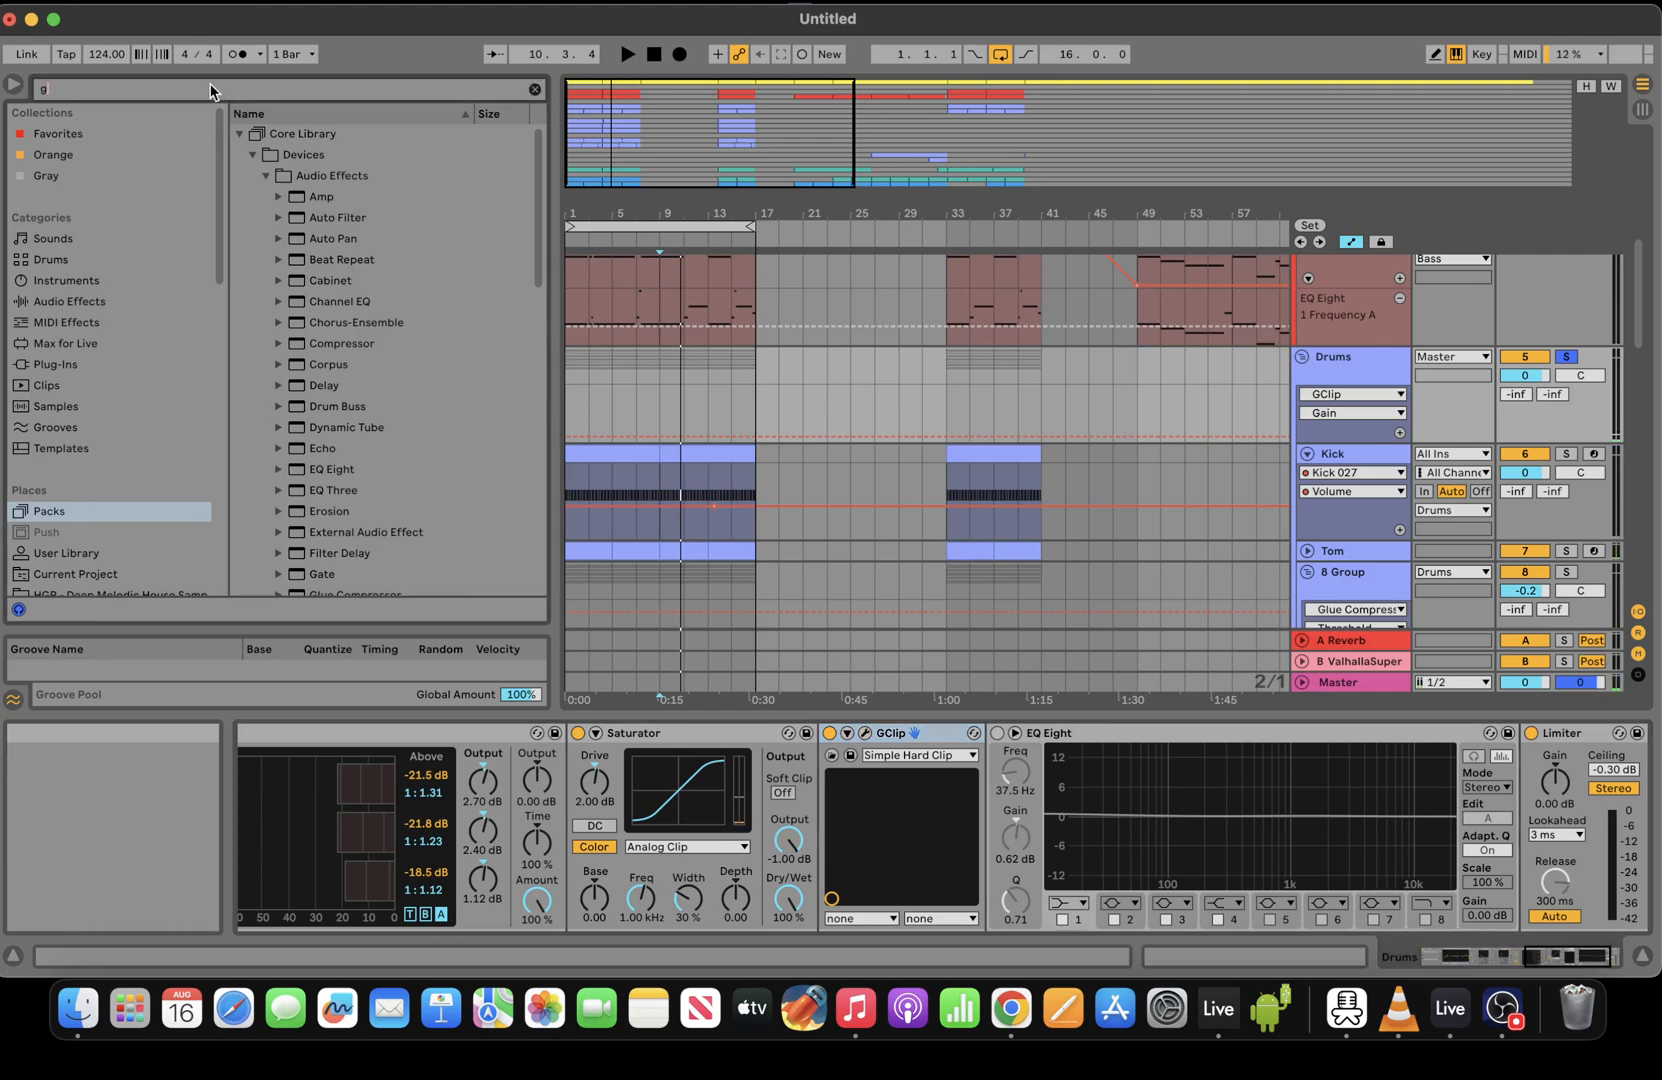
pyautogui.write('c')
pyautogui.click(90, 303)
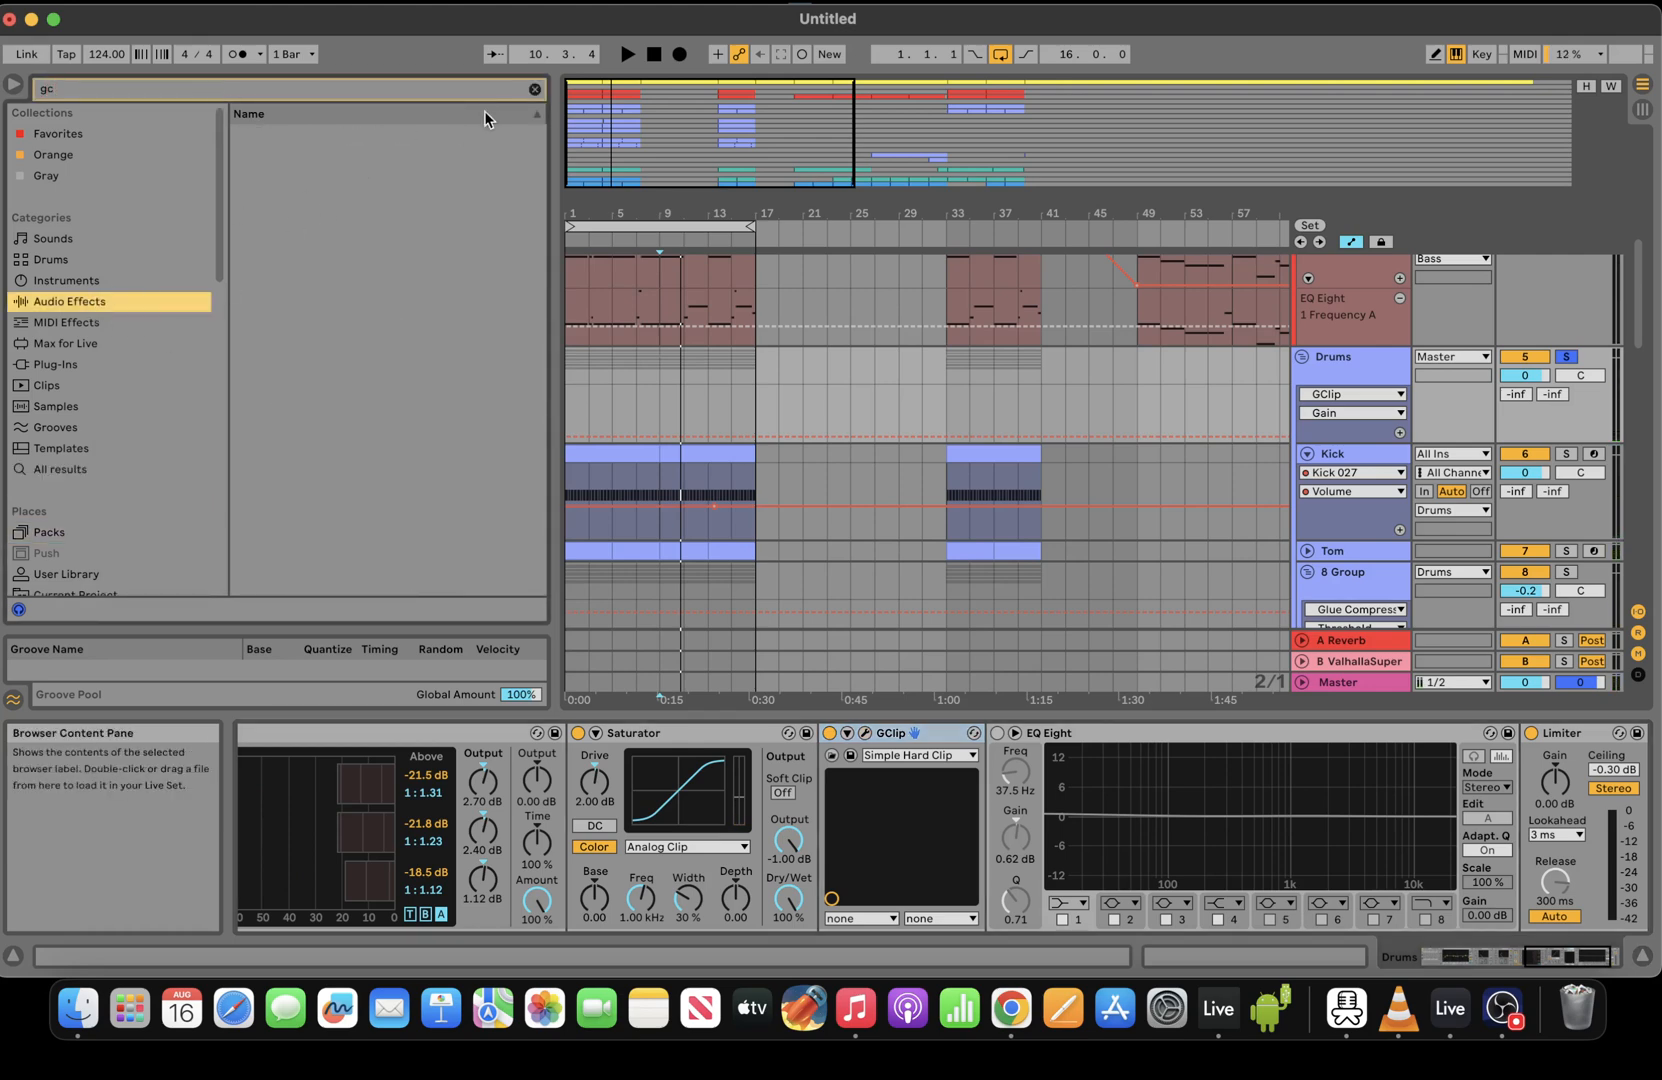
pyautogui.click(535, 90)
pyautogui.write('g')
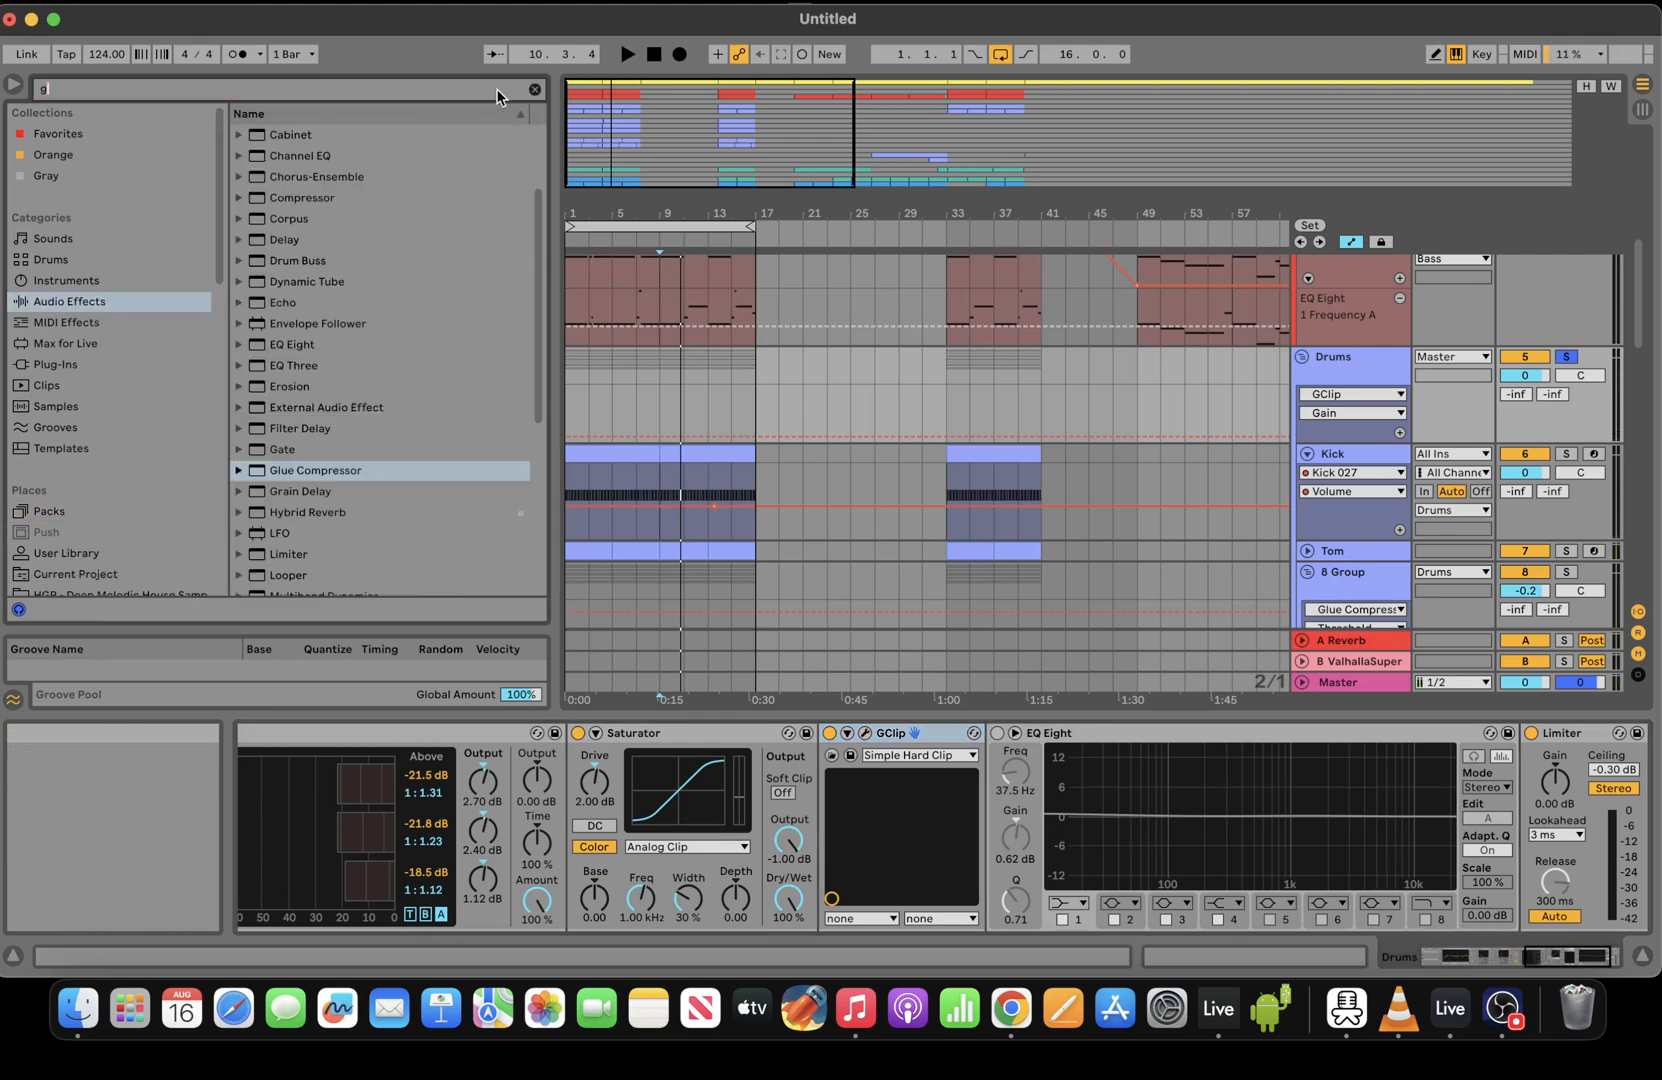
pyautogui.write('clip')
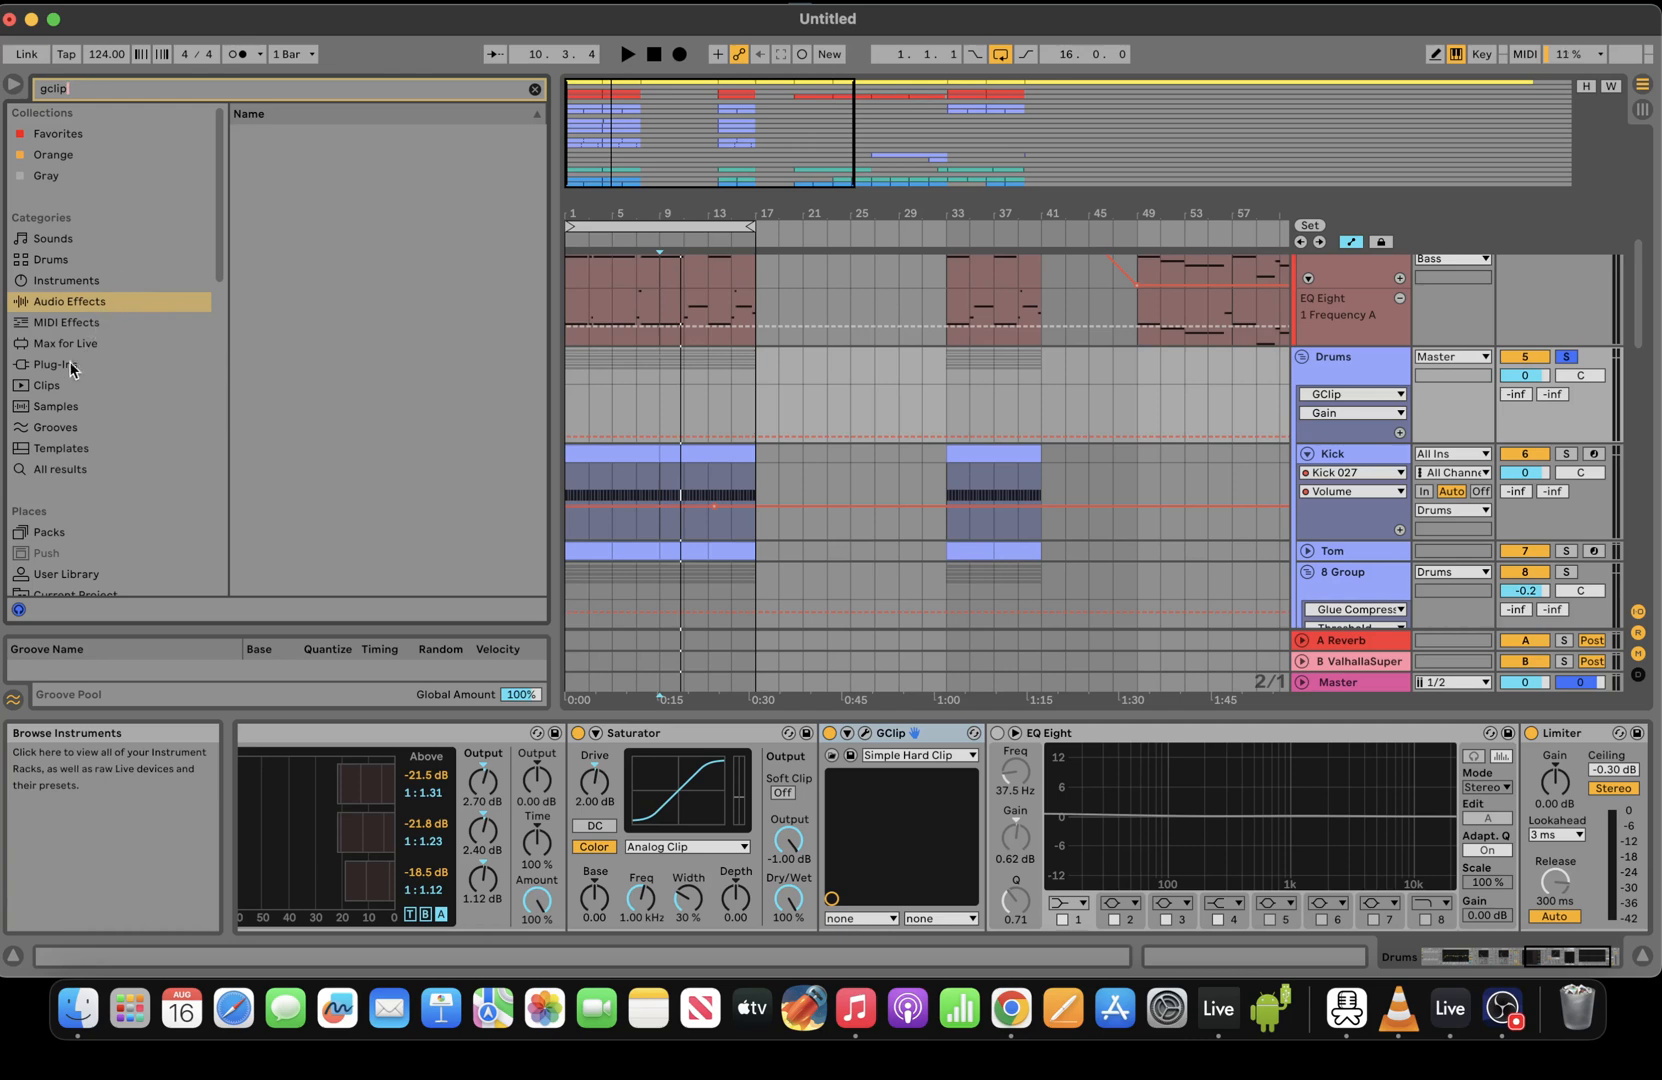
pyautogui.click(71, 364)
pyautogui.moveTo(310, 197); pyautogui.dragTo(855, 808)
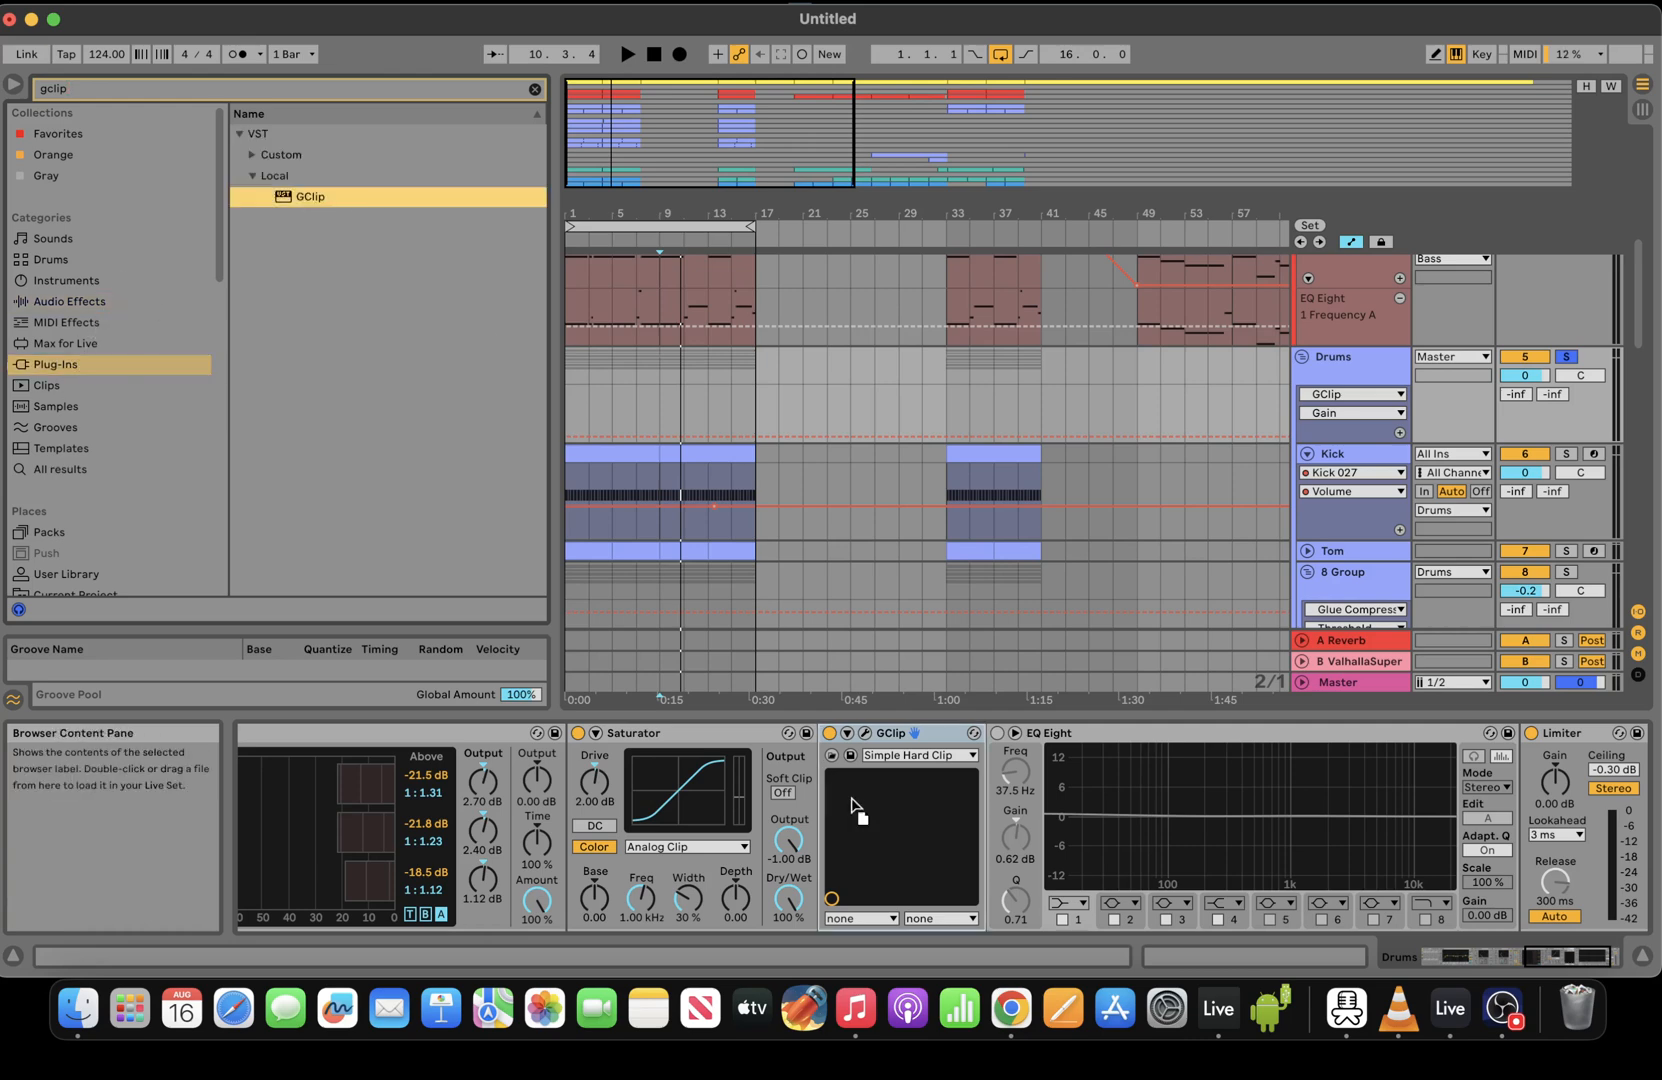
pyautogui.moveTo(968, 845); pyautogui.dragTo(994, 857)
# Play the drums briefly and delete the second GClip from the Drums group's chain
pyautogui.press('space')
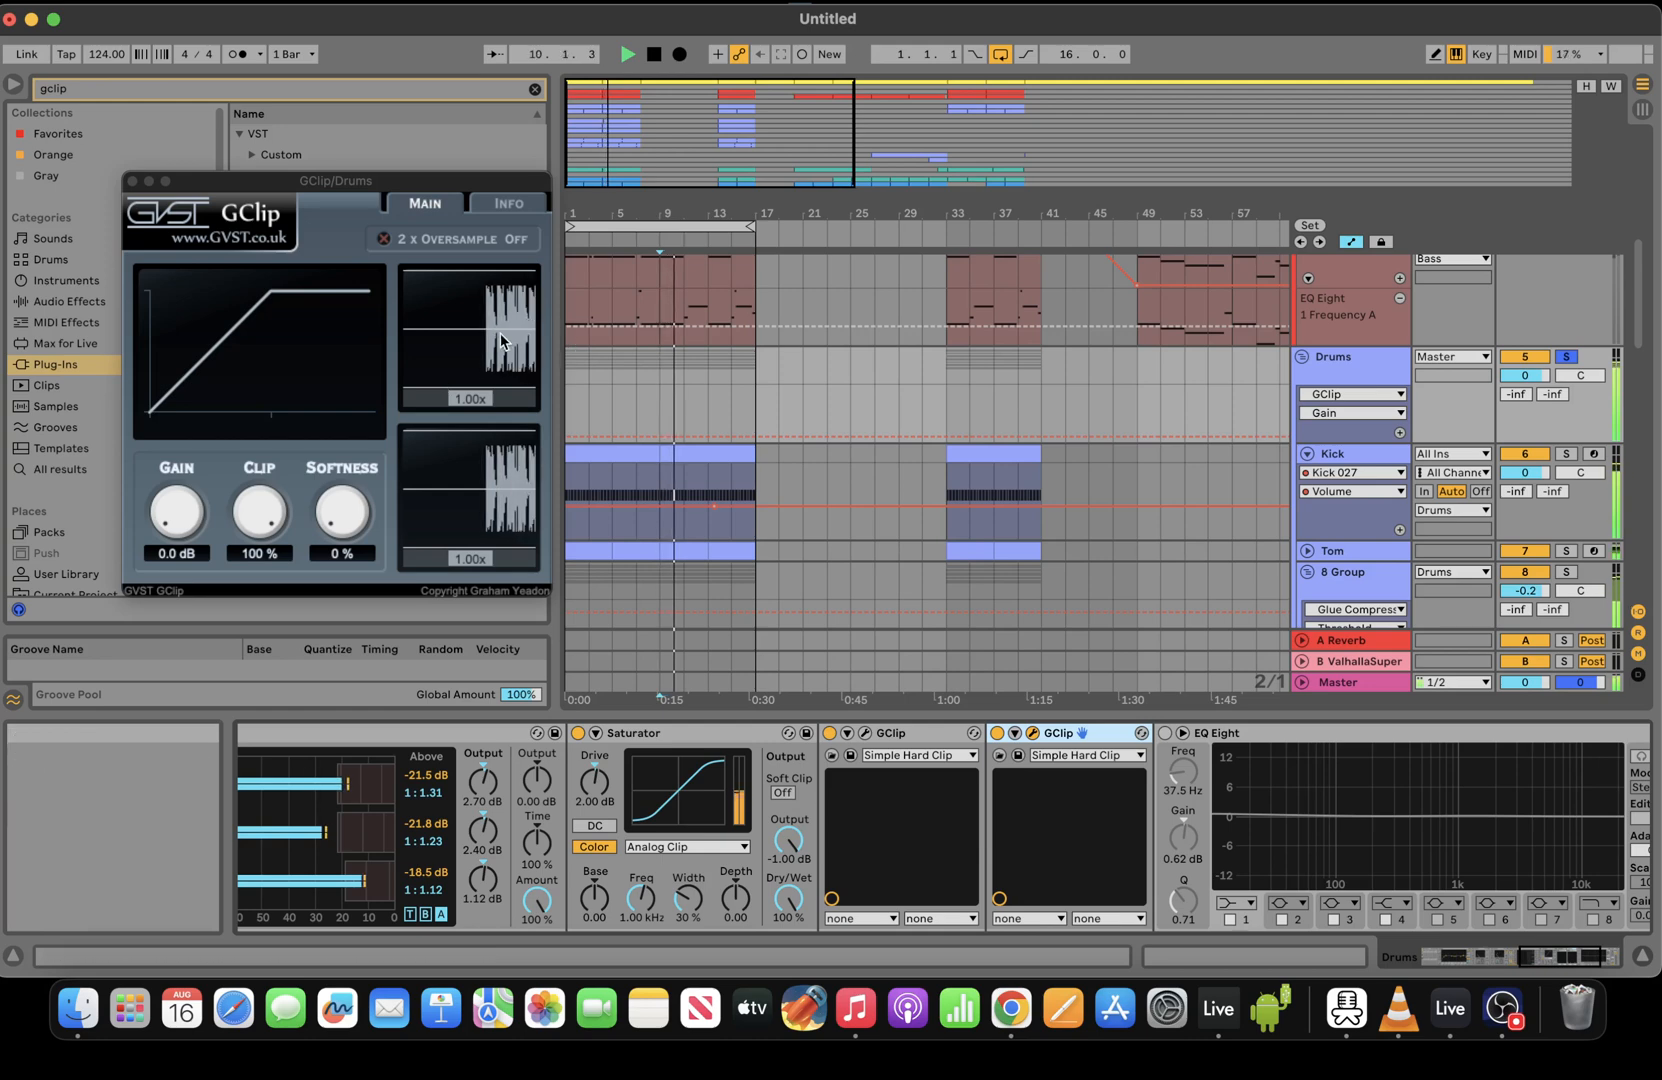
pyautogui.press('space')
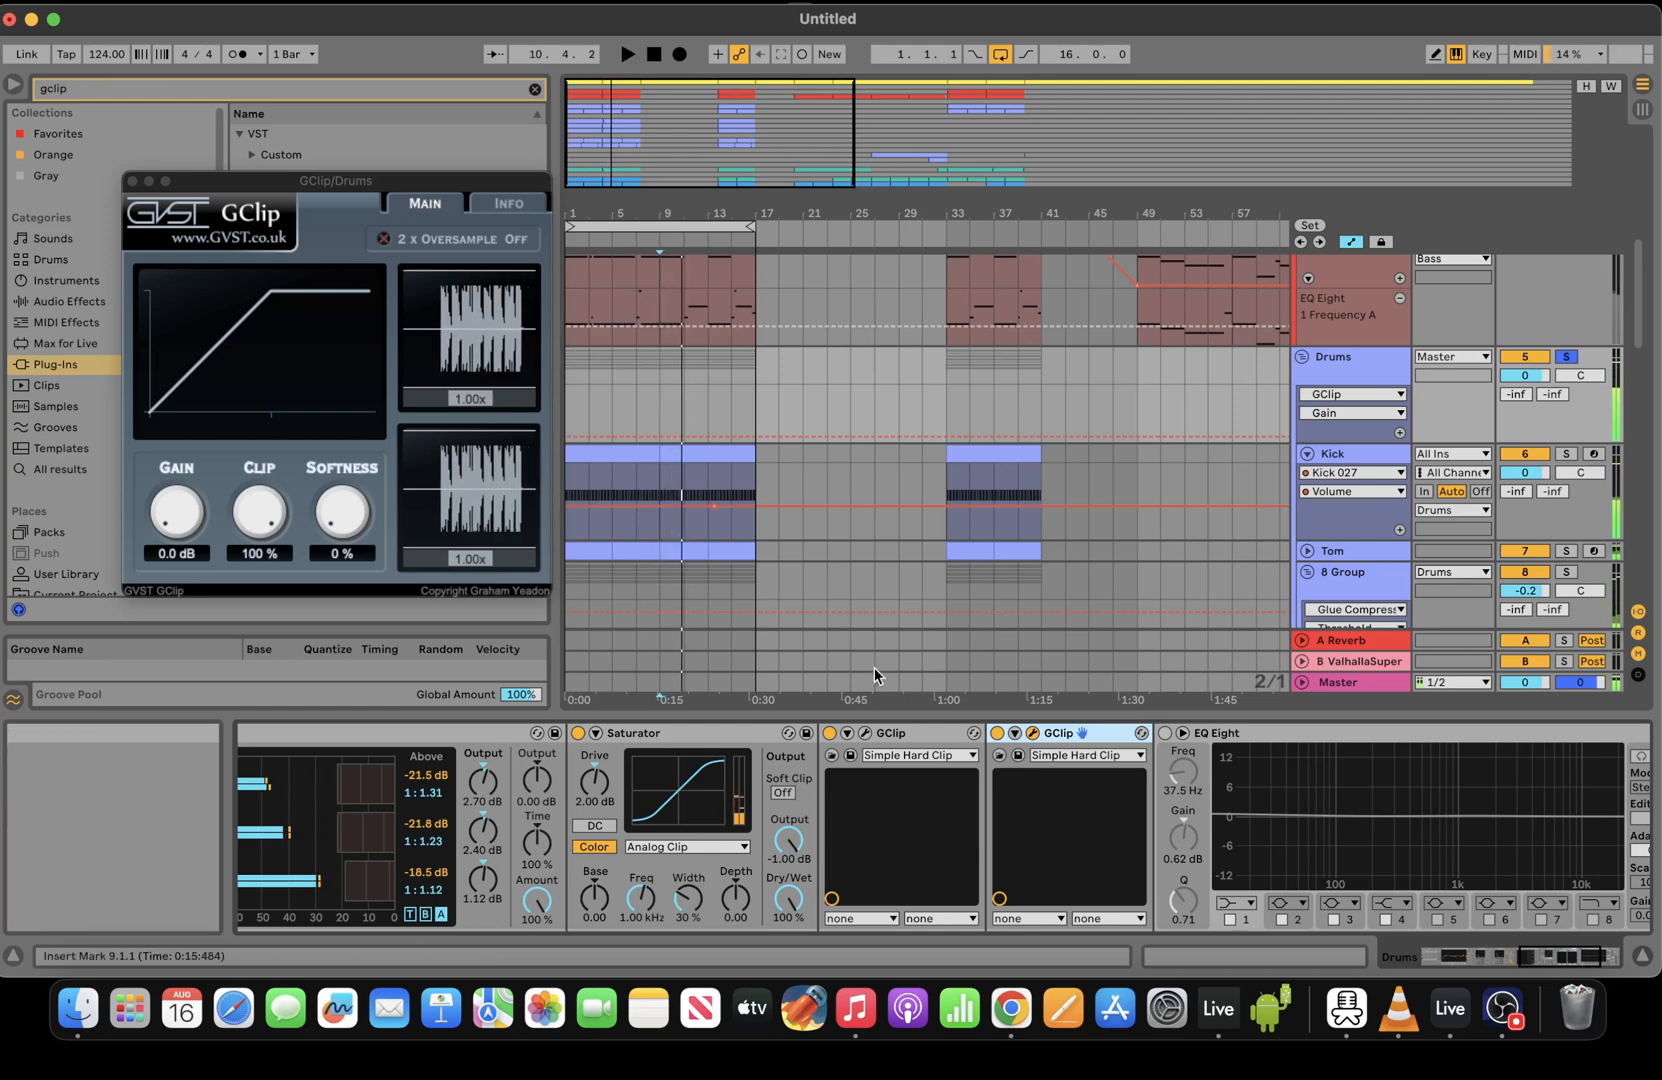
pyautogui.press('Delete')
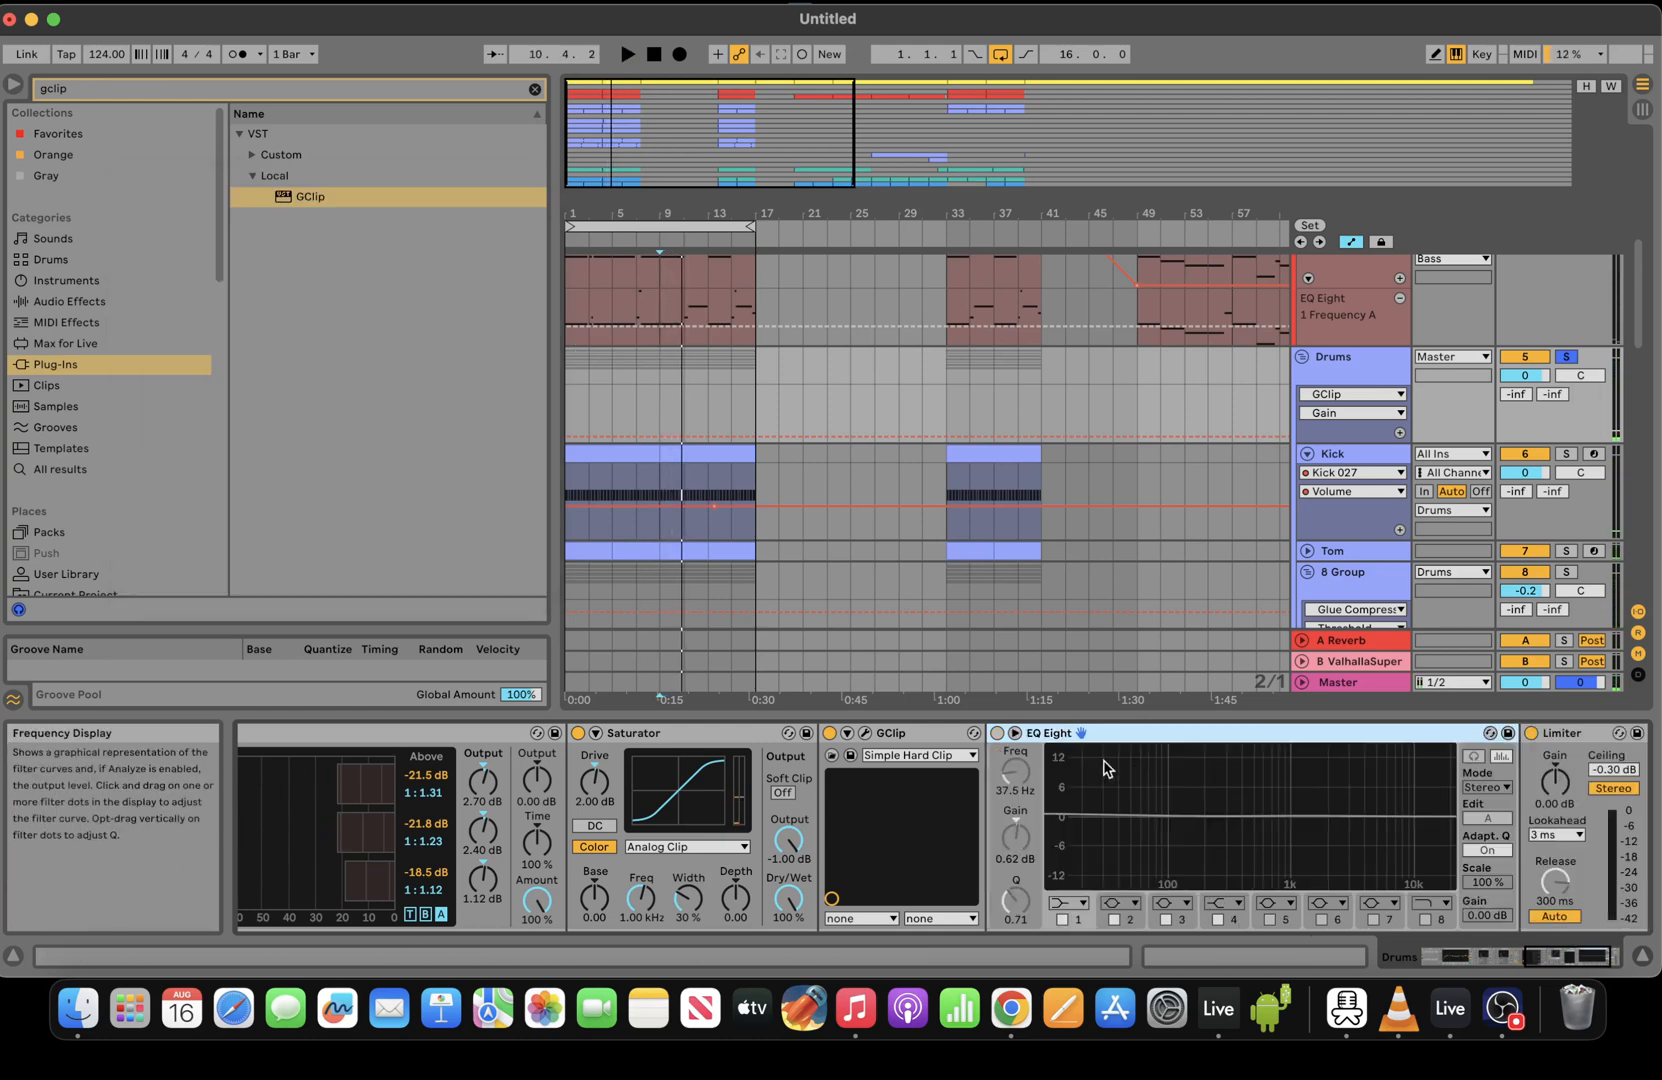
# Turn on the Drums group's second EQ Eight and switch it to M/S mode with the side channel selected for editing
pyautogui.click(996, 734)
pyautogui.press('space')
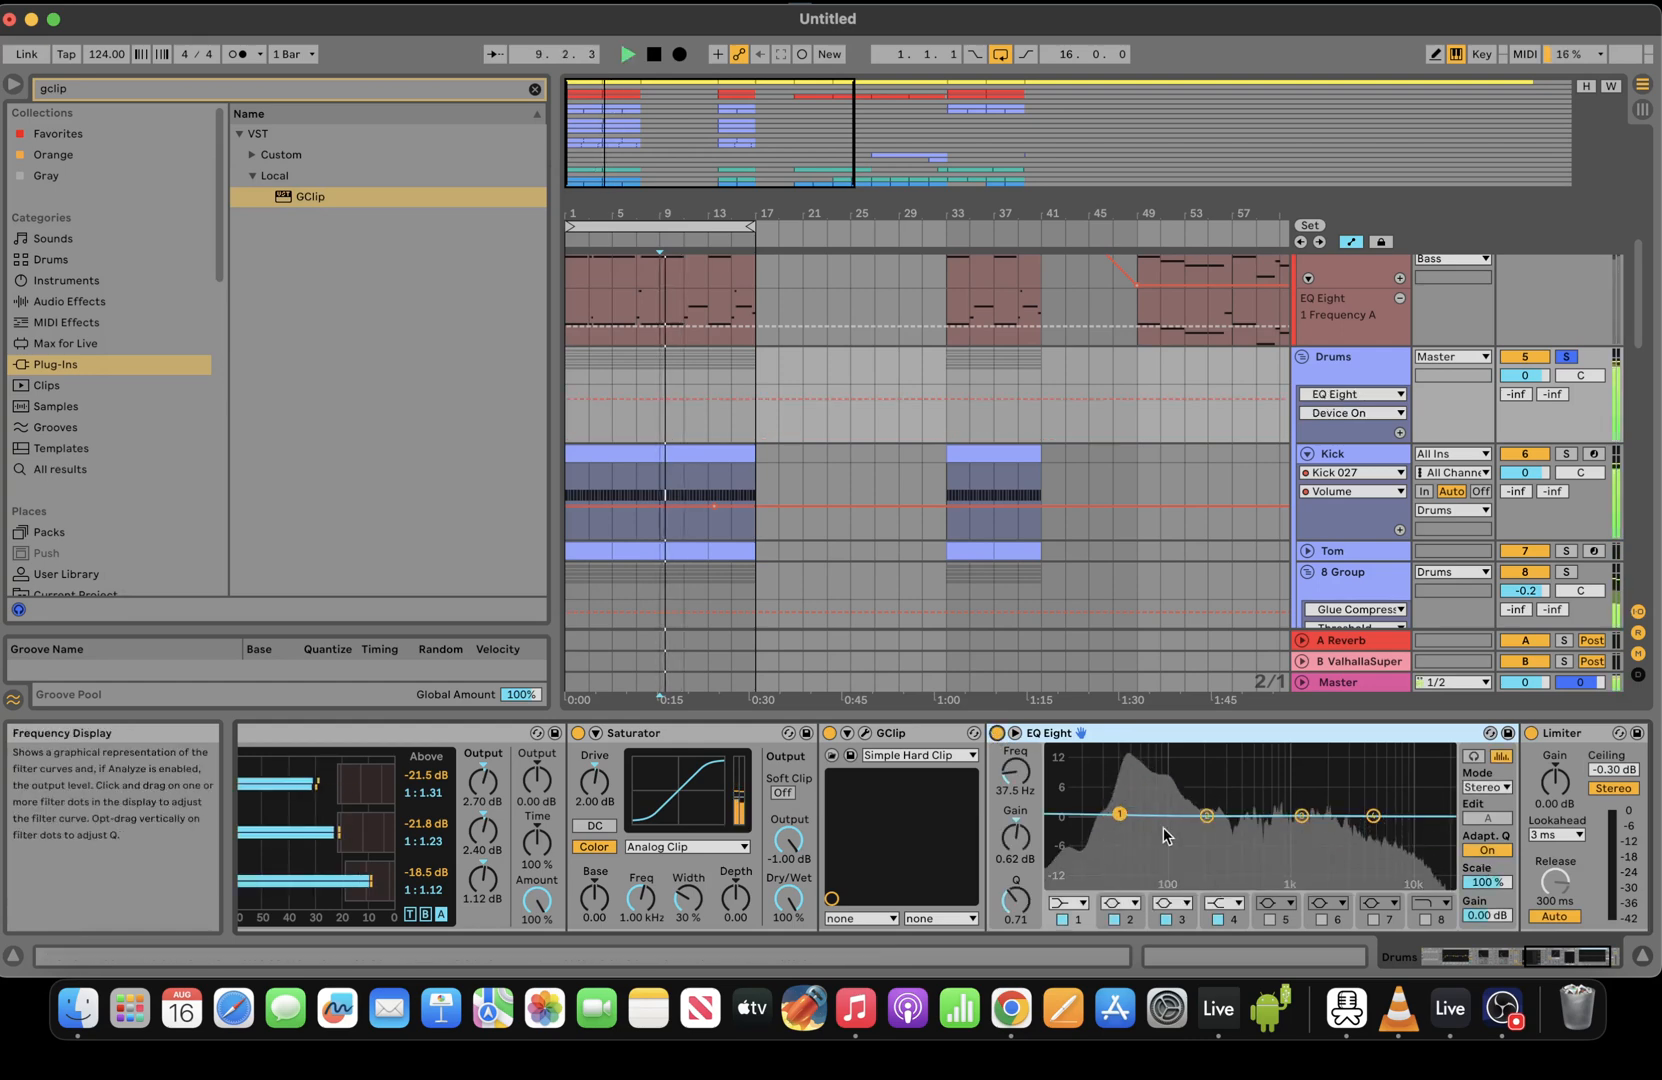
pyautogui.press('space')
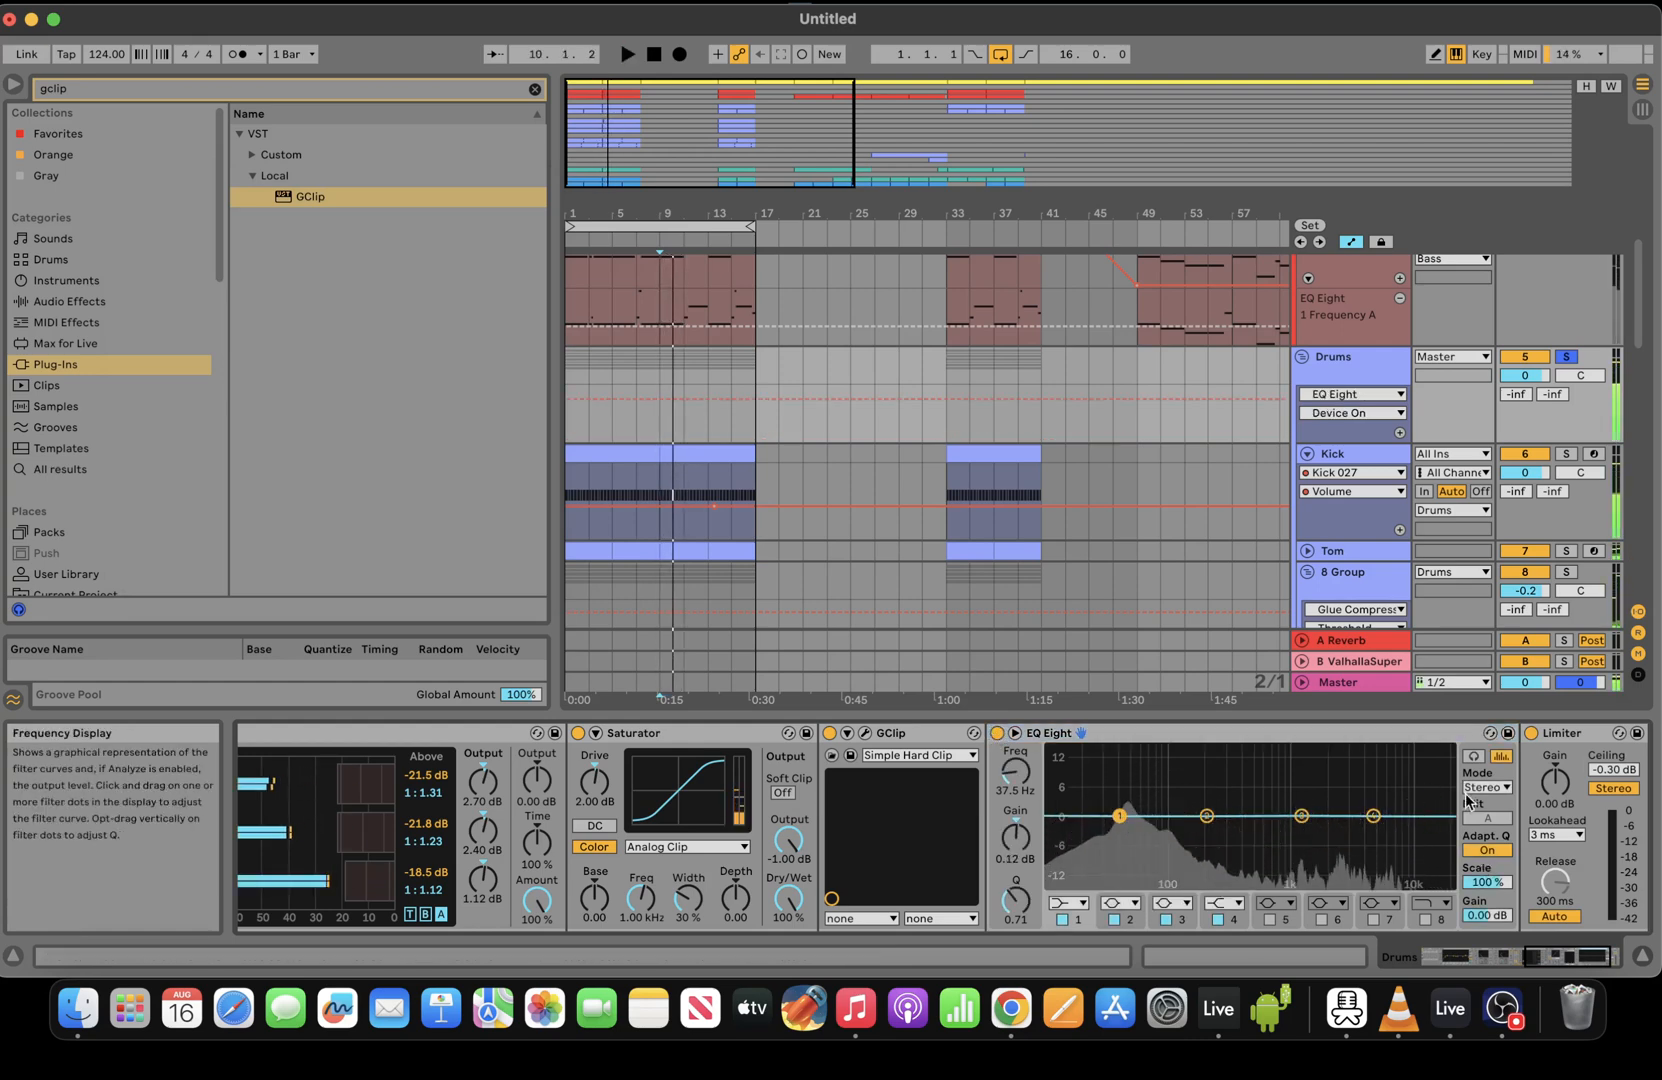
pyautogui.click(1484, 787)
pyautogui.click(1488, 819)
pyautogui.press('space')
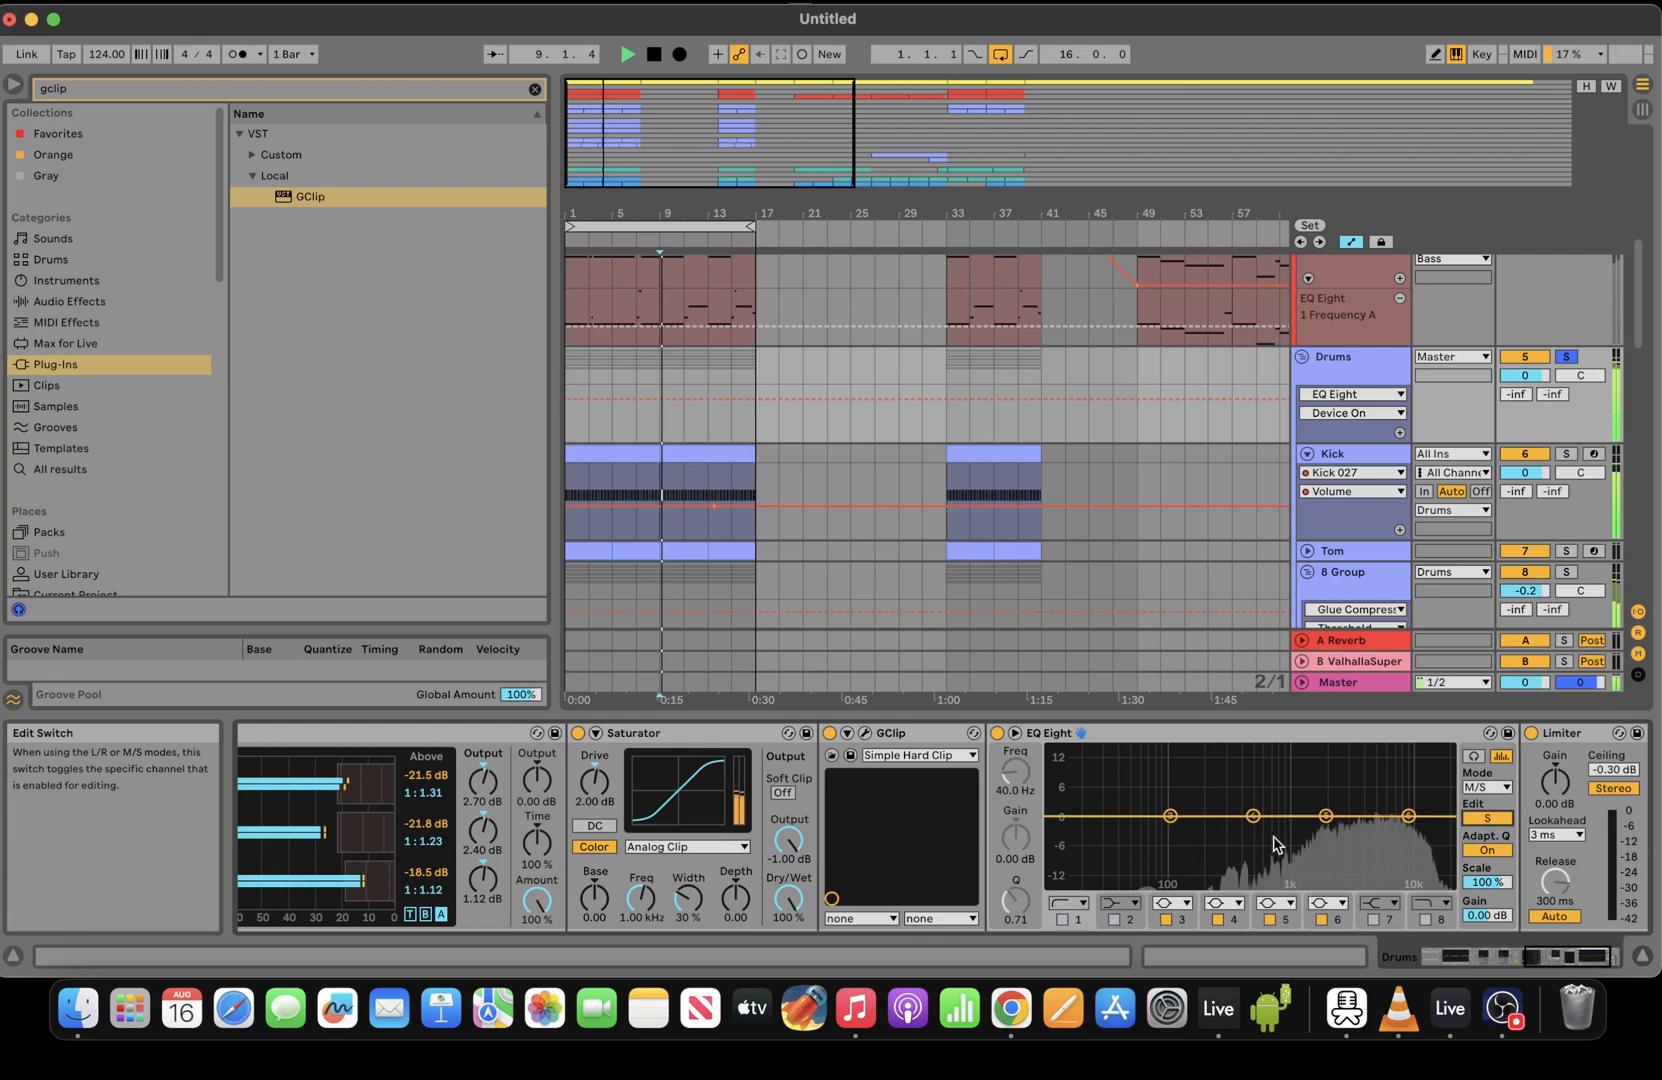
# On the side channel, turn on band 1 as a low cut at 138 Hz and make band 6 a high cut at the treble end
pyautogui.click(1083, 903)
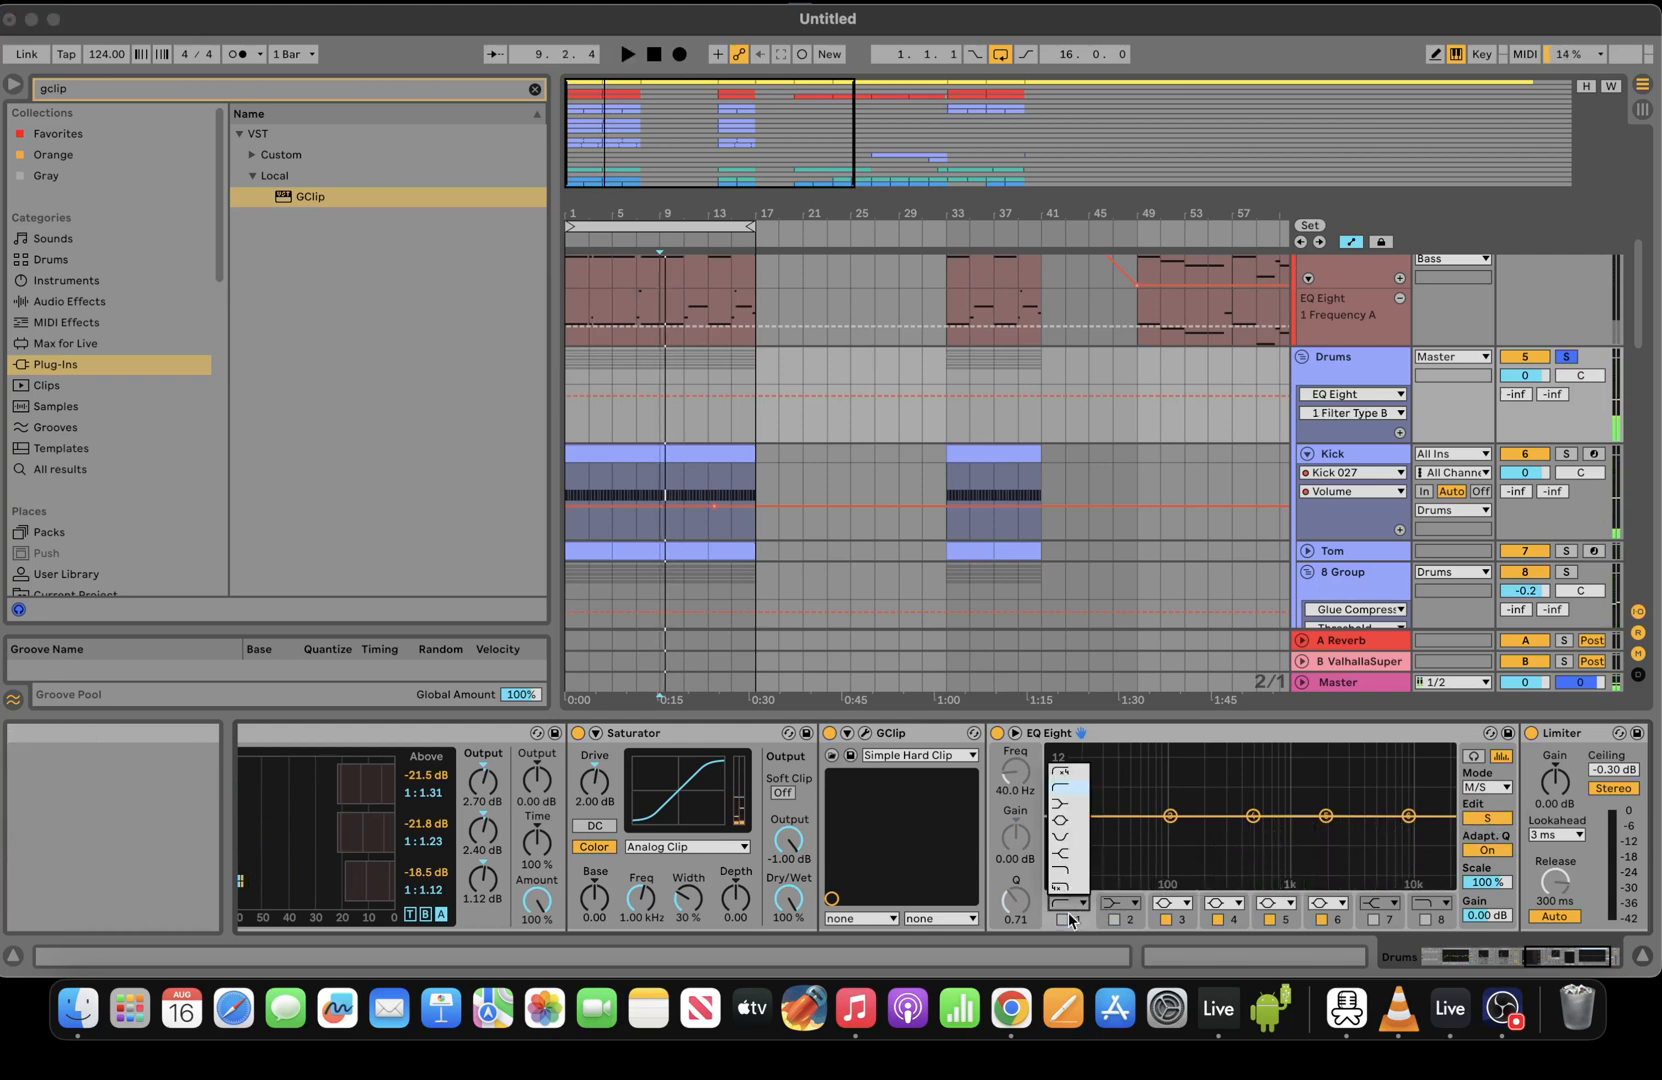
pyautogui.click(1064, 919)
pyautogui.click(1064, 919)
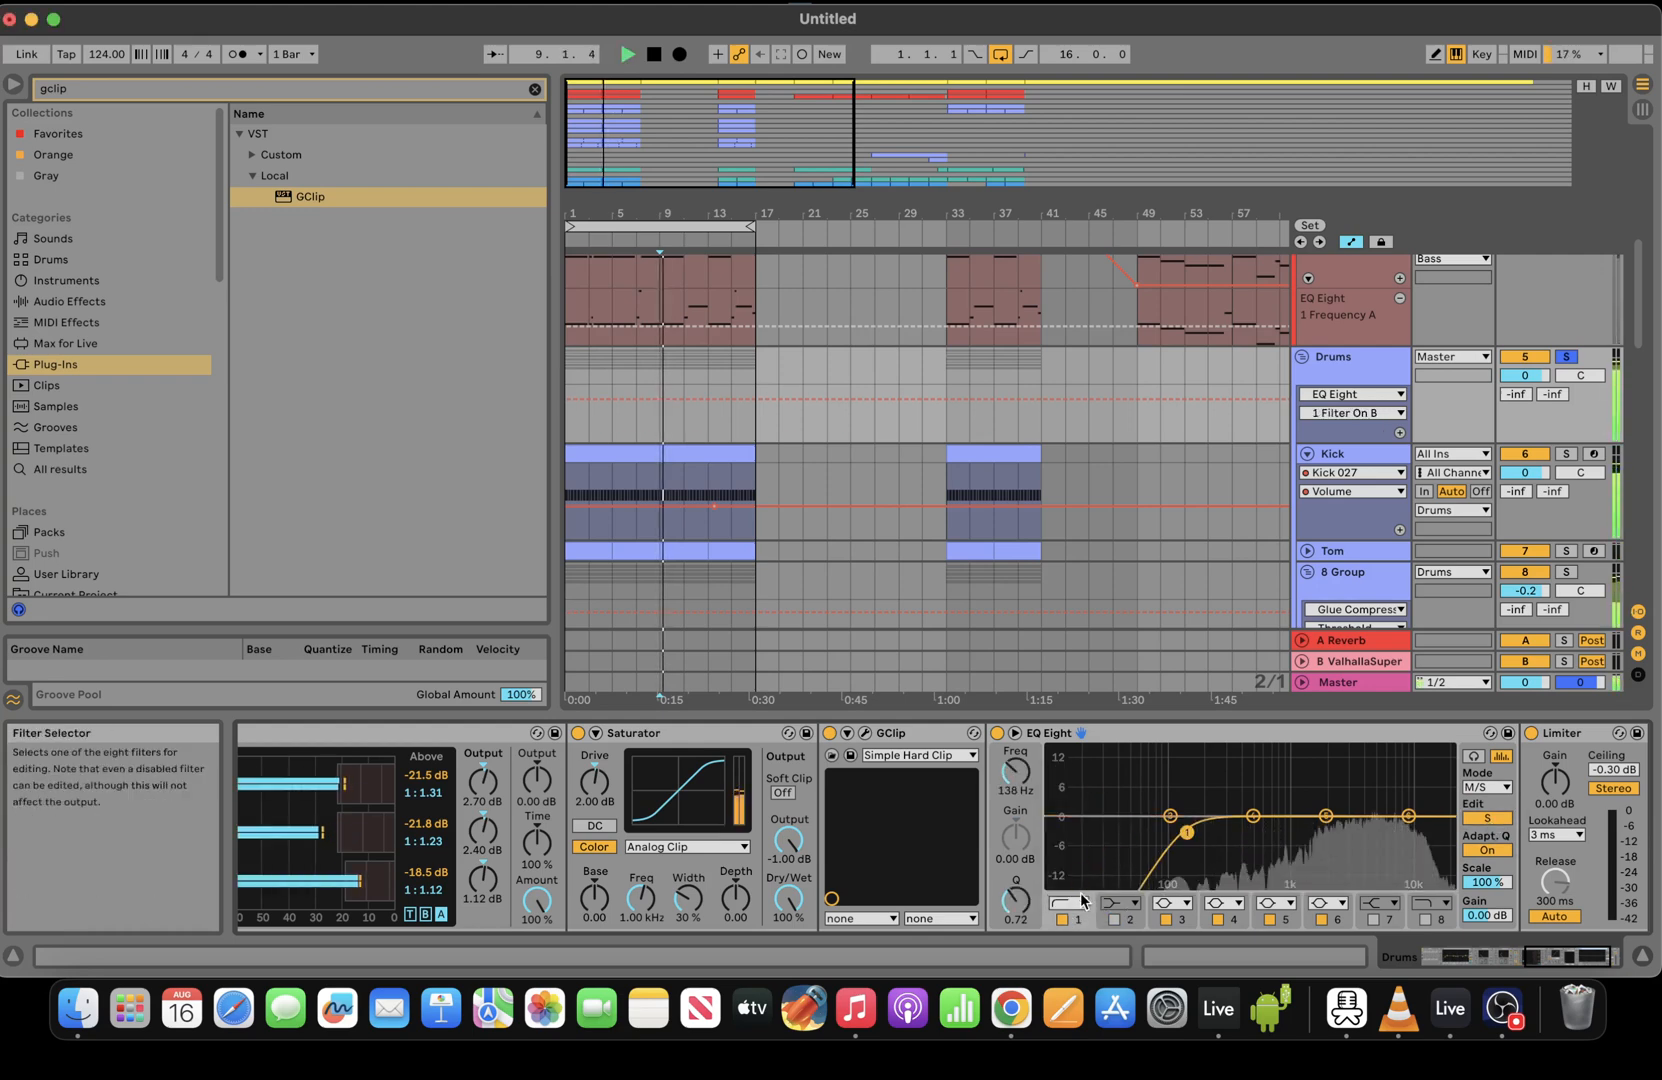
pyautogui.click(1328, 903)
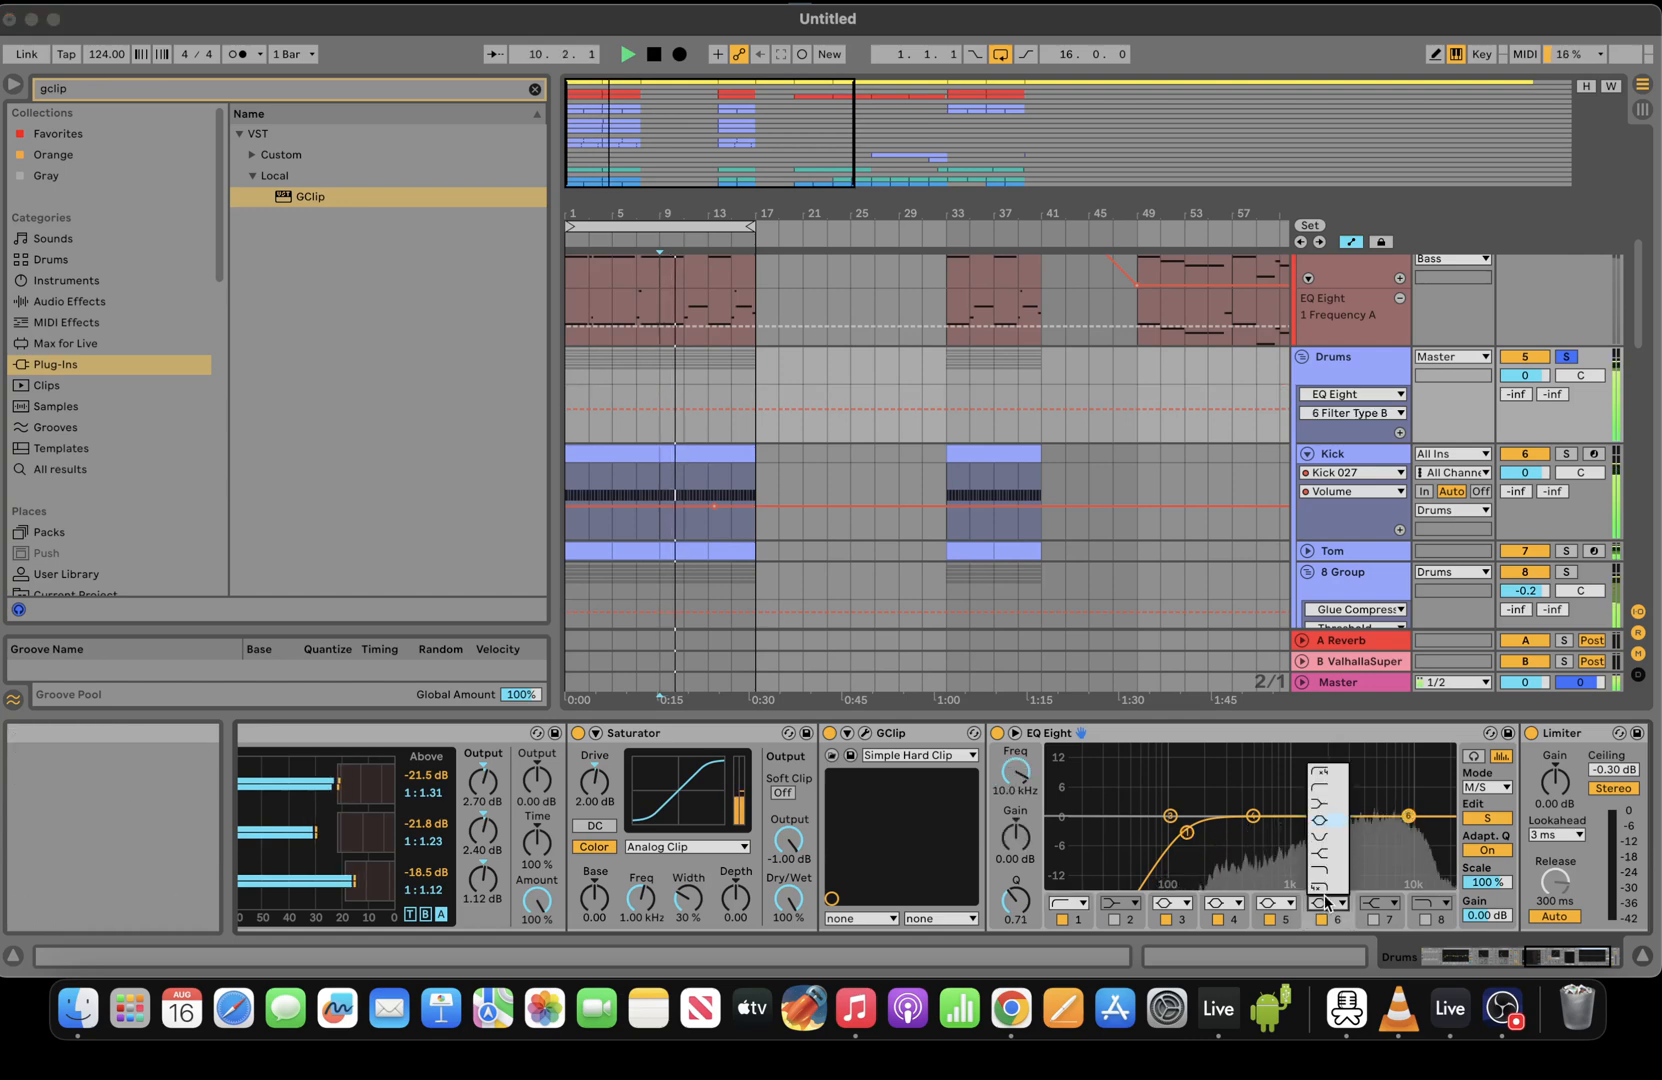
pyautogui.click(1331, 899)
pyautogui.moveTo(1410, 832); pyautogui.dragTo(1433, 838)
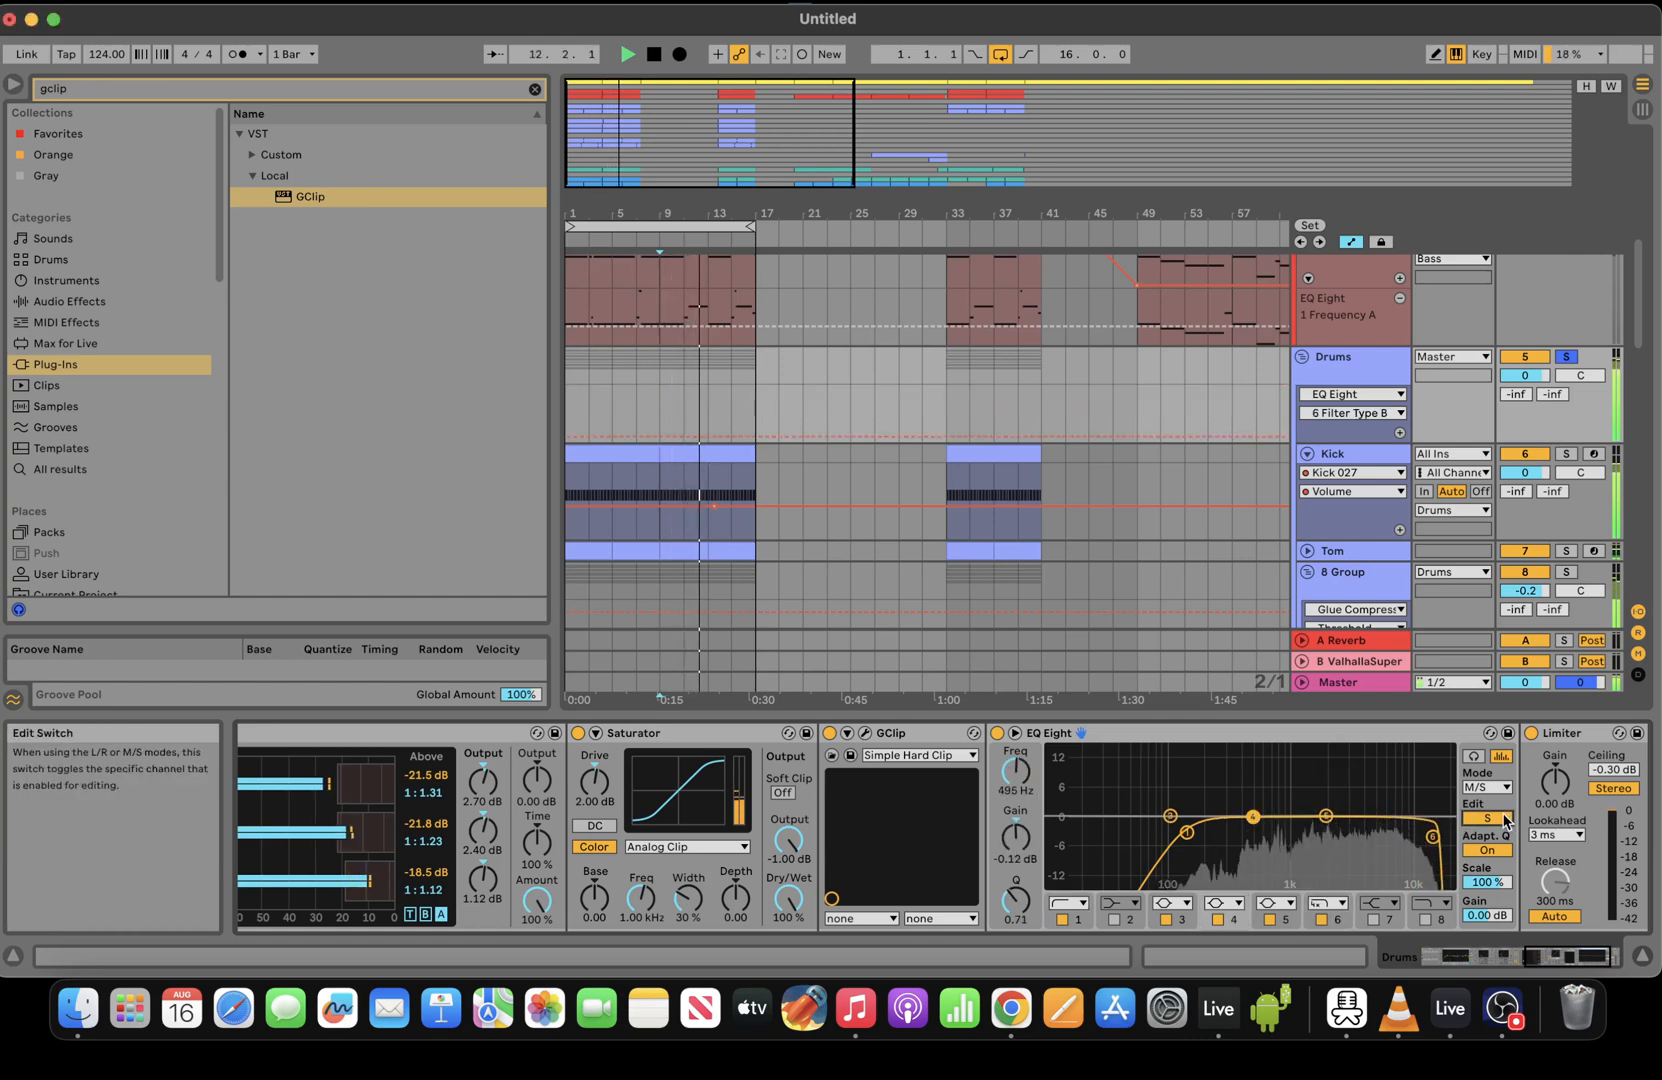
# Switch the EQ Eight to editing the mid channel, turn on its band 8 high cut at 18.0 kHz, and audition the drums
pyautogui.click(1487, 818)
pyautogui.click(1425, 919)
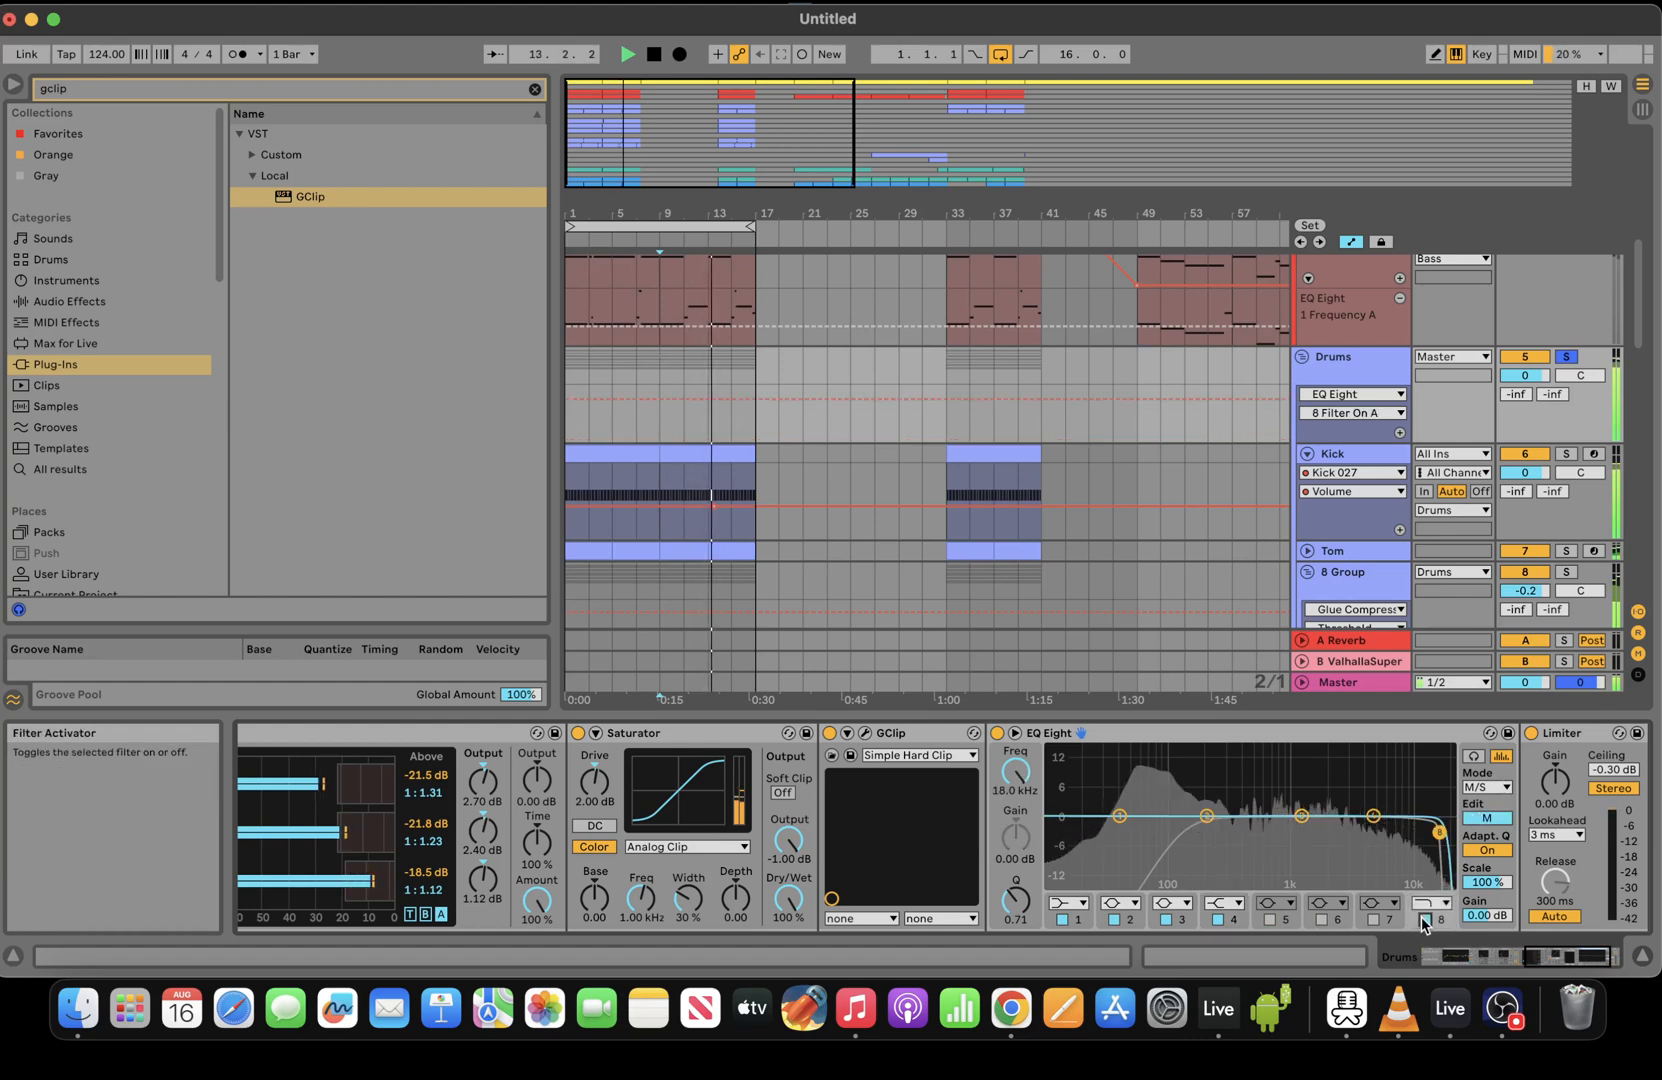
pyautogui.moveTo(1575, 960); pyautogui.dragTo(1642, 958)
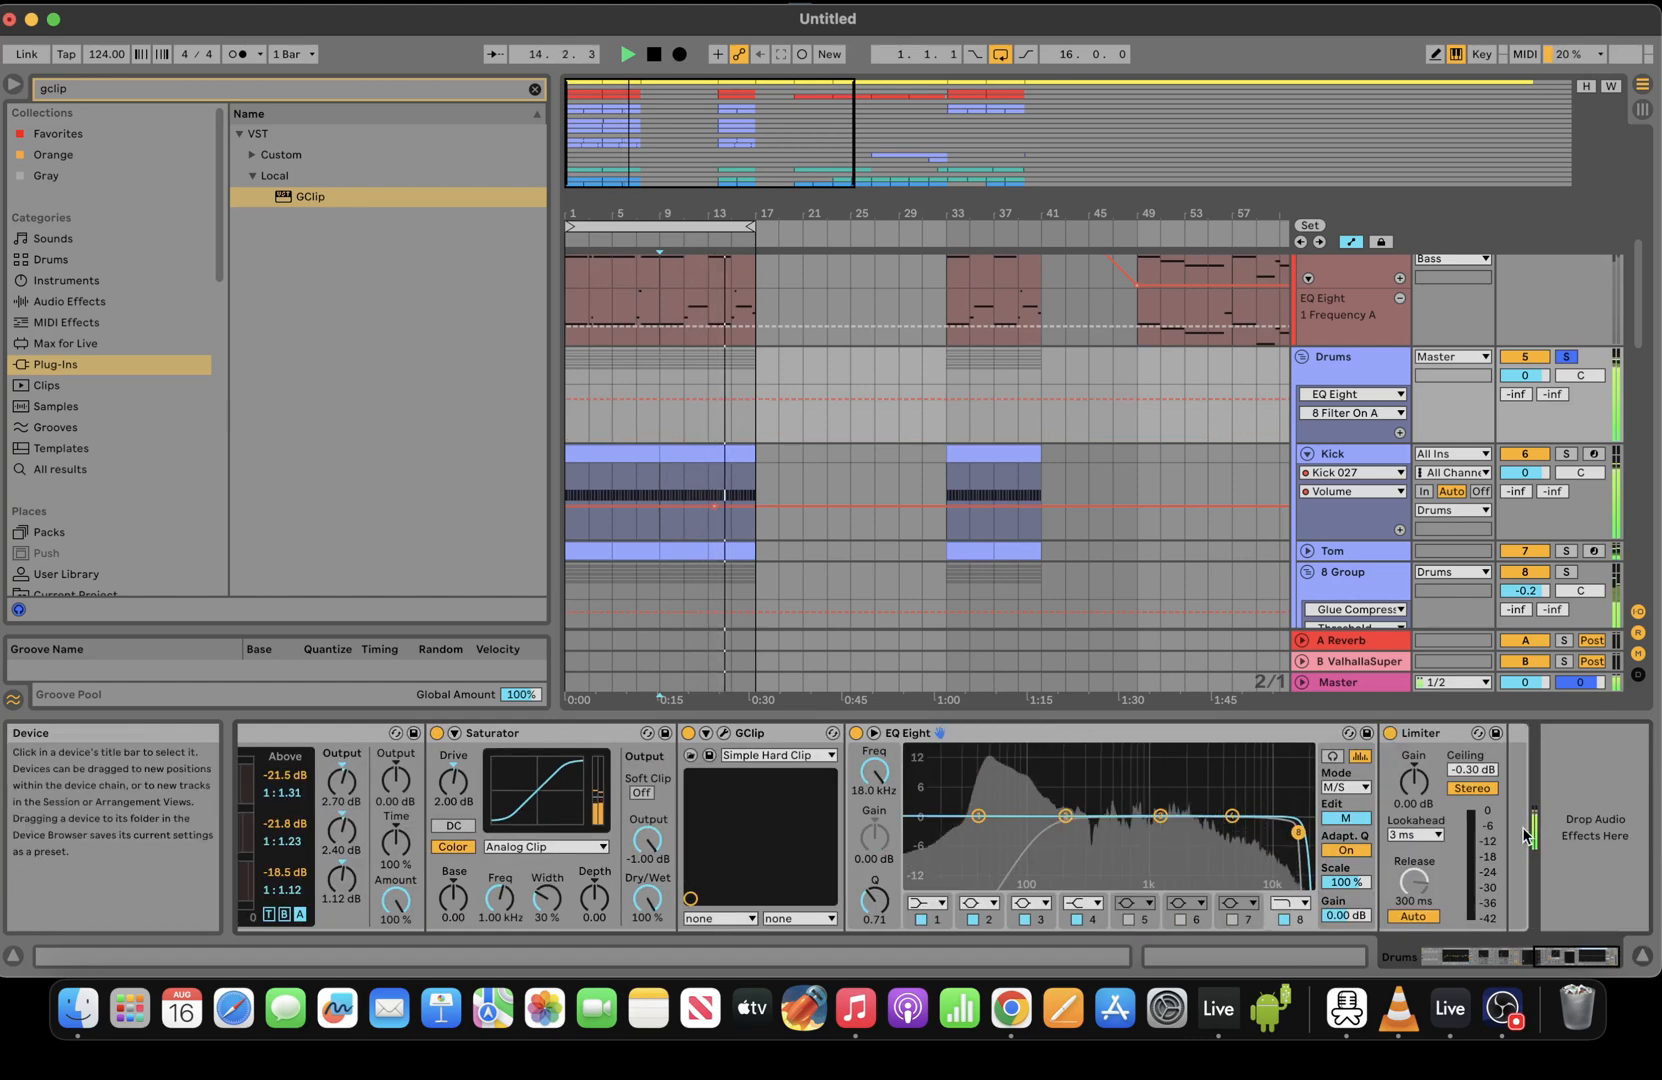
pyautogui.press('space')
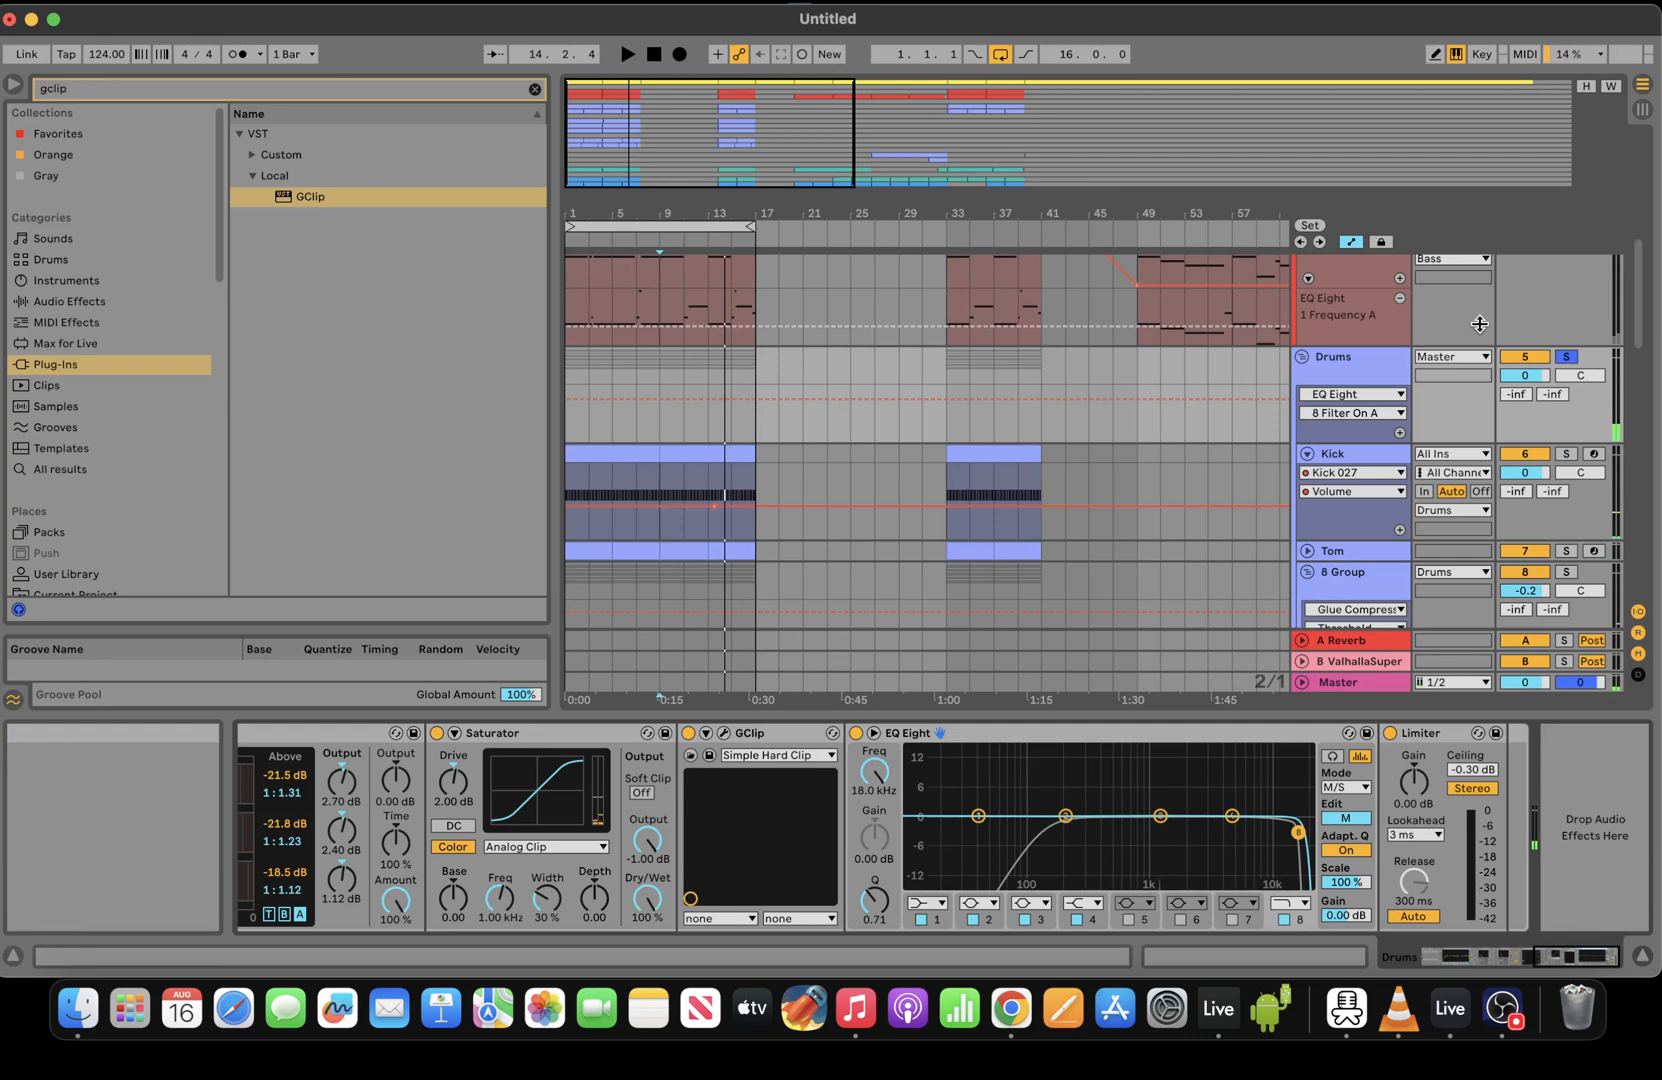
pyautogui.press('space')
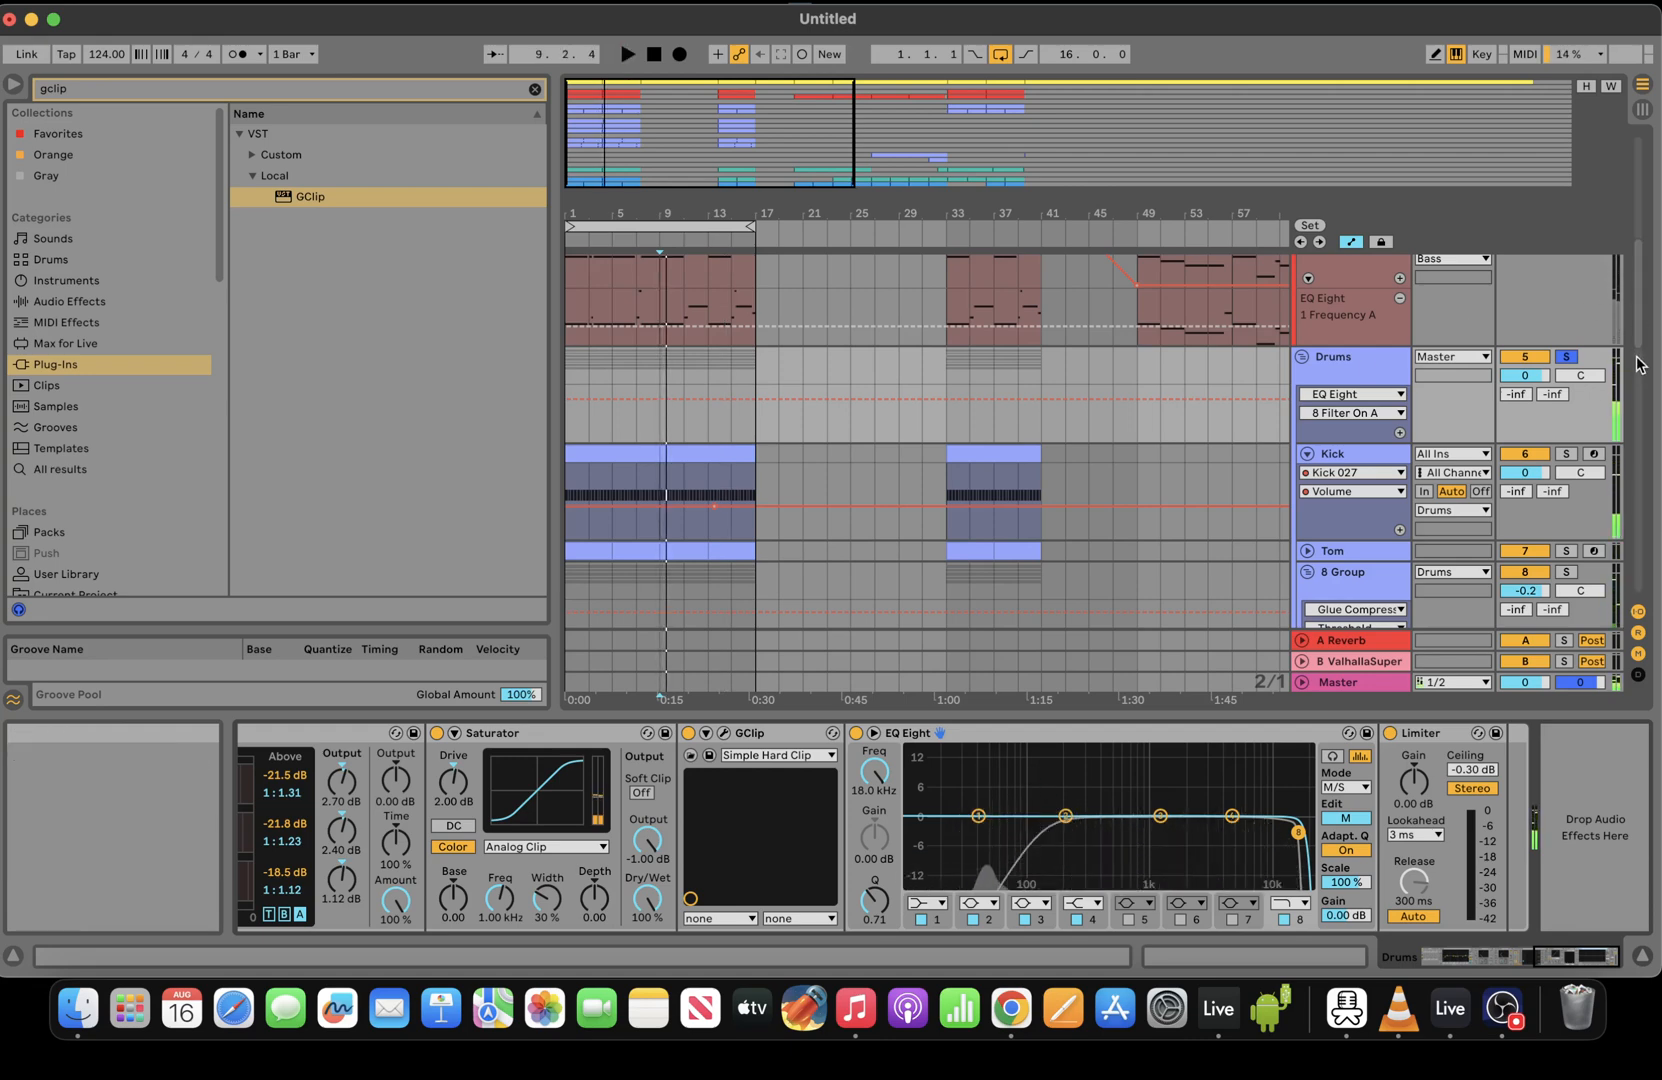
# Fold the Drums, Bass, Pad and Lead groups in the arrangement and mute the Lead group
pyautogui.moveTo(1637, 358); pyautogui.dragTo(1646, 318)
pyautogui.click(1302, 413)
pyautogui.scroll(5, 1600, 320)
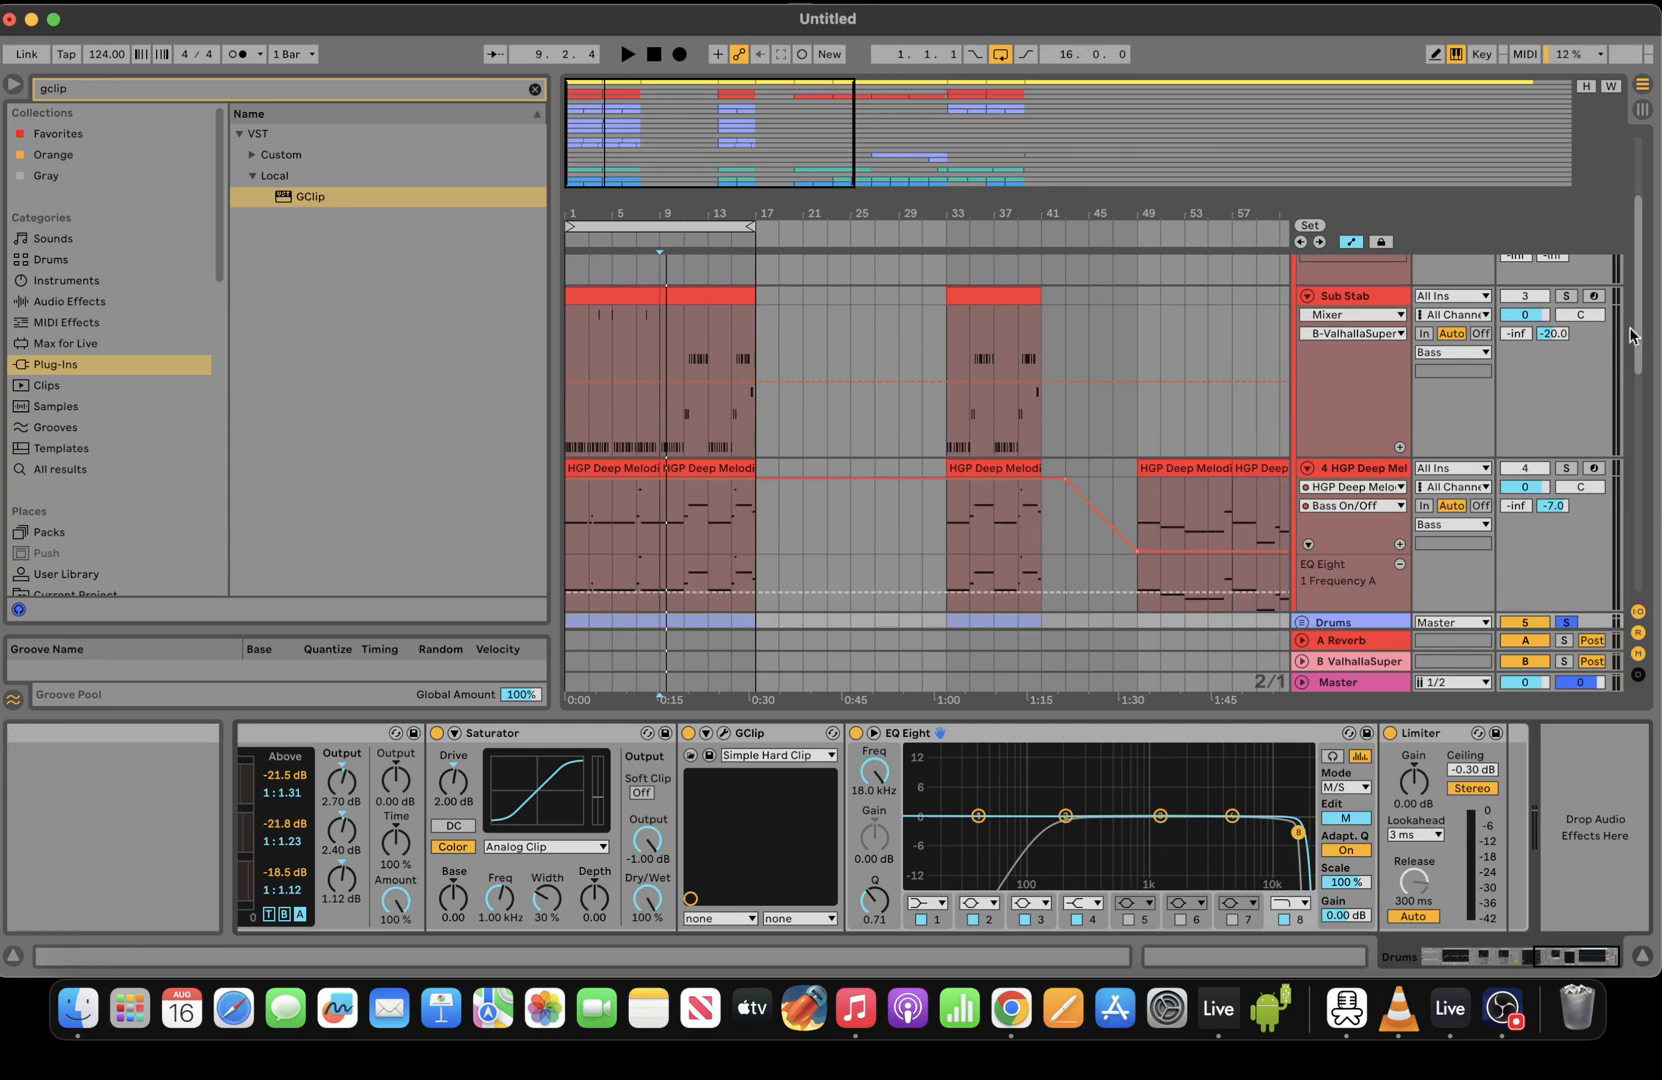
pyautogui.scroll(3, 1632, 335)
pyautogui.click(1302, 361)
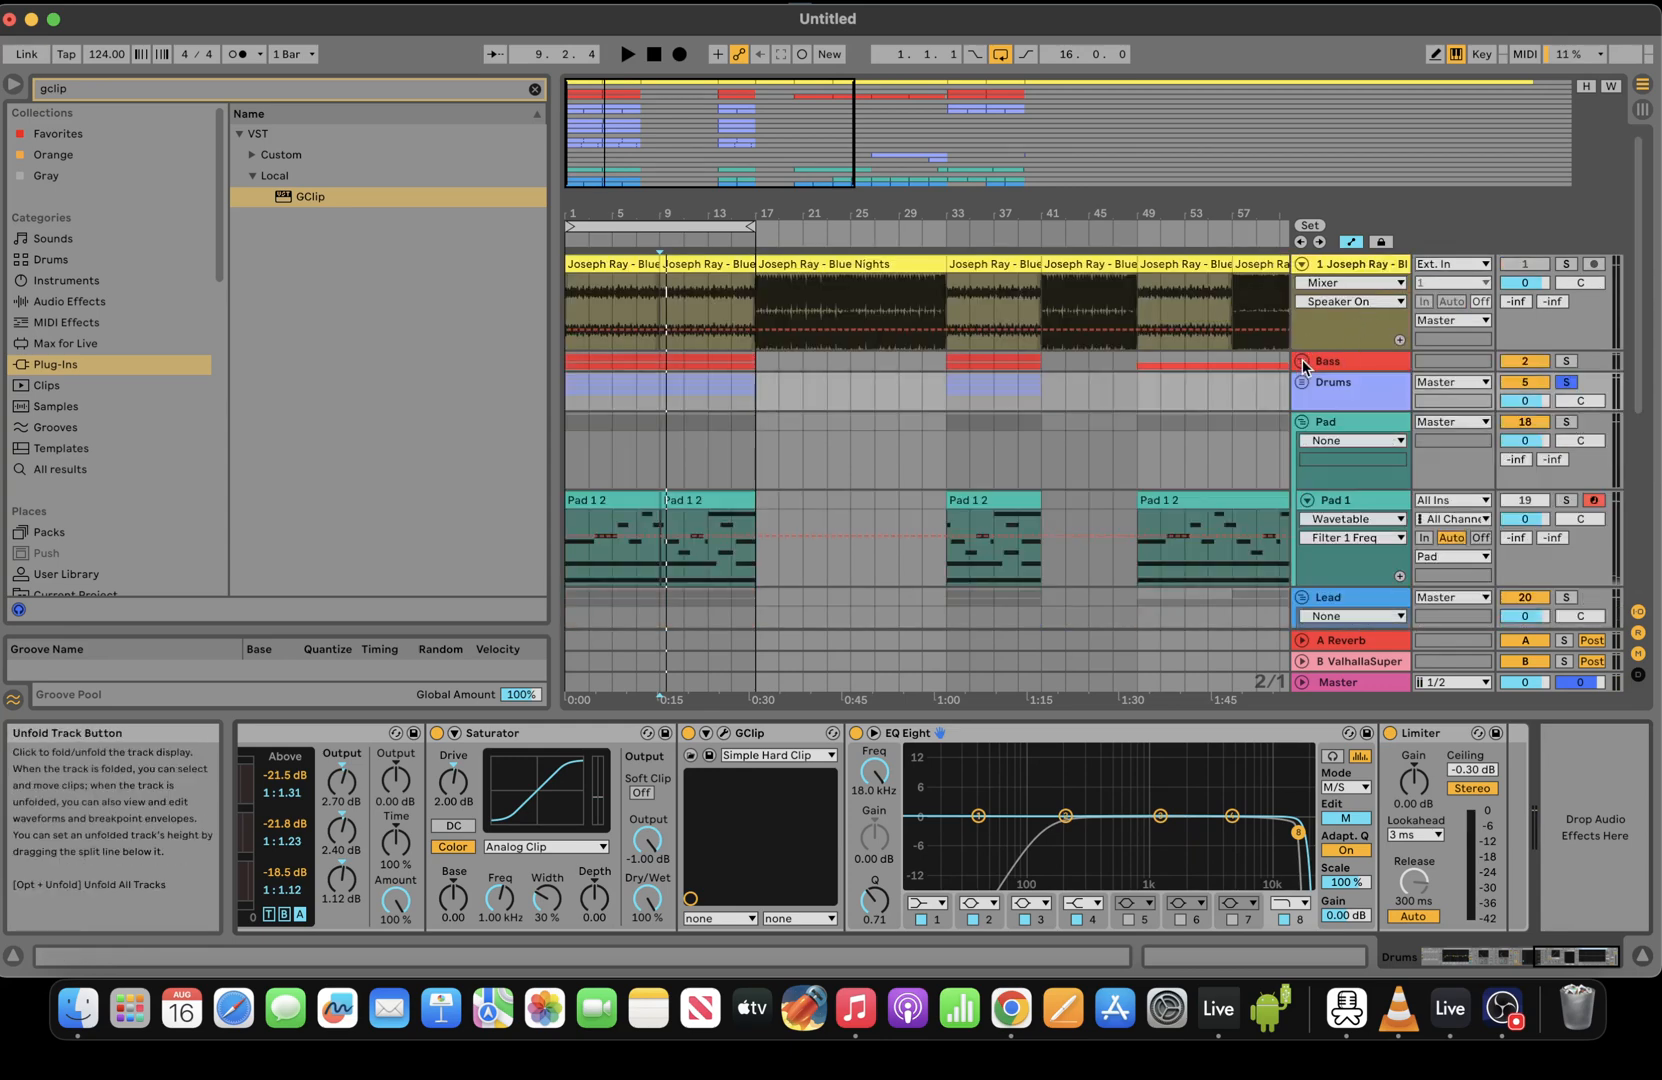
pyautogui.click(1300, 428)
pyautogui.click(1302, 442)
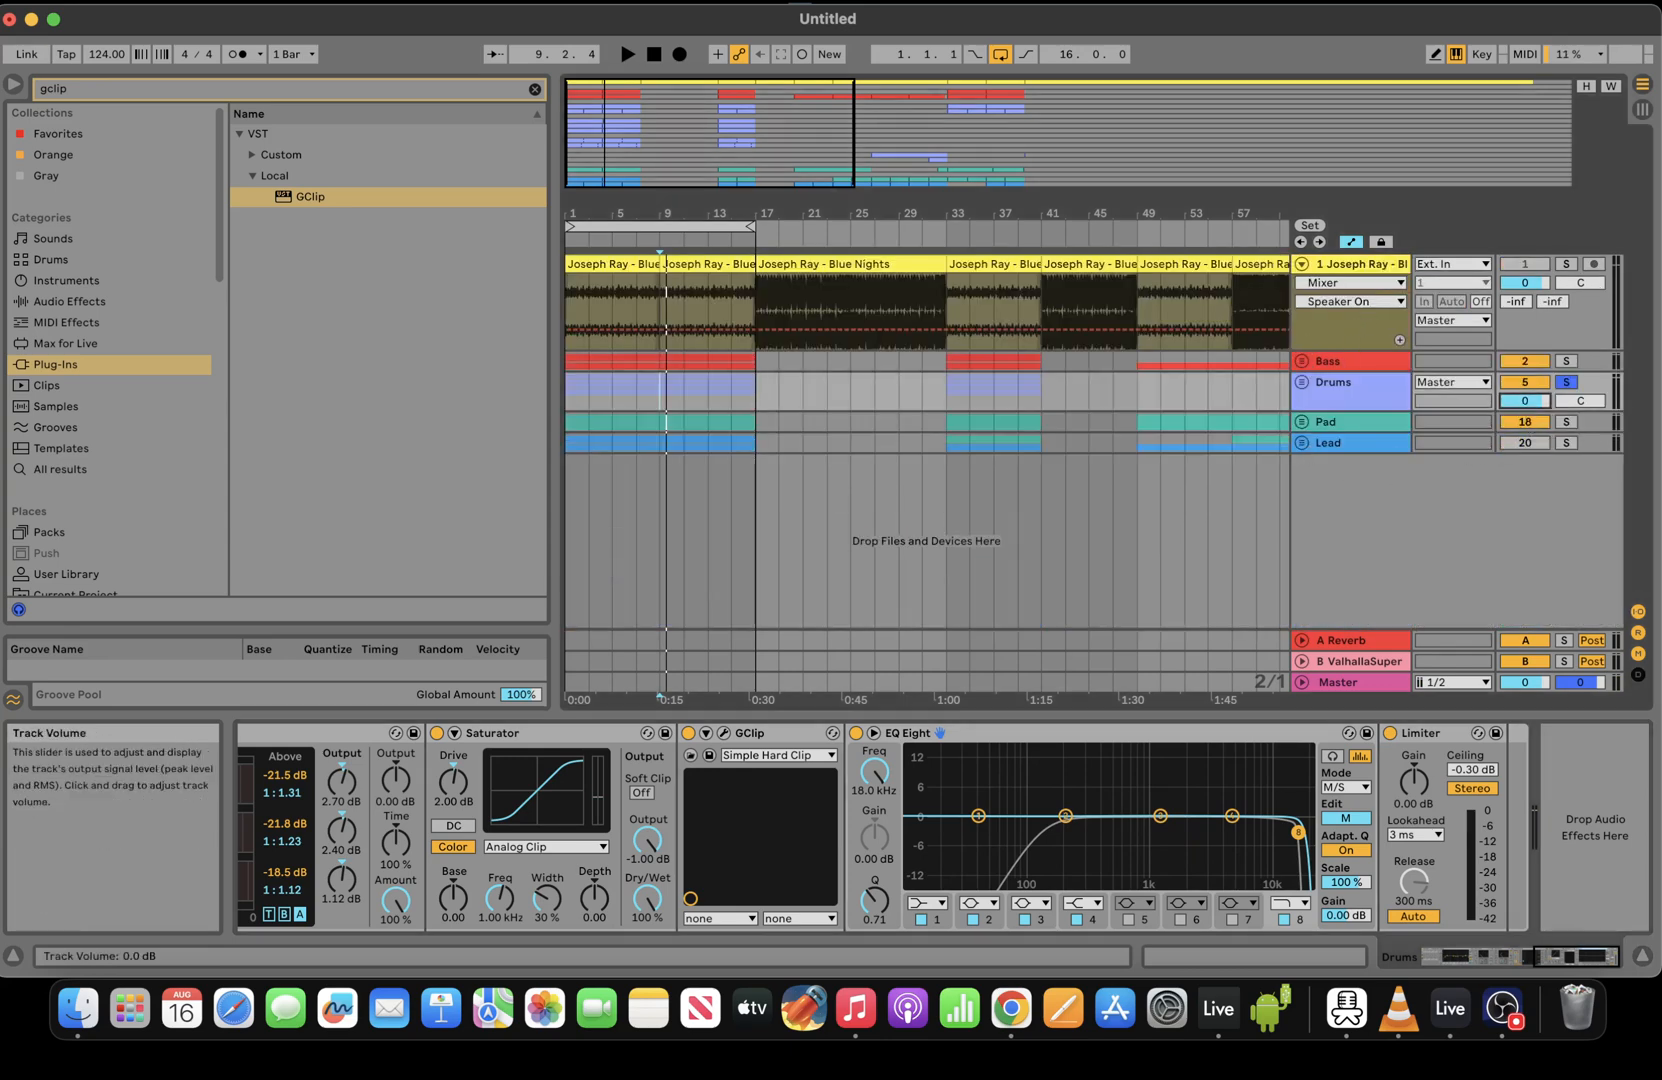
# Unsolo the Drums group, mute the Pad group, and play the bass and drums with the Master track's devices shown
pyautogui.press('space')
pyautogui.click(1566, 382)
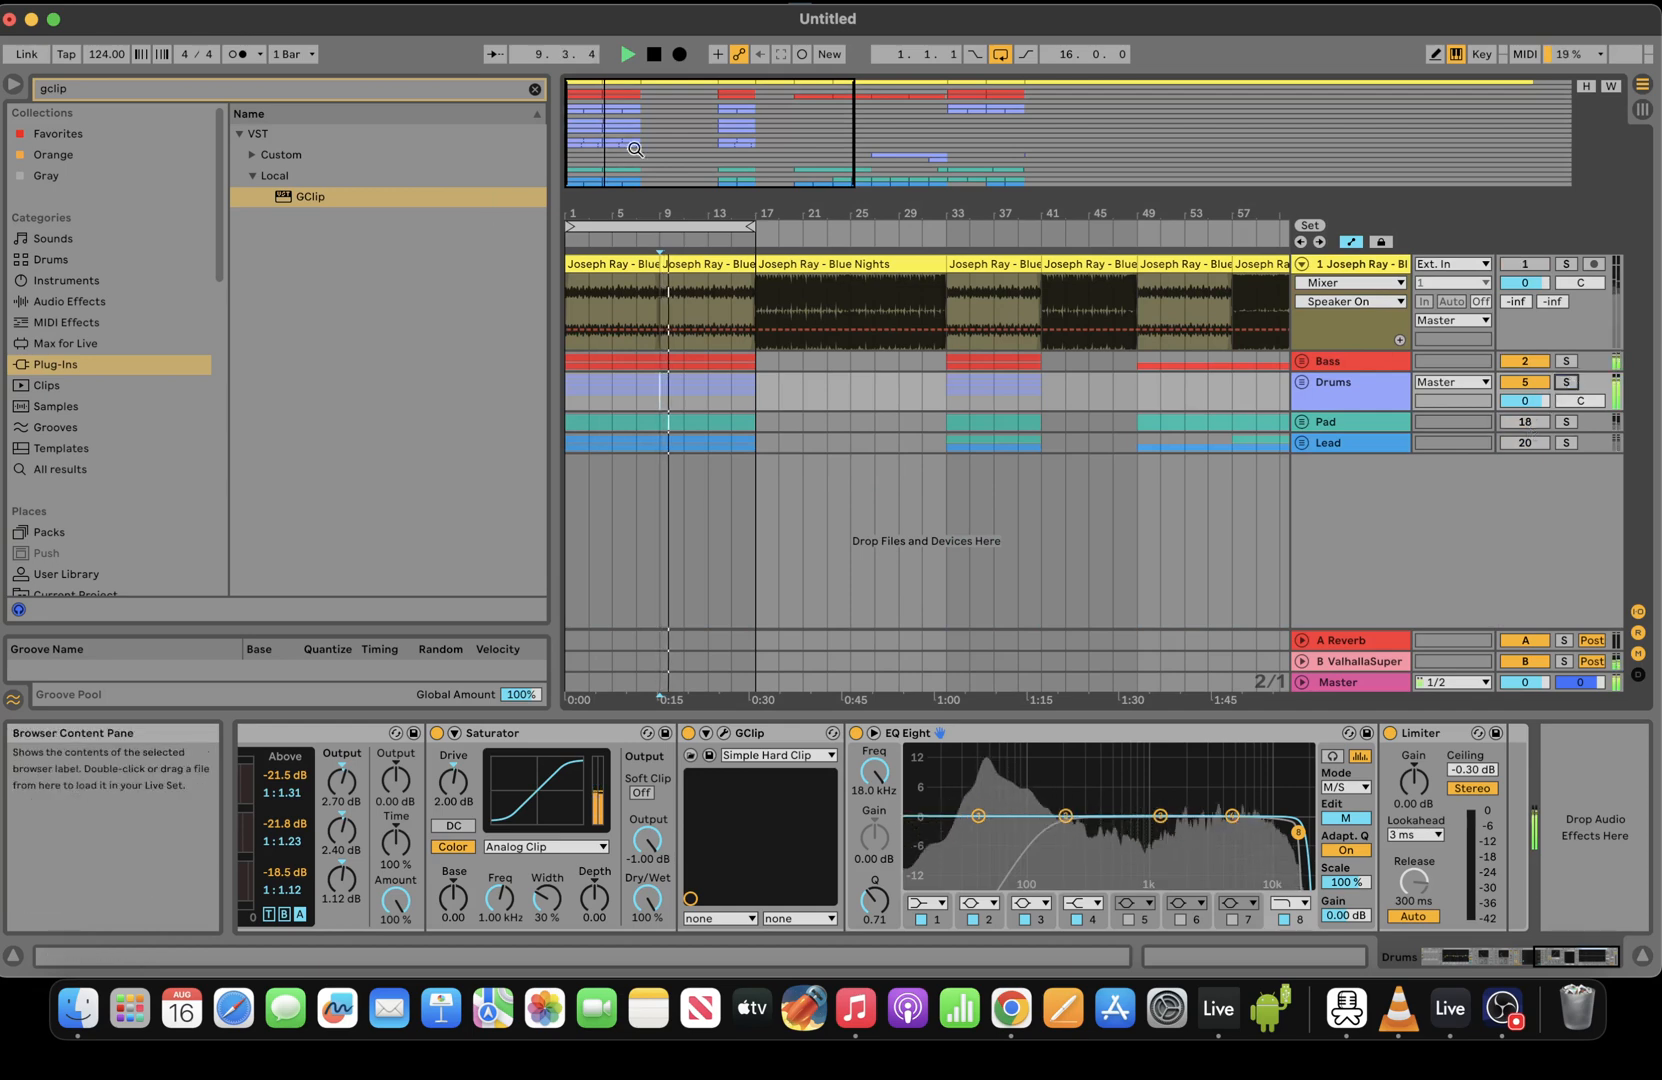
pyautogui.moveTo(604, 112); pyautogui.dragTo(604, 141)
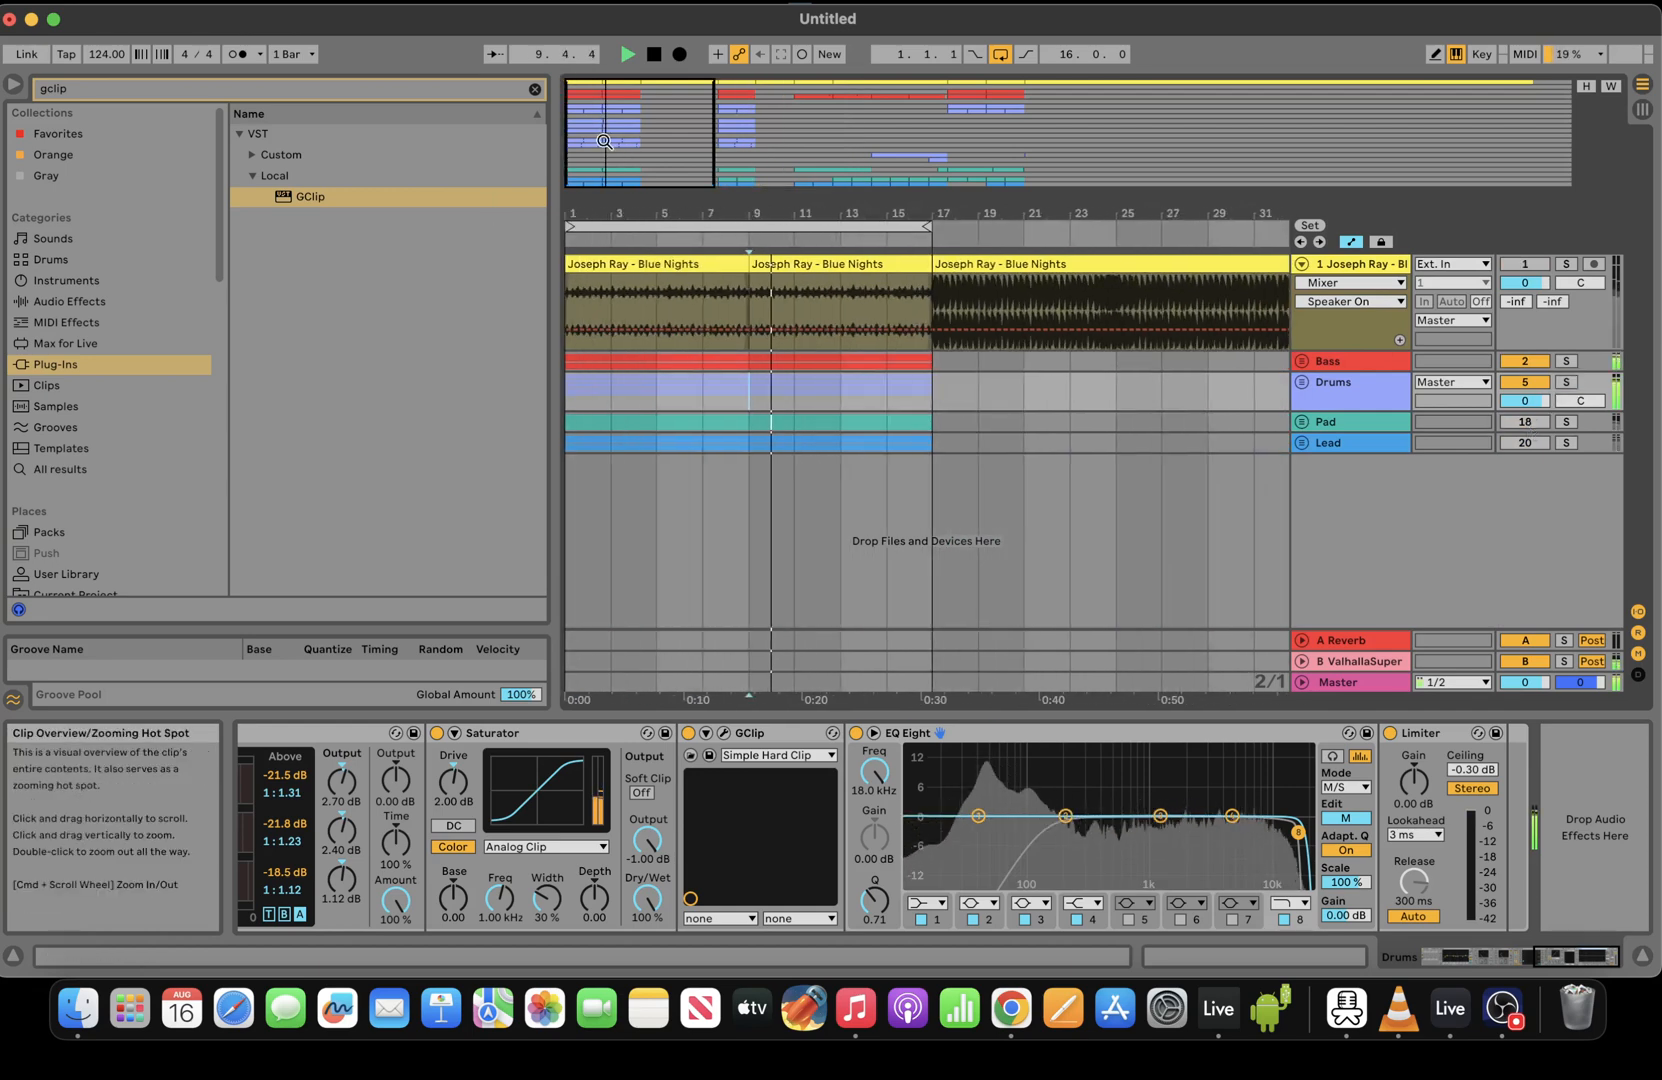
pyautogui.click(819, 683)
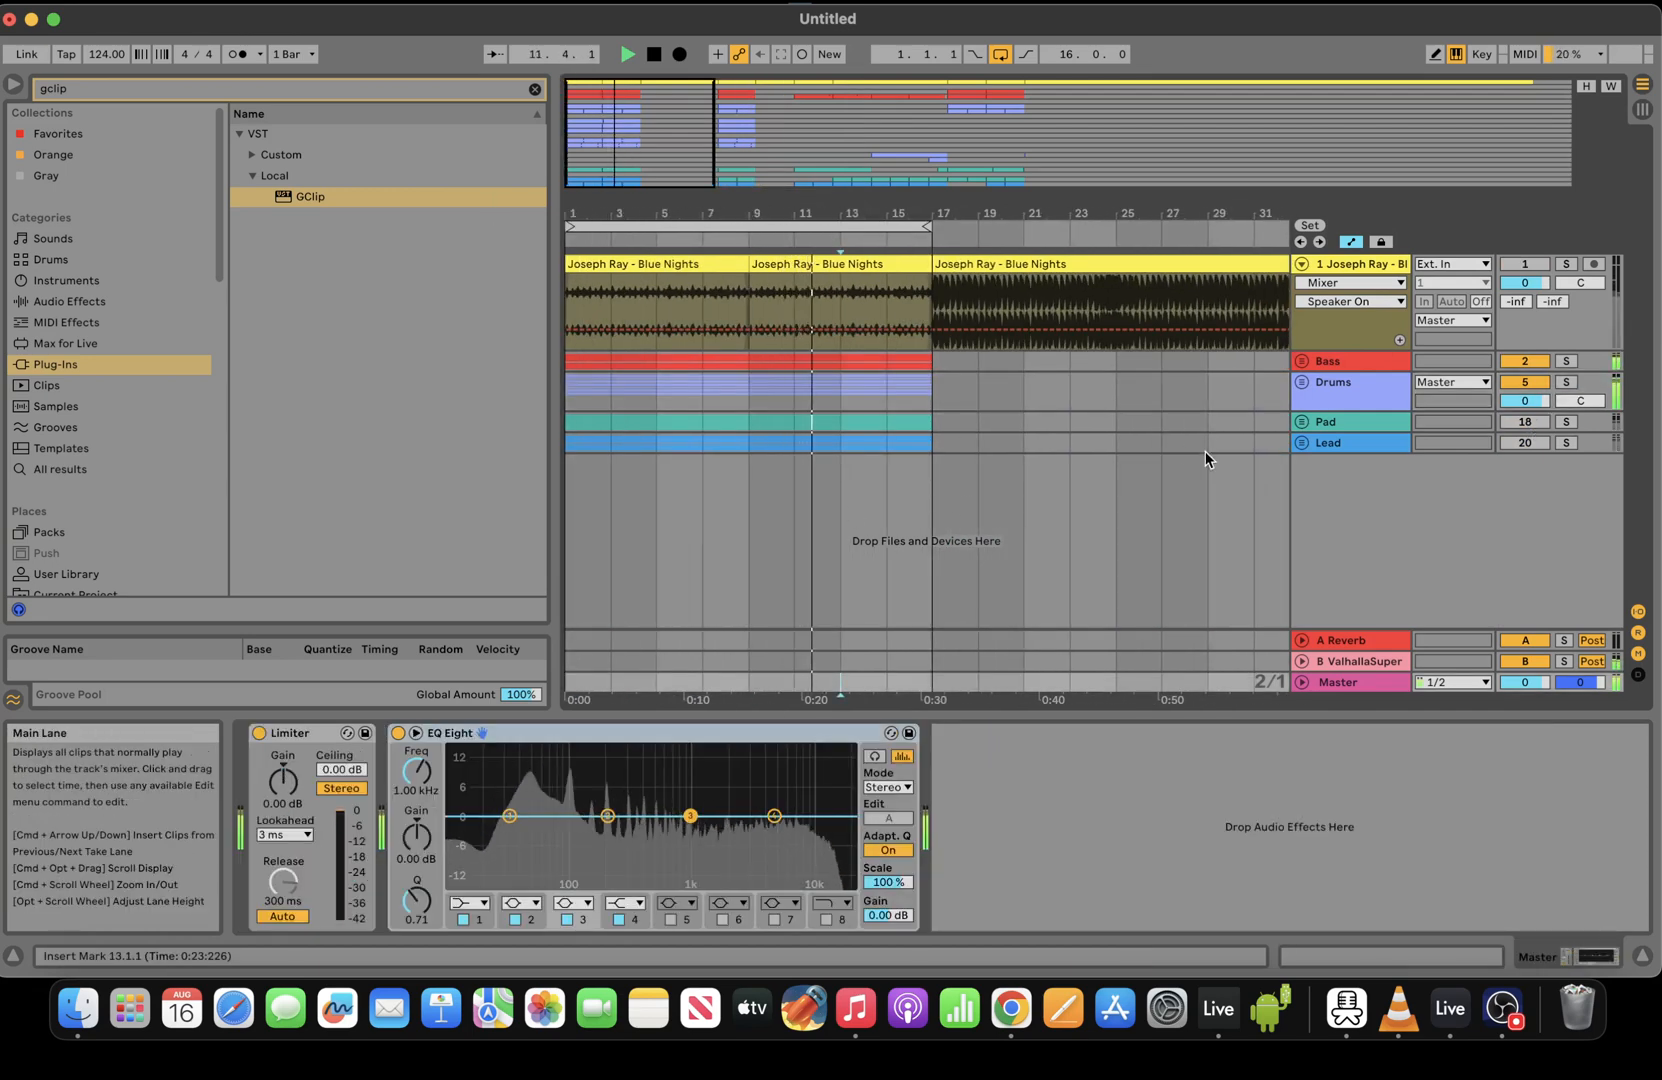
# Unfold the Bass group and mute the HGP Deep Melodic House bass track while listening to Sub Stab with the drums
pyautogui.click(1302, 361)
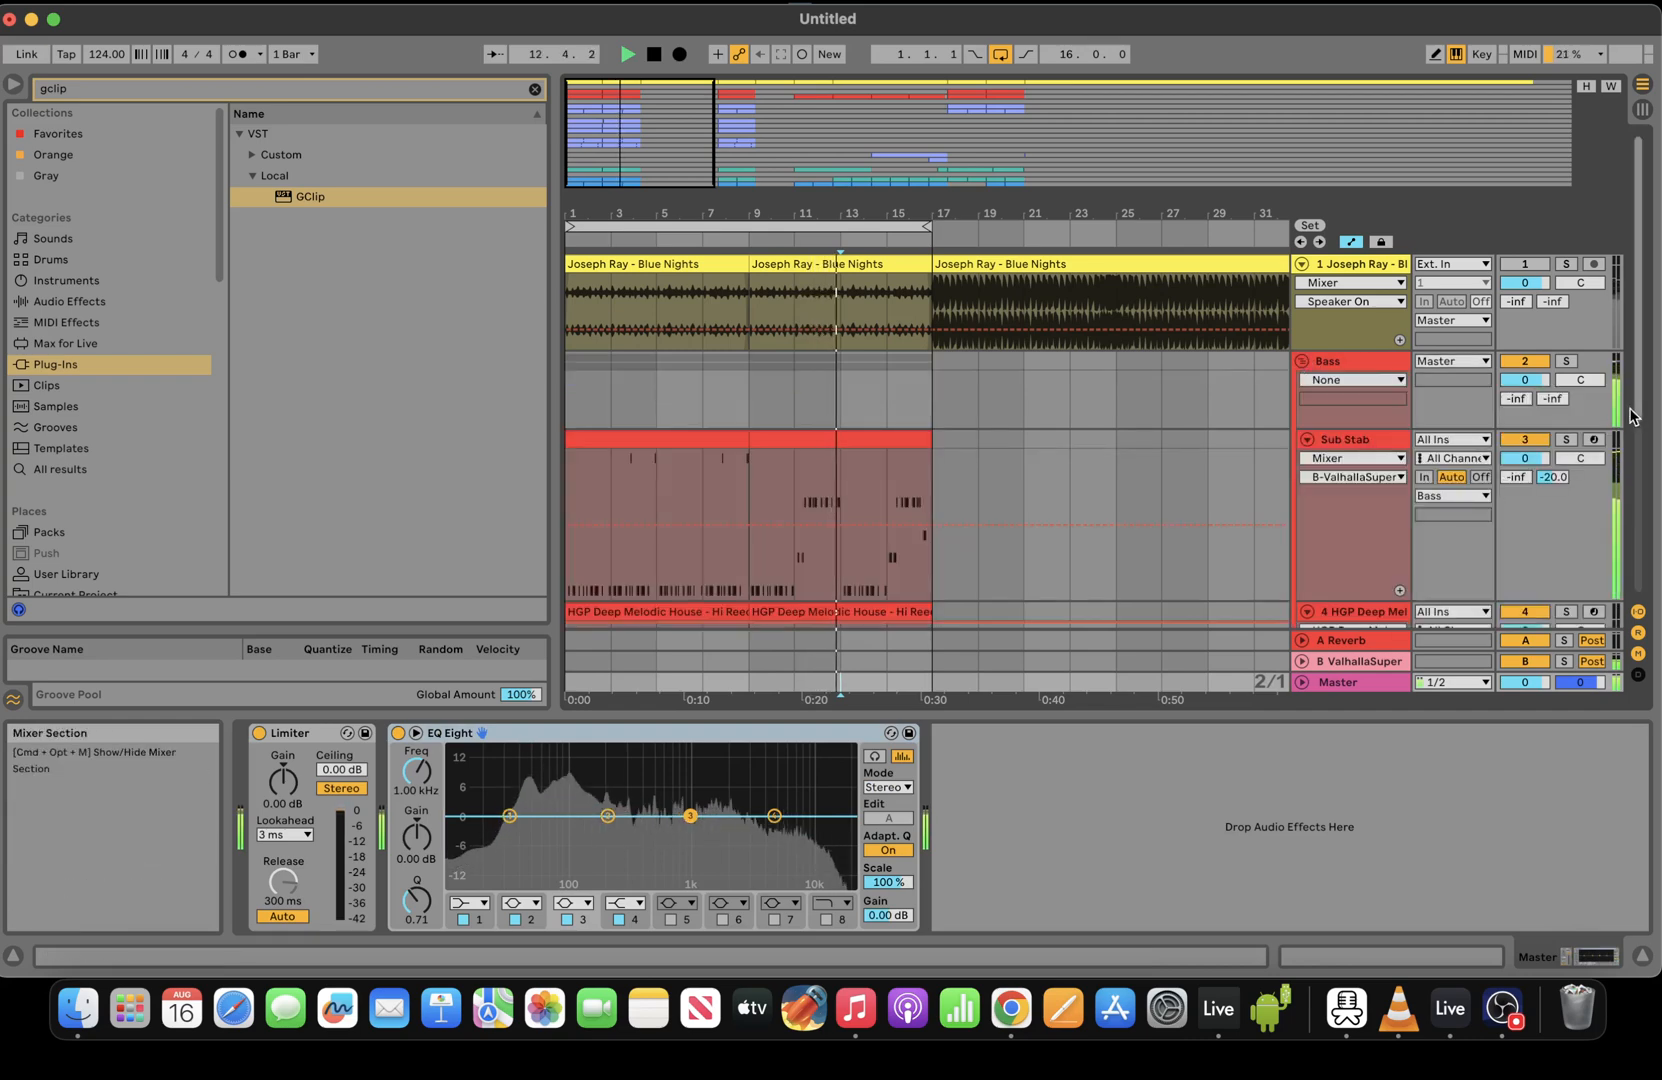
pyautogui.moveTo(1635, 418); pyautogui.dragTo(1635, 478)
pyautogui.click(1524, 521)
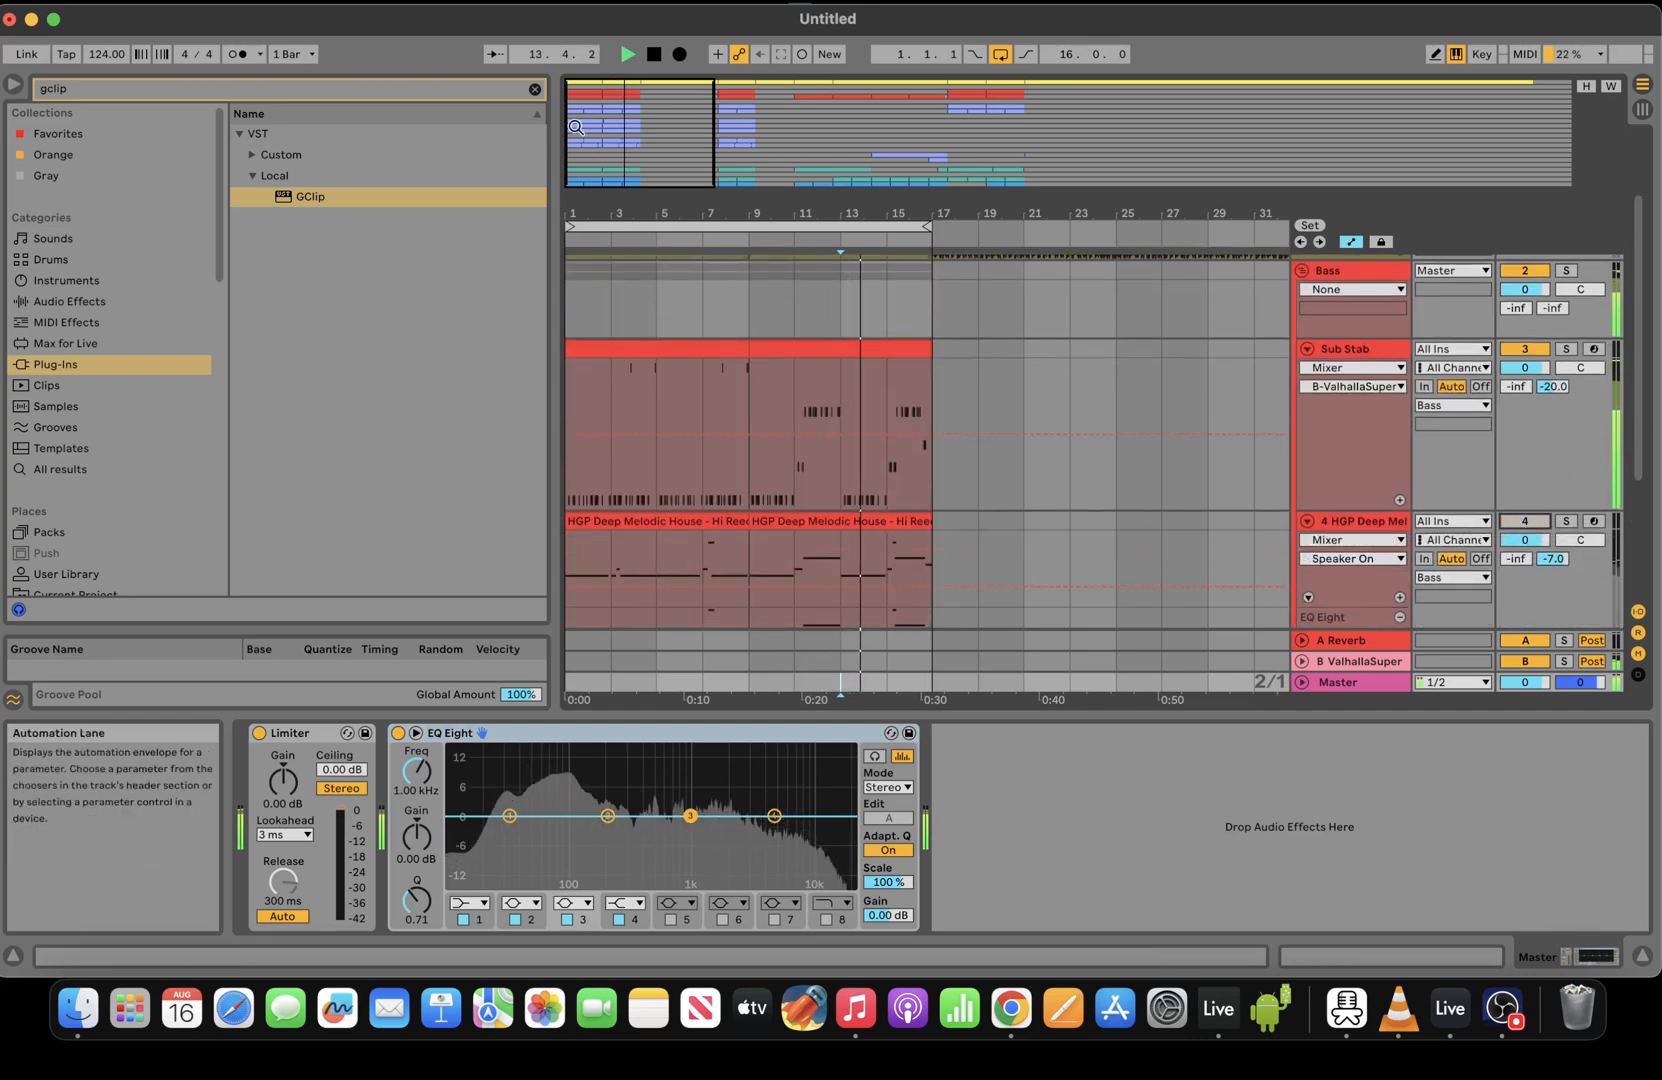
pyautogui.moveTo(587, 132); pyautogui.dragTo(587, 150)
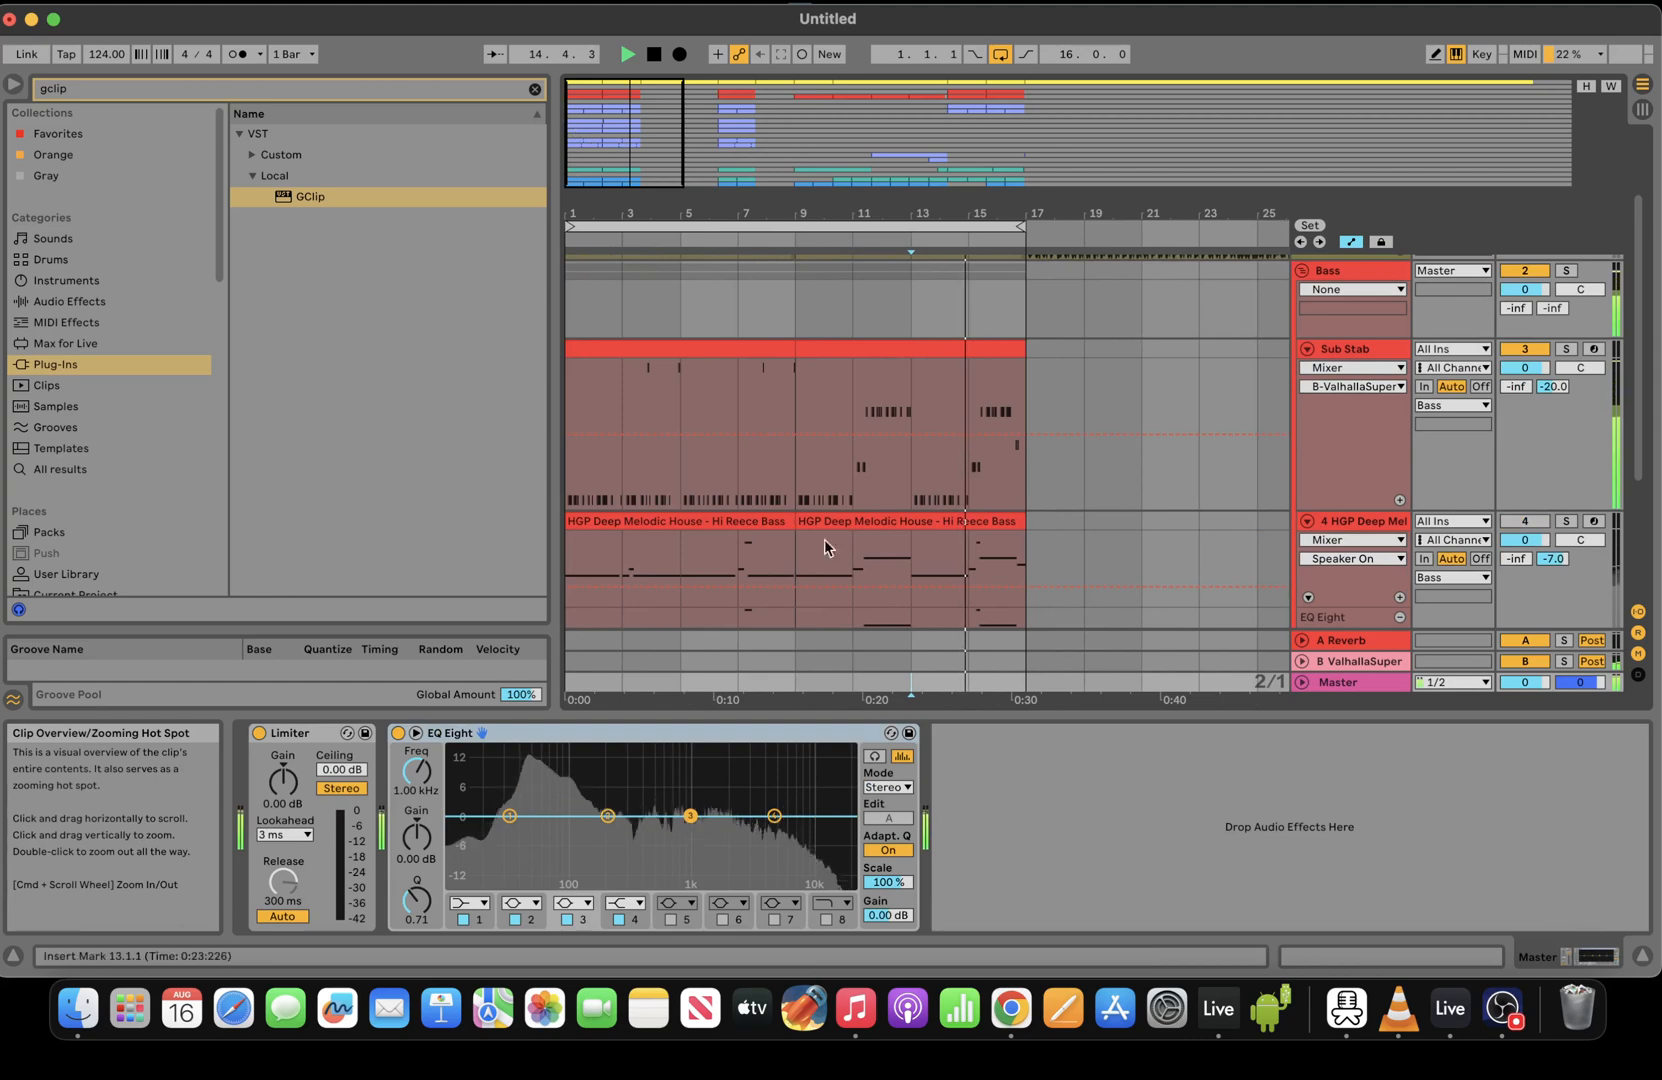
pyautogui.press('space')
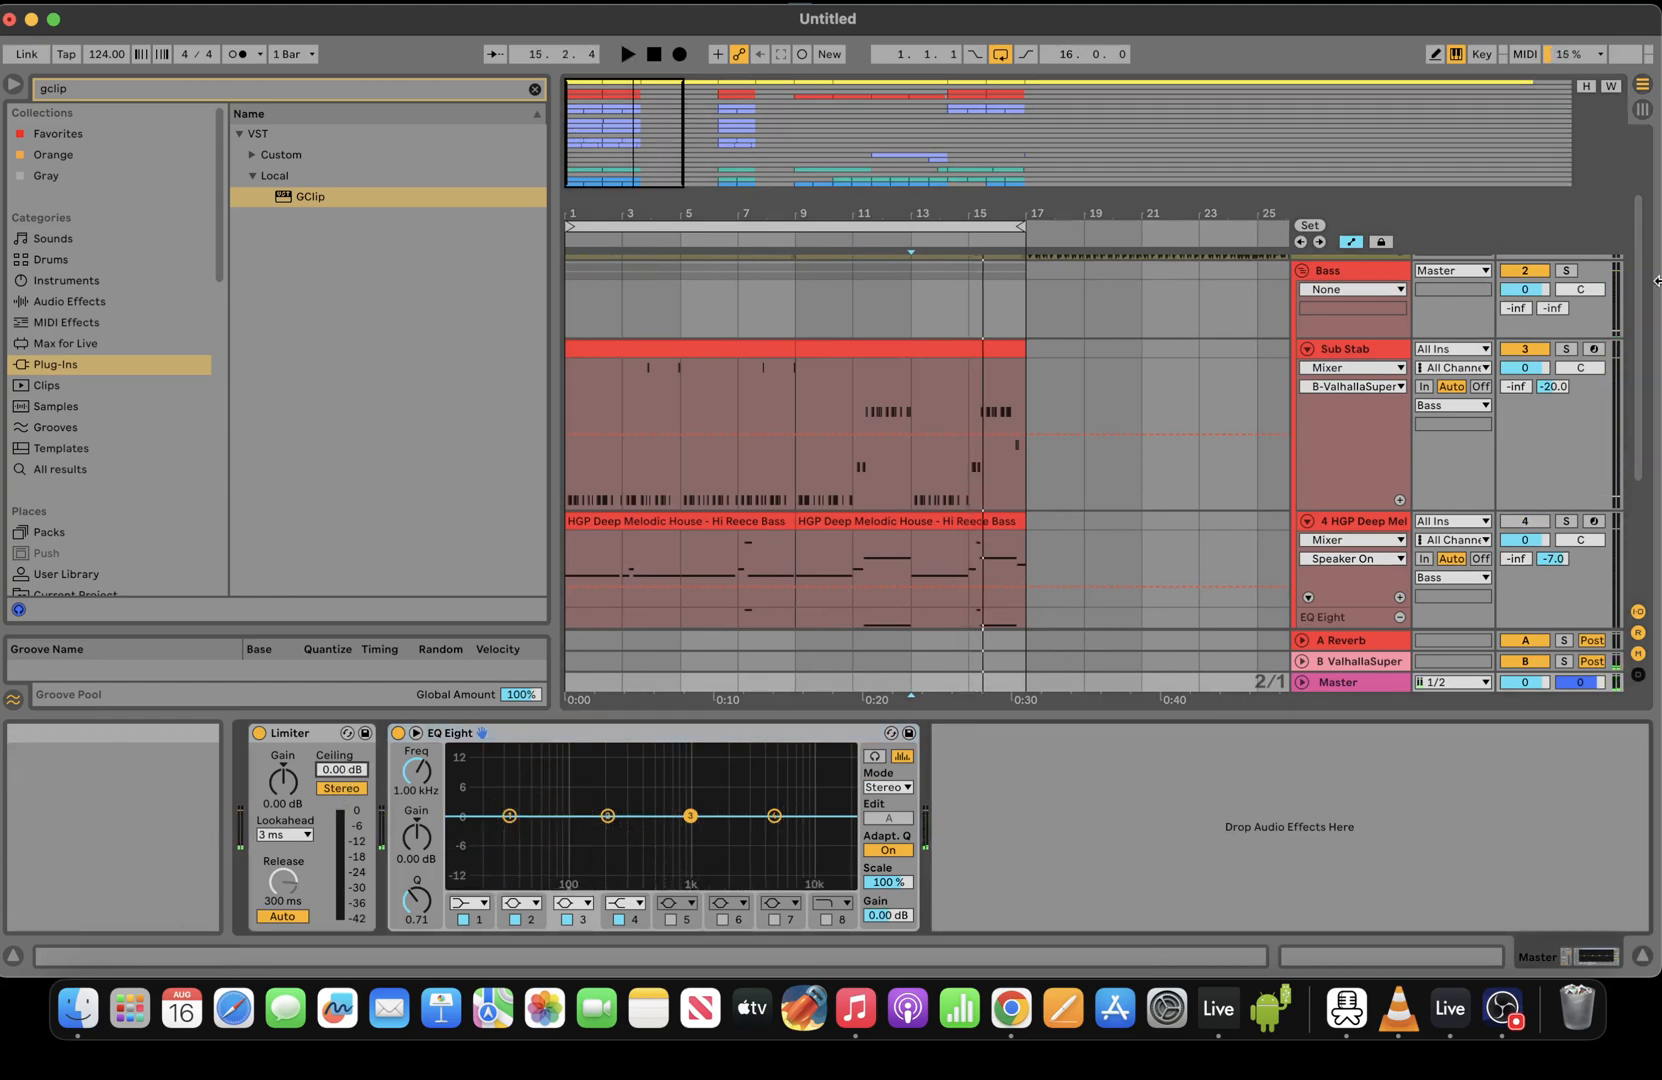
# Fold the Bass group, unfold the Drums group, set its track volume to -2.0 dB, and play the mix
pyautogui.click(1288, 270)
pyautogui.click(1301, 271)
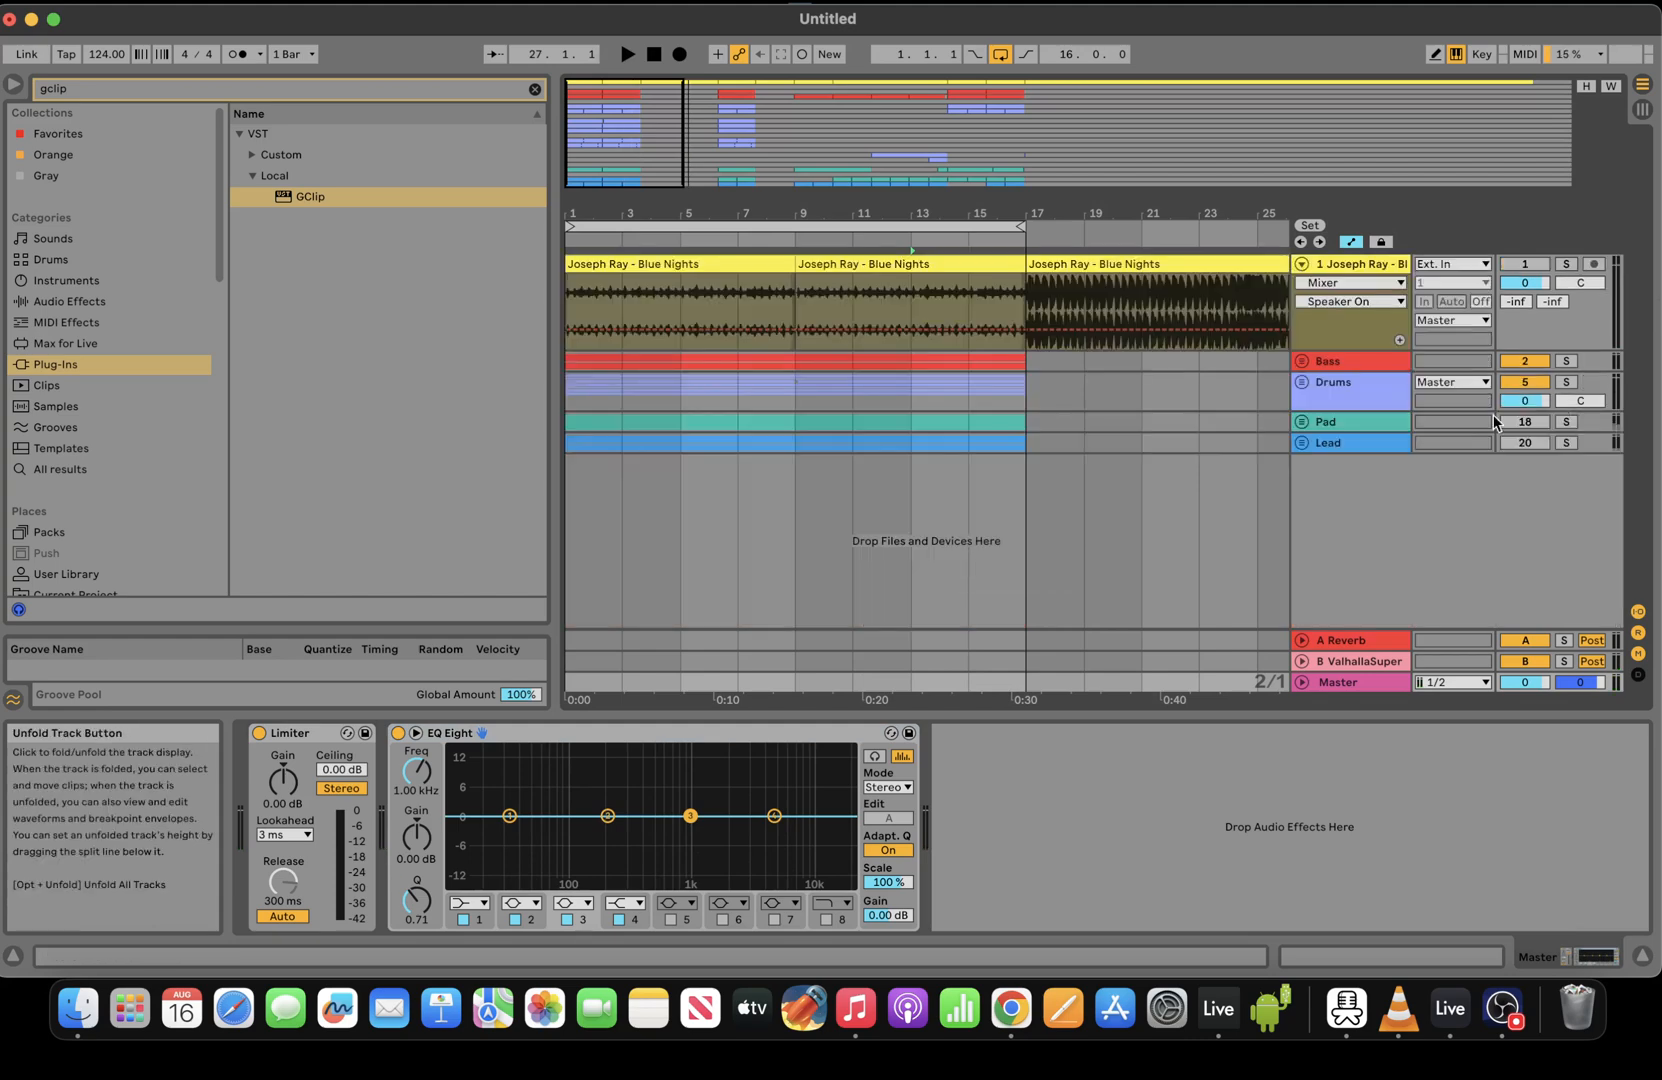
pyautogui.click(1302, 382)
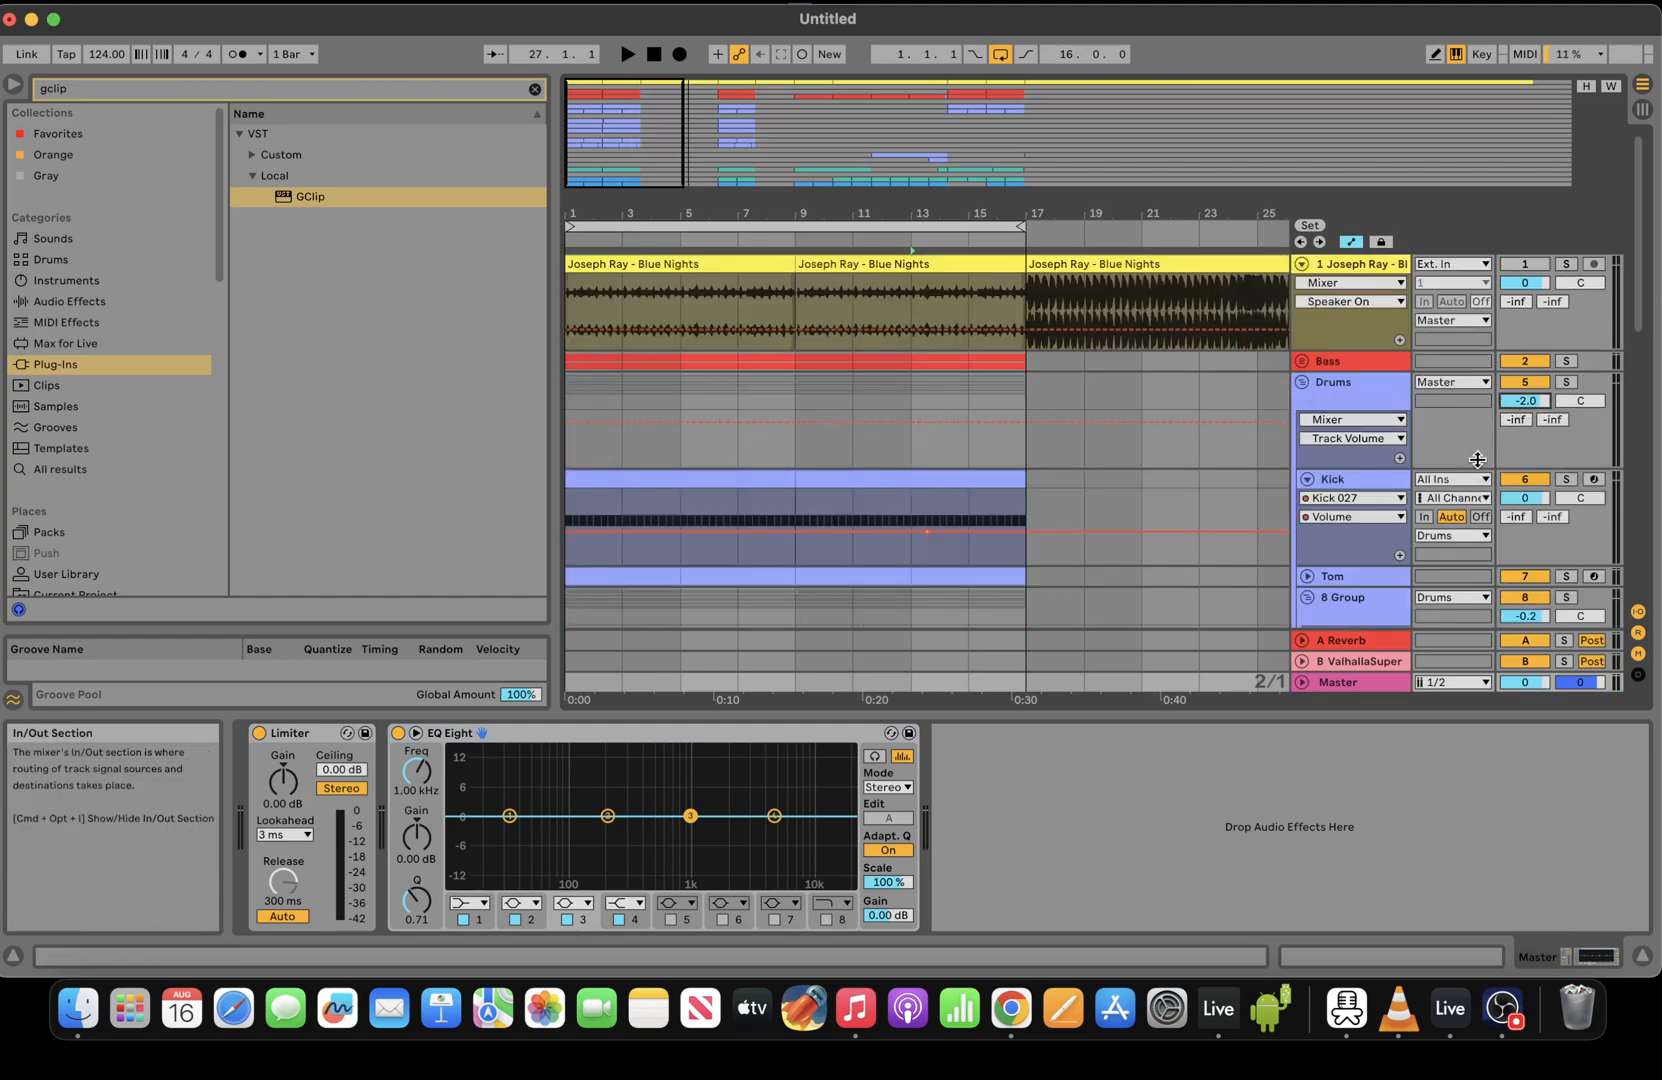
pyautogui.press('space')
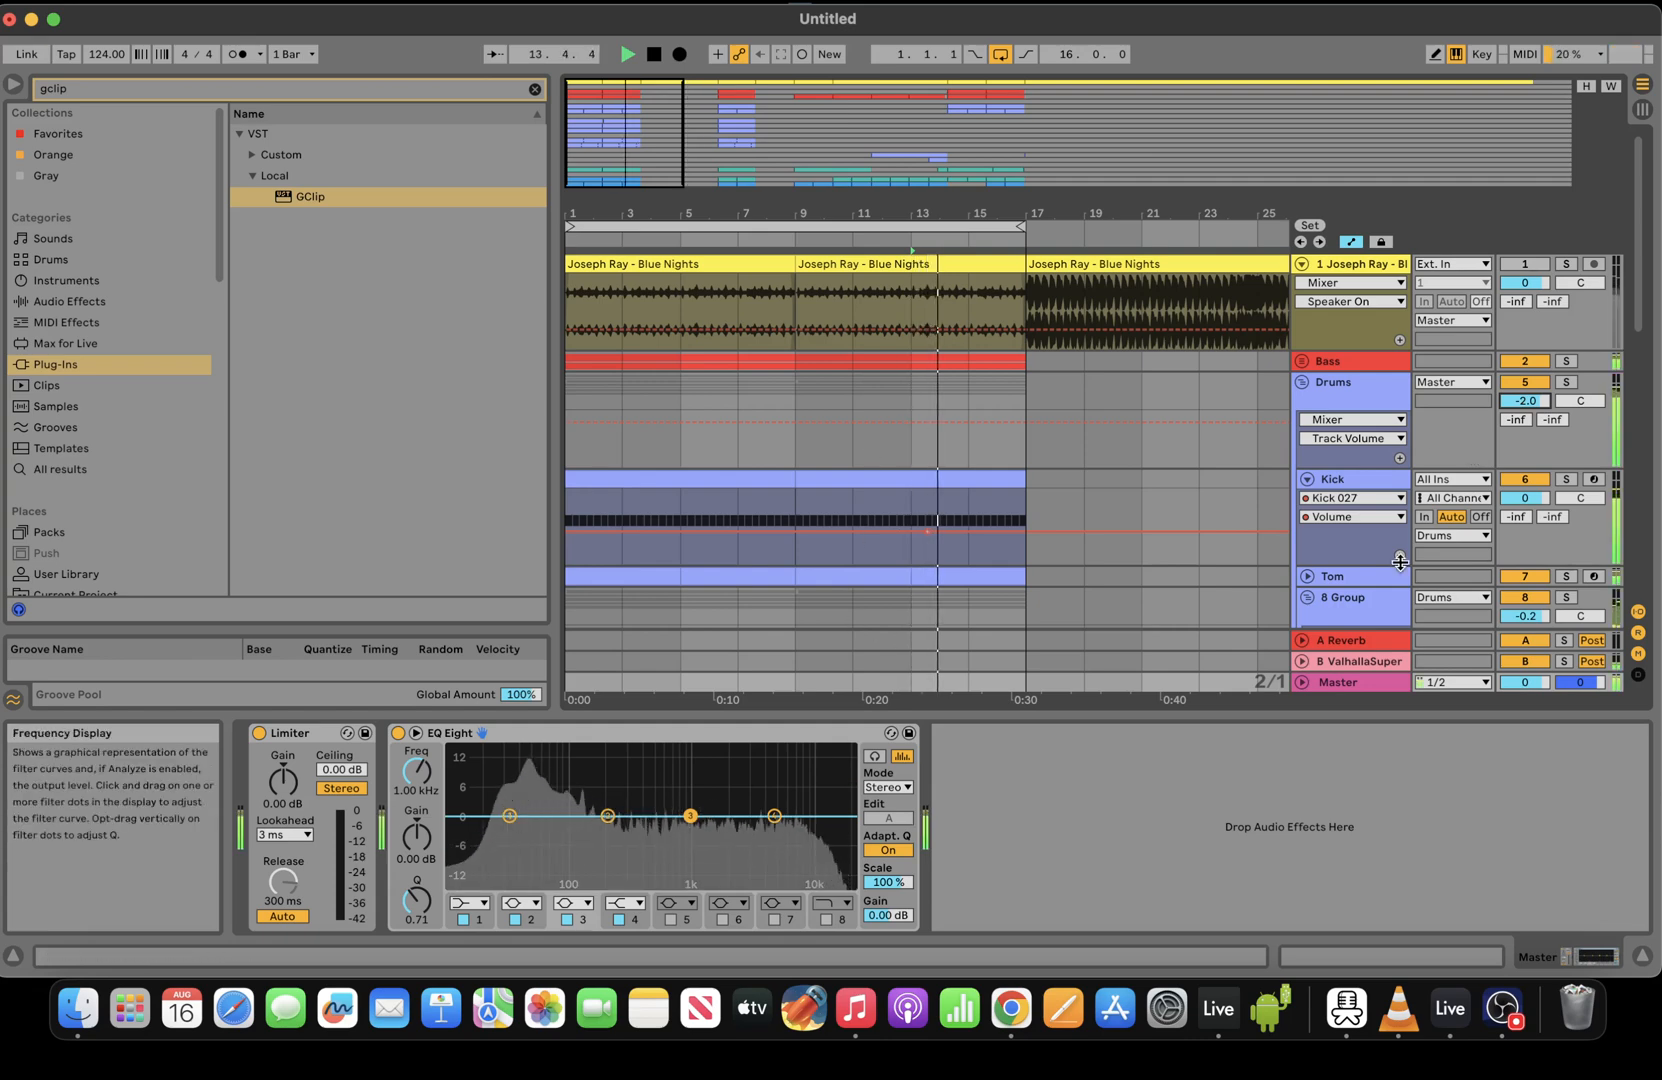
pyautogui.press('XF86AudioRaiseVolume')
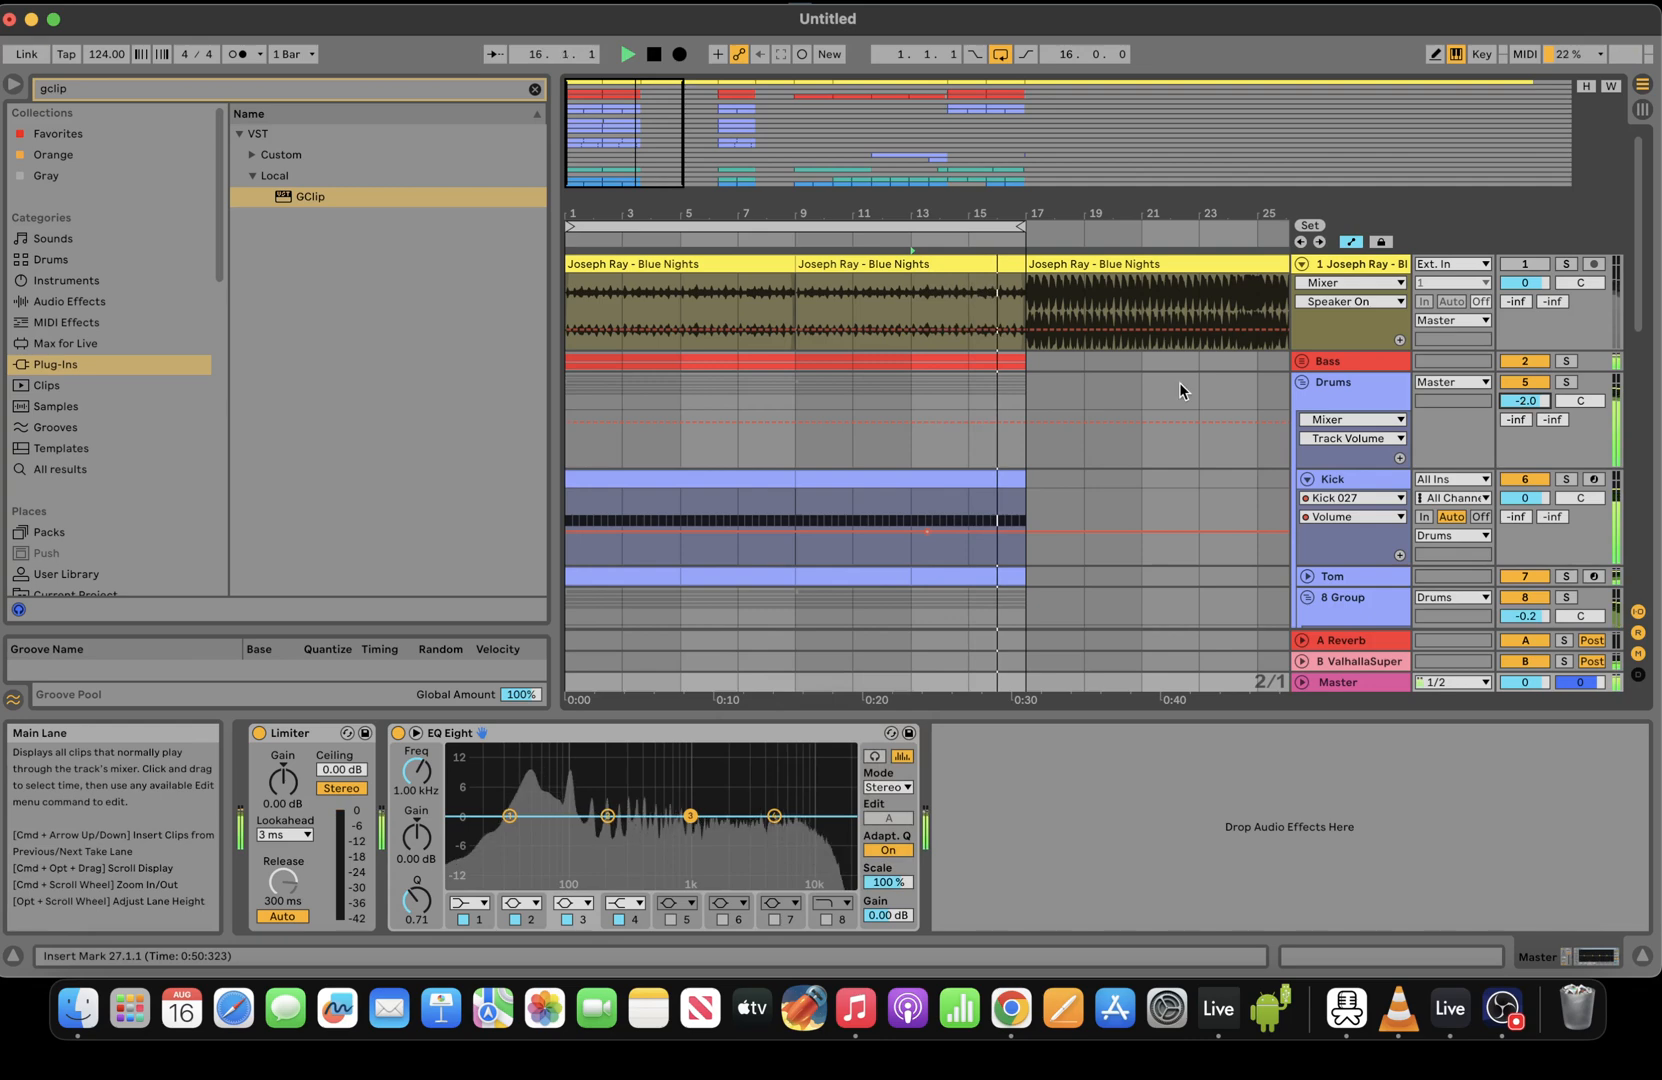
pyautogui.click(1301, 361)
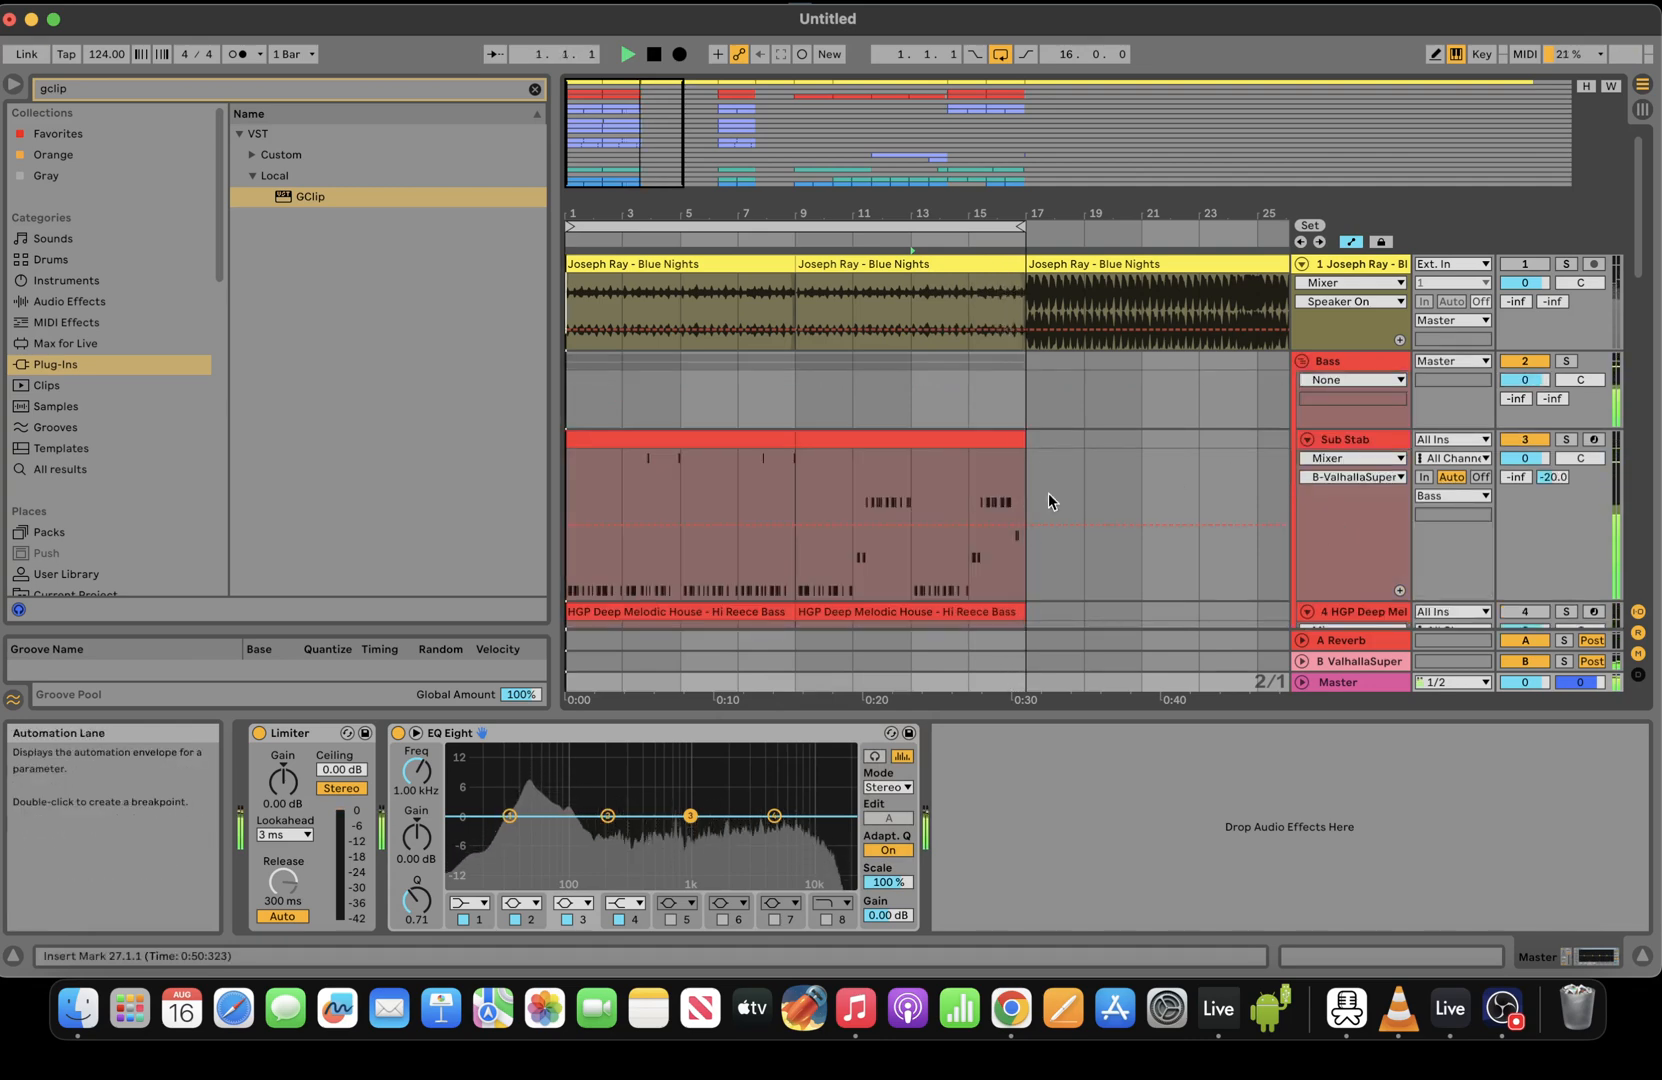
pyautogui.click(939, 486)
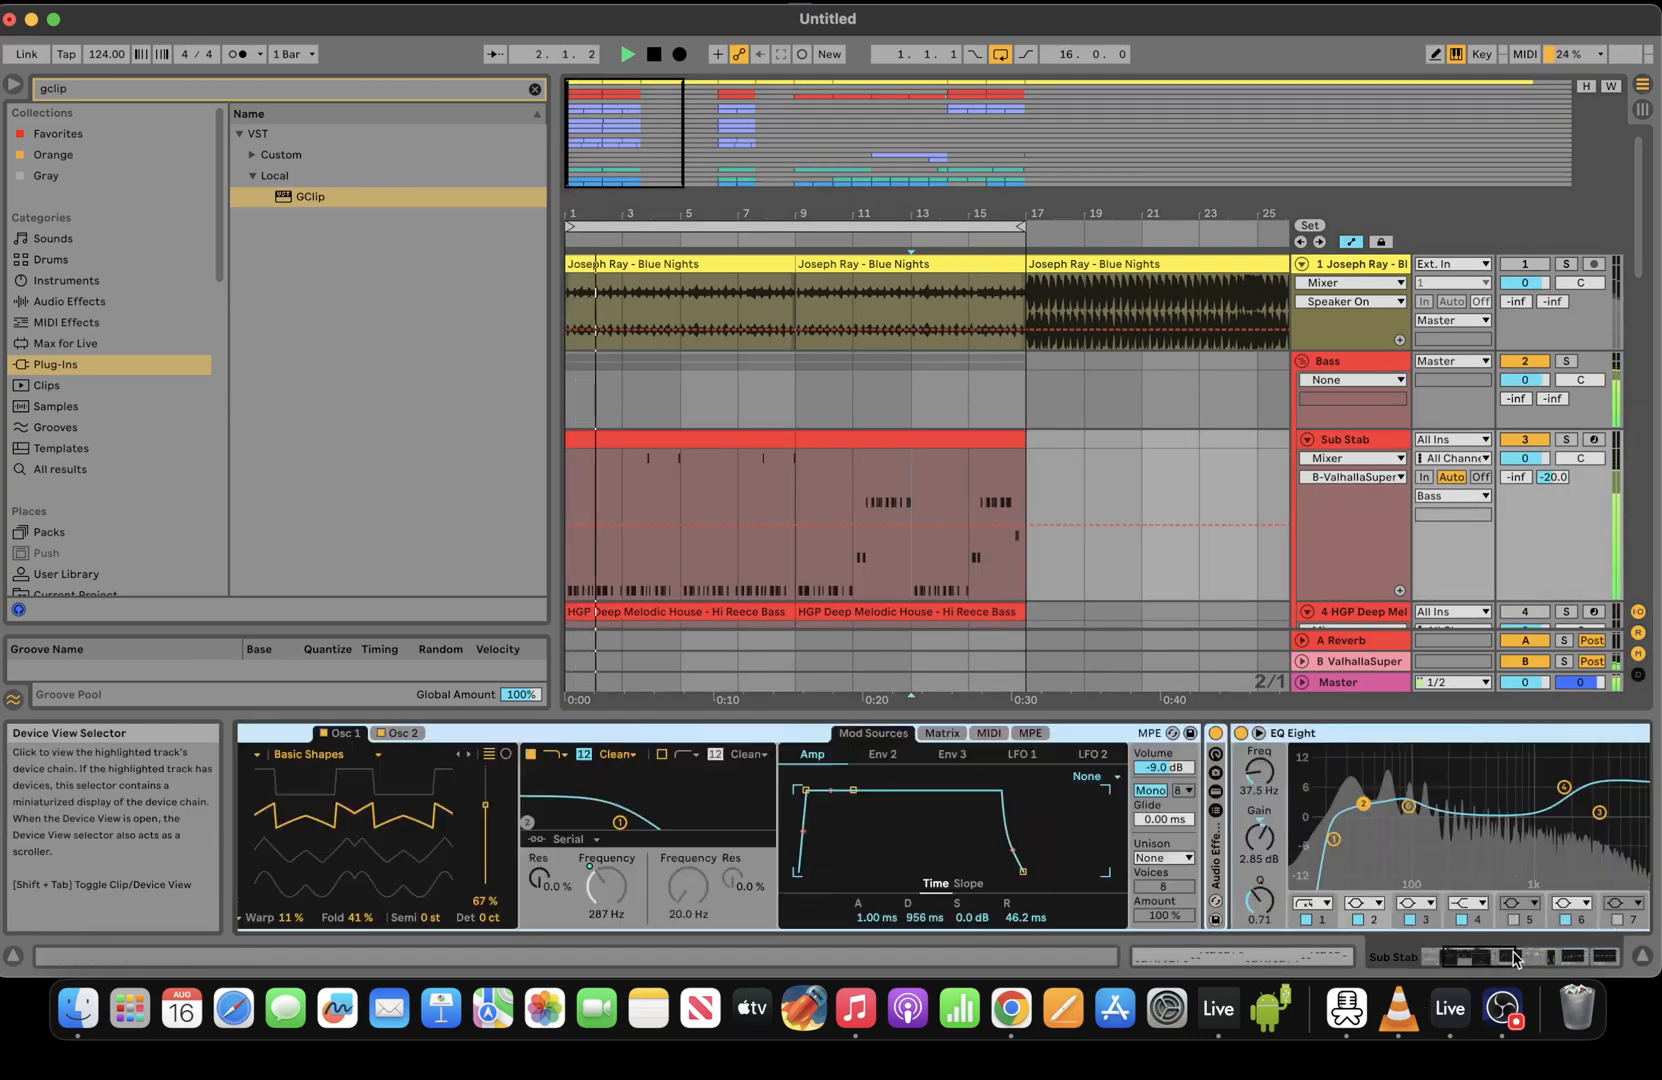
pyautogui.click(1568, 372)
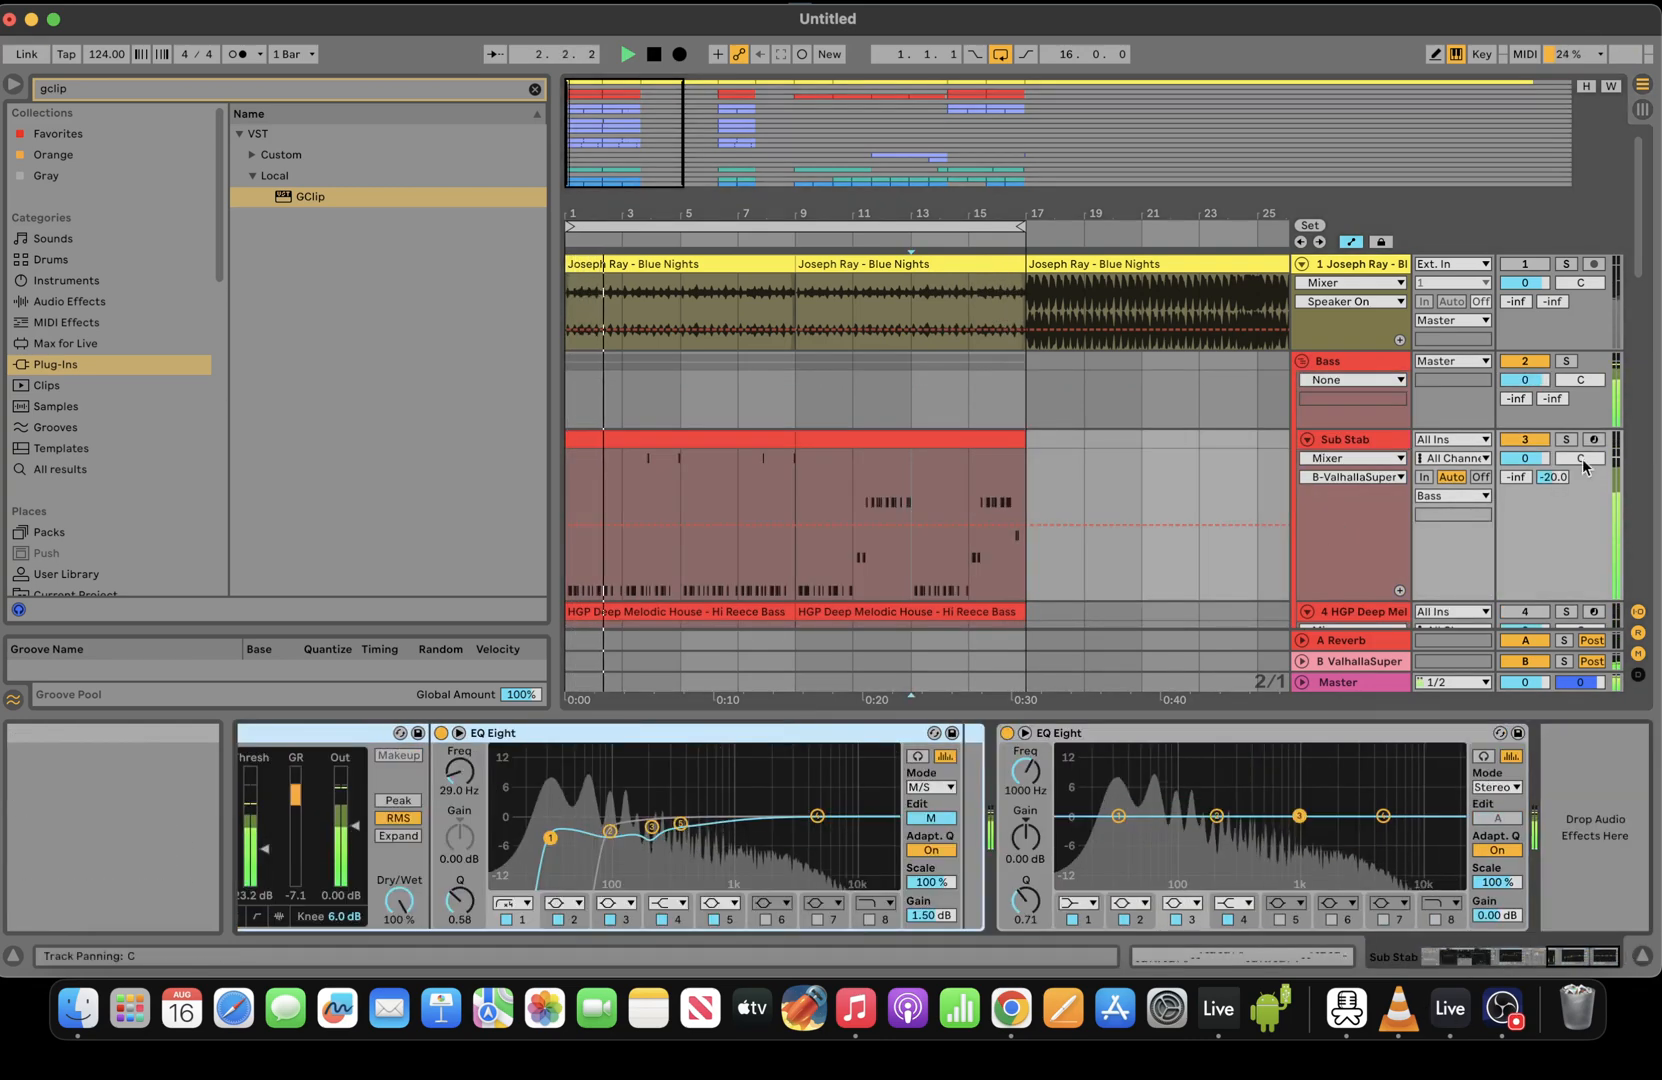
pyautogui.click(1565, 661)
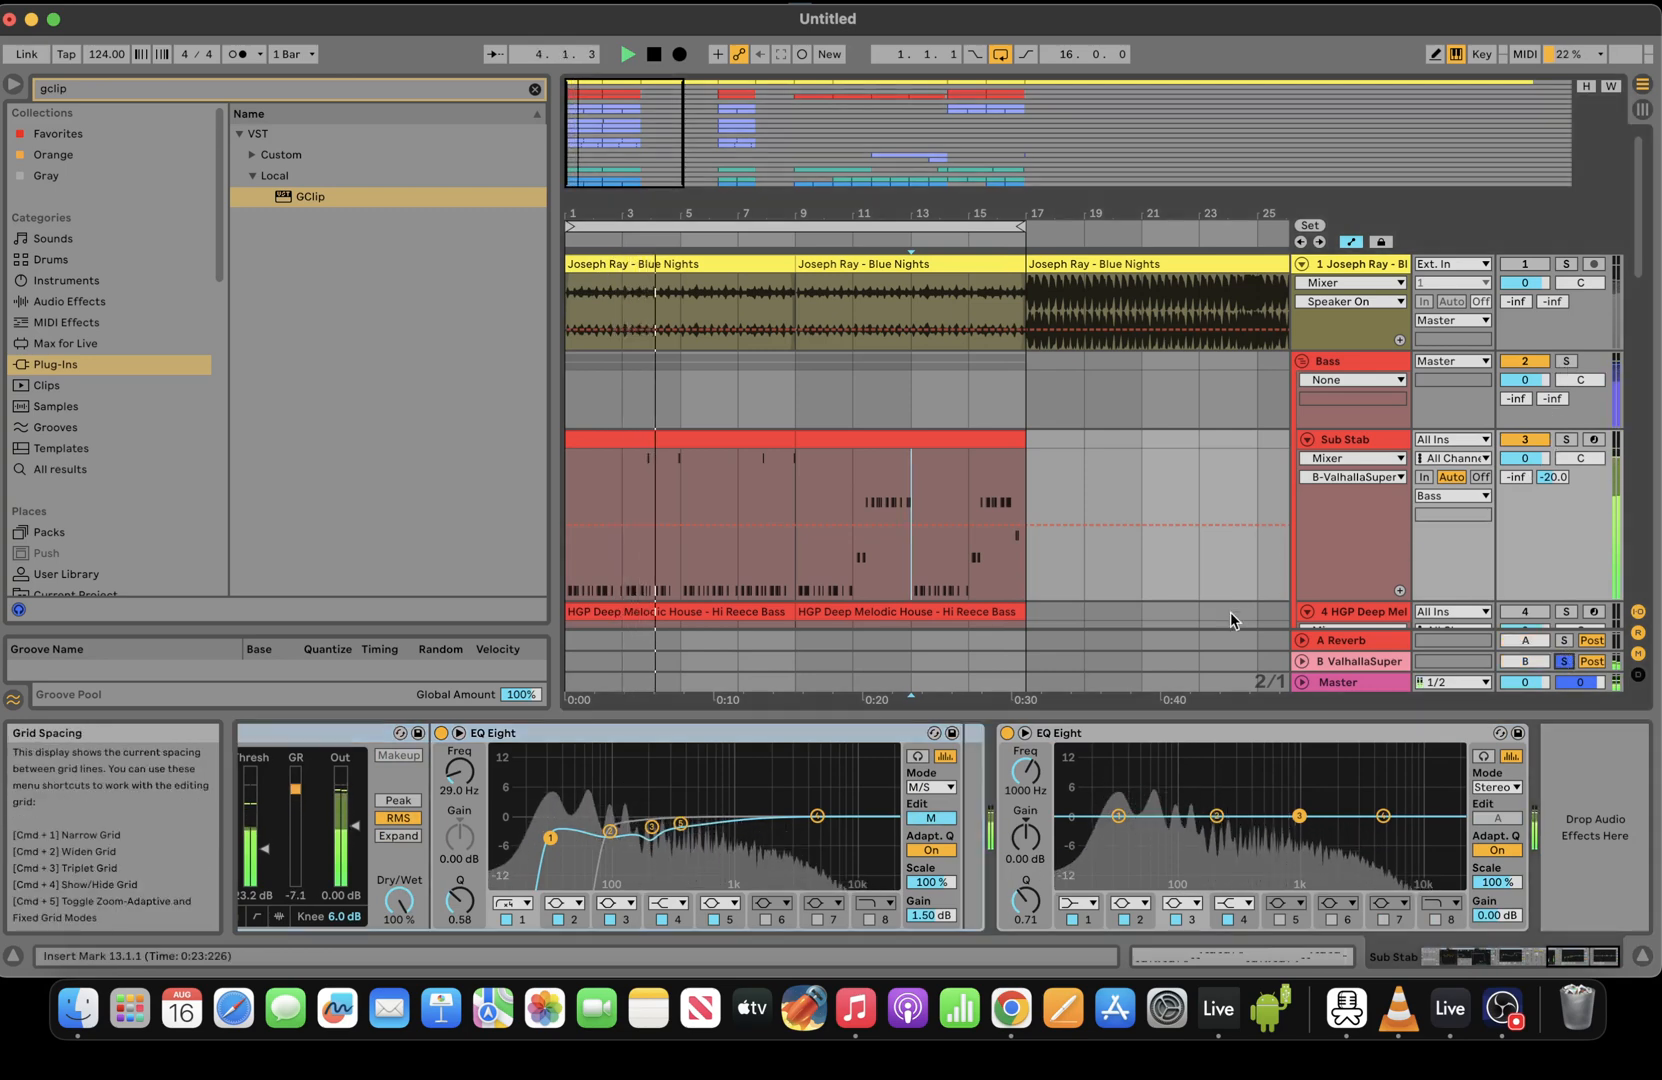
pyautogui.click(1355, 661)
# On the return, low-cut EQ Eight band 1 at 182 Hz with Q 0.56, and set the Compressor's attack to 0.01 ms and threshold to -33.1 dB
pyautogui.click(1290, 903)
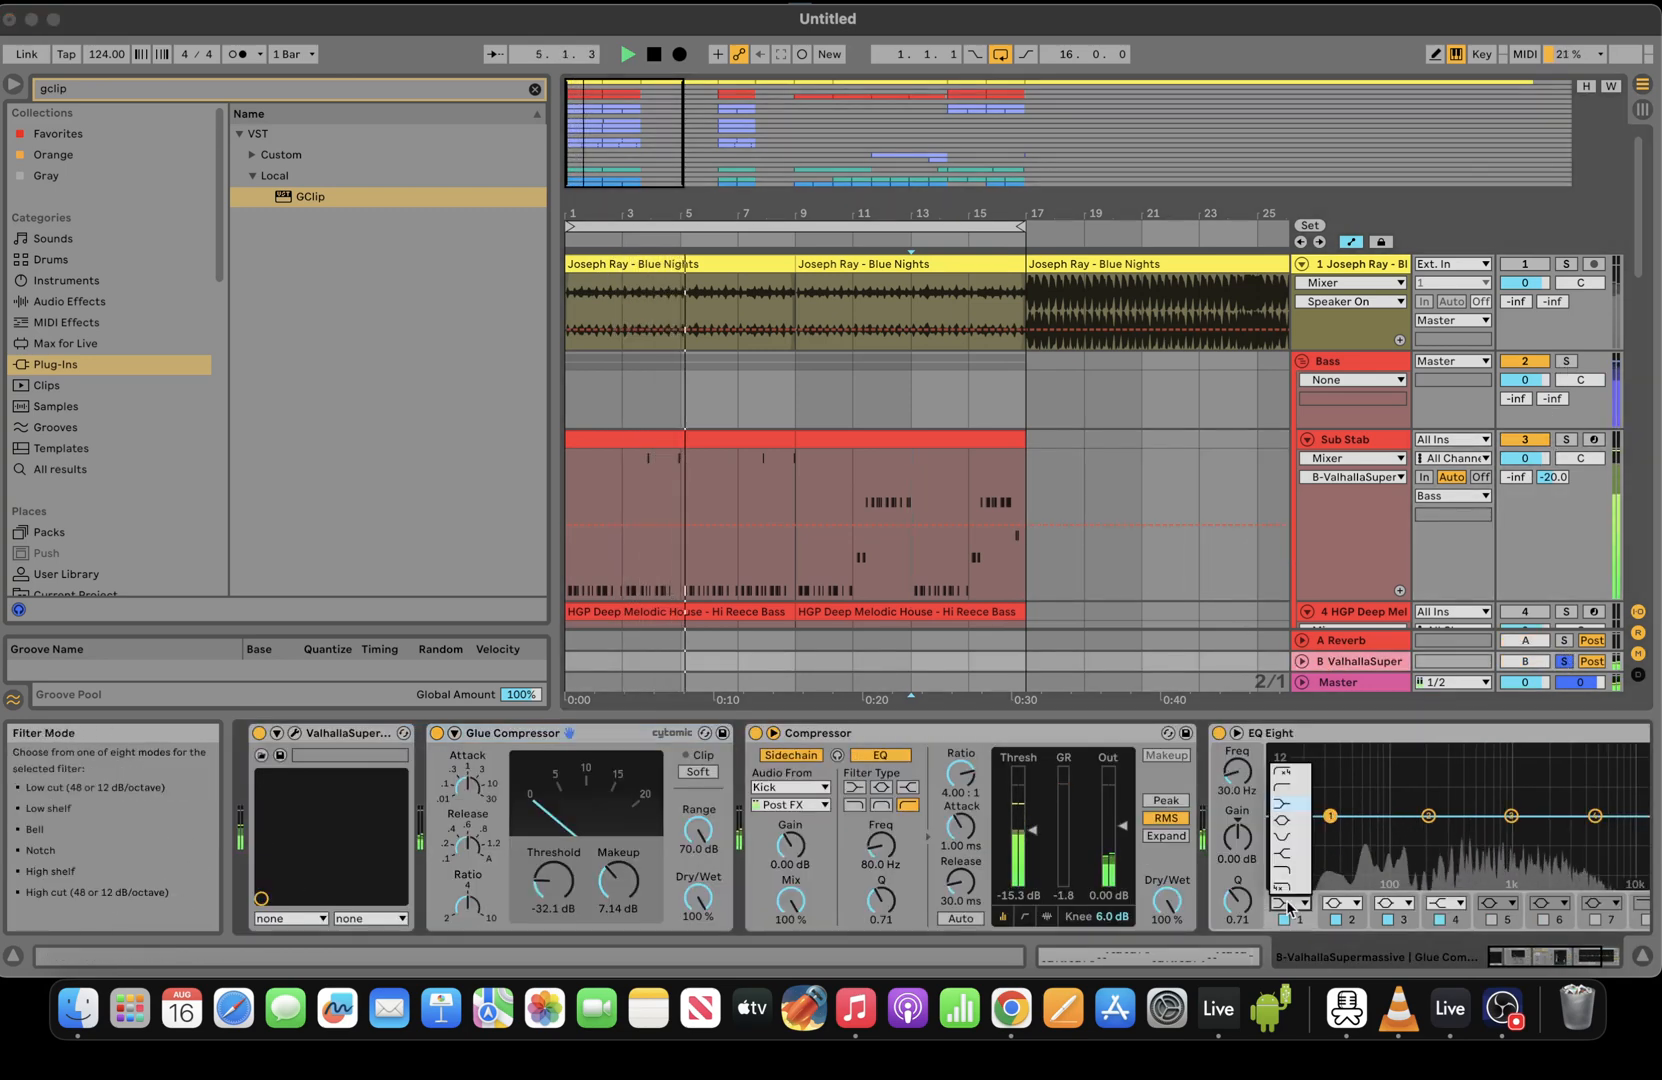
pyautogui.click(1290, 771)
pyautogui.moveTo(1330, 831); pyautogui.dragTo(1414, 834)
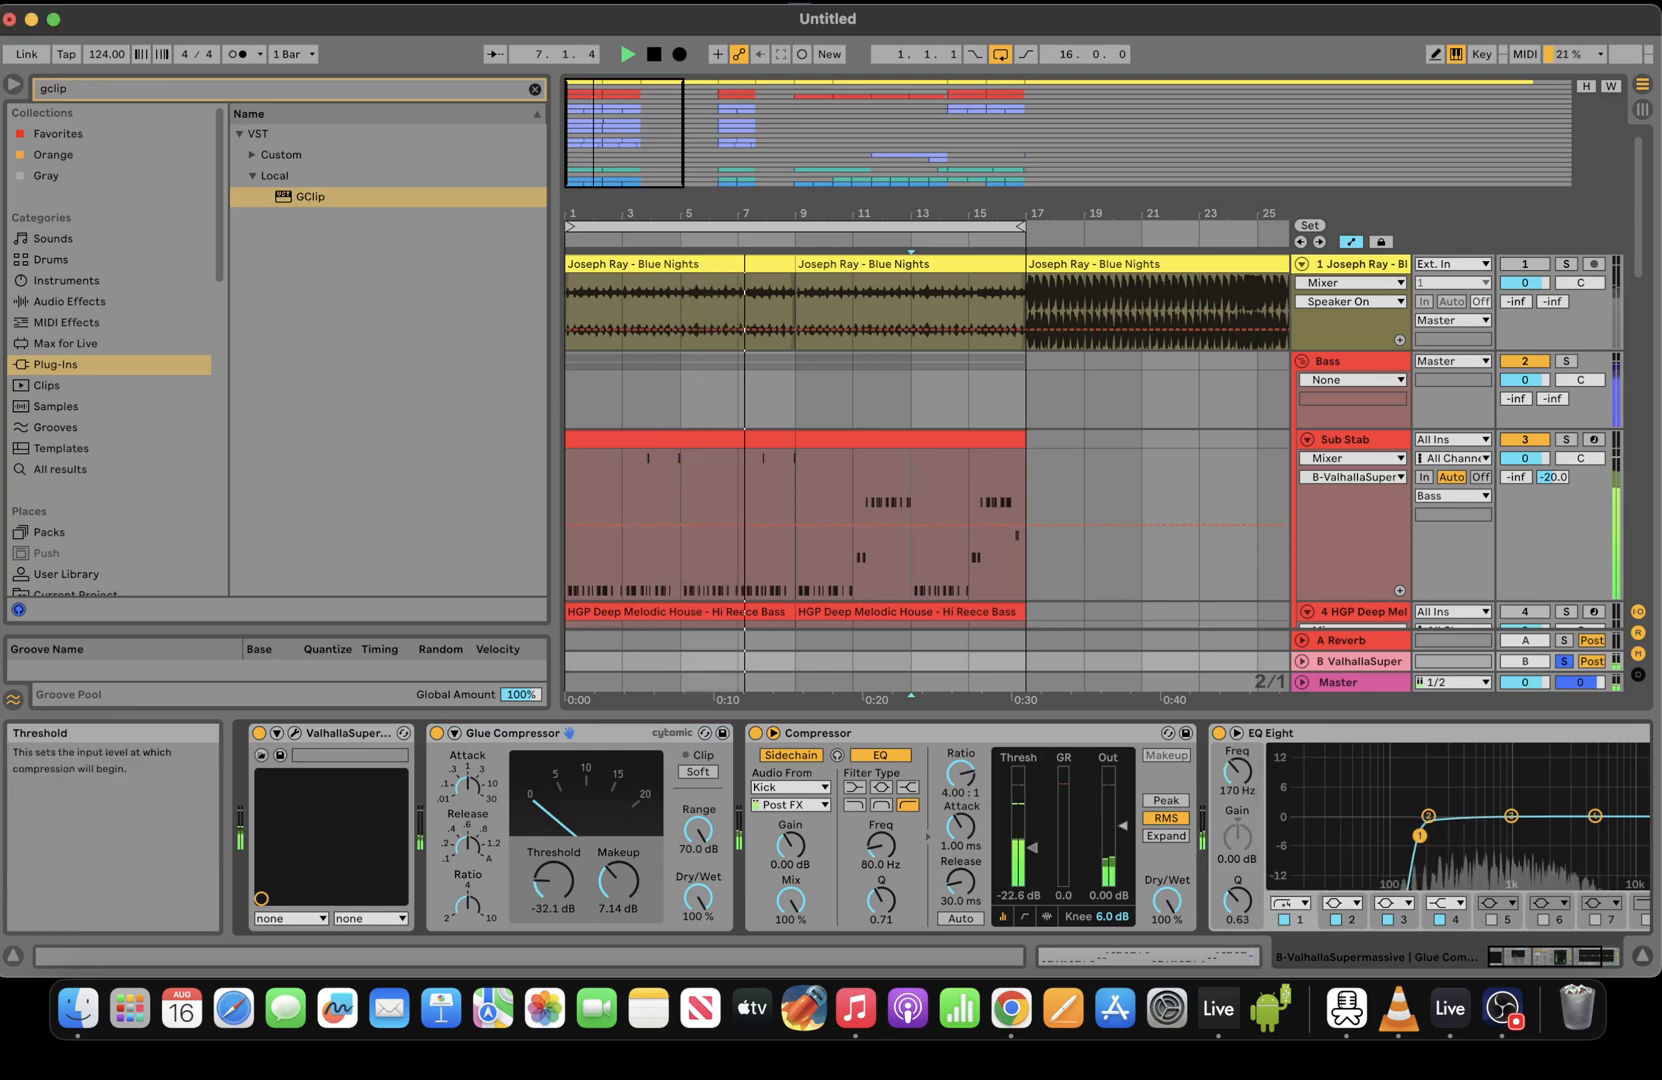
pyautogui.moveTo(960, 828); pyautogui.dragTo(1031, 857)
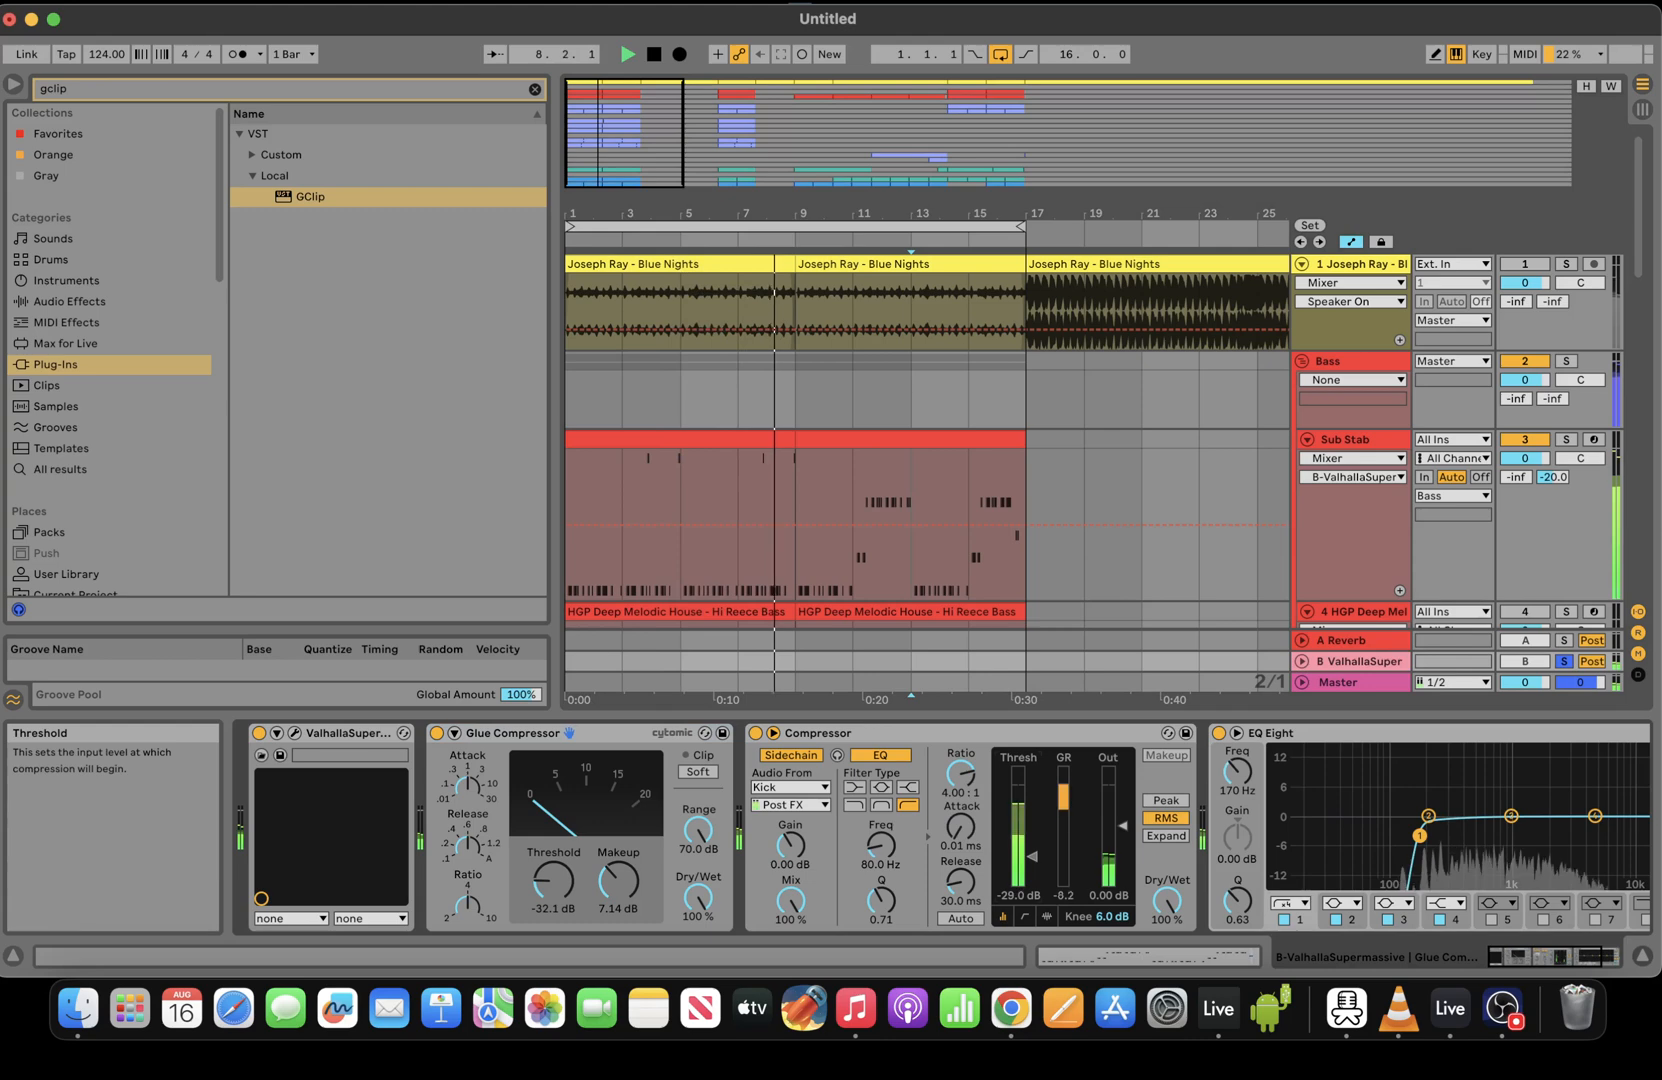
pyautogui.moveTo(1556, 957); pyautogui.dragTo(1657, 955)
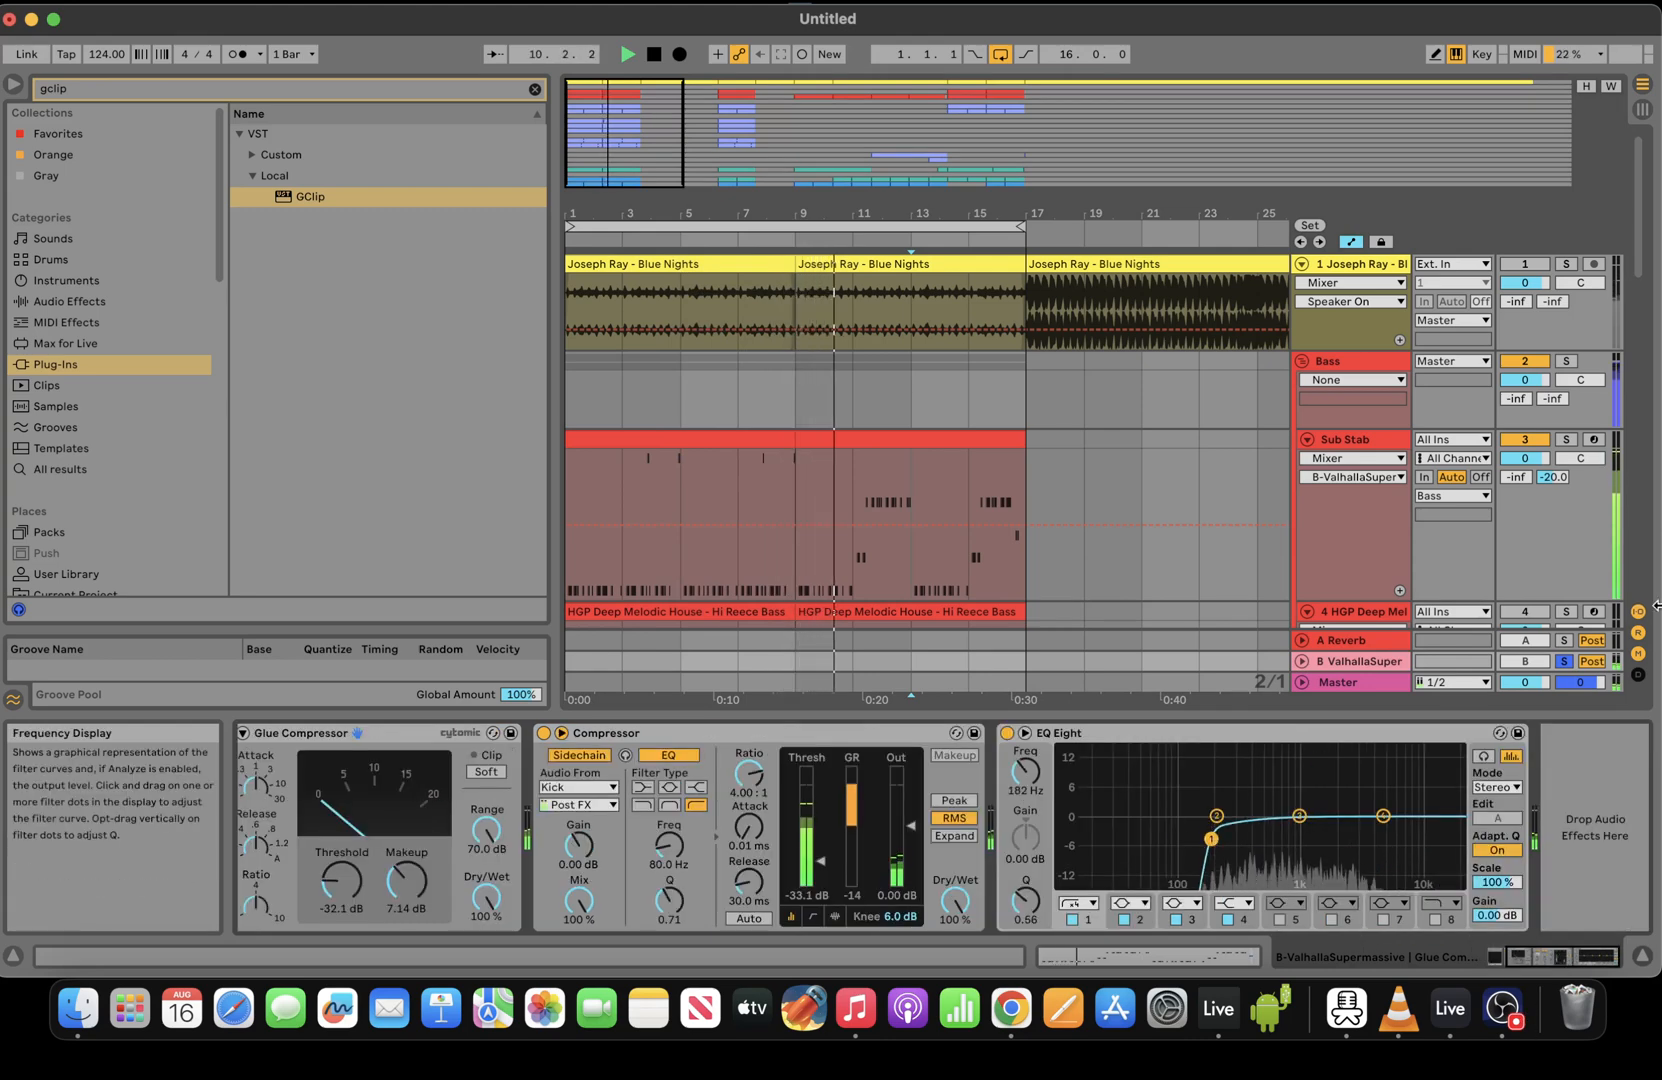
# Unsolo the ValhallaSupermassive return and reactivate the HGP Deep Melodic House bass track
pyautogui.click(1564, 662)
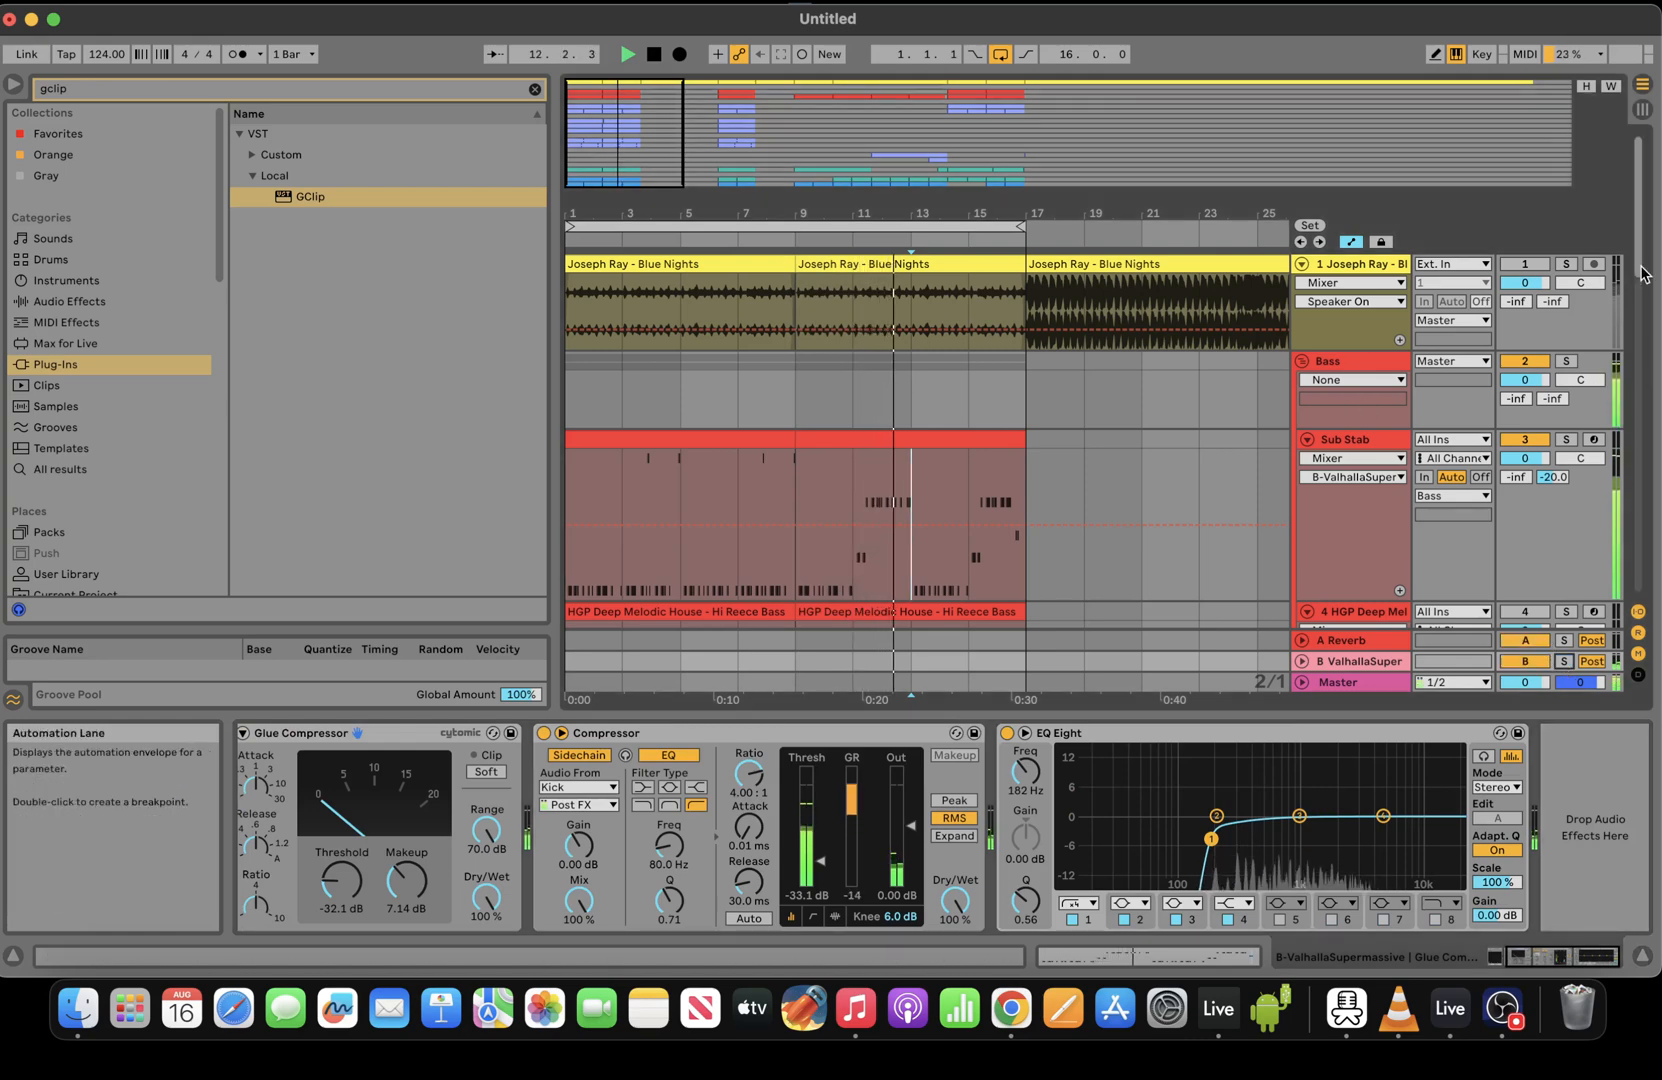
pyautogui.scroll(-3, 1240, 458)
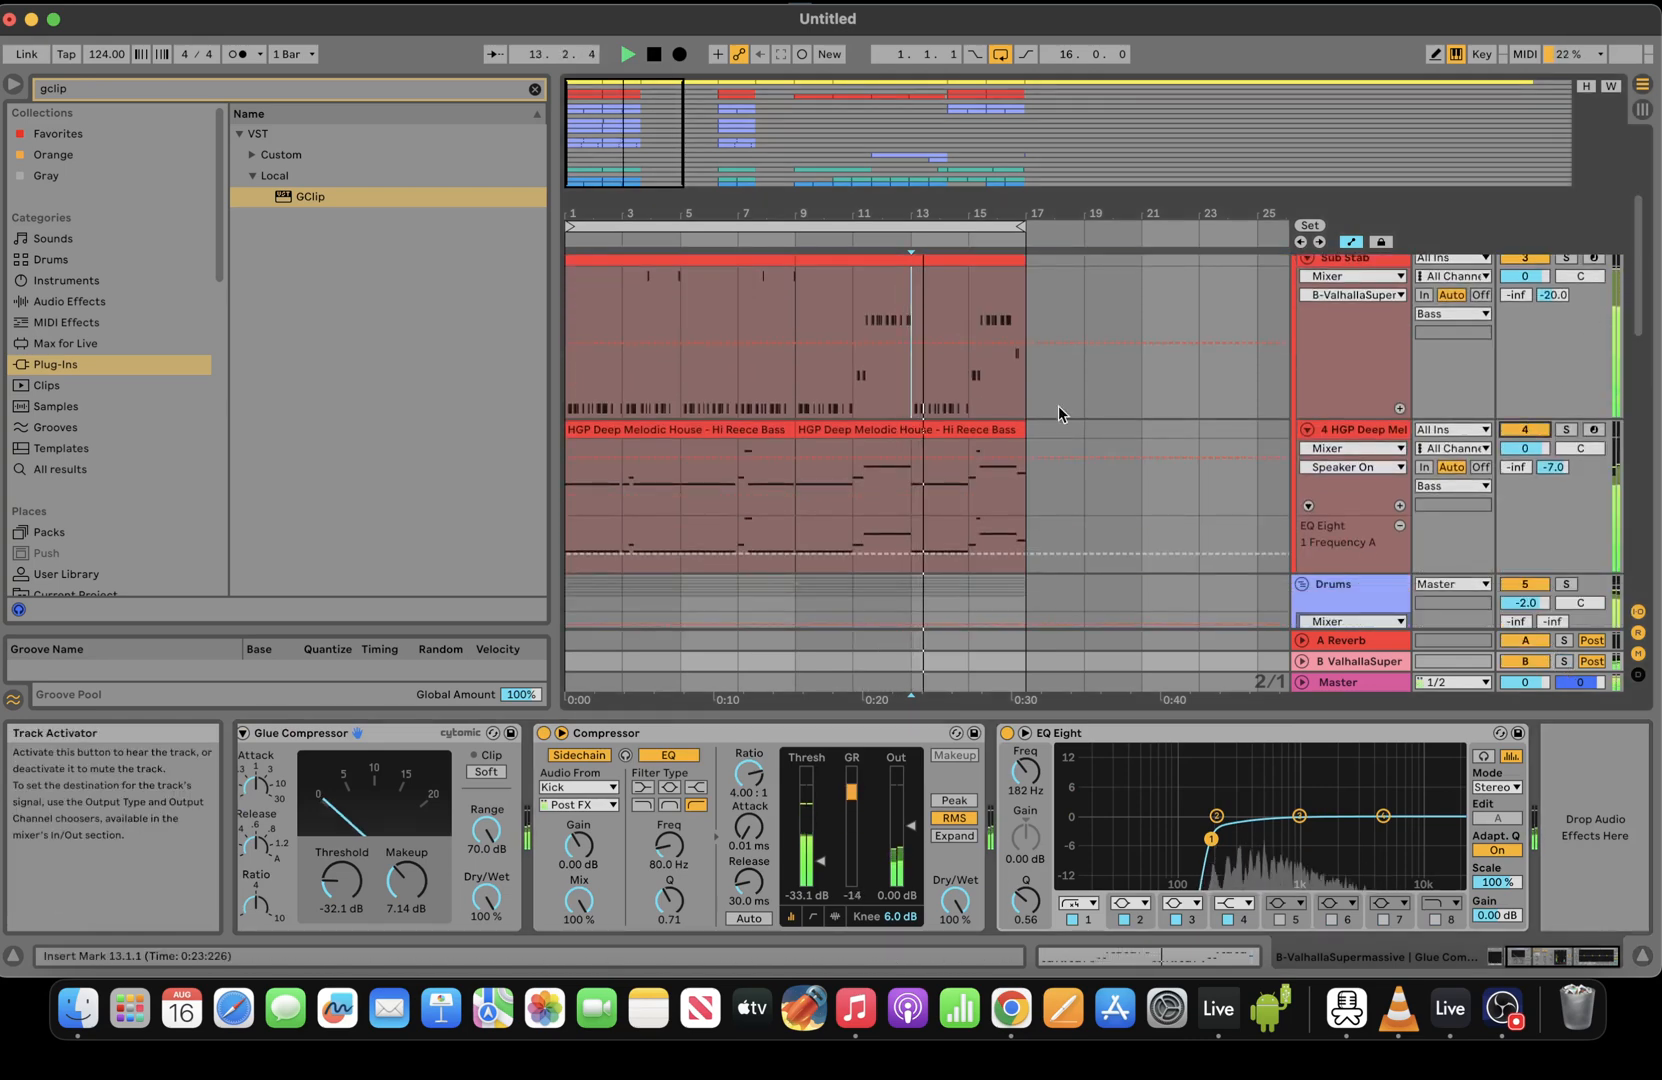
# Set the HGP Deep Melodic House bass track's volume to -1.1 dB and solo the track
pyautogui.moveTo(1525, 448); pyautogui.dragTo(1525, 450)
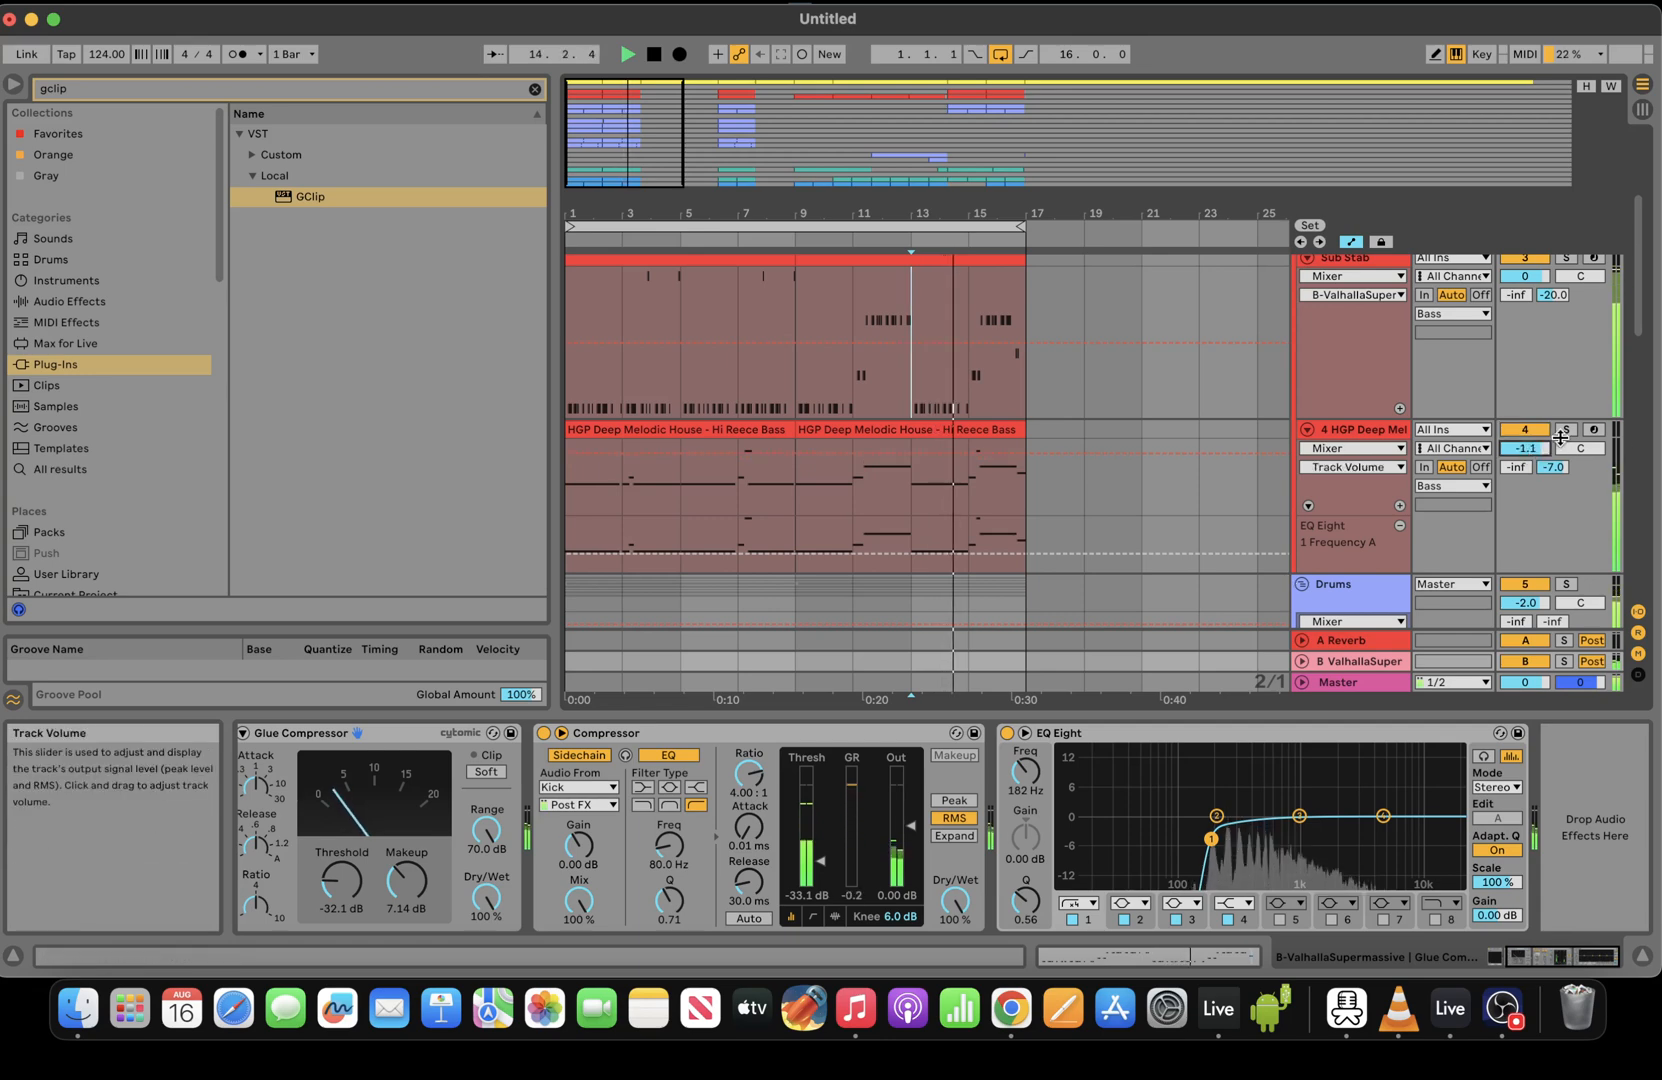
pyautogui.click(1562, 433)
pyautogui.click(998, 499)
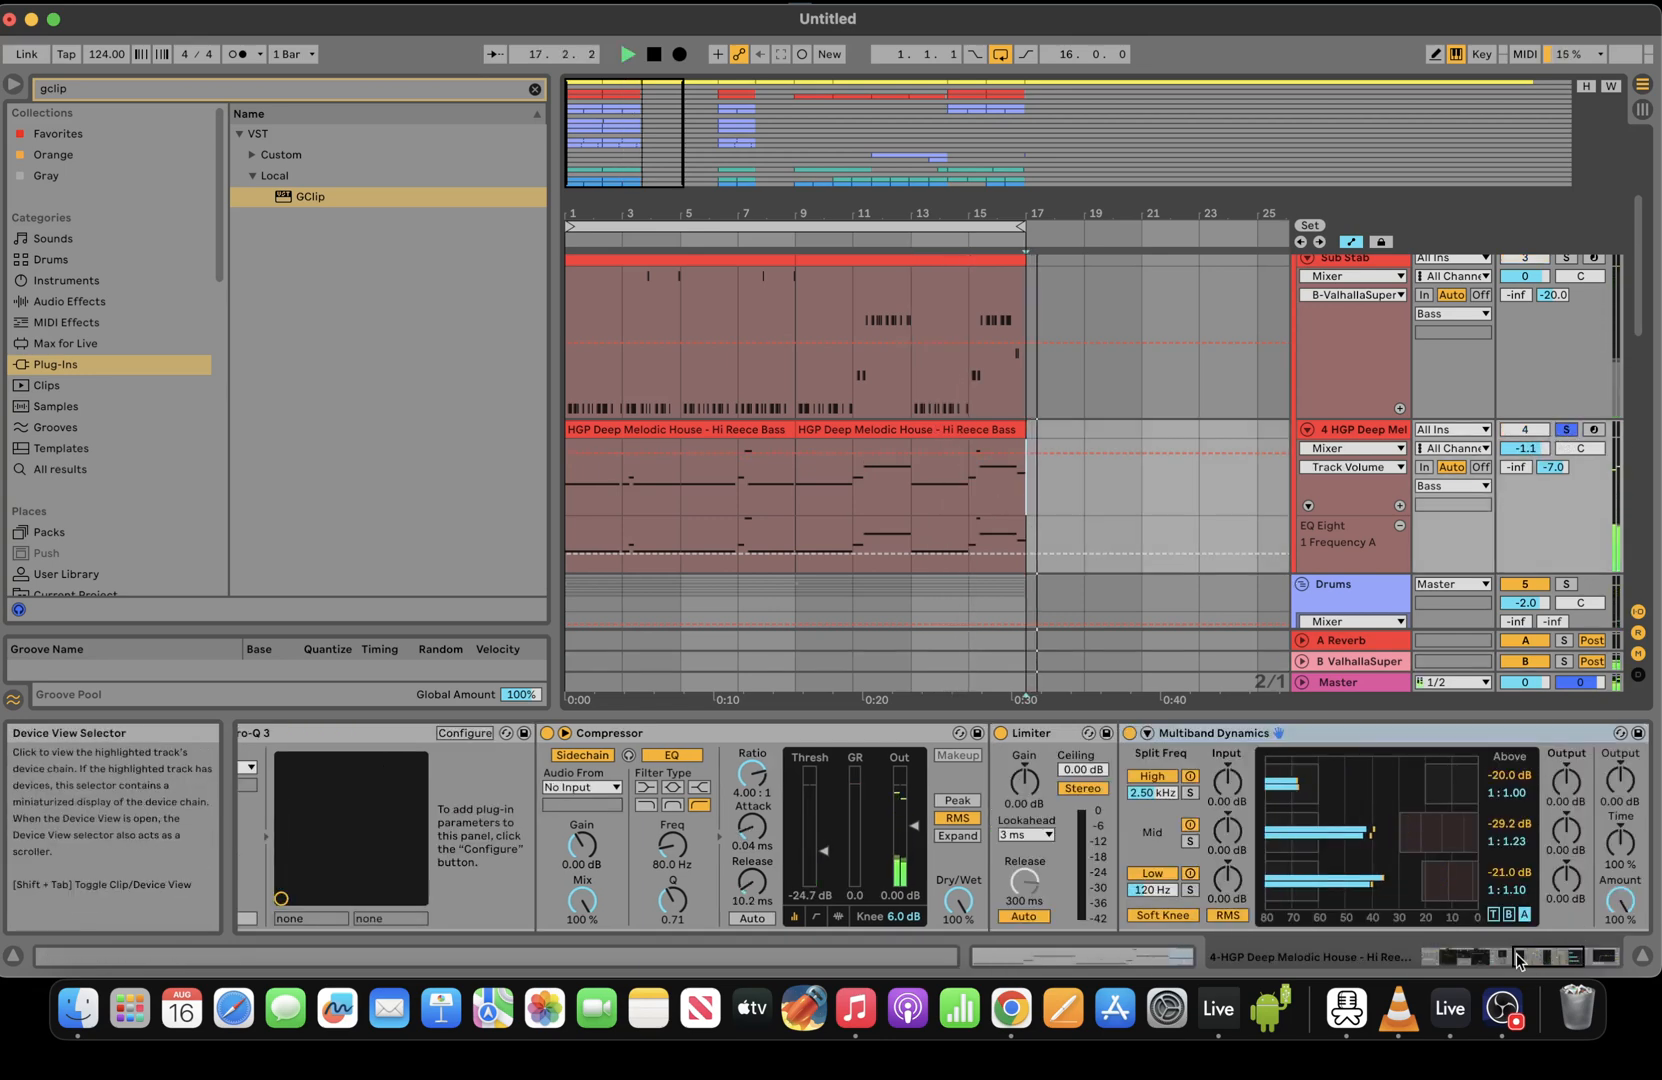
# On the HGP bass track's final EQ Eight, cut band 2 by 3.35 dB at 211 Hz during playback
pyautogui.moveTo(1517, 953); pyautogui.dragTo(1550, 953)
pyautogui.click(697, 479)
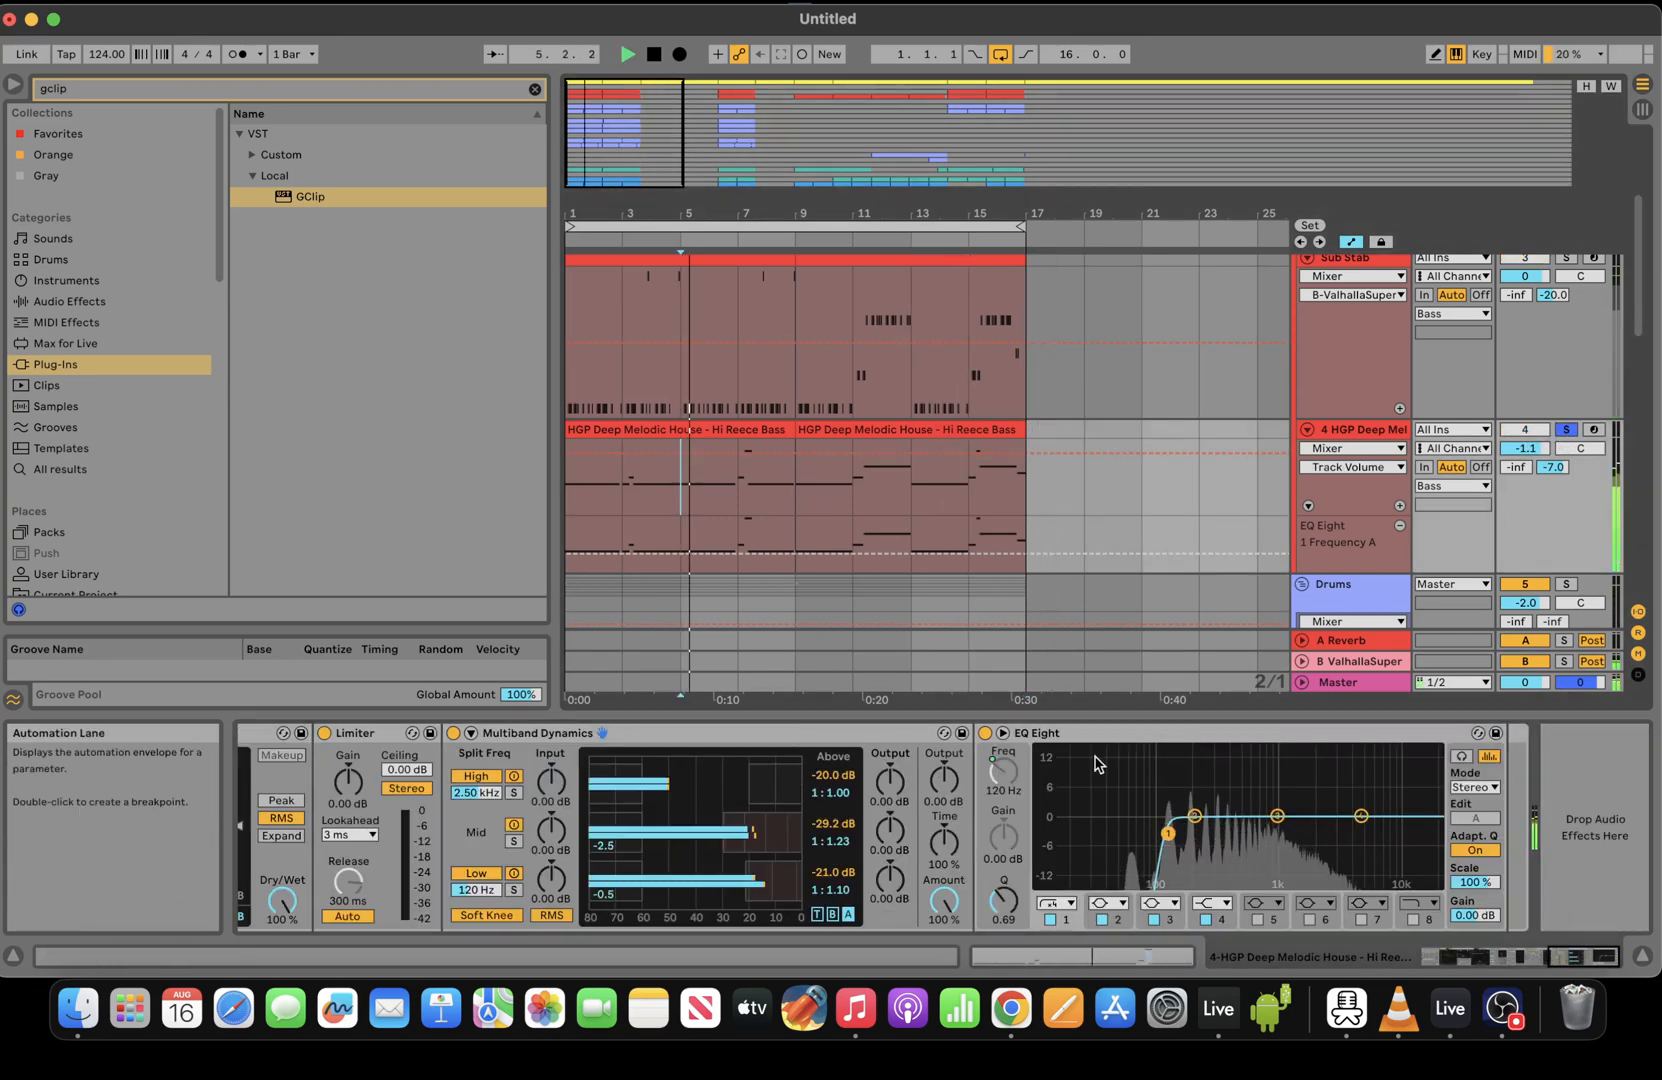
pyautogui.moveTo(1196, 818); pyautogui.dragTo(1195, 823)
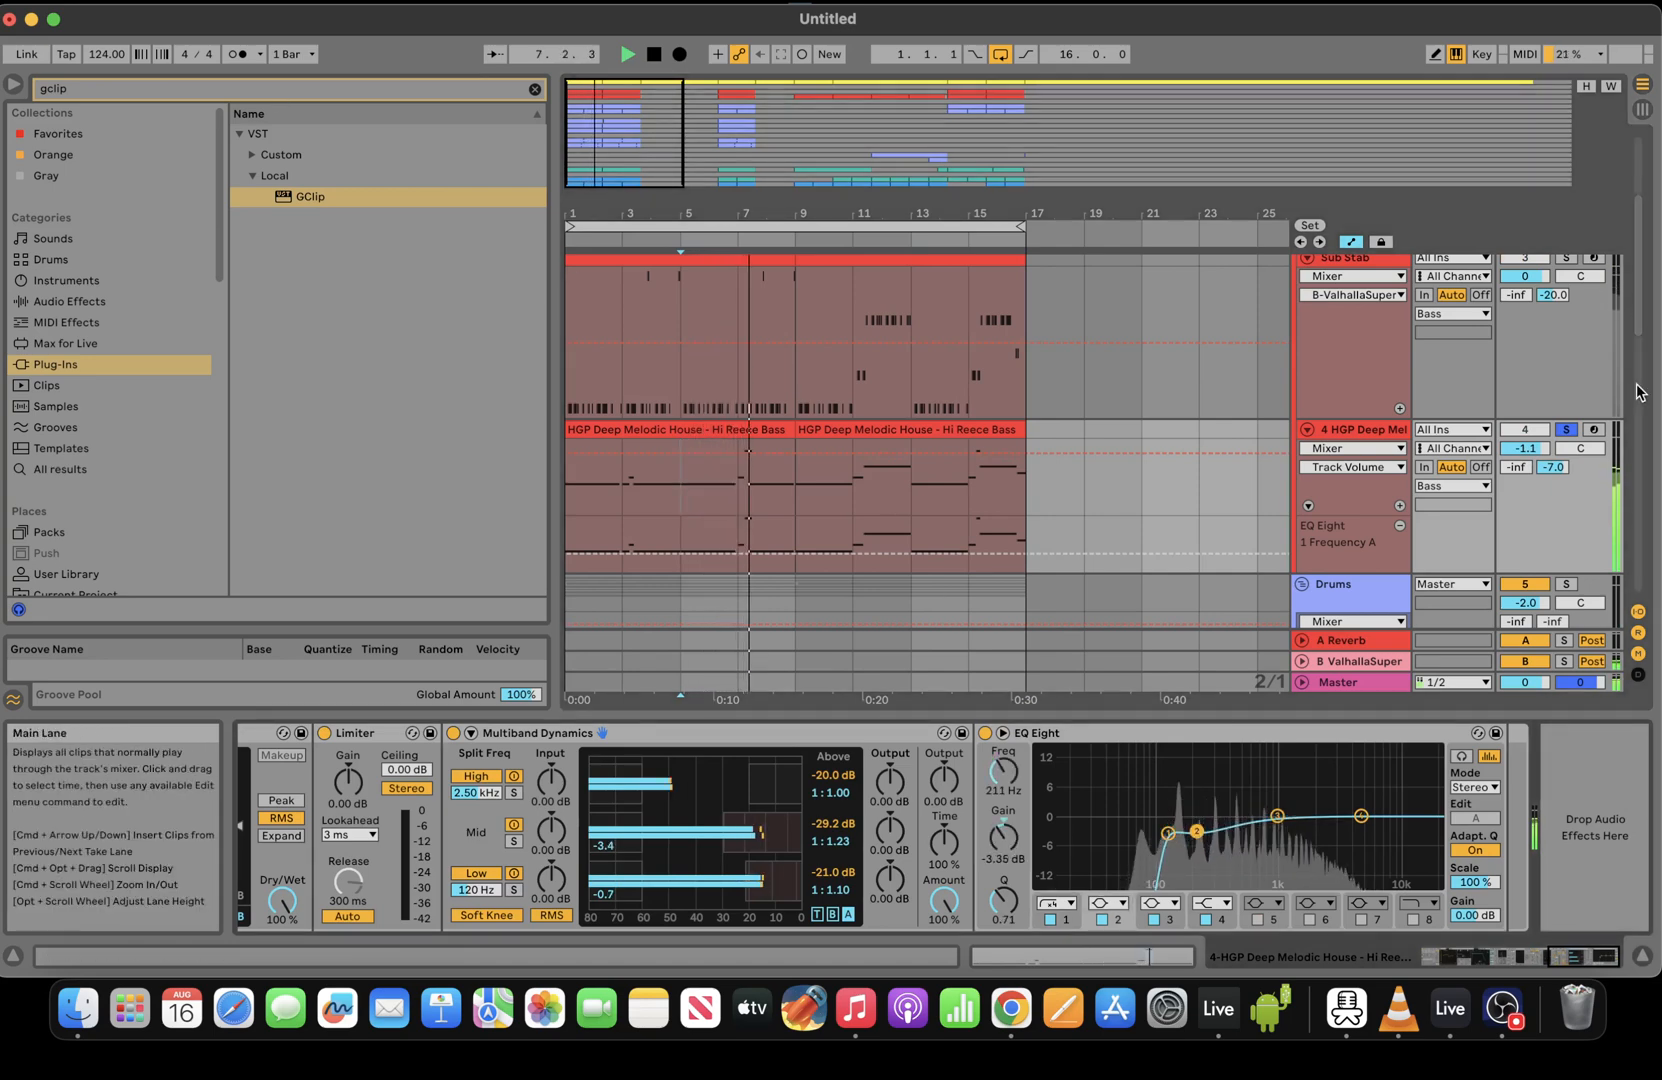
# Solo the Bass group and add GClip to it with Clip at 81% and Softness at 15%
pyautogui.moveTo(1636, 288); pyautogui.dragTo(1636, 229)
pyautogui.click(1565, 362)
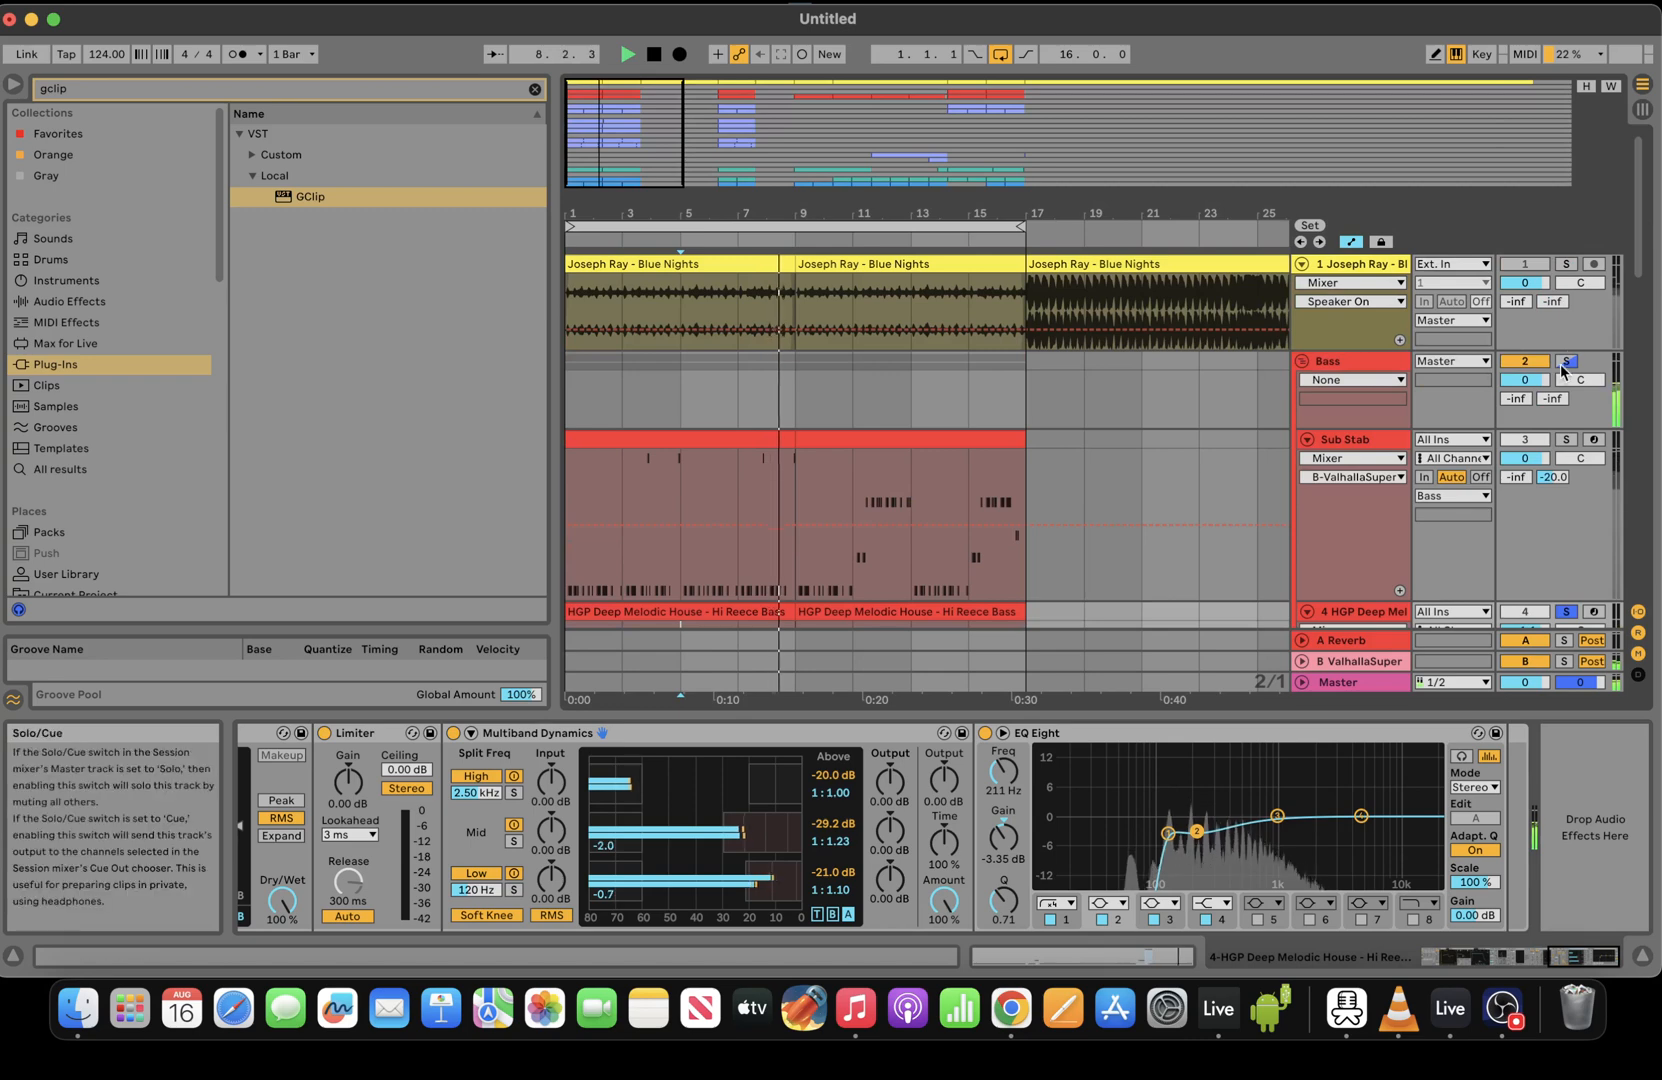
pyautogui.click(836, 403)
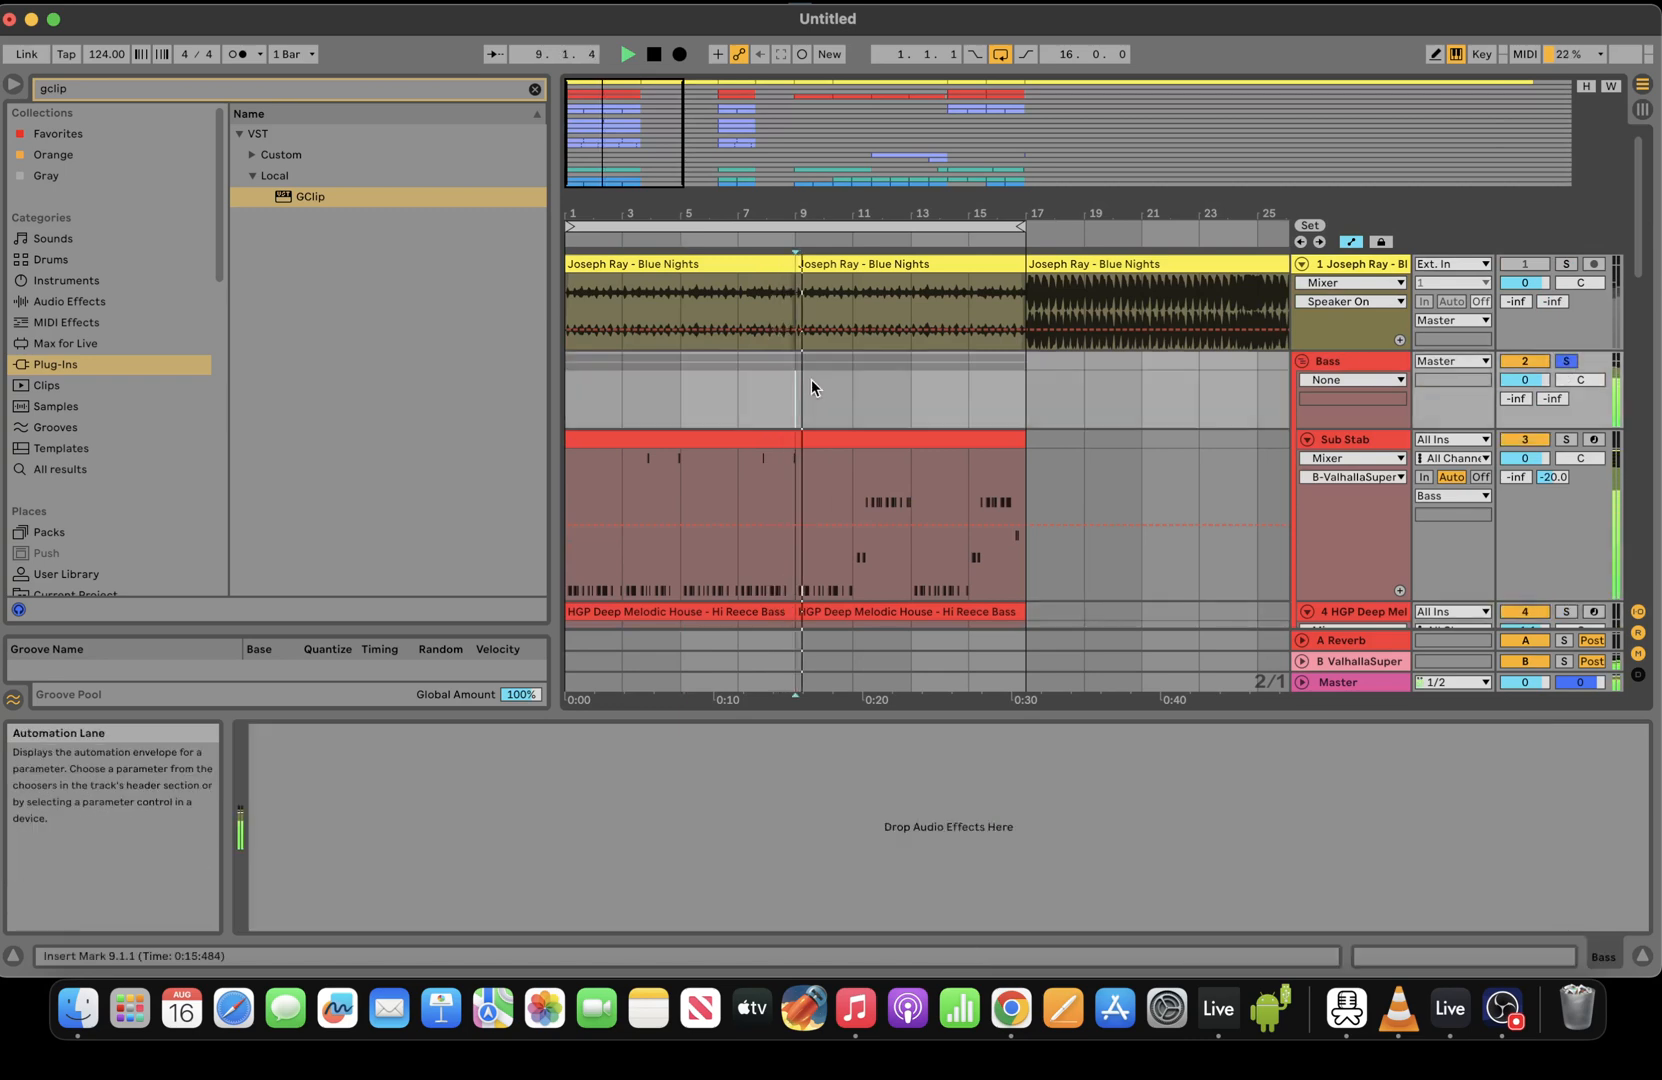
pyautogui.doubleClick(308, 197)
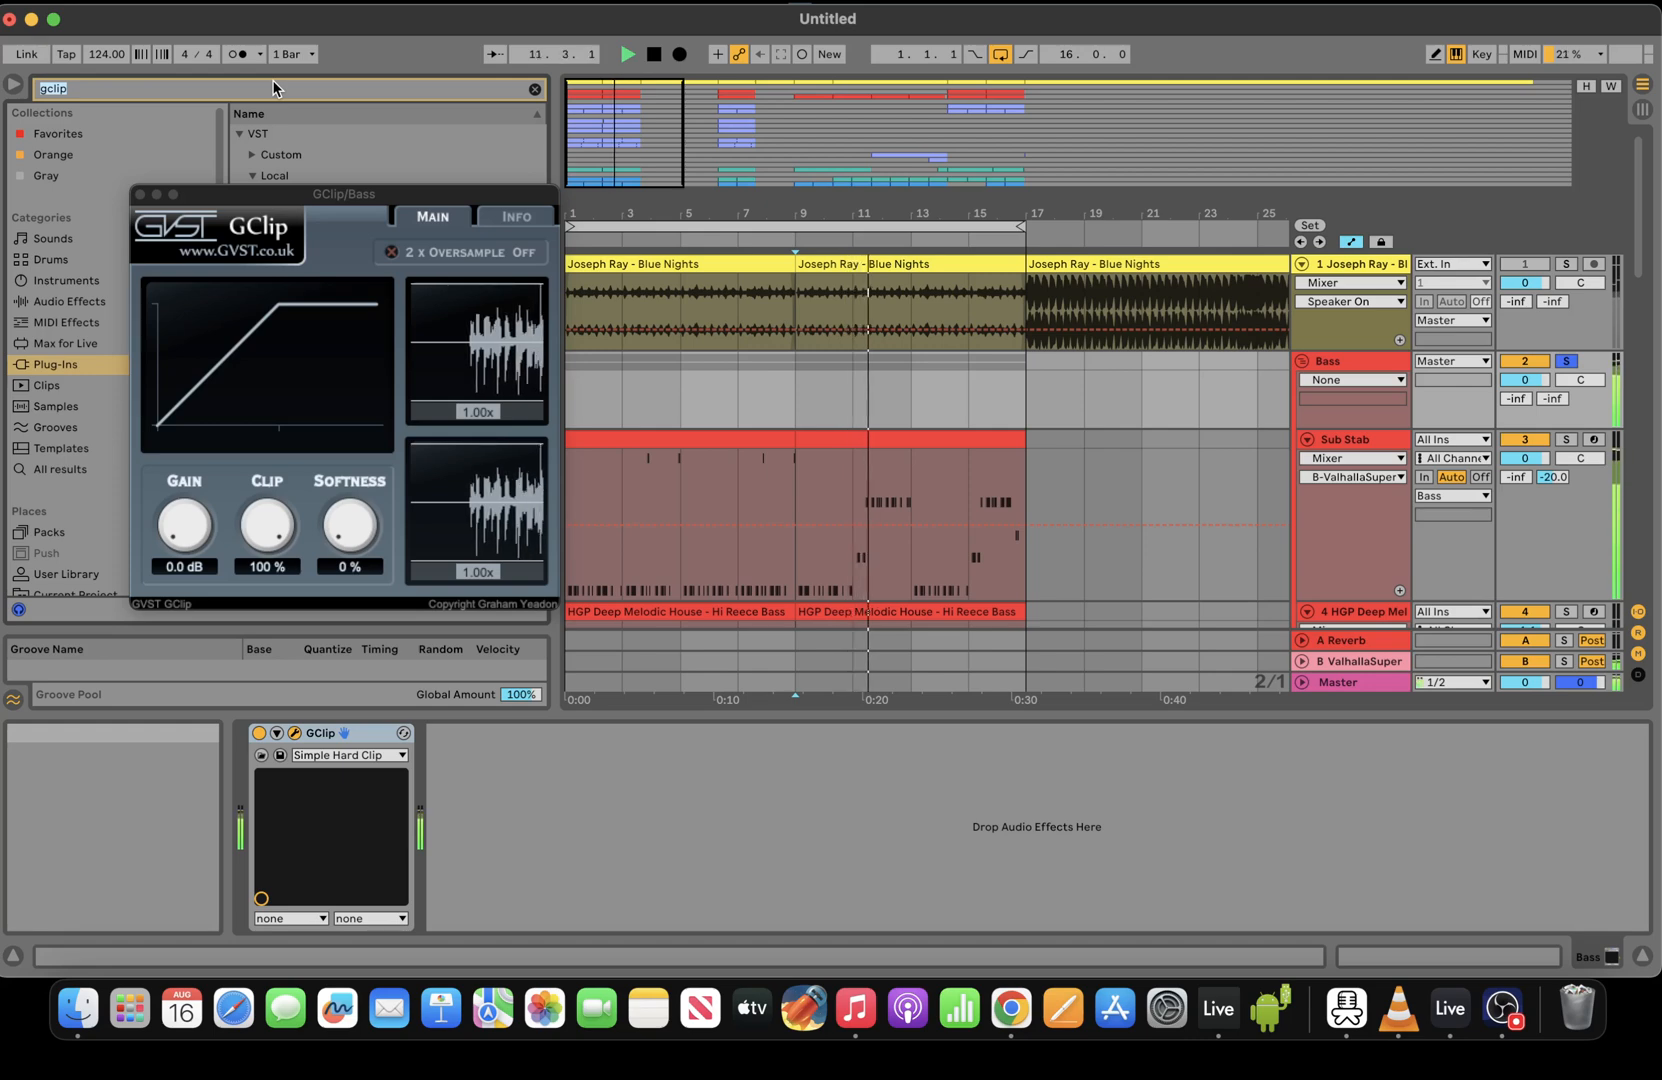
pyautogui.moveTo(285, 524); pyautogui.dragTo(336, 527)
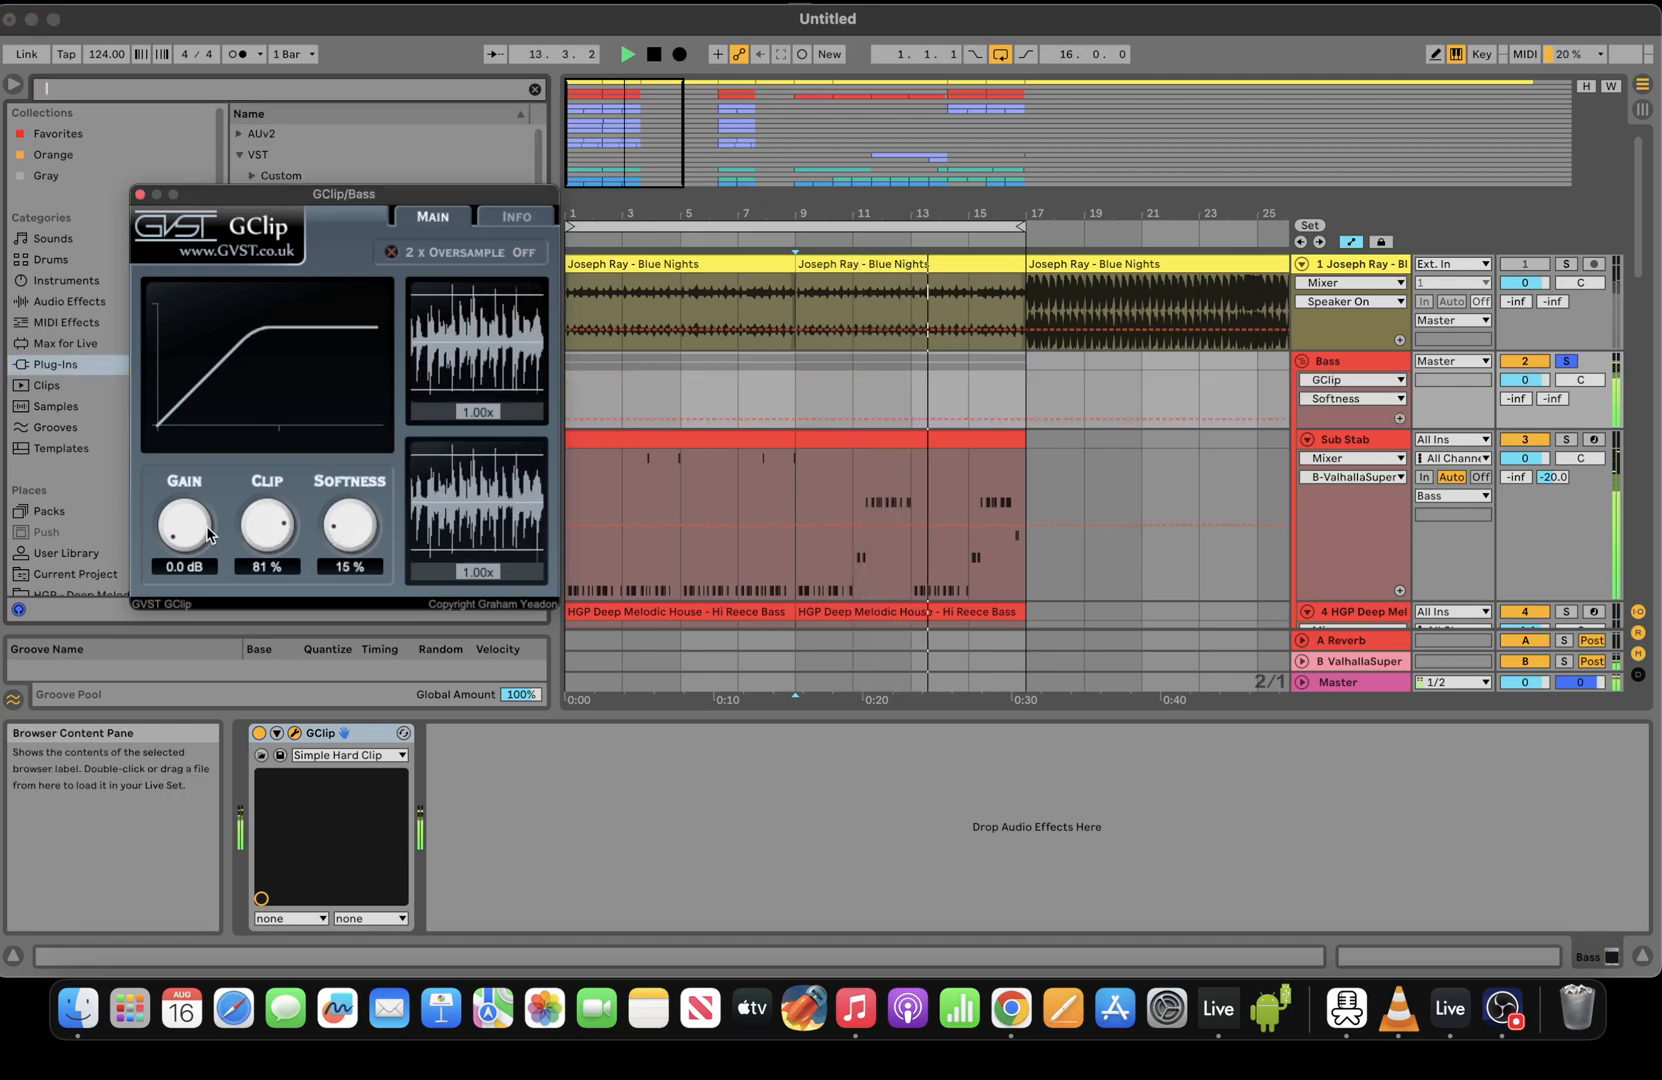
# Close the GClip window and add the Multiband Dynamics effect after GClip on the Bass group
pyautogui.click(140, 194)
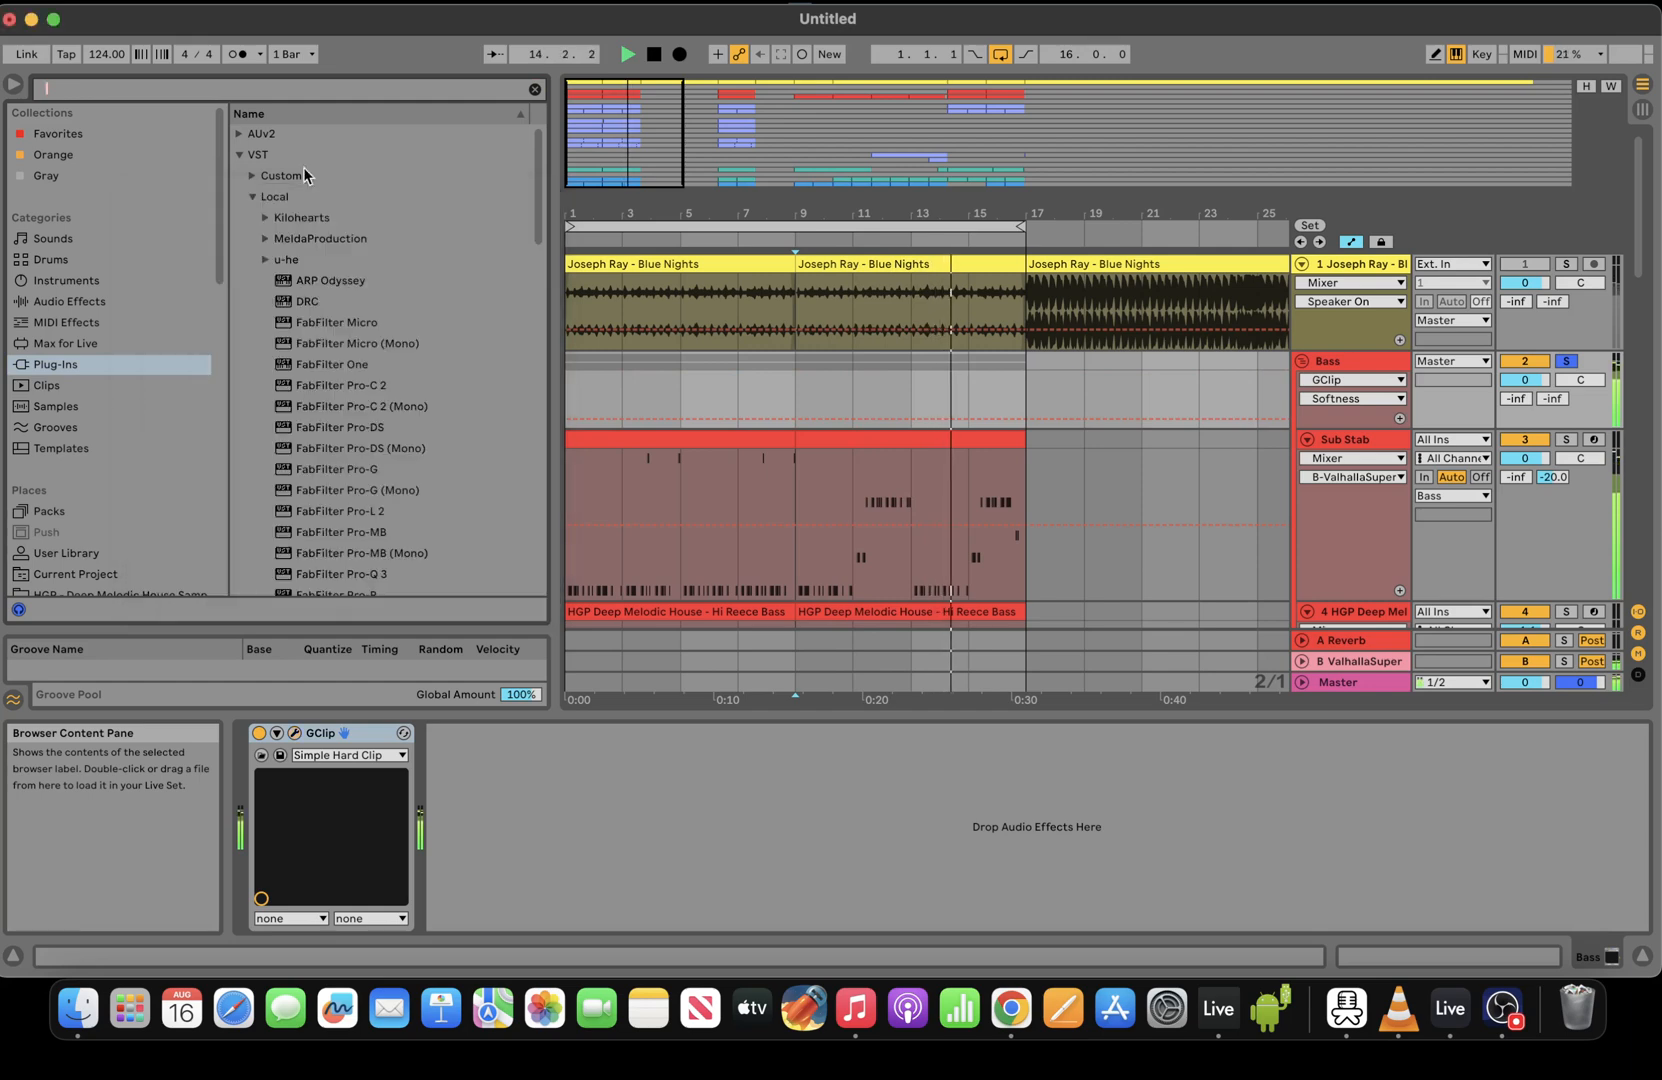
pyautogui.click(203, 90)
pyautogui.write('mu')
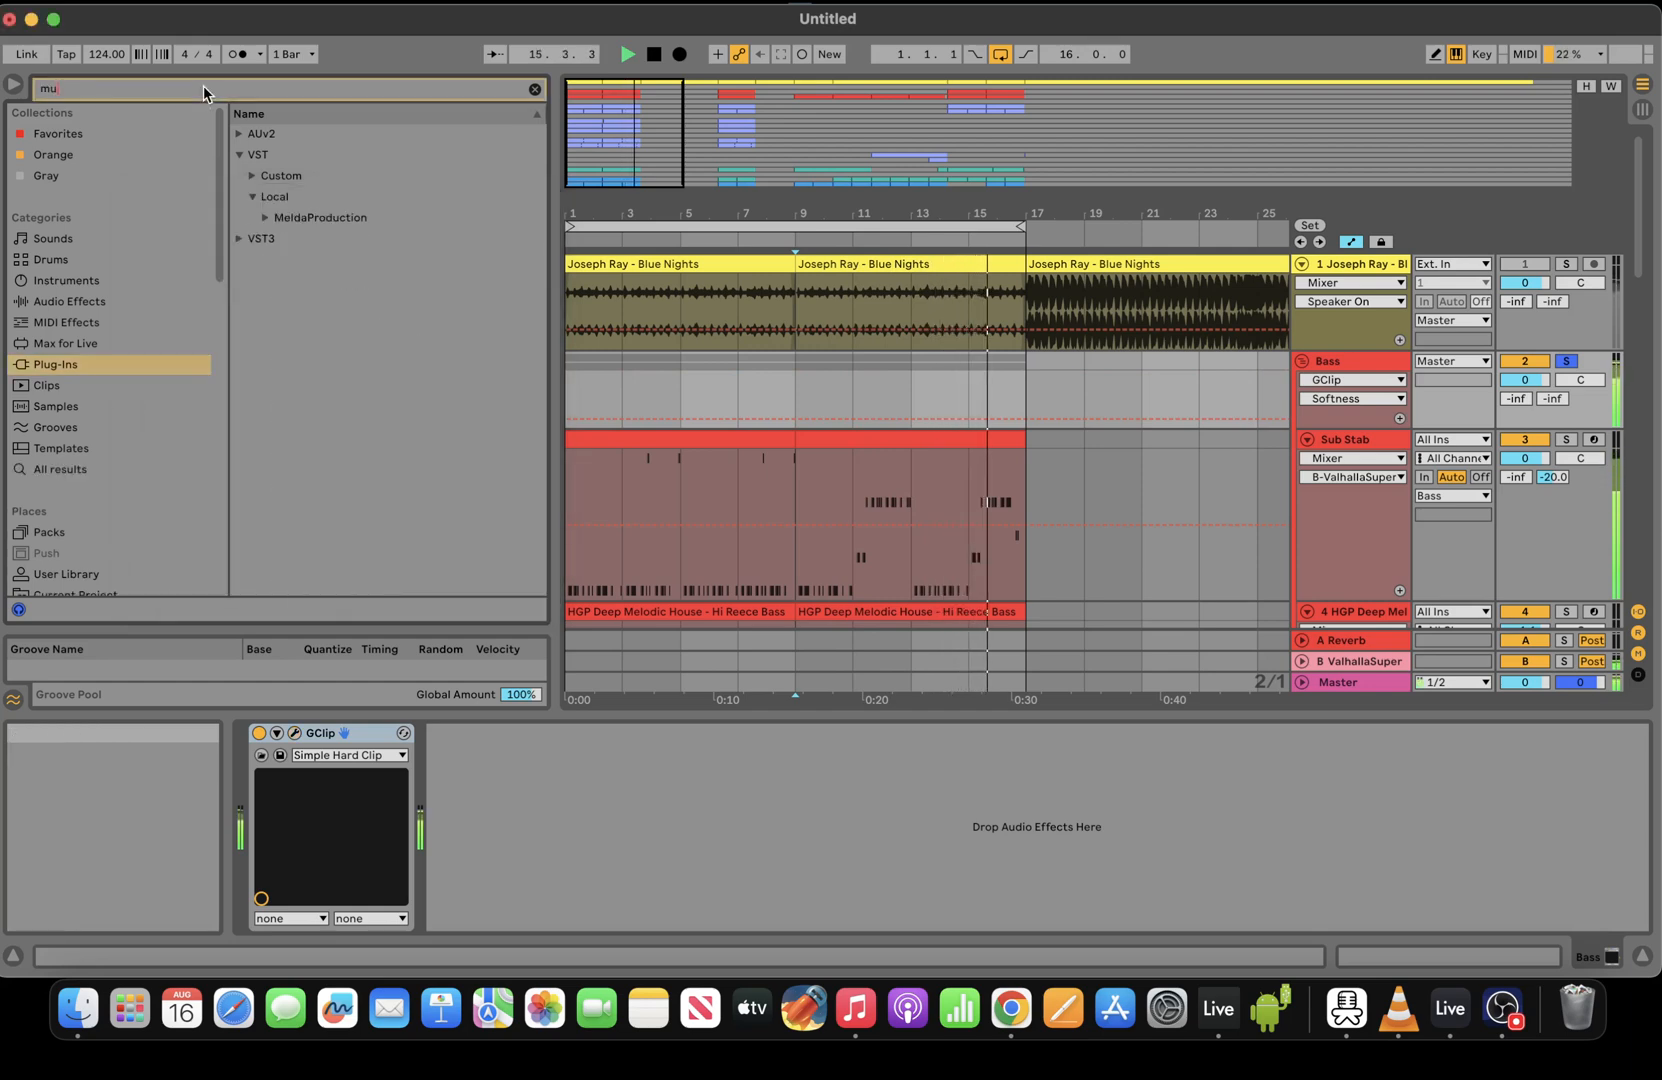
pyautogui.click(69, 301)
pyautogui.doubleClick(333, 198)
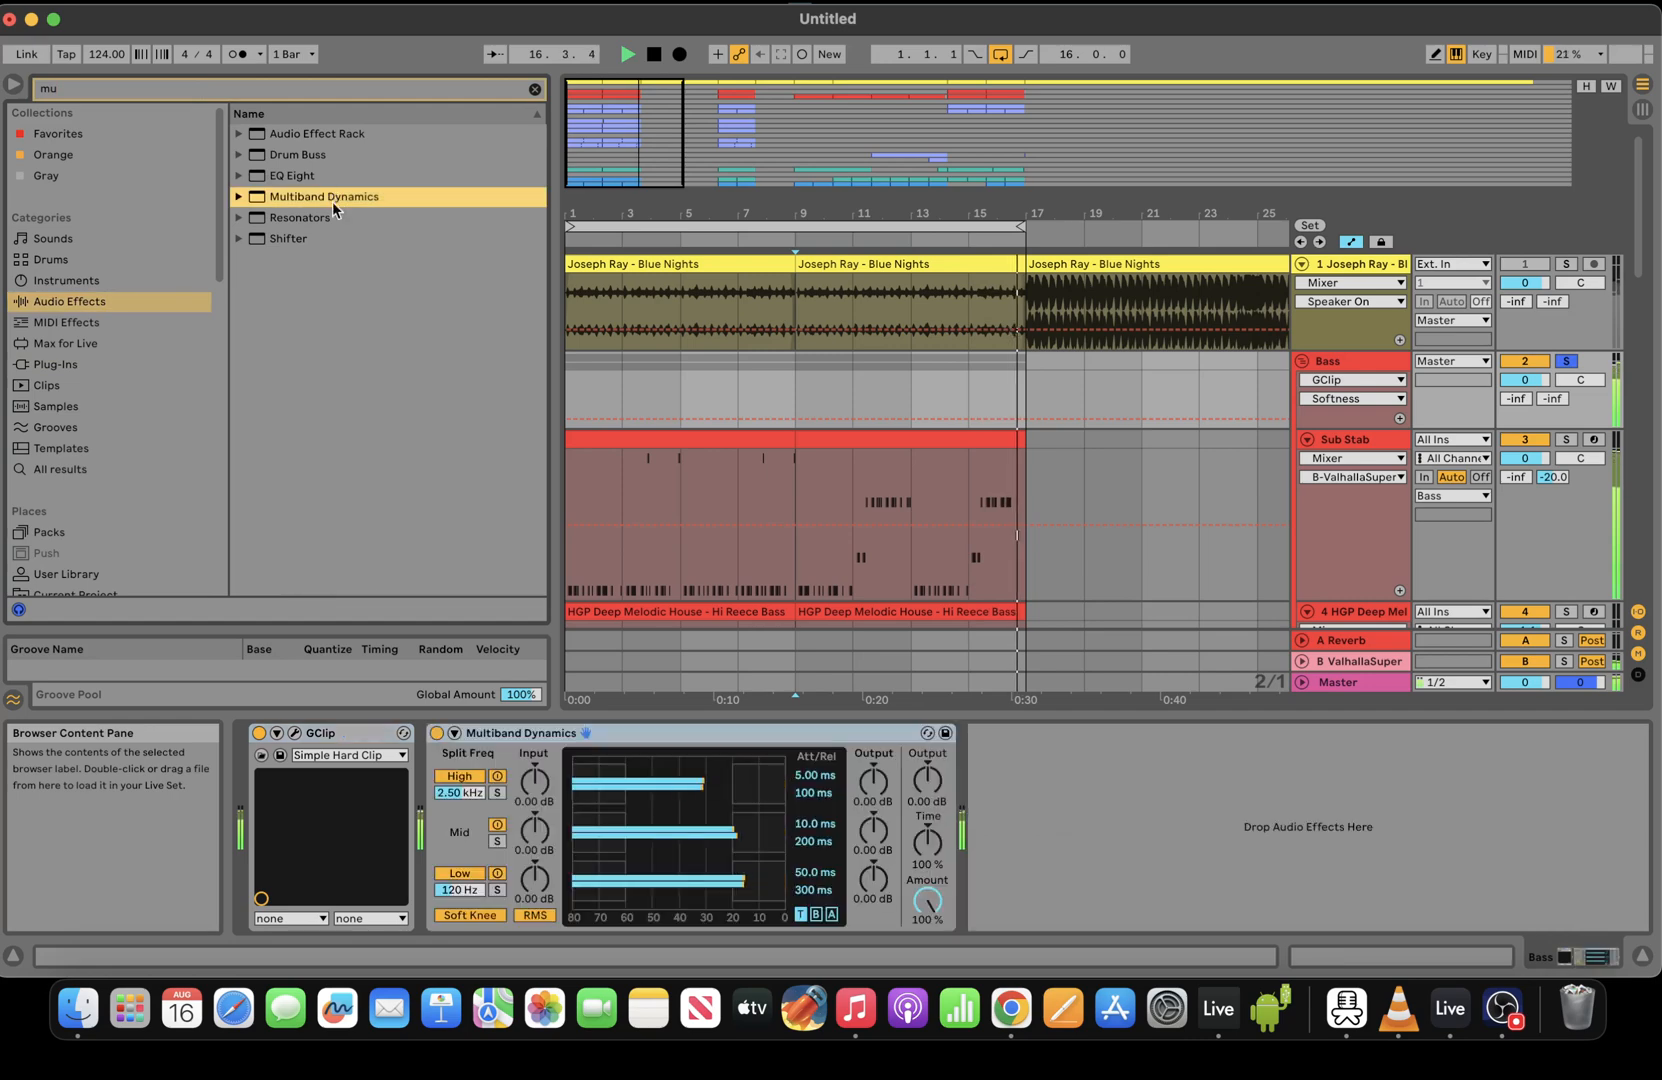
# Add EQ Eight to the end of the Bass group's effect chain and play the arrangement to hear it
pyautogui.click(242, 95)
pyautogui.write('eq')
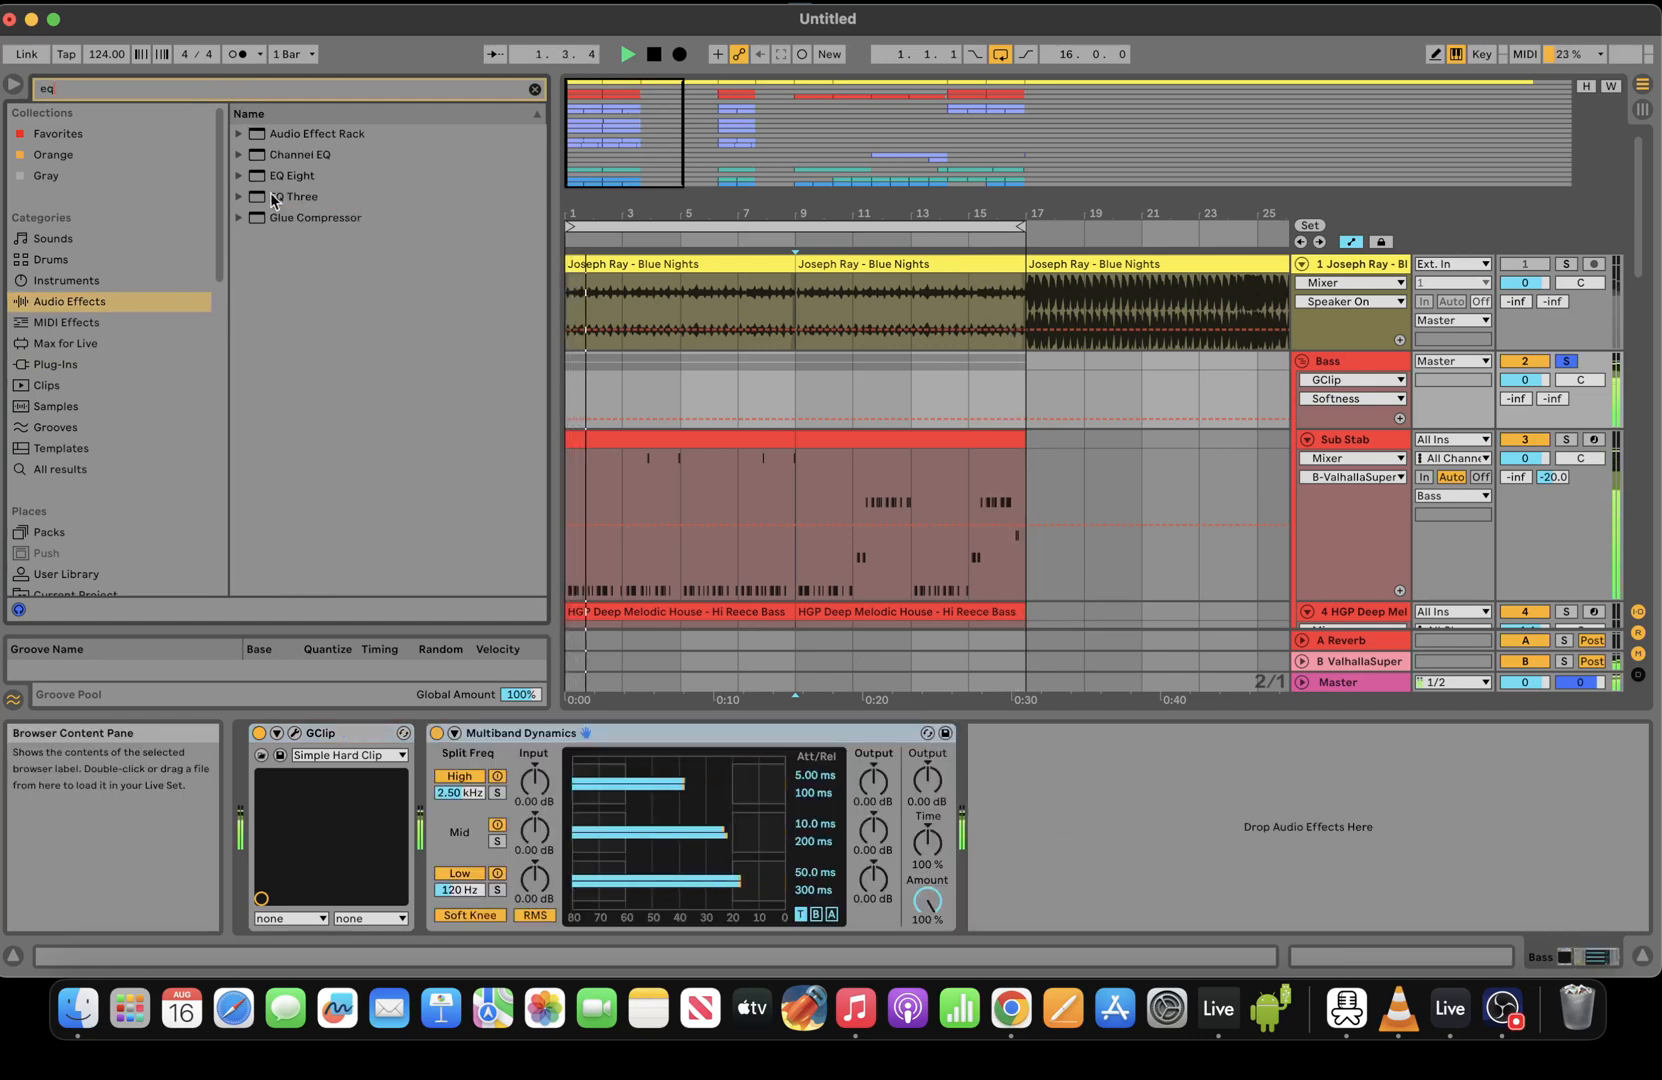
pyautogui.doubleClick(294, 176)
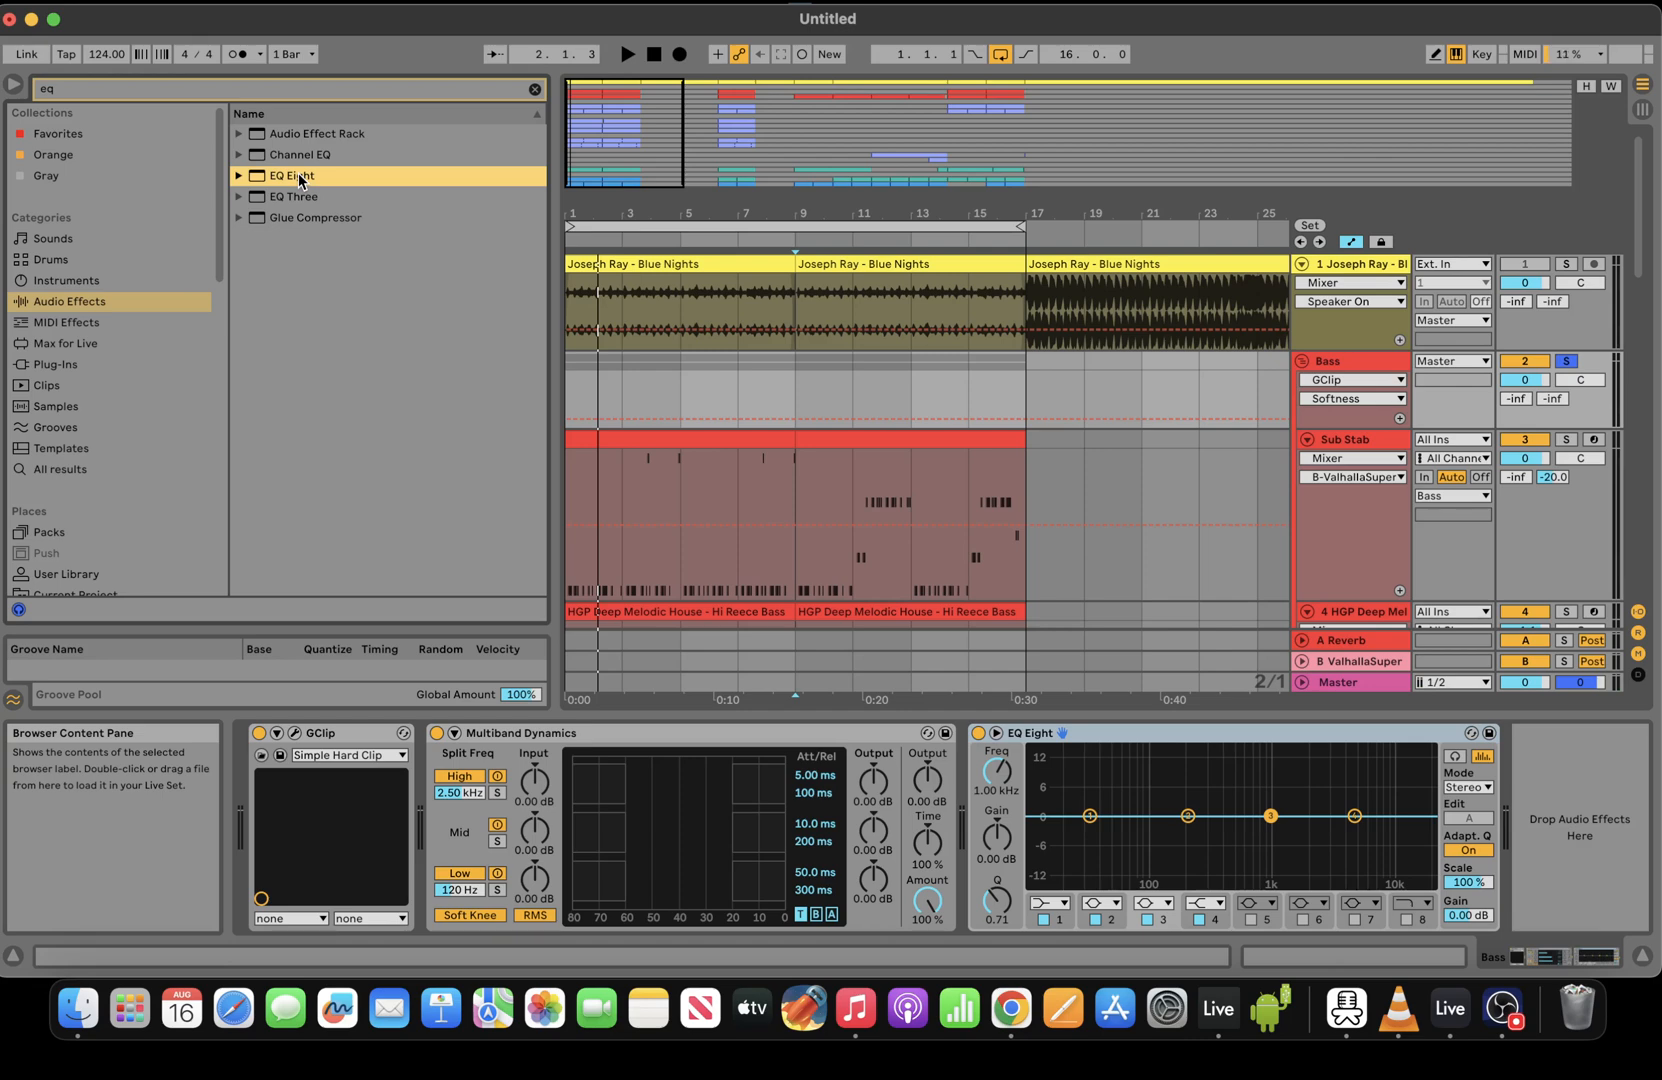
pyautogui.press('space')
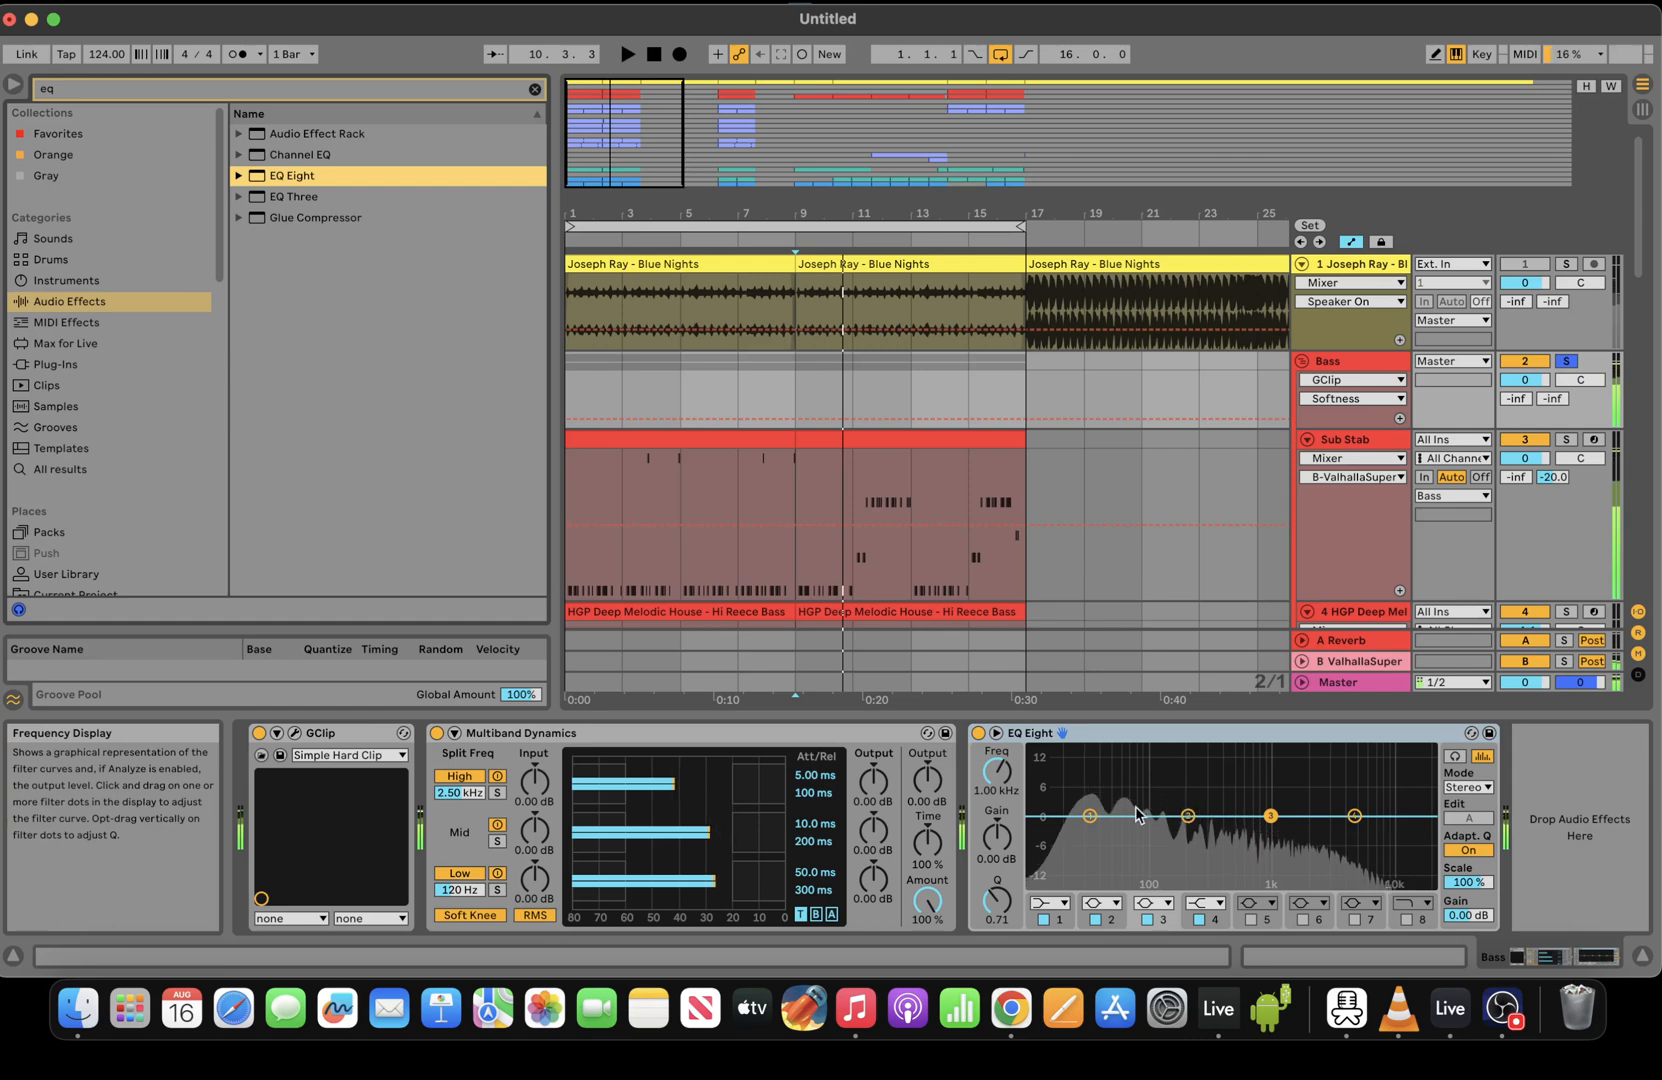
pyautogui.press('space')
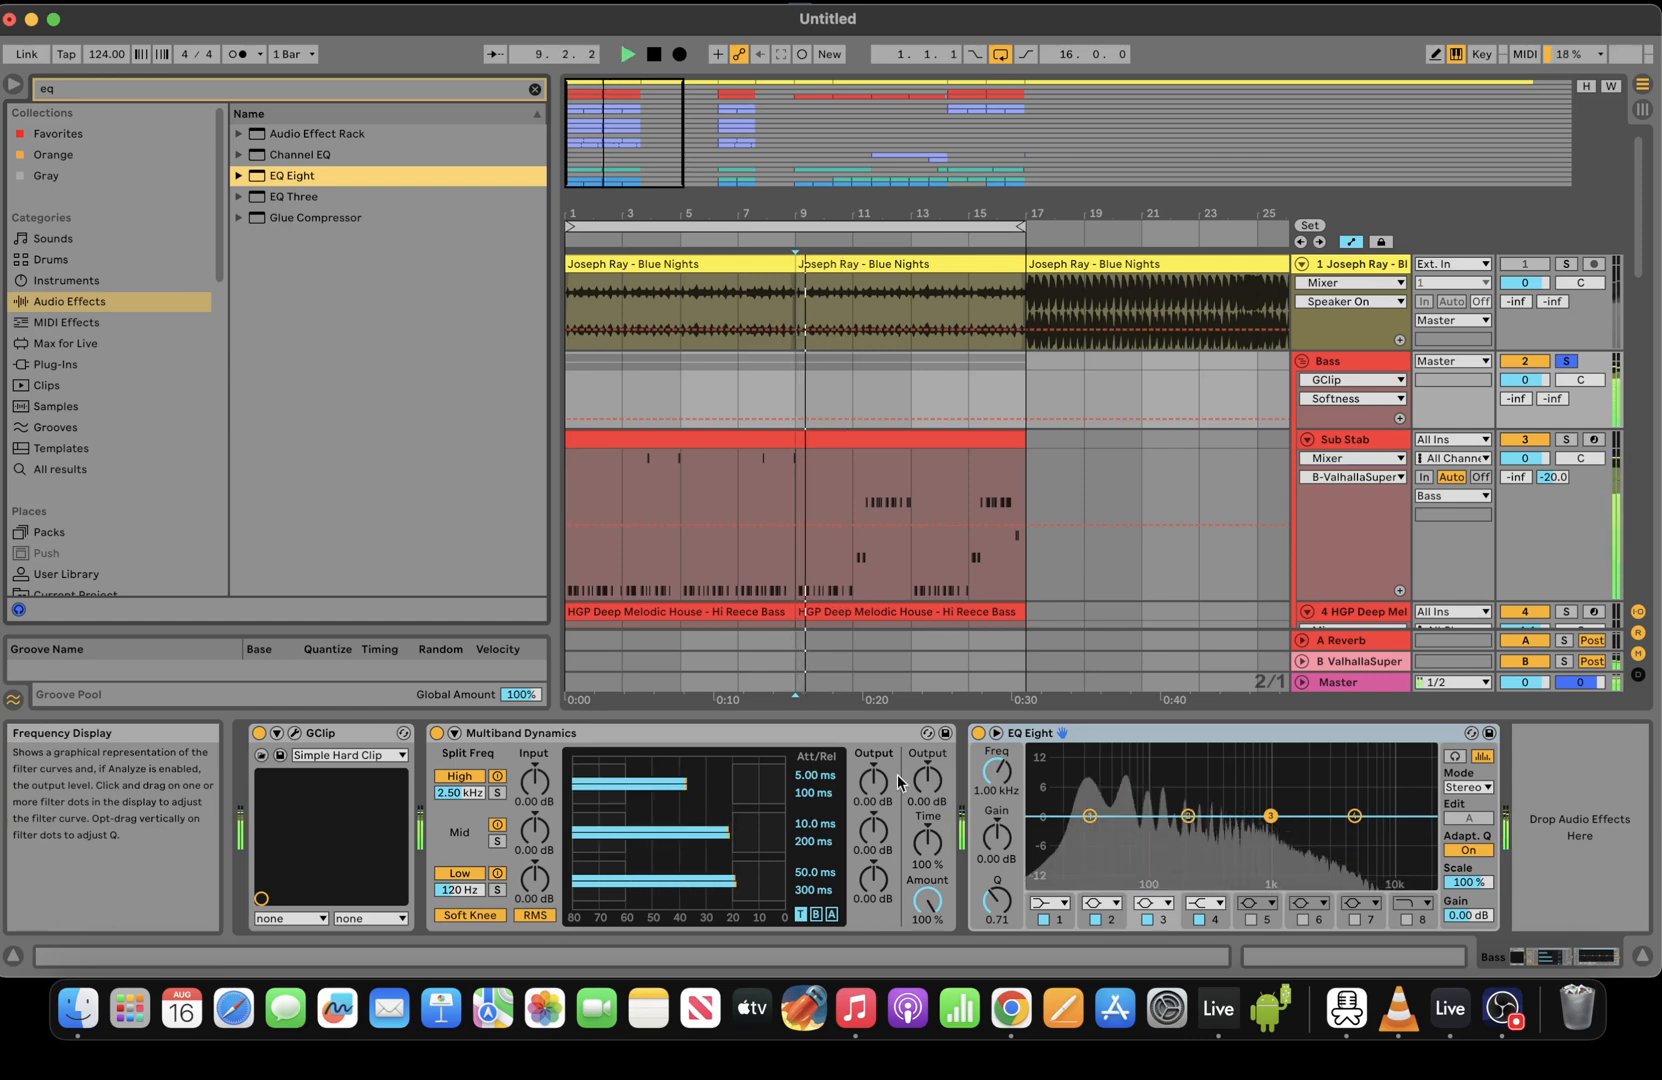
# In Multiband Dynamics, set Above ratios to 1:1.02 low and 1:1.14 mid, the mid threshold to -23.0 dB and low output to 0.70 dB
pyautogui.click(831, 914)
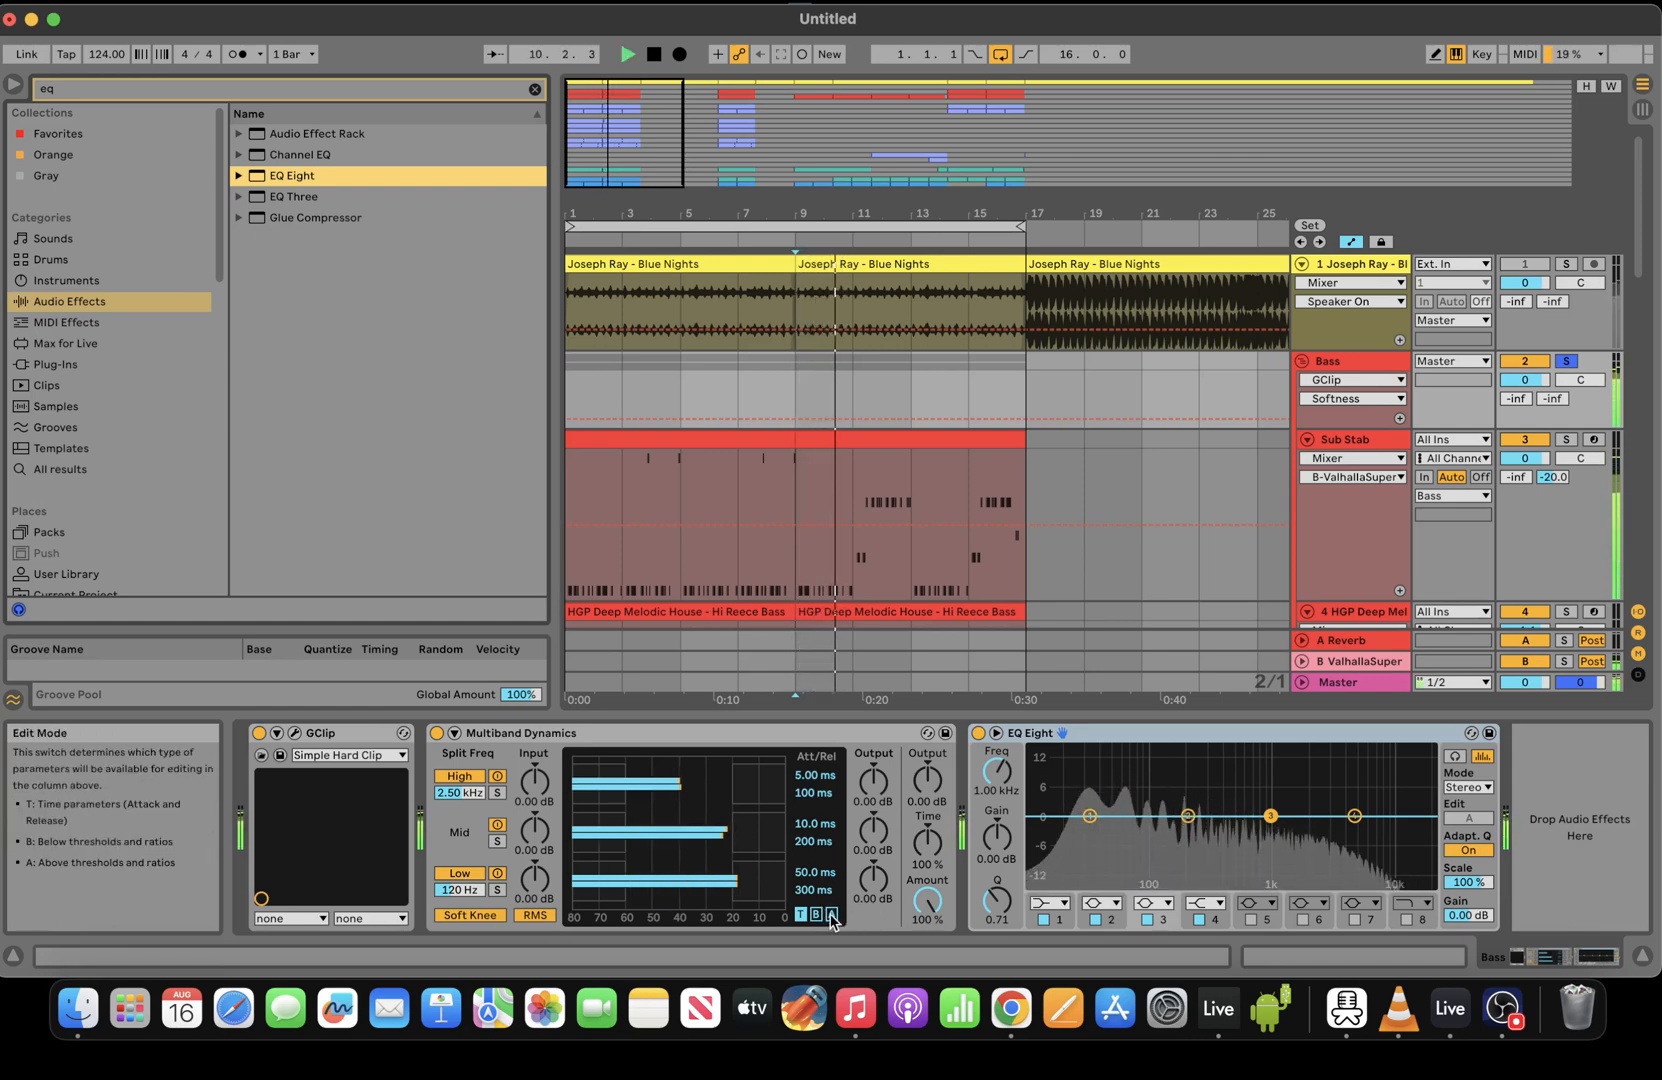
pyautogui.click(825, 889)
pyautogui.click(874, 880)
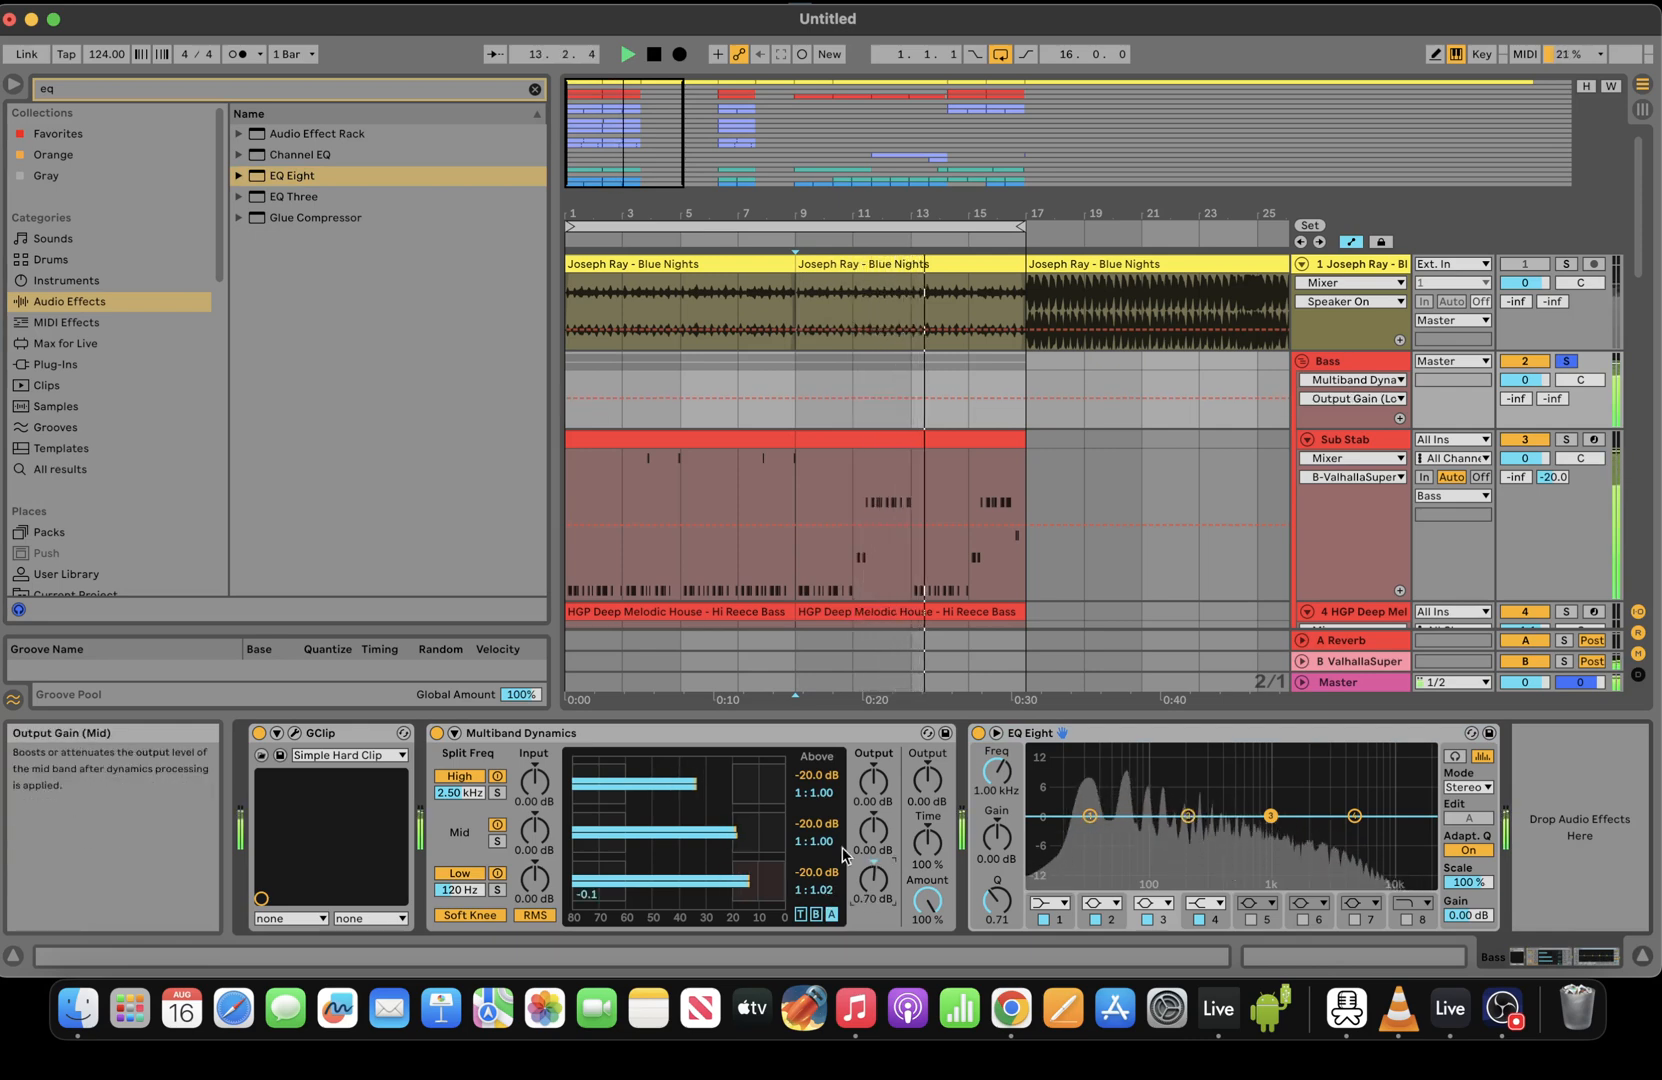
pyautogui.moveTo(741, 840); pyautogui.dragTo(741, 836)
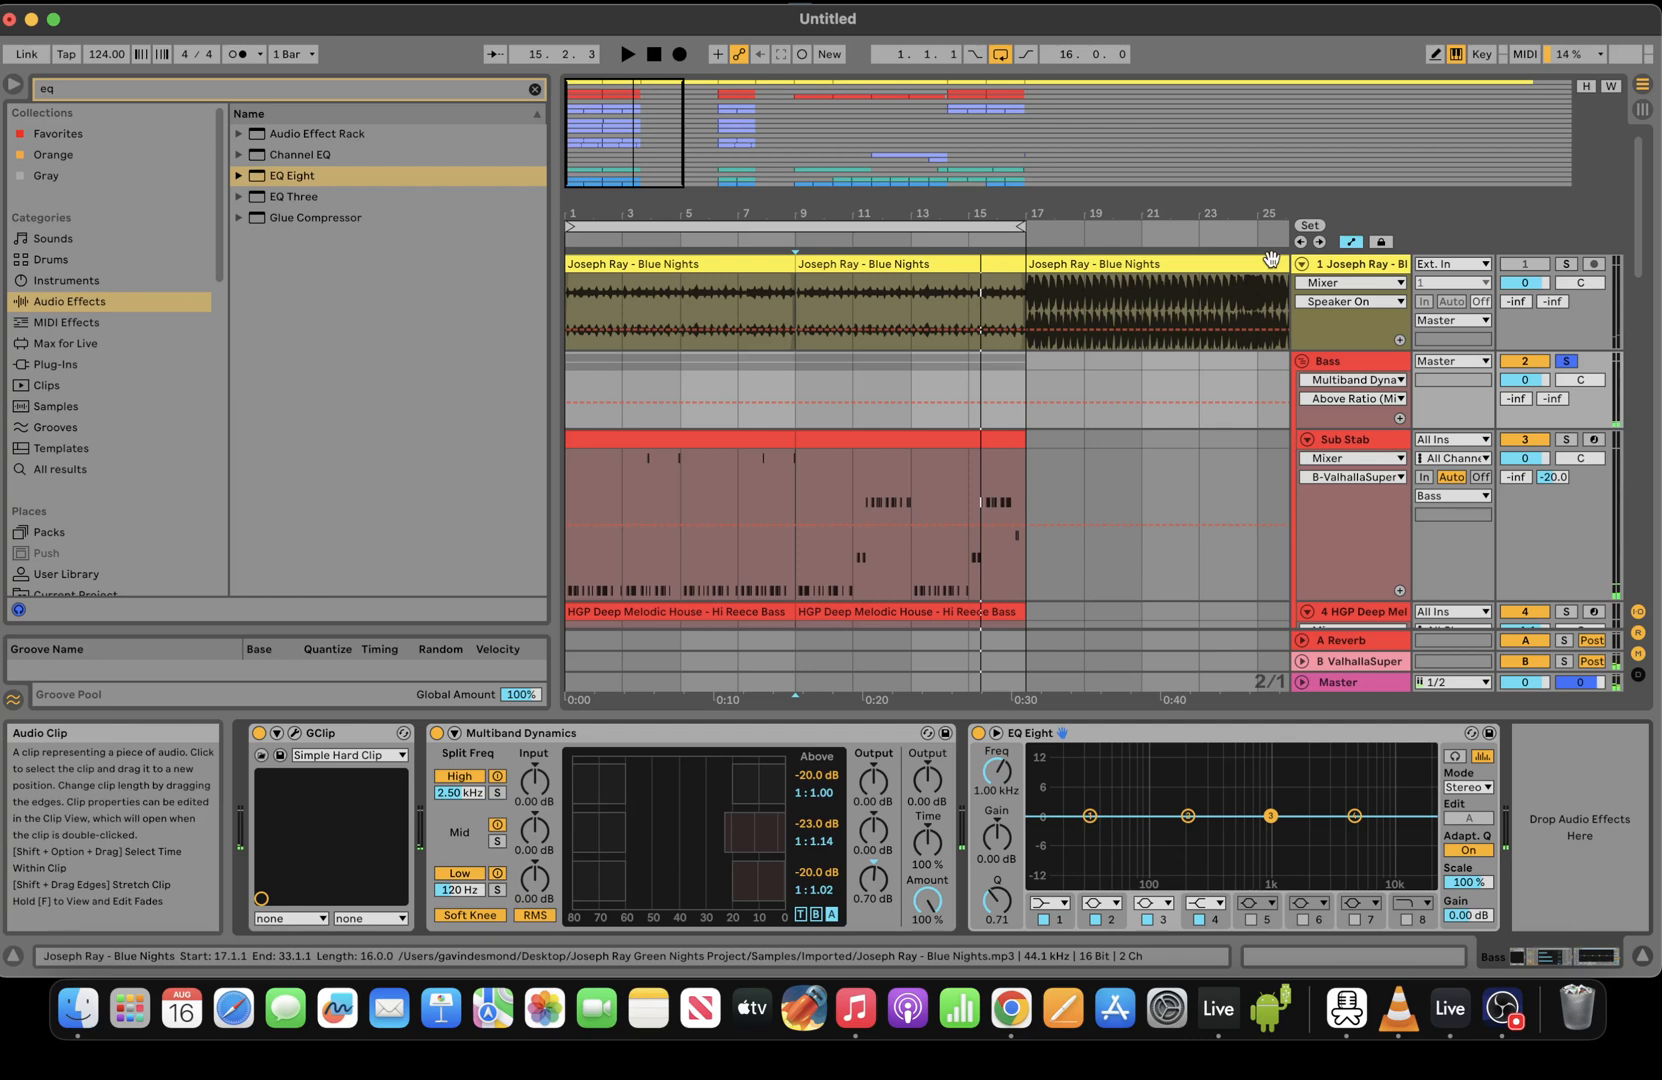
# During playback, move GClip between Multiband Dynamics and EQ Eight in the Bass group's effect chain
pyautogui.scroll(-3, 1082, 549)
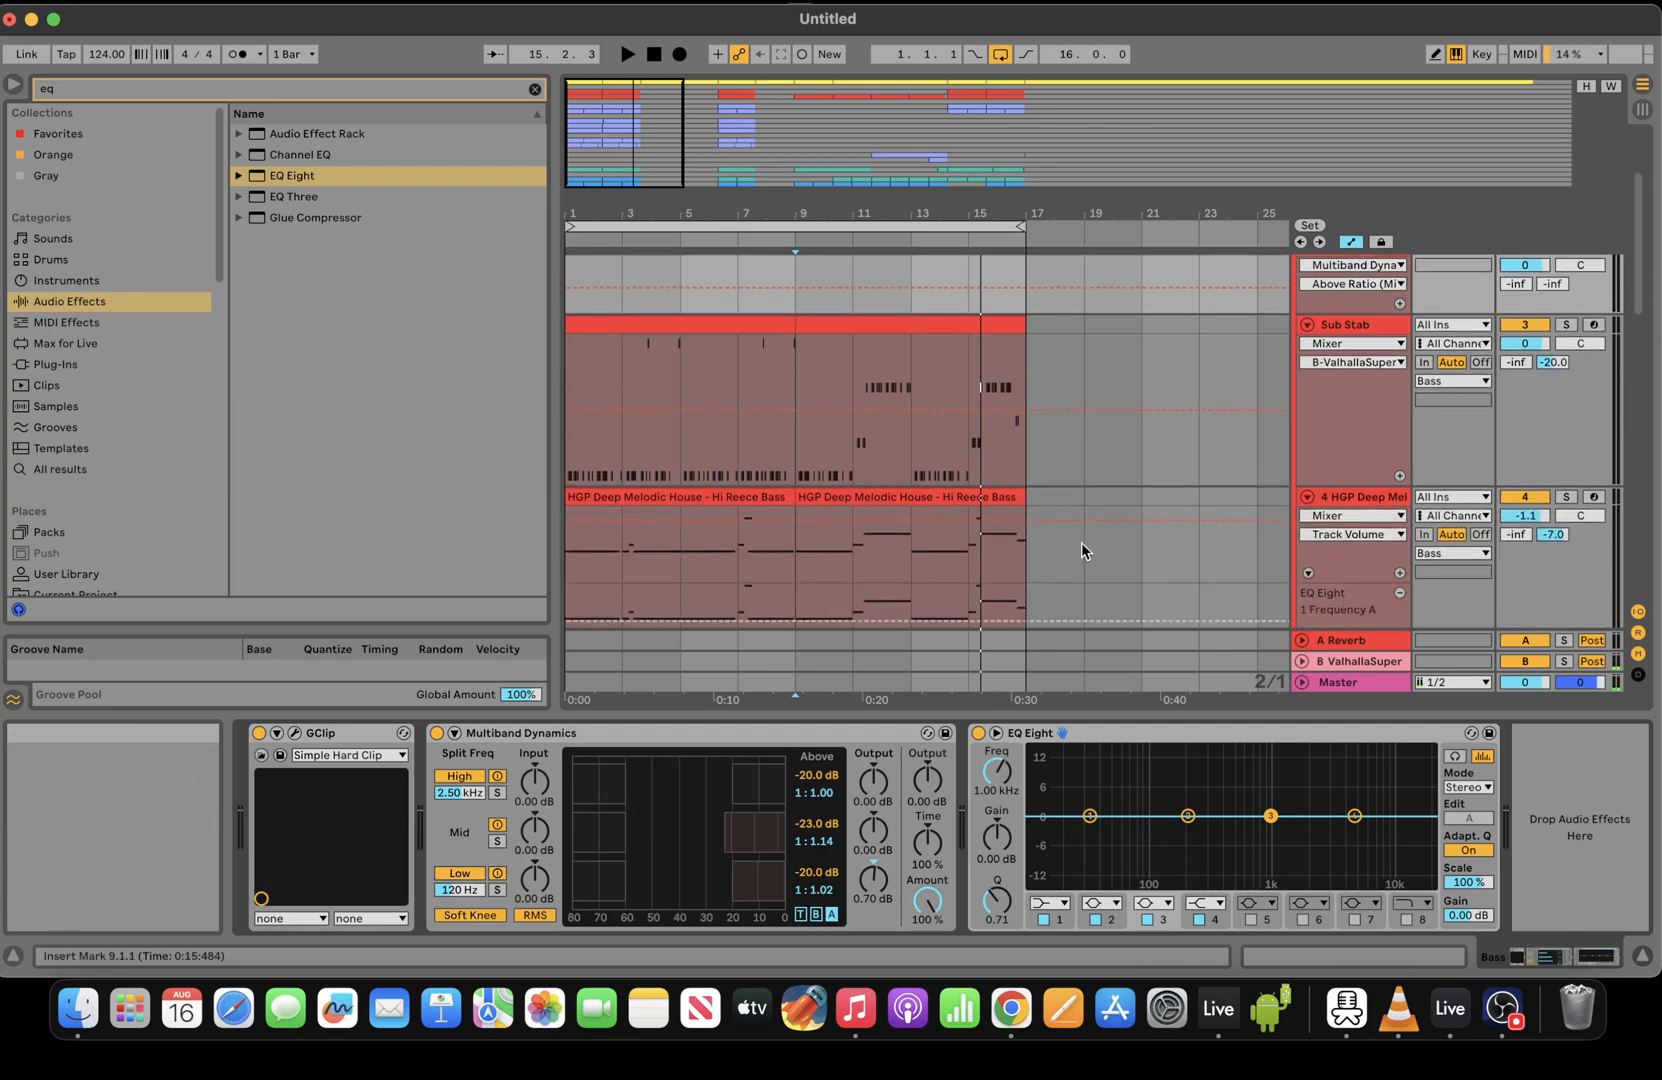
pyautogui.press('space')
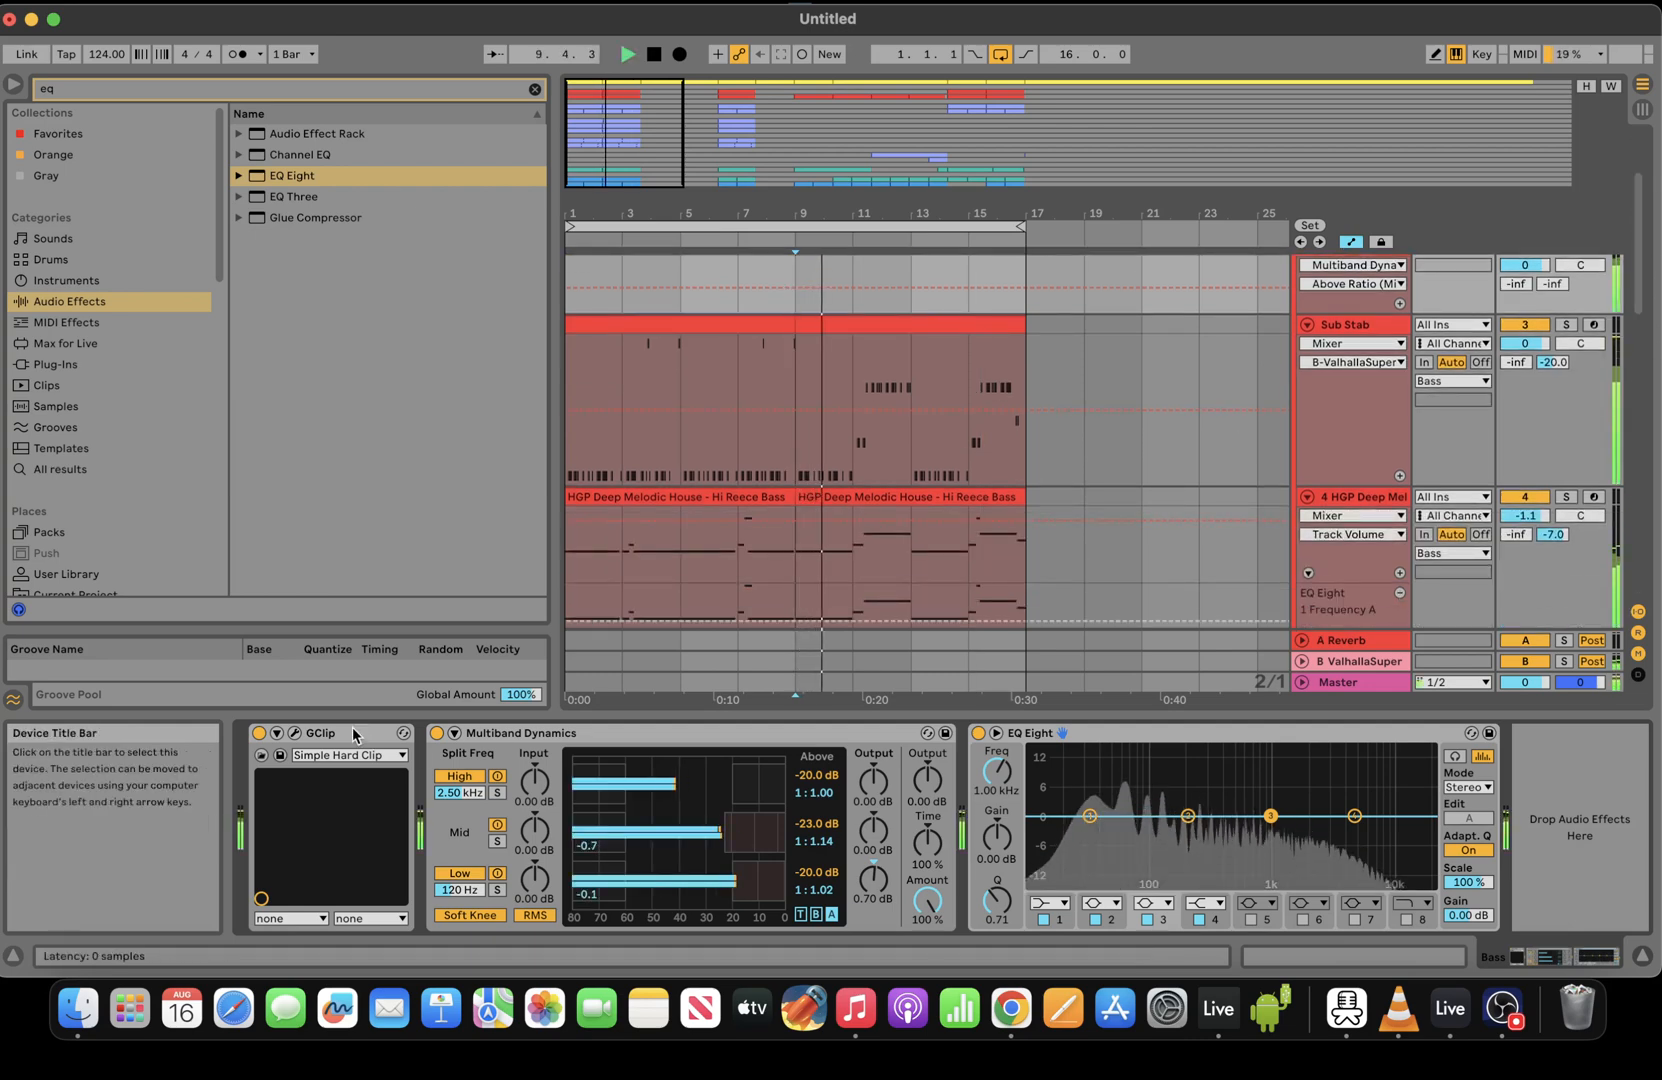
pyautogui.moveTo(352, 727); pyautogui.dragTo(983, 730)
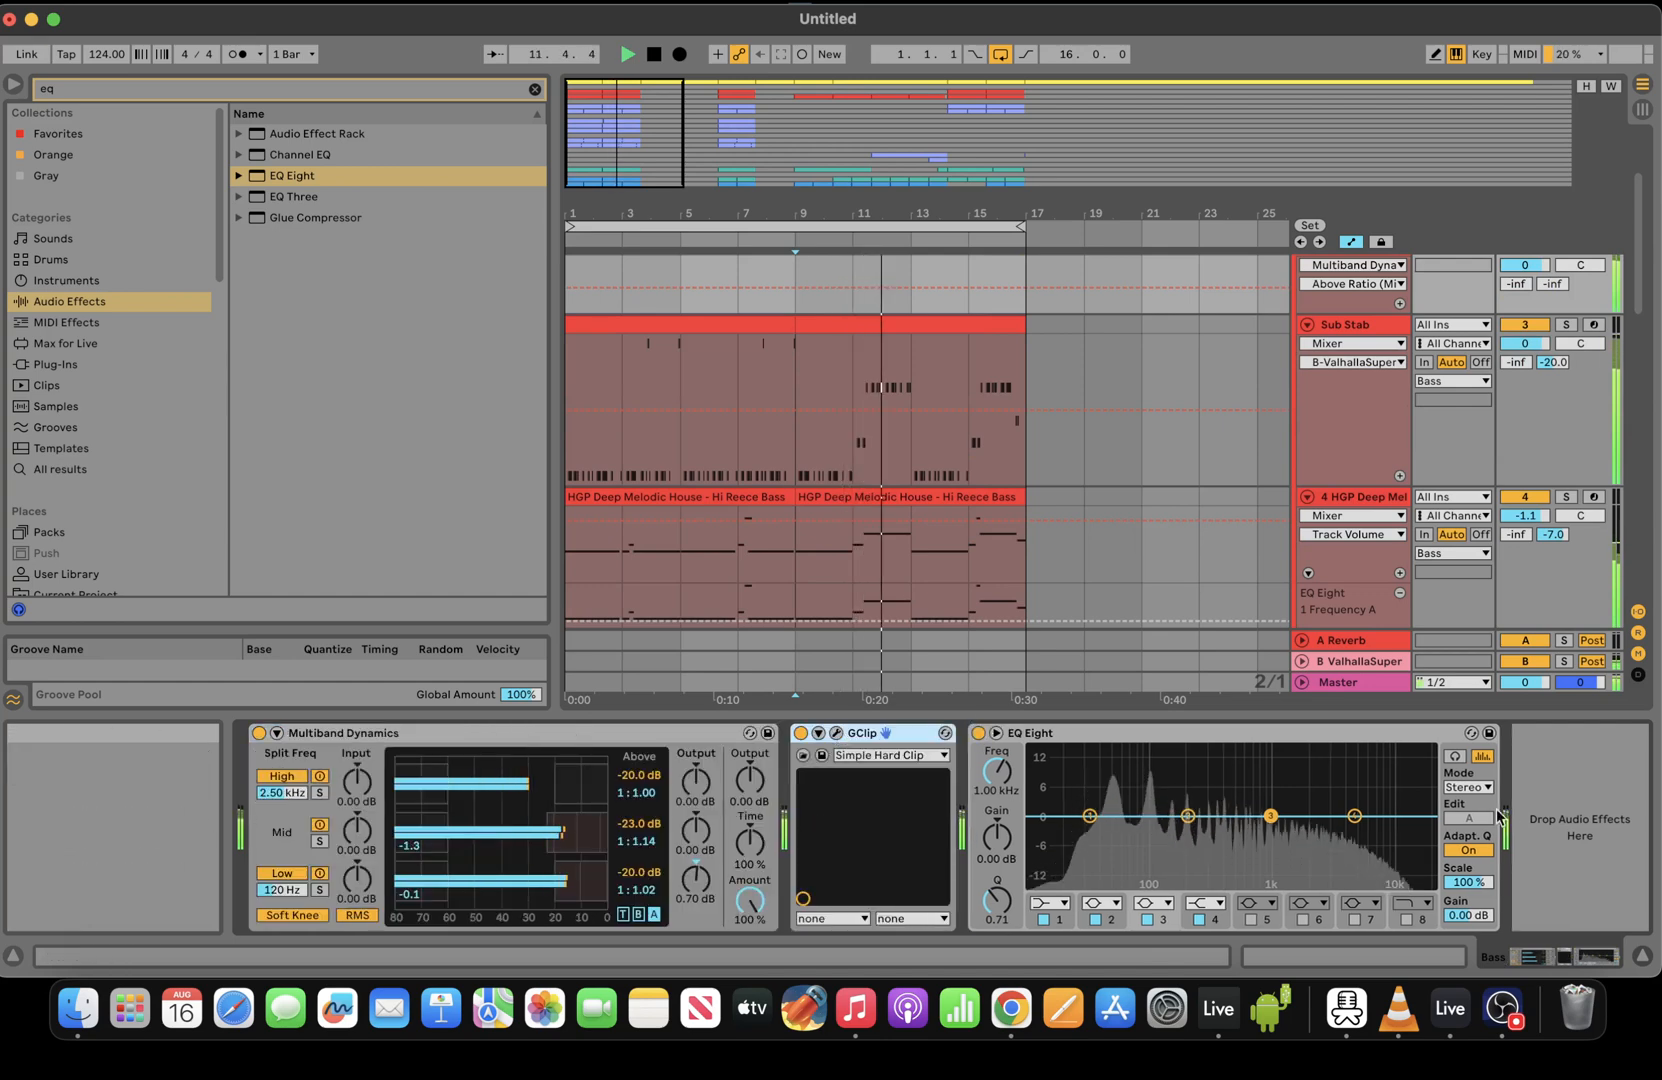
# Switch the Bass group's EQ Eight to M/S mode and select the side channel for editing
pyautogui.click(1474, 788)
pyautogui.click(1476, 843)
pyautogui.click(1480, 818)
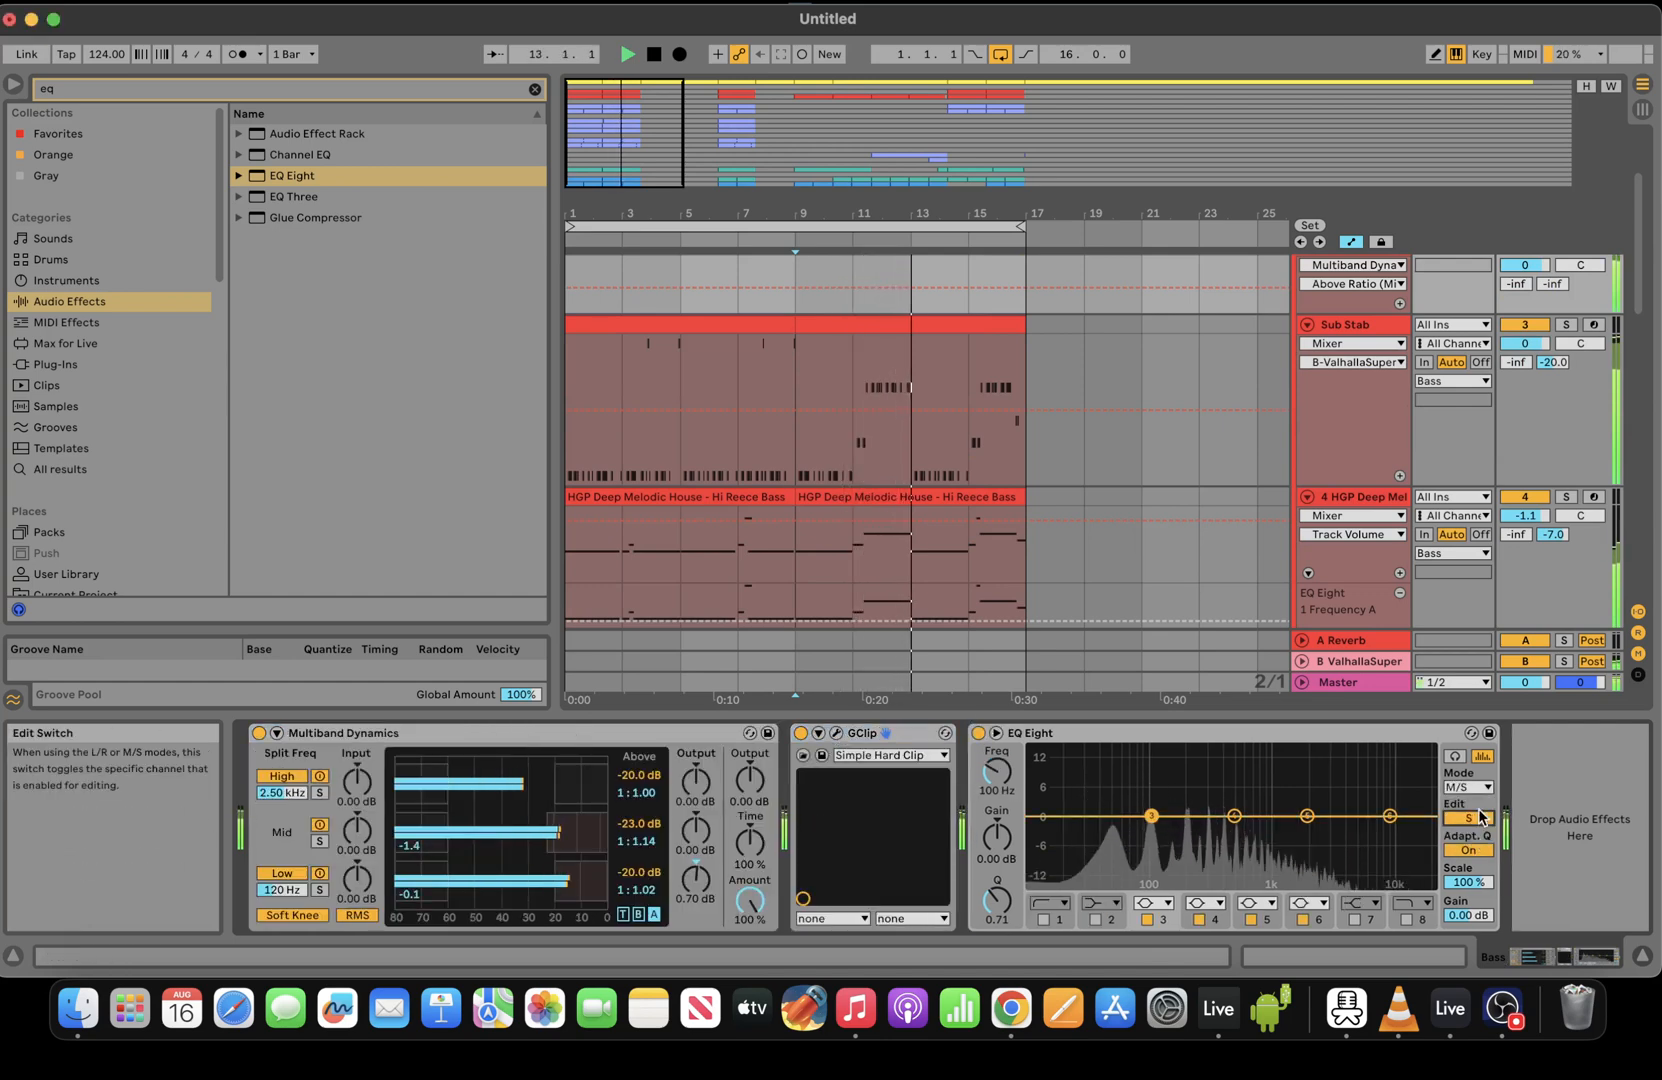
# On the side channel, make band 3 a low cut just above 100 Hz and set band 4 to -1.61 dB at 330 Hz
pyautogui.click(1160, 903)
pyautogui.click(1157, 836)
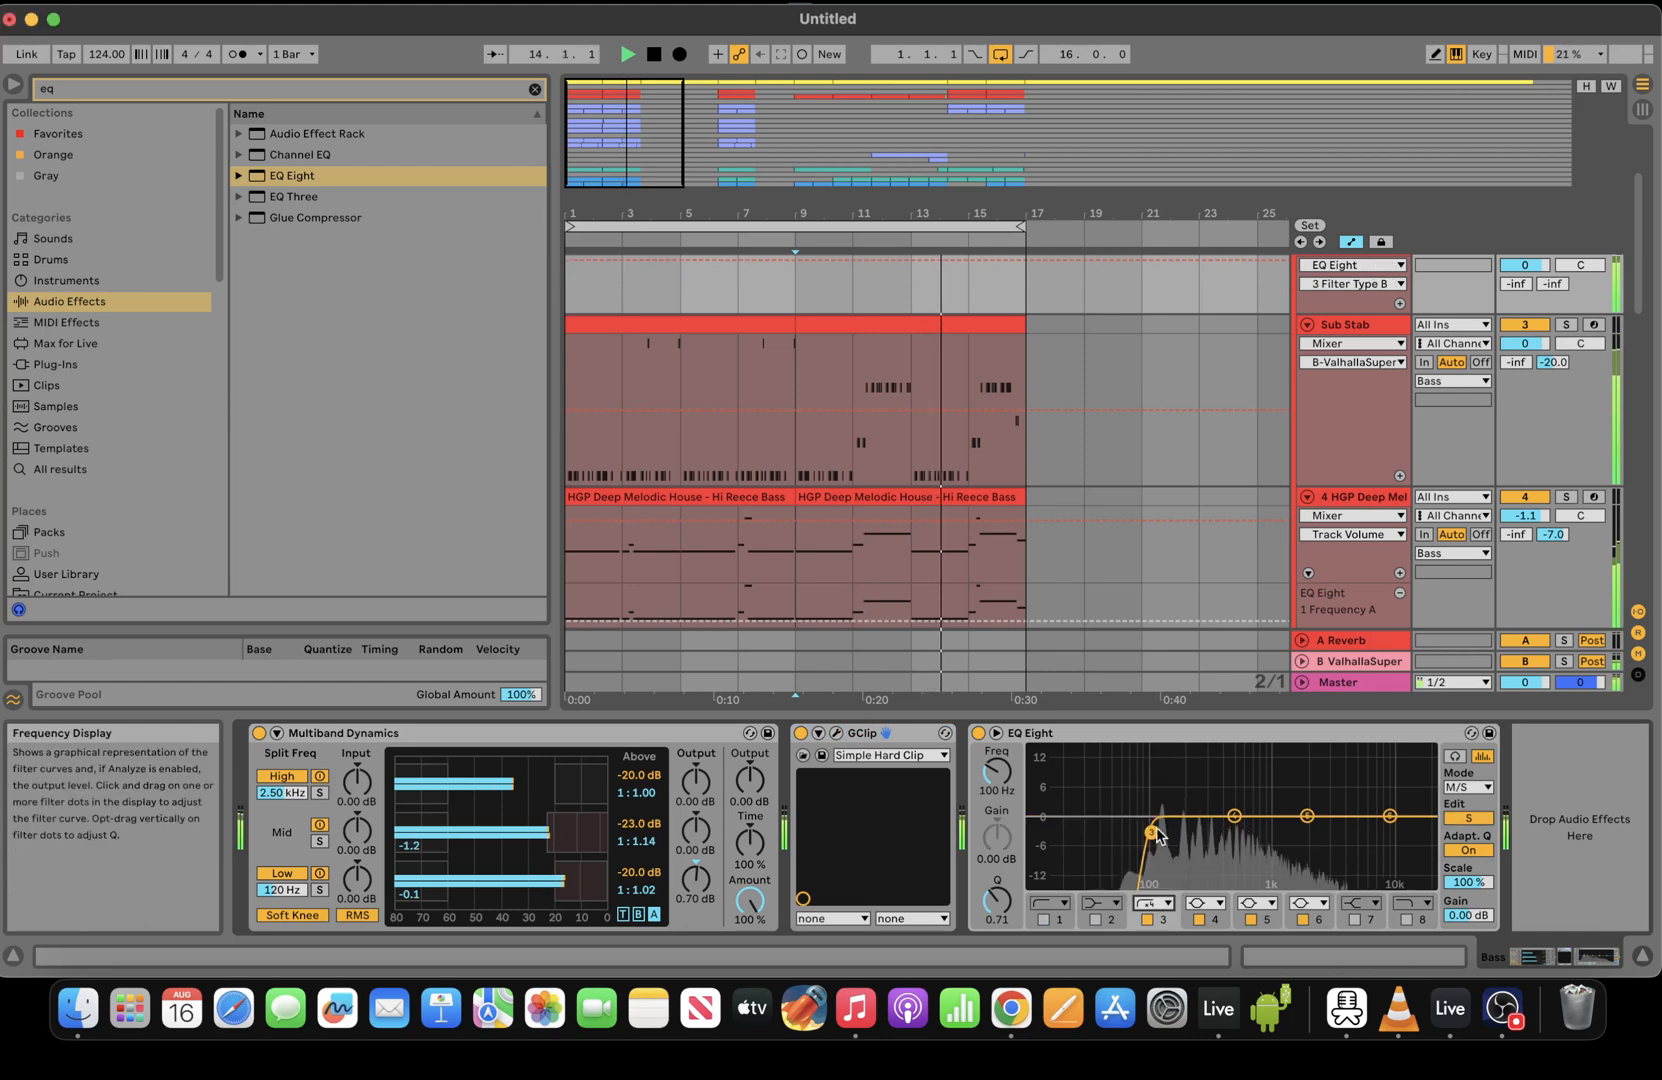
pyautogui.moveTo(1246, 817); pyautogui.dragTo(1228, 820)
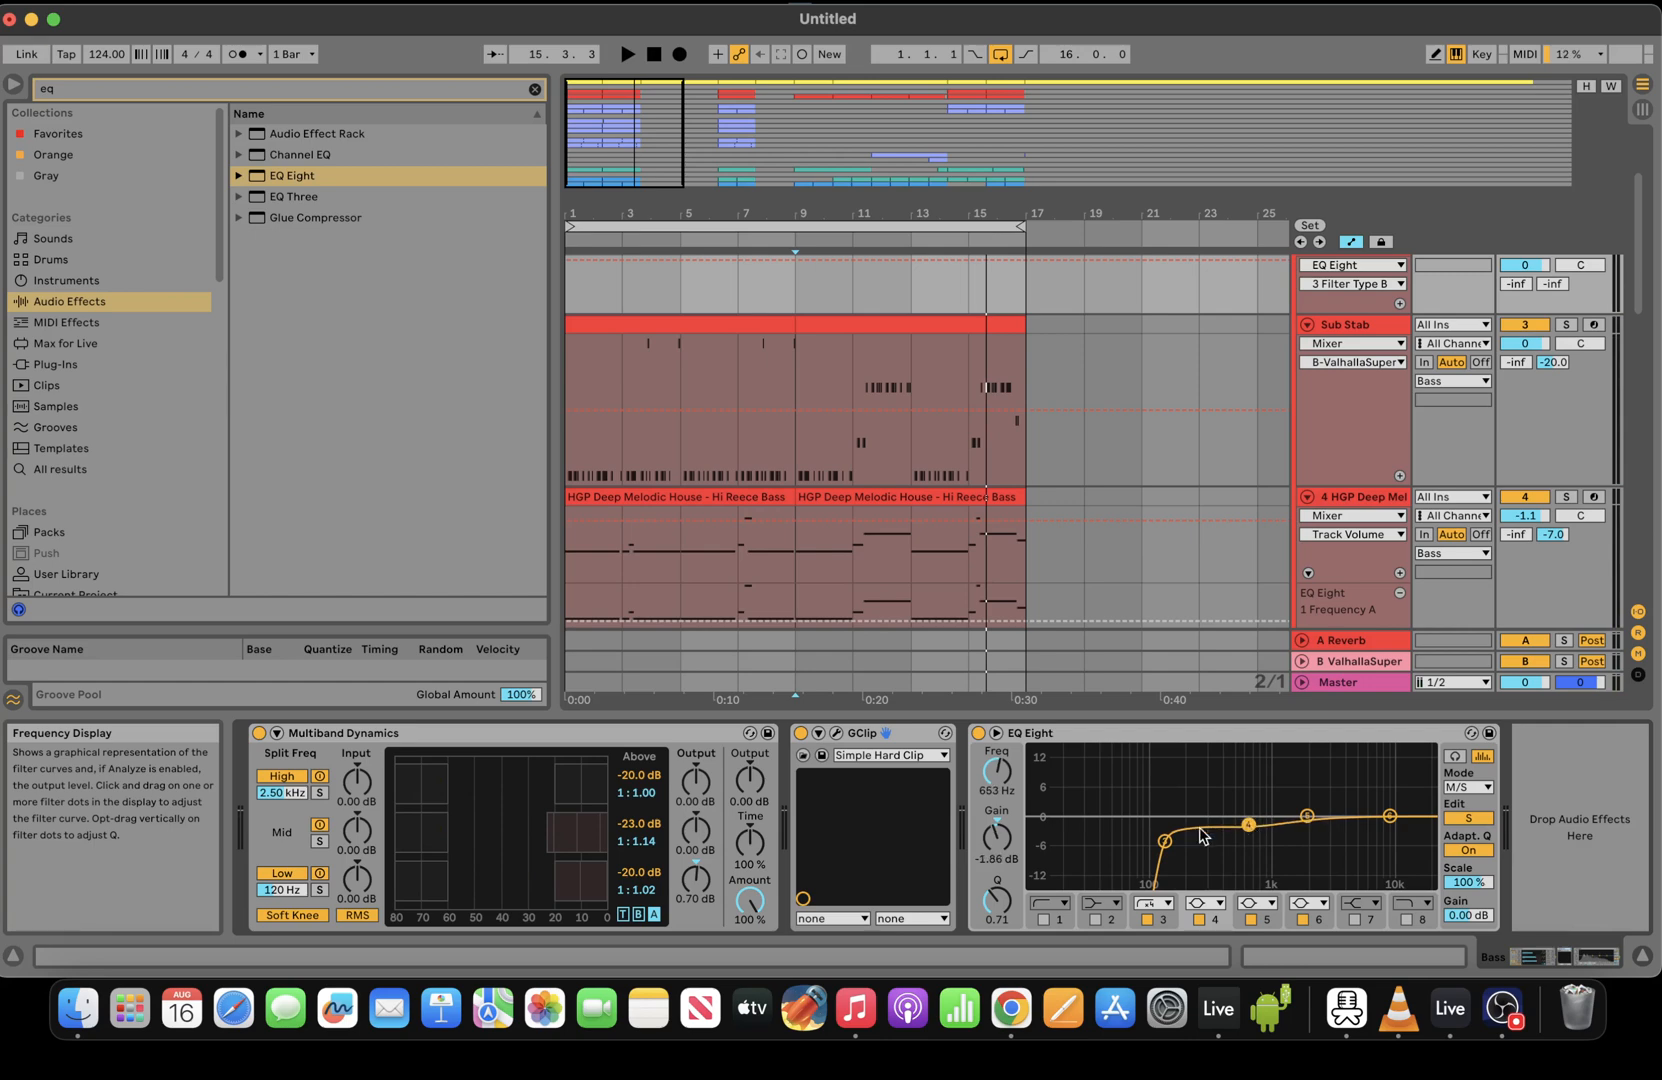
pyautogui.press('space')
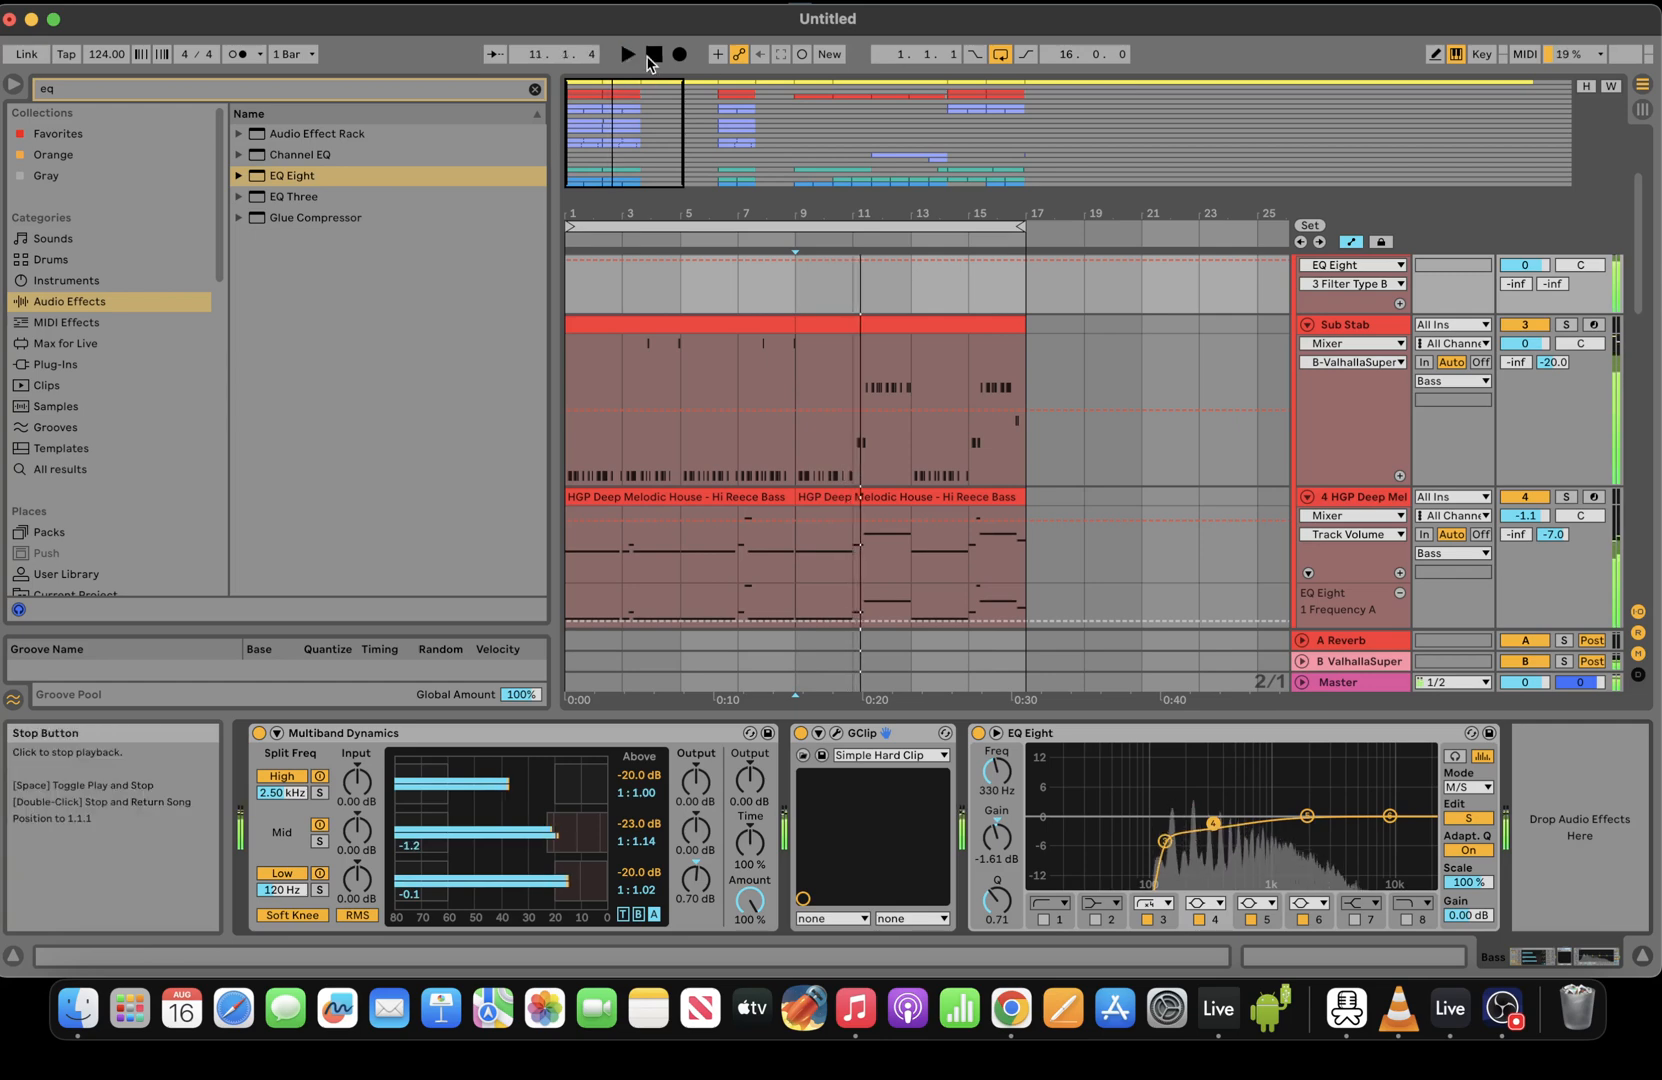
# Lower the Filter 1 Freq macro on the Sub Stab track to 151 Hz
pyautogui.click(618, 390)
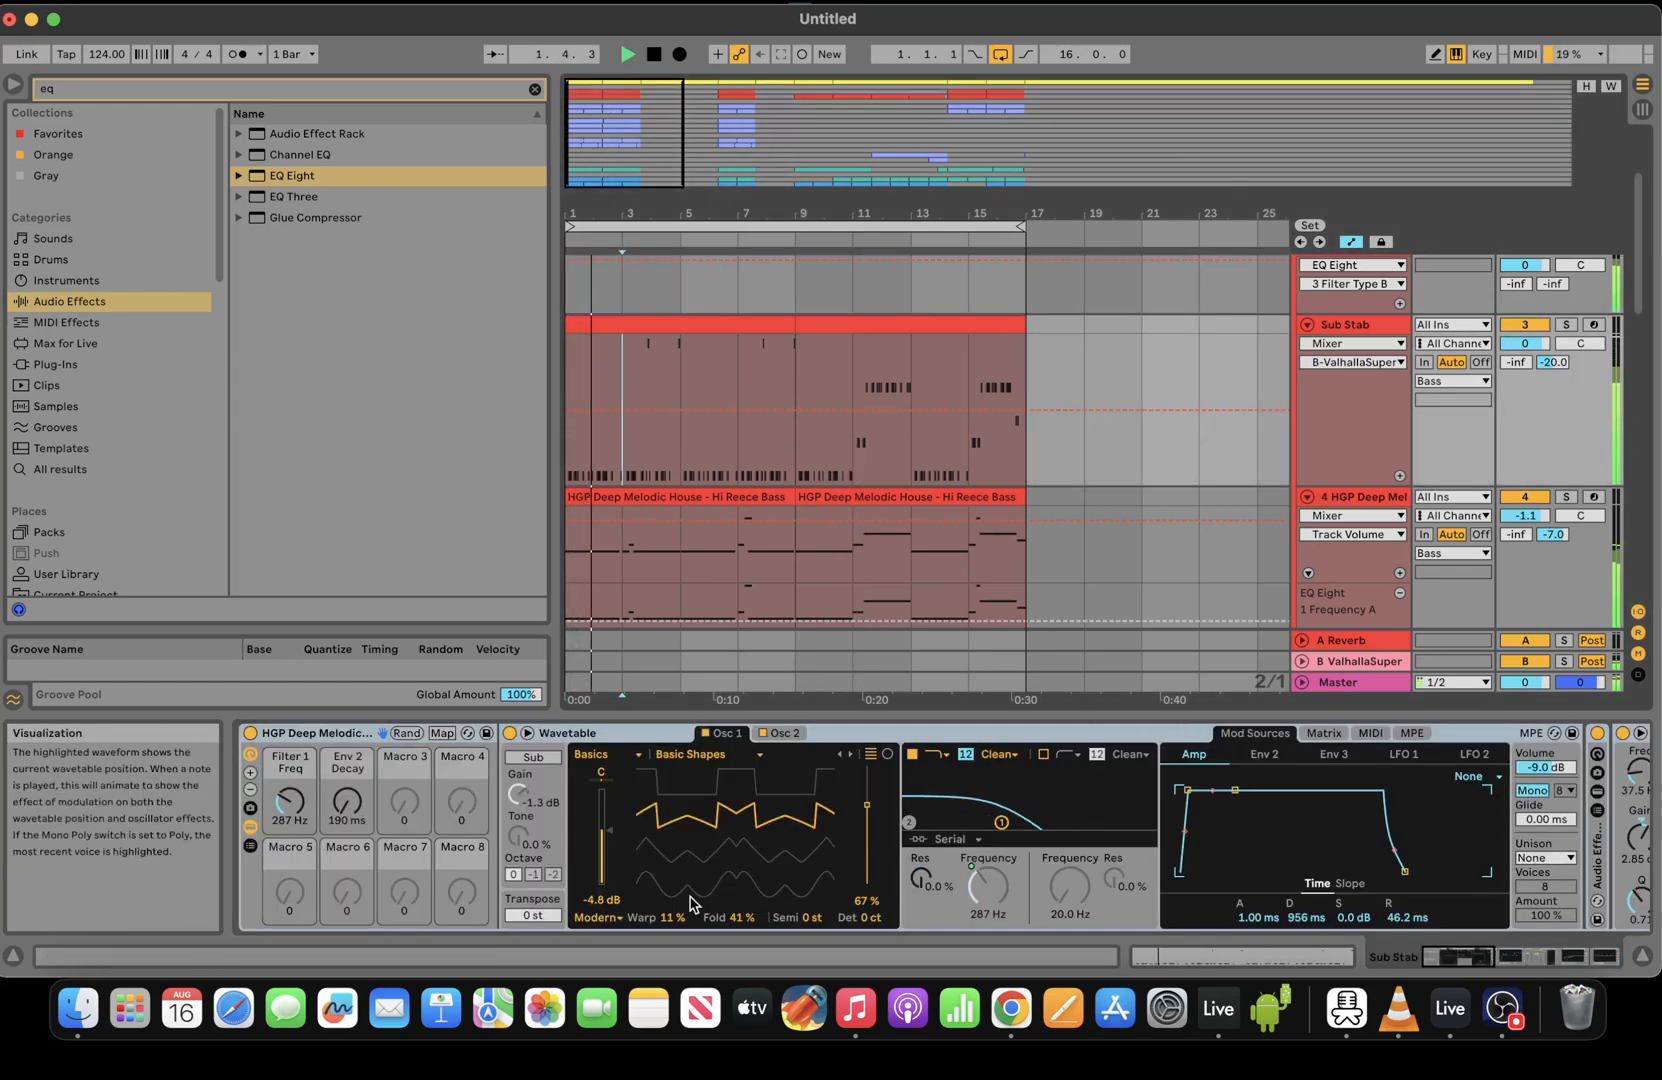
pyautogui.moveTo(289, 800); pyautogui.dragTo(289, 830)
# Lower the Filter 1 Freq macro on the Reece bass track to about 198 Hz
pyautogui.moveTo(1640, 278)
pyautogui.mouseDown()
pyautogui.moveTo(1640, 225)
pyautogui.moveTo(1629, 314)
pyautogui.mouseUp()
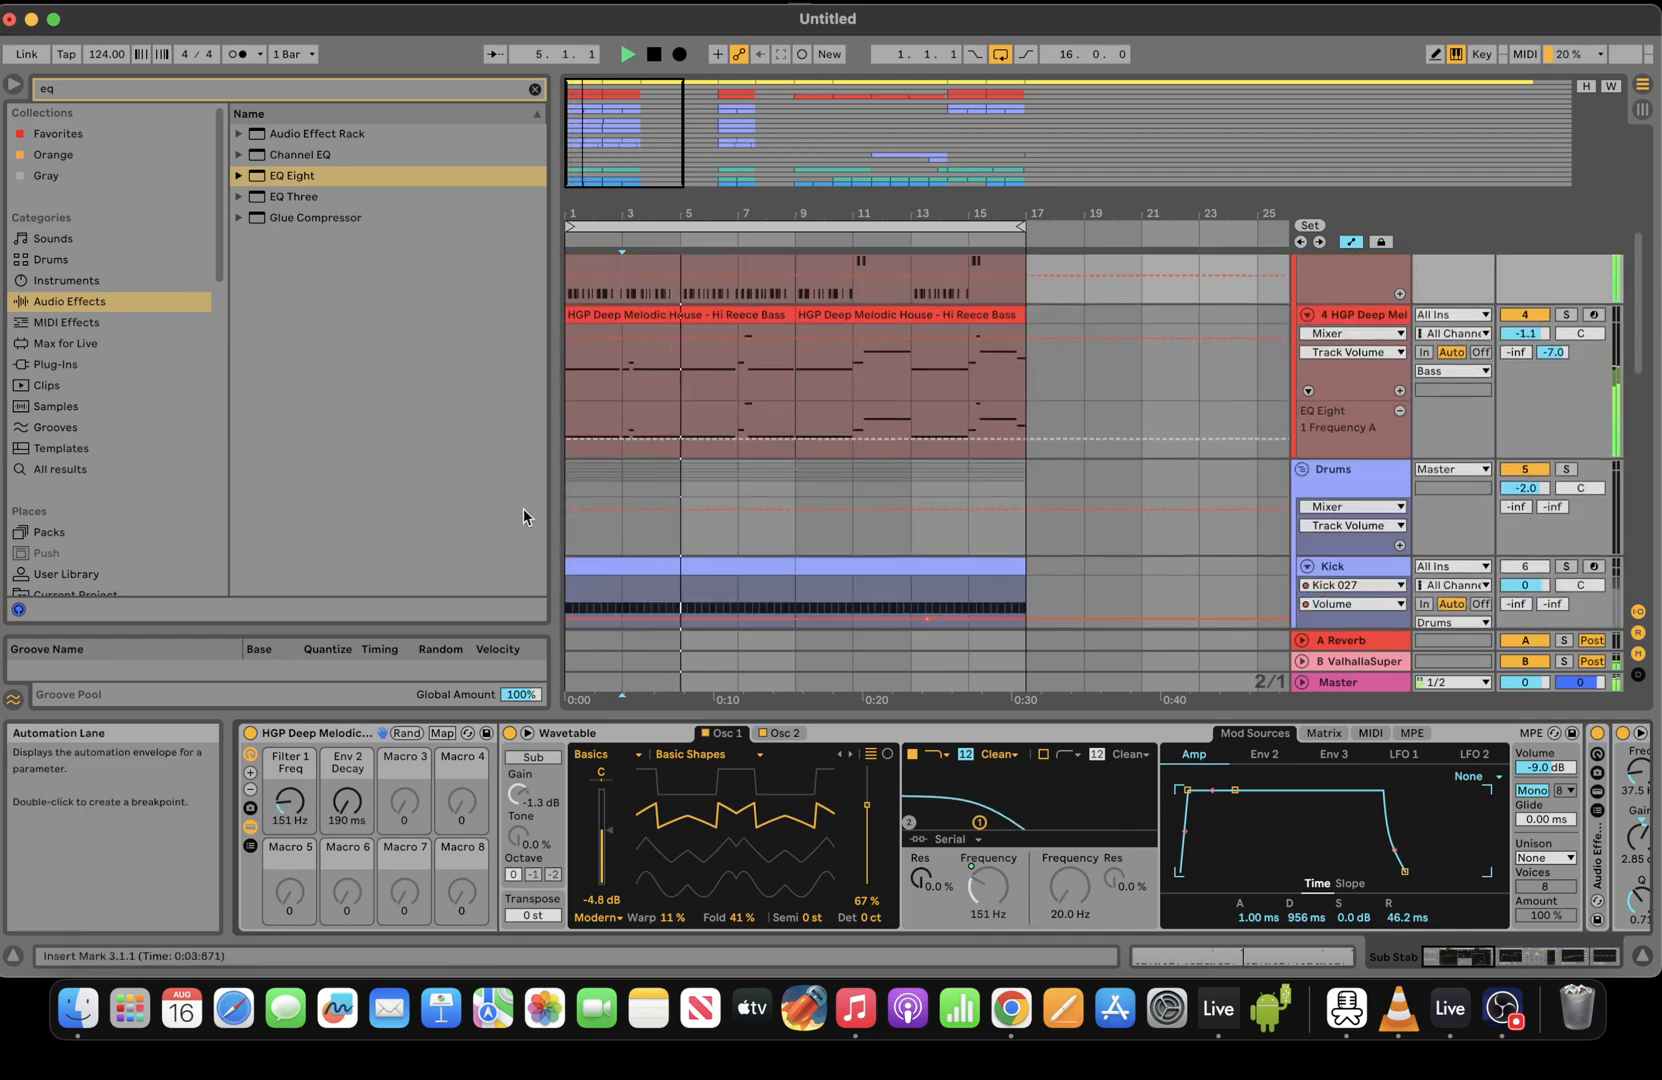
pyautogui.click(846, 314)
pyautogui.click(721, 318)
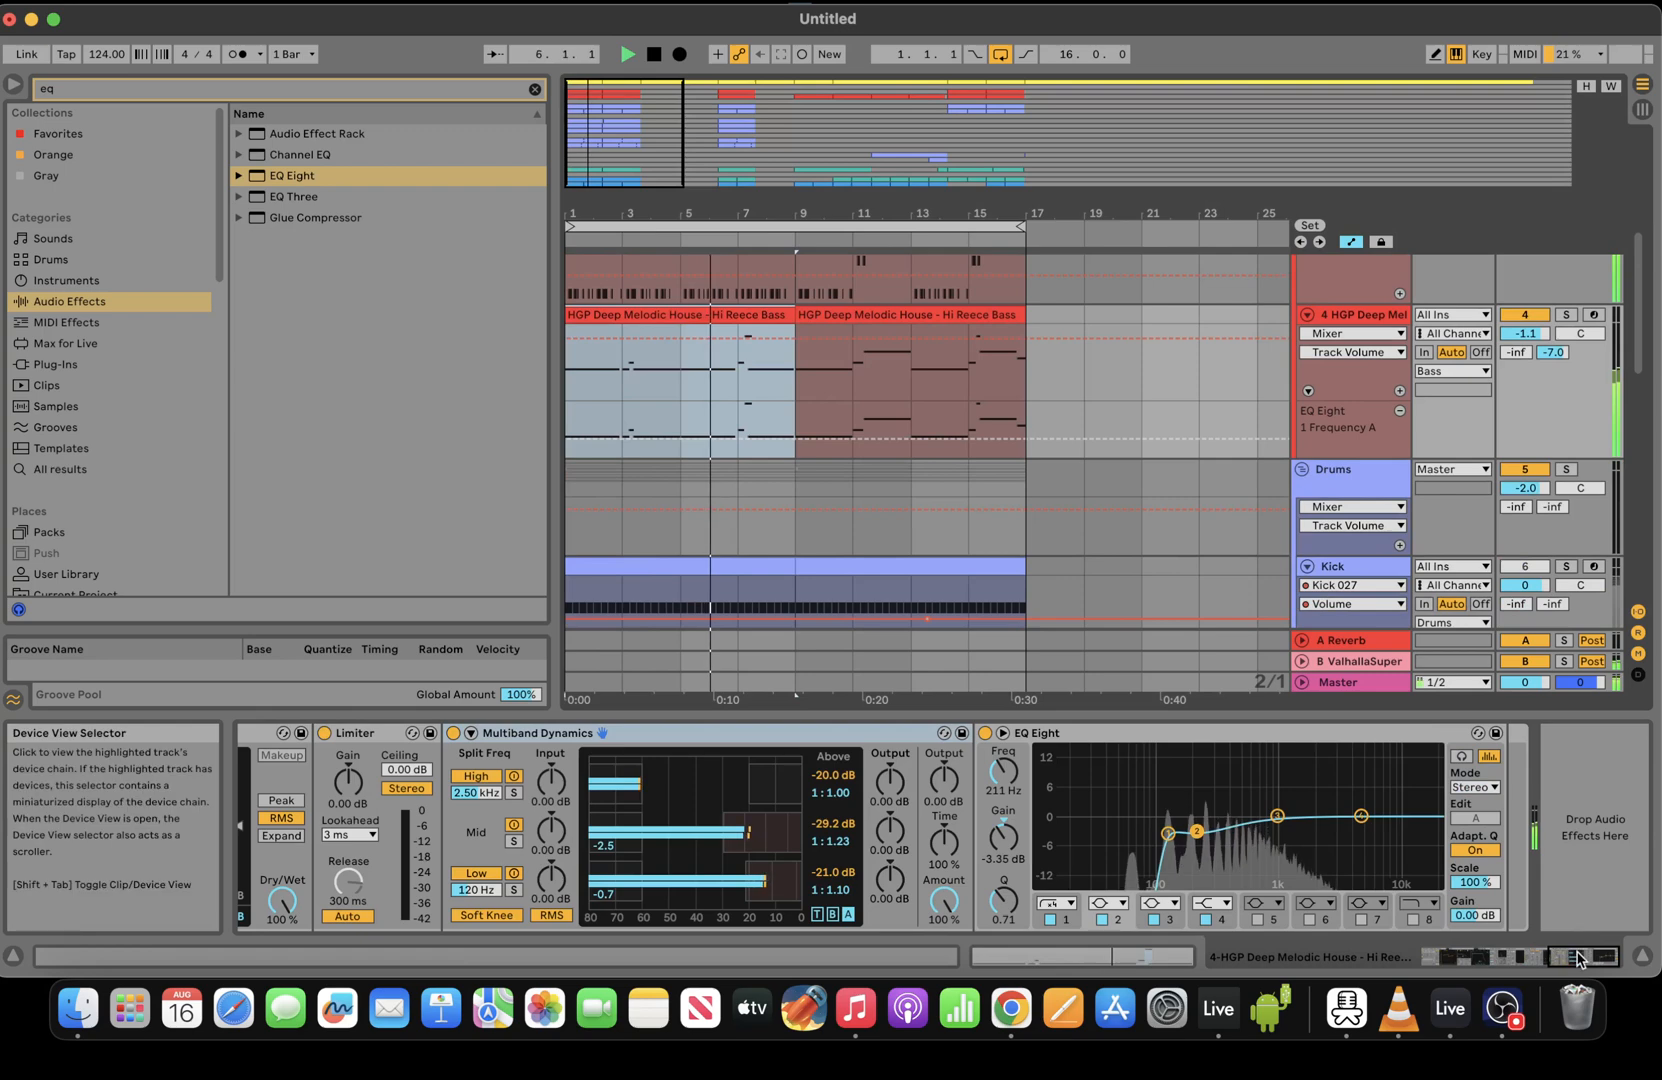
pyautogui.hscroll(-10, 350, 820)
pyautogui.moveTo(309, 811); pyautogui.dragTo(309, 835)
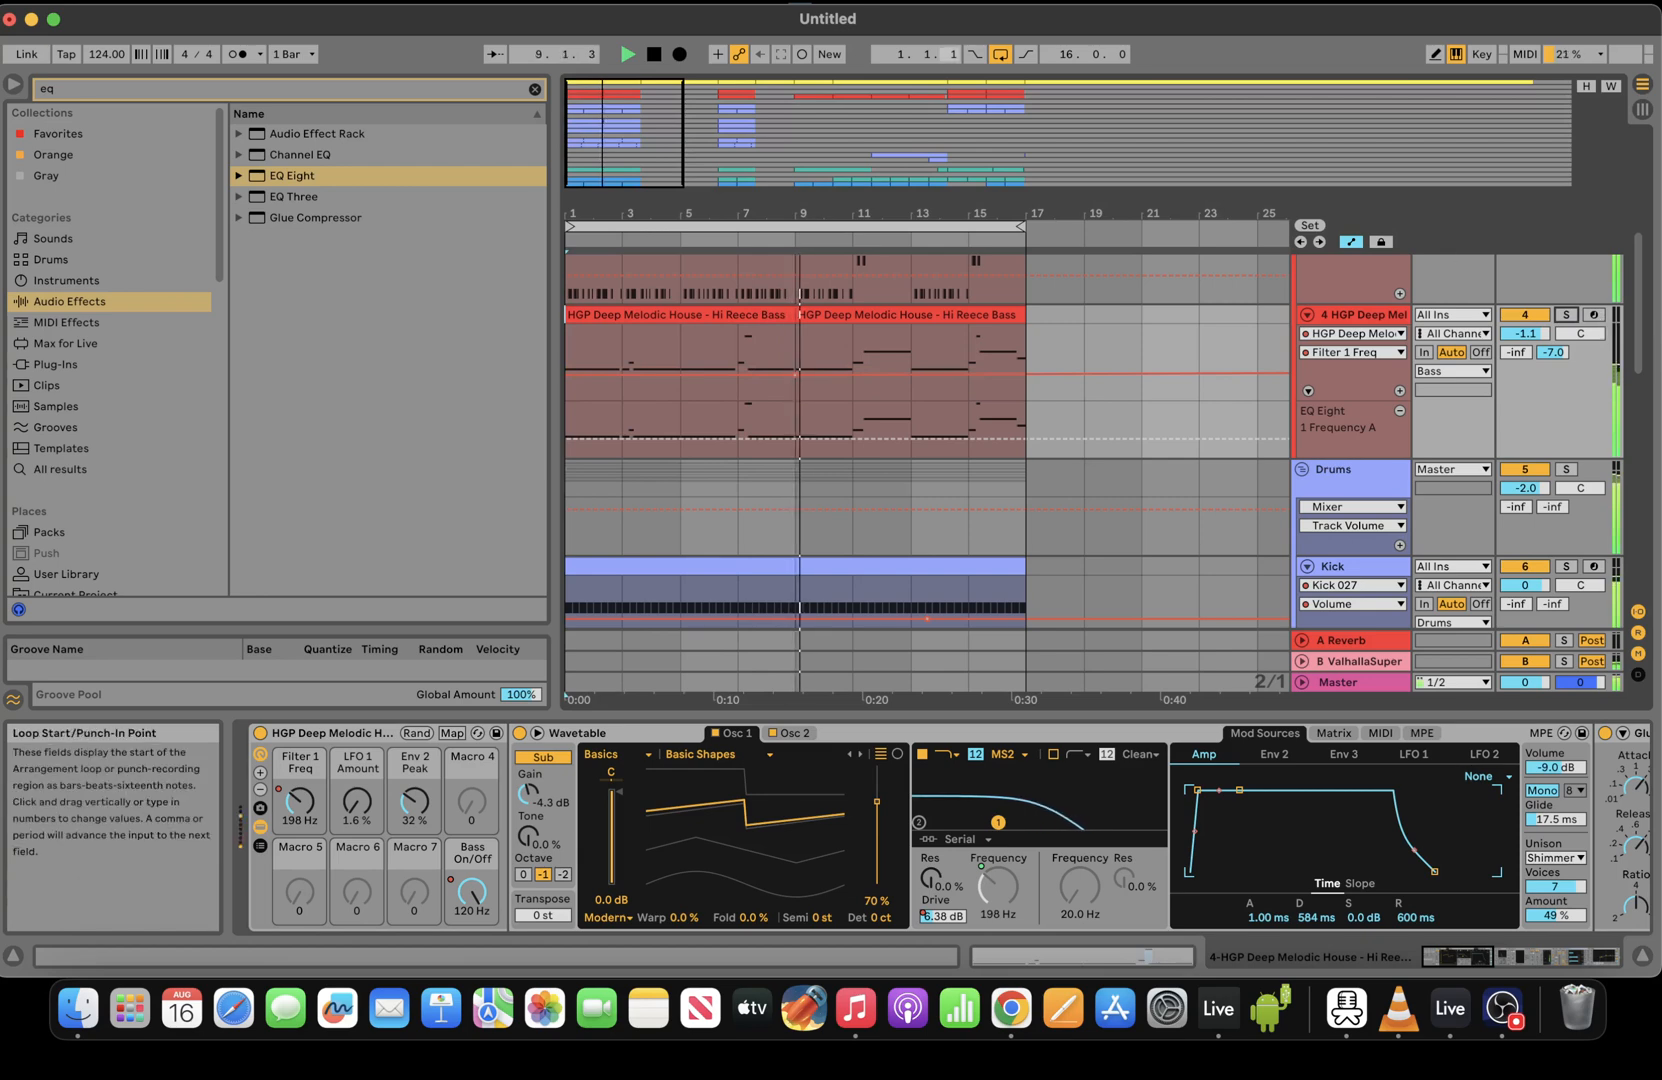
# Return the playhead to the start of the arrangement and delete the Blue Nights reference audio track
pyautogui.moveTo(649, 149); pyautogui.dragTo(647, 118)
pyautogui.moveTo(1641, 310); pyautogui.dragTo(1620, 188)
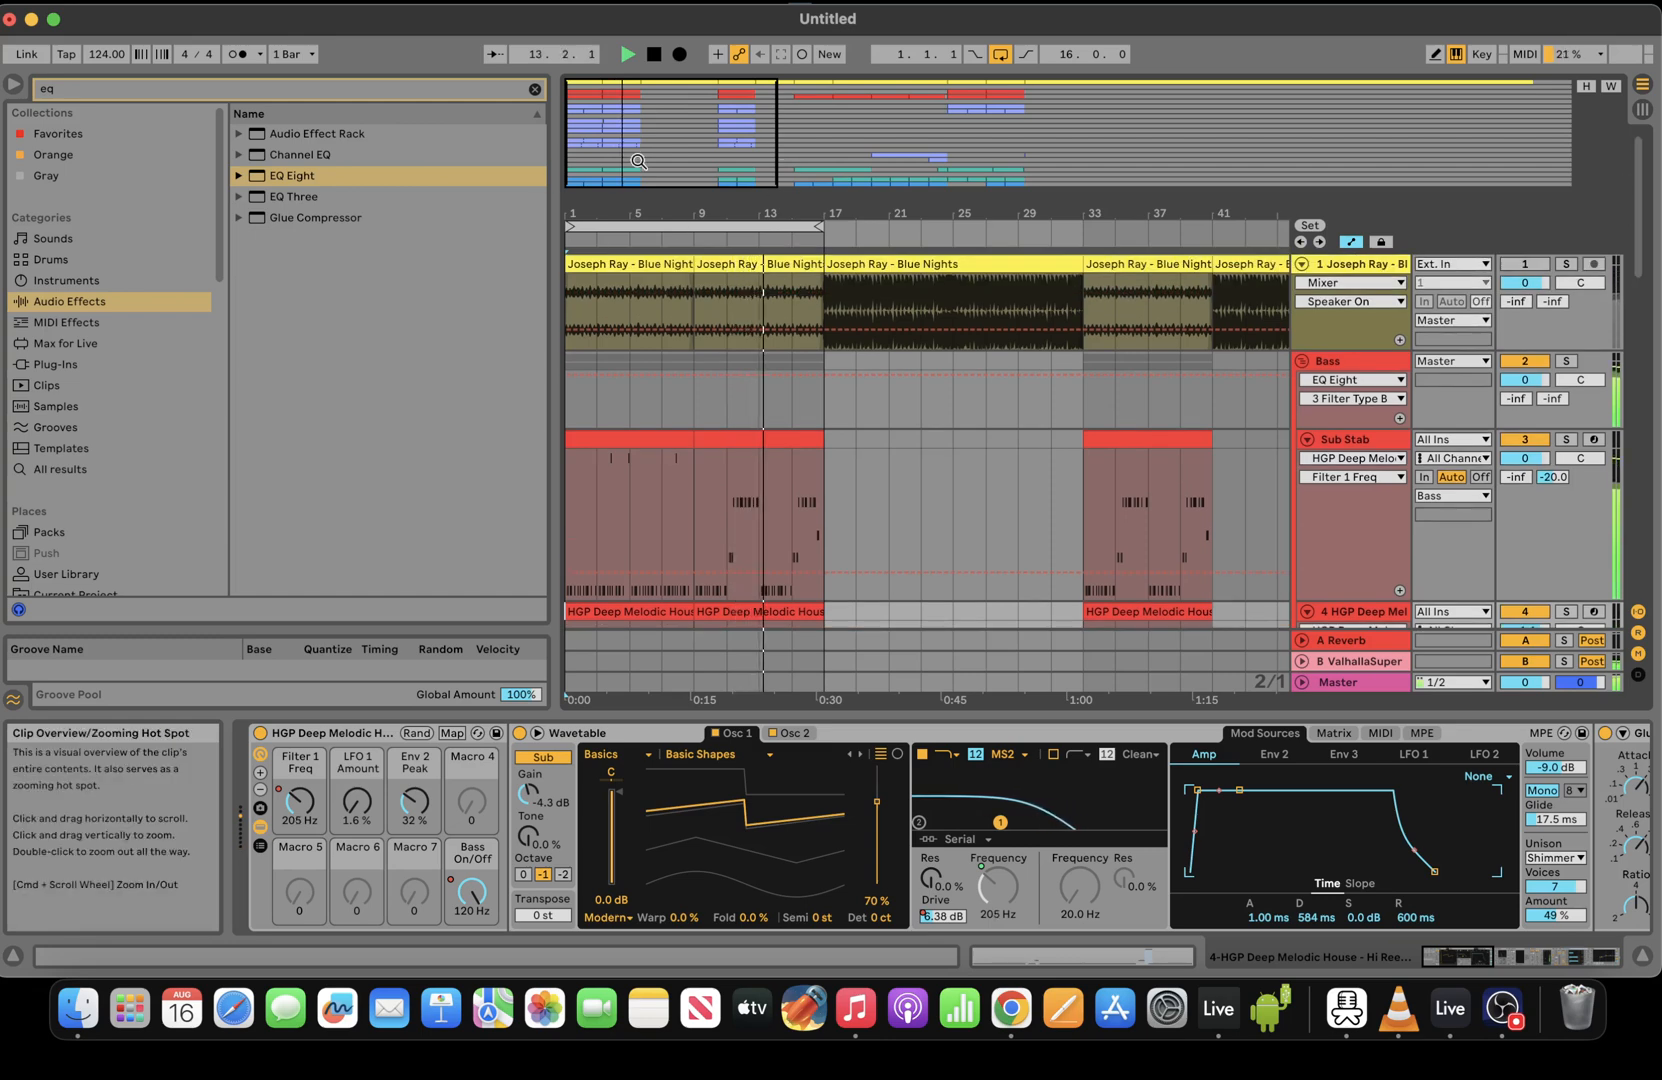
pyautogui.moveTo(638, 161)
pyautogui.mouseDown()
pyautogui.moveTo(701, 162)
pyautogui.moveTo(642, 162)
pyautogui.mouseUp()
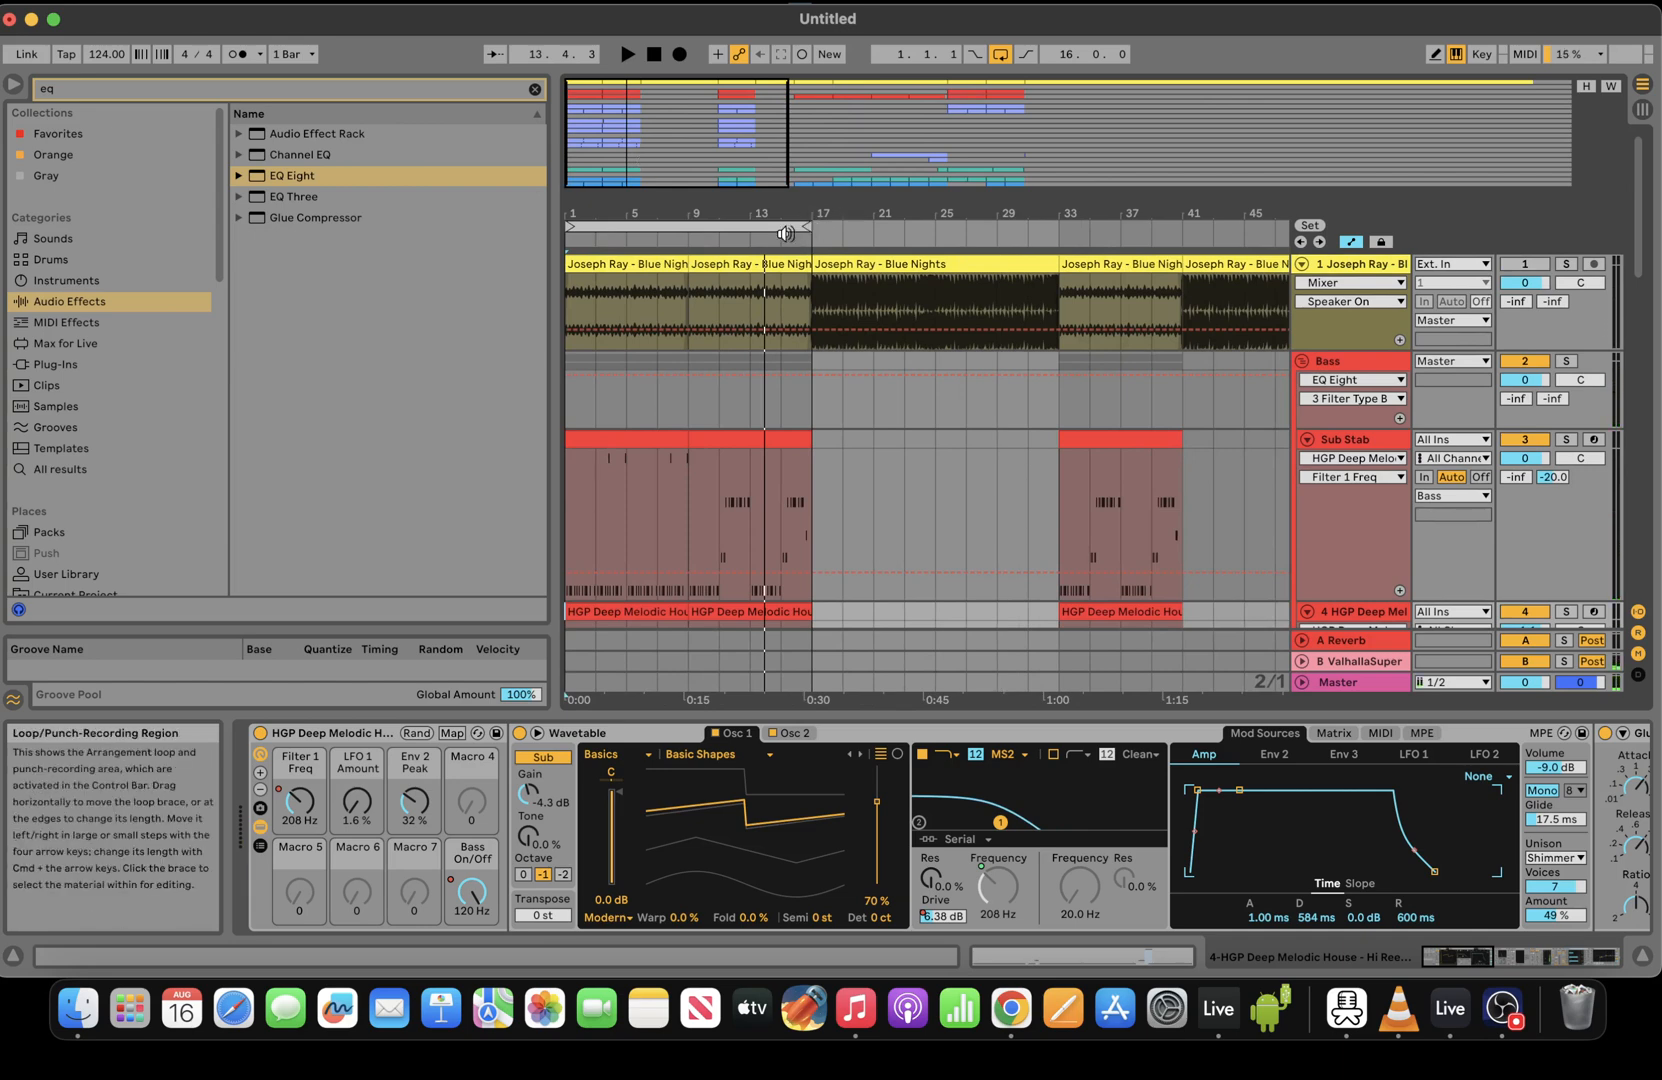
pyautogui.click(569, 405)
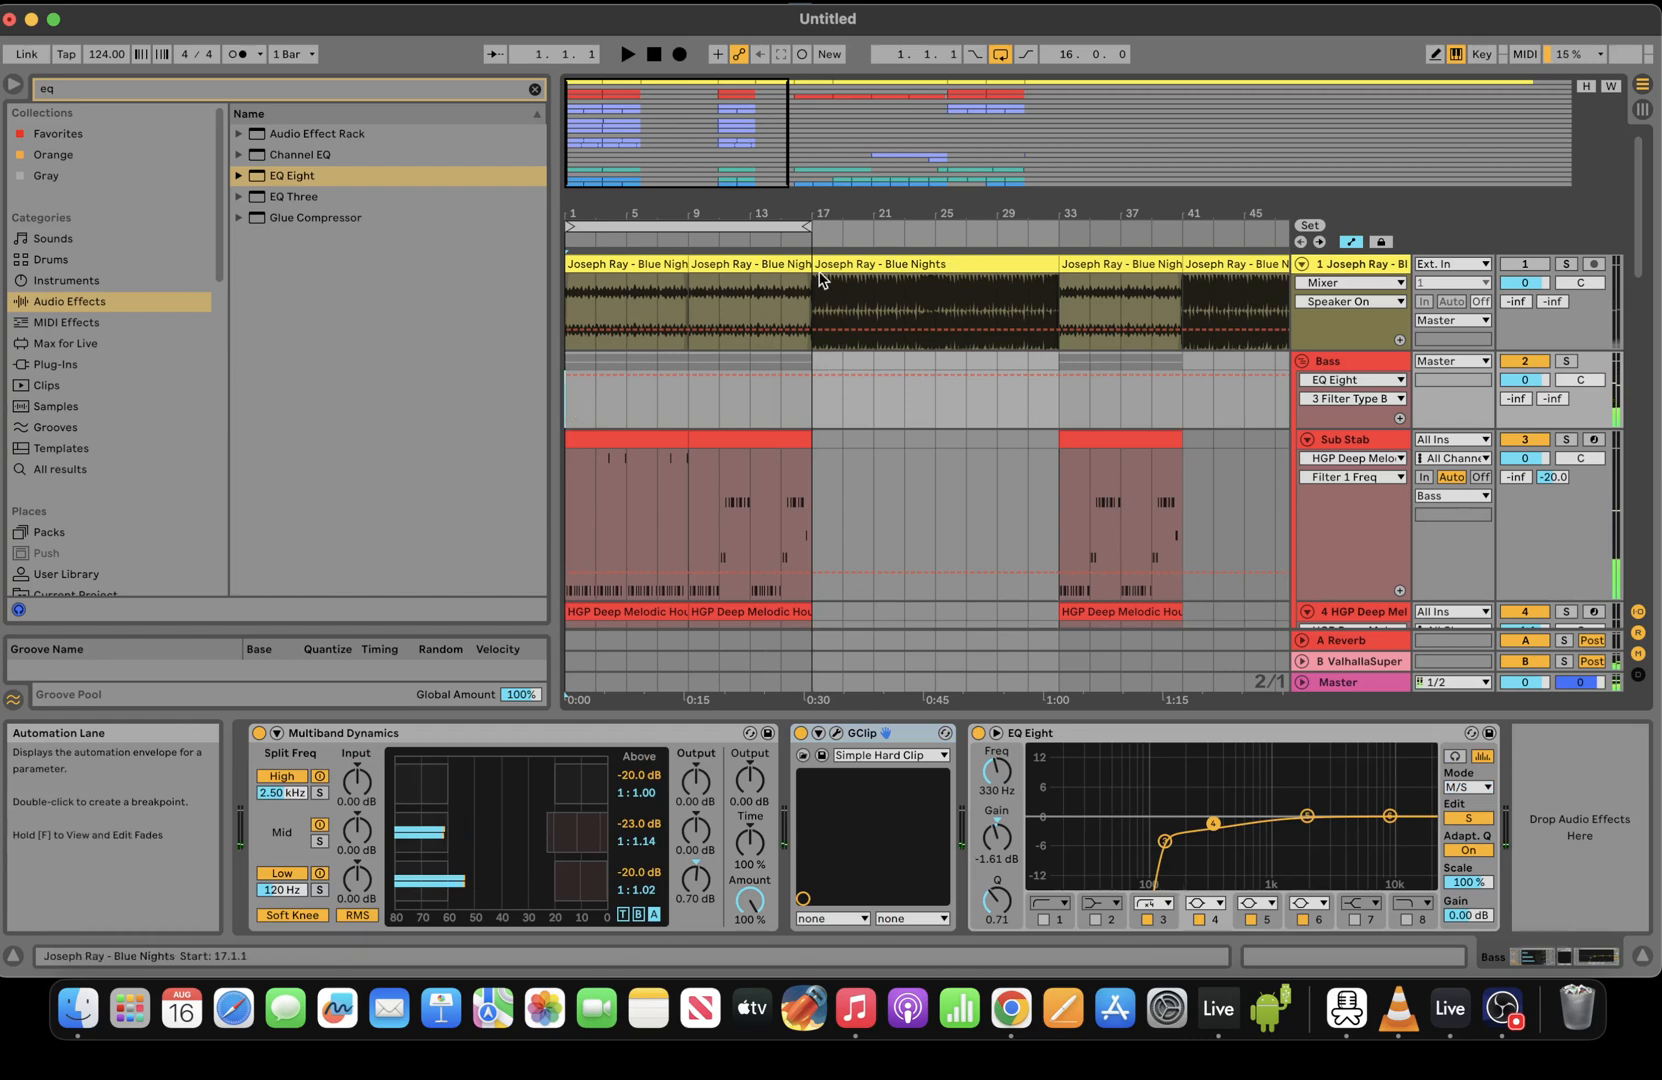
pyautogui.click(1390, 266)
pyautogui.press('Delete')
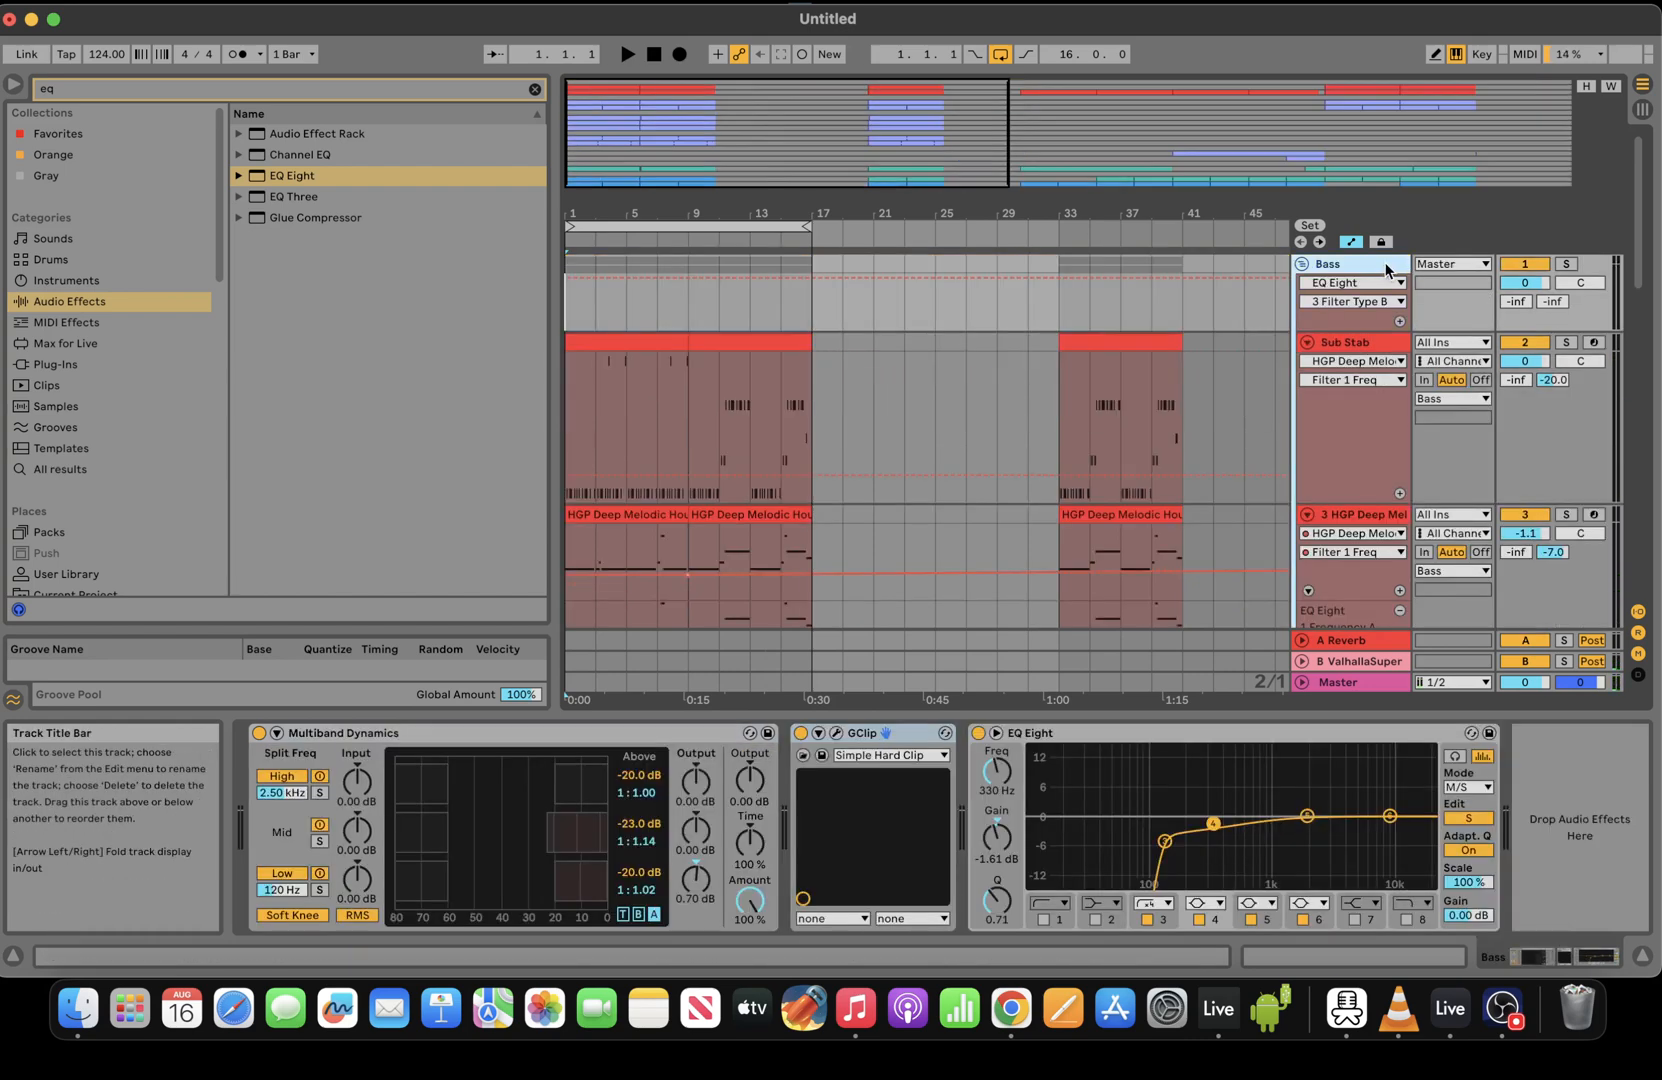
# Collapse the Bass and Drums groups, play from the start, and select the Drums group
pyautogui.click(1301, 264)
pyautogui.click(1302, 286)
pyautogui.press('space')
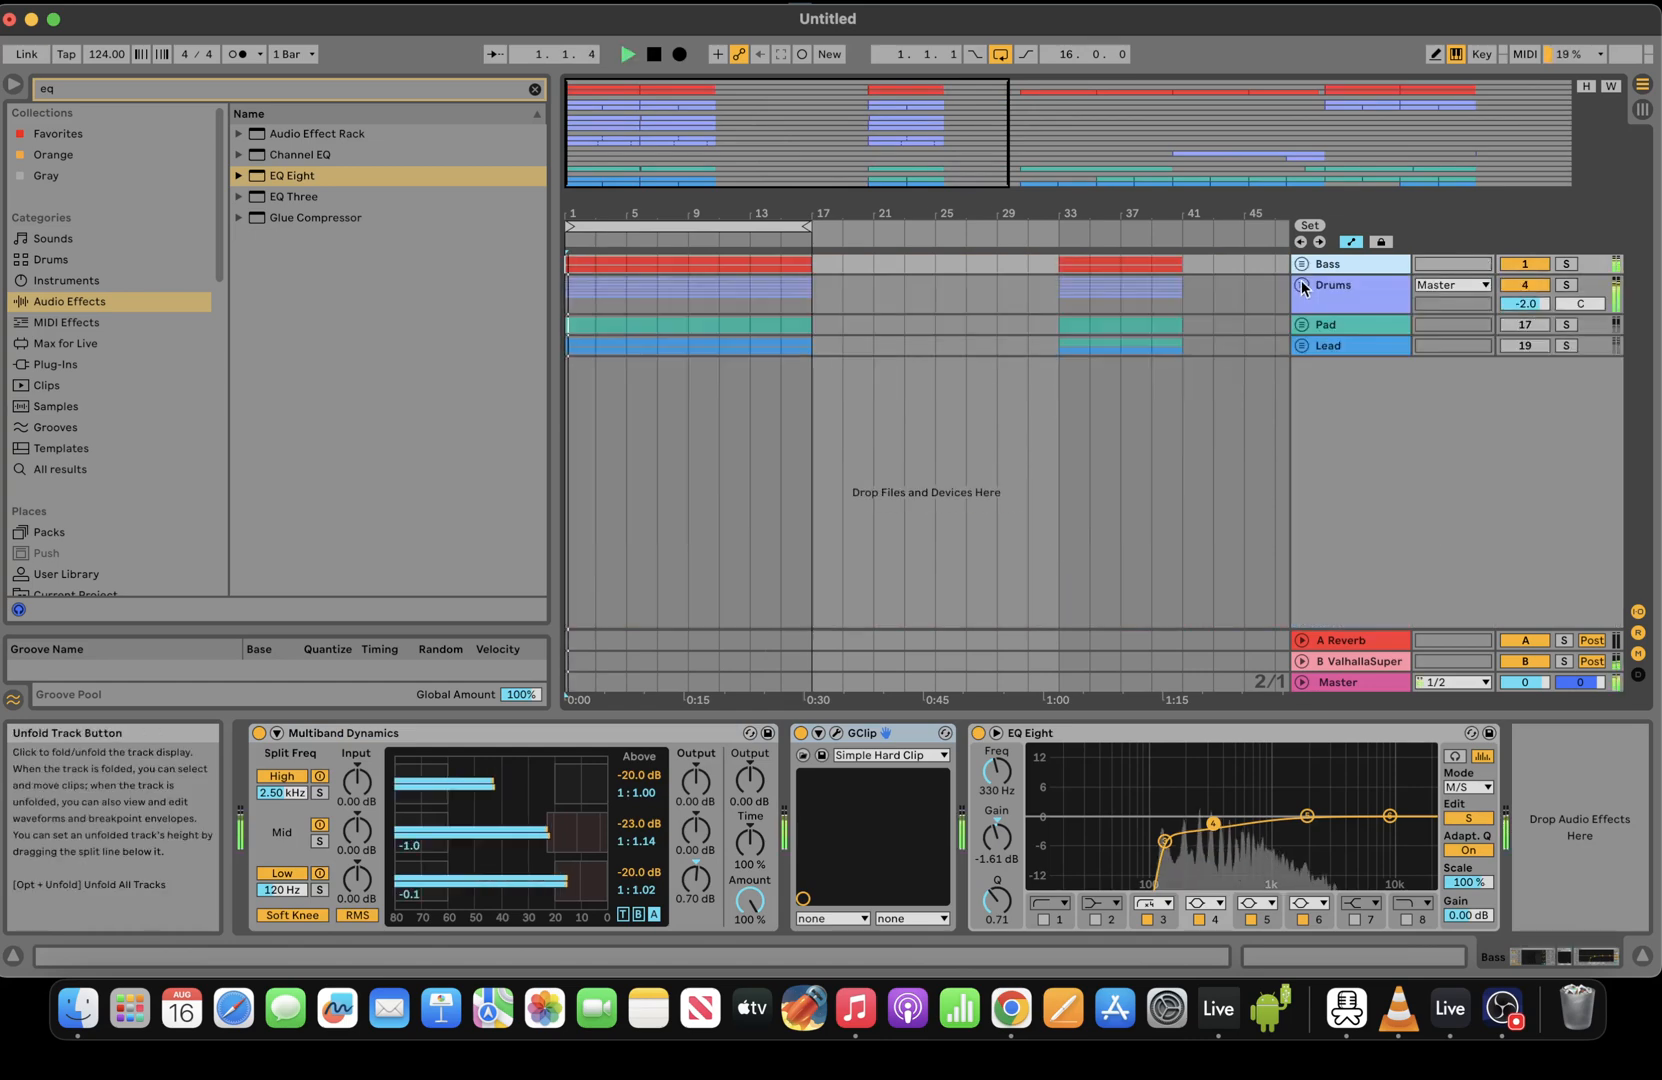
pyautogui.click(1380, 297)
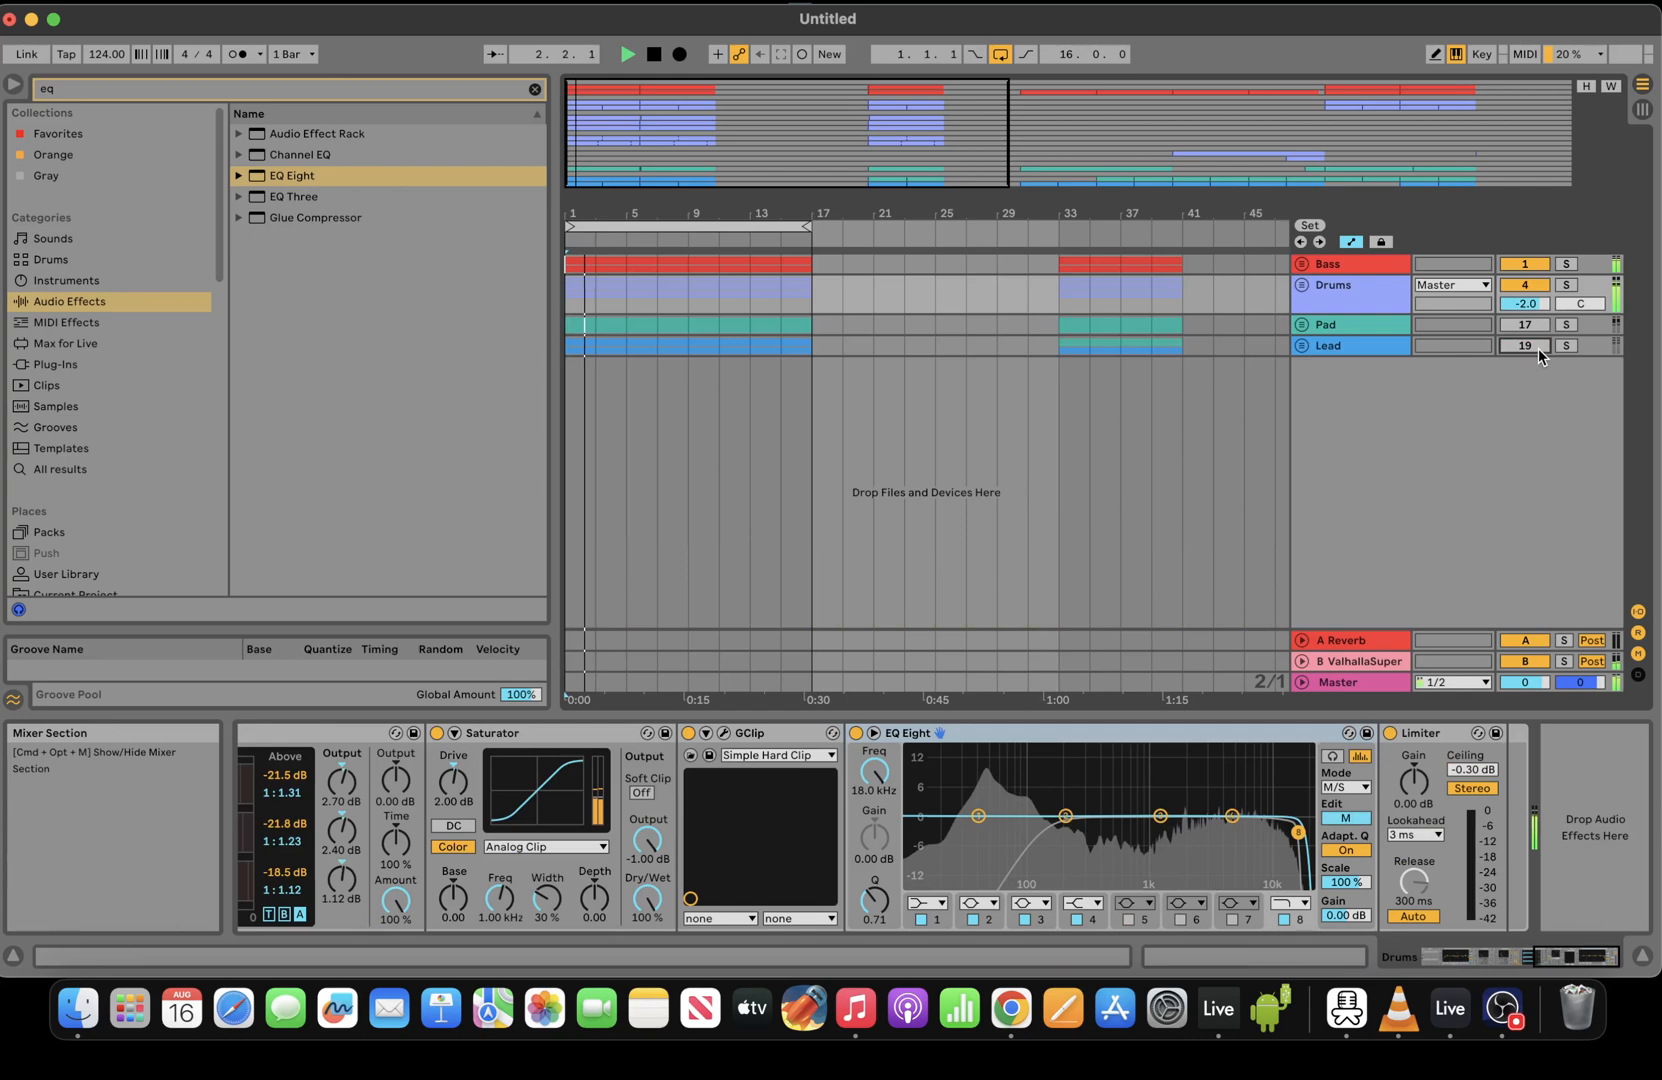
# Unmute the Lead and Pad groups and stop playback
pyautogui.click(1537, 345)
pyautogui.click(1530, 325)
pyautogui.press('space')
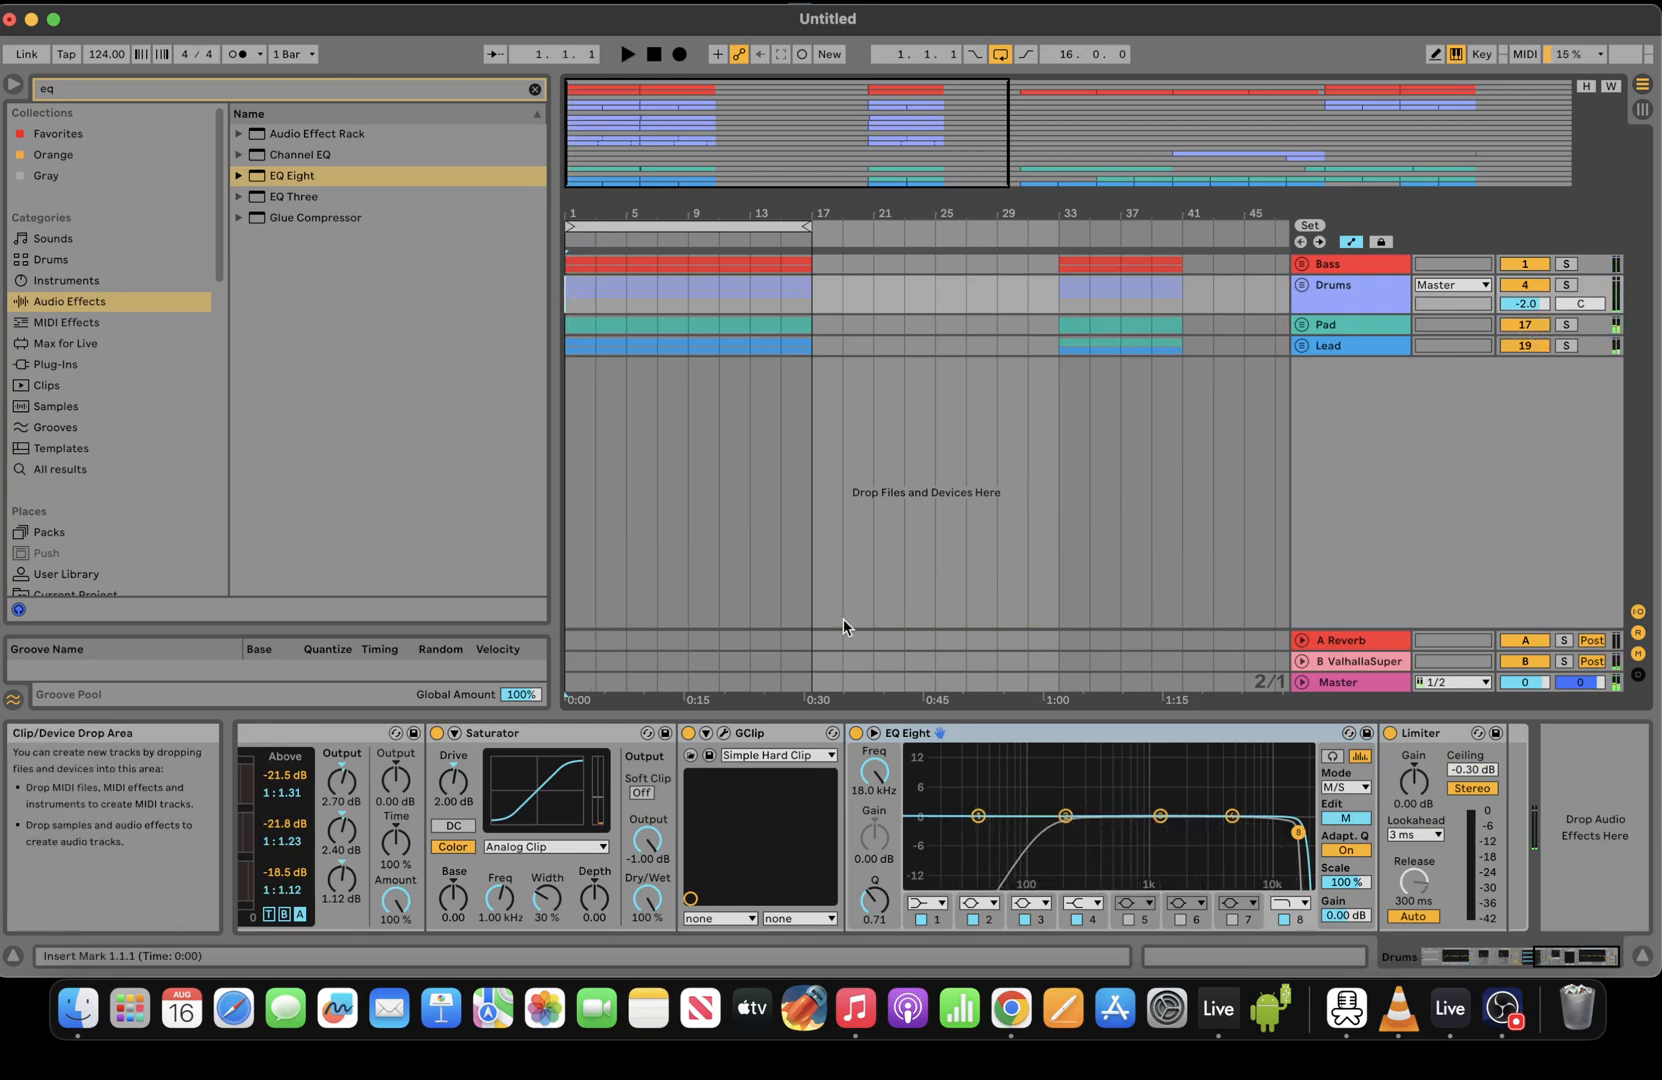
# Insert 32 bars of silence at the start of the arrangement
pyautogui.click(229, 4)
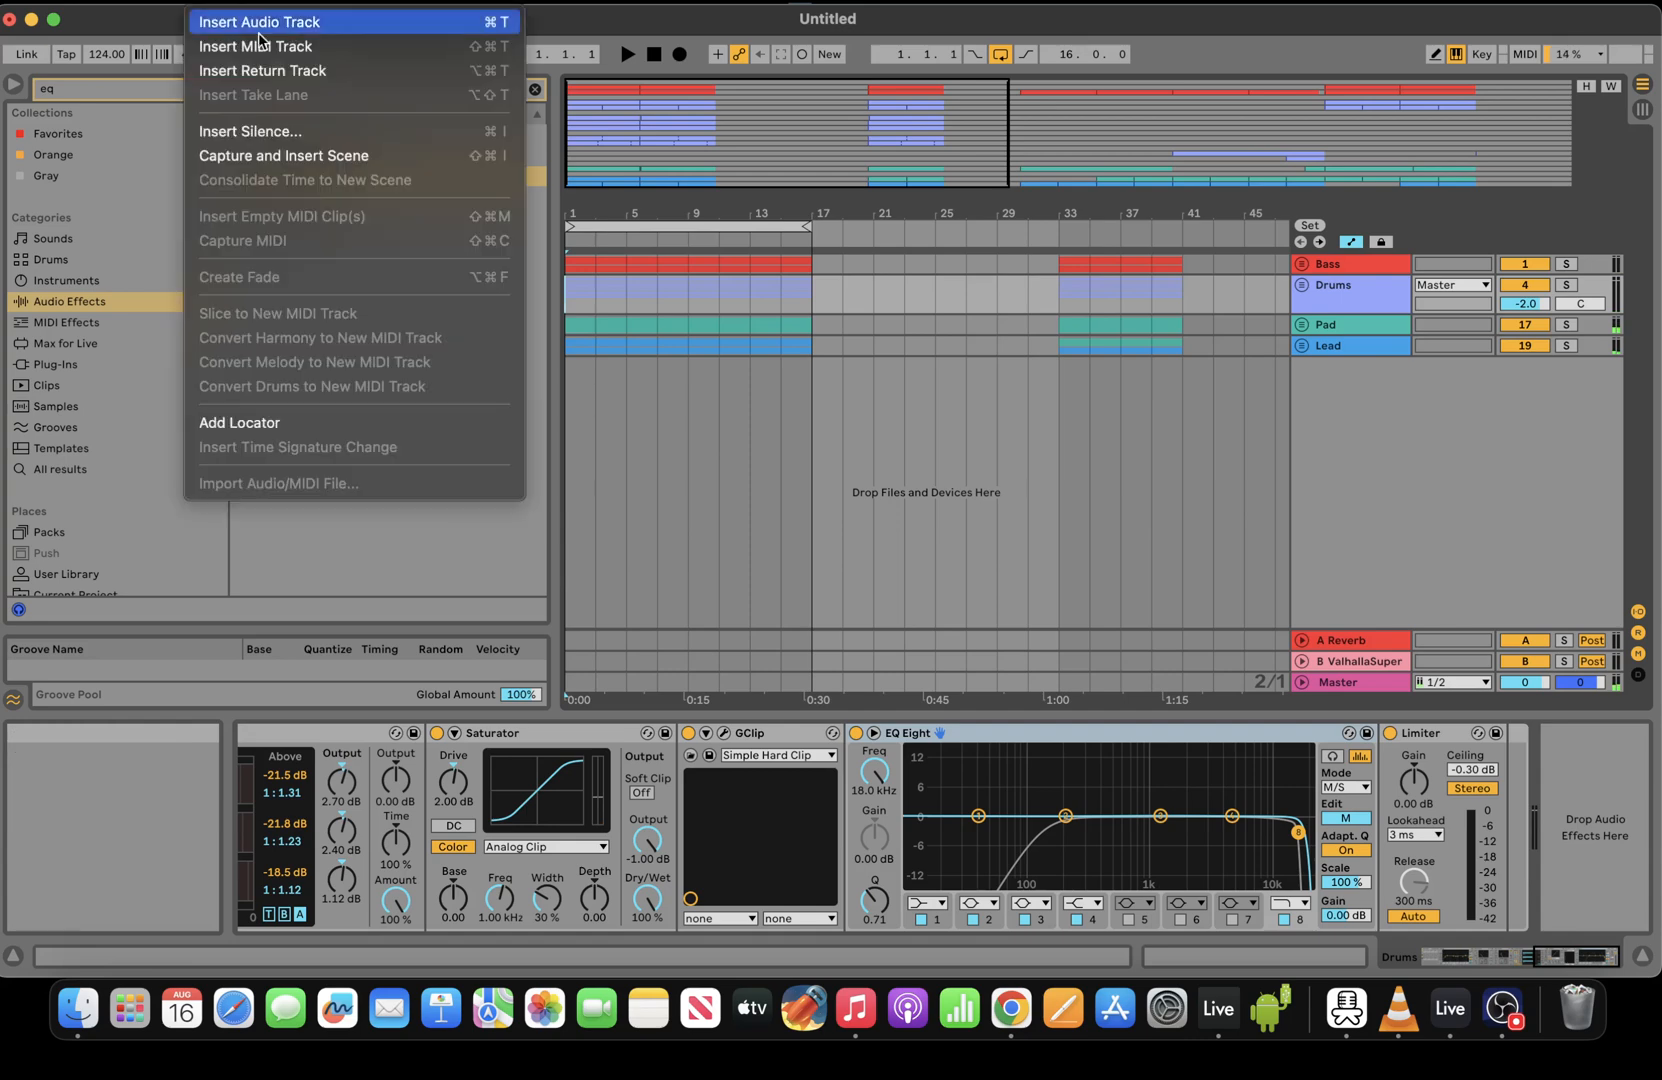
pyautogui.click(278, 133)
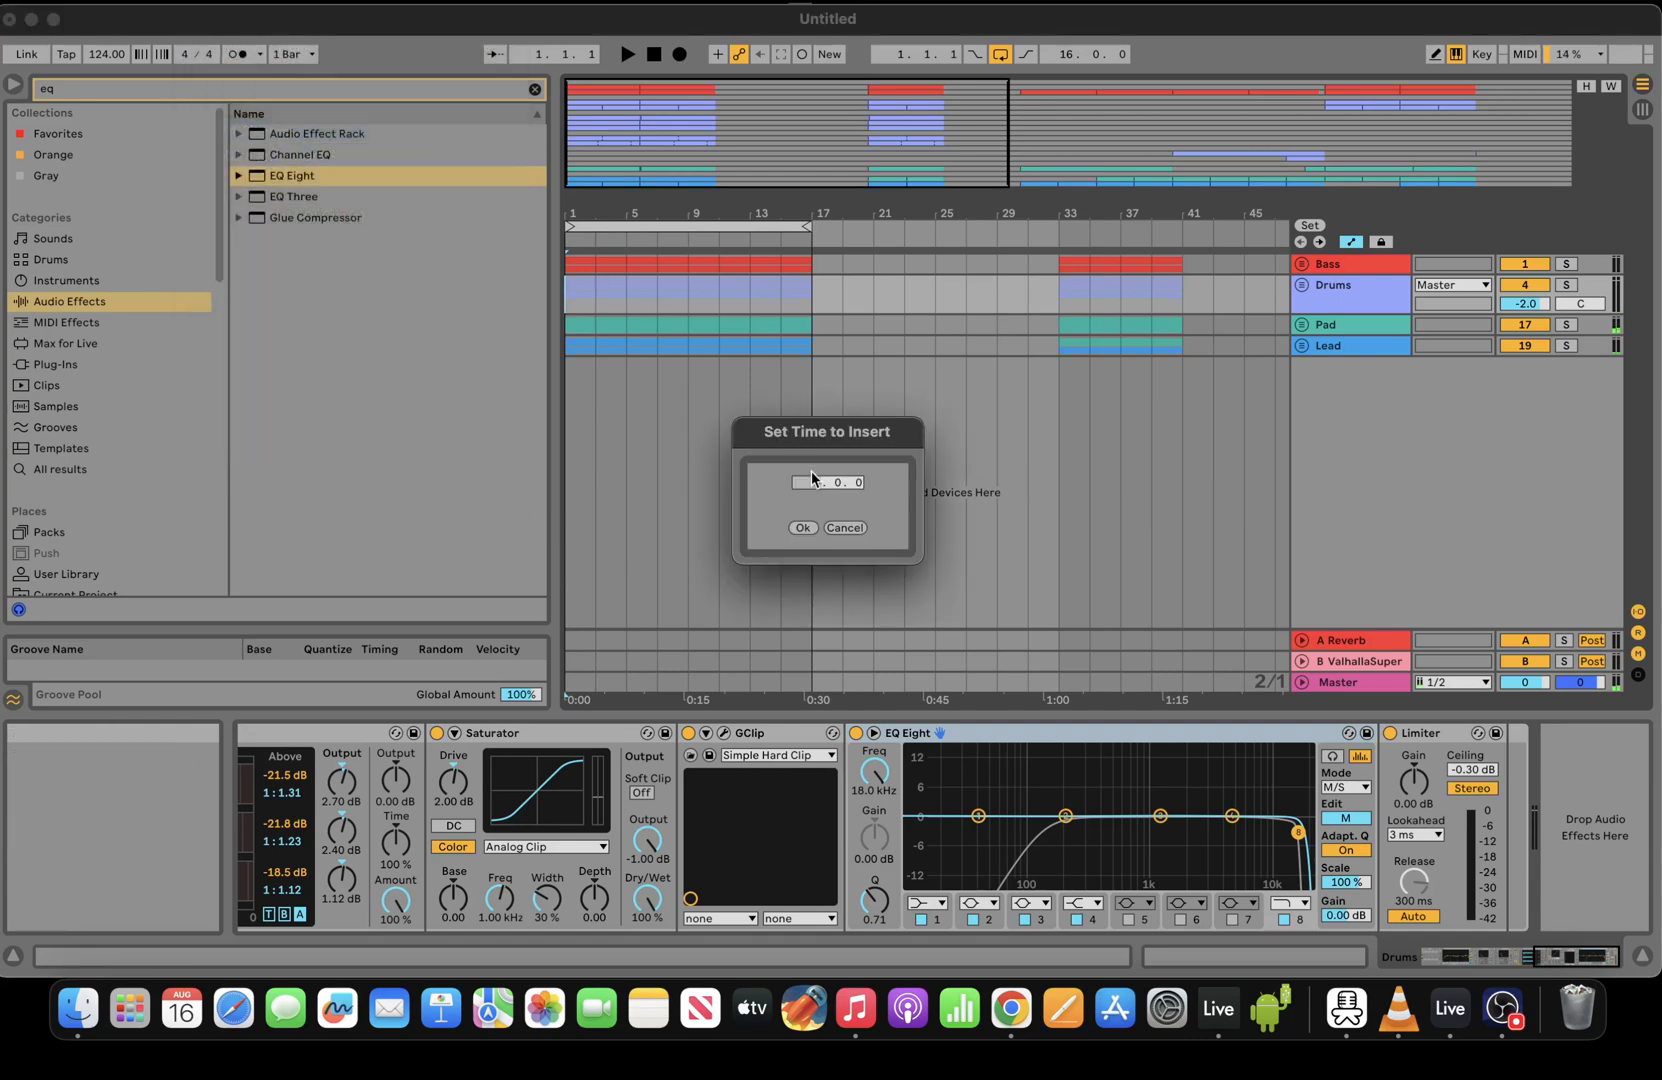
pyautogui.click(805, 528)
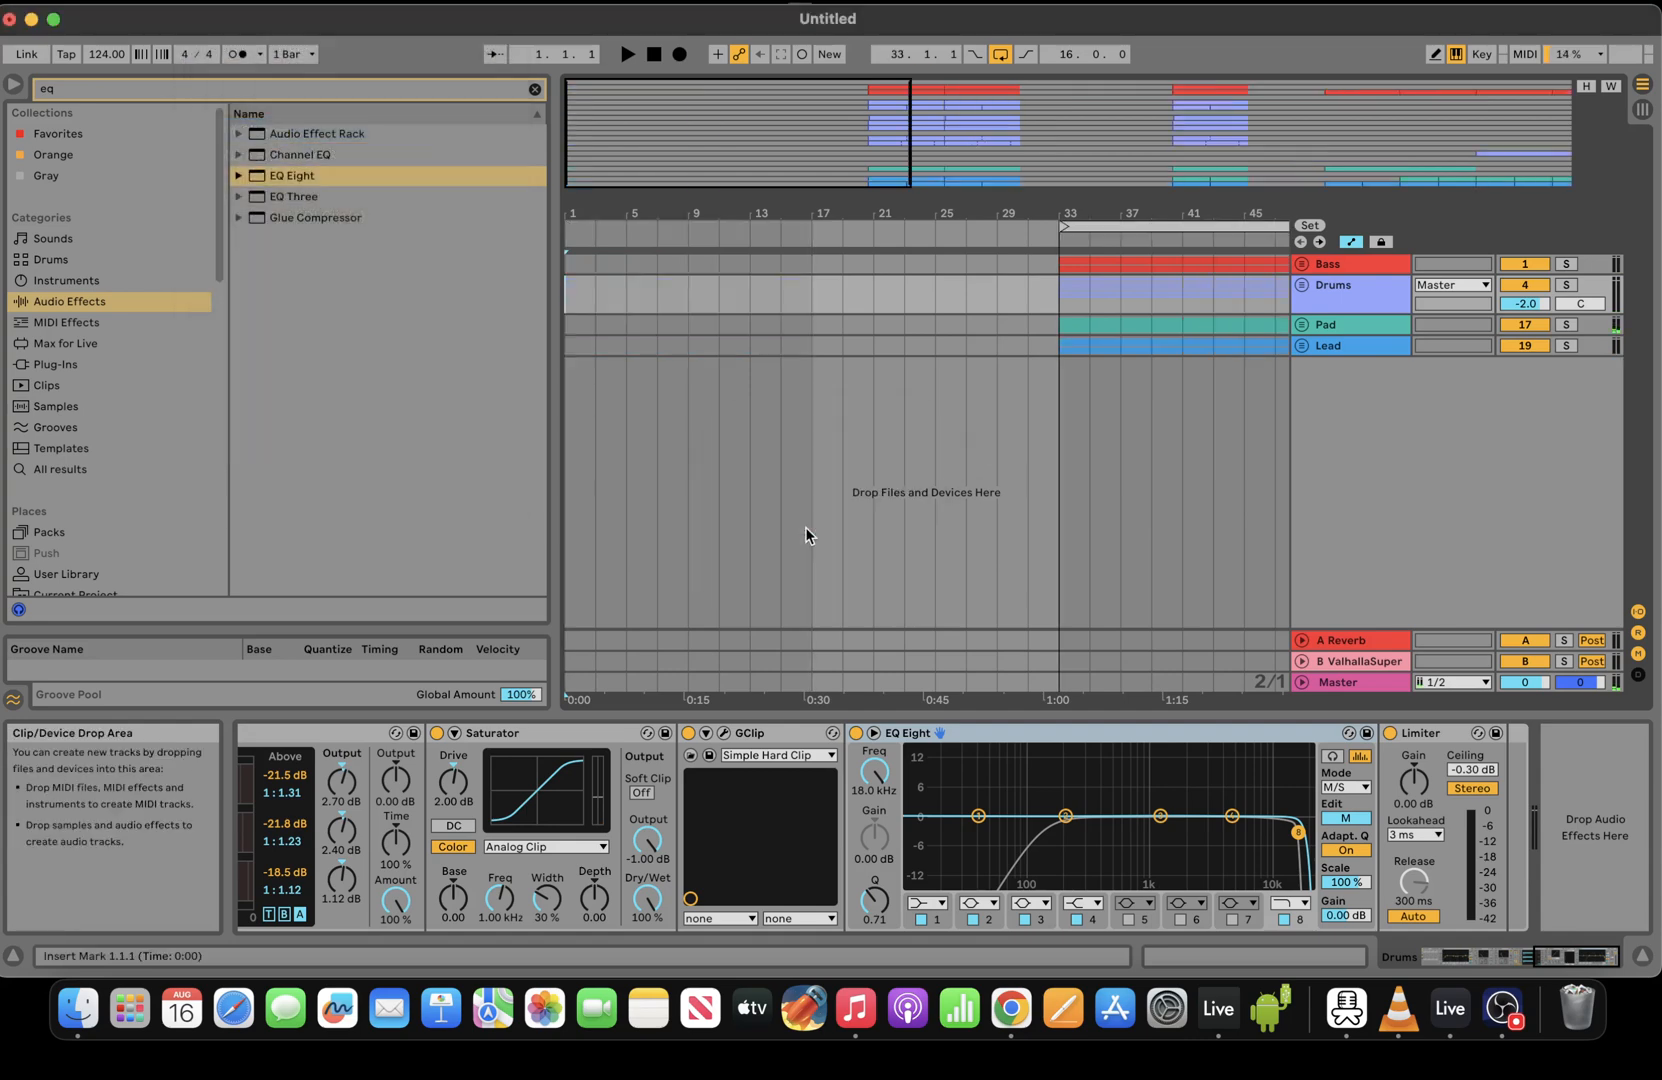
# Copy the Drums group's 16 bars from bars 33 to 49, paste them at bar 1 and play them
pyautogui.click(782, 527)
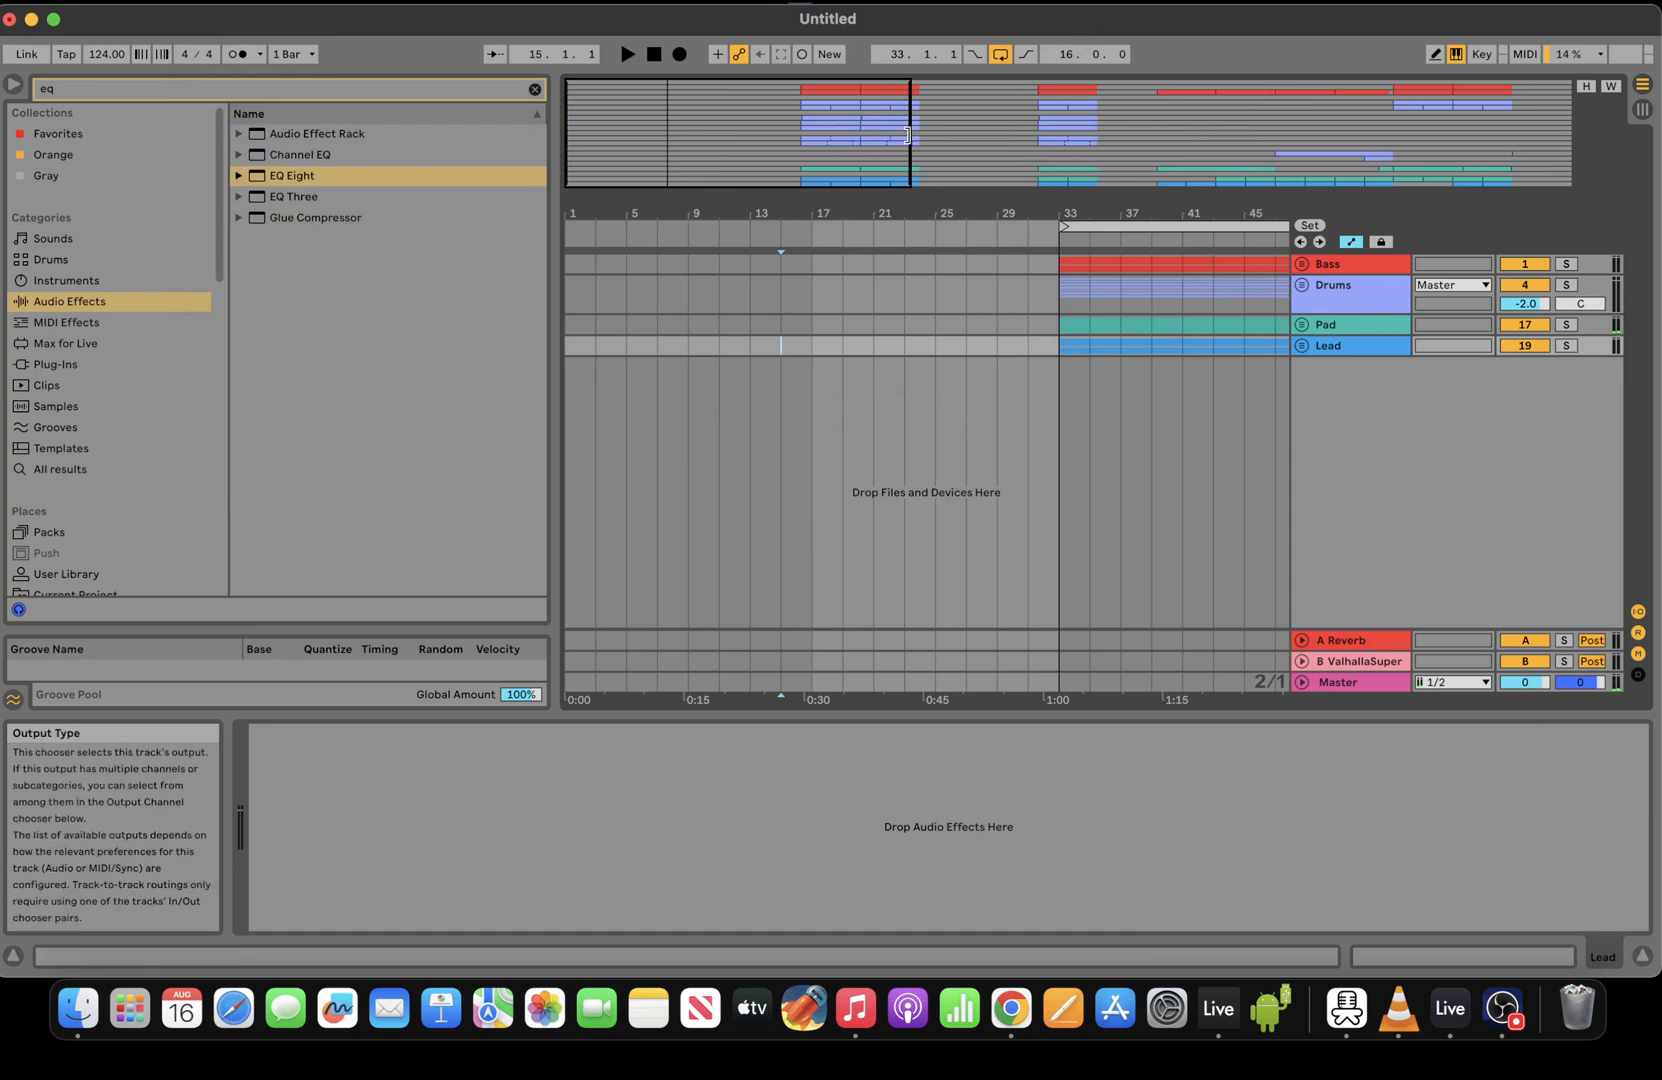
pyautogui.moveTo(910, 135); pyautogui.dragTo(979, 136)
pyautogui.moveTo(1184, 302); pyautogui.dragTo(984, 294)
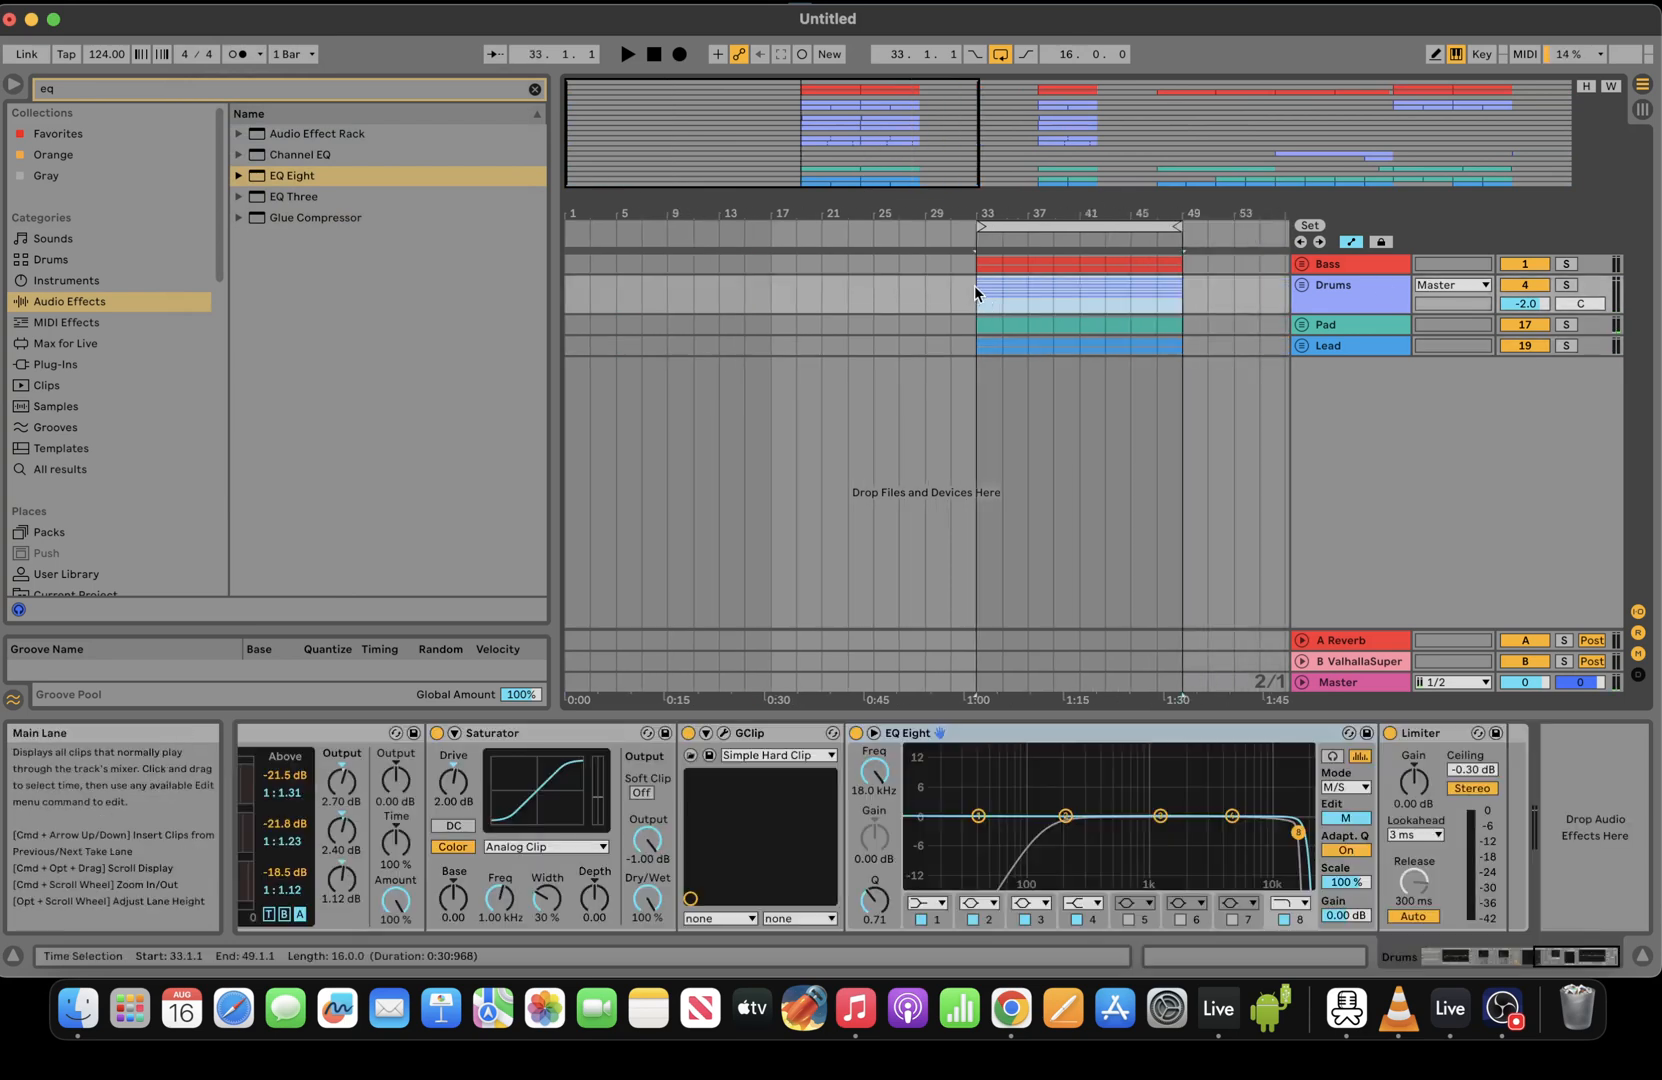
pyautogui.click(569, 299)
pyautogui.press('cmd+v')
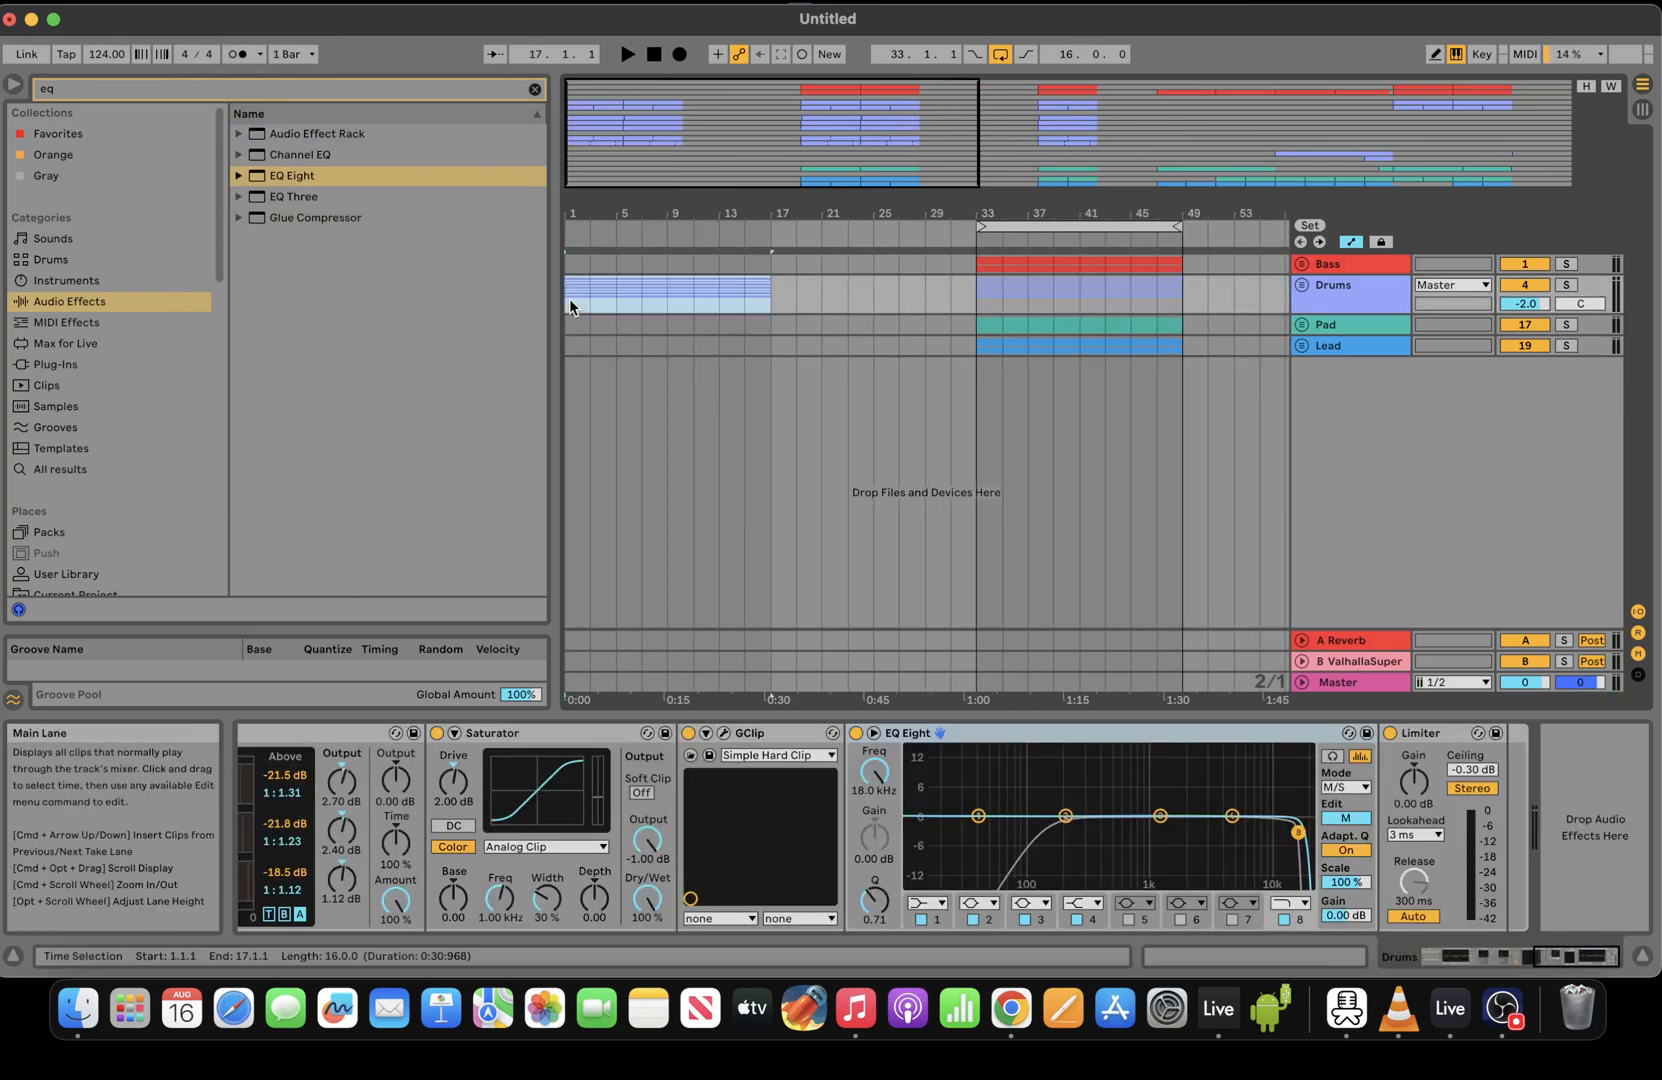
pyautogui.press('space')
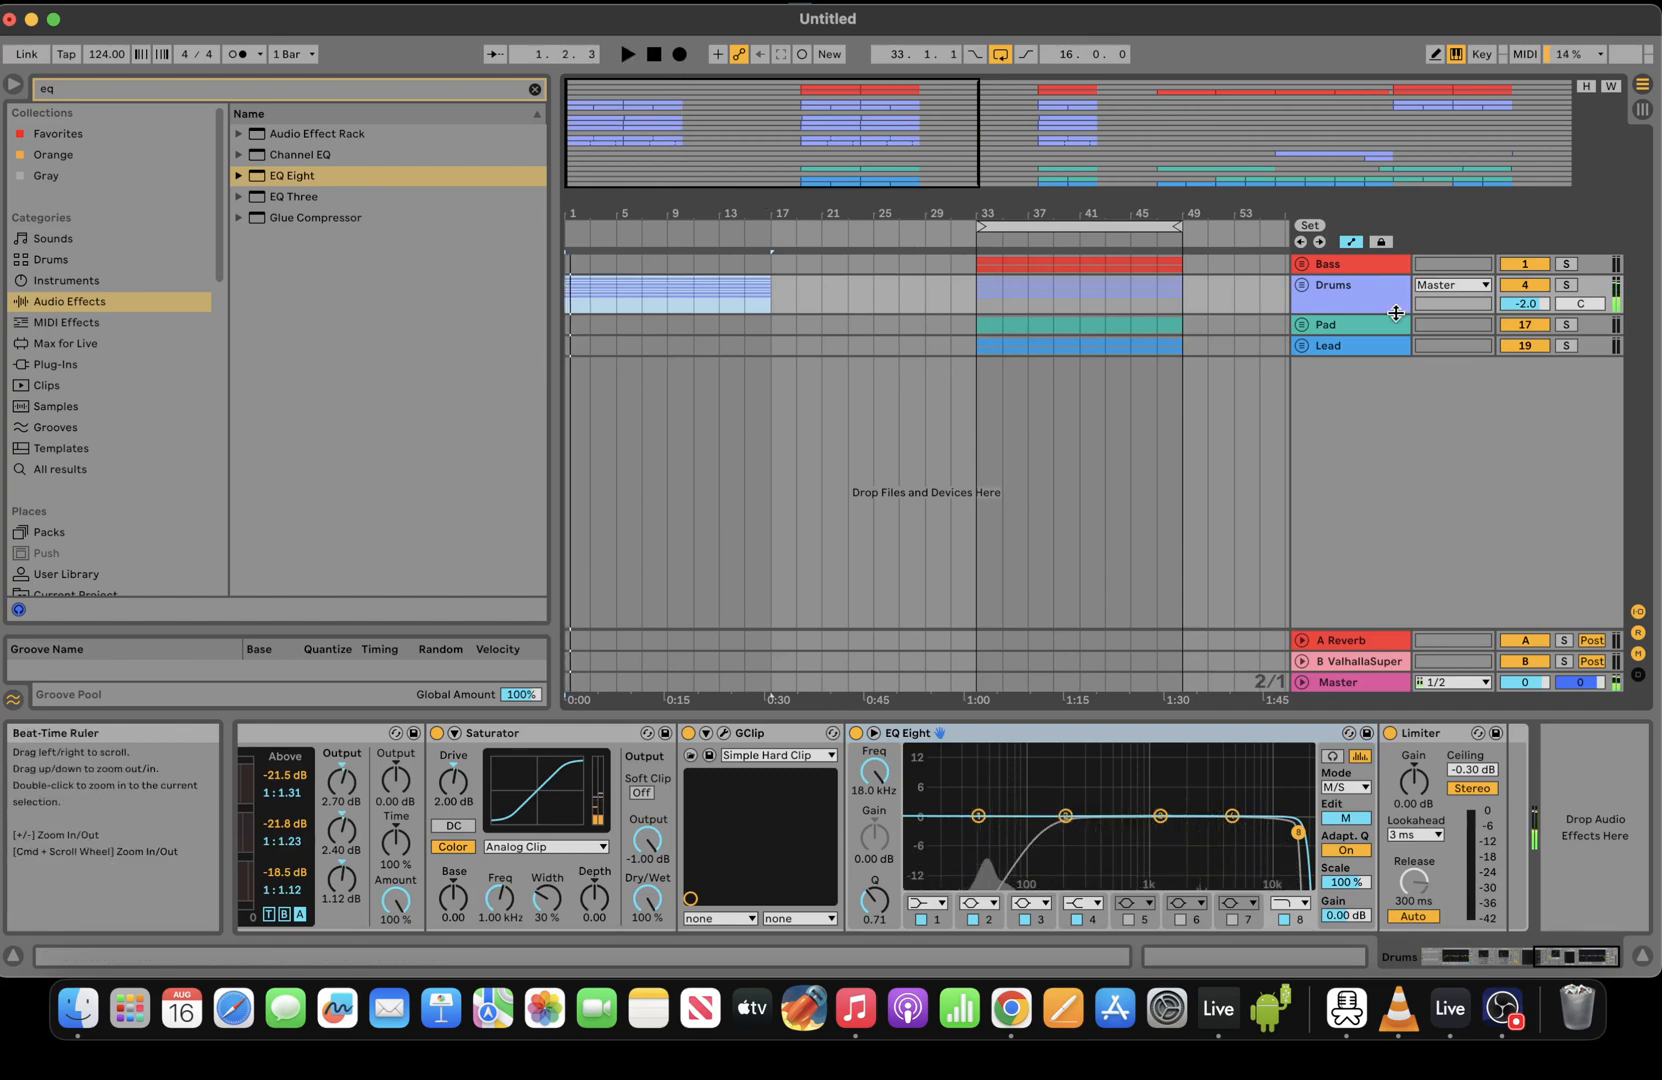
# Expand the Drums group and delete the Snare track's content from bar 1 to bar 17
pyautogui.click(1301, 285)
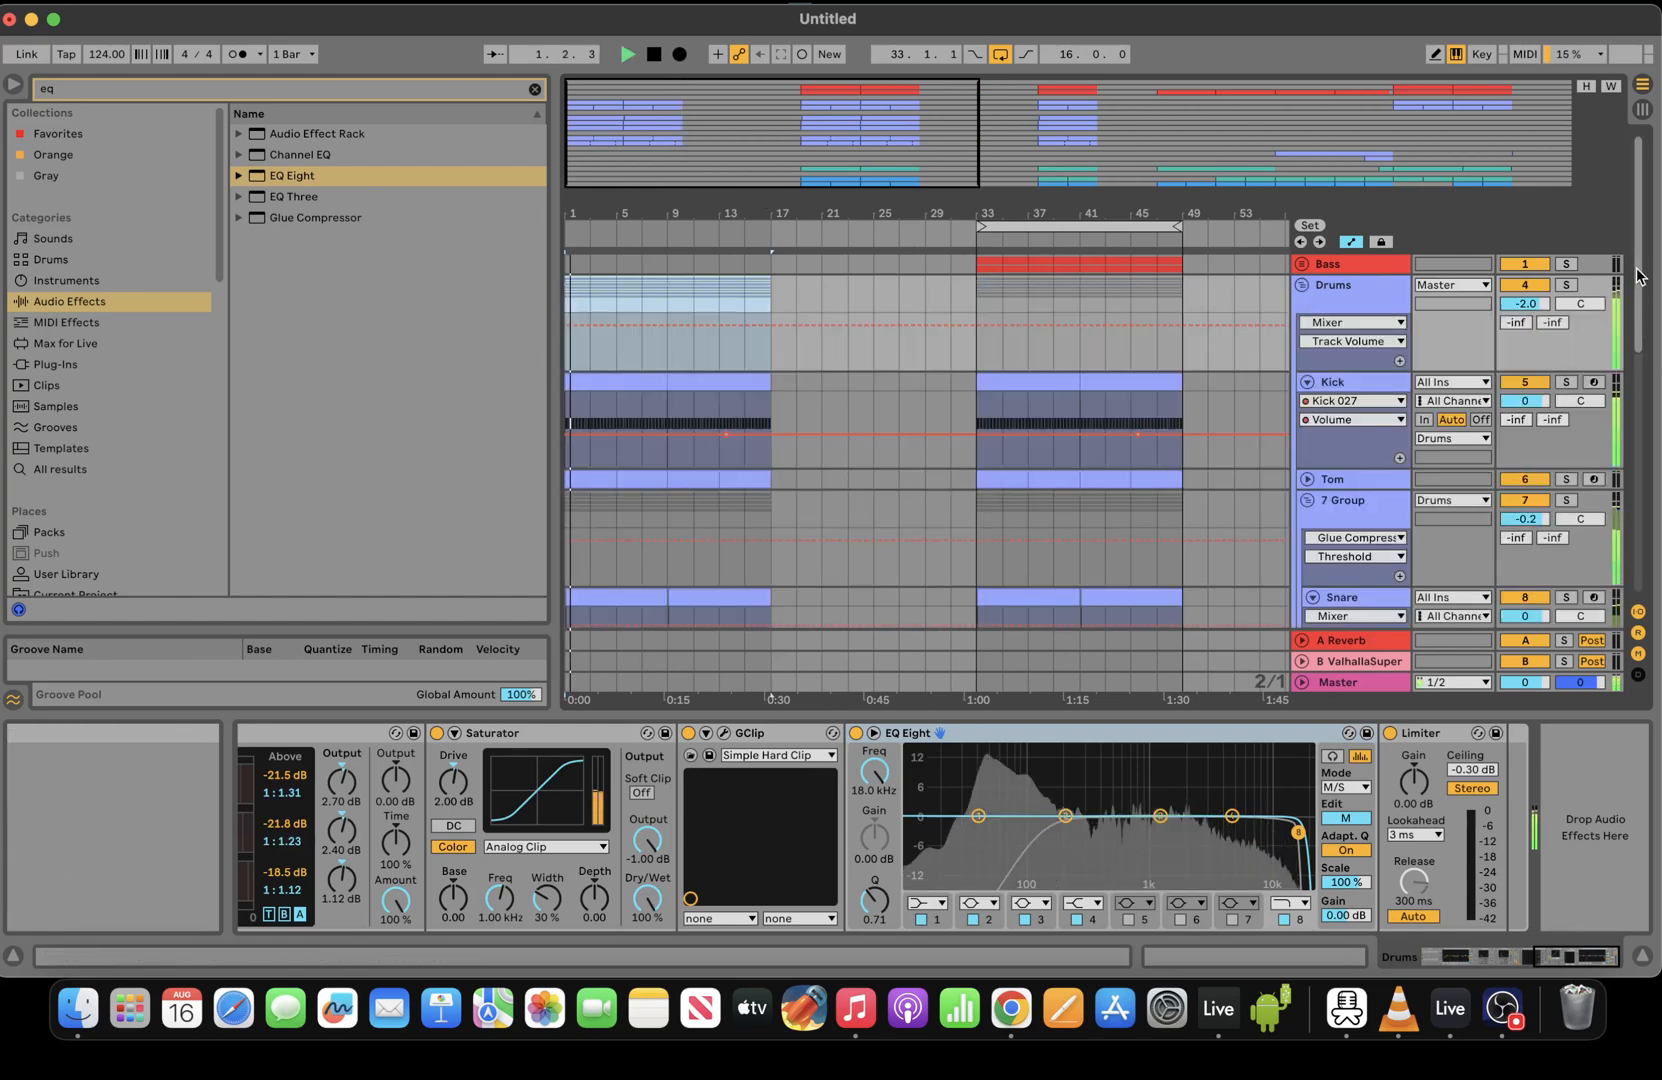
pyautogui.scroll(-3, 1236, 560)
pyautogui.press('space')
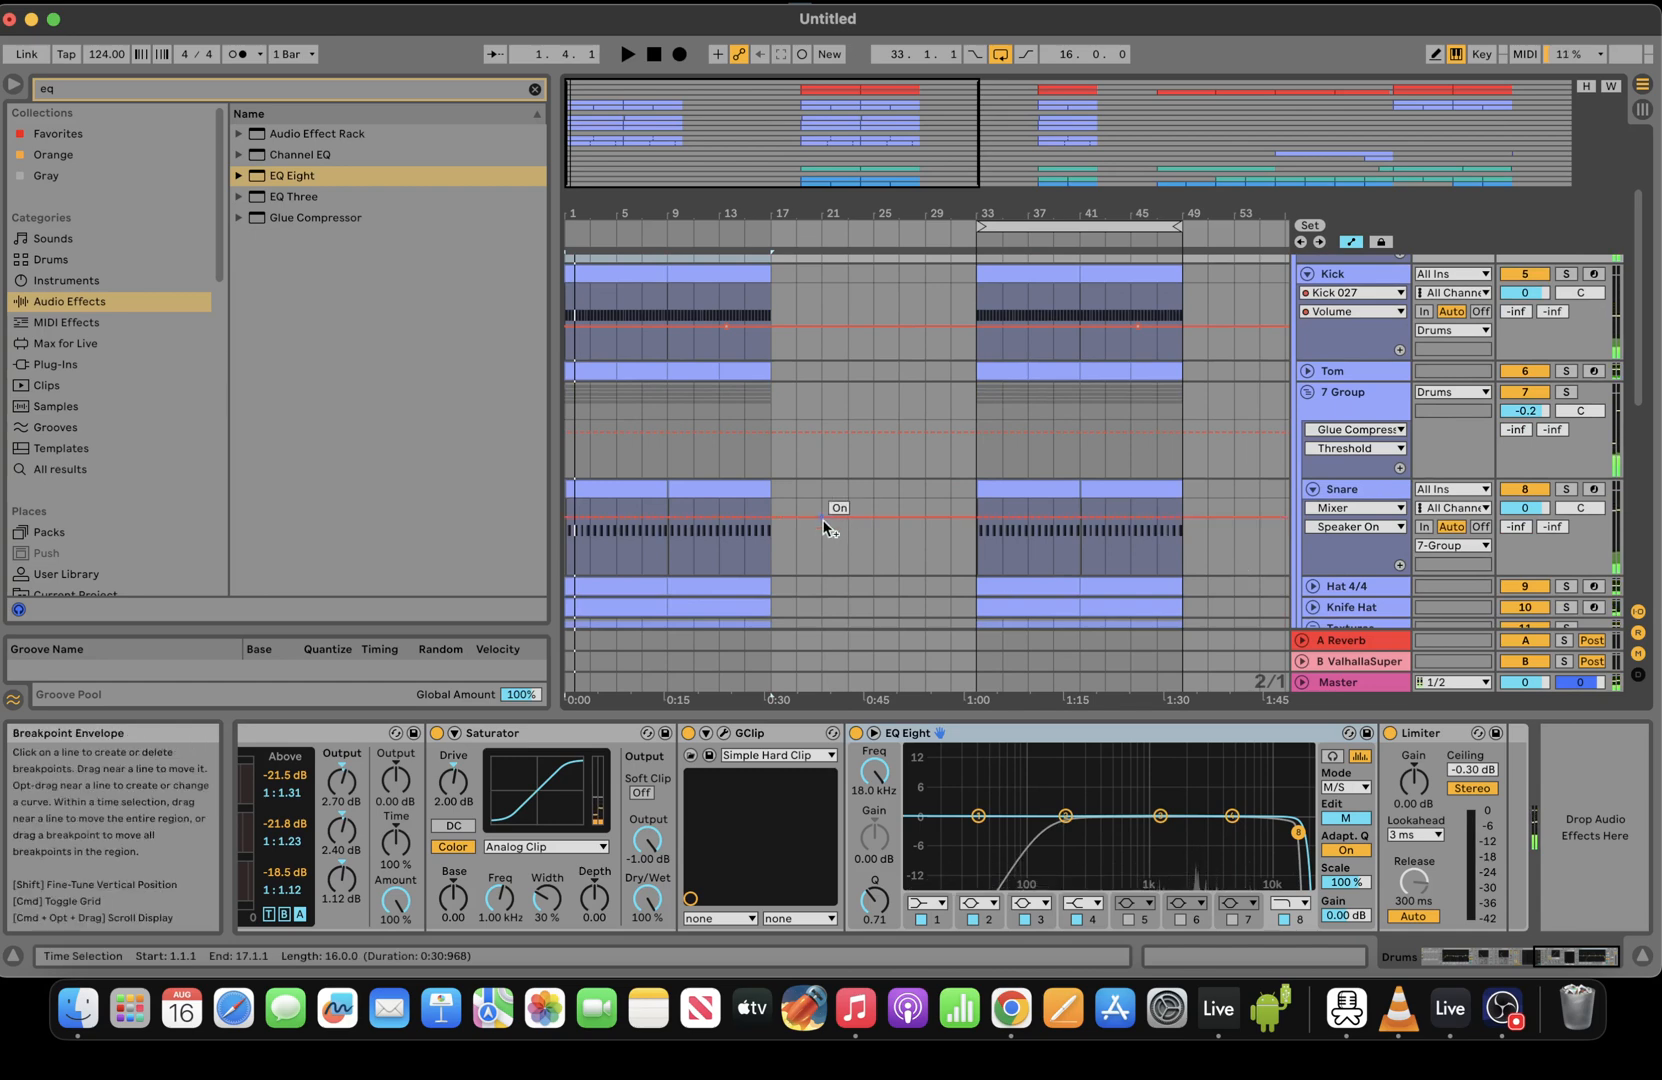
pyautogui.moveTo(772, 532); pyautogui.dragTo(530, 488)
pyautogui.press('Delete')
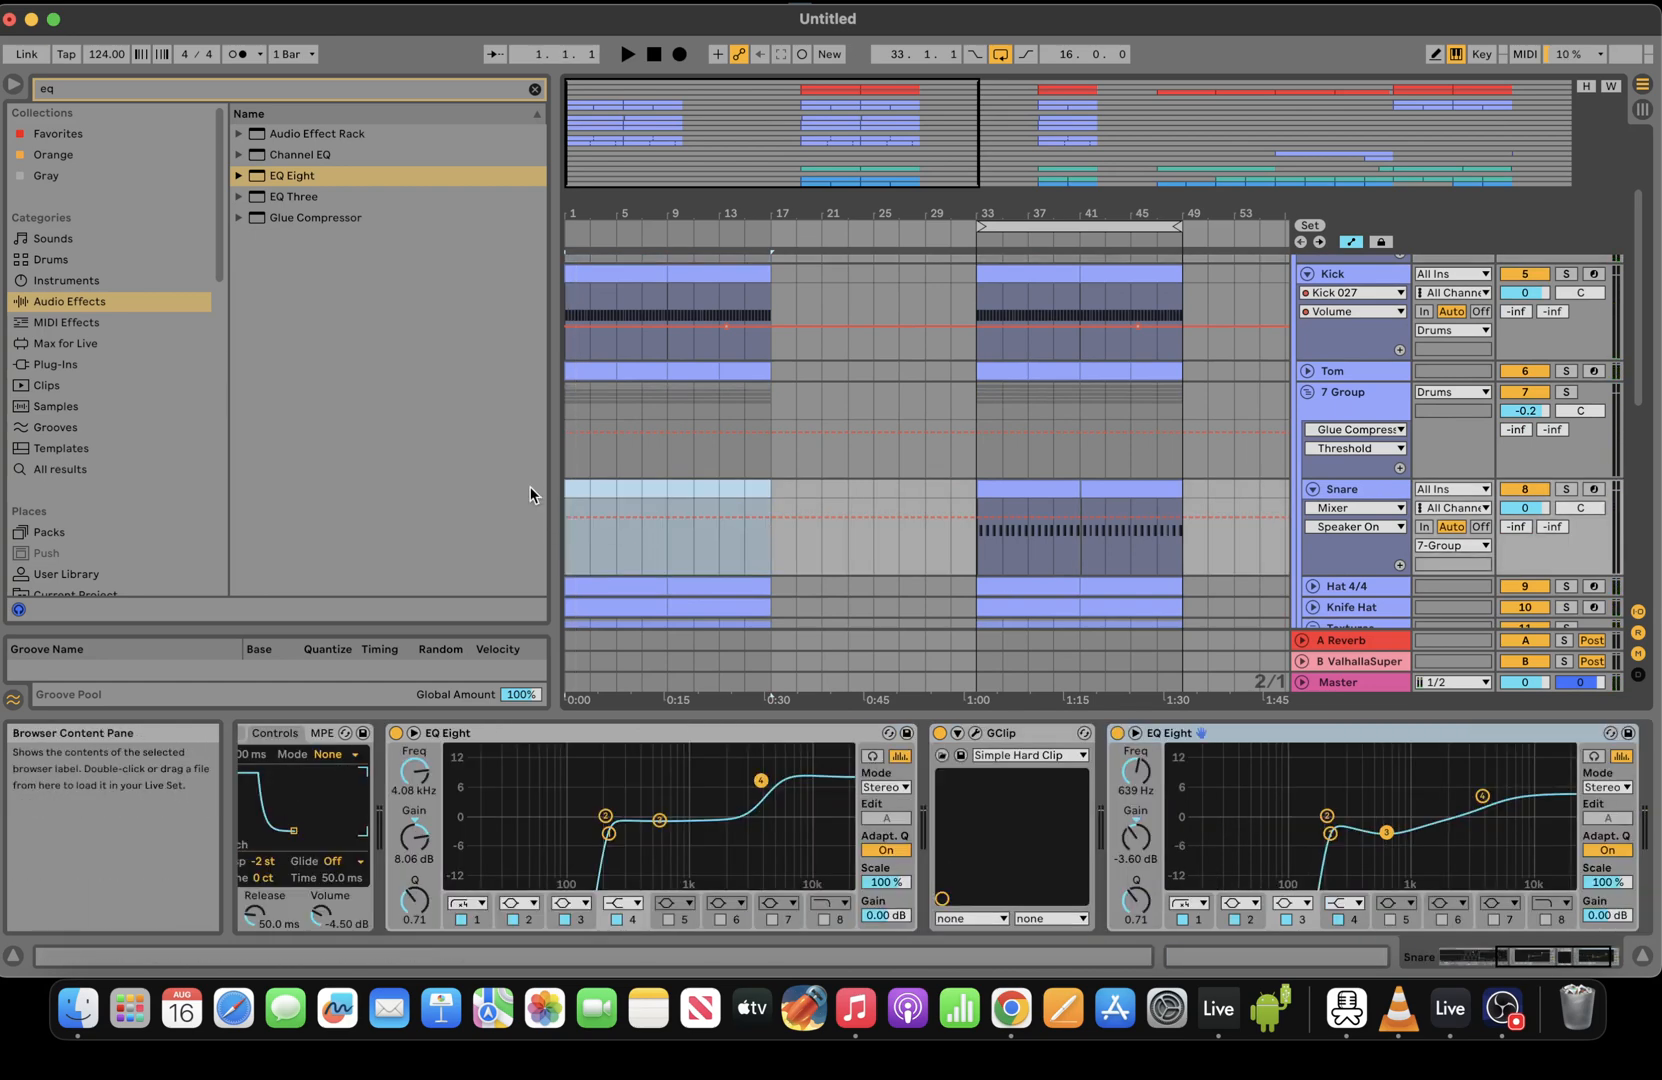
# Expand the Textures group, solo the tex. 1 track and play it from the start
pyautogui.moveTo(1641, 242); pyautogui.dragTo(1641, 342)
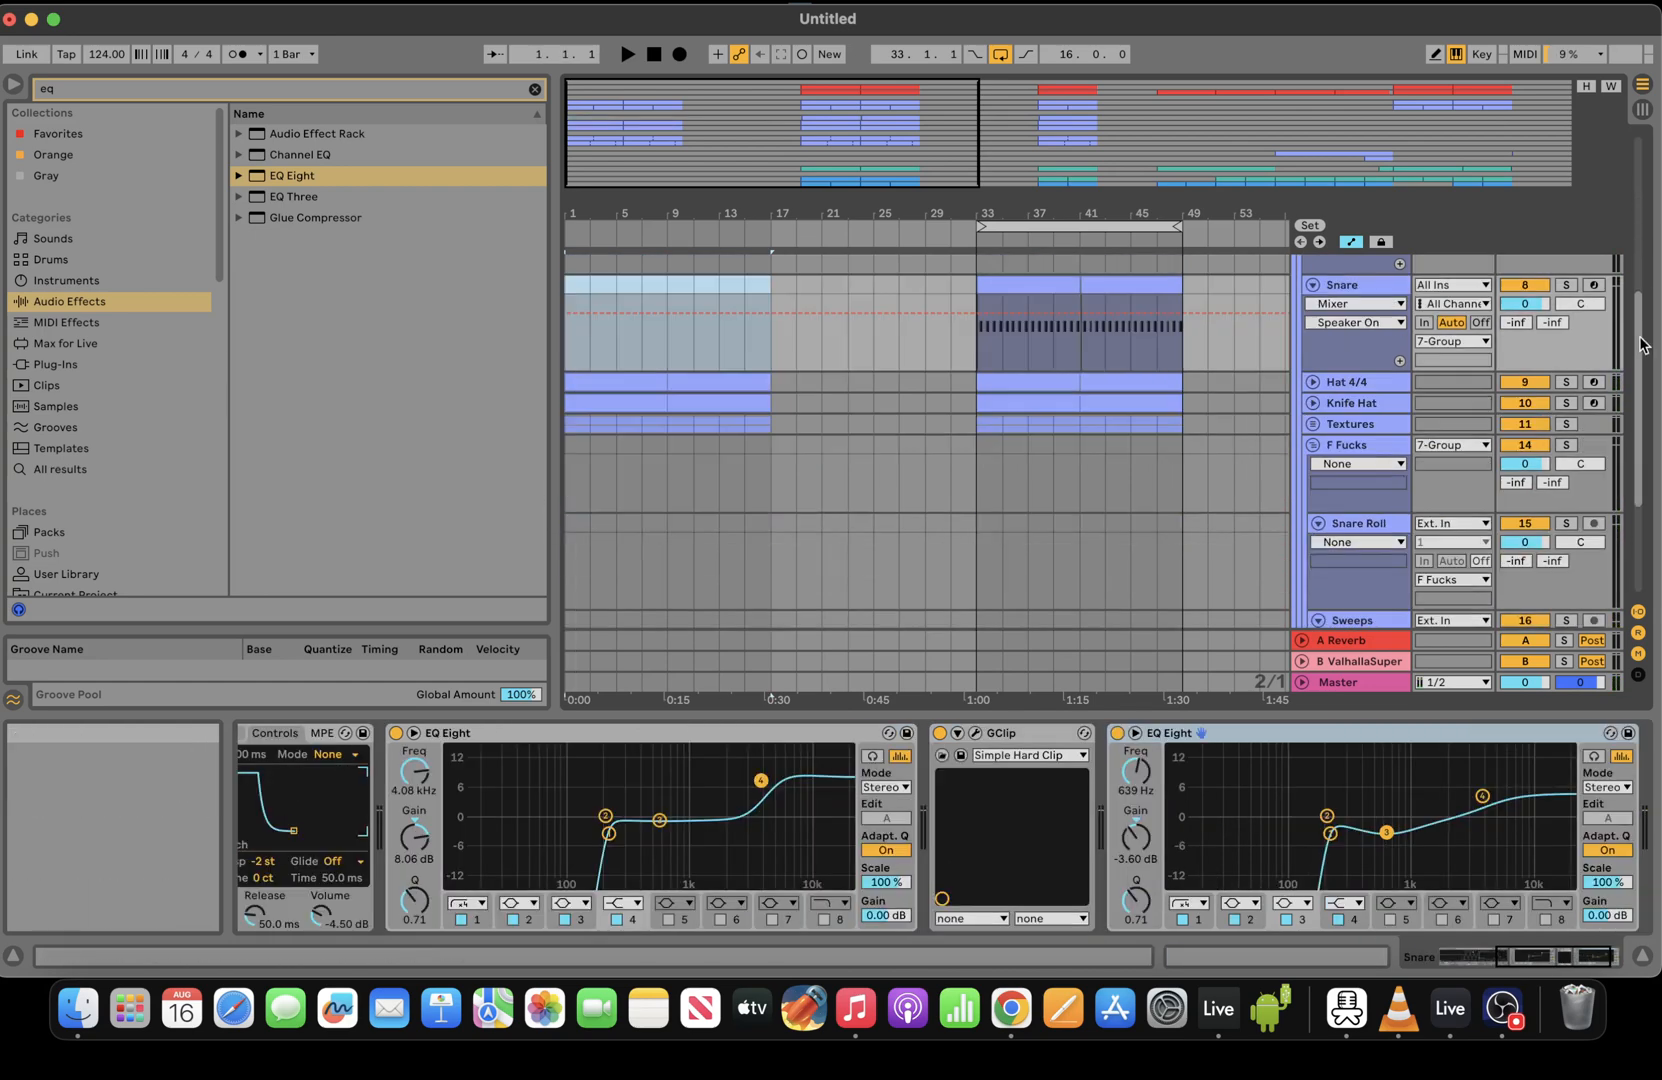
pyautogui.click(1313, 423)
pyautogui.press('space')
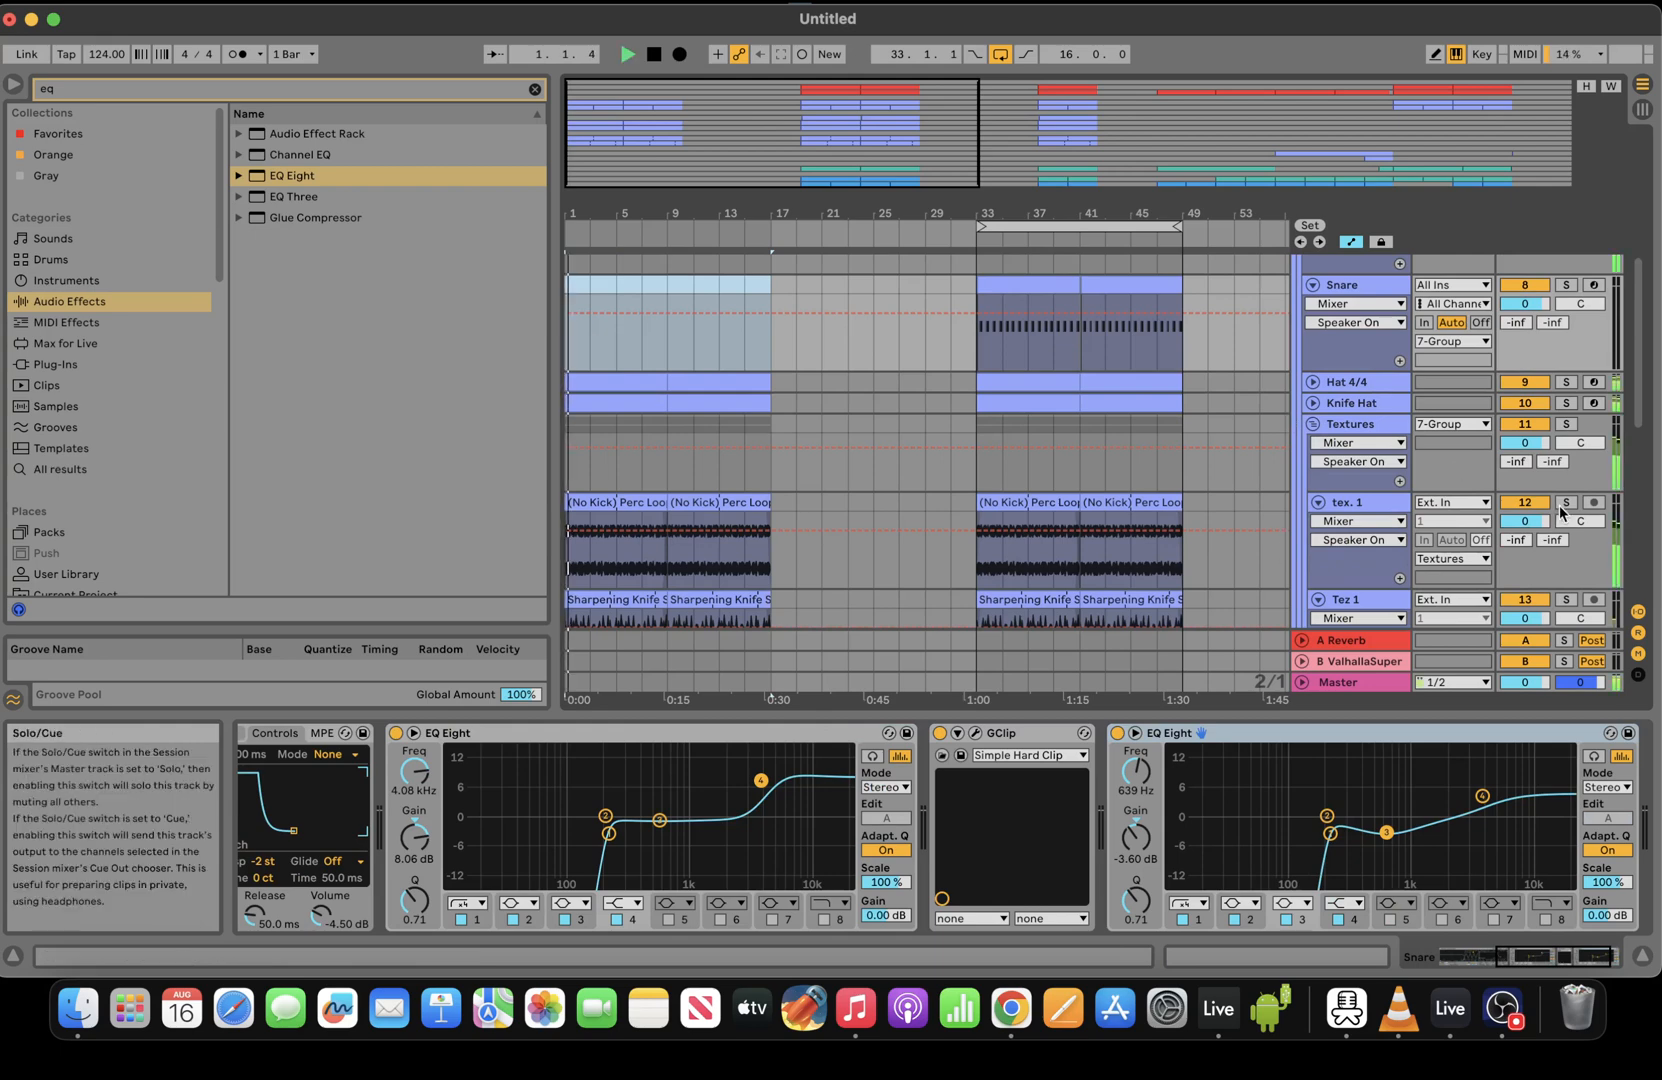
pyautogui.click(1566, 502)
pyautogui.moveTo(676, 98); pyautogui.dragTo(608, 102)
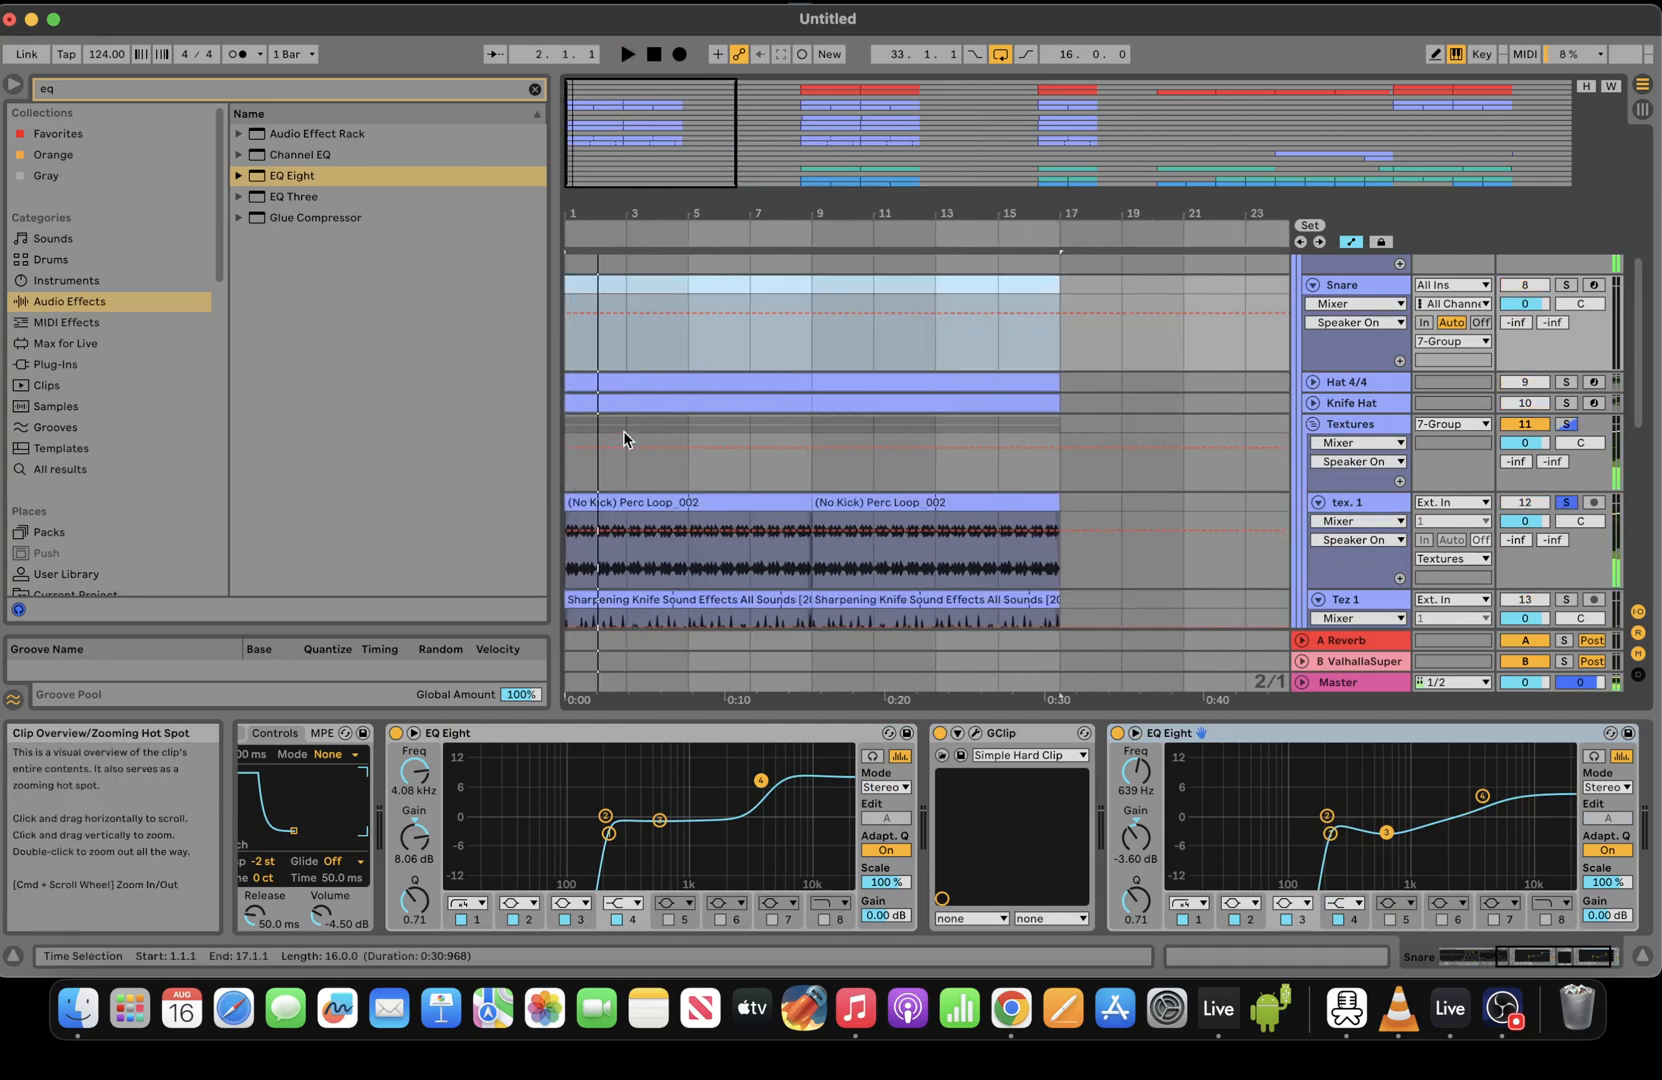
# Examine the first Perc Loop_002 clip's waveform, playback and available warp modes on tex. 1
pyautogui.click(660, 502)
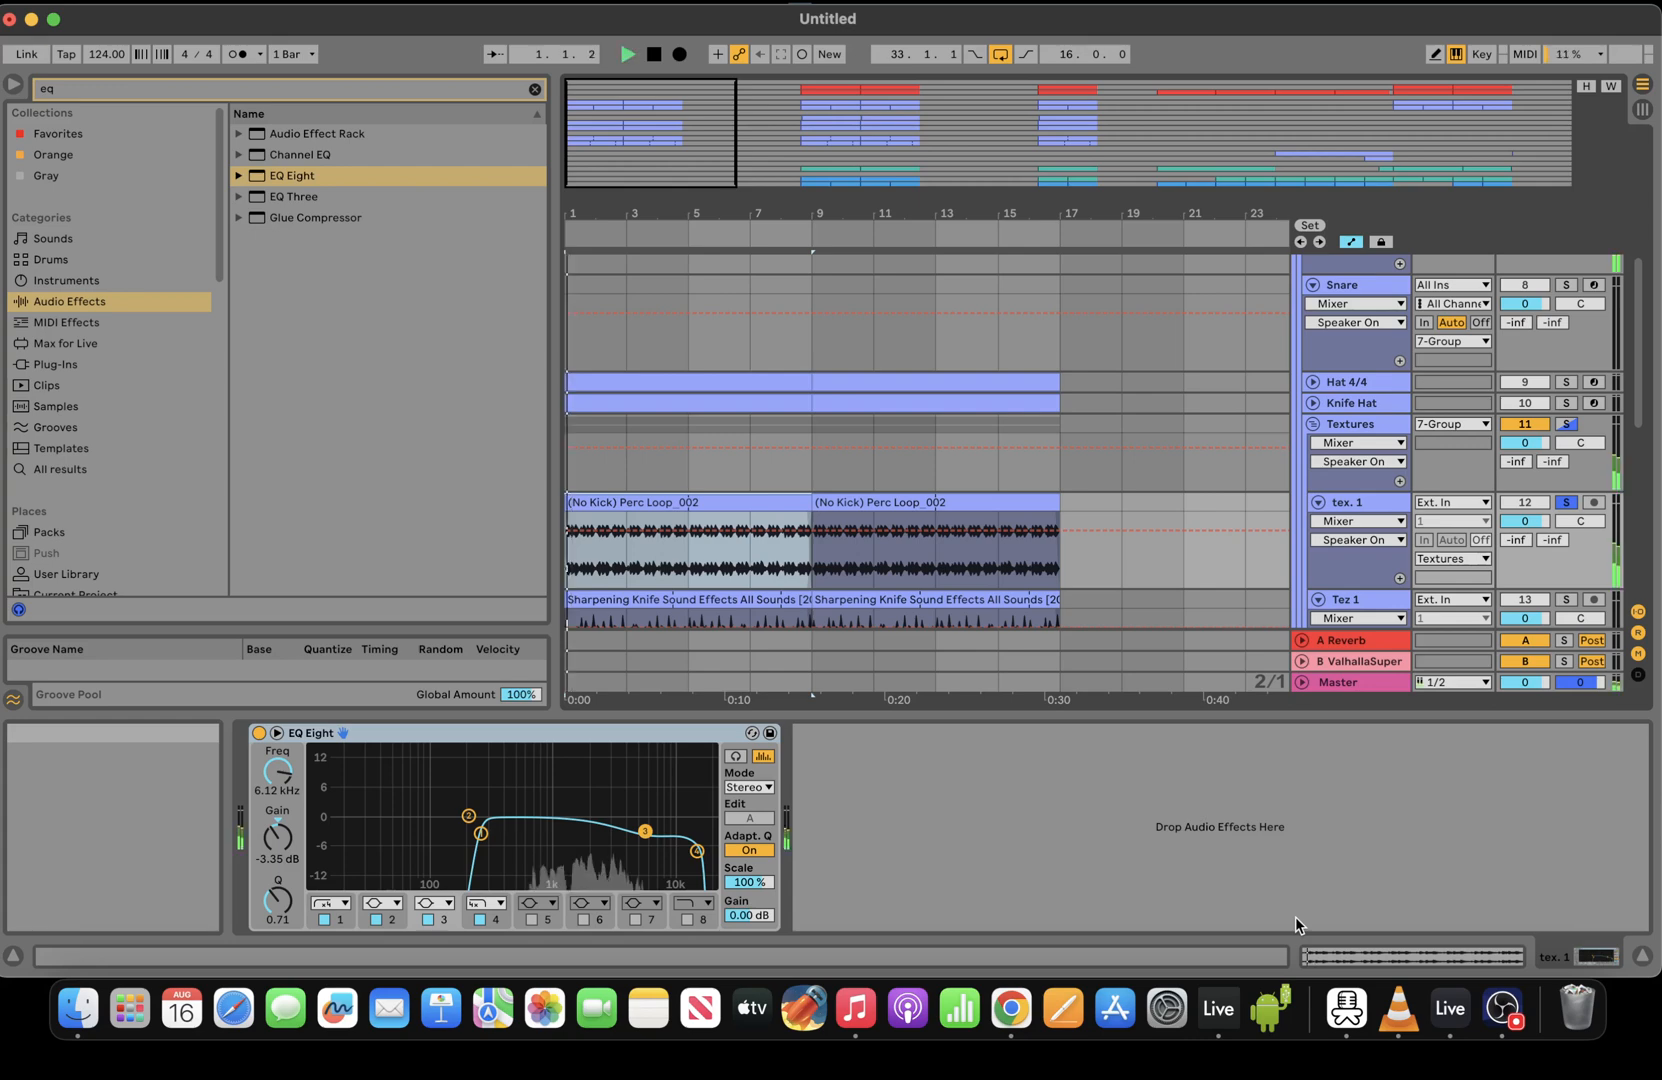
pyautogui.click(1370, 960)
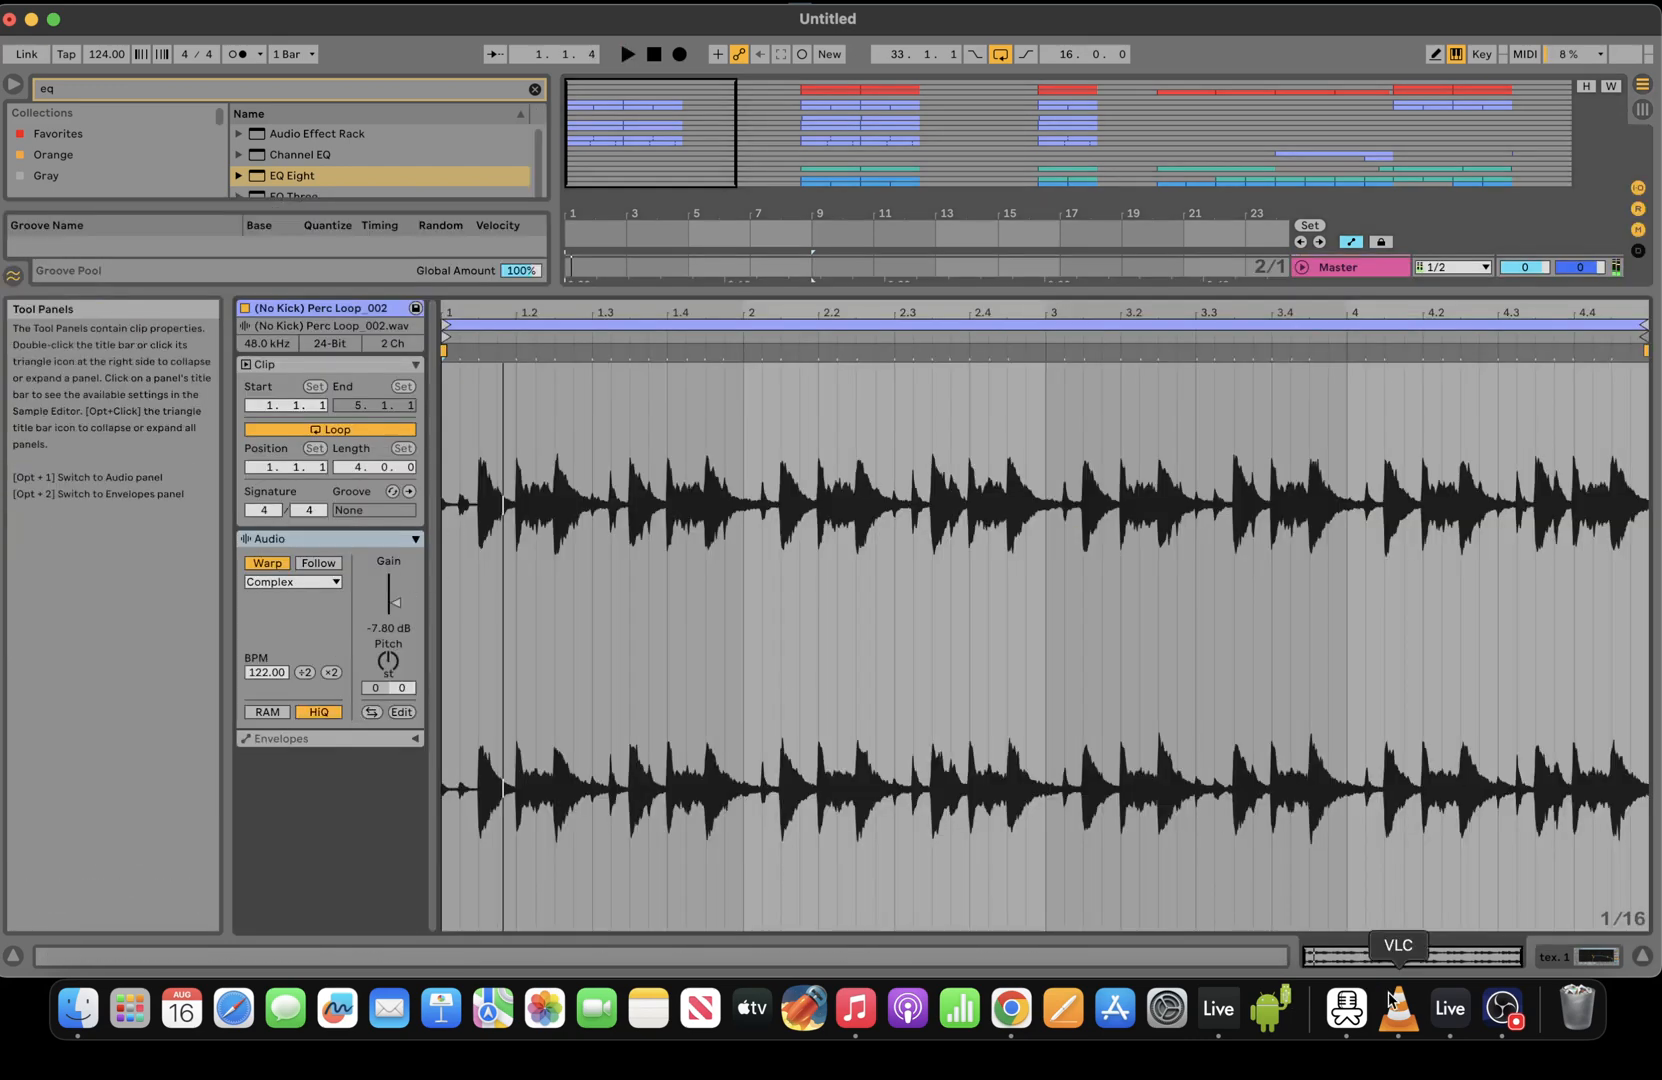
pyautogui.click(1500, 956)
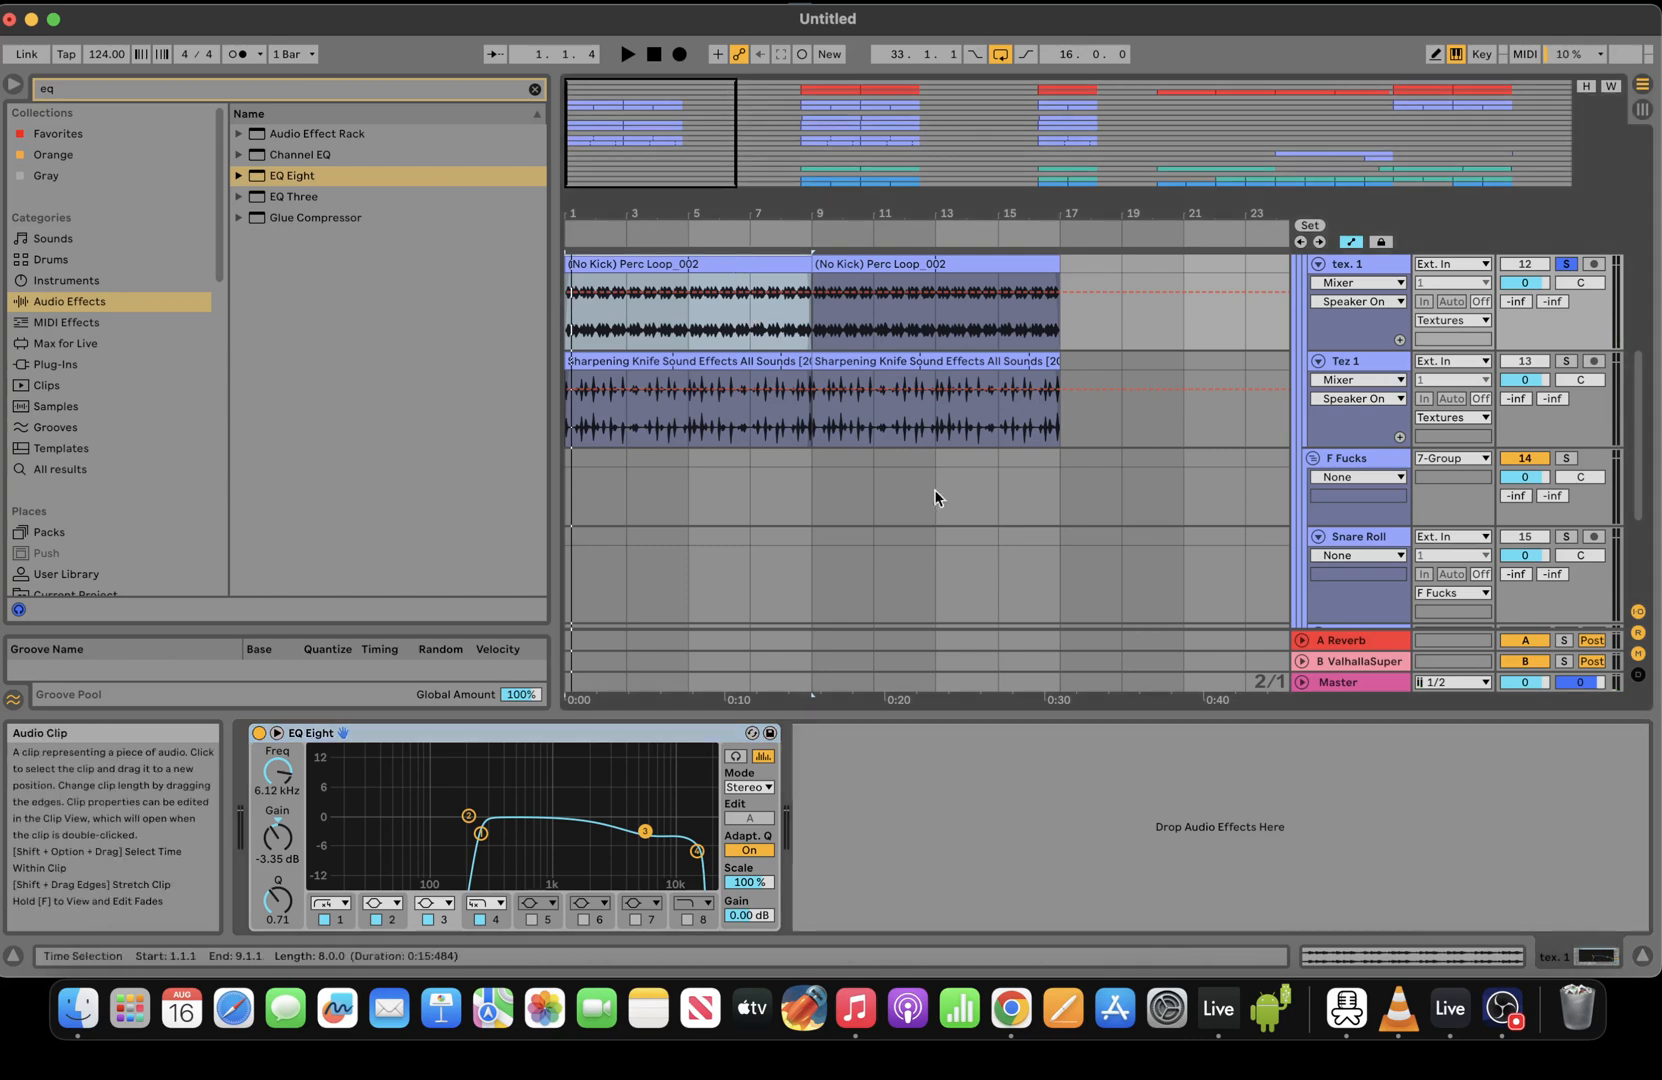
pyautogui.click(1360, 956)
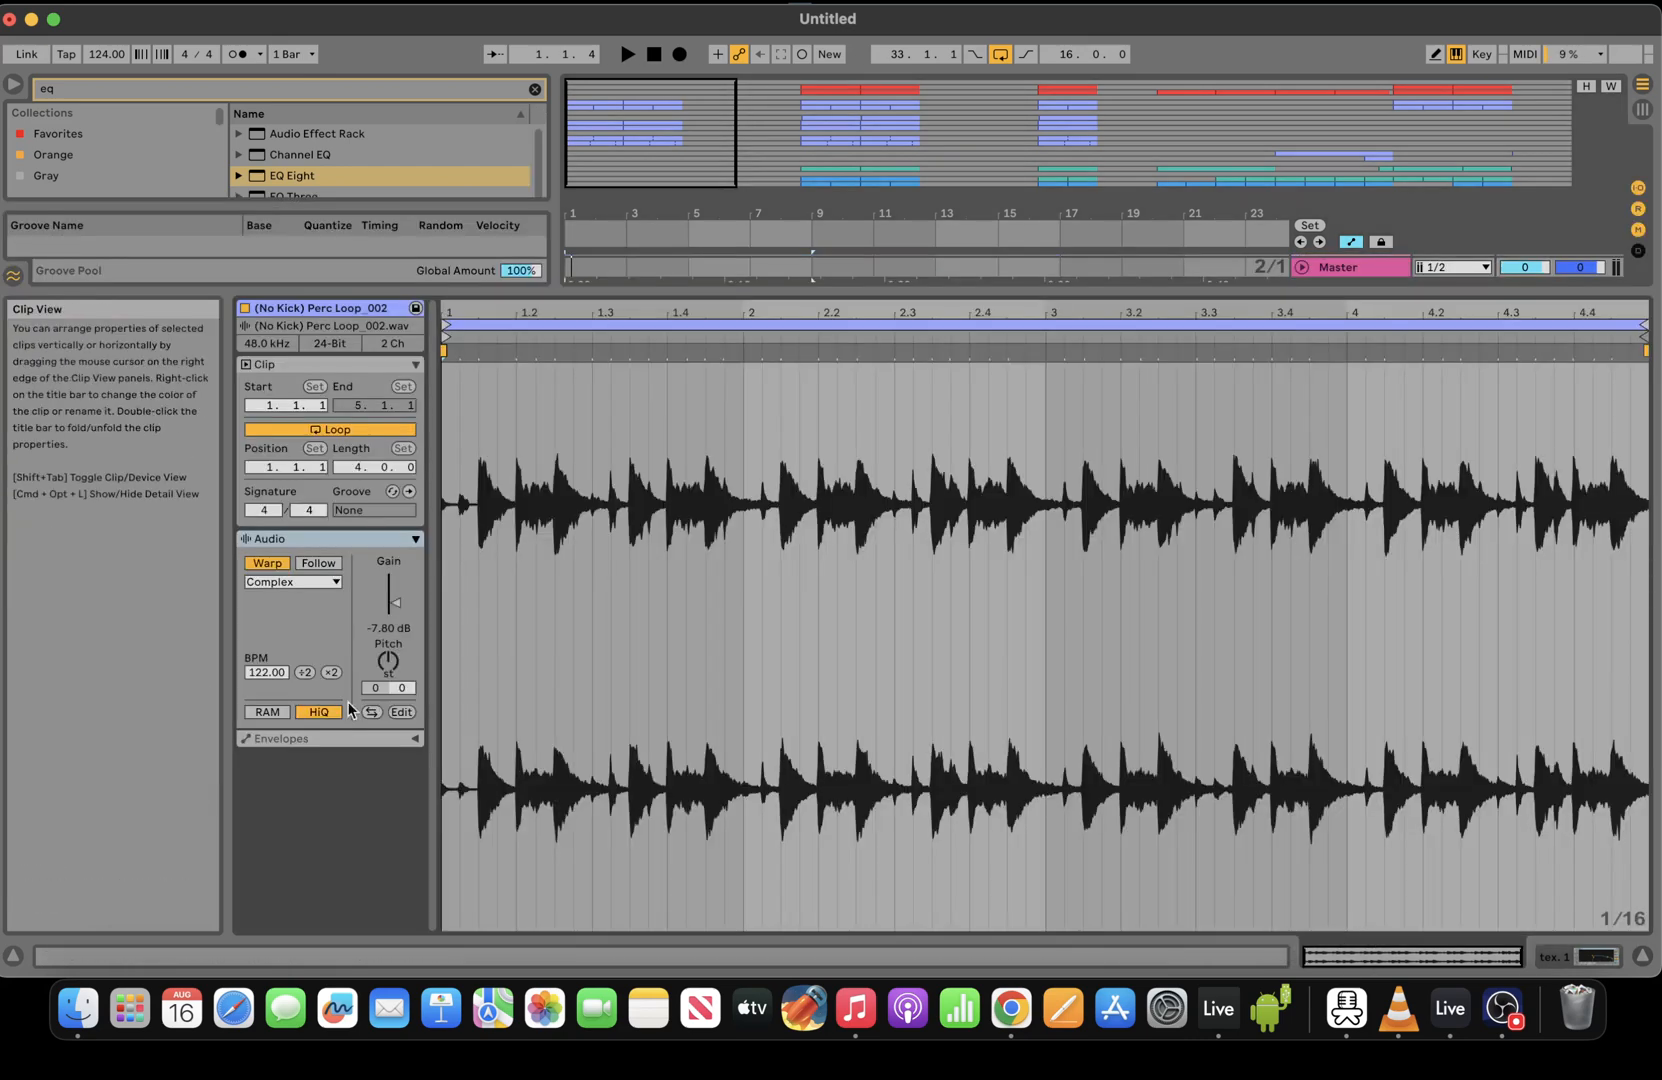
pyautogui.click(303, 581)
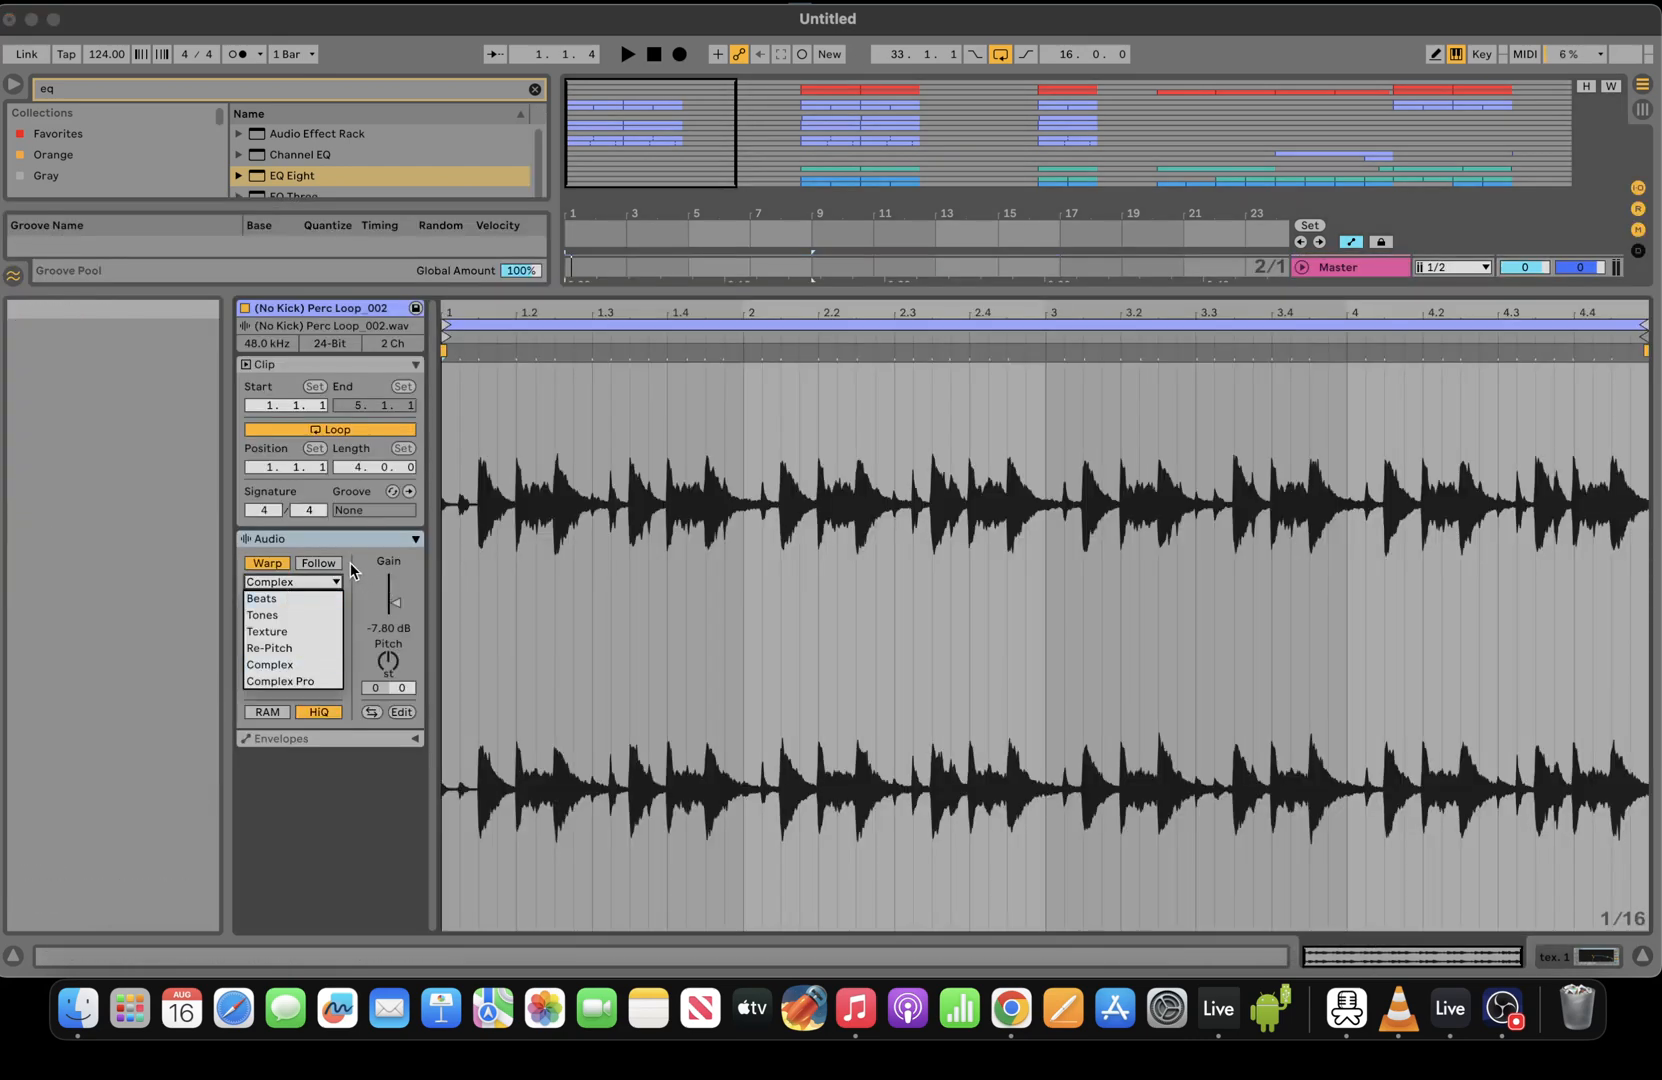
pyautogui.click(353, 570)
pyautogui.press('space')
pyautogui.press('space')
pyautogui.click(1596, 956)
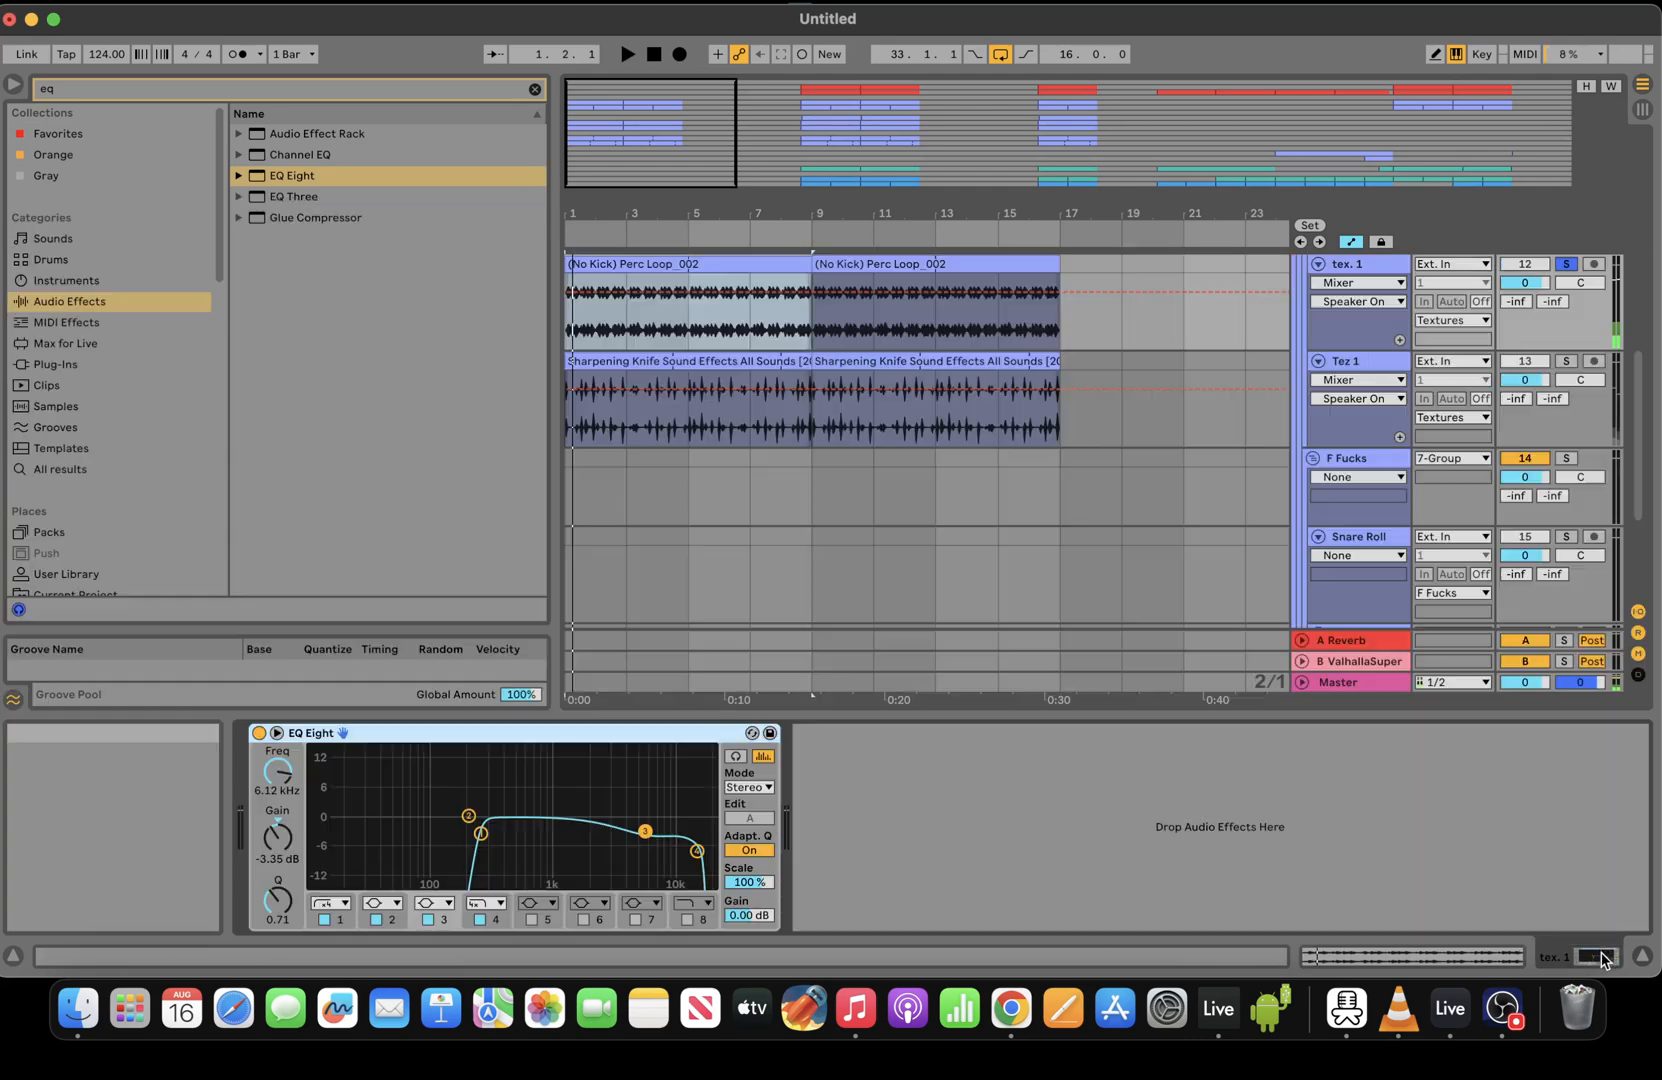
# Set the arrangement grid to 1/16 around the opening bars of tex. 1
pyautogui.moveTo(670, 213); pyautogui.dragTo(880, 285)
pyautogui.moveTo(675, 265); pyautogui.dragTo(723, 275)
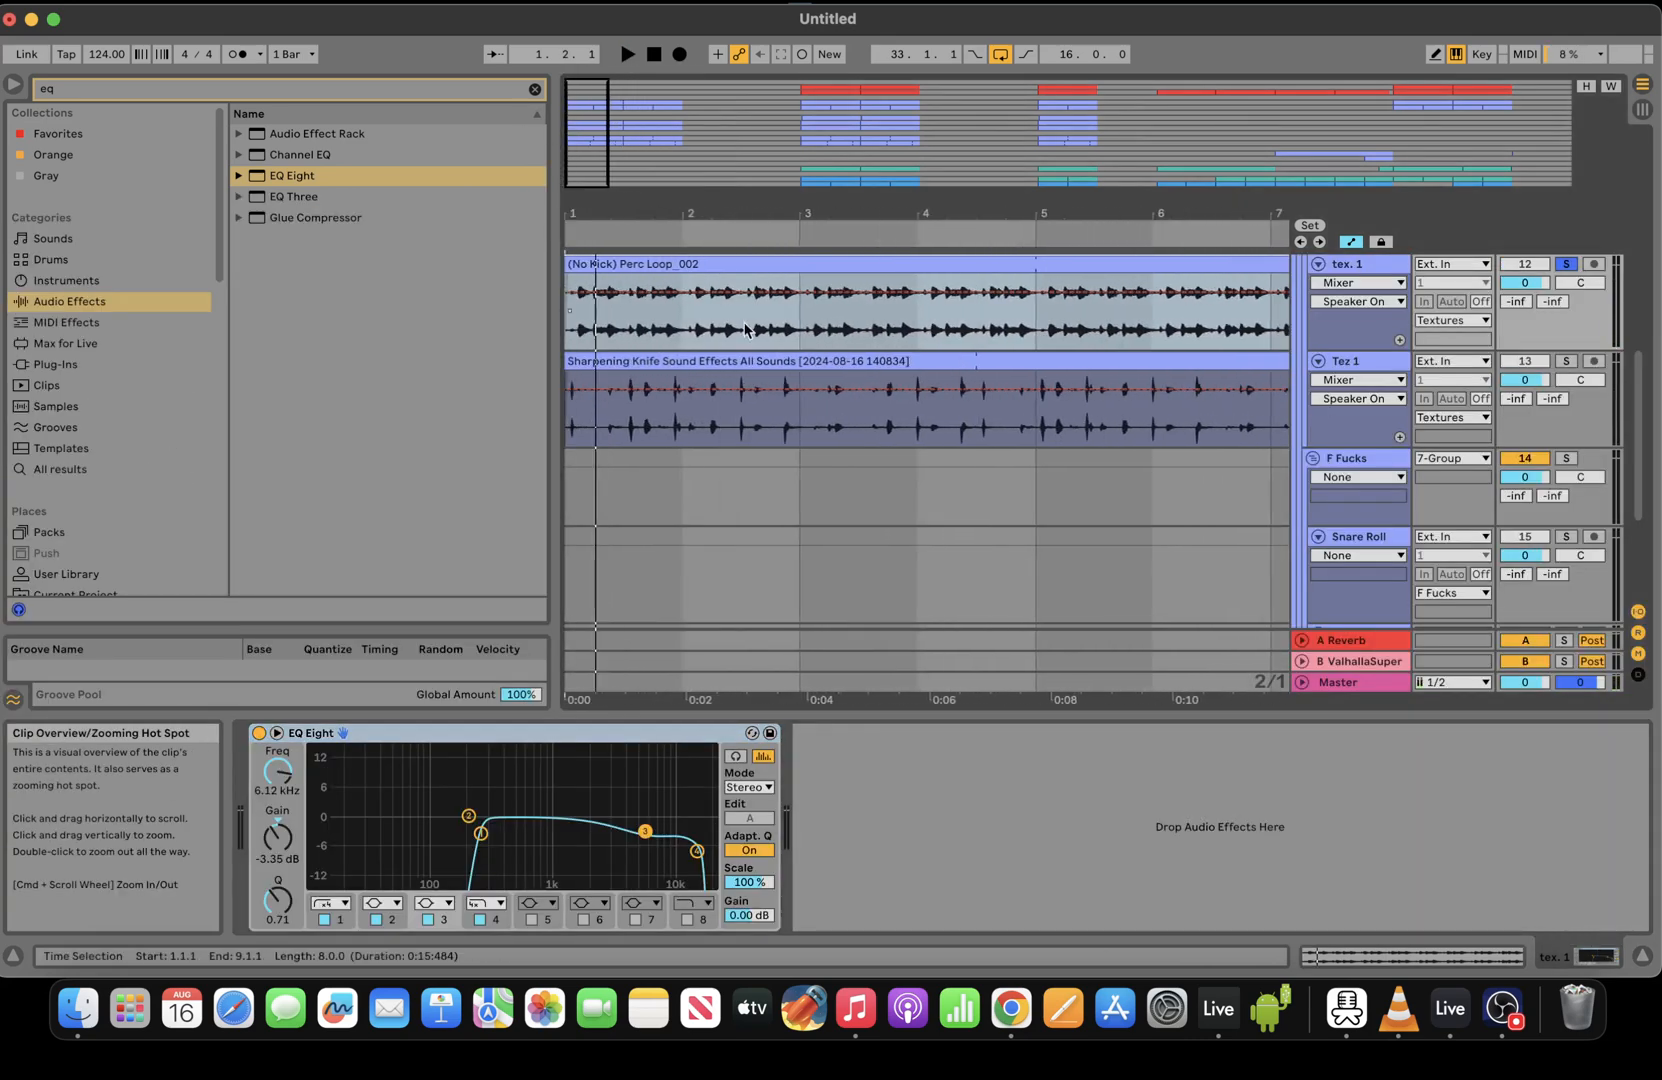
pyautogui.rightClick(737, 329)
pyautogui.click(885, 729)
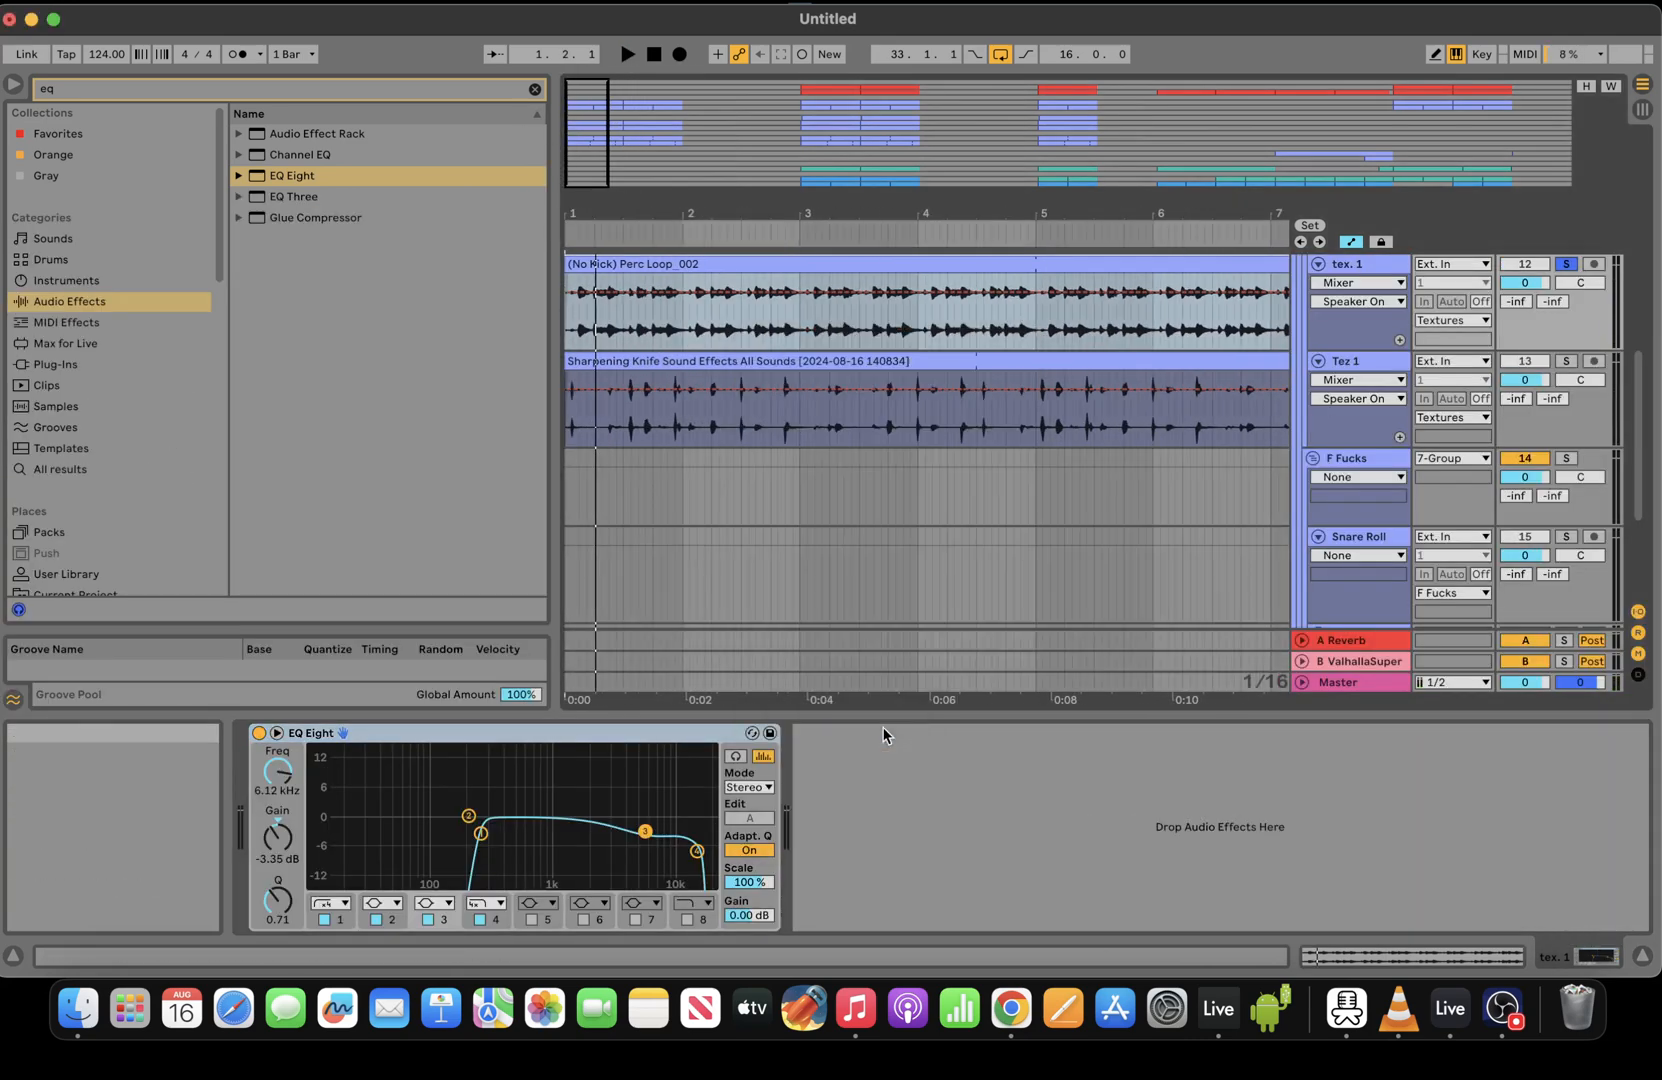
# Listen to the soloed percussion loop from bar 1 and again from 1.3.4
pyautogui.press('space')
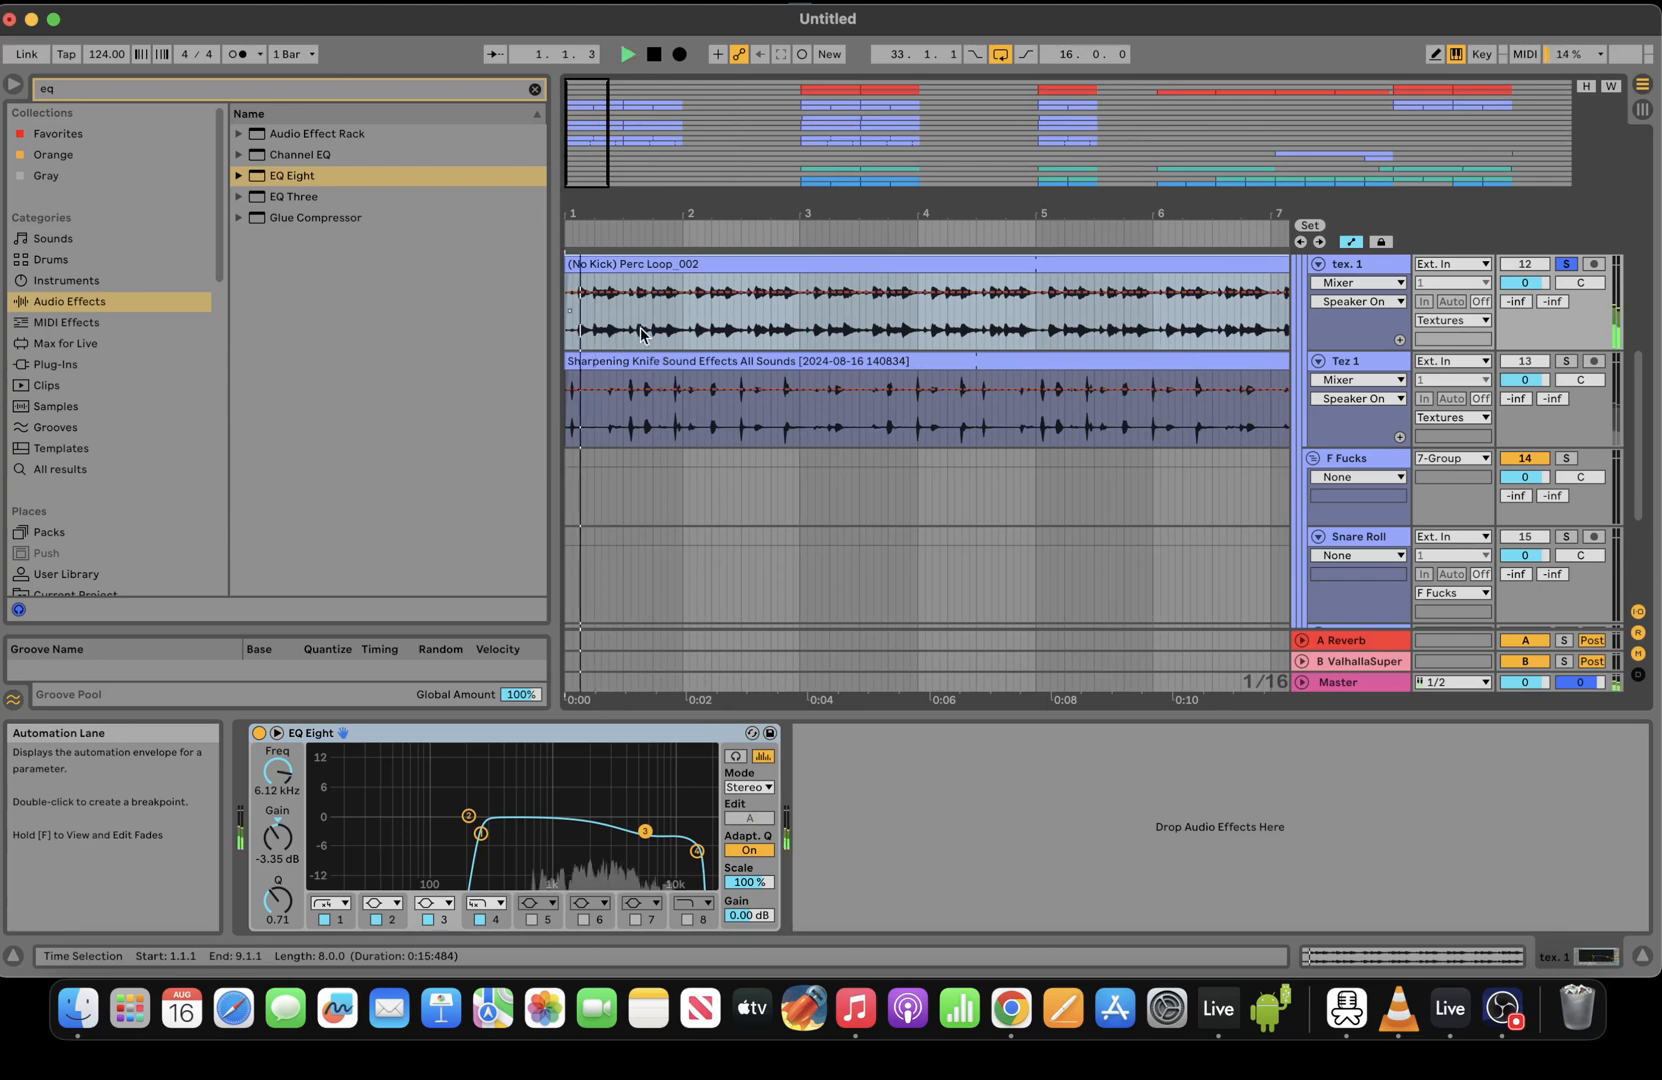
pyautogui.press('space')
pyautogui.click(648, 333)
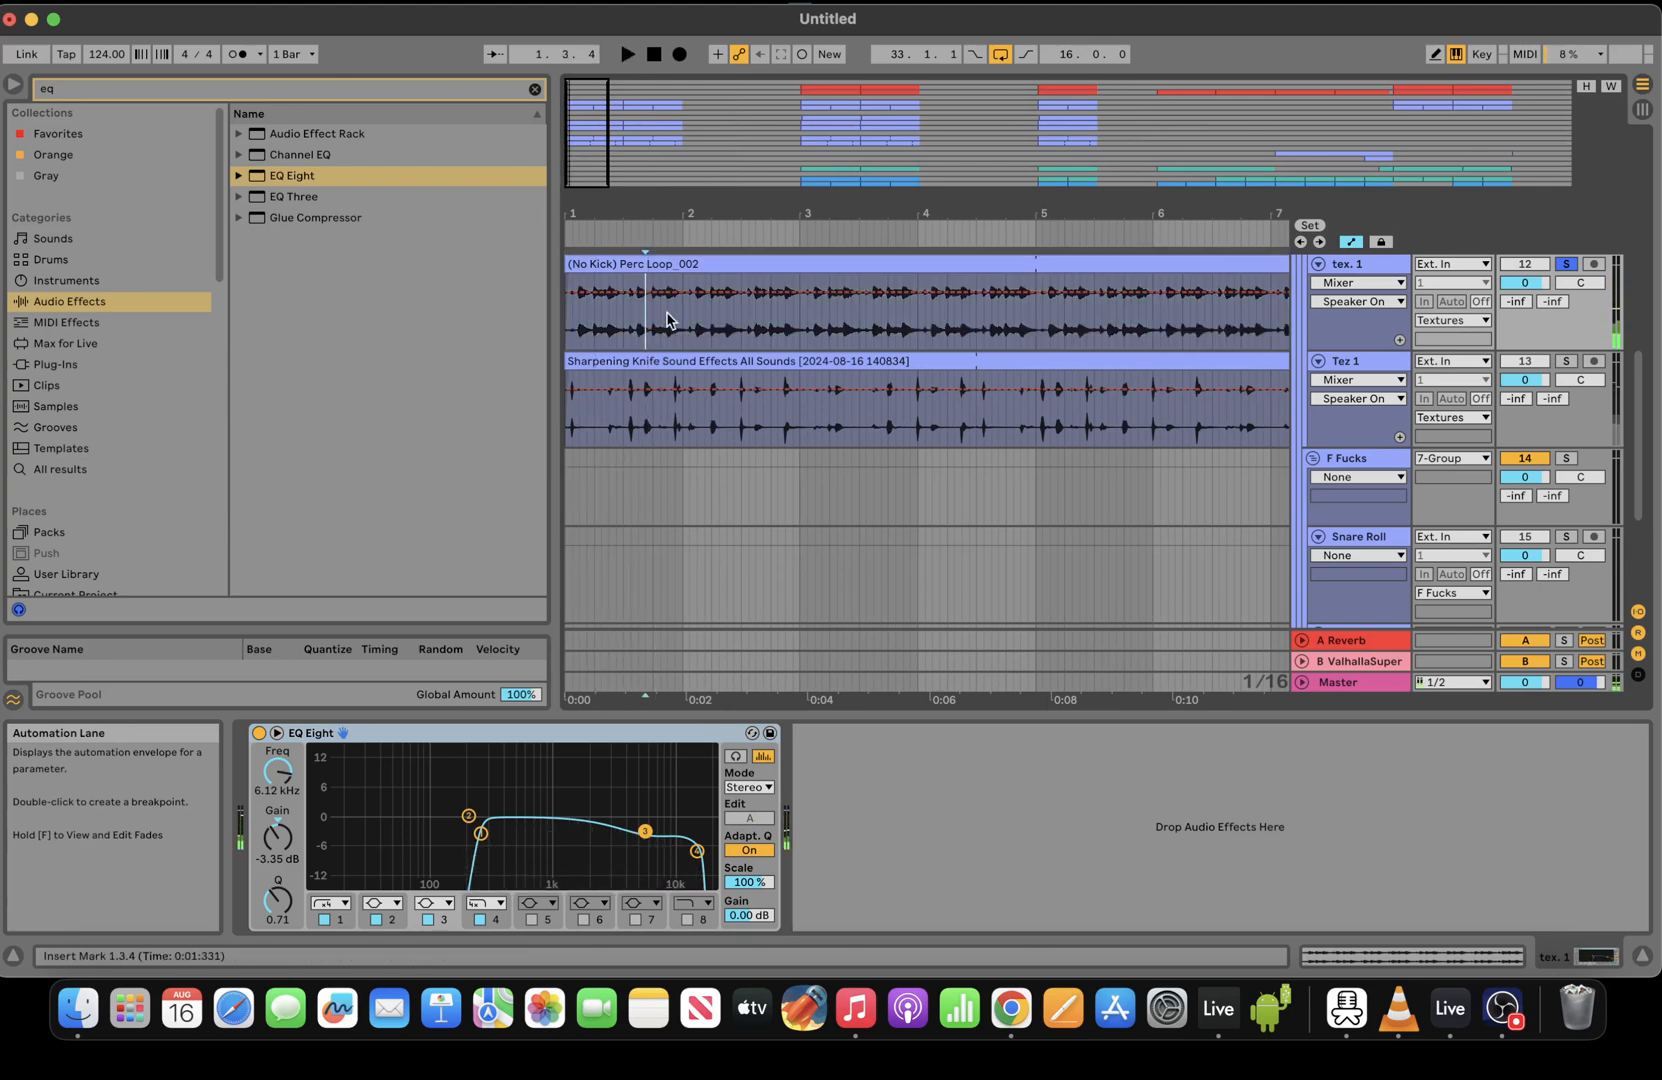
pyautogui.press('space')
pyautogui.press('space')
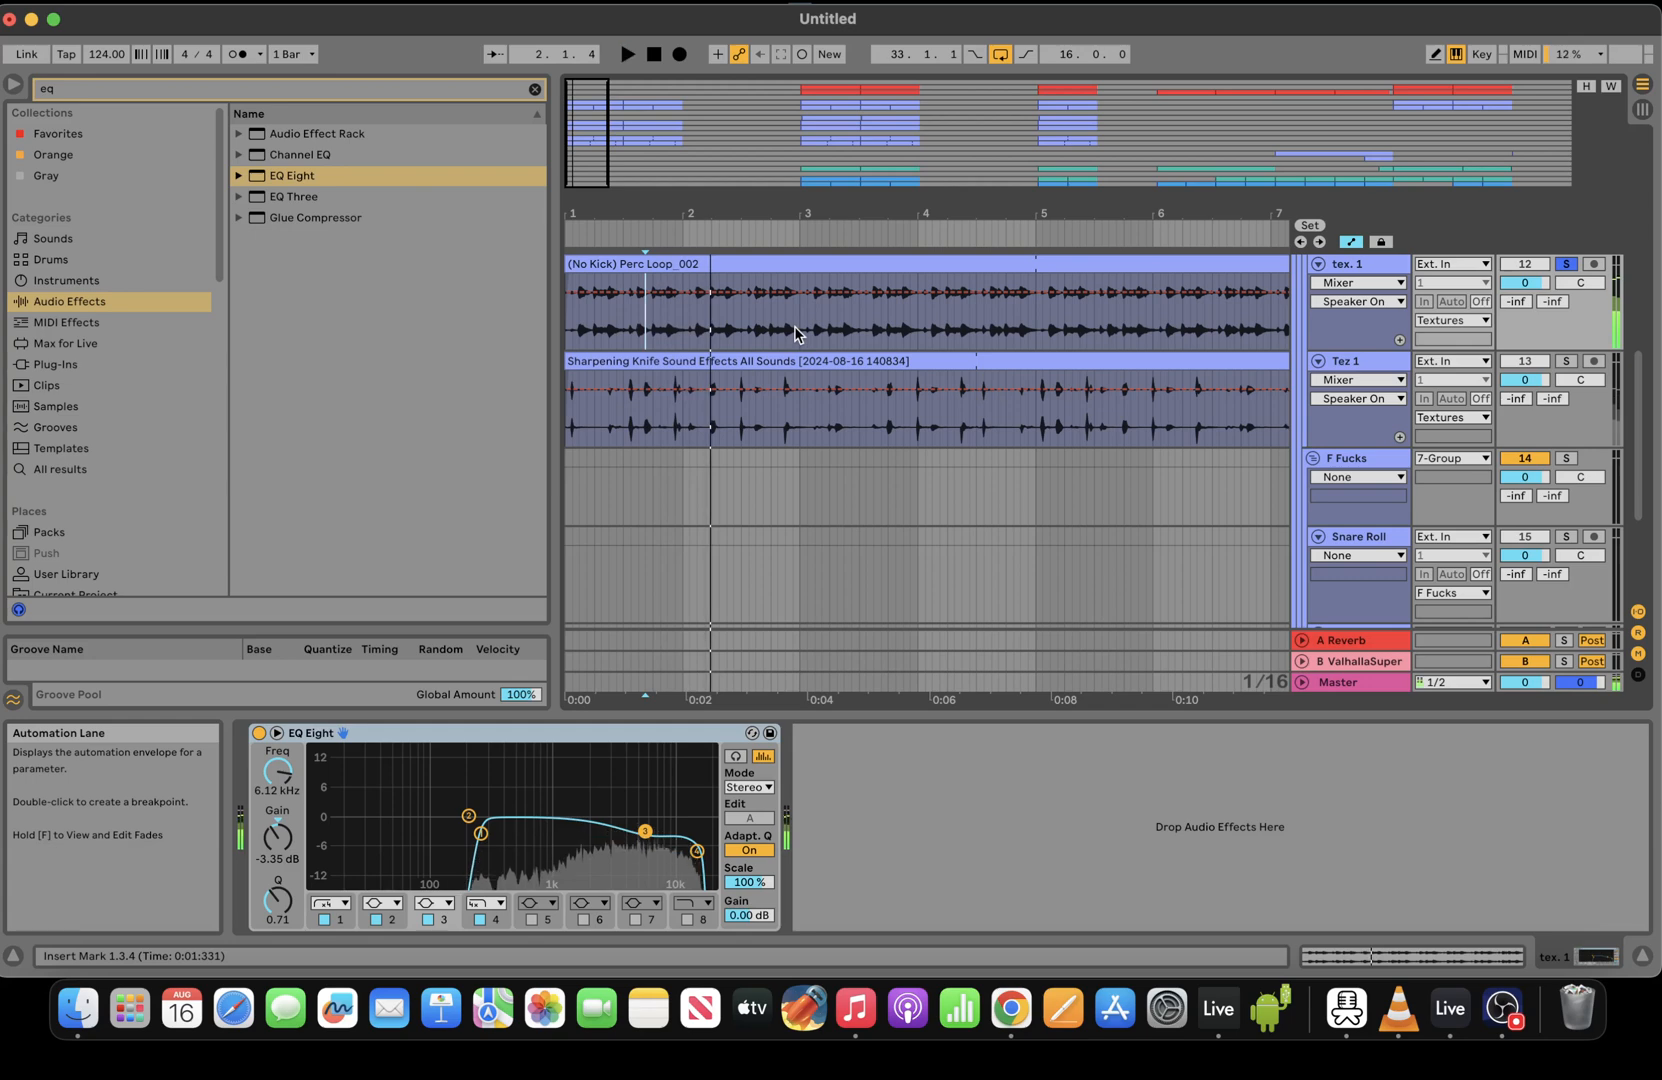
# Copy the tex. 1 beat from 2.1.1 to 2.2.1, paste it at 1.2.1 and play from the start
pyautogui.moveTo(652, 213); pyautogui.dragTo(690, 275)
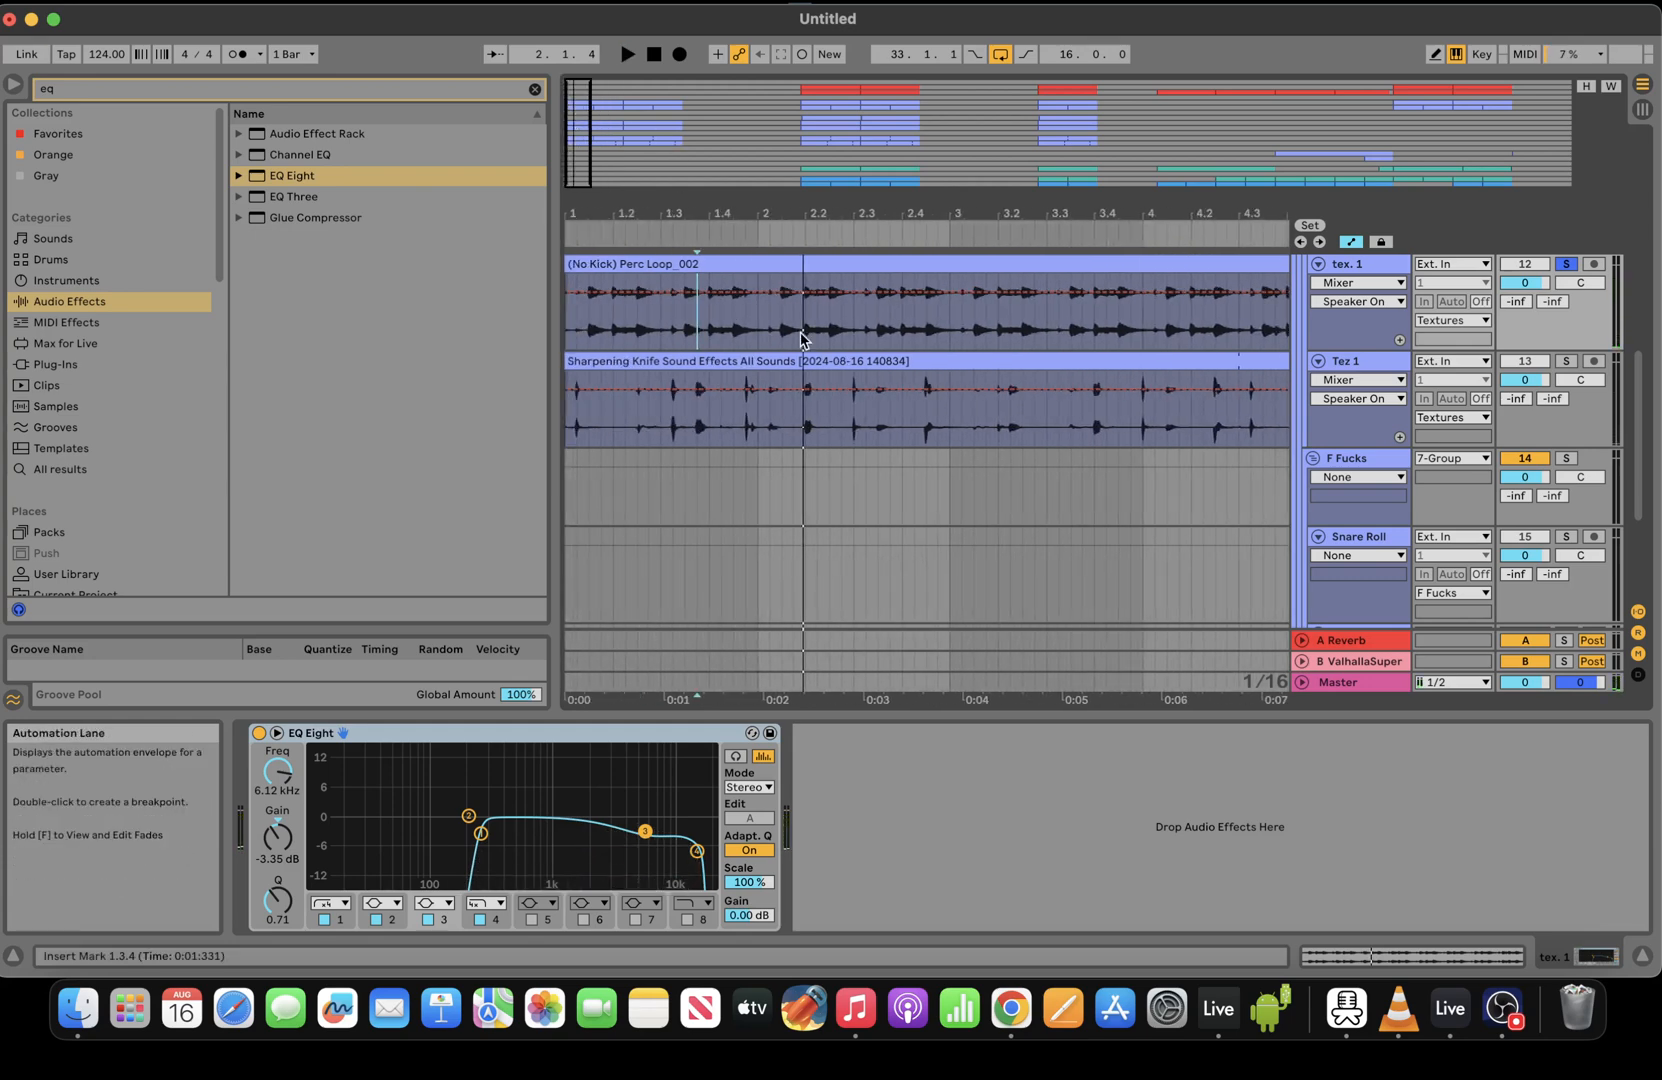
pyautogui.moveTo(798, 333); pyautogui.dragTo(758, 333)
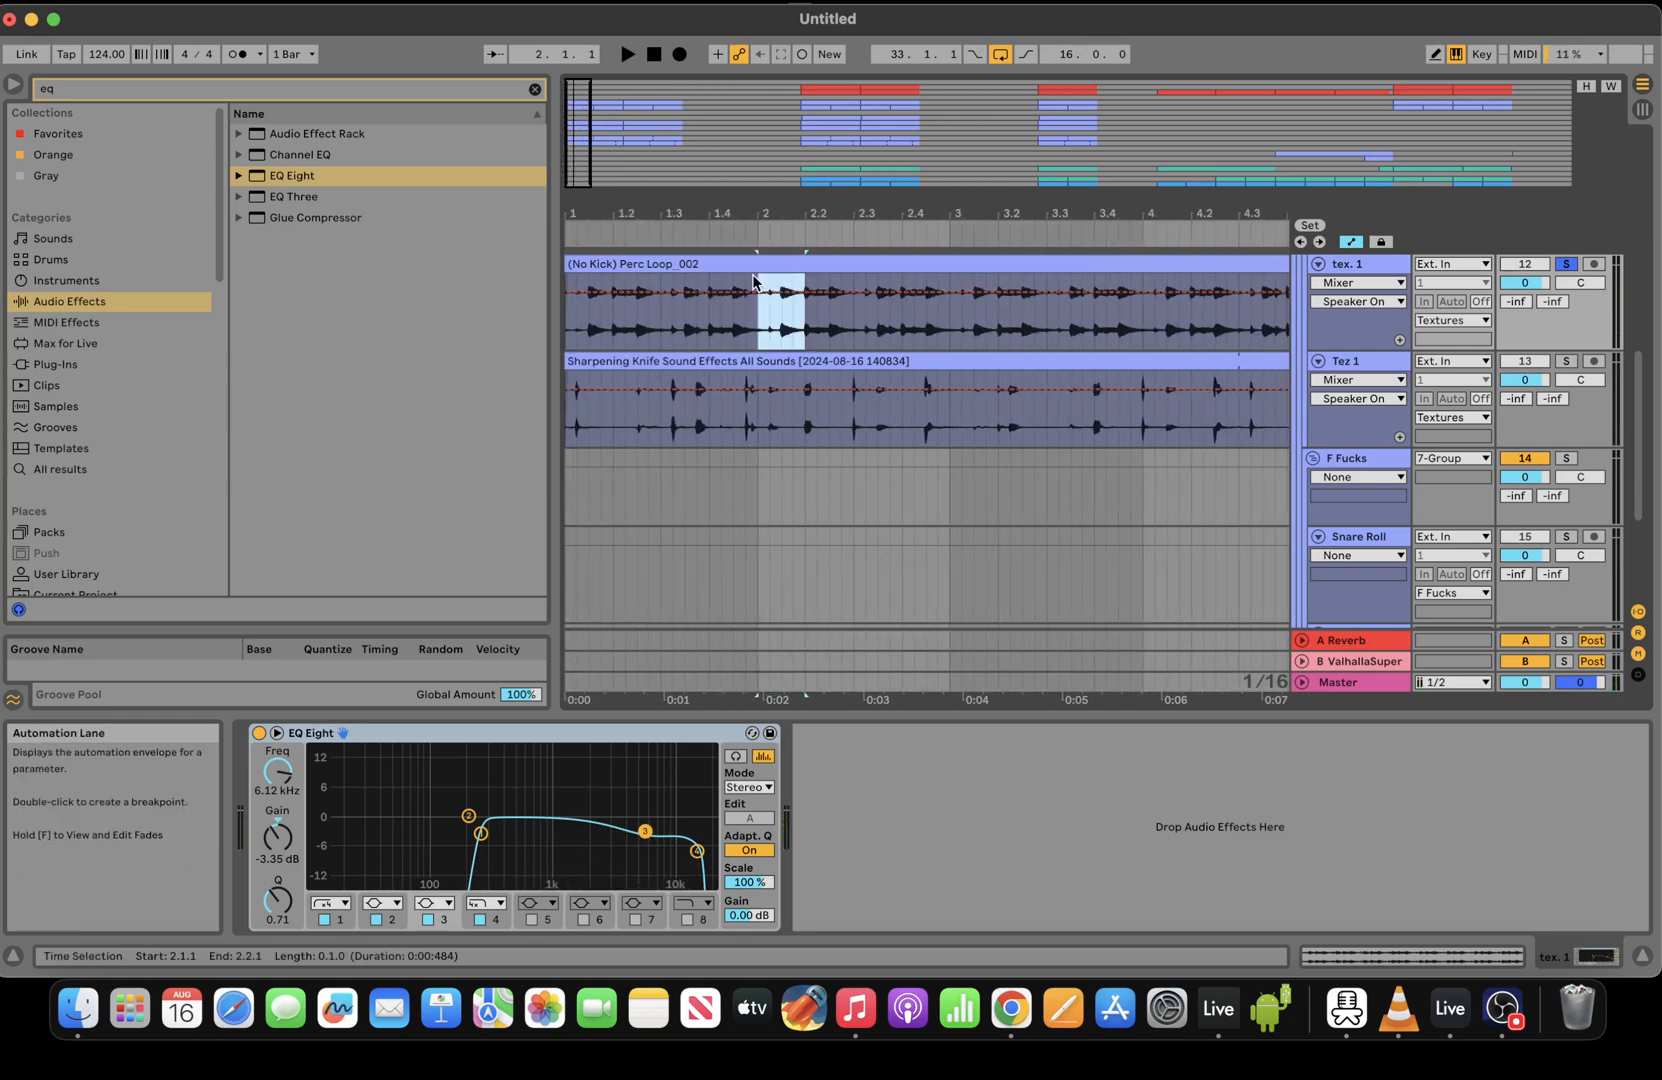
pyautogui.click(612, 344)
pyautogui.press('super+v')
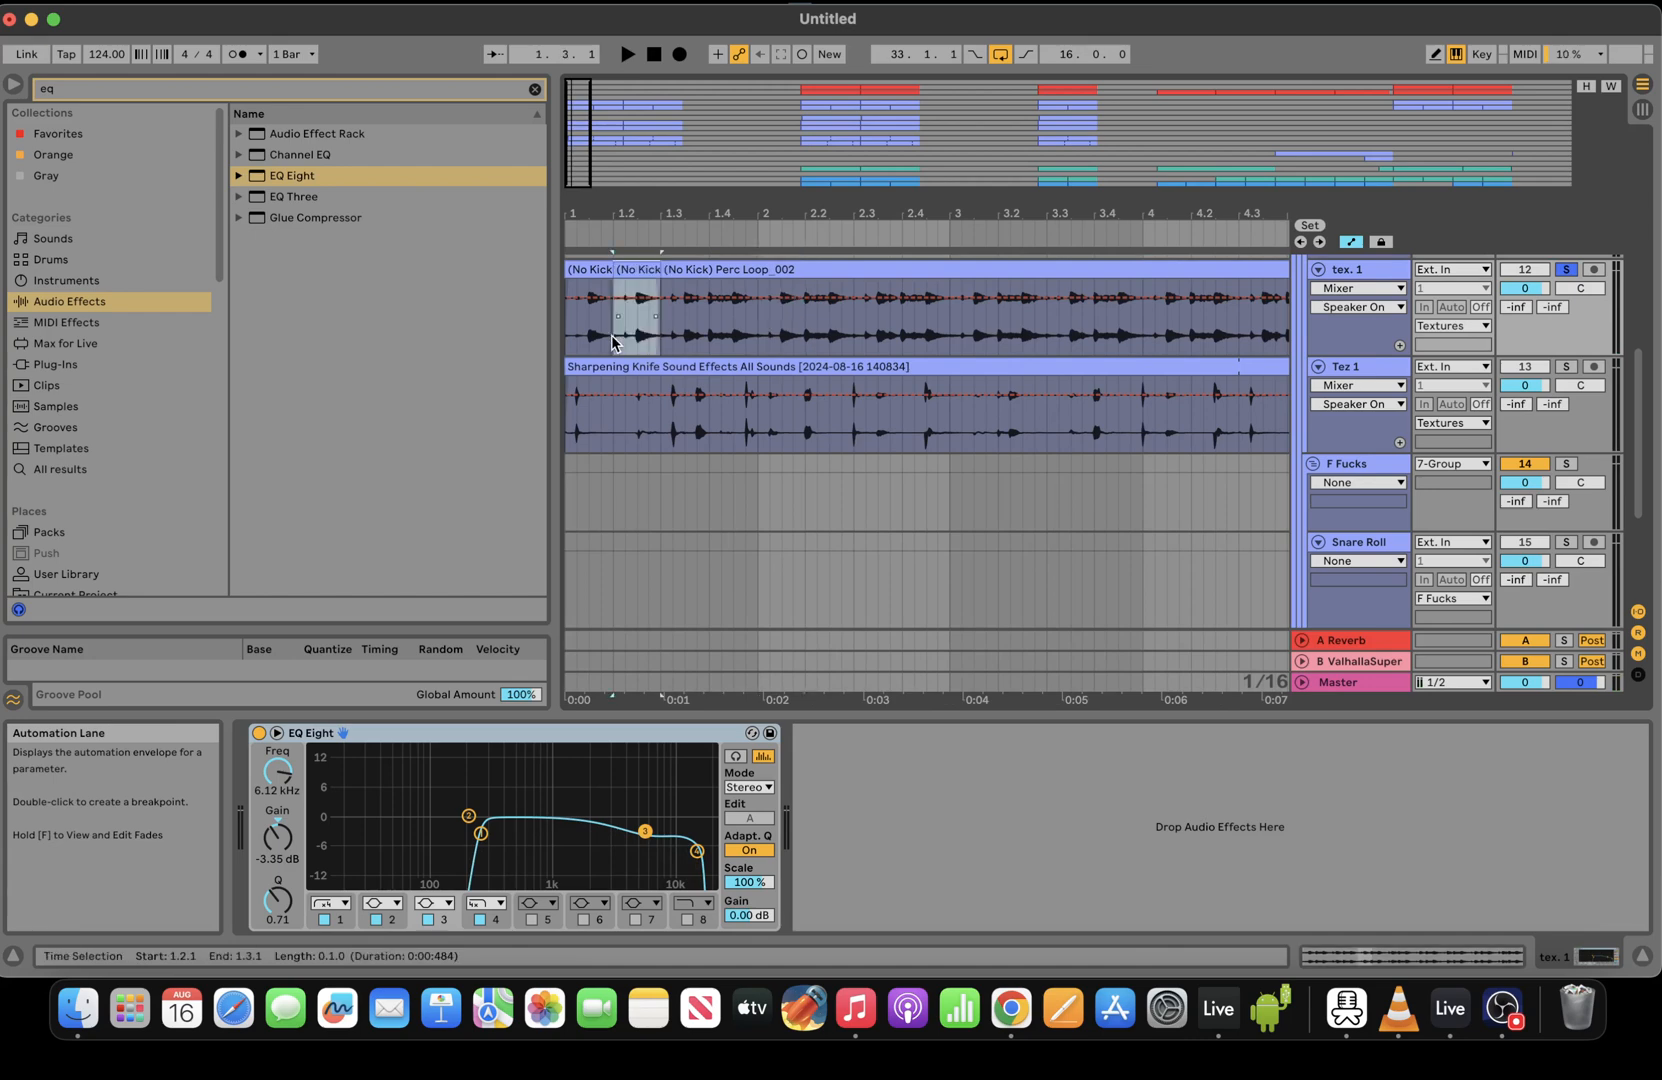
pyautogui.click(569, 340)
pyautogui.press('space')
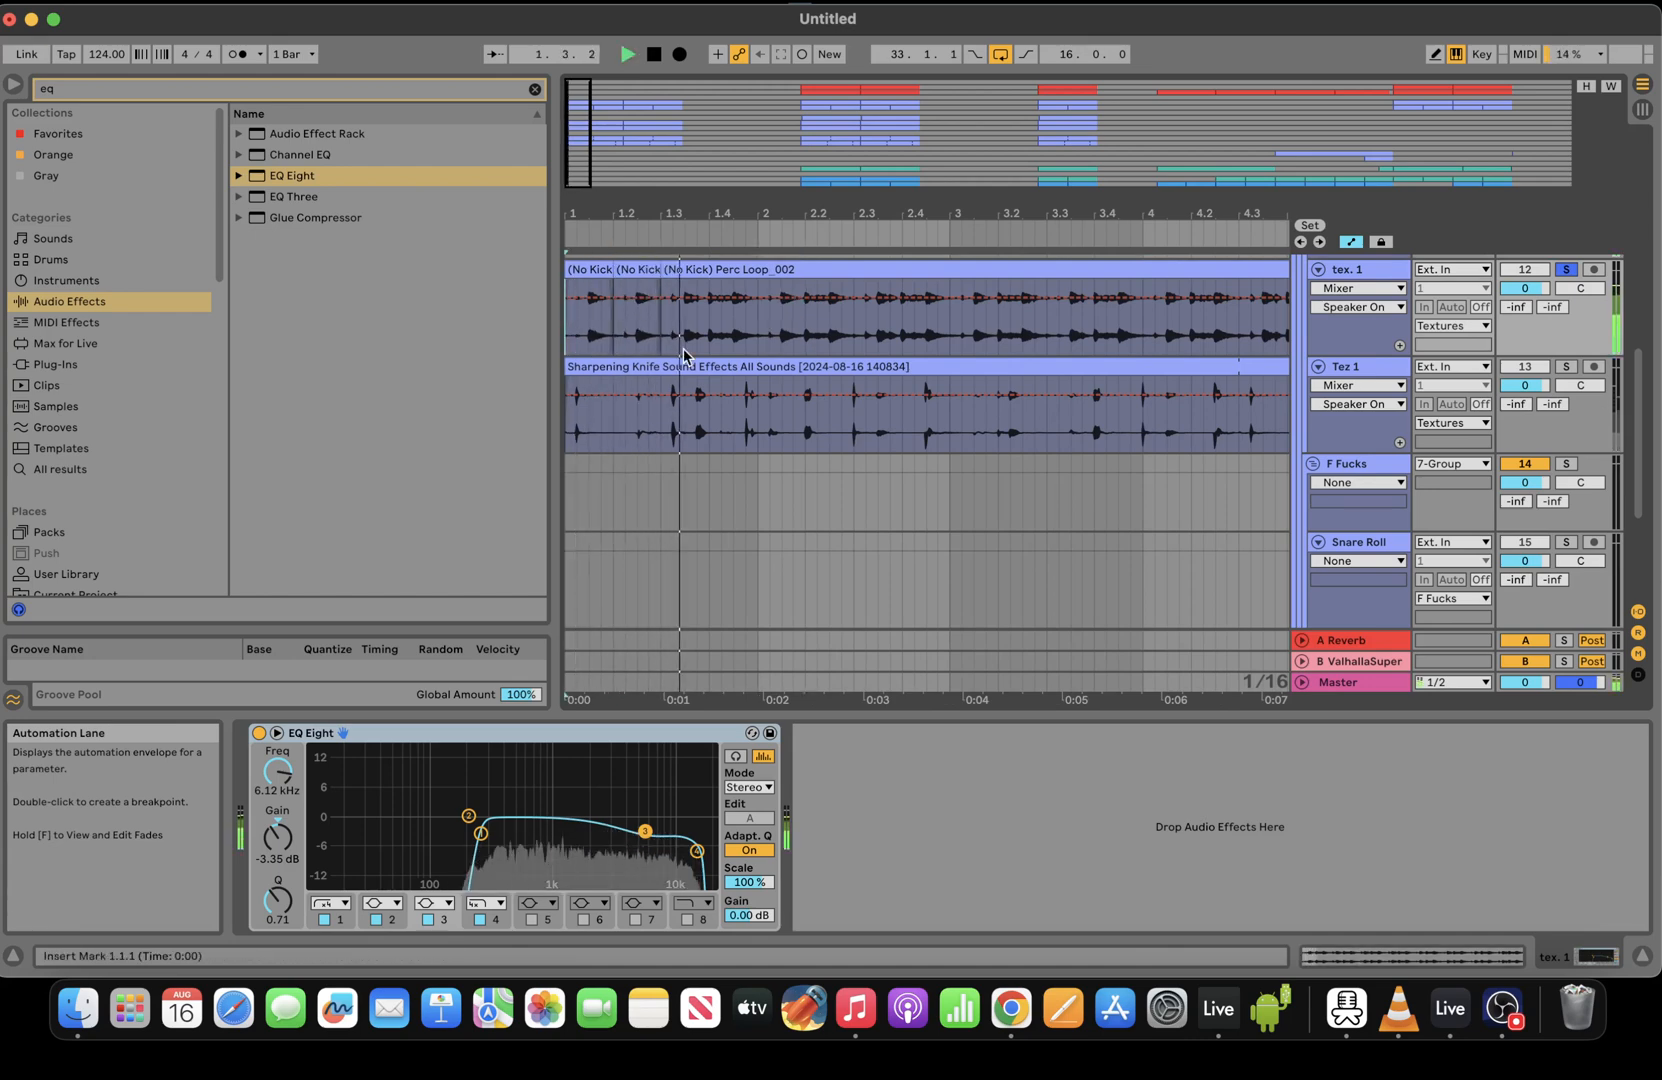
pyautogui.press('space')
# Try shortening the tex. 1 clip at 1.2.1 to end at 1.2.4 and compare by ear with its full length
pyautogui.moveTo(648, 269); pyautogui.dragTo(584, 294)
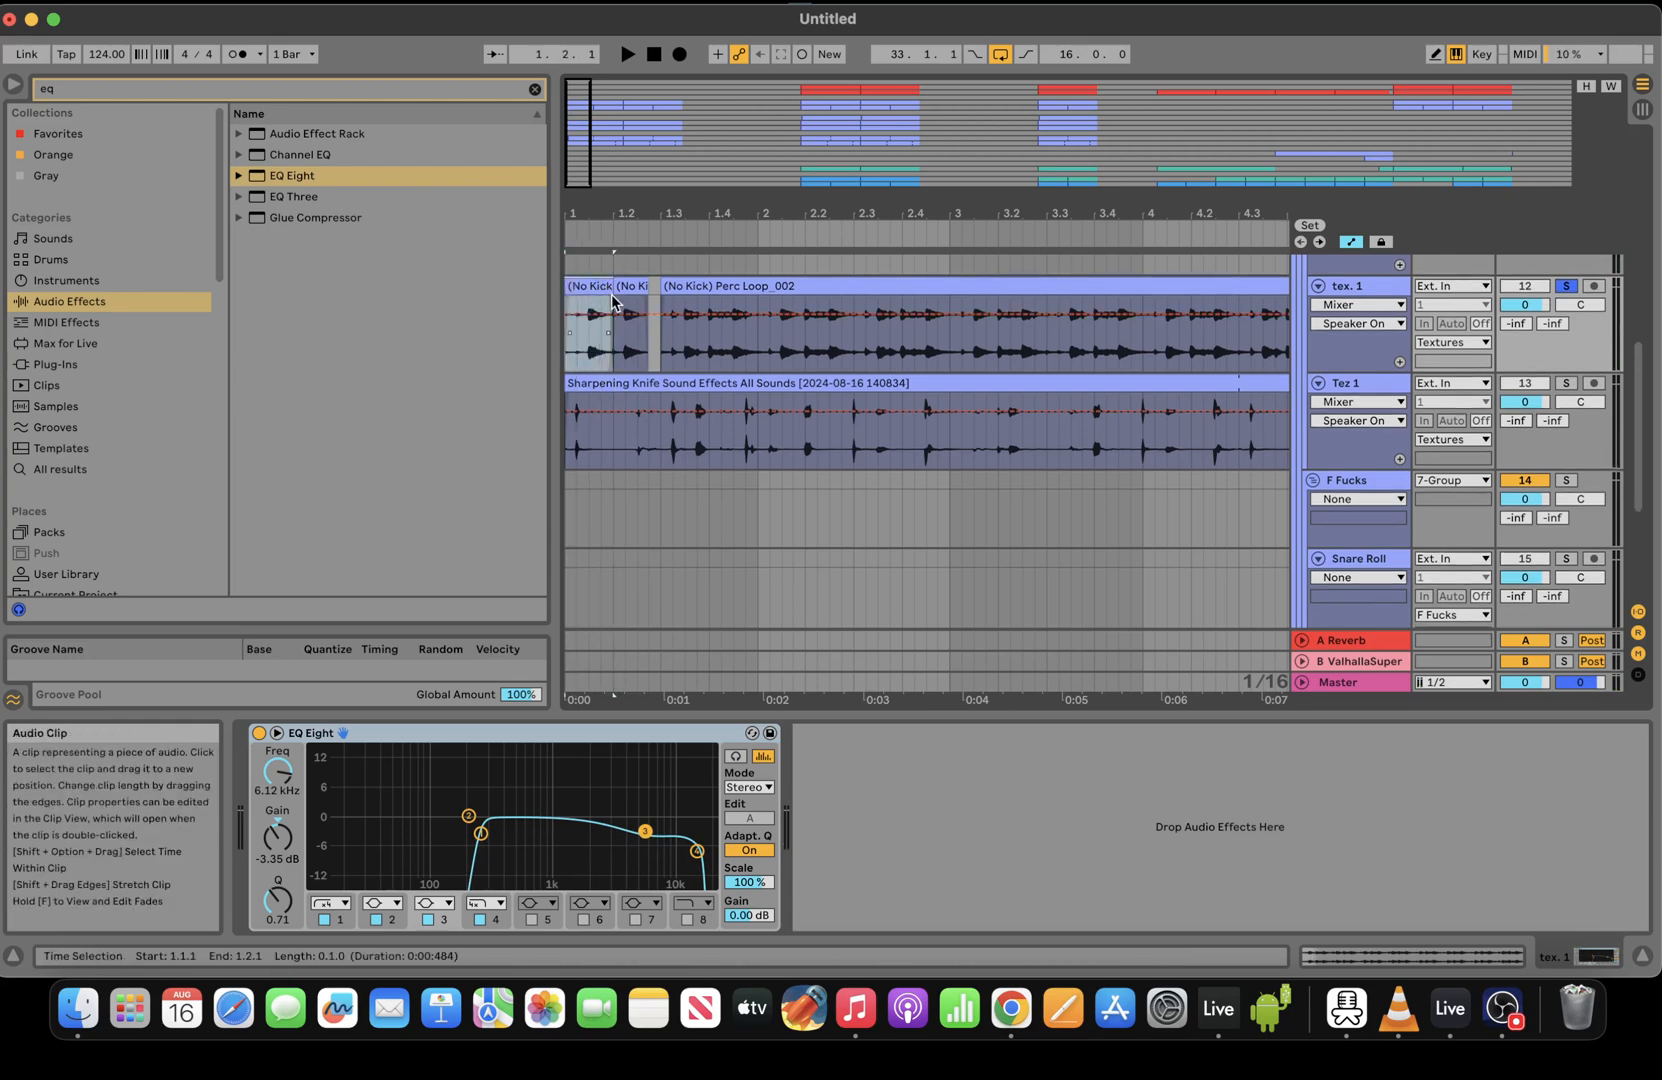
pyautogui.press('space')
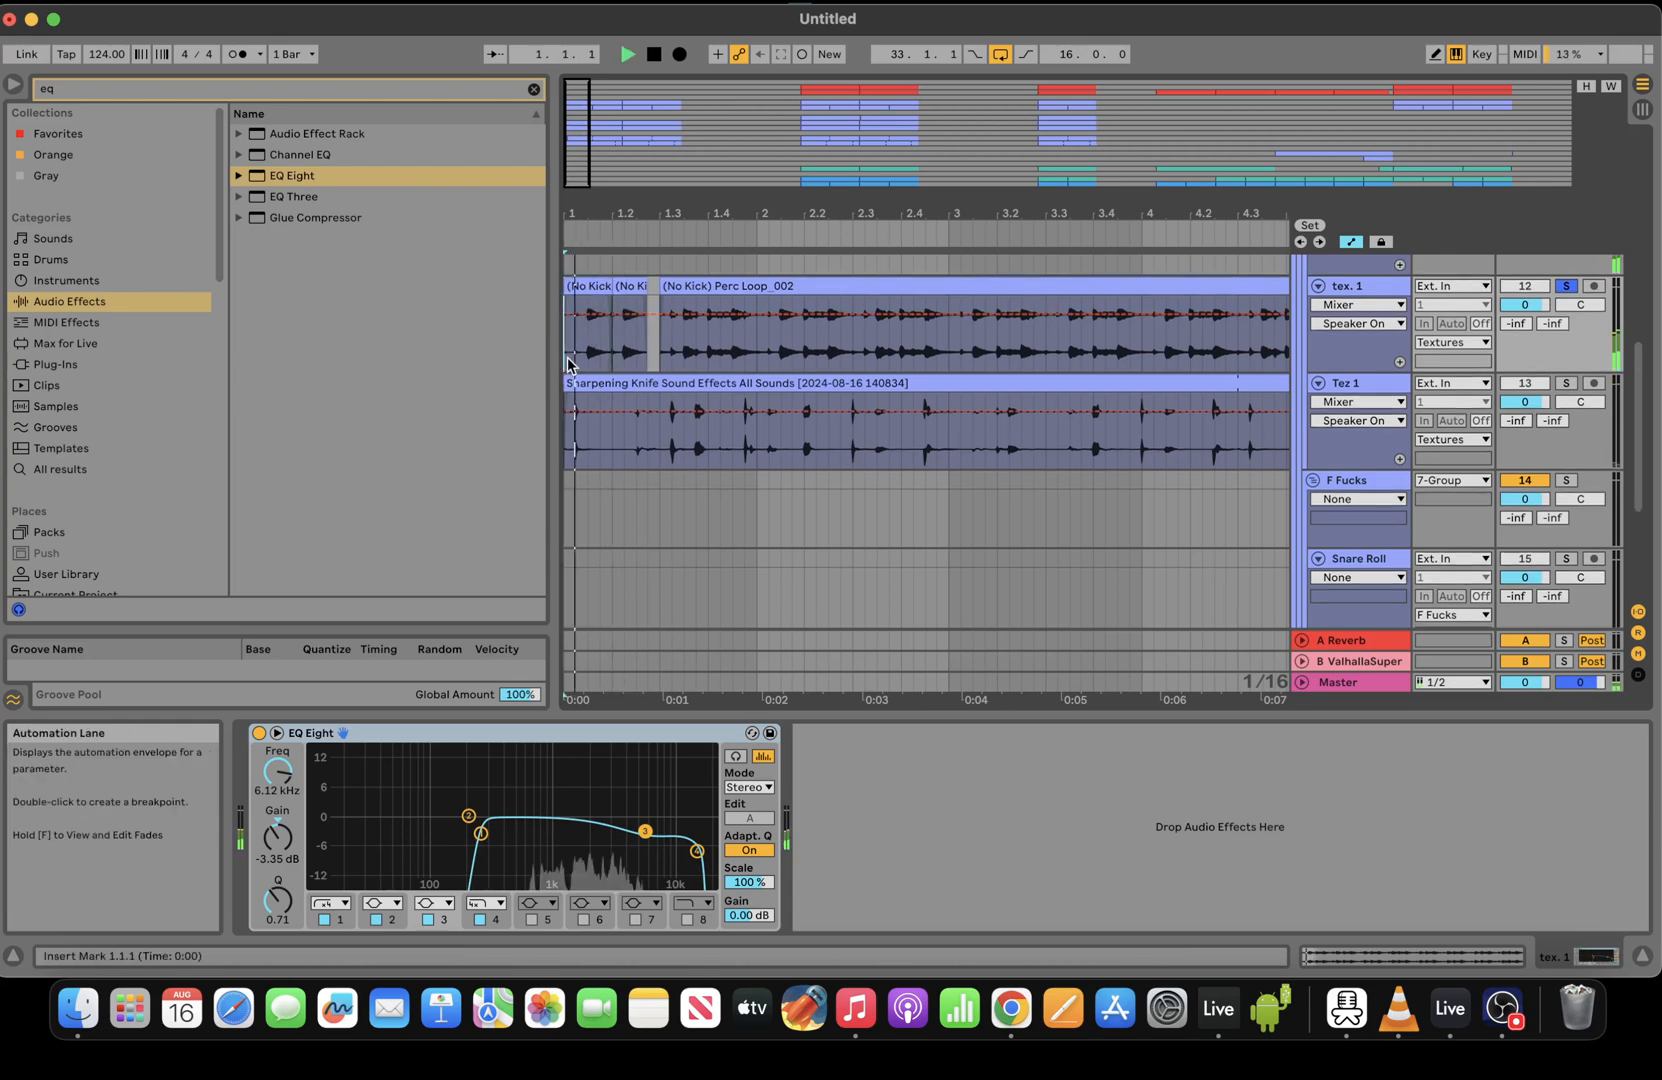
pyautogui.click(650, 286)
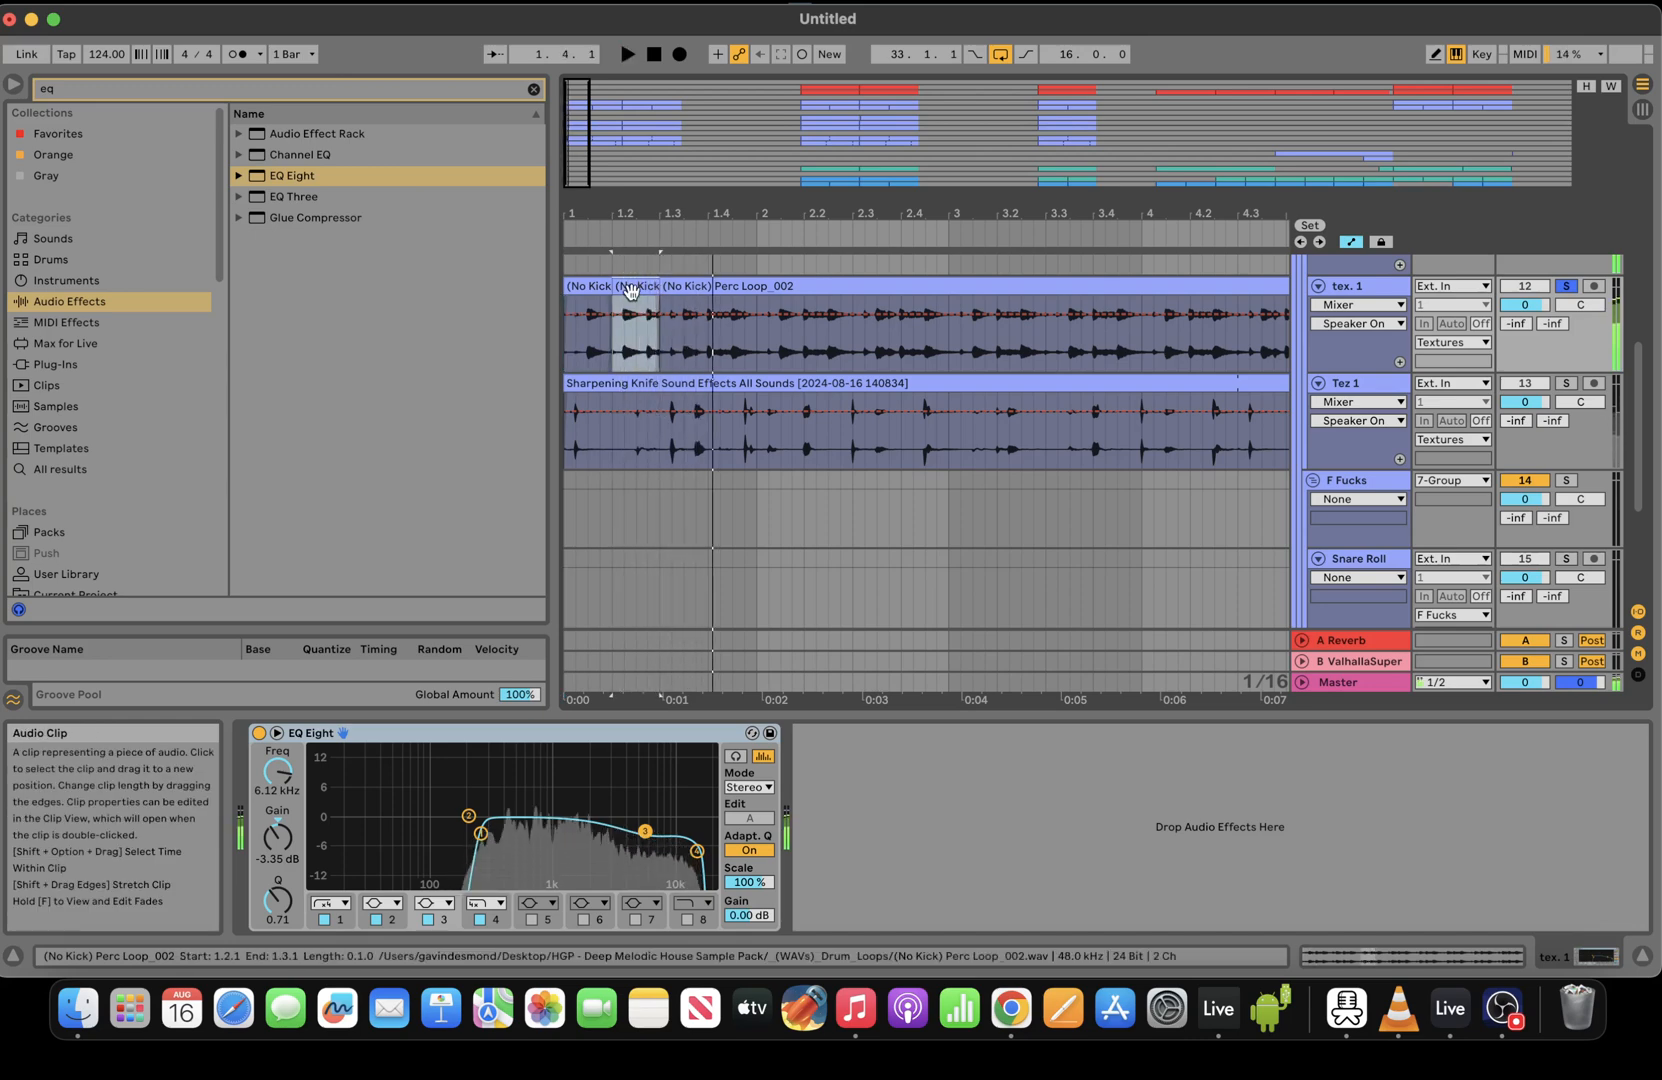
pyautogui.press('space')
pyautogui.click(570, 360)
pyautogui.press('space')
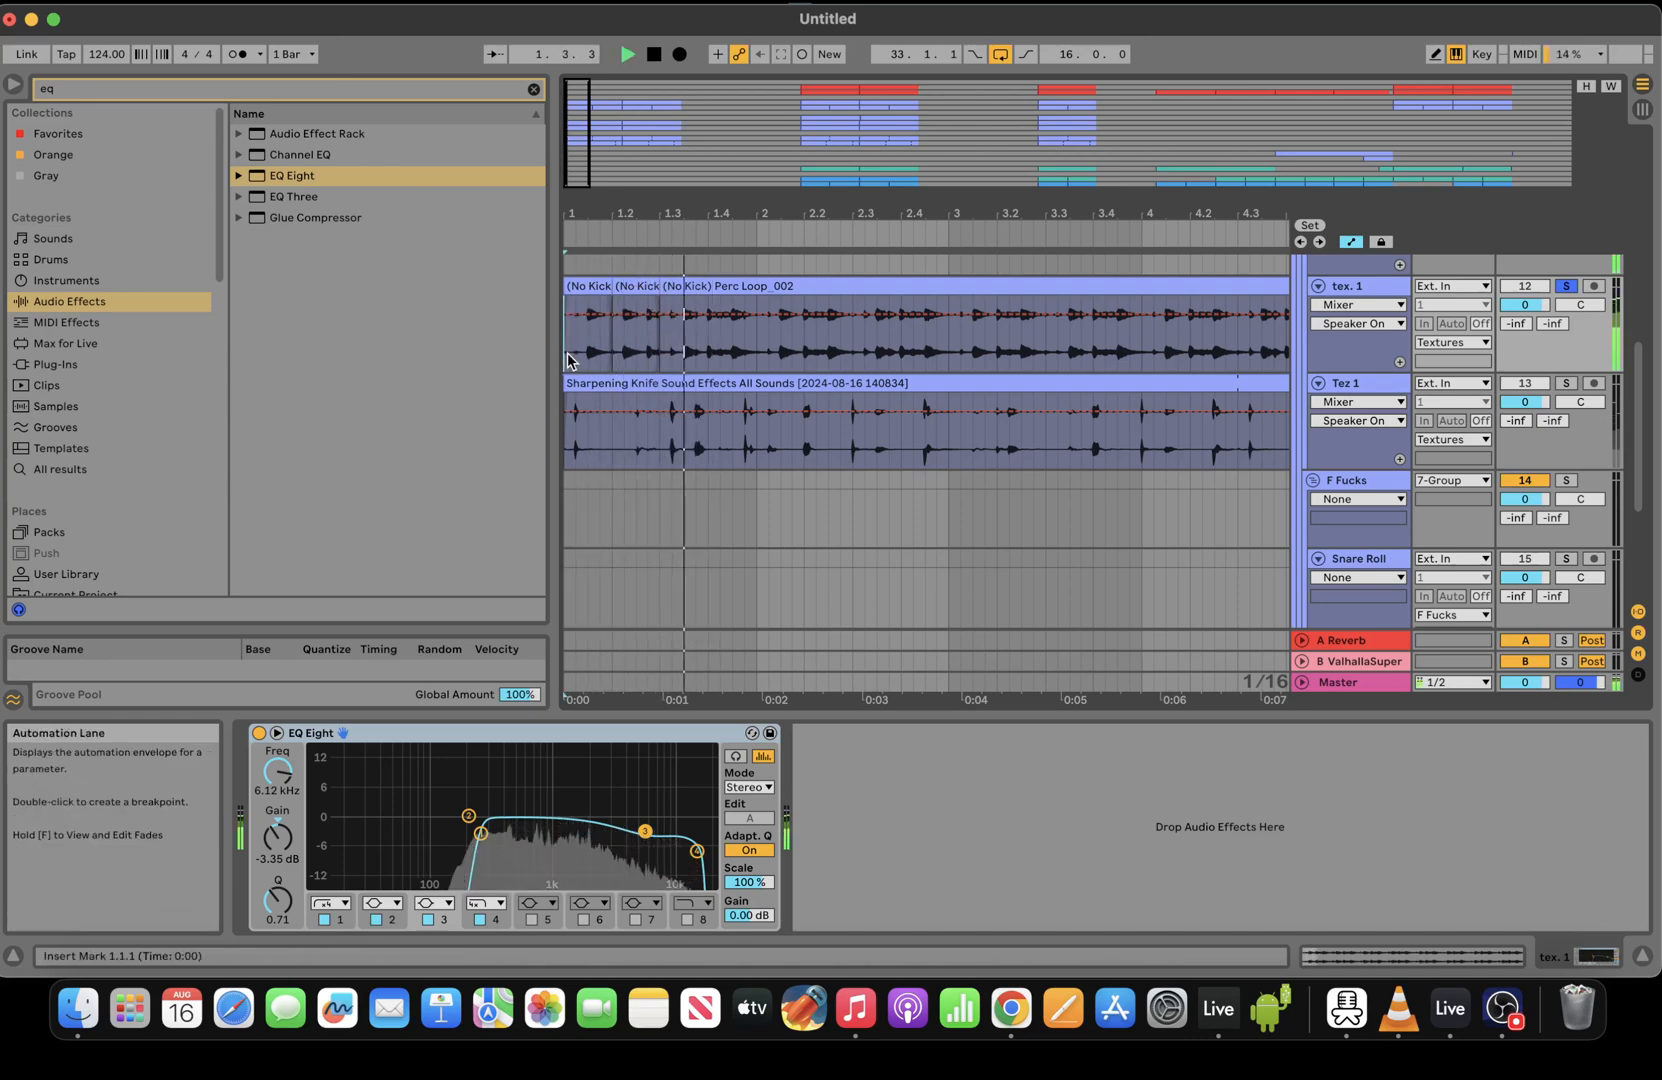
# Trim the tex. 1 clip at 1.2.1 to end at 1.2.4, move the 2.2.4 to 2.3.3 section to 1.2.4 and play the result
pyautogui.click(640, 286)
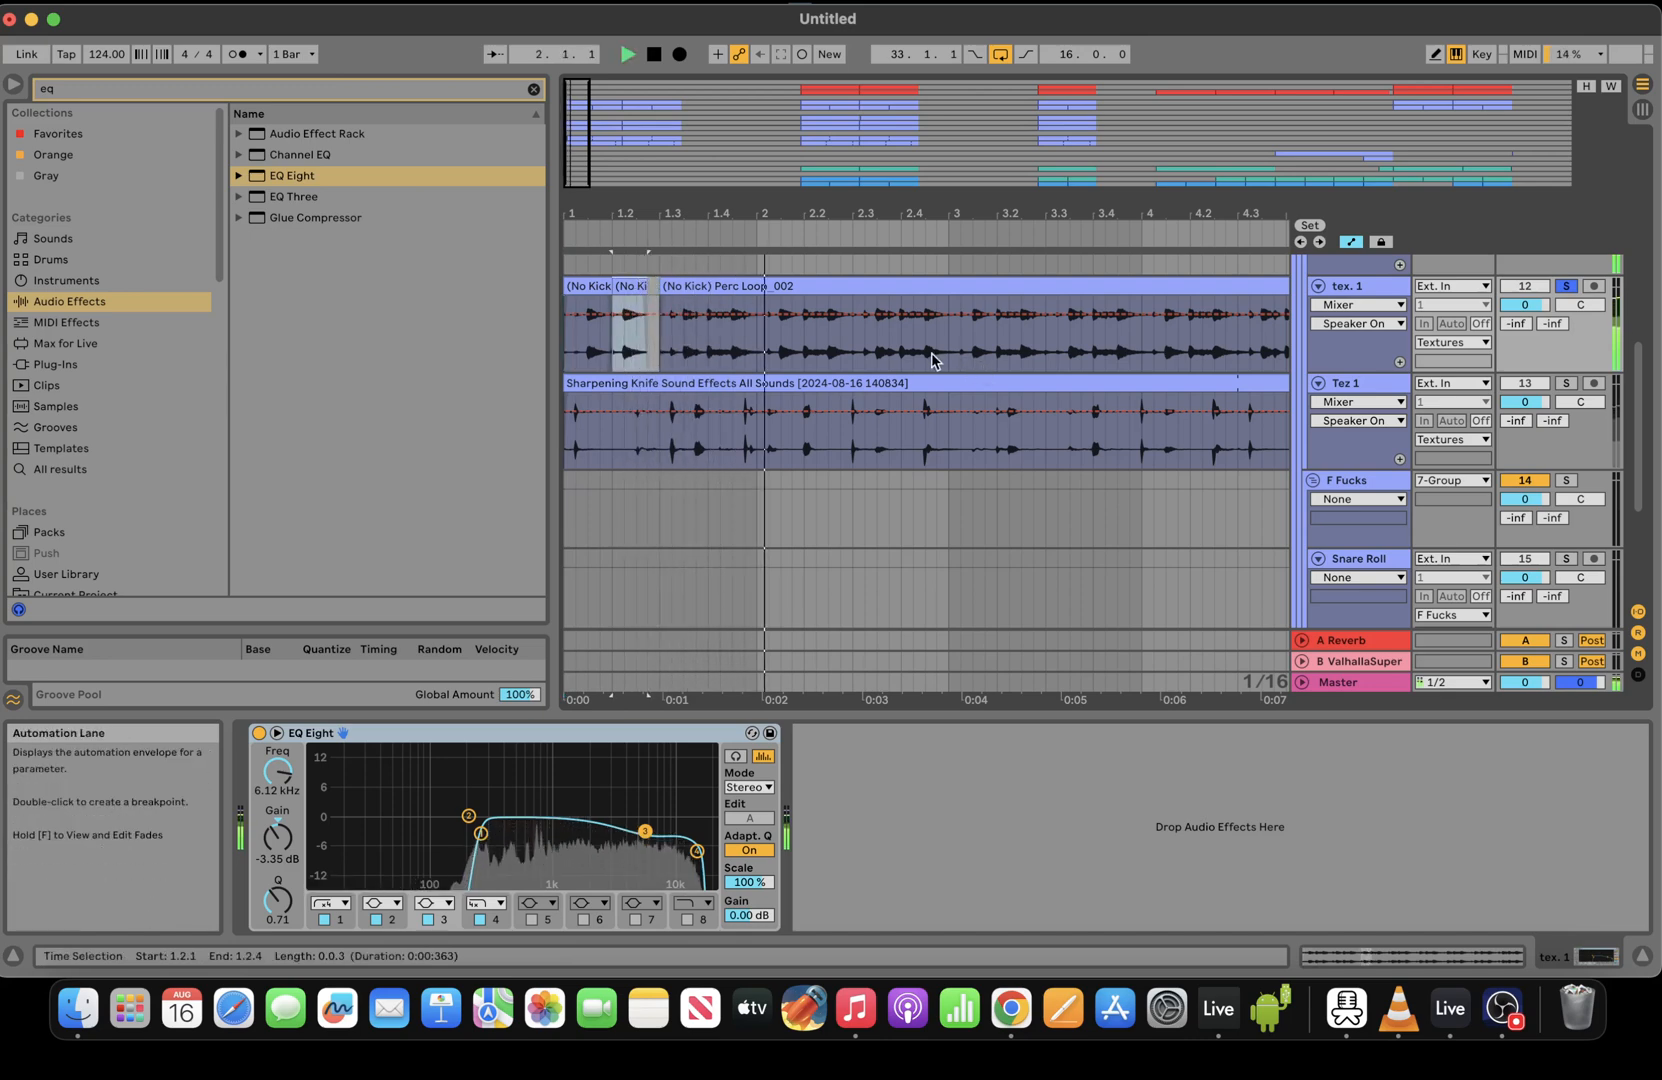
pyautogui.click(876, 350)
pyautogui.moveTo(876, 350); pyautogui.dragTo(841, 340)
pyautogui.press('super+e')
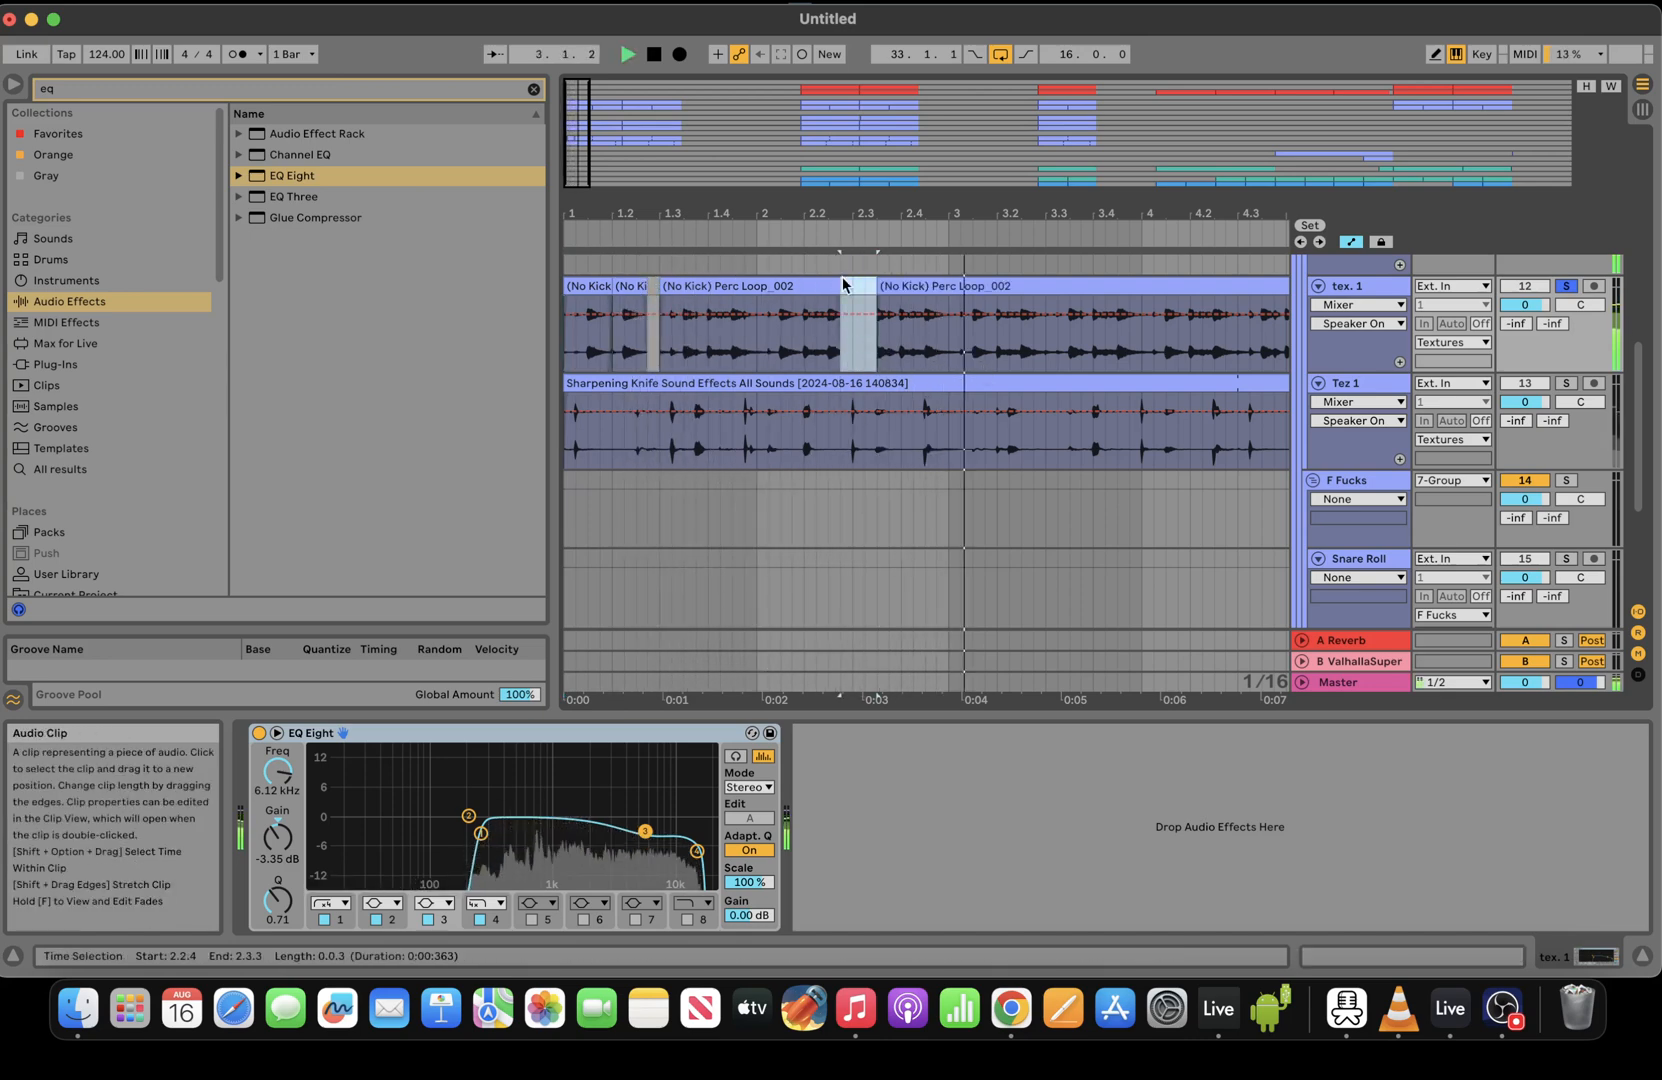
pyautogui.press('space')
pyautogui.click(646, 352)
pyautogui.click(574, 360)
pyautogui.press('space')
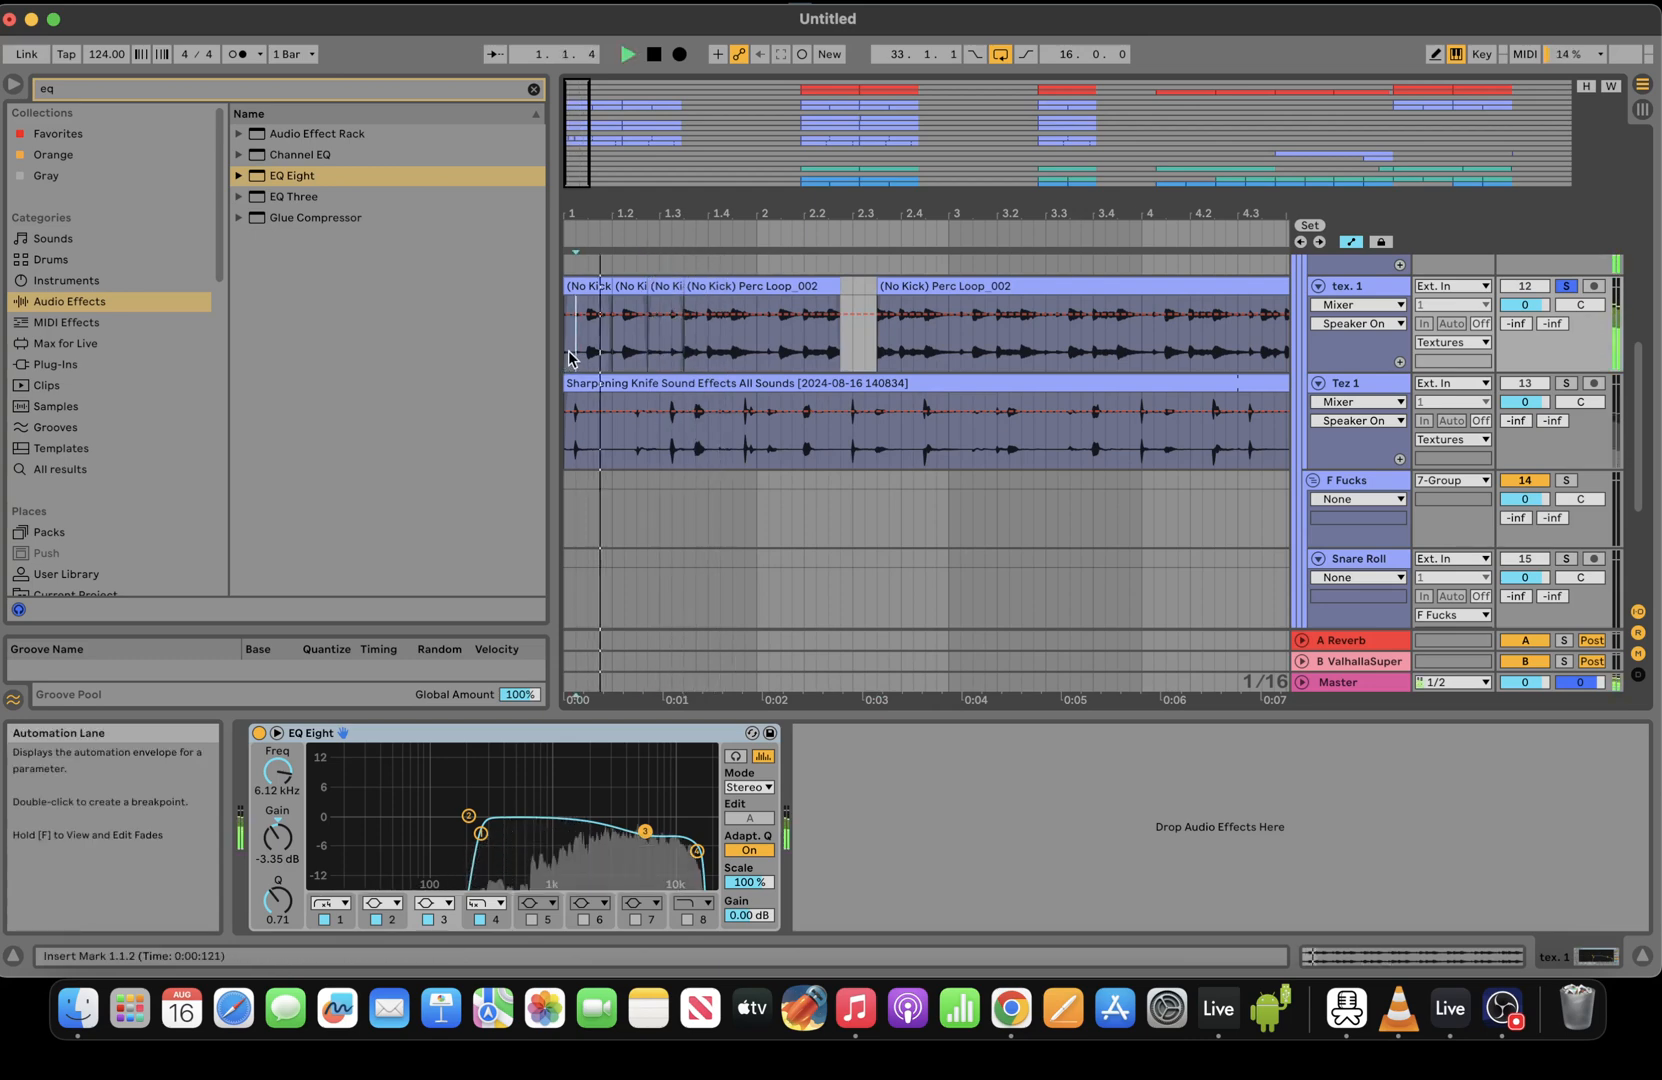
# Shift the short tex. 1 clip at 1.2.1 one sixteenth later to 1.2.2 and play from the start
pyautogui.click(634, 279)
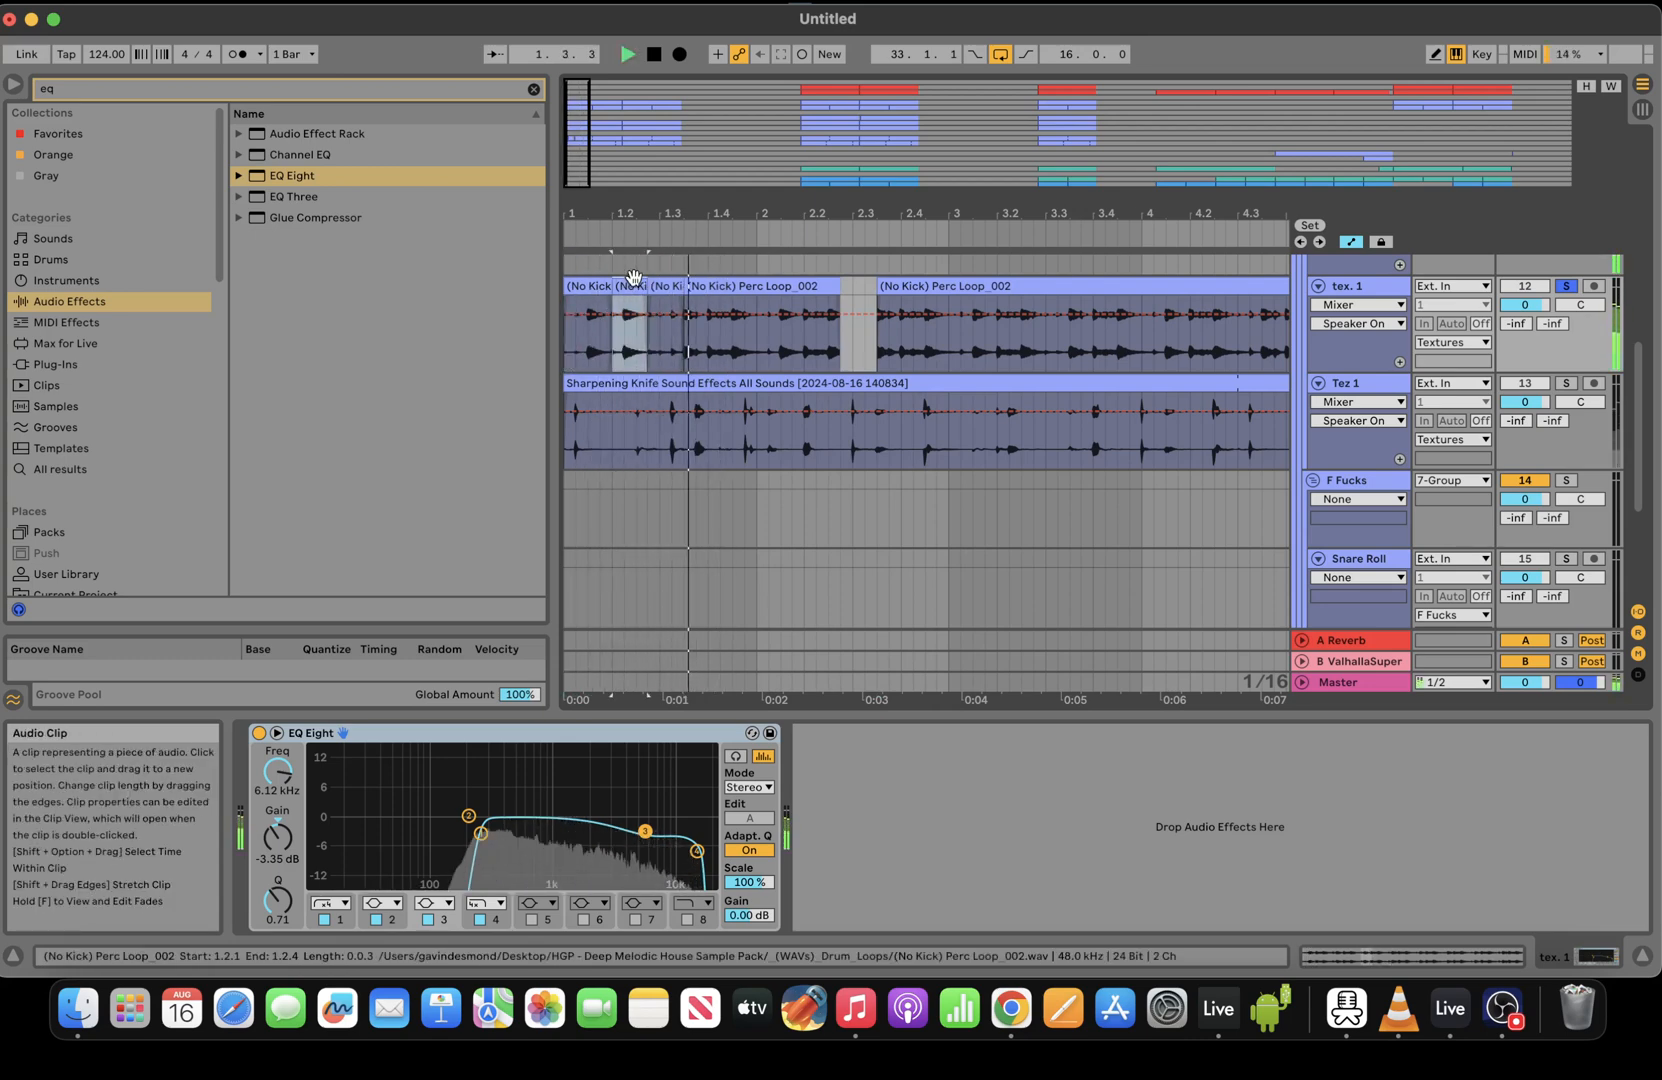
pyautogui.press('Down')
pyautogui.press('Down')
pyautogui.press('Up')
pyautogui.press('Right')
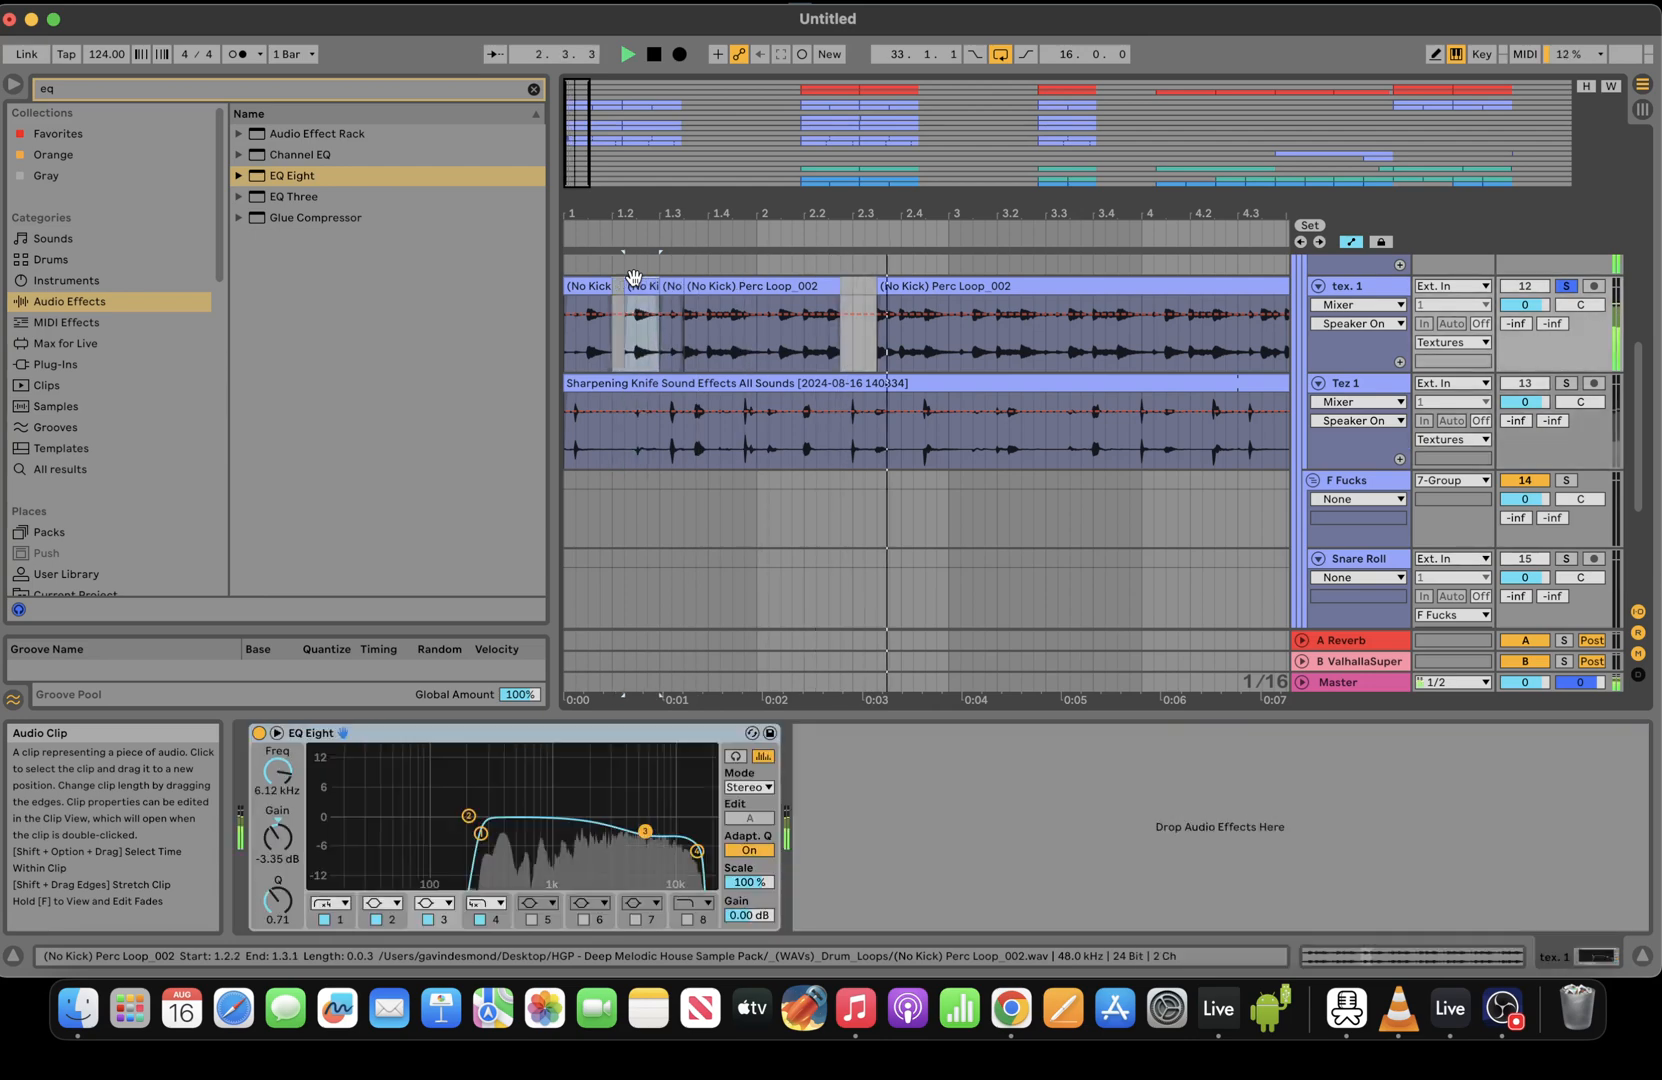
pyautogui.moveTo(609, 286); pyautogui.dragTo(607, 286)
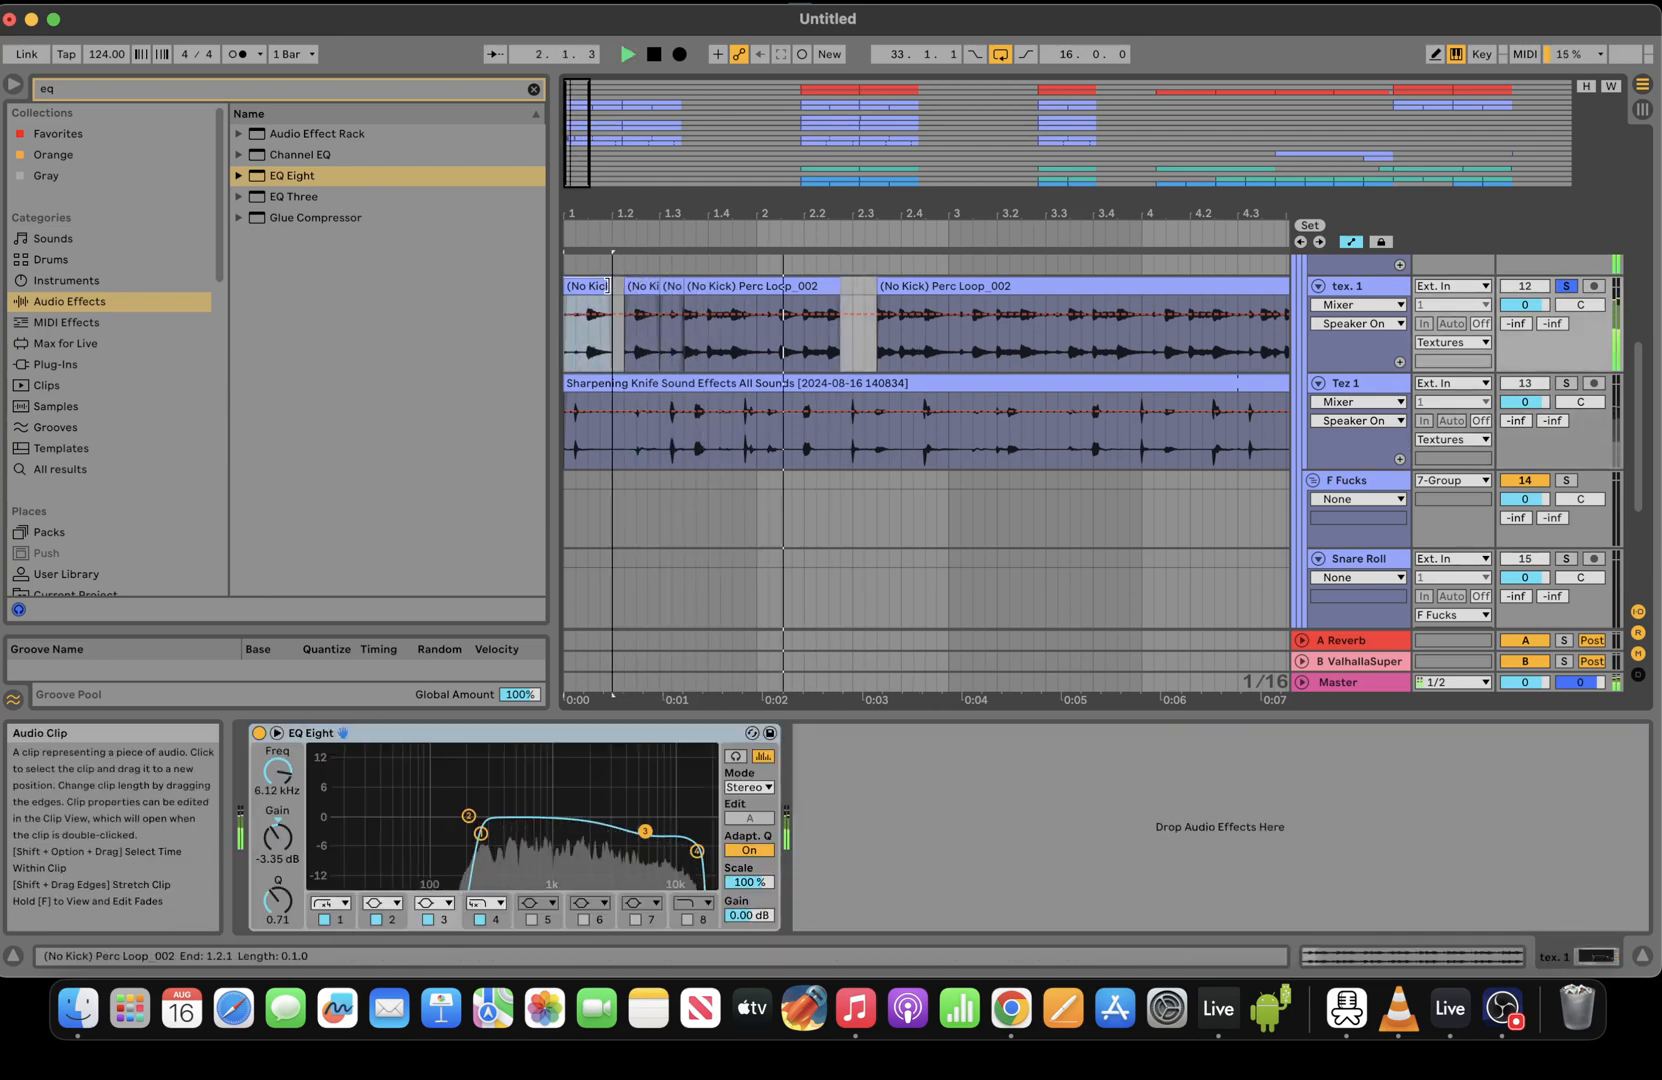
pyautogui.moveTo(773, 348)
pyautogui.mouseDown()
pyautogui.moveTo(778, 287)
pyautogui.moveTo(762, 277)
pyautogui.mouseUp()
pyautogui.click(565, 352)
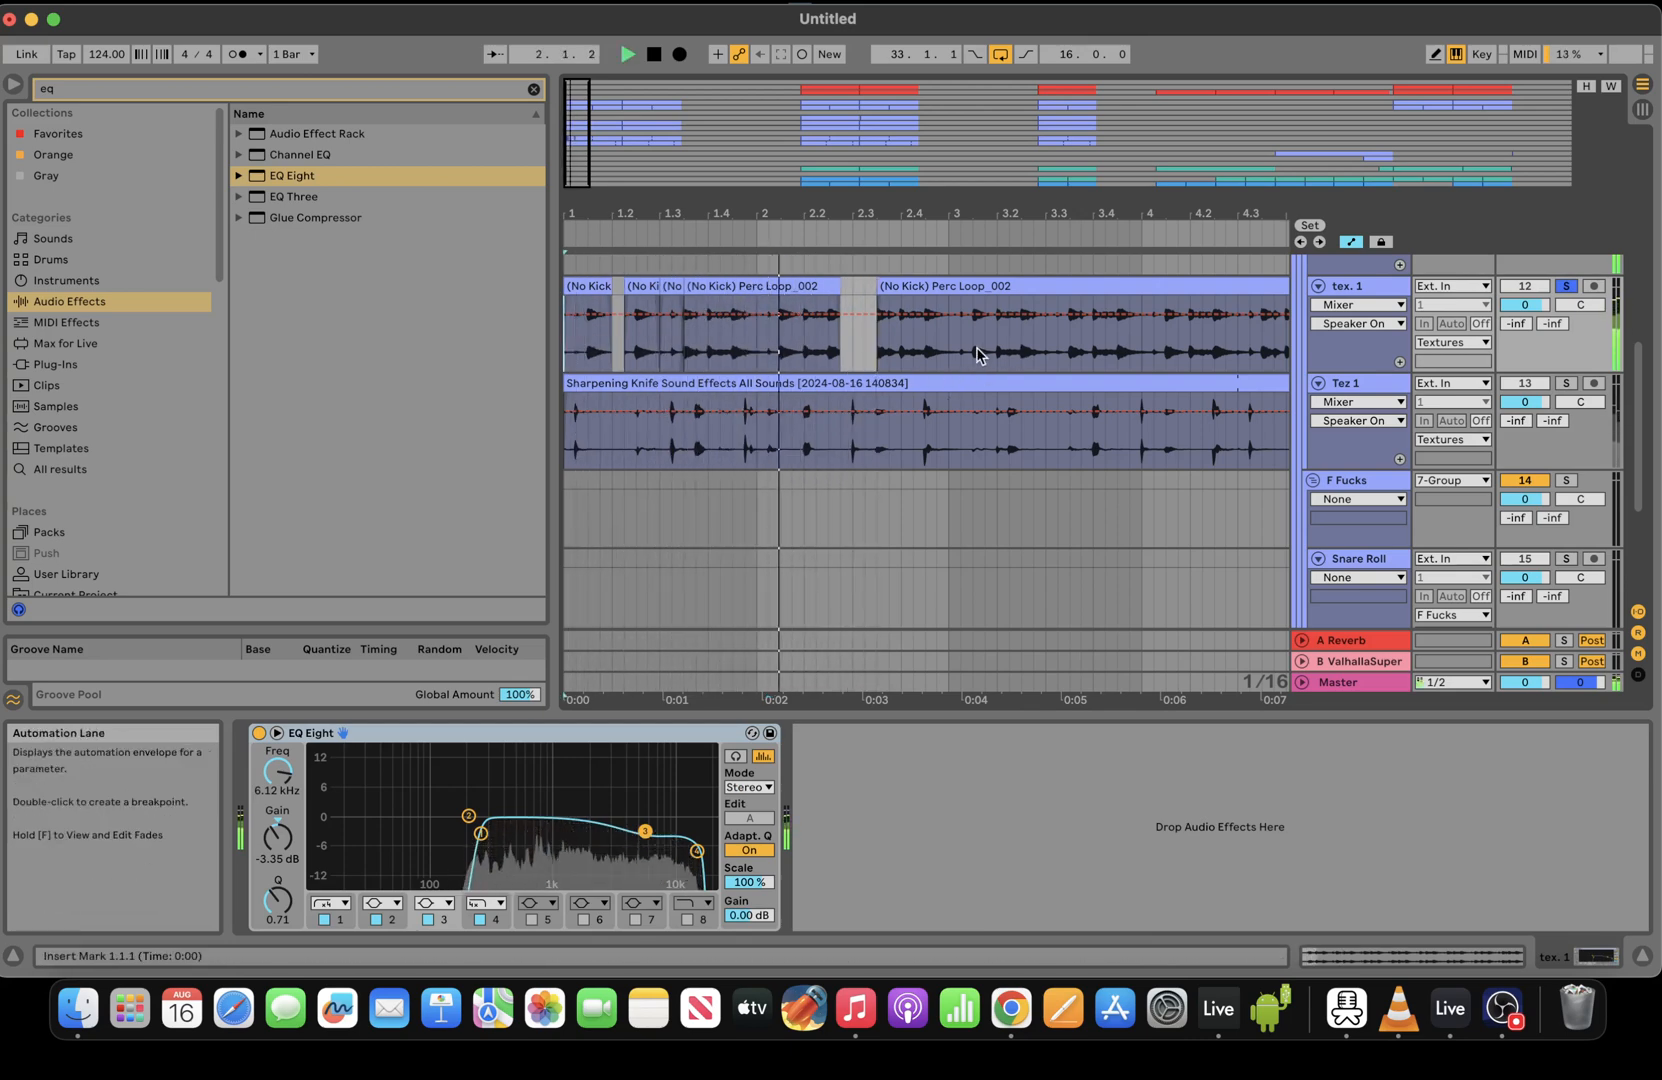
# Cut the tex. 1 section from 3.1.1 to 3.1.3, paste it at 1.4.1 and play the edited loop
pyautogui.moveTo(972, 340); pyautogui.dragTo(948, 325)
pyautogui.press('super+e')
pyautogui.press('space')
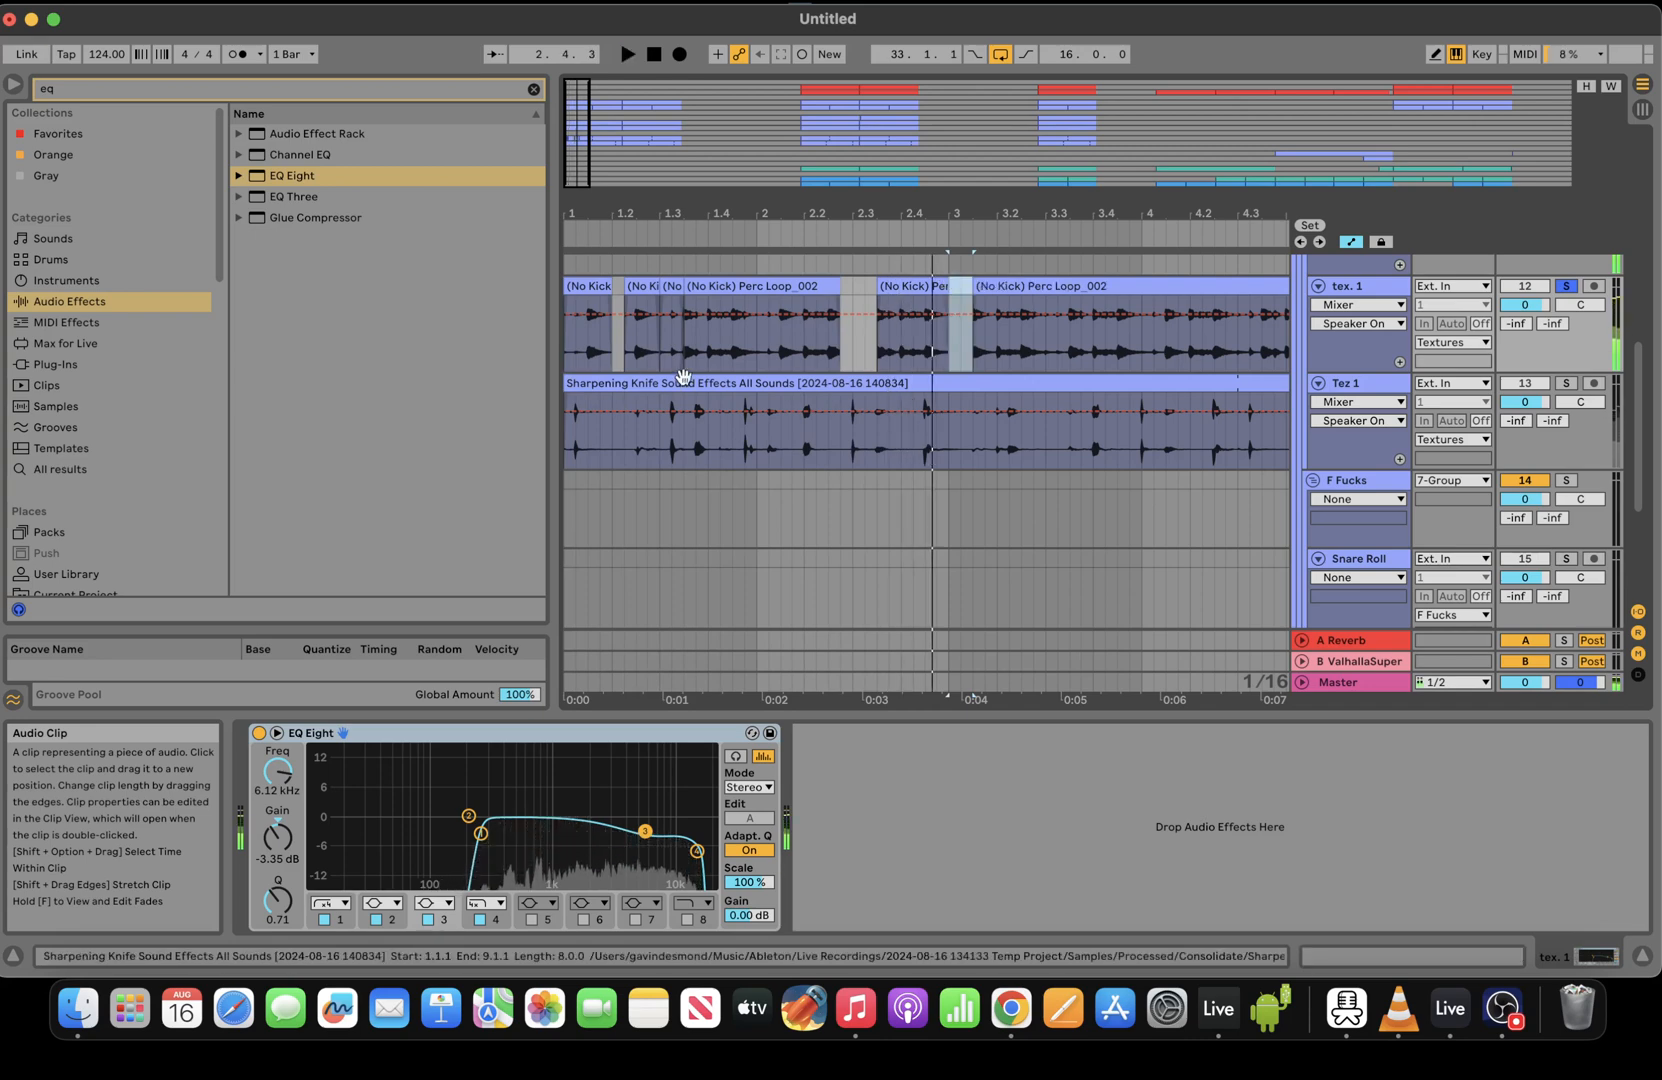
pyautogui.click(707, 357)
pyautogui.press('super+v')
pyautogui.press('space')
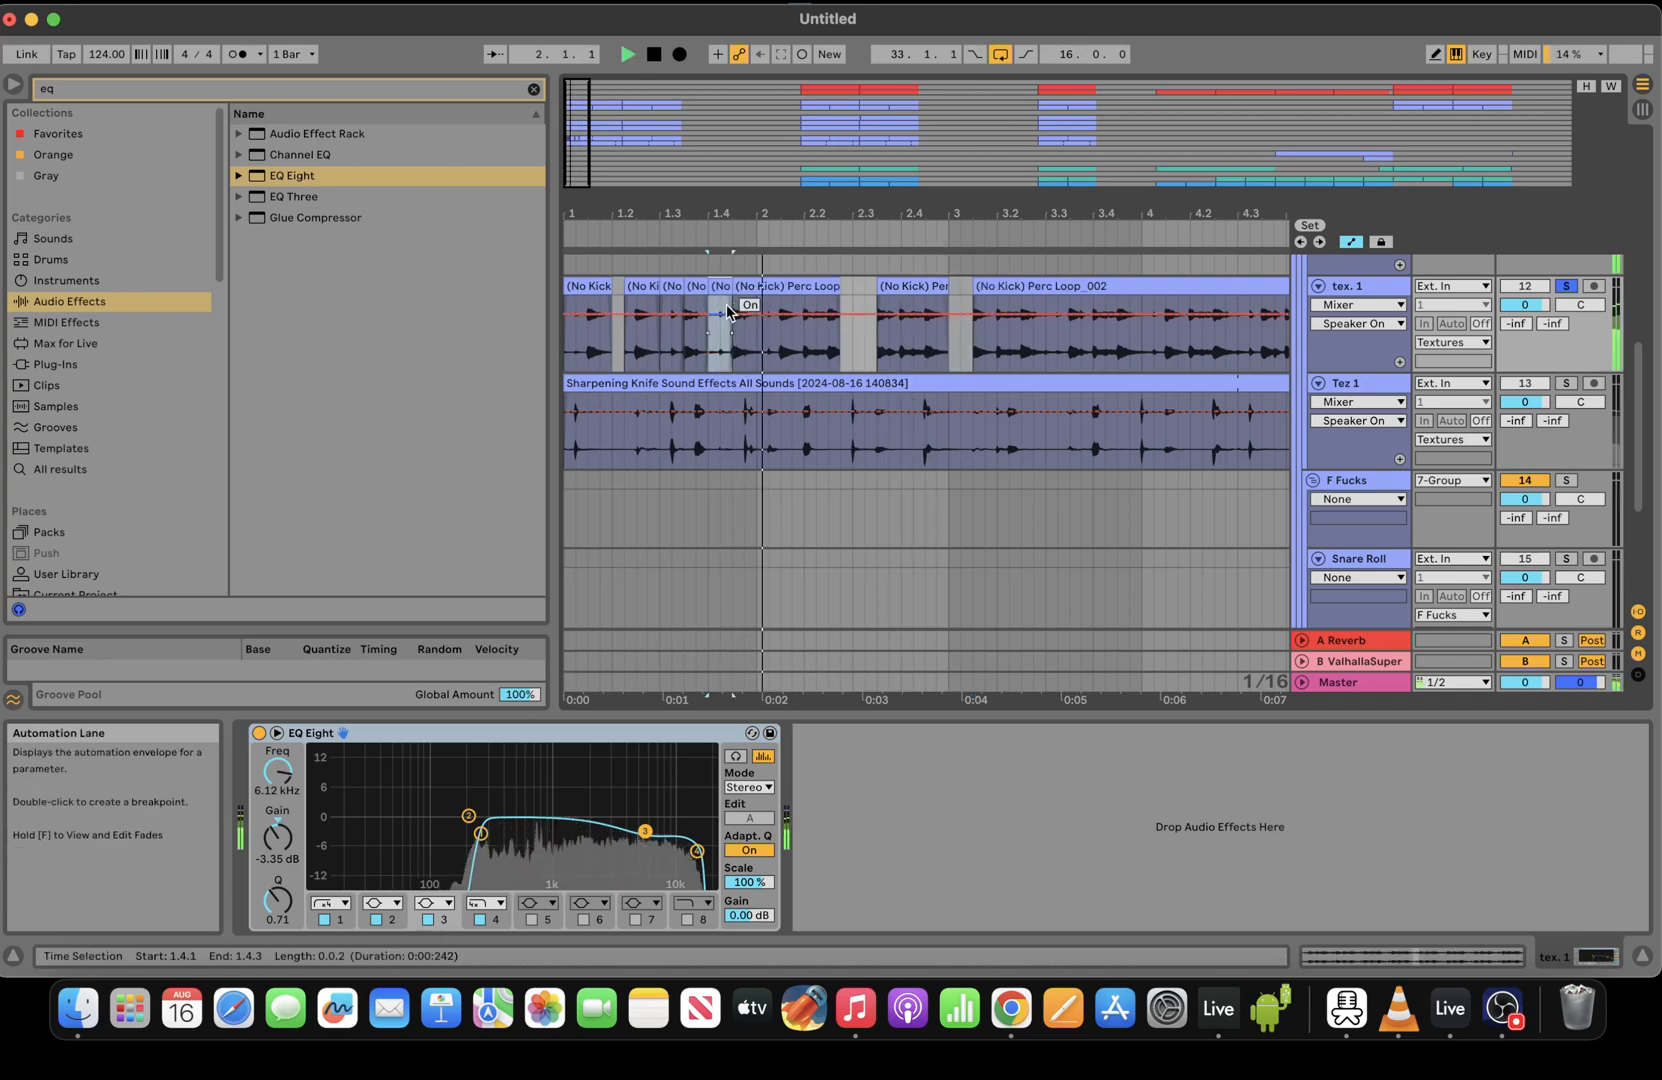
pyautogui.press('space')
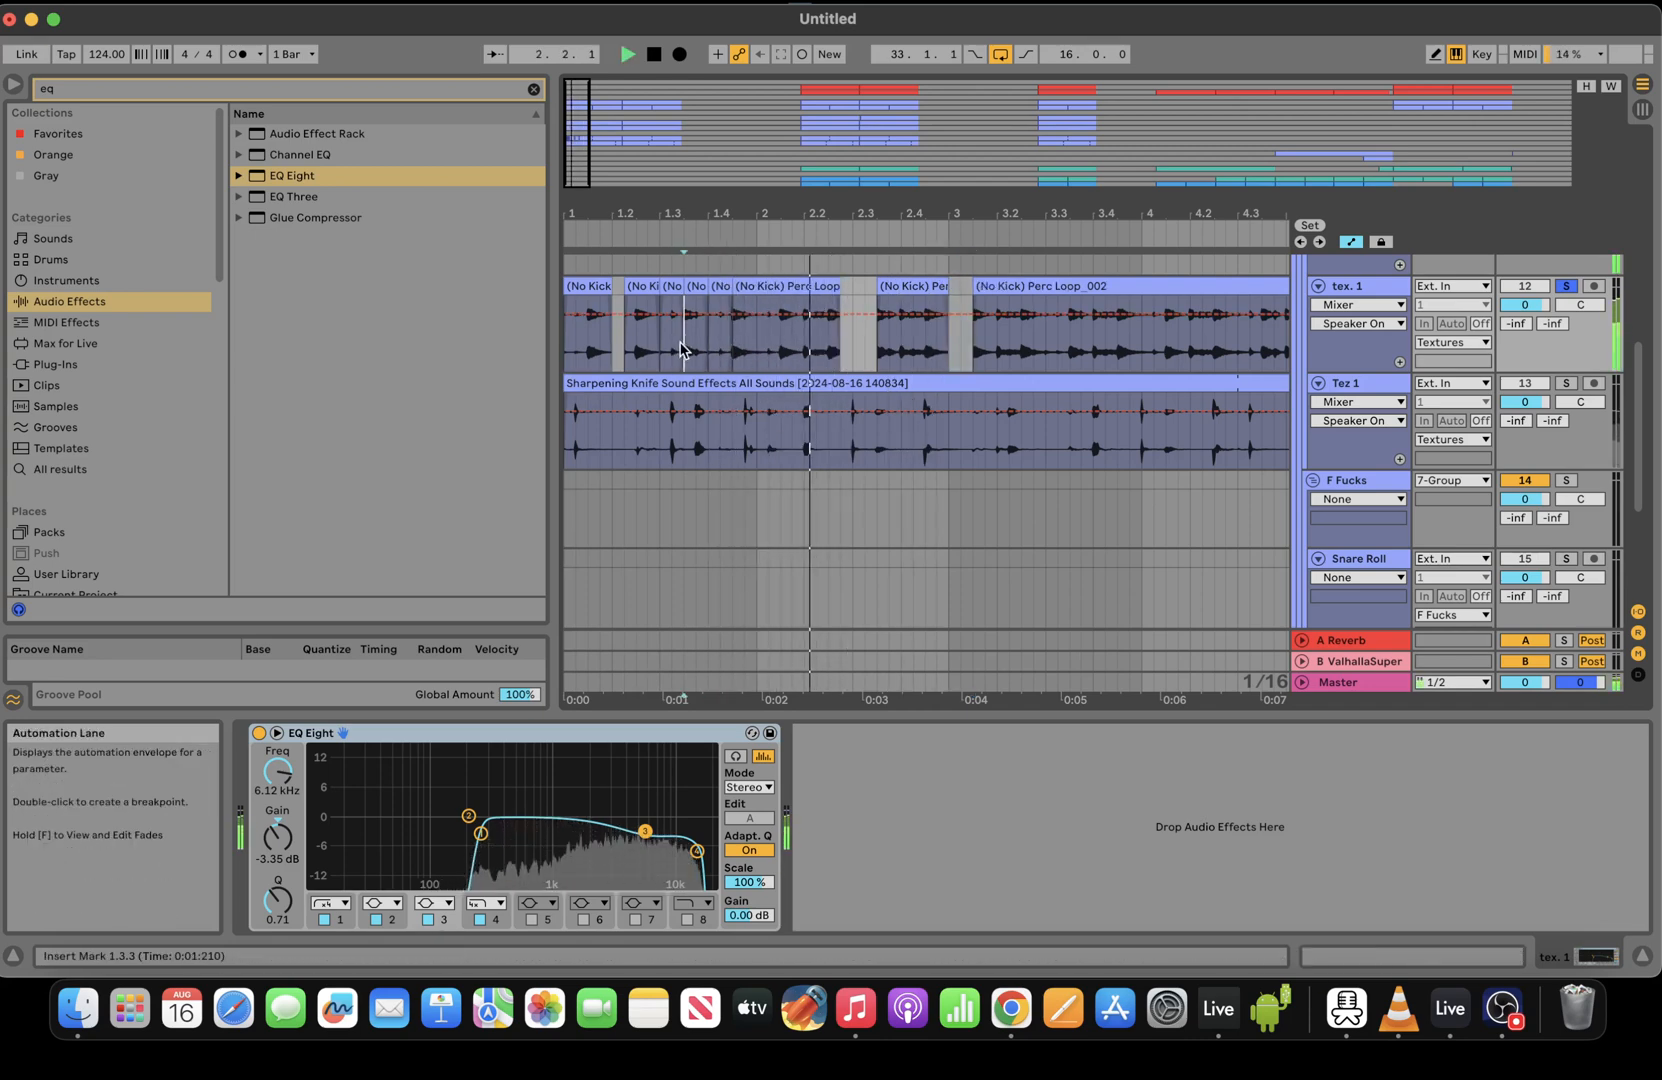
# Cut the tex. 1 section from 1.3.1 to 1.3.3, paste it at 1.2.1 and play from the start
pyautogui.click(665, 283)
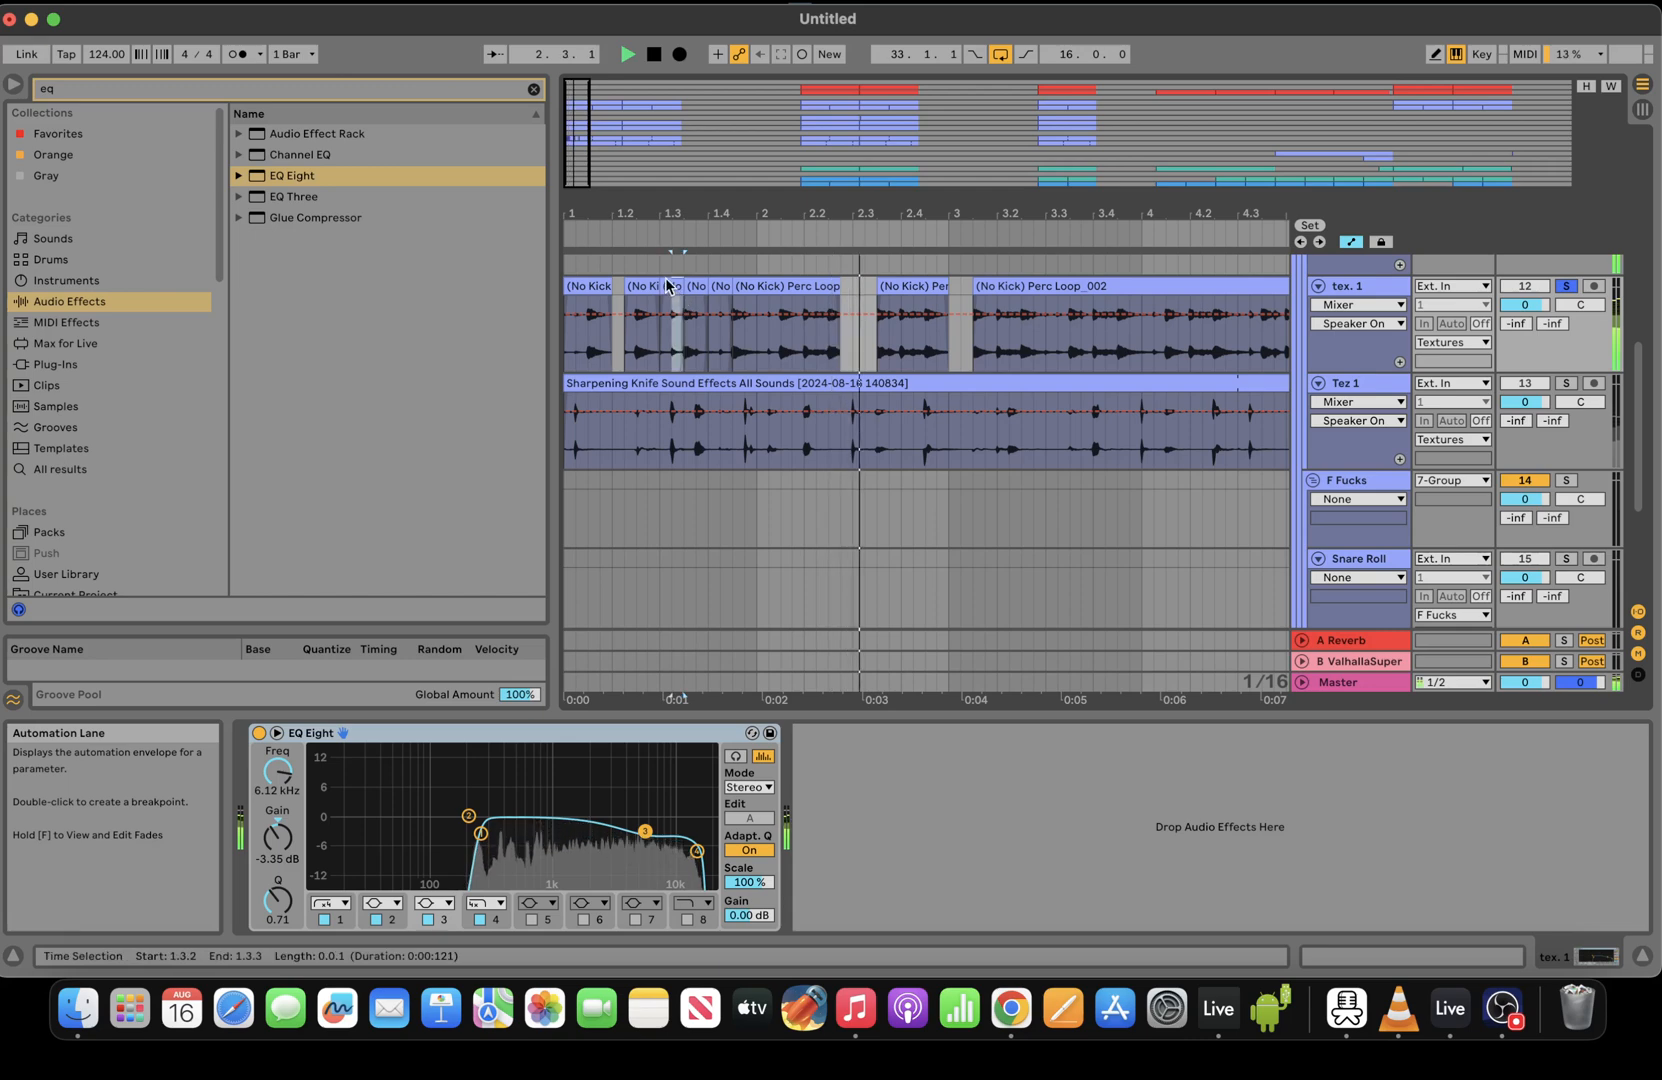
pyautogui.click(758, 360)
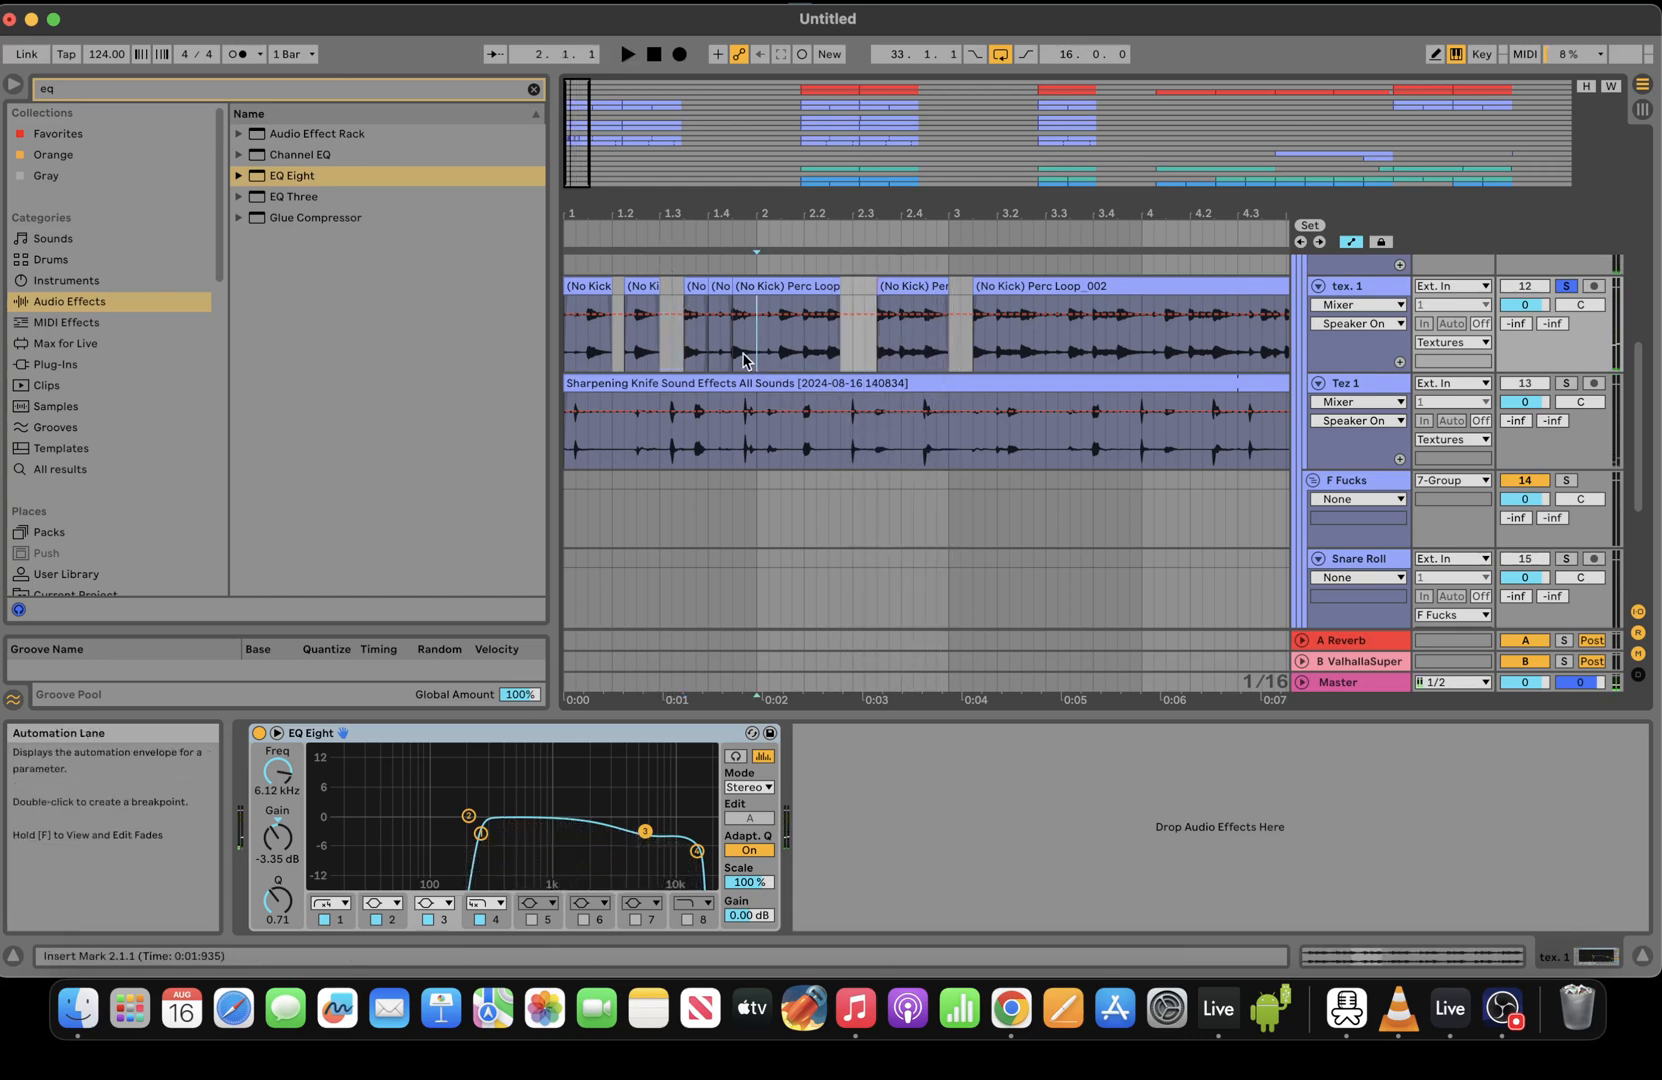
pyautogui.click(563, 347)
pyautogui.press('space')
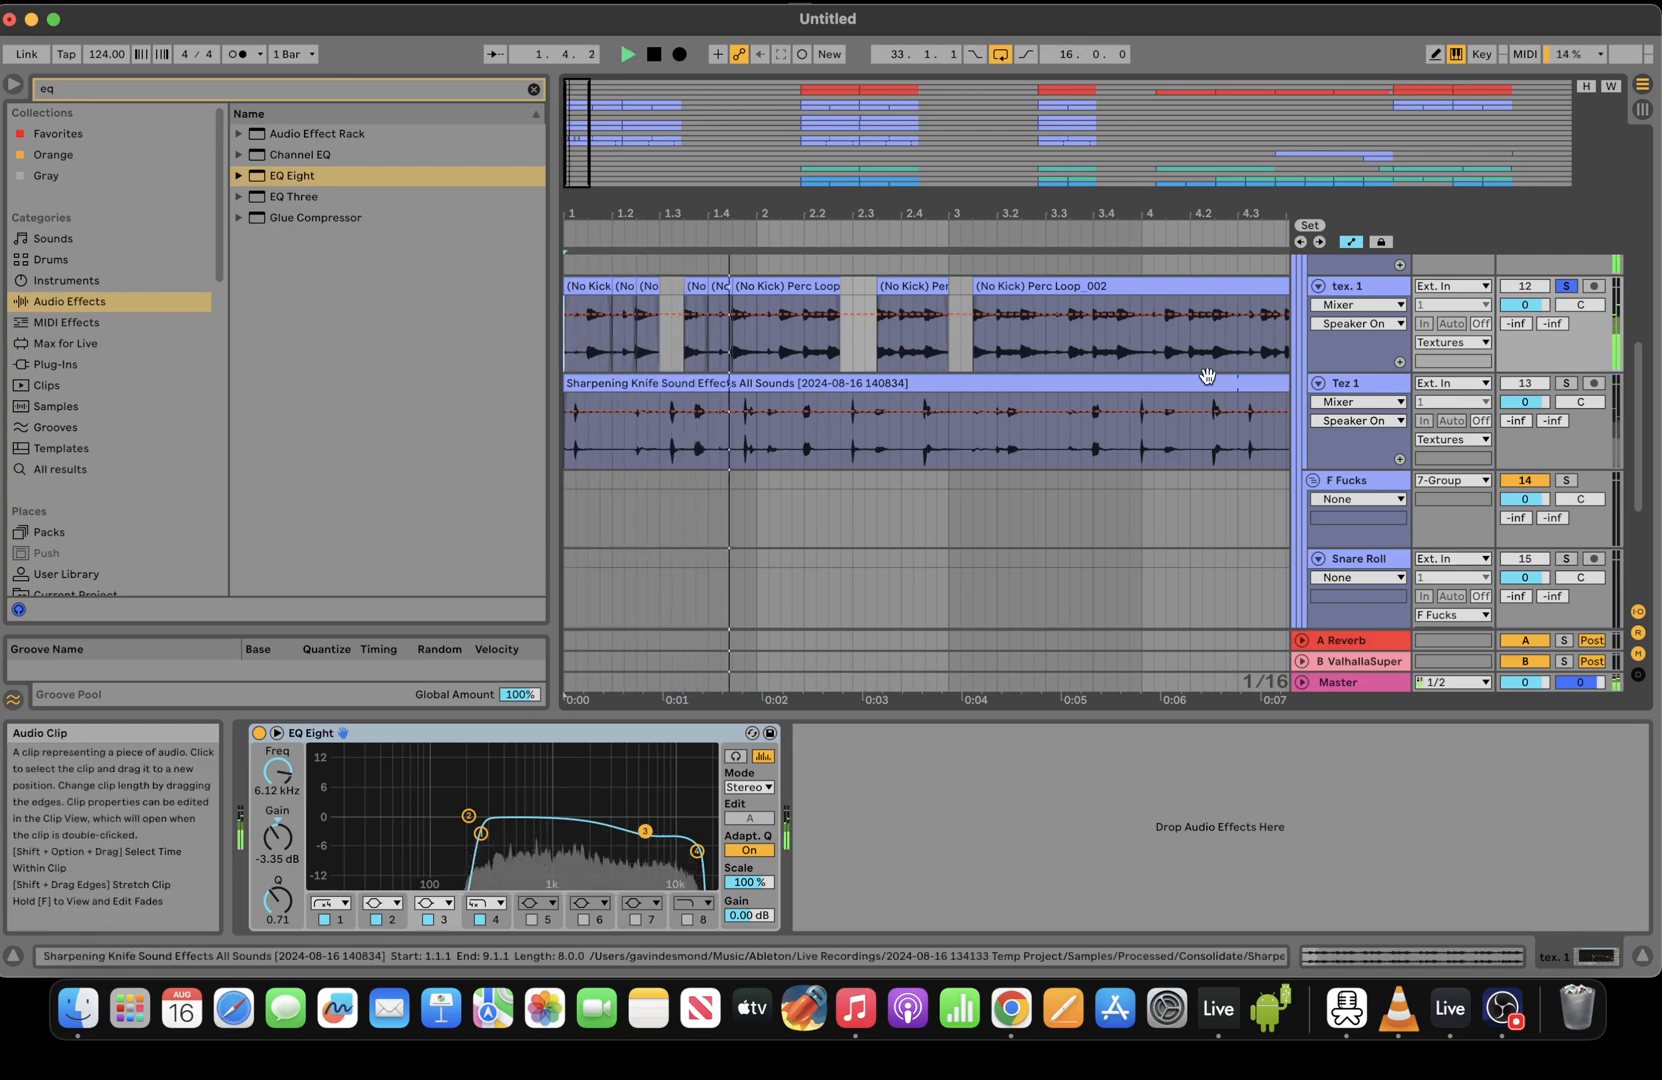
# Move the tex. 1 section from 3.2.4 to 3.3.3 to 1.3.1 and play the loop from the start
pyautogui.click(1069, 347)
pyautogui.press('space')
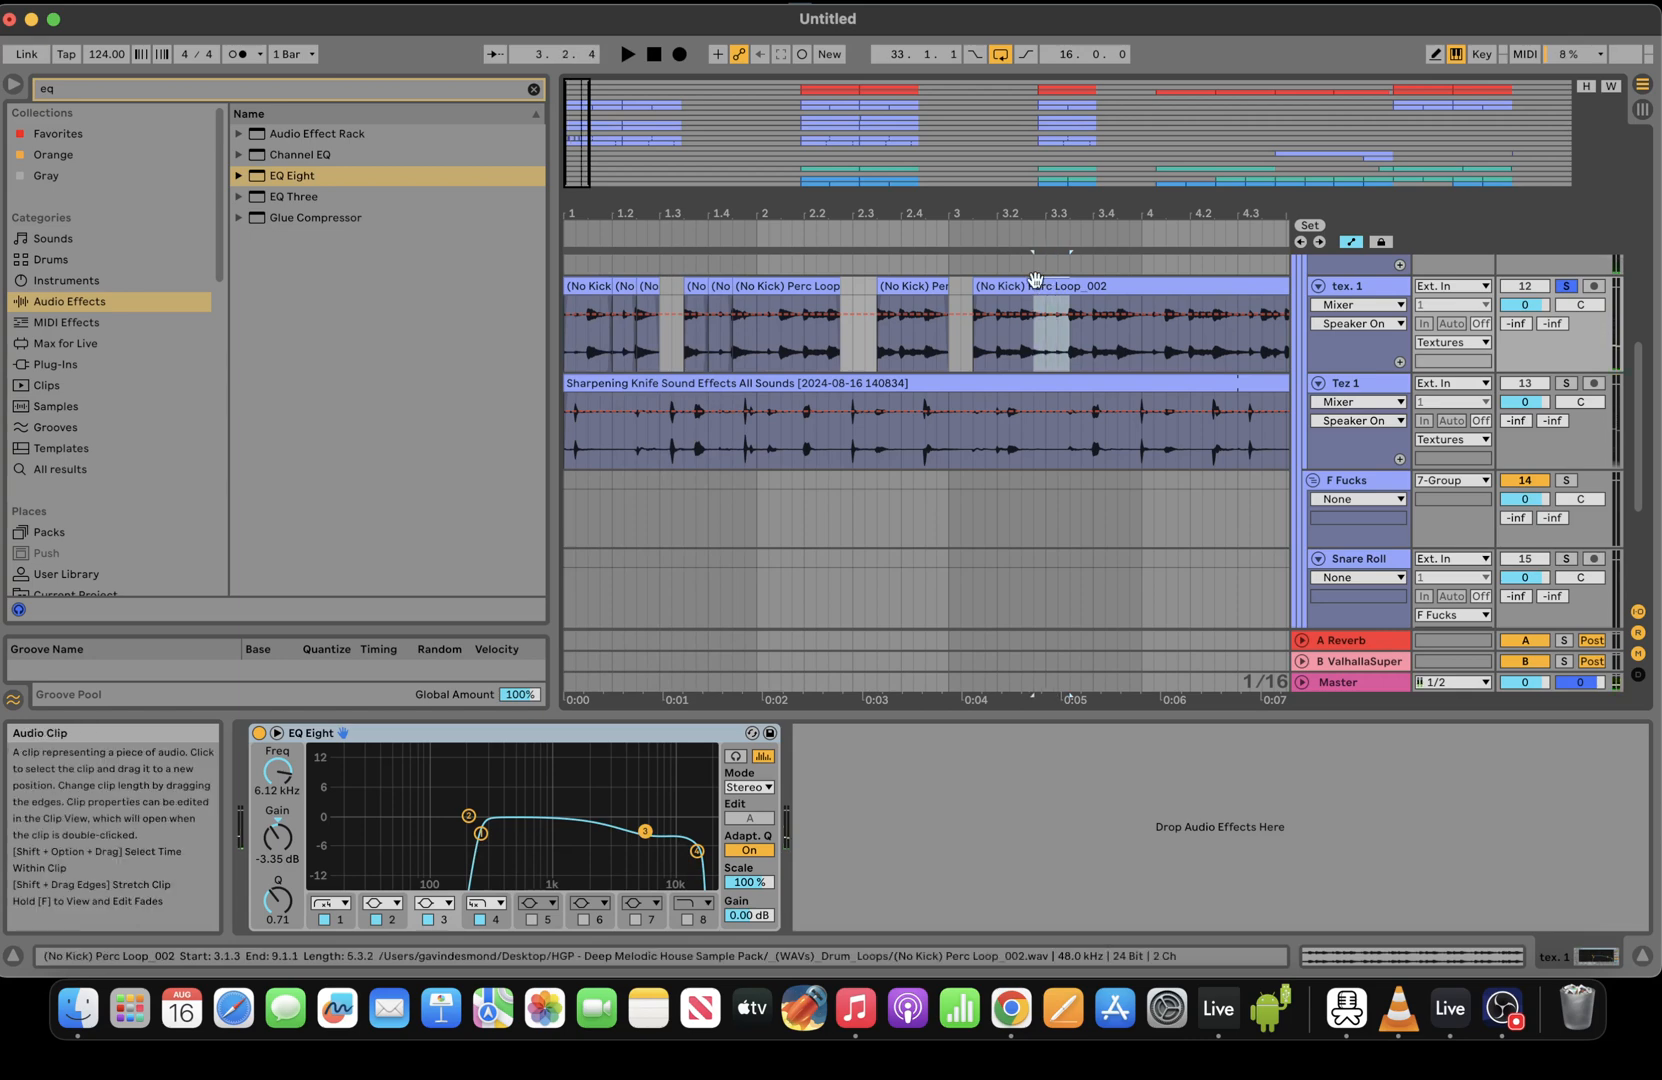
pyautogui.moveTo(1037, 287); pyautogui.dragTo(660, 367)
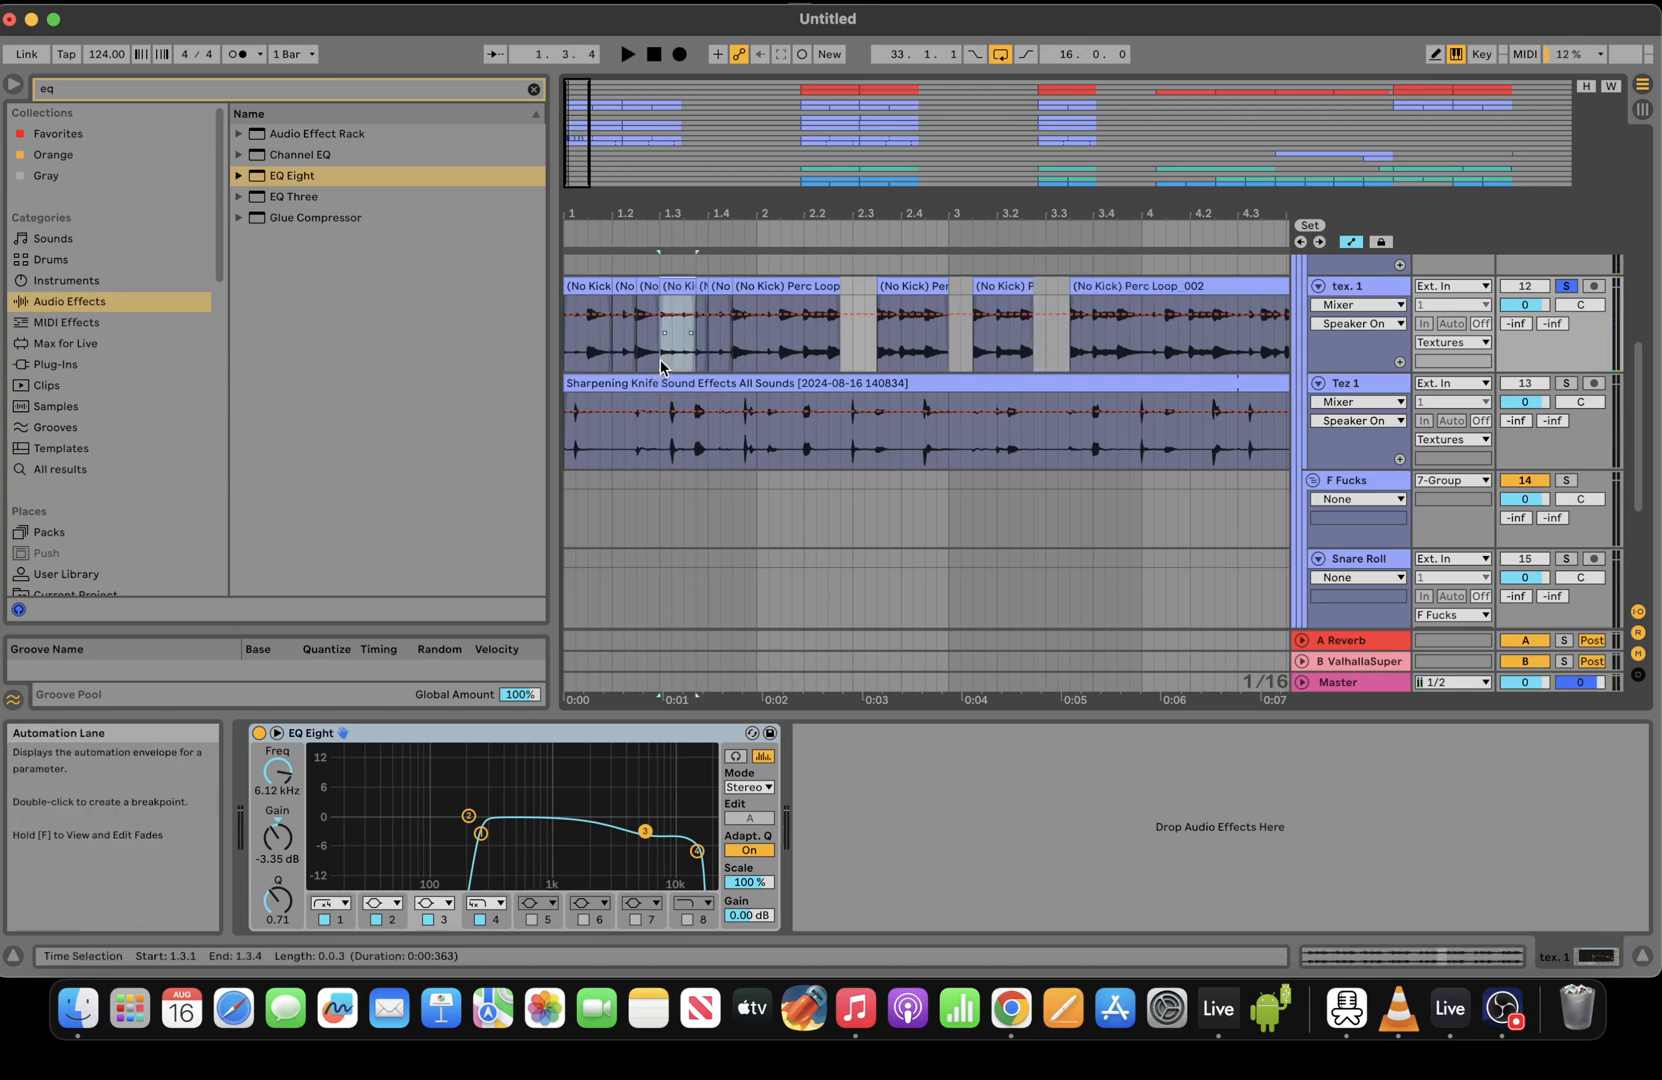
pyautogui.click(568, 365)
pyautogui.press('space')
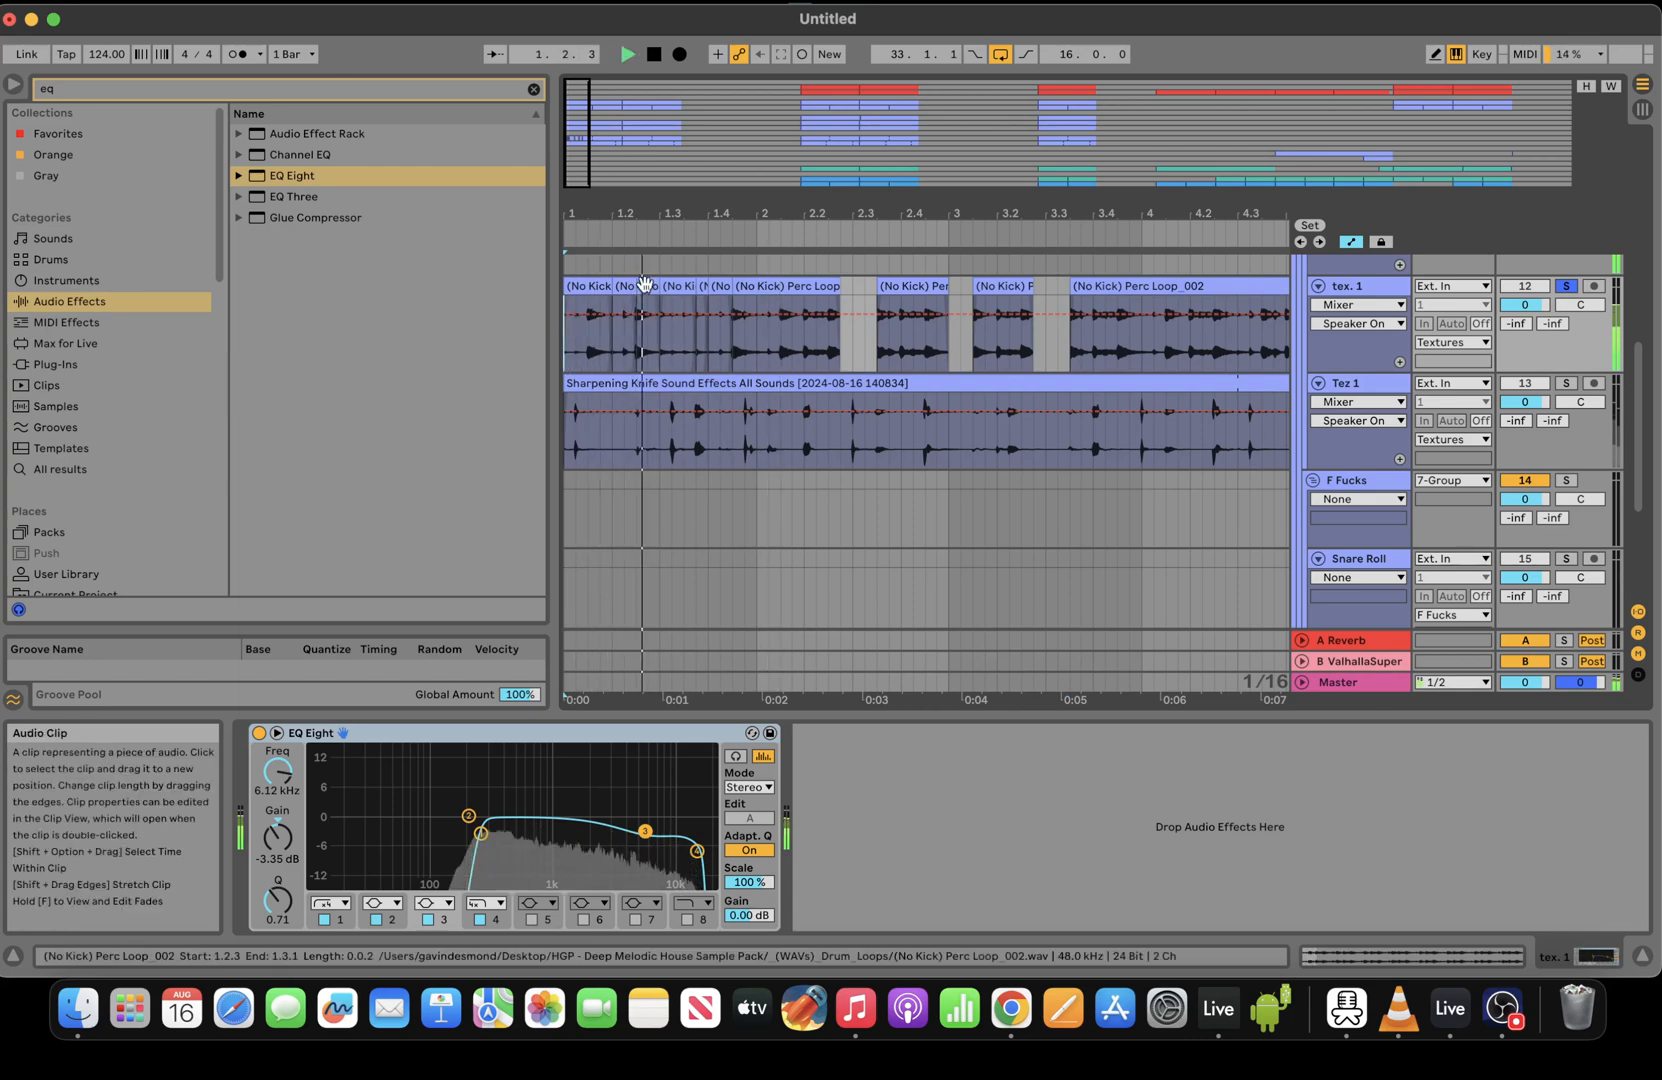
# Remove the tex. 1 clip between 1.2.3 and 1.3.1 and play the loop from the start
pyautogui.scroll(1, 645, 288)
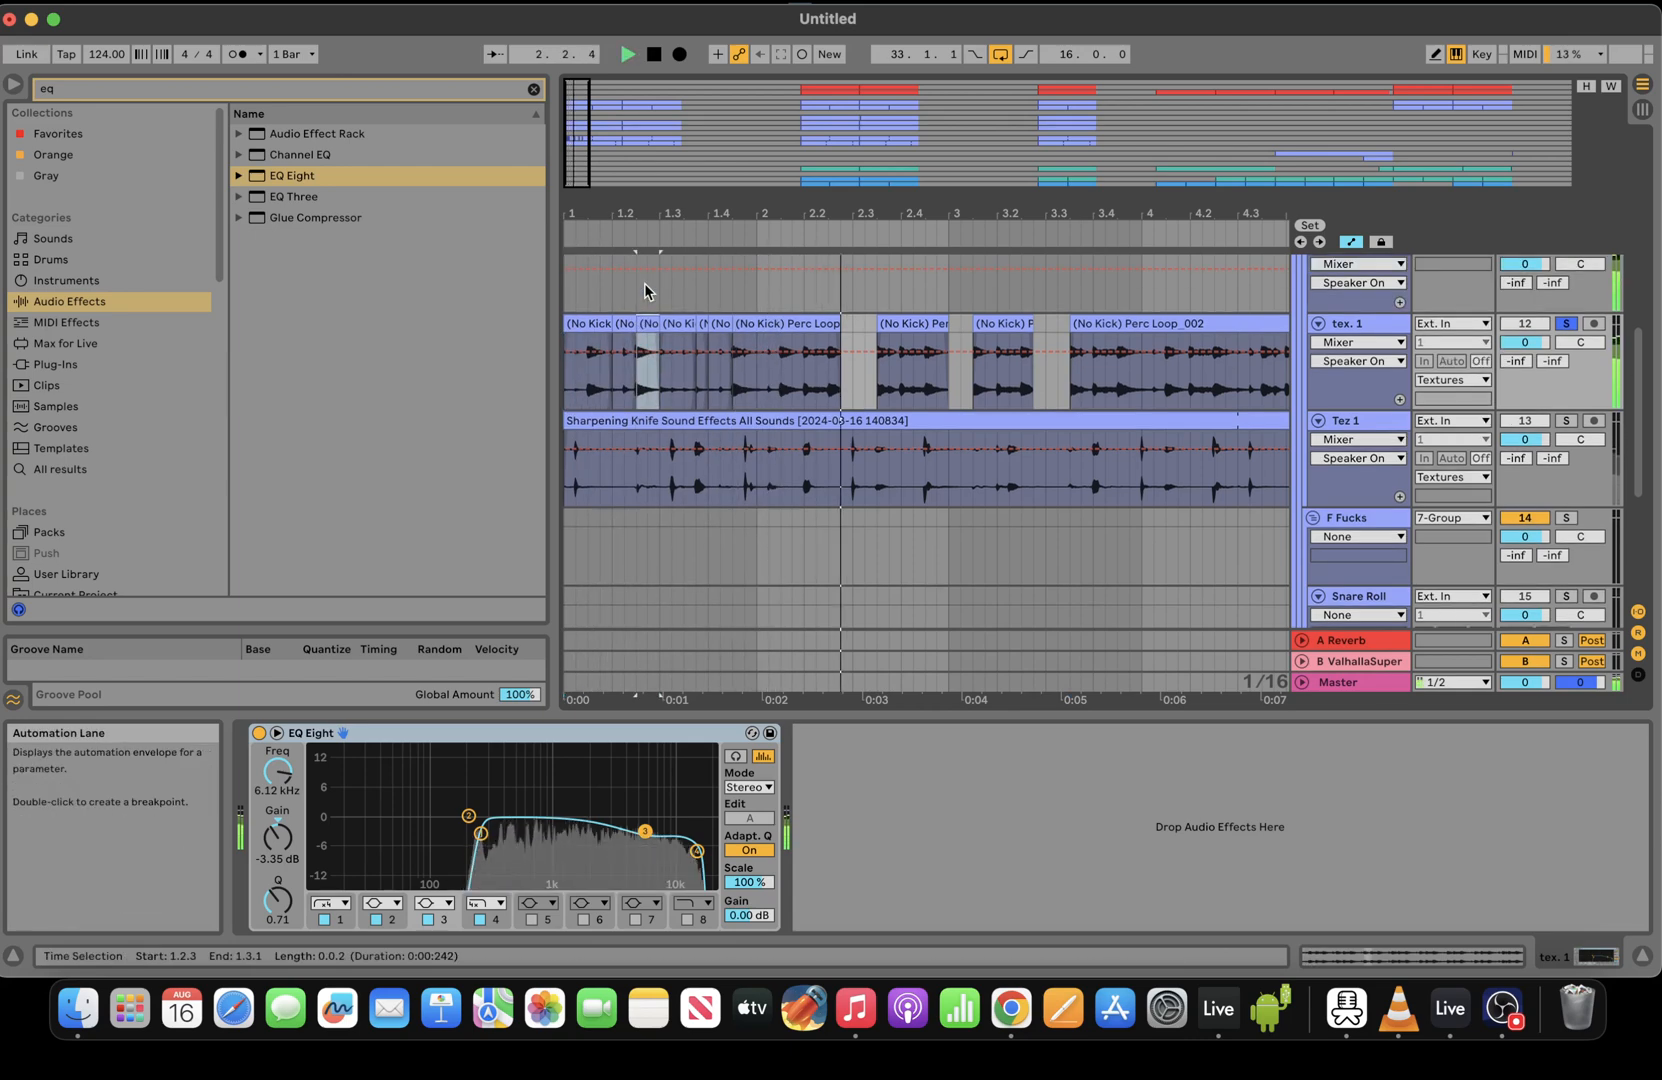
pyautogui.press('super+z')
pyautogui.press('super+z')
pyautogui.moveTo(660, 323)
pyautogui.mouseDown()
pyautogui.moveTo(731, 336)
pyautogui.moveTo(637, 328)
pyautogui.mouseUp()
pyautogui.press('space')
pyautogui.click(568, 393)
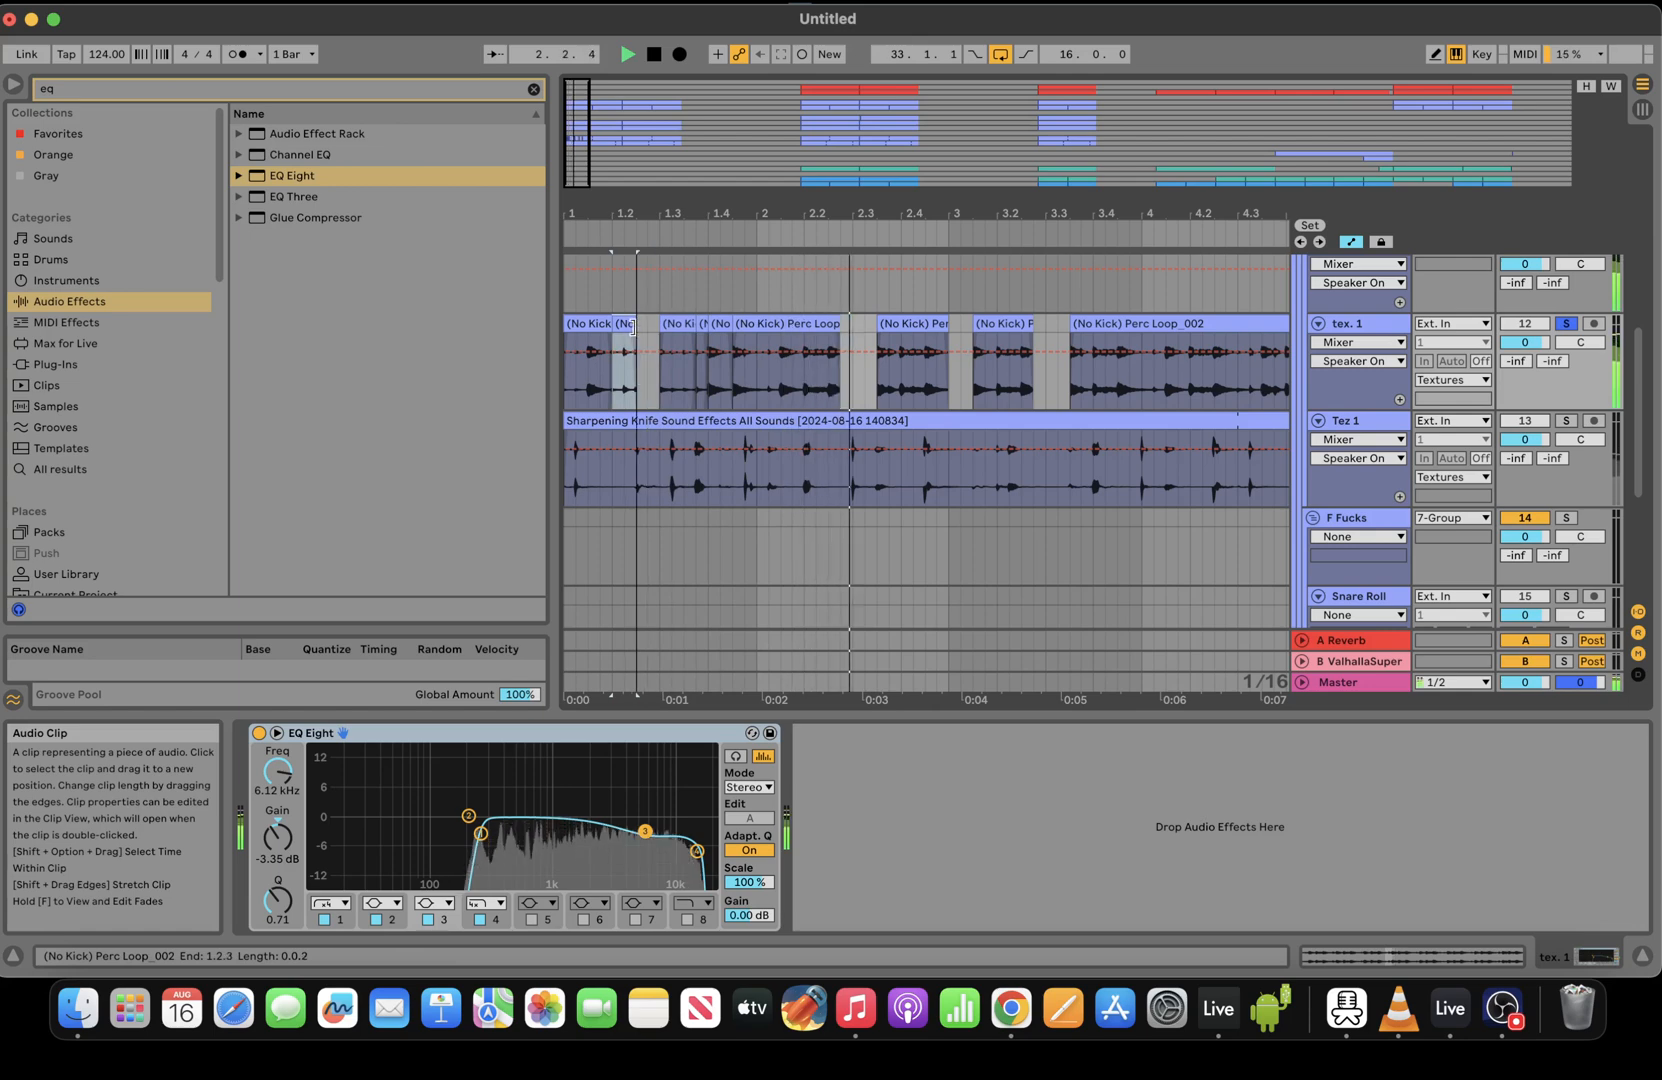
pyautogui.press('space')
pyautogui.click(563, 392)
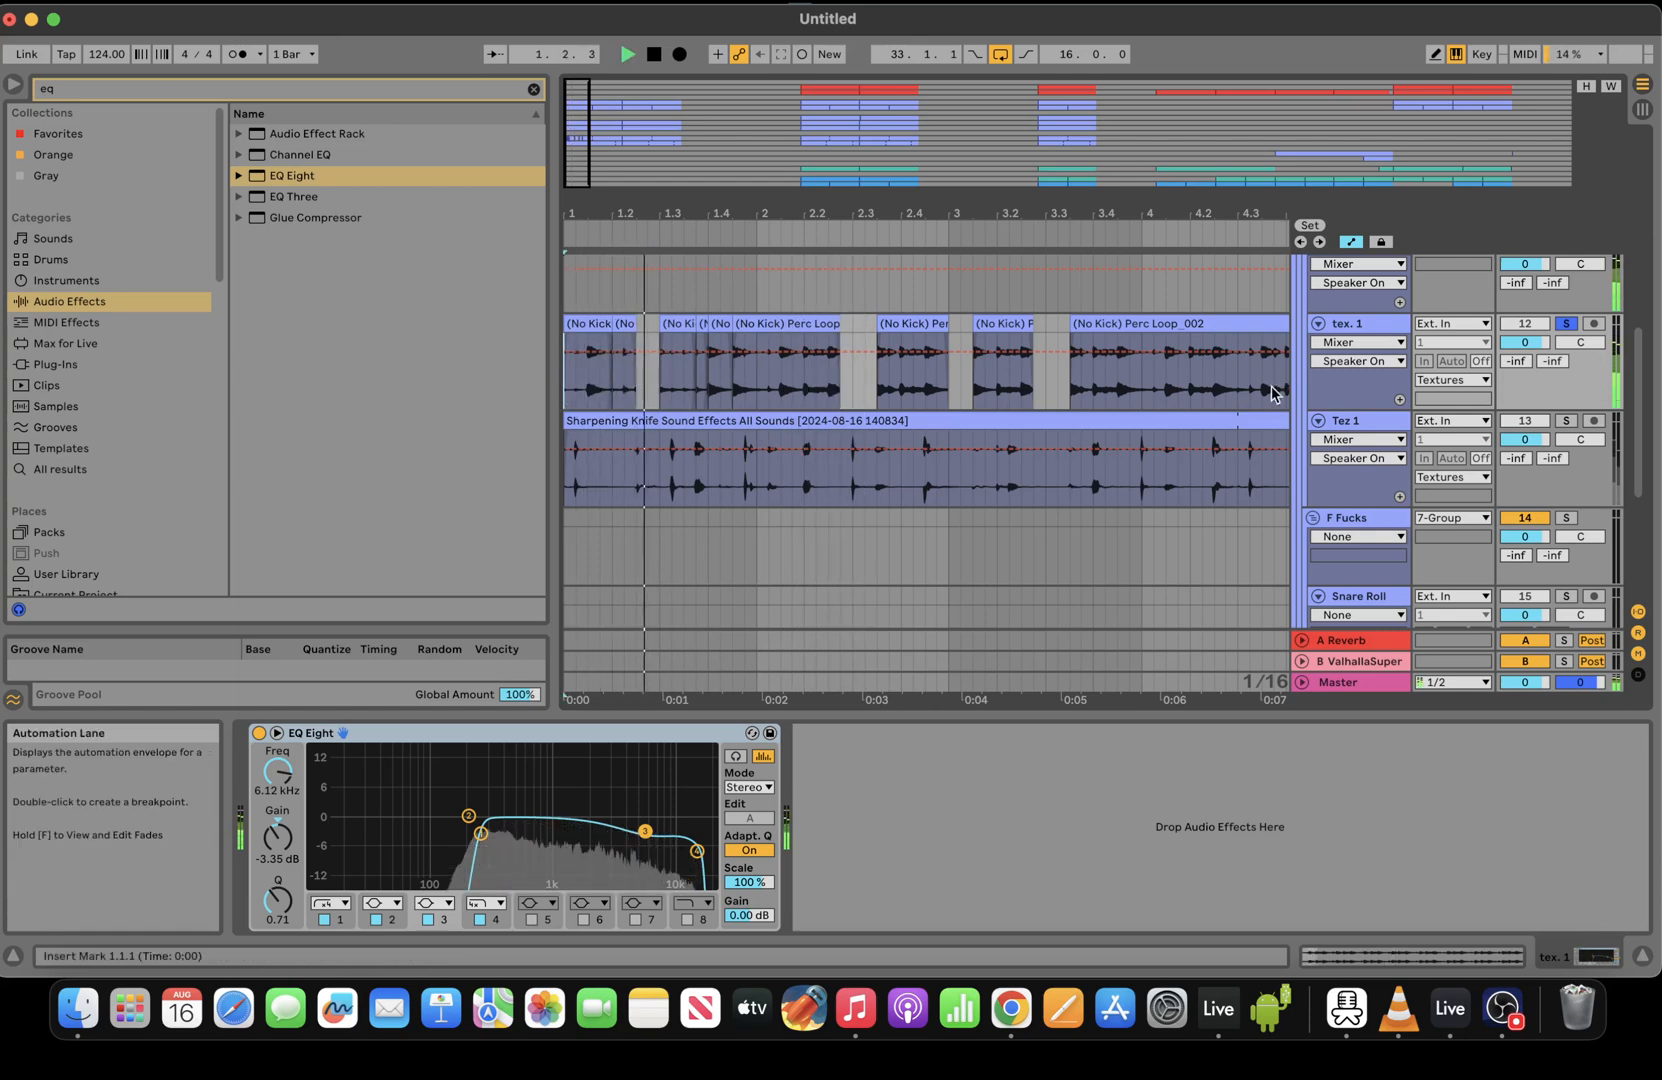
# Copy the tex. 1 section from 4.3.1 to 4.3.3 and paste it into the gap at 1.2.3
pyautogui.click(1255, 340)
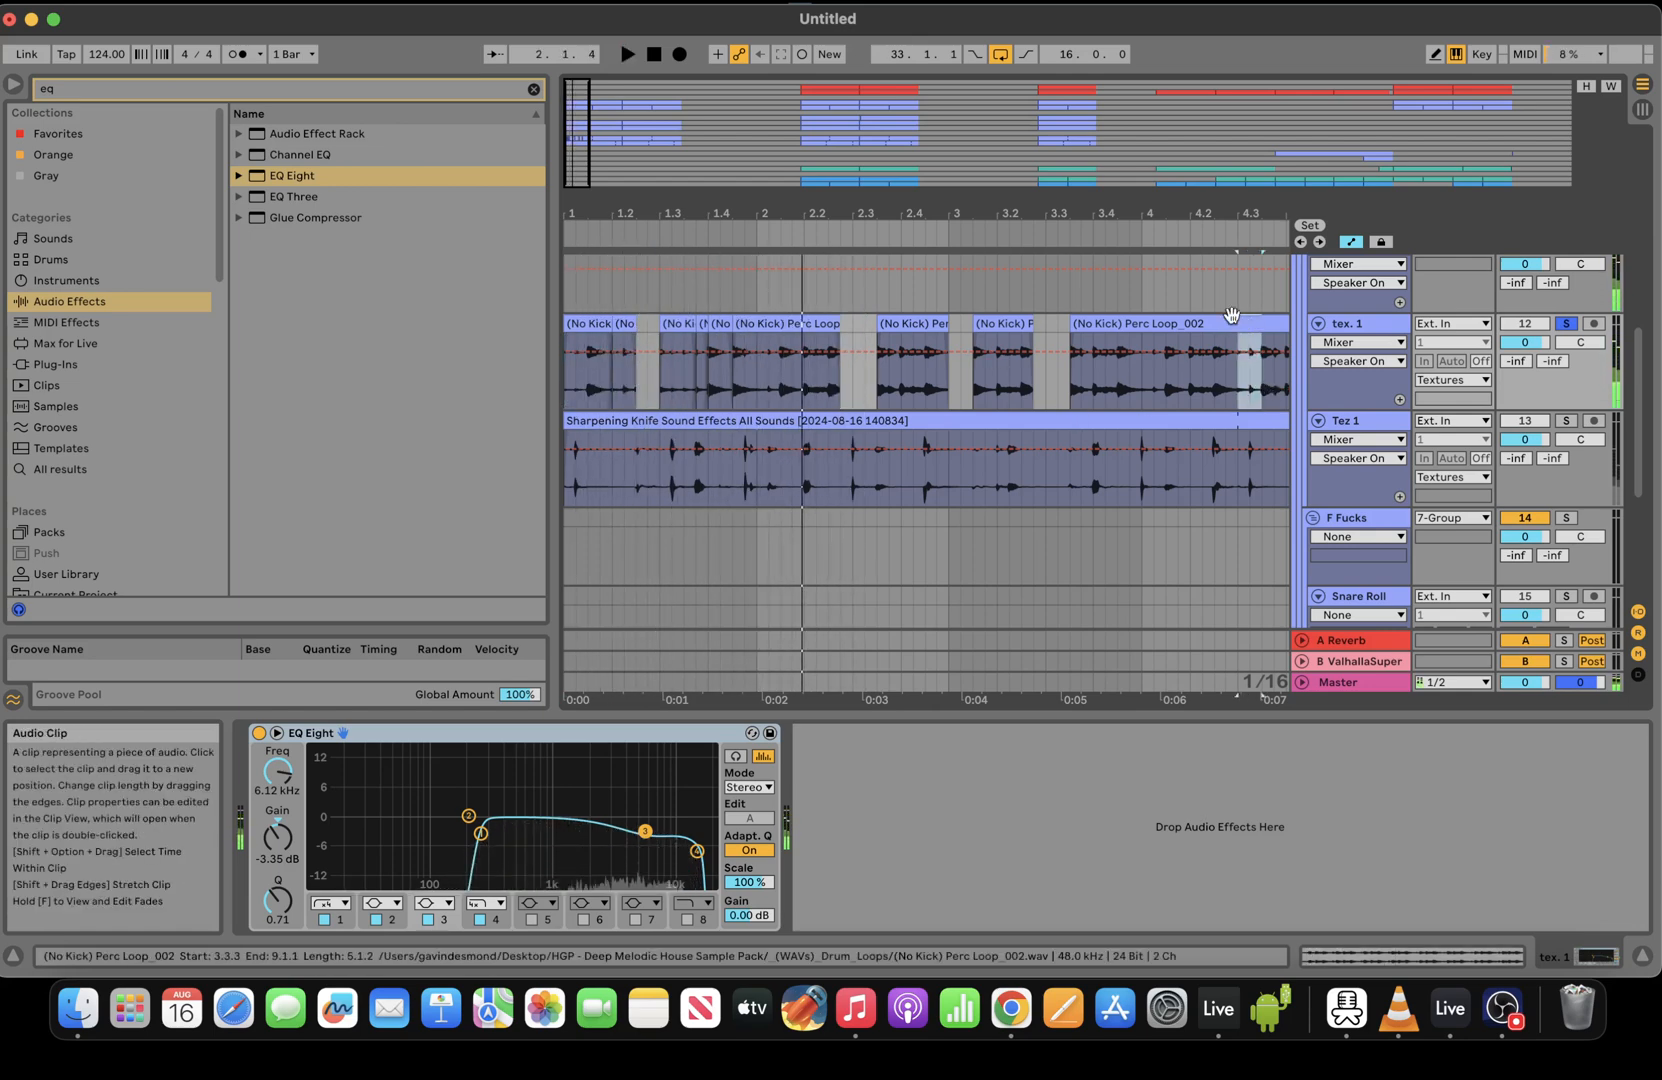
pyautogui.press('super+z')
pyautogui.click(637, 392)
pyautogui.press('super+v')
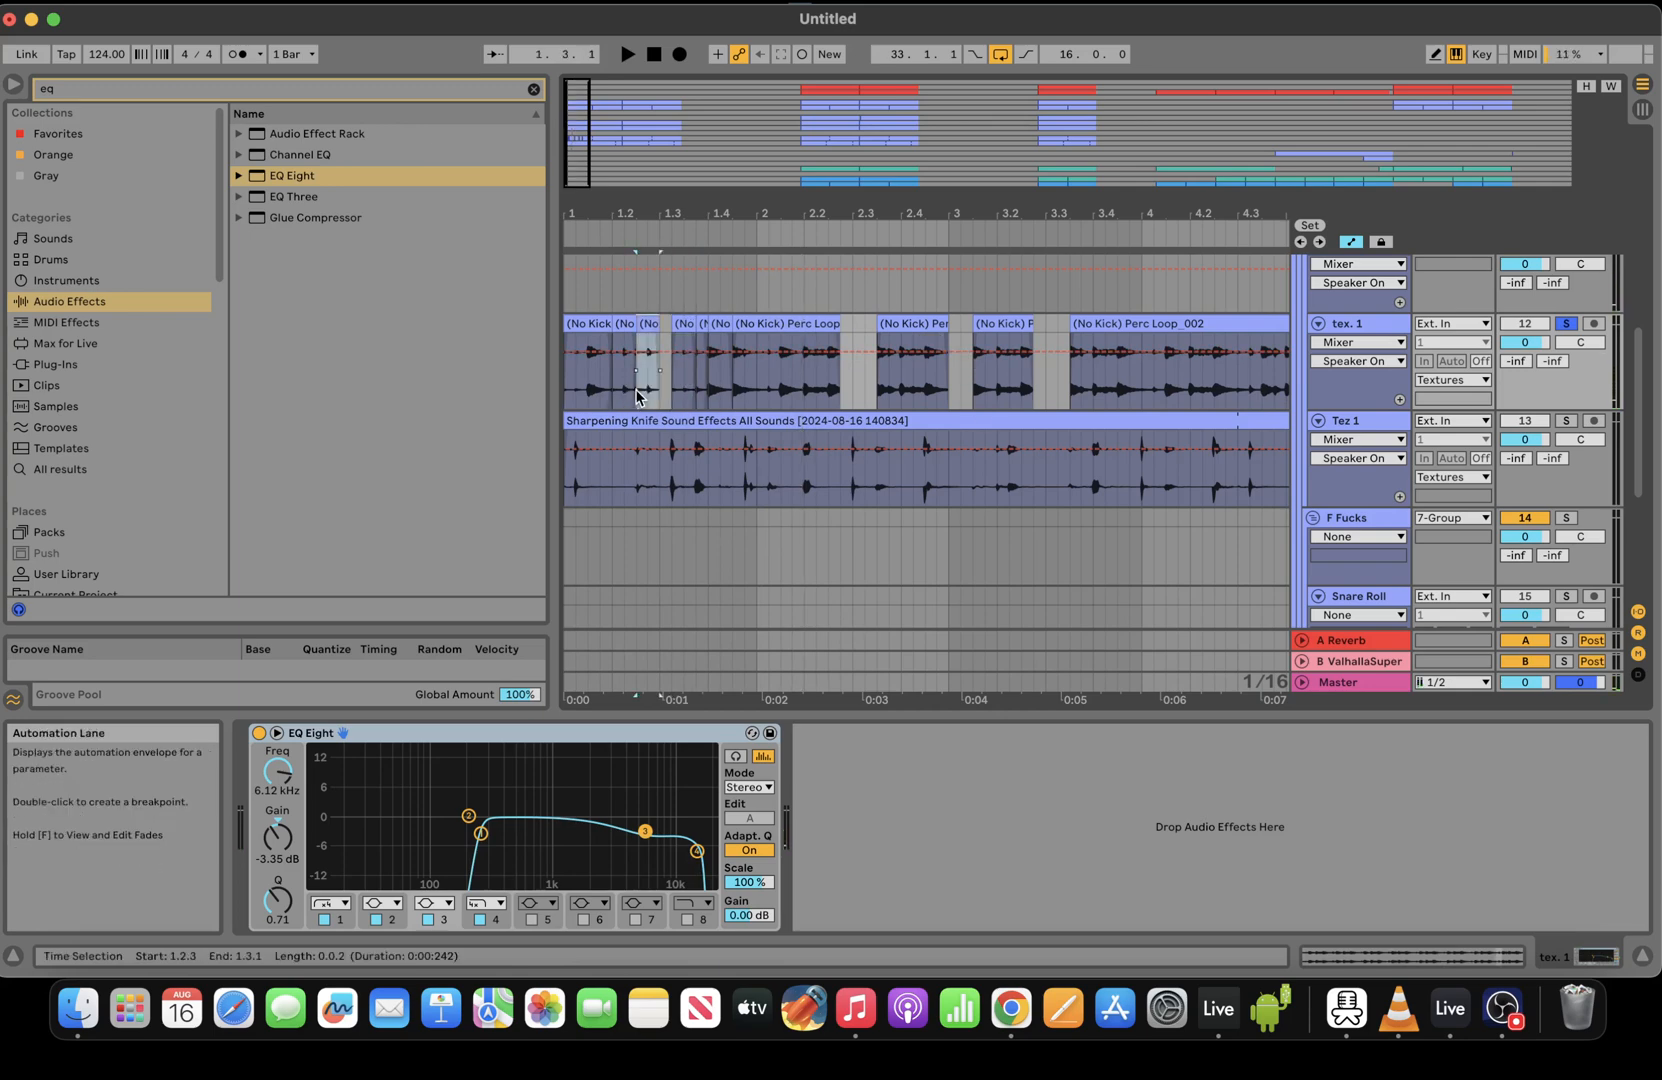
# Copy the tex. 1 section from 4.1.1 to 4.1.3, paste it at 1.3.1 and play from the start
pyautogui.click(1165, 362)
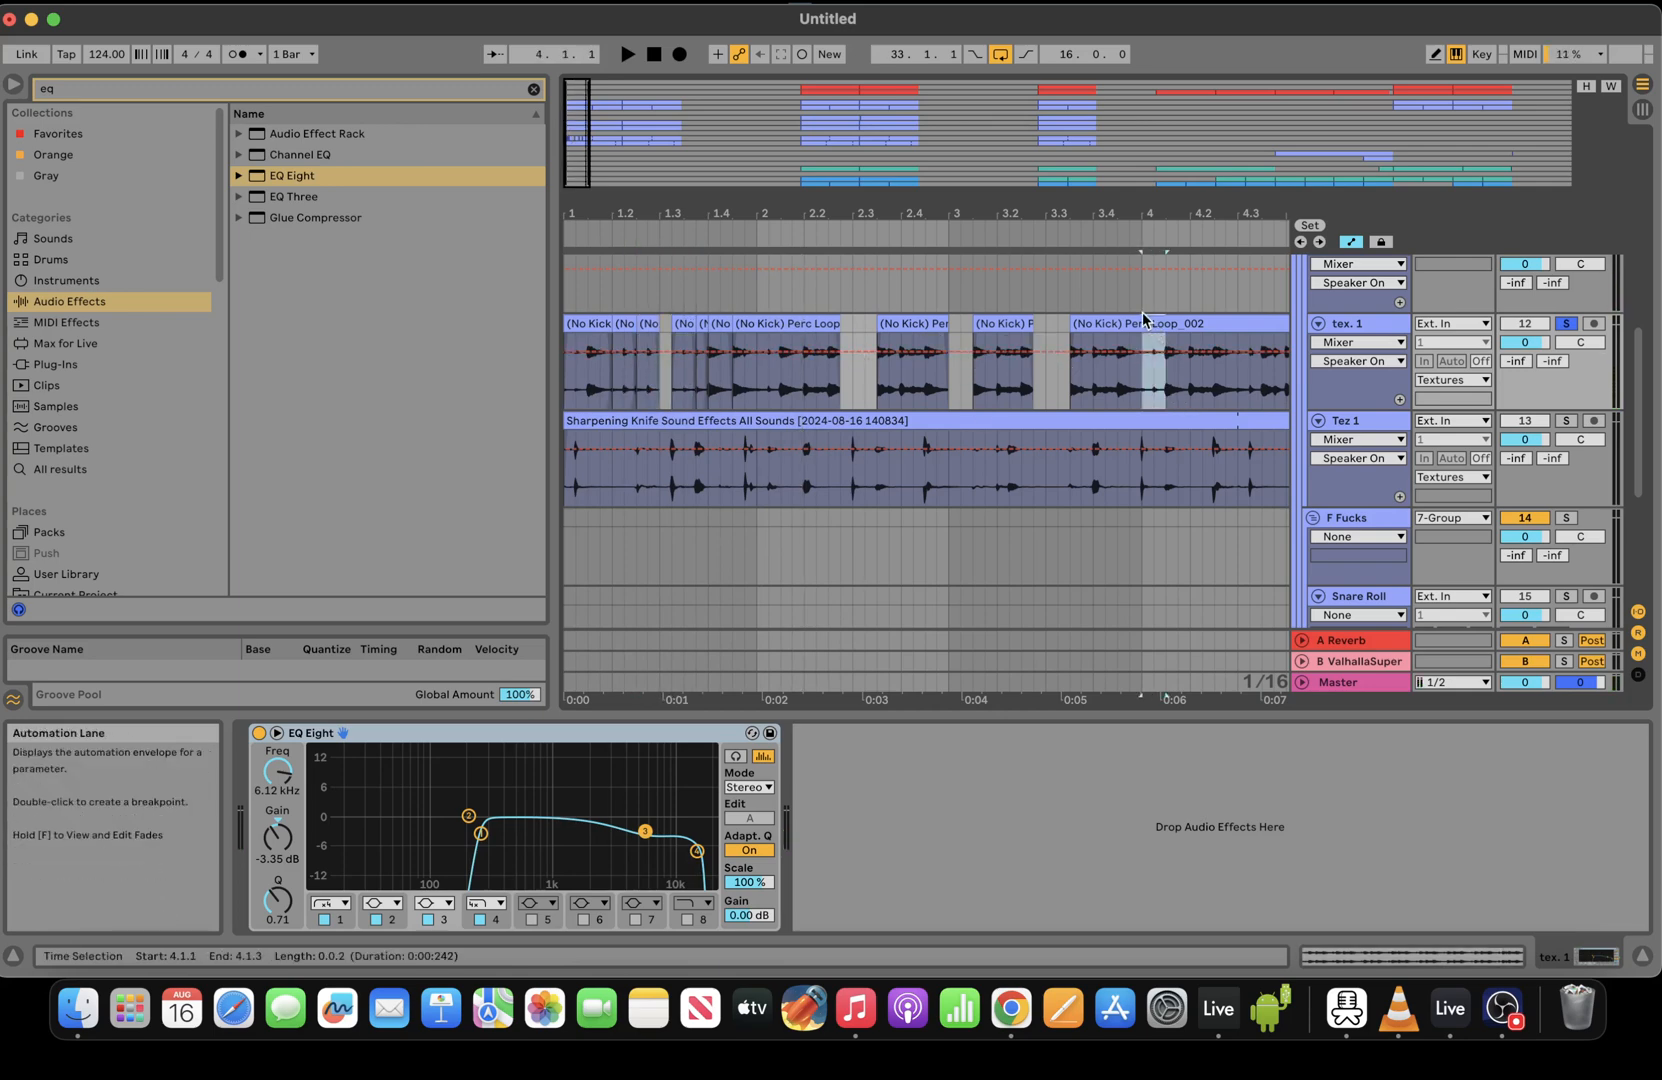
pyautogui.click(668, 390)
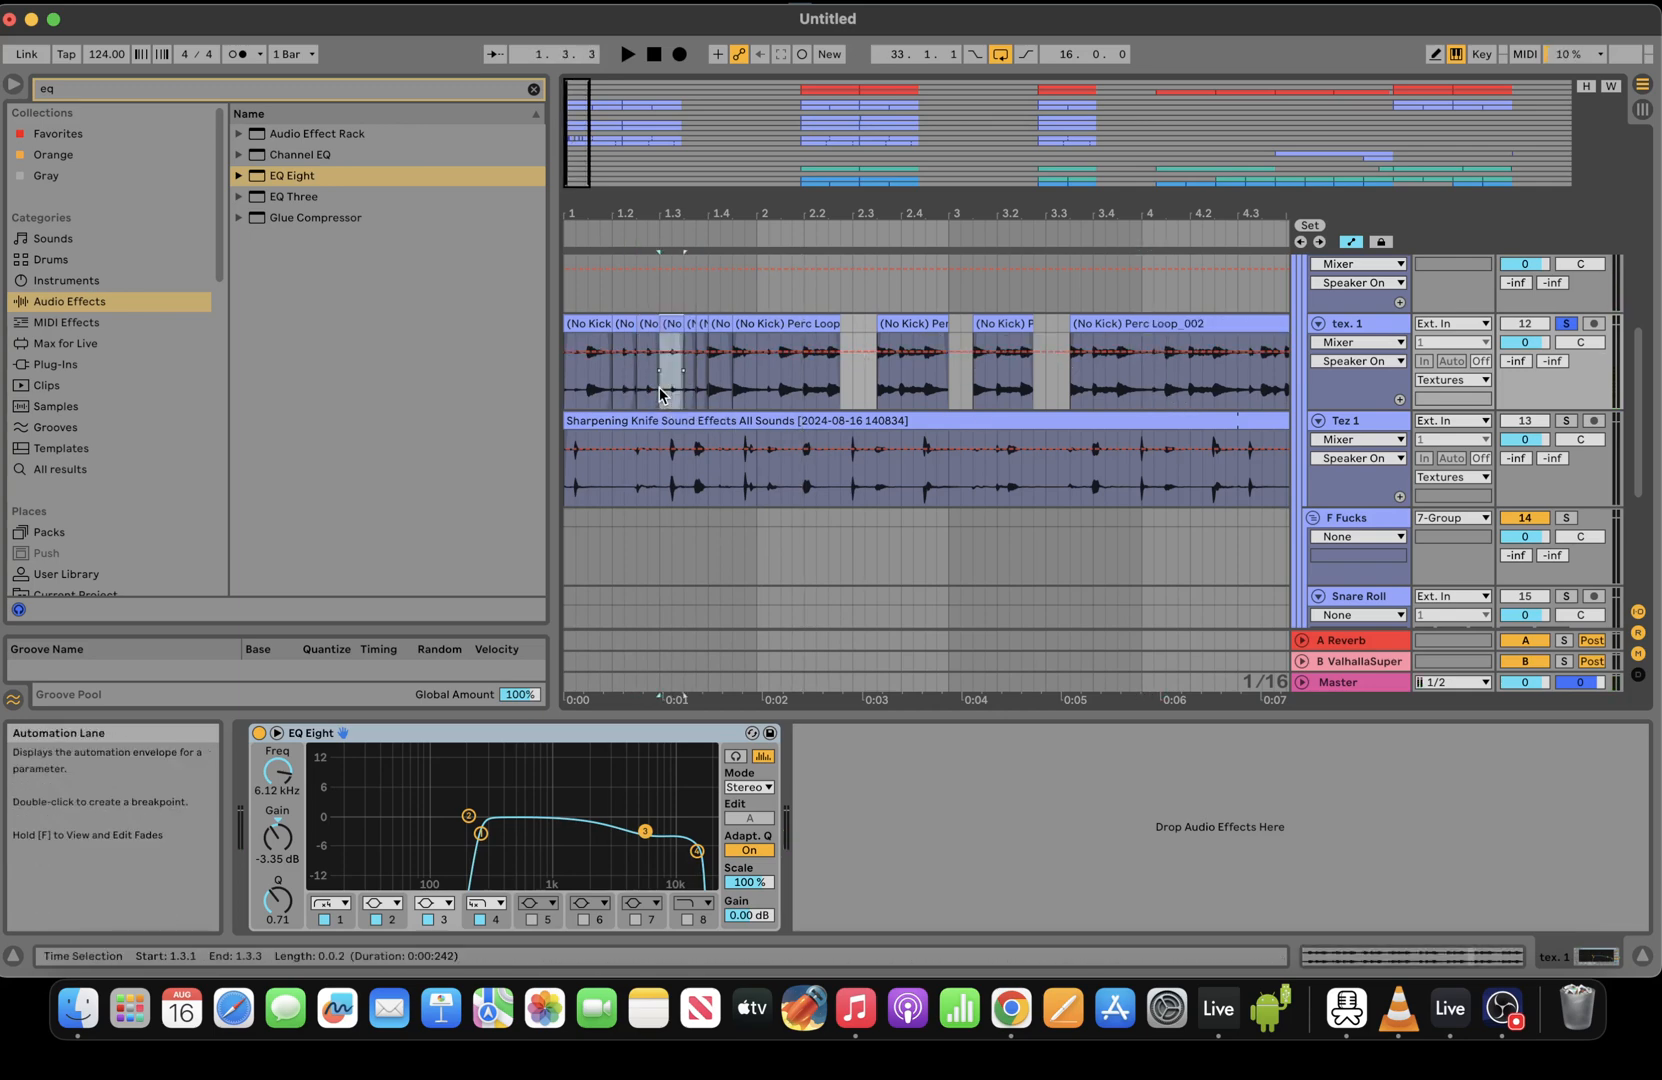
pyautogui.click(568, 393)
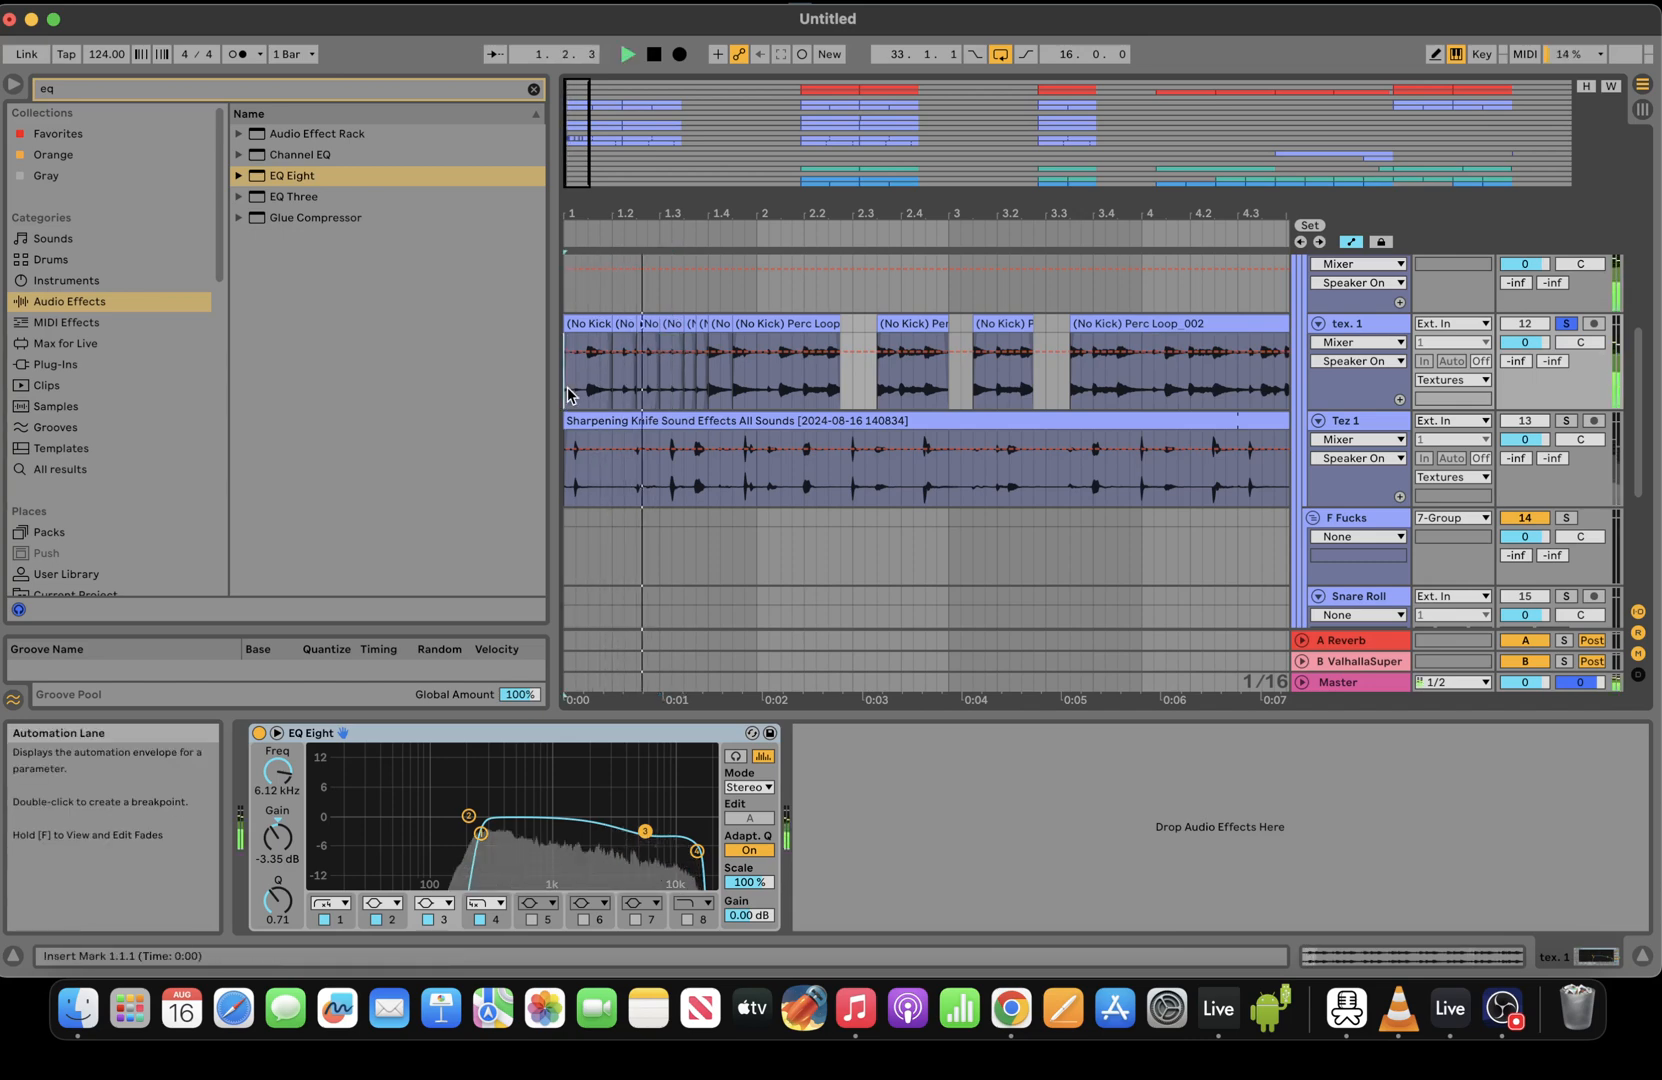
# Duplicate the chopped first bar of tex. 1 (1.1.1 to 2.1.1) twice to fill bars 2 and 3, and play it
pyautogui.moveTo(766, 385); pyautogui.dragTo(603, 374)
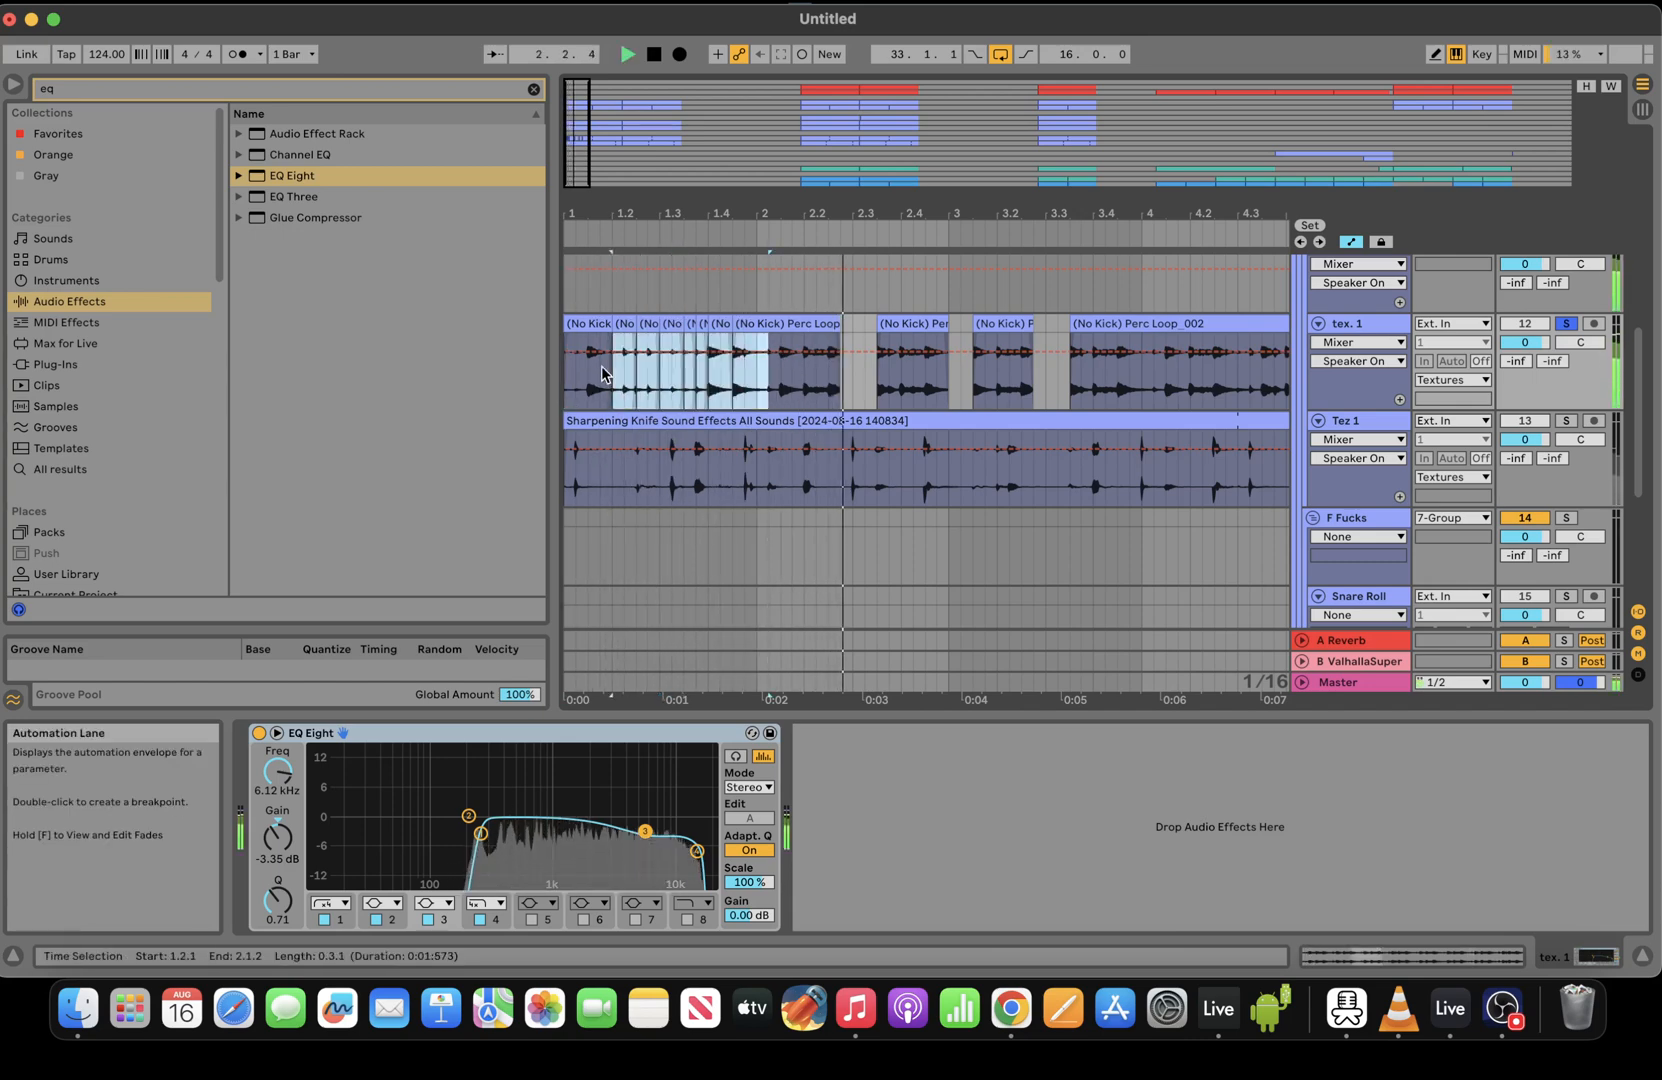
pyautogui.hotkey('ctrl', 'd')
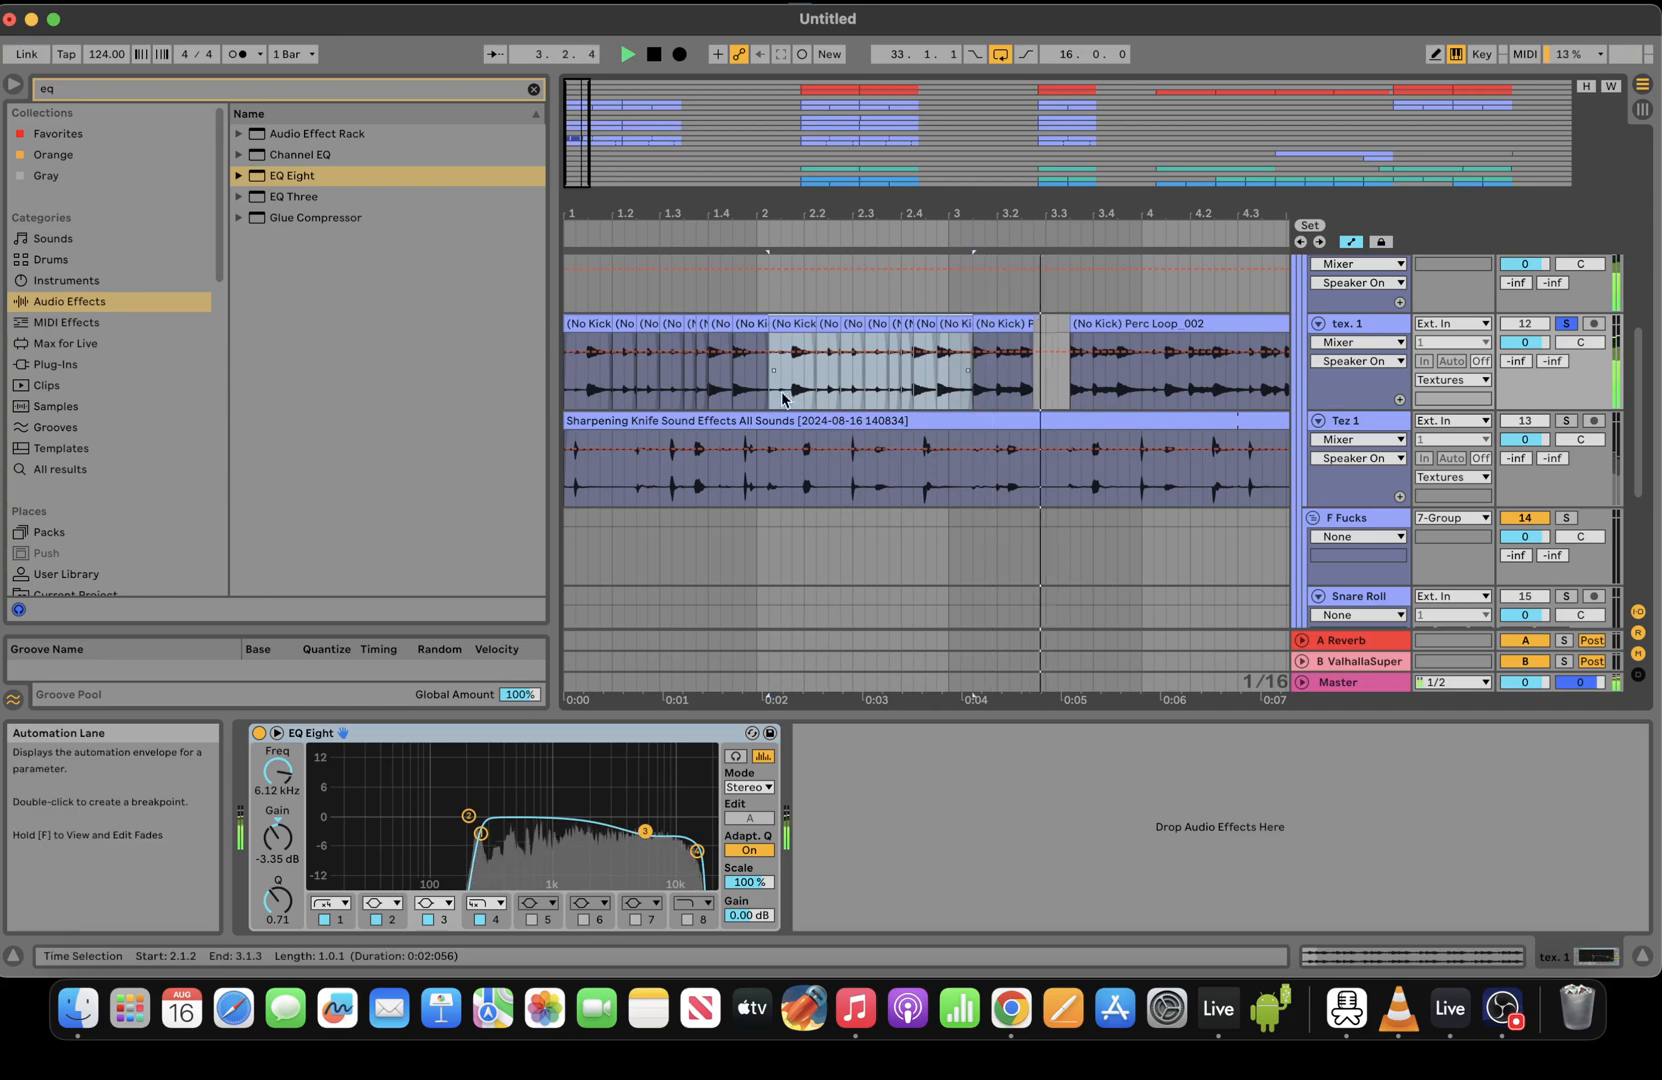
pyautogui.click(743, 380)
pyautogui.moveTo(757, 390); pyautogui.dragTo(550, 318)
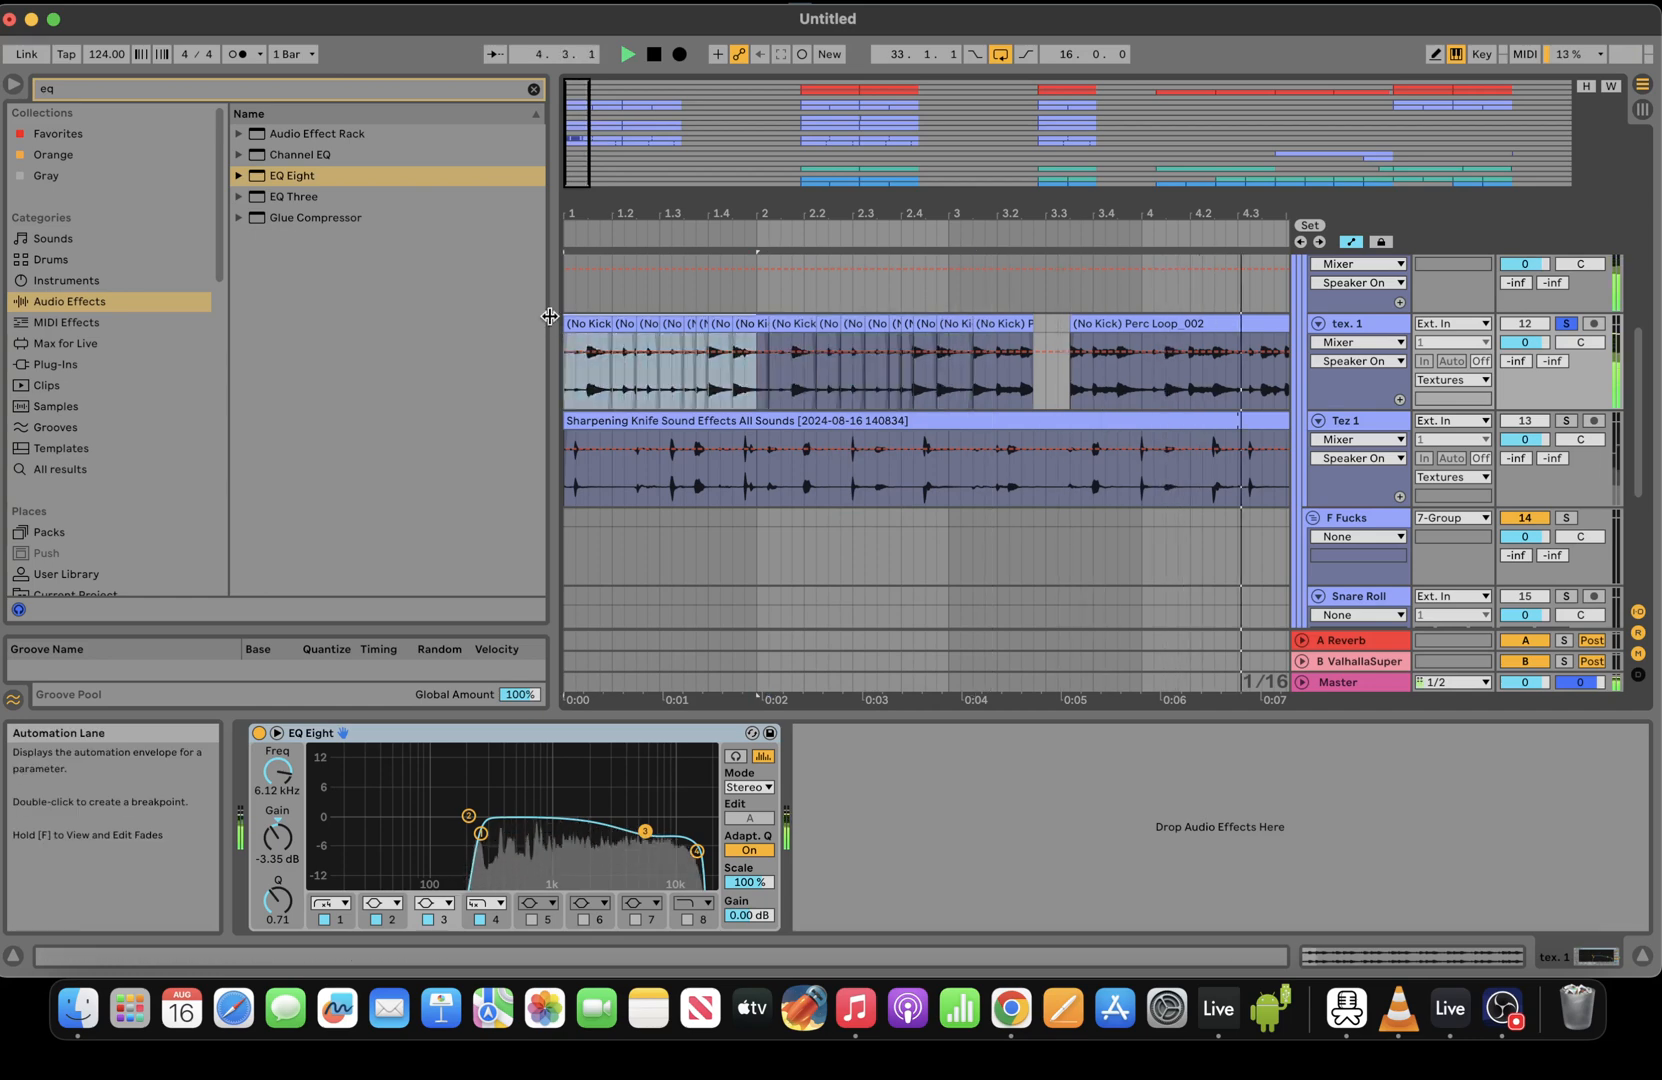
pyautogui.press('super+d')
pyautogui.press('super+d')
pyautogui.press('space')
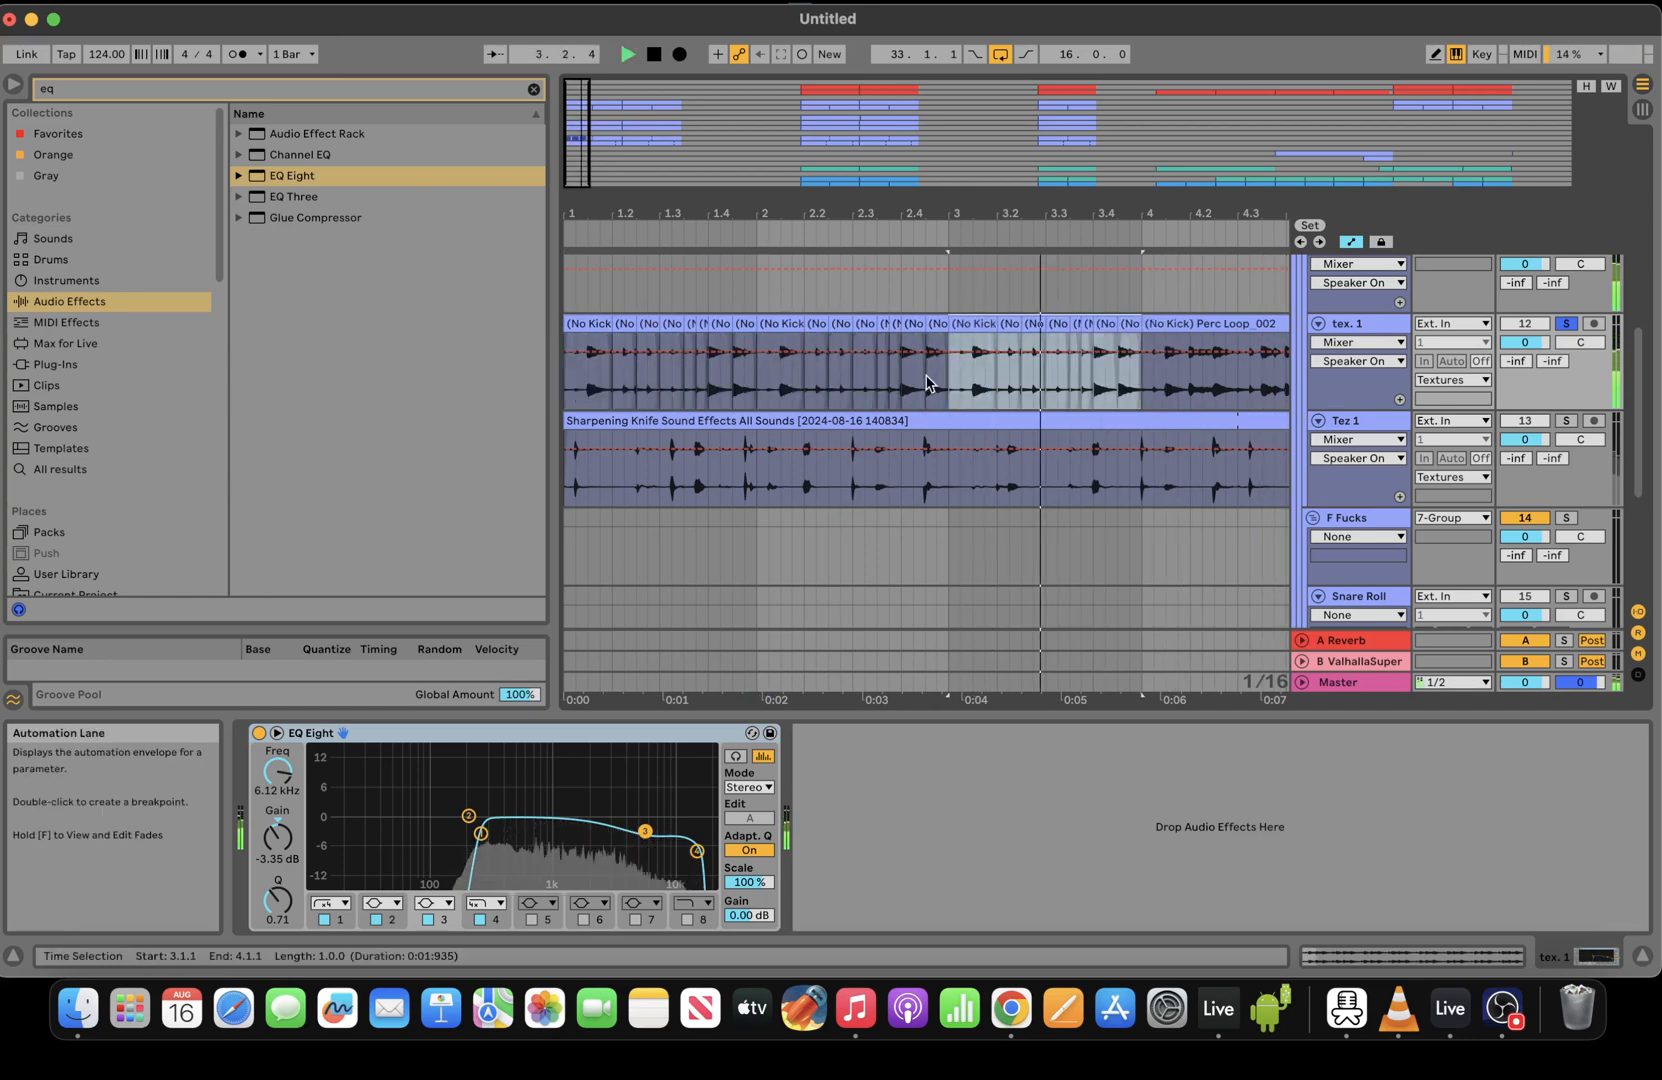
# Set the arrangement's fixed grid to 2 Bars
pyautogui.moveTo(580, 156)
pyautogui.mouseDown()
pyautogui.moveTo(580, 137)
pyautogui.moveTo(613, 133)
pyautogui.moveTo(604, 143)
pyautogui.mouseUp()
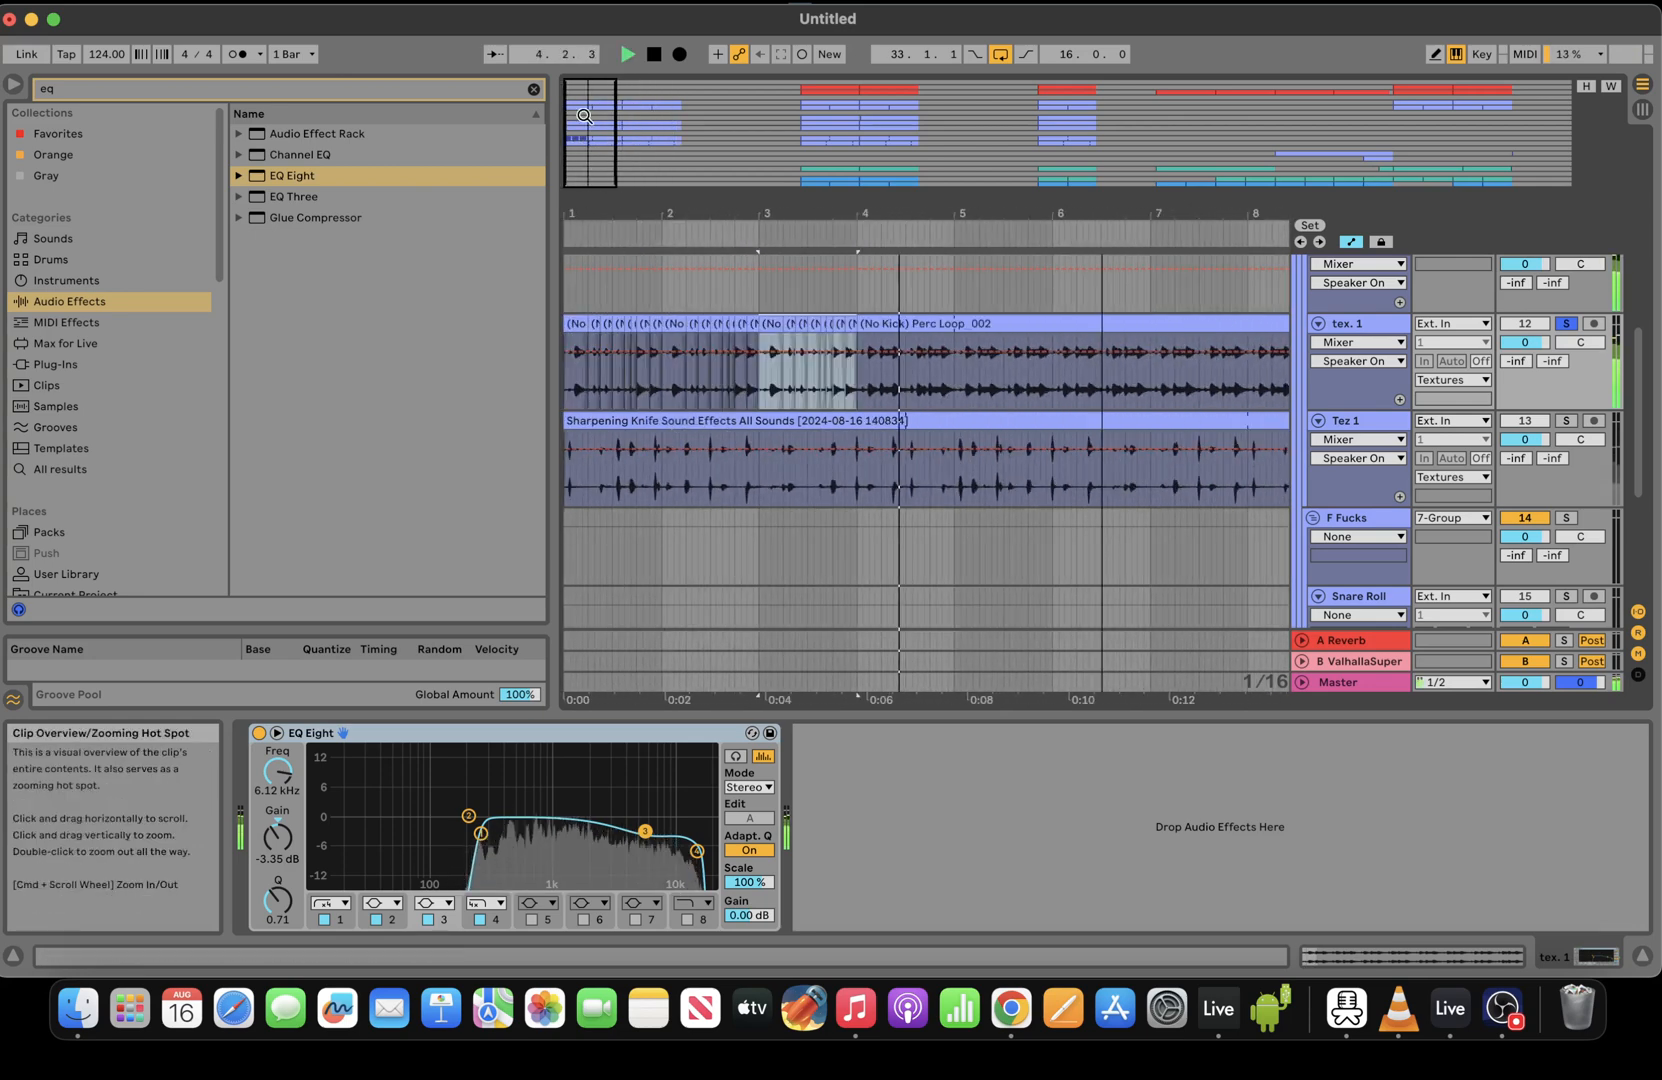
pyautogui.rightClick(772, 366)
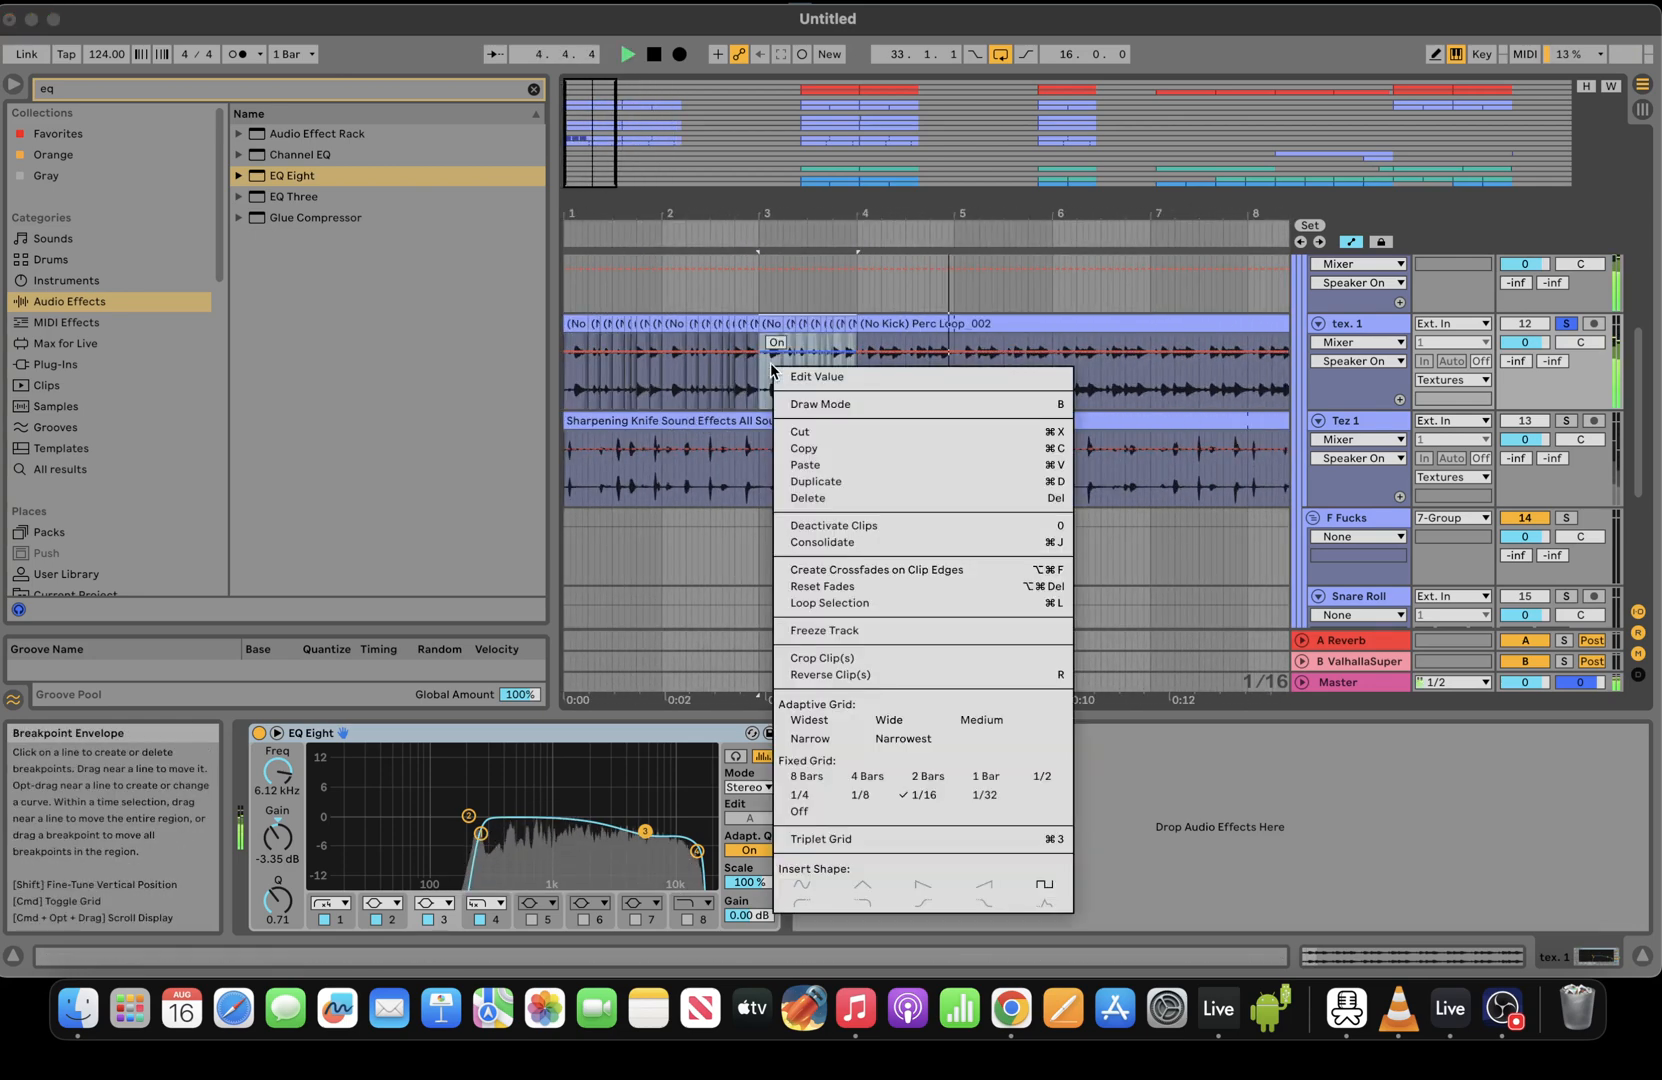
pyautogui.click(819, 783)
pyautogui.rightClick(668, 381)
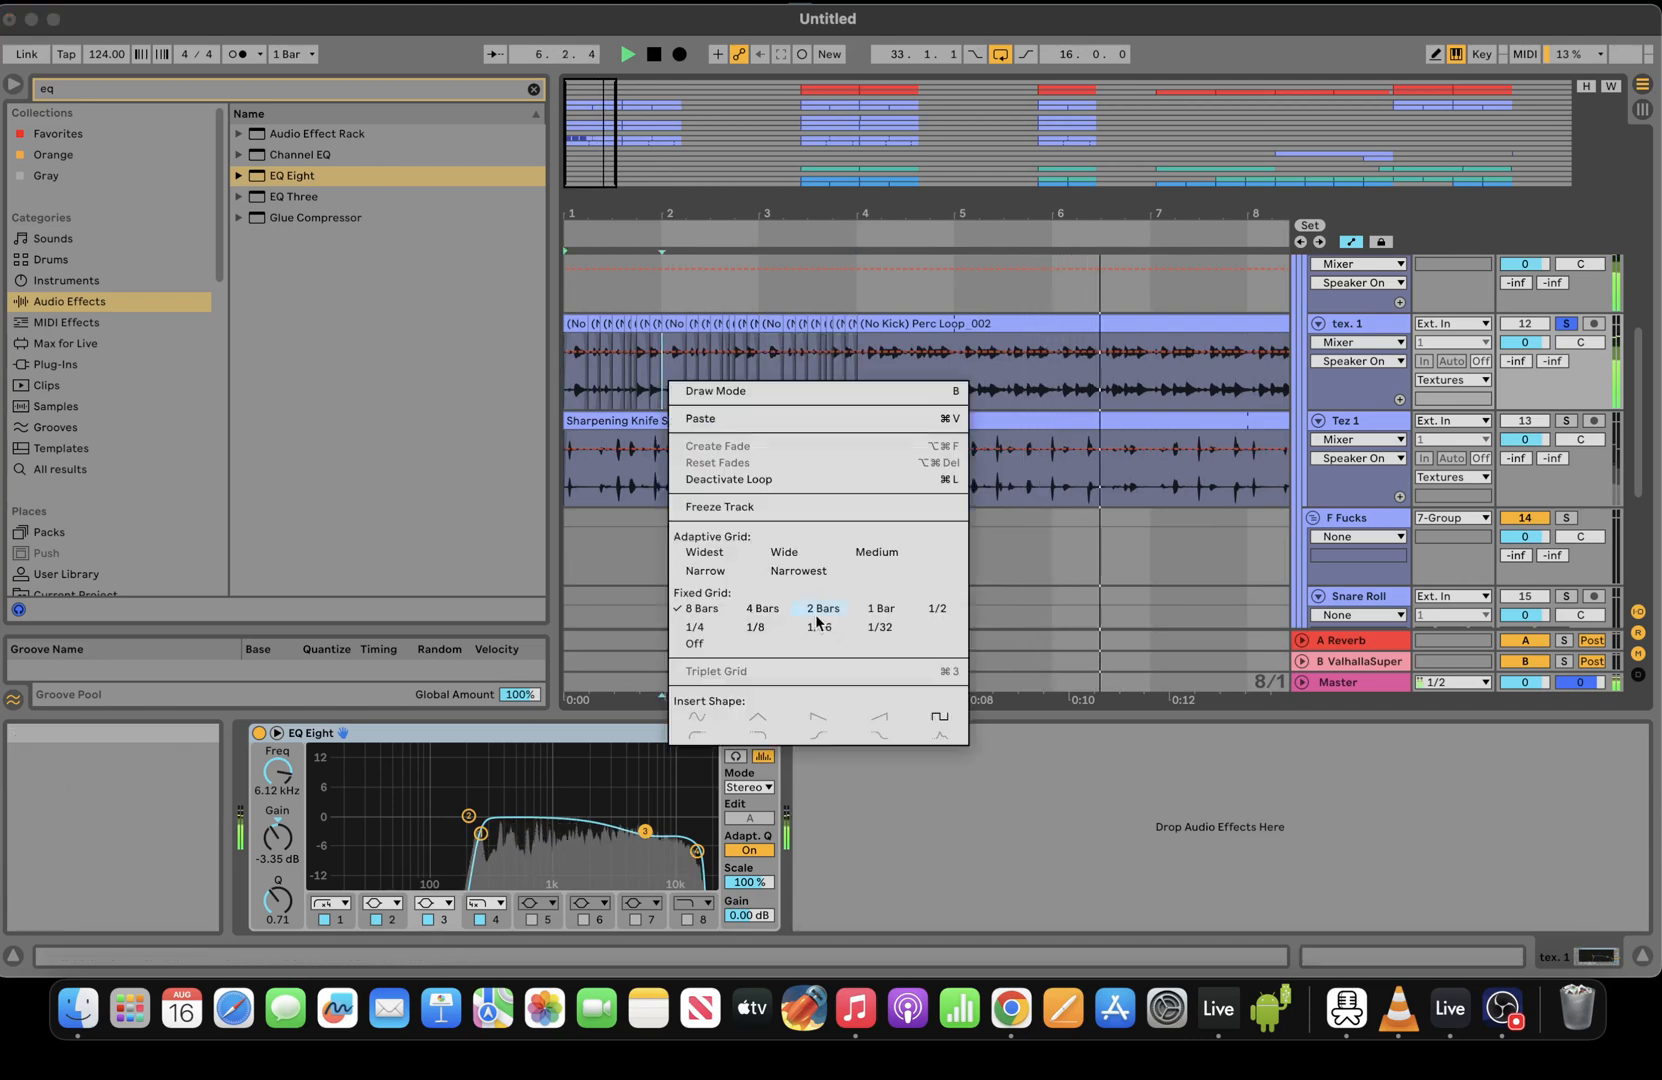
pyautogui.click(818, 612)
# Consolidate the tex. 1 section from 1.1.1 to 3.1.1 into one clip, play it and view its loop settings
pyautogui.press('space')
pyautogui.moveTo(760, 375); pyautogui.dragTo(518, 322)
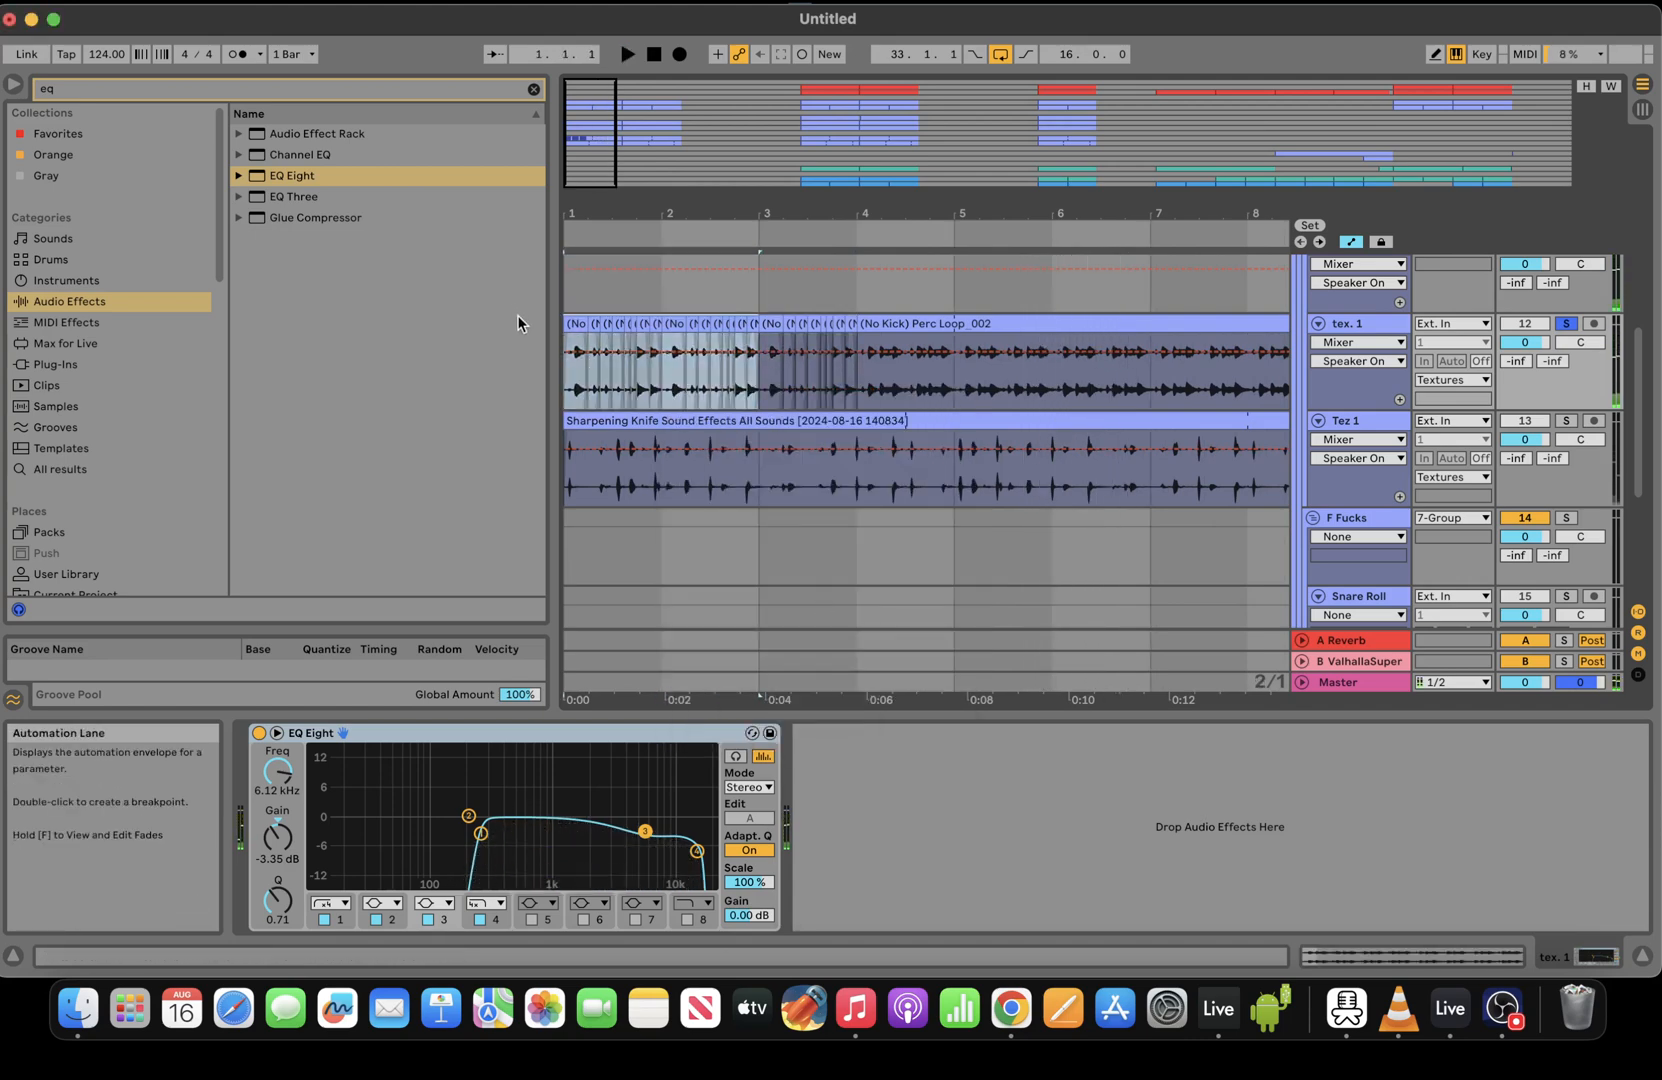
pyautogui.press('super+j')
pyautogui.press('space')
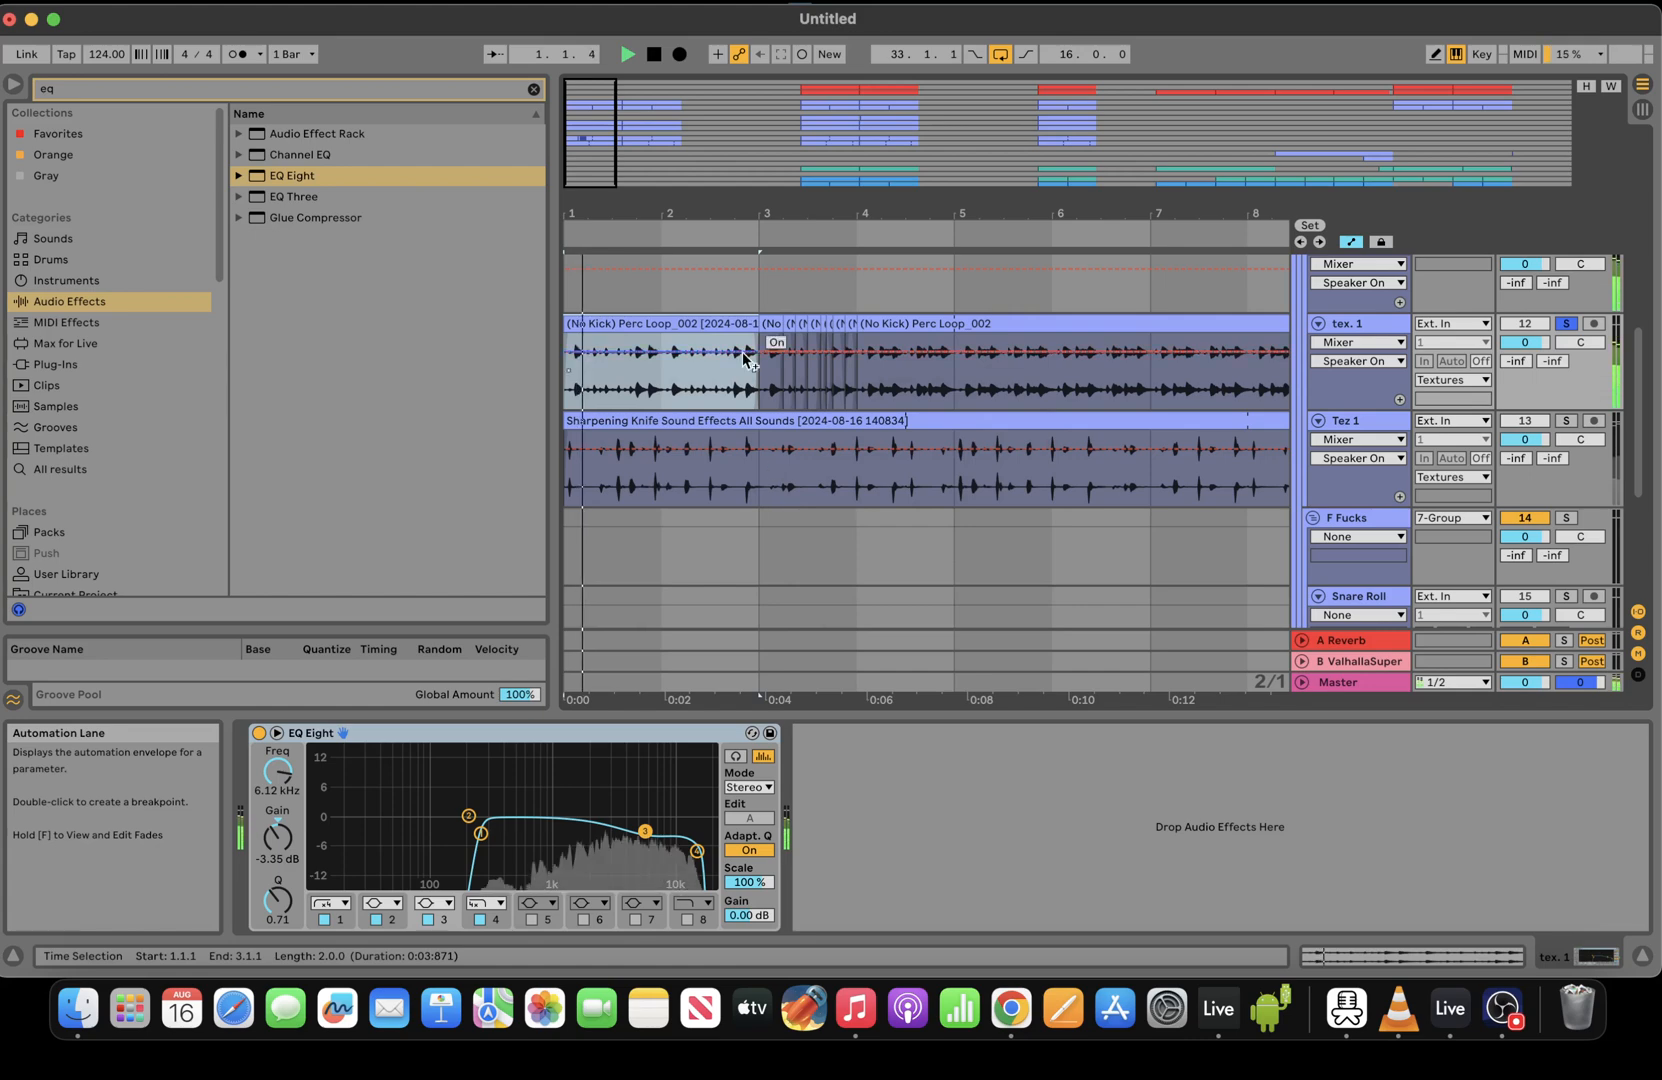
pyautogui.click(1384, 957)
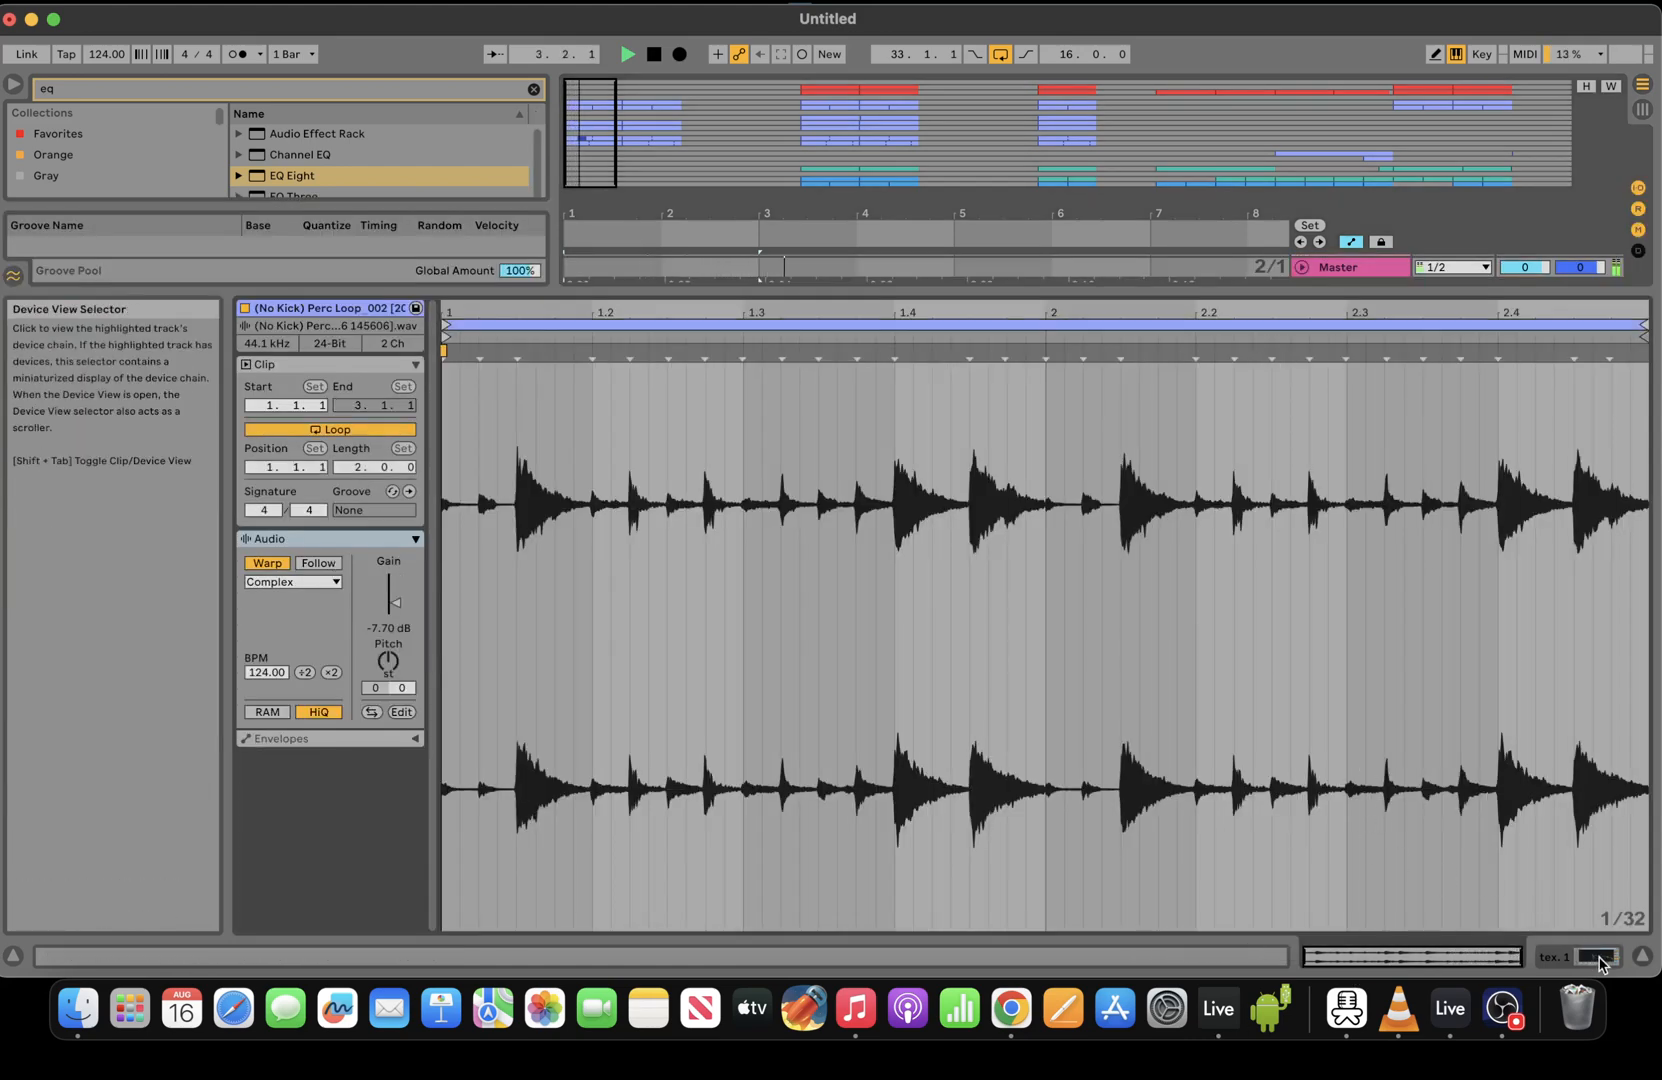
pyautogui.click(1598, 959)
# Duplicate the tex. 1 track and clear the original track's clips from 1.1.1 to 27.1.1
pyautogui.moveTo(618, 213); pyautogui.dragTo(612, 130)
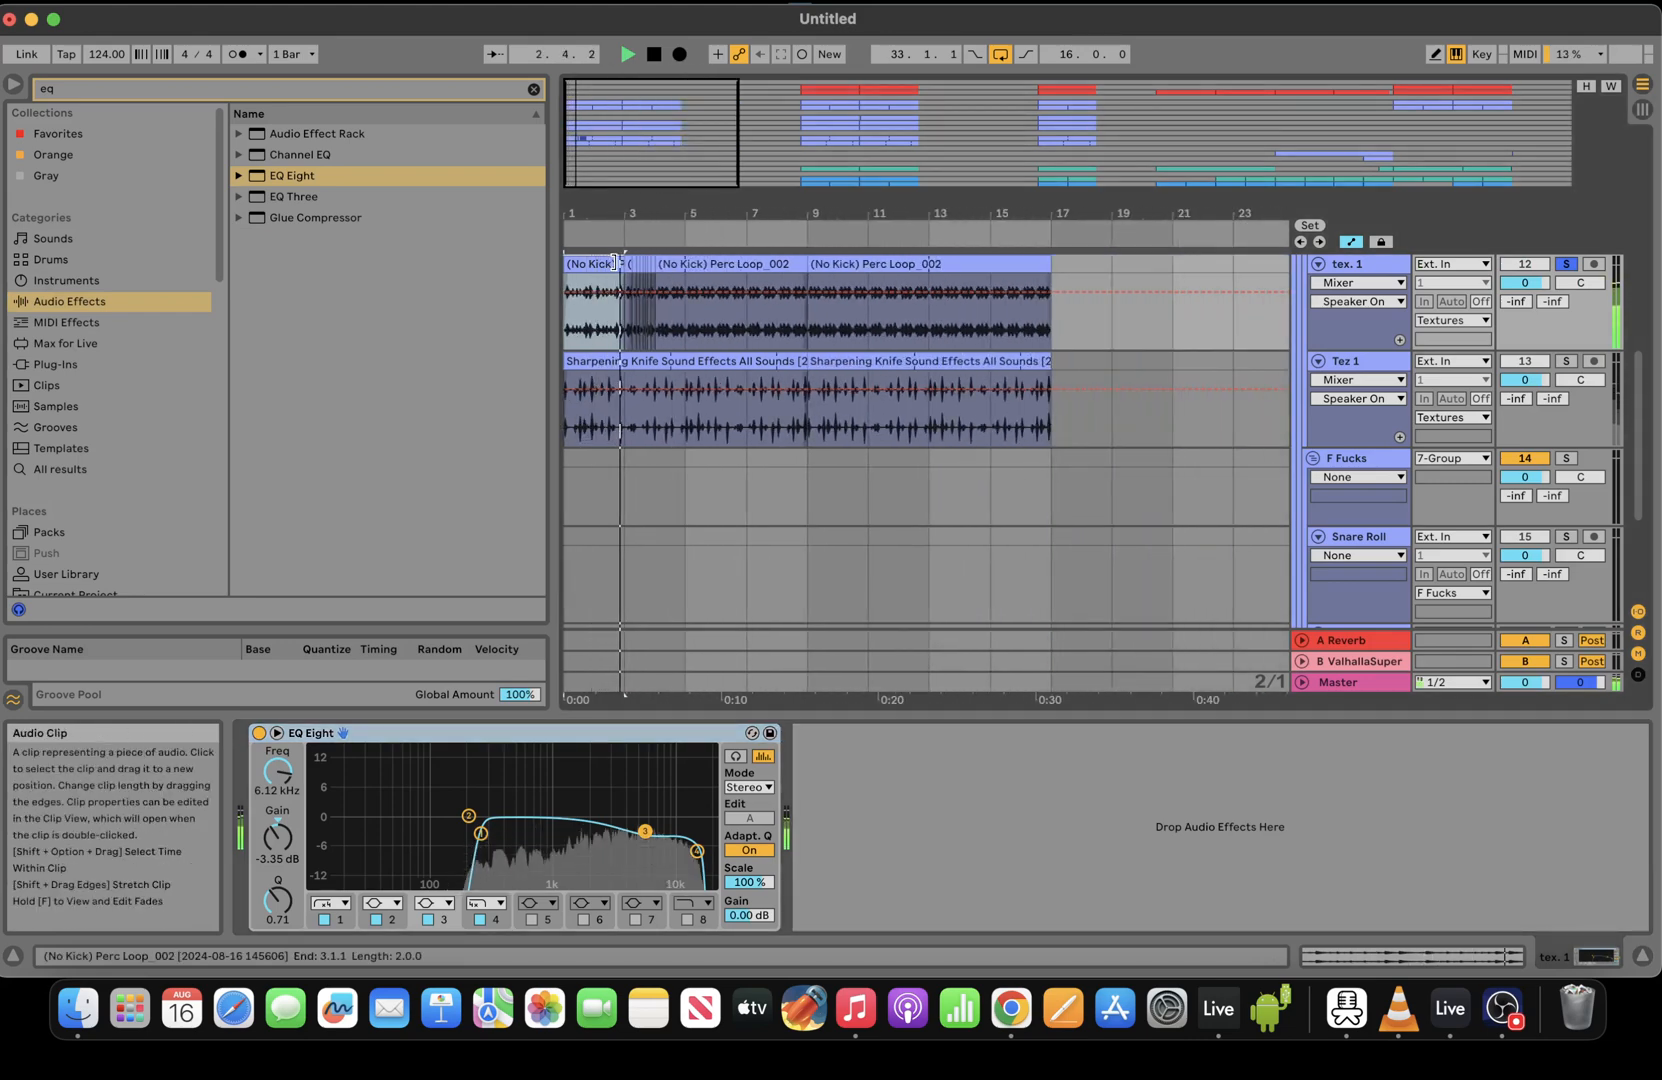
pyautogui.moveTo(616, 213); pyautogui.dragTo(614, 130)
pyautogui.press('space')
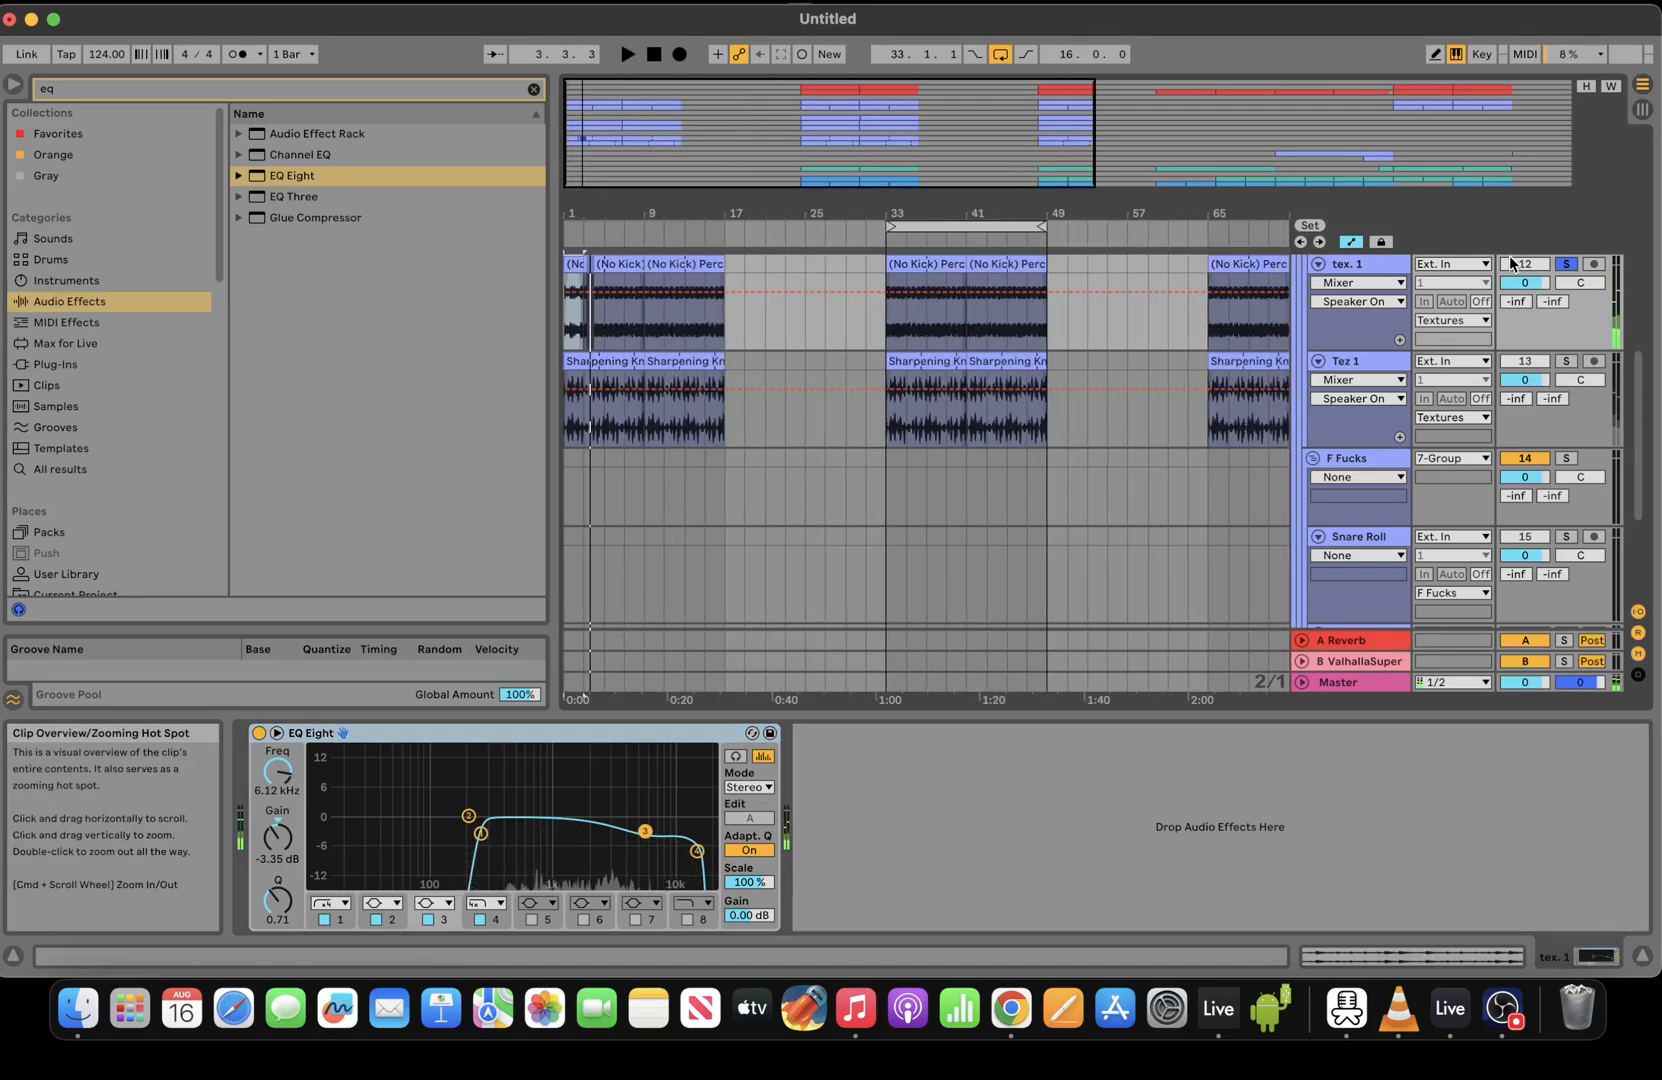
pyautogui.press('super+d')
pyautogui.moveTo(822, 340); pyautogui.dragTo(566, 300)
pyautogui.press('Delete')
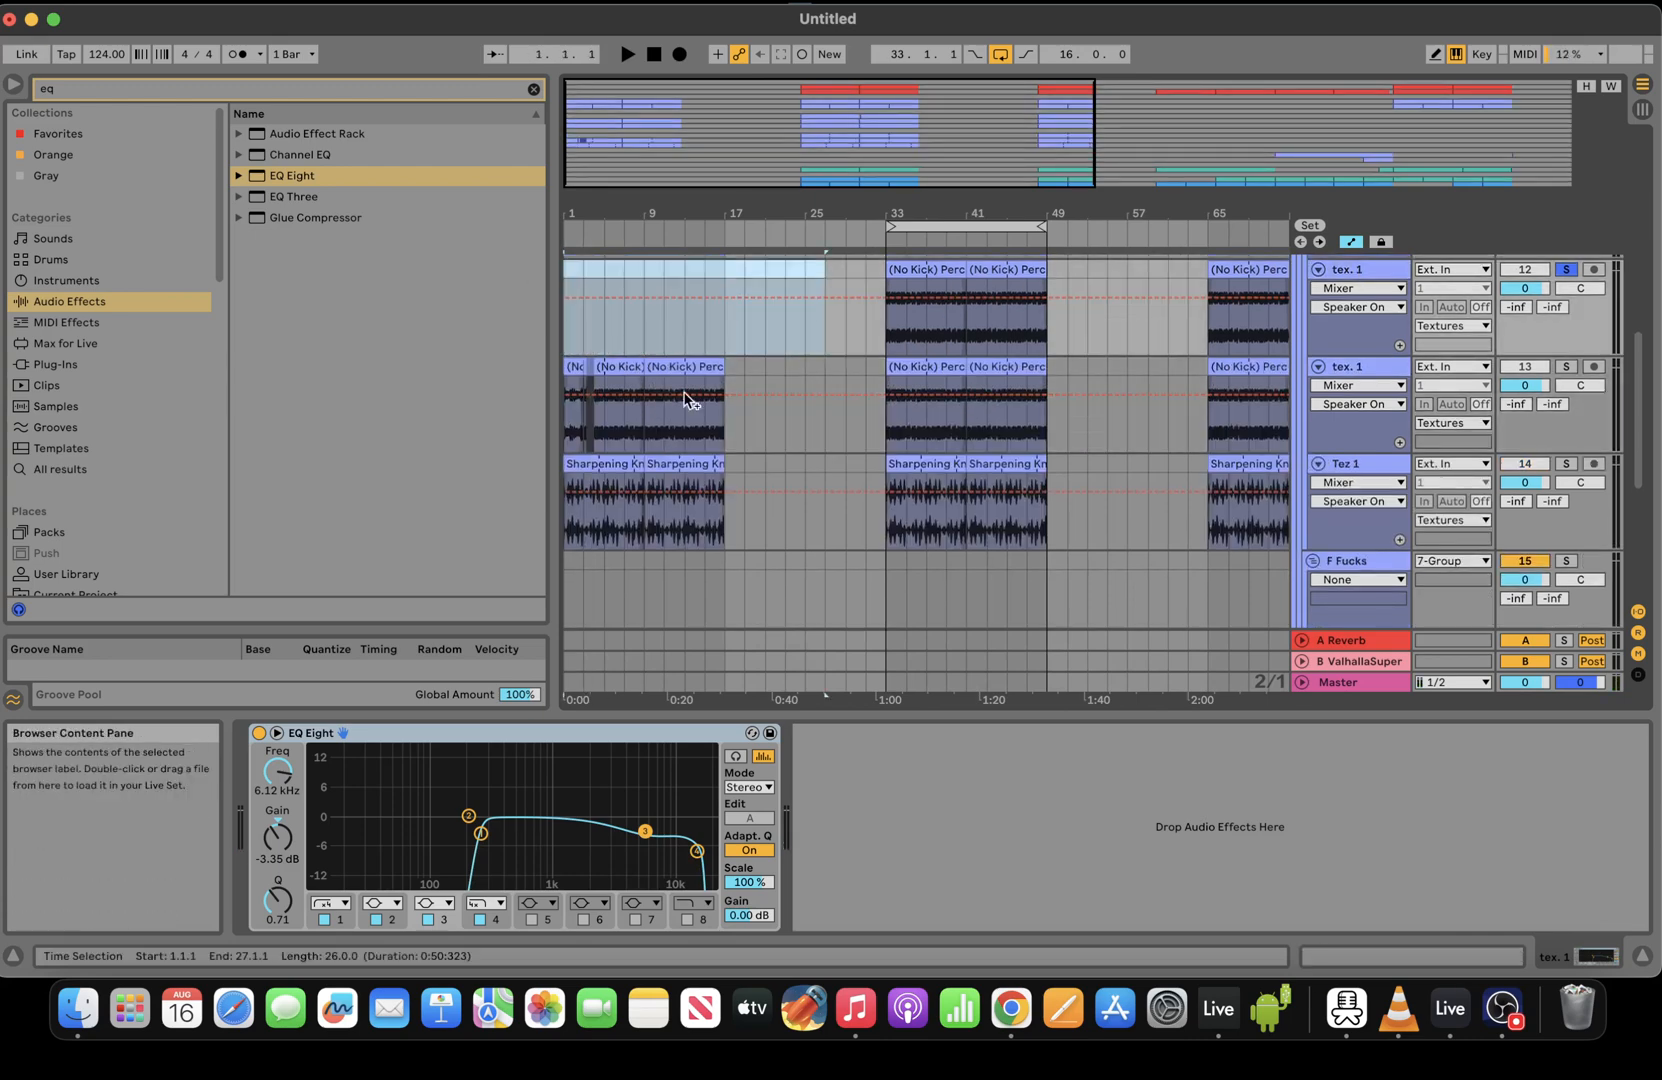
# On the duplicated tex. 1 track, extend the consolidated clip to 17.1.1 and delete the clips between 27.1.1 and 87.1.1
pyautogui.moveTo(582, 366); pyautogui.dragTo(725, 365)
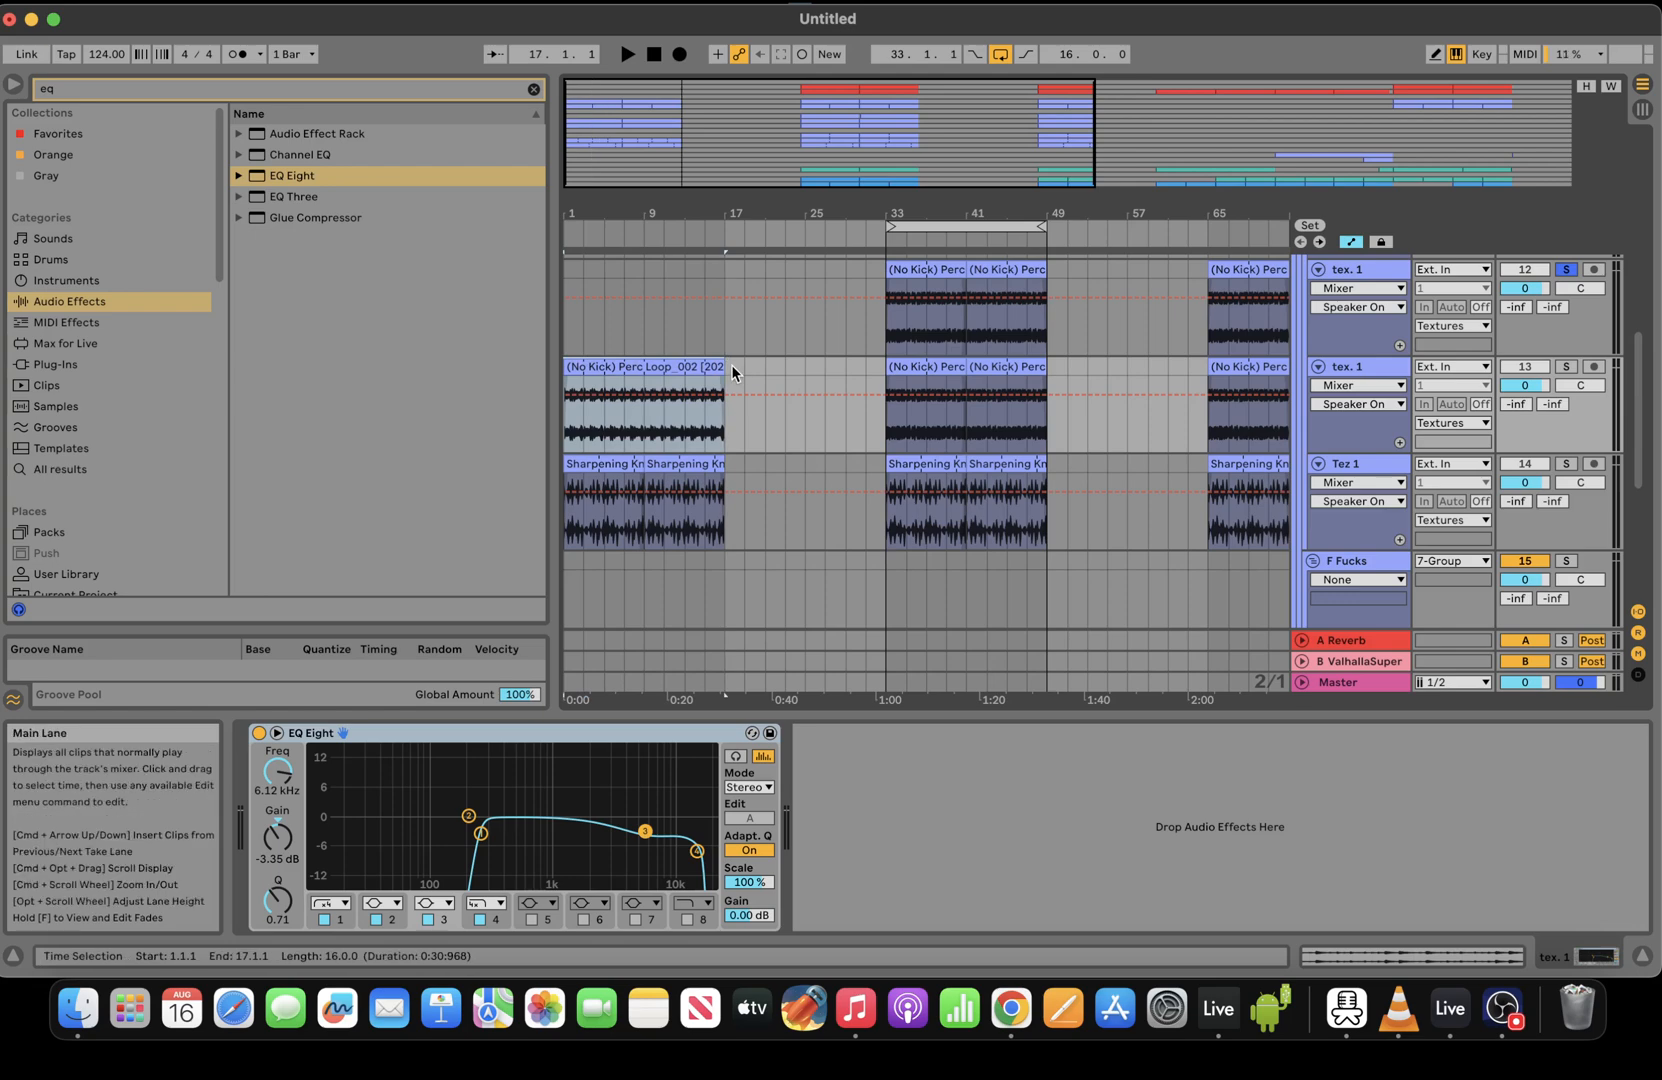
pyautogui.press('-')
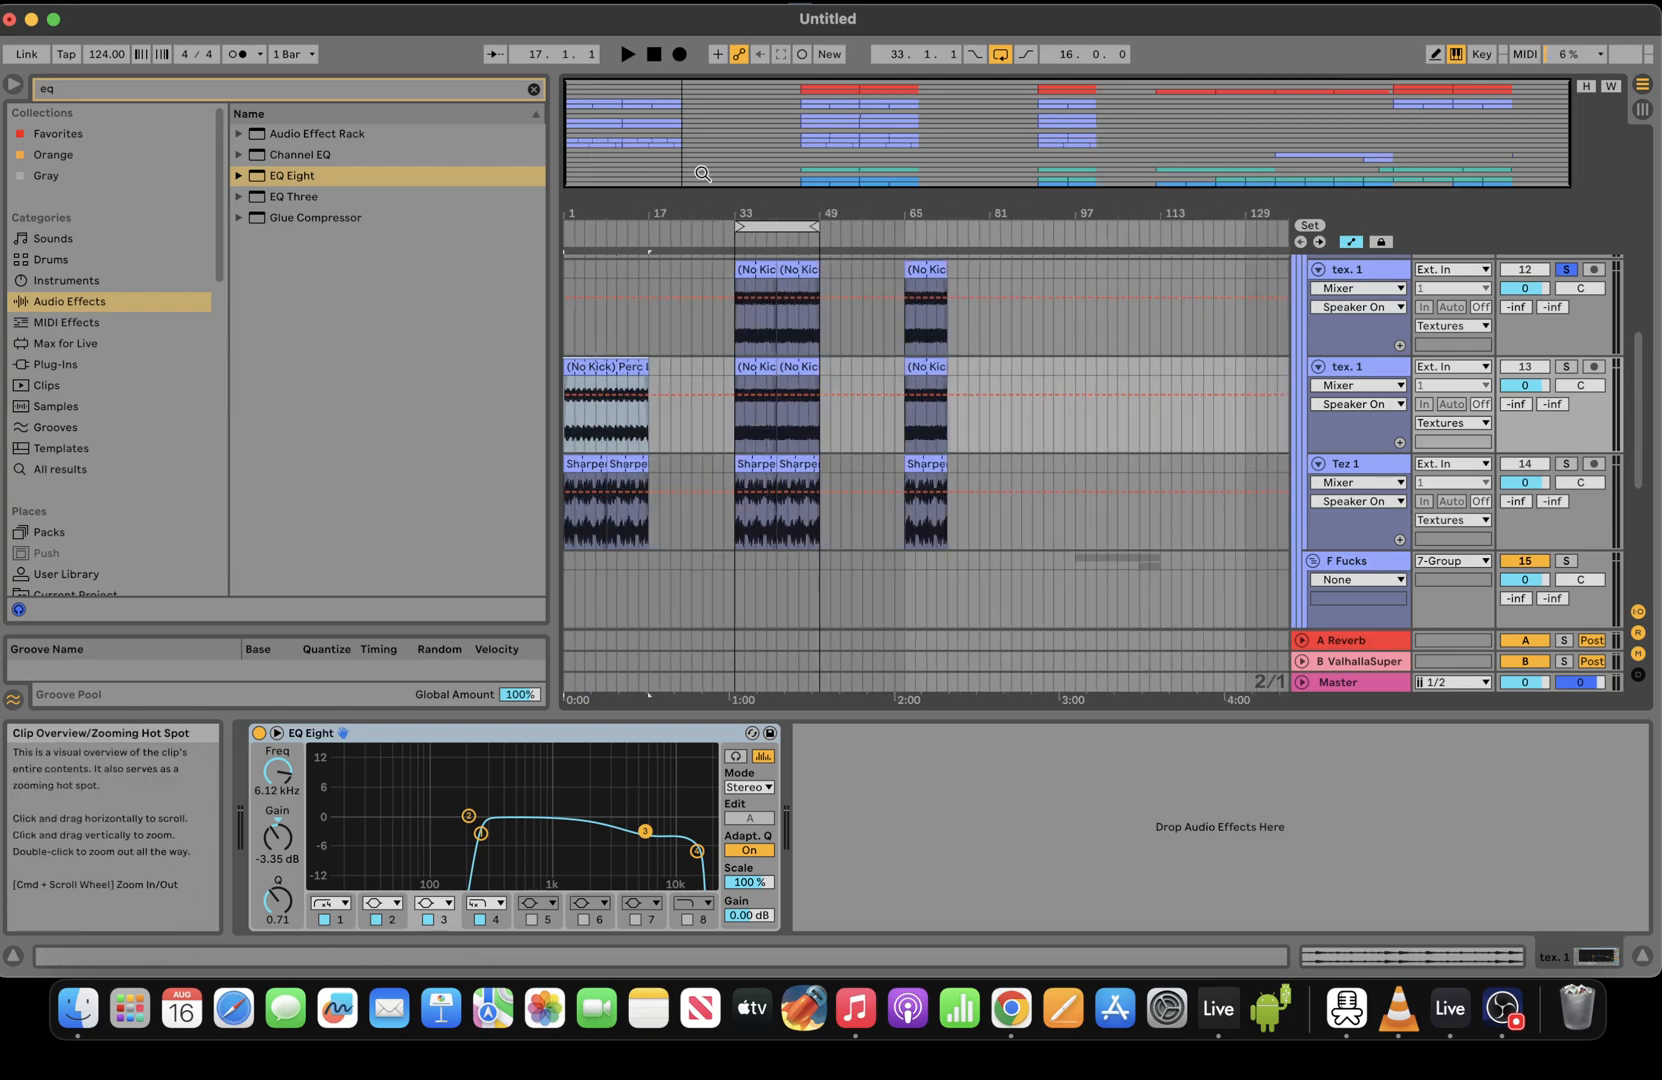
pyautogui.moveTo(1021, 440); pyautogui.dragTo(704, 358)
pyautogui.press('Delete')
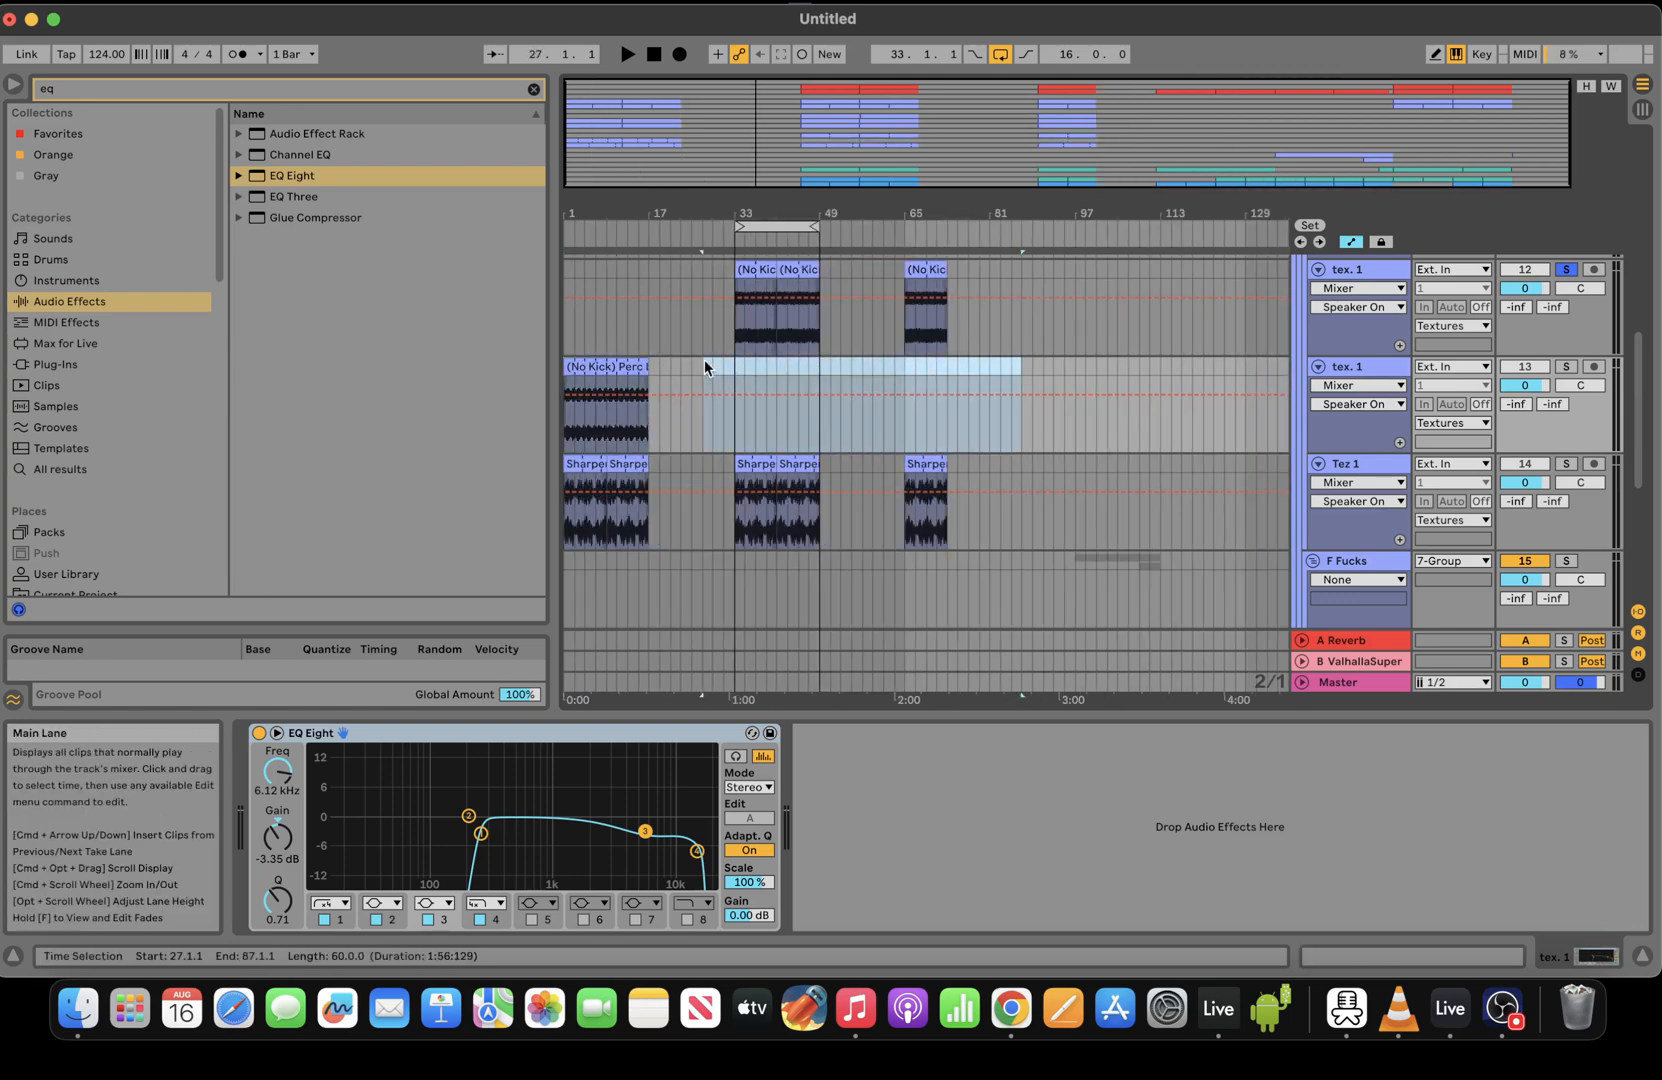
# Solo the duplicated tex. 1 track in place of the original and play its extended clip from the start
pyautogui.press('space')
pyautogui.click(610, 388)
pyautogui.press('space')
pyautogui.click(594, 366)
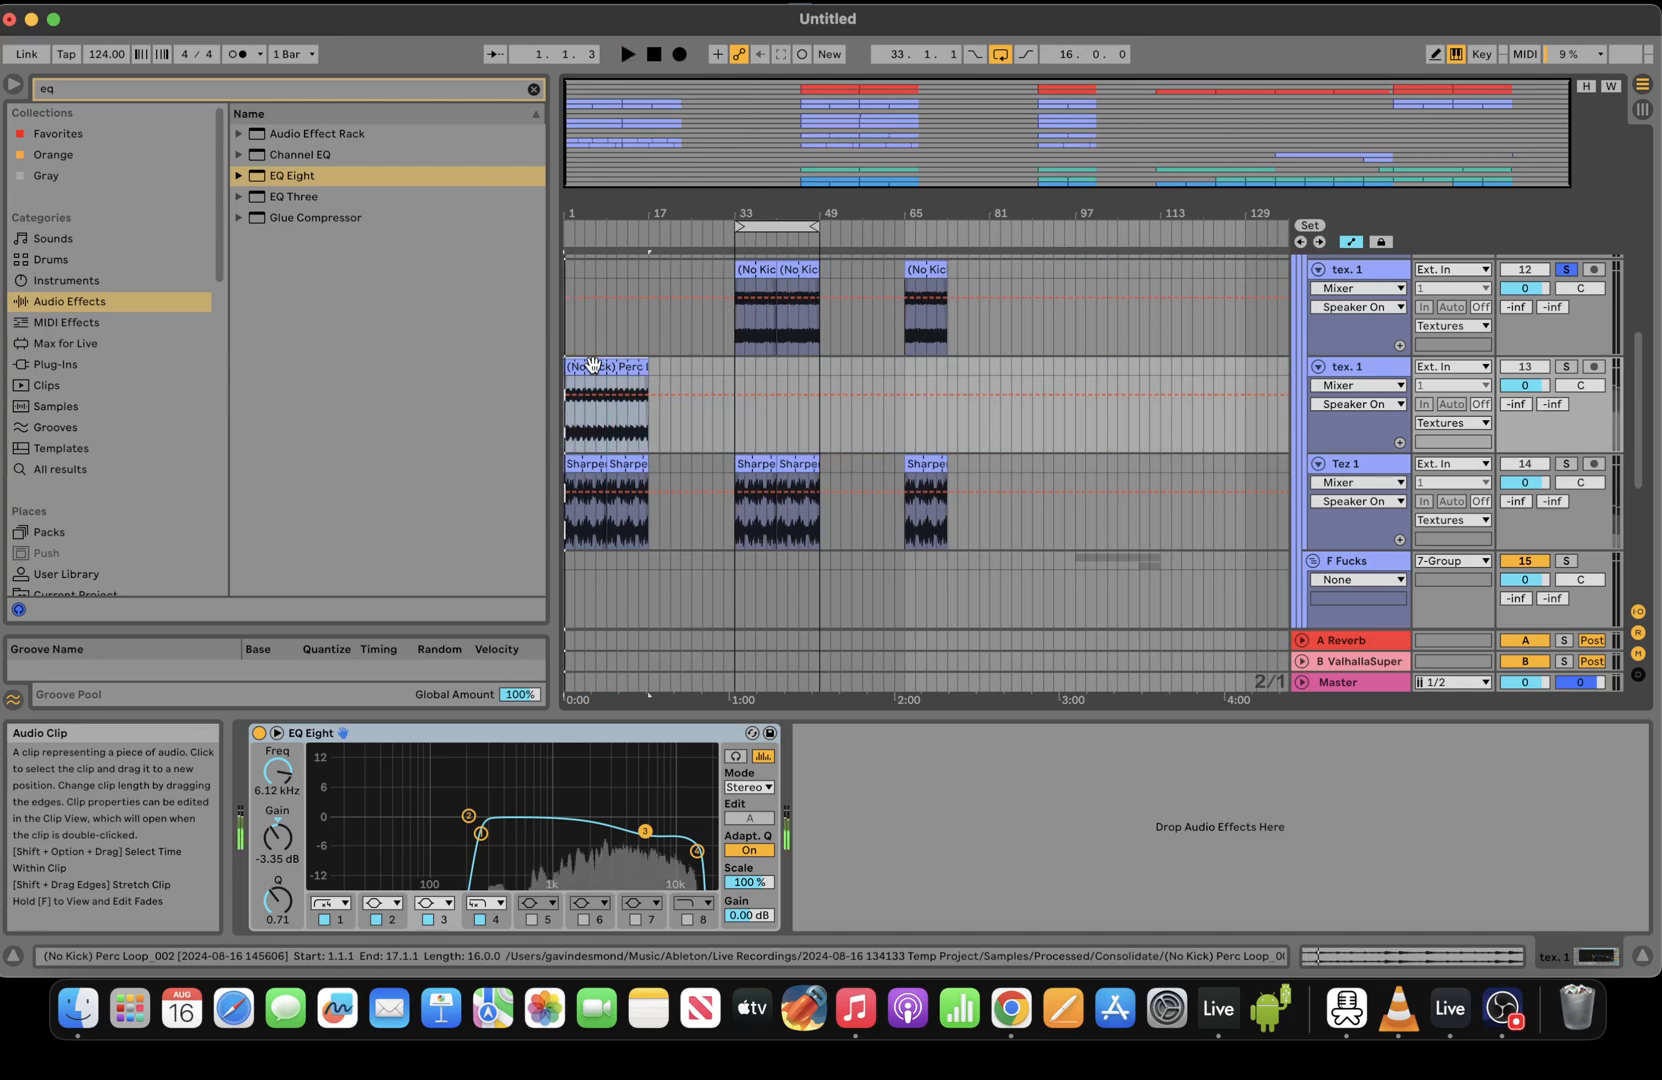
pyautogui.press('s')
pyautogui.press('space')
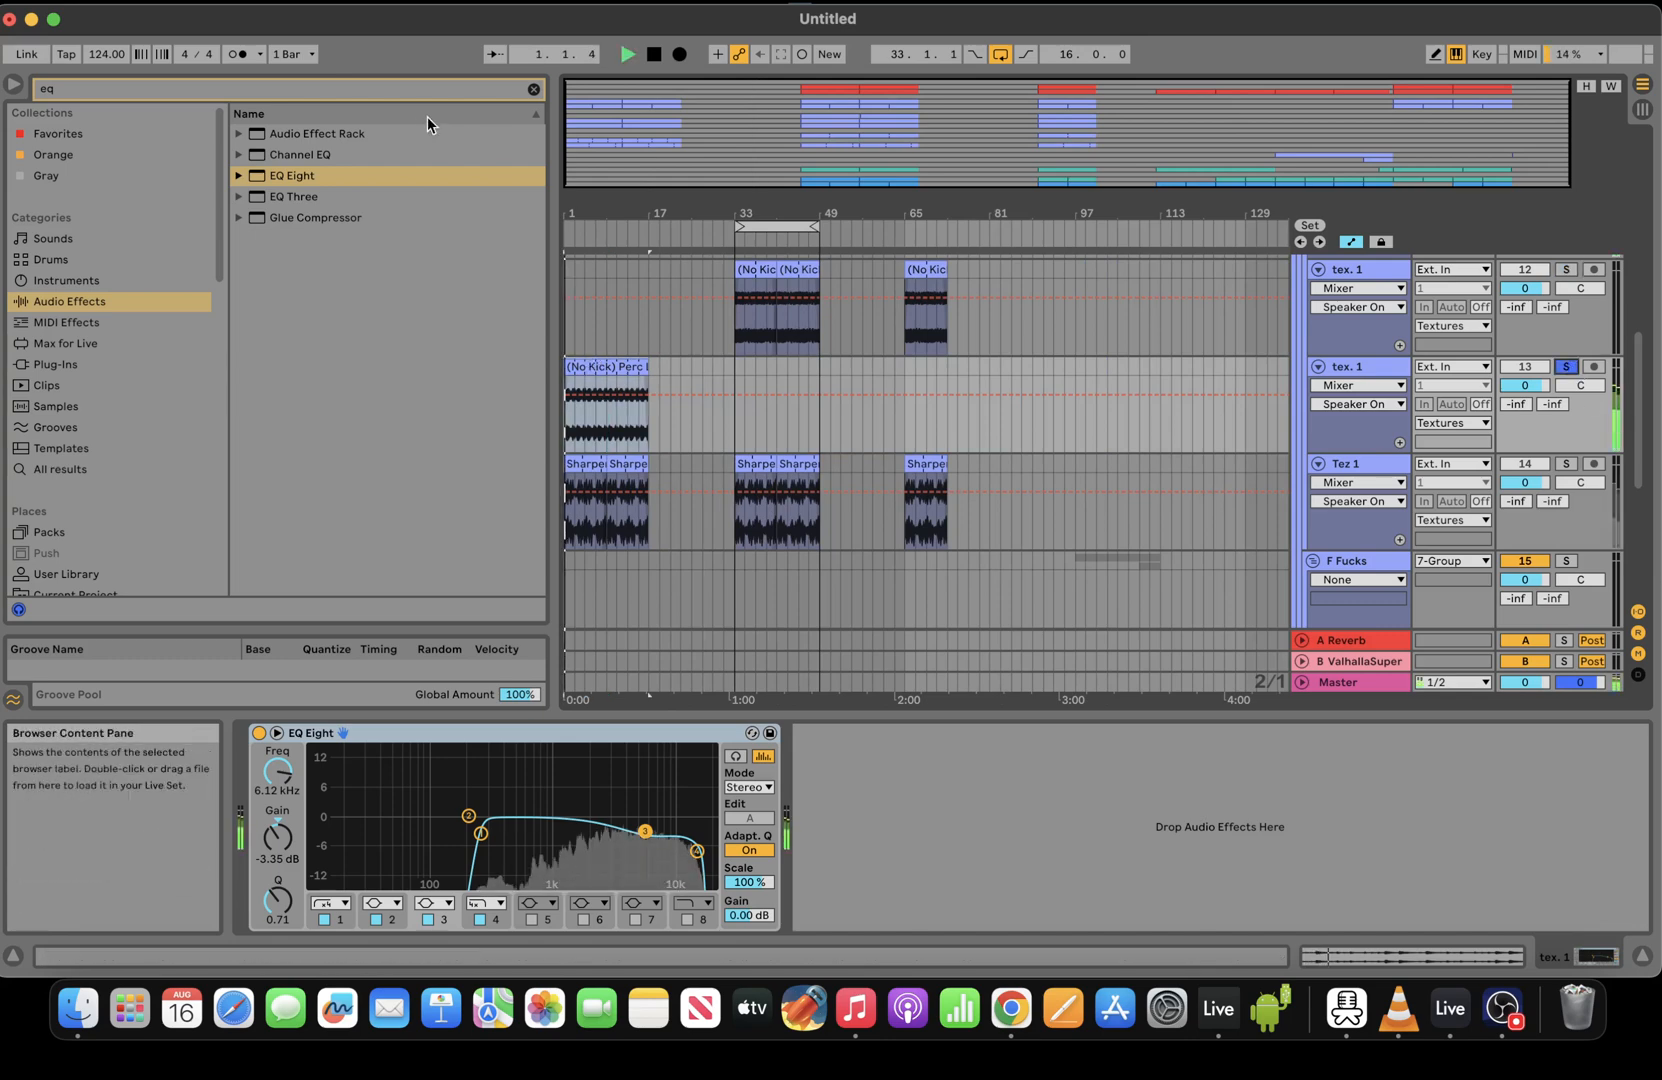
# Clear the browser search and open the HGP - Deep Melodic House sample pack folder
pyautogui.press('BackSpace')
pyautogui.press('BackSpace')
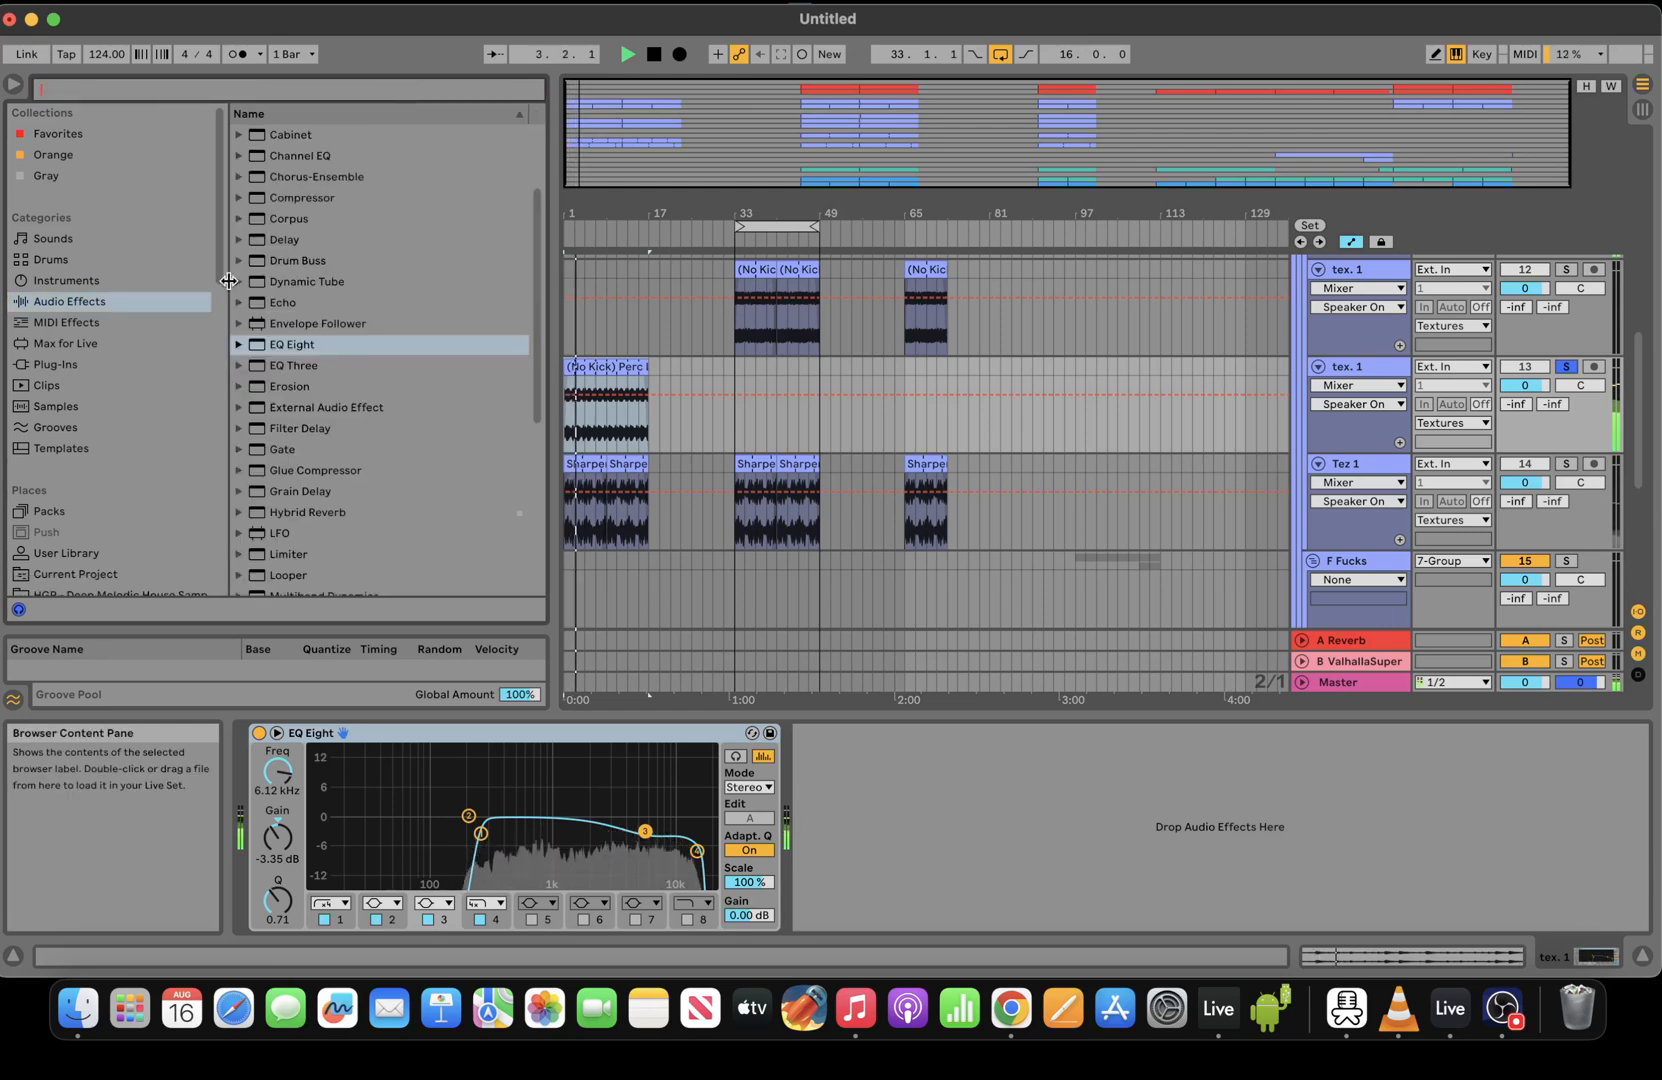
pyautogui.scroll(-5, 214, 292)
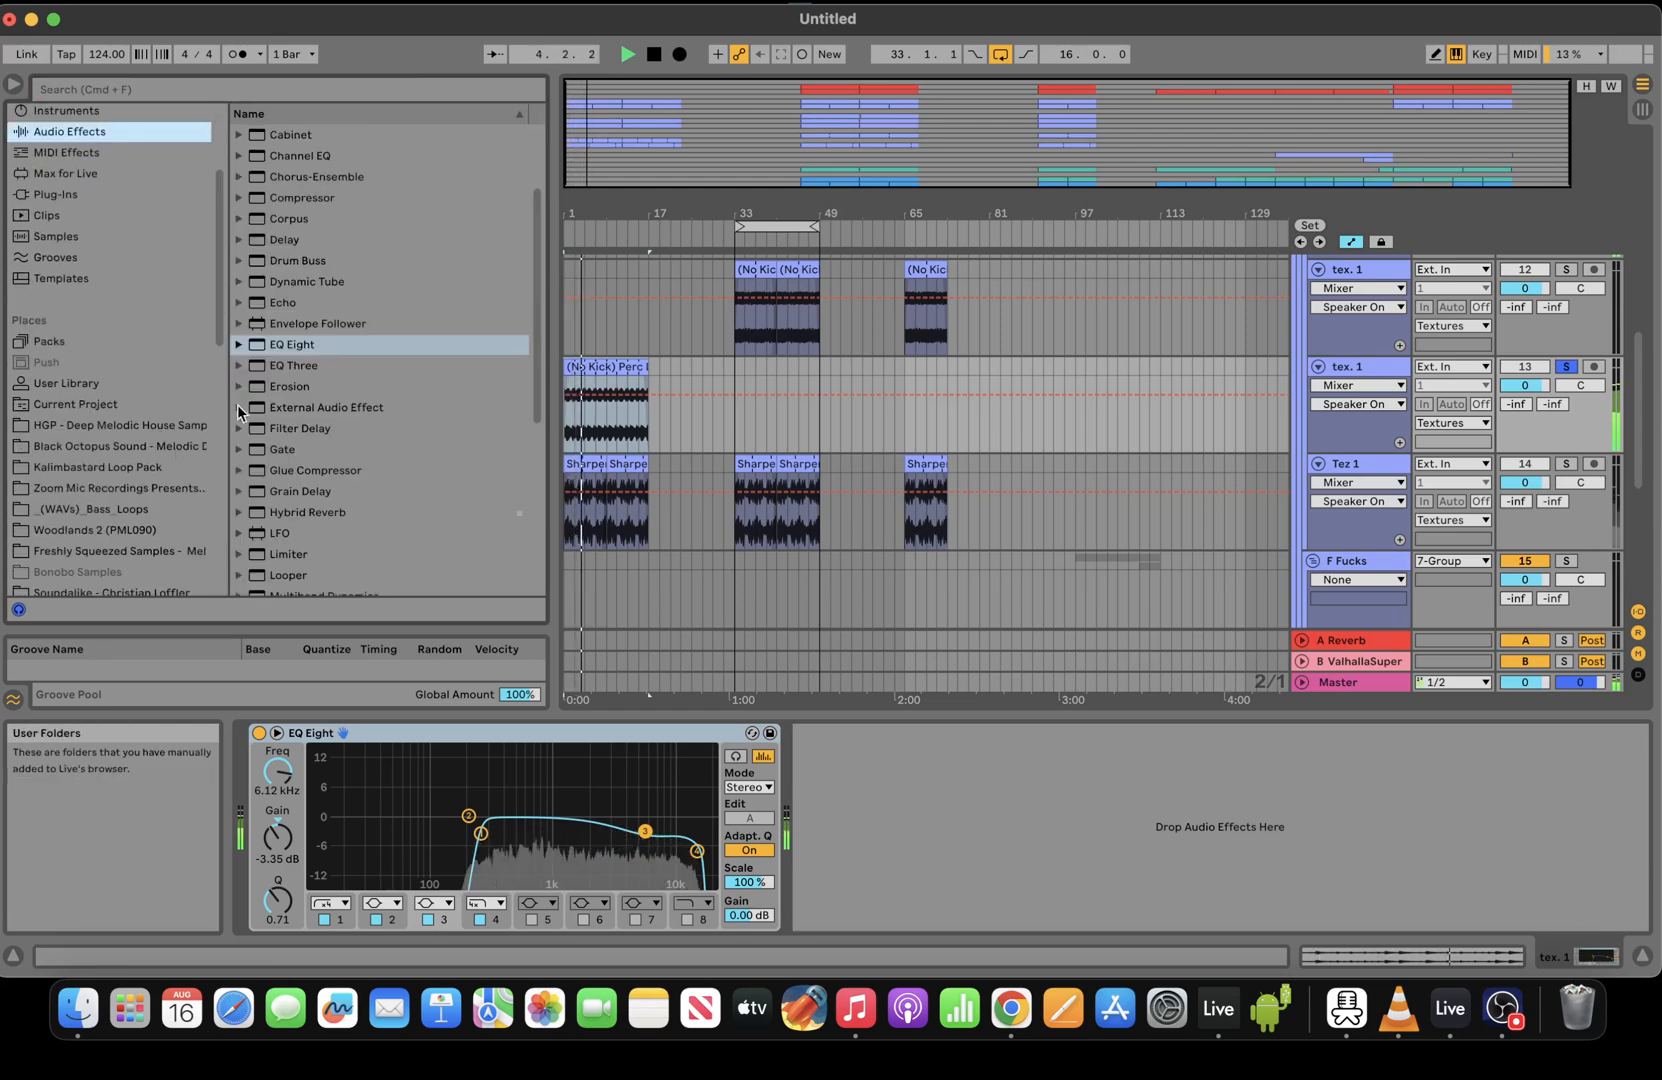
pyautogui.click(158, 425)
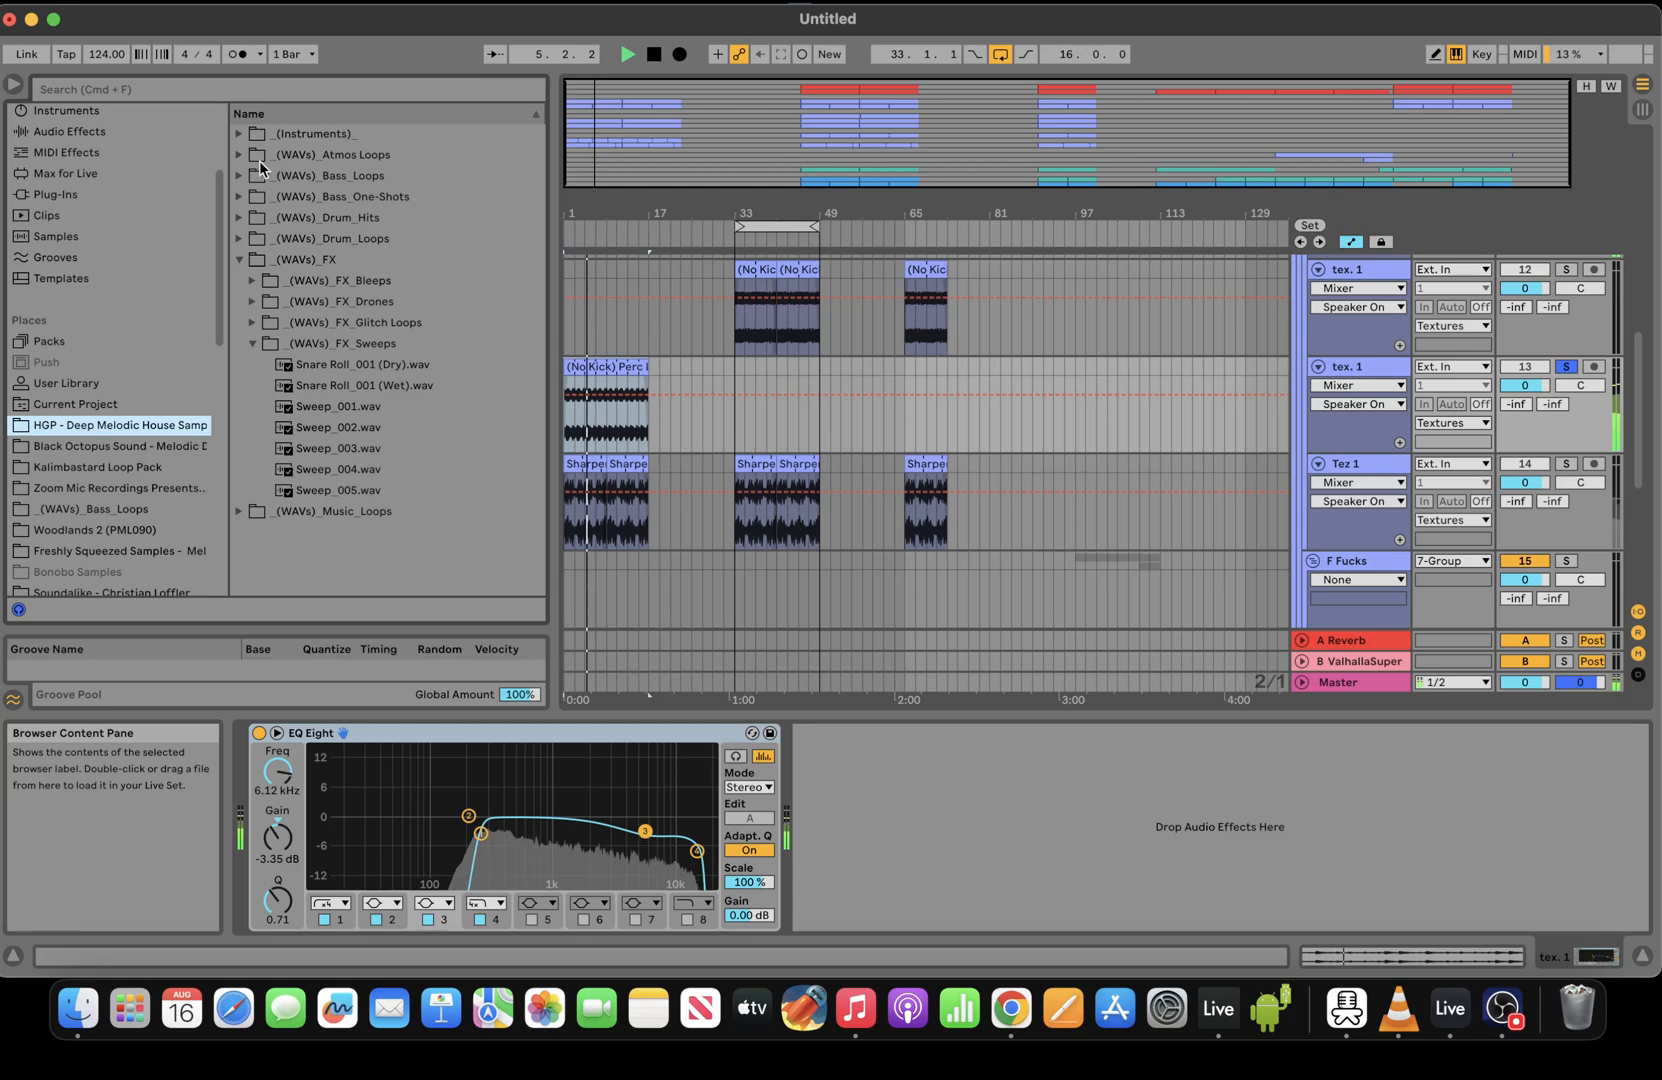
# Load the HGP Deep Melodic House Drums Atmos 2 rack from the pack's instruments folder onto the duplicated tex. 1 track
pyautogui.click(240, 134)
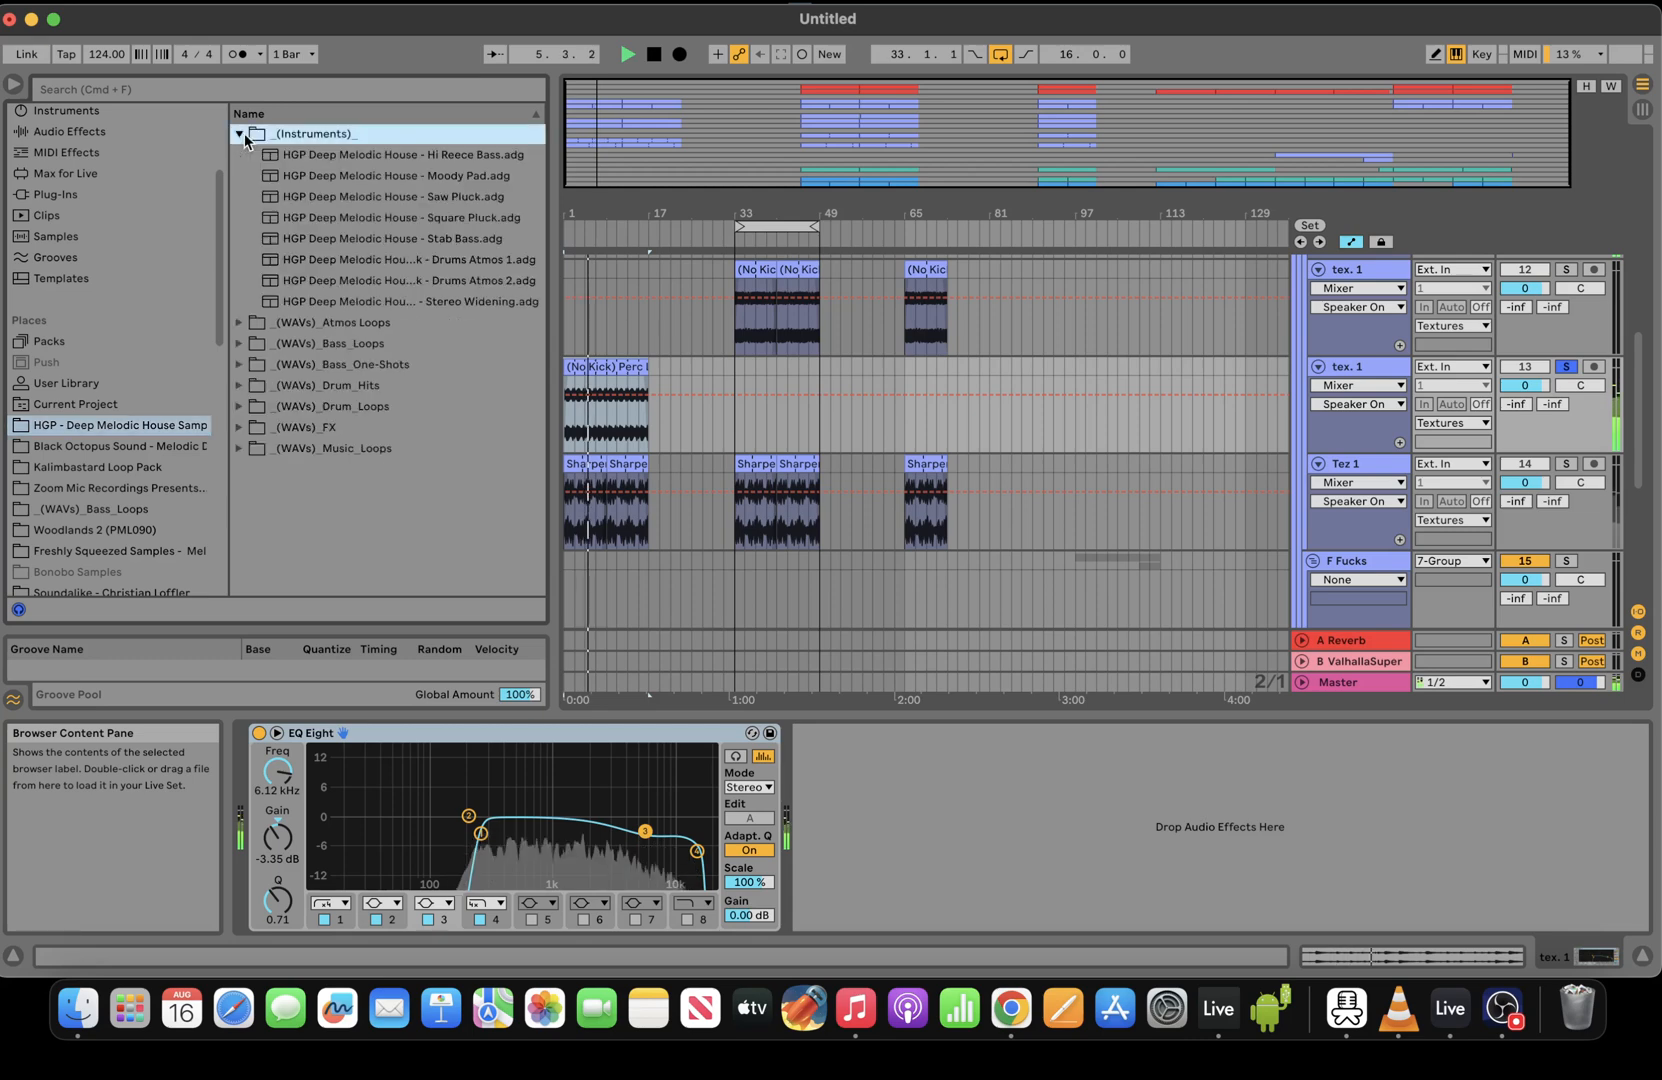
pyautogui.click(471, 280)
pyautogui.doubleClick(471, 280)
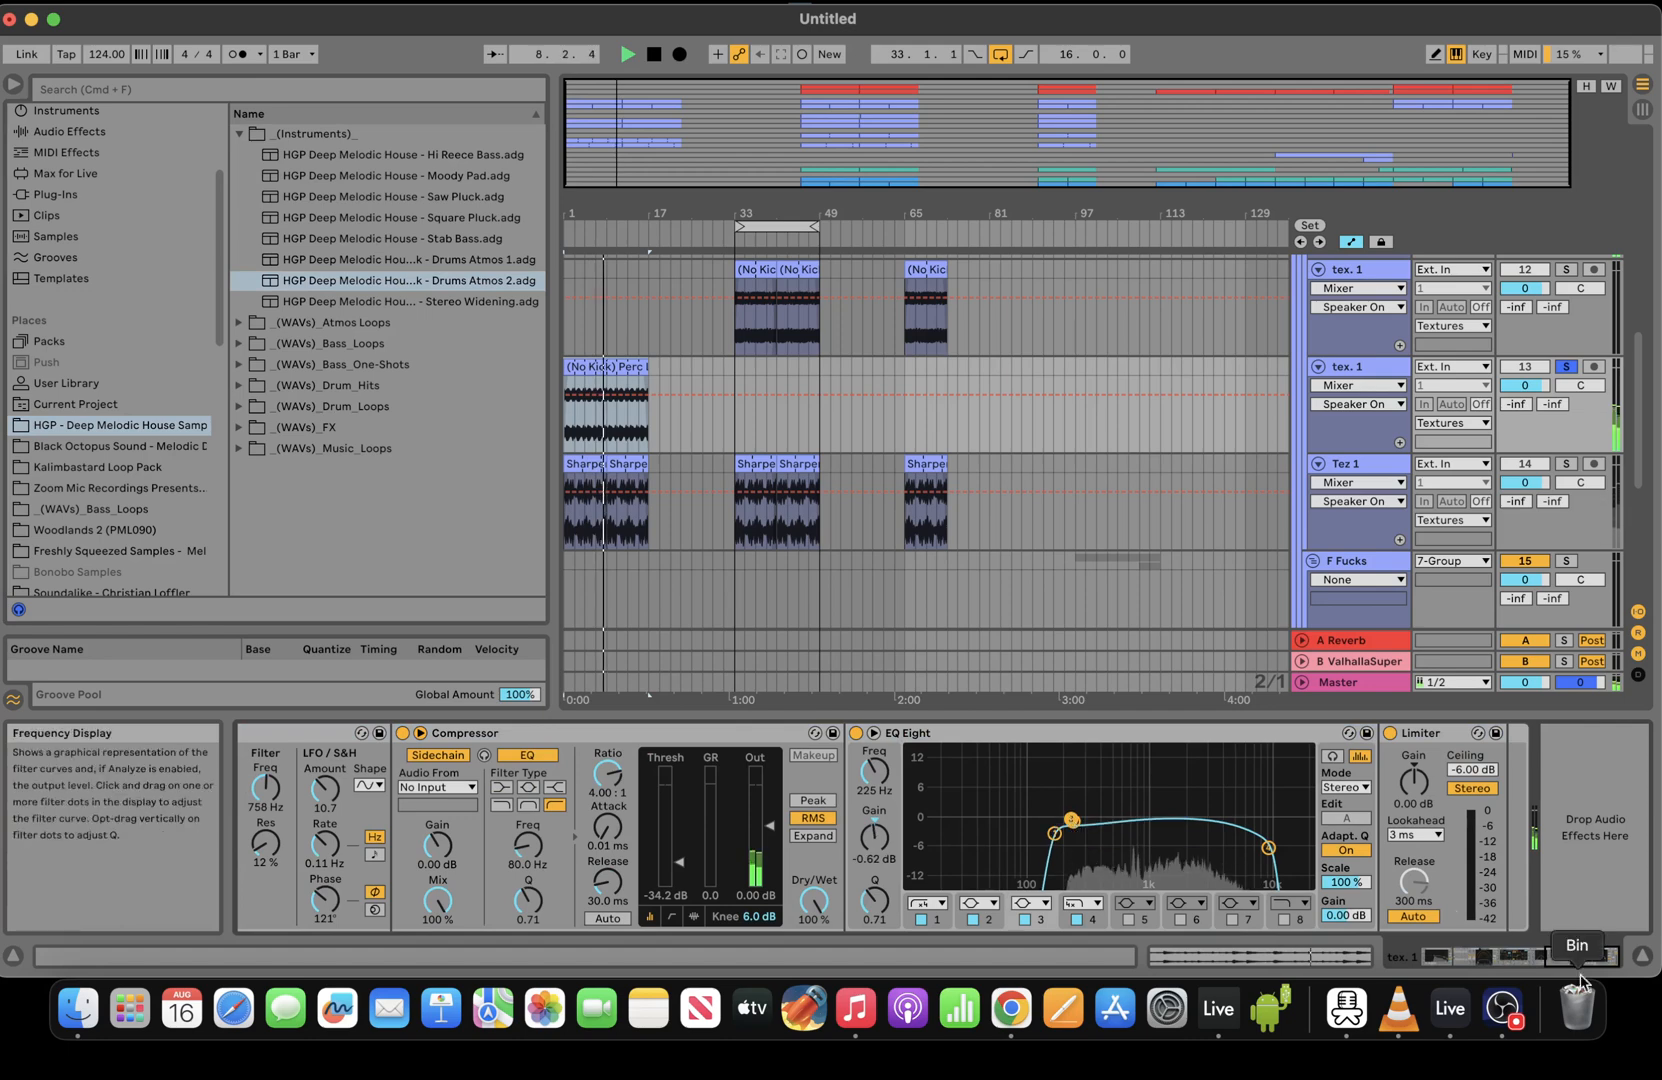
# Set the sidechain input of the loaded rack's Compressor to the Kick track
pyautogui.moveTo(1592, 963); pyautogui.dragTo(1549, 957)
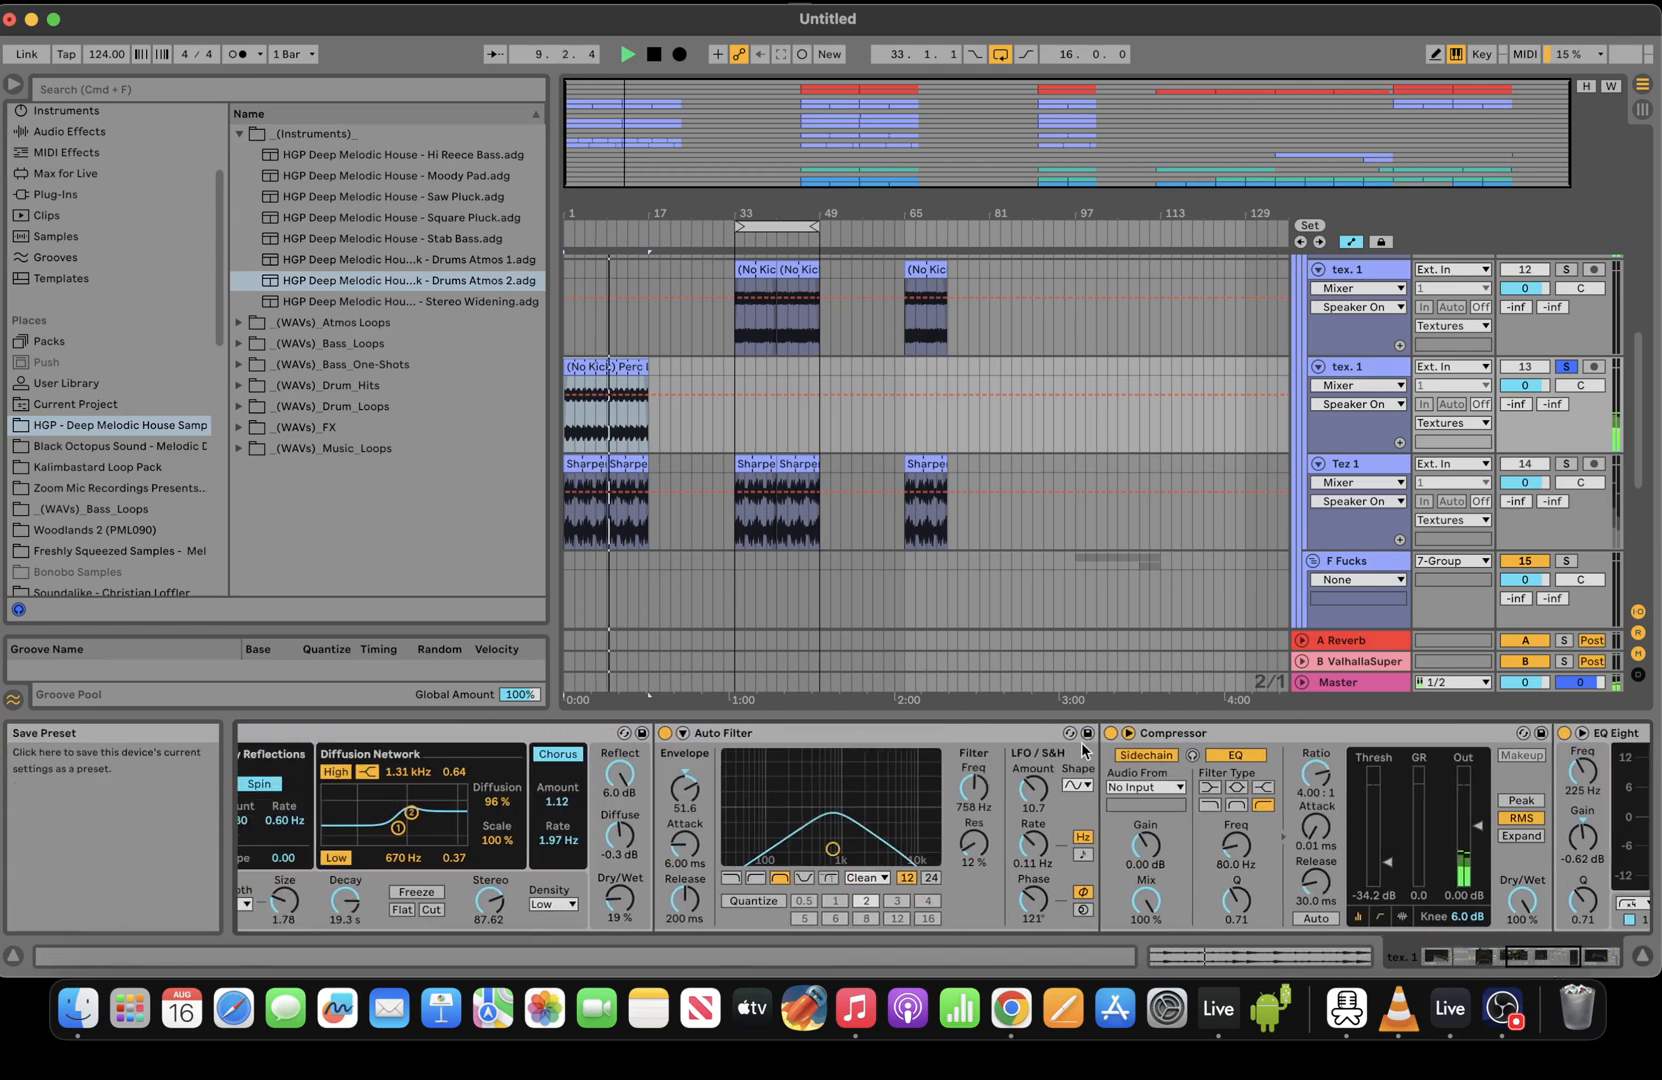
pyautogui.click(1148, 788)
pyautogui.click(1136, 419)
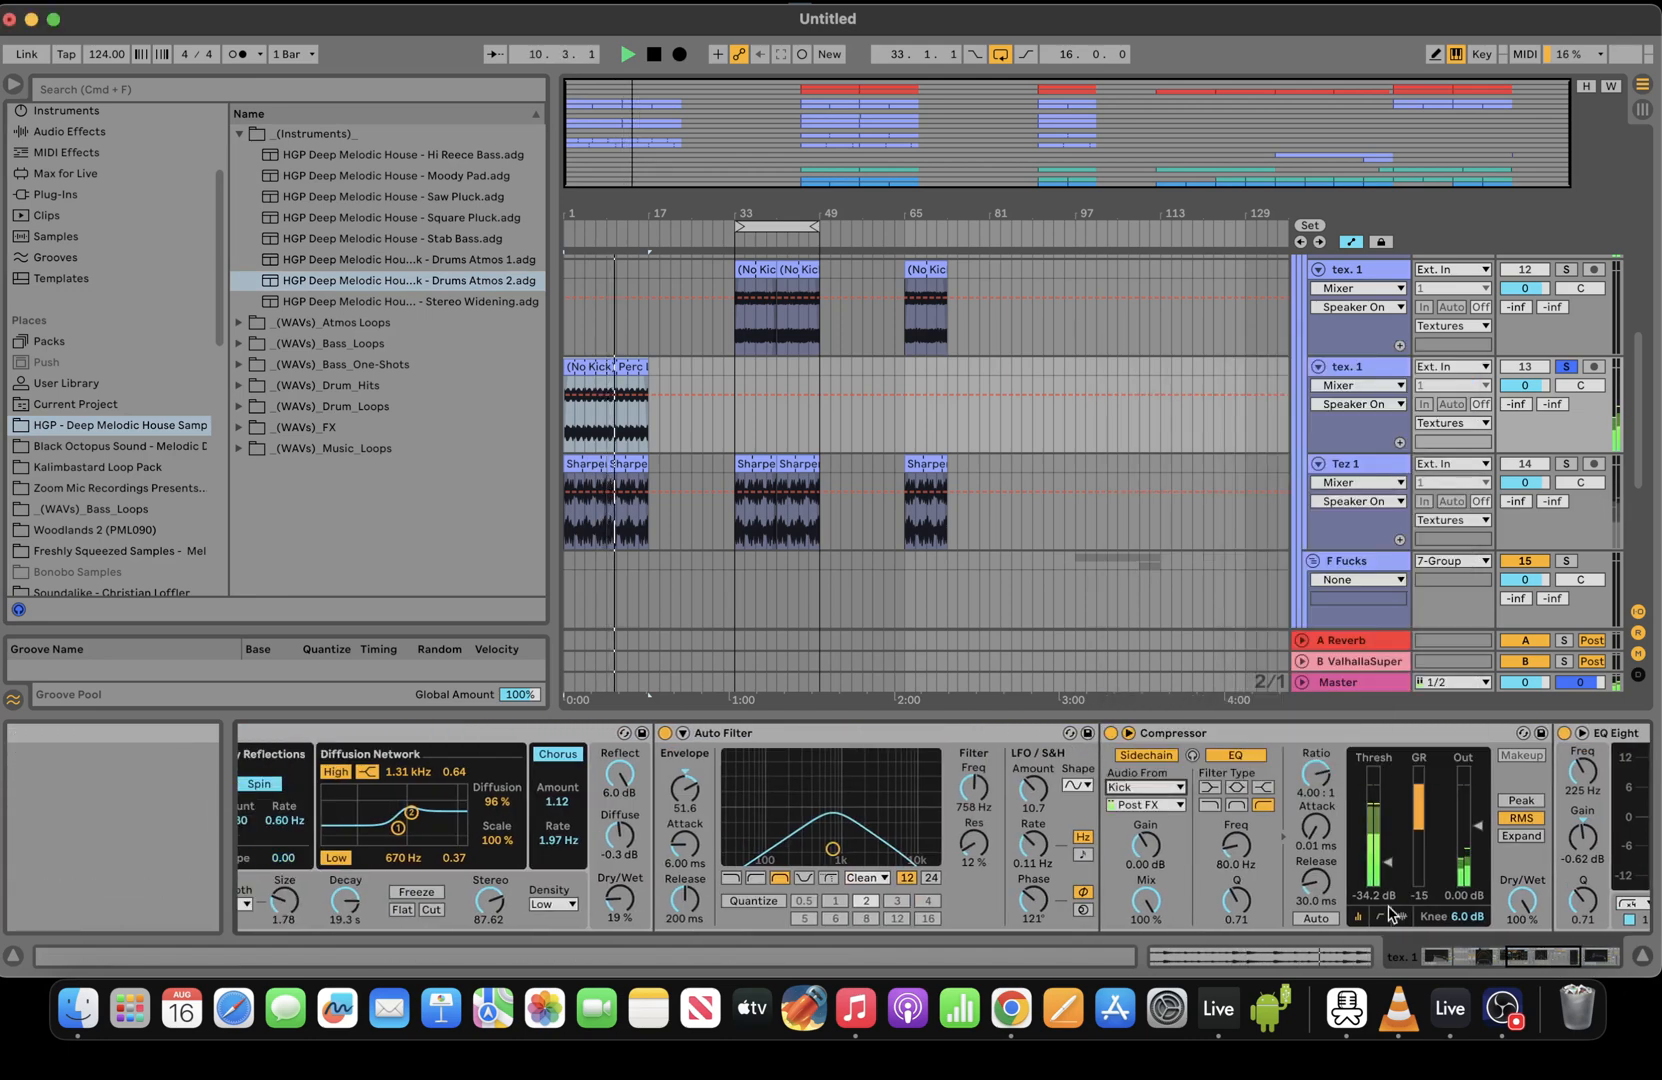
# Unsolo the duplicated tex. 1 track and play the full drum intro from the start
pyautogui.click(1566, 367)
pyautogui.moveTo(616, 124); pyautogui.dragTo(617, 138)
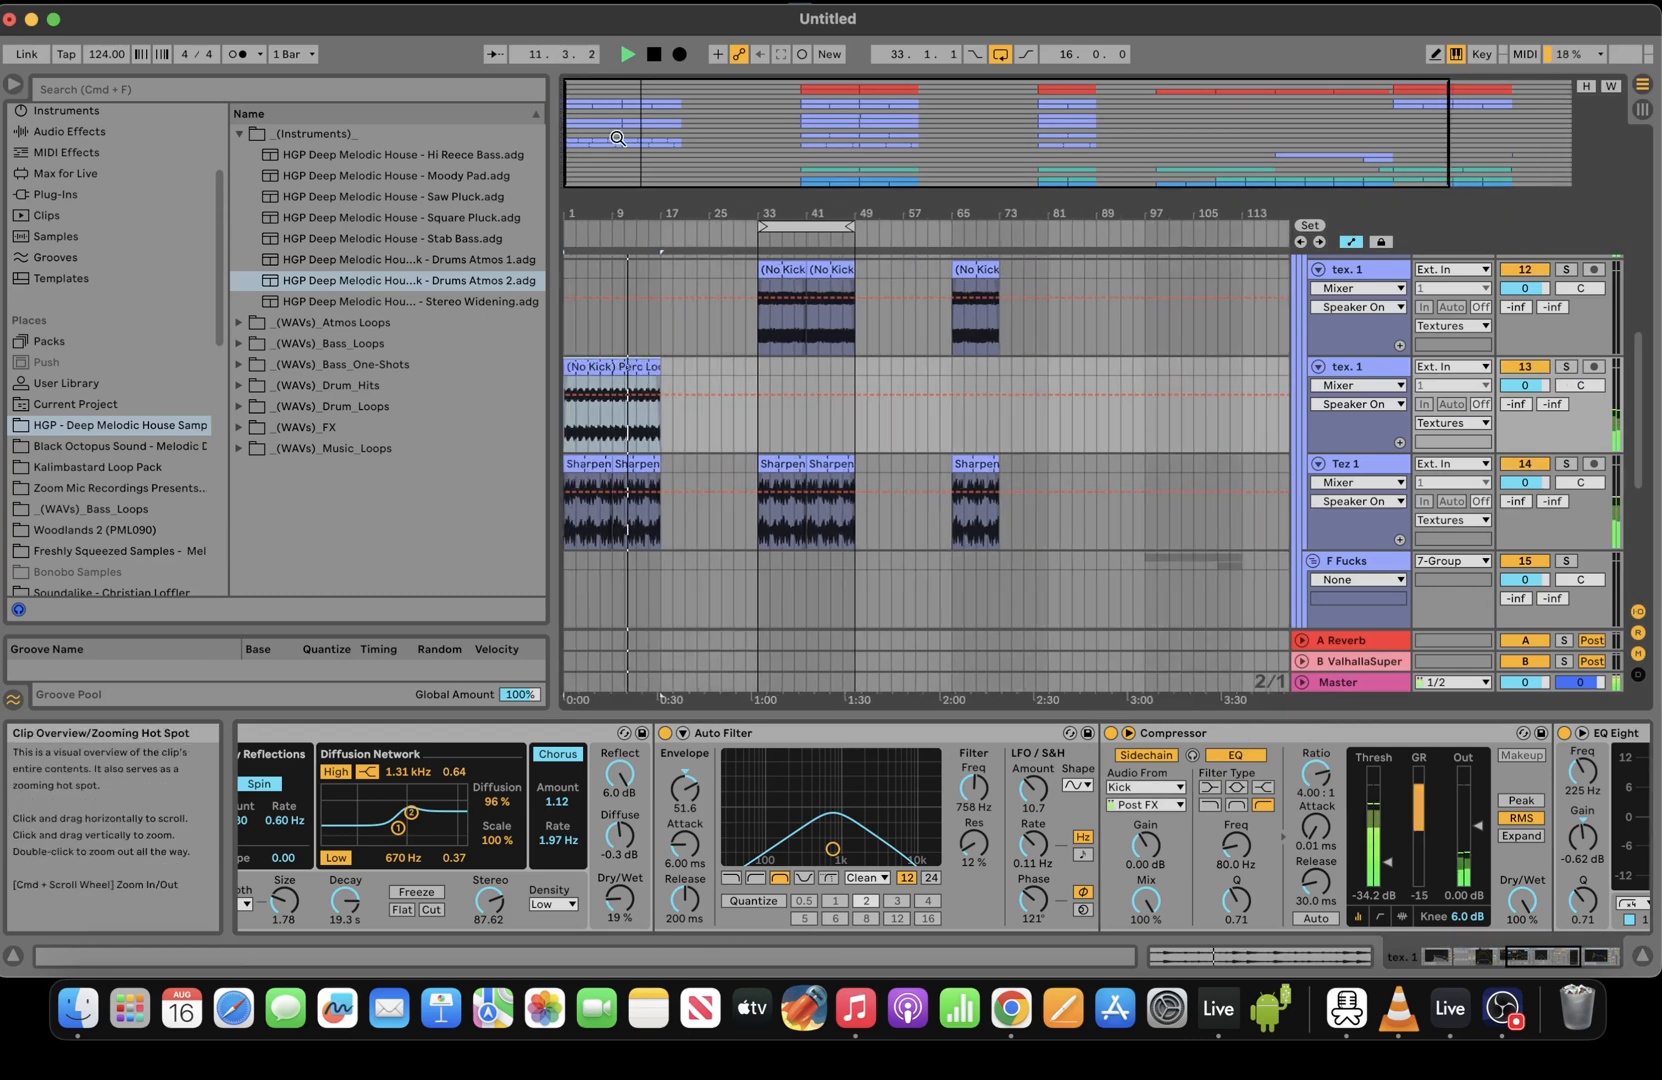
pyautogui.click(654, 54)
pyautogui.scroll(10, 1601, 288)
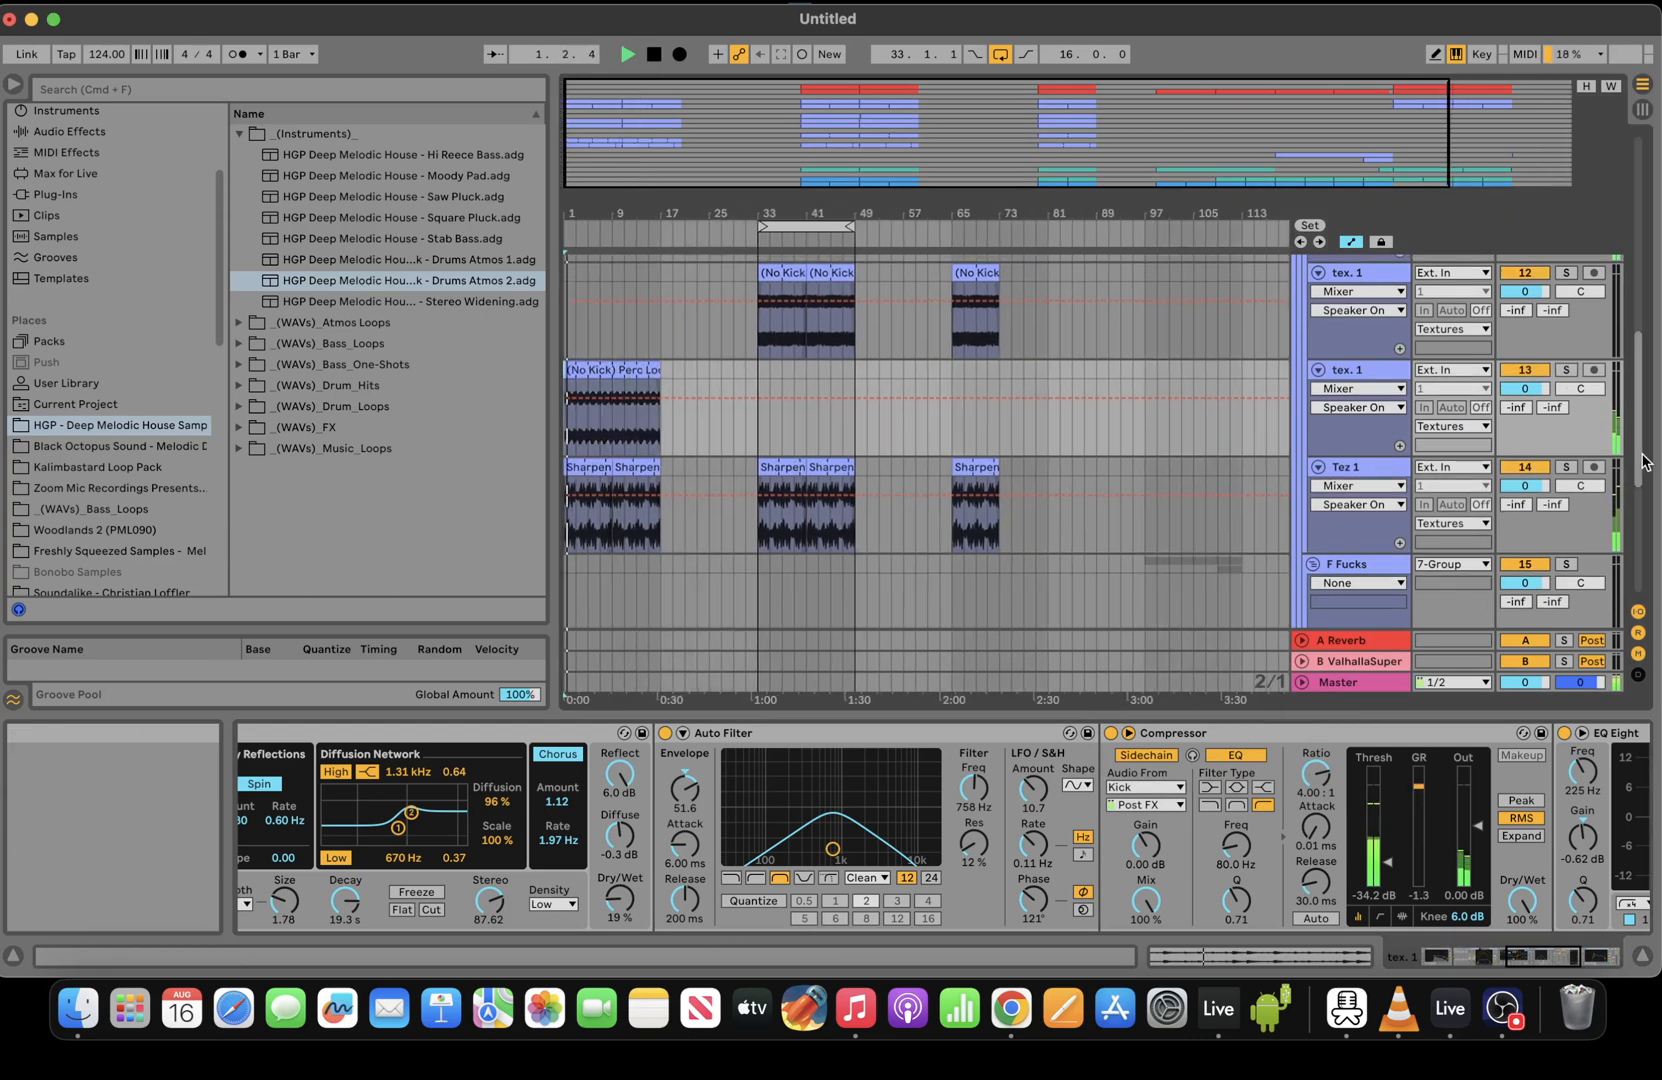
pyautogui.scroll(3, 1593, 271)
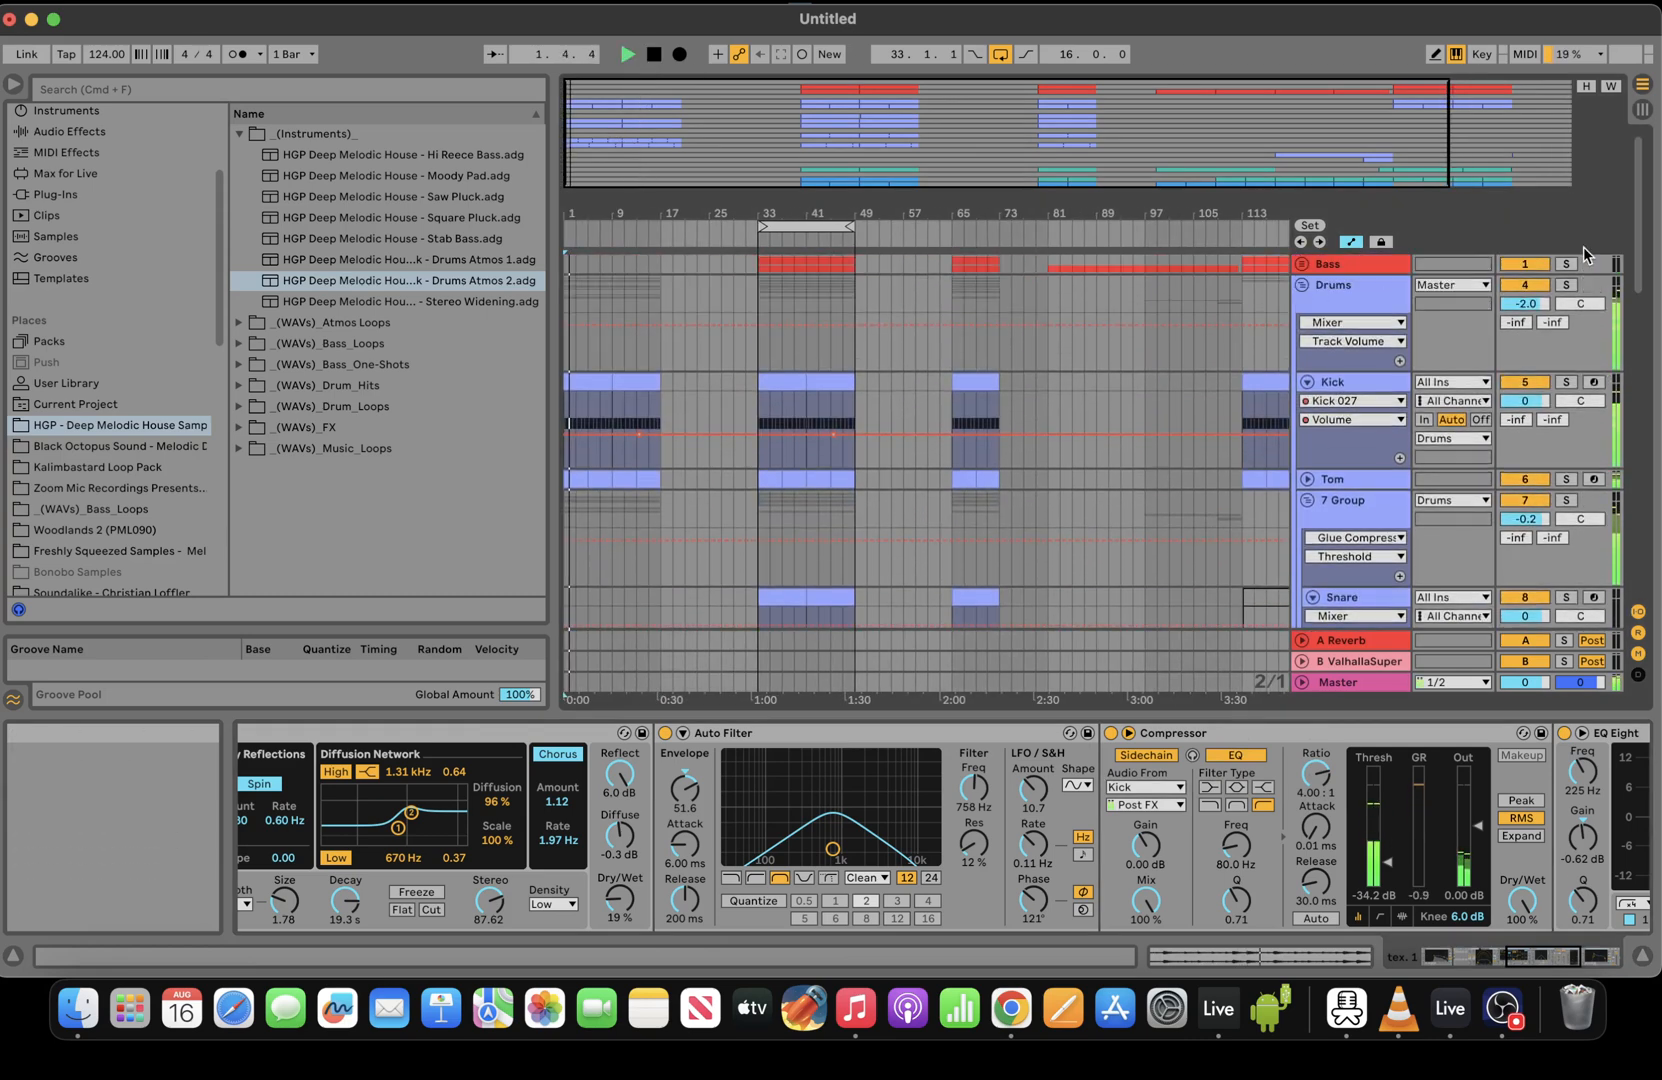
# Duplicate the Kick clip ending at 17.1.1 twice to fill the gap up to 33.1.1, and play from the start
pyautogui.click(661, 351)
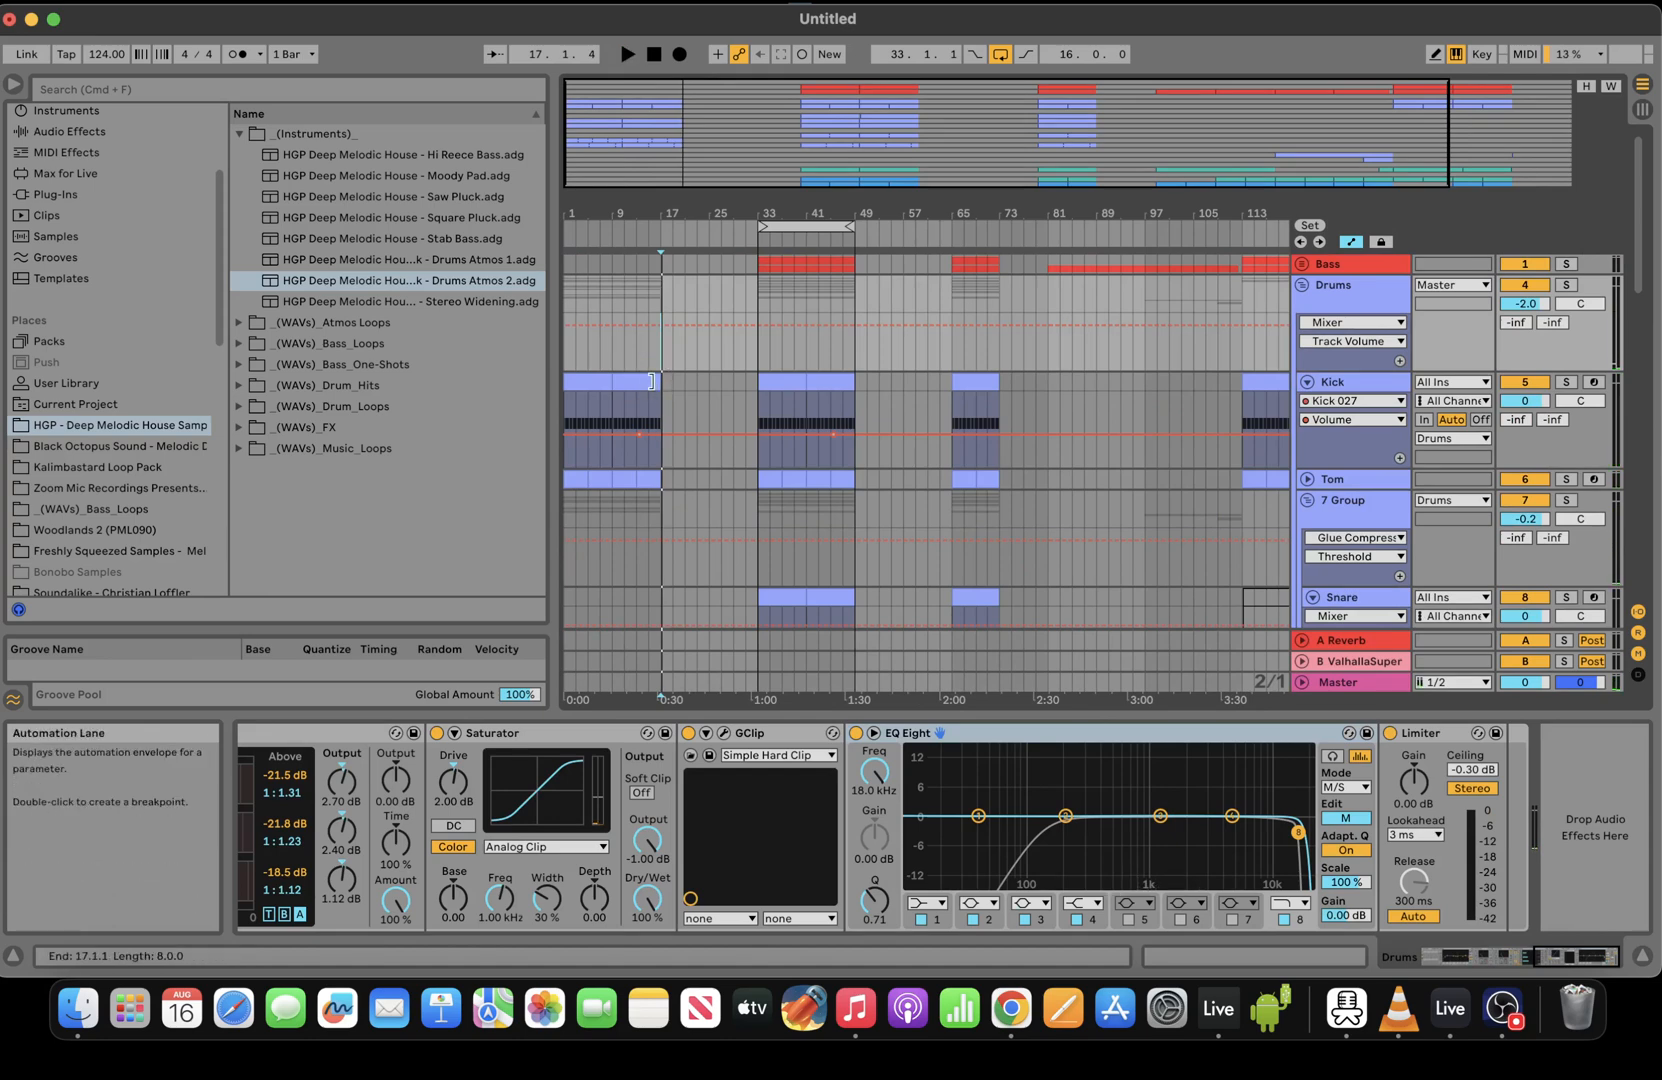
pyautogui.click(638, 381)
pyautogui.press('super+d')
pyautogui.press('super+d')
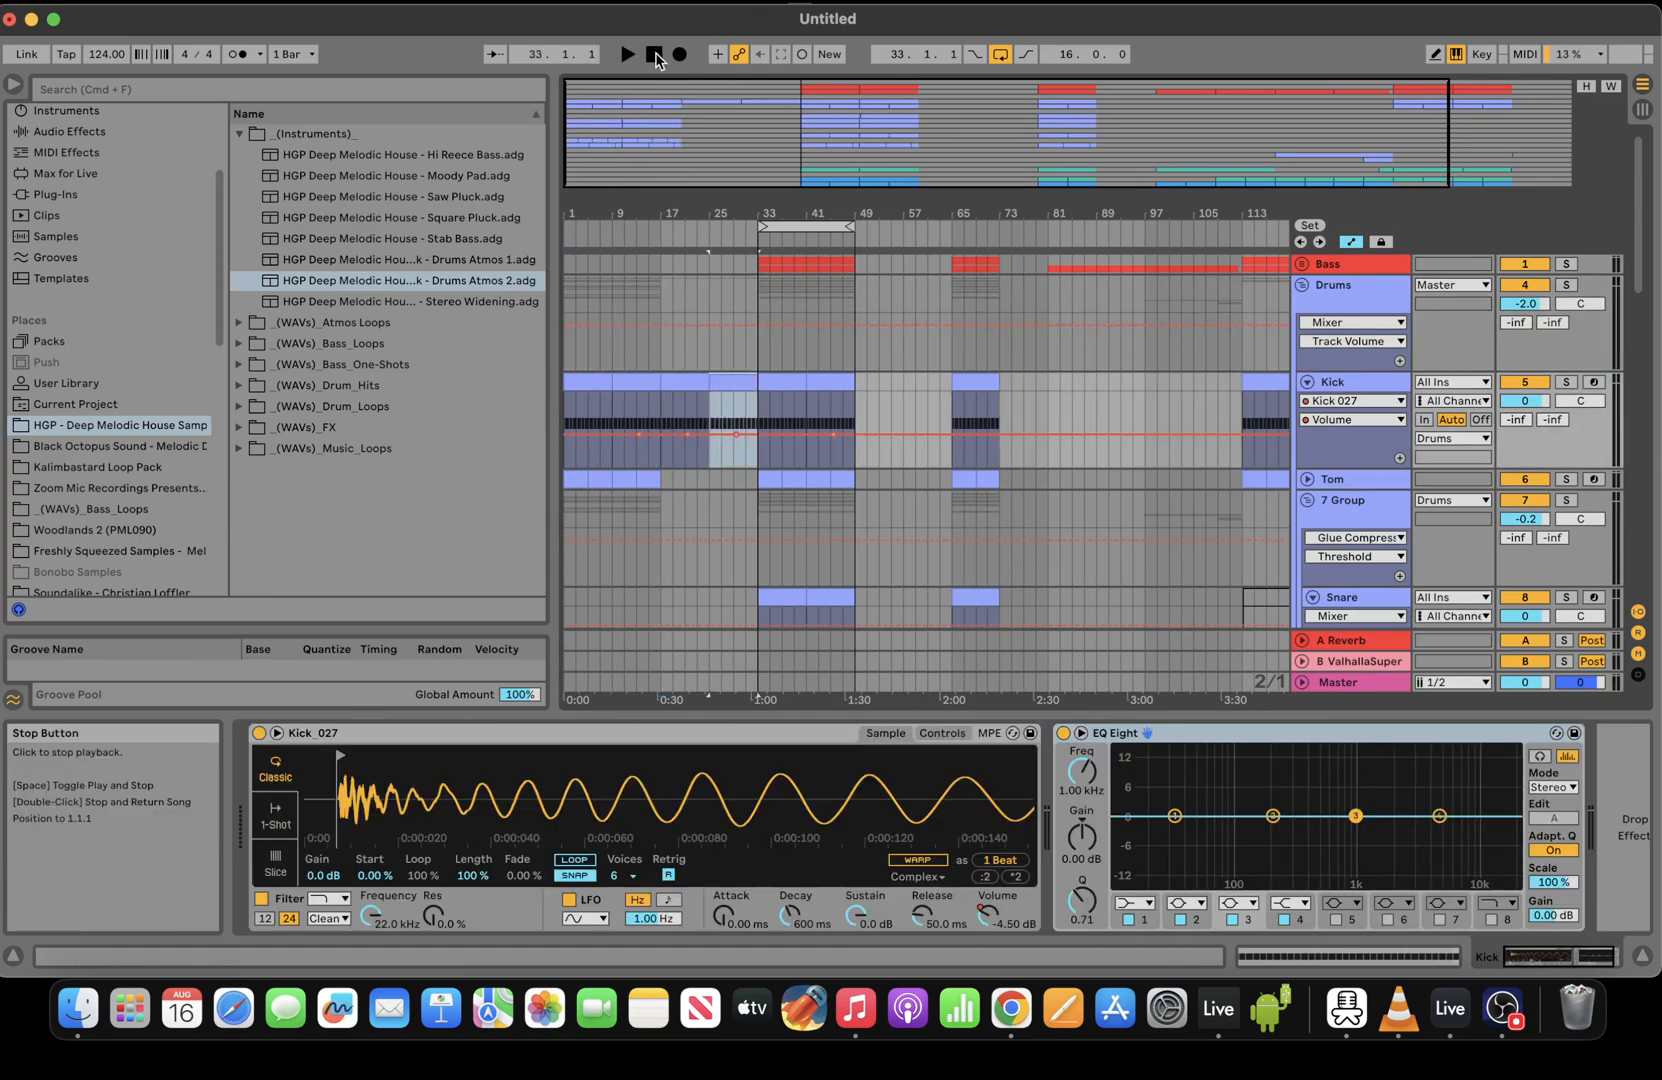
pyautogui.click(654, 54)
pyautogui.press('space')
pyautogui.moveTo(622, 128); pyautogui.dragTo(609, 365)
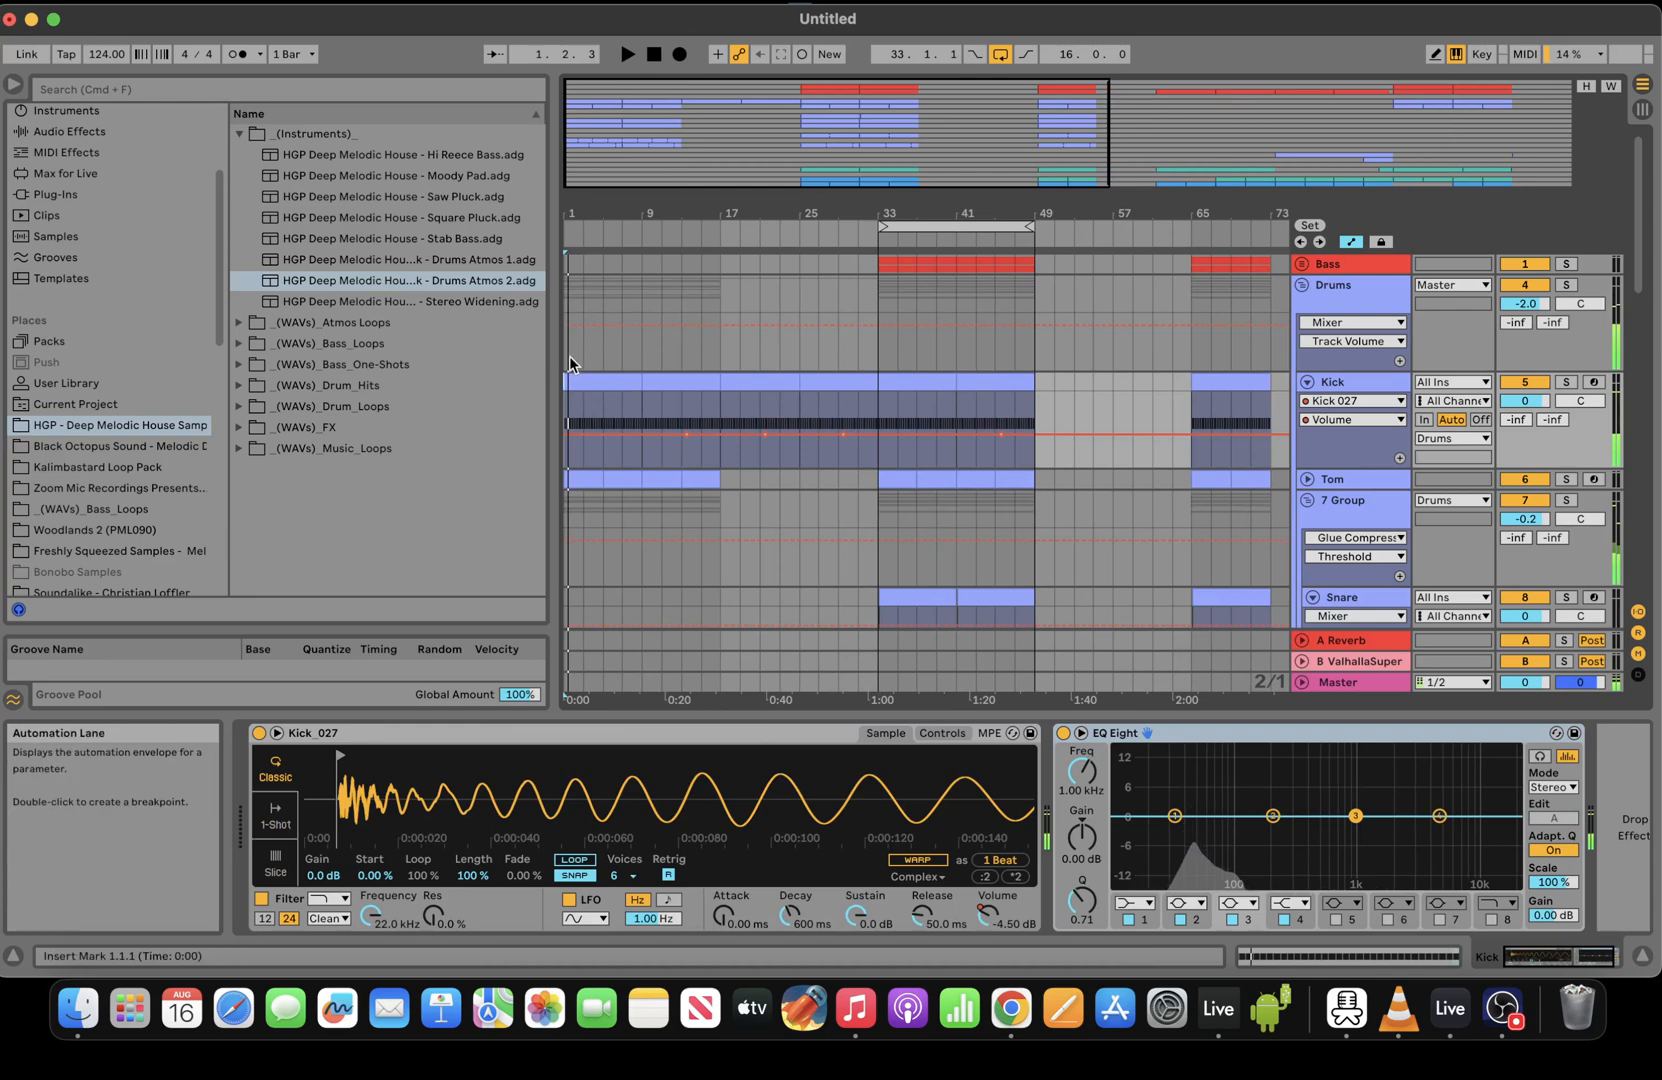
# Search the audio effects for "eq" and add an EQ Eight at the end of the Drums group's device chain
pyautogui.click(567, 356)
pyautogui.hscroll(-5, 1554, 843)
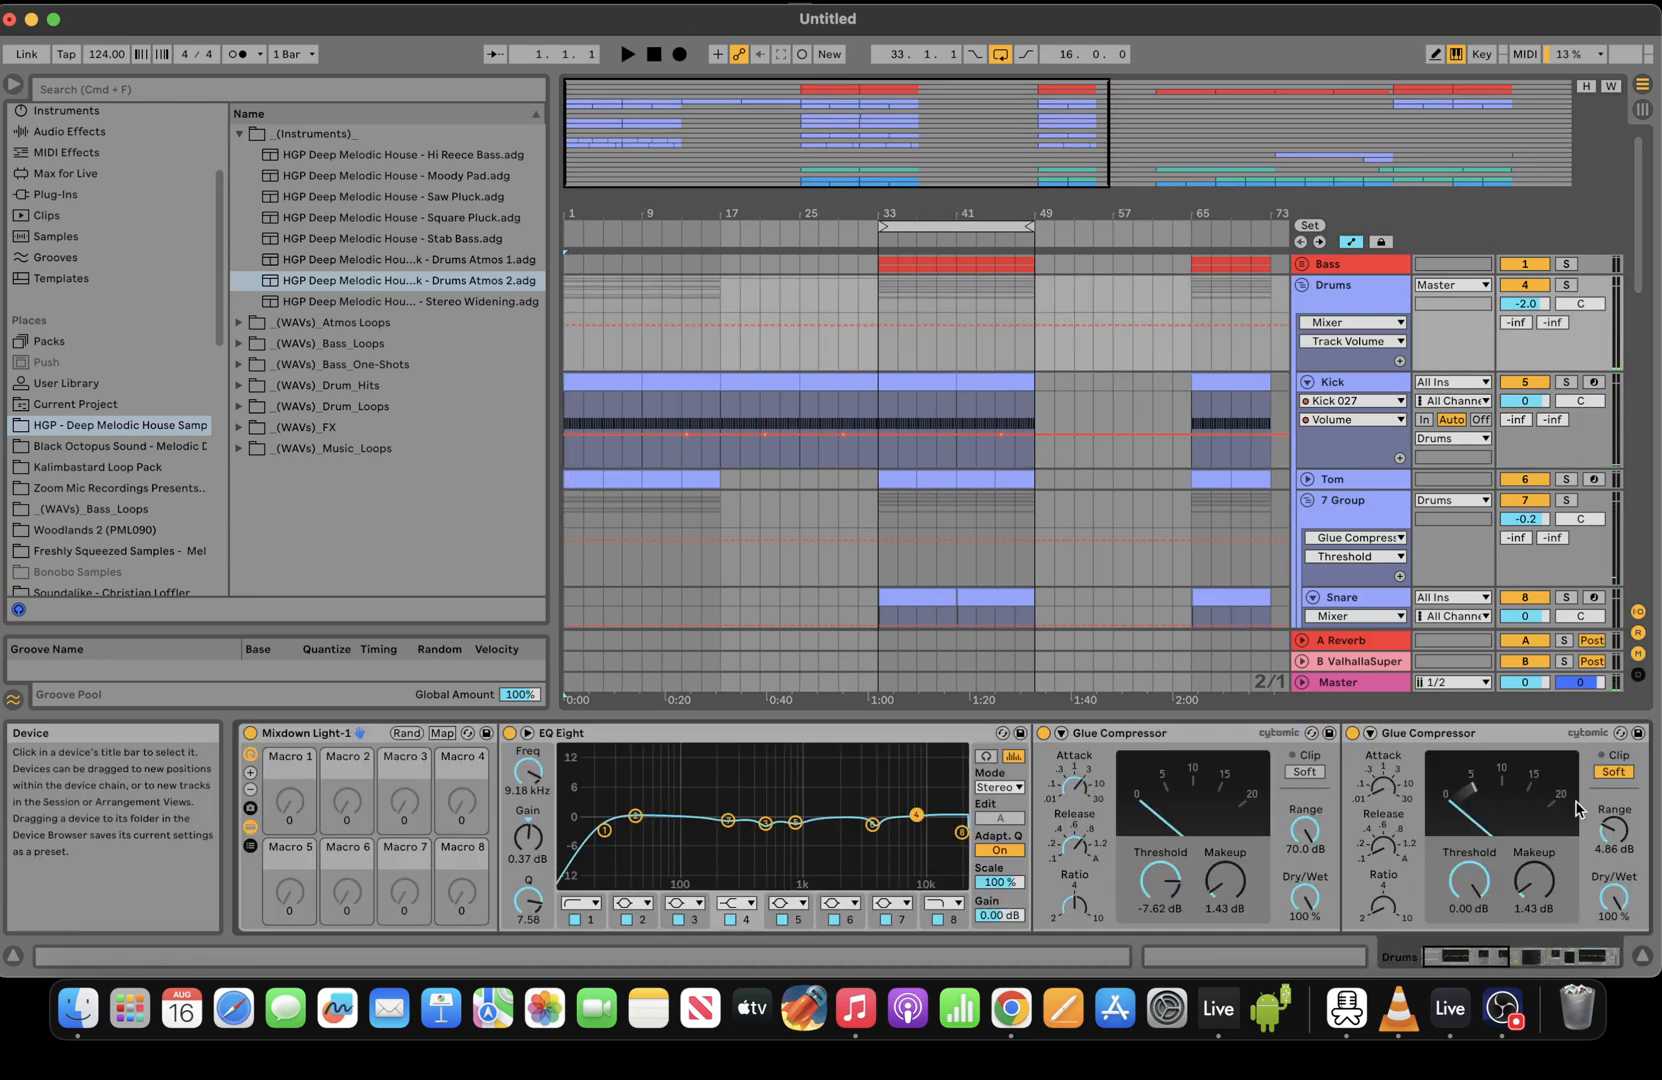
pyautogui.click(142, 91)
pyautogui.write('eq')
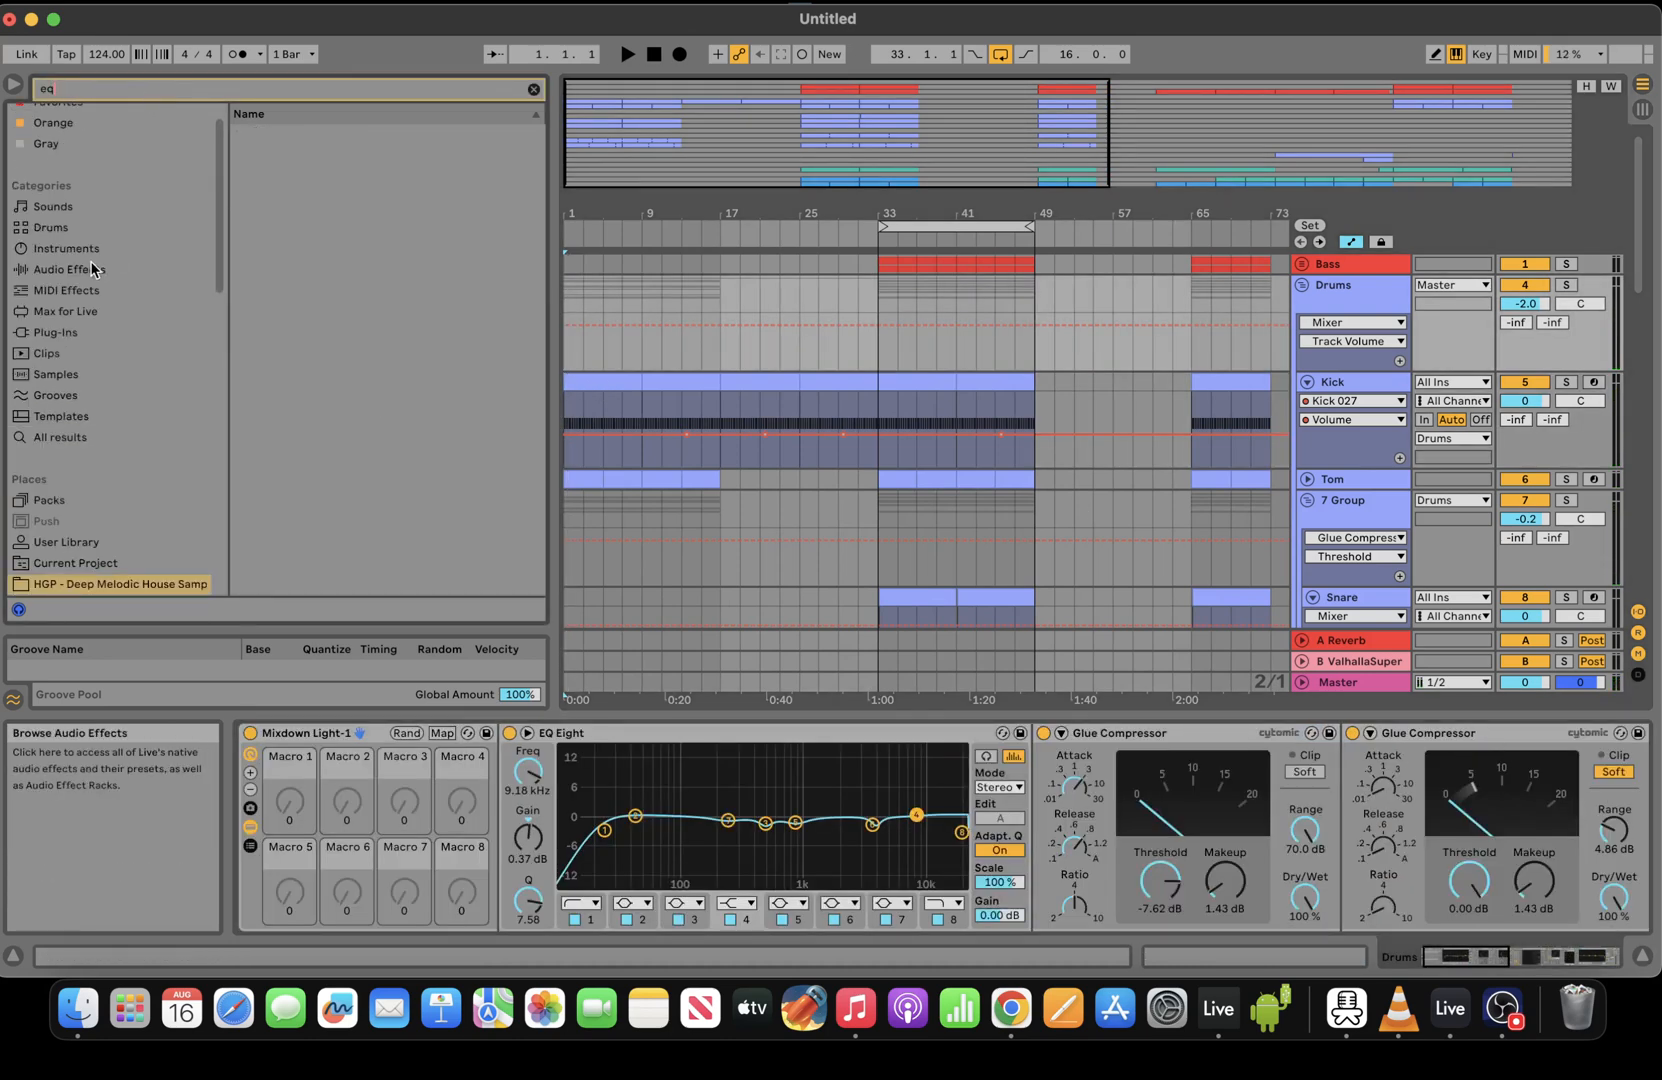
pyautogui.click(70, 269)
pyautogui.click(306, 175)
pyautogui.doubleClick(306, 175)
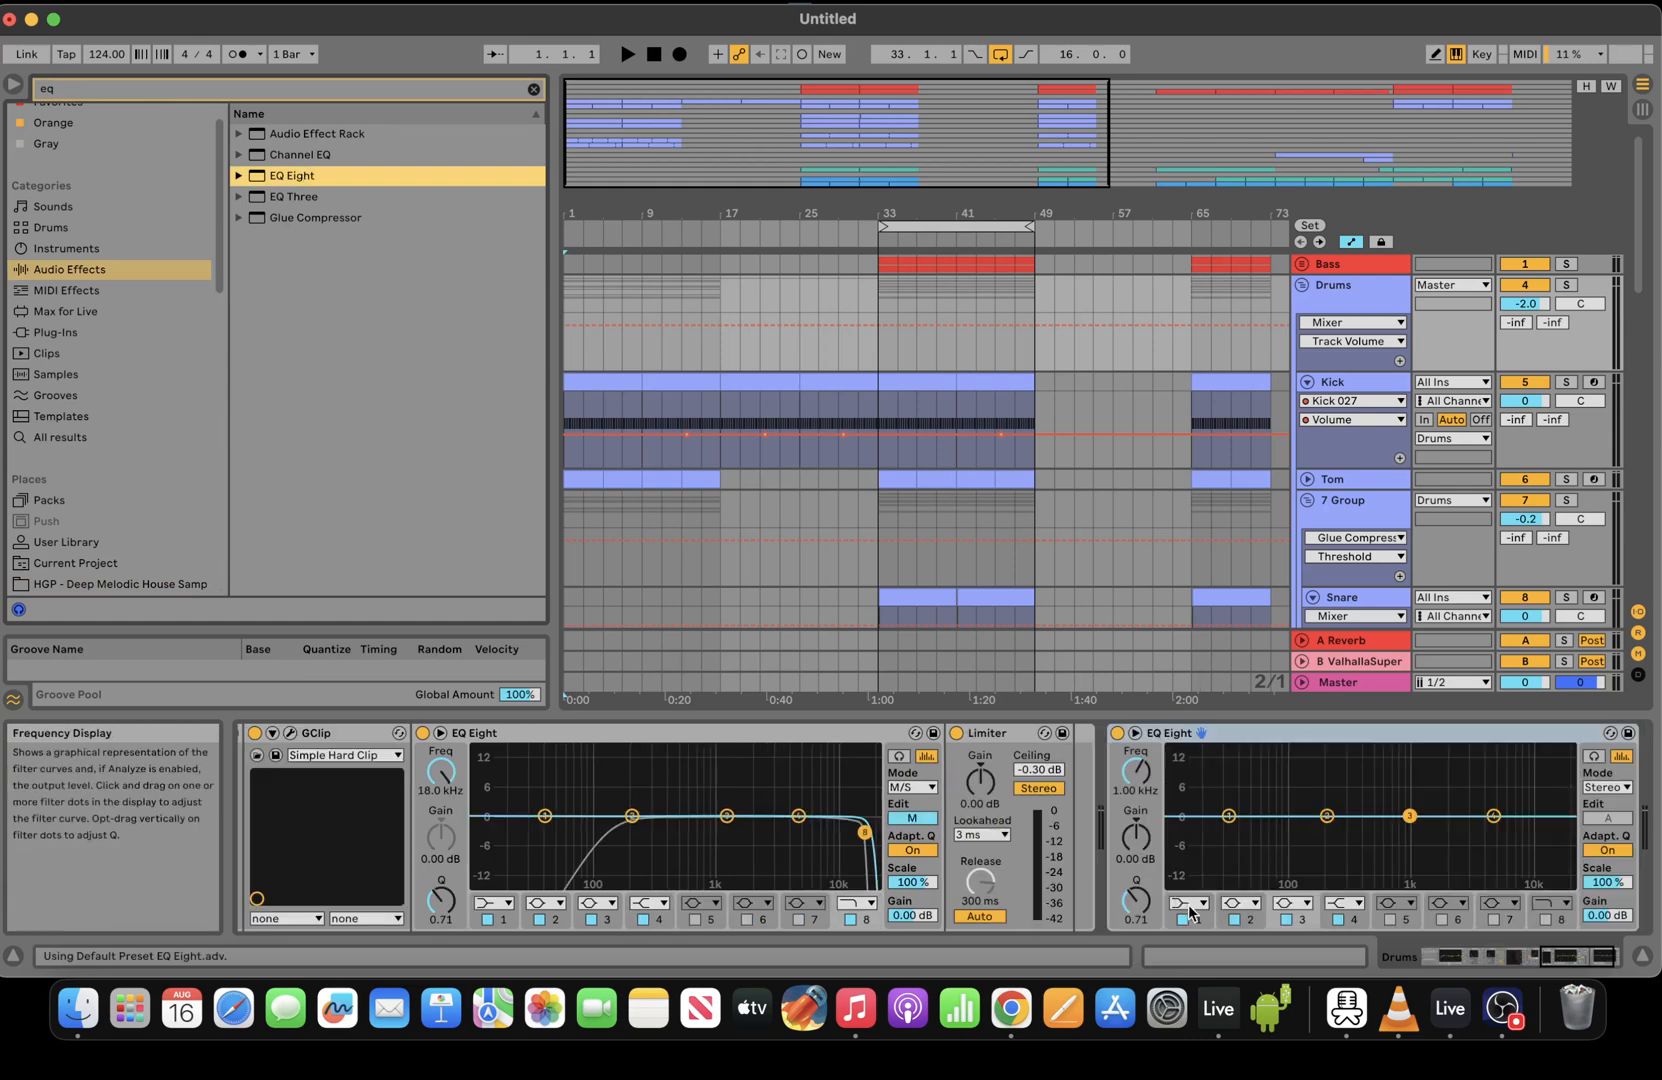
# Set band 1 of the Drums group's new EQ Eight to a low cut at 167 Hz with a Q of 0.66
pyautogui.press('space')
pyautogui.moveTo(1229, 832); pyautogui.dragTo(1317, 836)
pyautogui.press('space')
pyautogui.press('space')
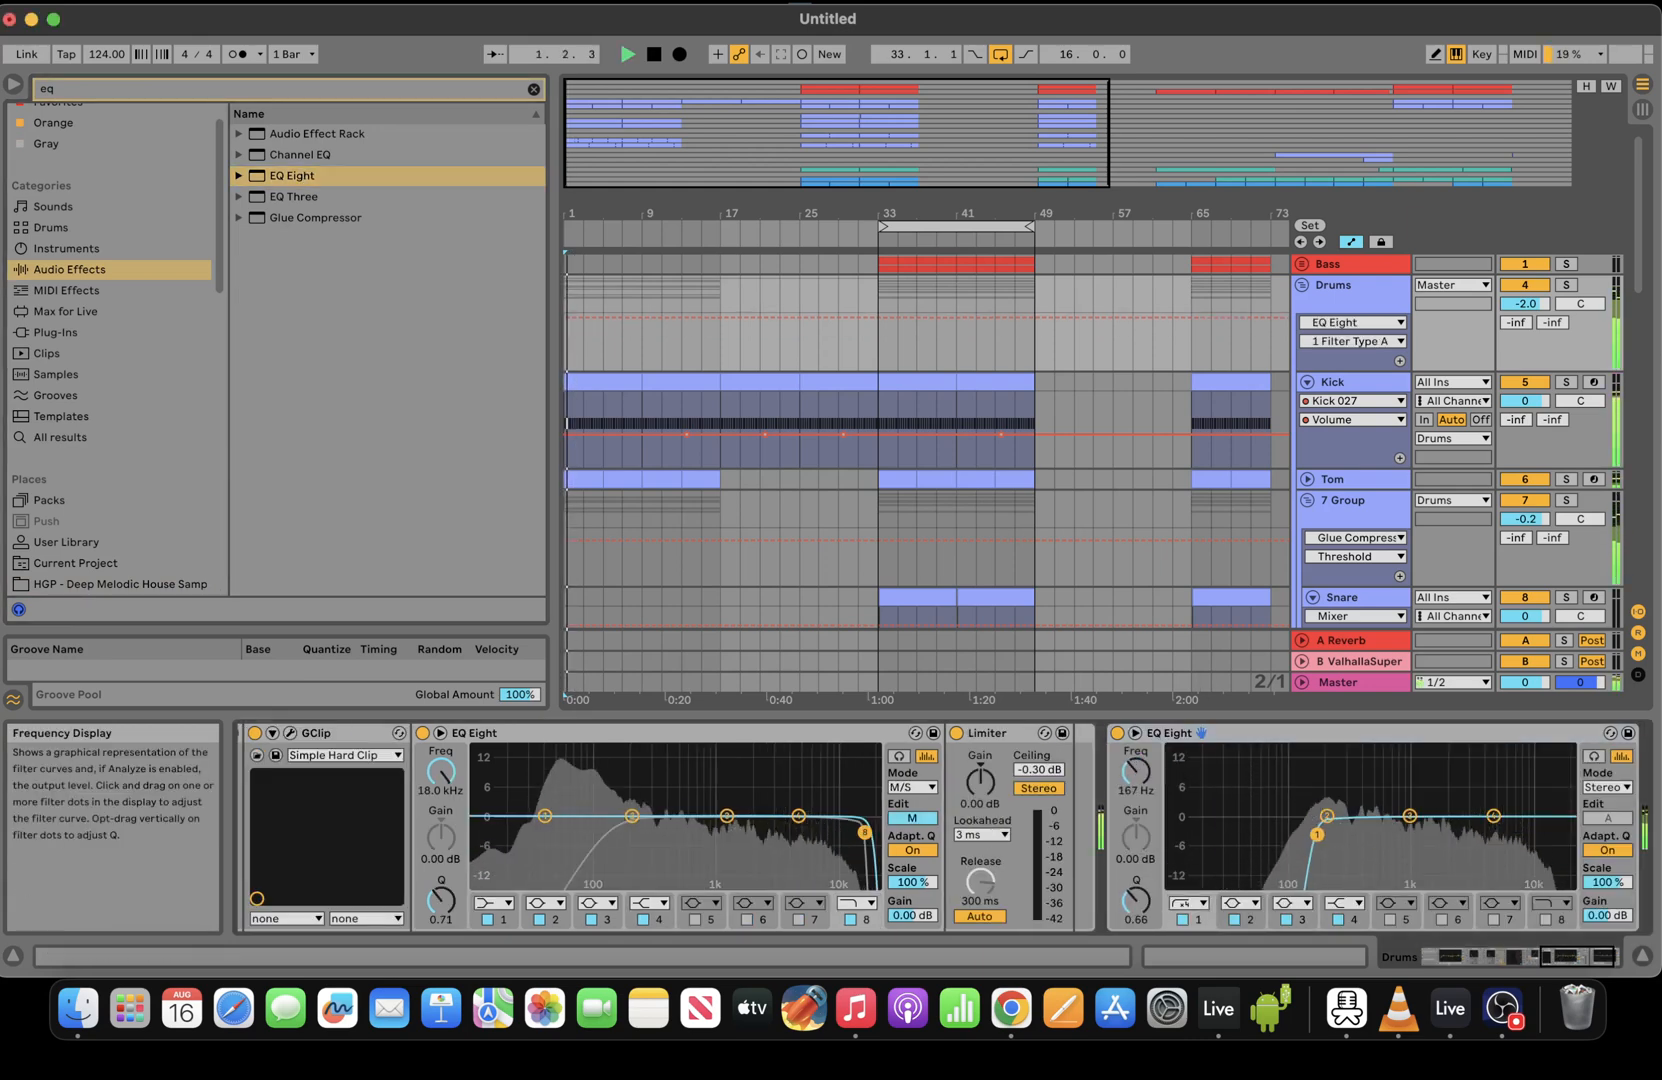
# Delete the Hat 4/4 and Knife Hat clips between 1.1.1 and 17.1.1
pyautogui.moveTo(1643, 265)
pyautogui.mouseDown()
pyautogui.moveTo(1643, 402)
pyautogui.moveTo(1622, 293)
pyautogui.mouseUp()
pyautogui.scroll(-3, 1622, 293)
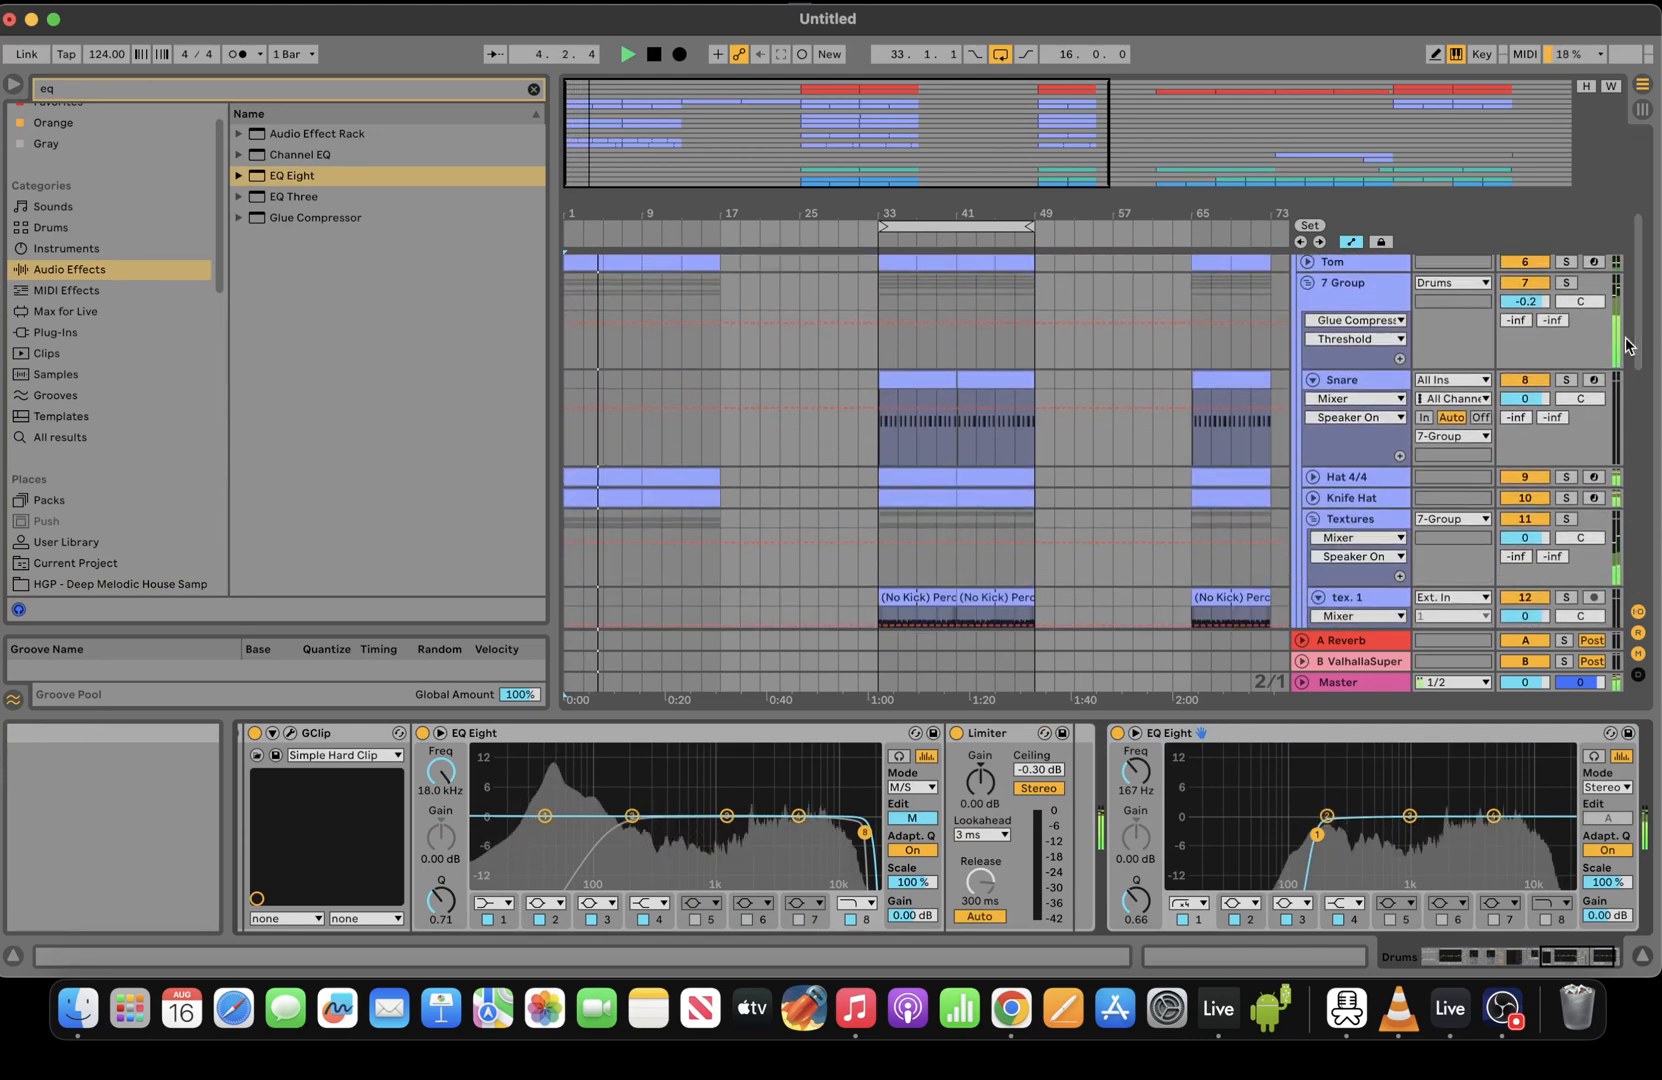
pyautogui.click(1566, 478)
pyautogui.click(1565, 482)
pyautogui.press('space')
pyautogui.click(705, 480)
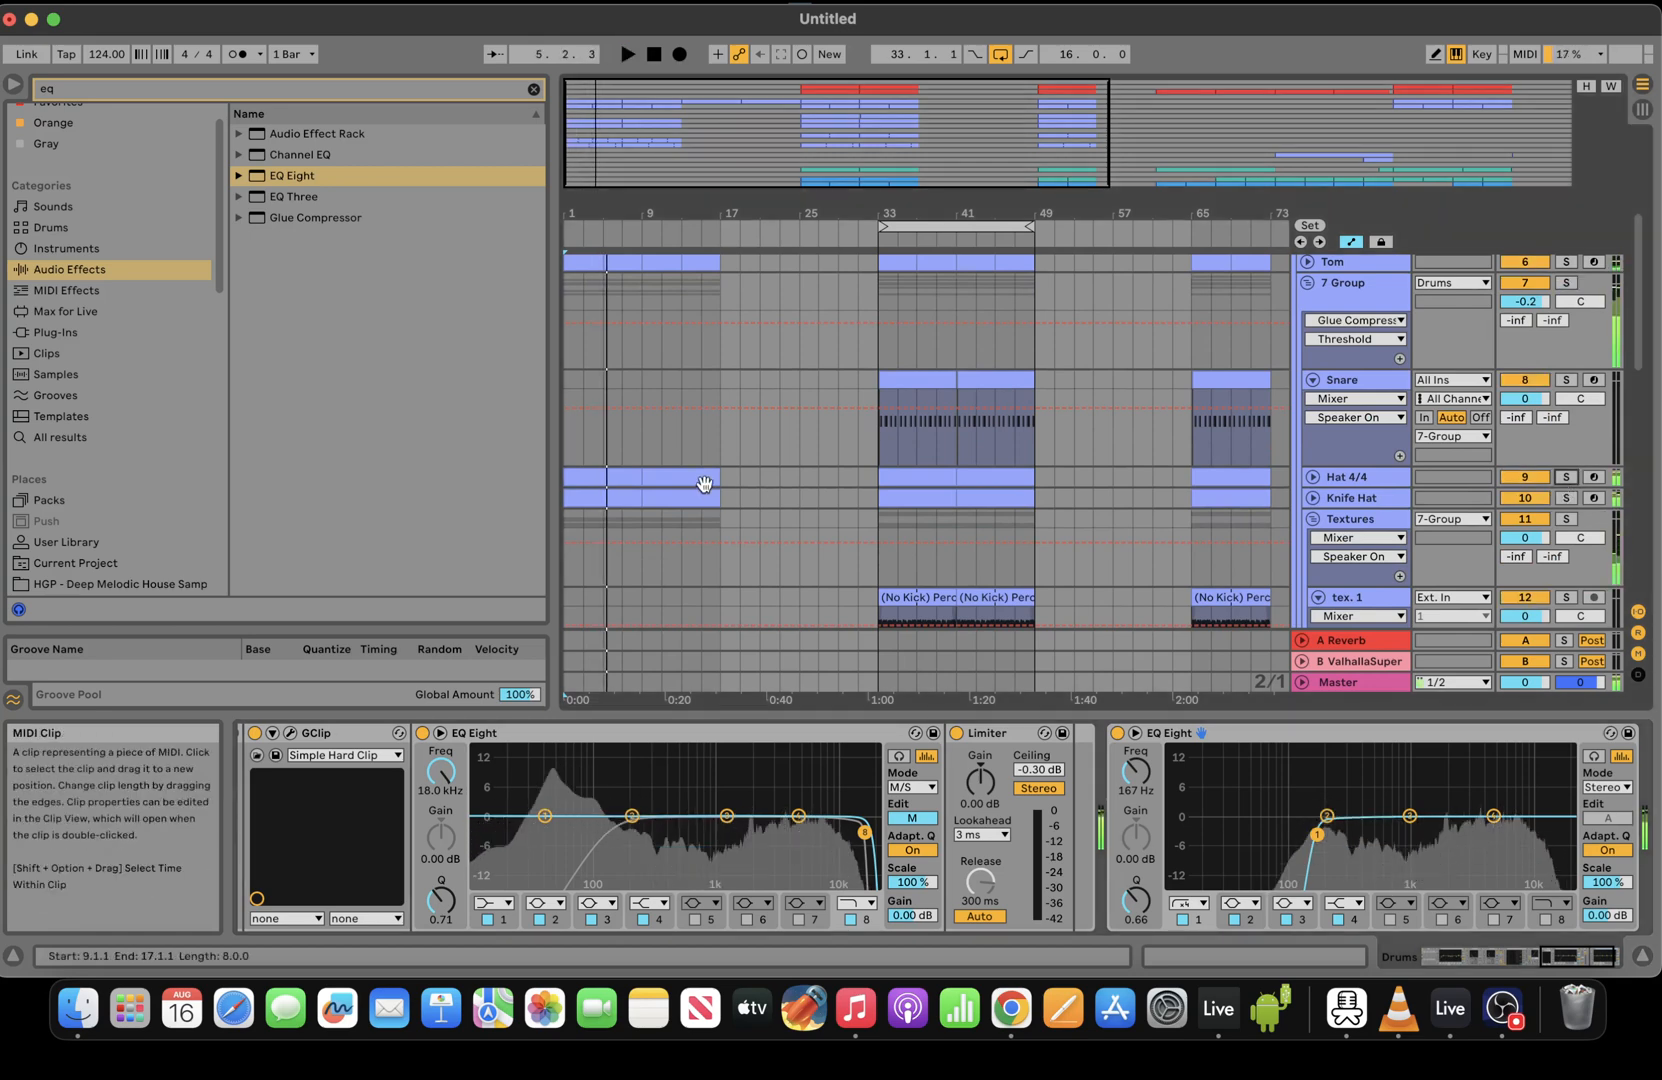
pyautogui.click(634, 467)
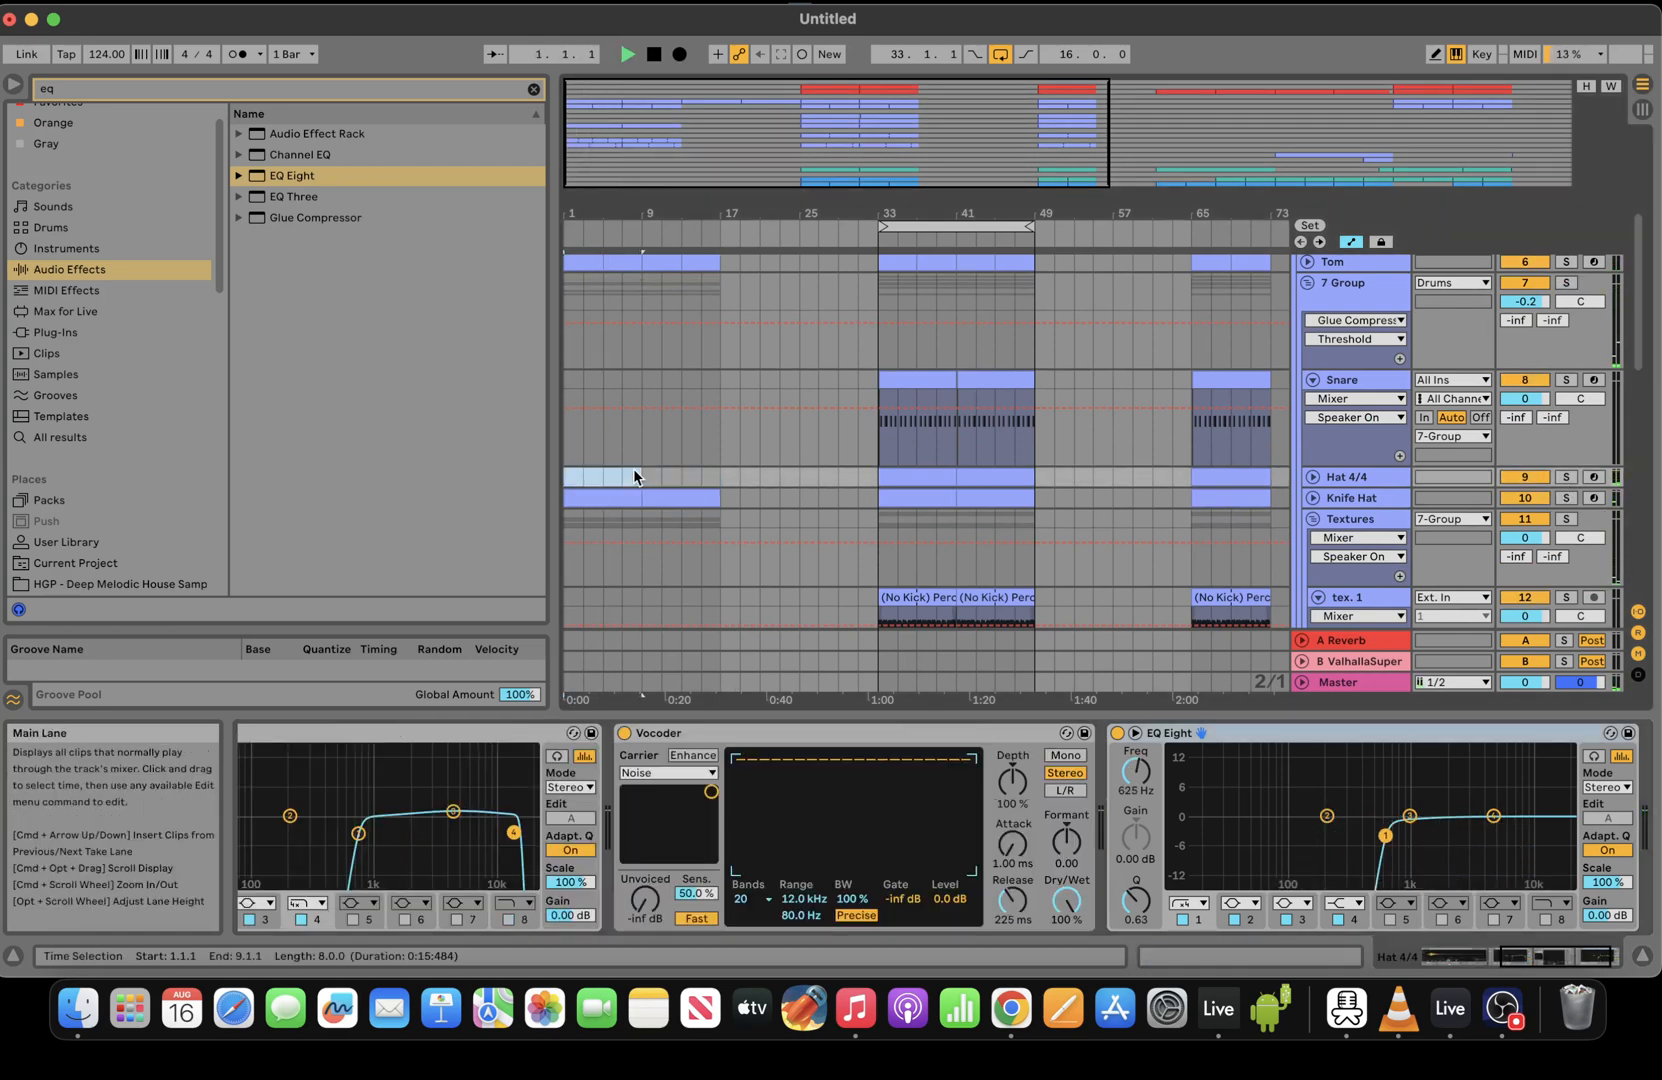
pyautogui.press('space')
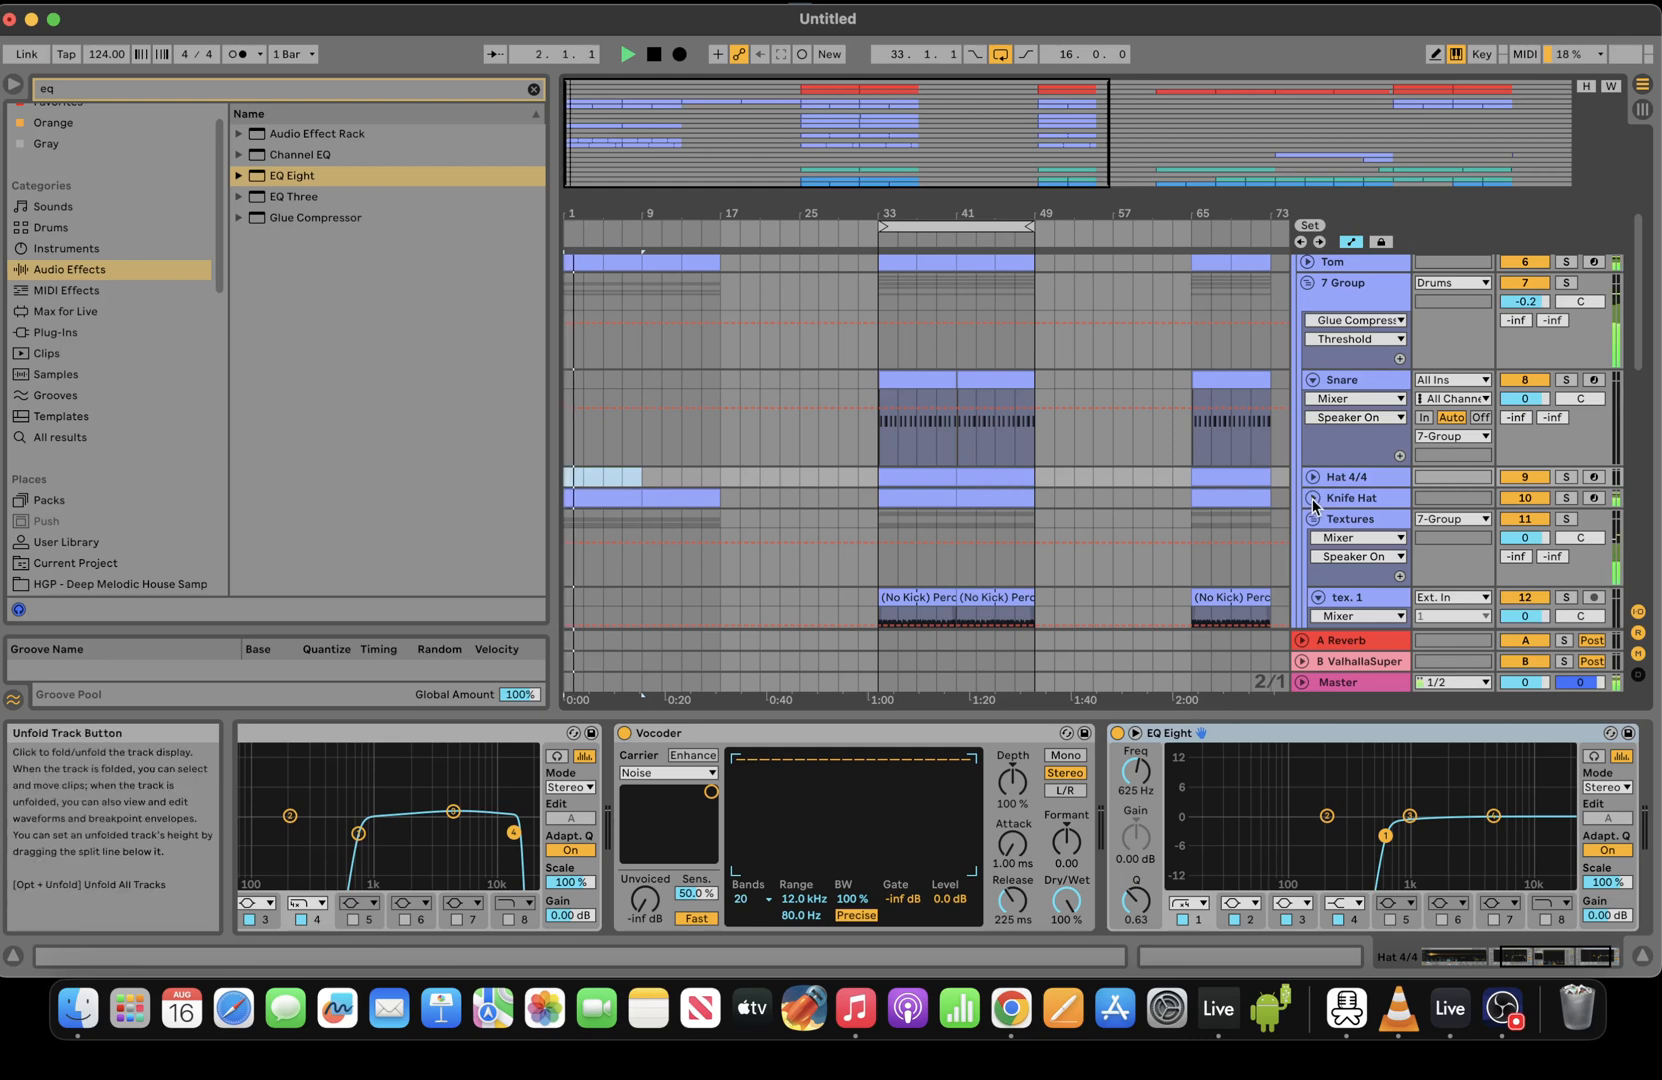
pyautogui.click(631, 497)
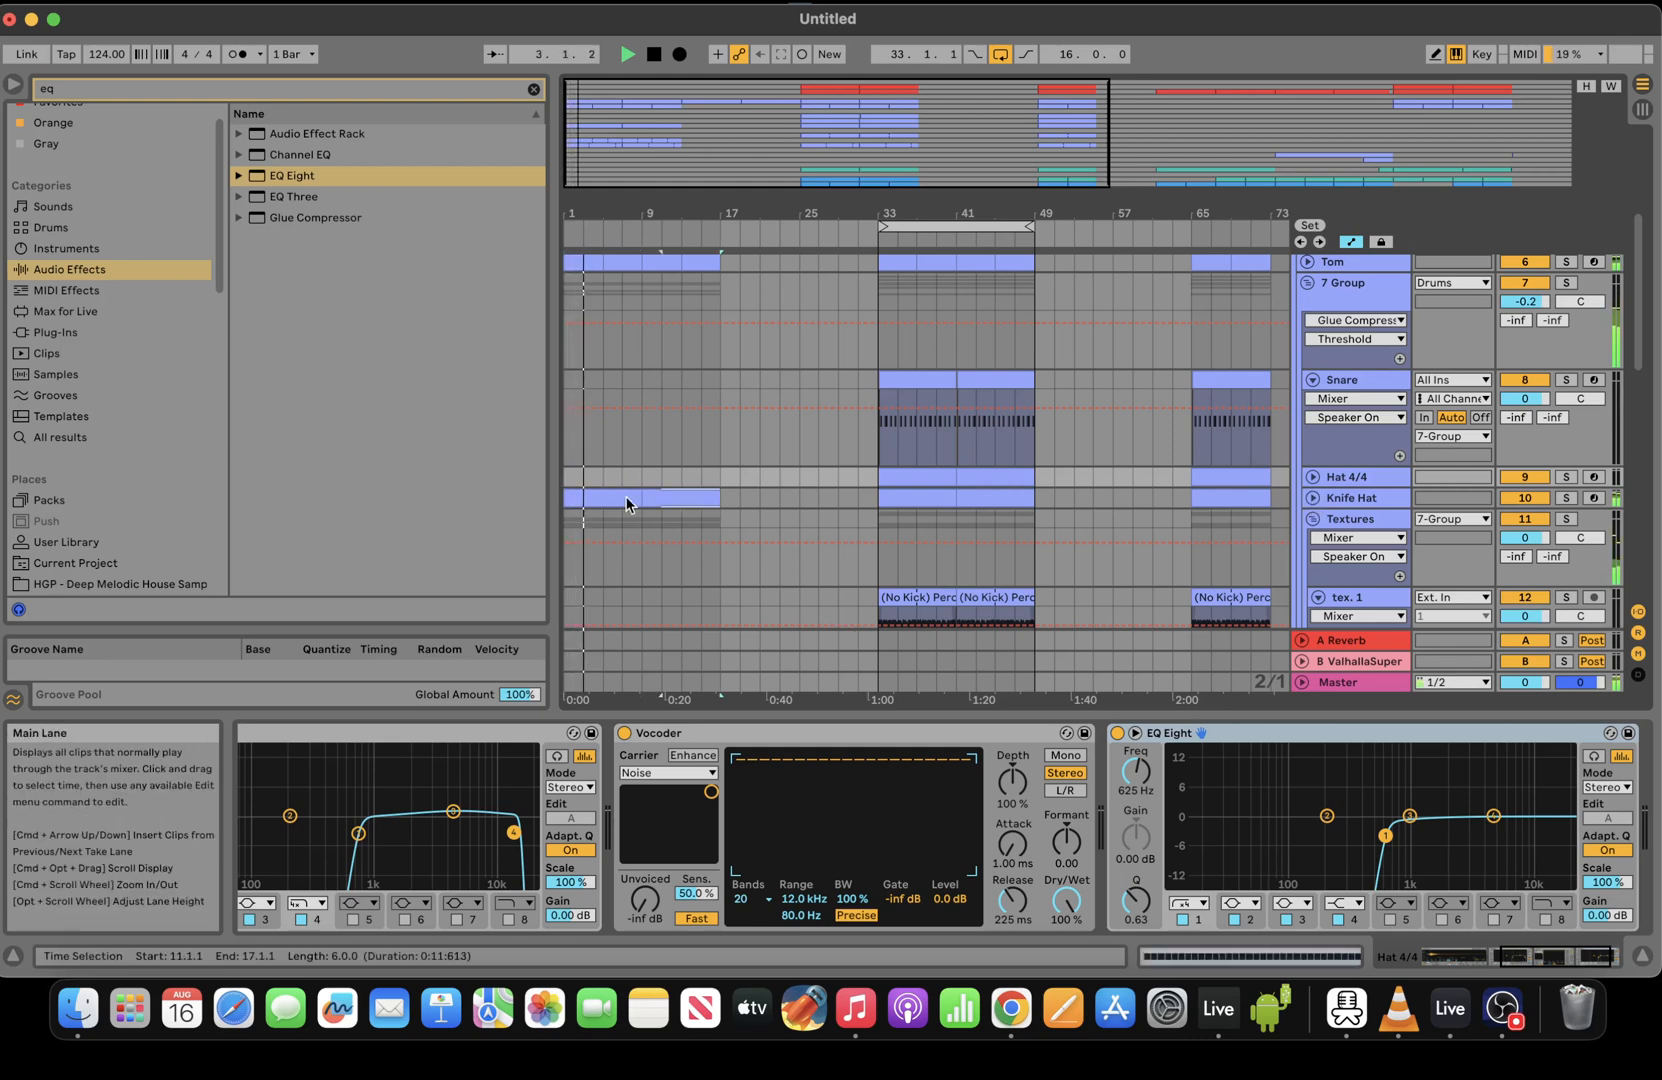
# Play the intro from the start and listen to the texture tracks with Tez 1 selected
pyautogui.scroll(-5, 1640, 420)
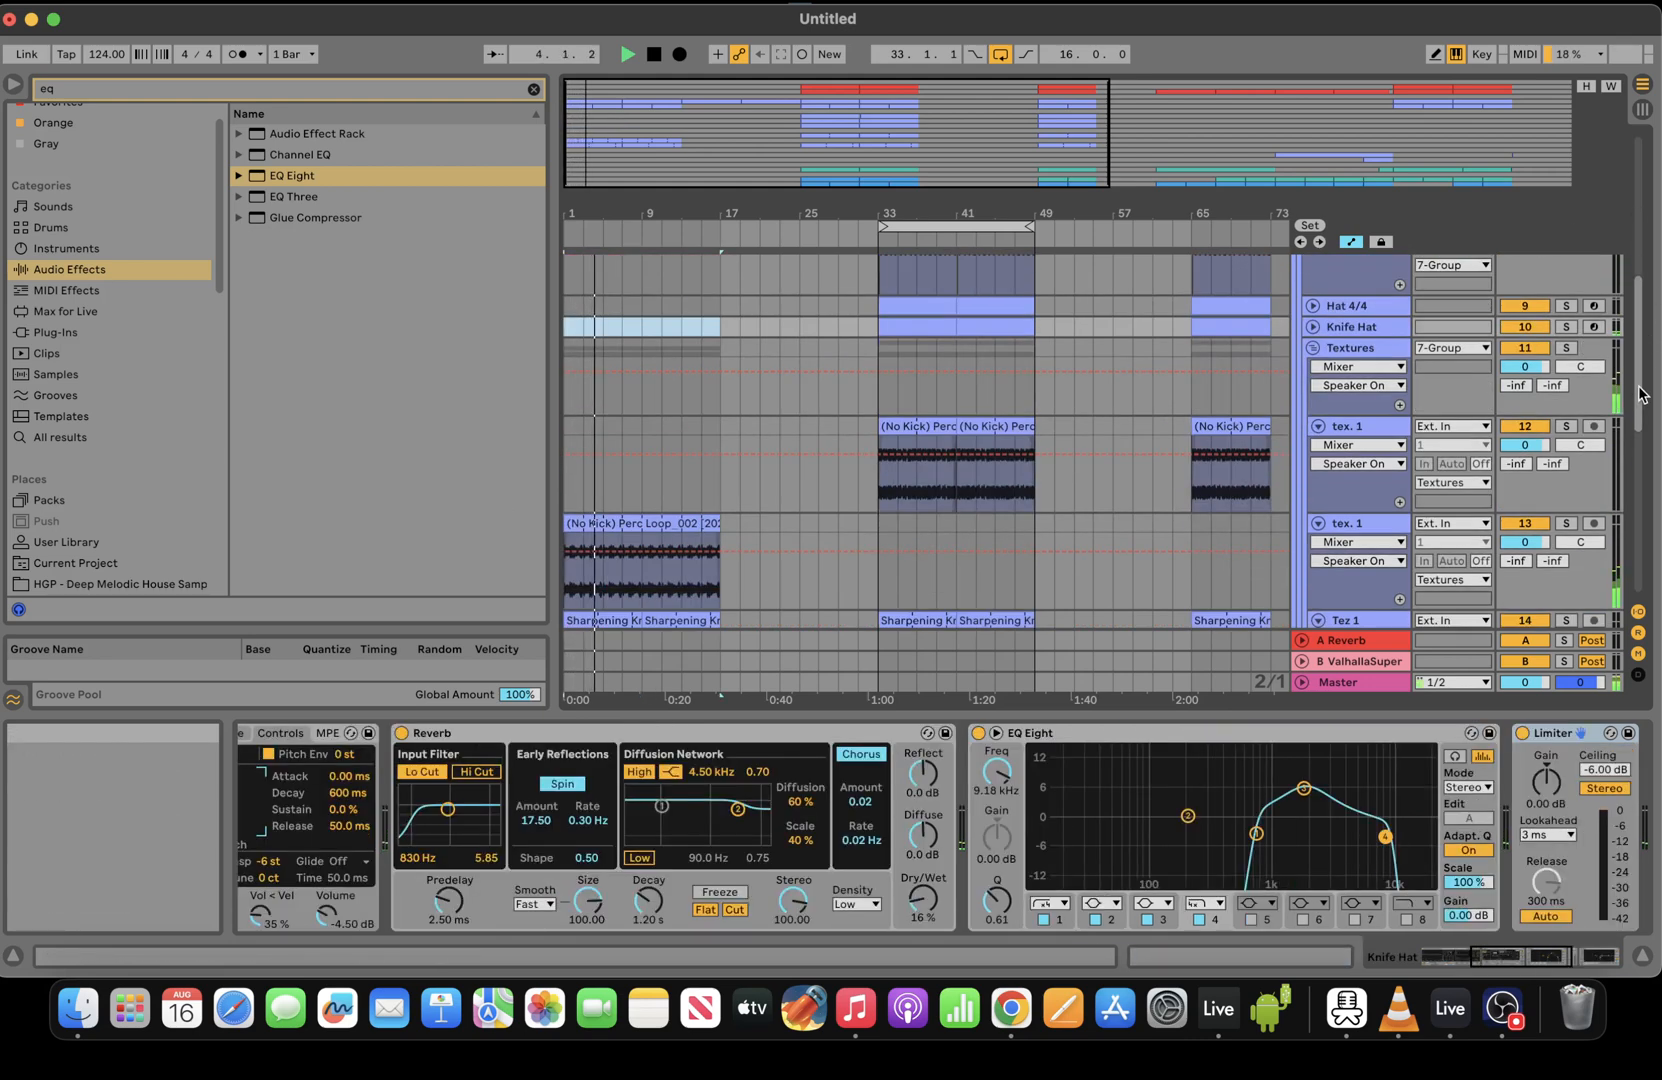
pyautogui.scroll(-2, 1640, 420)
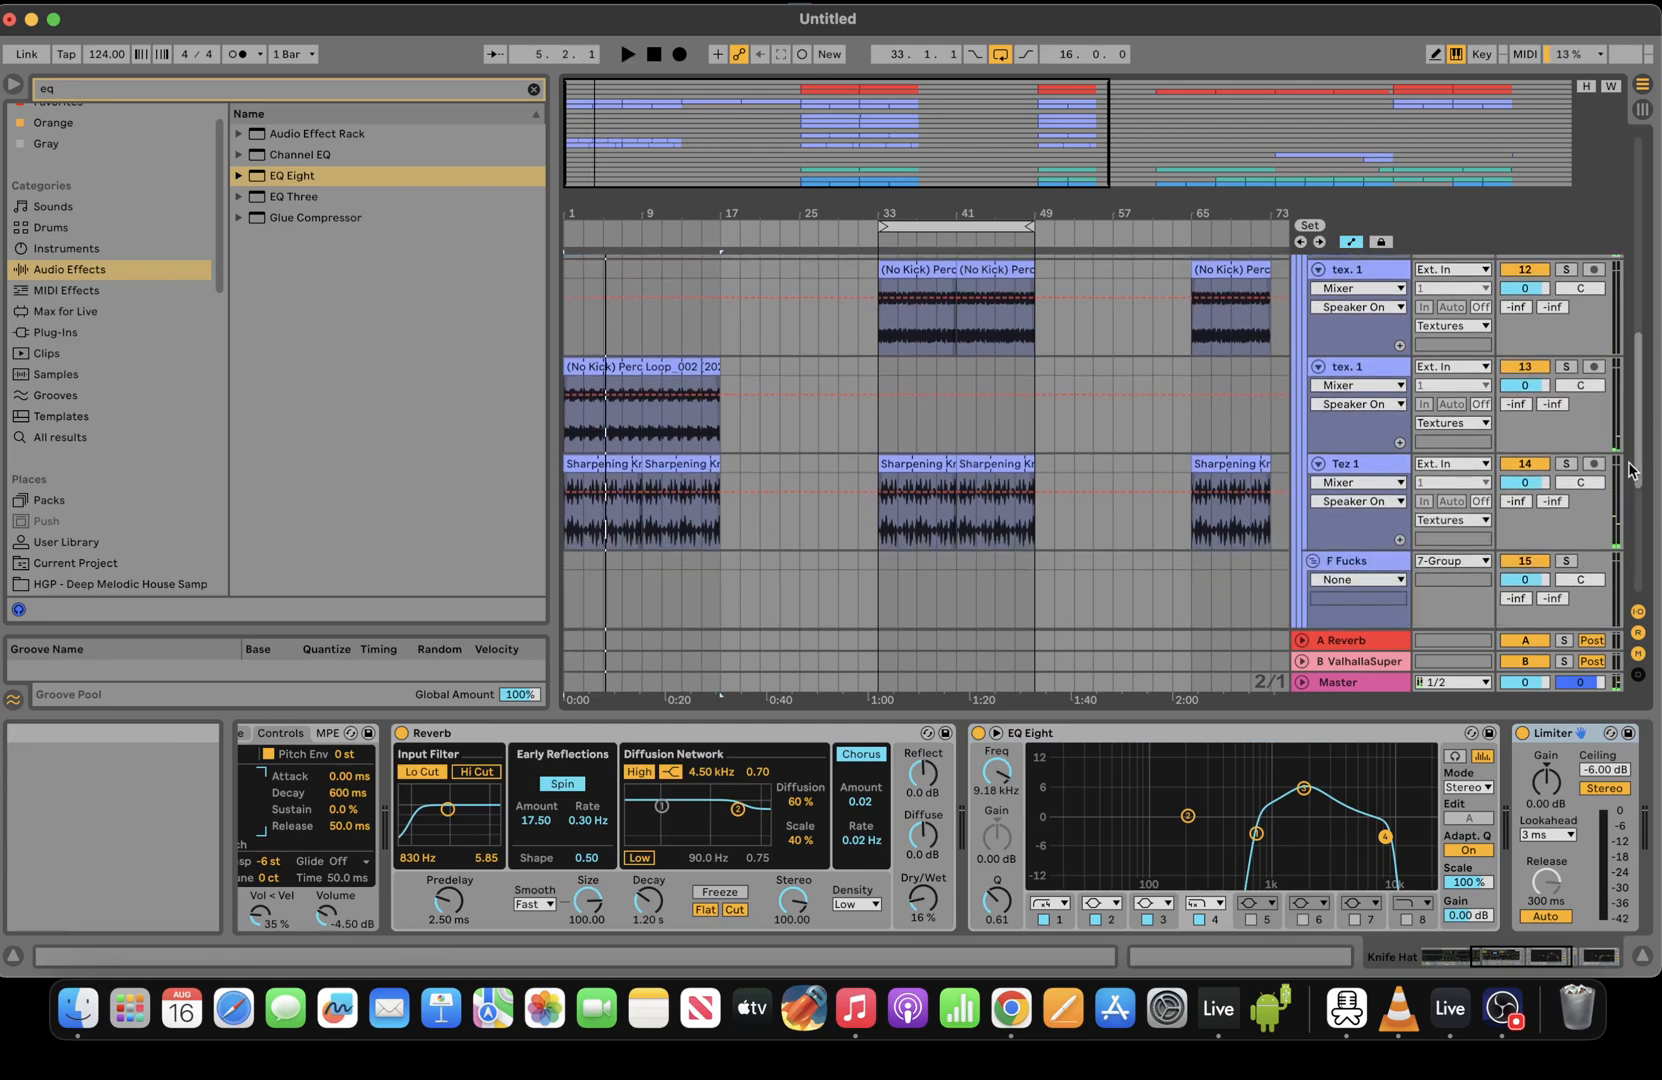
pyautogui.moveTo(1634, 440)
pyautogui.mouseDown()
pyautogui.moveTo(1637, 477)
pyautogui.moveTo(1633, 440)
pyautogui.mouseUp()
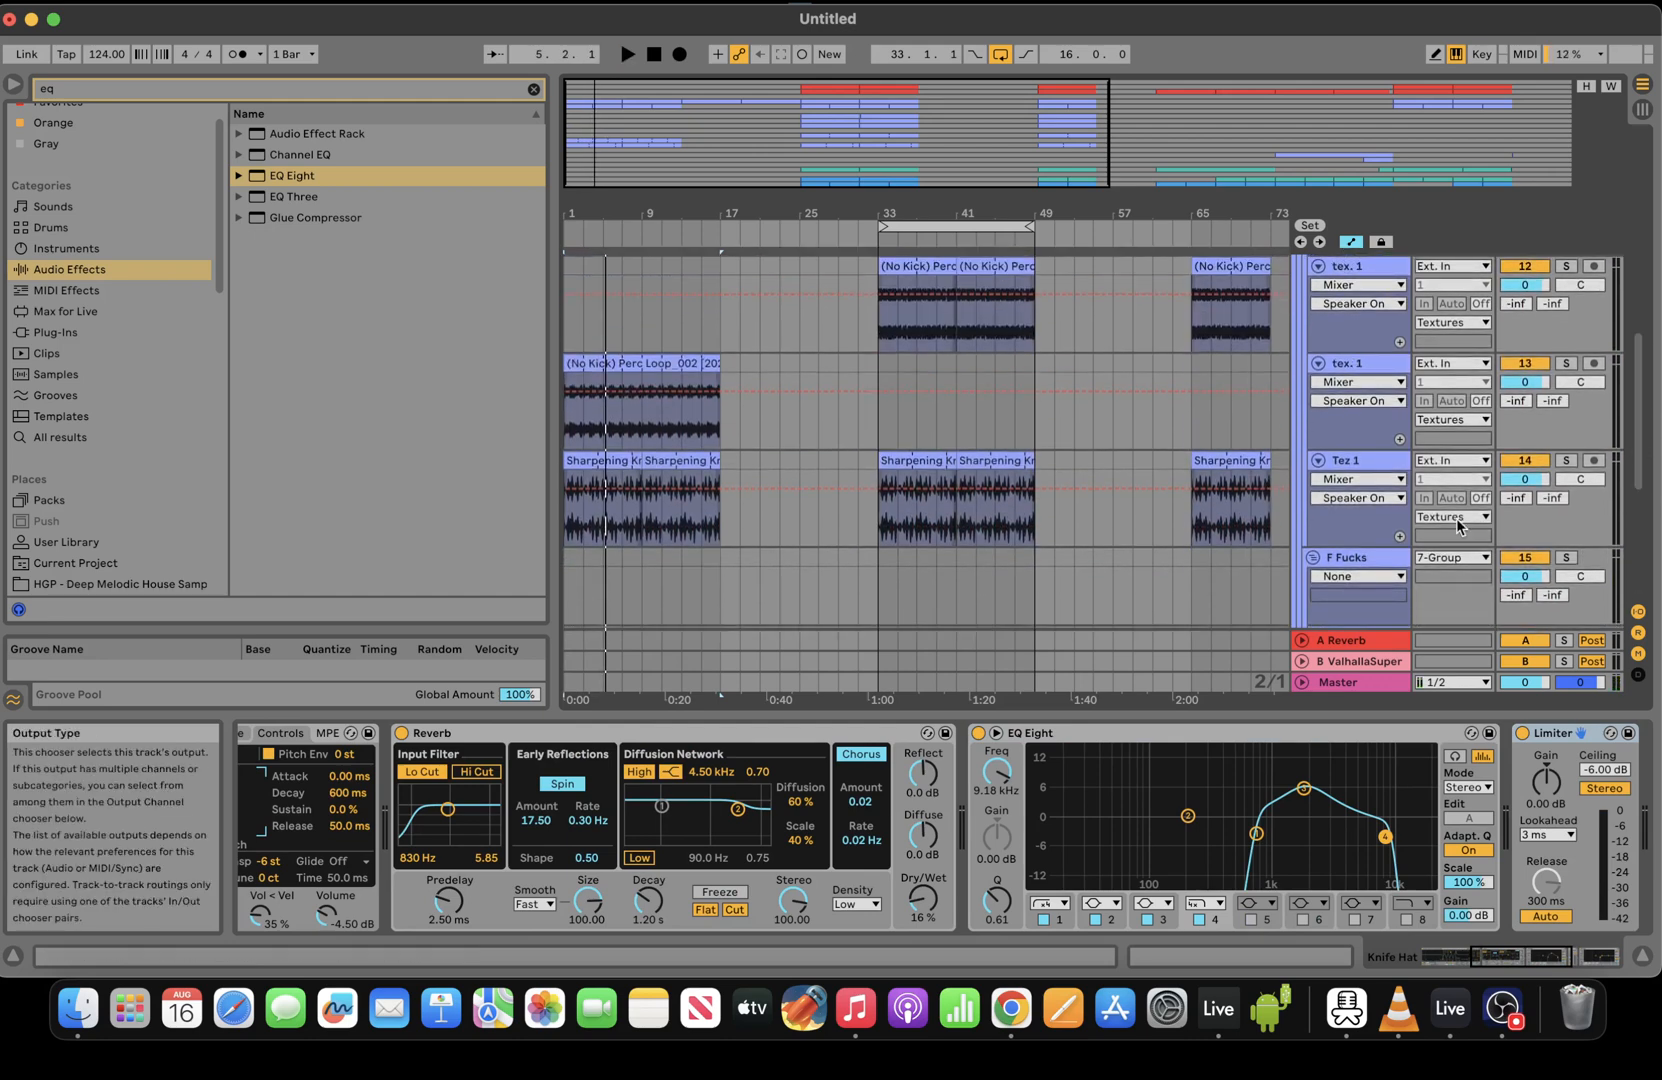
pyautogui.click(1342, 465)
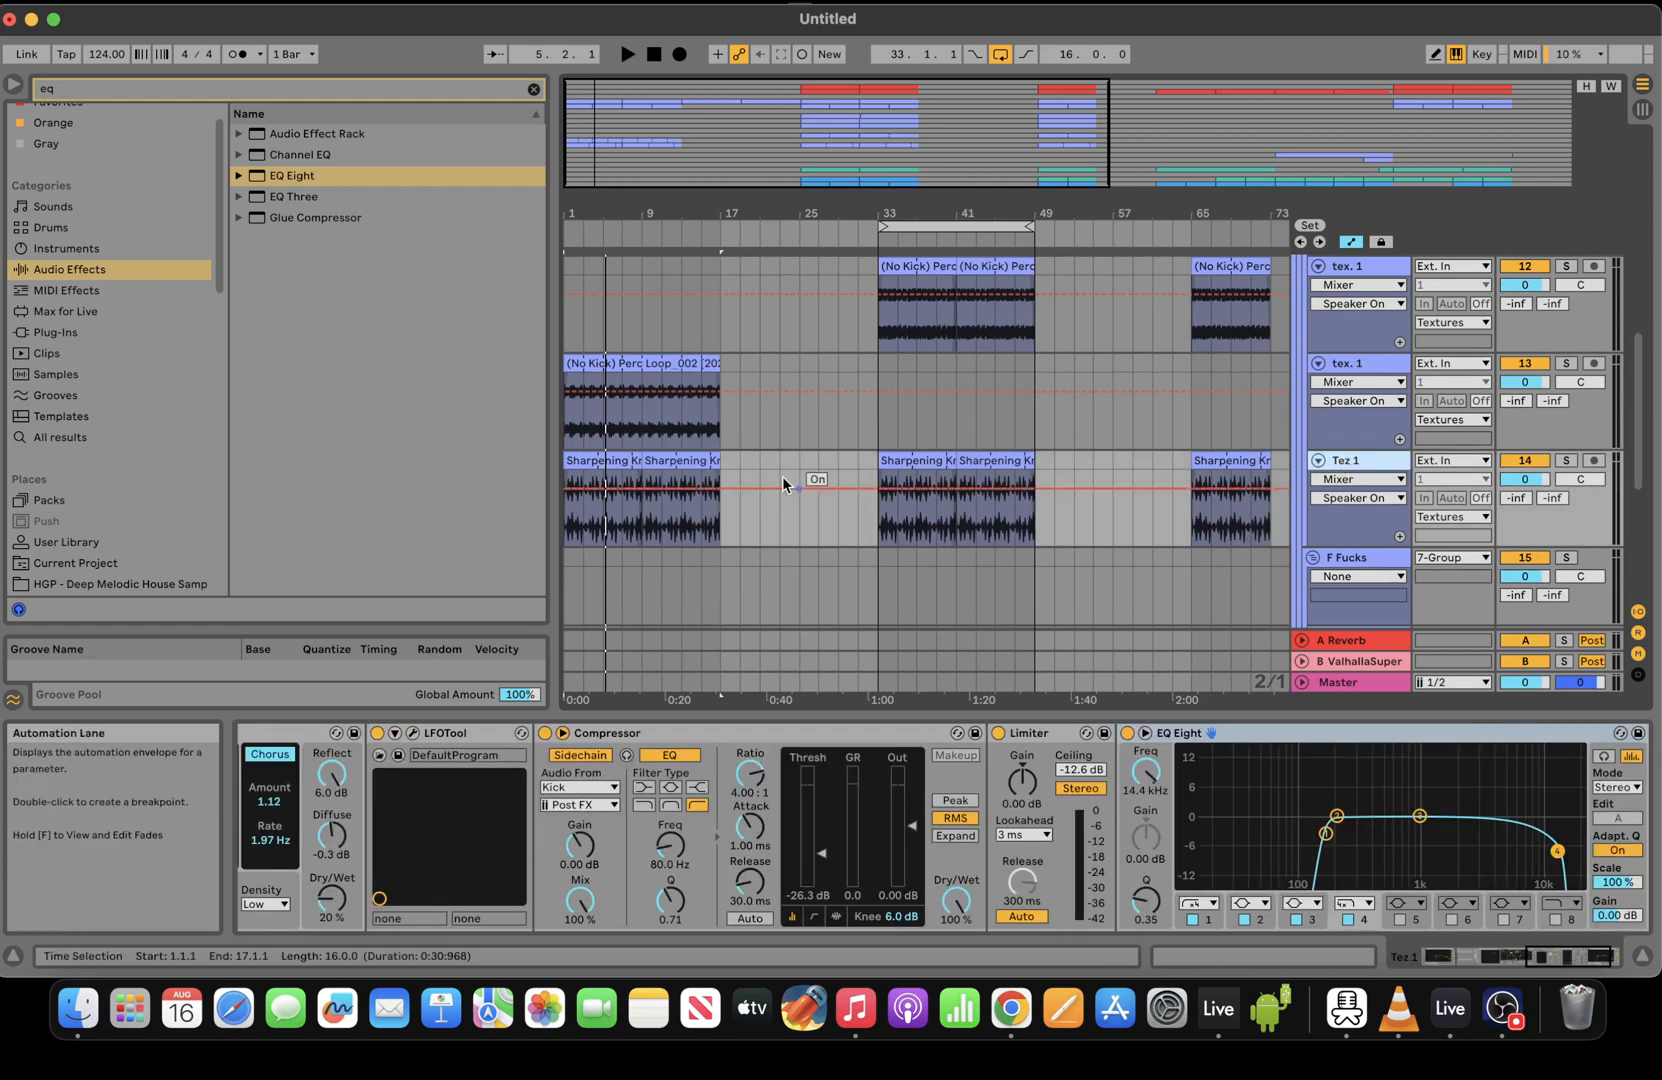
pyautogui.press('space')
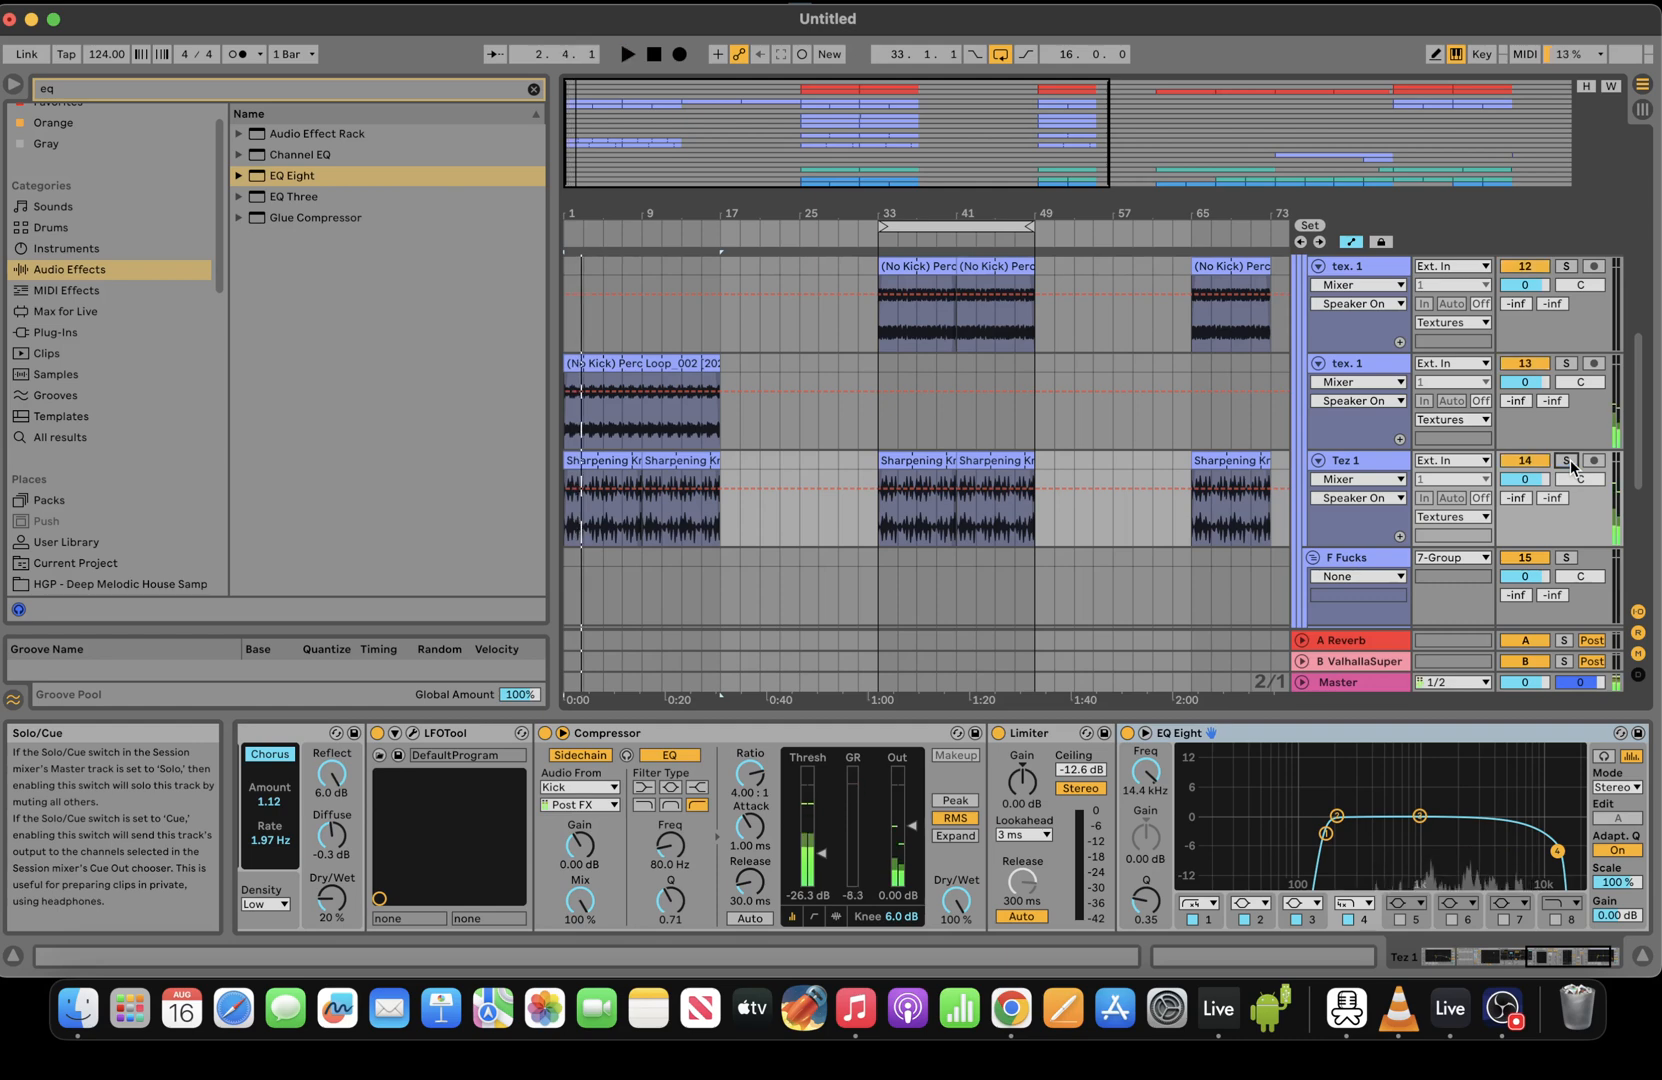
pyautogui.press('space')
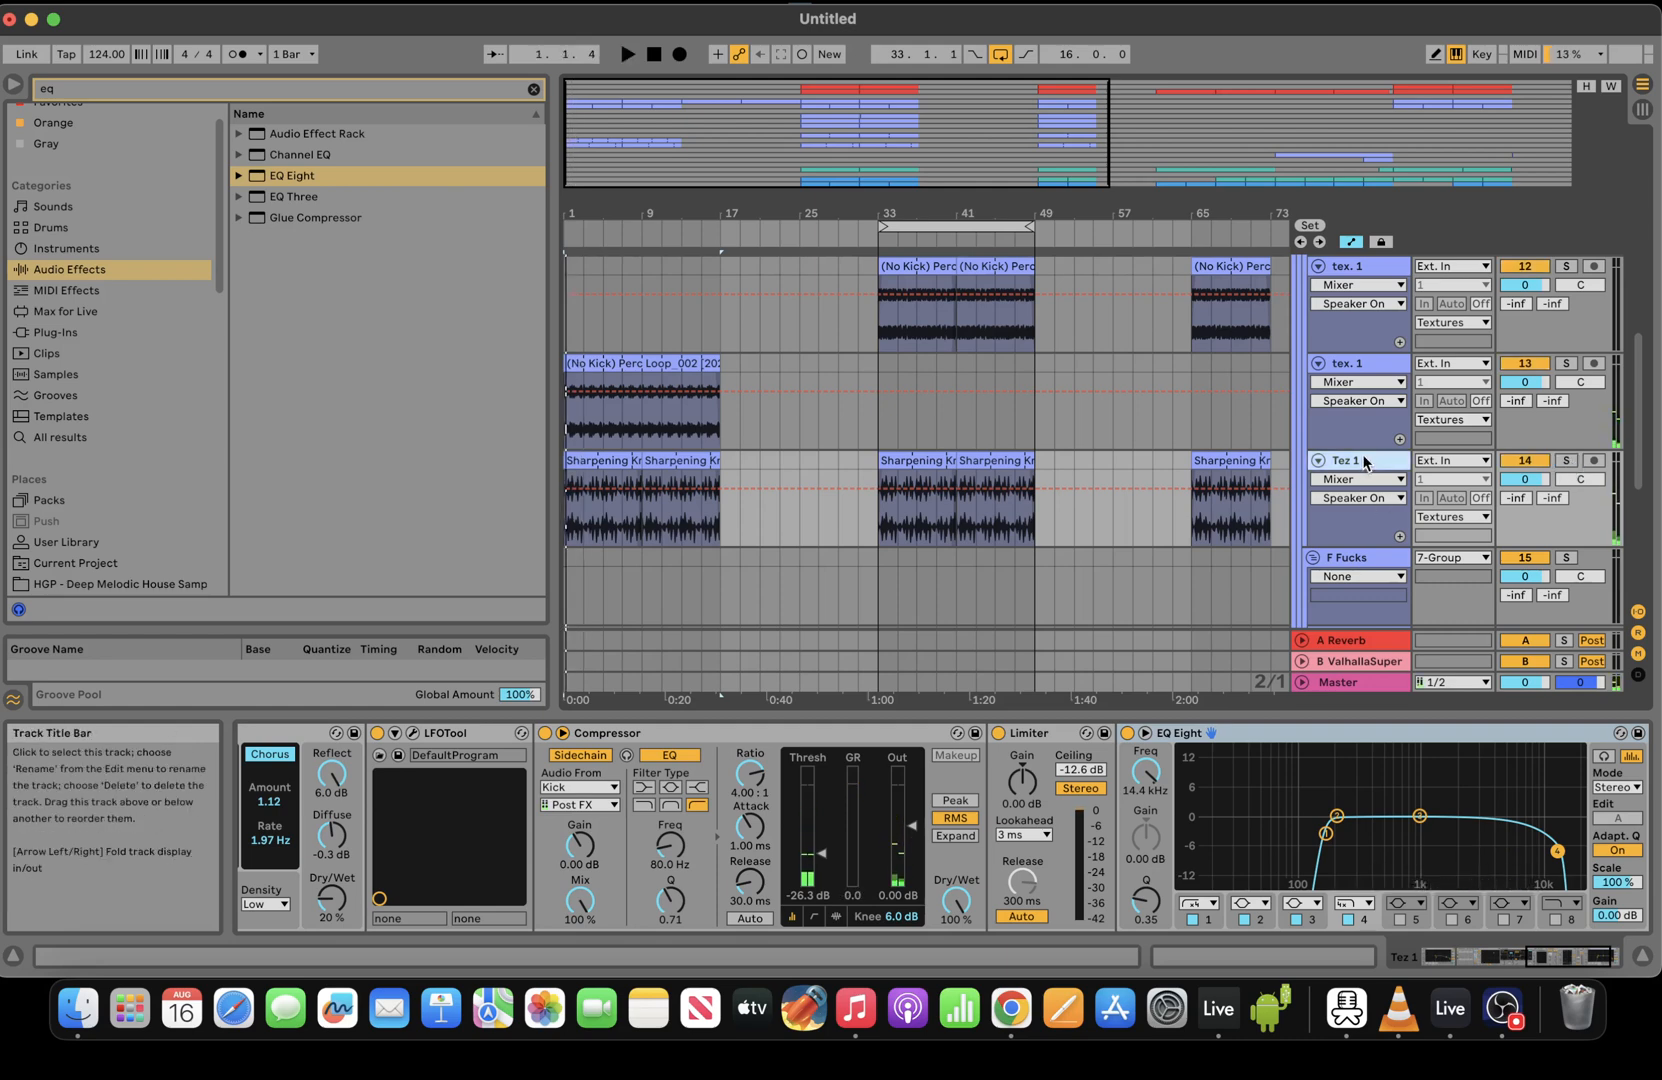
# Rename the Tez 1 track as Tex 3
pyautogui.rightClick(1365, 463)
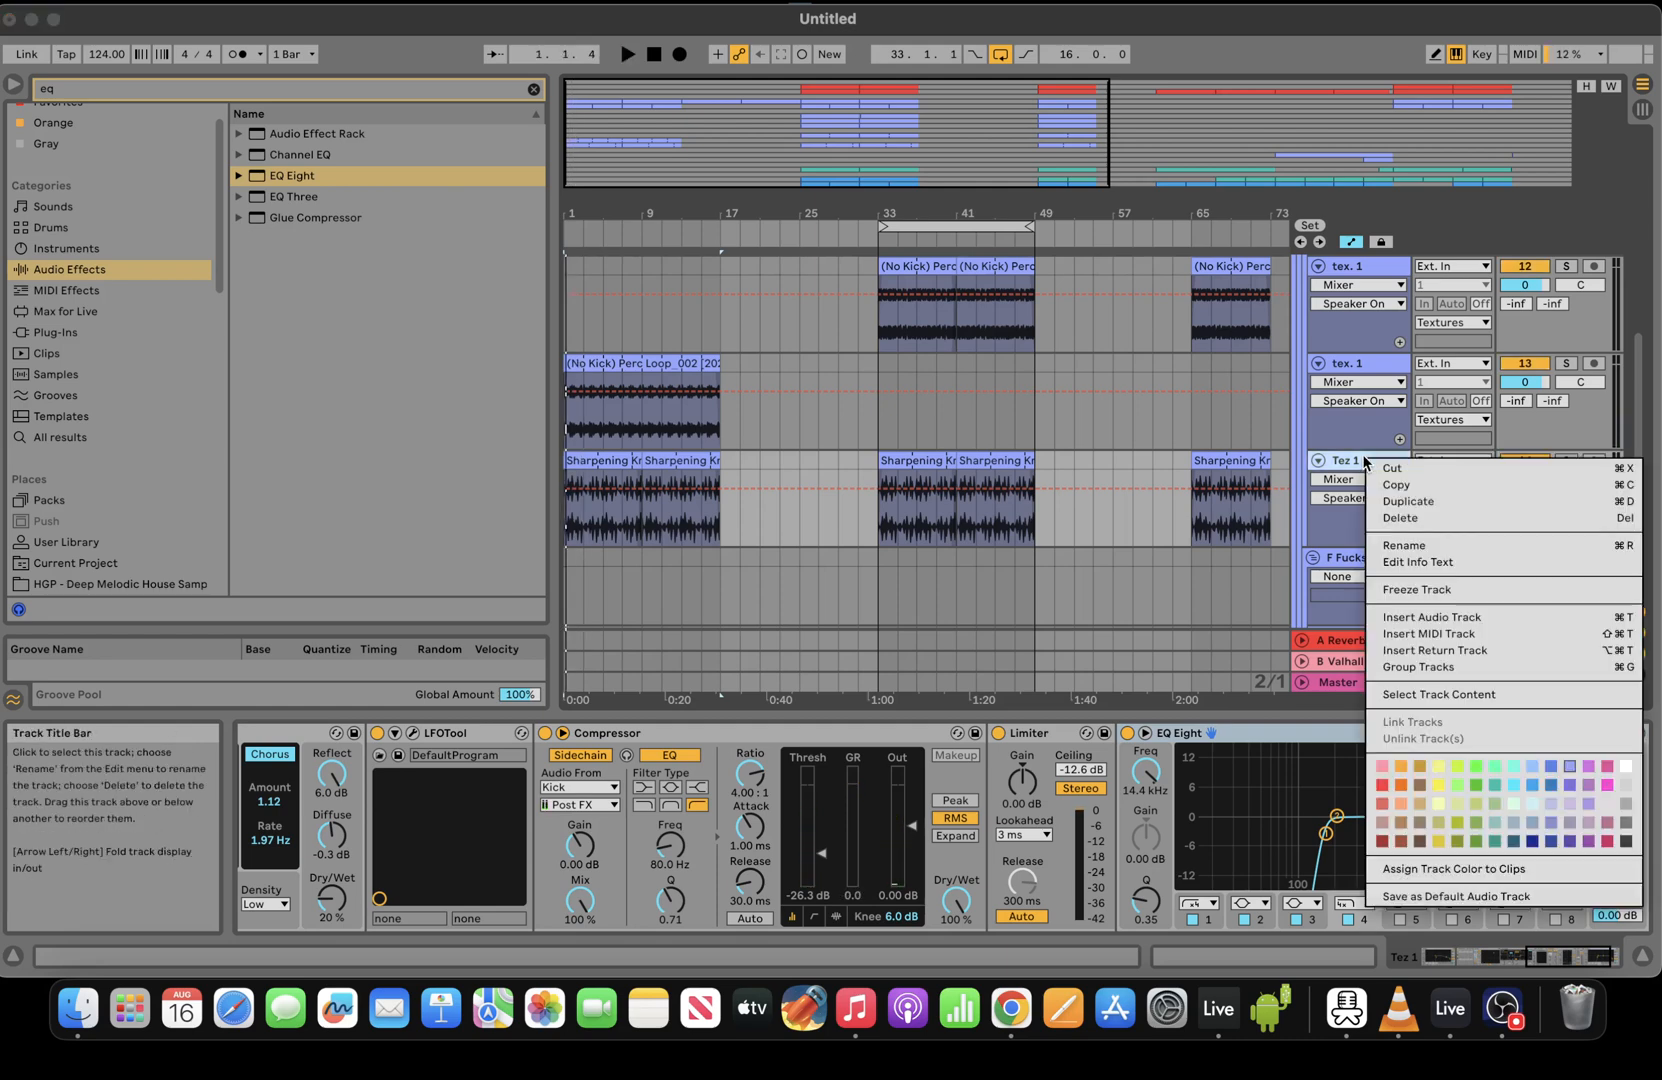
pyautogui.click(1405, 545)
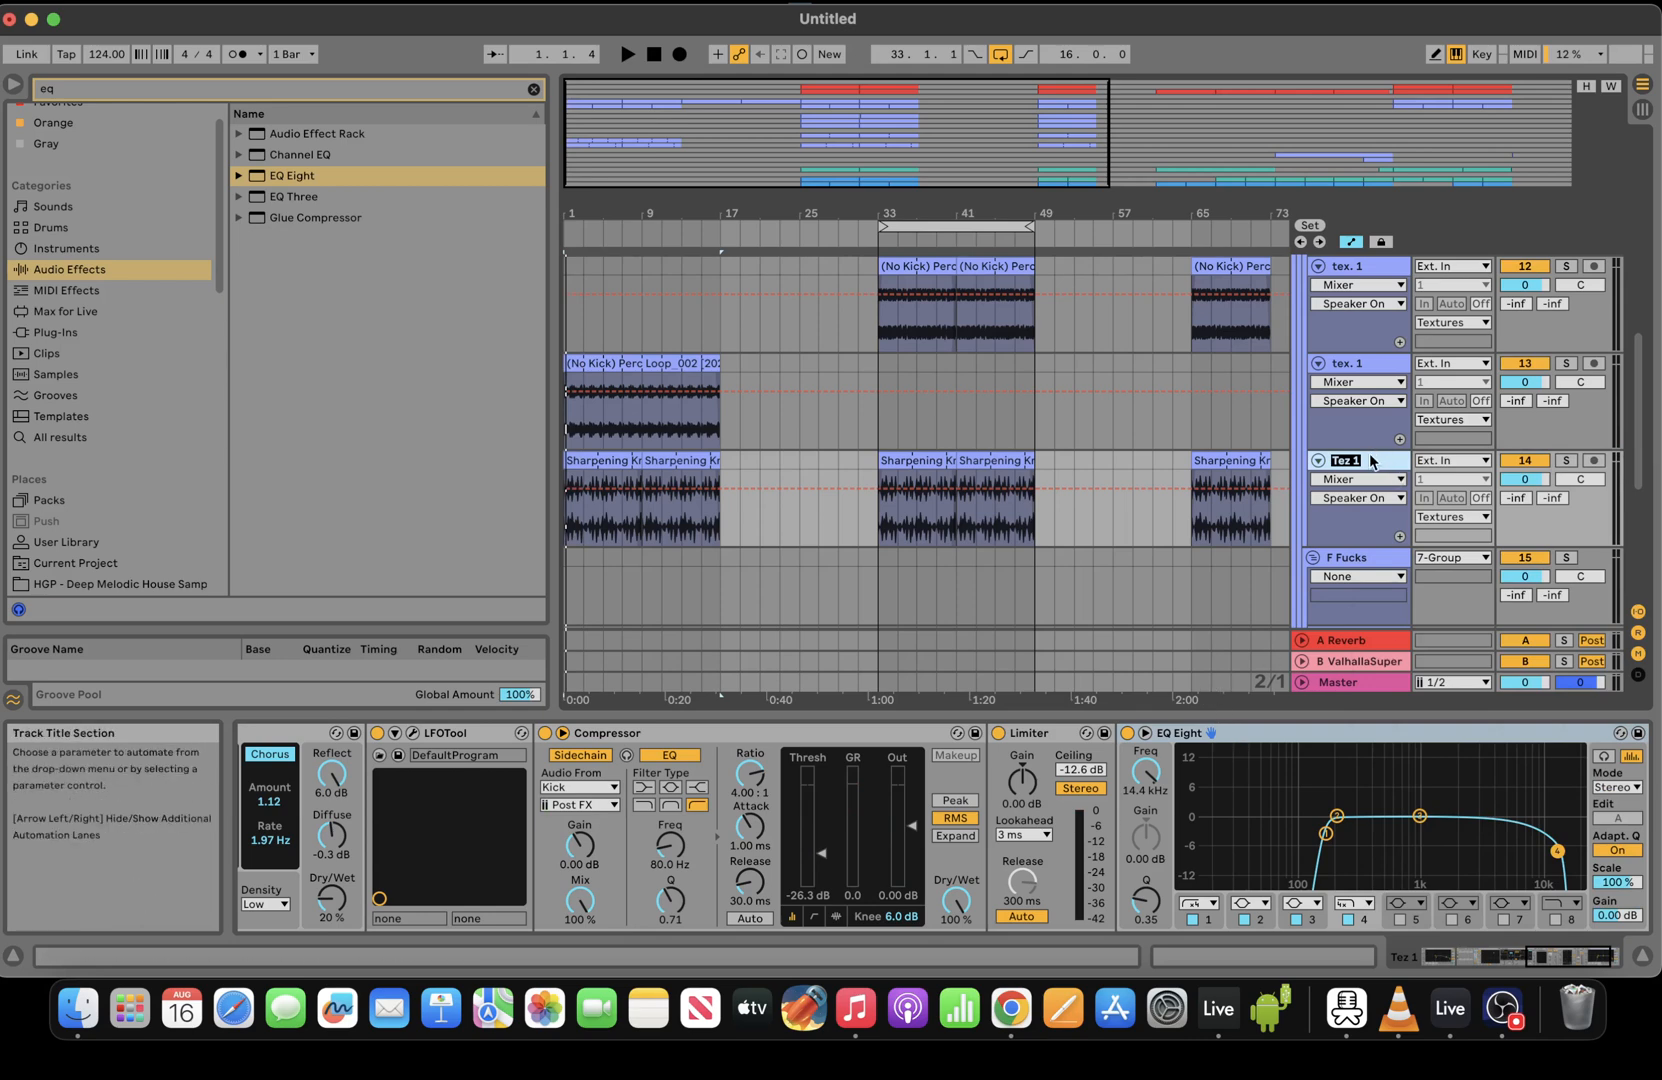
pyautogui.press('BackSpace')
pyautogui.write('3')
# Rename the duplicated tex. 1 track as tex. 2
pyautogui.click(1359, 362)
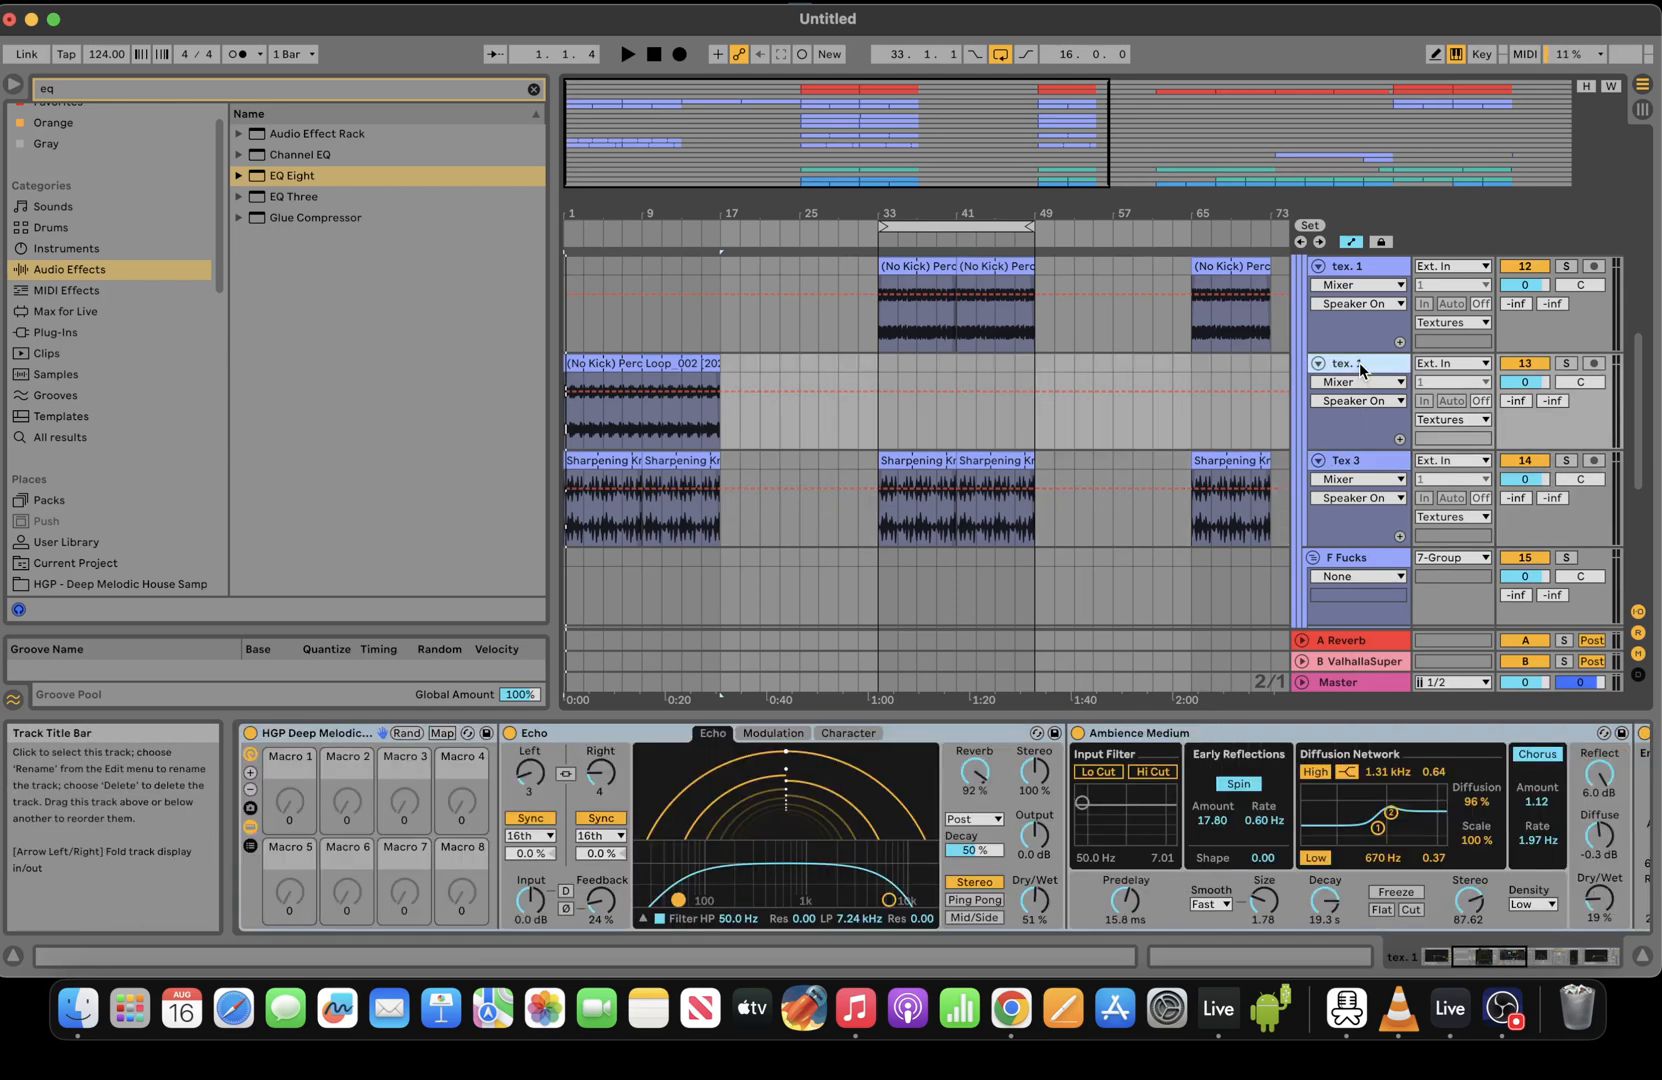
pyautogui.rightClick(1359, 362)
pyautogui.click(1430, 447)
pyautogui.click(1357, 364)
pyautogui.write('2')
pyautogui.press('Return')
# Duplicate the Tex 3 track as Tex 4 and delete the copy's clips between 1.1.1 and 17.1.1
pyautogui.click(1371, 454)
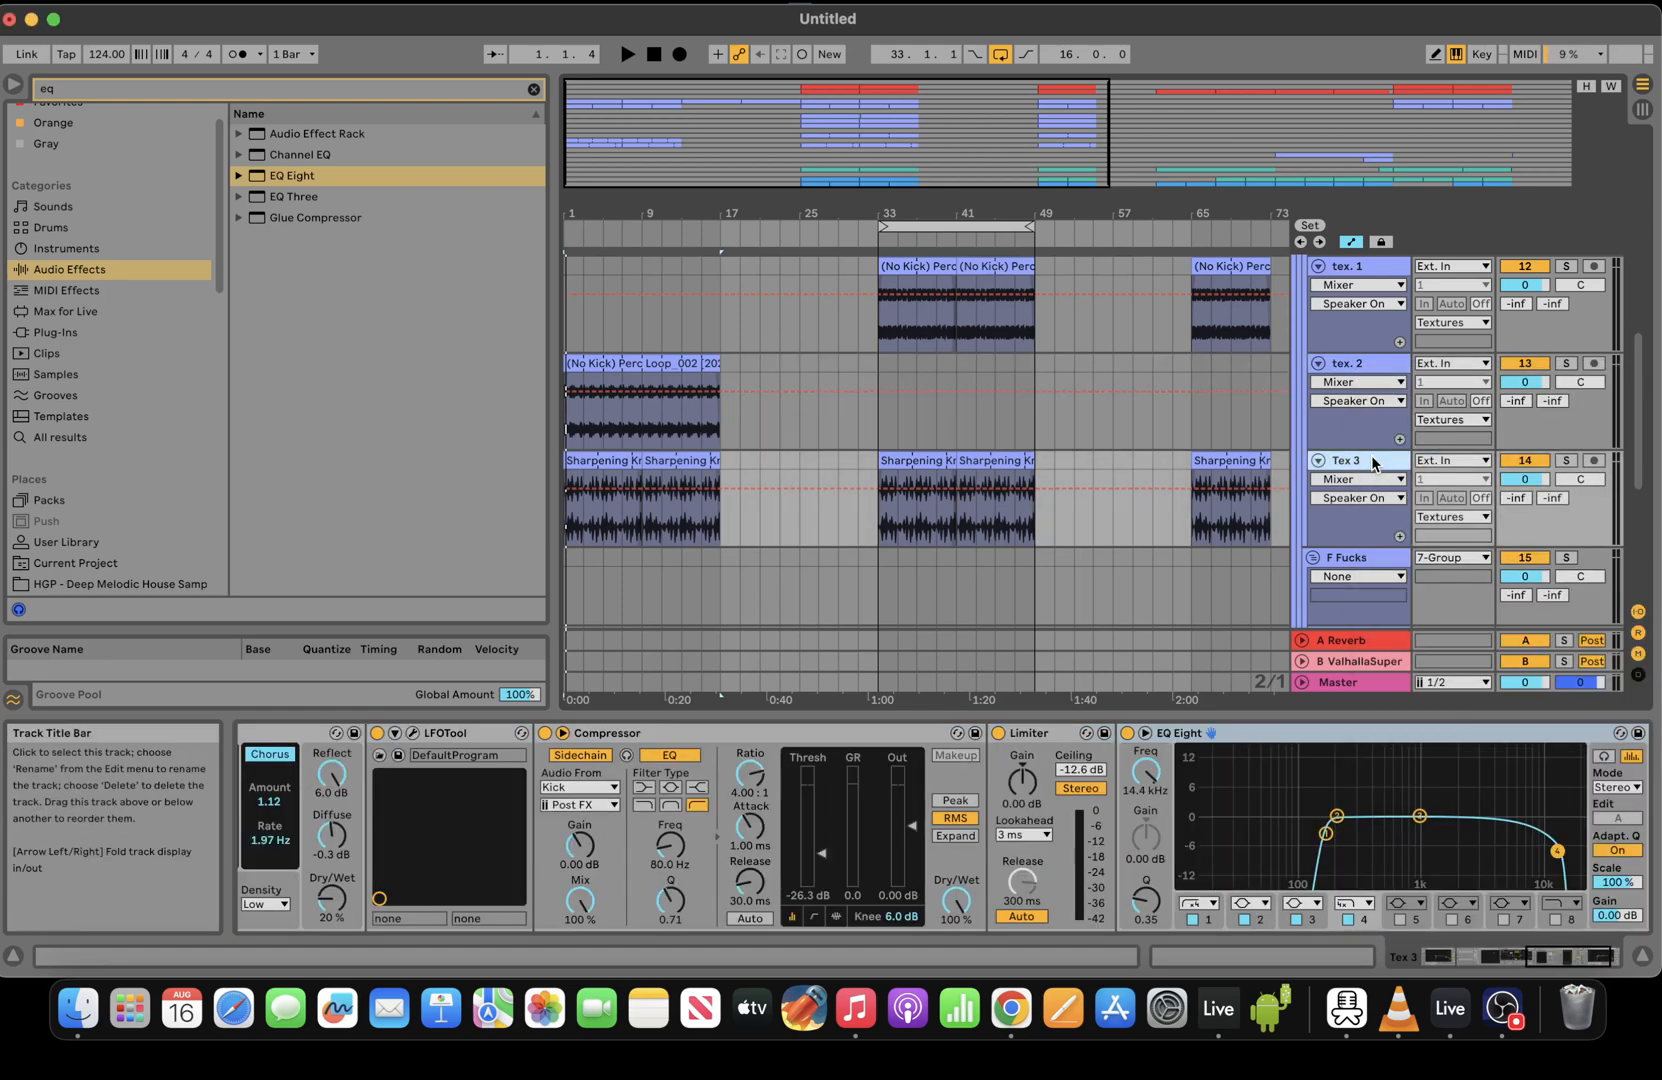
pyautogui.press('super+d')
pyautogui.rightClick(1370, 542)
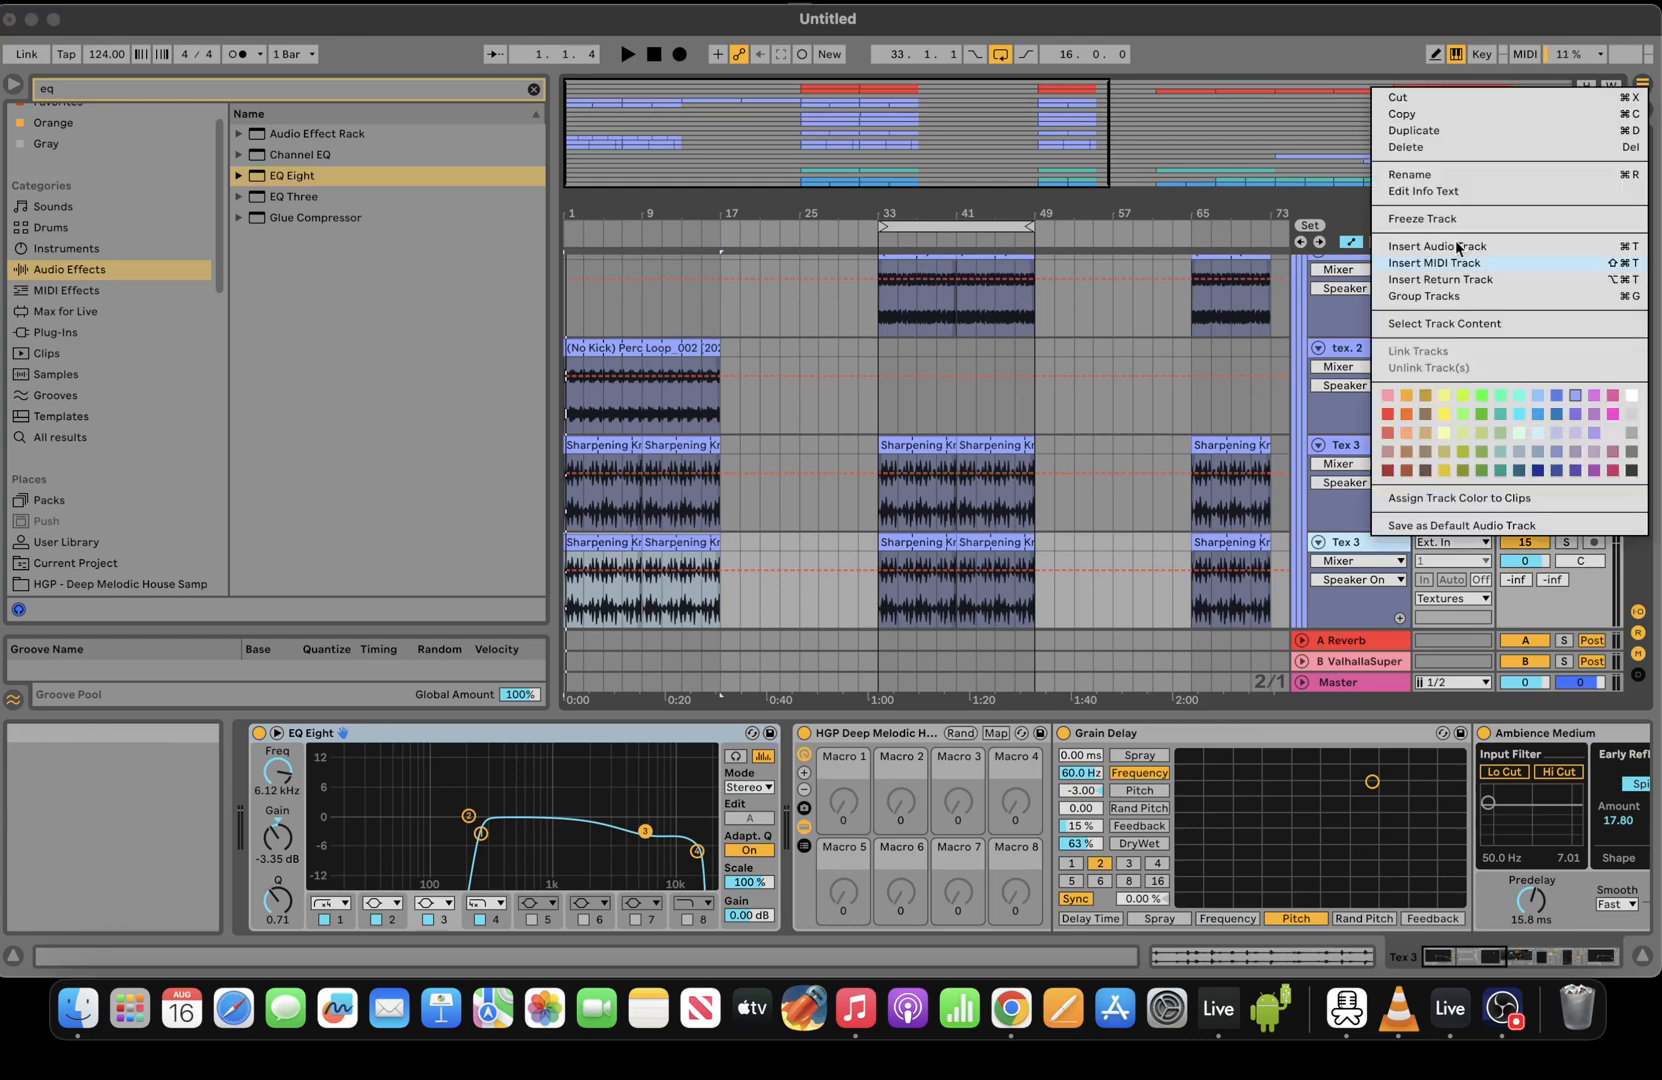
pyautogui.click(1443, 175)
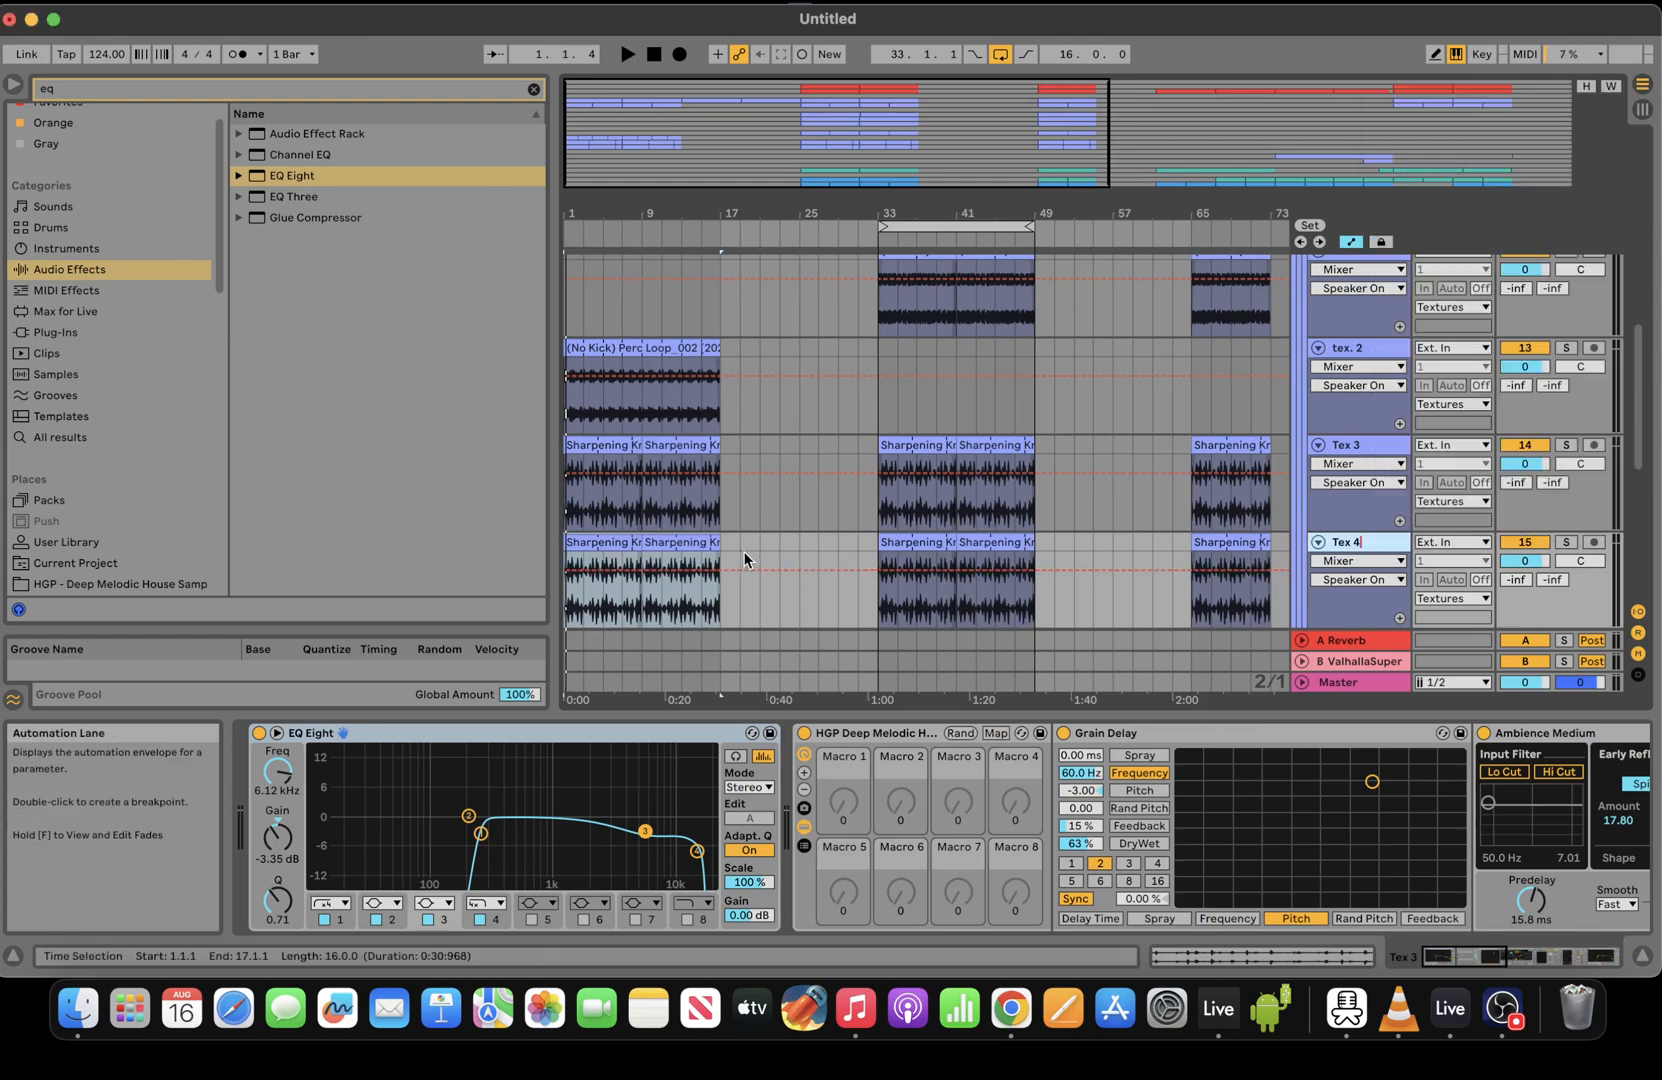
pyautogui.moveTo(742, 560); pyautogui.dragTo(432, 547)
pyautogui.press('Delete')
# Search the browser's samples for "sharp"
pyautogui.click(345, 83)
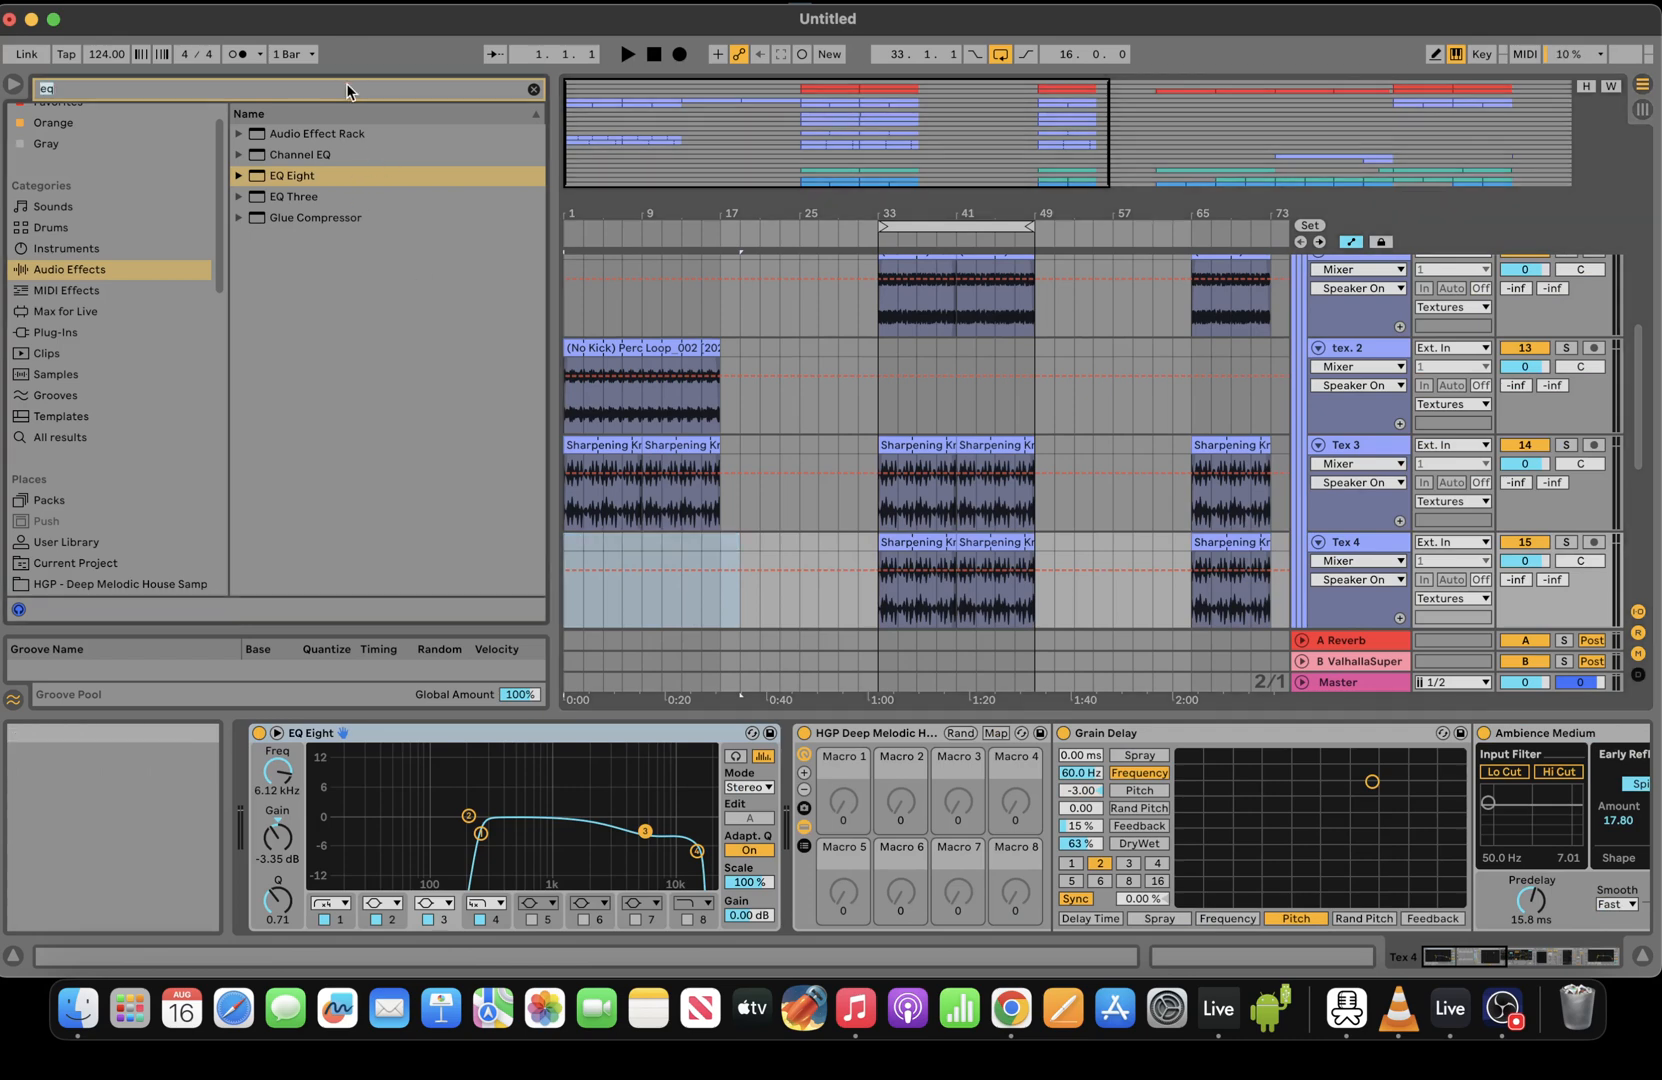
pyautogui.write('sharp')
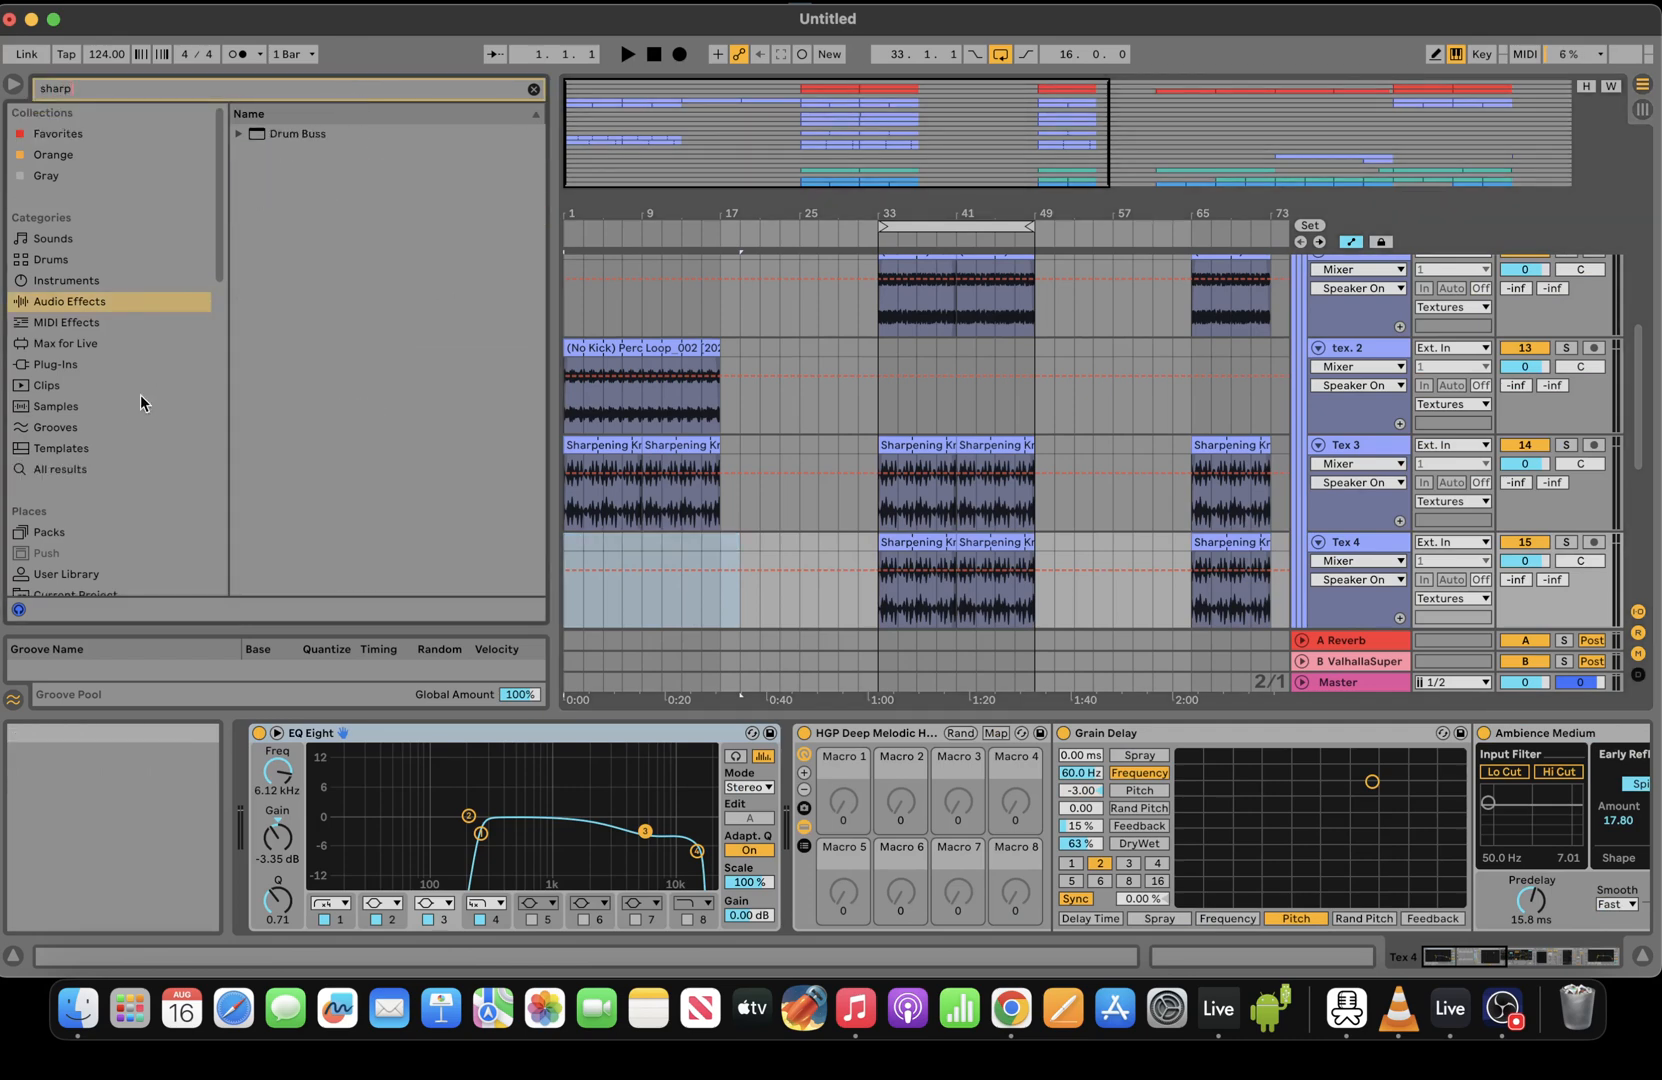
pyautogui.click(93, 405)
pyautogui.click(62, 470)
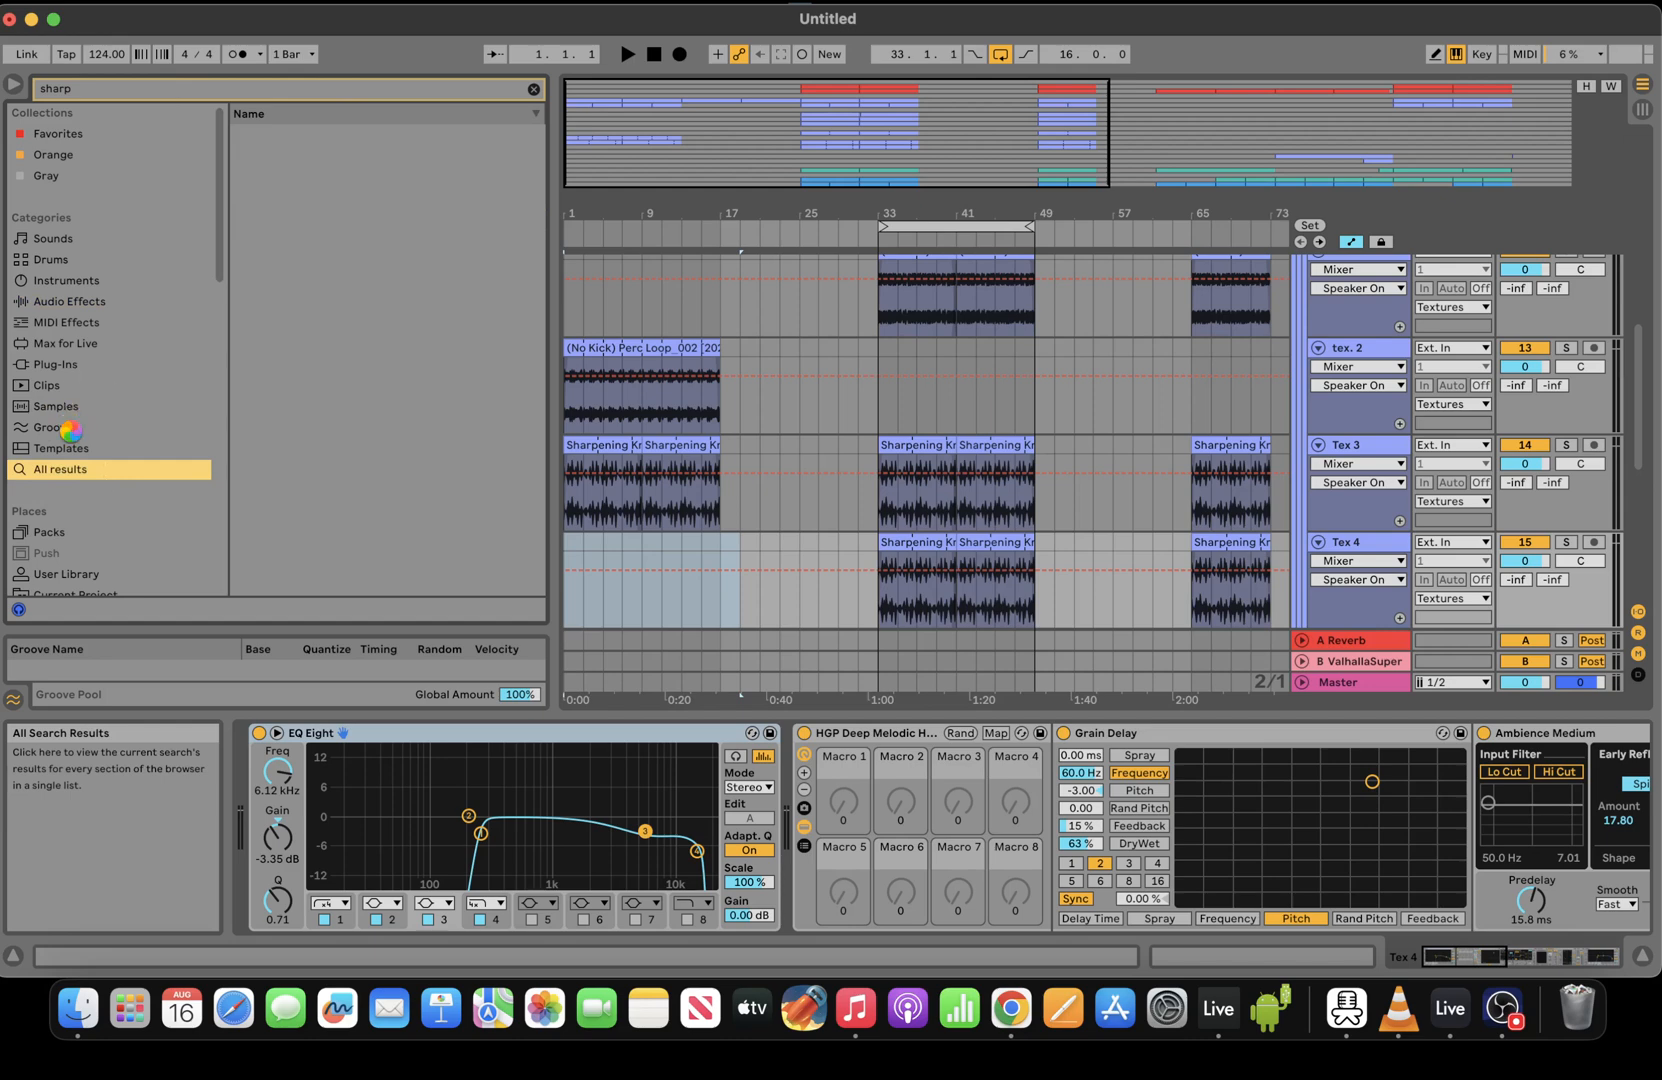
pyautogui.click(72, 408)
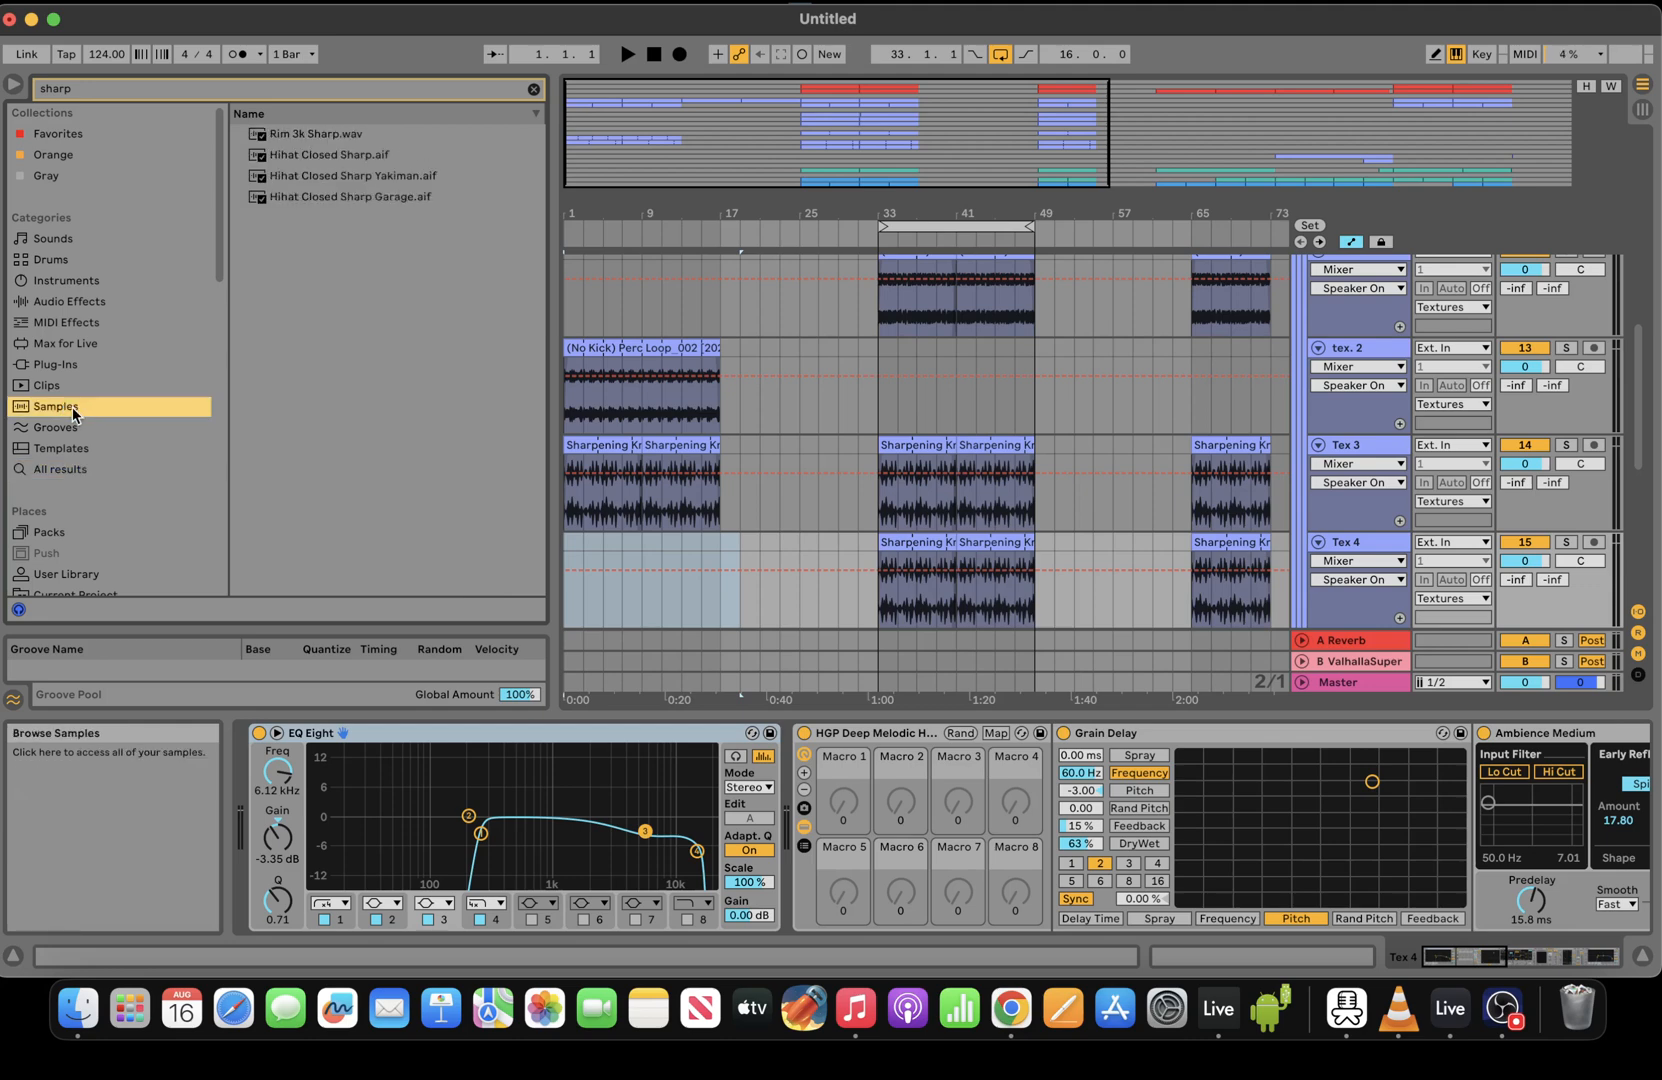
# Widen the browser search to all results and audition the Sharpening Knife samples
pyautogui.click(62, 469)
pyautogui.click(390, 280)
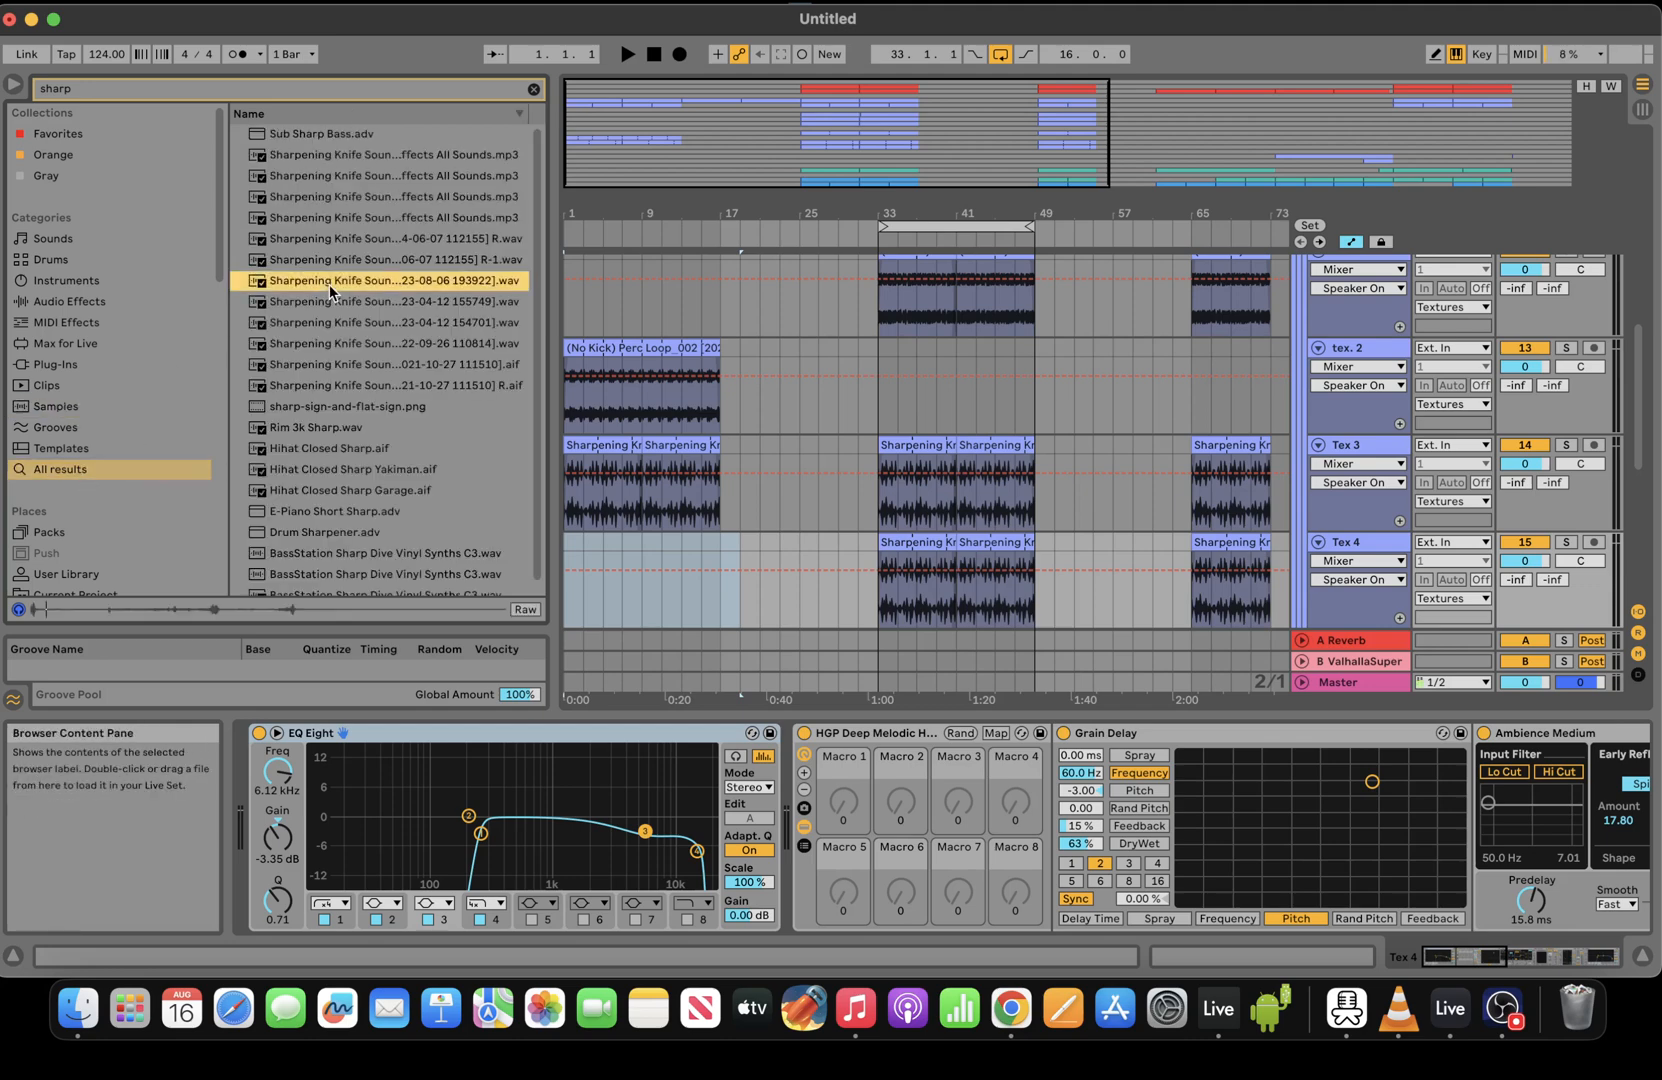
pyautogui.click(366, 383)
pyautogui.click(386, 358)
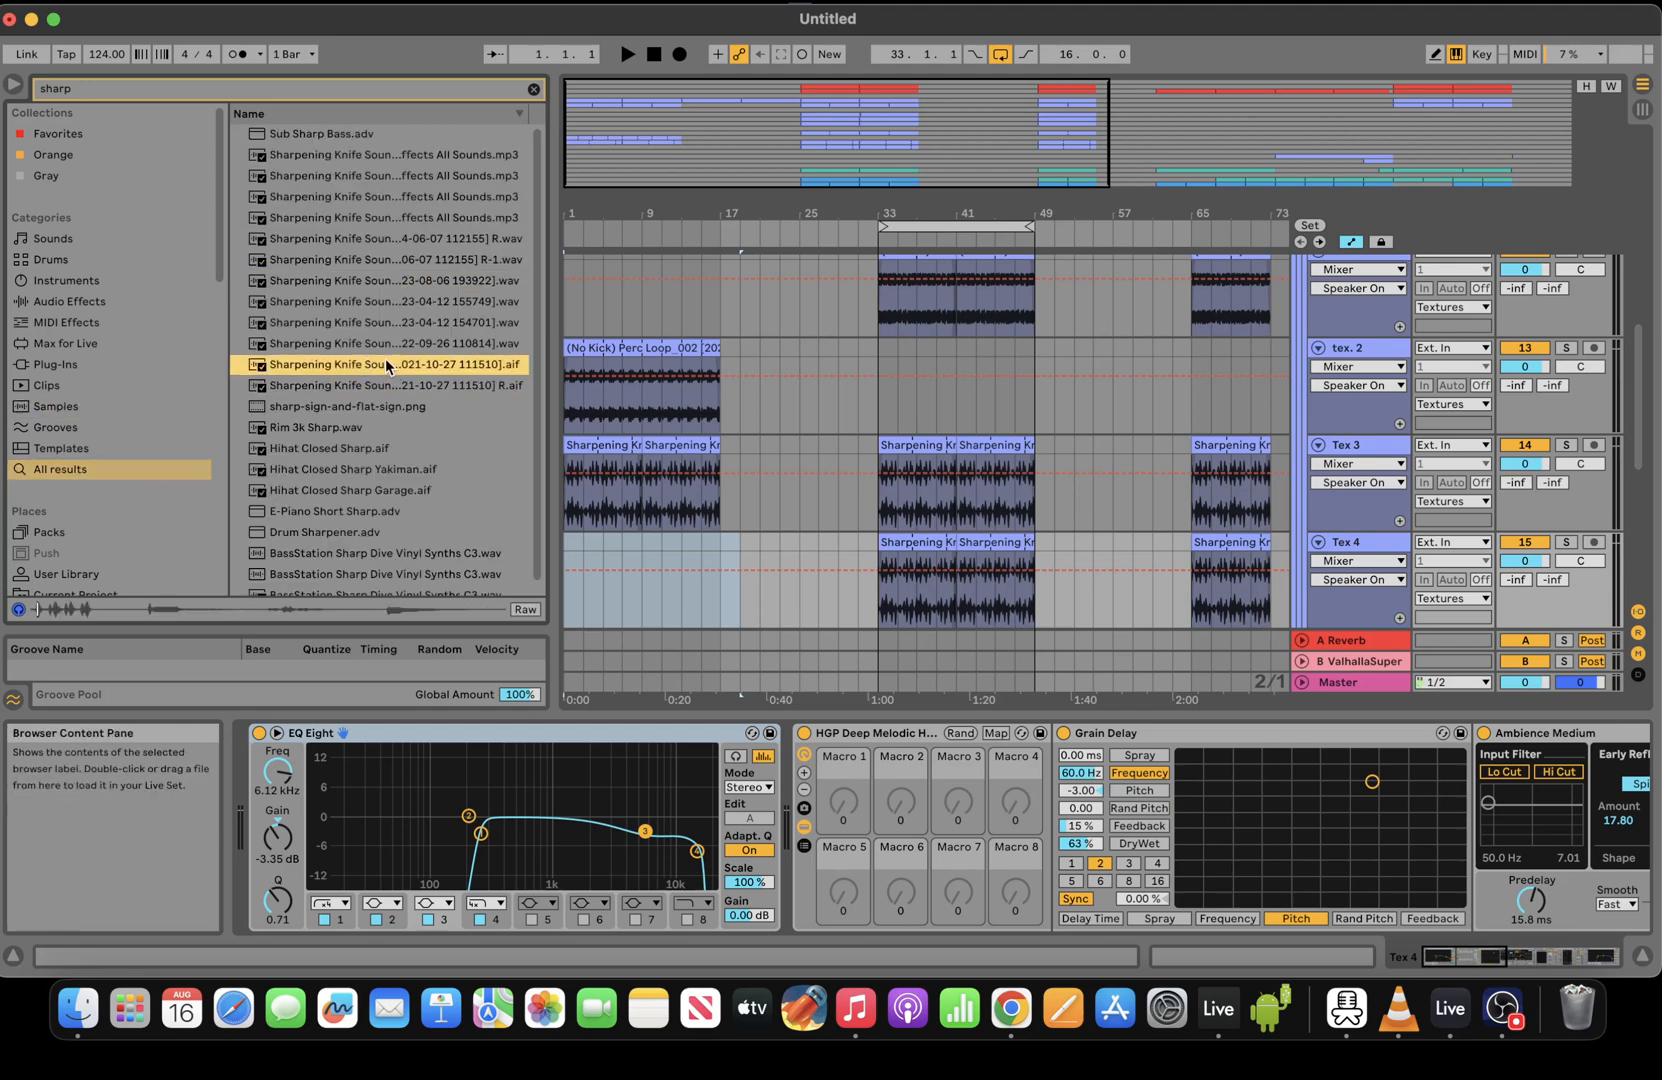
pyautogui.click(354, 224)
pyautogui.click(357, 196)
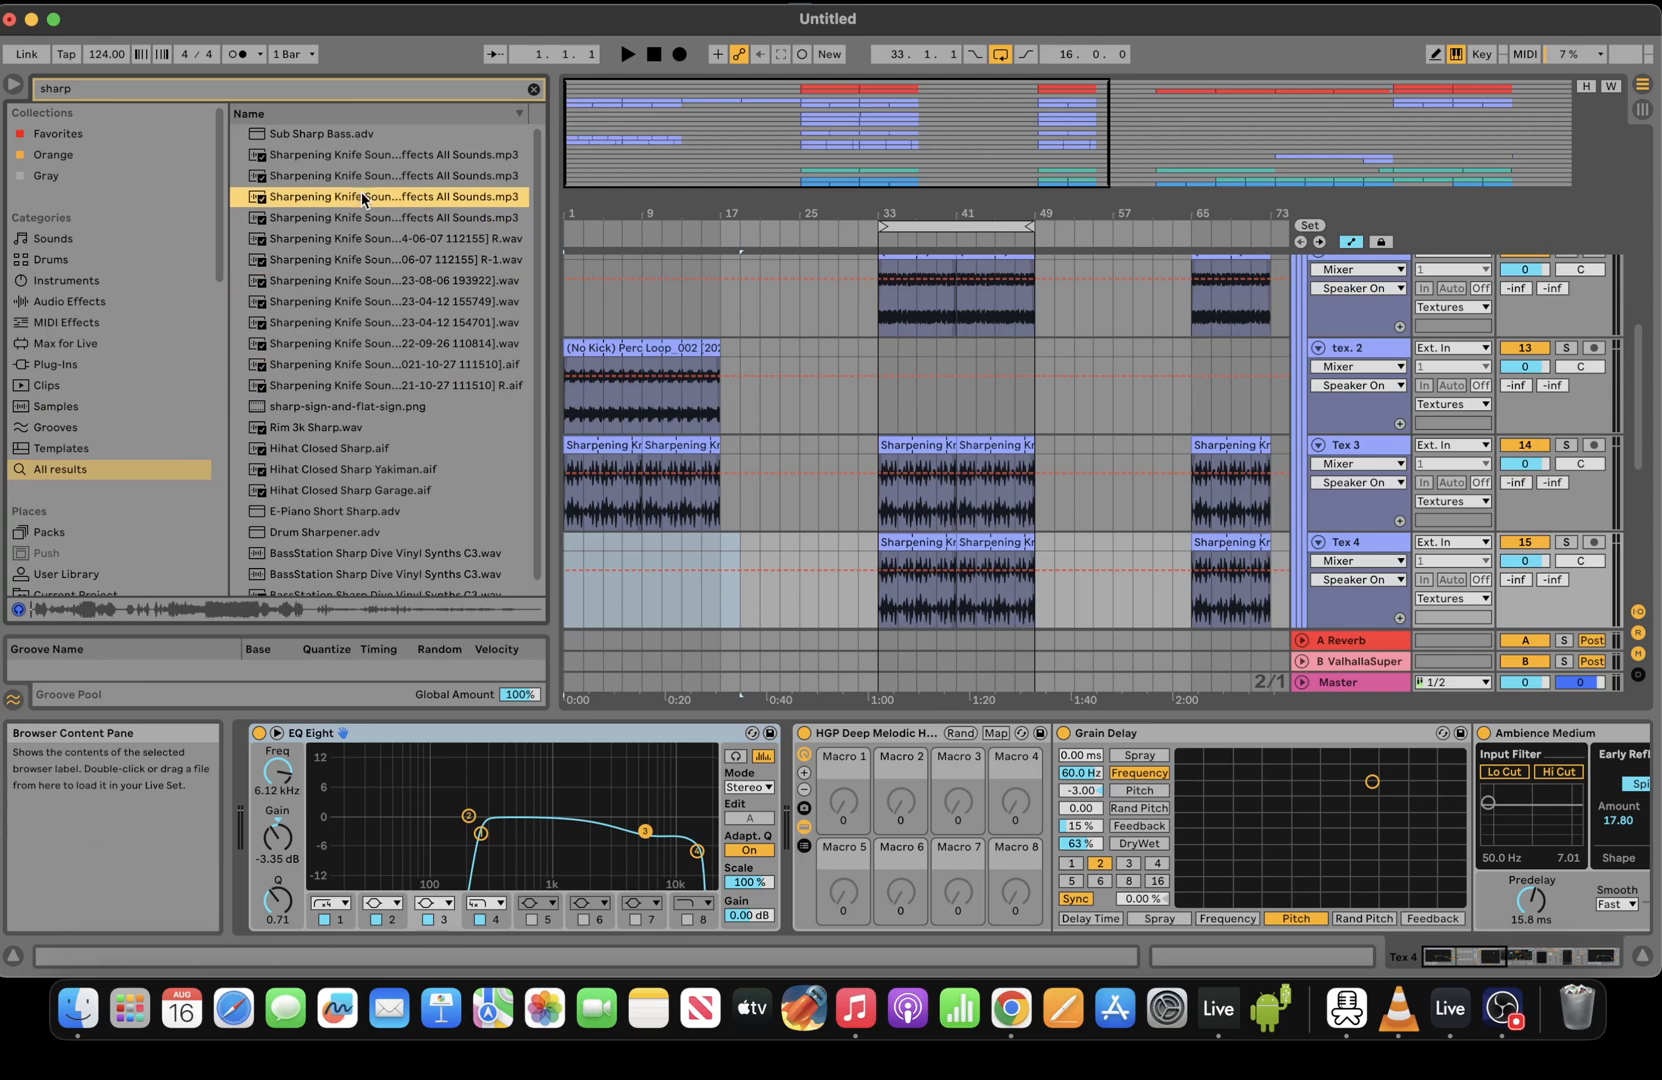
pyautogui.click(364, 156)
pyautogui.click(370, 347)
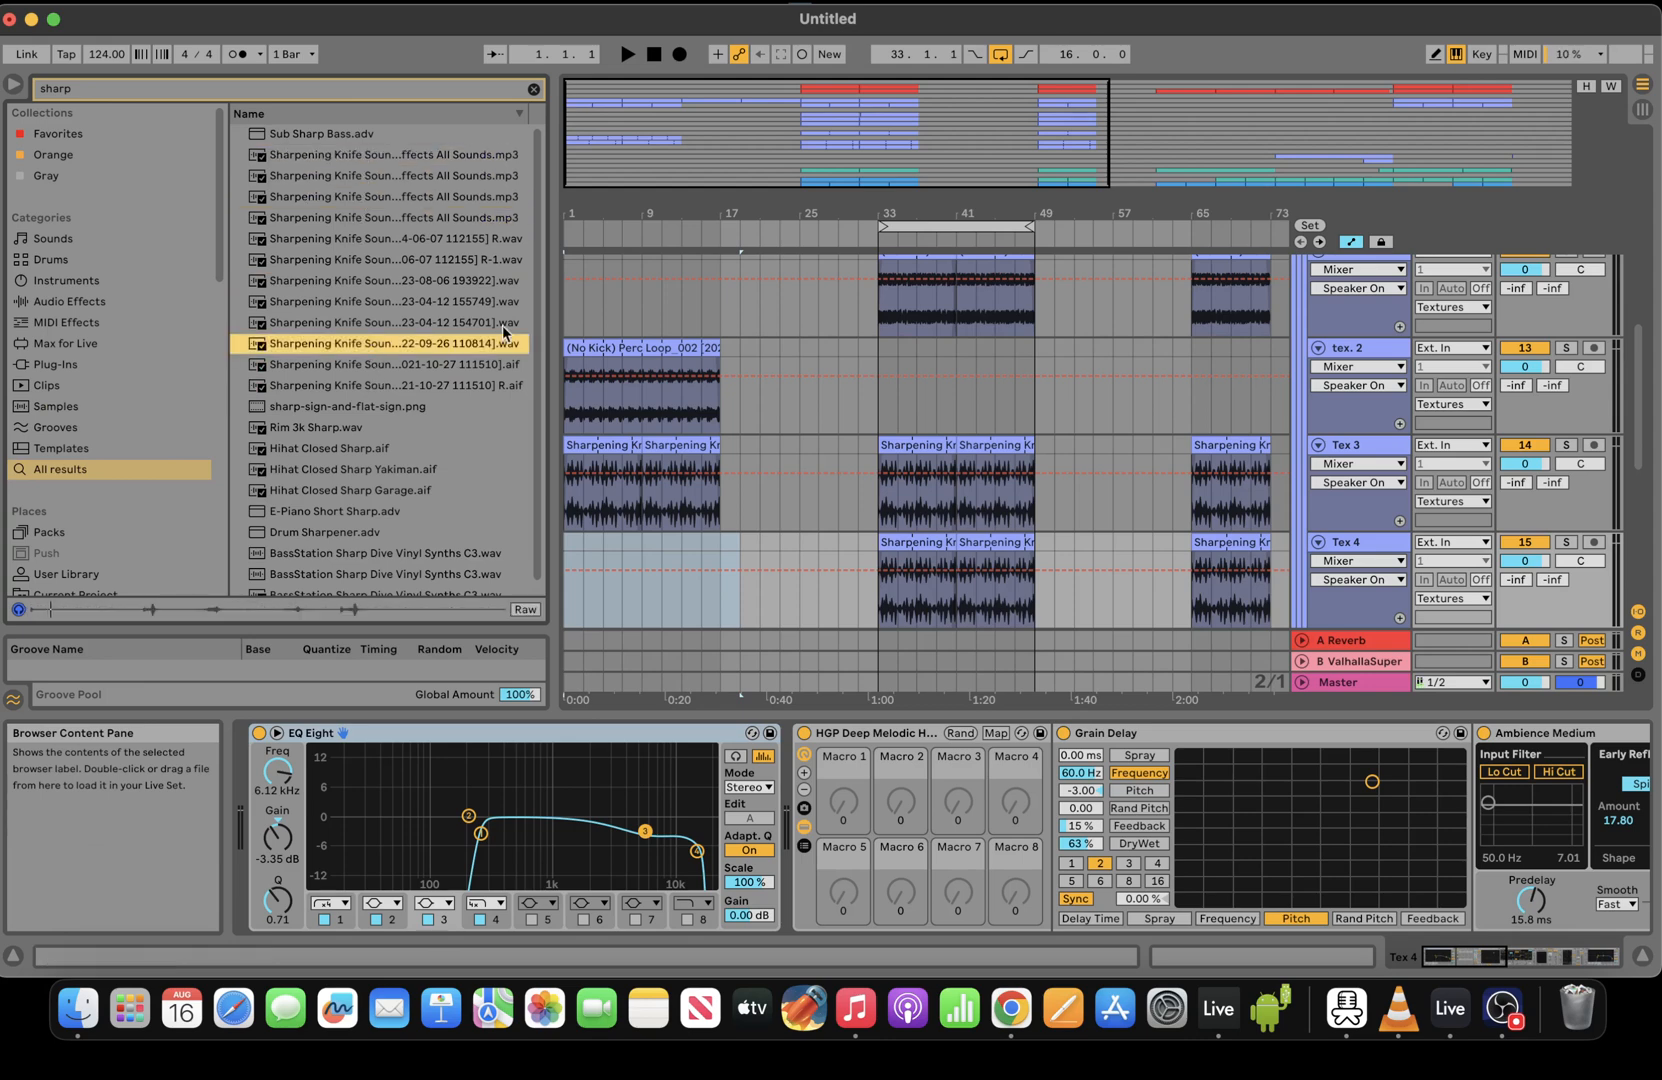
pyautogui.moveTo(554, 380); pyautogui.dragTo(482, 384)
pyautogui.moveTo(542, 103); pyautogui.dragTo(506, 173)
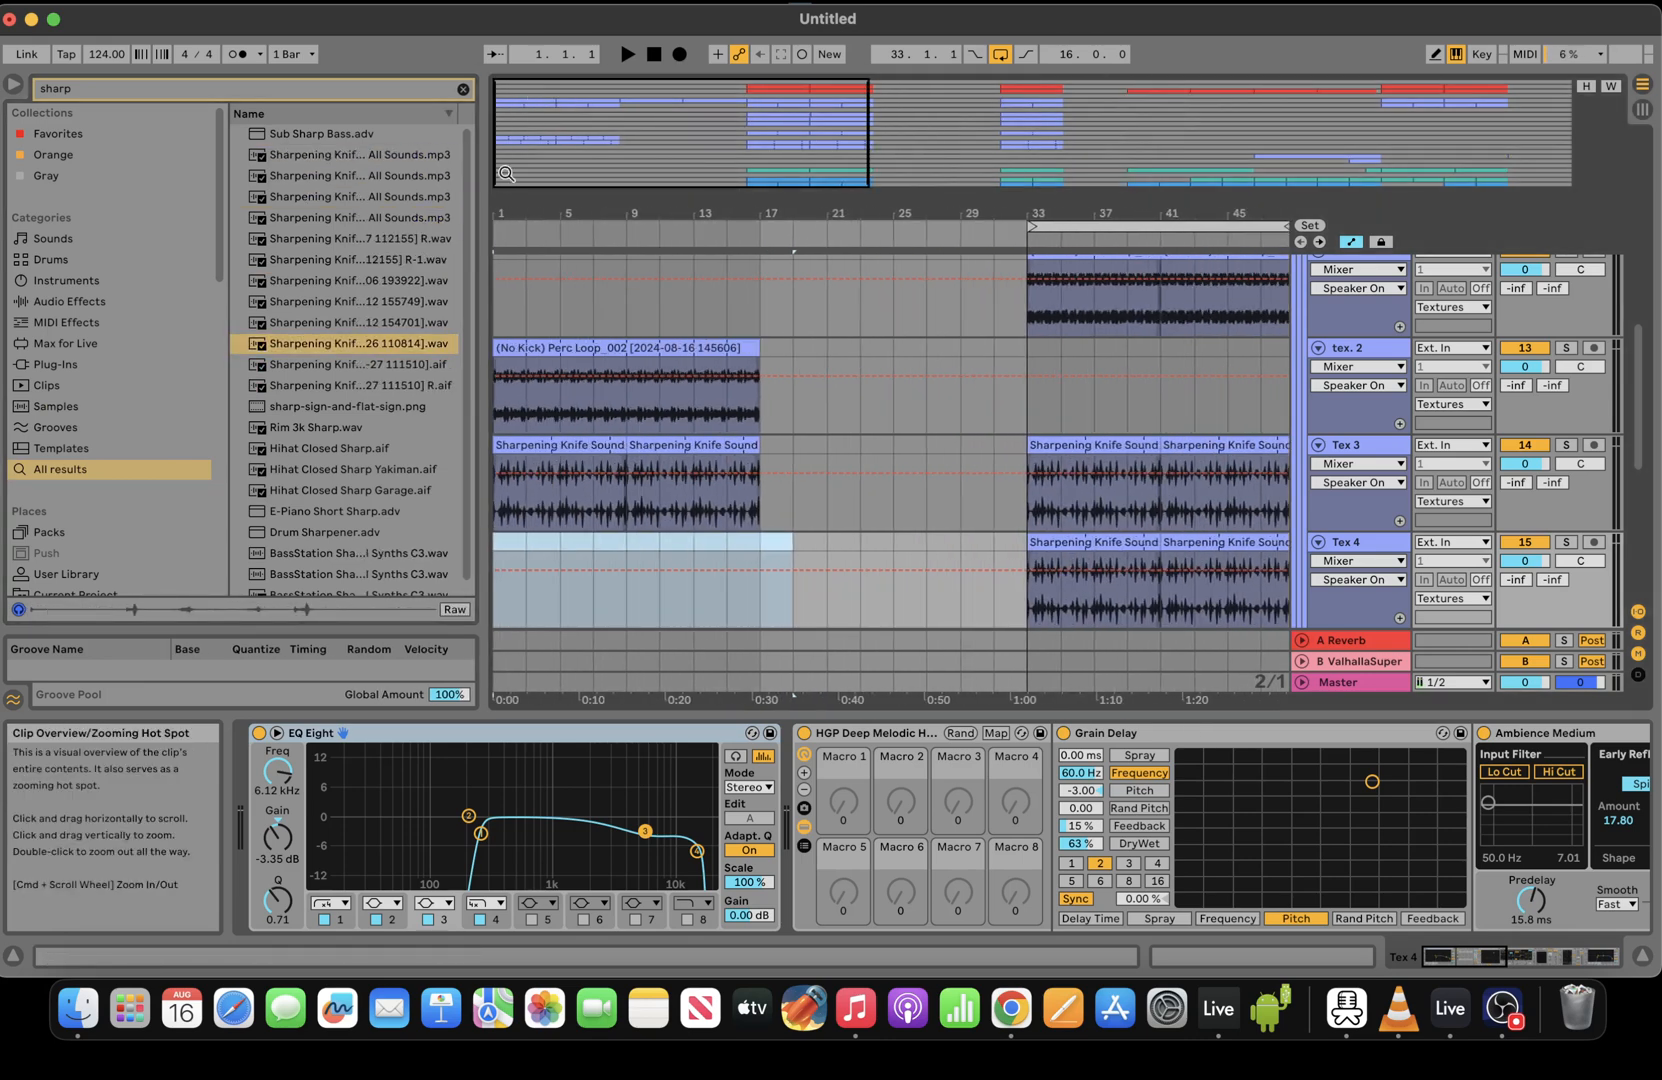
pyautogui.click(366, 386)
pyautogui.click(362, 368)
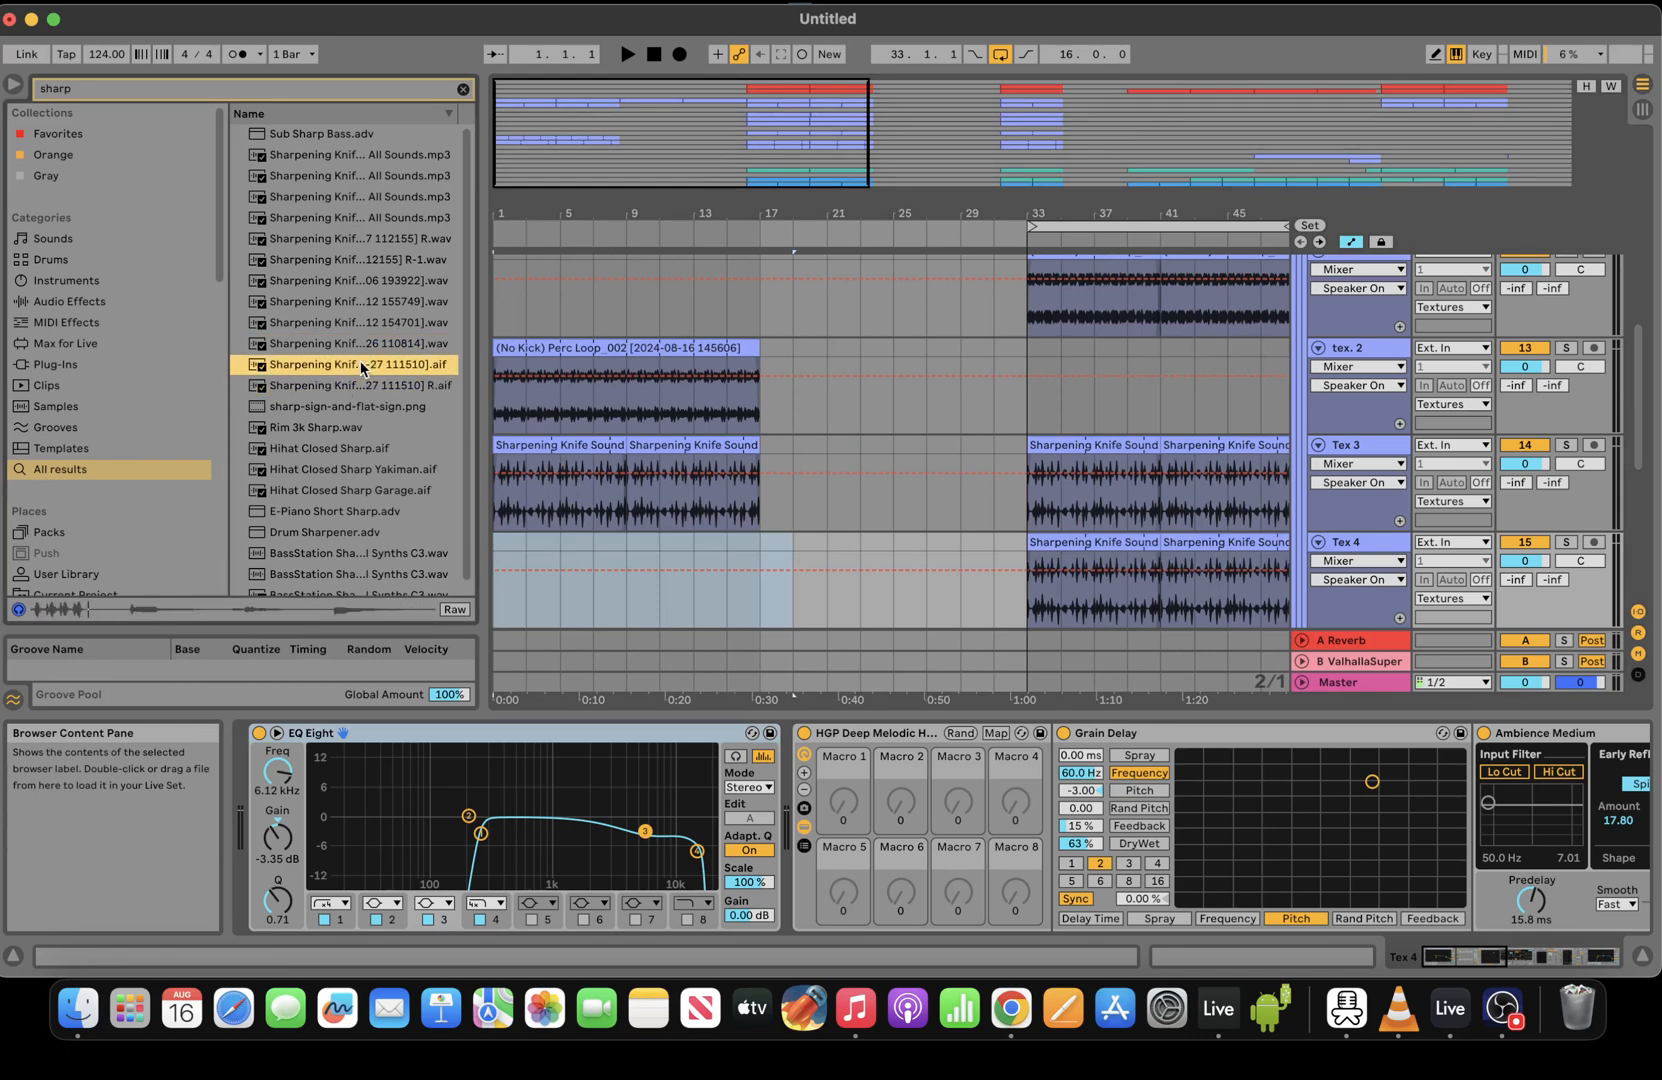
pyautogui.click(360, 288)
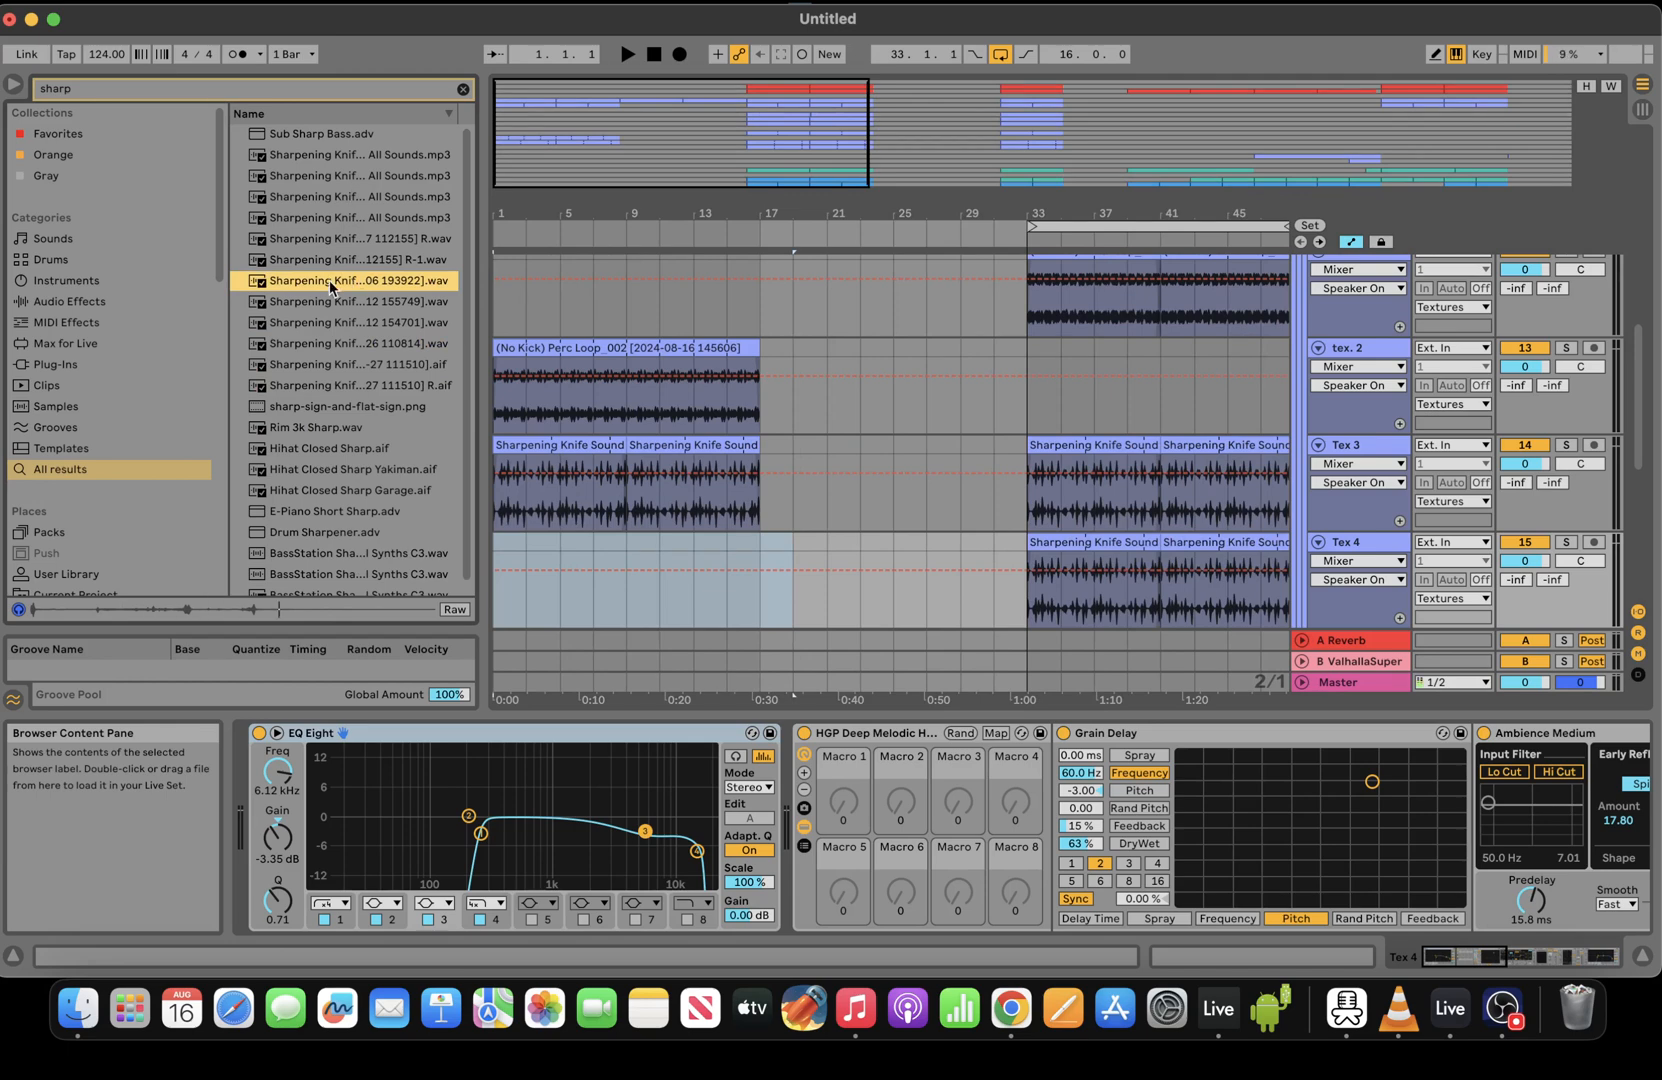
pyautogui.moveTo(332, 285); pyautogui.dragTo(506, 550)
pyautogui.scroll(5, 648, 548)
pyautogui.hscroll(-6, 648, 548)
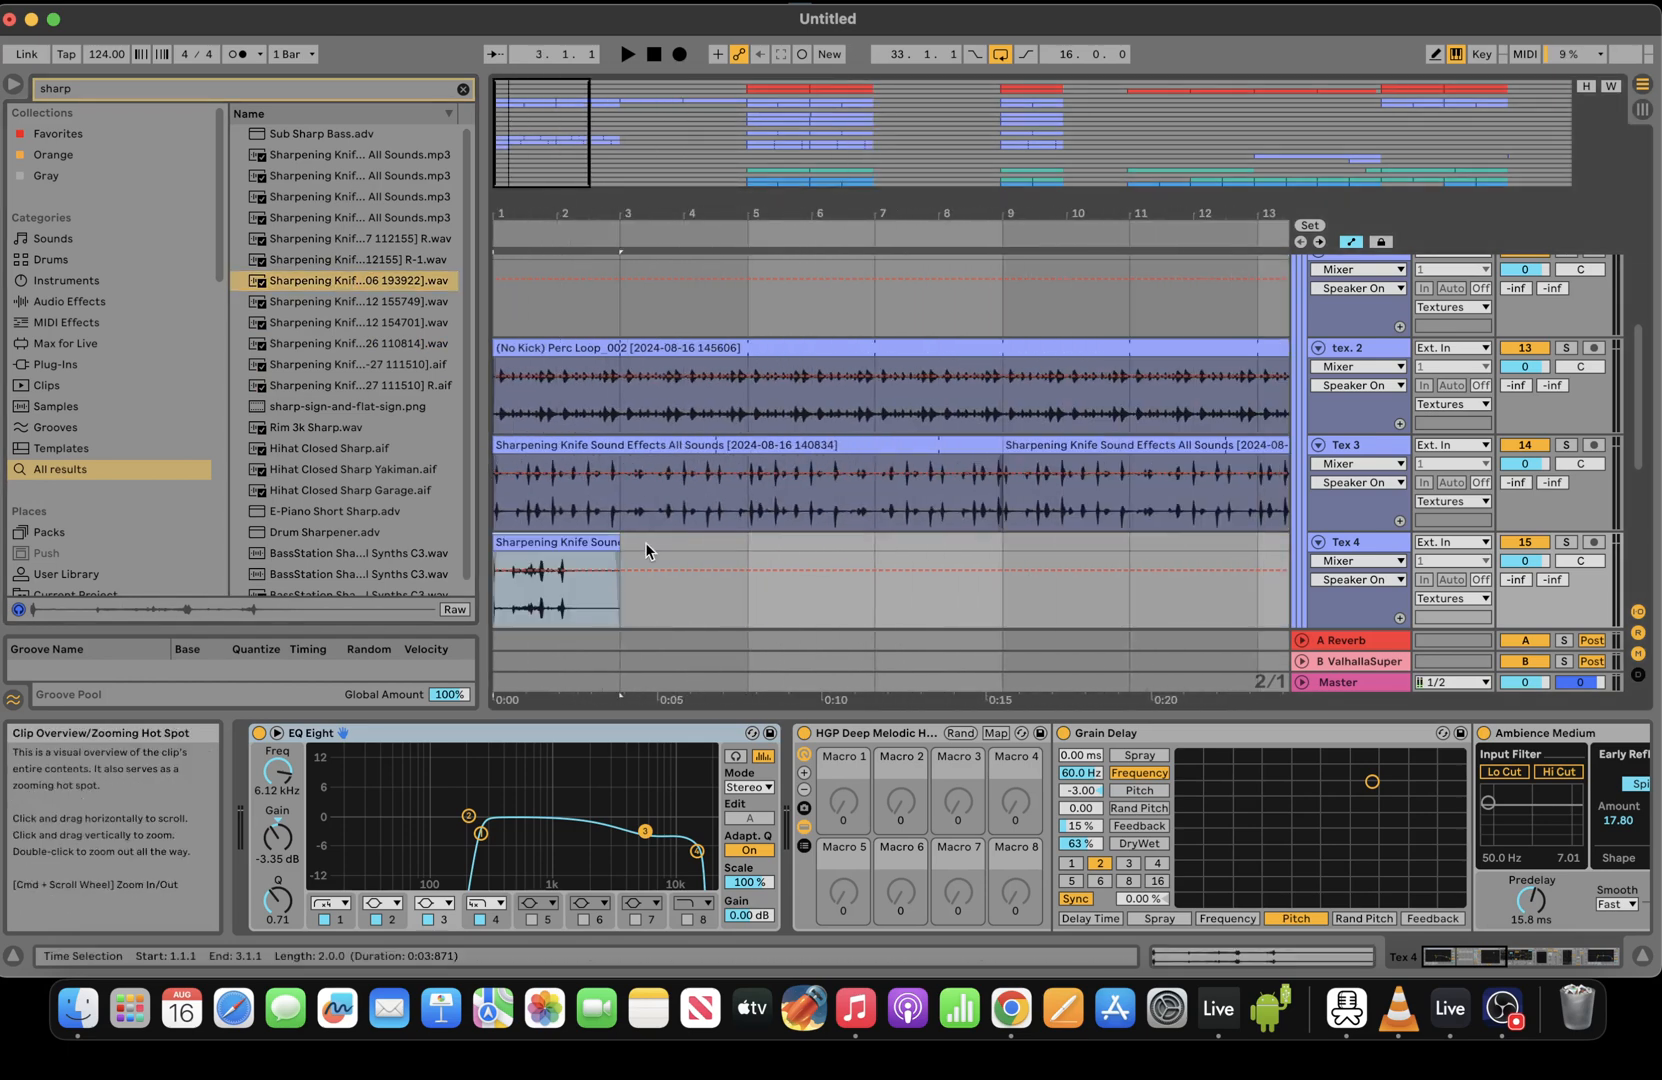
pyautogui.press('super+l')
pyautogui.press('space')
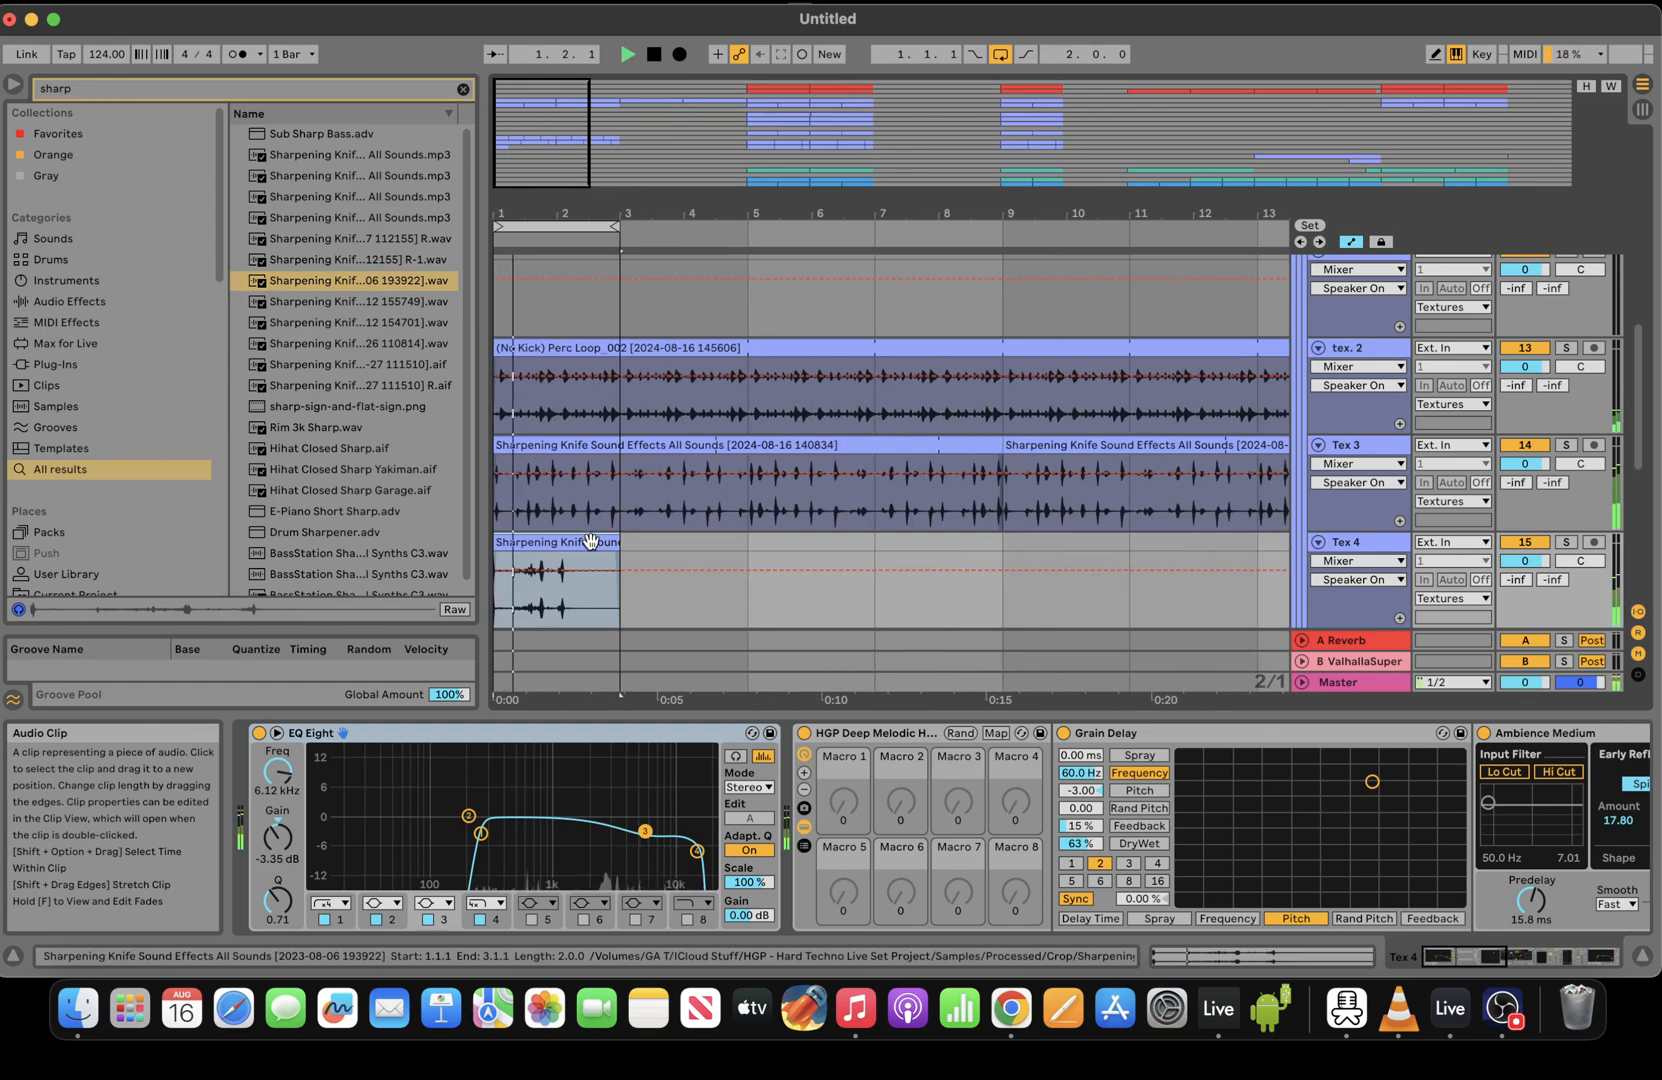
# Halve the new Tex 4 clip's tempo to 52.66 BPM and shorten its loop length to 0.2.2
pyautogui.doubleClick(590, 541)
pyautogui.press('space')
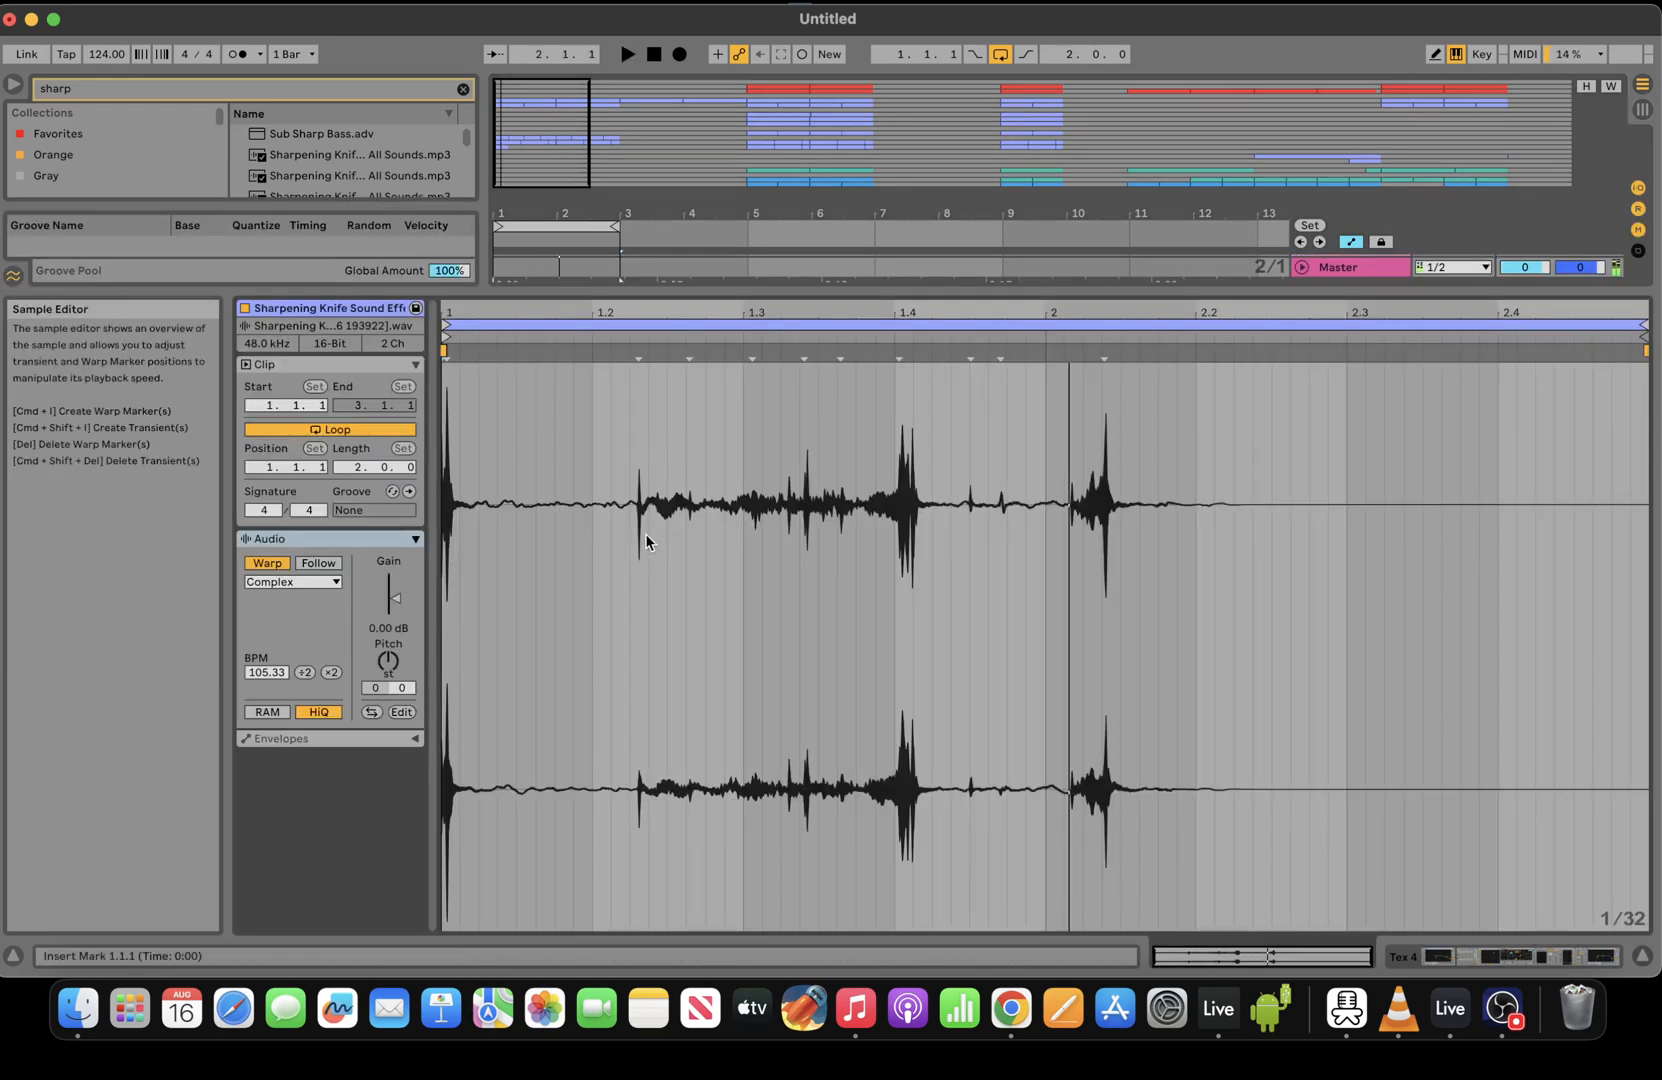
pyautogui.click(308, 674)
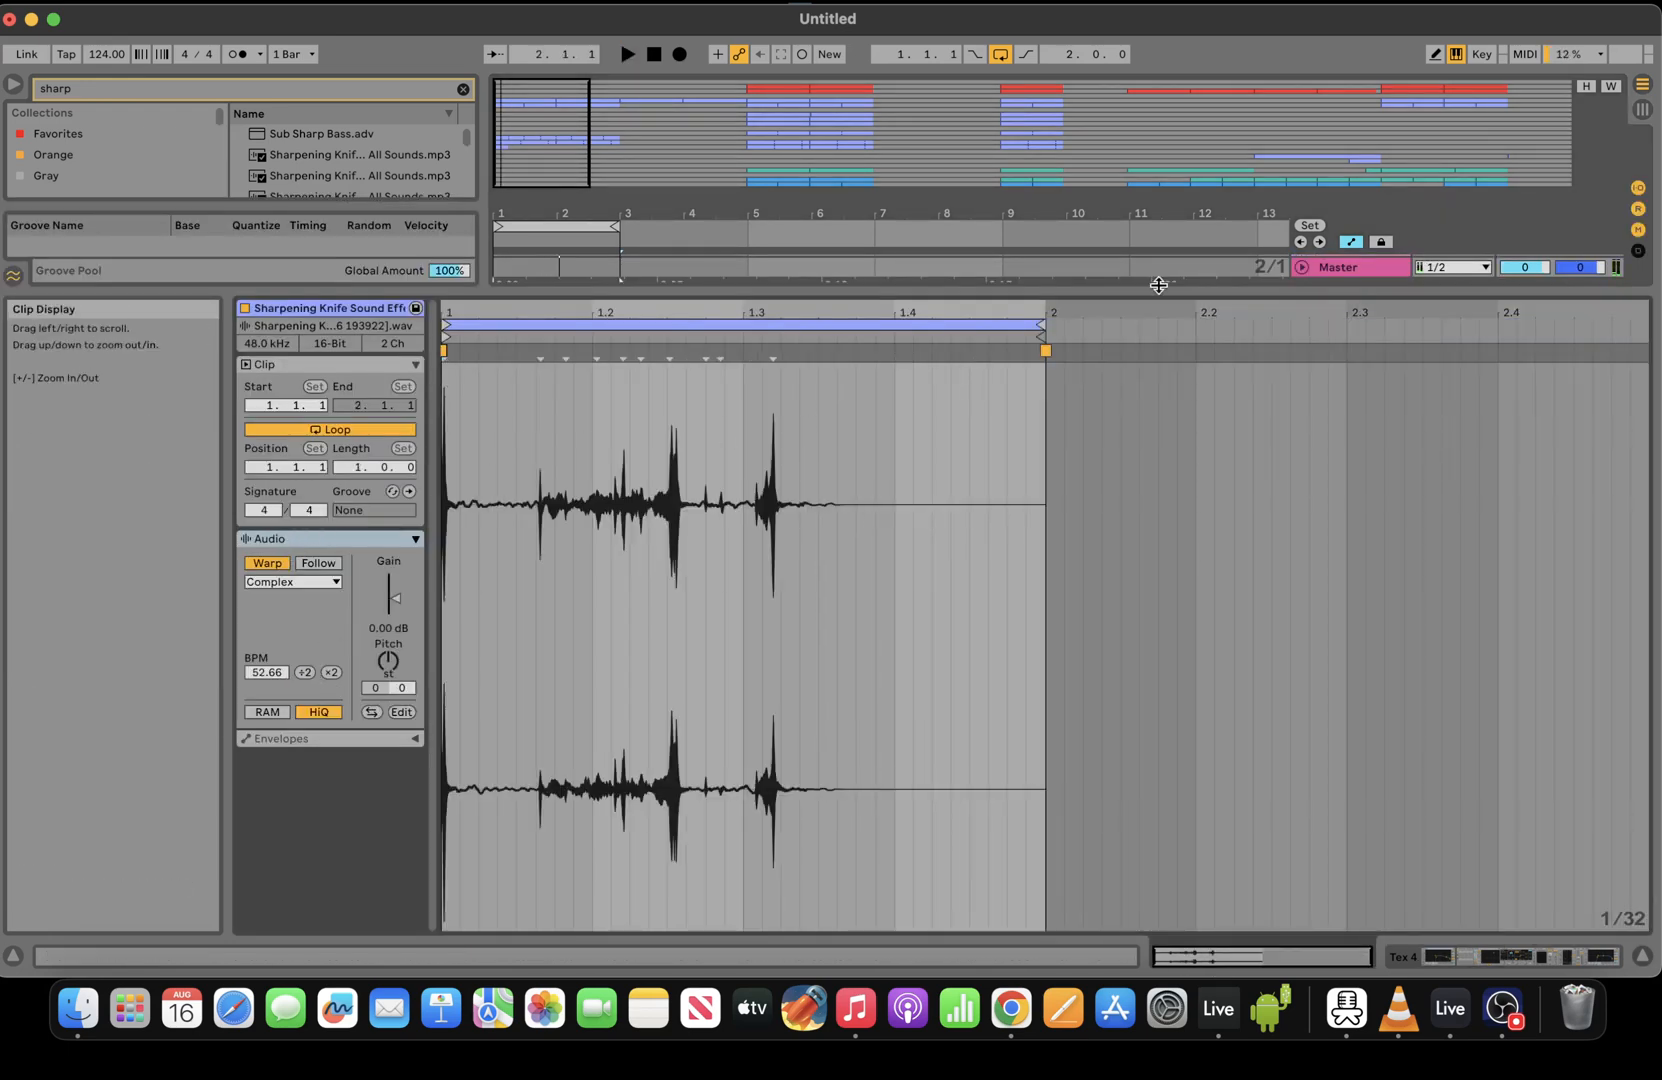
pyautogui.moveTo(1024, 327); pyautogui.dragTo(820, 327)
pyautogui.press('space')
# Quantize the whole sample of the Tex 4 clip and play it back
pyautogui.rightClick(634, 412)
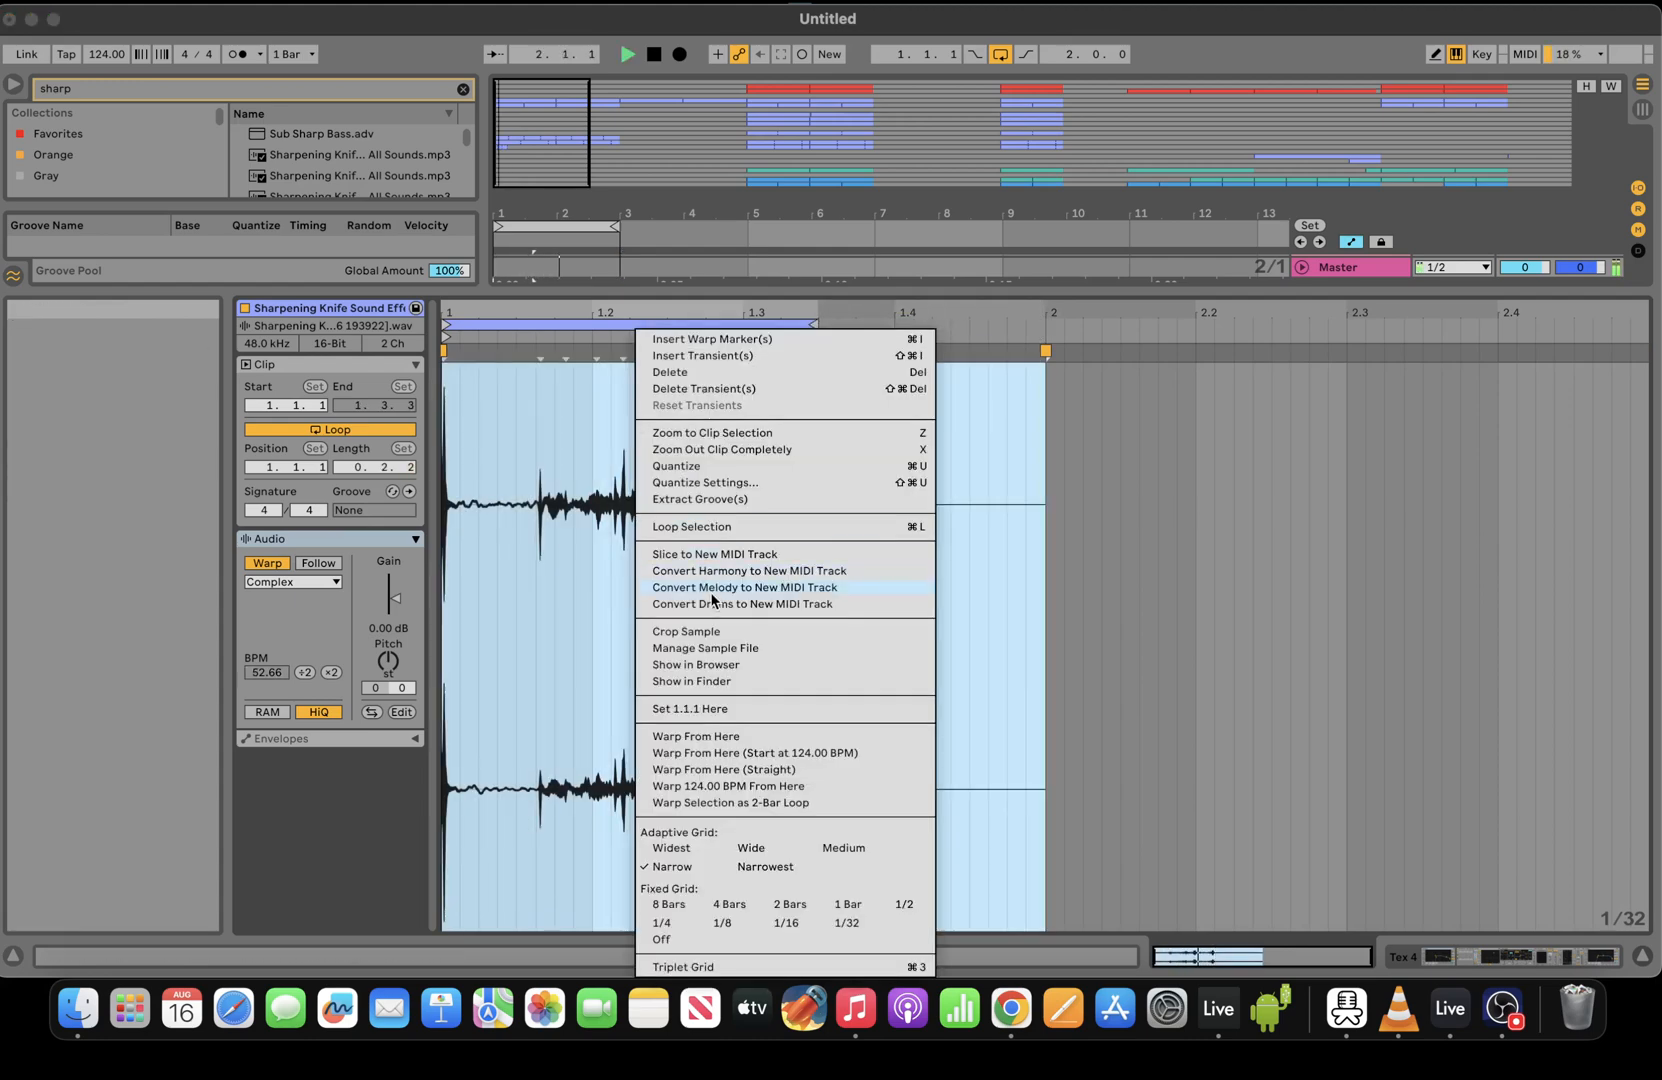
pyautogui.click(569, 601)
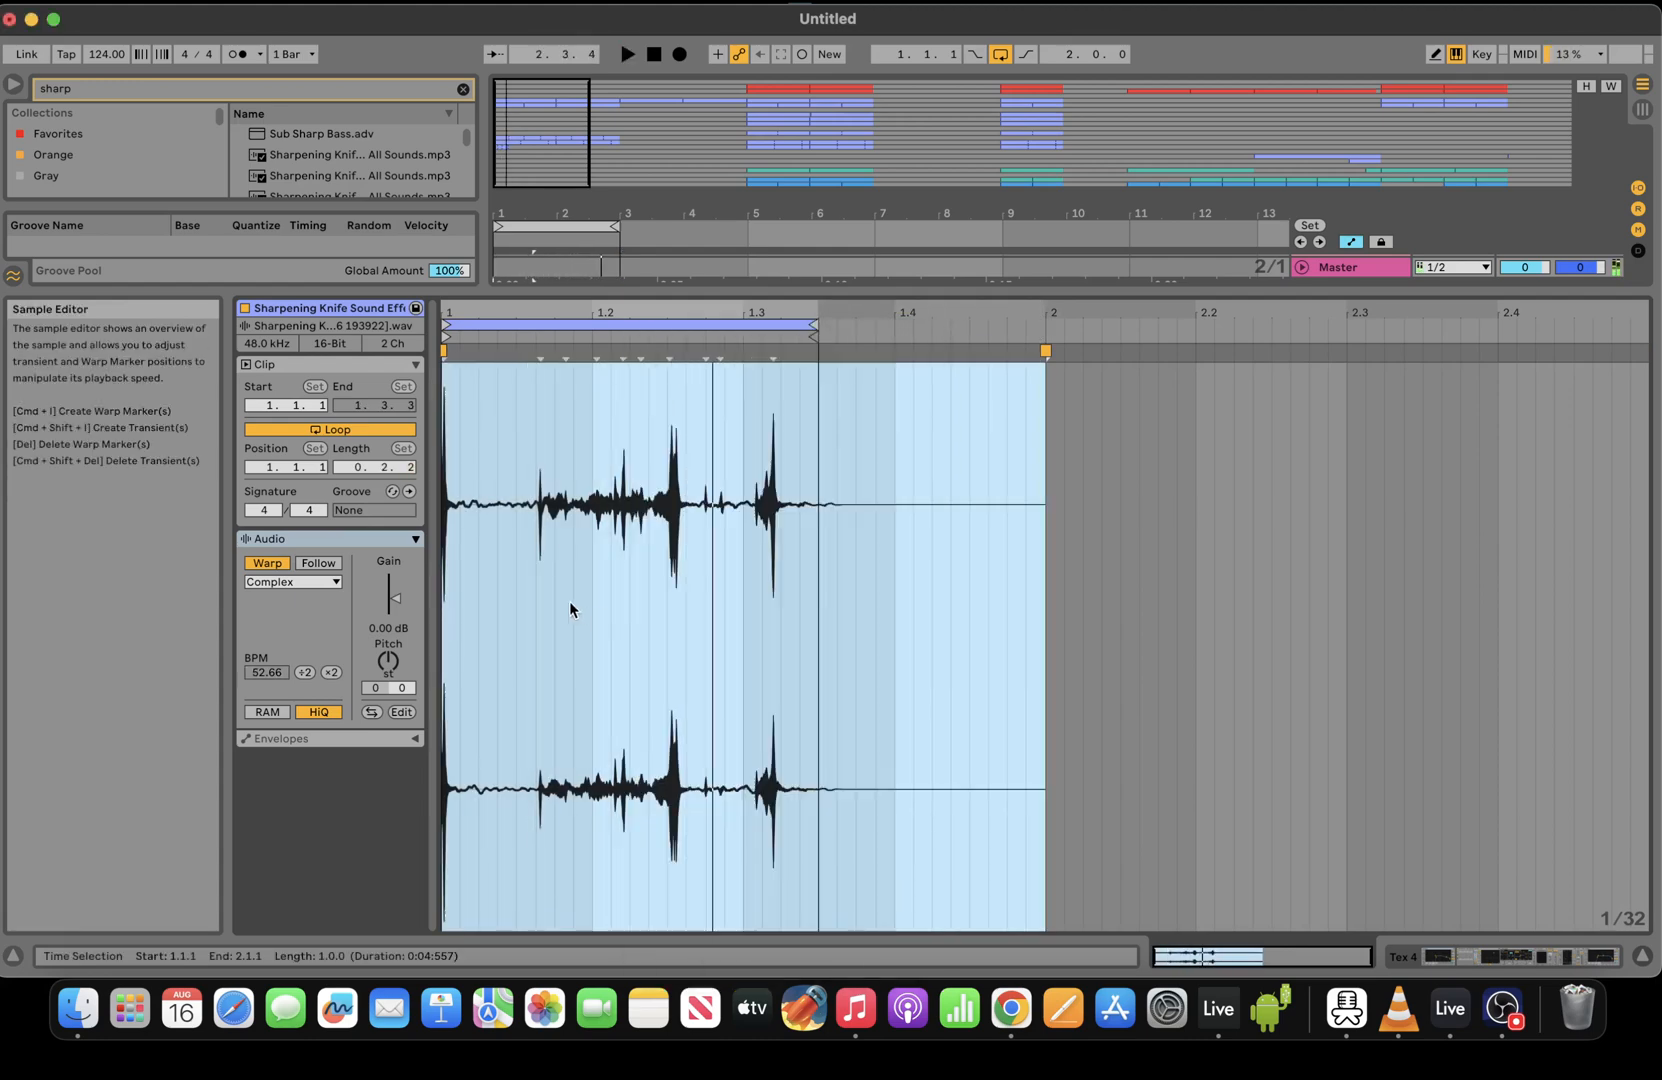
pyautogui.rightClick(569, 601)
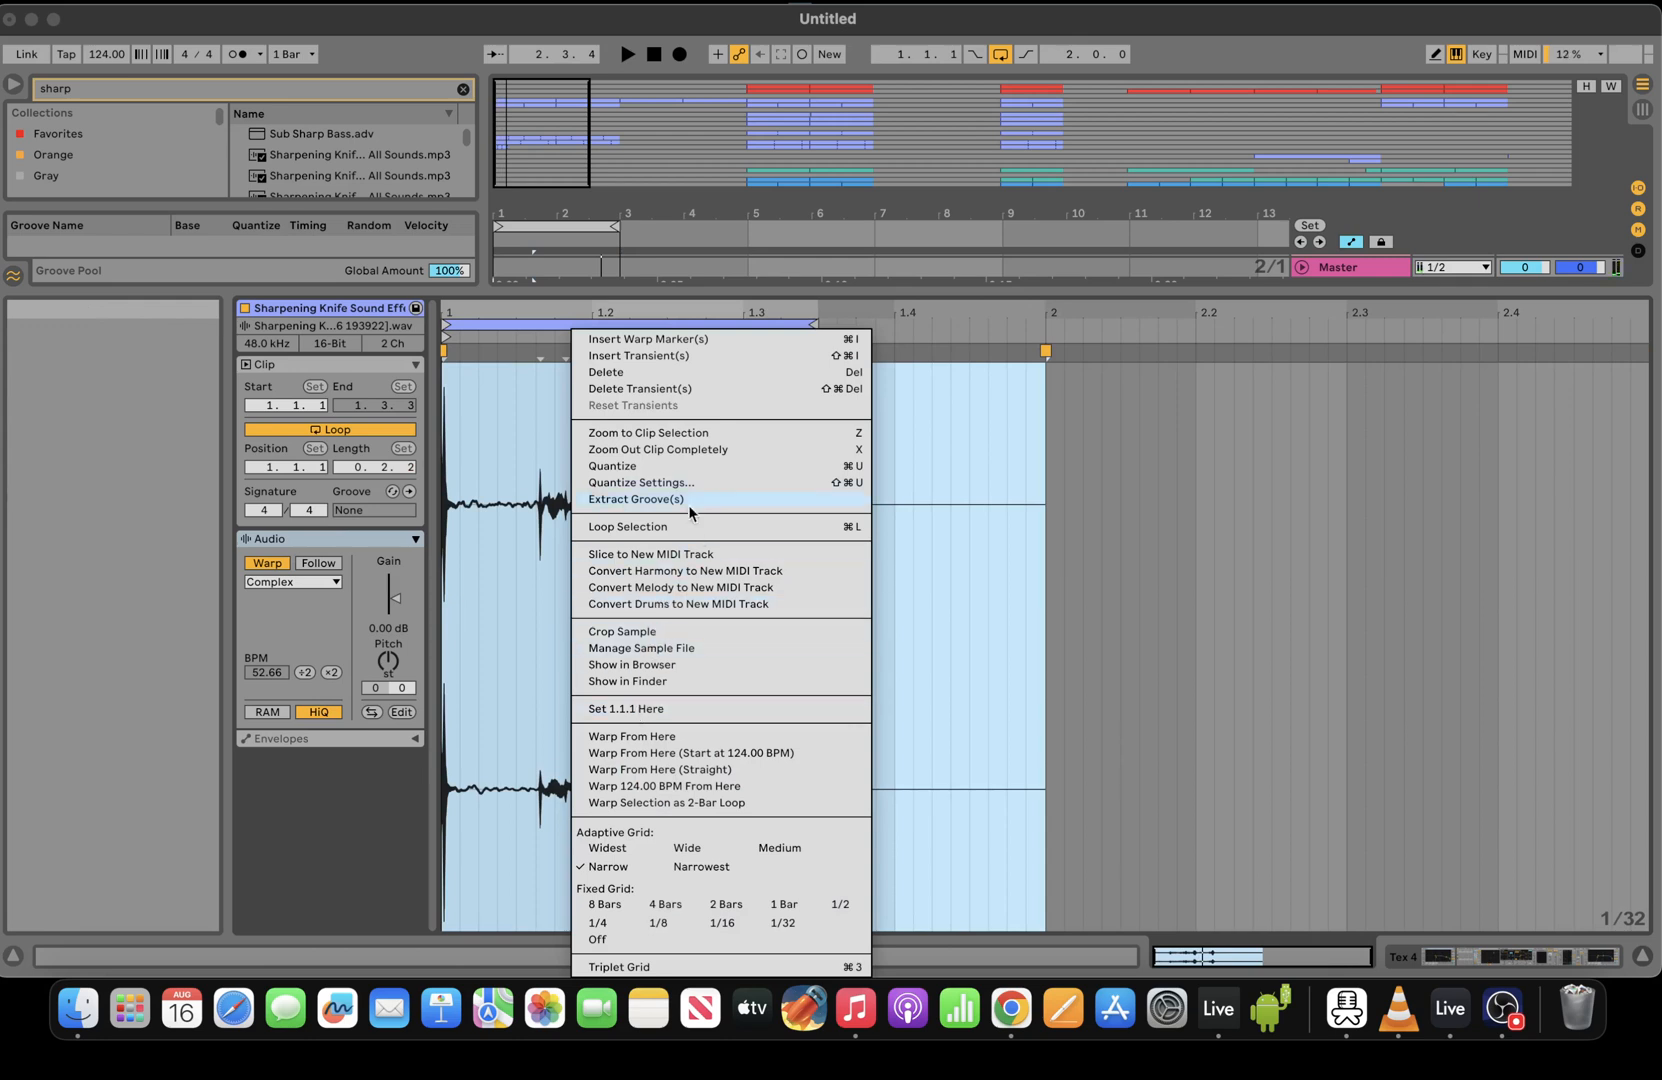
pyautogui.click(686, 466)
pyautogui.press('space')
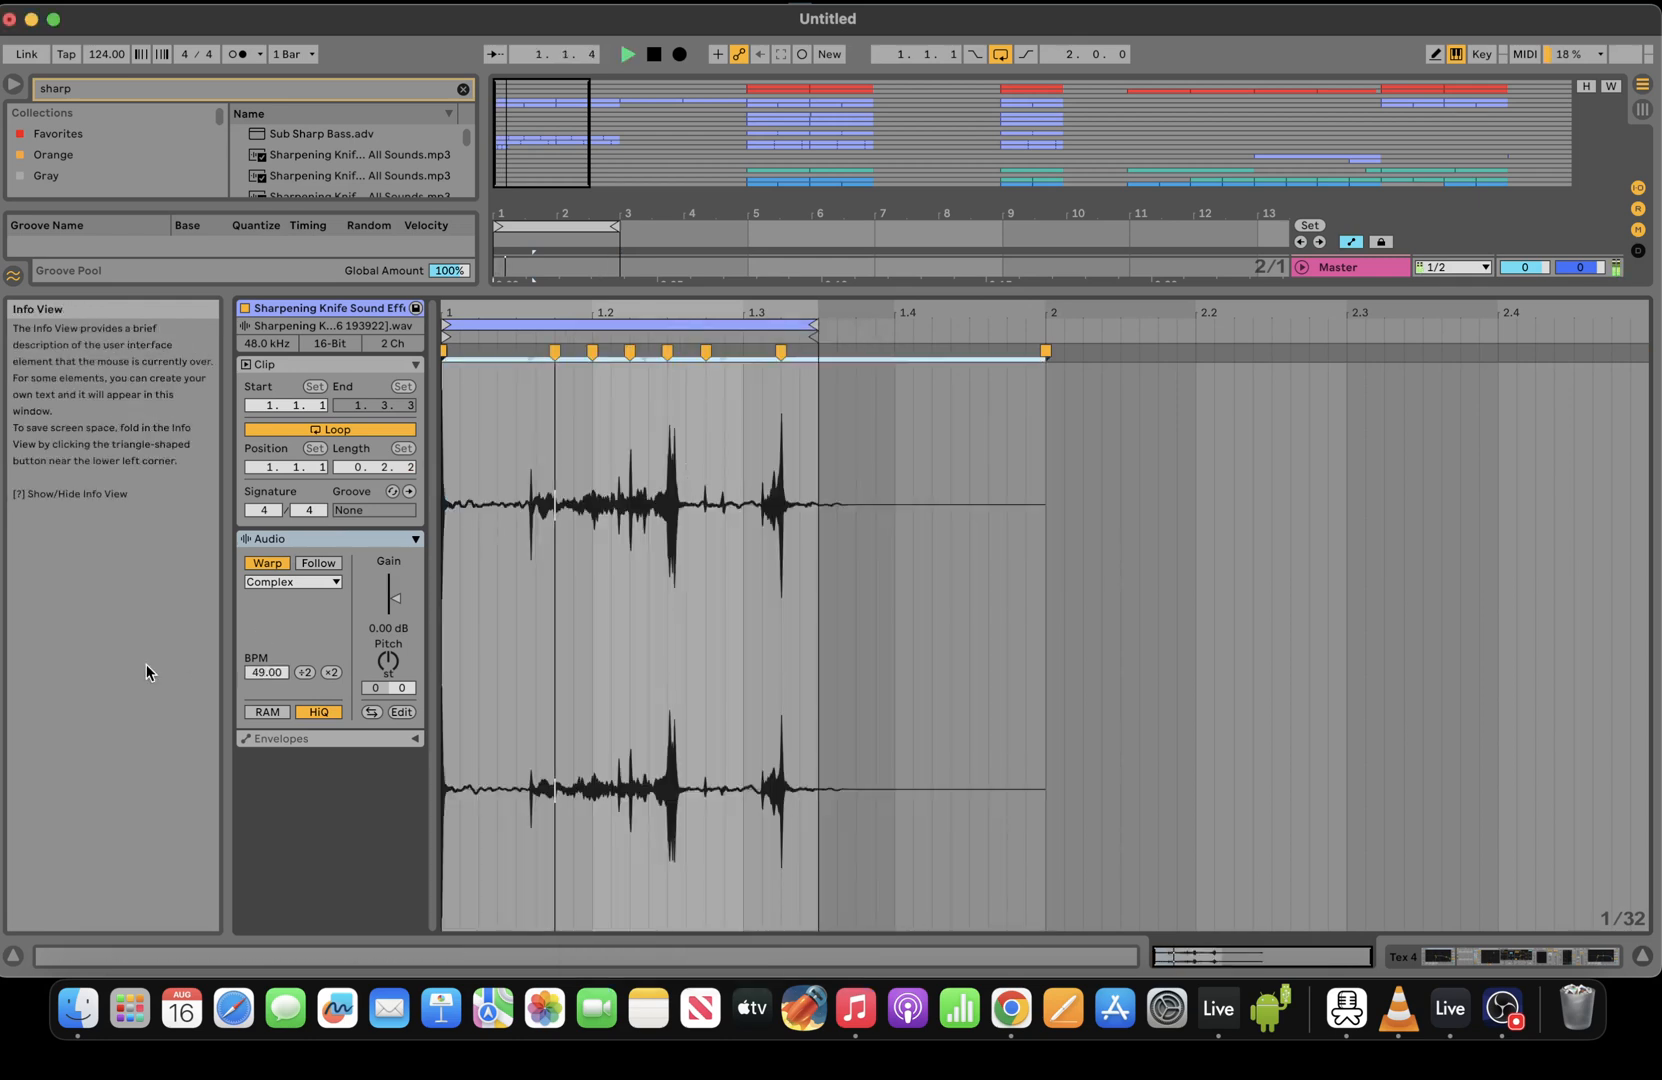
# Set the clip's warp mode to Beats with transient looping off and envelope 36, pitch -10 st and gain 1.44 dB
pyautogui.click(298, 583)
pyautogui.click(275, 600)
pyautogui.click(267, 631)
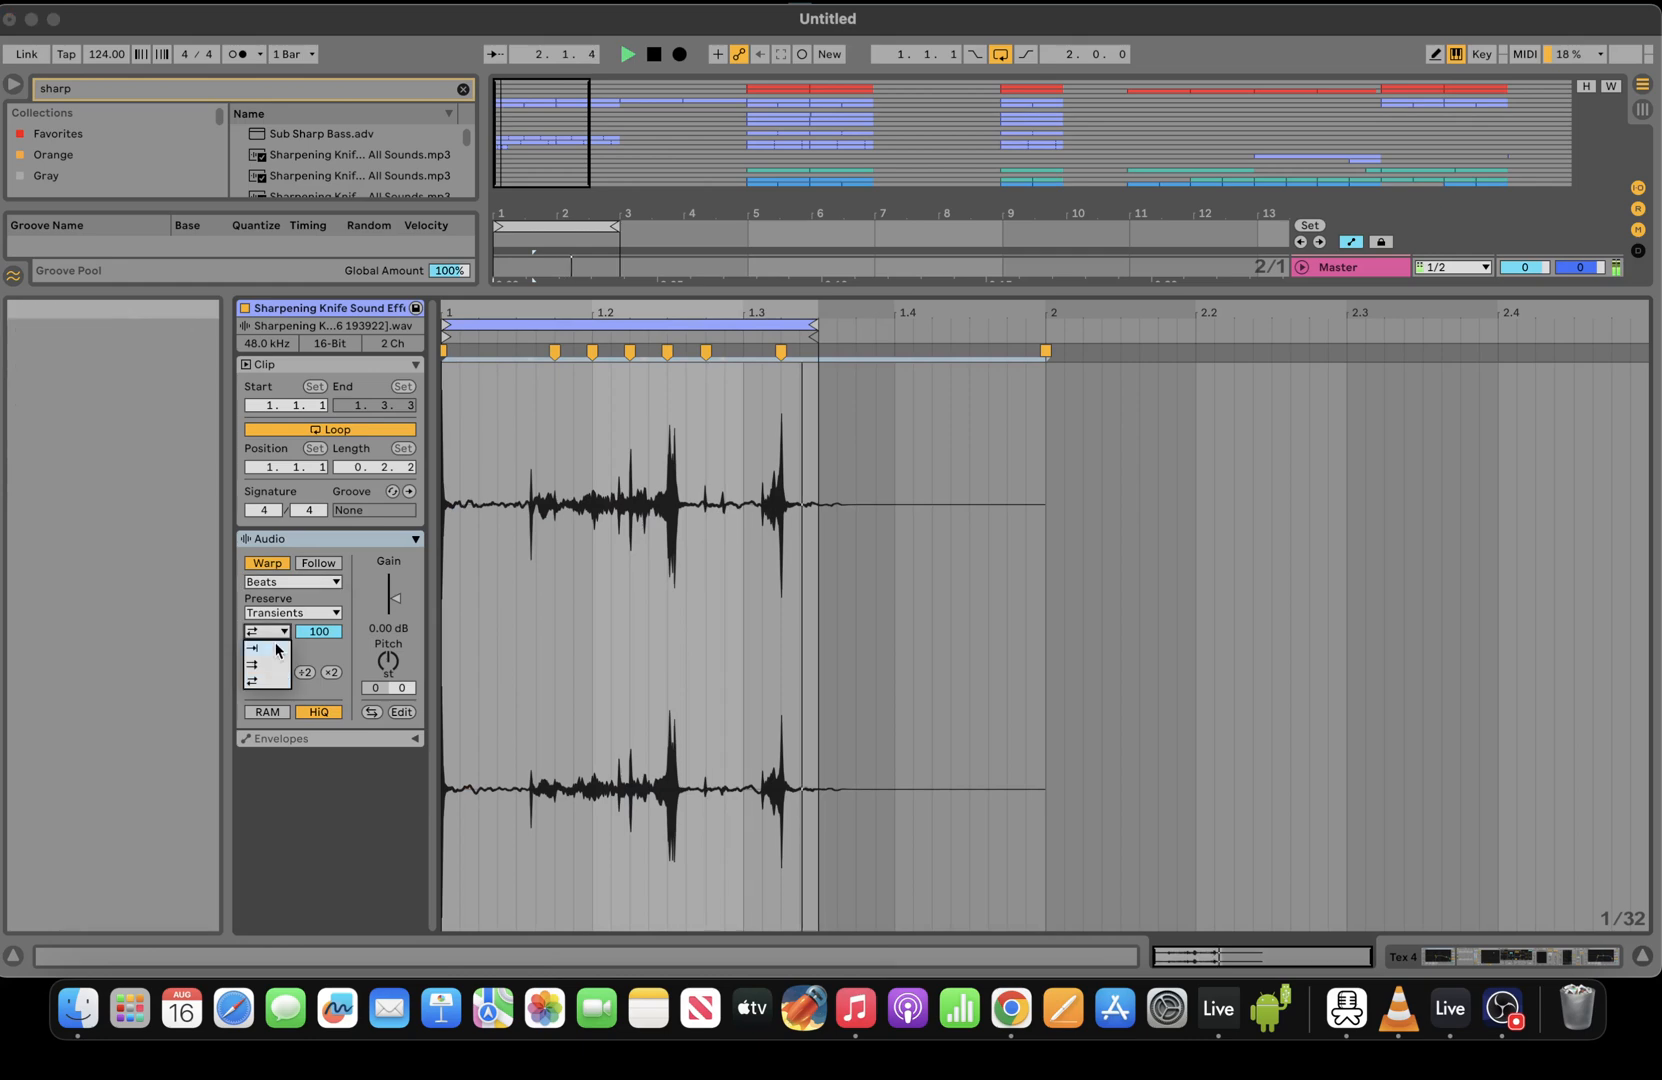
pyautogui.click(335, 645)
pyautogui.moveTo(333, 633); pyautogui.dragTo(388, 674)
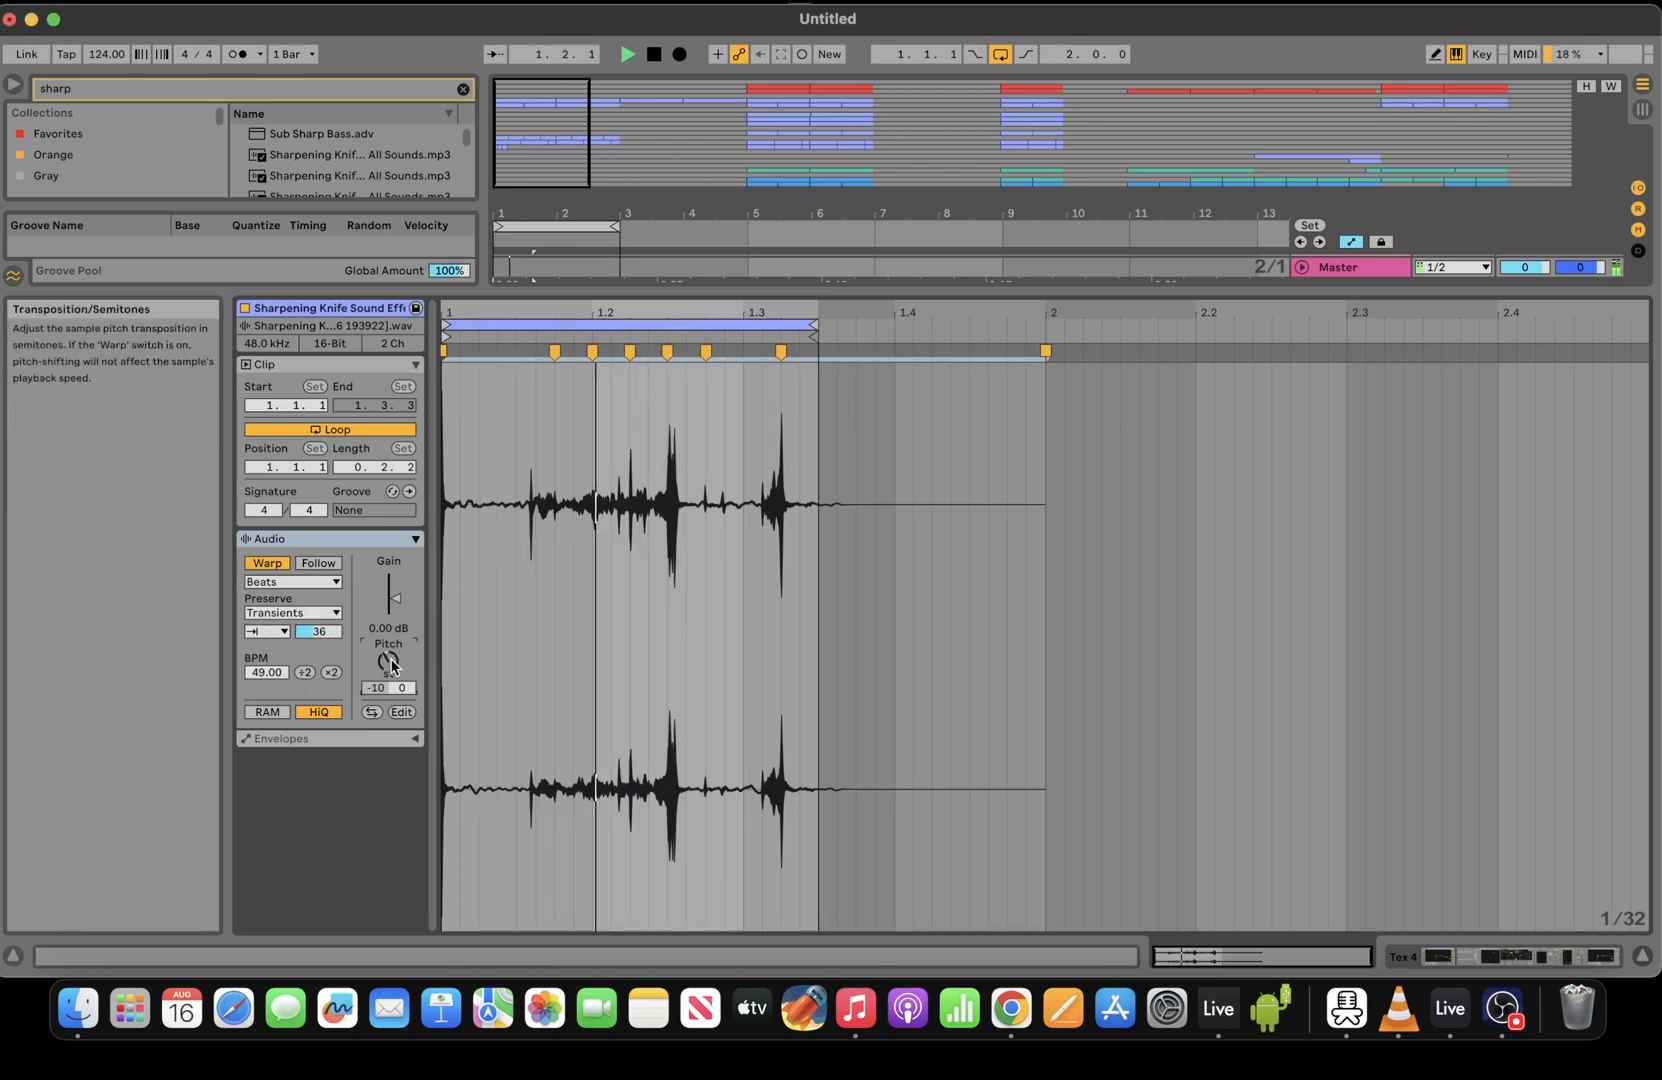
pyautogui.moveTo(395, 598); pyautogui.dragTo(395, 590)
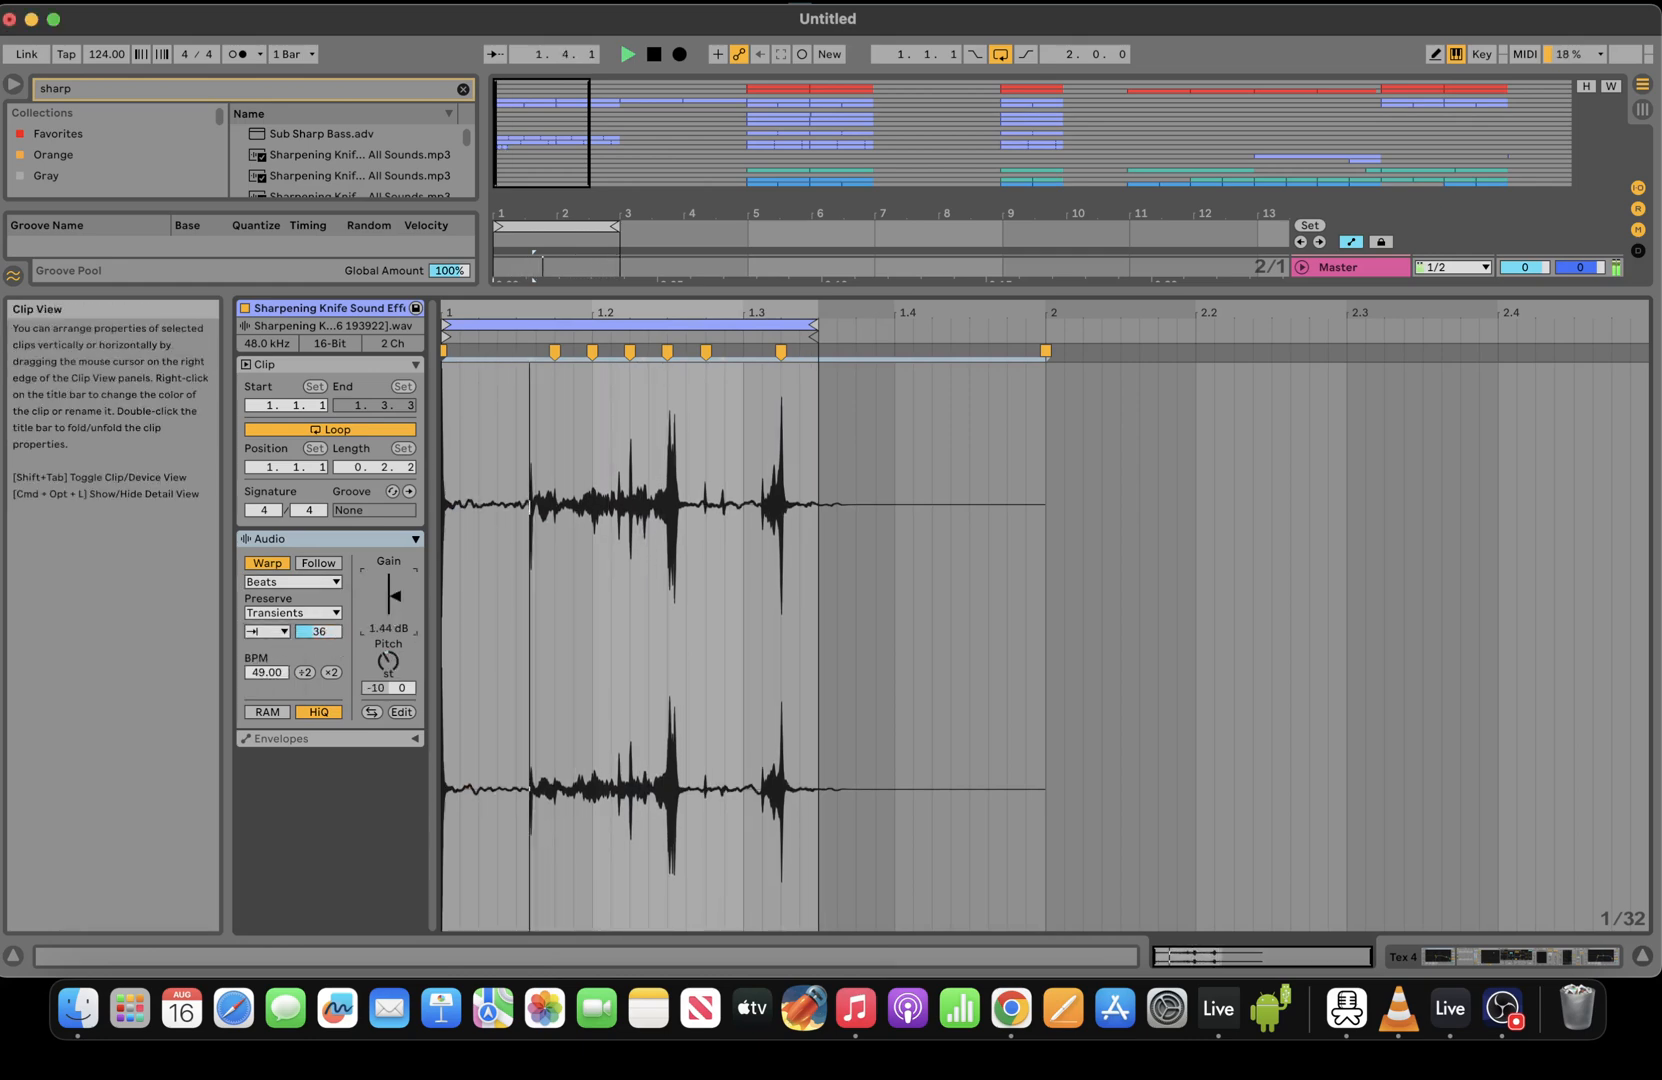
# Set Tex 4's first EQ Eight high band to 13.2 kHz and -0.37 dB, and extend the looped clip to about bar 109
pyautogui.click(1595, 955)
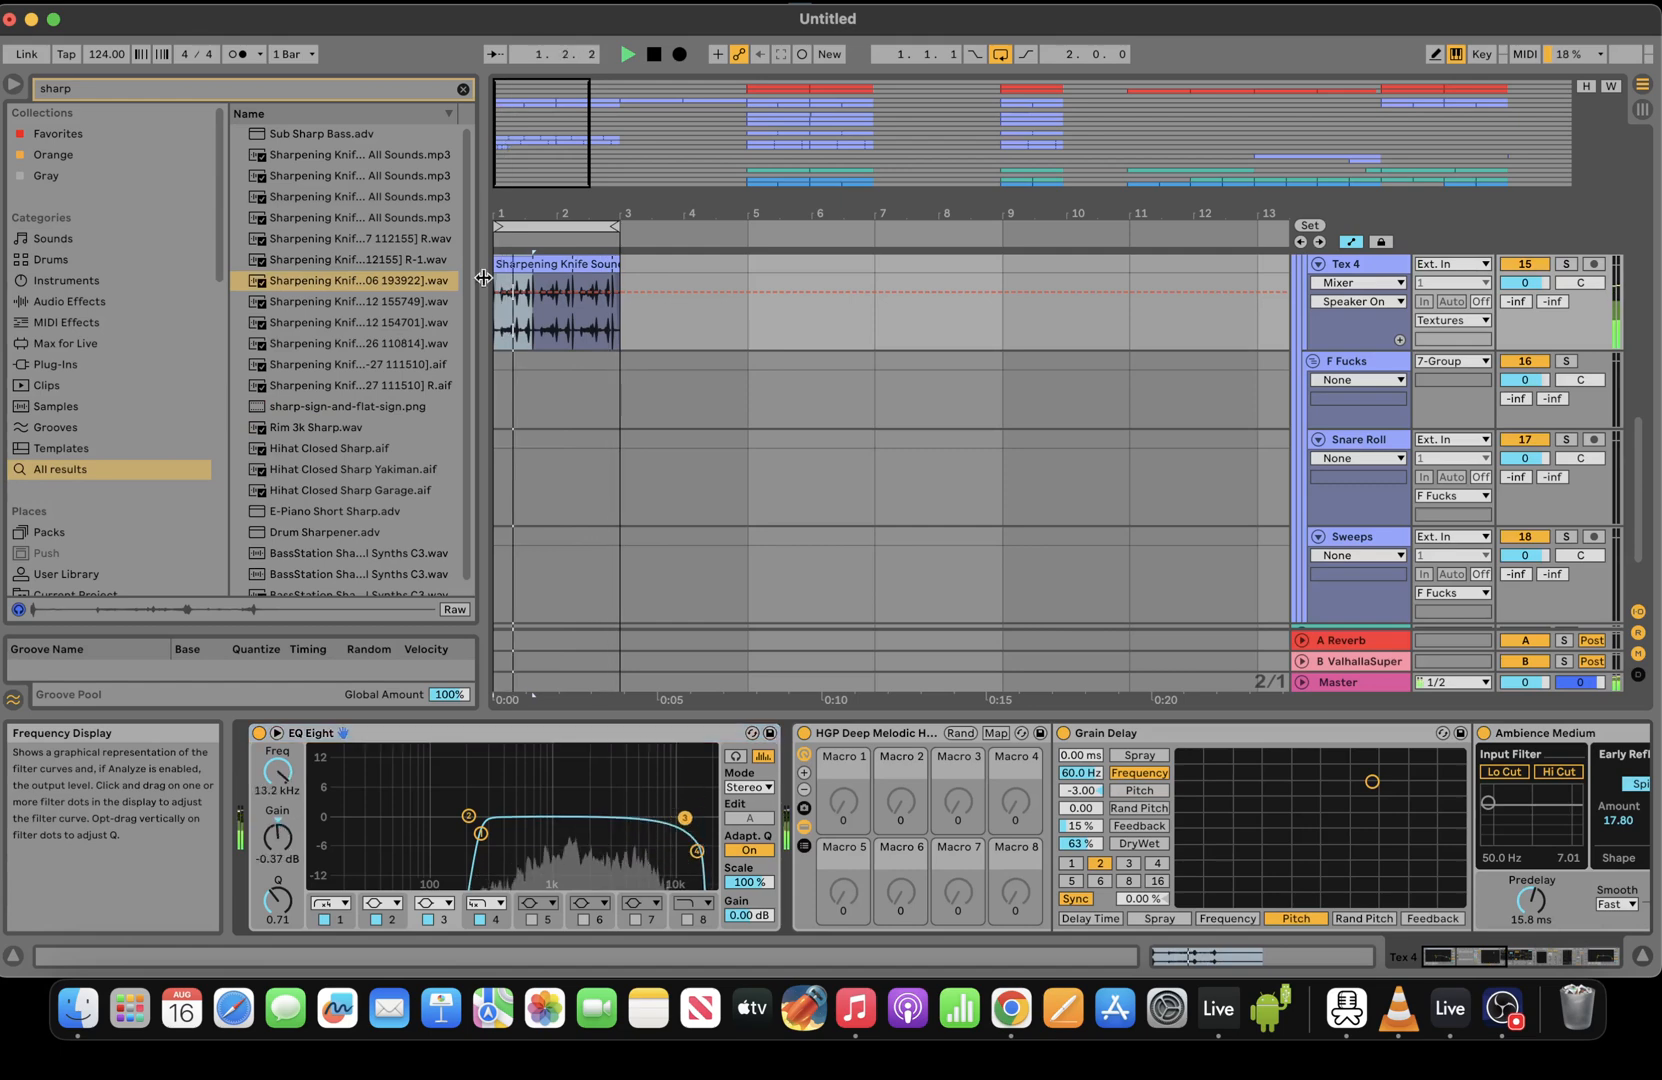
pyautogui.moveTo(562, 213); pyautogui.dragTo(562, 180)
pyautogui.moveTo(566, 265); pyautogui.dragTo(1096, 266)
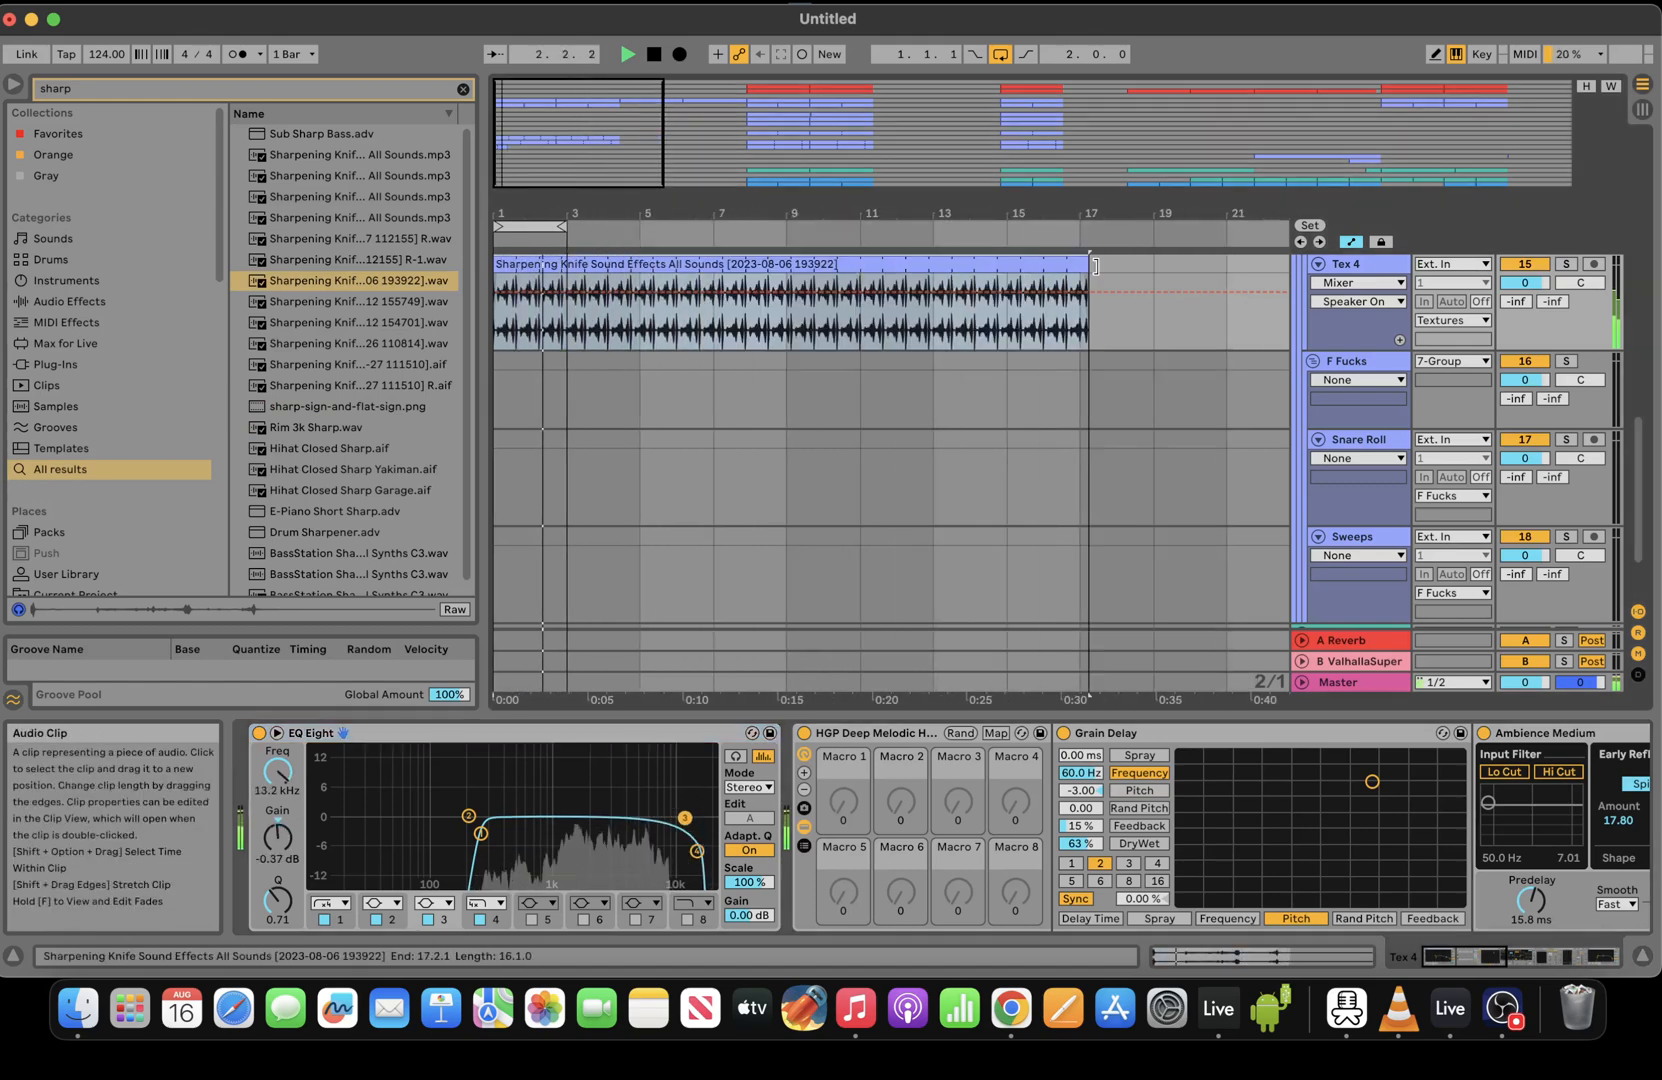
pyautogui.moveTo(605, 160); pyautogui.dragTo(605, 100)
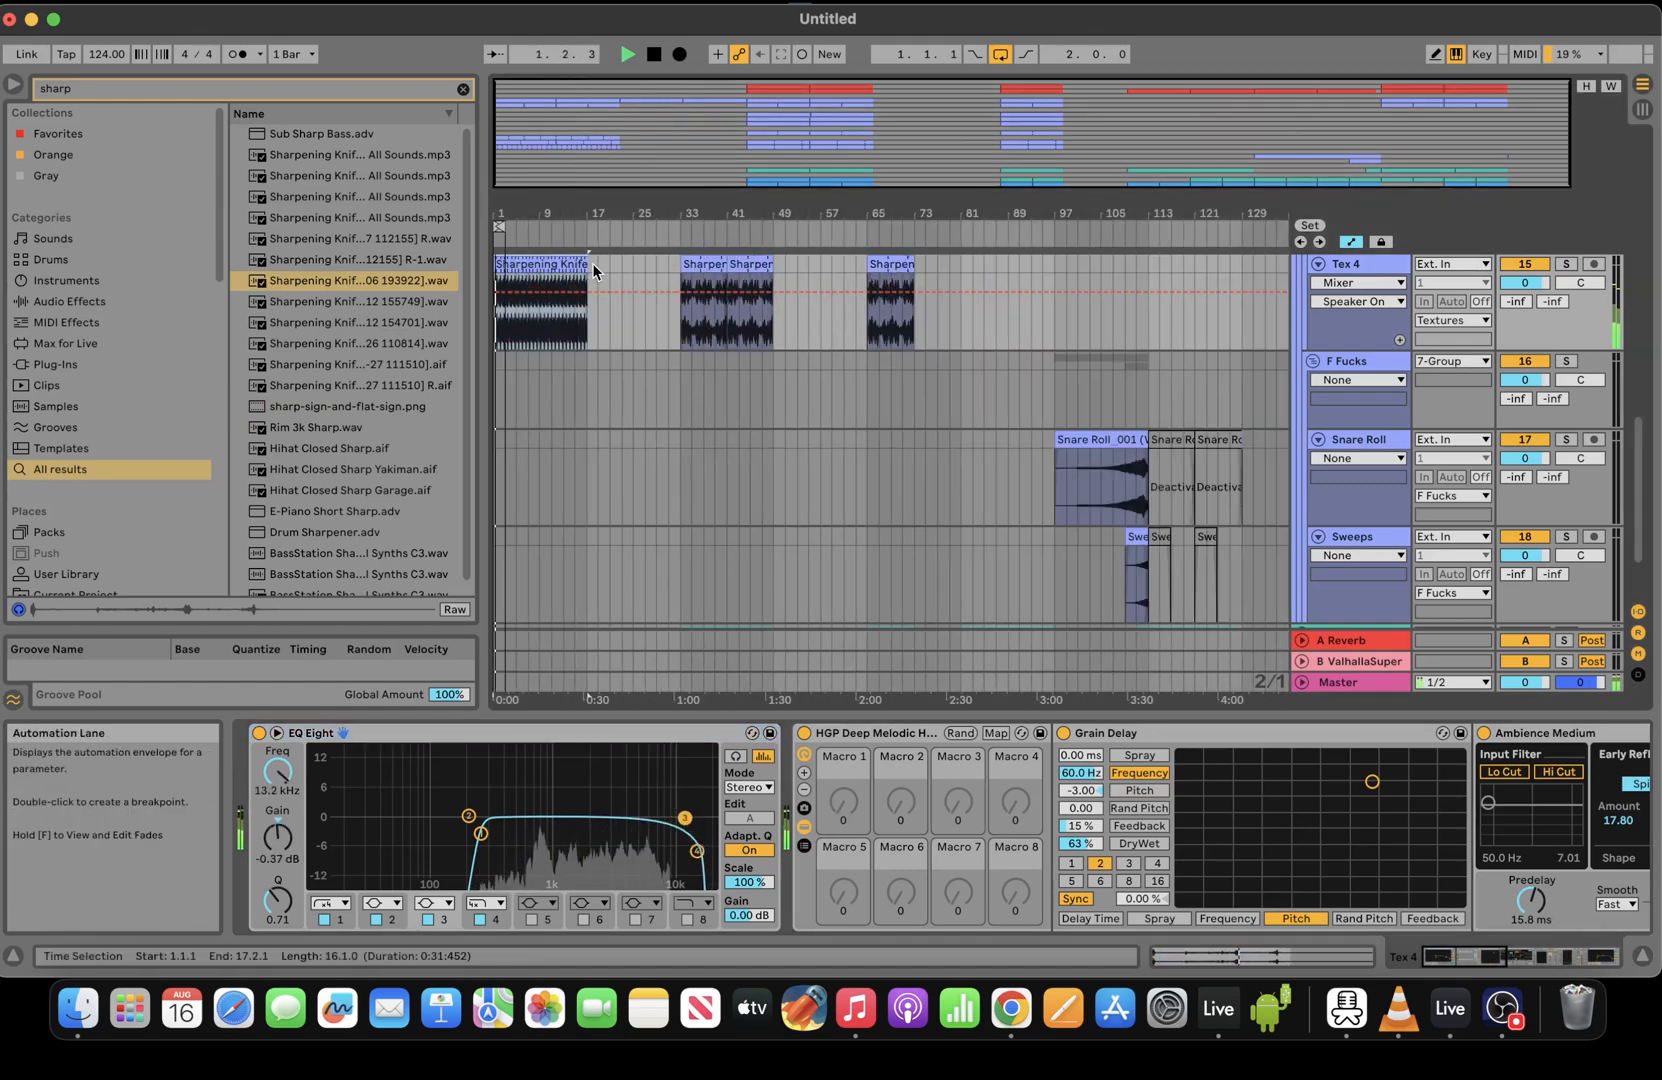
pyautogui.moveTo(1638, 476); pyautogui.dragTo(1637, 411)
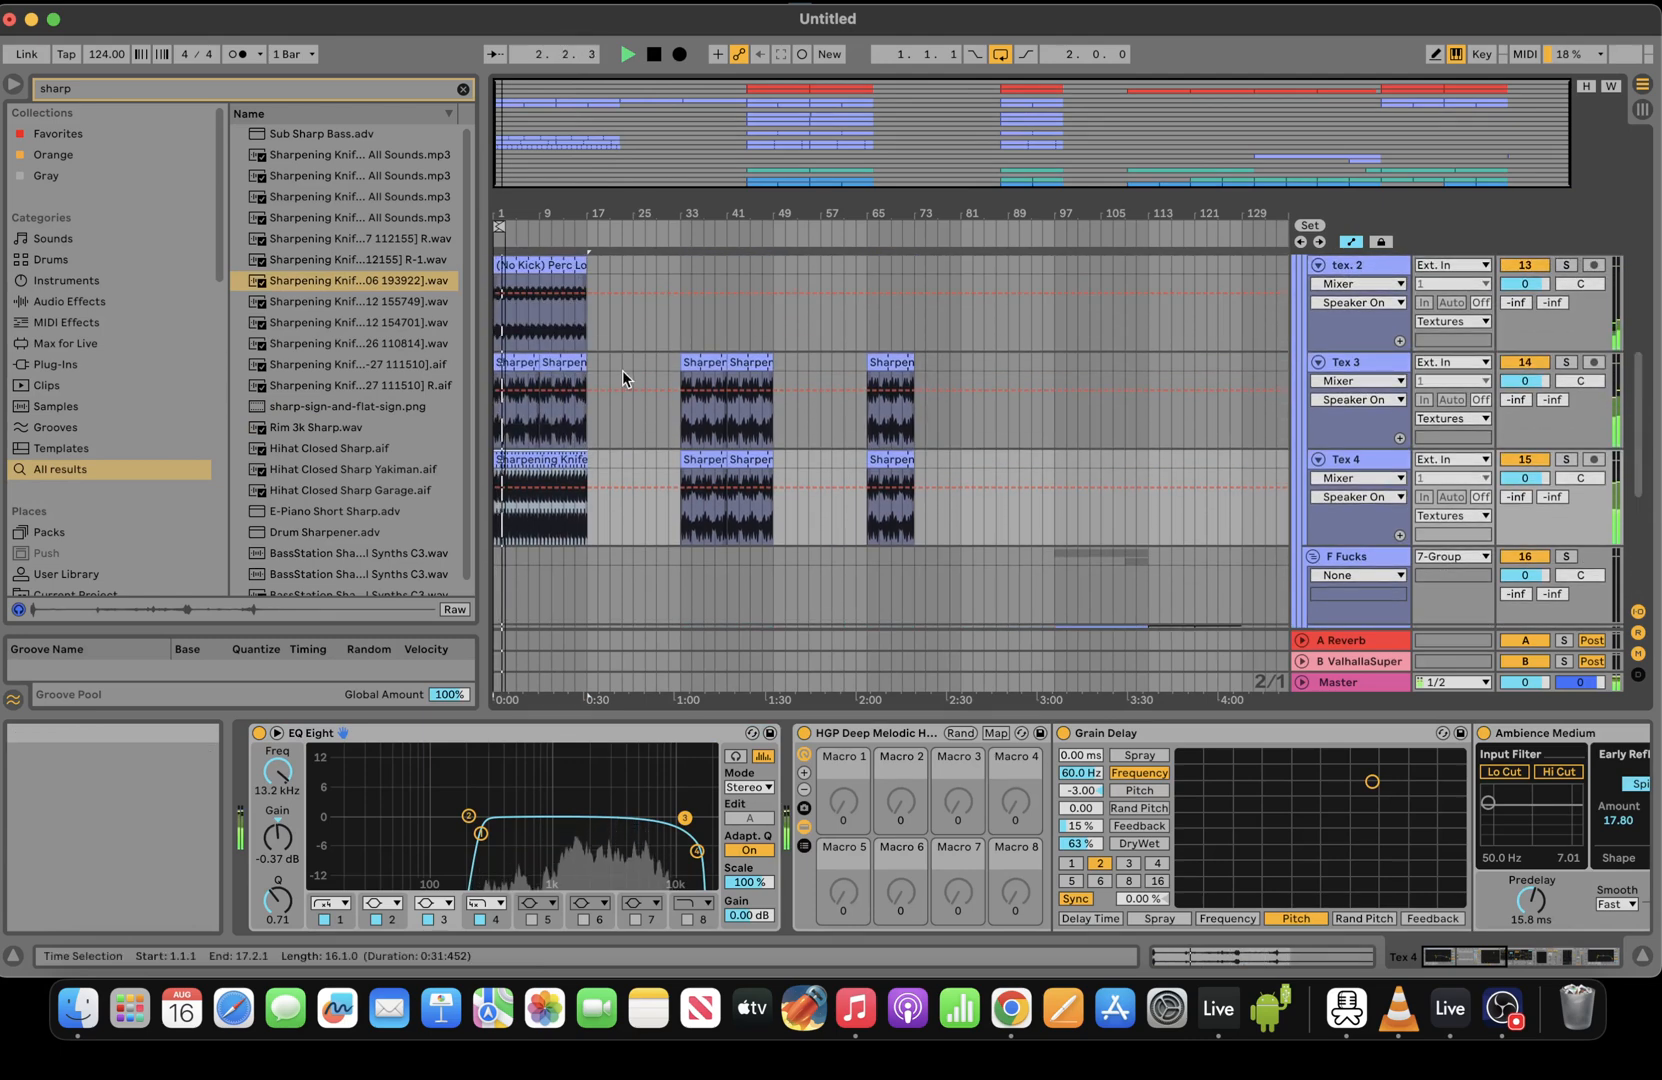
pyautogui.moveTo(587, 462); pyautogui.dragTo(1130, 462)
pyautogui.moveTo(610, 124); pyautogui.dragTo(610, 150)
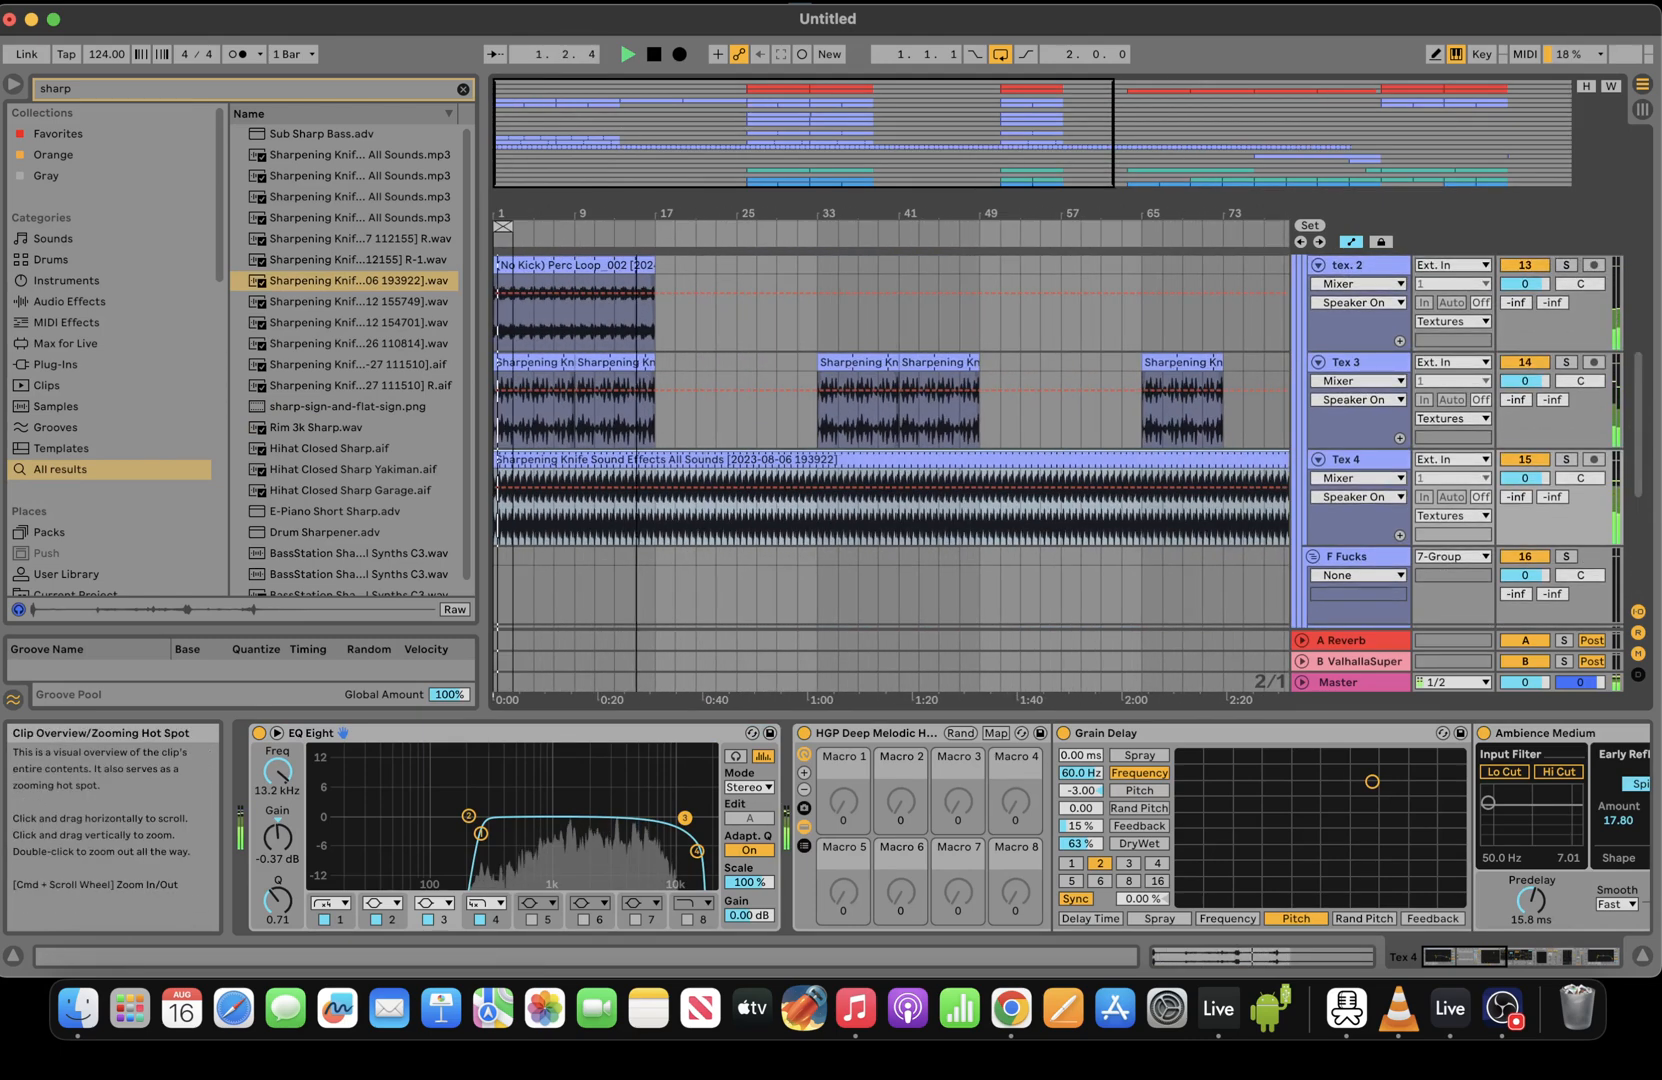
# Solo Tex 4 and set the low cut of its last EQ Eight to 352 Hz with Q 0.49
pyautogui.click(1566, 460)
pyautogui.moveTo(1466, 956); pyautogui.dragTo(1657, 917)
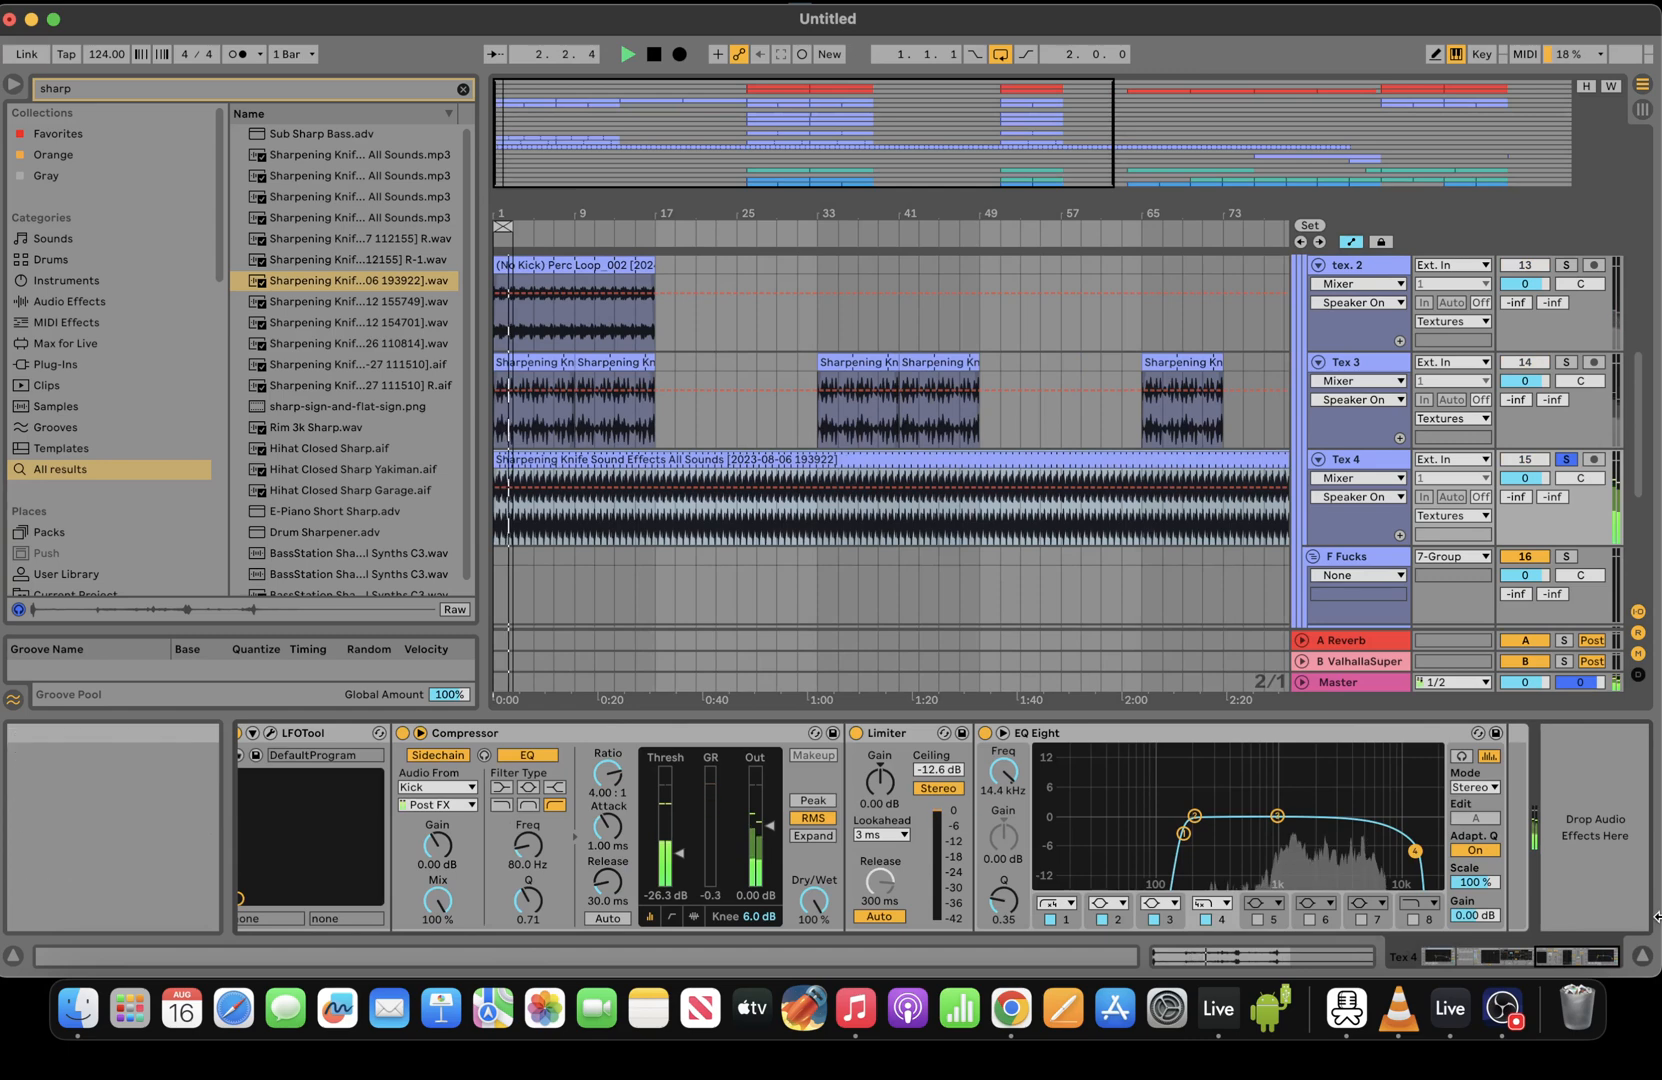
pyautogui.moveTo(1183, 833); pyautogui.dragTo(1223, 842)
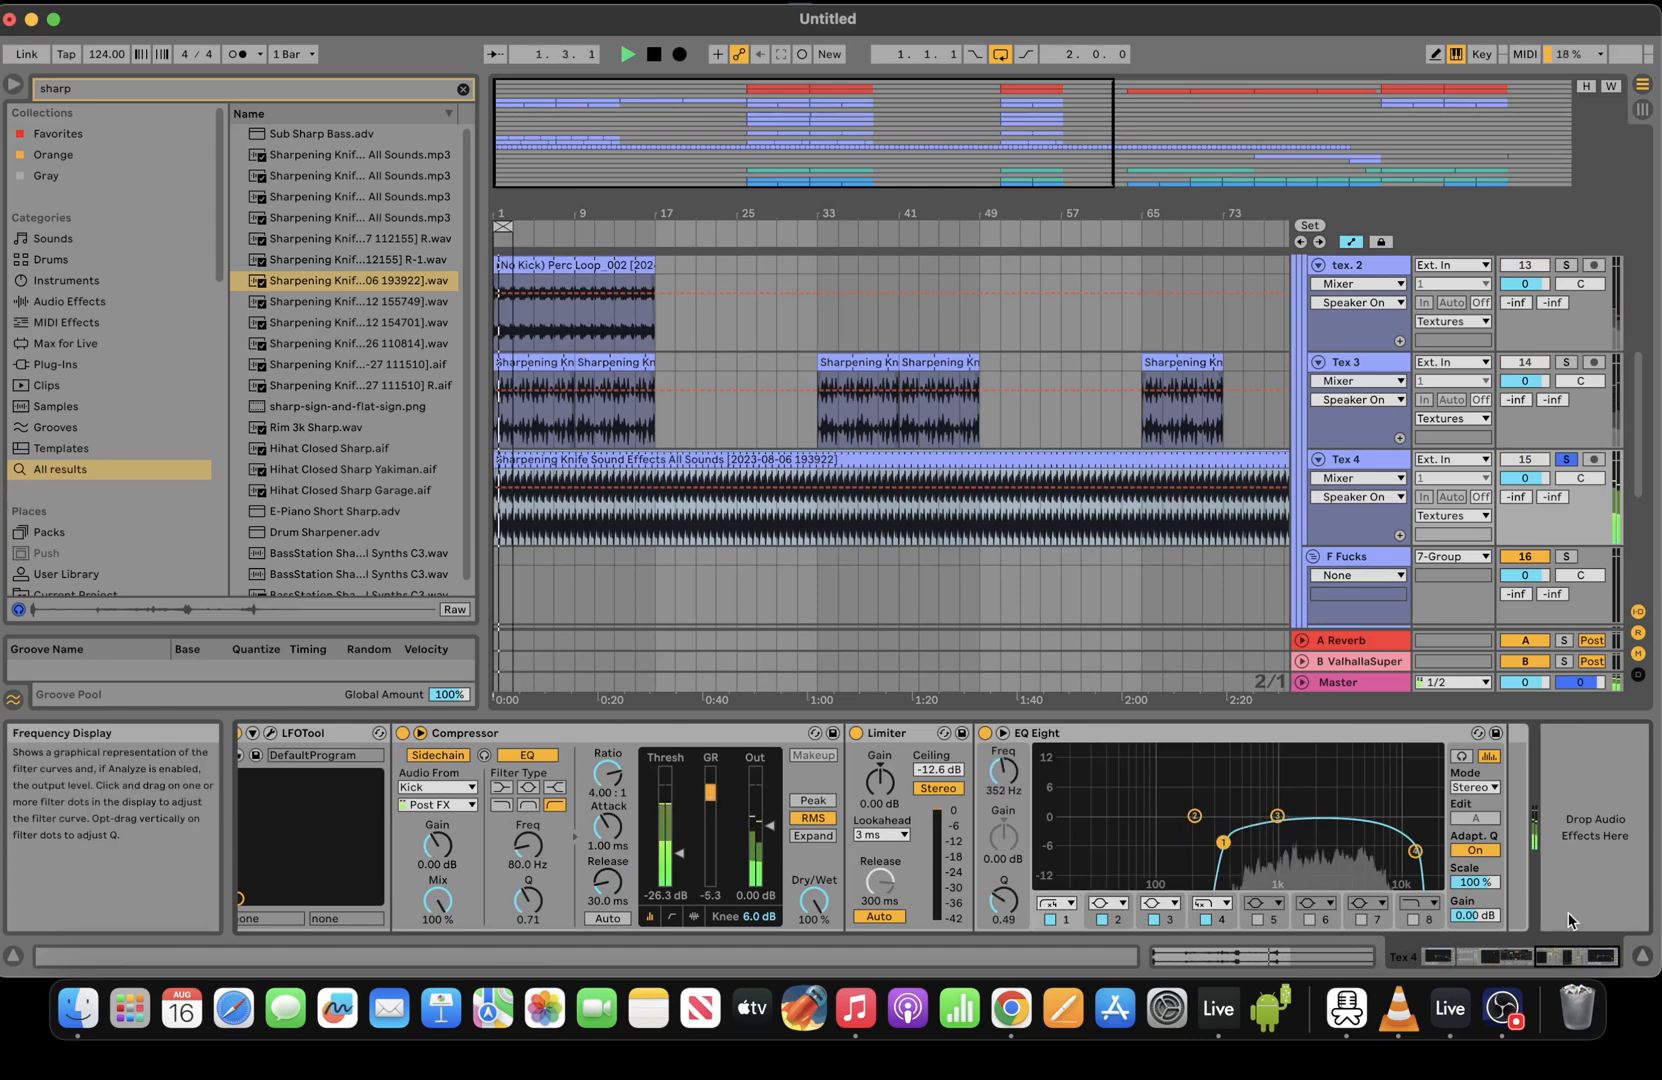
pyautogui.moveTo(1585, 956); pyautogui.dragTo(1410, 955)
pyautogui.click(1081, 826)
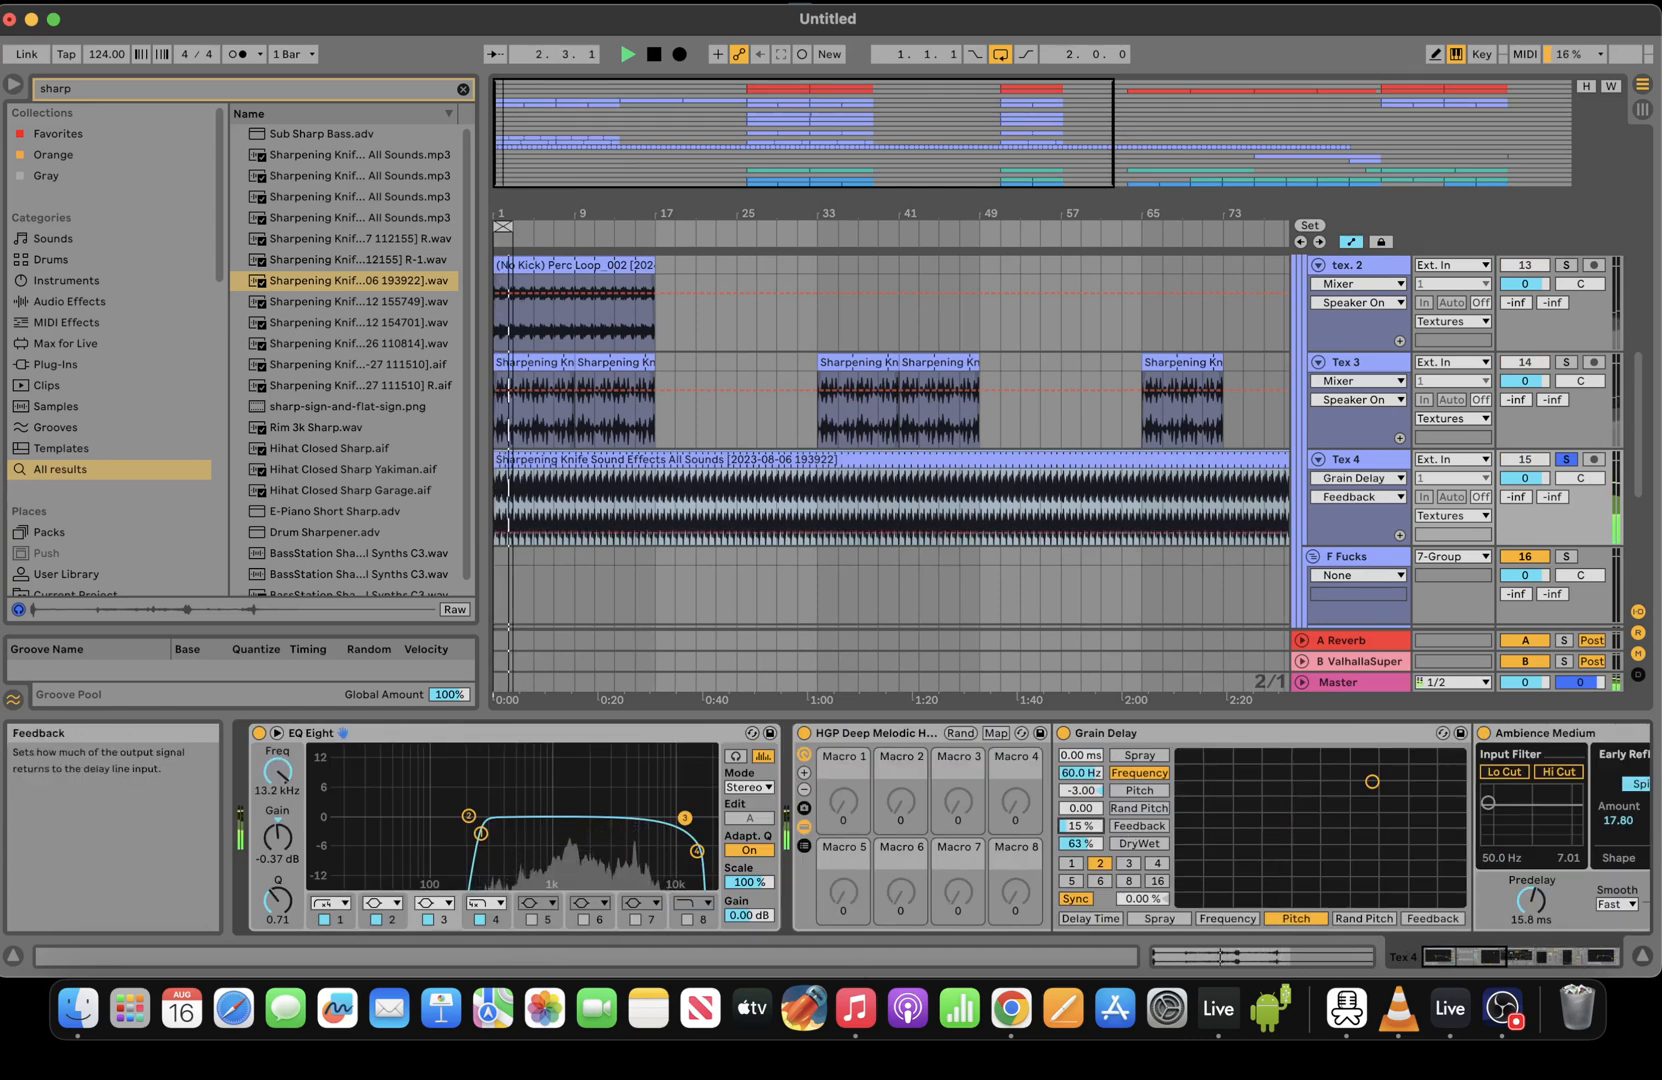
# Find Auto Filter with the search "fil", insert it before Ambience Medium on Tex 4, and set it to band-pass with a 12 dB slope
pyautogui.moveTo(1484, 960); pyautogui.dragTo(1543, 960)
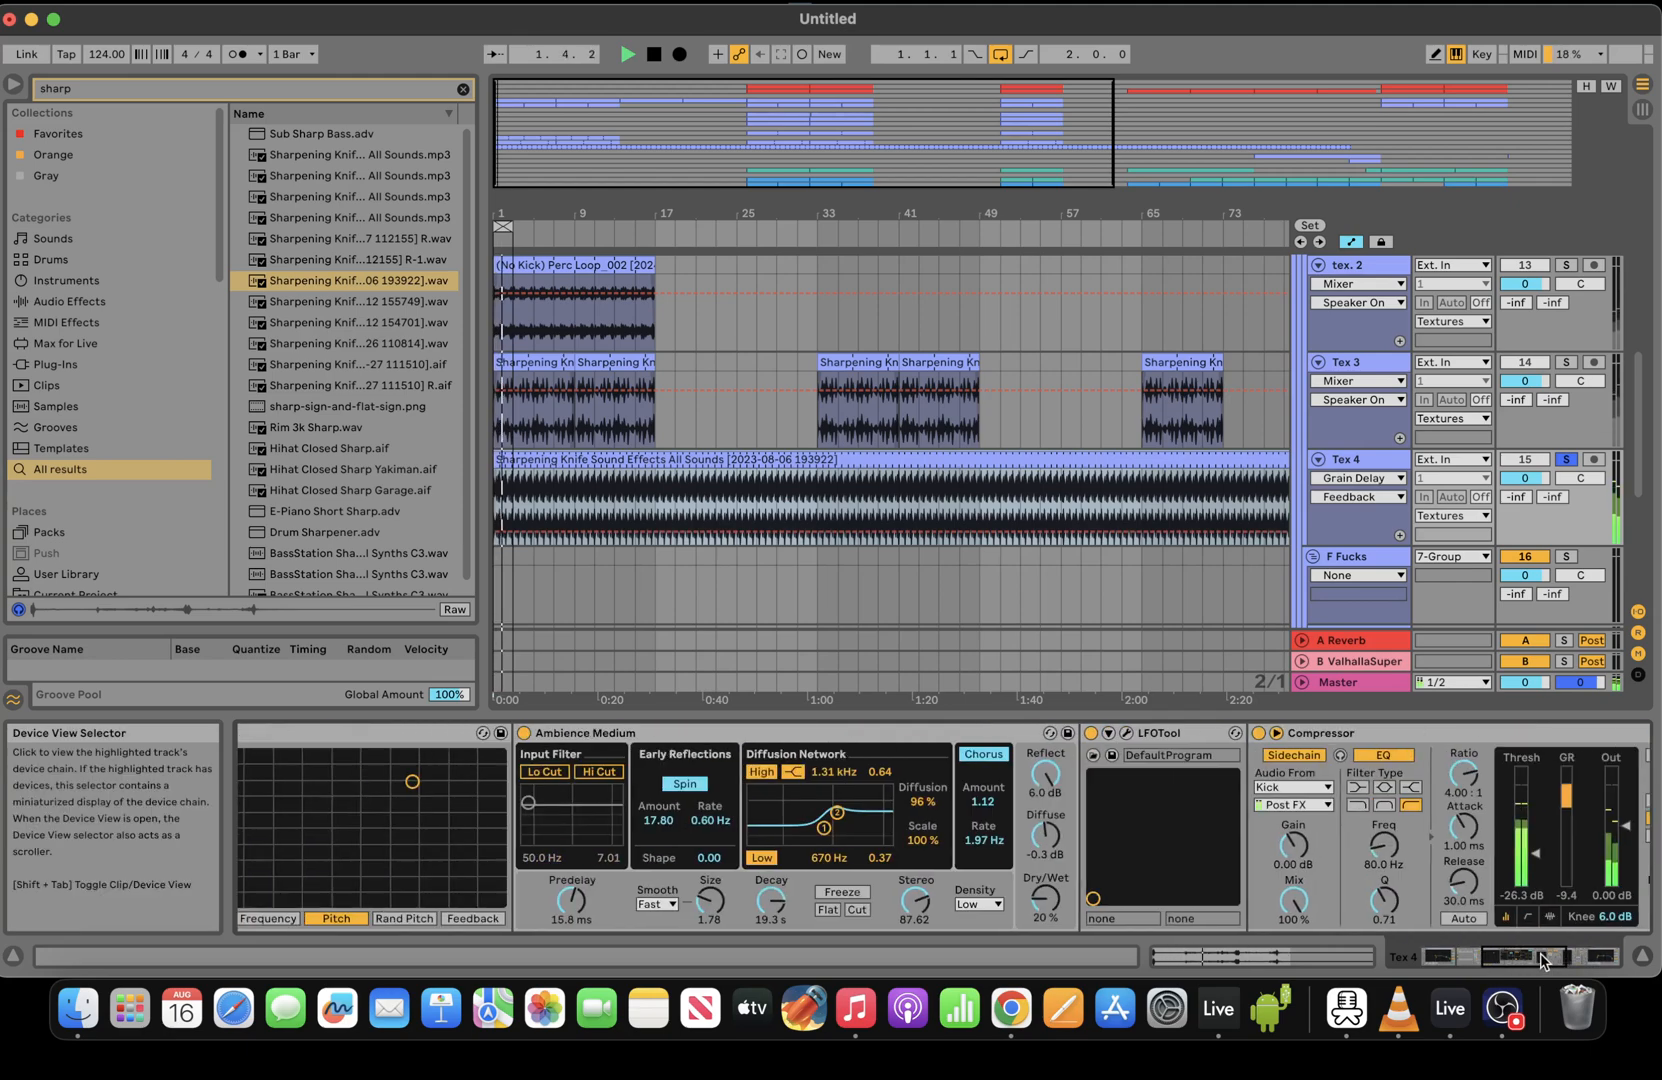
pyautogui.click(305, 88)
pyautogui.write('fil')
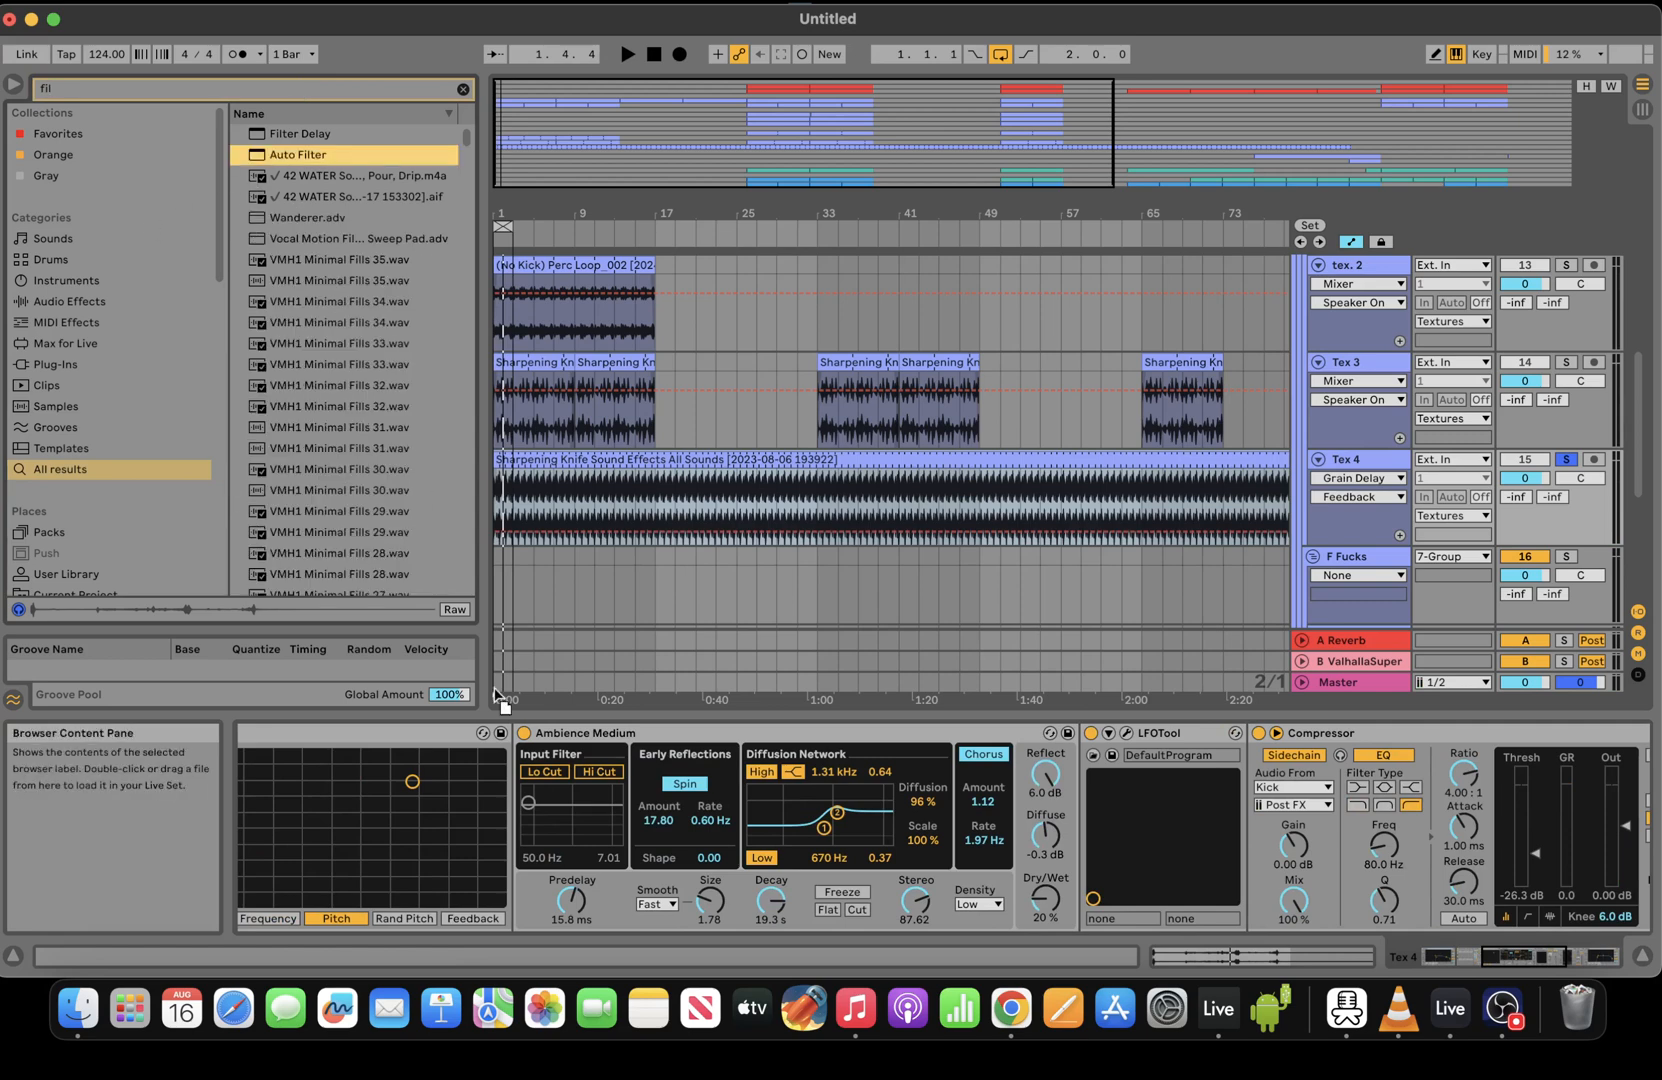
pyautogui.moveTo(500, 697); pyautogui.dragTo(530, 825)
pyautogui.click(637, 878)
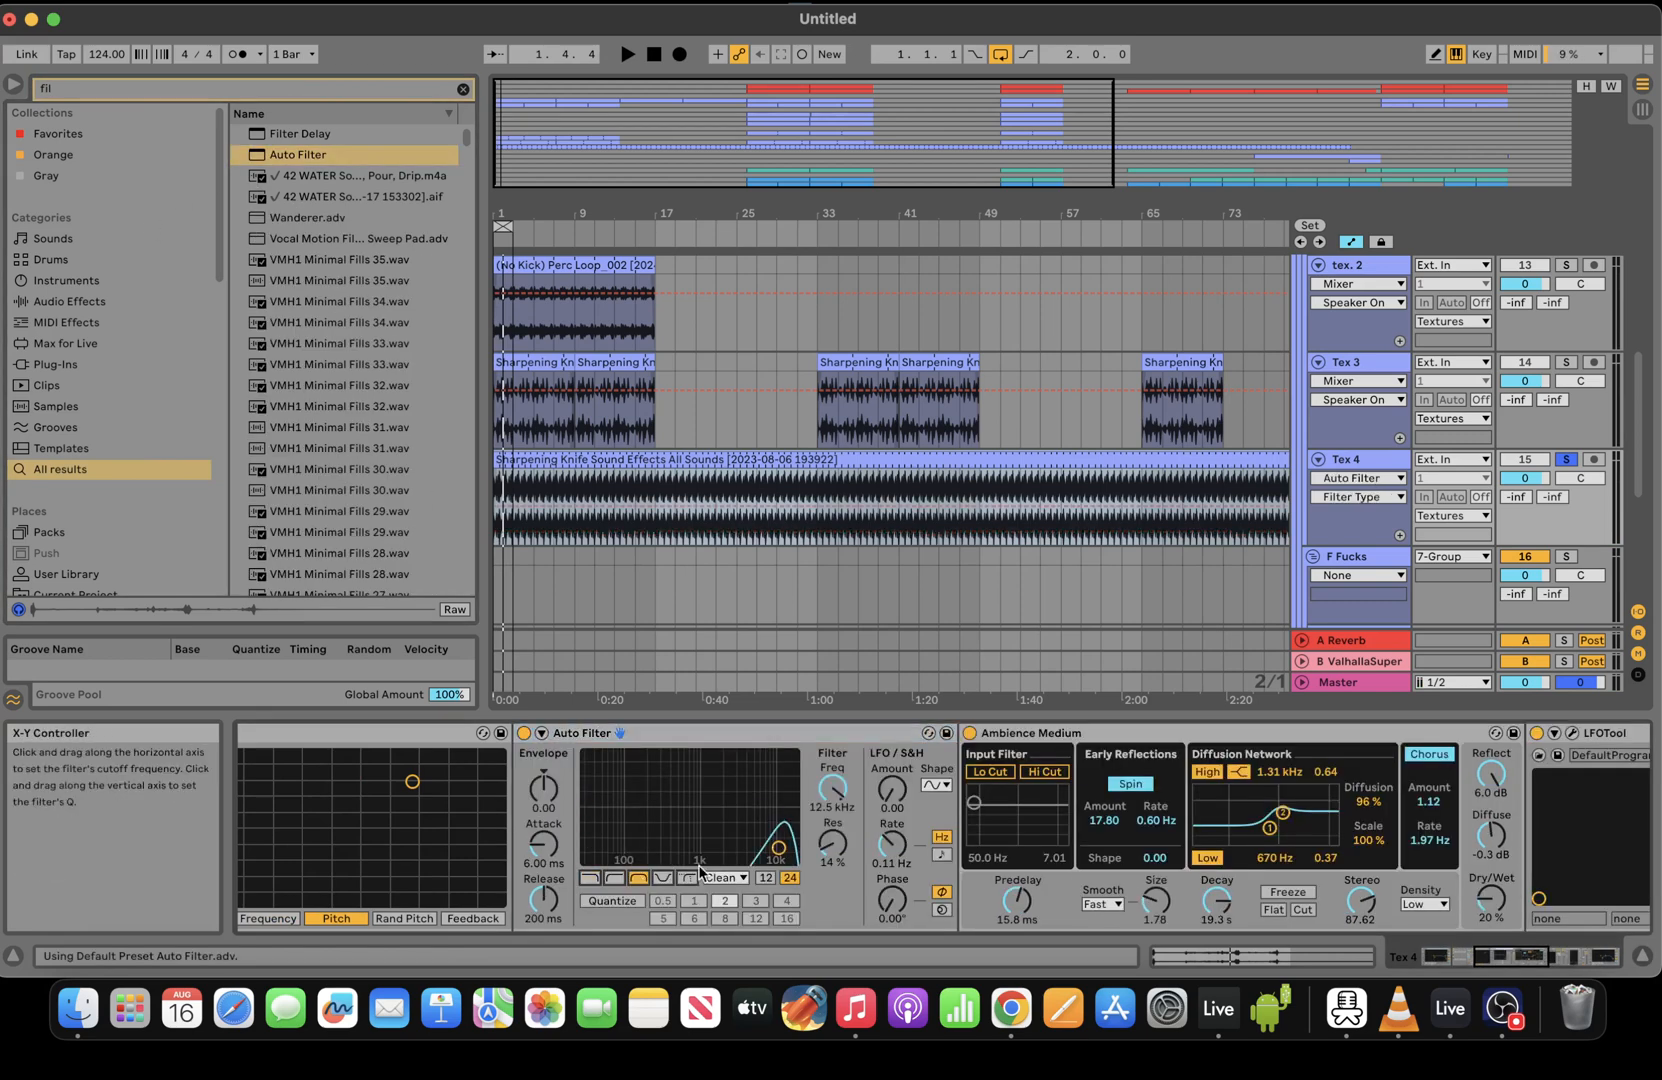
pyautogui.click(765, 878)
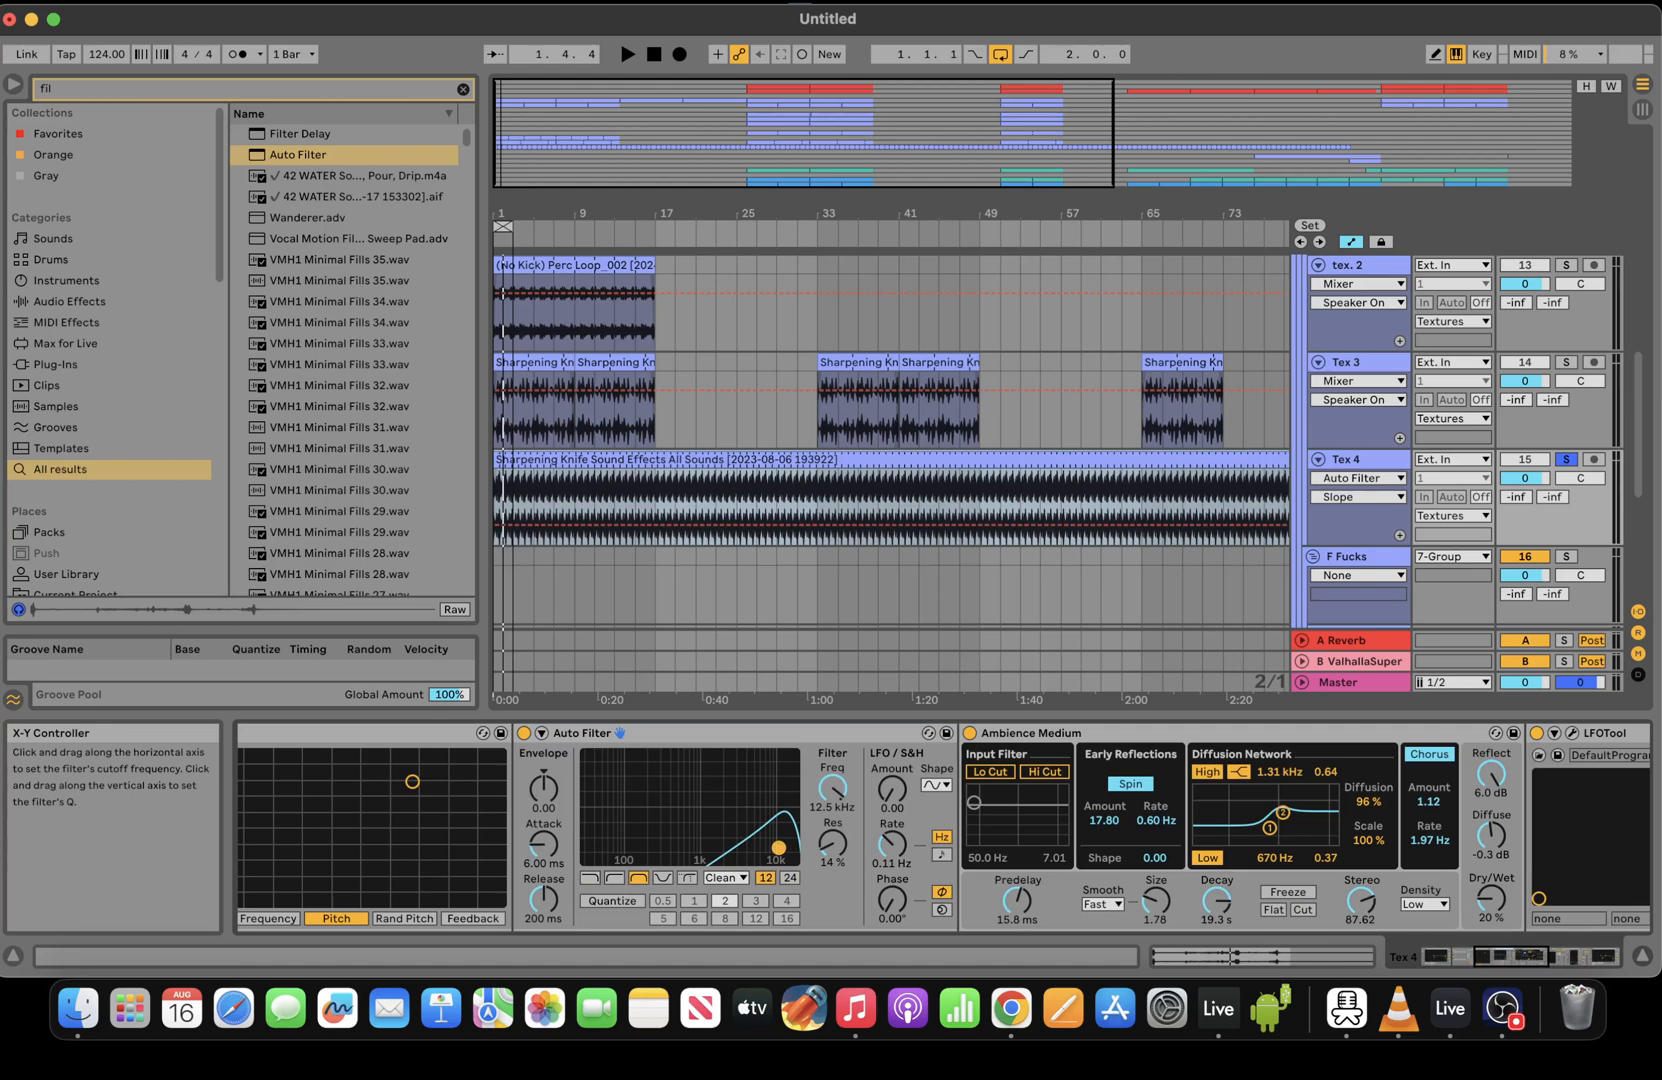
# Set the Auto Filter to 732 Hz, resonance 21%, envelope 70.6, LFO amount 7.86 and LFO phase 177°
pyautogui.moveTo(543, 787); pyautogui.dragTo(543, 780)
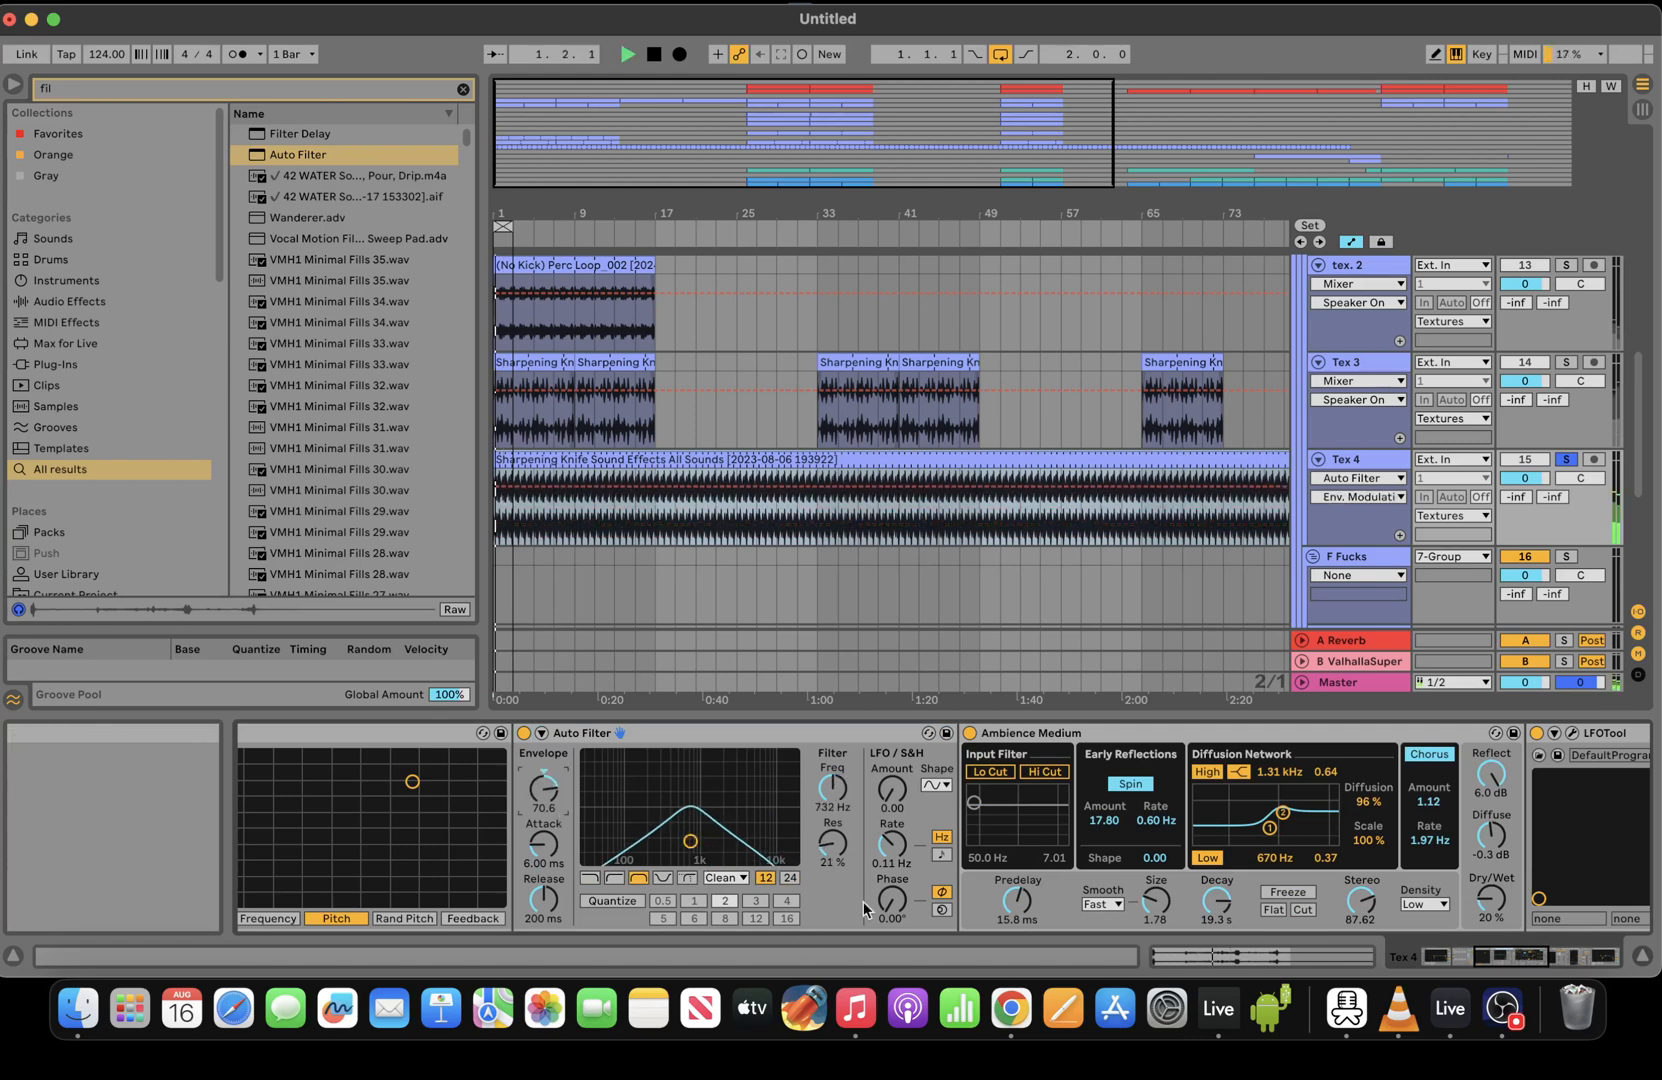
pyautogui.moveTo(895, 793); pyautogui.dragTo(895, 788)
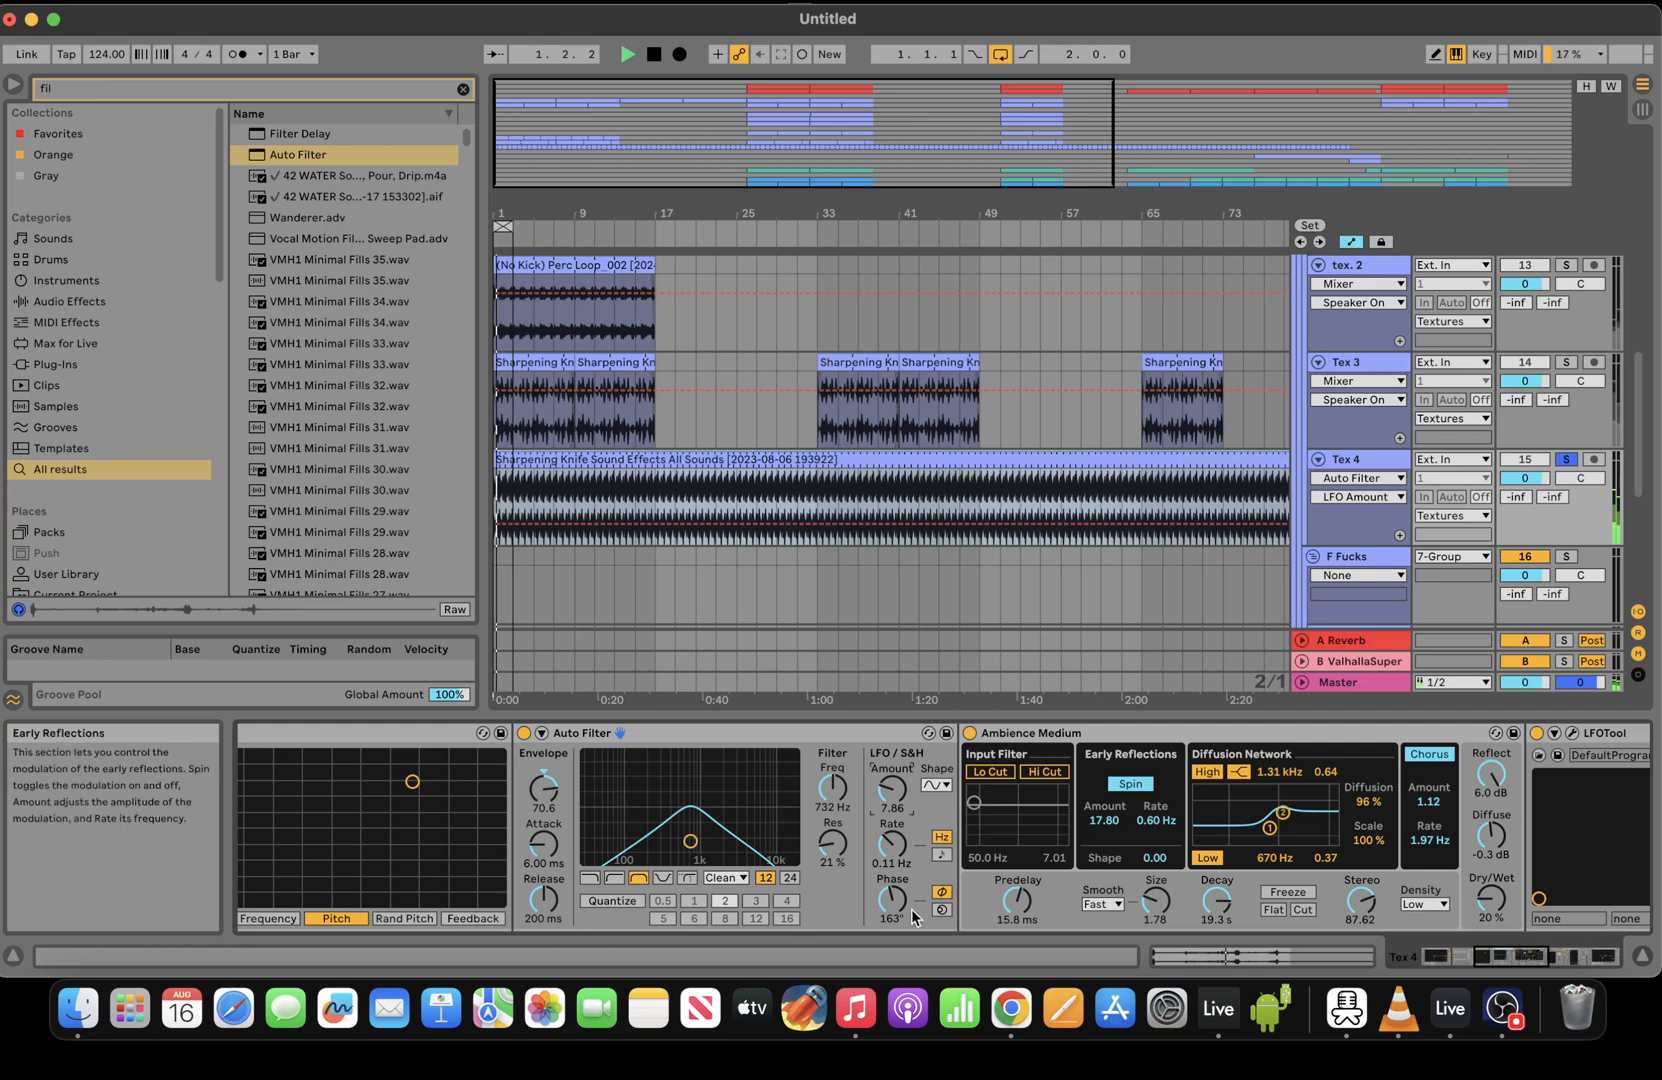
pyautogui.moveTo(891, 899); pyautogui.dragTo(891, 893)
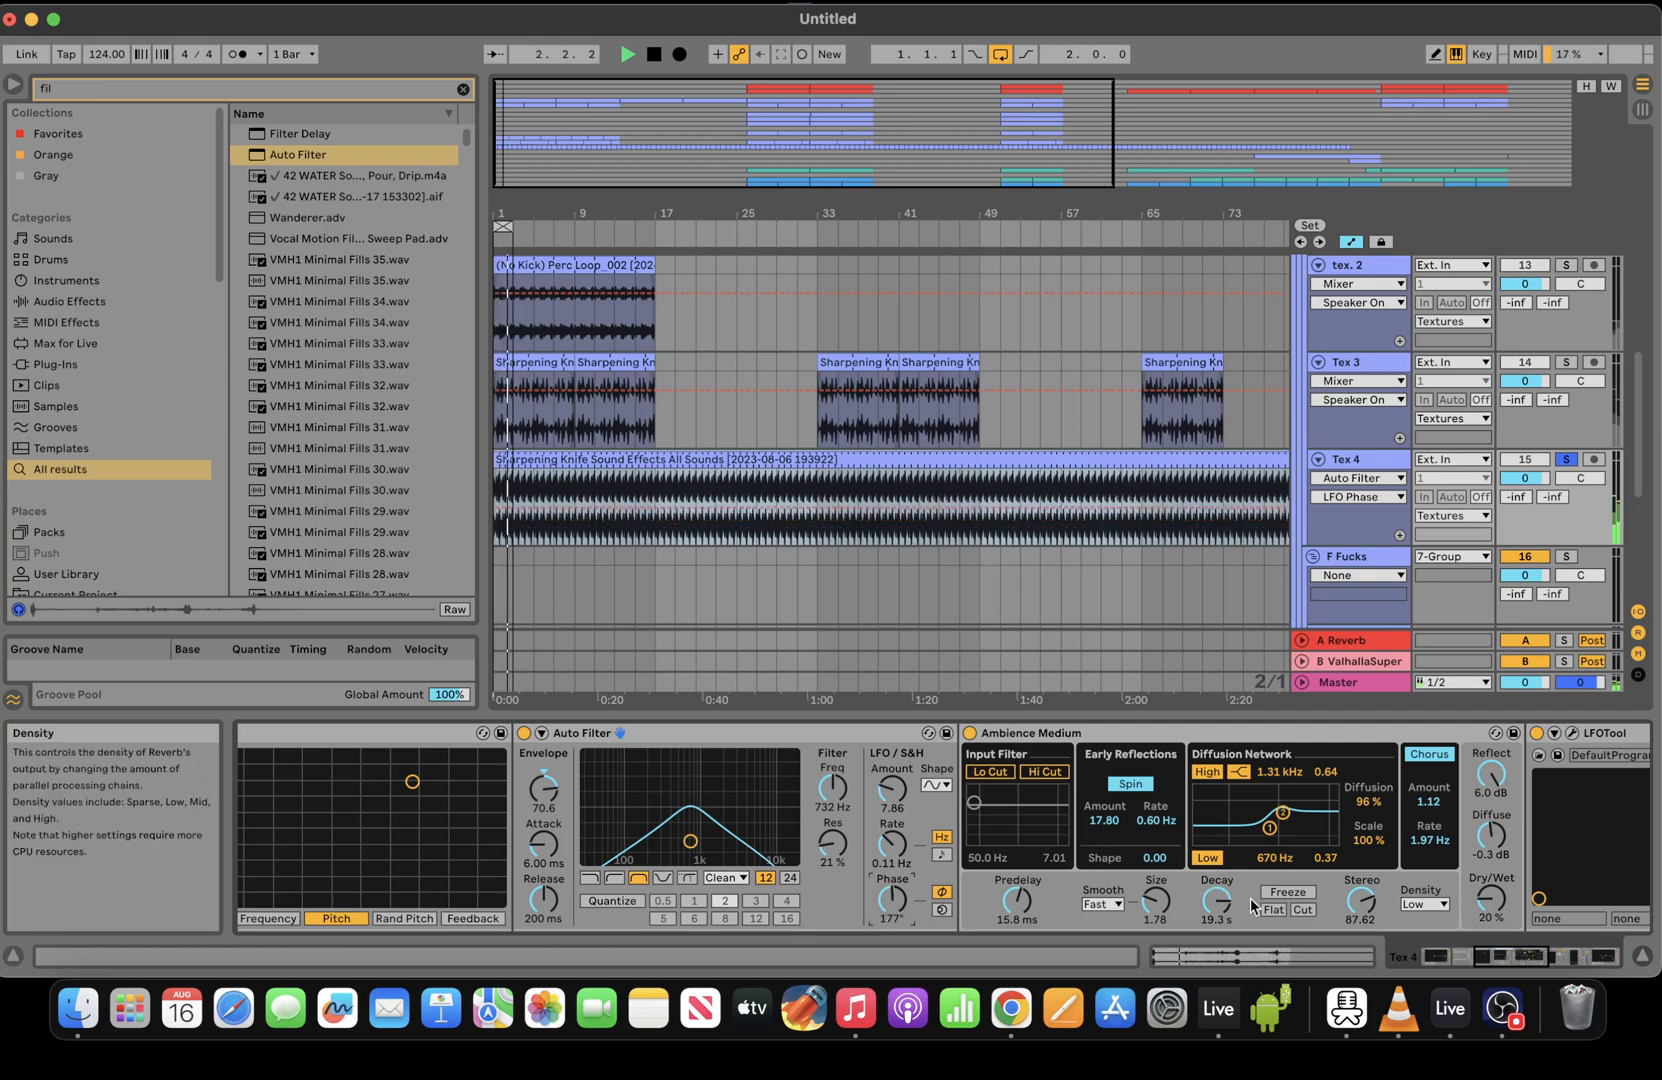
# Set the Ambience Medium reverb's decay to 8.19 s and dry/wet to 15%, and unsolo Tex 4
pyautogui.moveTo(1216, 900); pyautogui.dragTo(1216, 925)
pyautogui.click(1491, 899)
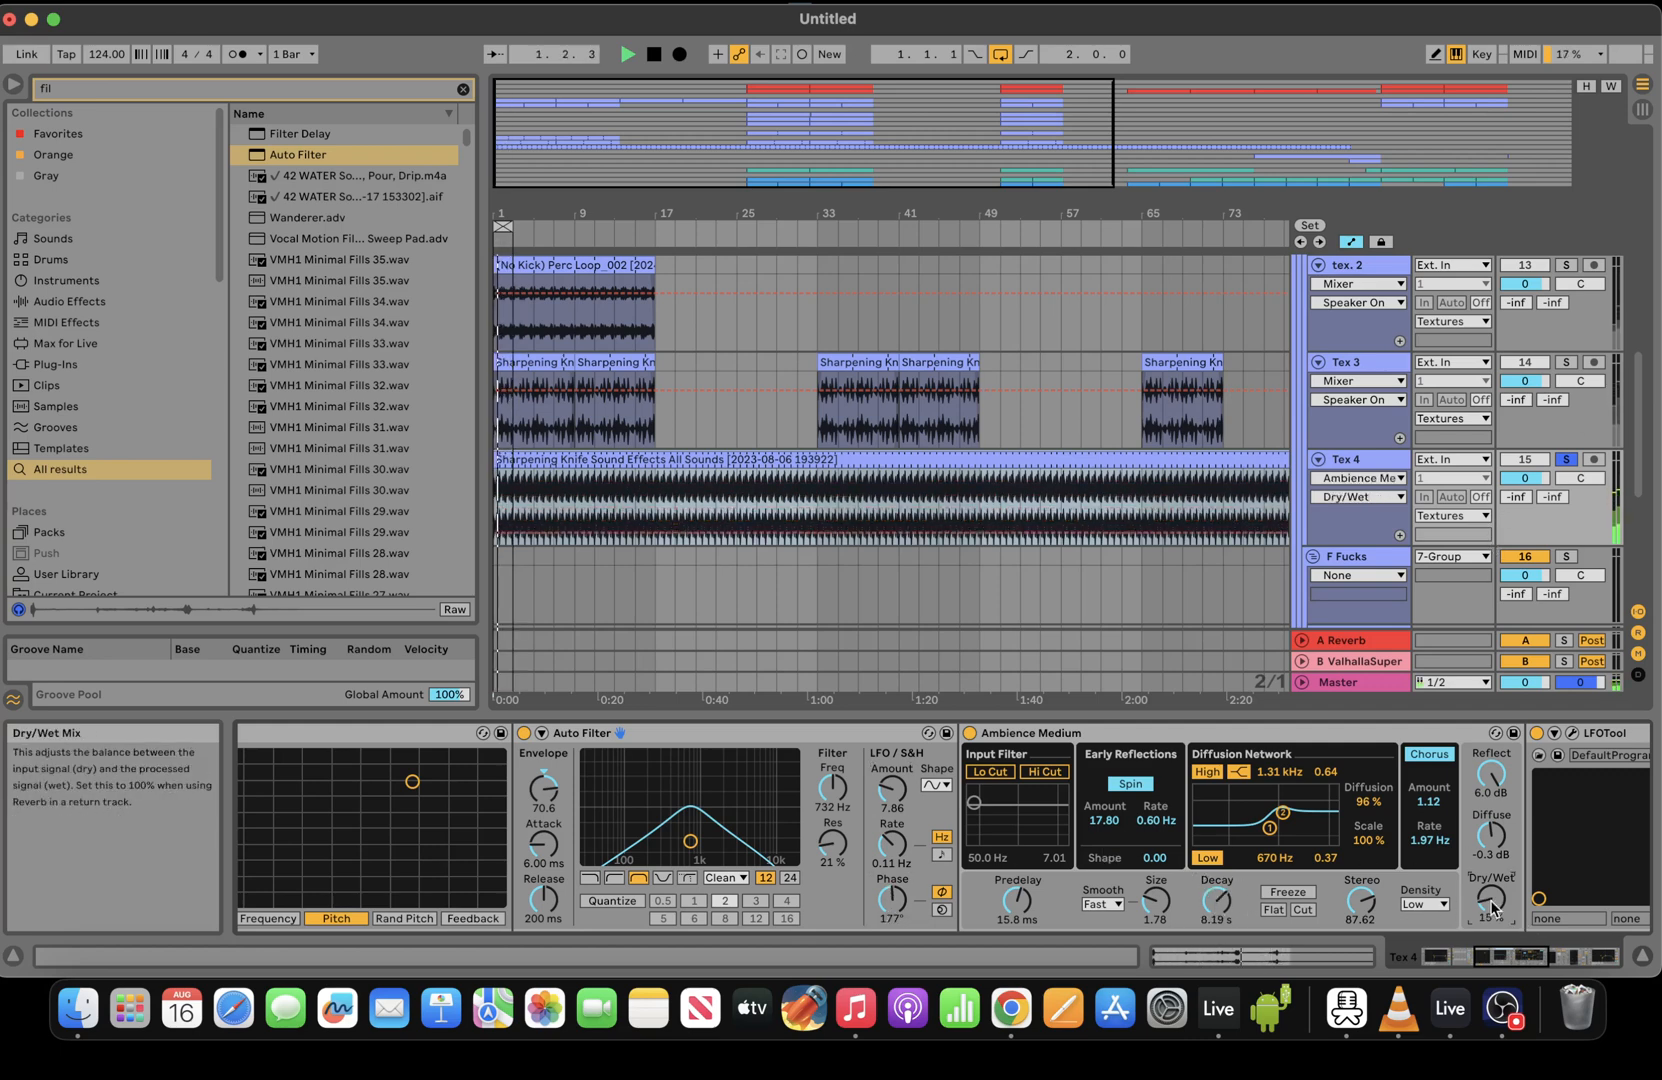
pyautogui.click(1566, 459)
pyautogui.moveTo(630, 129); pyautogui.dragTo(630, 122)
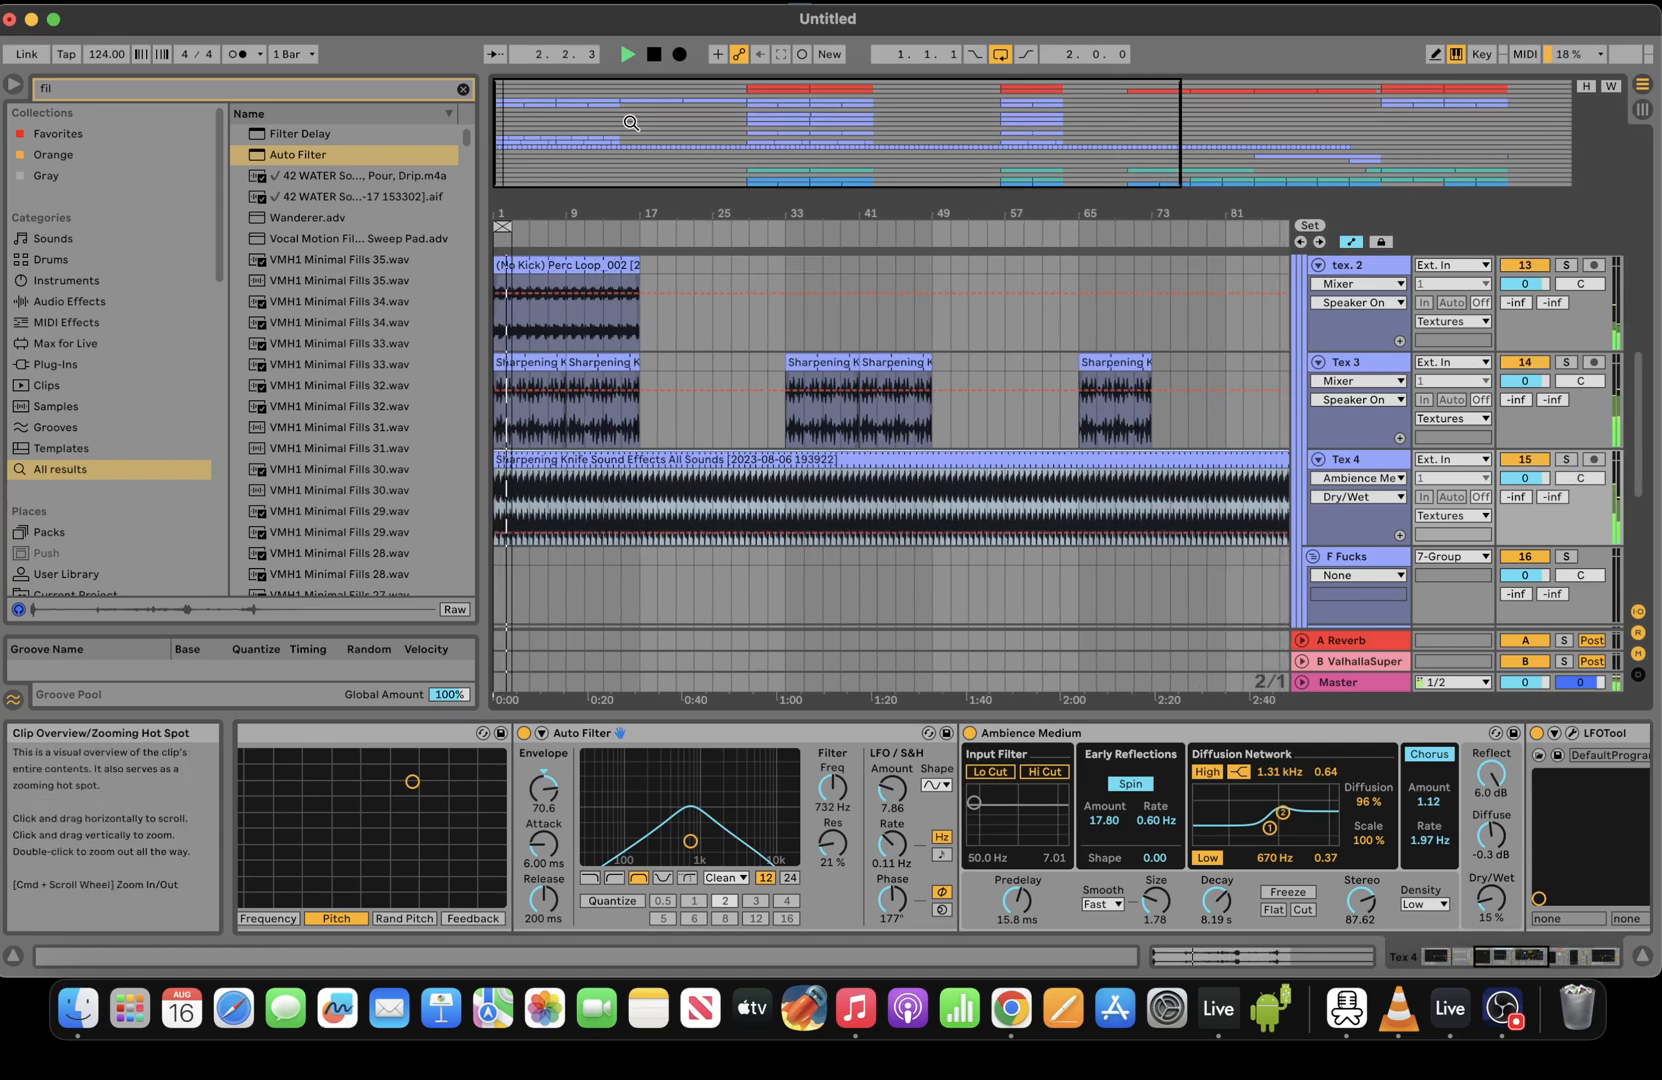
# Extend the arrangement loop to cover bars 1 to 17 and unfold the Tom track
pyautogui.moveTo(500, 226); pyautogui.dragTo(637, 226)
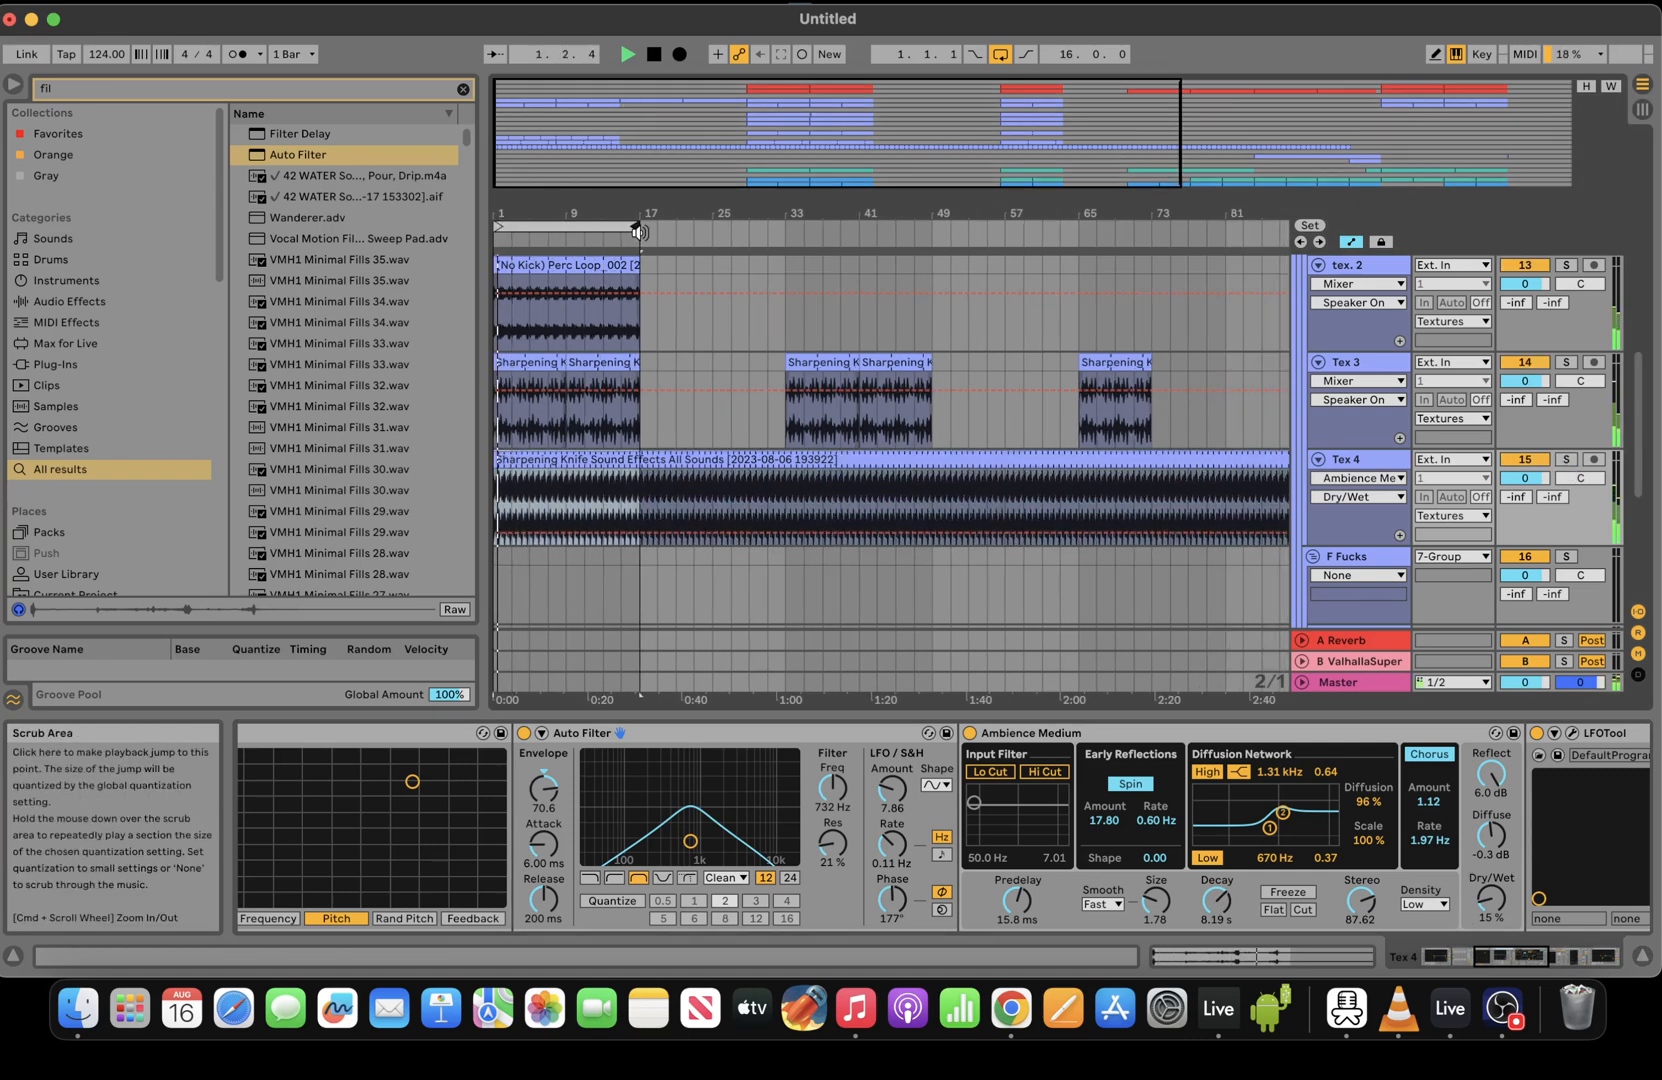
pyautogui.moveTo(1638, 472); pyautogui.dragTo(1639, 255)
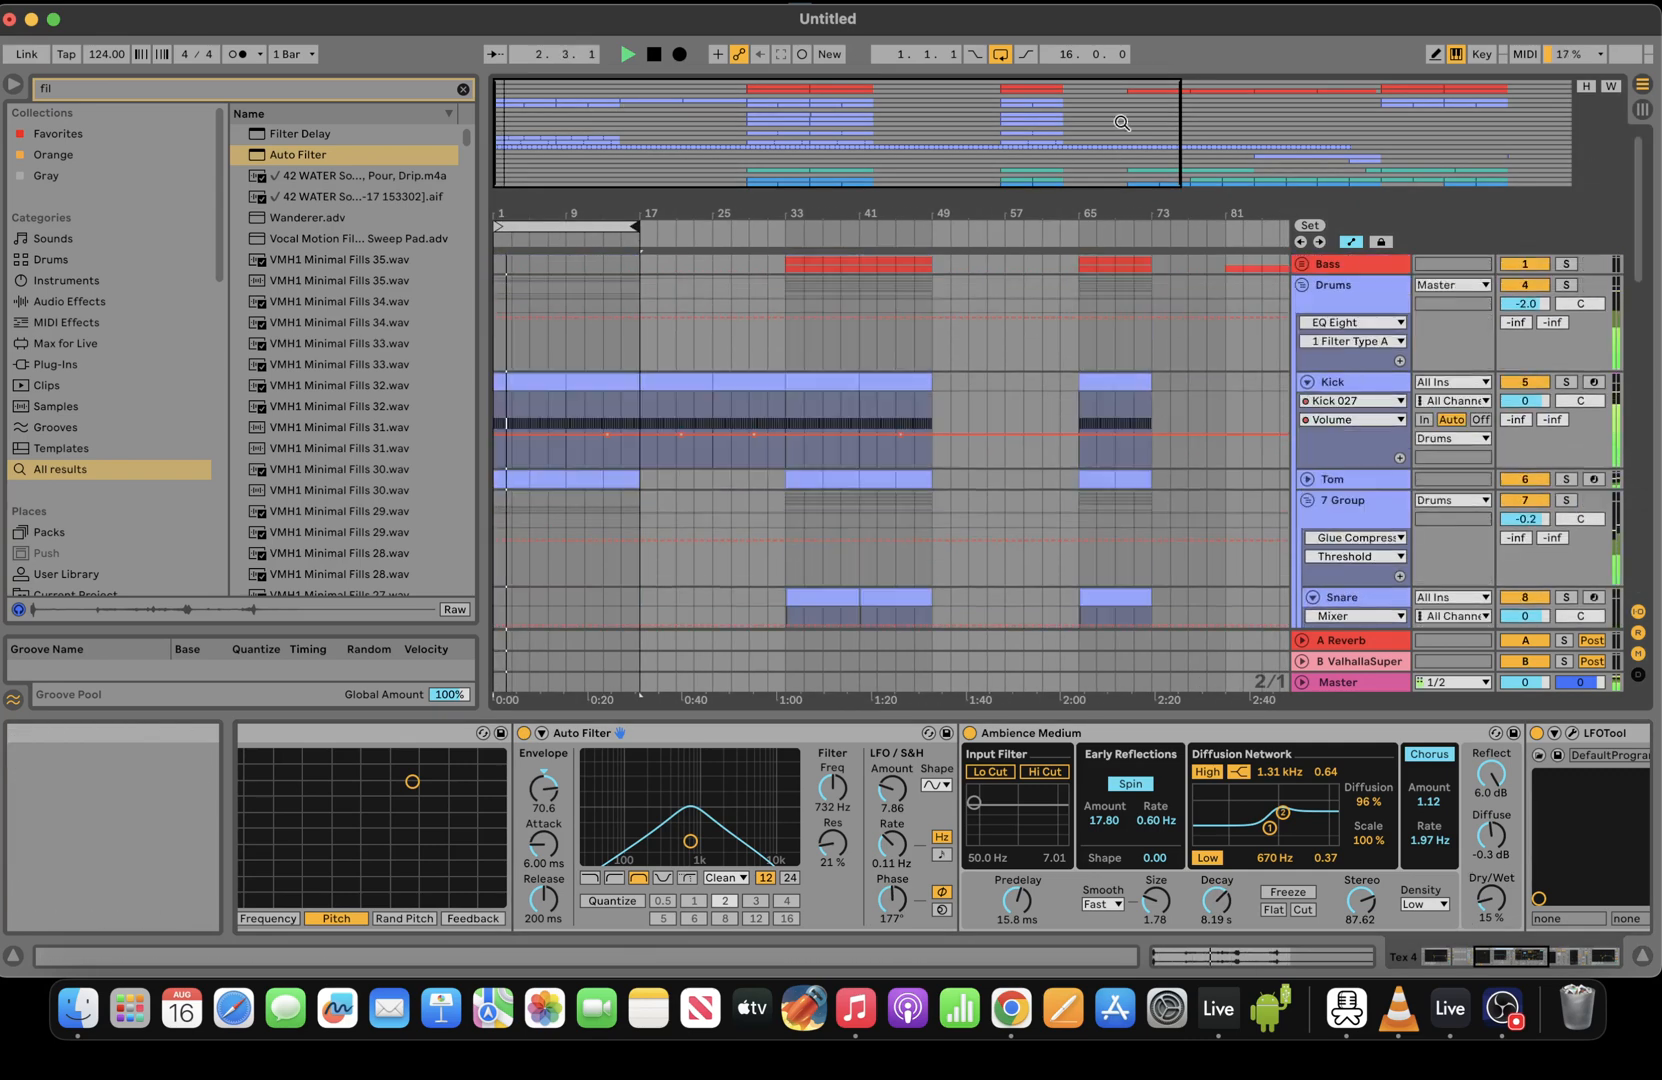
pyautogui.moveTo(510, 116); pyautogui.dragTo(508, 125)
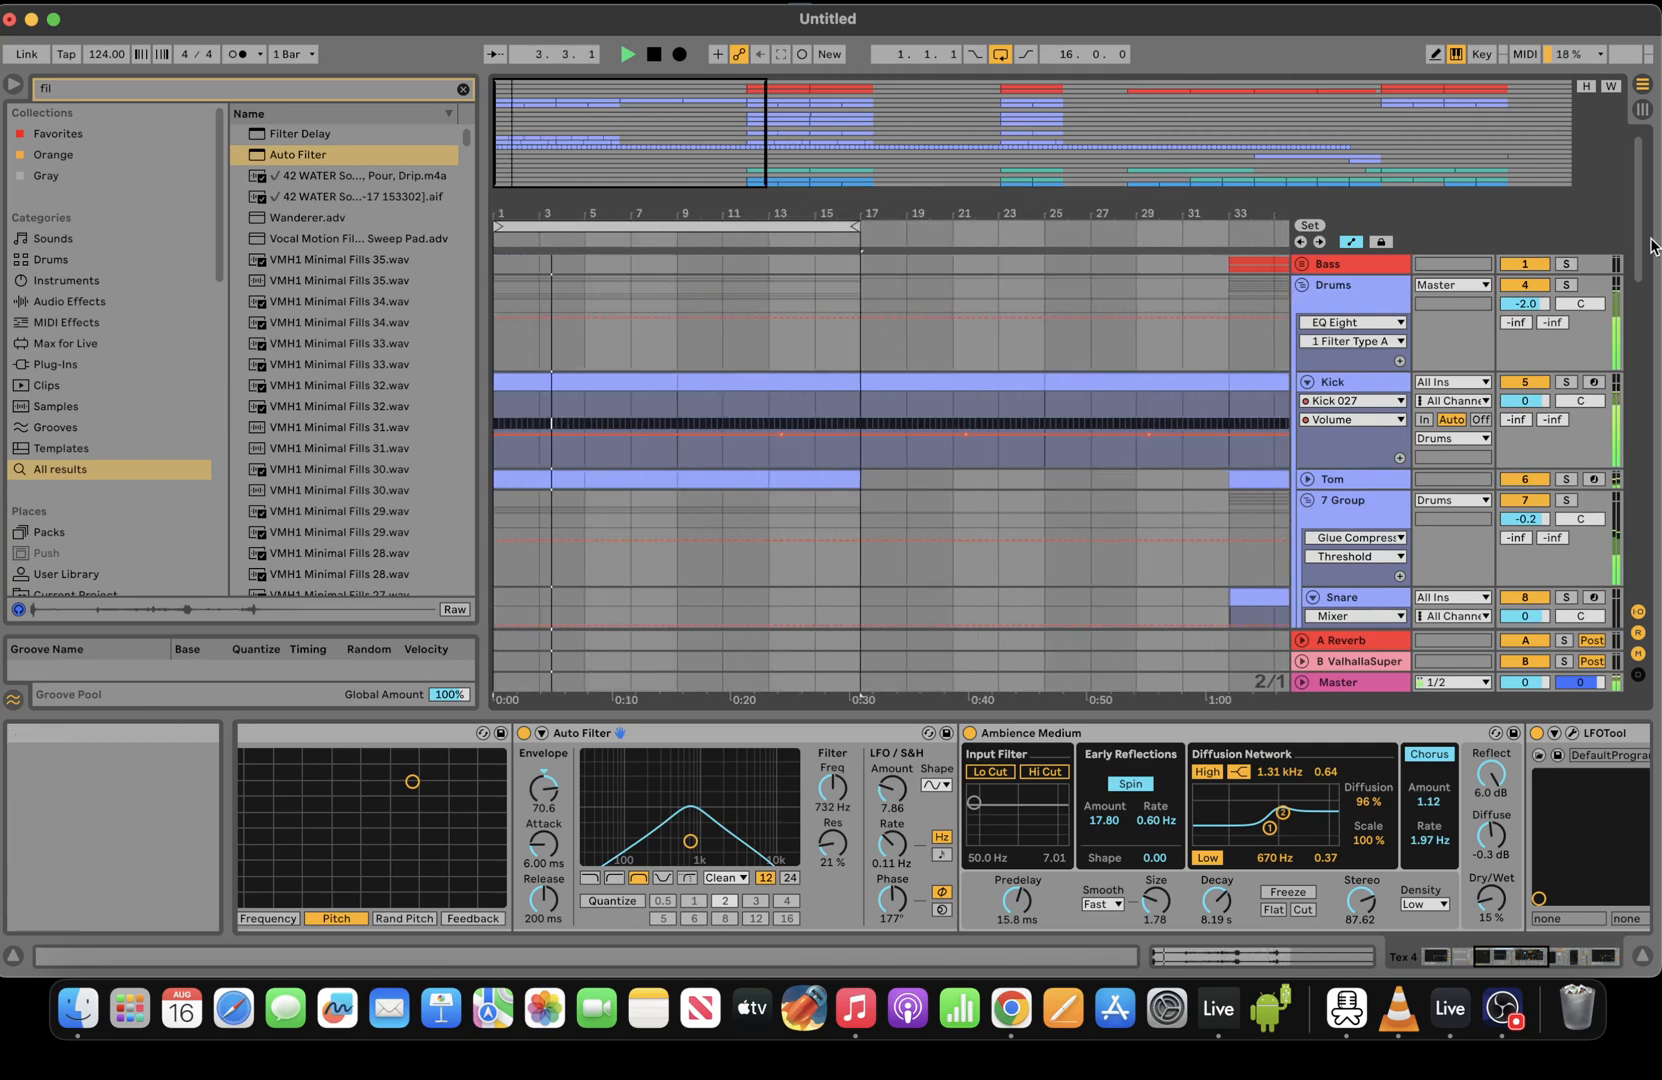
pyautogui.moveTo(1641, 247); pyautogui.dragTo(1641, 290)
pyautogui.click(1307, 358)
pyautogui.click(647, 377)
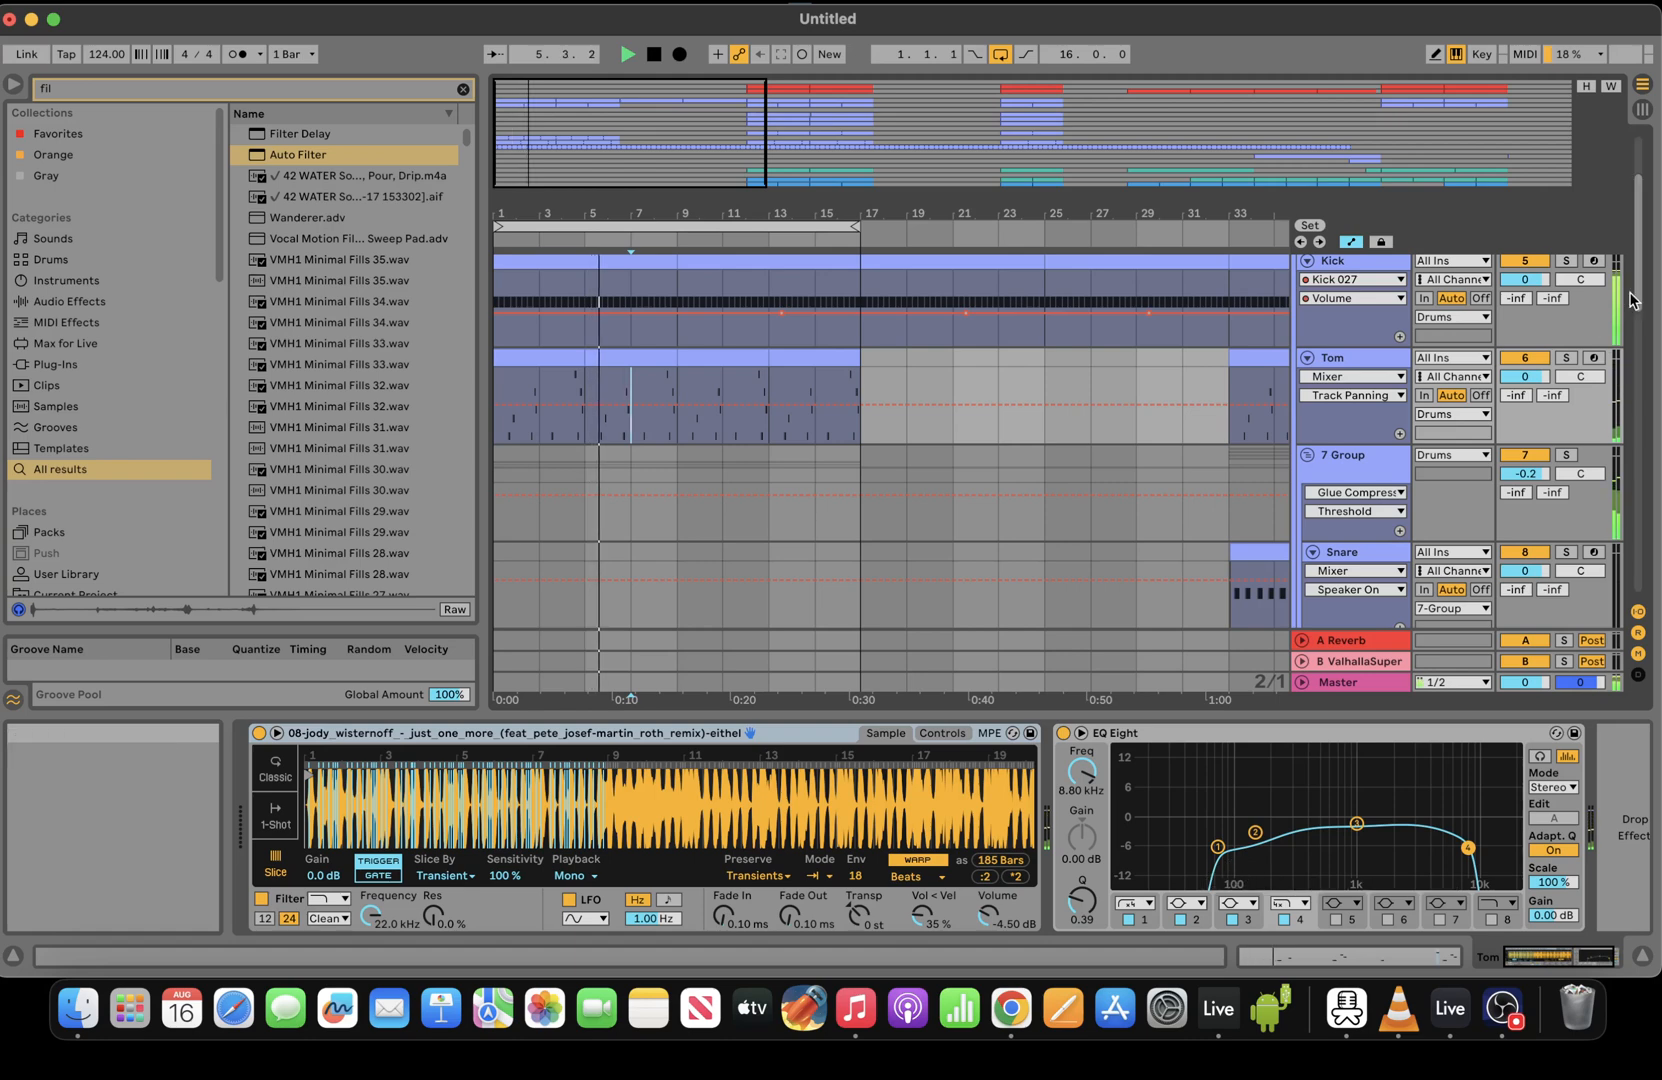
pyautogui.moveTo(1634, 300); pyautogui.dragTo(1634, 258)
# Set the low cut of the Drums group's last EQ Eight to 115 Hz with Q 0.58, and restart playback from the beginning
pyautogui.click(770, 352)
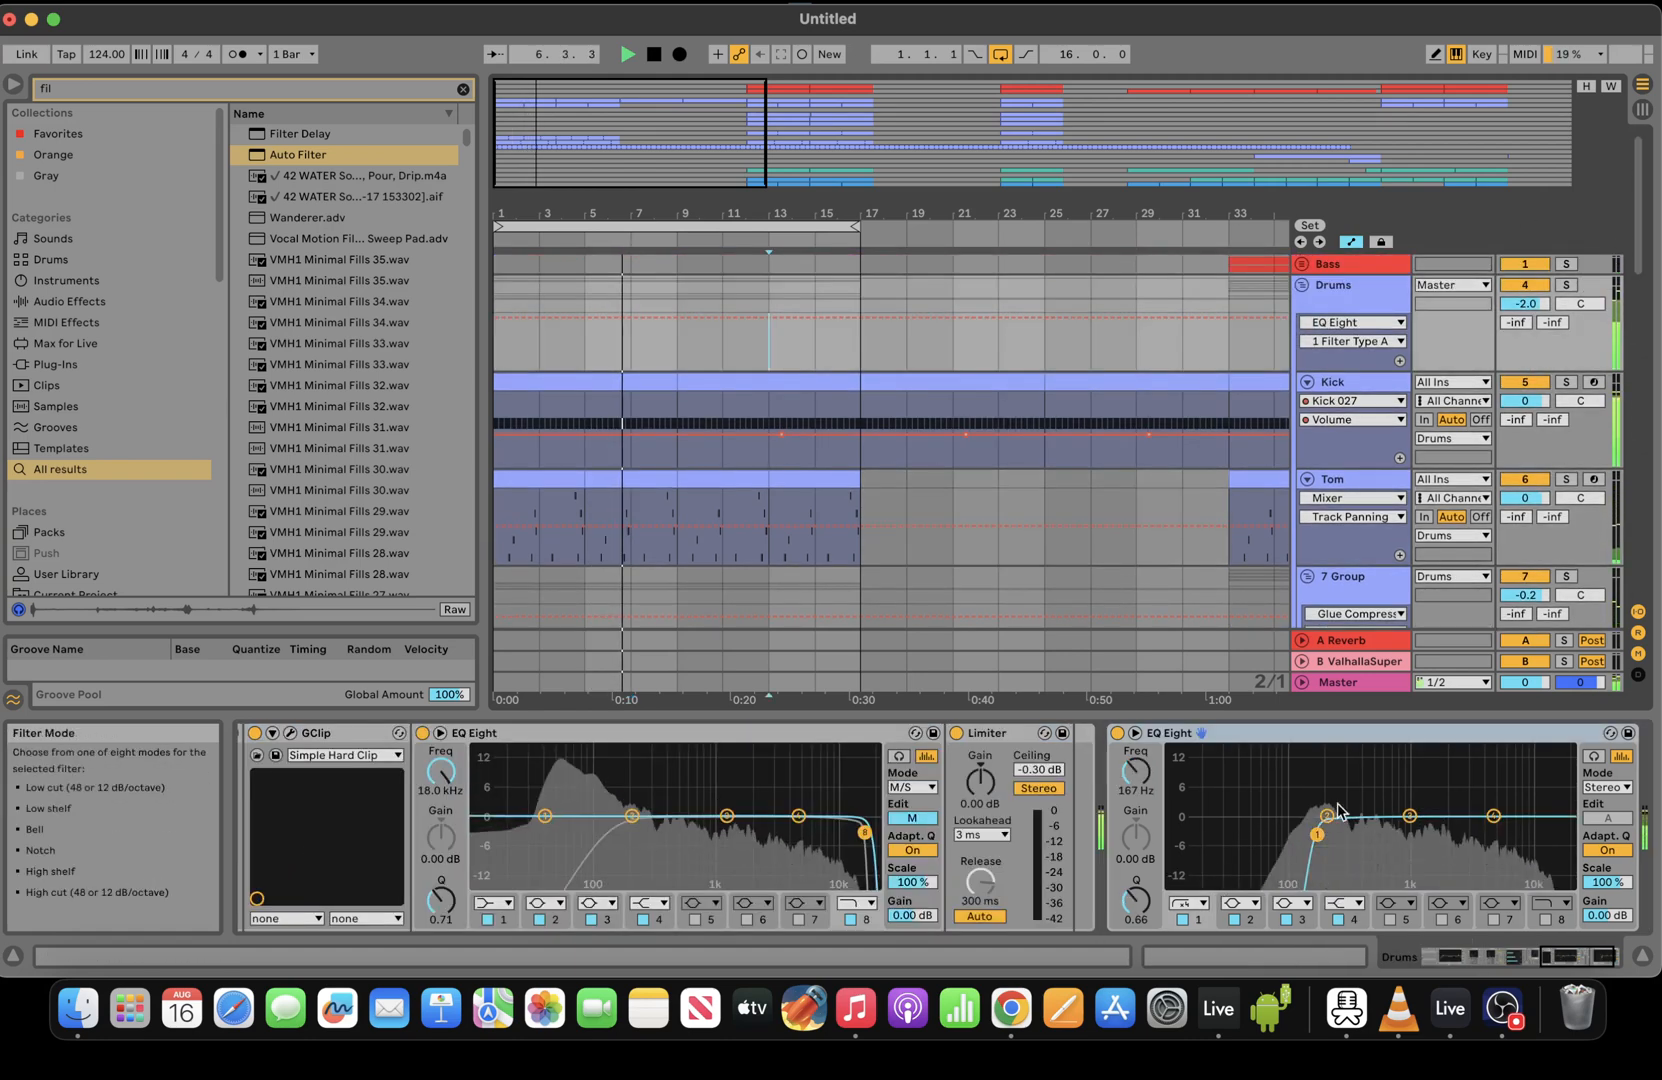
pyautogui.moveTo(1317, 833); pyautogui.dragTo(1302, 833)
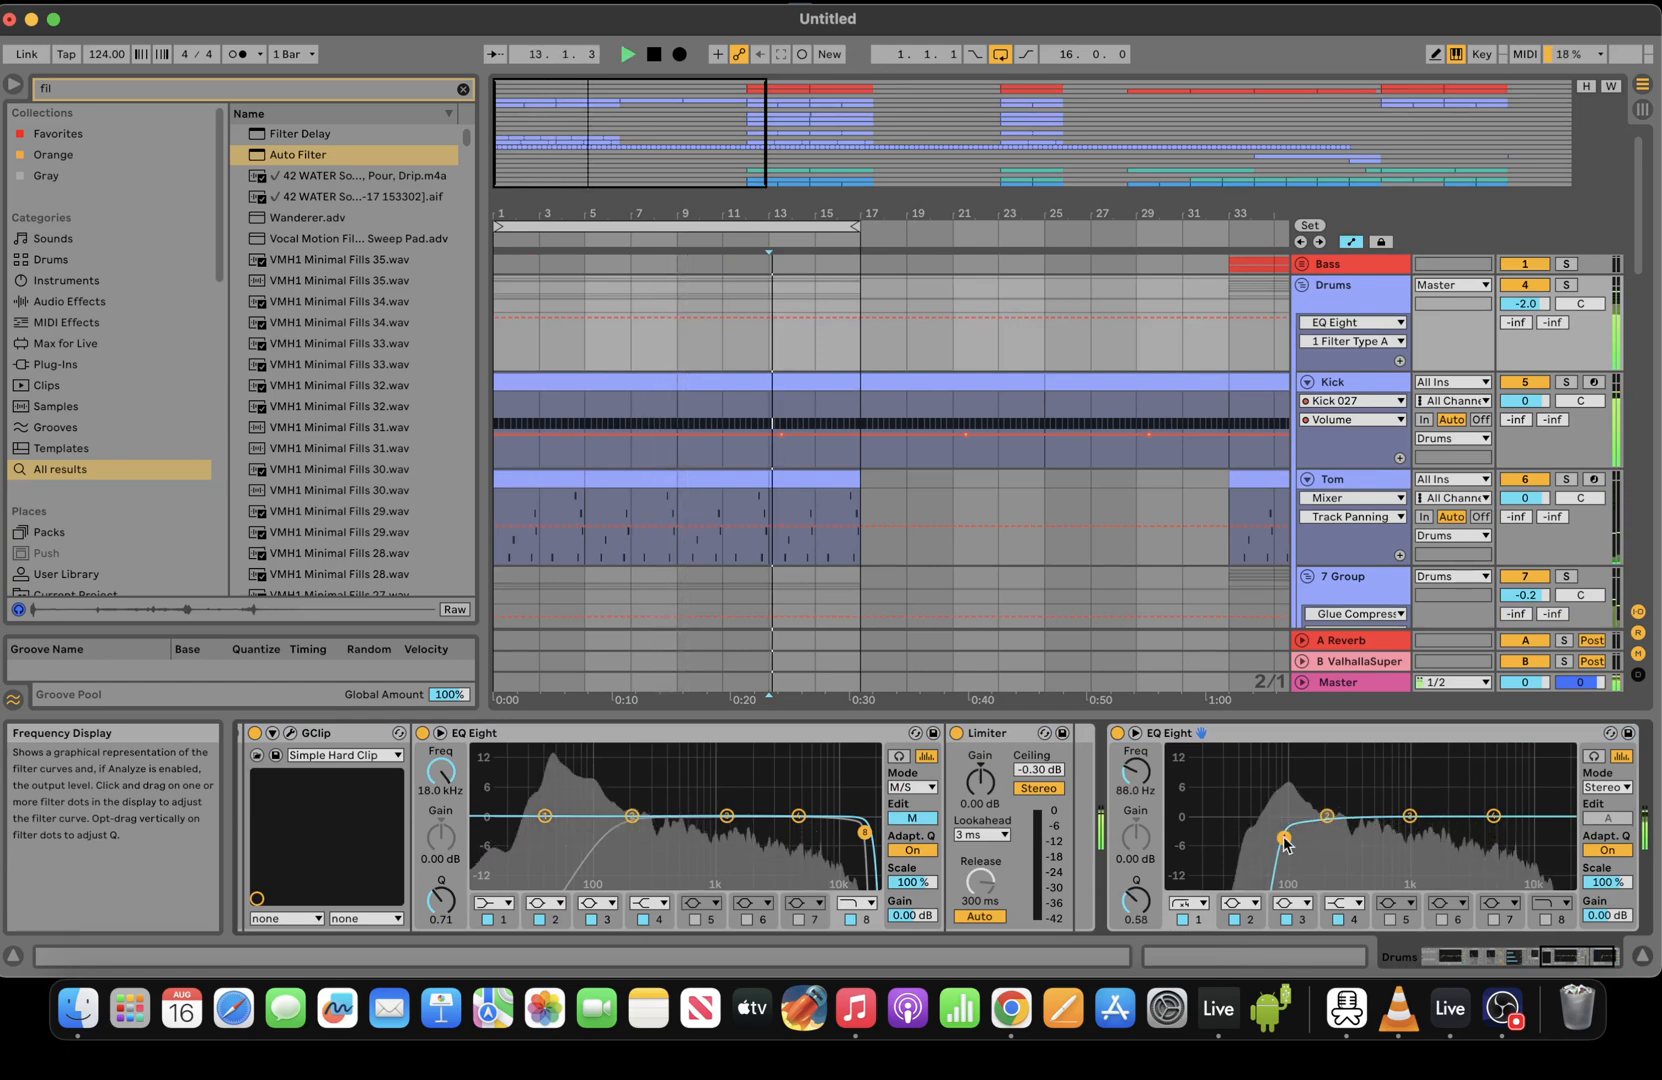
pyautogui.moveTo(1155, 788); pyautogui.dragTo(1155, 800)
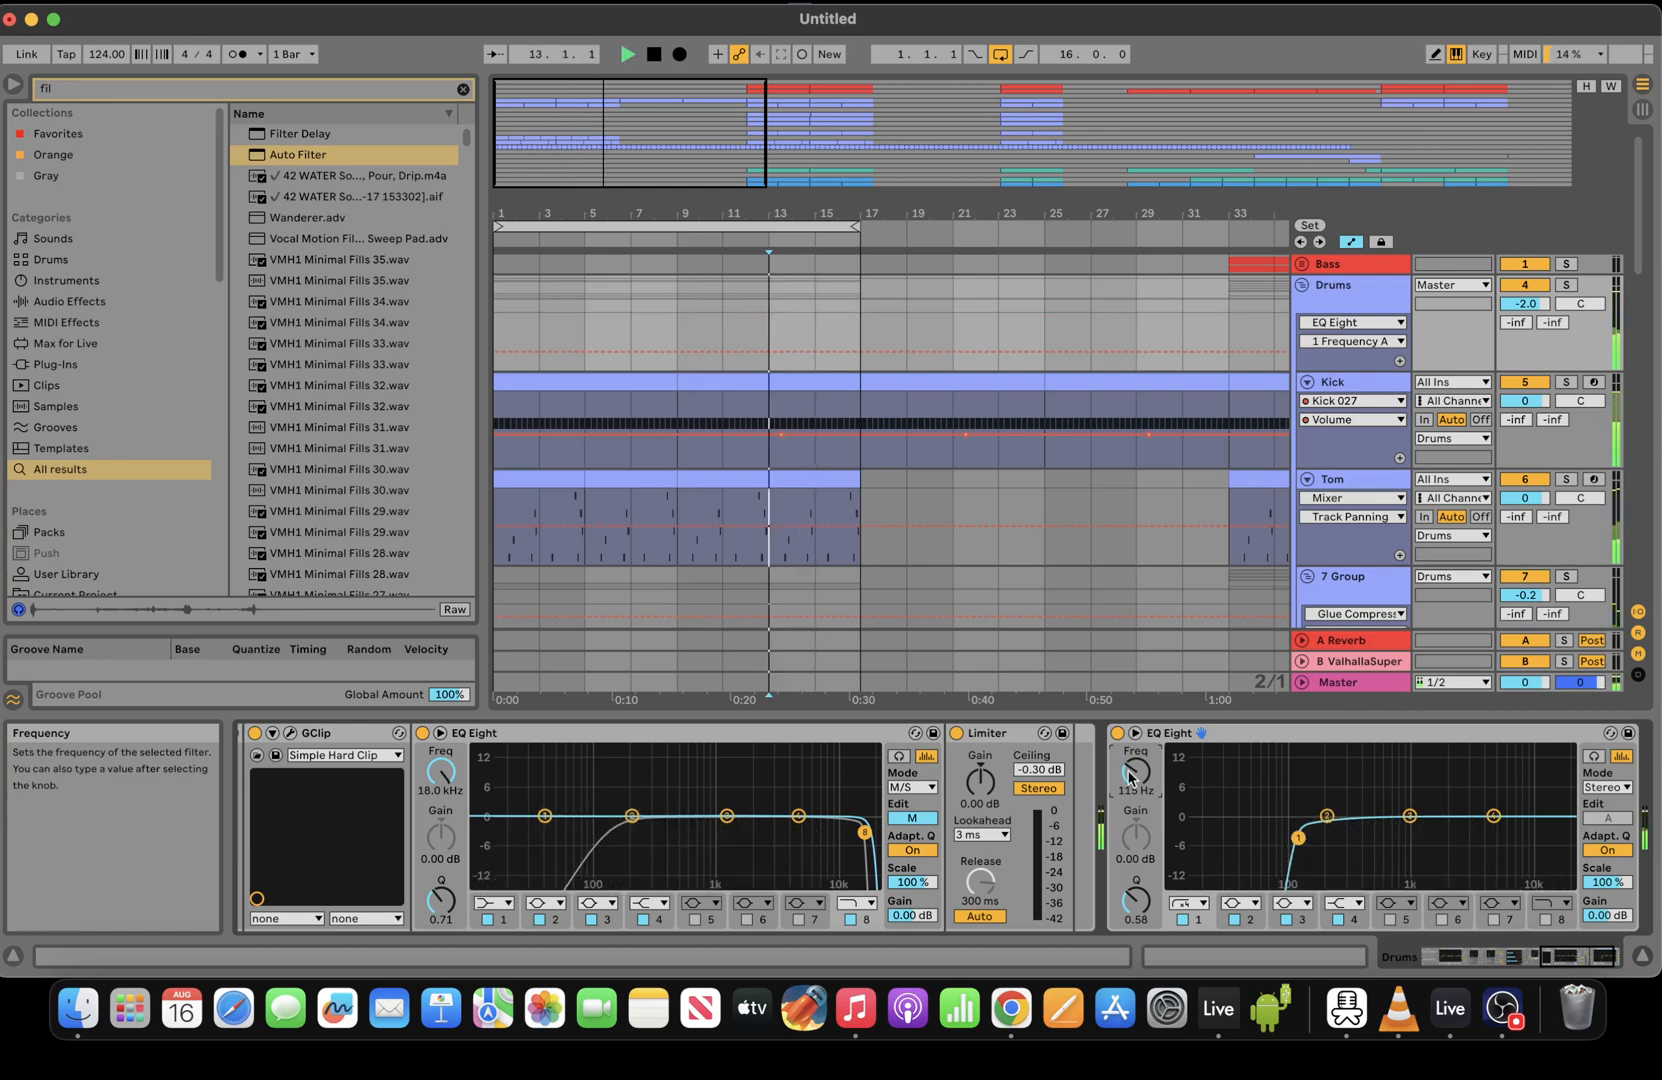
pyautogui.doubleClick(657, 57)
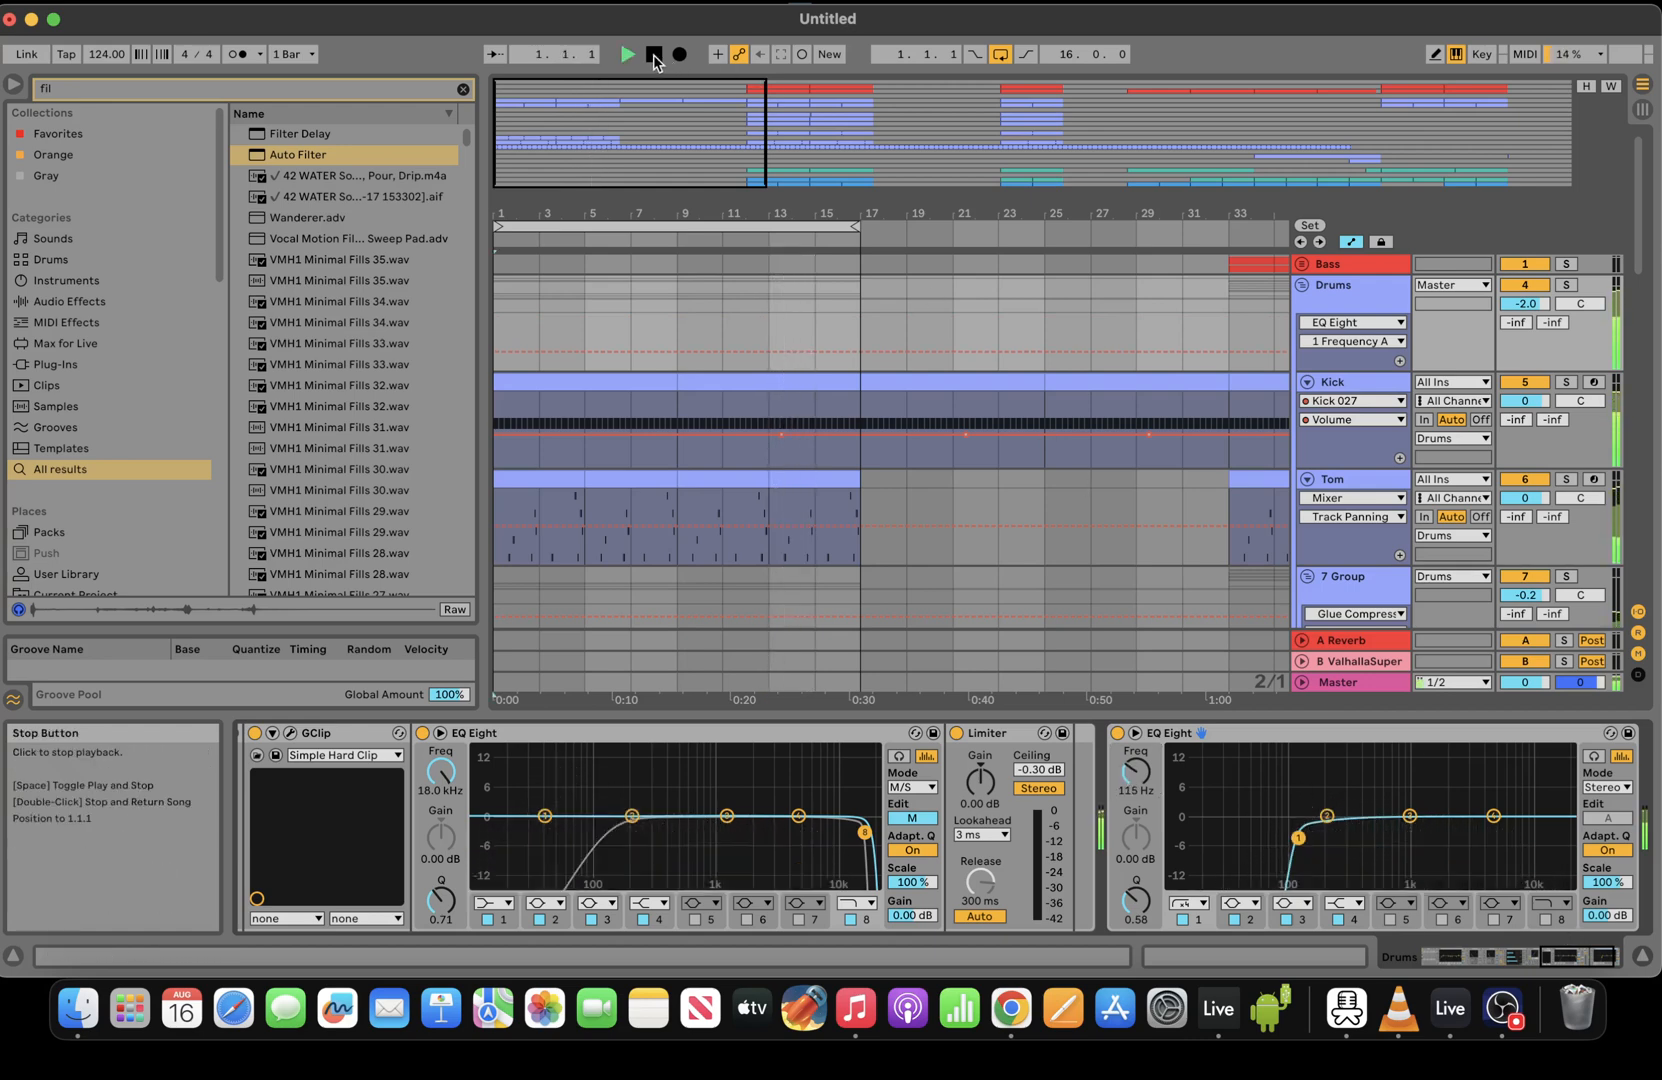
pyautogui.press('space')
pyautogui.moveTo(600, 125); pyautogui.dragTo(597, 165)
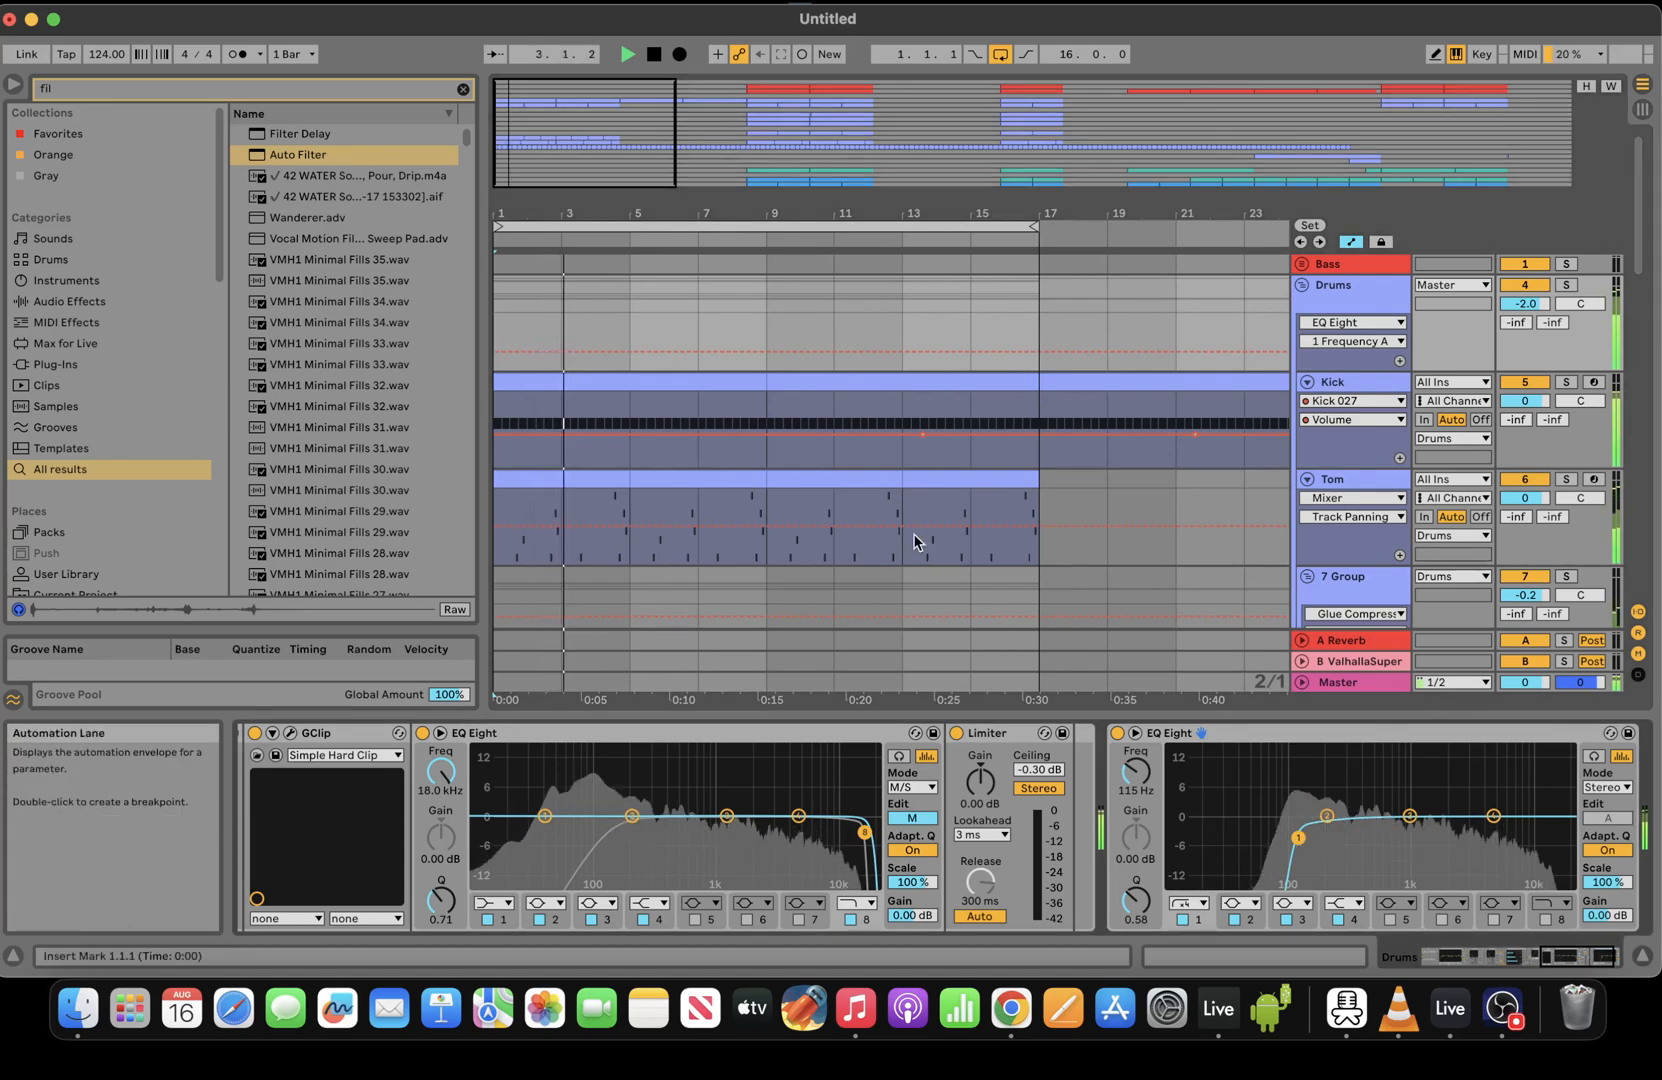
pyautogui.rightClick(773, 296)
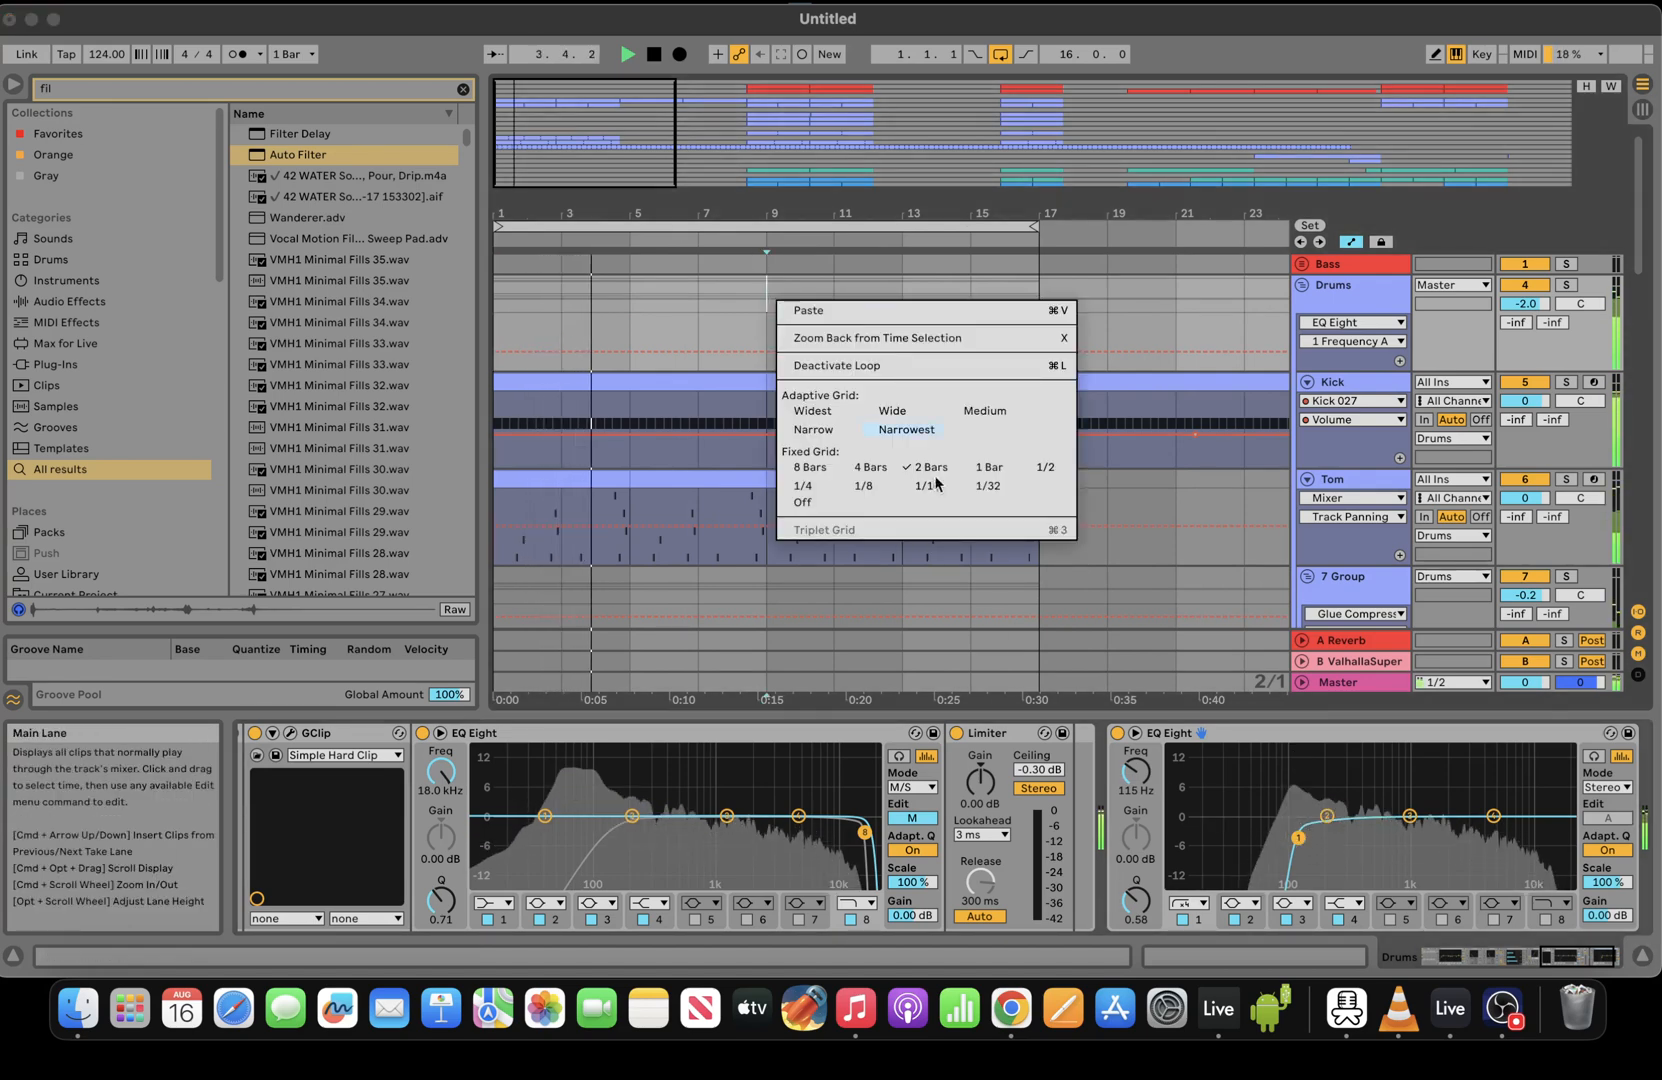
pyautogui.click(995, 490)
pyautogui.moveTo(758, 299); pyautogui.dragTo(769, 292)
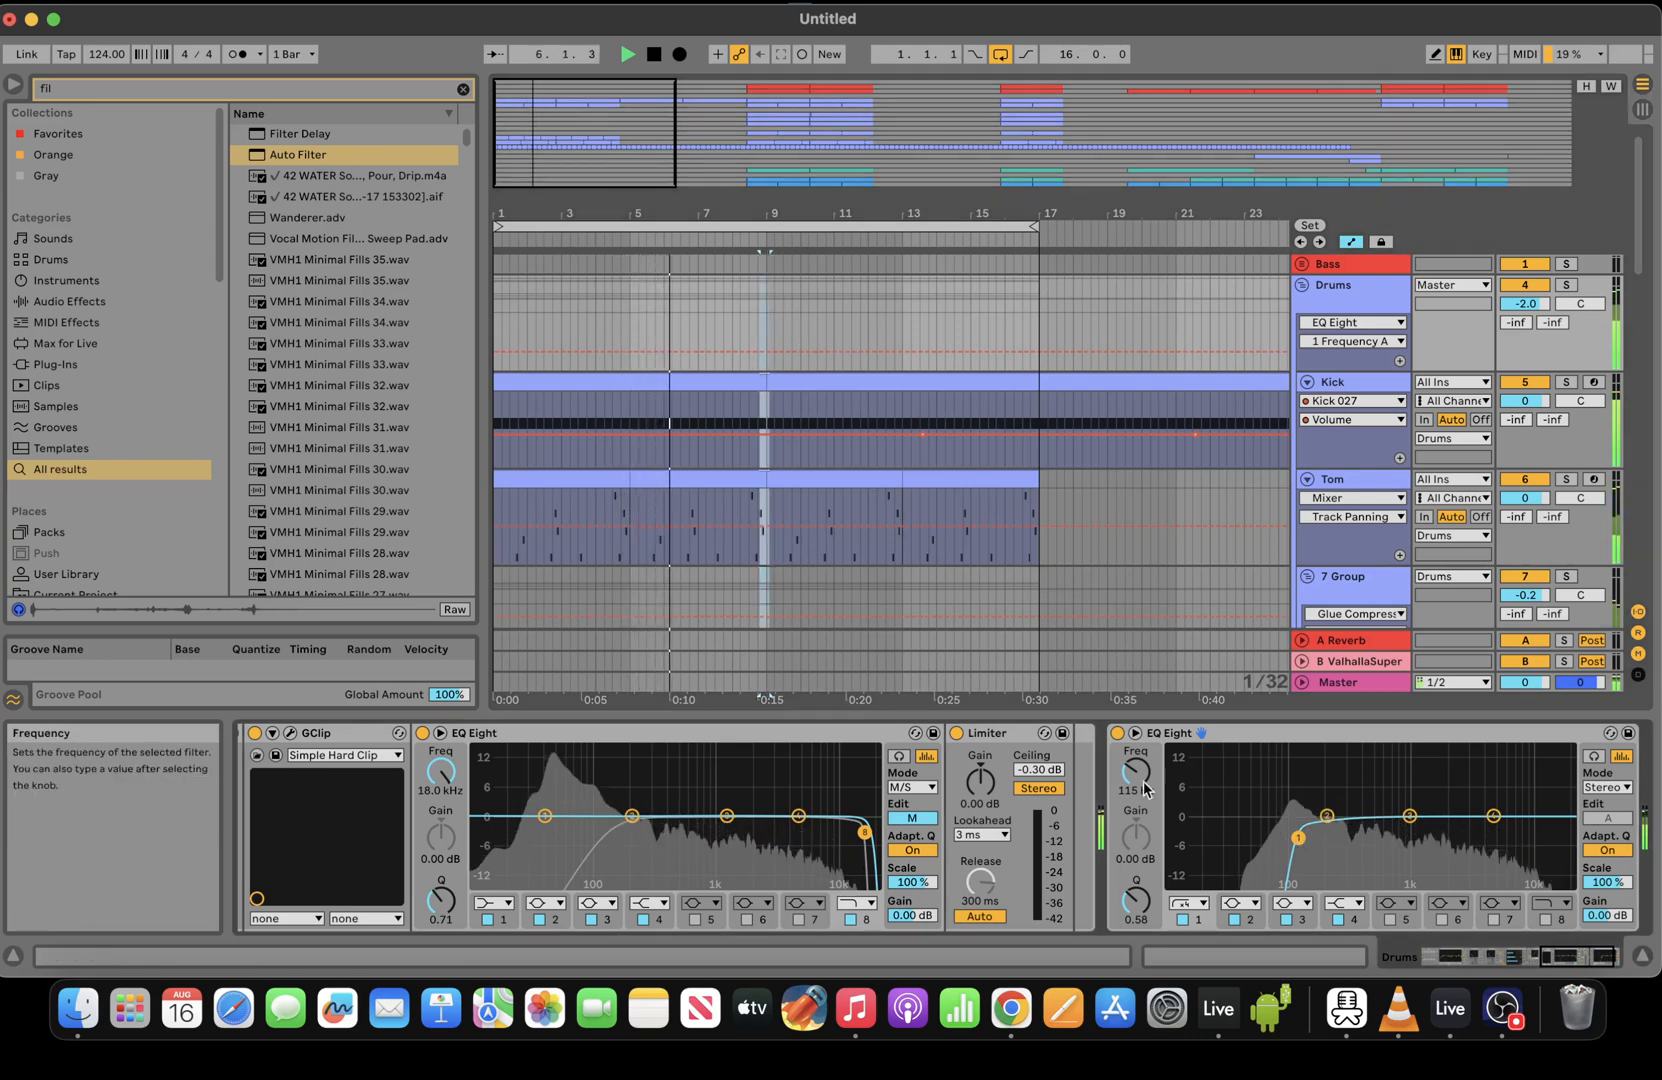
pyautogui.rightClick(787, 295)
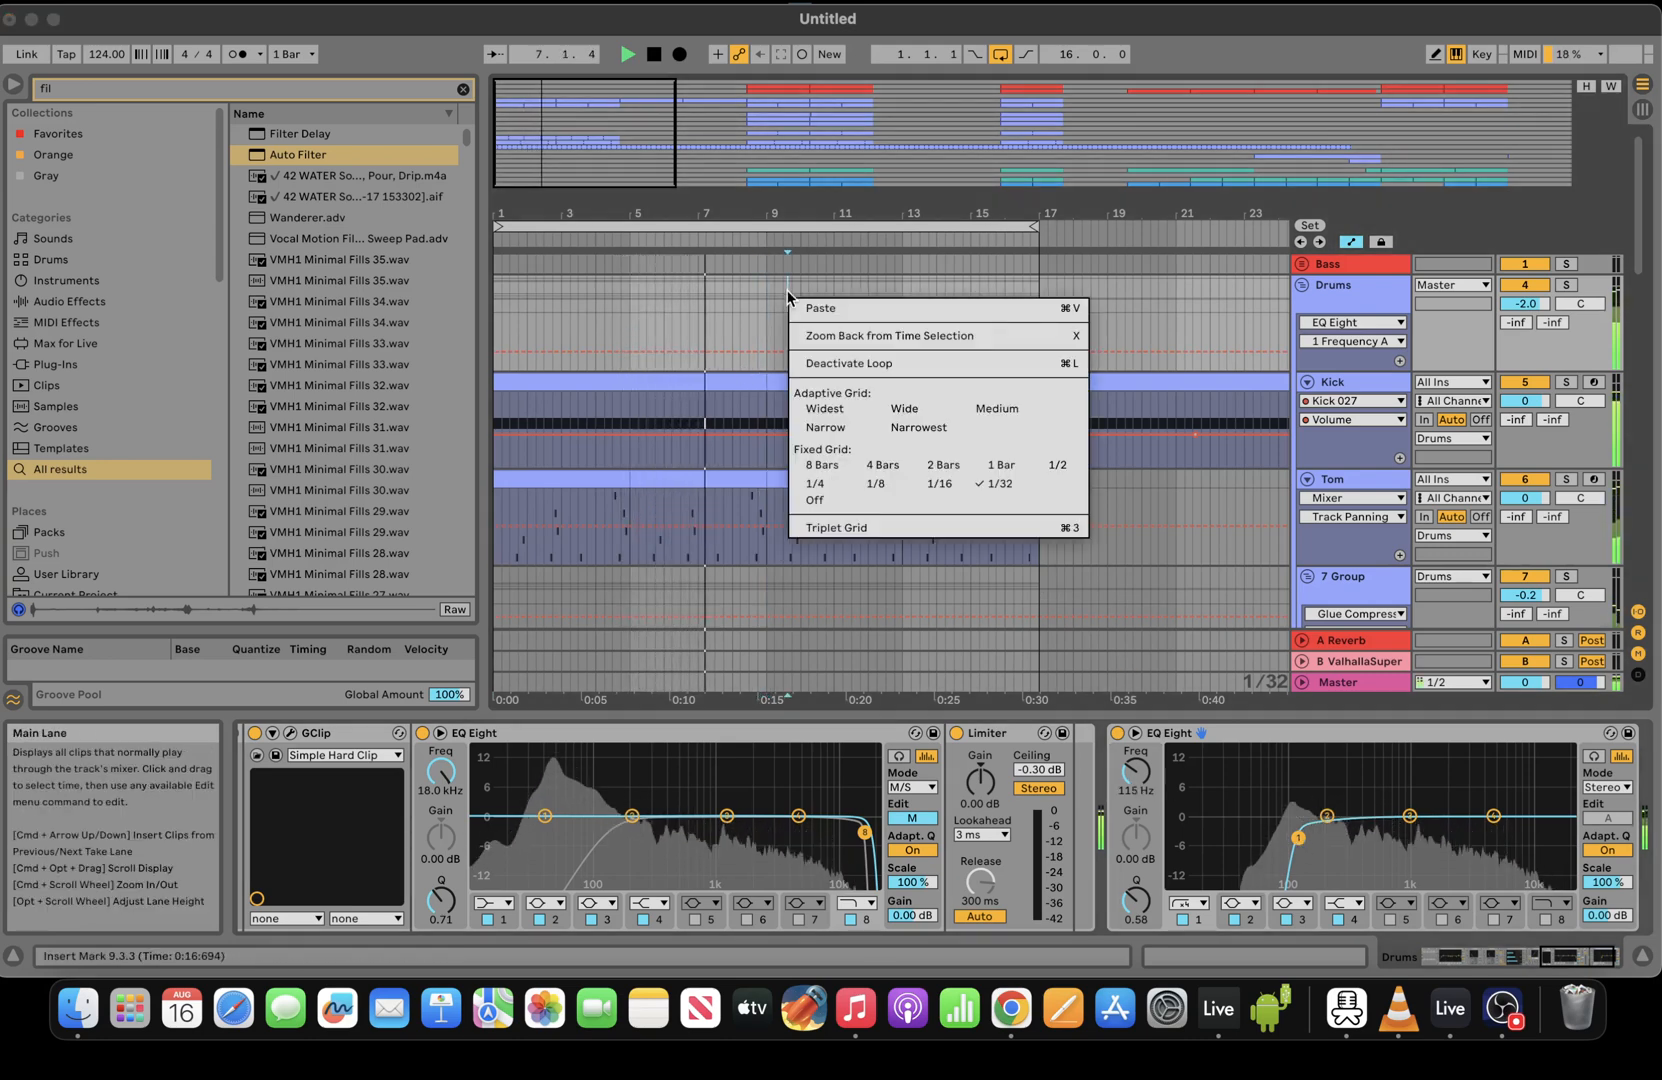
pyautogui.click(941, 489)
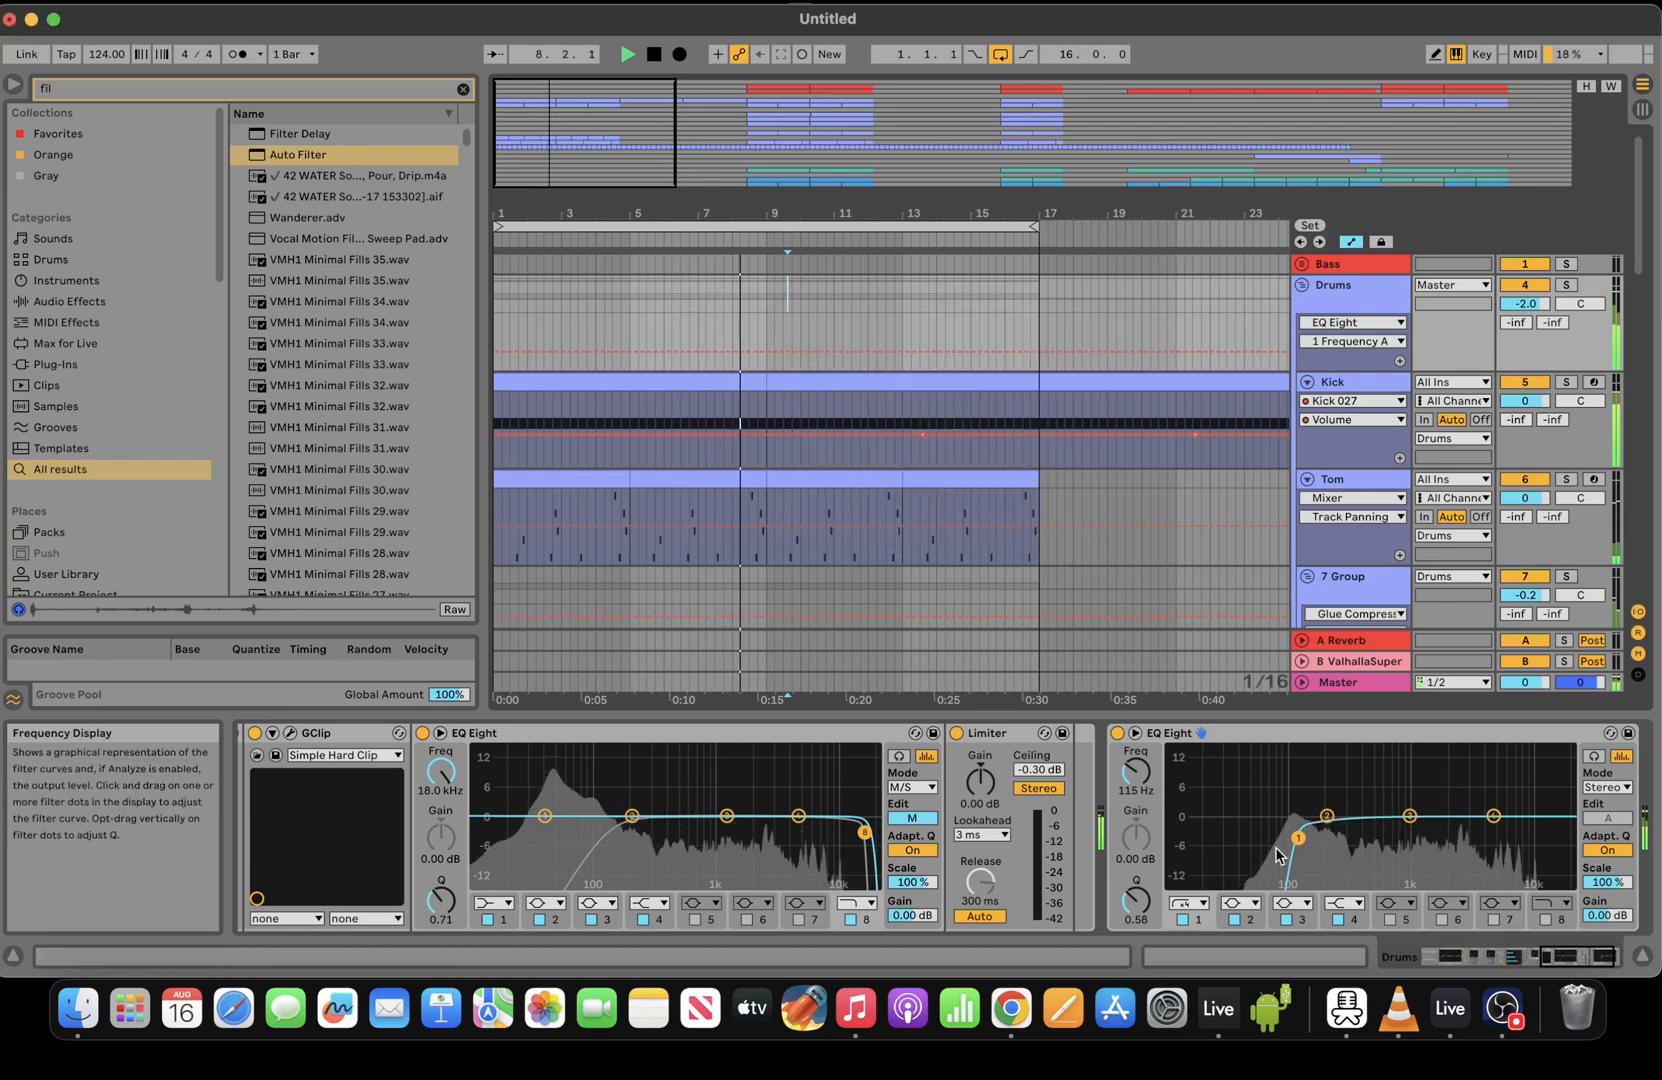
pyautogui.moveTo(619, 124); pyautogui.dragTo(619, 150)
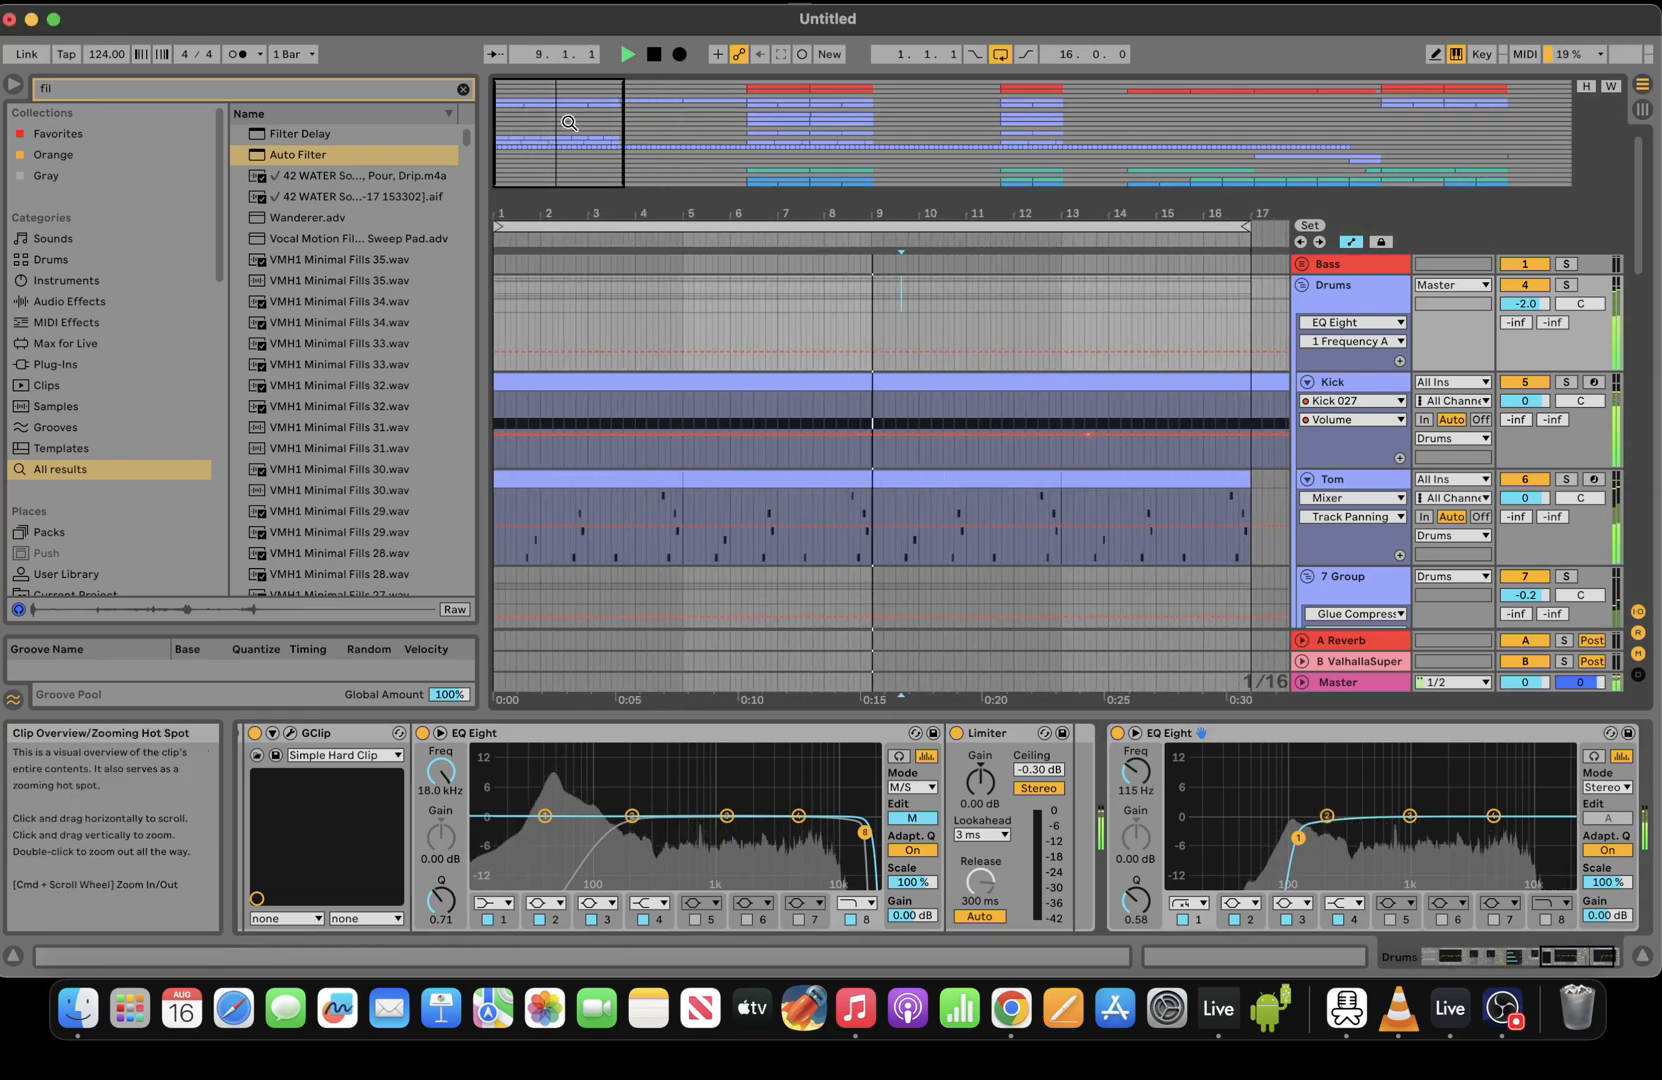
pyautogui.rightClick(905, 293)
pyautogui.click(1071, 461)
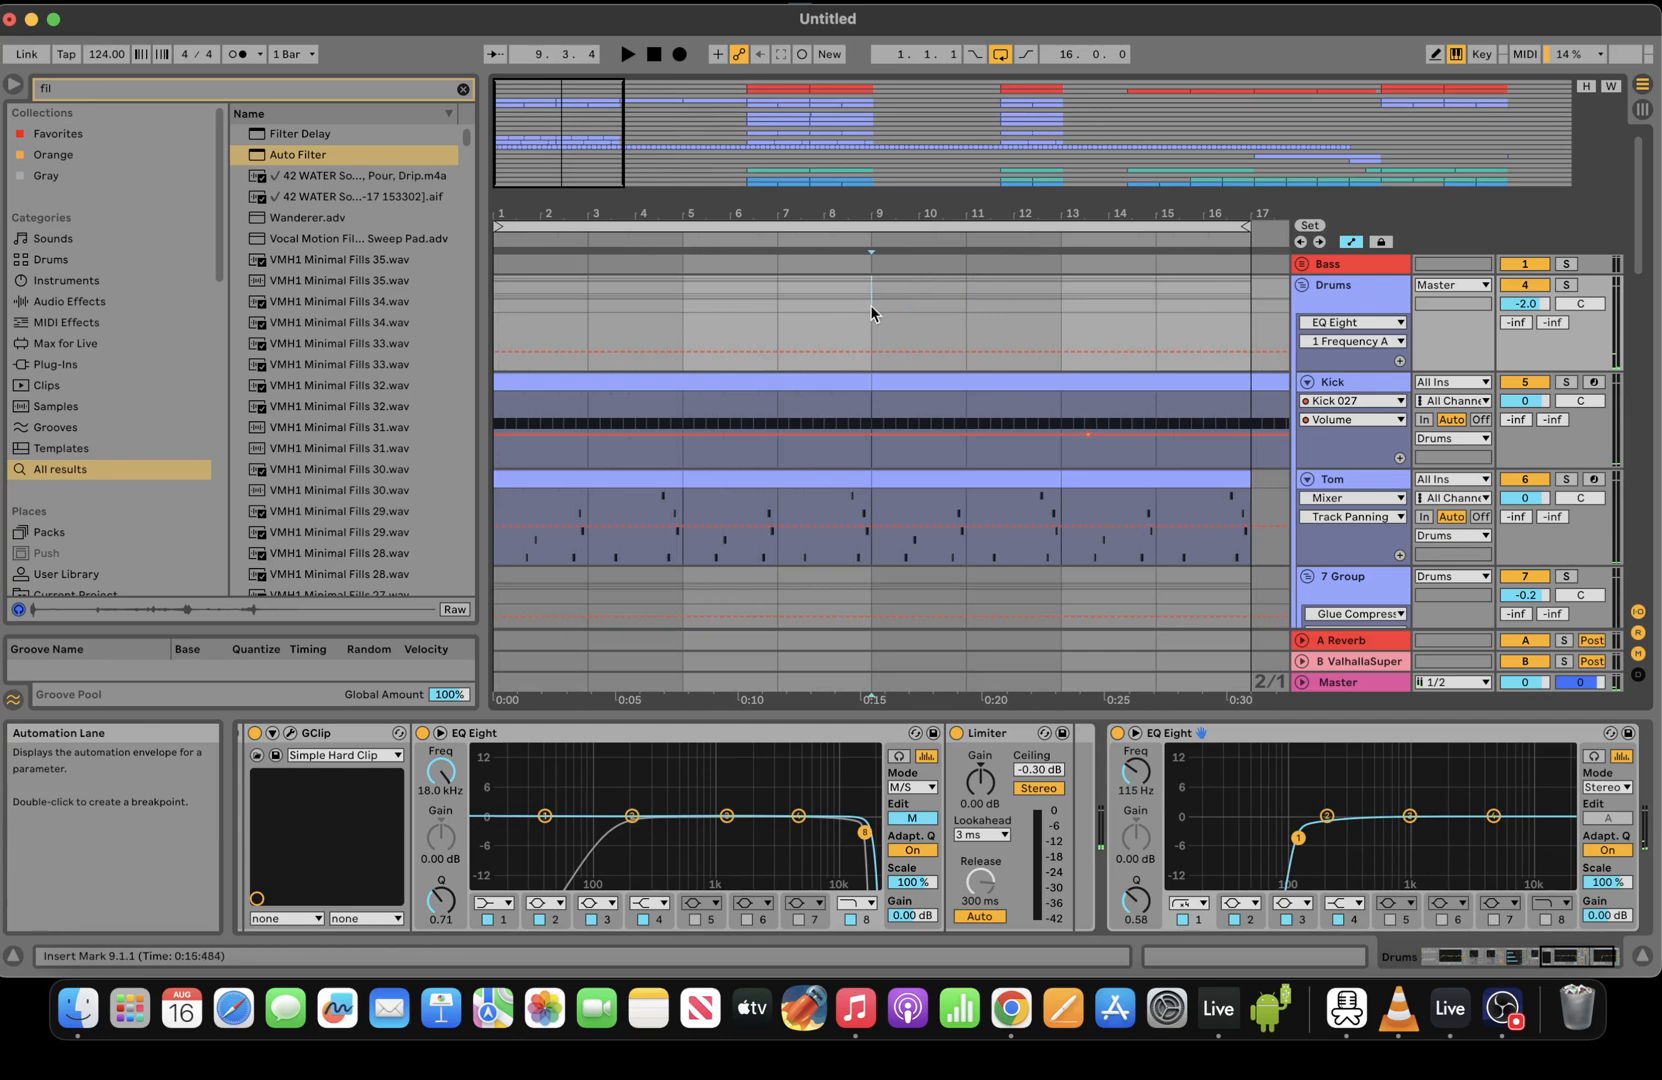
# Automate the Drums EQ Eight low-cut frequency to step down to 72.5 Hz at bar 9 and to its minimum at bar 17
pyautogui.moveTo(871, 306); pyautogui.dragTo(1240, 305)
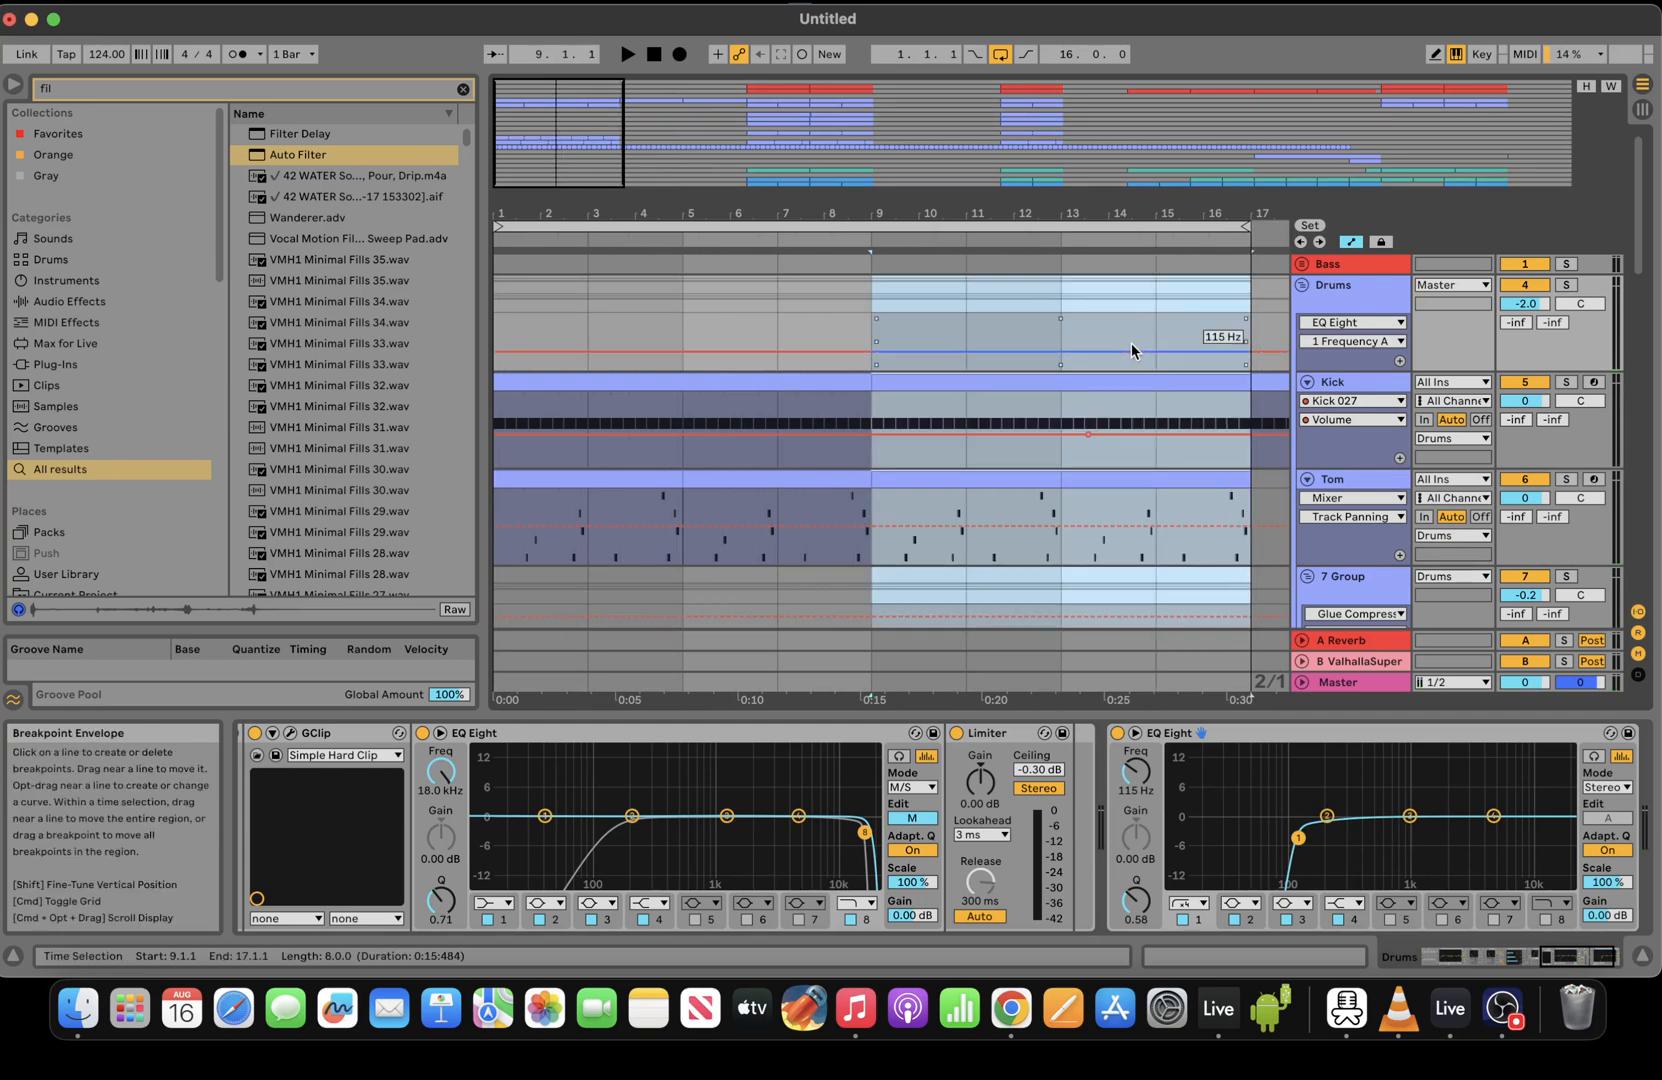
pyautogui.moveTo(1131, 352); pyautogui.dragTo(1131, 356)
pyautogui.moveTo(1040, 213); pyautogui.dragTo(1030, 130)
pyautogui.moveTo(781, 360); pyautogui.dragTo(781, 375)
pyautogui.click(813, 331)
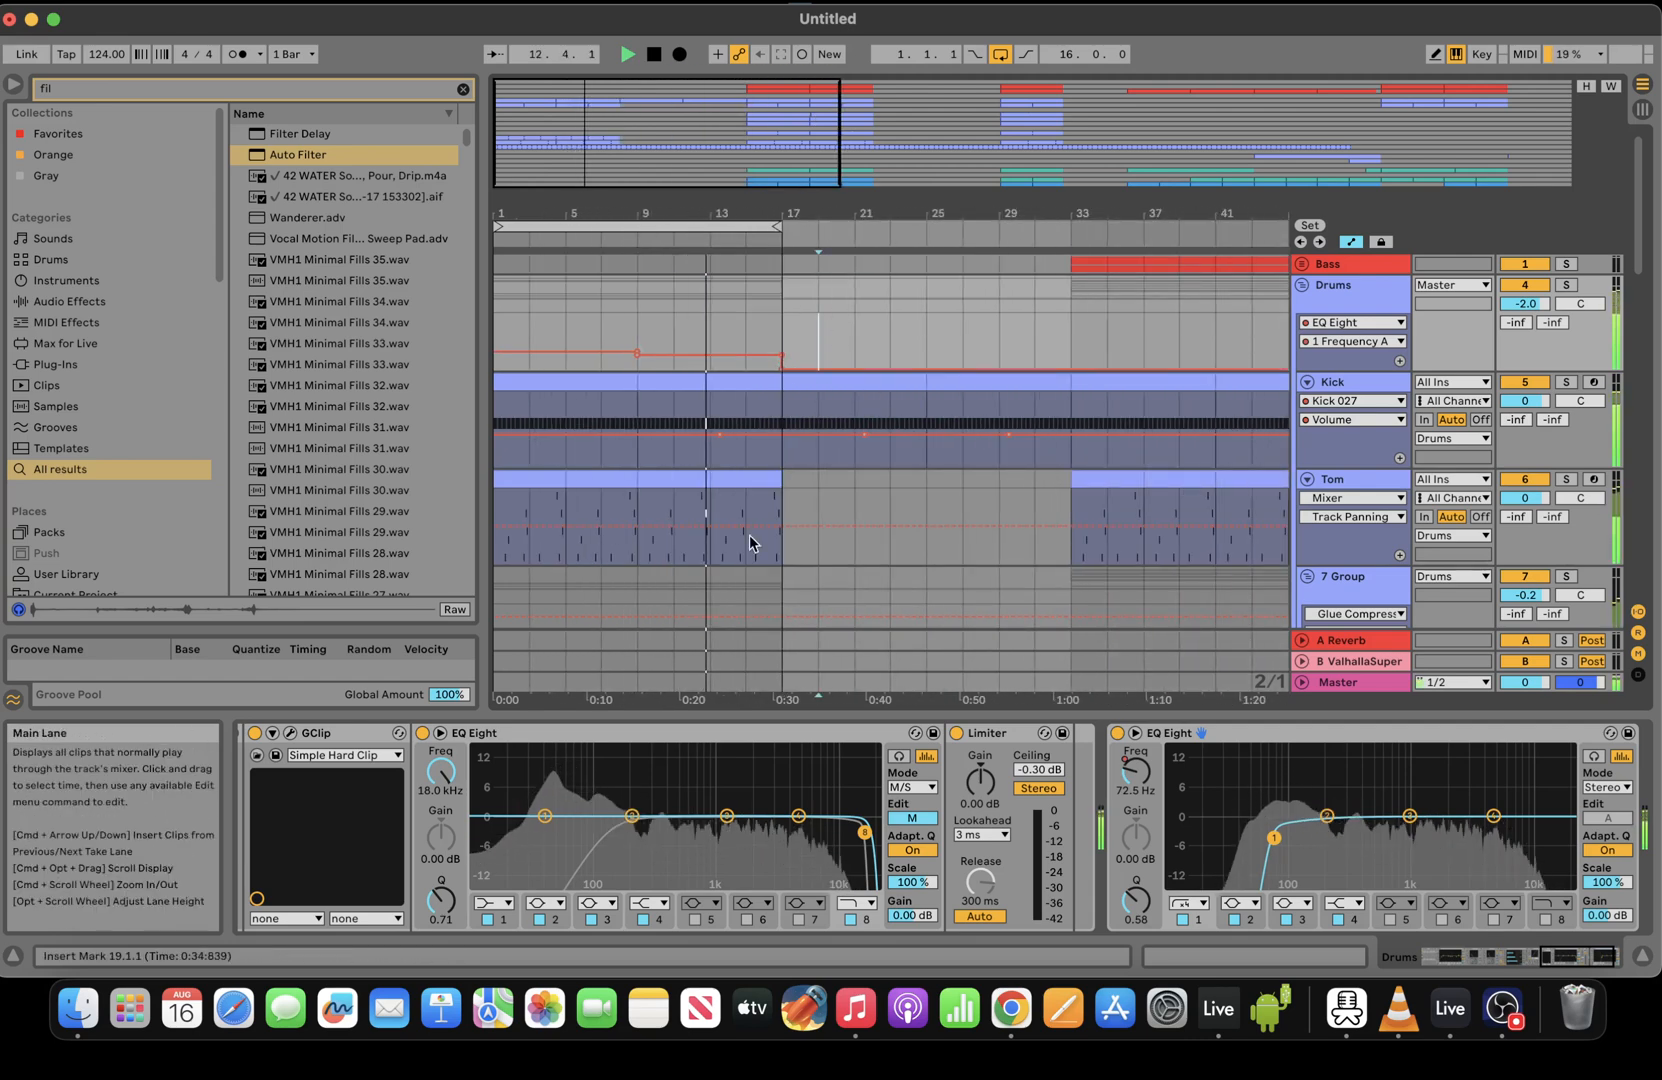
# Duplicate the last intro Tom clip four times to fill bars 17 to 33
pyautogui.click(756, 479)
pyautogui.press('super+d')
pyautogui.press('super+d')
pyautogui.press('super+d')
pyautogui.press('super+d')
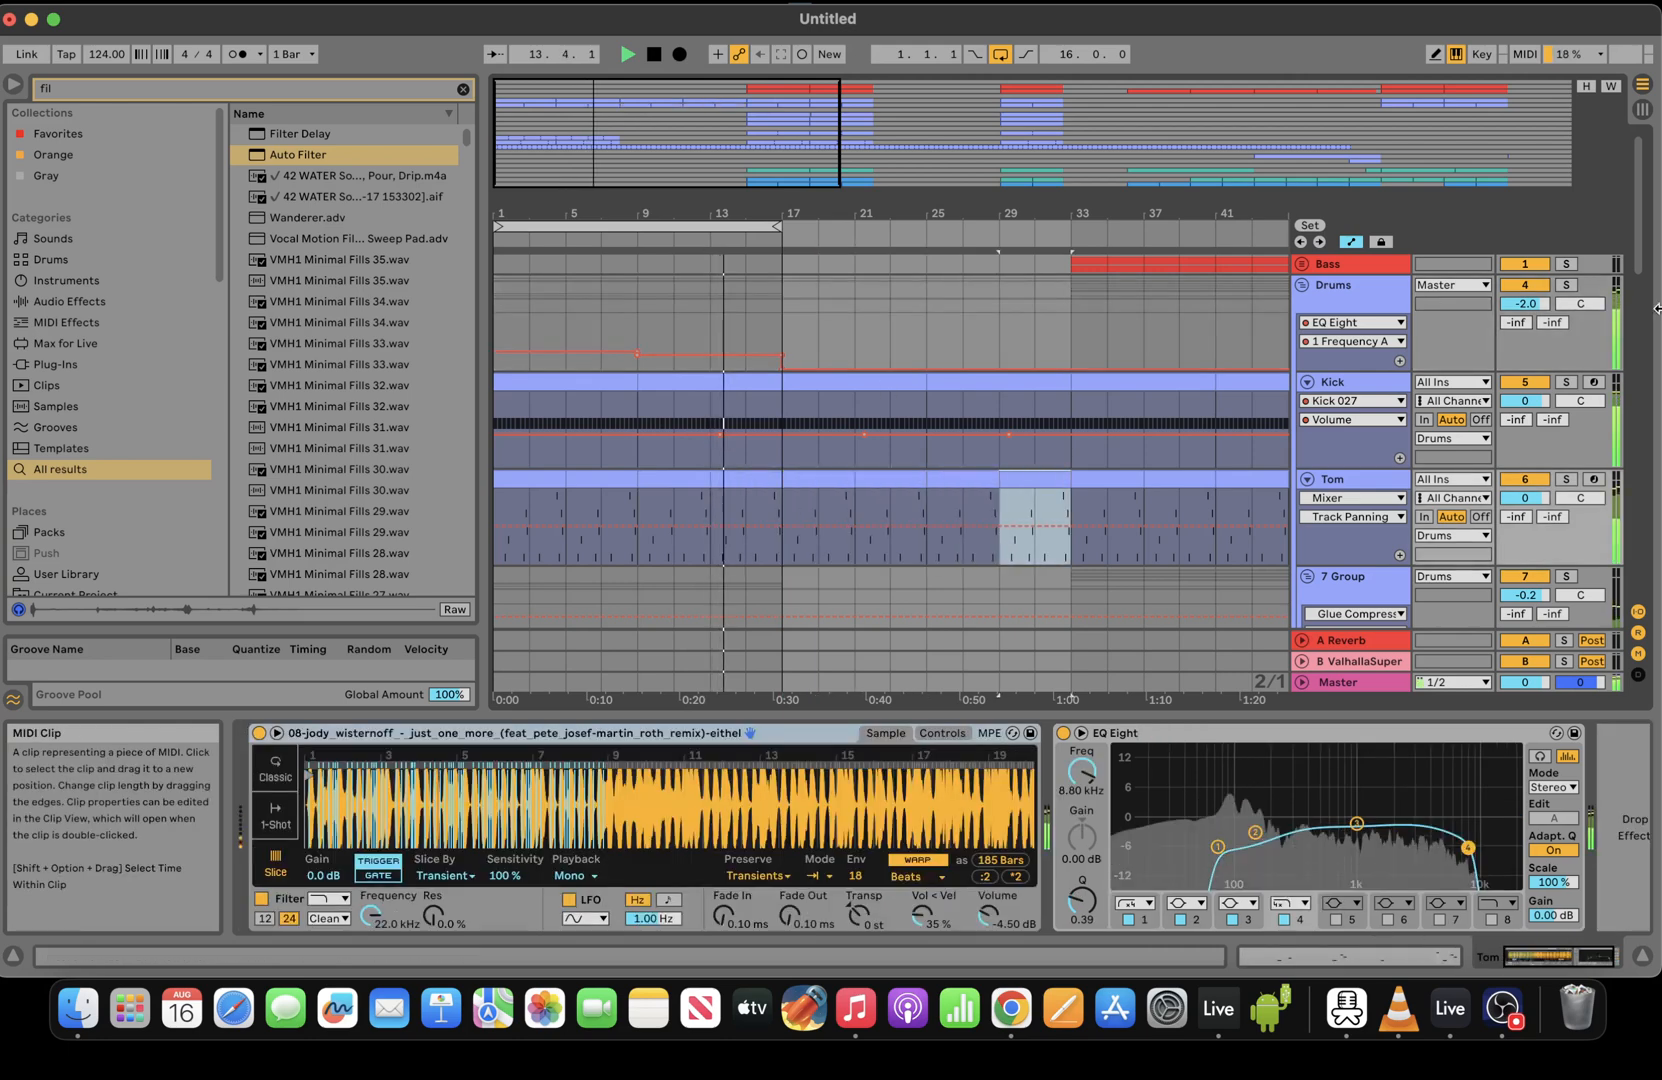
# Extend the intro clips on tex. 2 and Tex 3 to bar 33, and lengthen the arrangement loop to 32 bars
pyautogui.moveTo(1648, 232); pyautogui.dragTo(1650, 392)
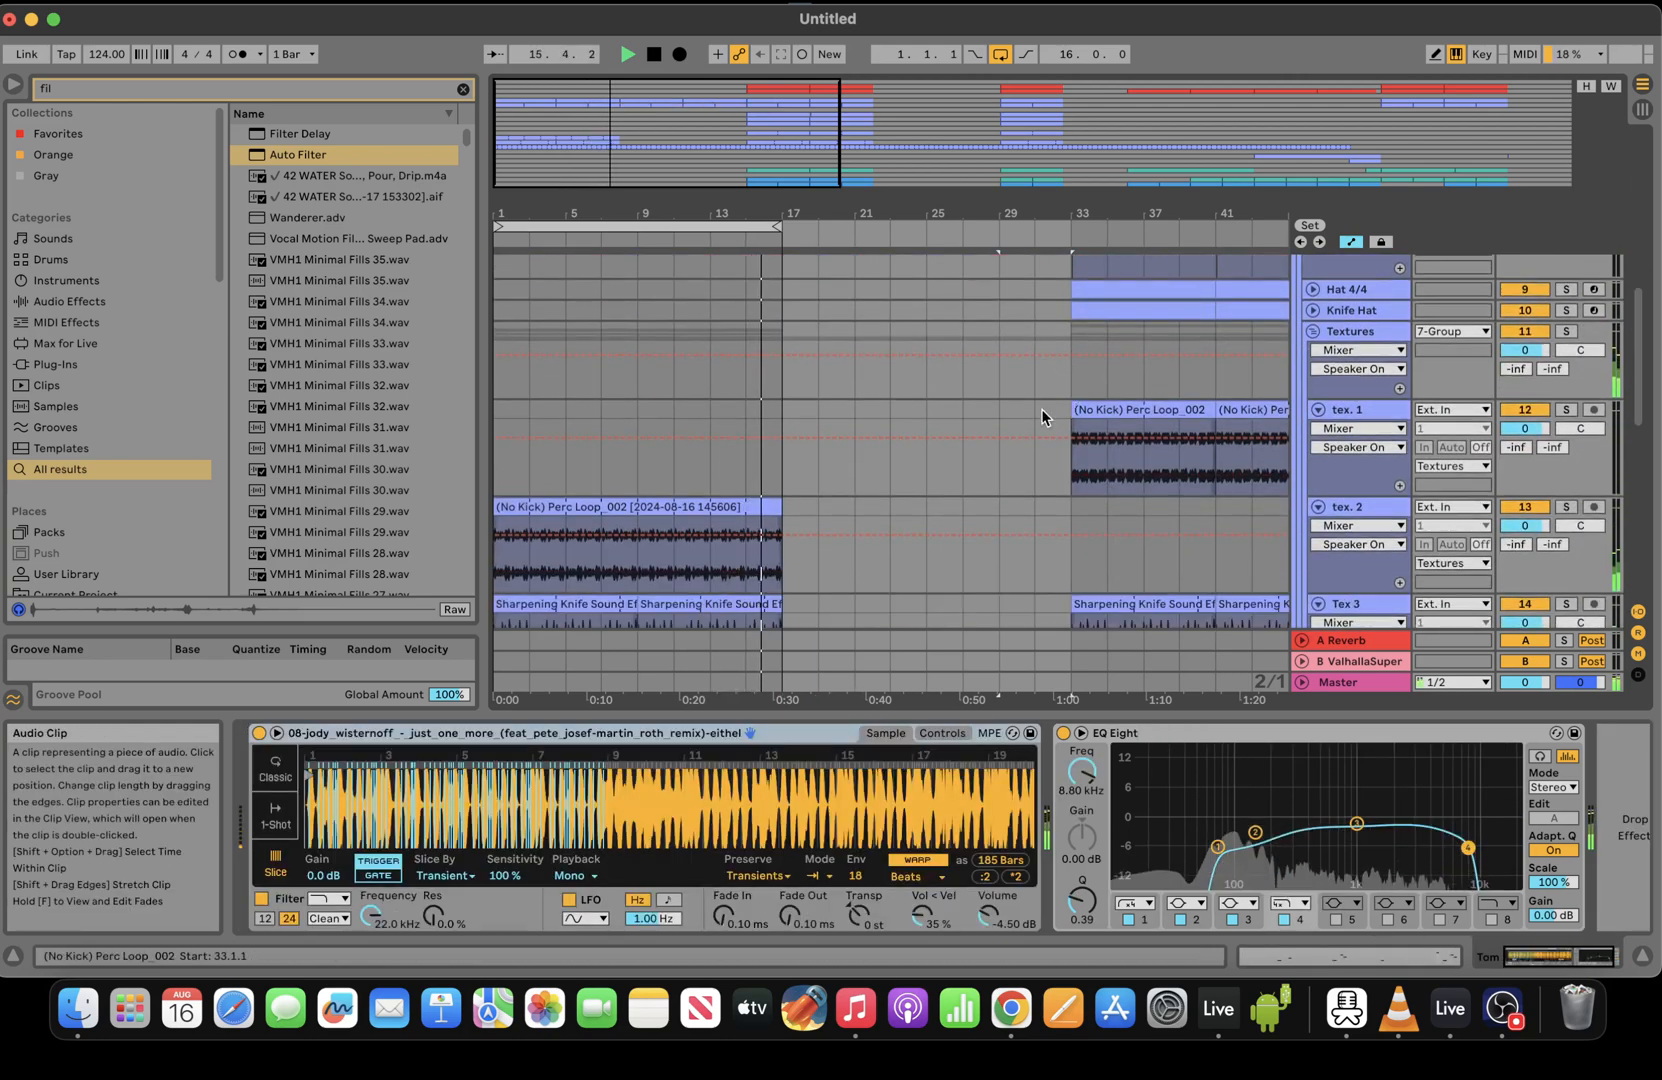
pyautogui.moveTo(782, 506); pyautogui.dragTo(1071, 506)
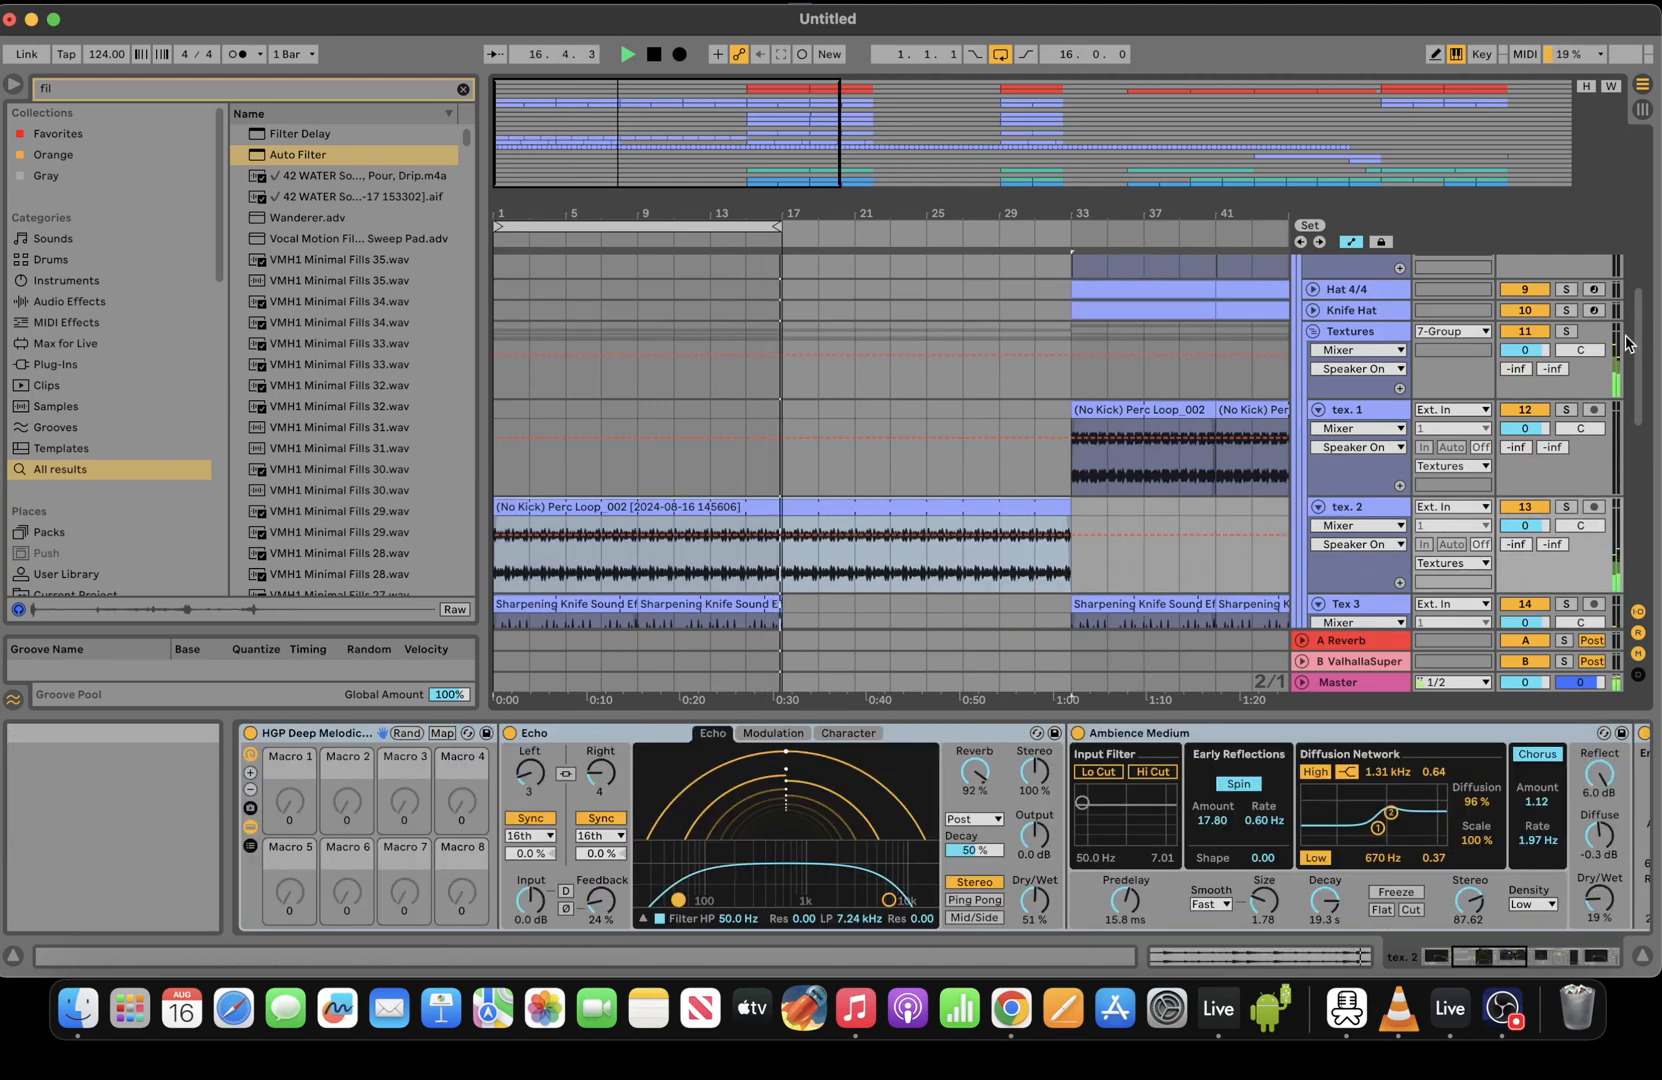
pyautogui.scroll(-3, 773, 471)
pyautogui.moveTo(773, 471); pyautogui.dragTo(1071, 471)
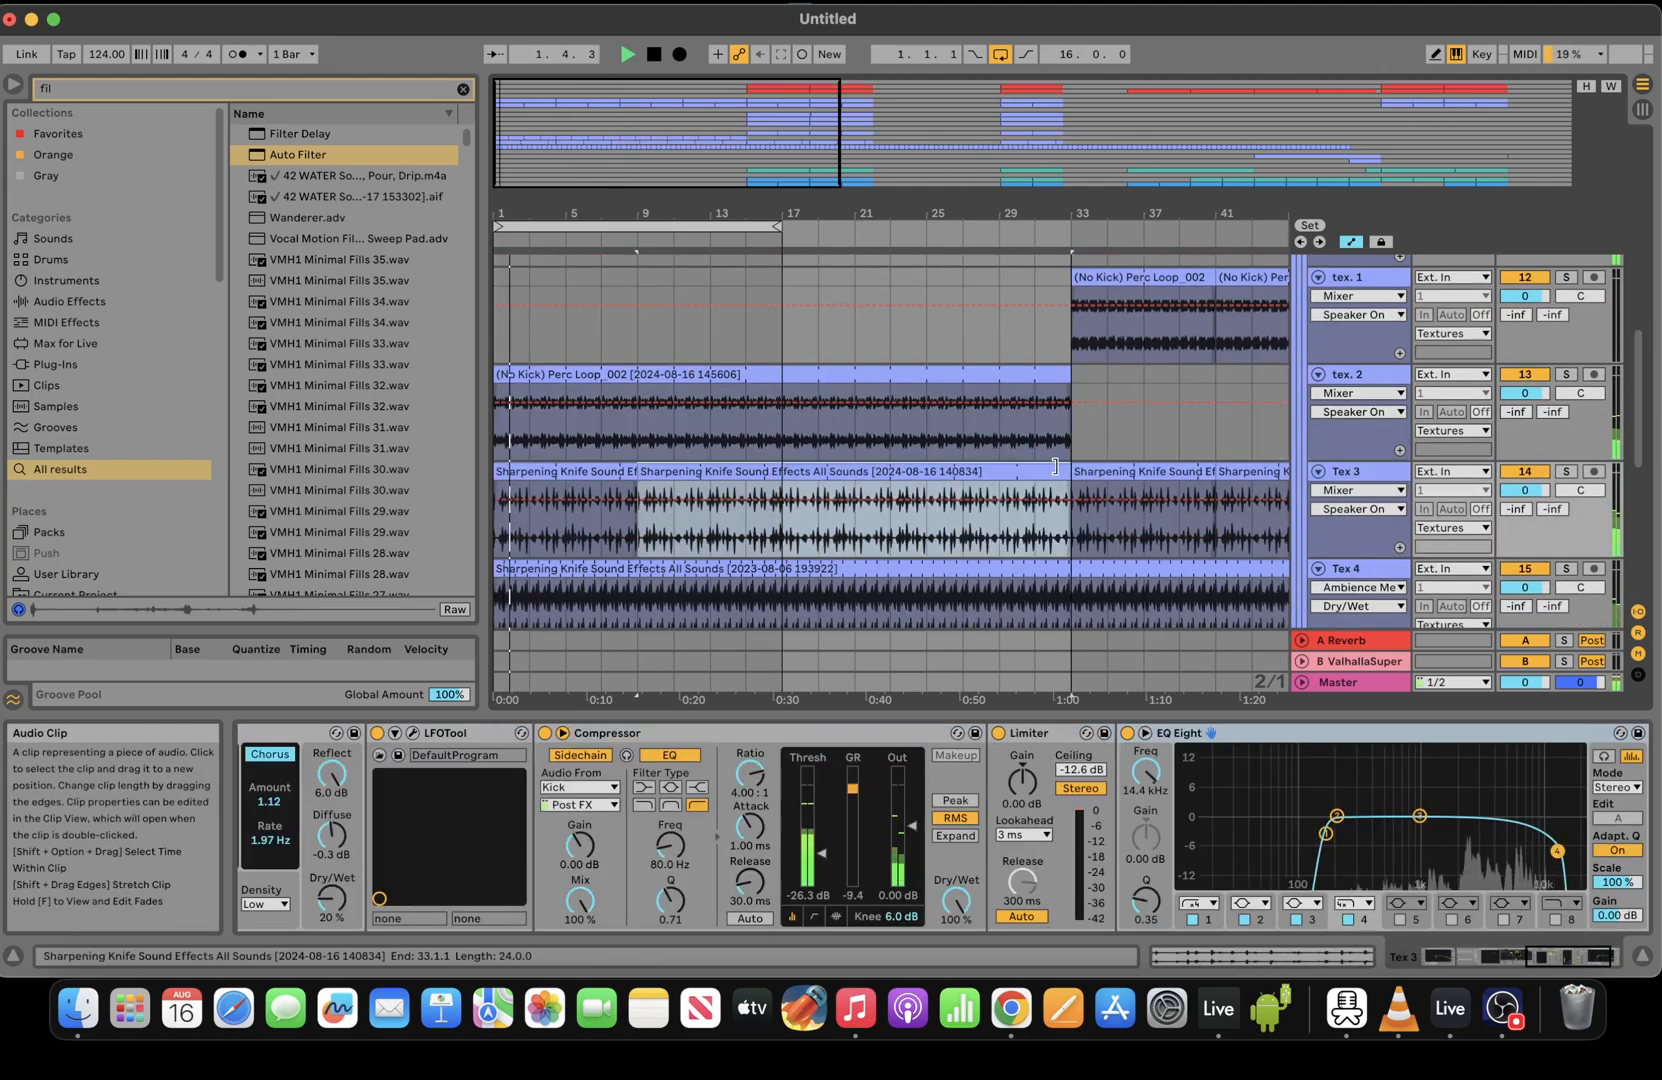
pyautogui.moveTo(783, 236); pyautogui.dragTo(1066, 228)
# Unfold the Pad group track to reach its Pad 1 clips
pyautogui.click(780, 348)
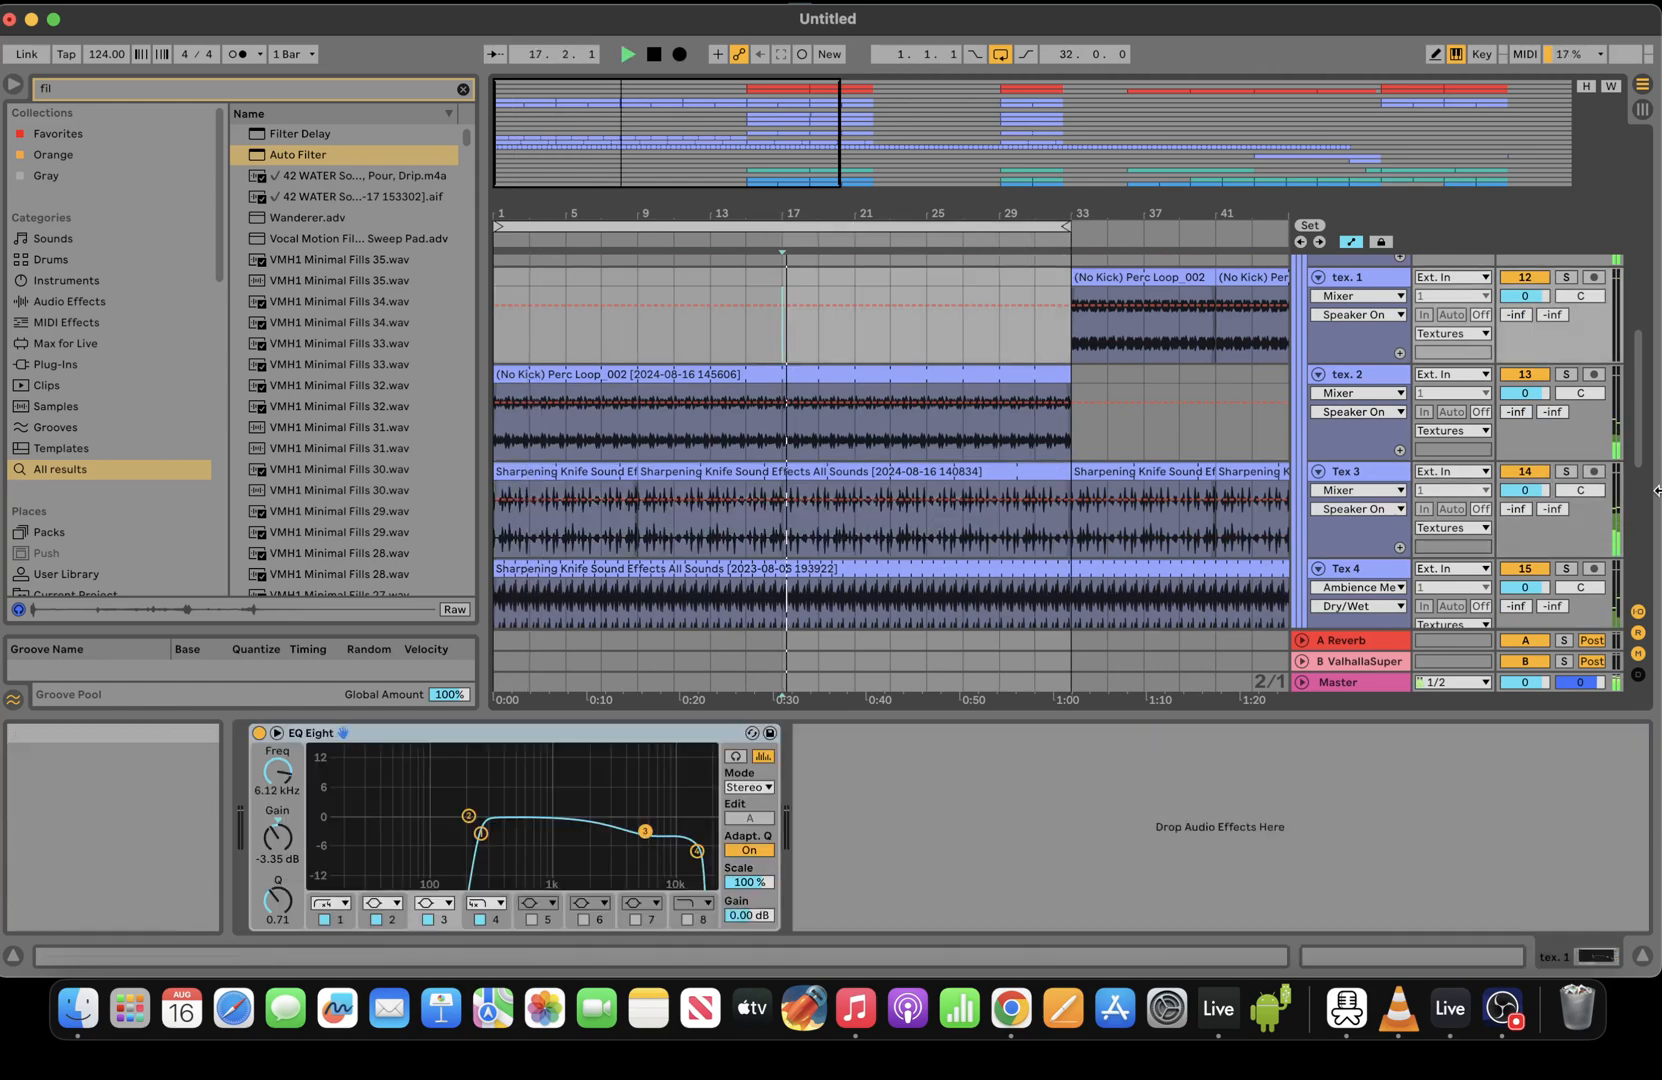
pyautogui.scroll(-3, 1650, 490)
pyautogui.scroll(5, 1650, 490)
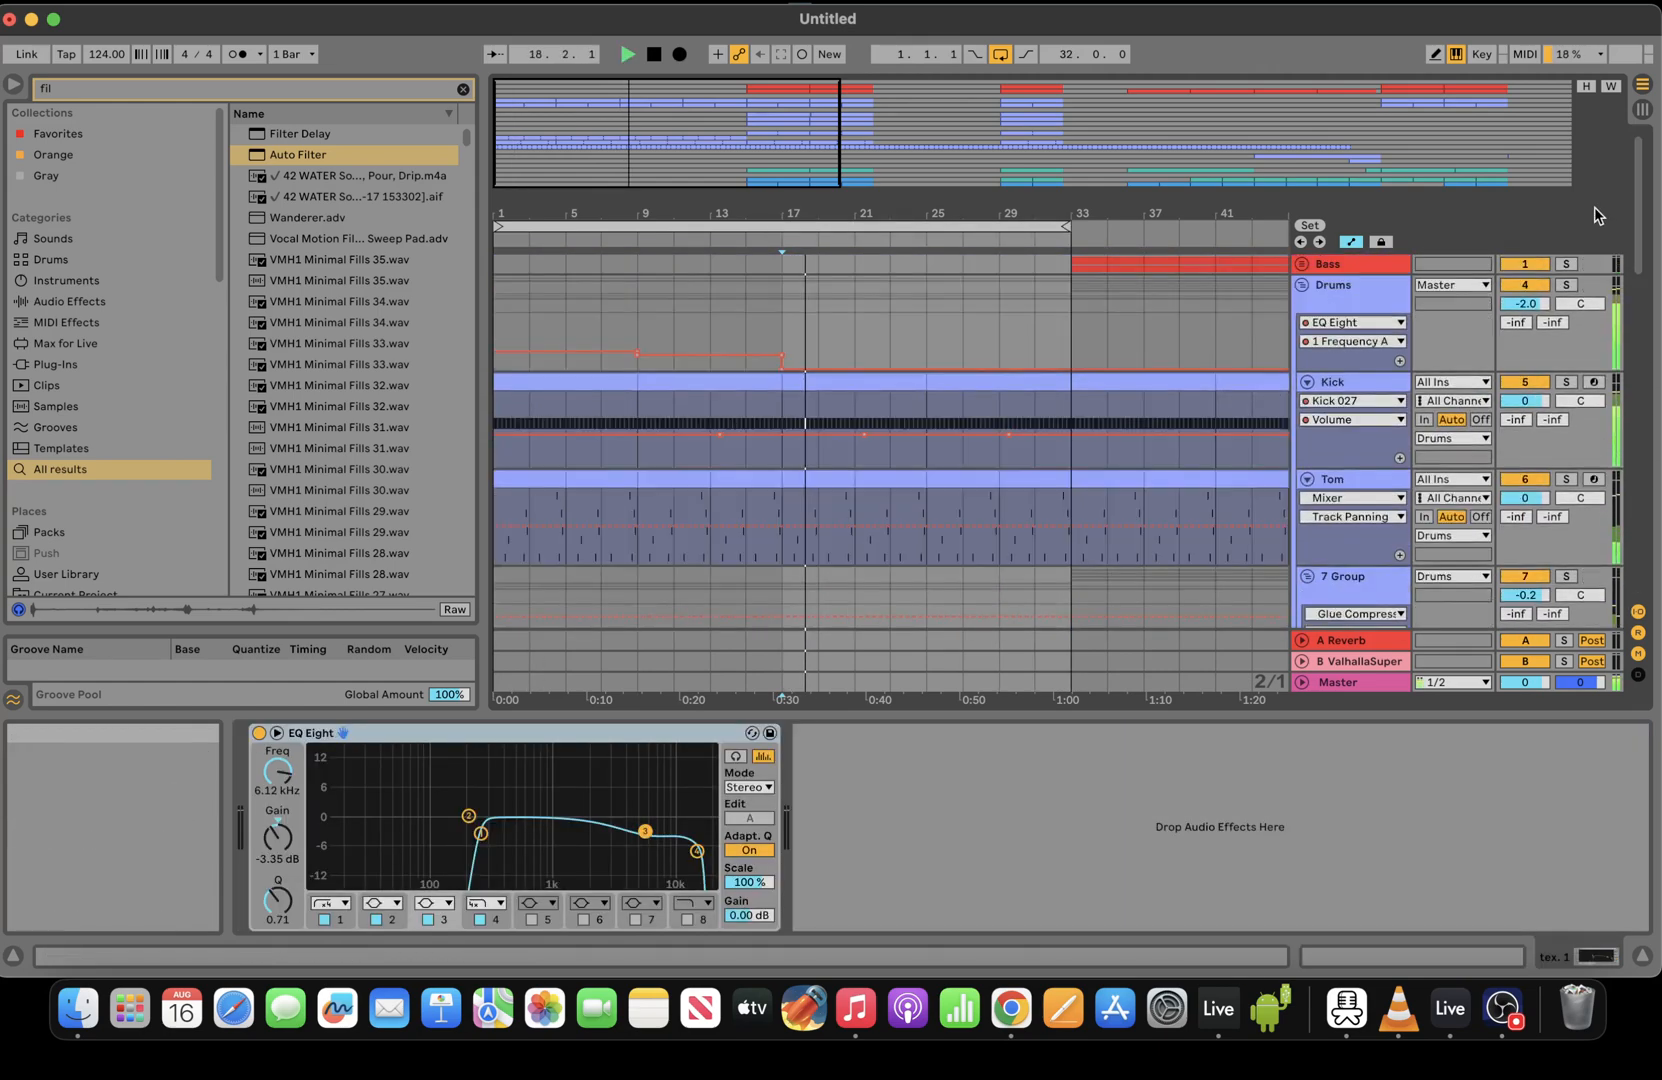
pyautogui.moveTo(1625, 218); pyautogui.dragTo(1651, 571)
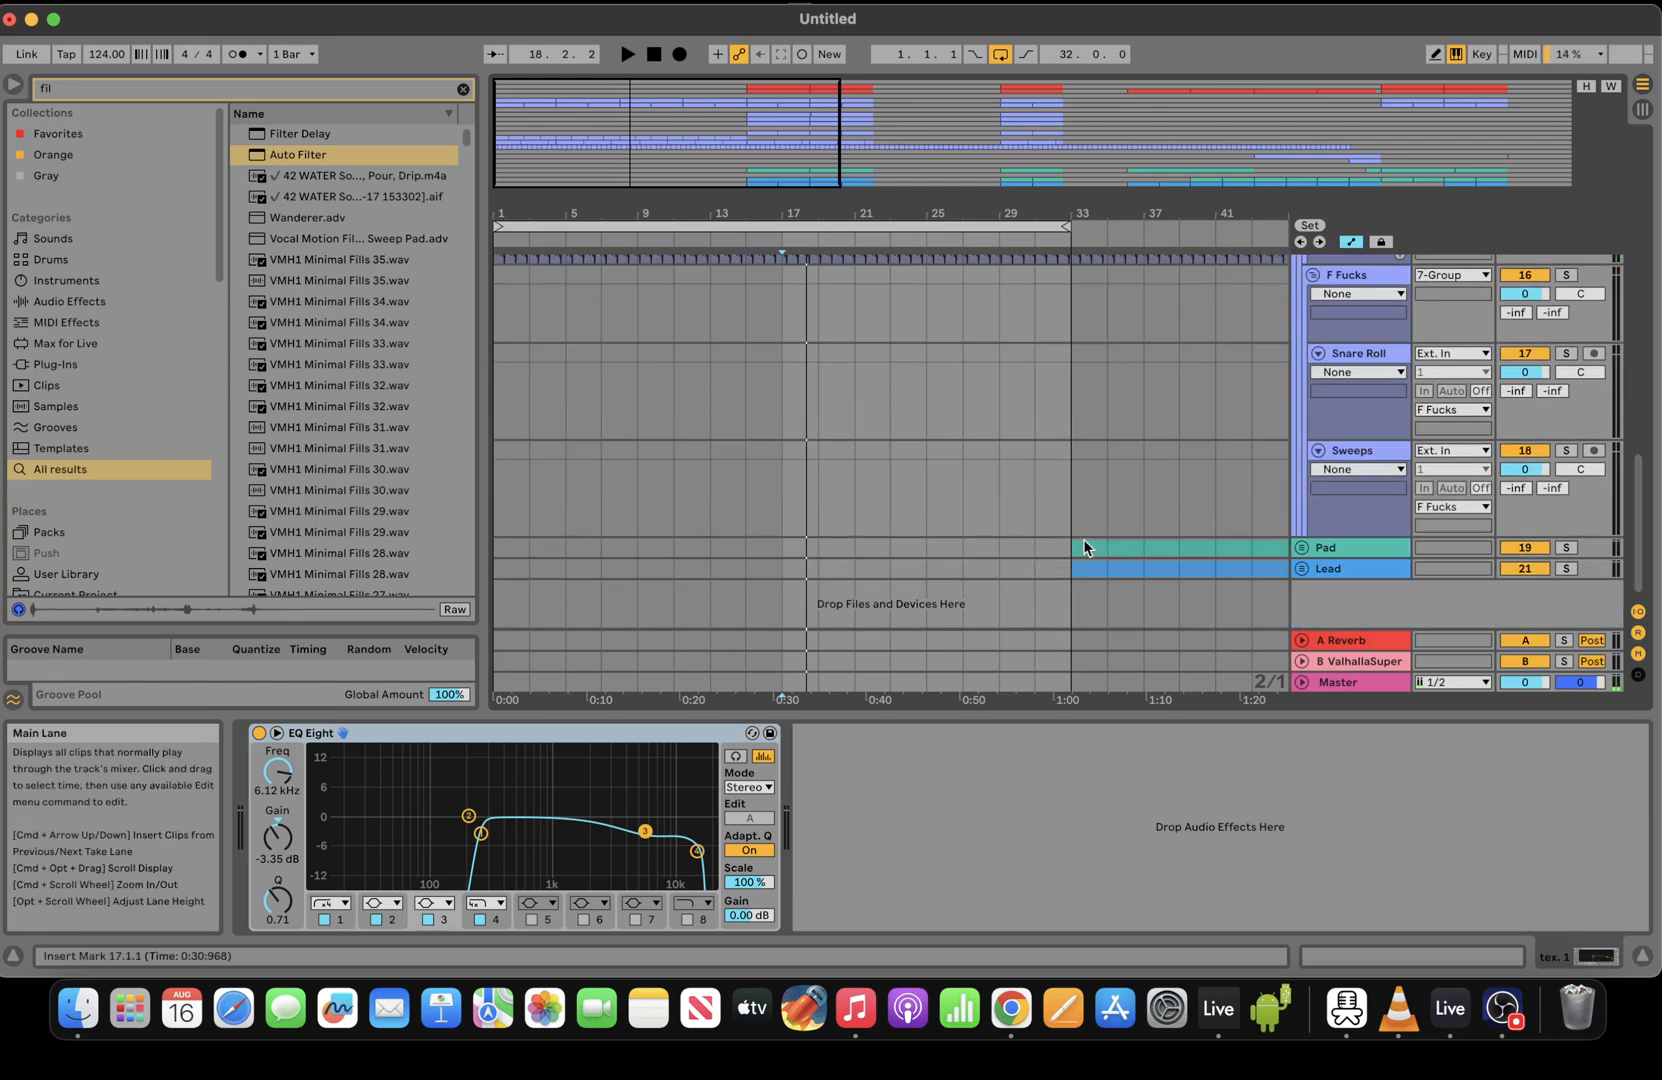
pyautogui.click(1301, 547)
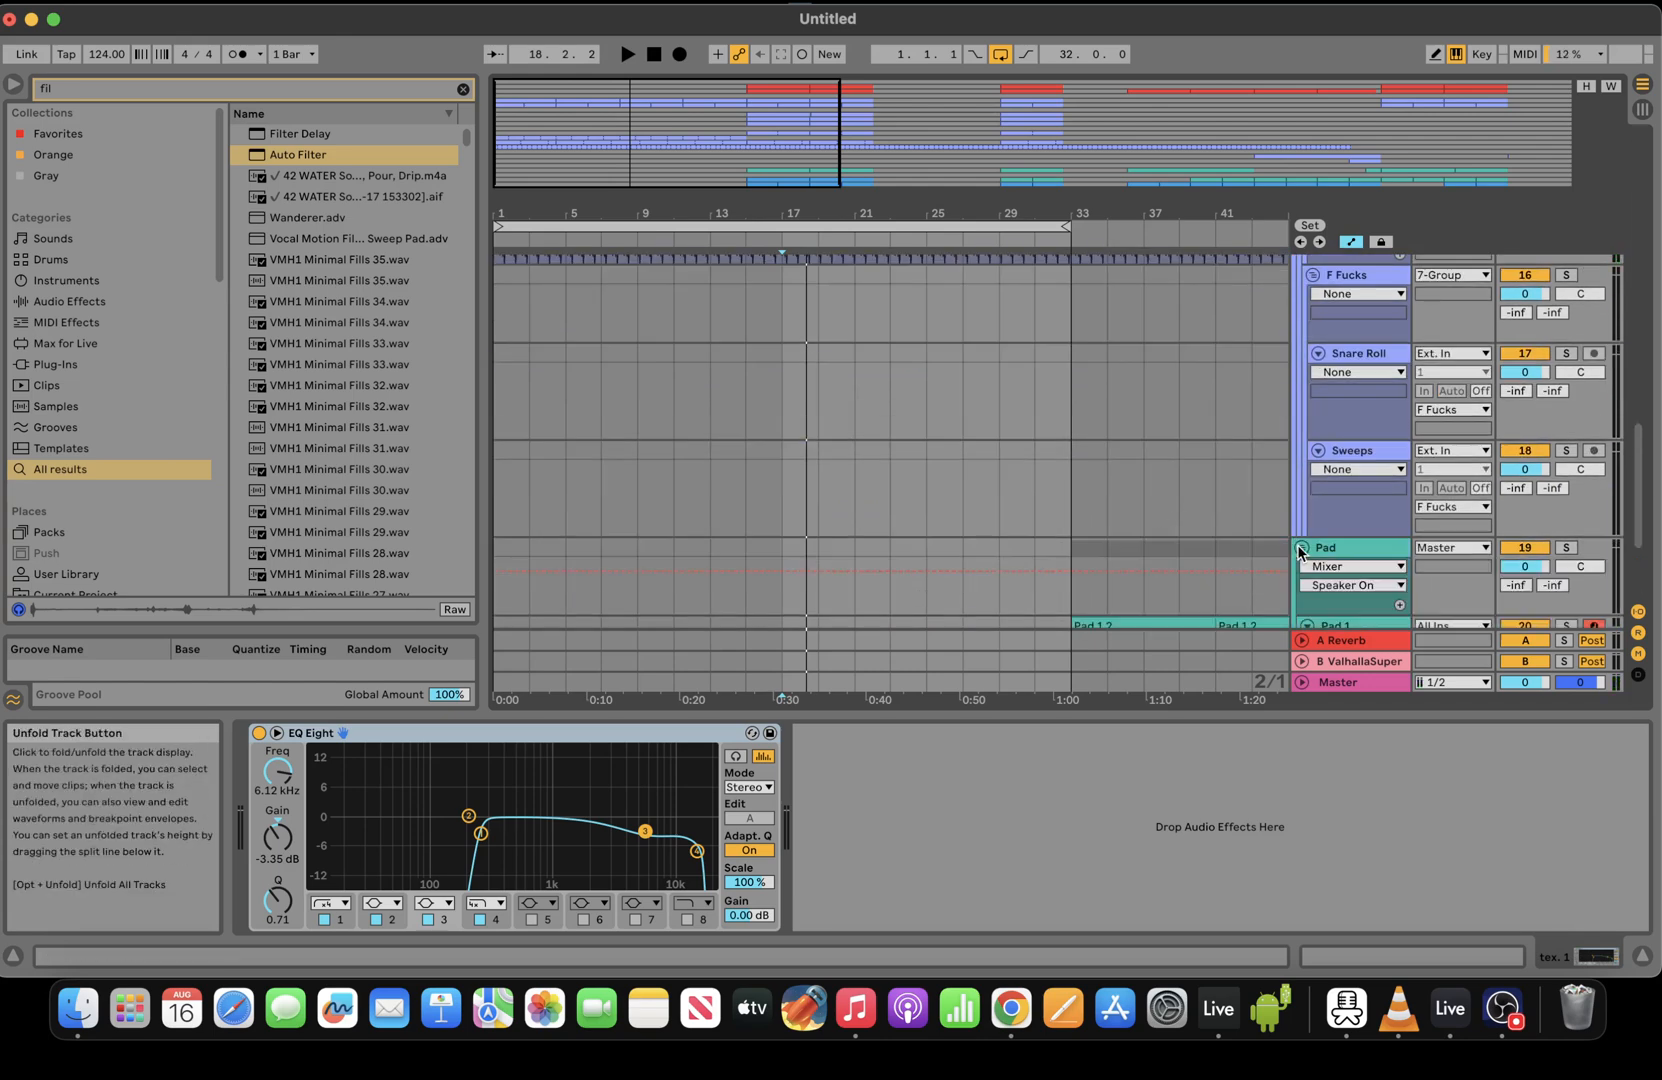
# Try to extend the start of the first Pad 1 clip back to bar 1
pyautogui.moveTo(1079, 621); pyautogui.dragTo(351, 619)
pyautogui.press('space')
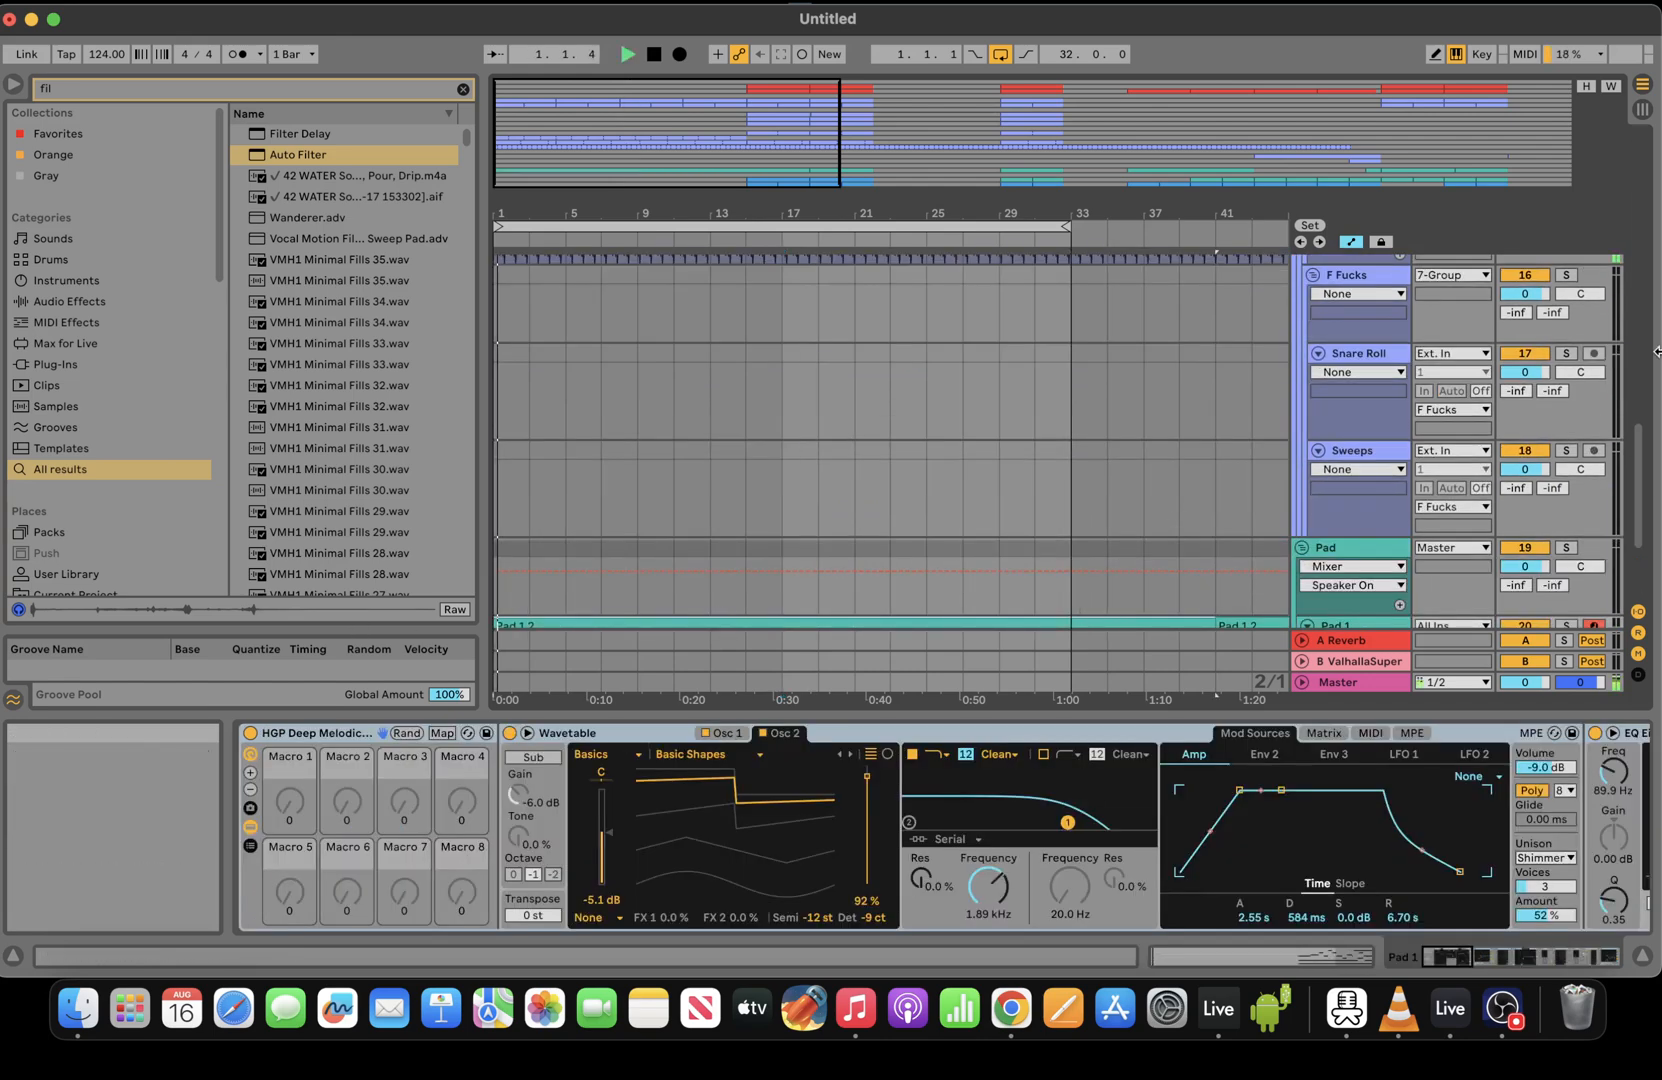
pyautogui.moveTo(1637, 488); pyautogui.dragTo(1636, 542)
pyautogui.press('space')
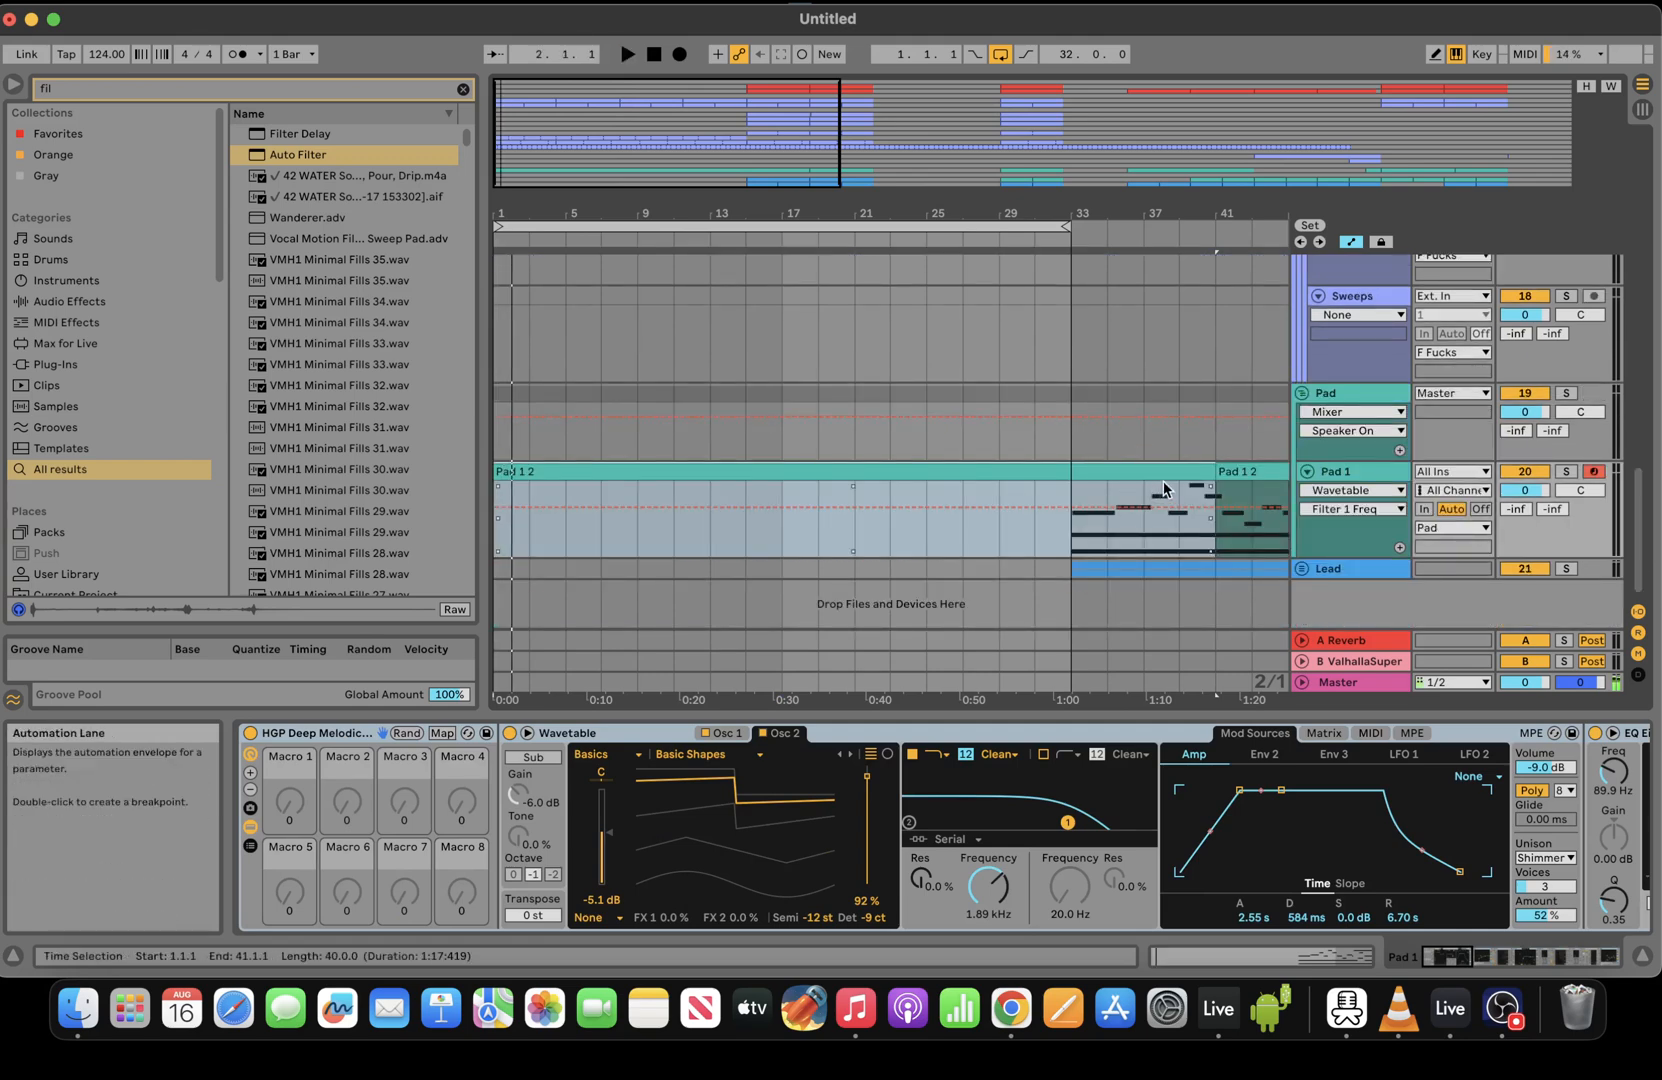
# Consolidate the Pad 1 clips between bars 33 and 49 into one clip and turn on its clip loop
pyautogui.moveTo(824, 210); pyautogui.dragTo(824, 184)
pyautogui.moveTo(1026, 552); pyautogui.dragTo(850, 463)
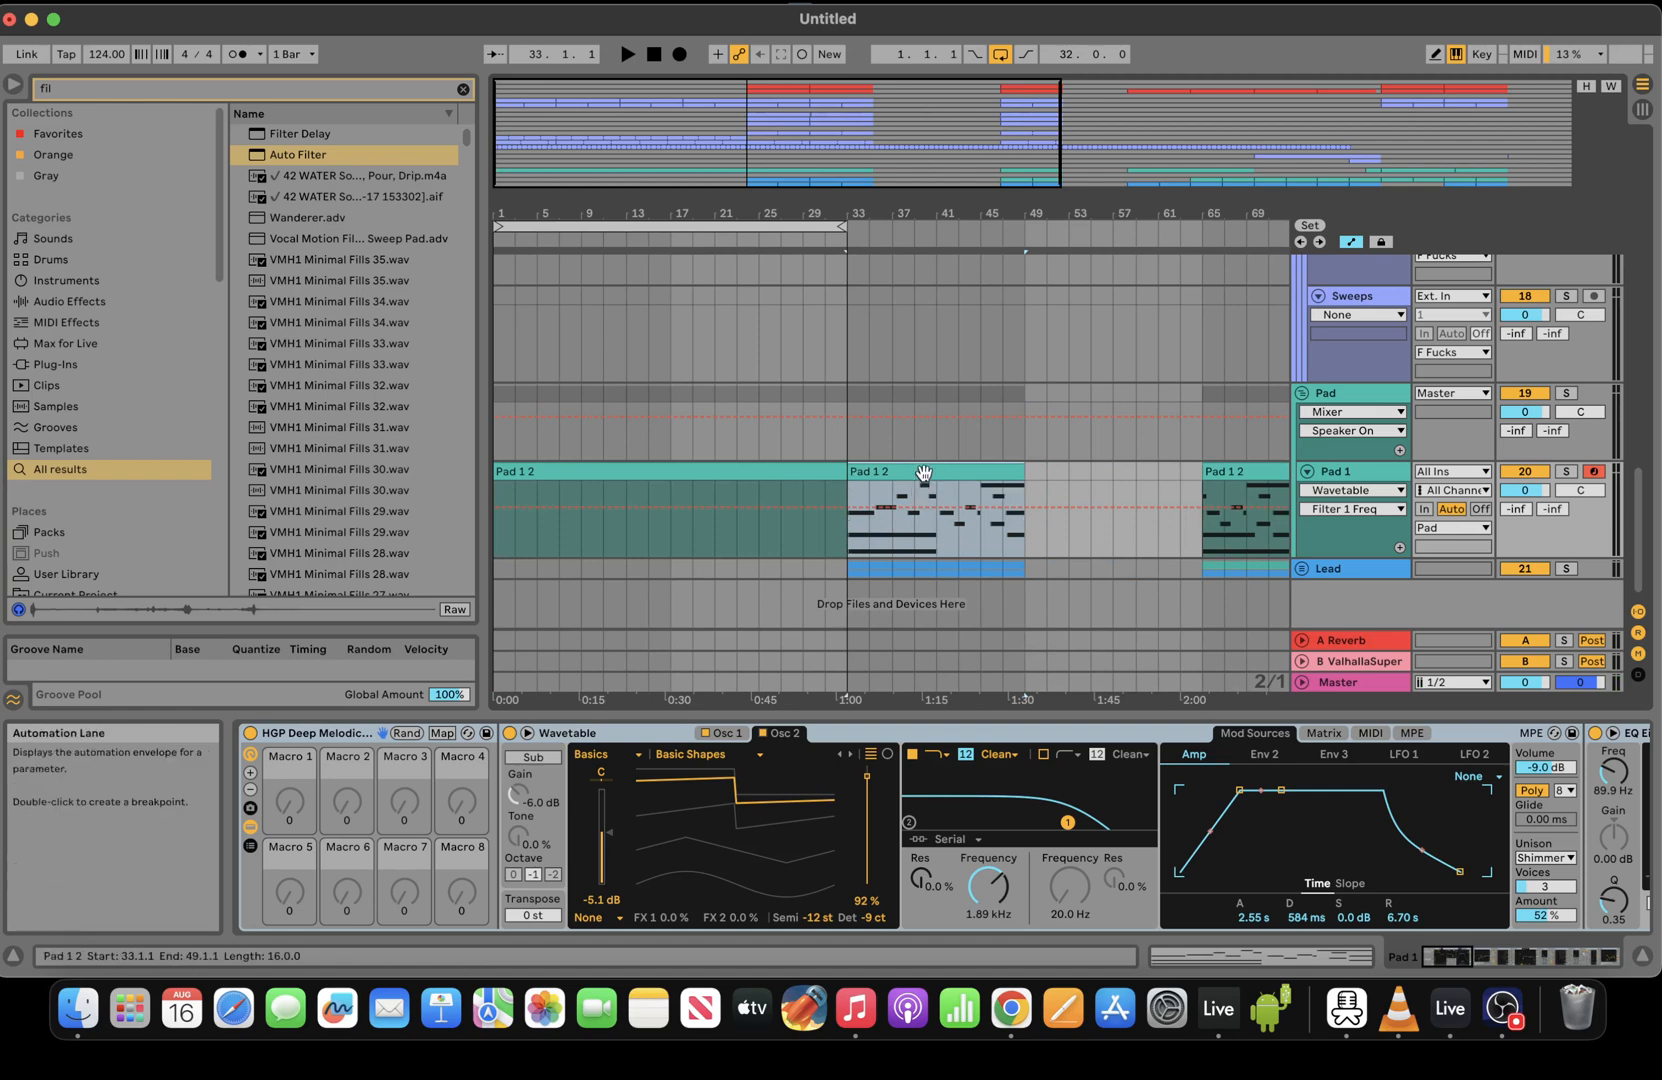
pyautogui.click(1284, 957)
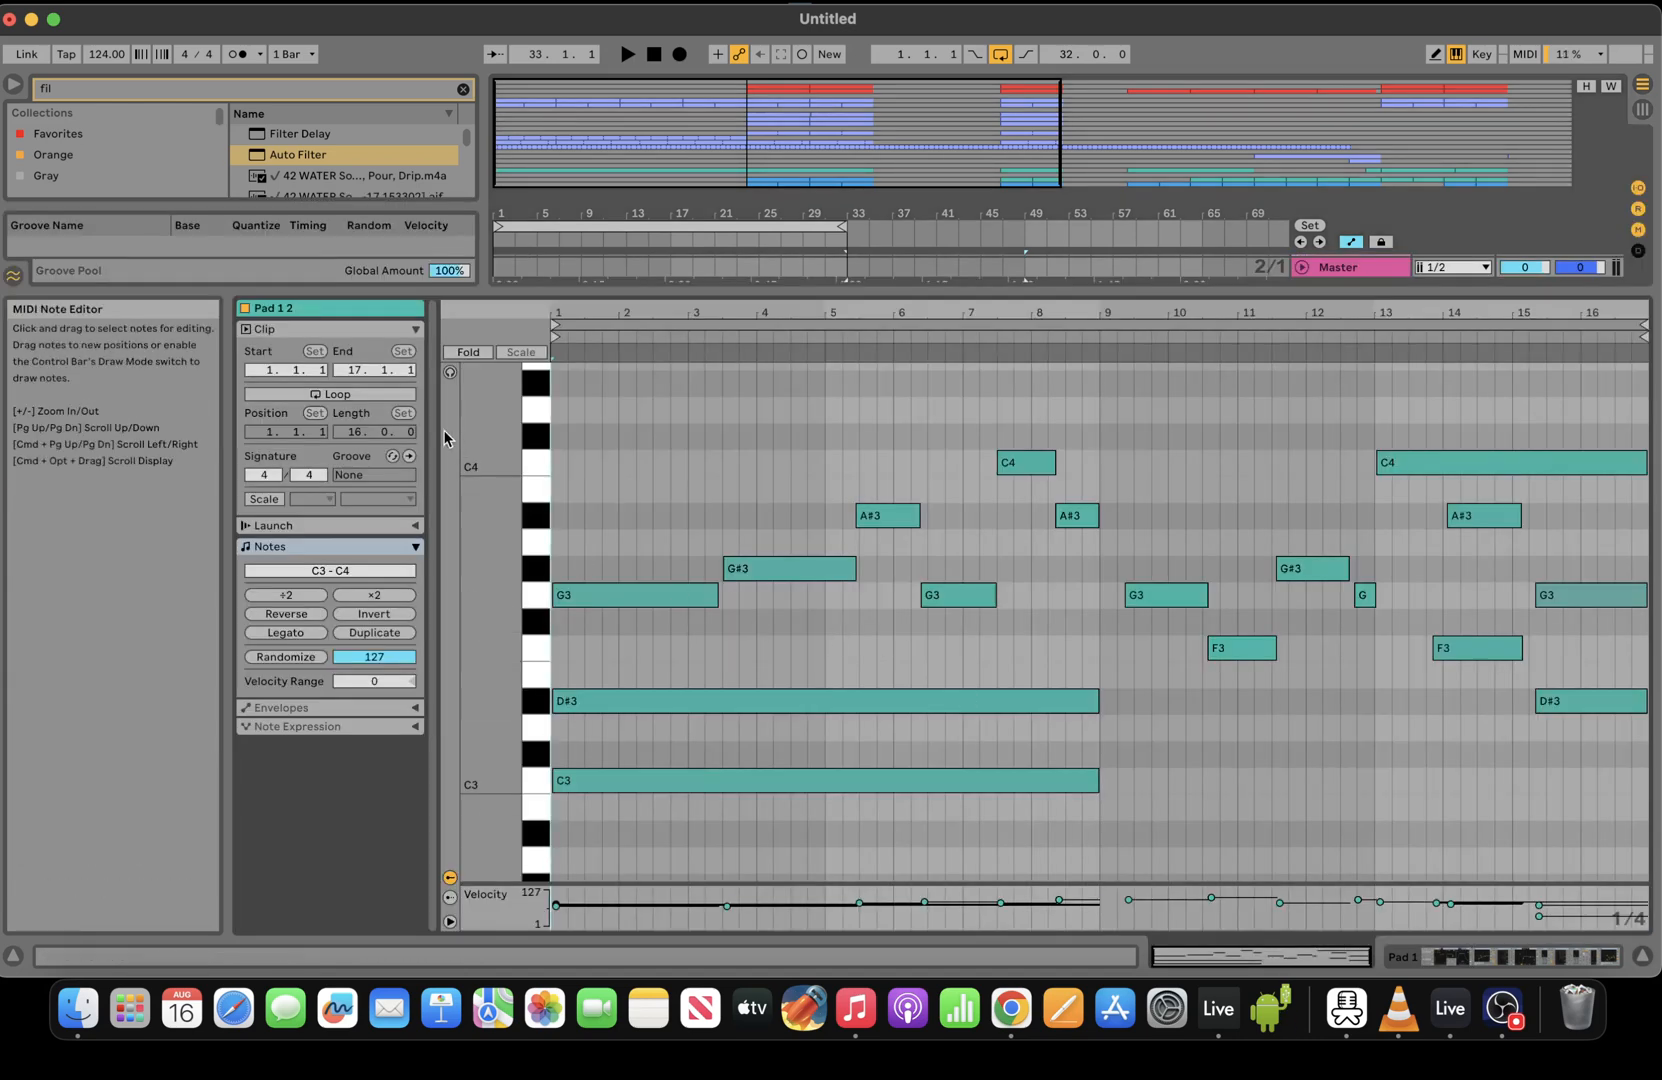
pyautogui.click(395, 394)
pyautogui.click(1155, 790)
pyautogui.moveTo(1095, 703); pyautogui.dragTo(1511, 703)
pyautogui.press('super+z')
# Lengthen the first held D#3 note in the Pad 1 clip into bar 14
pyautogui.click(1189, 699)
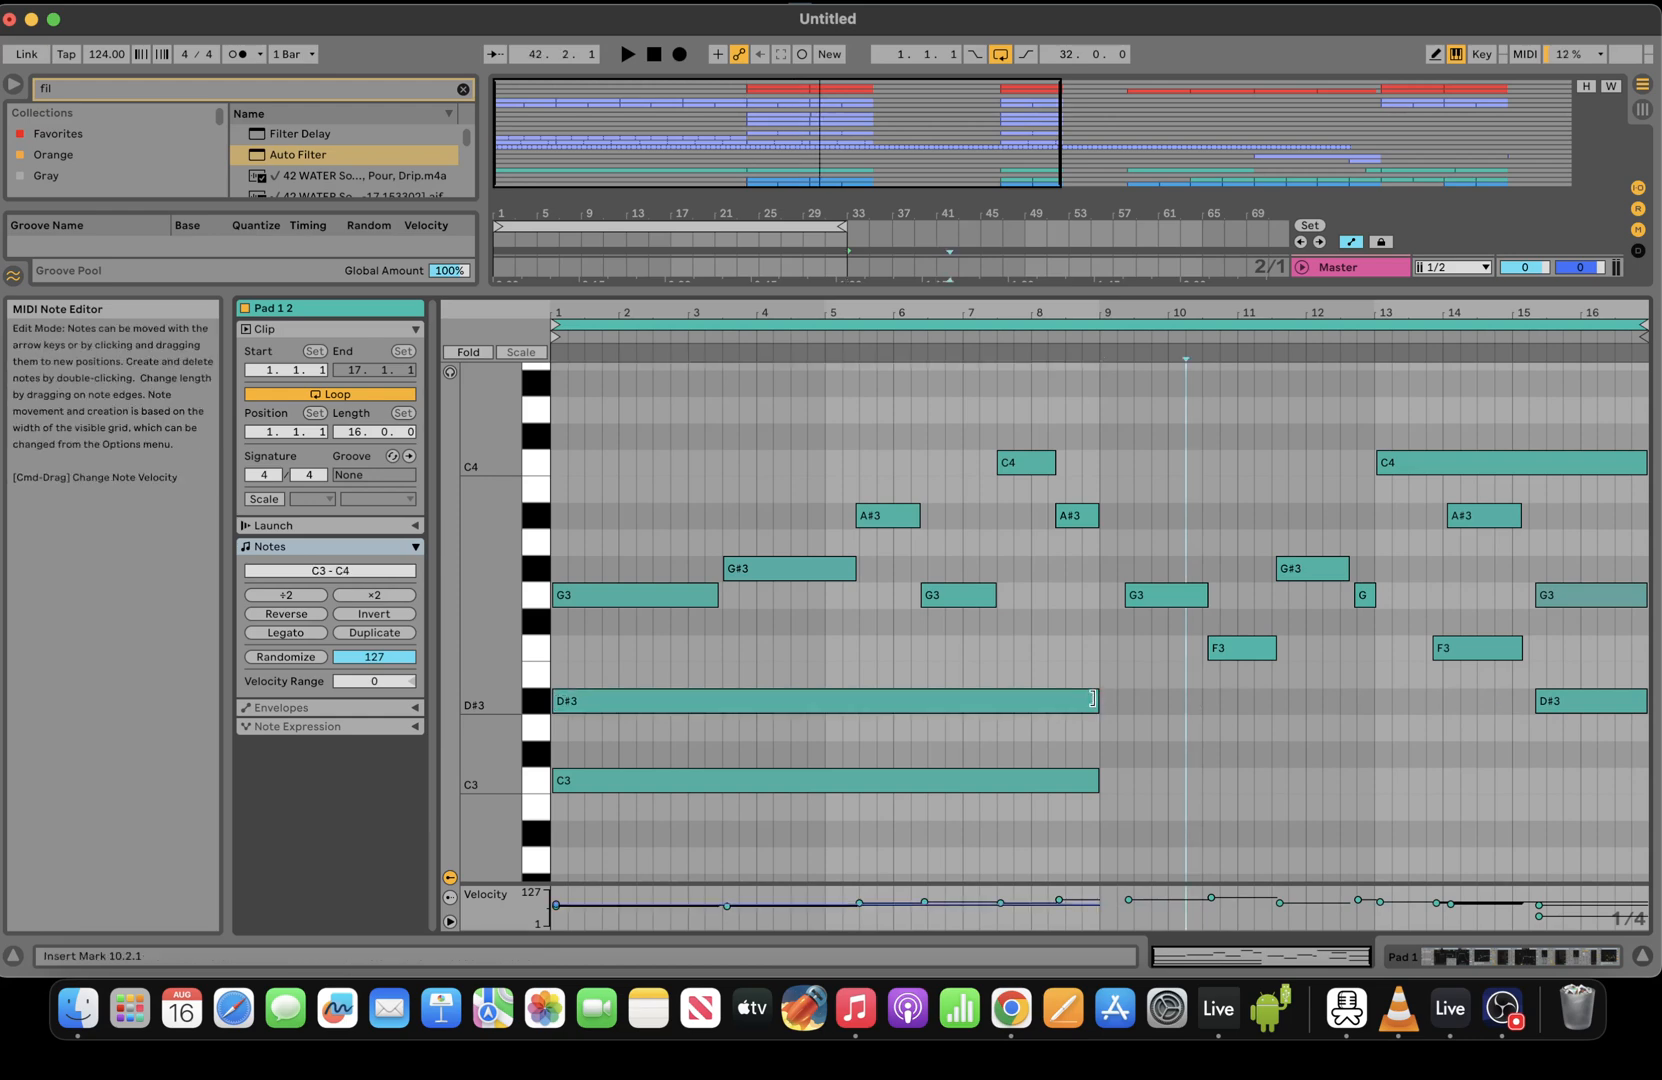
pyautogui.moveTo(1092, 699); pyautogui.dragTo(1495, 700)
pyautogui.hotkey('shift', 'Tab')
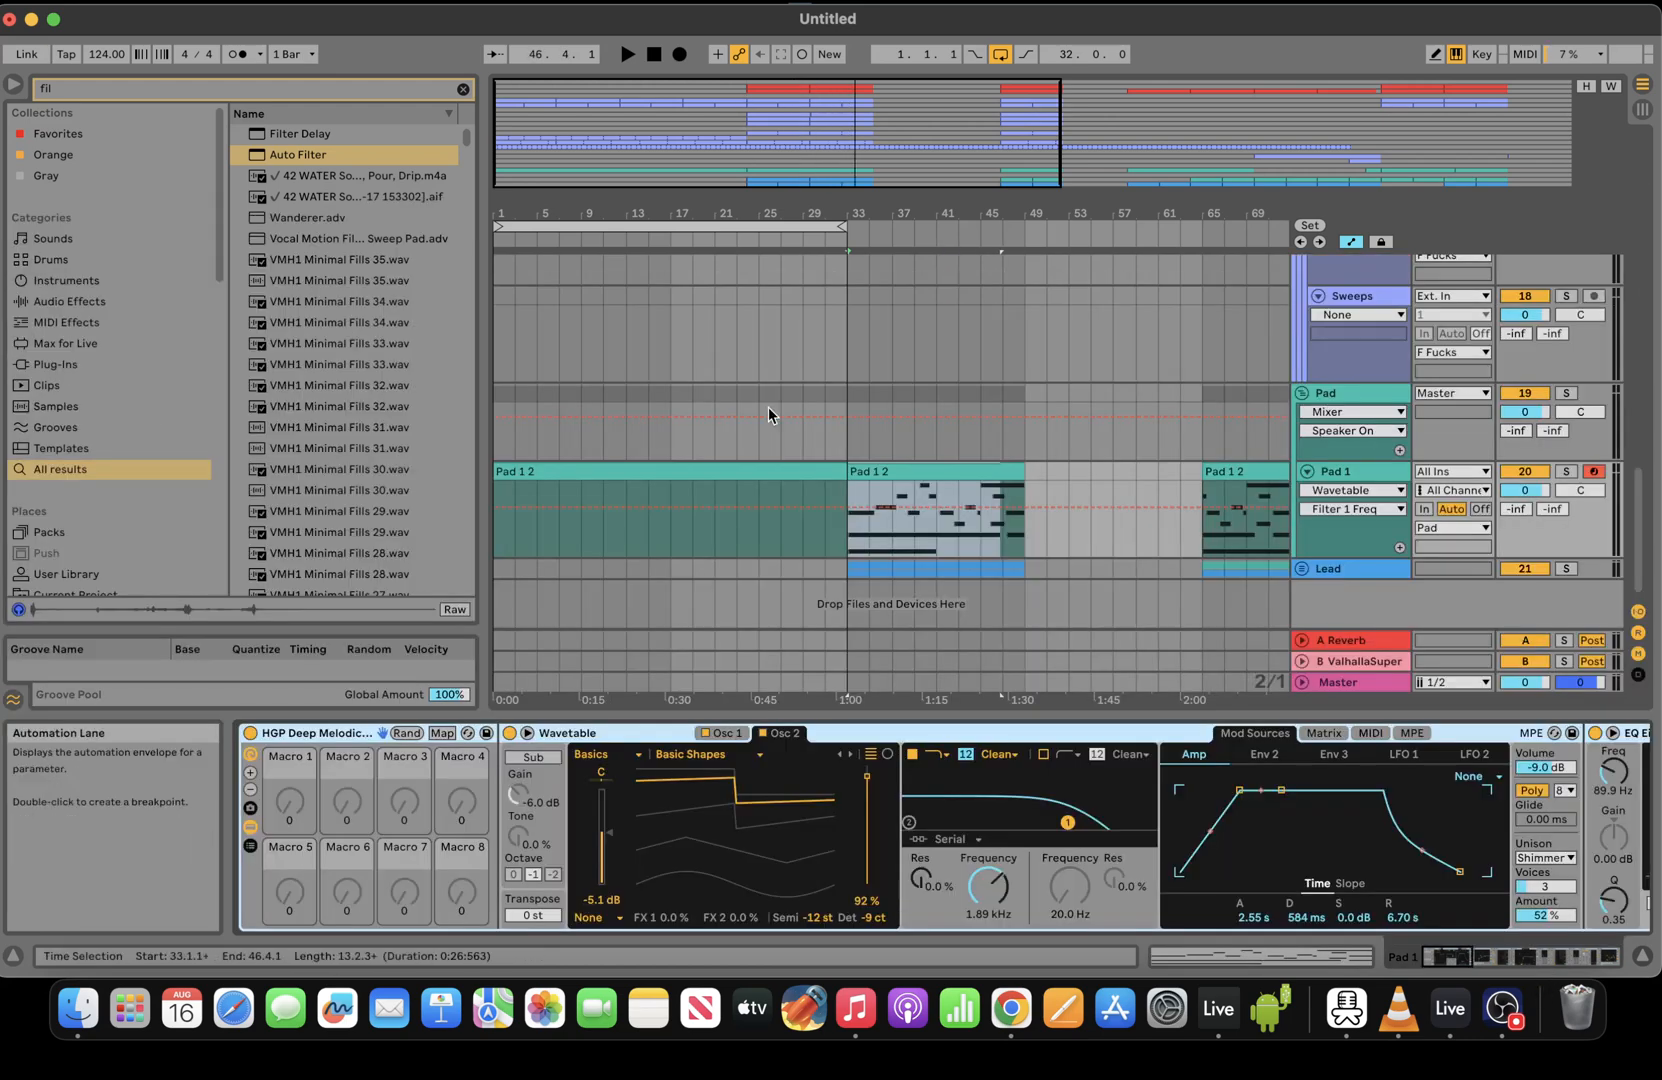
# Move the selected part of the consolidated Pad 1 clip from bar 33 to bar 1 and play it back
pyautogui.press('space')
pyautogui.moveTo(908, 472); pyautogui.dragTo(510, 468)
pyautogui.press('space')
pyautogui.press('space')
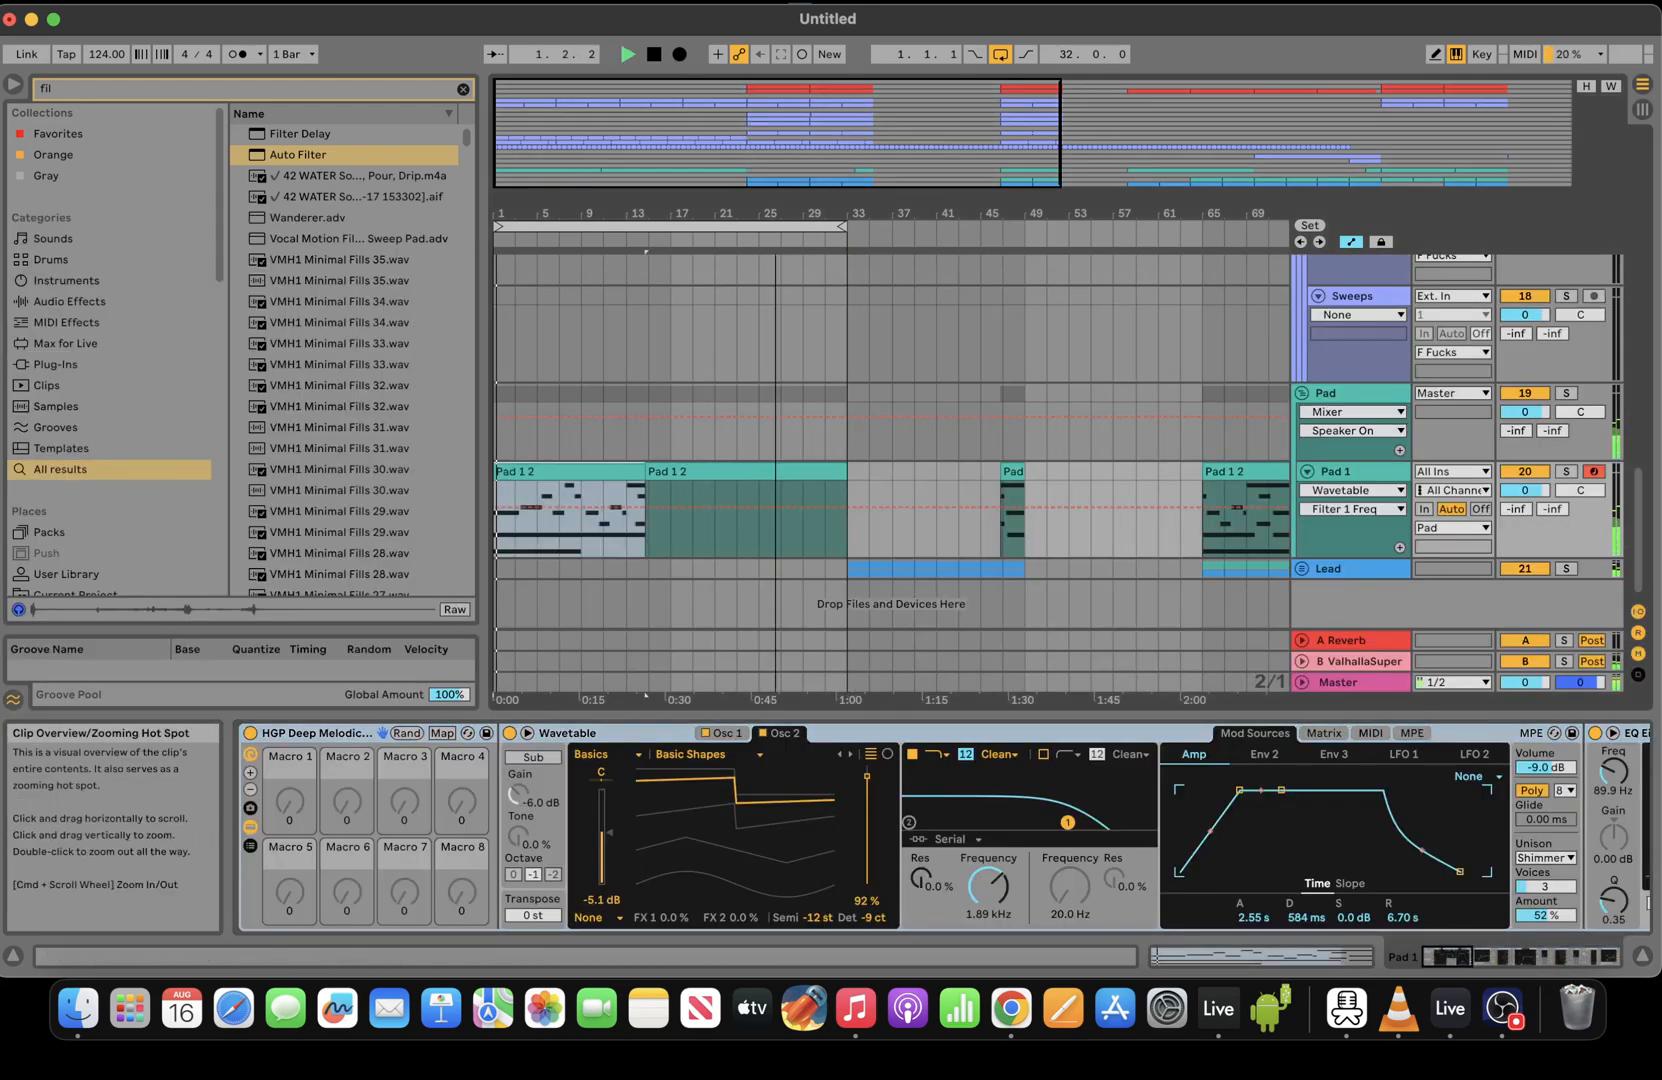
# Extend the looped Pad 1 clip at the song's start to bar 33, and lower Wavetable's Filter 1 frequency to 123 Hz
pyautogui.doubleClick(1065, 146)
pyautogui.moveTo(560, 214); pyautogui.dragTo(565, 245)
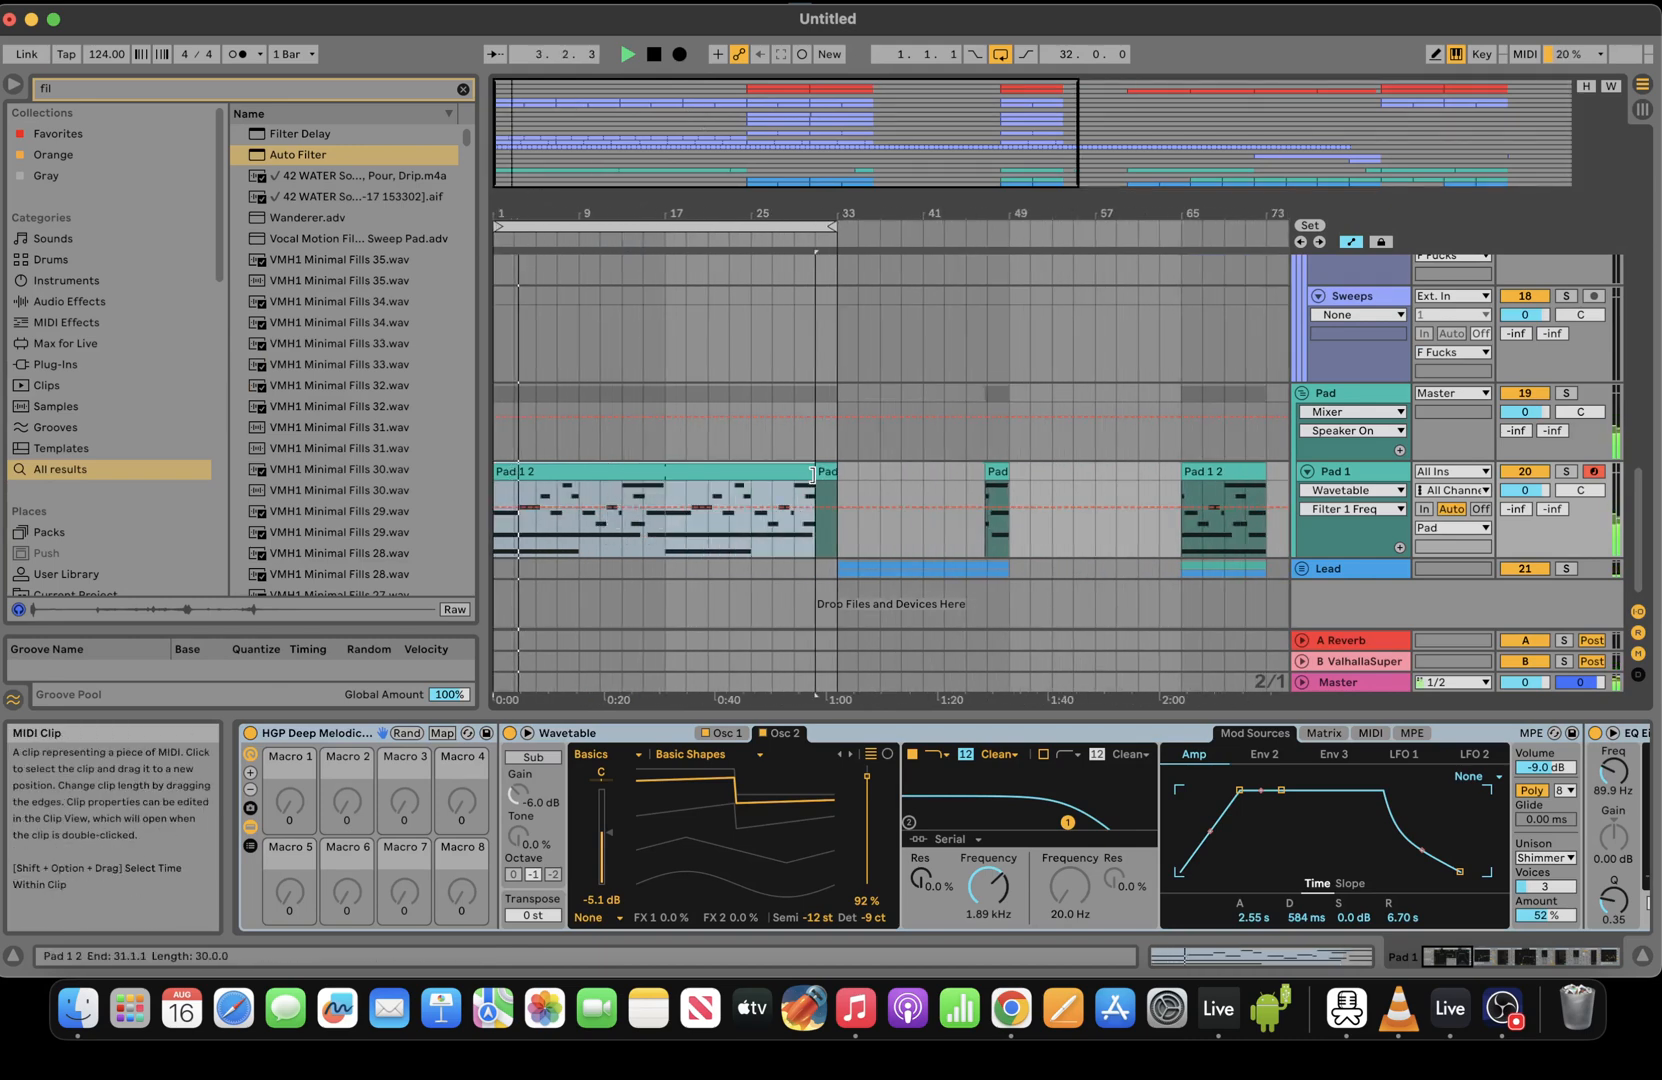
pyautogui.moveTo(631, 474); pyautogui.dragTo(835, 474)
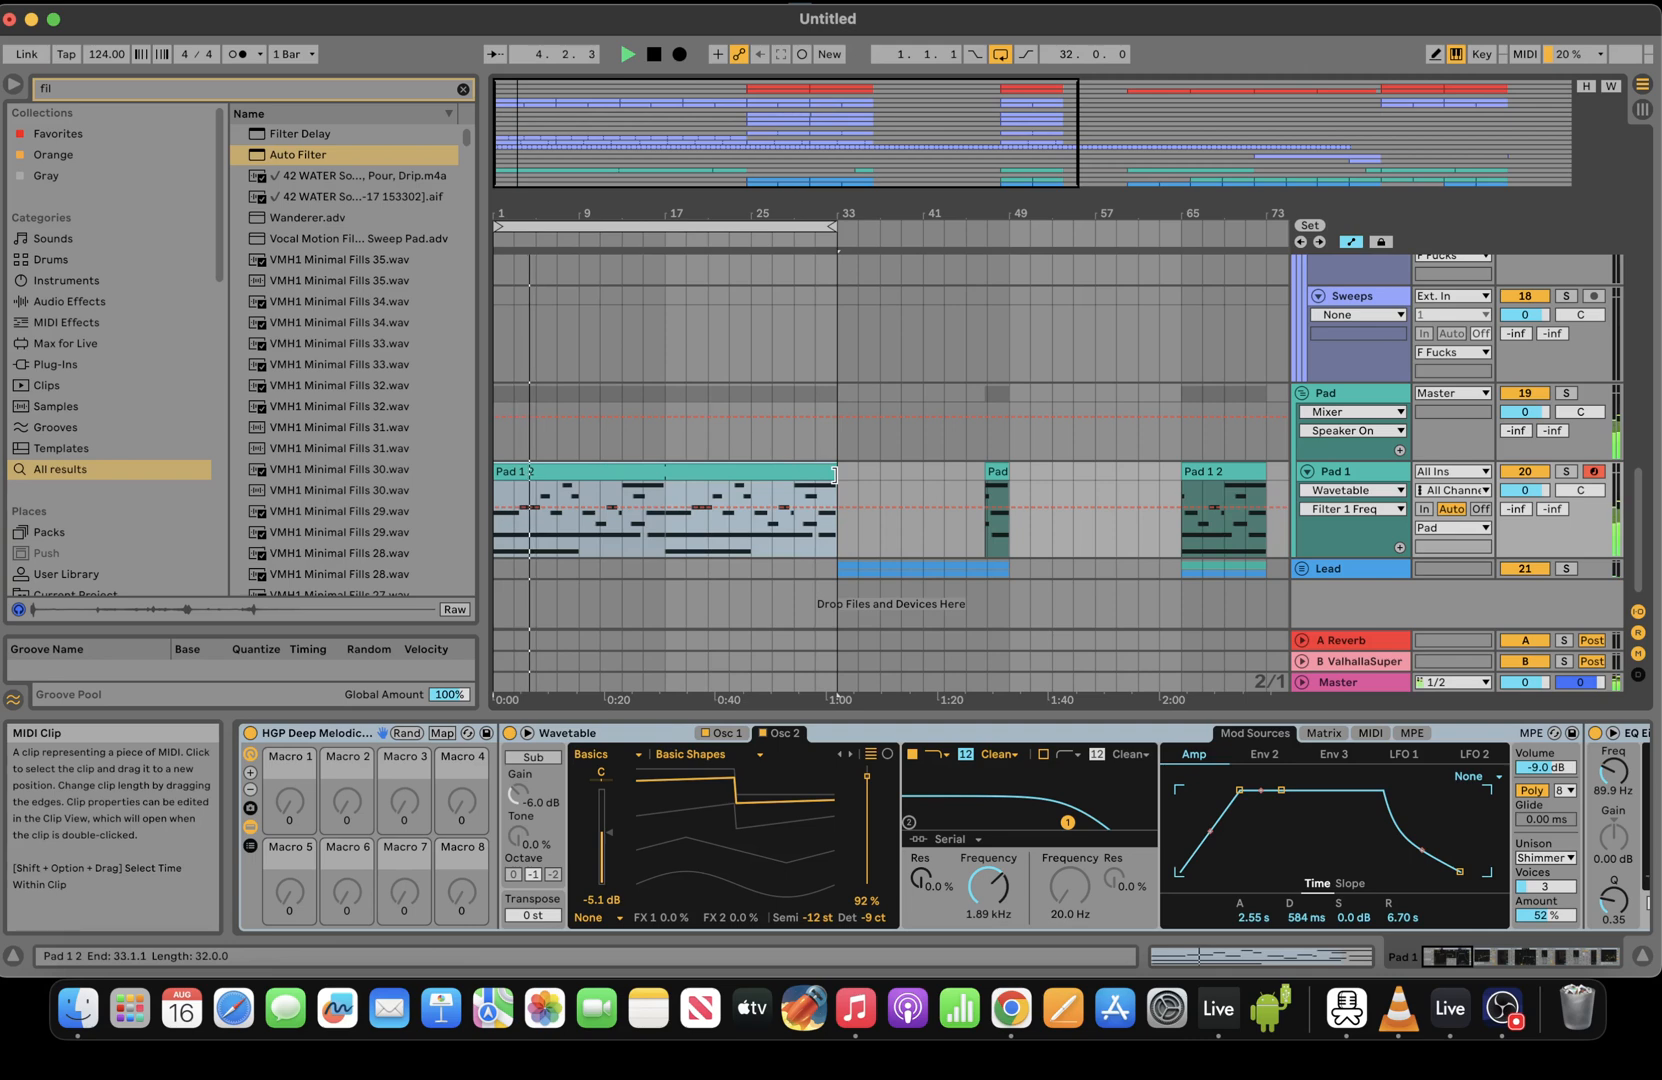
pyautogui.moveTo(988, 885); pyautogui.dragTo(988, 905)
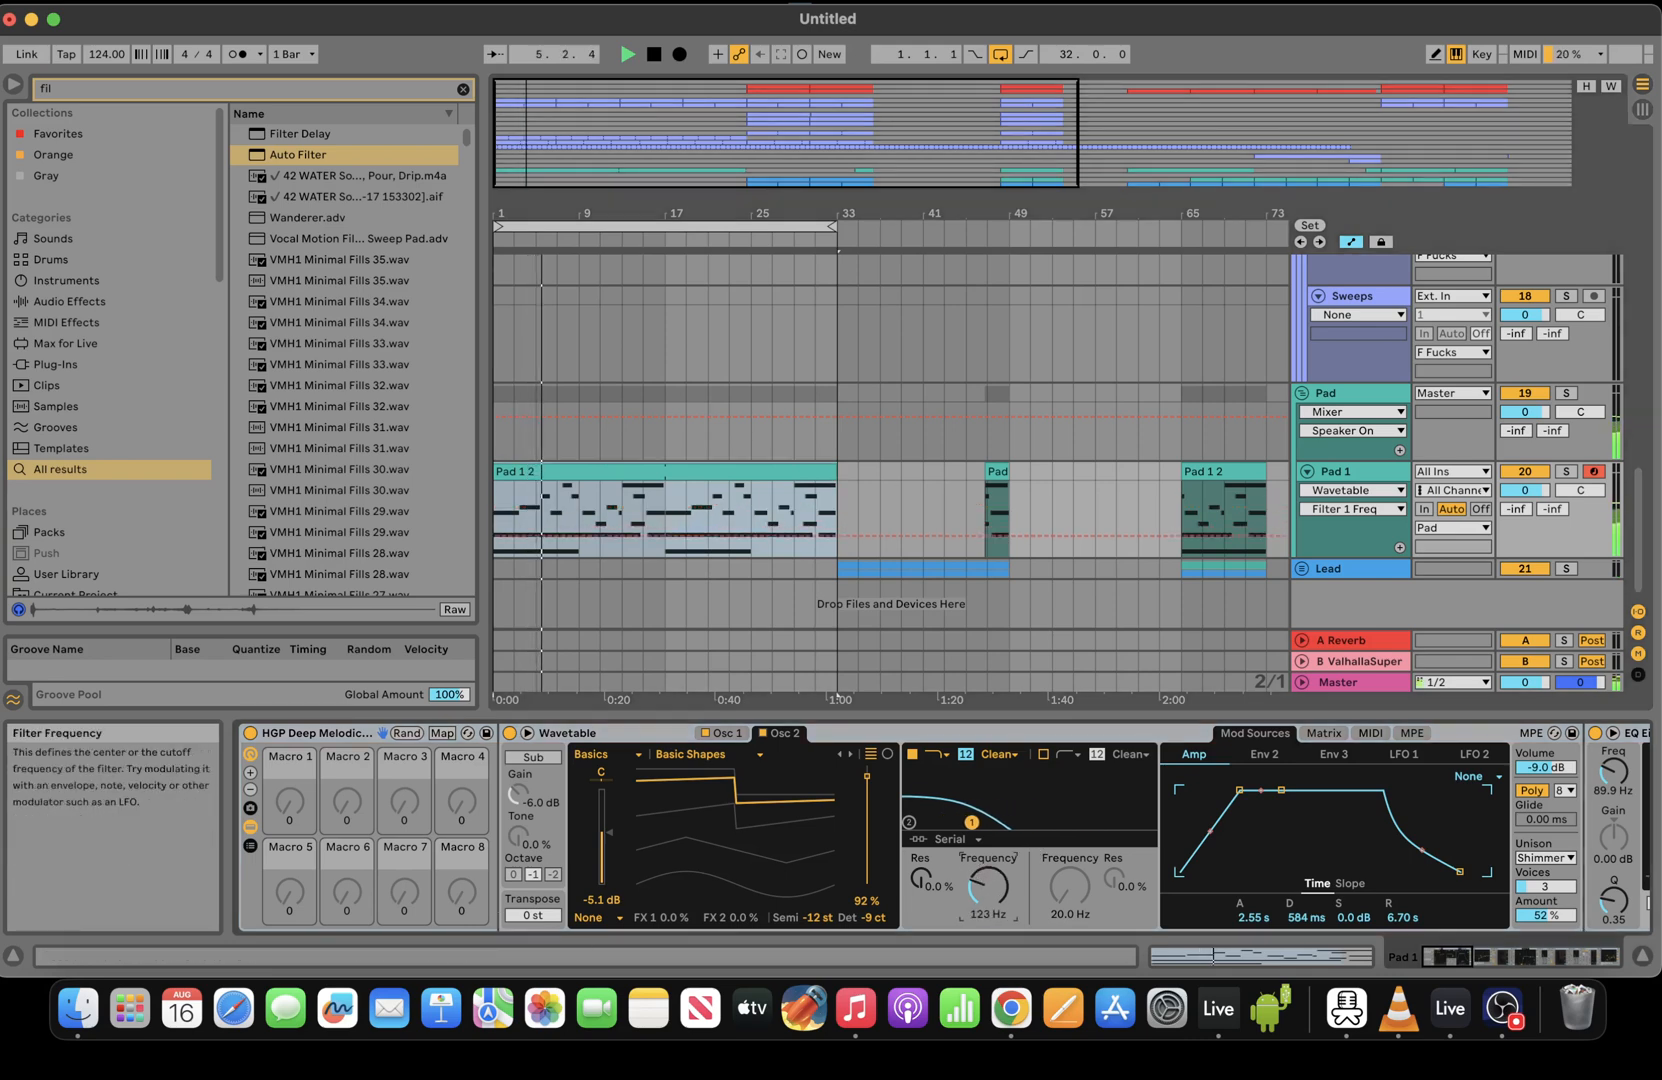
# Try lowering the band 1 low-cut frequency in Pad 1's EQ Eight and undo the change
pyautogui.moveTo(546, 98); pyautogui.dragTo(546, 114)
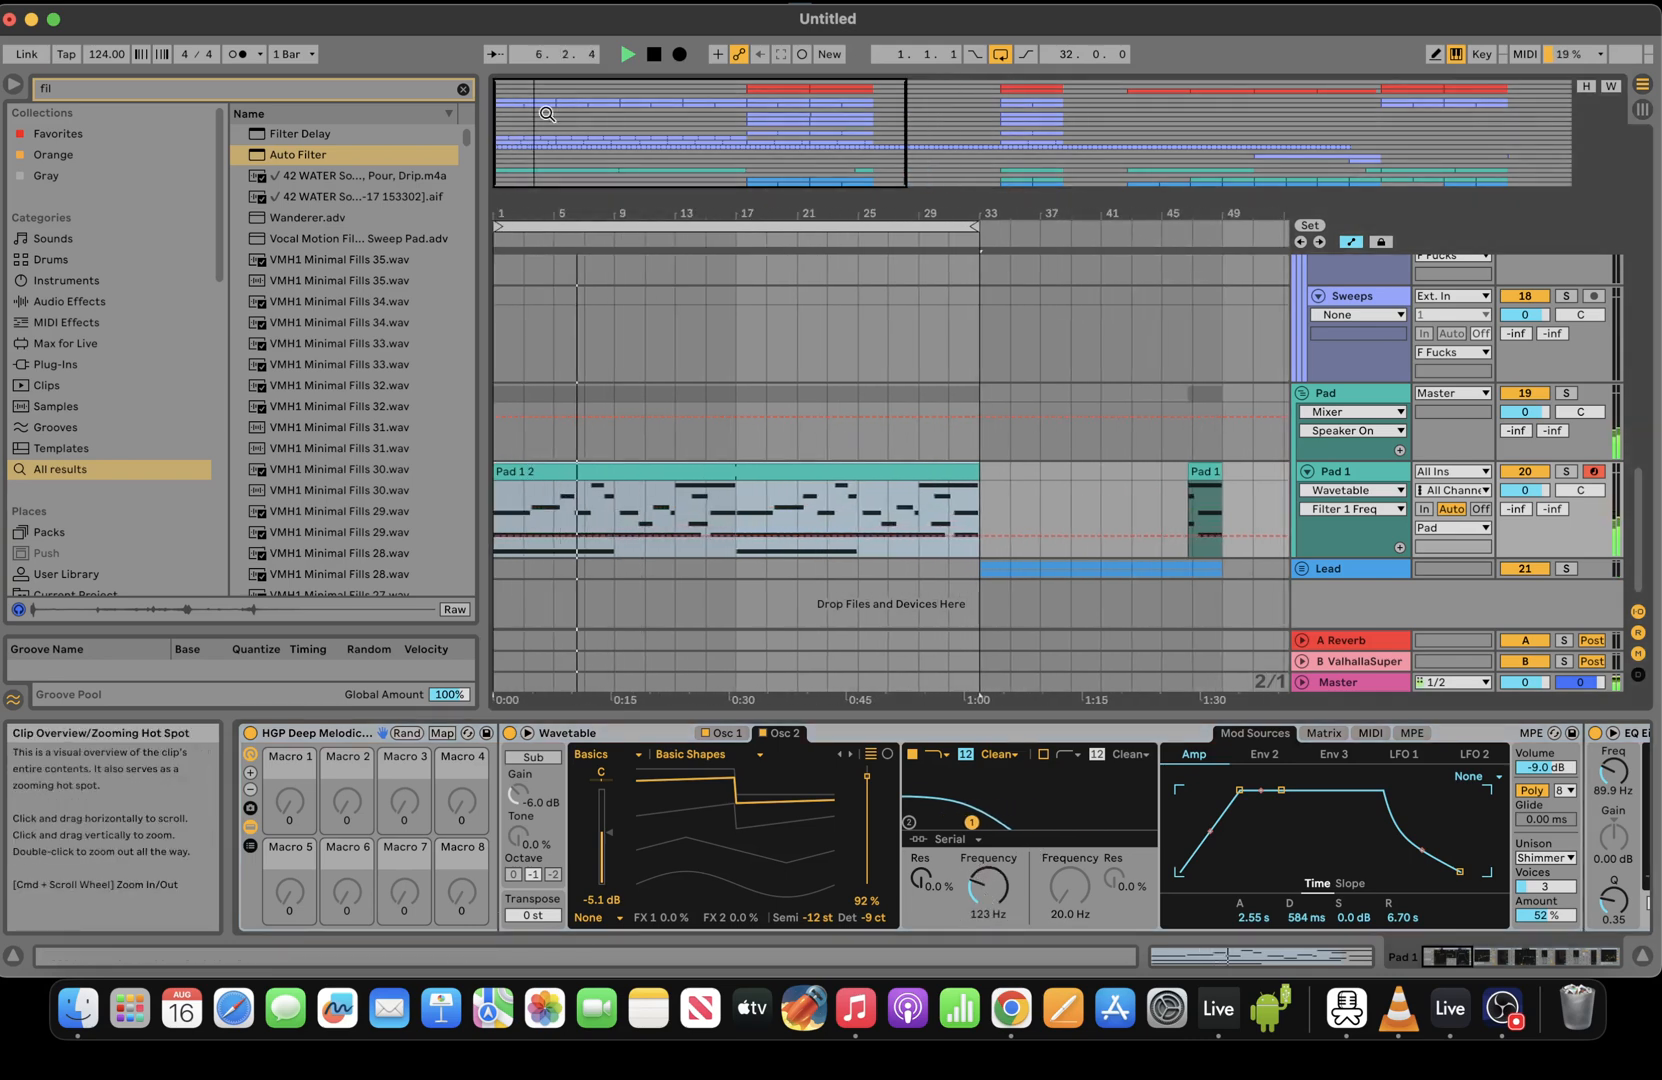
pyautogui.click(1594, 957)
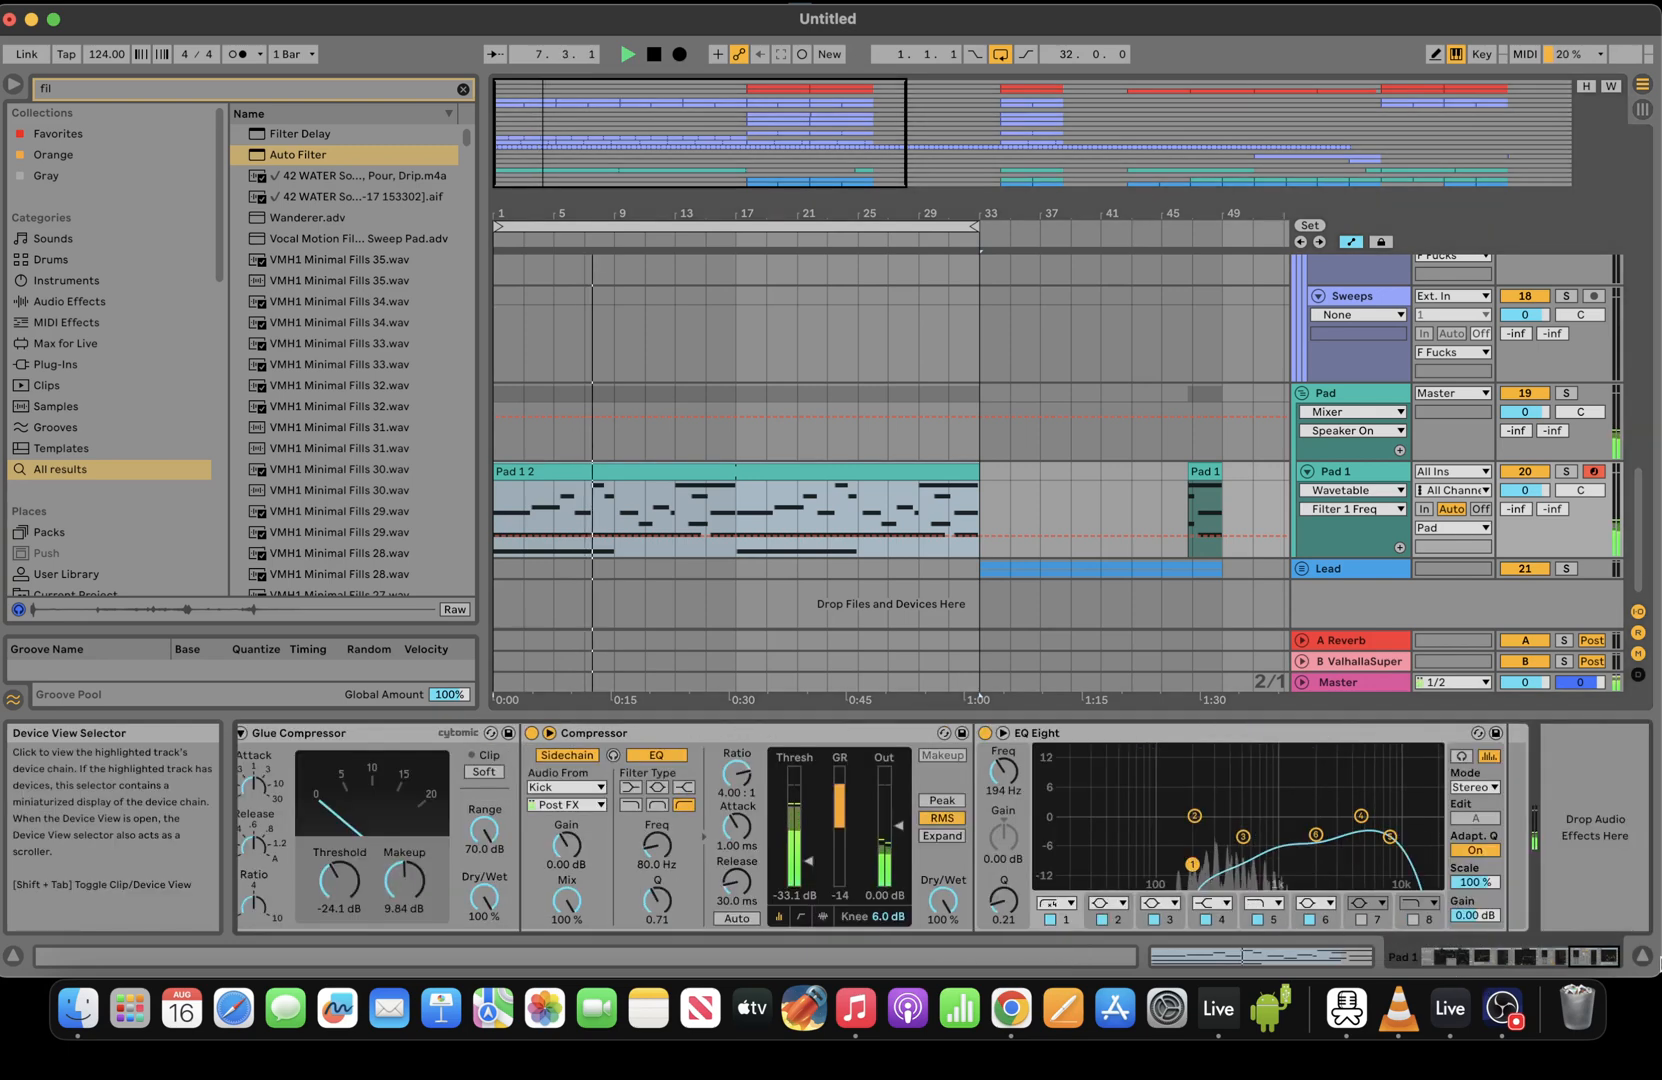
pyautogui.moveTo(1193, 864); pyautogui.dragTo(1119, 838)
pyautogui.press('space')
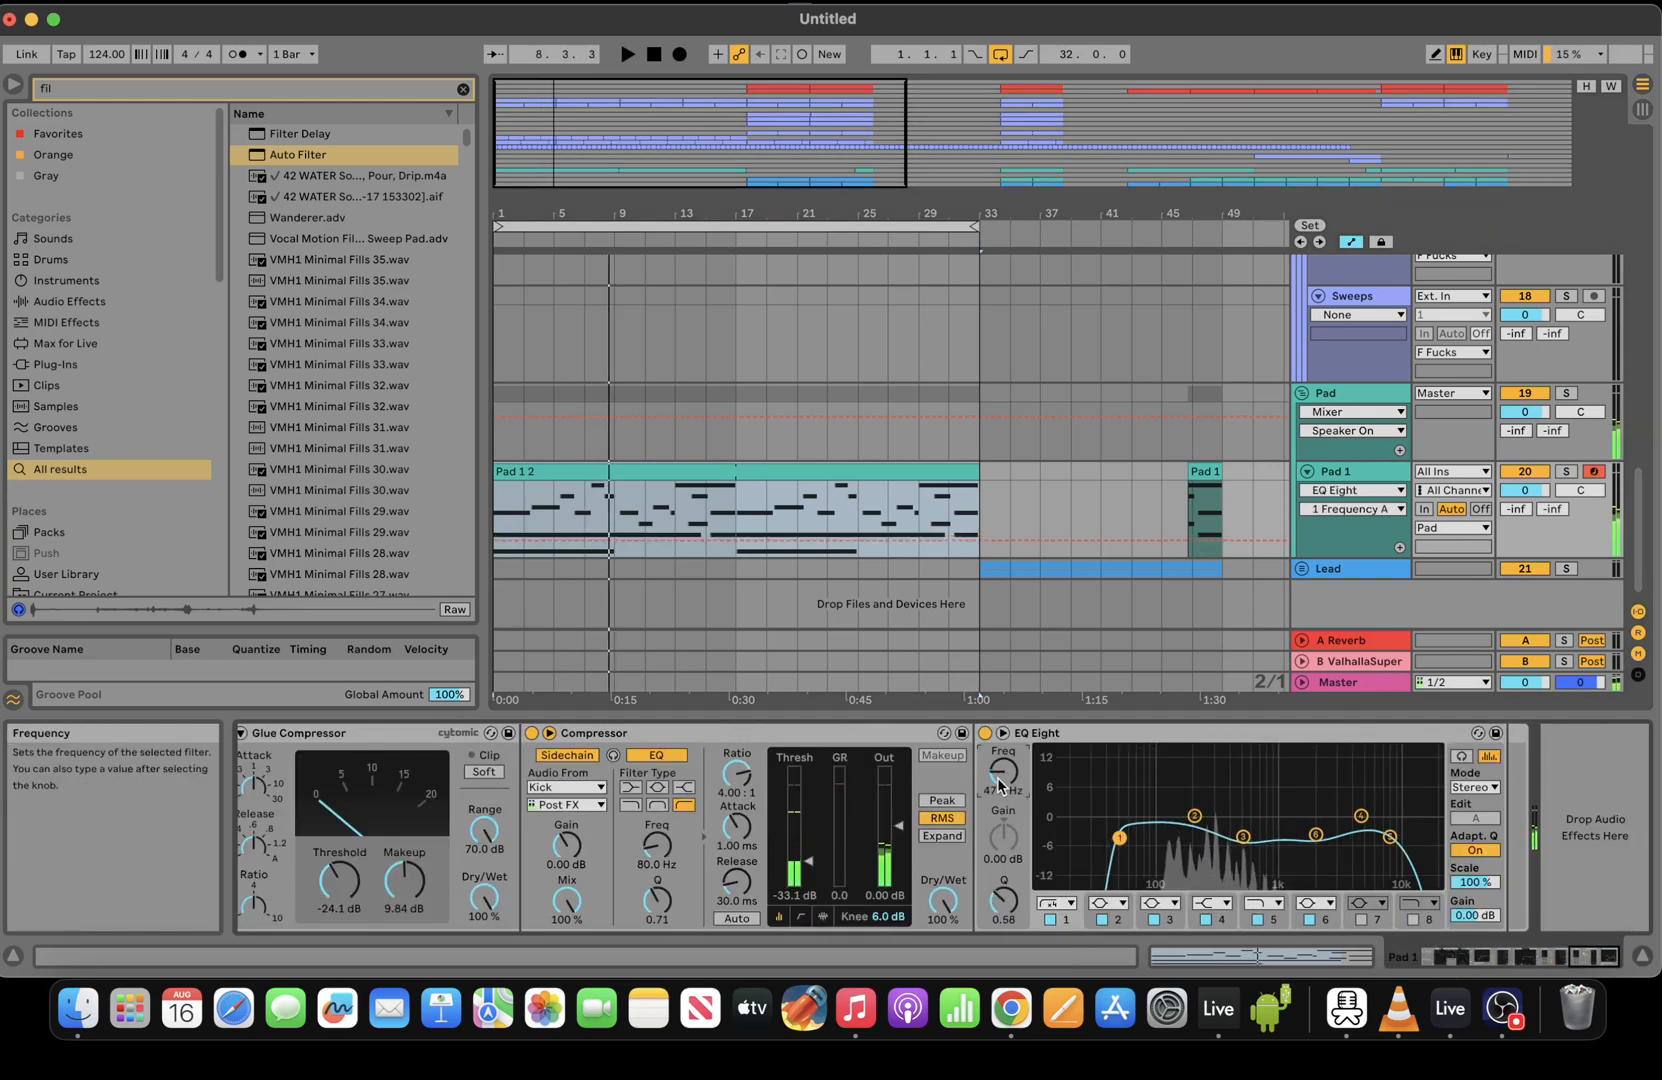
pyautogui.click(959, 525)
pyautogui.press('super+z')
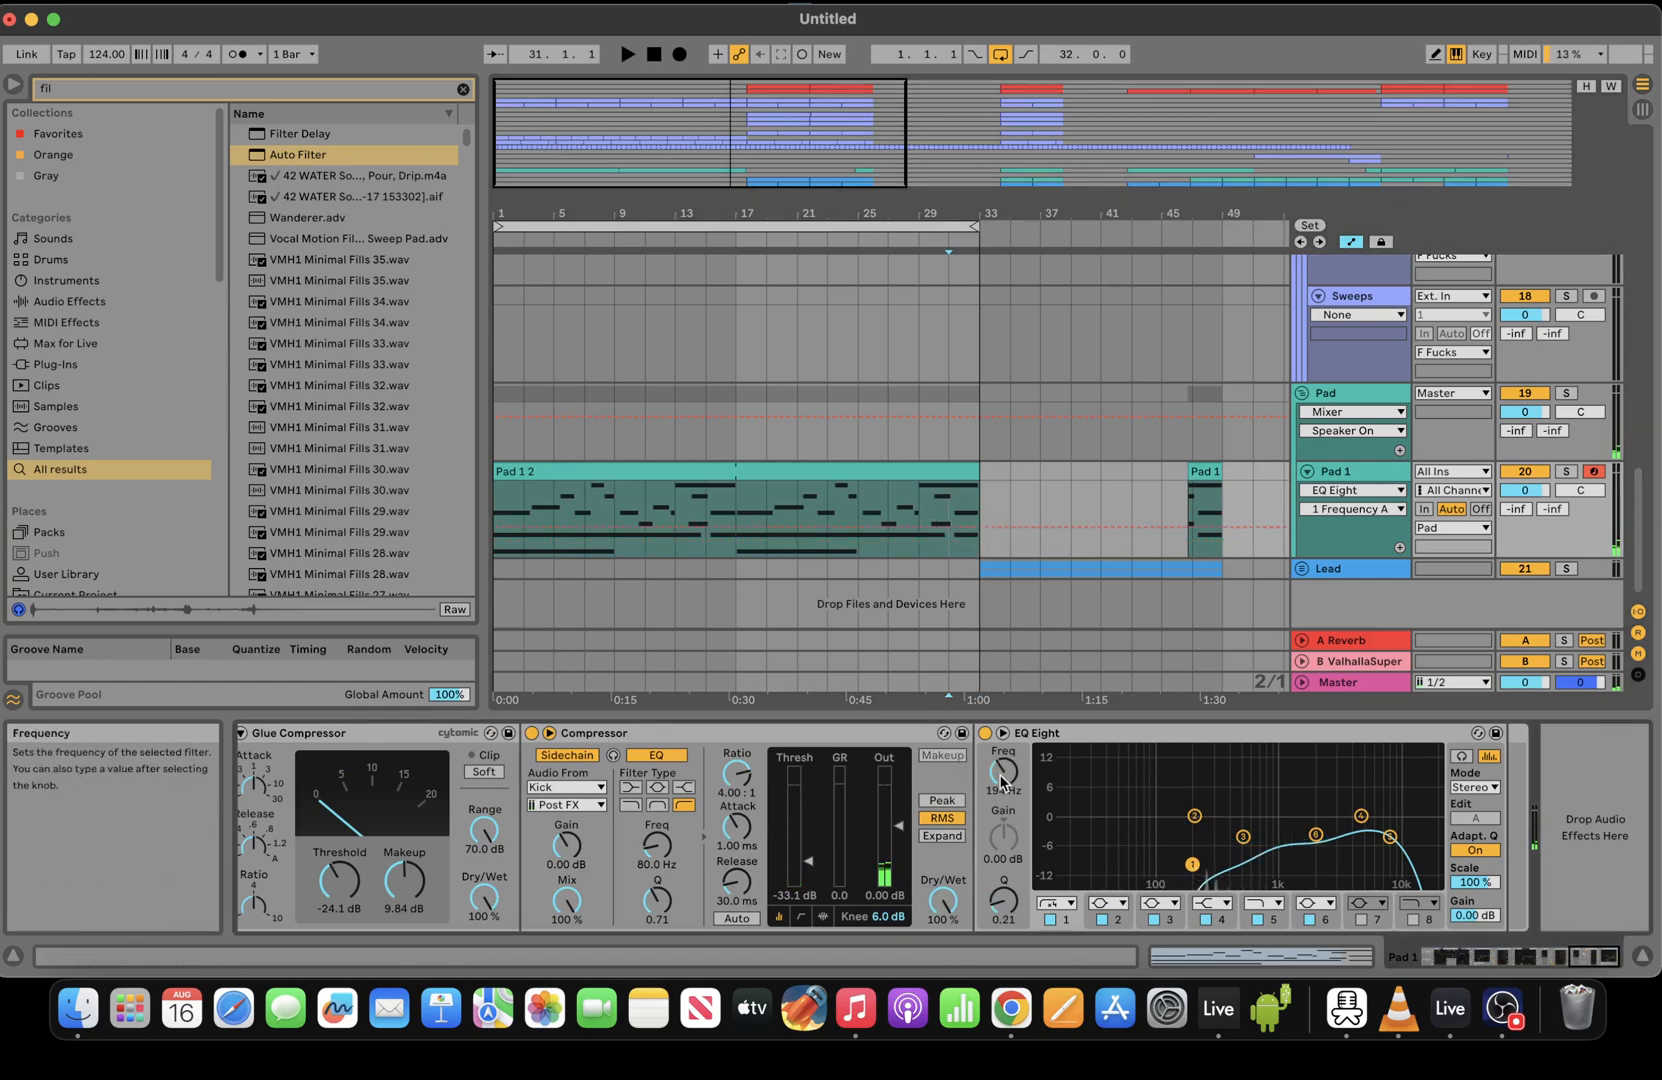
# Lower the EQ Eight band 1 frequency automation over Pad 1's bars 1 to 33 to 54.7 Hz, and Wavetable's Filter 1 frequency to 70.9 Hz
pyautogui.click(980, 527)
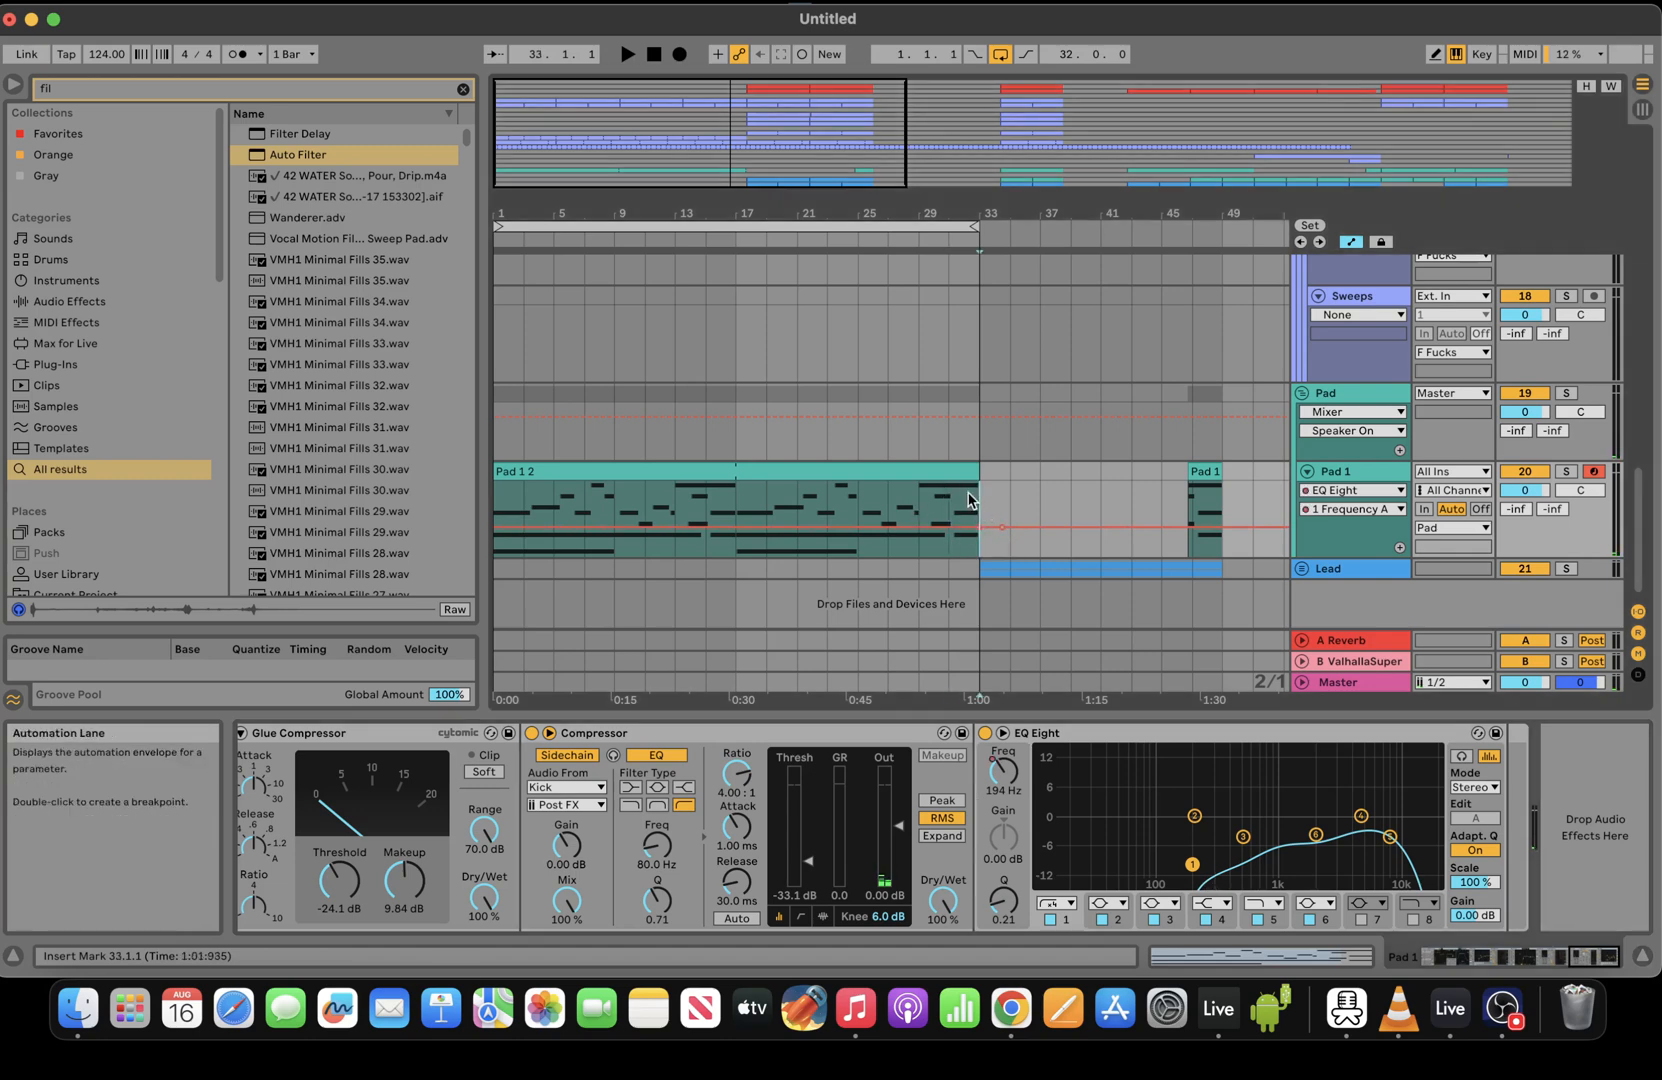
pyautogui.click(641, 500)
pyautogui.moveTo(645, 527); pyautogui.dragTo(659, 527)
pyautogui.press('space')
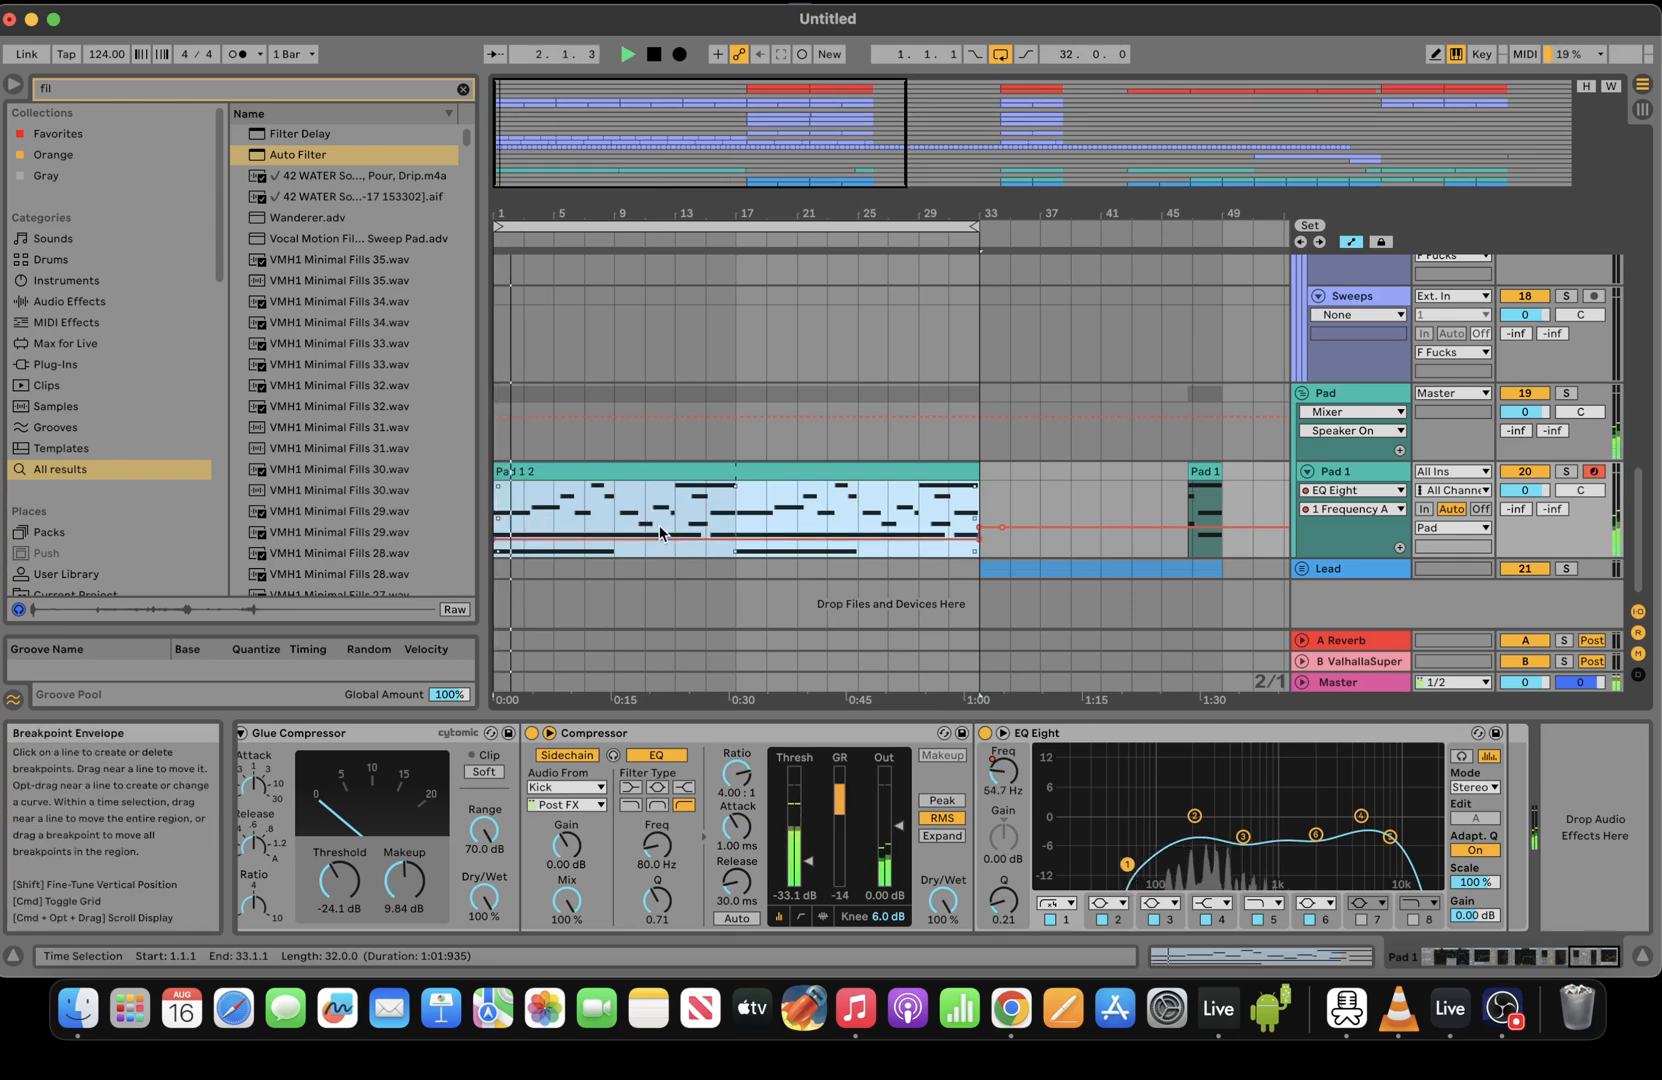
pyautogui.moveTo(1590, 957); pyautogui.dragTo(1018, 956)
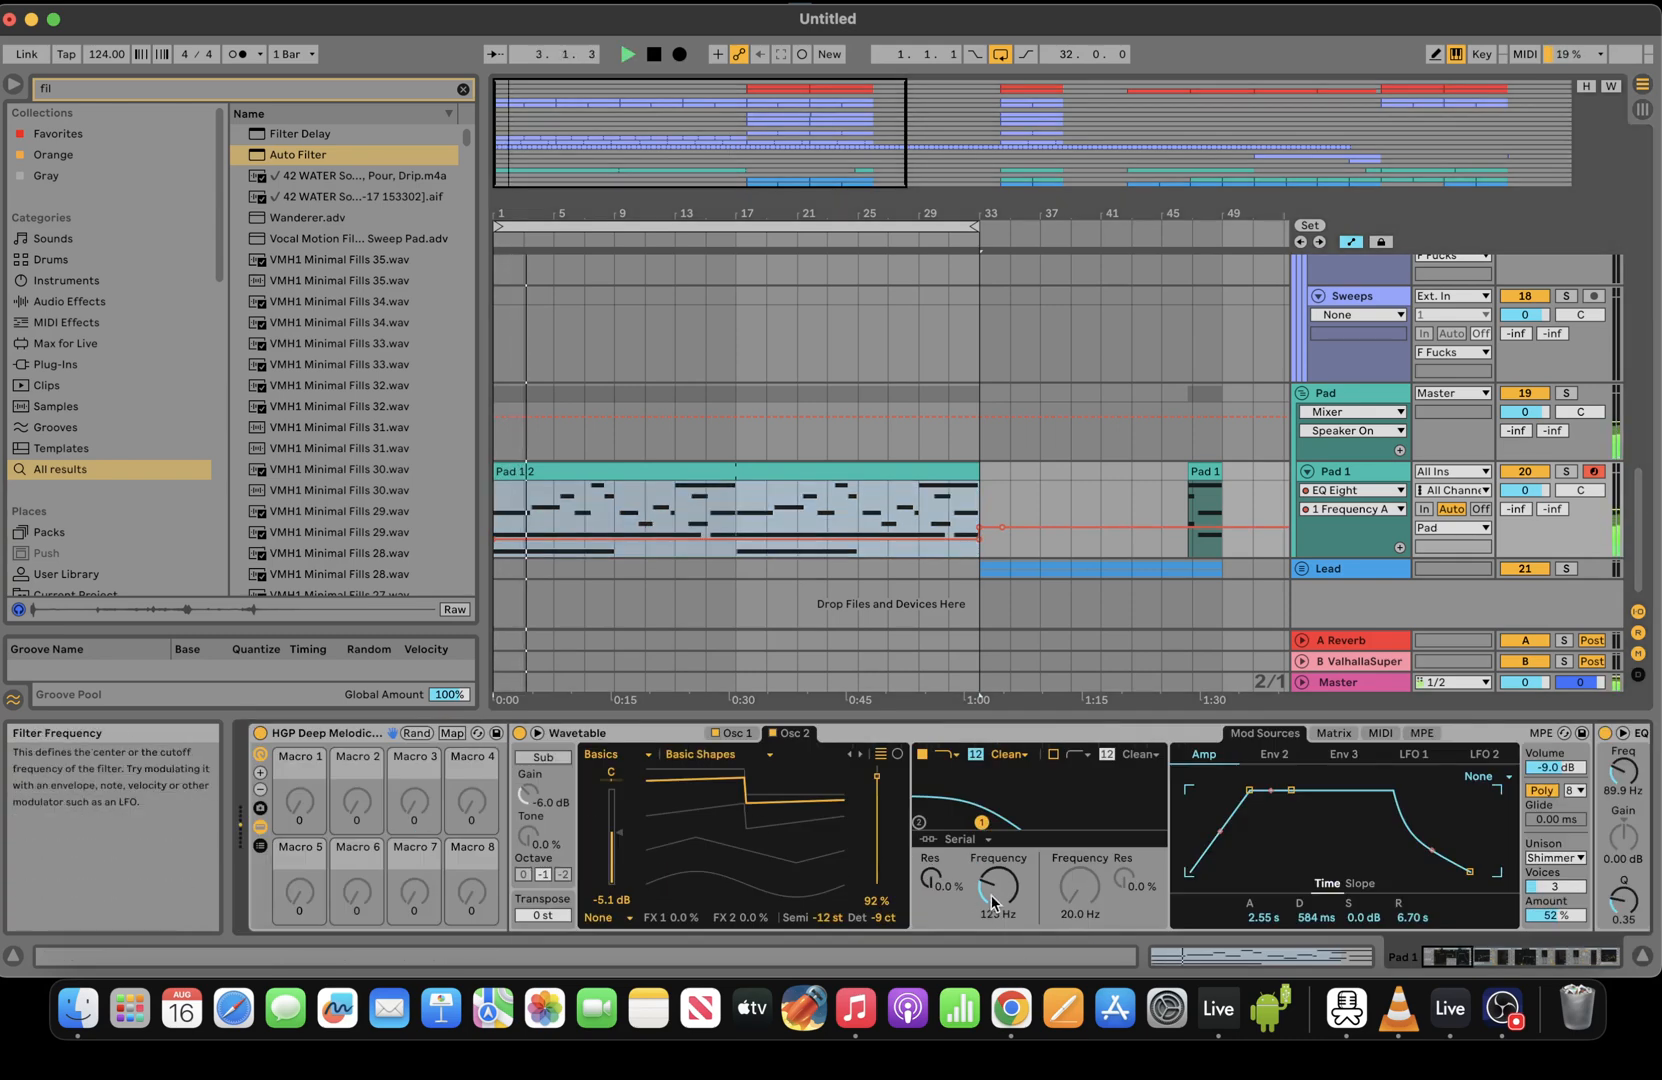
pyautogui.moveTo(993, 884); pyautogui.dragTo(992, 895)
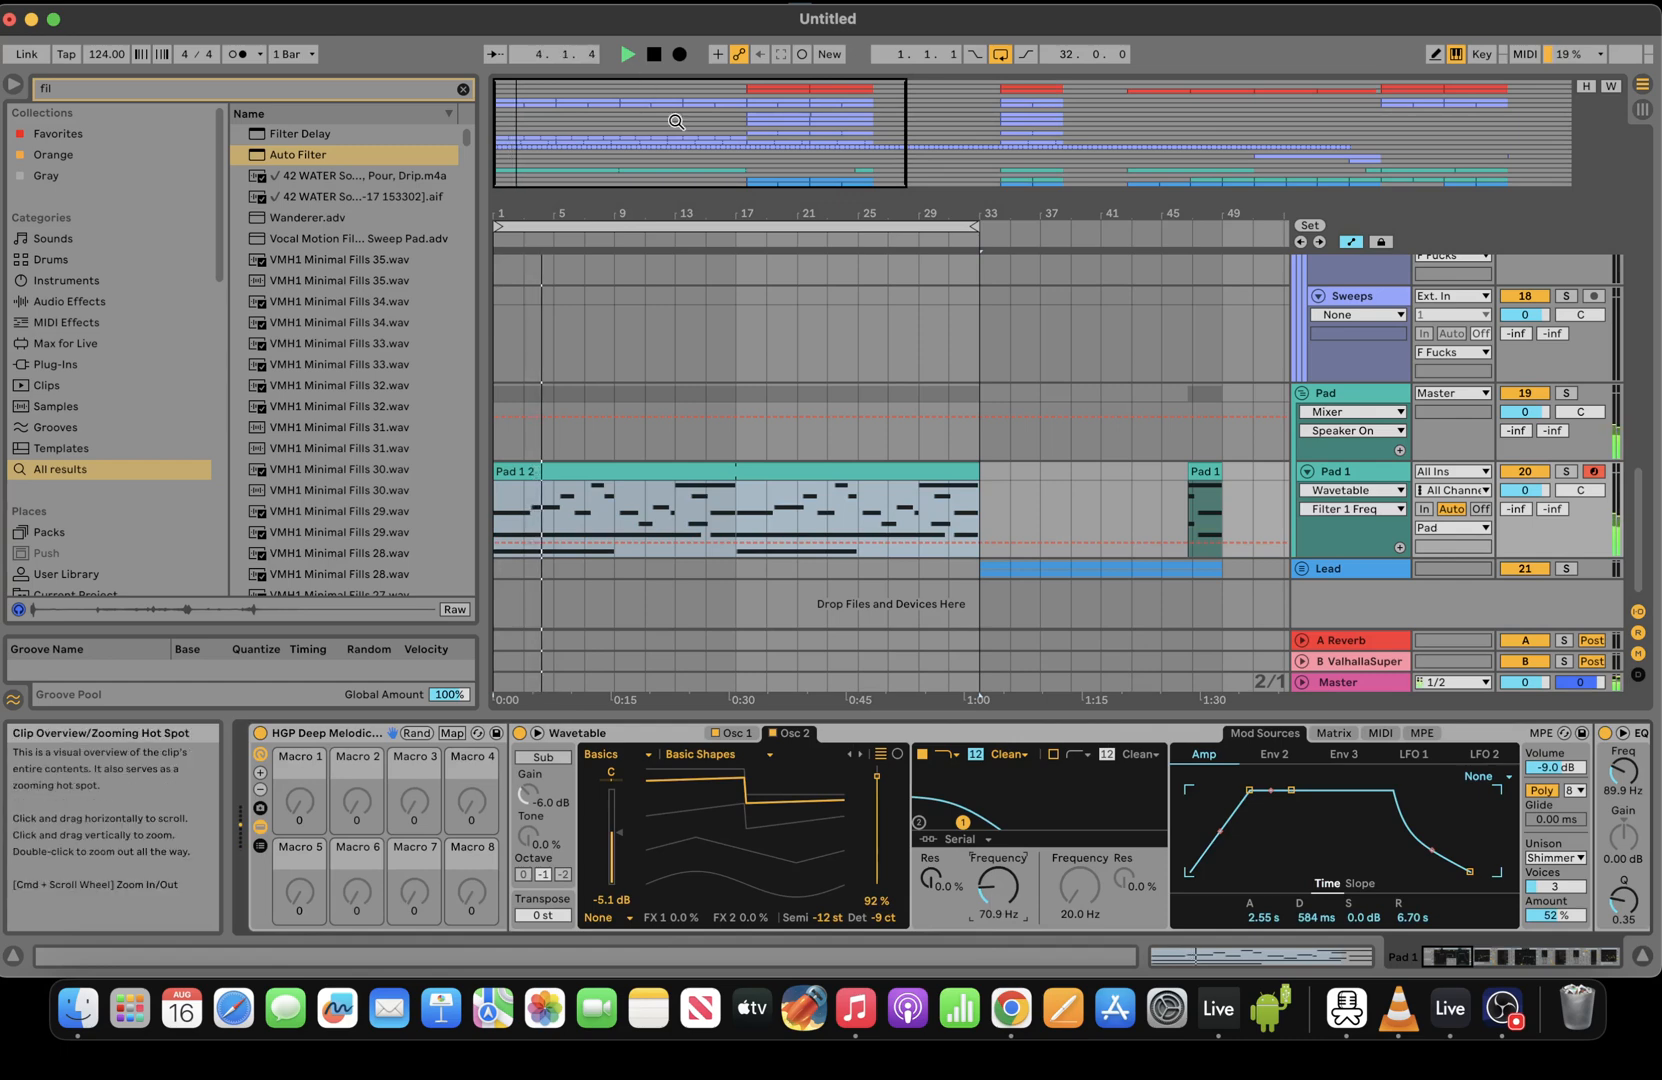
# Extend the start of the bar 33 Hat 4/4 clip back to bar 17 and the Knife Hat clip back to bar 9
pyautogui.press('-')
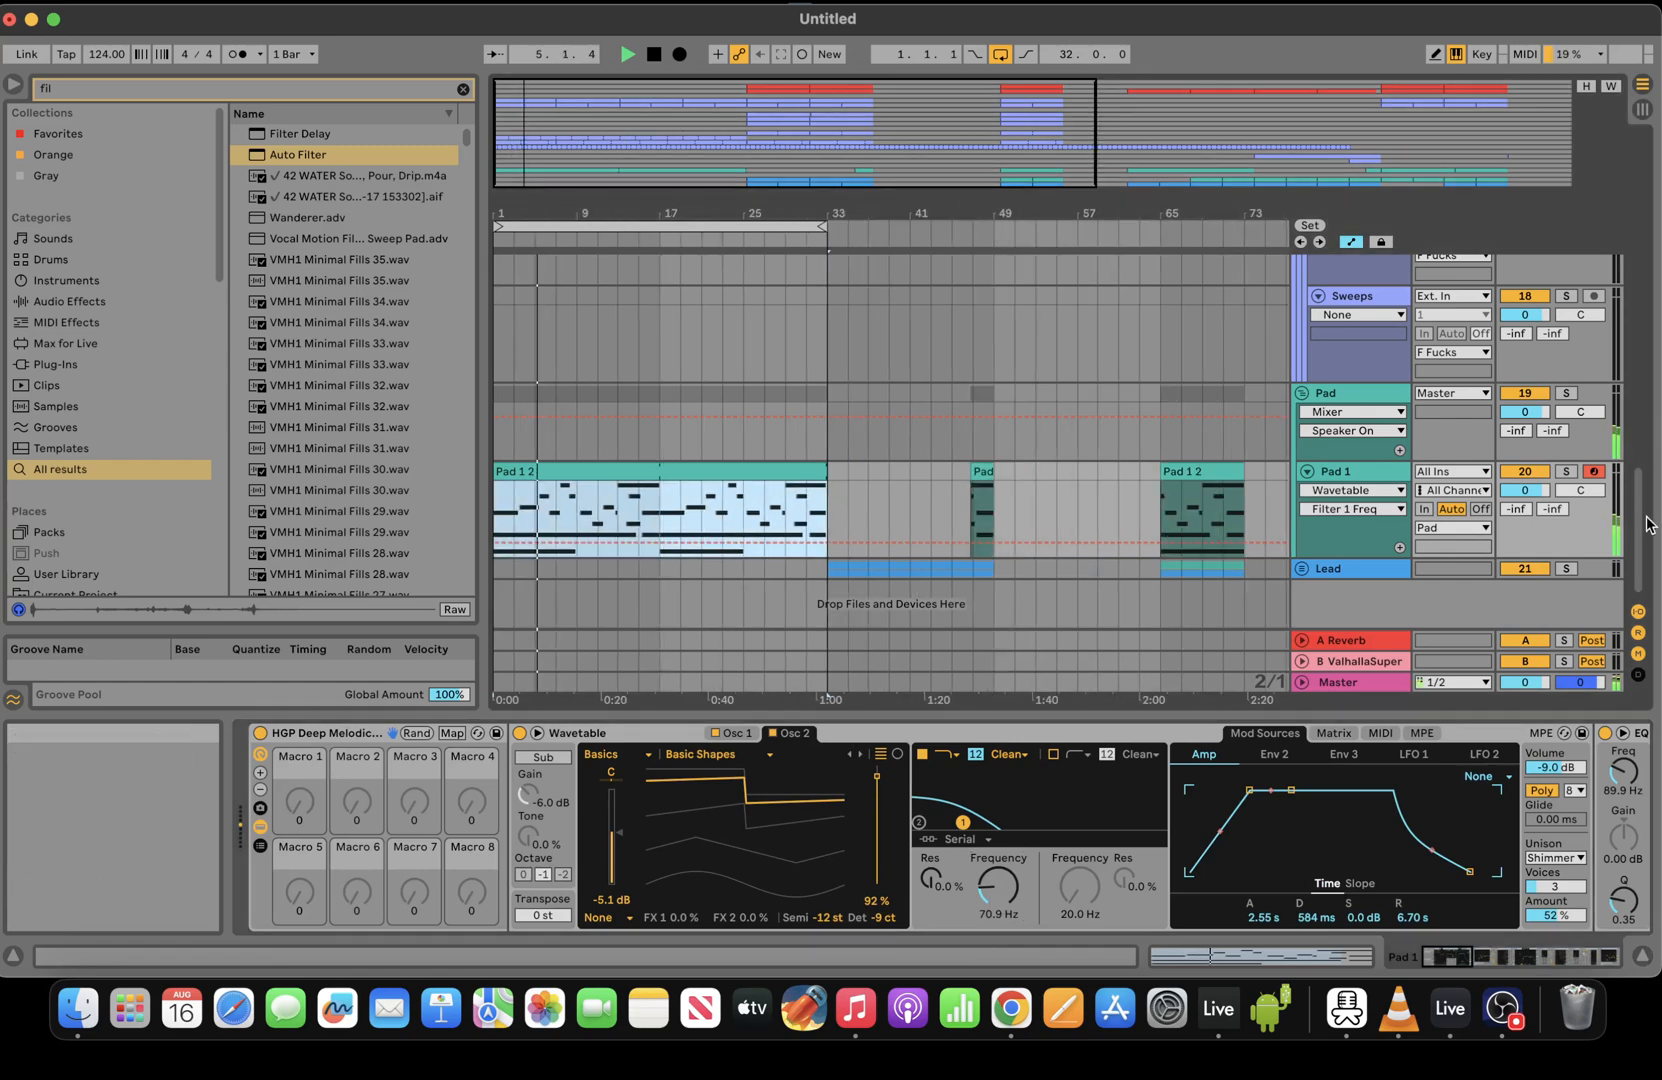
pyautogui.moveTo(1645, 531); pyautogui.dragTo(1643, 310)
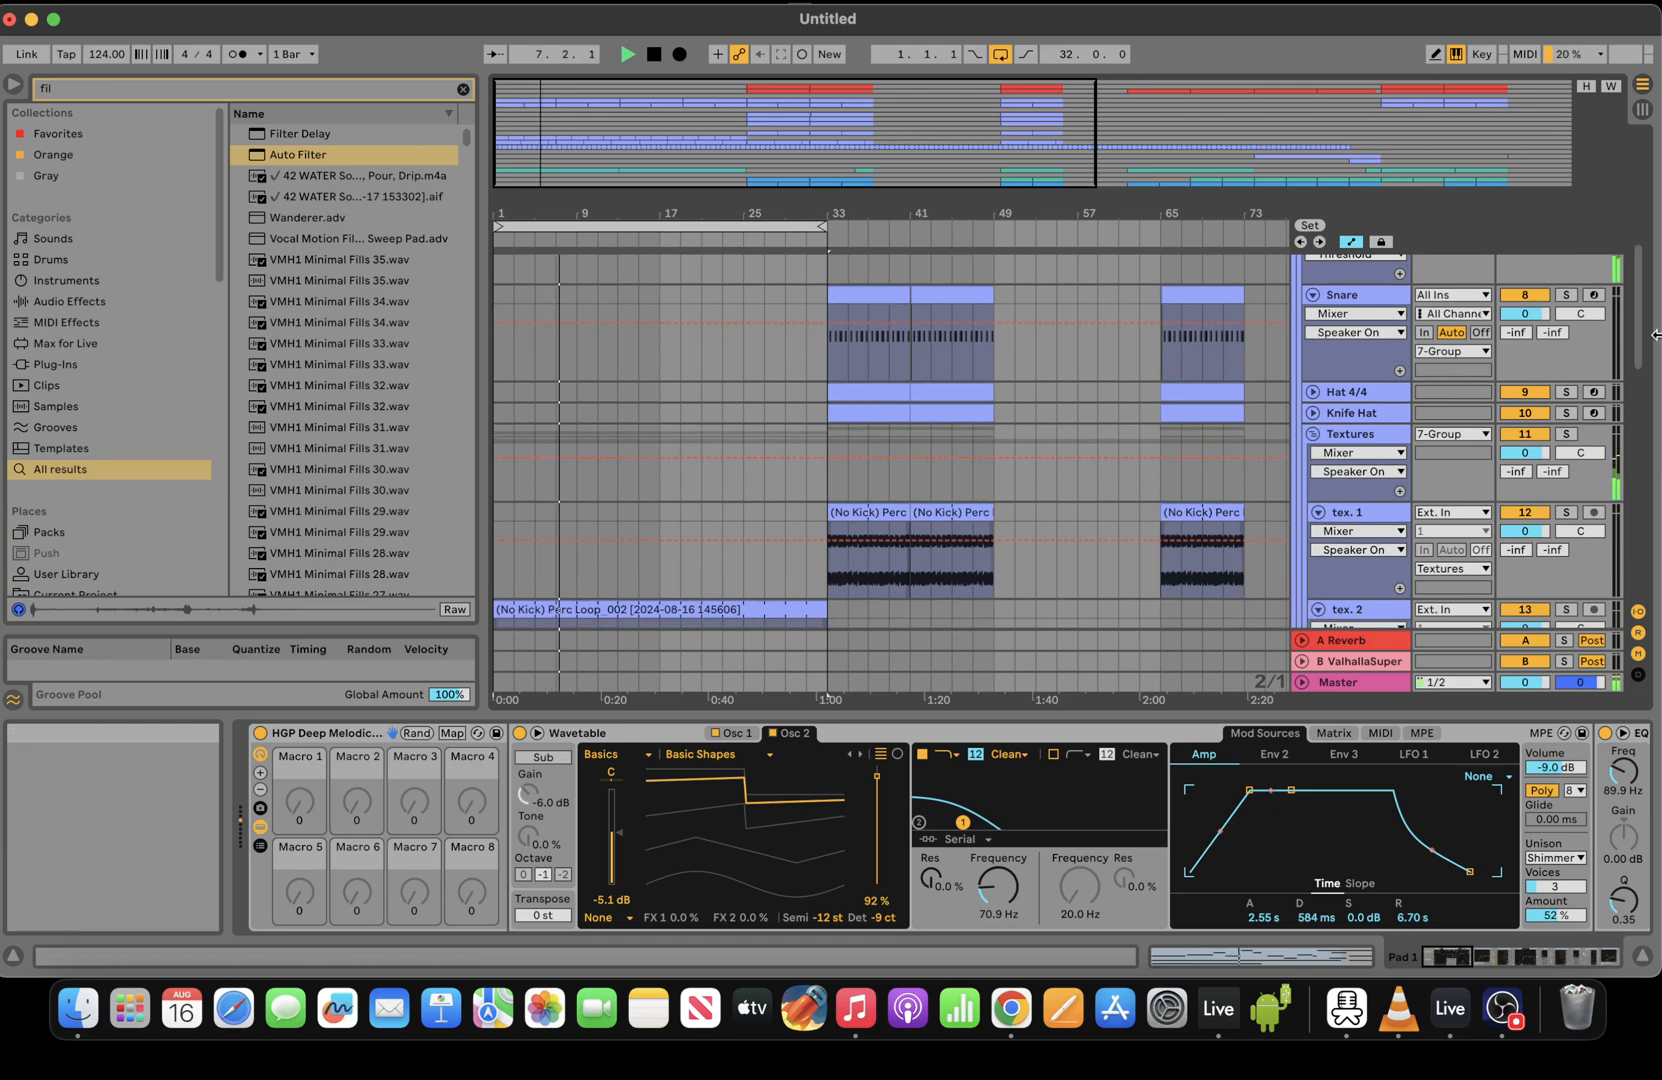
pyautogui.moveTo(829, 392); pyautogui.dragTo(660, 396)
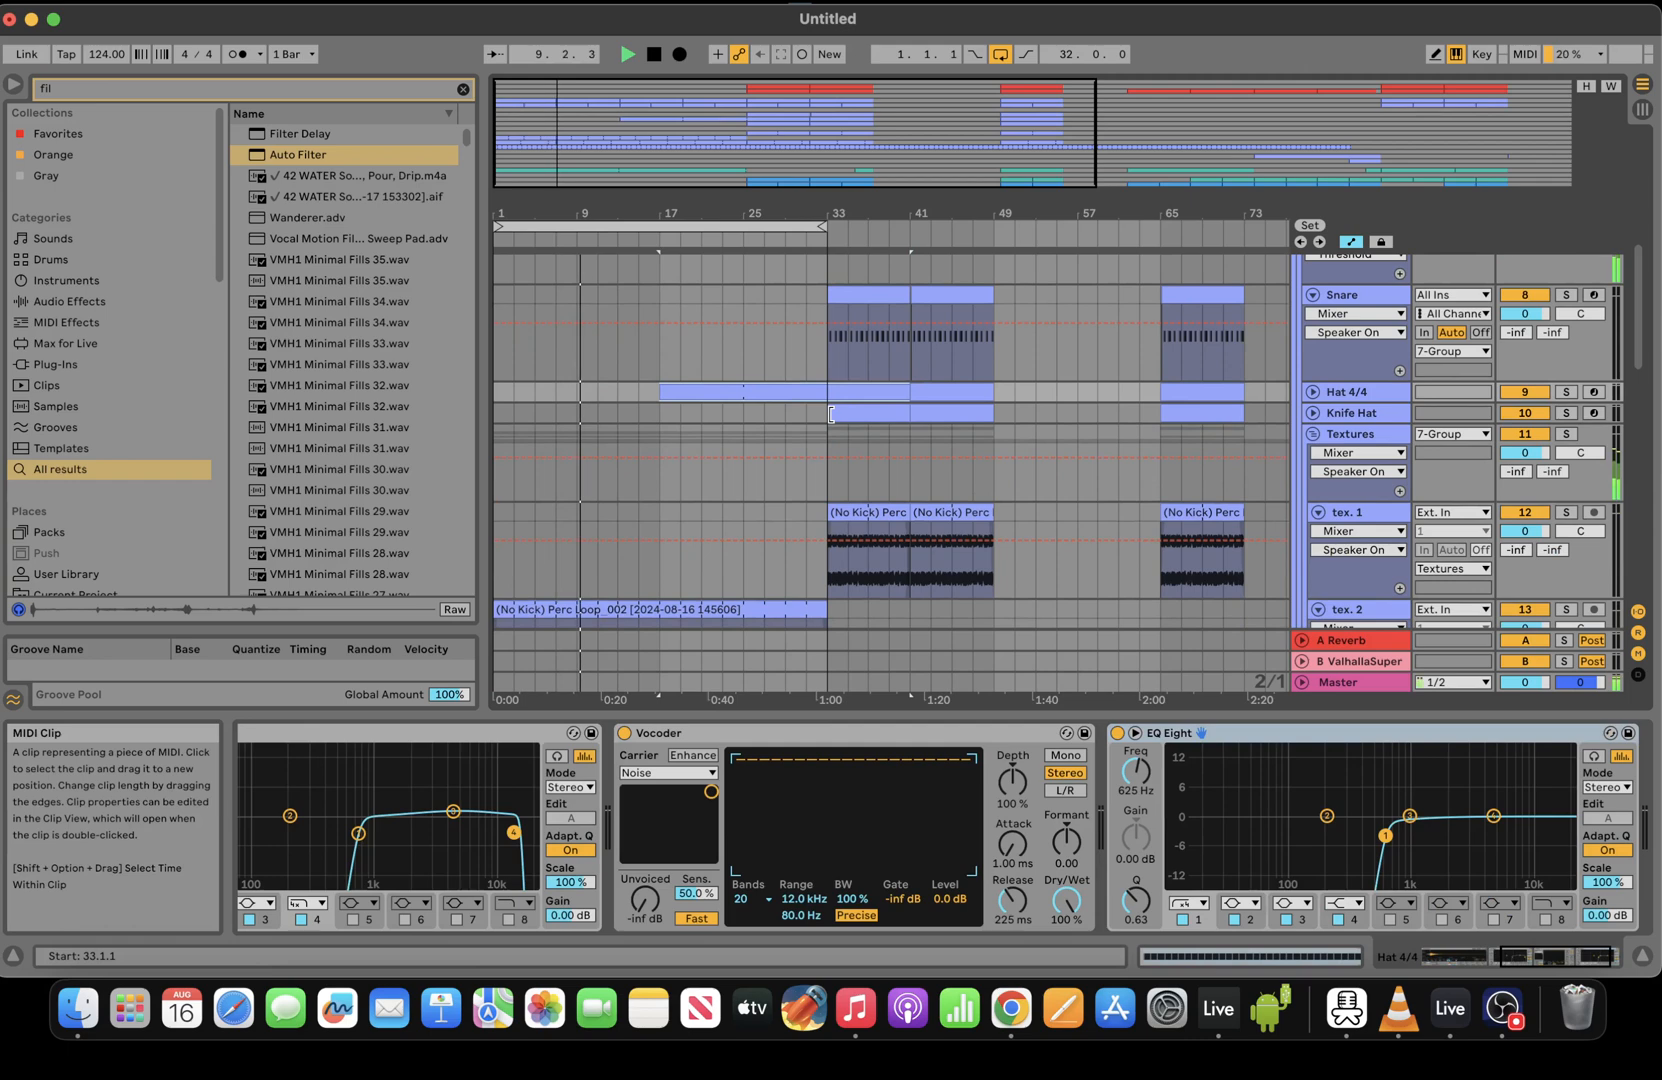
pyautogui.moveTo(831, 413); pyautogui.dragTo(580, 413)
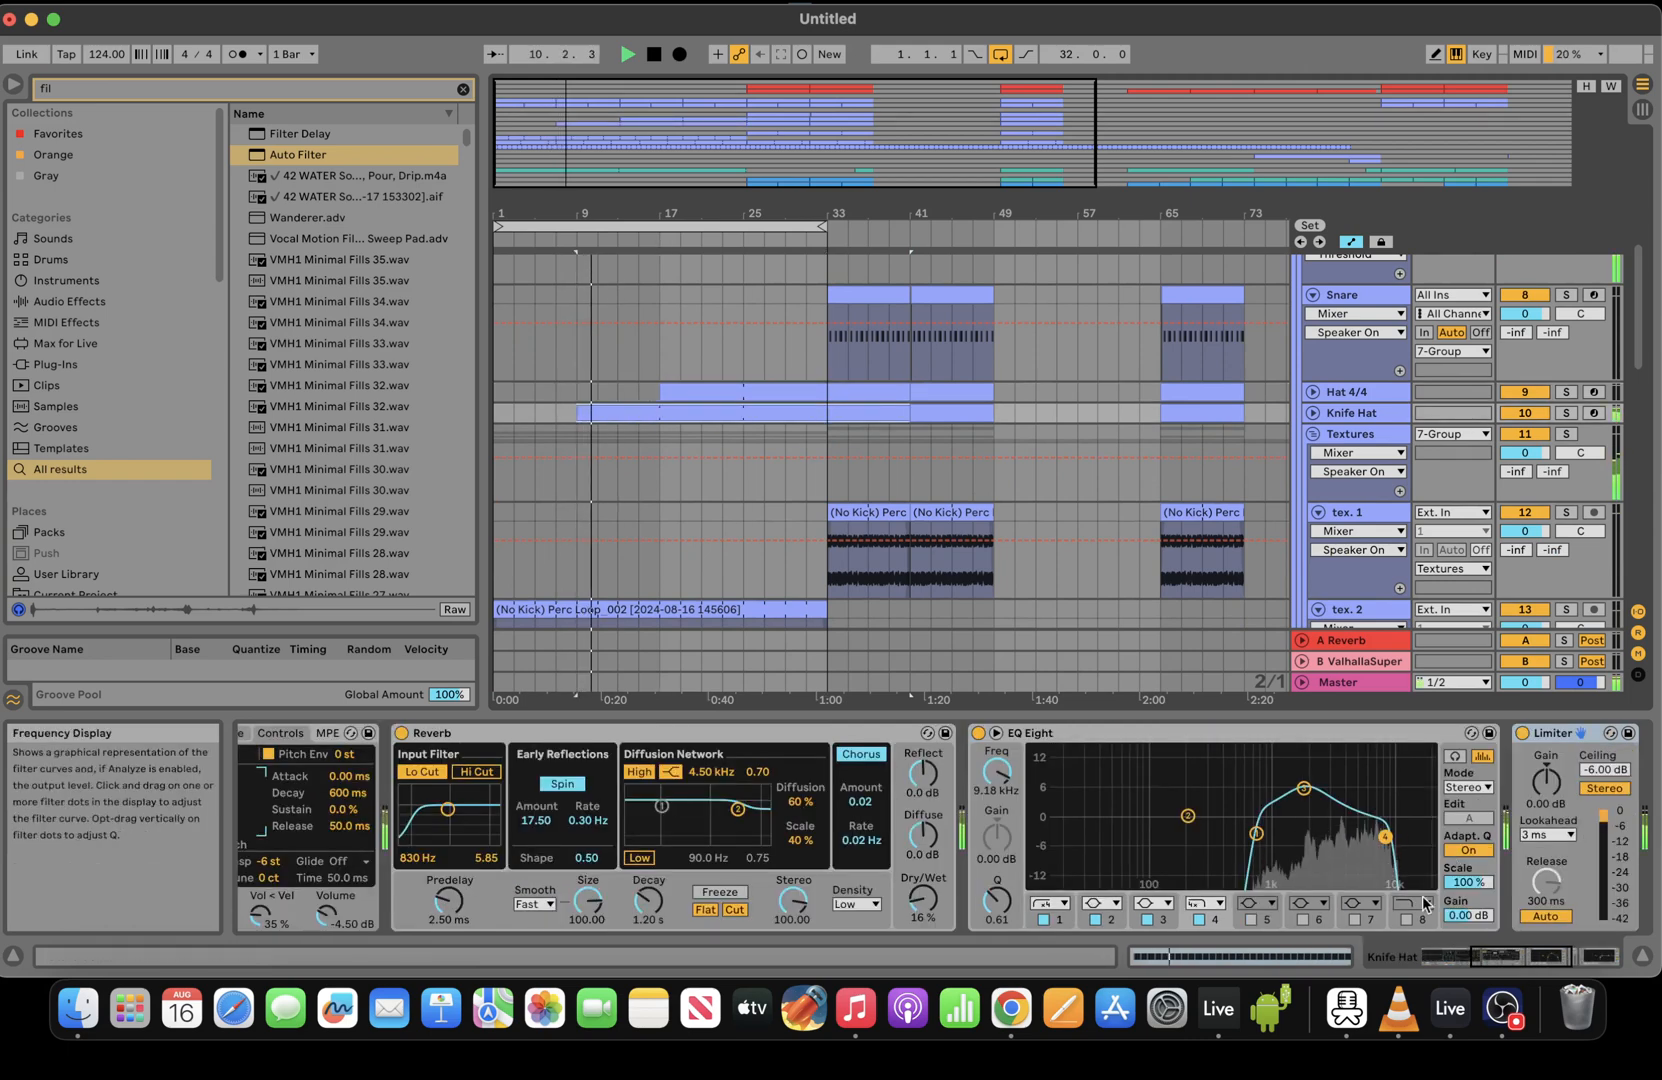
# Play the Knife Hat from bar 9, unfold its track and extend its clip's start back to bar 1
pyautogui.click(1447, 957)
pyautogui.press('space')
pyautogui.press('space')
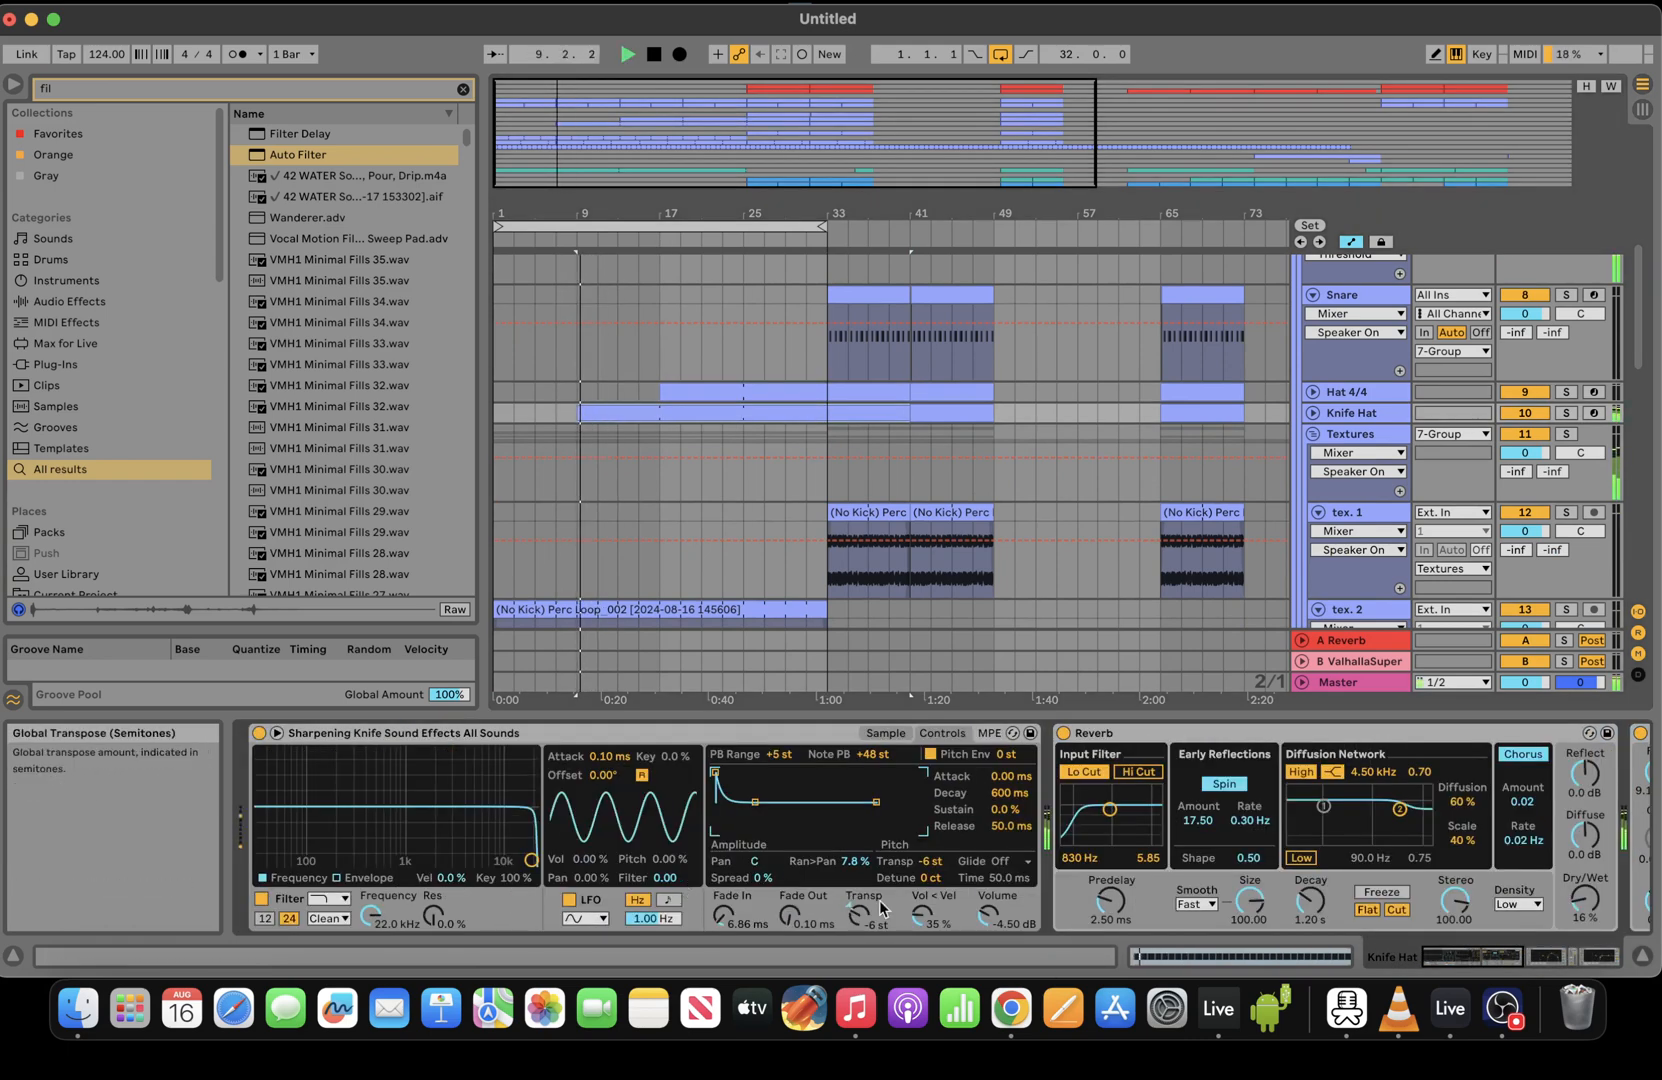
pyautogui.click(1313, 412)
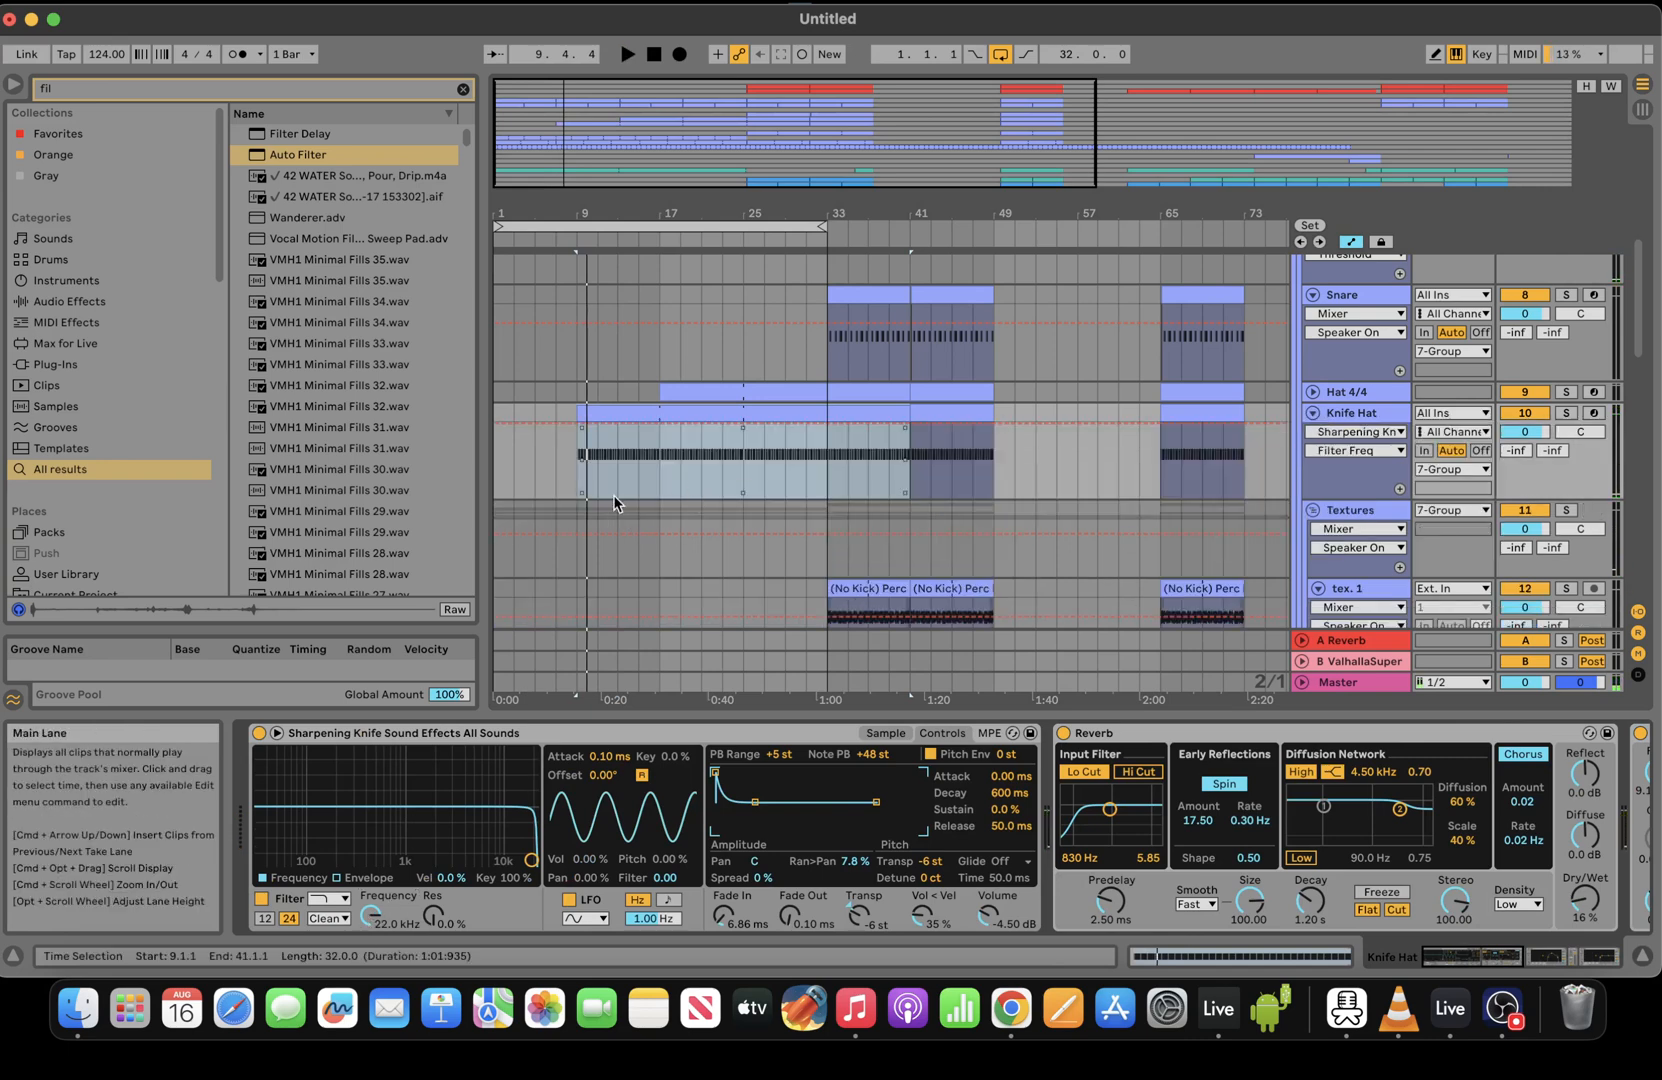
pyautogui.moveTo(579, 413); pyautogui.dragTo(386, 419)
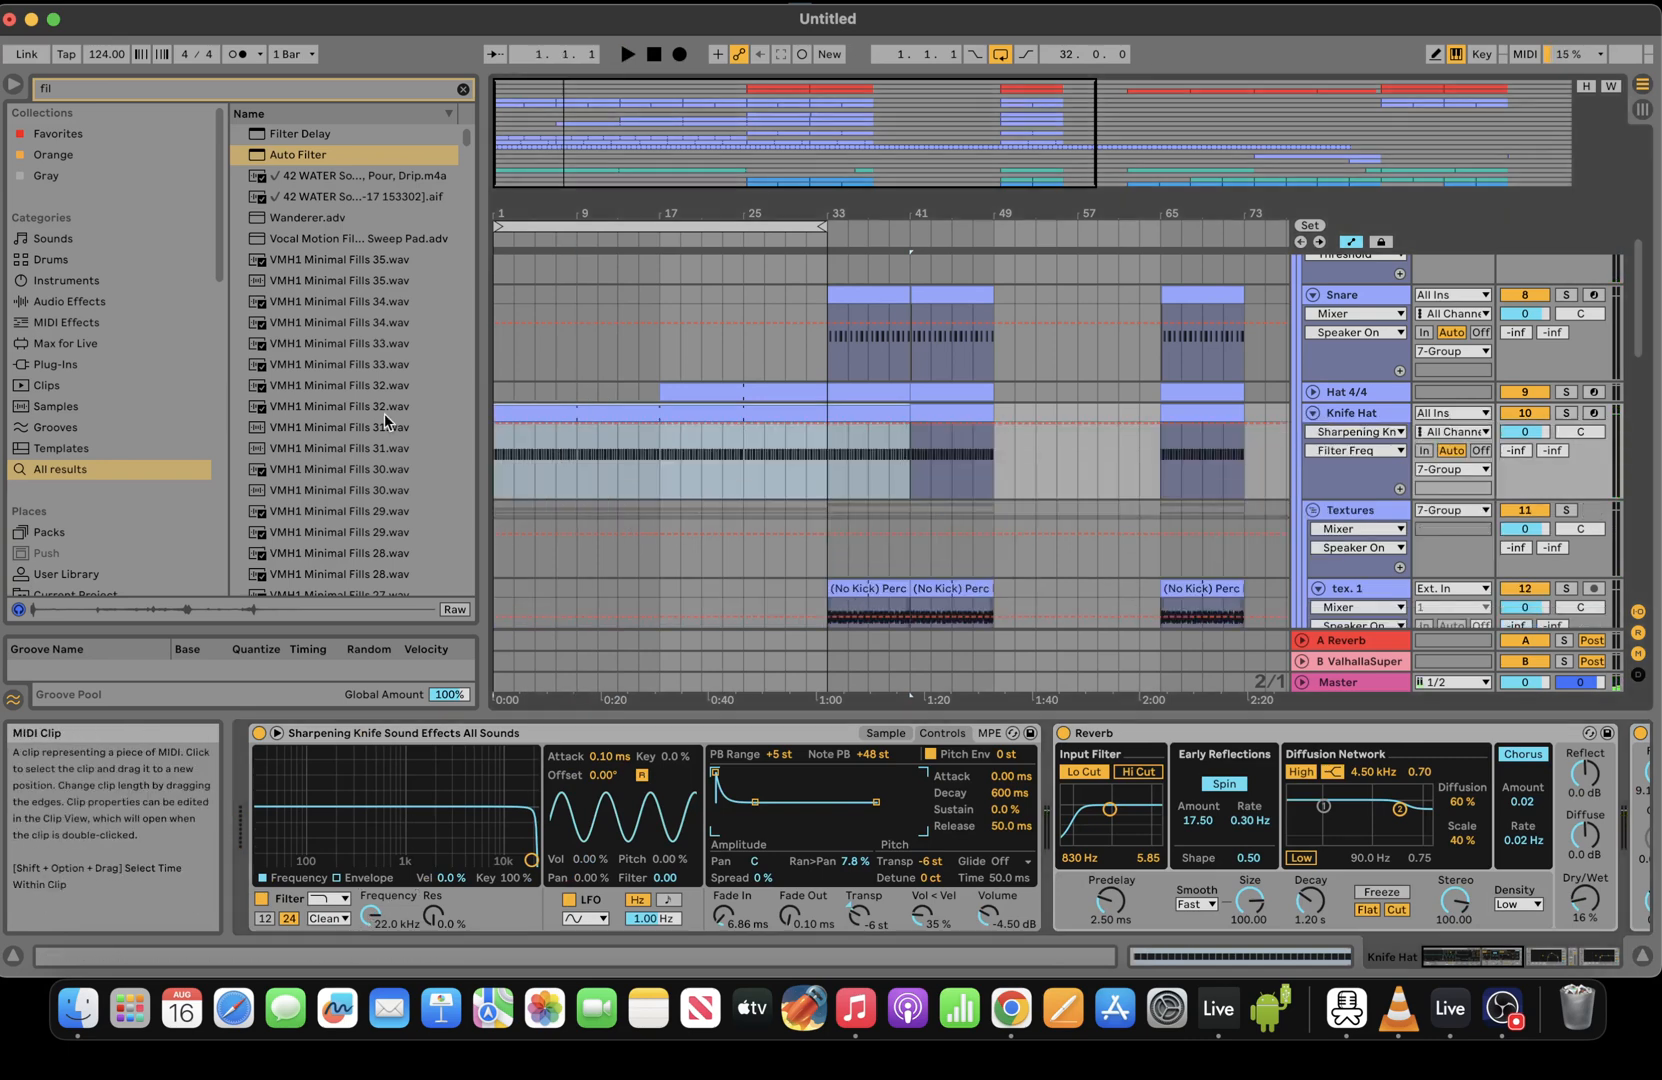
# Automate the Knife Hat's filter frequency to rise from 30 Hz around bar 5 to fully open at bar 17
pyautogui.click(371, 917)
pyautogui.click(662, 424)
pyautogui.moveTo(662, 423)
pyautogui.mouseDown()
pyautogui.moveTo(686, 496)
pyautogui.moveTo(659, 430)
pyautogui.mouseUp()
pyautogui.moveTo(509, 425); pyautogui.dragTo(499, 497)
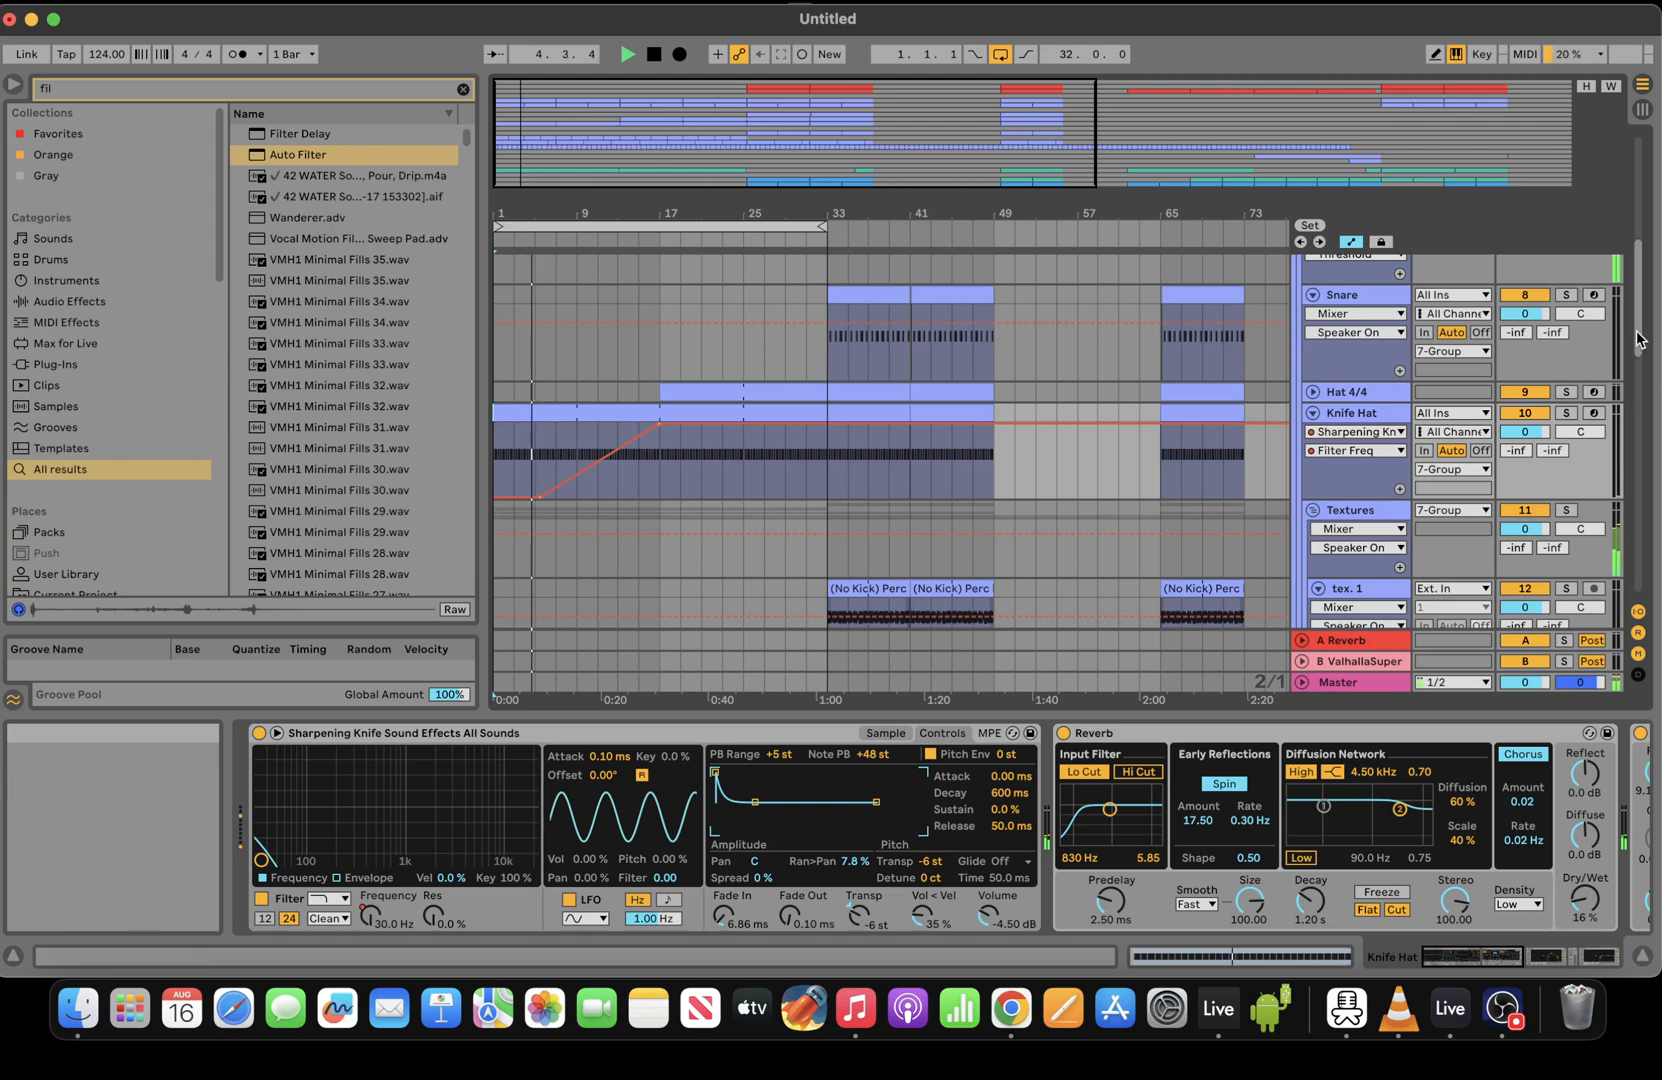
# Unfold the Bass group, copy the HGP Deep Melodic clip from bar 33 to bar 17 and duplicate it to bar 25
pyautogui.moveTo(1638, 340); pyautogui.dragTo(1635, 235)
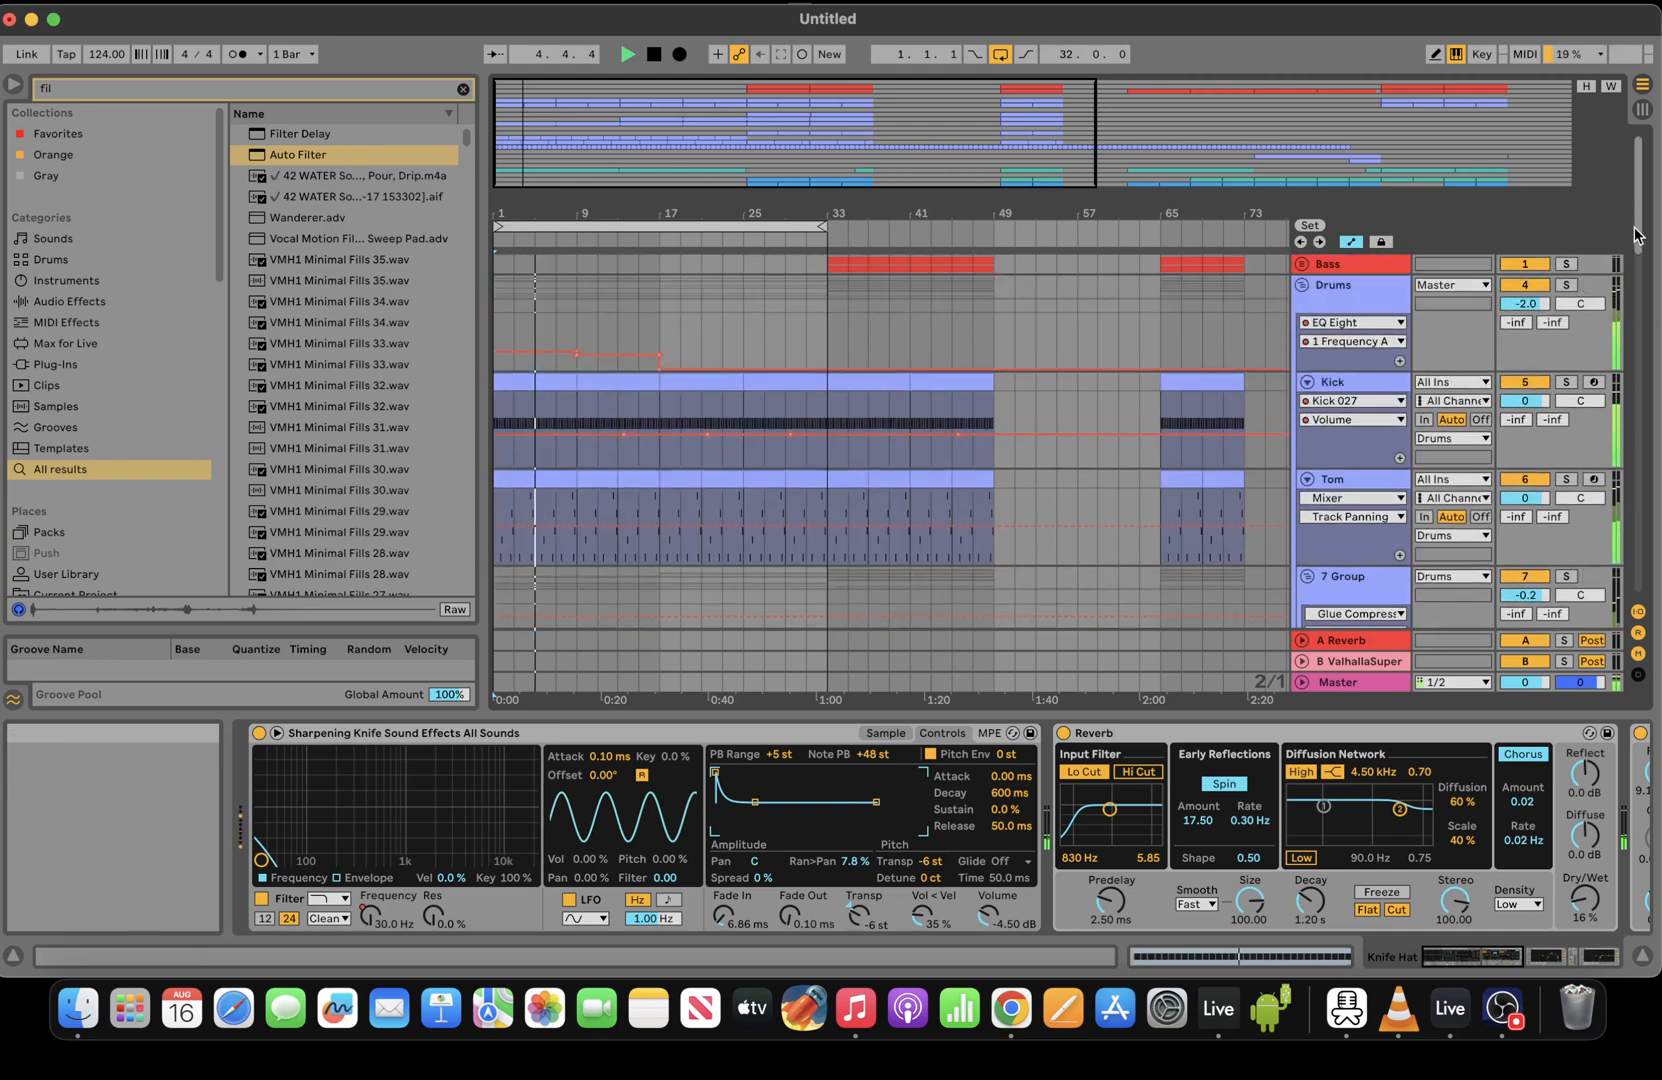
pyautogui.click(1302, 264)
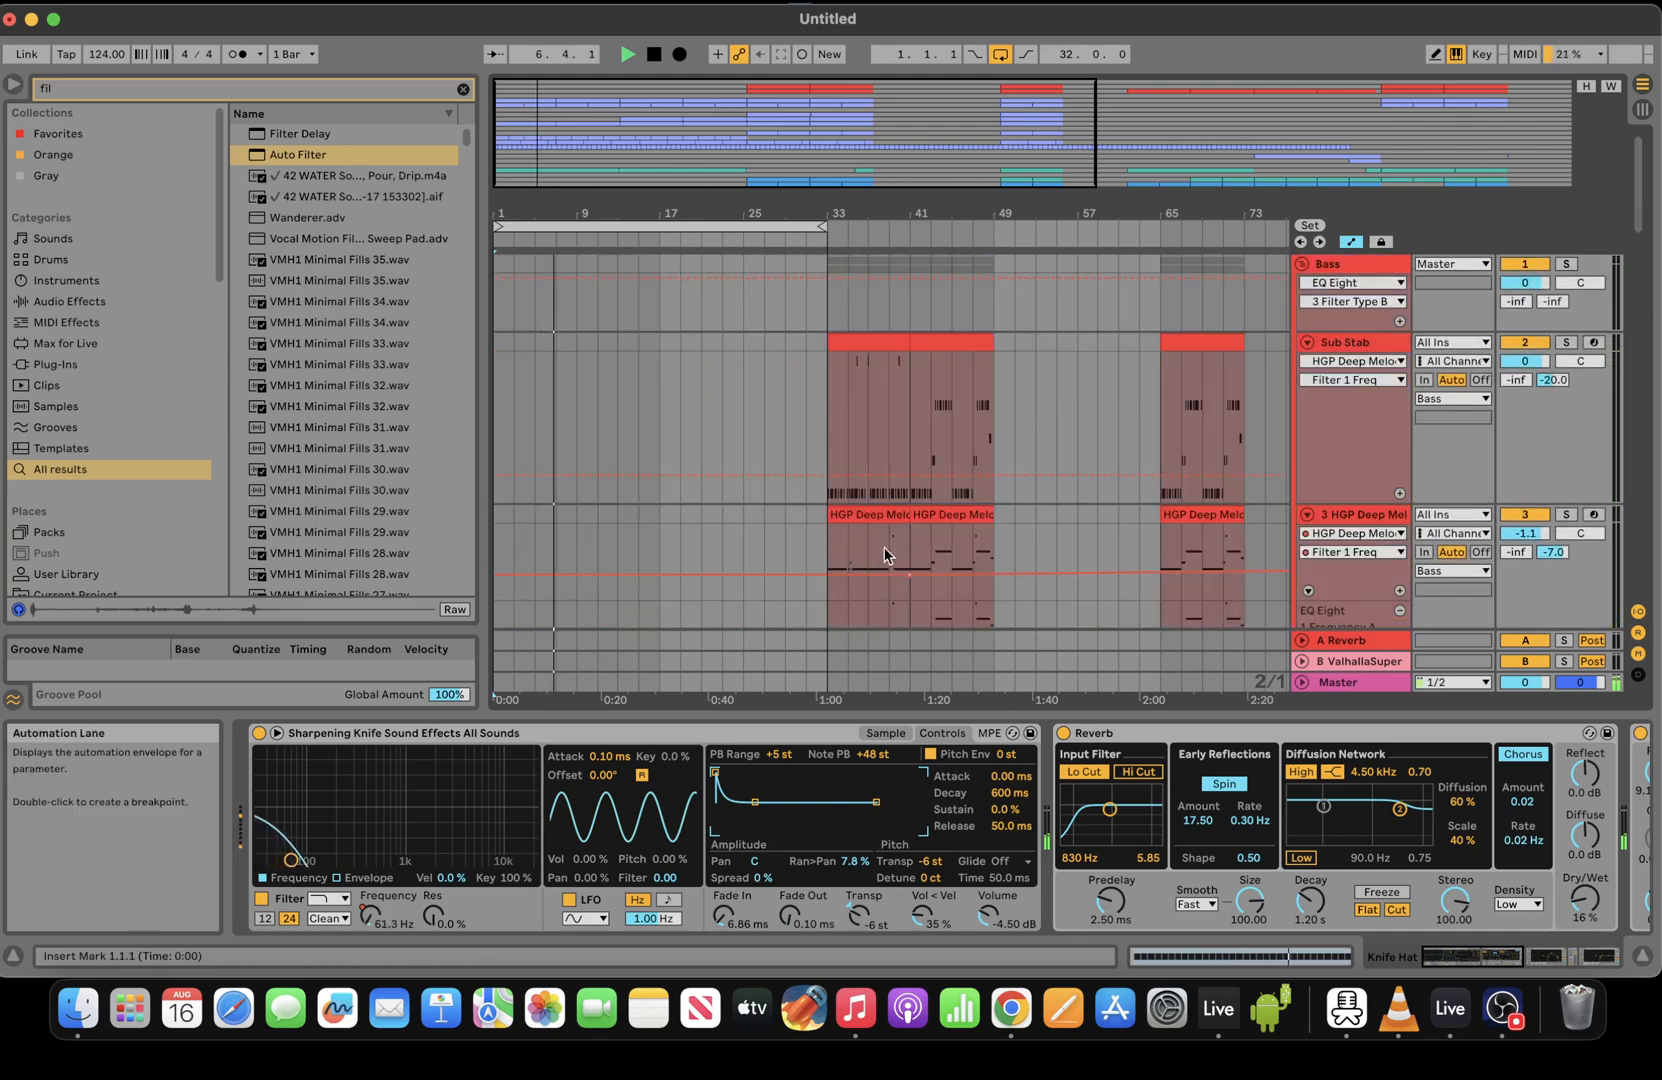
pyautogui.click(880, 512)
pyautogui.moveTo(825, 515); pyautogui.dragTo(656, 521)
pyautogui.press('super+d')
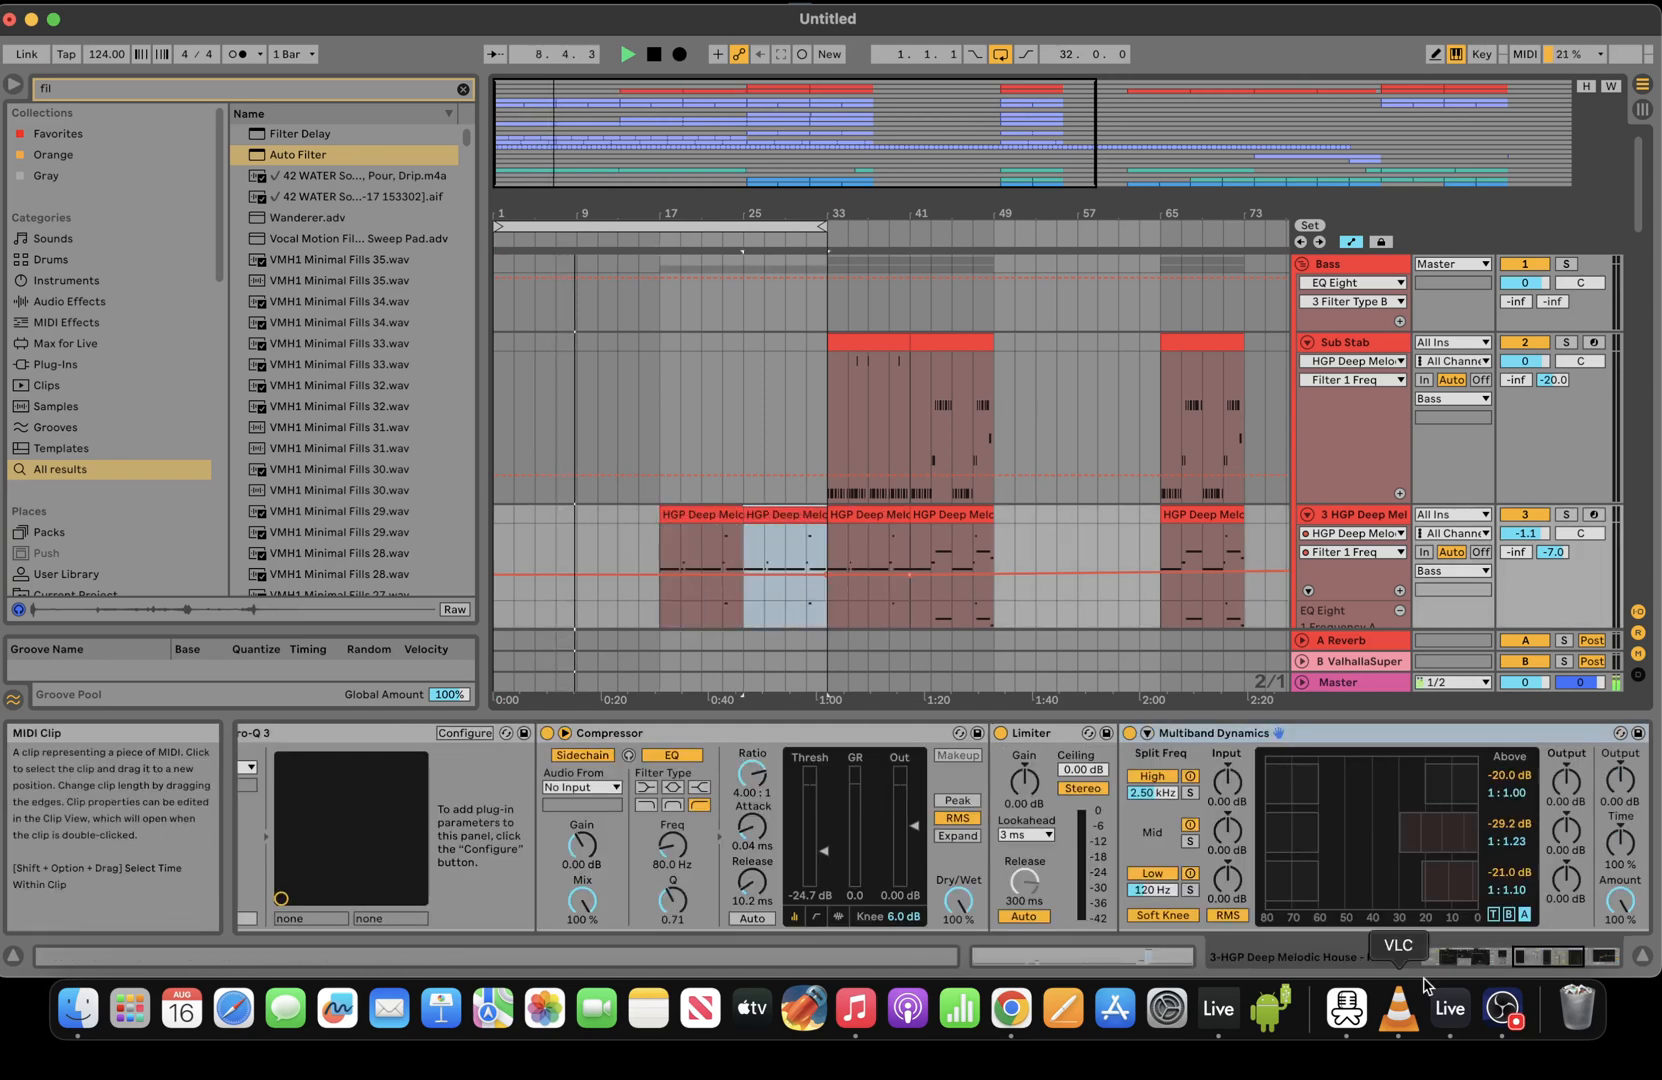
# Search the browser for "fil" and select Auto Filter for the HGP Deep Melodic bass track
pyautogui.click(1548, 953)
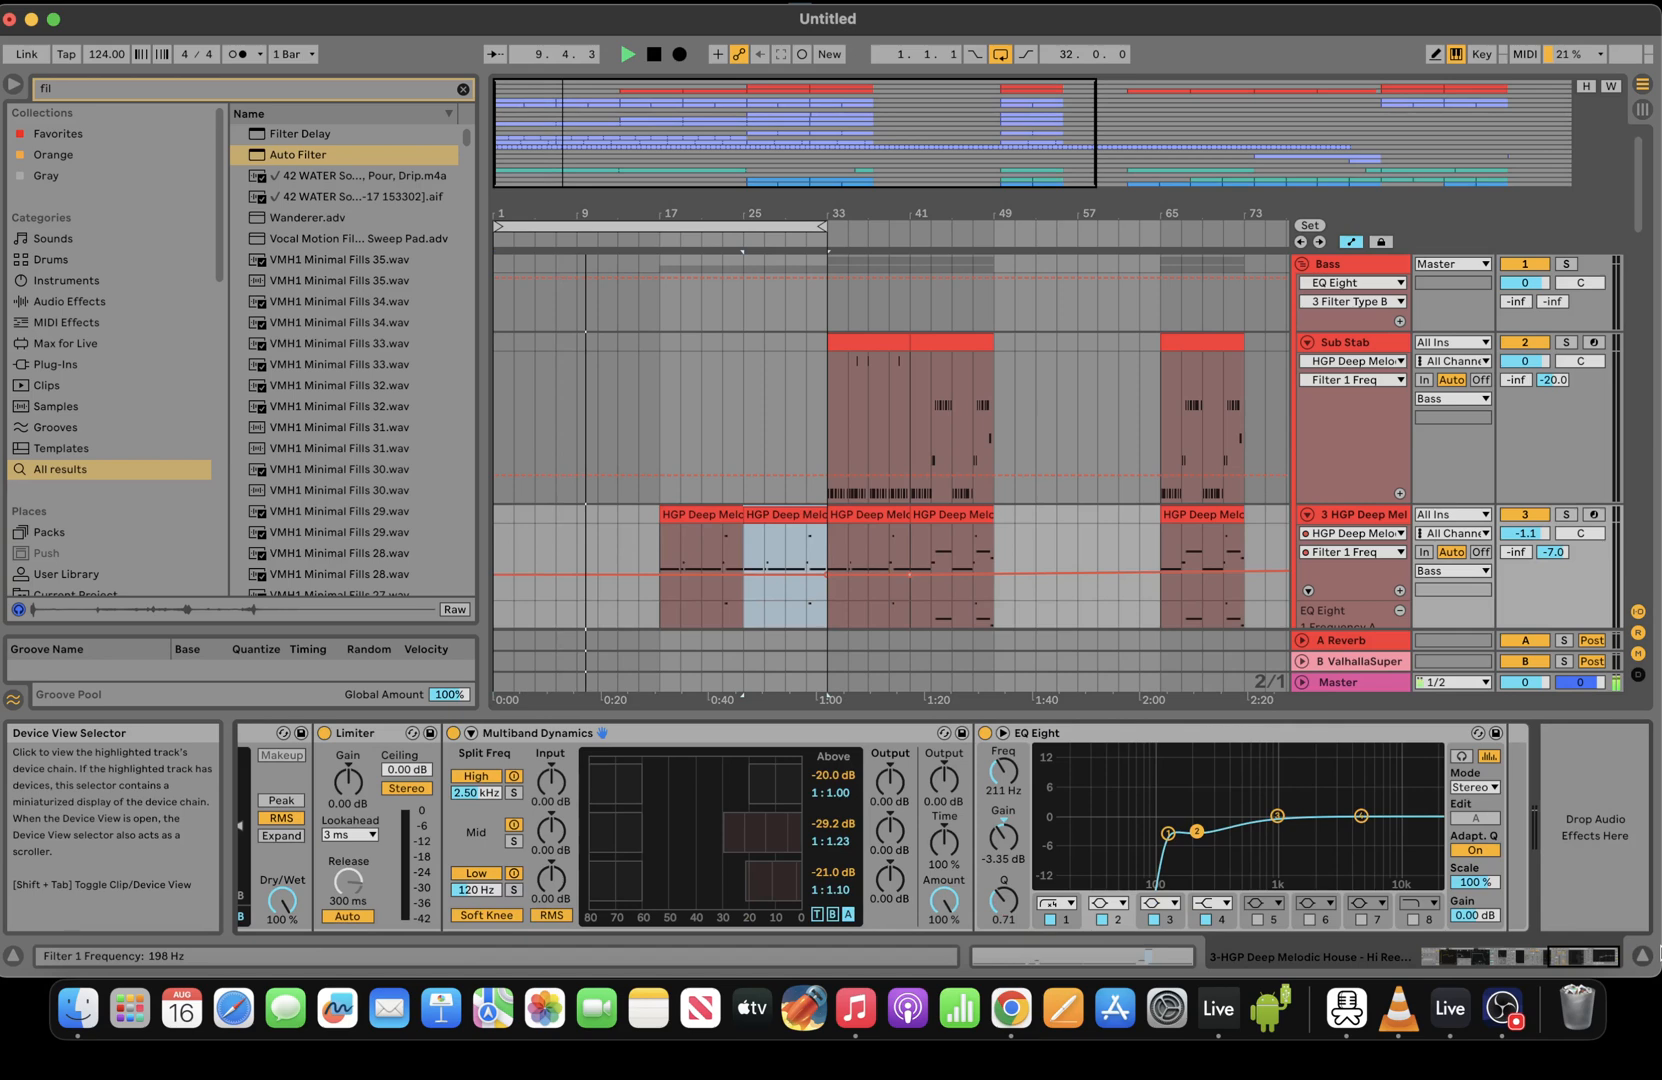
pyautogui.click(651, 536)
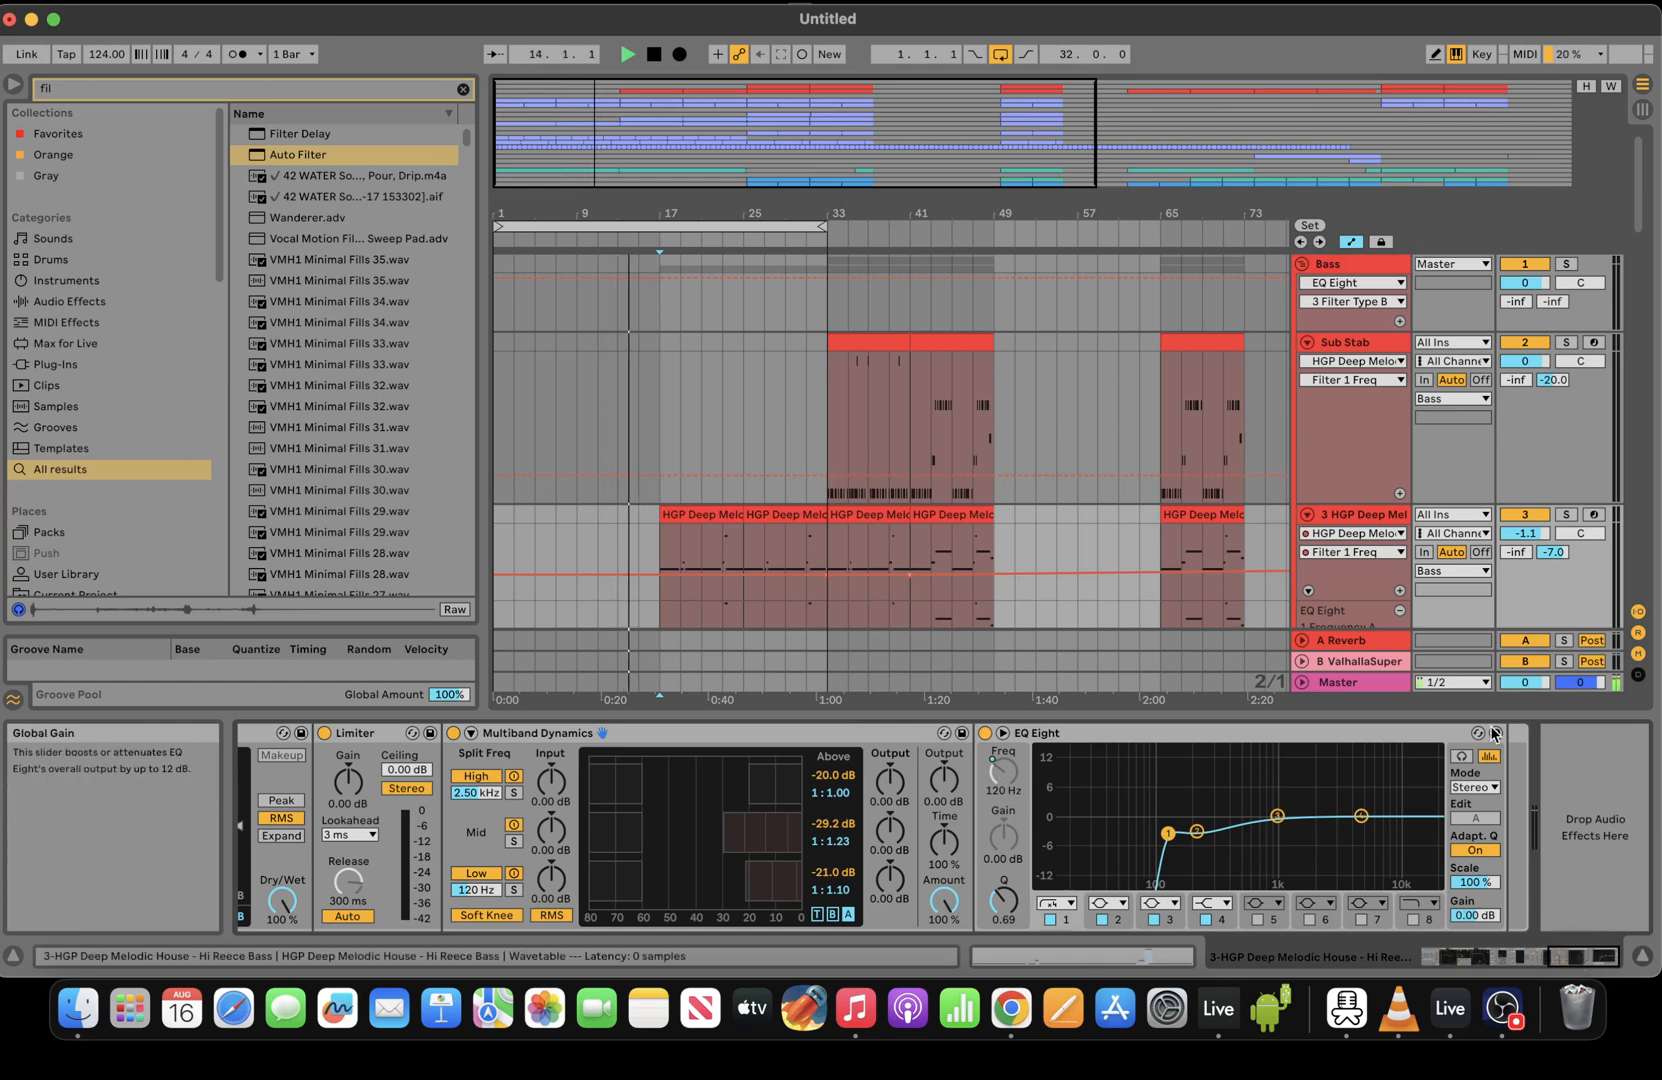
pyautogui.write('fil')
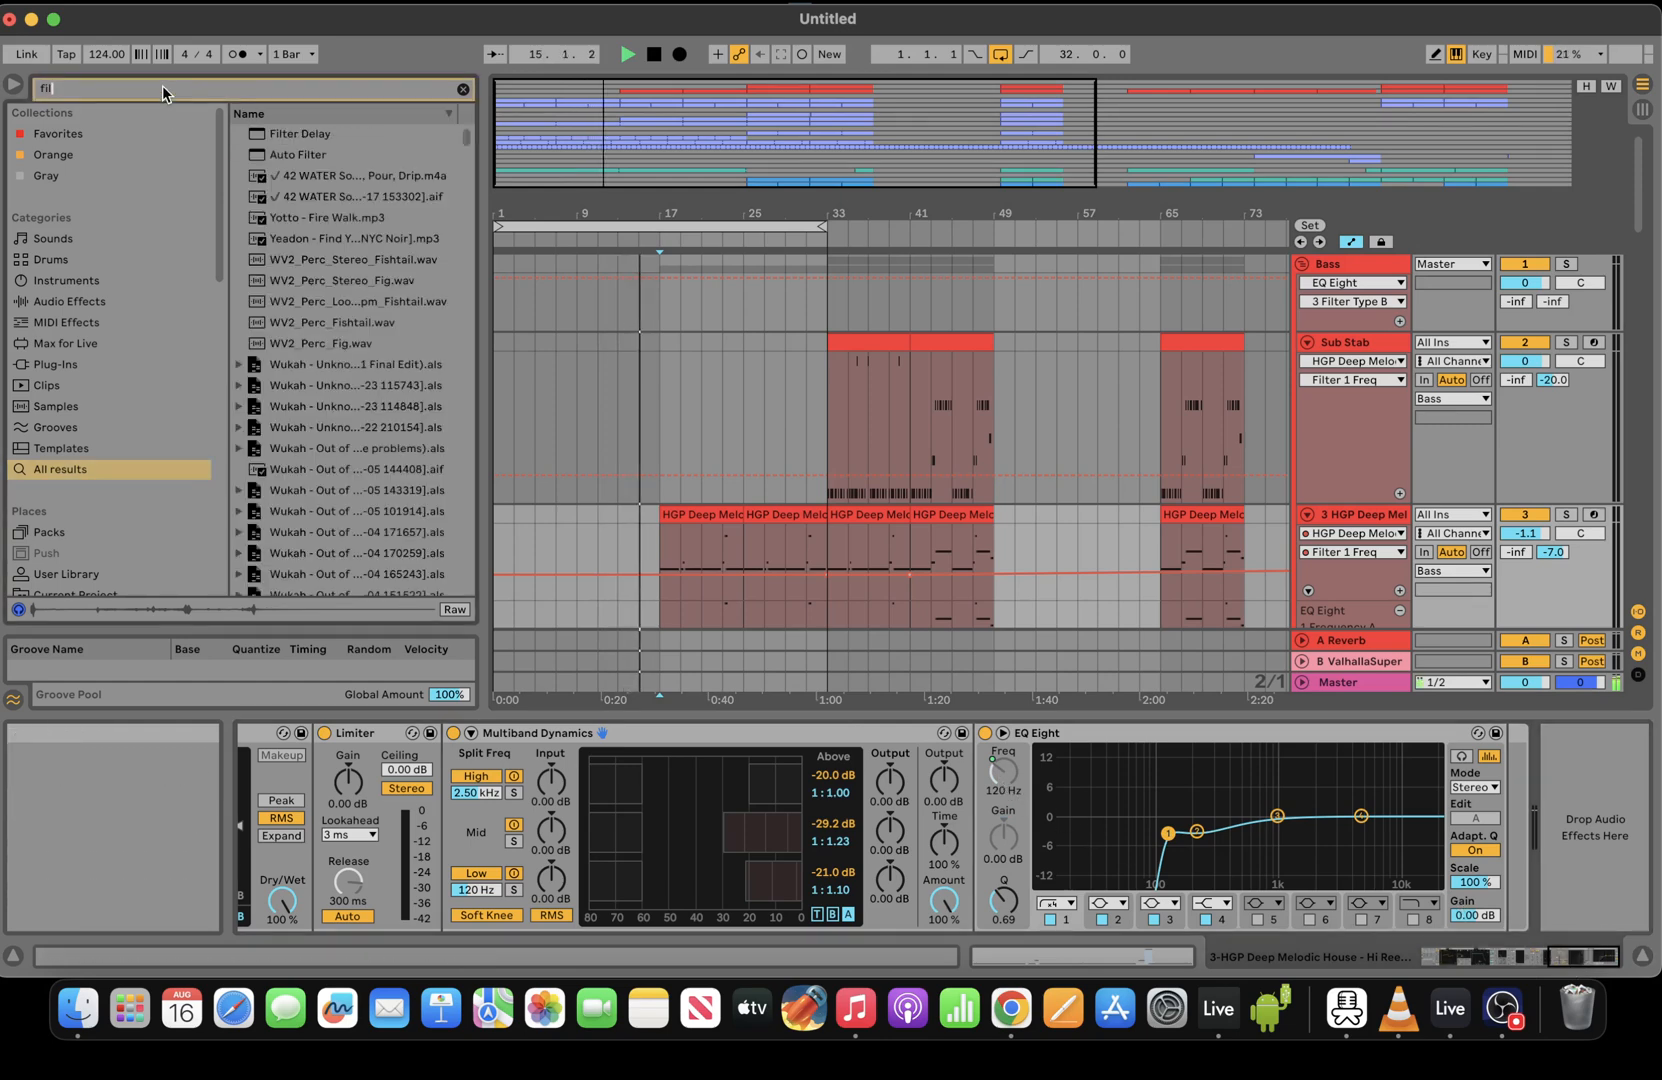
pyautogui.click(295, 154)
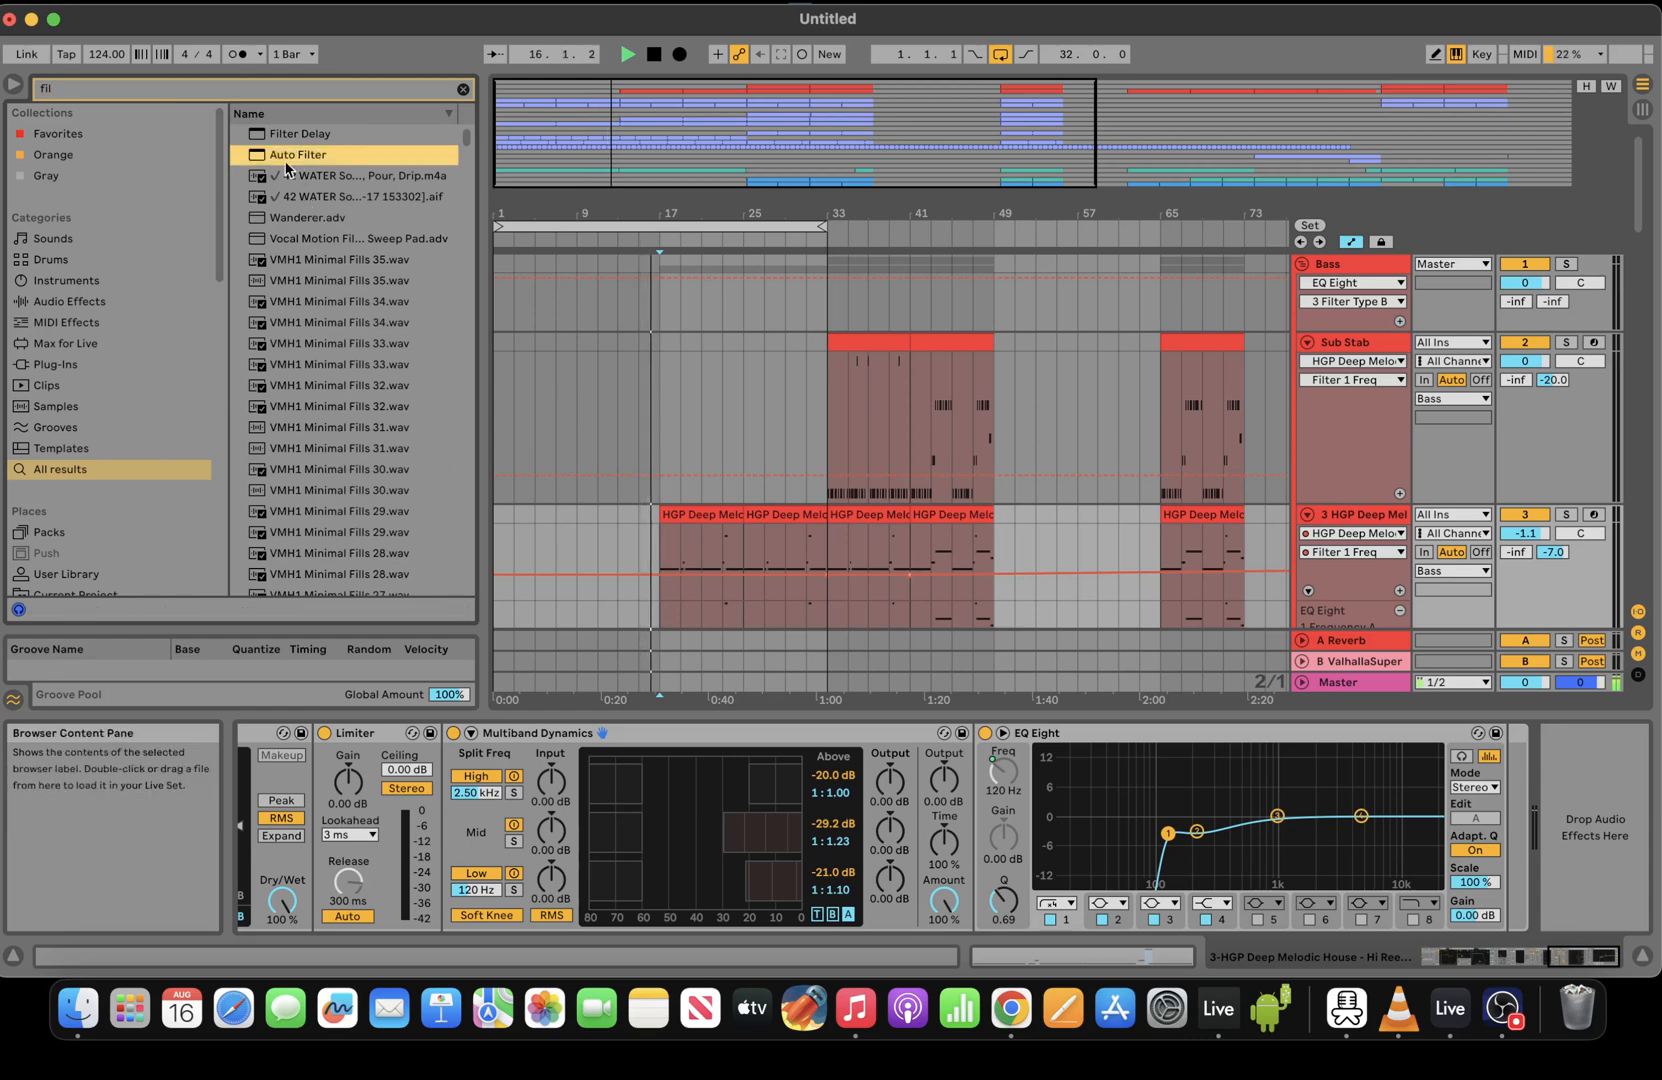
# Search the browser for "eq" and add an EQ Eight at the end of the HGP Deep Melodic bass track's device chain
pyautogui.click(127, 93)
pyautogui.write('eq')
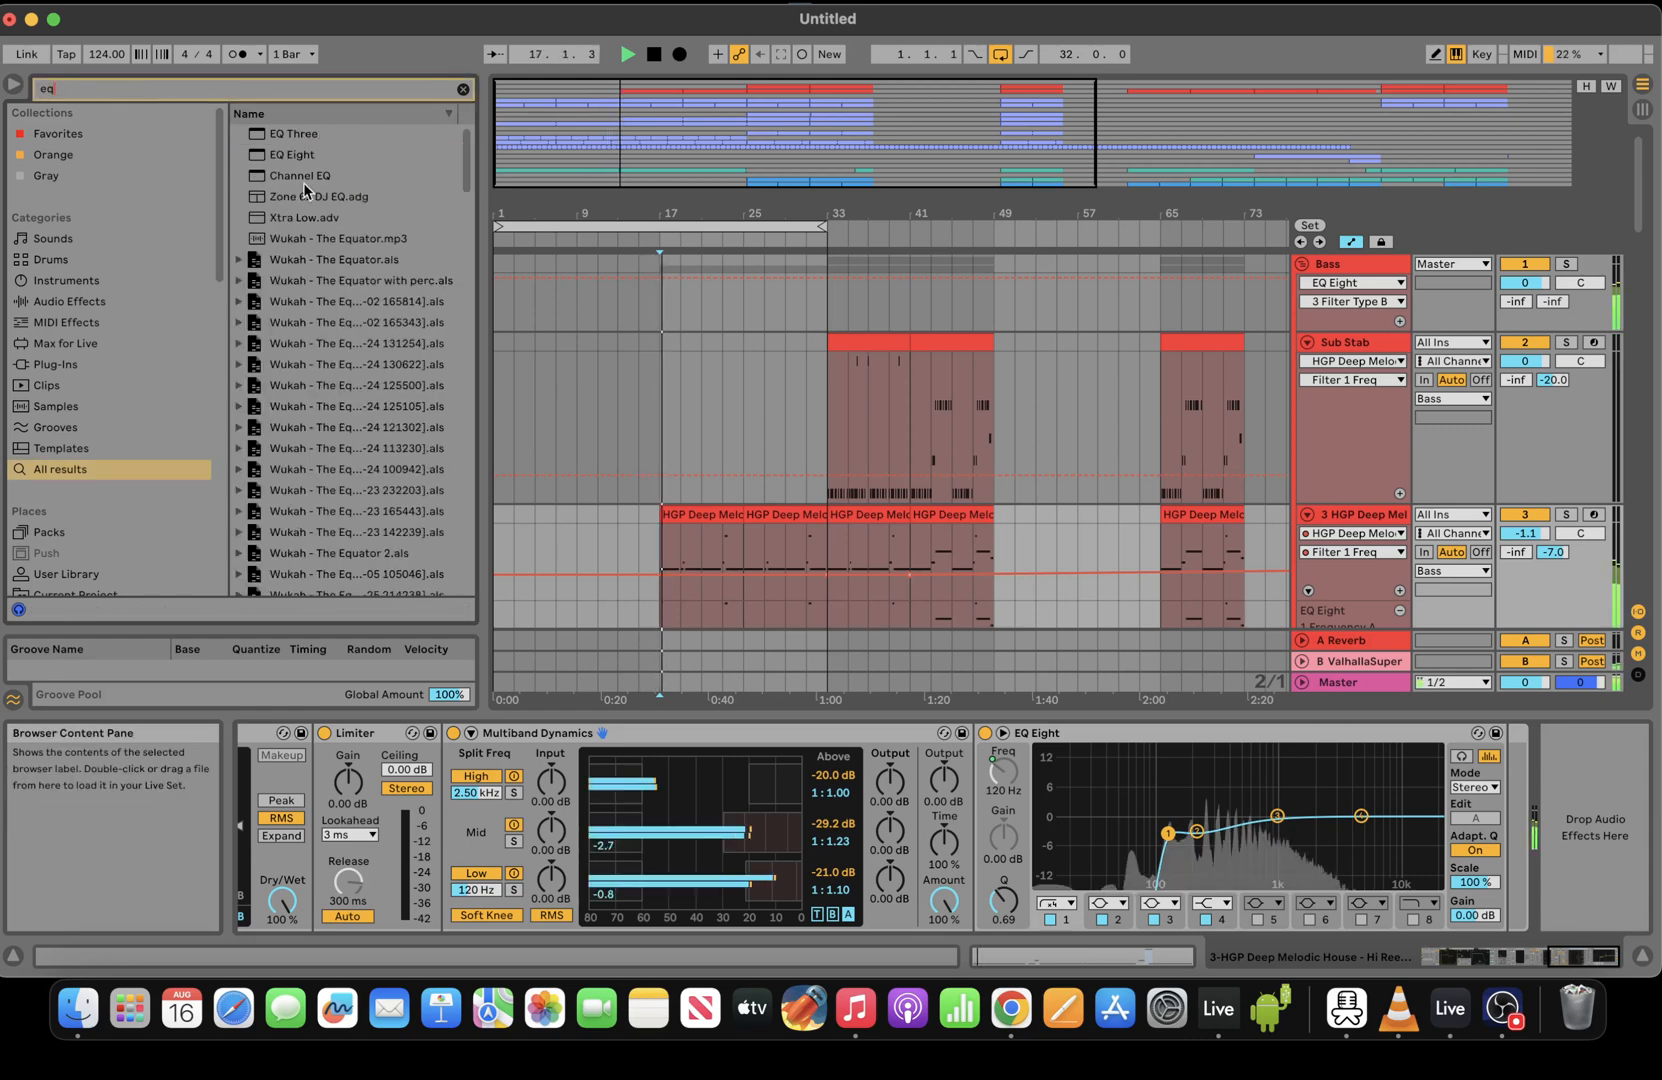
pyautogui.moveTo(293, 154); pyautogui.dragTo(1230, 740)
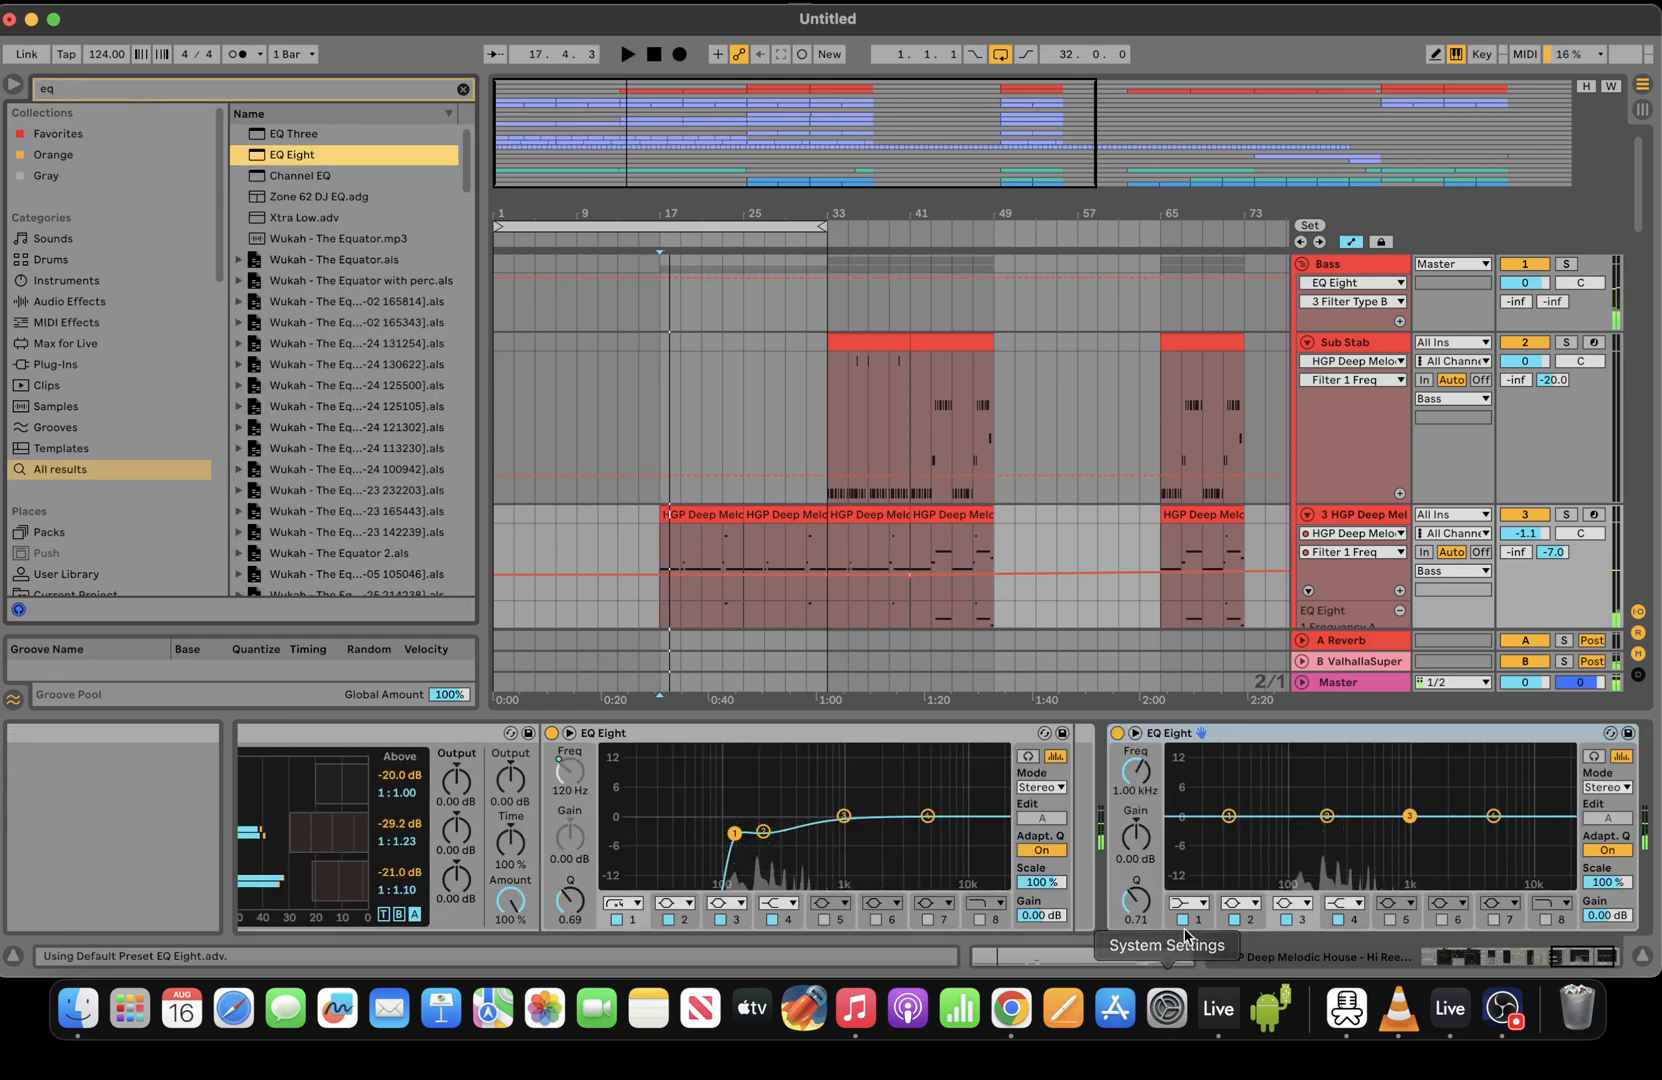
pyautogui.click(1188, 903)
pyautogui.click(1581, 963)
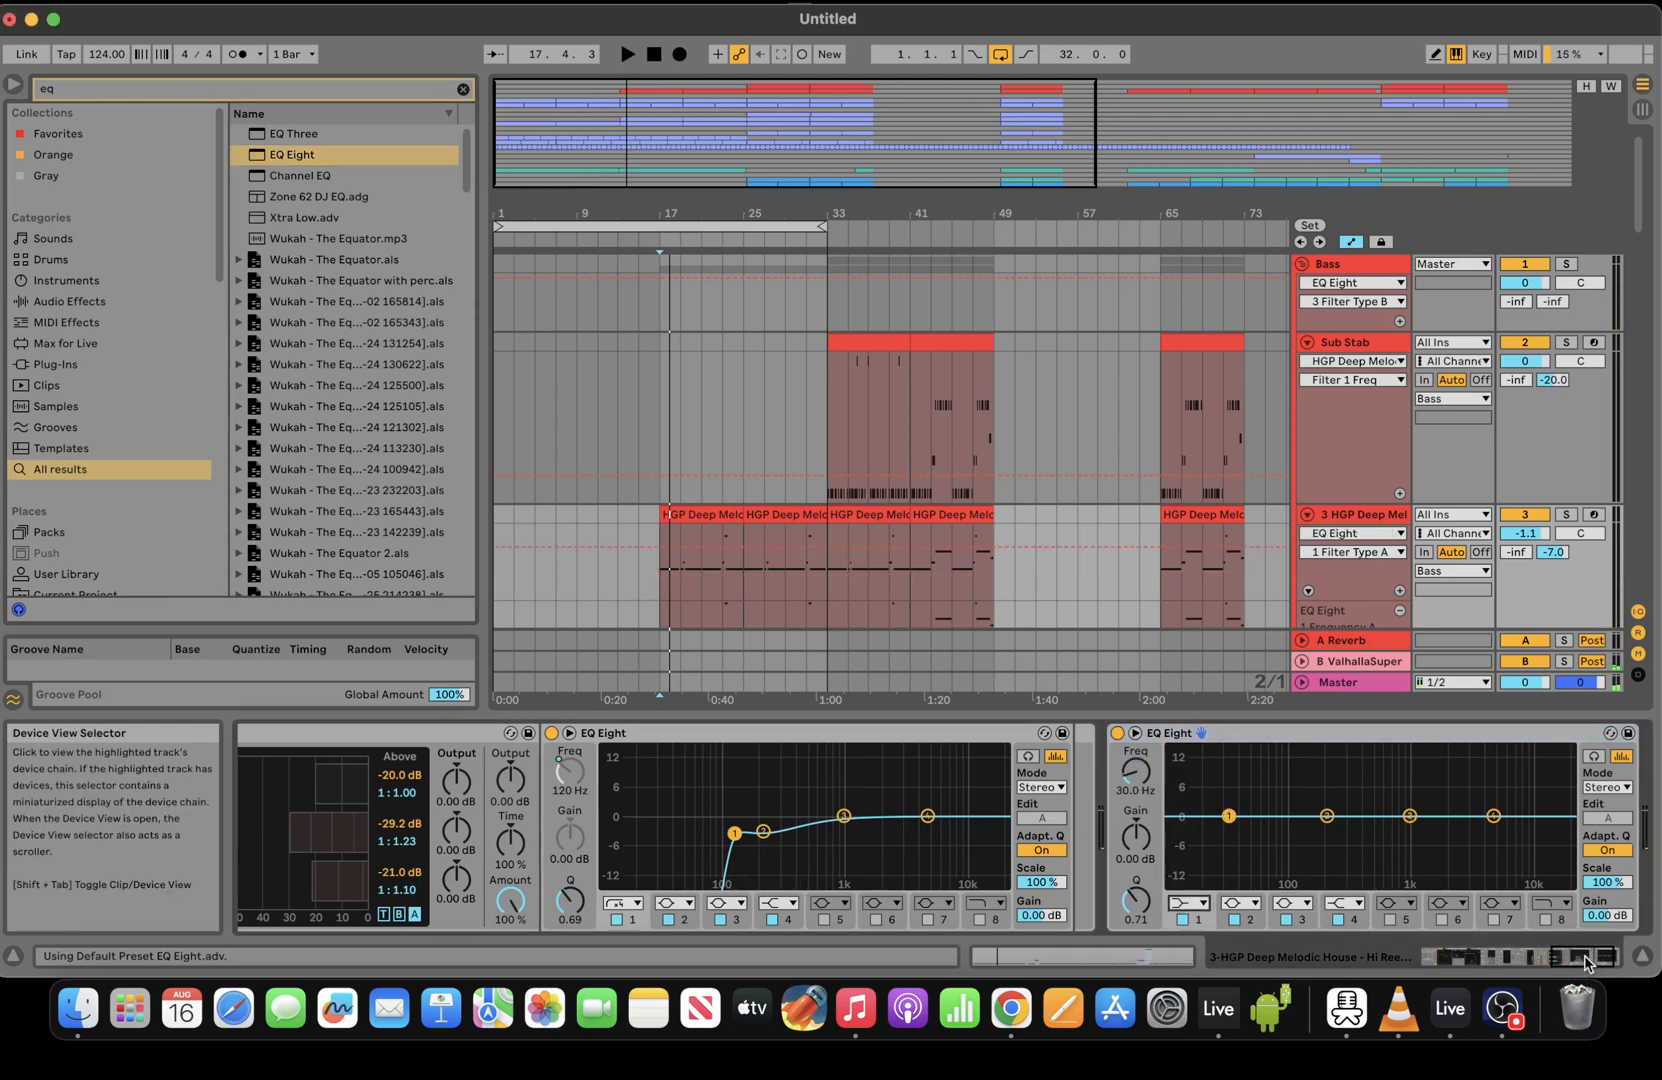
# Automate the HGP Deep Melodic bass's Filter 1 frequency to rise from about 36.5 Hz at bar 17 to 198 Hz shortly before bar 33
pyautogui.moveTo(1581, 960); pyautogui.dragTo(1150, 960)
pyautogui.click(302, 801)
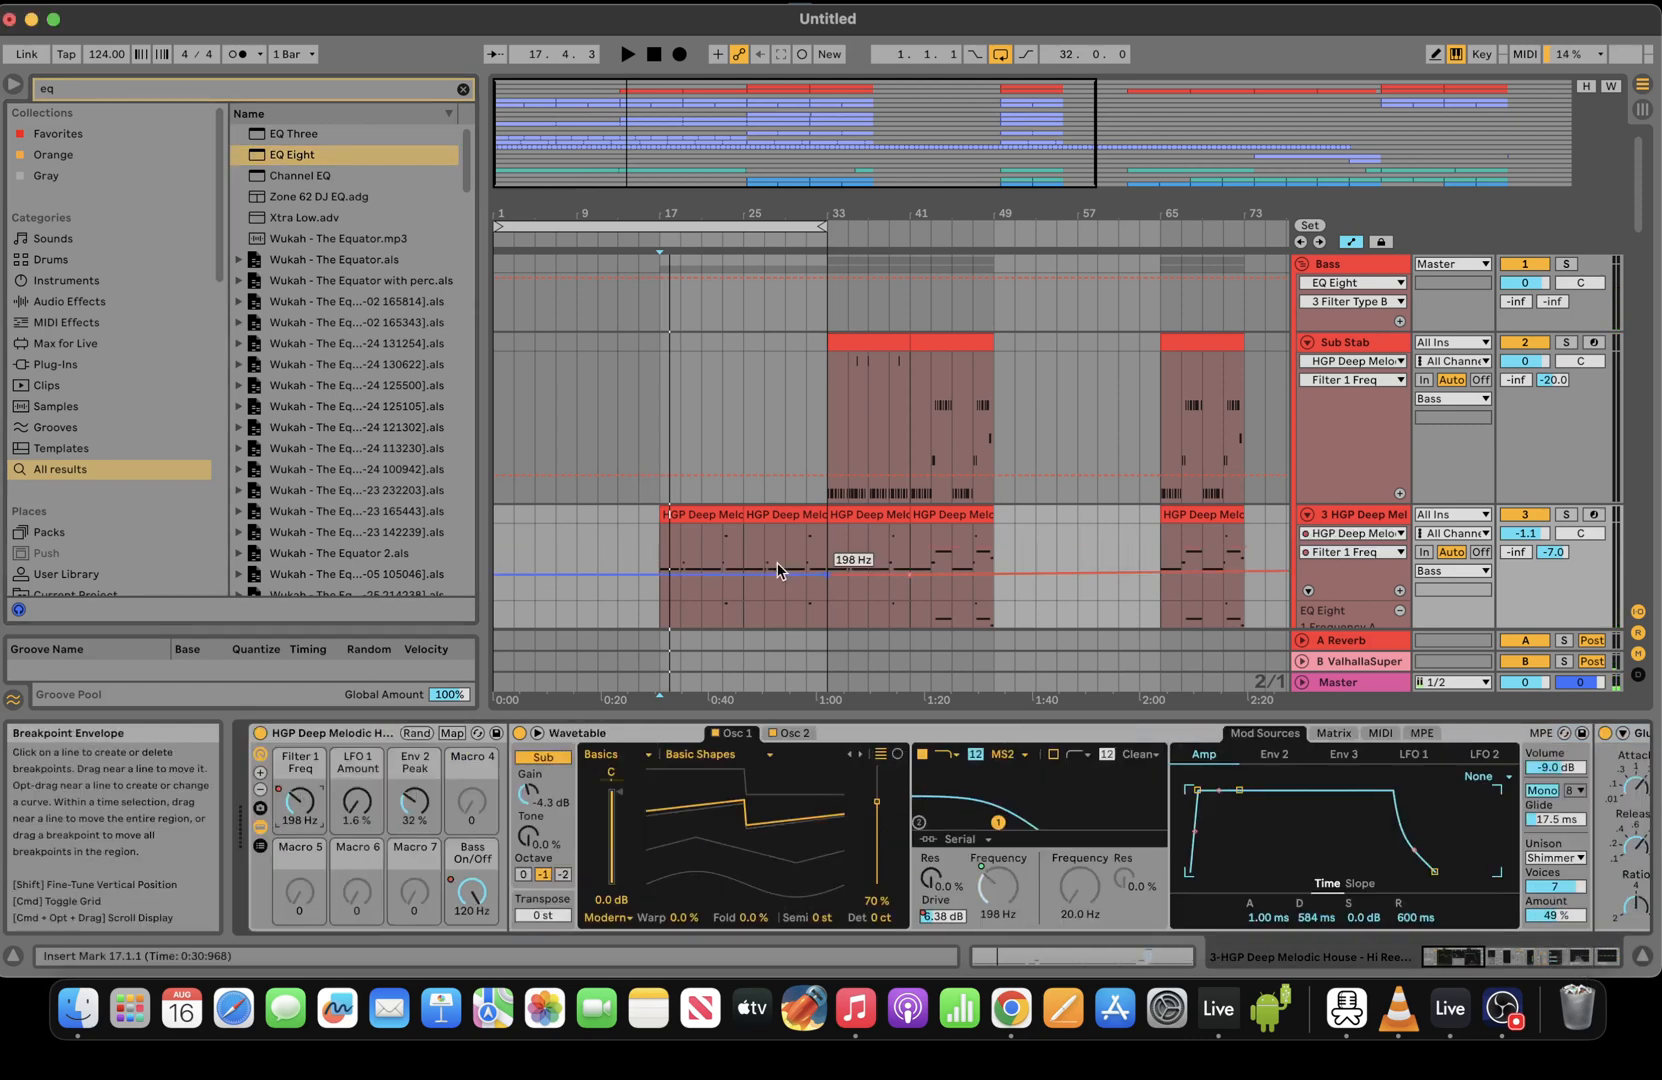
pyautogui.moveTo(651, 574); pyautogui.dragTo(657, 597)
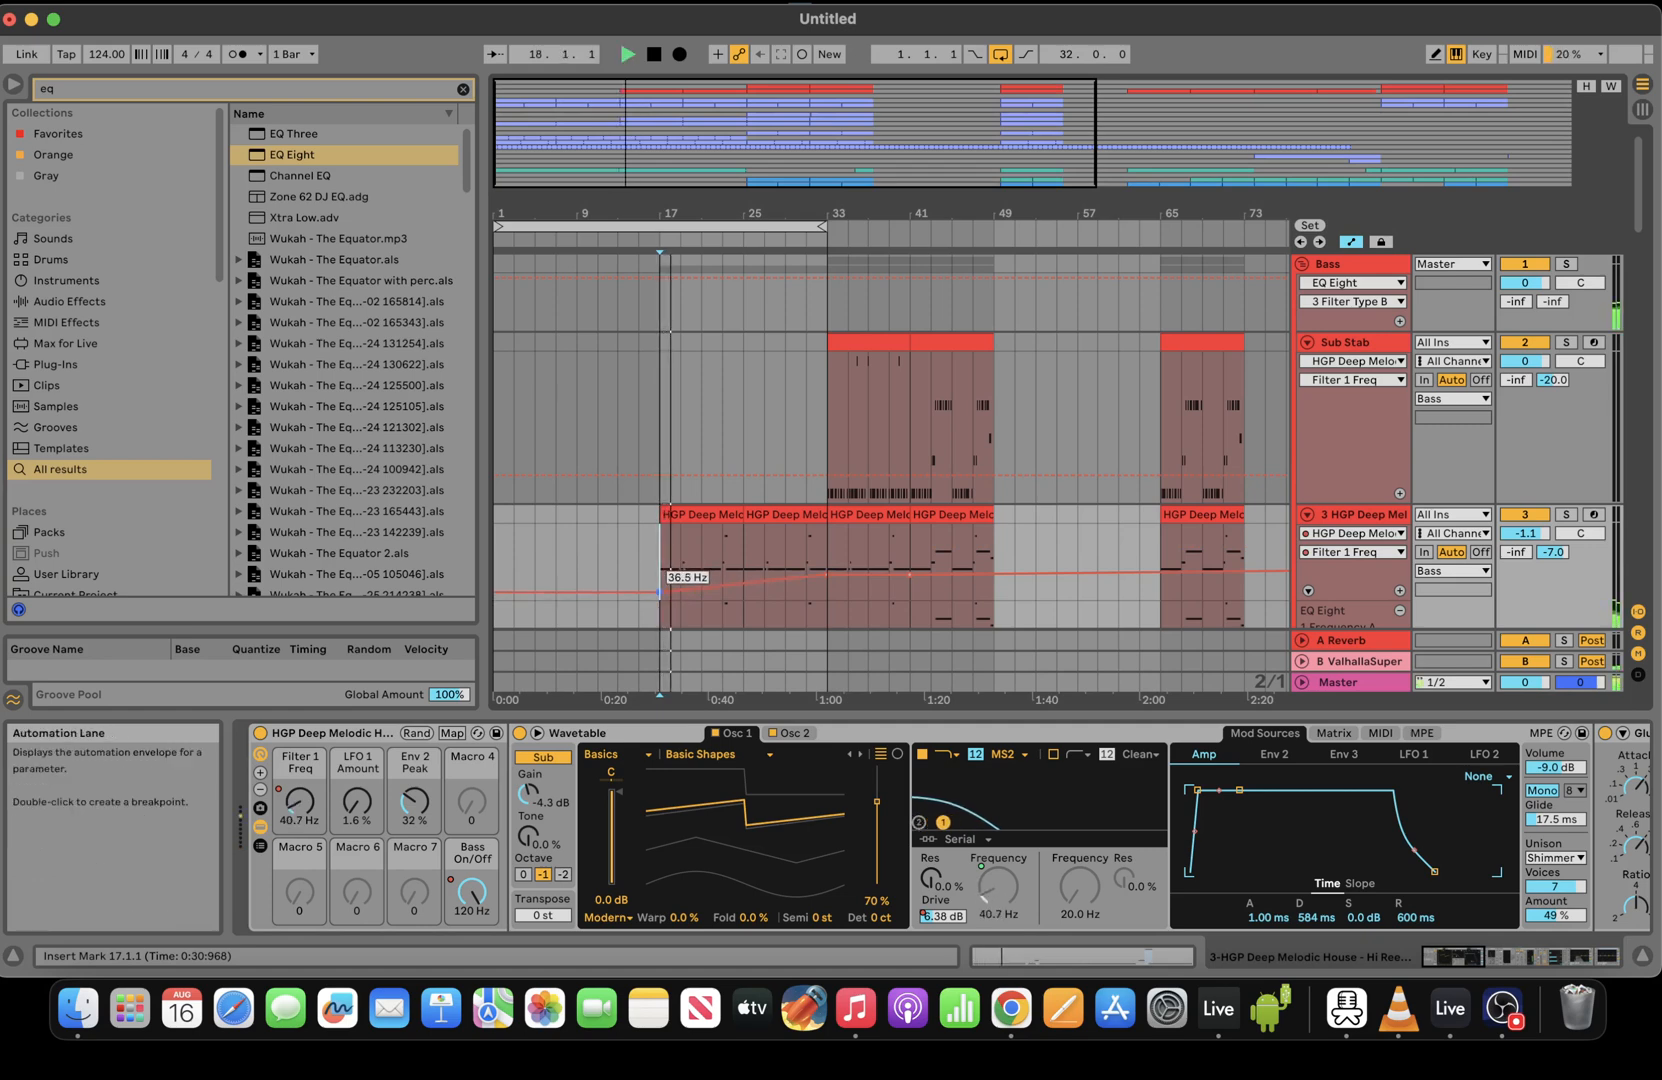
# Copy the Sub Stab clip at bar 33 and paste it twice from bar 17 to fill up to bar 33
pyautogui.click(870, 345)
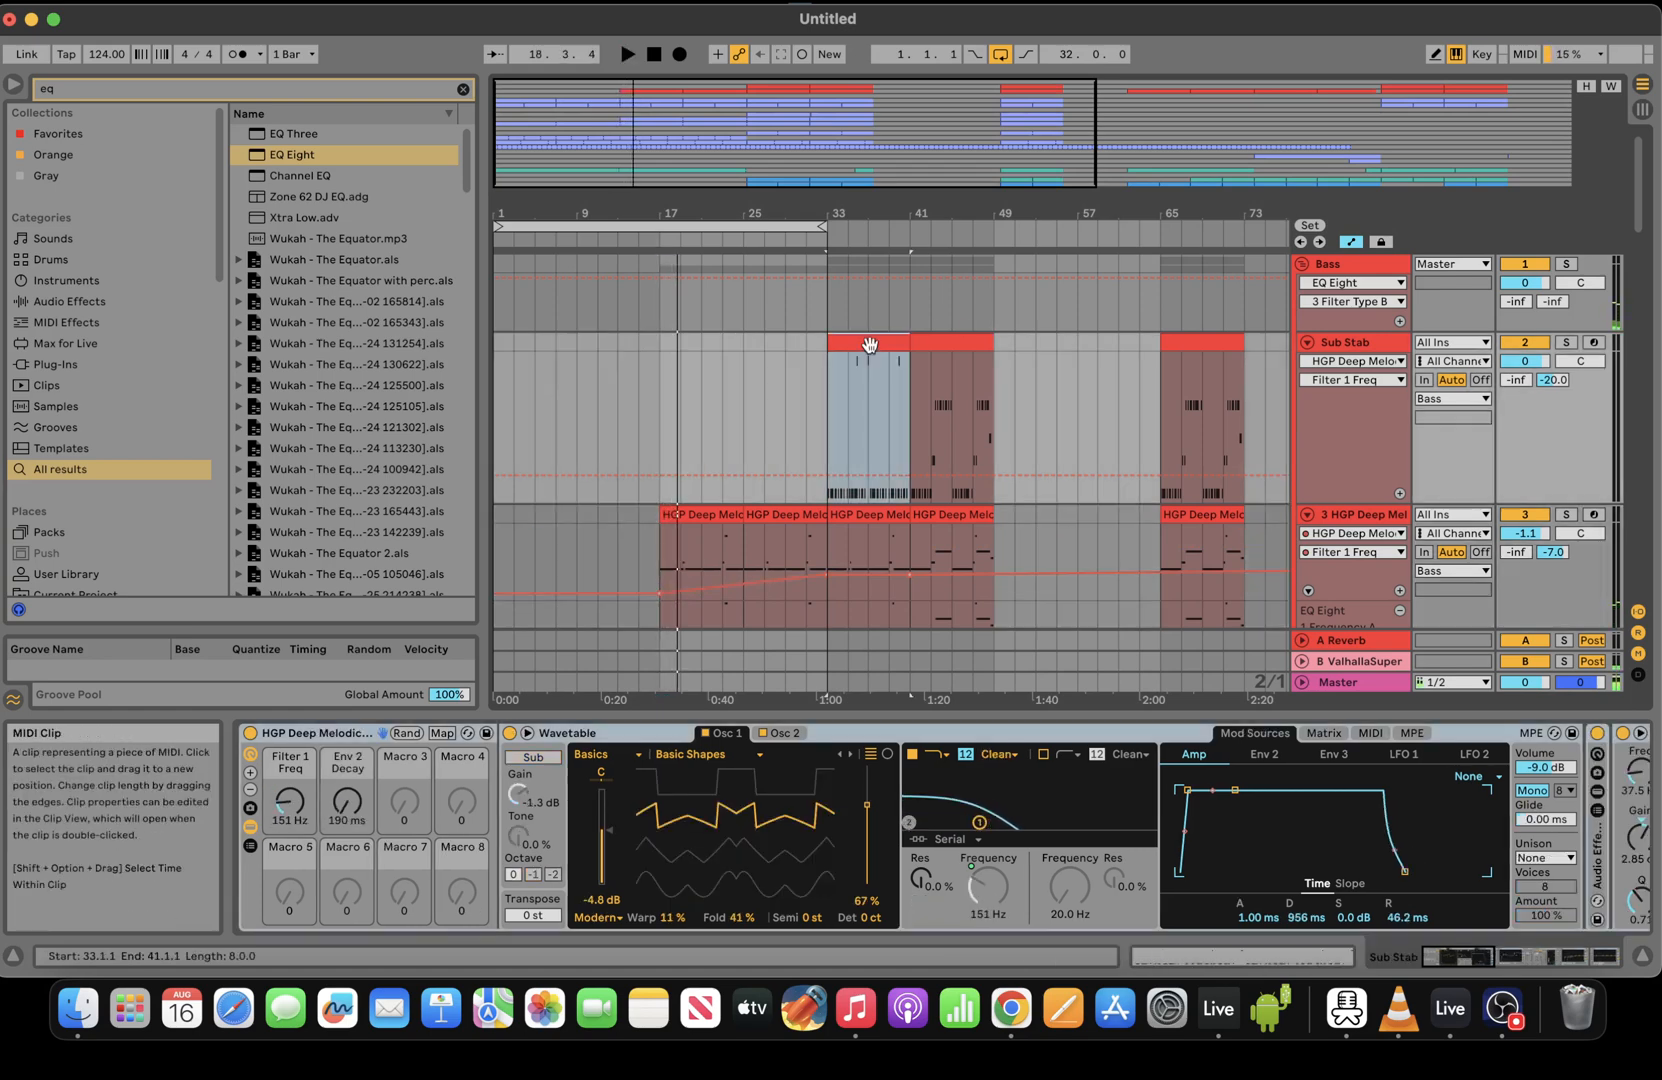
pyautogui.click(660, 371)
pyautogui.press('super+v')
pyautogui.press('super+v')
pyautogui.click(660, 371)
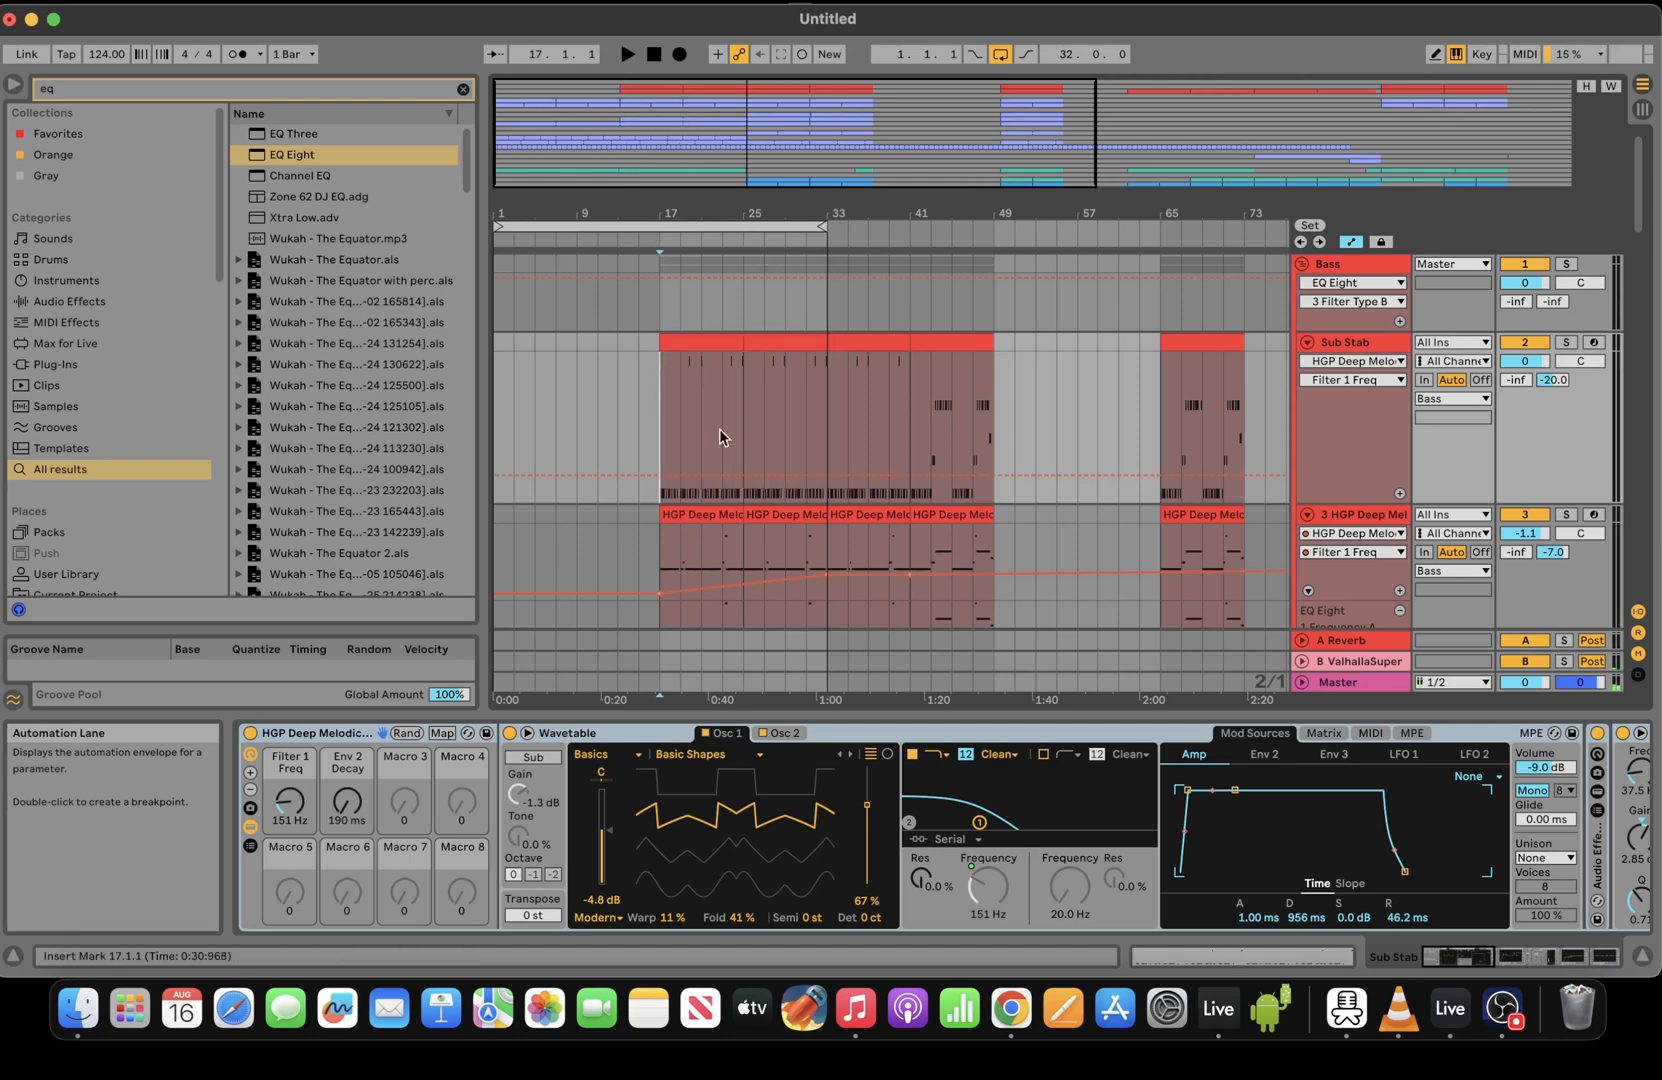
pyautogui.moveTo(1443, 953); pyautogui.dragTo(1657, 954)
pyautogui.click(1072, 906)
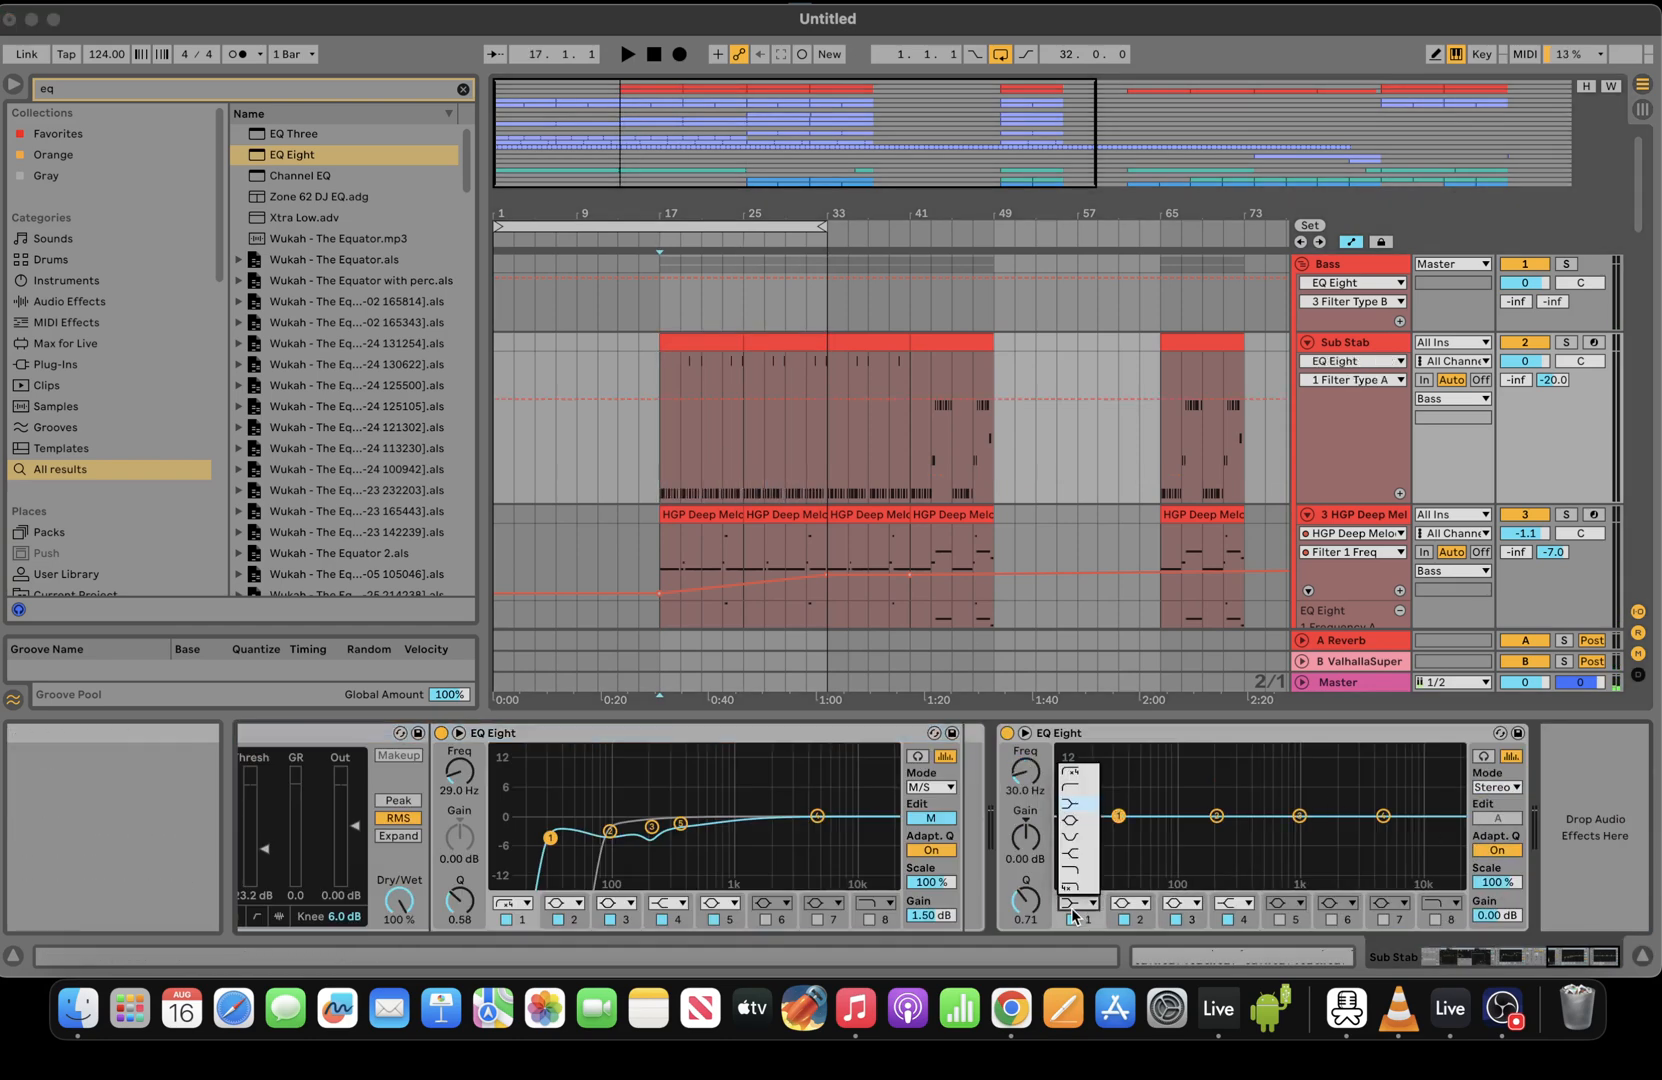
pyautogui.click(1073, 790)
pyautogui.moveTo(1118, 816); pyautogui.dragTo(1160, 832)
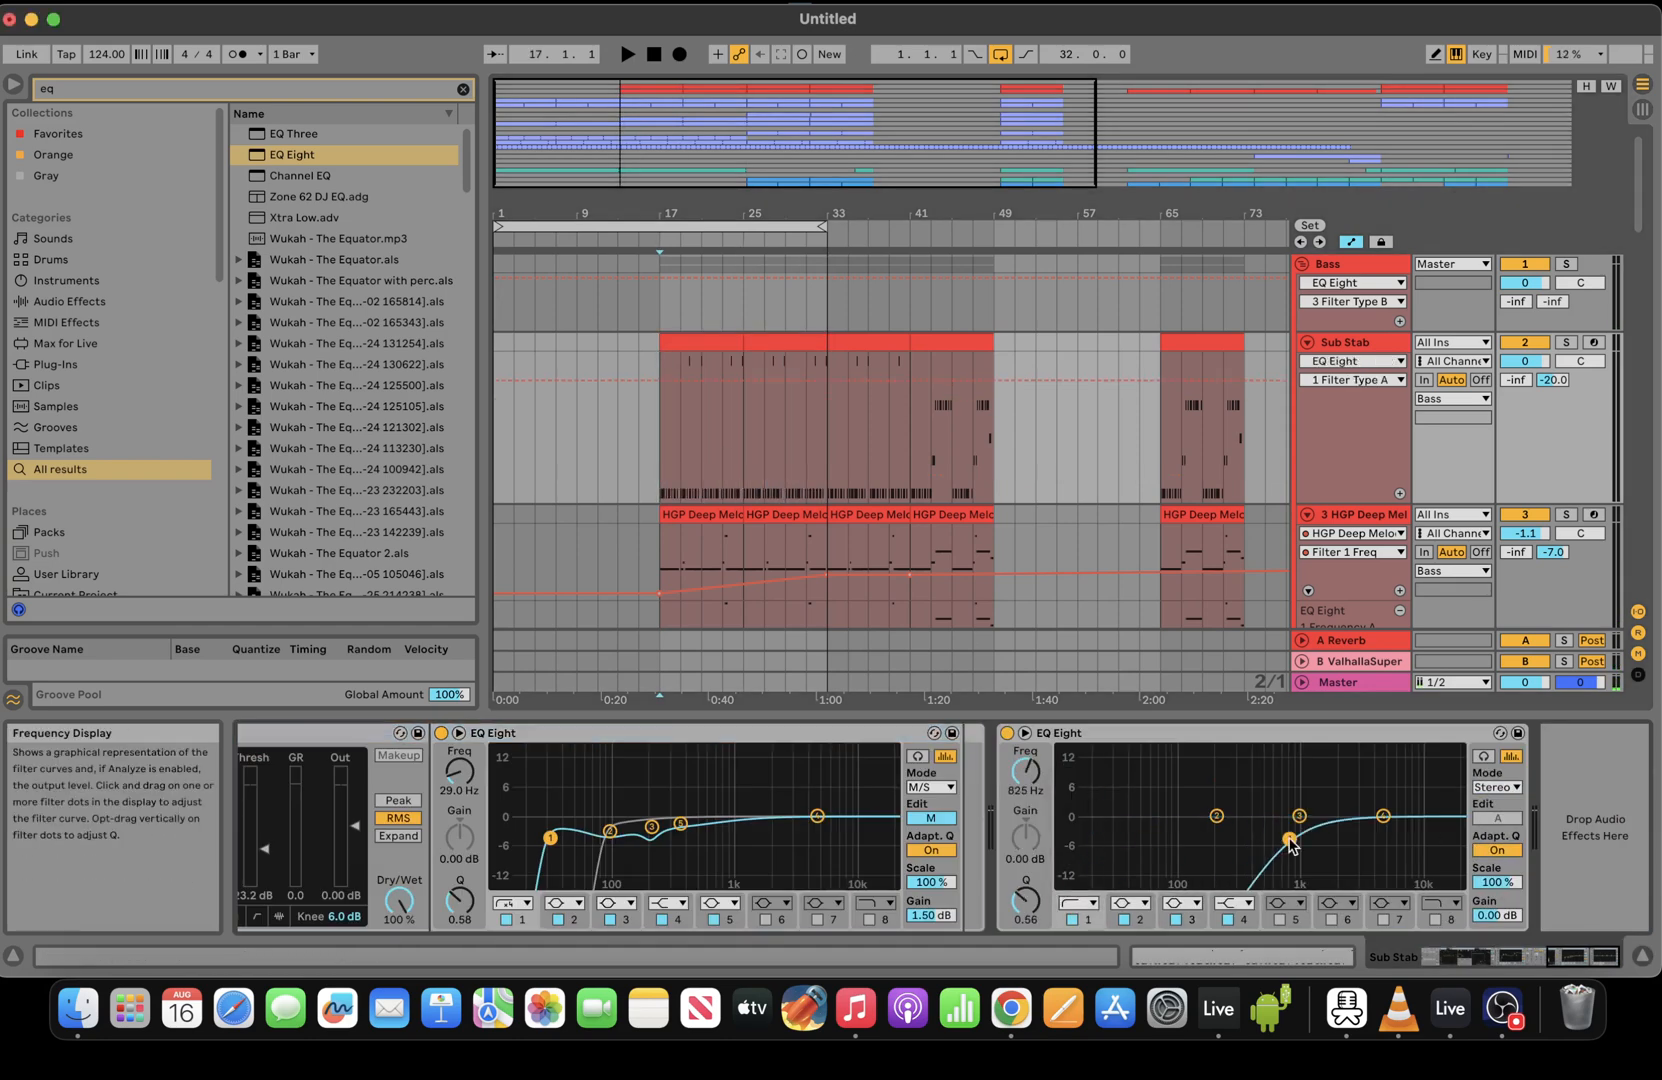
# During playback, automate Sub Stab's EQ Eight band 1 frequency to fall from about 2.59 kHz at bar 17 to a much lower value shortly before bar 33
pyautogui.press('space')
pyautogui.moveTo(1289, 838); pyautogui.dragTo(1357, 838)
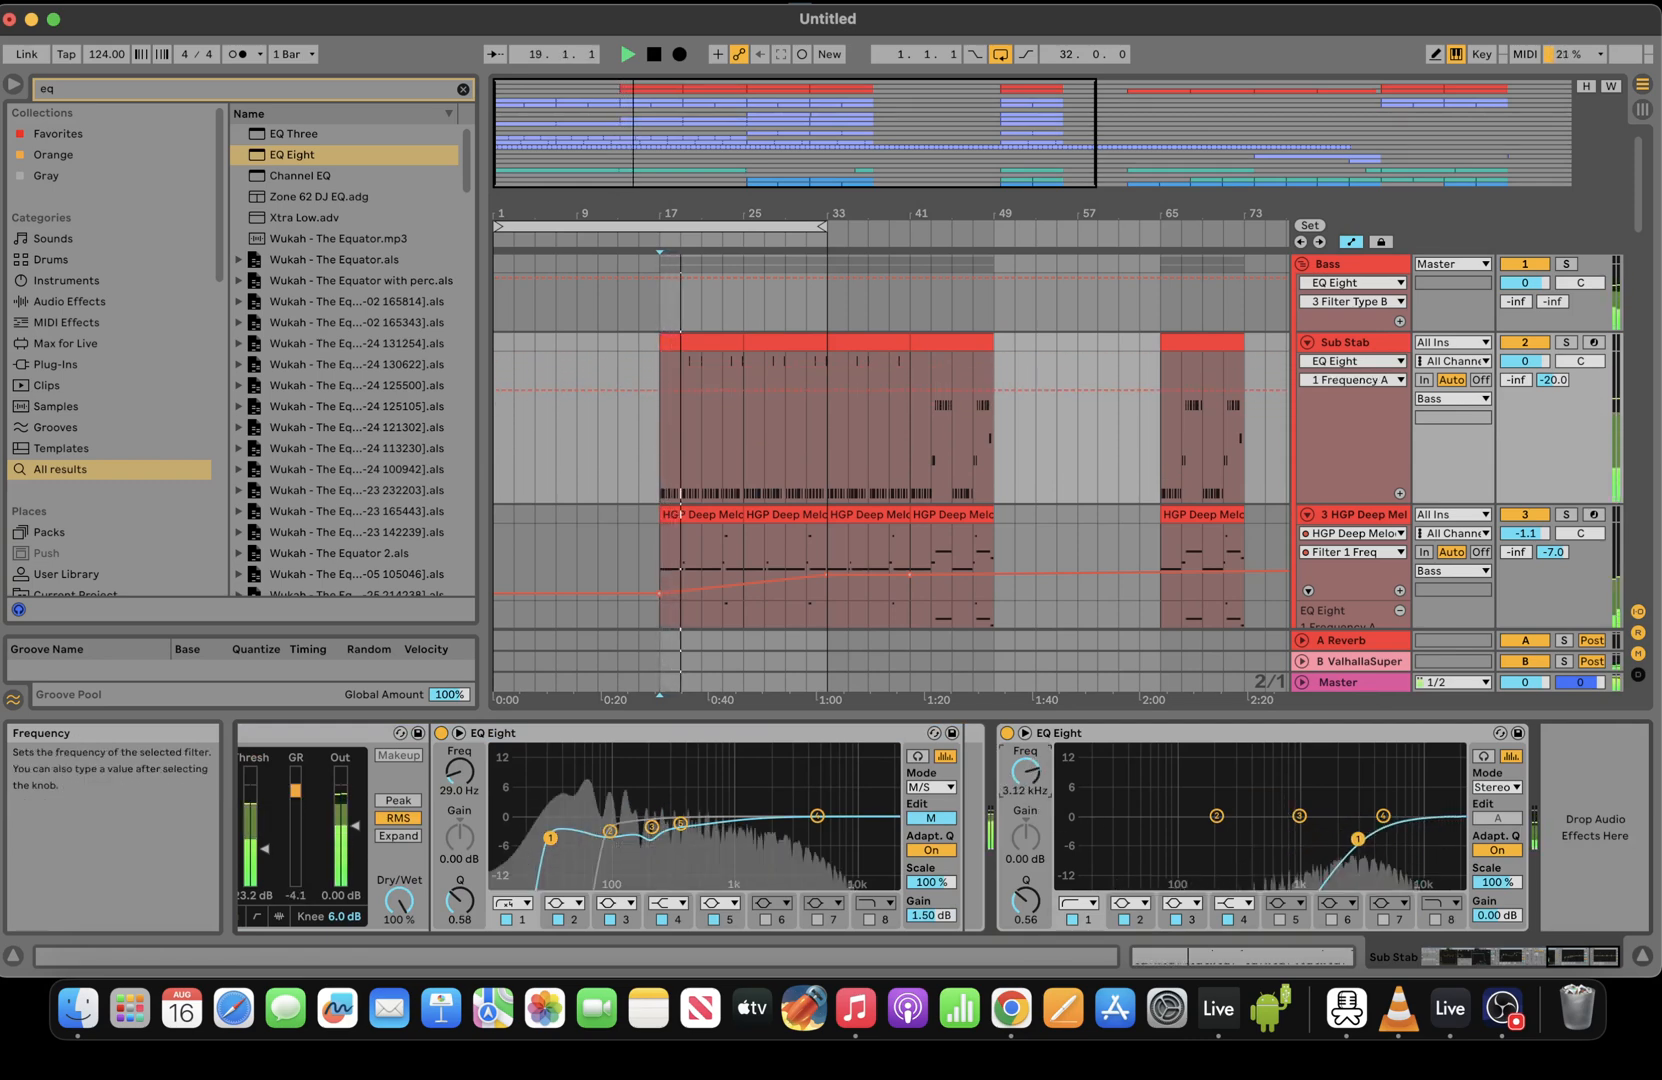
pyautogui.click(660, 397)
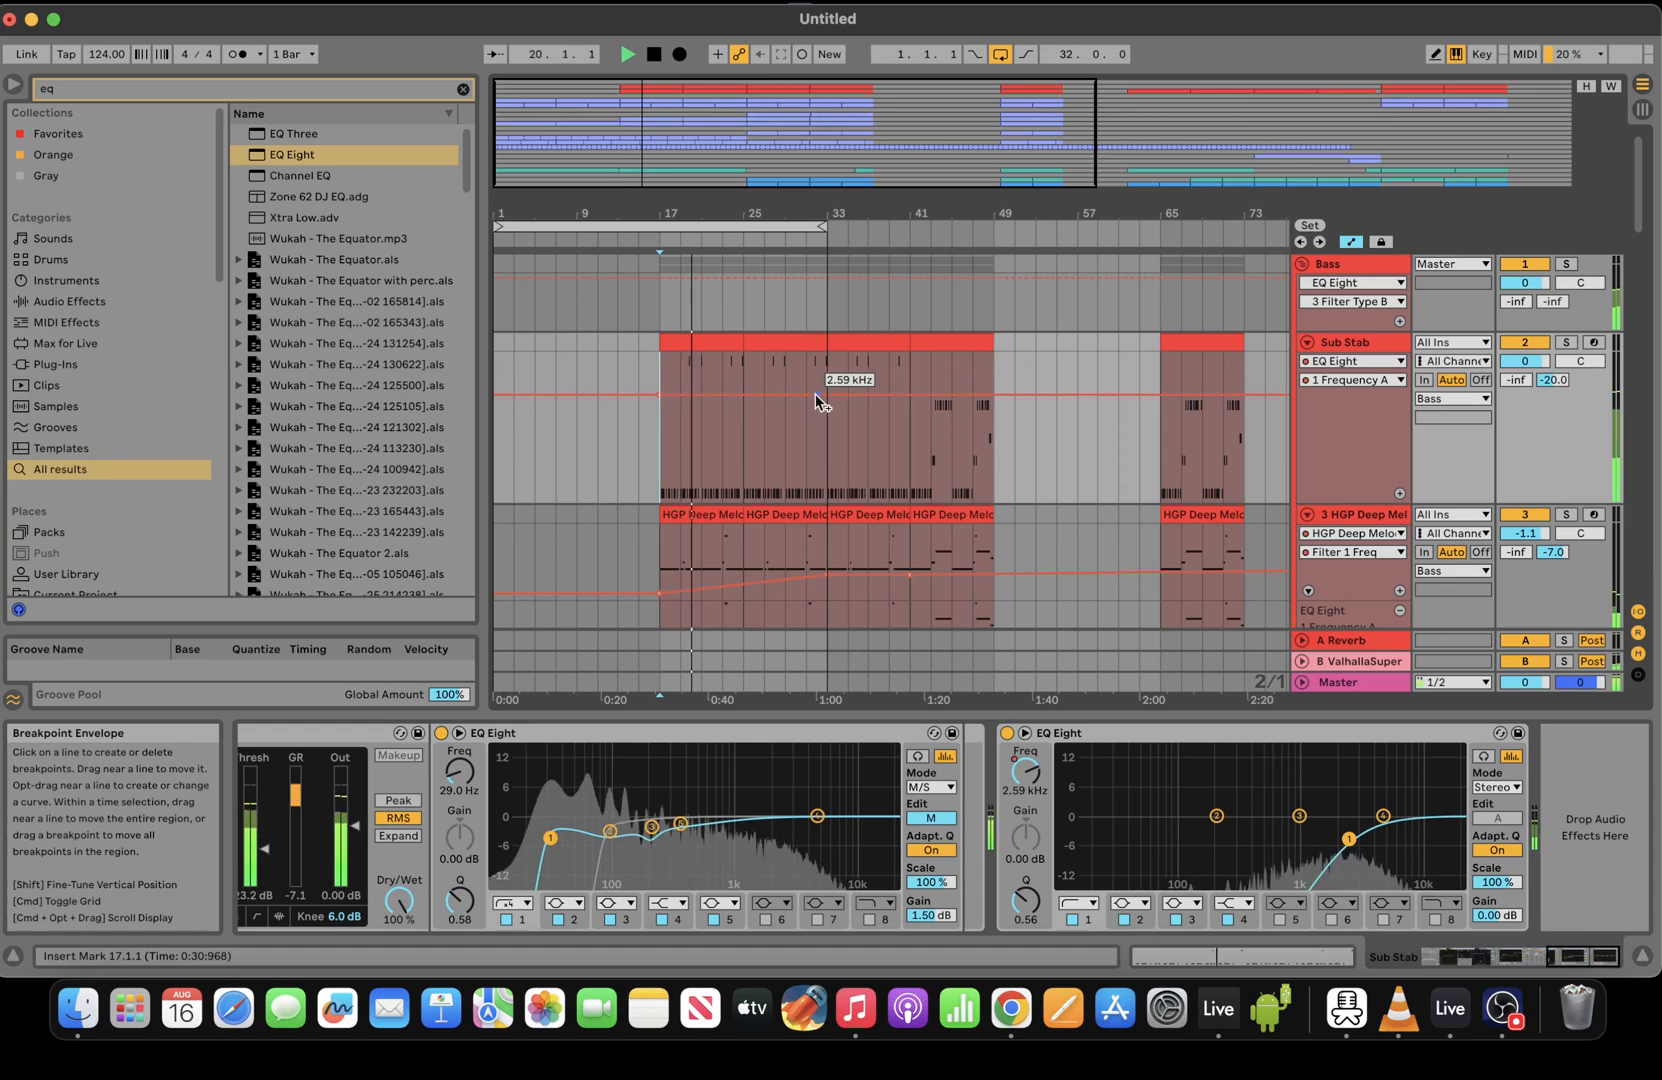
pyautogui.moveTo(815, 395); pyautogui.dragTo(807, 462)
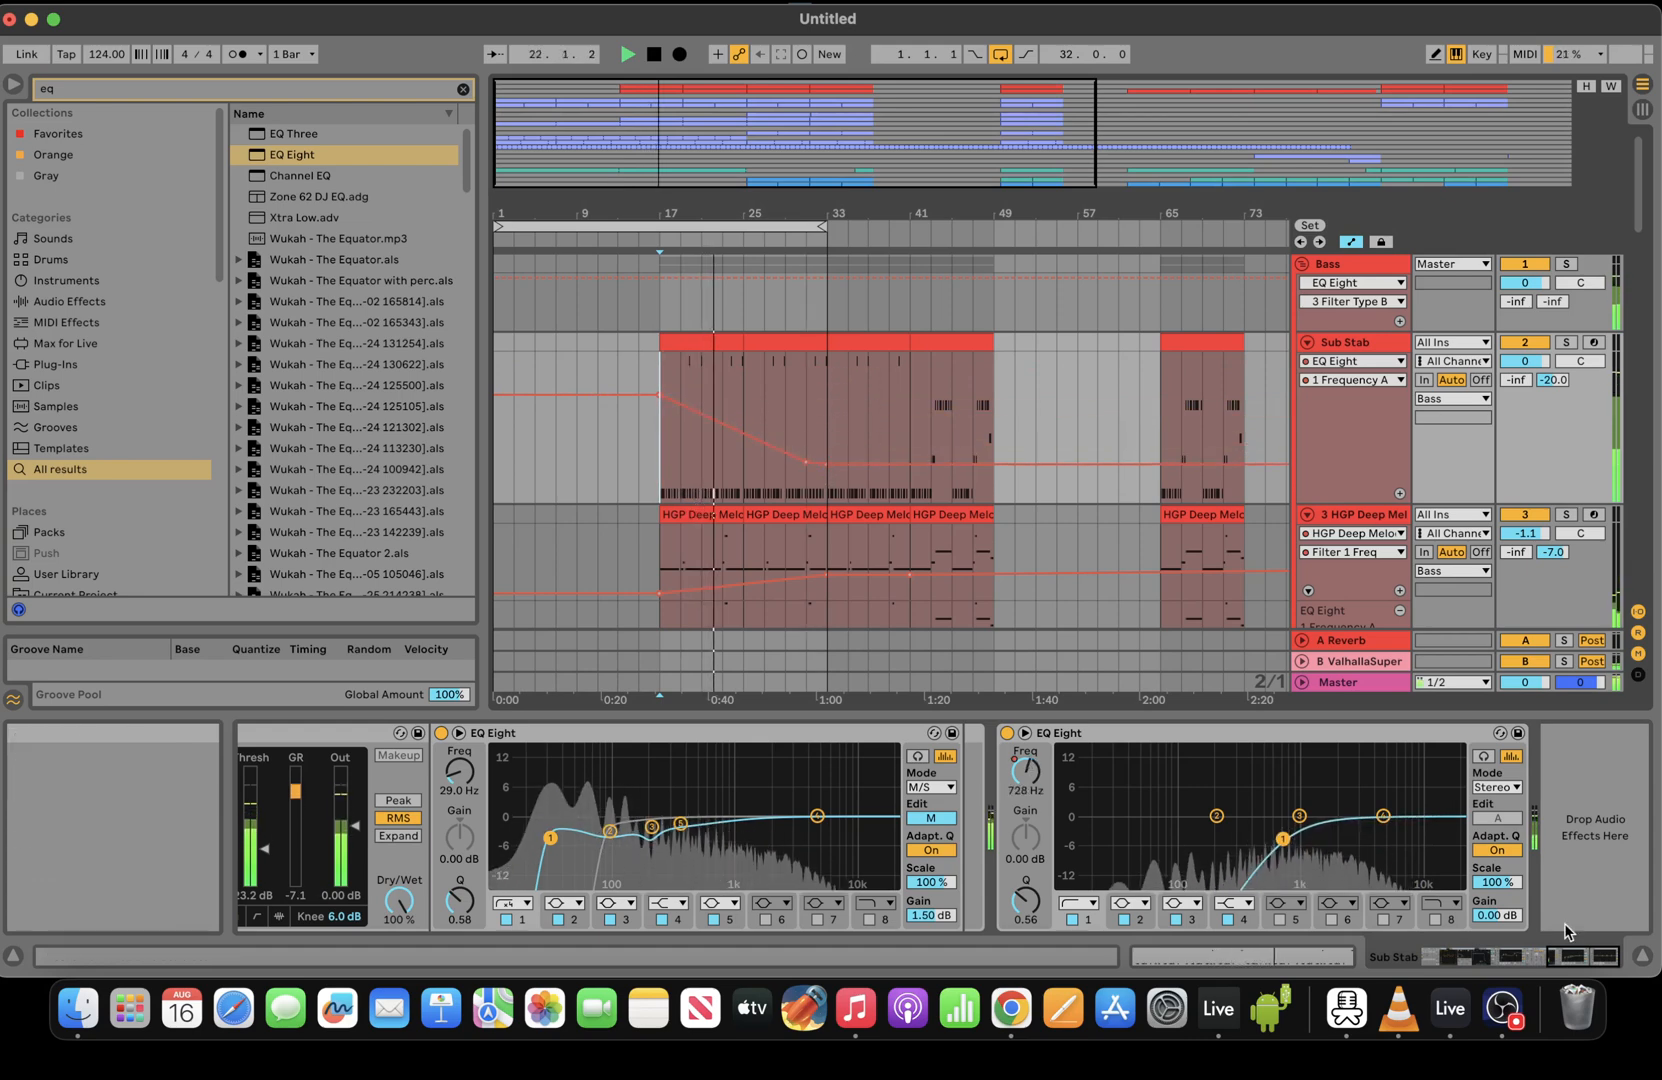
# Automate Sub Stab's Filter 1 frequency to rise from a lower value at bar 17 to 151 Hz at bar 33, and extend the loop to bar 49
pyautogui.moveTo(1573, 956); pyautogui.dragTo(1023, 955)
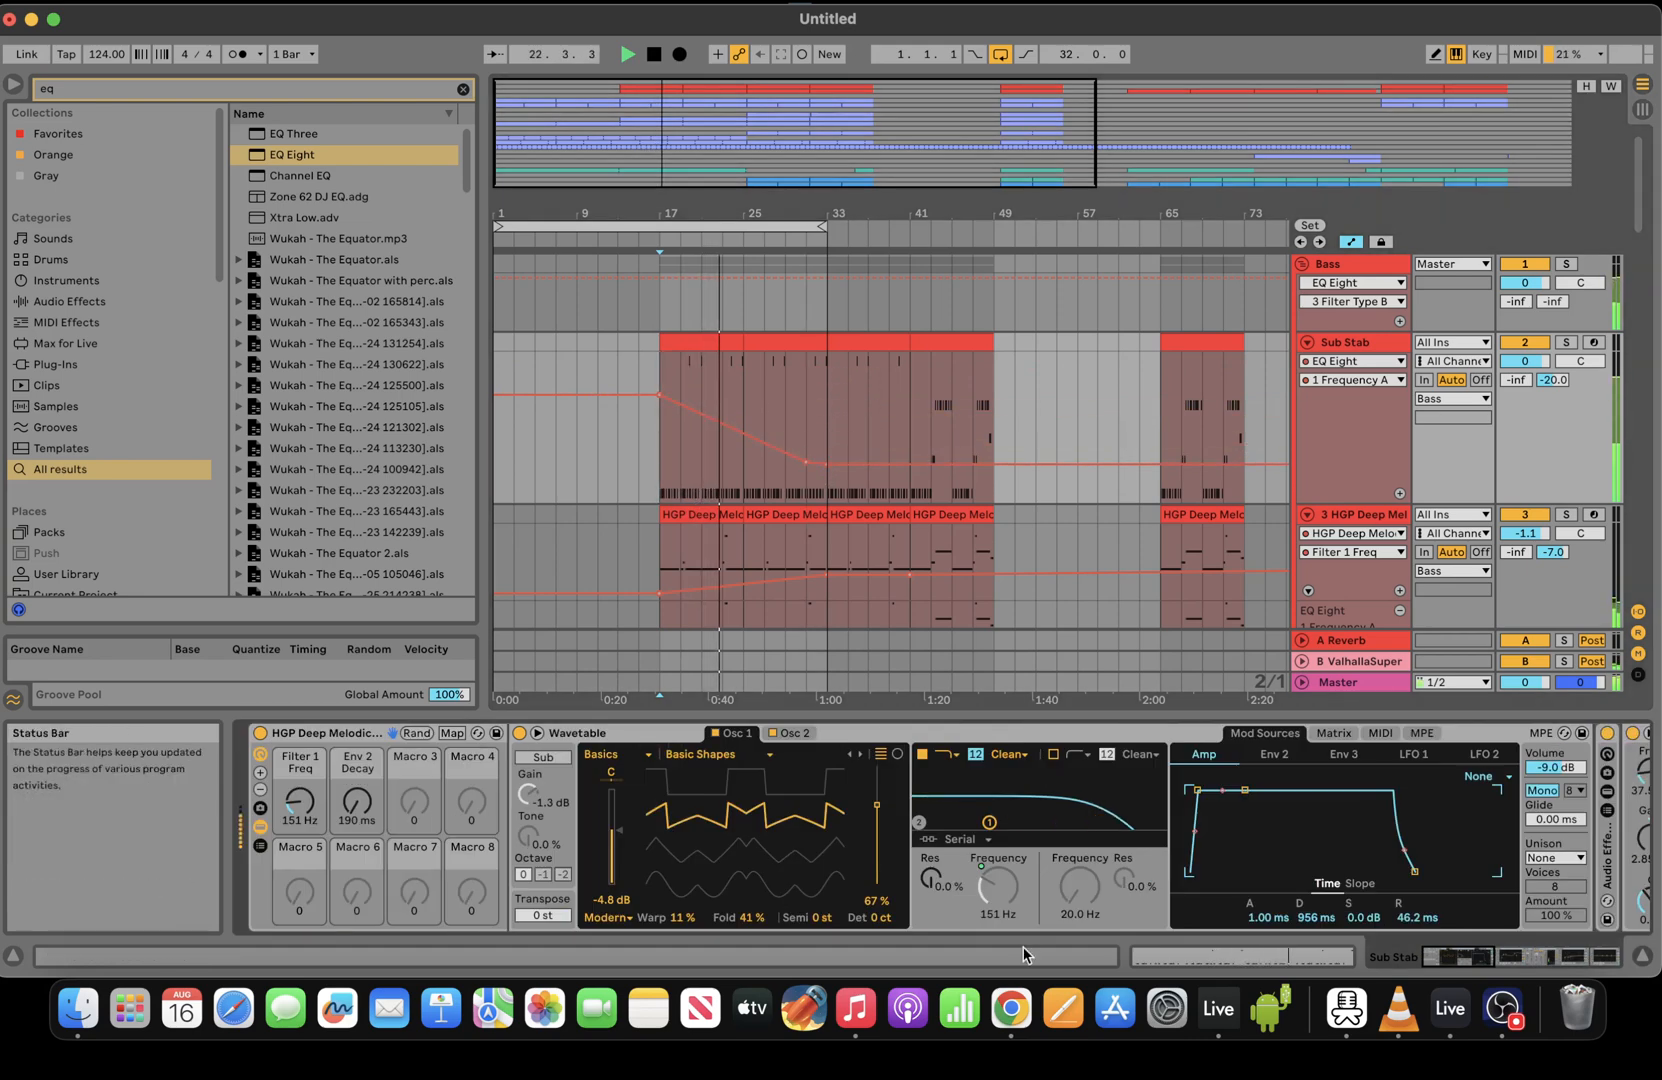
pyautogui.click(299, 800)
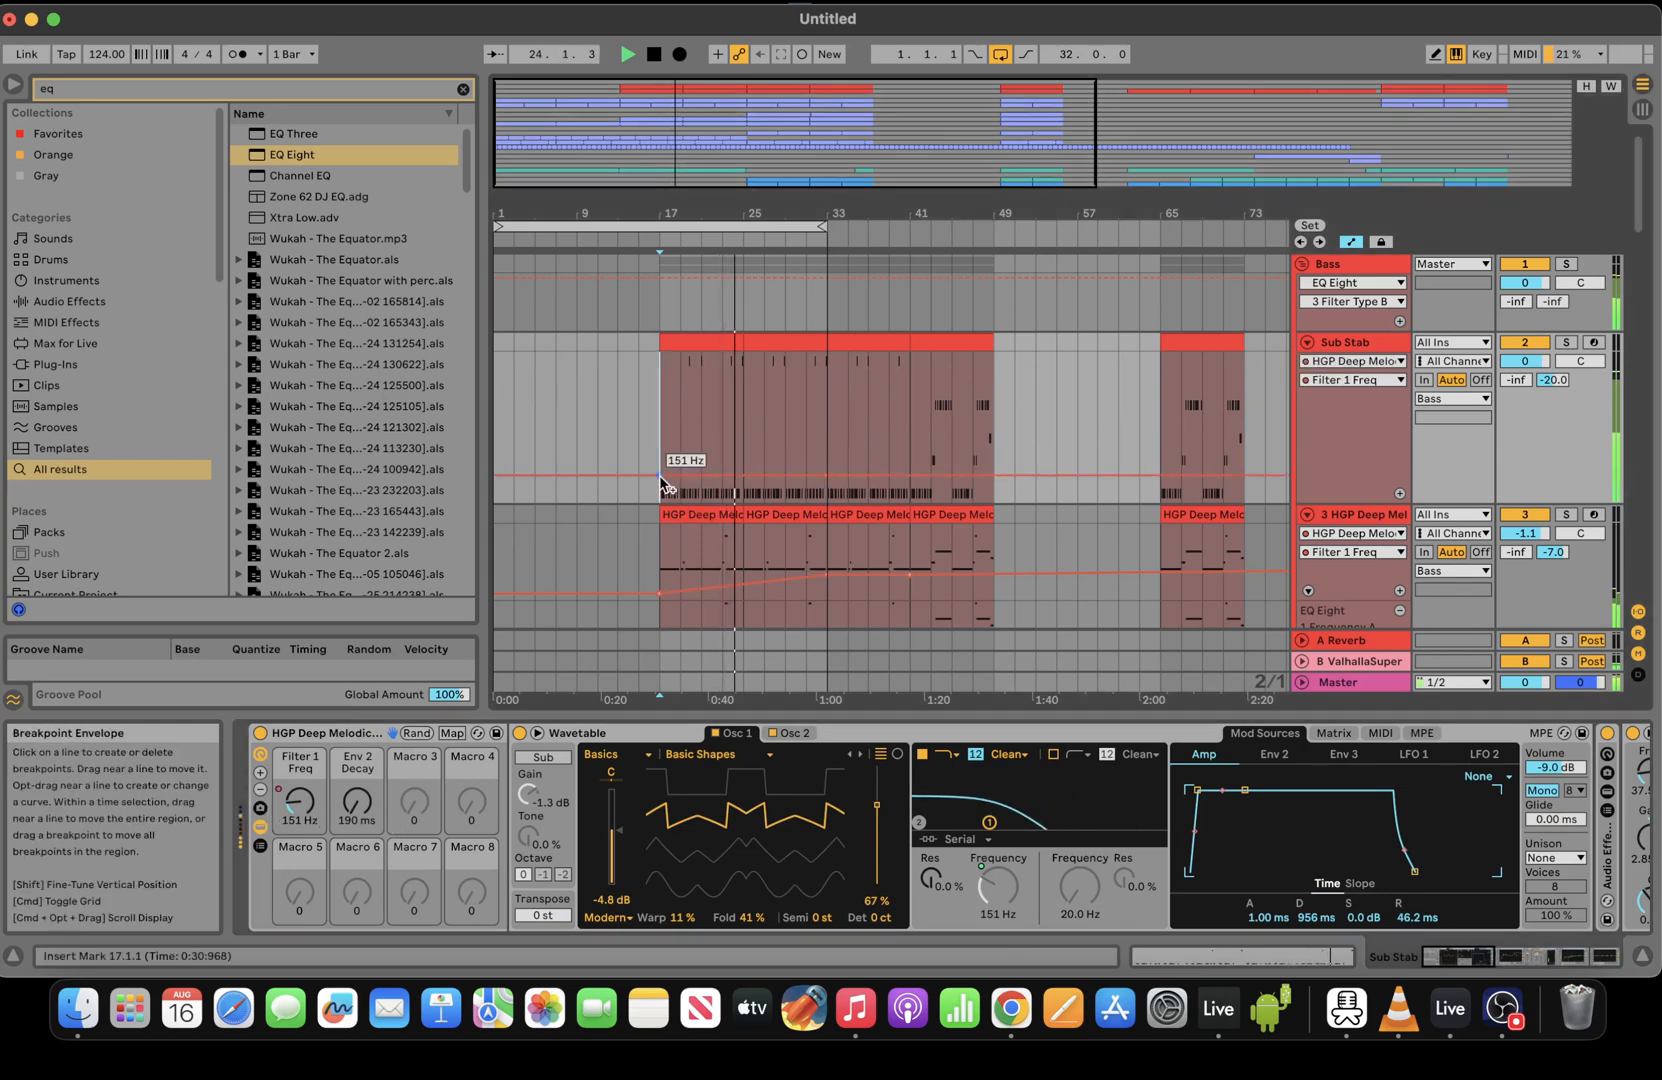
pyautogui.moveTo(660, 477); pyautogui.dragTo(660, 500)
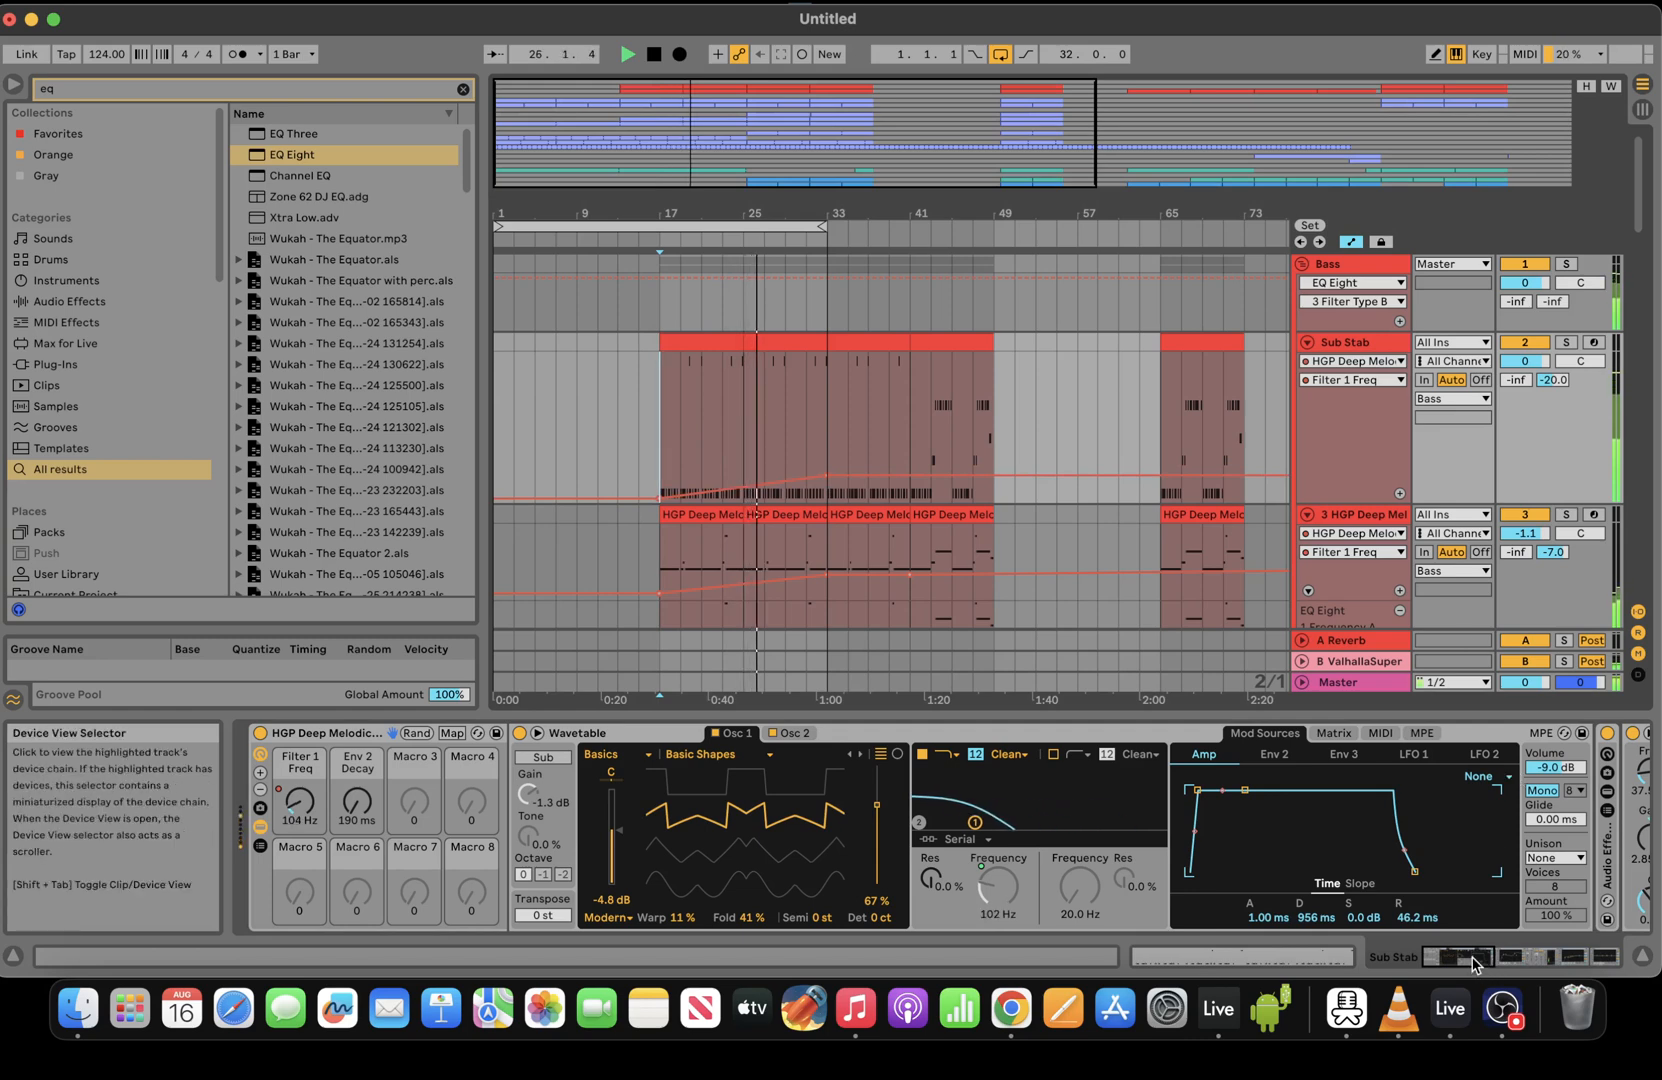
pyautogui.click(818, 228)
pyautogui.moveTo(822, 229); pyautogui.dragTo(987, 229)
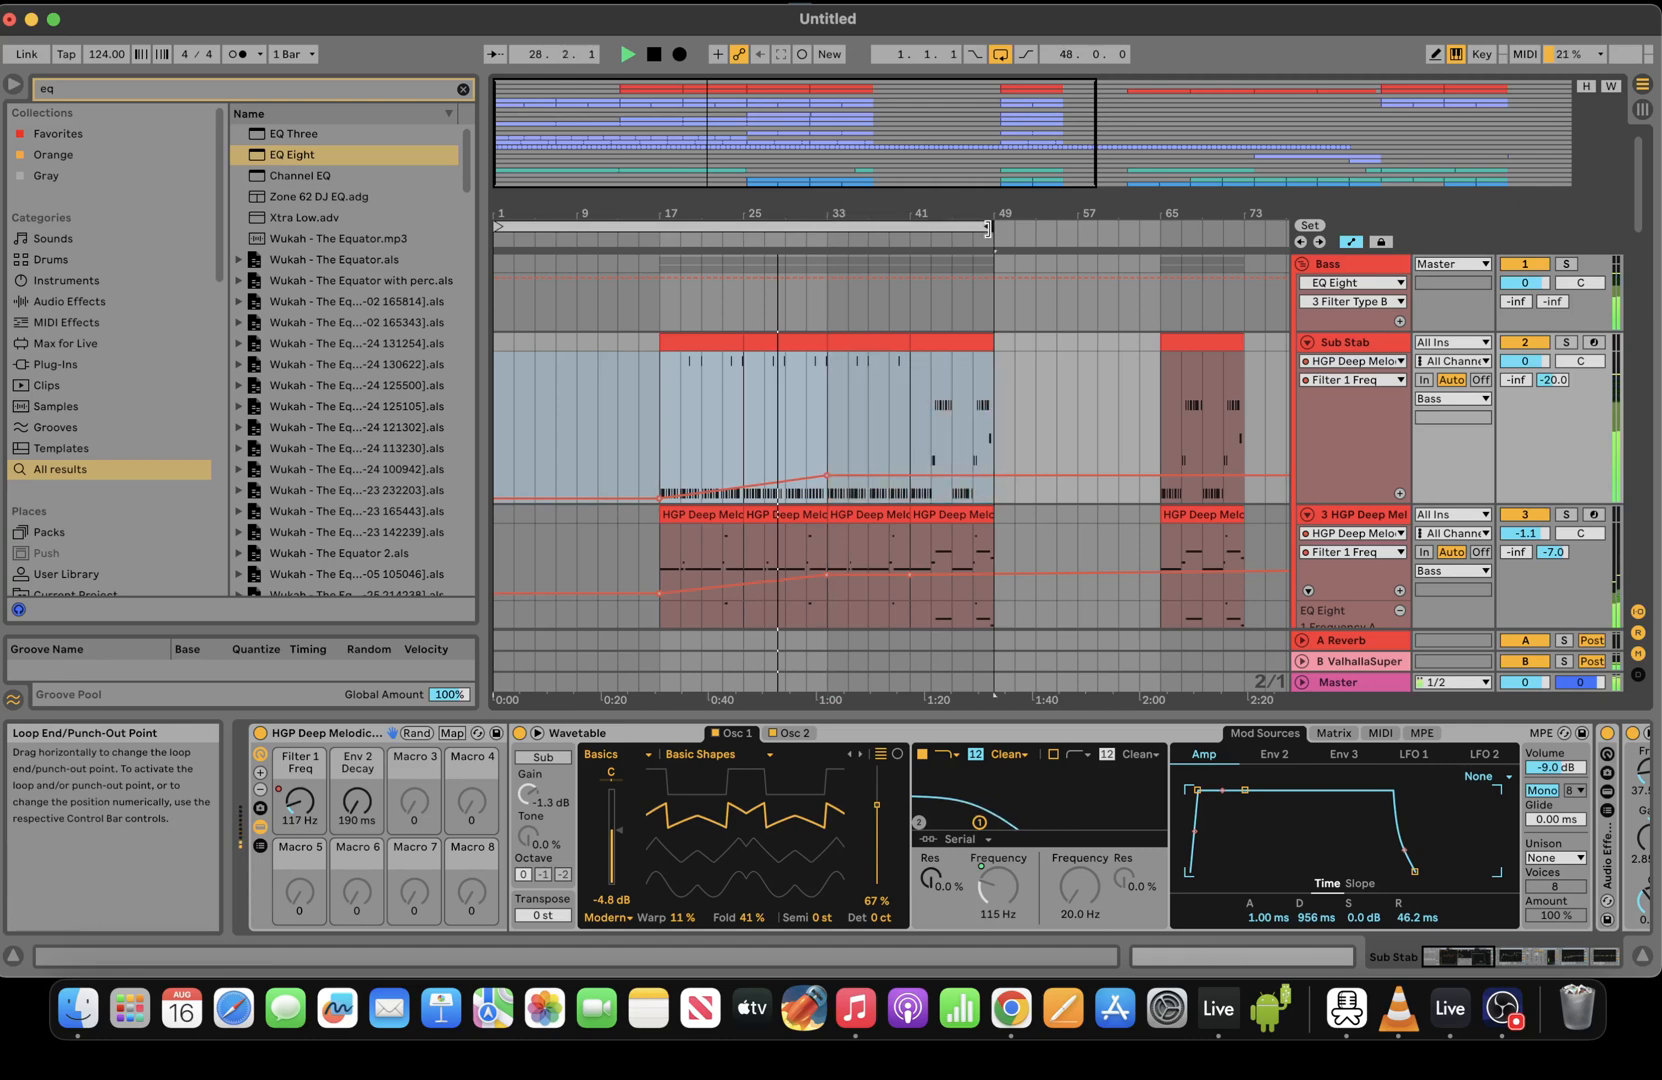
# Delete bars 31 to 33 from the tex. 2, Tex 3 and Tex 4 tracks, and trim the Kick clip to end at bar 31
pyautogui.moveTo(1638, 204); pyautogui.dragTo(1657, 435)
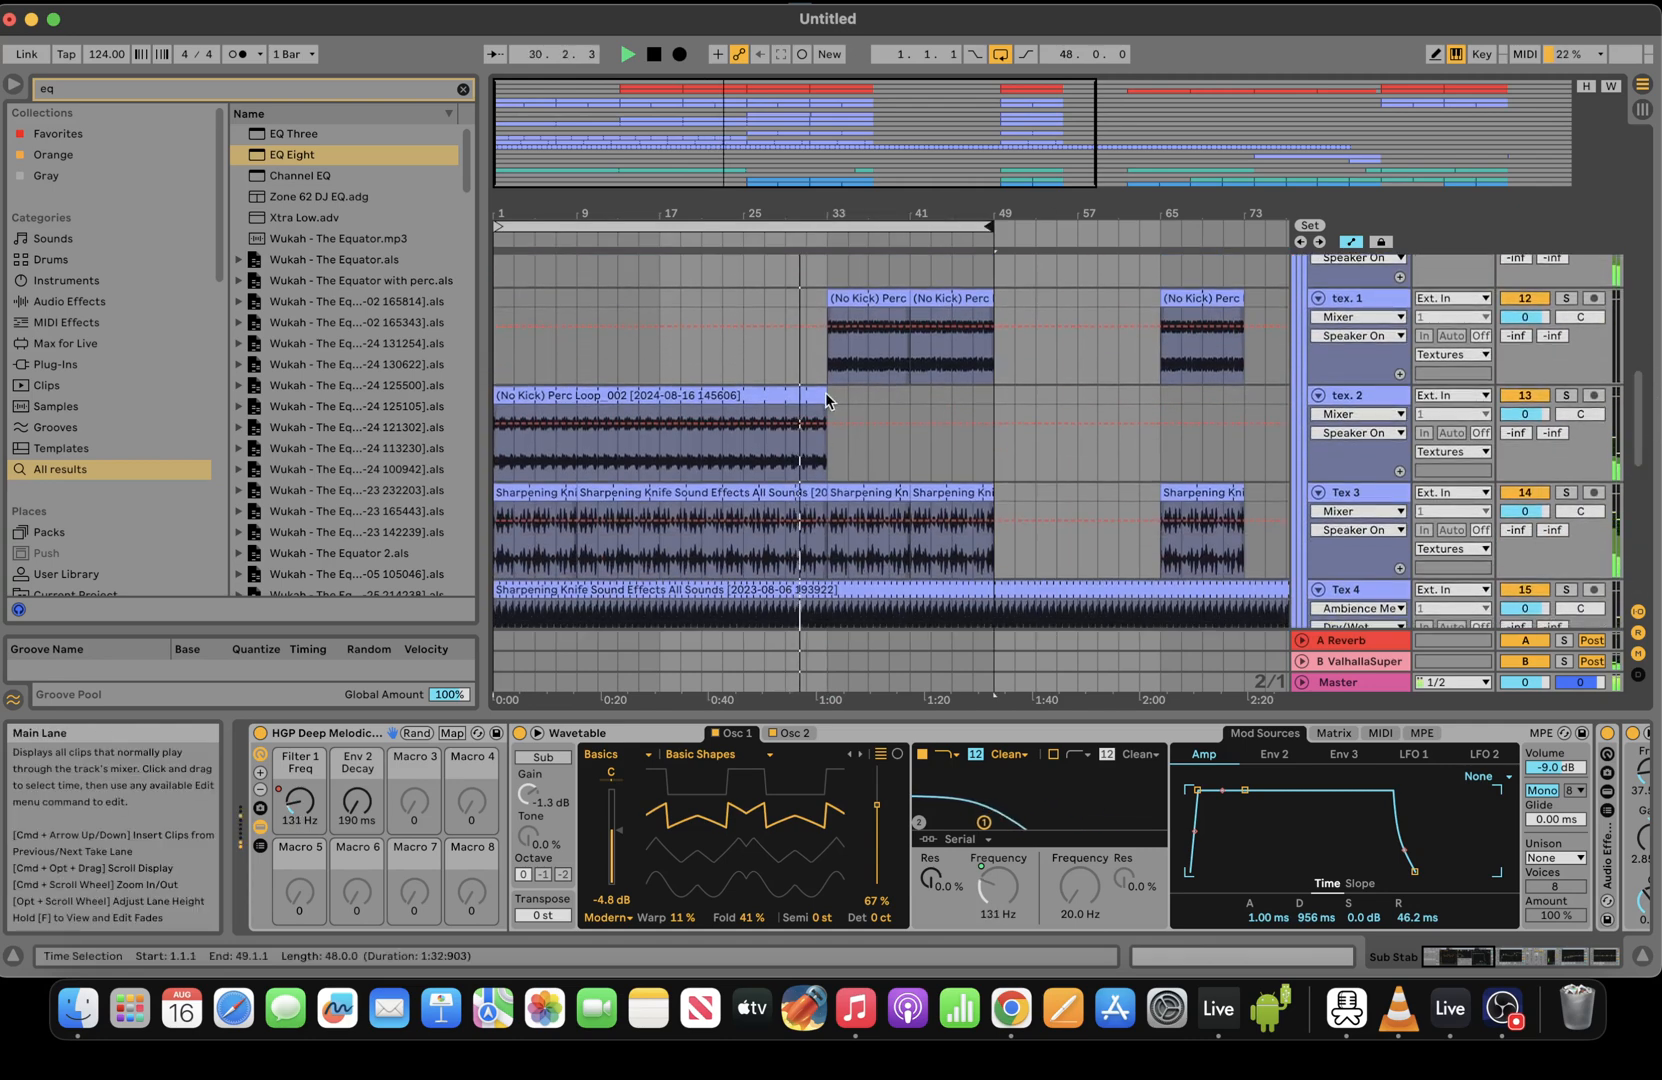
pyautogui.moveTo(827, 611); pyautogui.dragTo(810, 375)
pyautogui.click(859, 603)
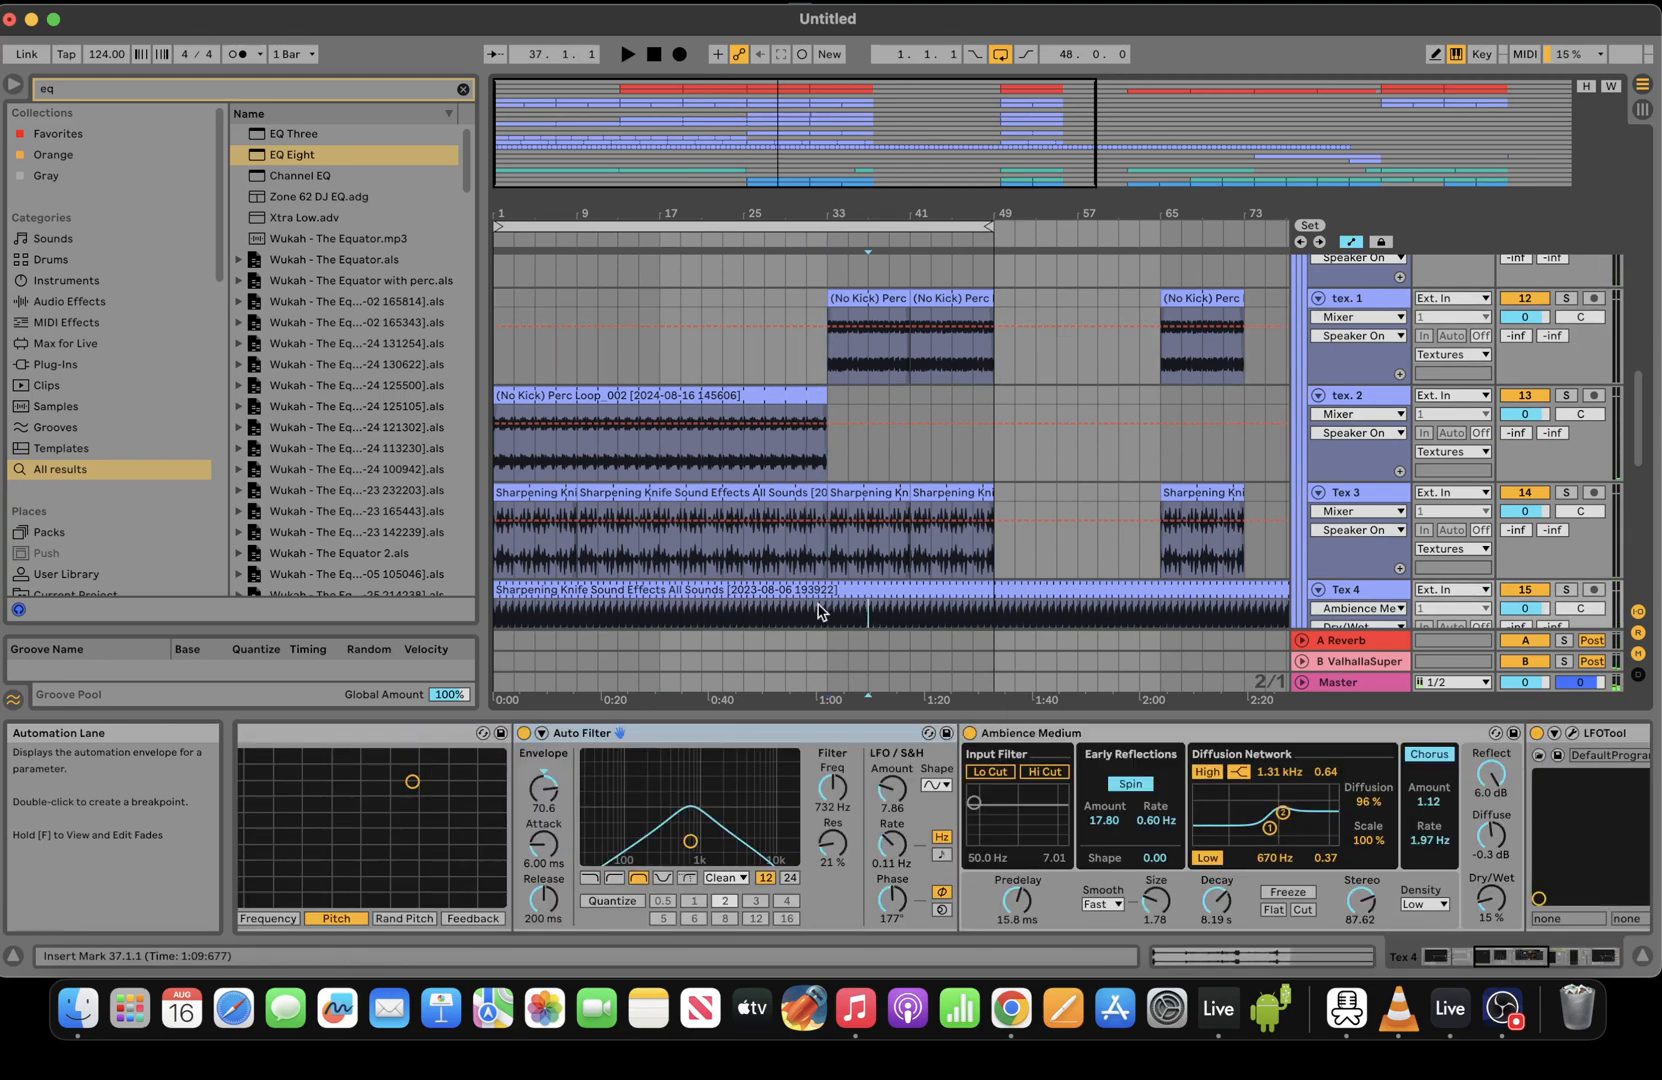
pyautogui.moveTo(822, 609); pyautogui.dragTo(806, 385)
pyautogui.press('Delete')
pyautogui.press('space')
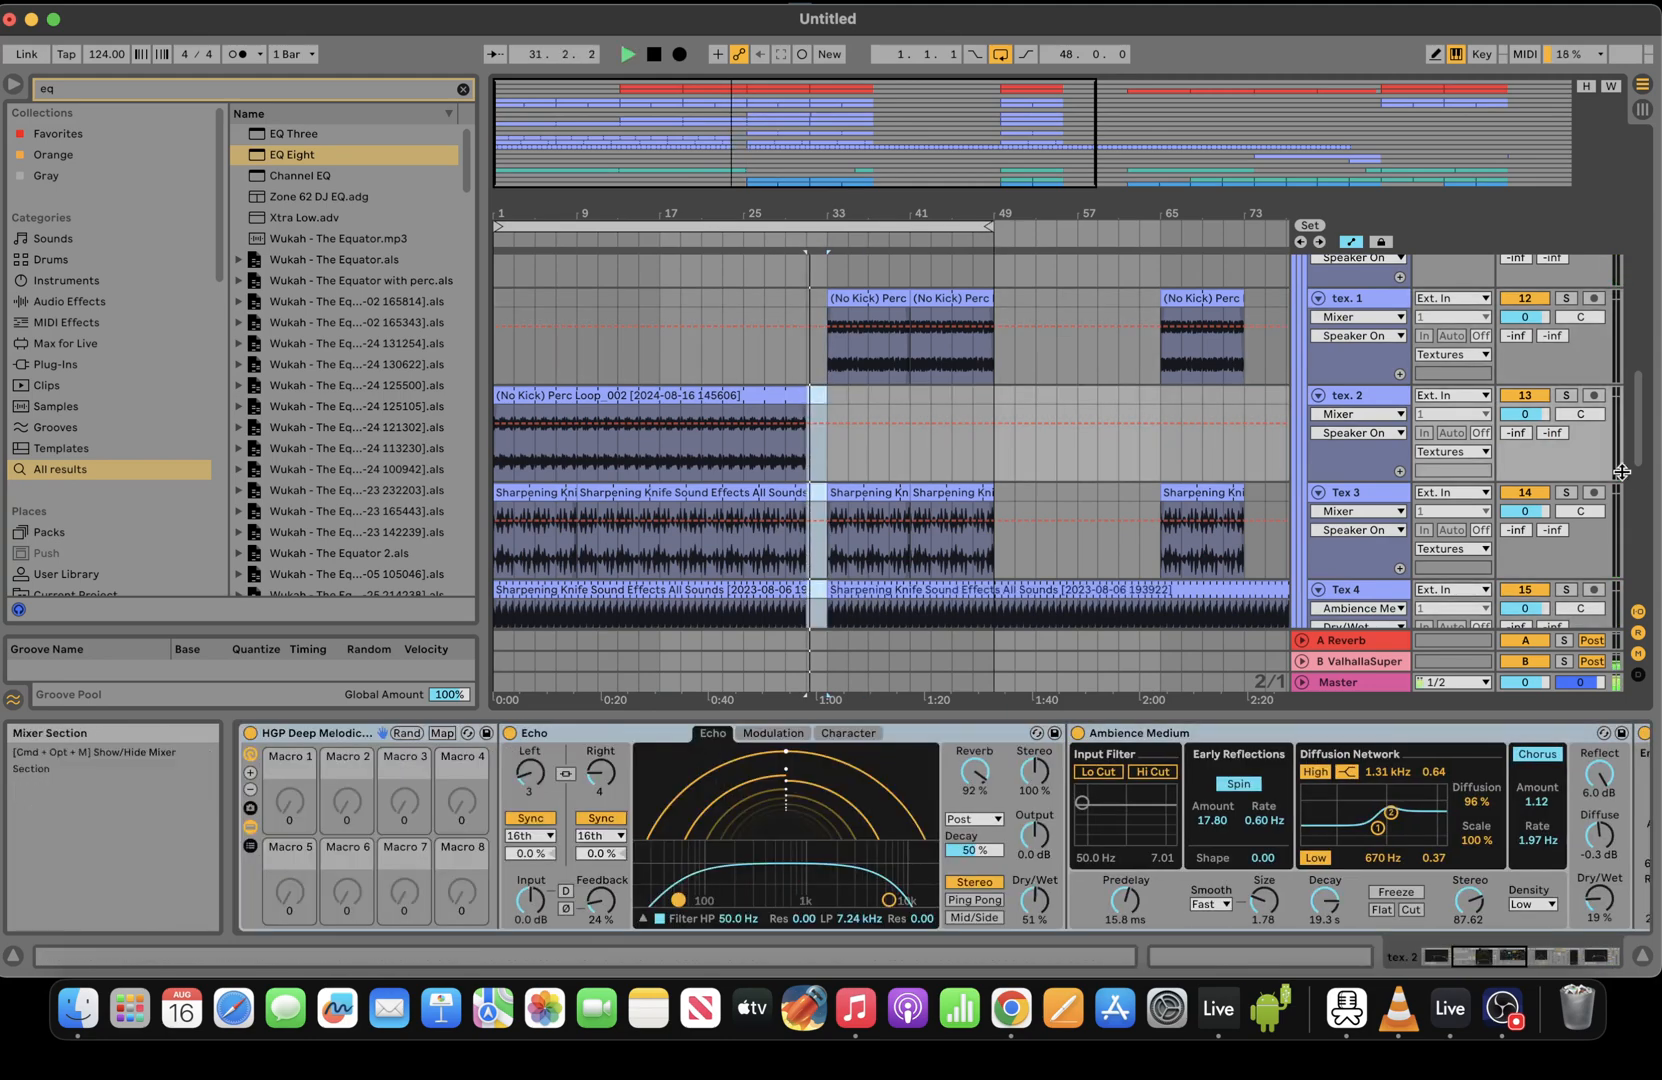
pyautogui.scroll(10, 928, 295)
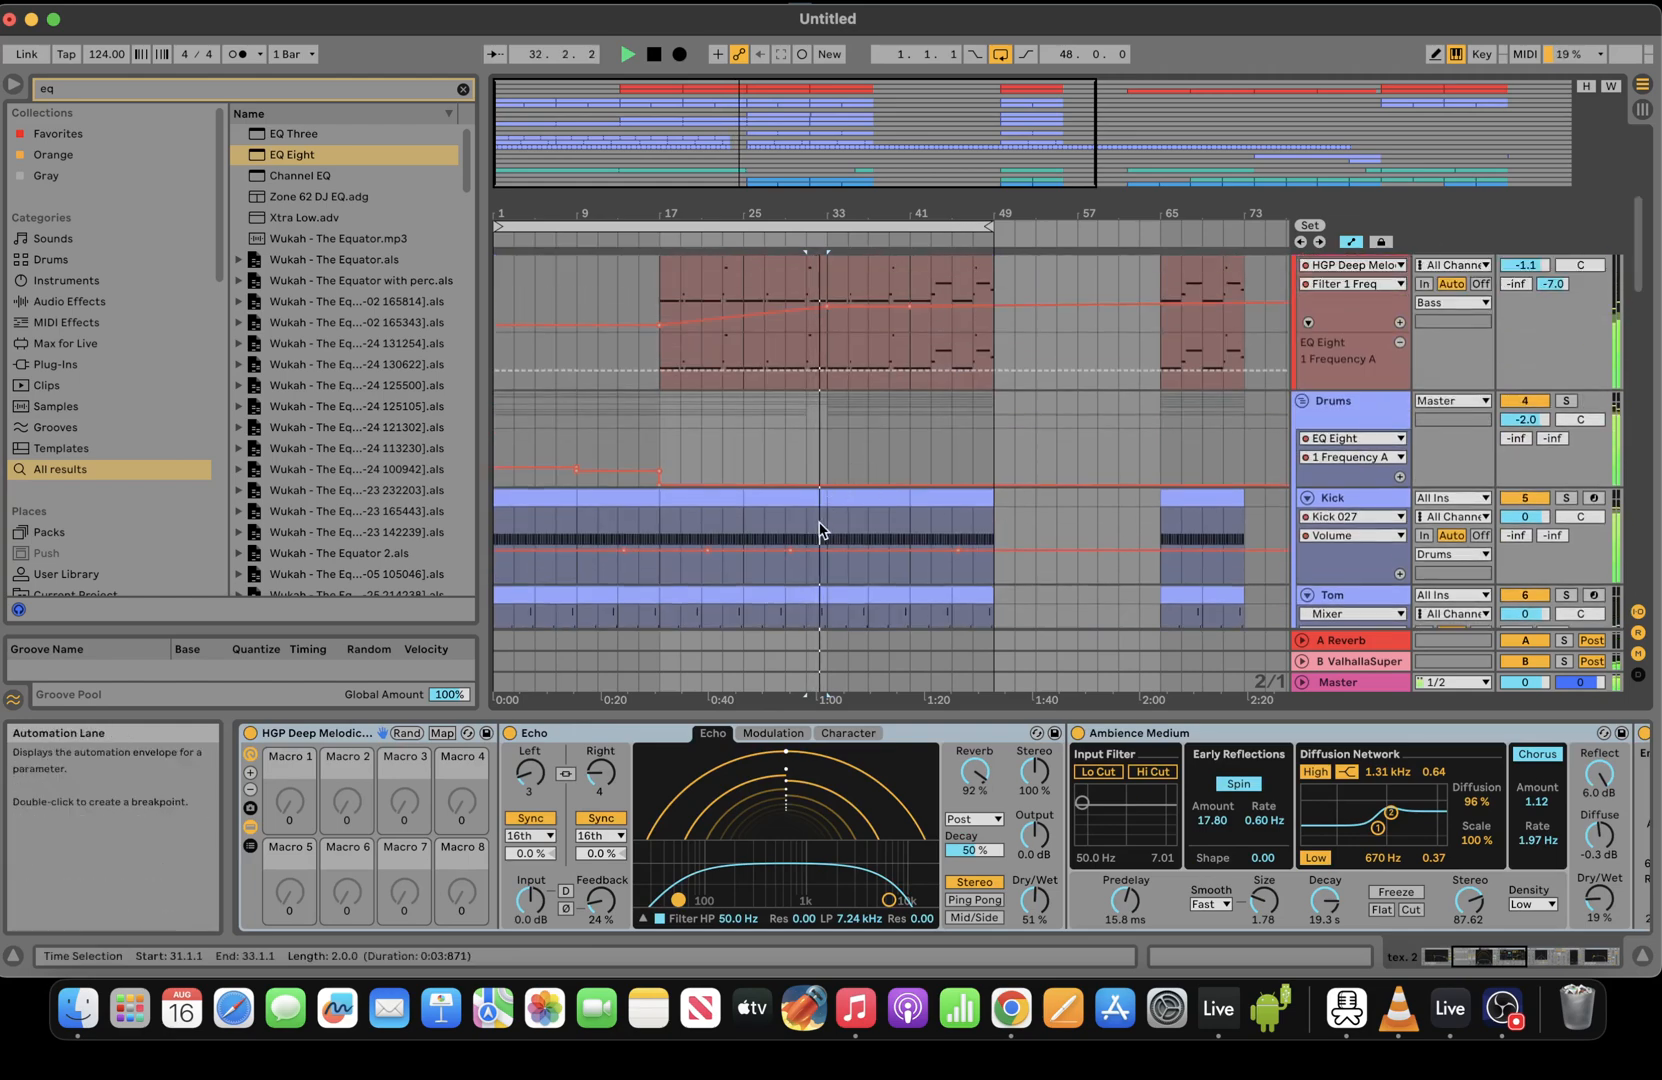
pyautogui.moveTo(826, 498); pyautogui.dragTo(809, 500)
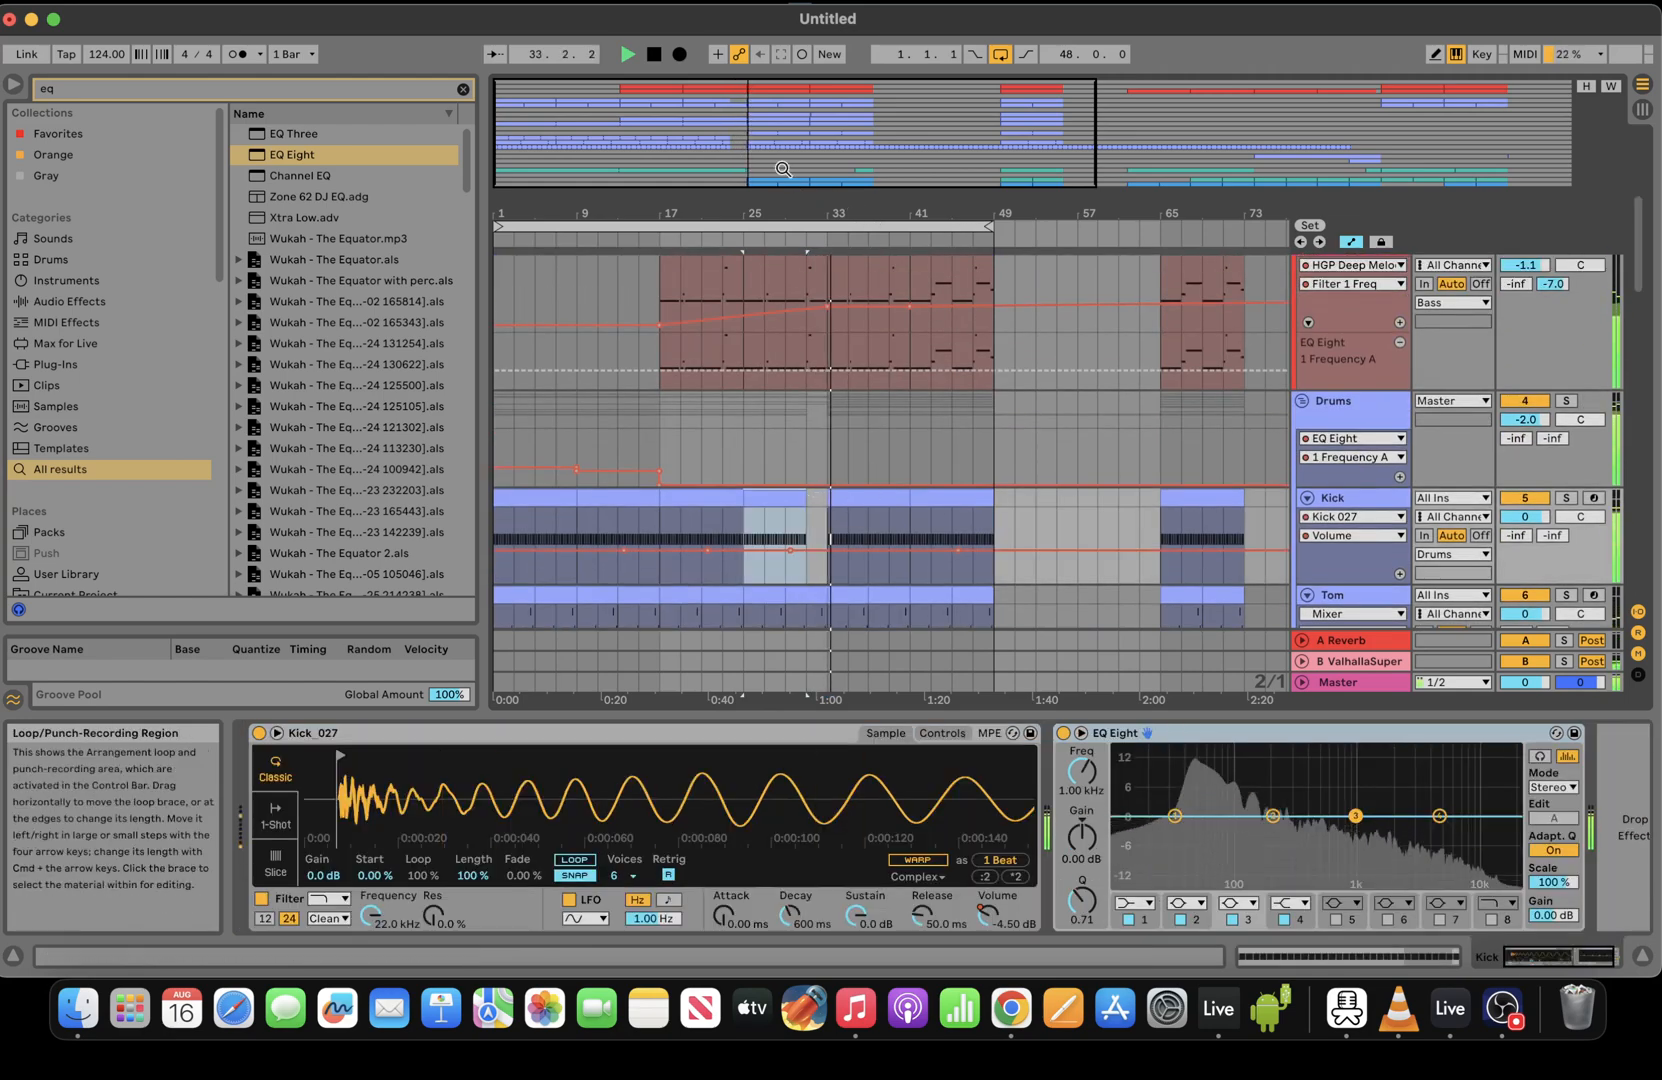
pyautogui.press('space')
# Insert 32 bars of silence into the arrangement at bar 33
pyautogui.moveTo(1642, 243); pyautogui.dragTo(1650, 515)
pyautogui.click(825, 306)
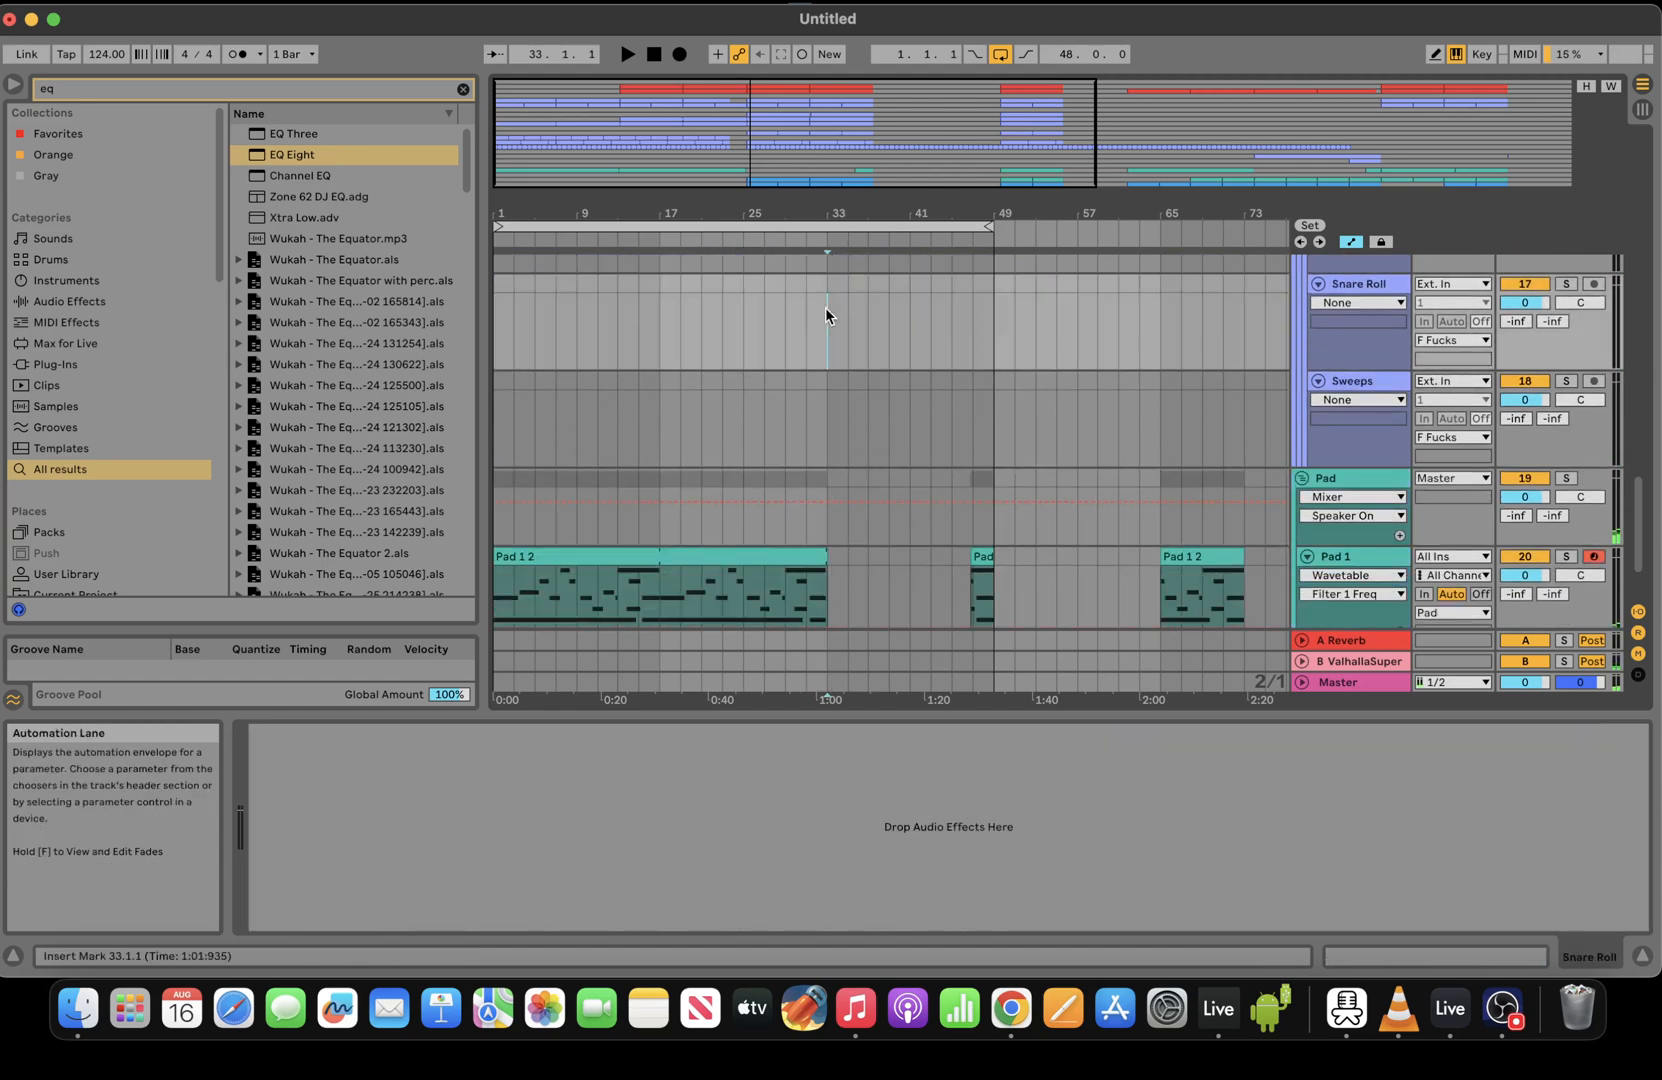
pyautogui.click(213, 5)
pyautogui.click(278, 133)
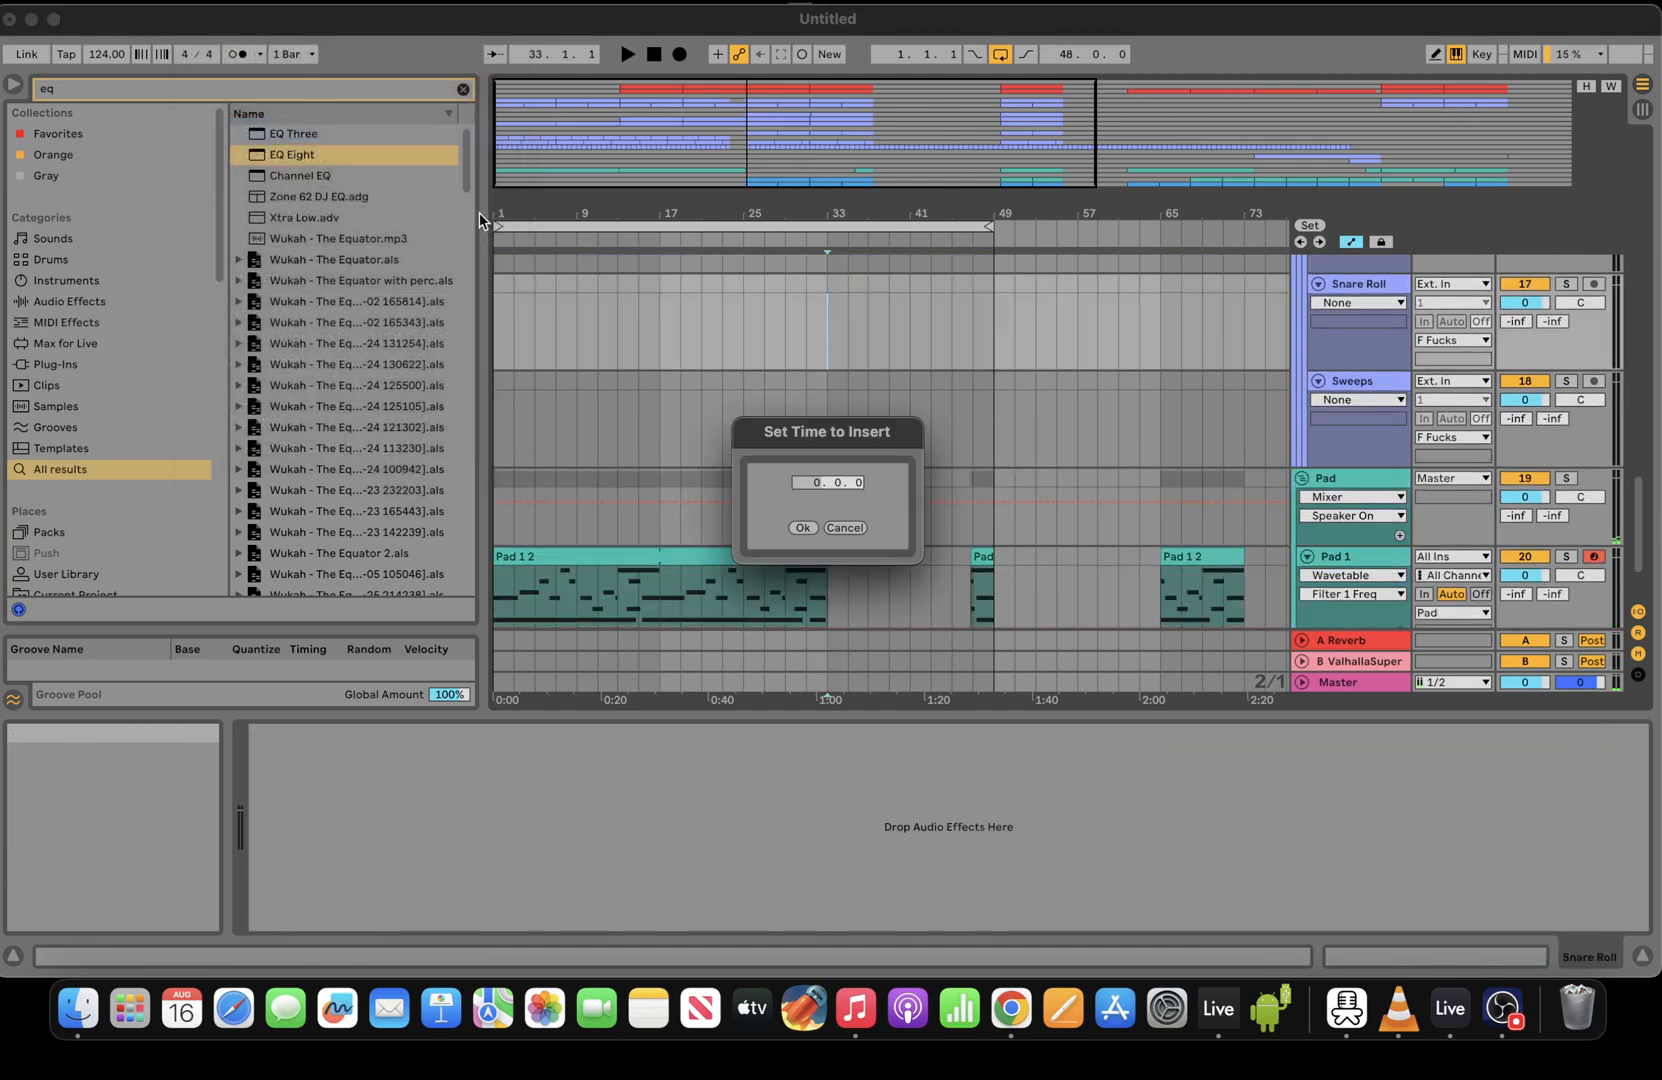
pyautogui.click(805, 529)
# Copy bars 65 to 81 of all tracks, paste them at bars 33 and 49, and loop bars 33 to 65
pyautogui.moveTo(983, 130); pyautogui.dragTo(1330, 132)
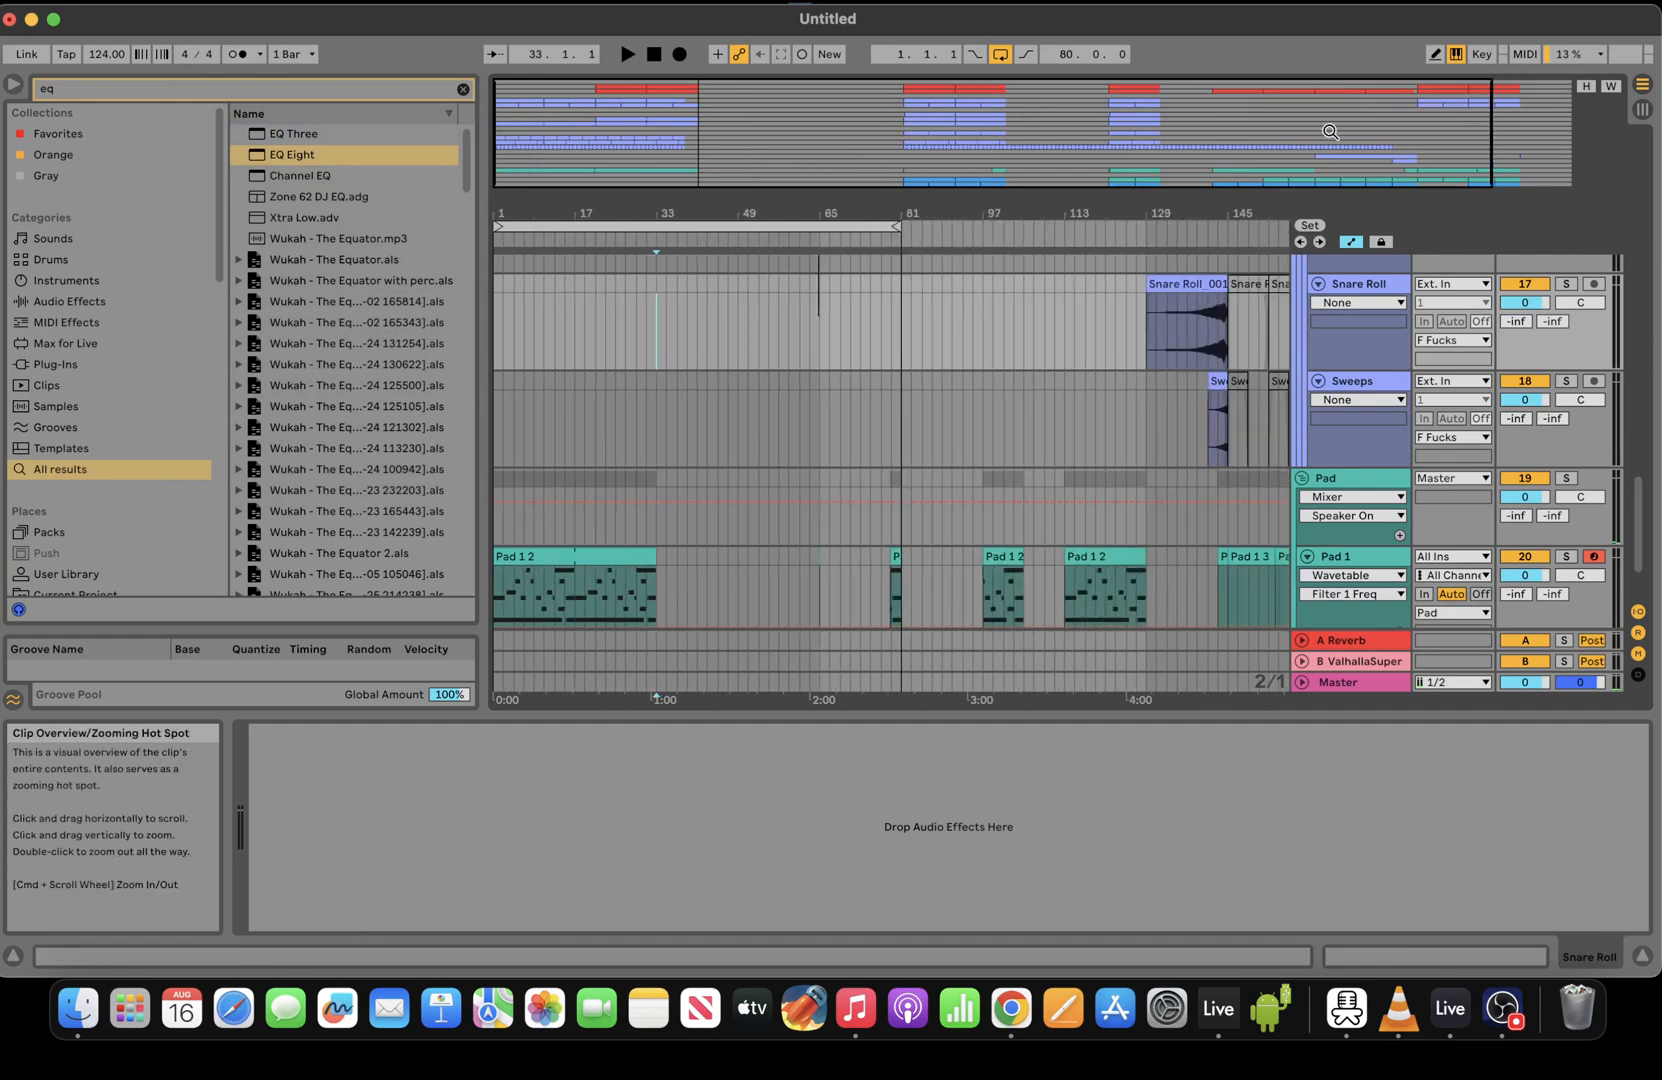
pyautogui.click(826, 292)
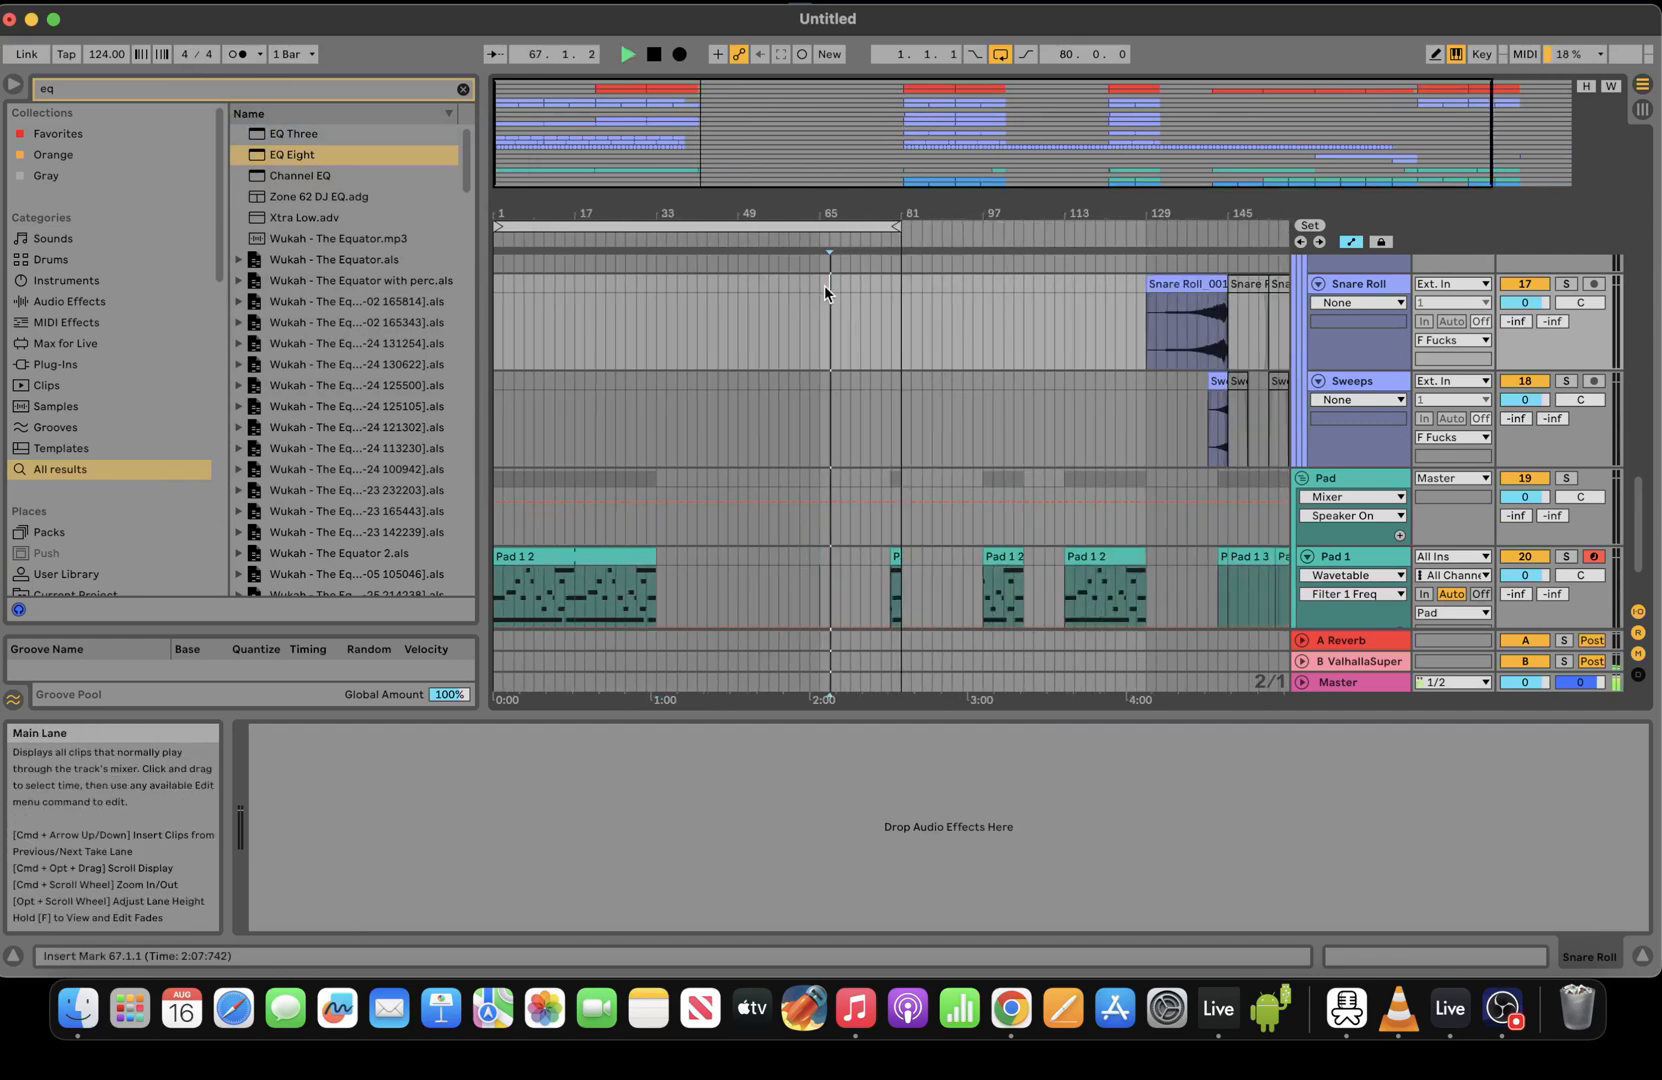
pyautogui.moveTo(497, 226); pyautogui.dragTo(705, 223)
pyautogui.click(863, 223)
pyautogui.press('super+v')
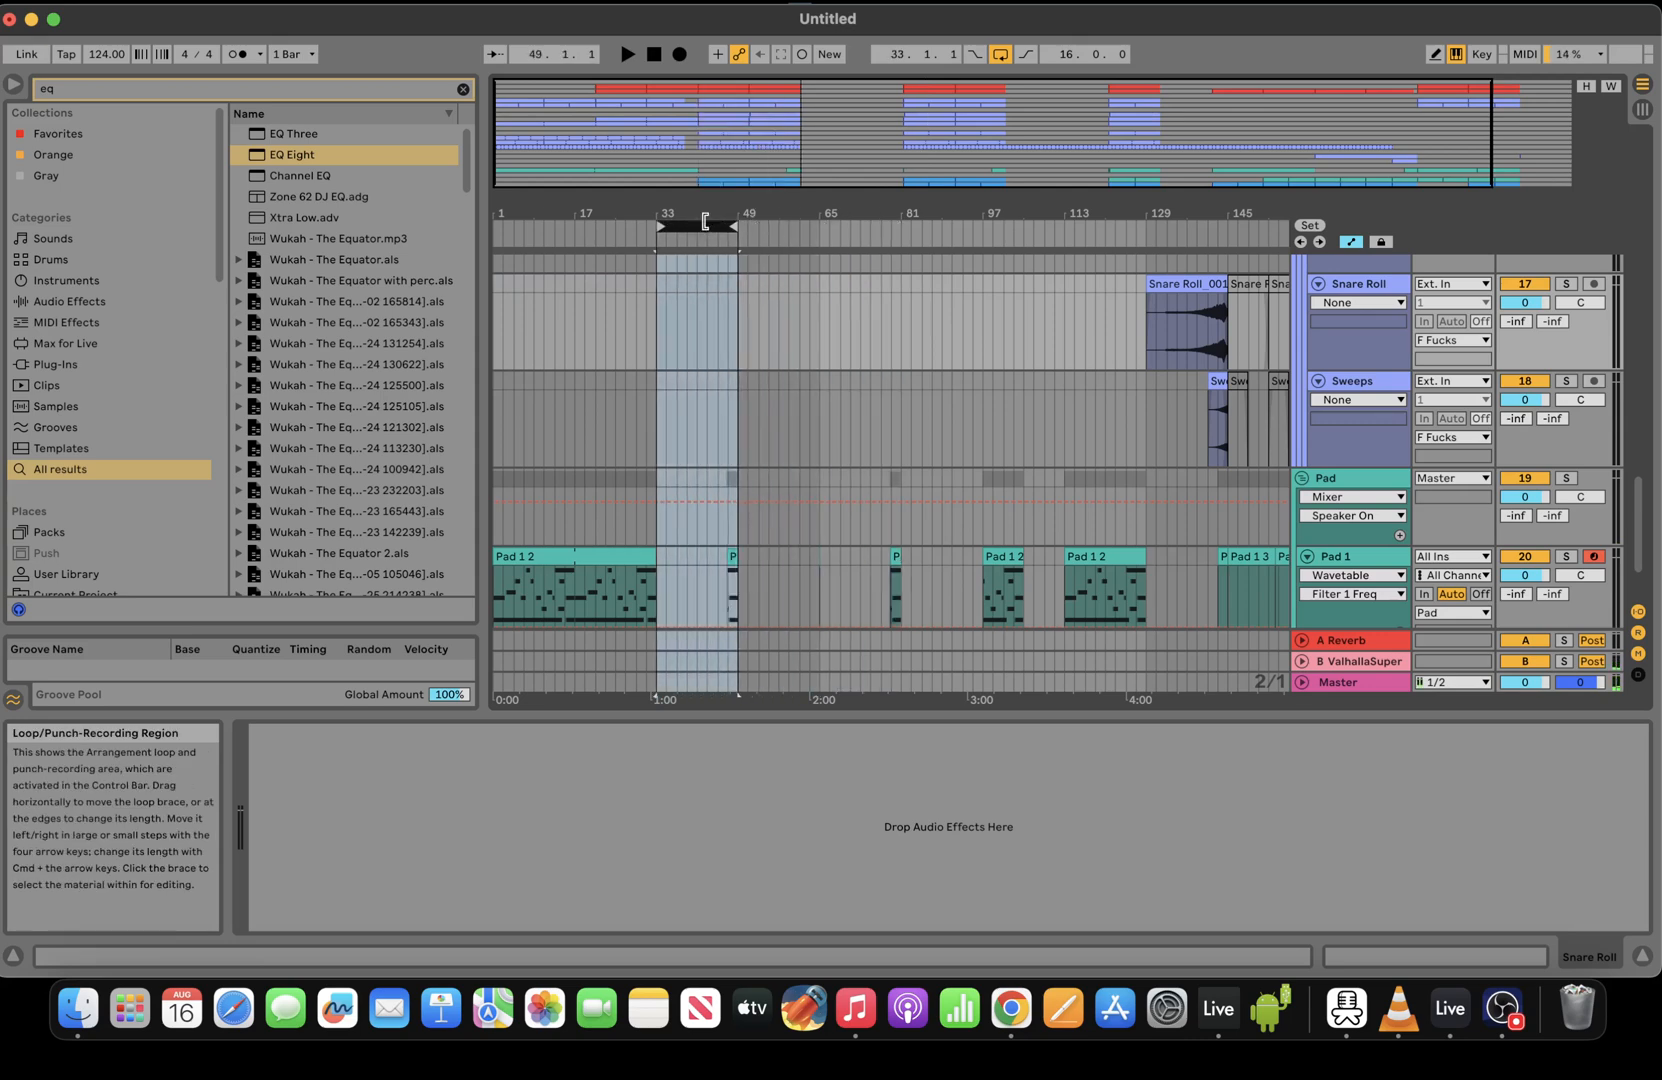
pyautogui.press('super+v')
pyautogui.click(704, 222)
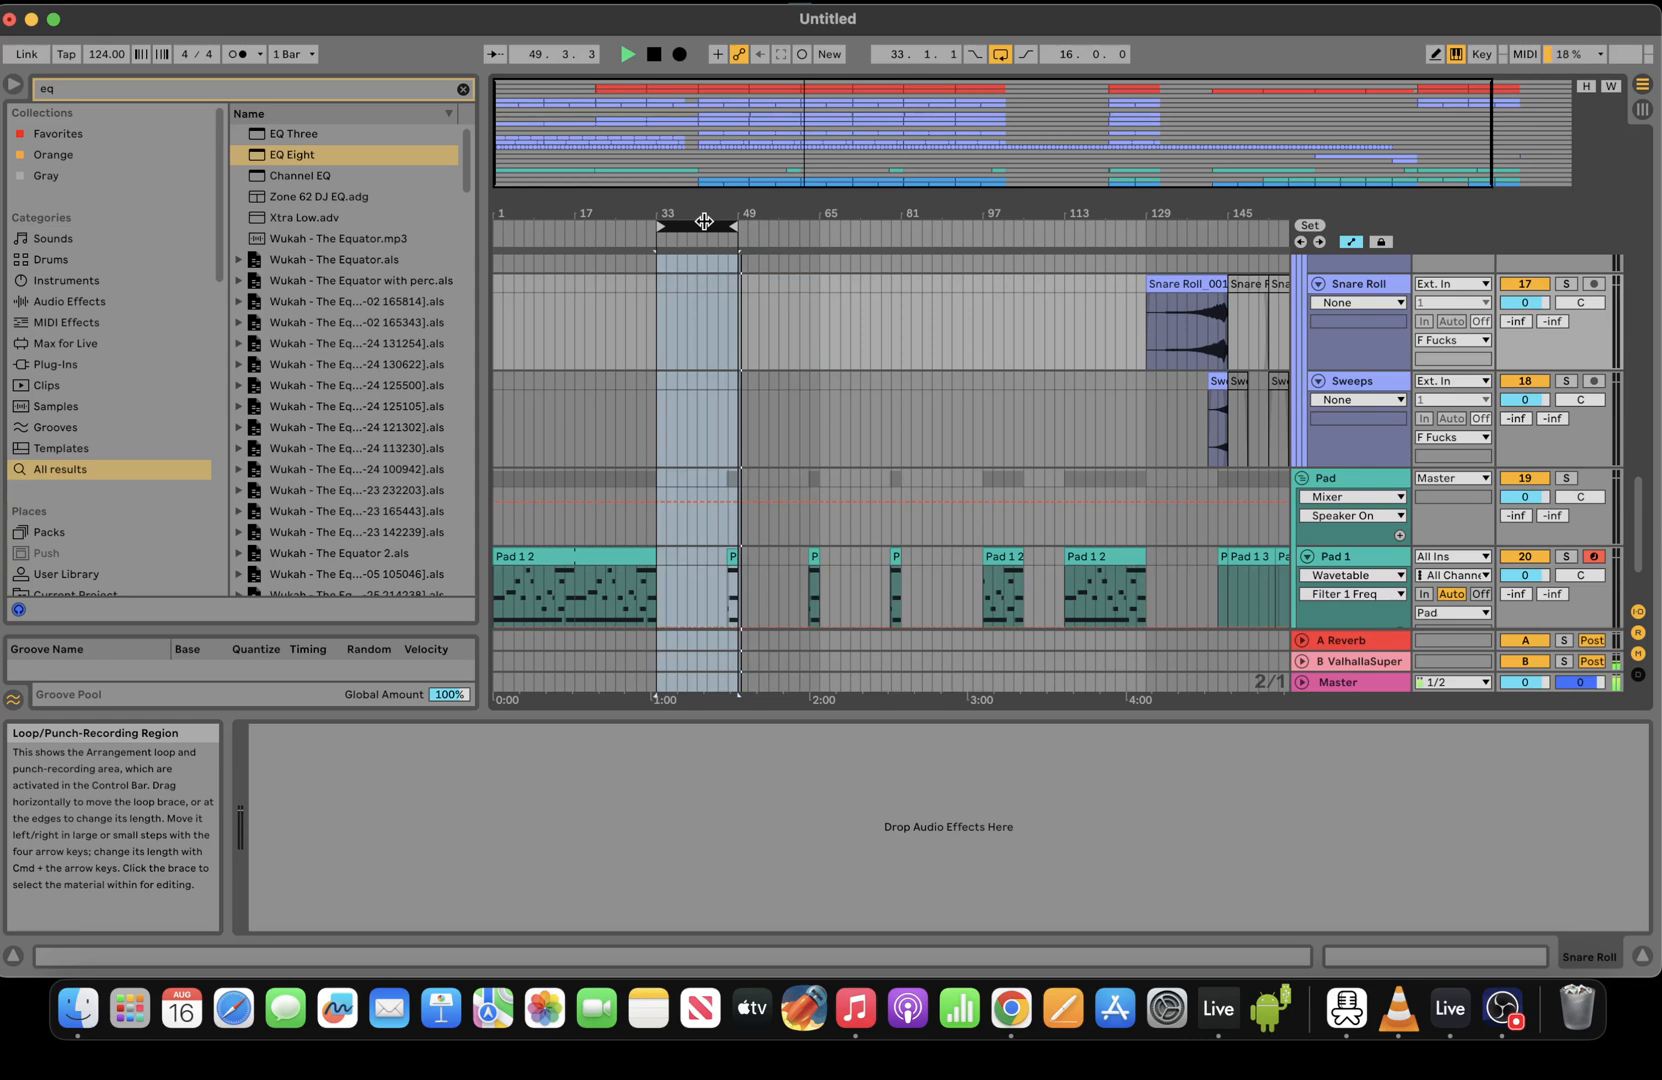
pyautogui.moveTo(738, 227); pyautogui.dragTo(818, 226)
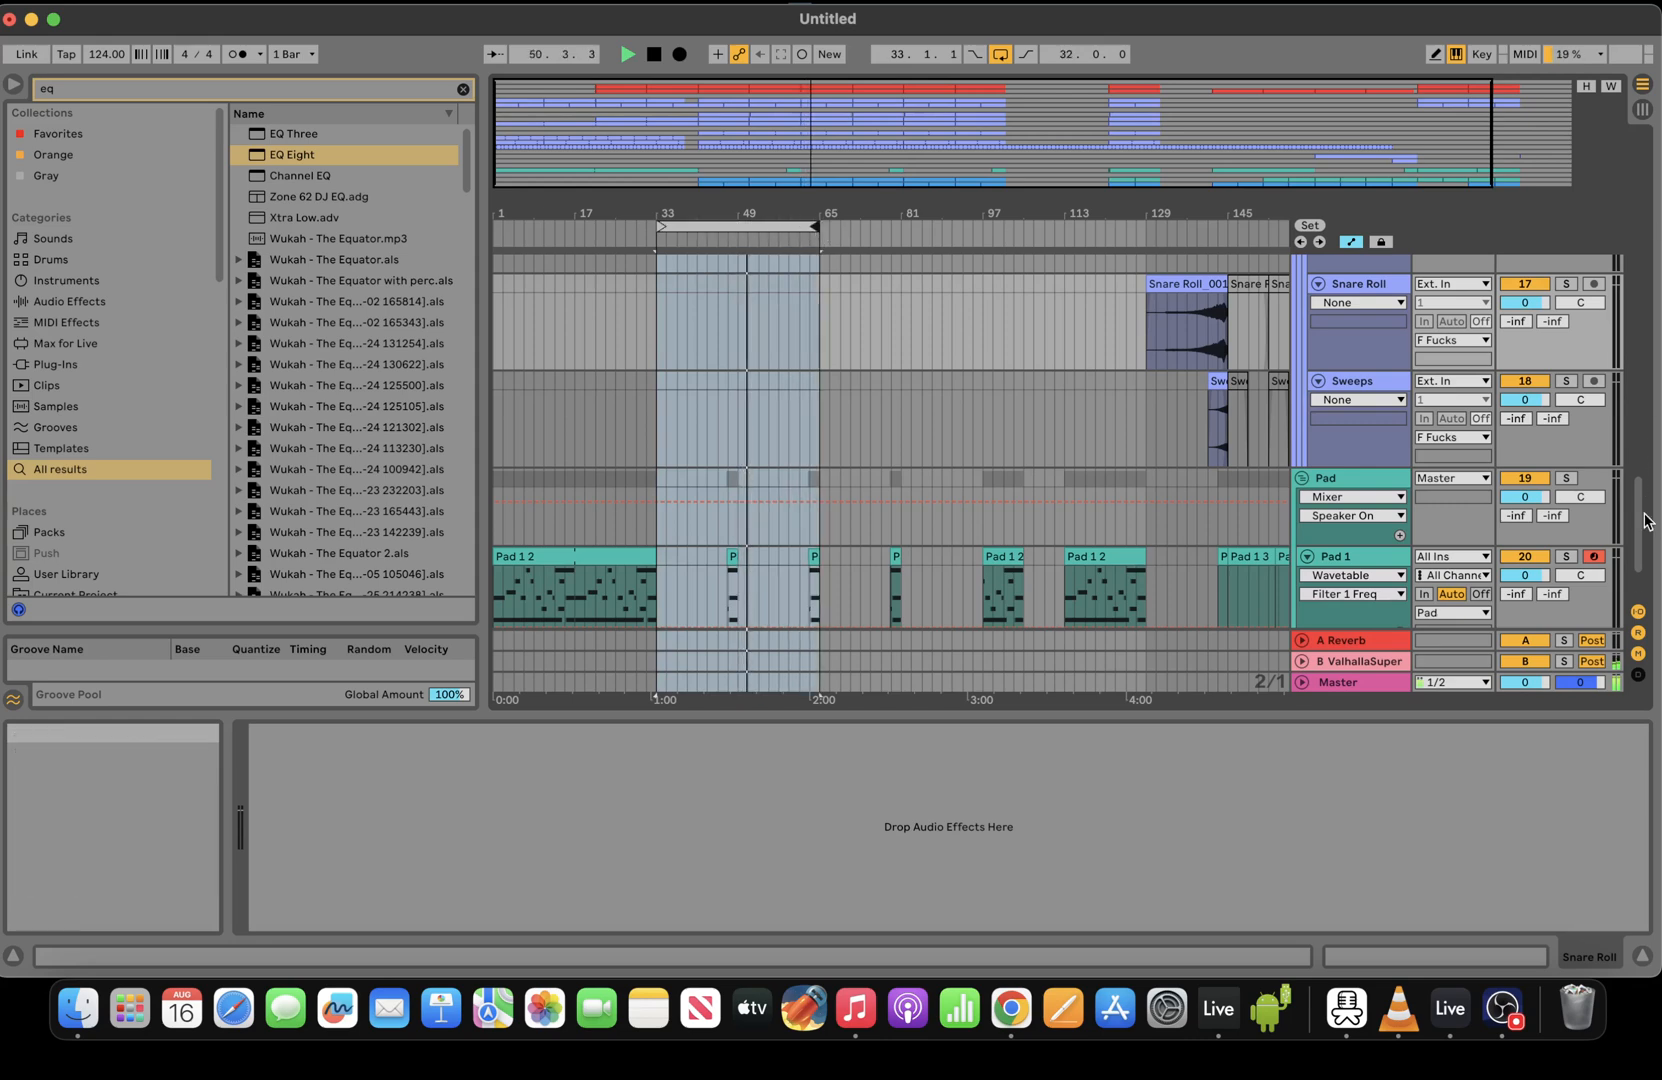
# Unfold the Lead group and delete the Lead 2 clips from bar 33 to bar 65
pyautogui.scroll(-3, 1648, 600)
pyautogui.click(1304, 568)
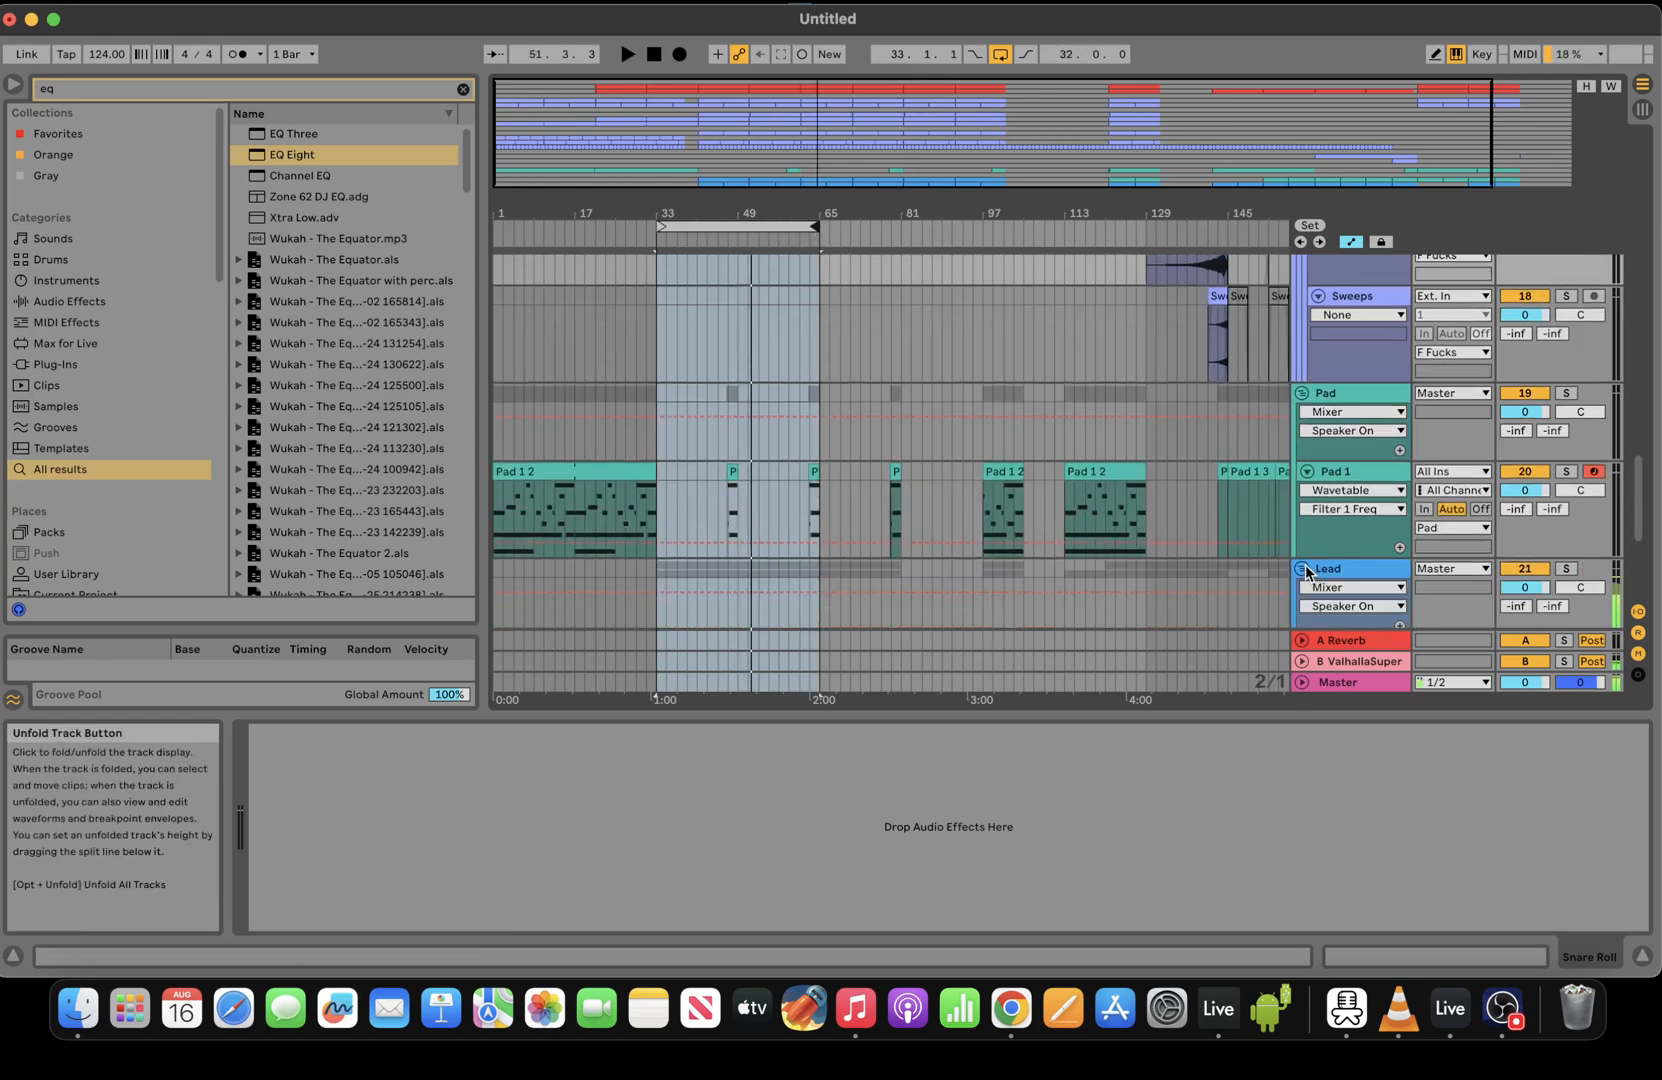
pyautogui.scroll(-4, 1652, 503)
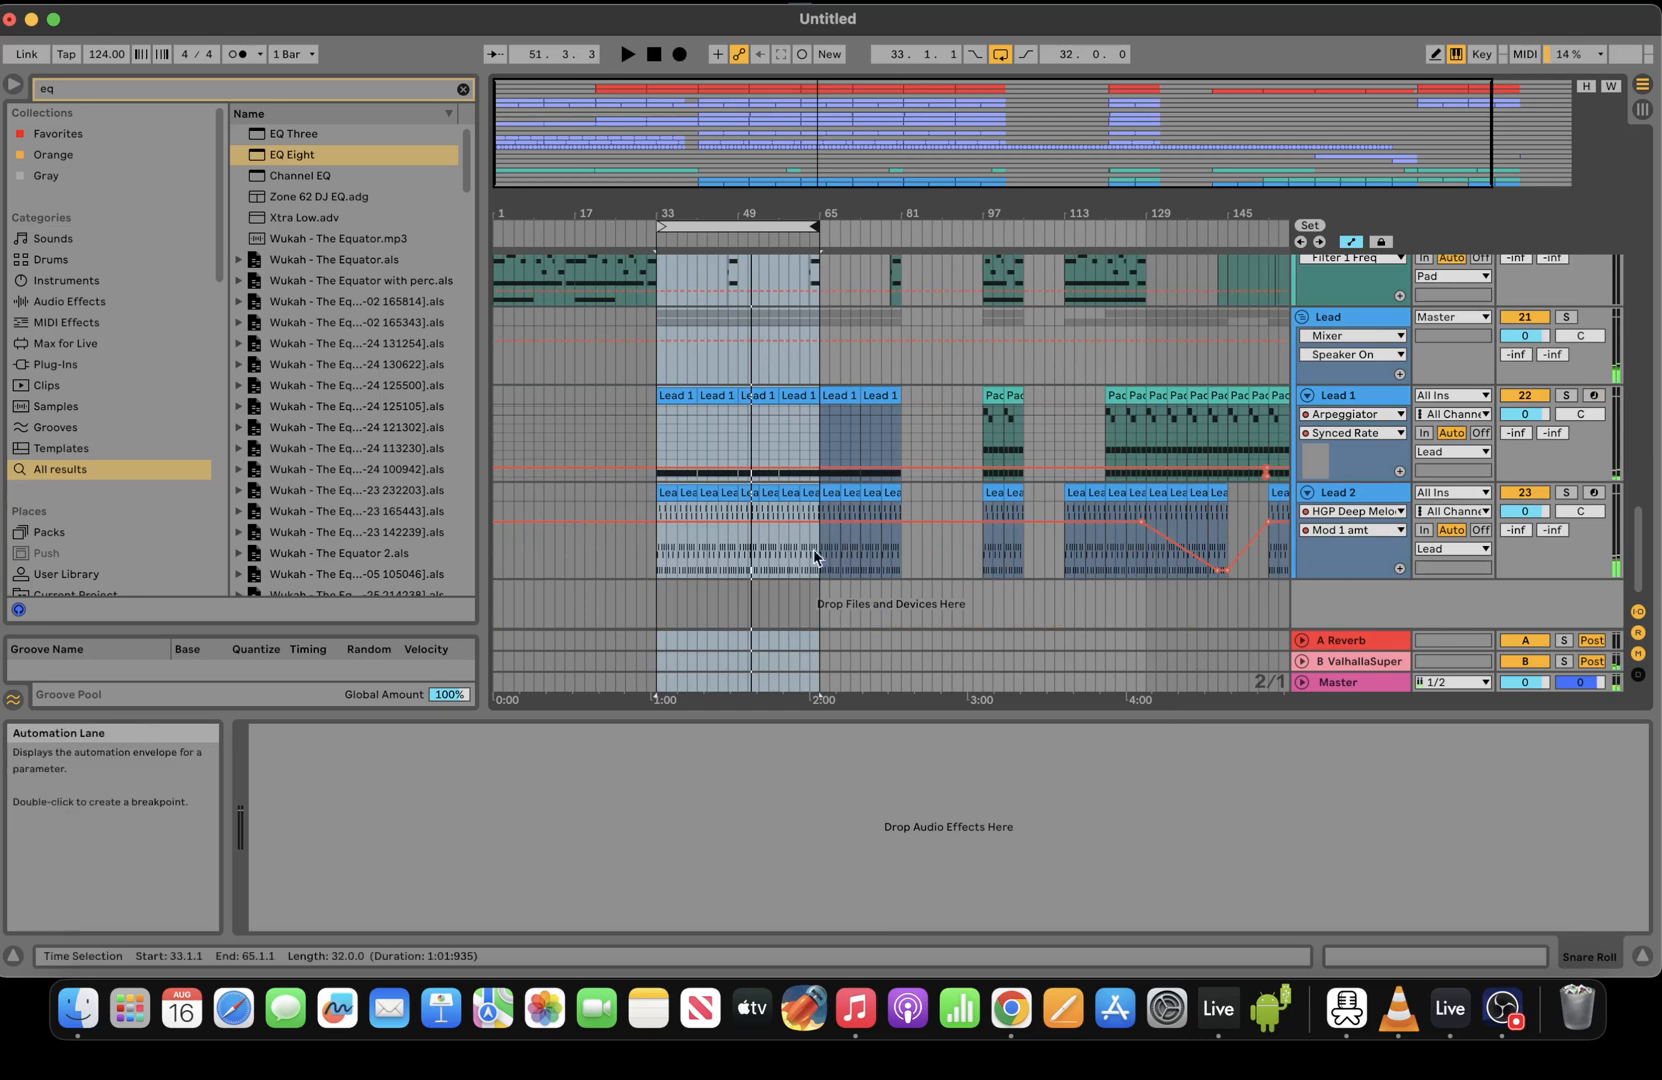
pyautogui.moveTo(820, 560); pyautogui.dragTo(656, 491)
pyautogui.press('Delete')
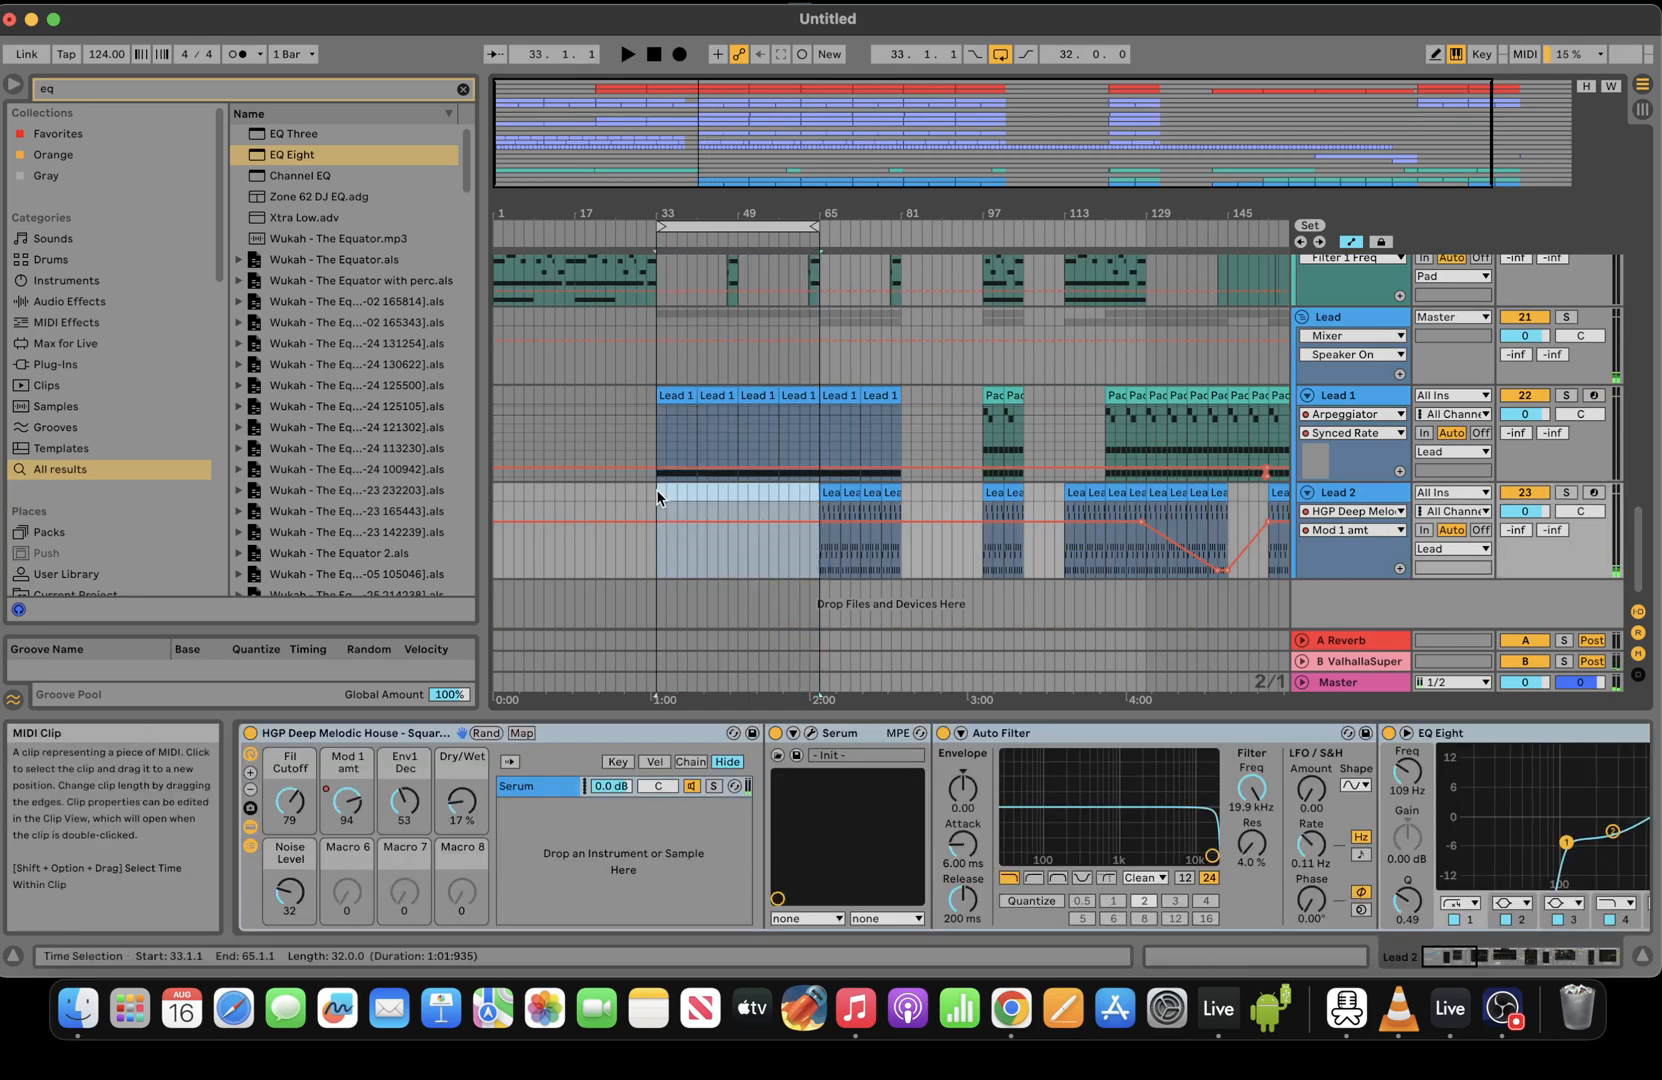
pyautogui.press('space')
# Try to extend the start of the first Lead 1 clip back before bar 33
pyautogui.click(658, 394)
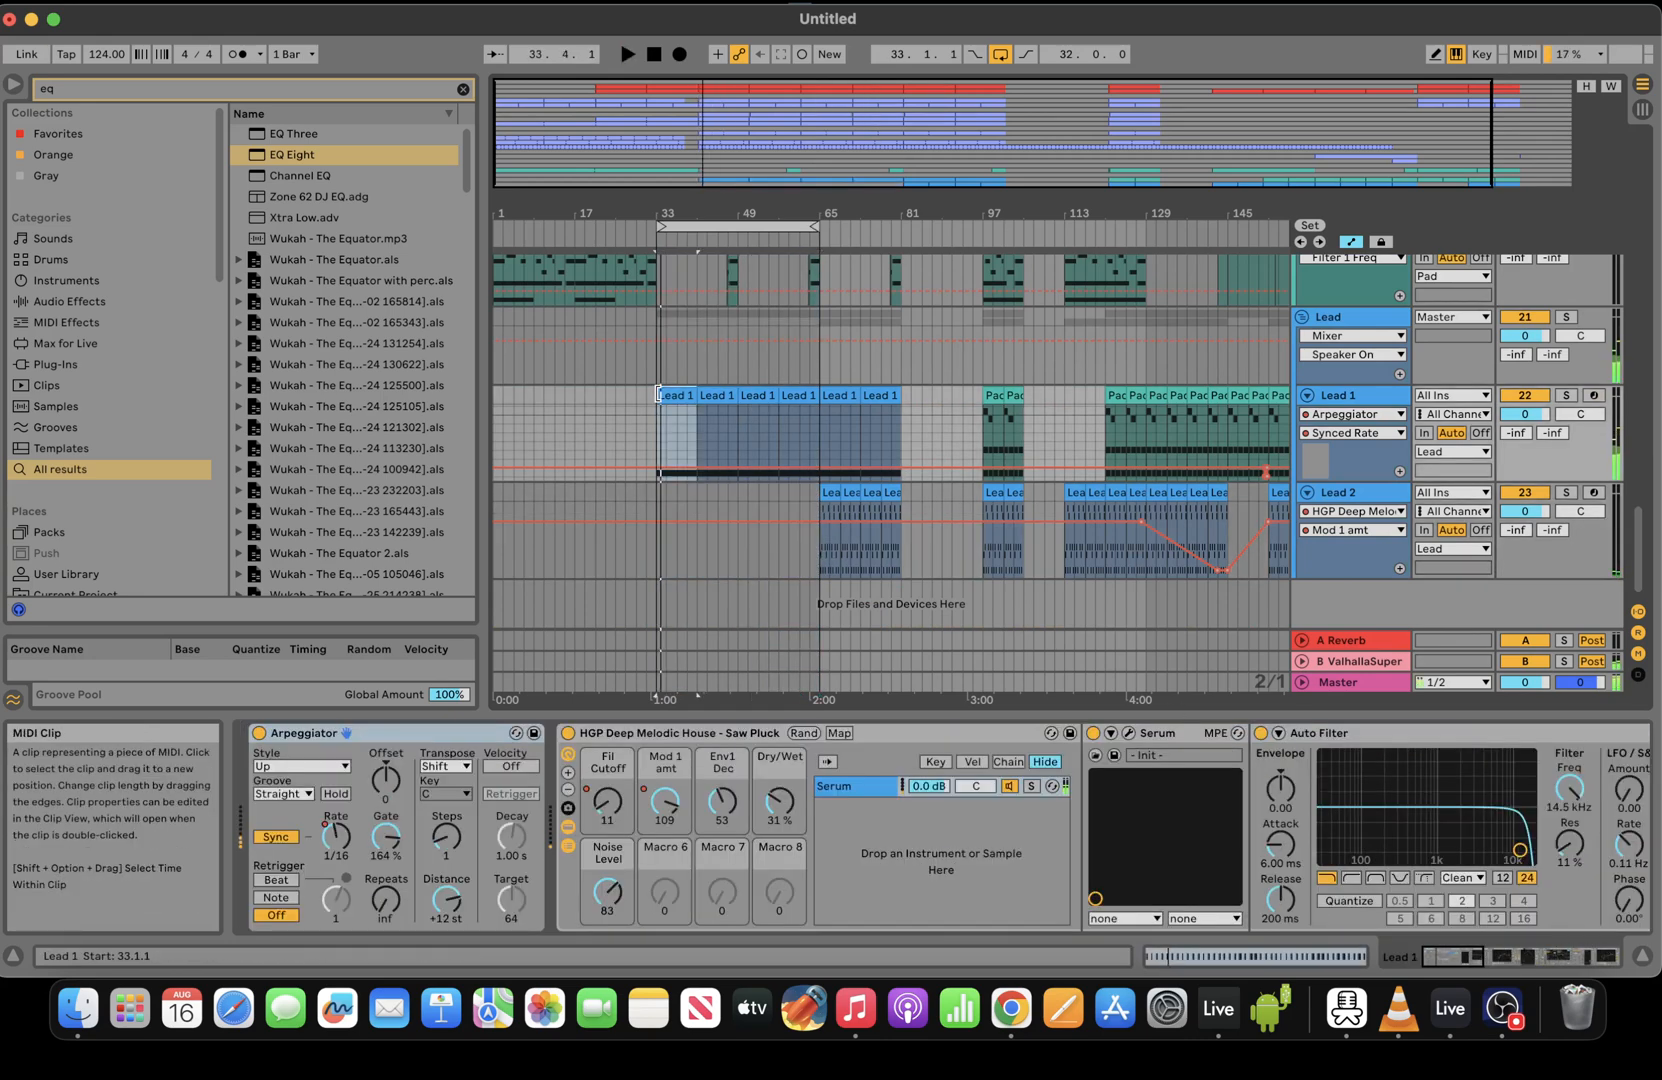
pyautogui.moveTo(658, 394); pyautogui.dragTo(543, 394)
pyautogui.press('super+z')
pyautogui.press('space')
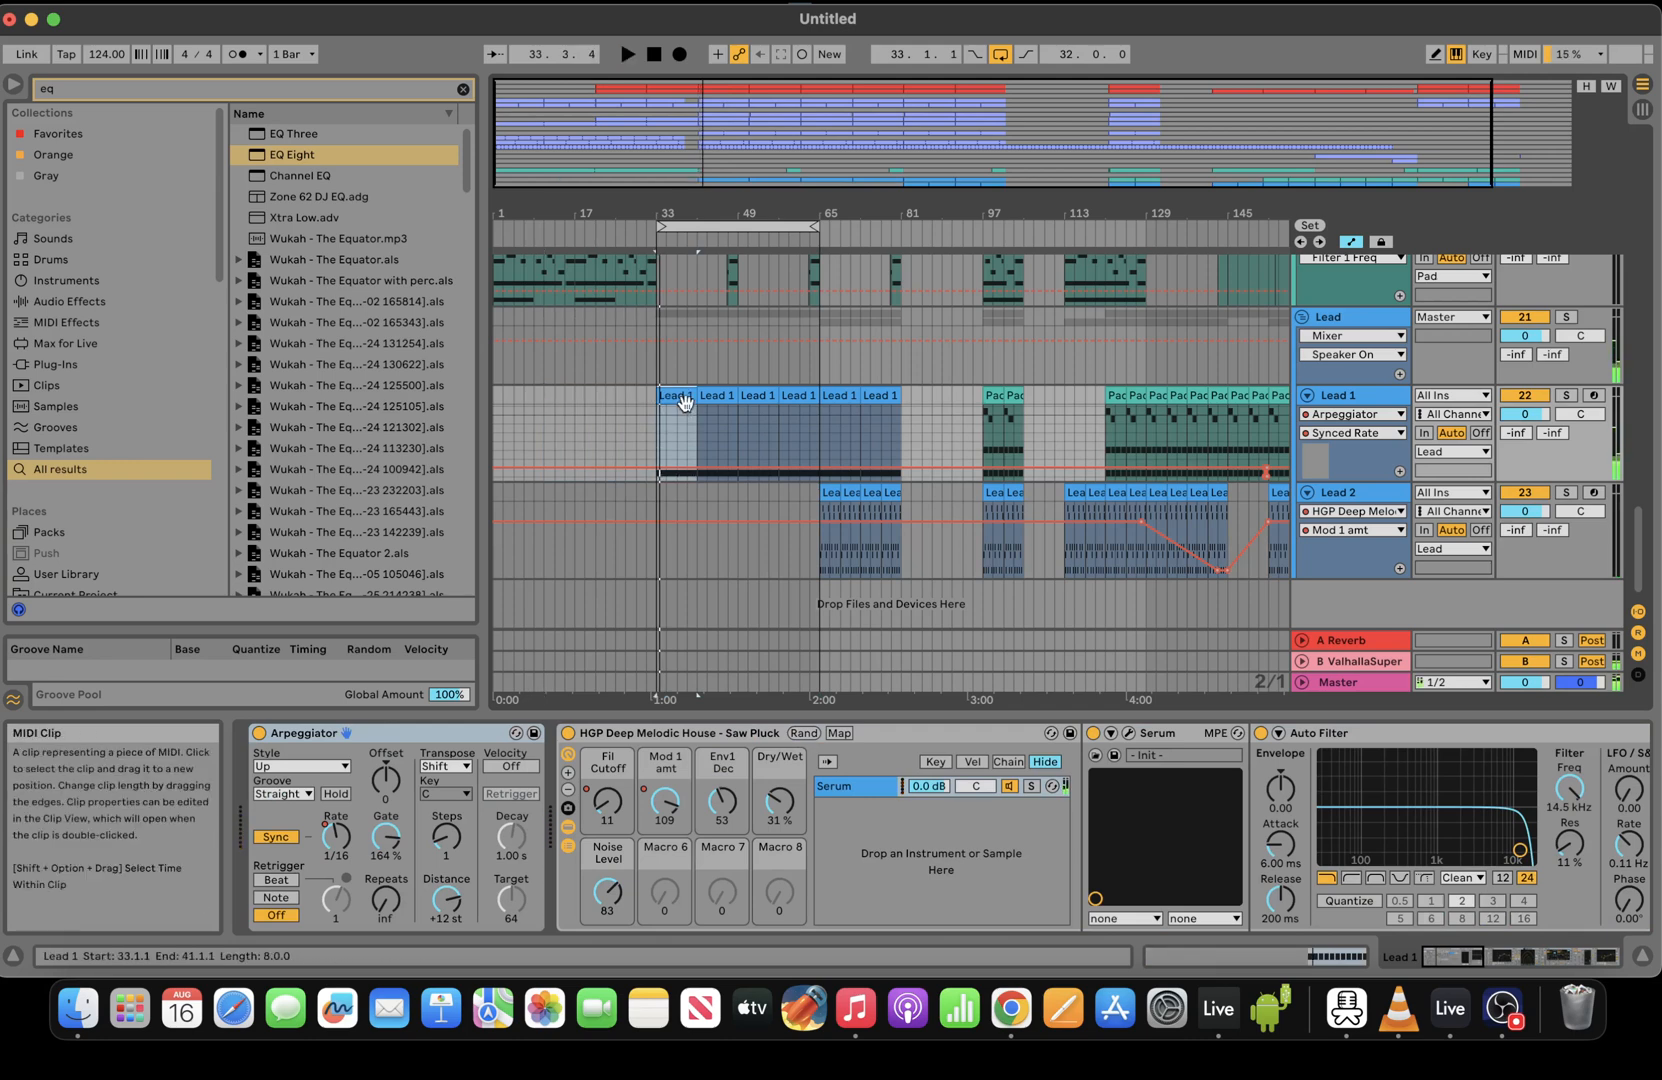
# Solo Lead 1 and automate its Arpeggiator to stay off until about bar 121, where it turns on
pyautogui.click(1566, 395)
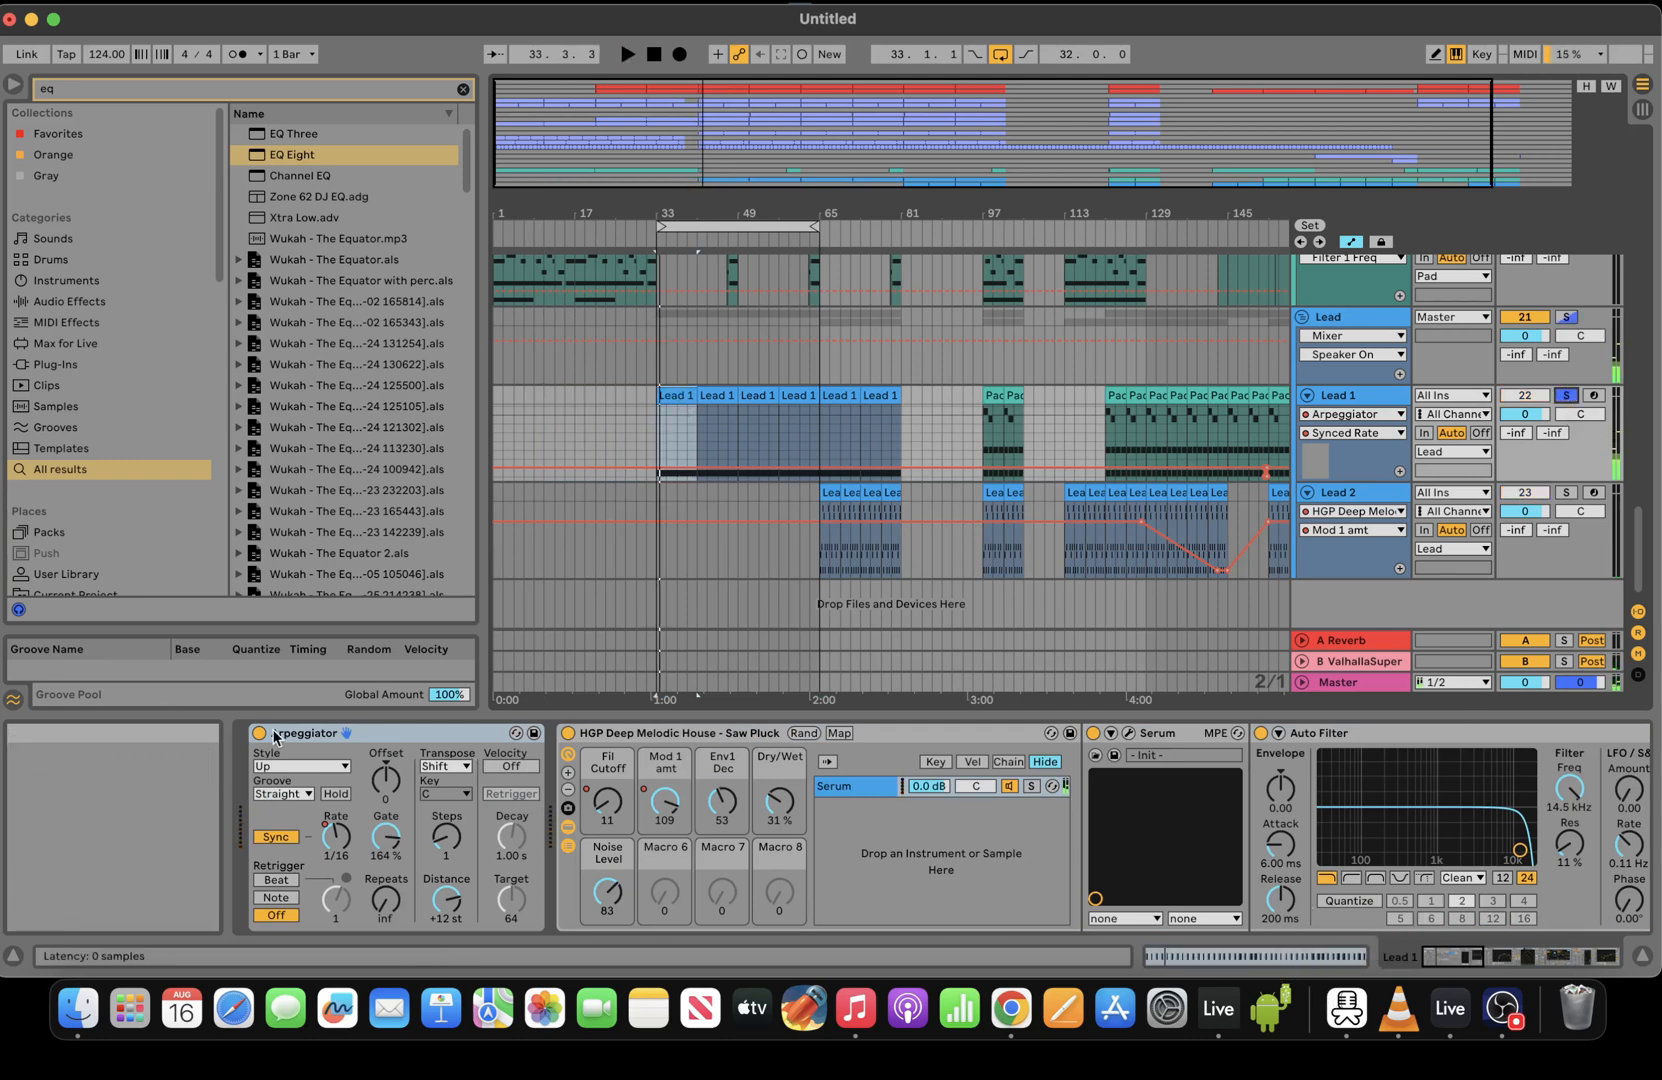
pyautogui.click(259, 733)
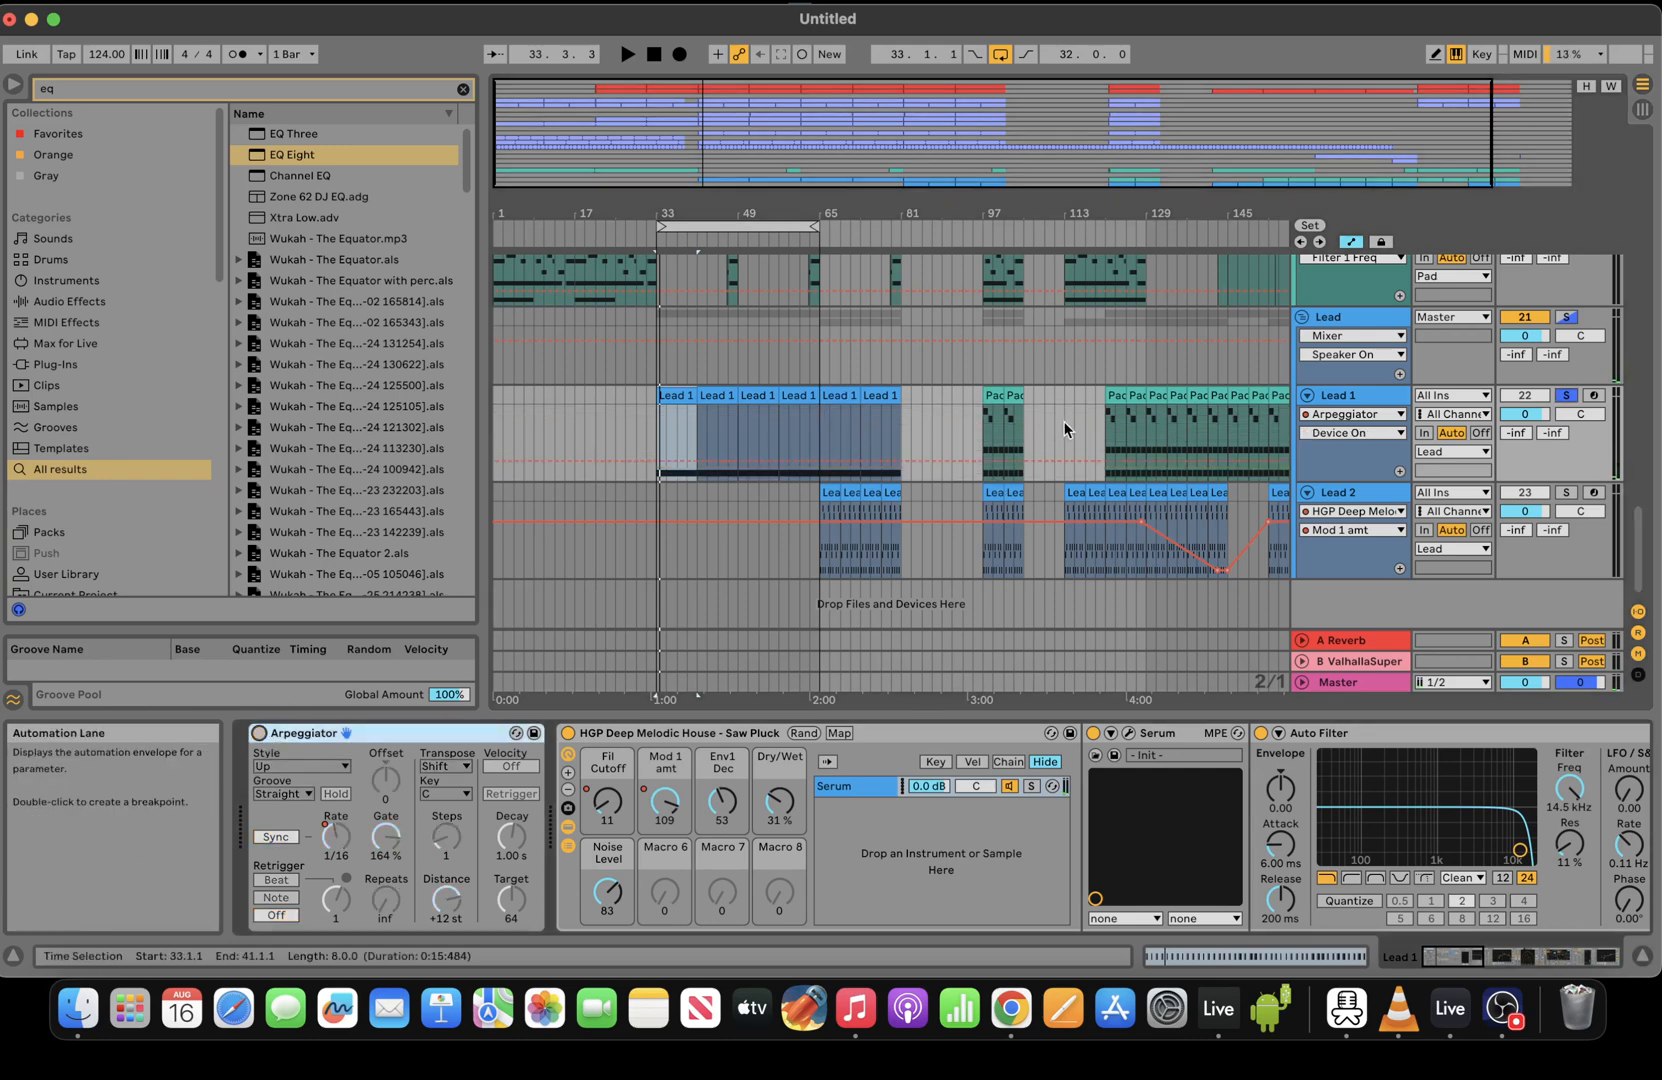
pyautogui.click(1073, 461)
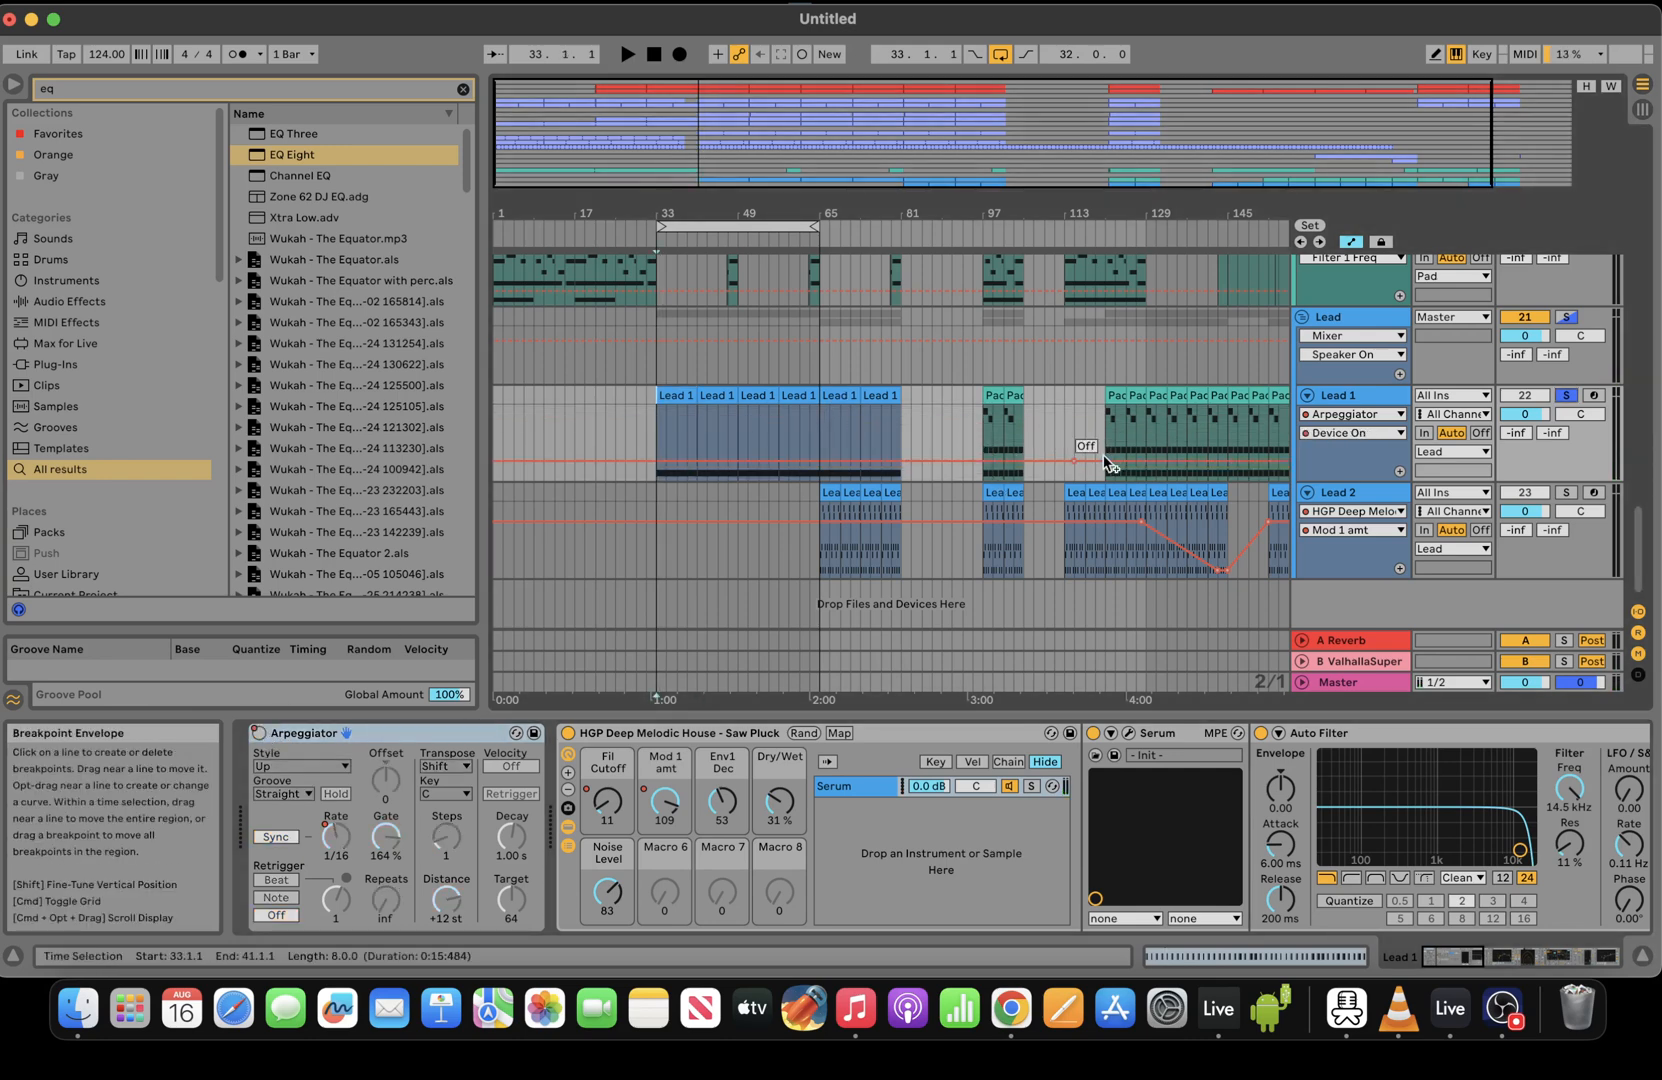
# Delete the Lead 1 clips between bars 95 and 109, and show the track's Fil Cutoff automation
pyautogui.click(975, 395)
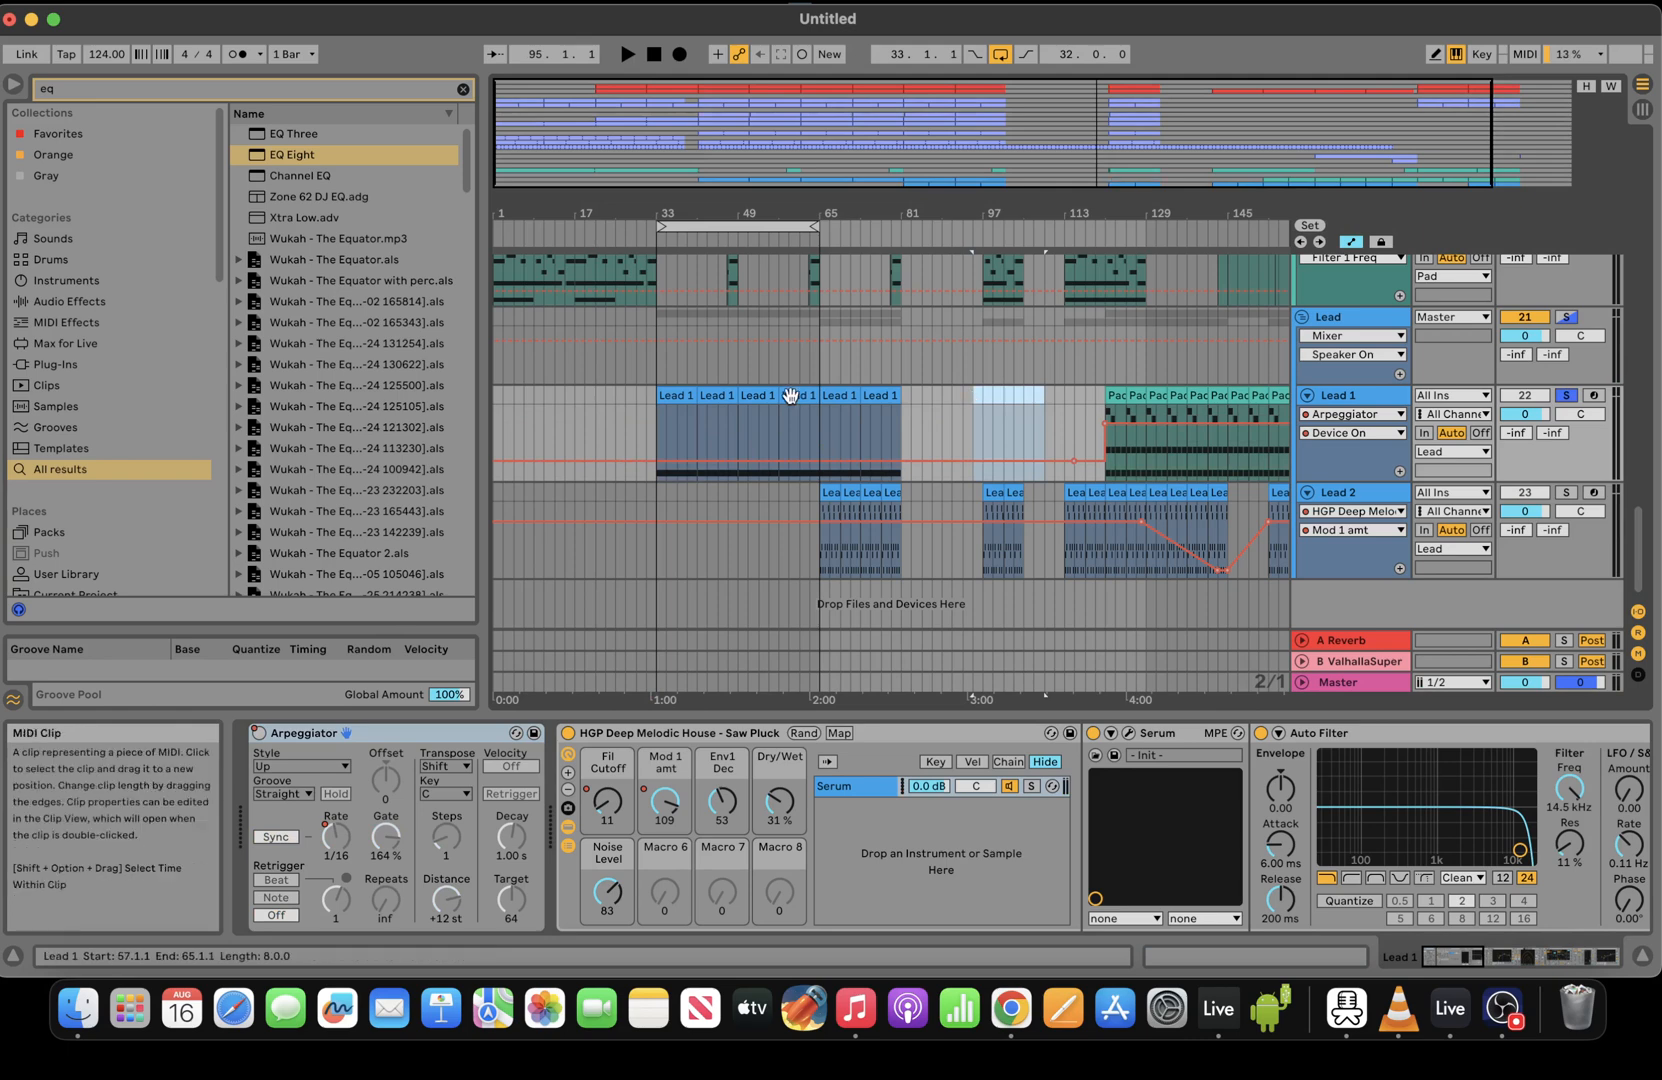
pyautogui.press('Delete')
pyautogui.press('space')
pyautogui.click(610, 815)
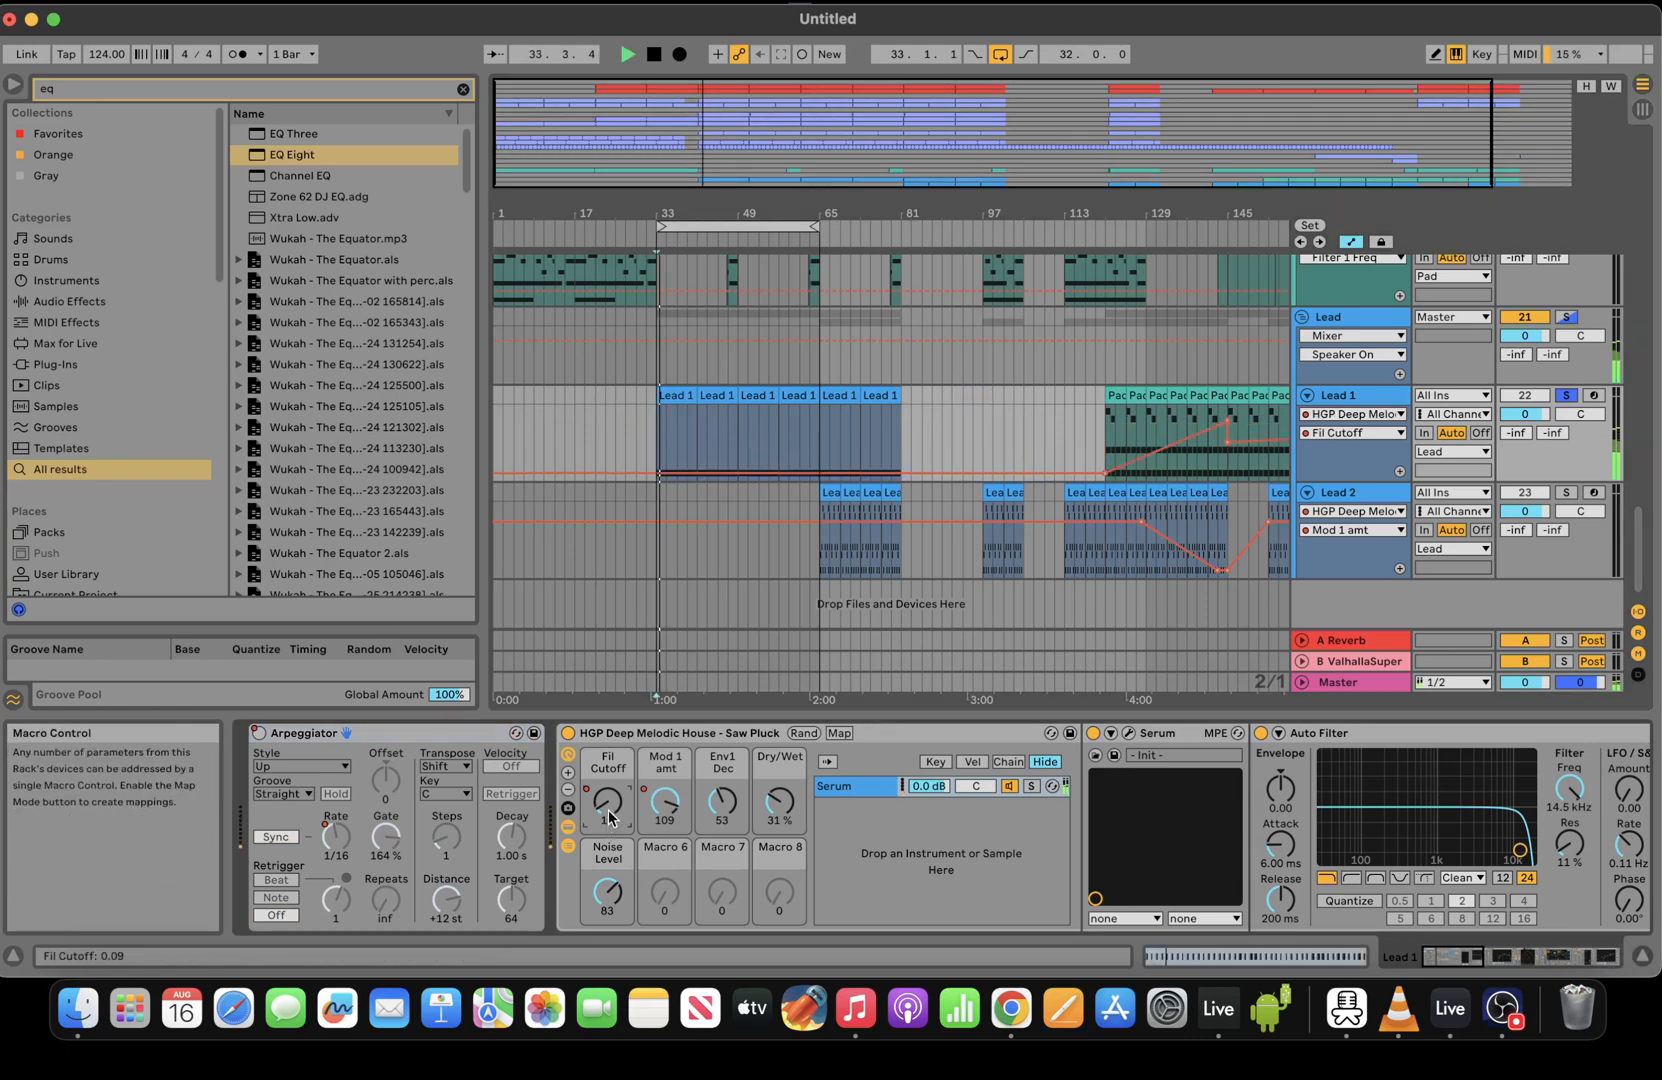
pyautogui.press('space')
# Enable looping on the Lead 1 clip at bar 33 with a loop length of 7.2.3, ending just before beat 8.4
pyautogui.click(680, 392)
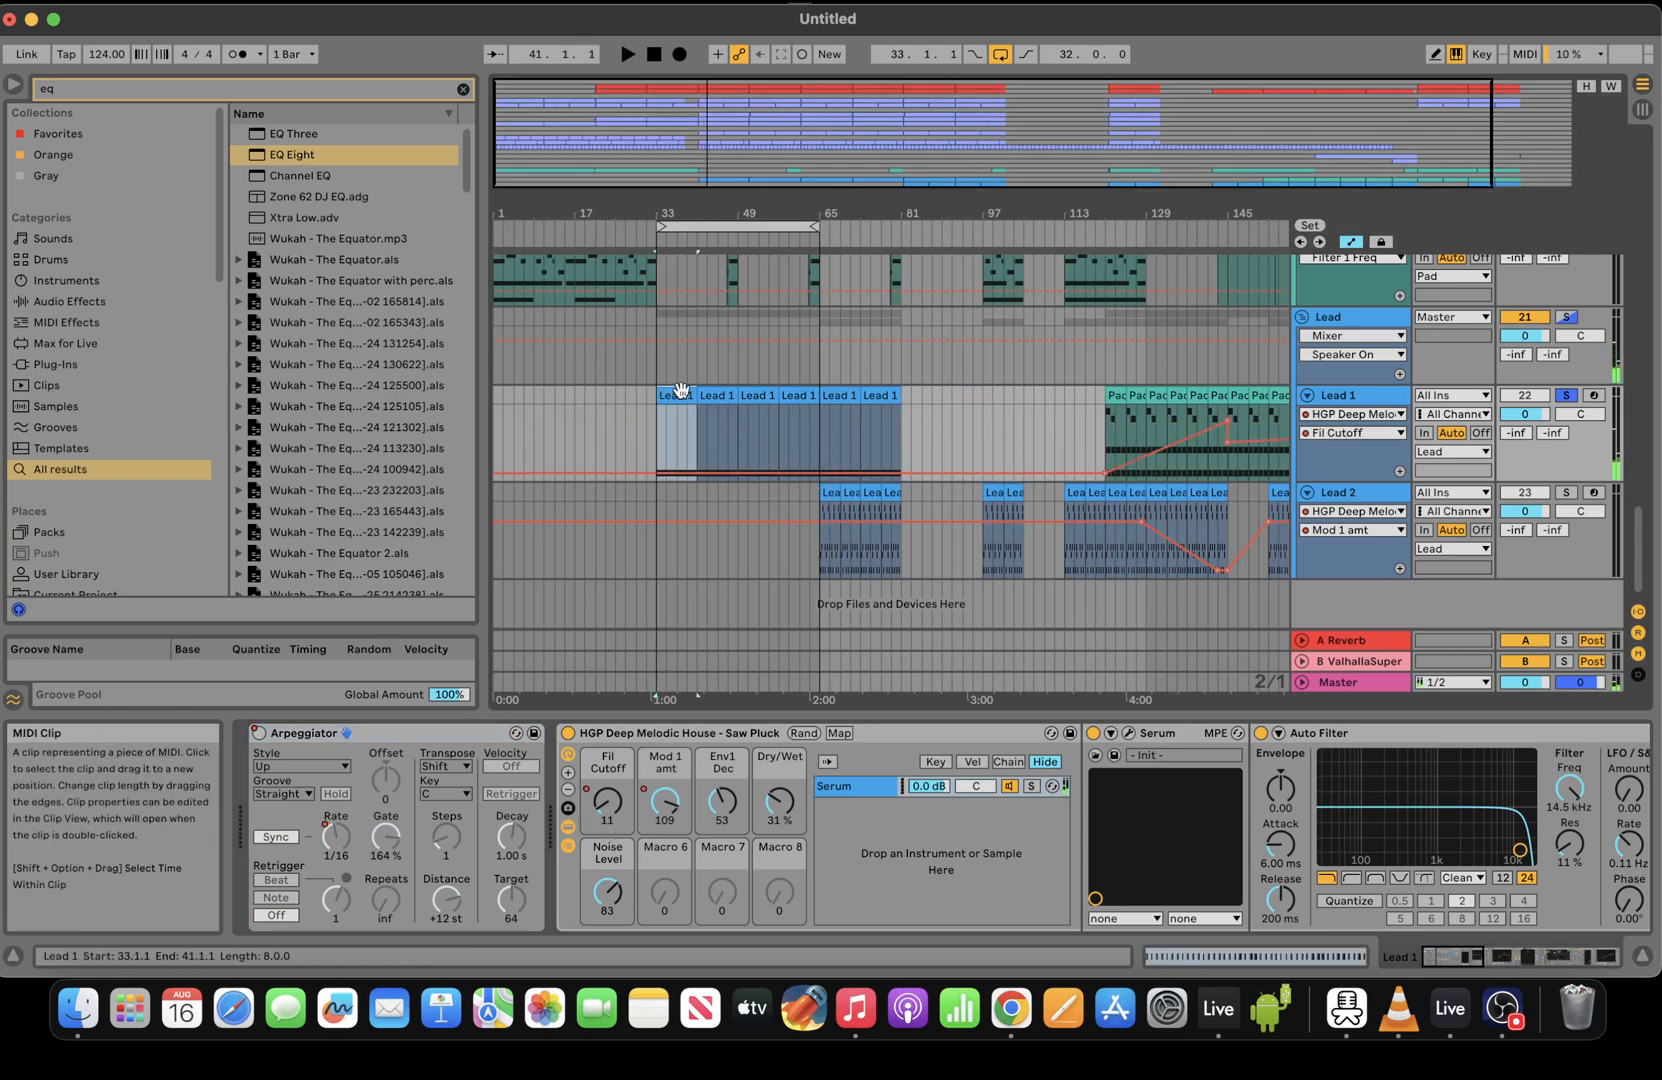
pyautogui.click(1175, 957)
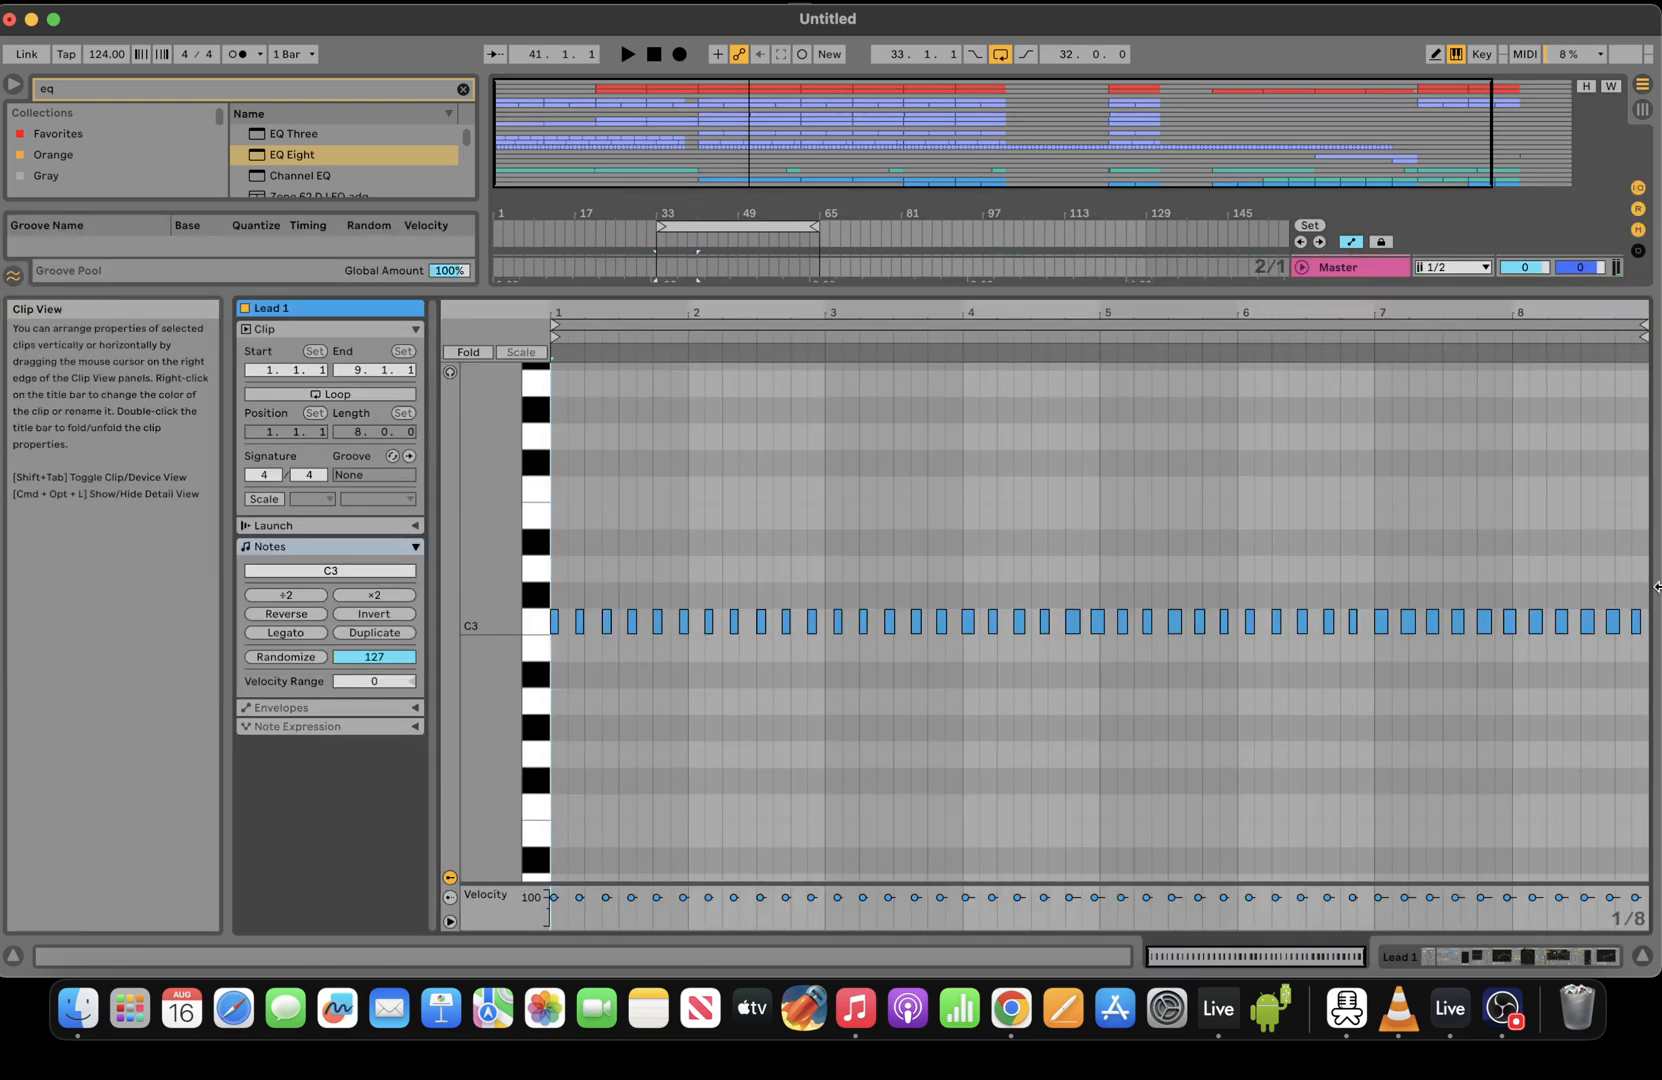
pyautogui.moveTo(1284, 957); pyautogui.dragTo(1358, 958)
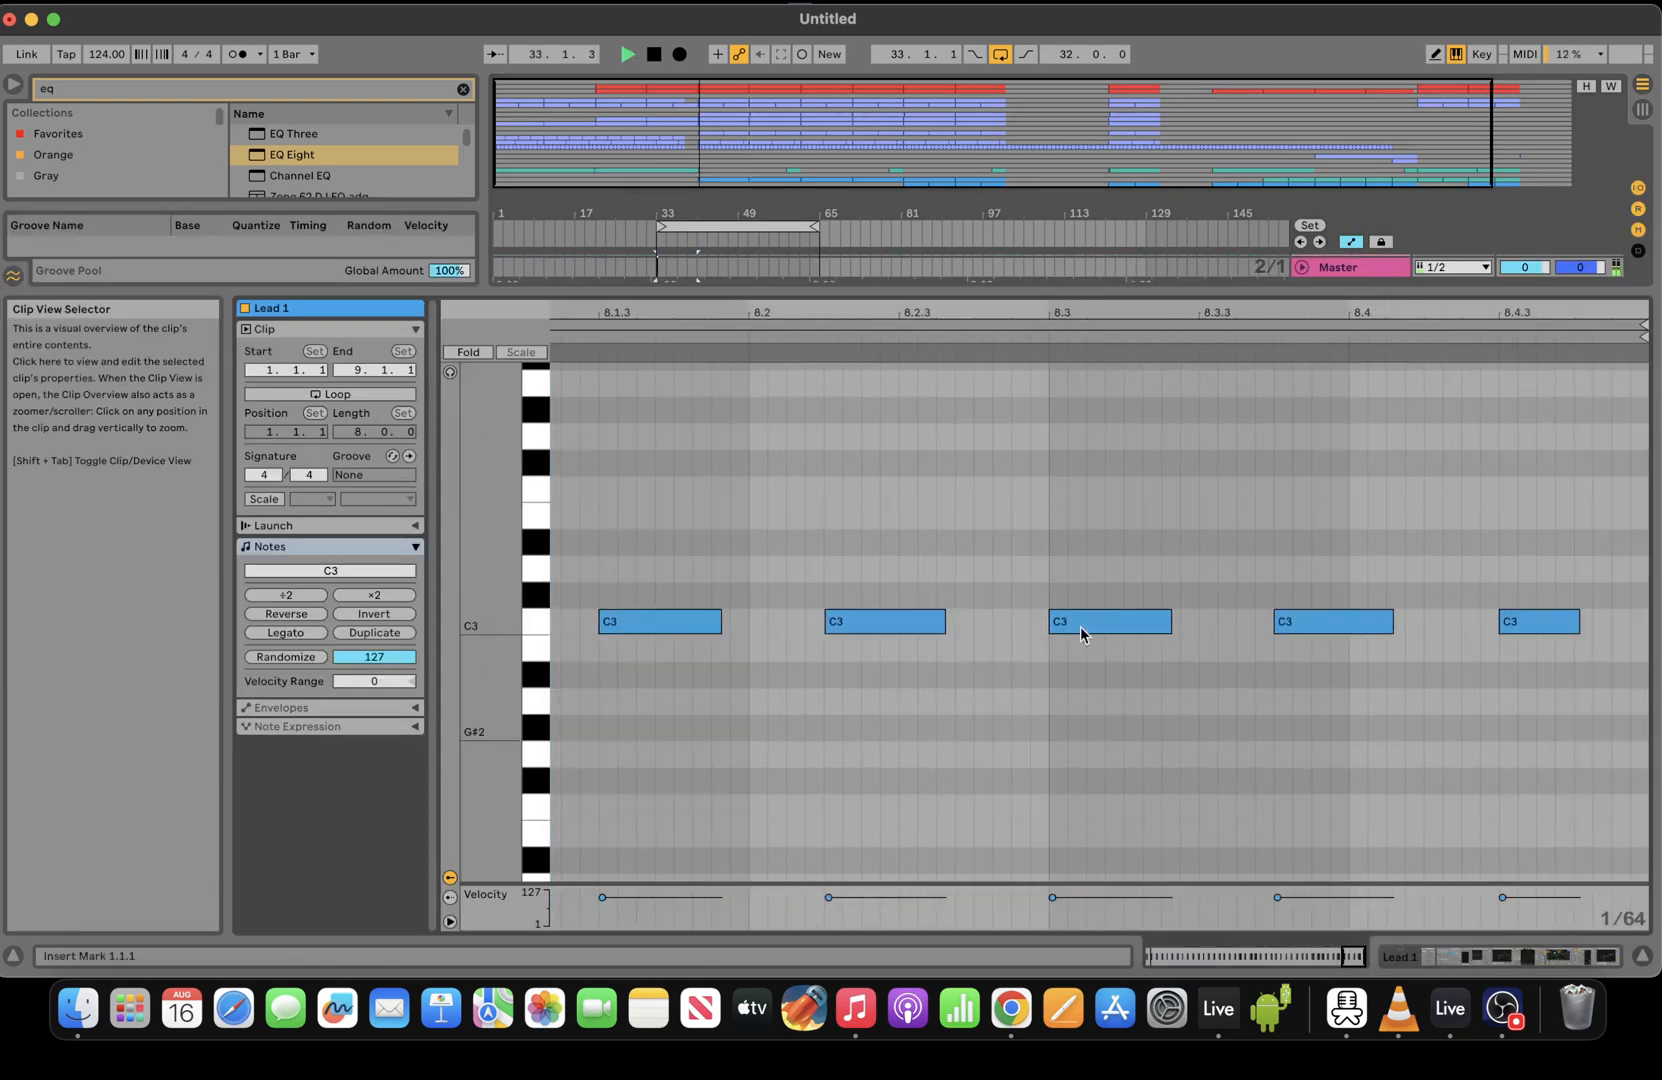
pyautogui.moveTo(1643, 327); pyautogui.dragTo(1270, 327)
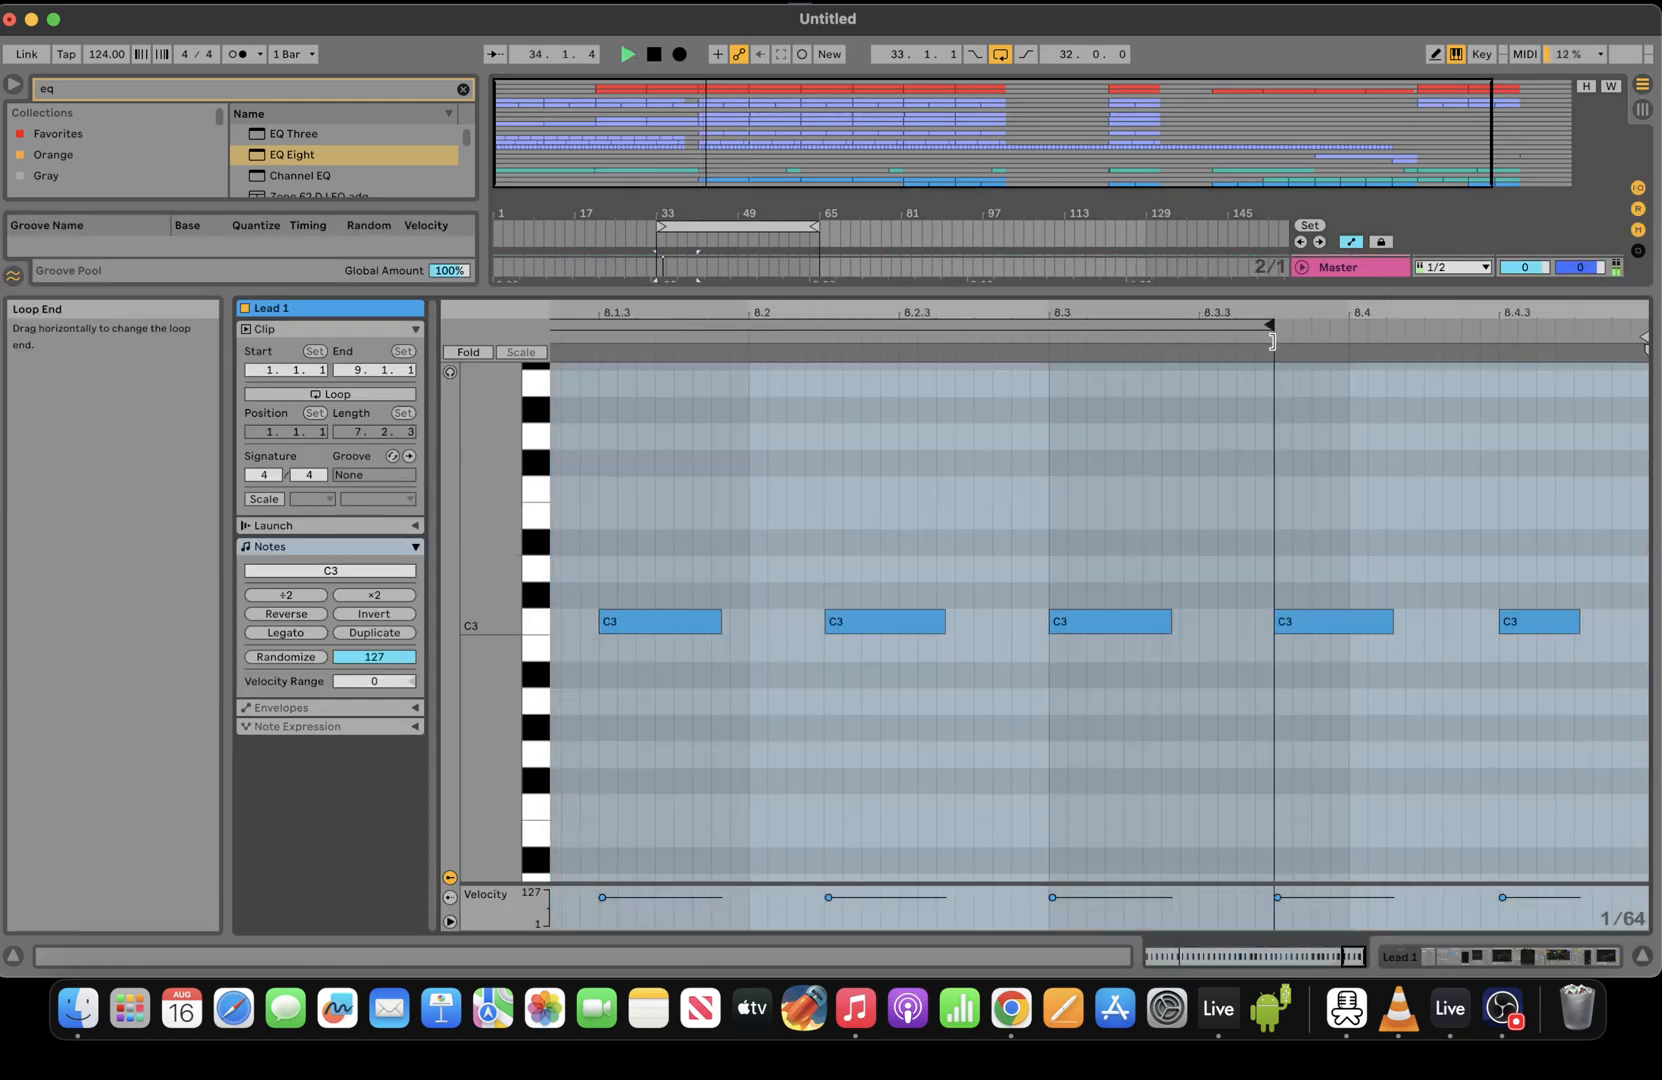
pyautogui.moveTo(1638, 340); pyautogui.dragTo(1266, 338)
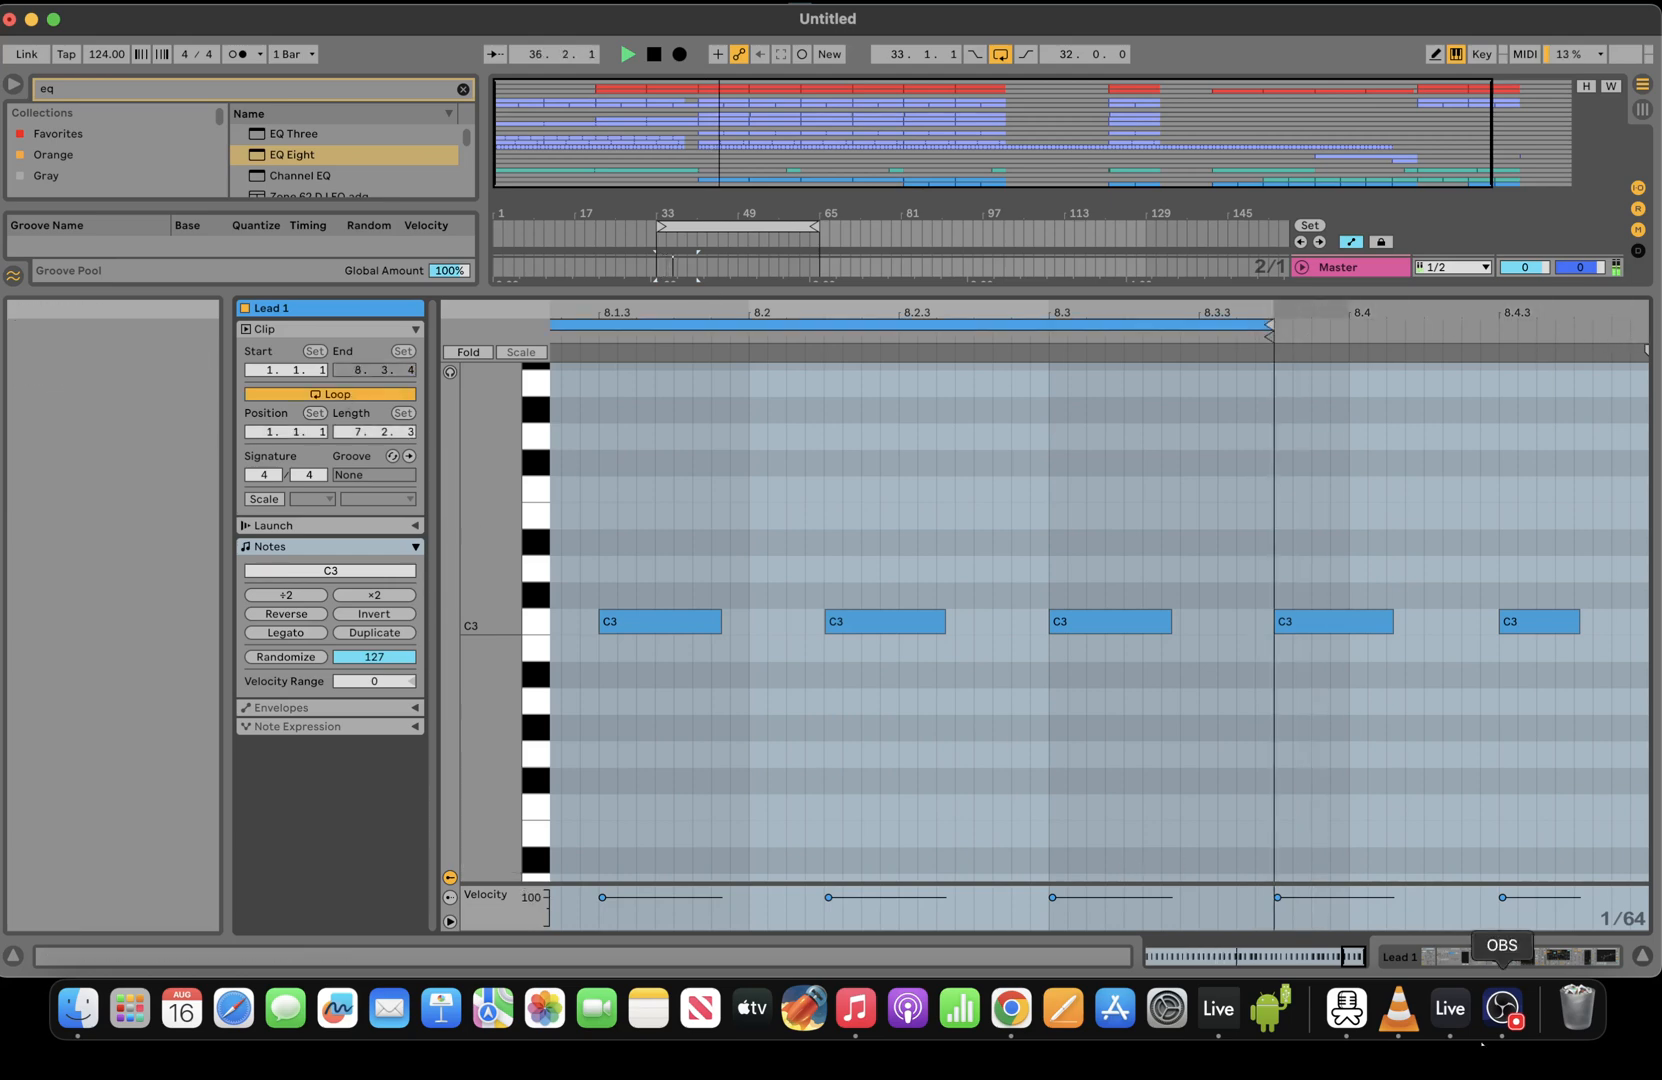
pyautogui.click(1571, 954)
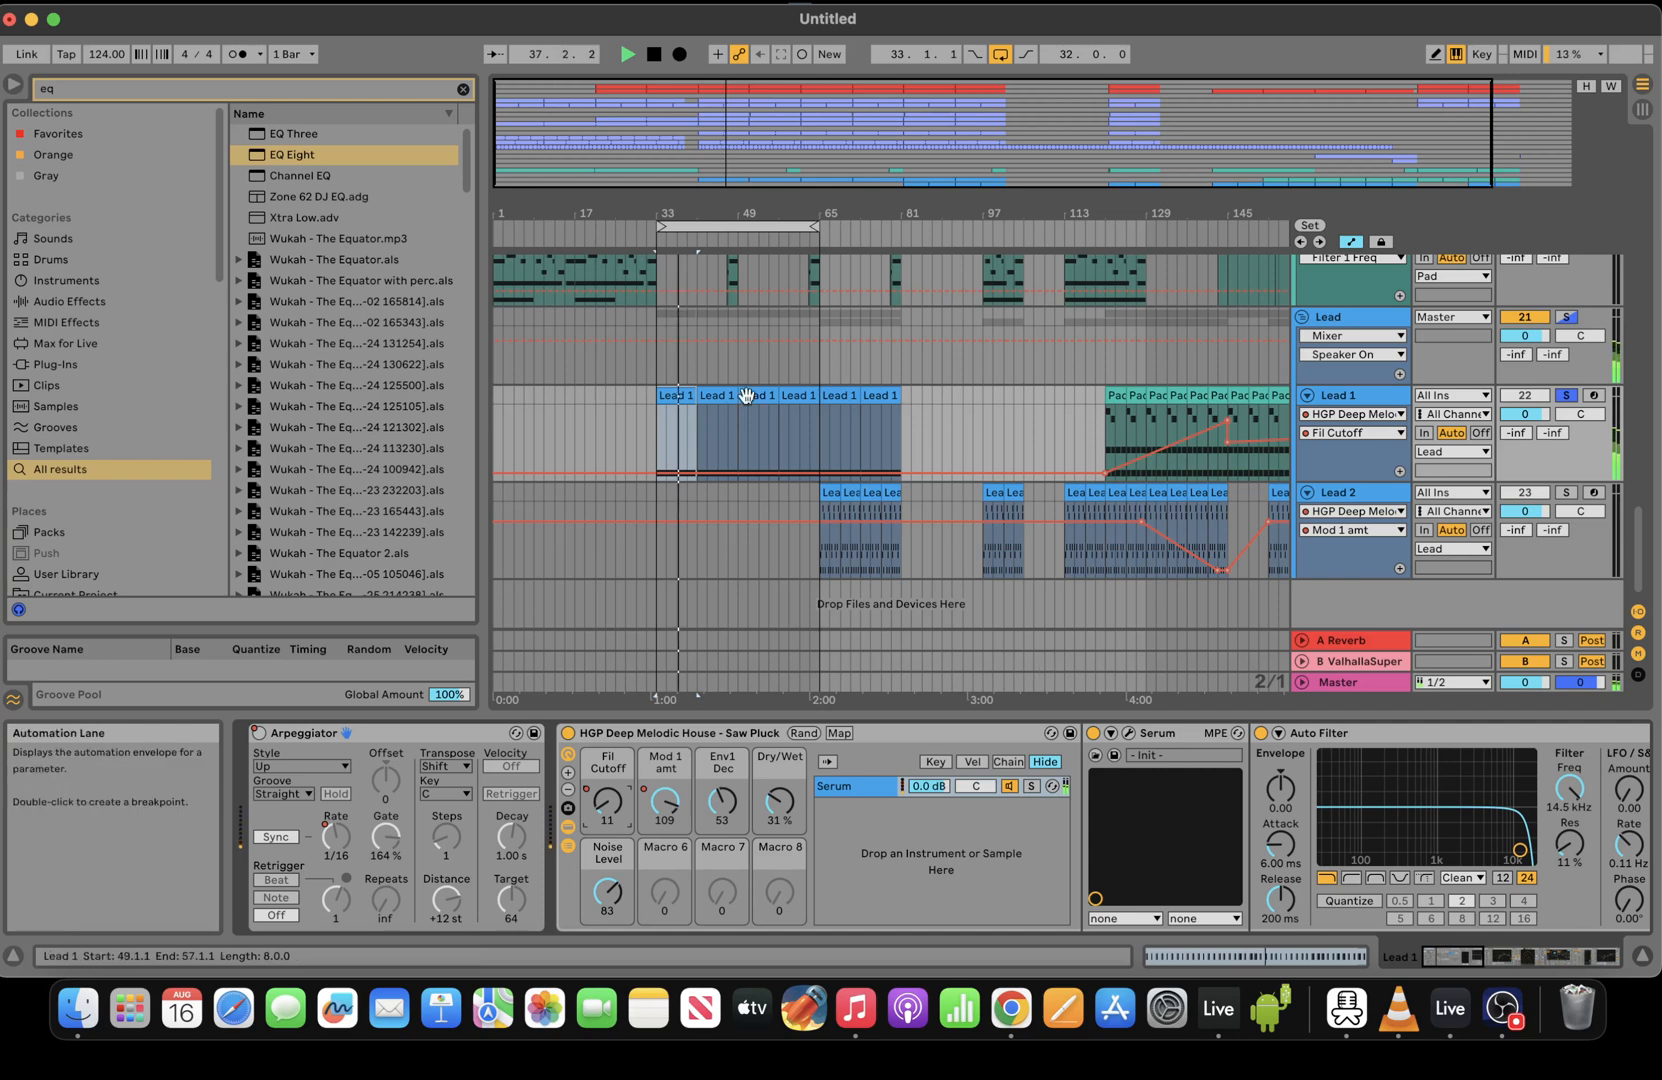
# Stretch the looped Lead 1 clip to span bars 15 to 65, and automate its Fil Cutoff to rise from bar 15 to bar 33
pyautogui.moveTo(685, 395); pyautogui.dragTo(819, 396)
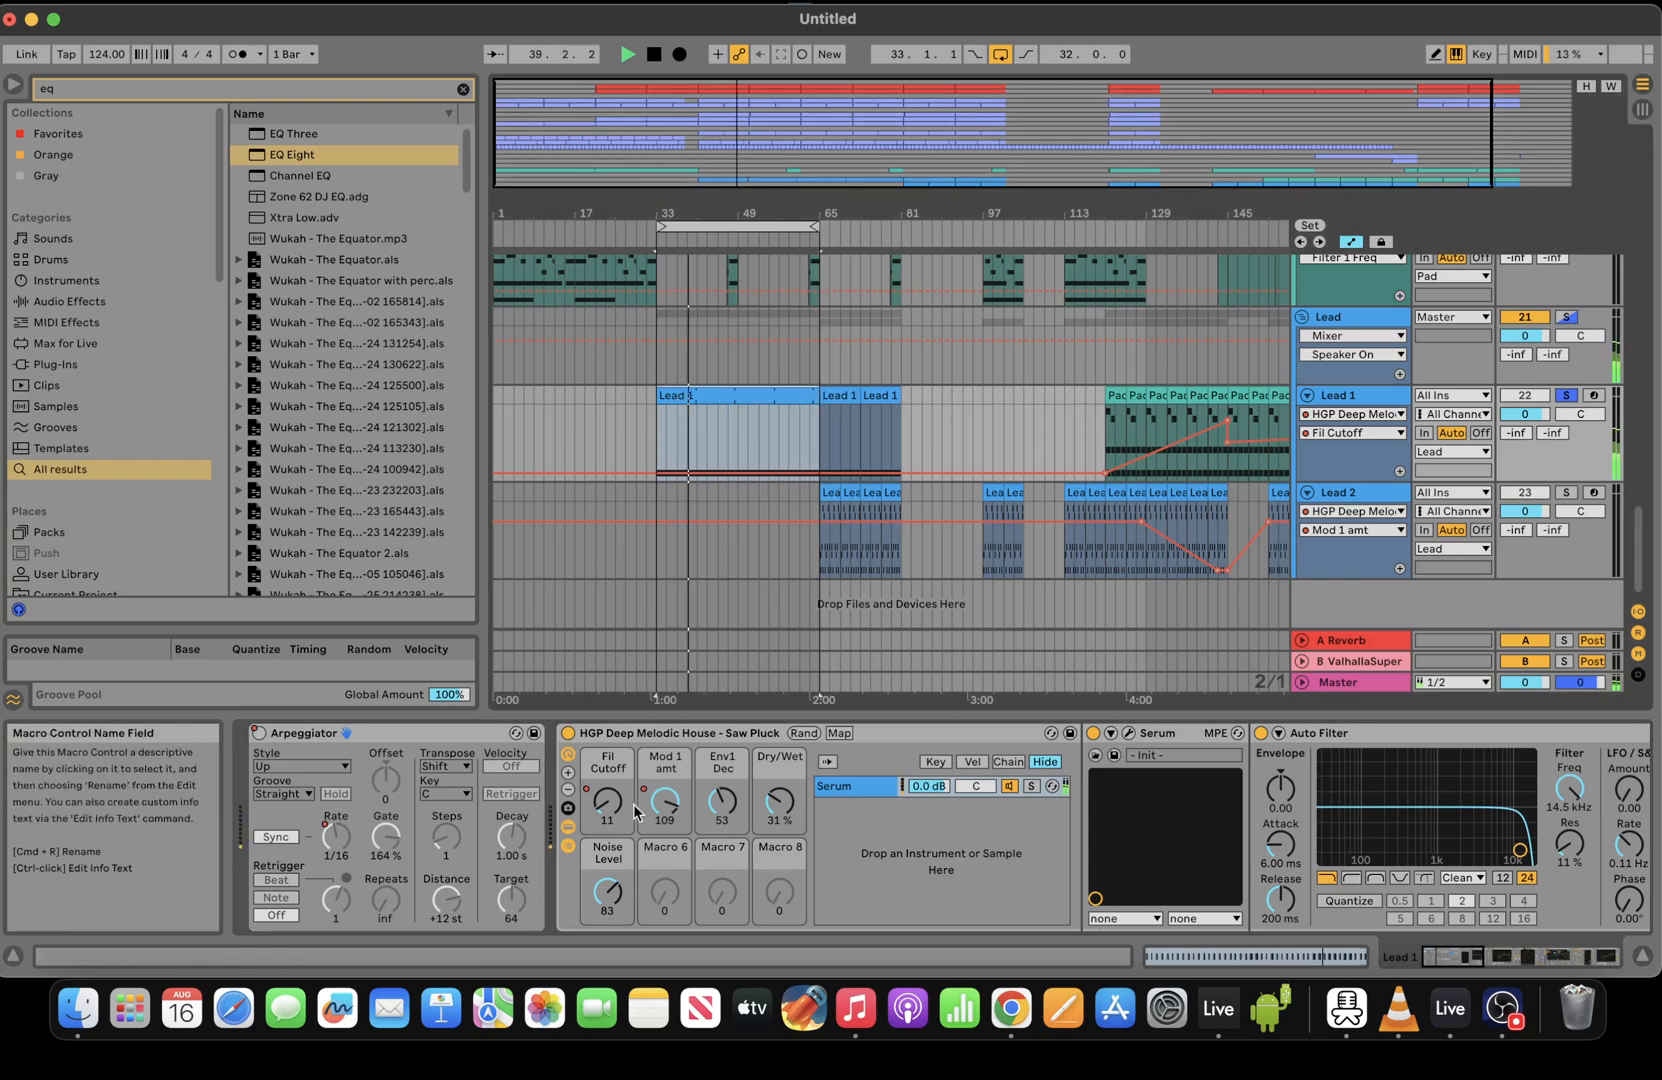
pyautogui.moveTo(659, 387); pyautogui.dragTo(558, 387)
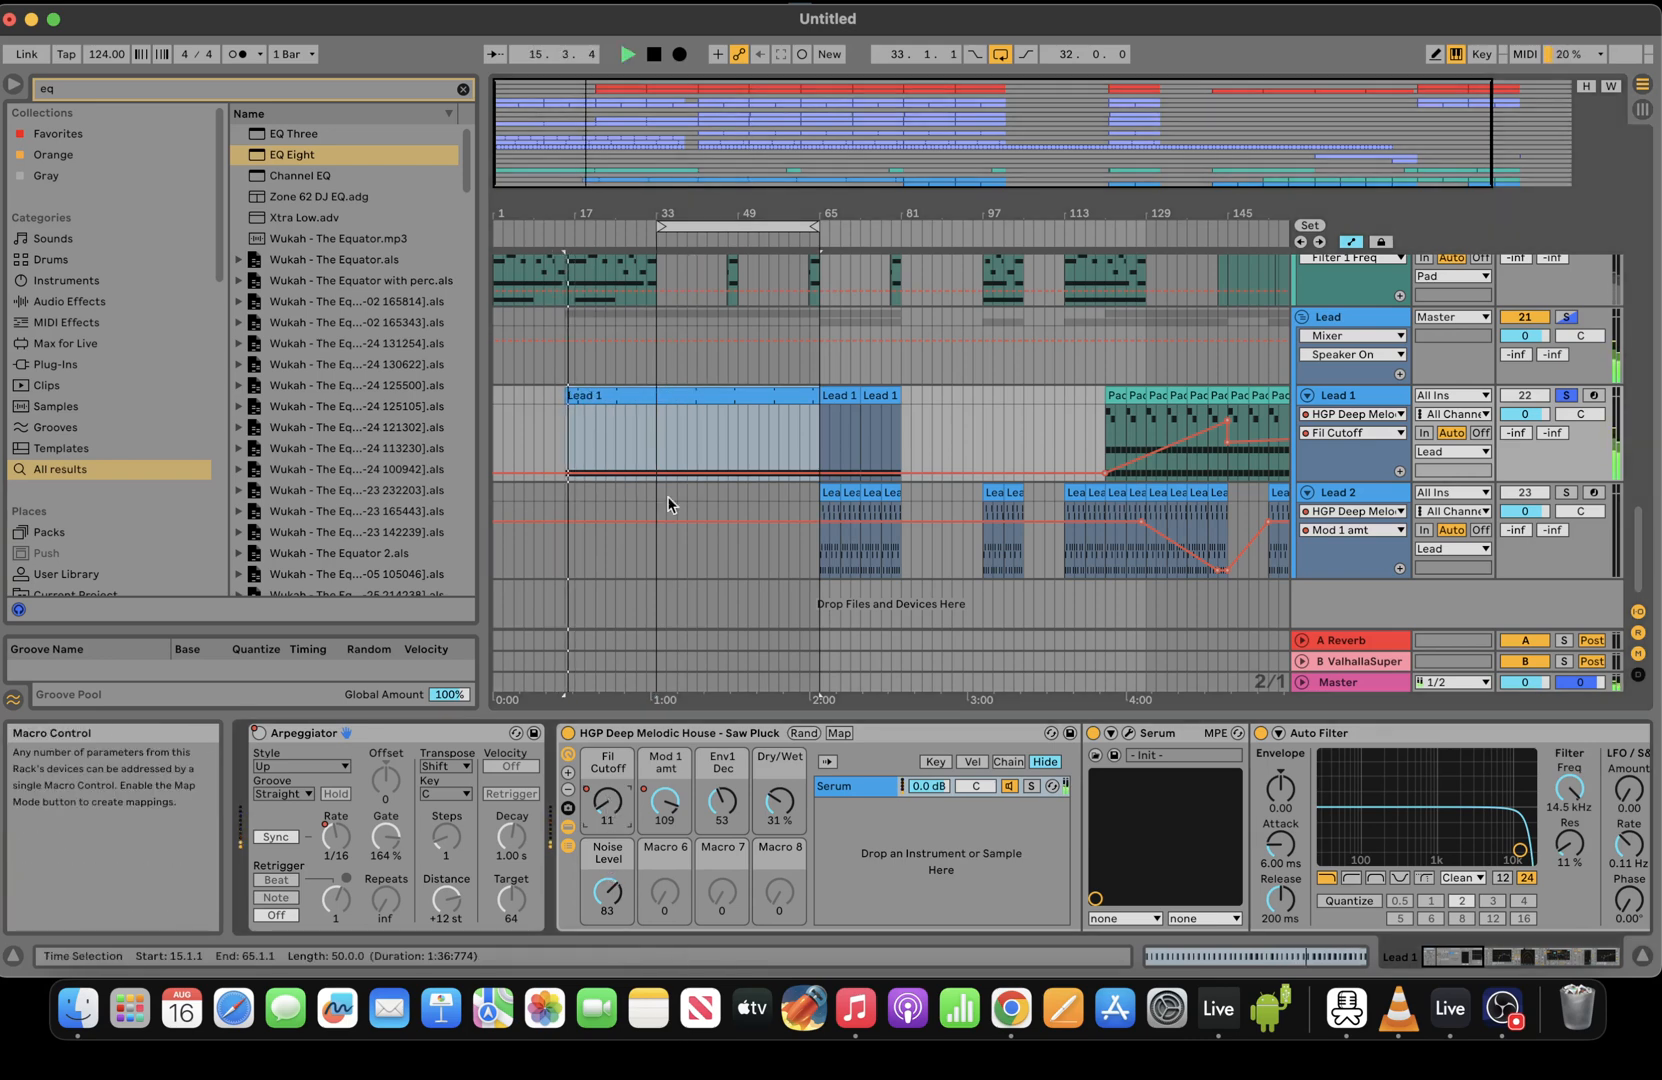
pyautogui.click(657, 473)
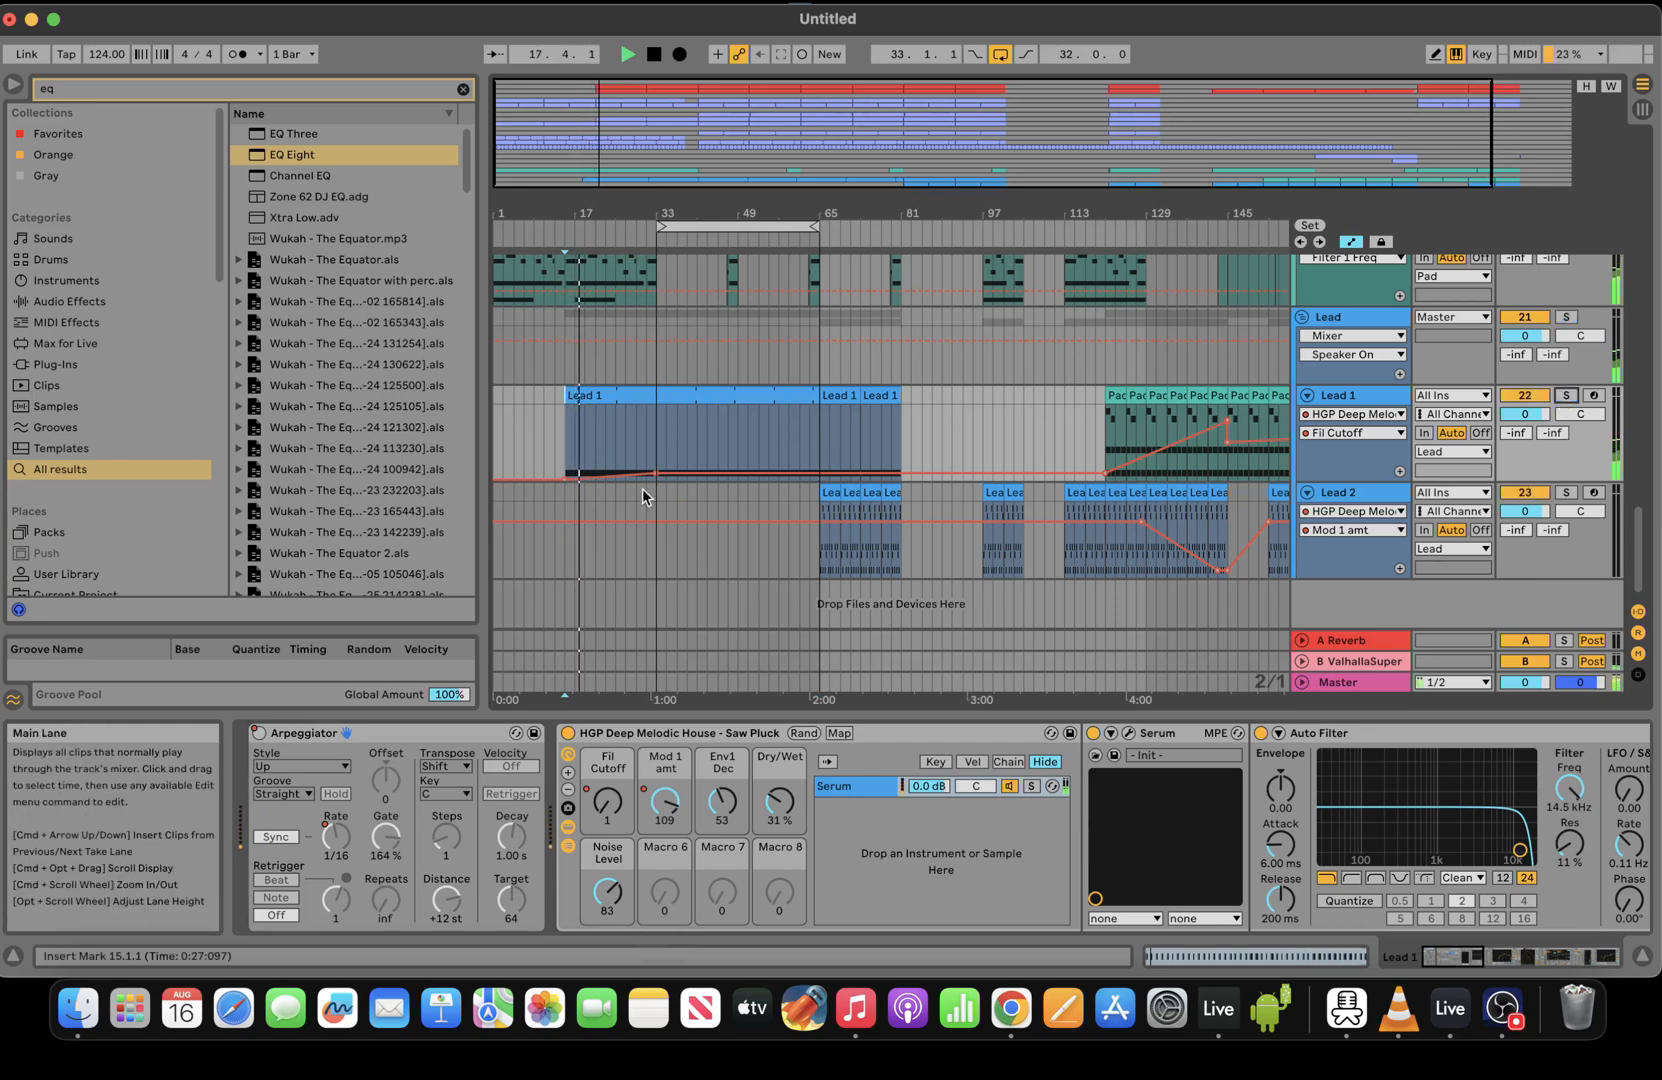
# Raise the Lead 1 Fil Cutoff breakpoint at bar 33 slightly, and set Kick as the sidechain source of the Lead 1 Compressor
pyautogui.moveTo(653, 467); pyautogui.dragTo(655, 461)
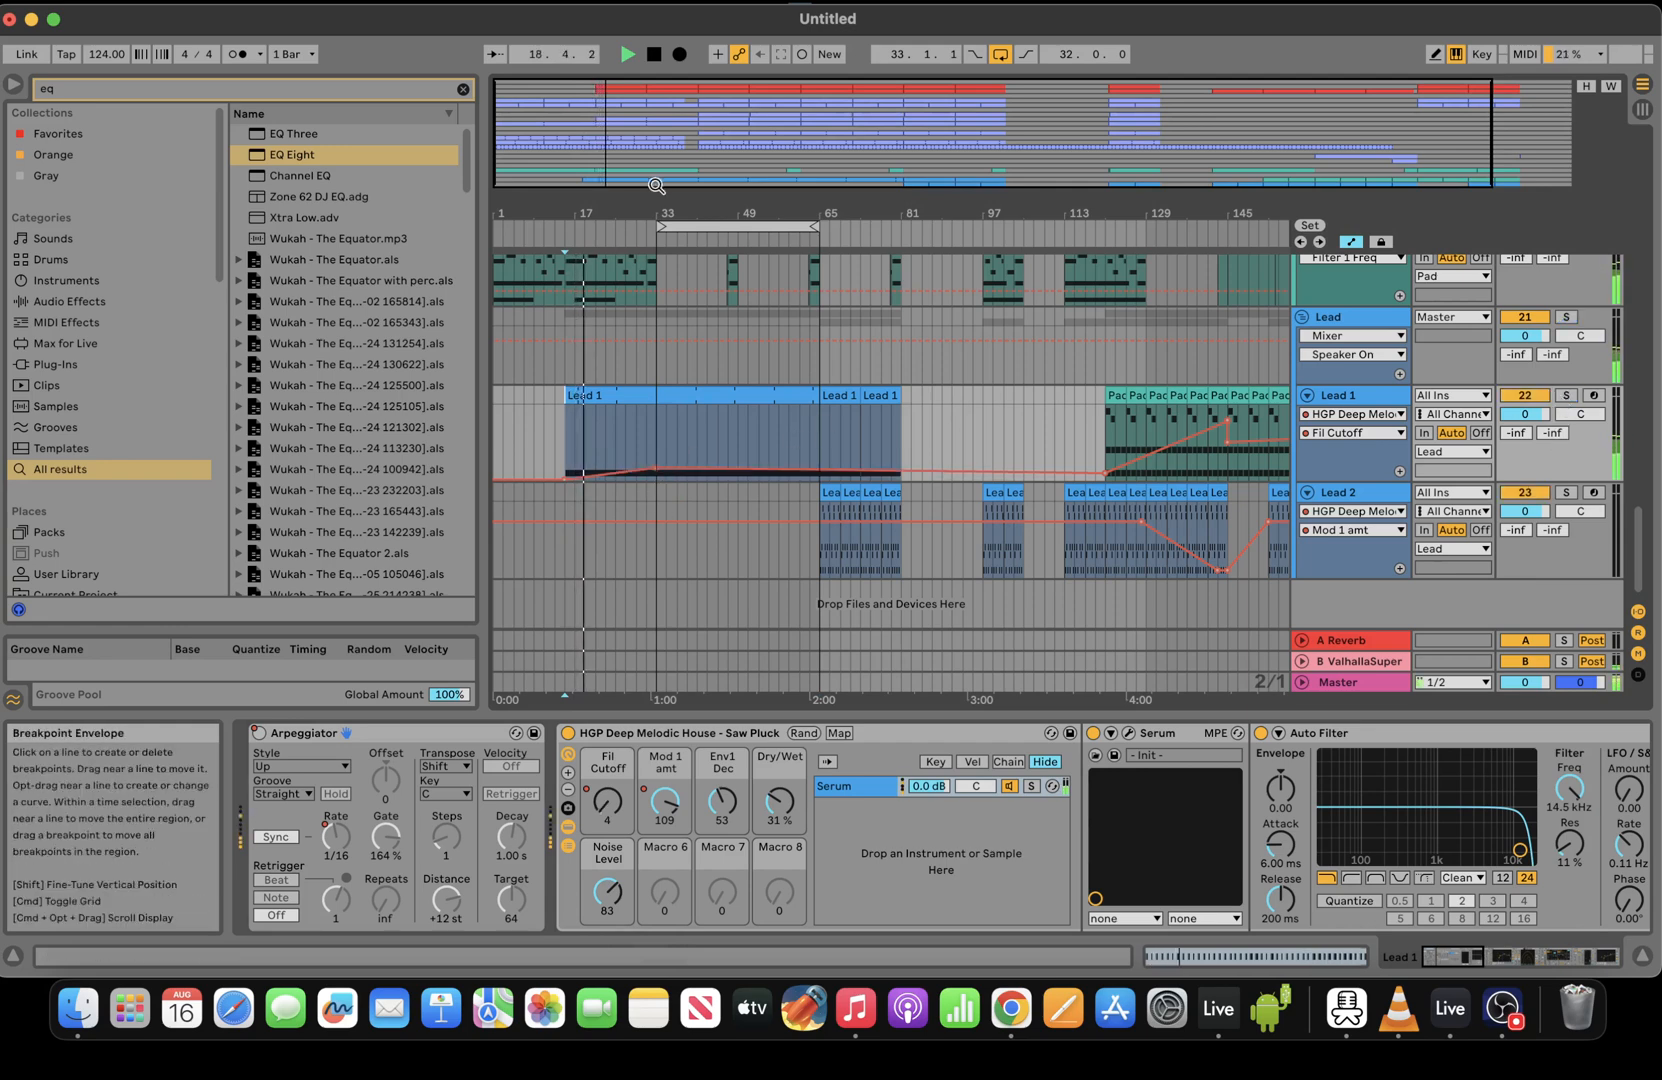
pyautogui.moveTo(656, 185); pyautogui.dragTo(656, 207)
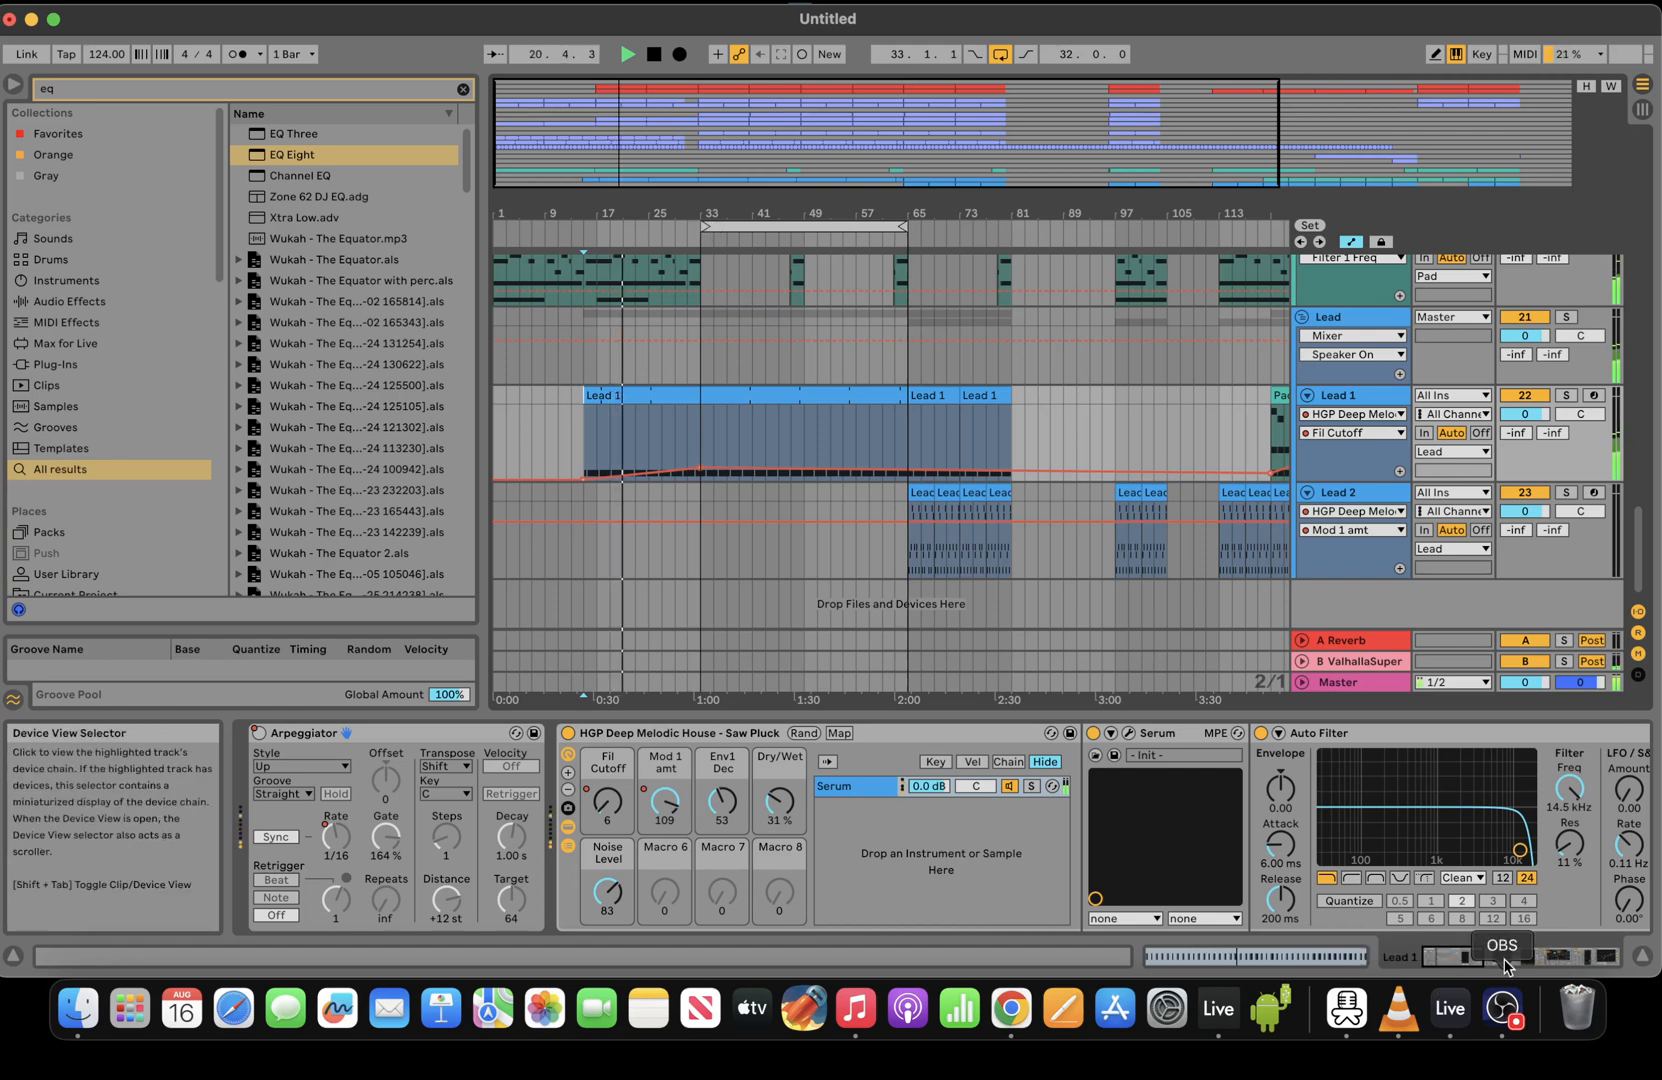
pyautogui.click(1612, 957)
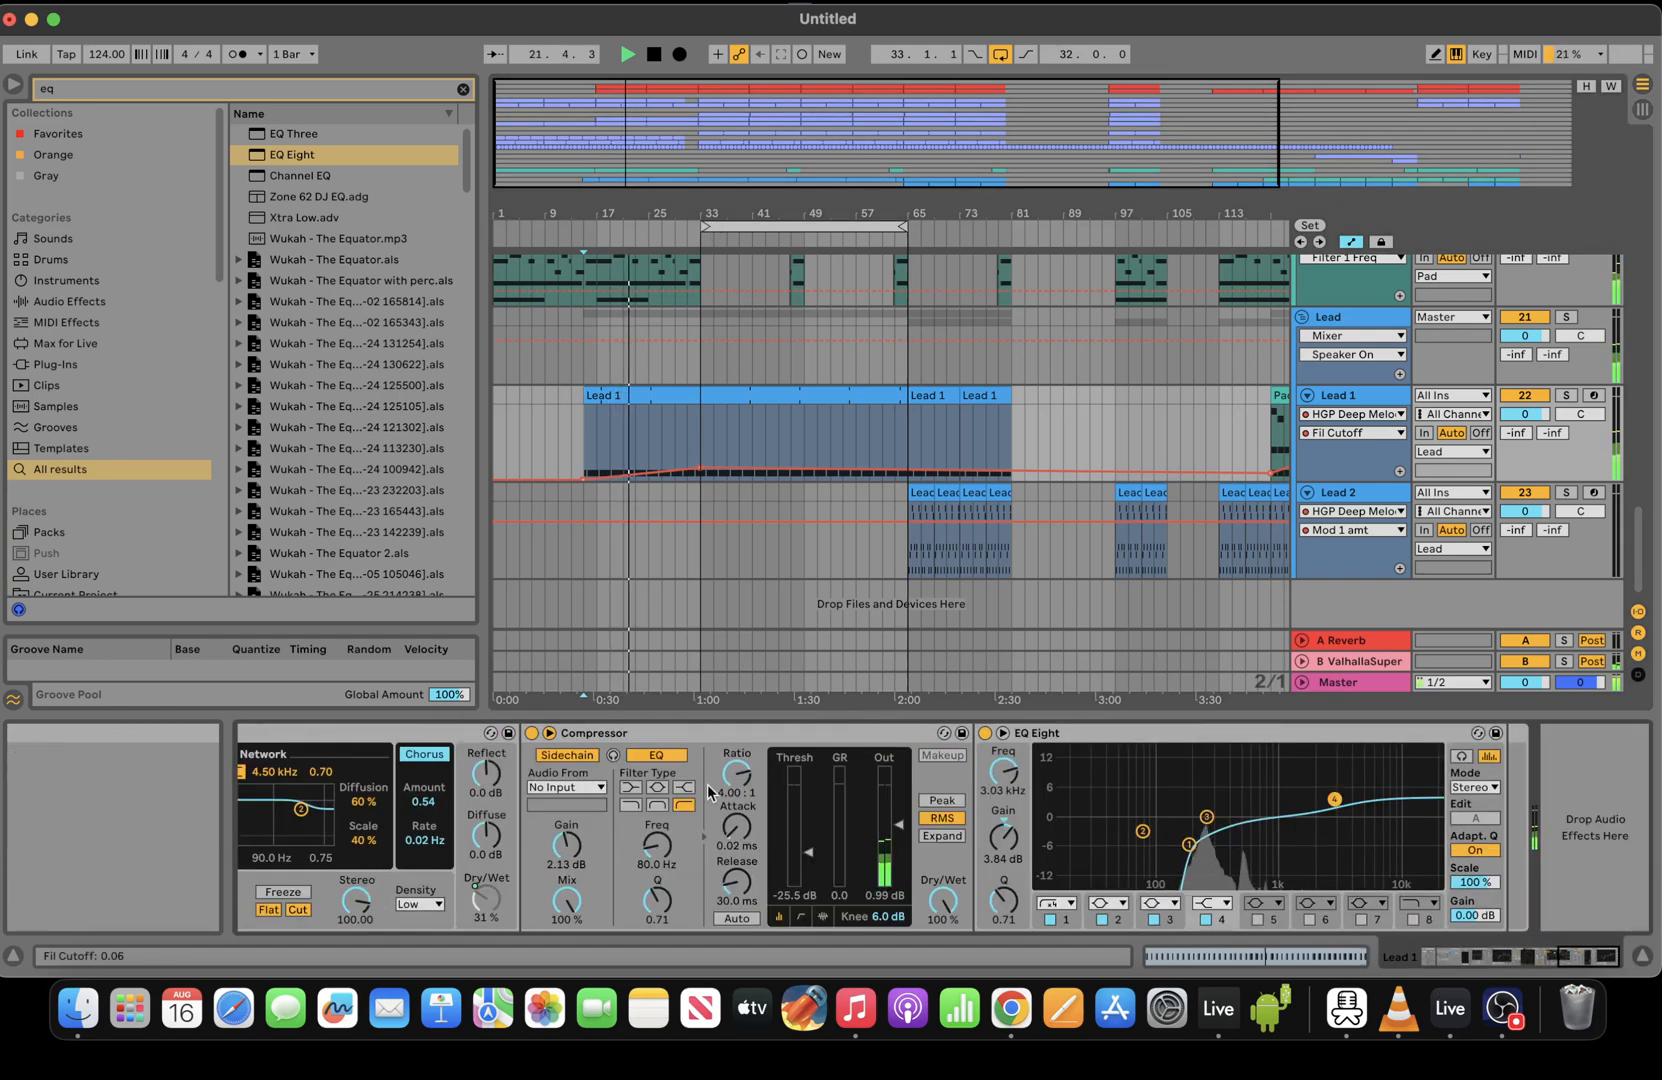
pyautogui.click(566, 787)
pyautogui.click(575, 404)
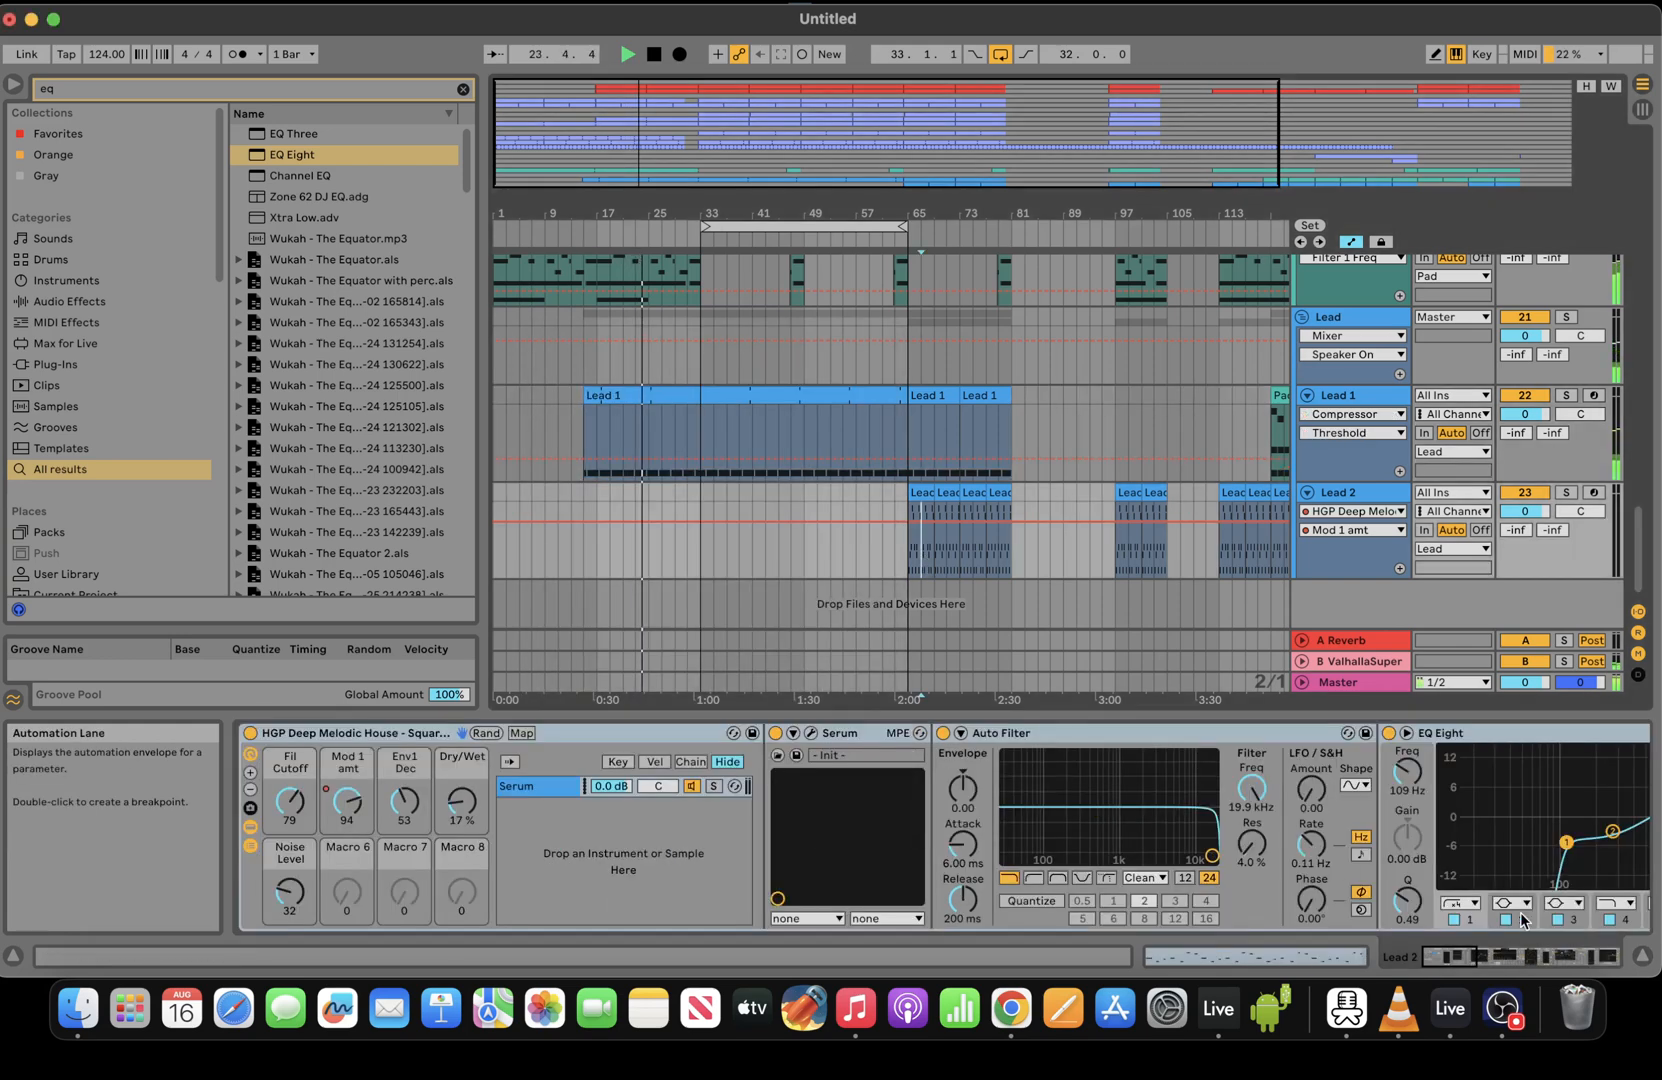
# Set Kick as the sidechain source of the Lead 2 Compressor and its threshold to -24.7 dB
pyautogui.click(921, 663)
pyautogui.click(562, 787)
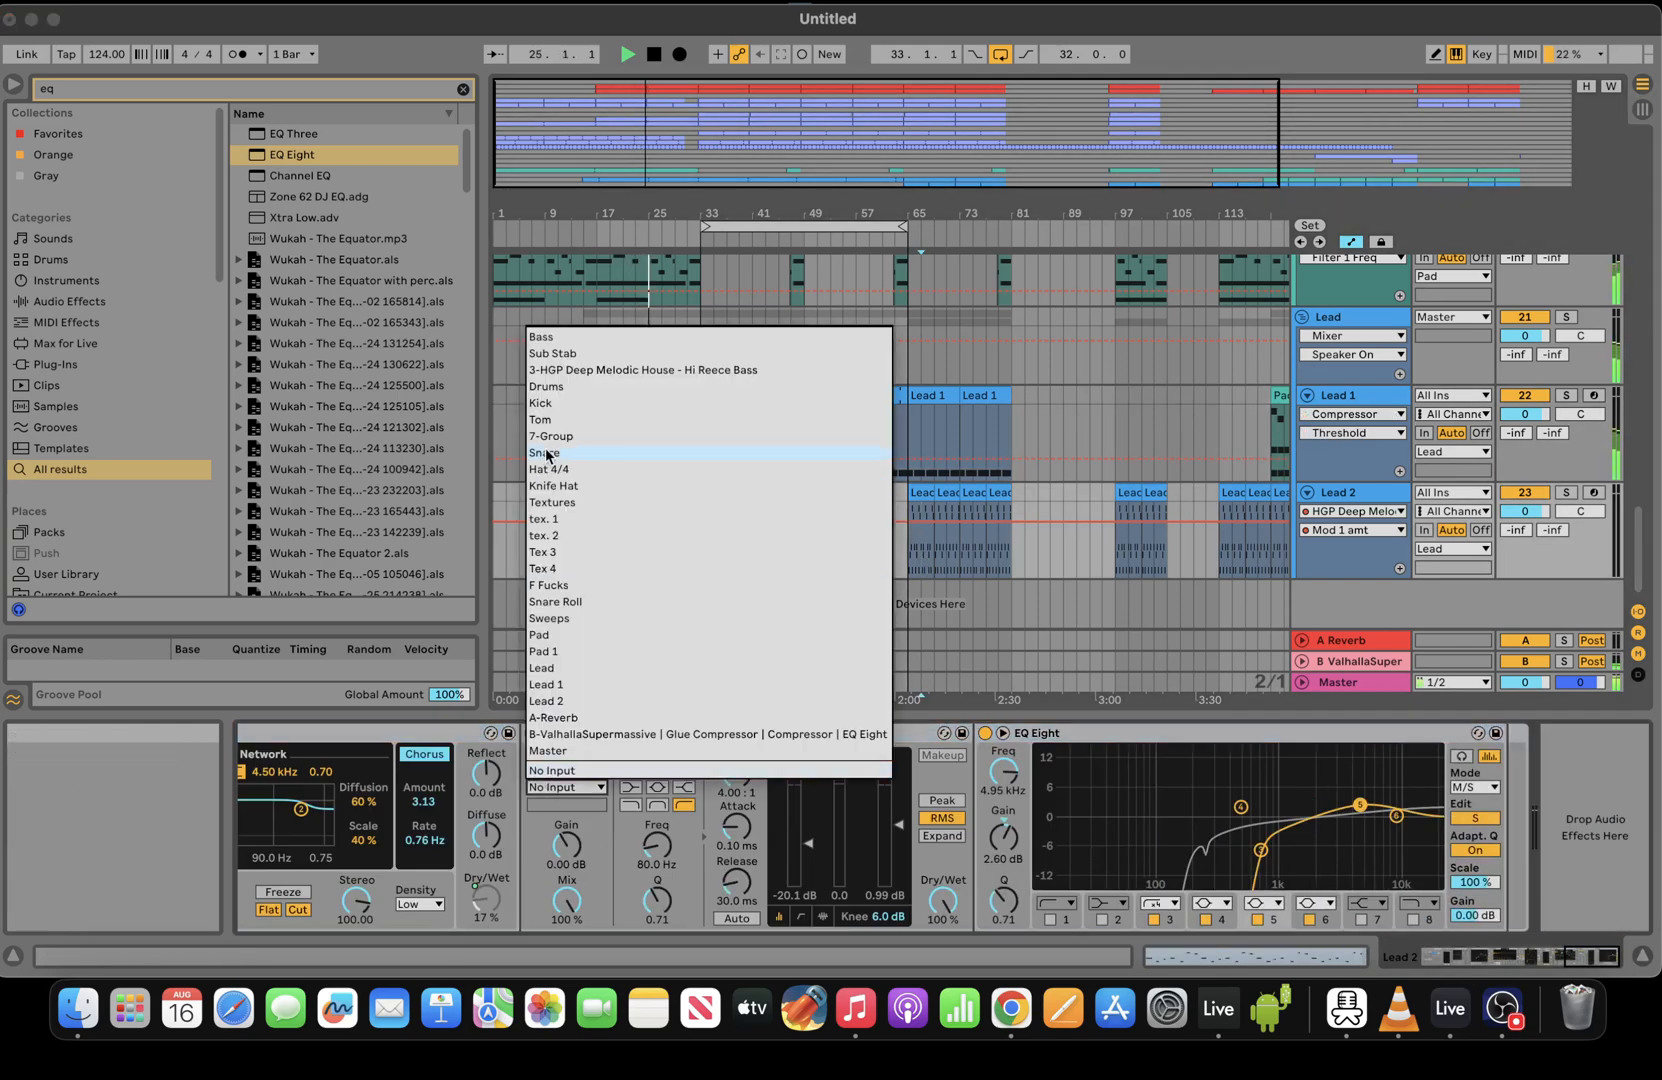
pyautogui.click(531, 406)
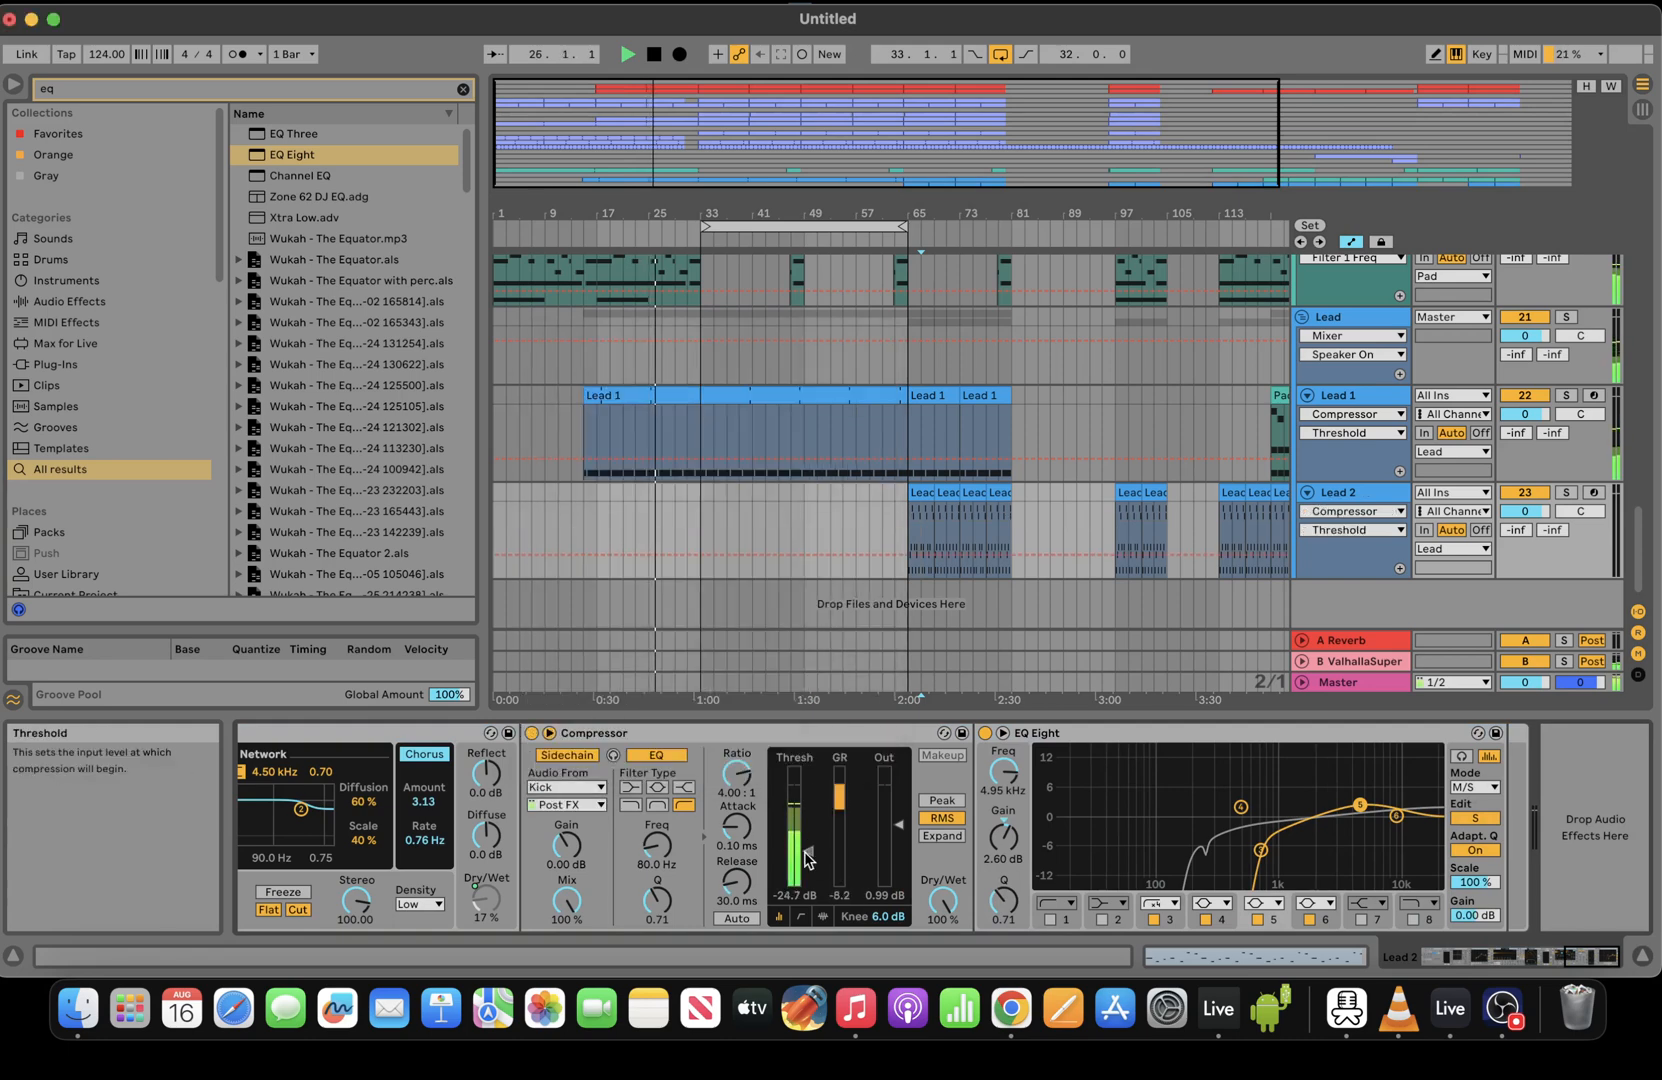
pyautogui.moveTo(1580, 957); pyautogui.dragTo(1262, 965)
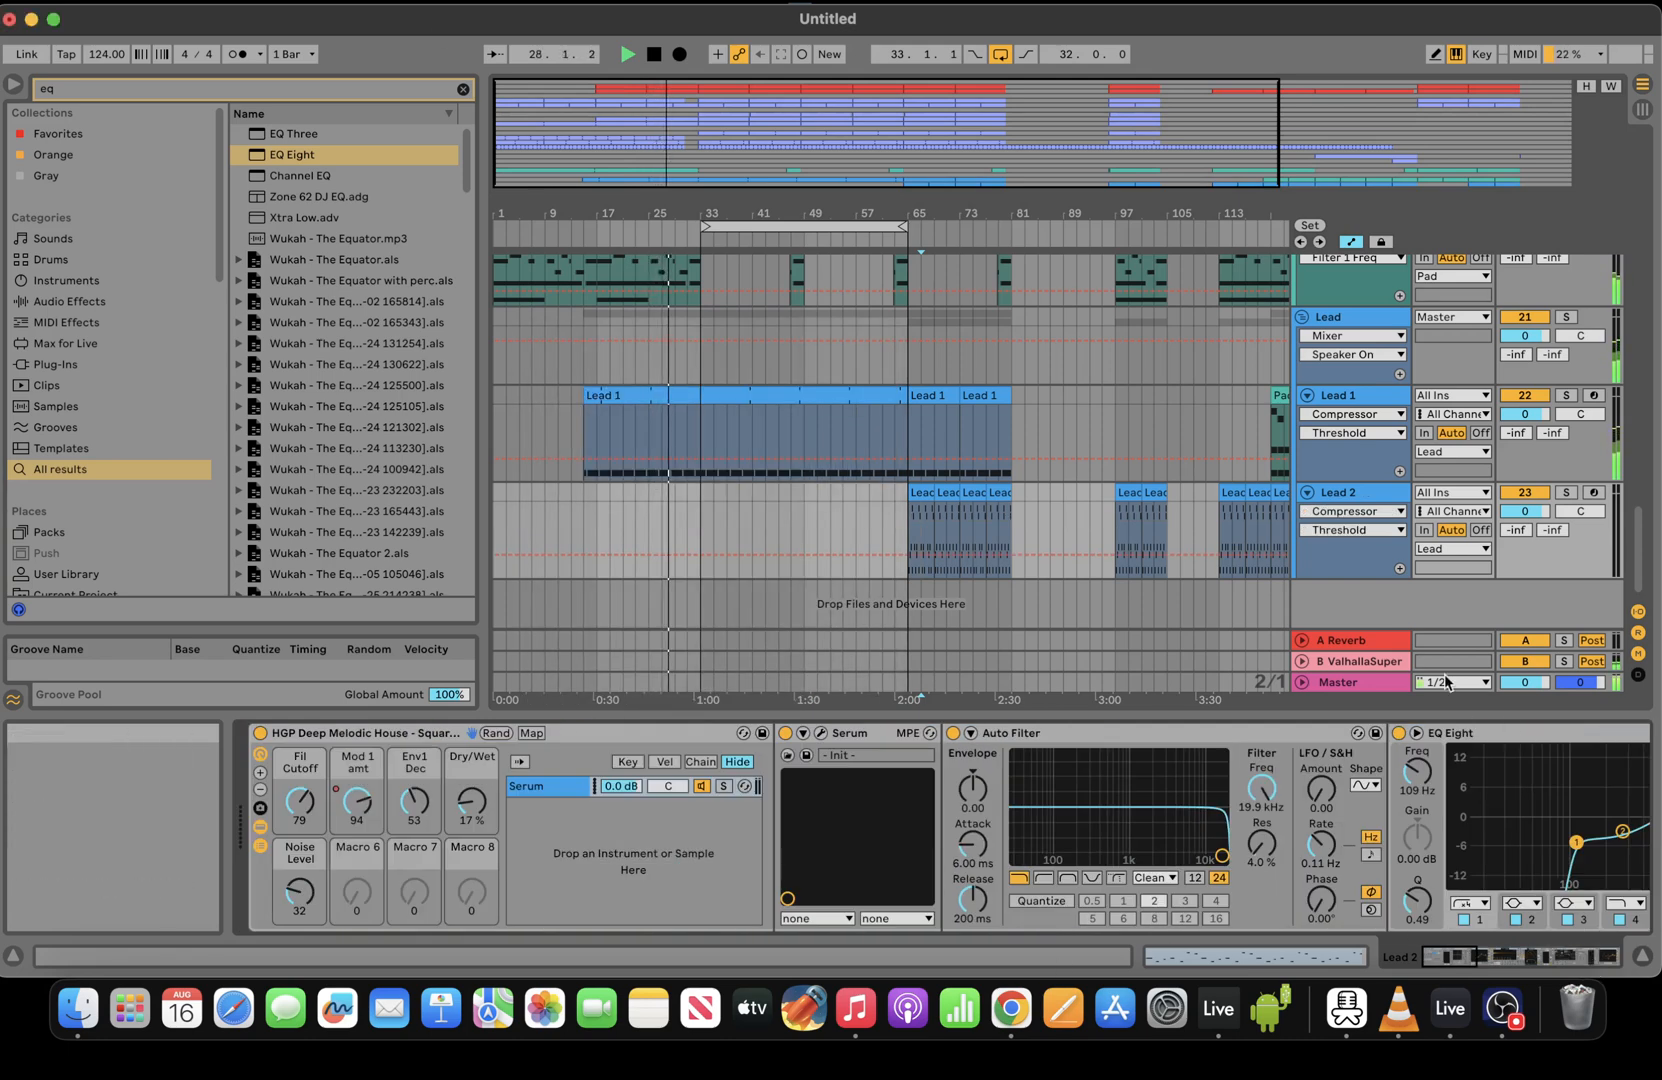
# Search the audio effects for "gated" and expand the Audio Effect Rack results
pyautogui.click(1391, 656)
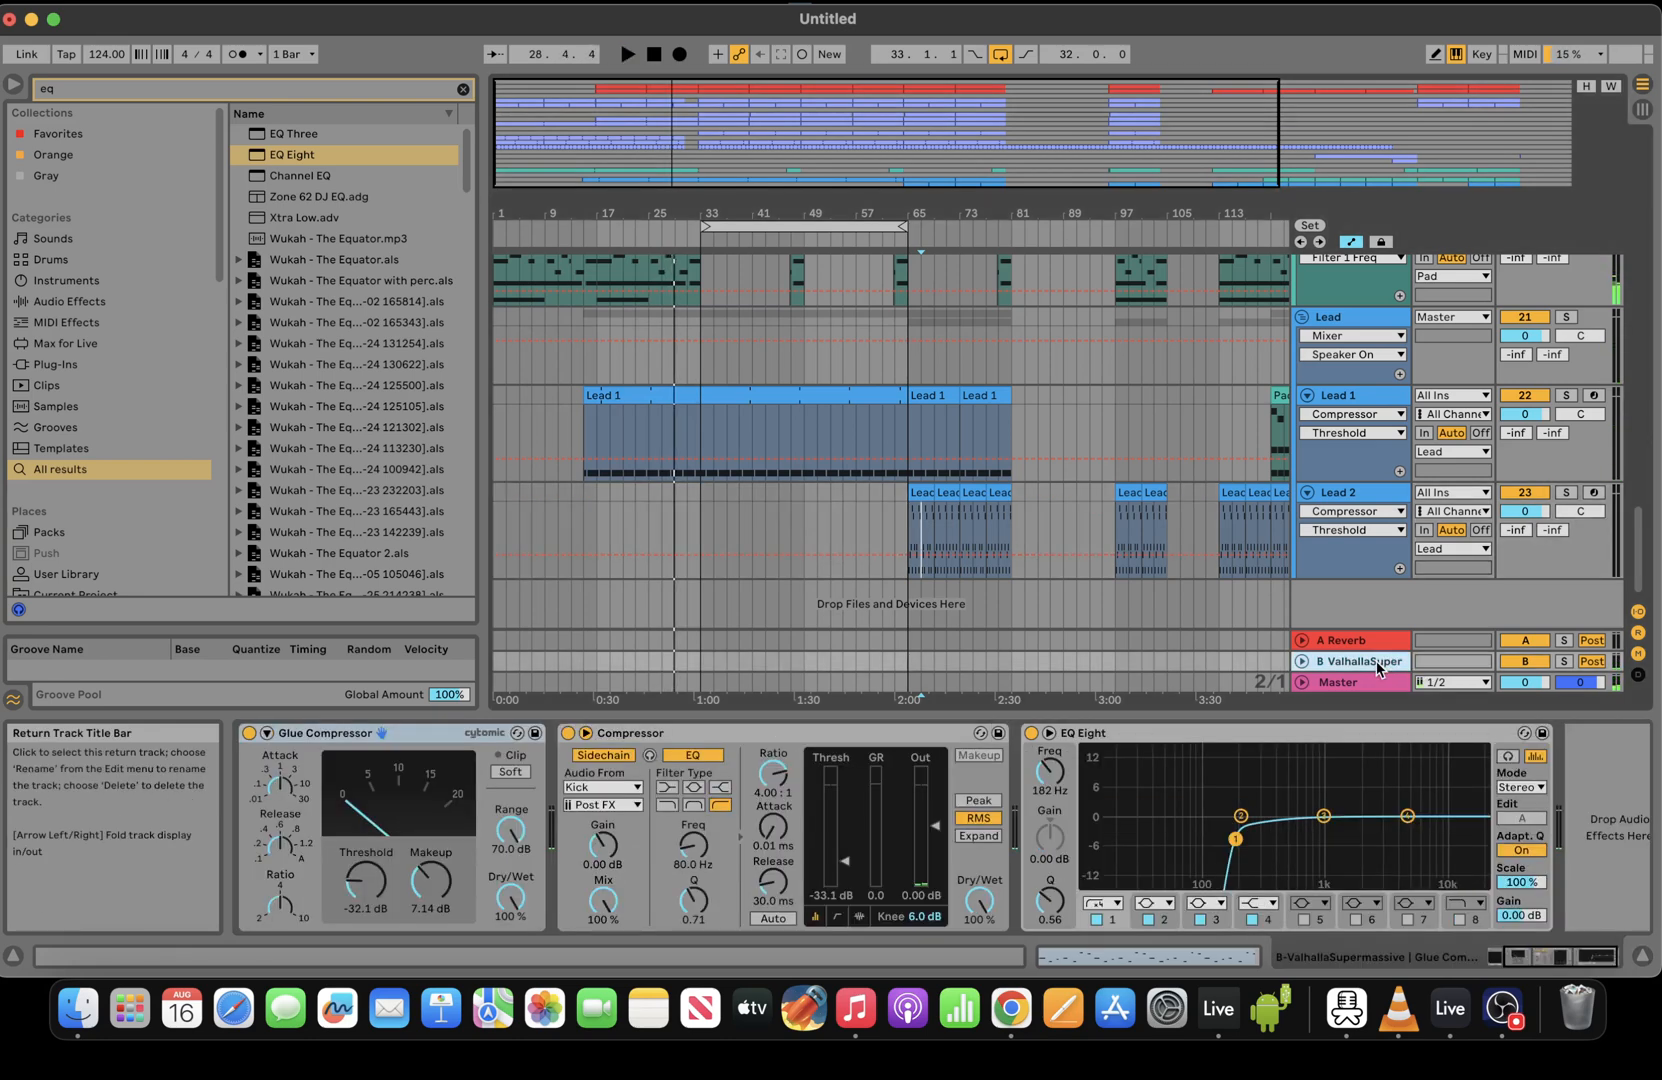
pyautogui.click(199, 89)
pyautogui.write('gated')
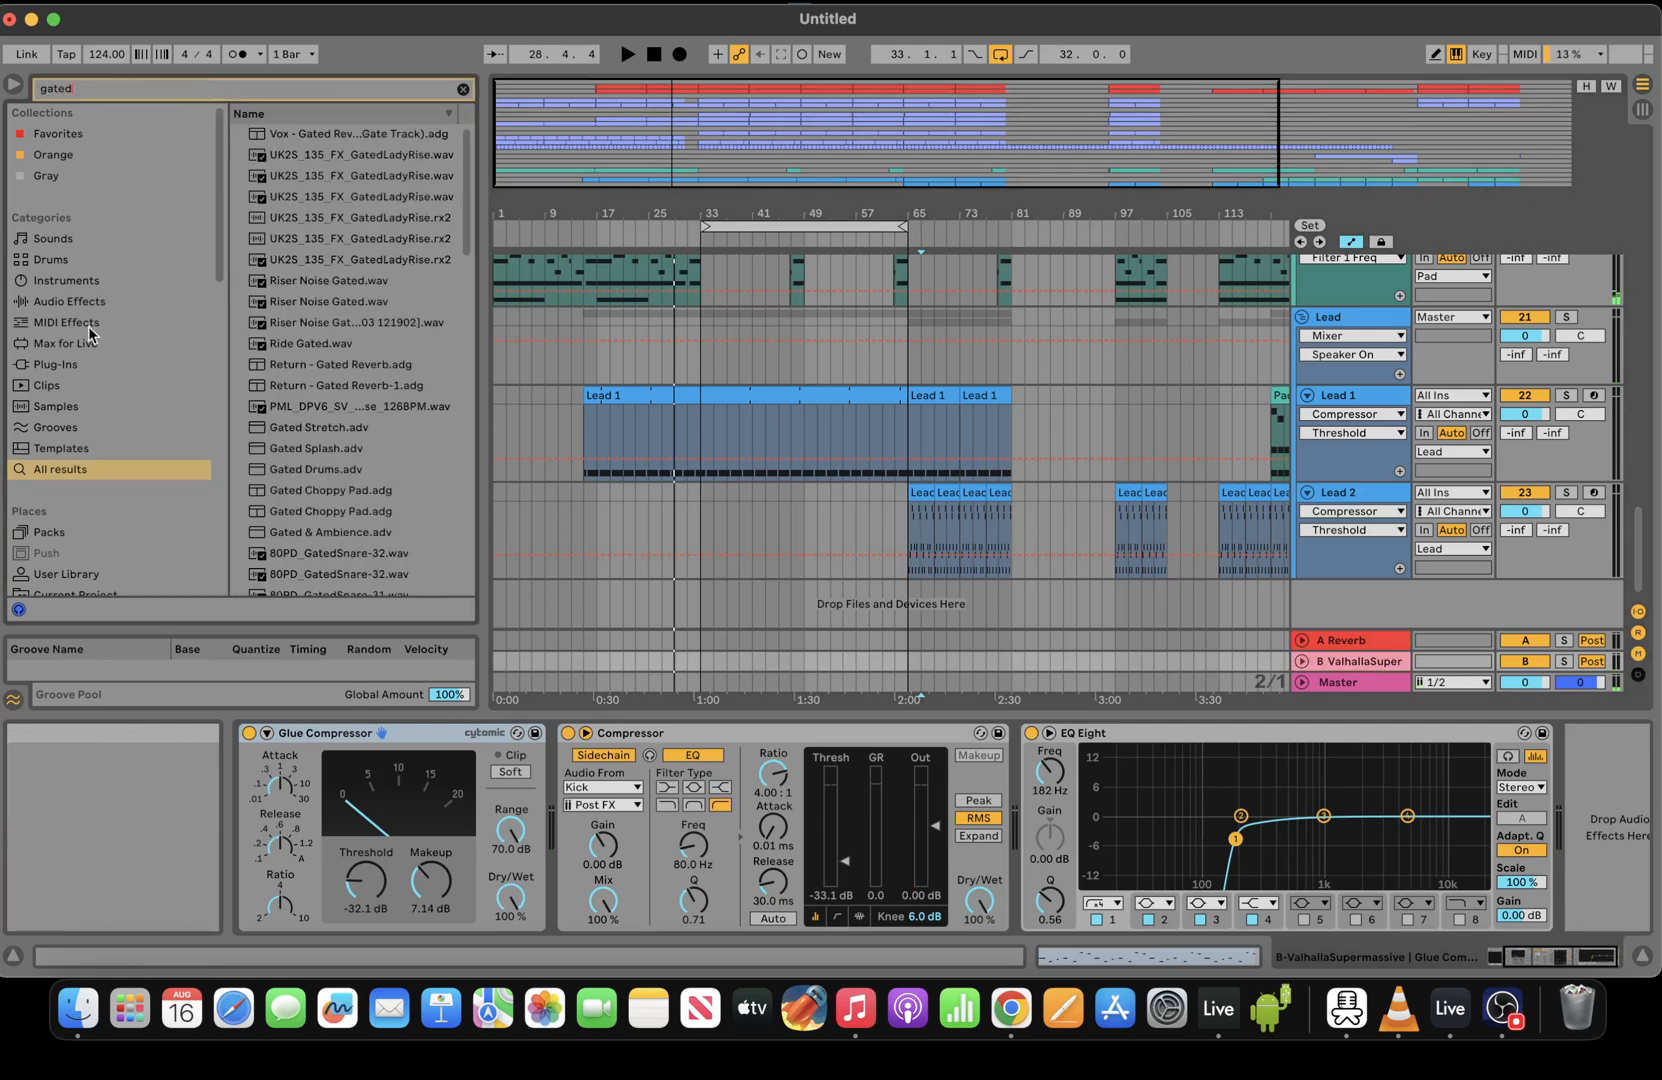
pyautogui.click(78, 300)
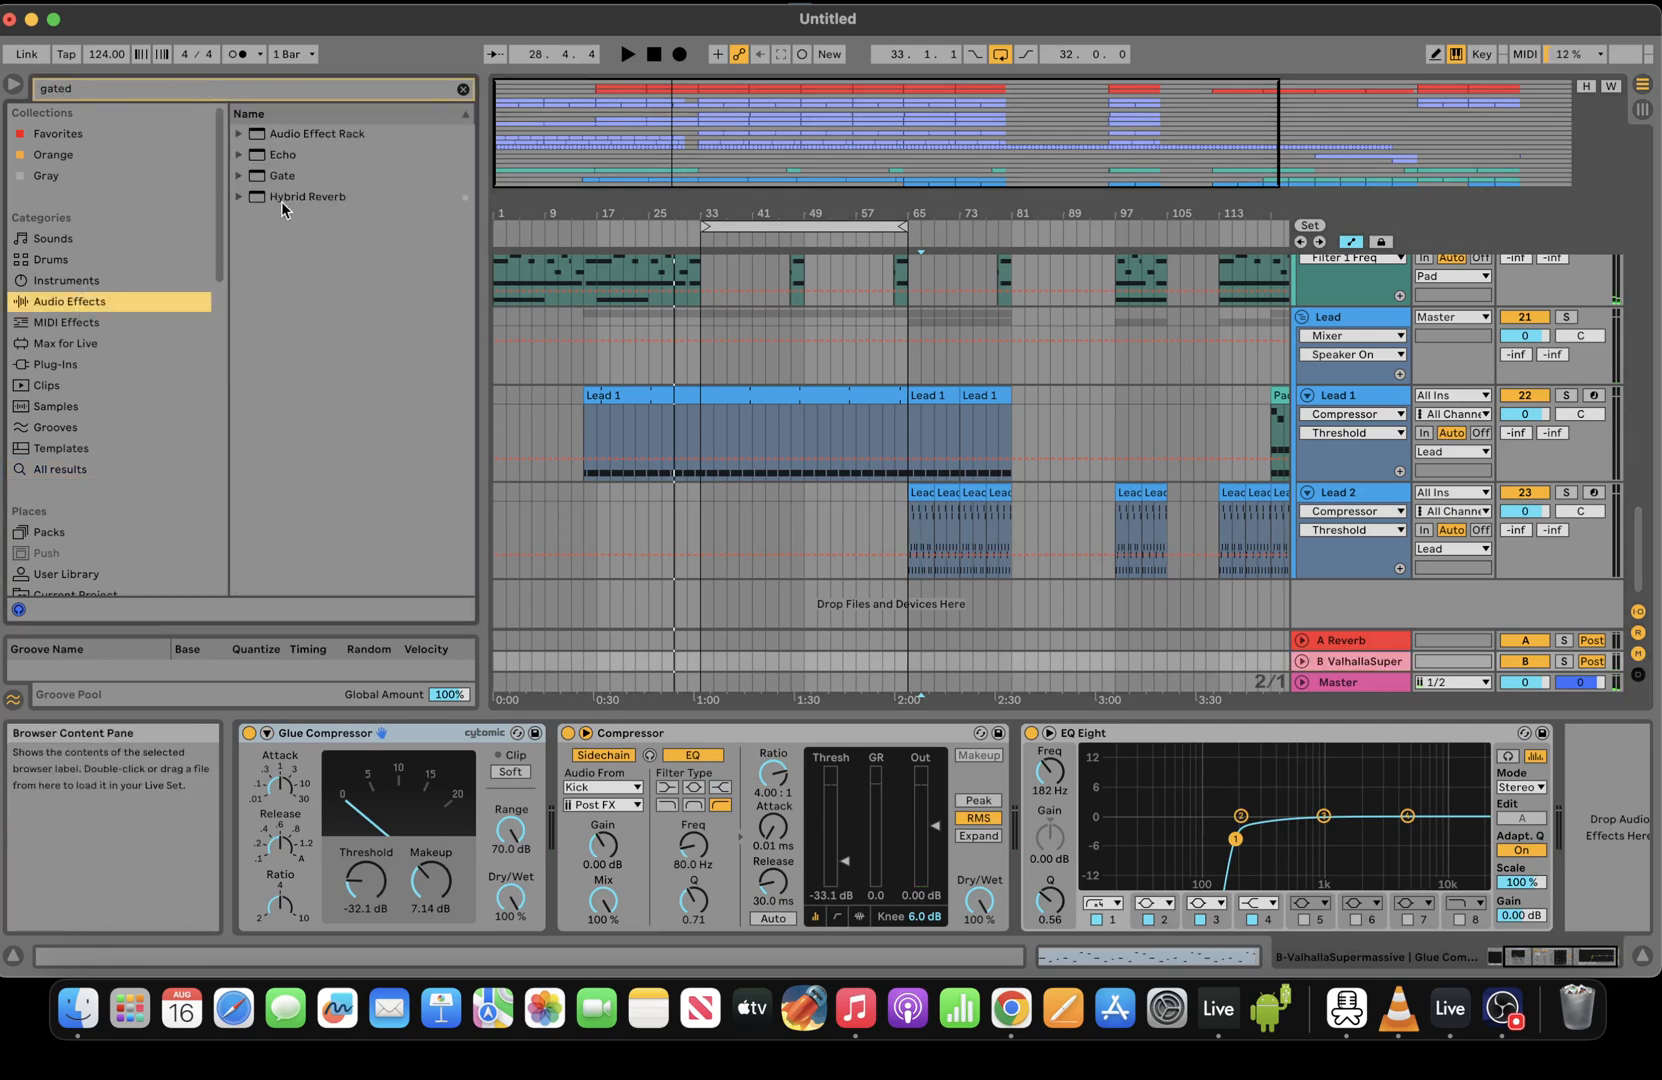
pyautogui.click(238, 134)
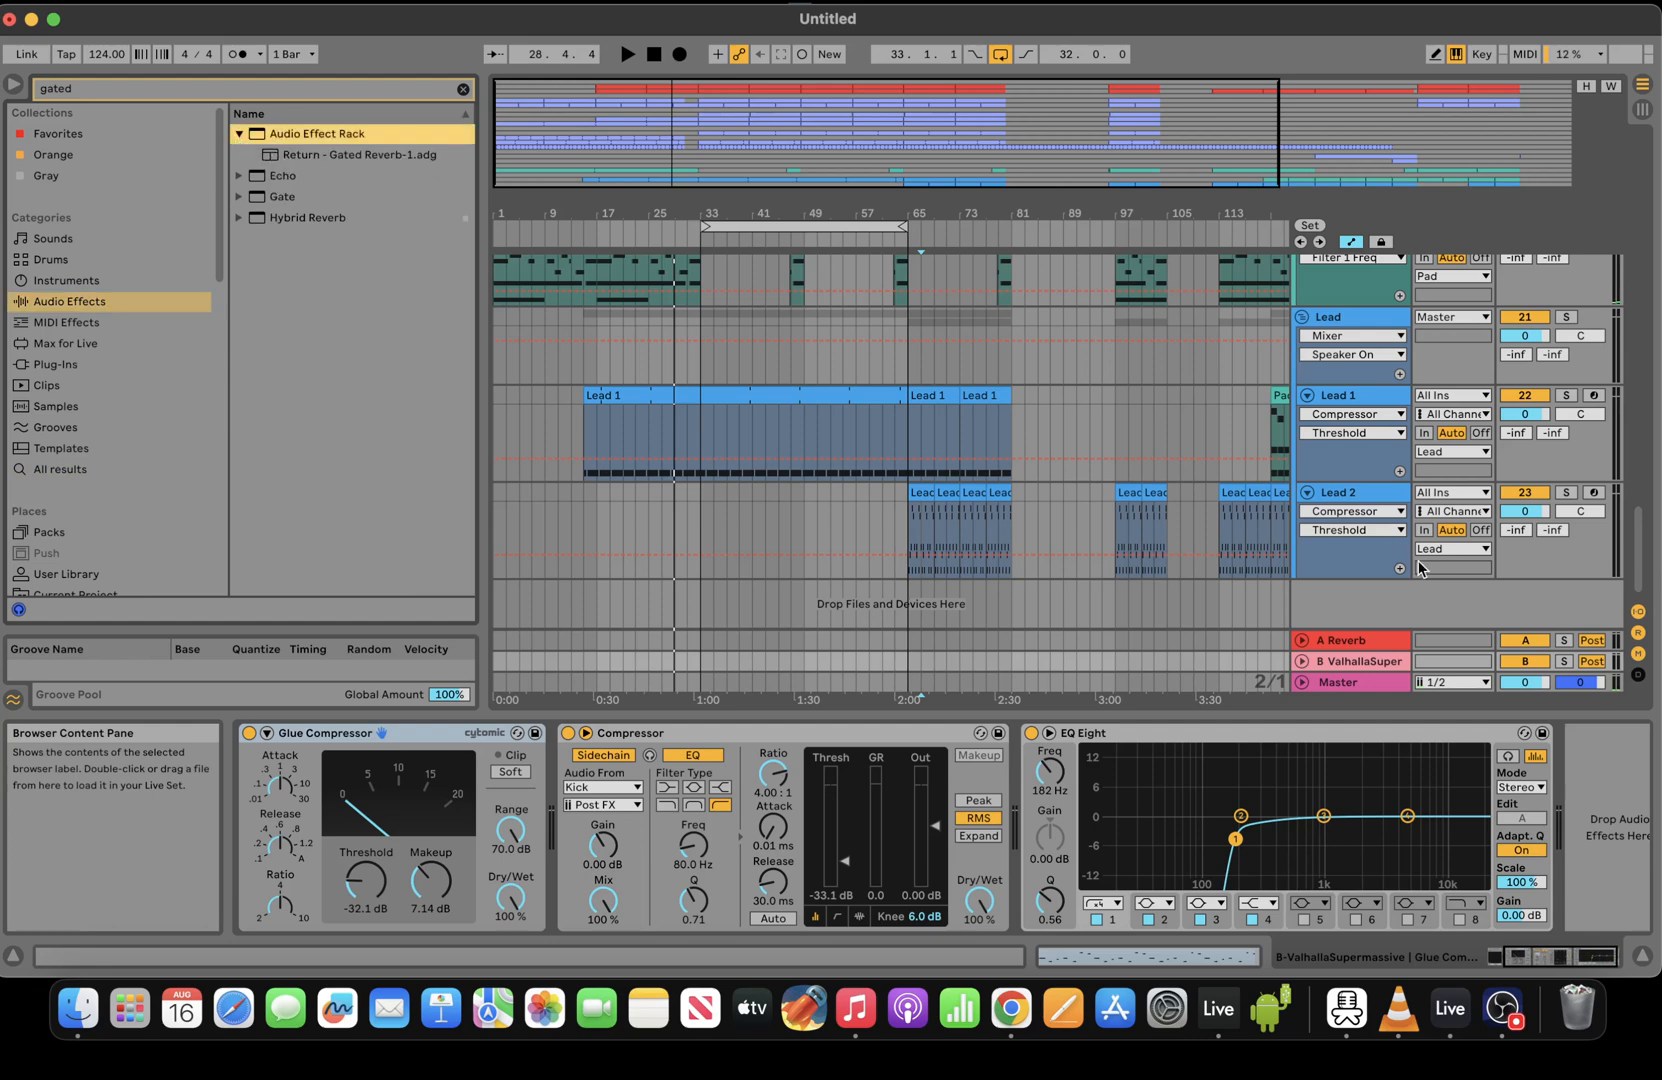
# Insert a new return track after return B and load Return - Gated Reverb-1.adg on it, closing its plug-in windows
pyautogui.click(1361, 660)
pyautogui.click(216, 2)
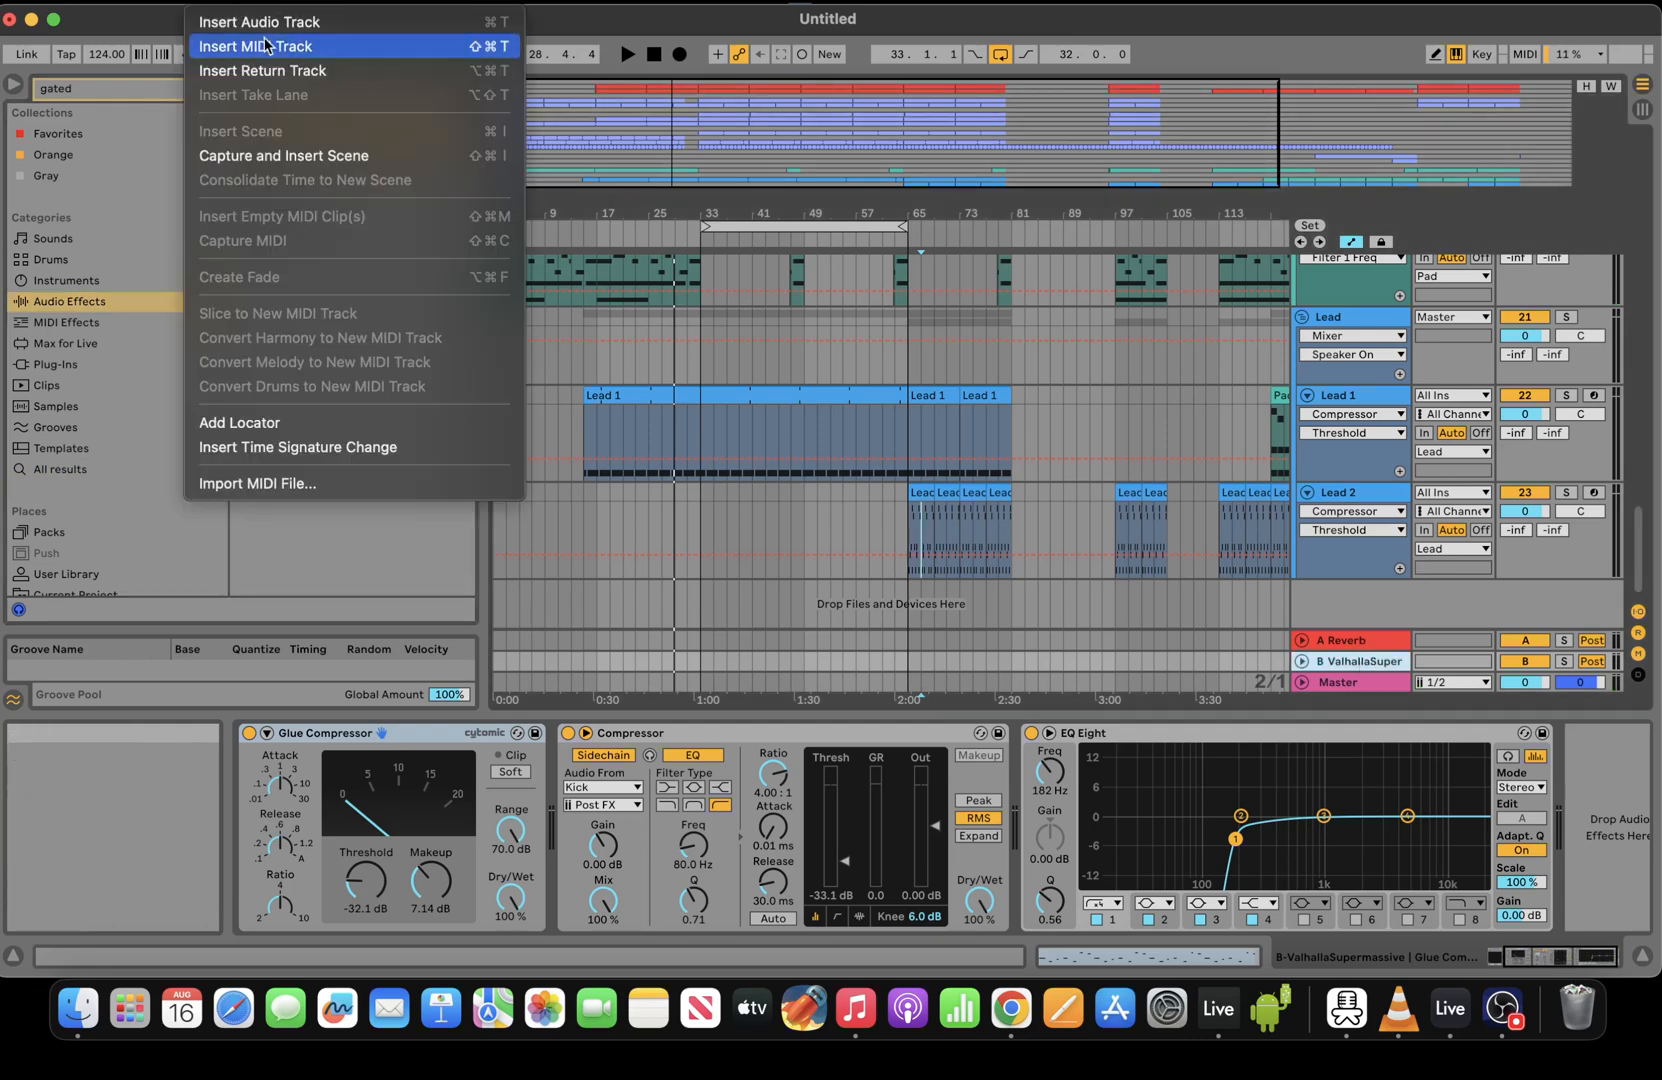
pyautogui.click(277, 70)
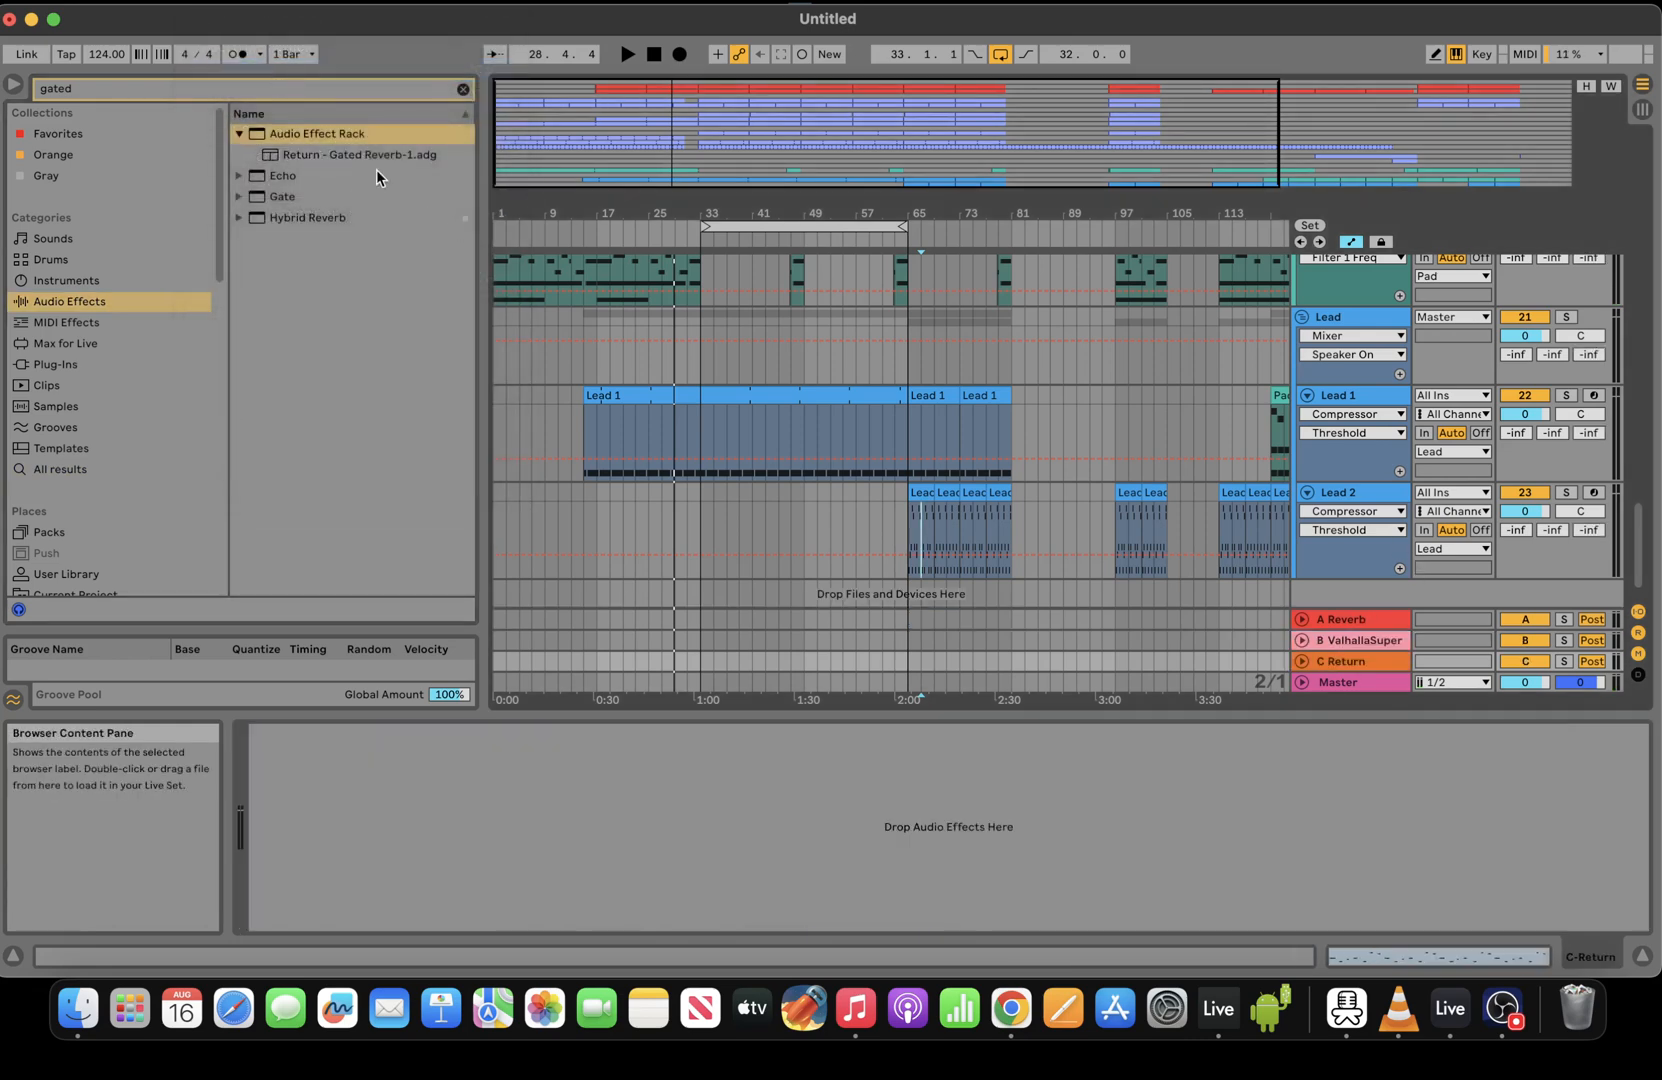
pyautogui.click(364, 154)
pyautogui.doubleClick(364, 154)
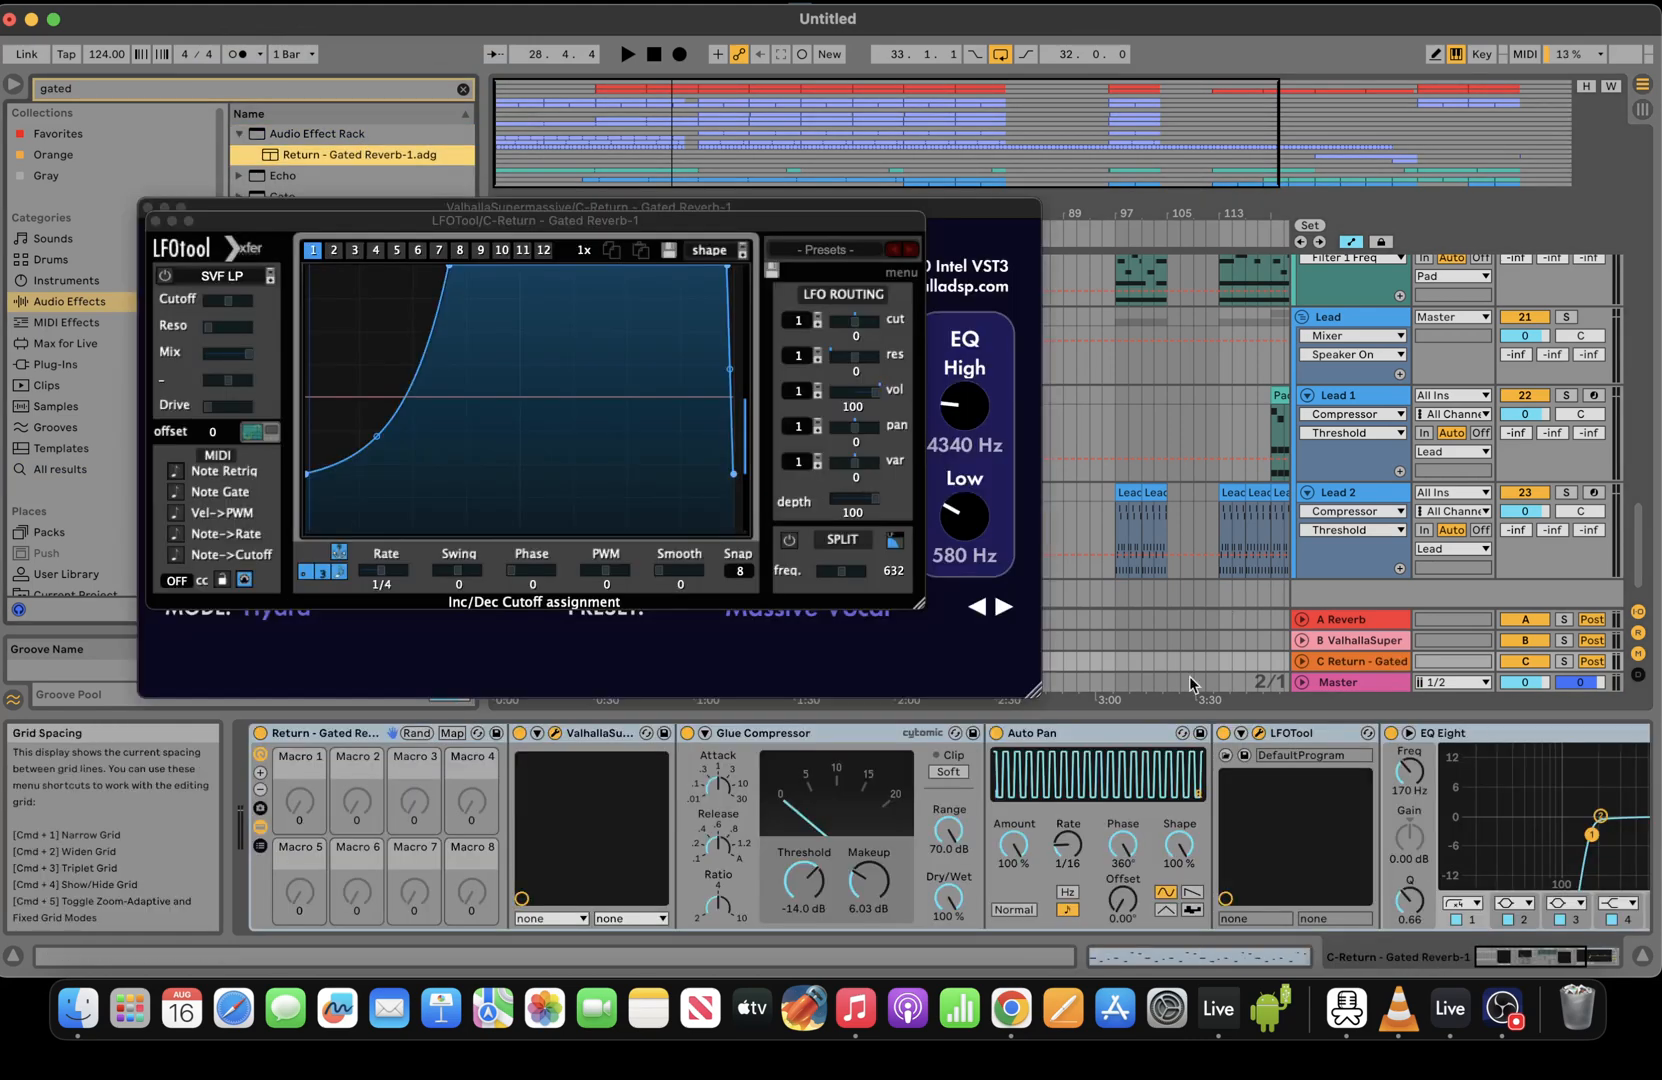
pyautogui.click(156, 222)
pyautogui.click(148, 207)
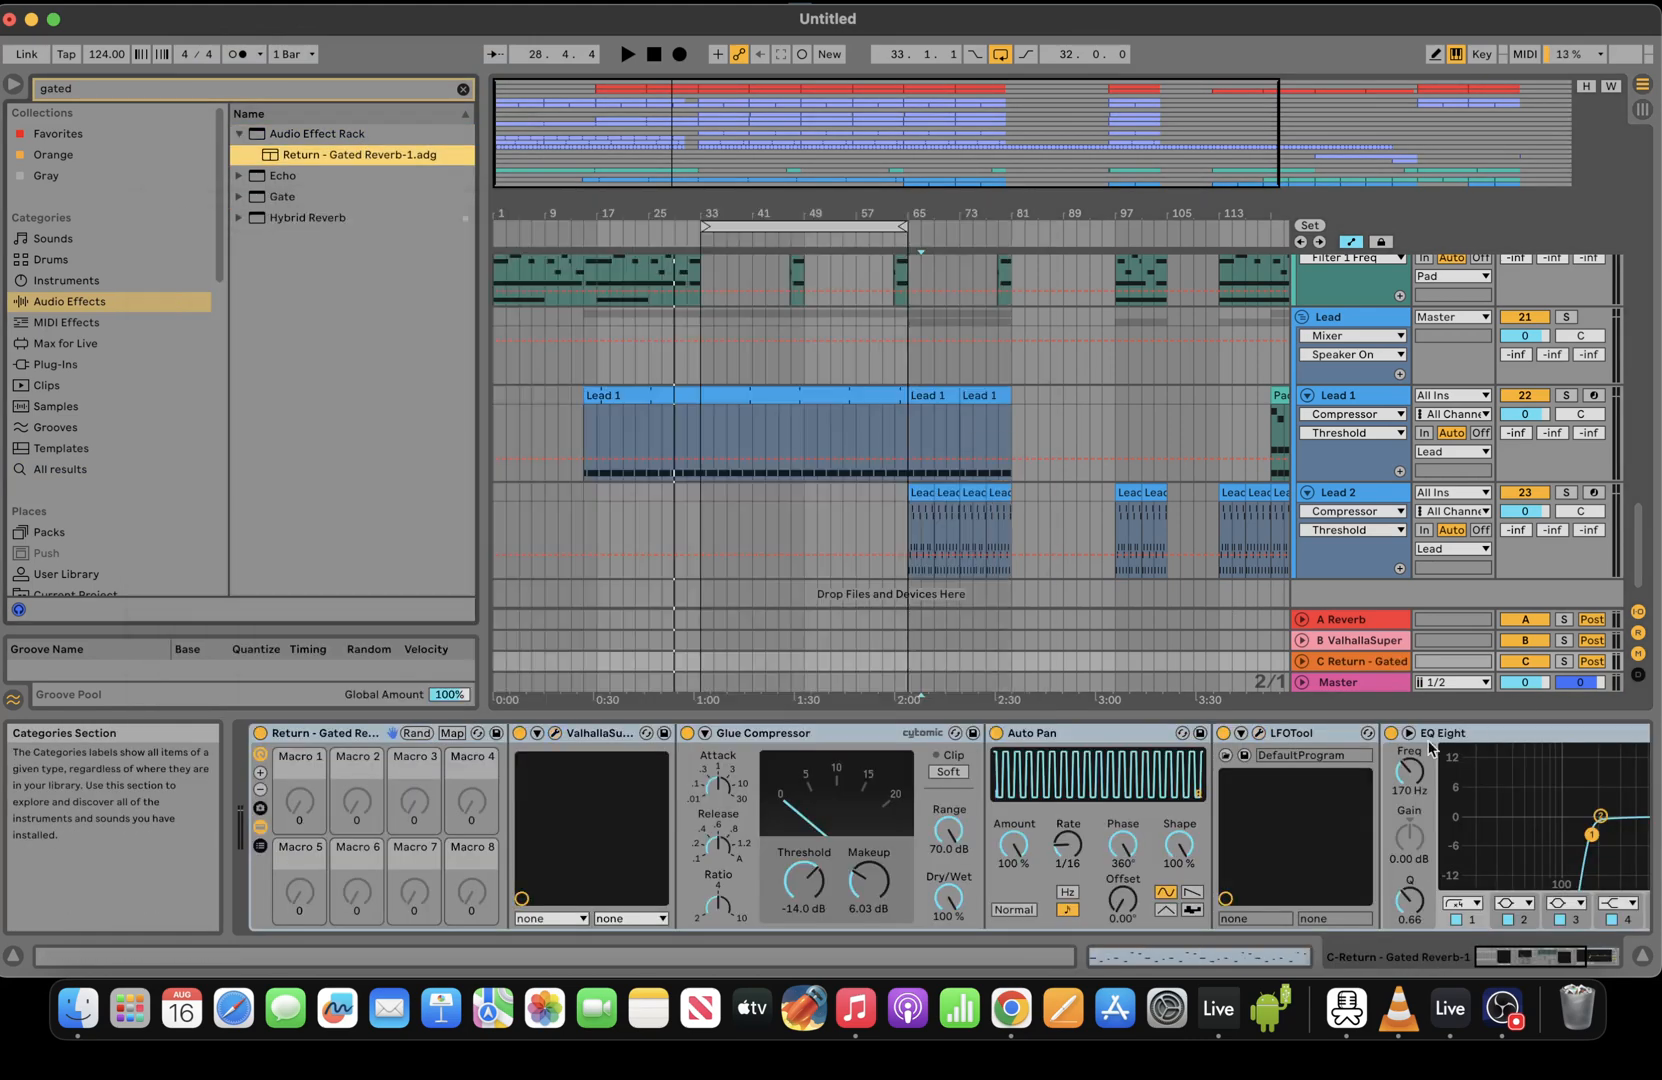
# Play from bar 67, send the Lead group to the gated reverb return at -15.3 dB, and solo that return
pyautogui.press('space')
pyautogui.press('space')
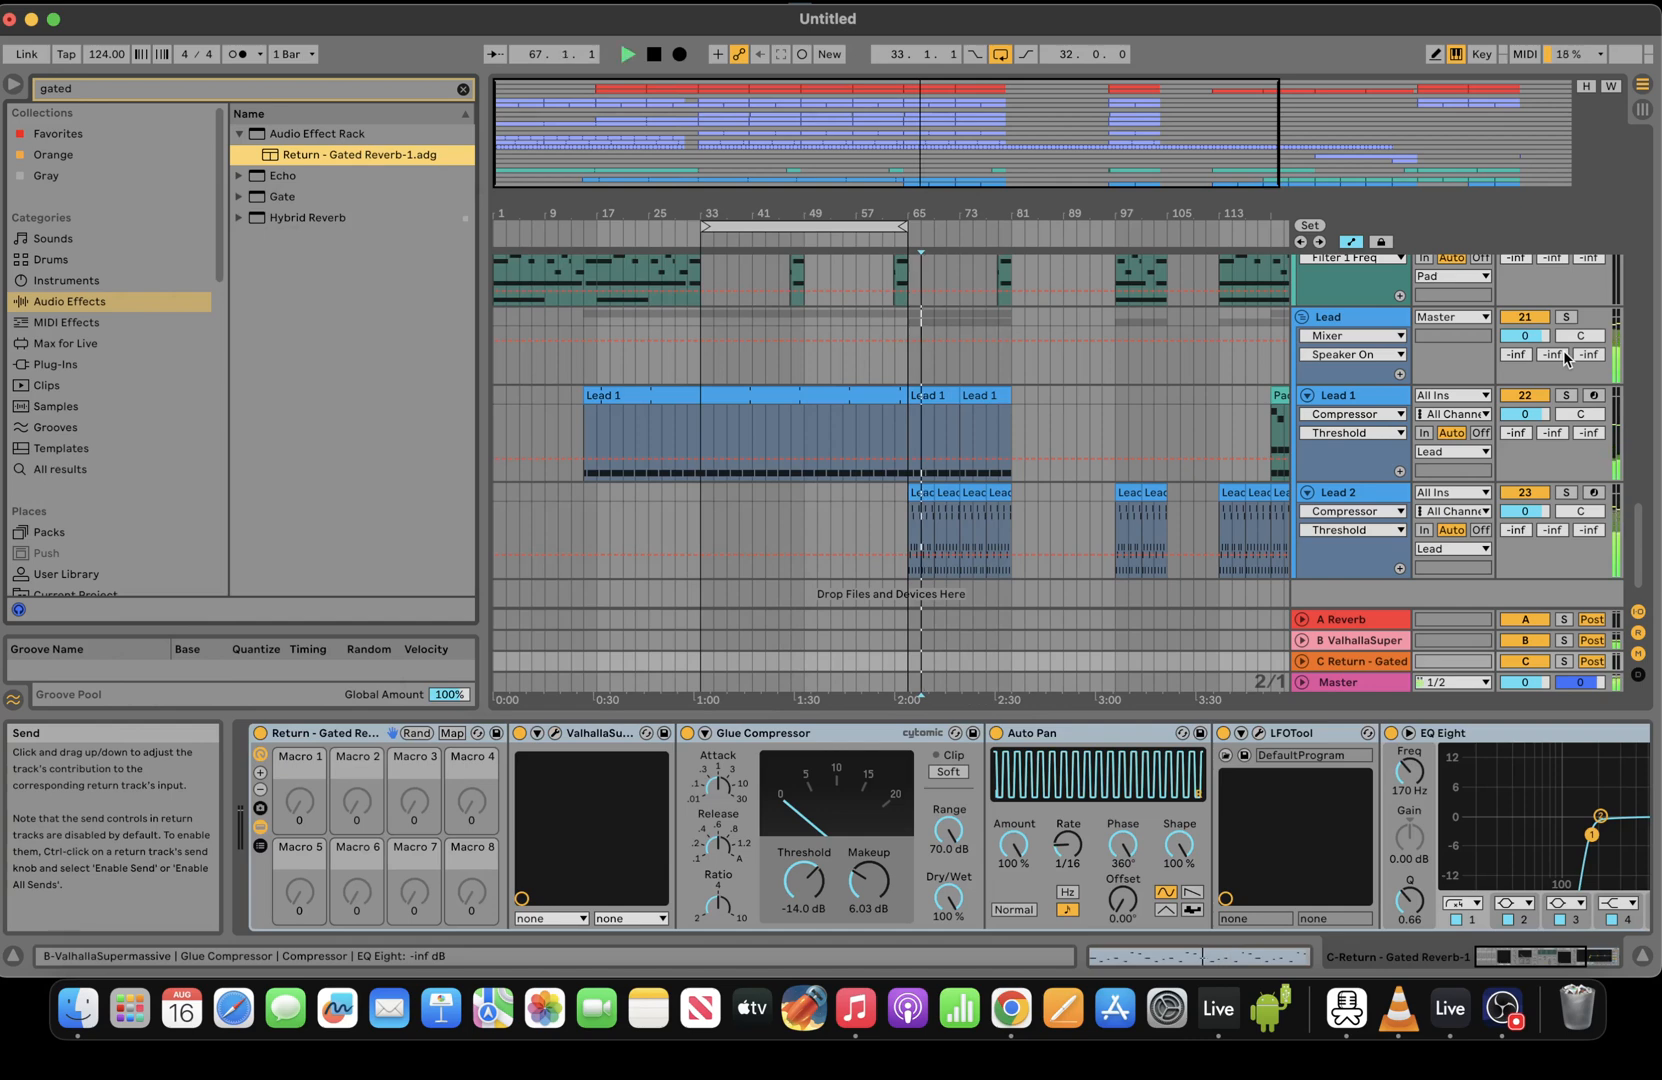
pyautogui.click(1566, 316)
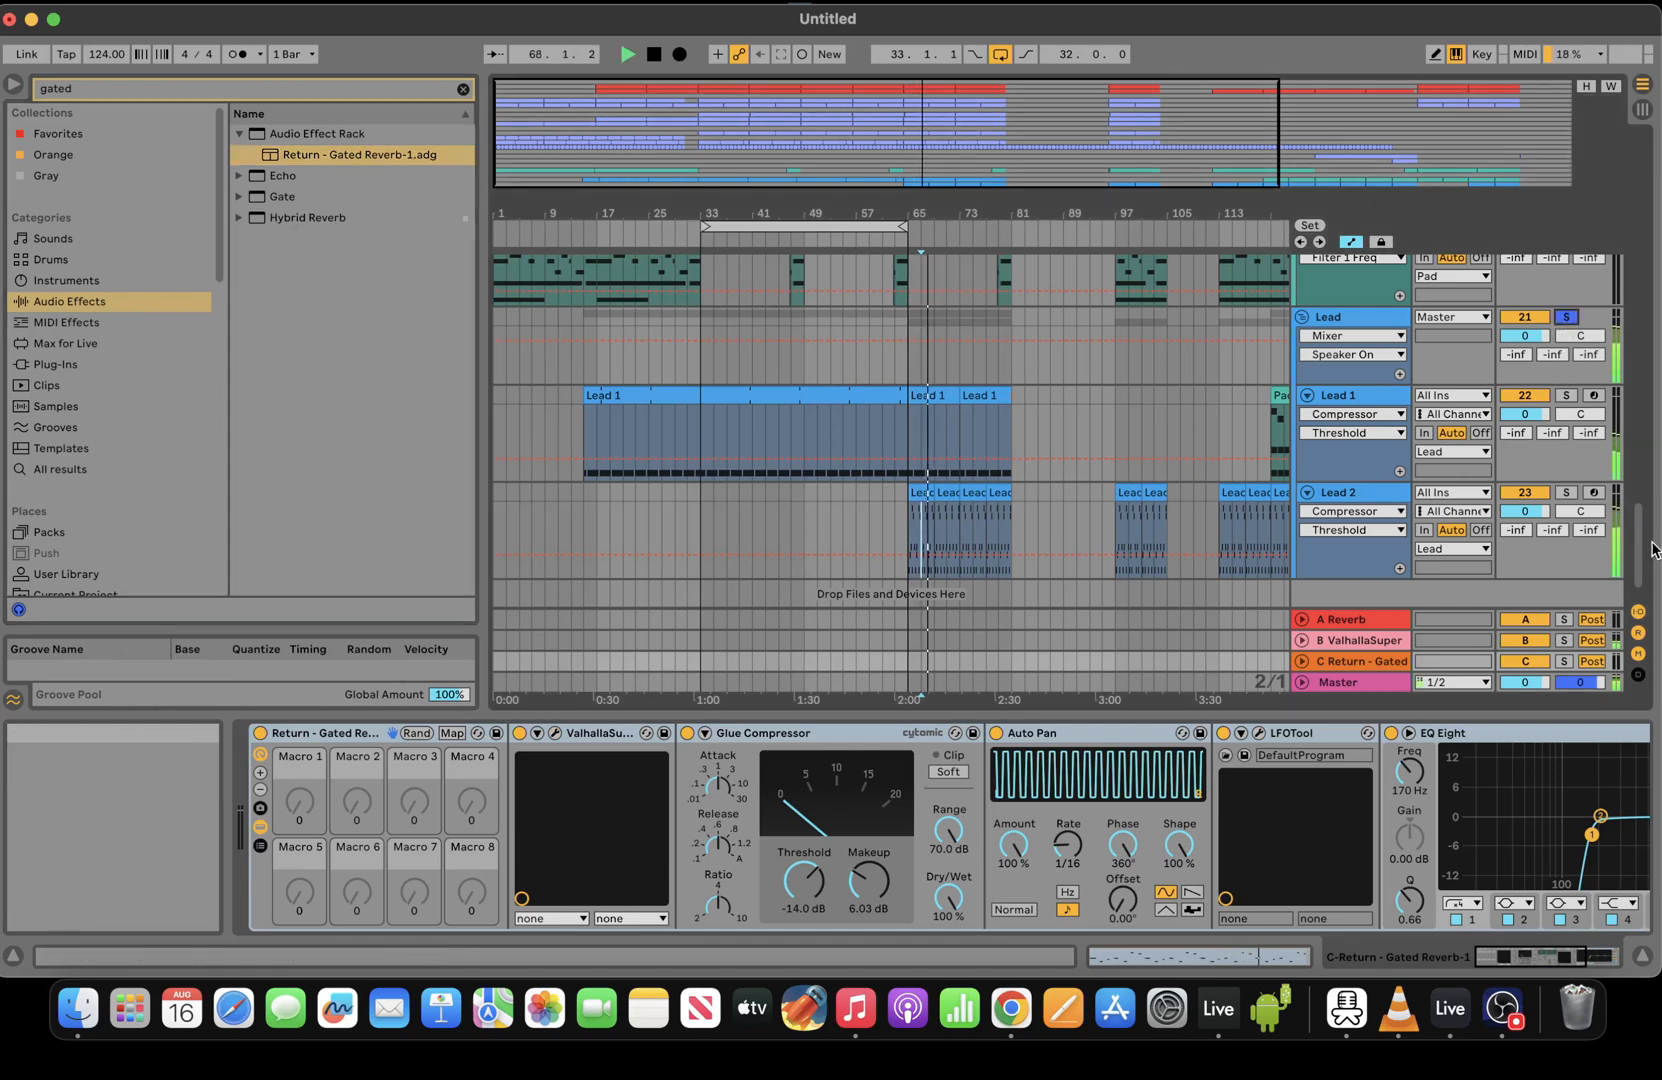
pyautogui.click(1563, 661)
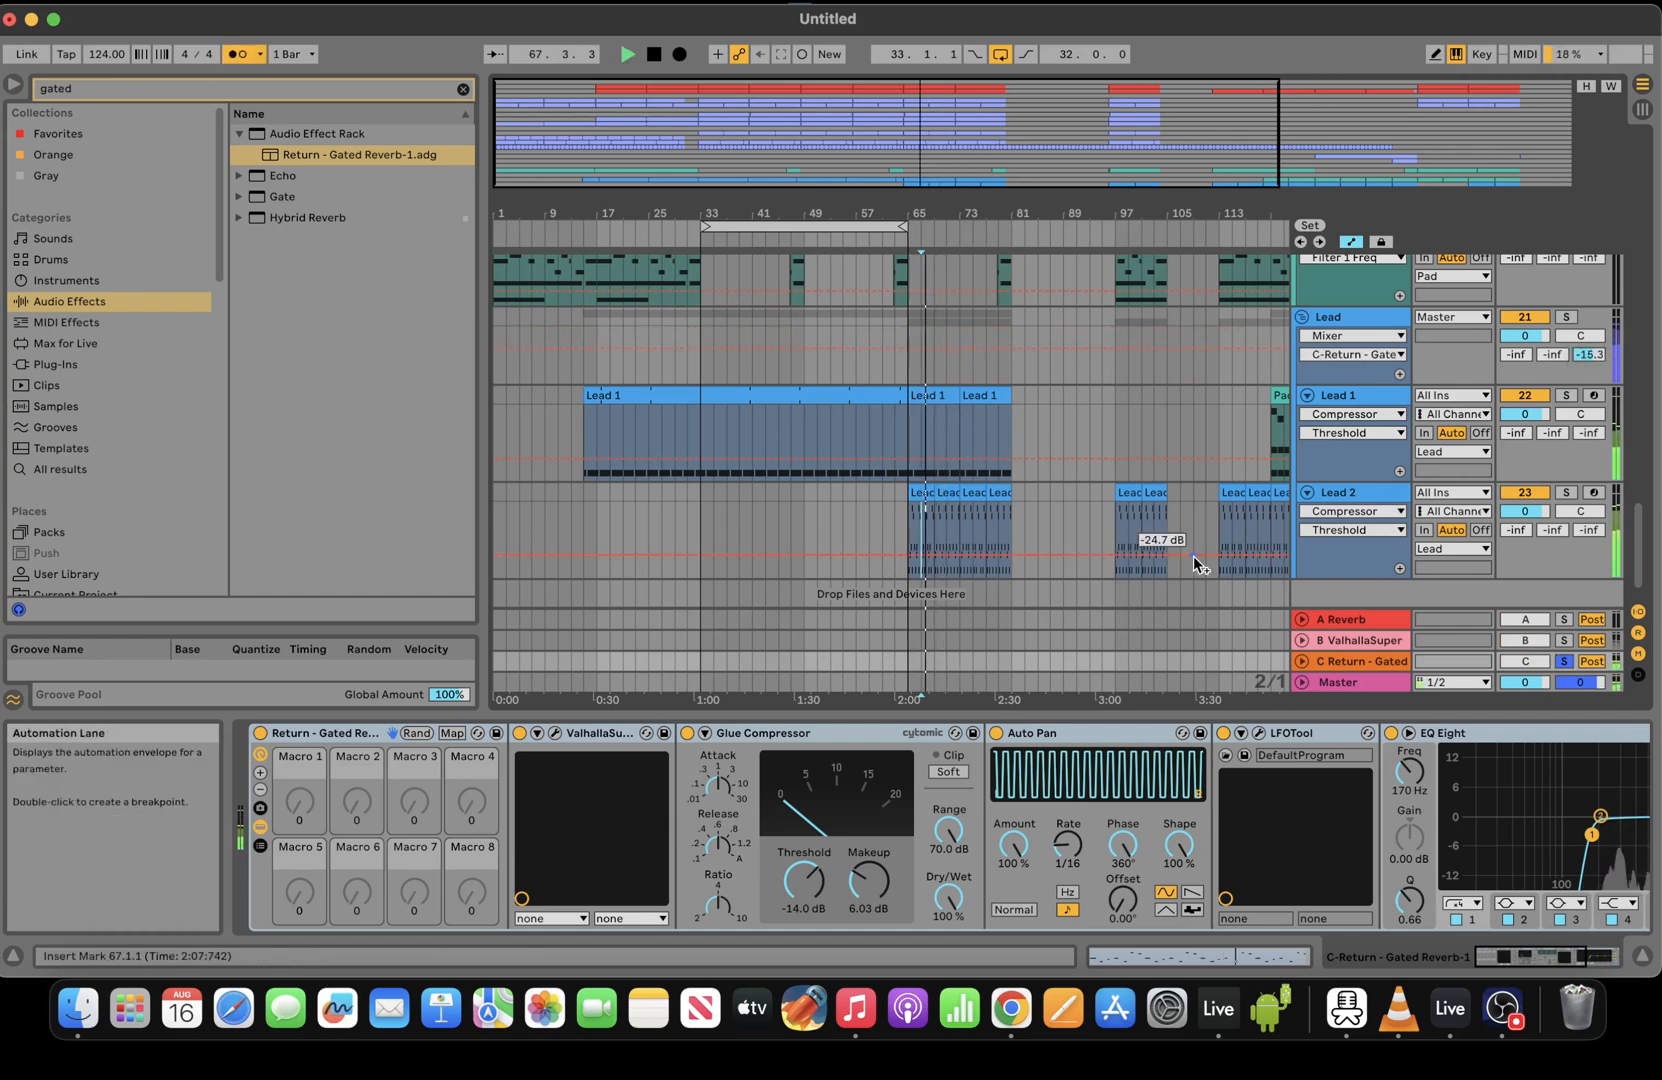
pyautogui.press('space')
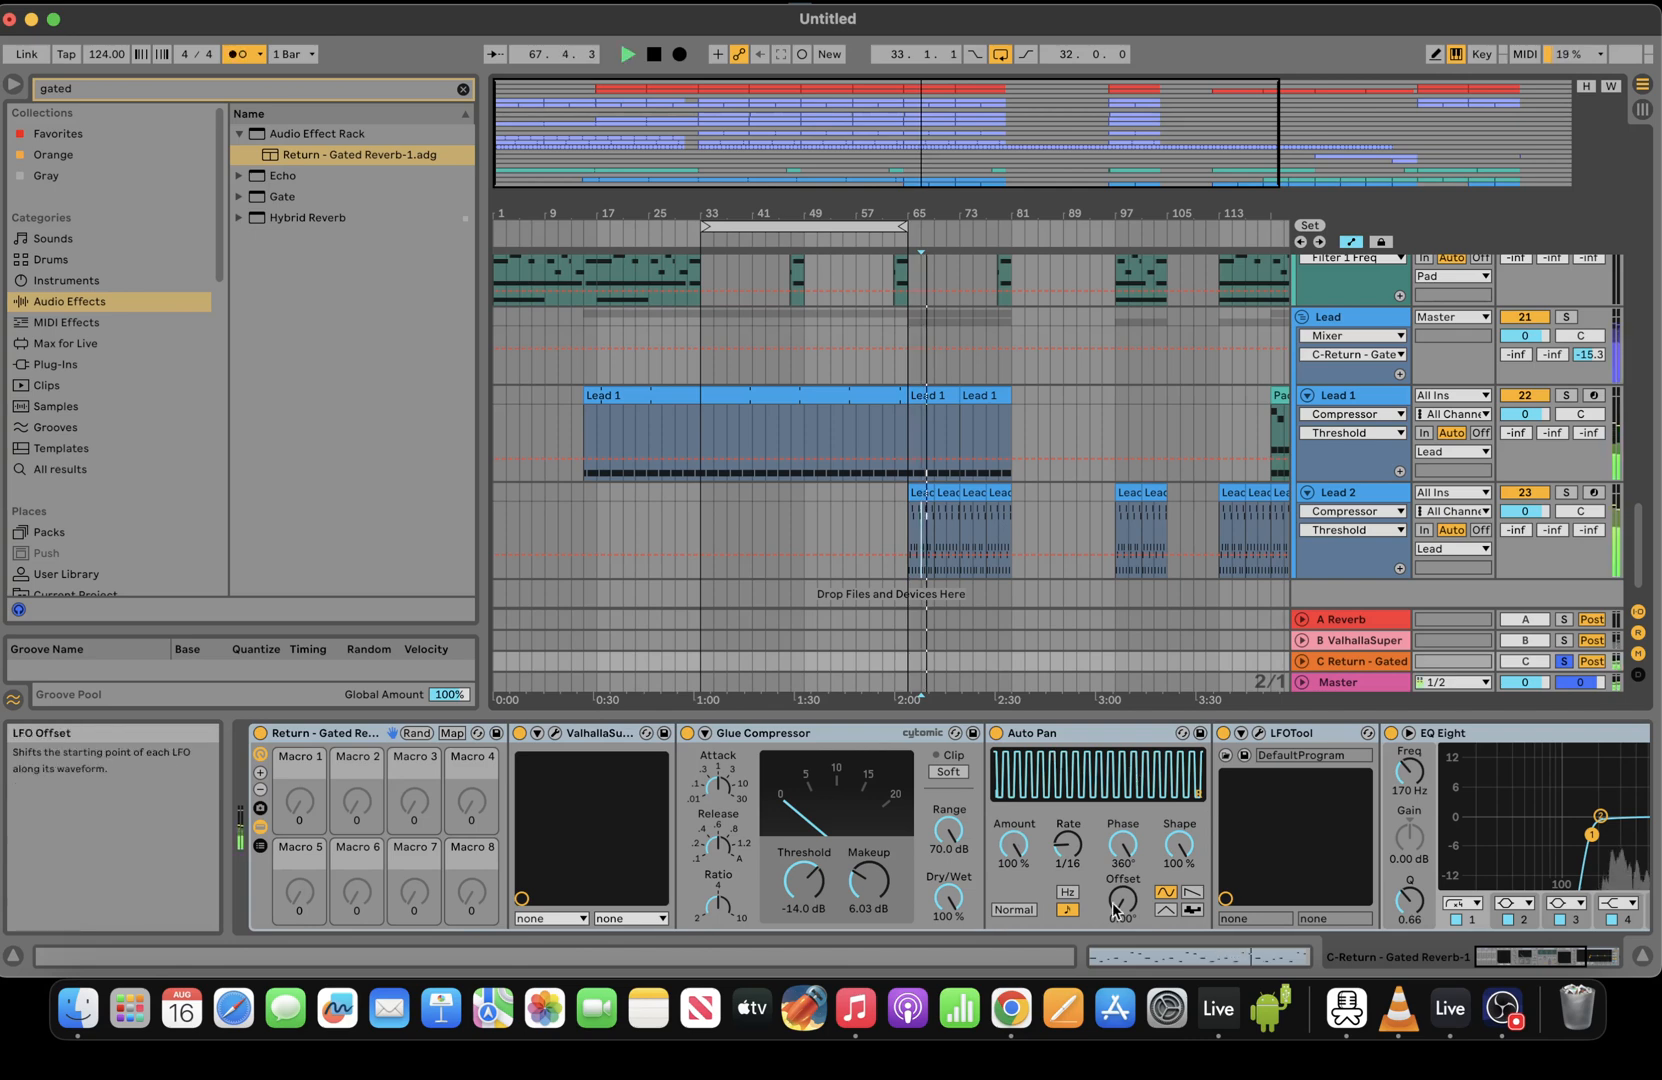
# Set the gated return's Auto Pan offset to 211°, then solo the Lead group and set its gated reverb send to -14.7 dB
pyautogui.moveTo(1115, 906); pyautogui.dragTo(1115, 810)
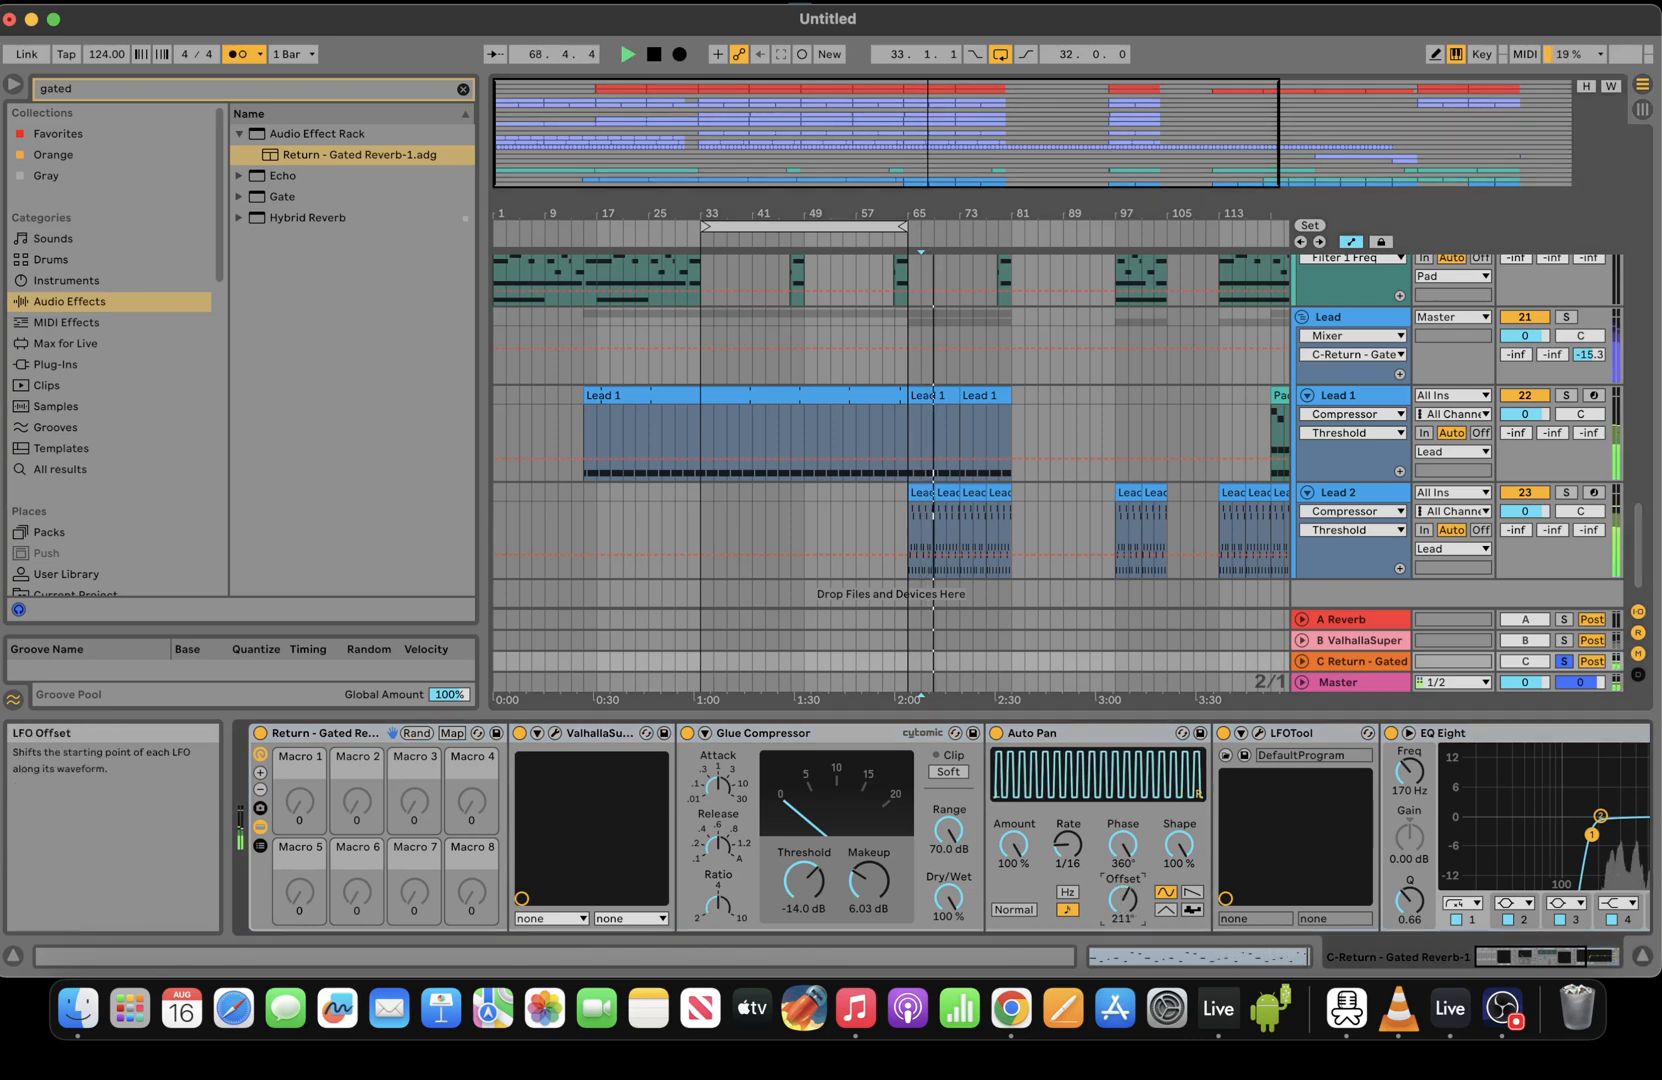
pyautogui.click(1566, 317)
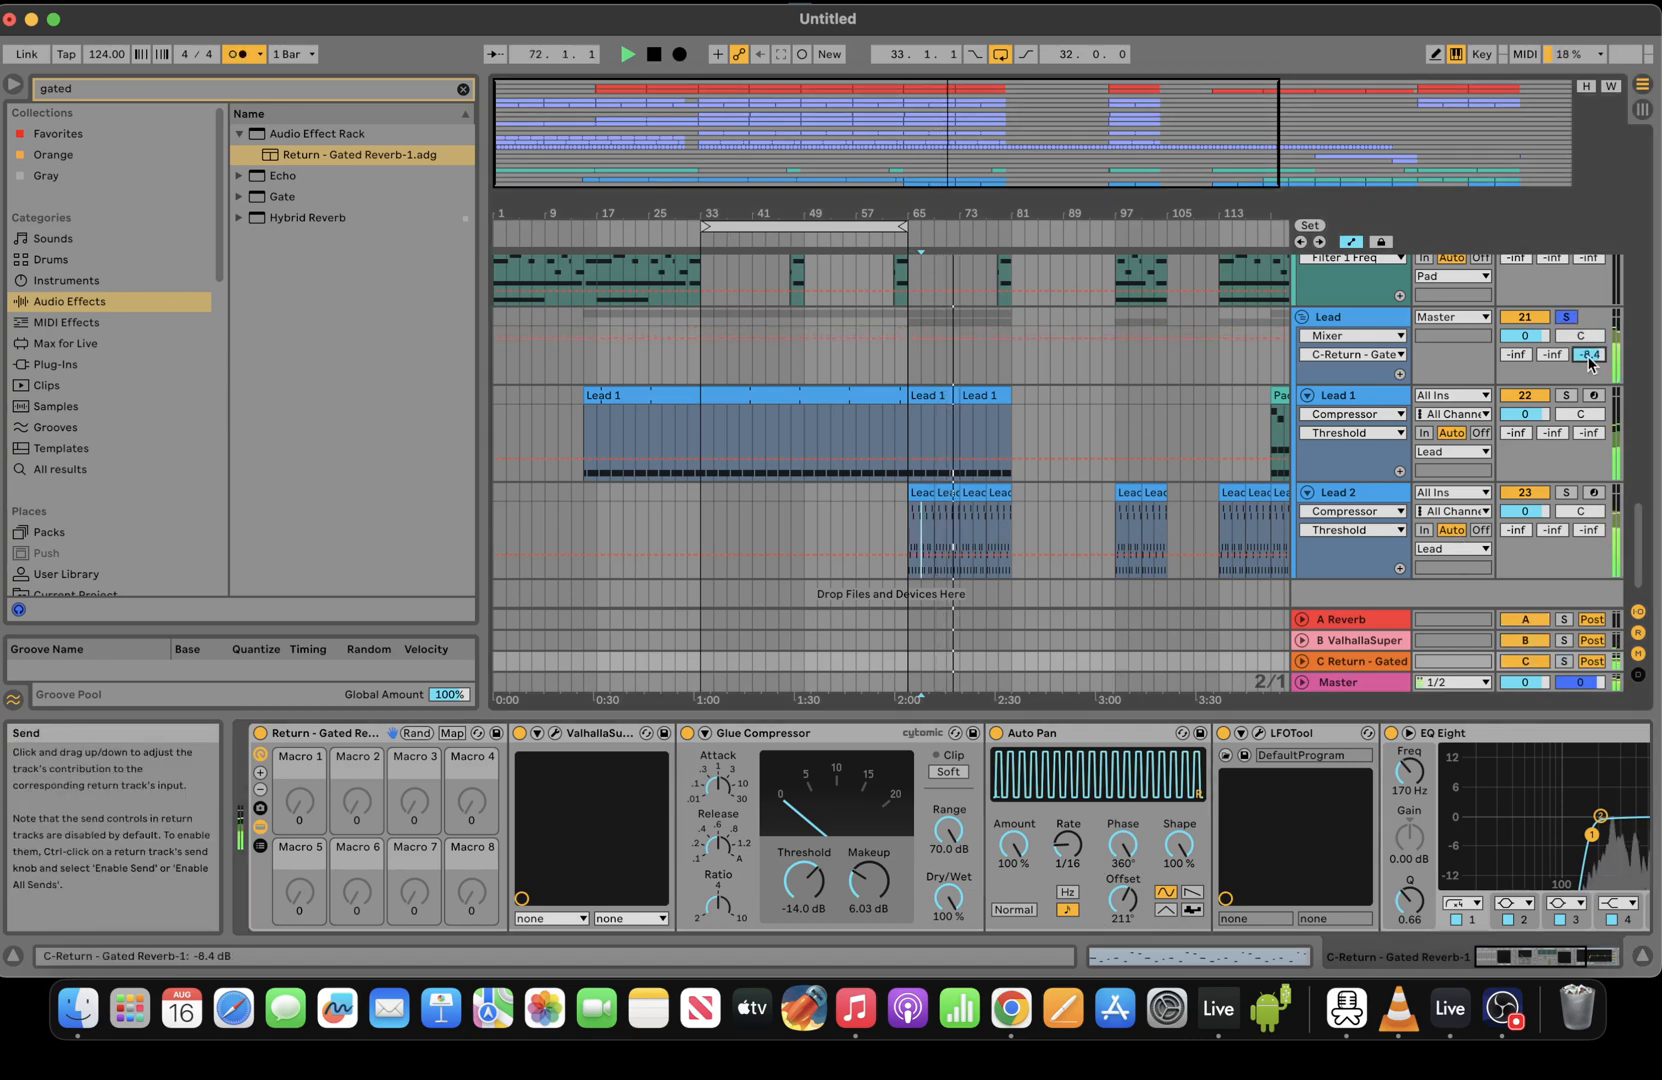
pyautogui.moveTo(1541, 957); pyautogui.dragTo(1583, 958)
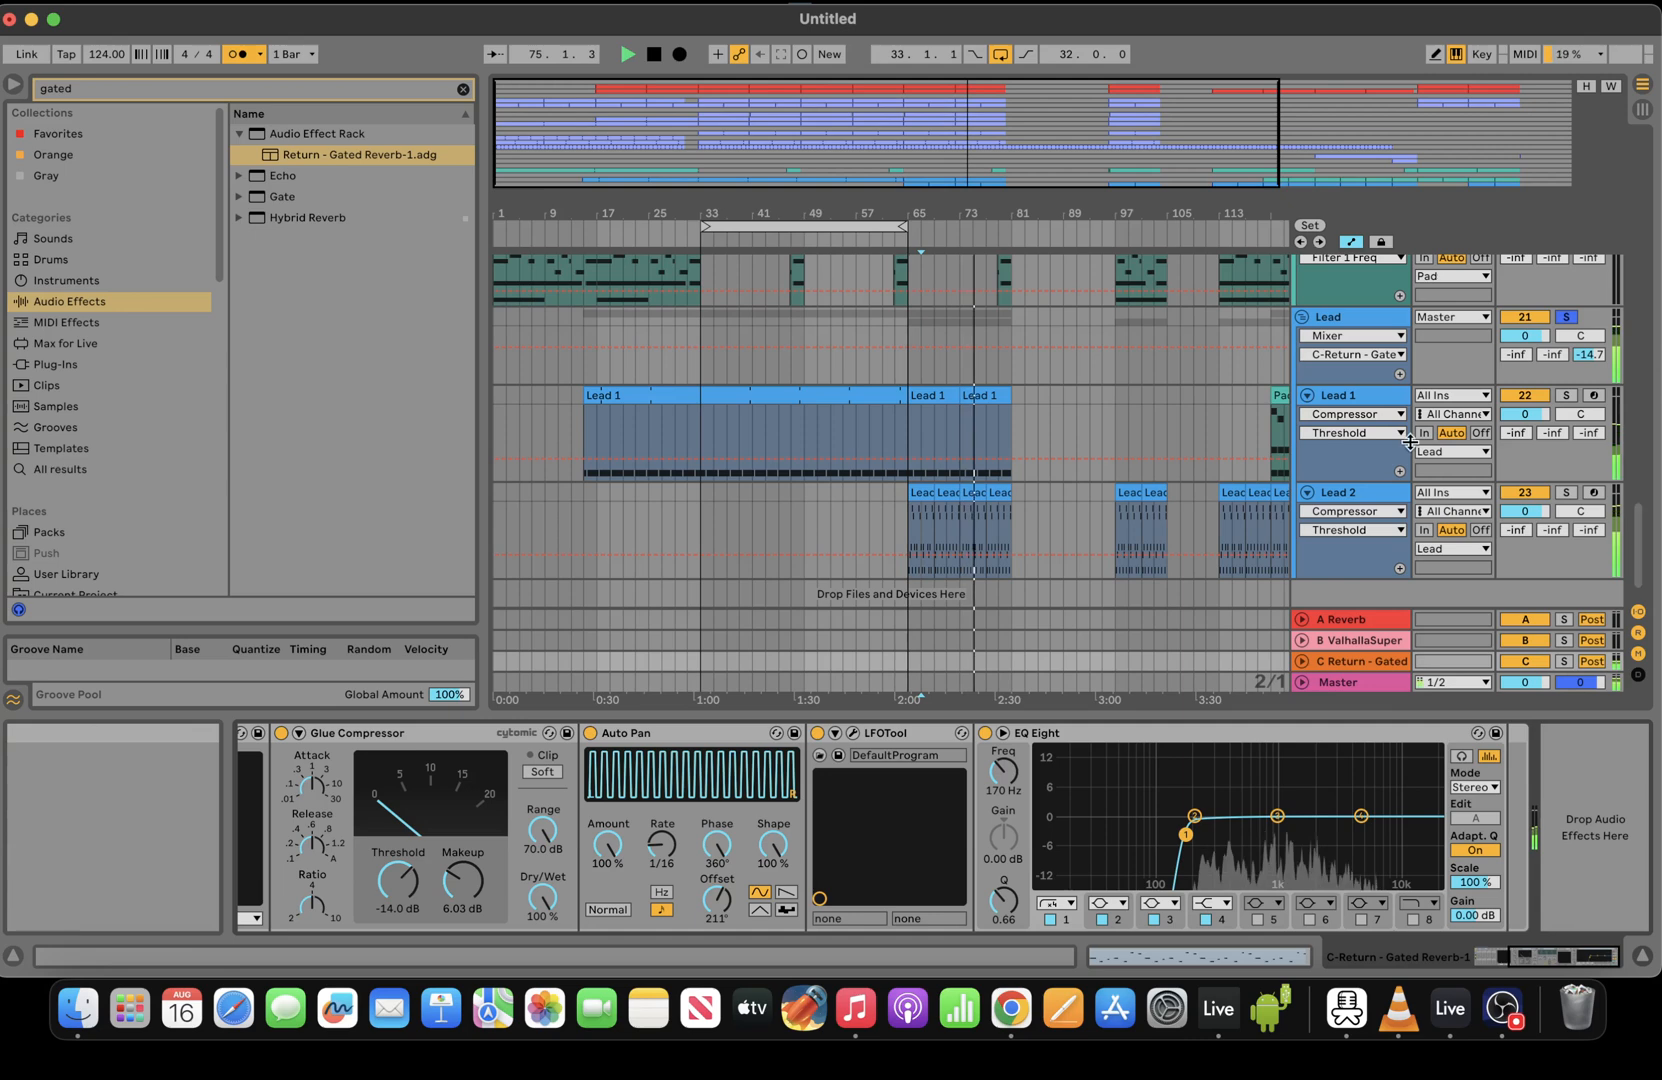
# Turn off the metronome and restart playback from the beginning of the song
pyautogui.doubleClick(710, 146)
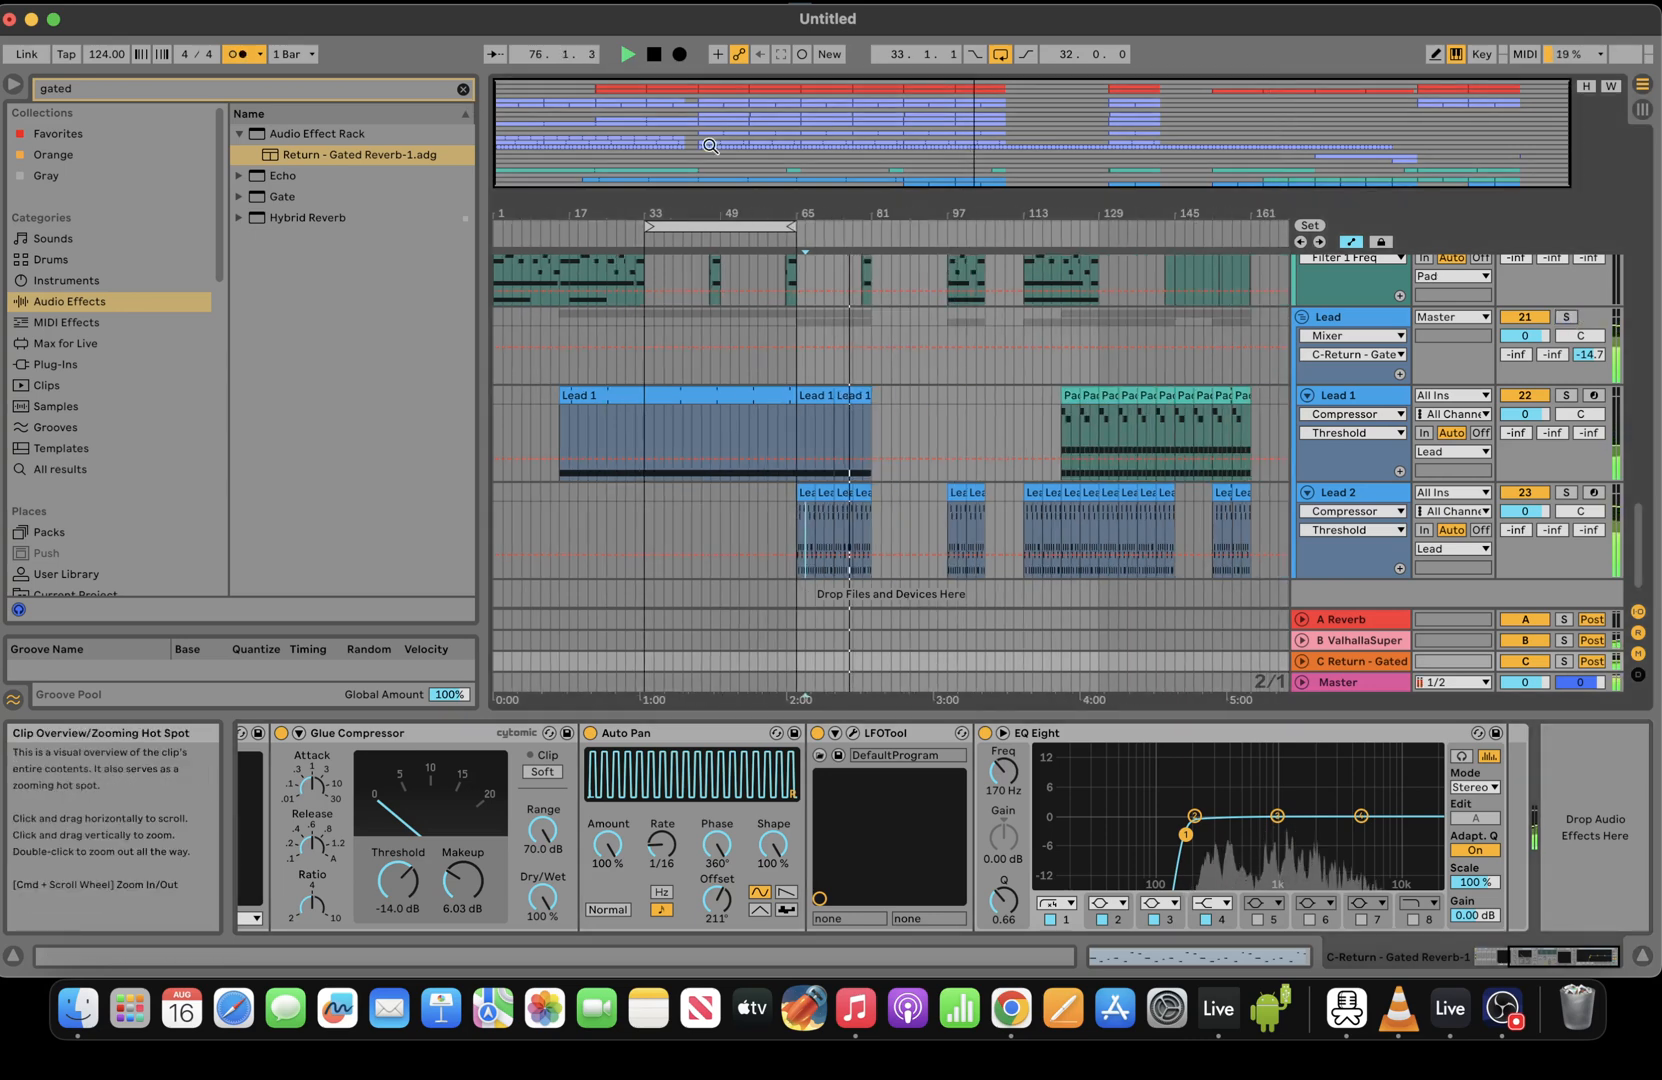
pyautogui.doubleClick(654, 54)
pyautogui.click(237, 55)
pyautogui.moveTo(690, 140); pyautogui.dragTo(692, 215)
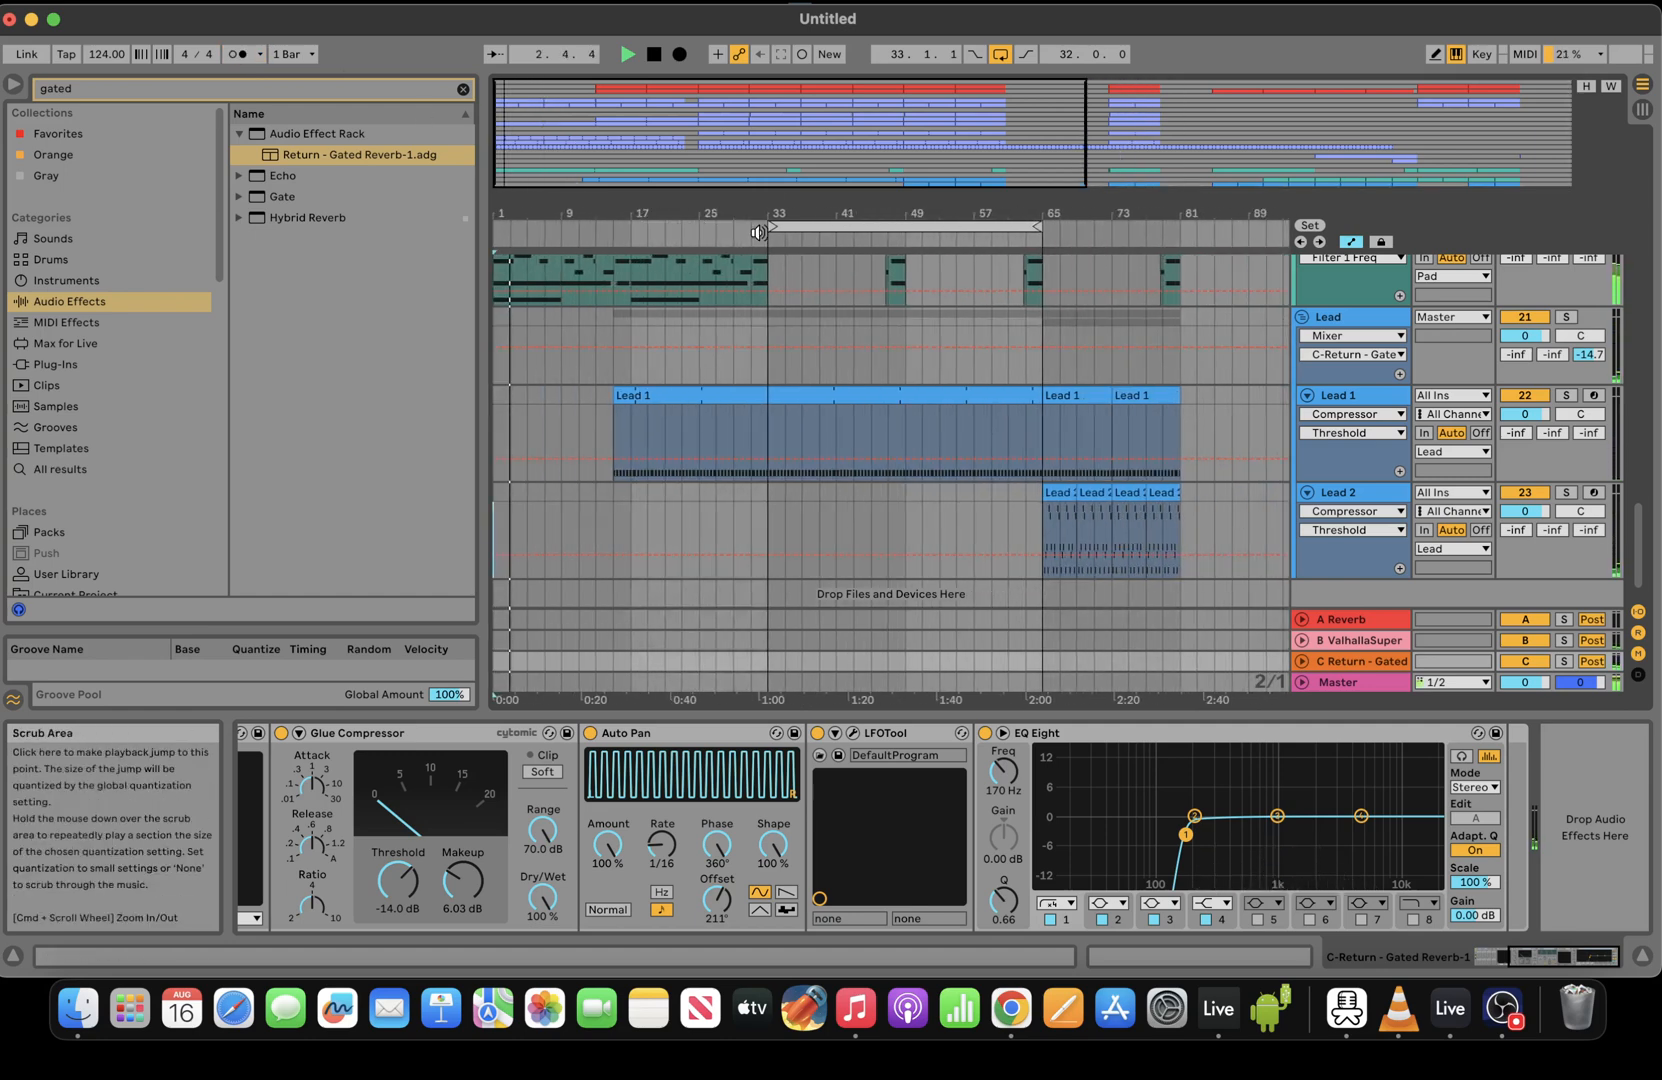
# Extend the arrangement loop region to span bars 1 to 81
pyautogui.moveTo(772, 226); pyautogui.dragTo(287, 235)
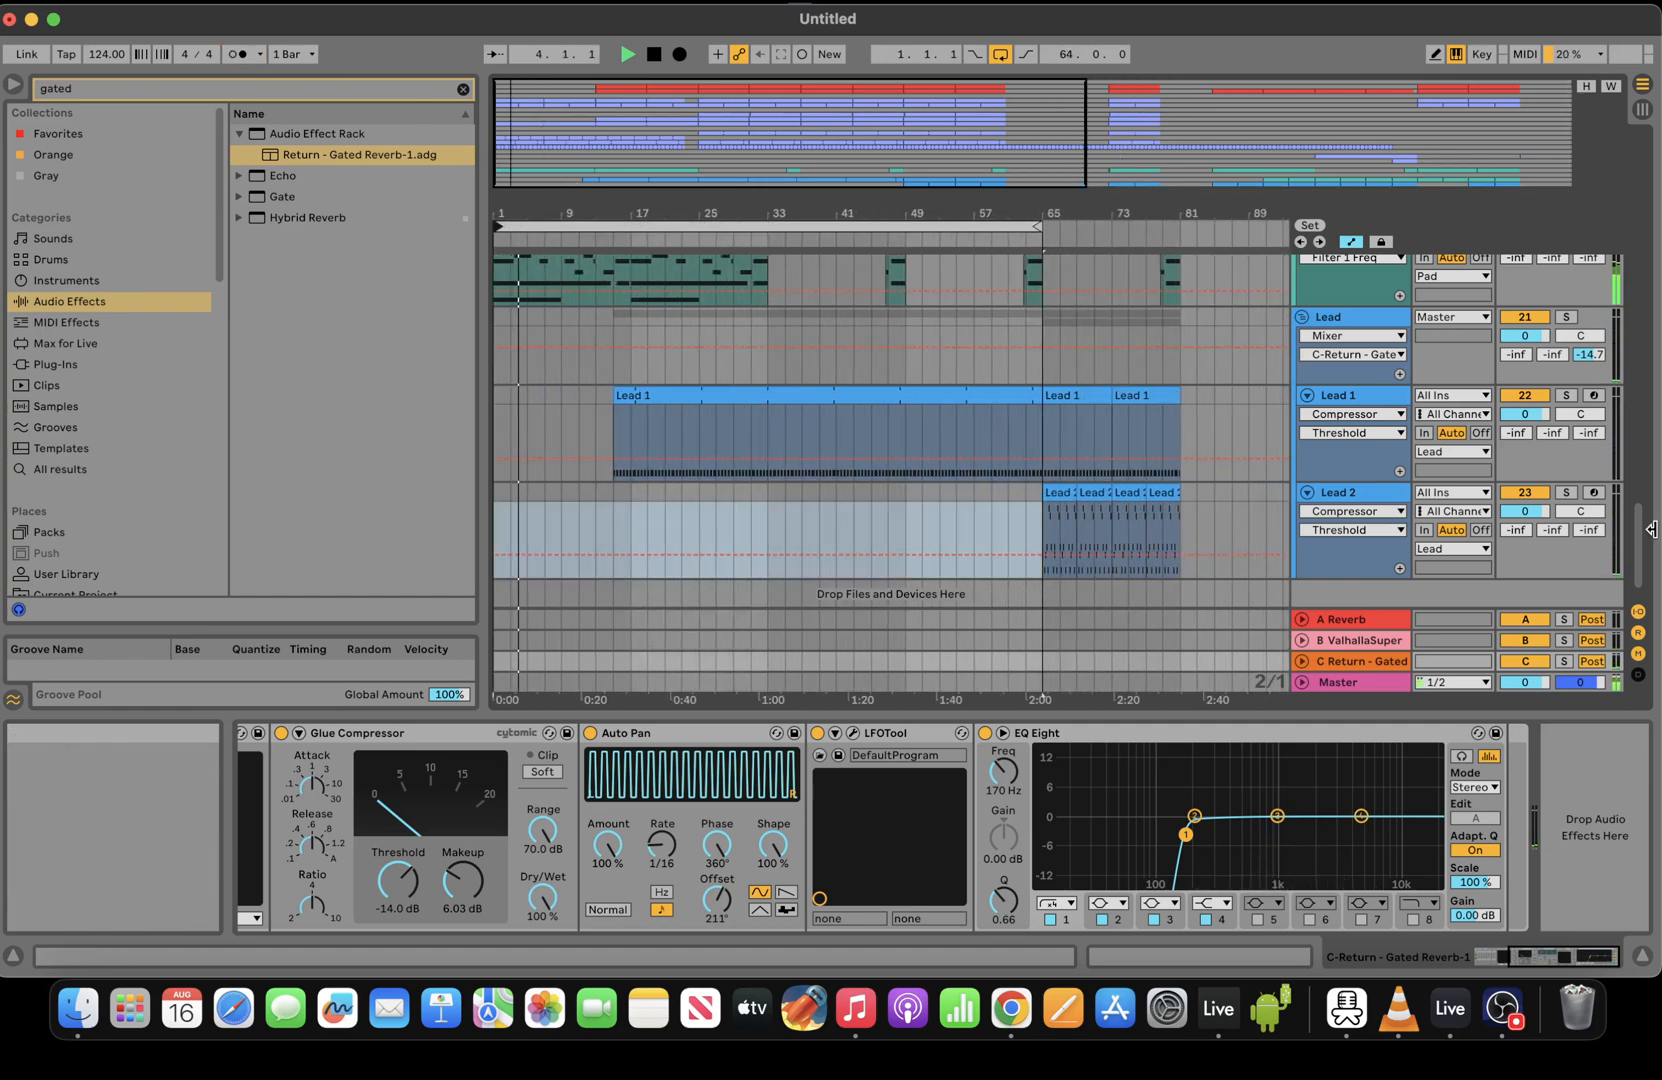
pyautogui.moveTo(1639, 568); pyautogui.dragTo(1612, 165)
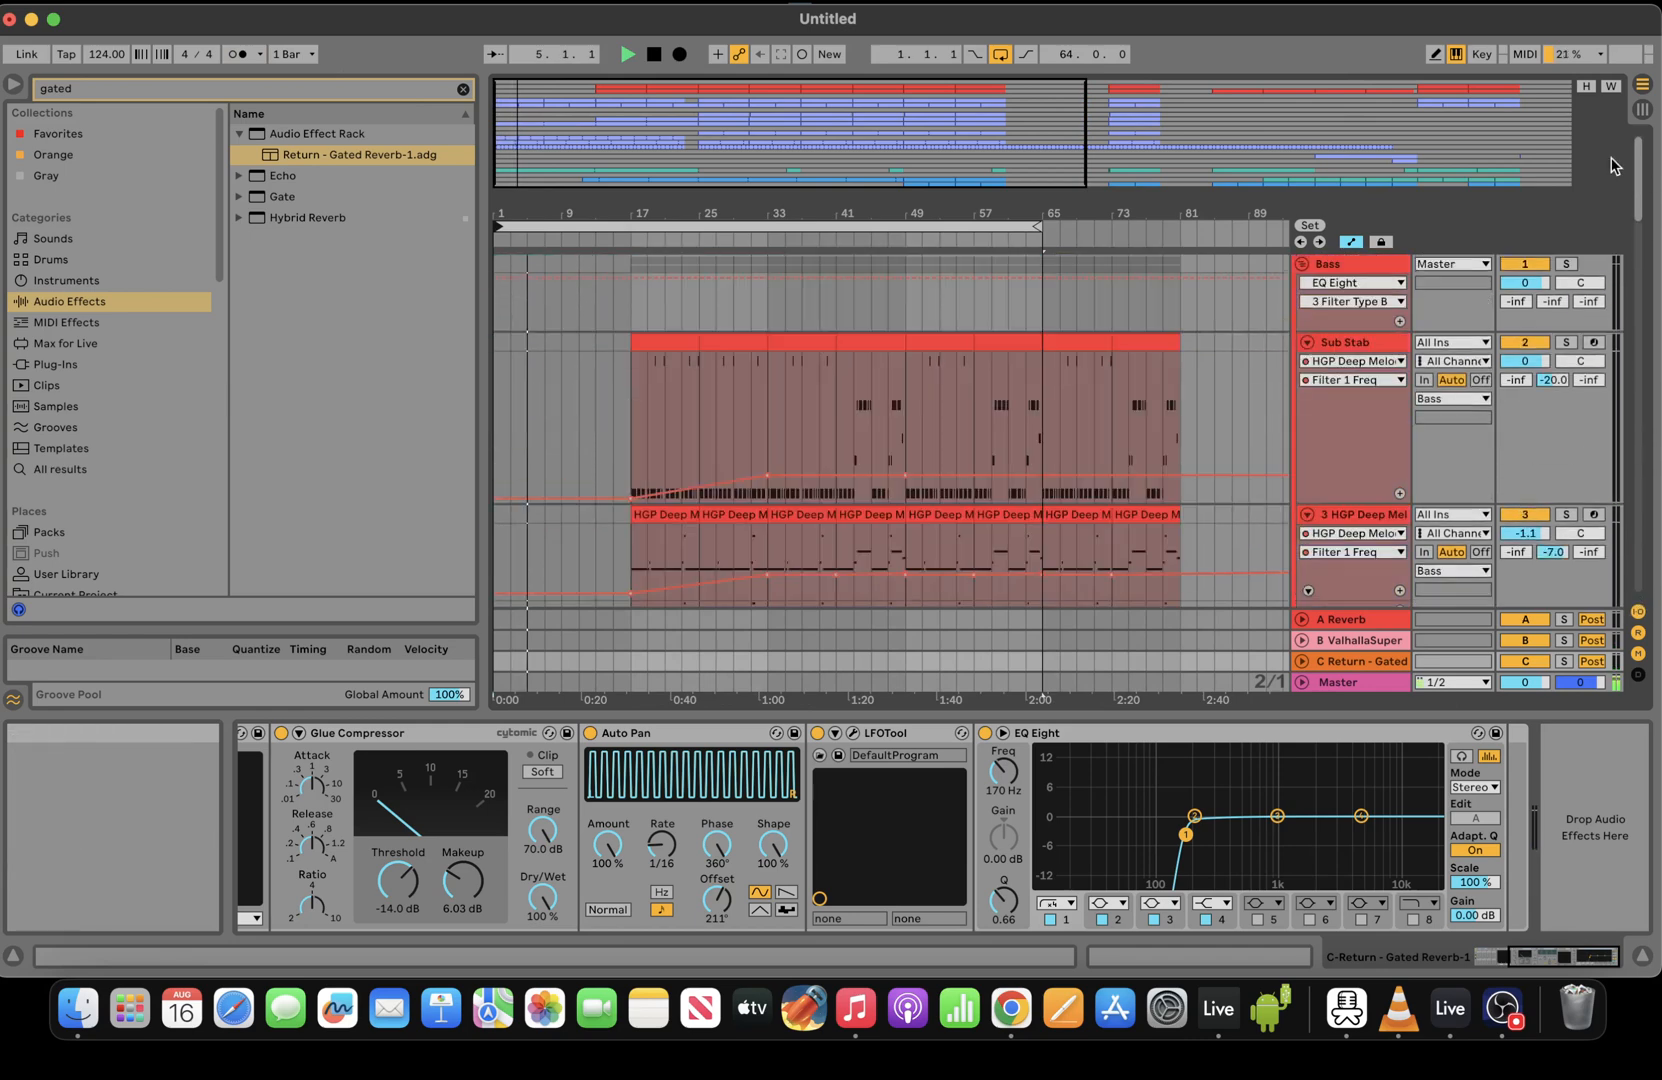
pyautogui.moveTo(626, 187); pyautogui.dragTo(608, 140)
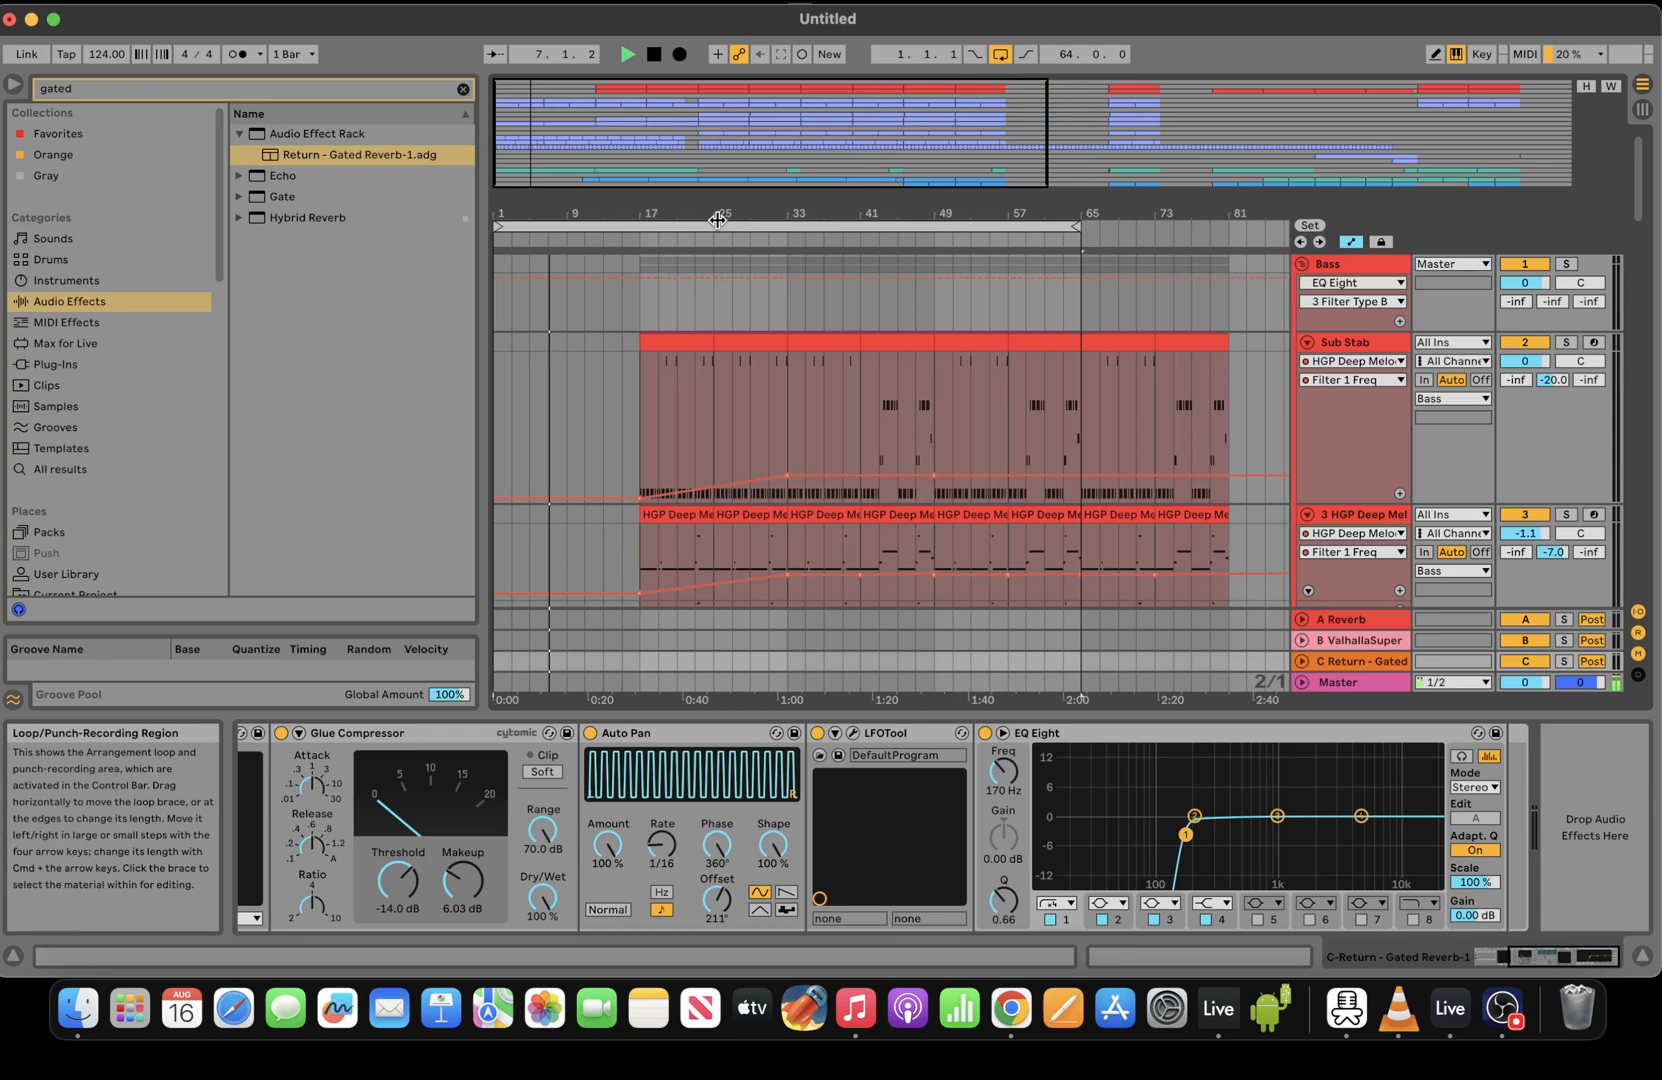
pyautogui.click(687, 340)
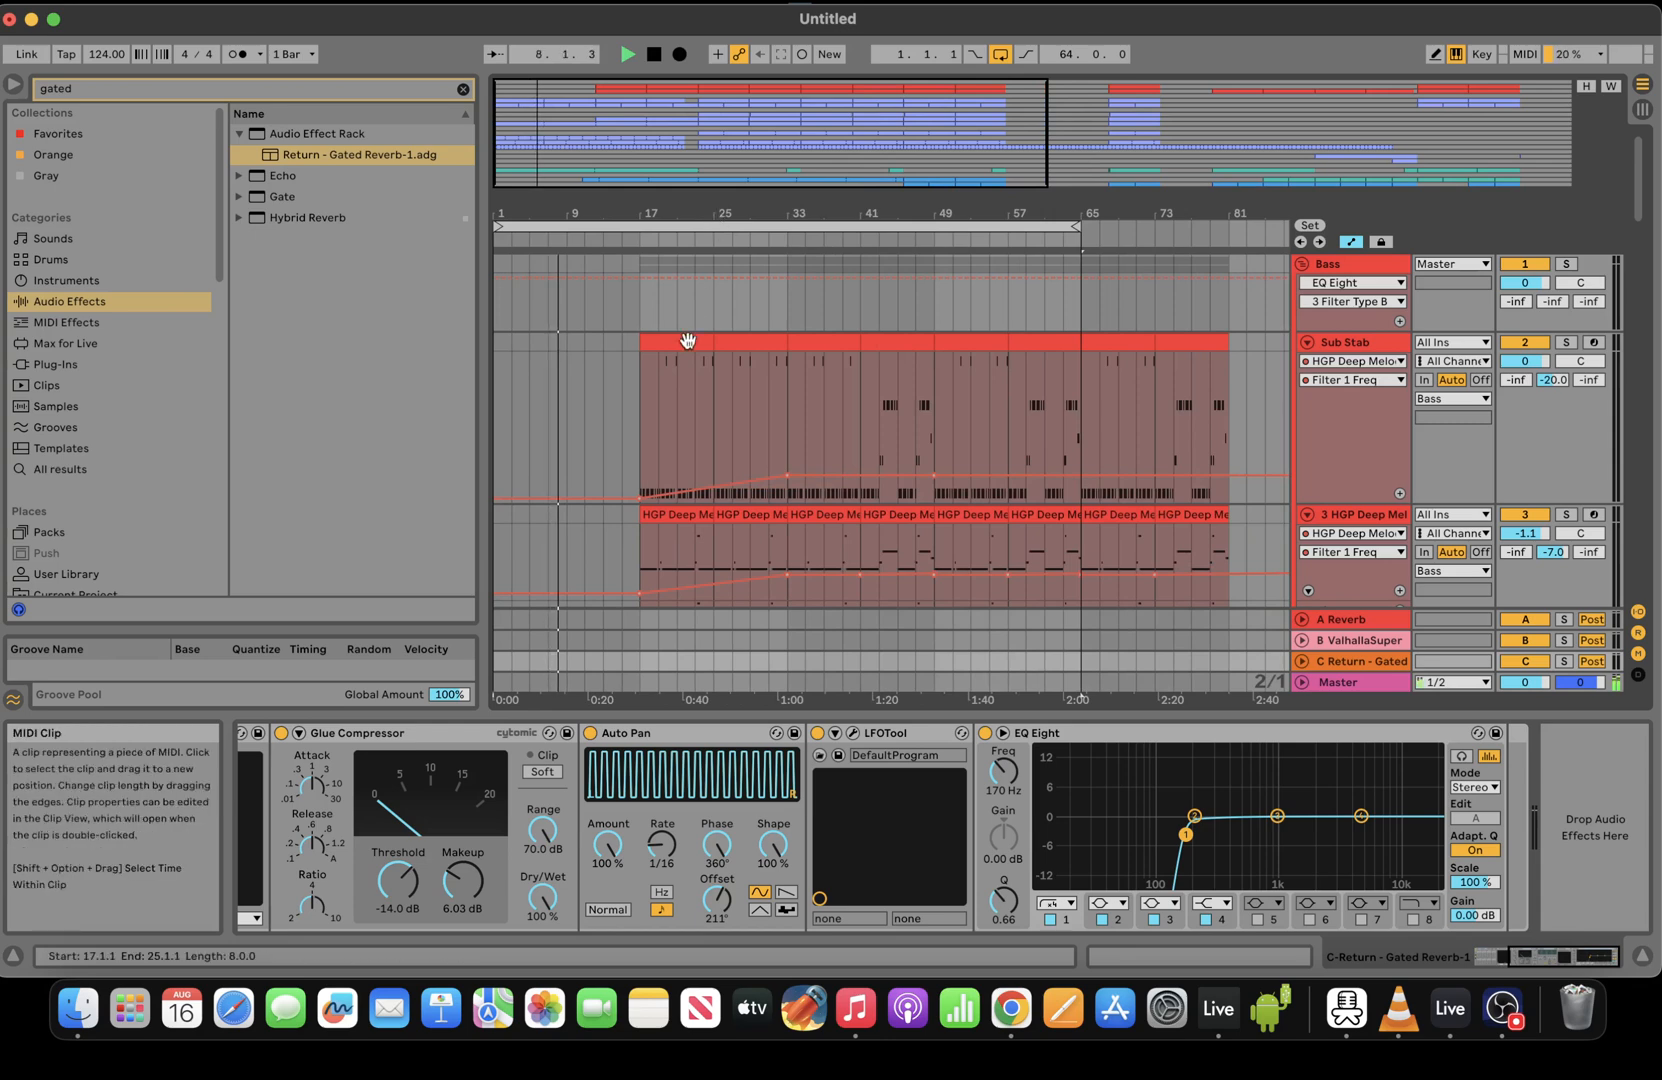
pyautogui.moveTo(1075, 227); pyautogui.dragTo(1222, 232)
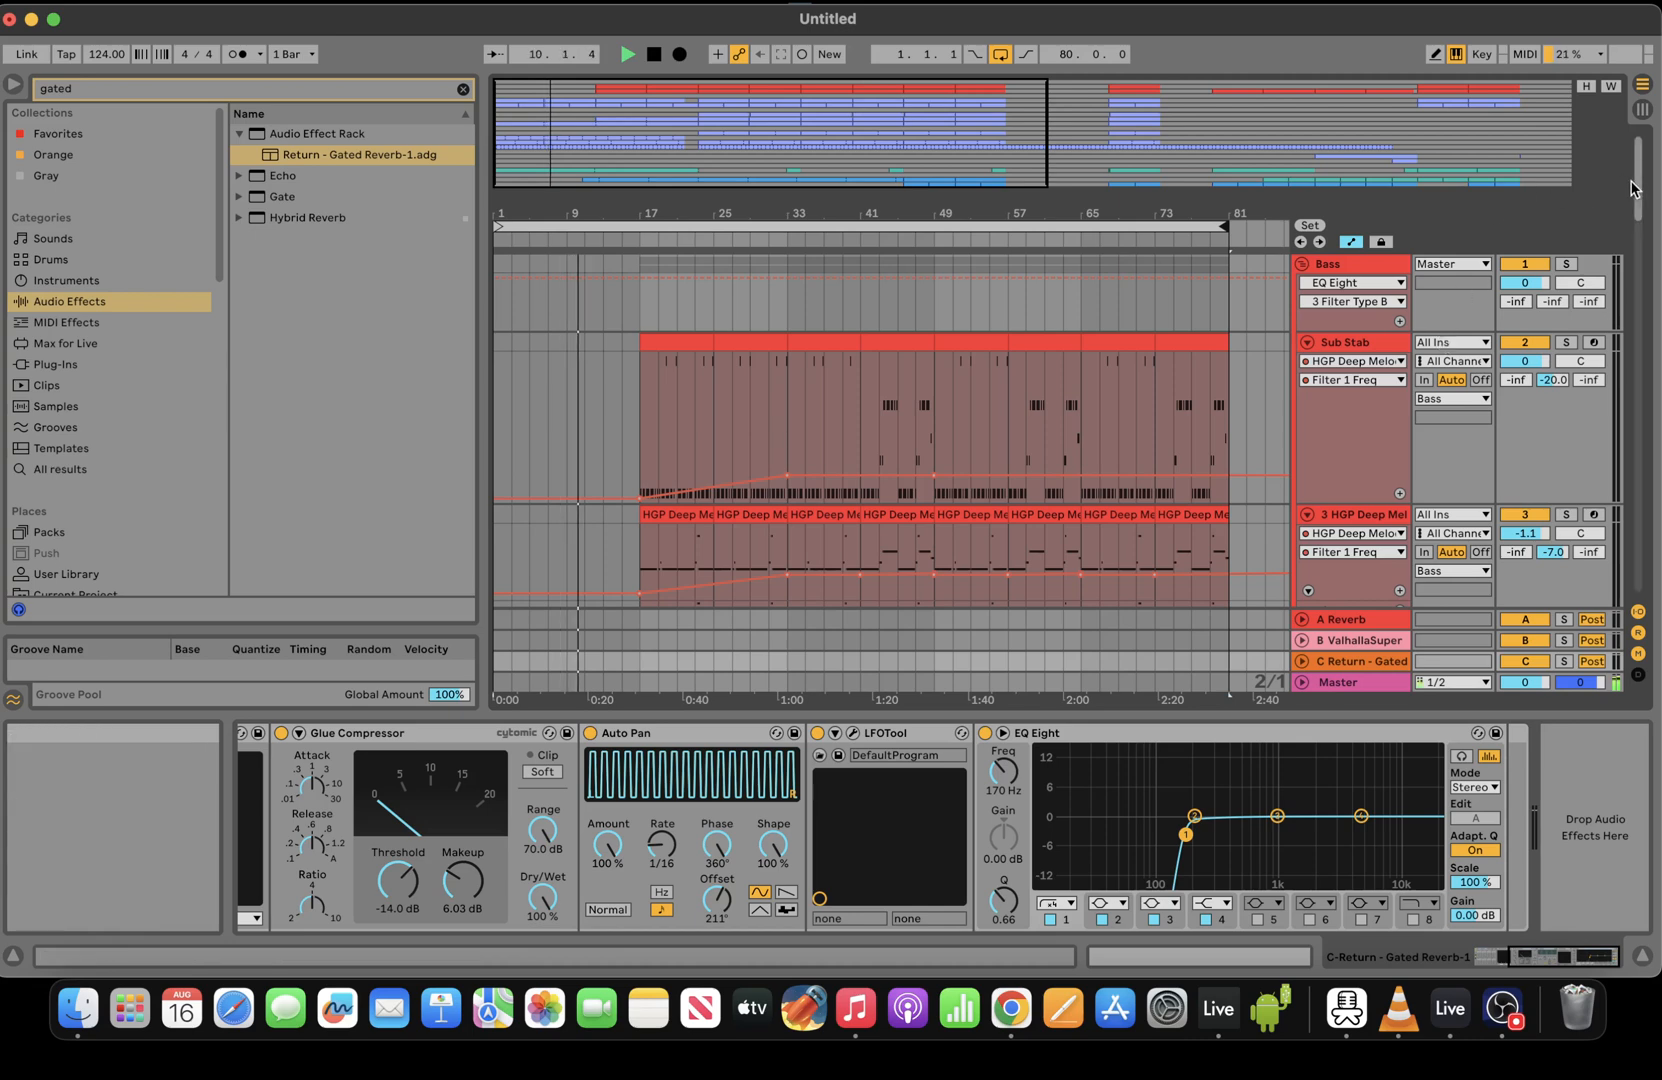
# Set the arrangement's fixed grid to 1/4 for editing the texture tracks around bar 17
pyautogui.moveTo(1638, 191); pyautogui.dragTo(1640, 300)
pyautogui.moveTo(600, 120); pyautogui.dragTo(575, 180)
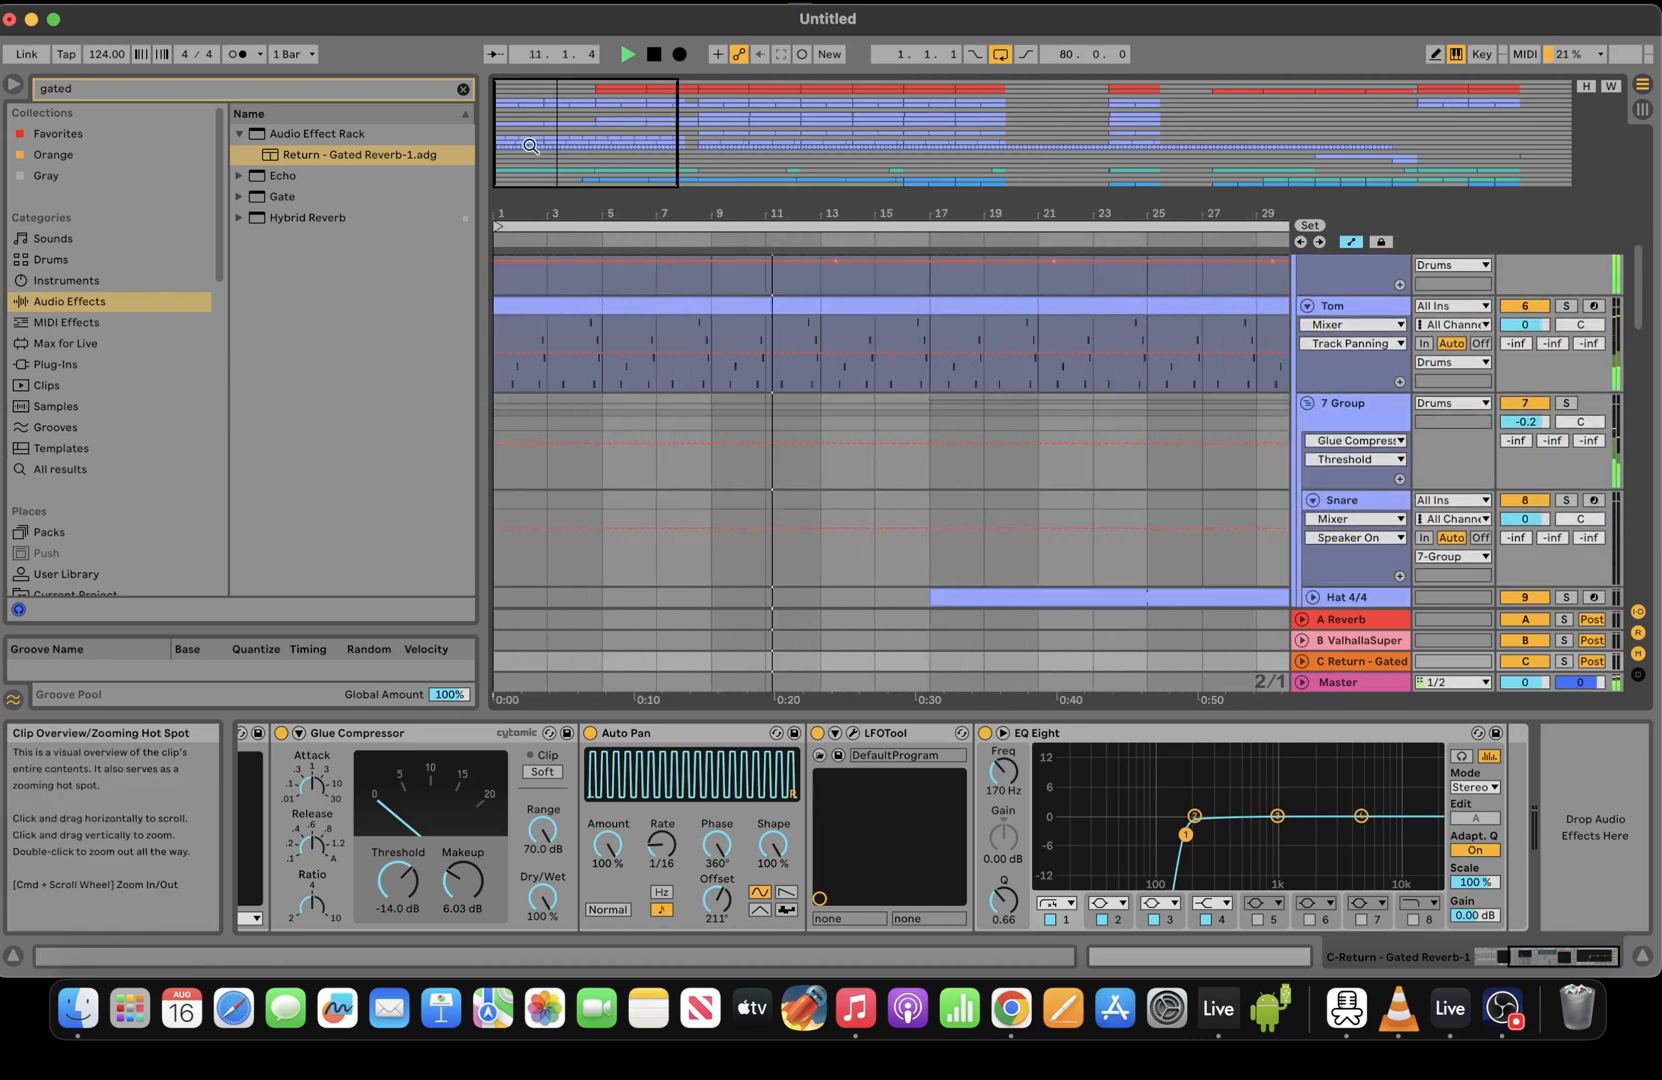
pyautogui.scroll(-10, 1657, 385)
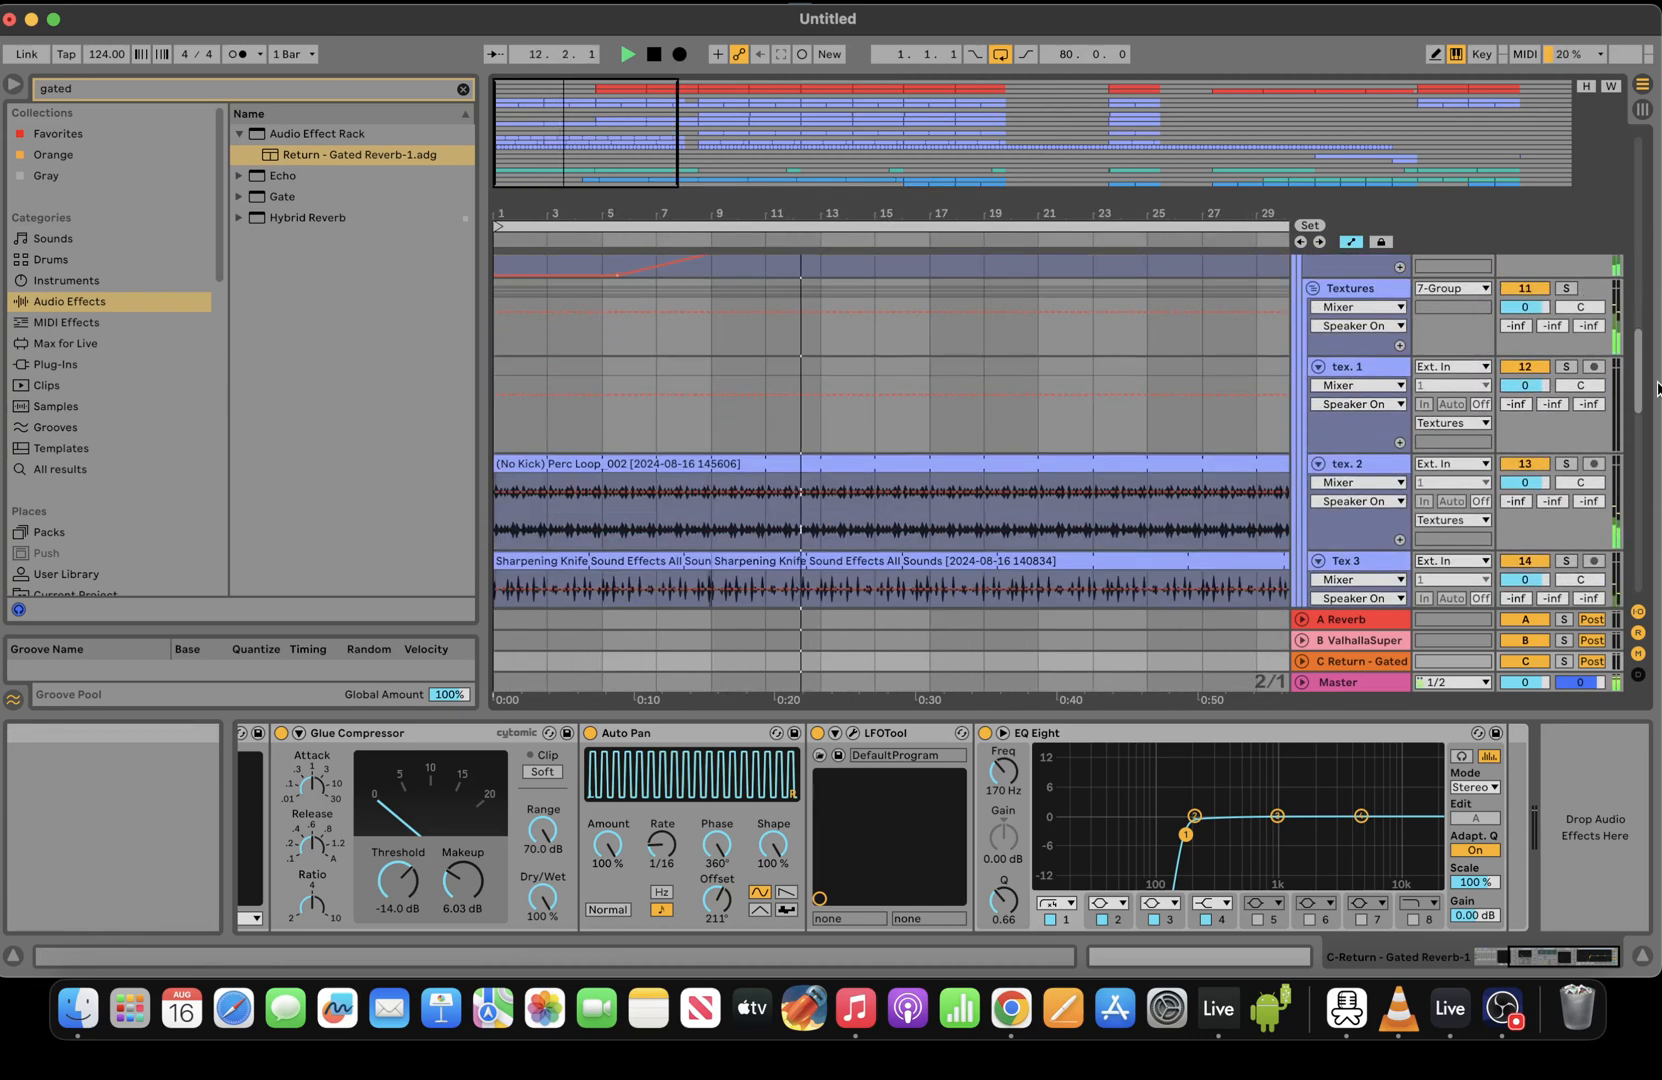
pyautogui.scroll(-1, 1657, 387)
pyautogui.moveTo(1657, 391); pyautogui.dragTo(1657, 408)
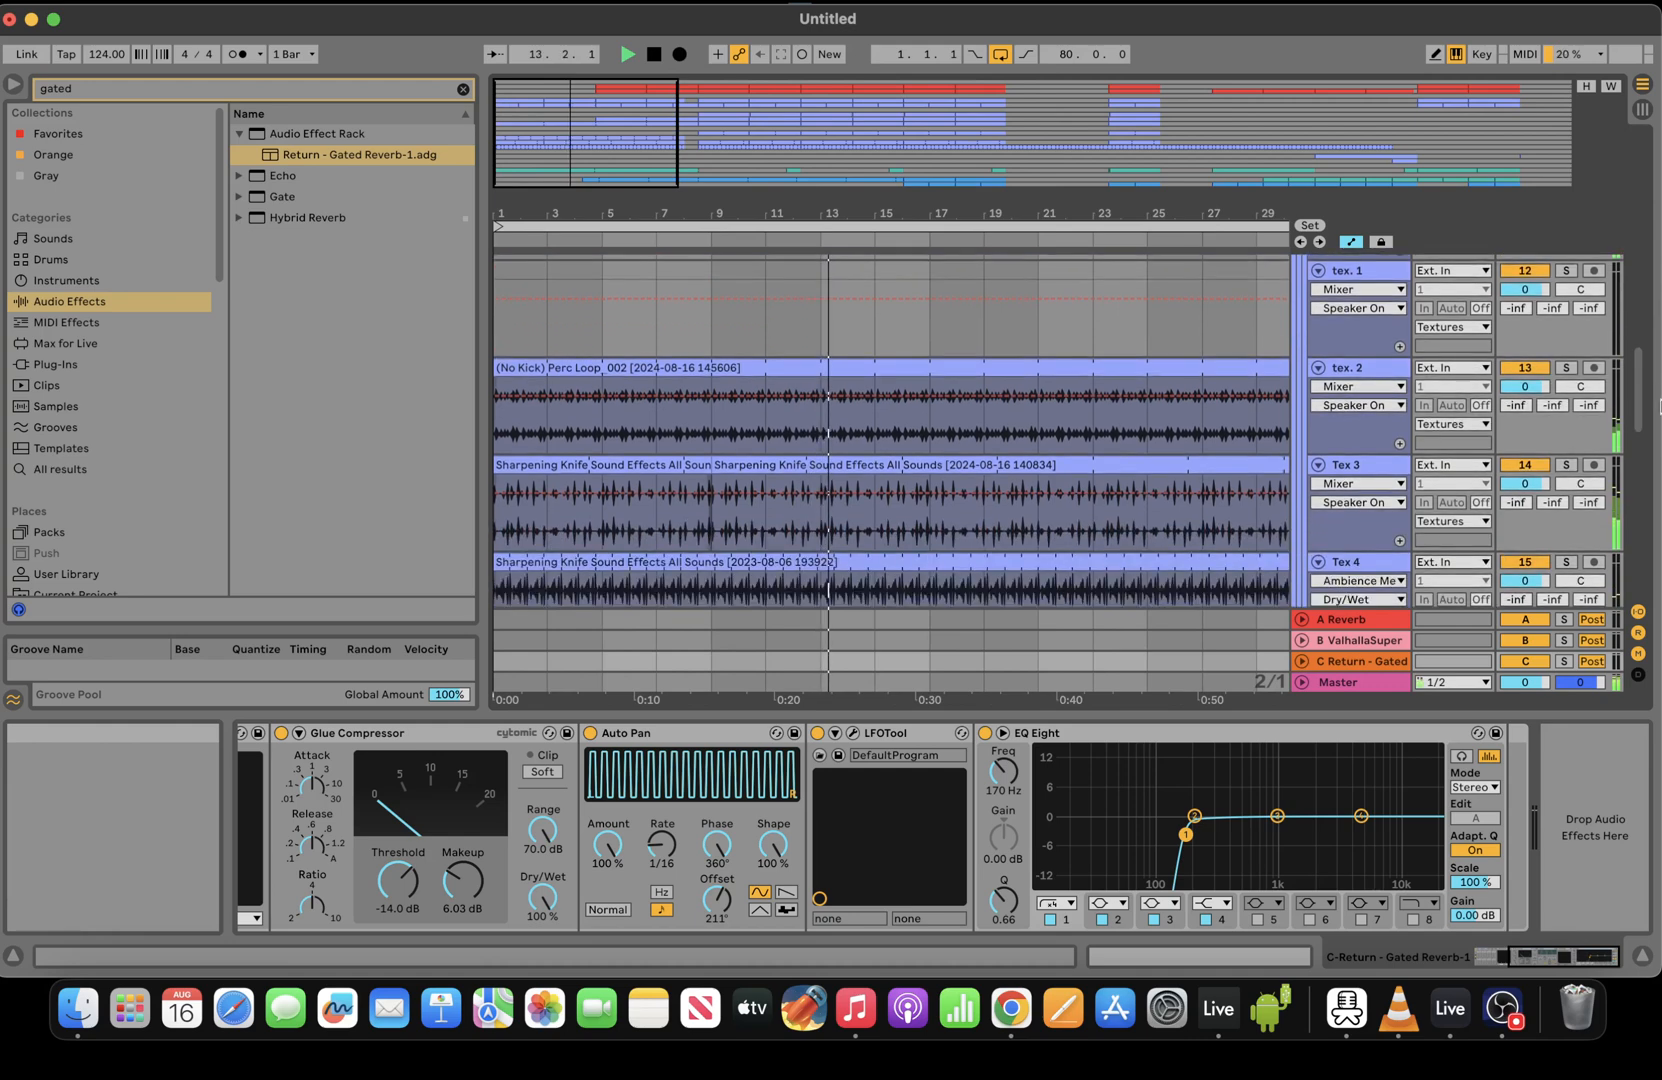
pyautogui.moveTo(775, 213); pyautogui.dragTo(775, 275)
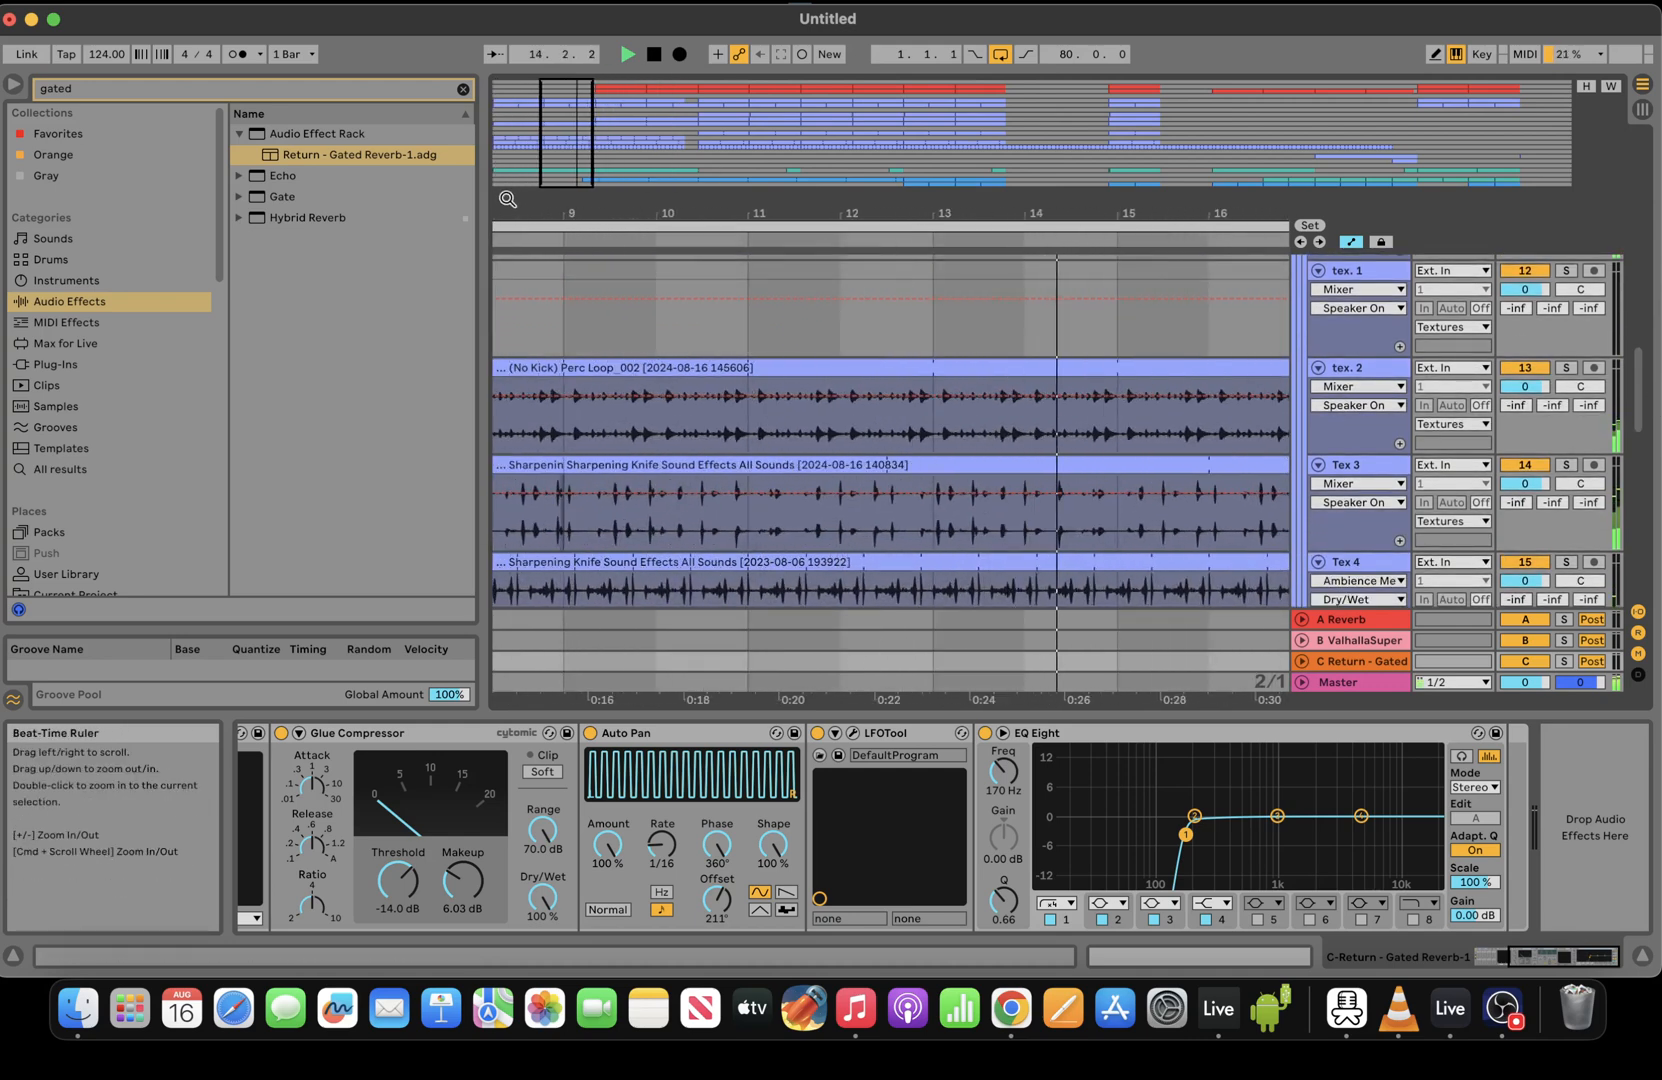
pyautogui.rightClick(848, 345)
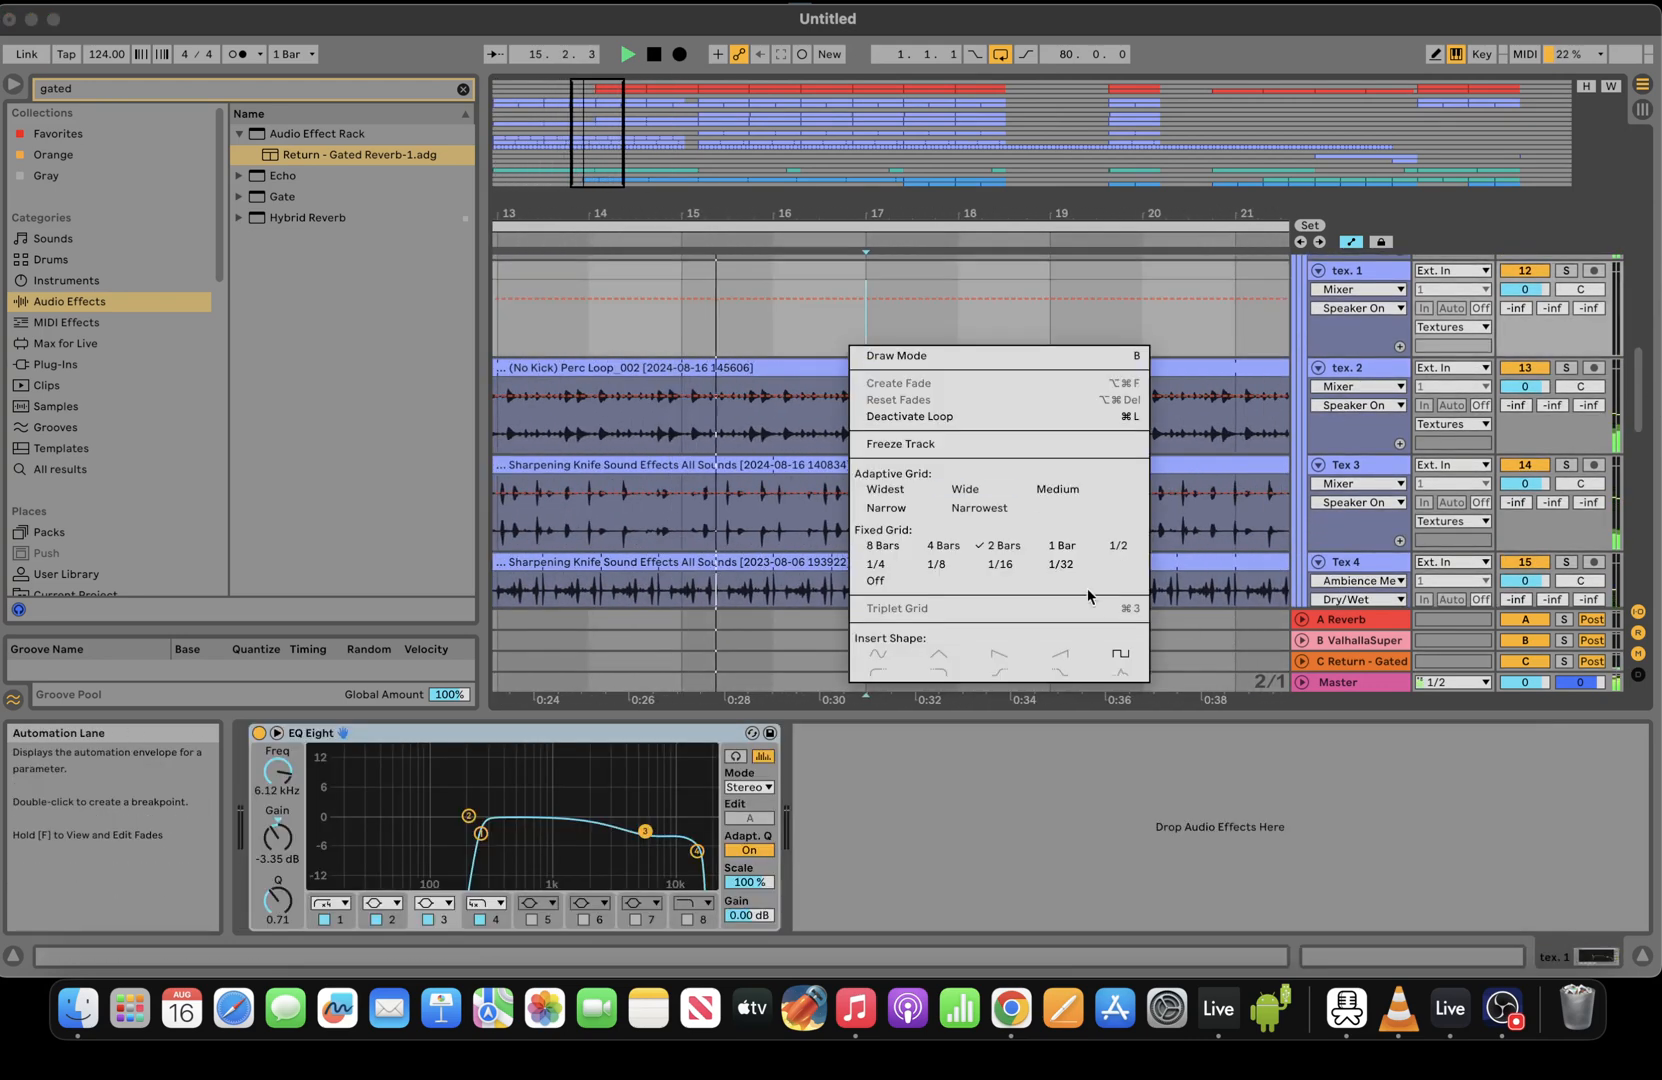
pyautogui.click(870, 293)
pyautogui.rightClick(868, 331)
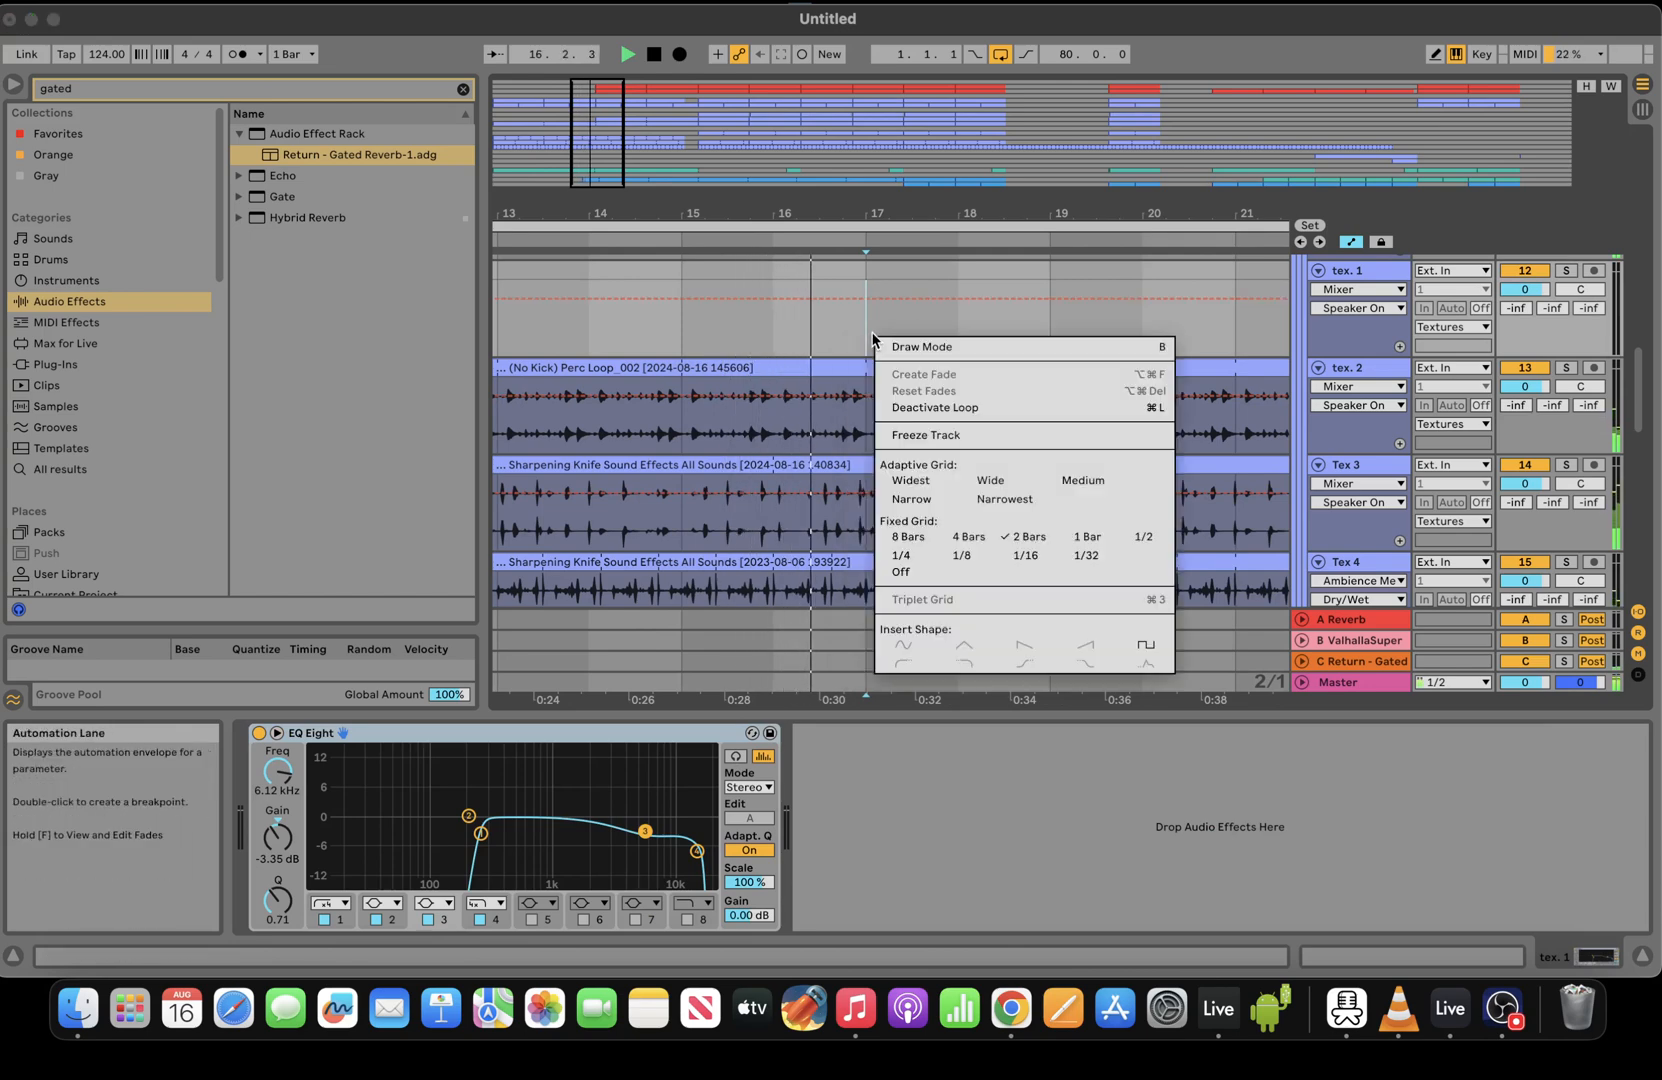
pyautogui.click(1076, 565)
pyautogui.press('space')
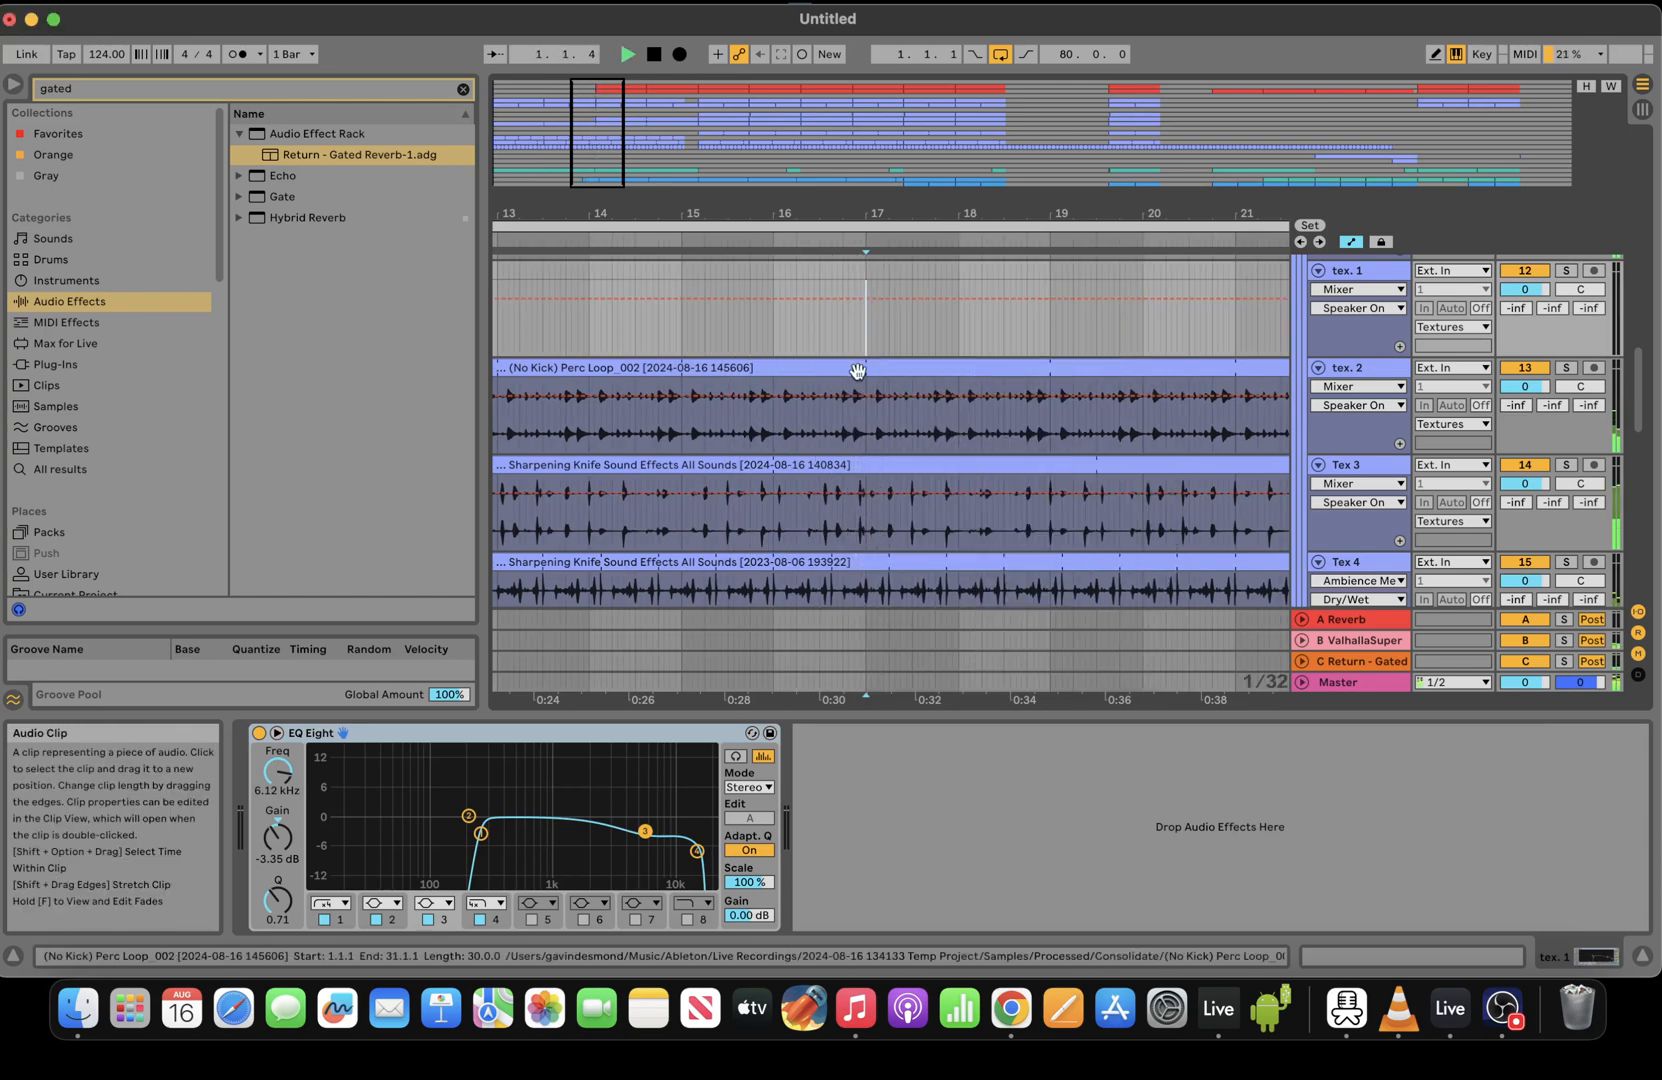
pyautogui.click(809, 334)
pyautogui.press('space')
pyautogui.rightClick(809, 334)
pyautogui.click(896, 549)
pyautogui.press('space')
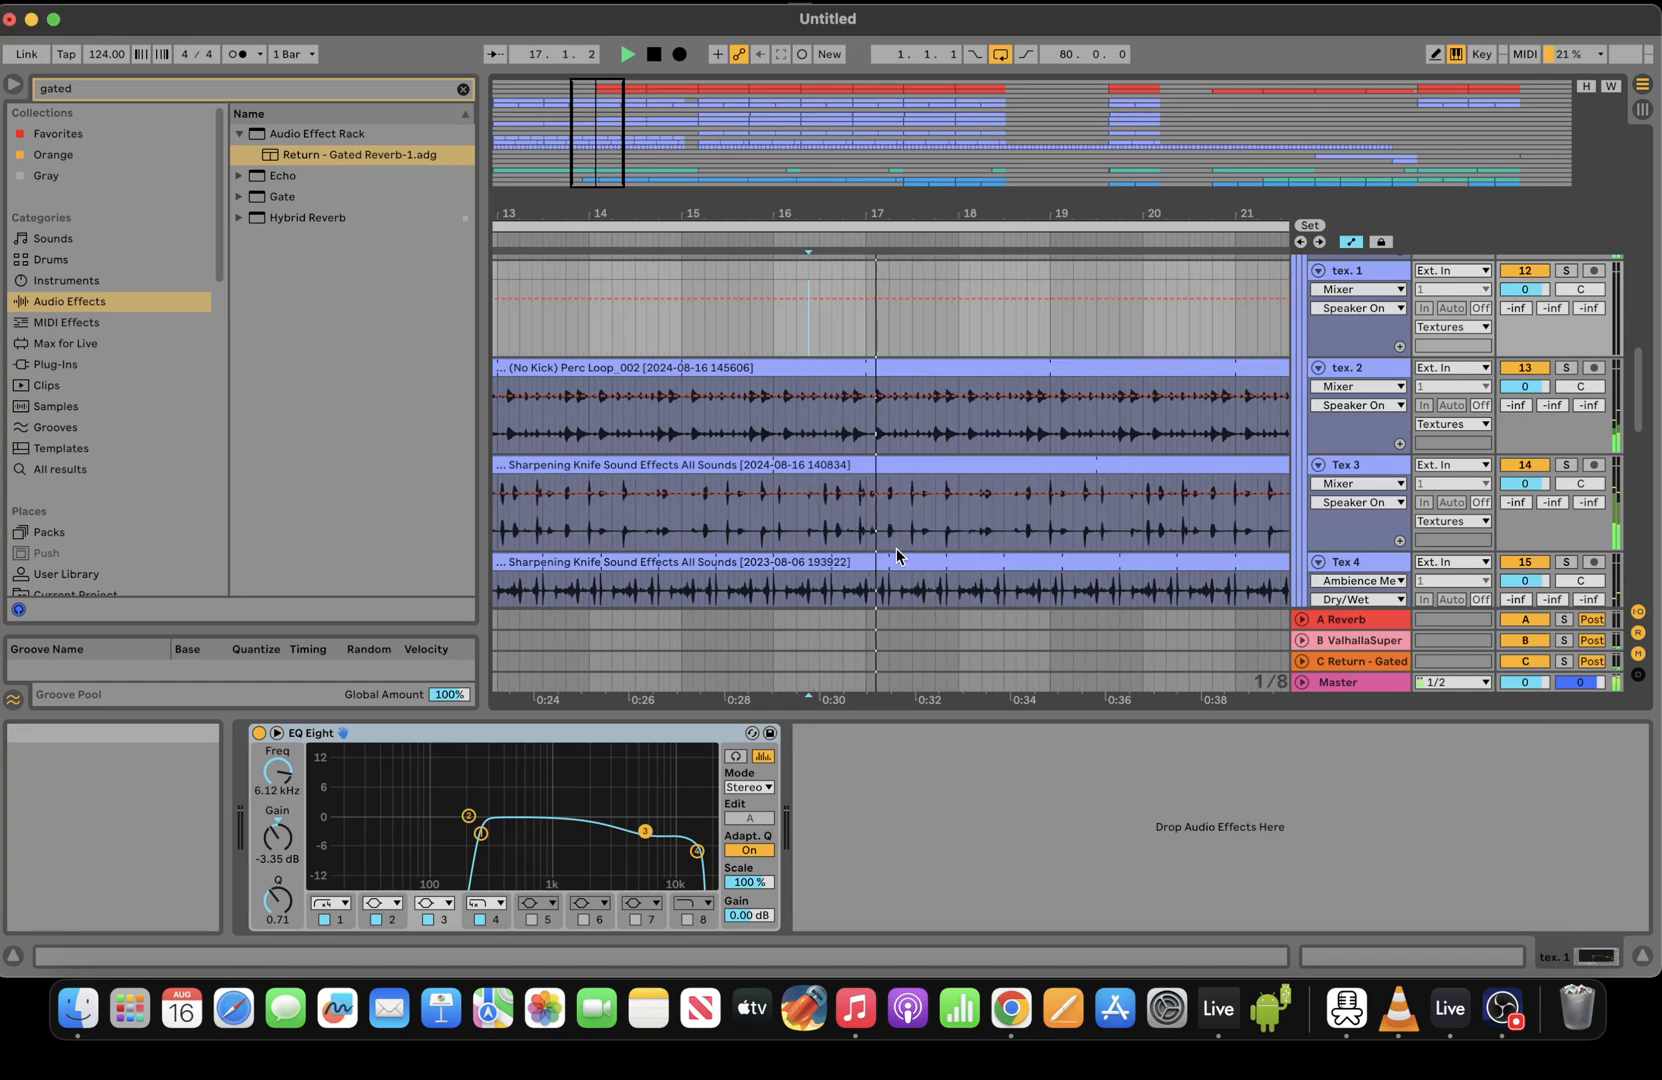
pyautogui.rightClick(823, 338)
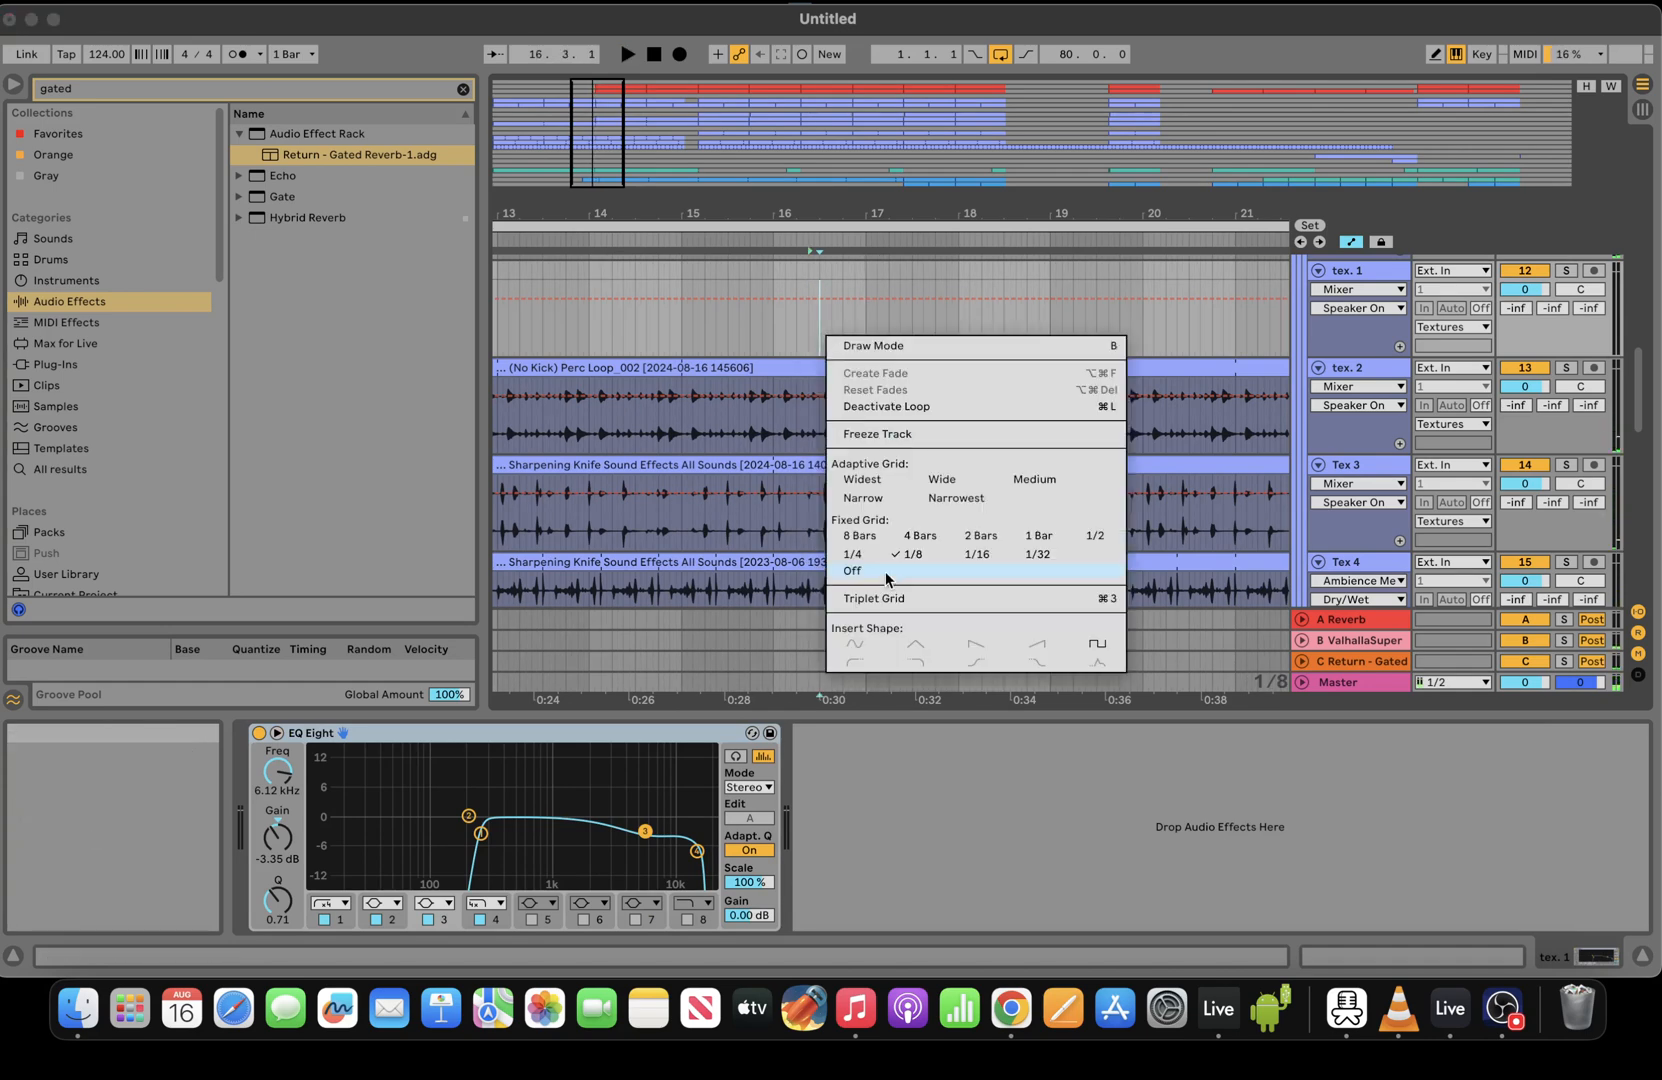
pyautogui.click(858, 555)
# Consolidate the last beat before bar 17 (16.4.1 to 17.1.1) into separate clips on tex. 2, Tex 3 and Tex 4, and play it
pyautogui.press('space')
pyautogui.moveTo(863, 595); pyautogui.dragTo(844, 375)
pyautogui.press('super+j')
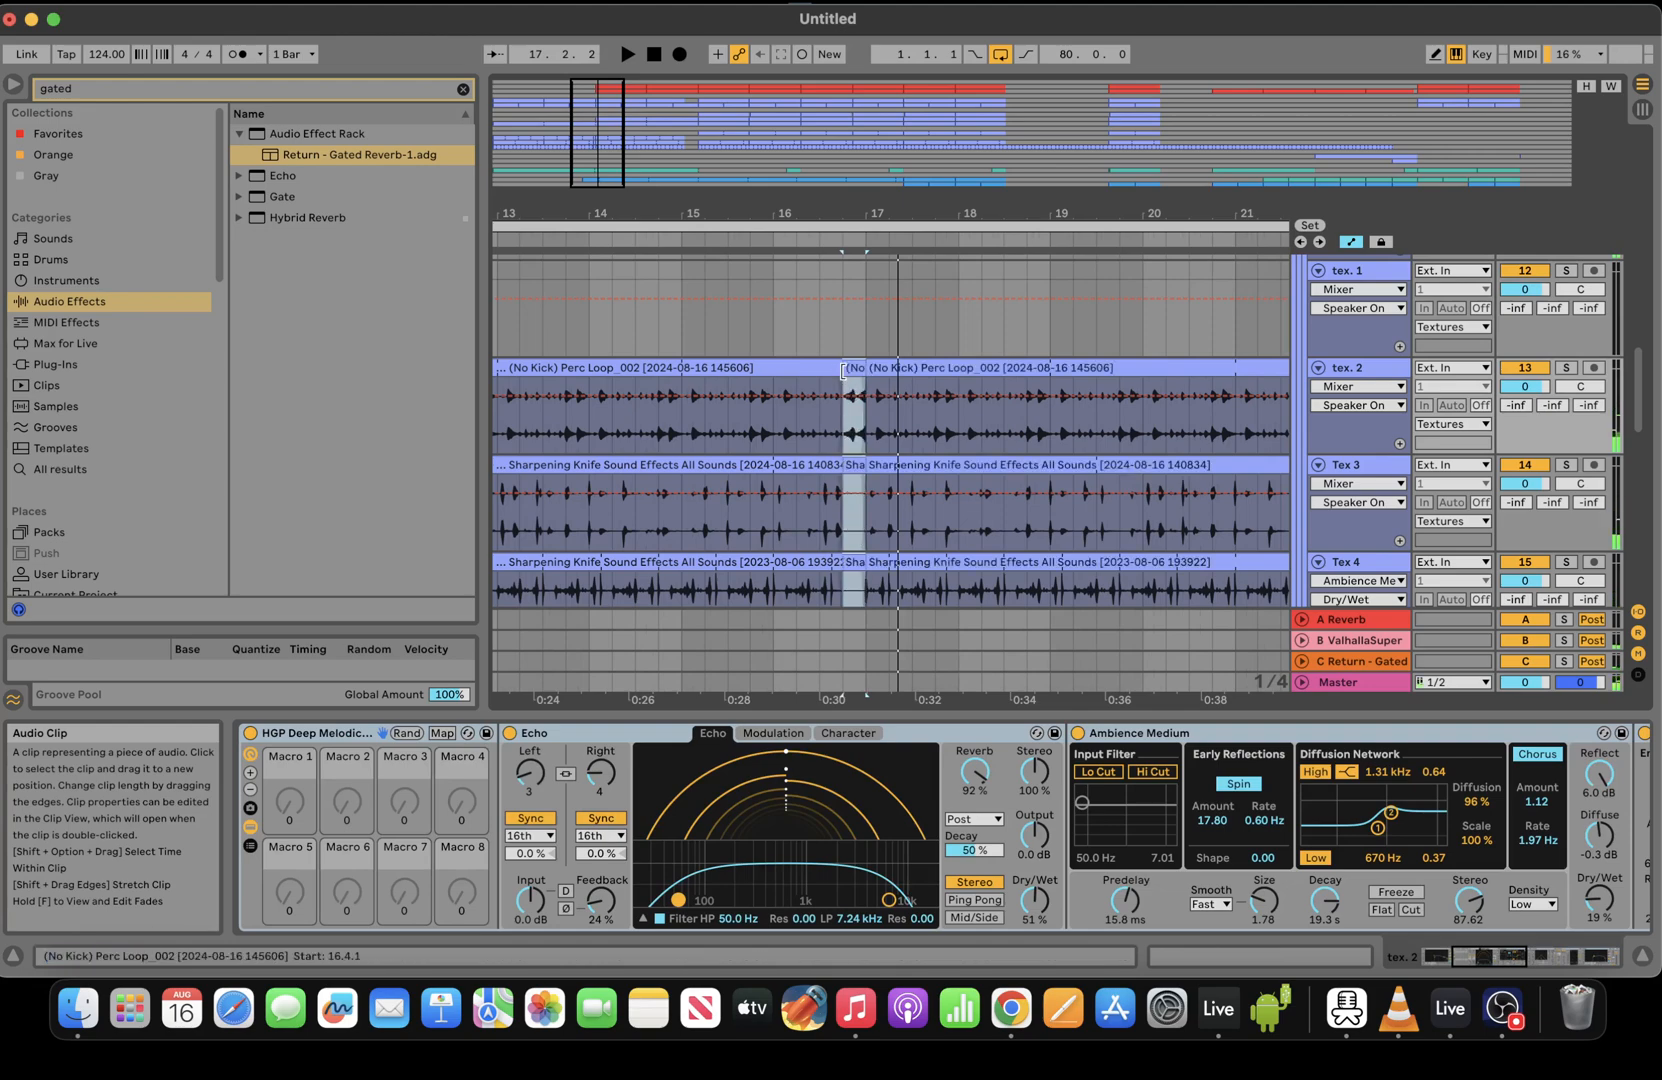
pyautogui.press('space')
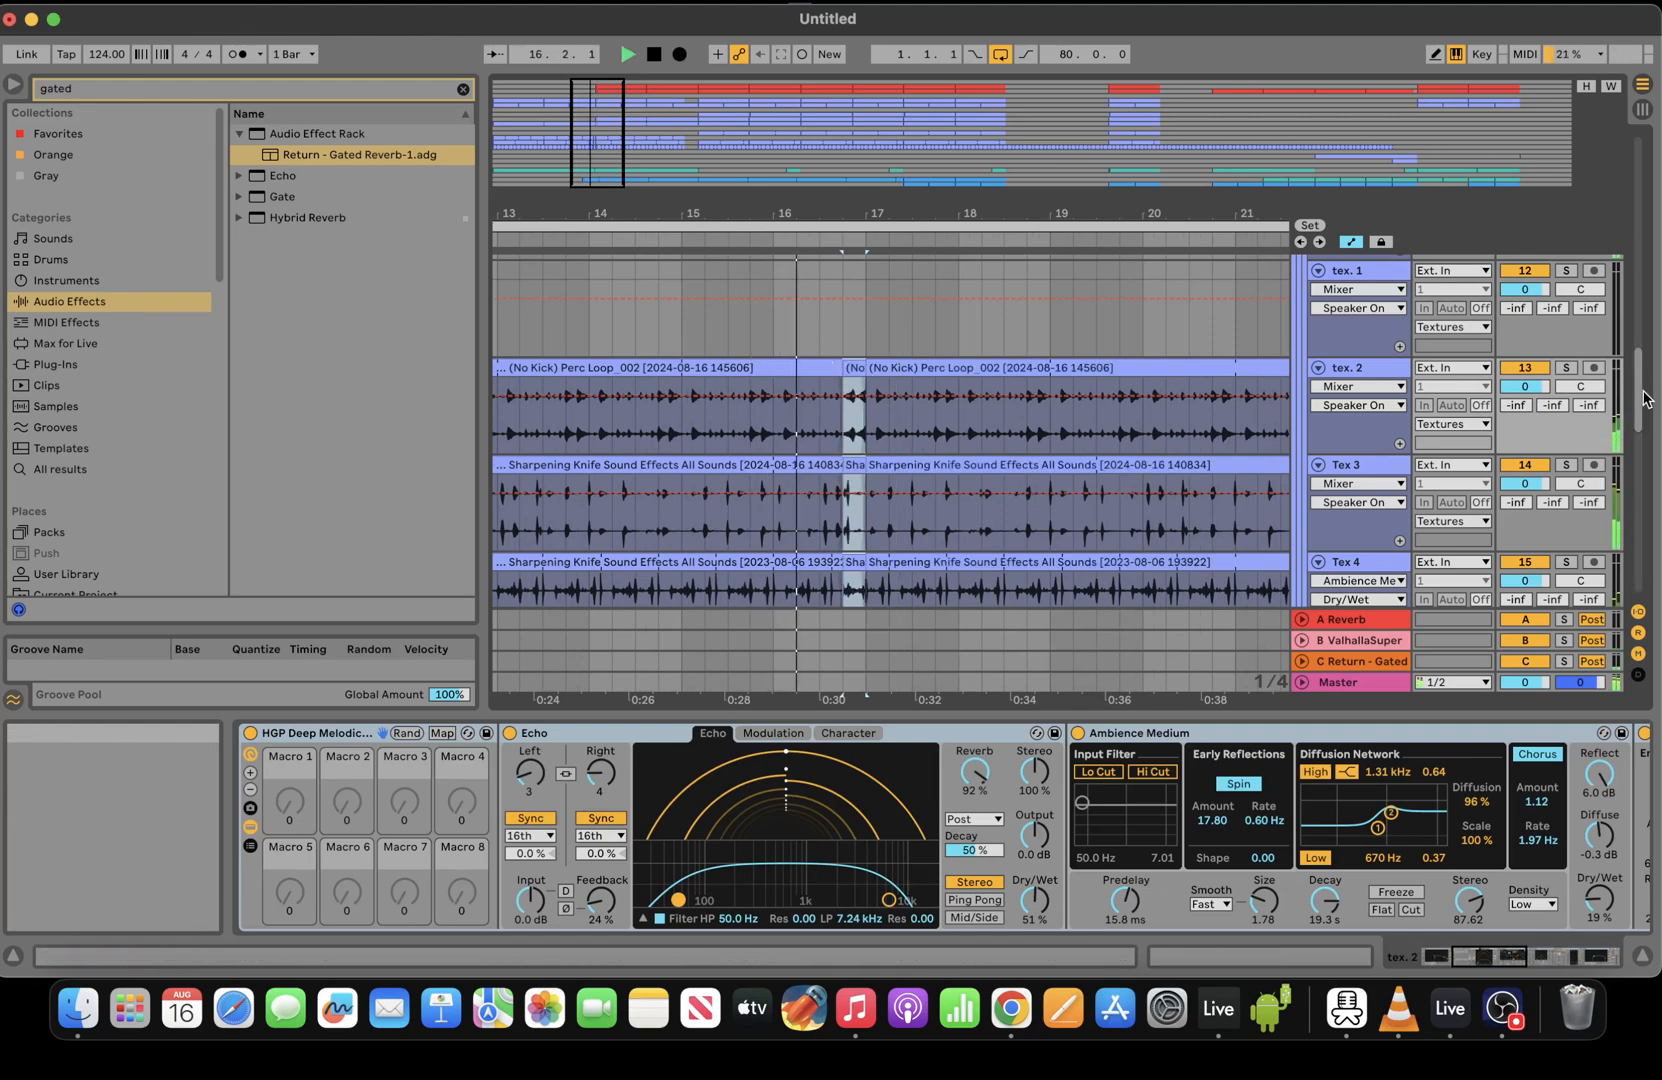
# Audition the transition into bar 17 and cut the Kick from 16.4.1 to 17.1.1
pyautogui.moveTo(1652, 393)
pyautogui.mouseDown()
pyautogui.moveTo(1647, 440)
pyautogui.moveTo(1643, 358)
pyautogui.moveTo(1641, 376)
pyautogui.mouseUp()
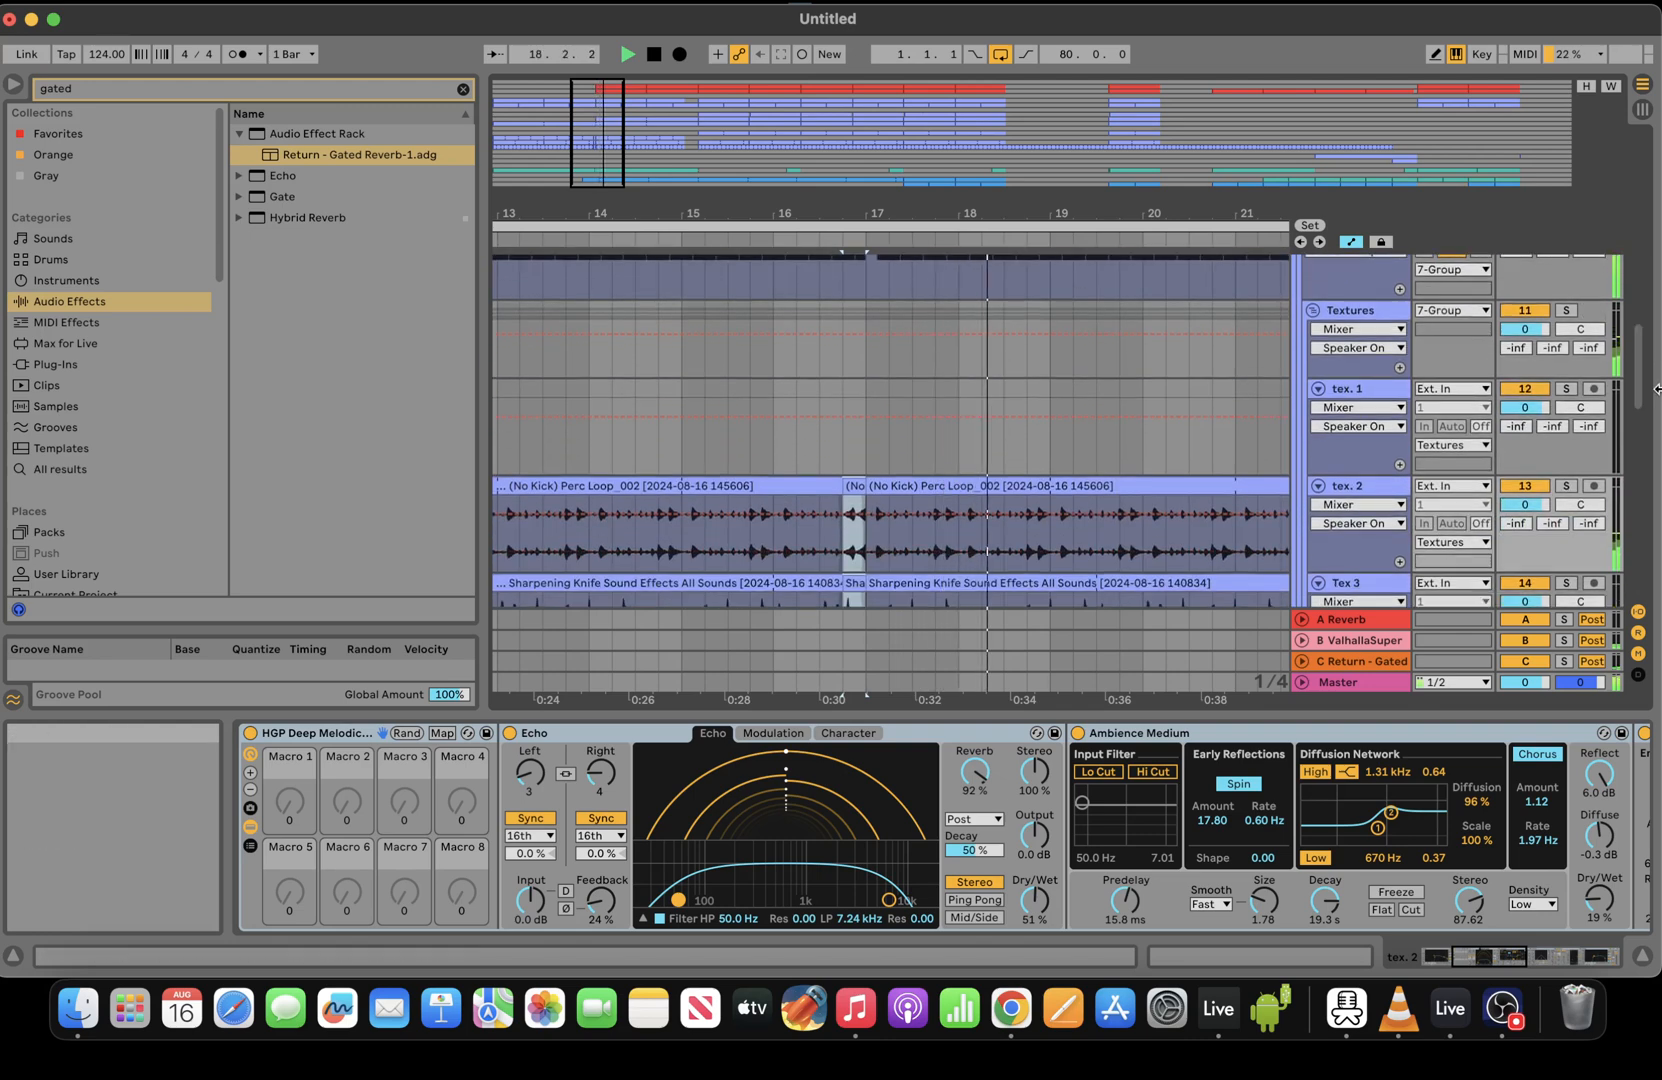
pyautogui.scroll(4, 900, 495)
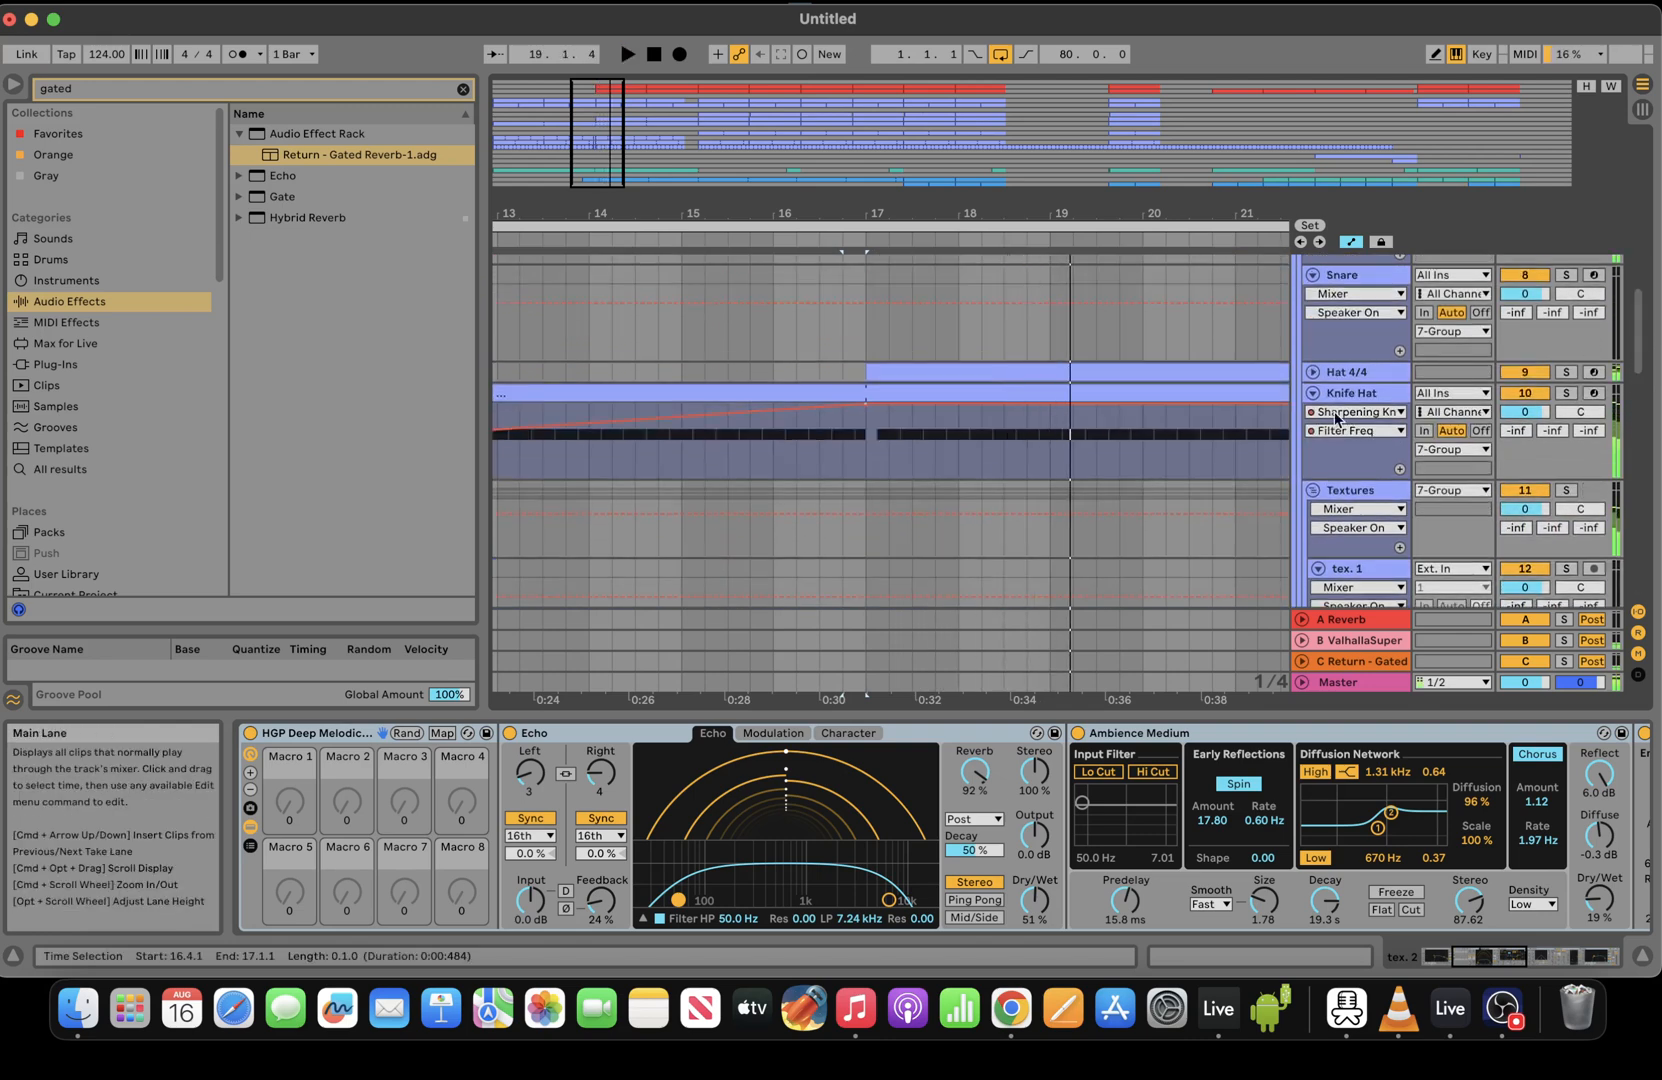
pyautogui.scroll(5, 933, 360)
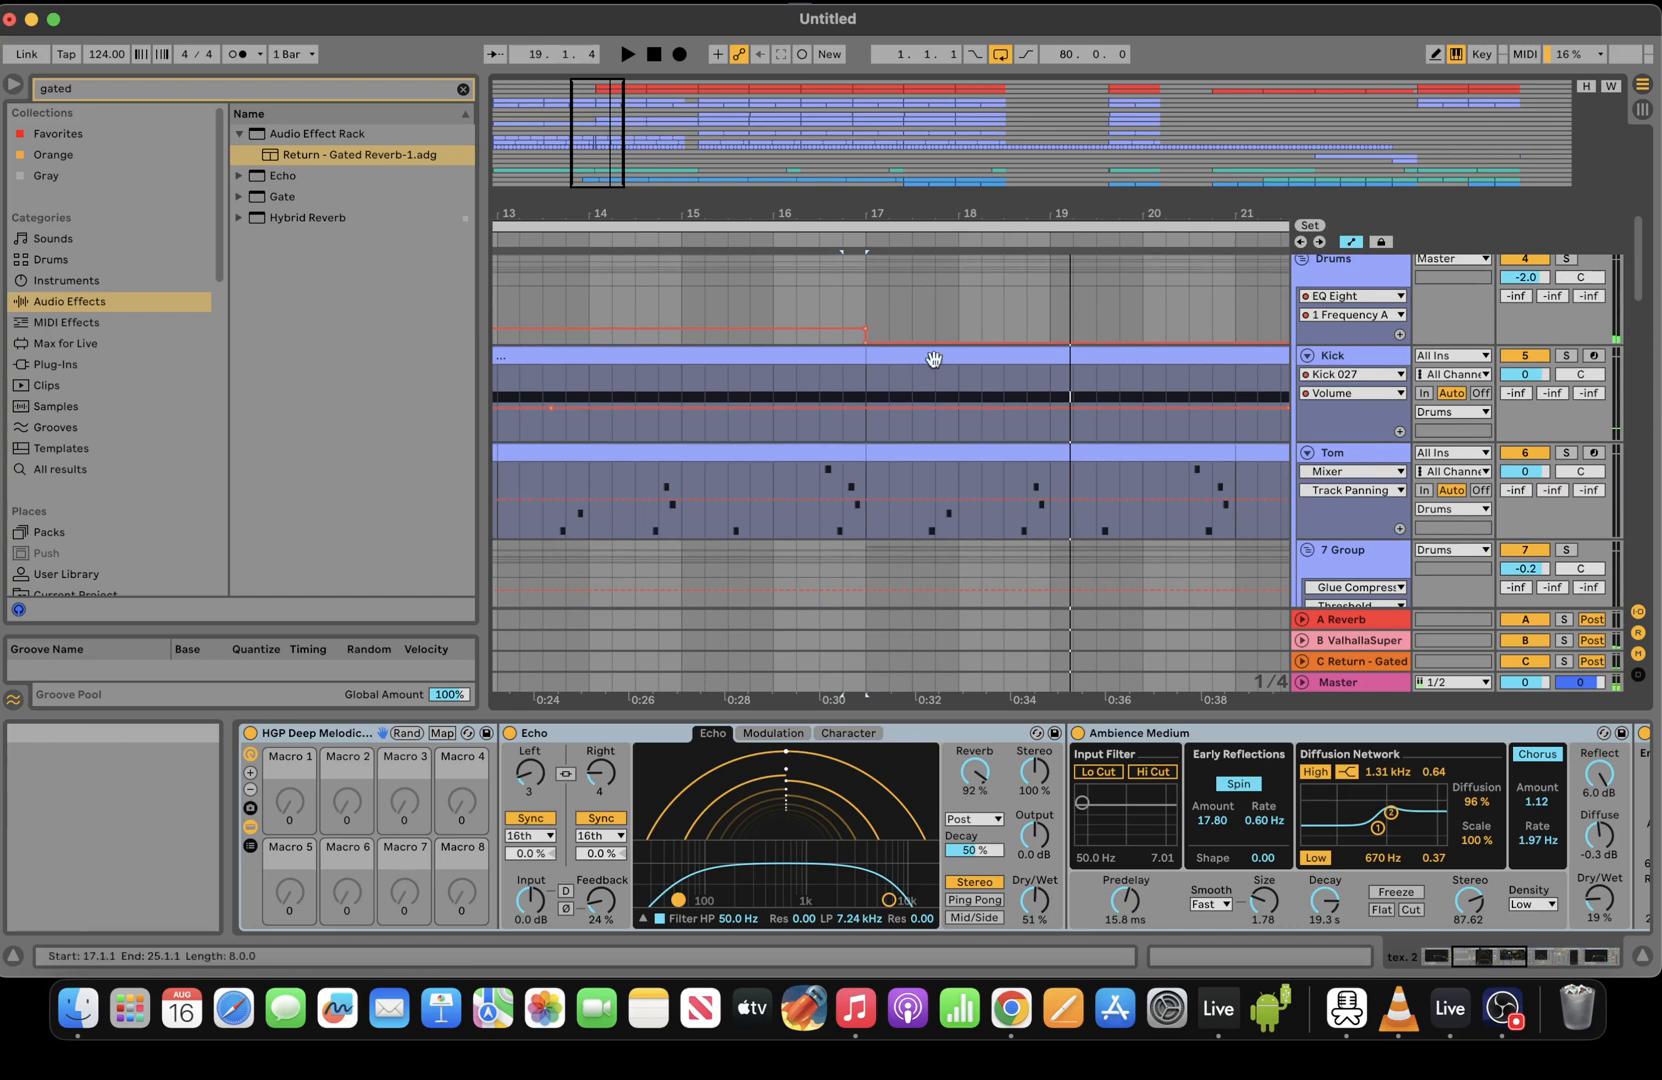
pyautogui.moveTo(860, 438); pyautogui.dragTo(844, 362)
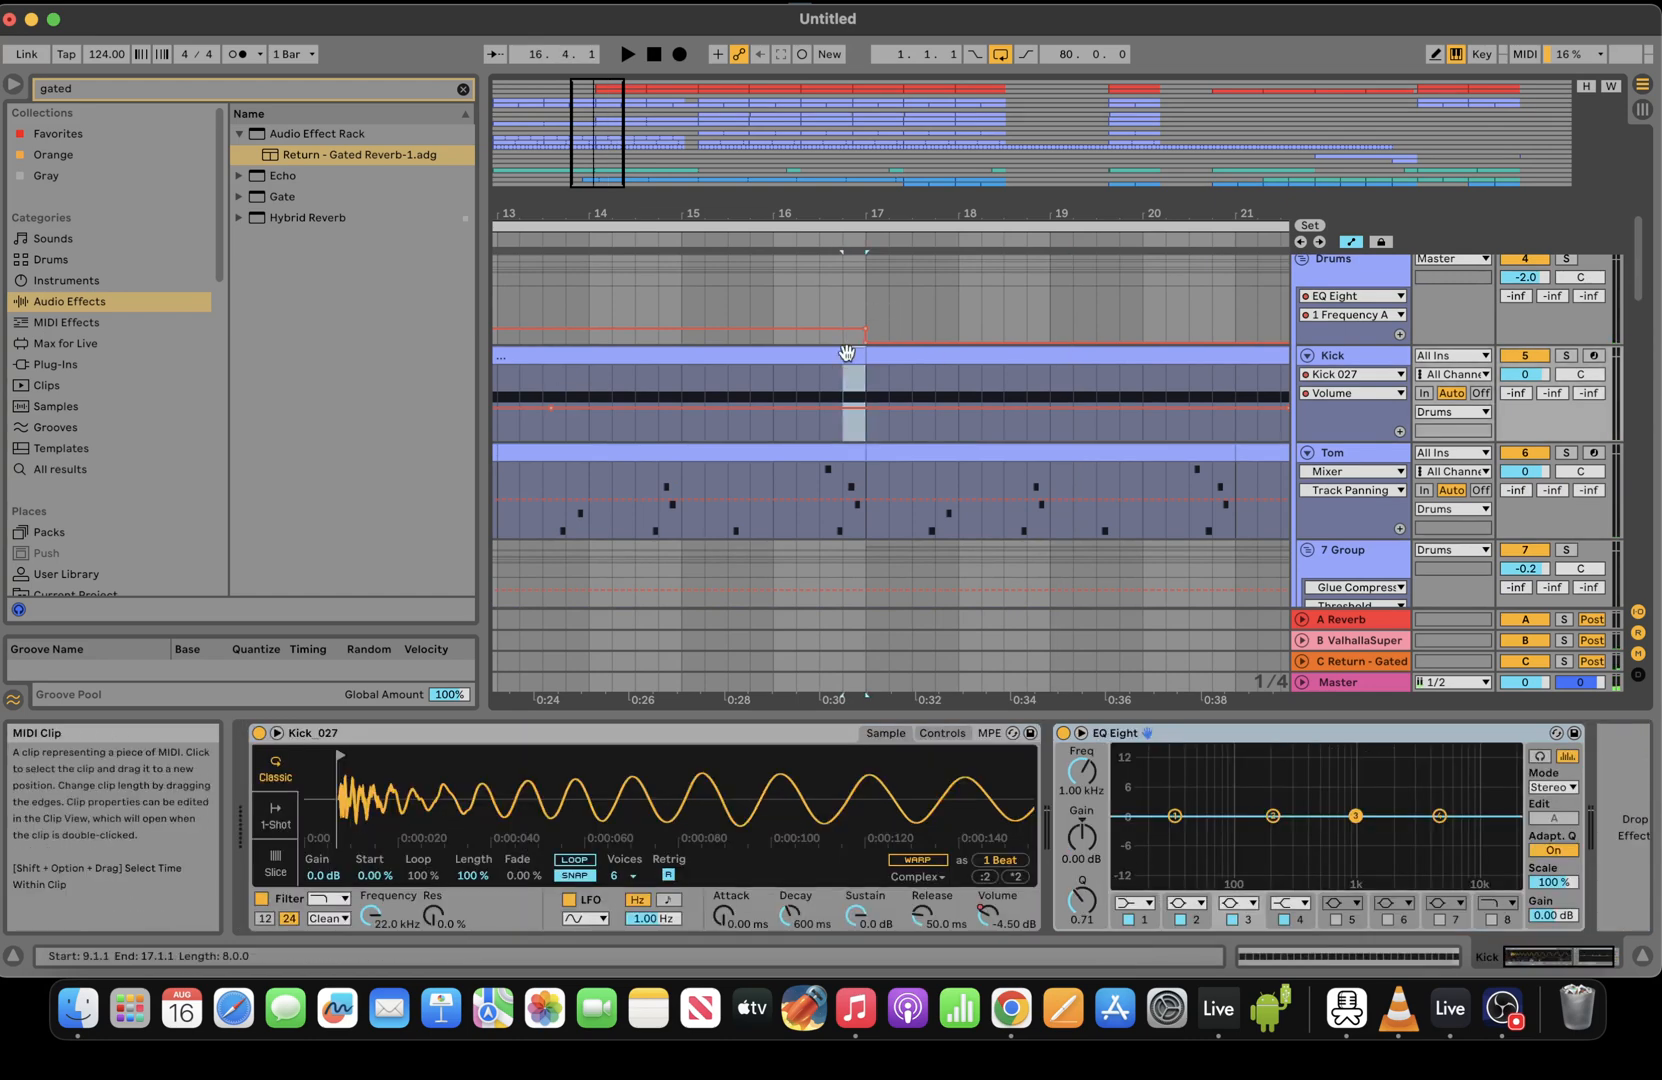
pyautogui.press('space')
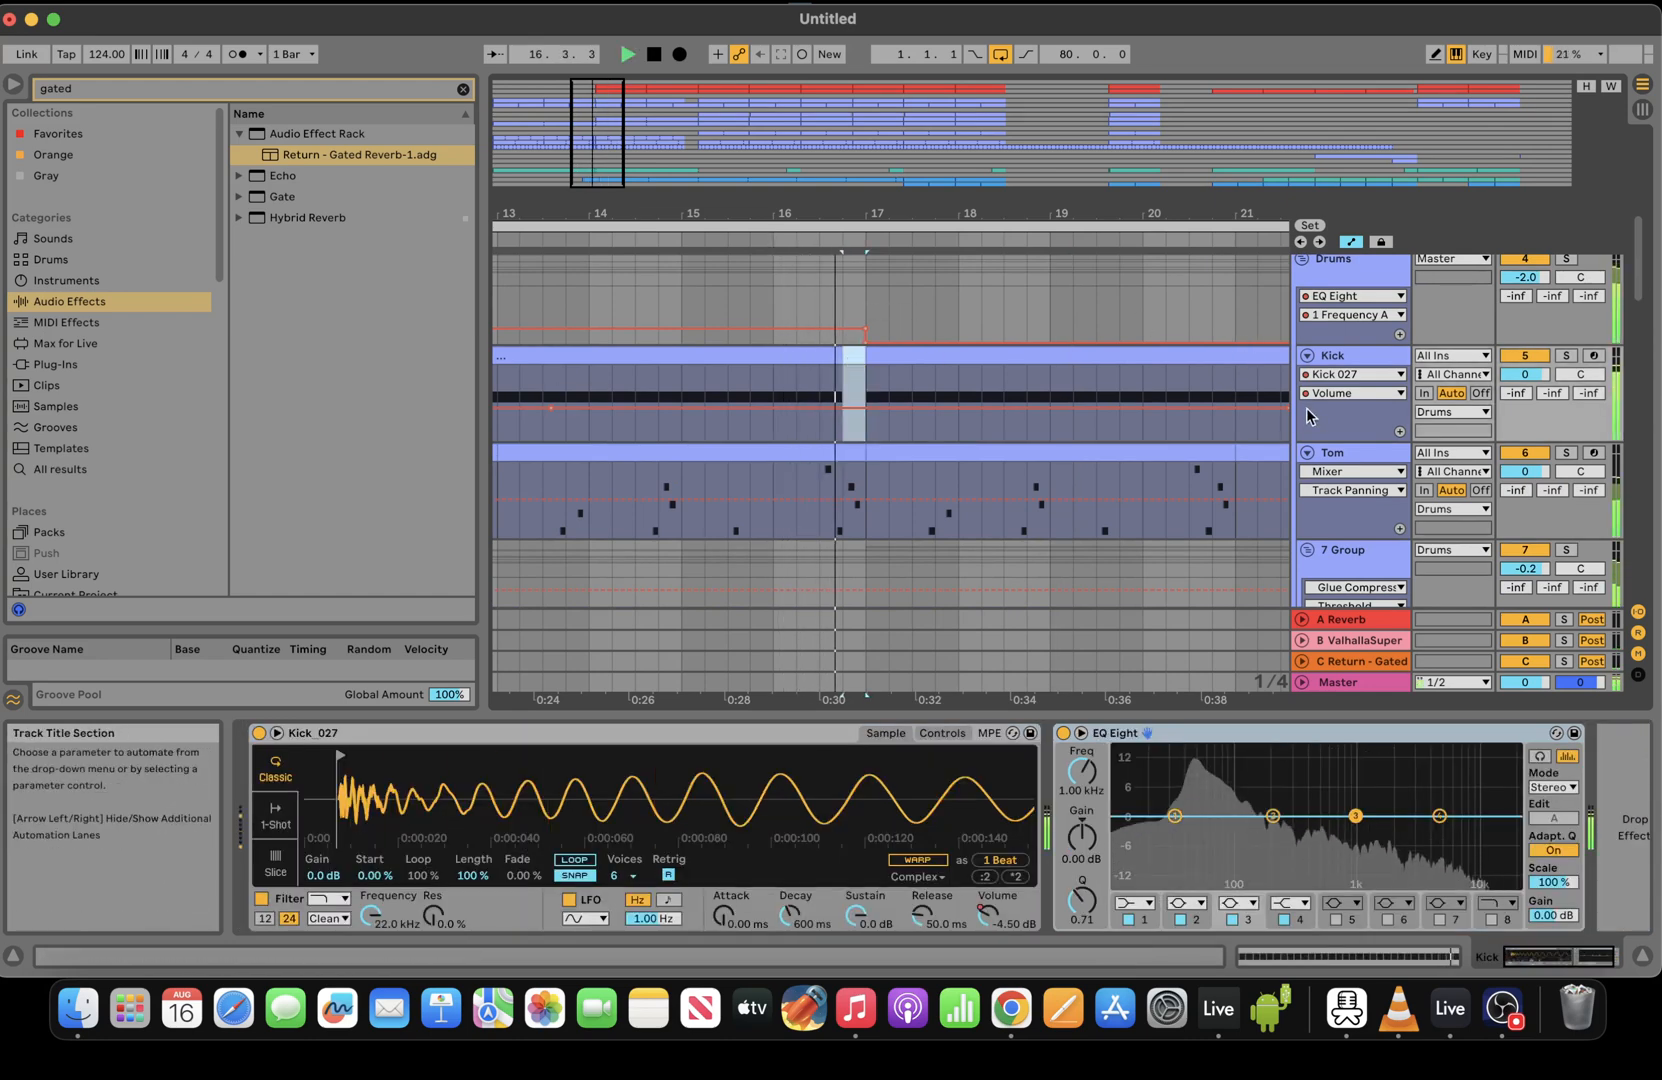
pyautogui.press('space')
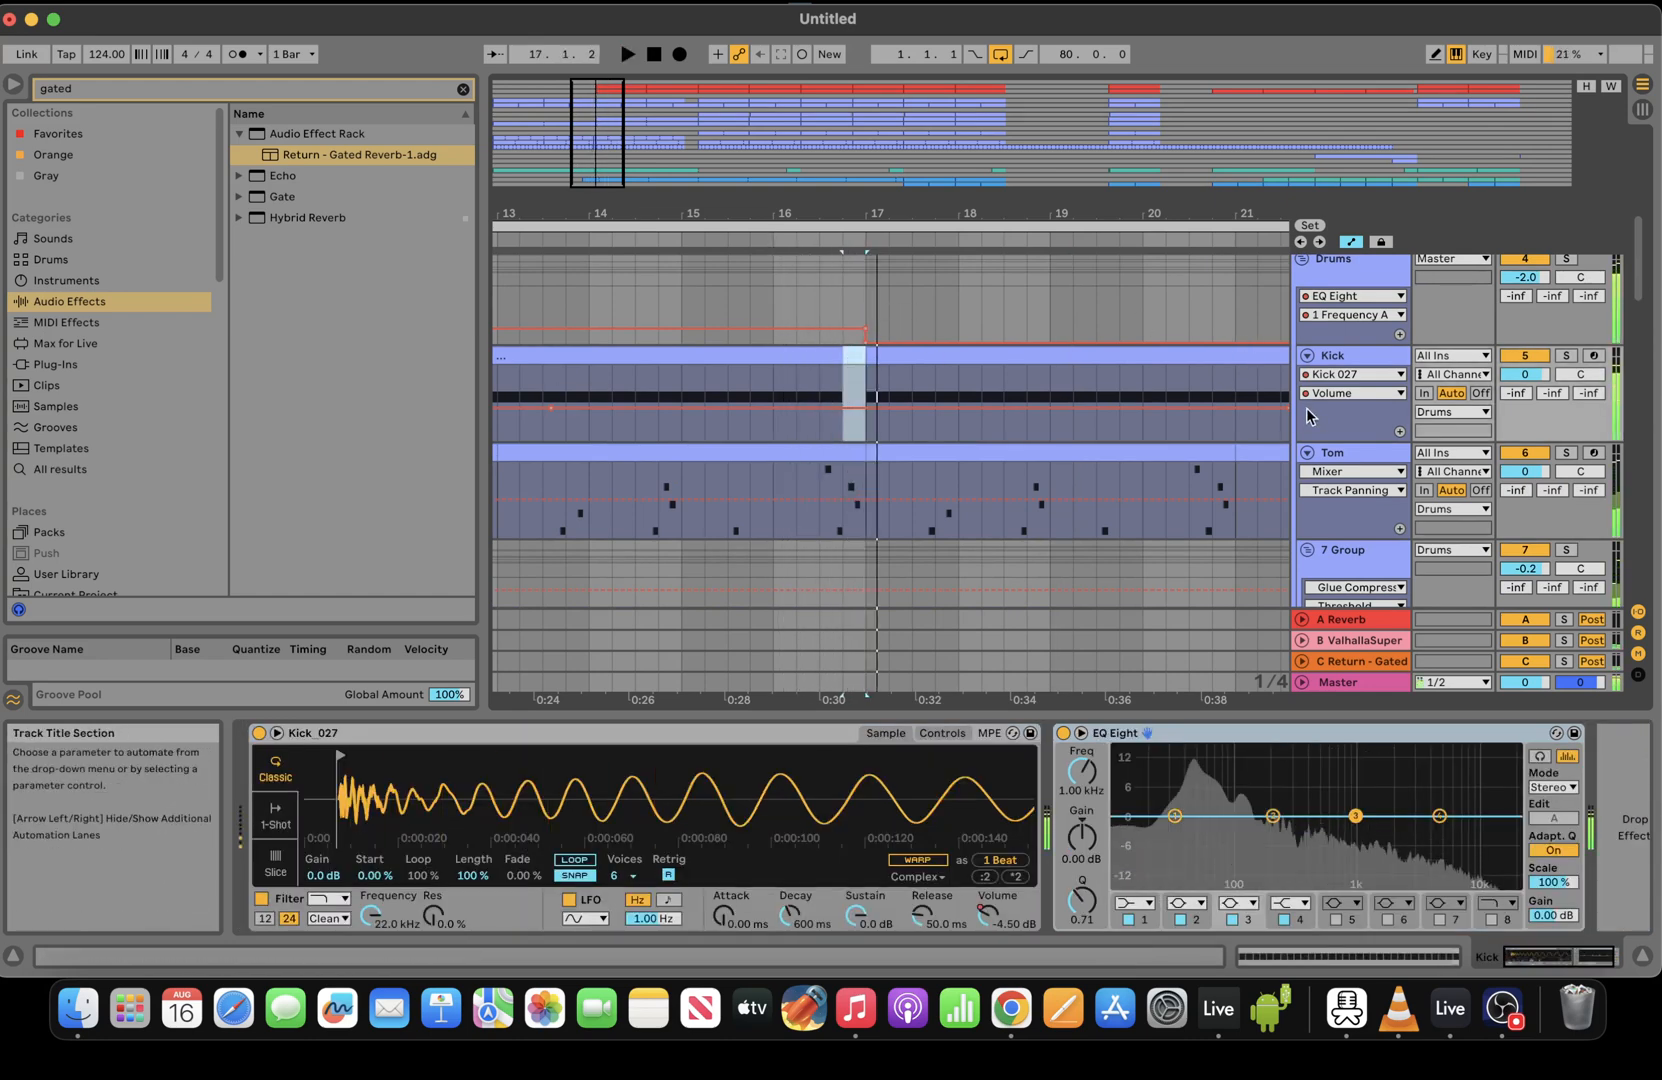
# Insert a new audio track below the Kick and name it Rev Kick
pyautogui.click(215, 9)
pyautogui.click(235, 19)
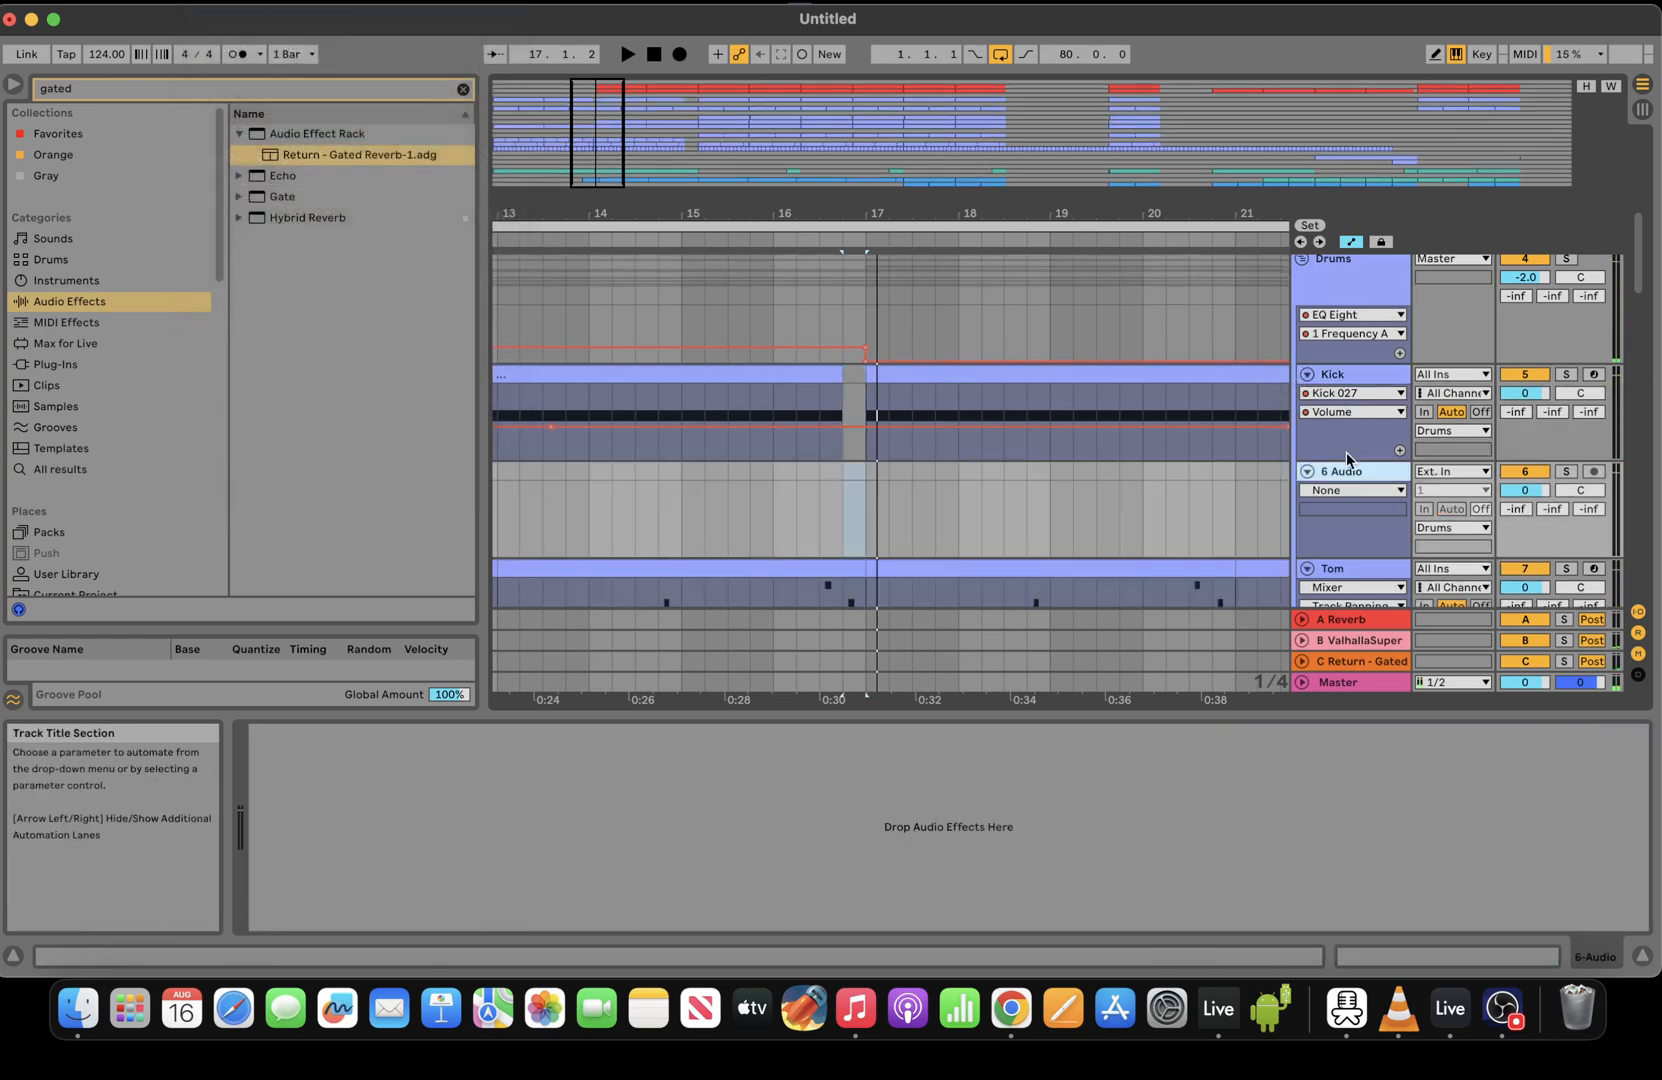
pyautogui.rightClick(1346, 467)
pyautogui.click(1390, 556)
pyautogui.write('Rev Kick')
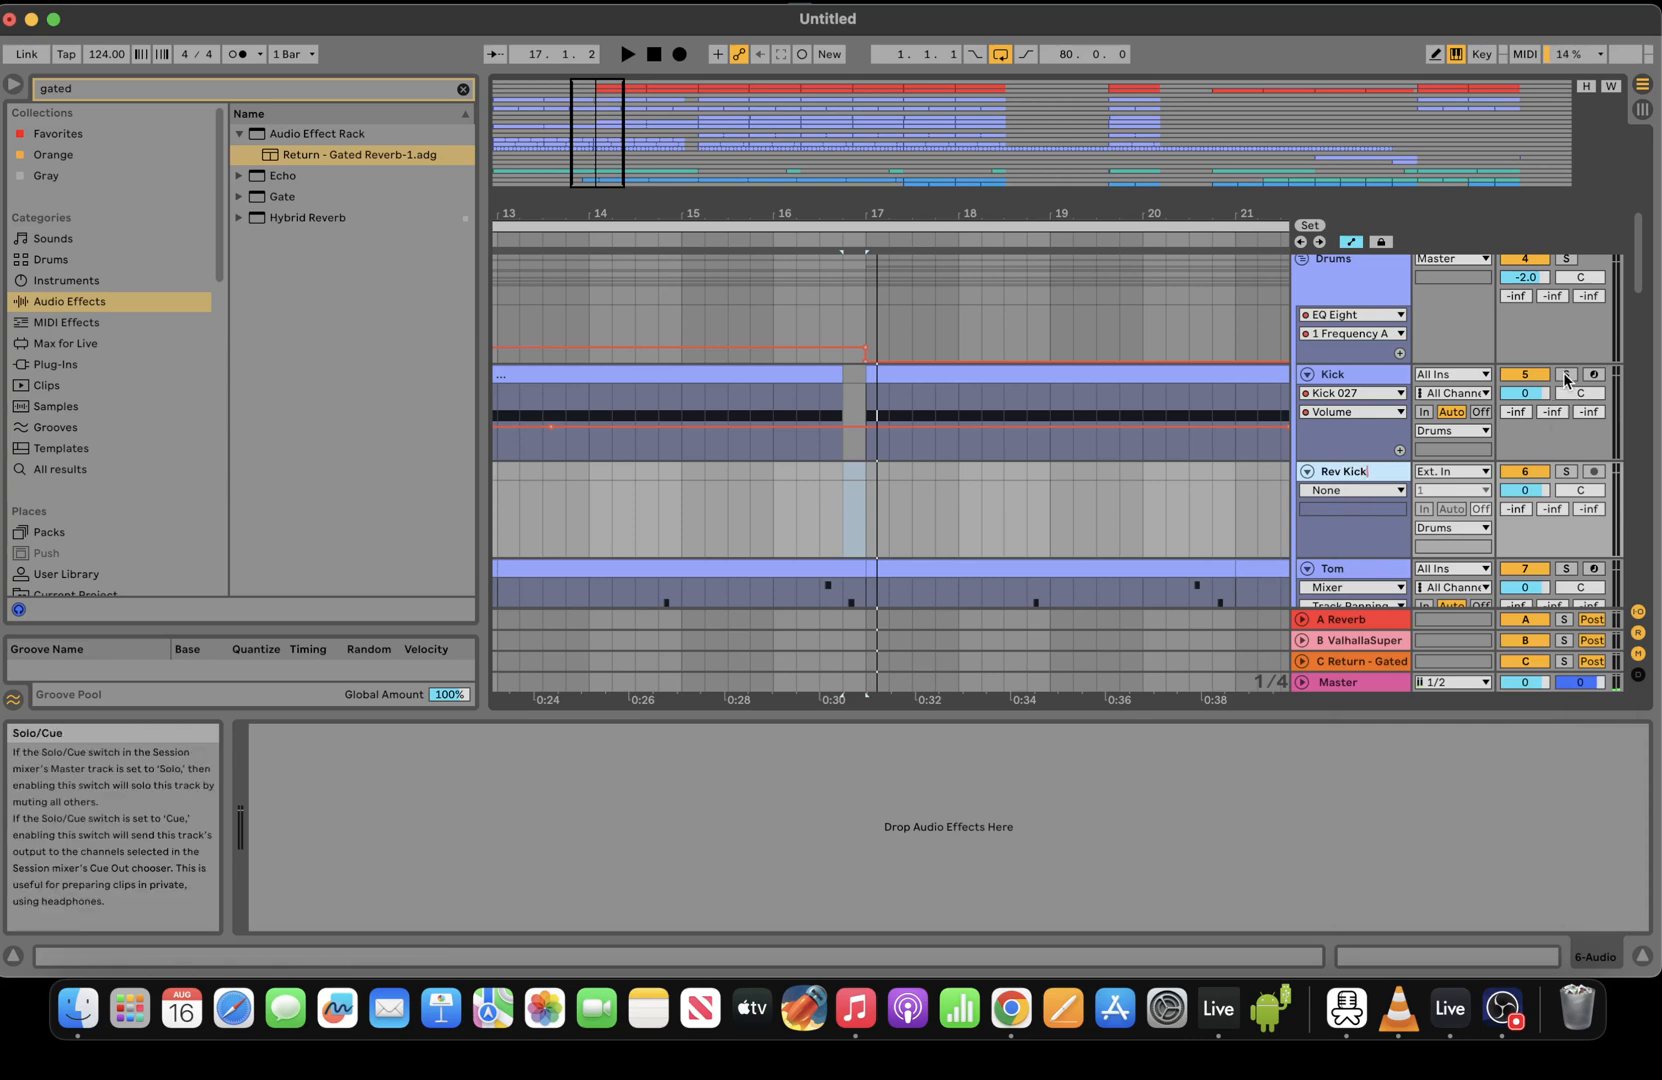
# Set Rev Kick's input to Resampling, solo the Kick, arm Rev Kick and record a short take from bar 17
pyautogui.click(1460, 470)
pyautogui.click(1348, 526)
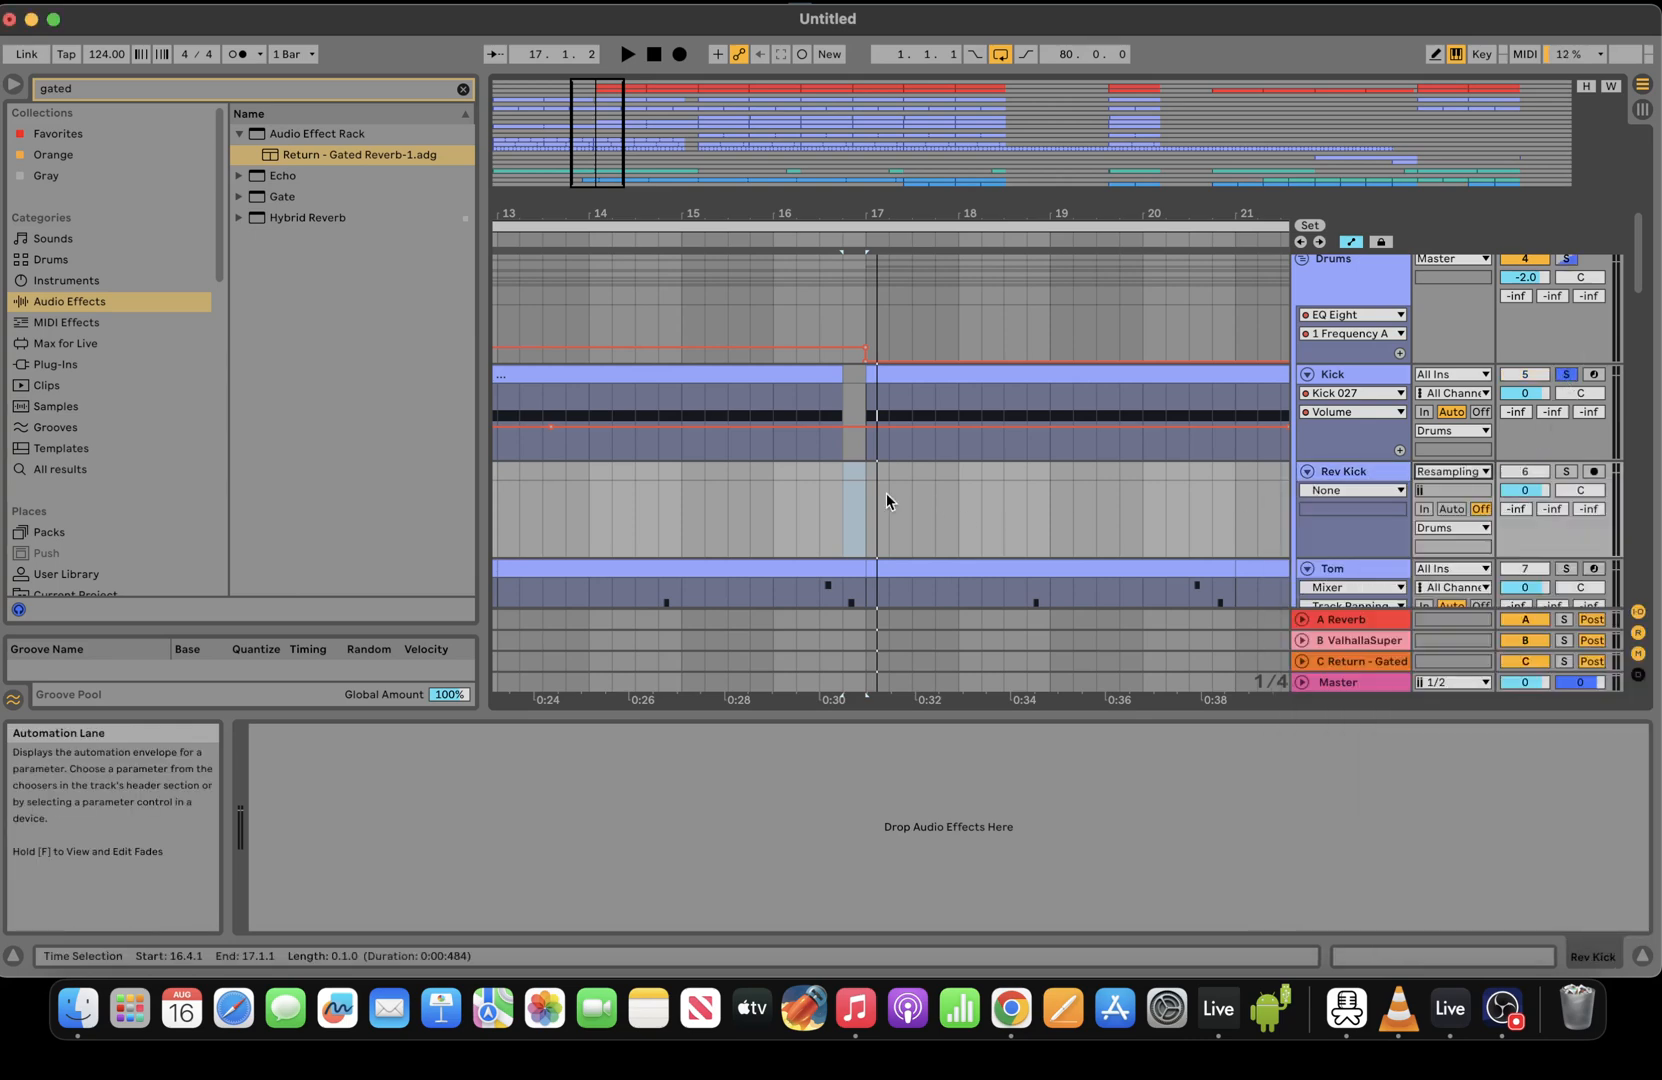
pyautogui.click(1594, 471)
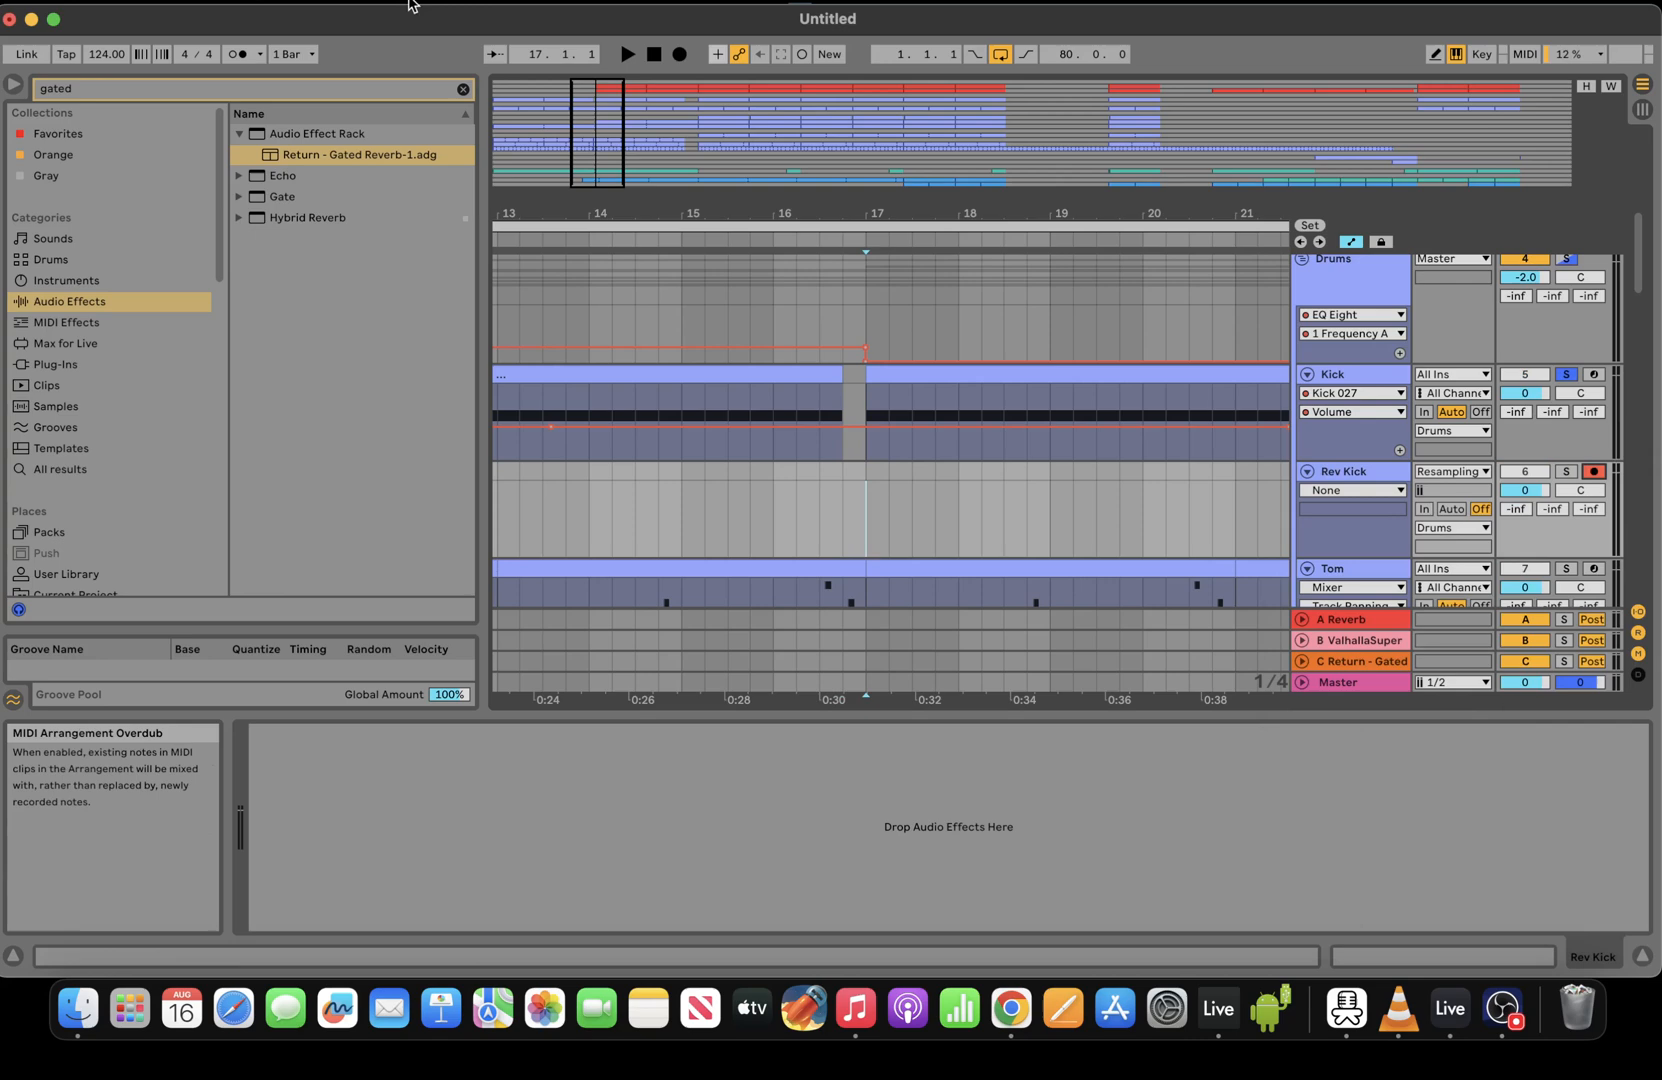
pyautogui.click(680, 56)
pyautogui.press('space')
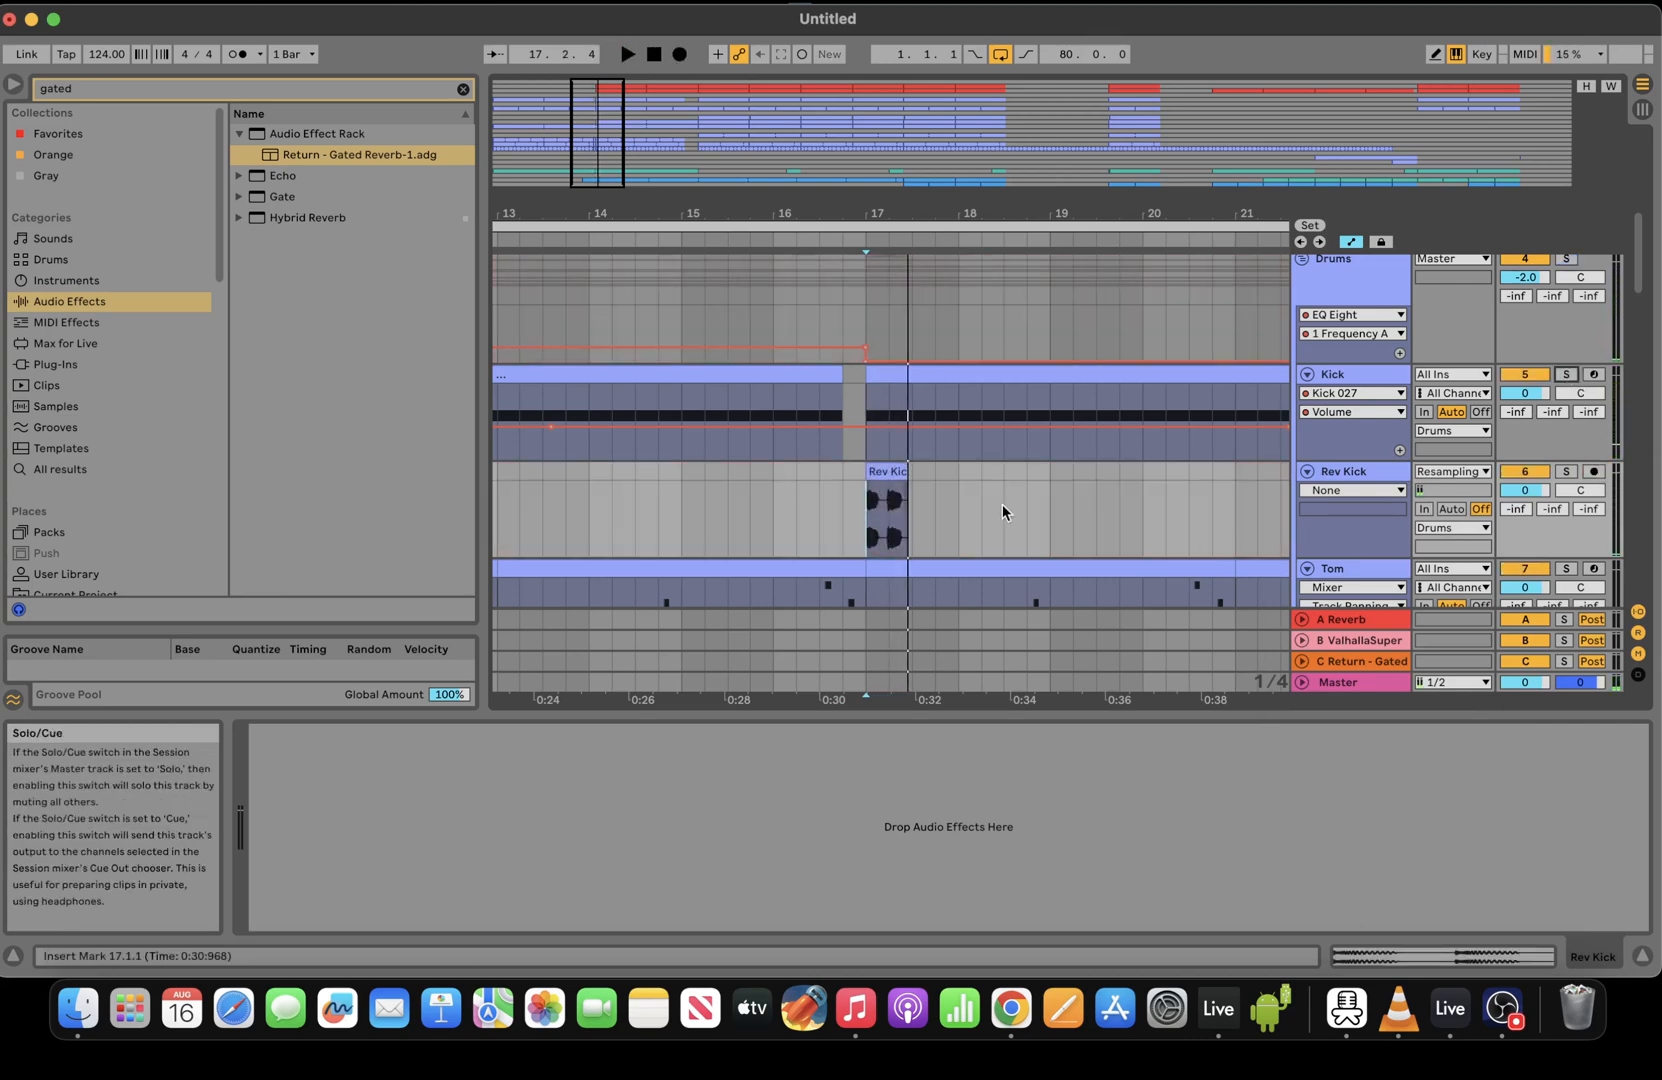
# Reverse the recorded kick, fit it between 16.4.1 and 17.1.1, and give the clip a fade-in
pyautogui.moveTo(907, 472); pyautogui.dragTo(840, 477)
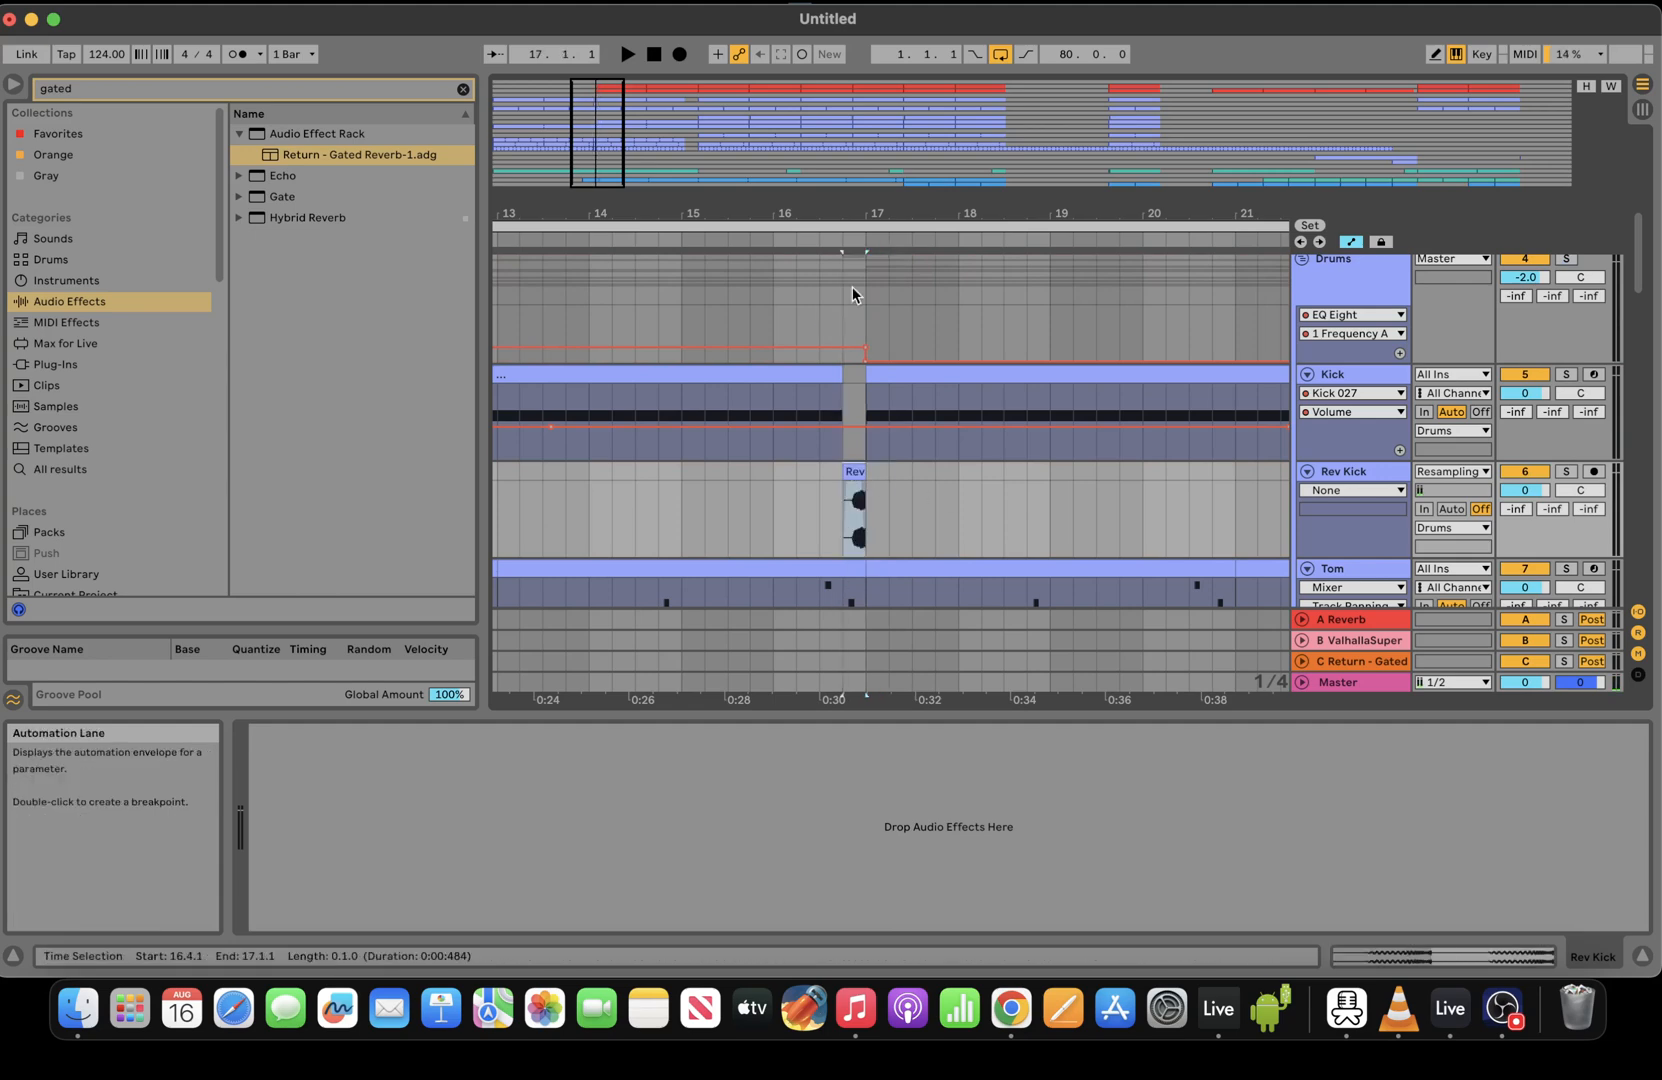
pyautogui.press('a')
pyautogui.click(797, 505)
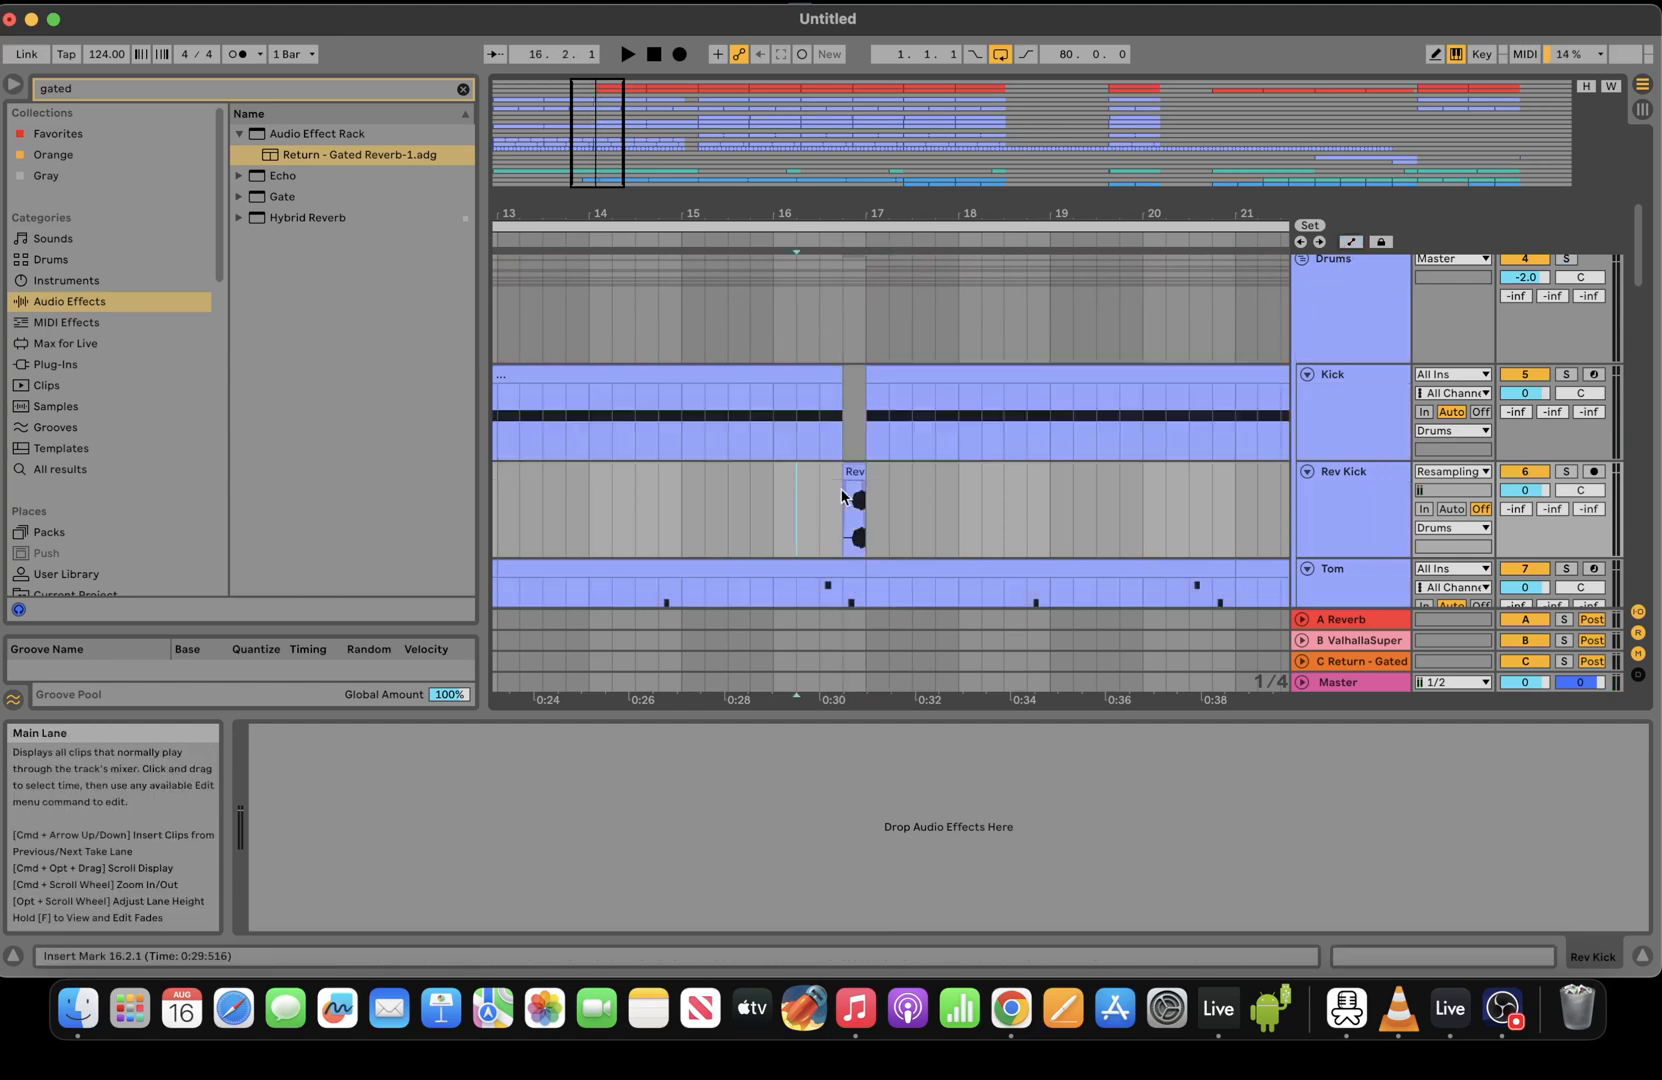
pyautogui.moveTo(597, 158); pyautogui.dragTo(597, 228)
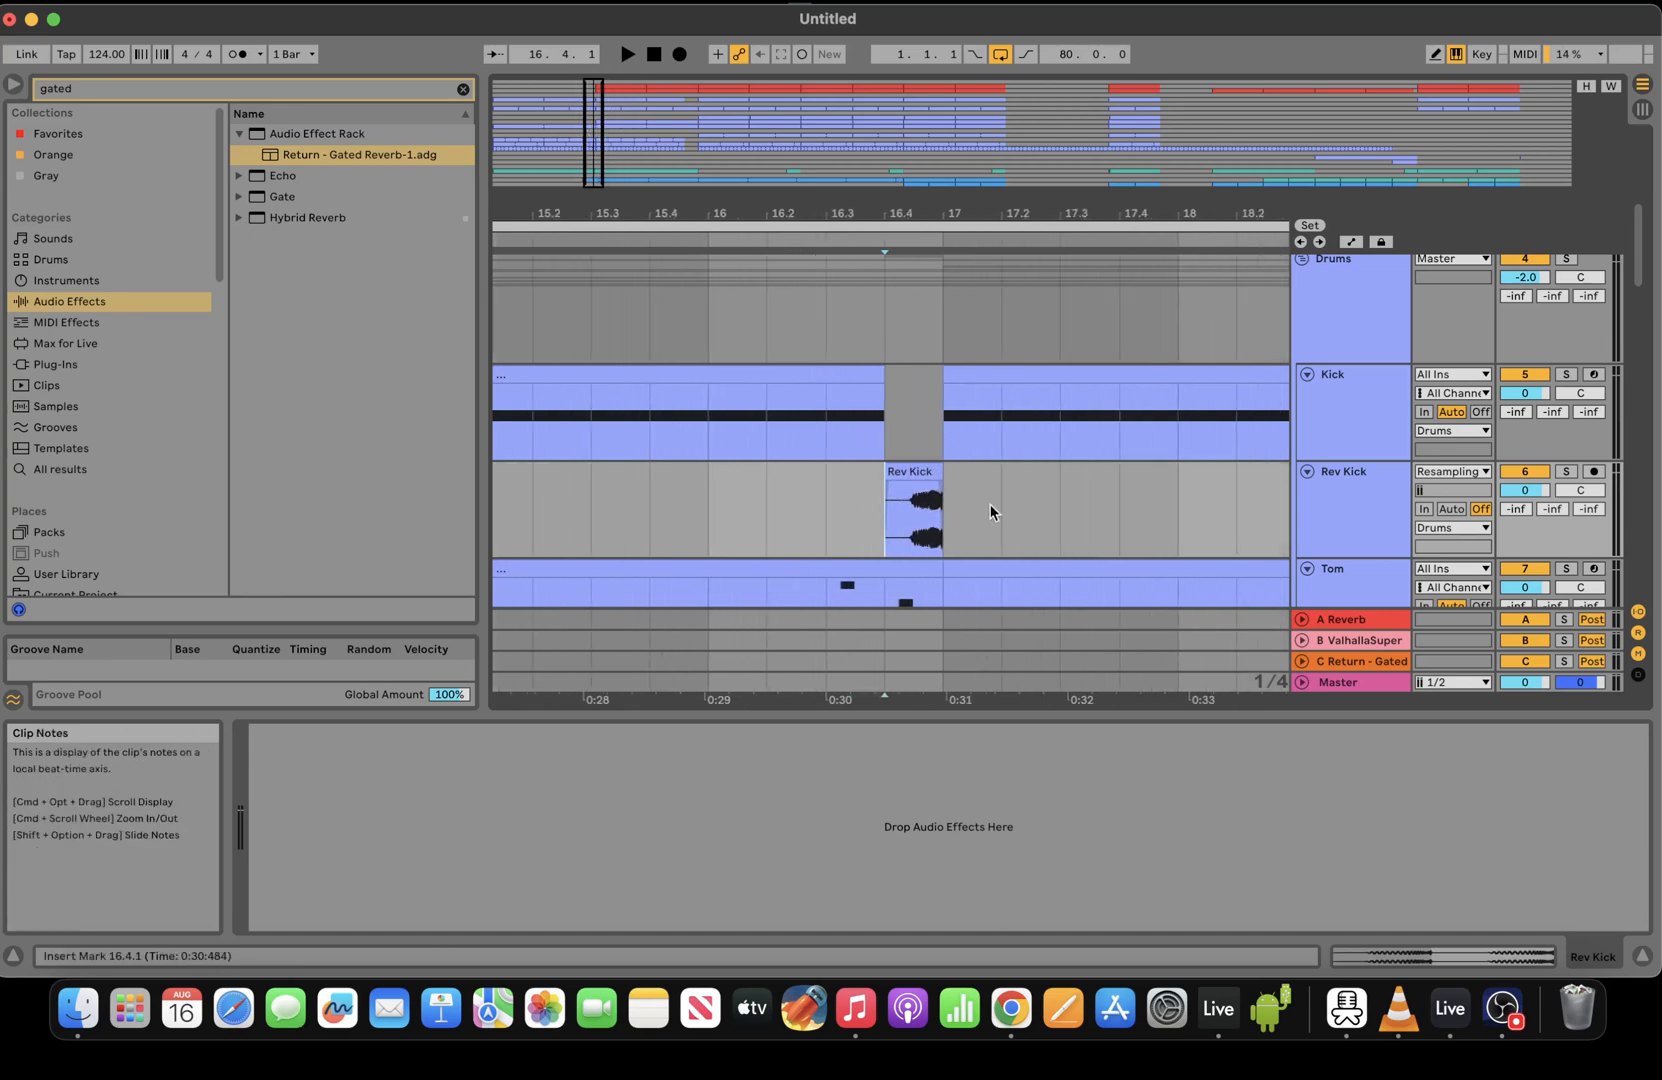
pyautogui.click(944, 508)
# Show the Drums group's EQ Eight frequency automation in a new lane and drop it to 10.0 Hz within the beat before bar 17
pyautogui.click(878, 328)
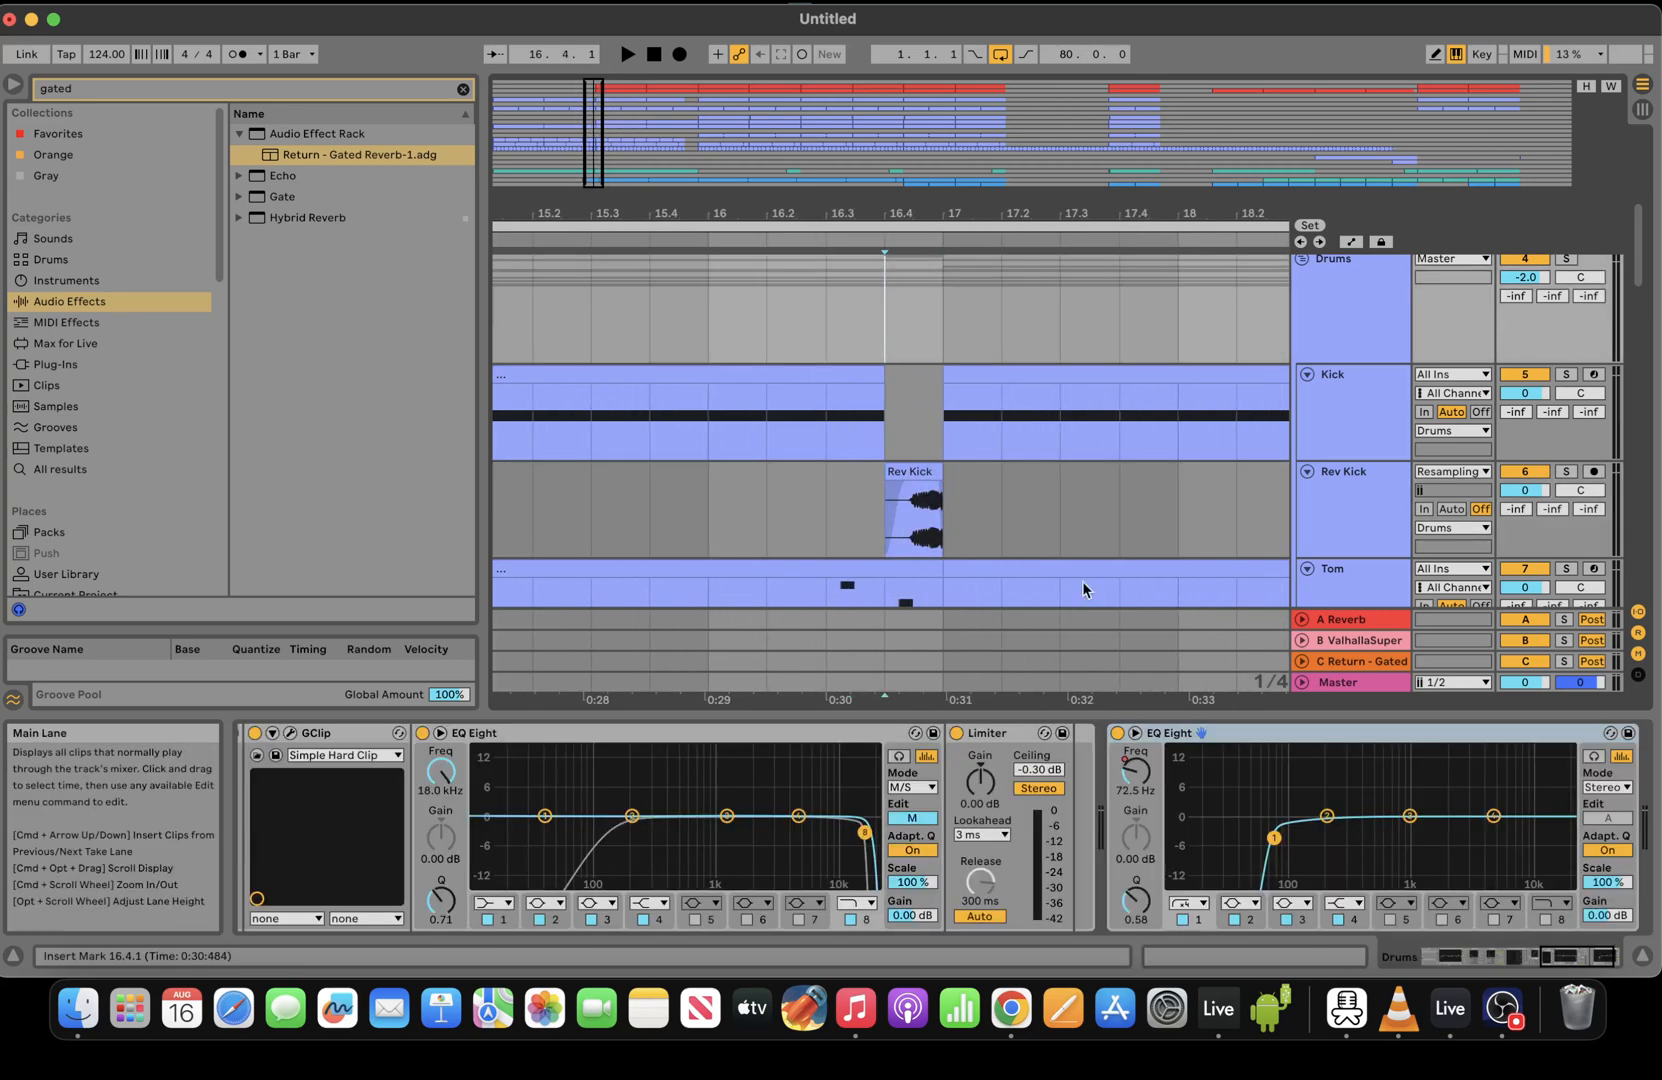
pyautogui.rightClick(1136, 777)
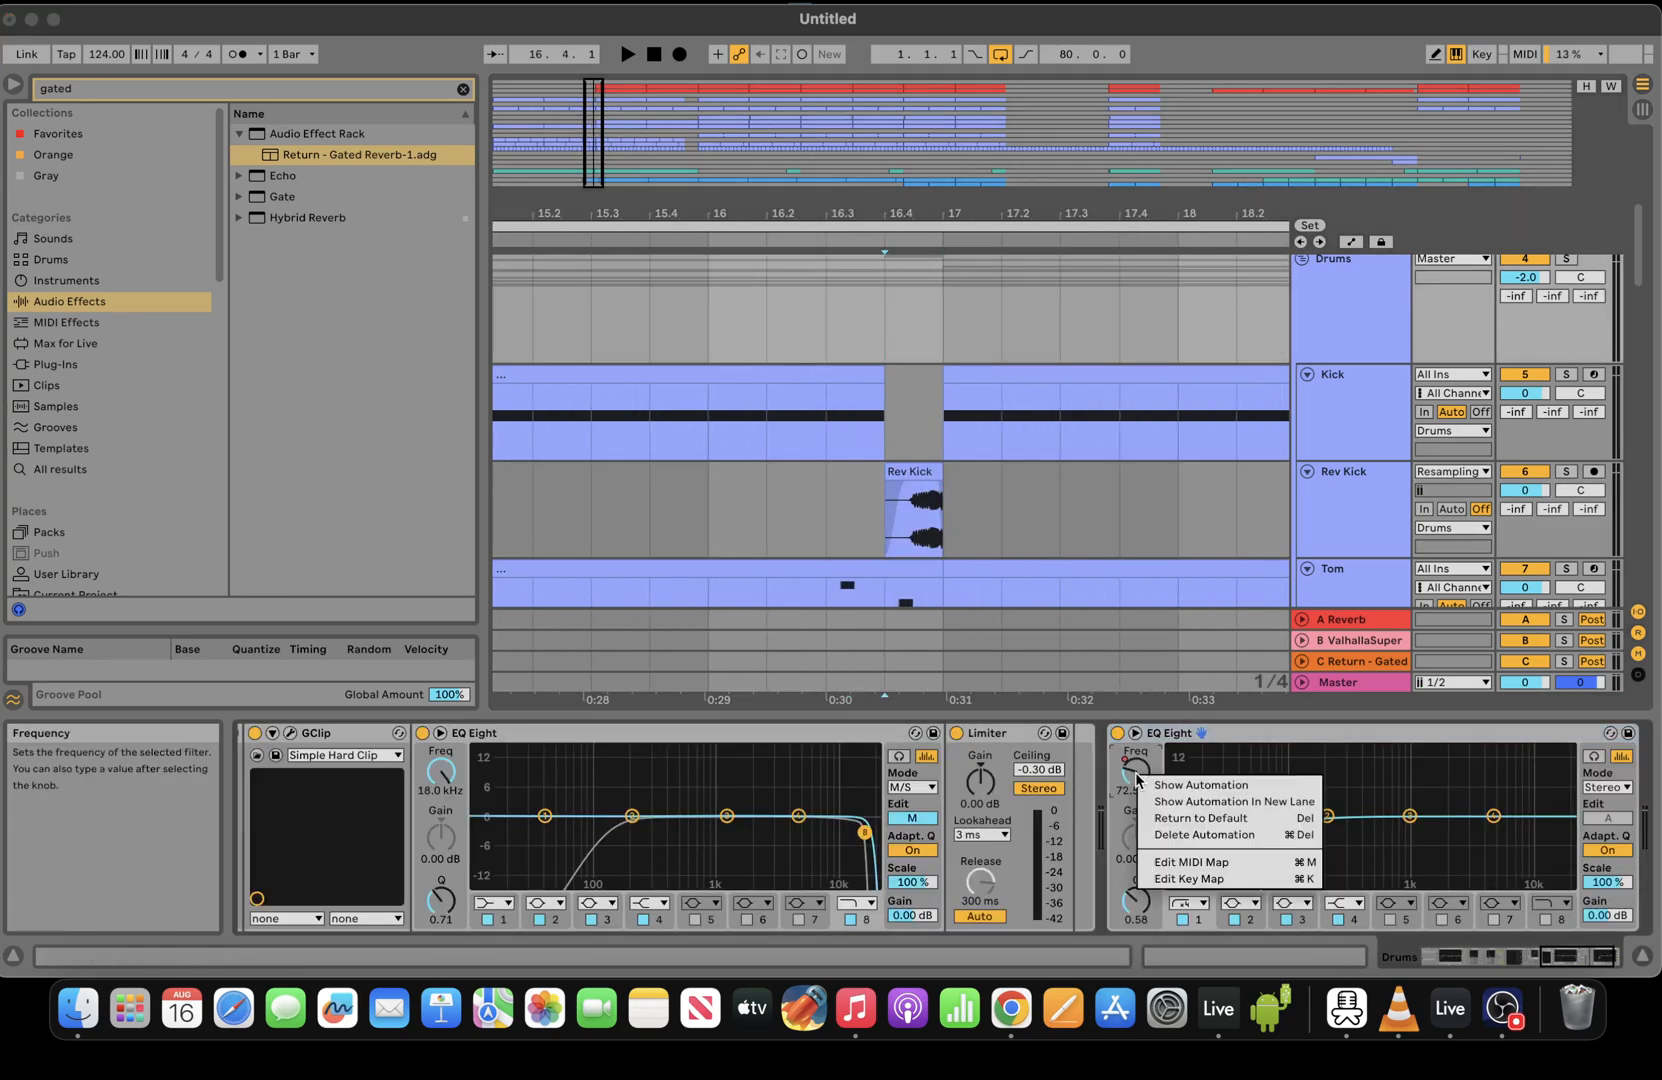
pyautogui.click(1195, 806)
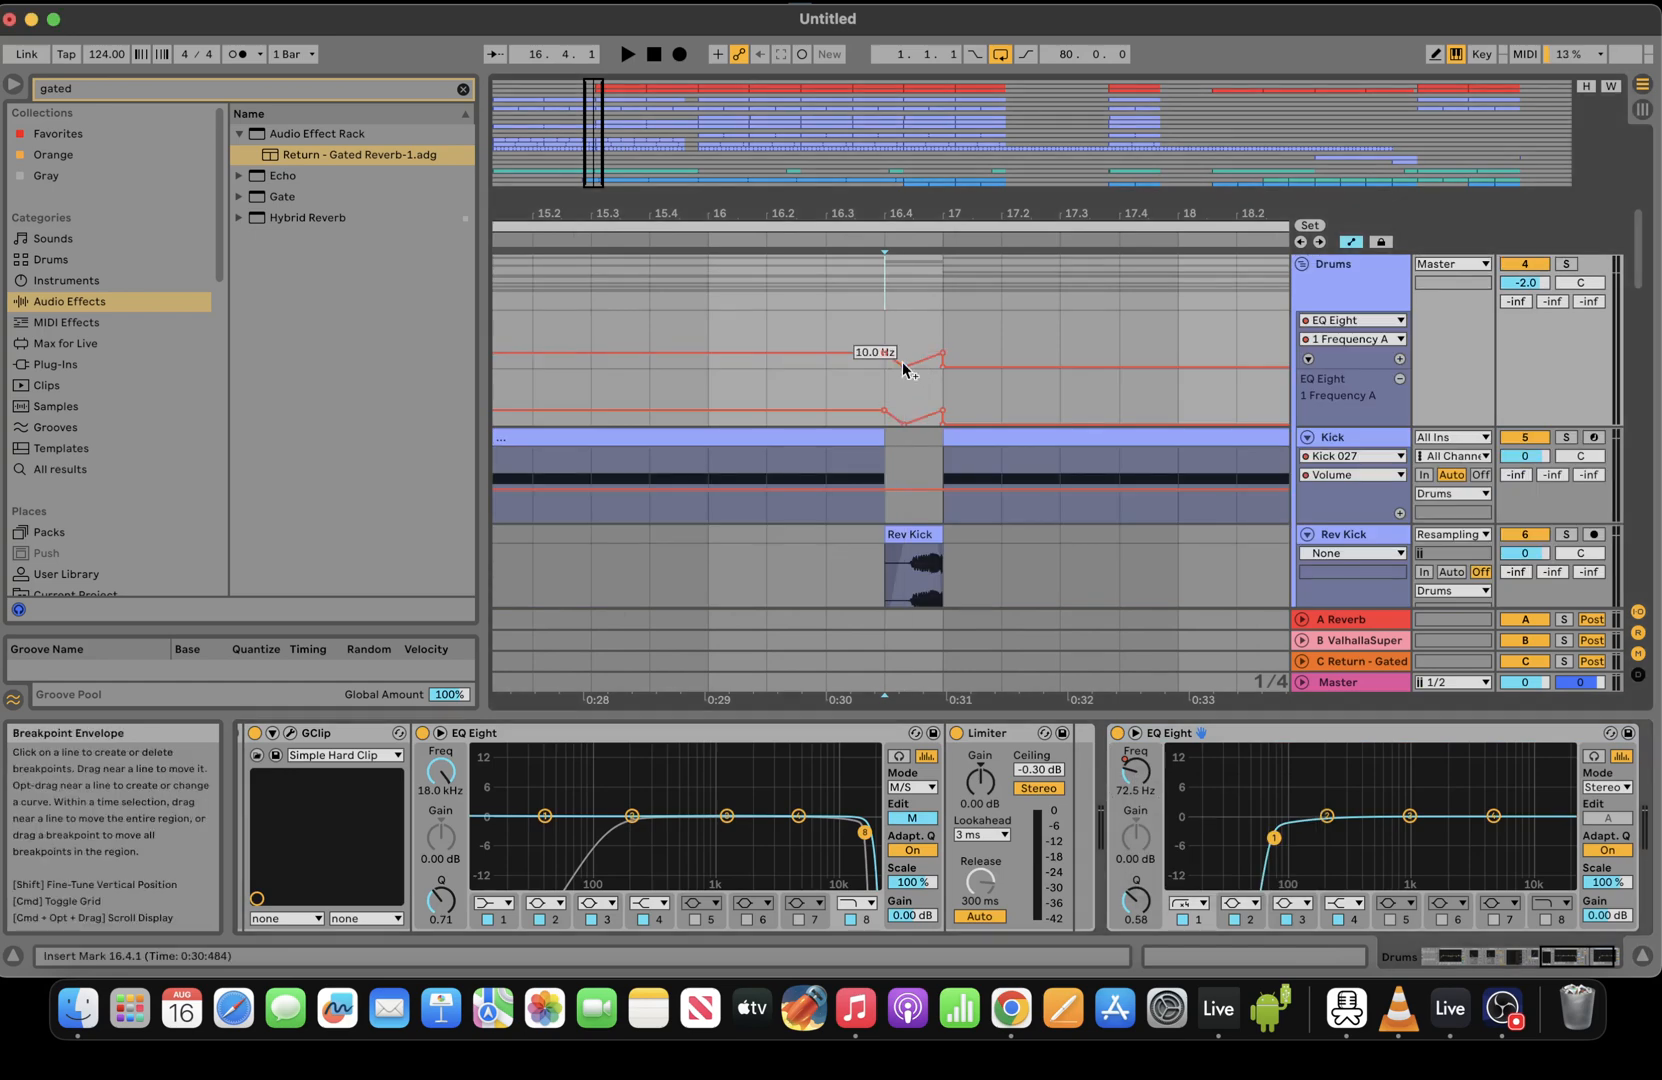
pyautogui.press('space')
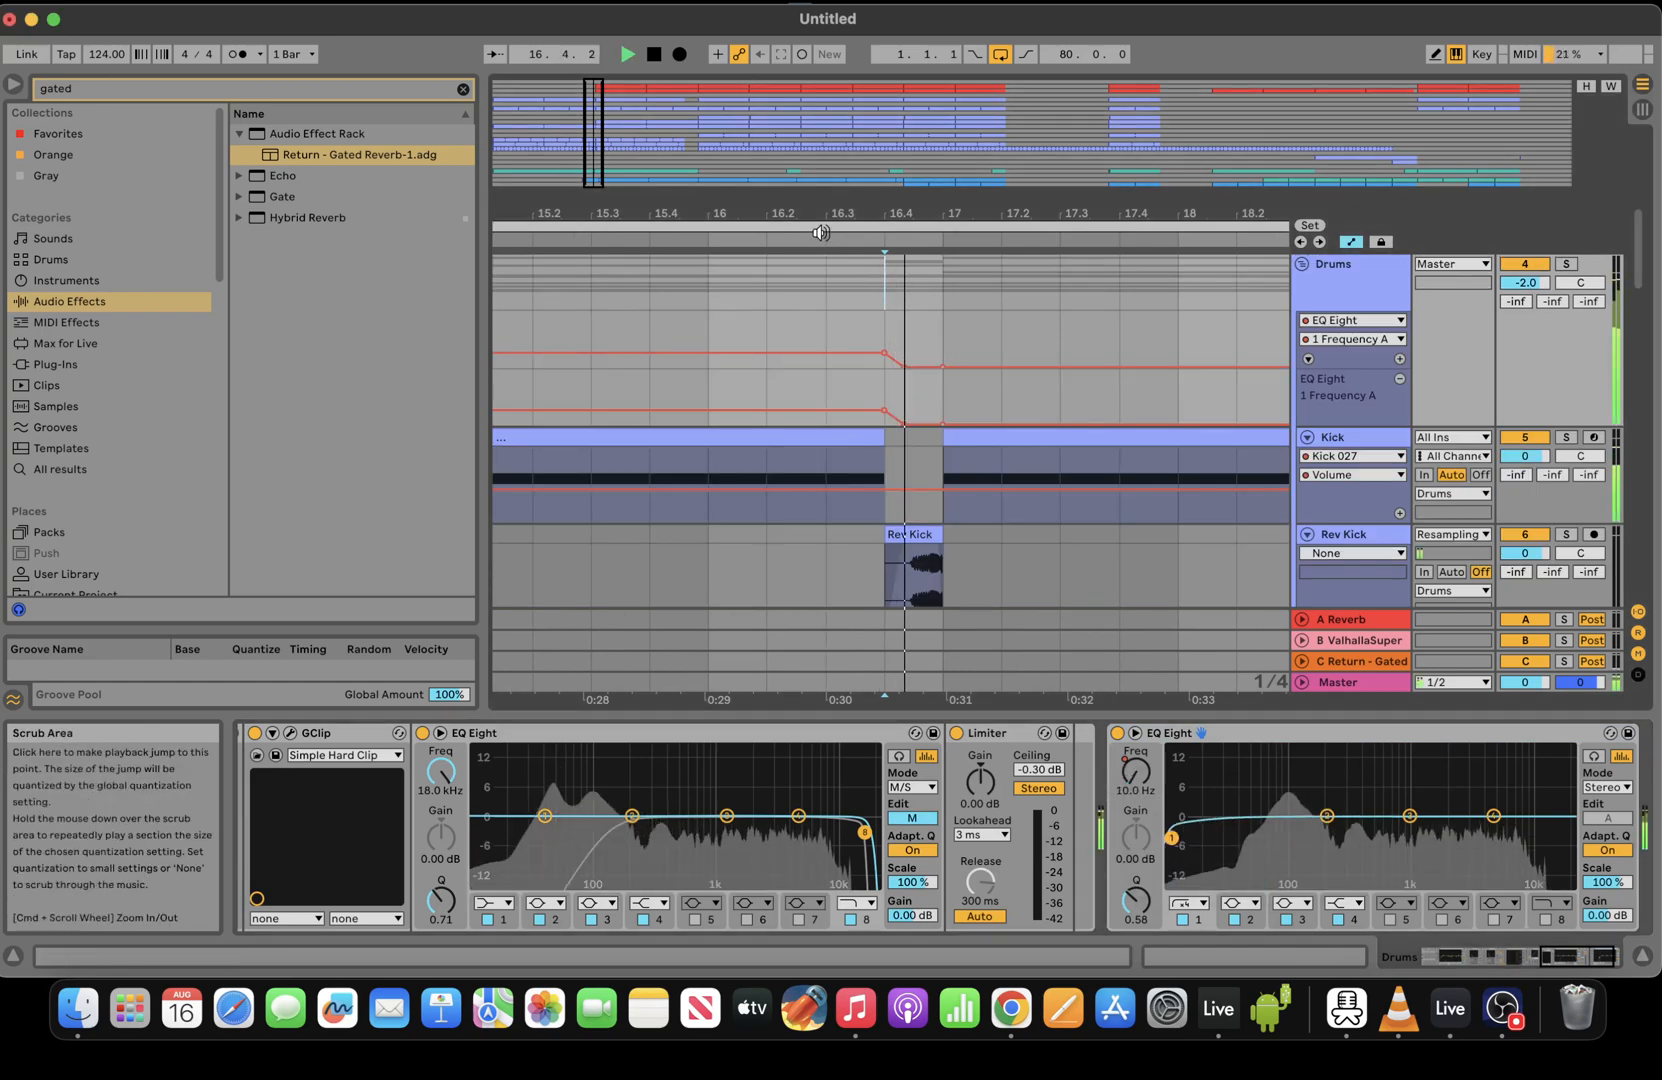
# Audition the Rev Kick clip, turn the grid off, and trim the clip's end to slightly before bar 17
pyautogui.click(907, 539)
pyautogui.press('space')
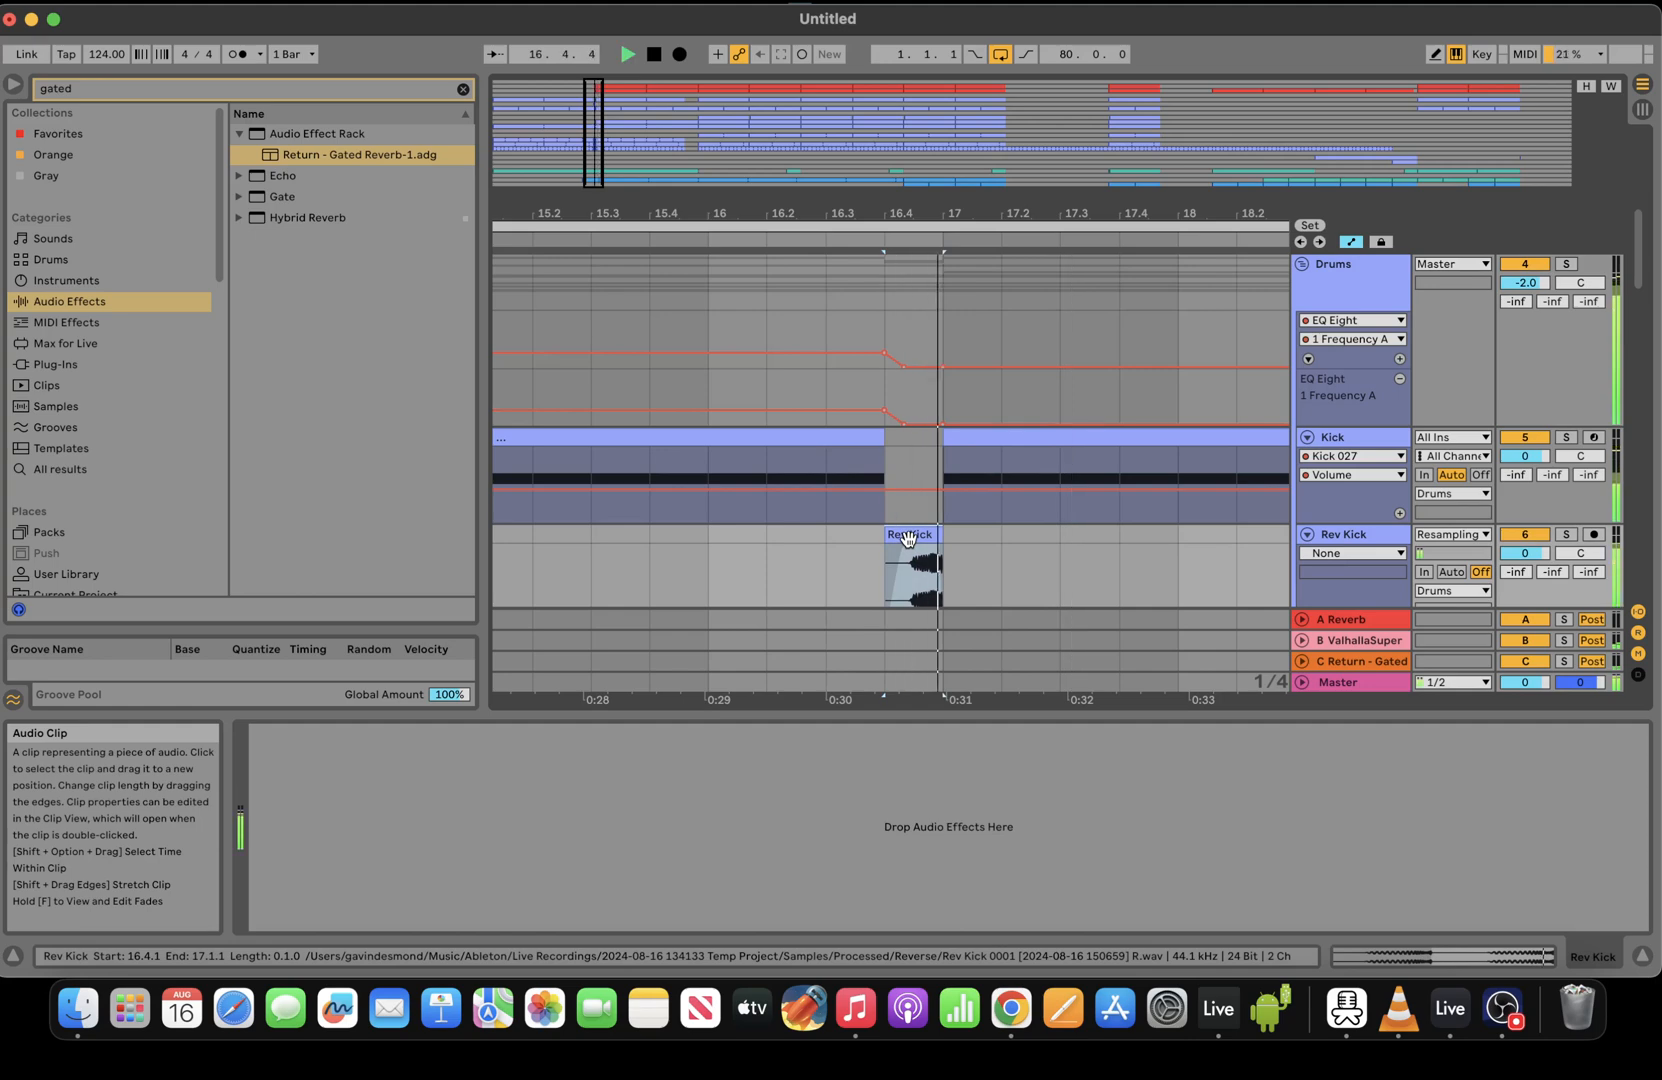
pyautogui.press('space')
pyautogui.moveTo(597, 136); pyautogui.dragTo(602, 167)
pyautogui.rightClick(984, 584)
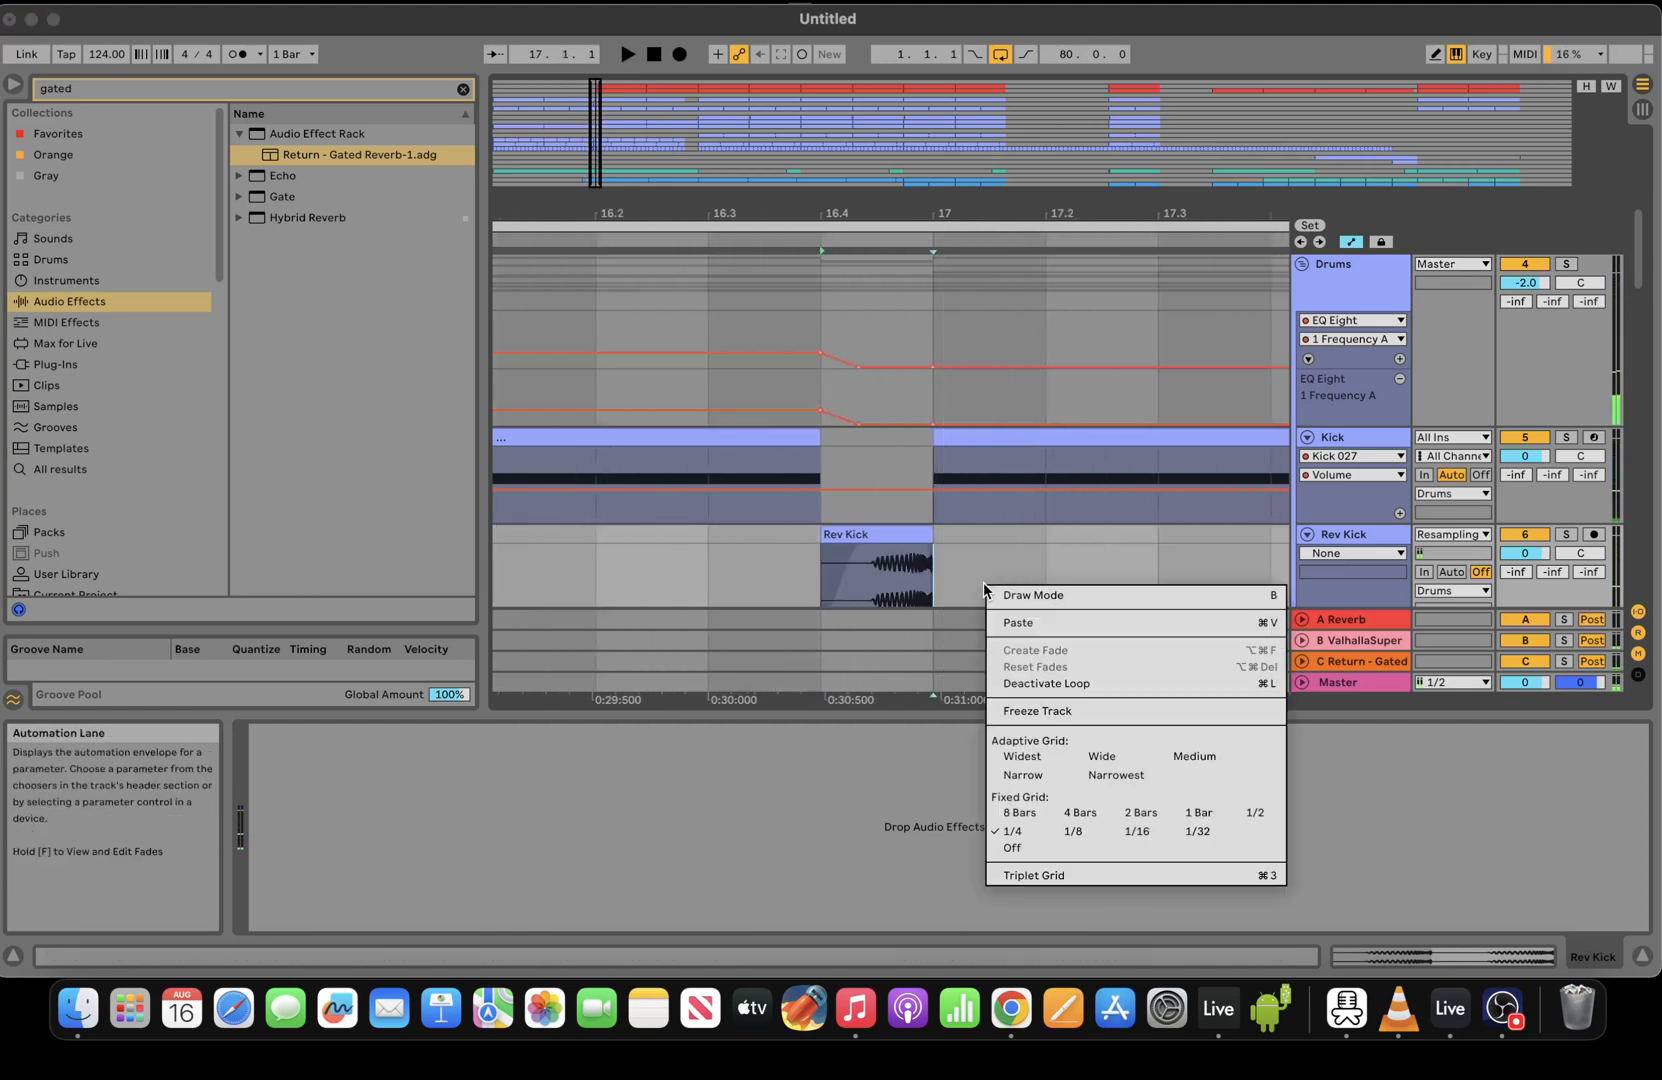
pyautogui.click(1020, 848)
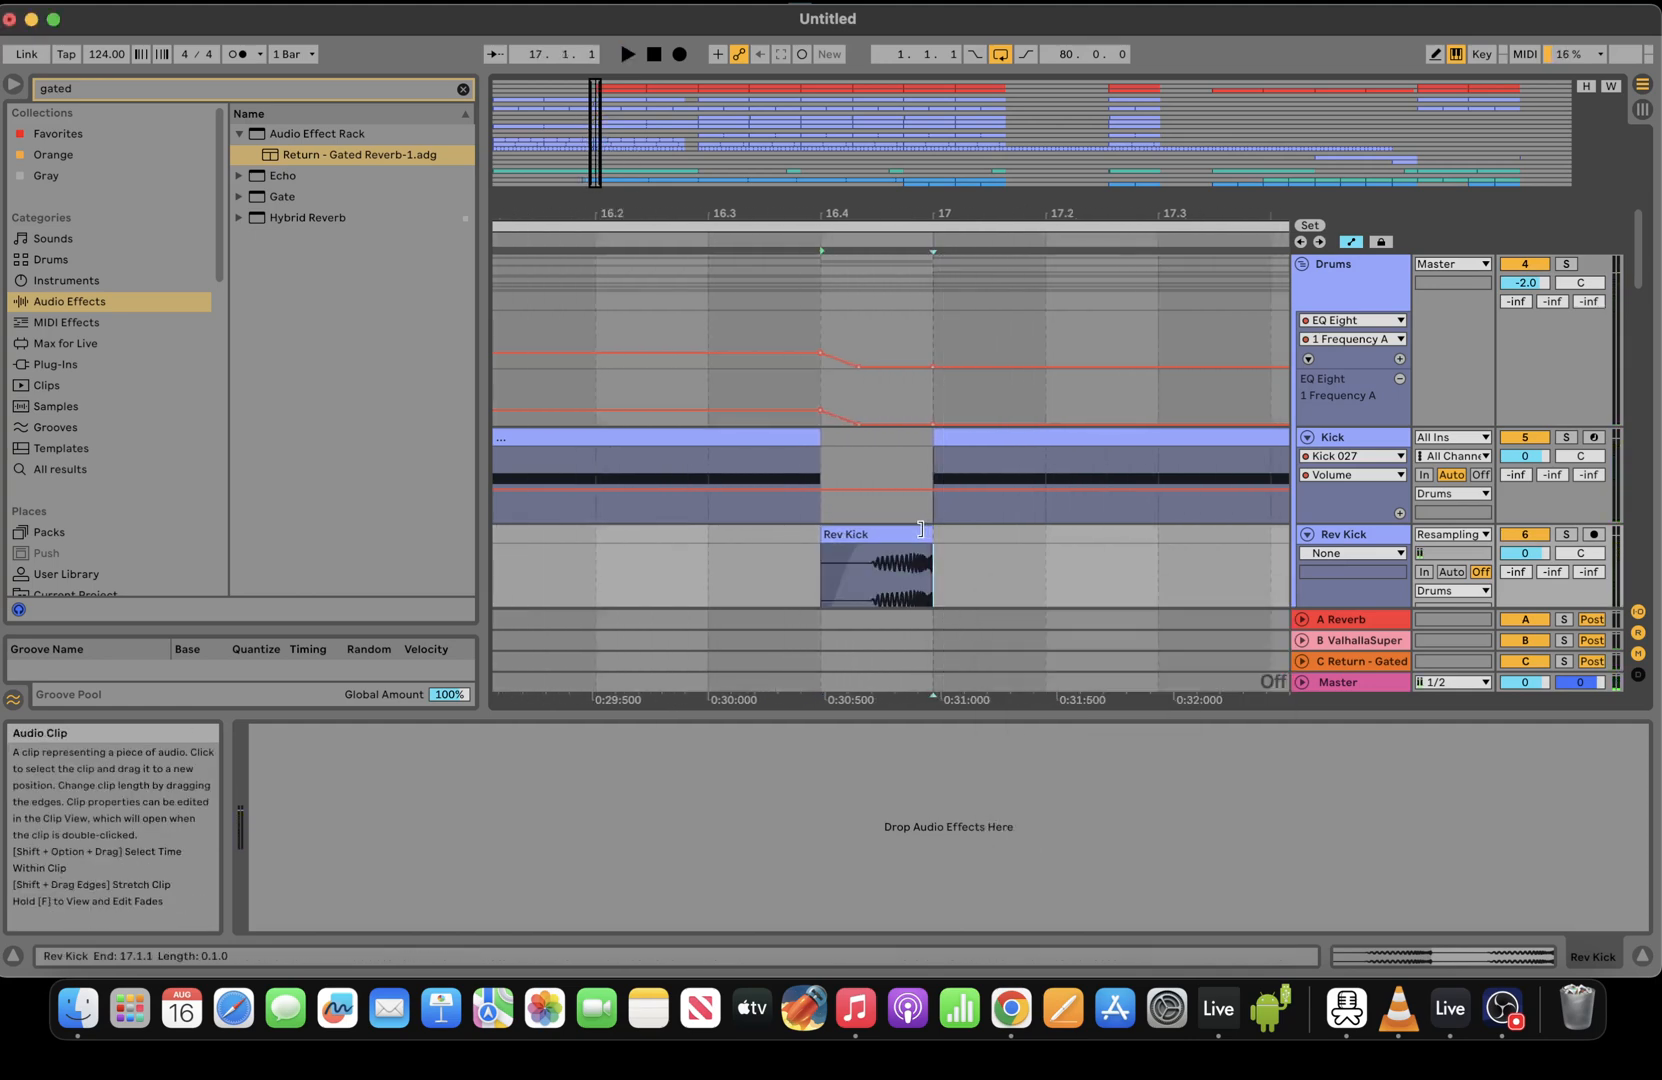
pyautogui.moveTo(921, 529); pyautogui.dragTo(916, 528)
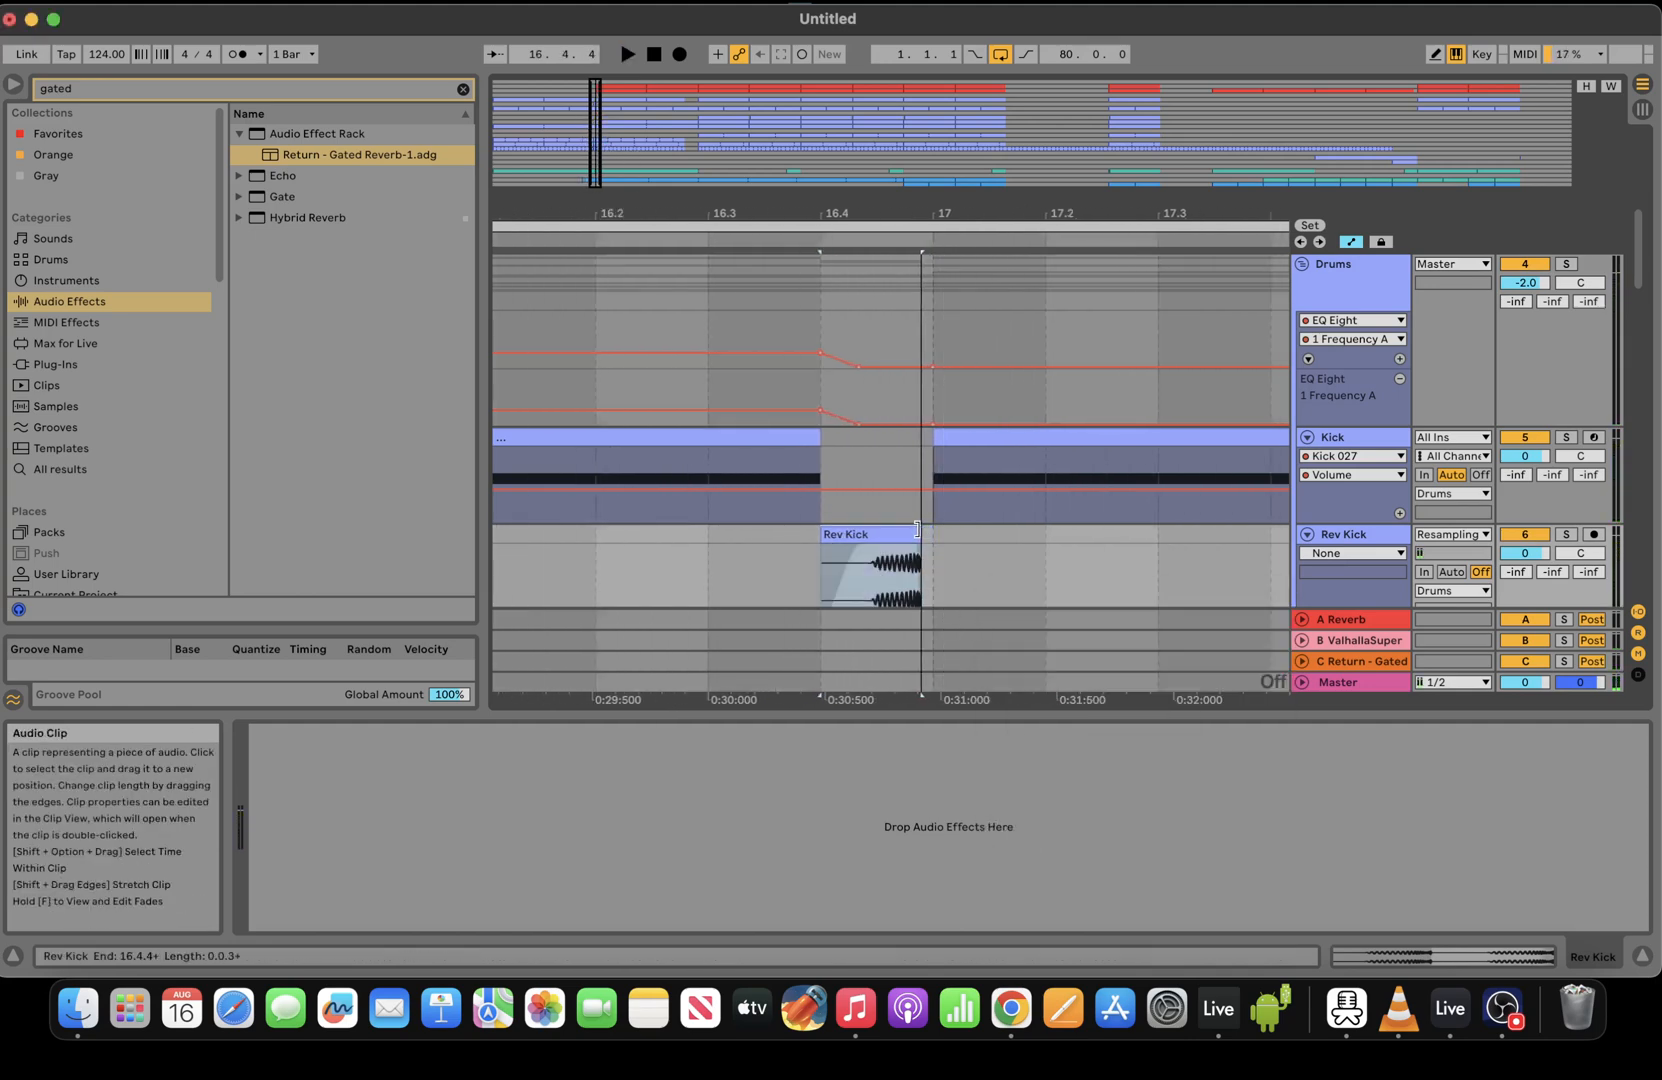
# Nudge the Rev Kick clip slightly later so it ends right at bar 17, and play the transition from about 16.2.4
pyautogui.click(821, 553)
pyautogui.press('space')
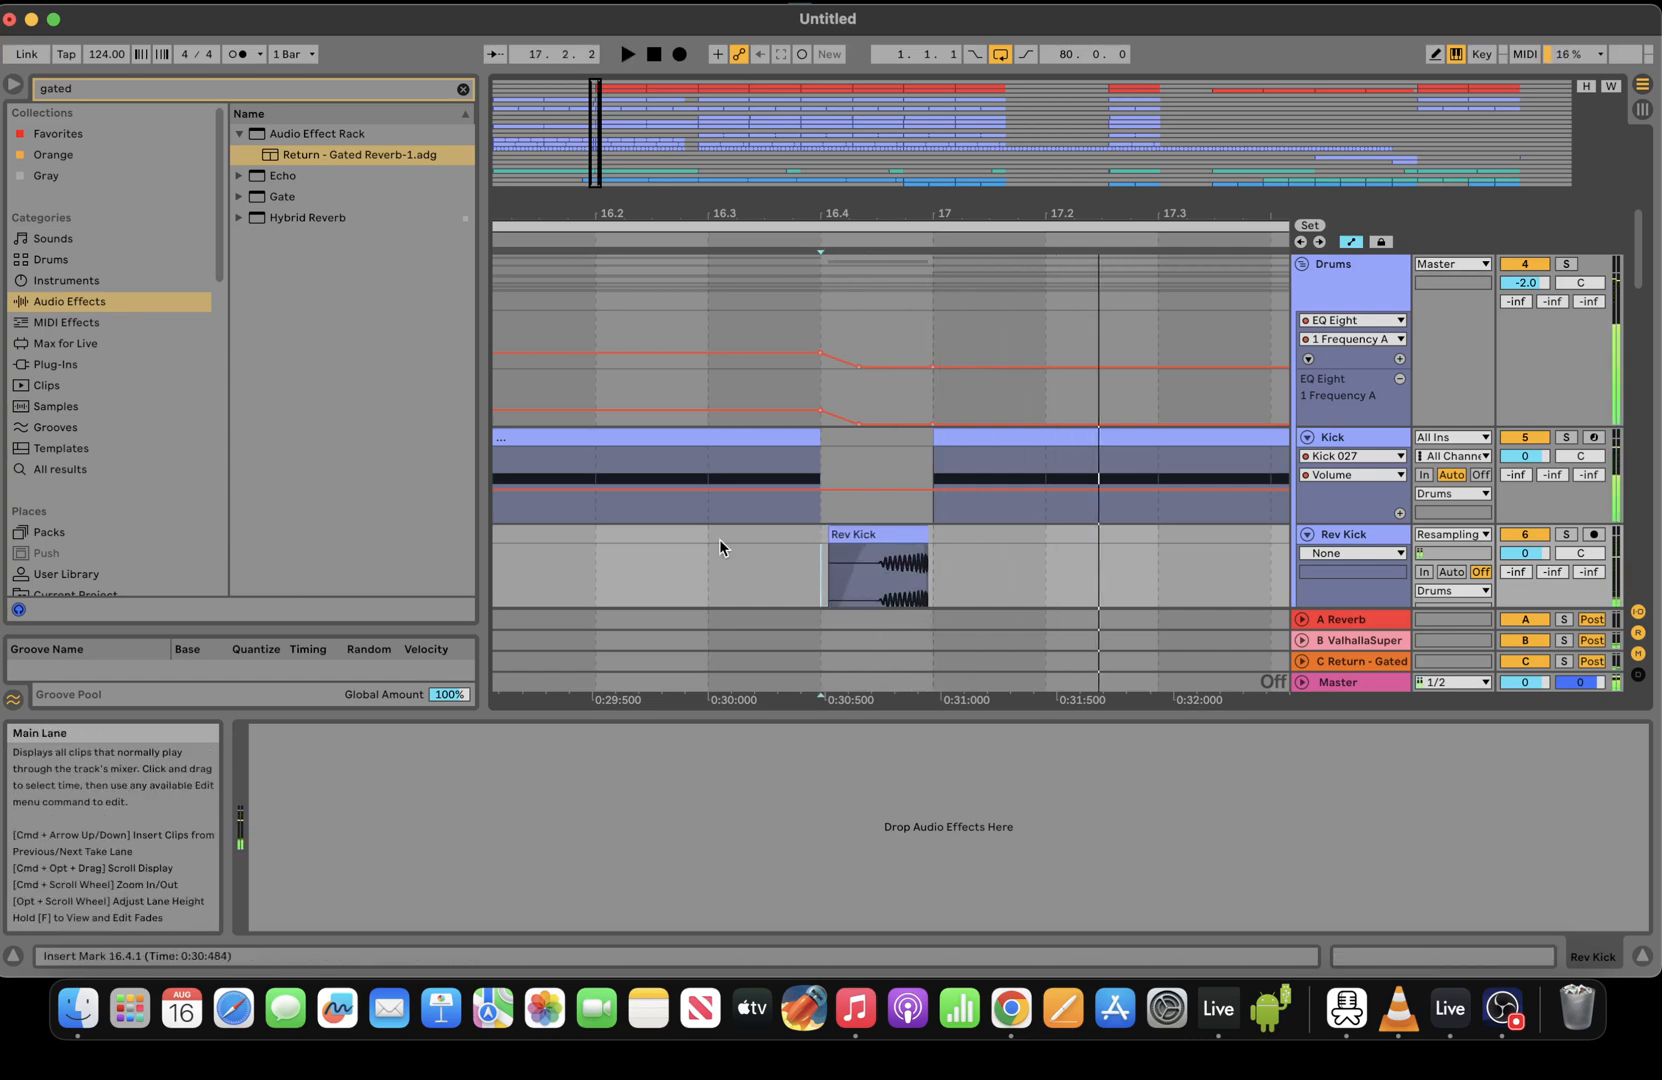
pyautogui.click(866, 532)
pyautogui.click(680, 549)
pyautogui.press('space')
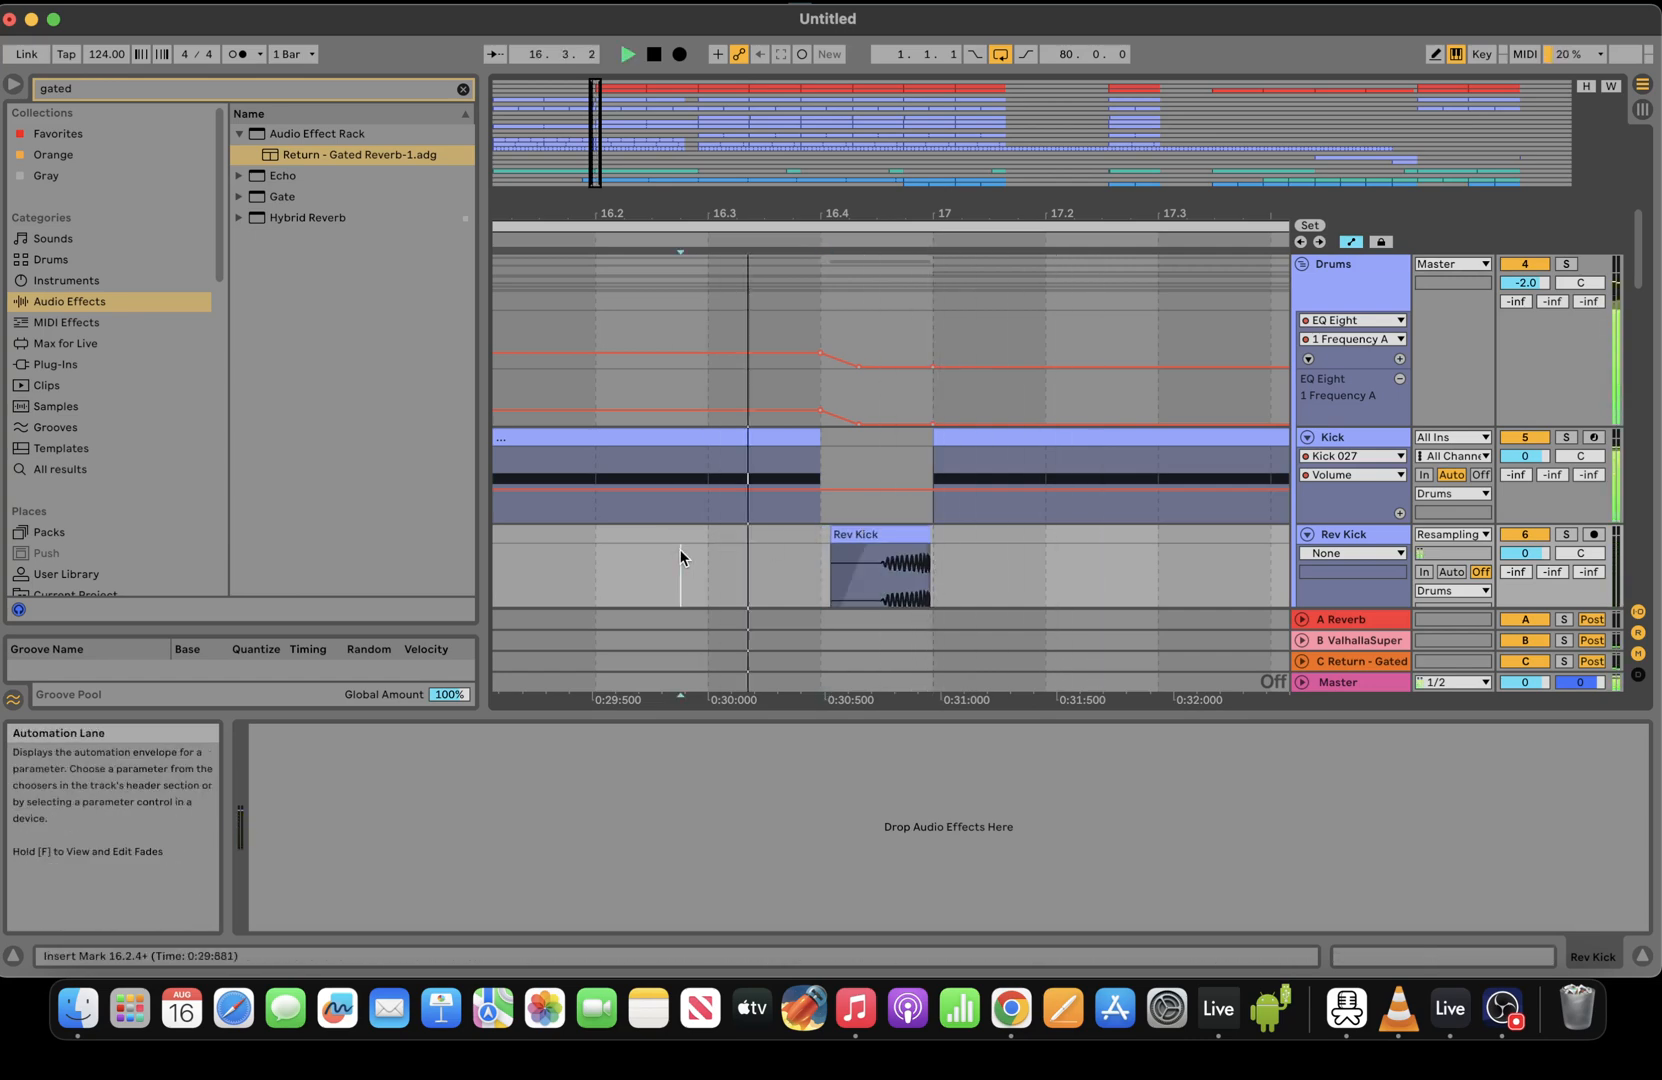
# Select bars 1 to 81 in the arrangement and listen to the passage following the bar 17 transition
pyautogui.press('space')
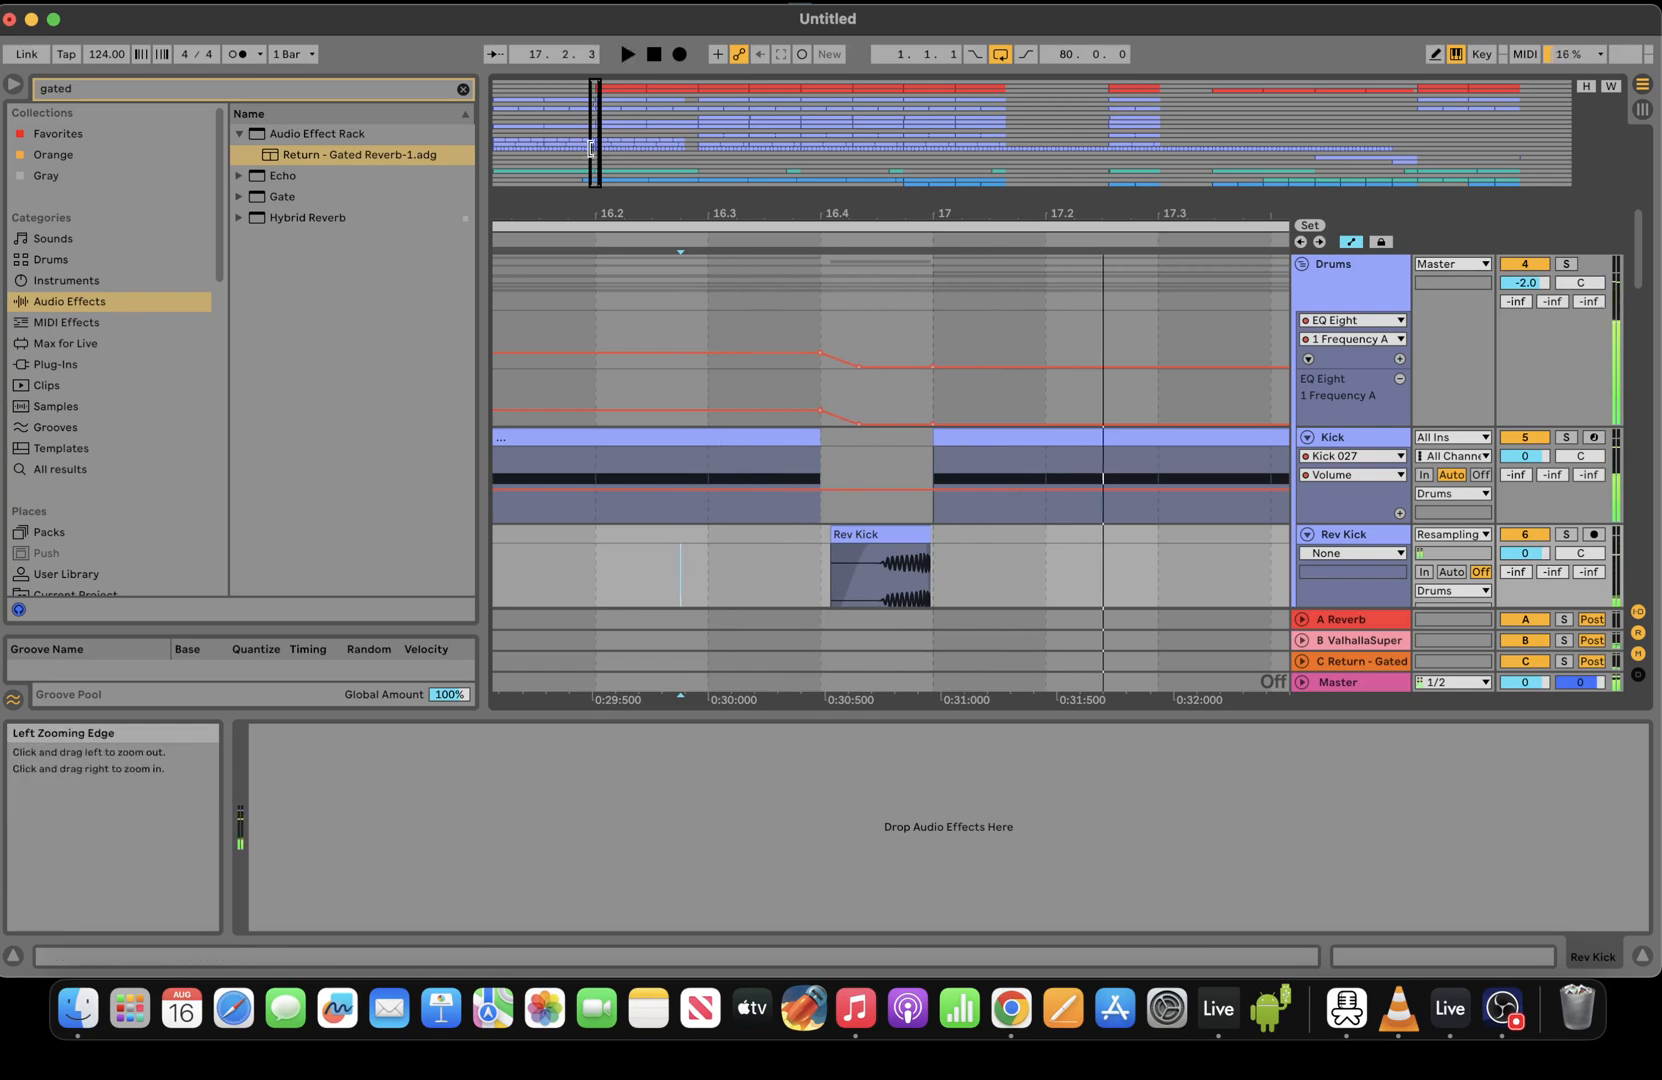
pyautogui.moveTo(596, 153); pyautogui.dragTo(596, 98)
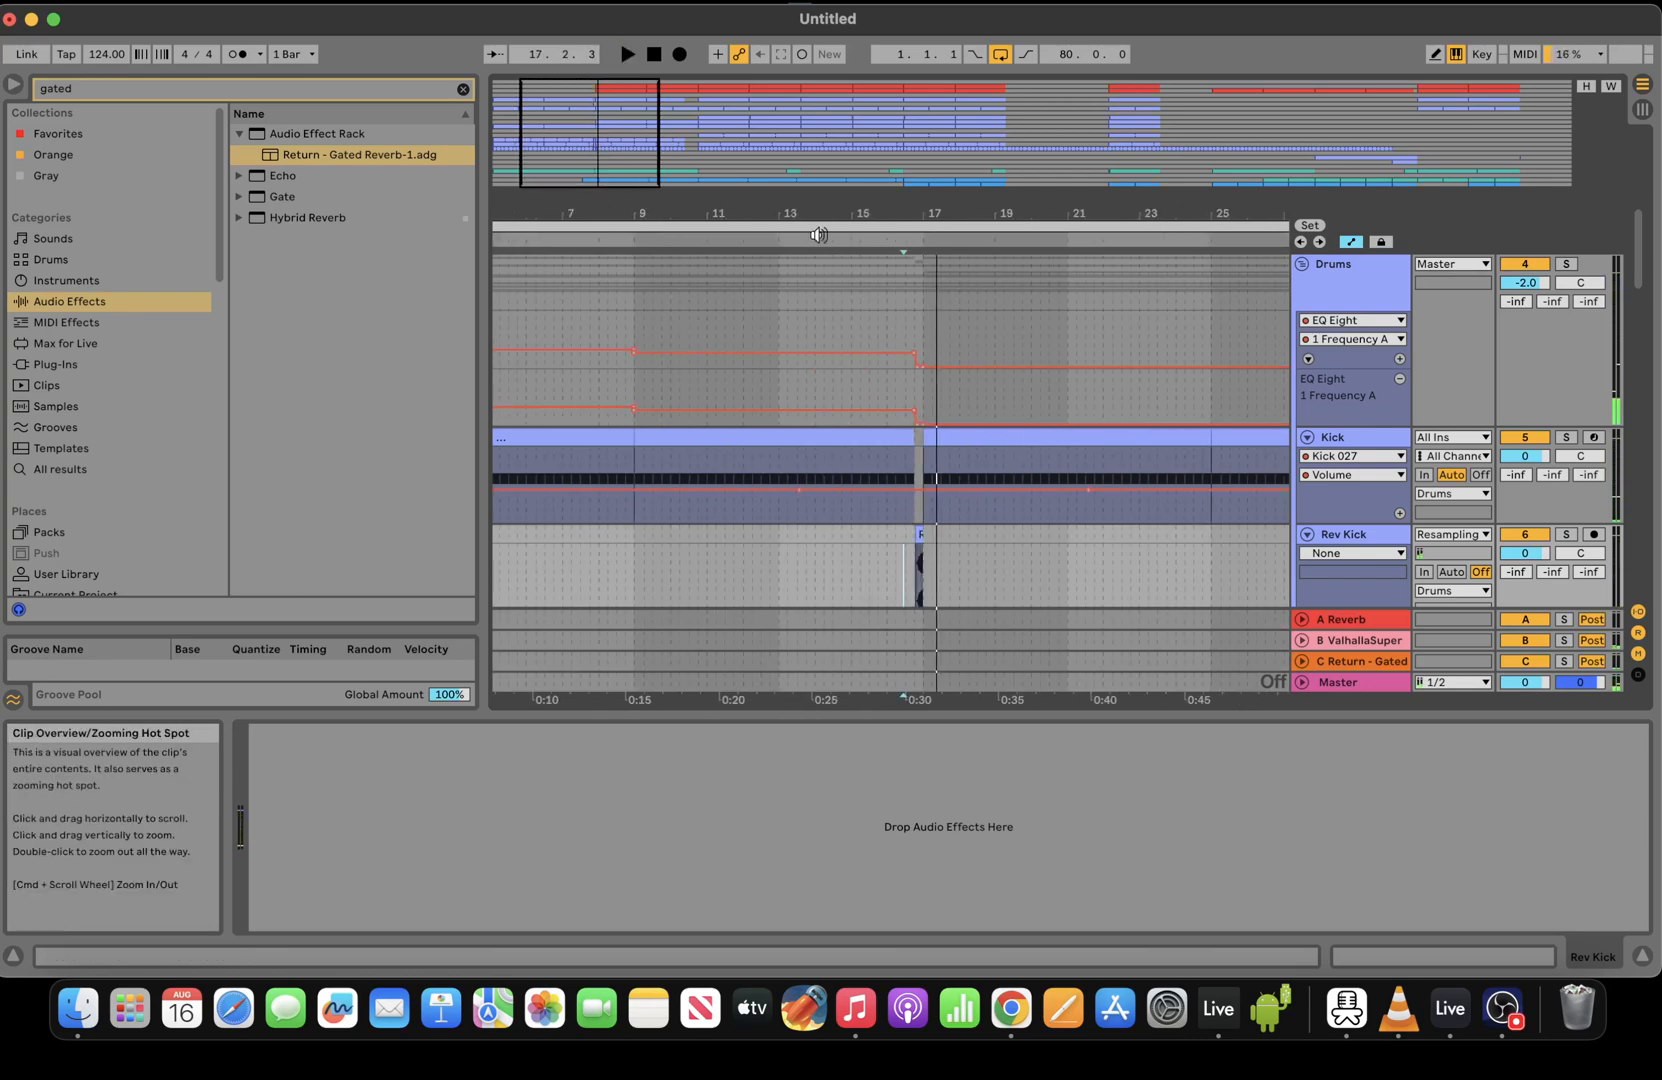
pyautogui.click(882, 228)
pyautogui.press('space')
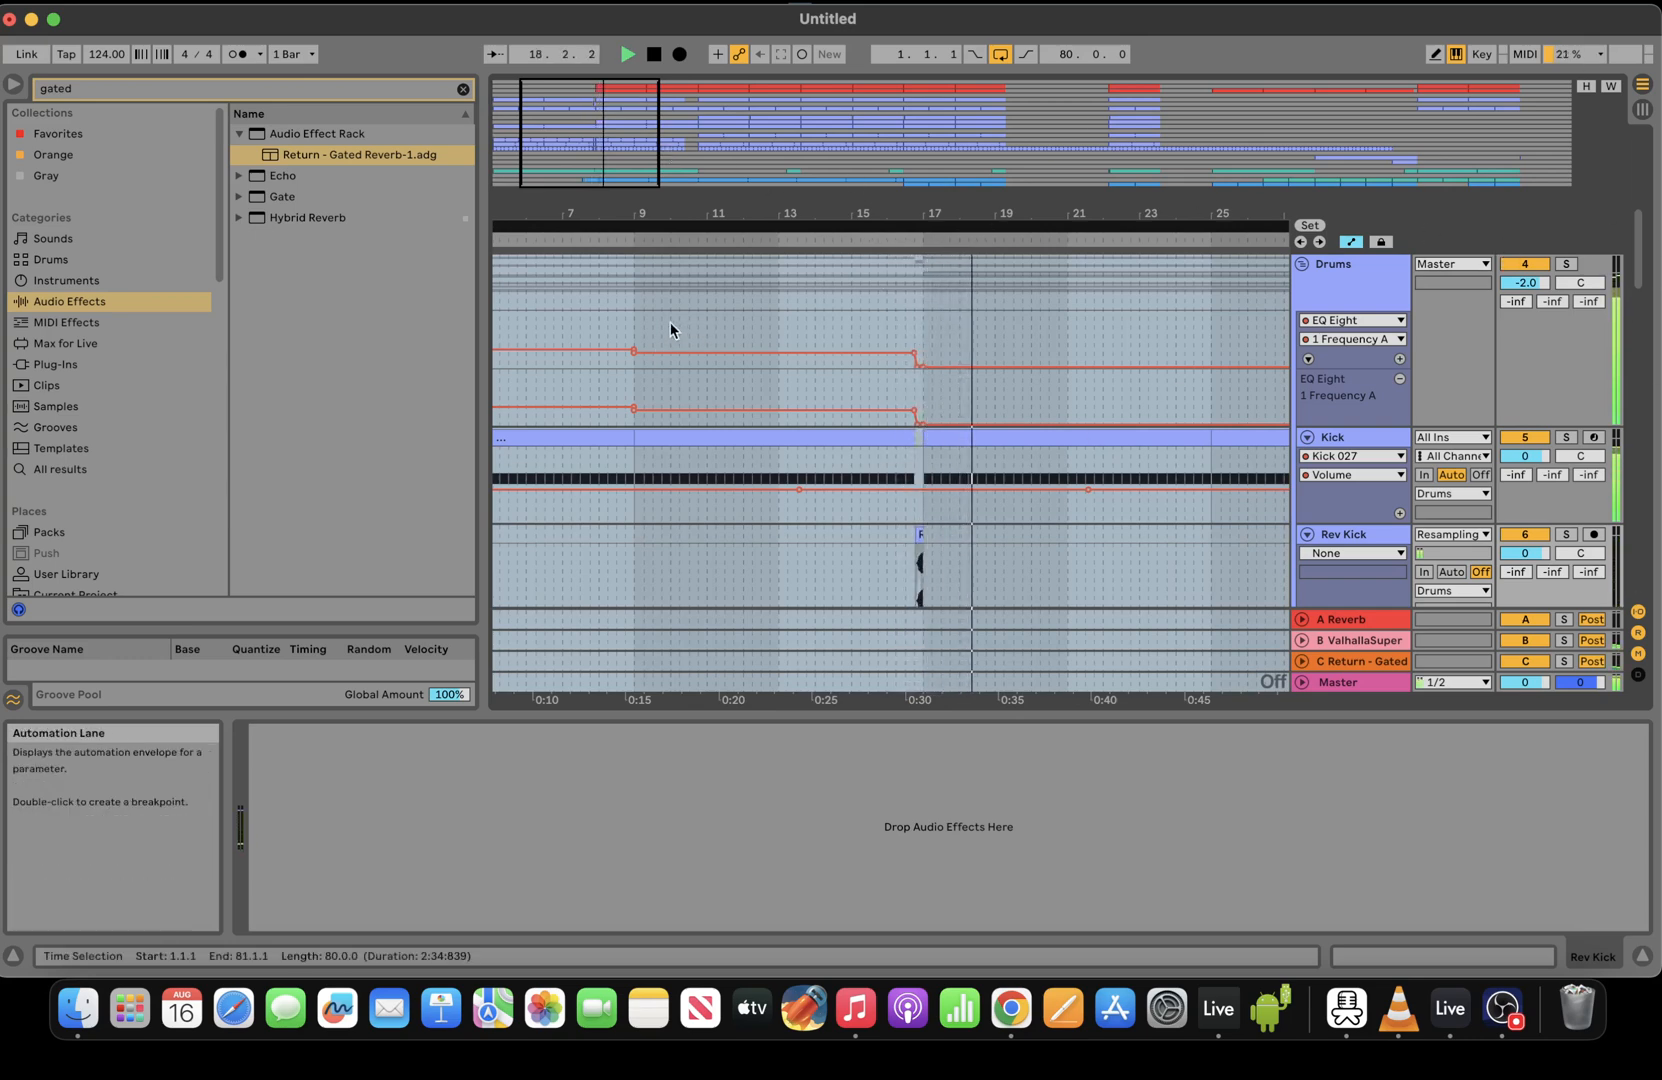
pyautogui.moveTo(574, 148); pyautogui.dragTo(574, 95)
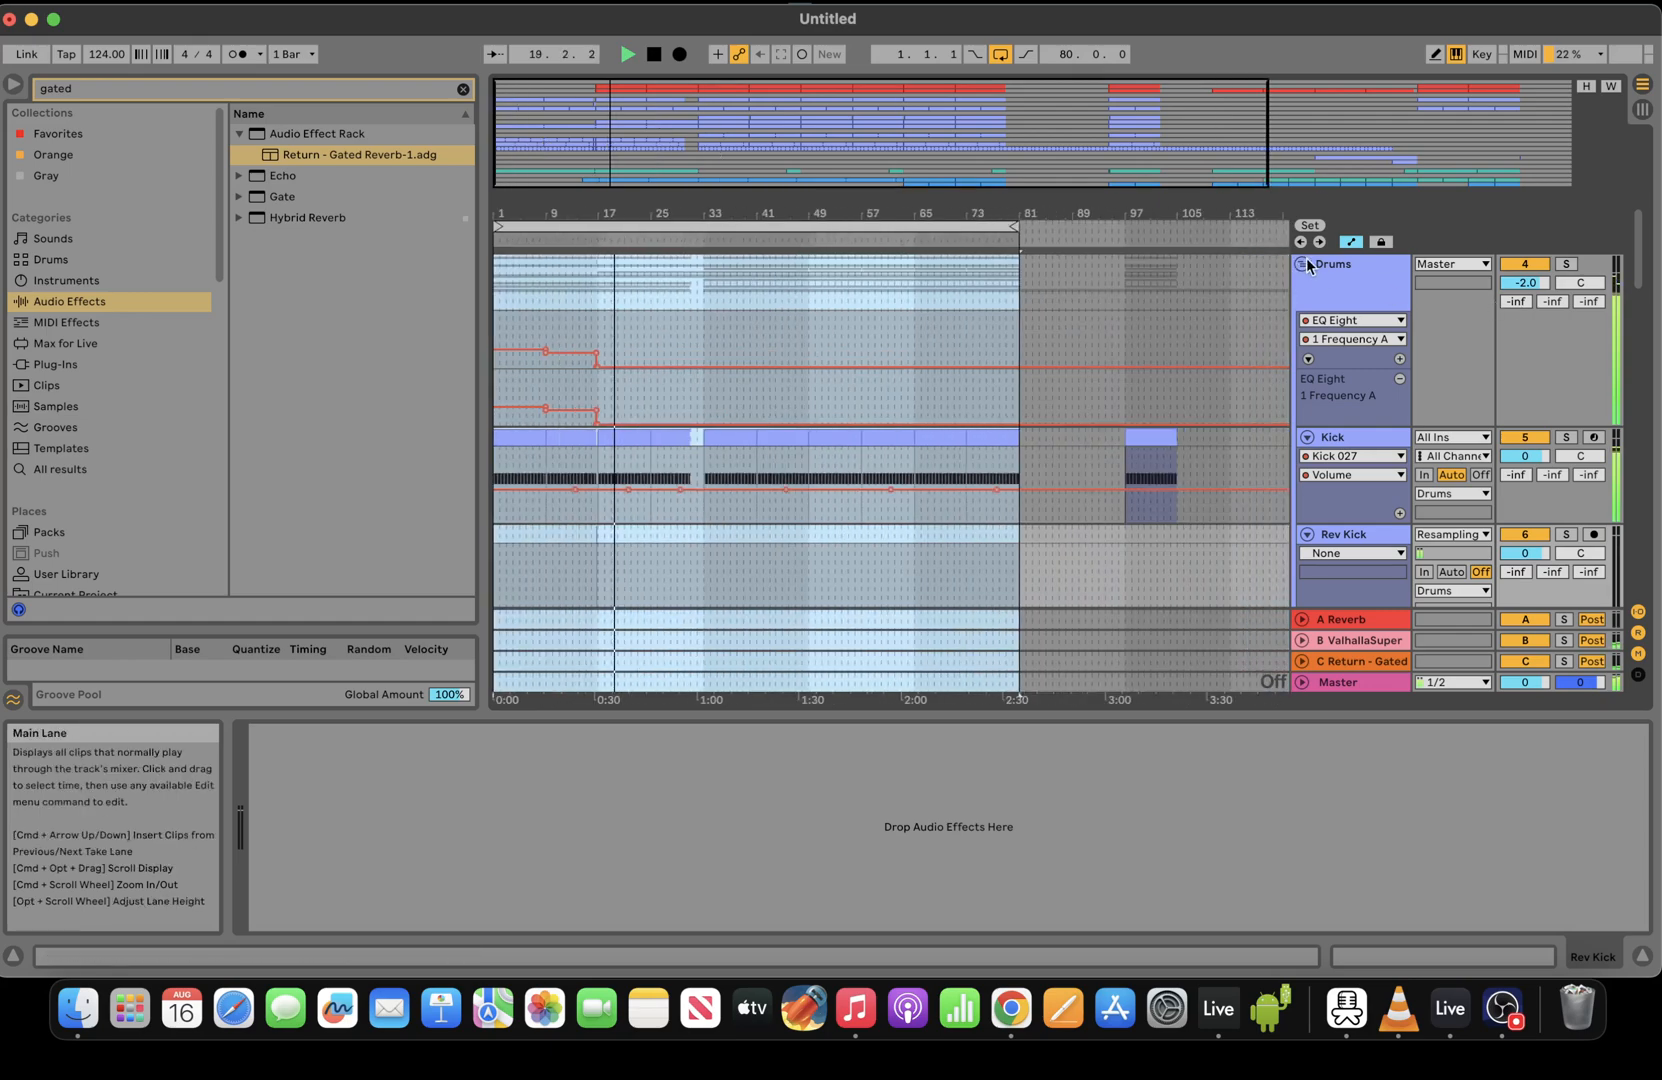
# Set the arrangement's fixed grid to 4 bars
pyautogui.rightClick(1184, 291)
pyautogui.click(1397, 460)
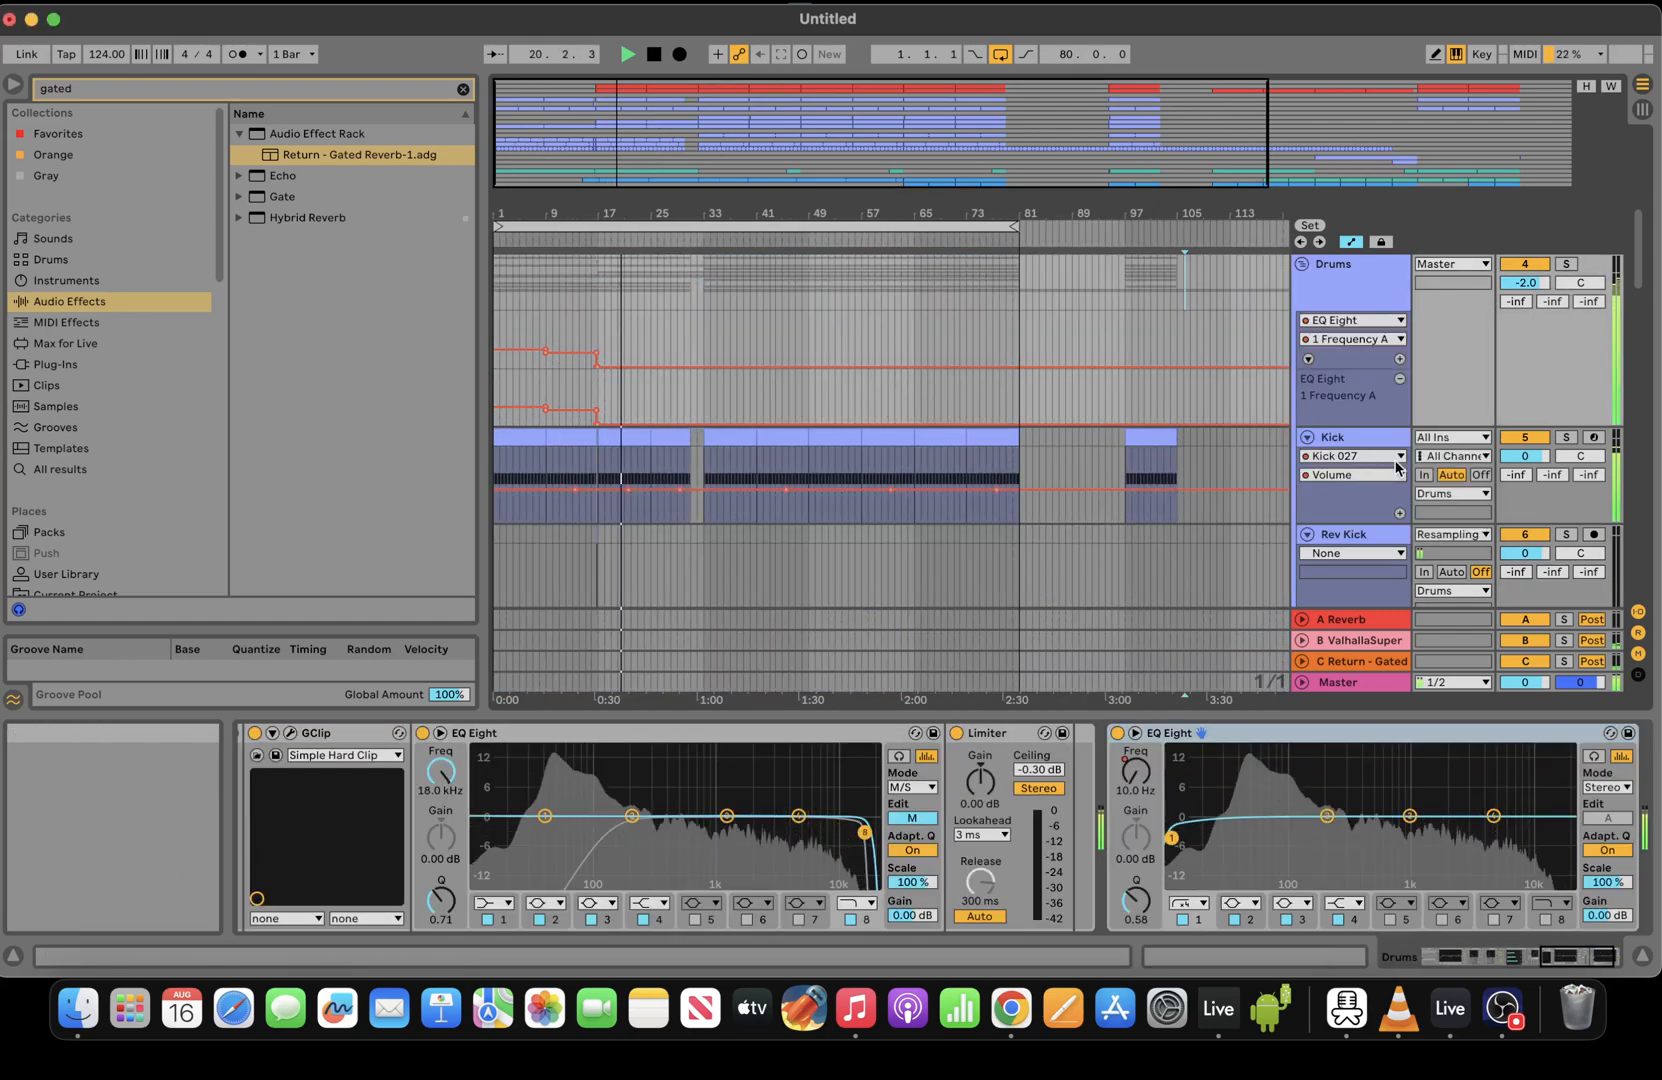
pyautogui.rightClick(840, 279)
pyautogui.click(936, 449)
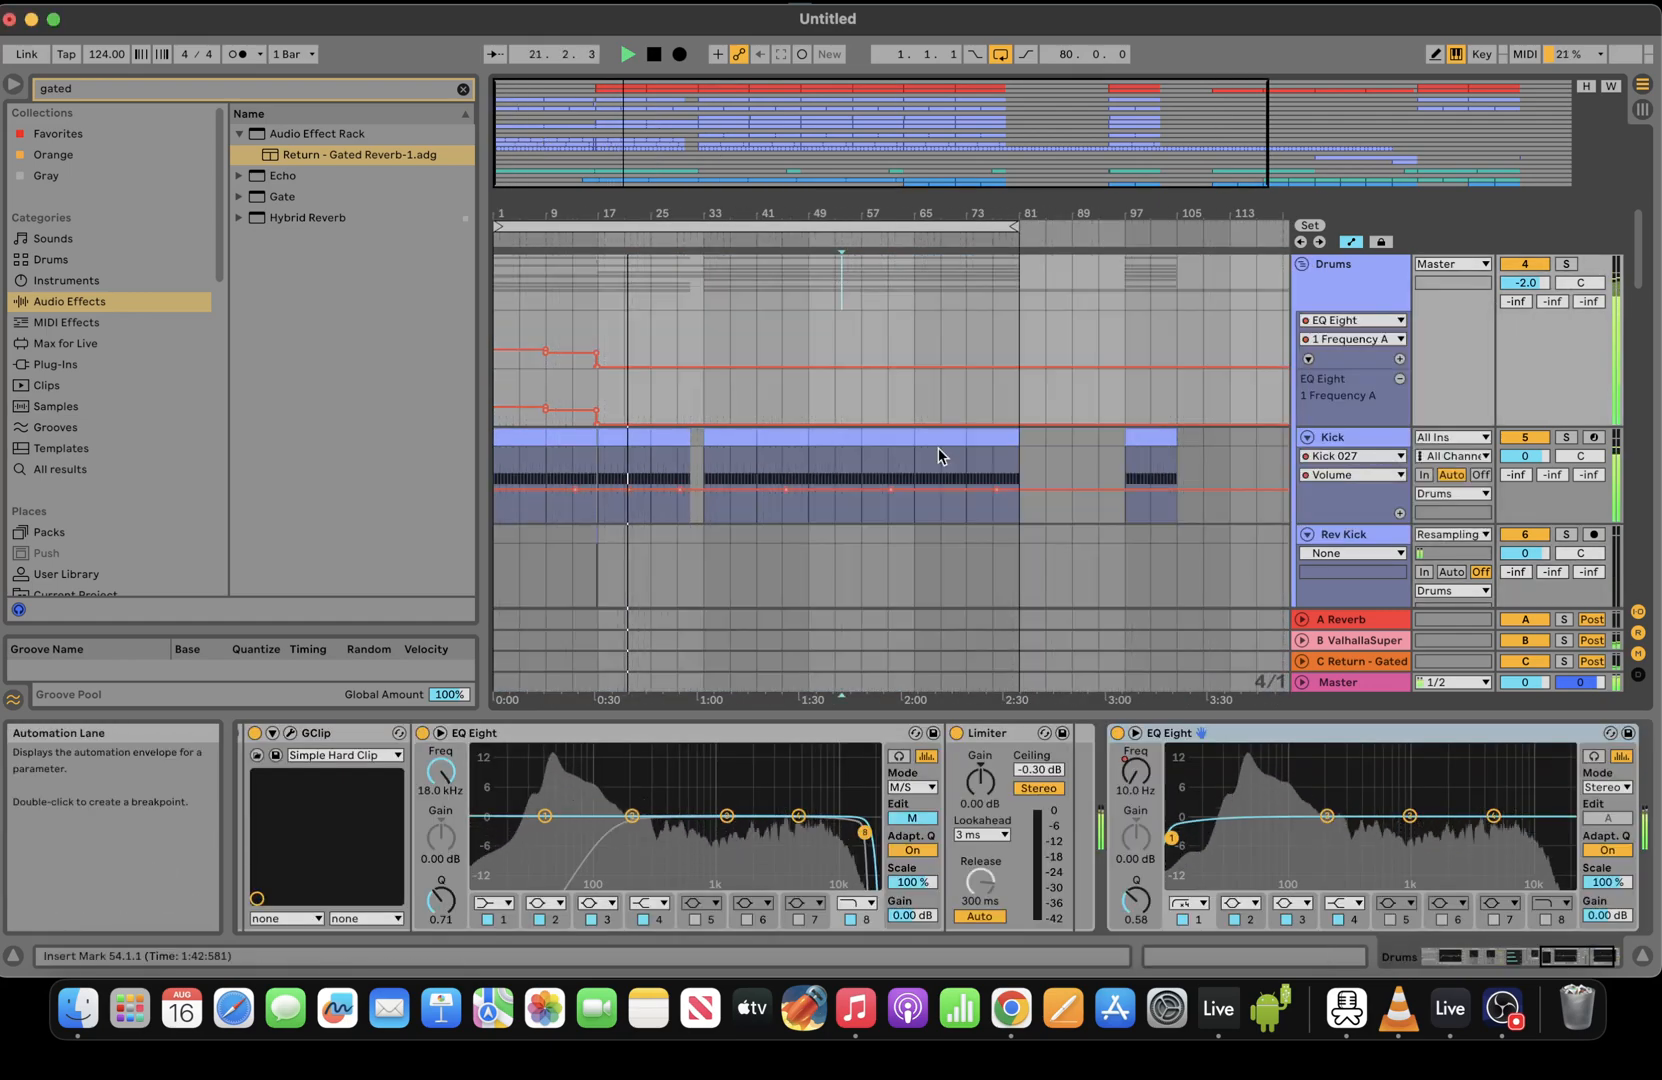
# Stop playback, solo the Snare track, and play it from bar 54
pyautogui.moveTo(633, 102); pyautogui.dragTo(633, 124)
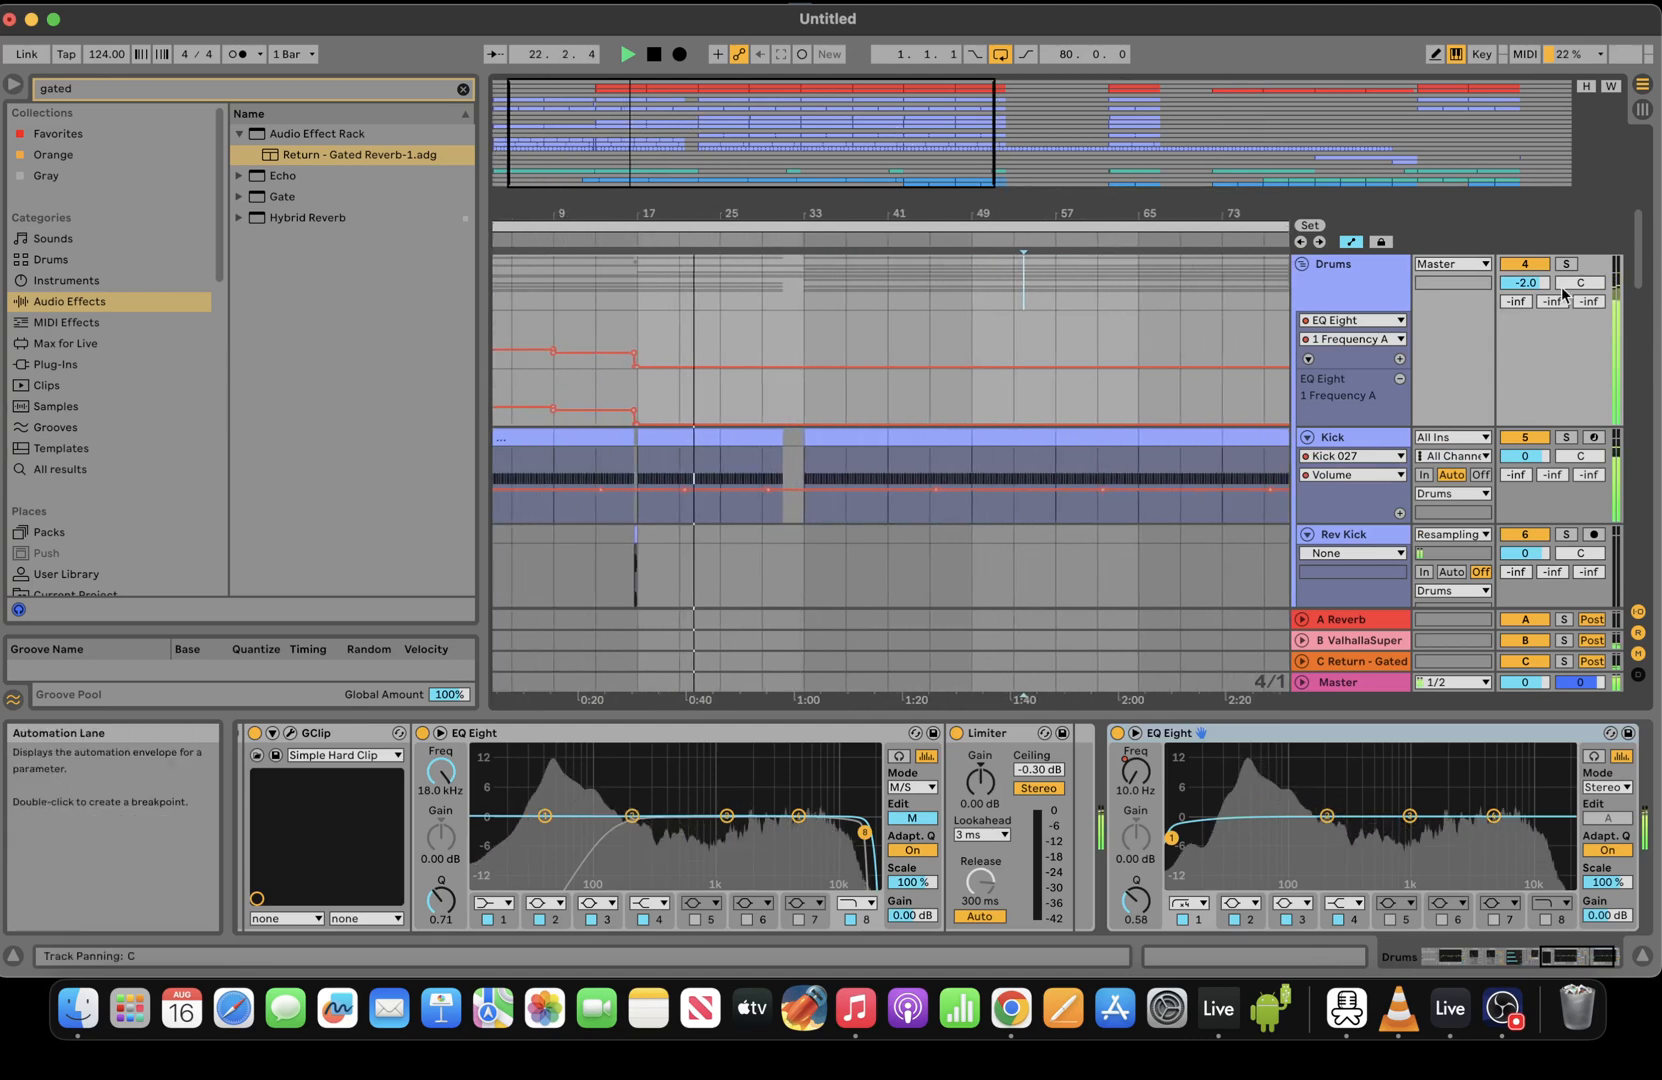
pyautogui.moveTo(1639, 241); pyautogui.dragTo(1639, 267)
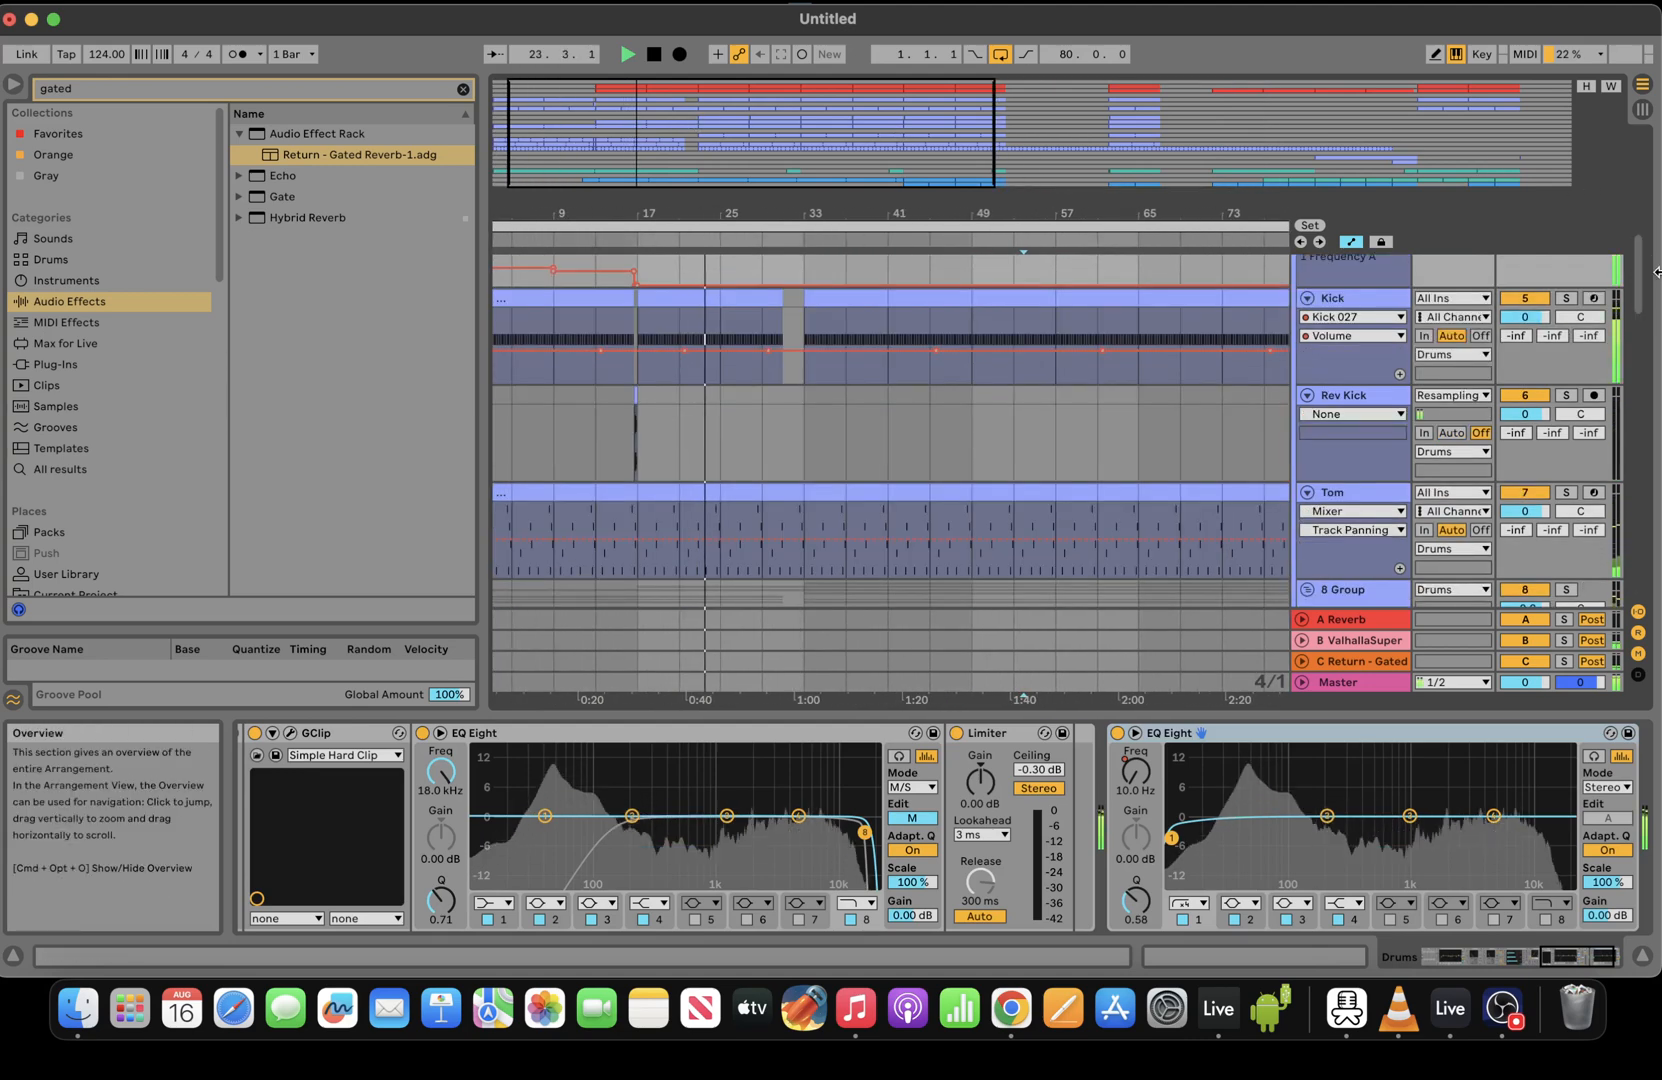
pyautogui.moveTo(1634, 277); pyautogui.dragTo(1649, 352)
pyautogui.press('space')
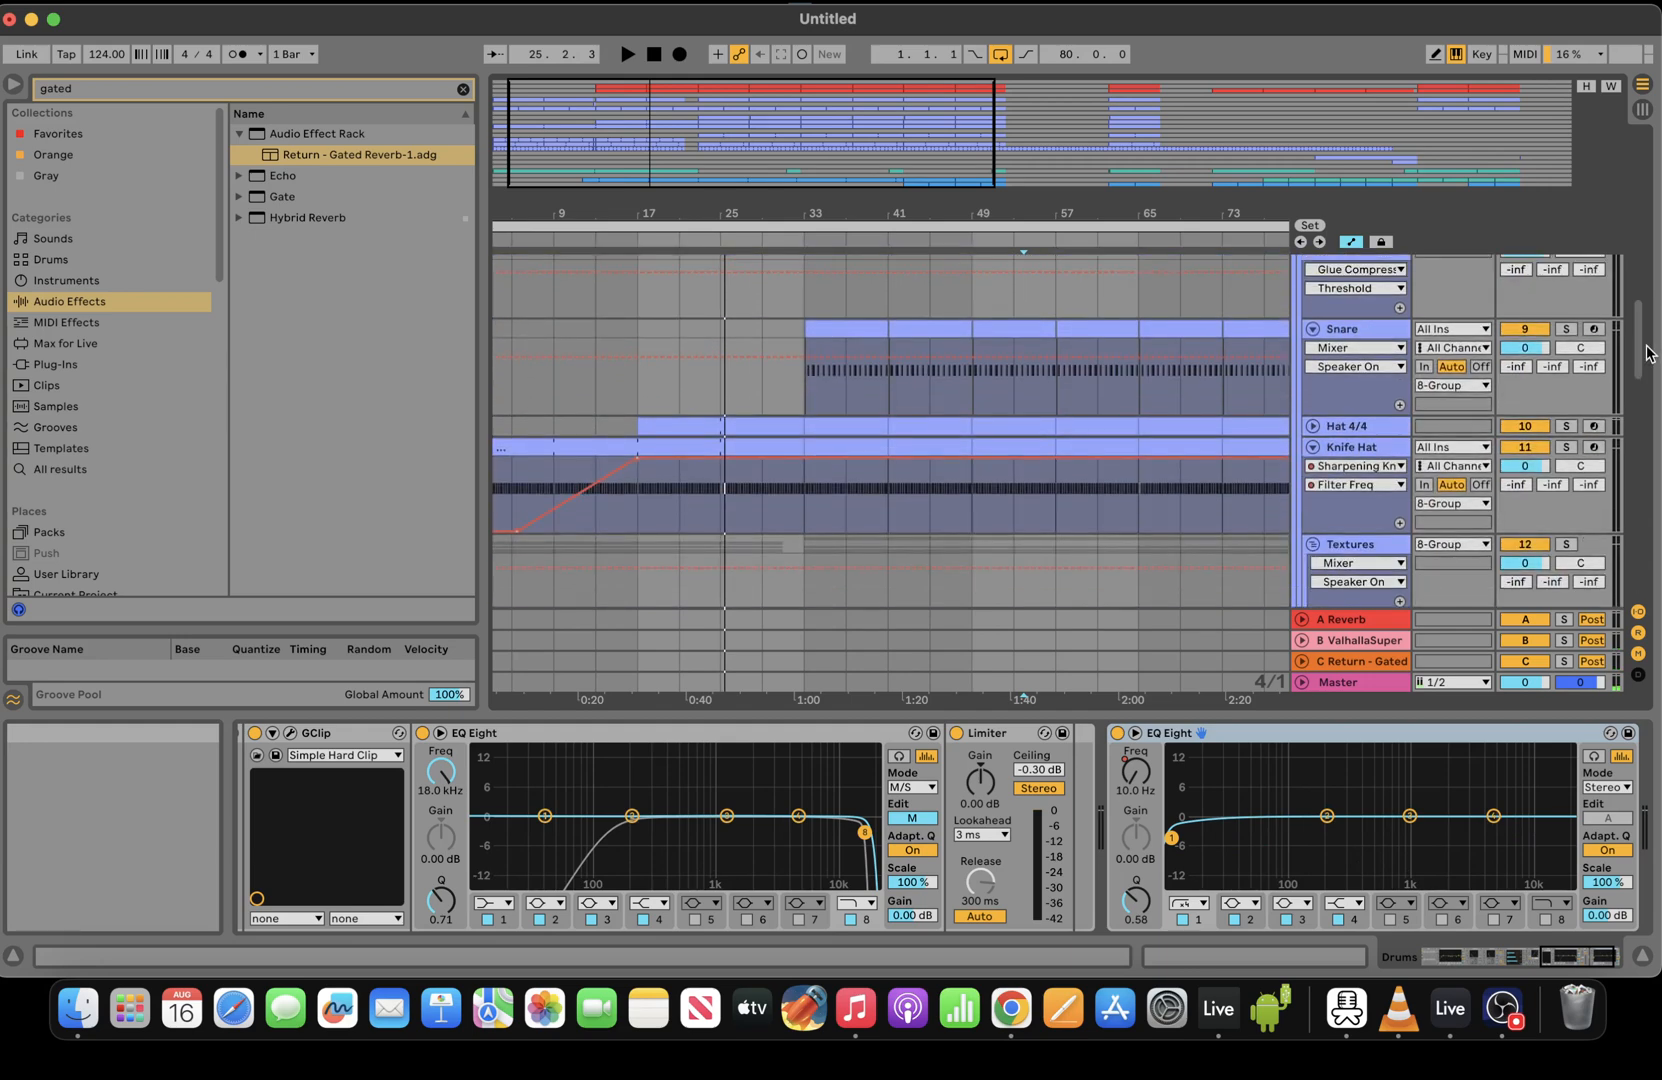
pyautogui.click(1397, 330)
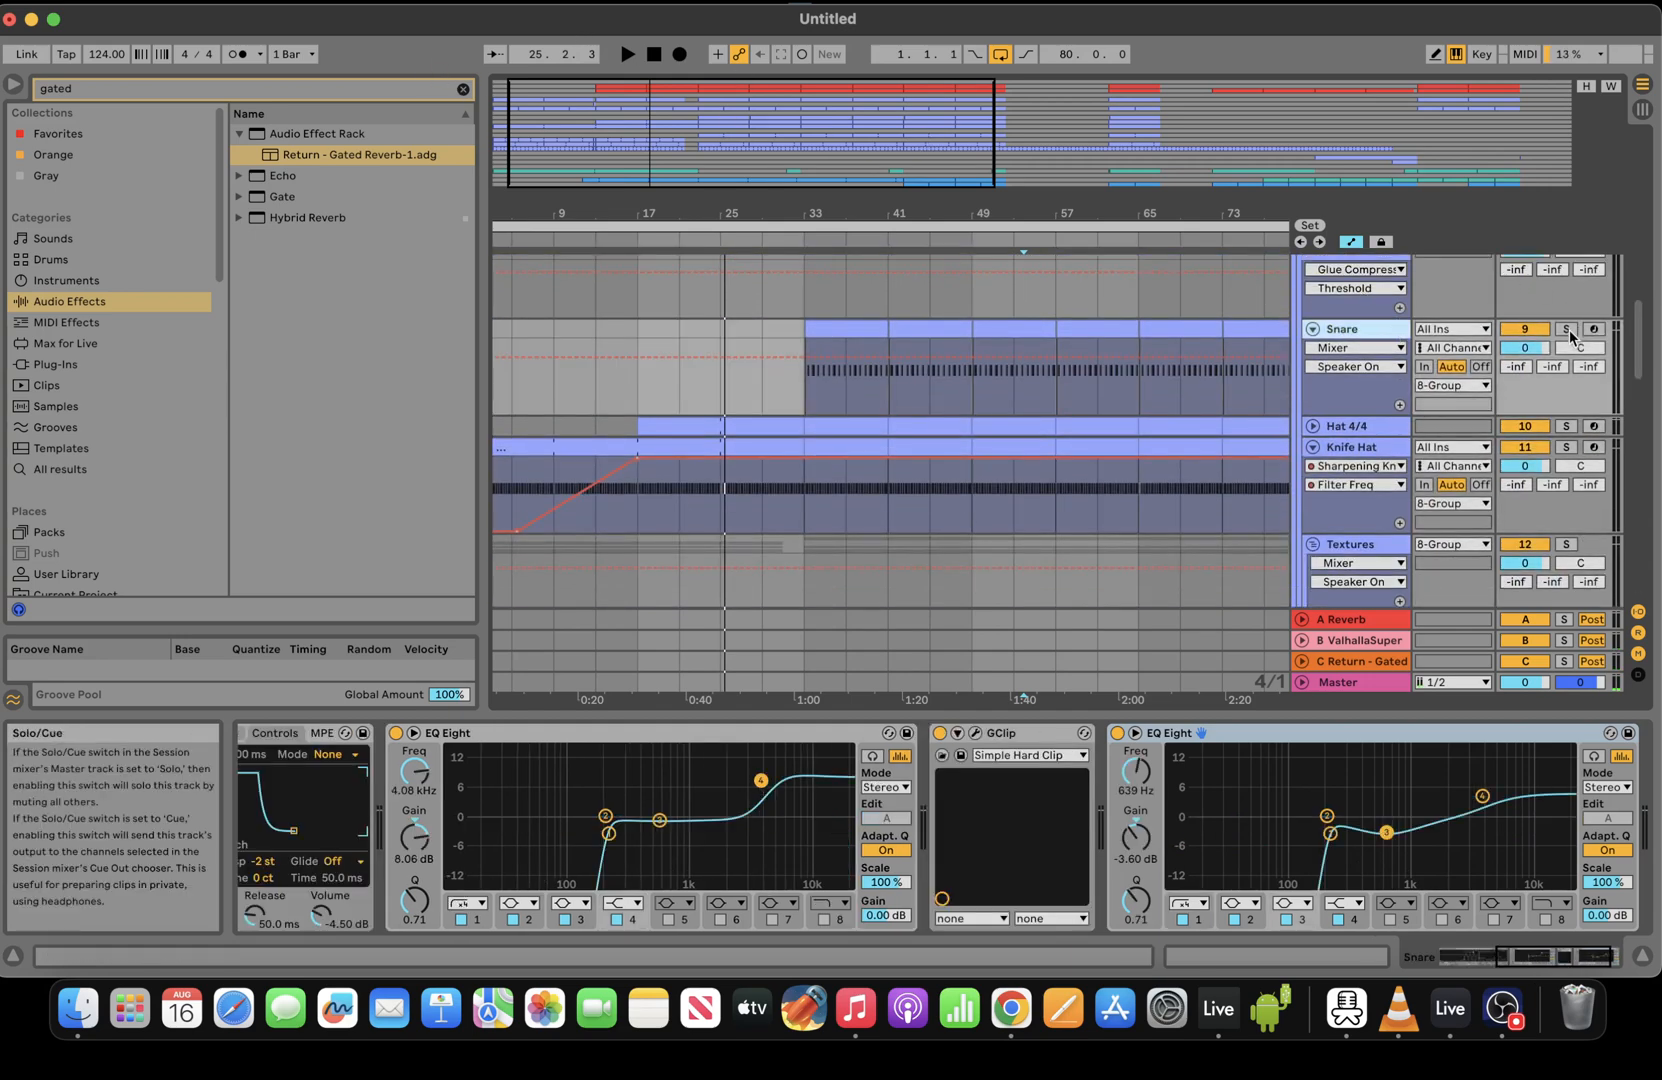
pyautogui.press('space')
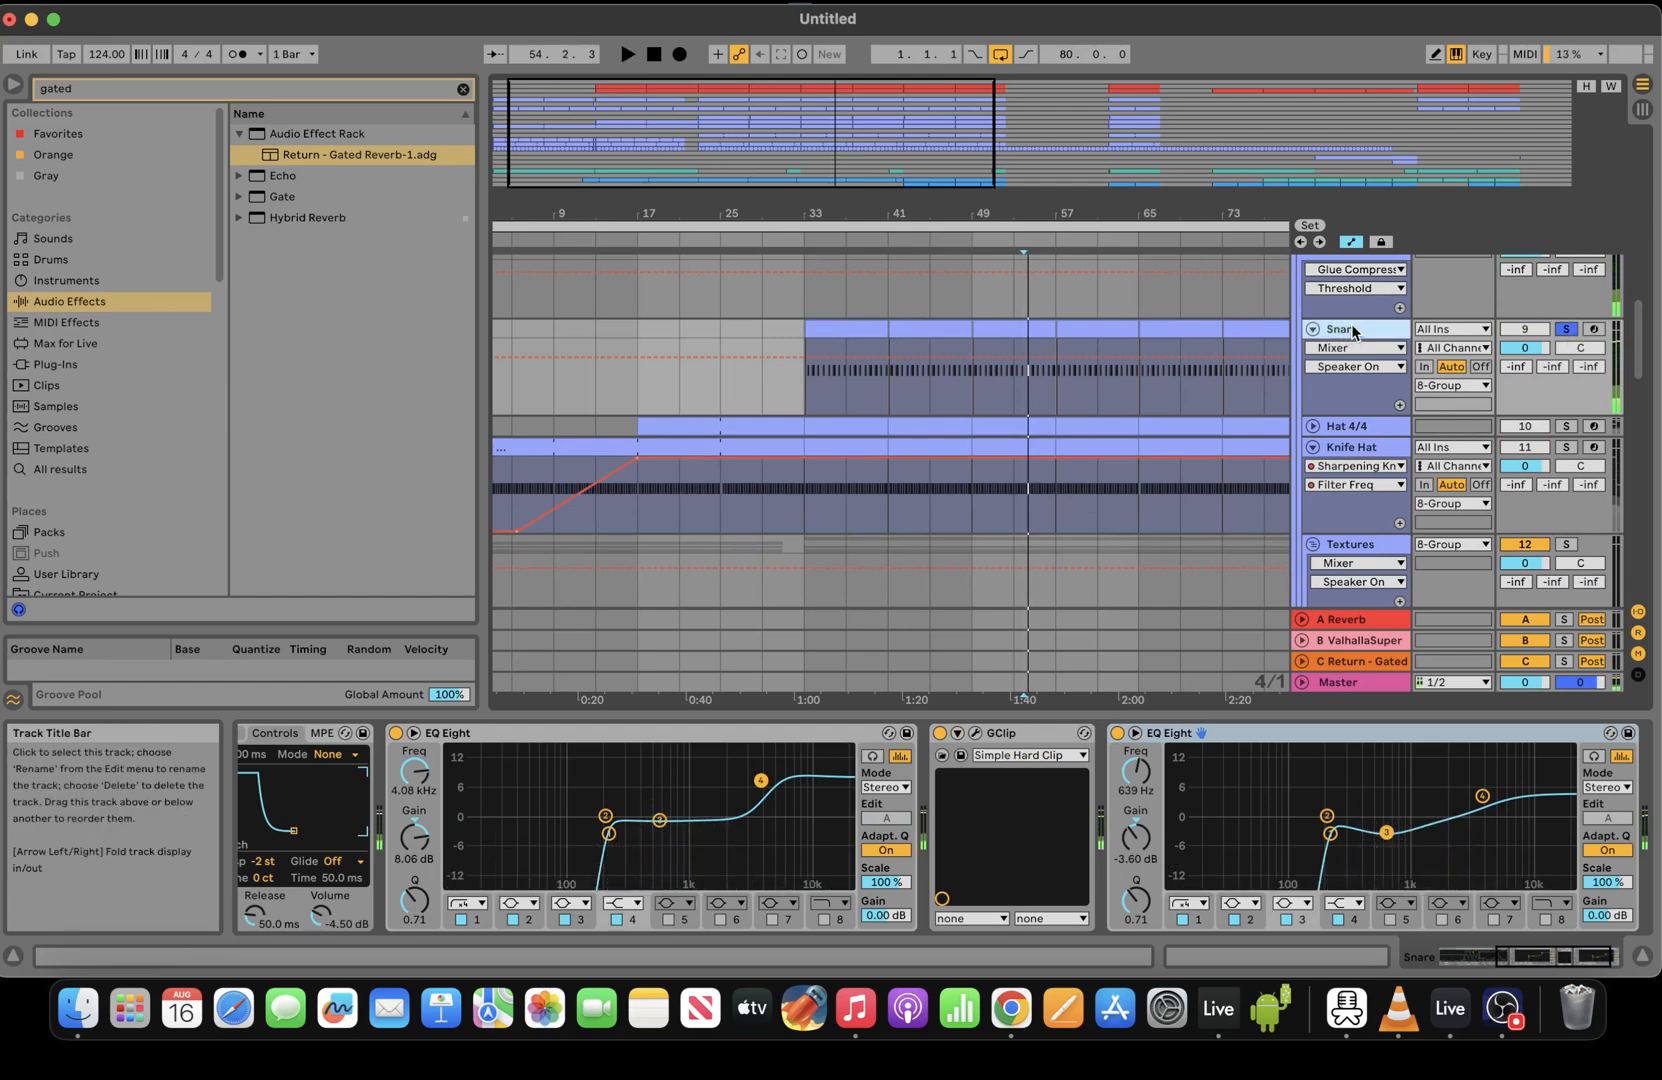
# Try a send of -14.7 dB from the Snare to the ValhallaSupermassive return and audition it
pyautogui.moveTo(1551, 367); pyautogui.dragTo(1551, 349)
pyautogui.press('space')
pyautogui.press('space')
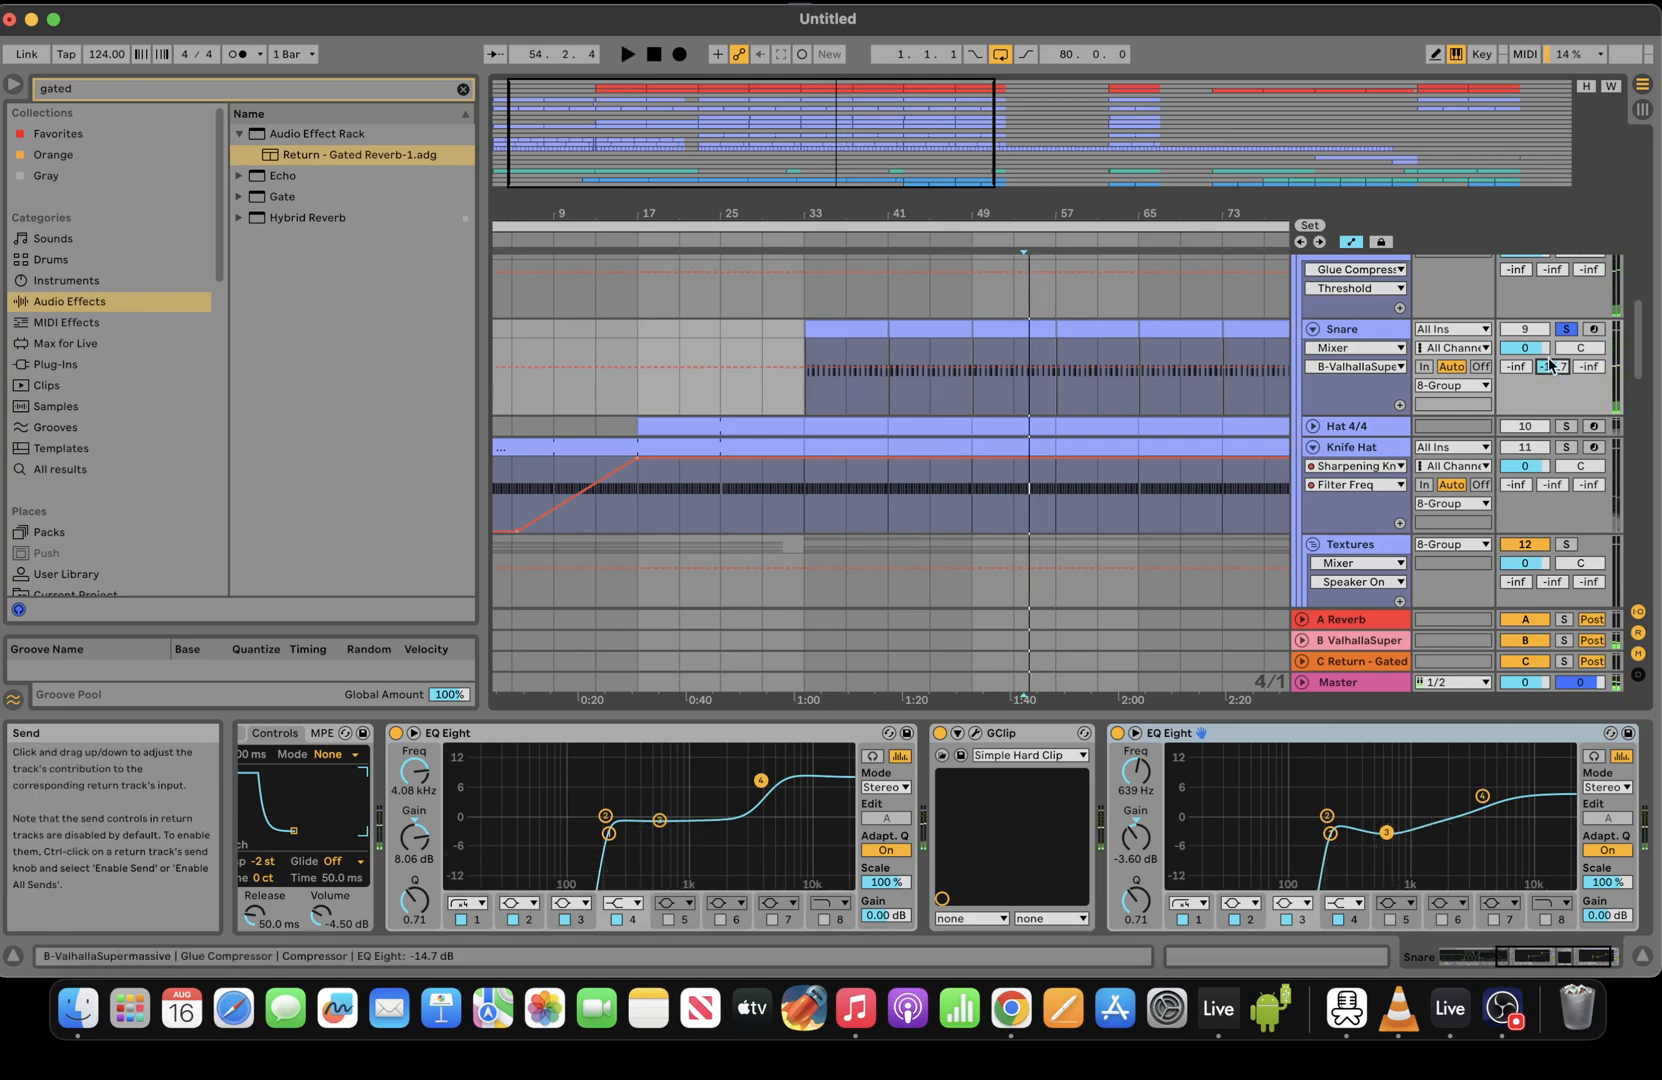
# Insert an audio track below Snare and rename it "Rev Snare"
pyautogui.click(258, 8)
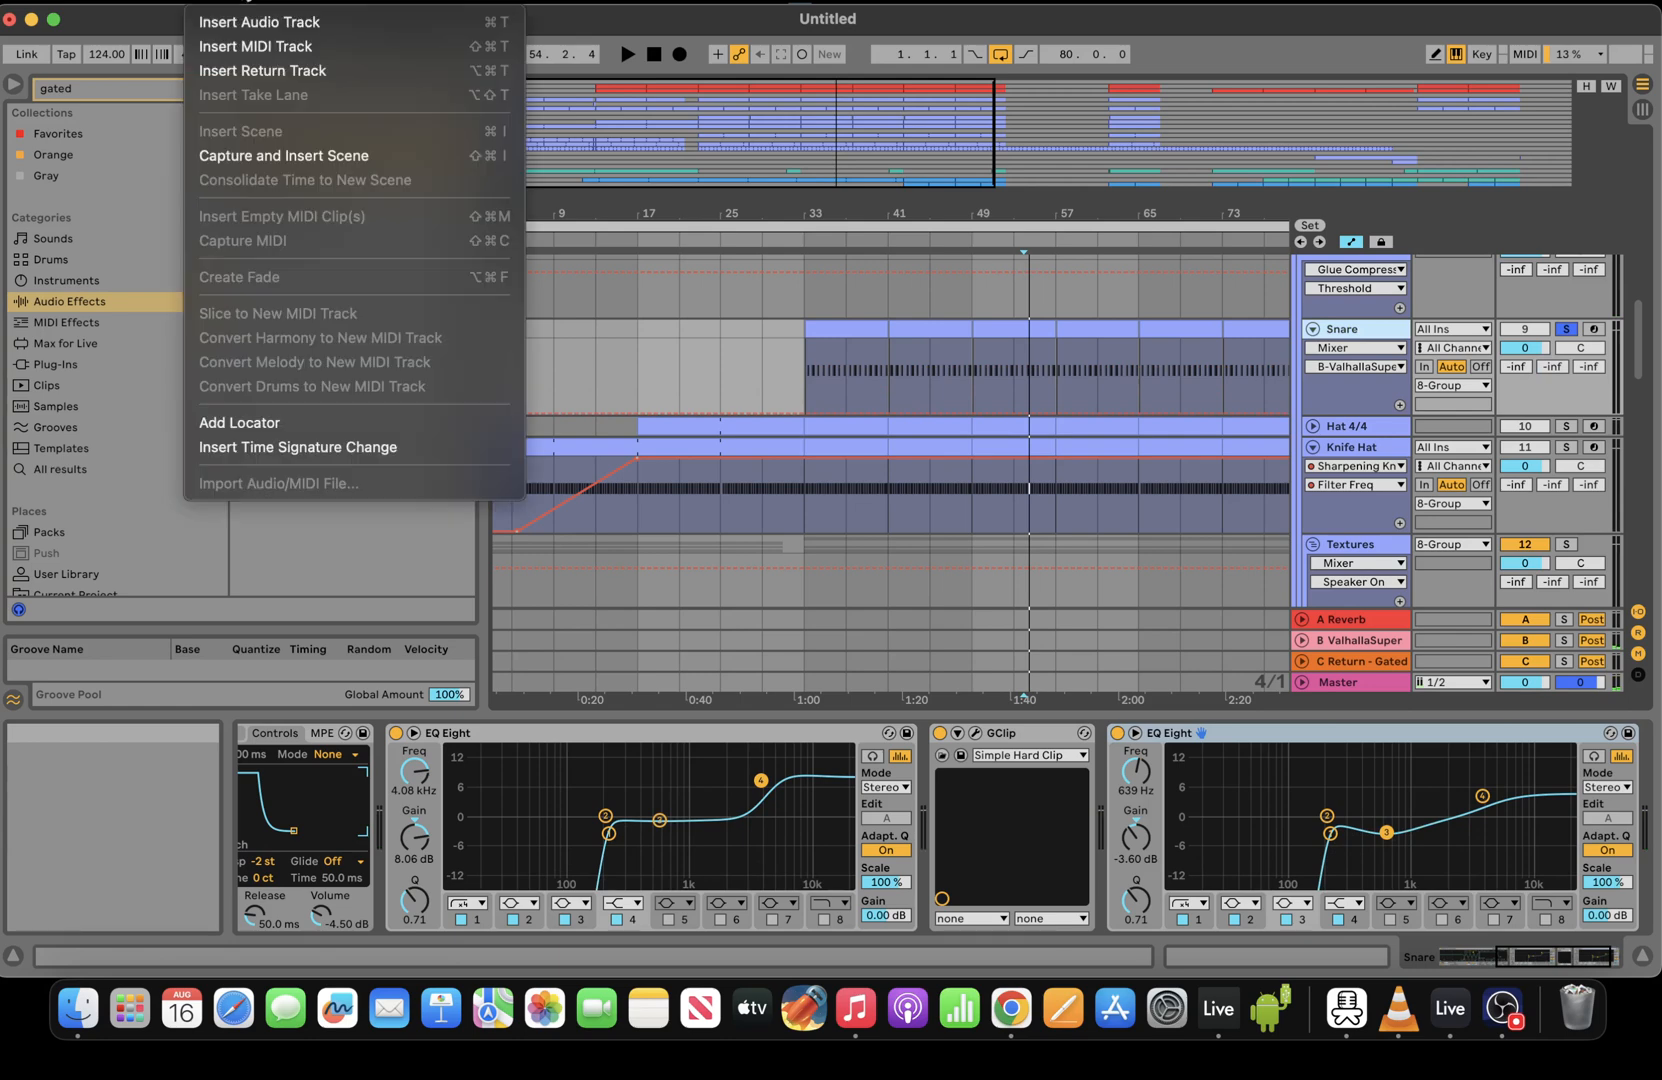
pyautogui.click(264, 22)
pyautogui.rightClick(1358, 421)
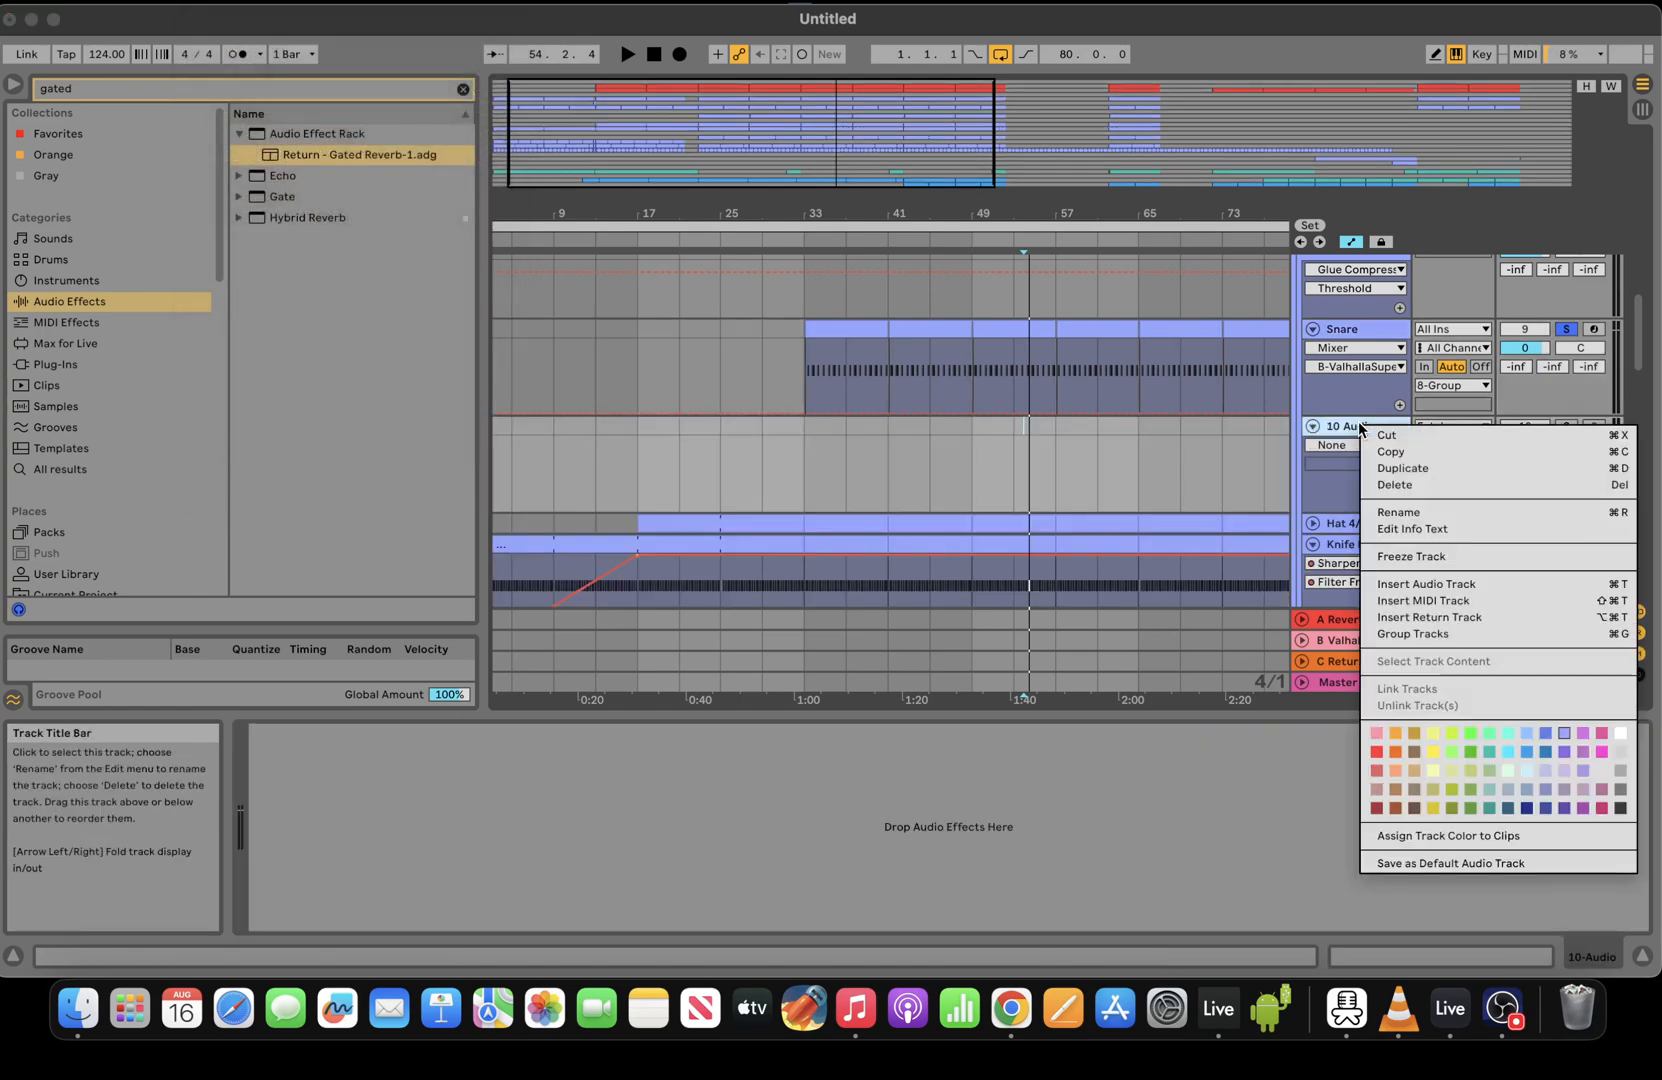
pyautogui.click(1398, 509)
pyautogui.write('Rev')
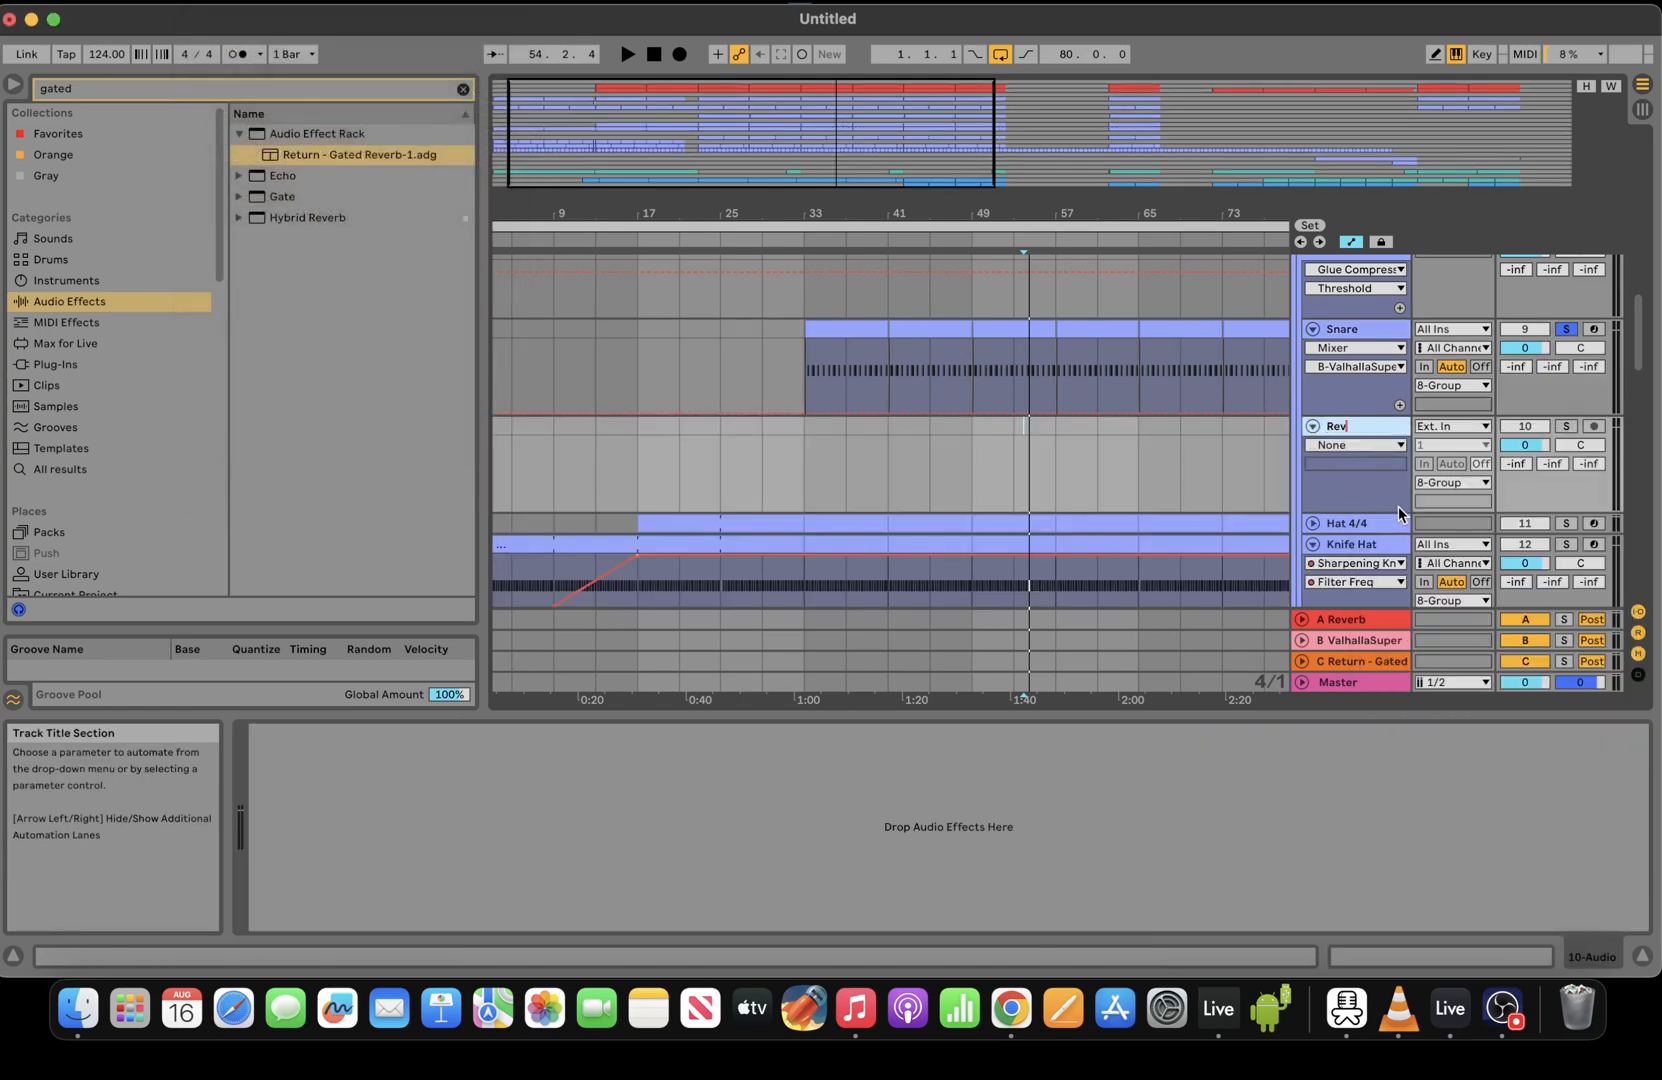
pyautogui.write(' Snare')
# Audition the snare from bar 33 and add a Reverb between GClip and the last EQ Eight on the Snare track
pyautogui.click(799, 477)
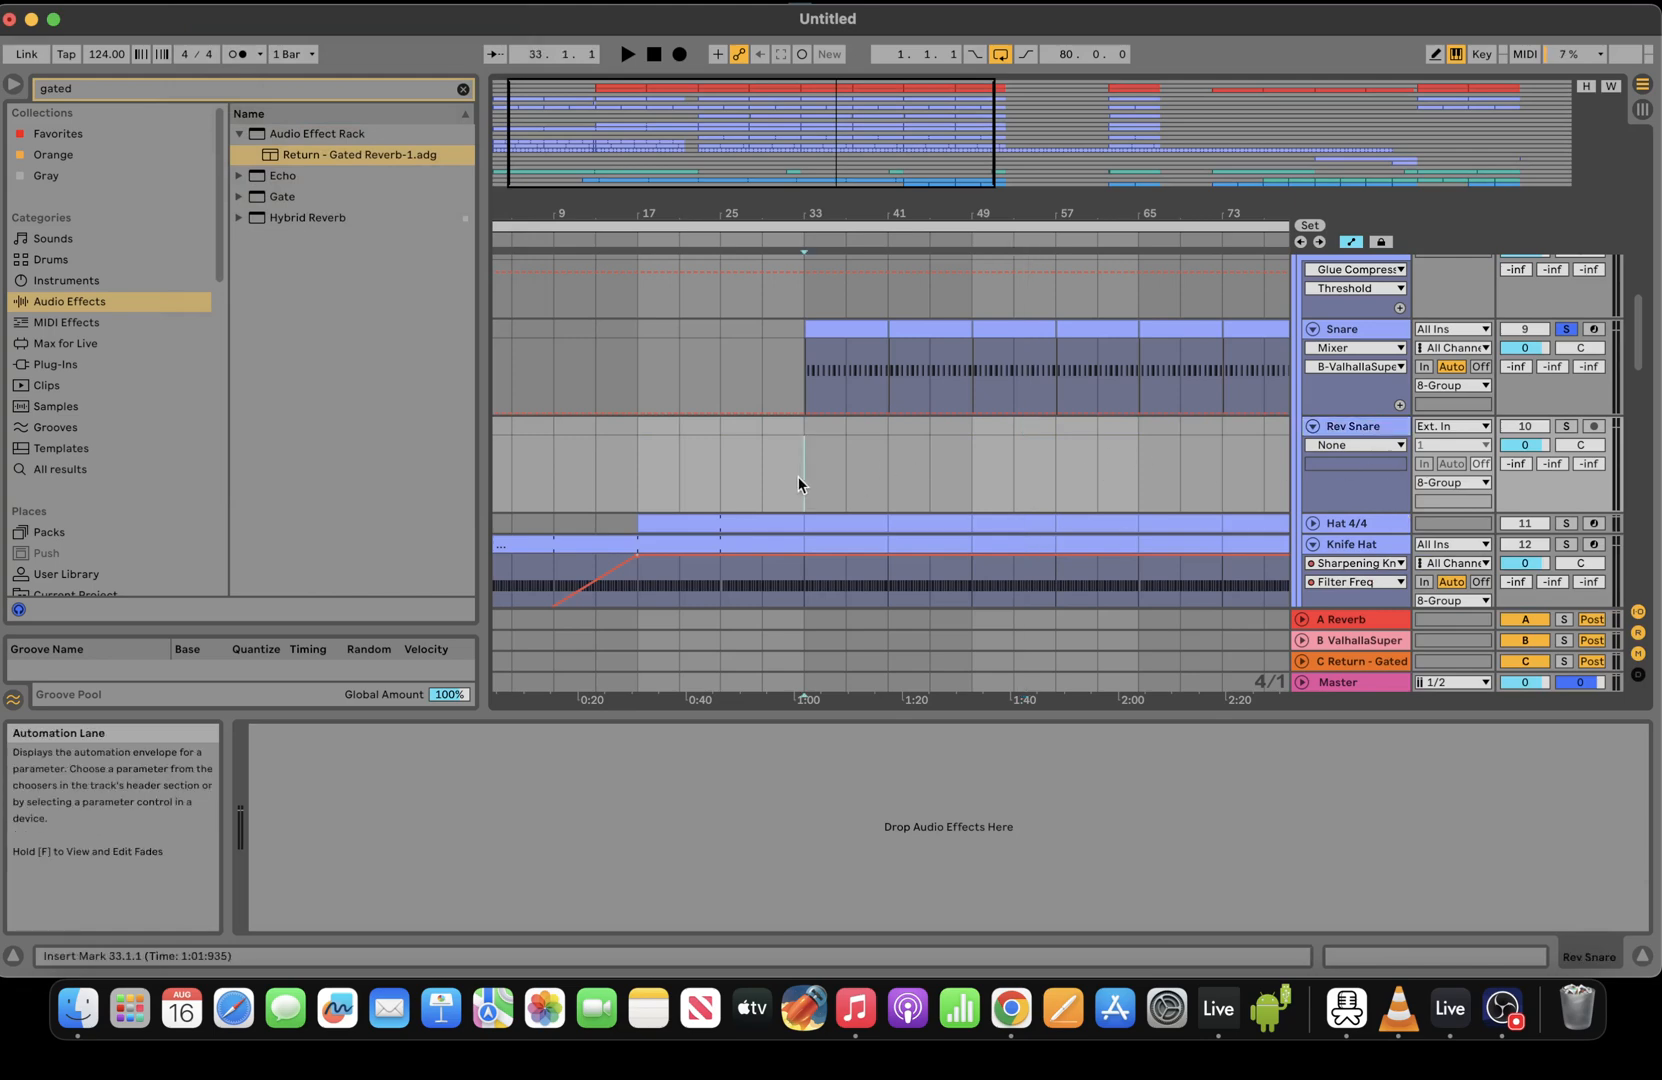
pyautogui.press('space')
pyautogui.click(810, 377)
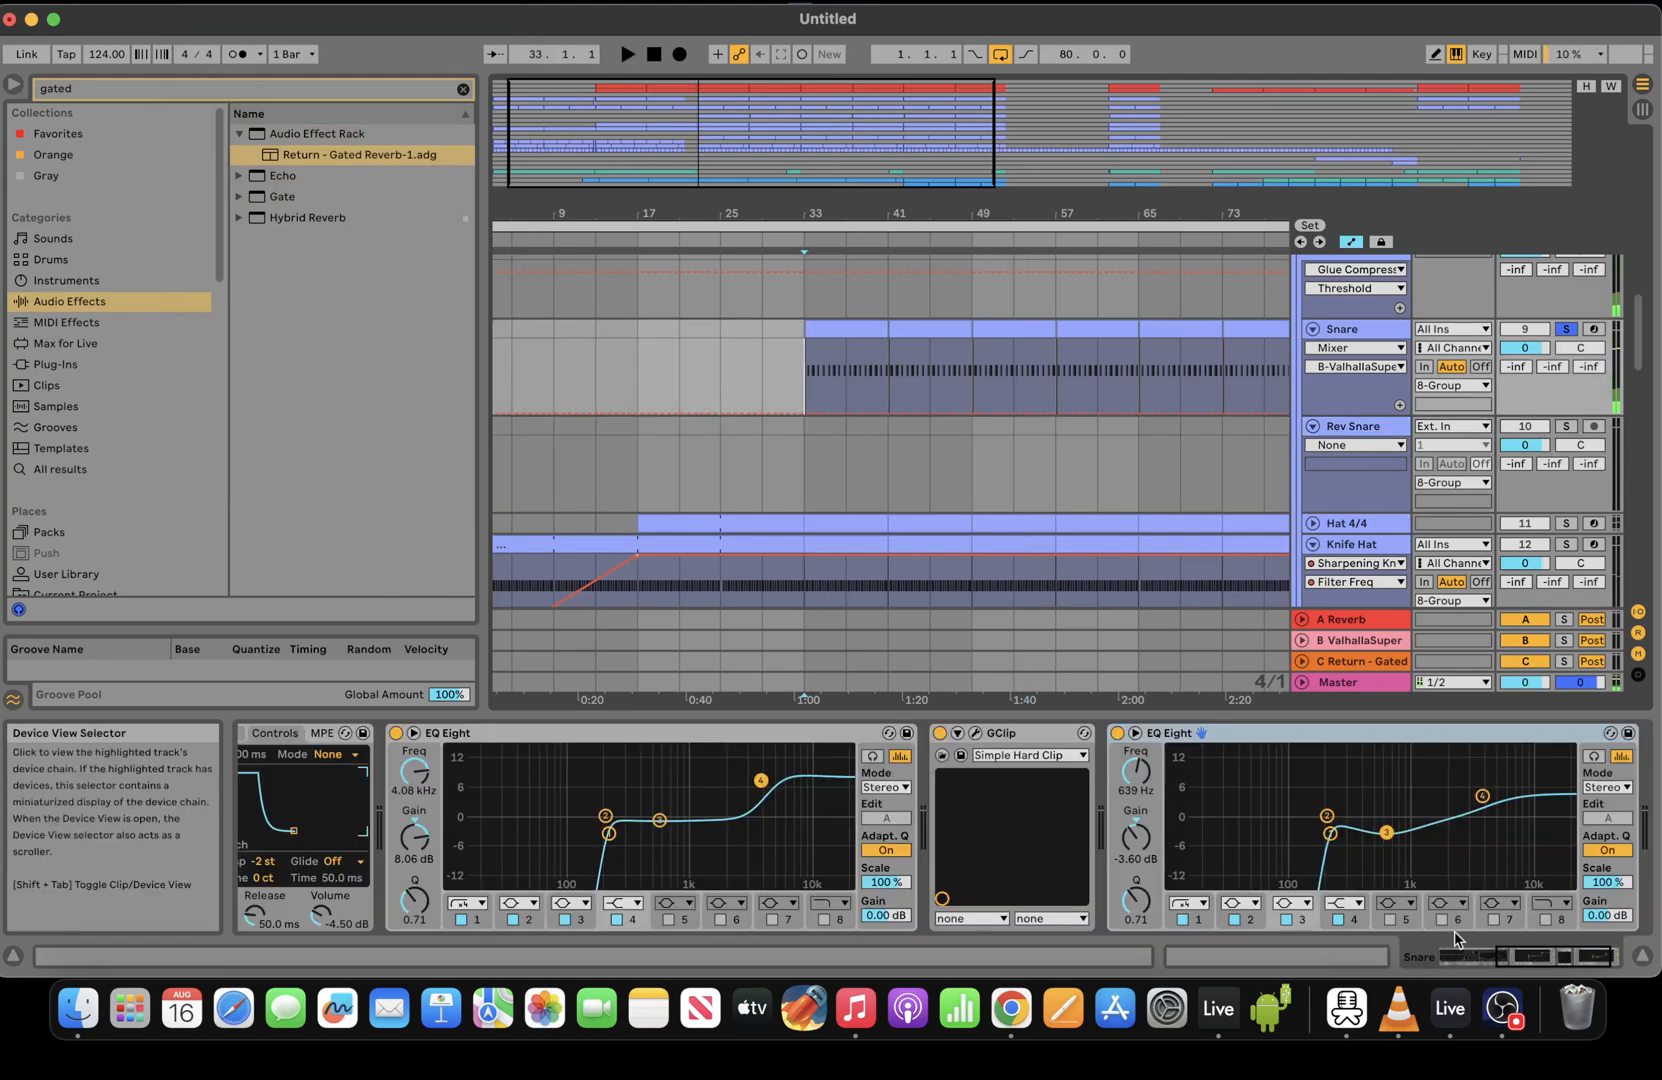
pyautogui.press('super+f')
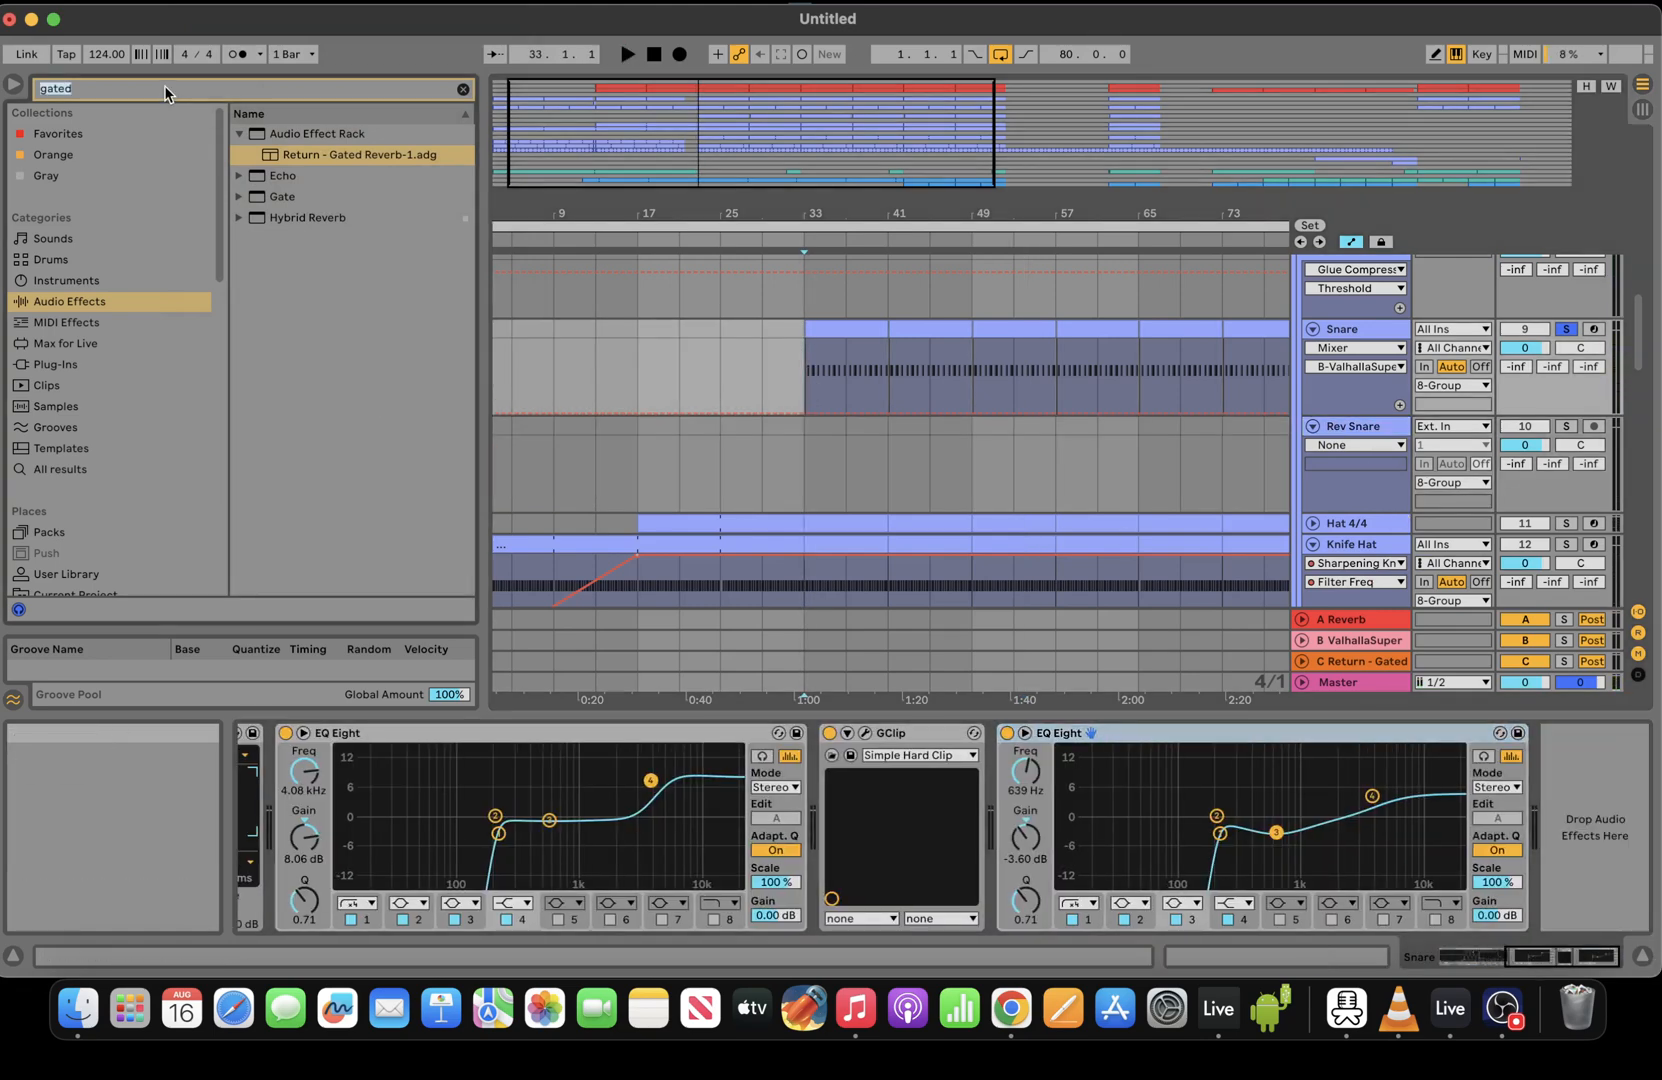
pyautogui.write('rev')
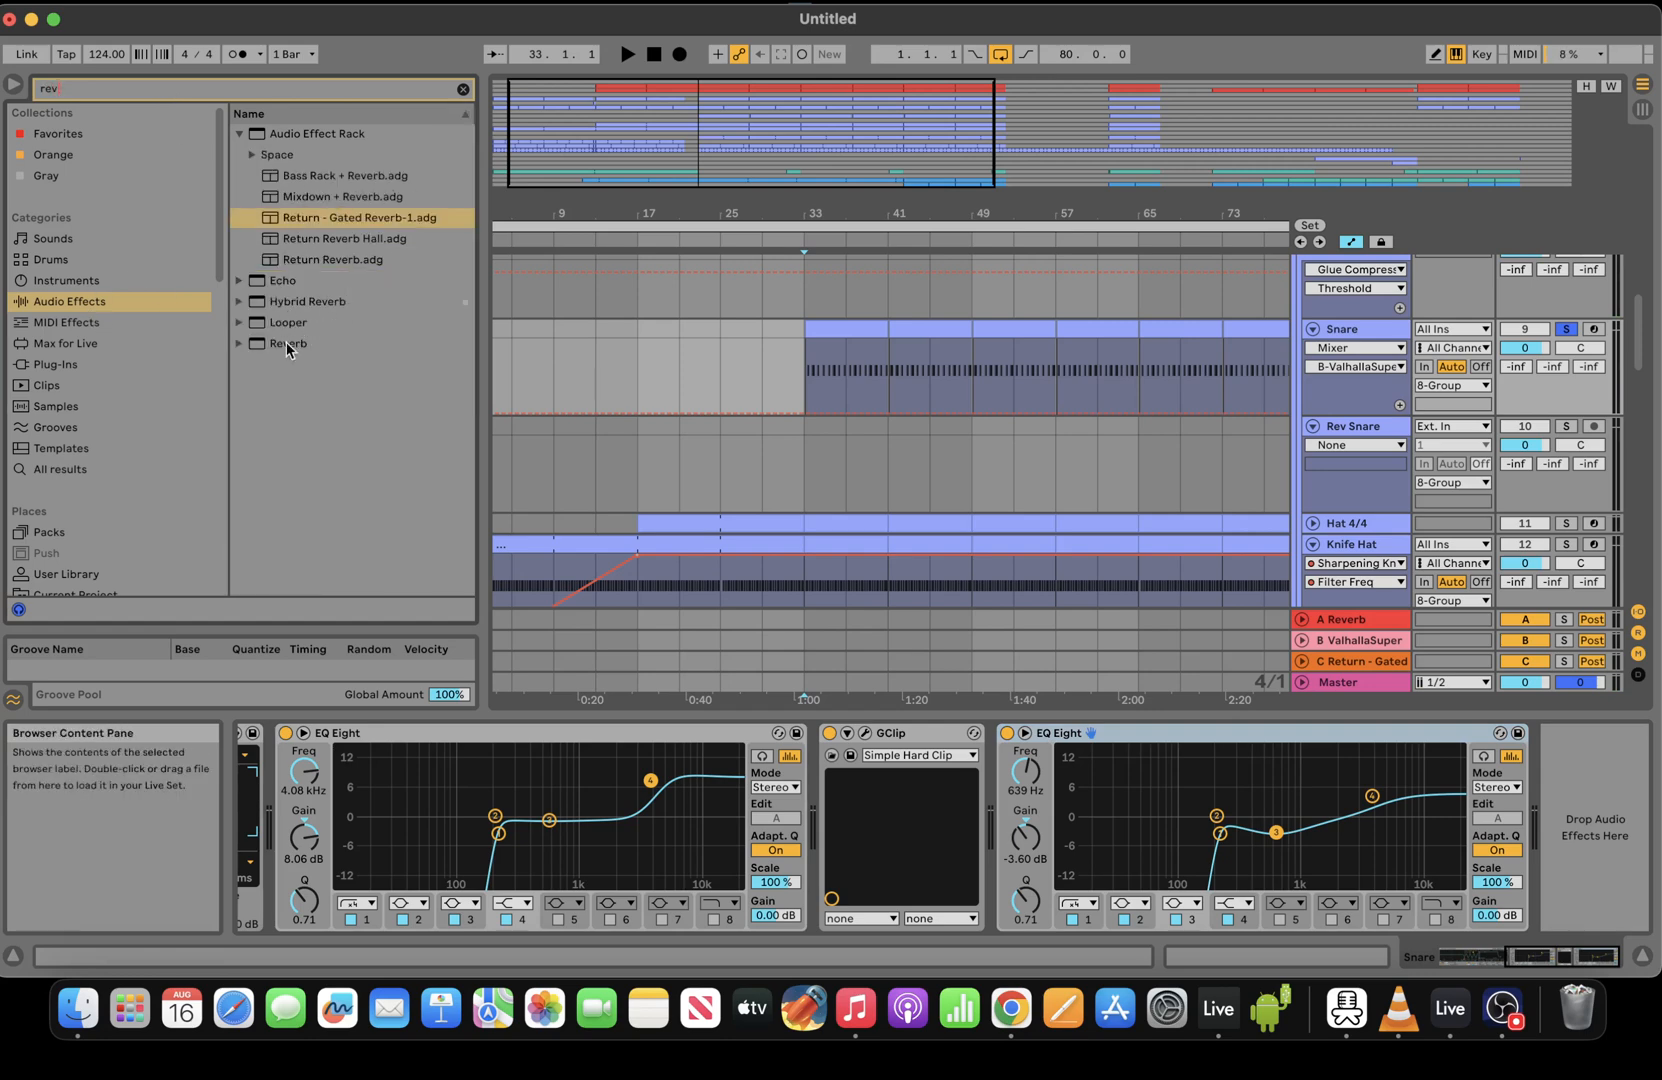
pyautogui.moveTo(286, 343); pyautogui.dragTo(920, 795)
pyautogui.moveTo(1015, 855); pyautogui.dragTo(1015, 855)
# Set the Snare Reverb's decay time to 5.17 s while playing the soloed snare from bar 33
pyautogui.press('space')
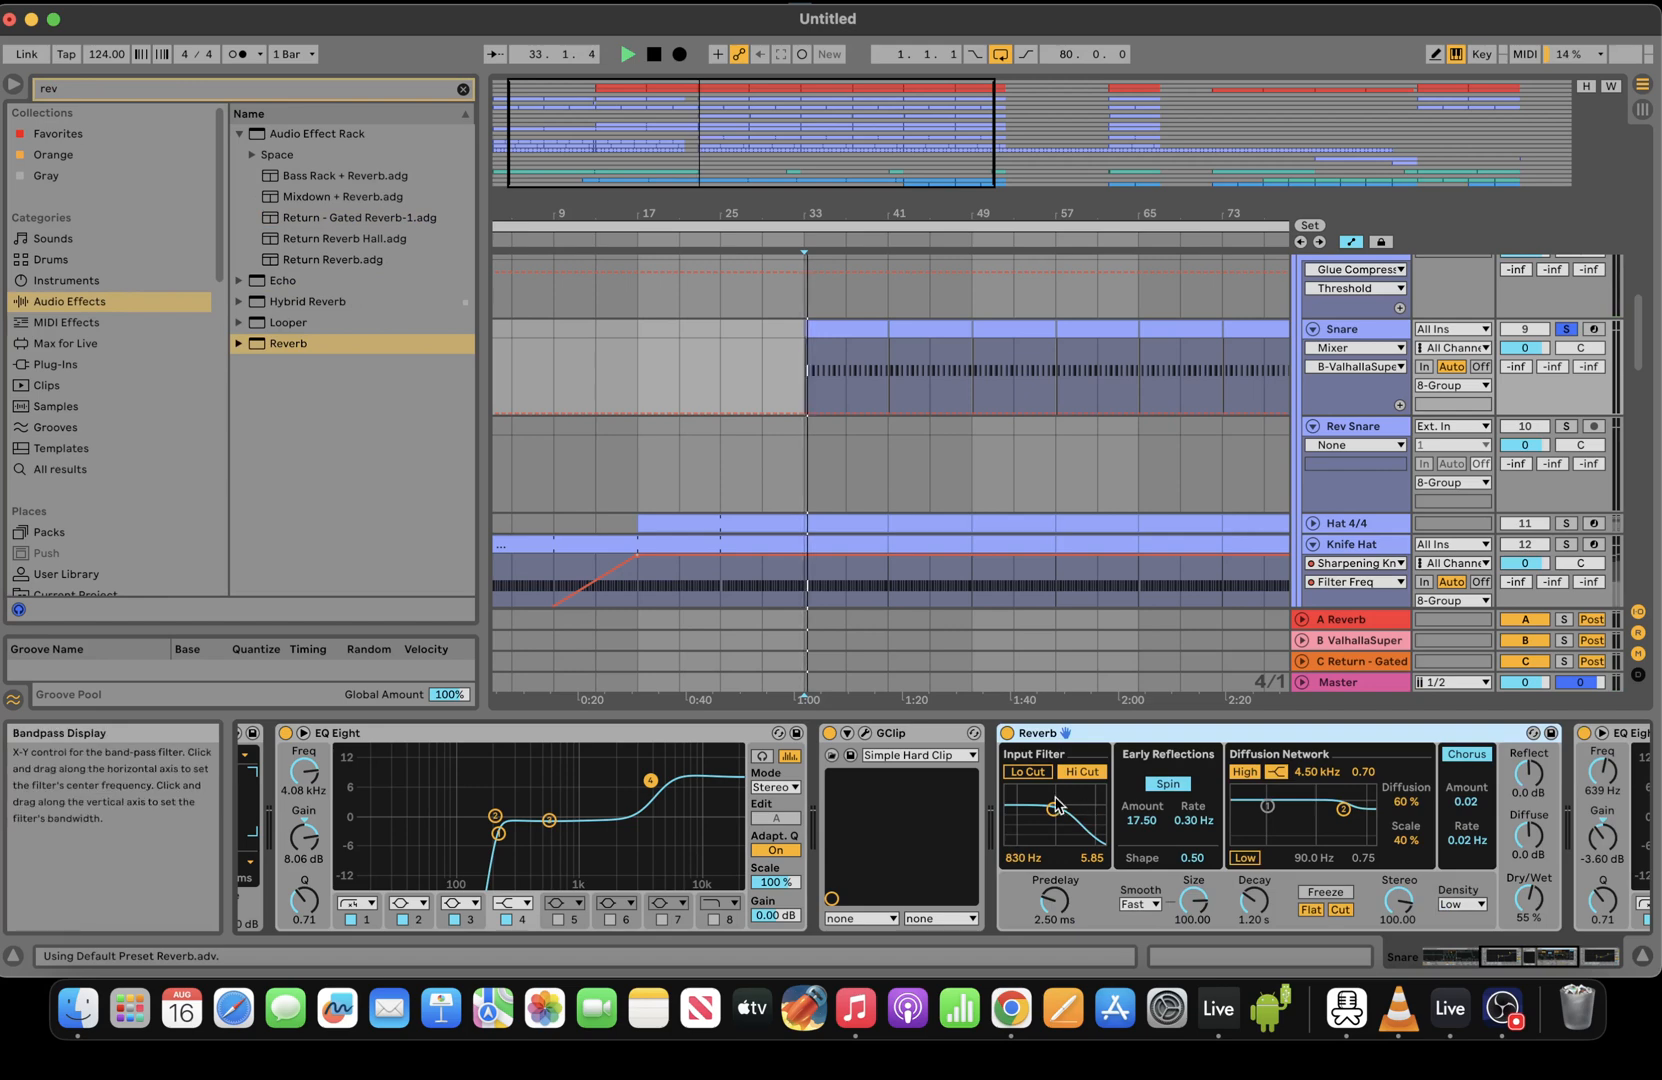
pyautogui.moveTo(1262, 905); pyautogui.dragTo(1262, 840)
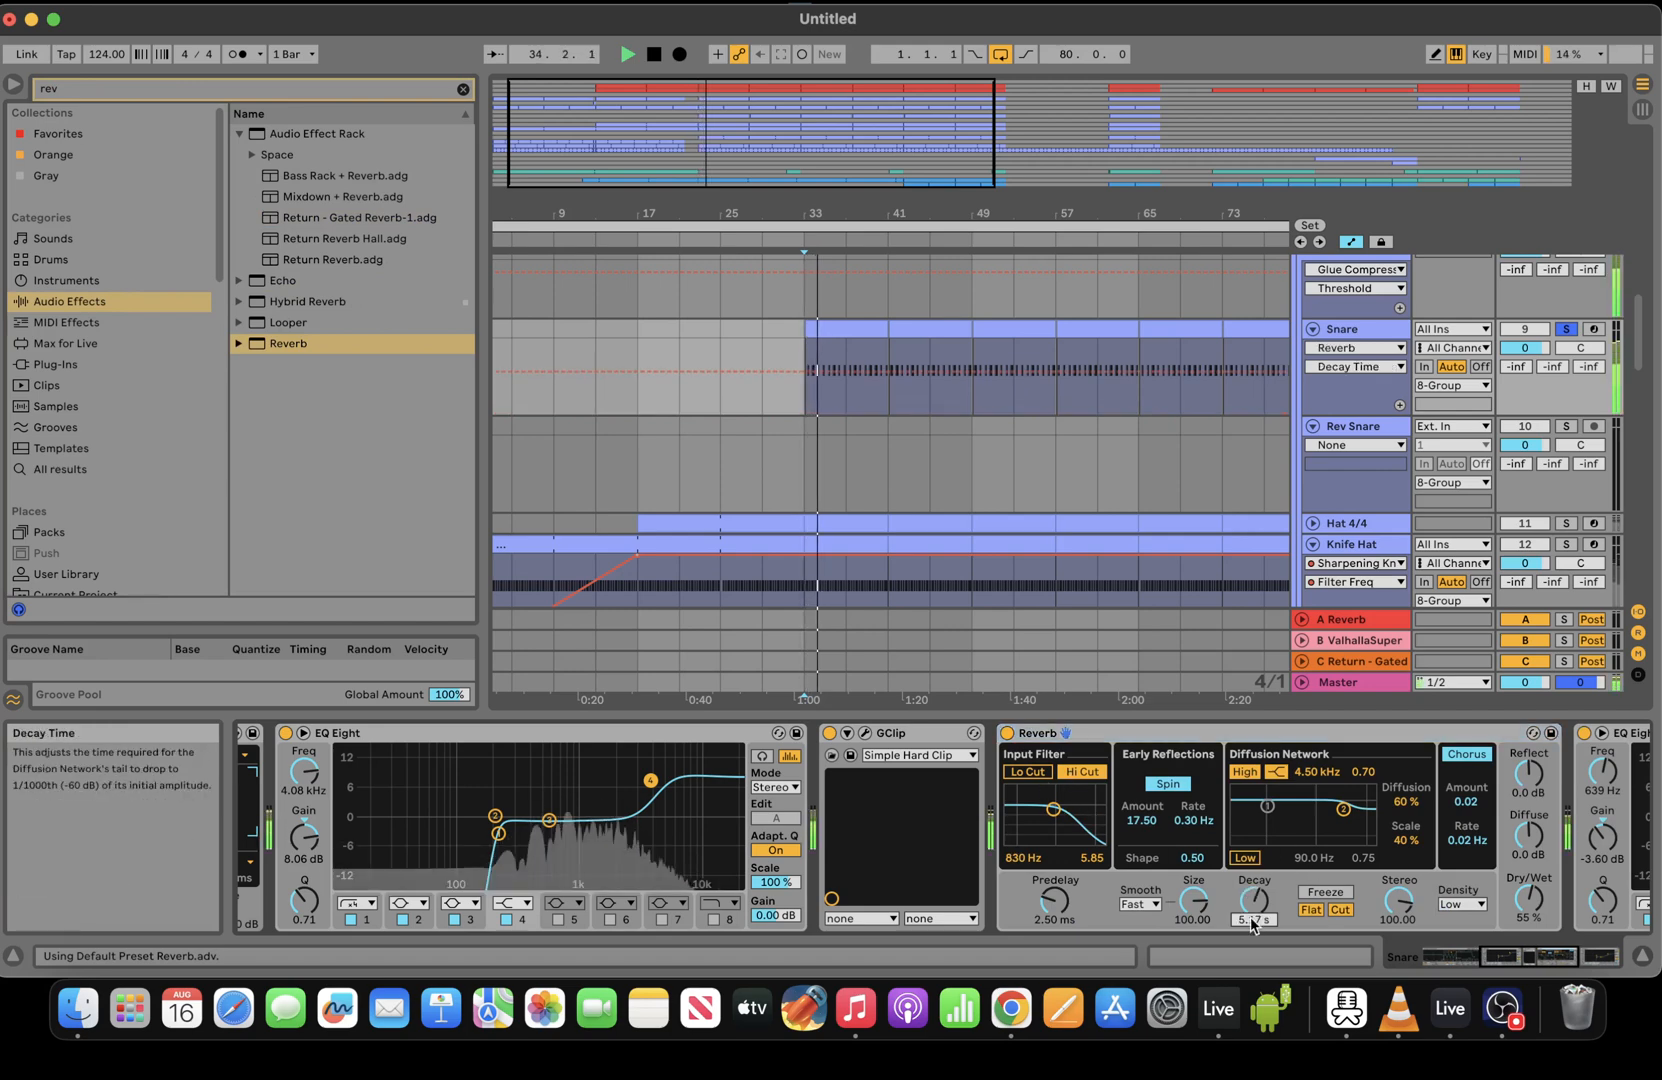
pyautogui.press('space')
# Set the Rev Snare track's input to Resampling and arm it for recording
pyautogui.click(812, 473)
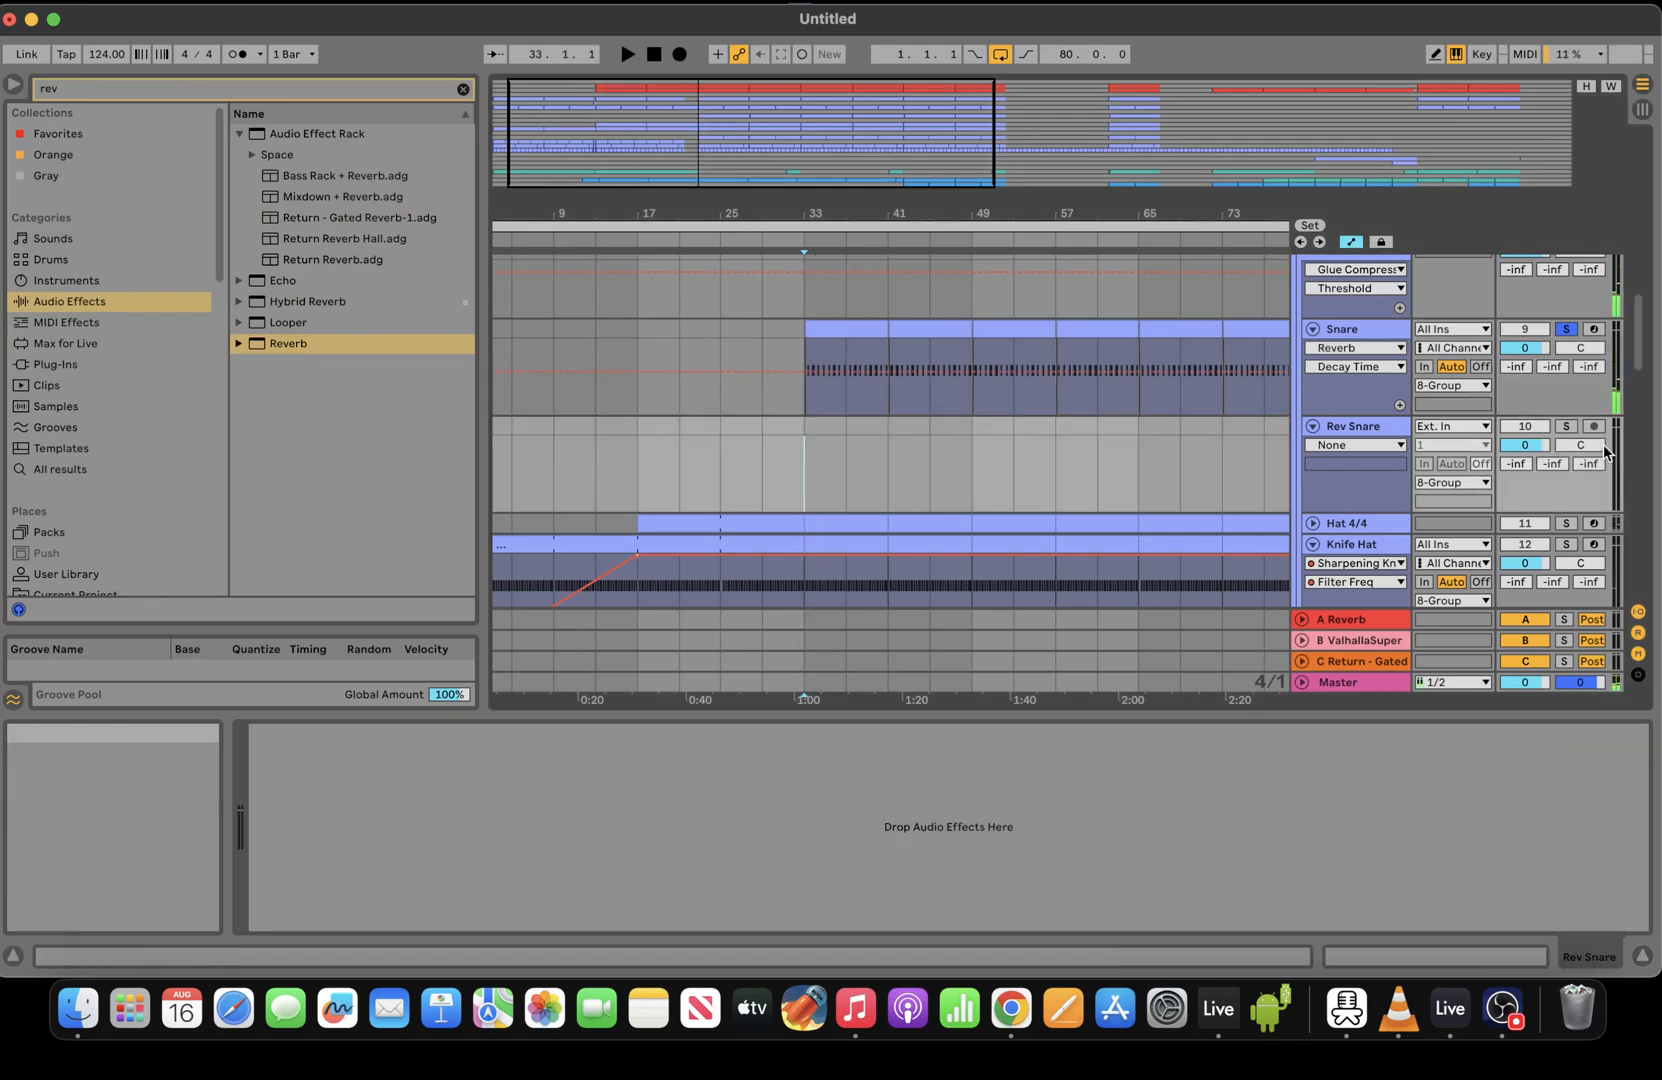
pyautogui.click(1460, 428)
pyautogui.click(1401, 479)
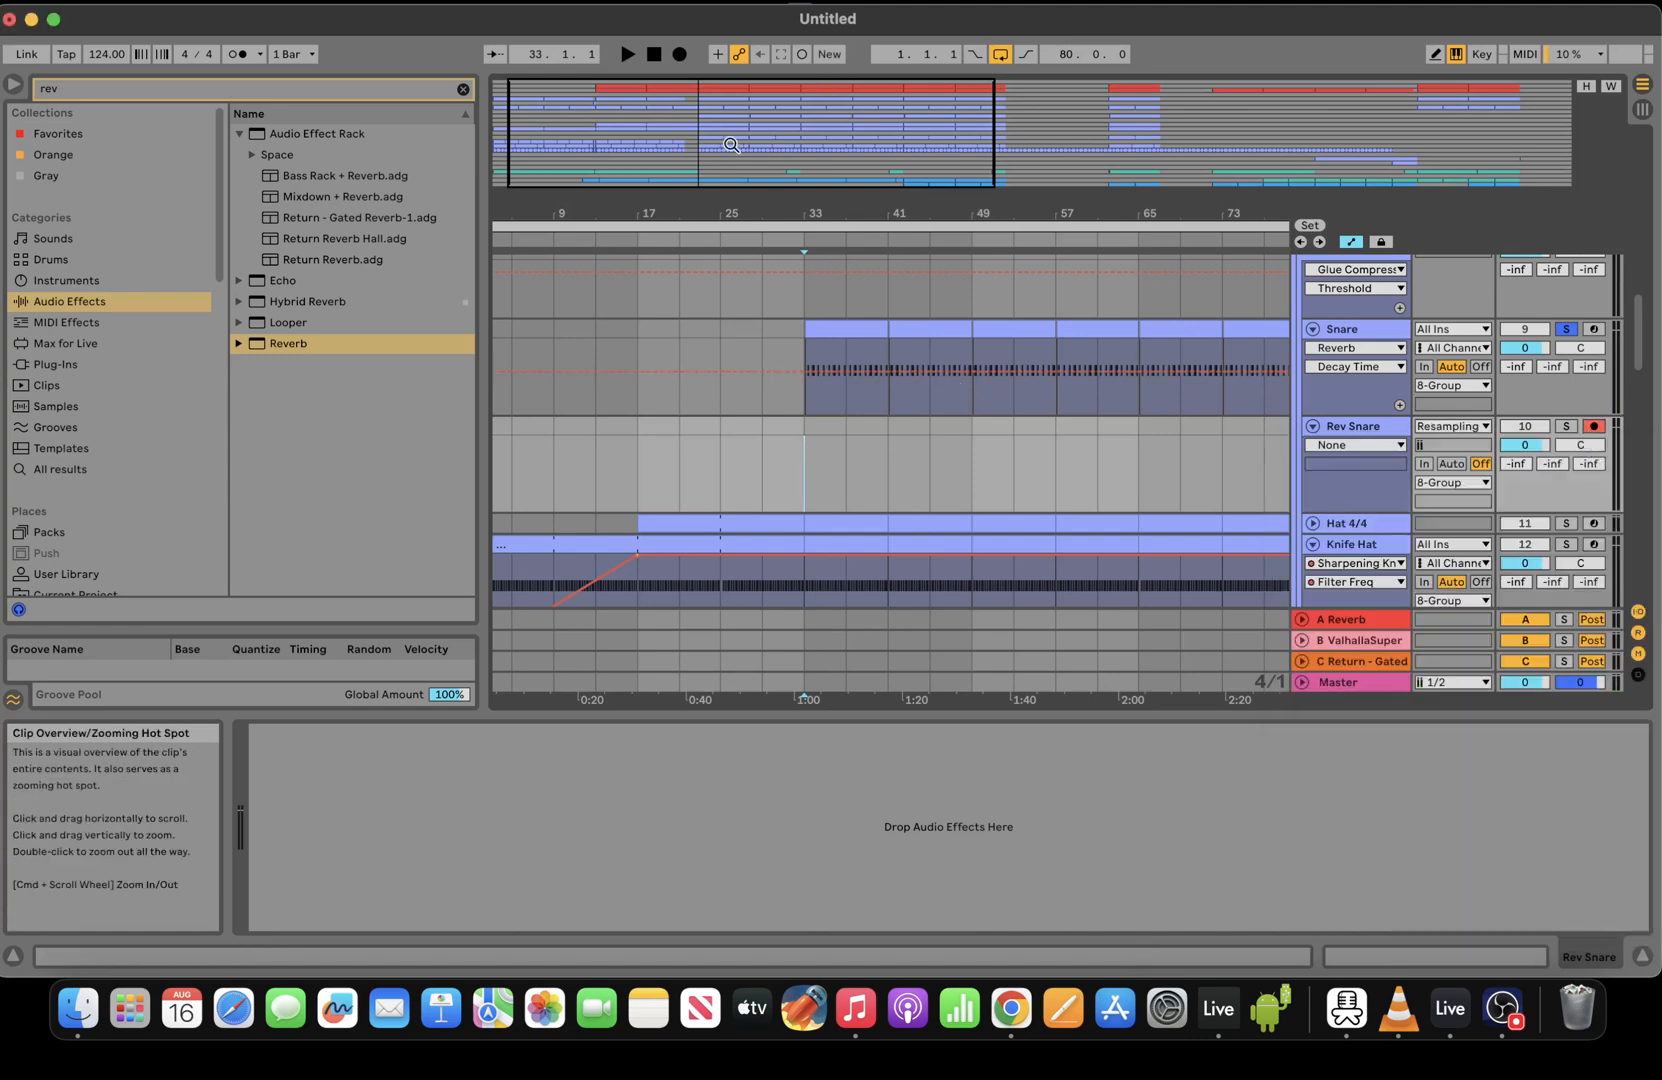
# Set the grid to 2 bars and consolidate the Snare clips between bars 33 and 49 into one clip
pyautogui.moveTo(771, 211)
pyautogui.mouseDown()
pyautogui.moveTo(760, 262)
pyautogui.moveTo(778, 218)
pyautogui.moveTo(778, 300)
pyautogui.moveTo(778, 235)
pyautogui.mouseUp()
pyautogui.click(818, 333)
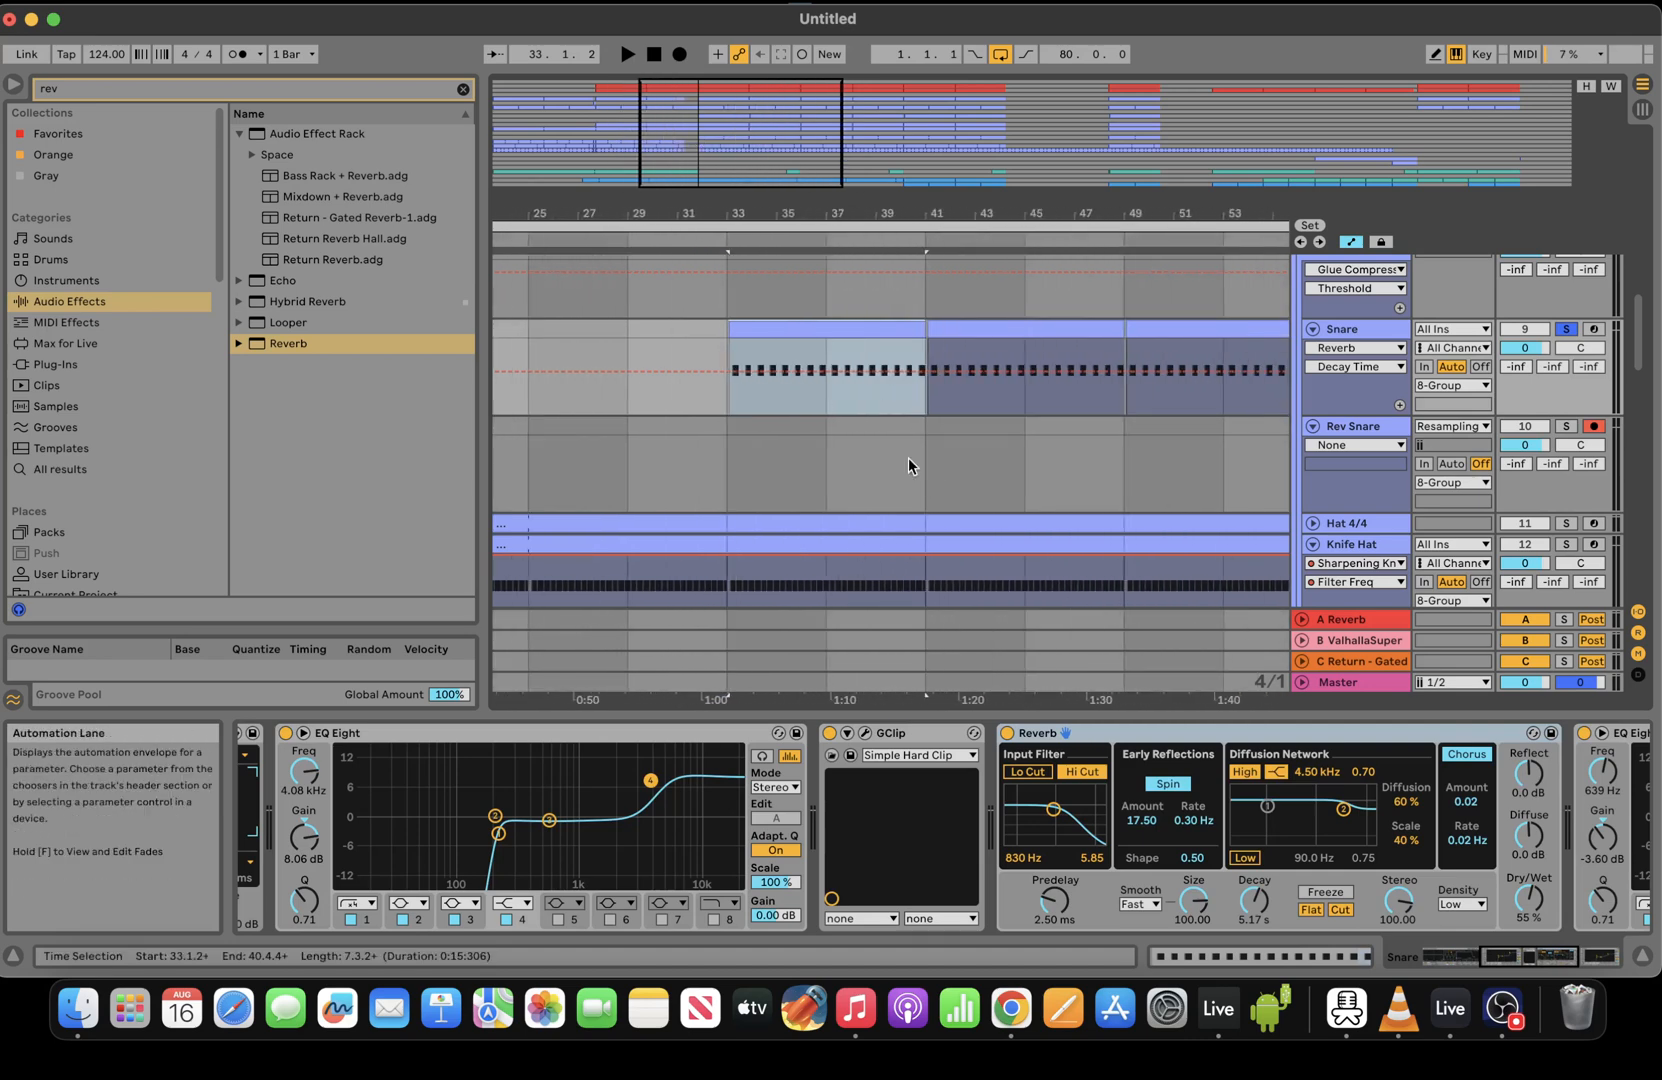
pyautogui.click(651, 395)
pyautogui.rightClick(651, 393)
pyautogui.click(795, 566)
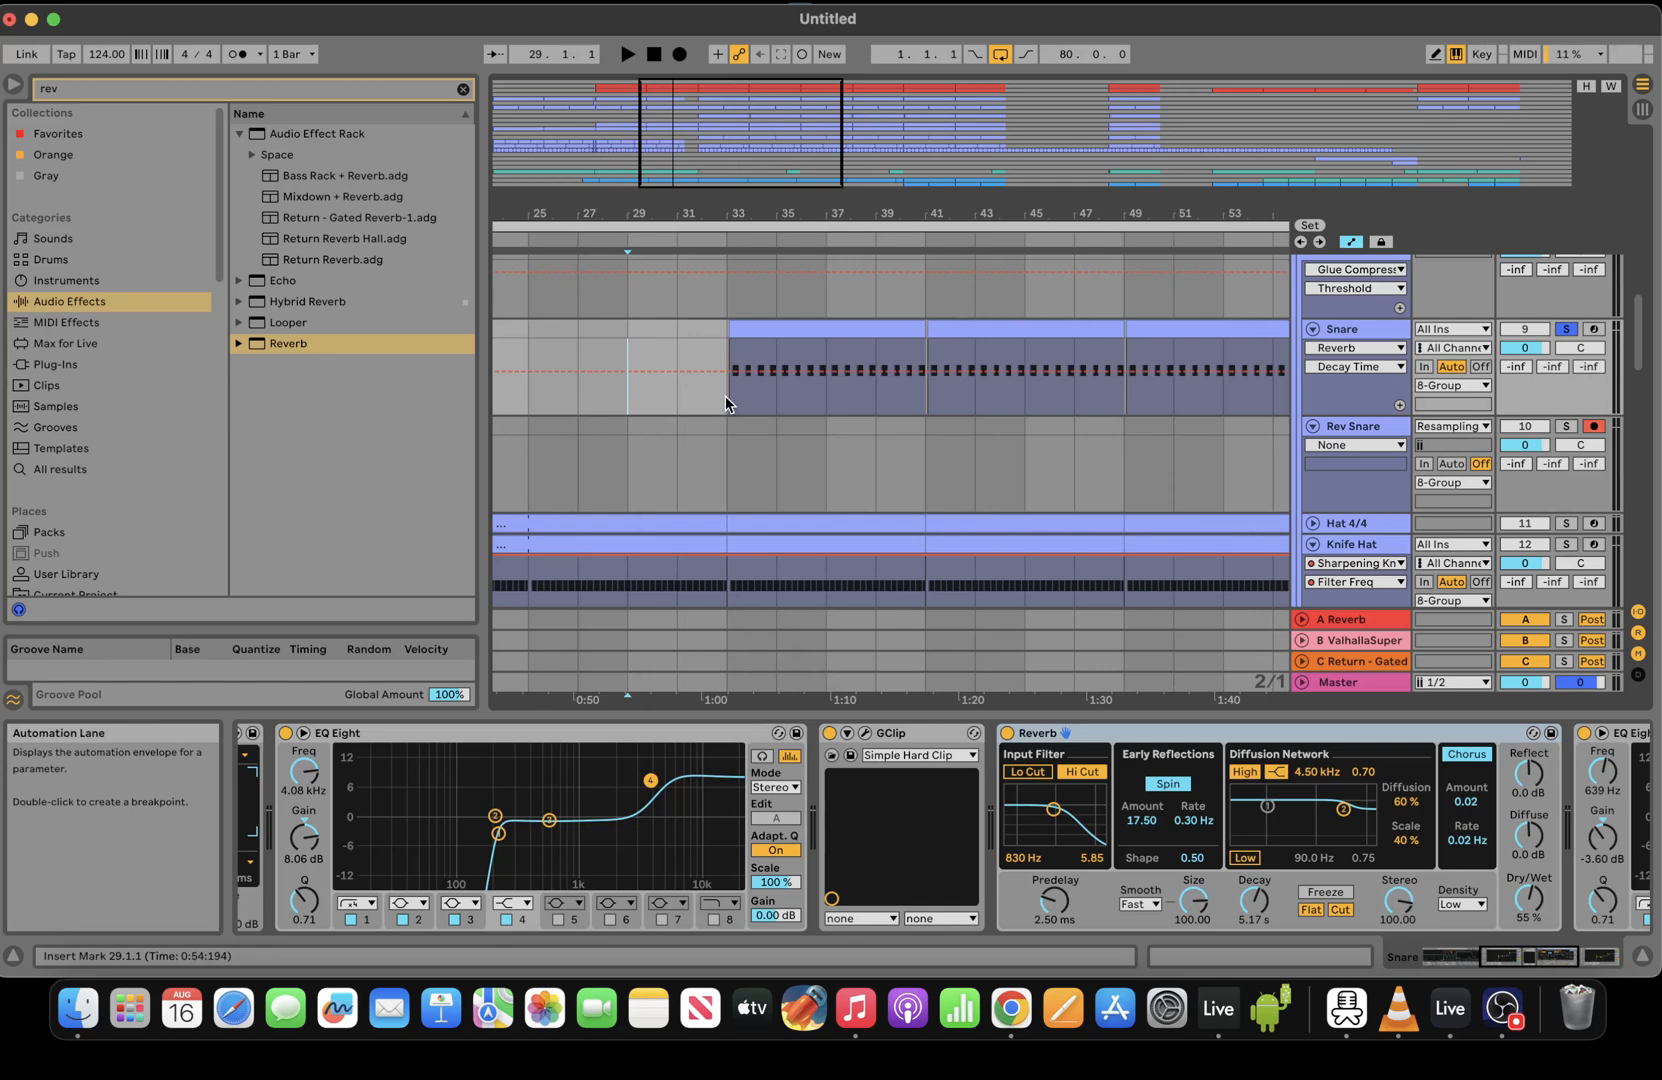
pyautogui.moveTo(726, 397); pyautogui.dragTo(1127, 322)
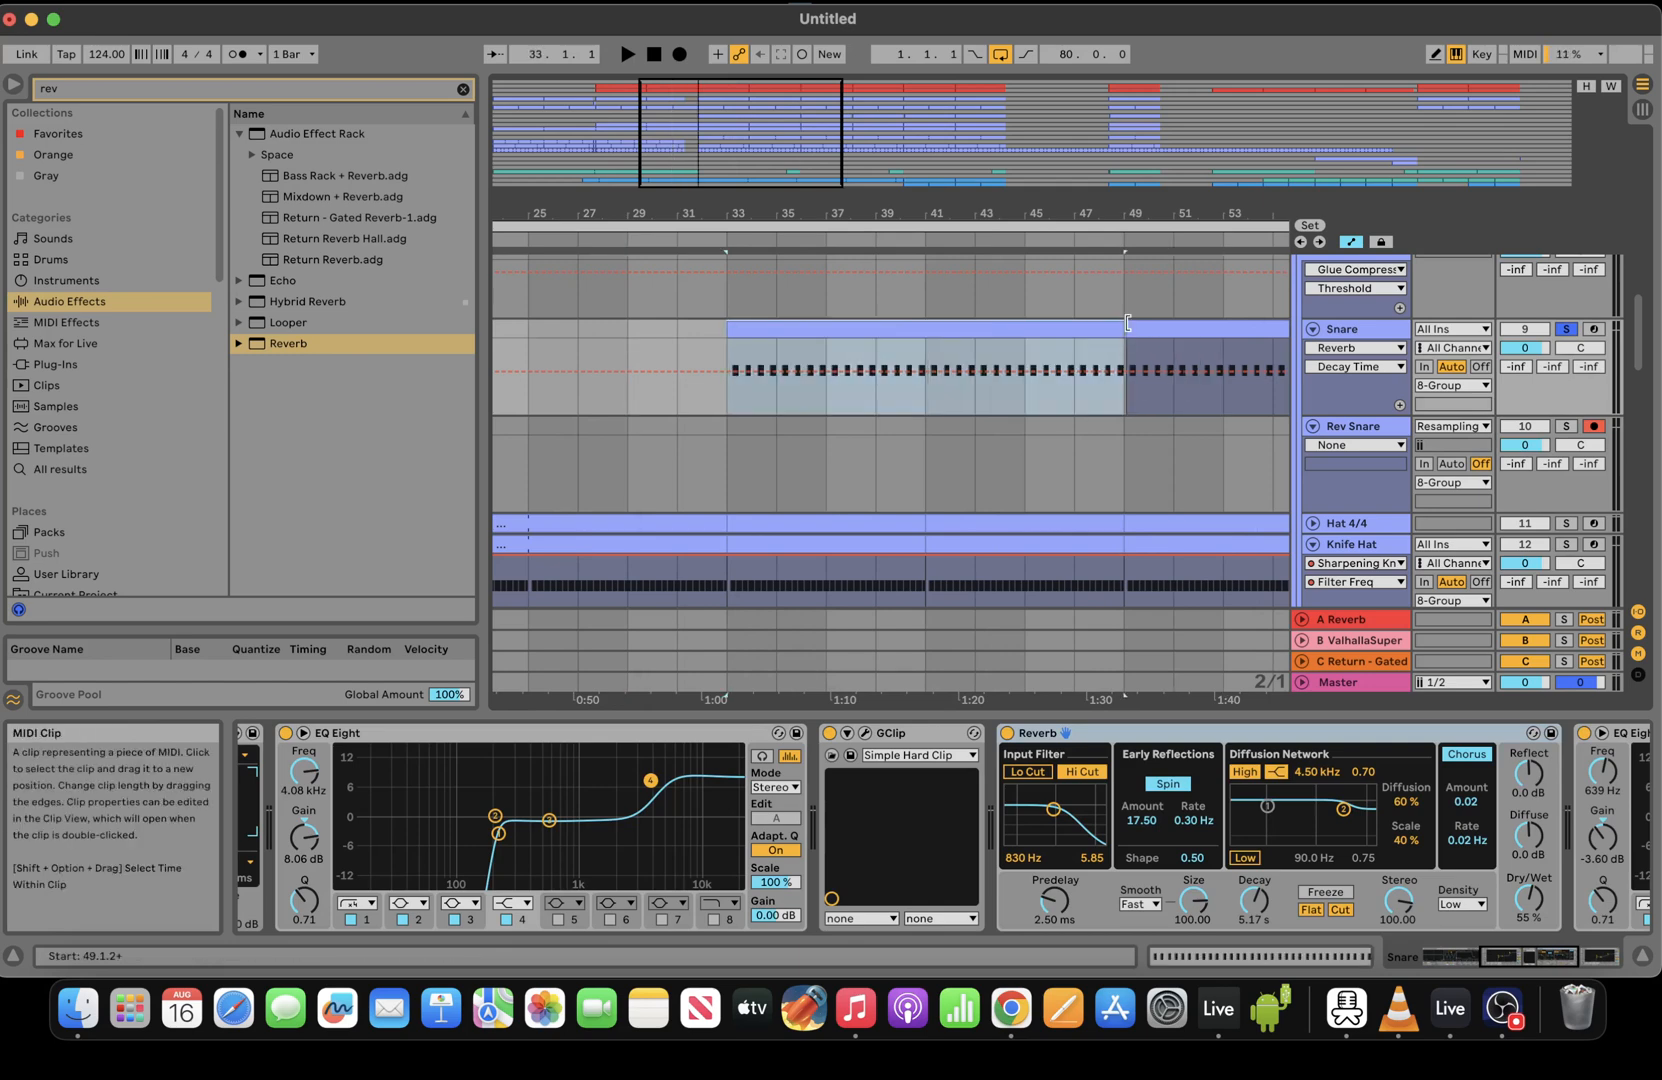
pyautogui.click(1074, 305)
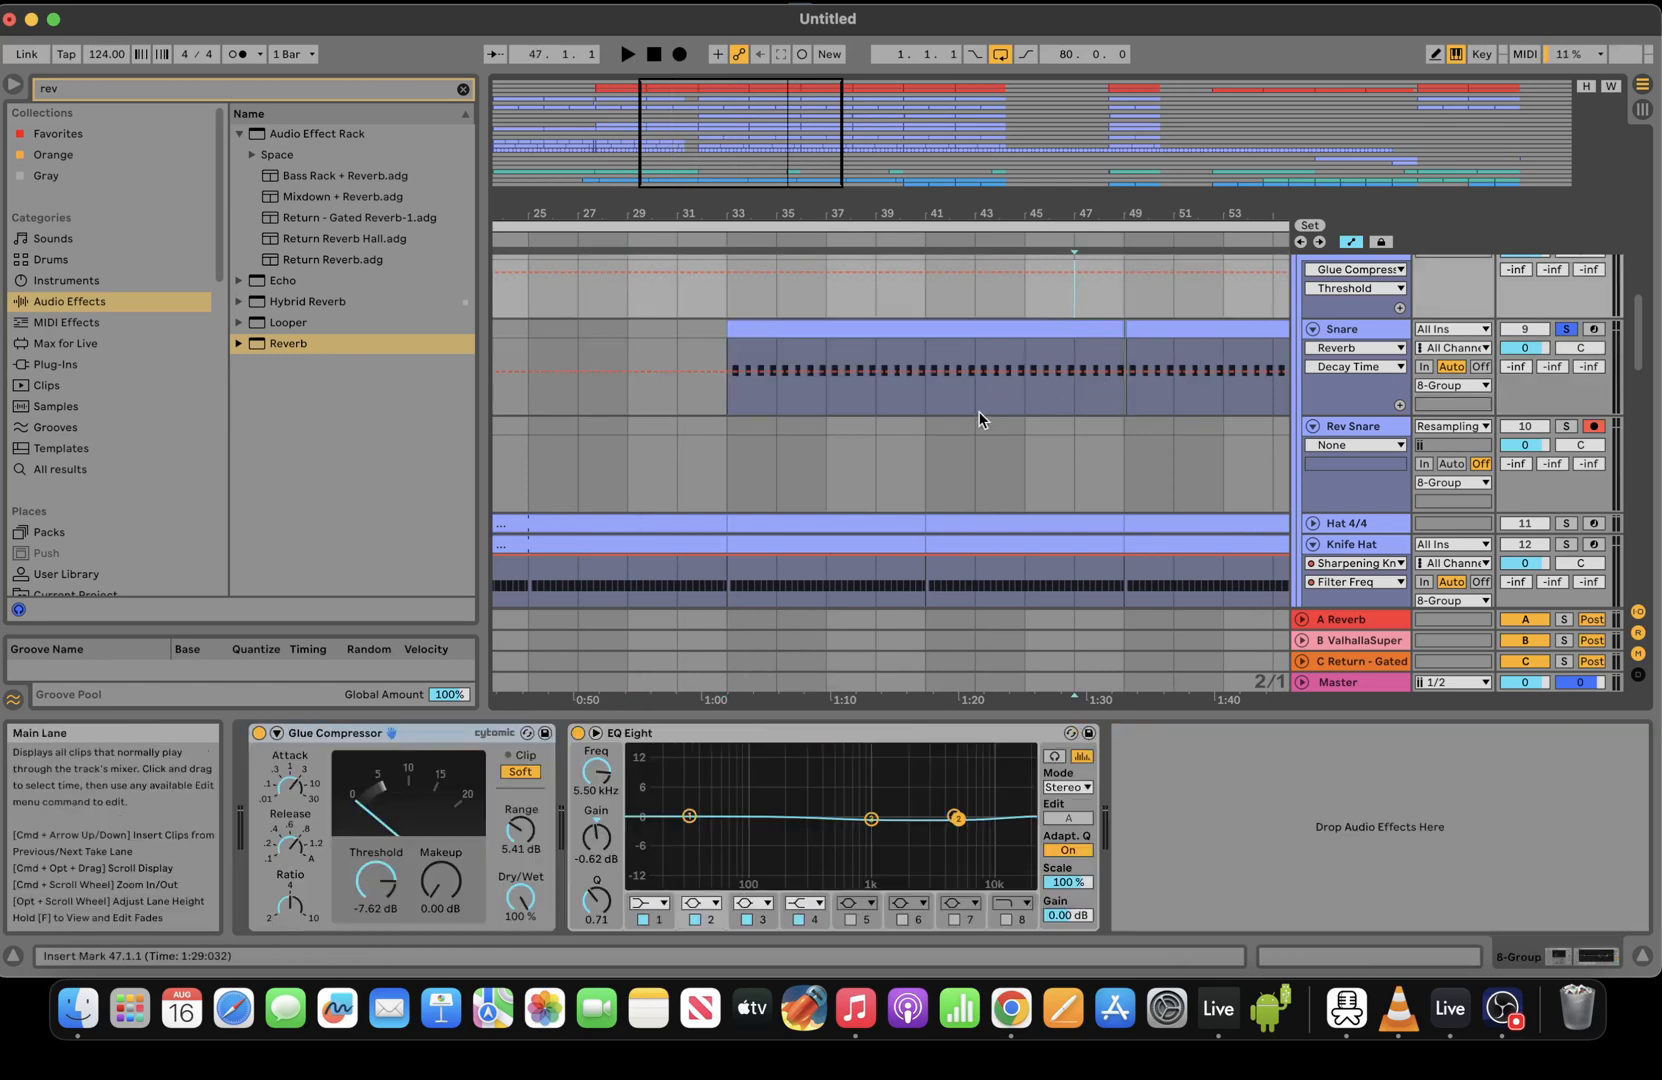
# Set the grid to 1/8 and deactivate the Snare clip from 33.3.3 to 48.4.3, leaving the opening hit active
pyautogui.rightClick(974, 400)
pyautogui.click(1076, 614)
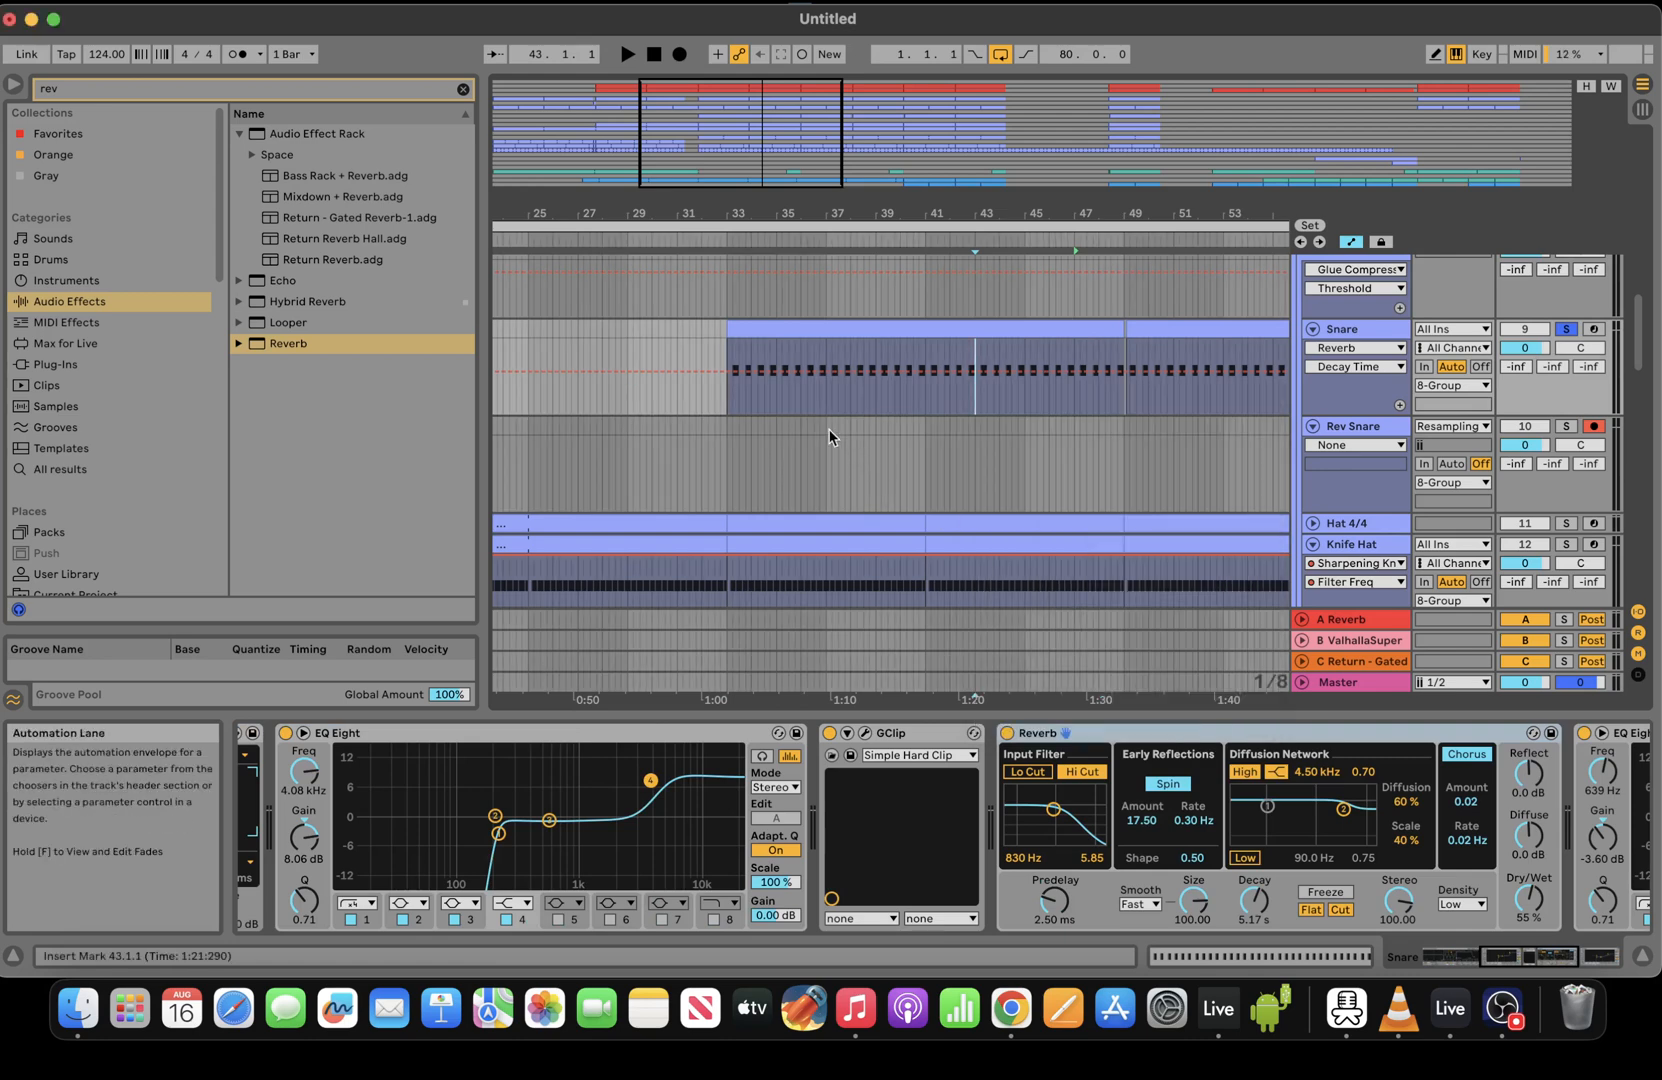
pyautogui.moveTo(740, 386); pyautogui.dragTo(1120, 335)
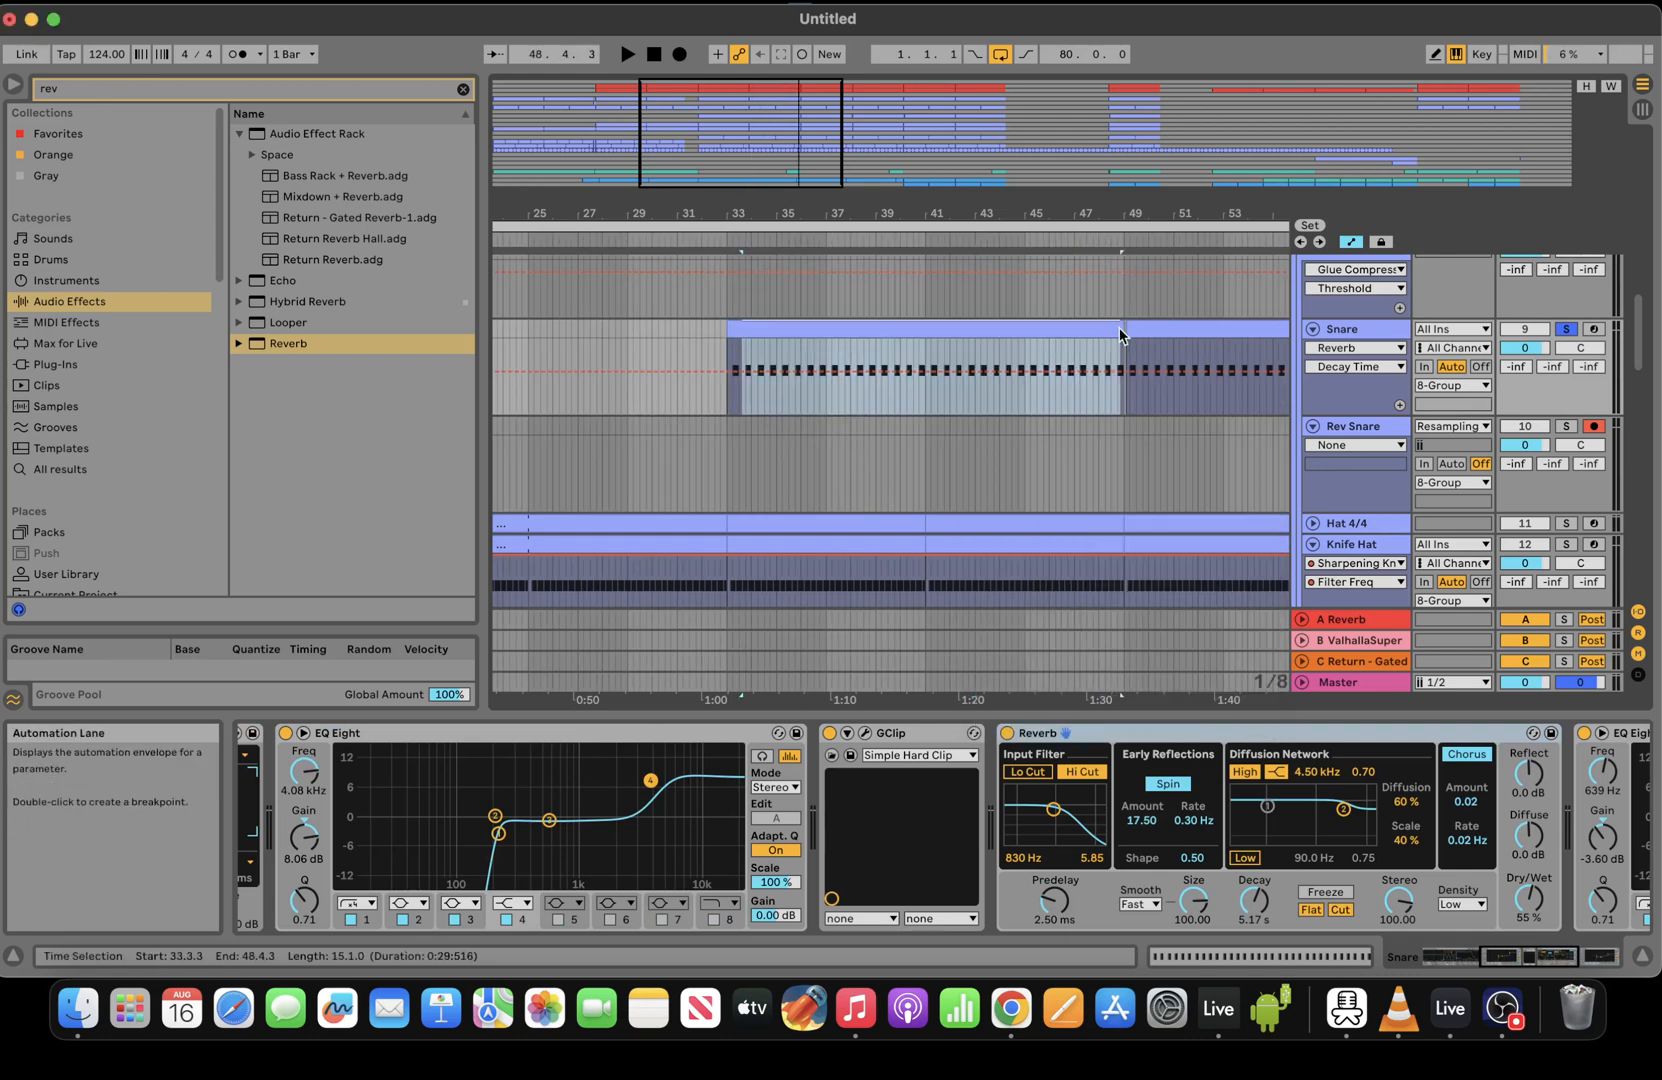
pyautogui.press('0')
# Set the grid to 2 bars and record the reverberant snare hit onto Rev Snare from 33.1.1 to about 35.2
pyautogui.rightClick(737, 481)
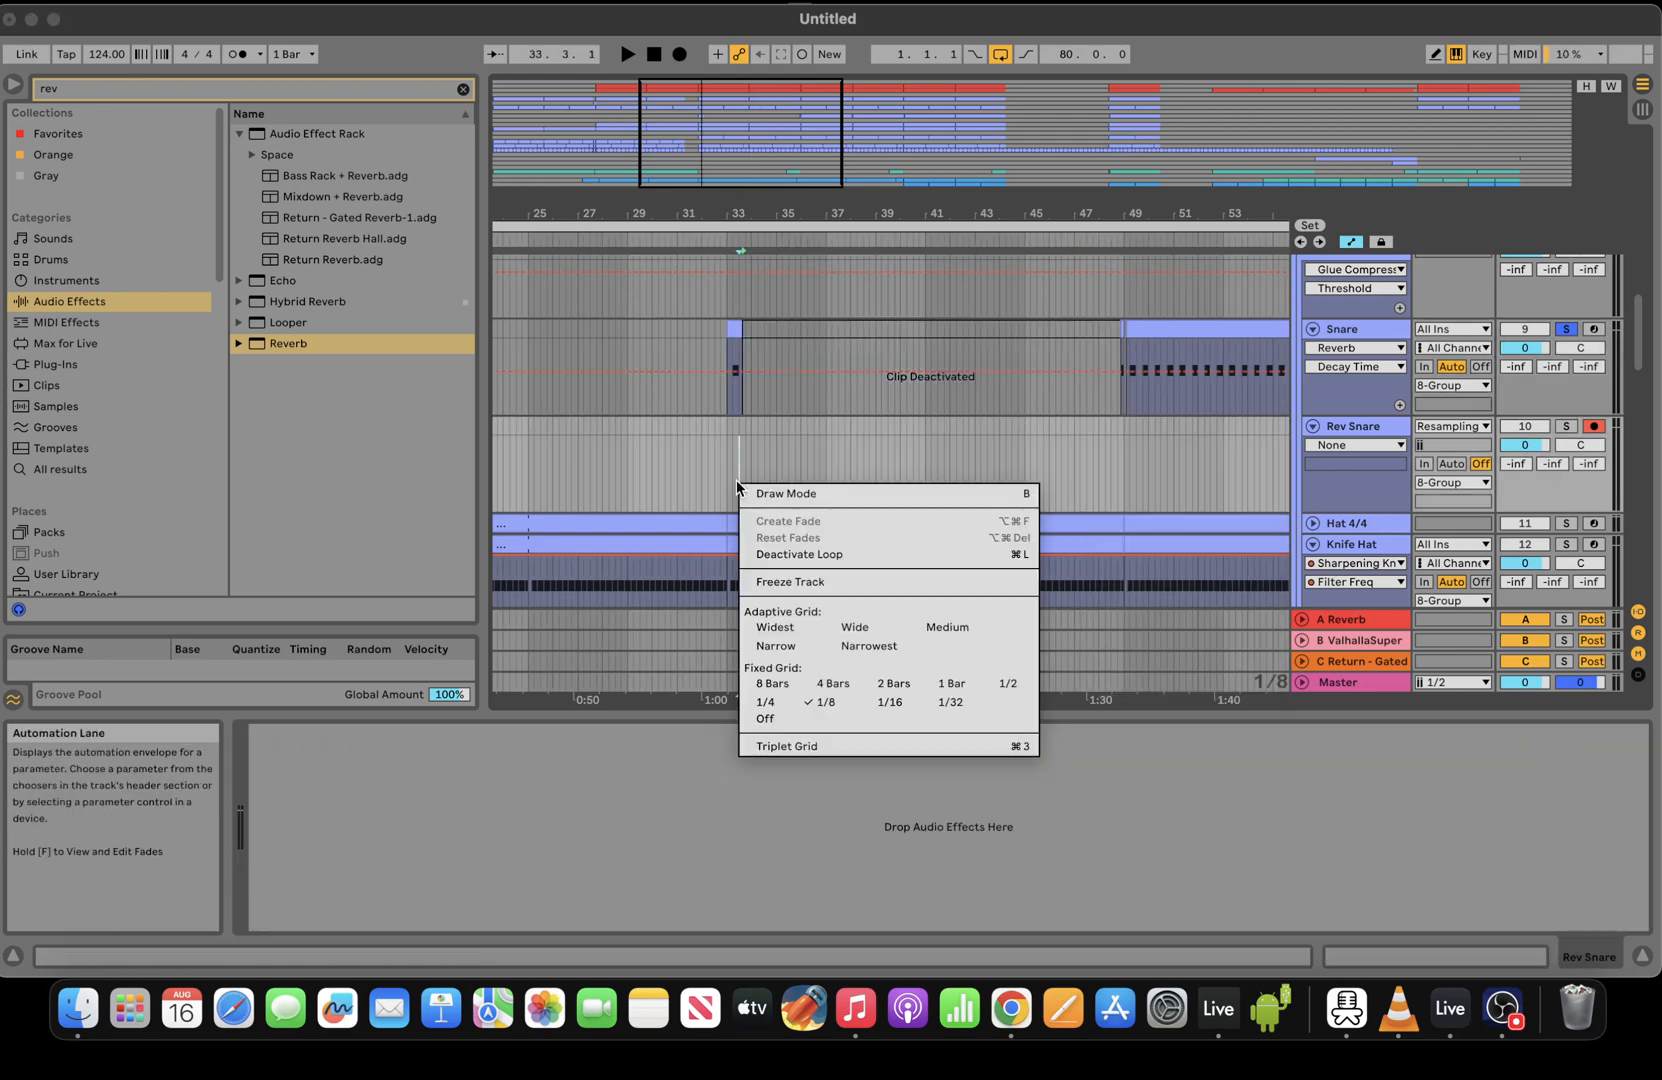
pyautogui.click(895, 684)
pyautogui.click(684, 56)
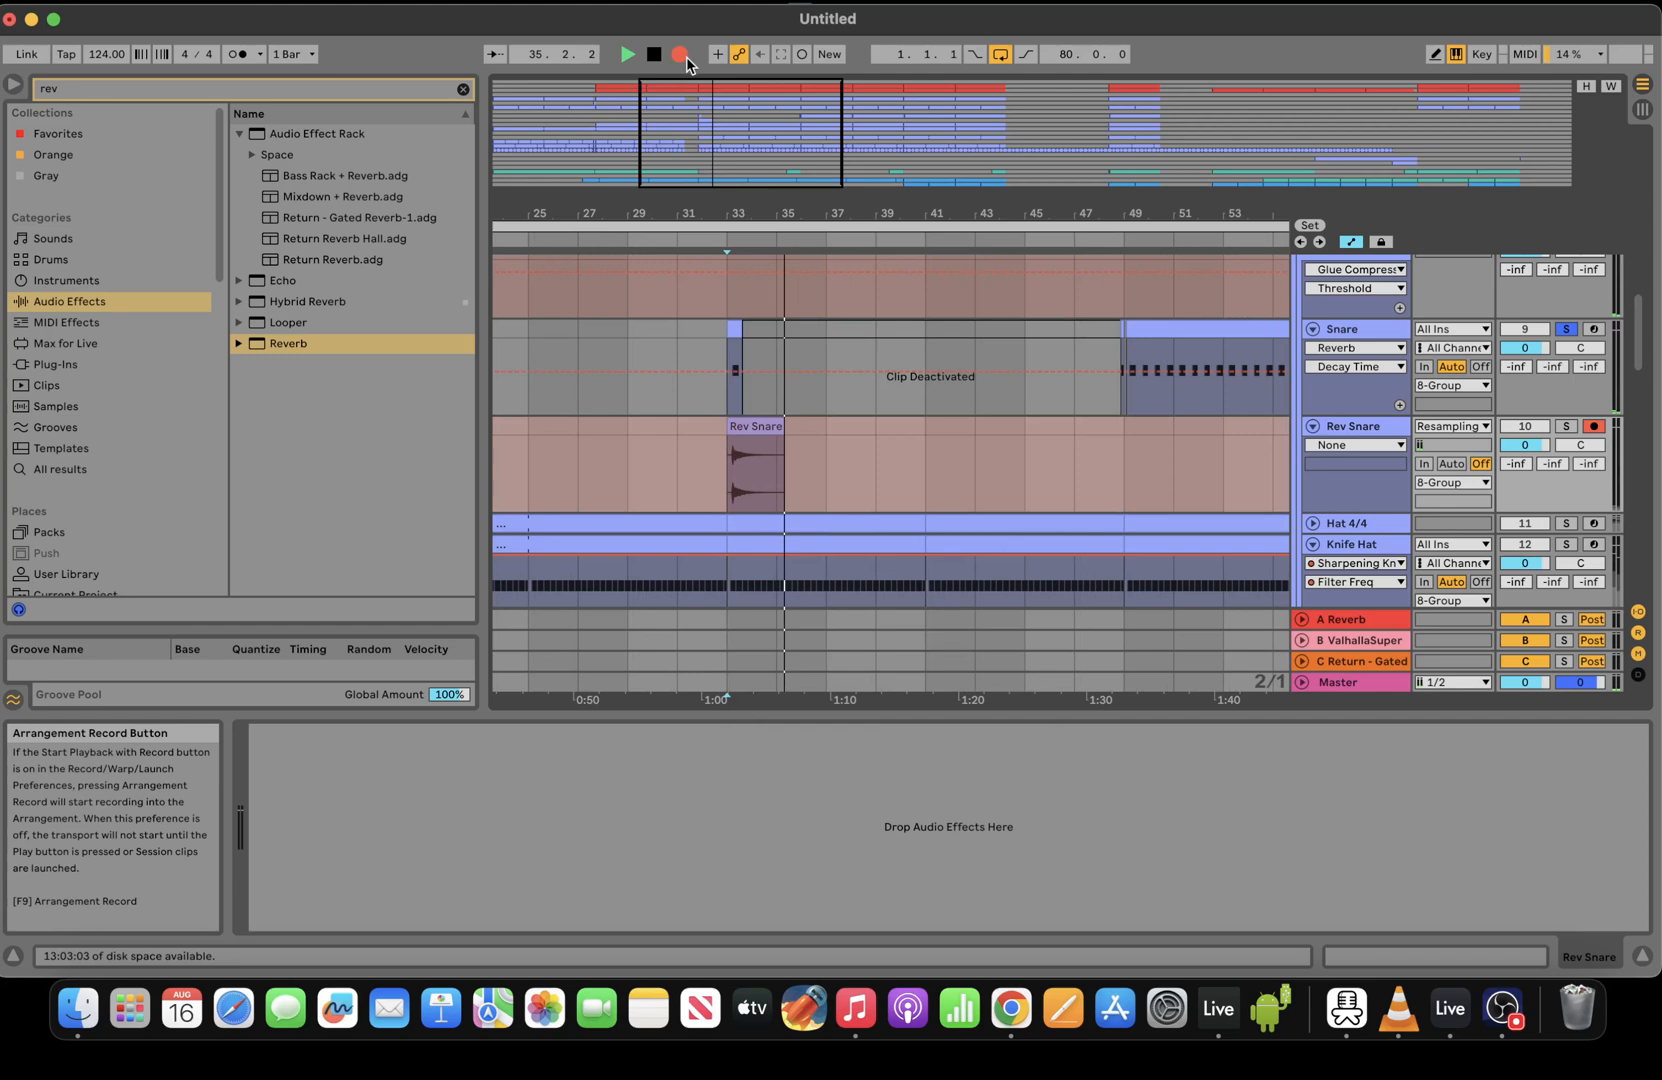
pyautogui.press('space')
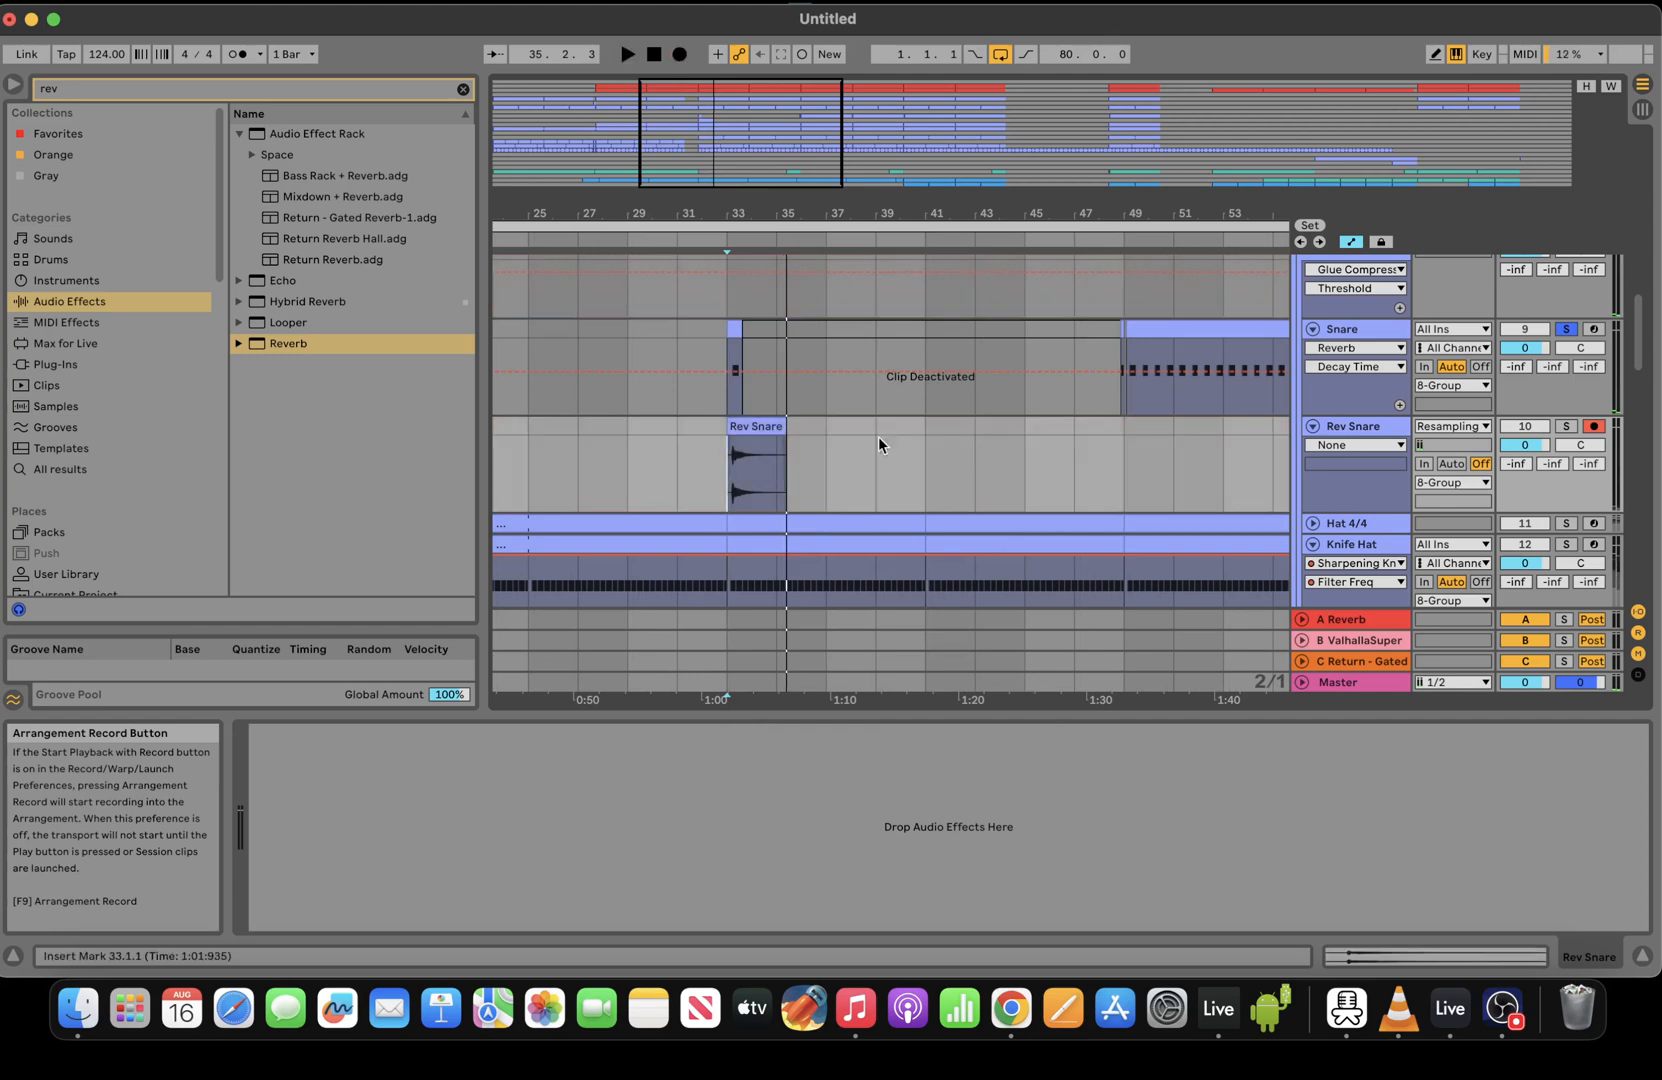
# Reactivate the deactivated Snare clip between bars 33 and 49 and solo the Rev Snare track
pyautogui.click(919, 327)
pyautogui.press('0')
pyautogui.click(1557, 429)
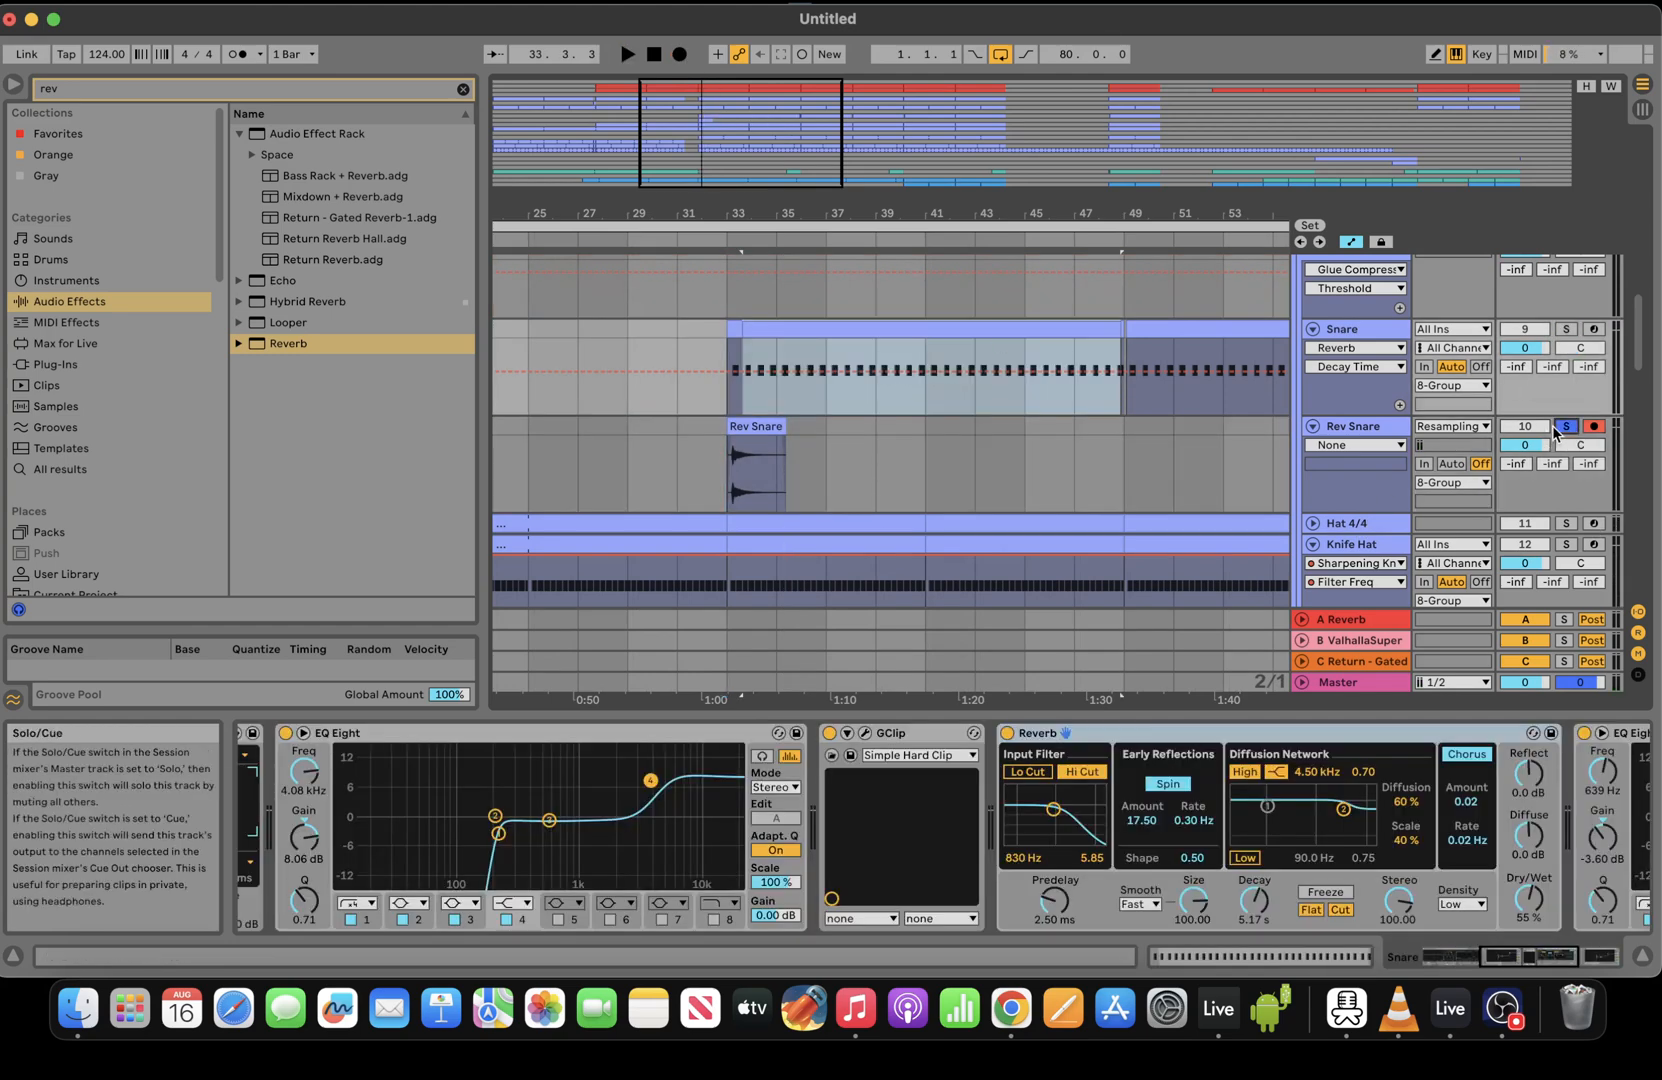
# Delete the Reverb device from the Snare track
pyautogui.click(960, 395)
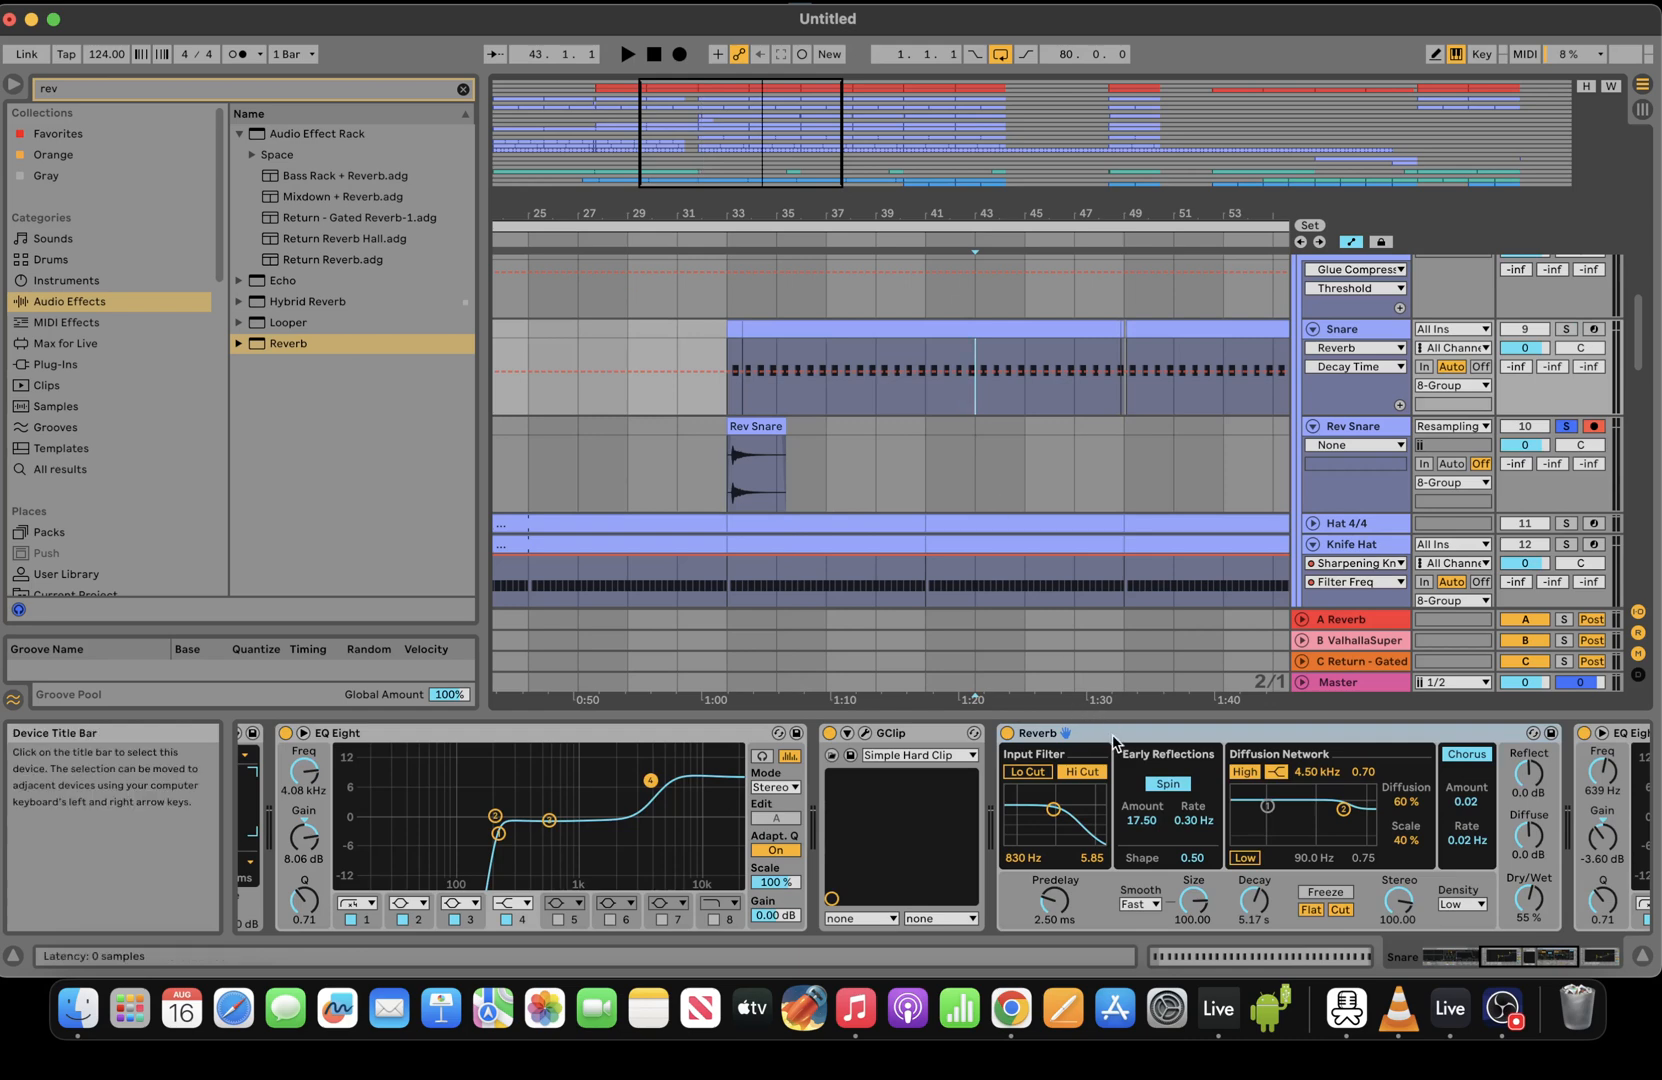
pyautogui.press('Delete')
# Set the grid to 1/8 and move the recorded Rev Snare clip earlier, to 32.4.1, so the snare hit lands on bar 33
pyautogui.scroll(3, 902, 375)
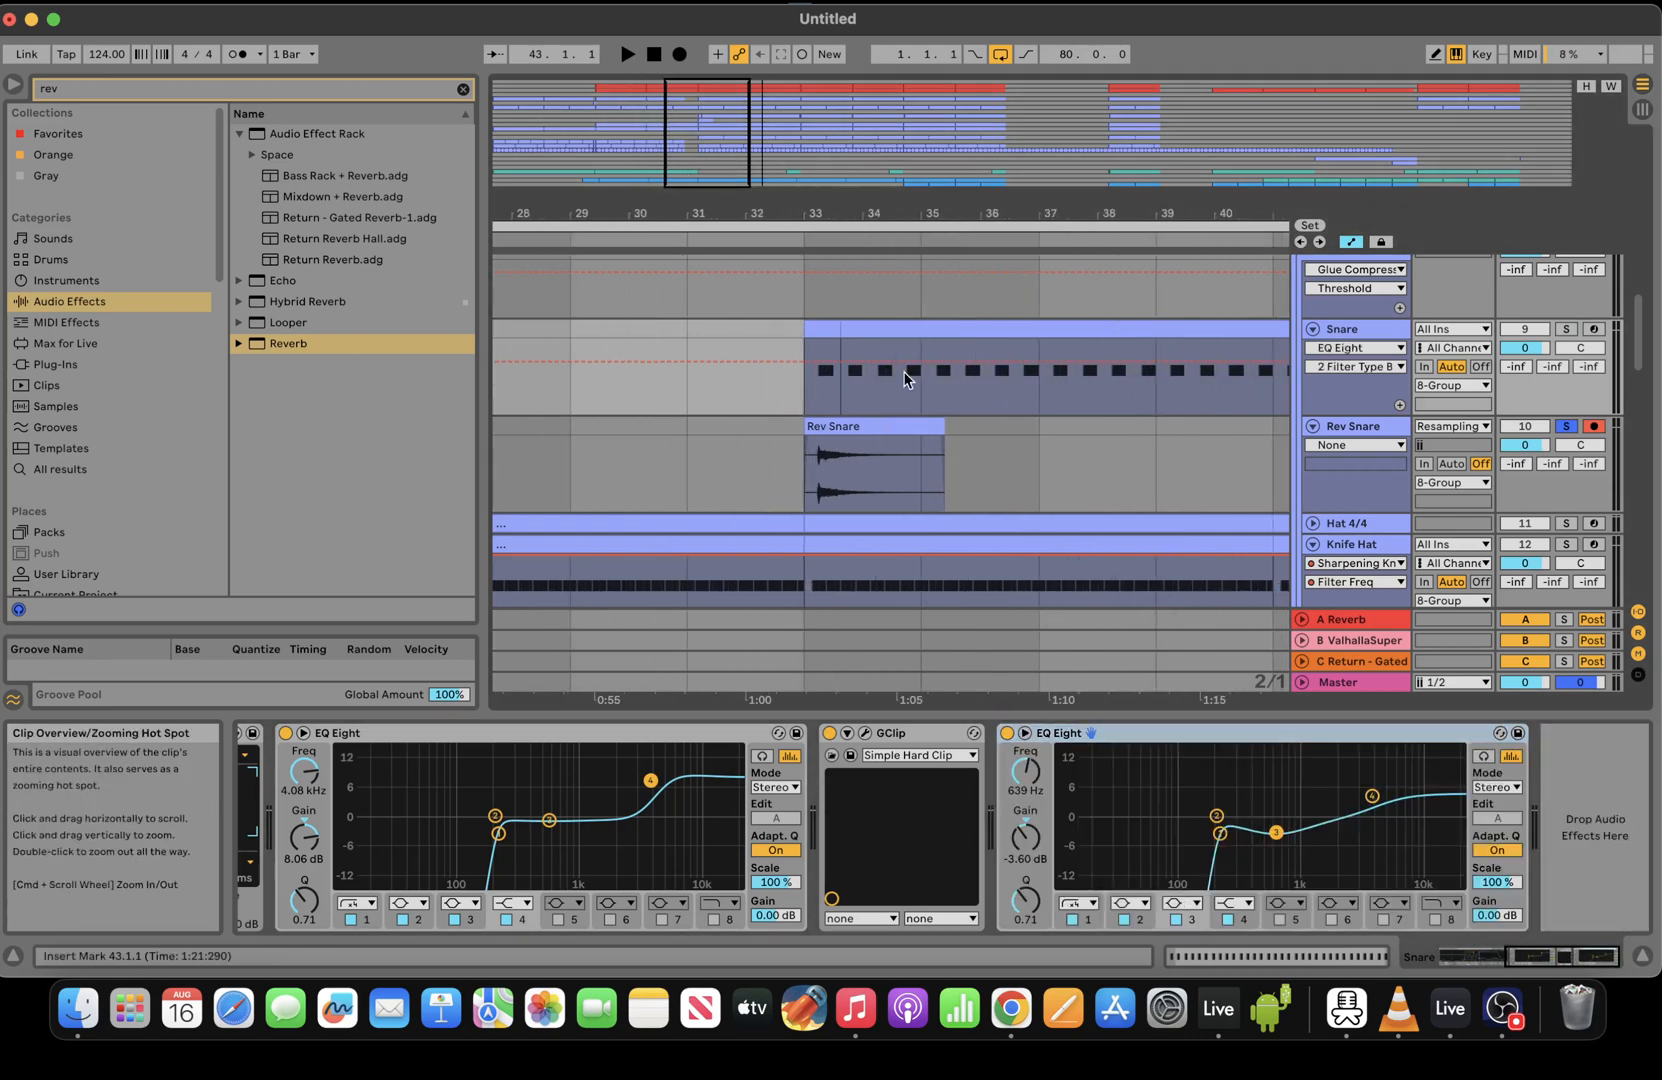
pyautogui.rightClick(1008, 475)
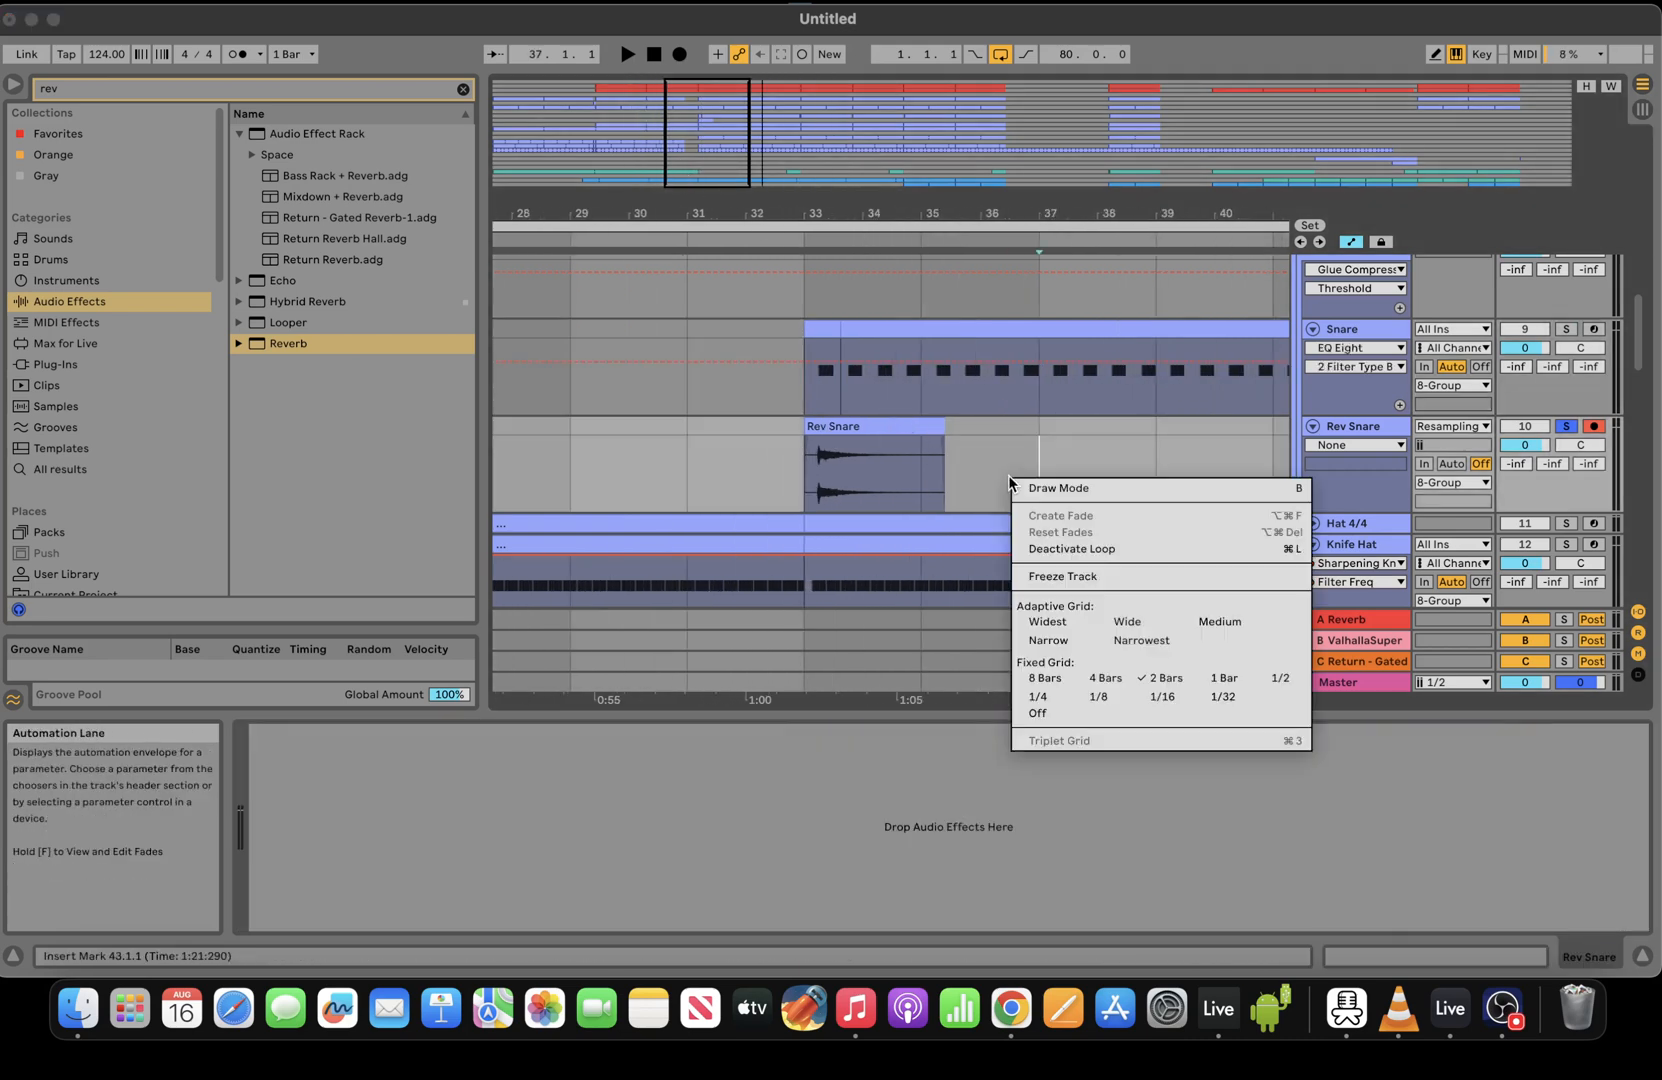
pyautogui.click(1098, 696)
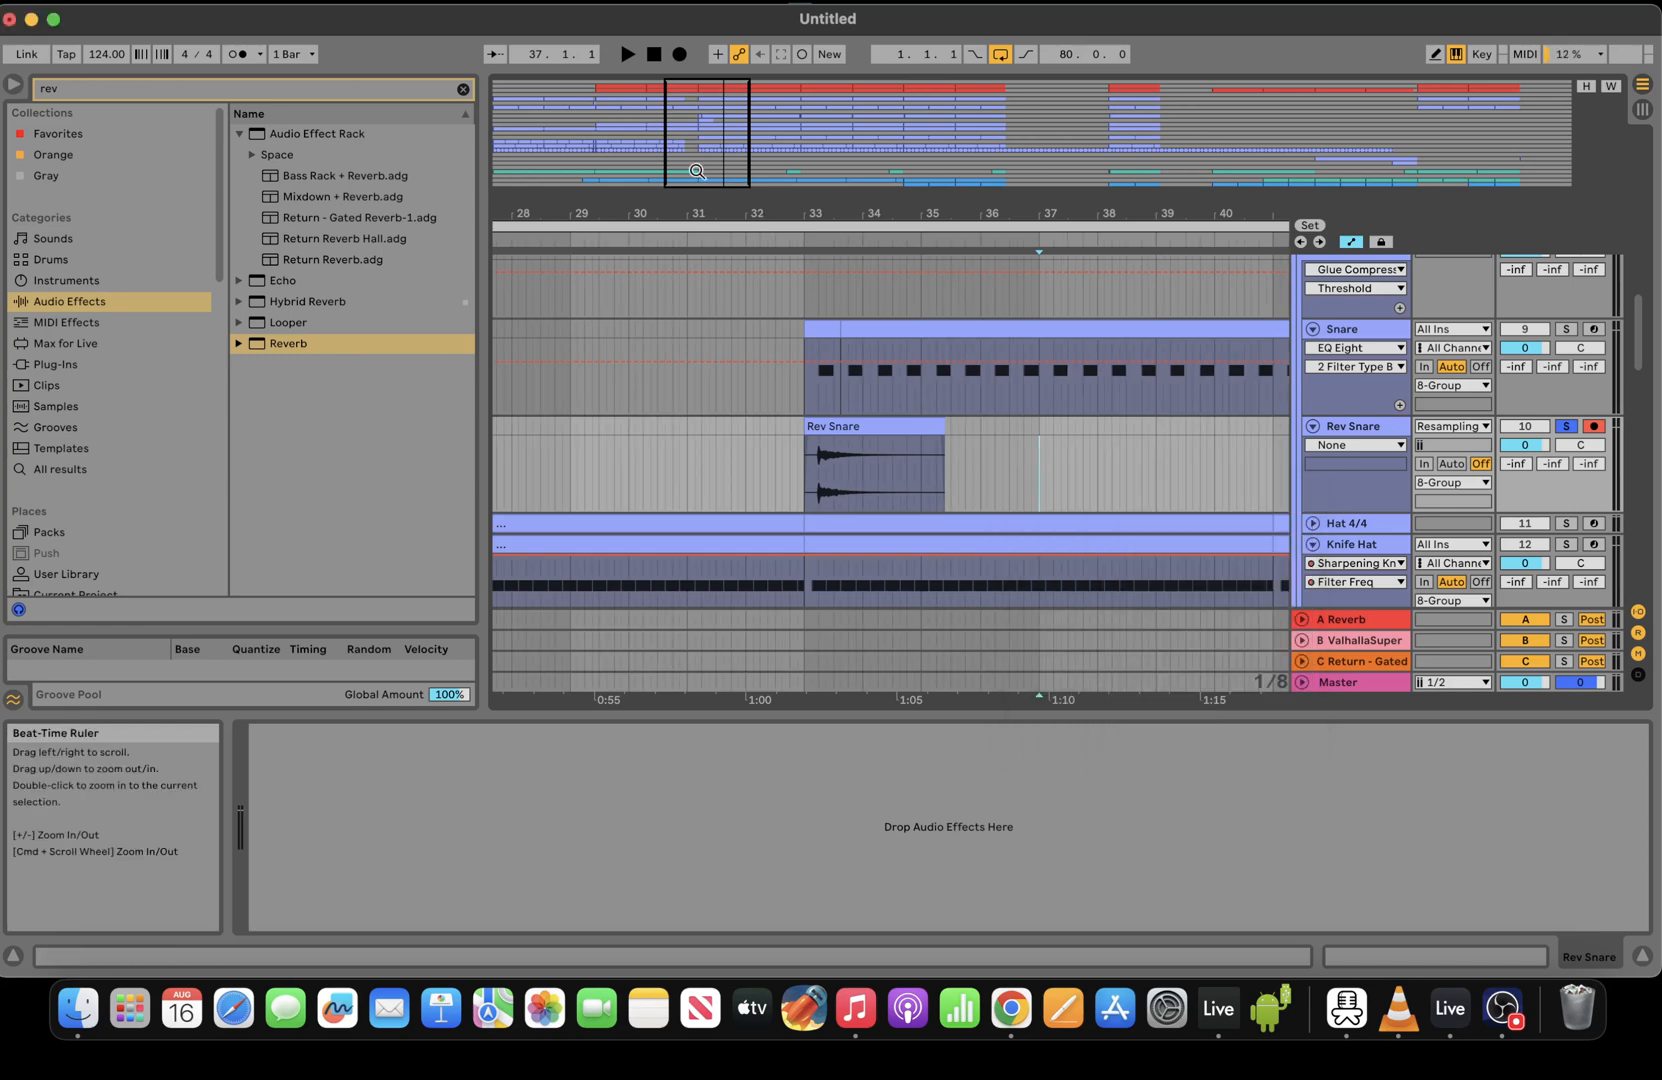
pyautogui.moveTo(706, 140); pyautogui.dragTo(705, 158)
pyautogui.moveTo(746, 466); pyautogui.dragTo(737, 436)
pyautogui.moveTo(840, 214); pyautogui.dragTo(1564, 308)
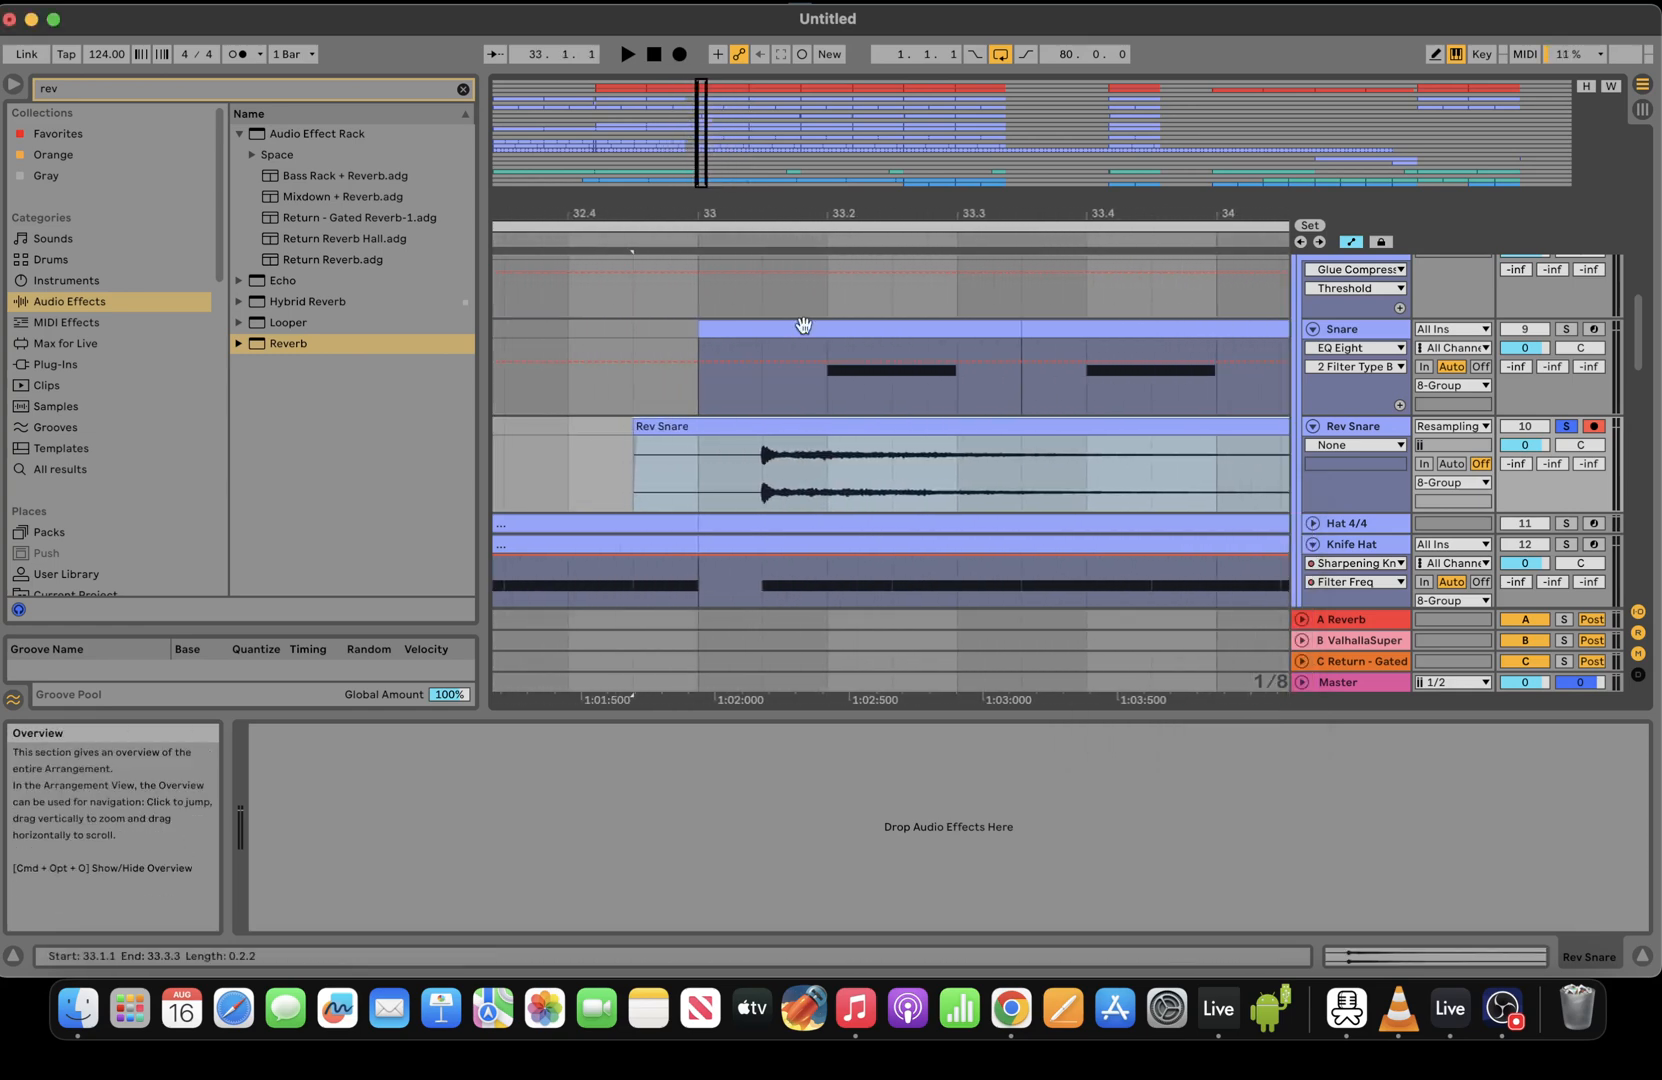
pyautogui.moveTo(824, 438); pyautogui.dragTo(760, 438)
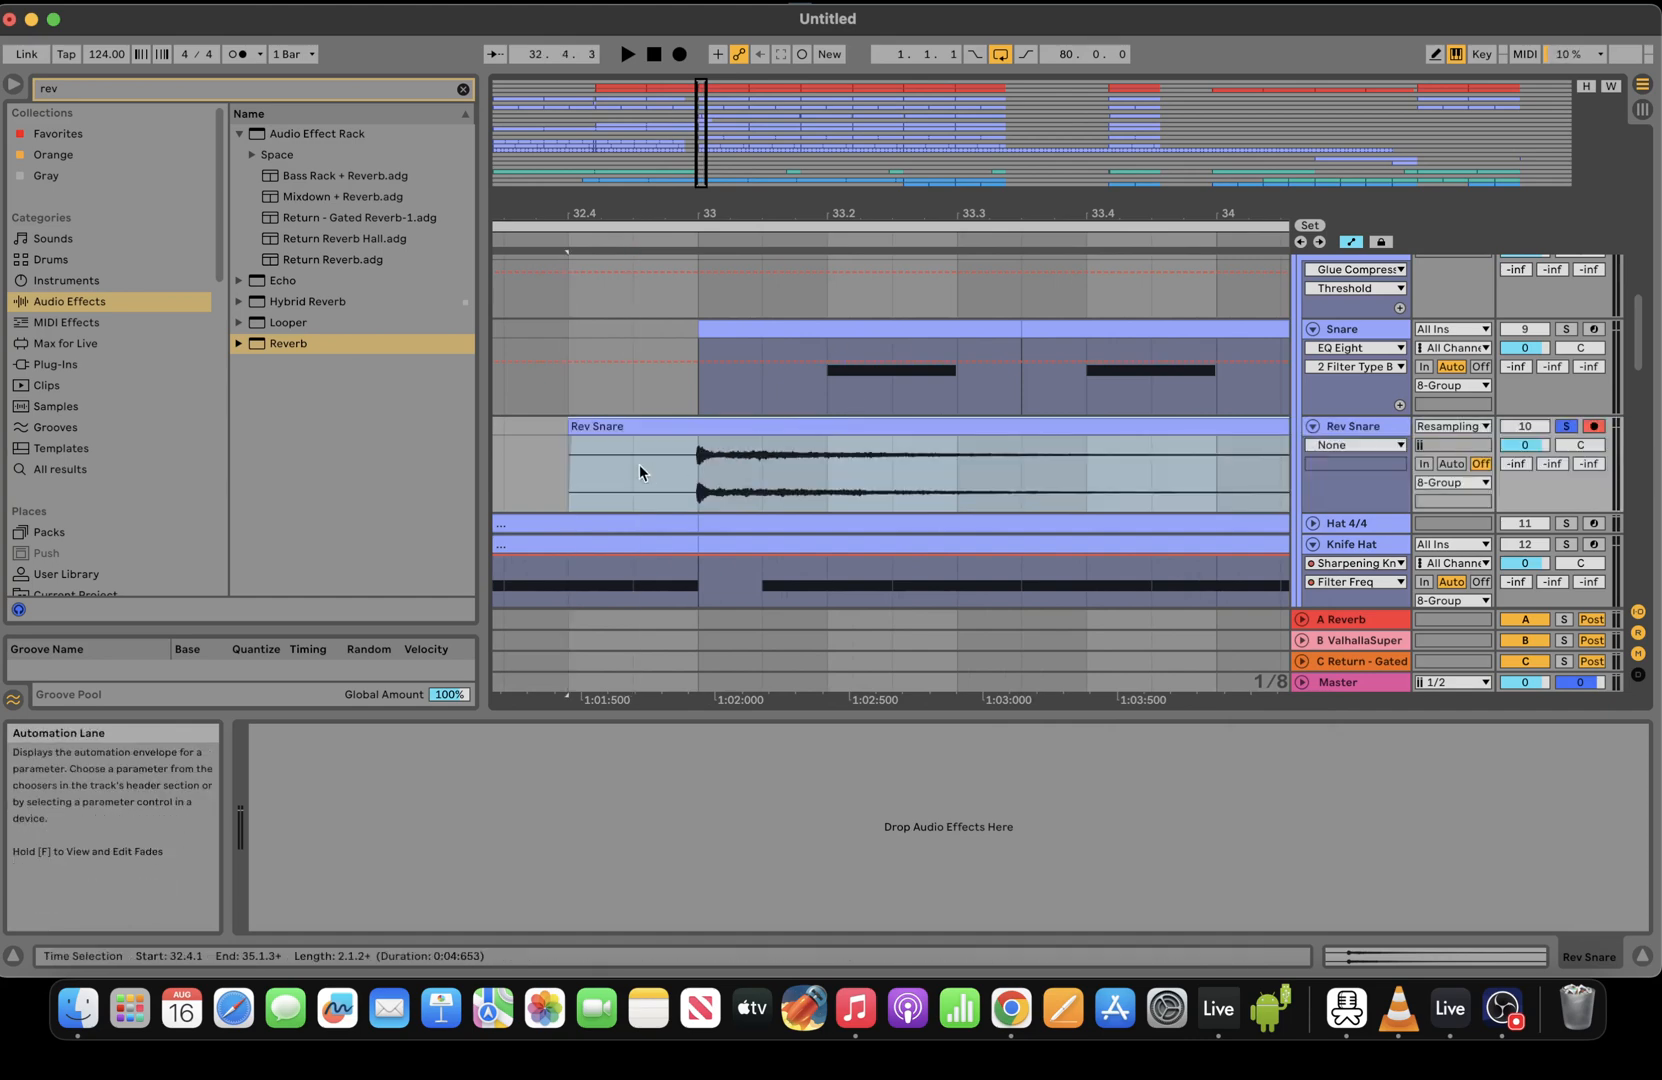
# Turn the fixed grid off and nudge the Rev Snare clip slightly later on the timeline
pyautogui.rightClick(560, 437)
pyautogui.click(630, 715)
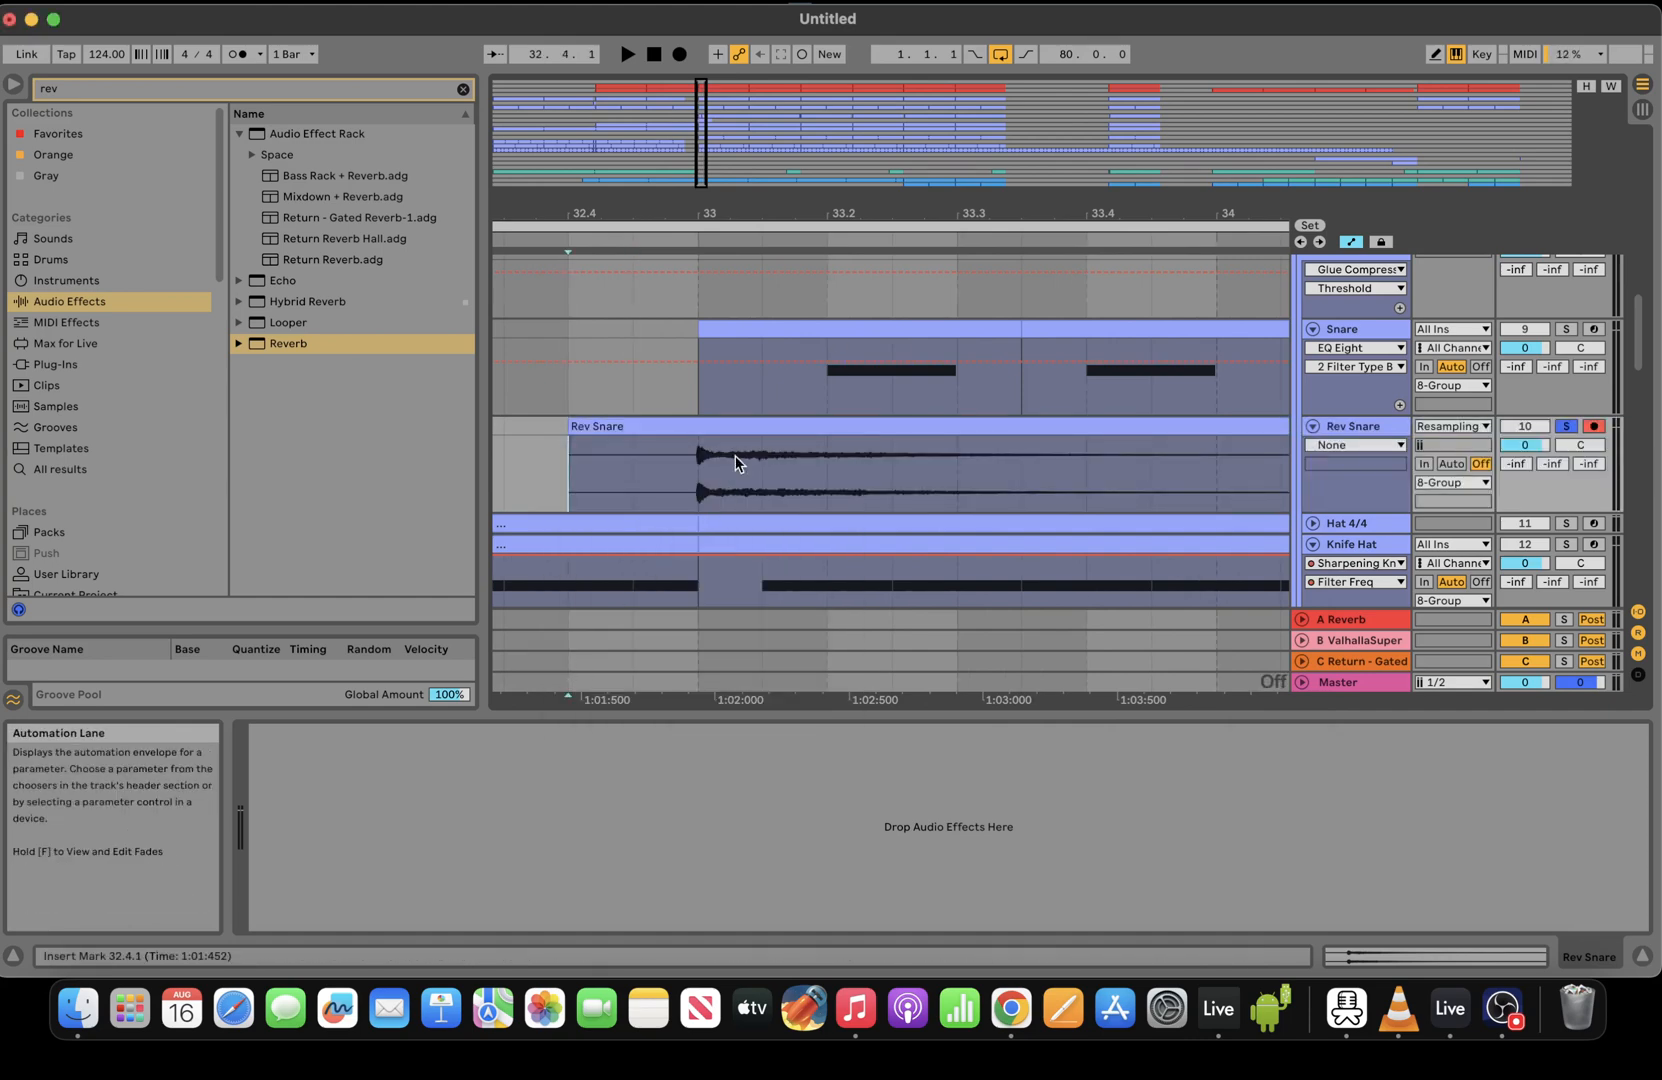
pyautogui.moveTo(740, 425); pyautogui.dragTo(744, 425)
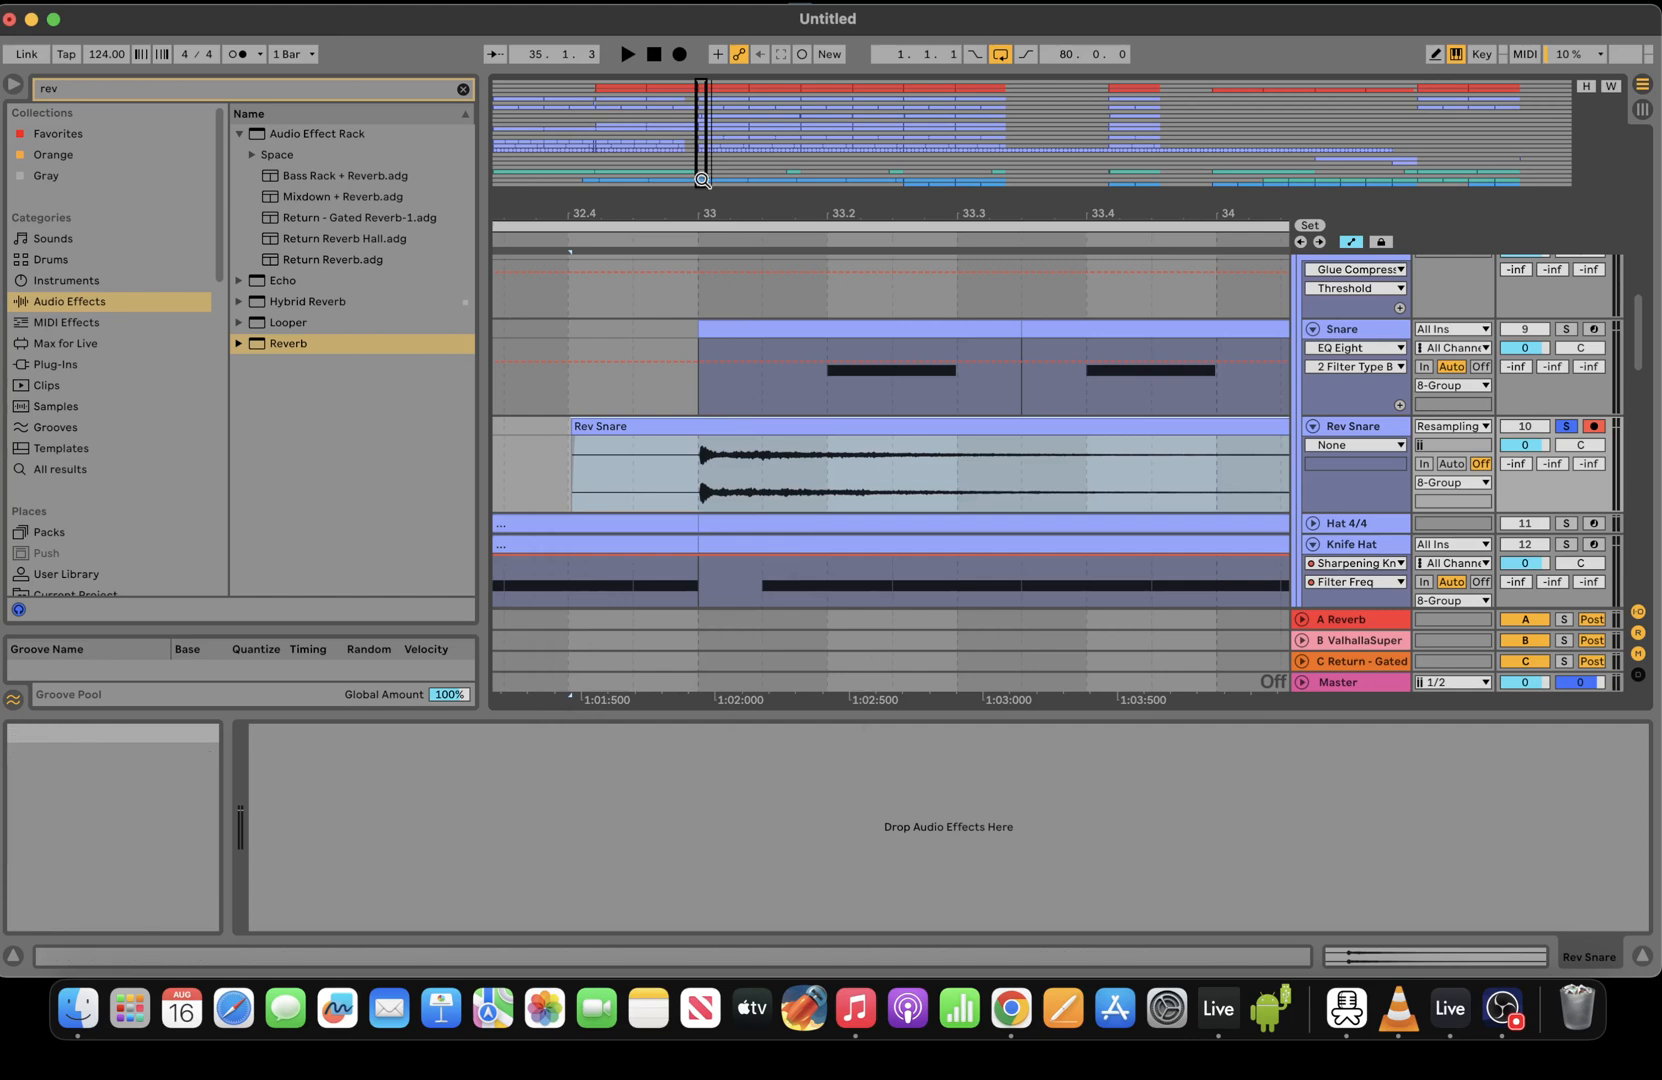
# Try a 2-bar grid and select the silent lead-in of the Rev Snare clip up to bar 33
pyautogui.moveTo(702, 180); pyautogui.dragTo(698, 150)
pyautogui.rightClick(715, 454)
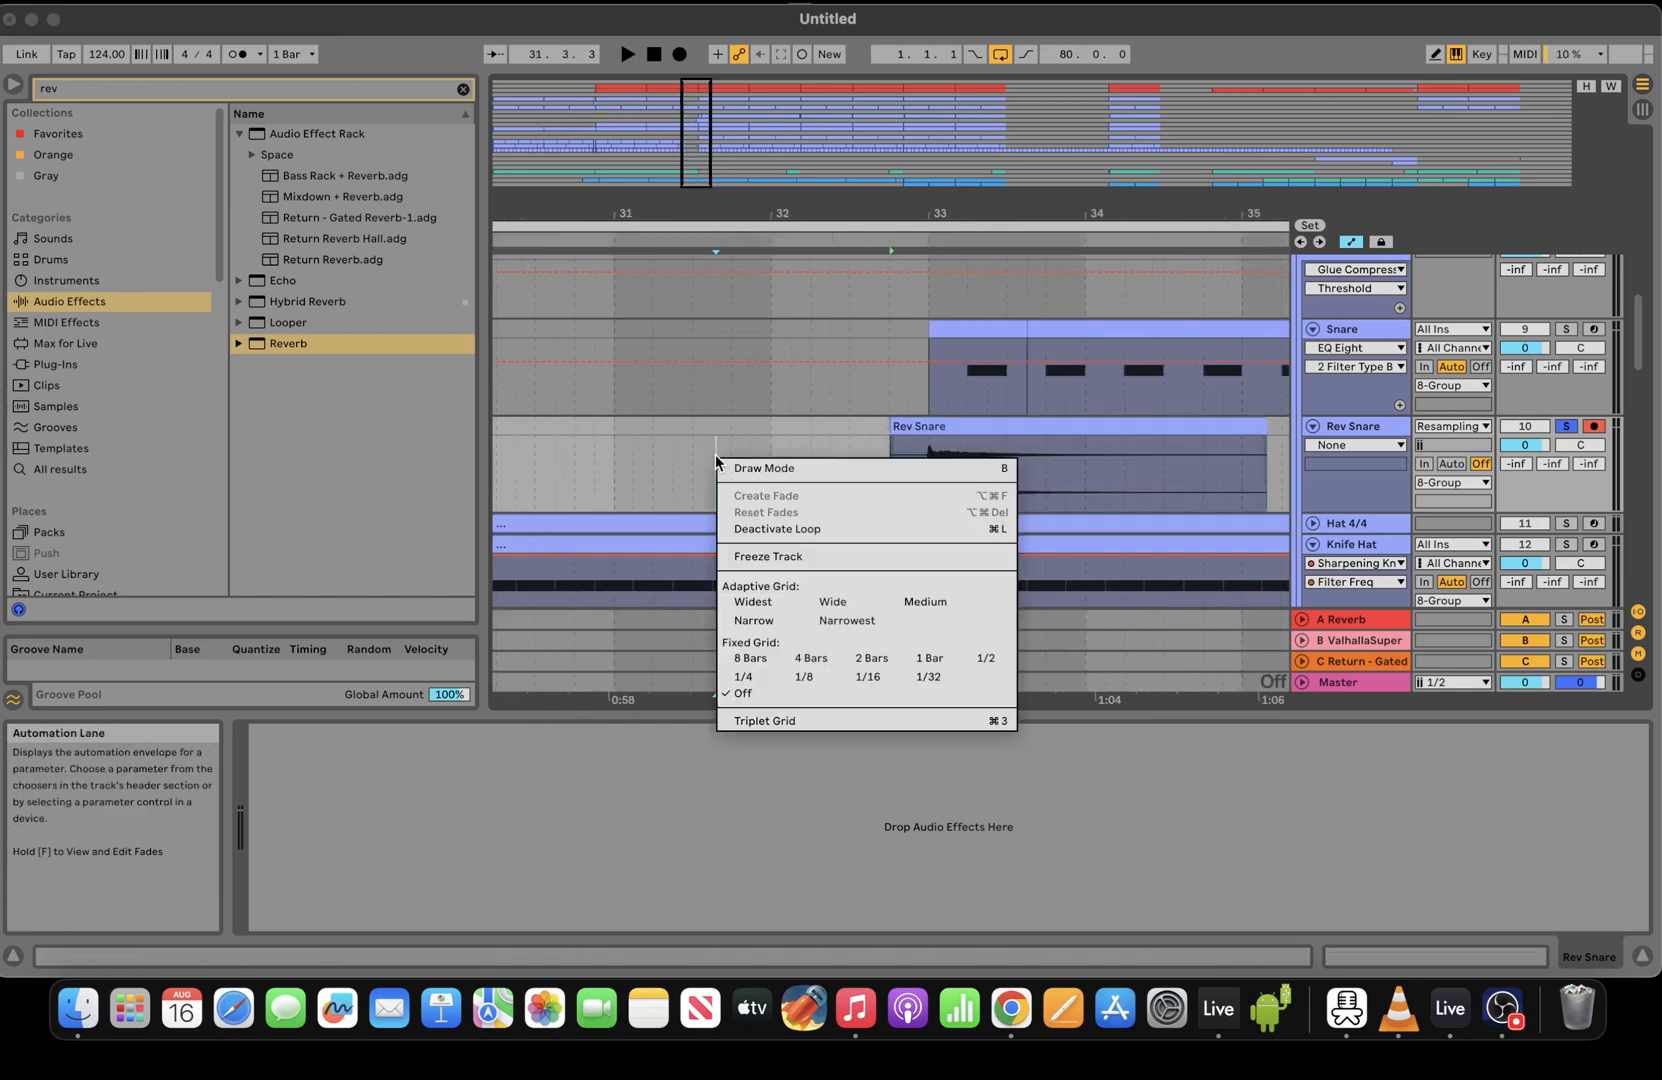
pyautogui.click(886, 693)
pyautogui.moveTo(922, 440); pyautogui.dragTo(878, 421)
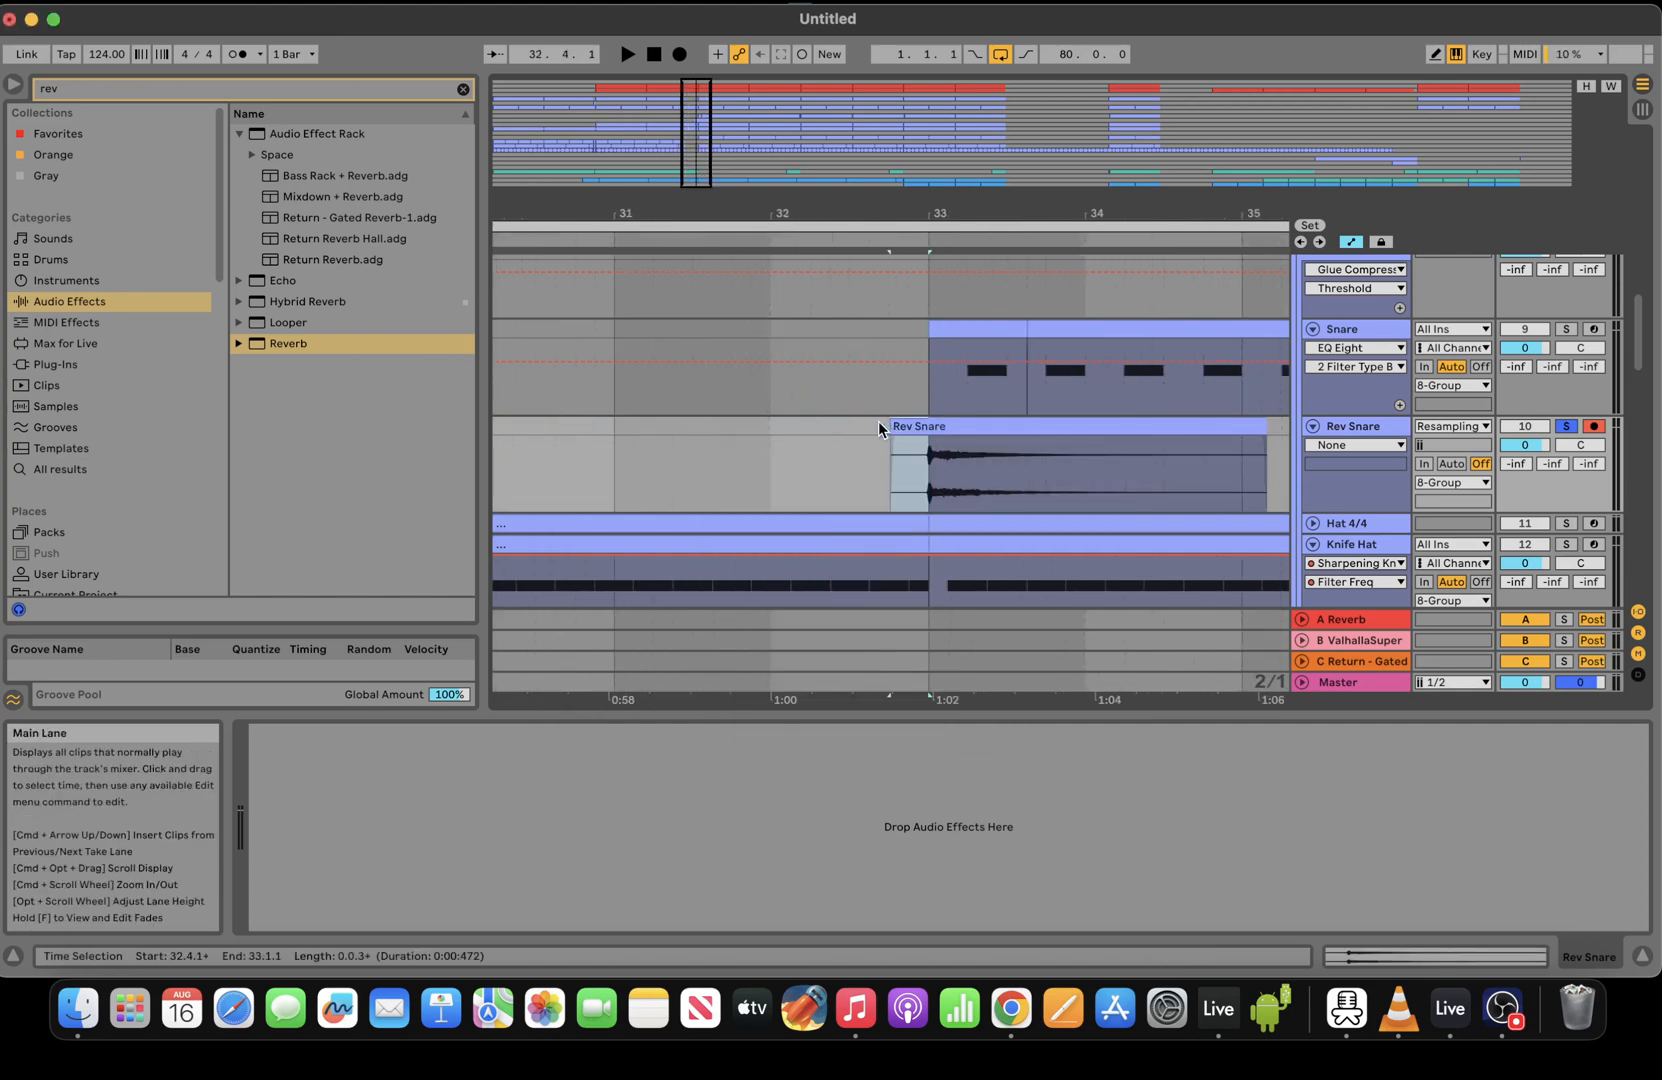
# Turn the grid off again and fine-tune the Rev Snare clip's position so its transient starts just after bar 33
pyautogui.moveTo(702, 178); pyautogui.dragTo(700, 232)
pyautogui.click(617, 458)
pyautogui.rightClick(617, 457)
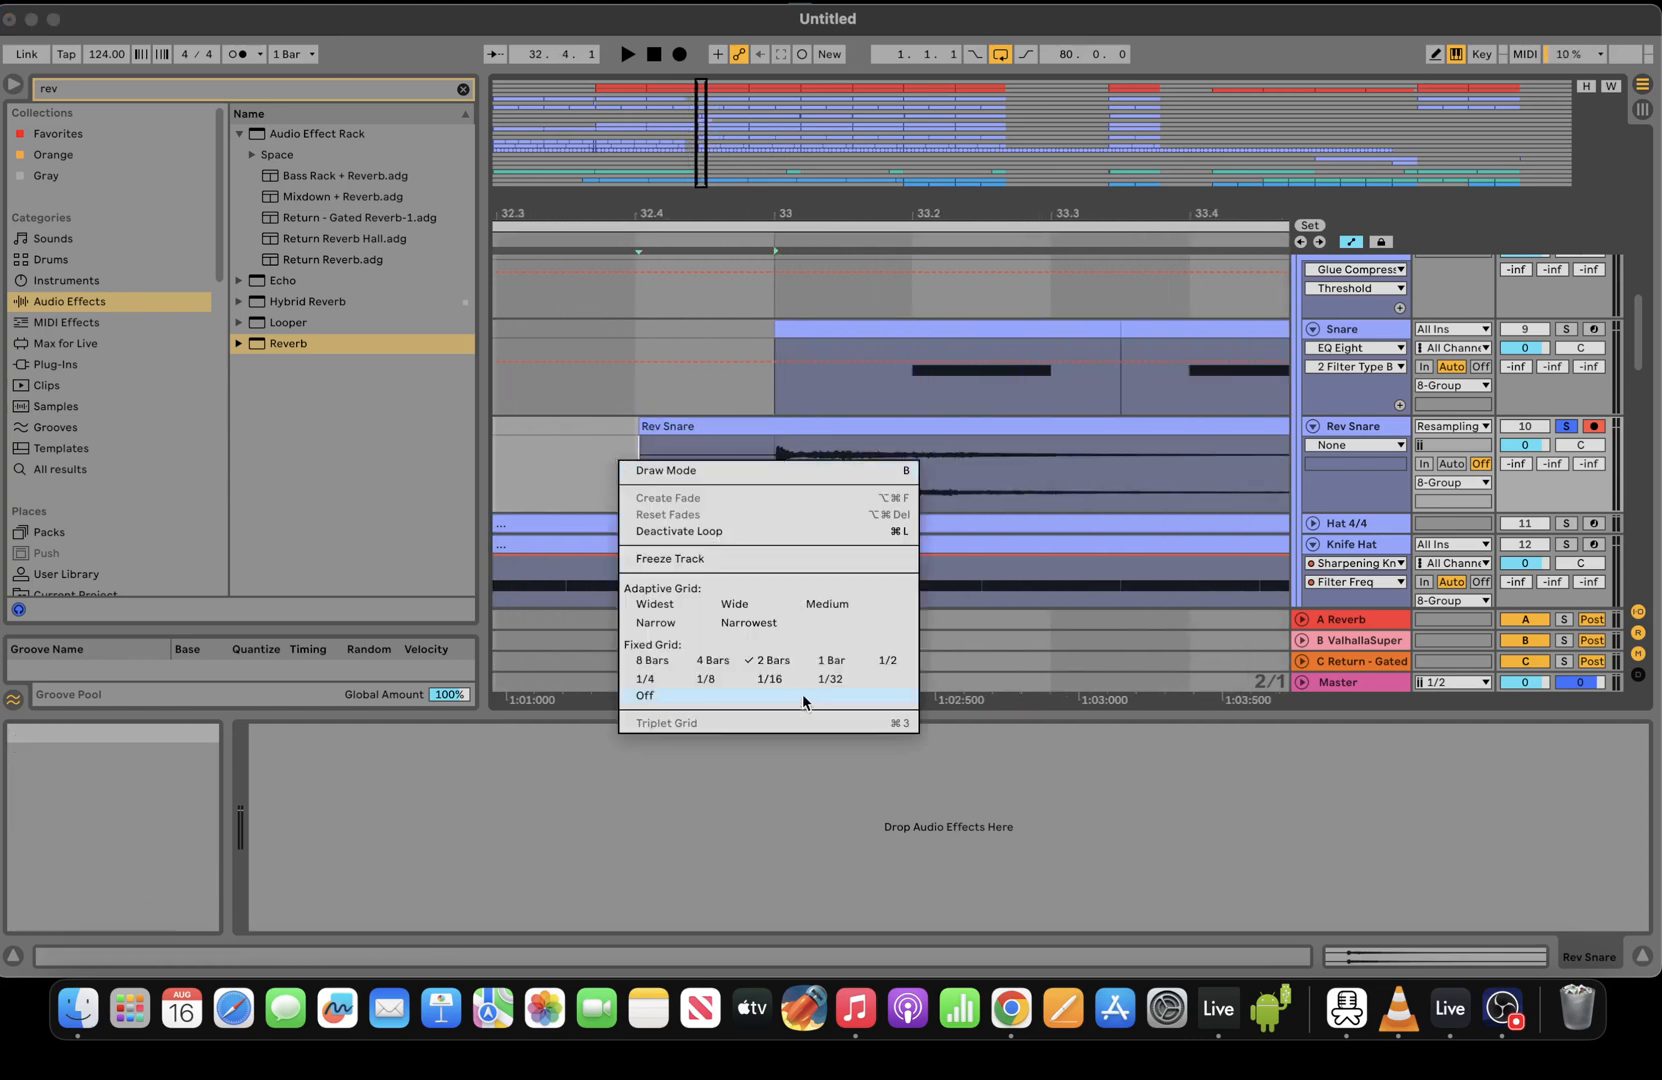
pyautogui.click(646, 696)
pyautogui.click(864, 429)
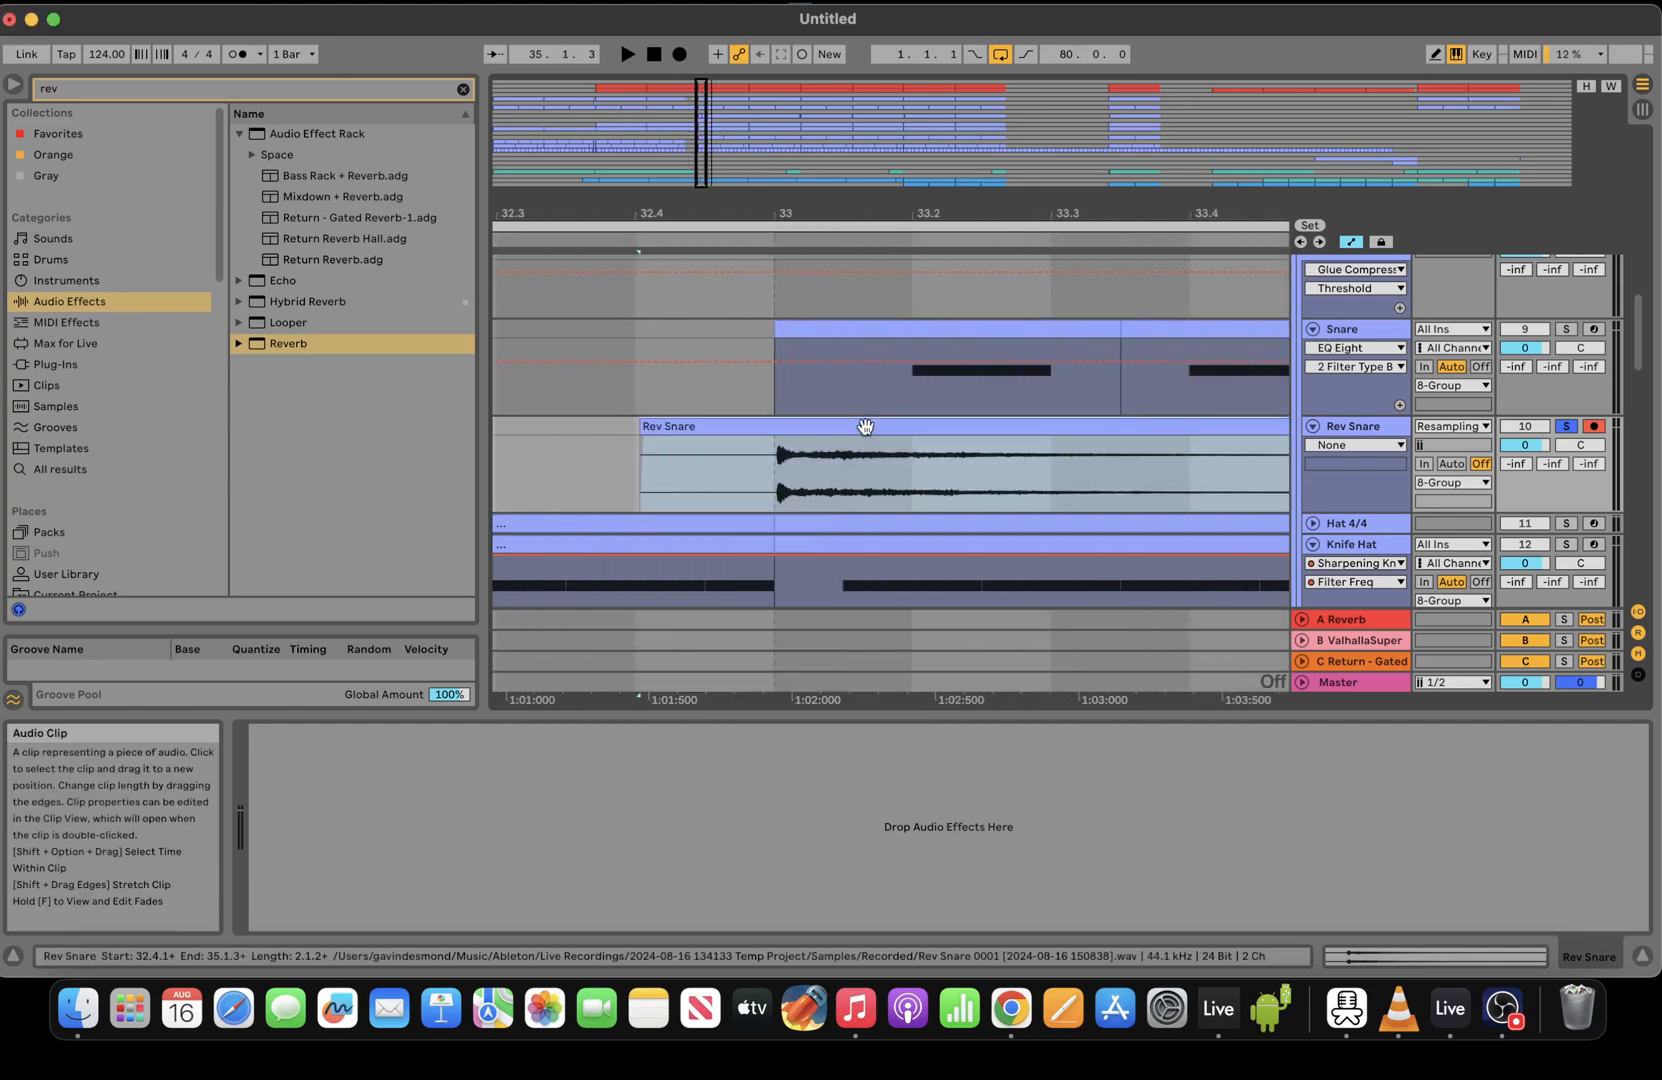
# Set the grid to 1 Bar and trim the start of the Rev Snare clip to 33.1.1
pyautogui.rightClick(581, 458)
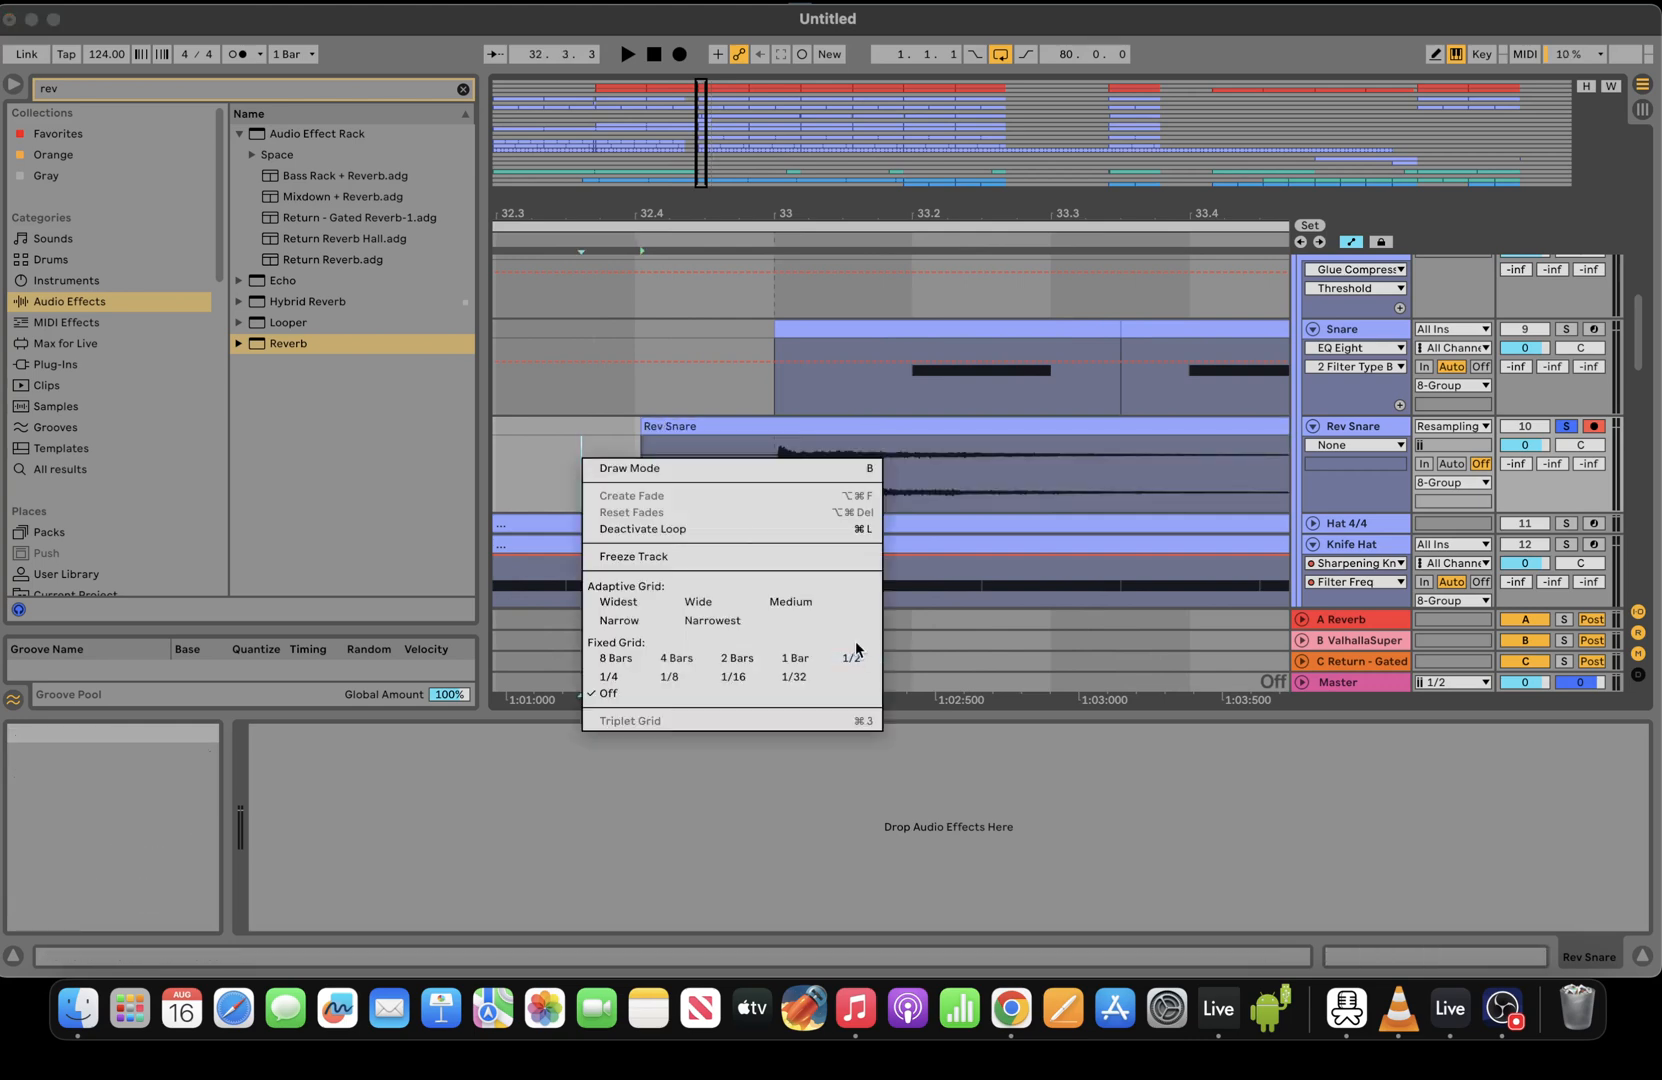
pyautogui.click(802, 657)
pyautogui.moveTo(644, 426); pyautogui.dragTo(738, 427)
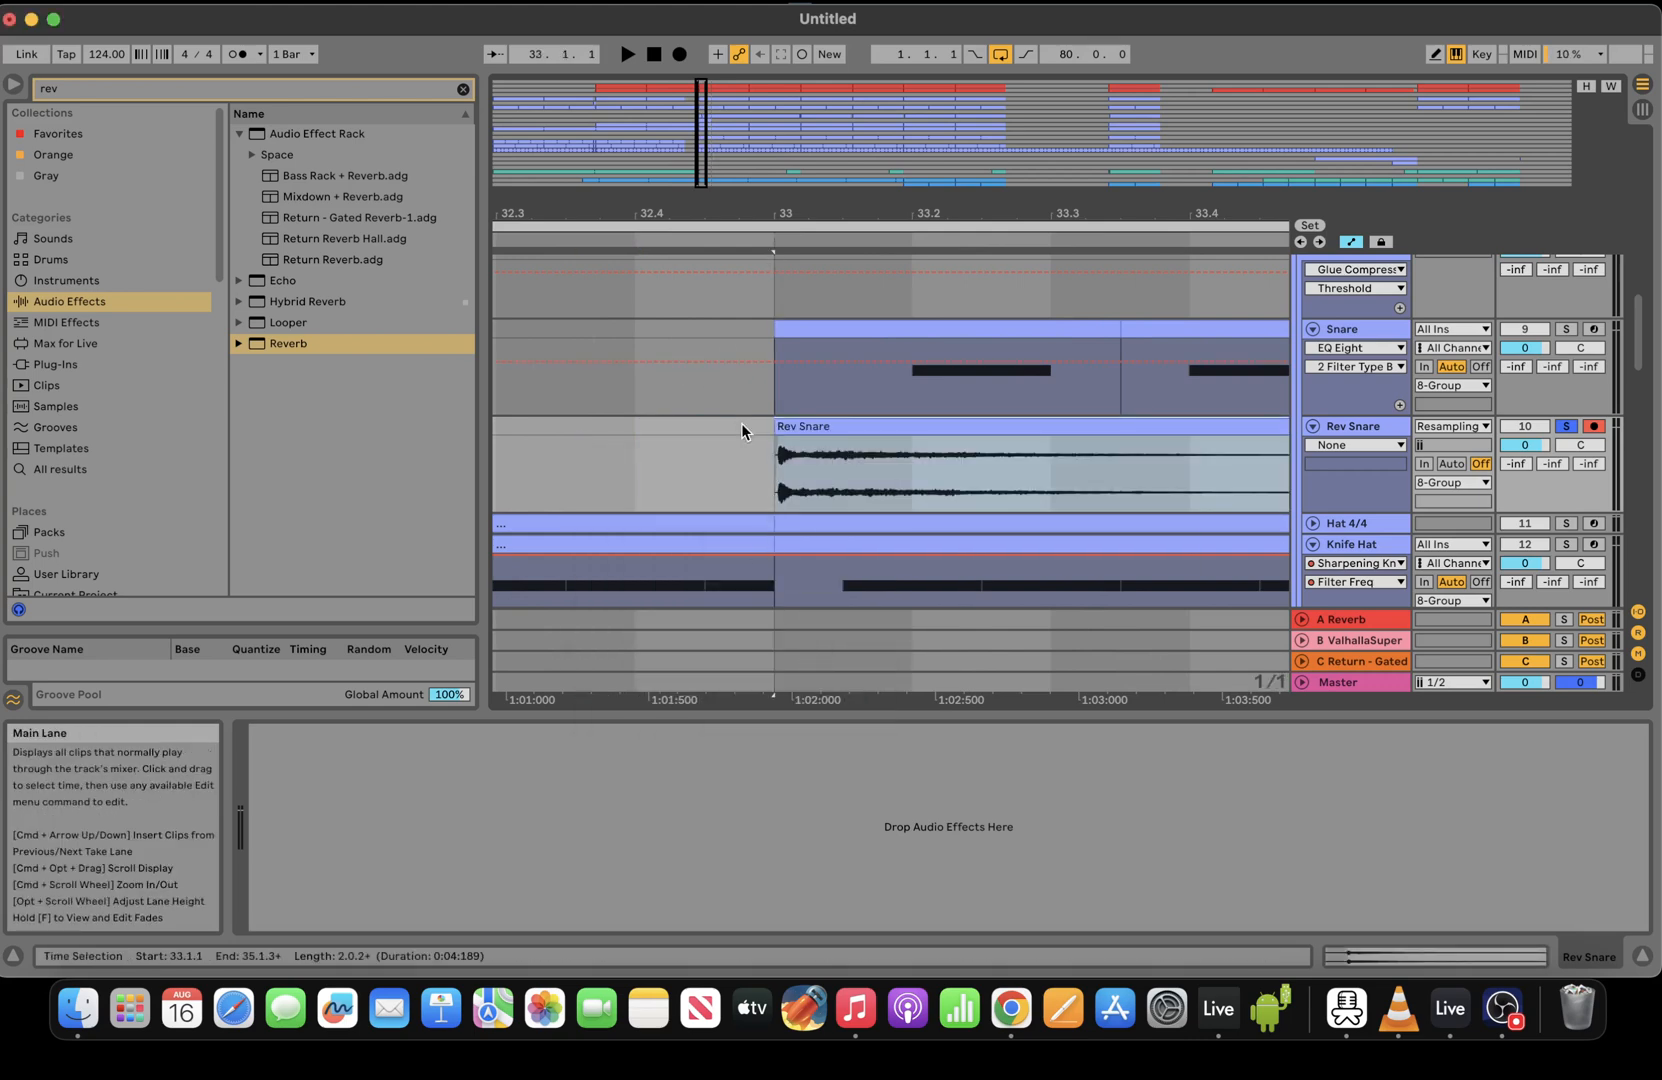
# Trim the end of the Rev Snare clip to 35.1.1 and consolidate the two-bar clip
pyautogui.moveTo(785, 213); pyautogui.dragTo(818, 118)
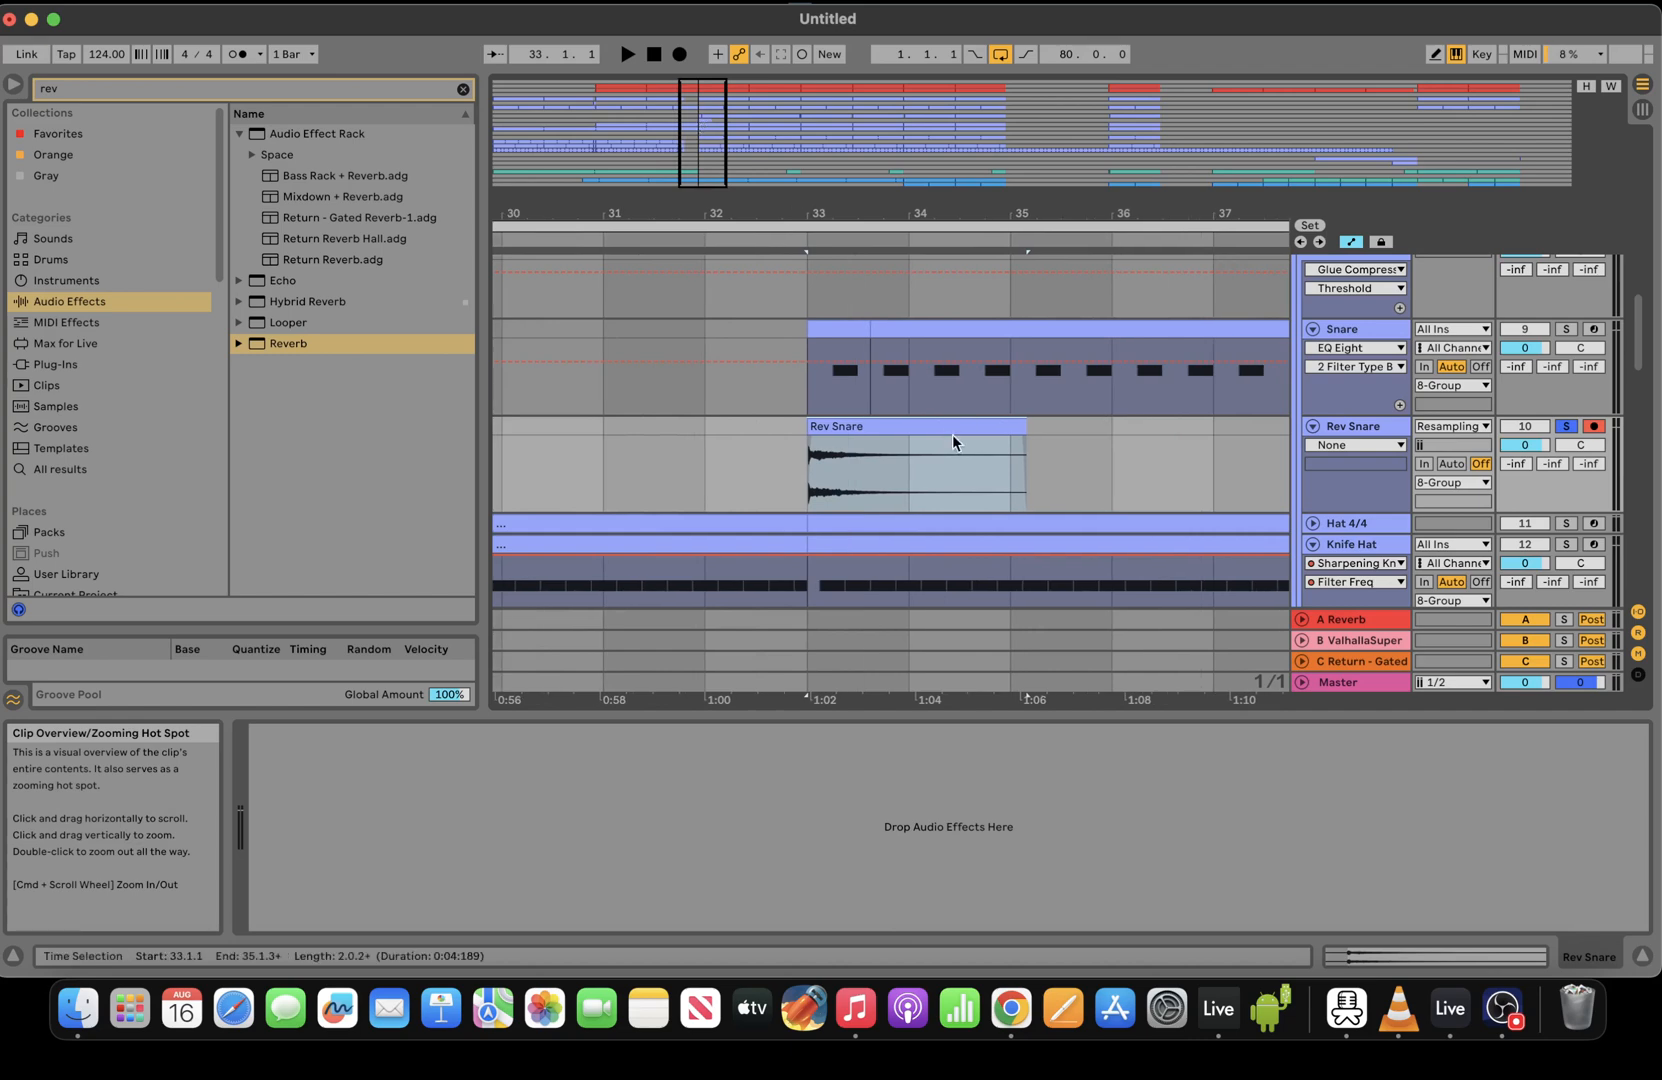
pyautogui.moveTo(1025, 428); pyautogui.dragTo(1010, 426)
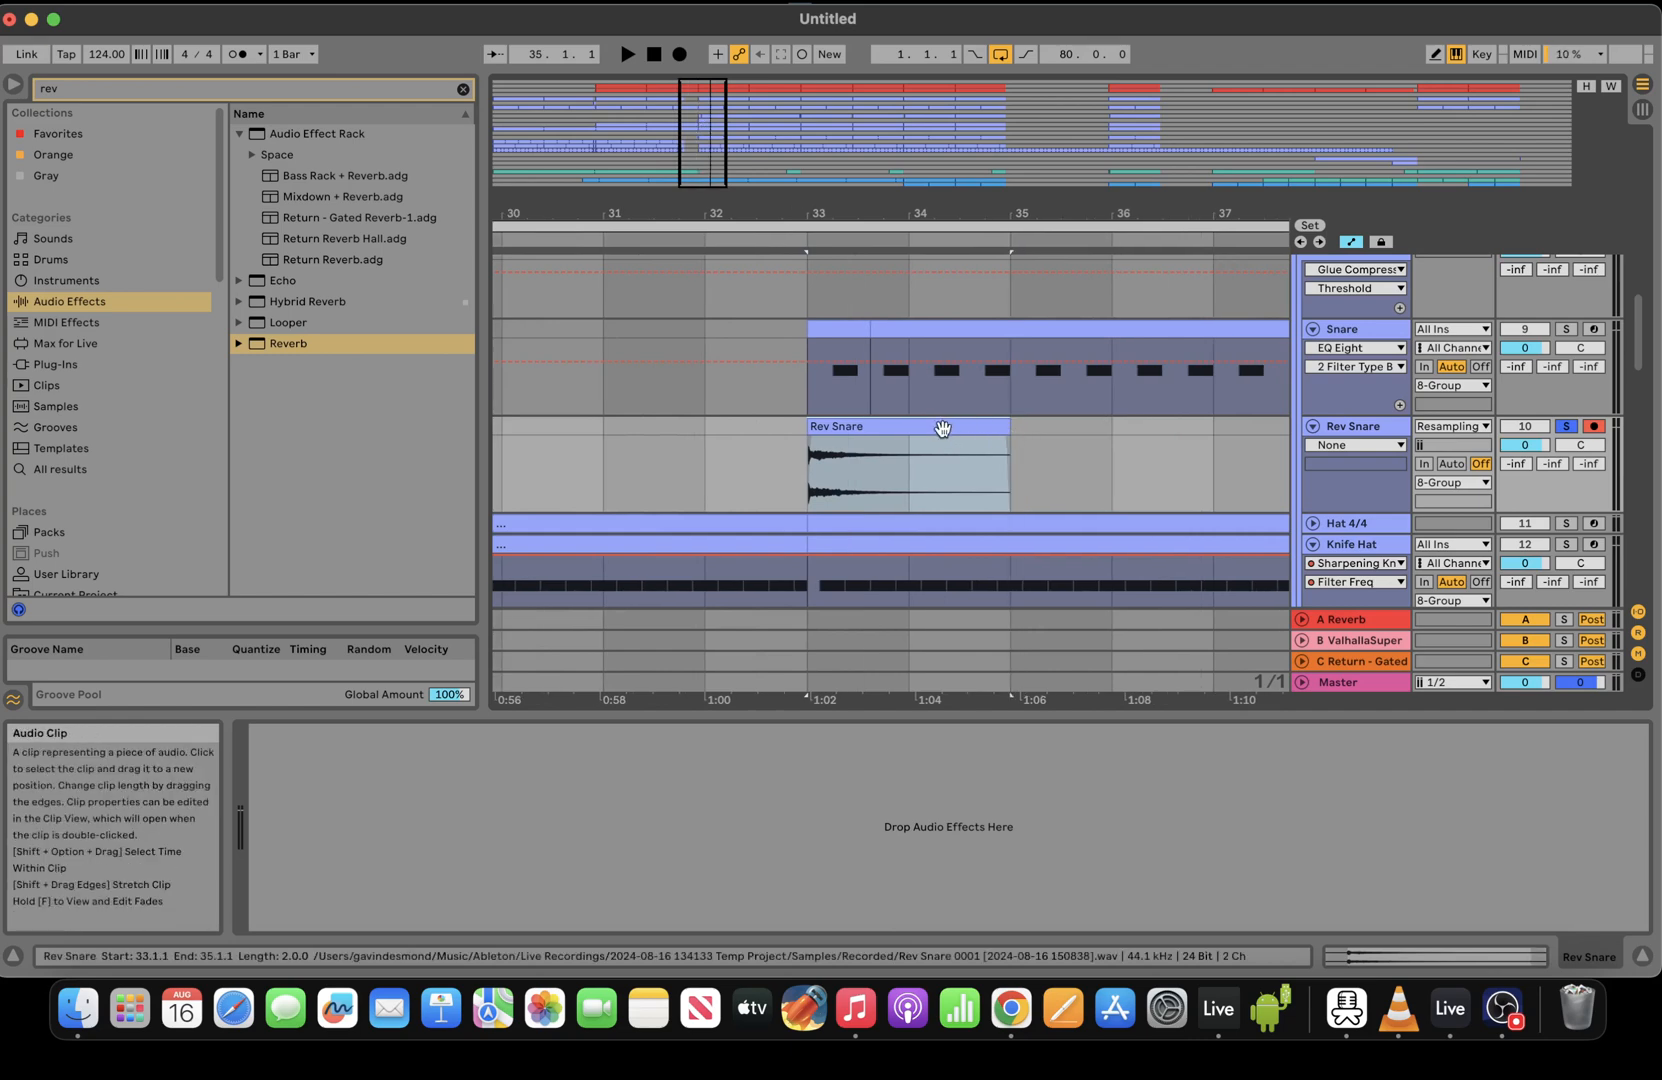
pyautogui.press('super+j')
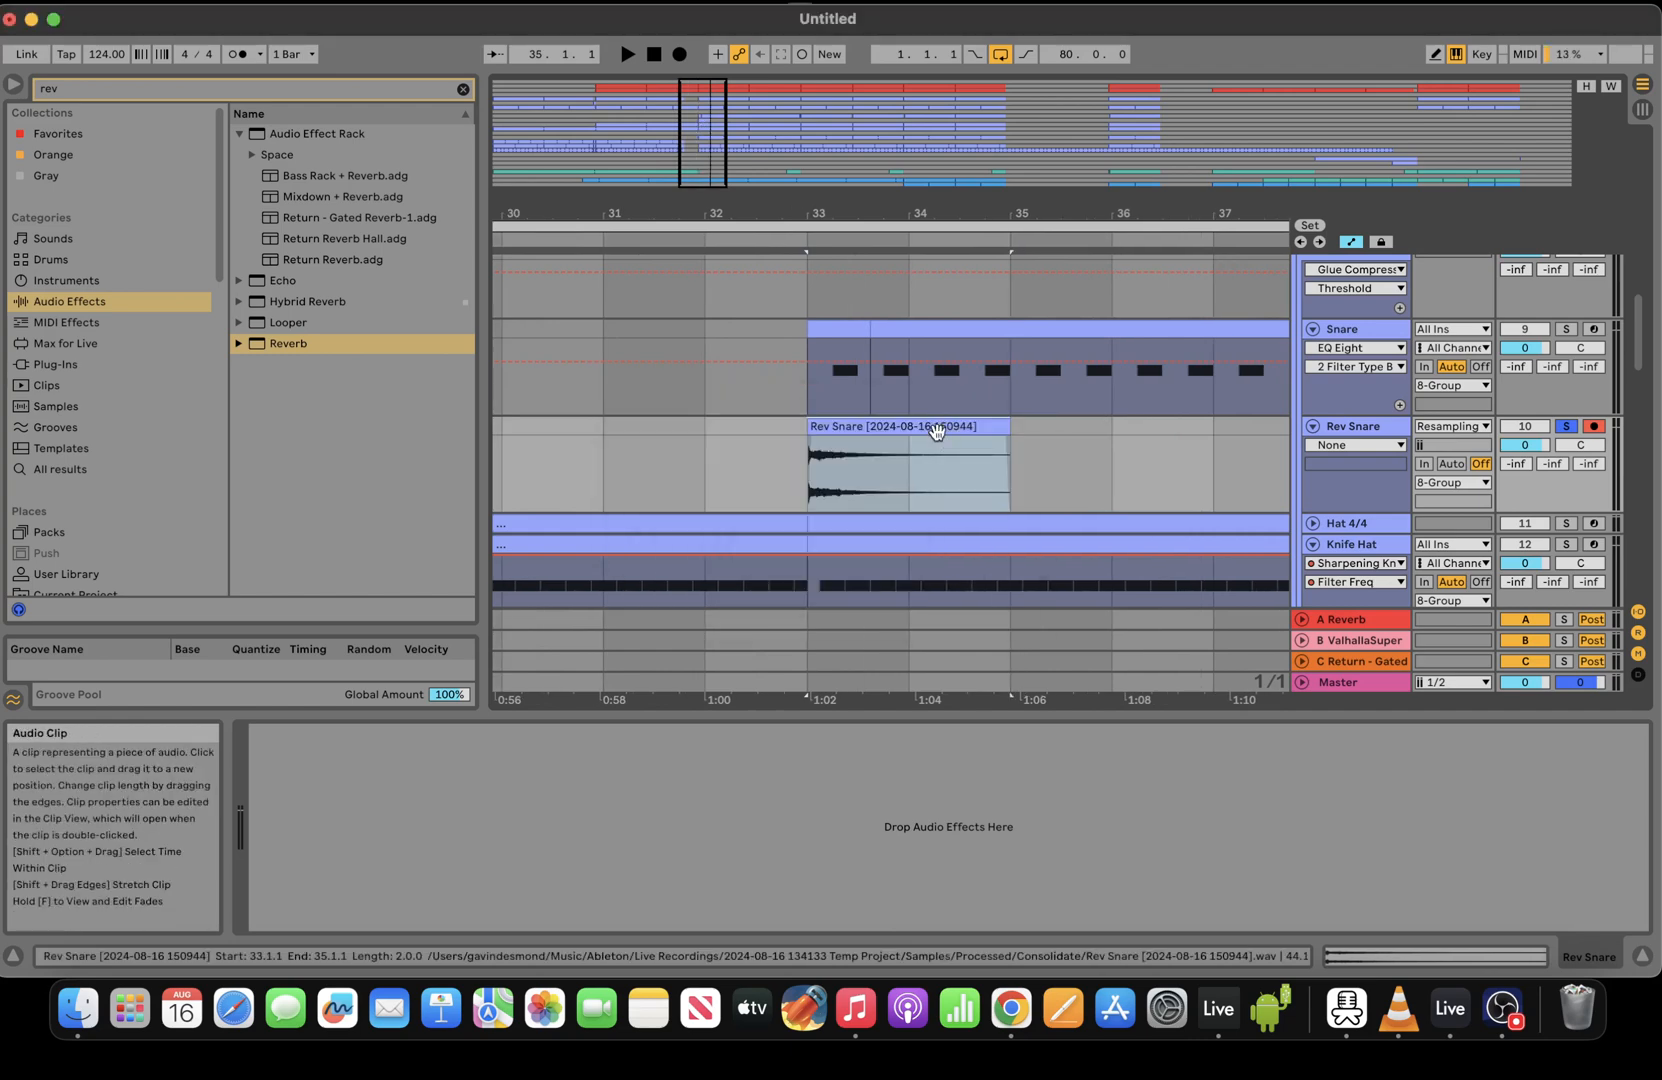
# Place a reversed copy of the consolidated Rev Snare clip from bar 31 to bar 33 and delete the leftover clip at bar 35
pyautogui.press('super+d')
pyautogui.moveTo(936, 430); pyautogui.dragTo(754, 428)
pyautogui.press('r')
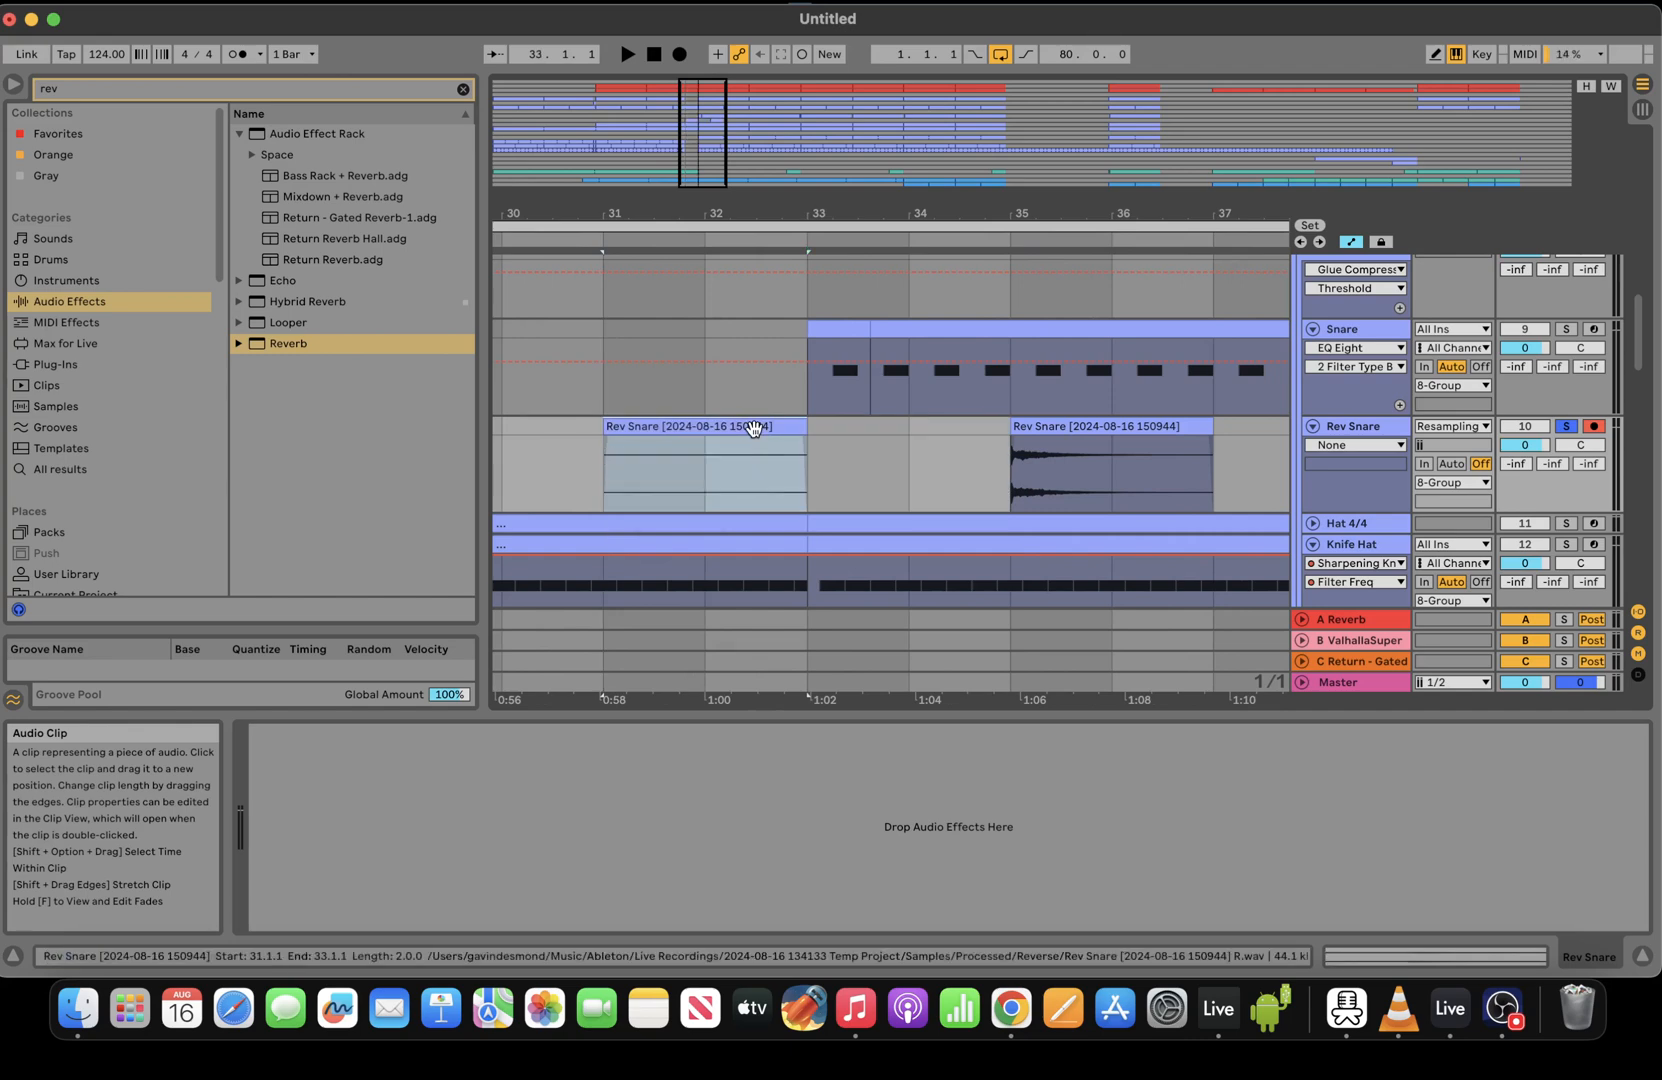
pyautogui.click(1115, 438)
pyautogui.press('Delete')
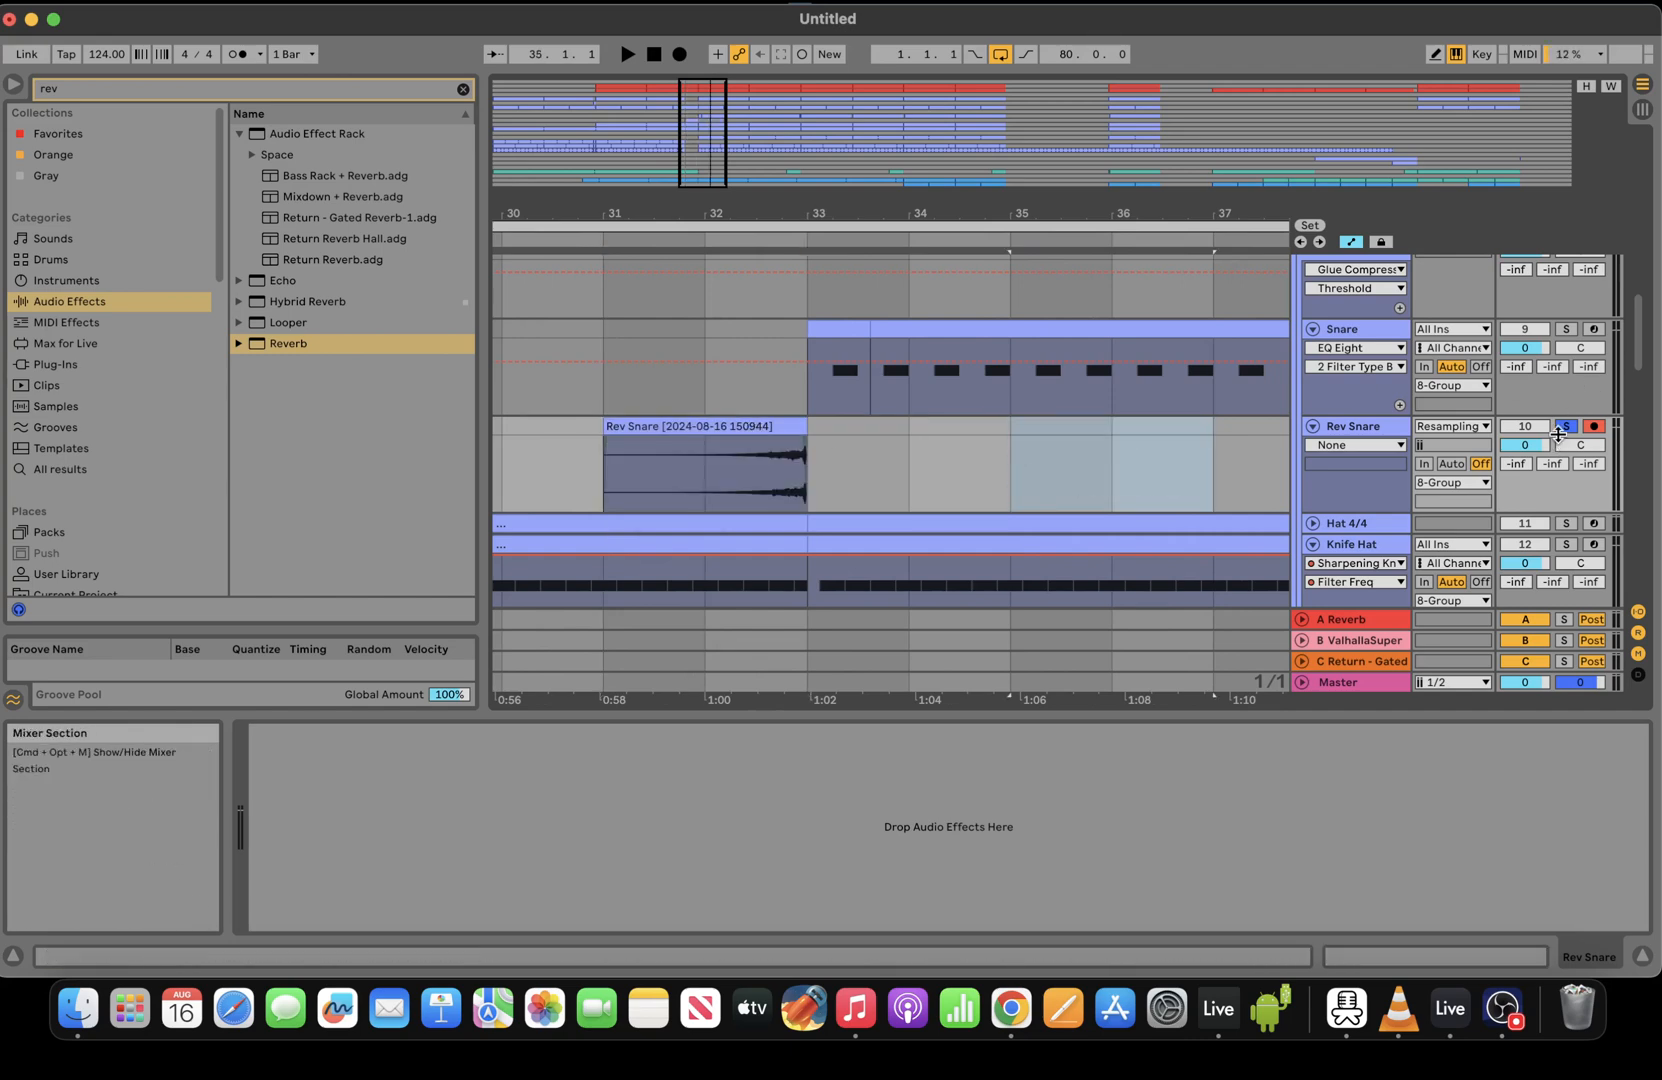
# Unsolo Rev Snare and trim its reversed clip to start at bar 32, with a fade-in across its full length
pyautogui.click(634, 245)
pyautogui.moveTo(721, 158); pyautogui.dragTo(710, 168)
pyautogui.moveTo(718, 427); pyautogui.dragTo(992, 439)
pyautogui.click(1348, 243)
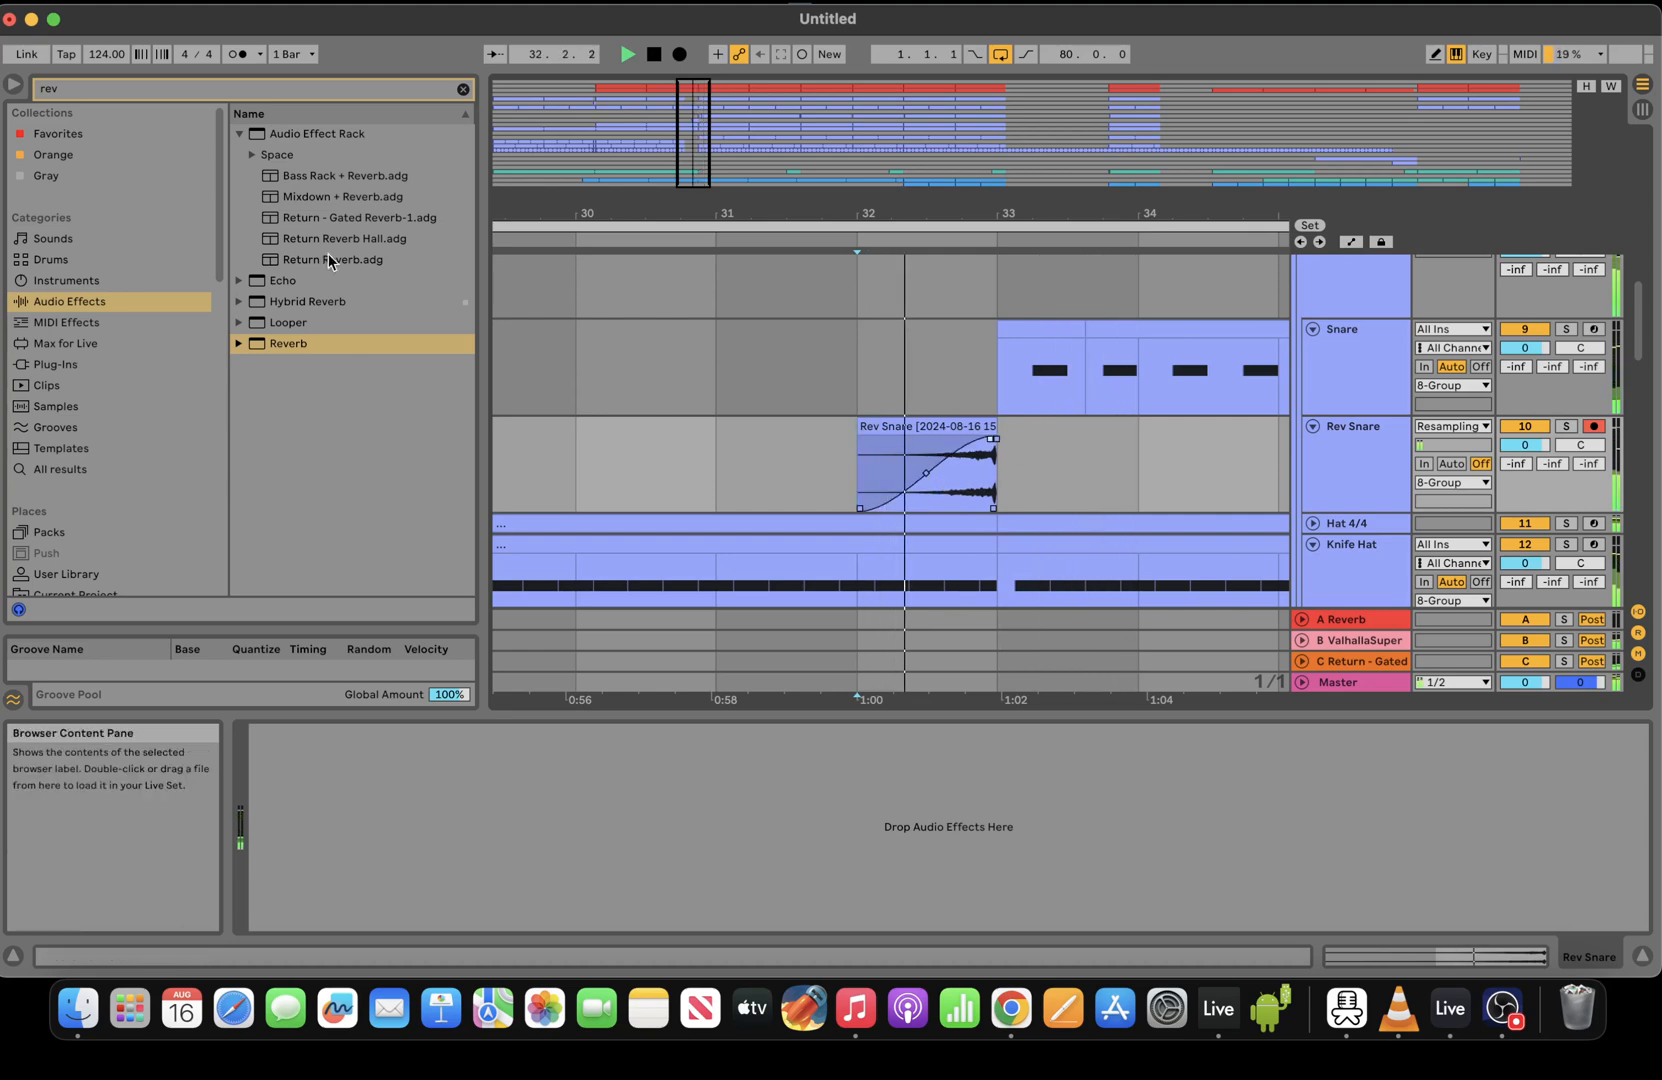
# Add a Reverb to the Rev Snare track and set its decay to 2.11 s
pyautogui.doubleClick(299, 349)
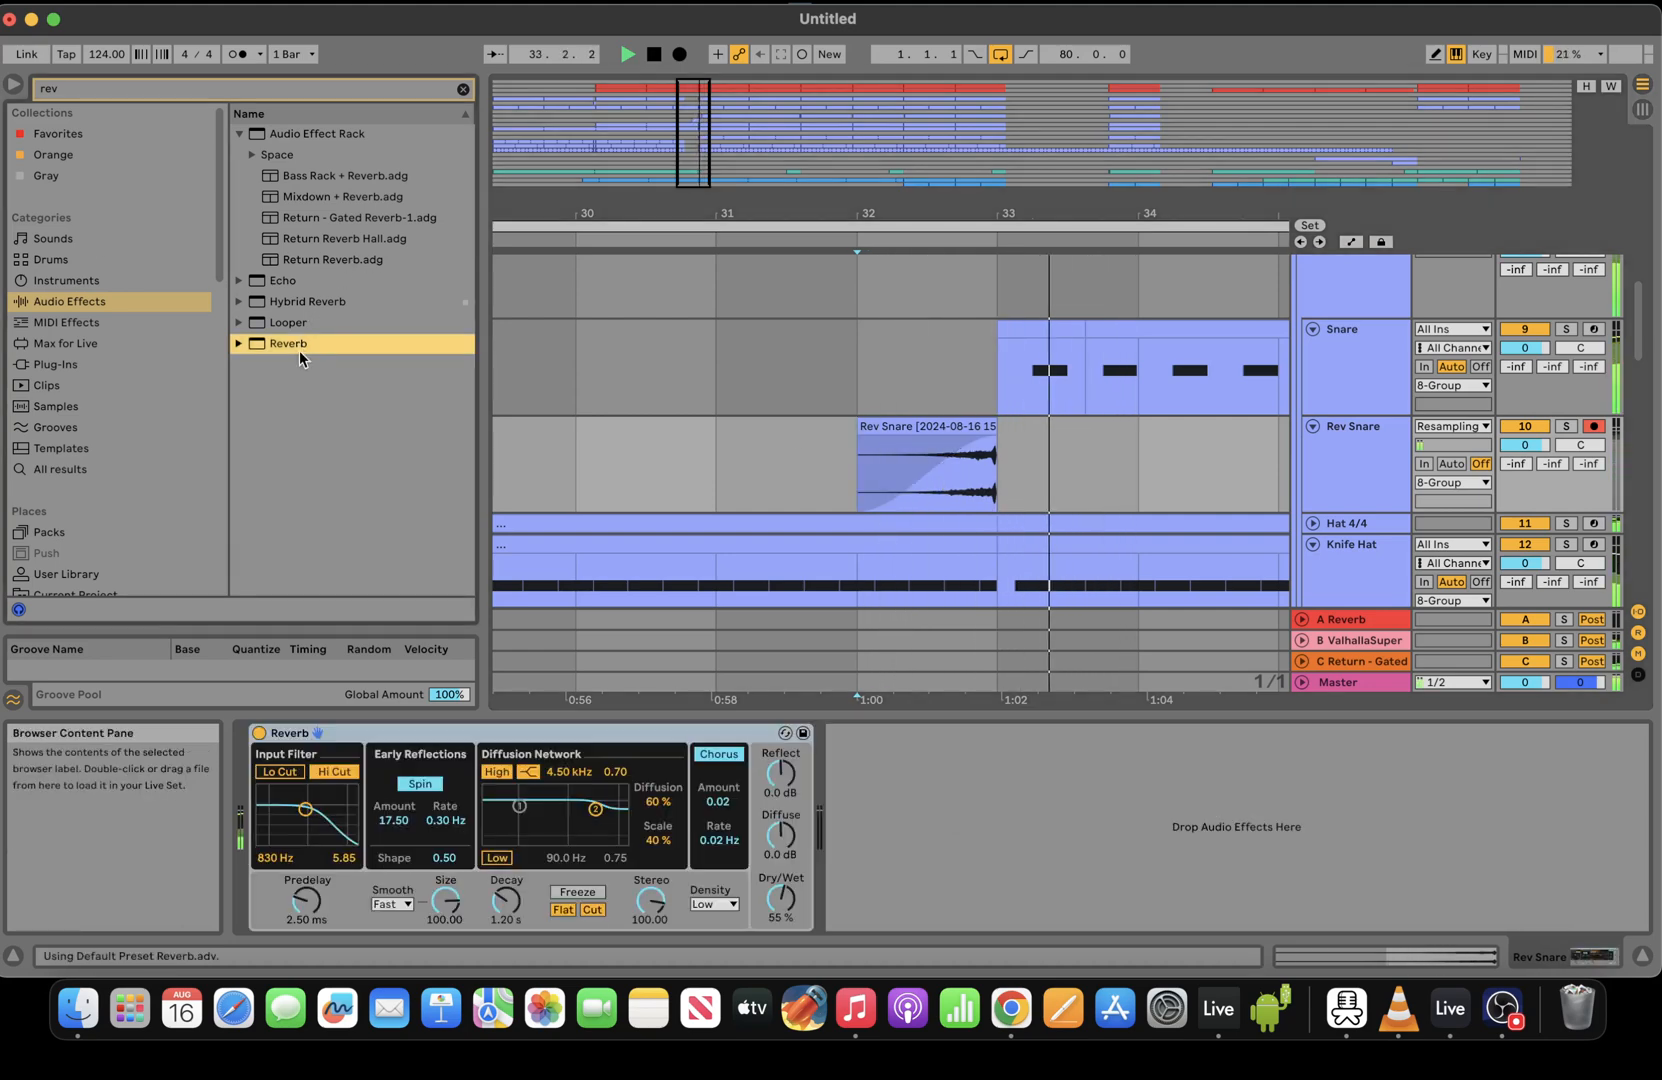
pyautogui.moveTo(507, 902)
pyautogui.mouseDown()
pyautogui.moveTo(509, 870)
pyautogui.moveTo(509, 887)
pyautogui.mouseUp()
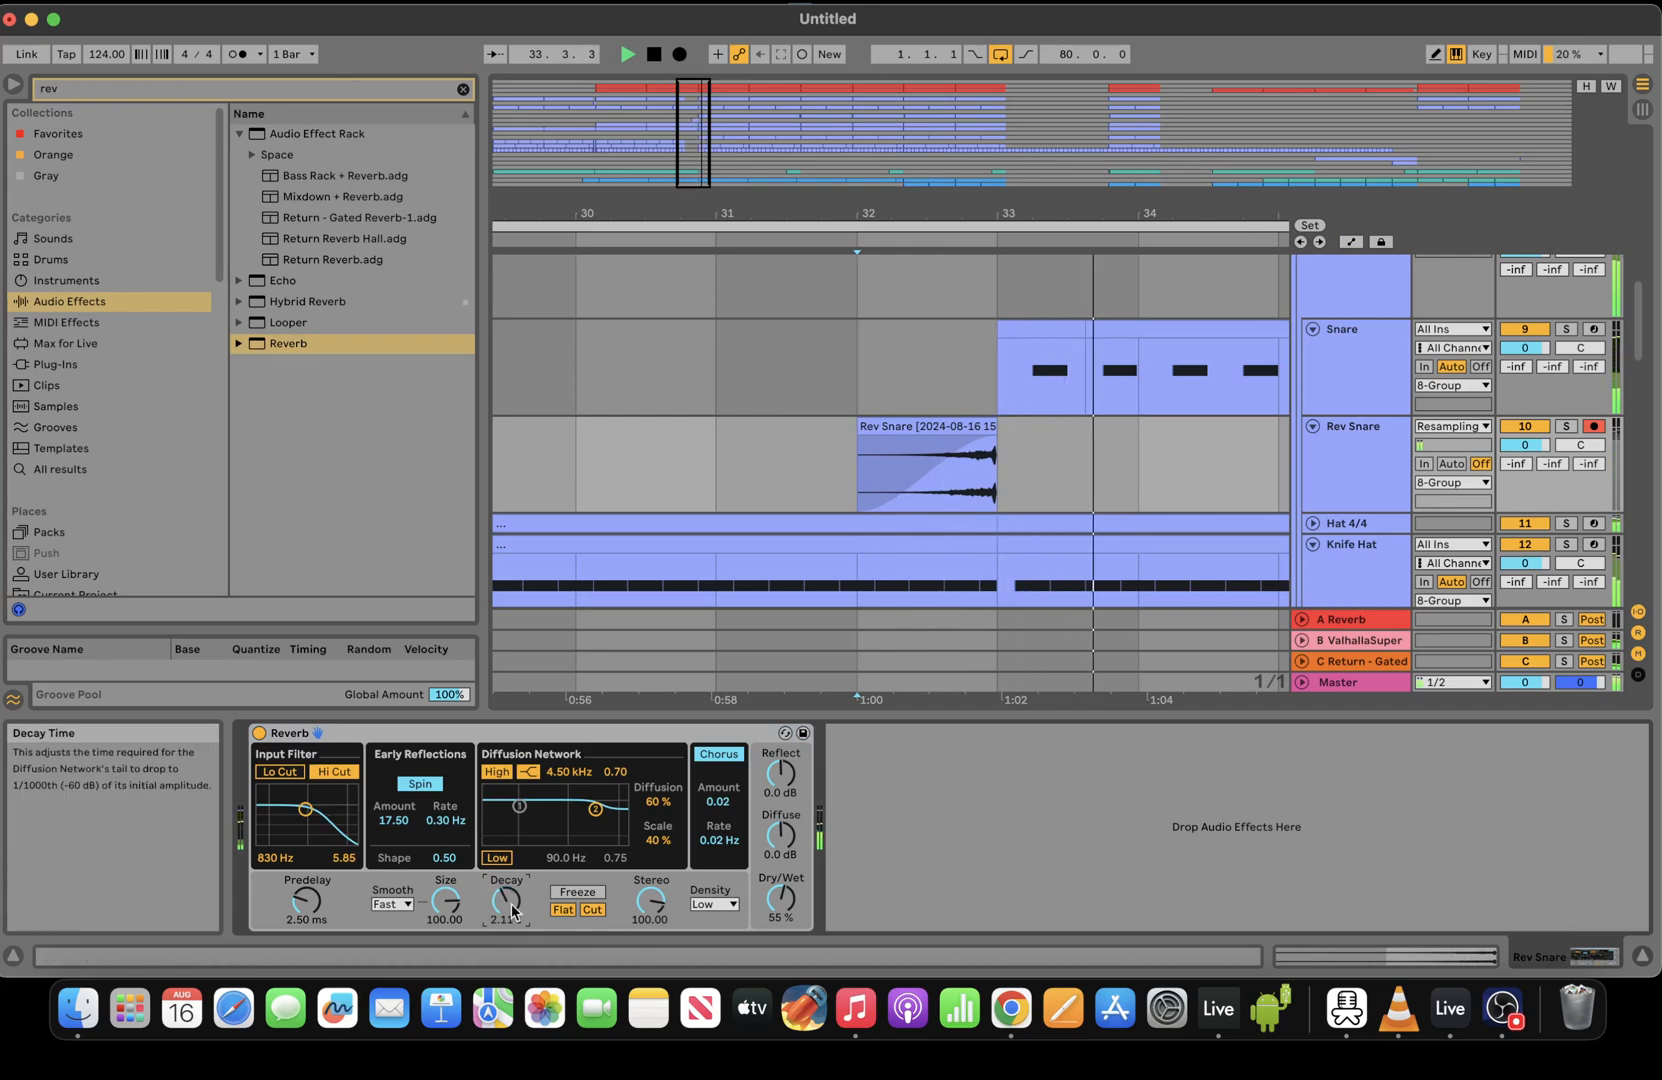
# Search the audio effects for "com" and add a Compressor to the Rev Snare track
pyautogui.click(300, 86)
pyautogui.write('com')
pyautogui.doubleClick(320, 196)
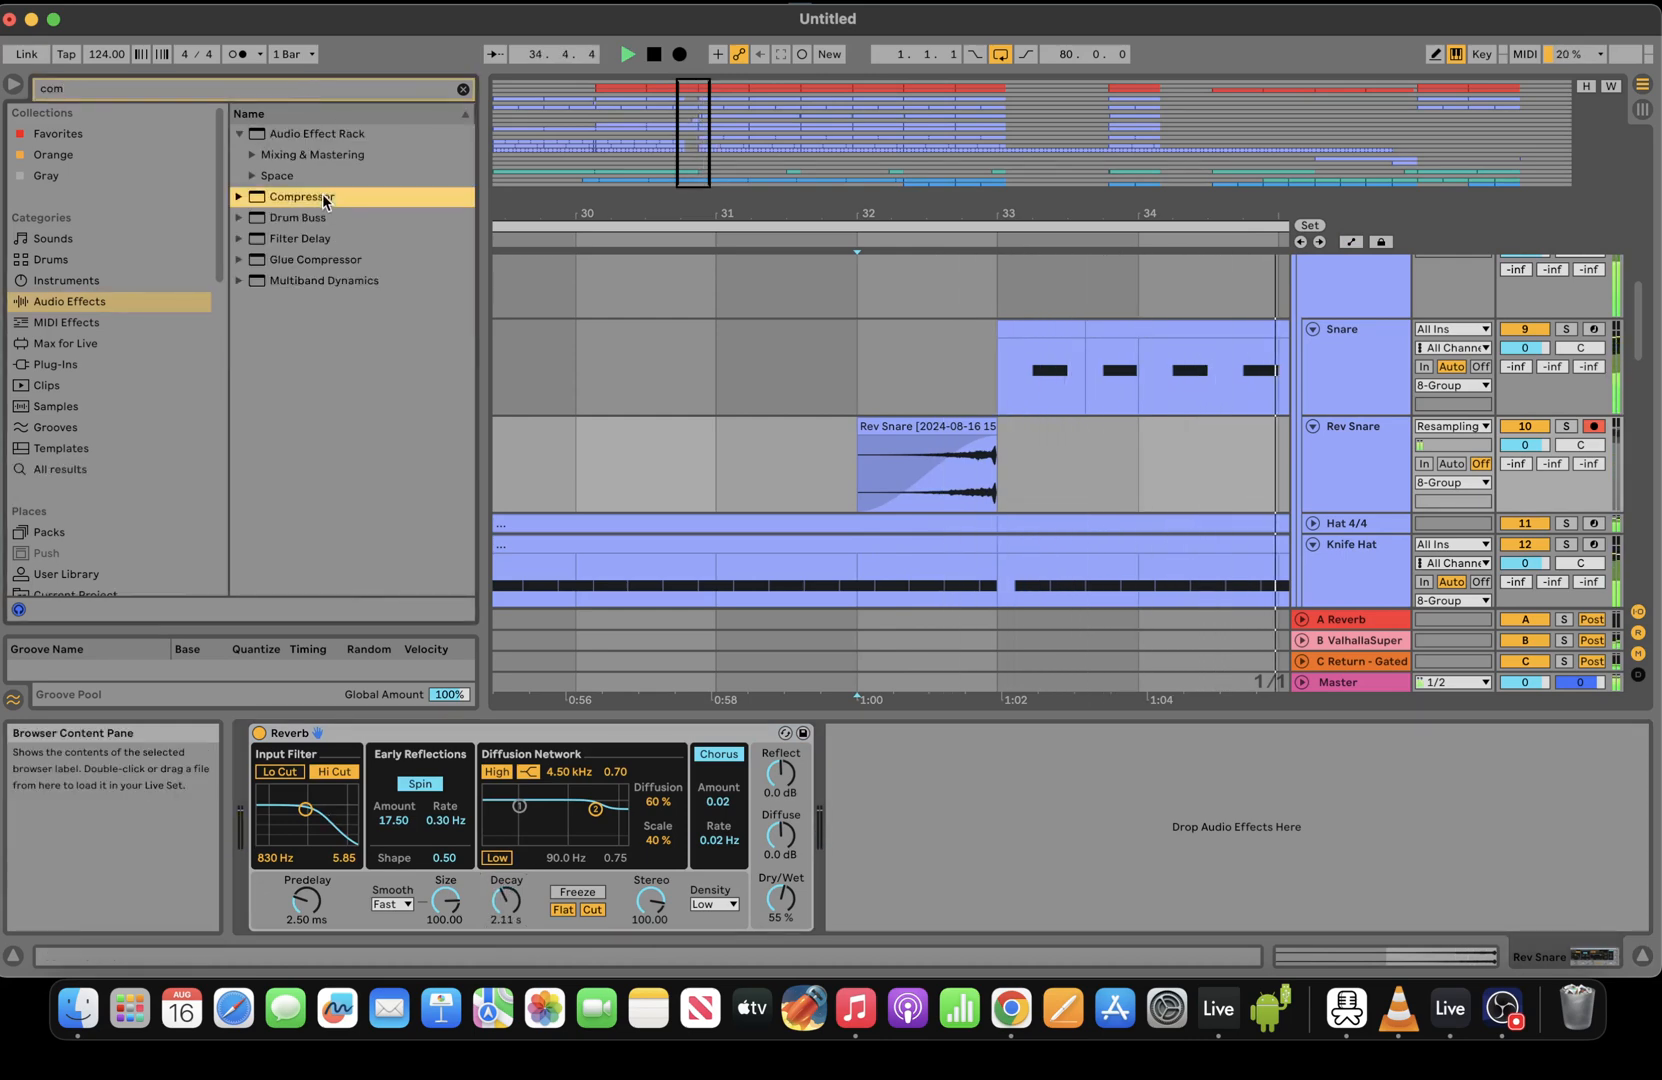
# Sidechain the Rev Snare track's Compressor to the Kick and set its threshold to -30.0 dB
pyautogui.click(897, 915)
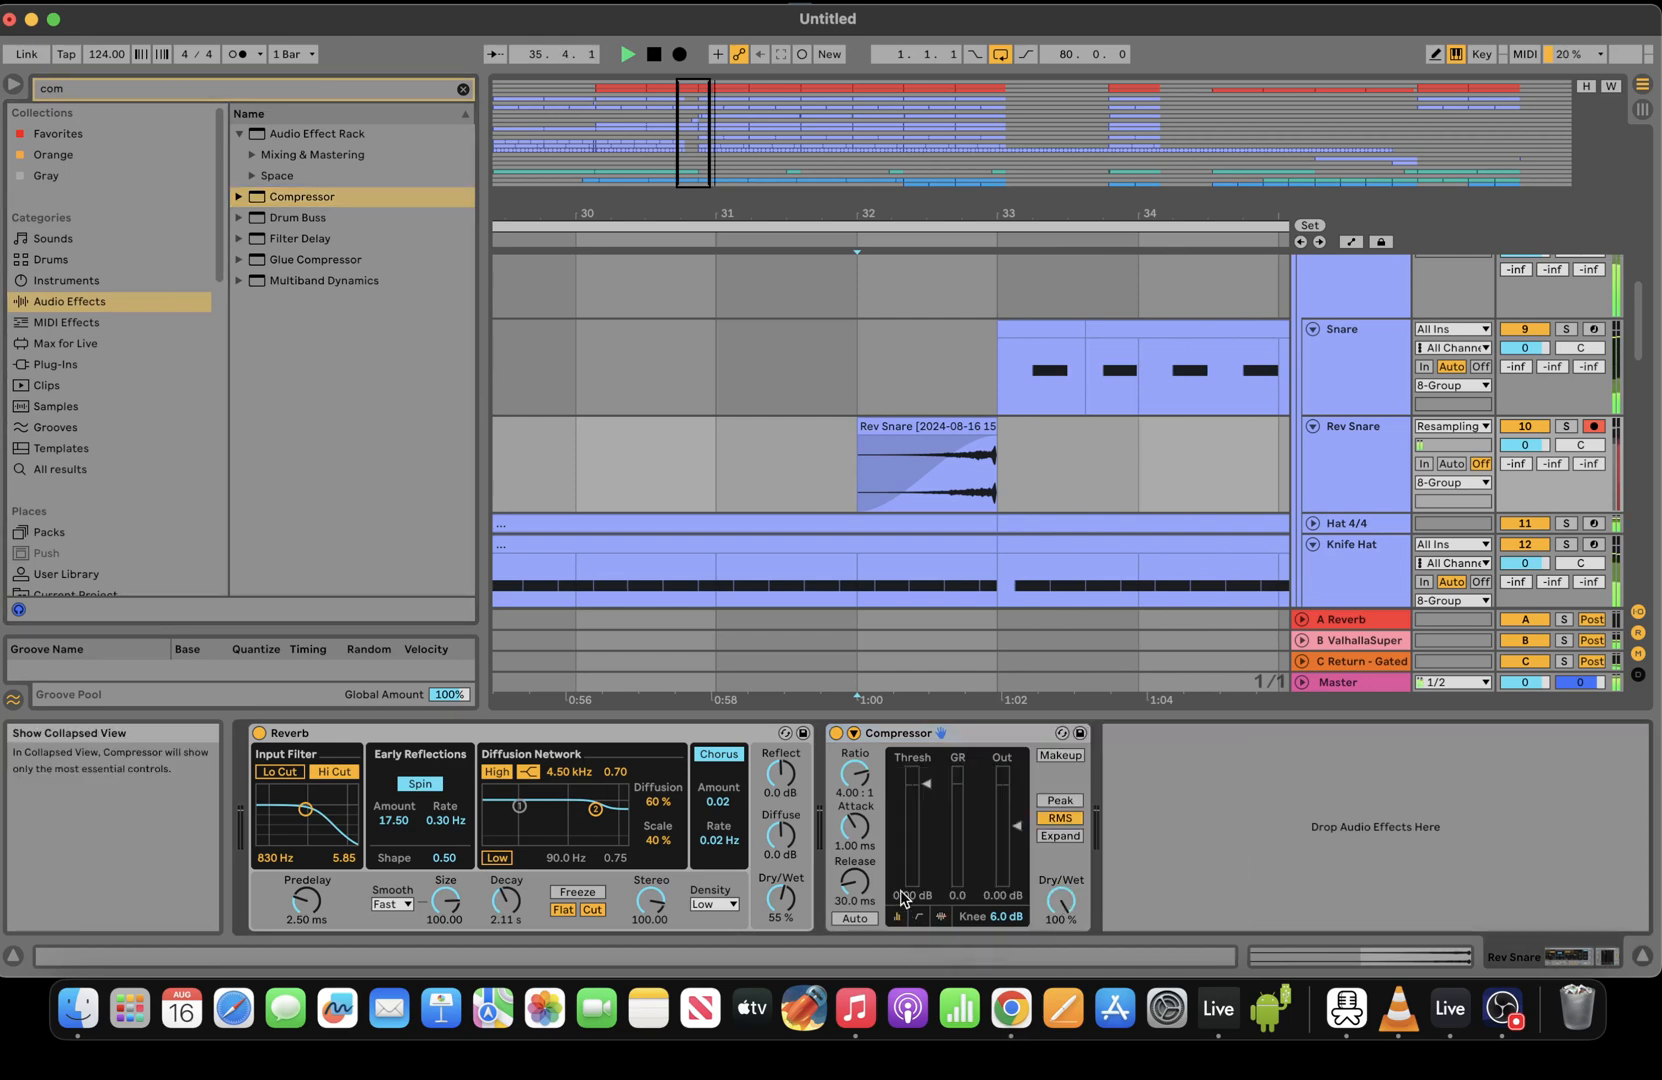
pyautogui.click(853, 735)
pyautogui.click(868, 787)
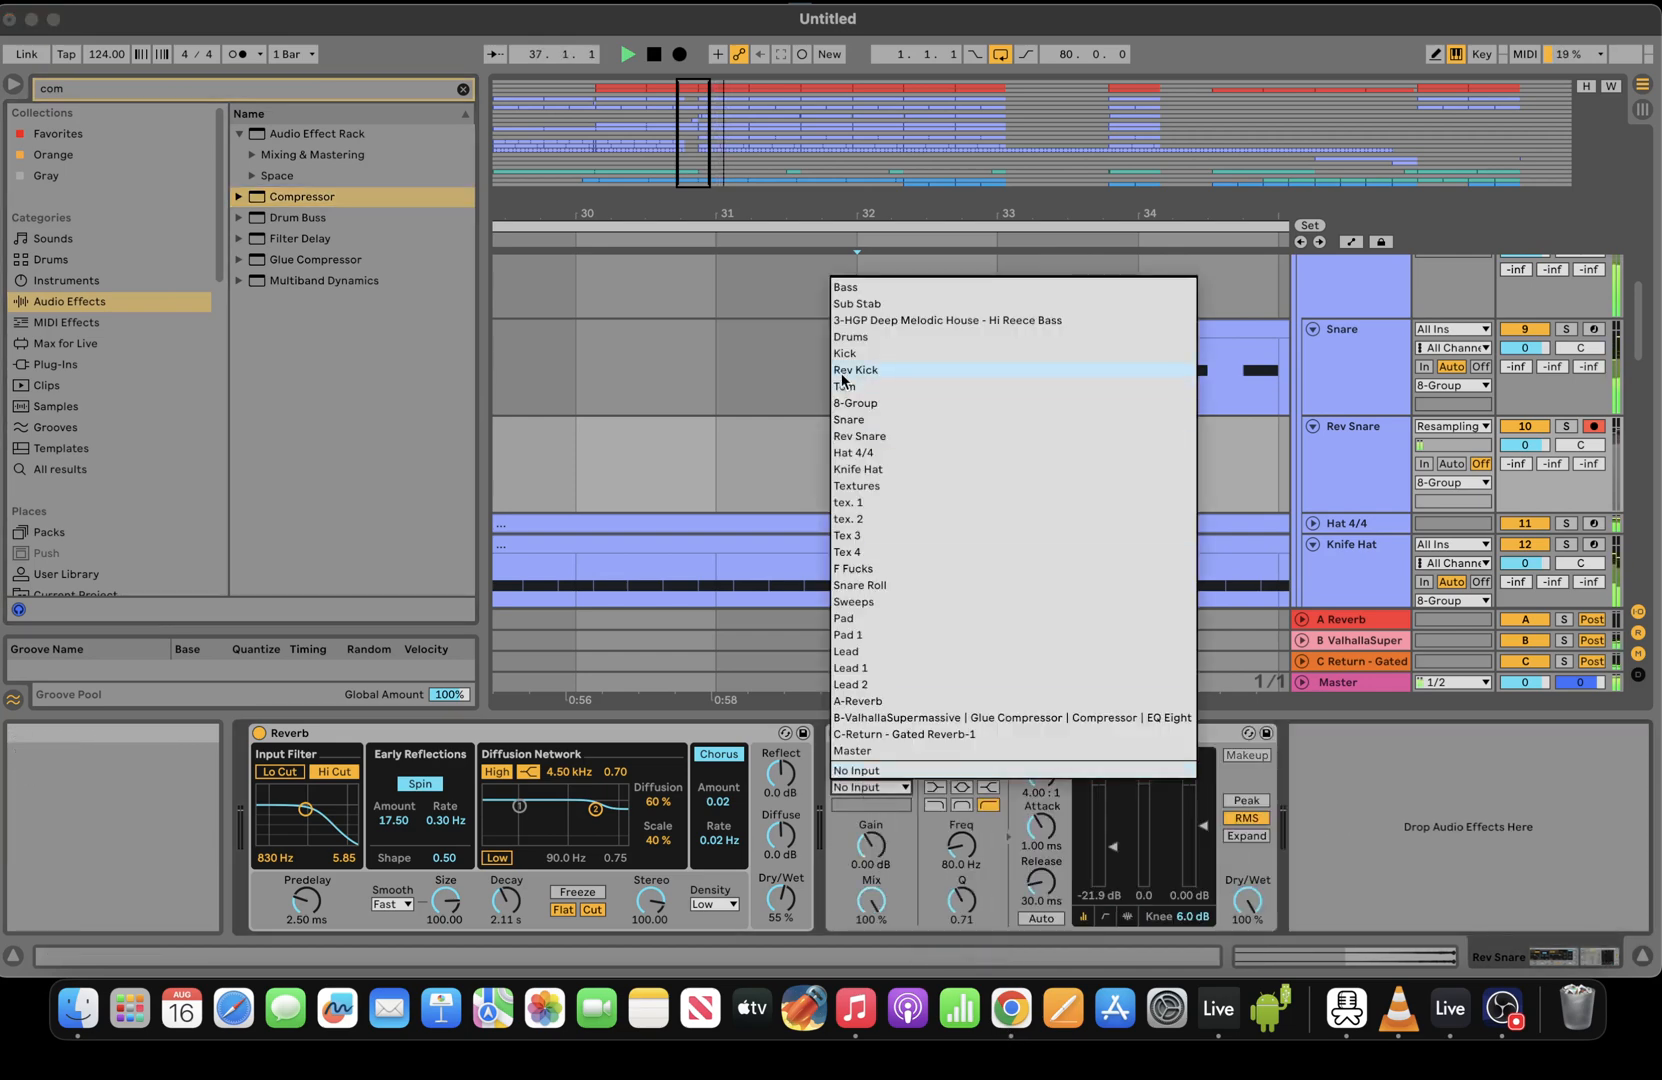
pyautogui.click(868, 355)
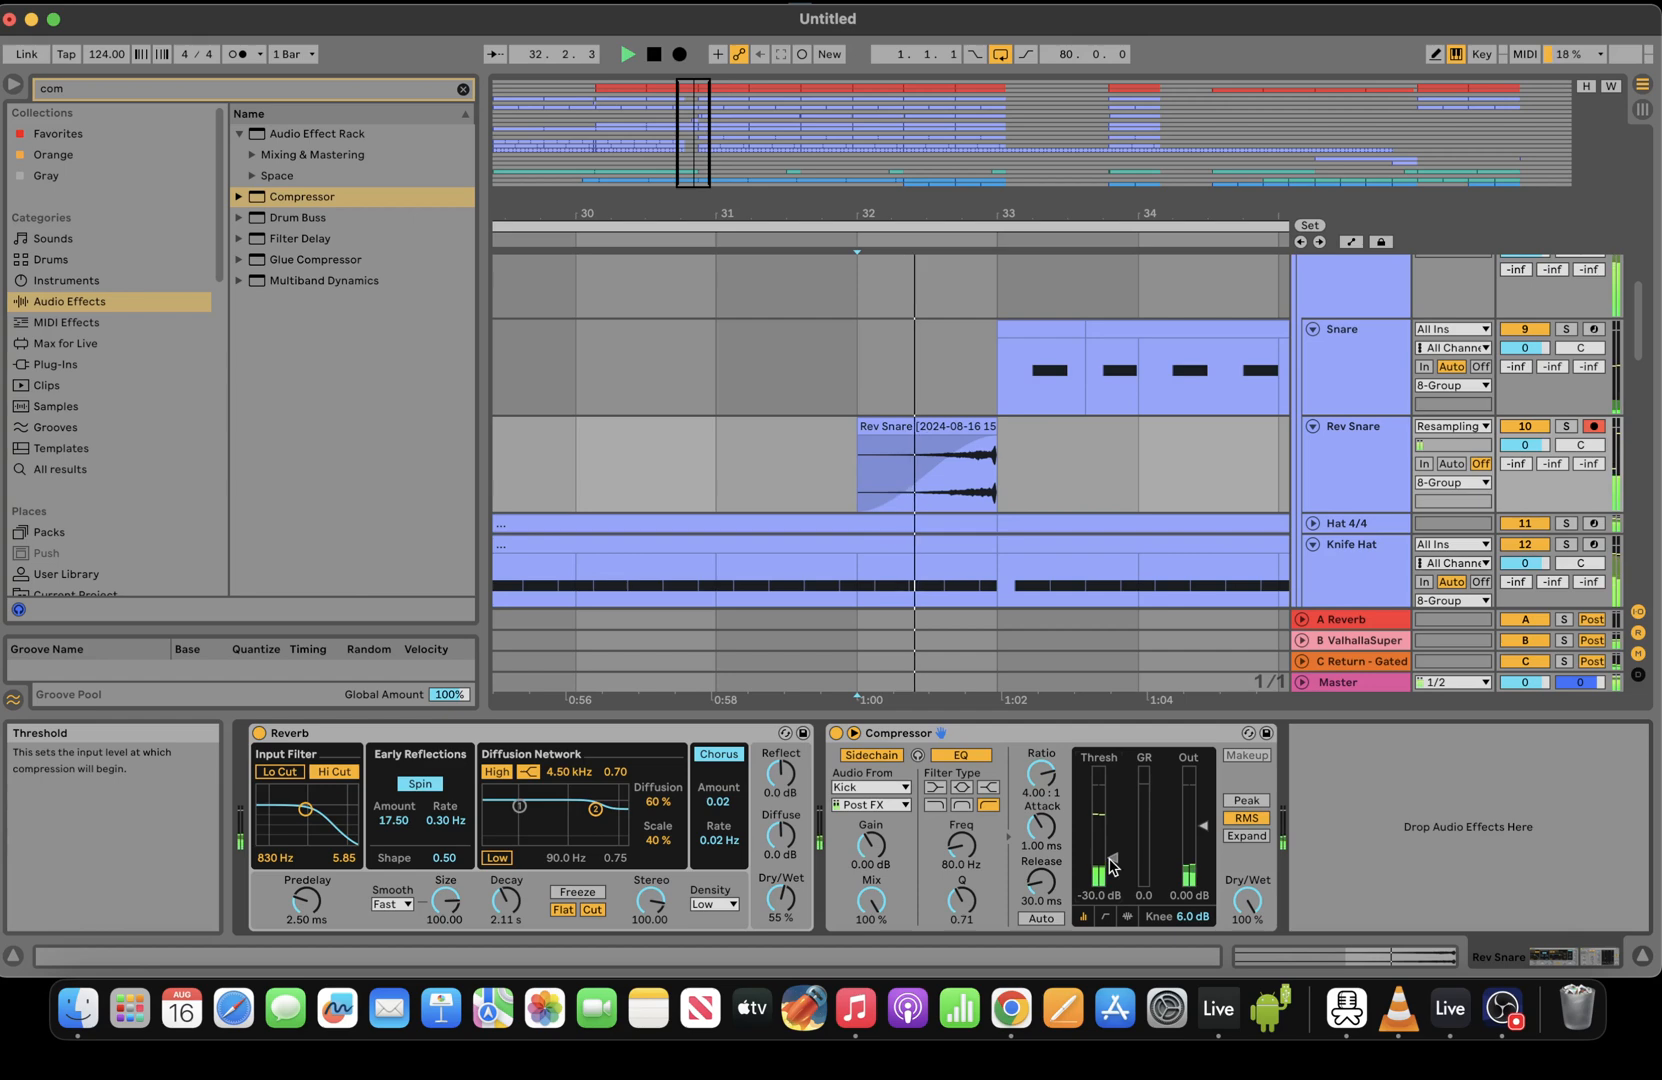
# Turn the grid off, trim the start of the reversed Rev Snare clip to about 32.2.4 and play it back
pyautogui.click(957, 477)
pyautogui.rightClick(1044, 488)
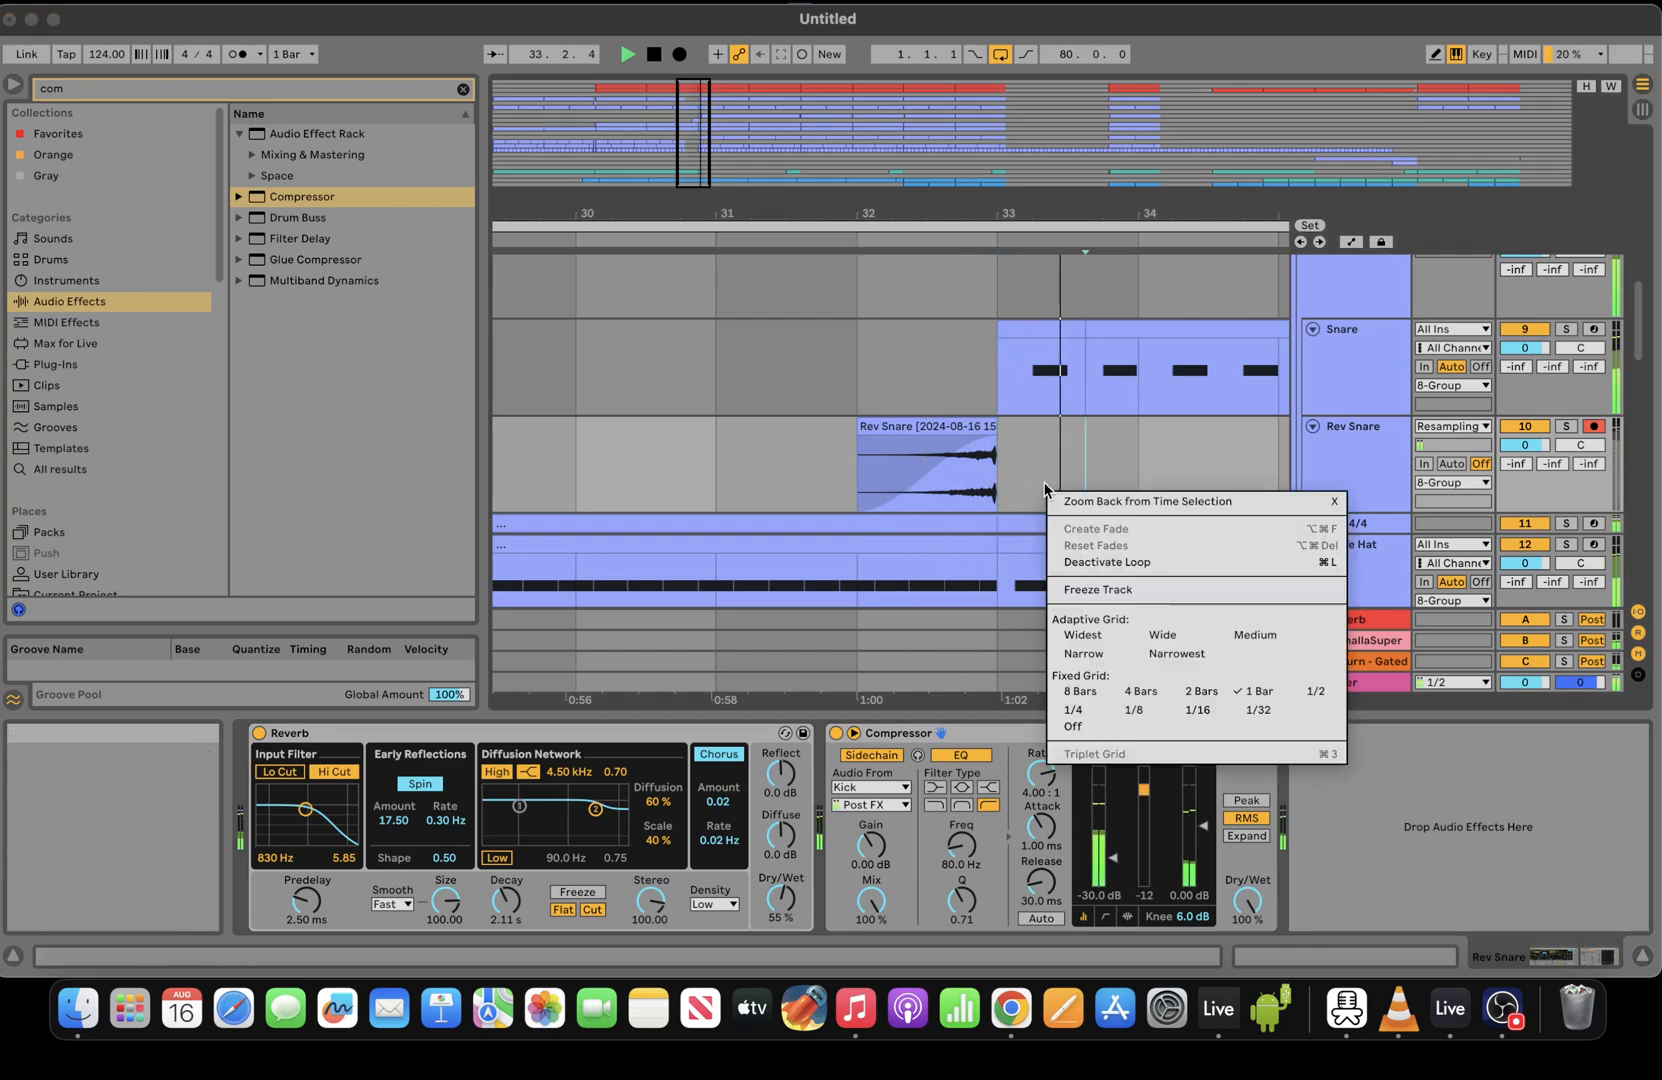
pyautogui.click(1095, 728)
pyautogui.moveTo(859, 427); pyautogui.dragTo(919, 427)
pyautogui.press('space')
pyautogui.press('space')
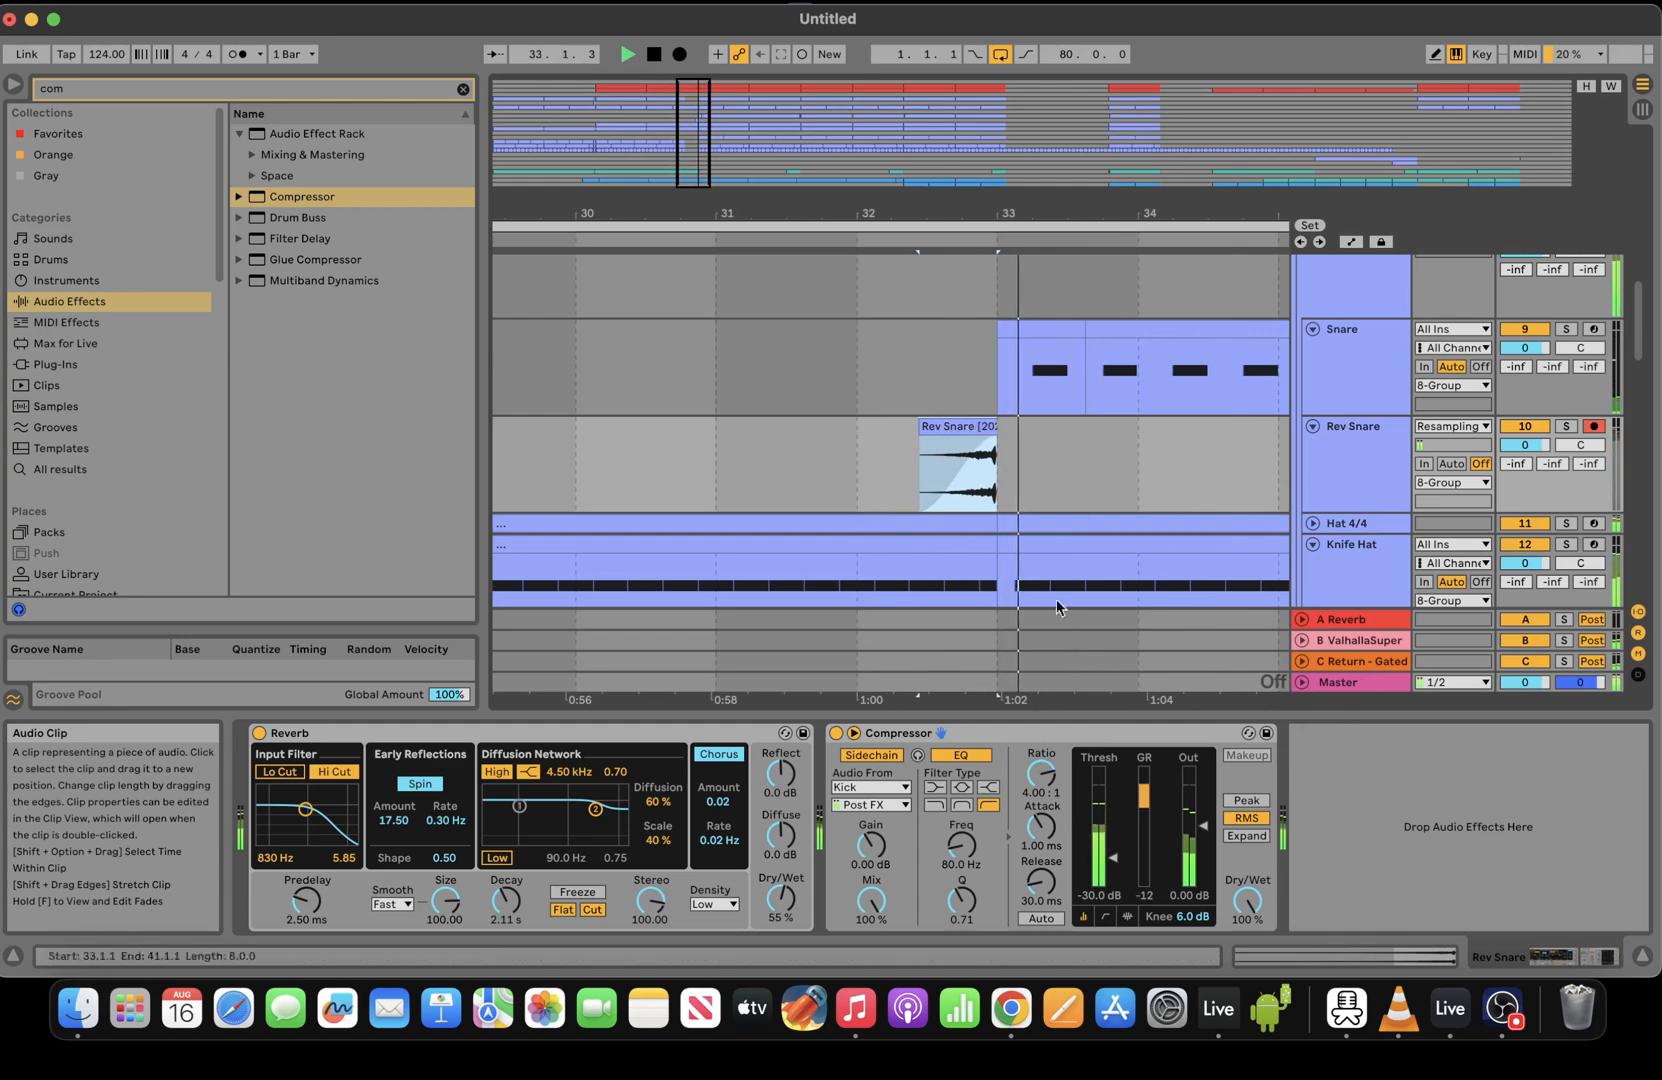
# Lower the reversed Rev Snare clip's gain to -4.05 dB while auditioning it, and return to the track's devices
pyautogui.click(1445, 947)
pyautogui.press('space')
pyautogui.moveTo(394, 591)
pyautogui.mouseDown()
pyautogui.moveTo(394, 615)
pyautogui.moveTo(394, 599)
pyautogui.mouseUp()
pyautogui.press('space')
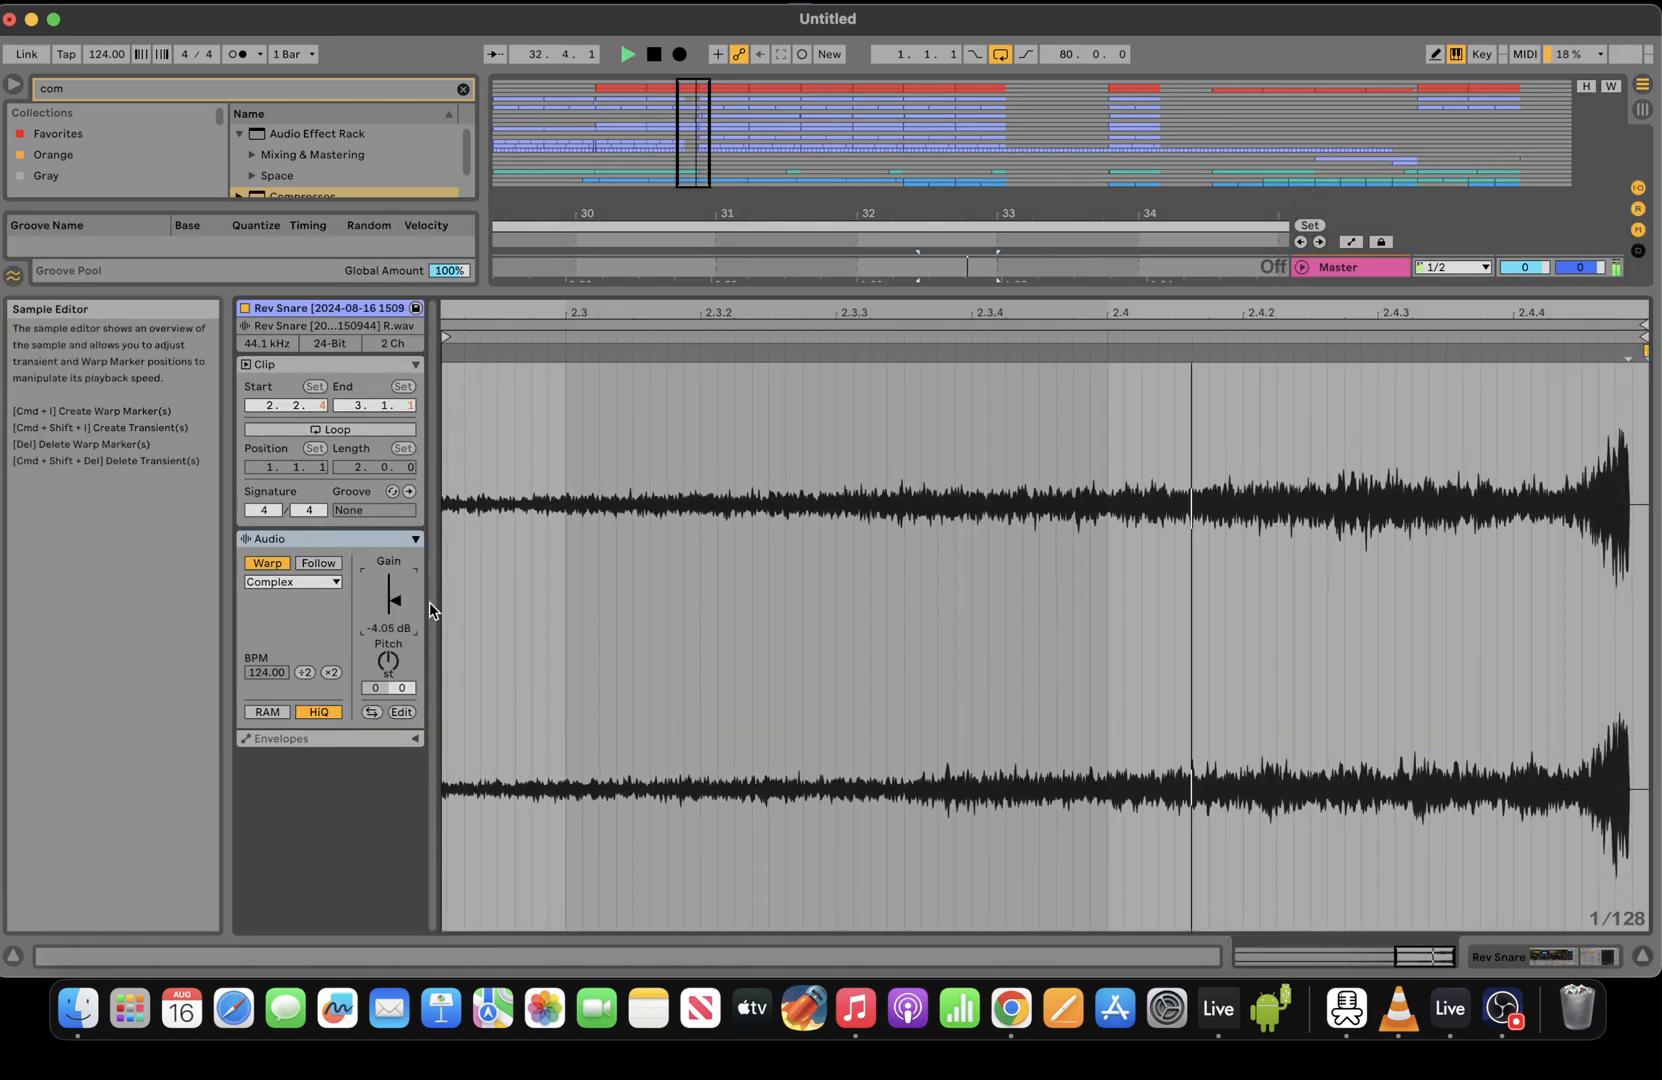
pyautogui.click(1584, 957)
pyautogui.press('space')
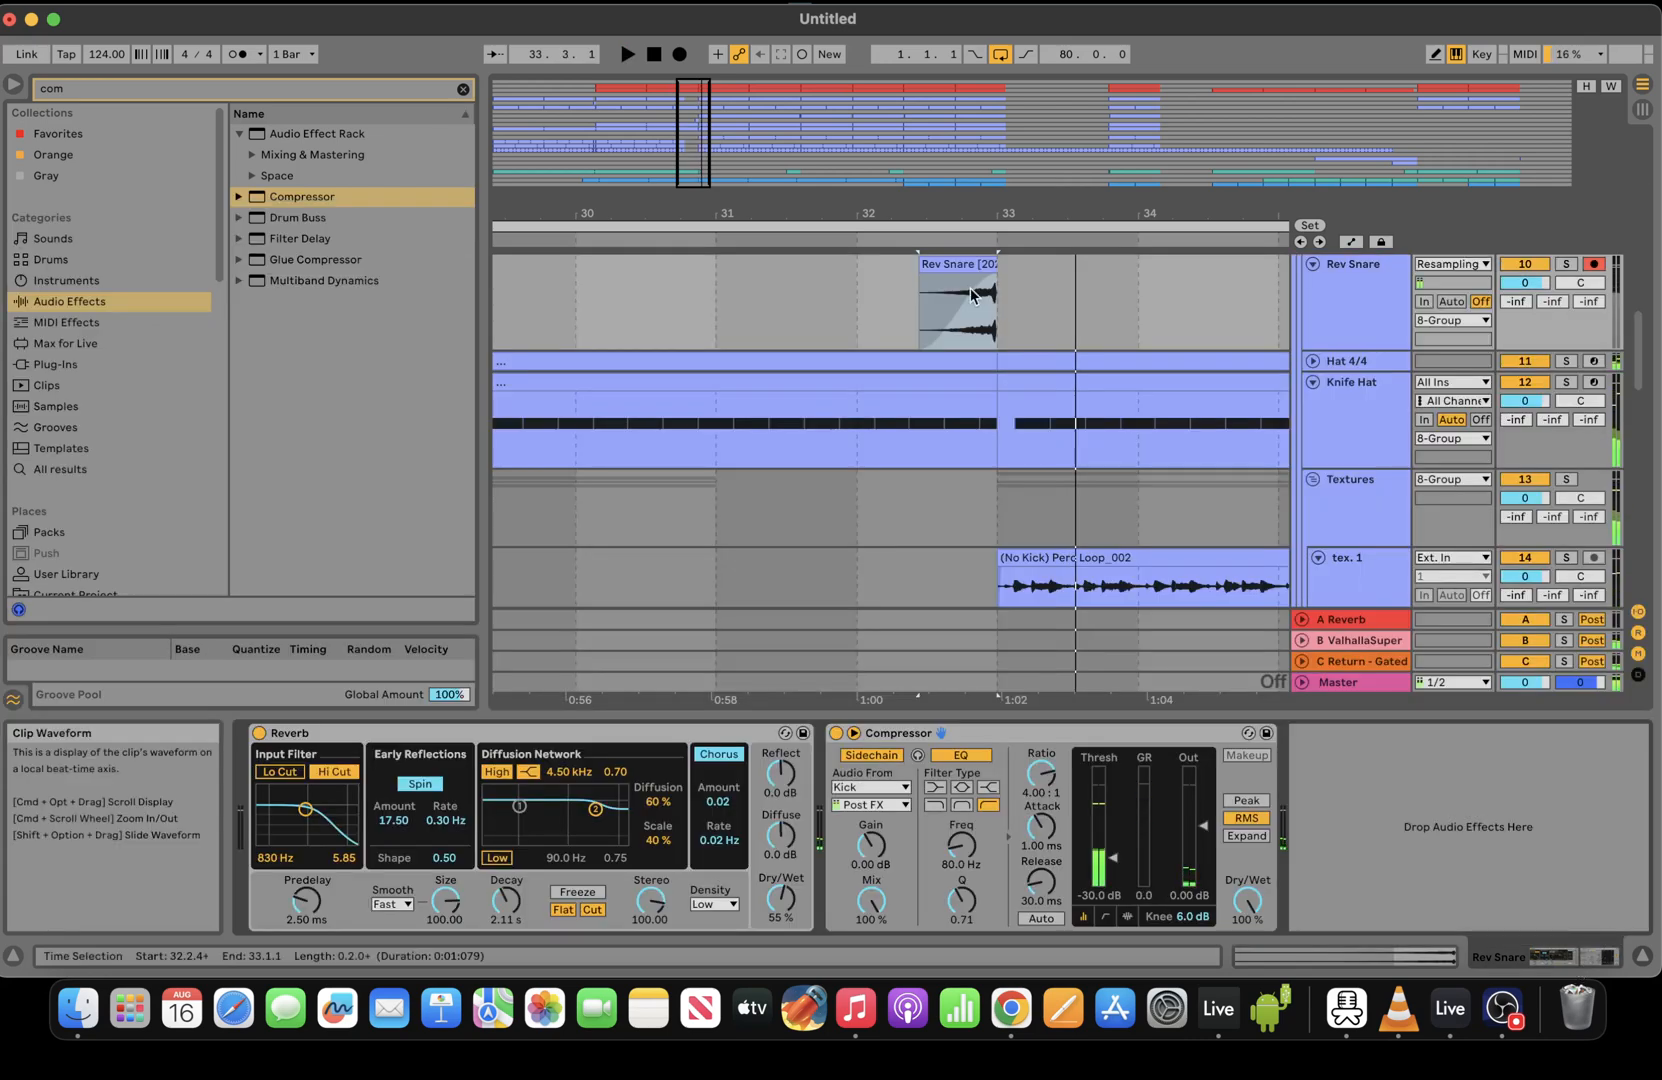
# Set the grid to 2 Bars and play the arrangement from bar 38, reviewing the bass tracks across the whole song
pyautogui.moveTo(683, 138); pyautogui.dragTo(681, 114)
pyautogui.click(632, 241)
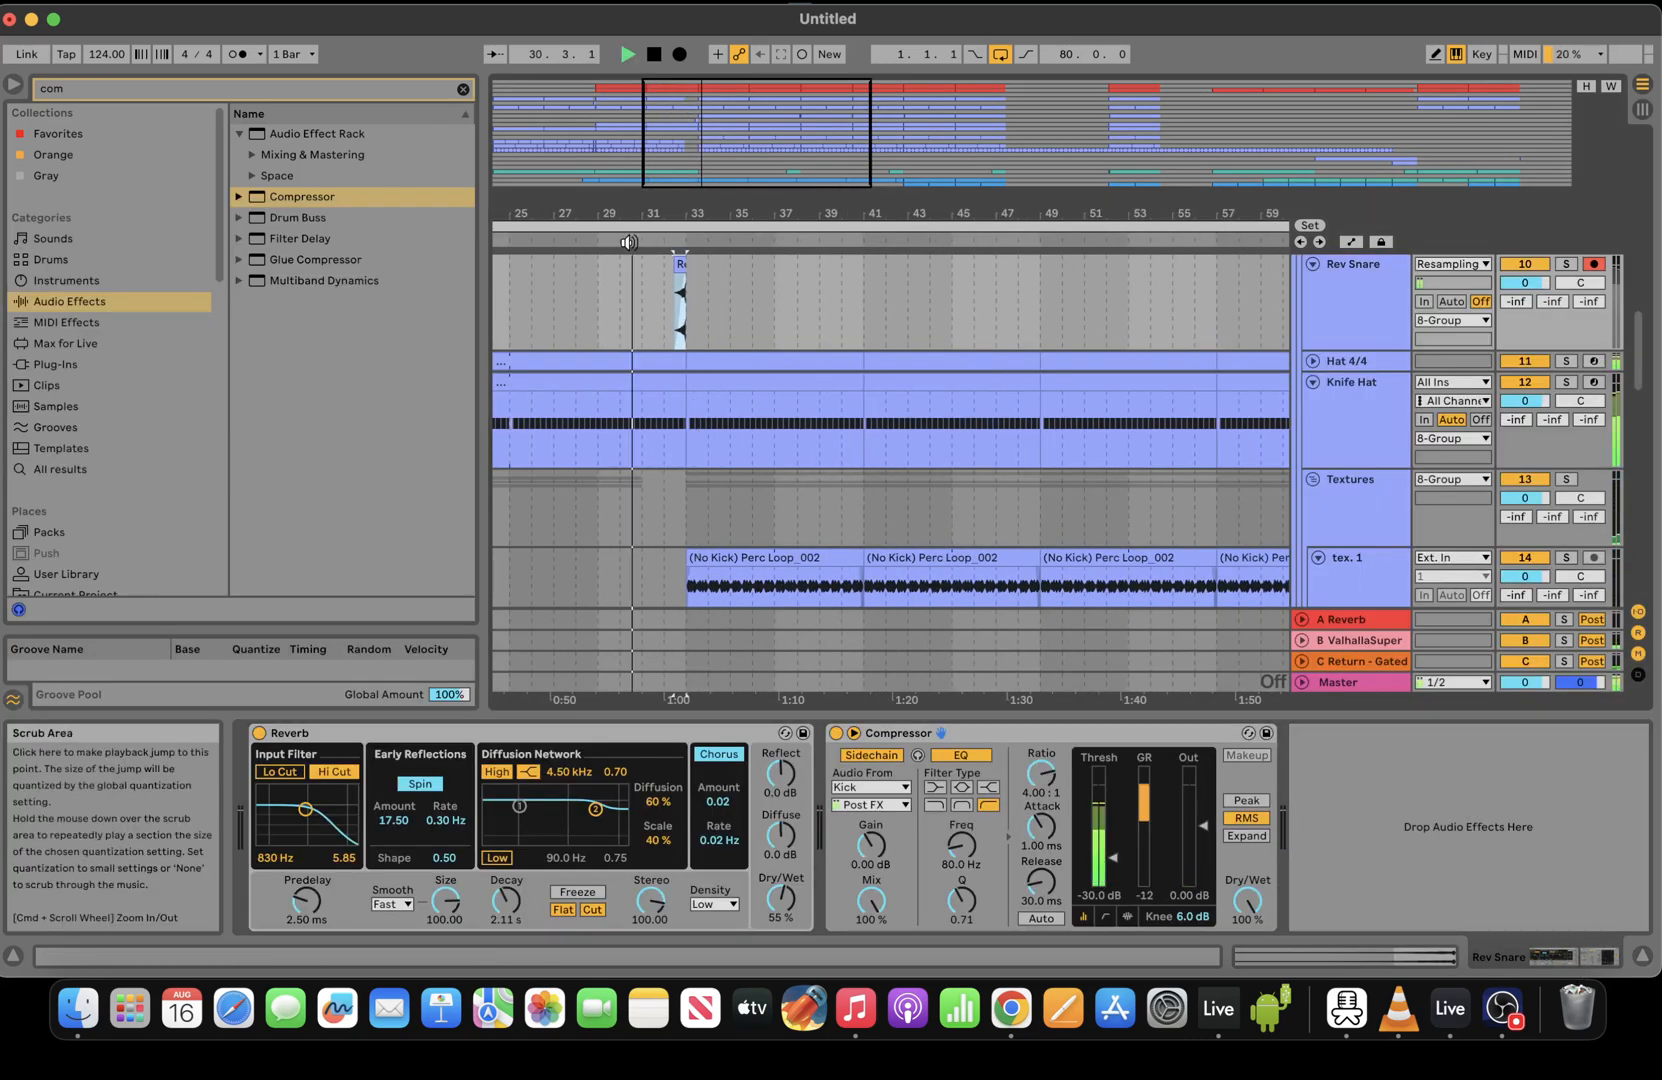
pyautogui.click(626, 124)
pyautogui.rightClick(1018, 310)
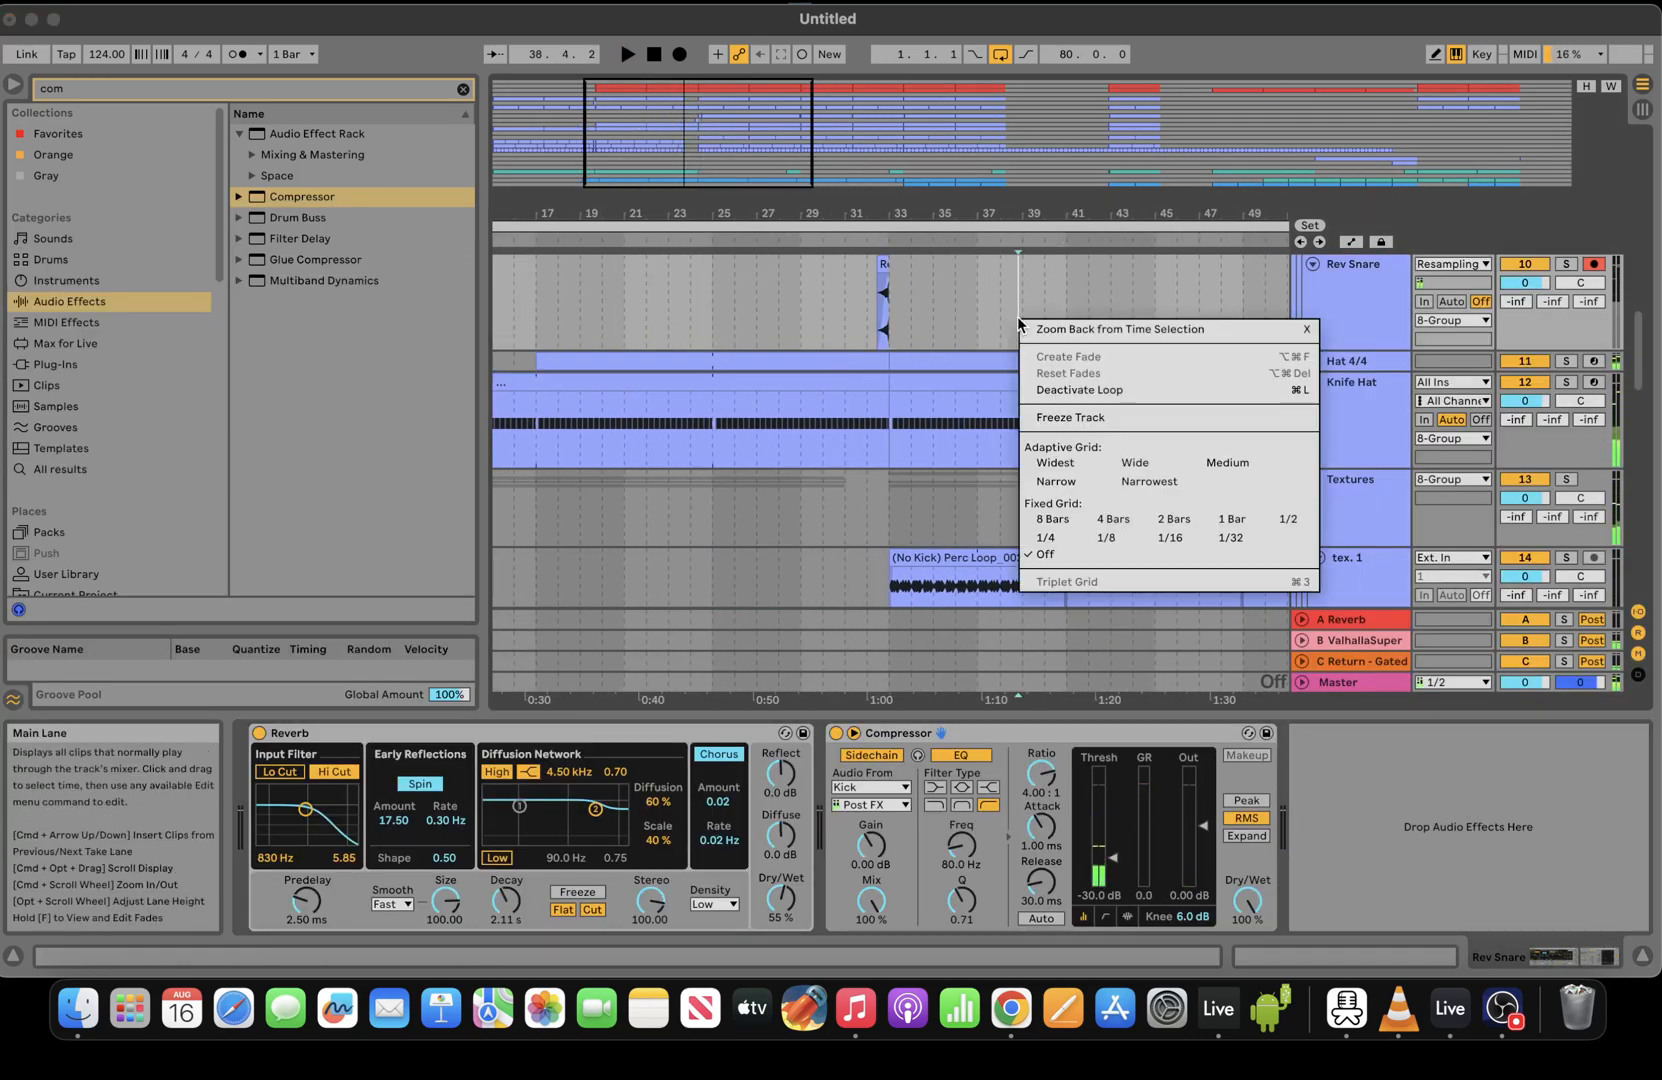
pyautogui.click(1176, 521)
pyautogui.press('space')
pyautogui.moveTo(1638, 375); pyautogui.dragTo(1638, 195)
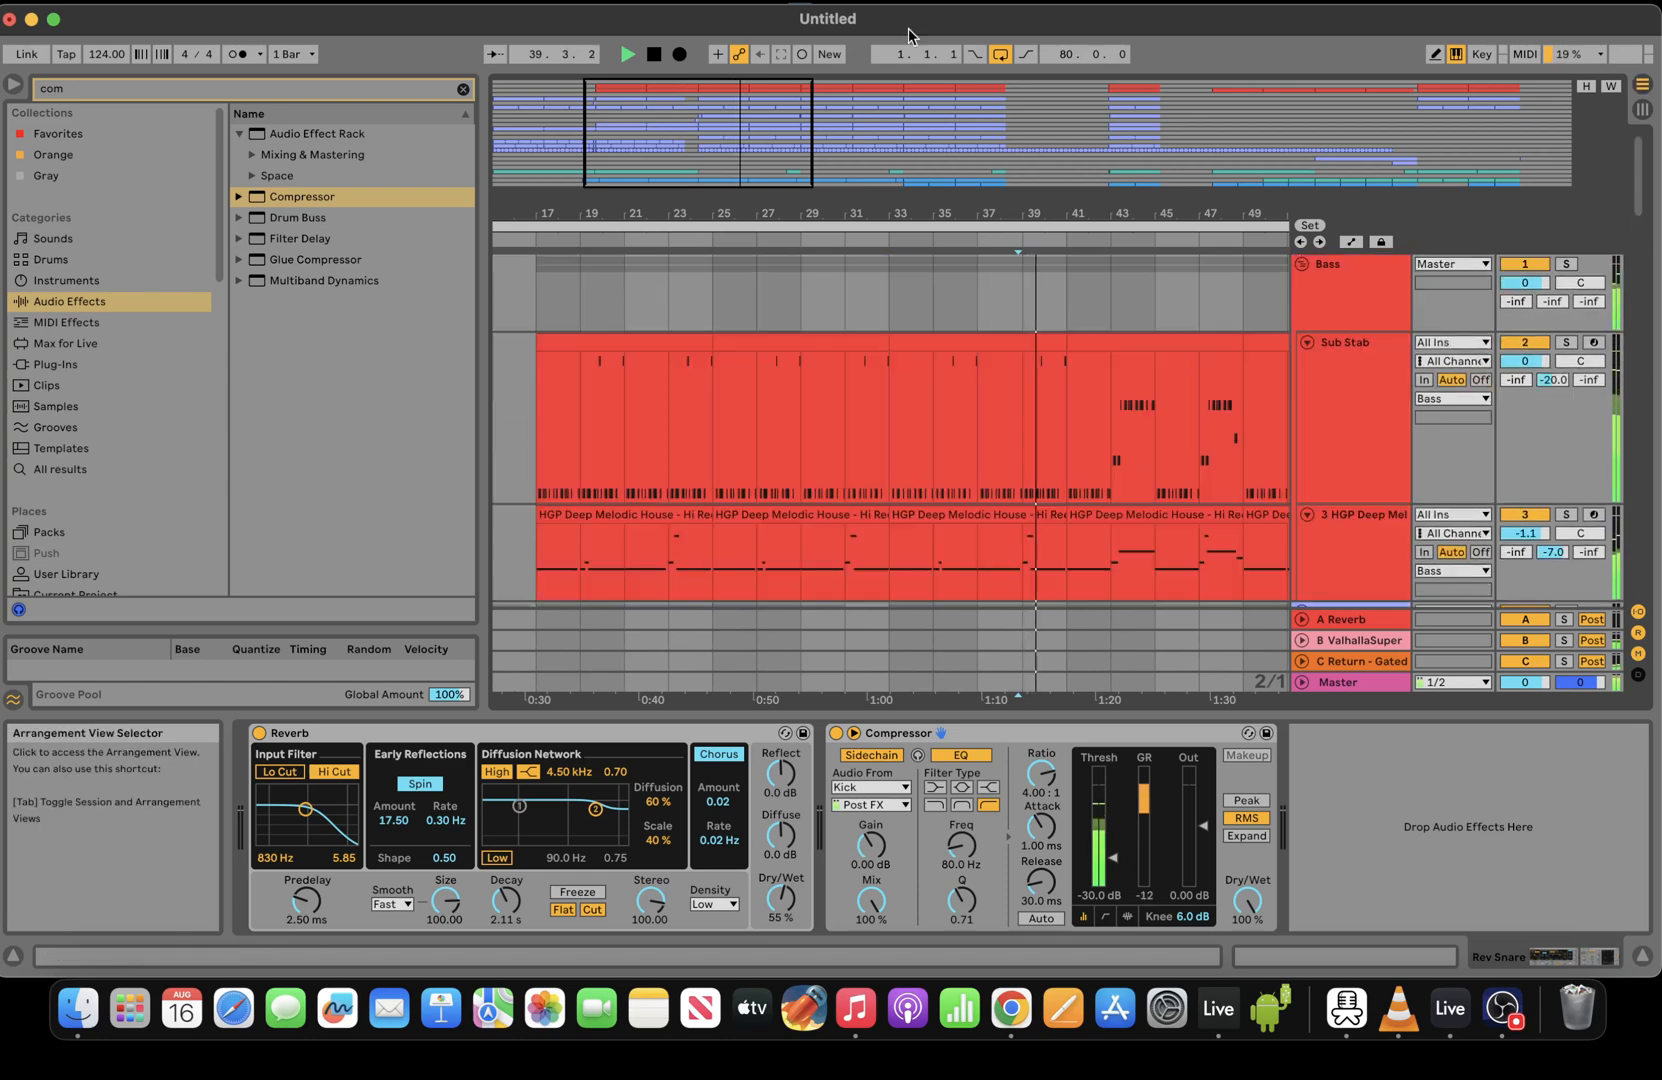
pyautogui.moveTo(1110, 146); pyautogui.dragTo(1119, 122)
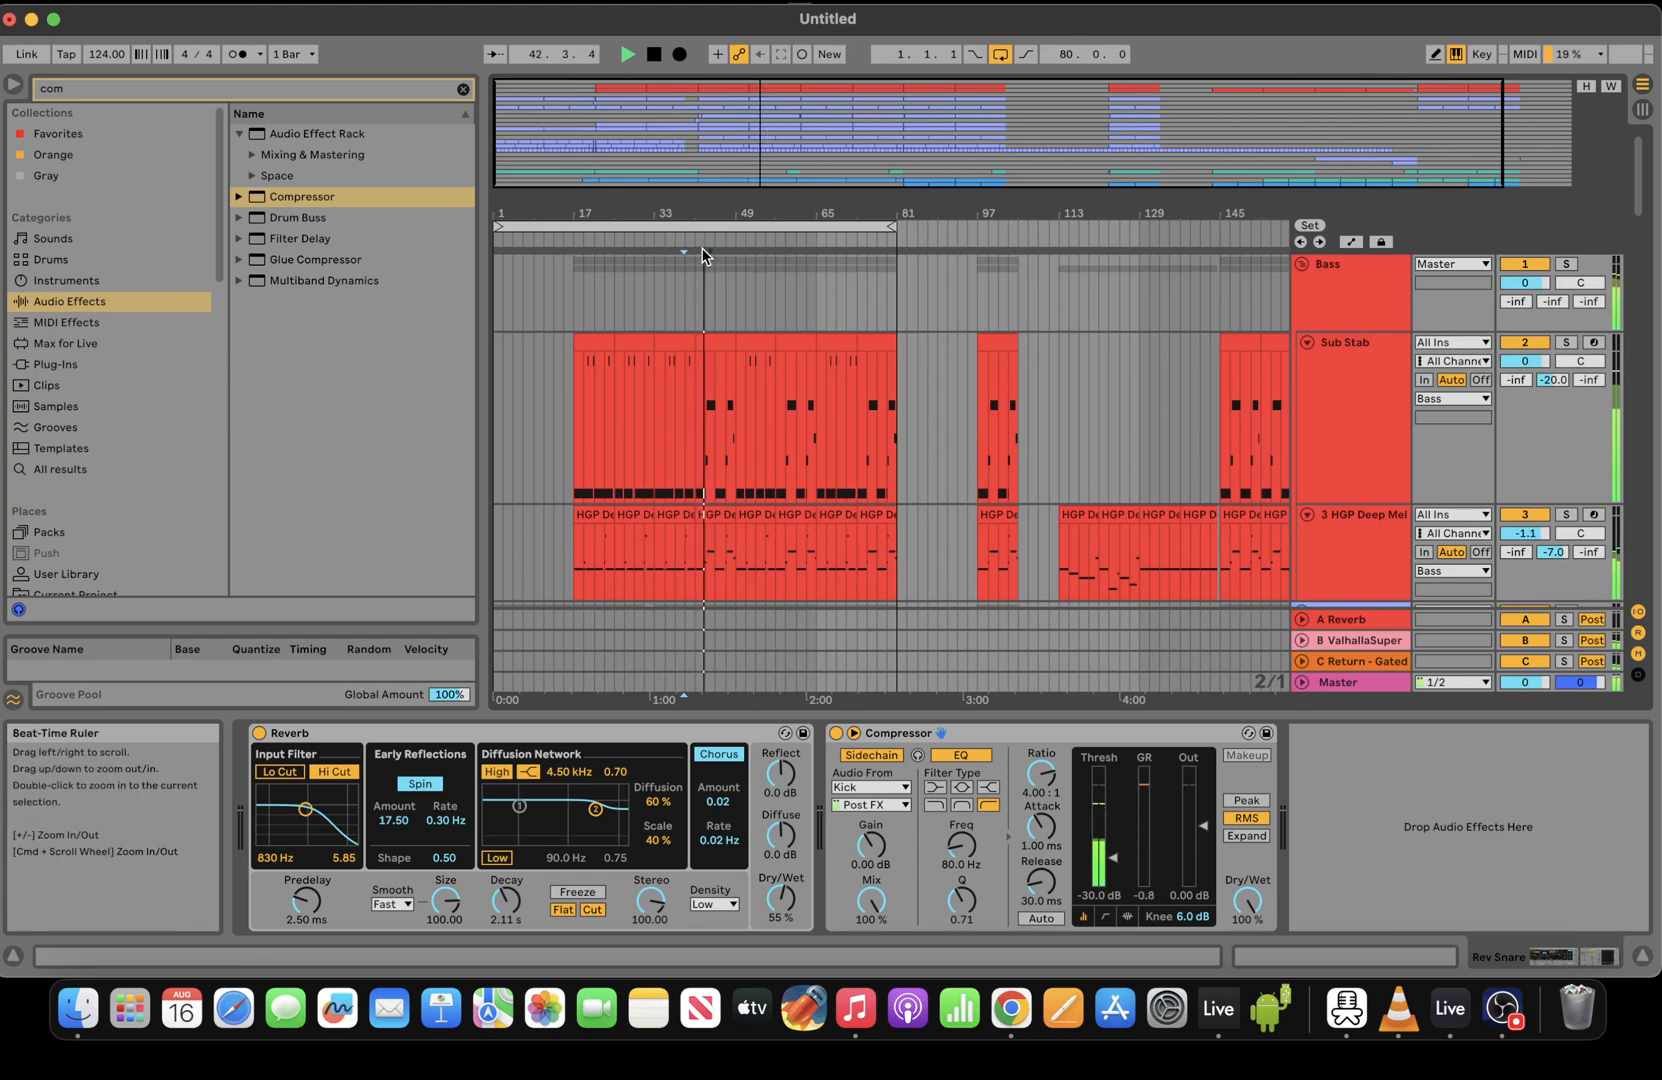
# Stop playback and save the Live Set to the Desktop as "HGP - Deep Melodic House Track (No Name)", leaving the temporary files in place
pyautogui.press('space')
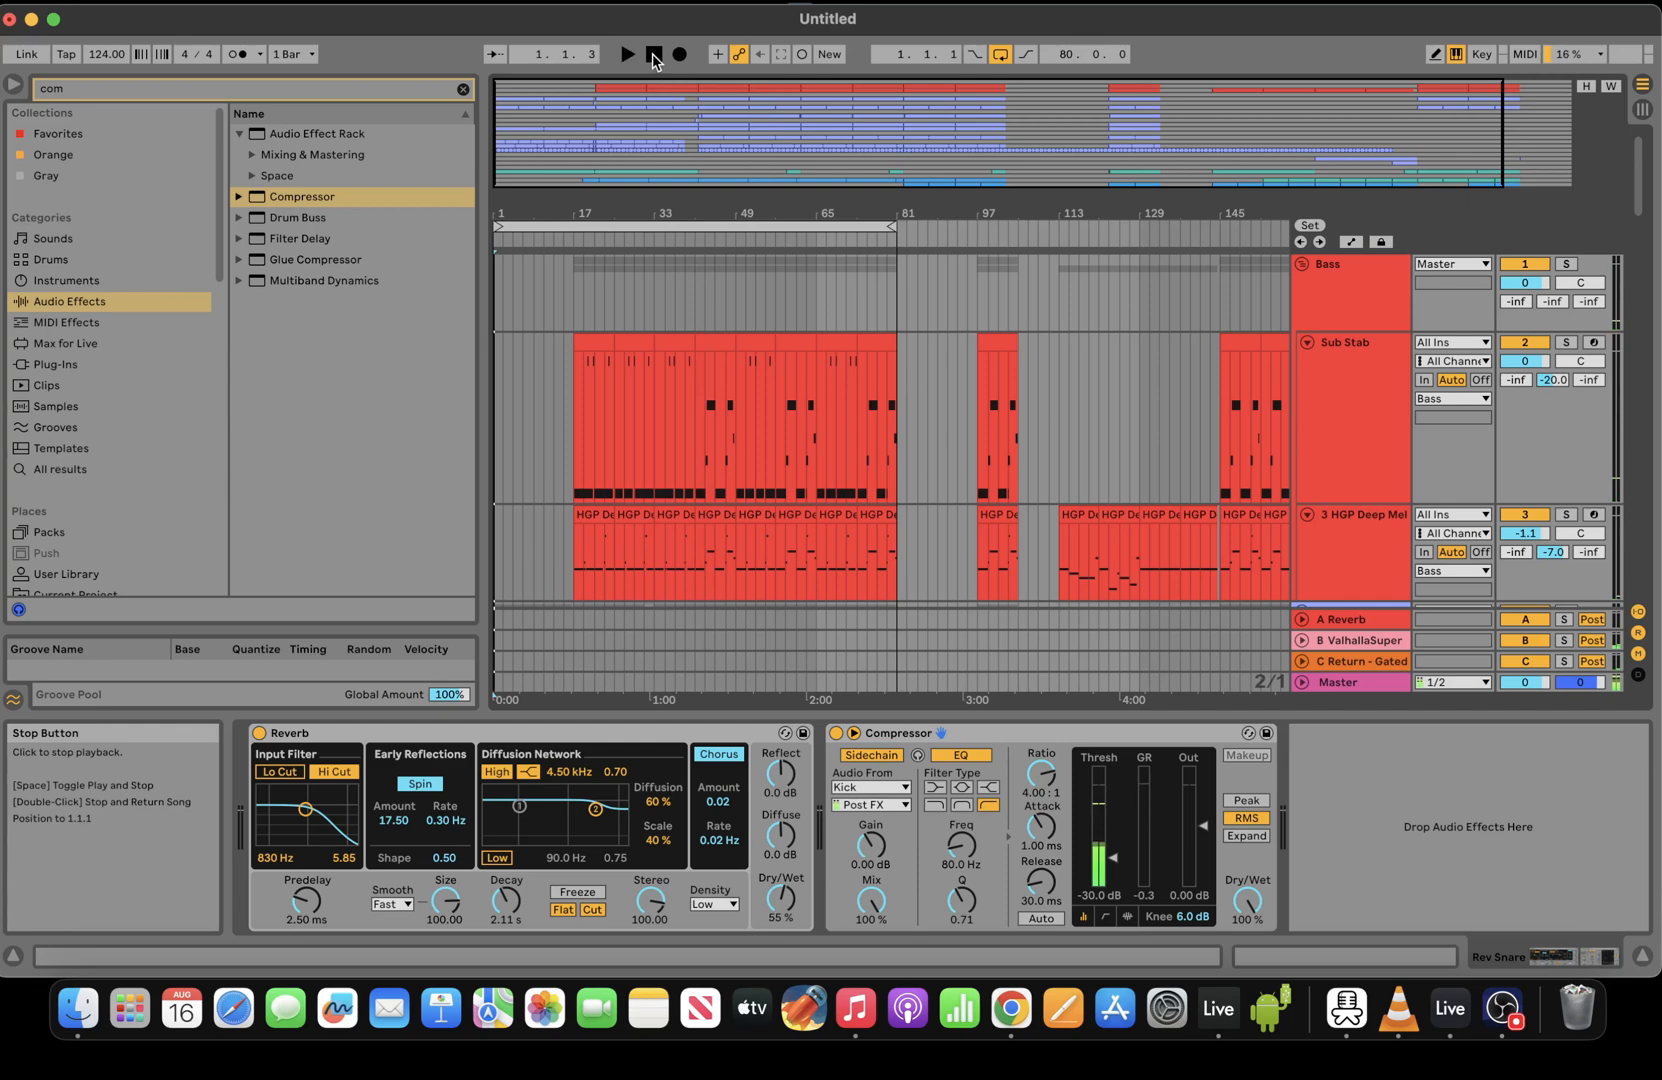
pyautogui.click(119, 22)
pyautogui.click(200, 228)
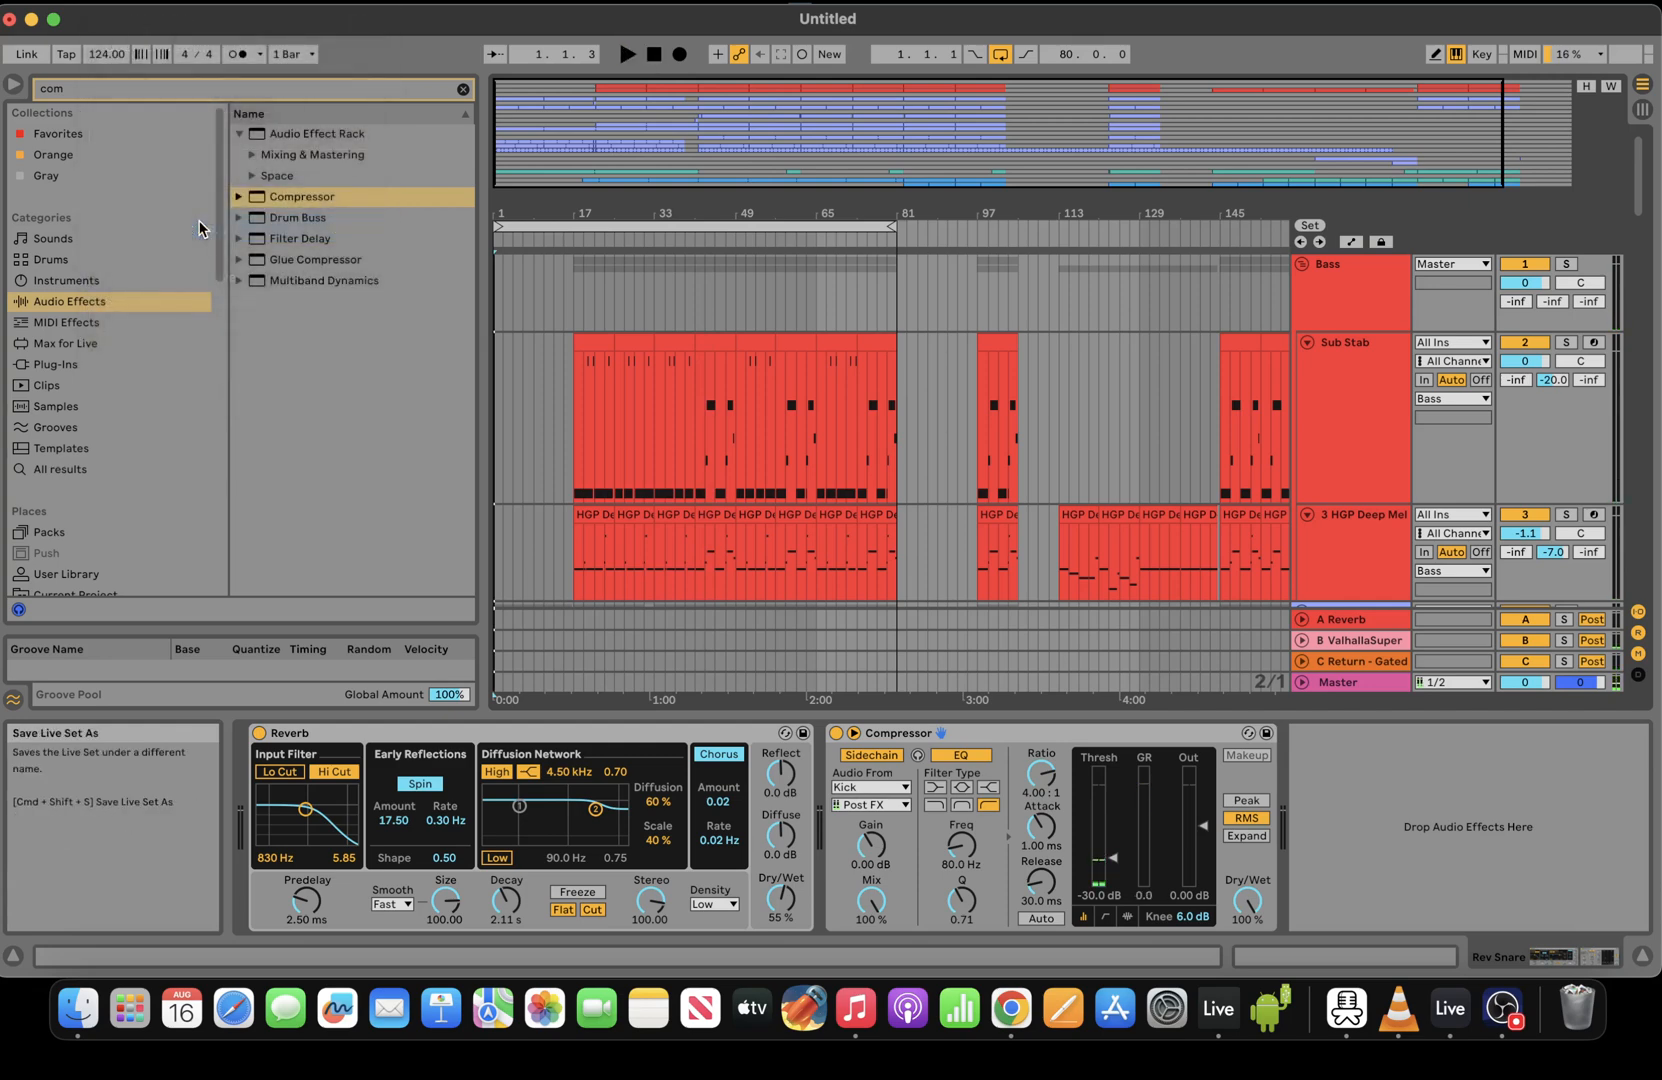
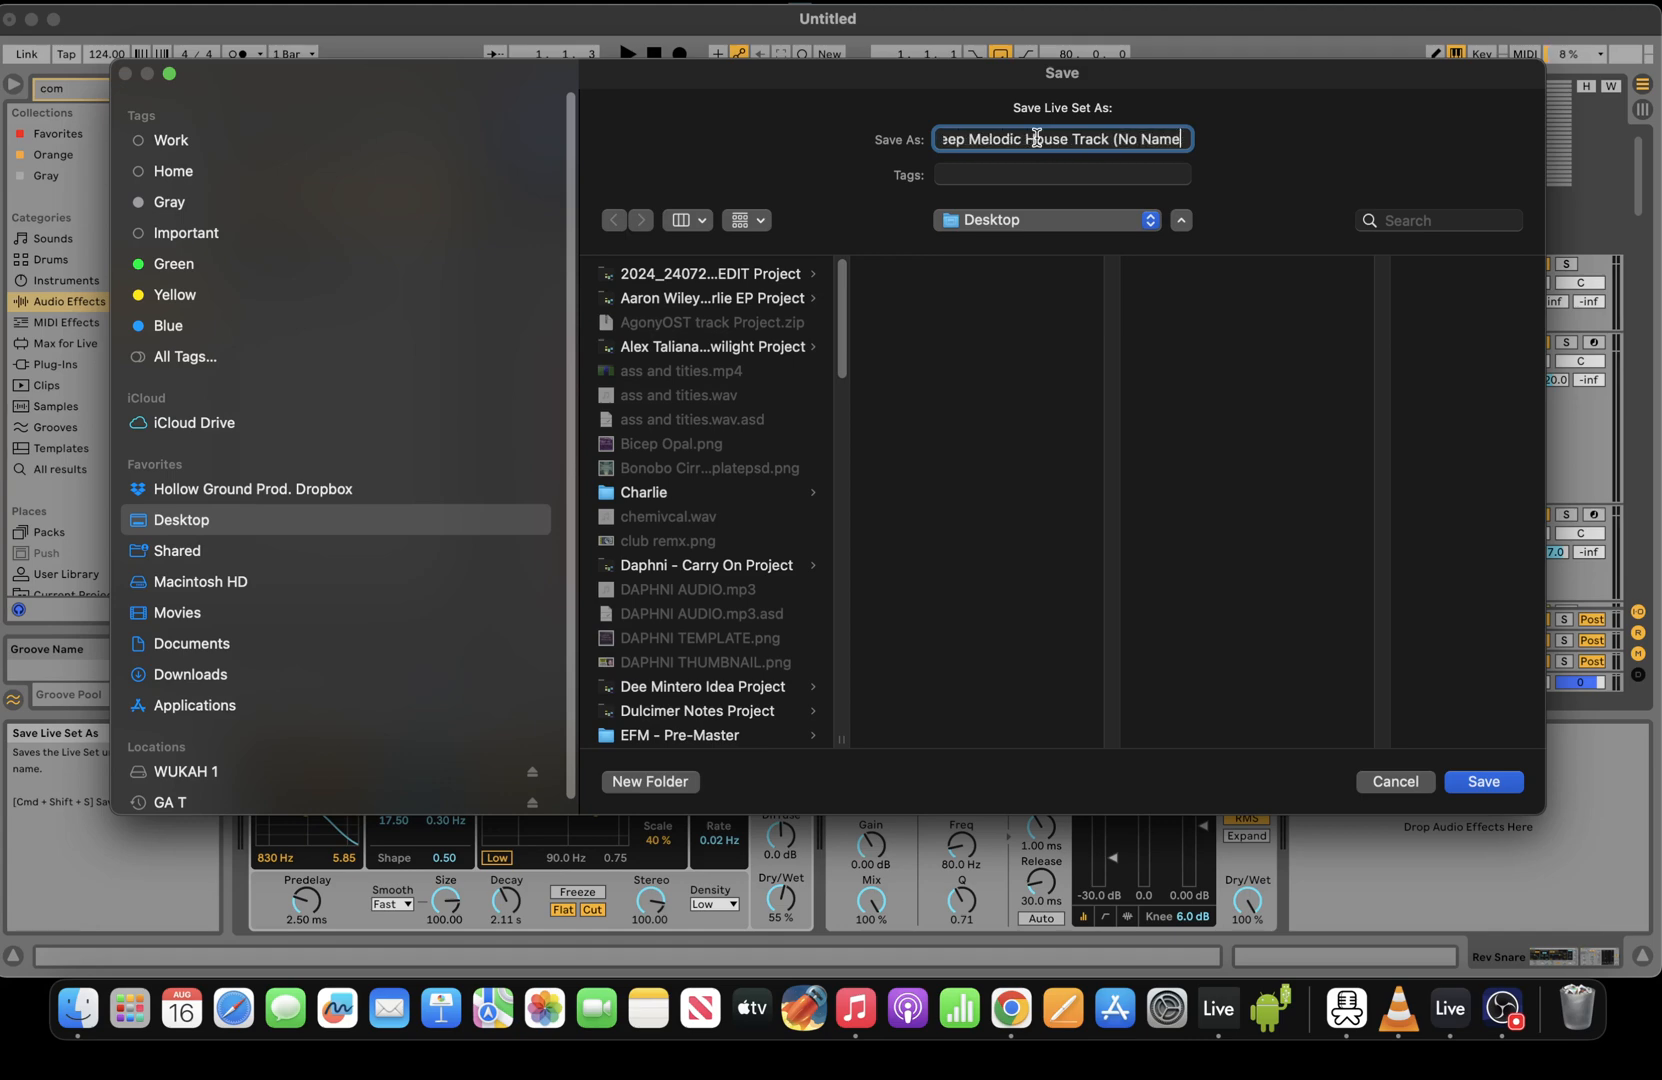
pyautogui.click(1490, 785)
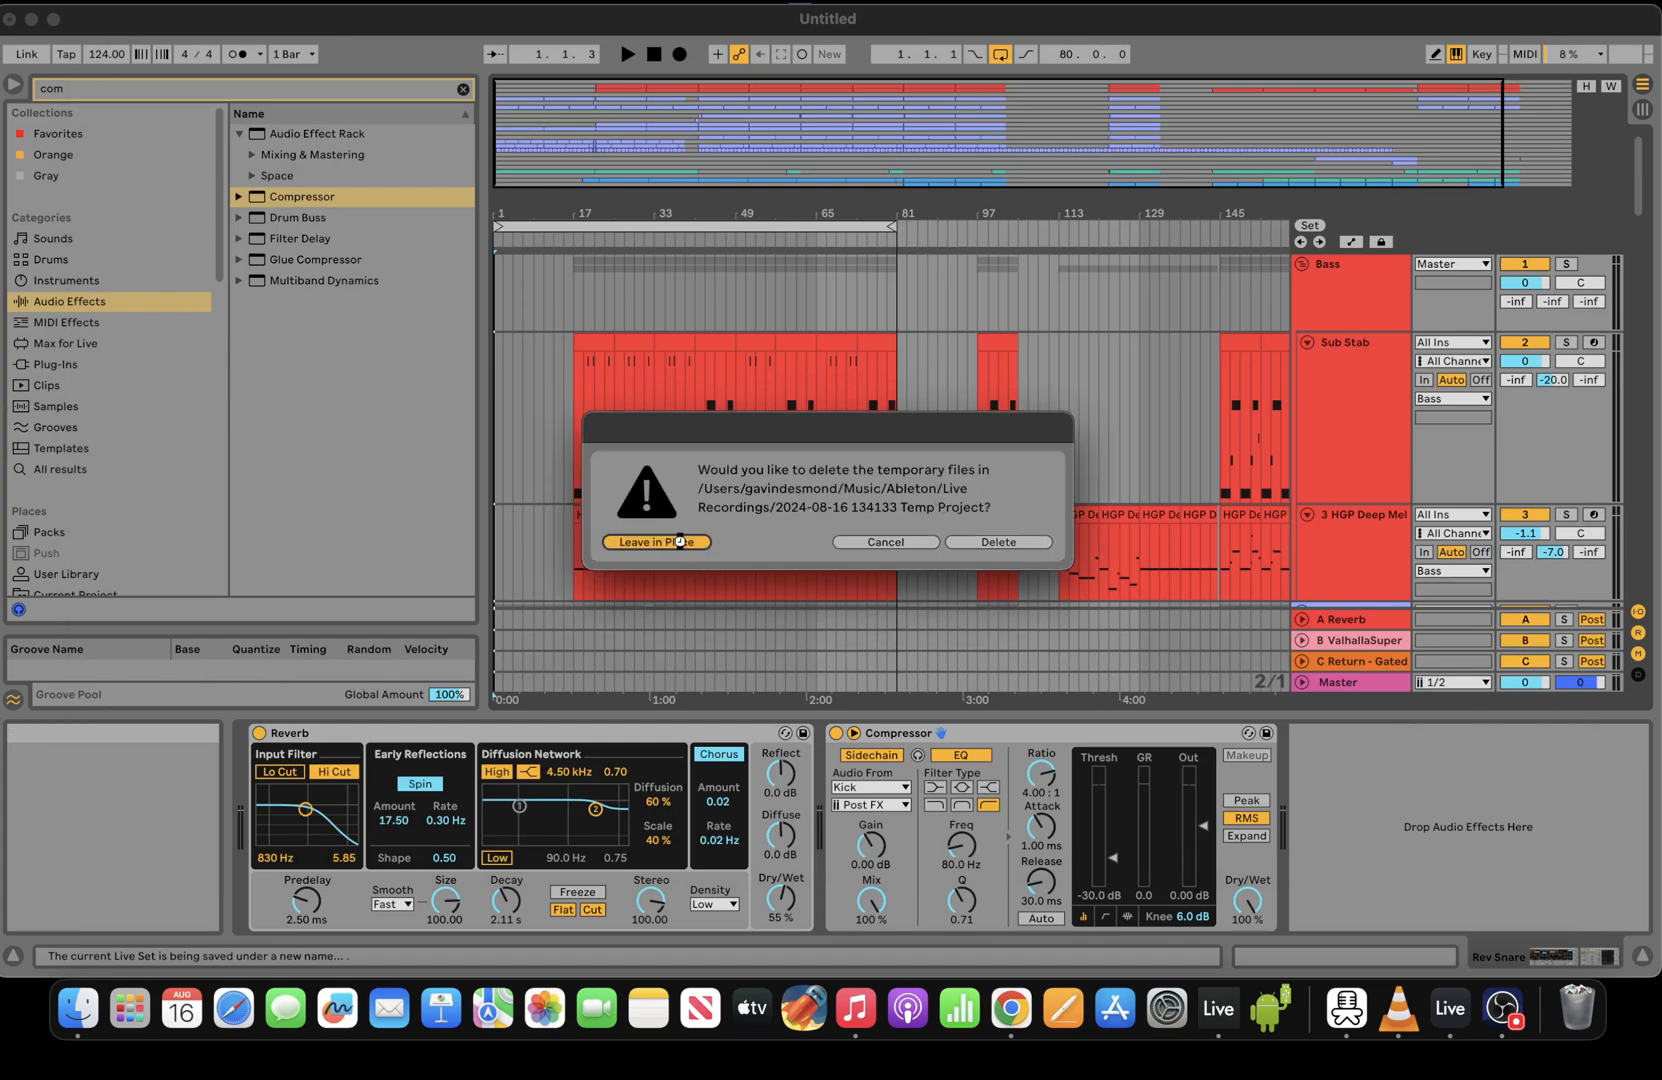
pyautogui.click(680, 541)
# Play from the start and change band 4 of the Drums group's last EQ Eight to a high-cut filter
pyautogui.moveTo(690, 189); pyautogui.dragTo(690, 205)
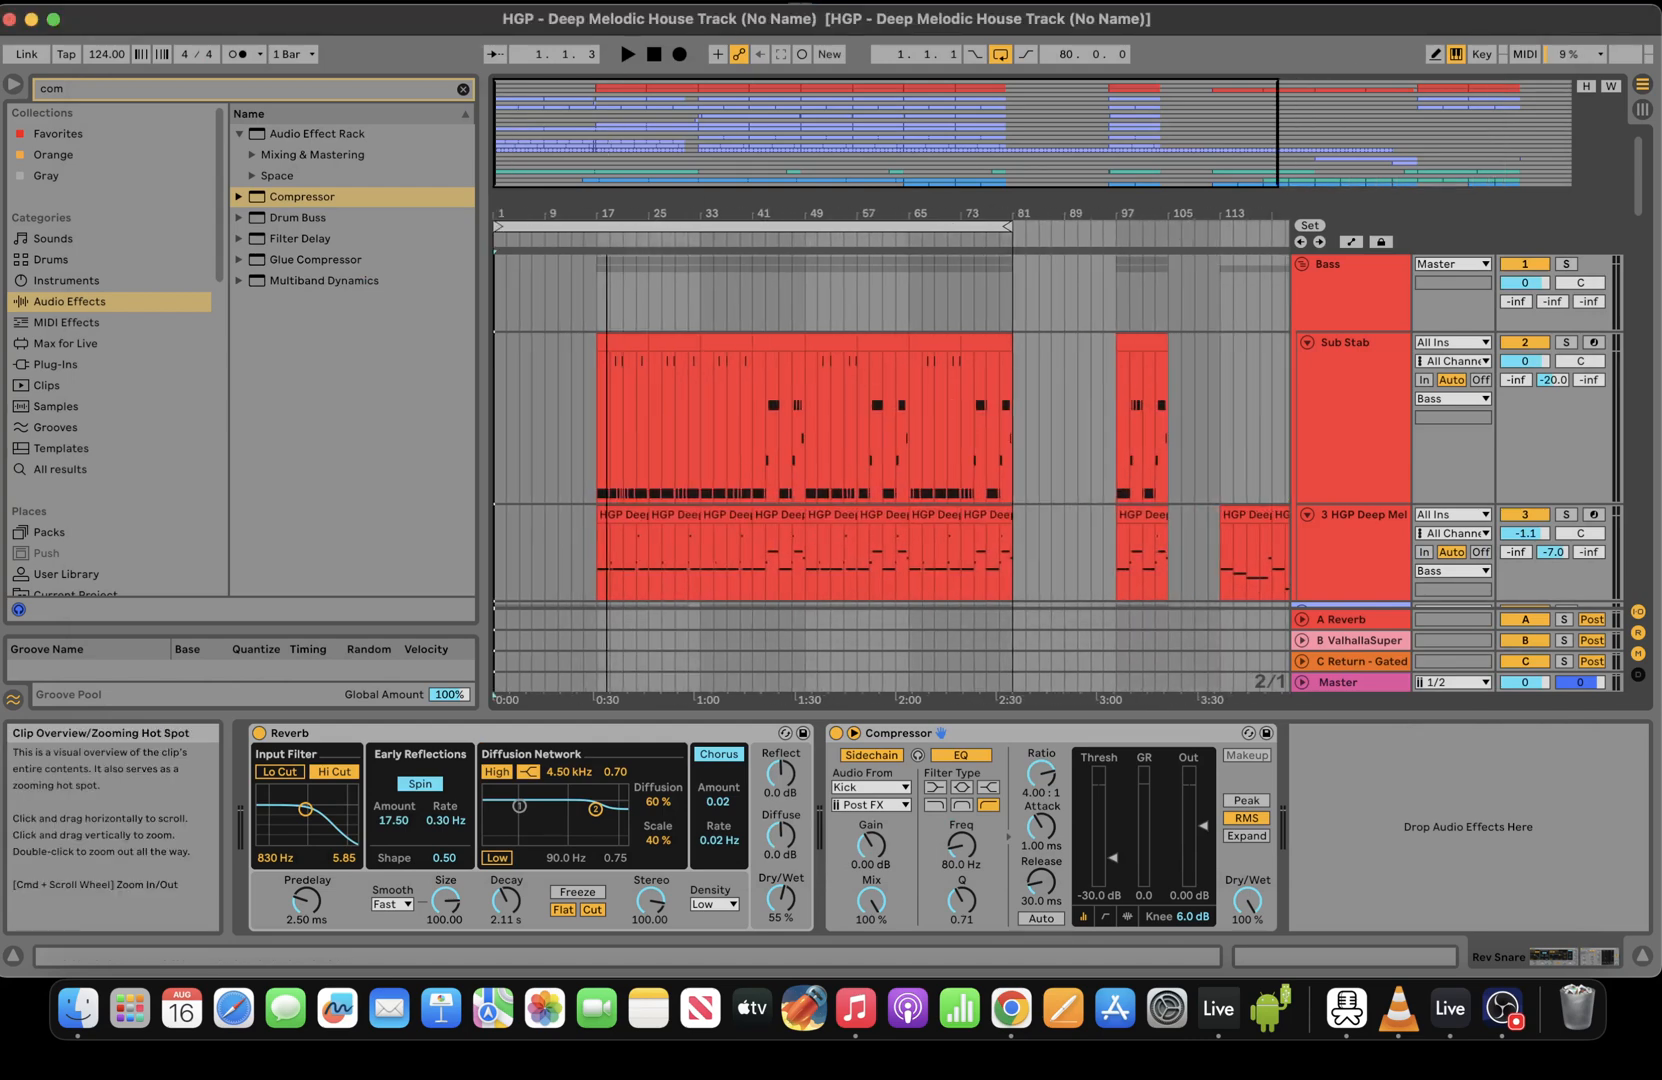
pyautogui.press('space')
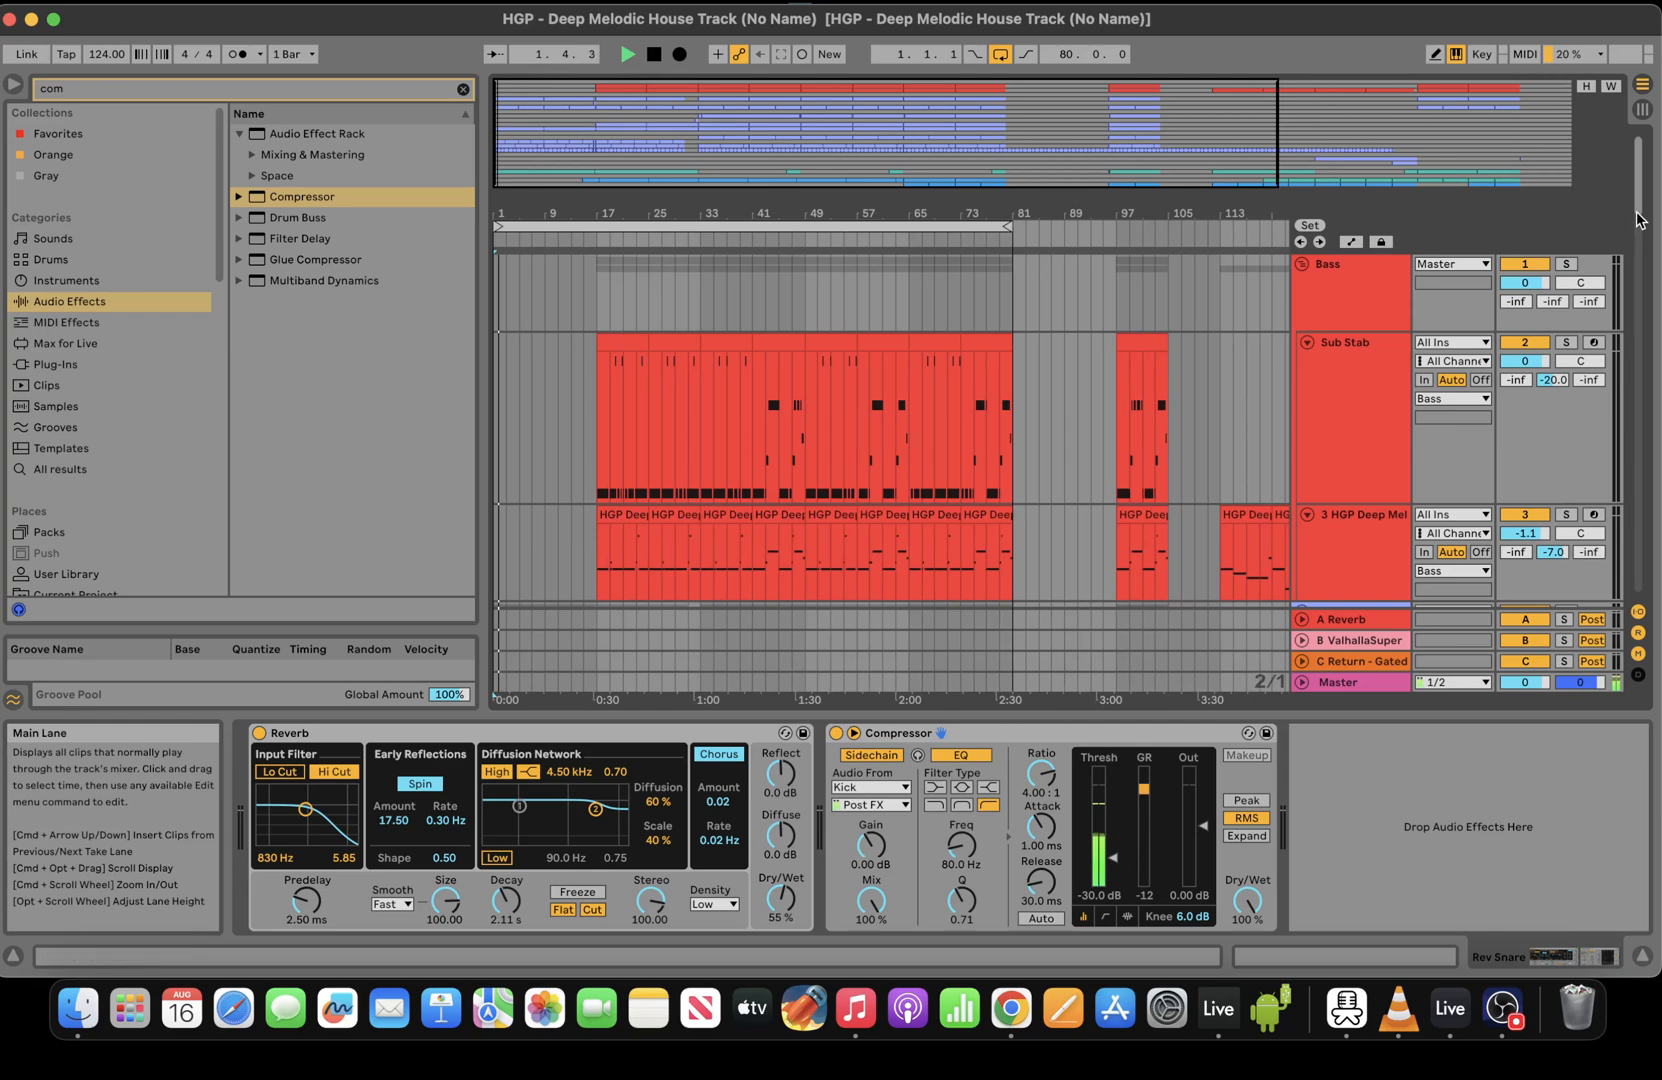
pyautogui.moveTo(1637, 197); pyautogui.dragTo(1629, 236)
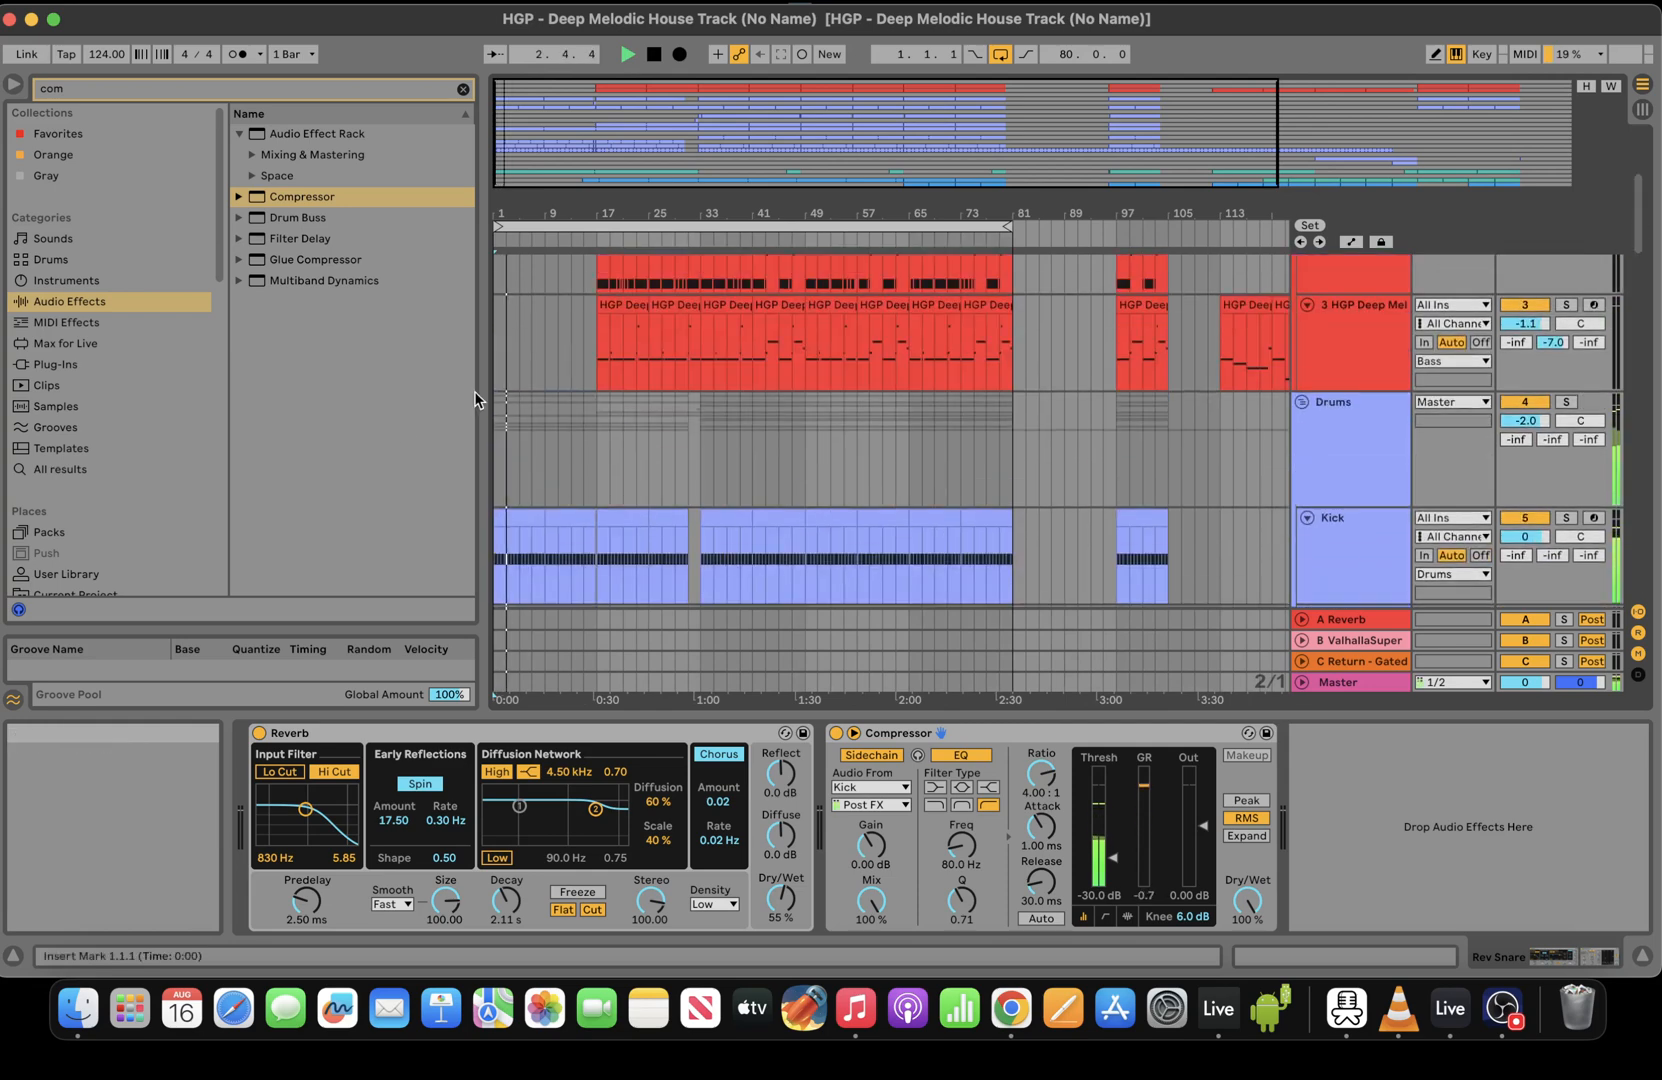
pyautogui.click(504, 462)
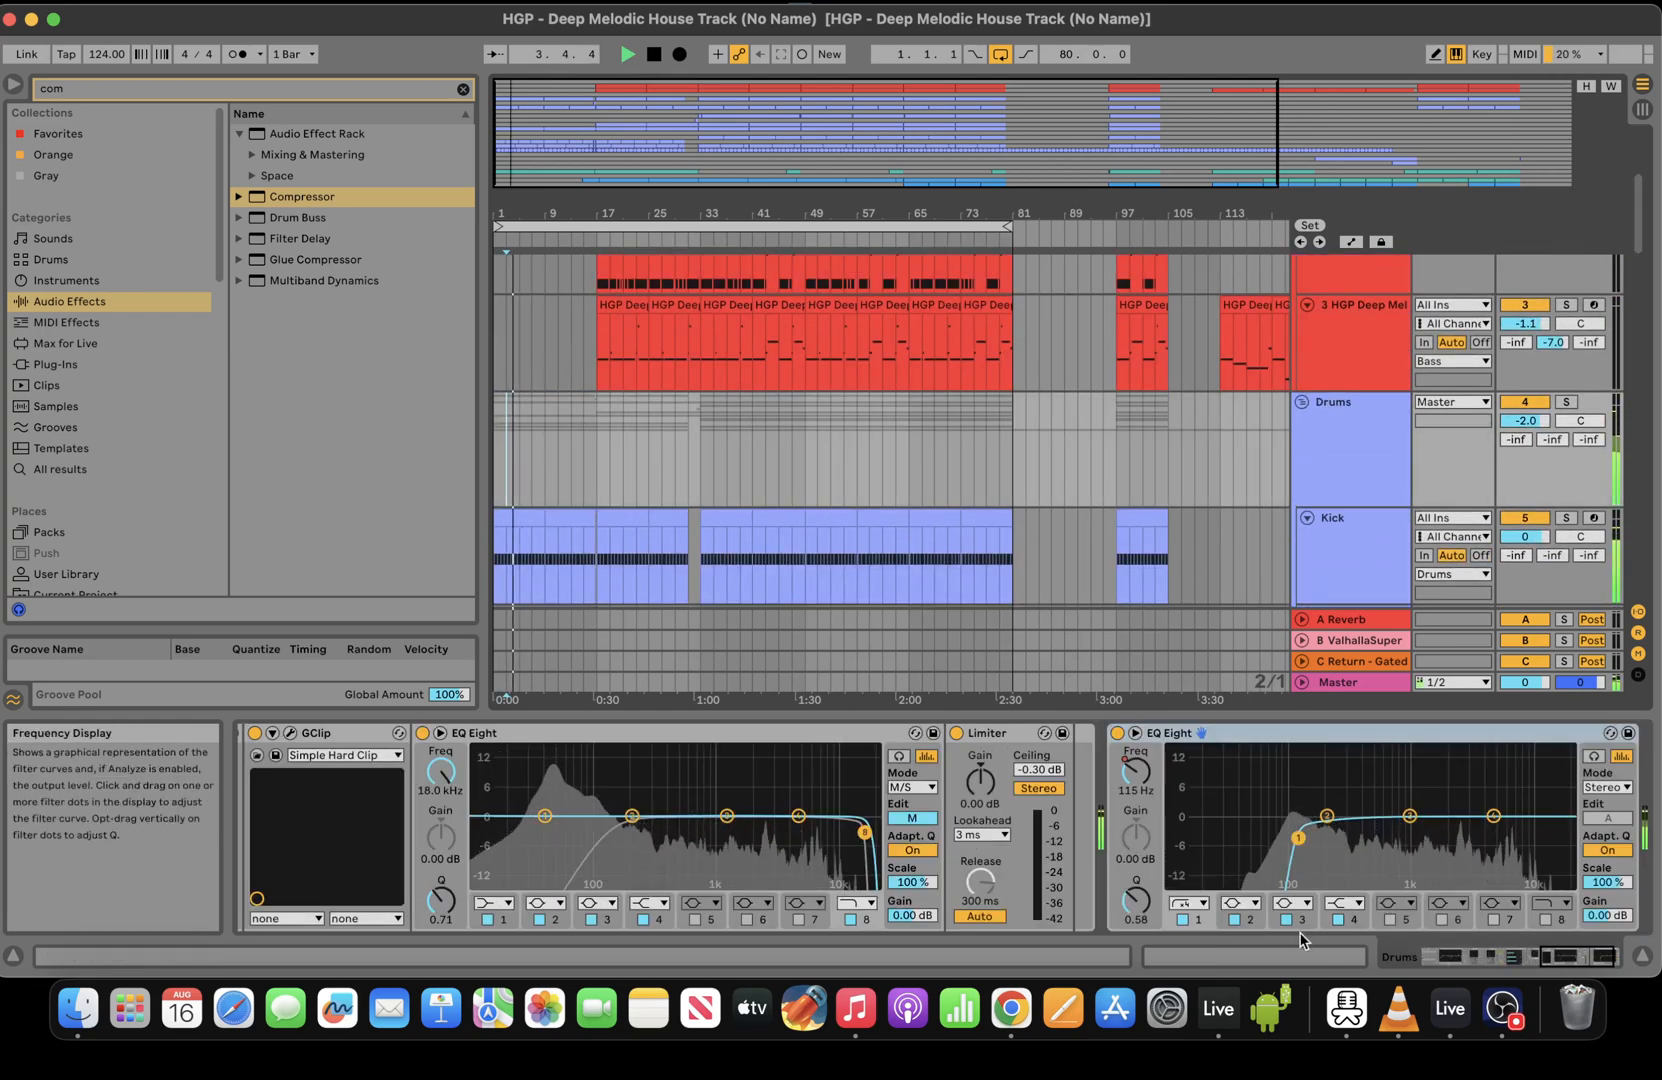
pyautogui.click(1347, 904)
pyautogui.click(1348, 888)
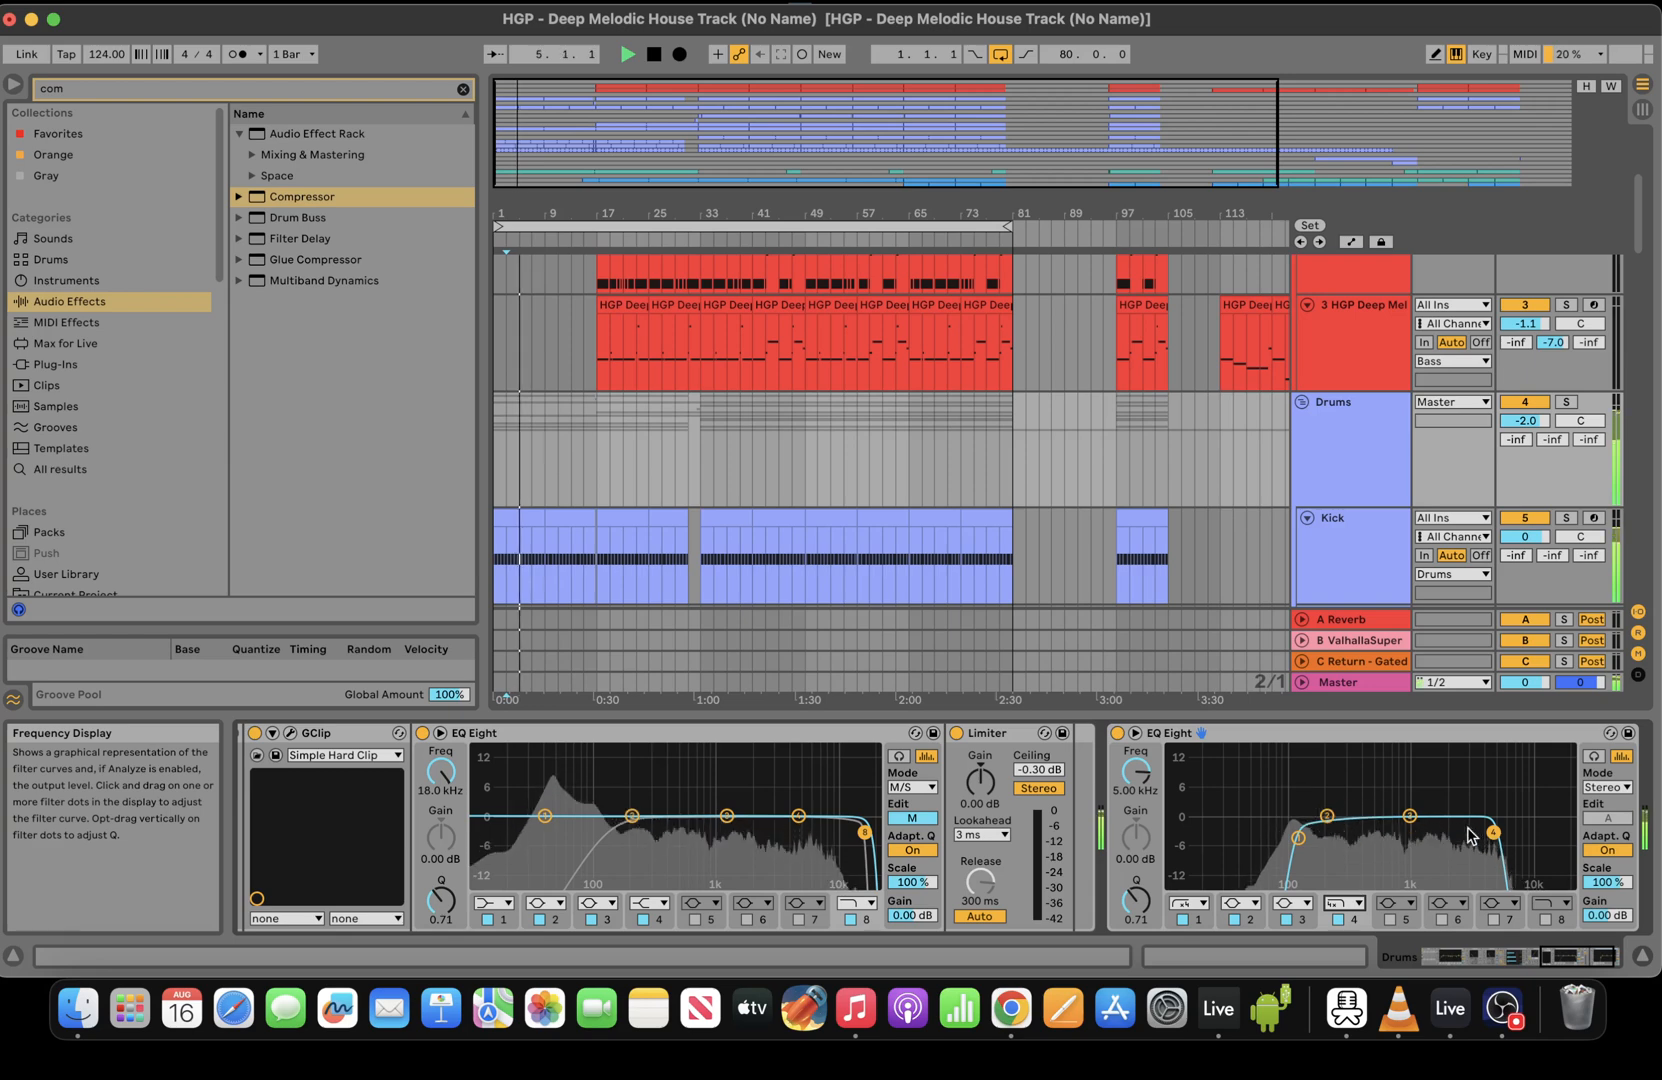
pyautogui.press('space')
# Add a new EQ Eight to the Kick track, directly ahead of its existing EQ Eight
pyautogui.click(560, 565)
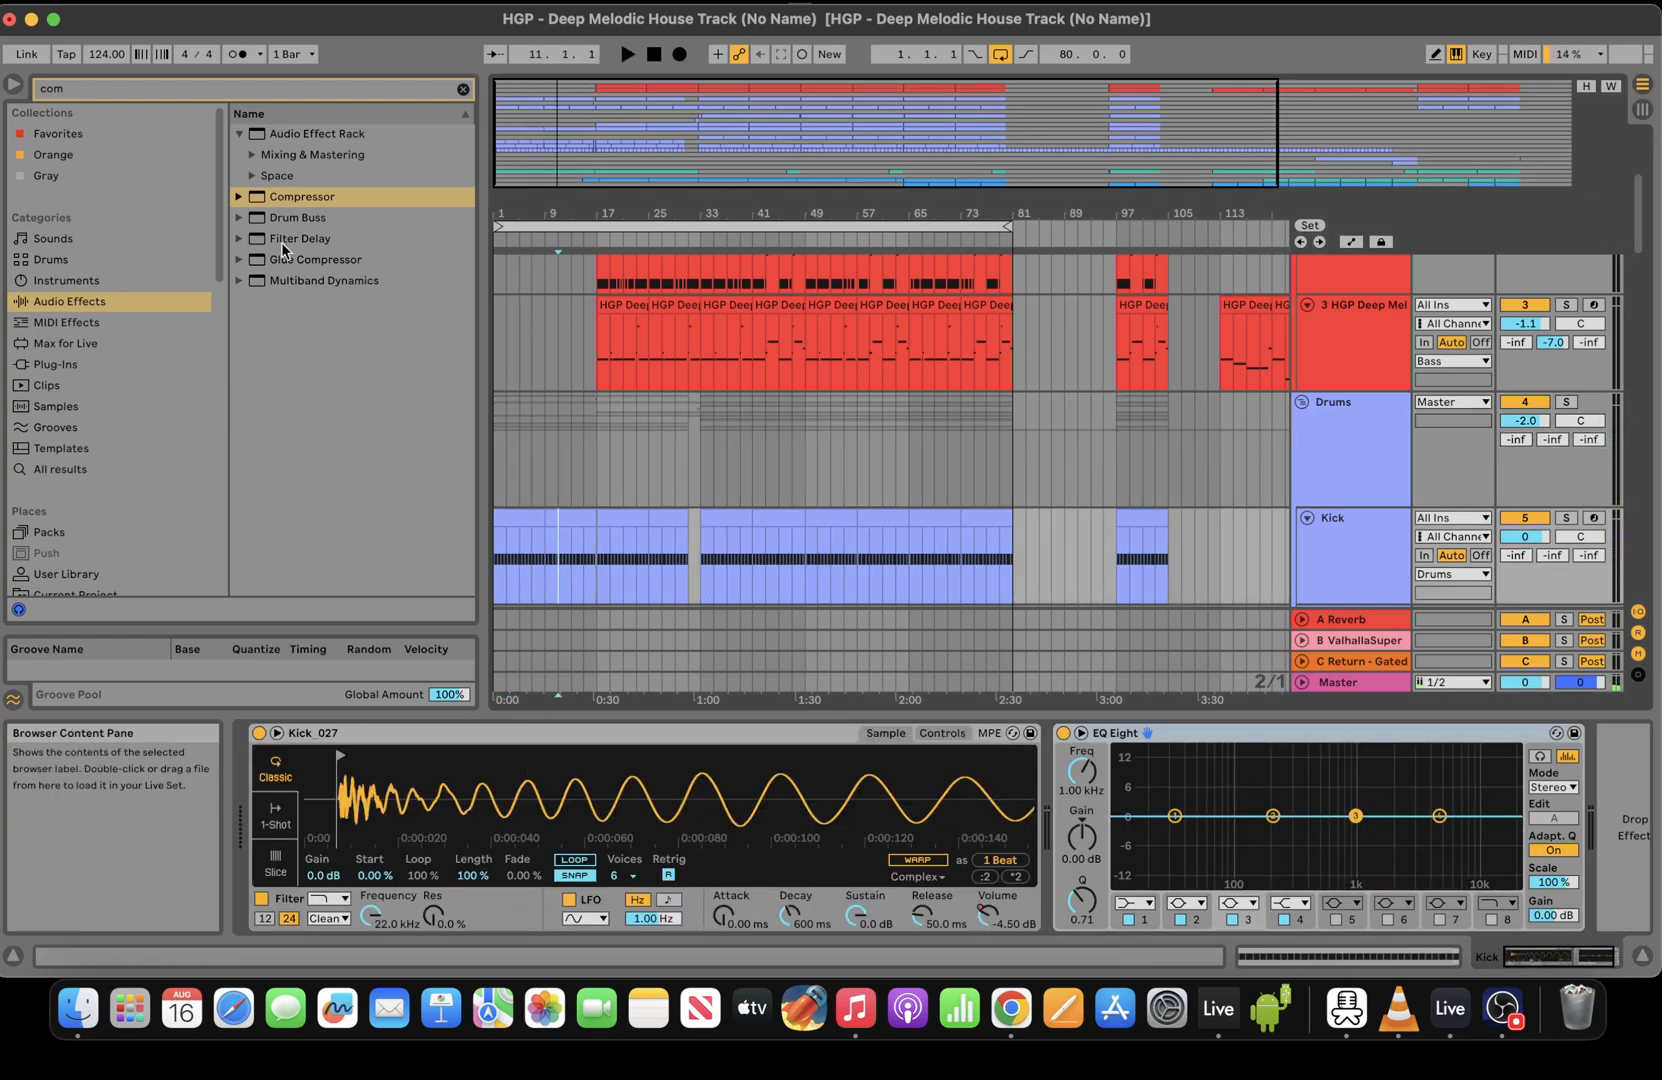
pyautogui.click(160, 91)
pyautogui.write('eq')
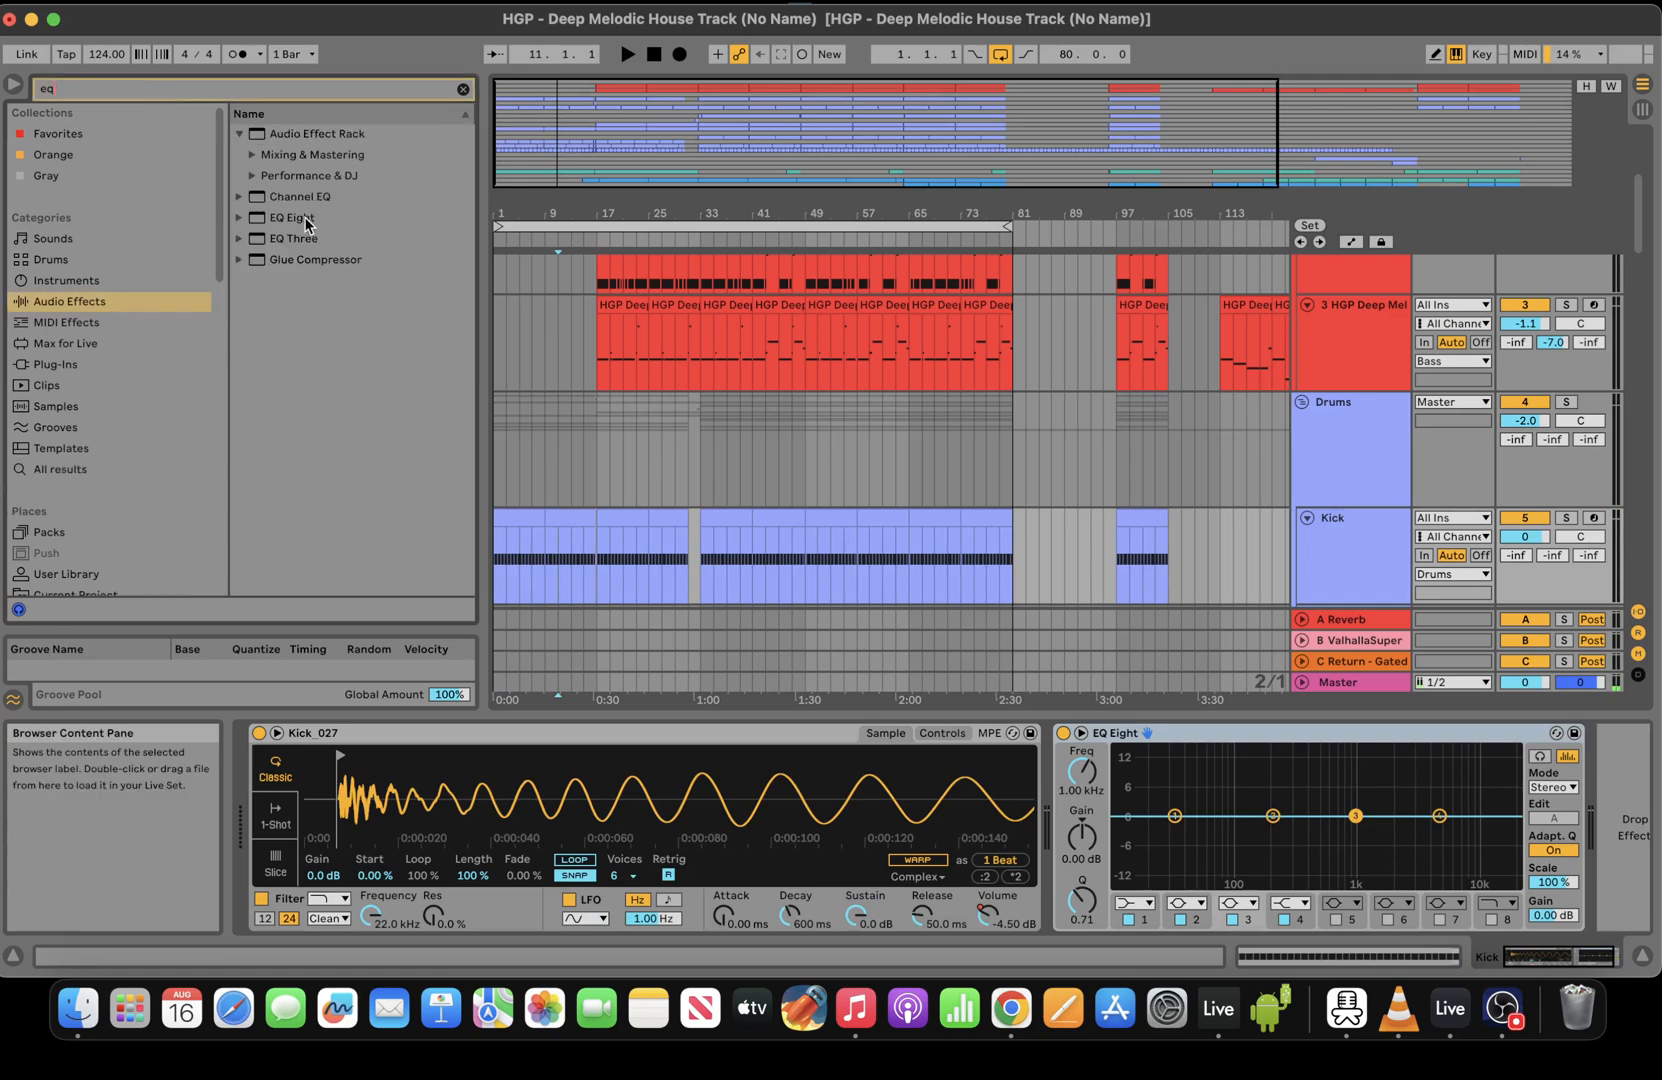
pyautogui.moveTo(307, 224); pyautogui.dragTo(1105, 845)
pyautogui.moveTo(1052, 835); pyautogui.dragTo(1098, 884)
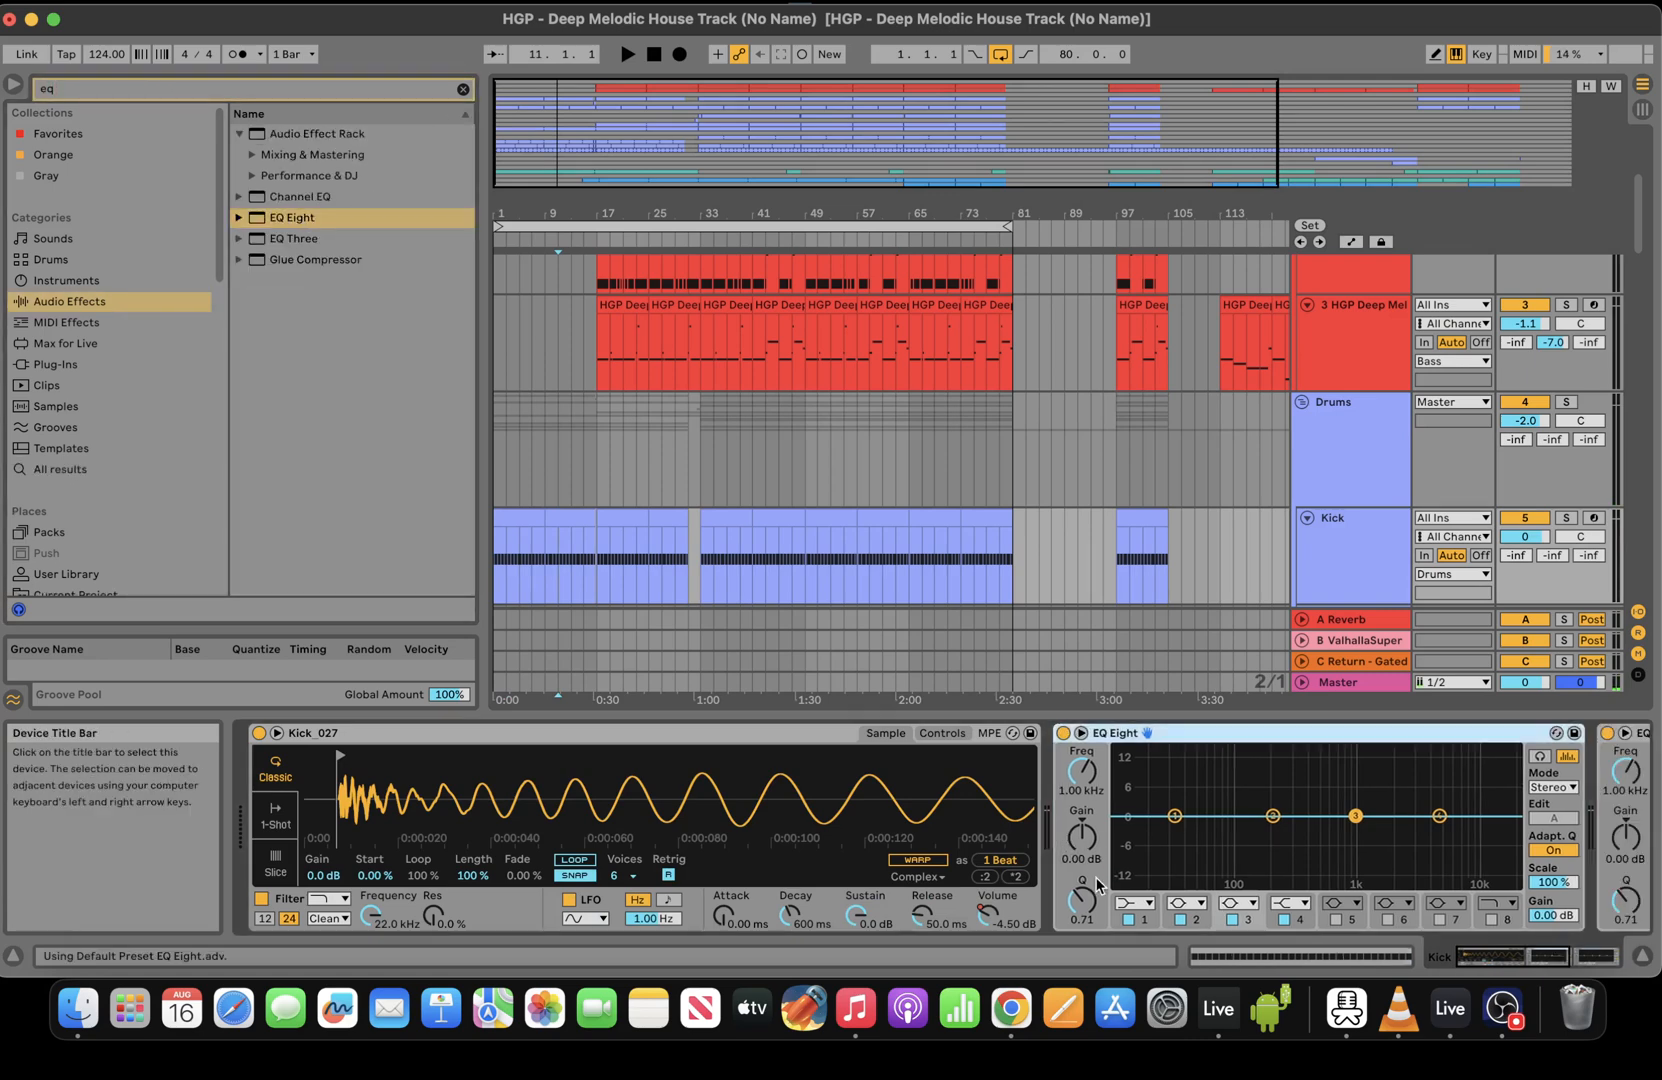
# Make the new Kick EQ Eight's band 1 a low cut and band 4 a high cut at 3.16 kHz with Q 0.21, auditioning it
pyautogui.click(1137, 902)
pyautogui.click(1132, 773)
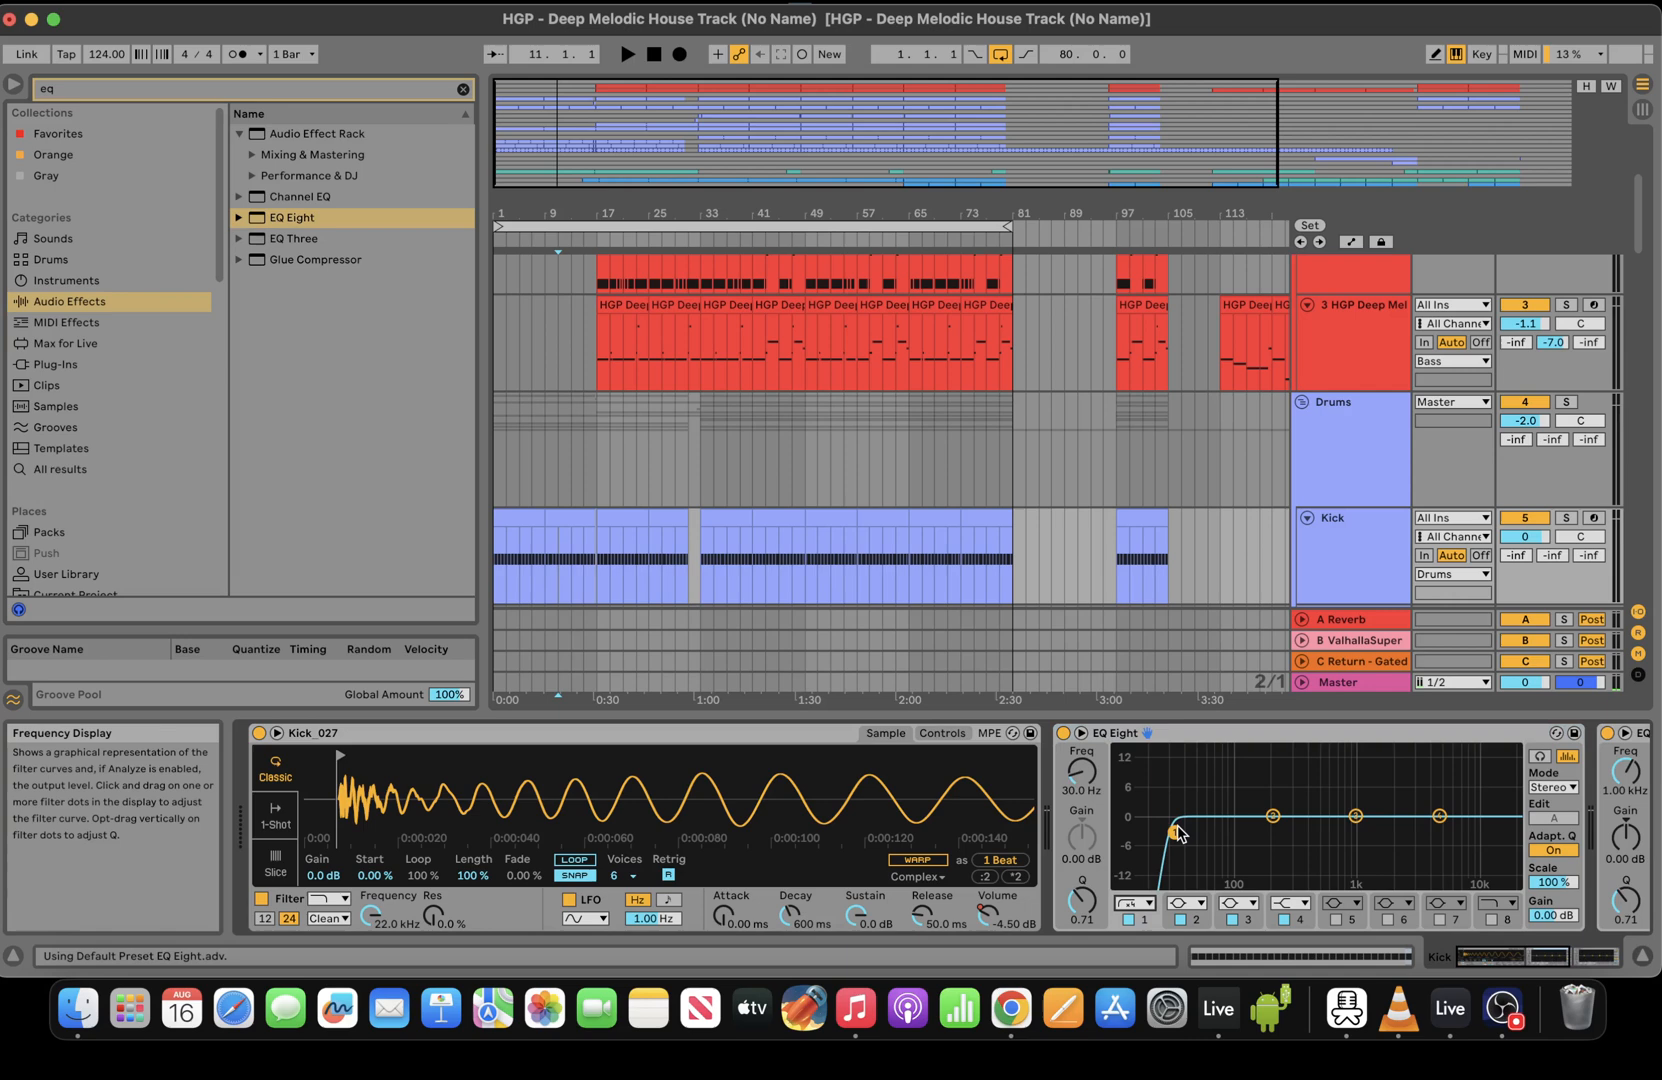
pyautogui.click(1291, 903)
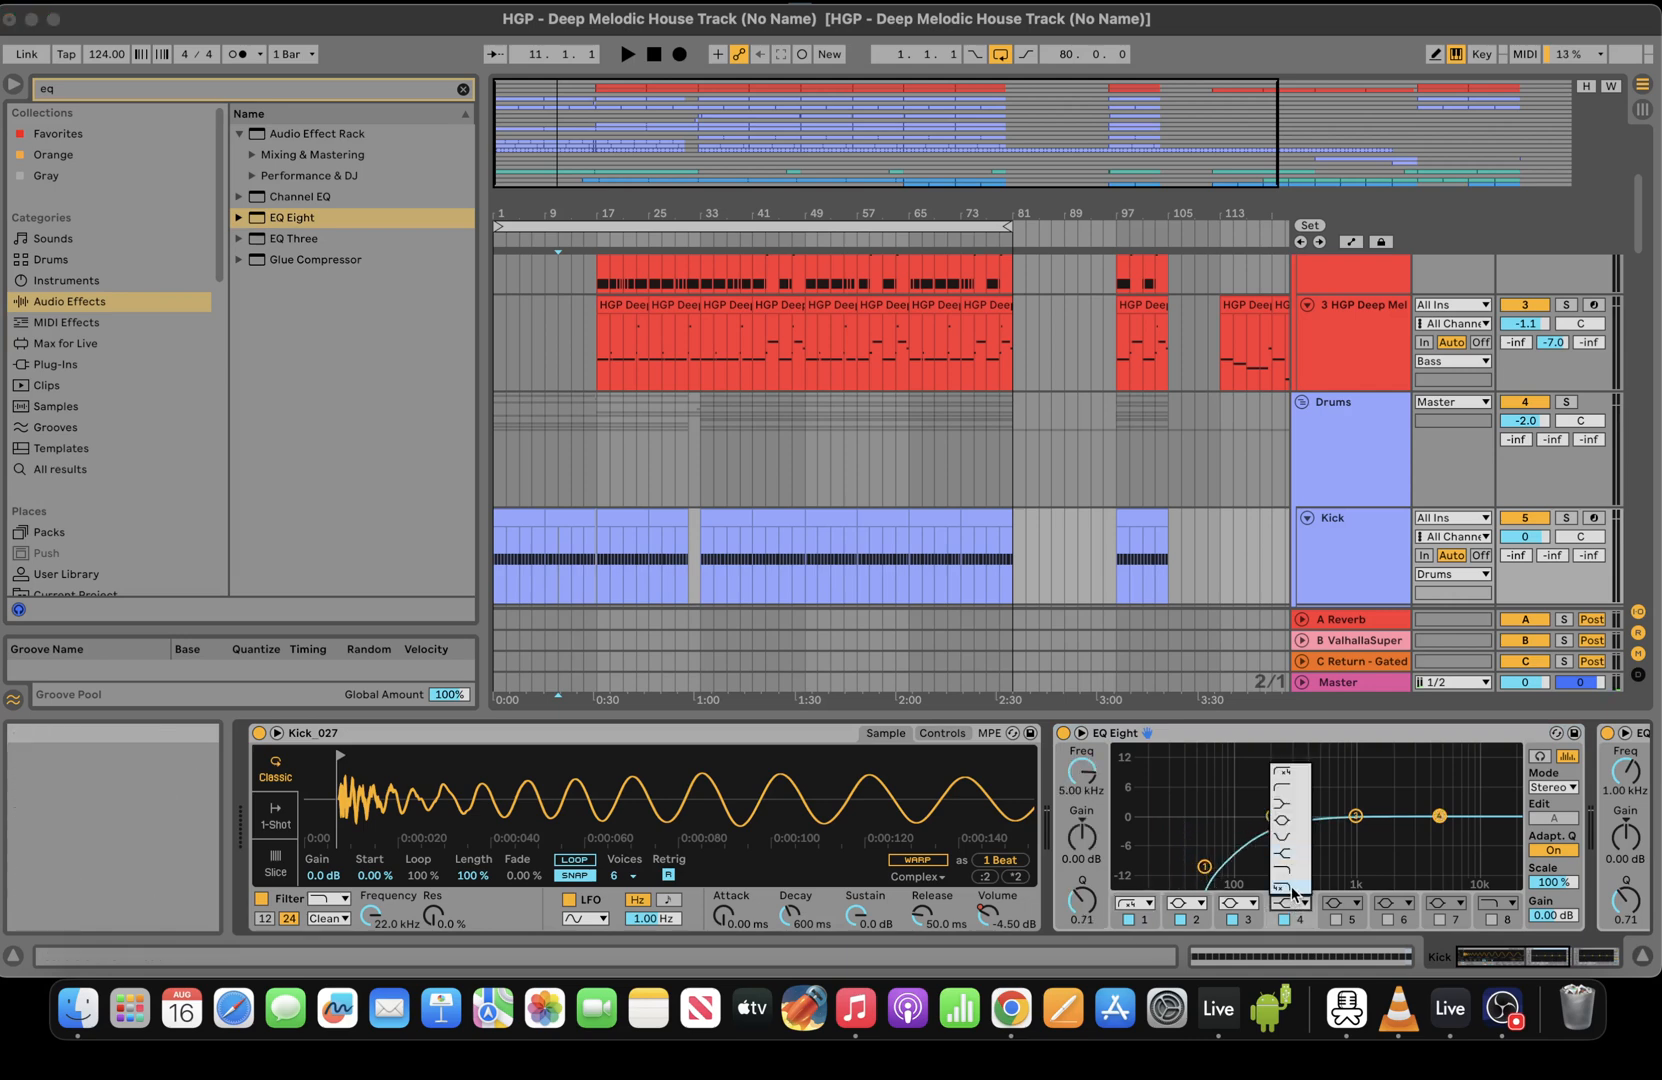
pyautogui.click(1292, 889)
pyautogui.moveTo(1362, 855); pyautogui.dragTo(1418, 873)
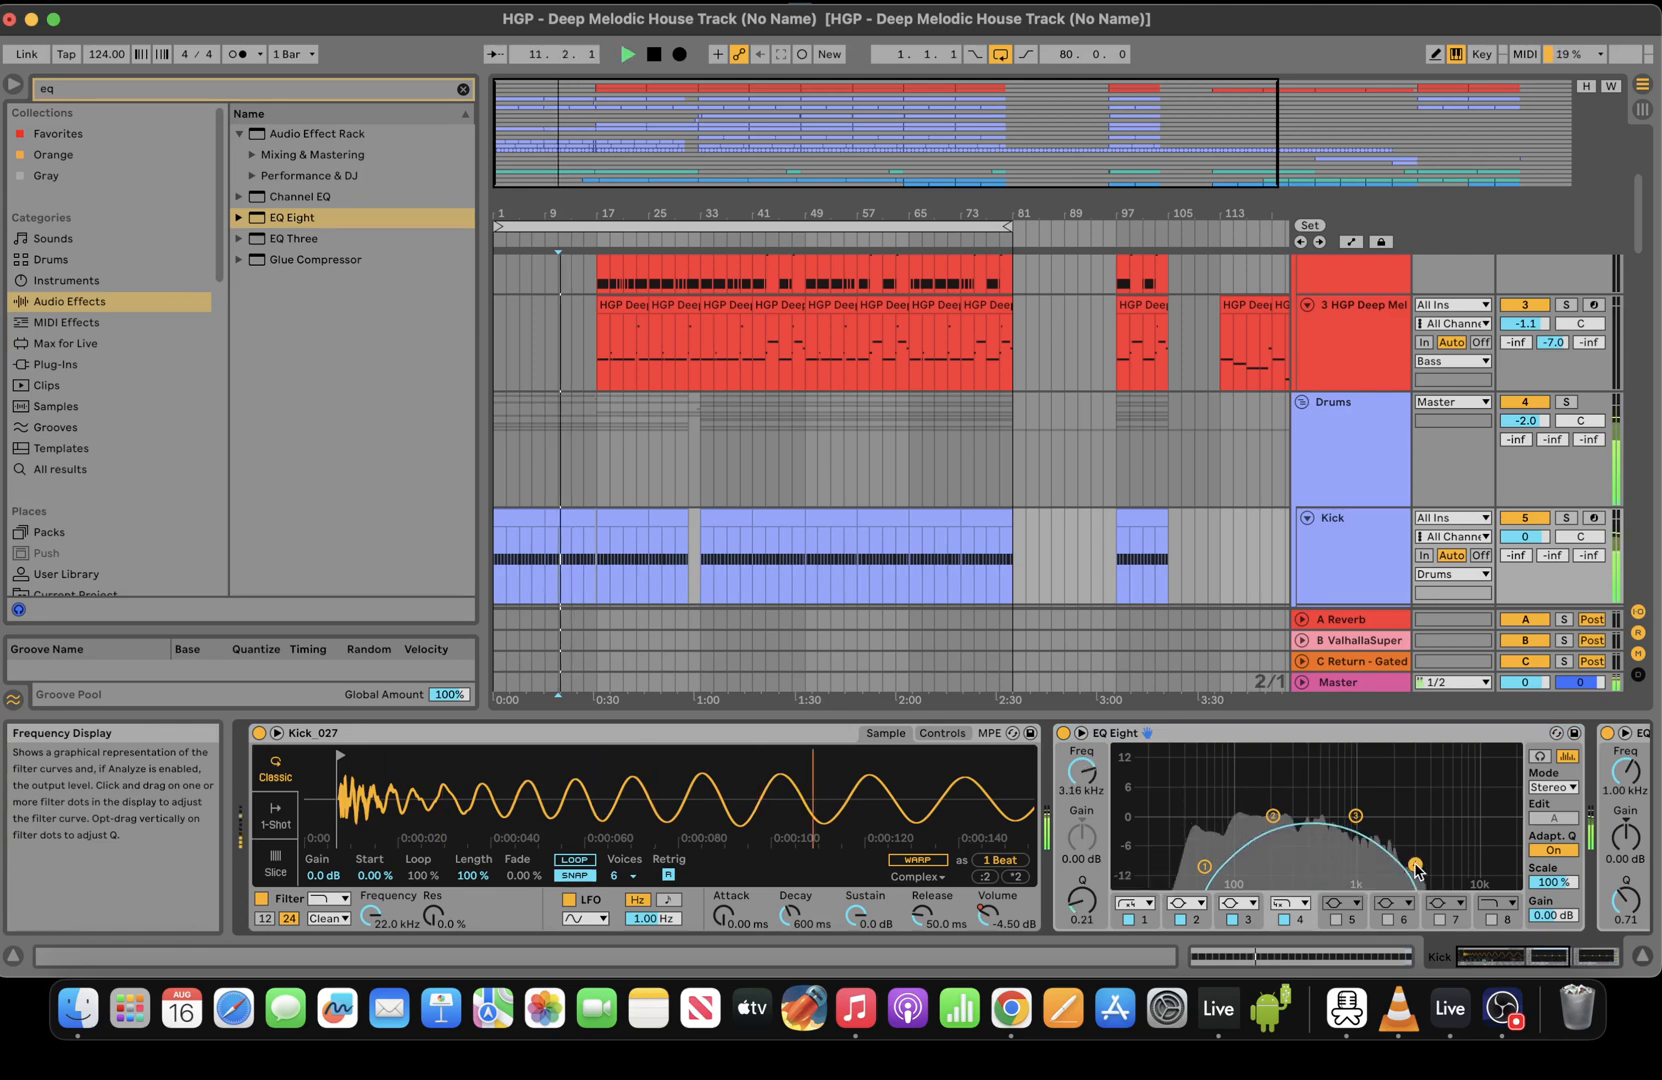
pyautogui.press('space')
pyautogui.click(362, 91)
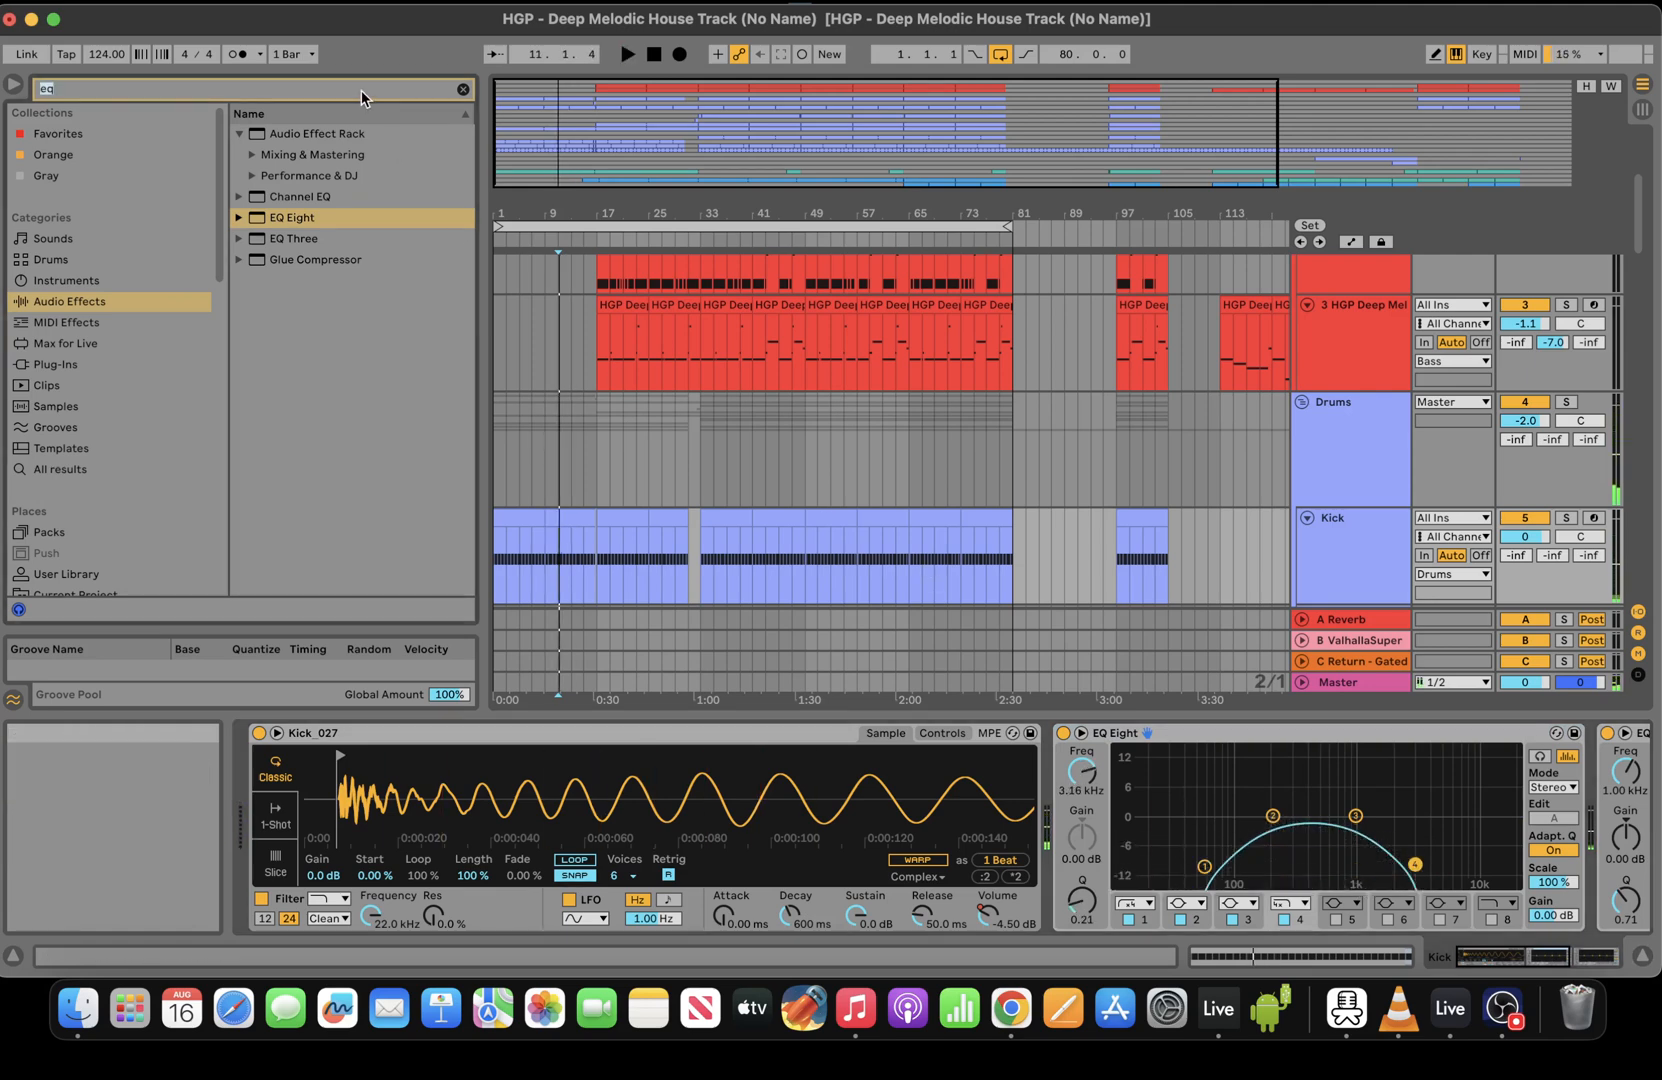
pyautogui.write('rev')
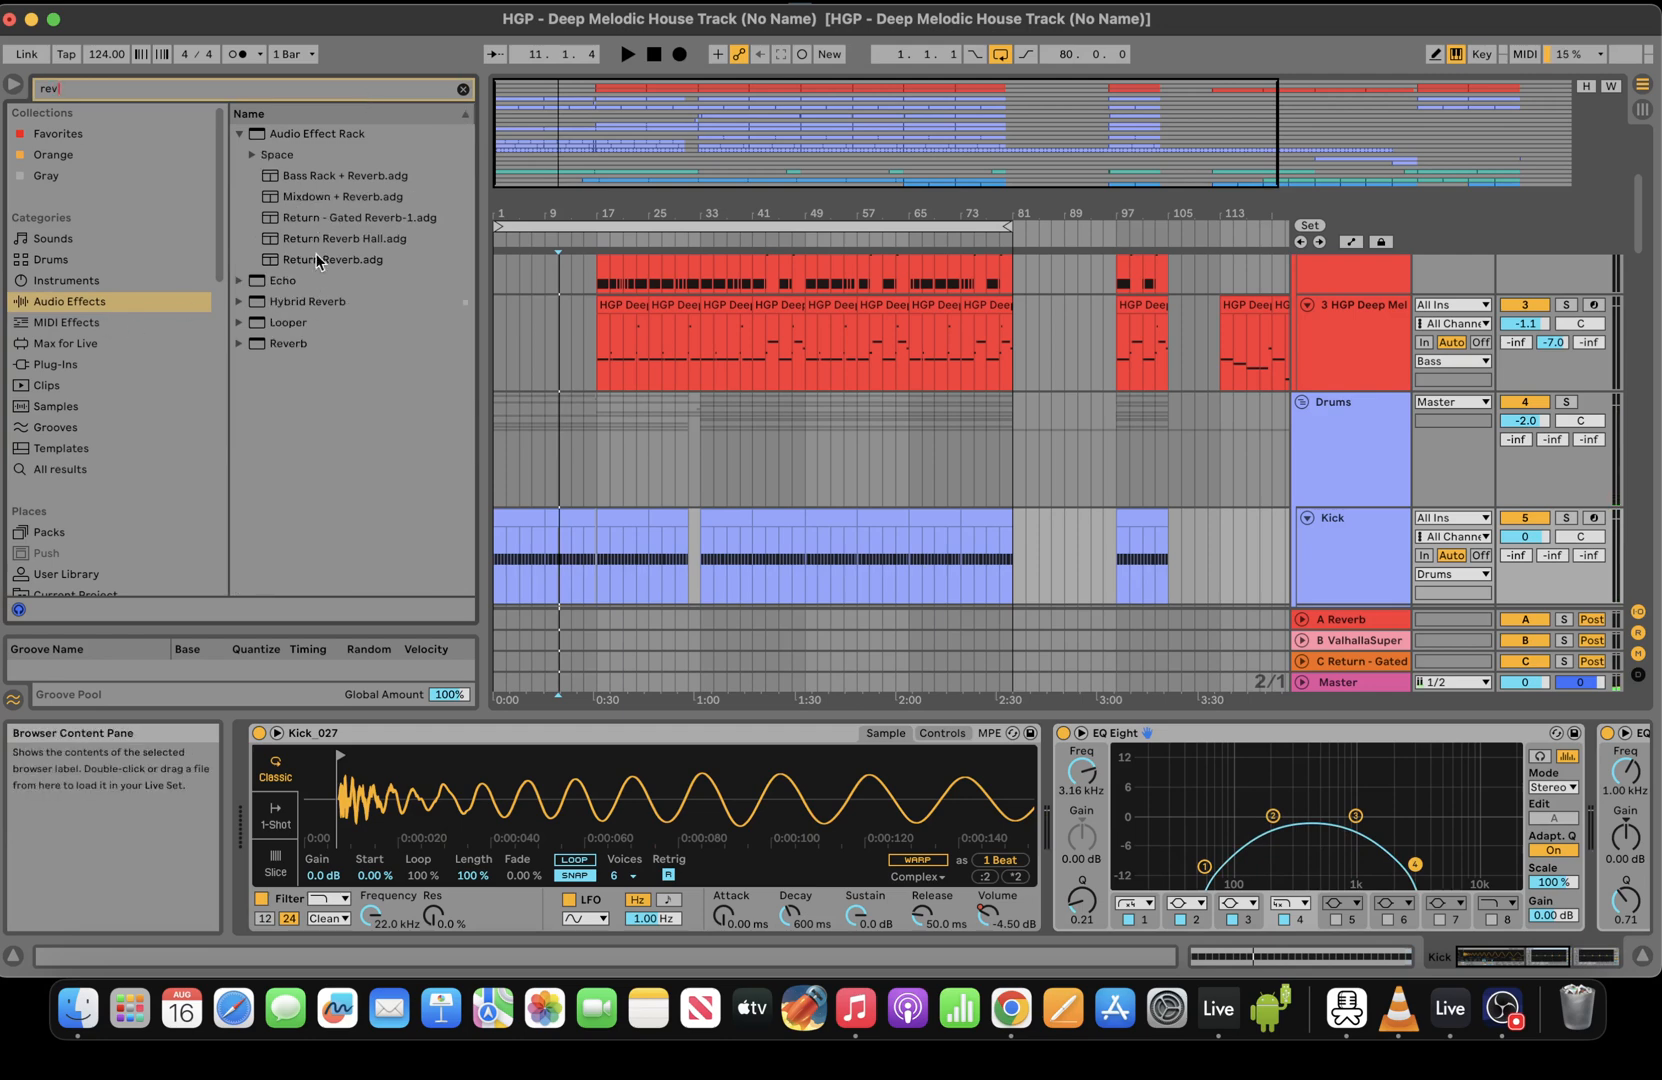
pyautogui.press('BackSpace')
pyautogui.press('BackSpace')
pyautogui.press('BackSpace')
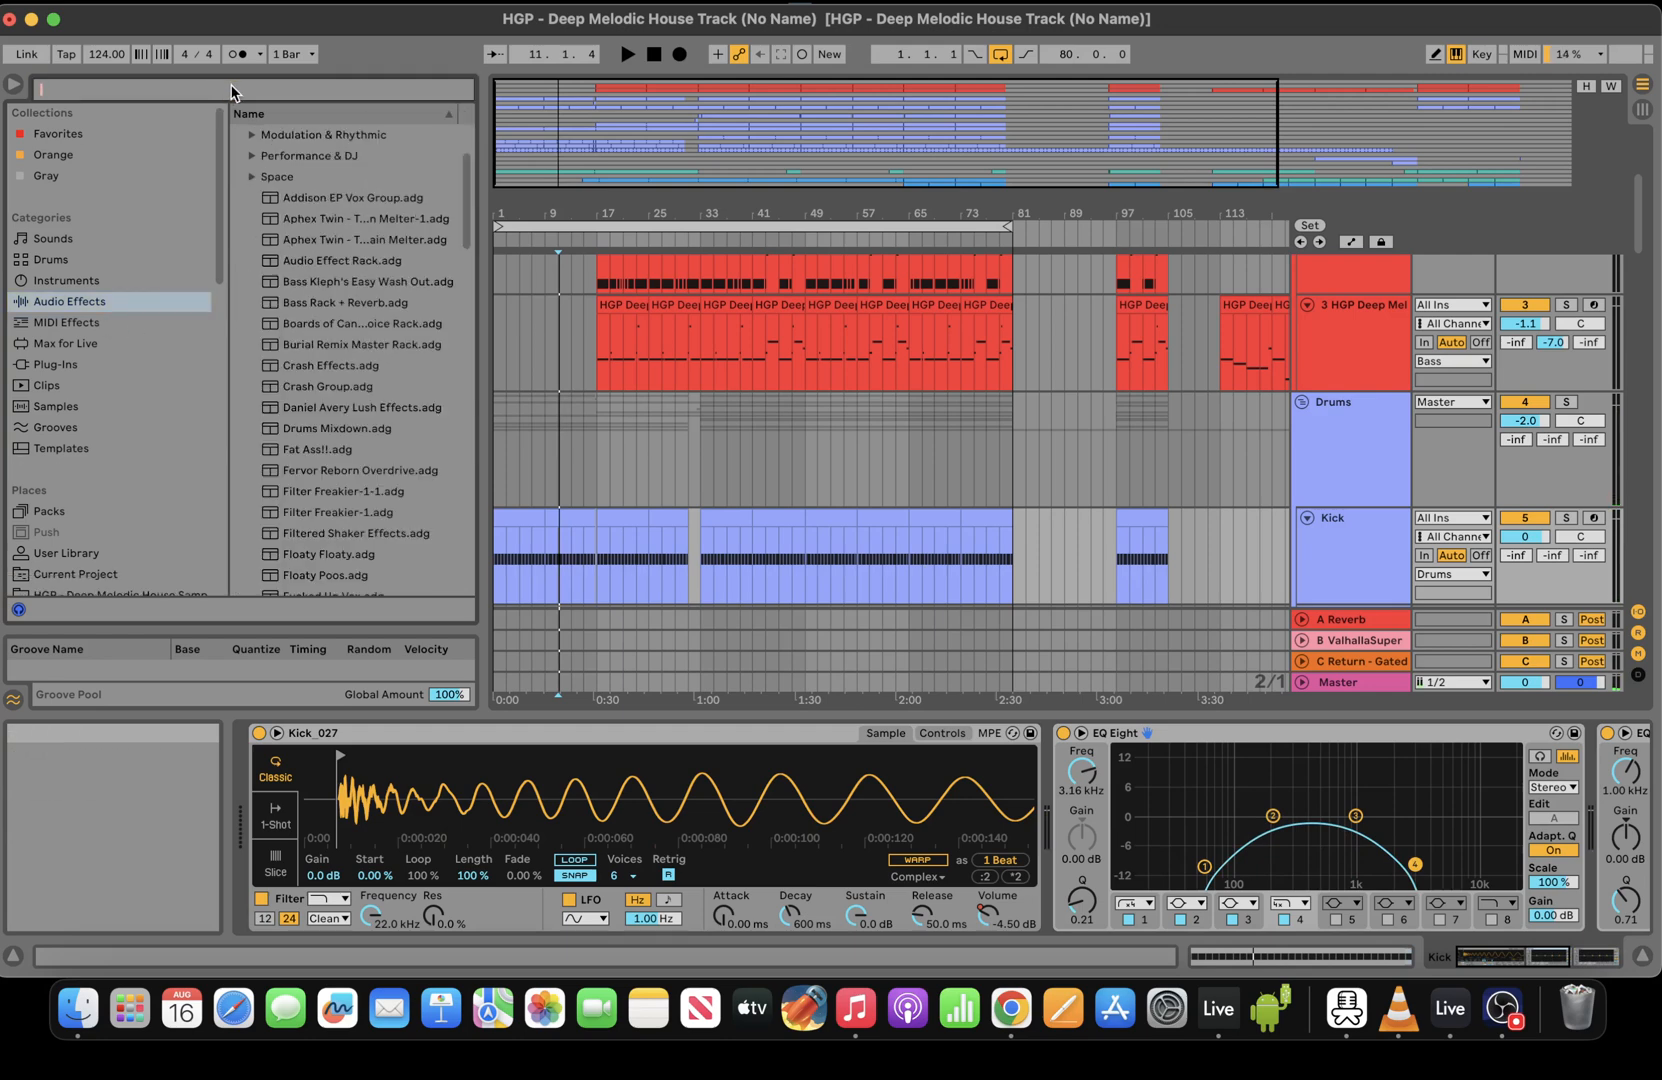
# Search the audio effects for "flutter" and load the Artificial Flutter Hall preset onto the Kick track ahead of the new EQ Eight
pyautogui.write('fl')
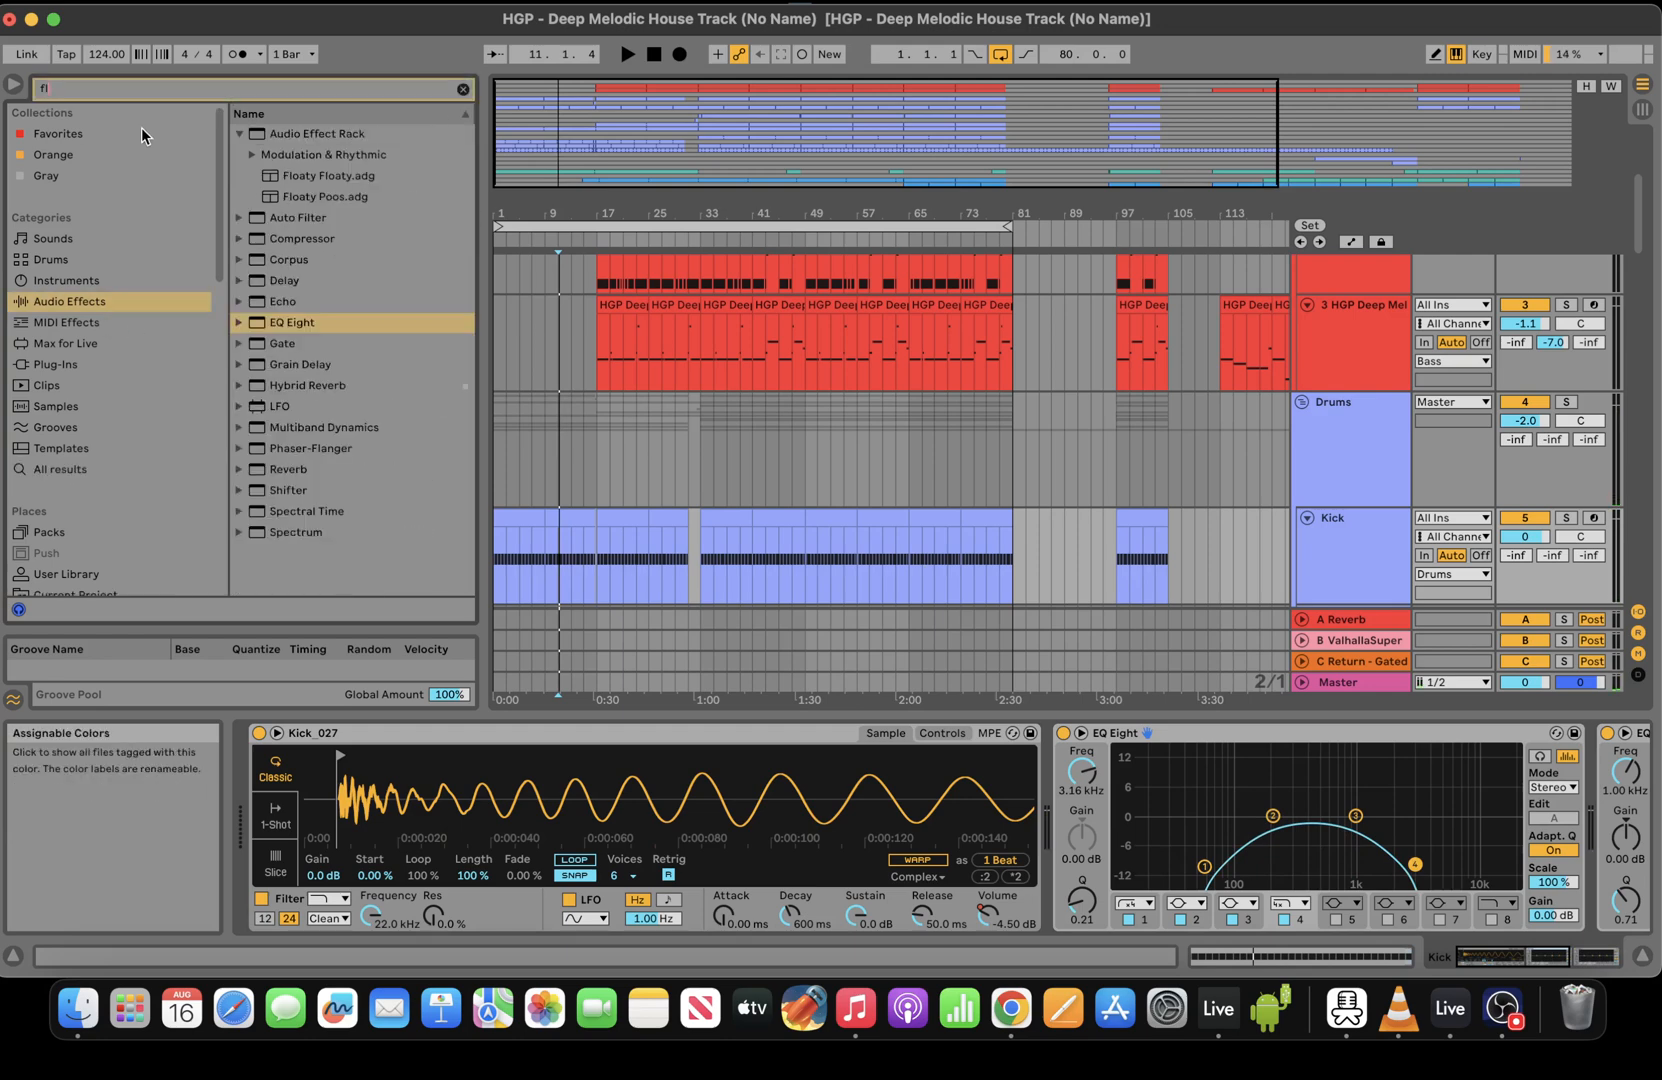
pyautogui.write('utter')
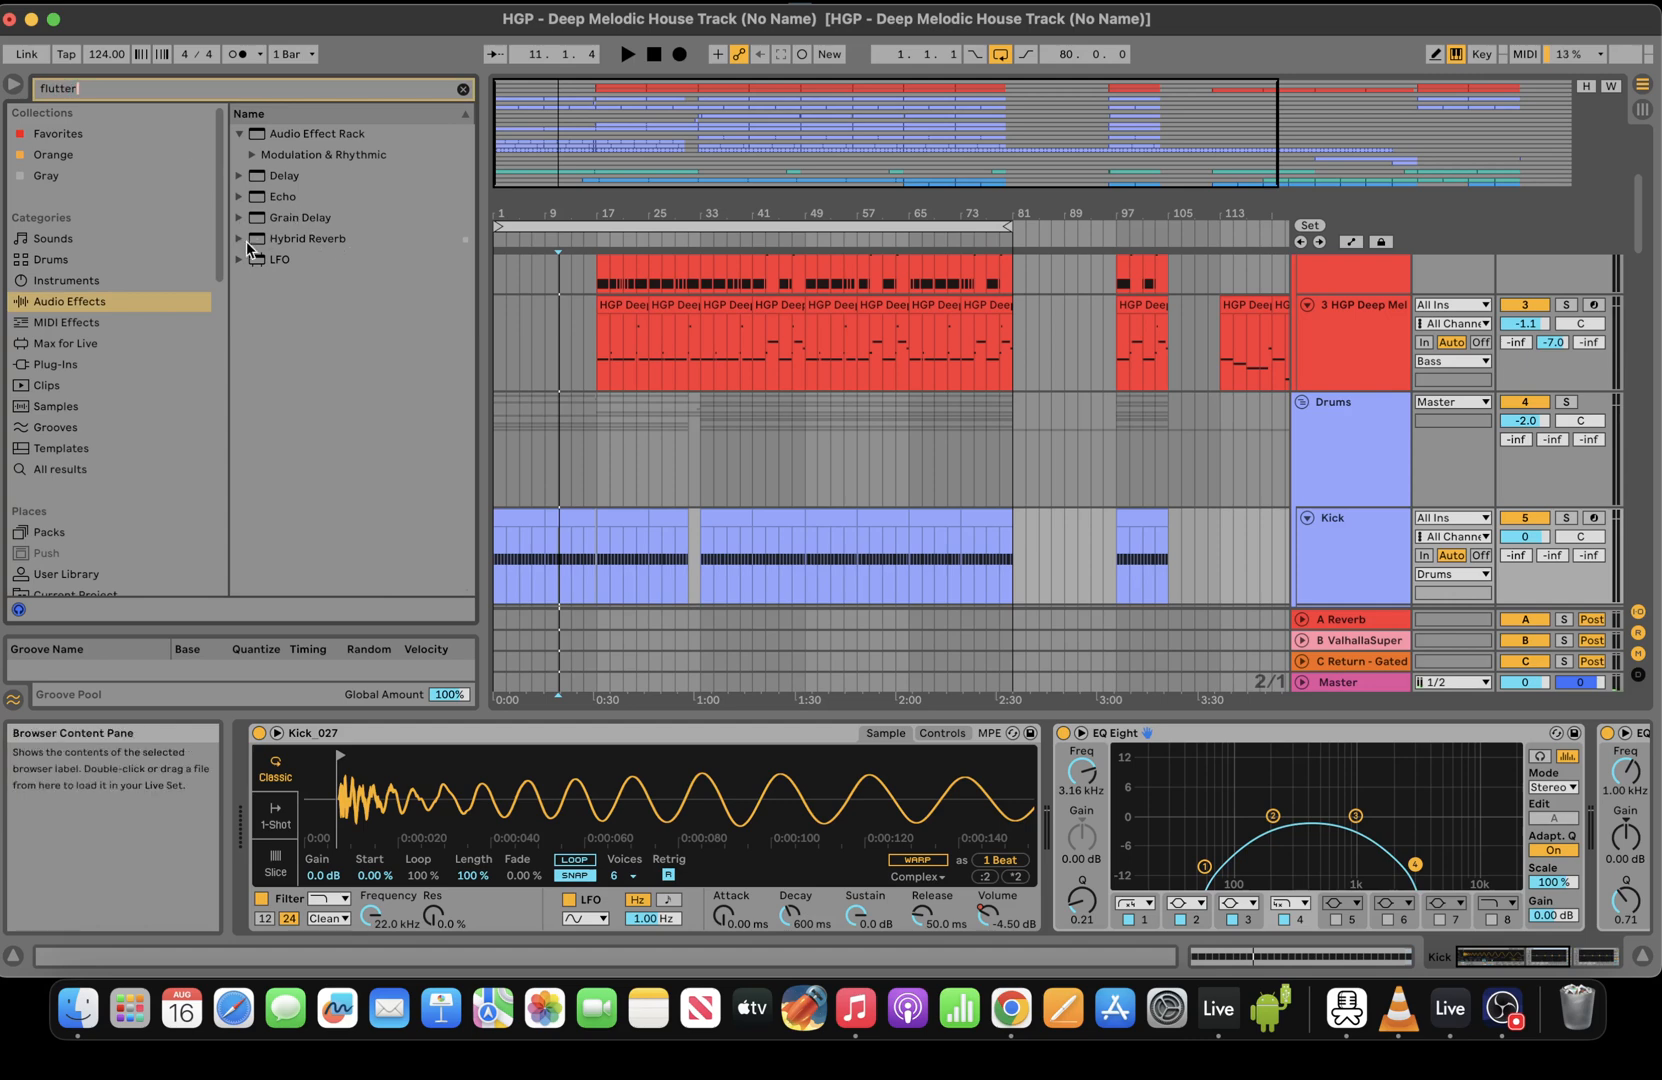
pyautogui.click(249, 240)
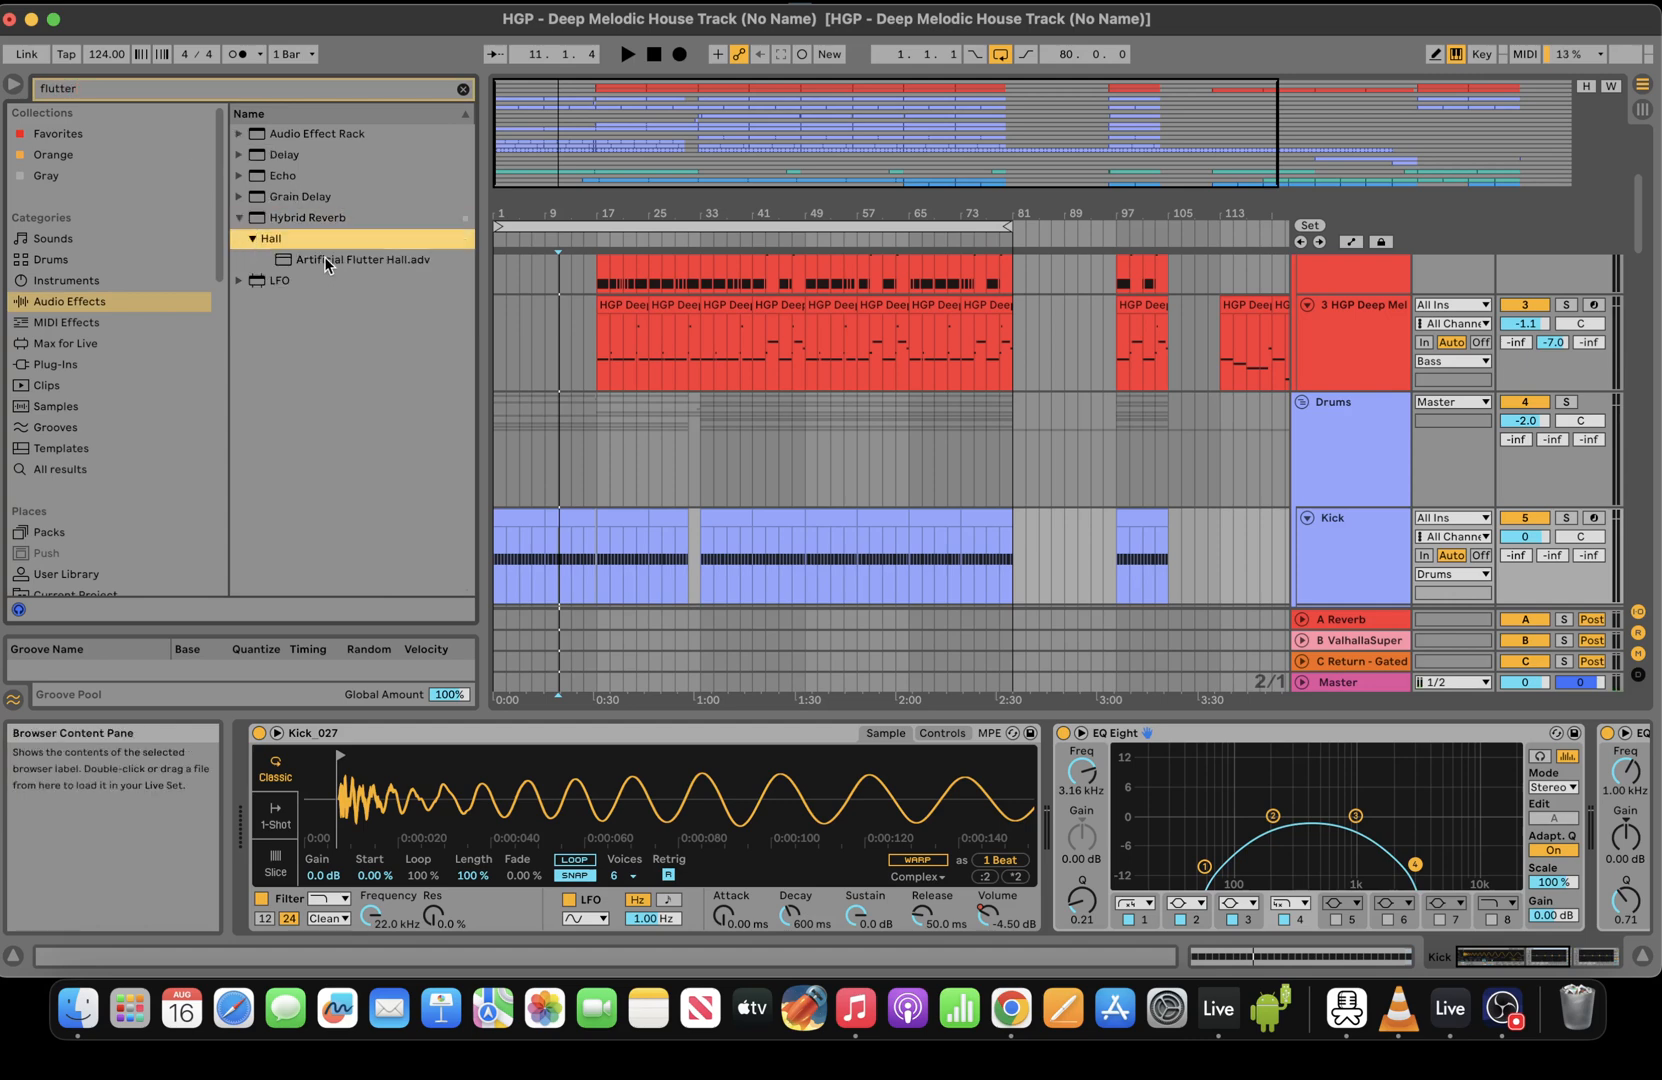
pyautogui.moveTo(325, 257); pyautogui.dragTo(1068, 835)
pyautogui.press('space')
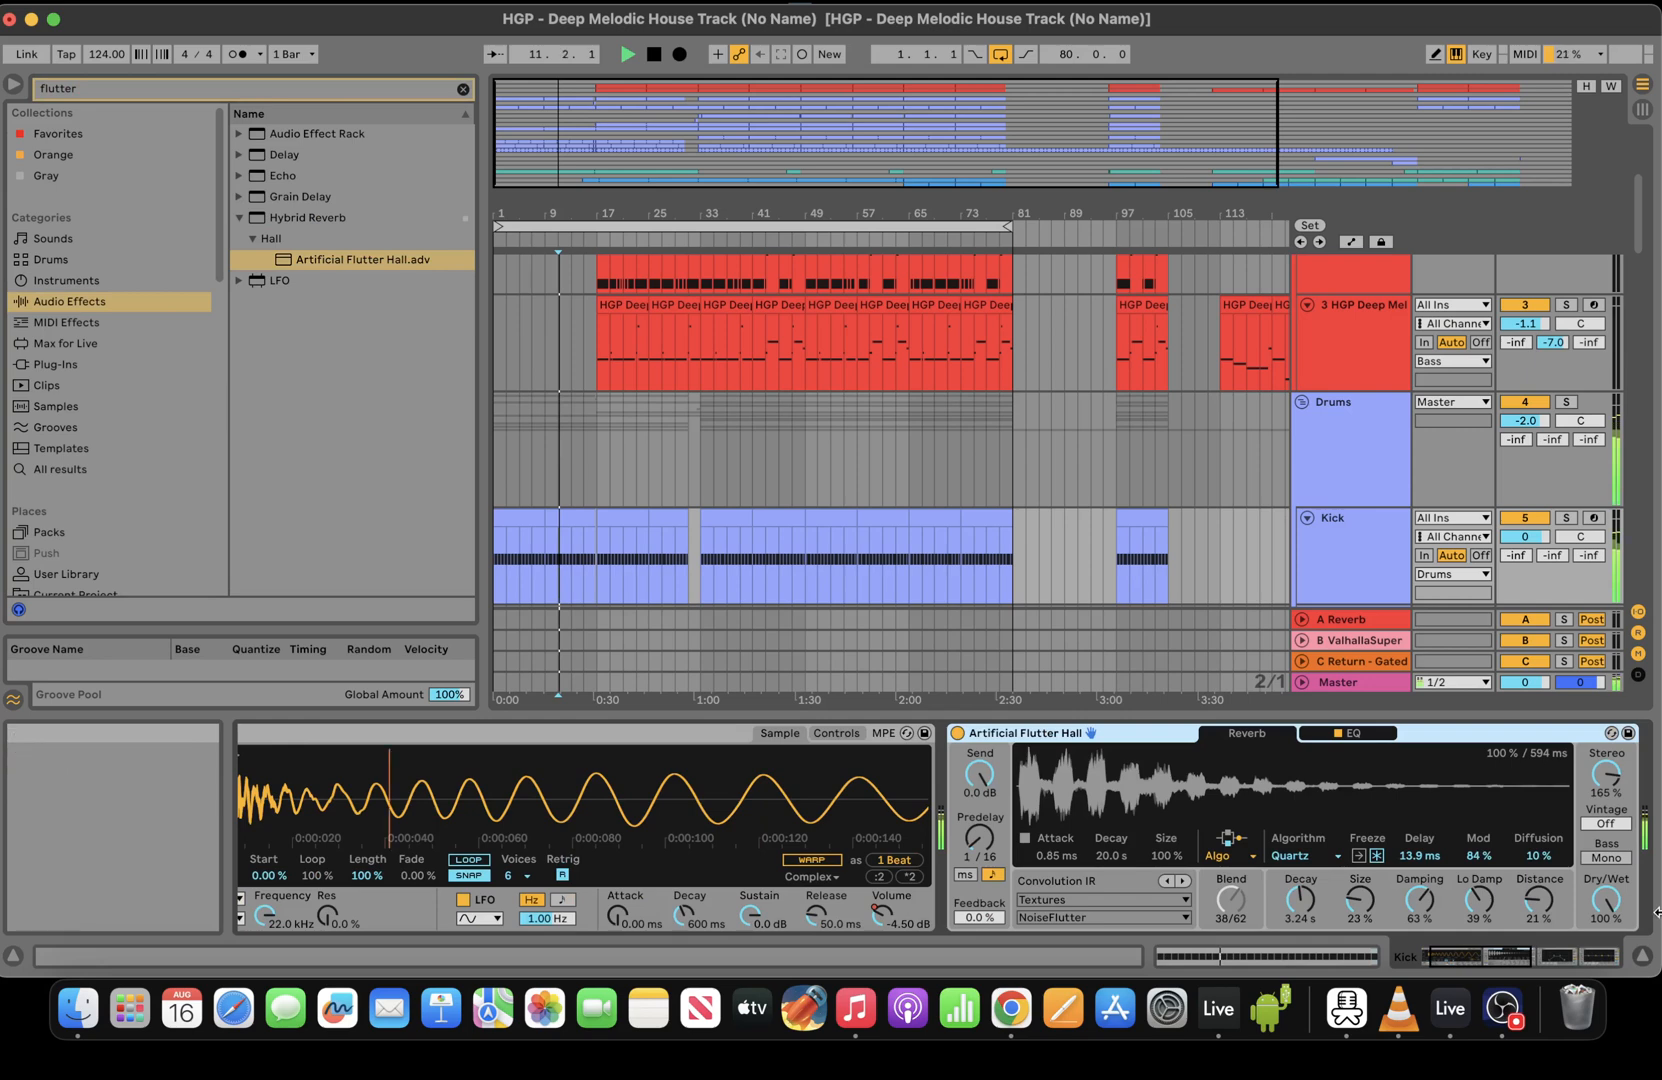
pyautogui.moveTo(1606, 901); pyautogui.dragTo(1606, 1040)
pyautogui.moveTo(1606, 901); pyautogui.dragTo(1606, 892)
pyautogui.moveTo(1359, 902); pyautogui.dragTo(1359, 885)
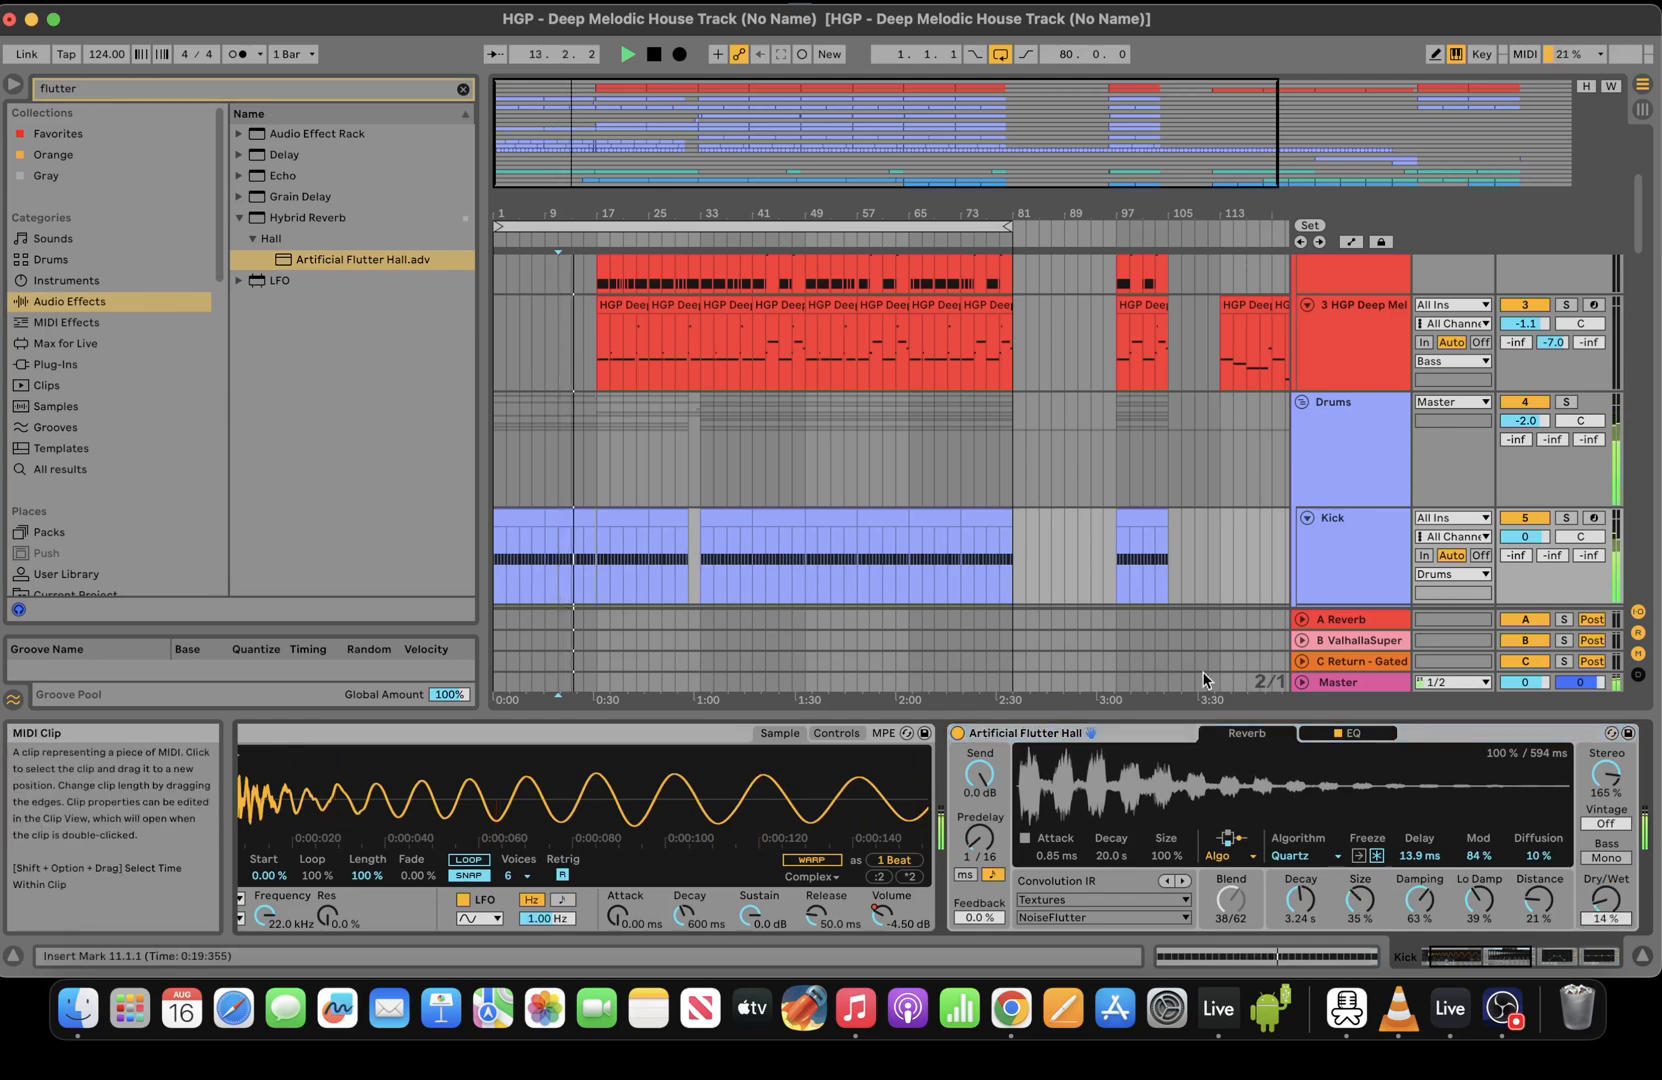
pyautogui.click(1567, 958)
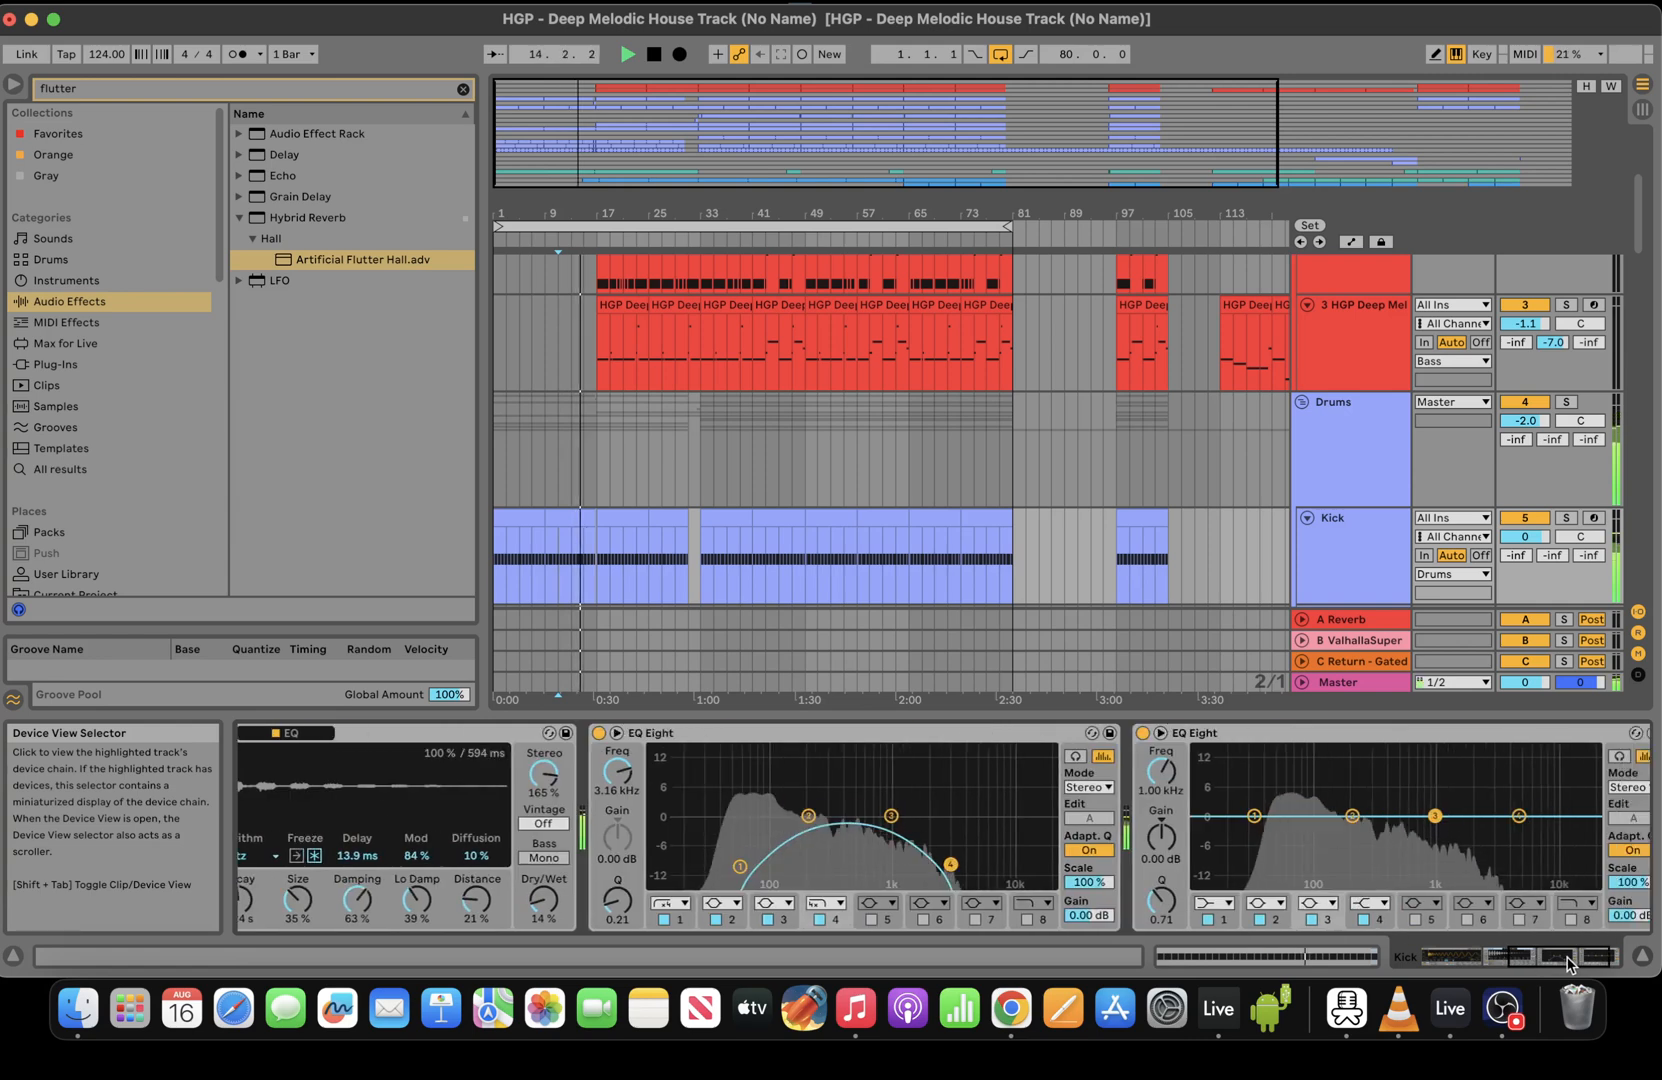
pyautogui.click(1602, 957)
pyautogui.click(1490, 956)
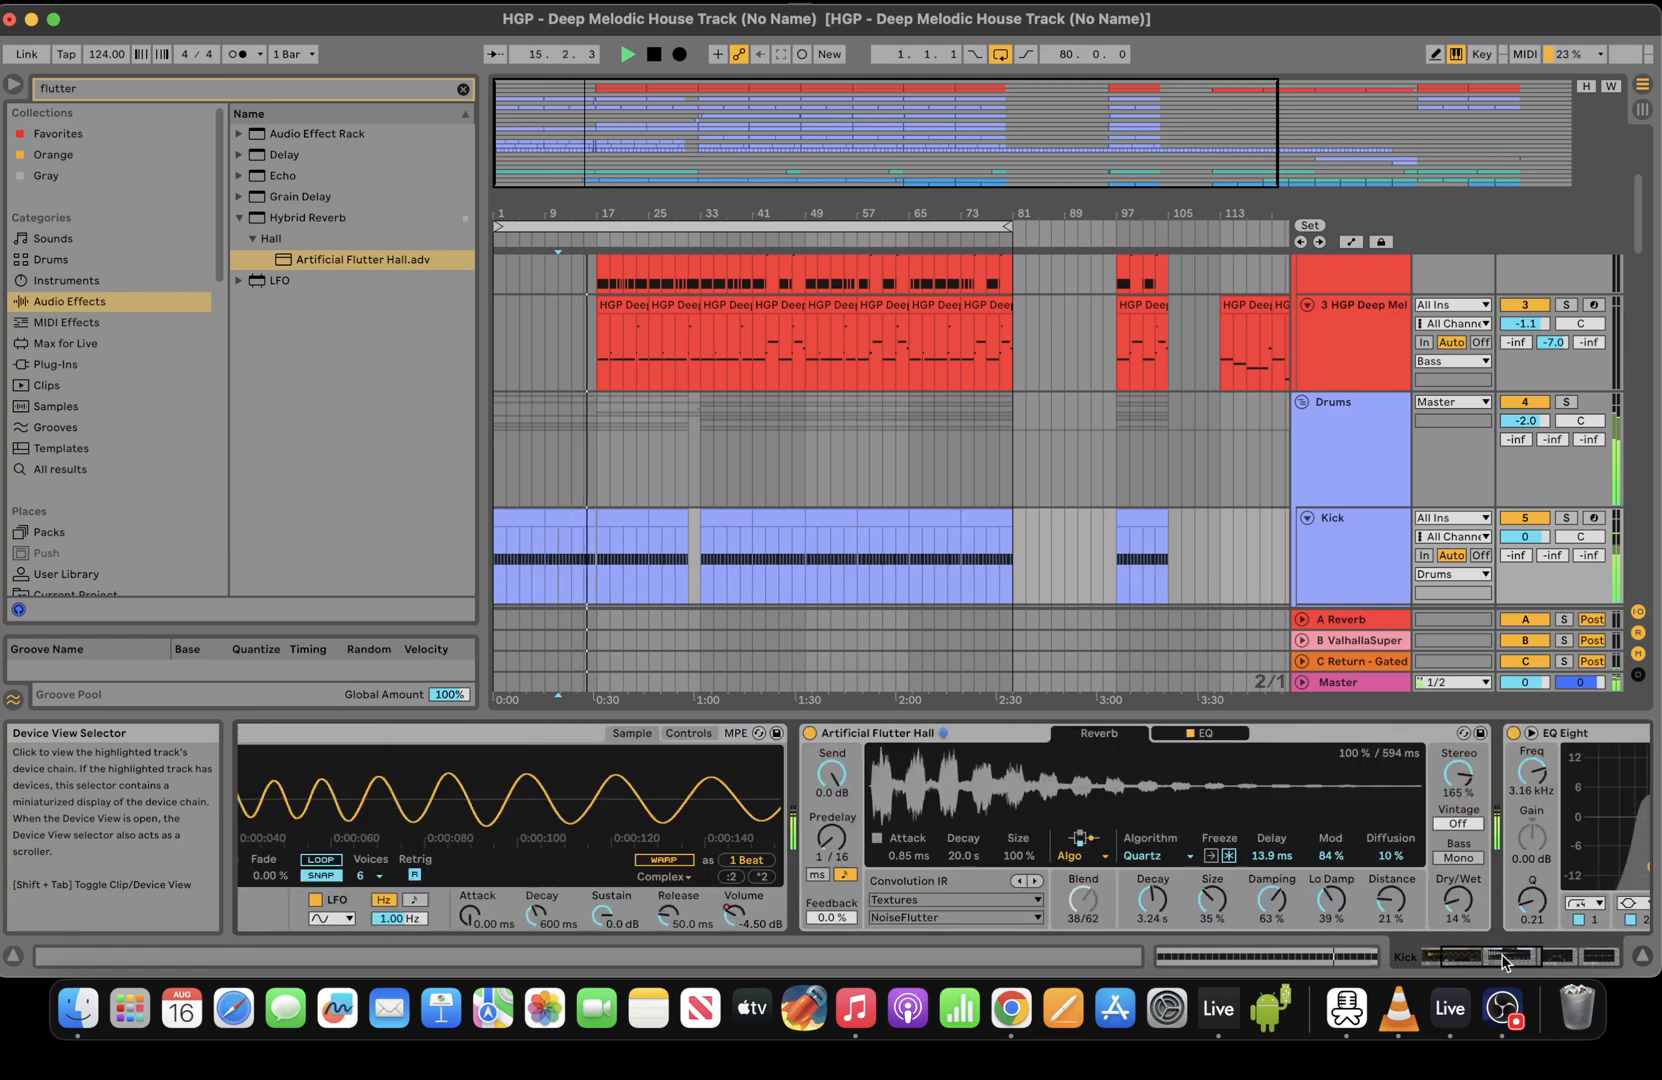
# Restart playback from the beginning of the song and raise the Artificial Flutter Hall's Size to 40 %
pyautogui.doubleClick(660, 57)
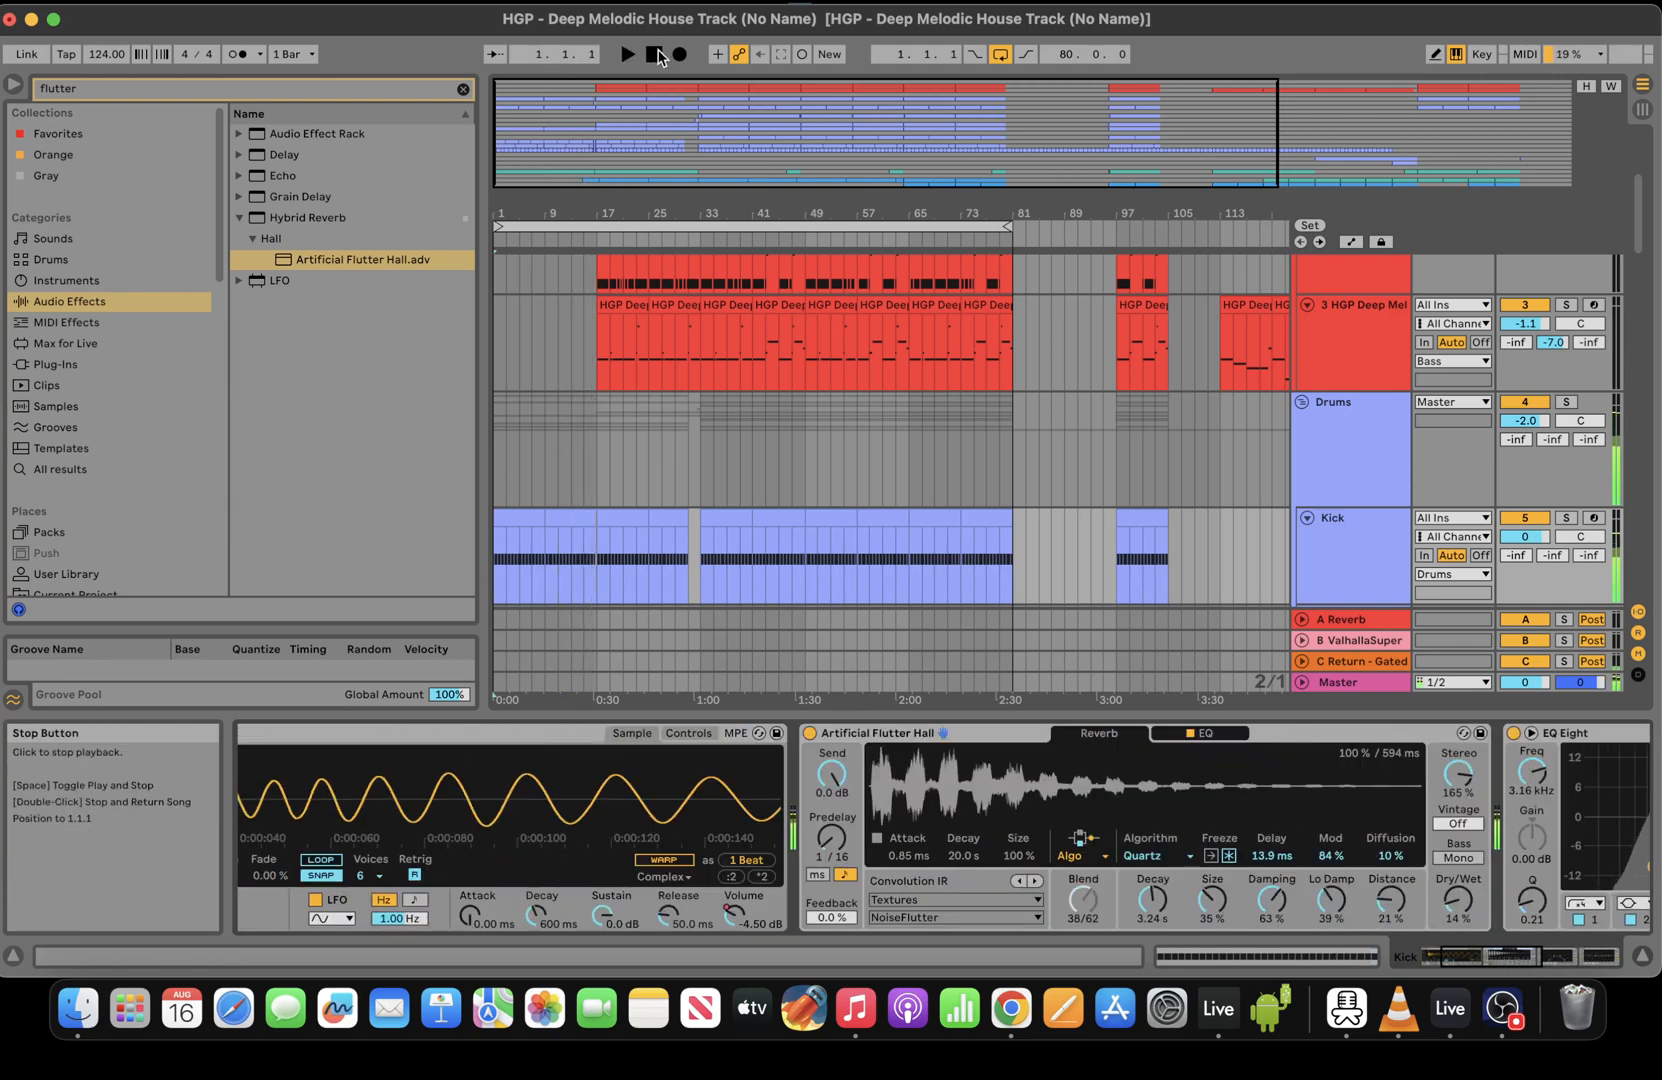
pyautogui.press('space')
pyautogui.moveTo(745, 214); pyautogui.dragTo(745, 240)
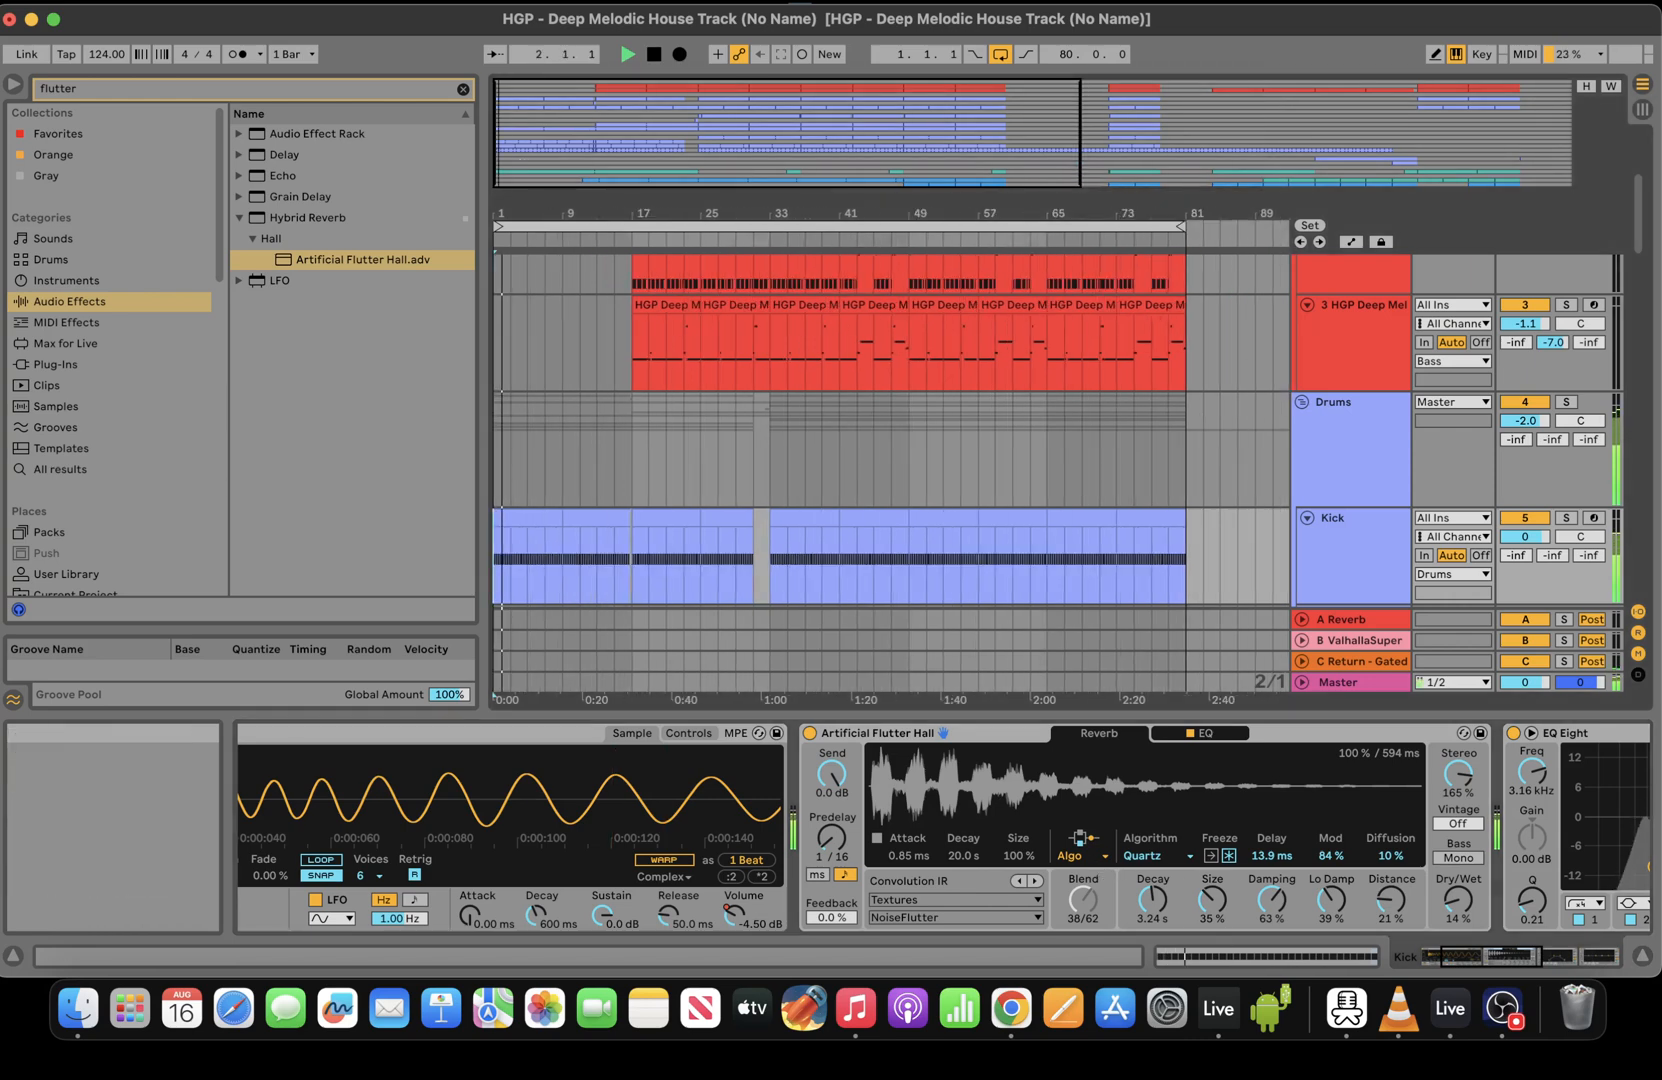
pyautogui.moveTo(1213, 900); pyautogui.dragTo(1213, 891)
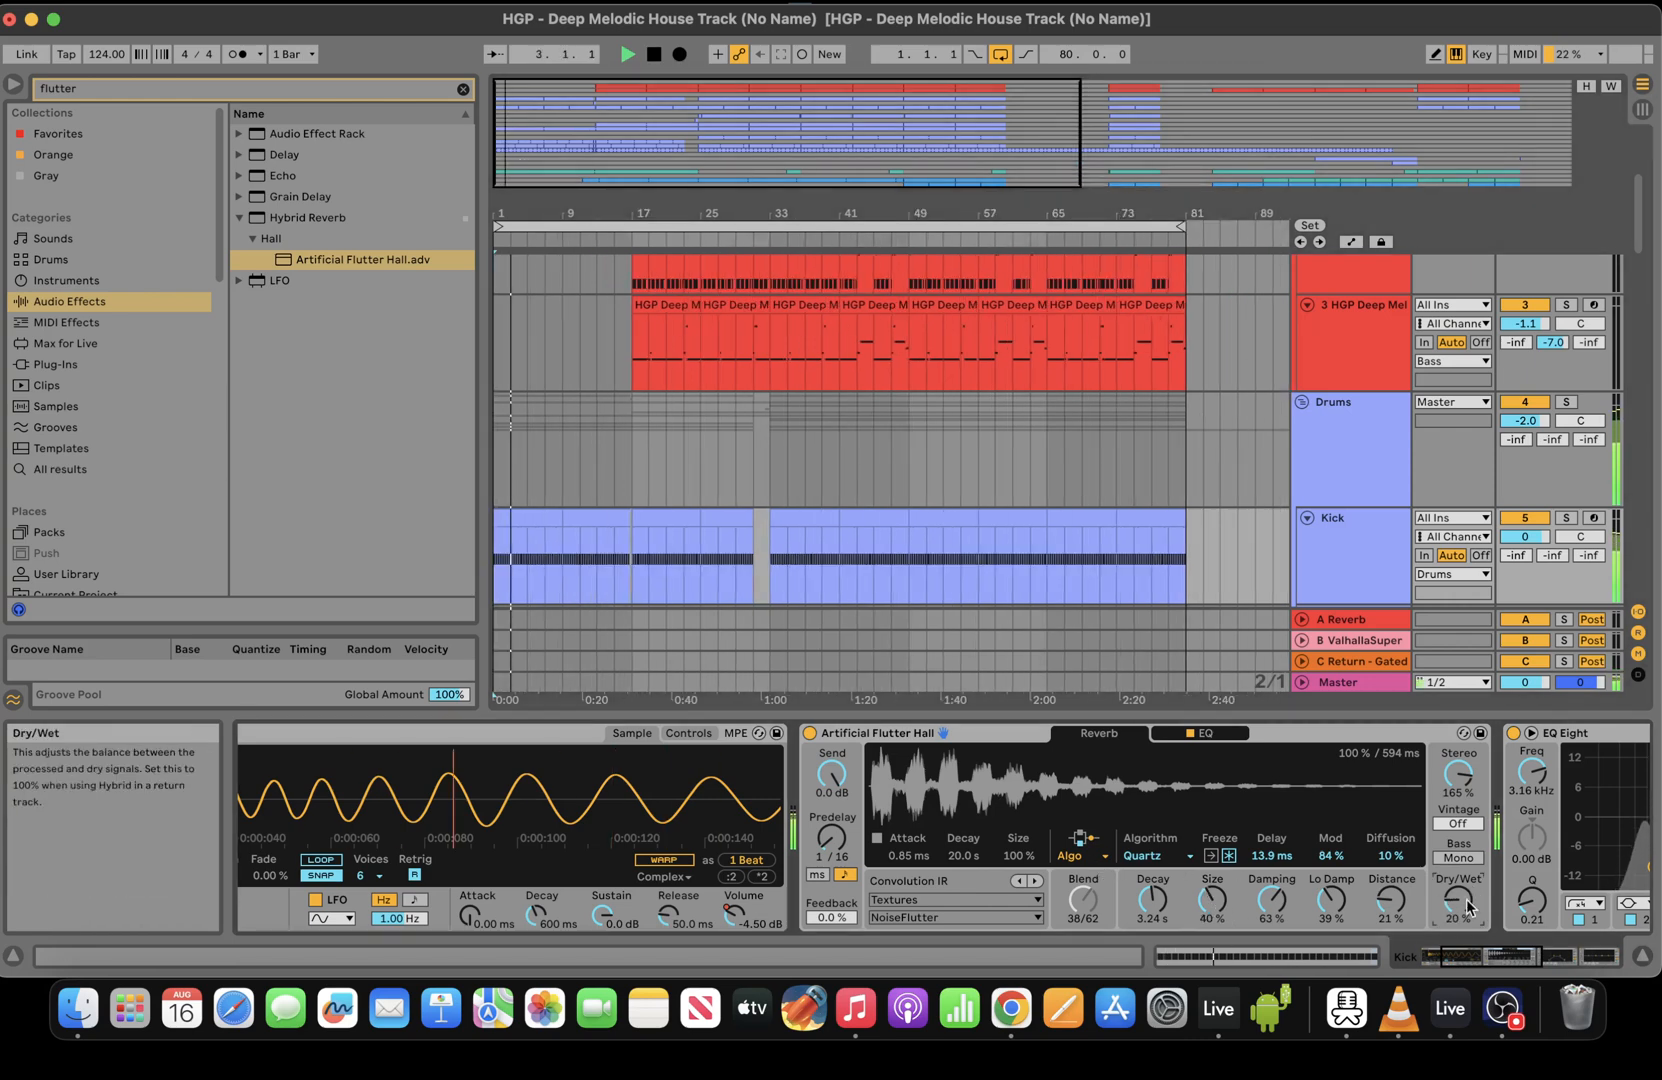
# Set the low-cut band 1 of the EQ Eight following the flutter reverb to 31.6 Hz with a Q of 0.27
pyautogui.moveTo(520, 213); pyautogui.dragTo(520, 245)
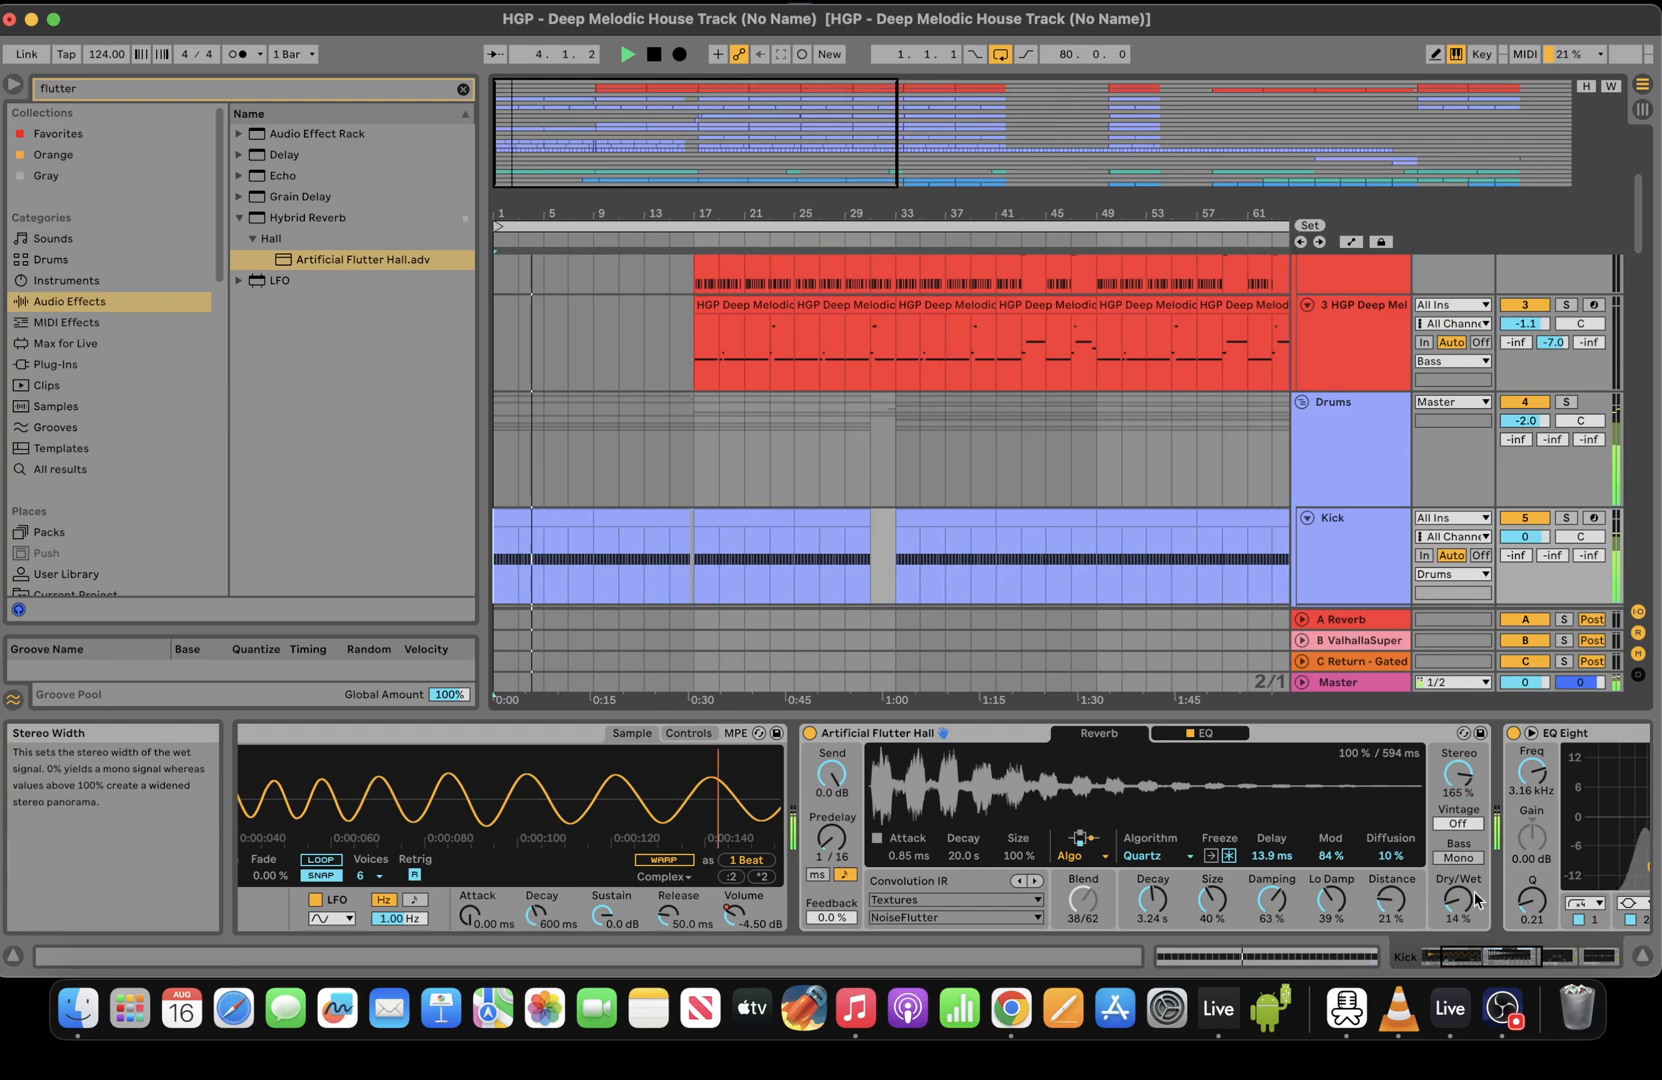
pyautogui.click(1545, 961)
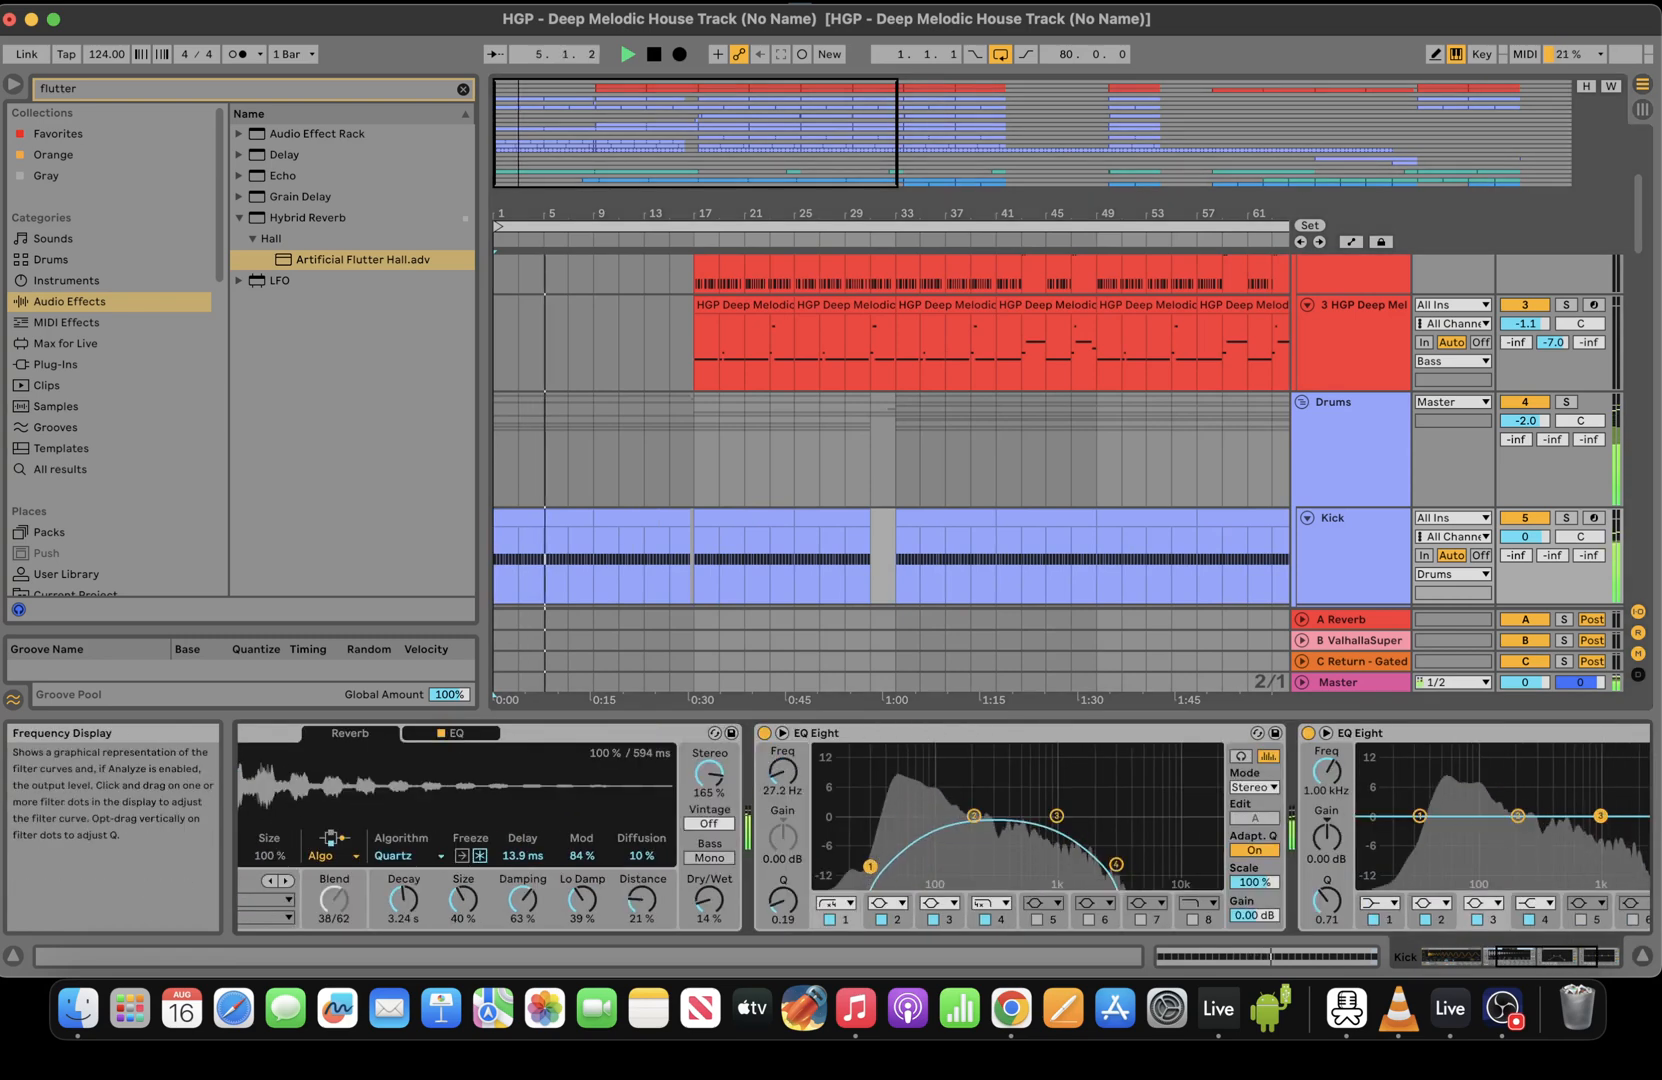
pyautogui.moveTo(905, 866)
pyautogui.mouseDown()
pyautogui.moveTo(845, 849)
pyautogui.moveTo(878, 857)
pyautogui.mouseUp()
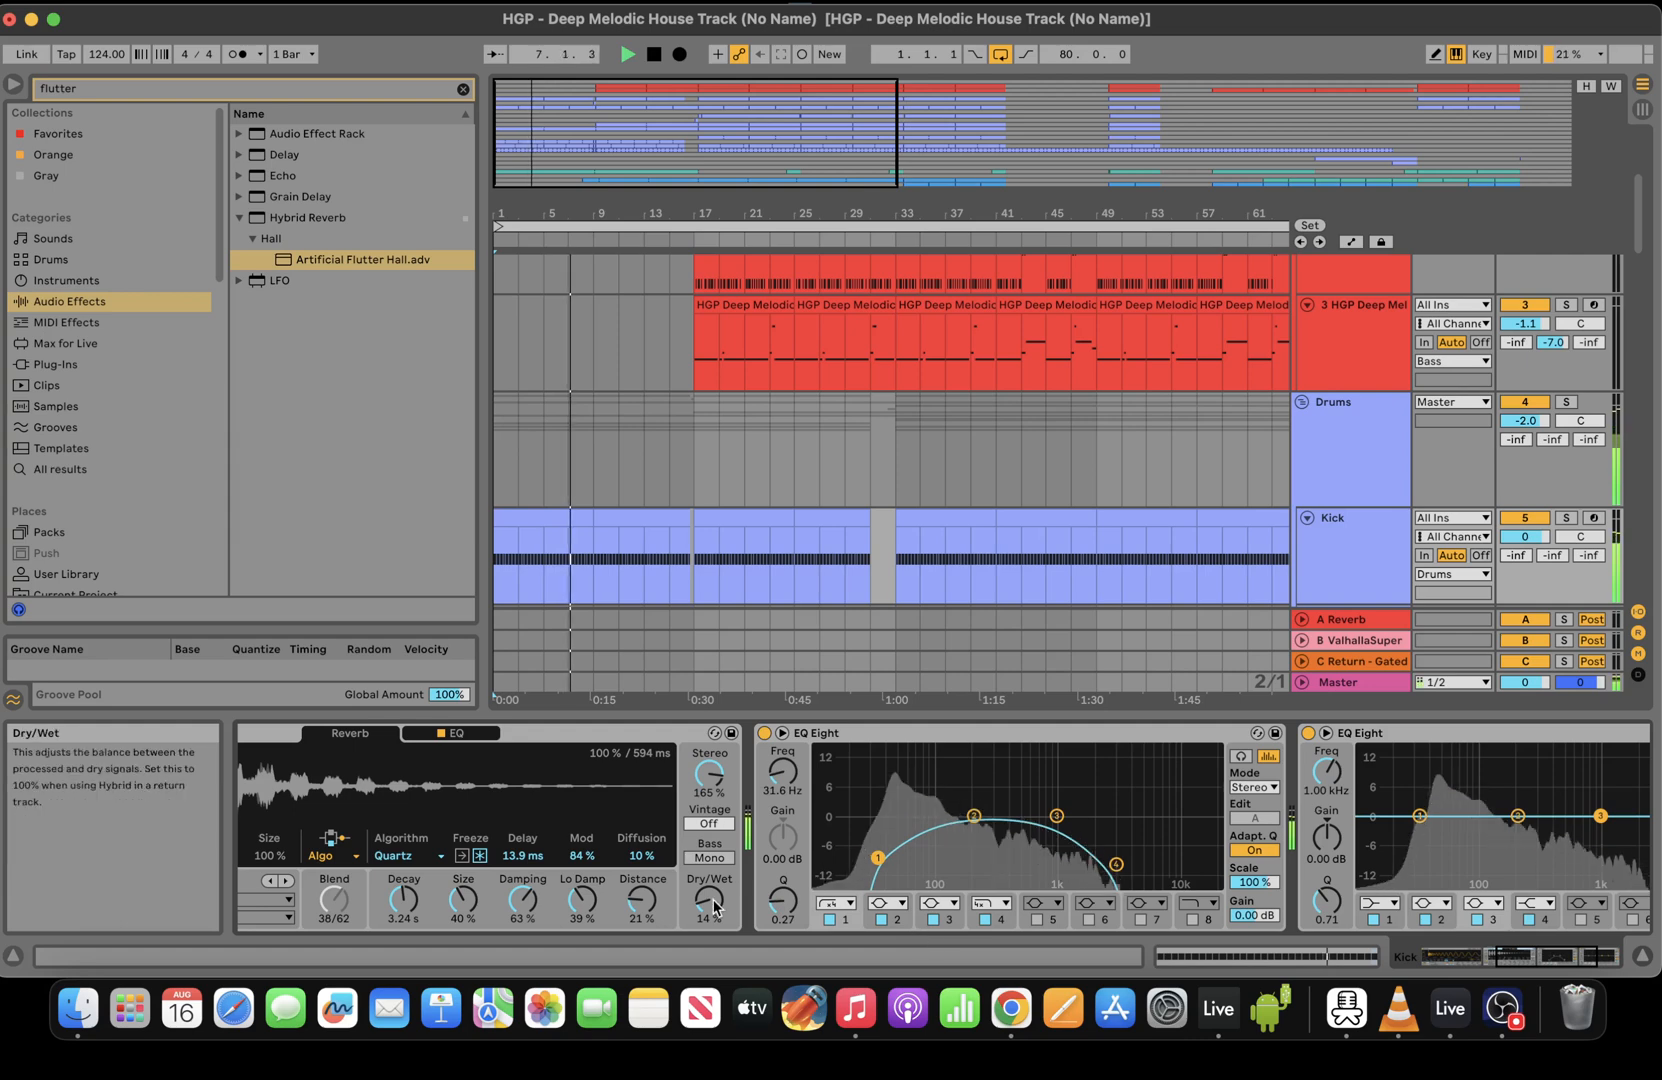
# Group the Artificial Flutter Hall and the following EQ Eight into an Audio Effect Rack and show its Device On automation on the Kick track
pyautogui.moveTo(1545, 957); pyautogui.dragTo(1509, 957)
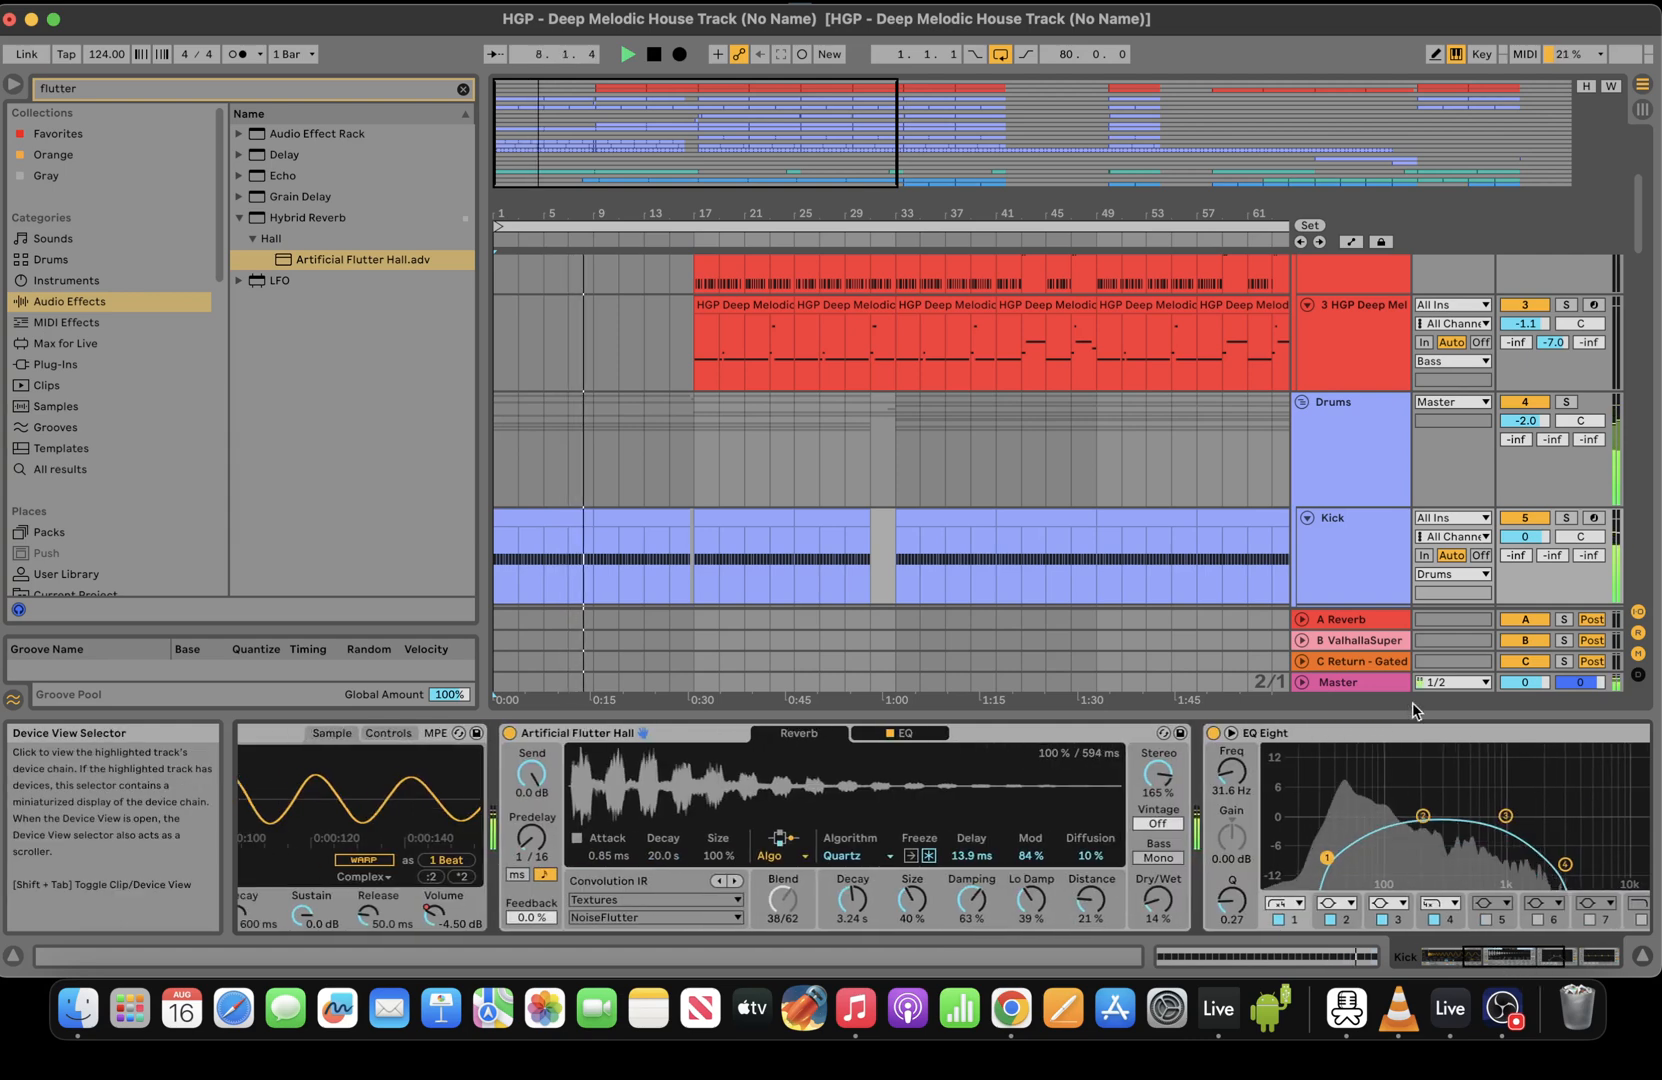
pyautogui.click(1379, 736)
pyautogui.press('Left')
pyautogui.rightClick(1379, 736)
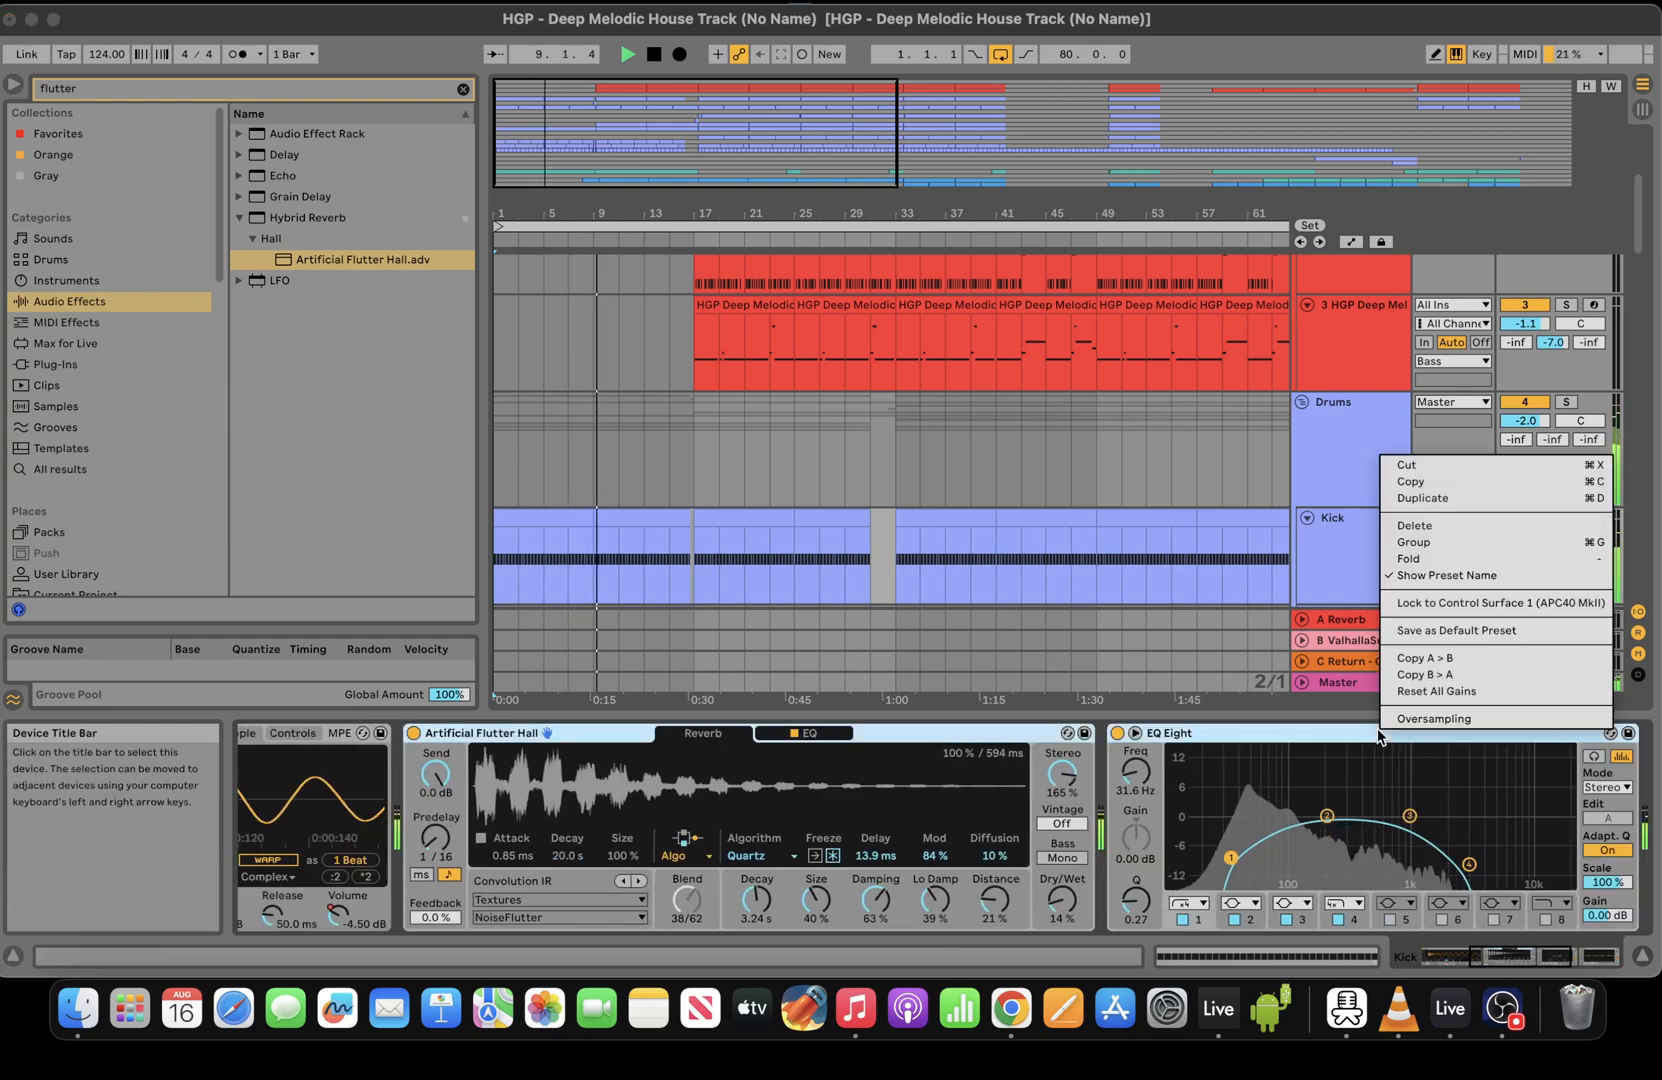
pyautogui.click(1420, 542)
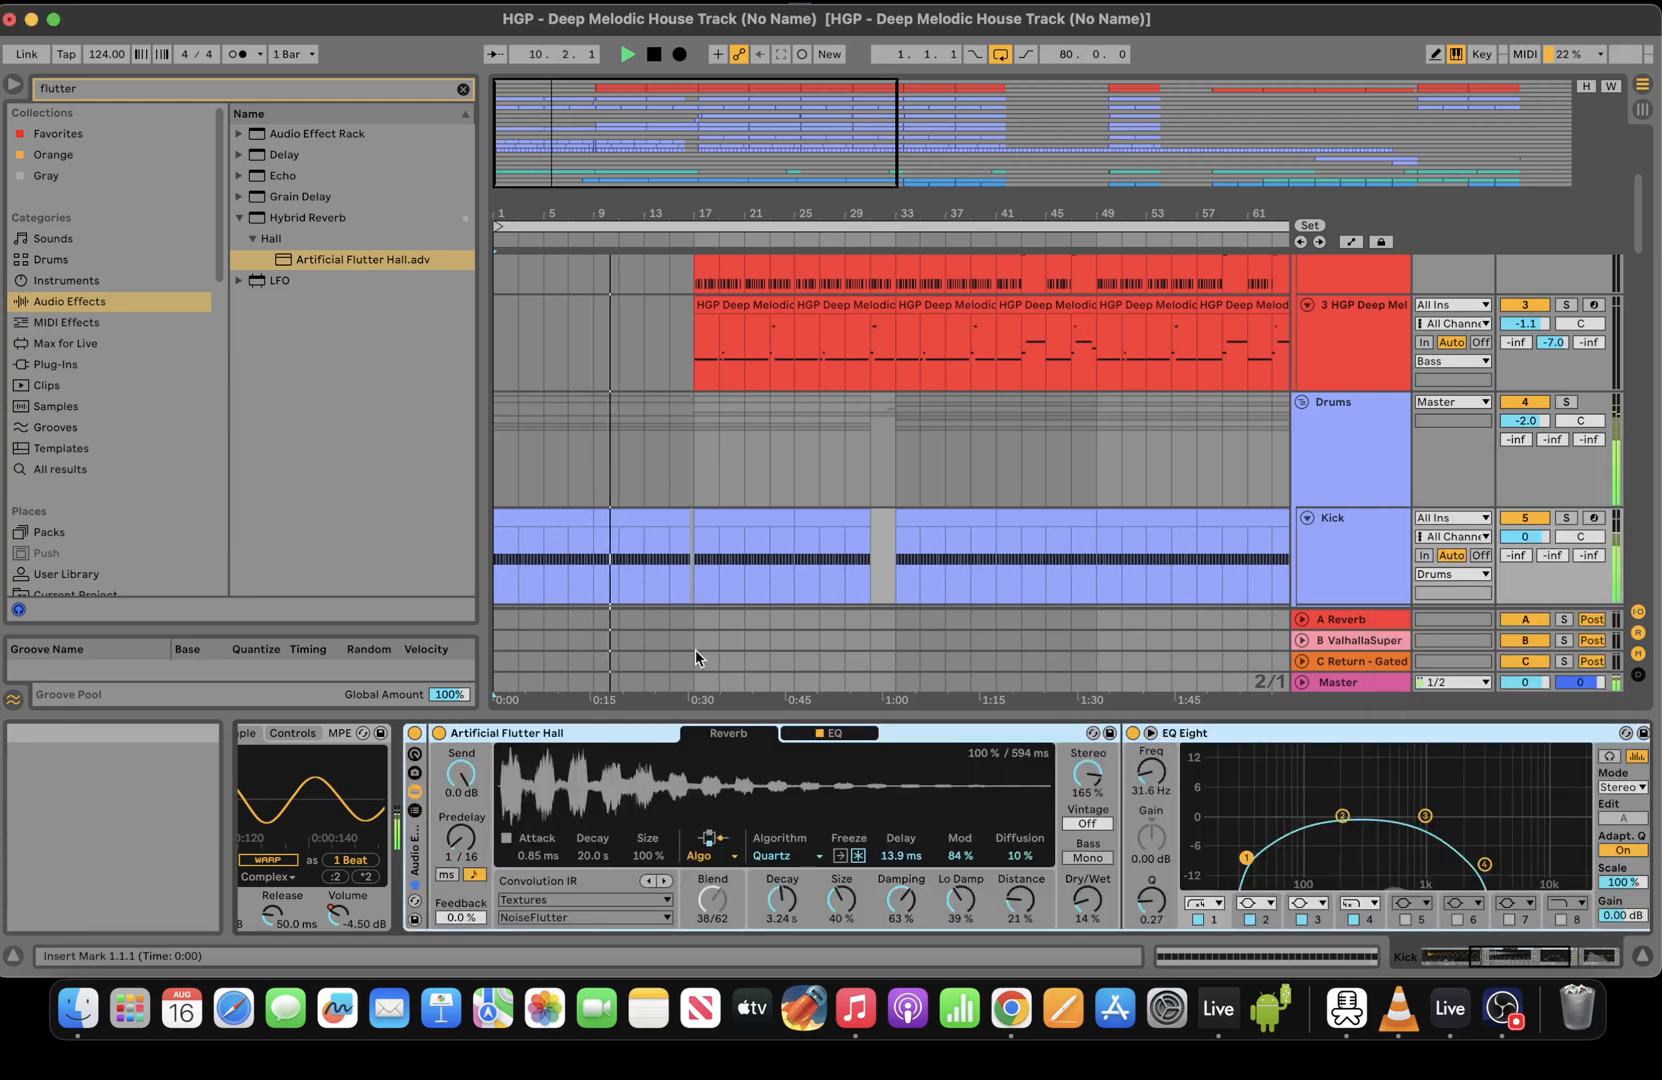
pyautogui.rightClick(417, 738)
pyautogui.click(460, 757)
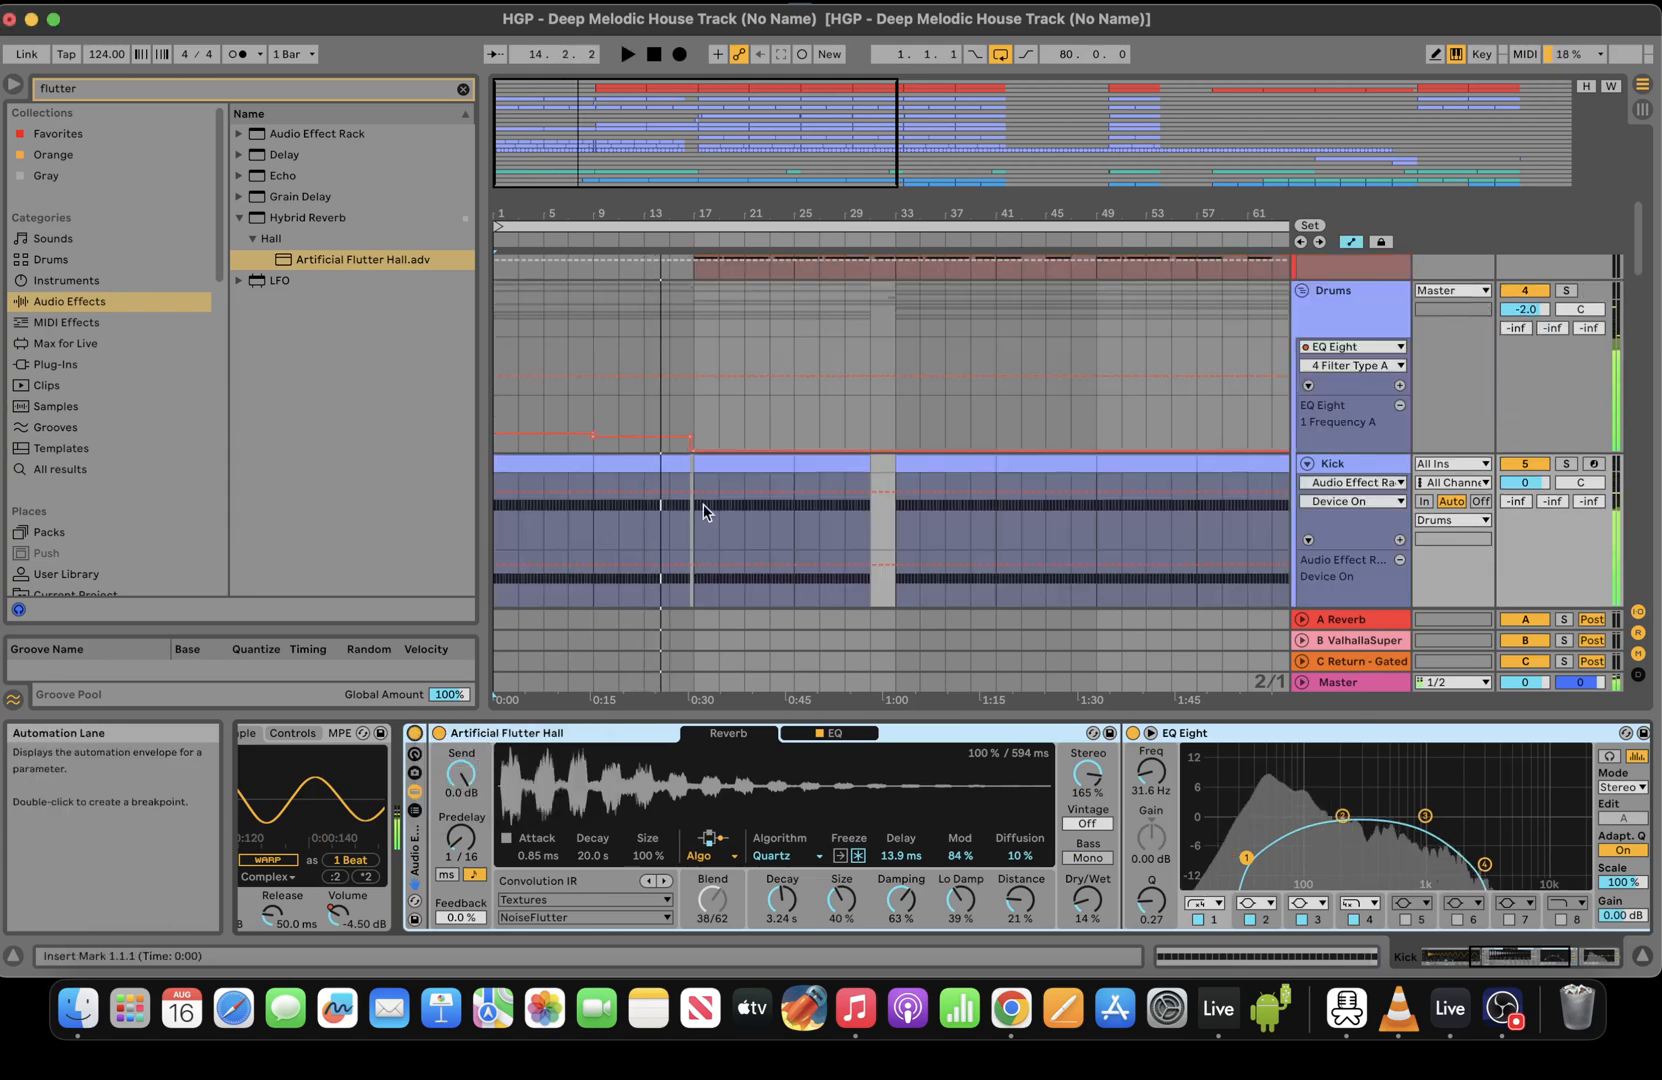
# Automate the Kick's Audio Effect Rack to switch off from bar 17 onward in its Device On envelope
pyautogui.press('space')
pyautogui.moveTo(702, 504); pyautogui.dragTo(947, 527)
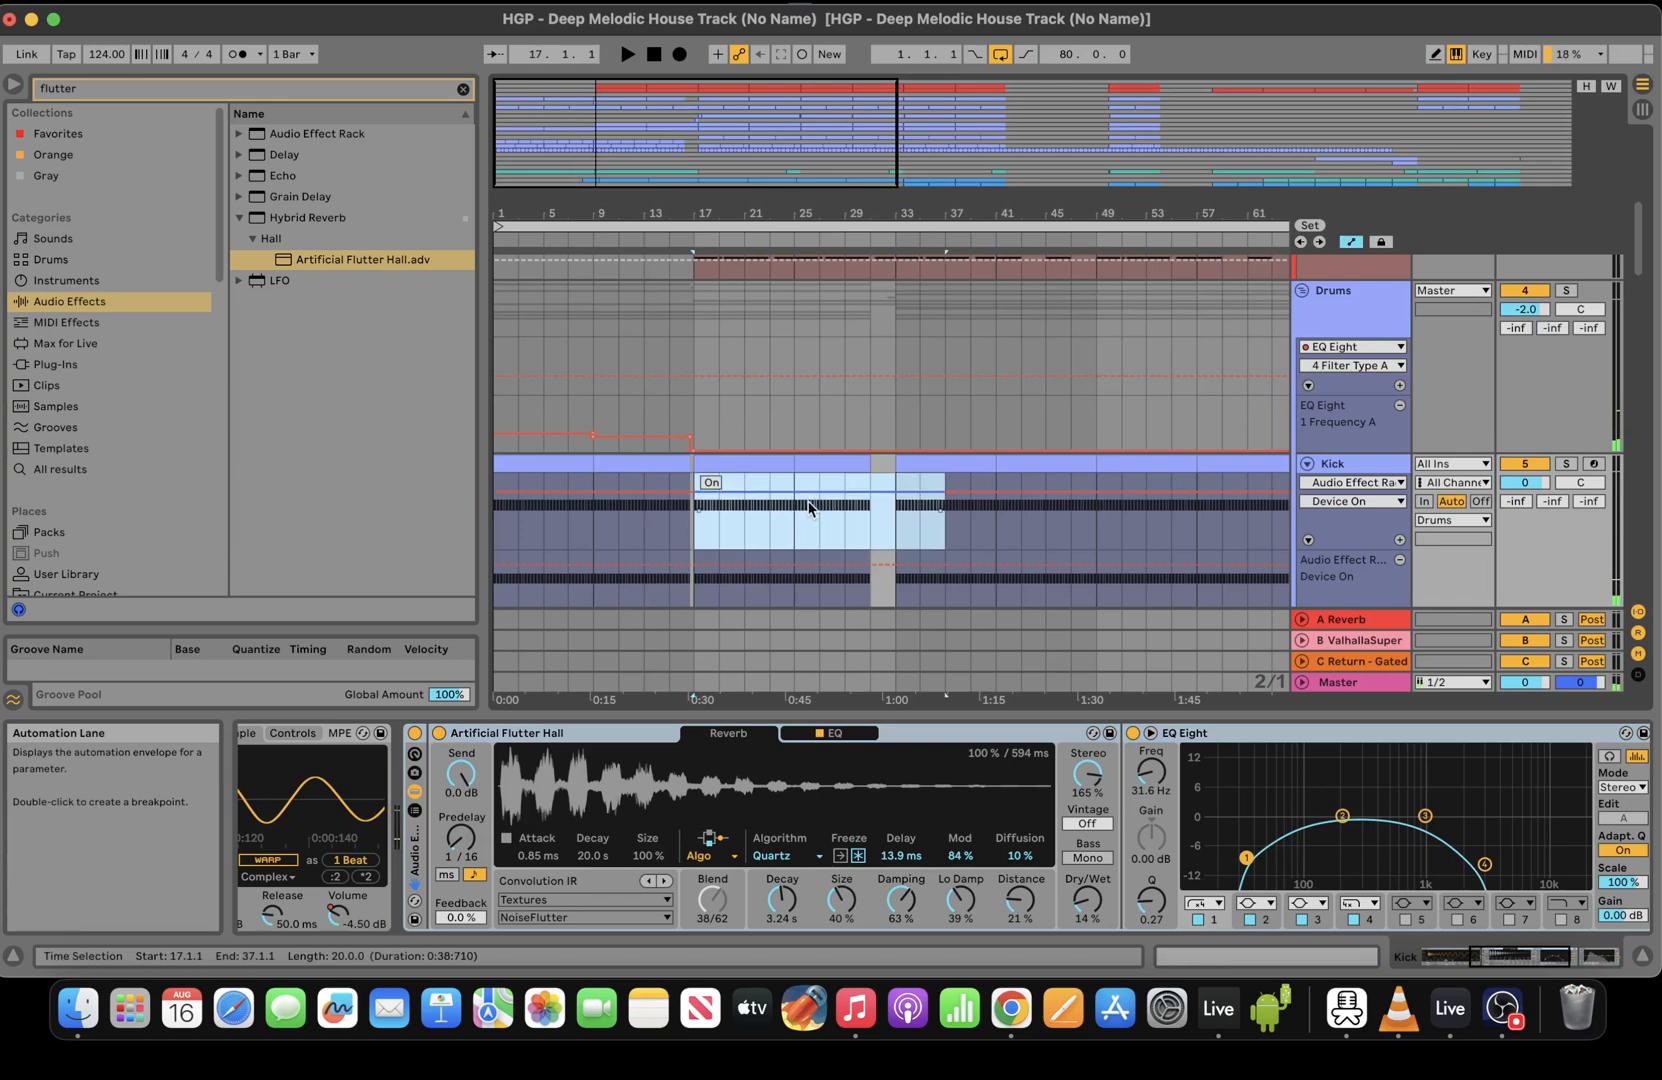
pyautogui.moveTo(808, 500); pyautogui.dragTo(806, 540)
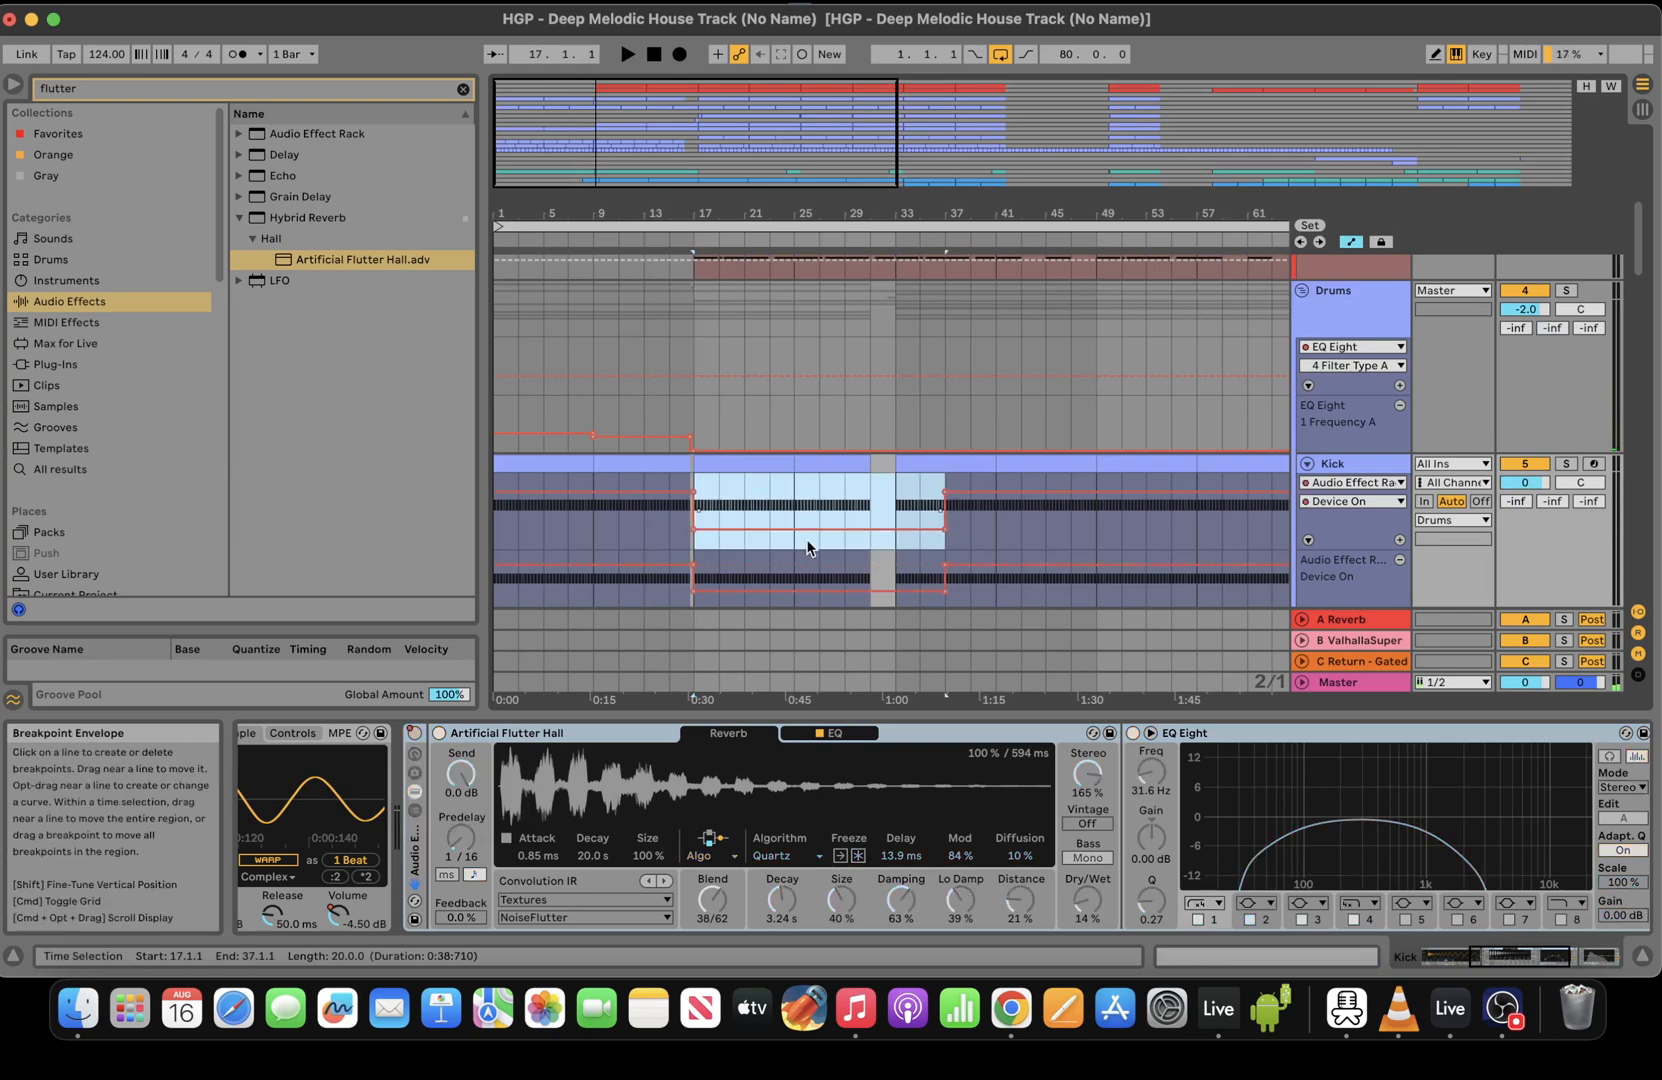
pyautogui.click(946, 491)
pyautogui.press('space')
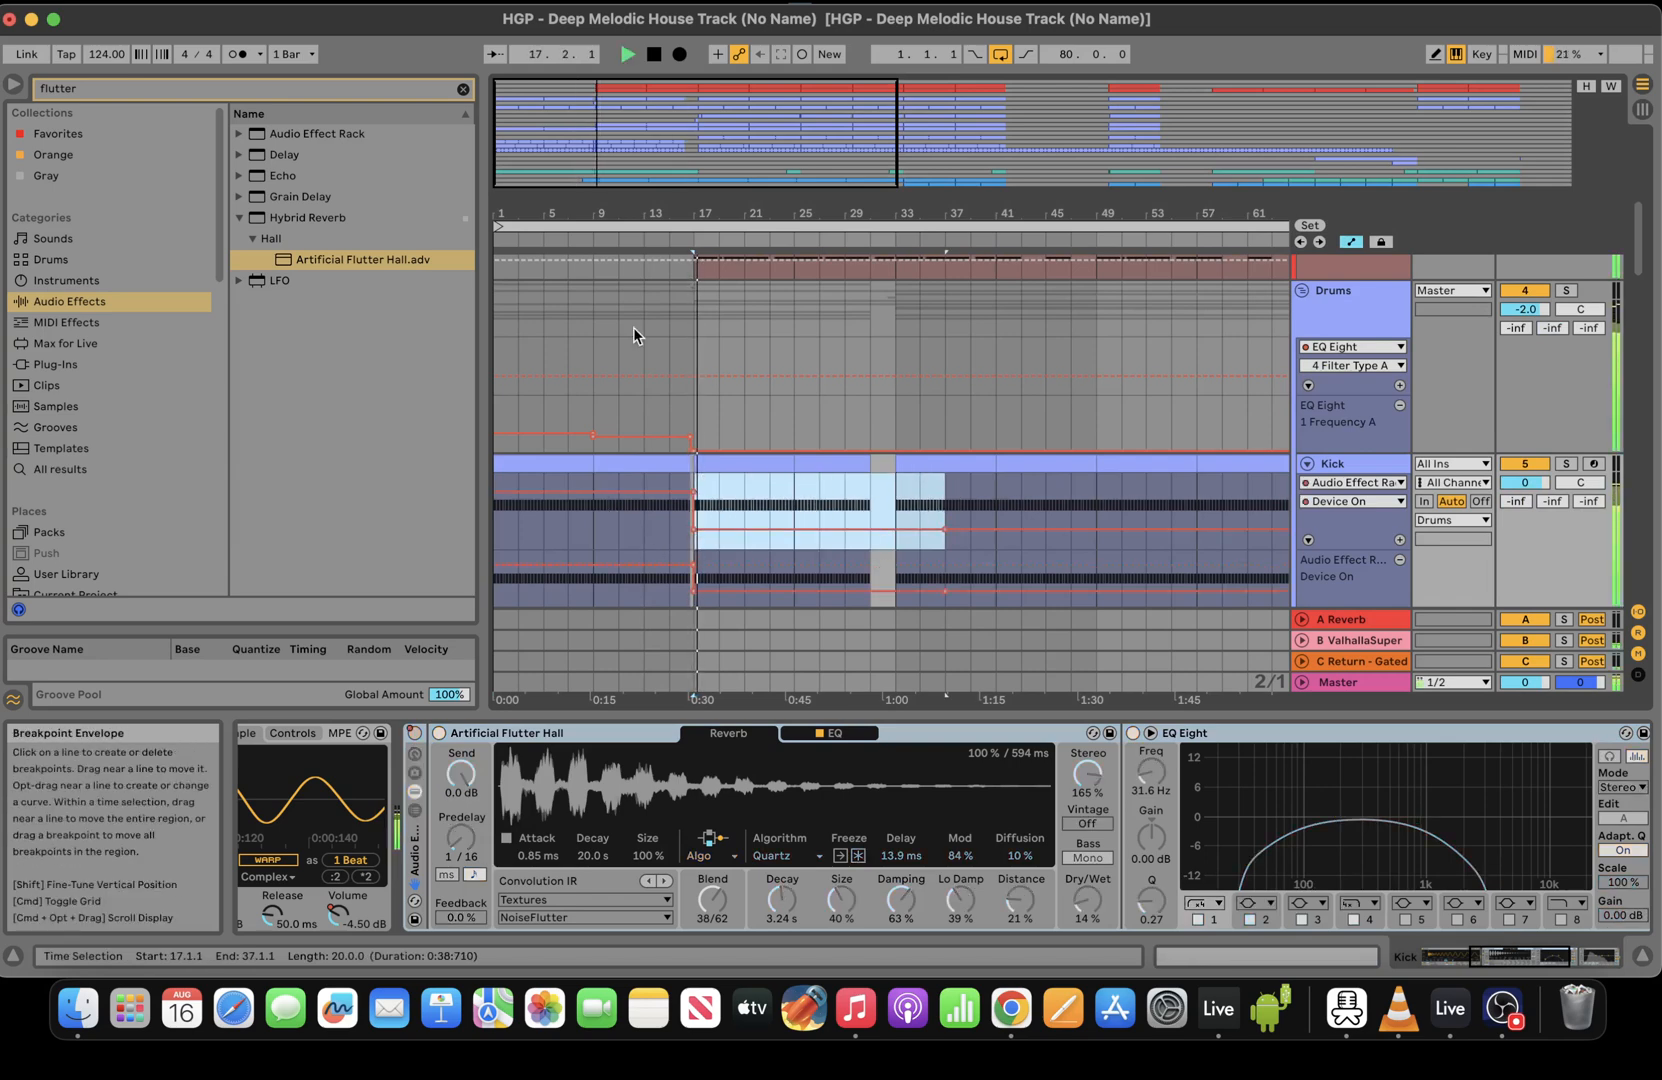
# Play the song from the start and examine the Drums group's EQ Eight and its frequency automation over bars 1 to 9
pyautogui.click(591, 427)
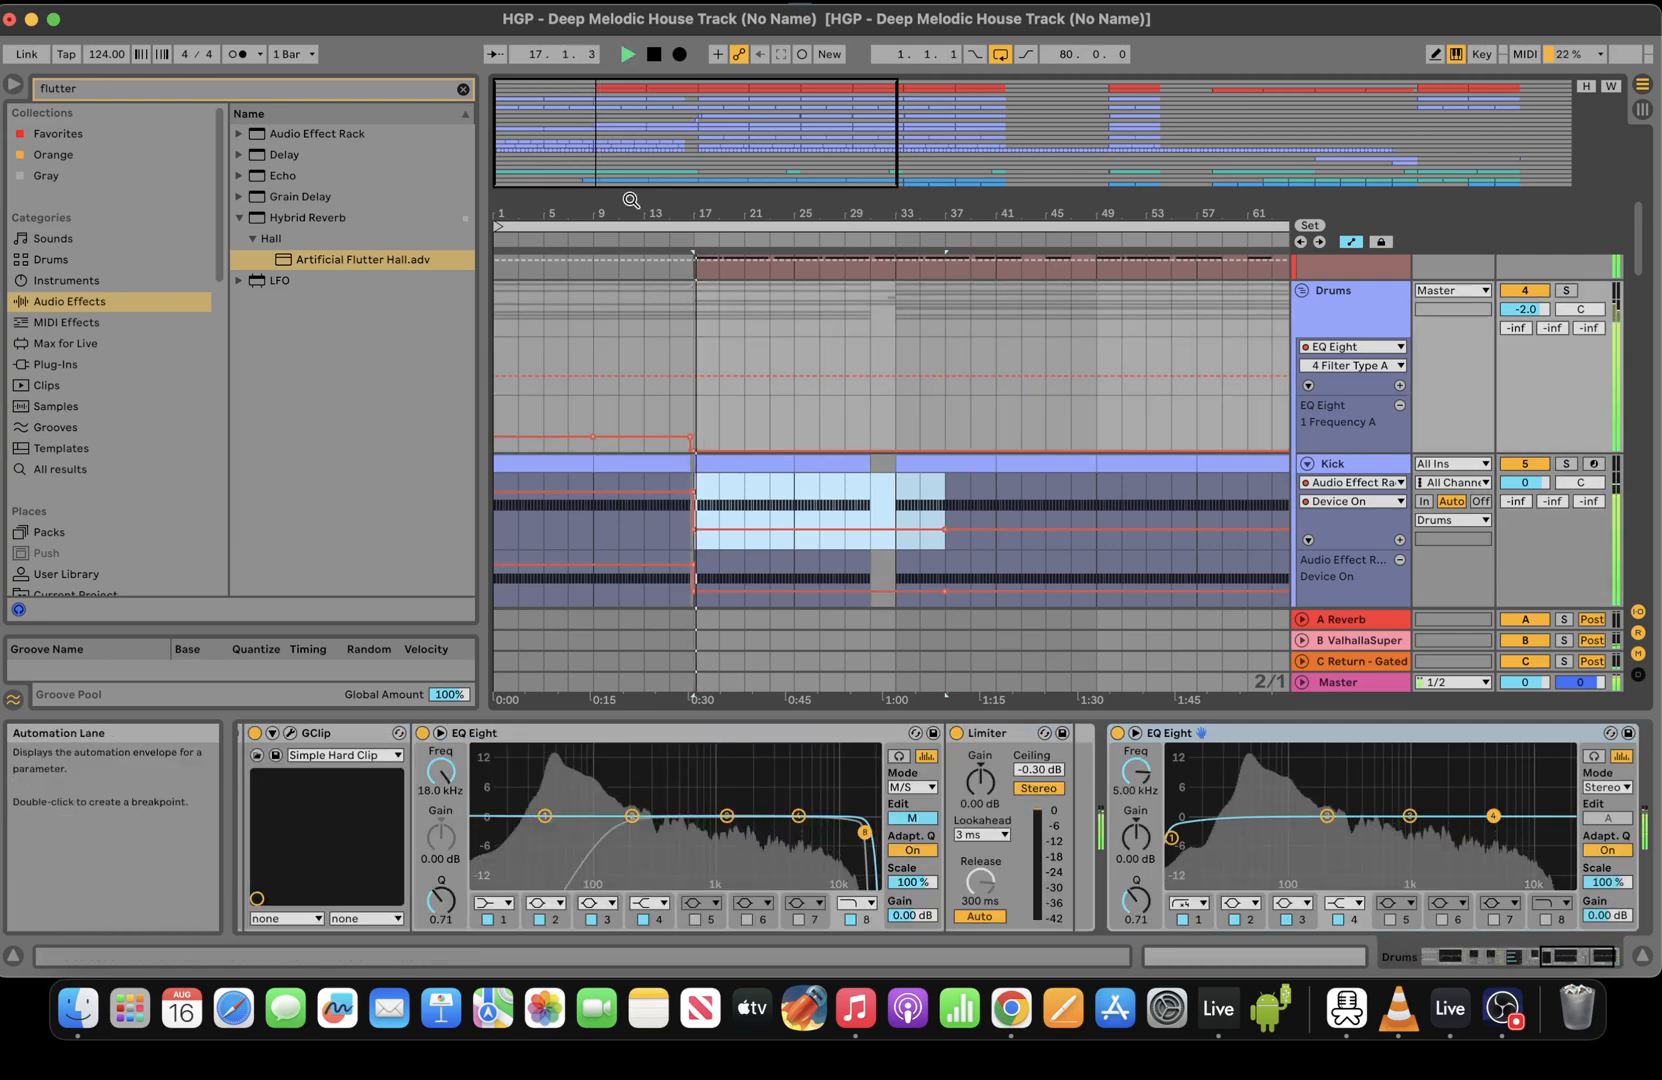
pyautogui.doubleClick(652, 62)
pyautogui.press('space')
pyautogui.moveTo(655, 213); pyautogui.dragTo(655, 236)
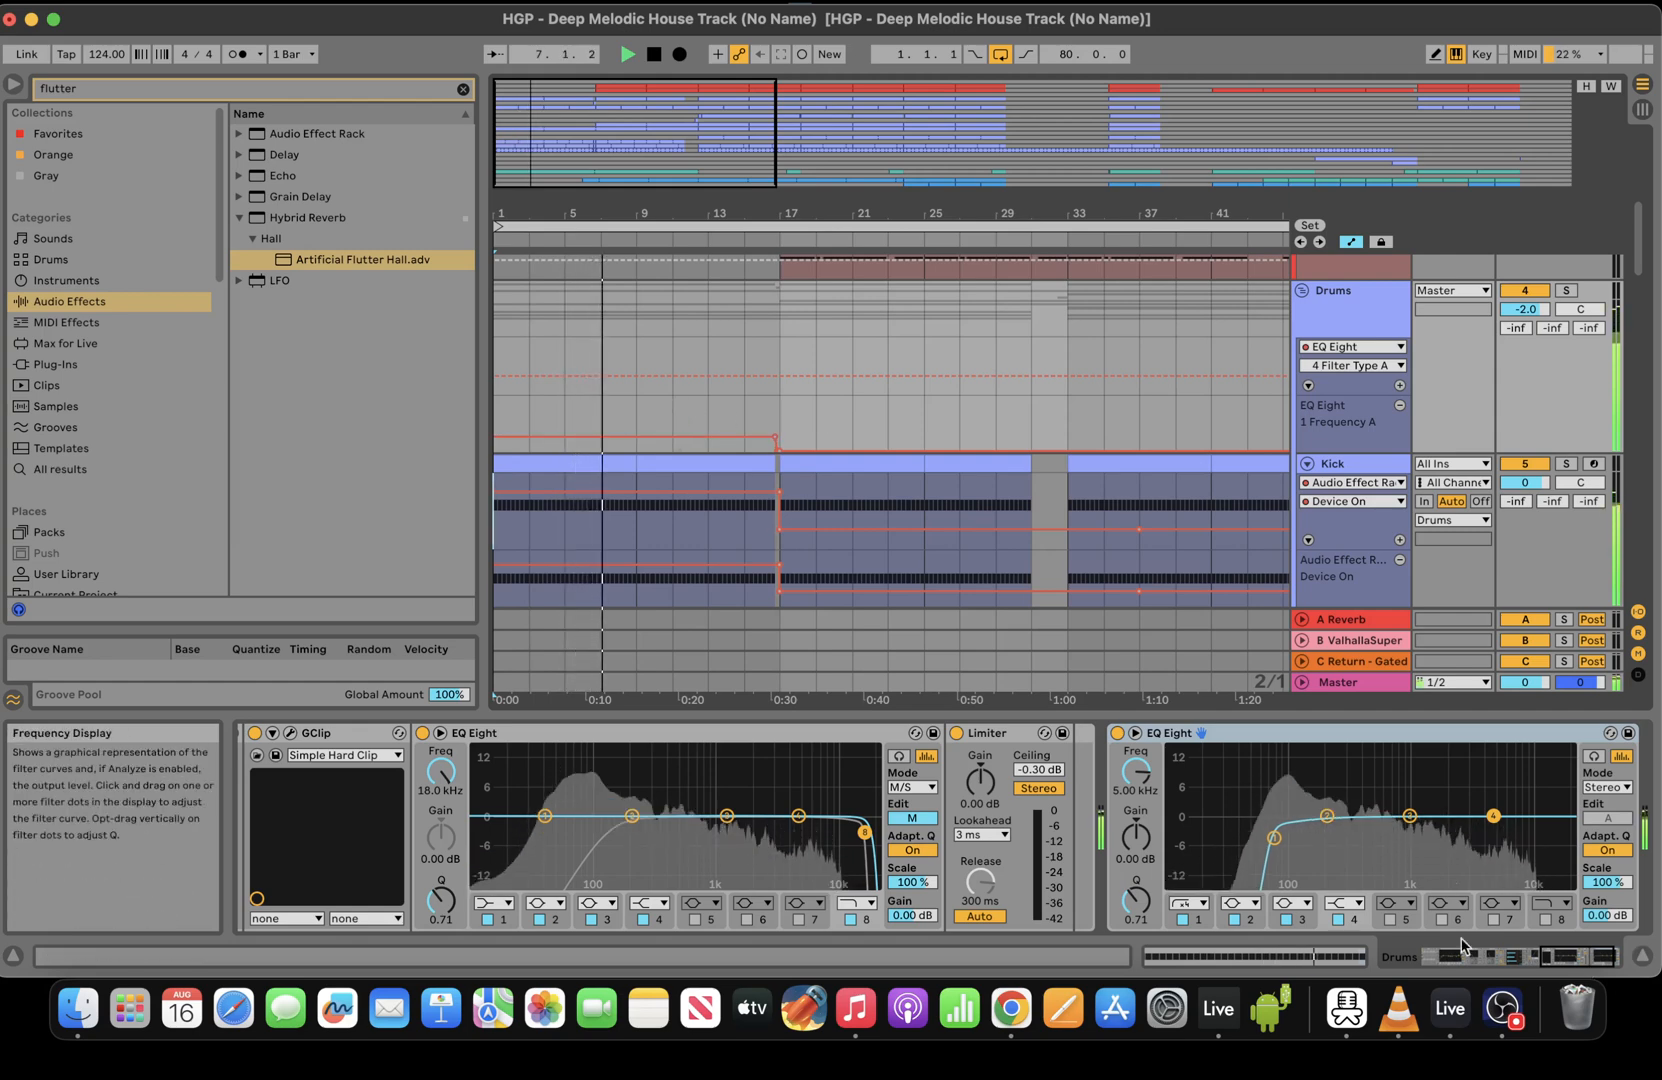
pyautogui.moveTo(618, 395); pyautogui.dragTo(456, 397)
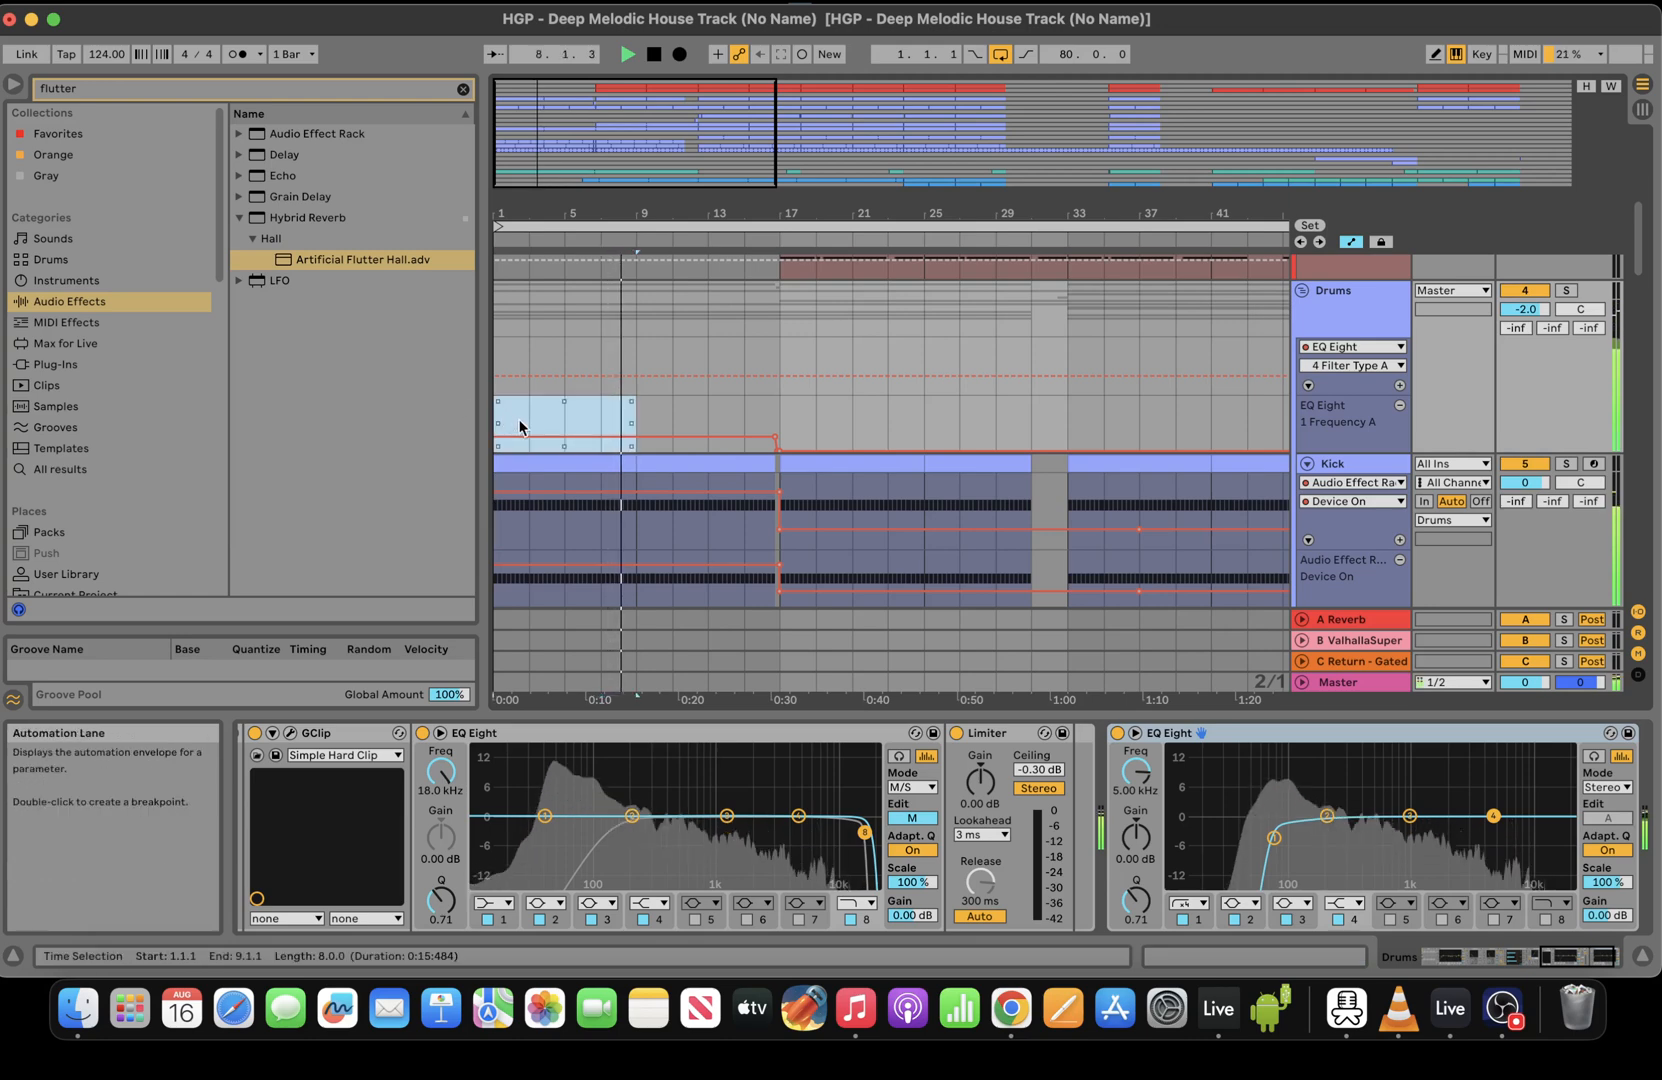
# Raise the Dry/Wet of the Kick's Artificial Flutter Hall to 34 % during playback
pyautogui.moveTo(1573, 948); pyautogui.dragTo(1440, 965)
pyautogui.click(683, 523)
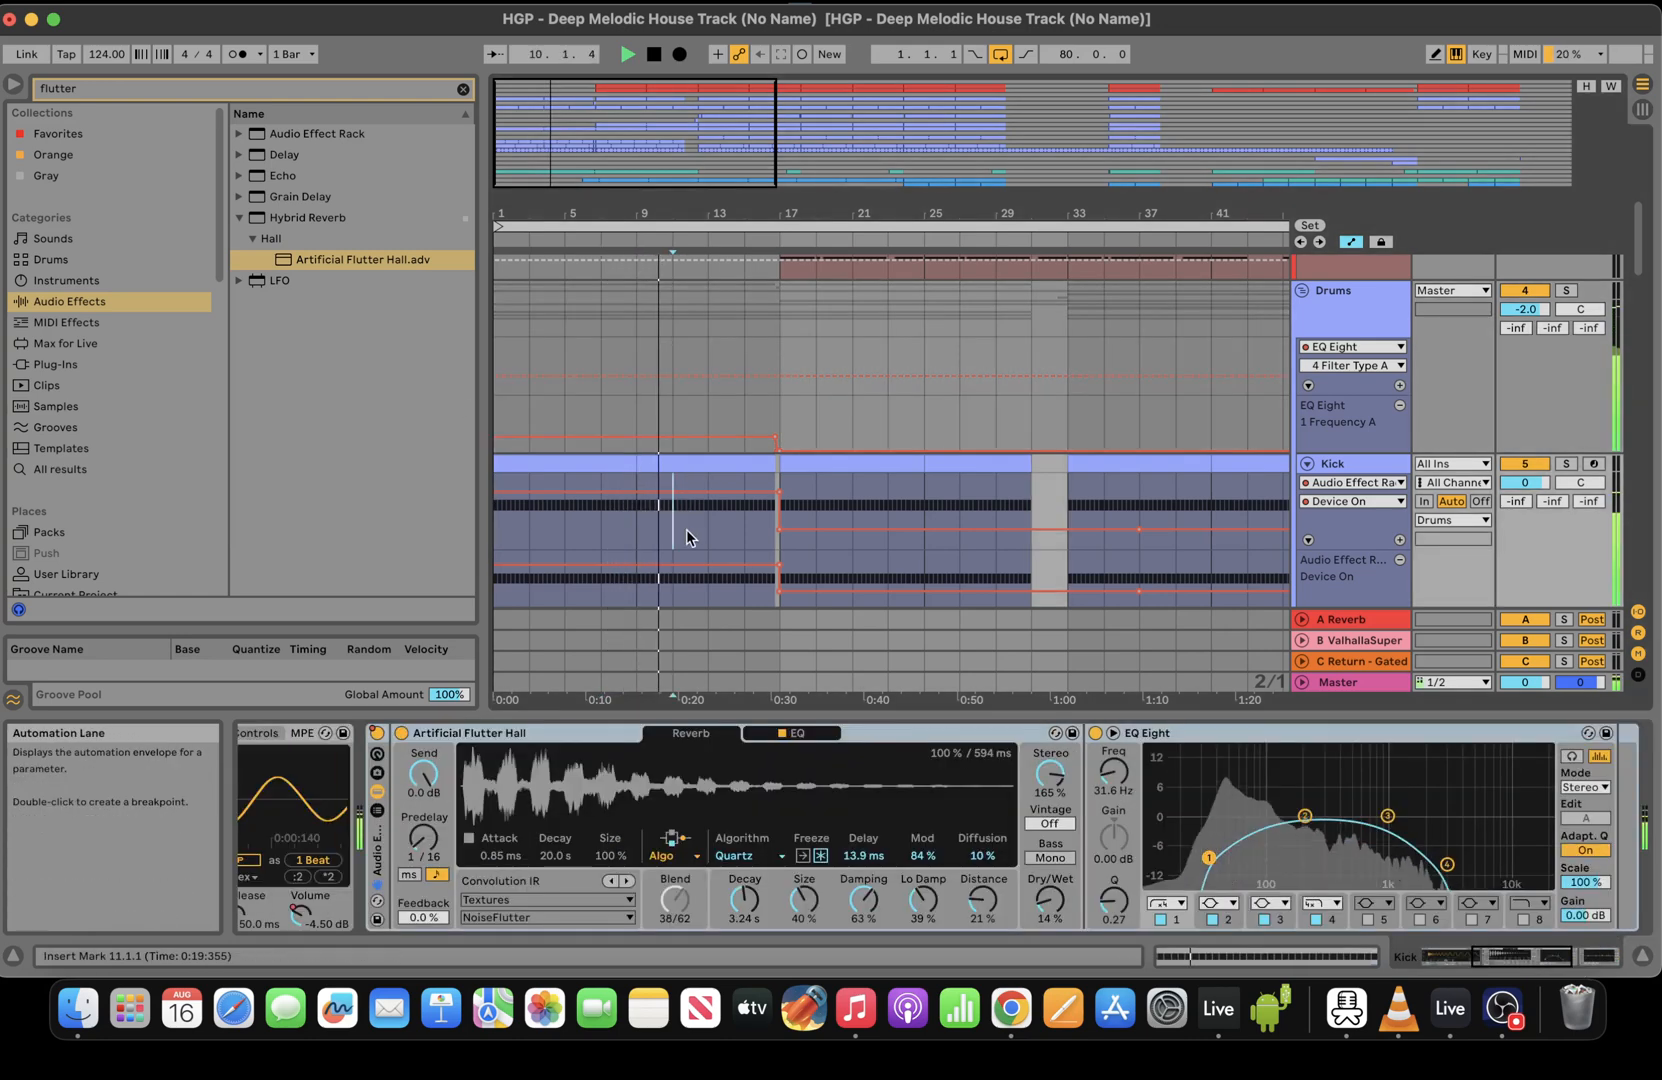
pyautogui.moveTo(1050, 899); pyautogui.dragTo(1050, 838)
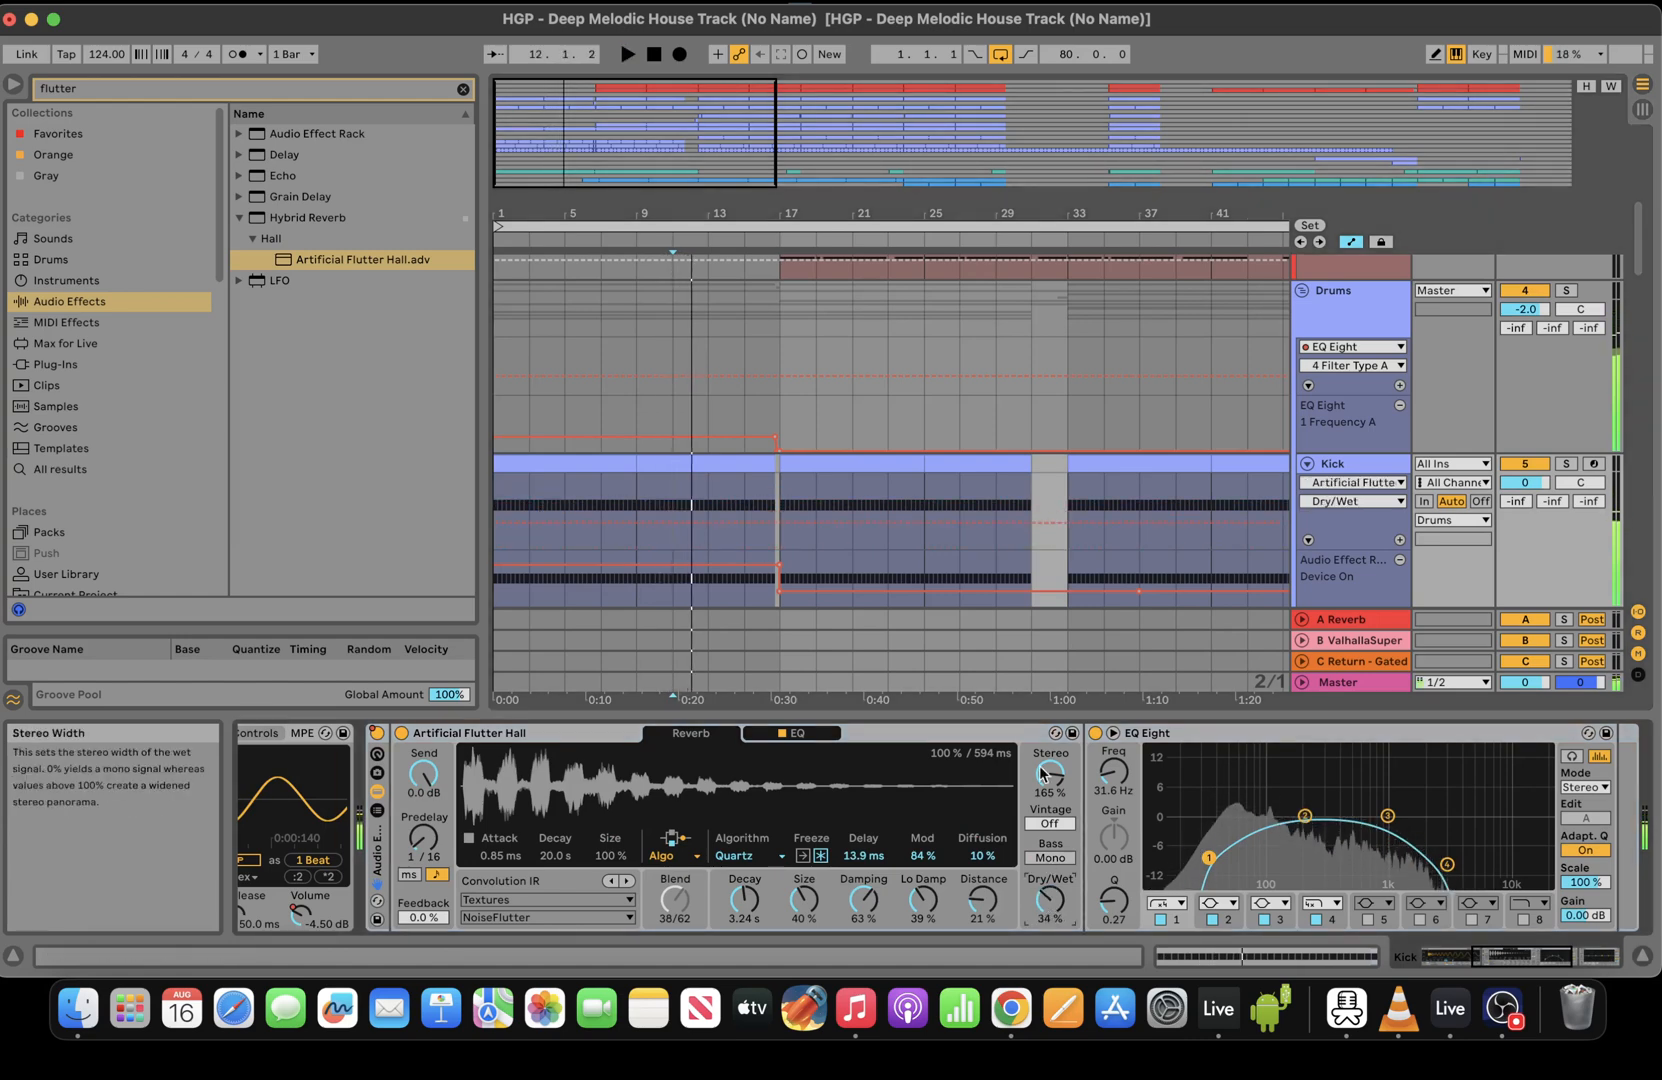
# Search for reverb and swap the flutter reverb for Cathedral Huge, trying 678 ms Decay, 31 % Size and 36 % Dry/Wet
pyautogui.press('space')
pyautogui.click(1056, 733)
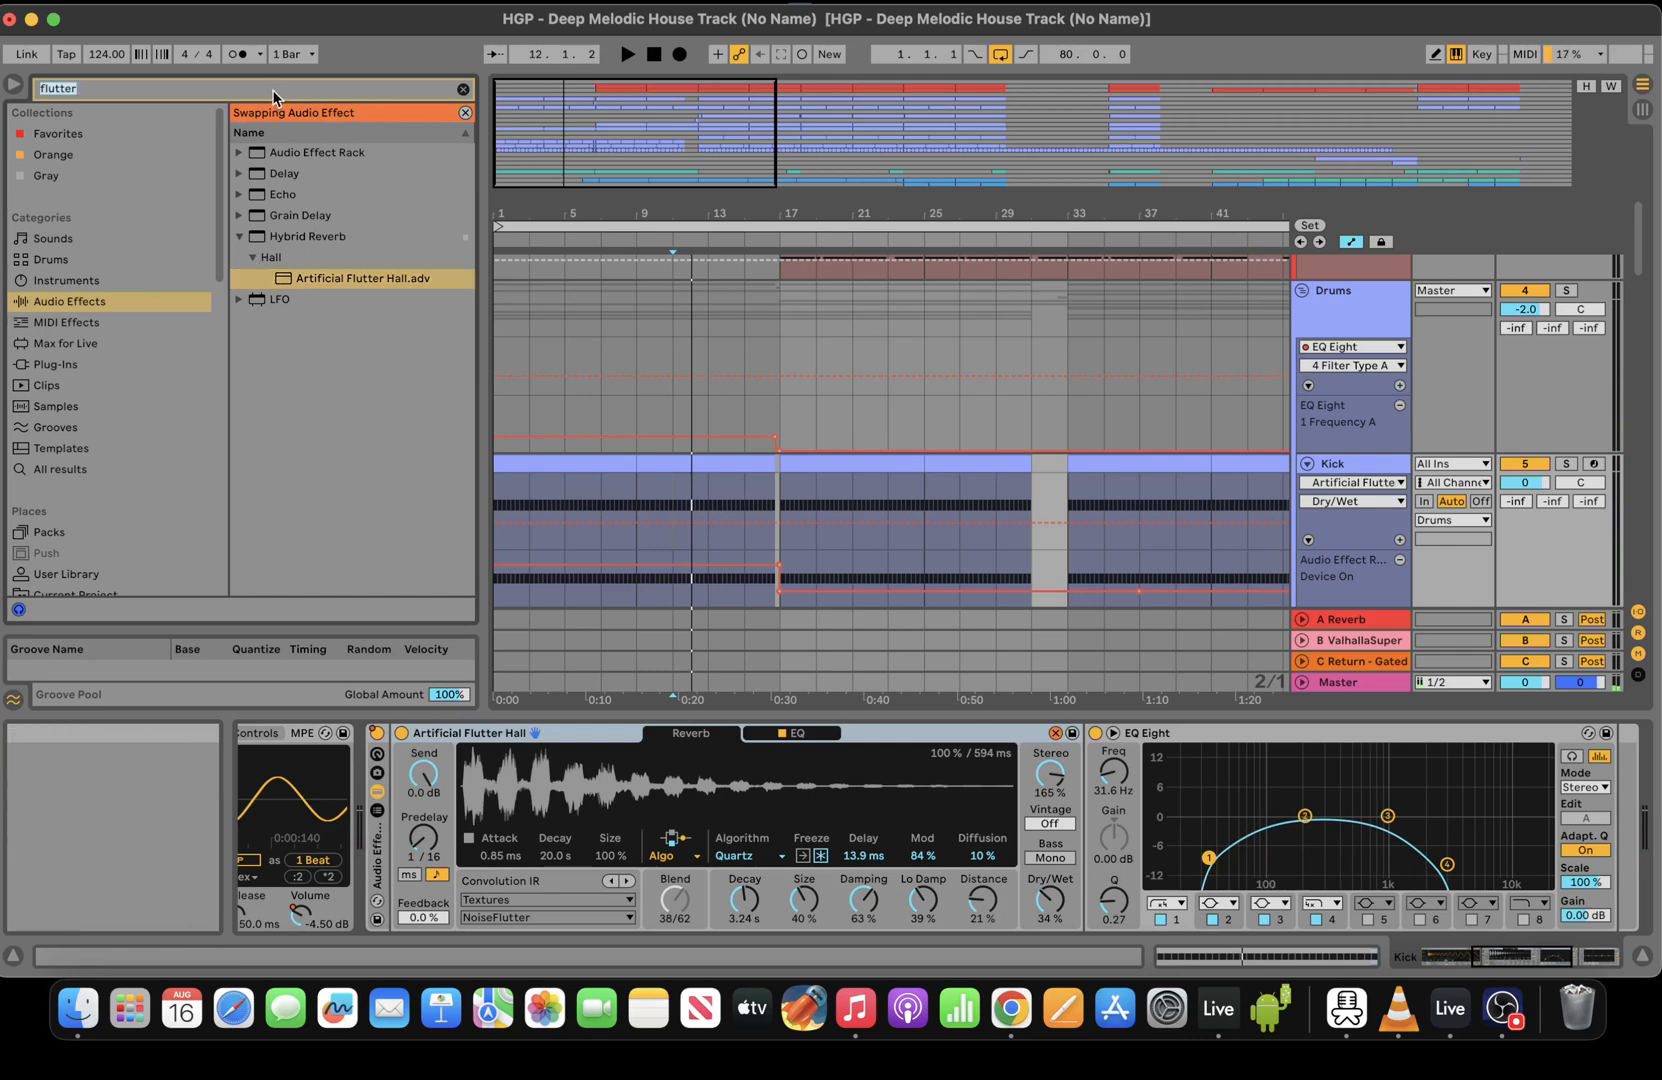
pyautogui.write('reverb')
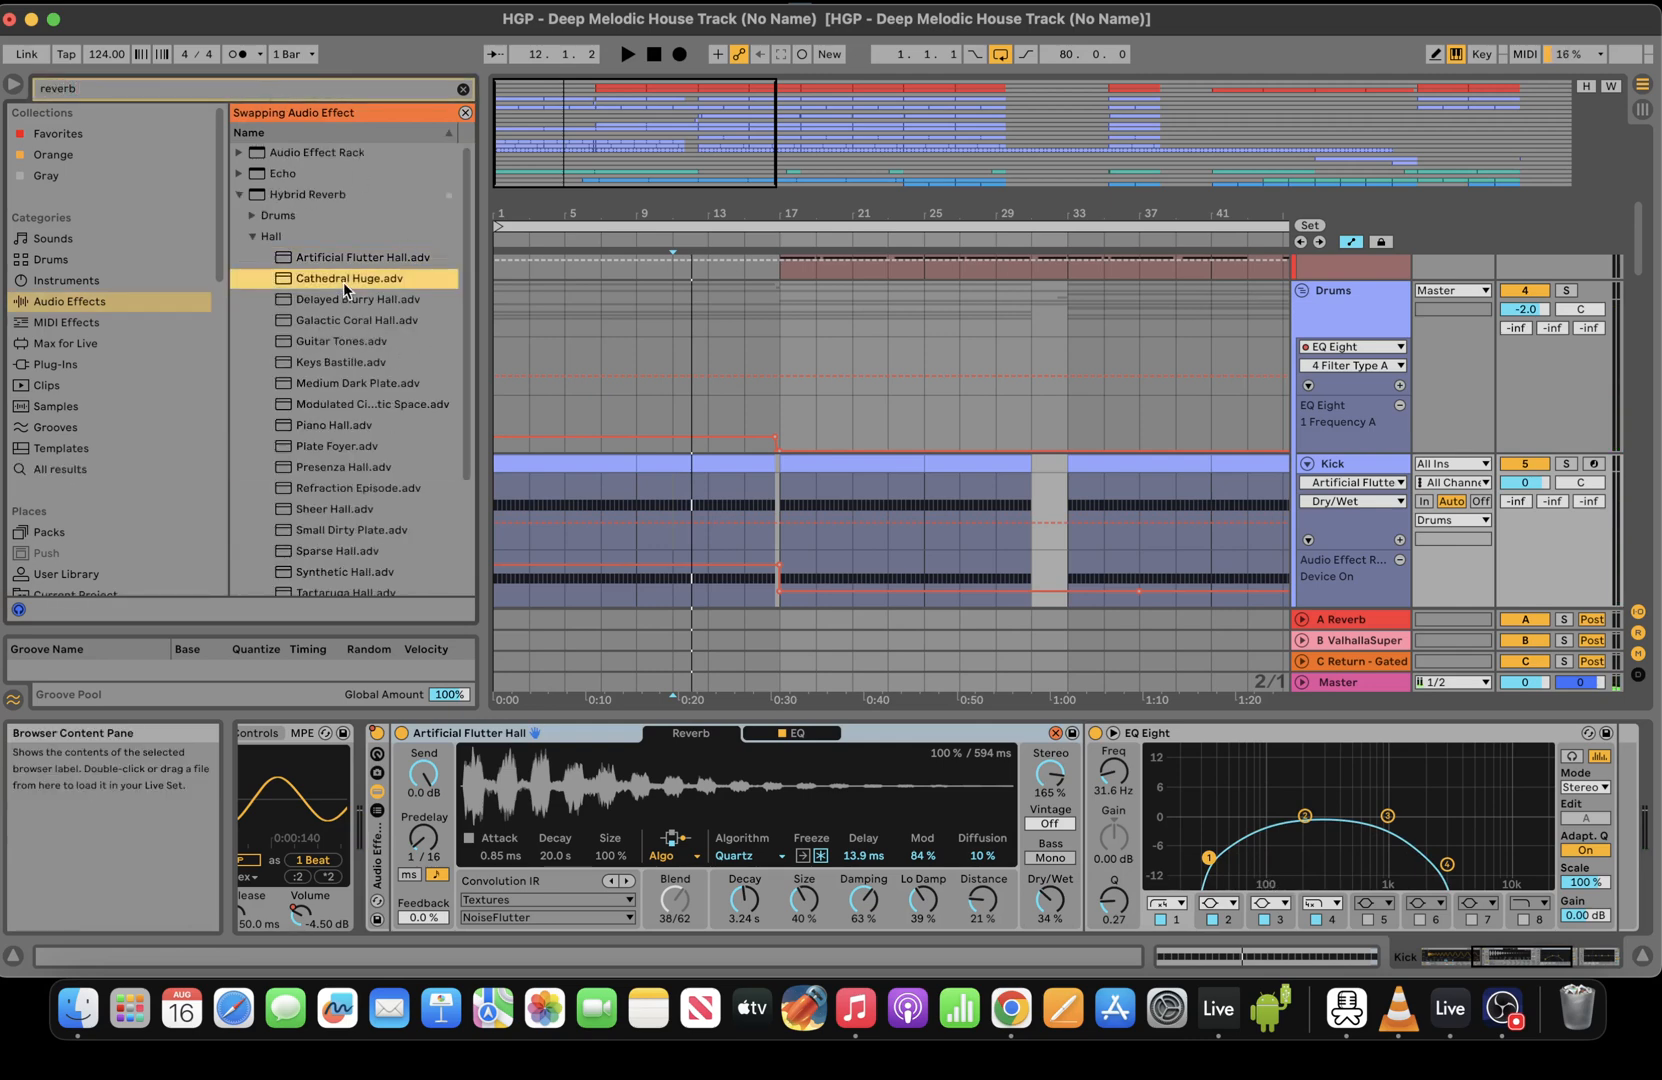
pyautogui.press('space')
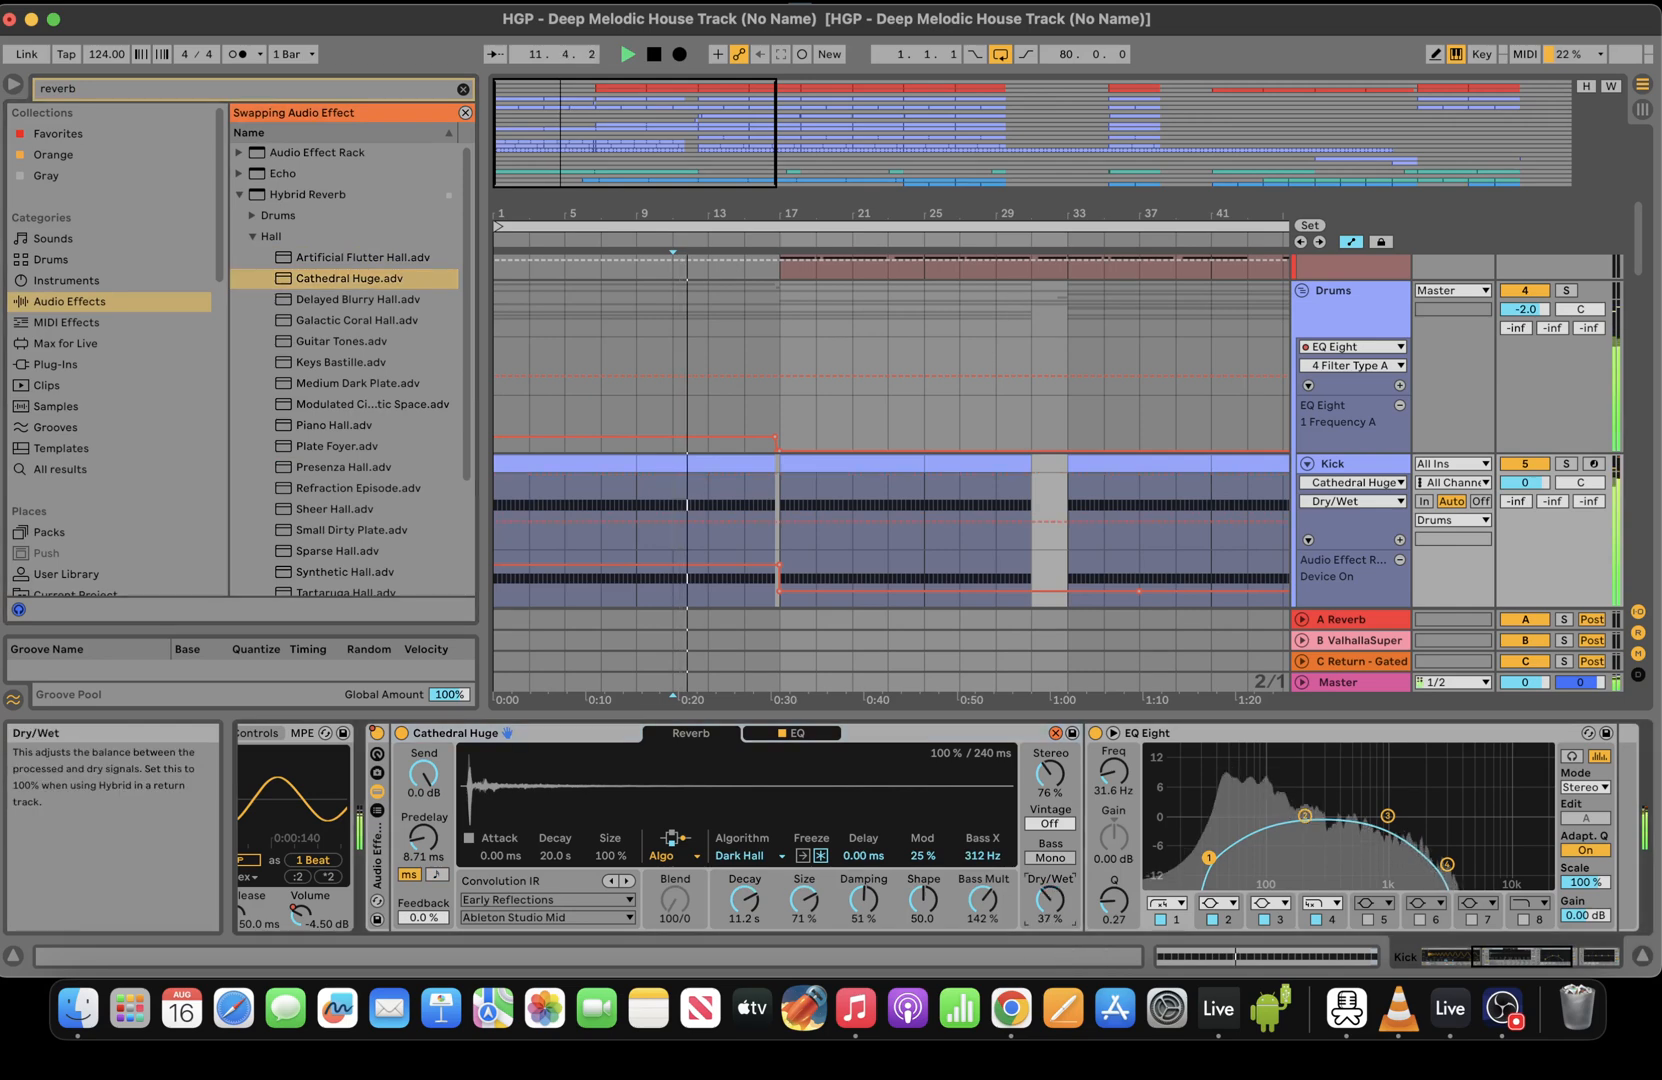
pyautogui.moveTo(757, 925); pyautogui.dragTo(804, 930)
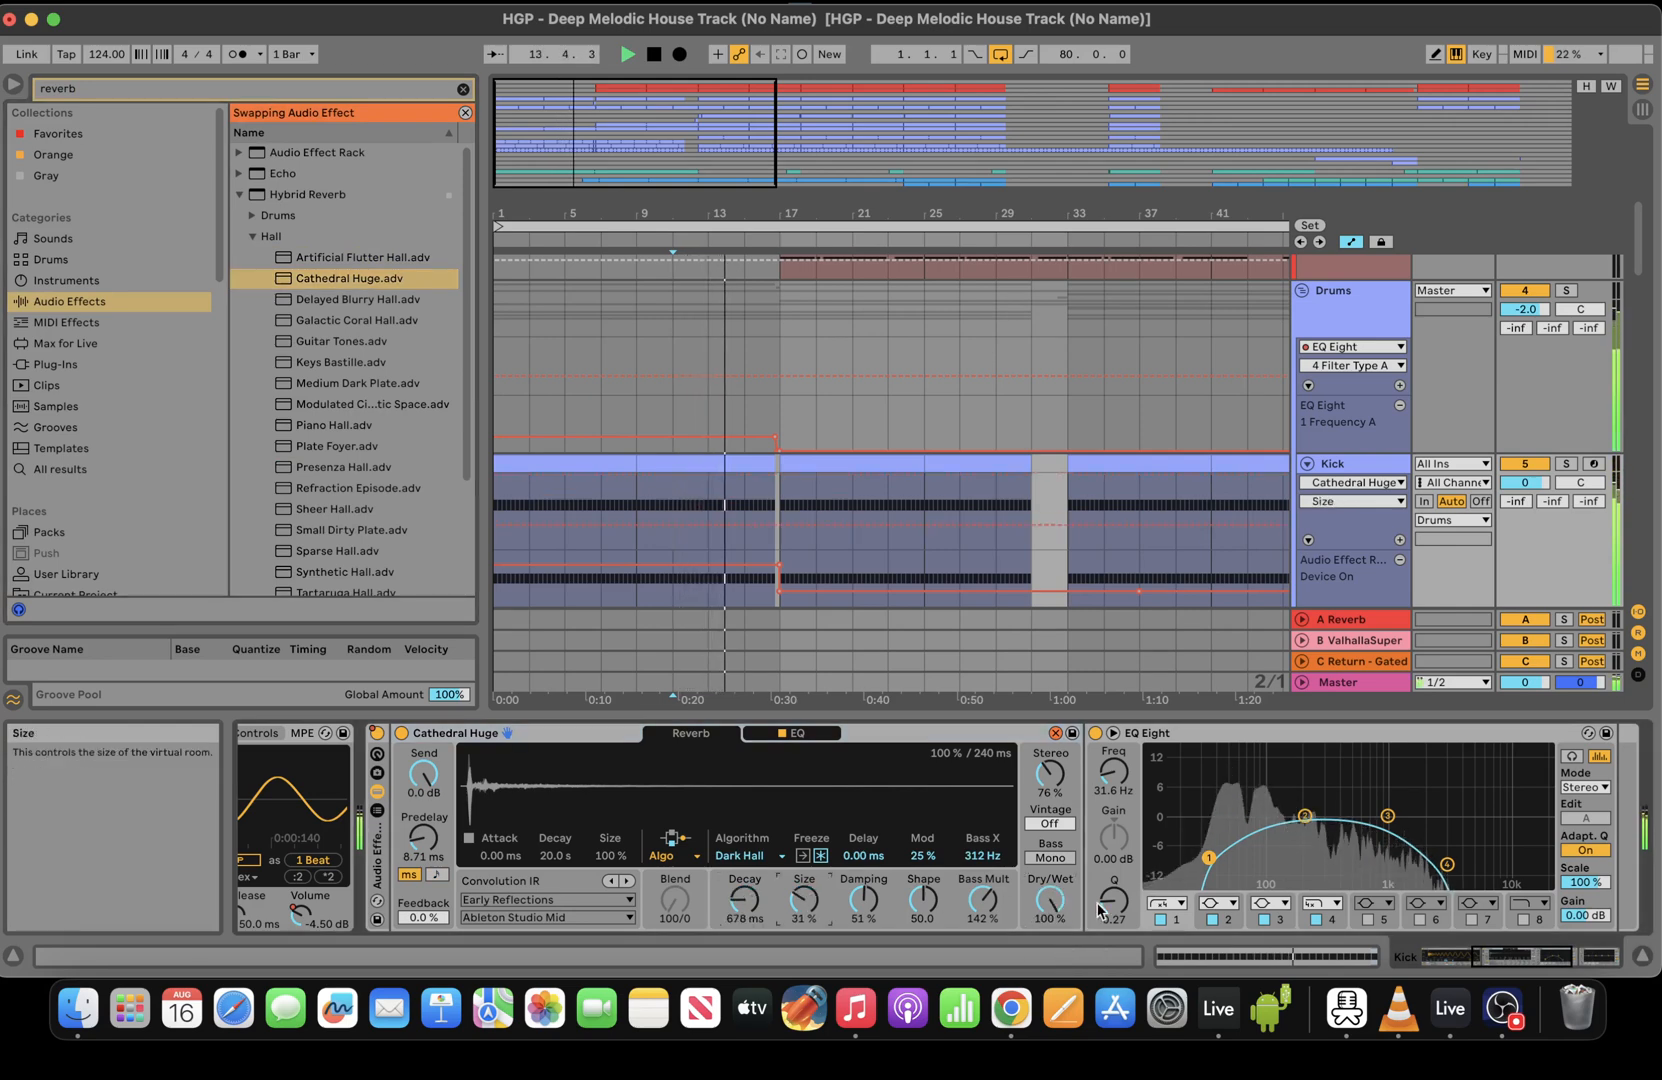
pyautogui.moveTo(1050, 900); pyautogui.dragTo(1050, 935)
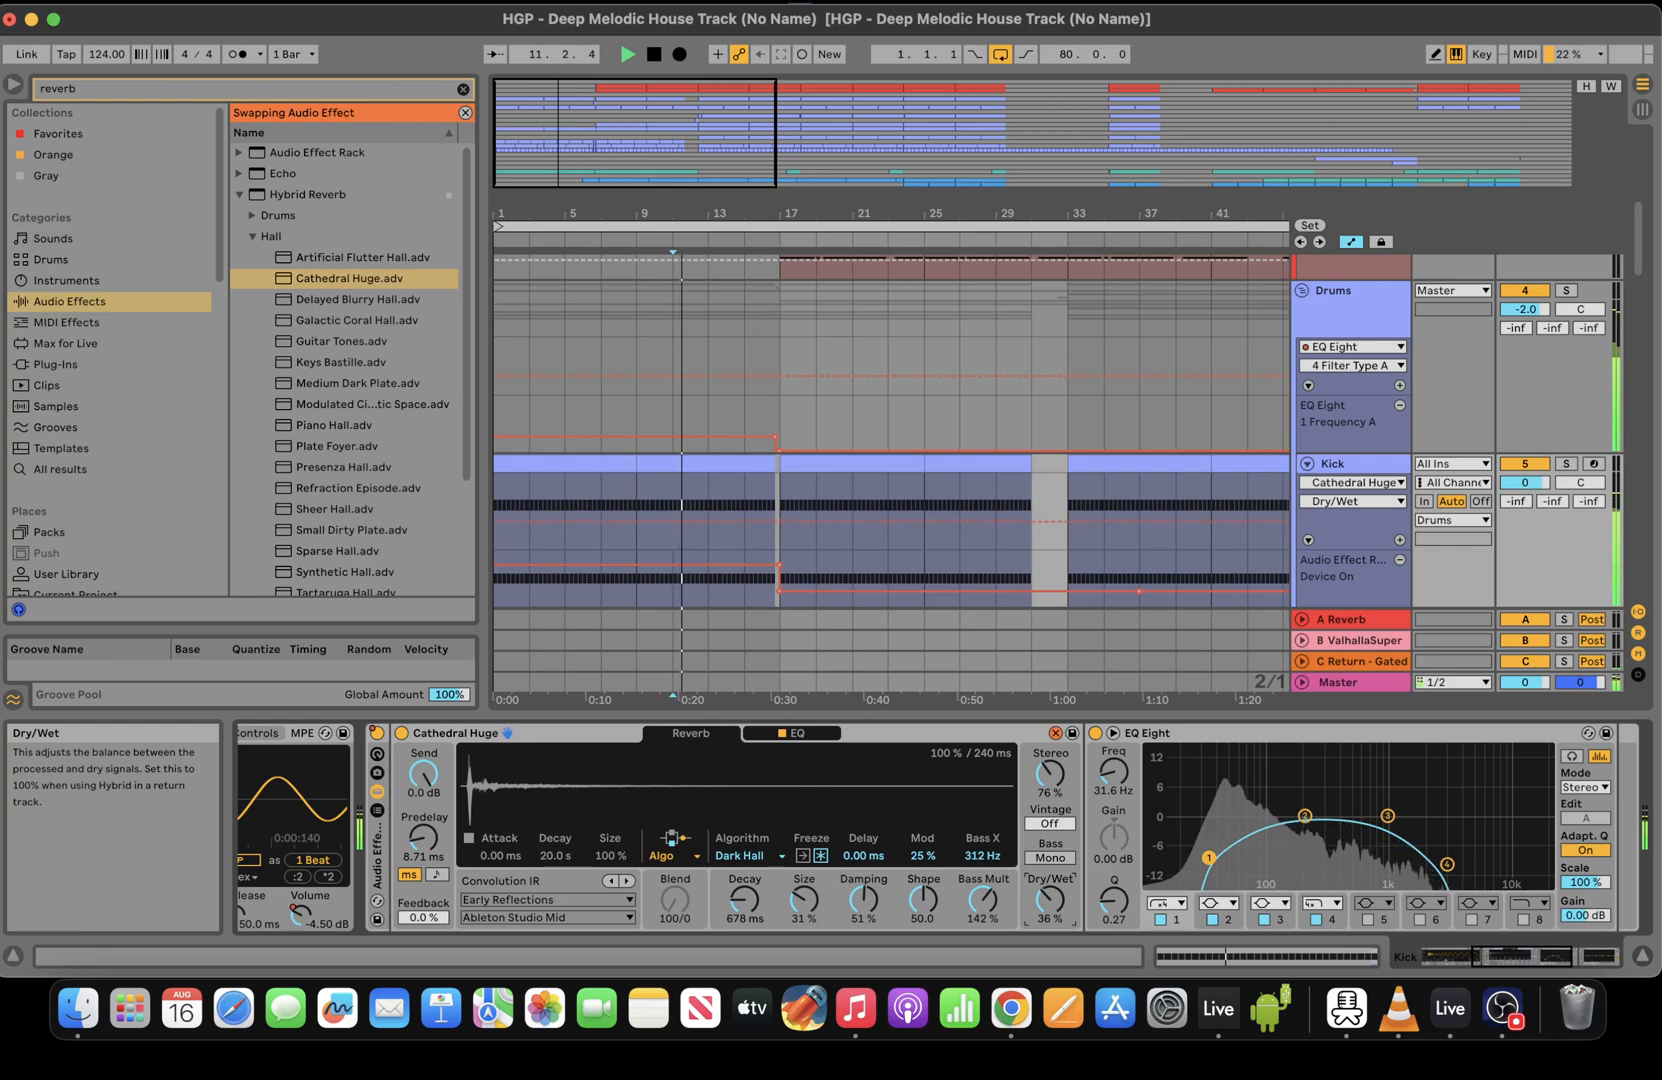
# Replace the Kick's reverb with the Guitar Tones preset and set its Dry/Wet to 13 %
pyautogui.doubleClick(334, 345)
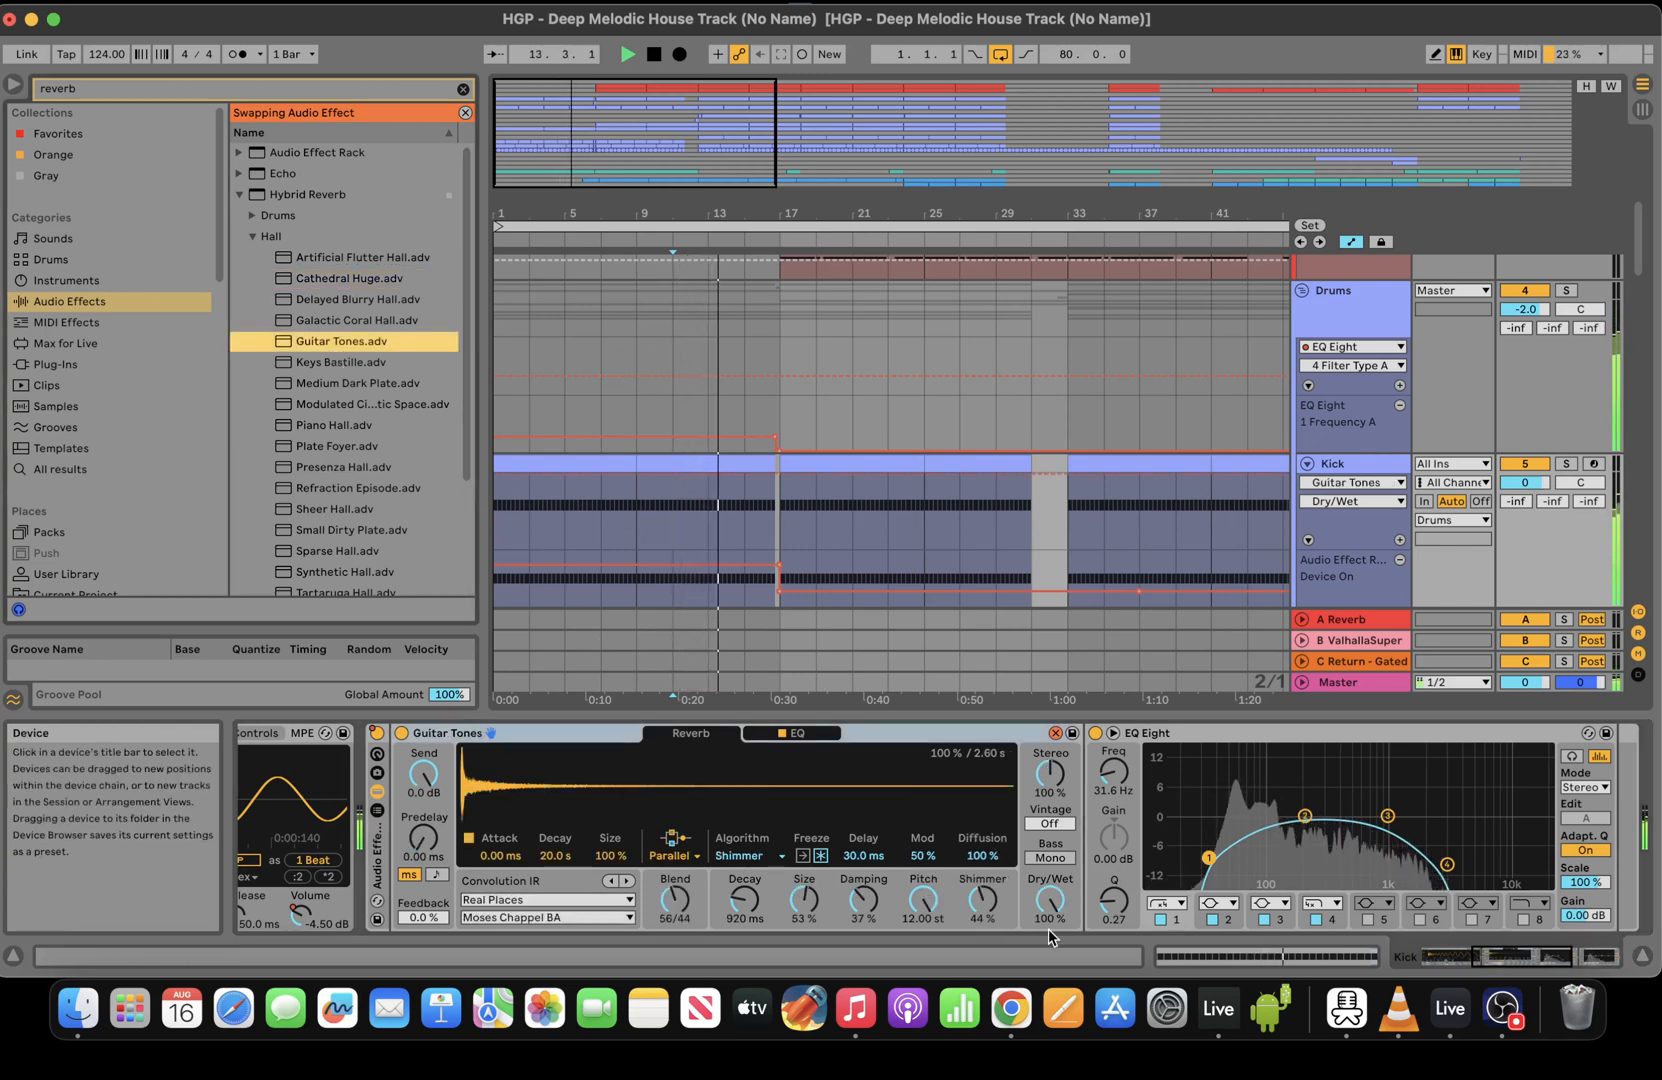
pyautogui.moveTo(1050, 900); pyautogui.dragTo(1050, 980)
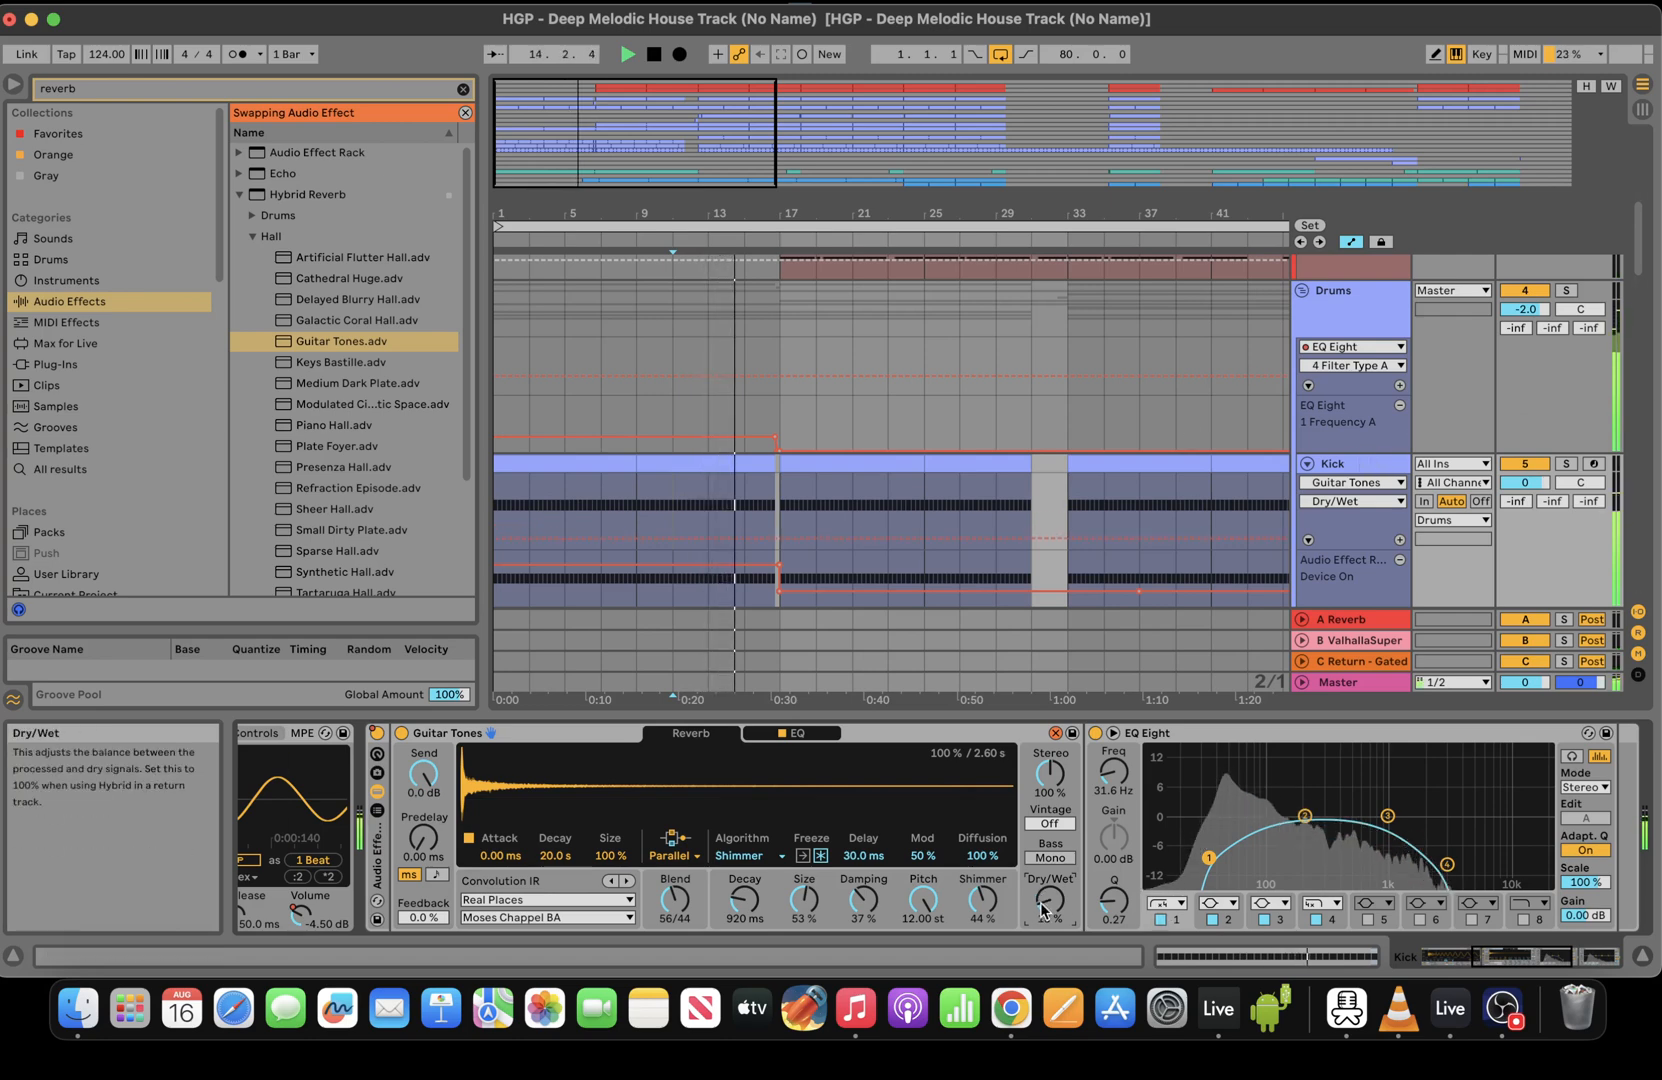
# Automate the Kick rack's EQ Eight band 4 frequency to rise from 3.16 kHz at bar 13 to about 11.2 kHz at bar 17
pyautogui.click(1447, 864)
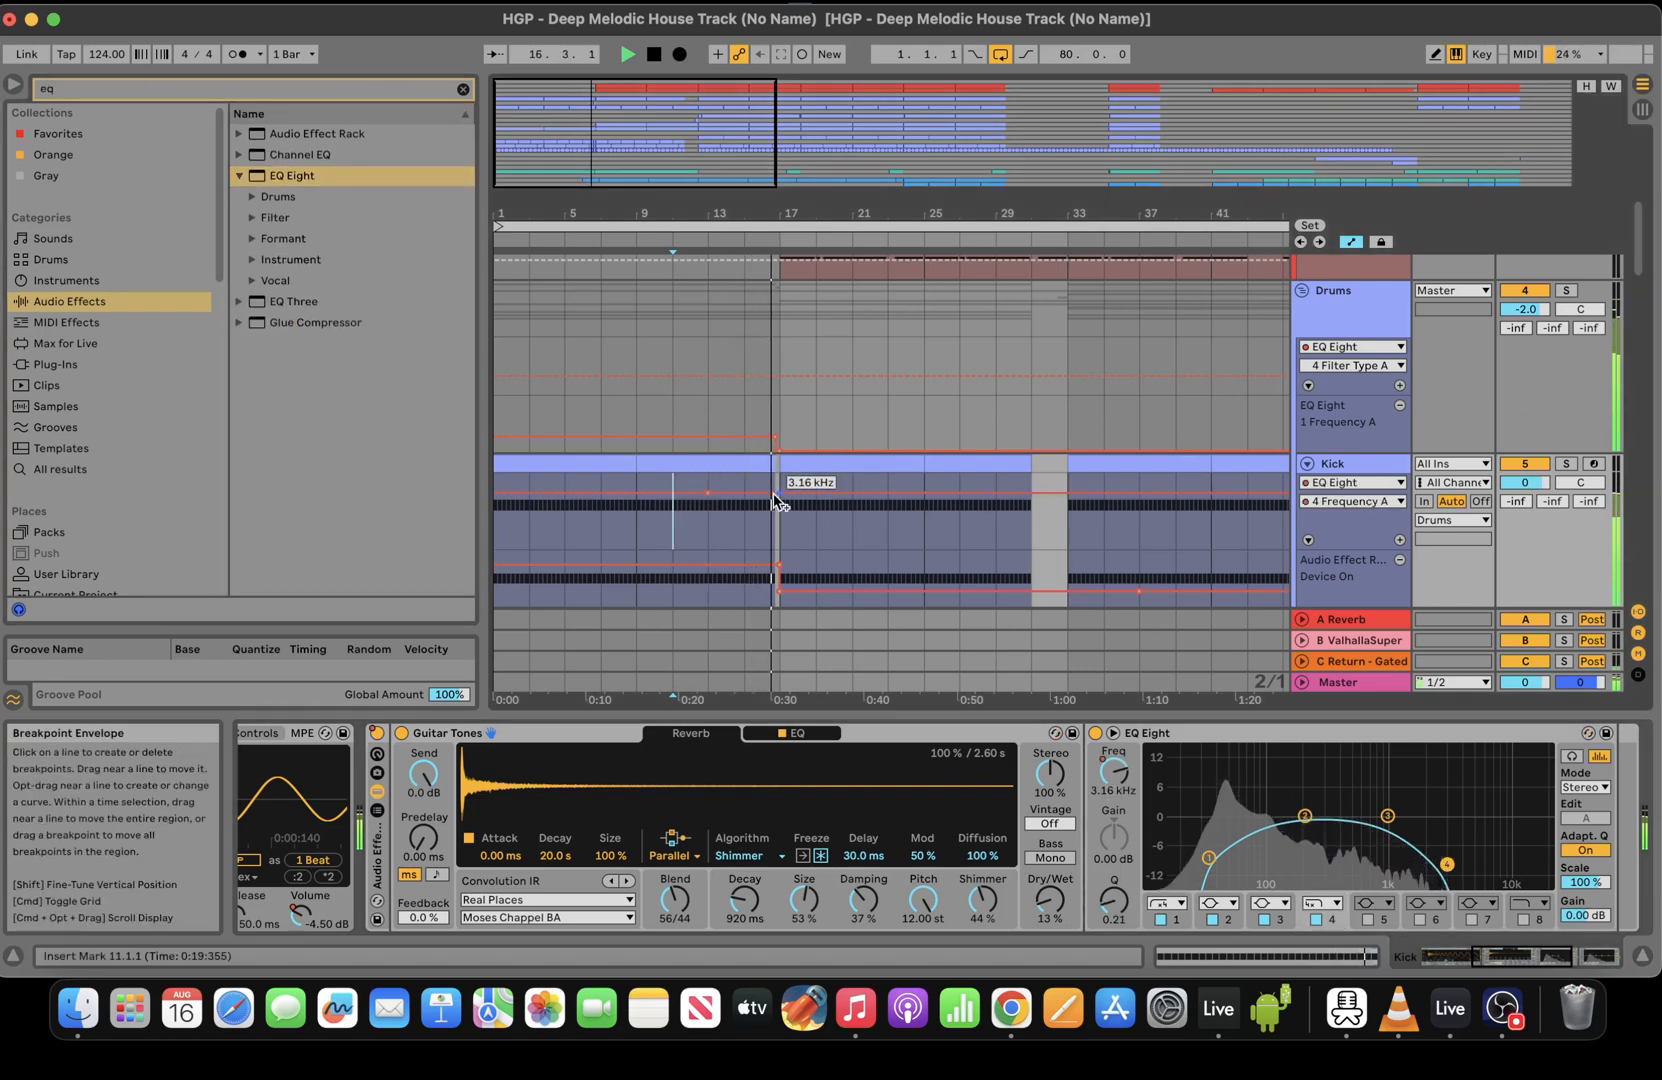
pyautogui.click(736, 544)
pyautogui.press('space')
pyautogui.press('space')
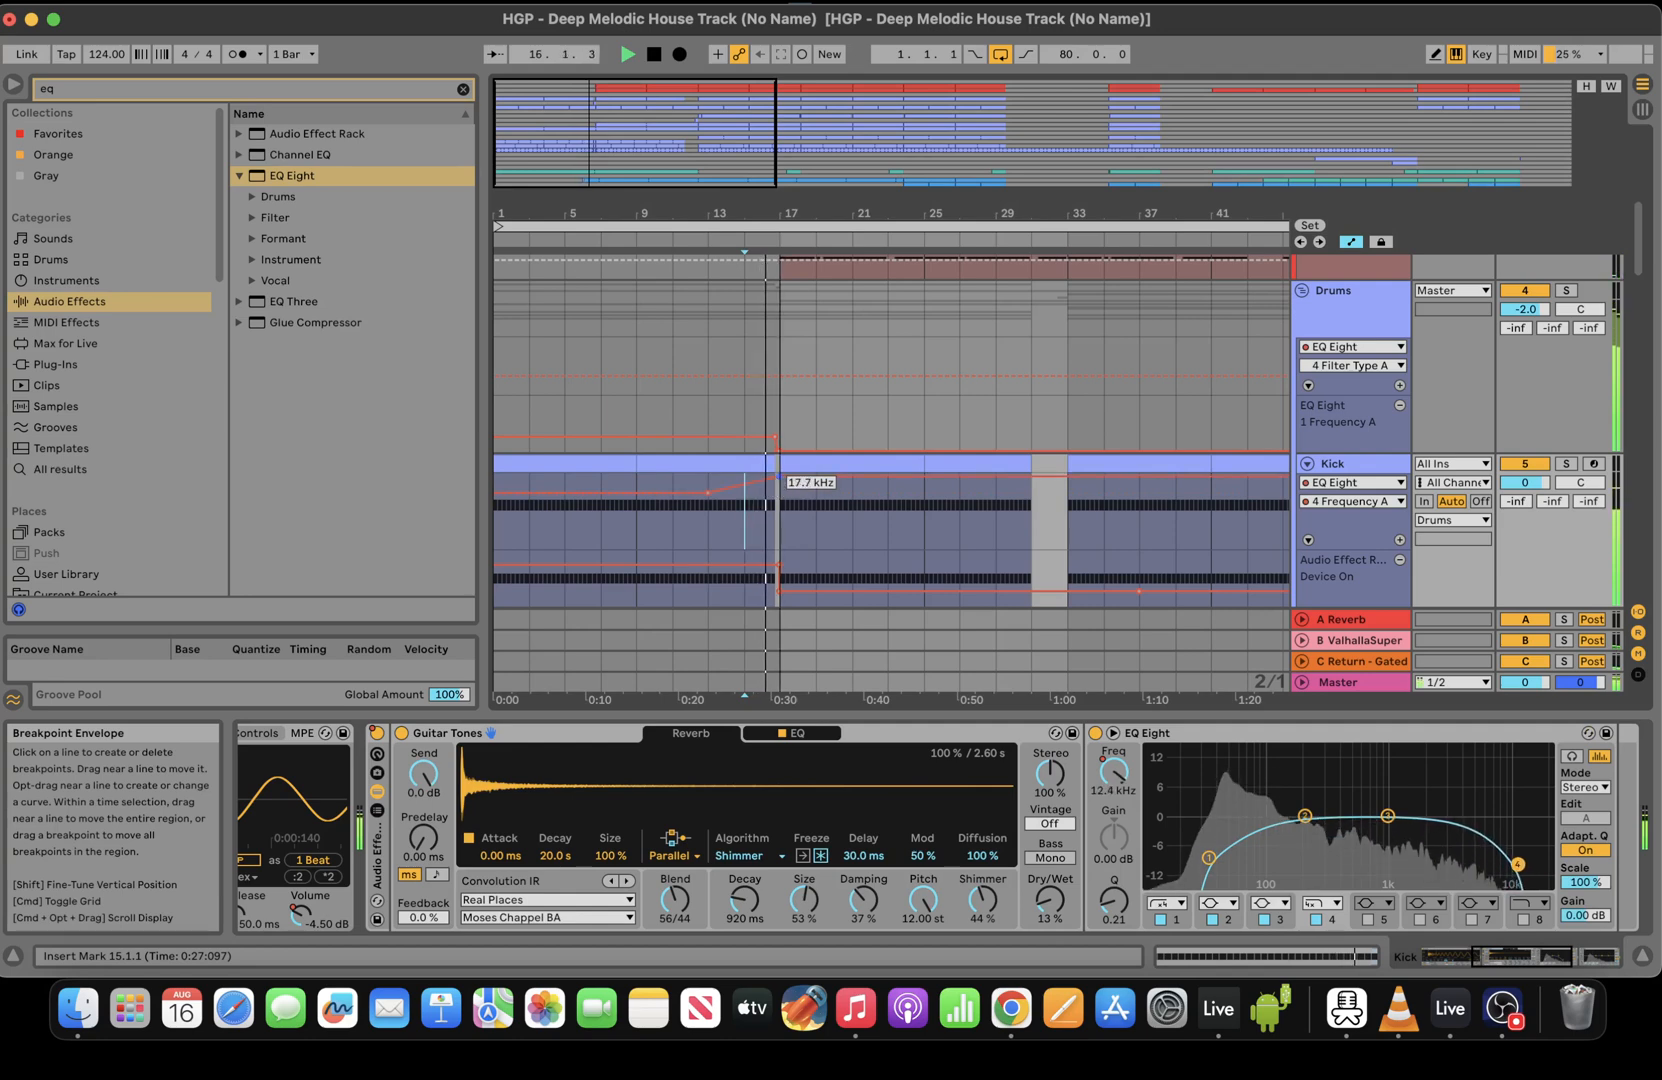
pyautogui.moveTo(779, 479); pyautogui.dragTo(779, 486)
# Extend the start of the first Lead 1 clip back to bar 9
pyautogui.moveTo(717, 170); pyautogui.dragTo(719, 151)
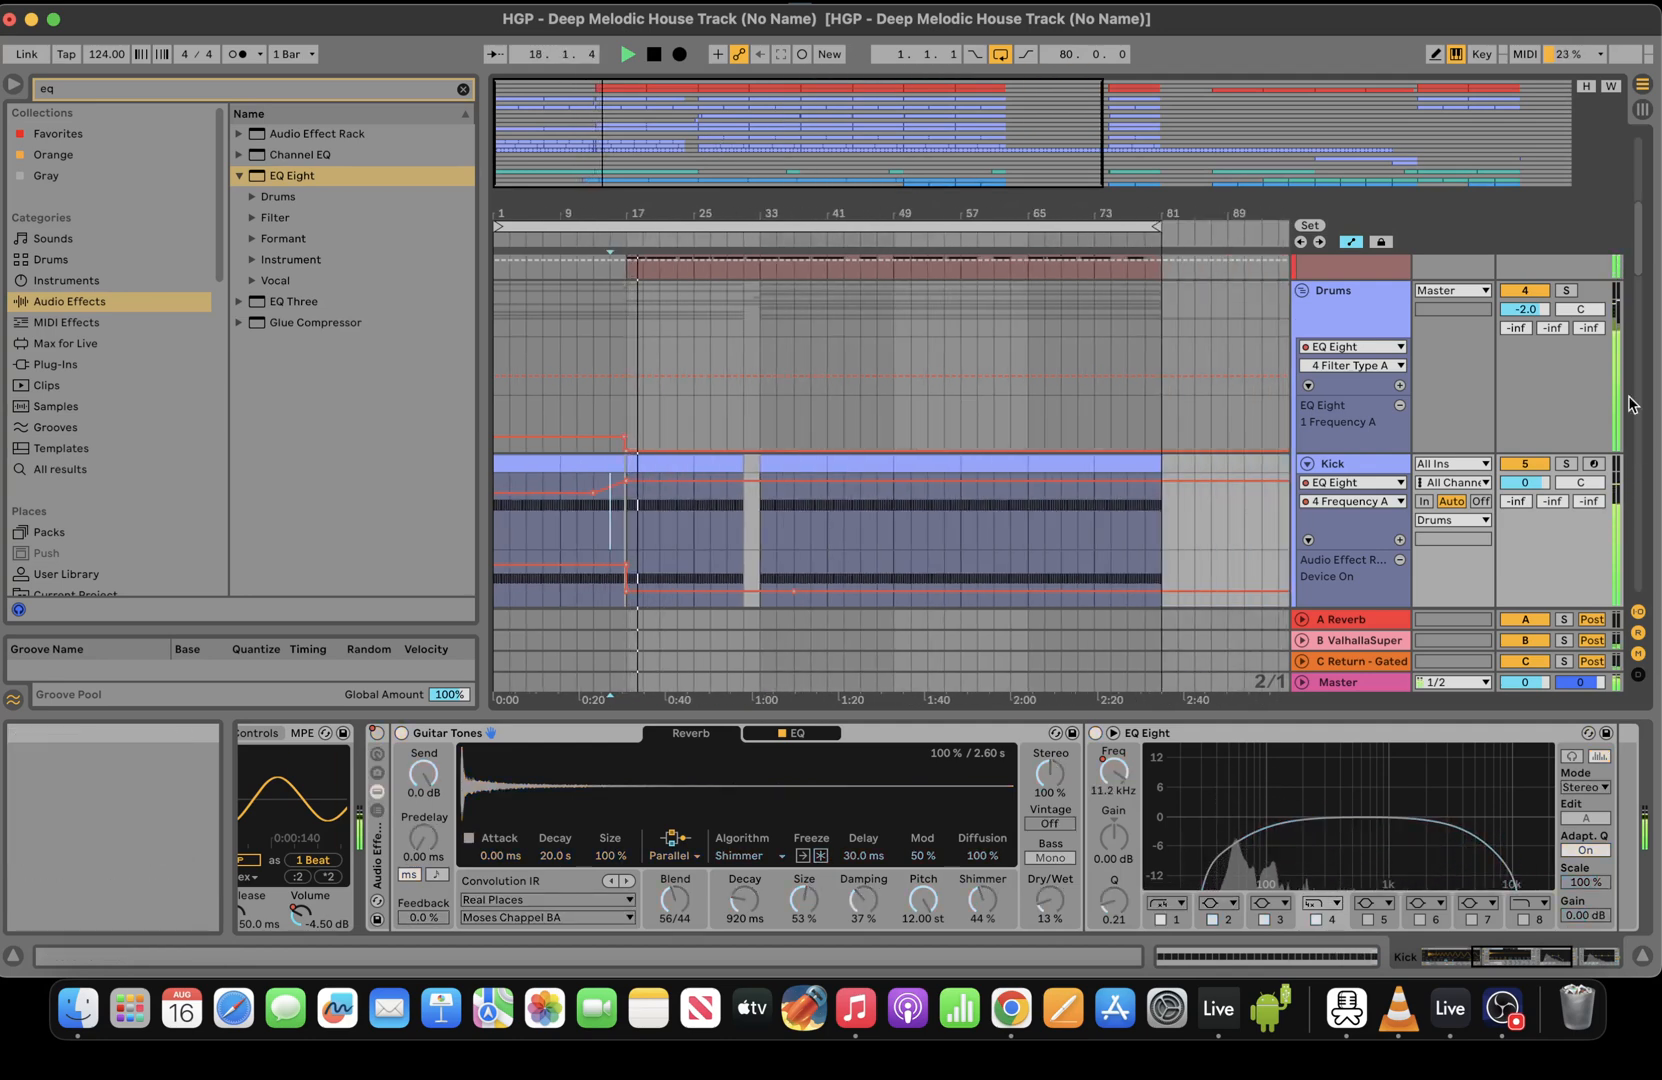
pyautogui.scroll(-10, 847, 263)
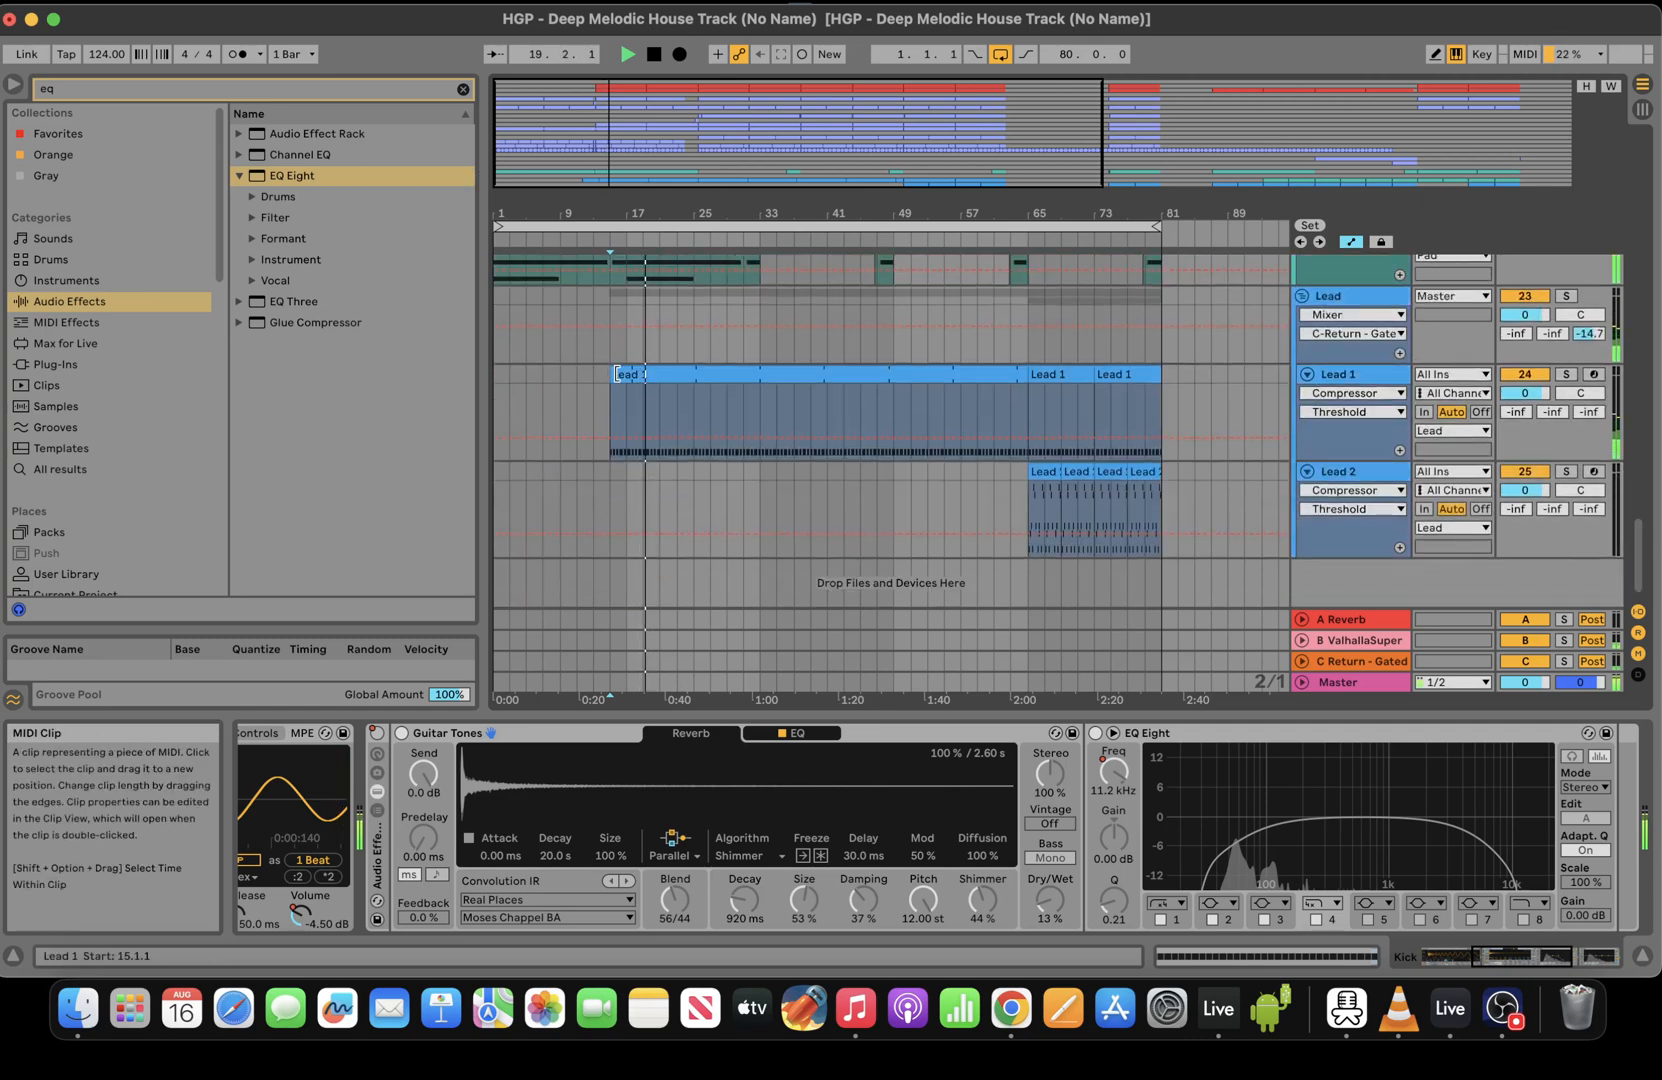
pyautogui.moveTo(612, 378); pyautogui.dragTo(565, 374)
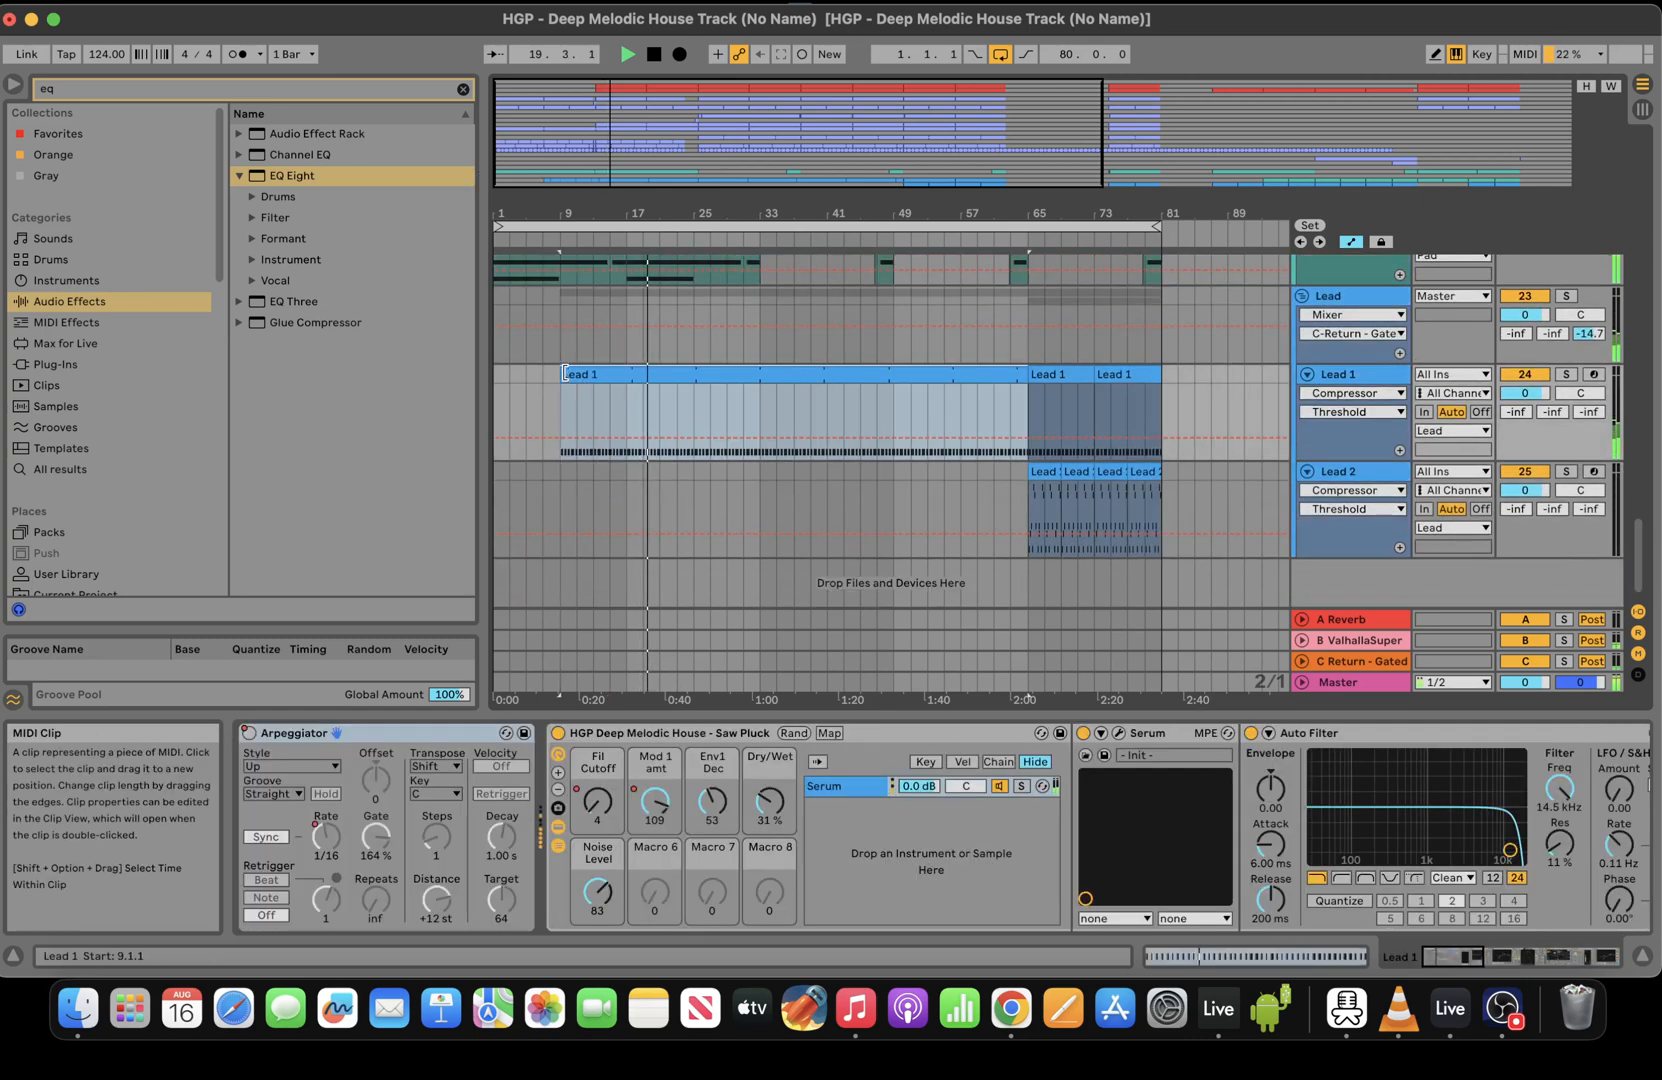
# Reshape Lead 1's Fil Cutoff automation to start rising at bar 9, reach 33 at bar 33 and end higher near bar 81
pyautogui.click(597, 800)
pyautogui.moveTo(606, 455); pyautogui.dragTo(557, 456)
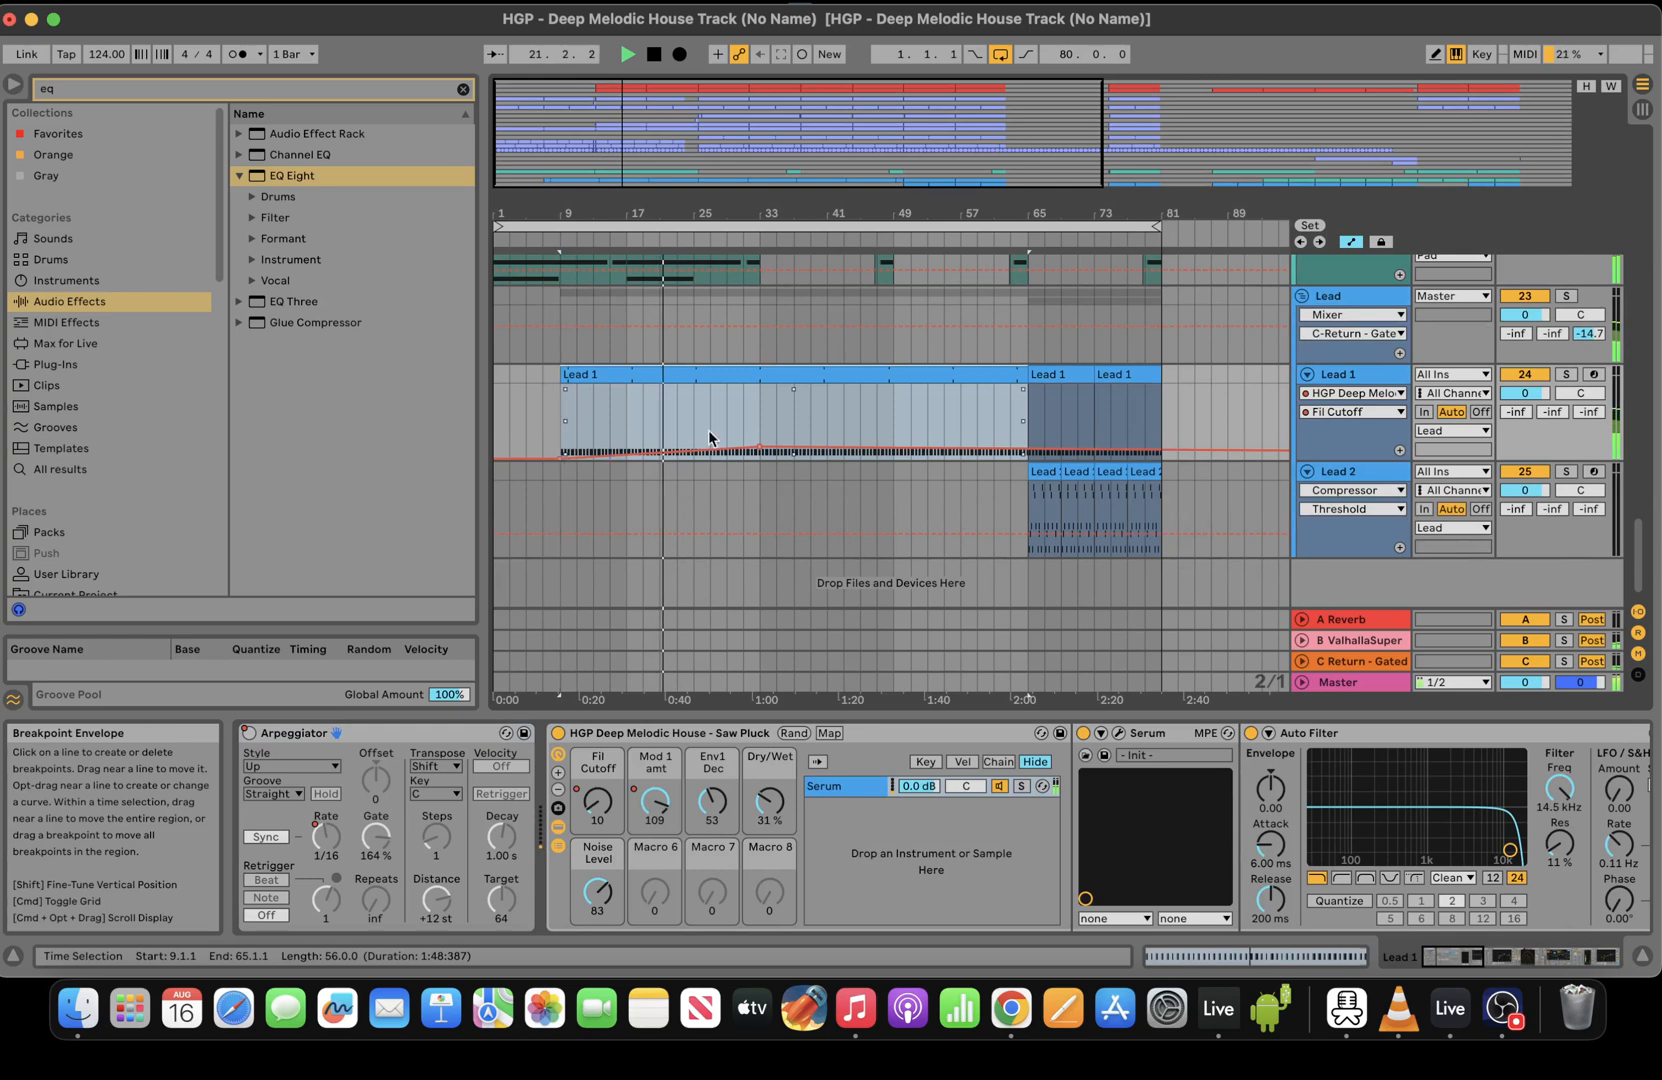
pyautogui.moveTo(761, 440); pyautogui.dragTo(760, 438)
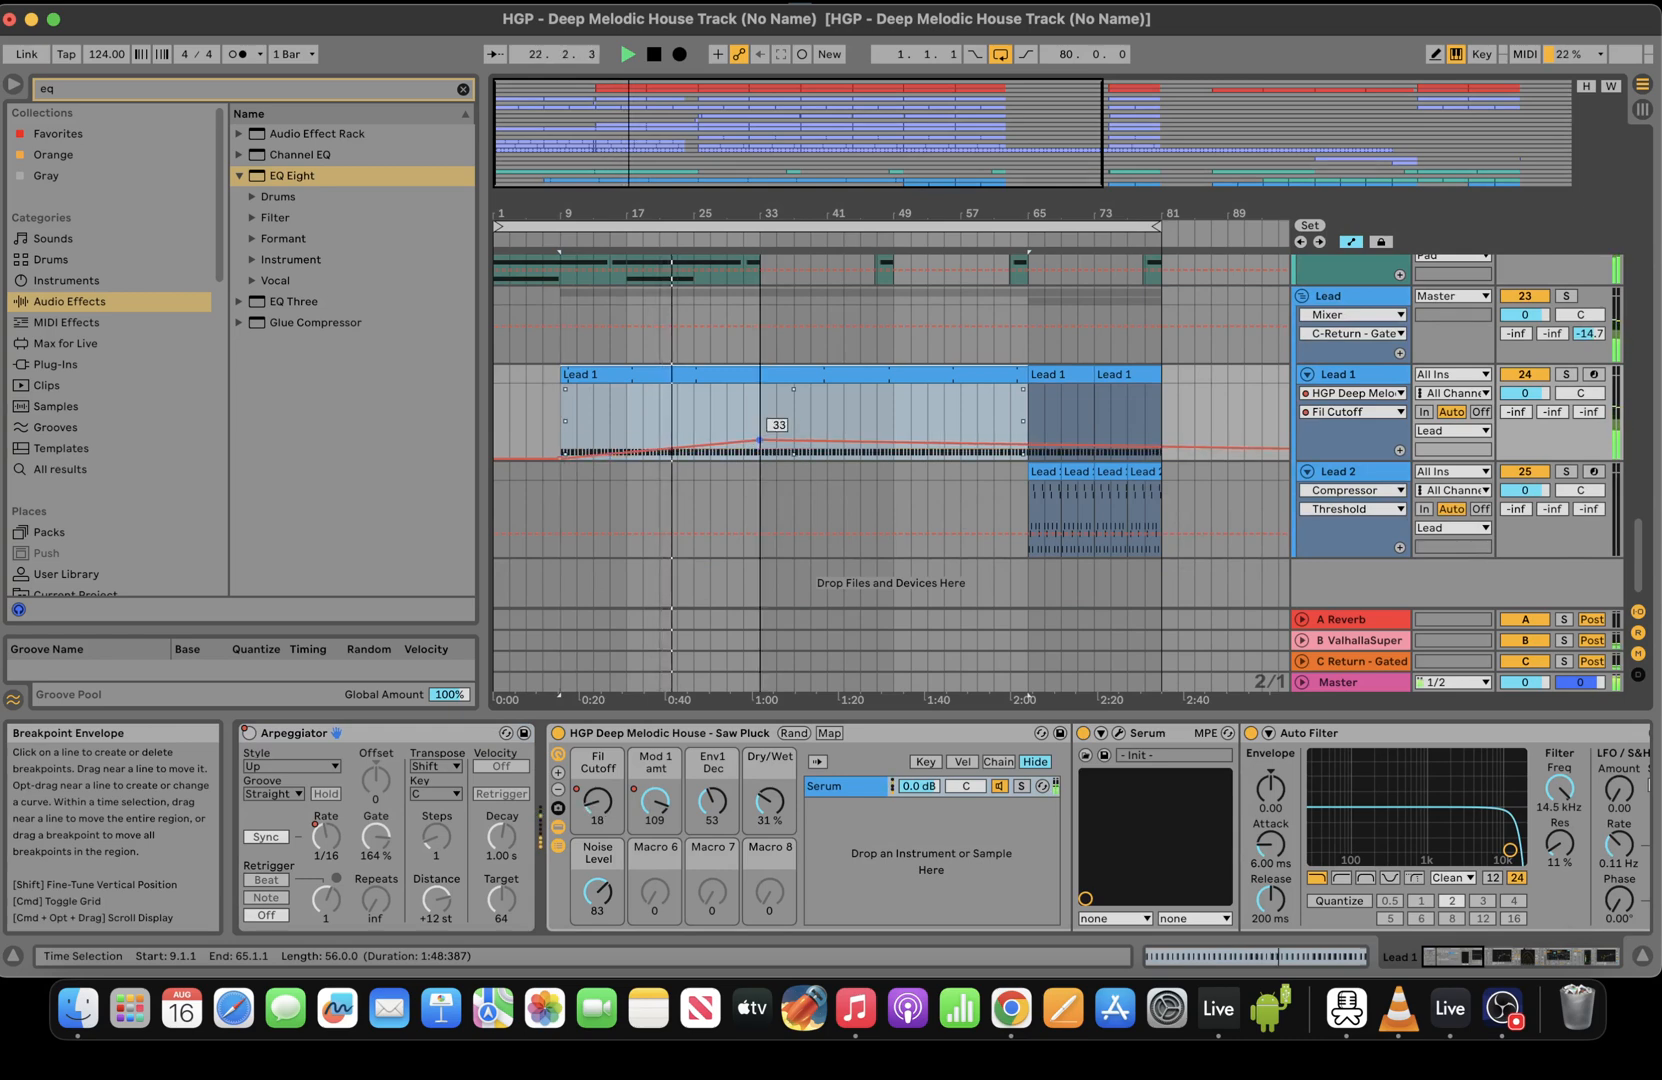
pyautogui.moveTo(1167, 451); pyautogui.dragTo(1167, 431)
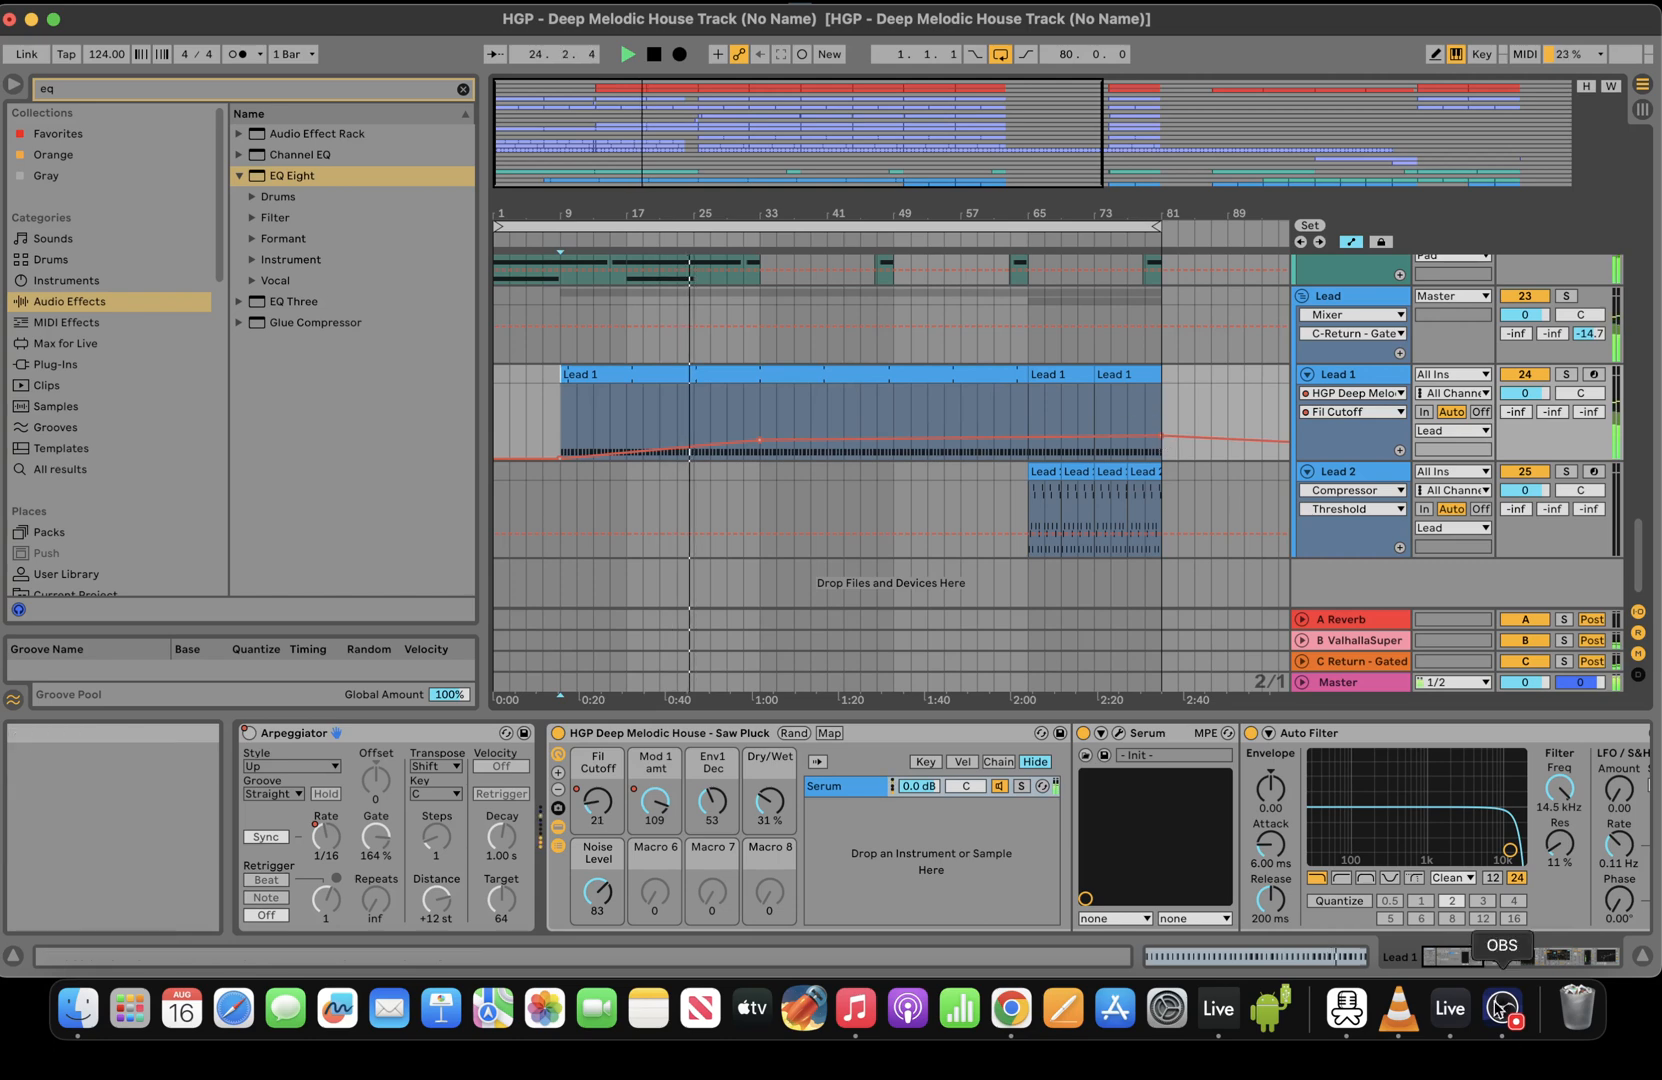
# Check the EQ Eight at the end of Lead 1's chain and the Master's devices, with the system volume raised
pyautogui.click(1596, 956)
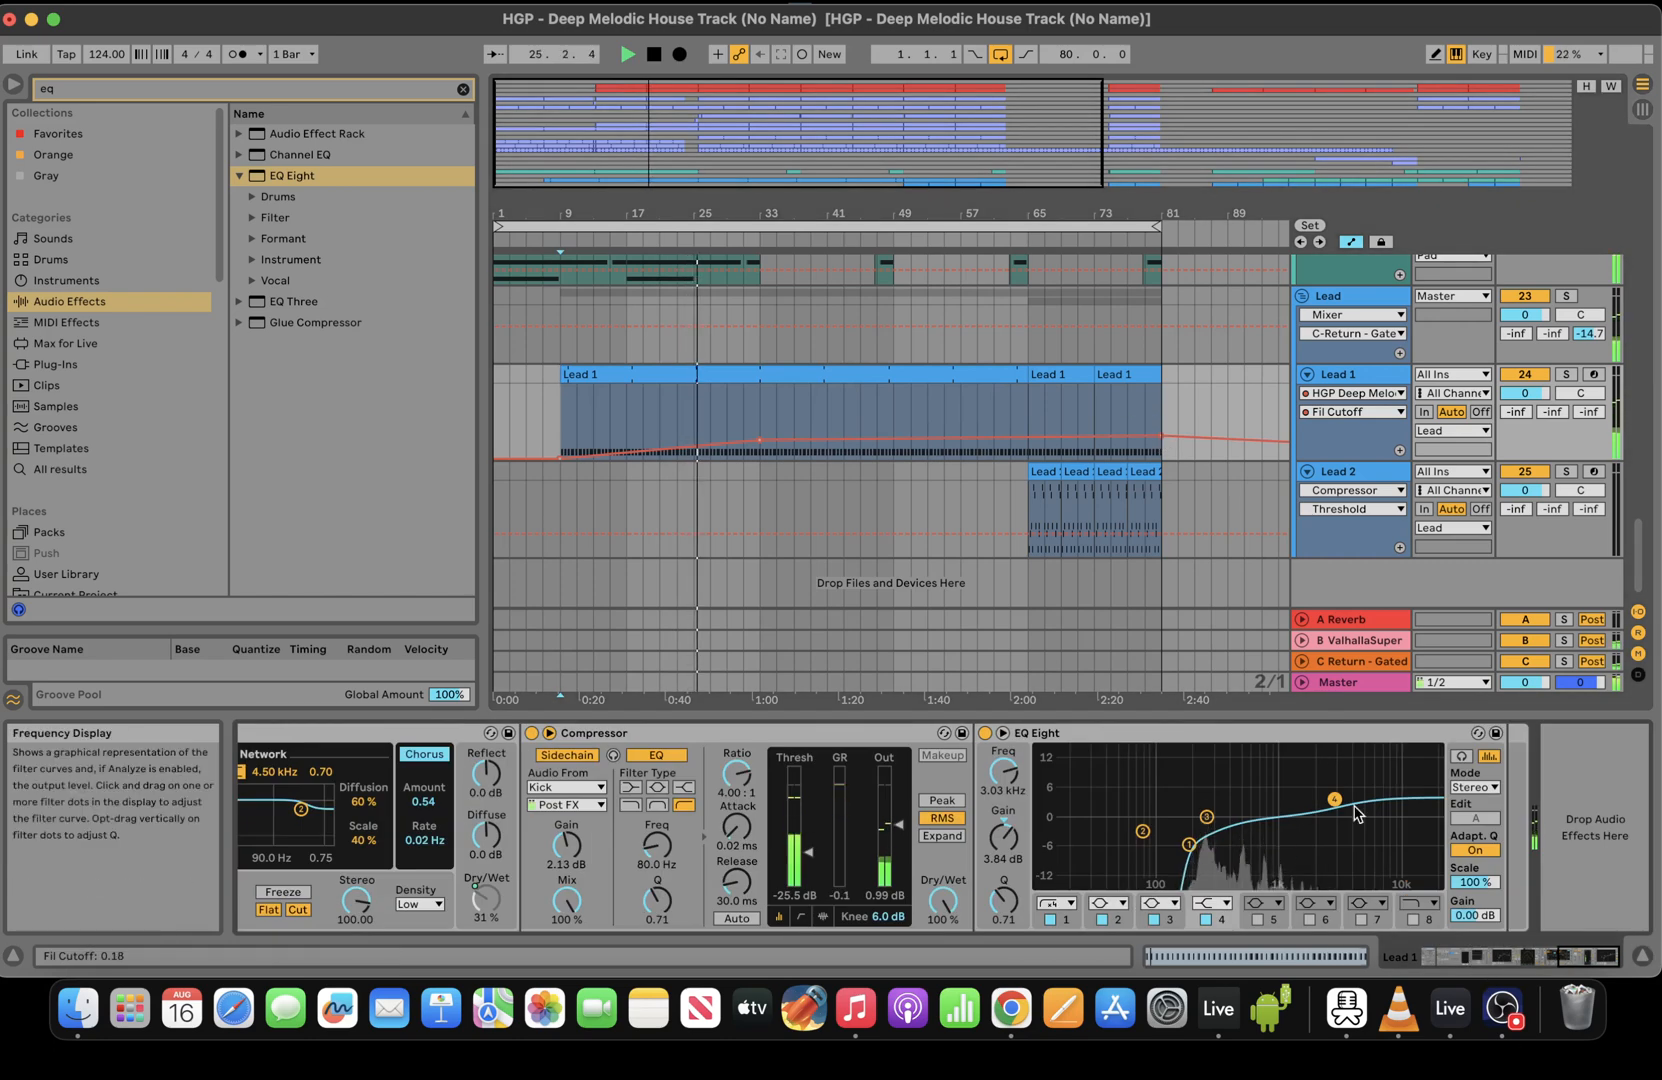
pyautogui.press('XF86AudioRaiseVolume')
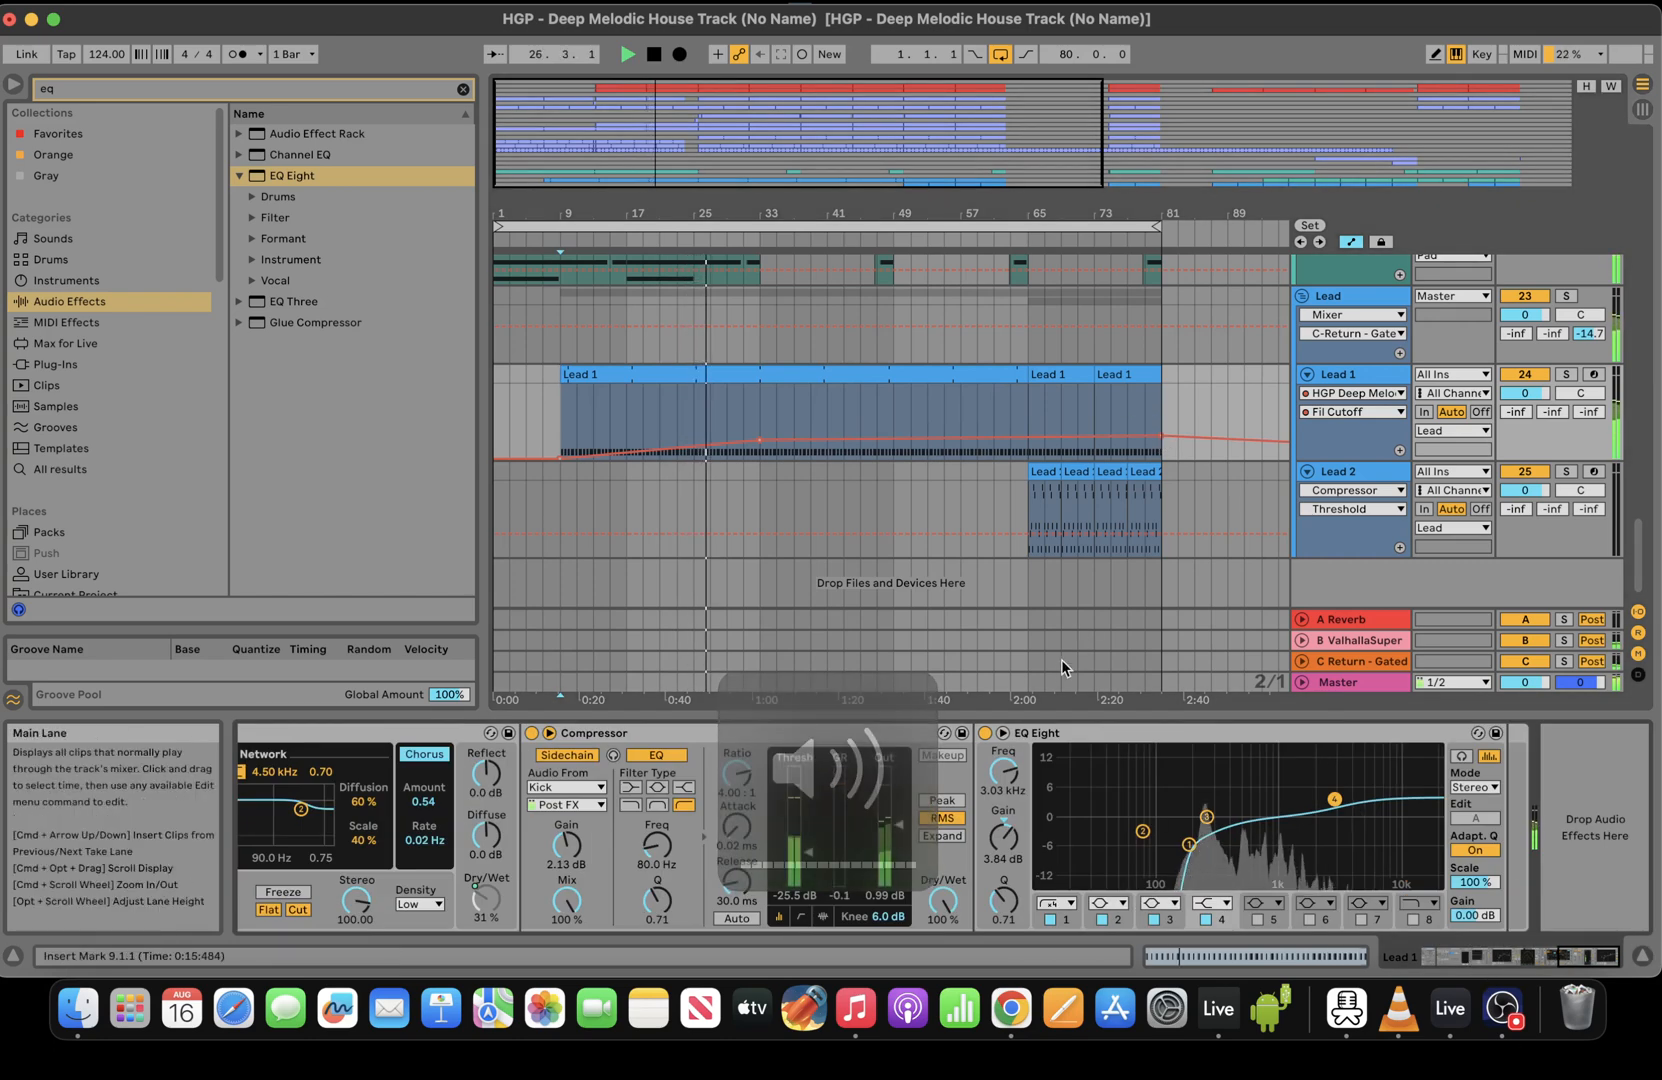
pyautogui.click(1045, 684)
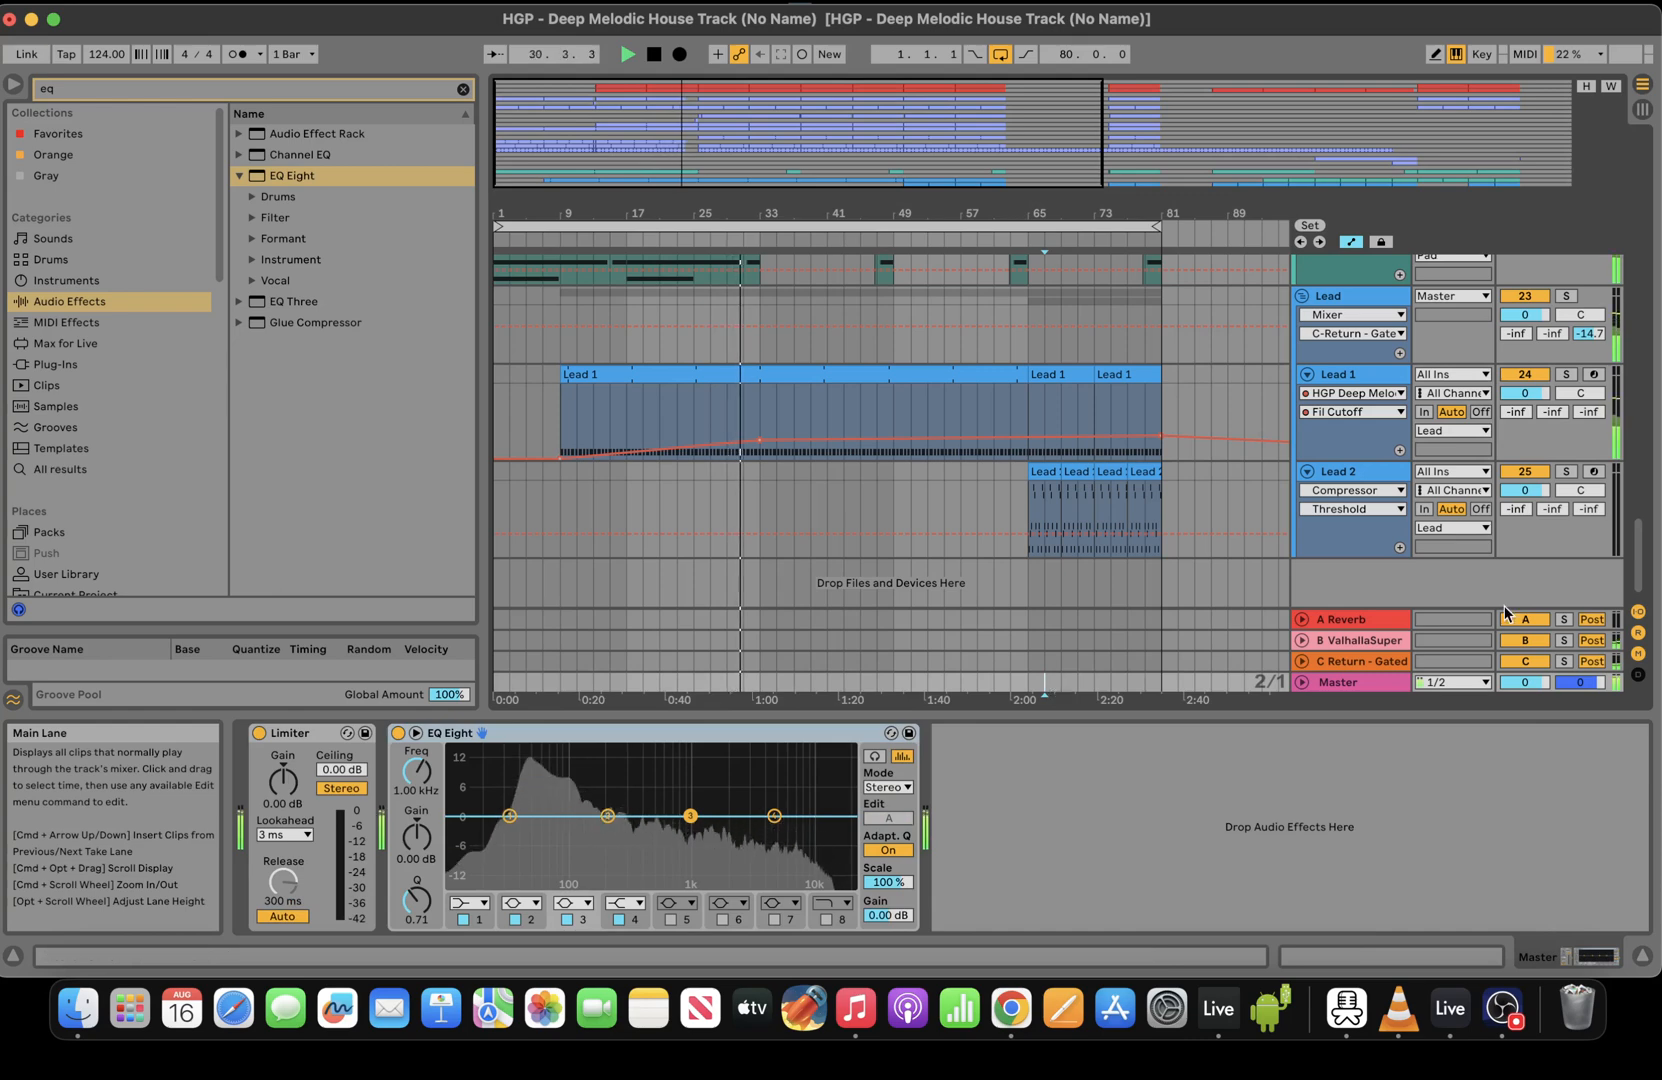
# Stop playback and insert 16 bars of silence into the arrangement at bar 33
pyautogui.scroll(10, 1051, 686)
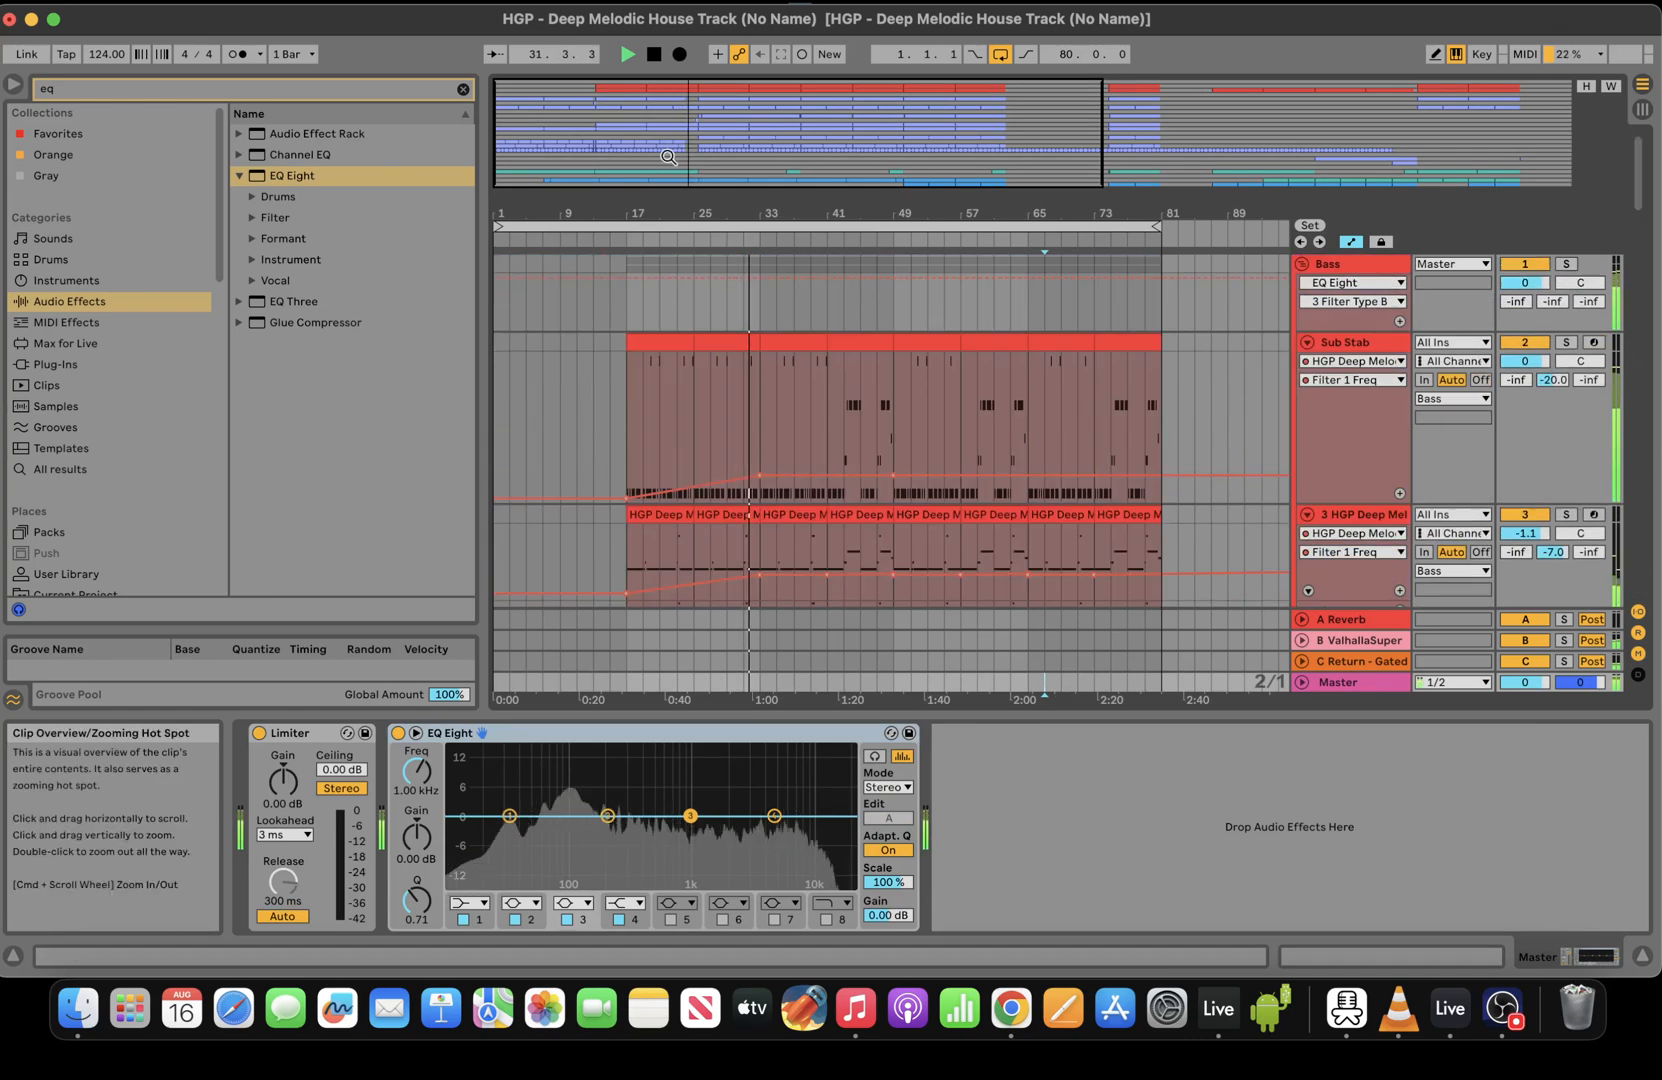
pyautogui.press('space')
pyautogui.click(762, 312)
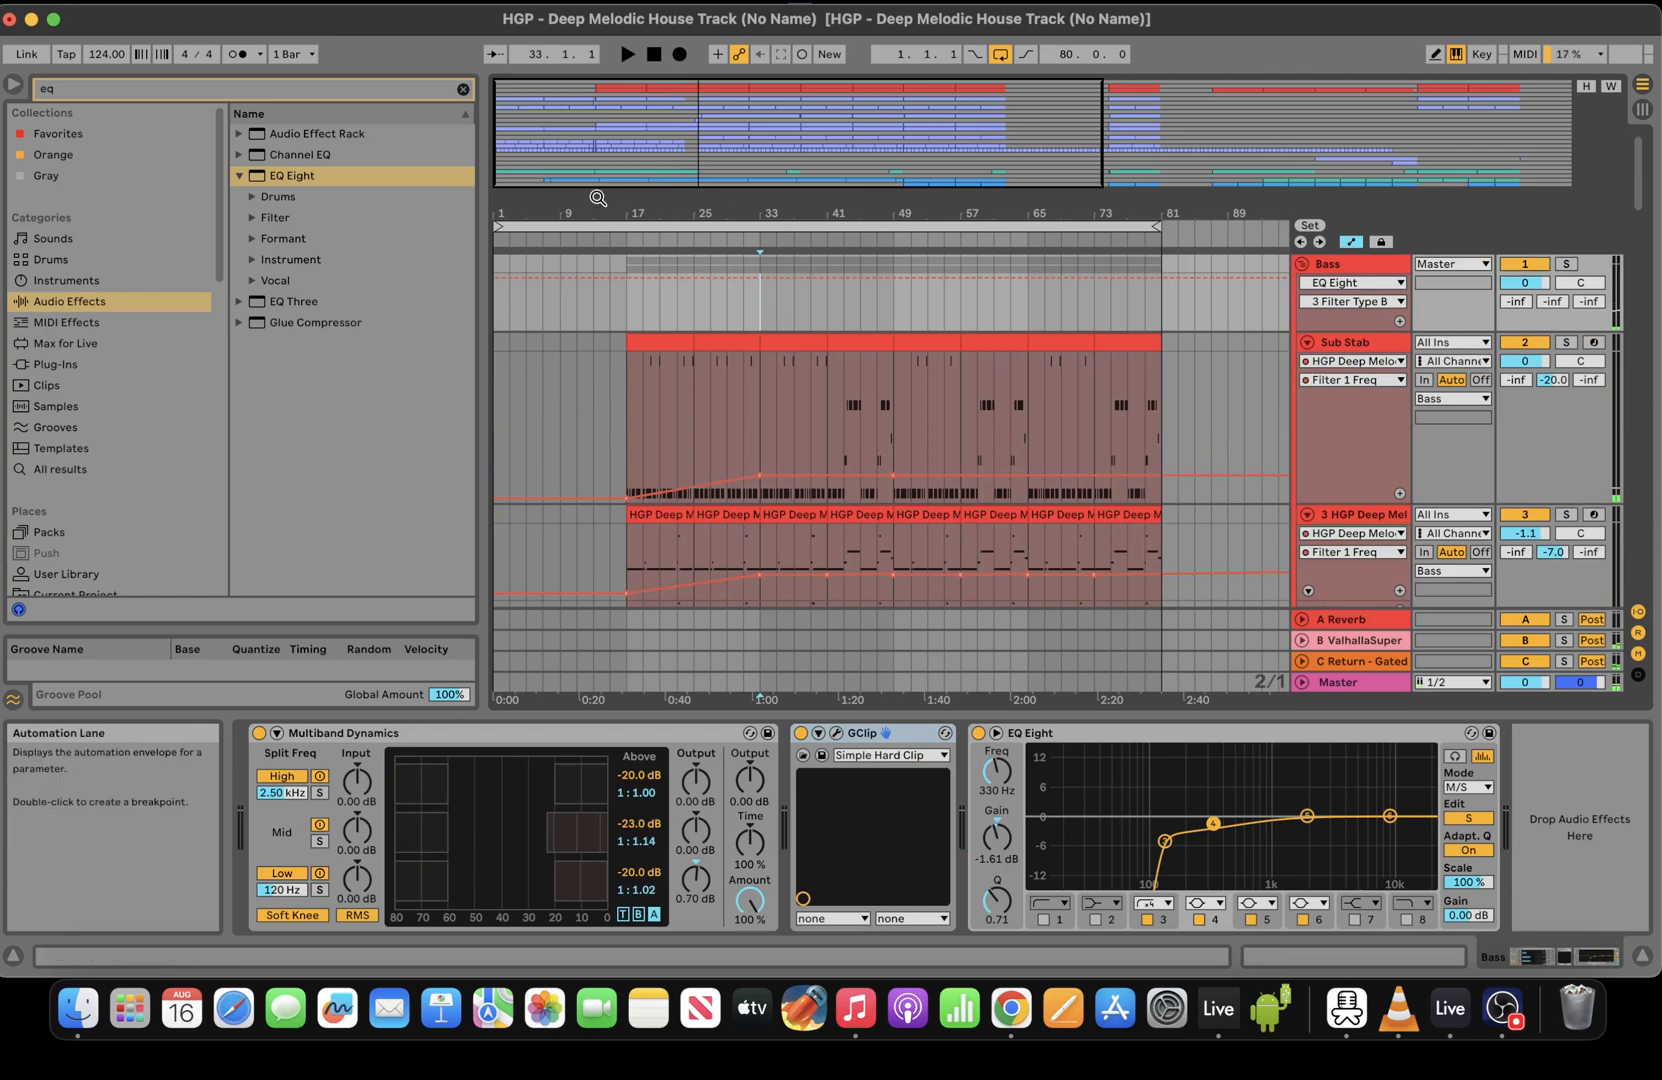
pyautogui.click(225, 12)
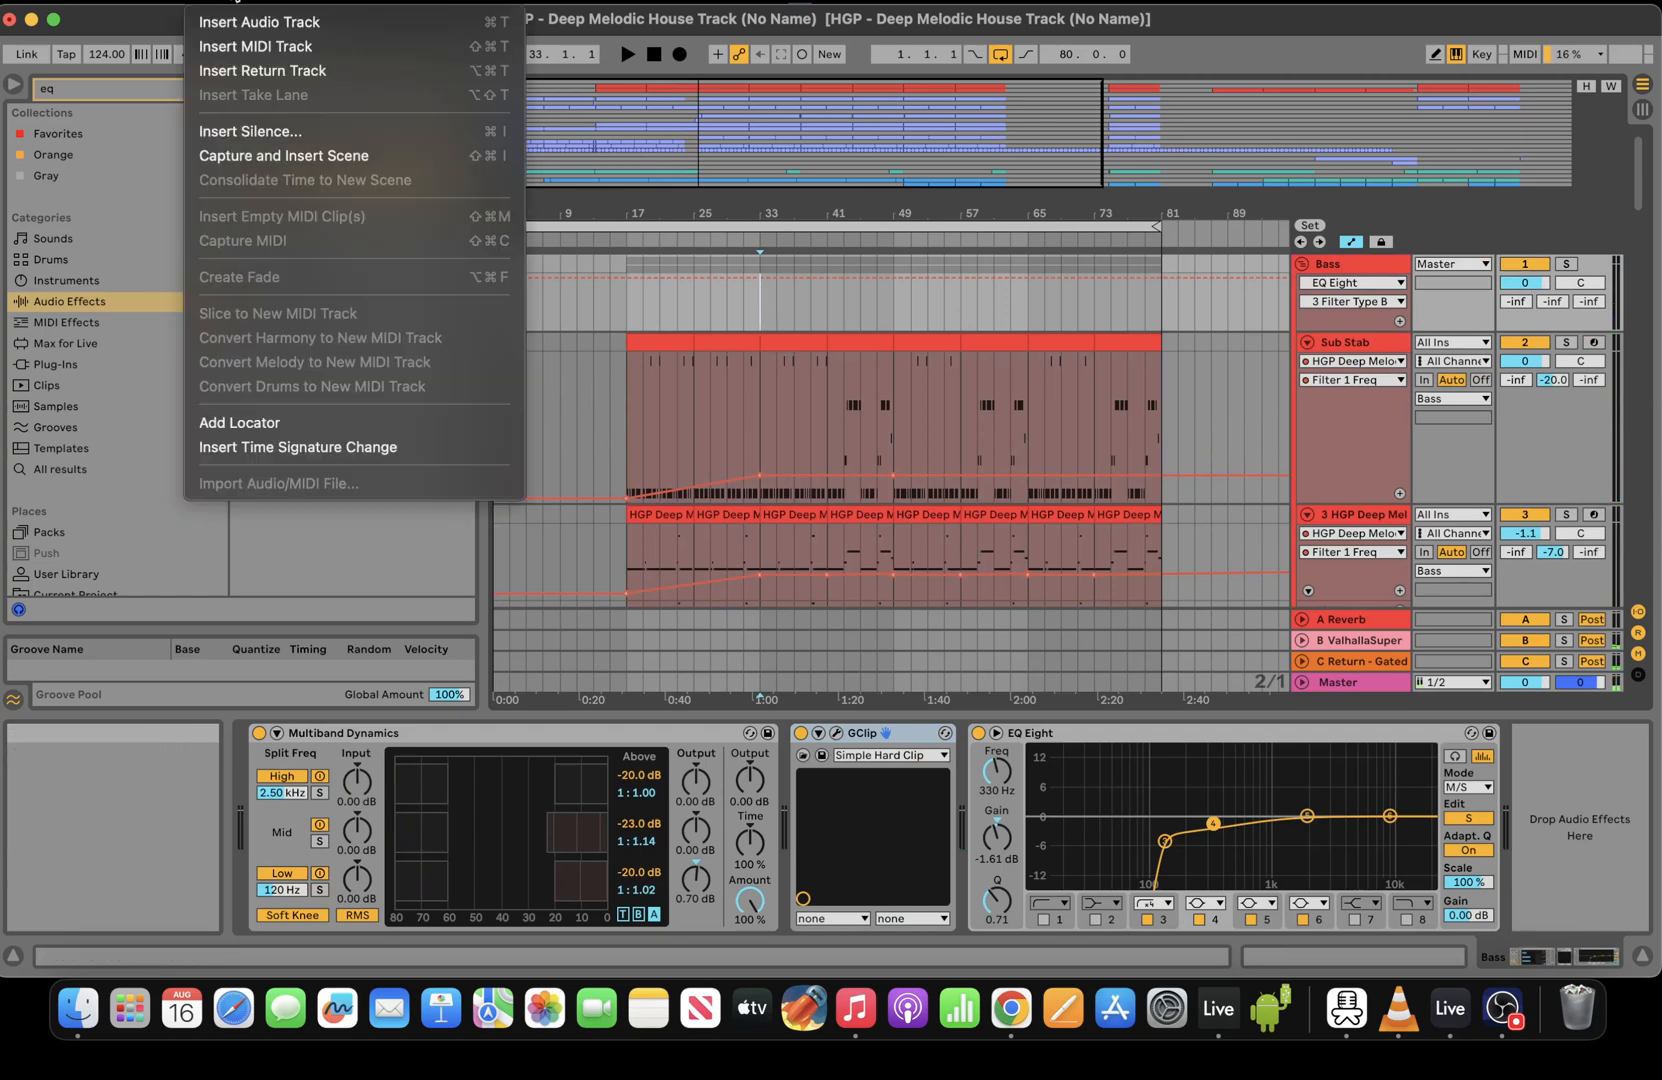
pyautogui.click(281, 128)
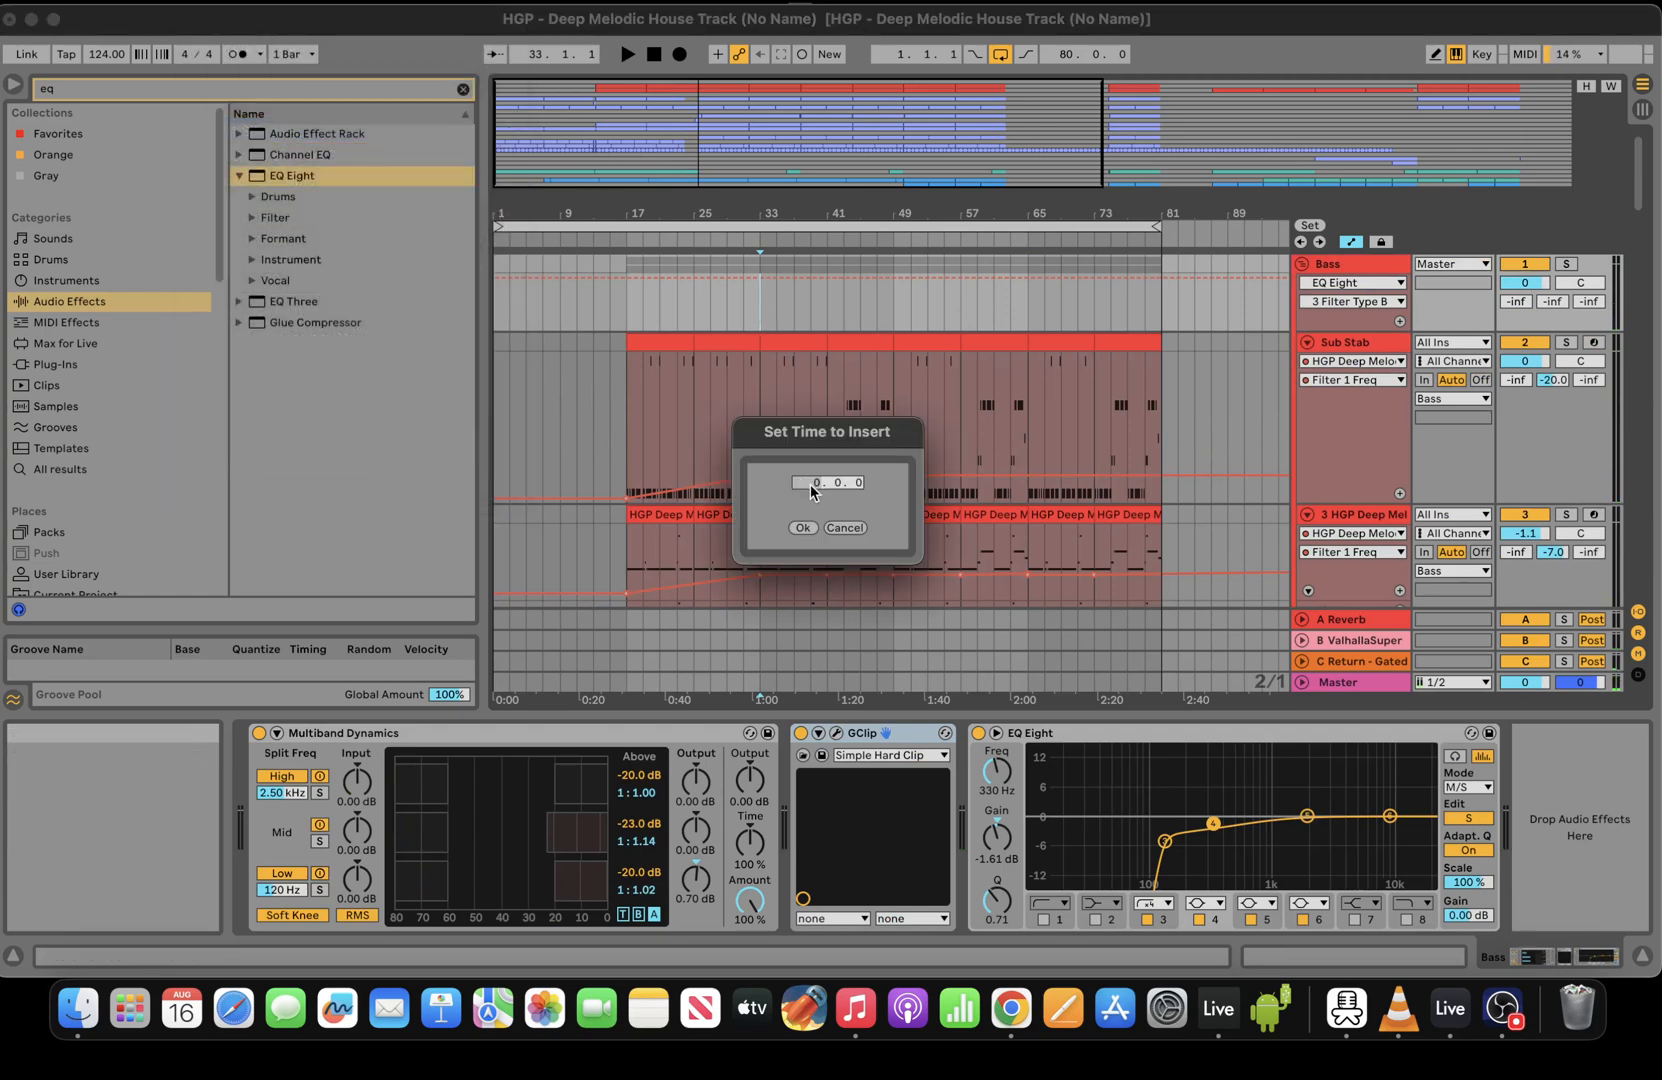
pyautogui.write('16')
pyautogui.click(803, 528)
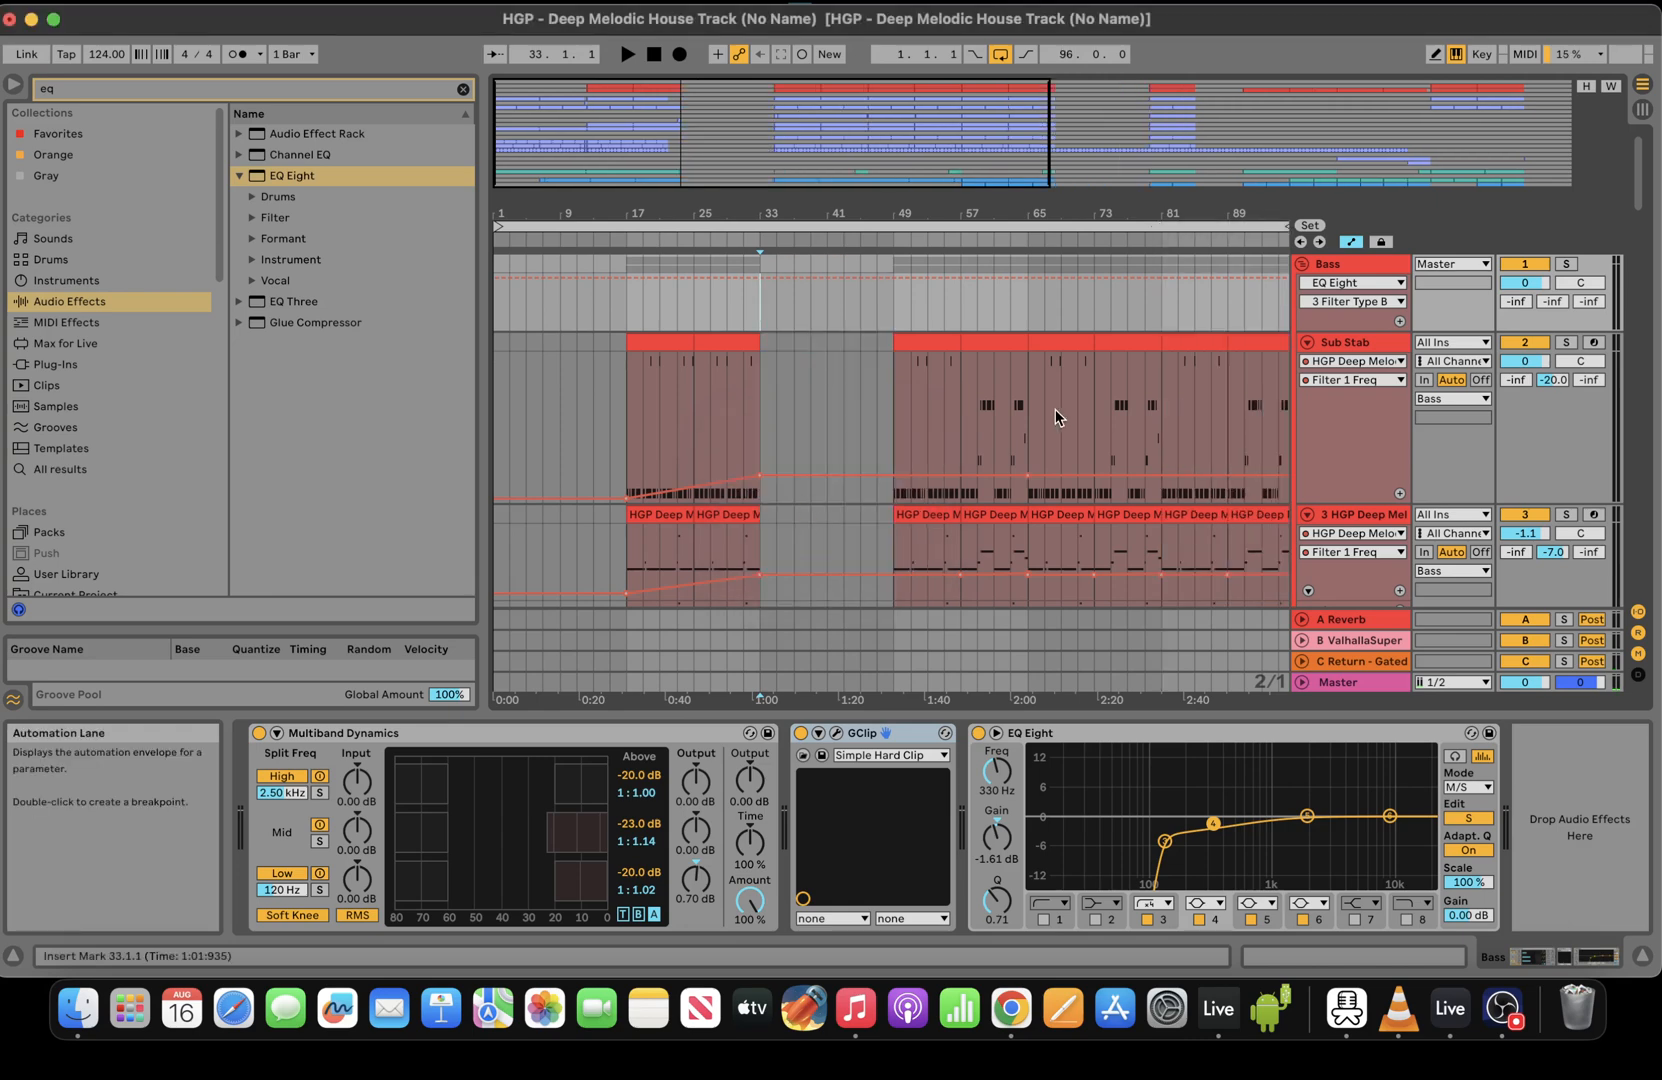
# Duplicate bars 49 to 57 of the Sub Stab and the bass track below it over the following eight bars
pyautogui.press('space')
pyautogui.click(893, 388)
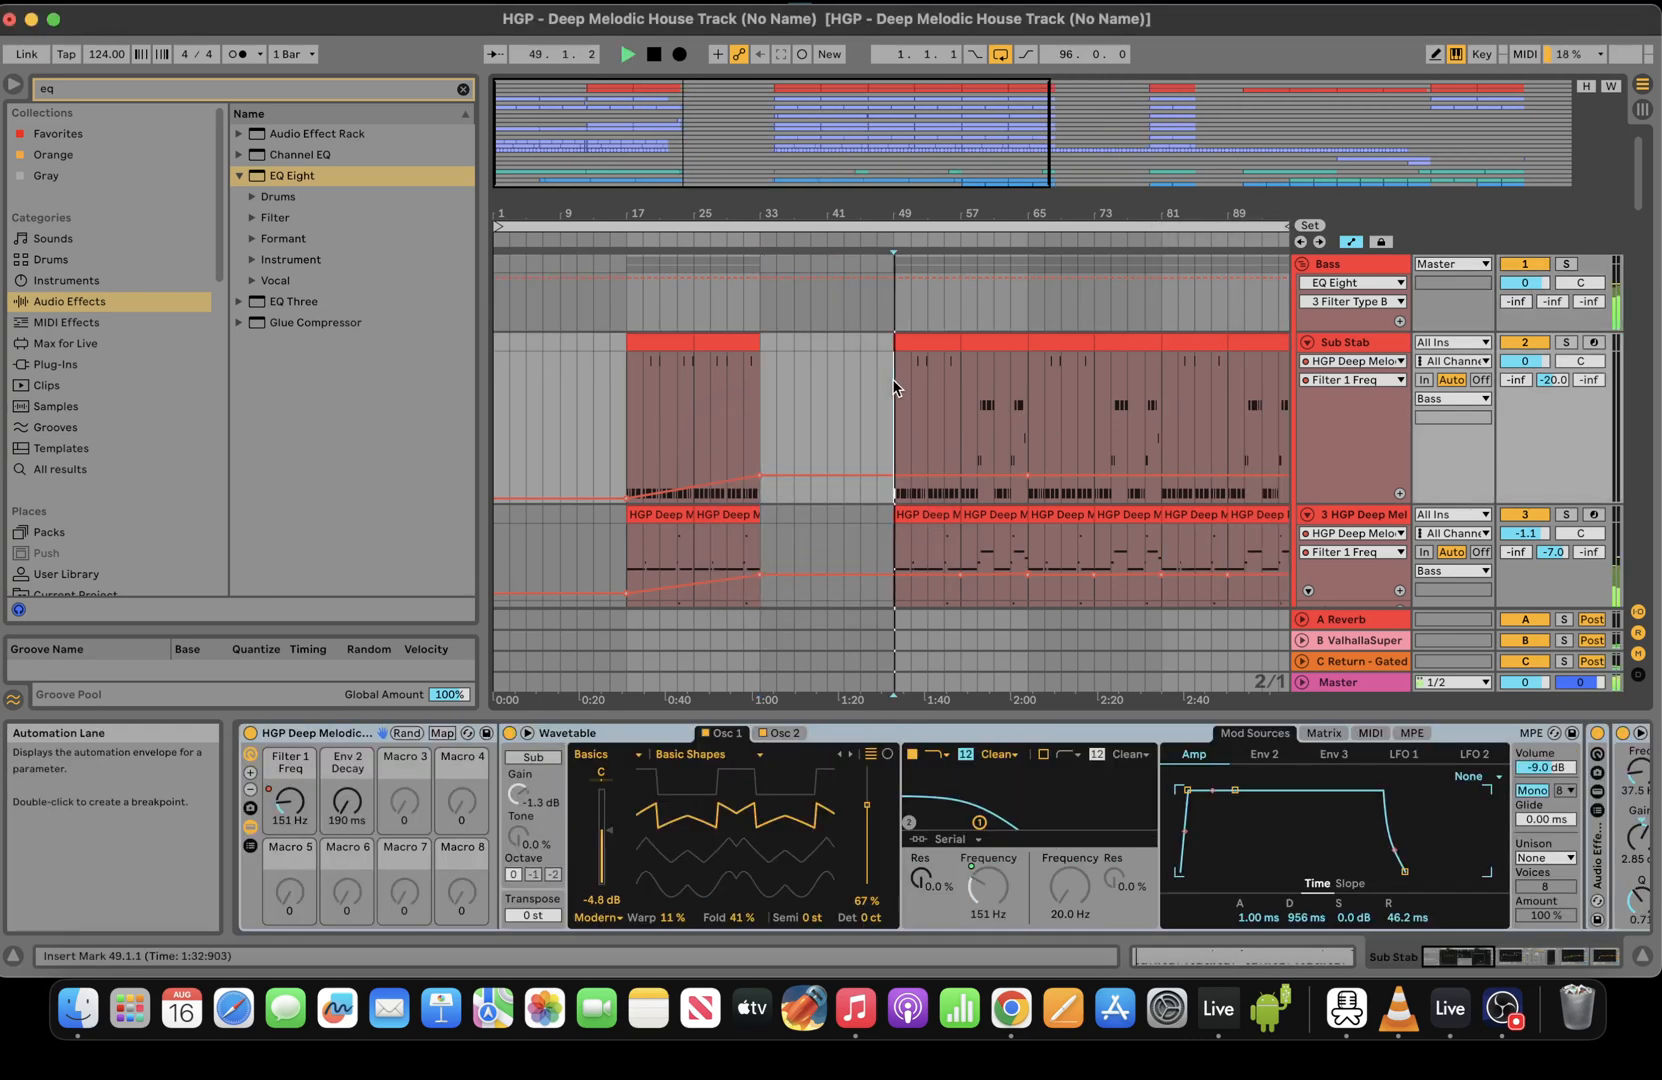
pyautogui.moveTo(959, 400); pyautogui.dragTo(900, 392)
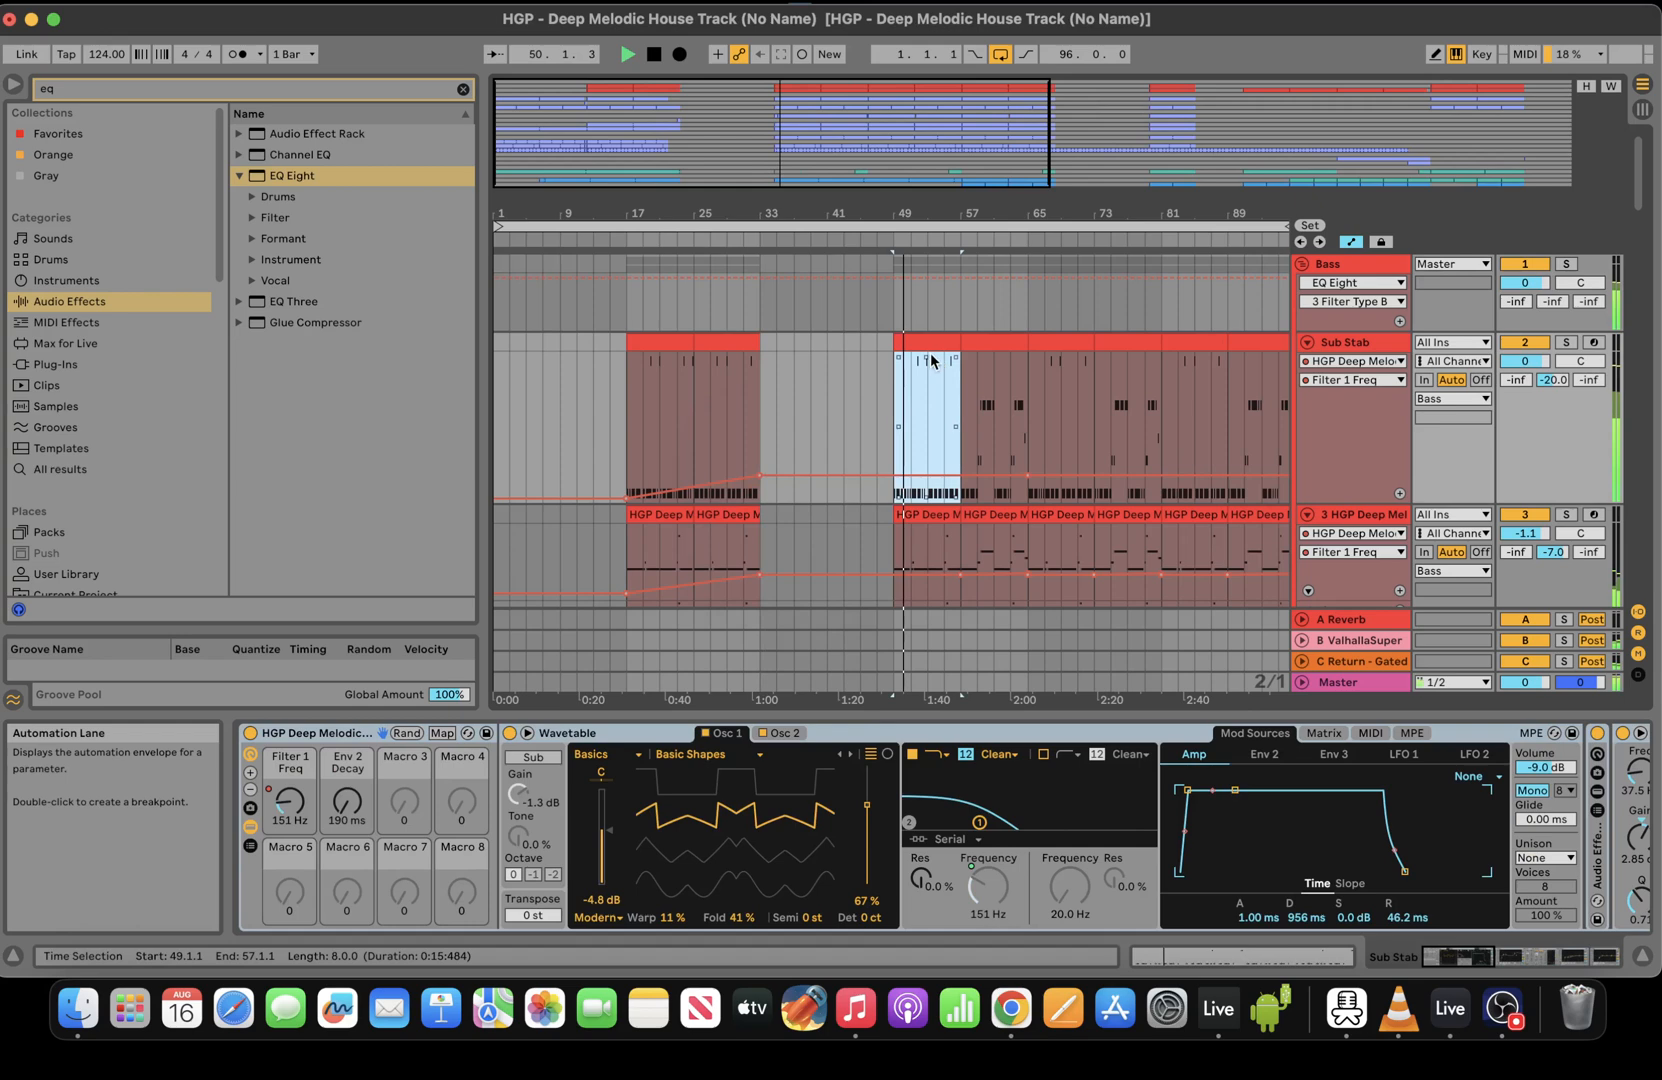
pyautogui.press('super+d')
pyautogui.click(944, 513)
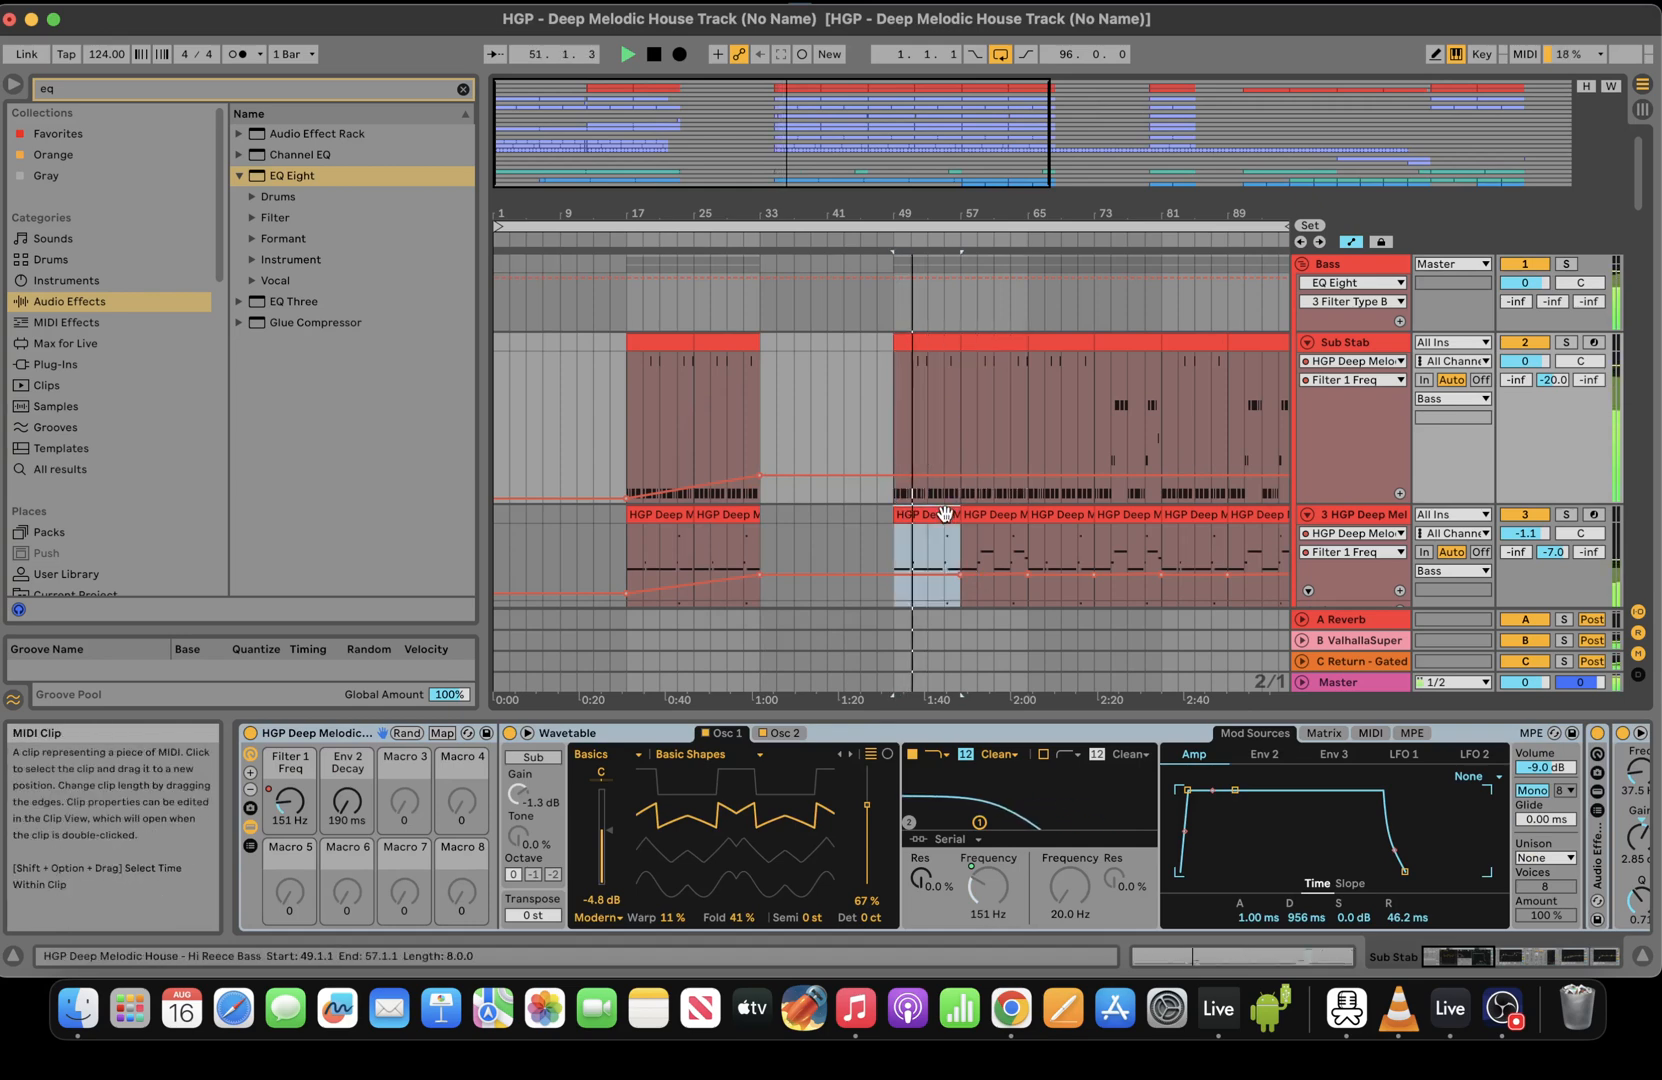
pyautogui.press('super+d')
# Fill the empty bars 33 to 49 across all tracks with copies of bars 49 to 57, and loop bars 33 to 49
pyautogui.press('space')
pyautogui.moveTo(960, 388); pyautogui.dragTo(889, 335)
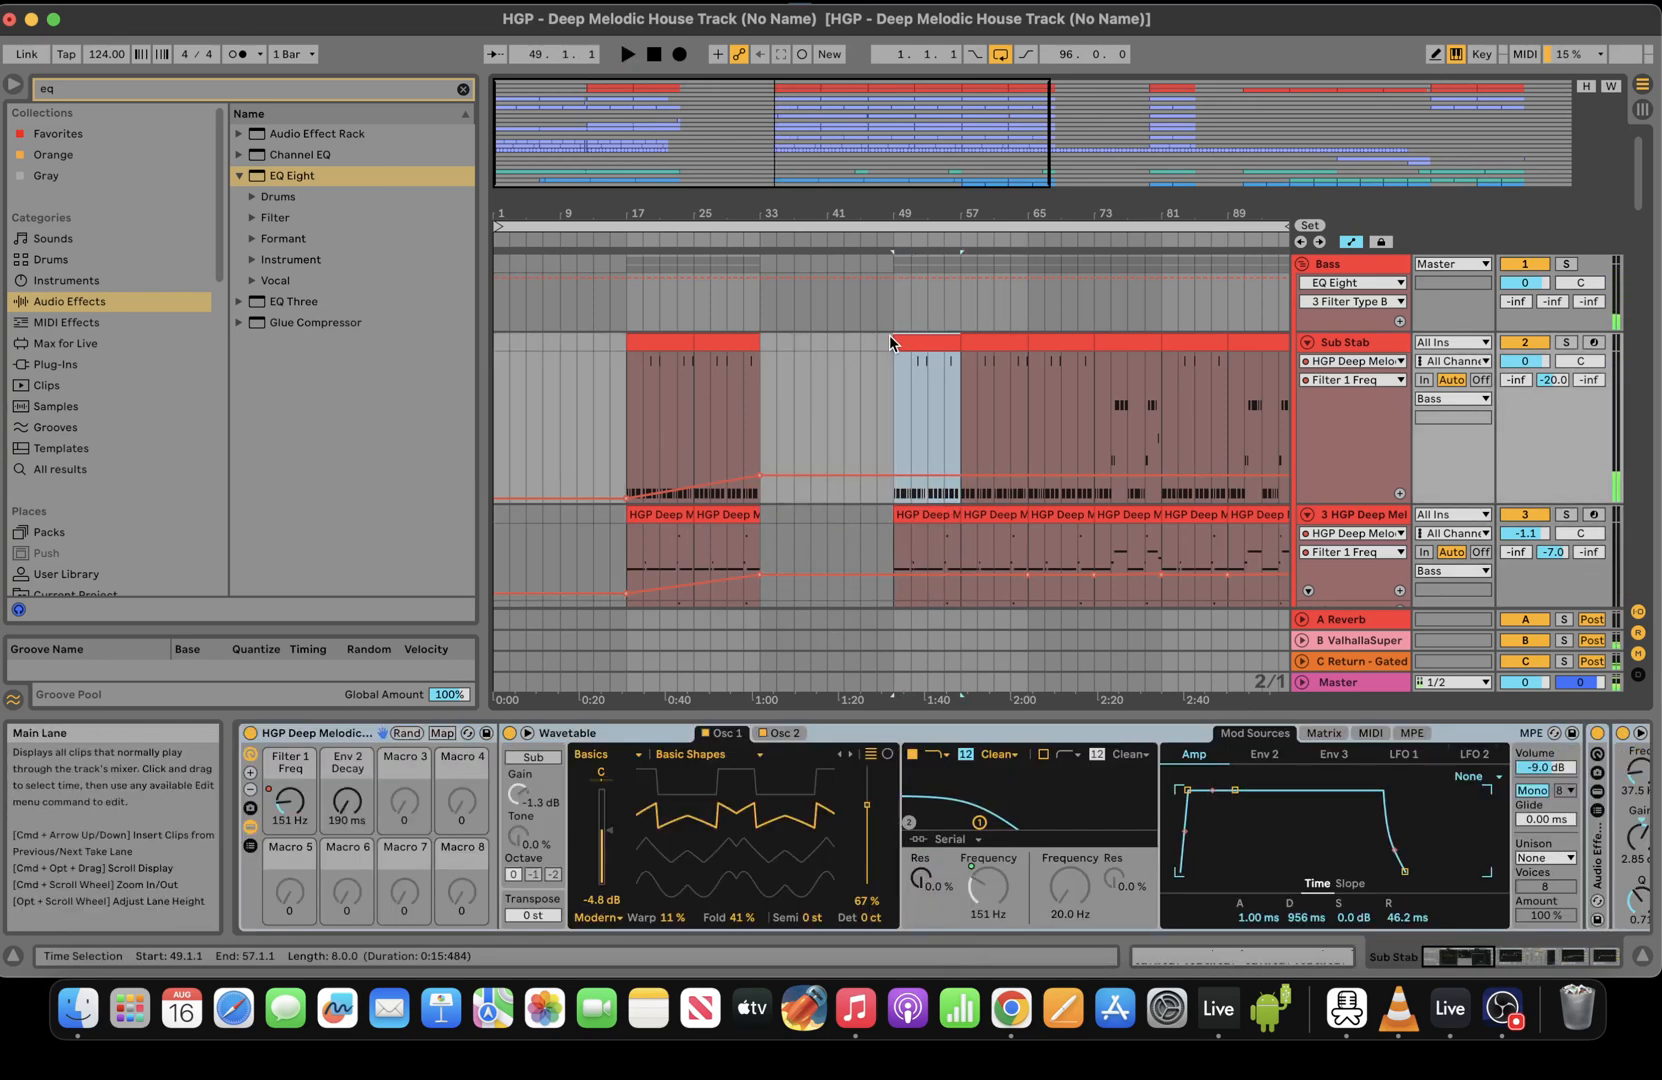
pyautogui.press('super+l')
pyautogui.click(926, 224)
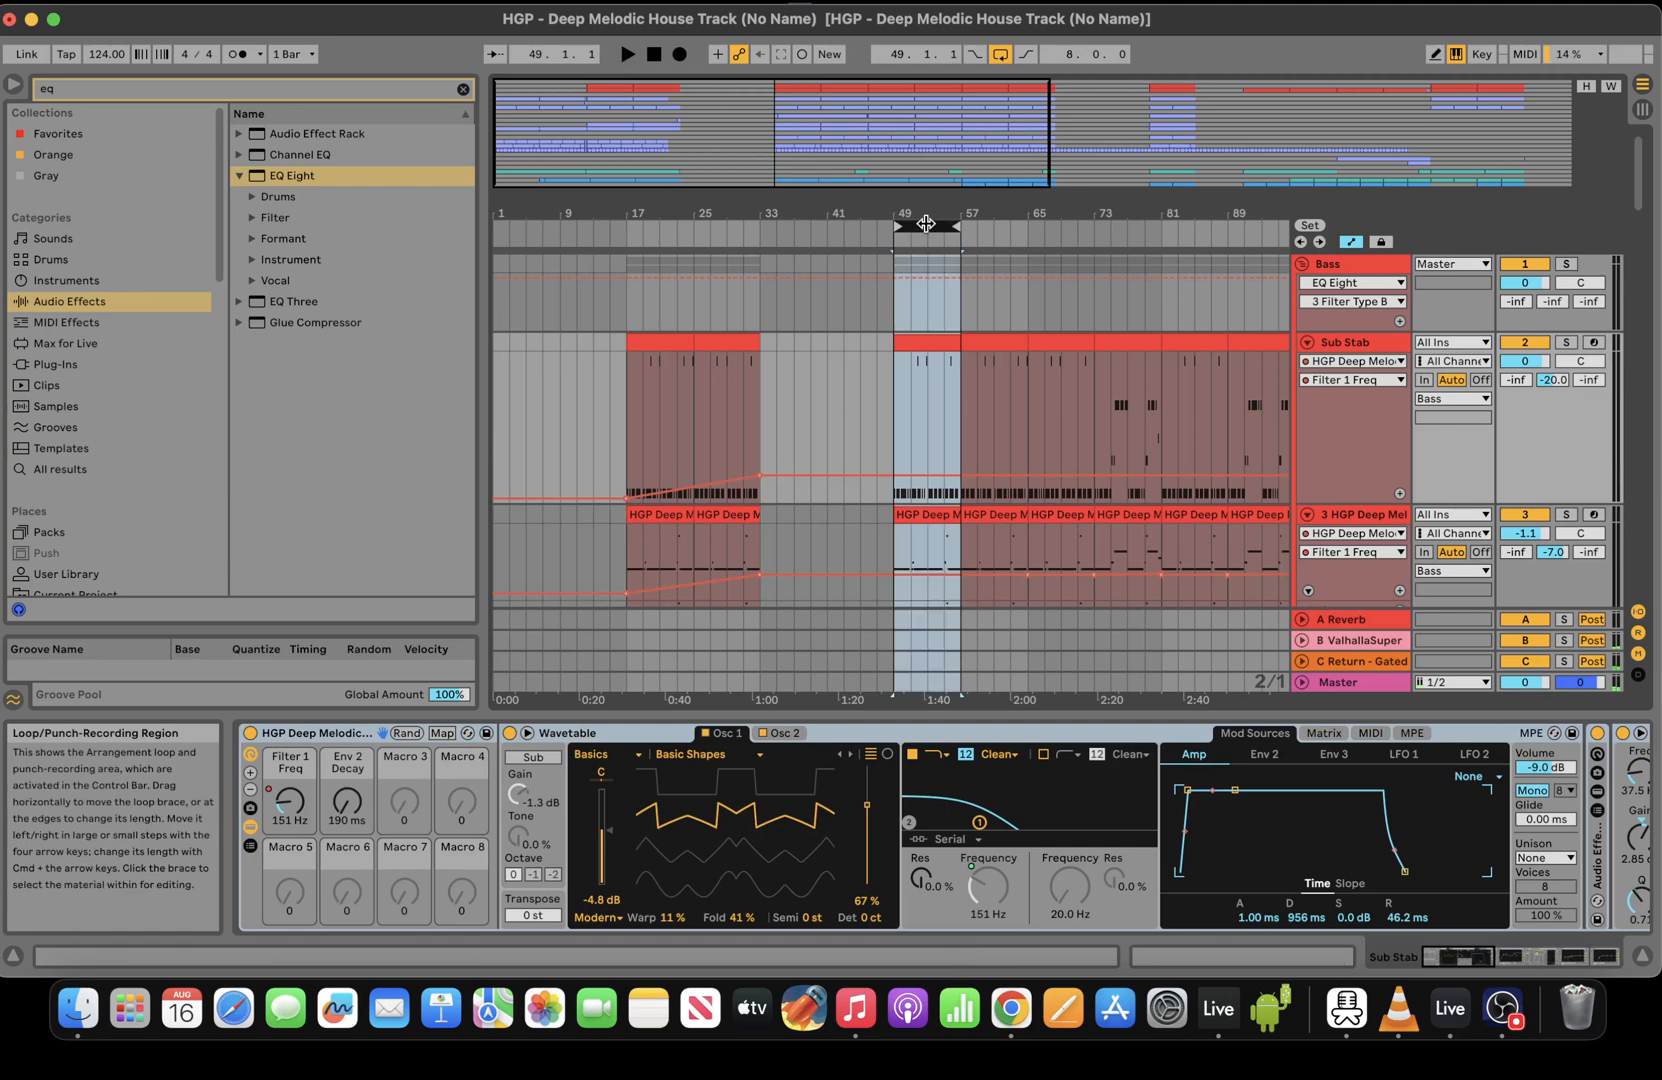
pyautogui.moveTo(931, 224)
pyautogui.mouseDown()
pyautogui.moveTo(797, 224)
pyautogui.moveTo(893, 224)
pyautogui.mouseUp()
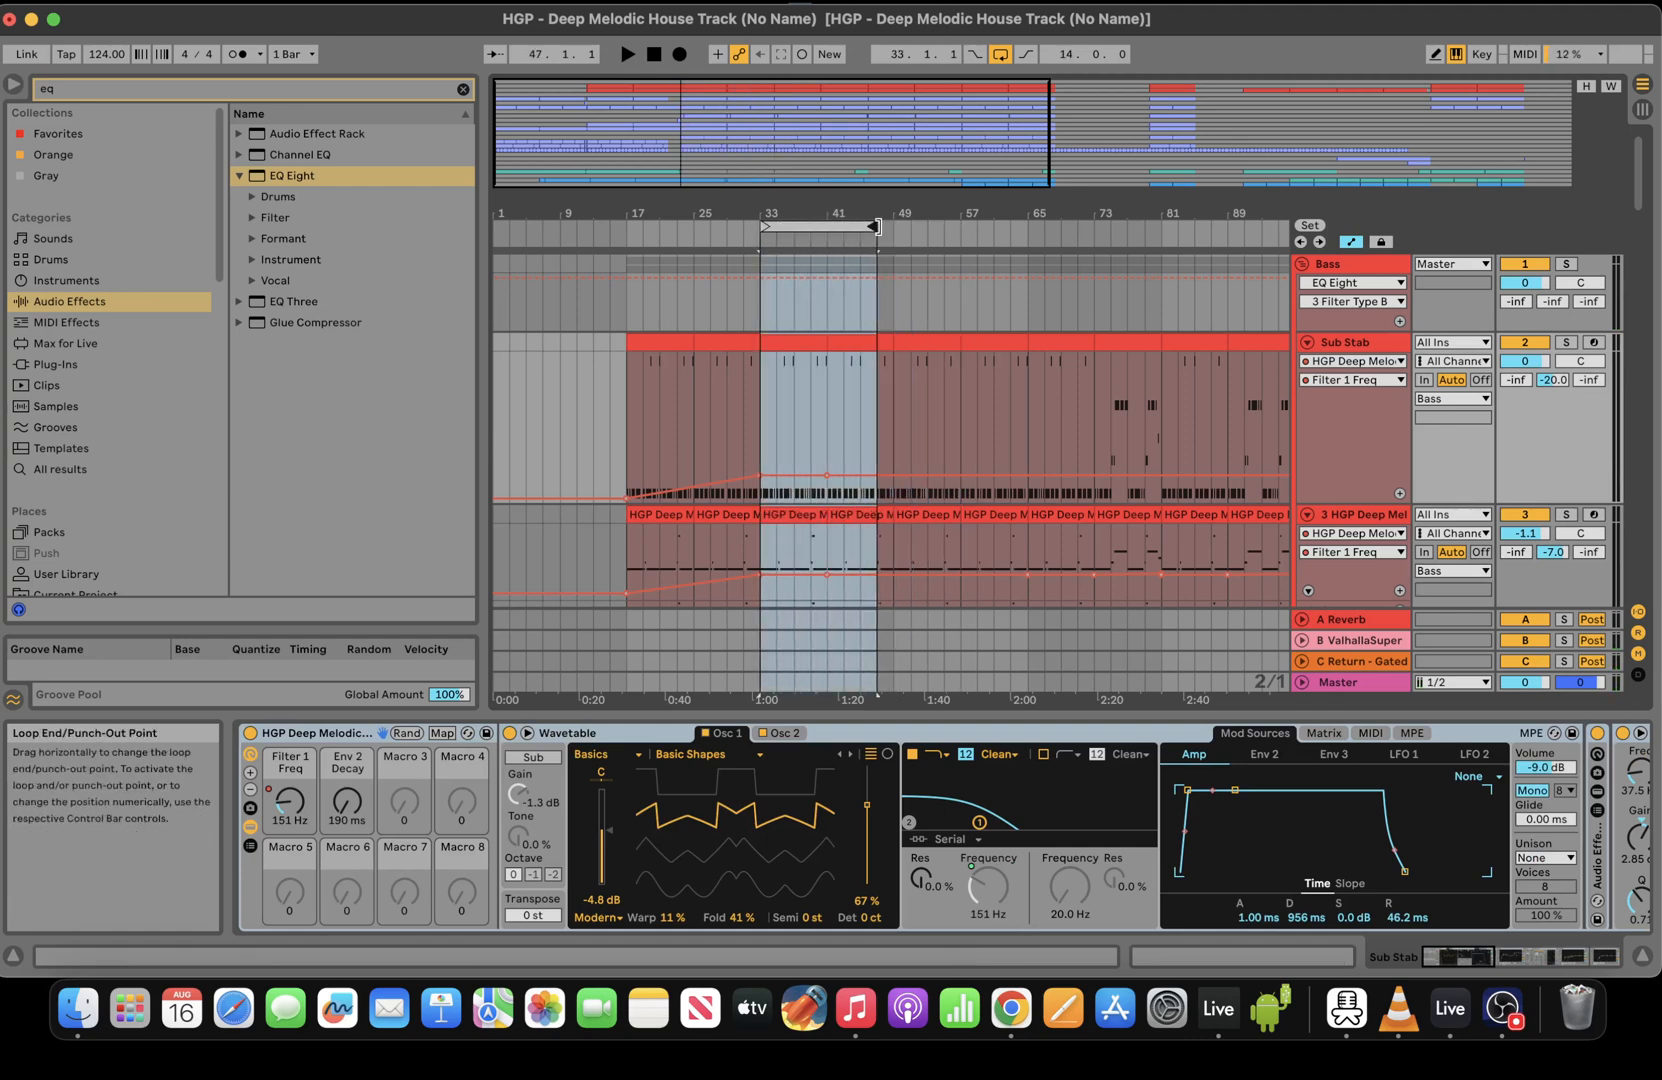
pyautogui.click(737, 231)
# Close the Kick track's gap before bar 33 and delete the kick from bars 33 to 49
pyautogui.scroll(-10, 1648, 265)
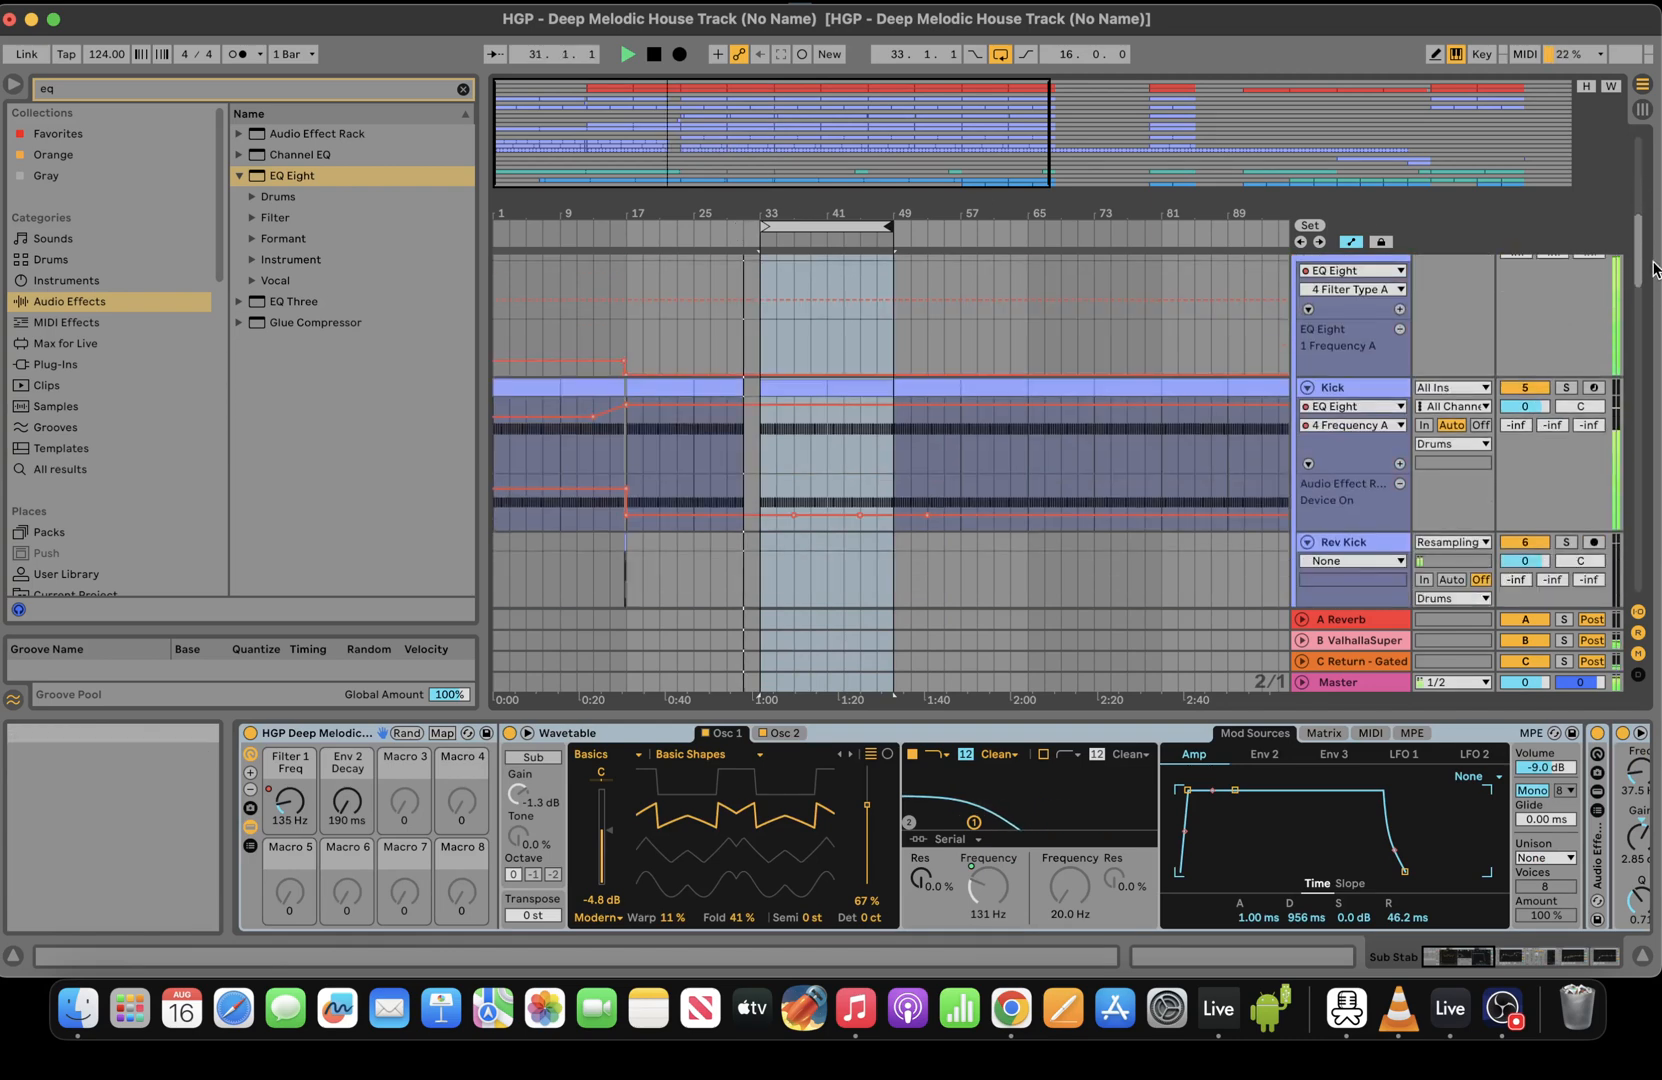
pyautogui.moveTo(1647, 262); pyautogui.dragTo(1647, 258)
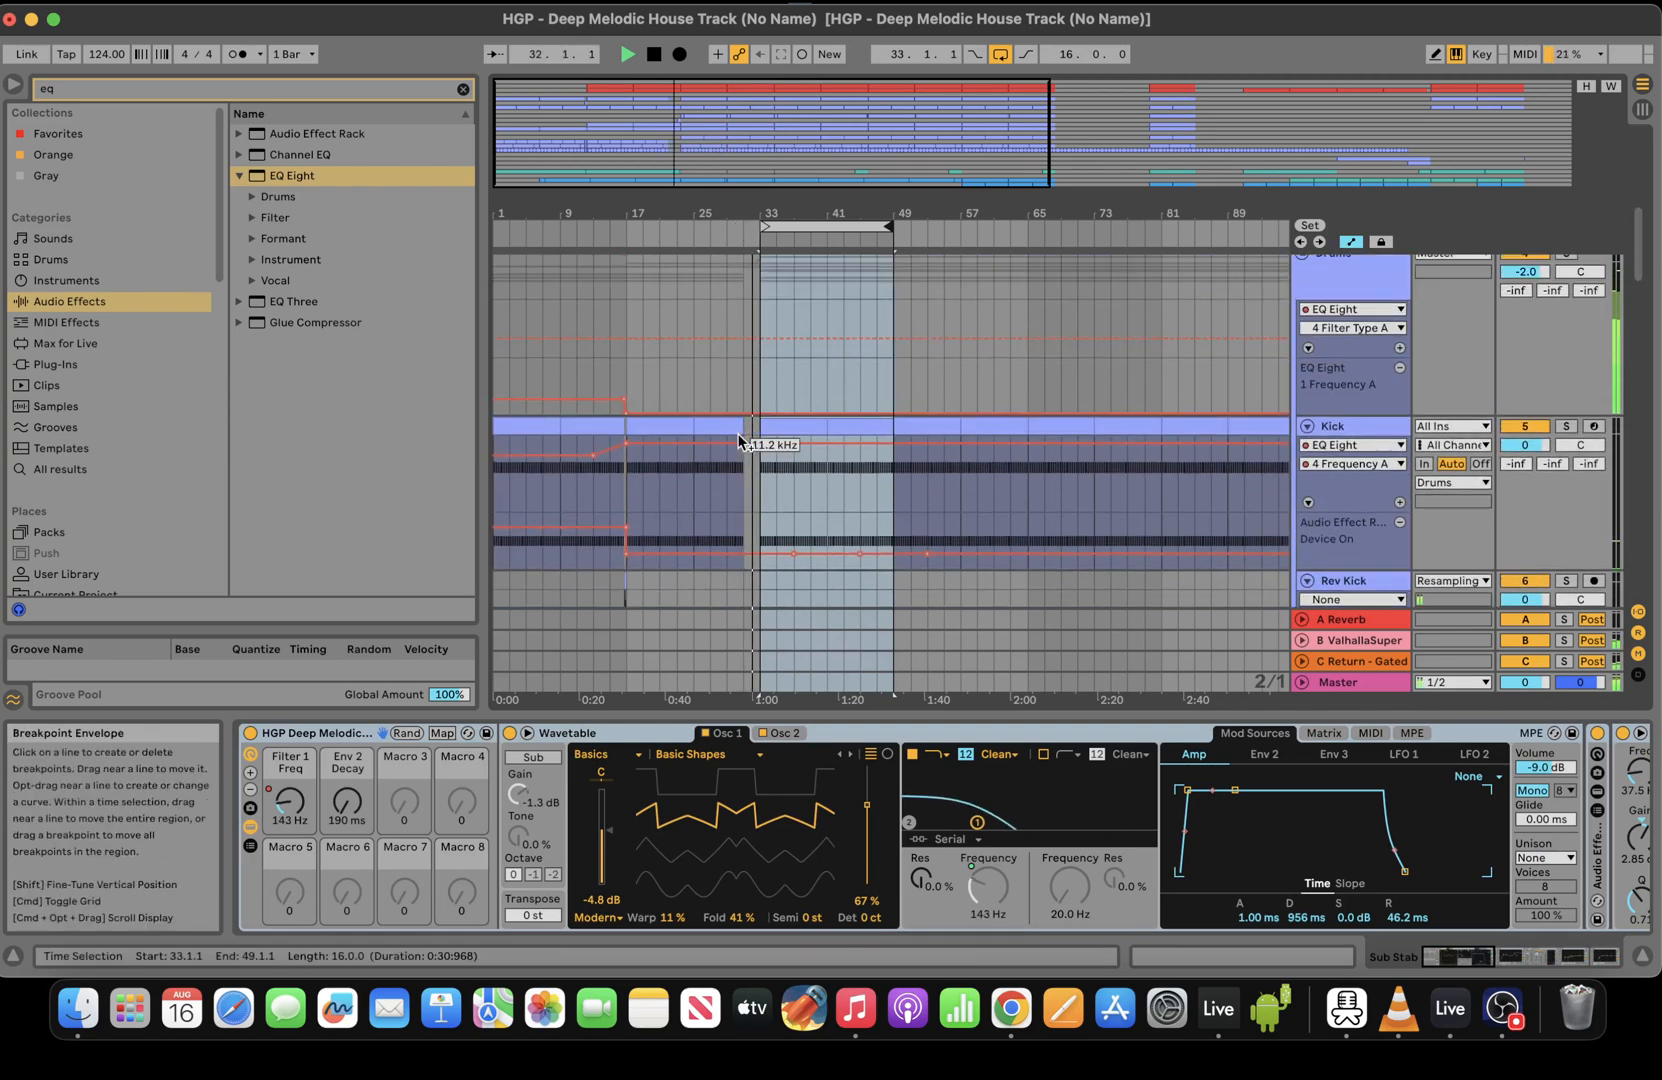
pyautogui.moveTo(741, 427); pyautogui.dragTo(889, 425)
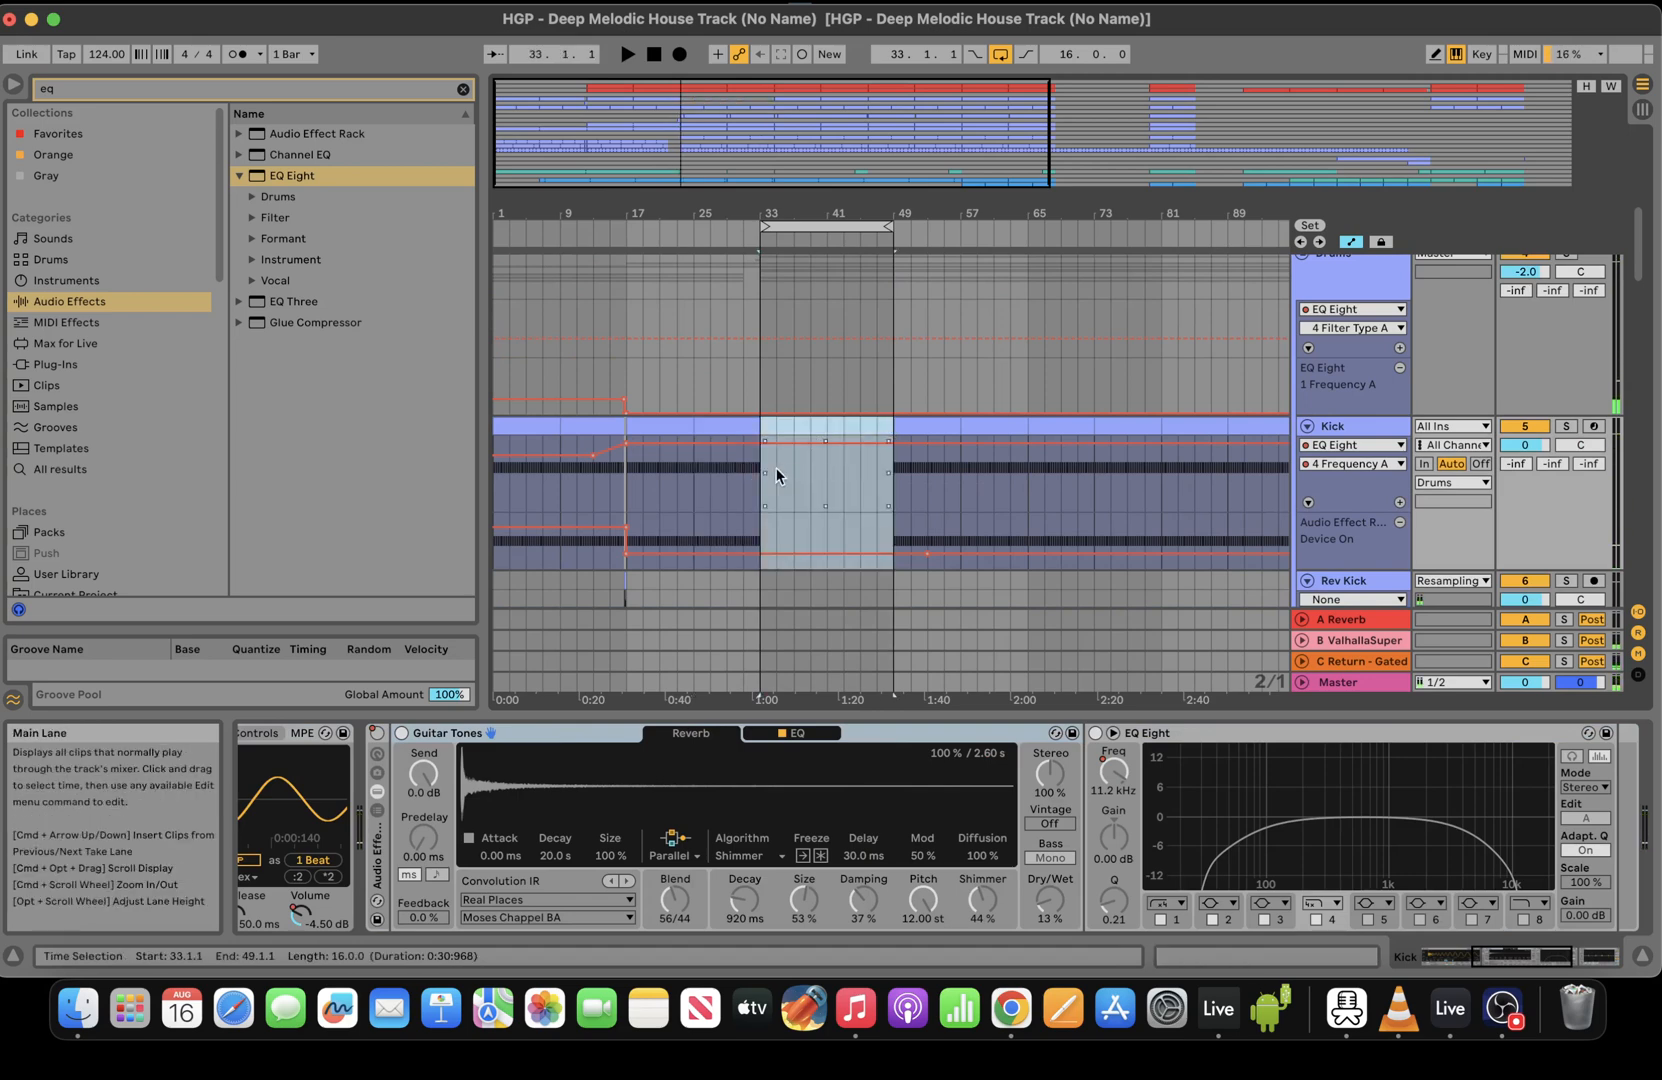
pyautogui.press('Delete')
pyautogui.press('space')
# Automate the Snare's Filter Freq to rise from its minimum at bar 33 to about 5 kHz at bar 47, opening fully at bar 49
pyautogui.moveTo(1638, 283); pyautogui.dragTo(1652, 350)
pyautogui.scroll(3, 878, 464)
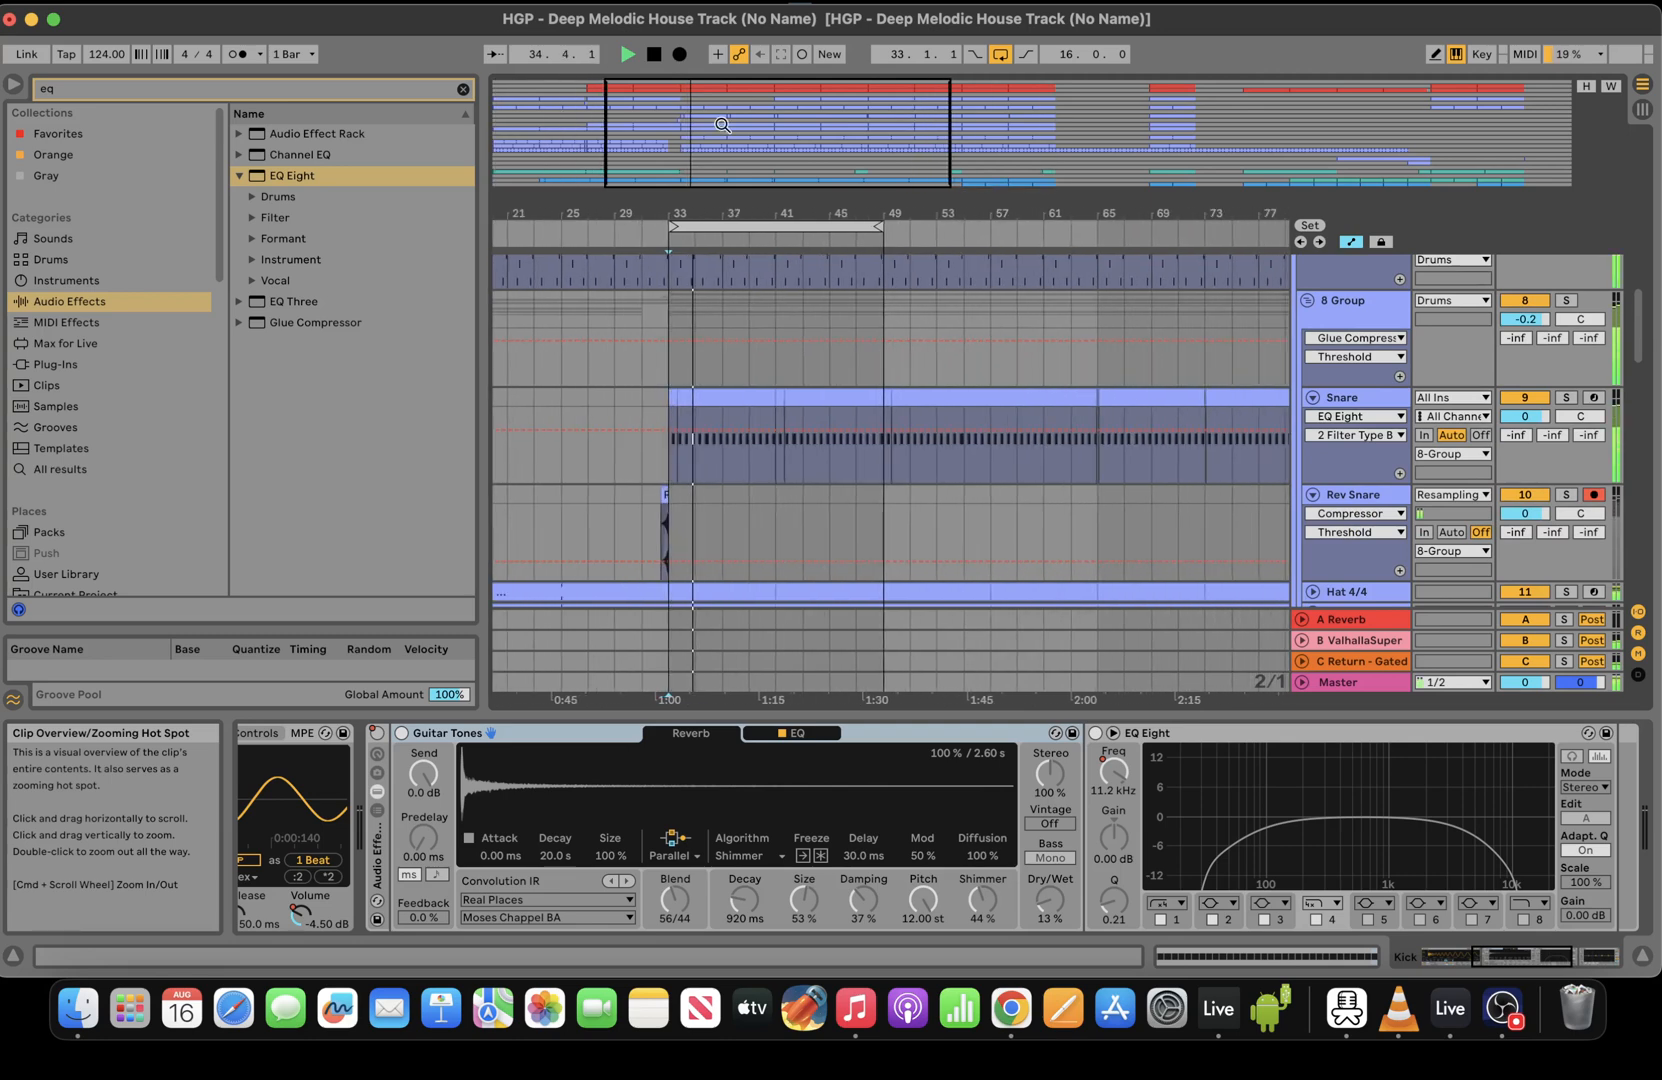
pyautogui.click(883, 475)
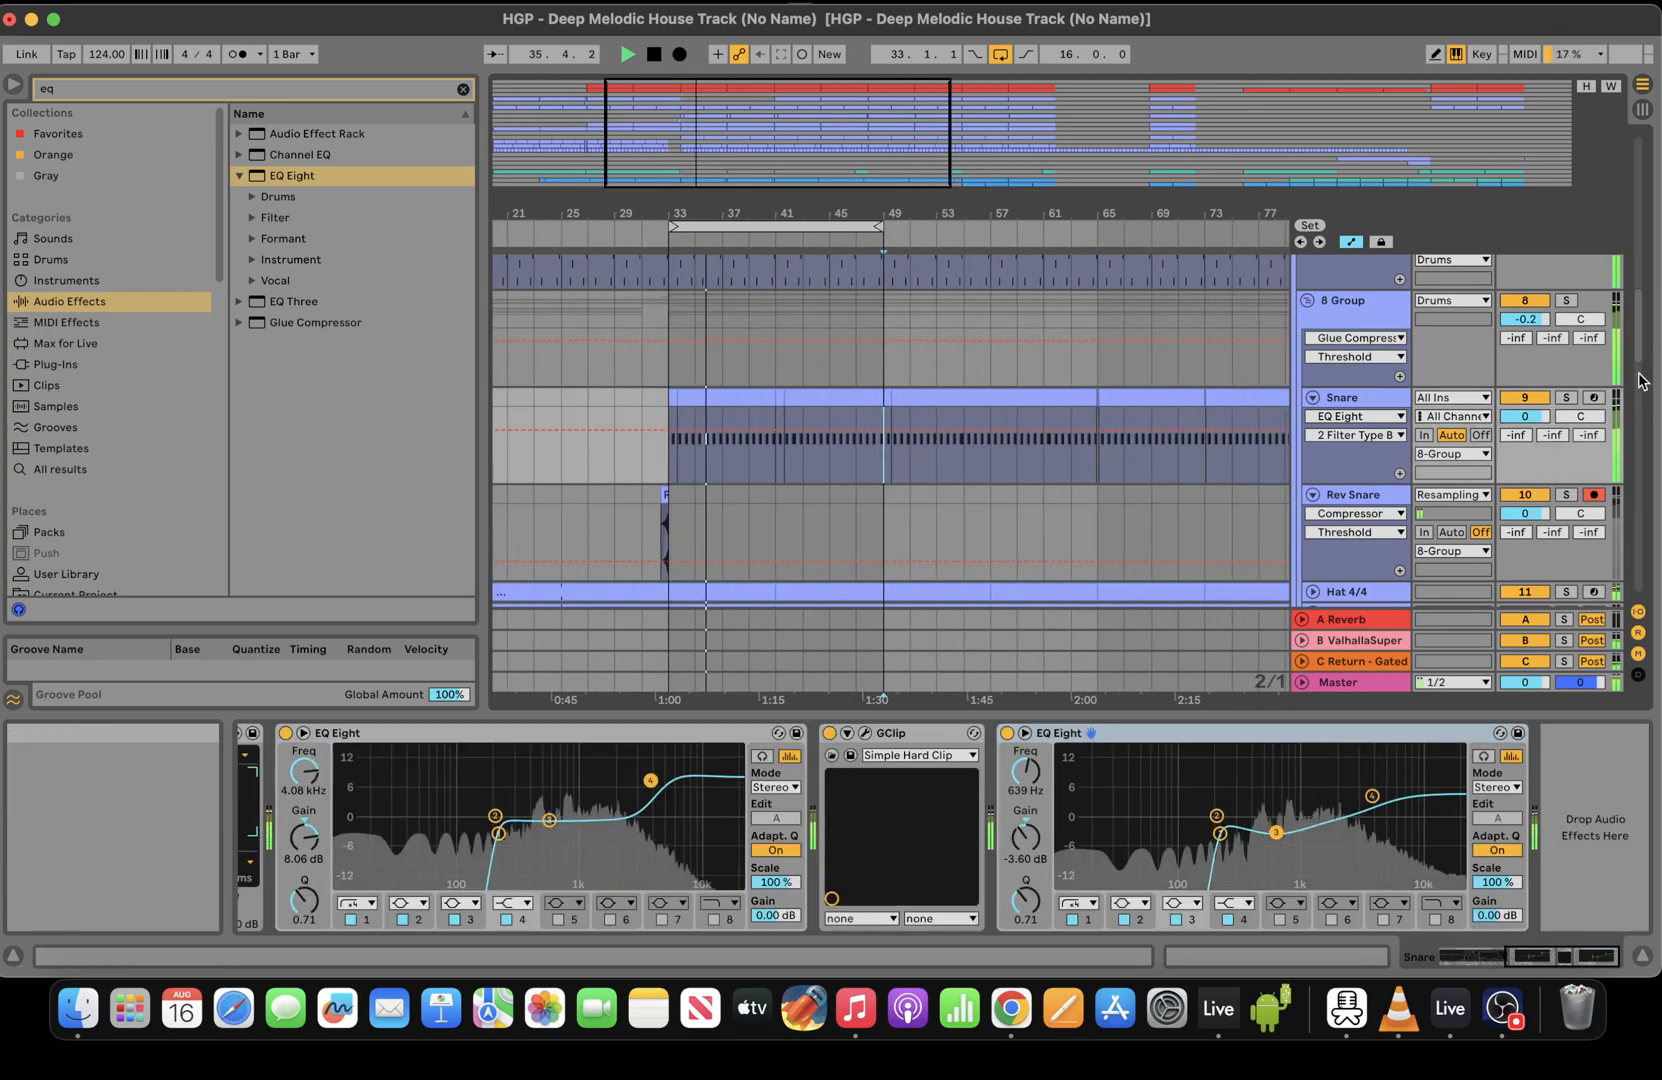
pyautogui.click(662, 468)
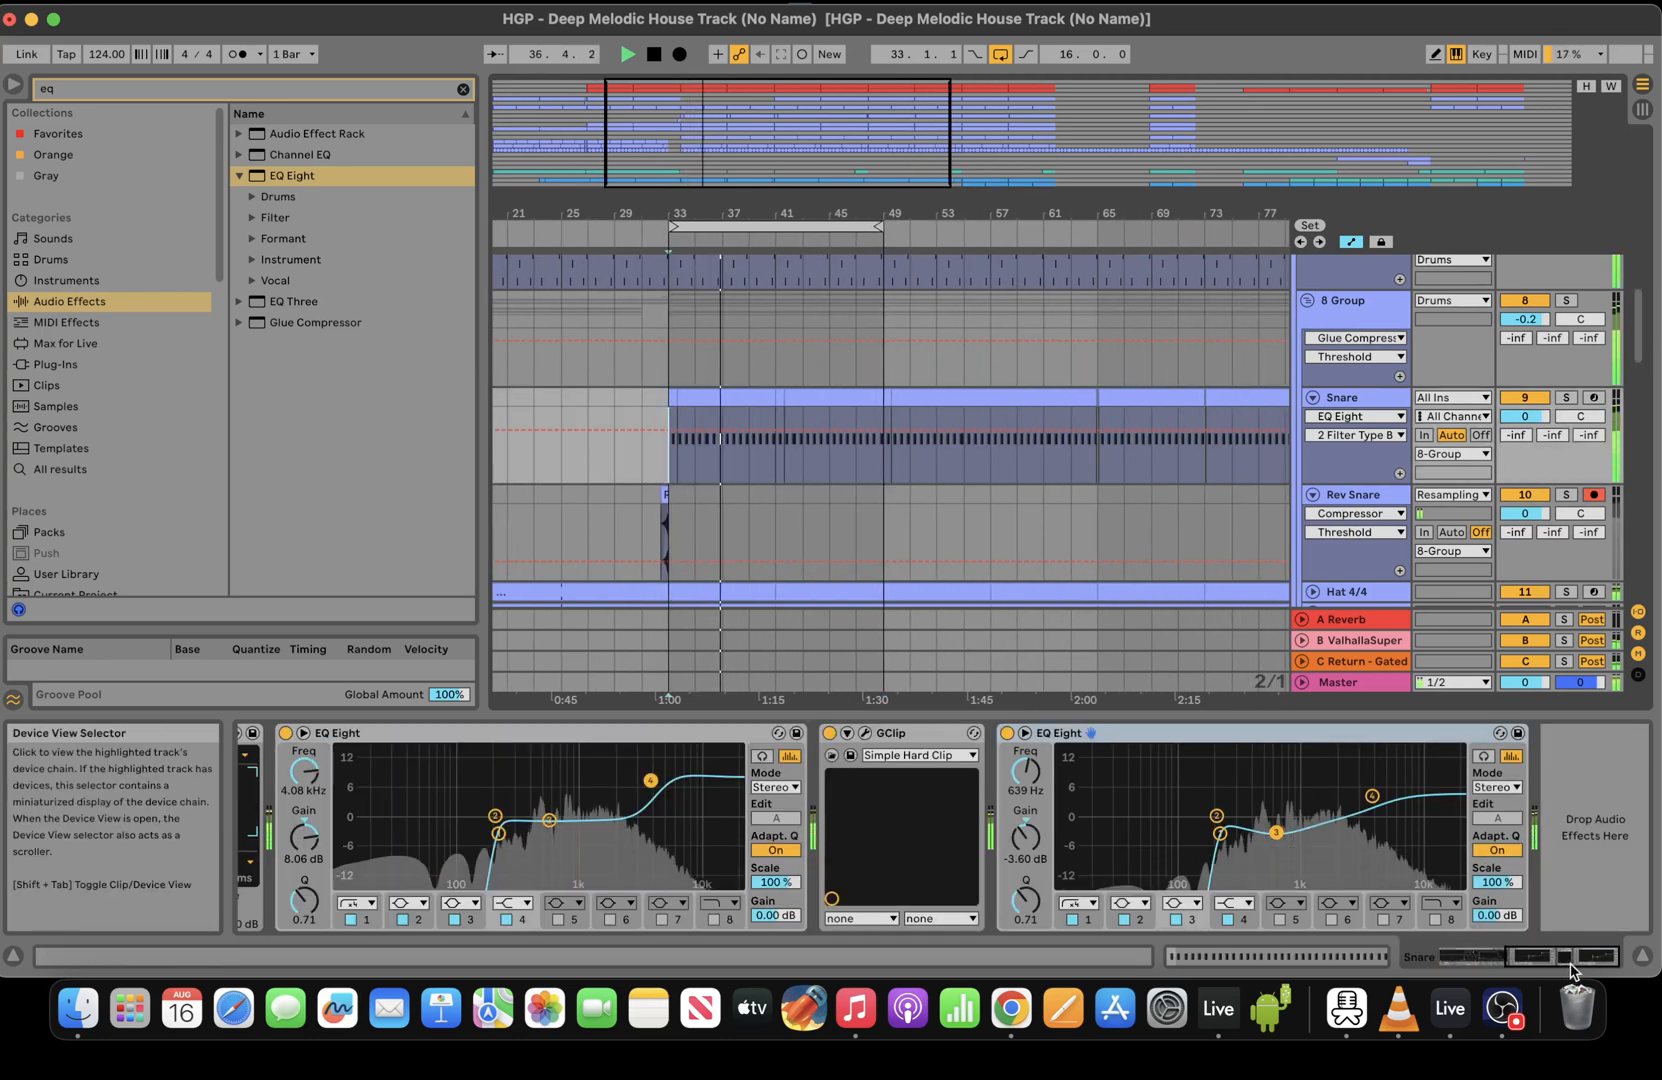
pyautogui.click(1233, 962)
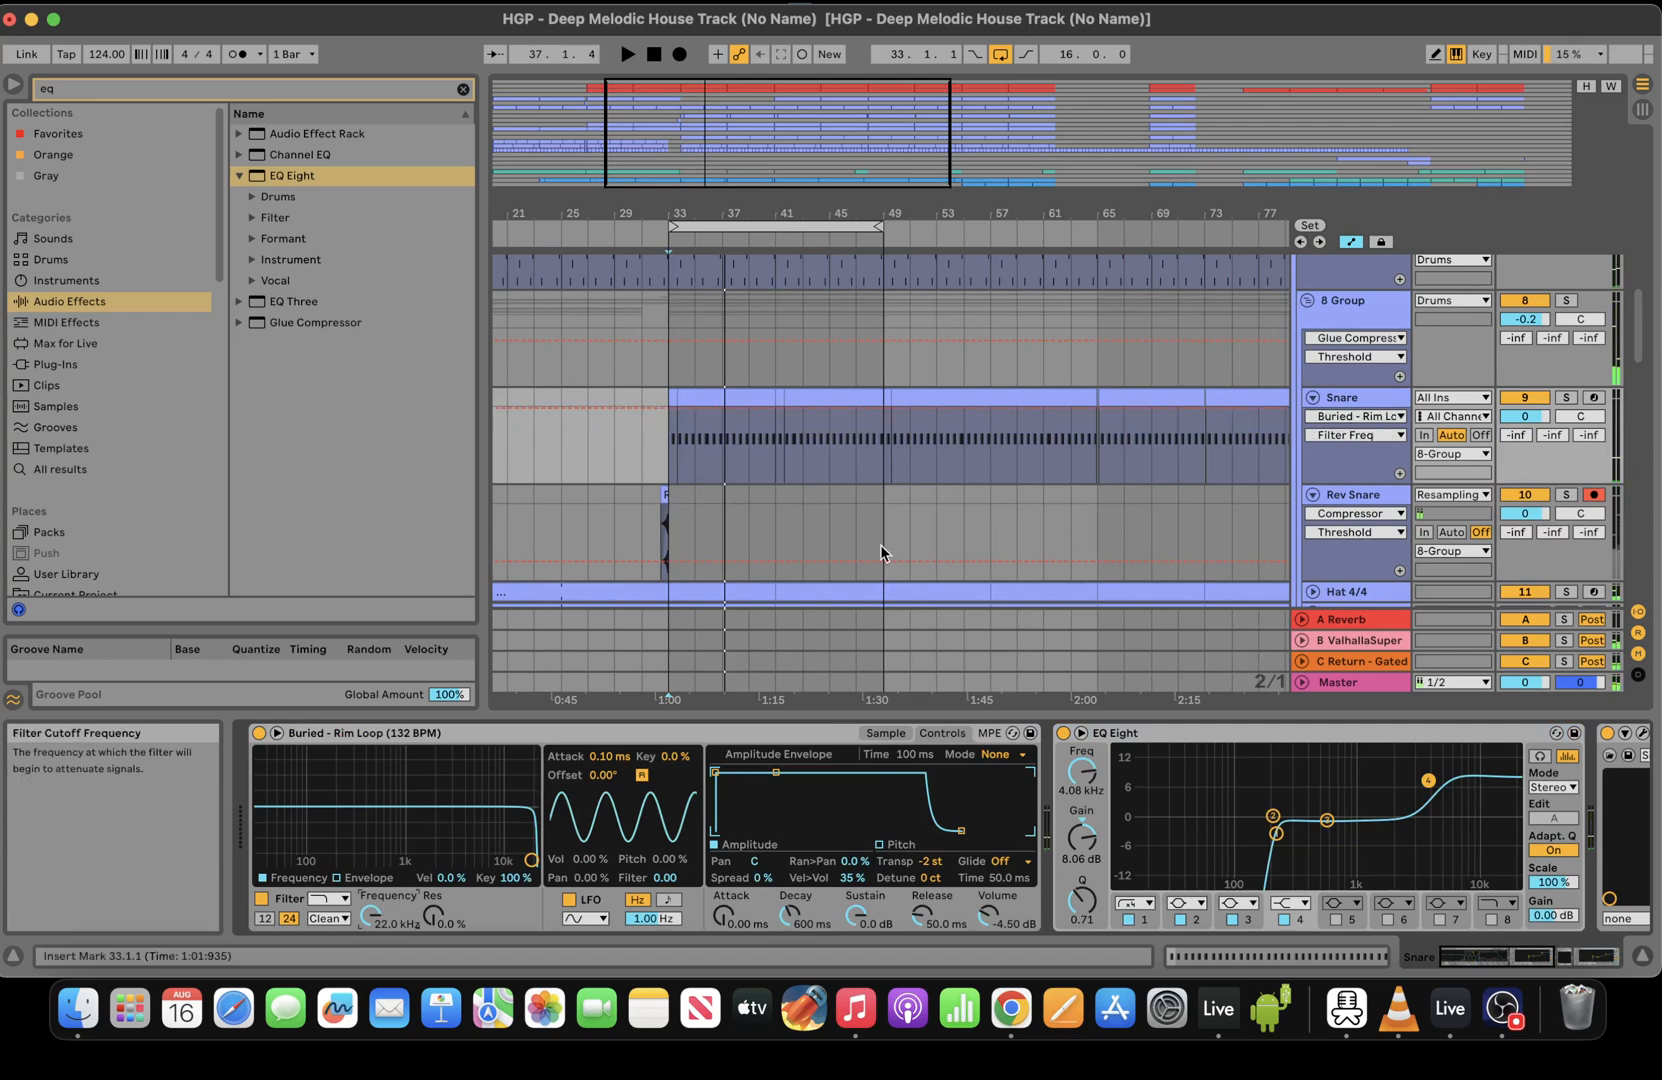
pyautogui.moveTo(881, 466)
pyautogui.mouseDown()
pyautogui.moveTo(850, 462)
pyautogui.moveTo(864, 434)
pyautogui.mouseUp()
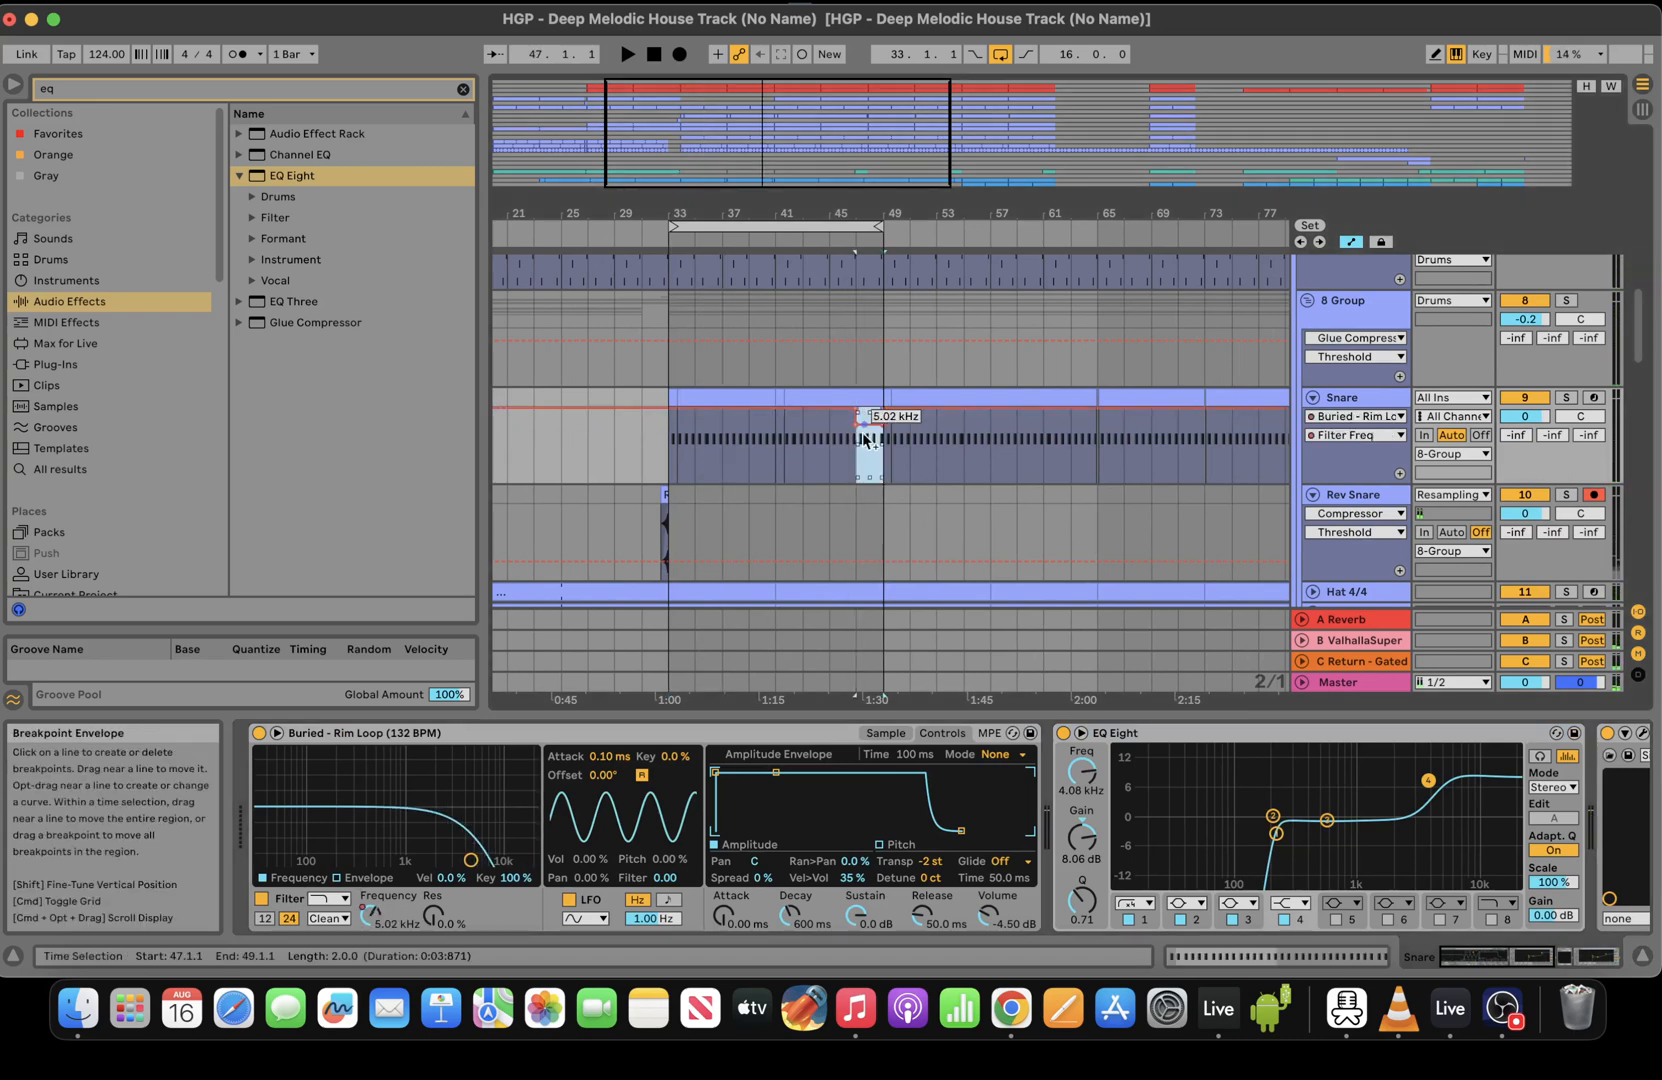
pyautogui.click(853, 400)
pyautogui.press('space')
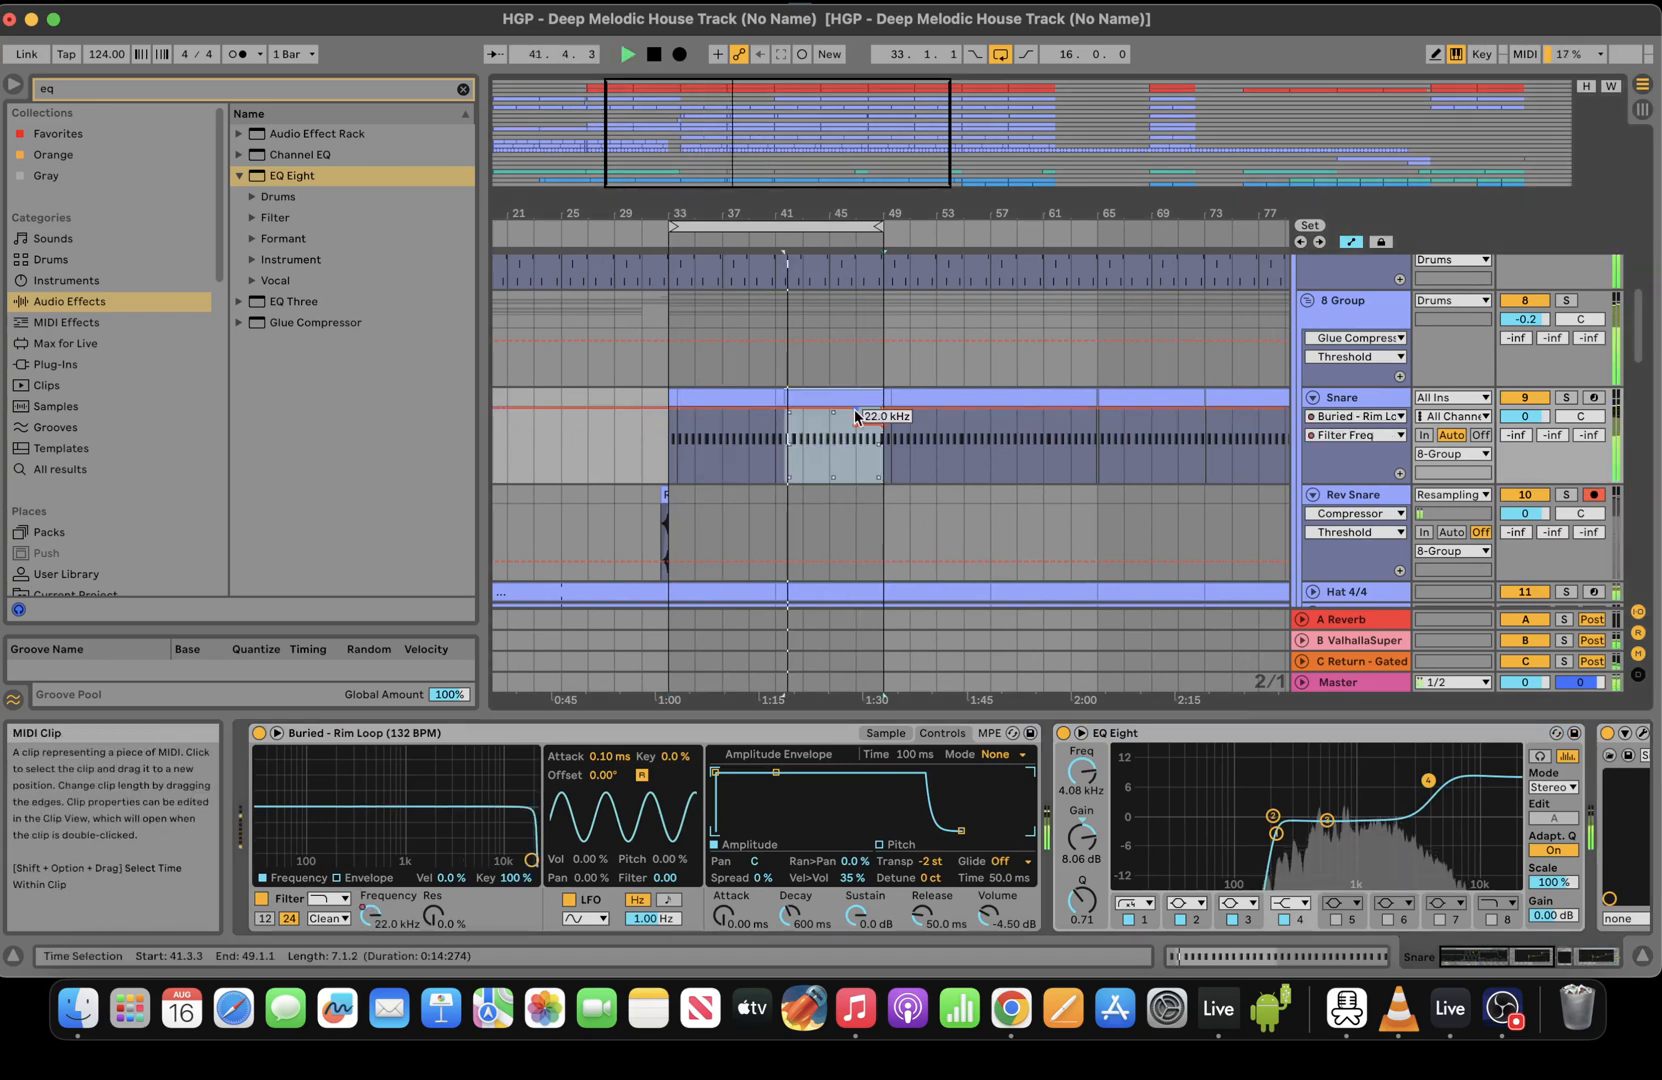
pyautogui.click(857, 409)
pyautogui.moveTo(668, 425); pyautogui.dragTo(668, 482)
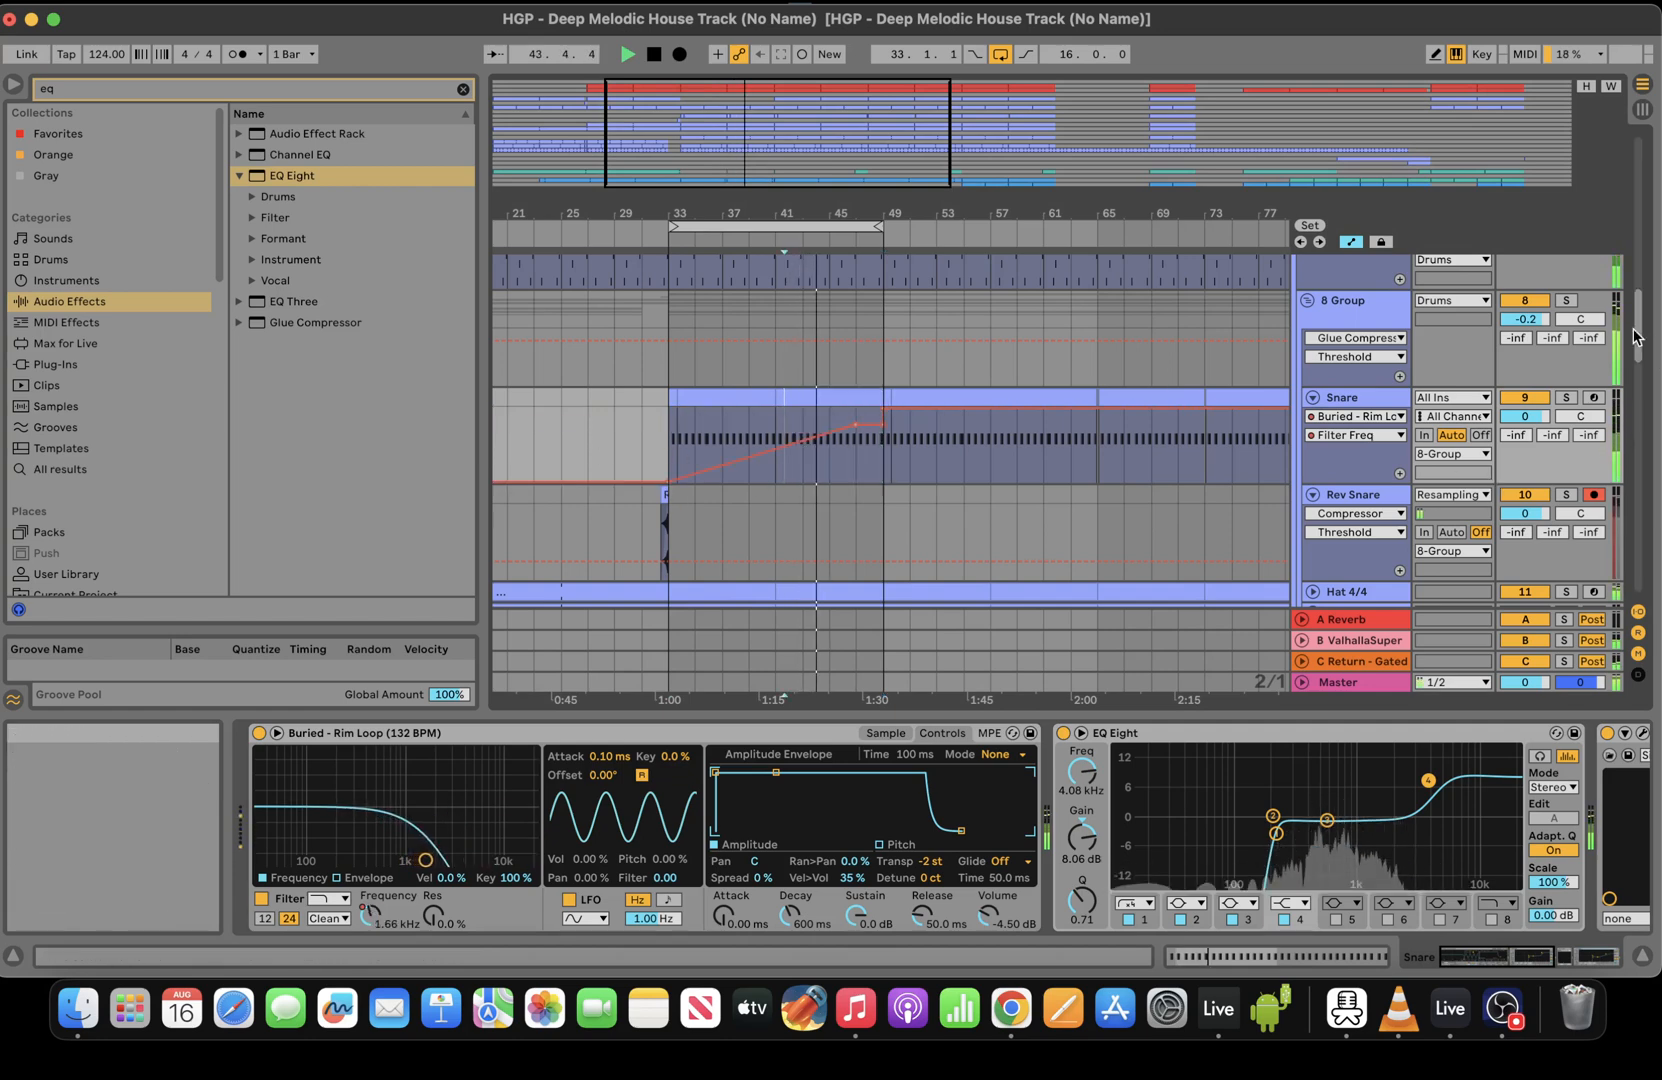
# Extend the tex. 2 perc loop to bar 49 and delete tex. 1 from bars 33 to 49
pyautogui.scroll(-8, 1656, 405)
pyautogui.moveTo(1653, 407); pyautogui.dragTo(1651, 404)
pyautogui.press('space')
pyautogui.press('space')
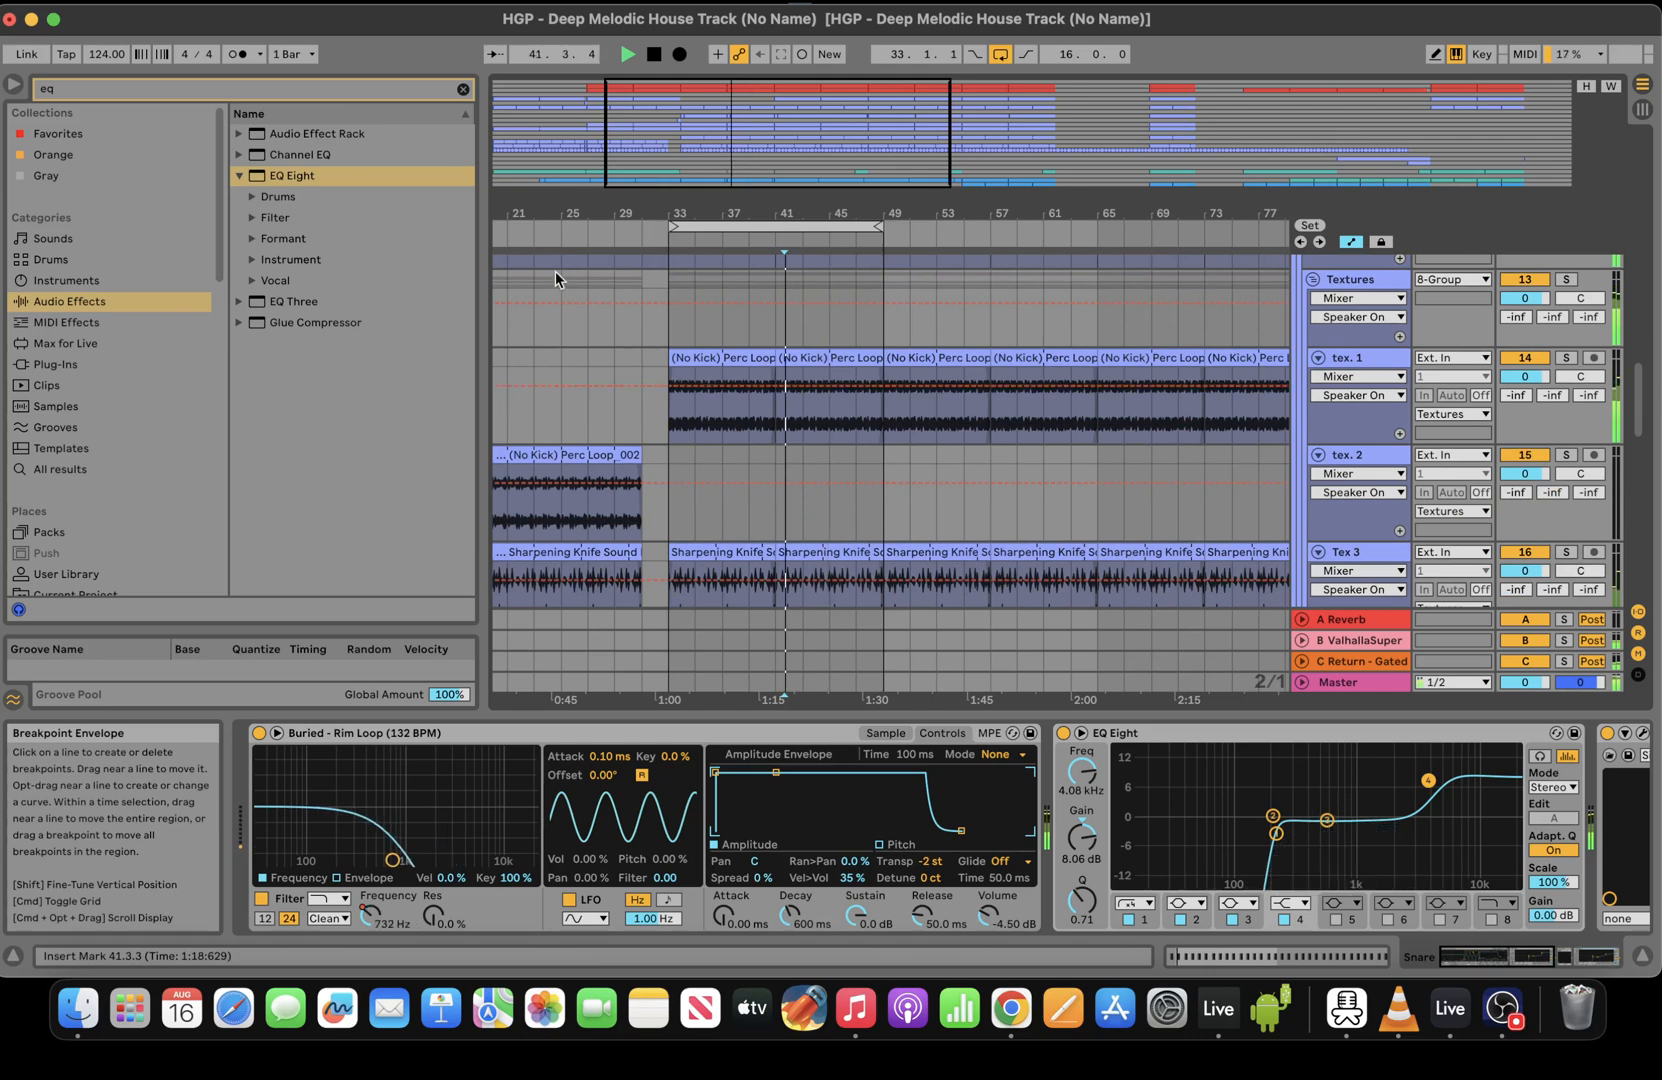
pyautogui.moveTo(757, 213); pyautogui.dragTo(752, 174)
pyautogui.moveTo(684, 456); pyautogui.dragTo(686, 370)
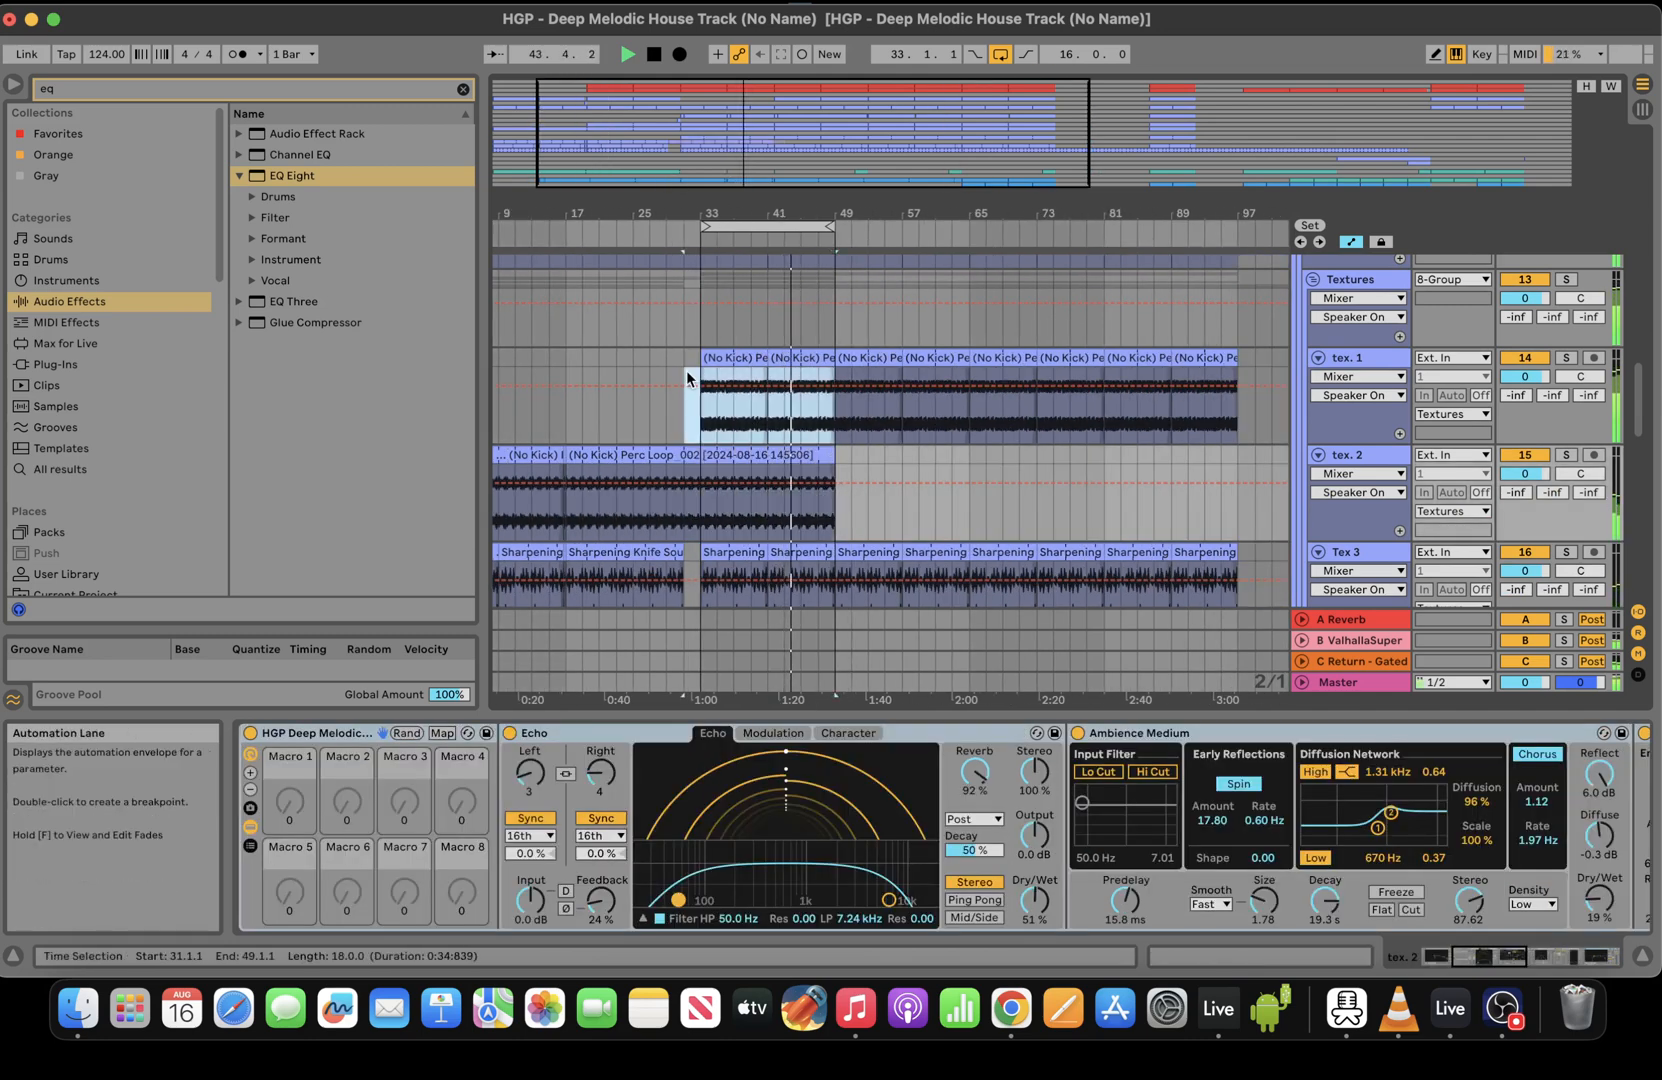
pyautogui.press('BackSpace')
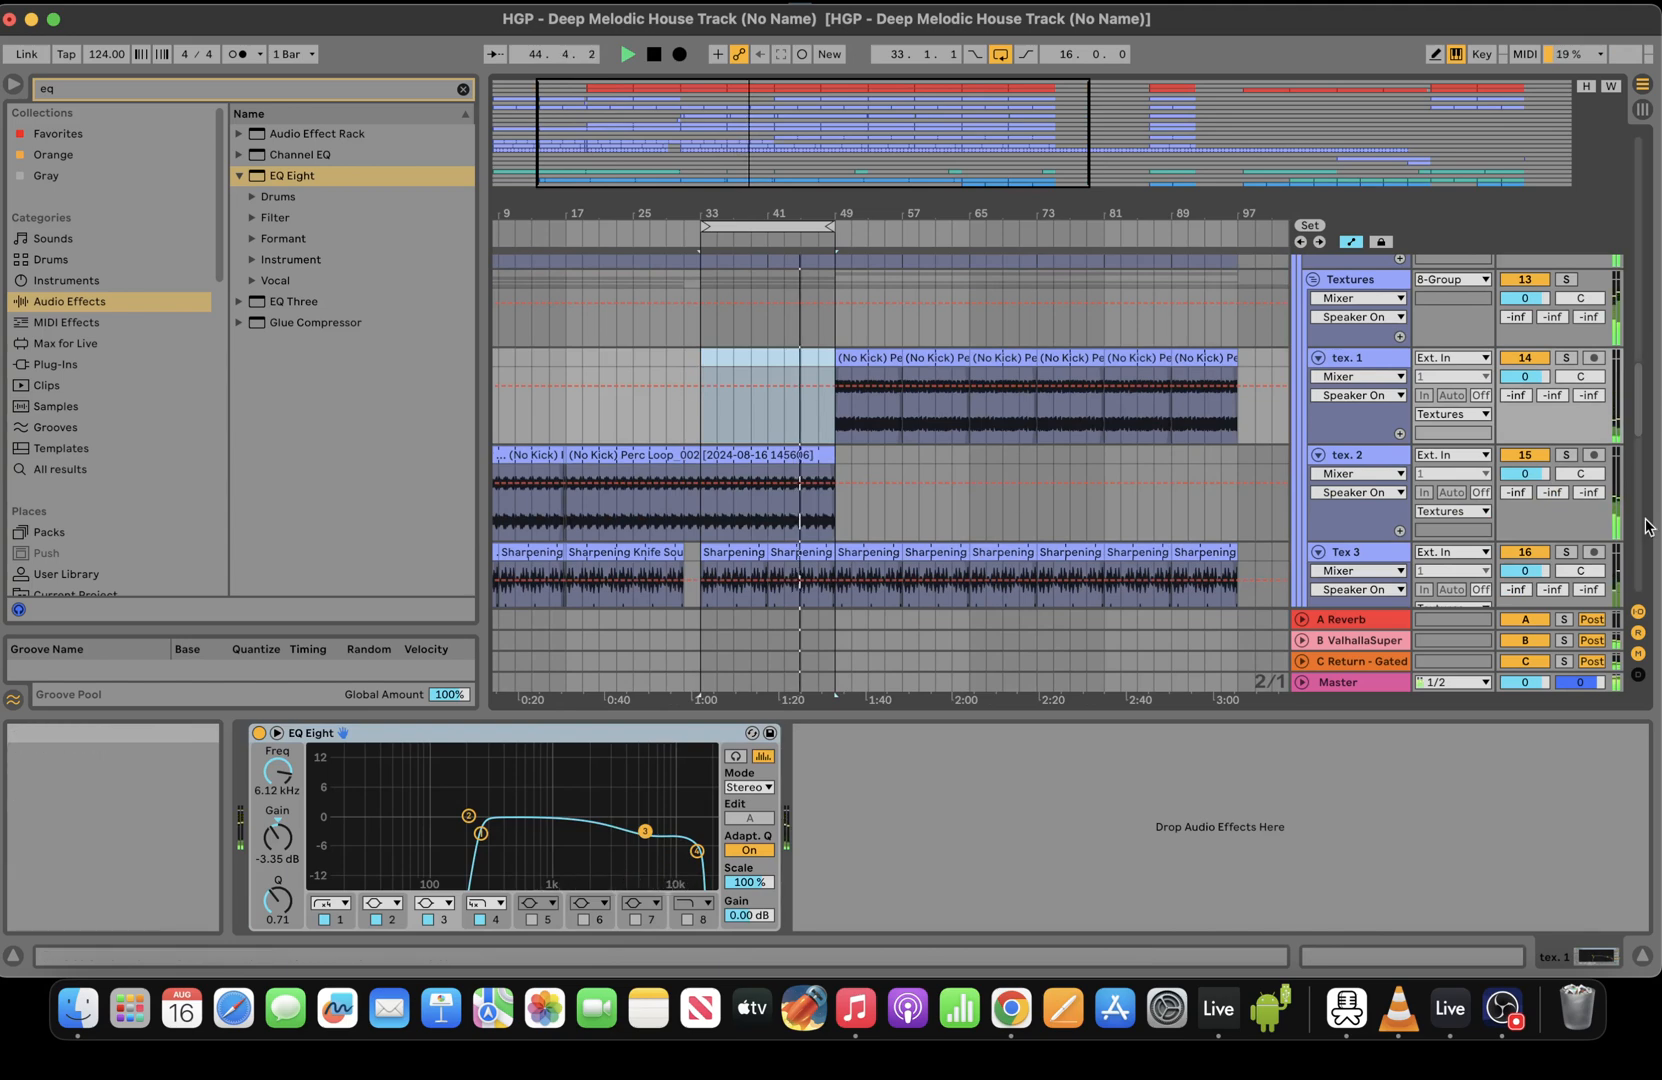
# Set the Snare track's send to the B ValhallaSupermassive return to -10.6 dB while listening to the loop
pyautogui.scroll(-3, 1642, 428)
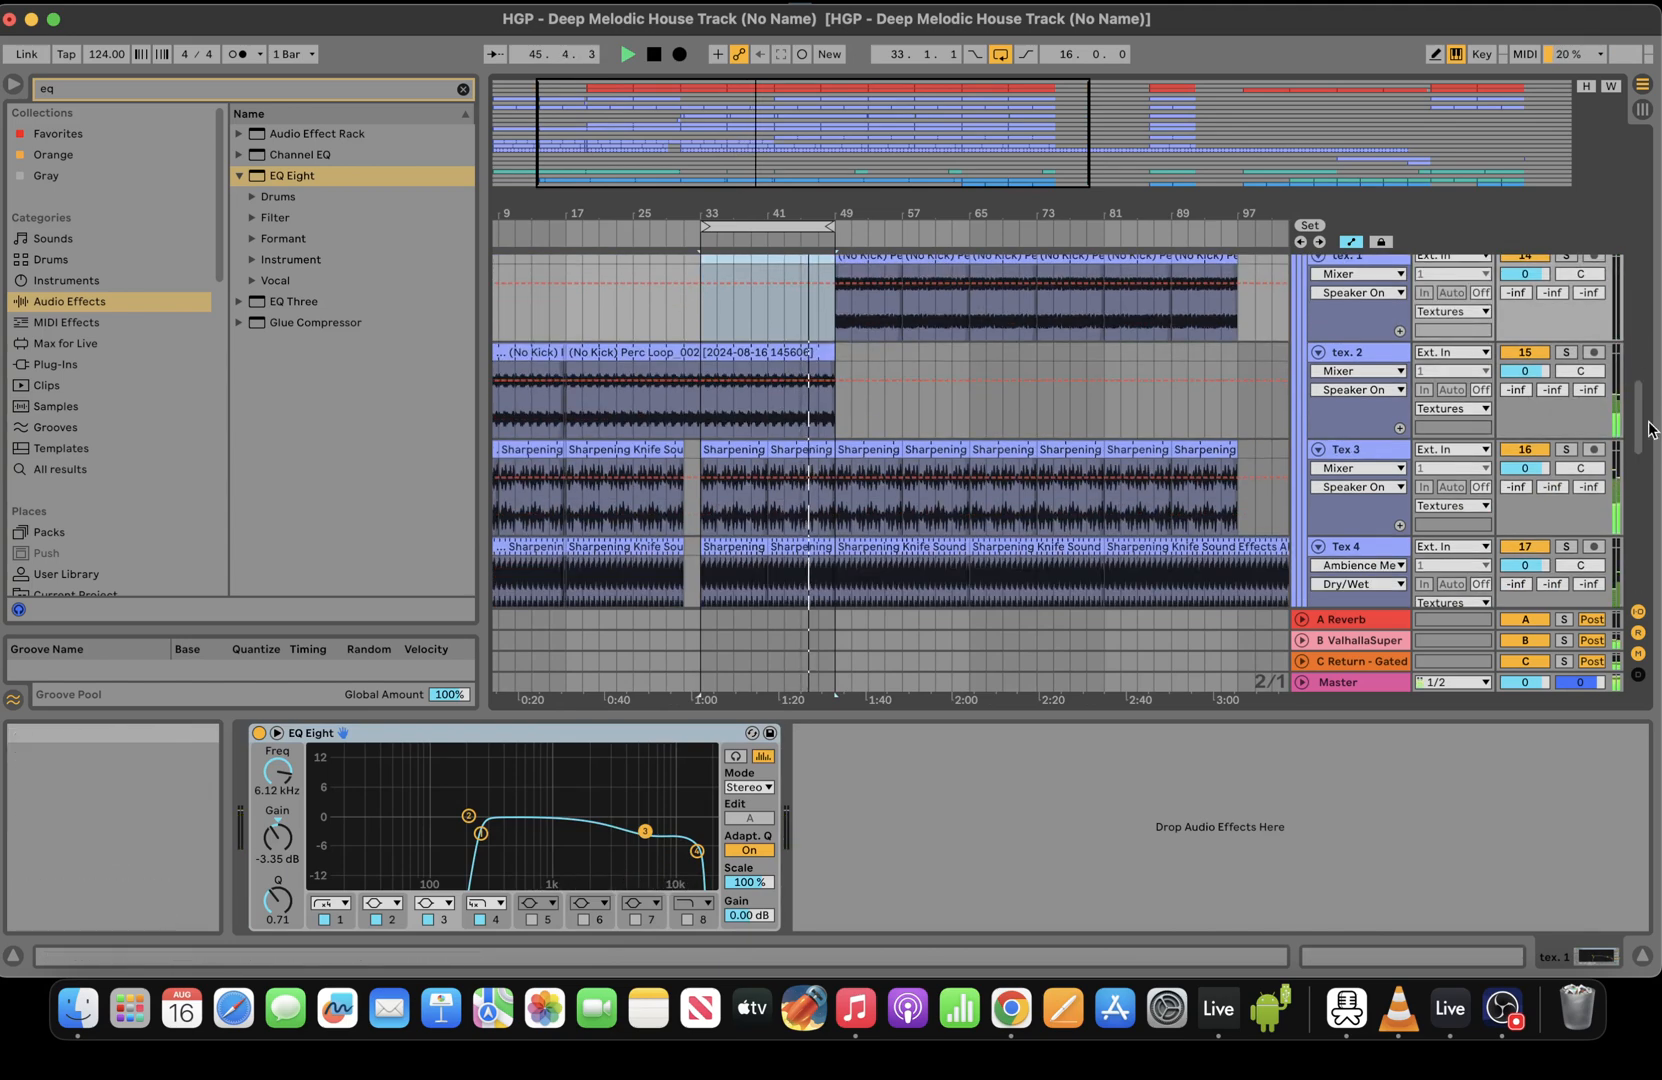
pyautogui.moveTo(1642, 435); pyautogui.dragTo(1625, 343)
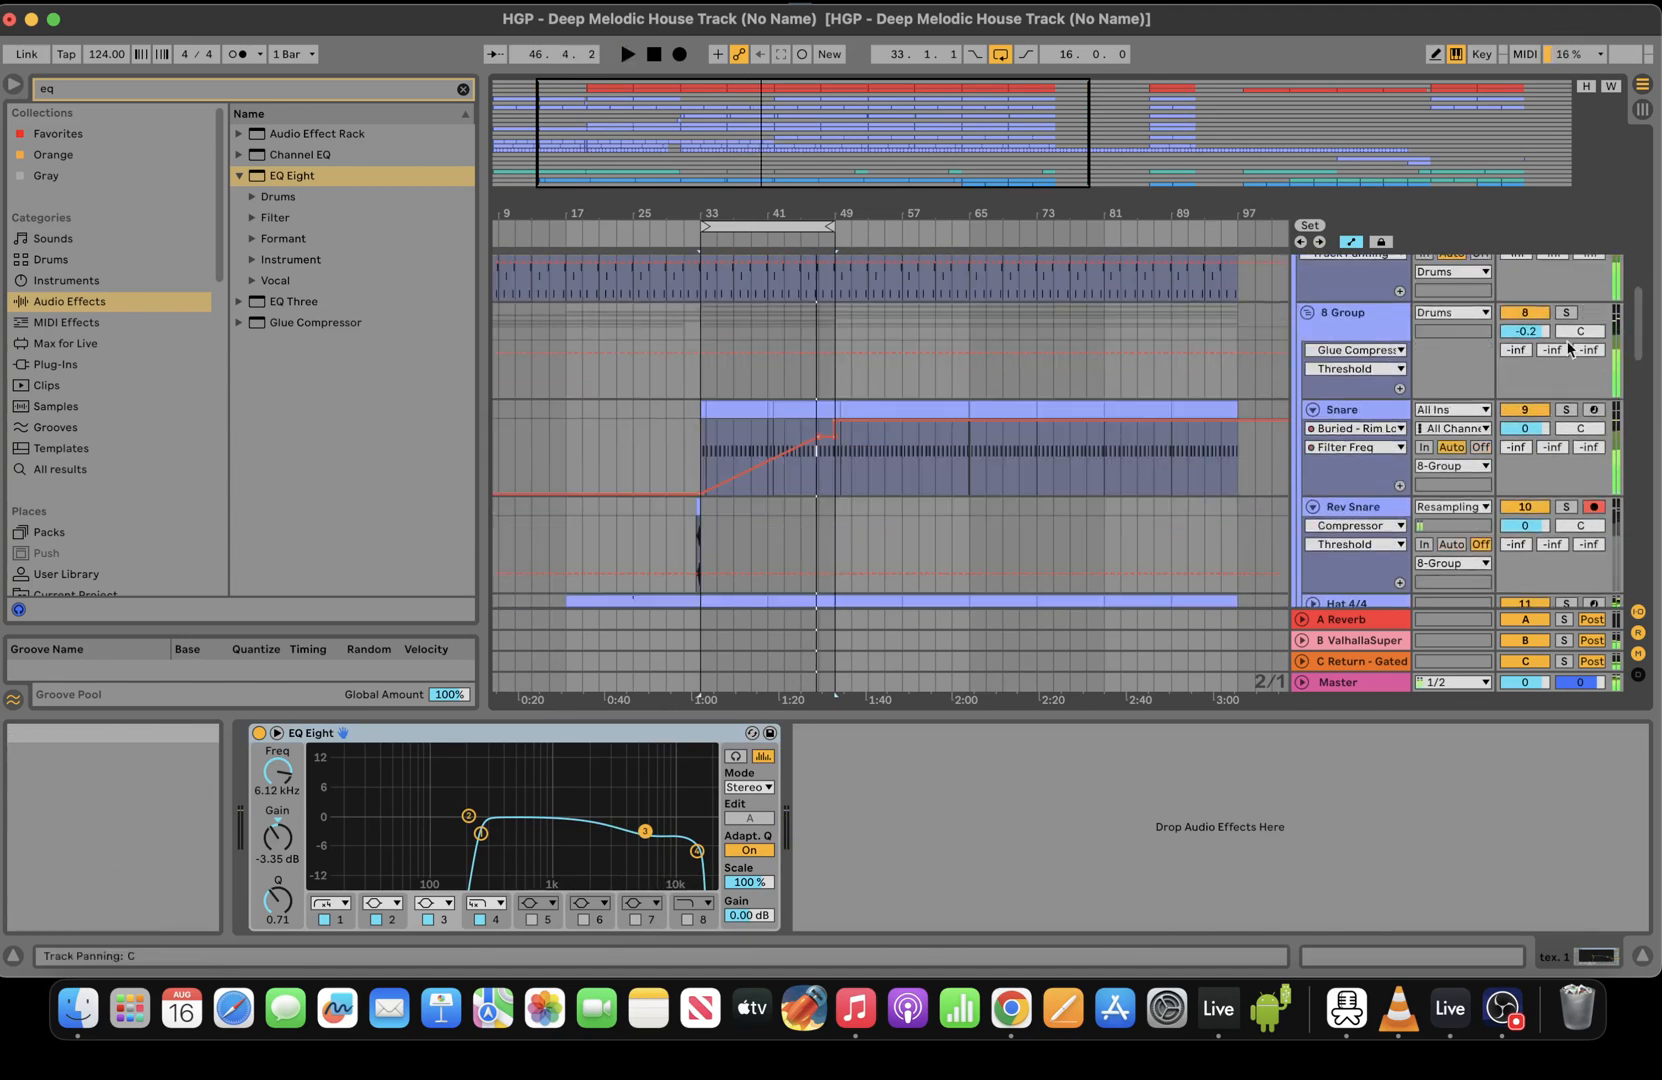
pyautogui.click(820, 465)
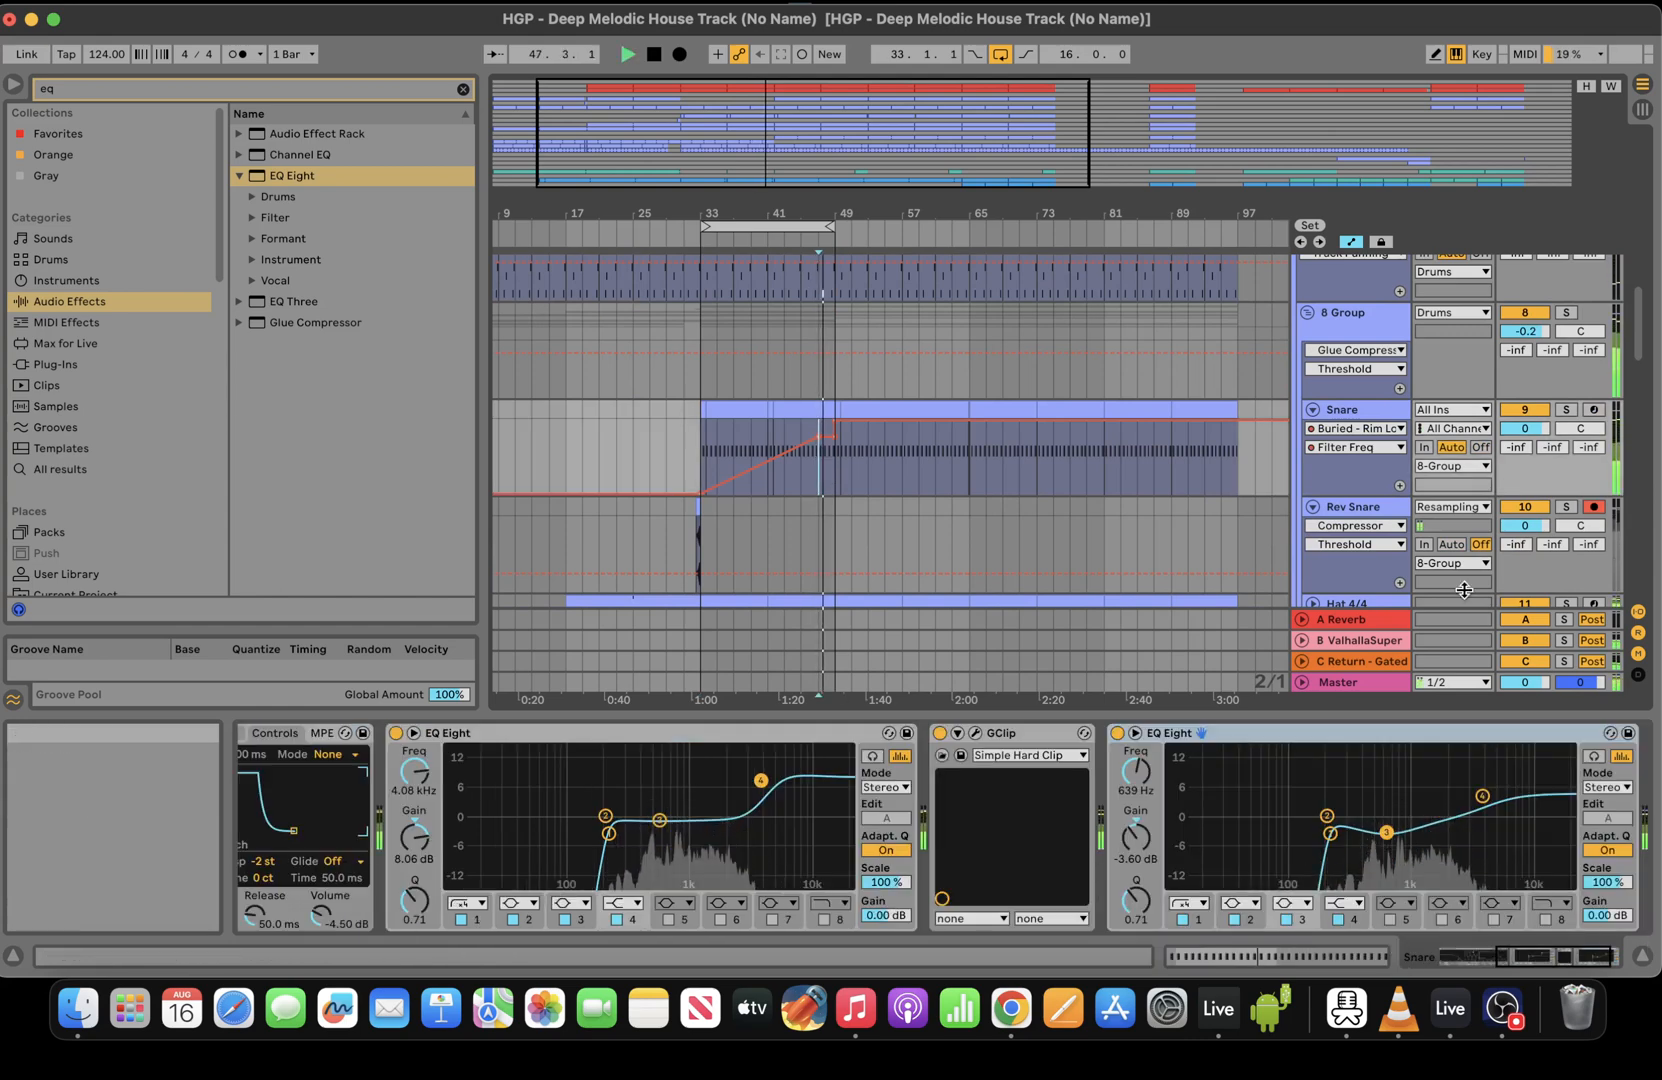
pyautogui.moveTo(1552, 447)
pyautogui.mouseDown()
pyautogui.moveTo(1552, 430)
pyautogui.moveTo(1556, 454)
pyautogui.mouseUp()
pyautogui.press('space')
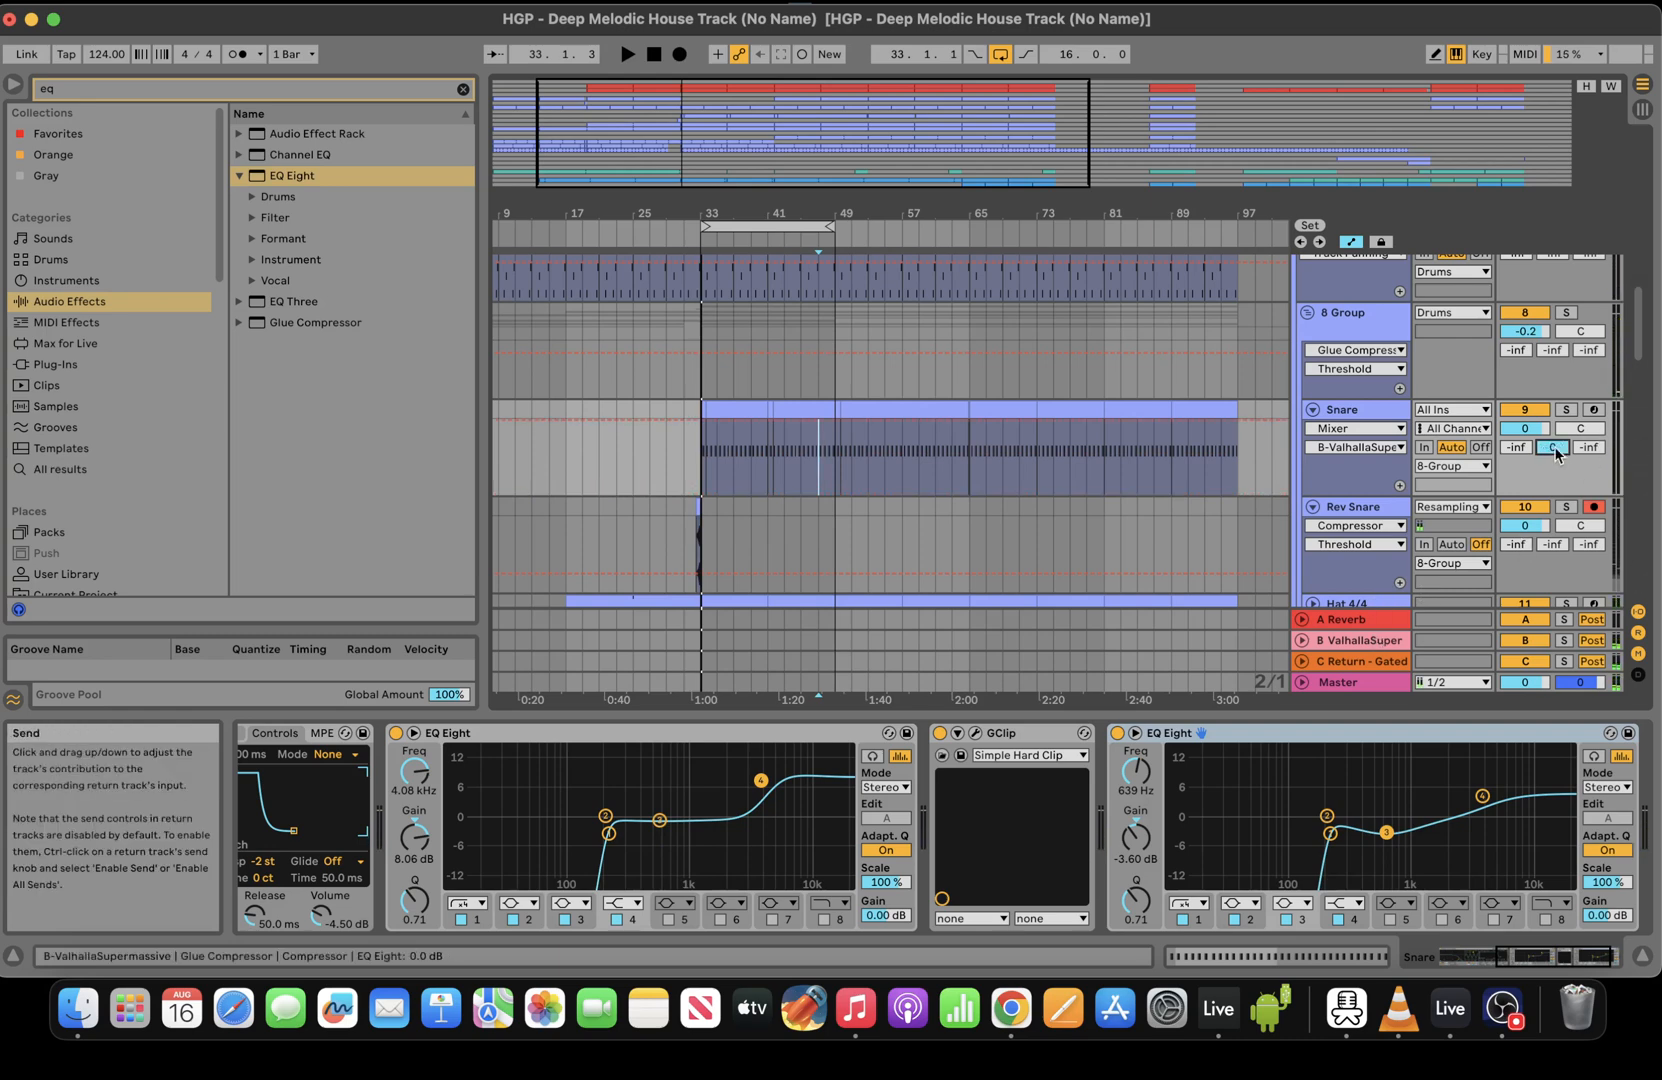
pyautogui.press('space')
pyautogui.moveTo(1554, 445); pyautogui.dragTo(1554, 433)
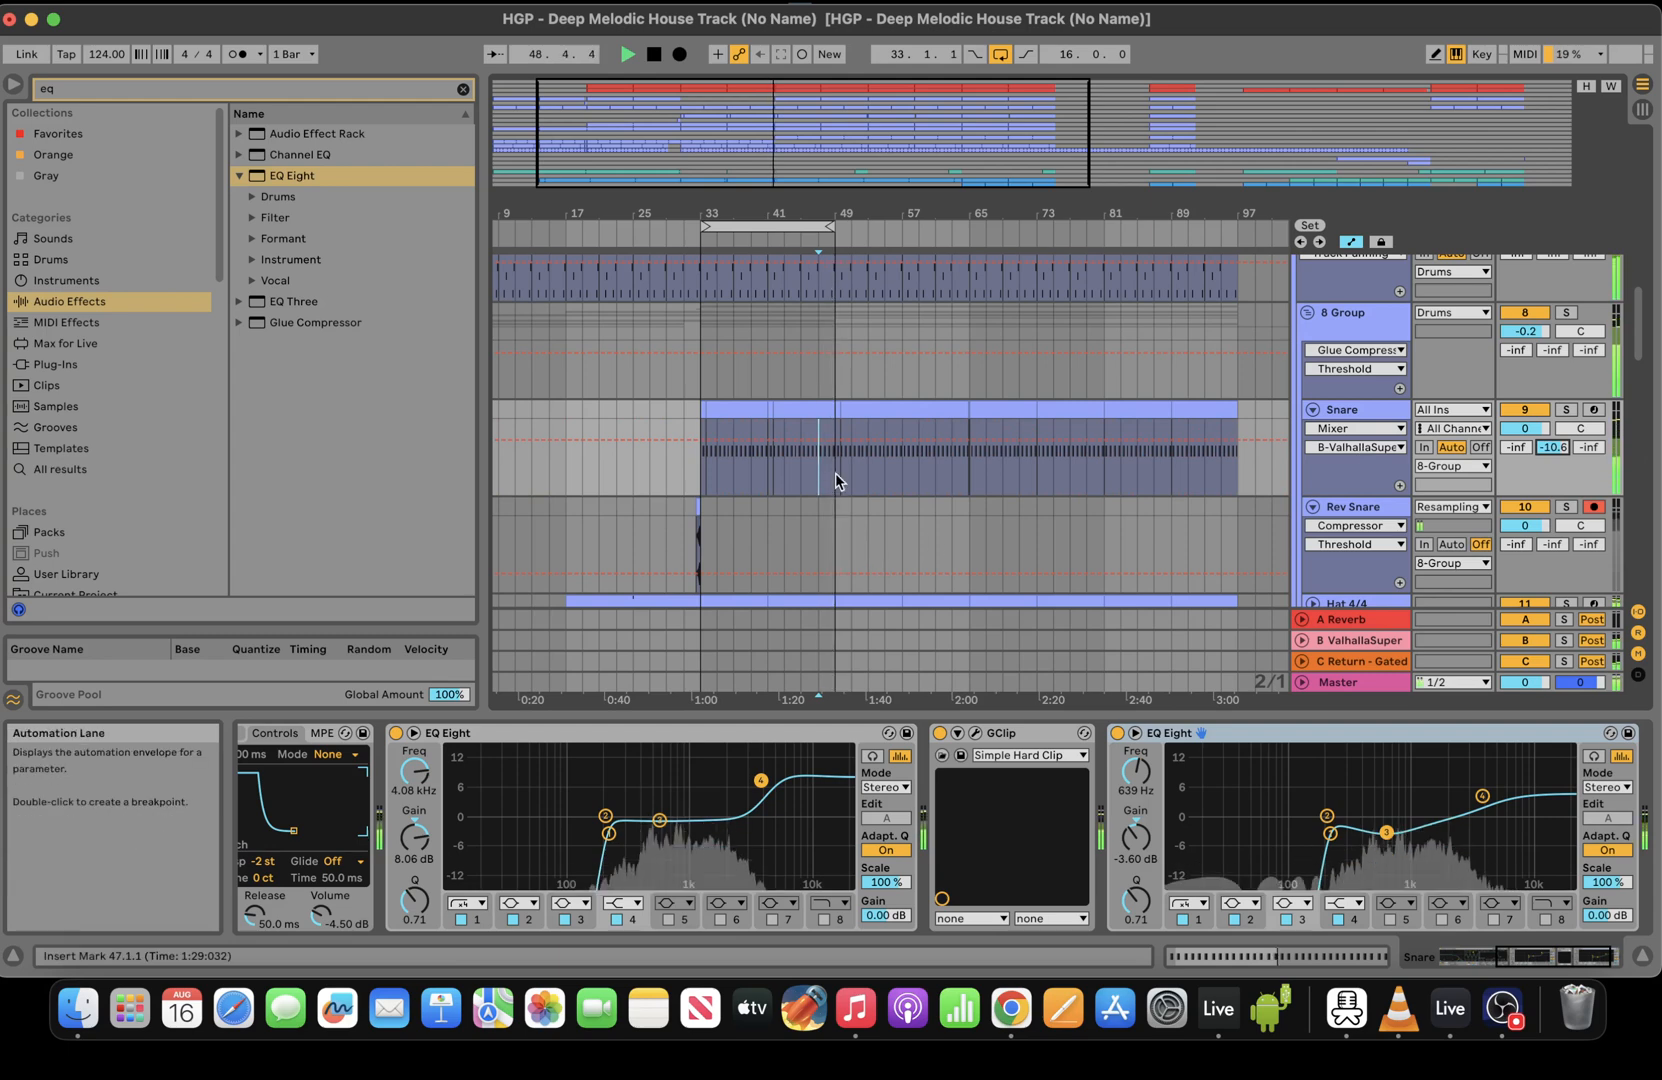
# Split the bass clip below the Sub Stab at bar 37
pyautogui.click(699, 336)
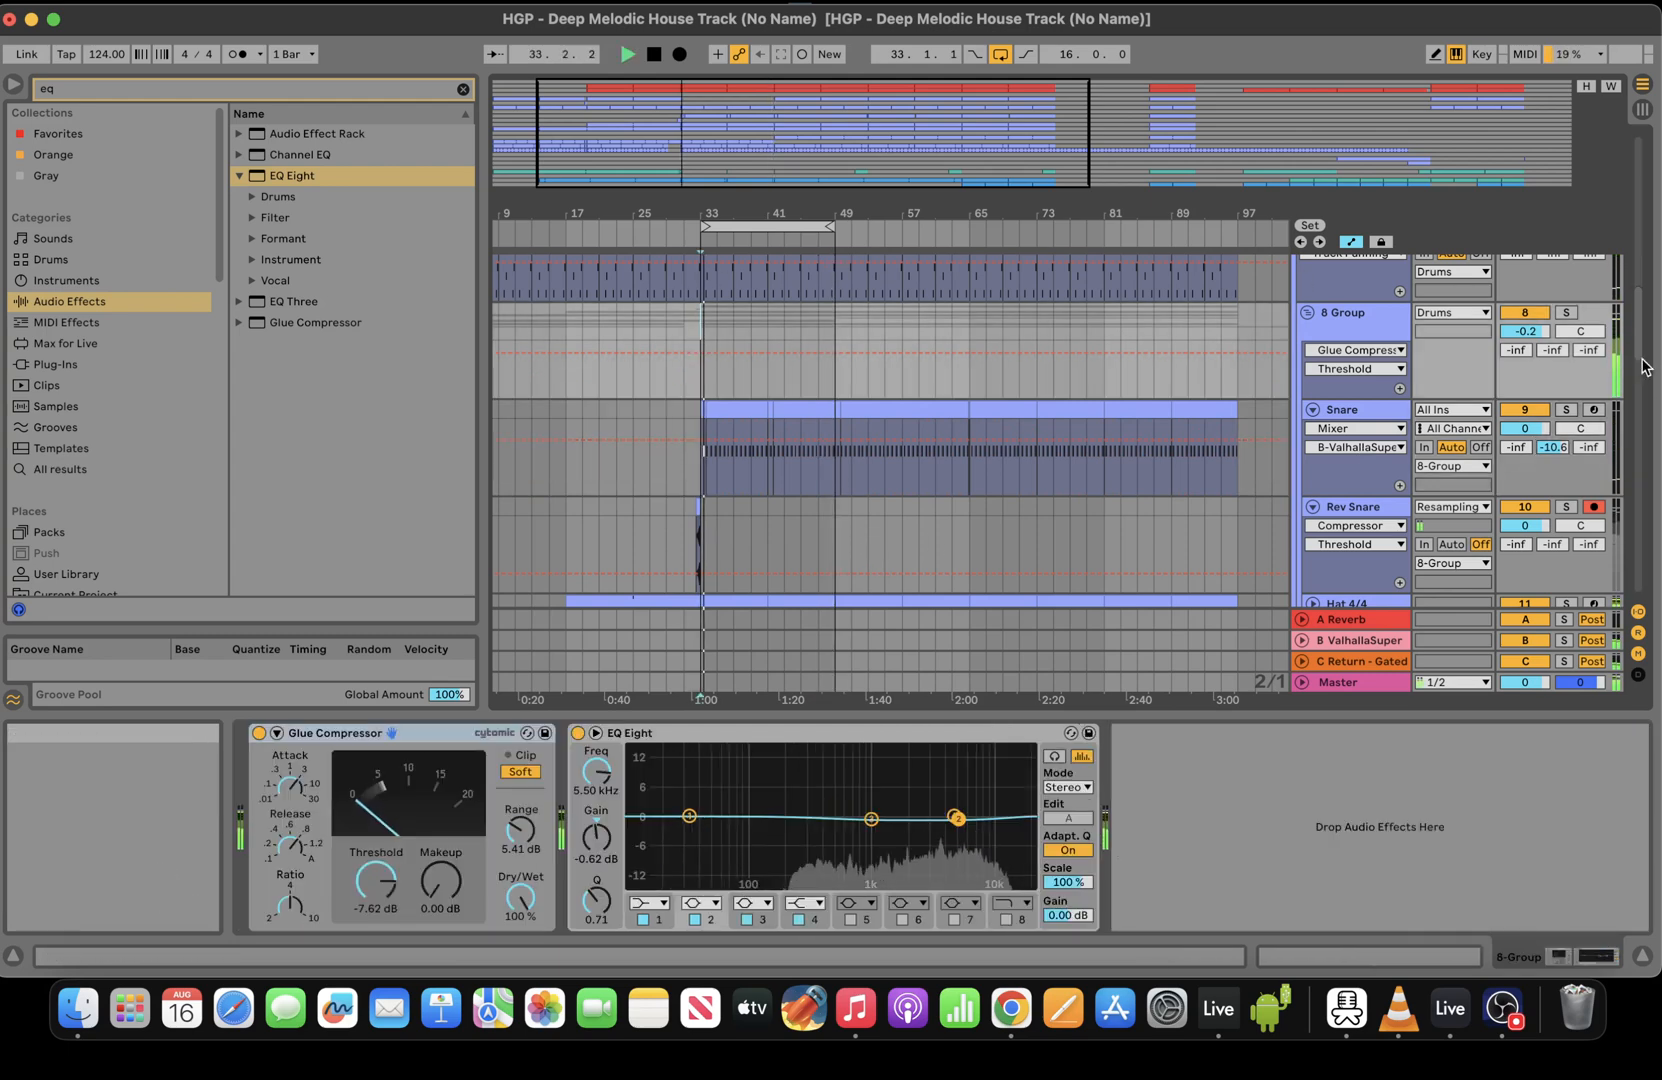
pyautogui.moveTo(1642, 360); pyautogui.dragTo(1636, 148)
pyautogui.moveTo(846, 111); pyautogui.dragTo(737, 114)
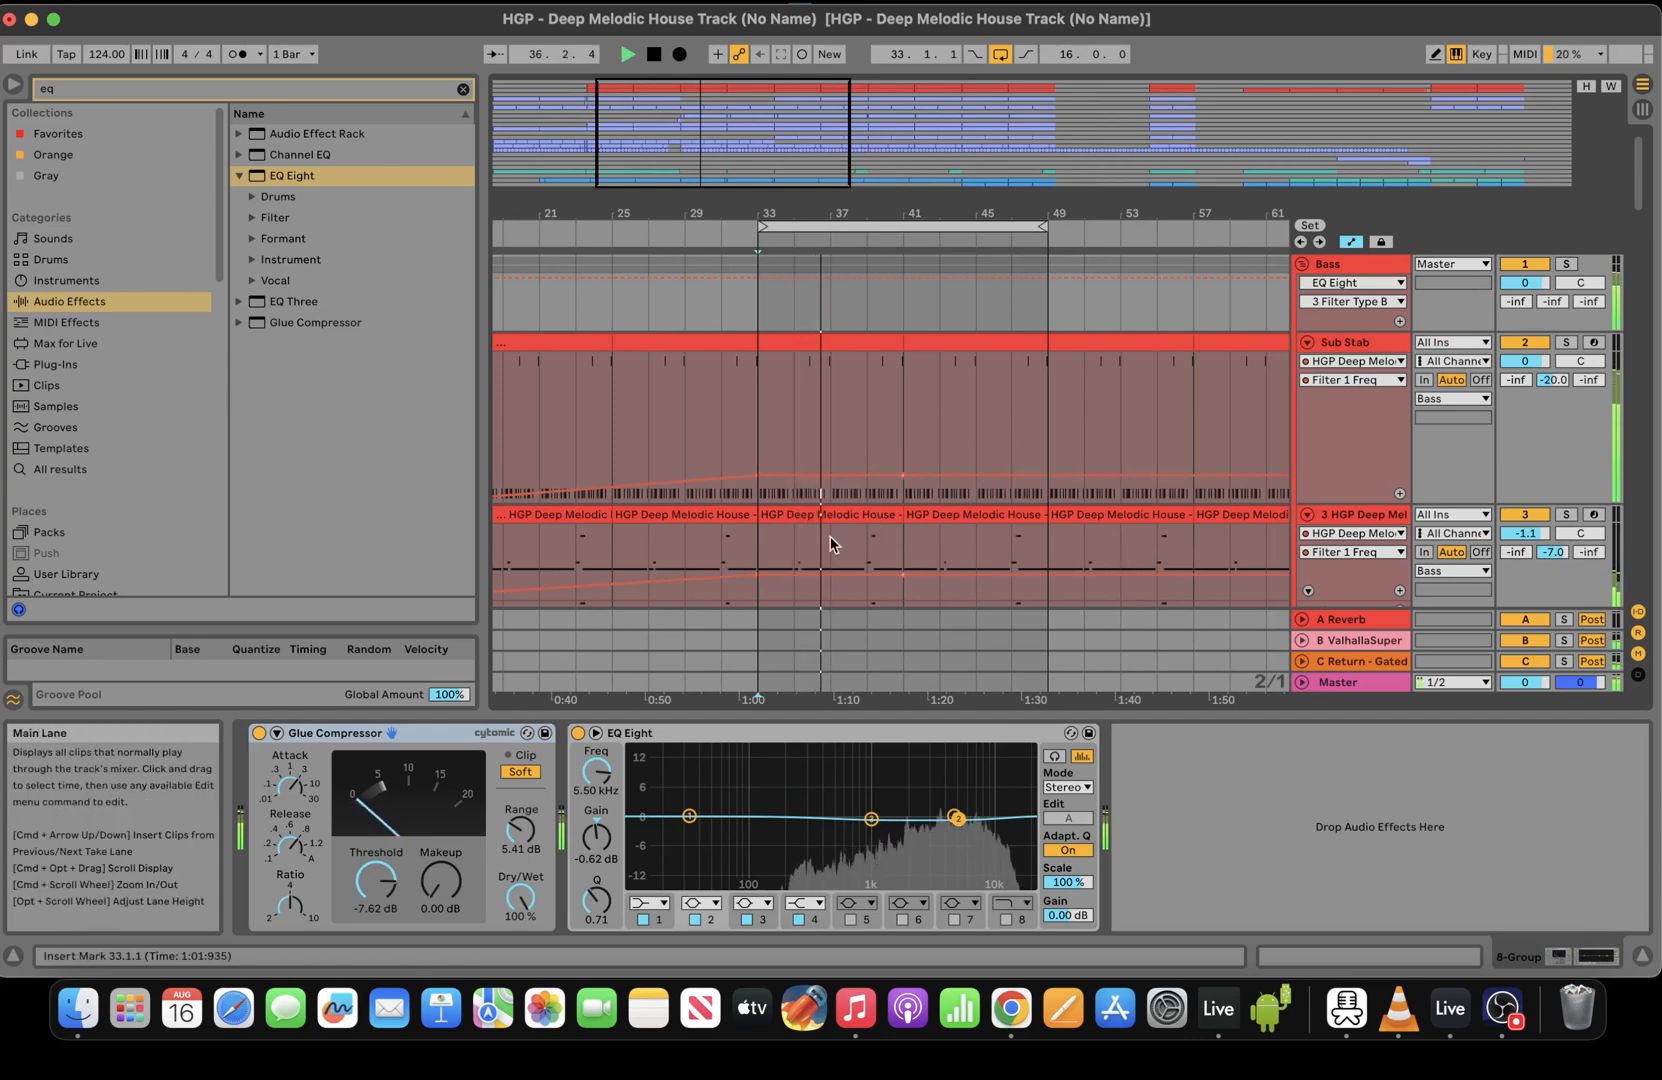
pyautogui.moveTo(832, 553); pyautogui.dragTo(760, 545)
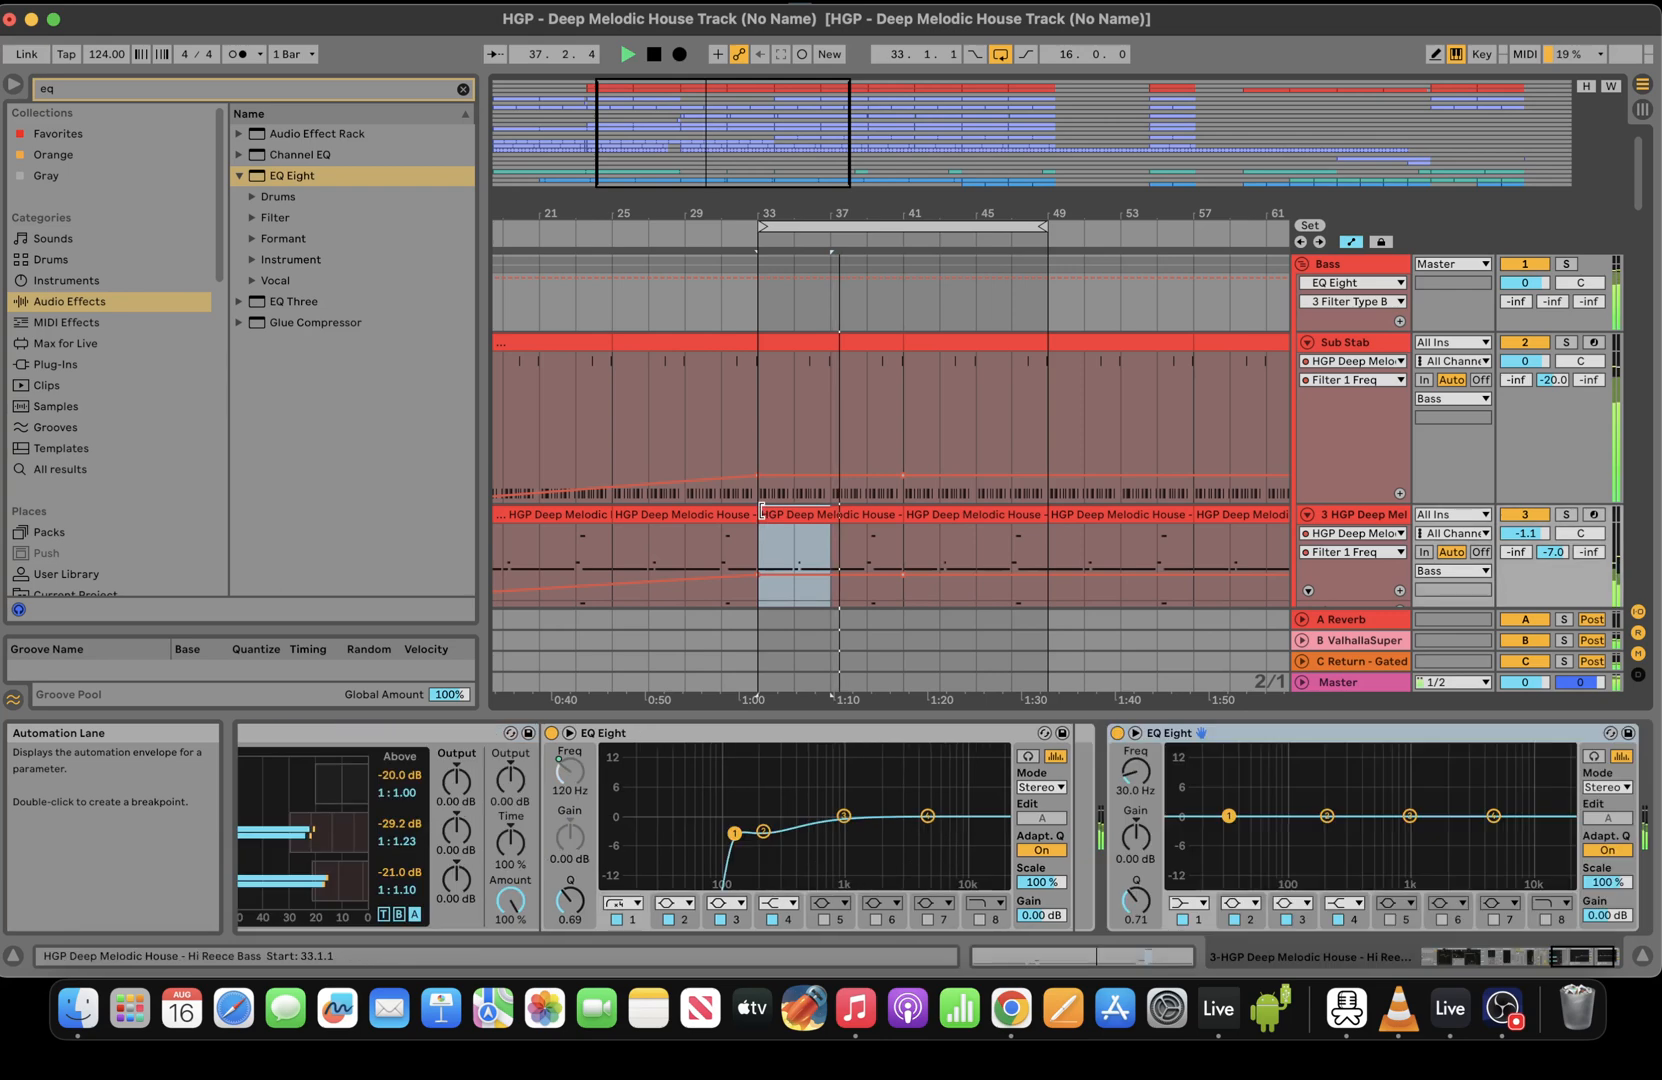
pyautogui.press('super+e')
# Delete the Sub Stab from bars 47 to 49 and reshape the bass track's Filter 1 Freq automation to rise towards bar 49
pyautogui.moveTo(823, 422); pyautogui.dragTo(796, 425)
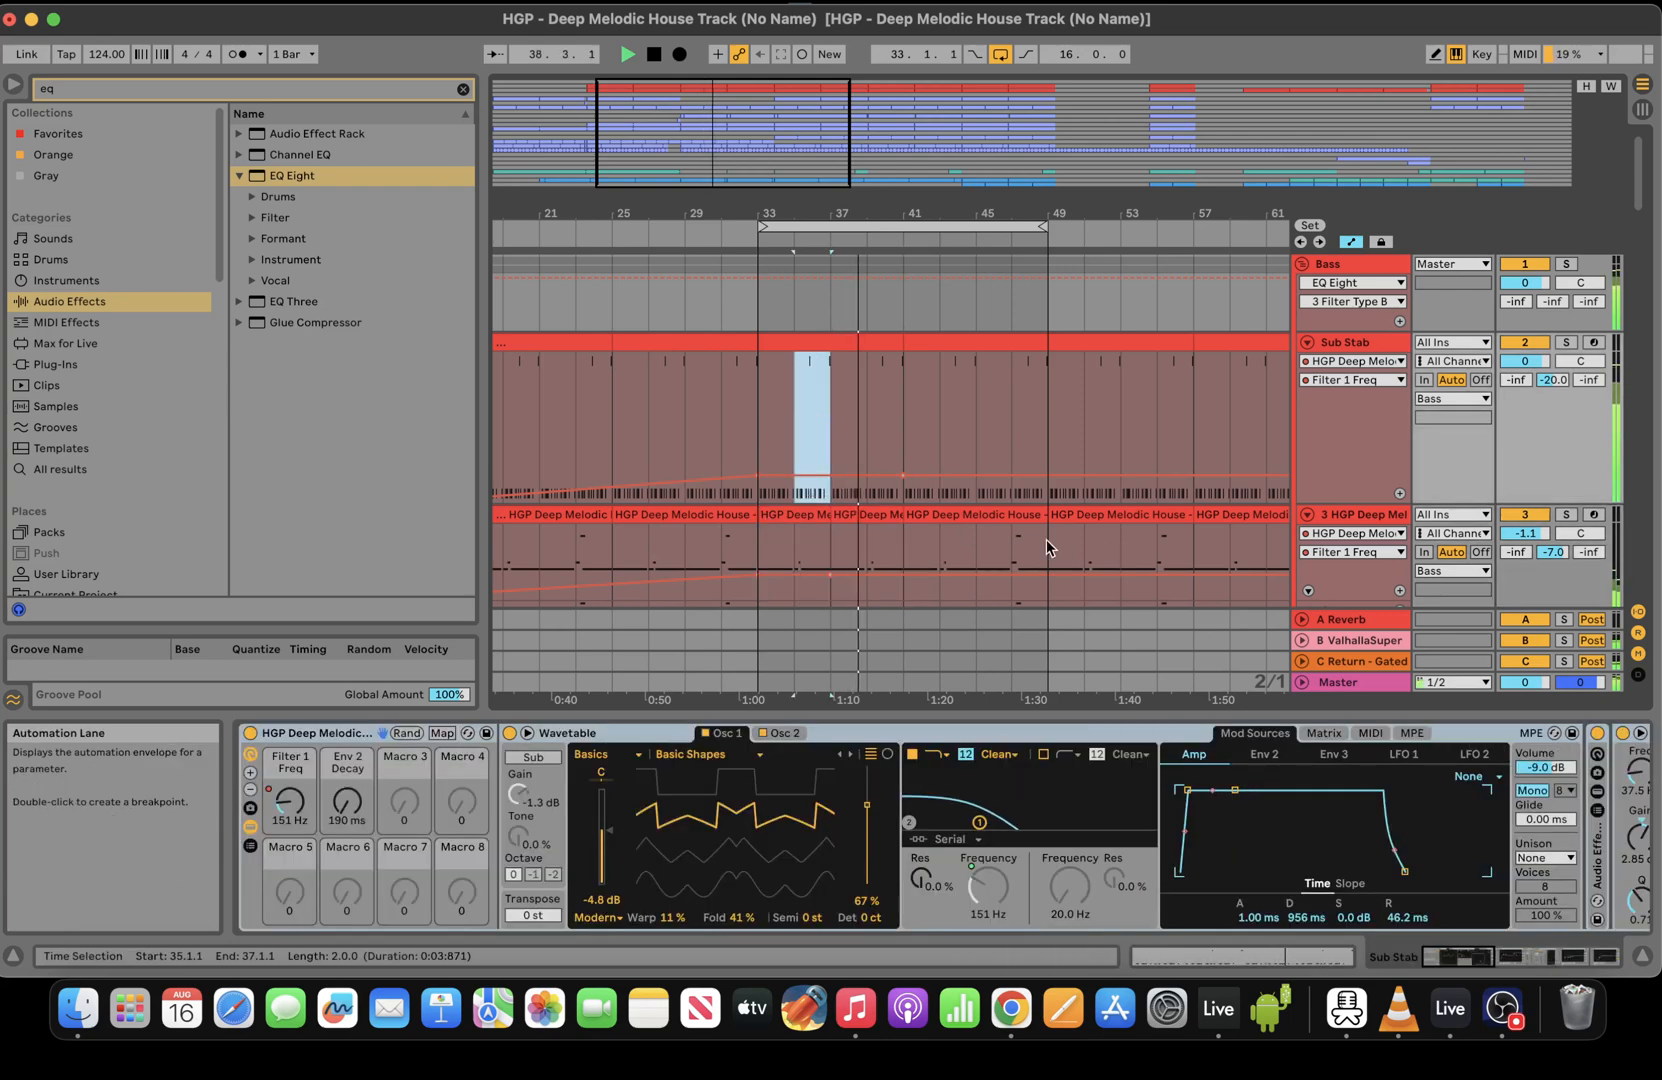
pyautogui.moveTo(1044, 407); pyautogui.dragTo(1014, 400)
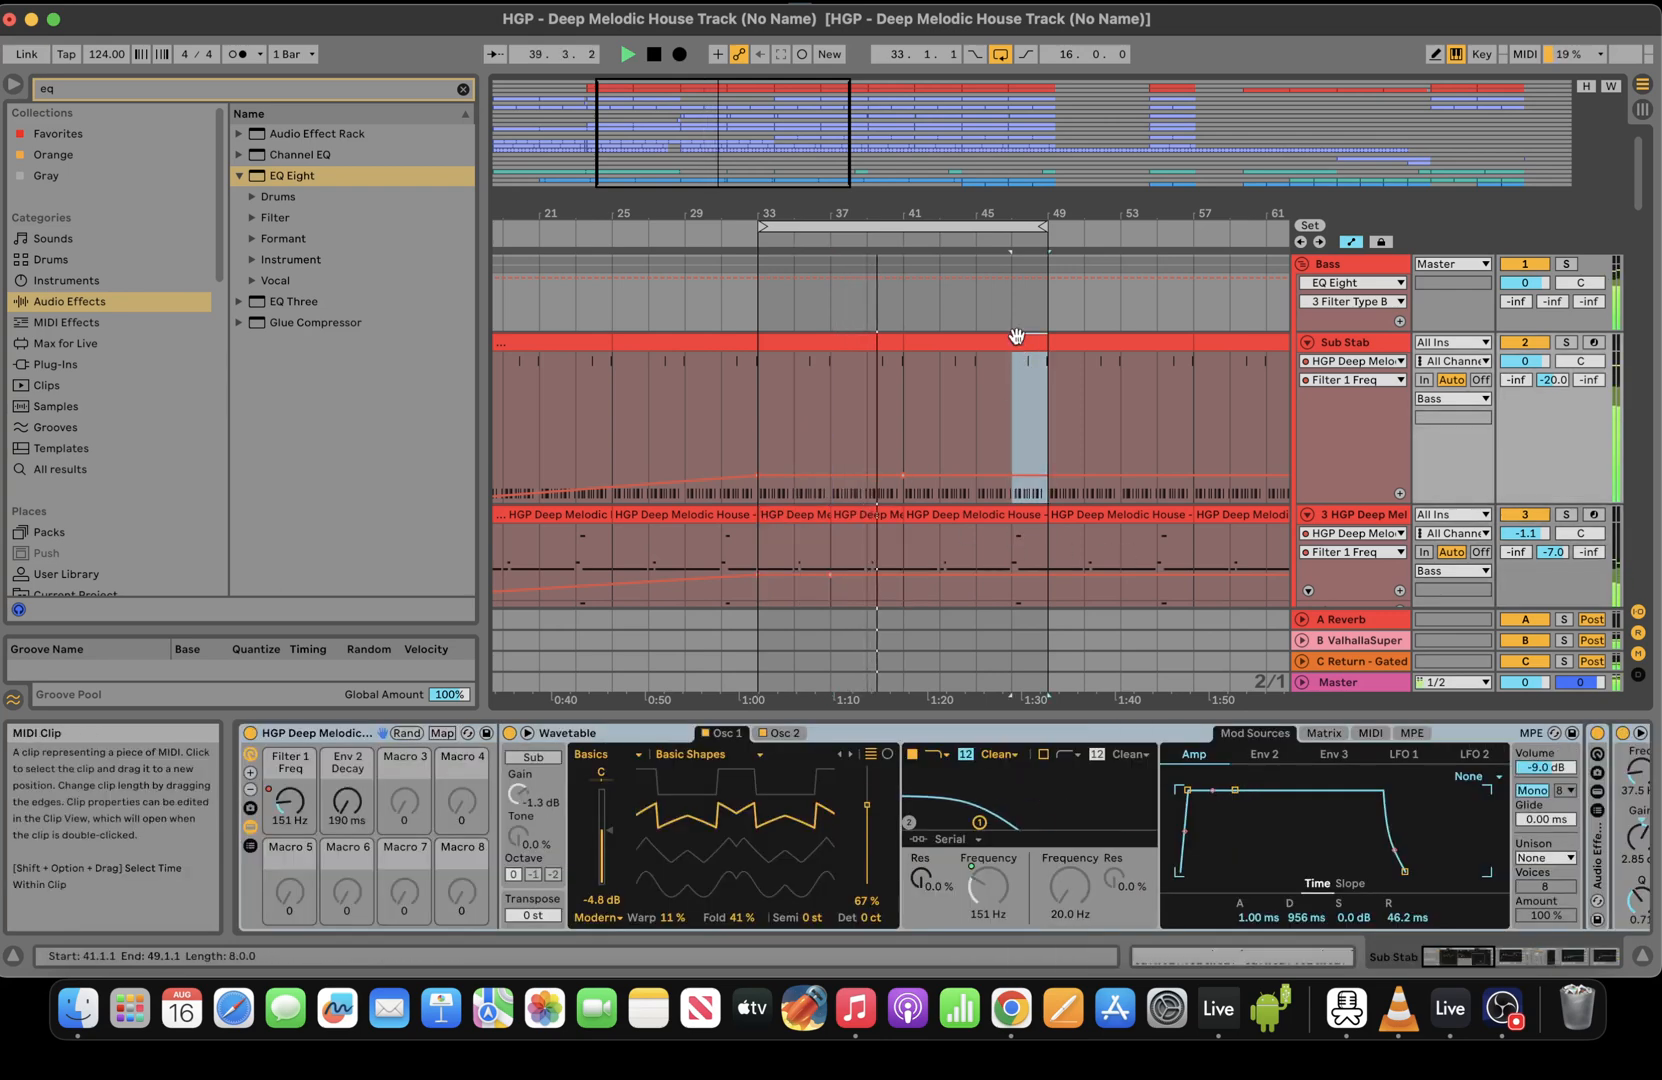
pyautogui.click(1018, 519)
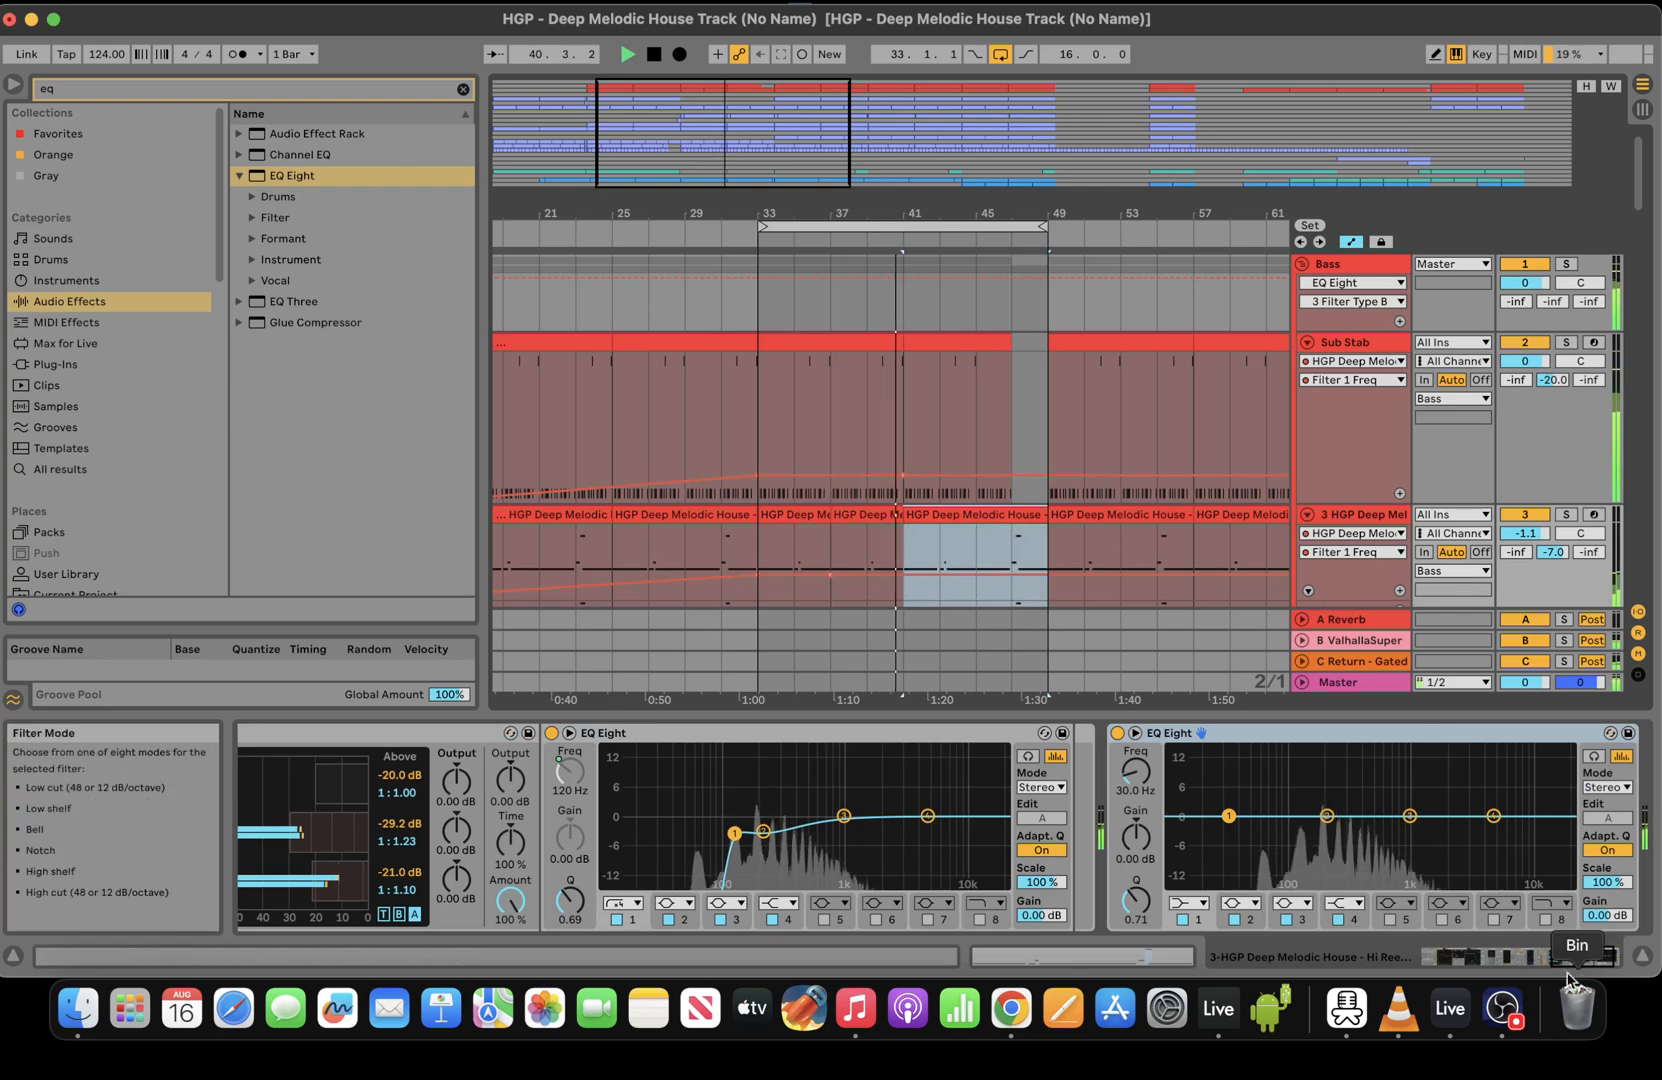
pyautogui.click(926, 574)
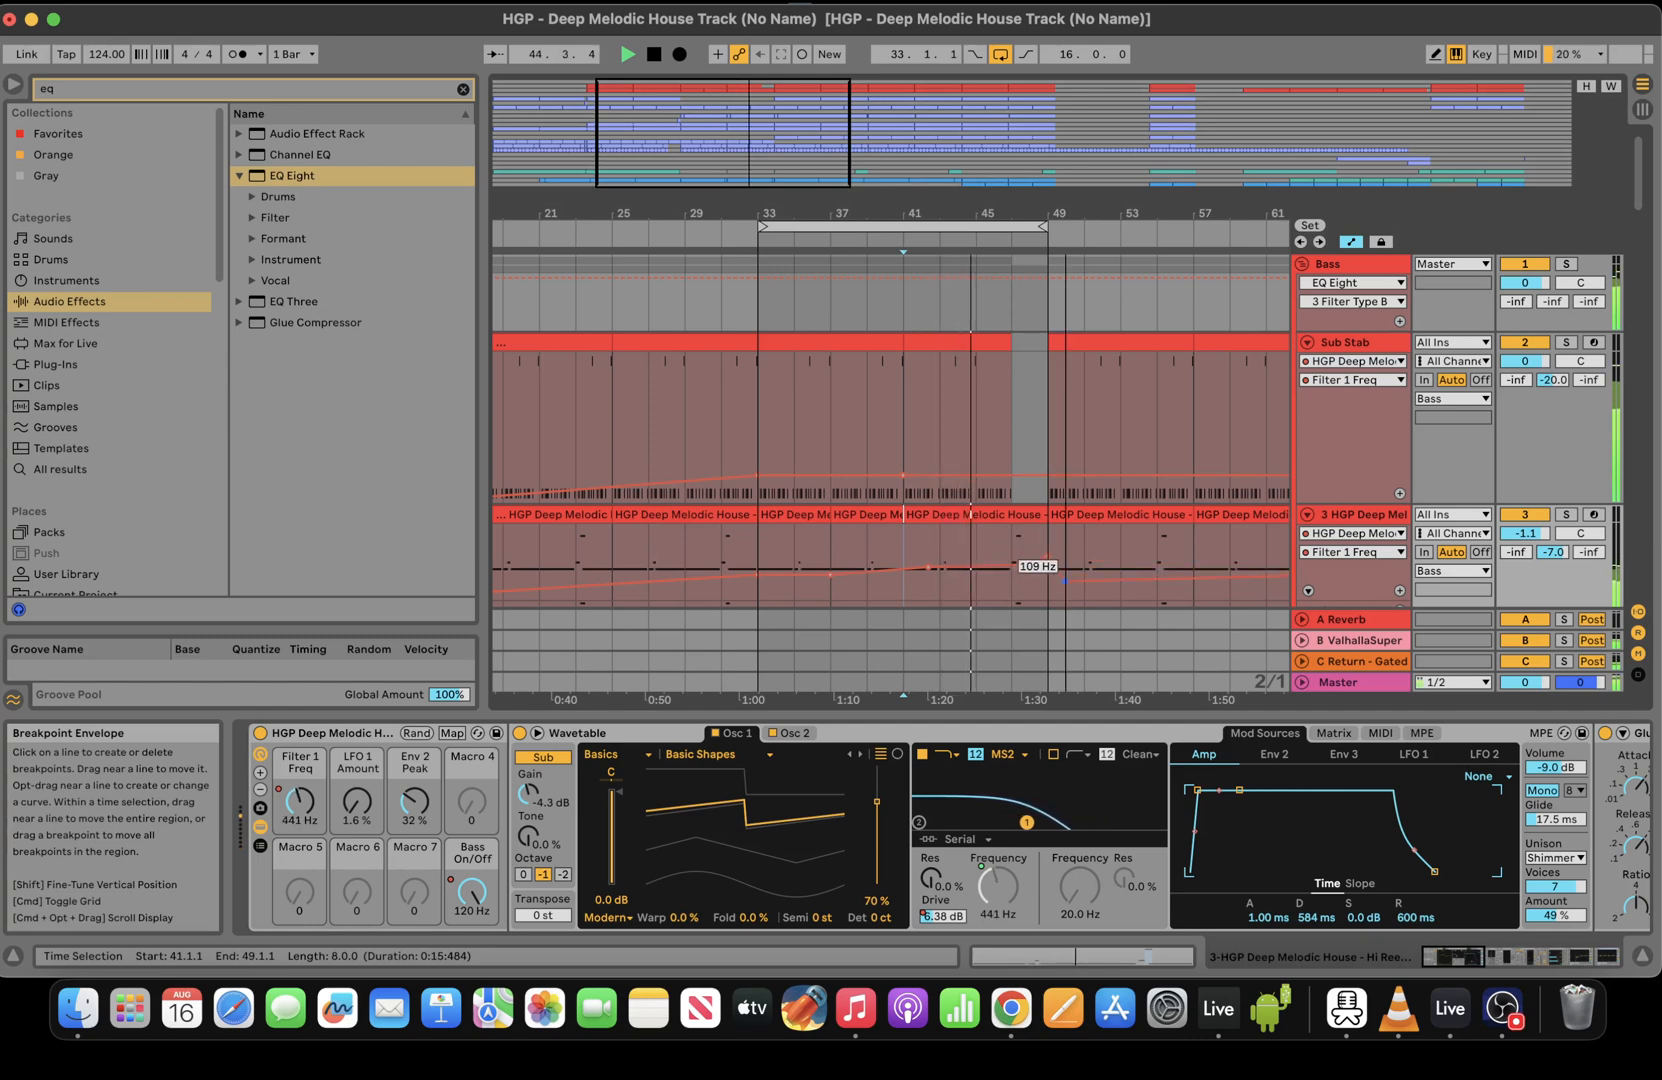
# Extend the loop to bar 51 and reshape Lead 1's Fil Cutoff automation to climb from bar 41, steepening to about 96 near bar 49
pyautogui.moveTo(1643, 180); pyautogui.dragTo(1648, 286)
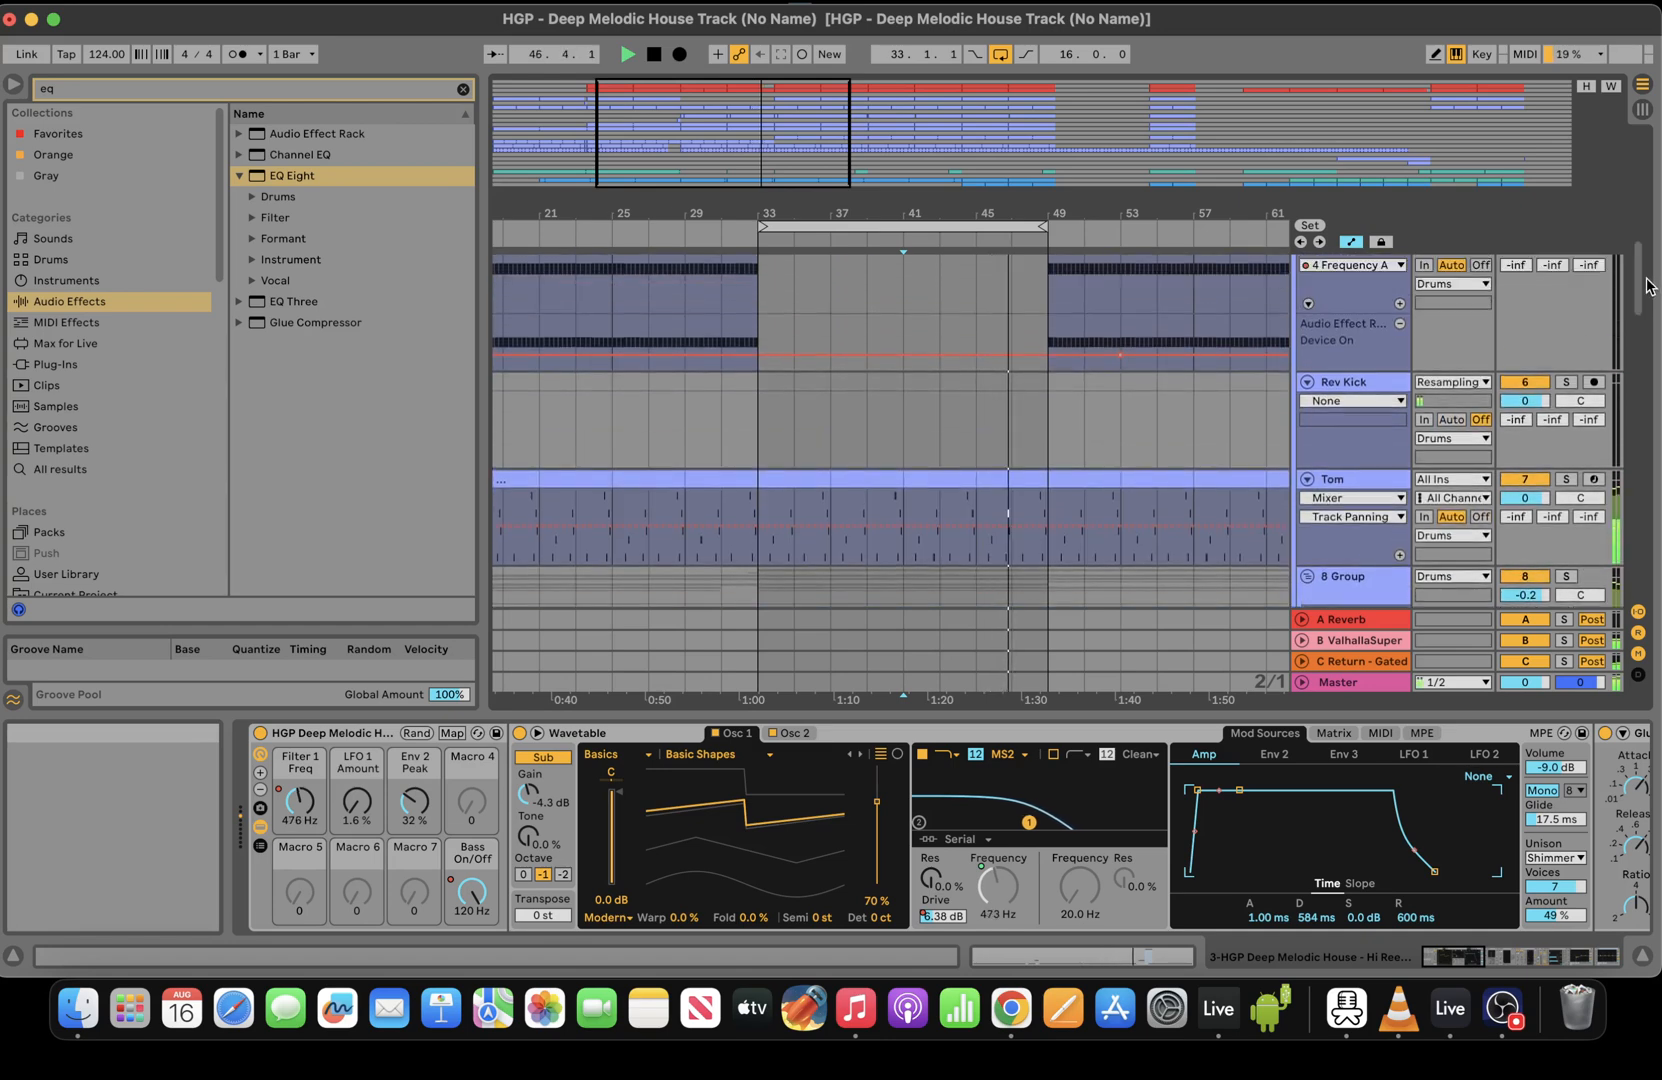
pyautogui.moveTo(1040, 229); pyautogui.dragTo(1082, 228)
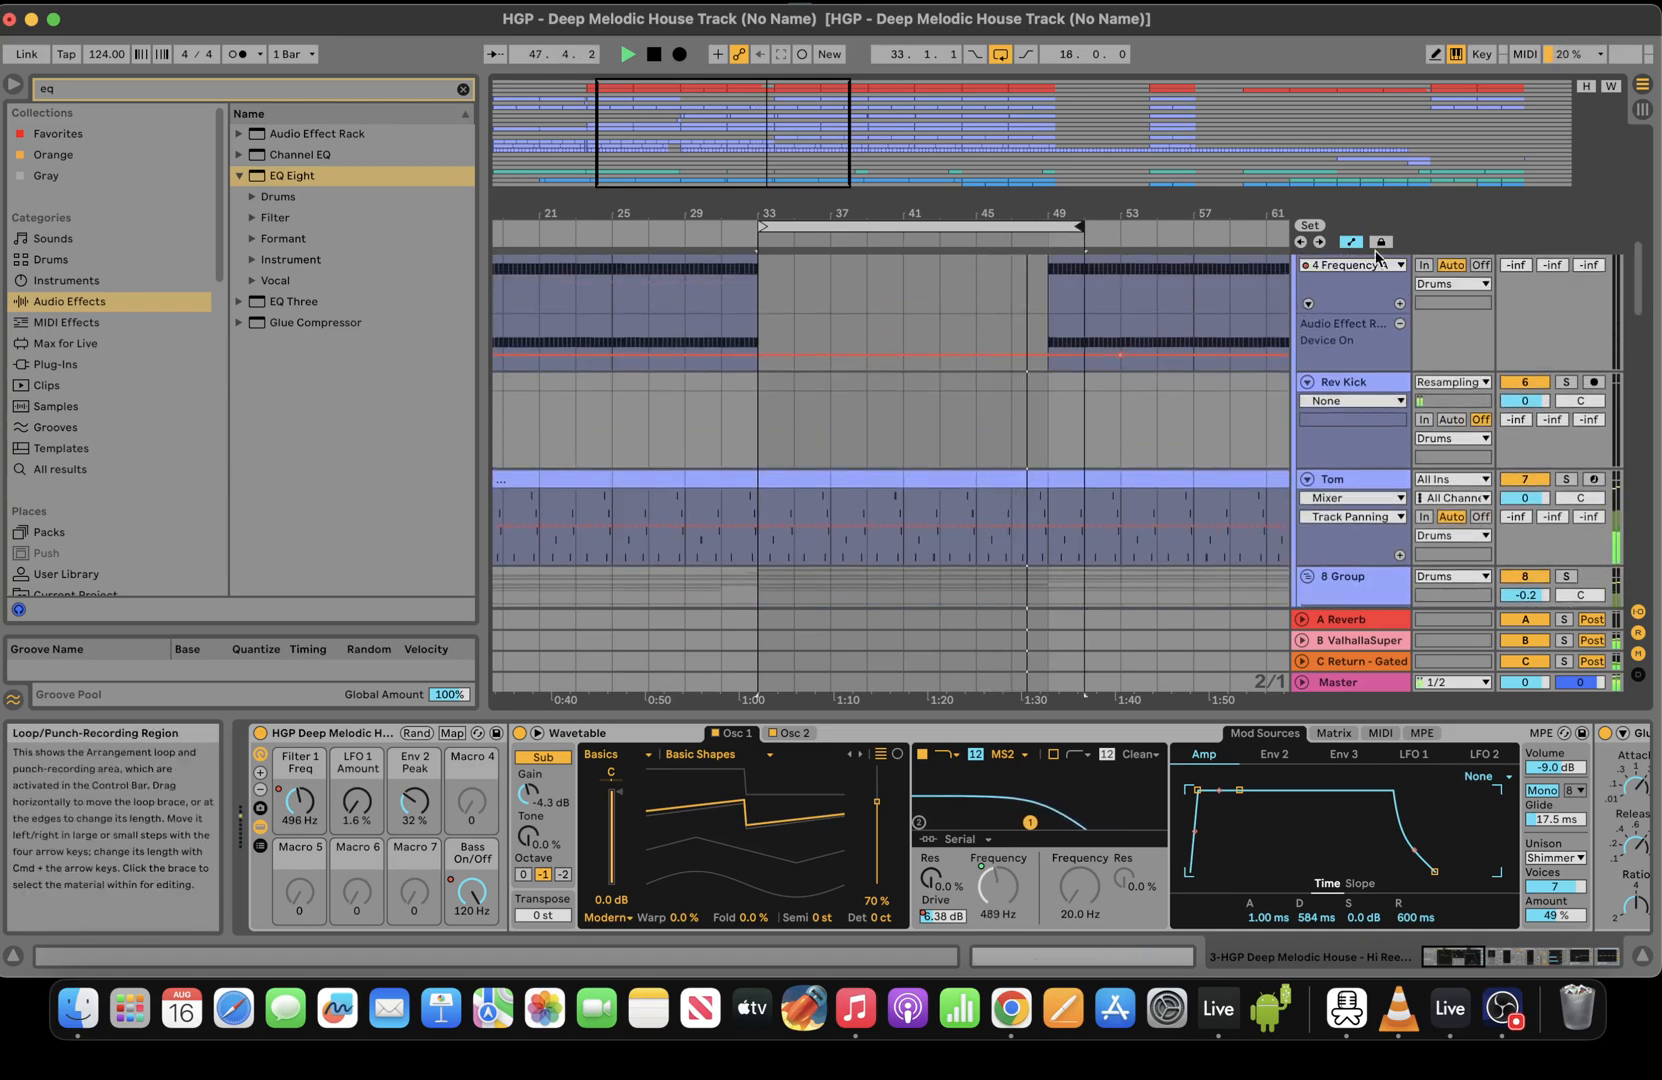
pyautogui.moveTo(1644, 300); pyautogui.dragTo(1641, 560)
pyautogui.click(990, 432)
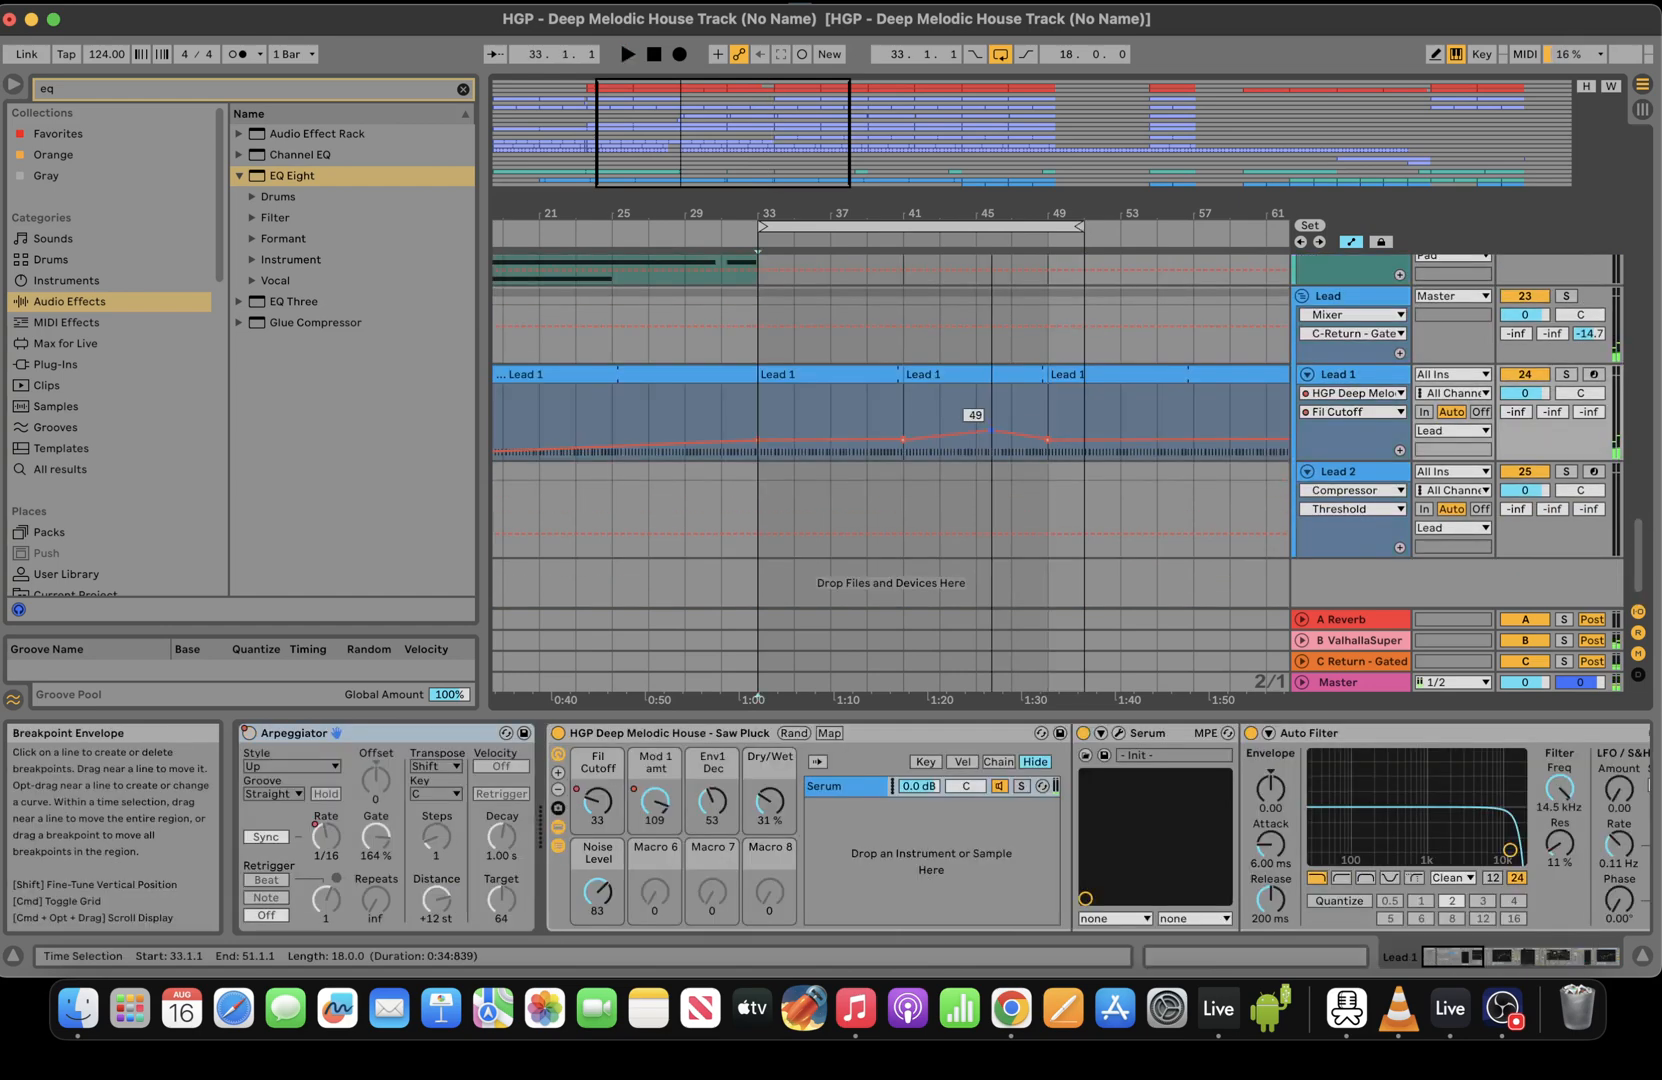
pyautogui.click(991, 405)
pyautogui.press('space')
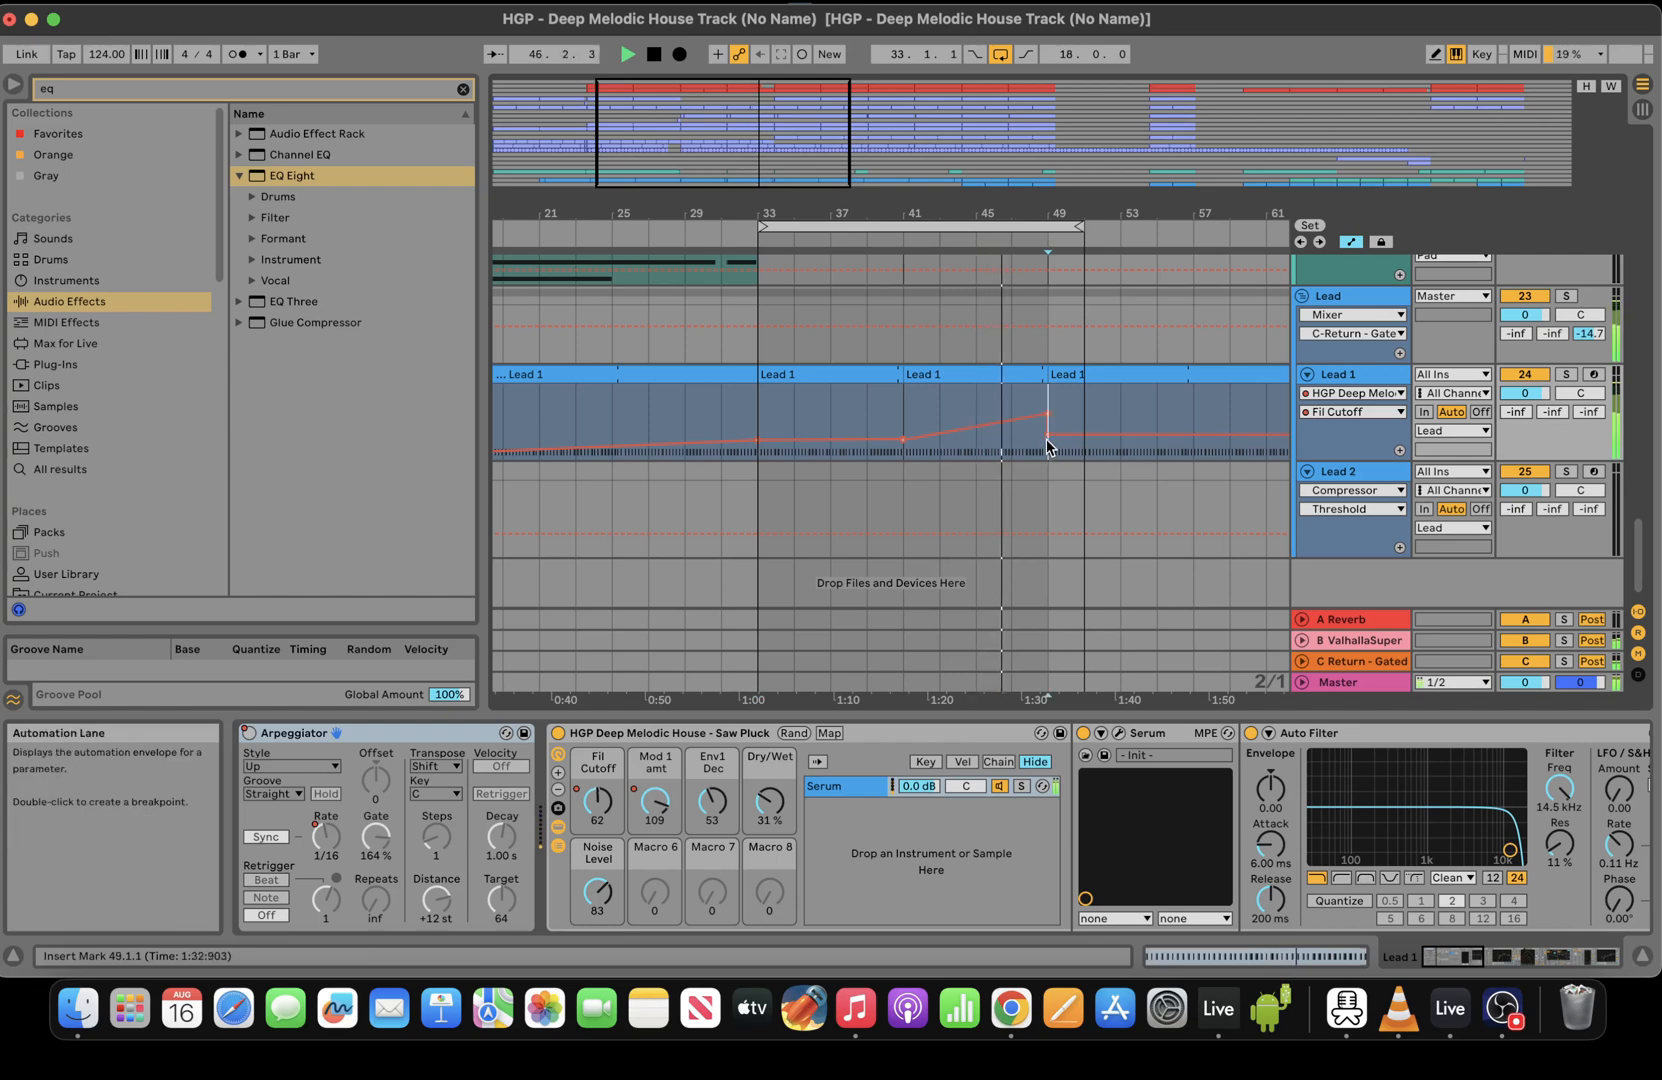
pyautogui.click(1047, 441)
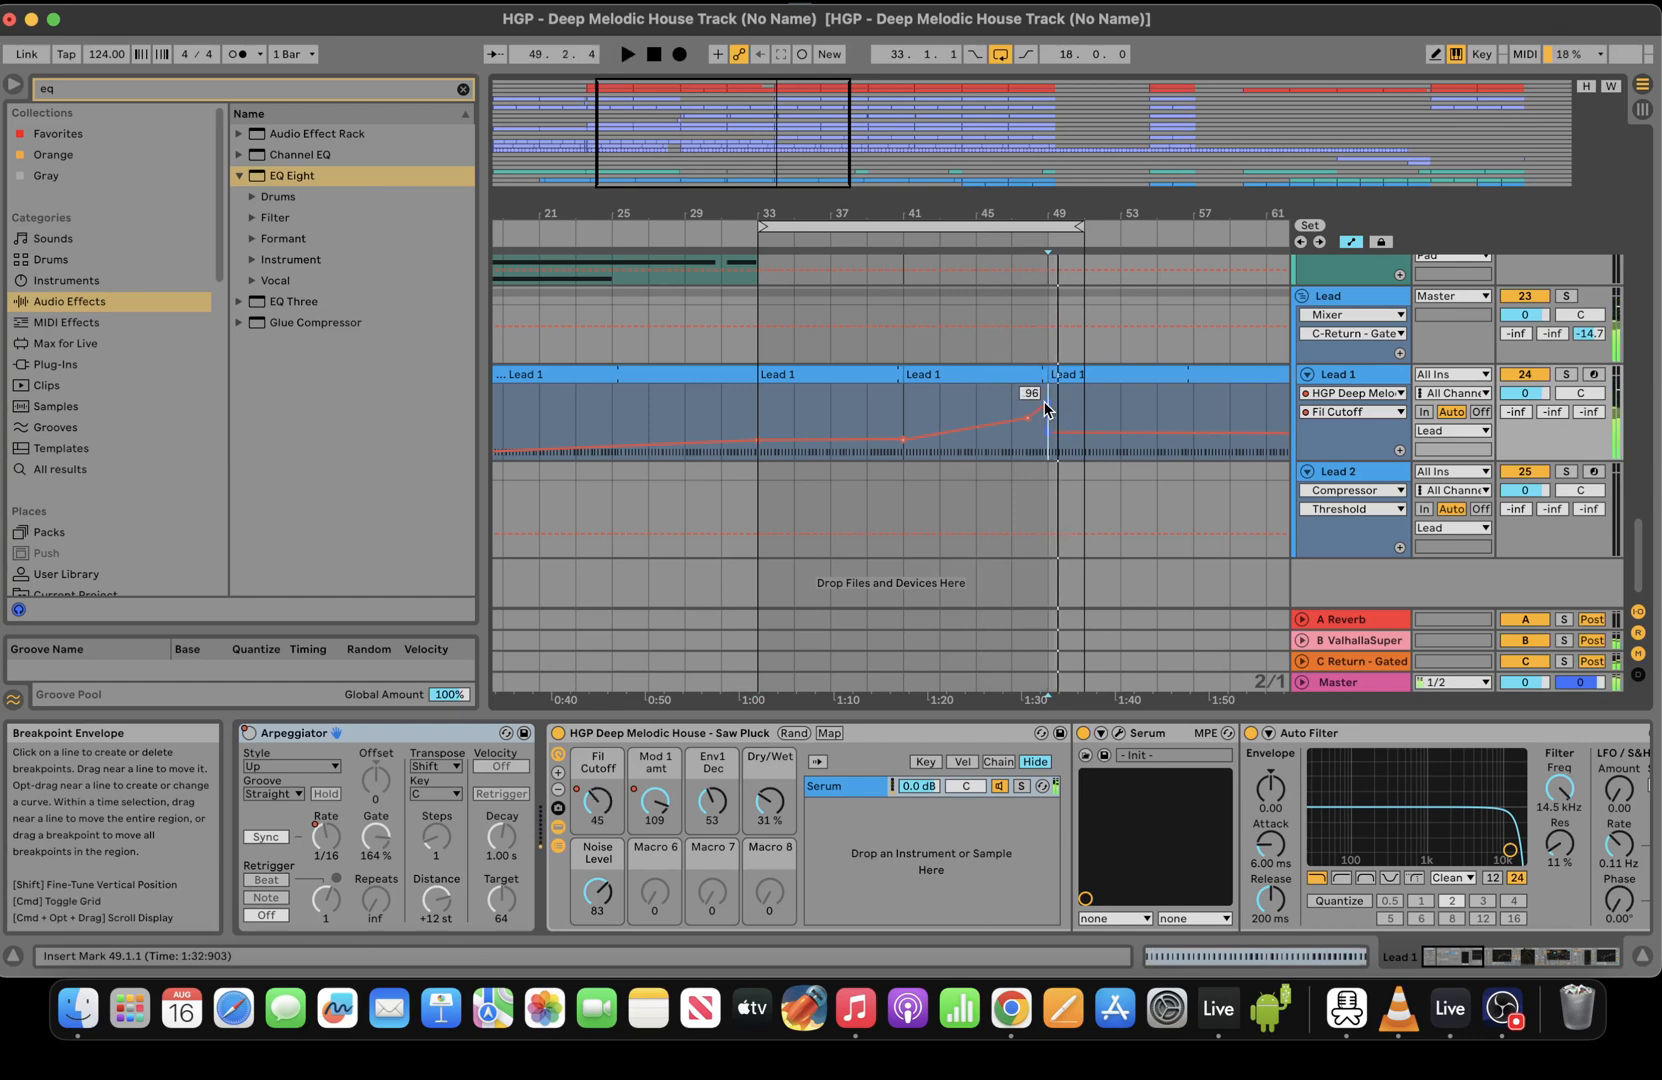
pyautogui.click(955, 241)
# Move the Rev Kick track out of the drums and into the F Fucks group
pyautogui.moveTo(1641, 552); pyautogui.dragTo(1655, 290)
pyautogui.click(1307, 338)
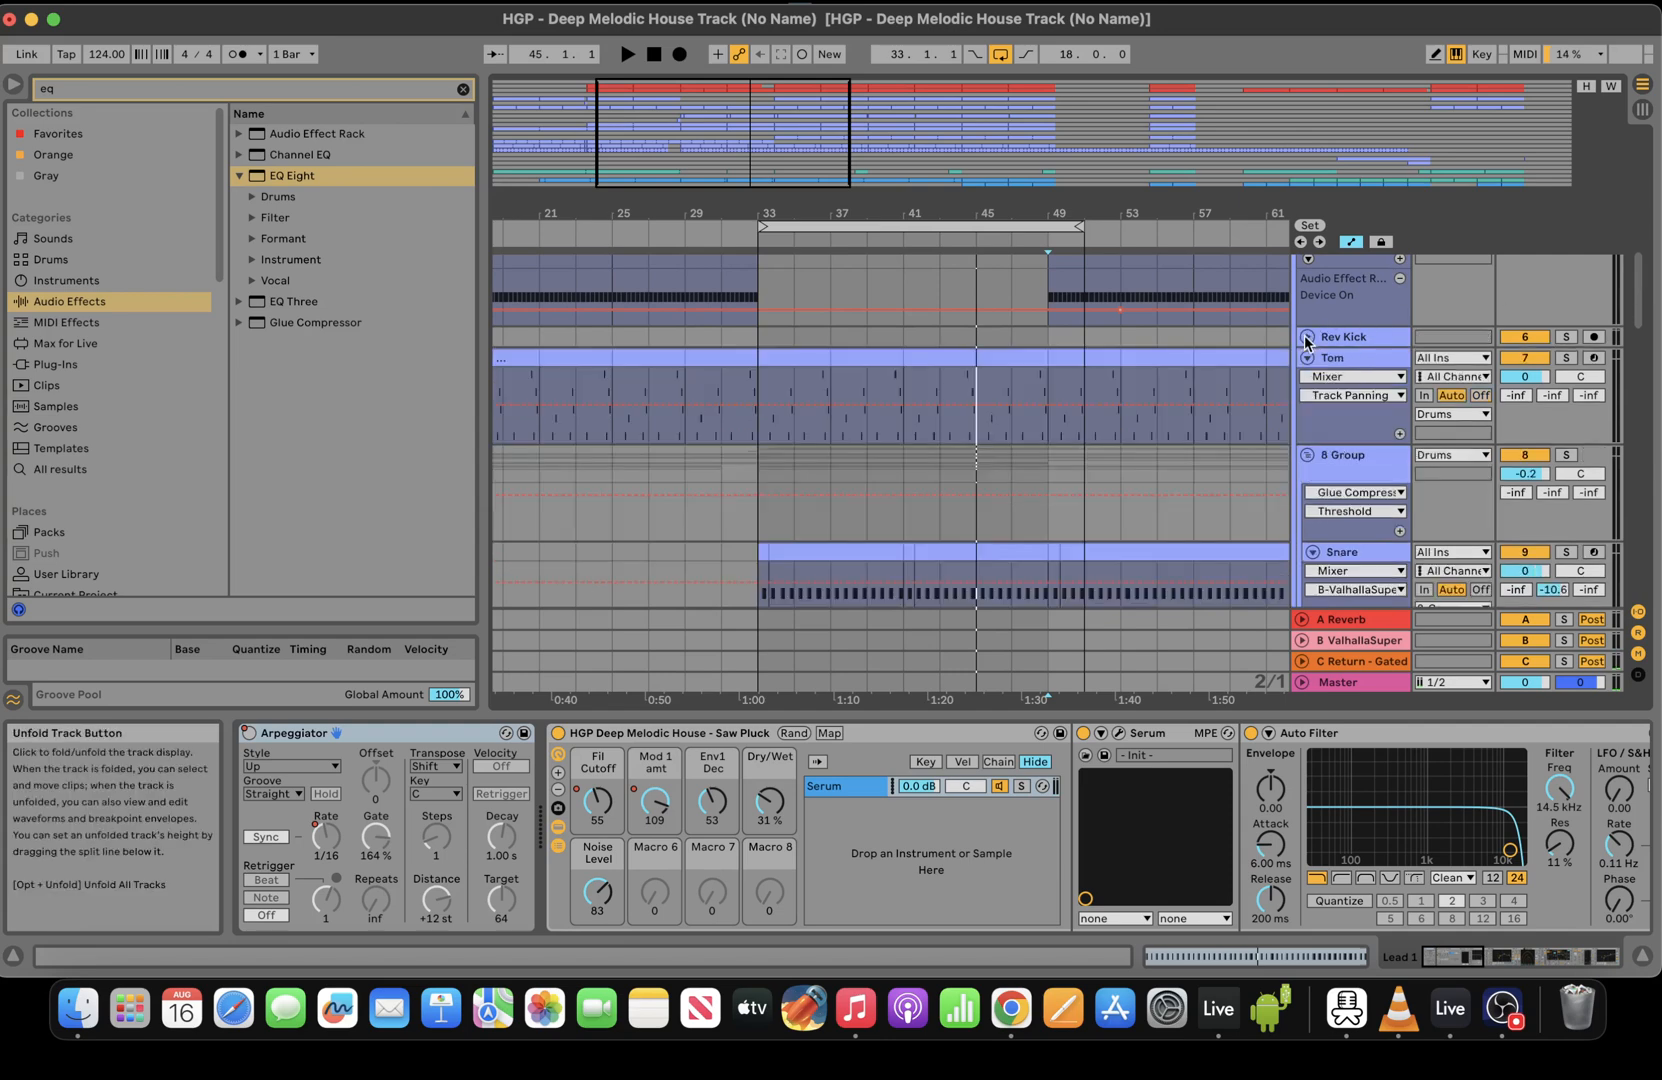
pyautogui.click(1355, 336)
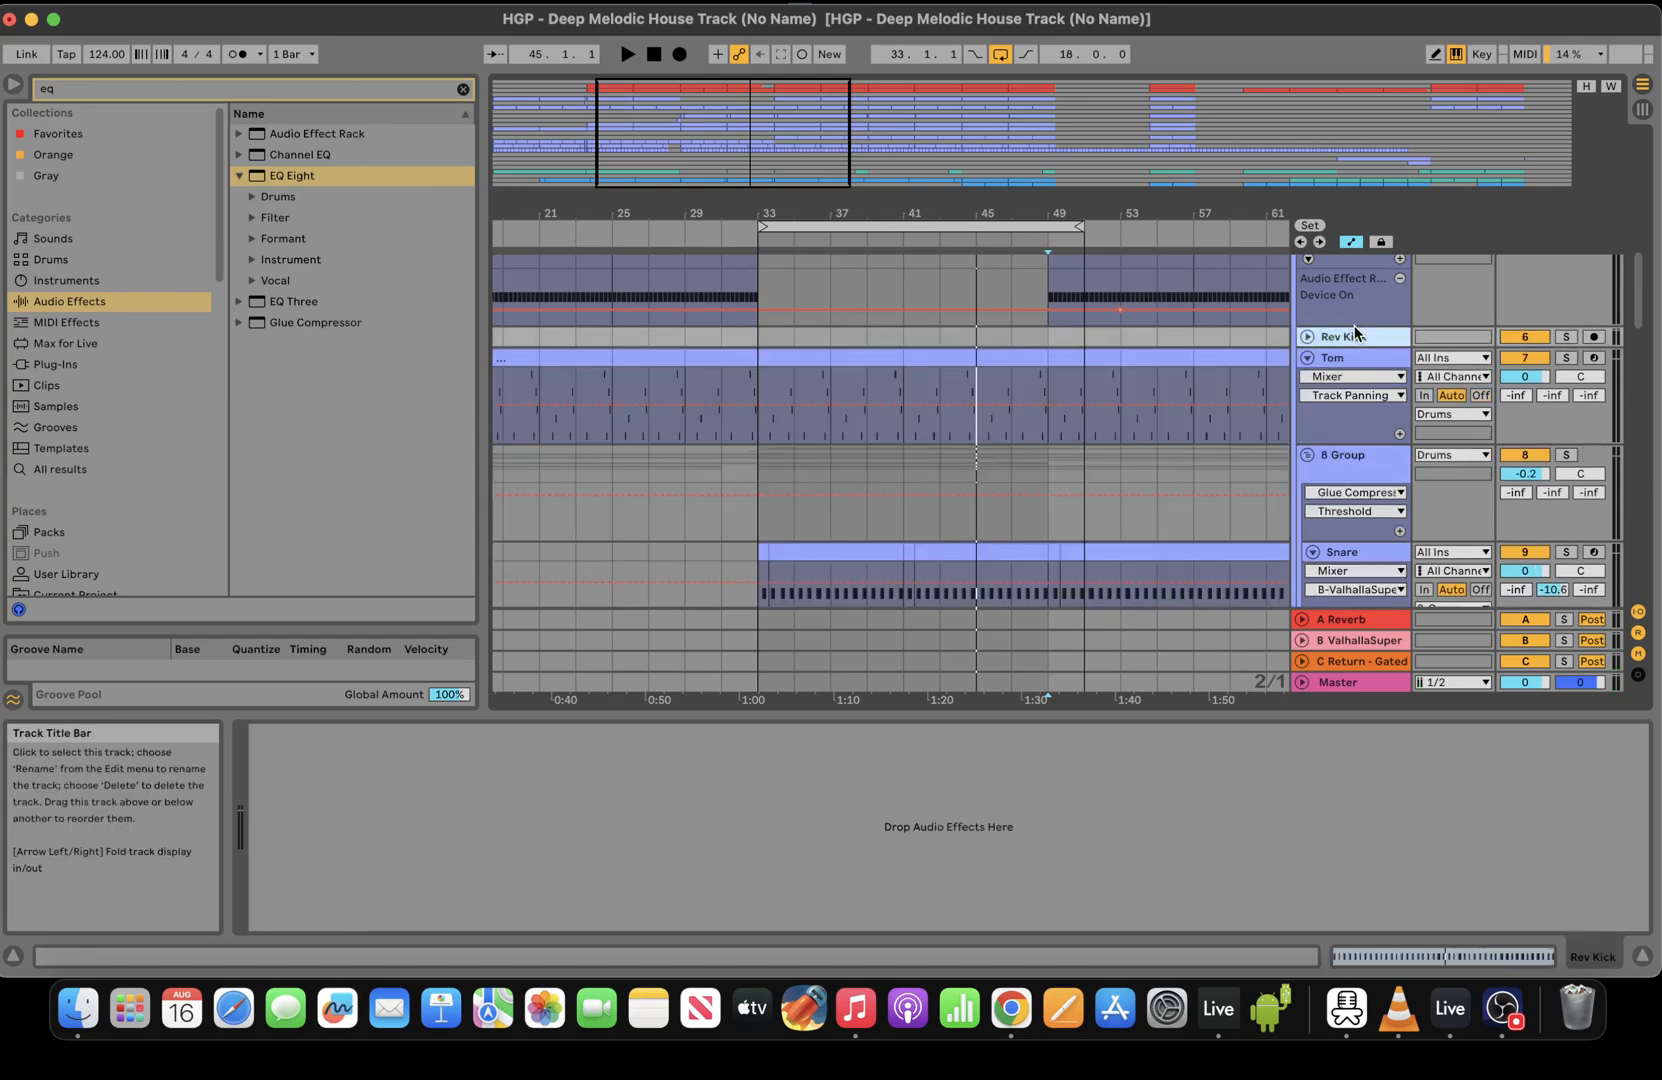
pyautogui.press('Delete')
pyautogui.moveTo(1654, 300); pyautogui.dragTo(1614, 361)
pyautogui.click(1361, 502)
pyautogui.press('super+v')
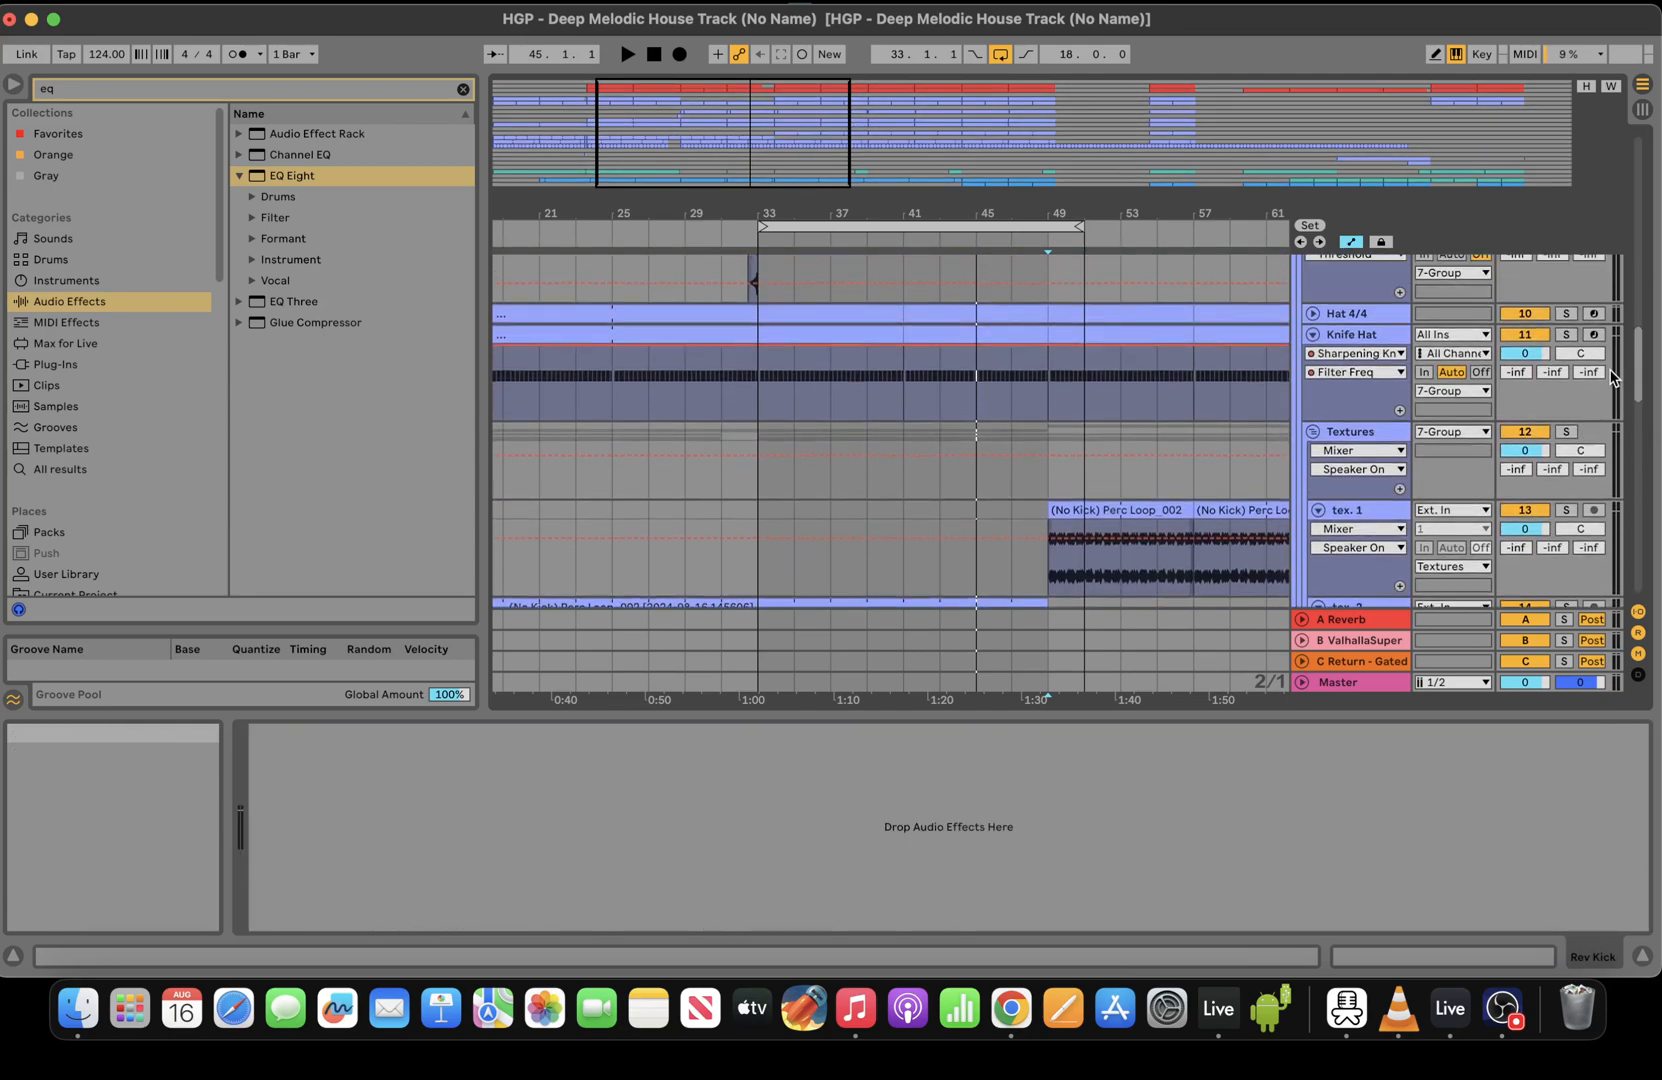
# Move the Rev Snare track into the F Fucks group, directly above Rev Kick
pyautogui.scroll(2, 1322, 327)
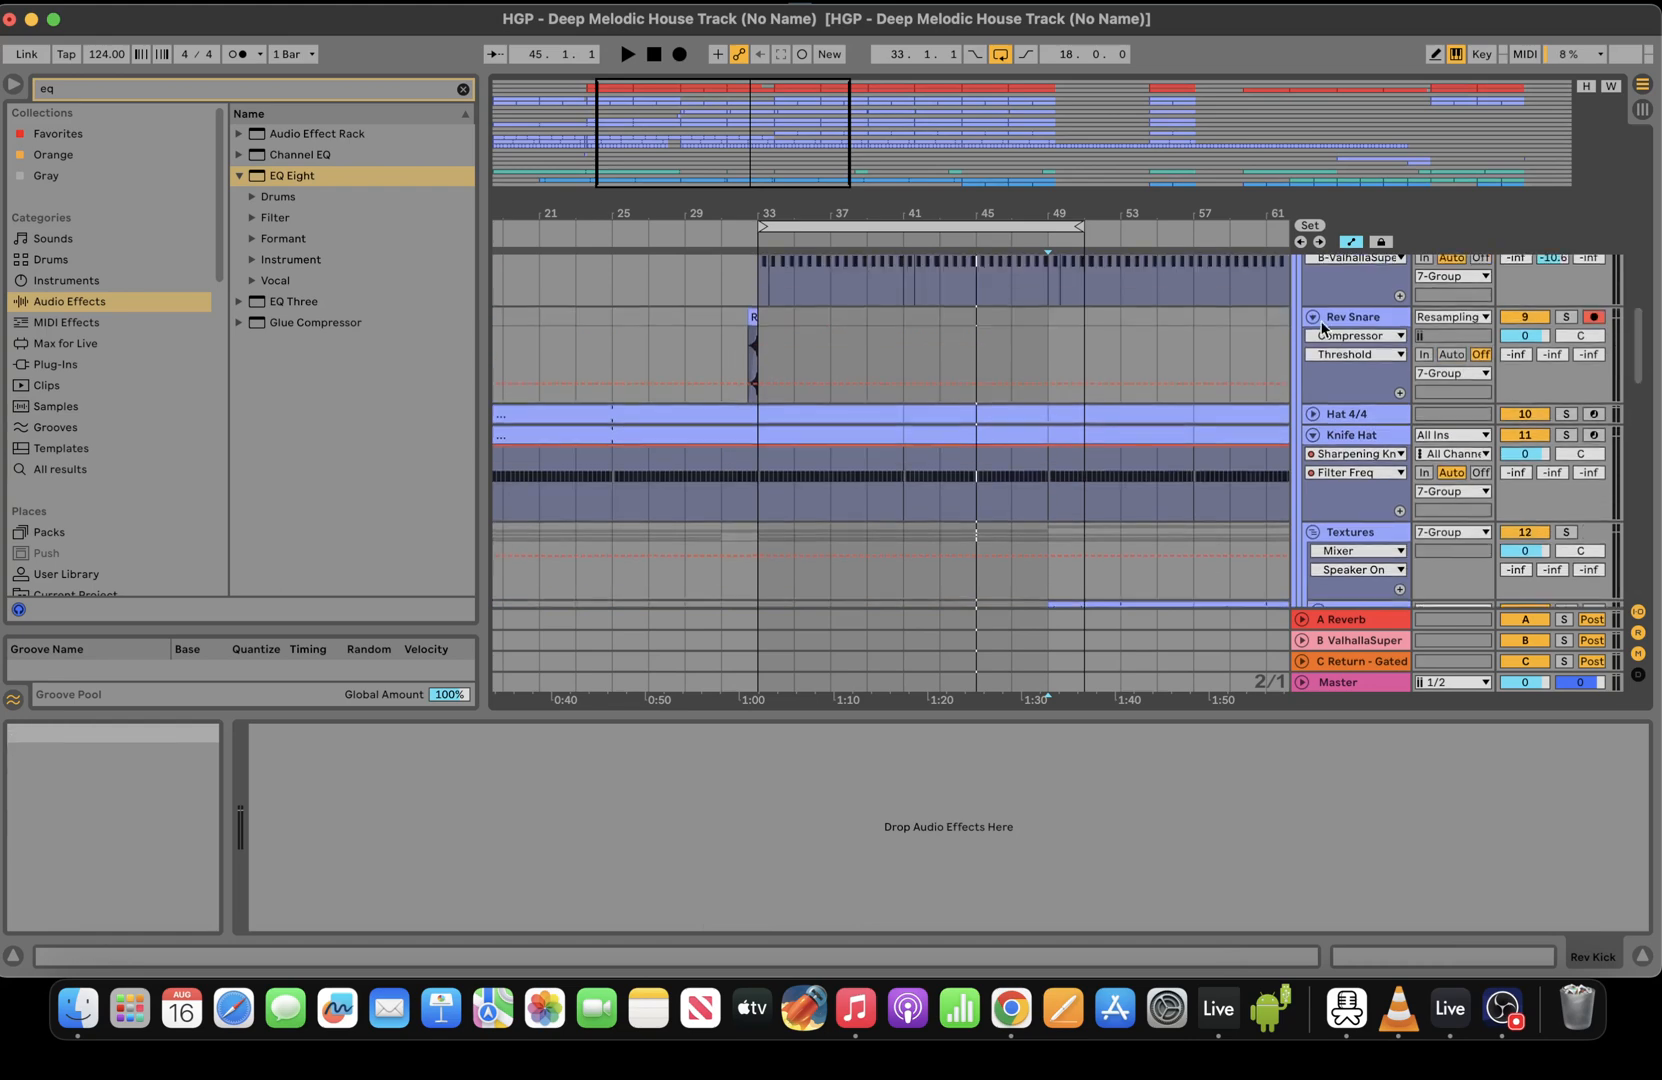
pyautogui.click(1376, 314)
pyautogui.press('Delete')
pyautogui.press('super+z')
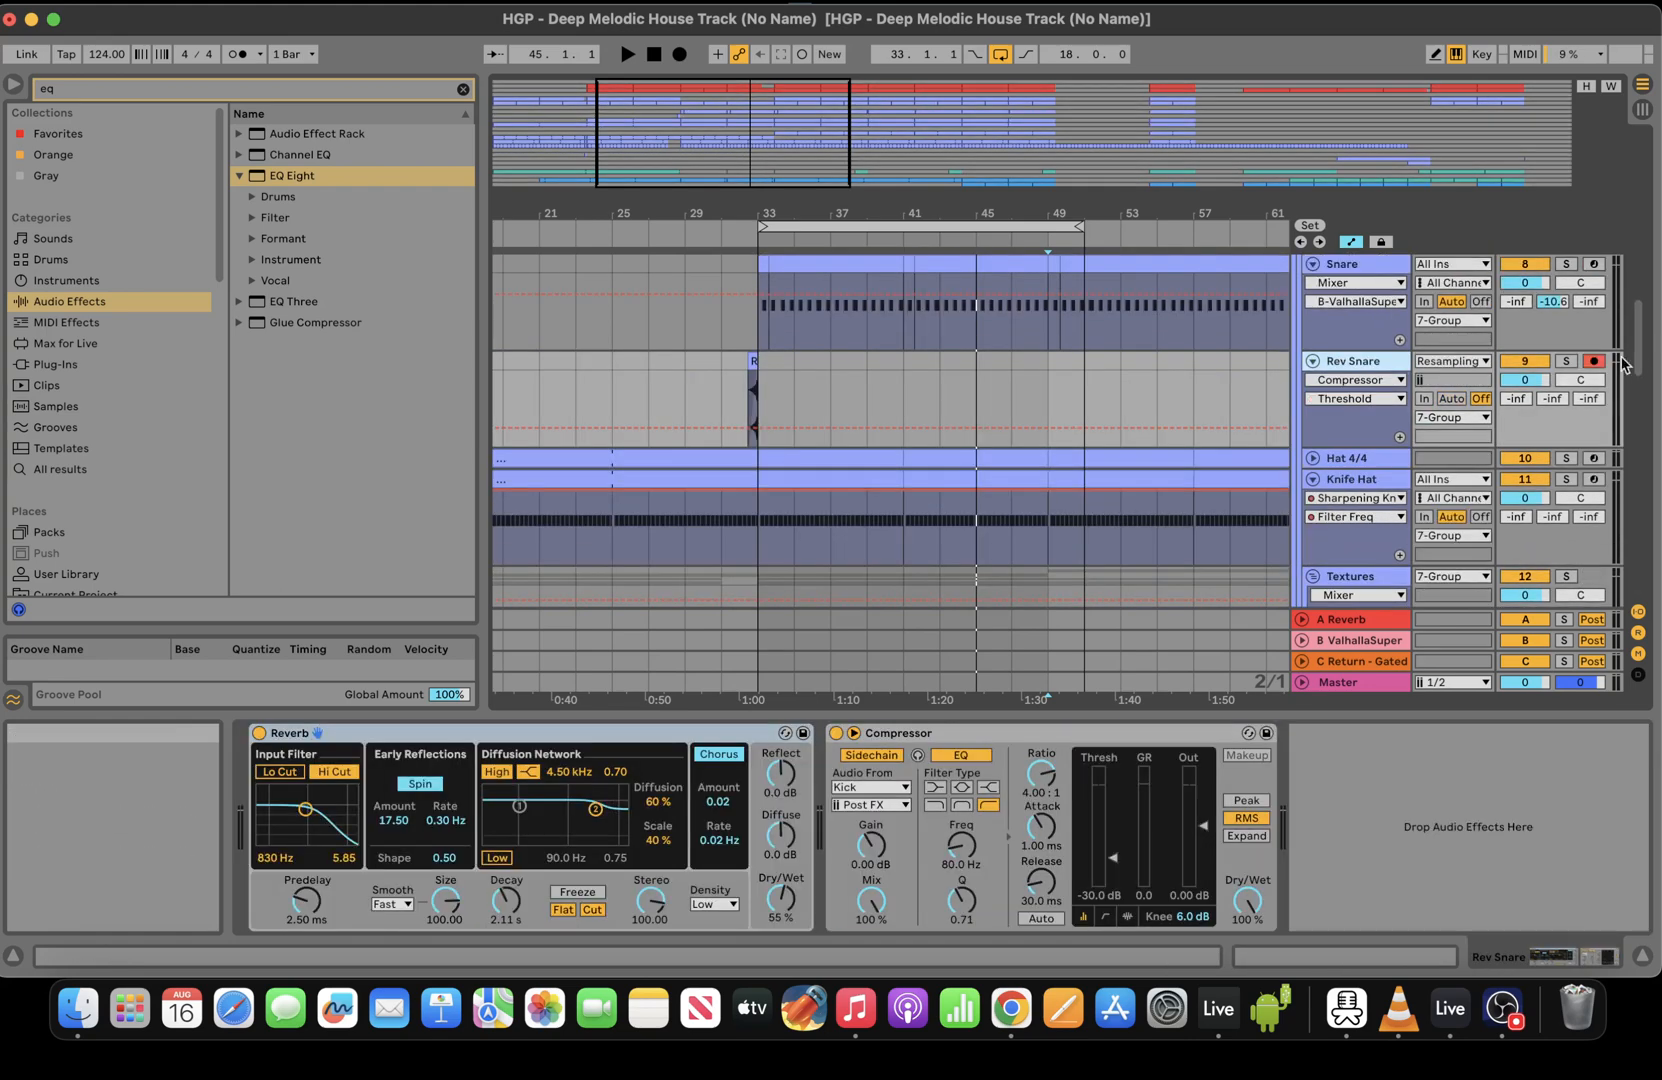
pyautogui.moveTo(1632, 358); pyautogui.dragTo(1652, 432)
pyautogui.click(1362, 556)
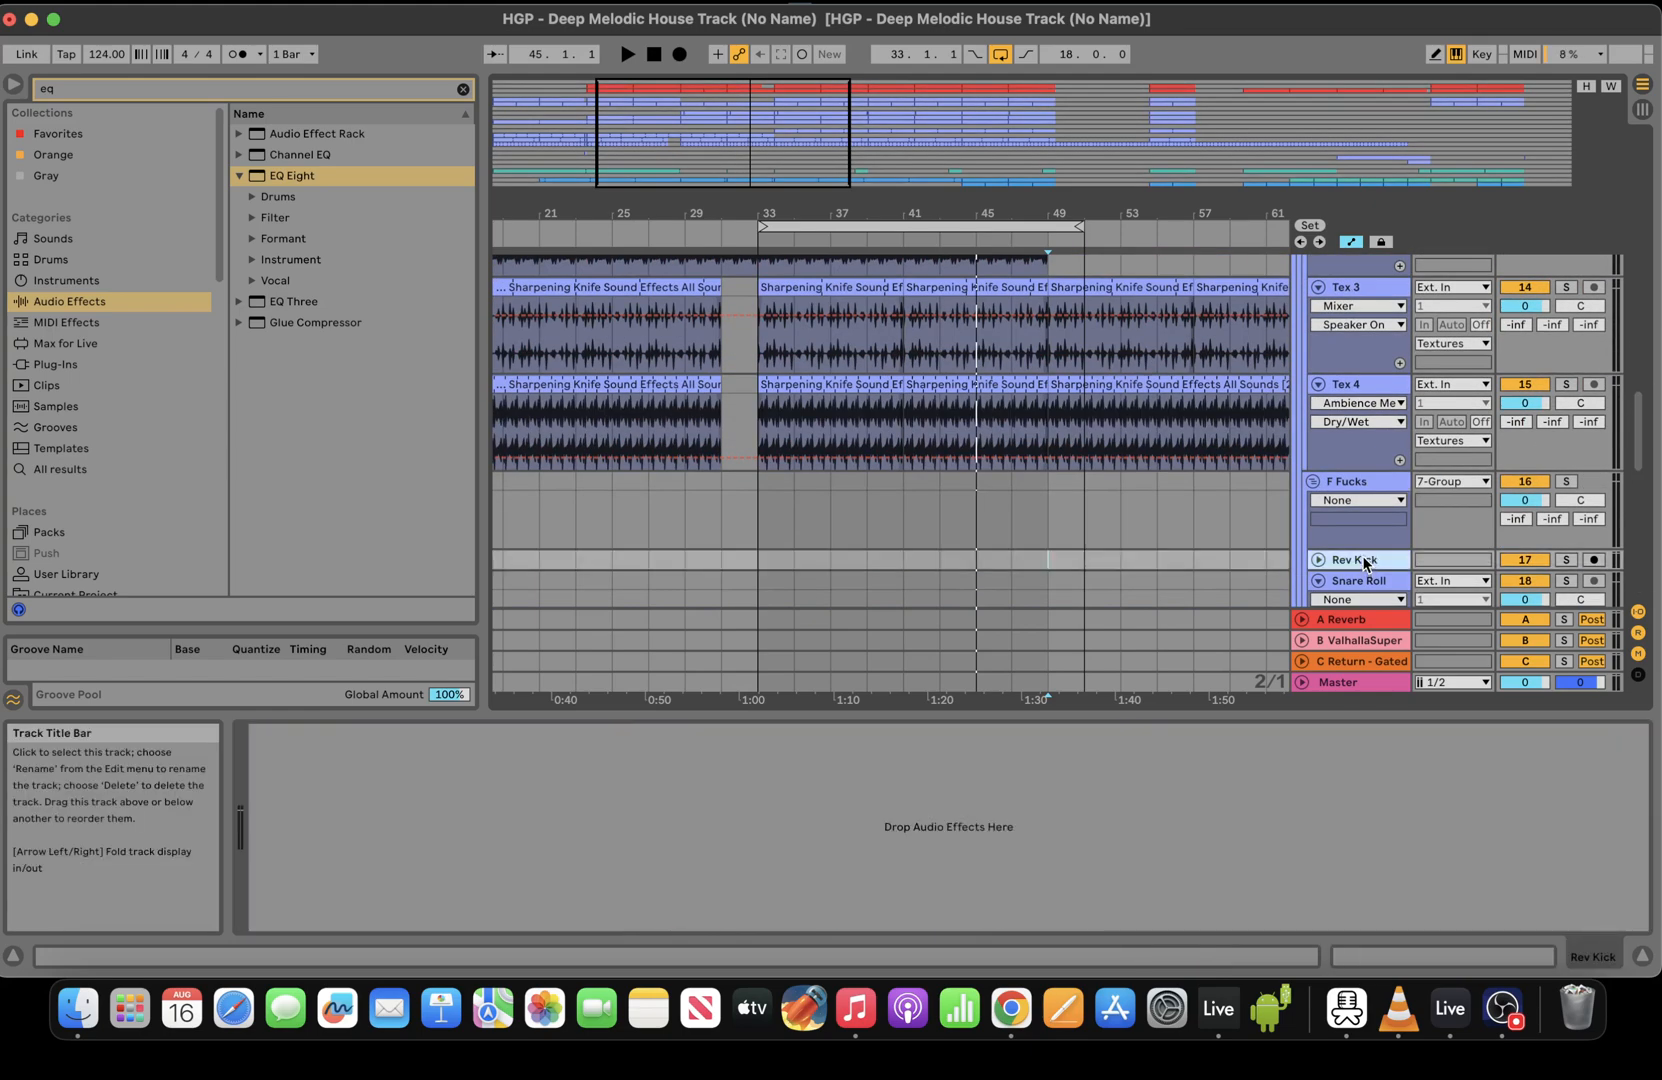
pyautogui.press('super+v')
# Extend the Tex 3 and Tex 4 clips across the gap before bar 33 and delete the reversed snare clip there
pyautogui.click(681, 239)
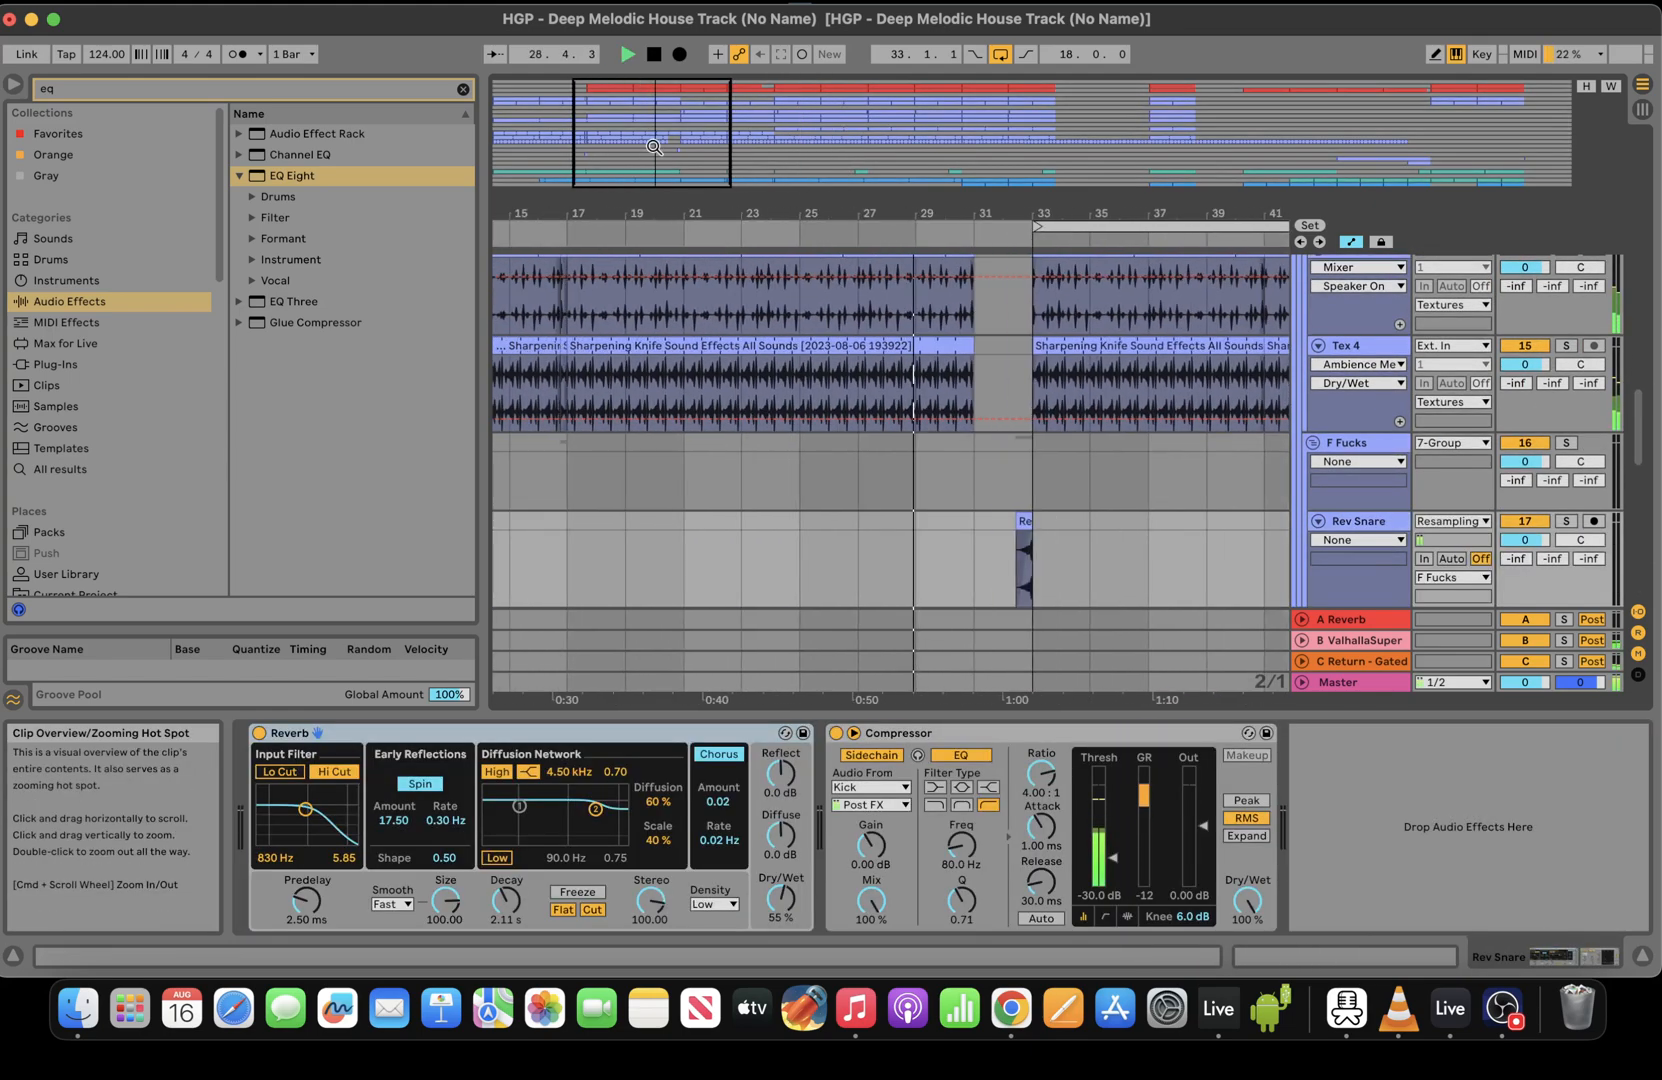
pyautogui.scroll(3, 1200, 400)
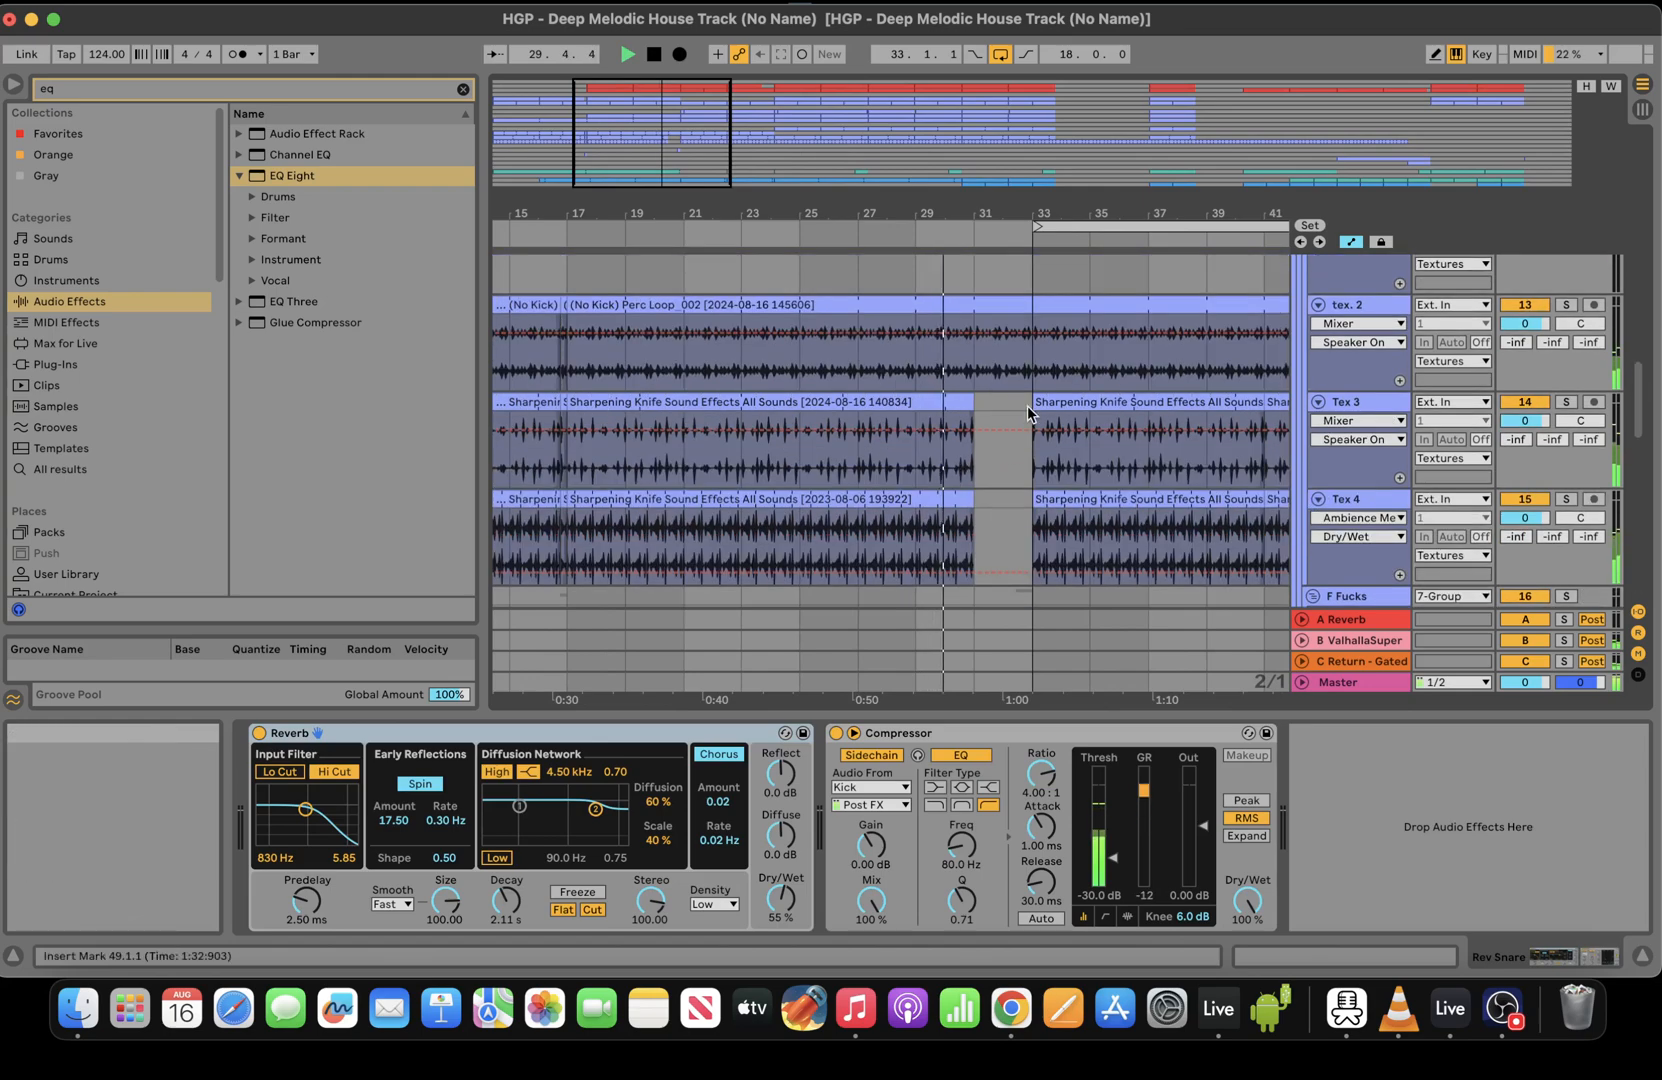
pyautogui.click(1038, 407)
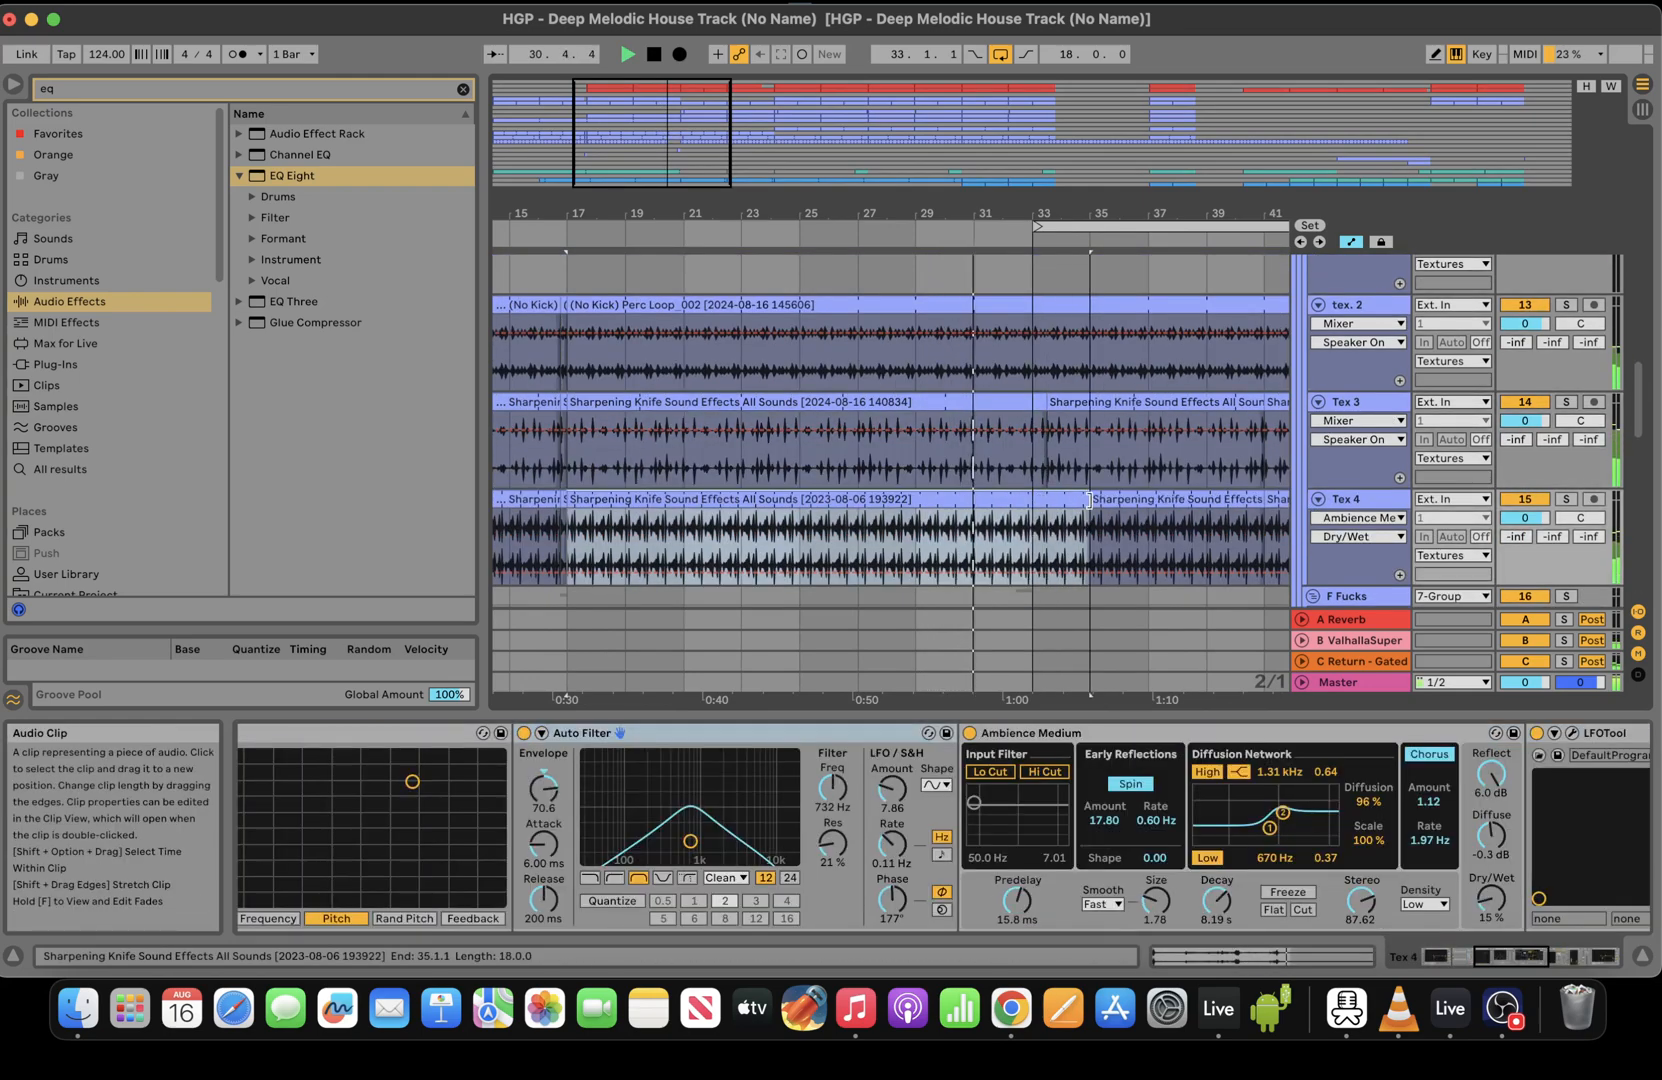
pyautogui.press('Down')
pyautogui.scroll(-5, 1643, 350)
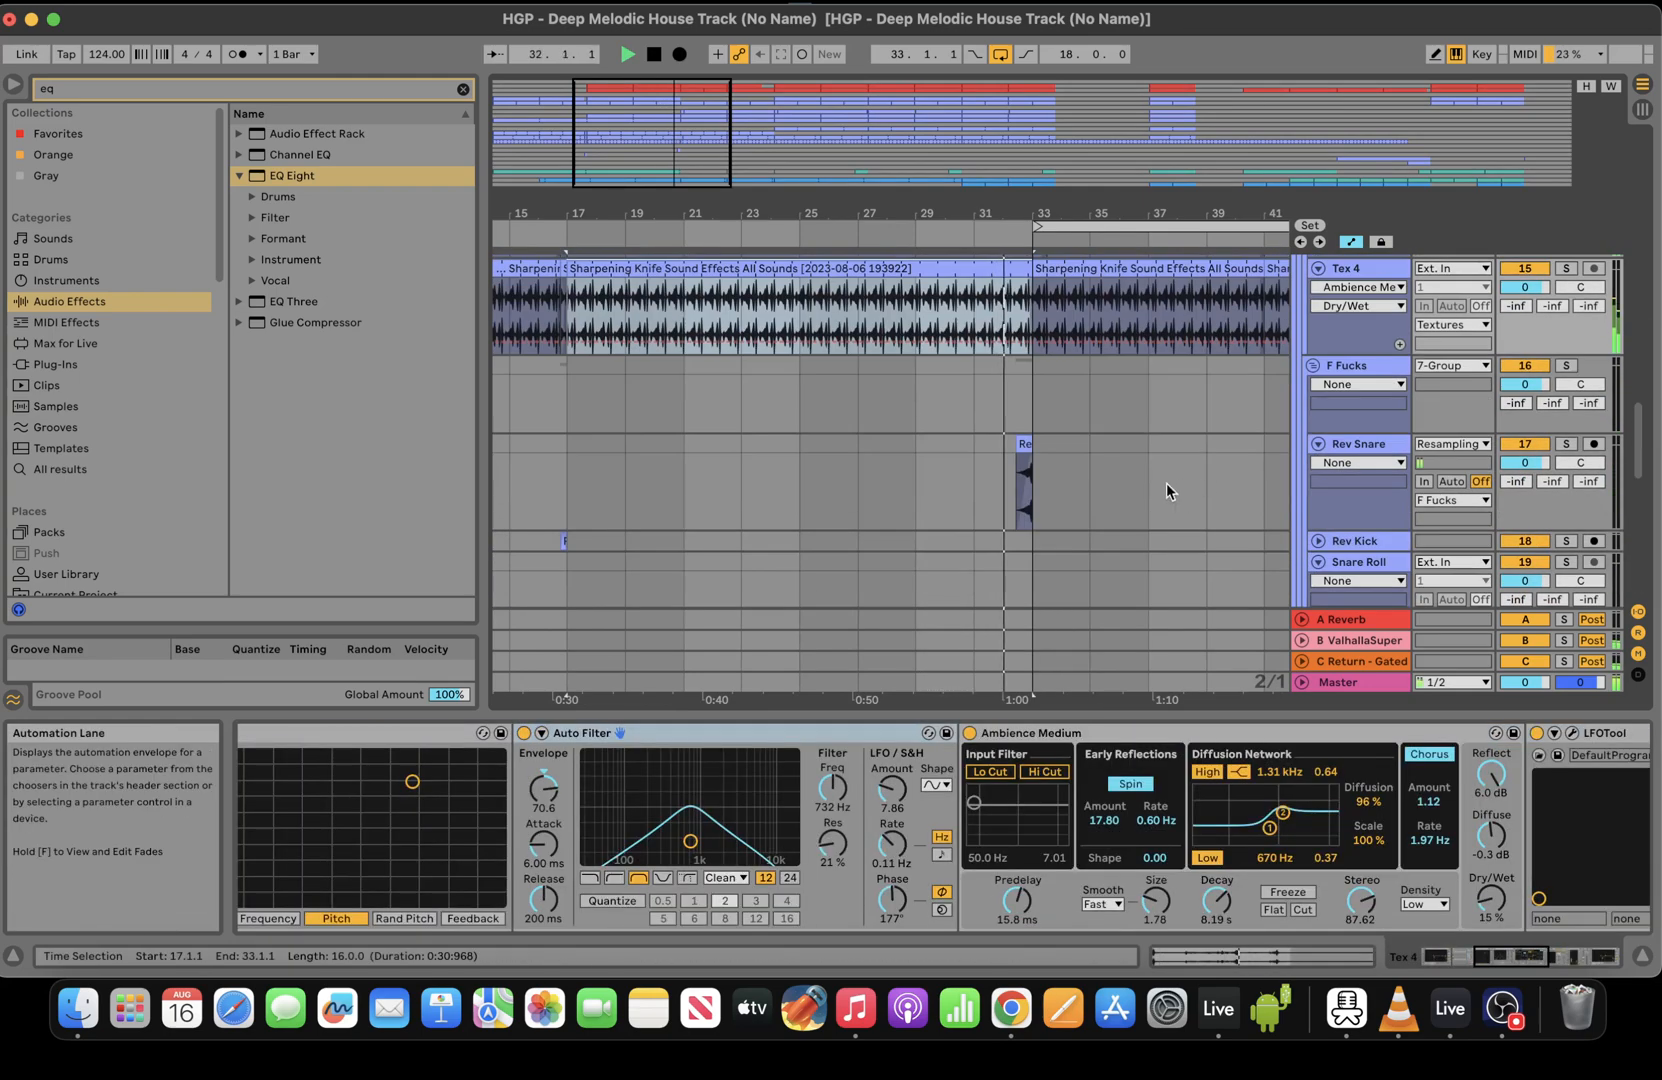
pyautogui.moveTo(1150, 480); pyautogui.dragTo(997, 445)
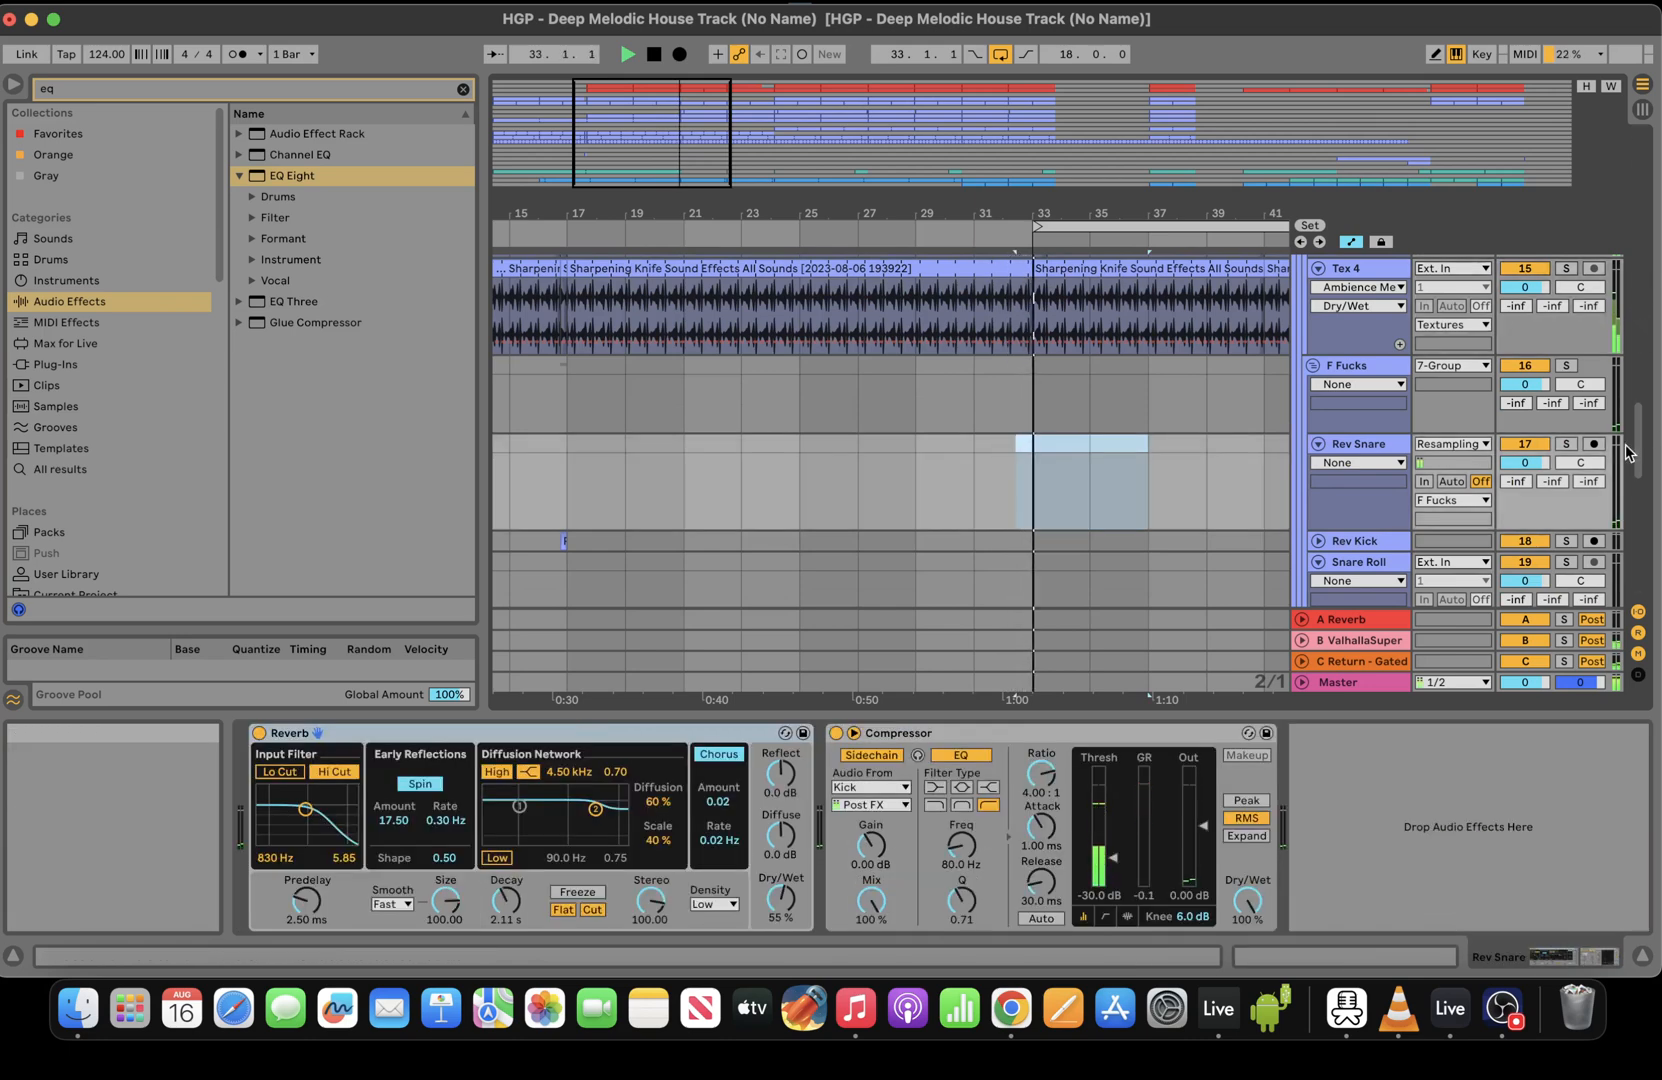
# Extend the opening Pad 1 clip to bar 51 and draw its Filter 1 Freq automation rising from about bar 31 to bar 51
pyautogui.scroll(-5, 1645, 500)
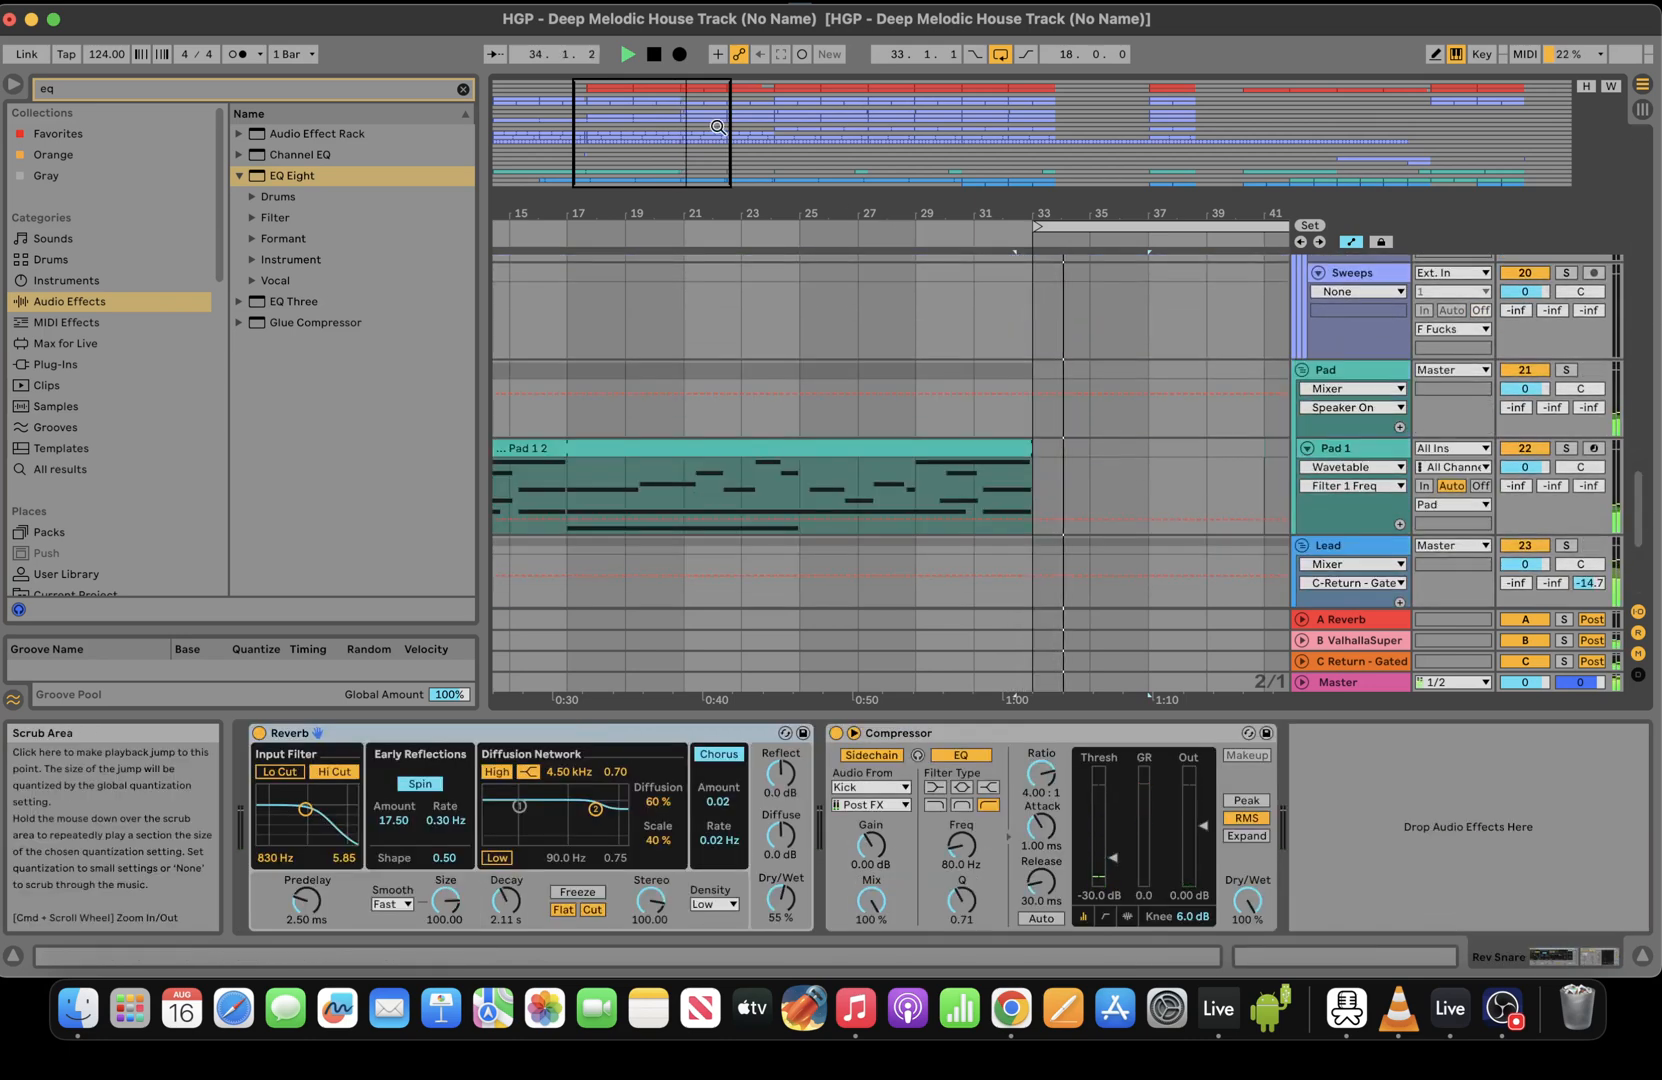
pyautogui.press('x')
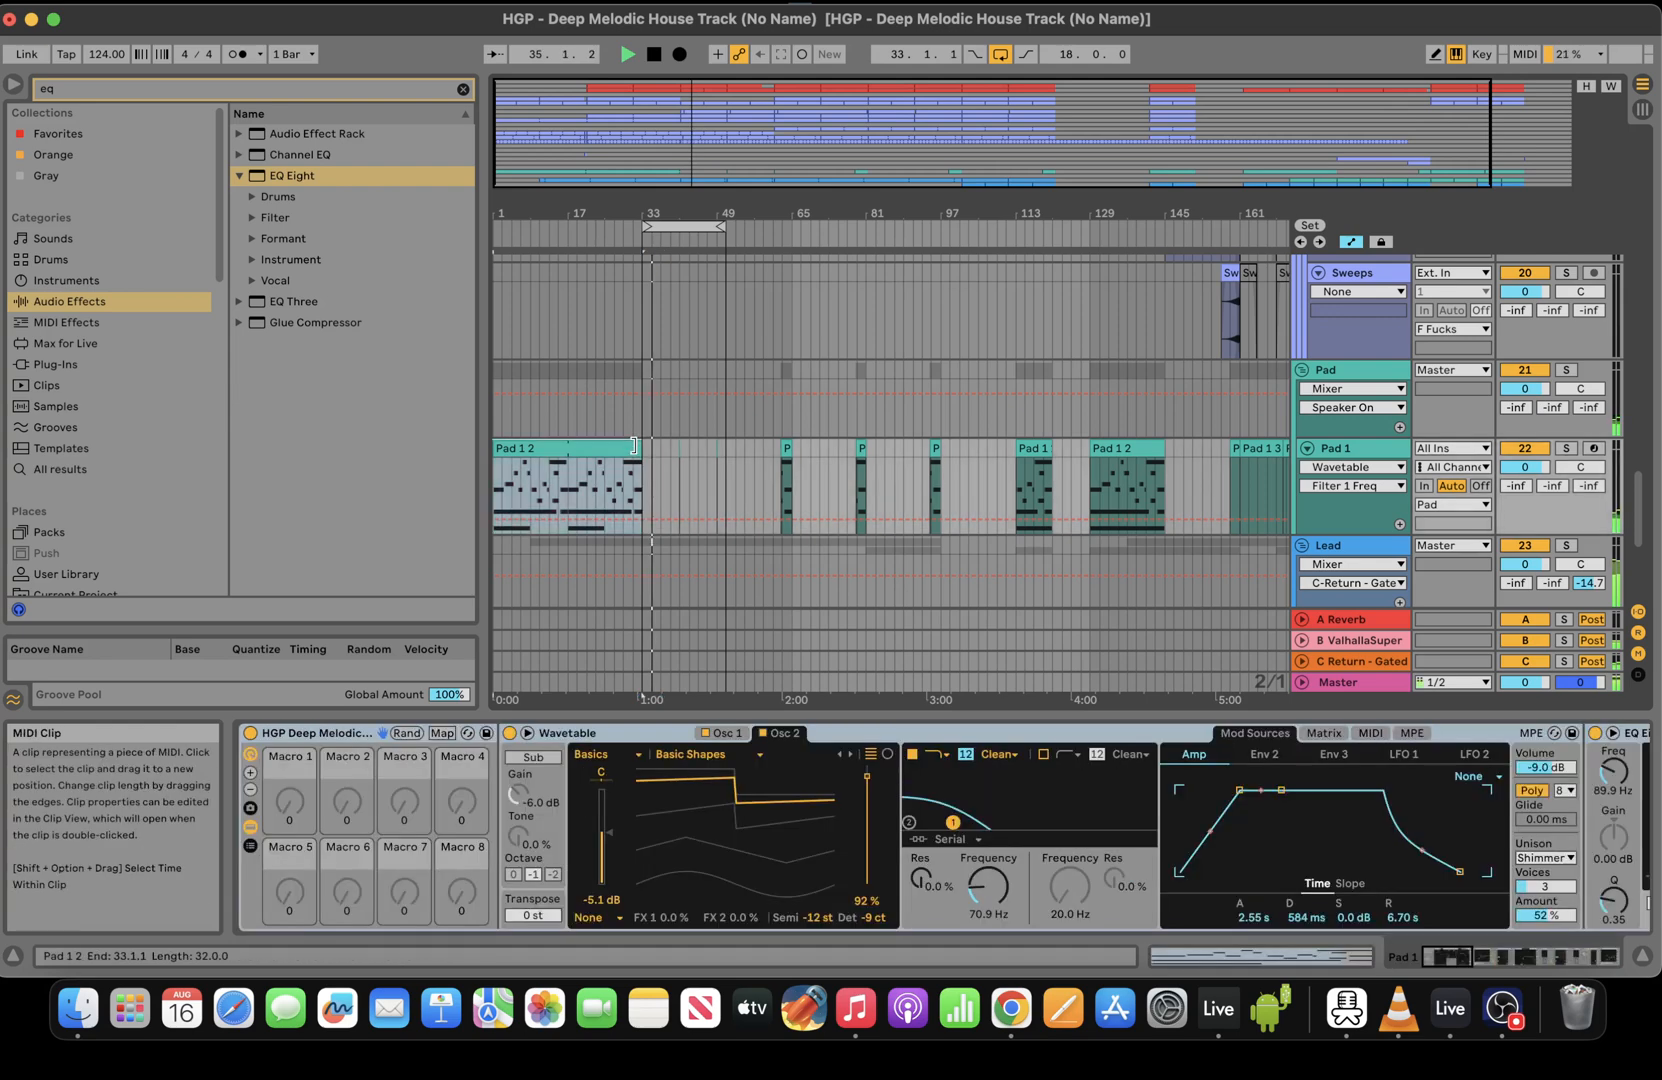
pyautogui.moveTo(641, 452); pyautogui.dragTo(721, 450)
pyautogui.click(987, 887)
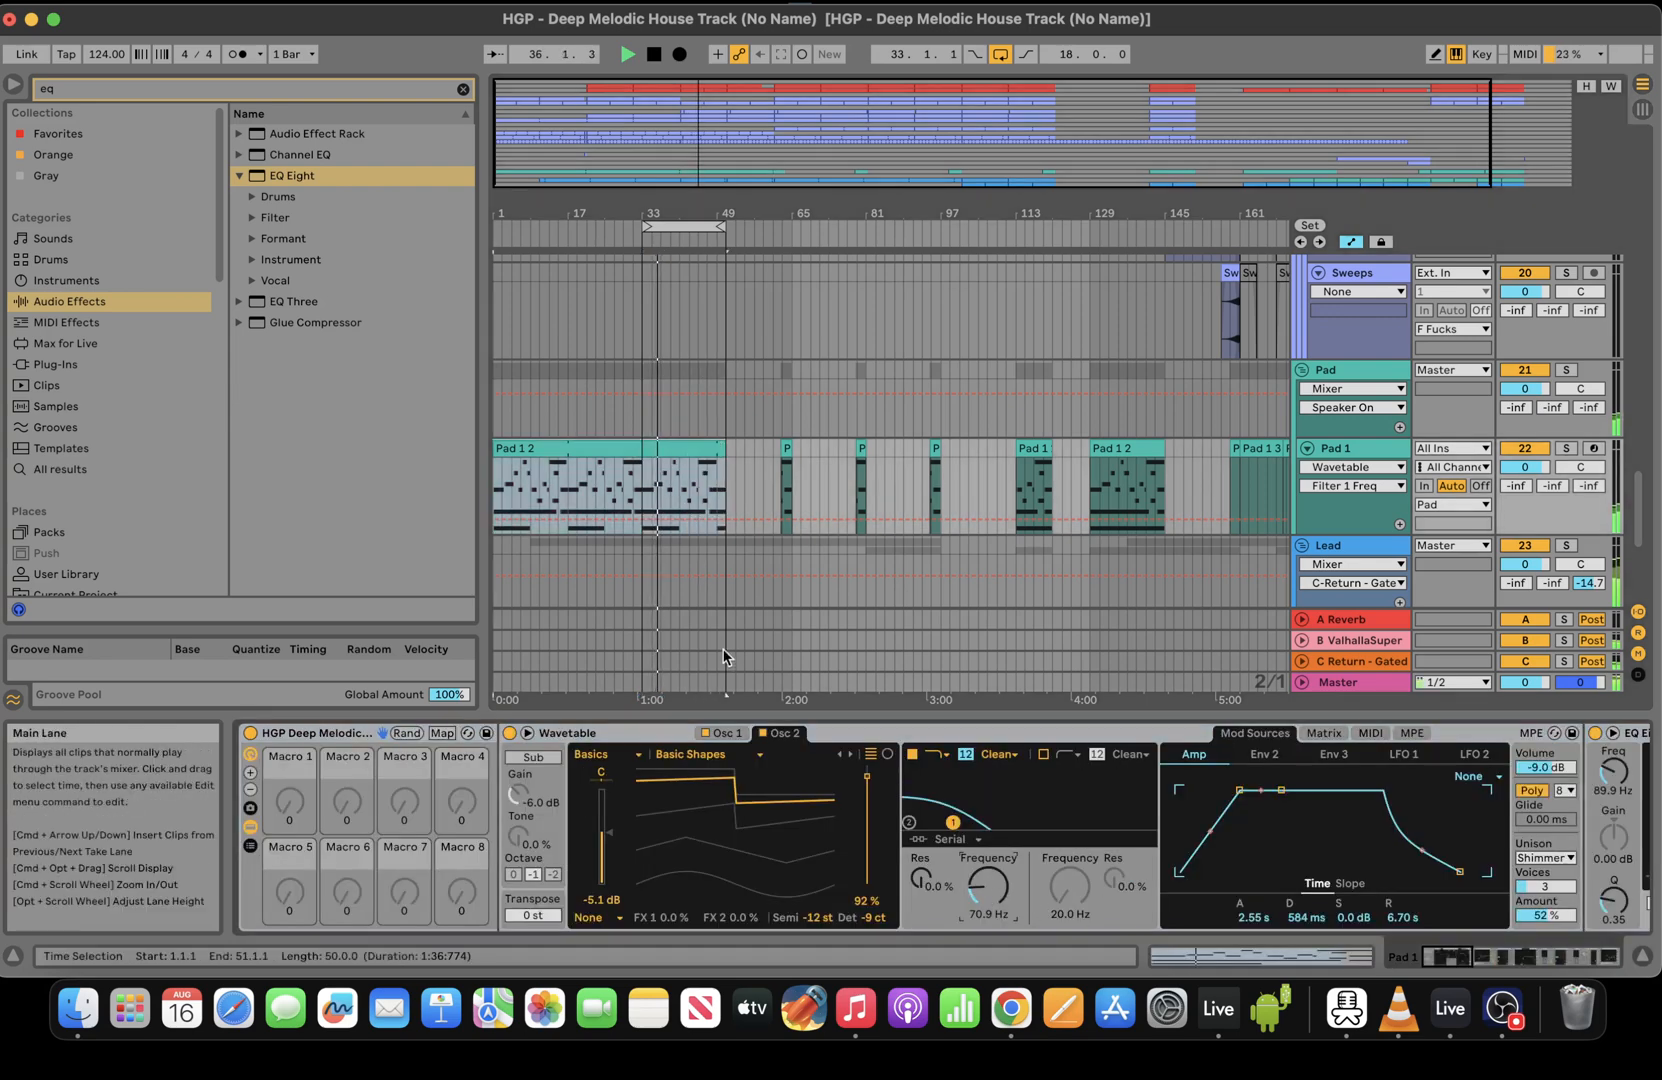
pyautogui.click(632, 519)
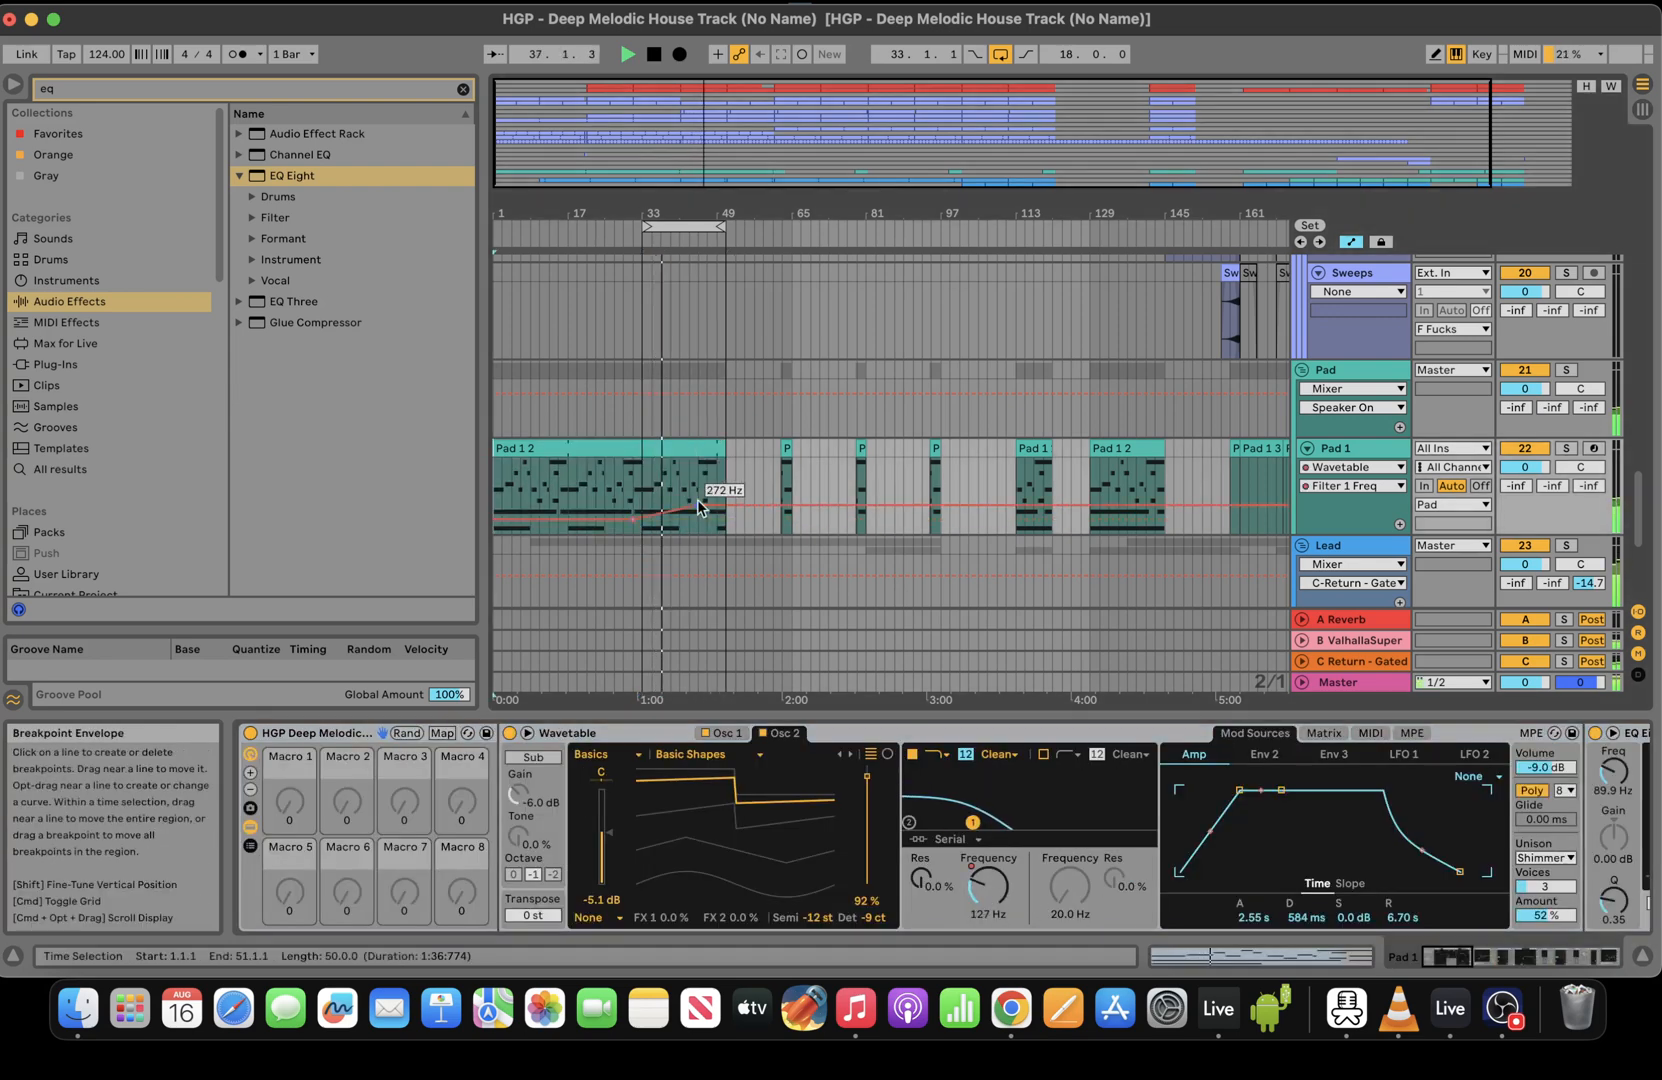
pyautogui.moveTo(716, 519); pyautogui.dragTo(725, 497)
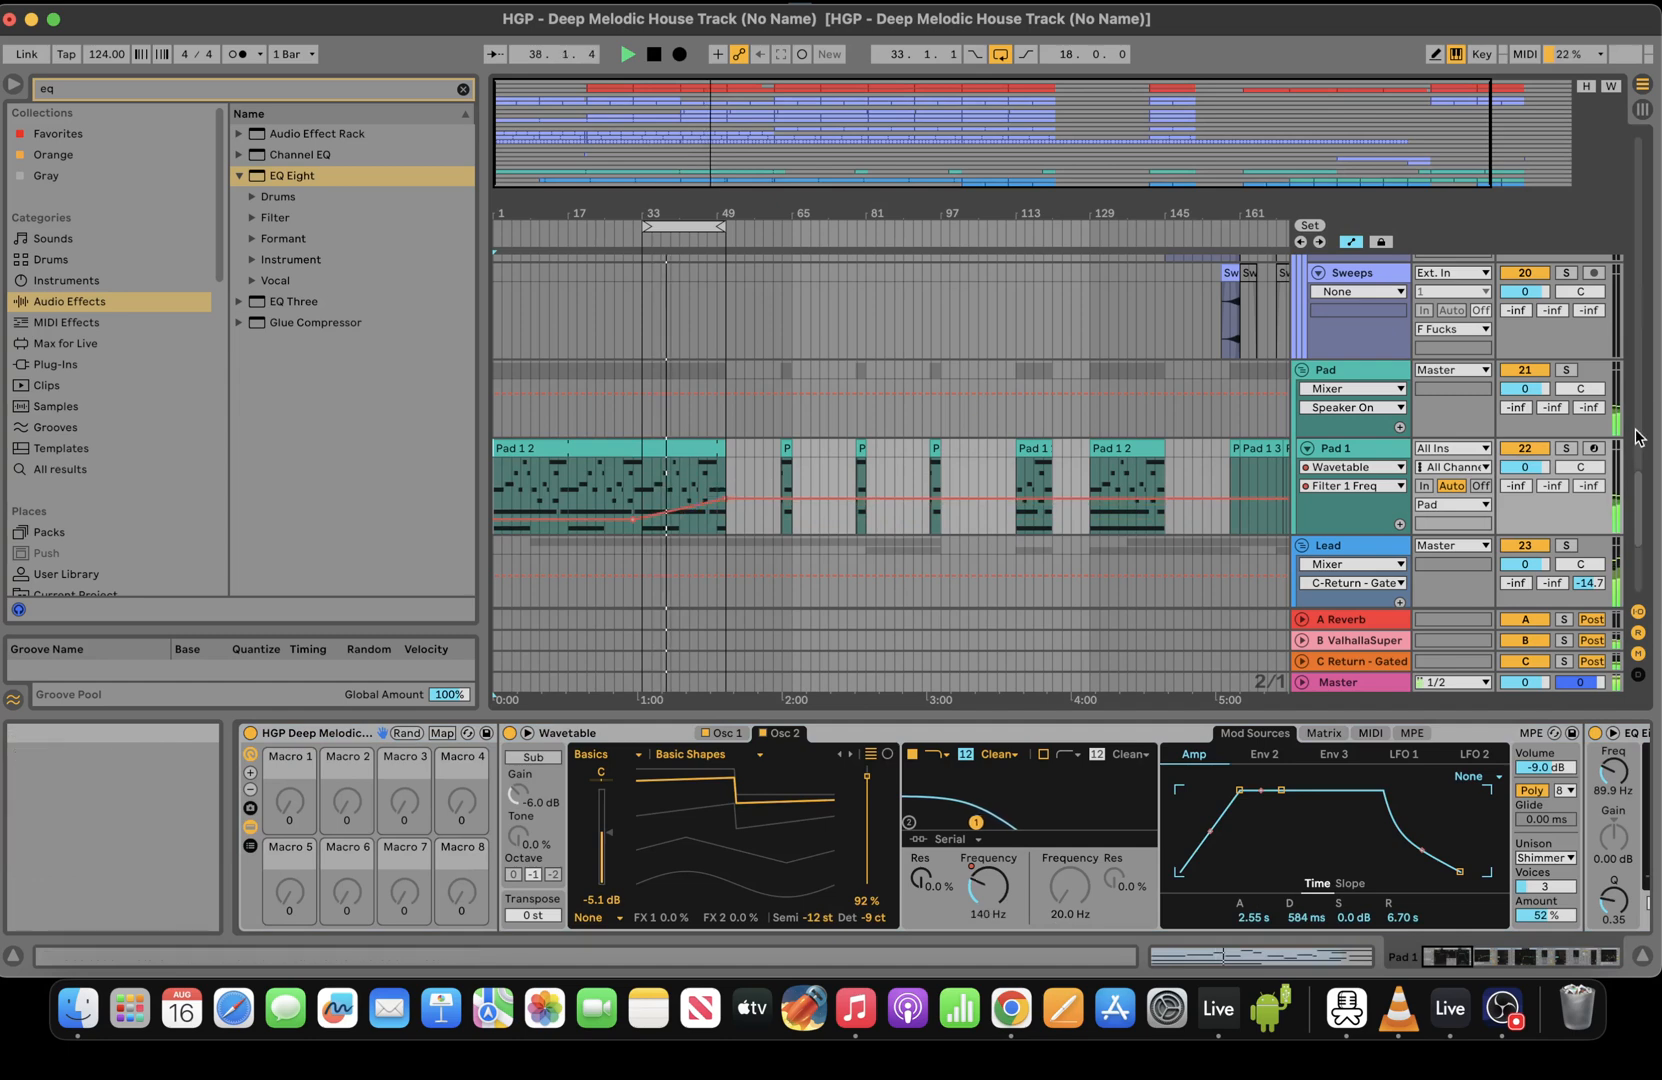
# Copy the Sweep_001 clip to bars 45 to 53 on the Sweeps track and extend the loop to bar 53
pyautogui.moveTo(1640, 488); pyautogui.dragTo(1636, 475)
pyautogui.click(1231, 330)
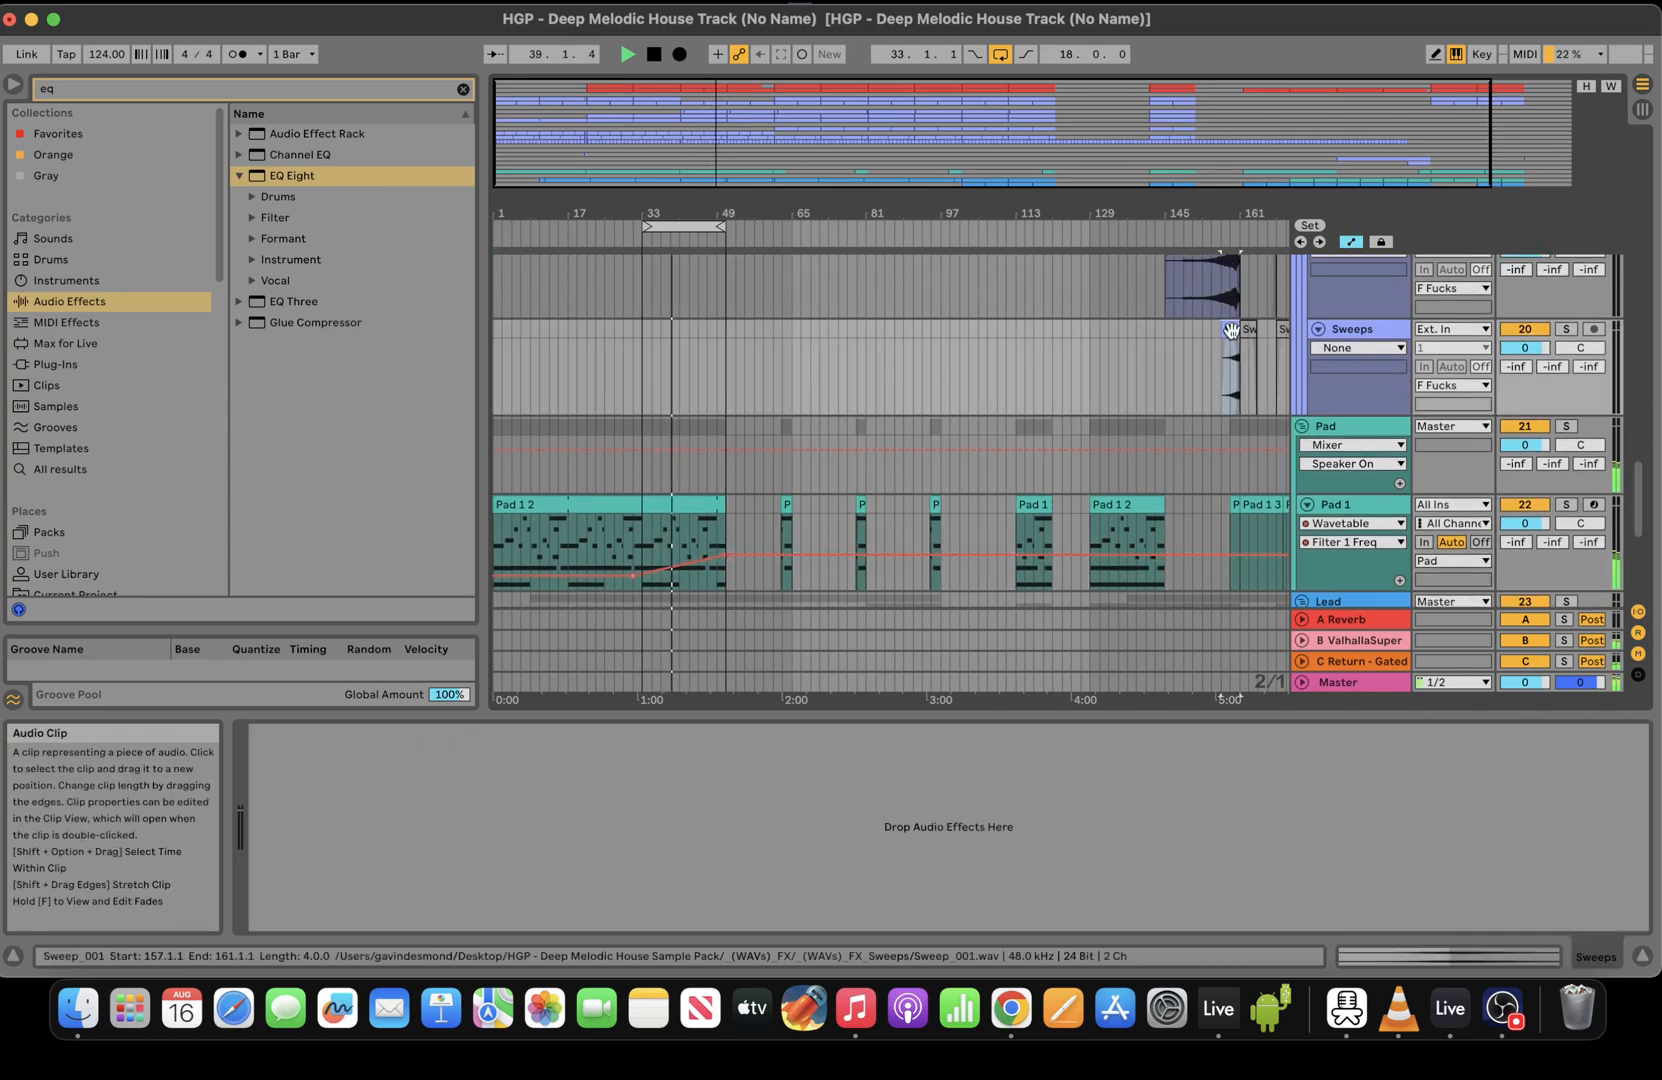
pyautogui.moveTo(696, 213); pyautogui.dragTo(818, 331)
pyautogui.click(697, 381)
pyautogui.press('super+v')
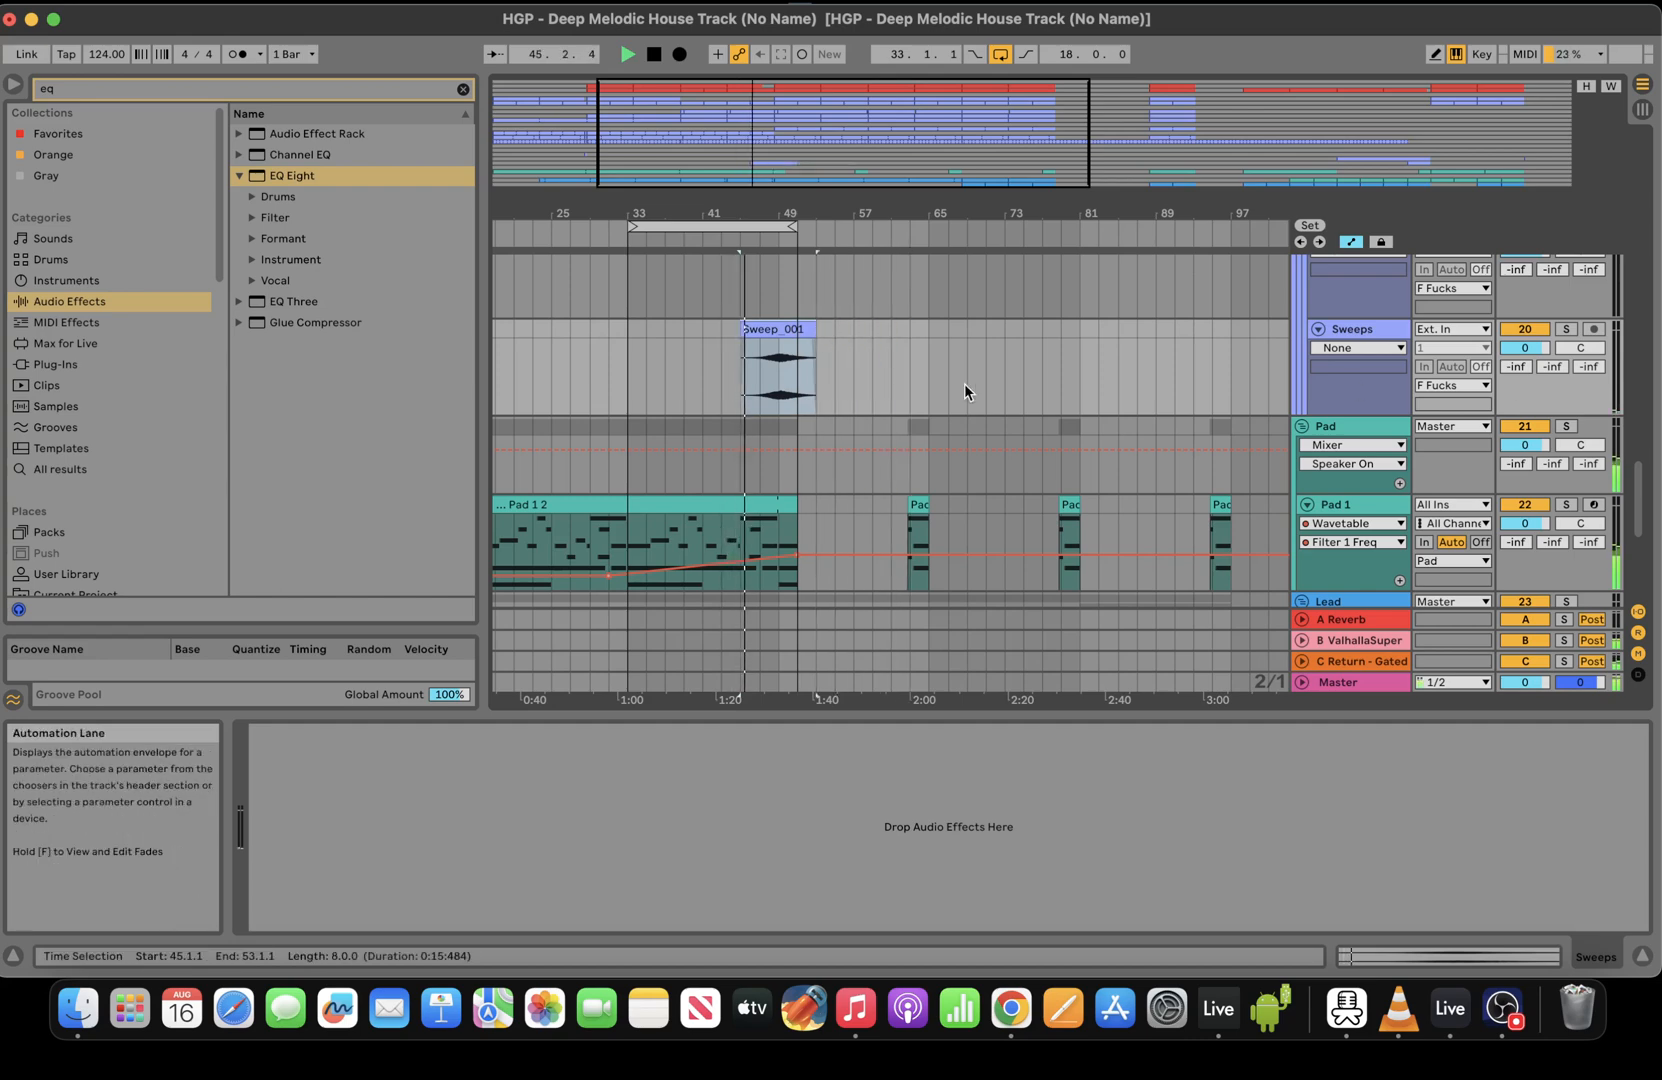
pyautogui.press('XF86AudioRaiseVolume')
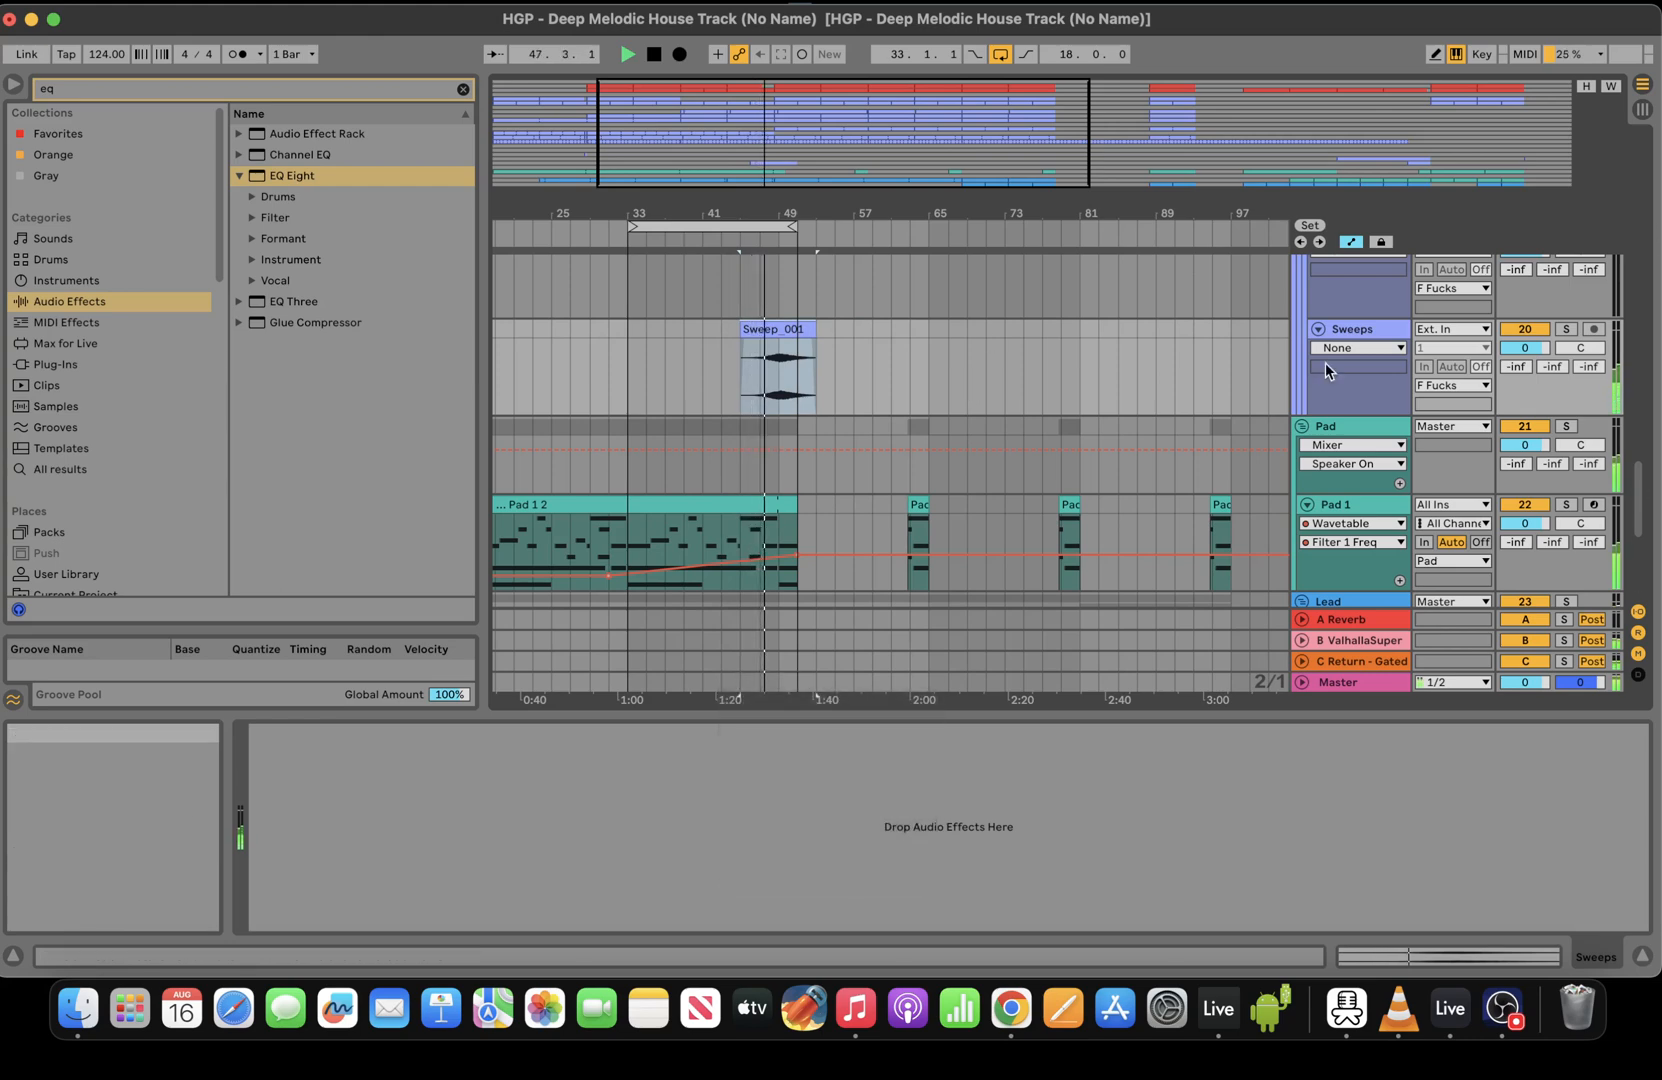
pyautogui.click(786, 222)
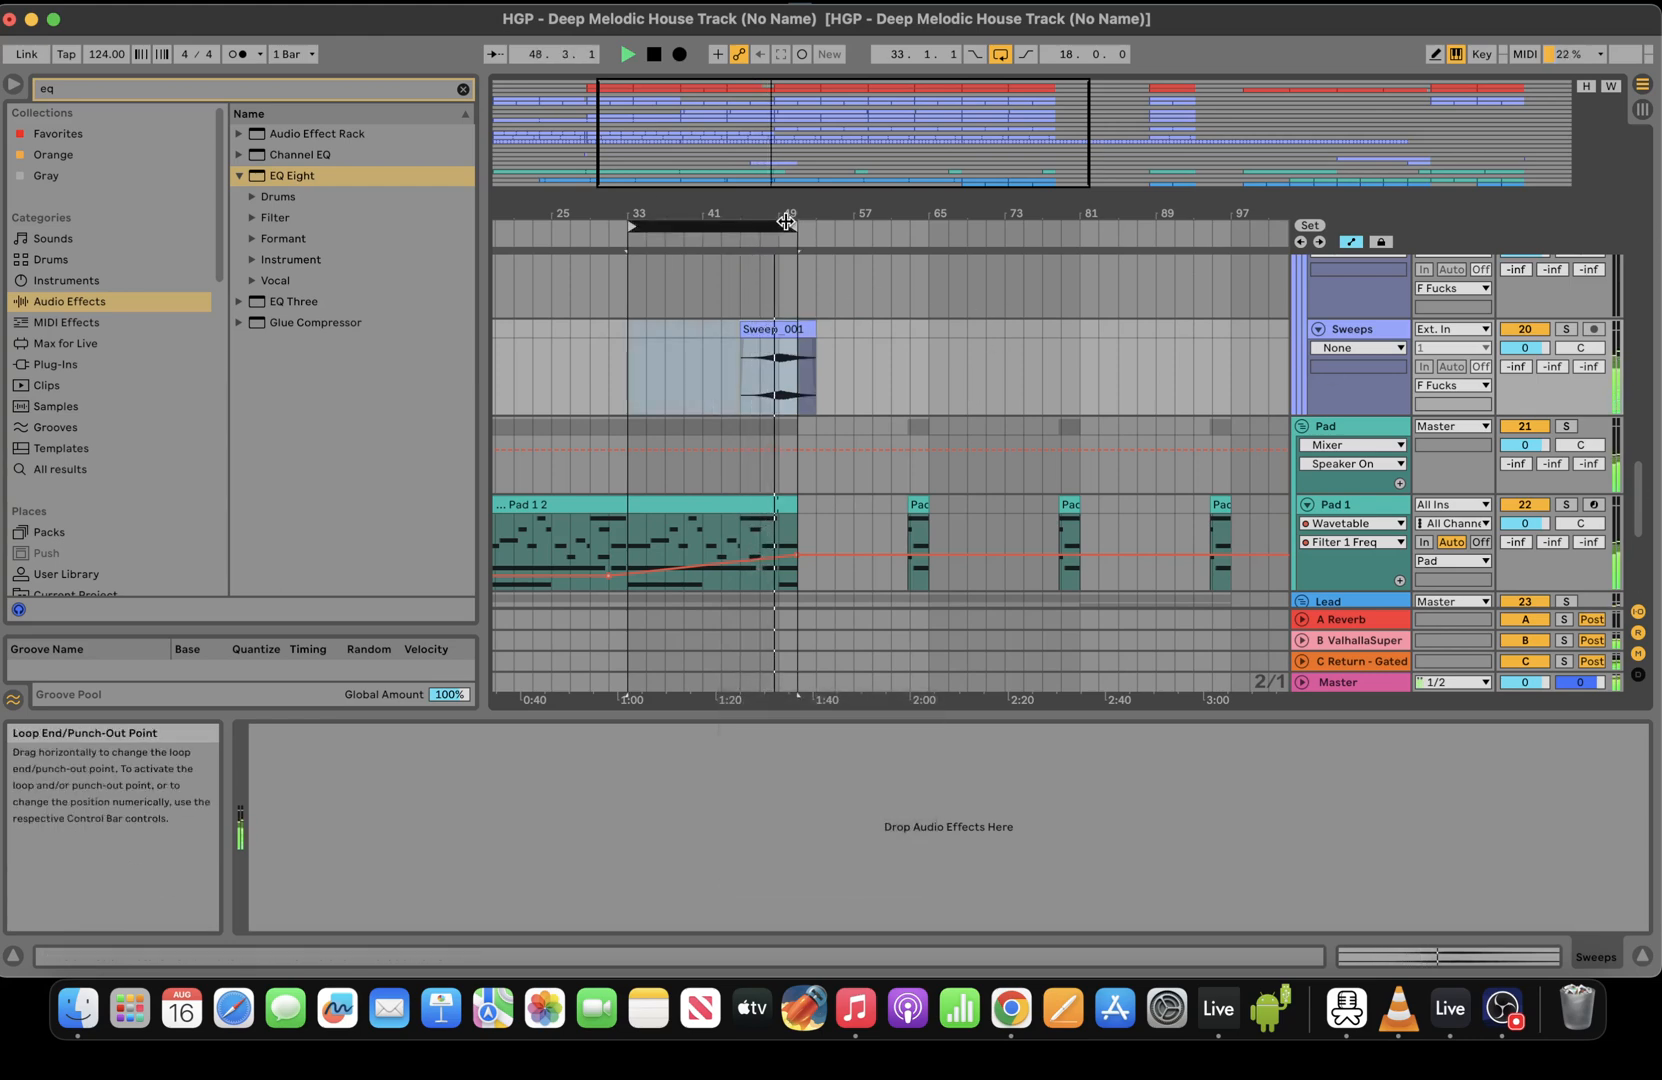
pyautogui.moveTo(804, 227); pyautogui.dragTo(823, 229)
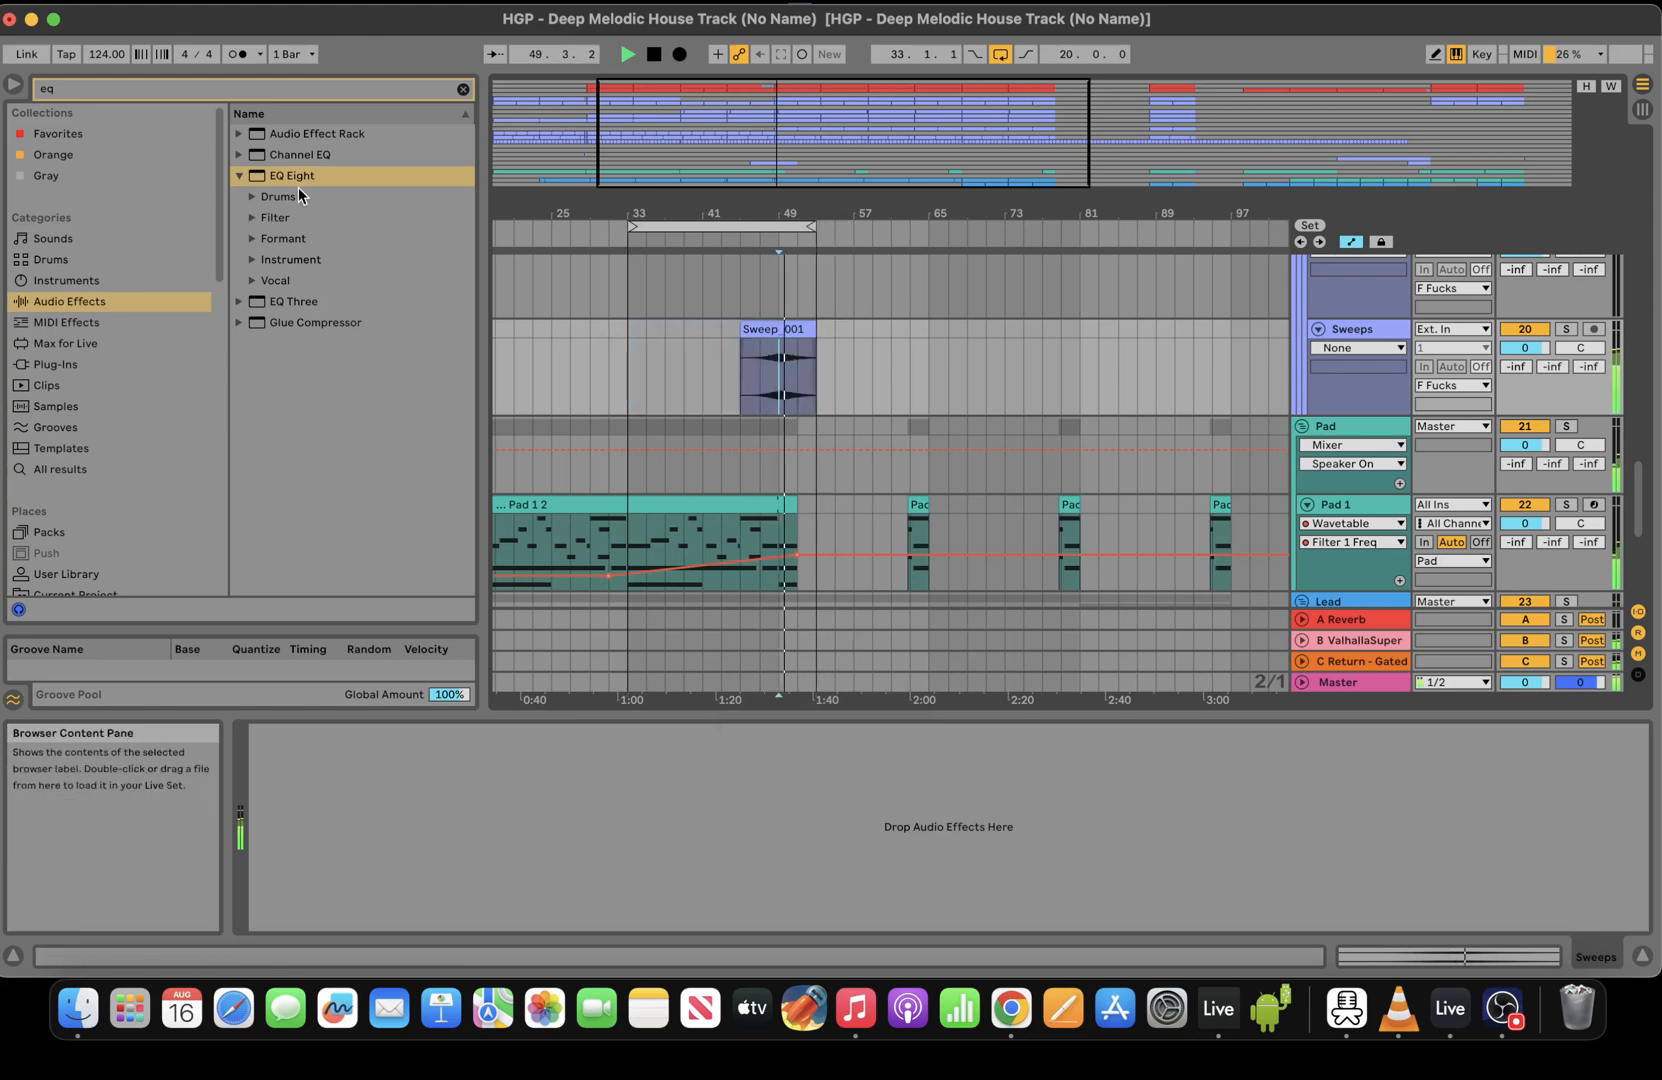
# Add a Compressor to the Sweeps track, sidechained from Kick Post FX with the threshold at -24 dB
pyautogui.click(232, 93)
pyautogui.write('com')
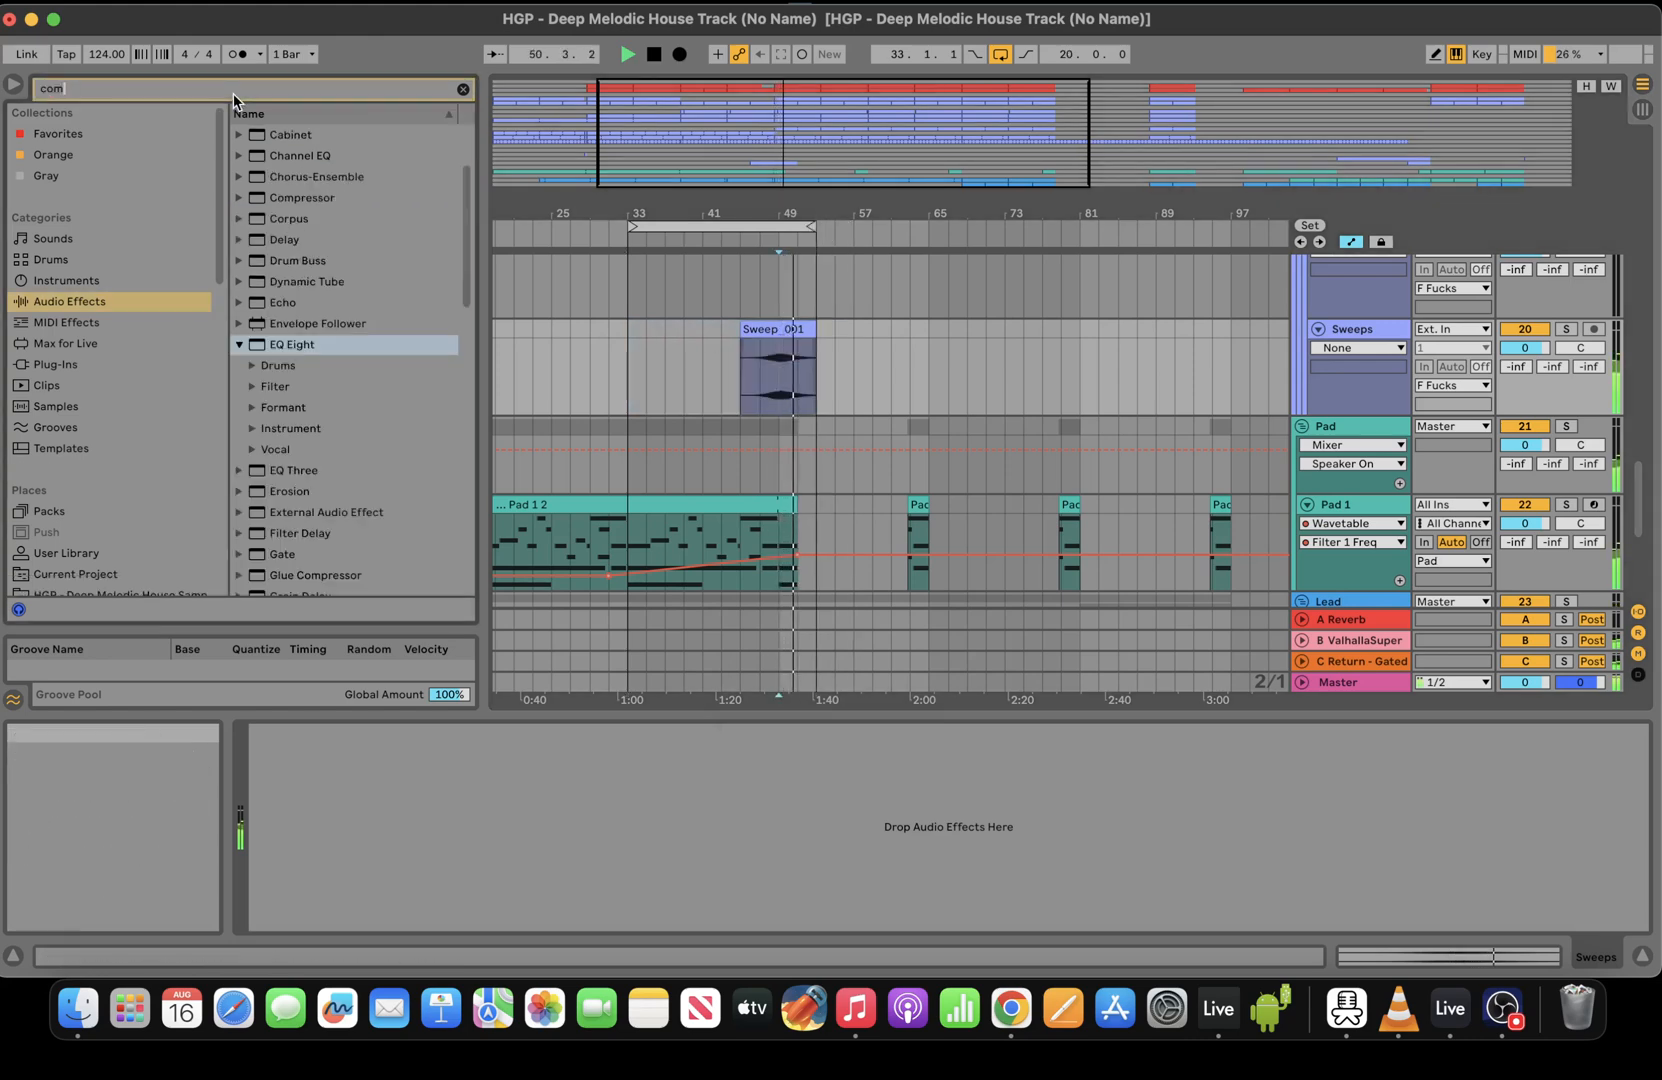
pyautogui.doubleClick(309, 157)
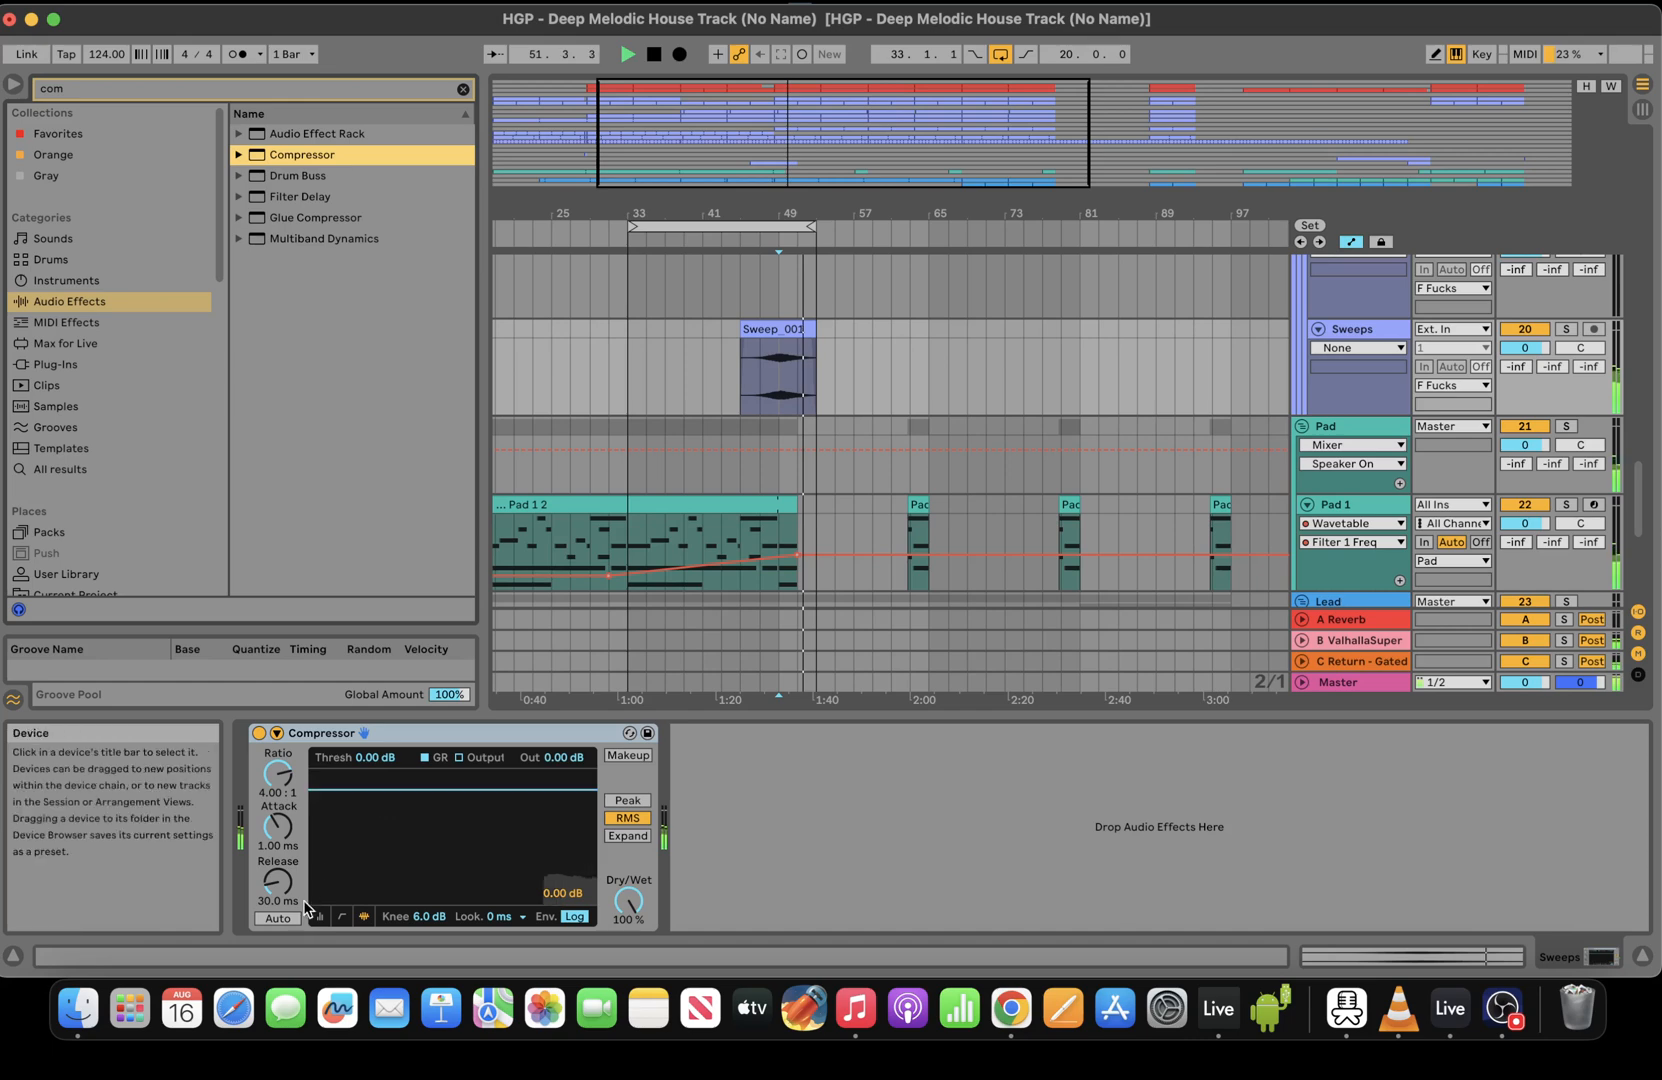
pyautogui.click(277, 733)
pyautogui.click(294, 752)
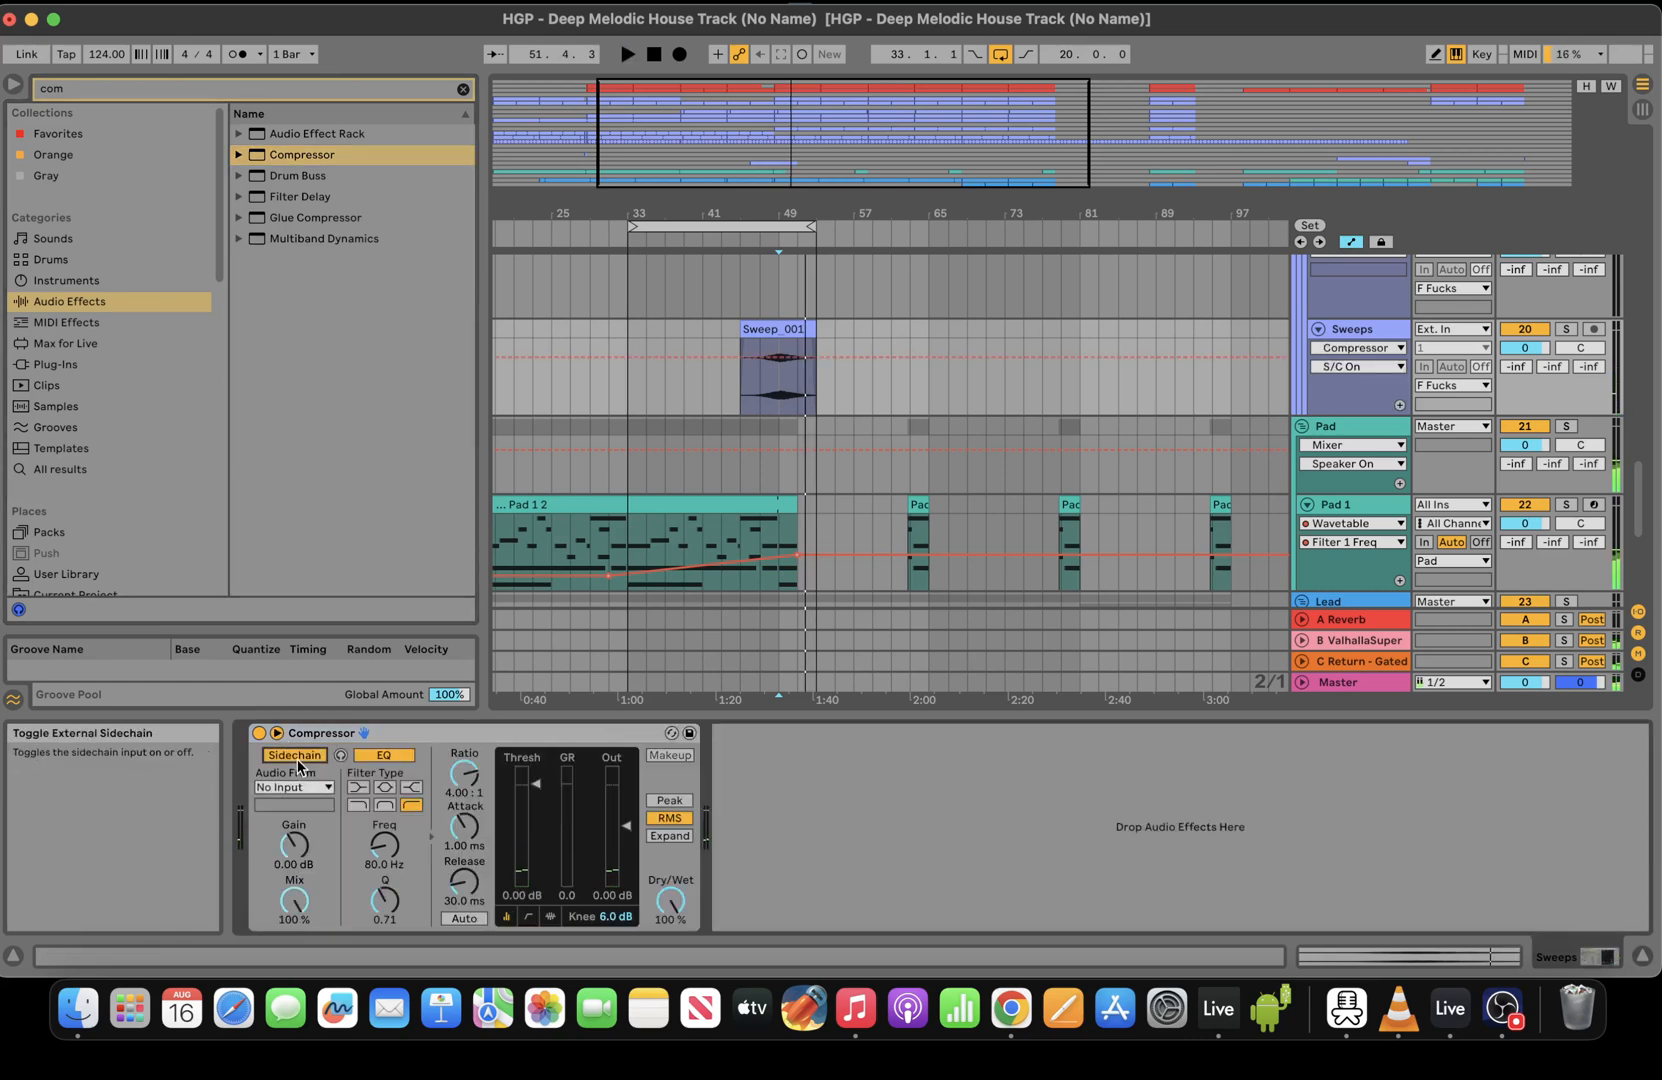
pyautogui.click(296, 788)
pyautogui.click(331, 354)
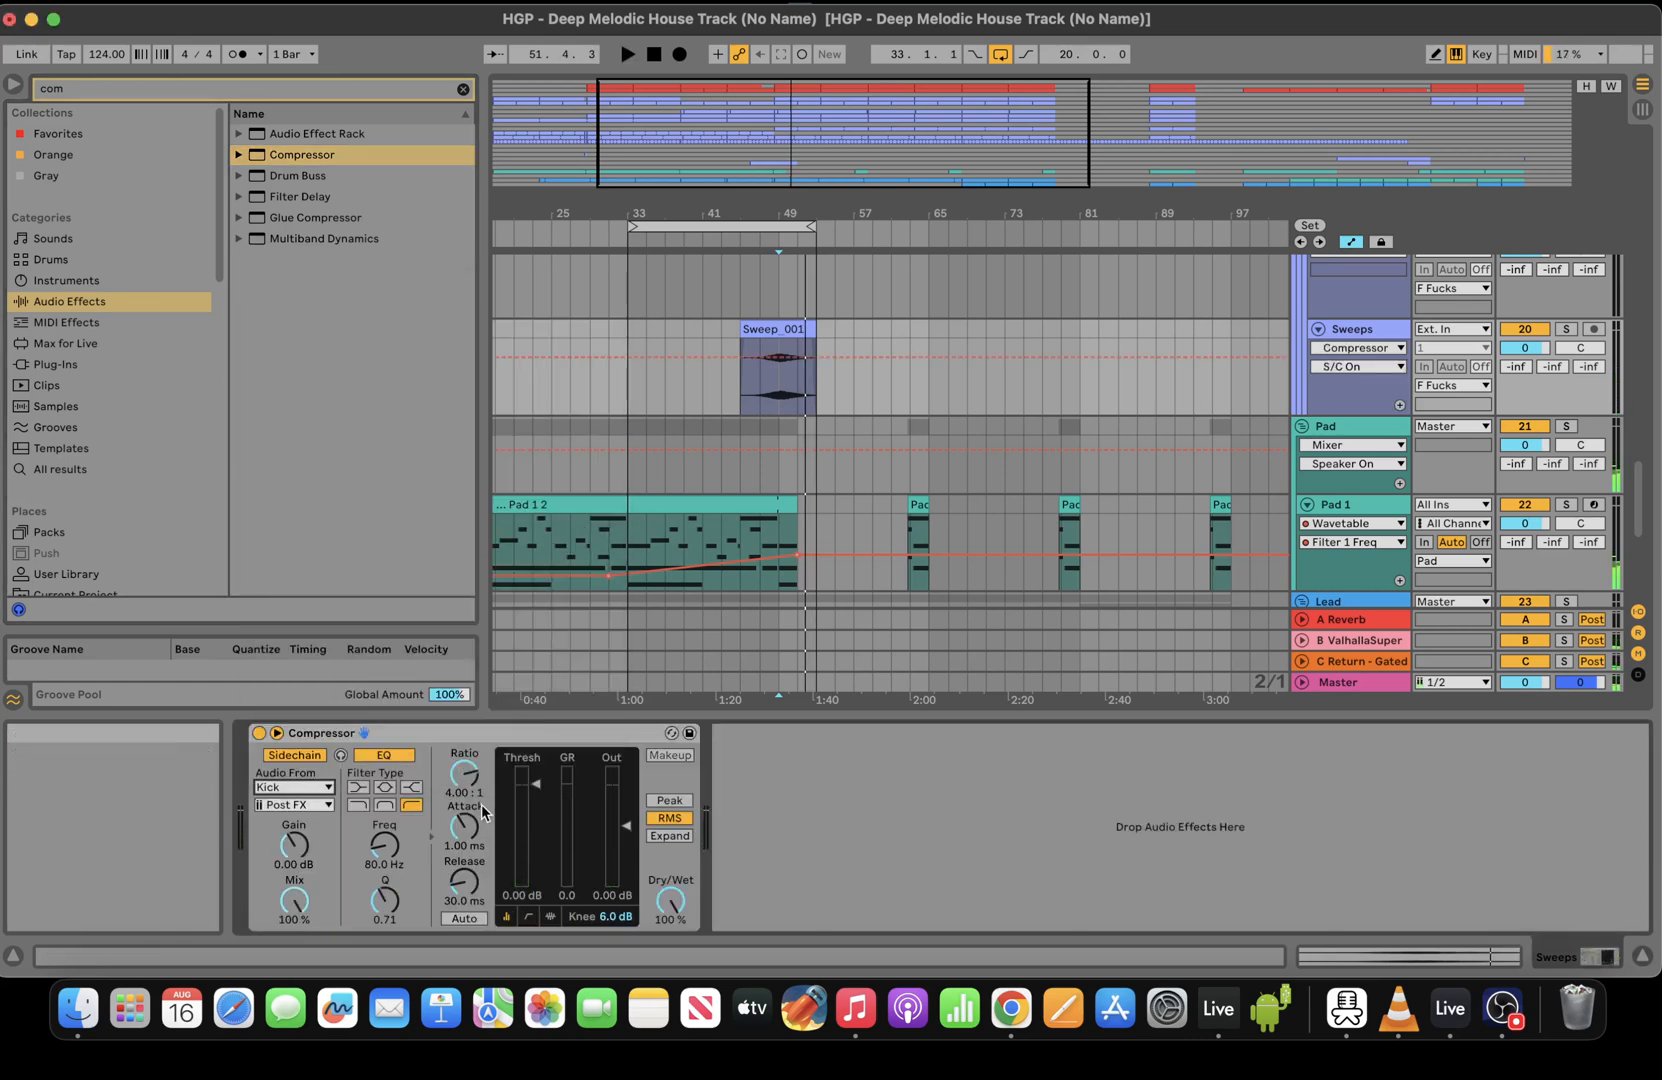
pyautogui.press('space')
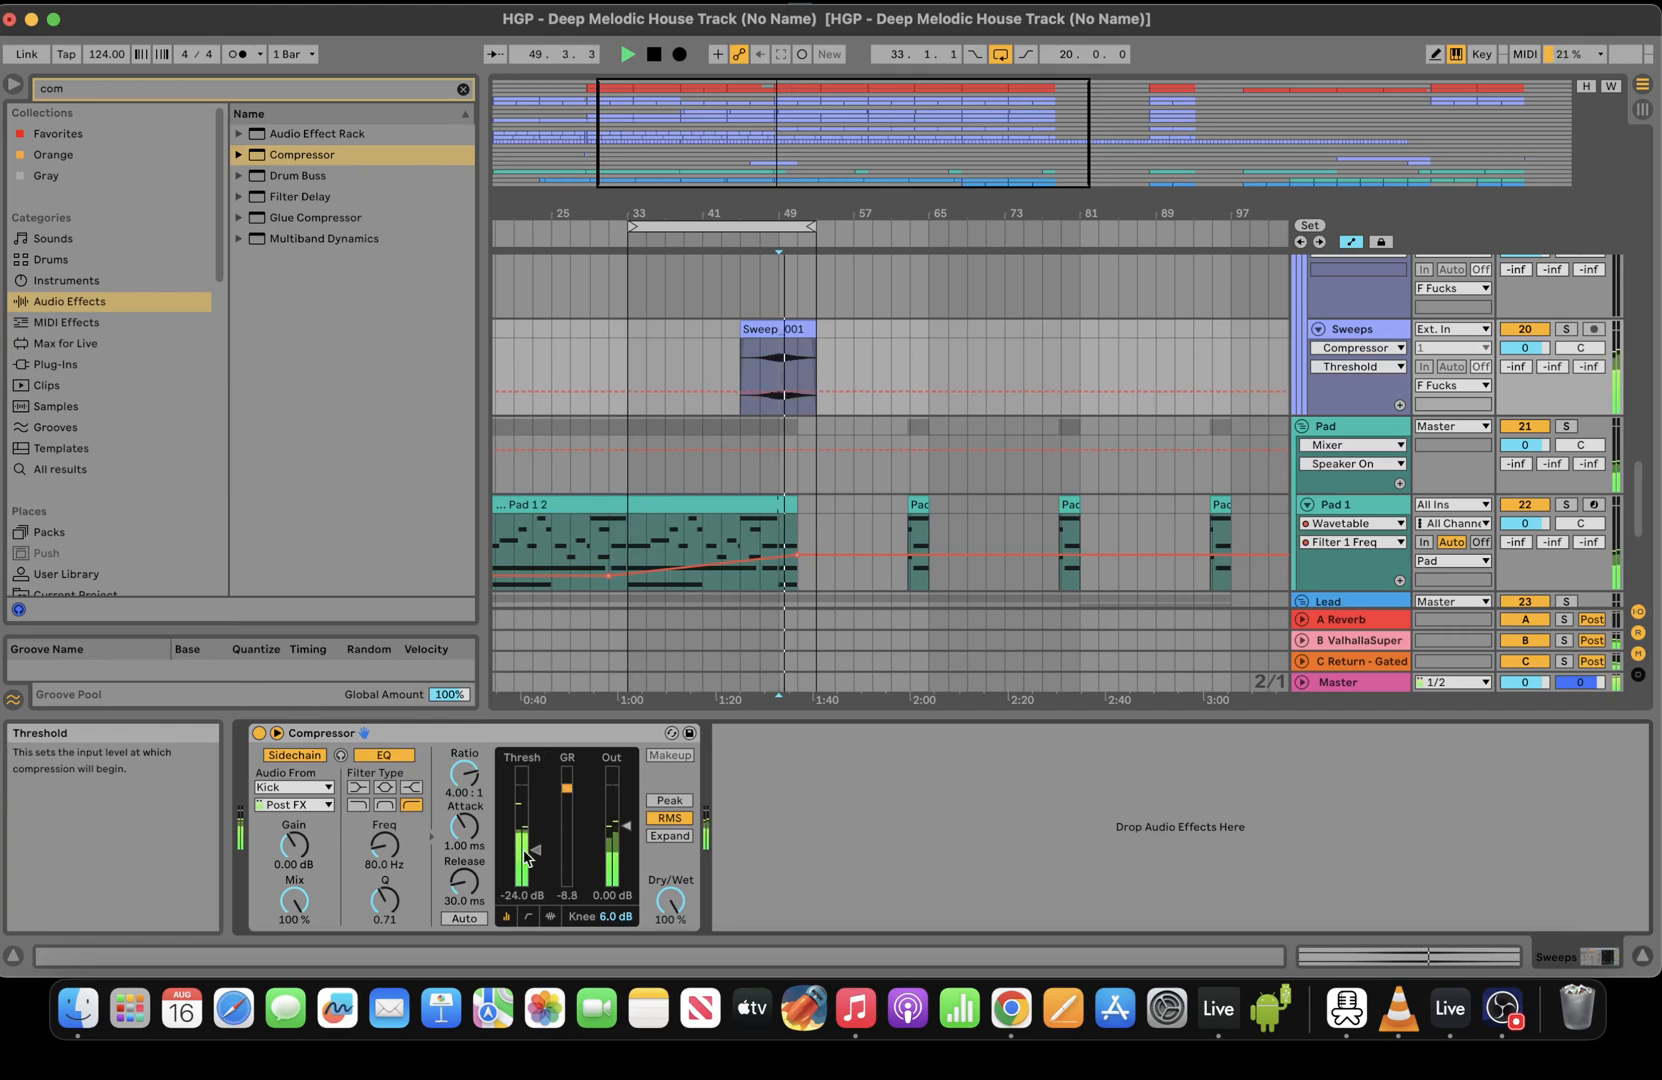
# Add a Reverb after the Compressor on the Sweeps track and set its decay to 3.62 s
pyautogui.click(247, 89)
pyautogui.write('rev')
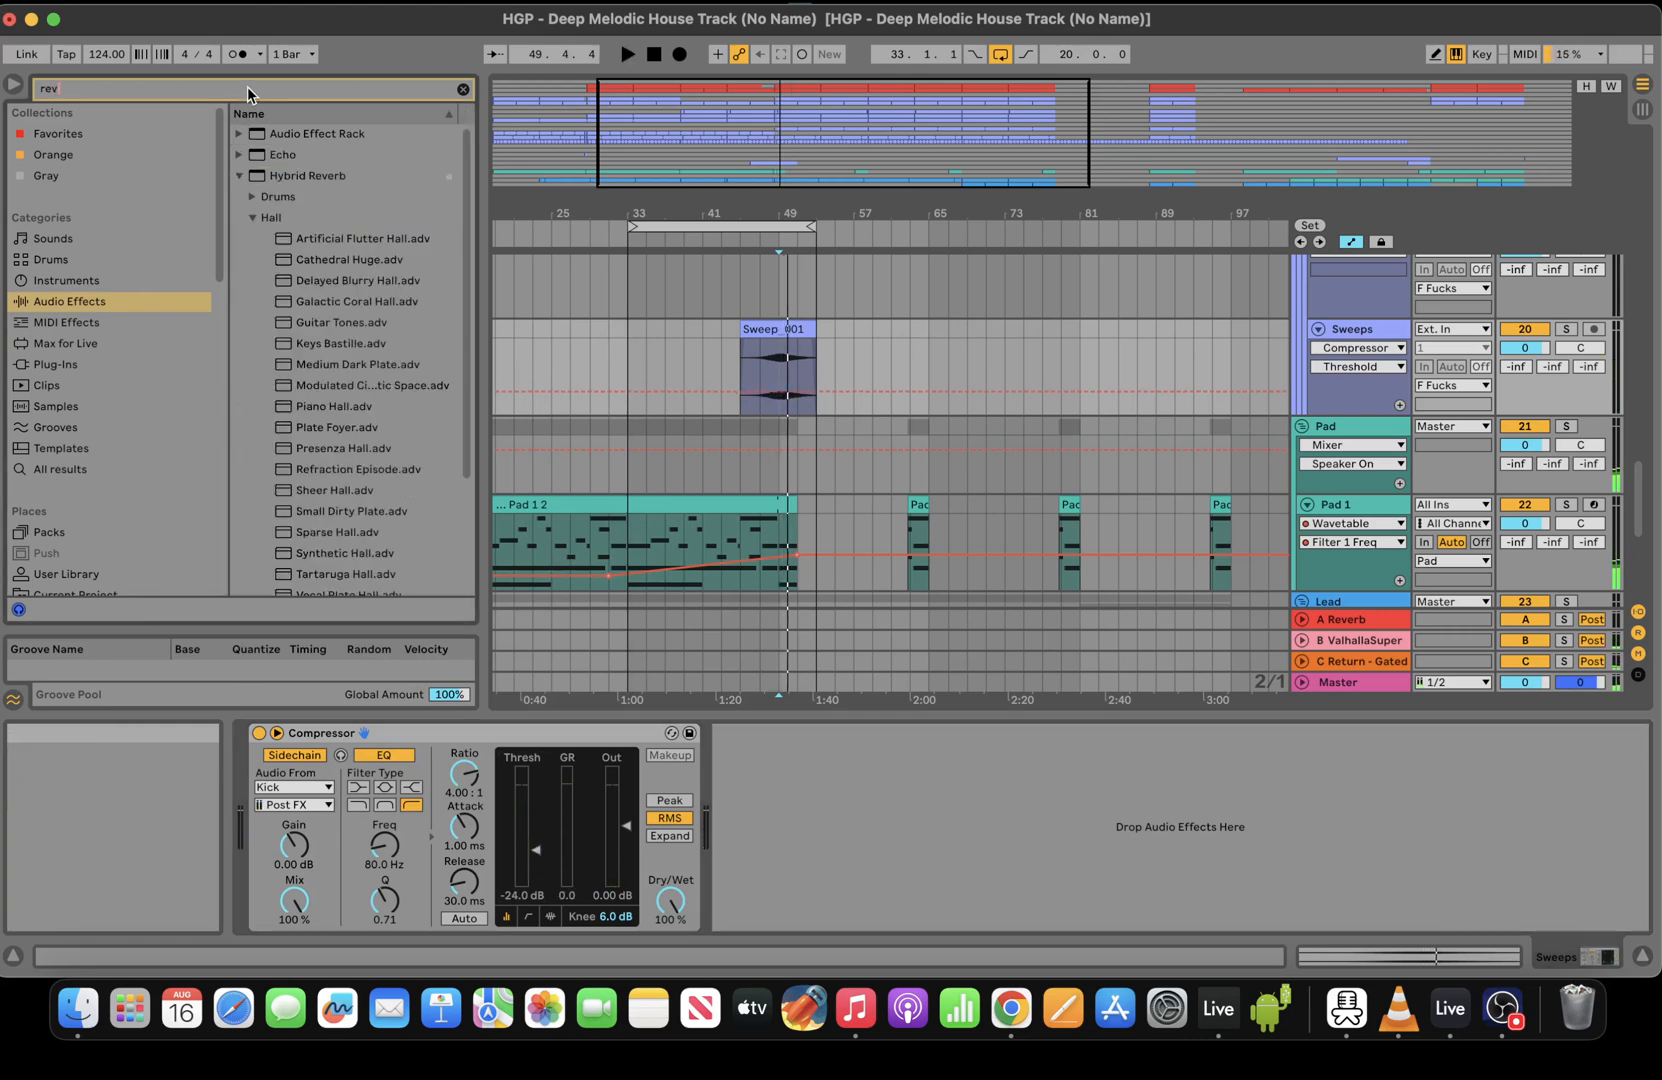
pyautogui.click(237, 176)
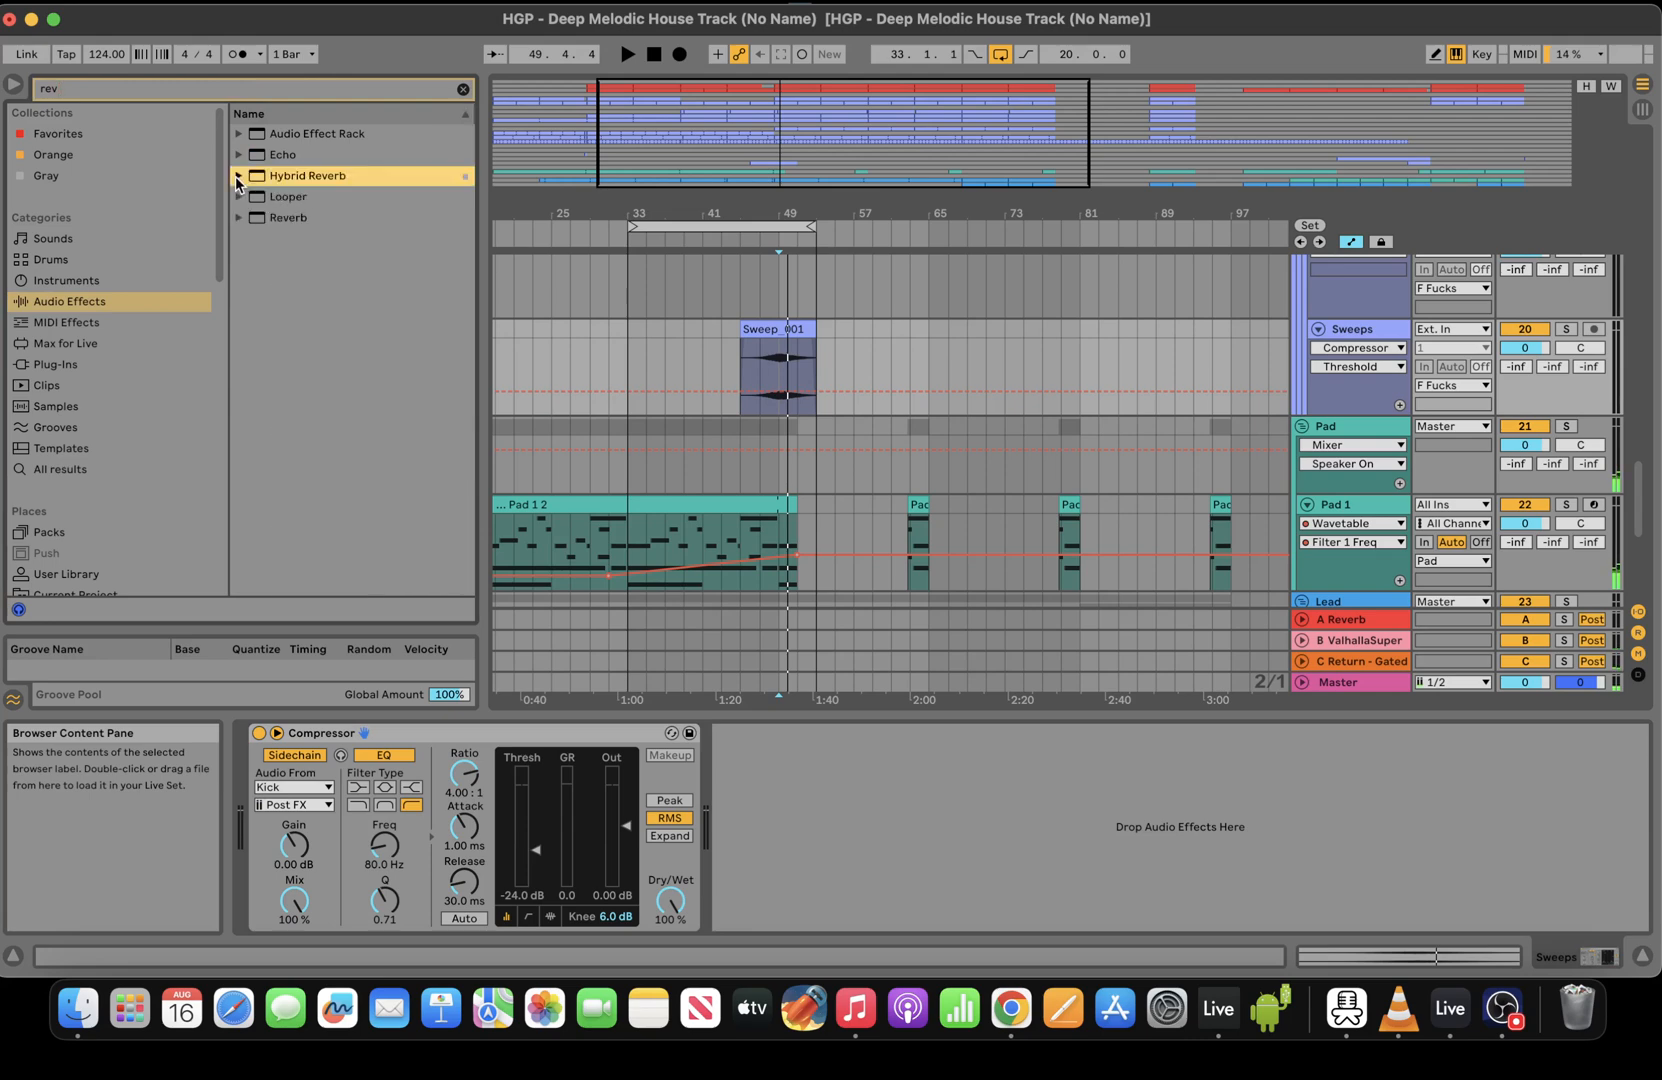
pyautogui.doubleClick(298, 222)
pyautogui.press('space')
pyautogui.moveTo(969, 901); pyautogui.dragTo(969, 896)
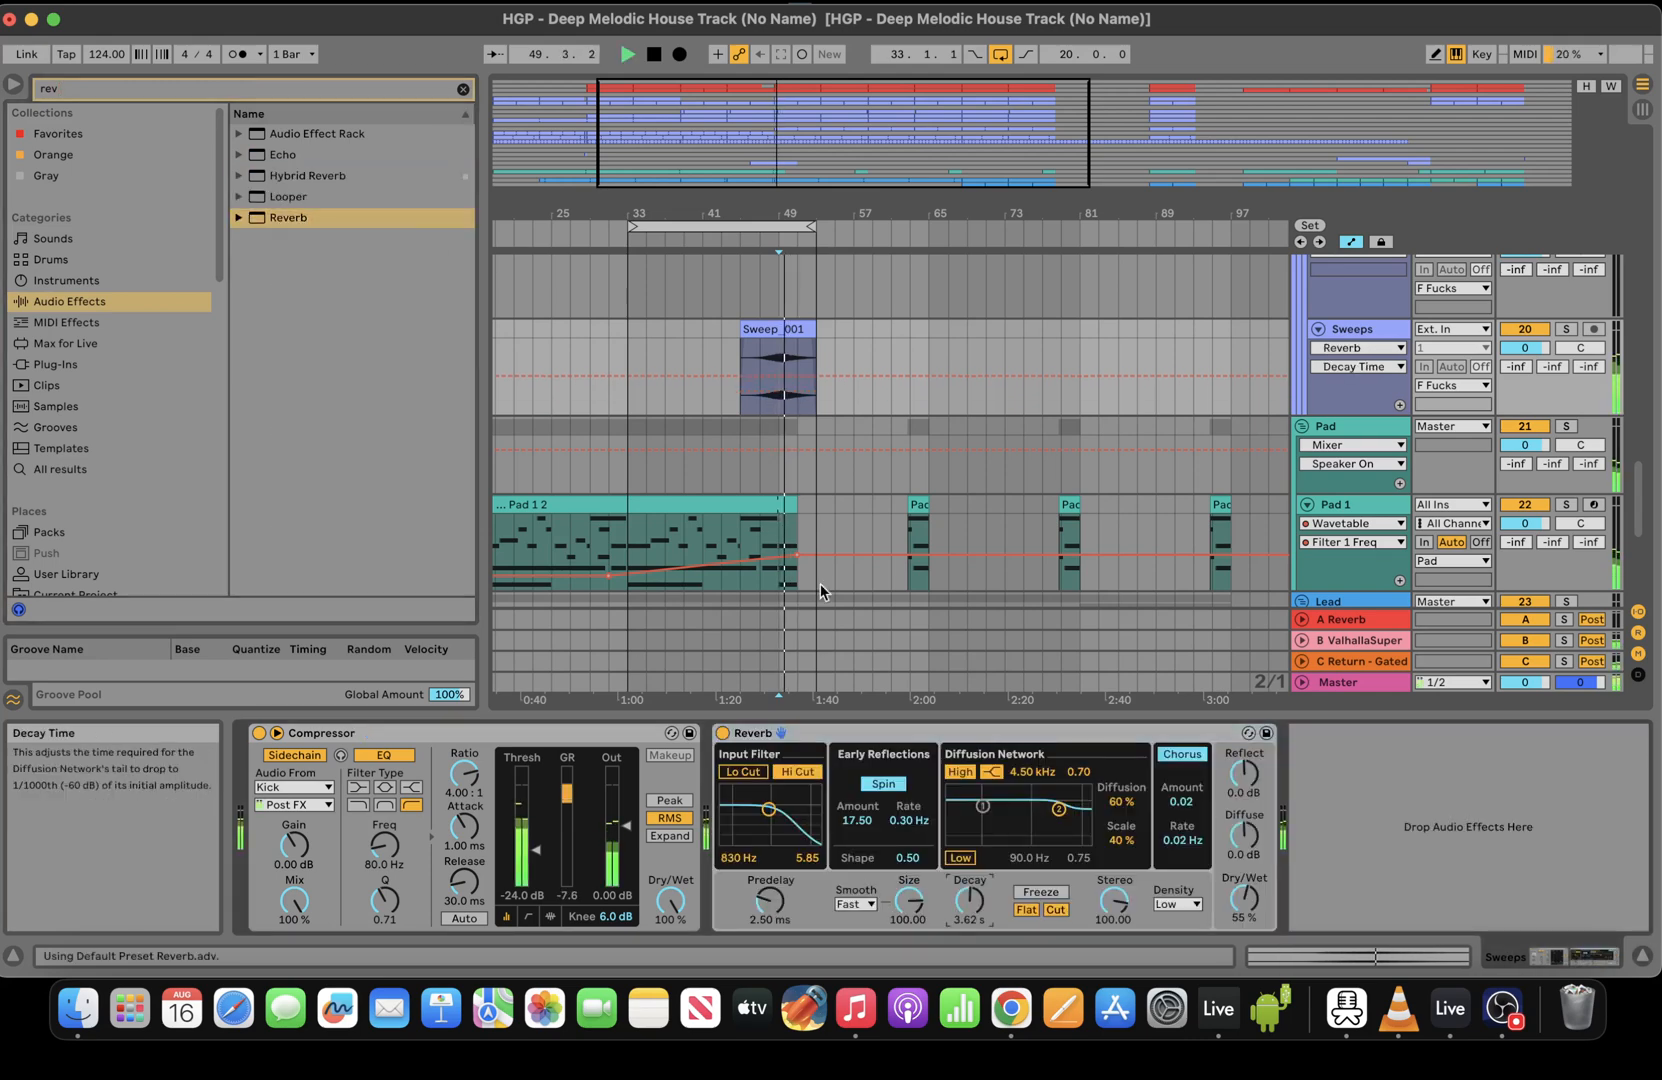
pyautogui.press('space')
# Add an Auto Pan and an EQ Eight to the Sweeps track and move the Compressor between them
pyautogui.click(329, 88)
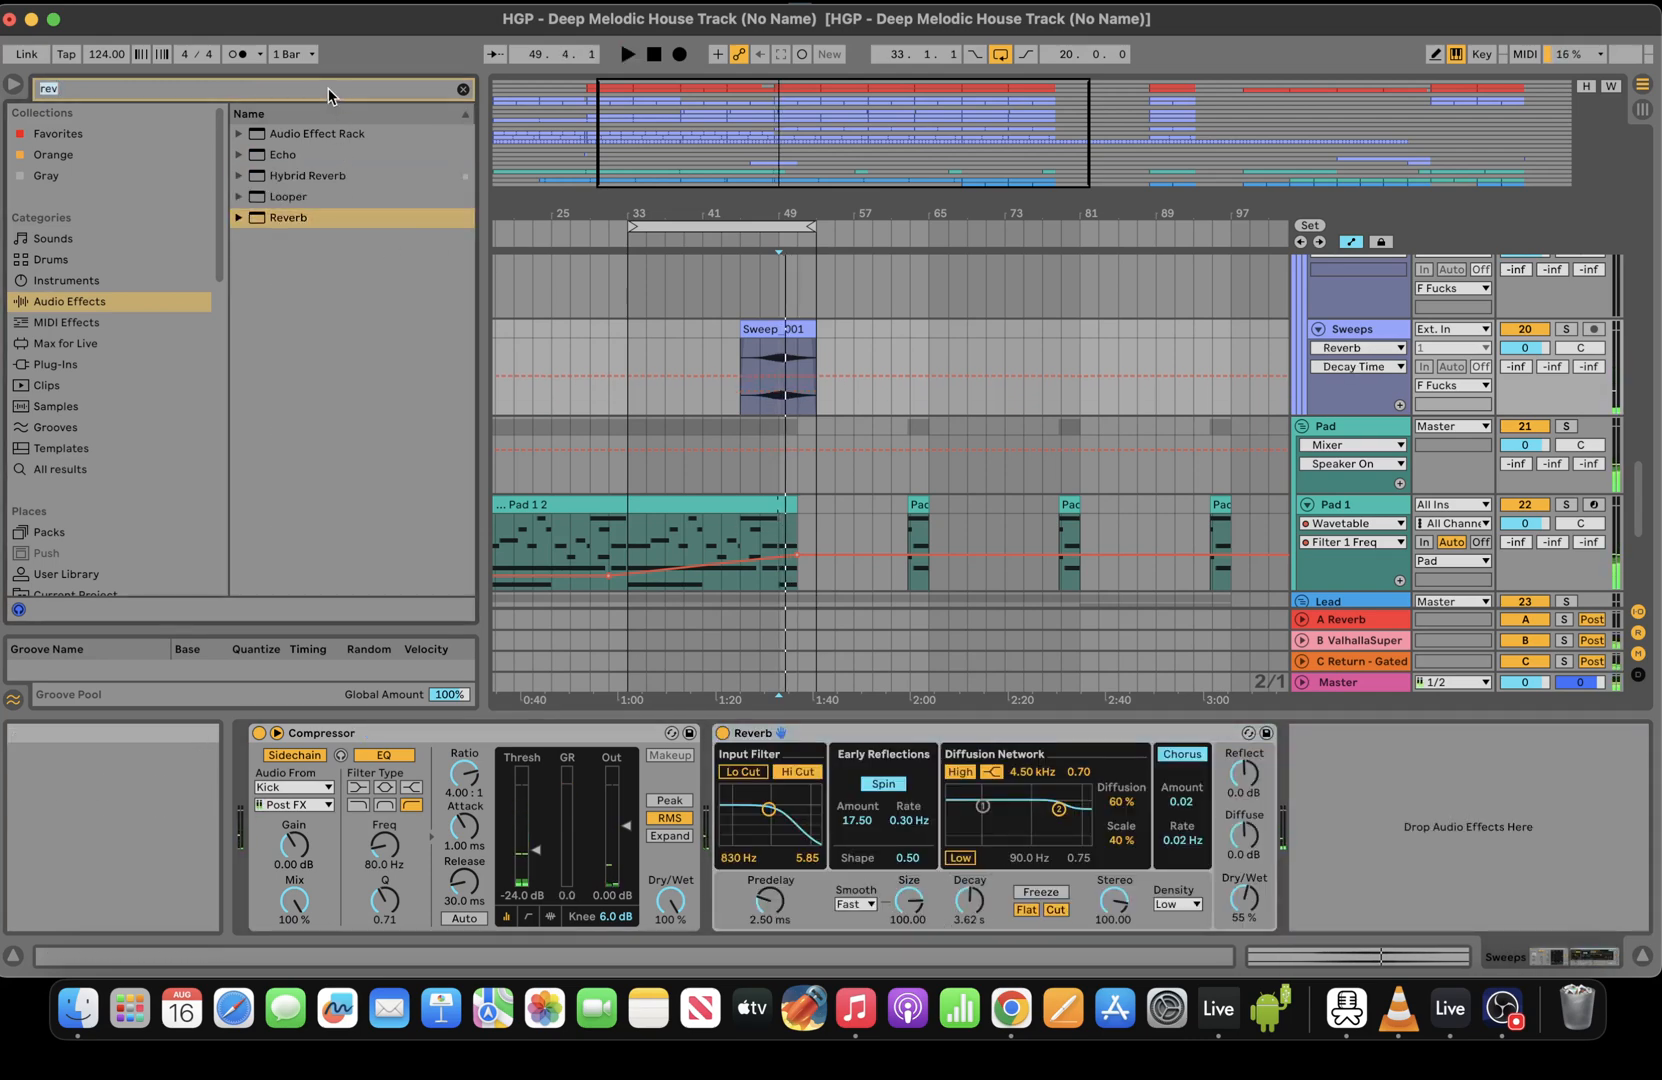
pyautogui.write('pan')
pyautogui.doubleClick(286, 133)
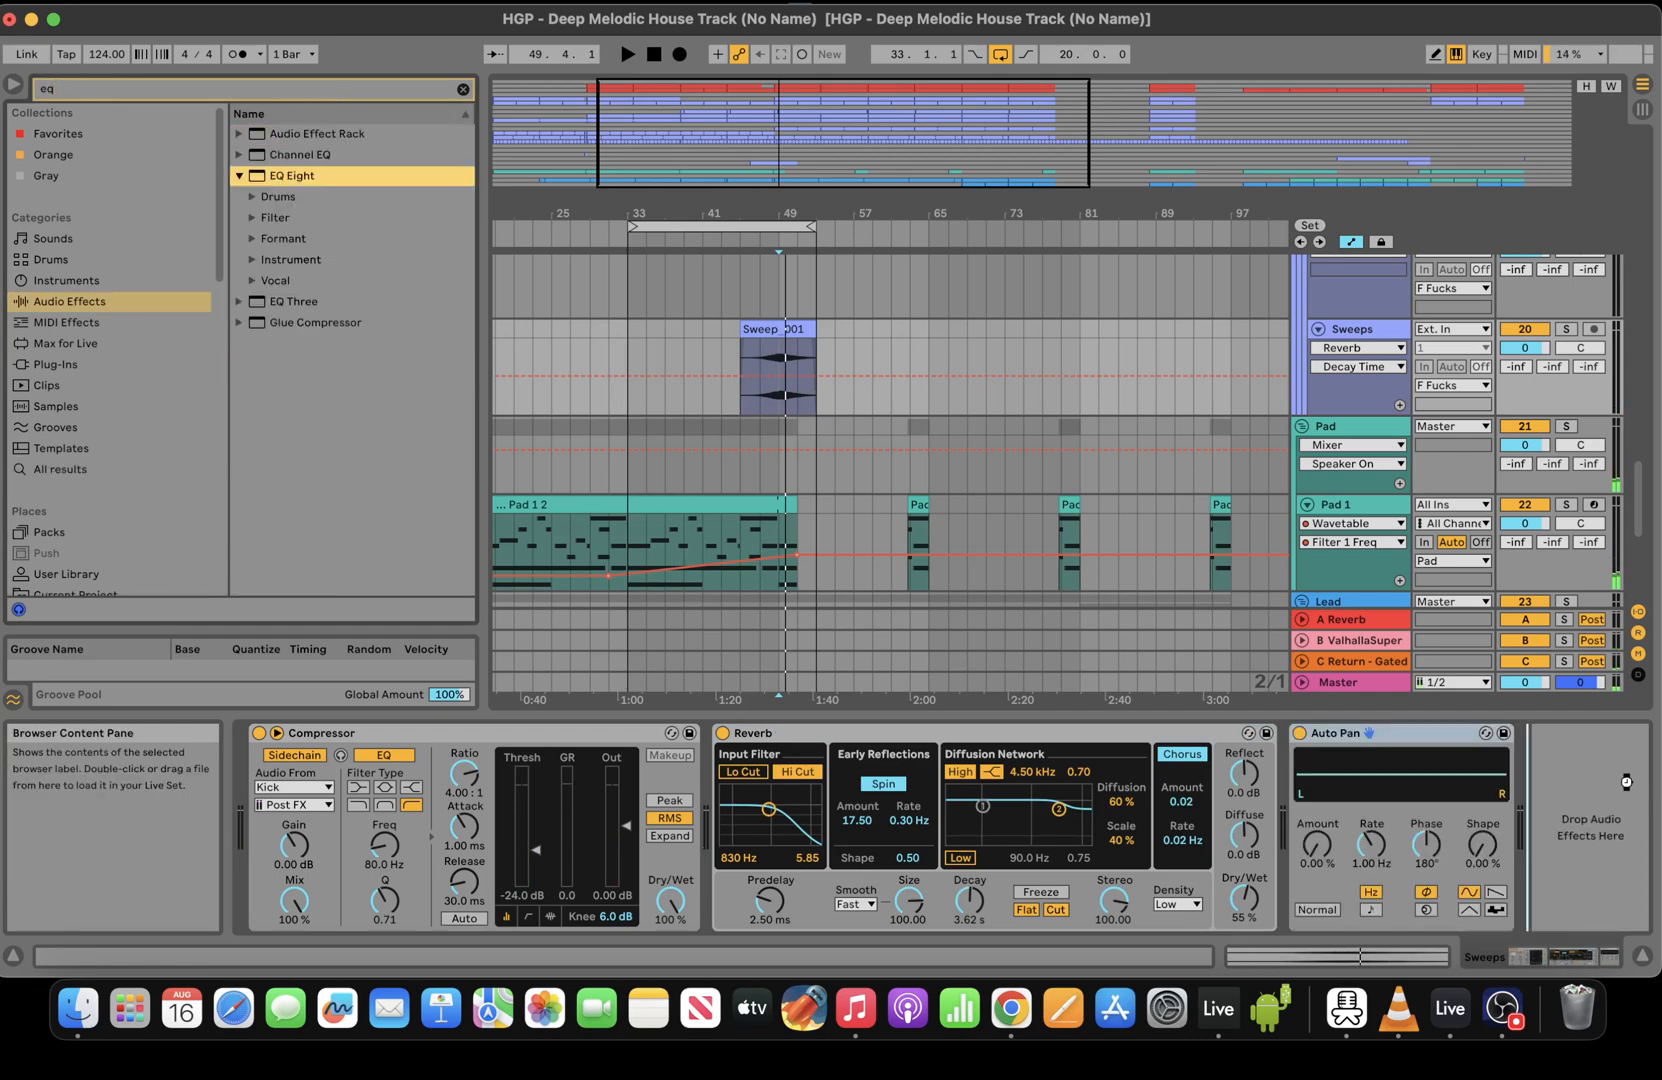
pyautogui.press('Return')
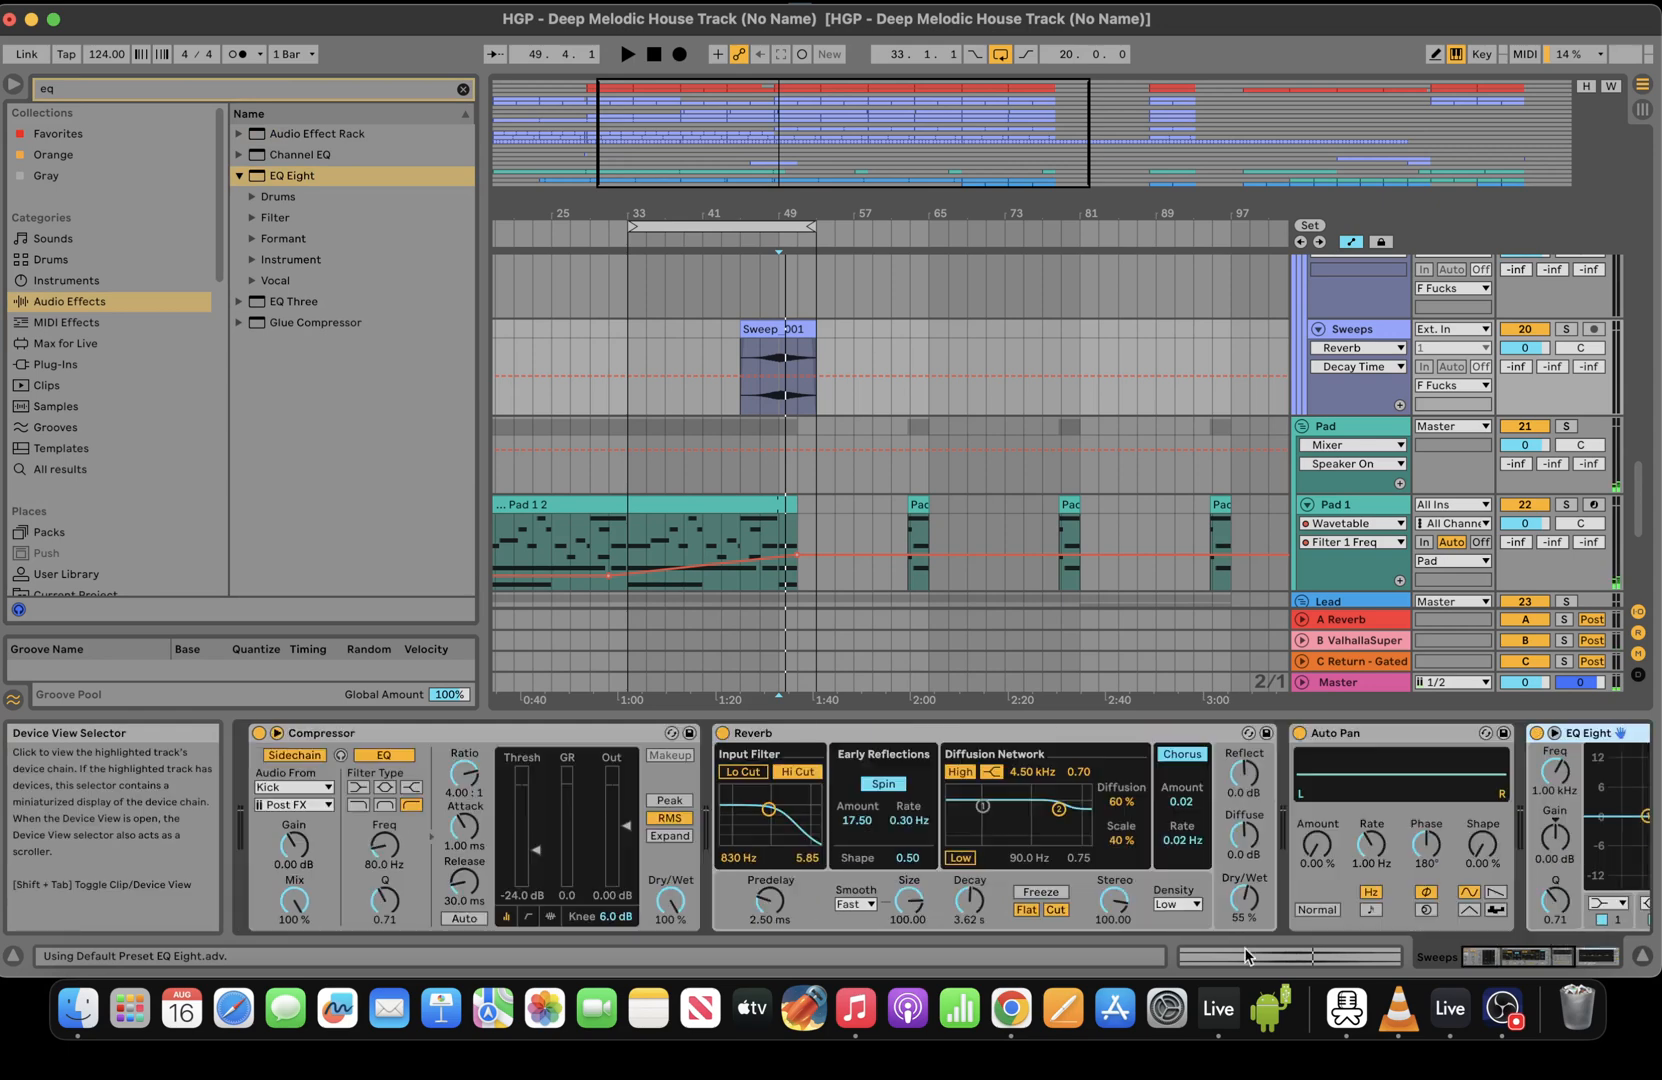
pyautogui.moveTo(525, 734); pyautogui.dragTo(1586, 758)
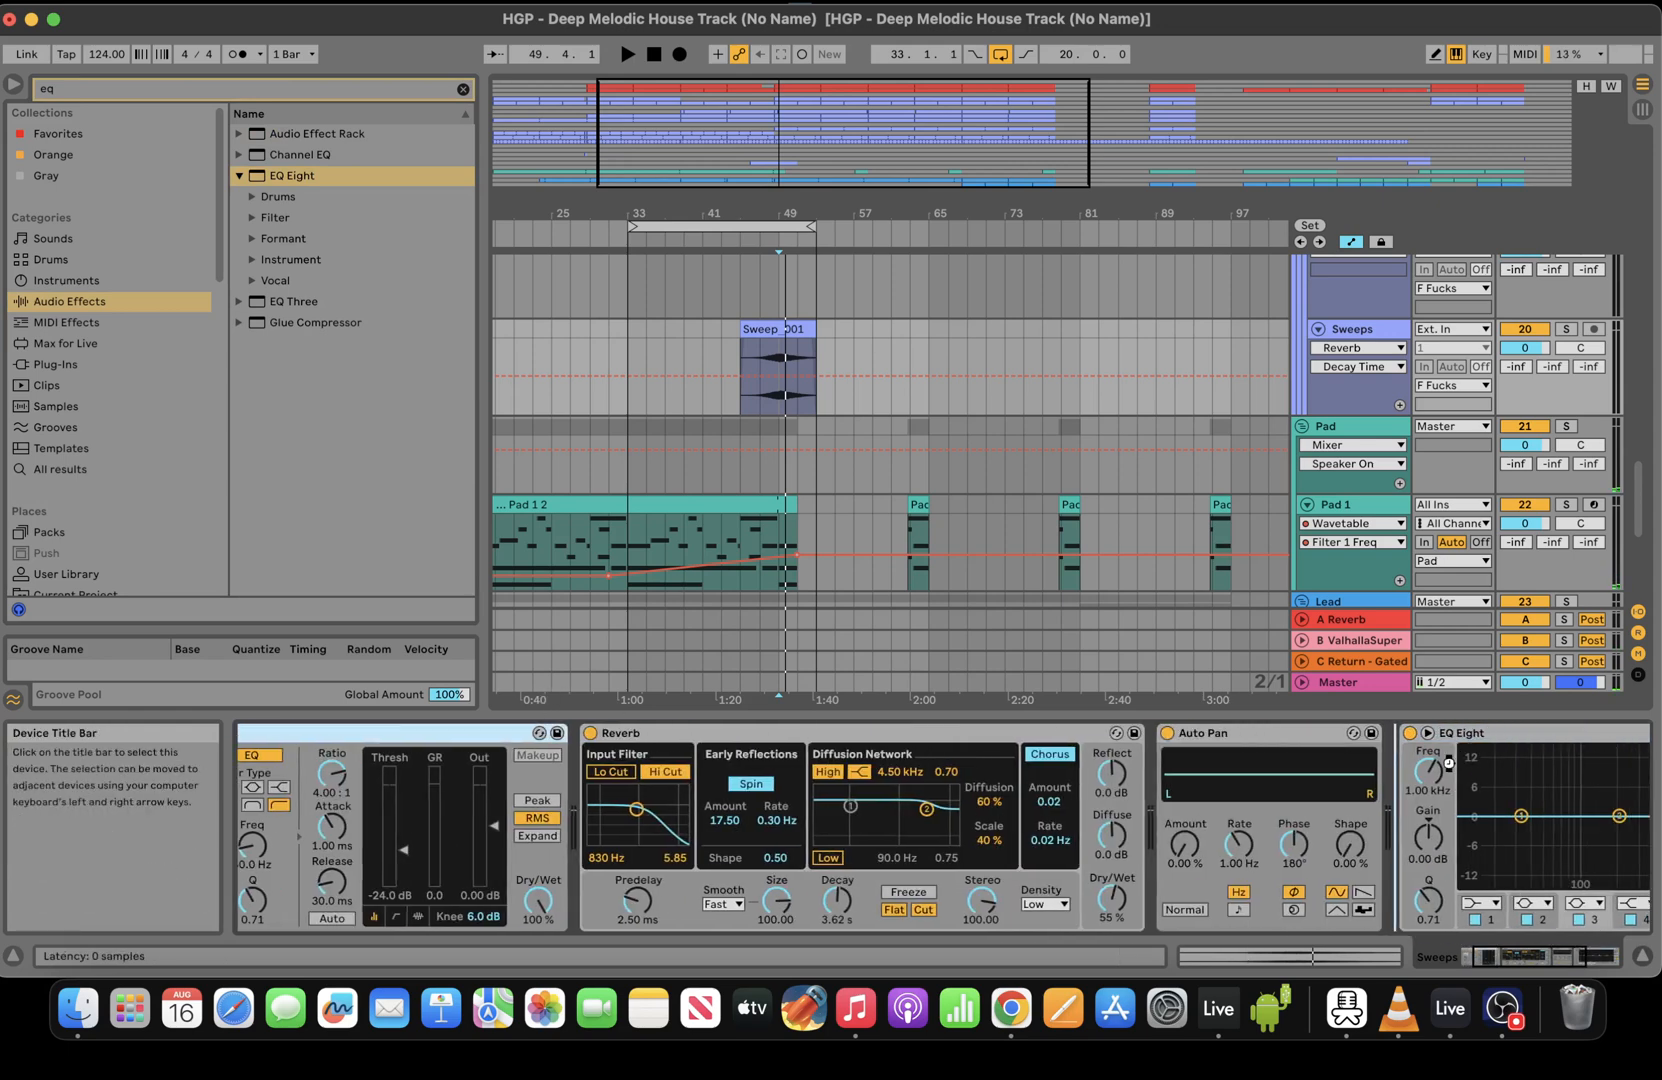
pyautogui.moveTo(1448, 762); pyautogui.dragTo(1440, 762)
# Set the Sweeps track's Auto Pan to a rate of 1.10 Hz and an amount of 54%
pyautogui.moveTo(721, 845); pyautogui.dragTo(721, 760)
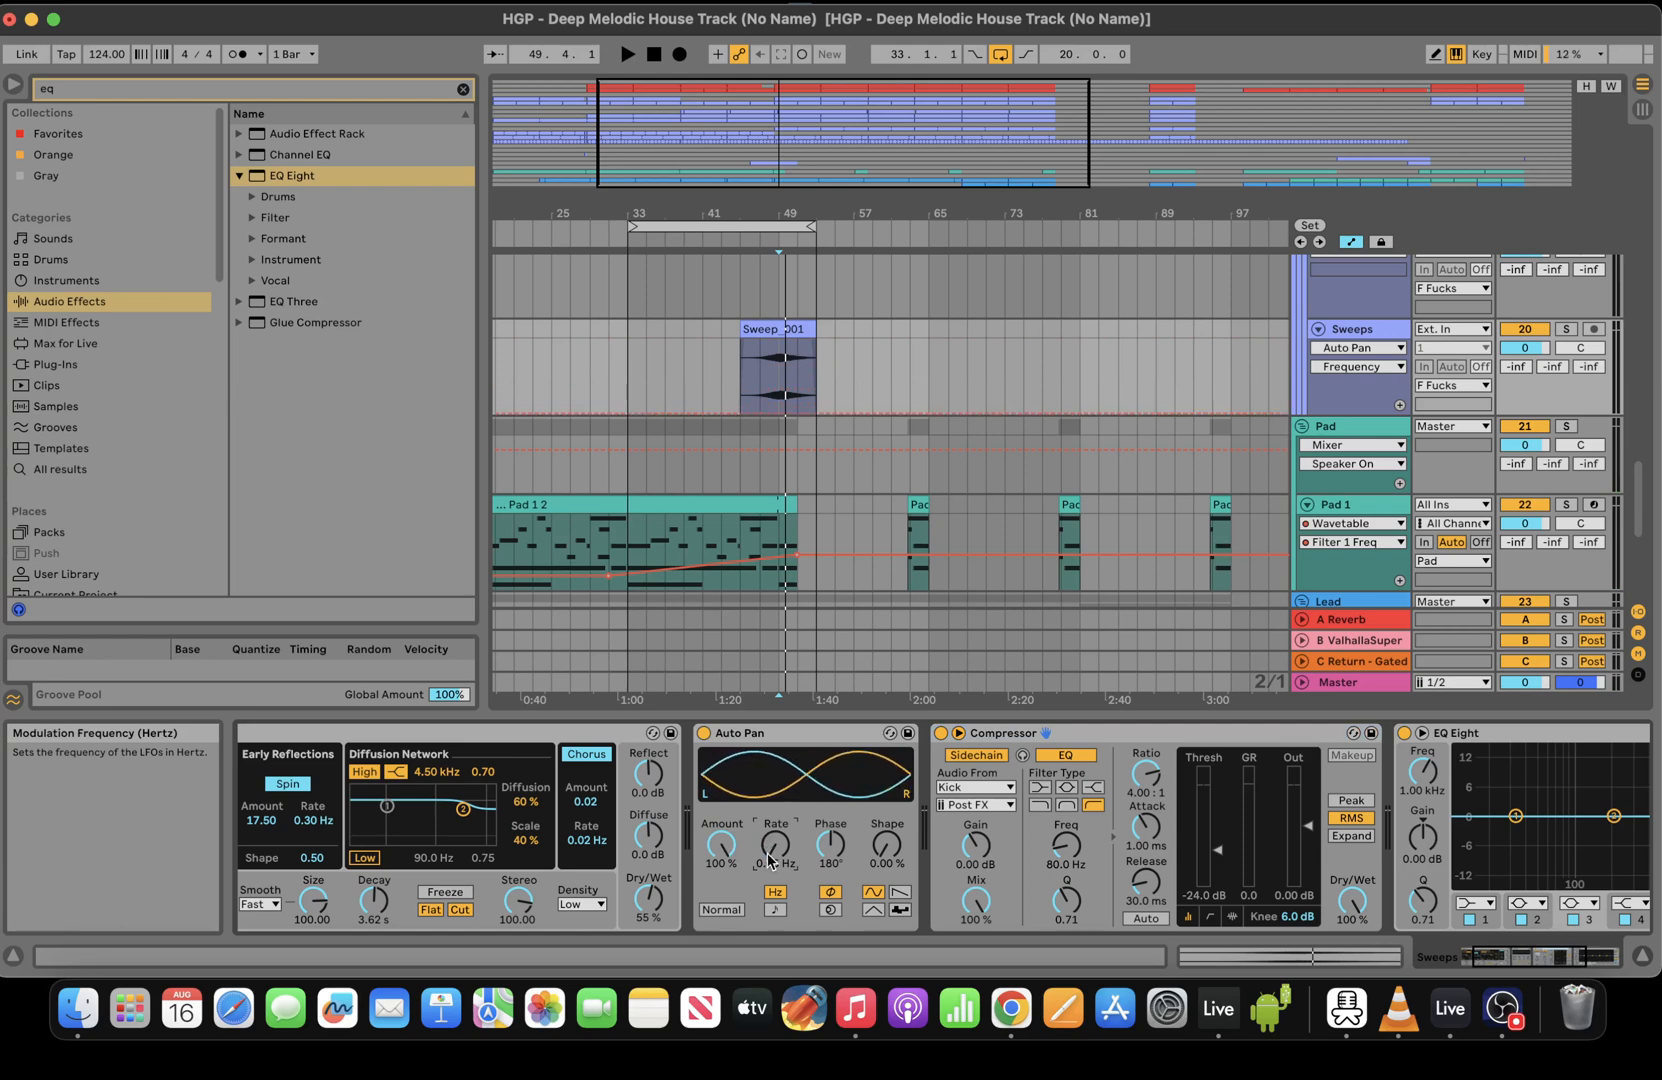
pyautogui.moveTo(768, 861); pyautogui.dragTo(768, 802)
pyautogui.moveTo(721, 850); pyautogui.dragTo(721, 905)
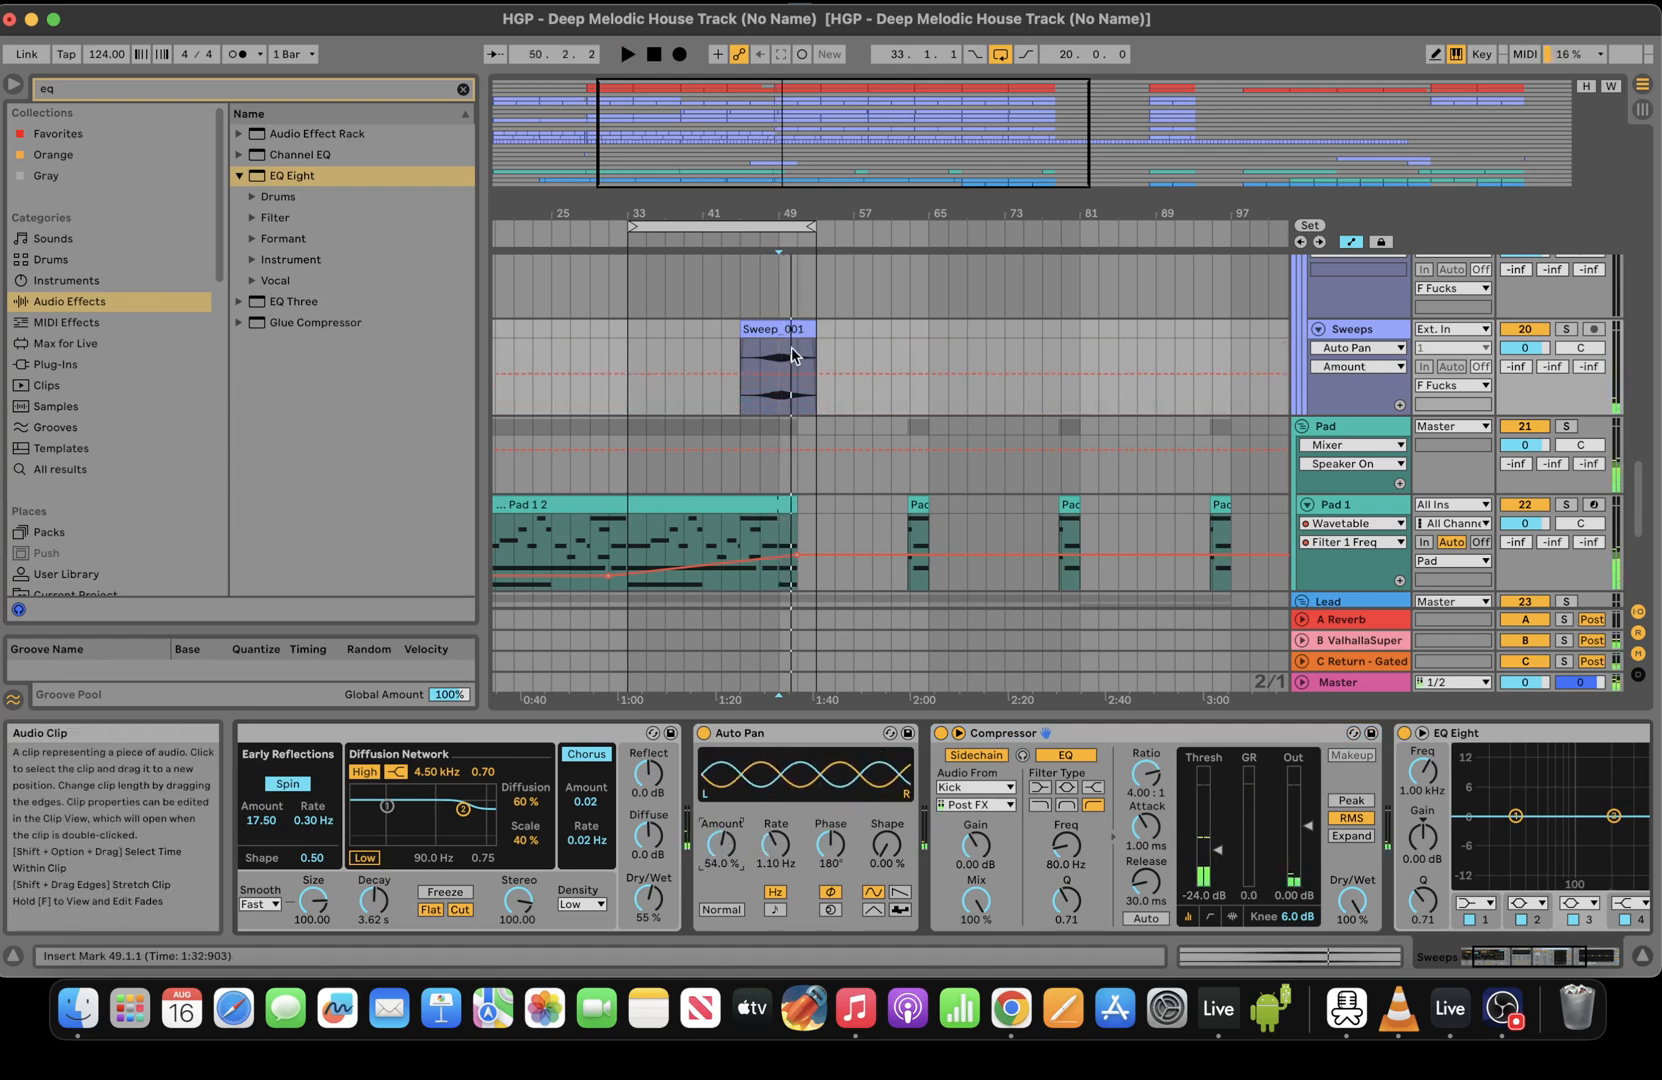
# Automate the Sweeps Auto Pan amount to rise from 7.7% around bar 49 to 100% at bar 53
pyautogui.moveTo(778, 214); pyautogui.dragTo(852, 300)
pyautogui.moveTo(844, 374); pyautogui.dragTo(844, 408)
pyautogui.moveTo(968, 408); pyautogui.dragTo(968, 351)
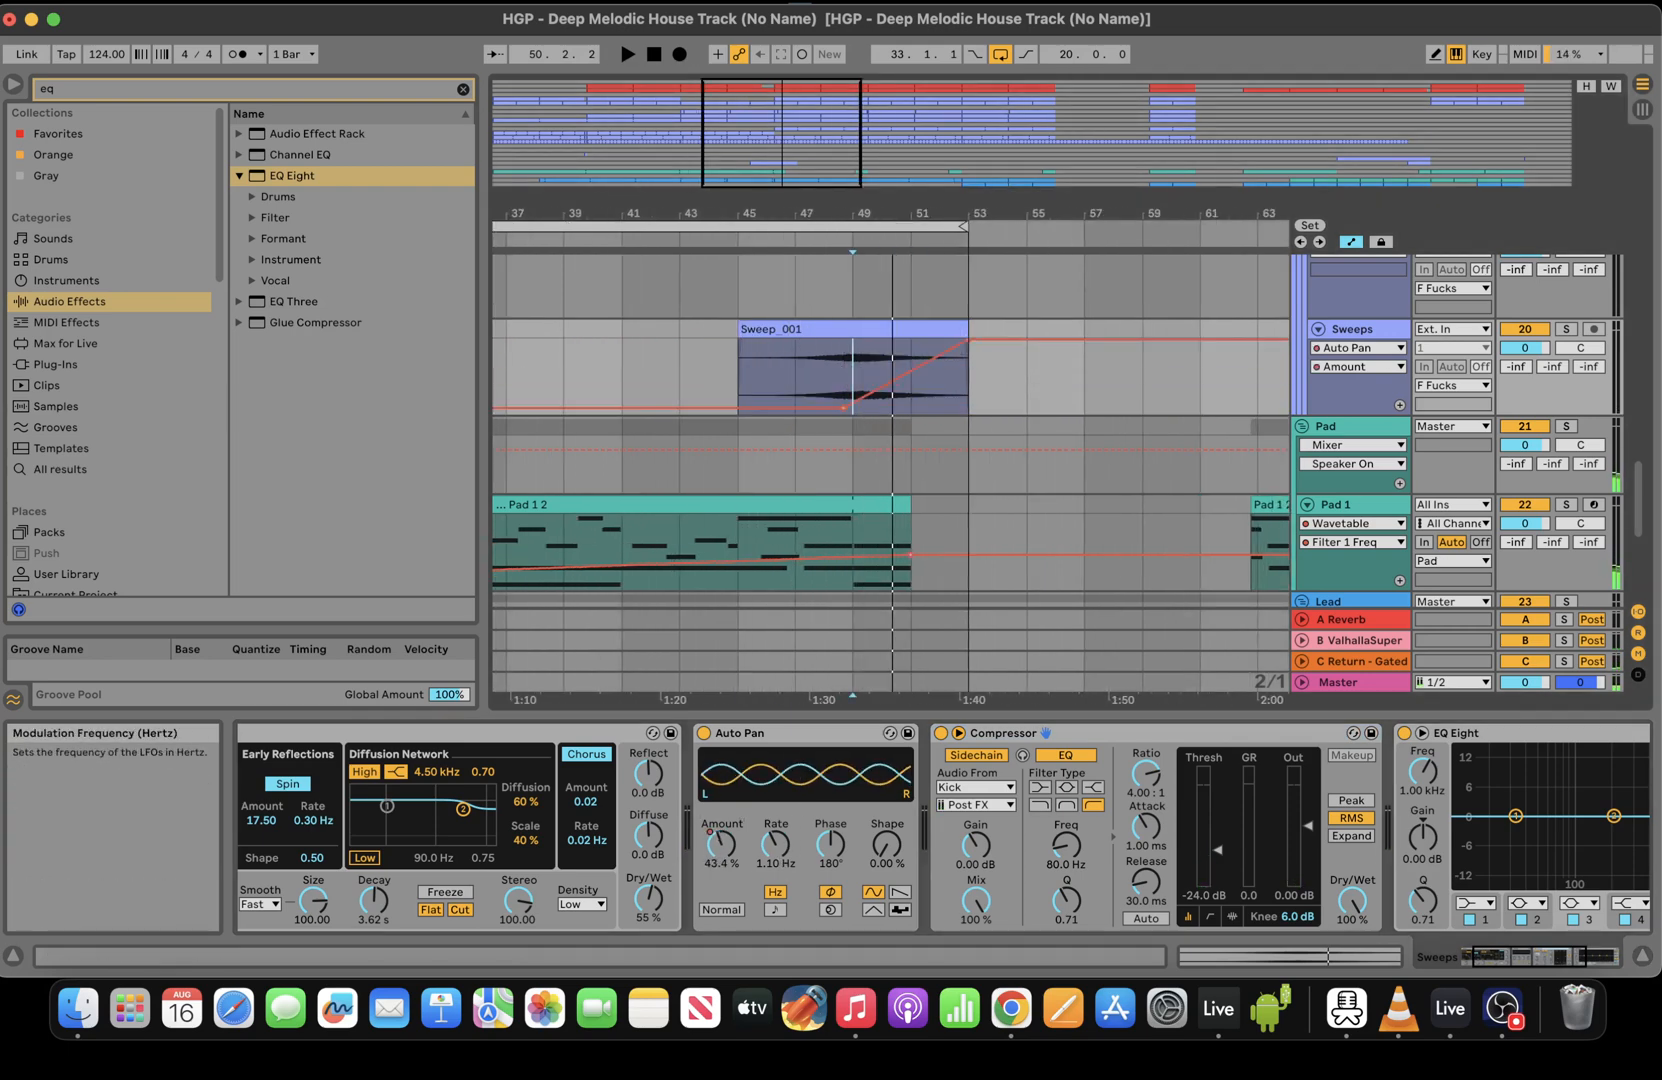
# Automate the Sweeps Auto Pan frequency to fall from about 90 Hz at bar 49 to 0.05 Hz at bar 53
pyautogui.click(773, 846)
pyautogui.click(852, 376)
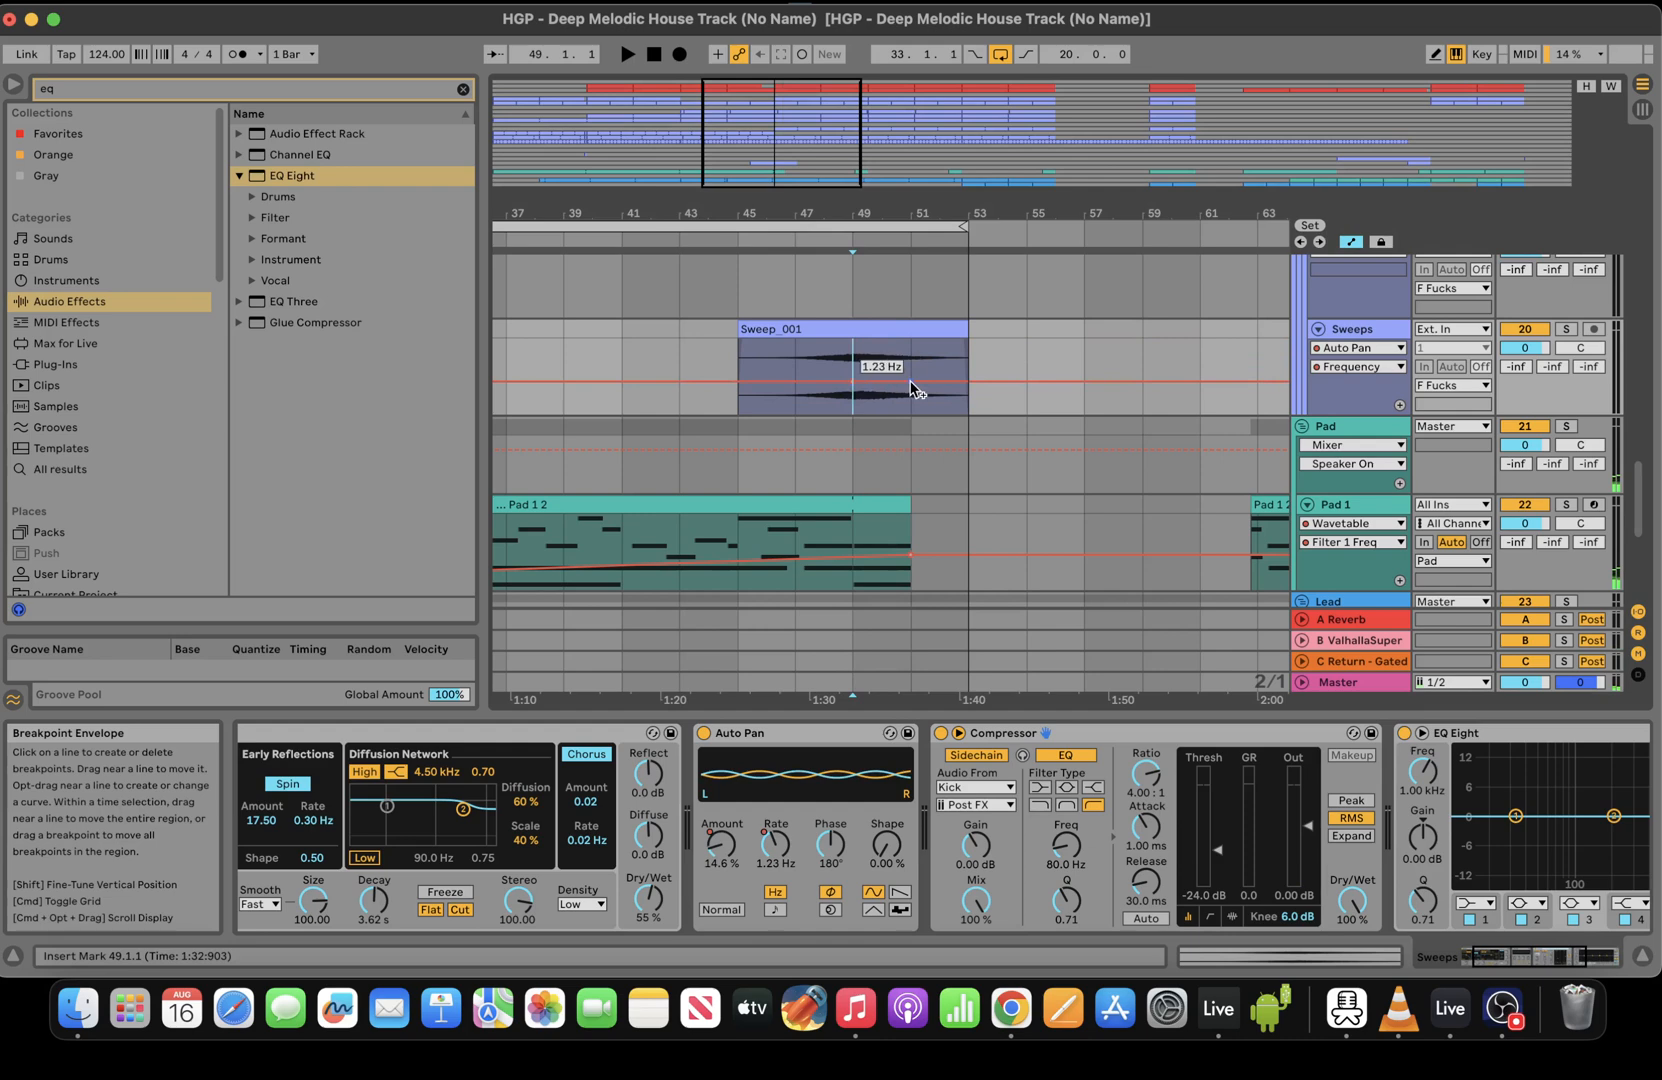
pyautogui.moveTo(869, 368); pyautogui.dragTo(966, 413)
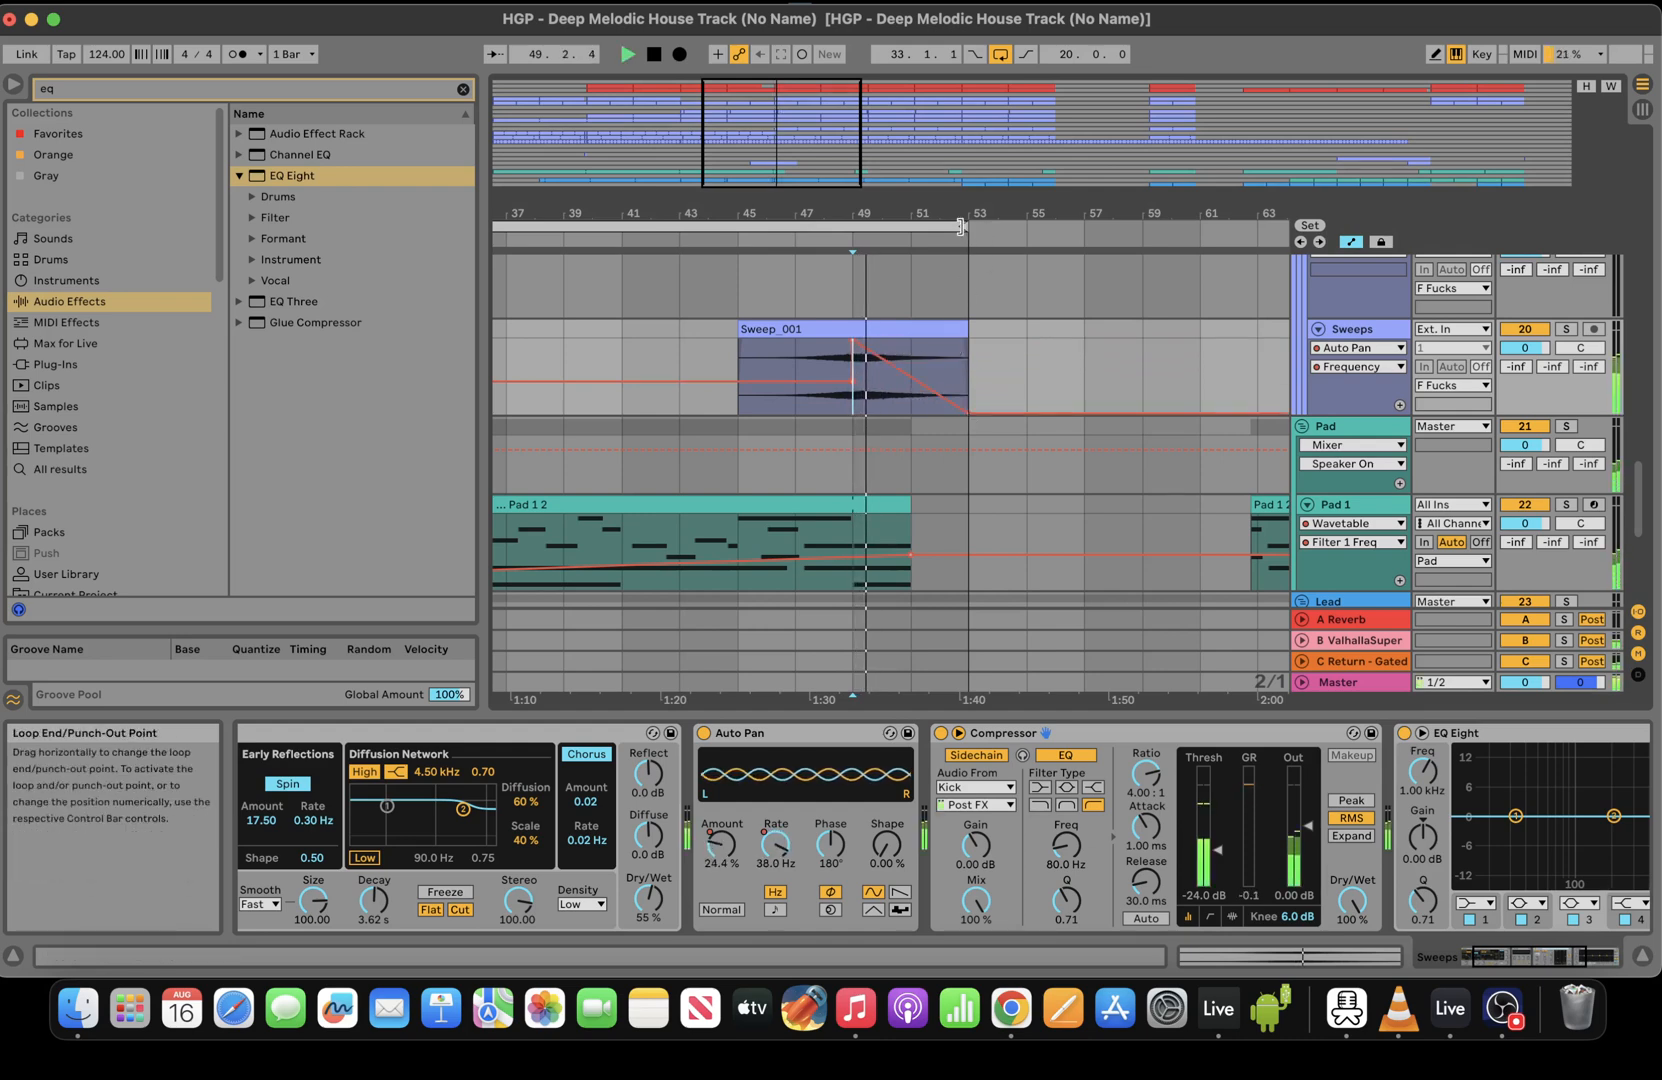
# Extend the loop to bar 57 and add an Auto Pan amount breakpoint of about 45% at bar 49
pyautogui.moveTo(964, 227); pyautogui.dragTo(1078, 229)
pyautogui.click(723, 860)
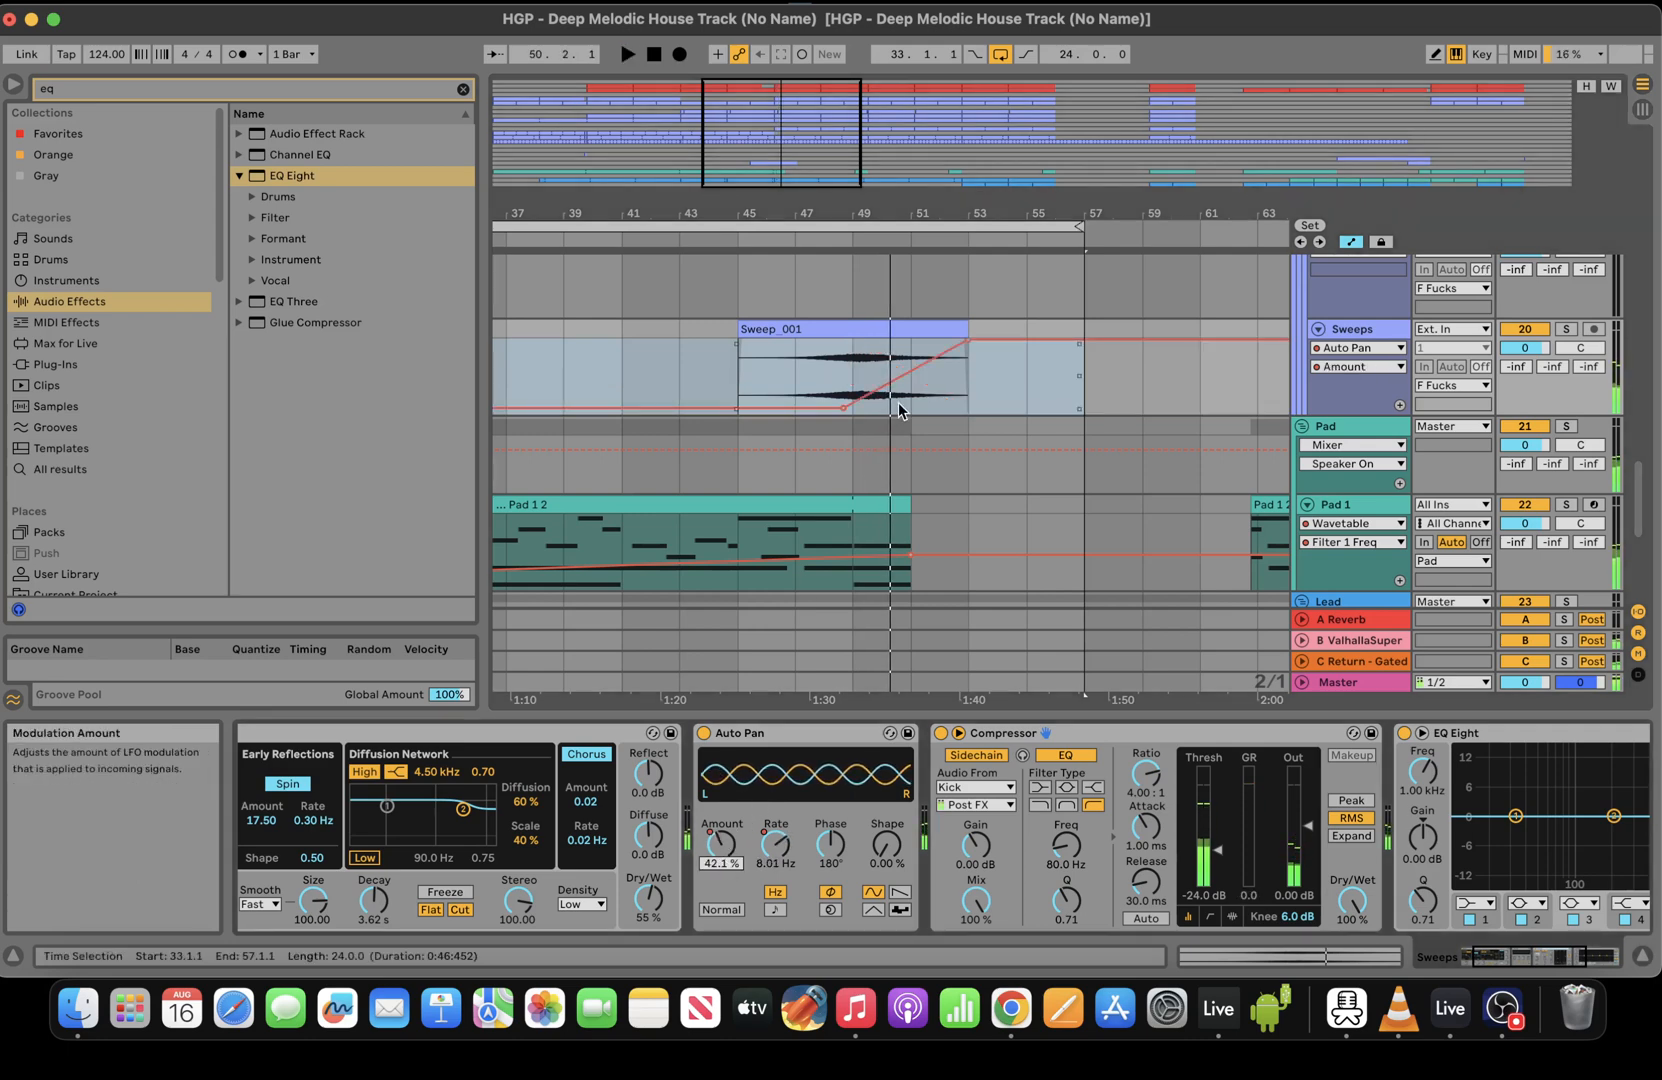
pyautogui.click(869, 391)
pyautogui.moveTo(851, 390); pyautogui.dragTo(955, 350)
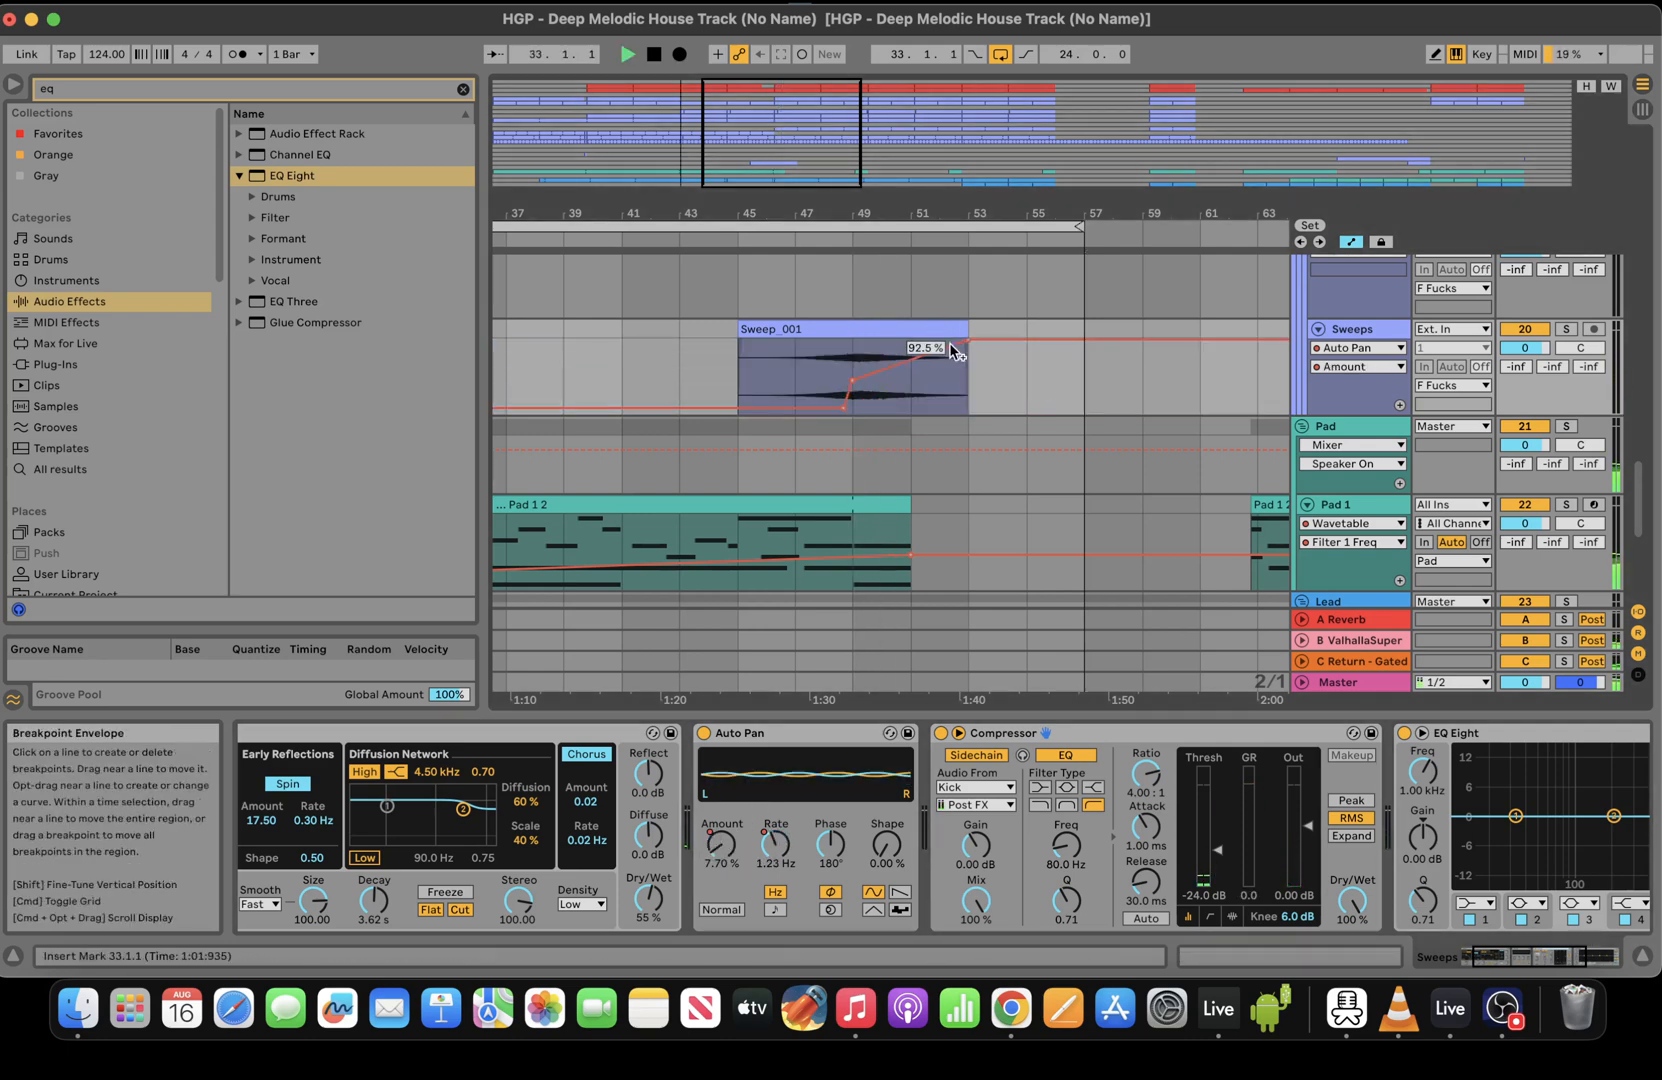
pyautogui.click(851, 350)
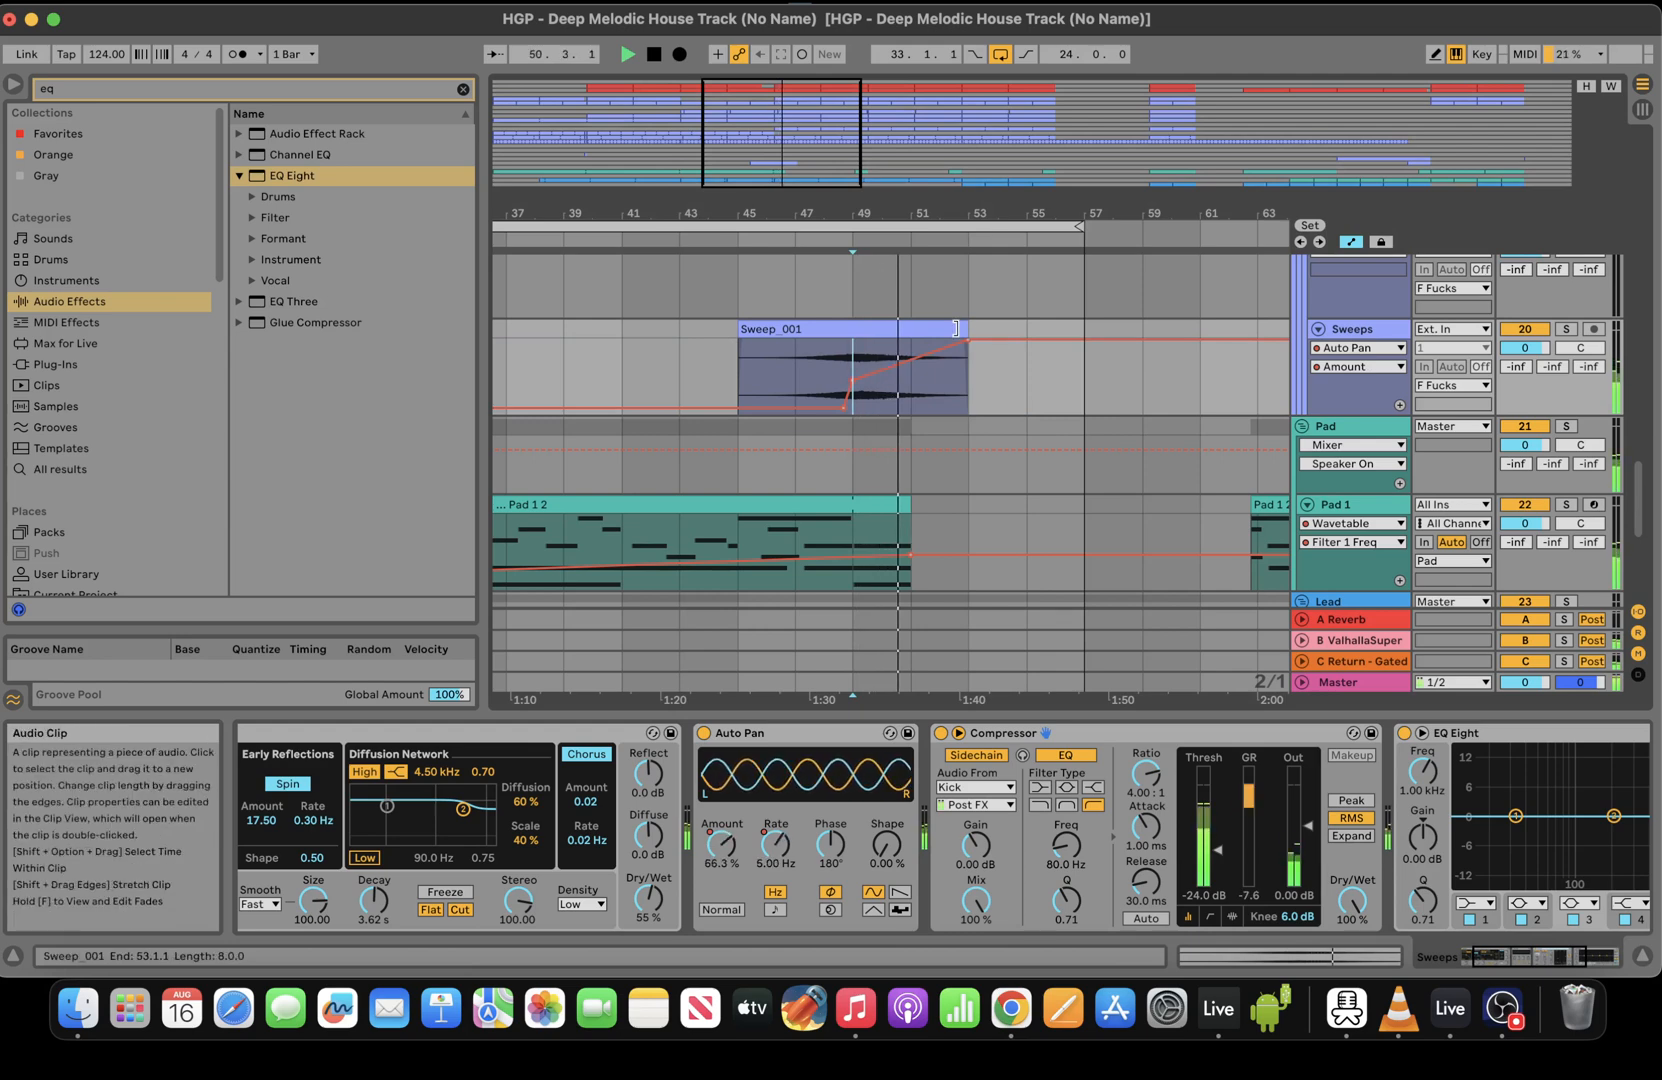
# Set band 1 of the EQ Eight at the end of the Sweeps chain to a low cut at 726 Hz
pyautogui.moveTo(1524, 956); pyautogui.dragTo(1562, 956)
pyautogui.press('space')
pyautogui.press('space')
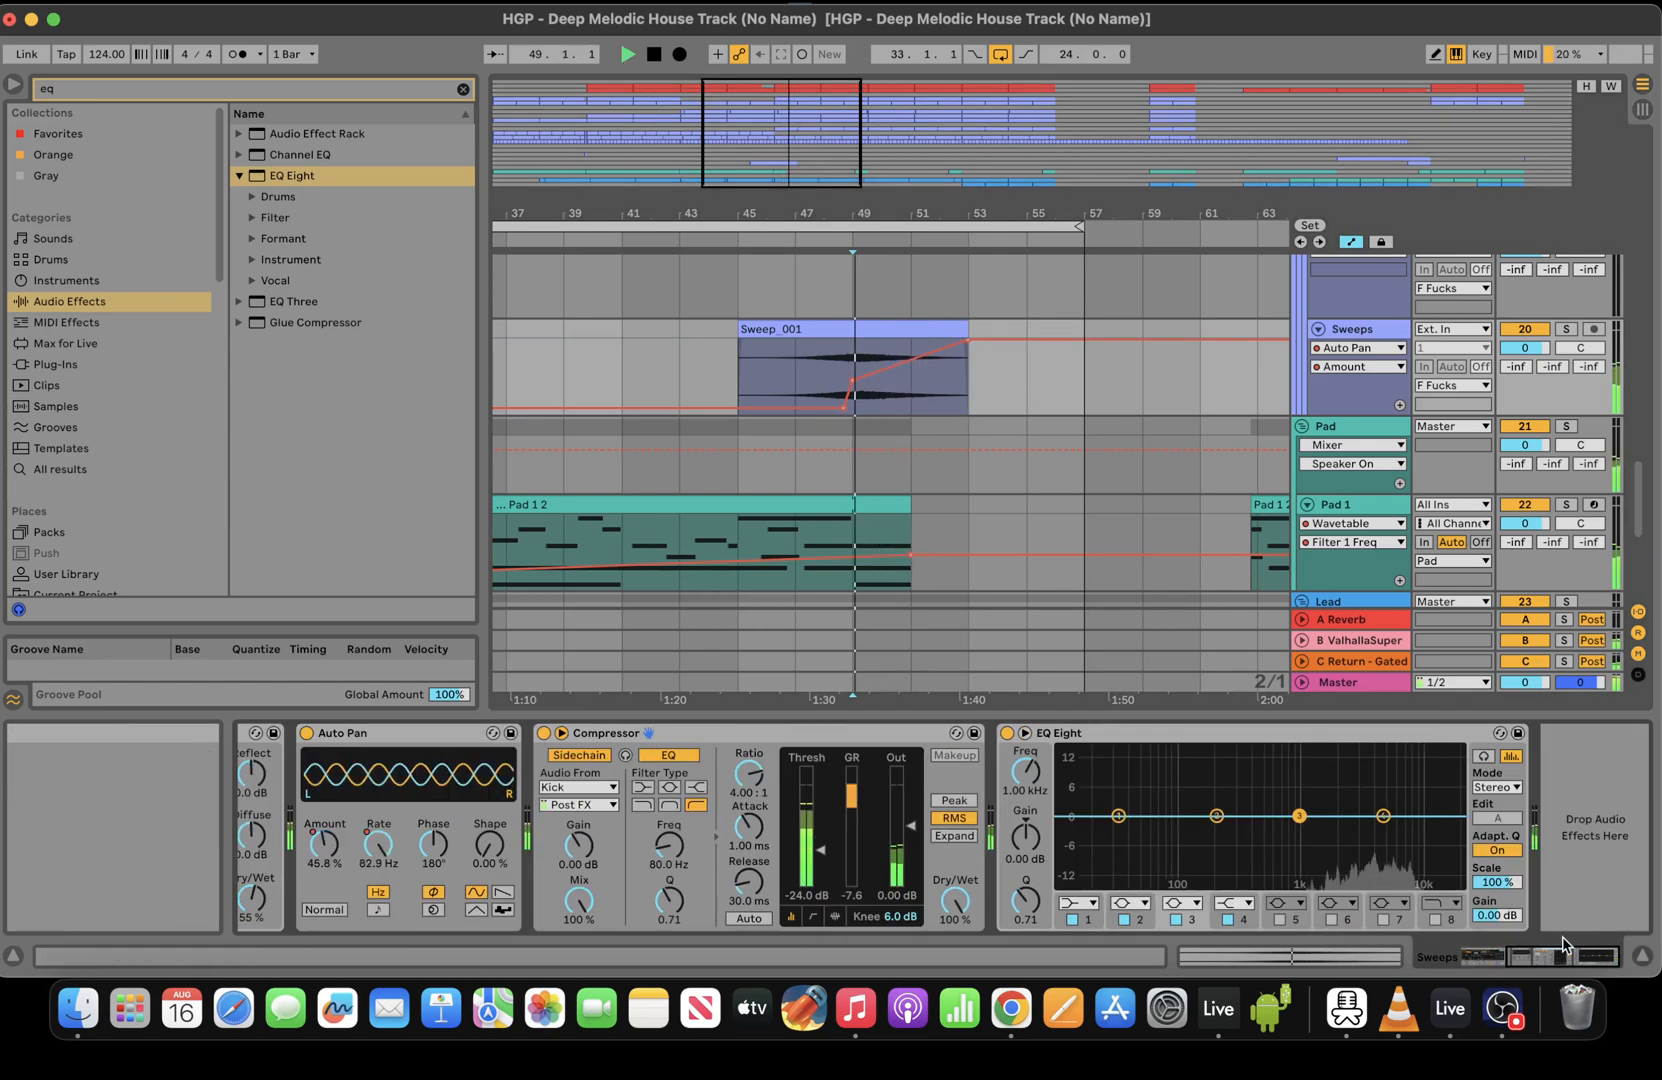
pyautogui.click(1079, 903)
pyautogui.click(1077, 769)
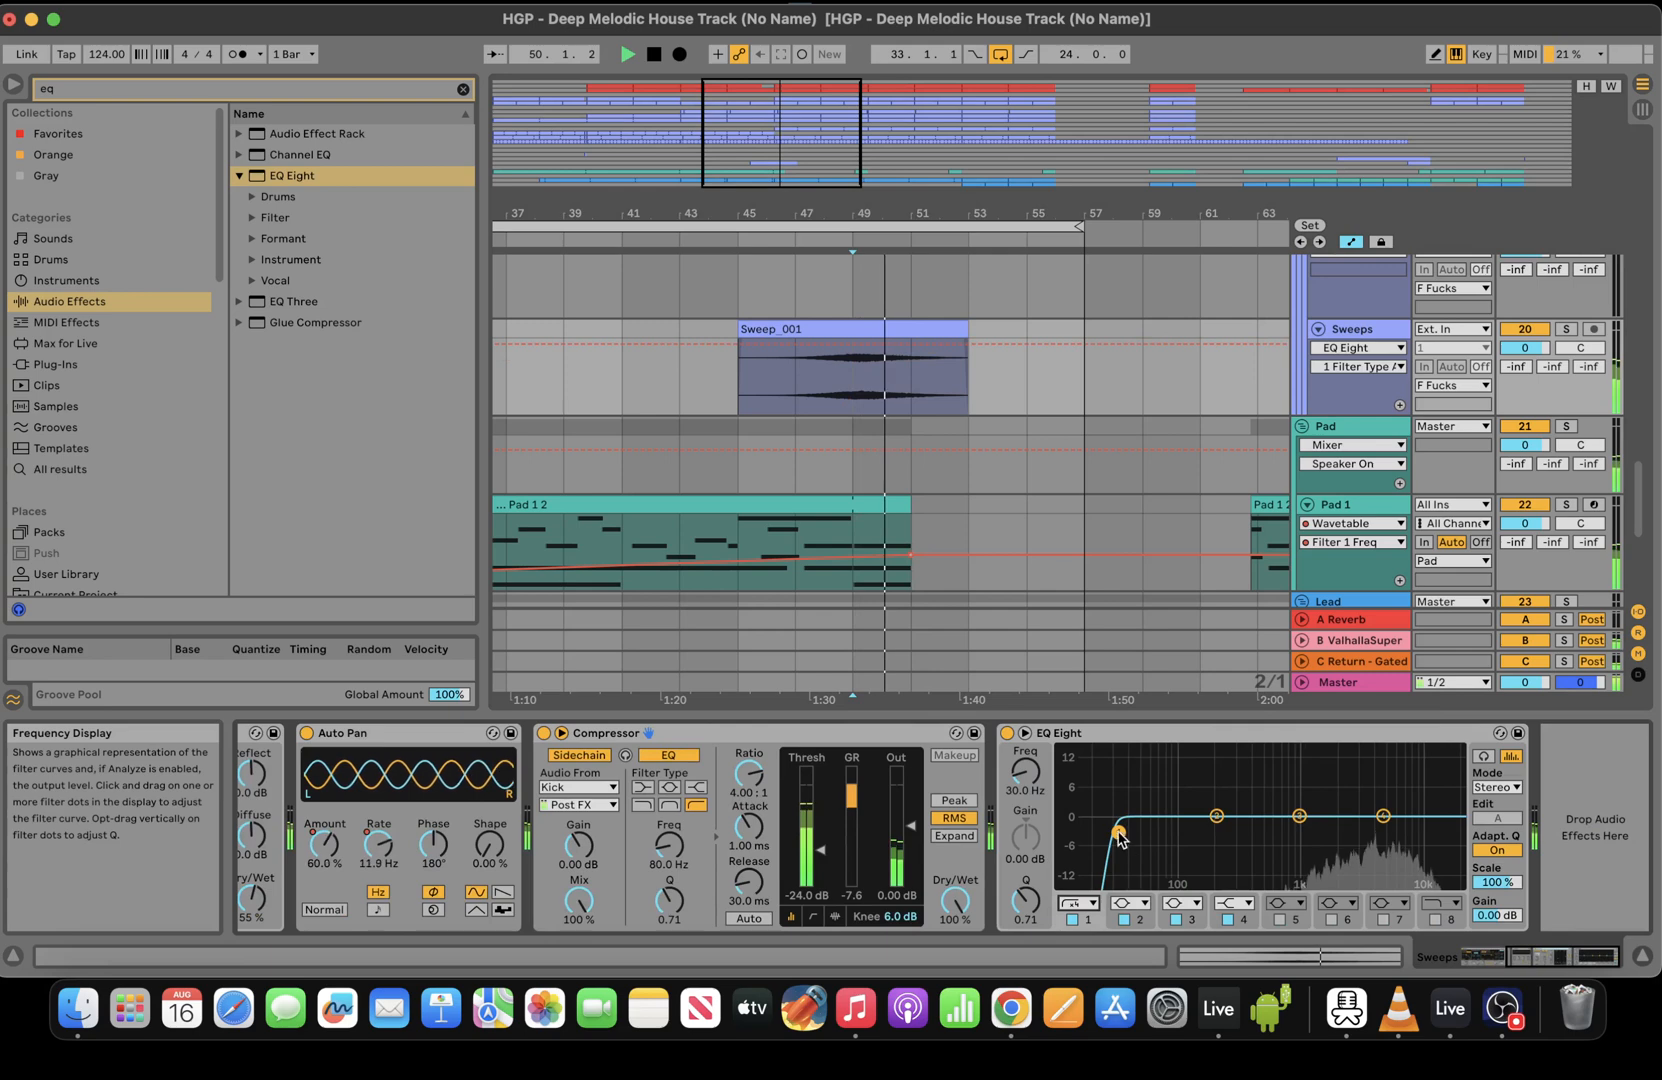
pyautogui.moveTo(1118, 832); pyautogui.dragTo(1283, 835)
pyautogui.press('space')
pyautogui.press('space')
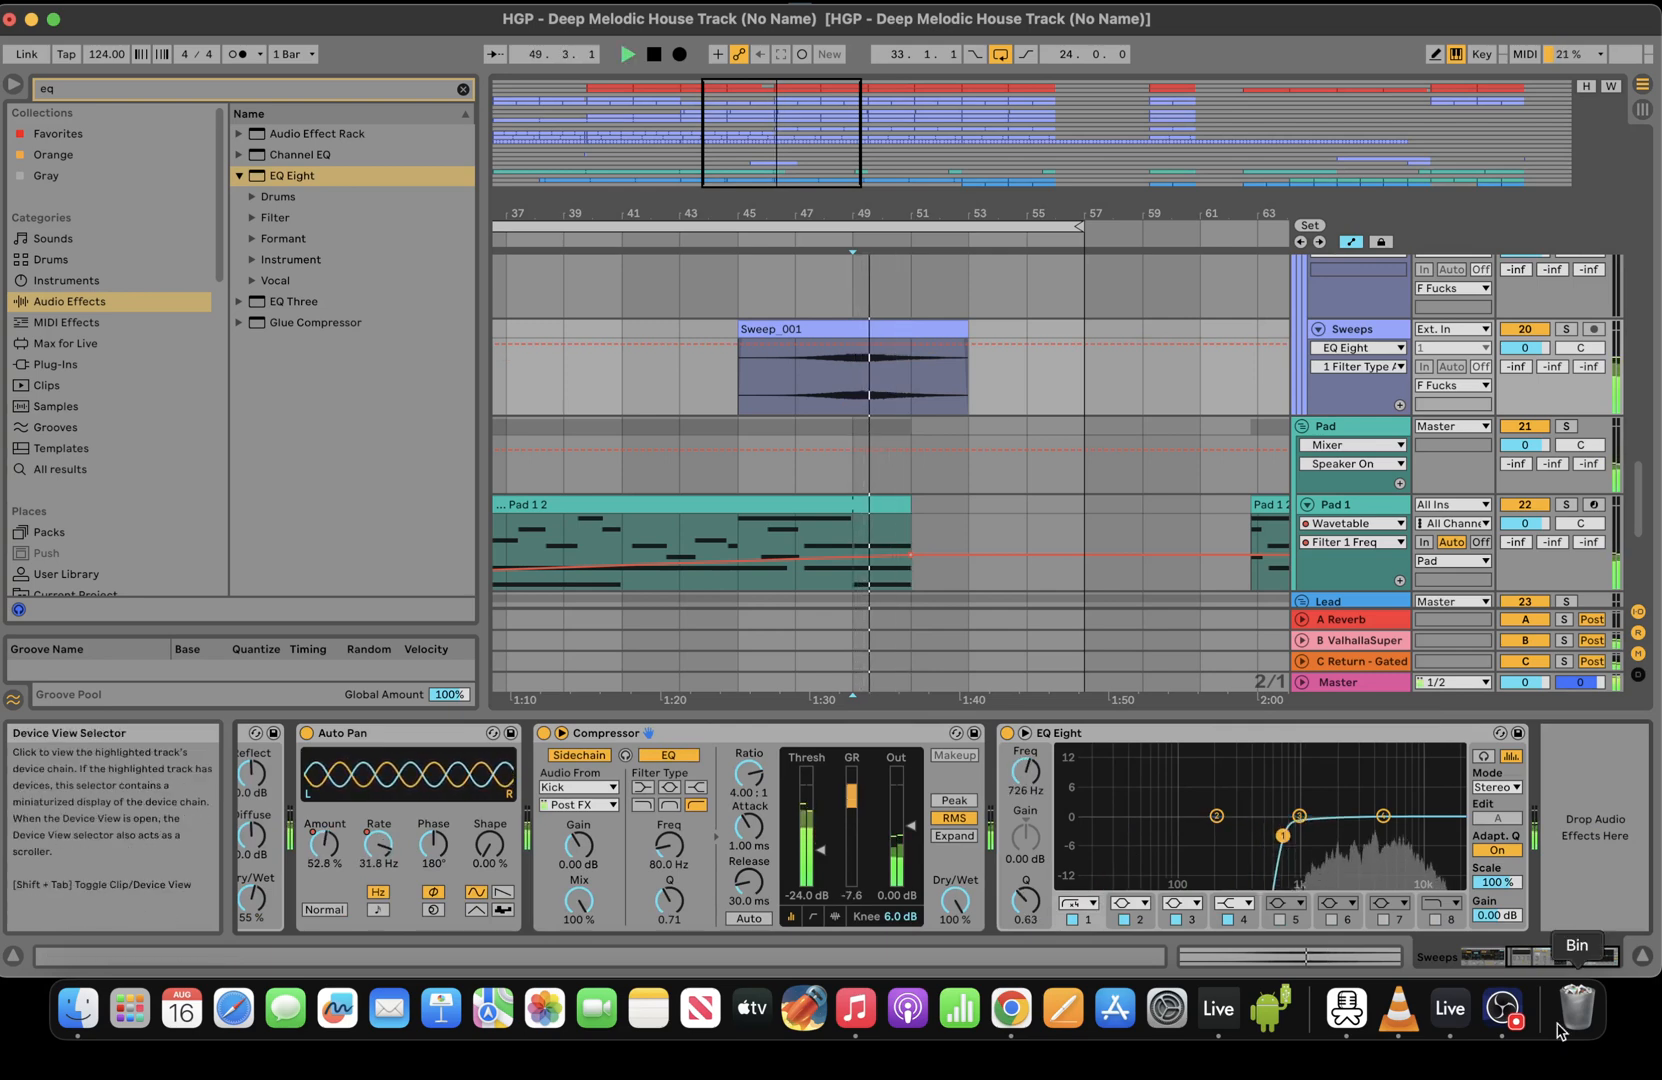
# Turn on the input low cut of the Sweeps Reverb and turn off its input high cut
pyautogui.moveTo(1568, 958); pyautogui.dragTo(1070, 966)
pyautogui.press('space')
pyautogui.click(280, 771)
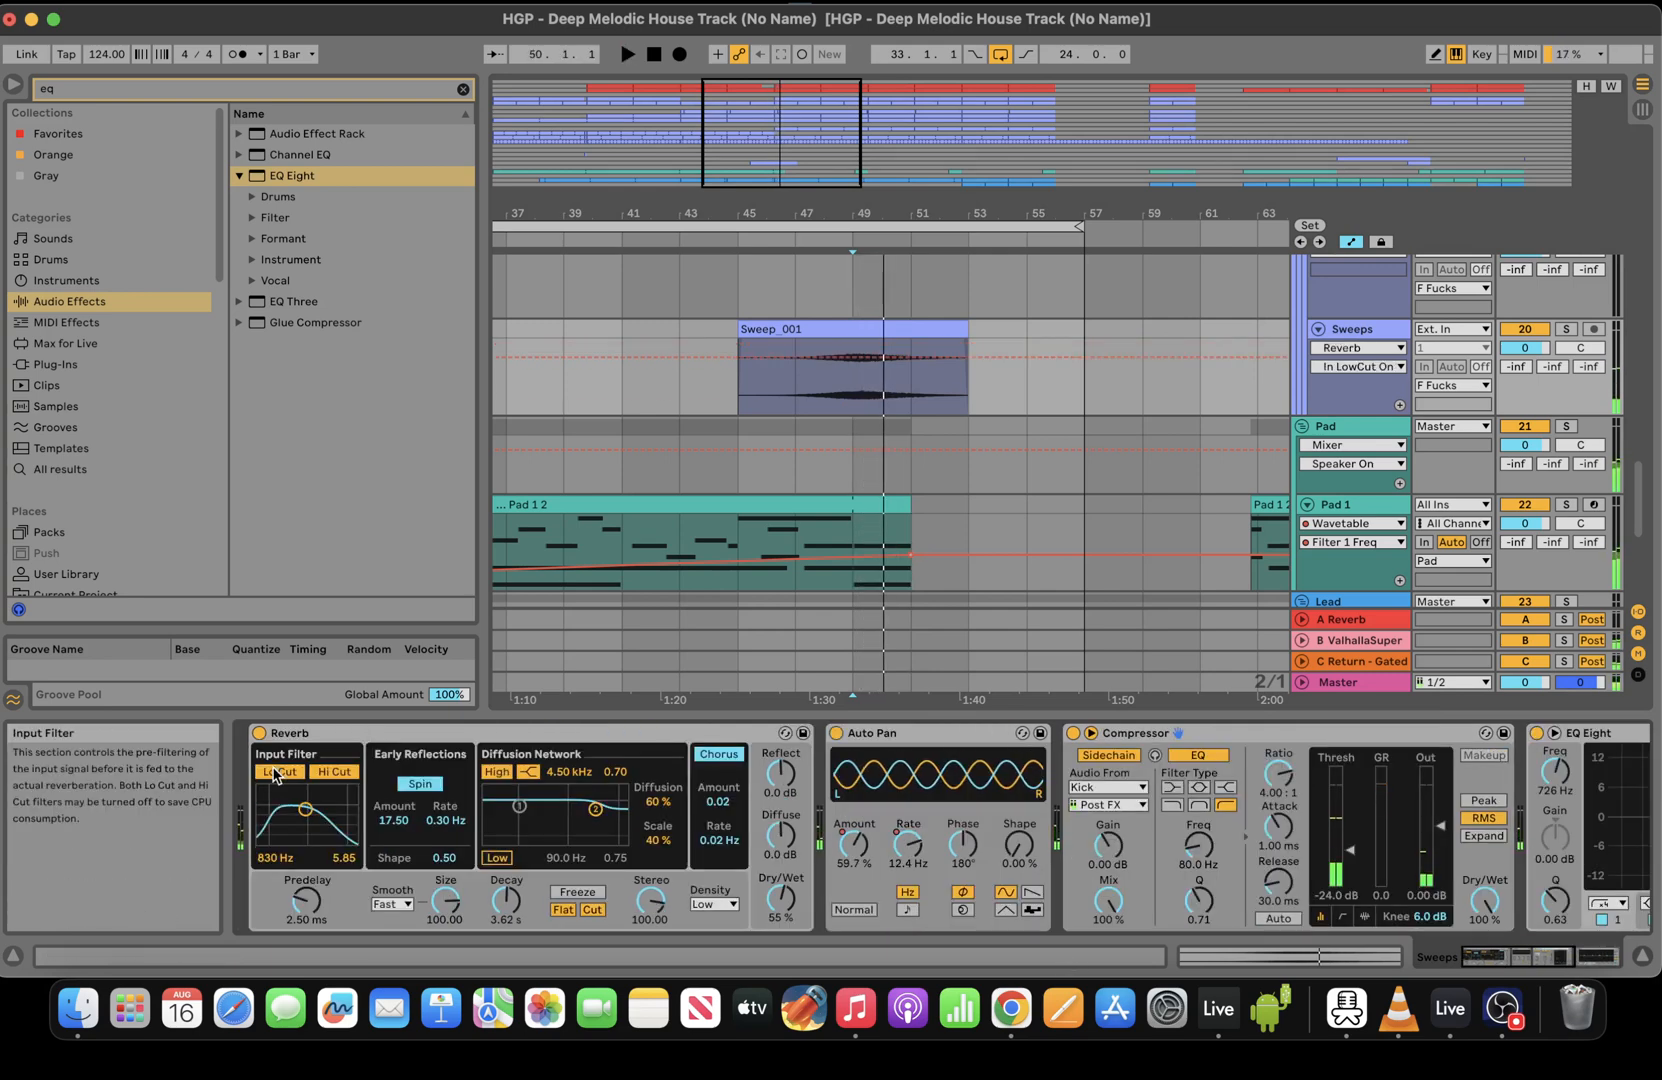
pyautogui.press('space')
pyautogui.click(330, 771)
pyautogui.press('space')
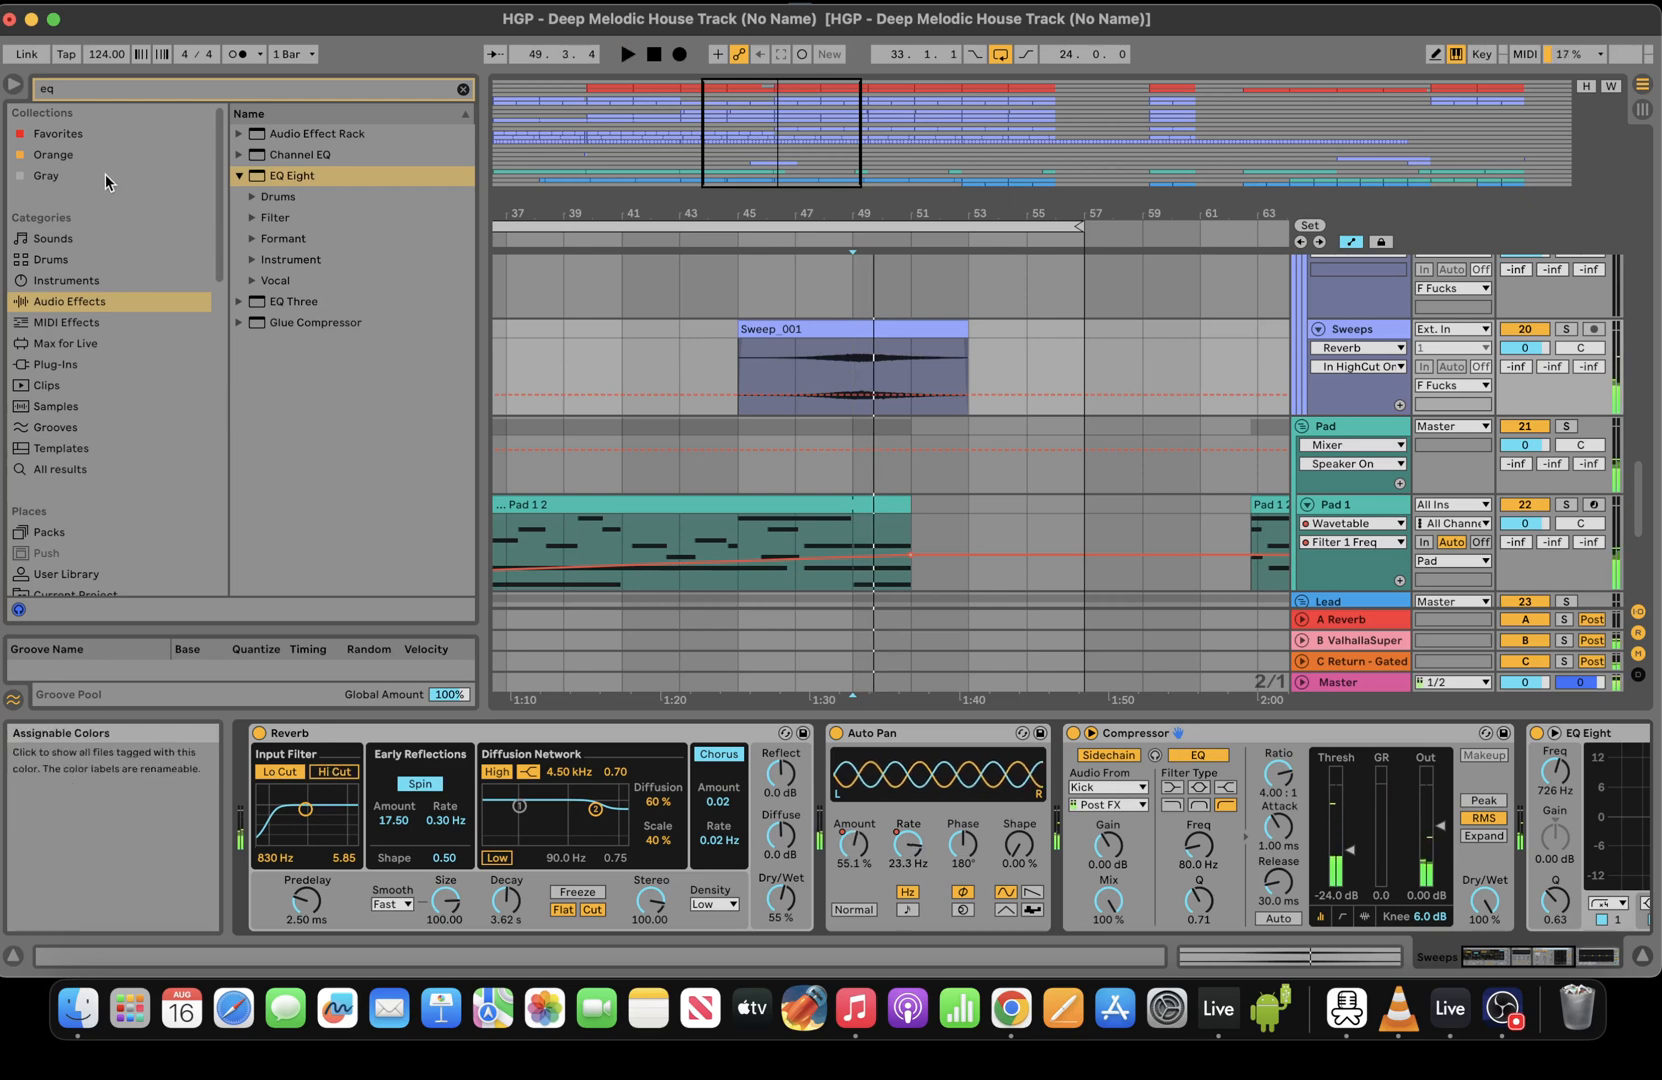
# Insert an EQ Eight before the Sweeps Reverb and boost its band 4 high shelf 5.08 dB at 6.67 kHz
pyautogui.doubleClick(281, 177)
pyautogui.press('space')
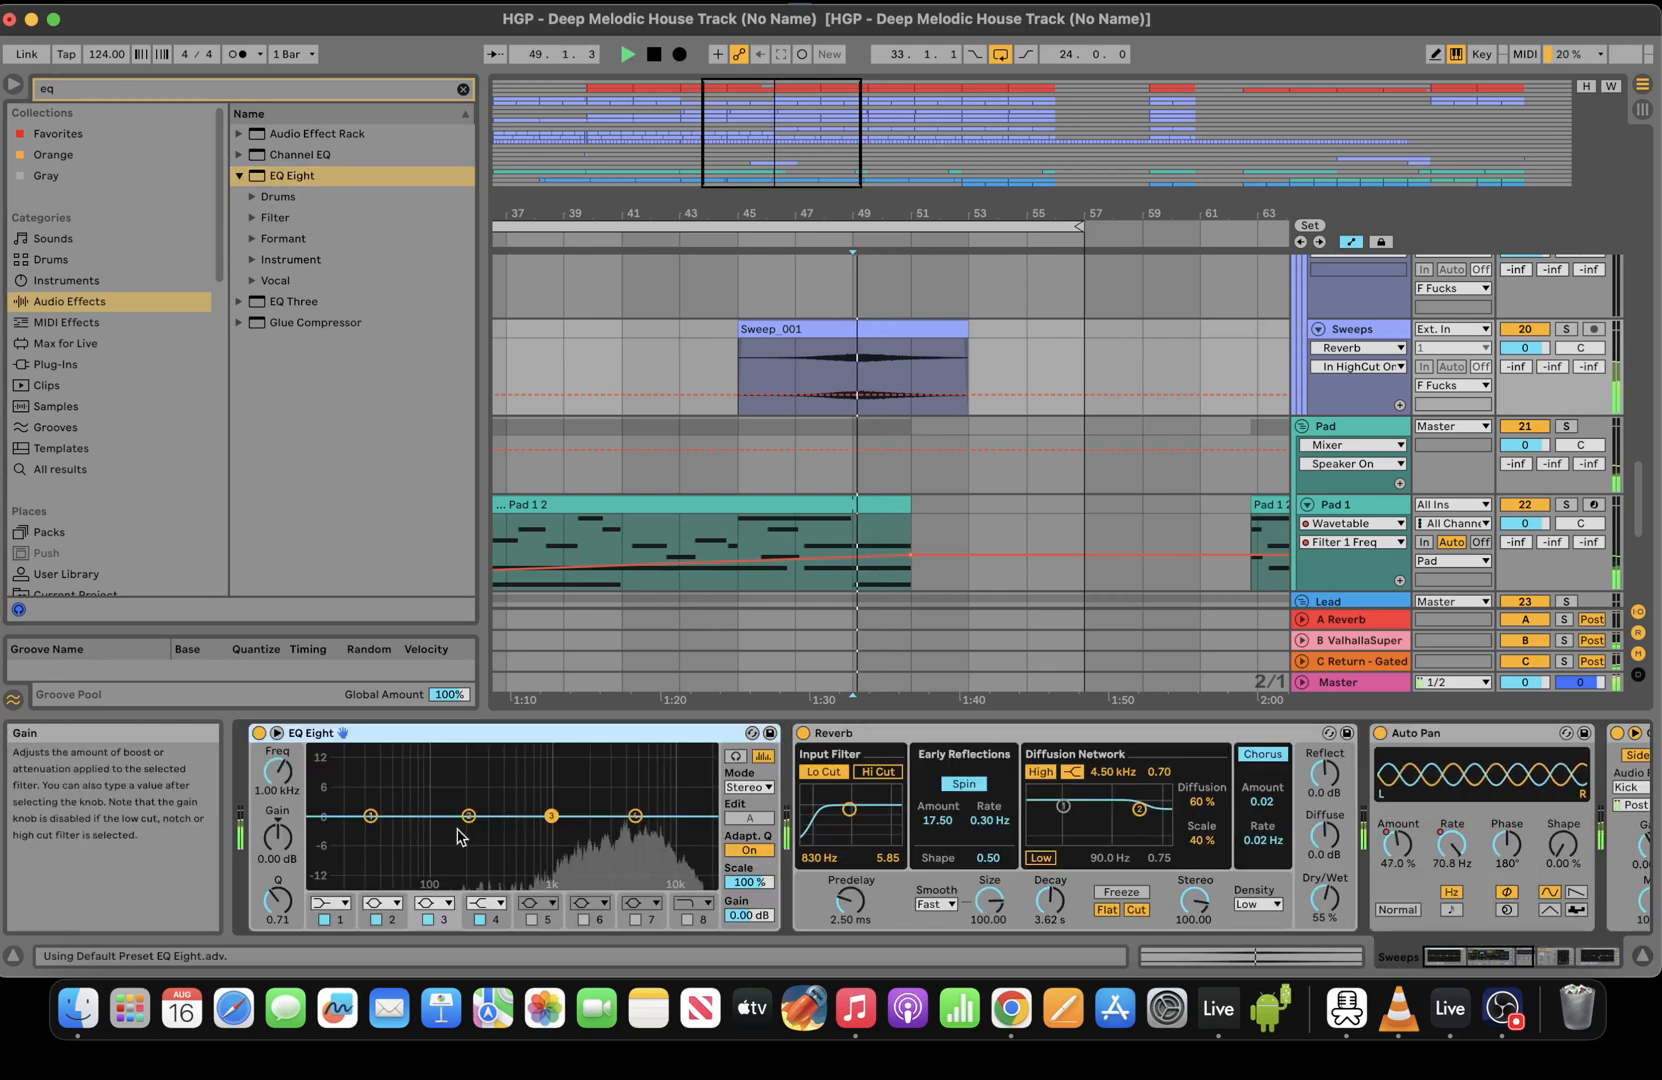
pyautogui.press('space')
pyautogui.press('space')
pyautogui.moveTo(657, 779); pyautogui.dragTo(649, 793)
# Set the Sweep_001 clip's gain to -16.0 dB, then return to the Sweeps device chain
pyautogui.scroll(5, 905, 365)
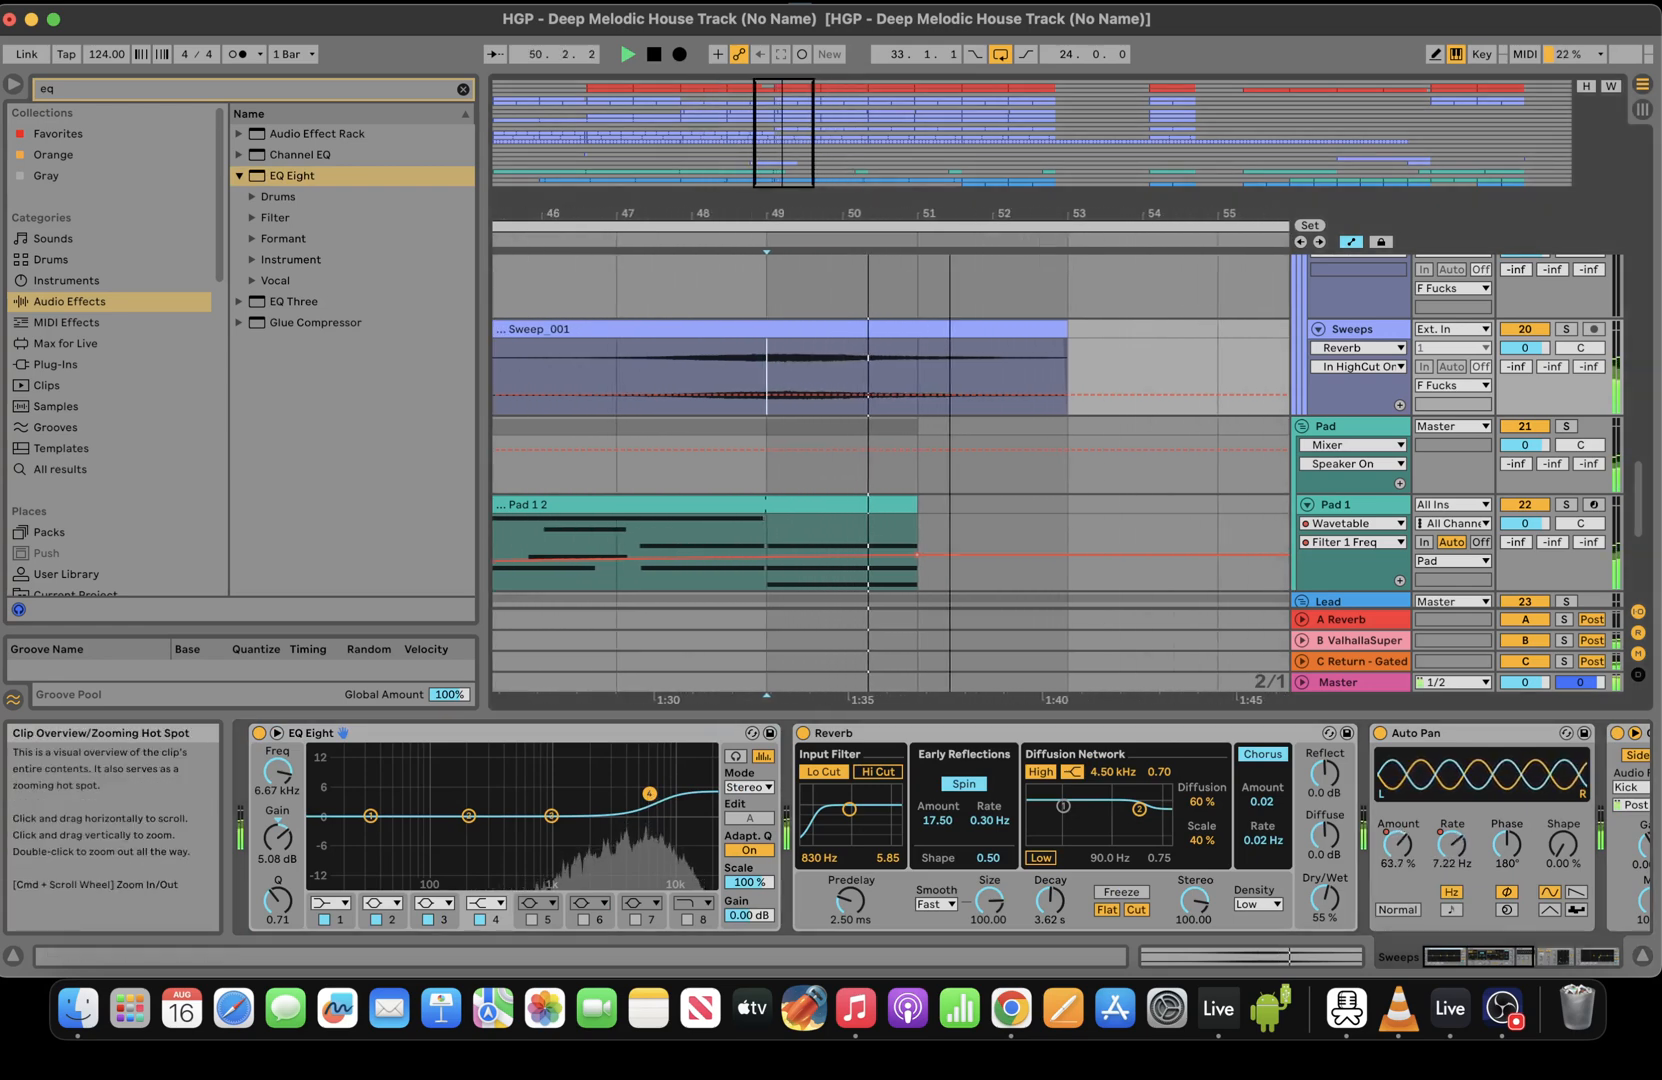
pyautogui.press('space')
pyautogui.moveTo(905, 365); pyautogui.dragTo(674, 362)
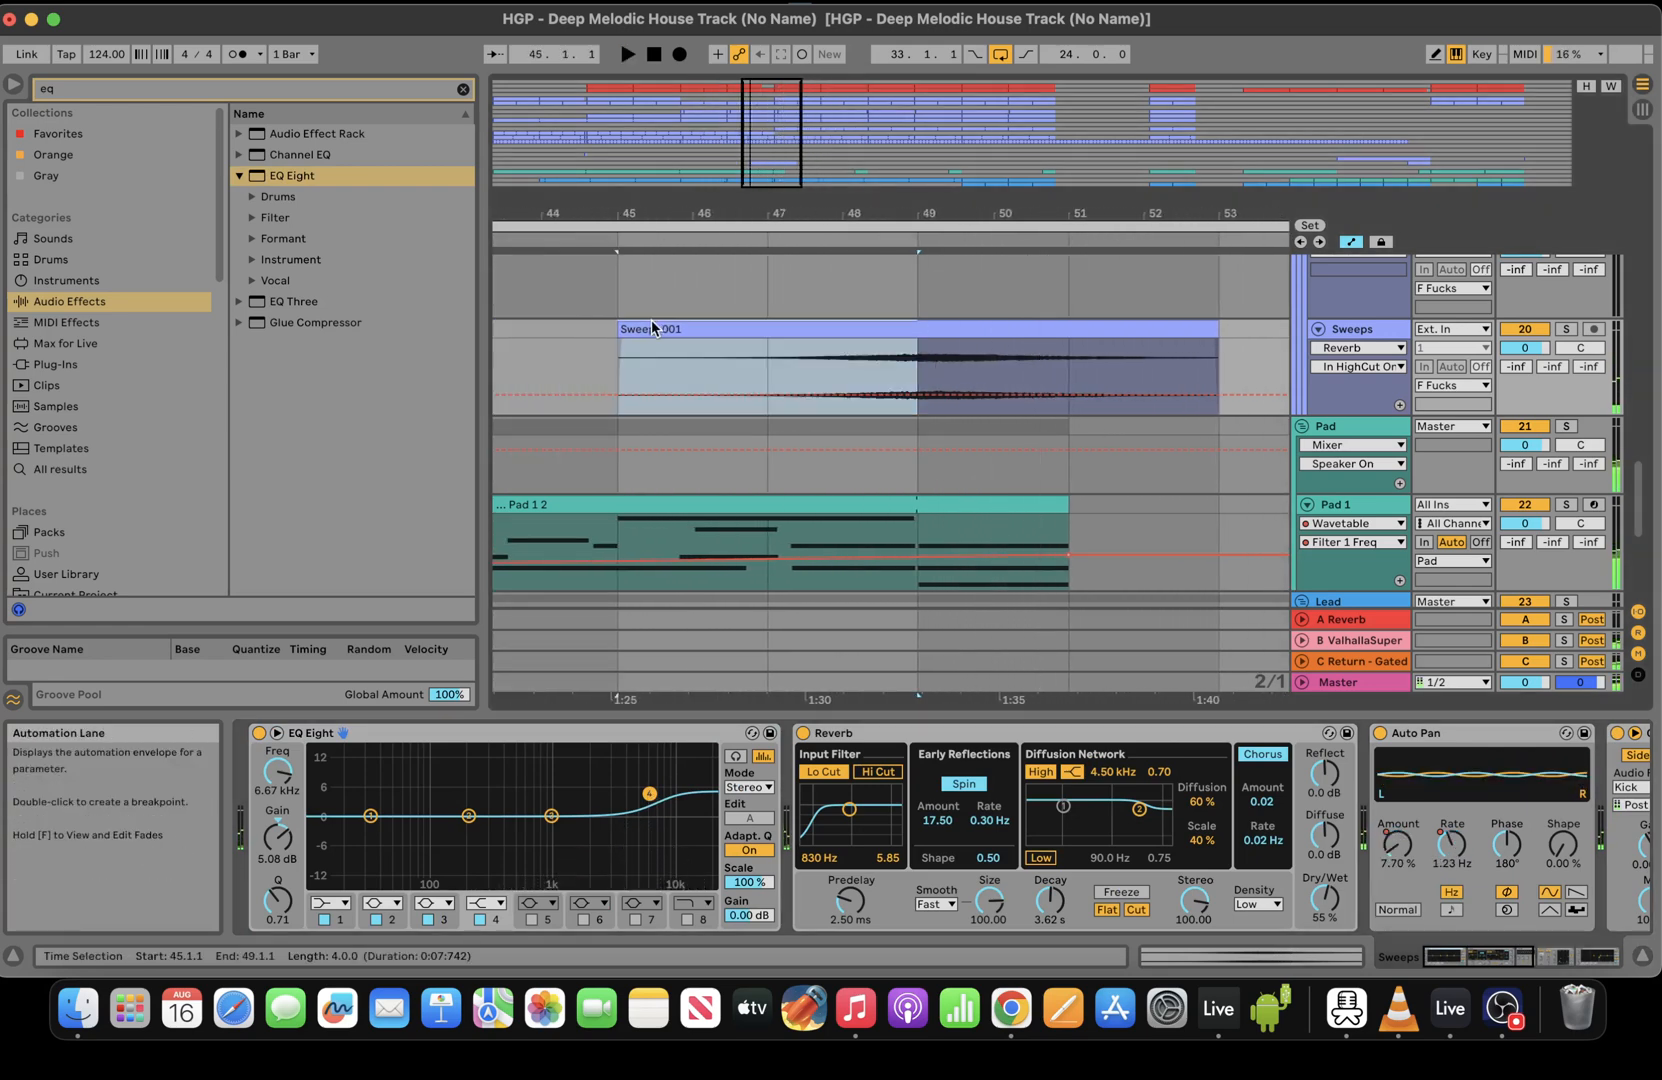
pyautogui.doubleClick(665, 329)
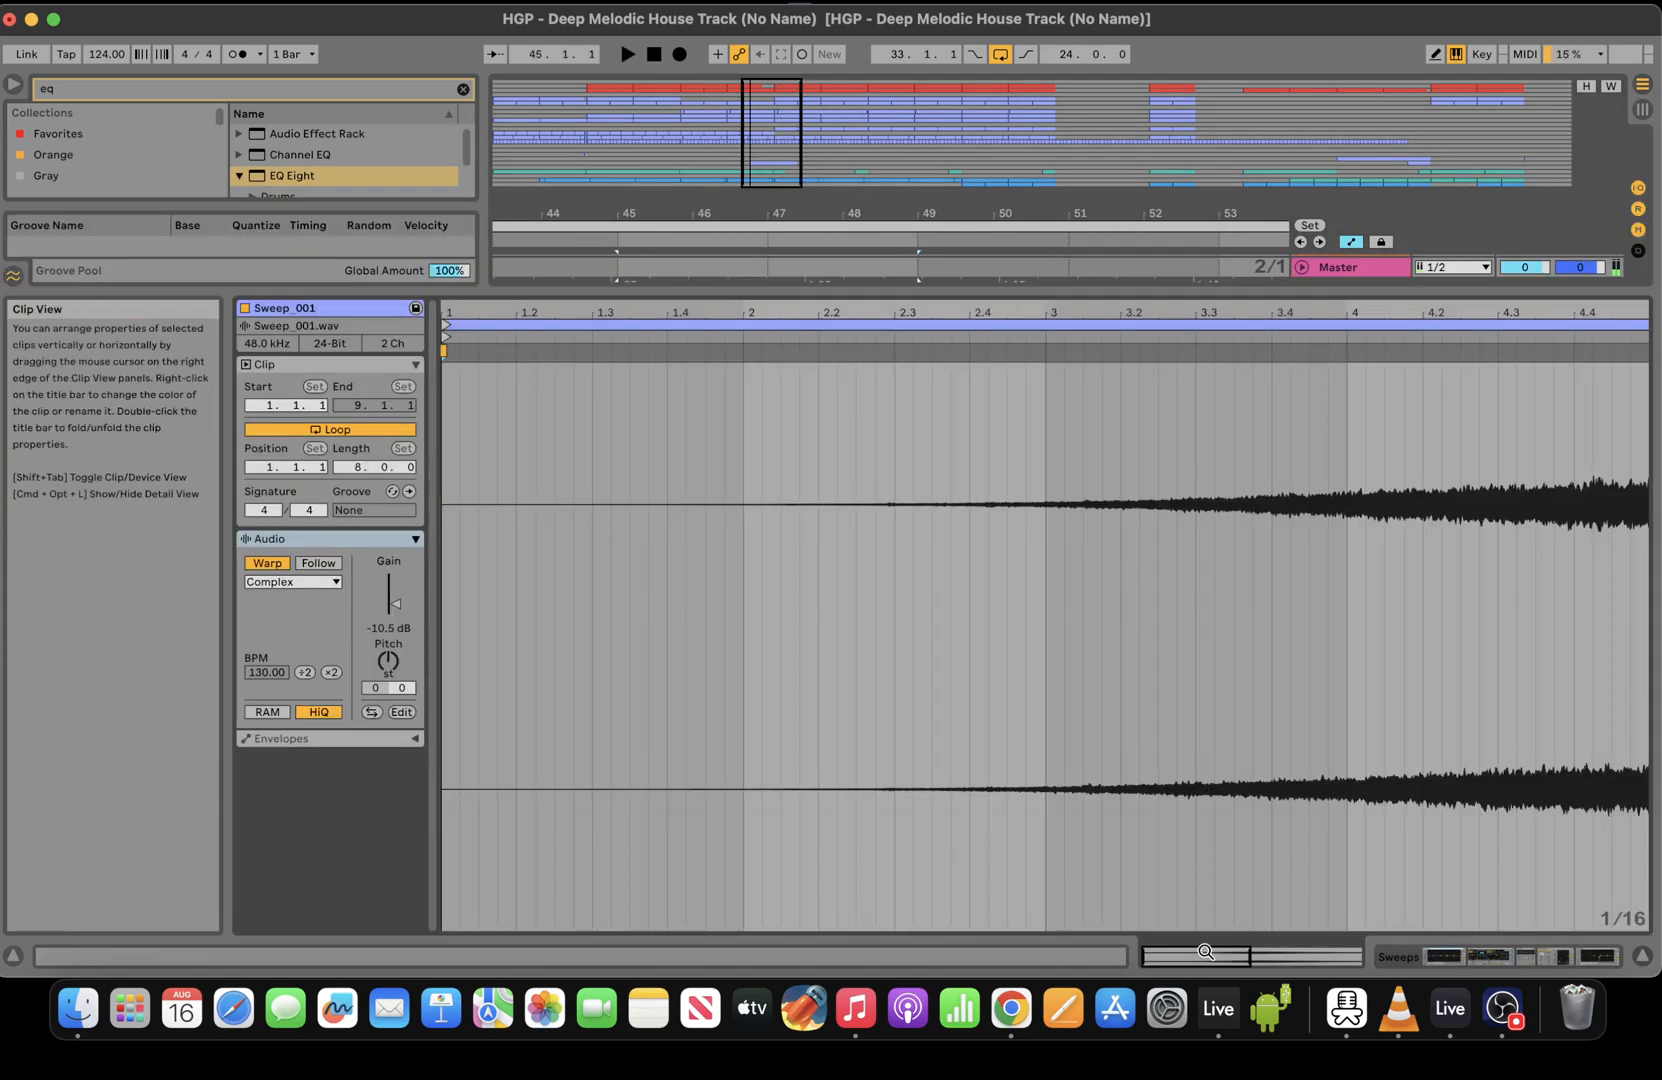
pyautogui.moveTo(396, 604); pyautogui.dragTo(394, 612)
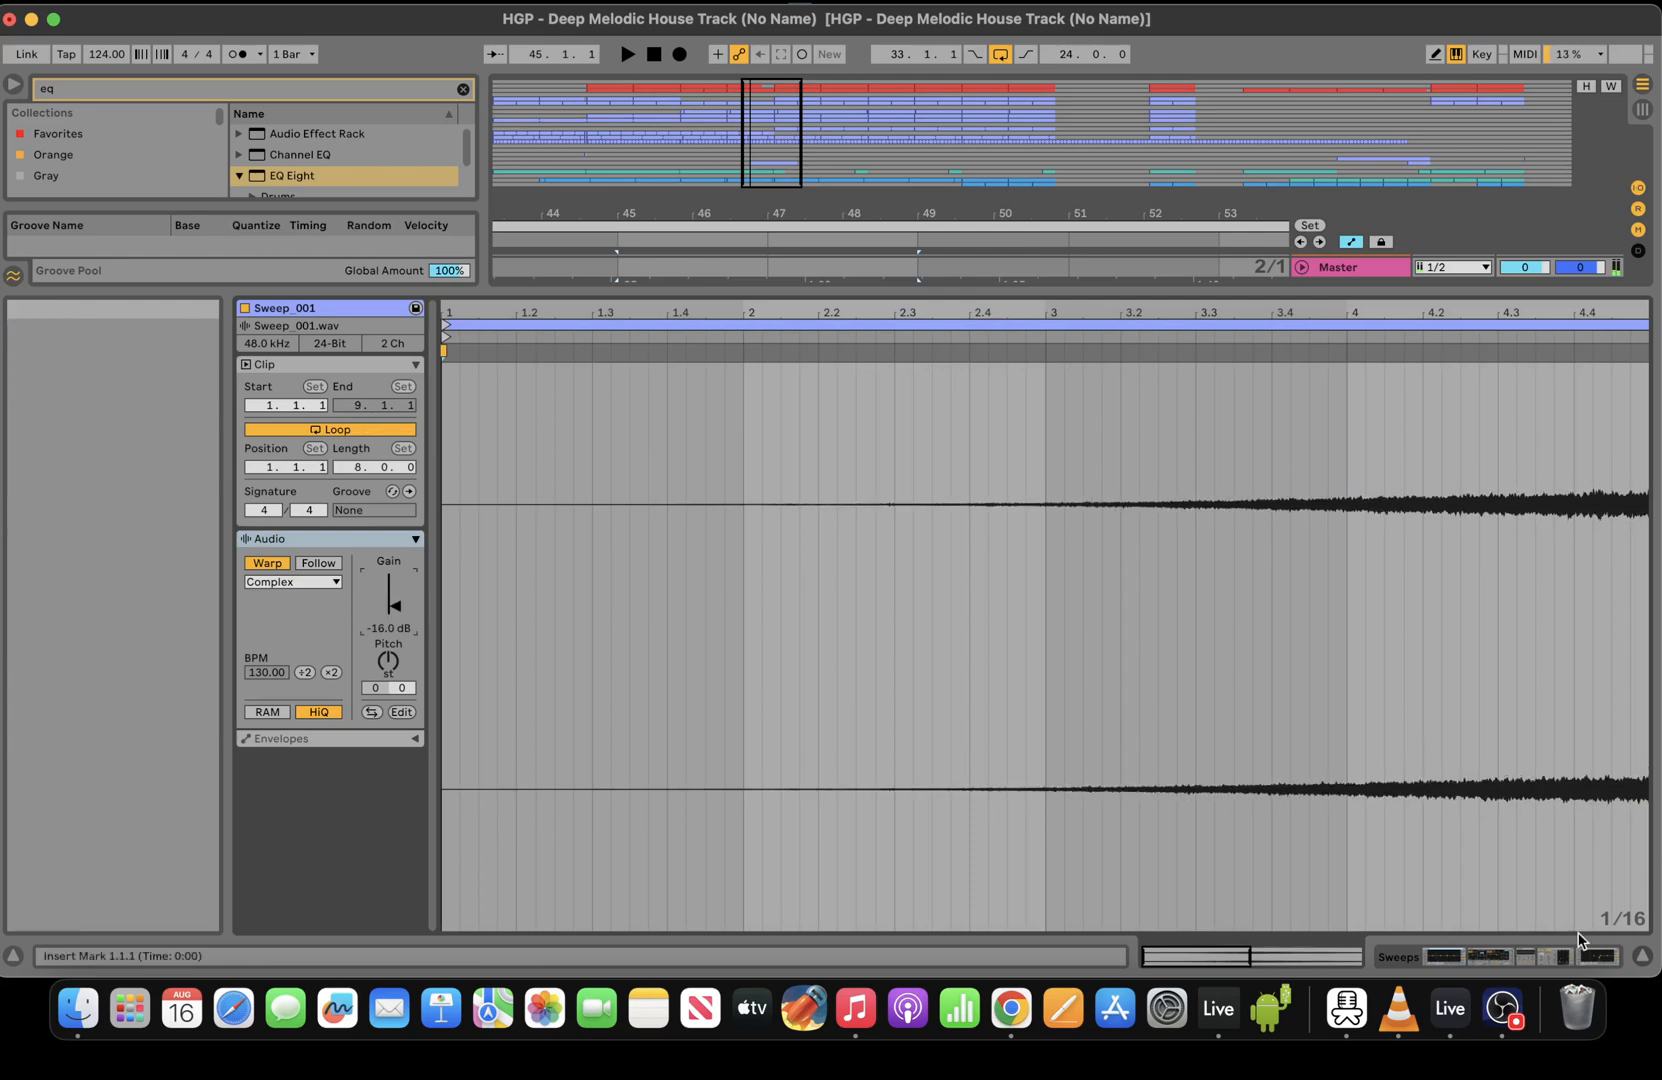
pyautogui.click(1533, 957)
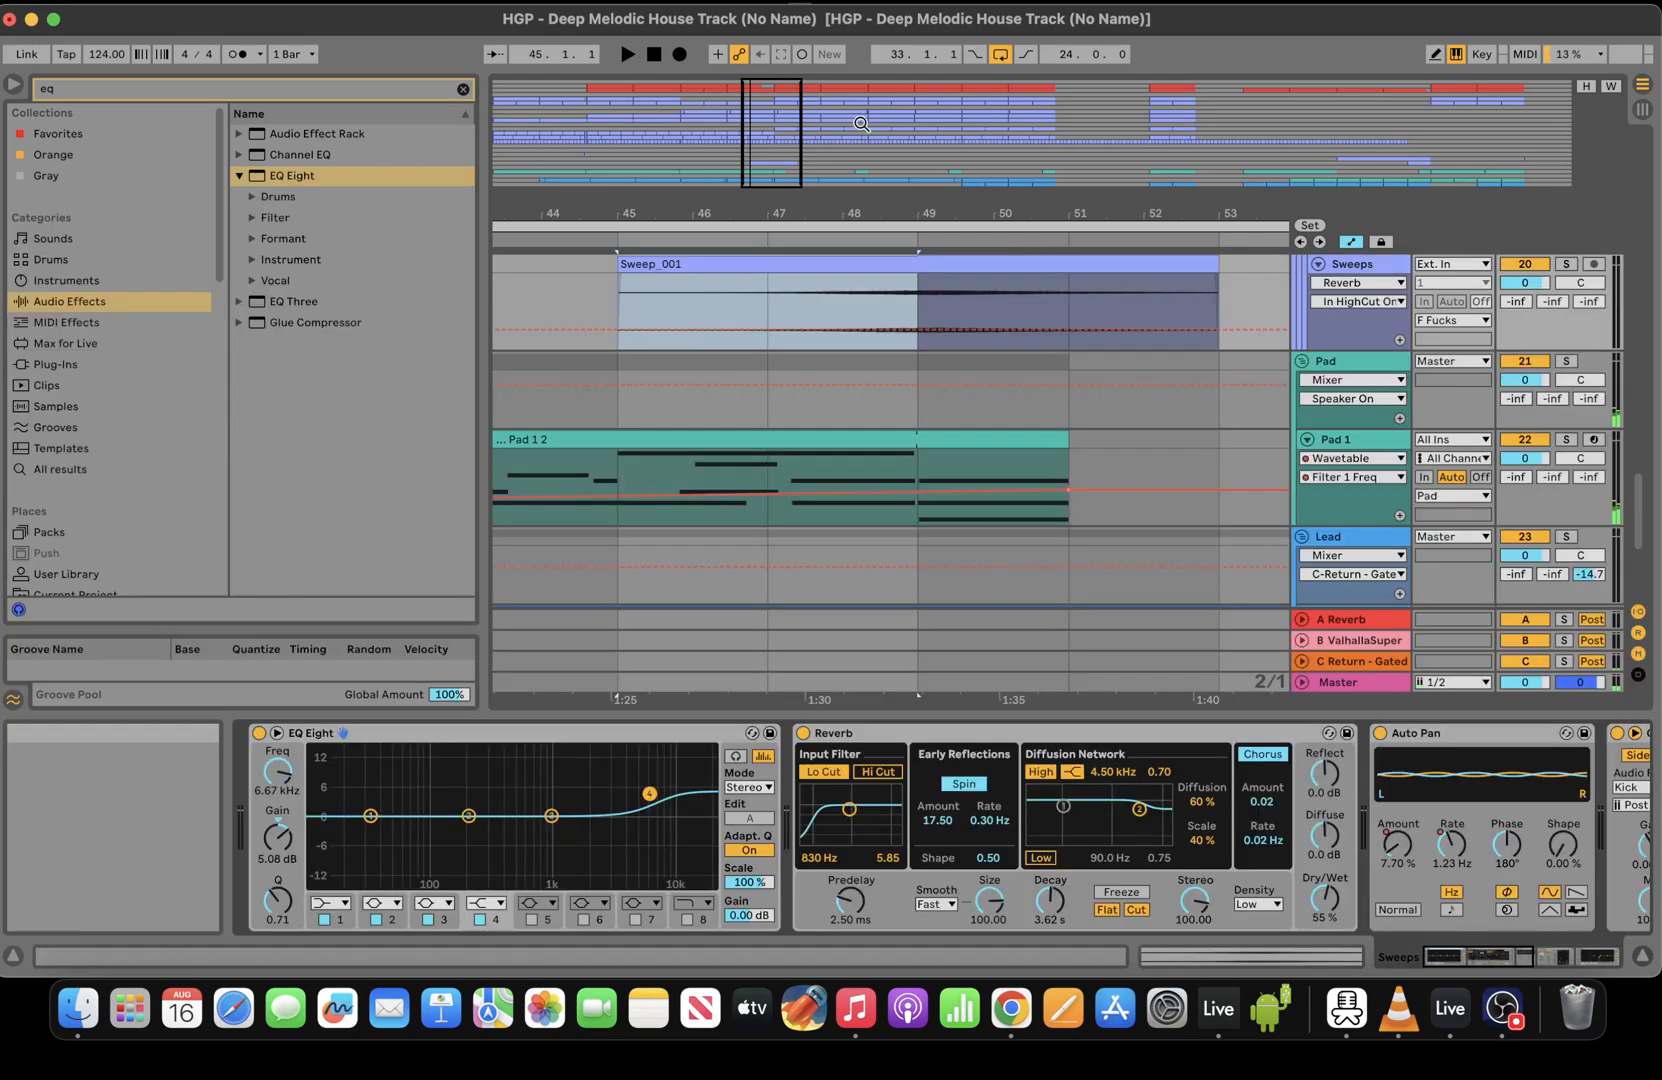
# Turn the arrangement grid off and split the Sweep_001 clip at bar 49
pyautogui.rightClick(962, 310)
pyautogui.click(990, 601)
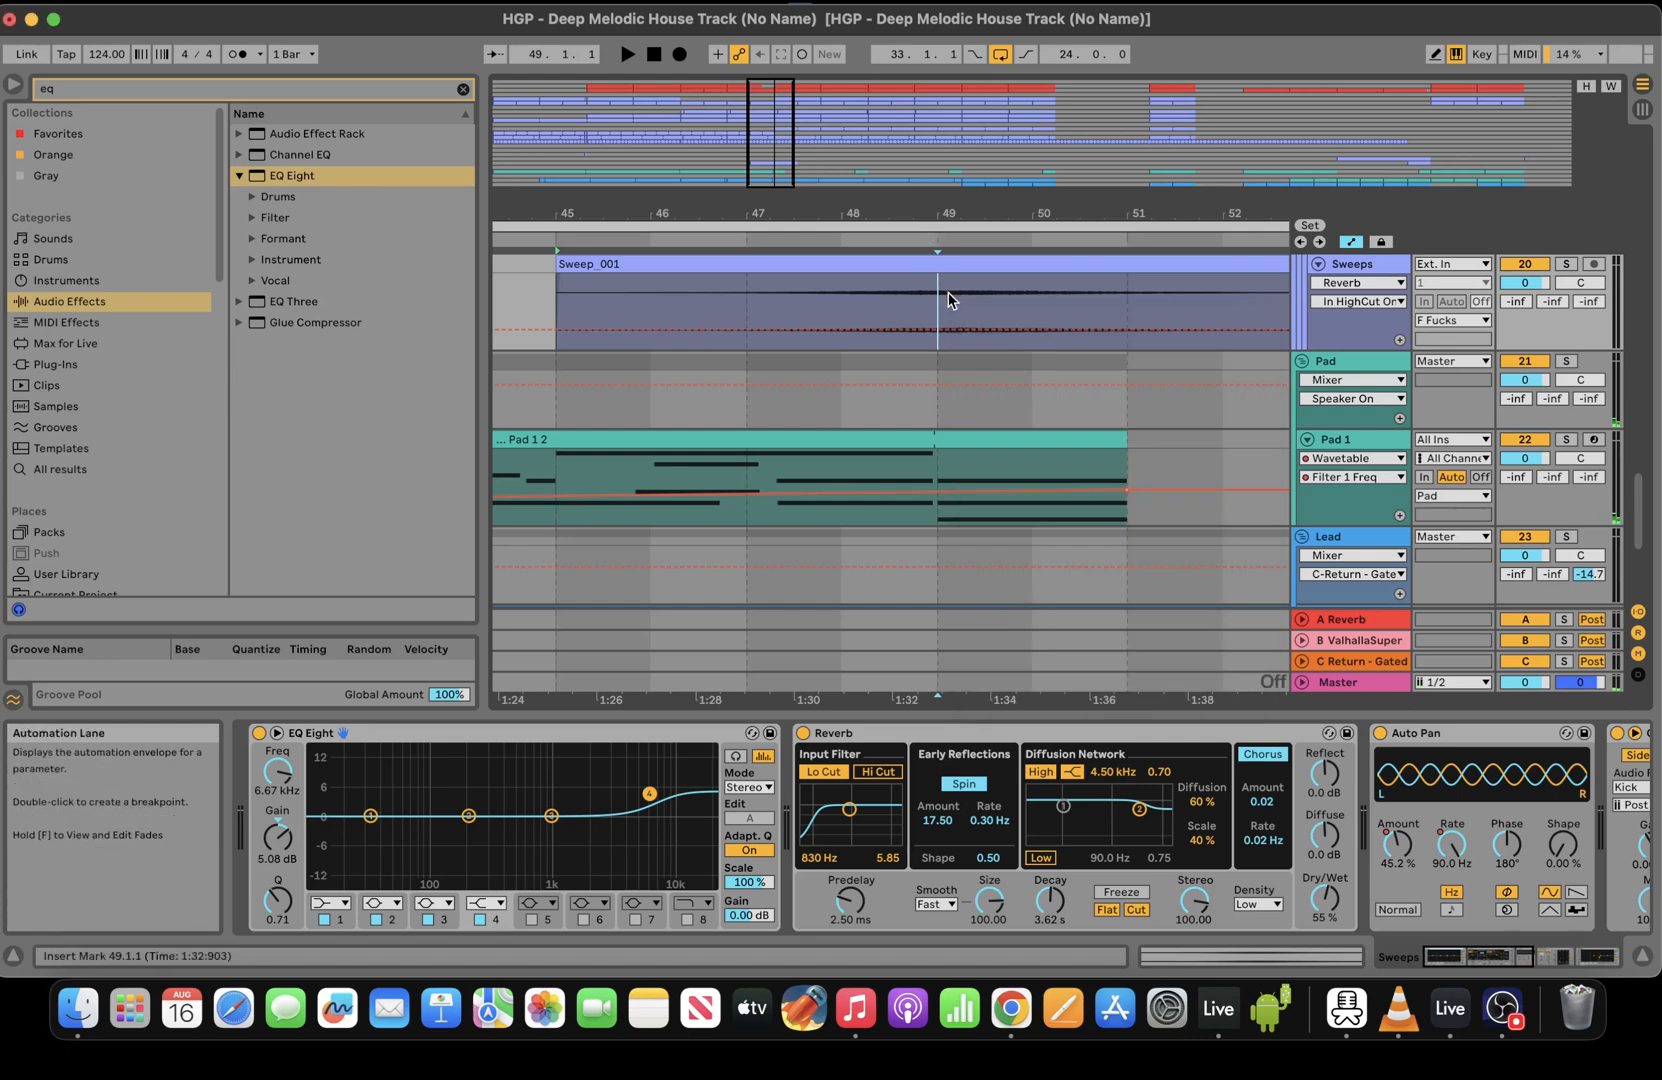
pyautogui.moveTo(934, 267); pyautogui.dragTo(931, 364)
pyautogui.press('super+e')
pyautogui.click(970, 371)
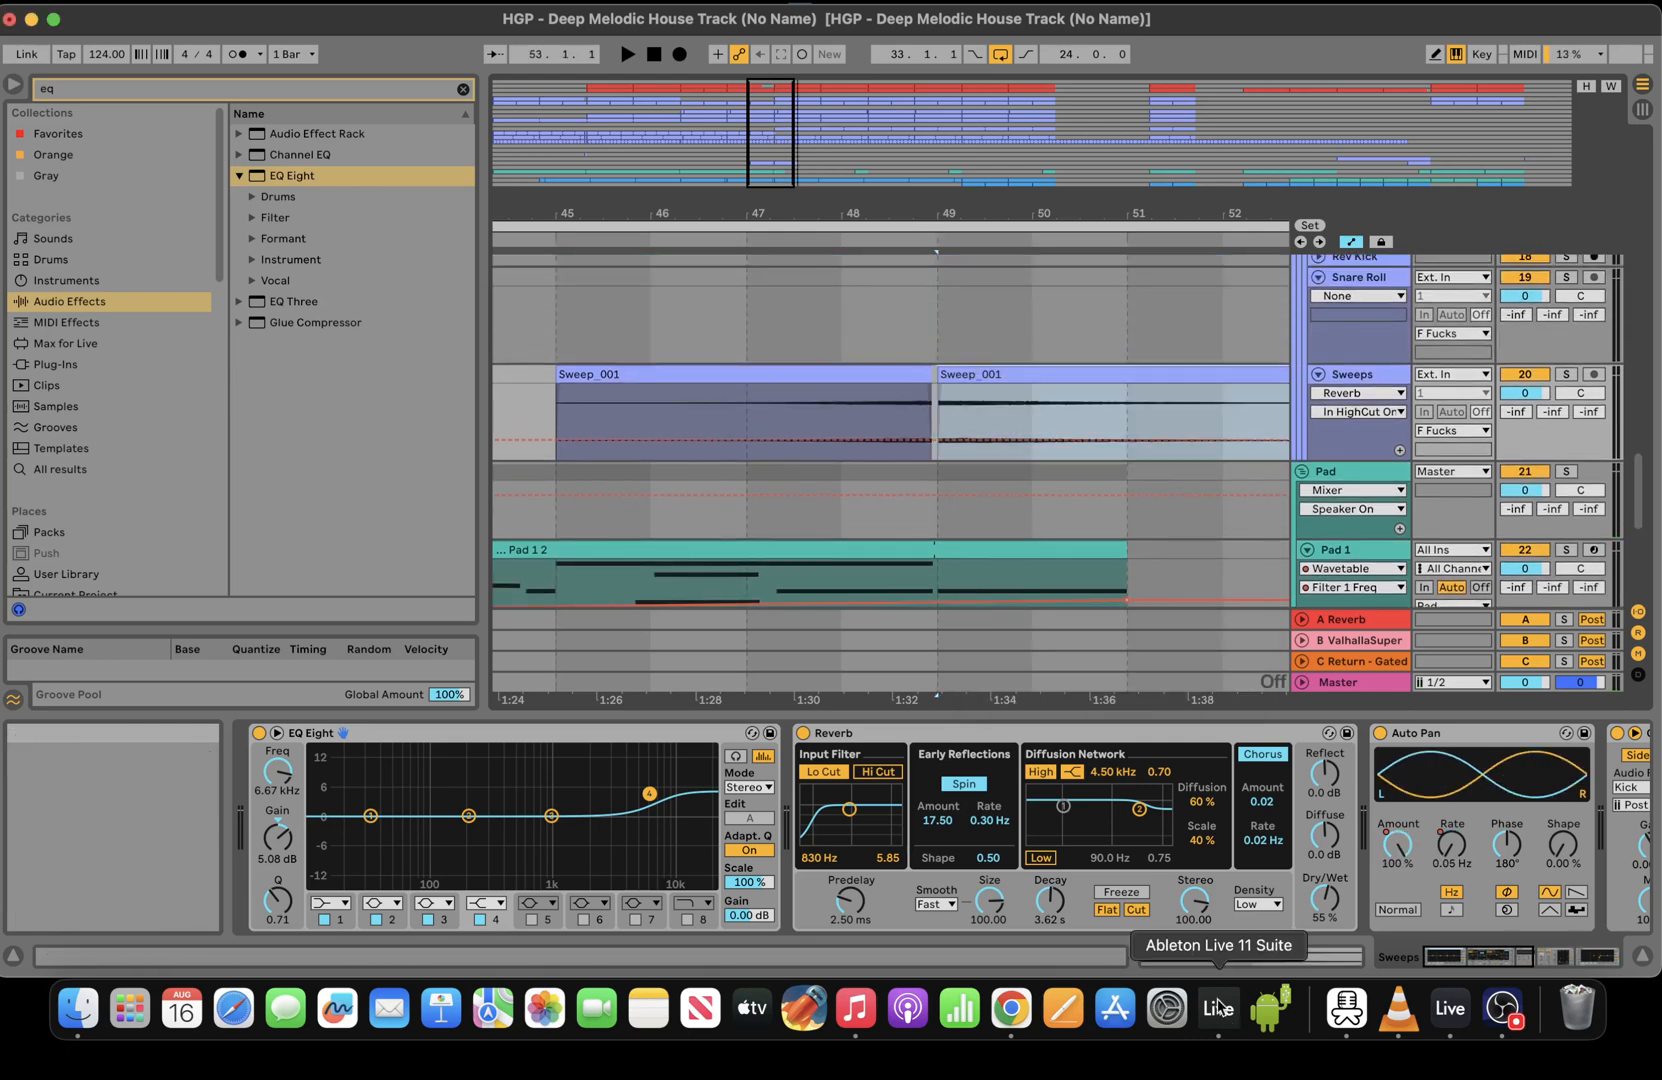
# Raise the gain of the Sweep_001 clip starting at bar 49 to -8.23 dB and play it back
pyautogui.click(1226, 955)
pyautogui.moveTo(392, 605); pyautogui.dragTo(392, 590)
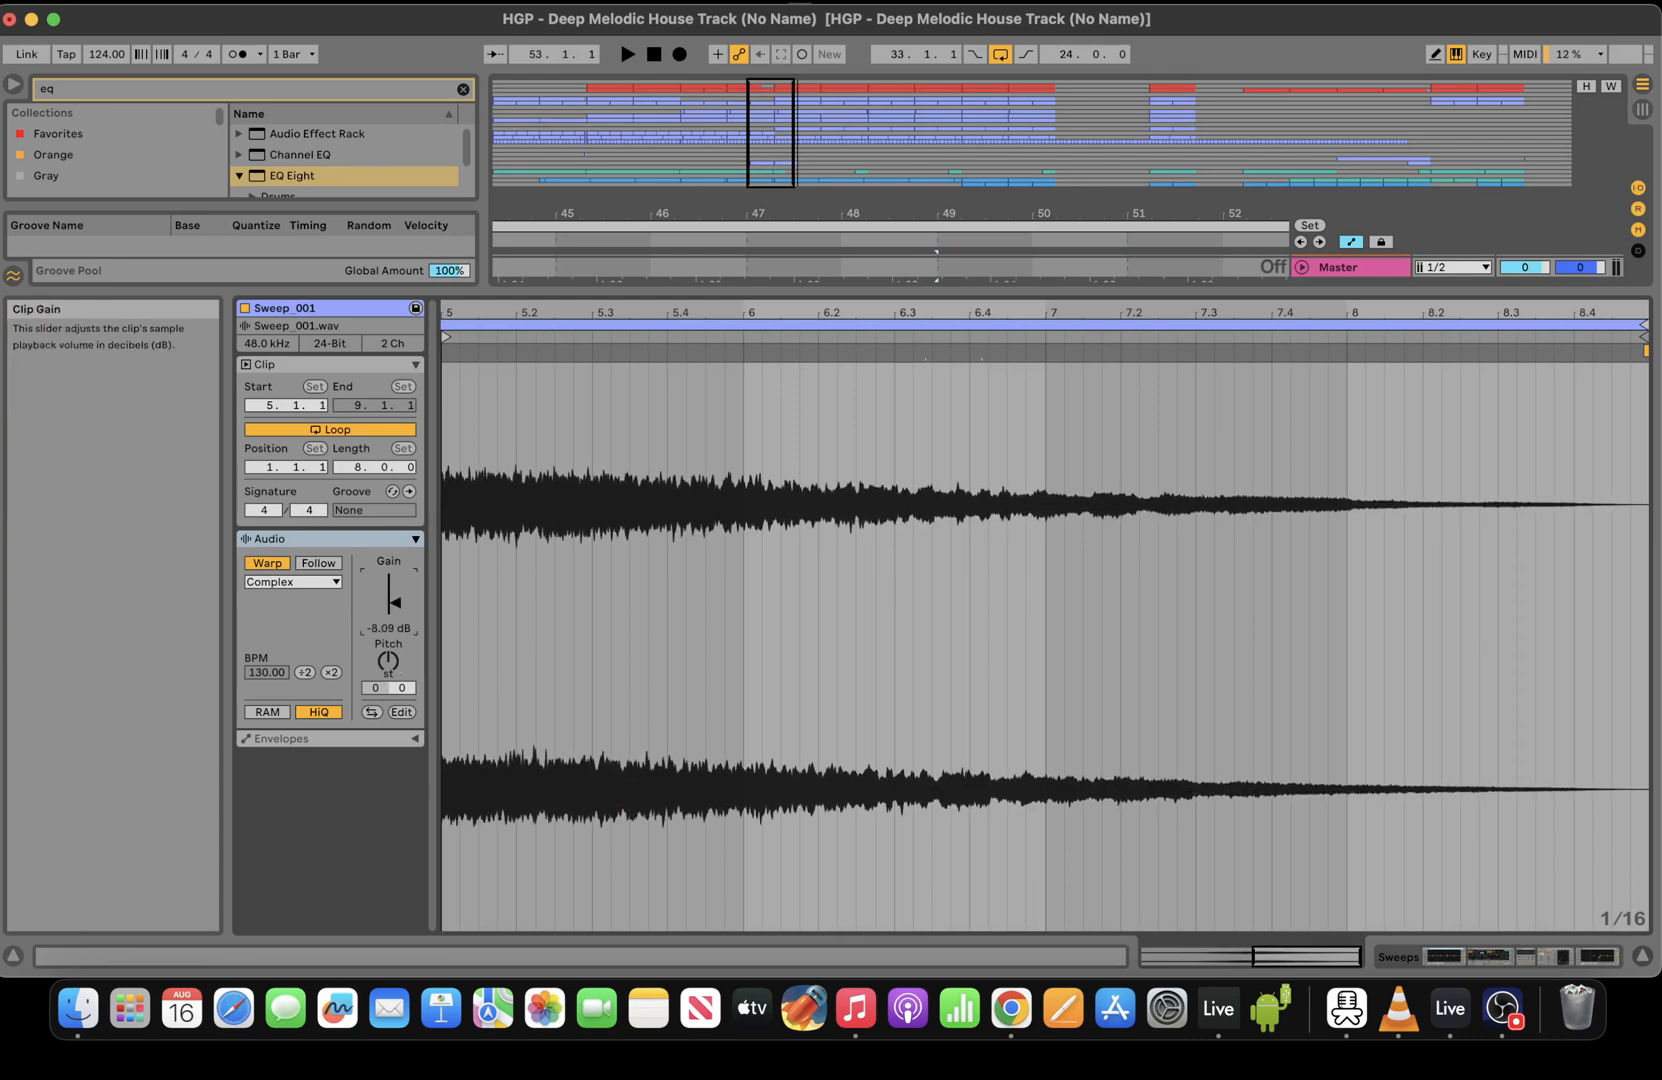
pyautogui.press('space')
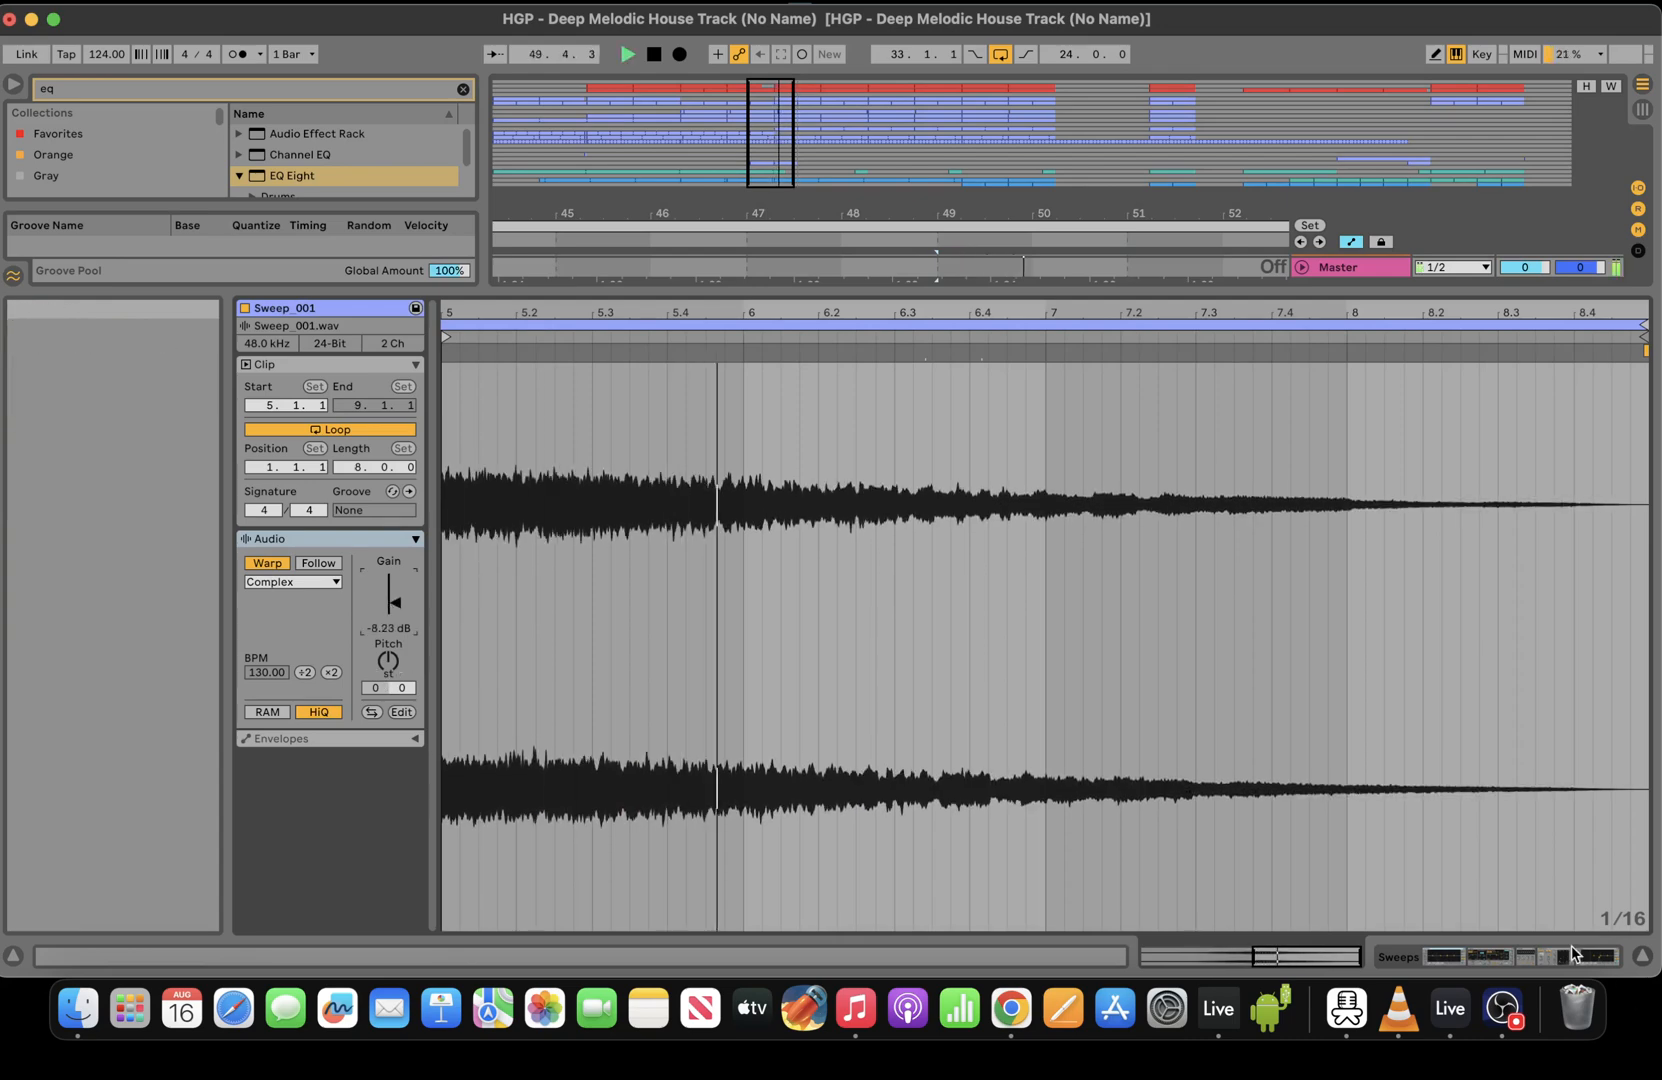
# Extend the loop end to bar 80 and set the arrangement grid back to 2 bars
pyautogui.click(1564, 957)
pyautogui.moveTo(905, 213); pyautogui.dragTo(905, 110)
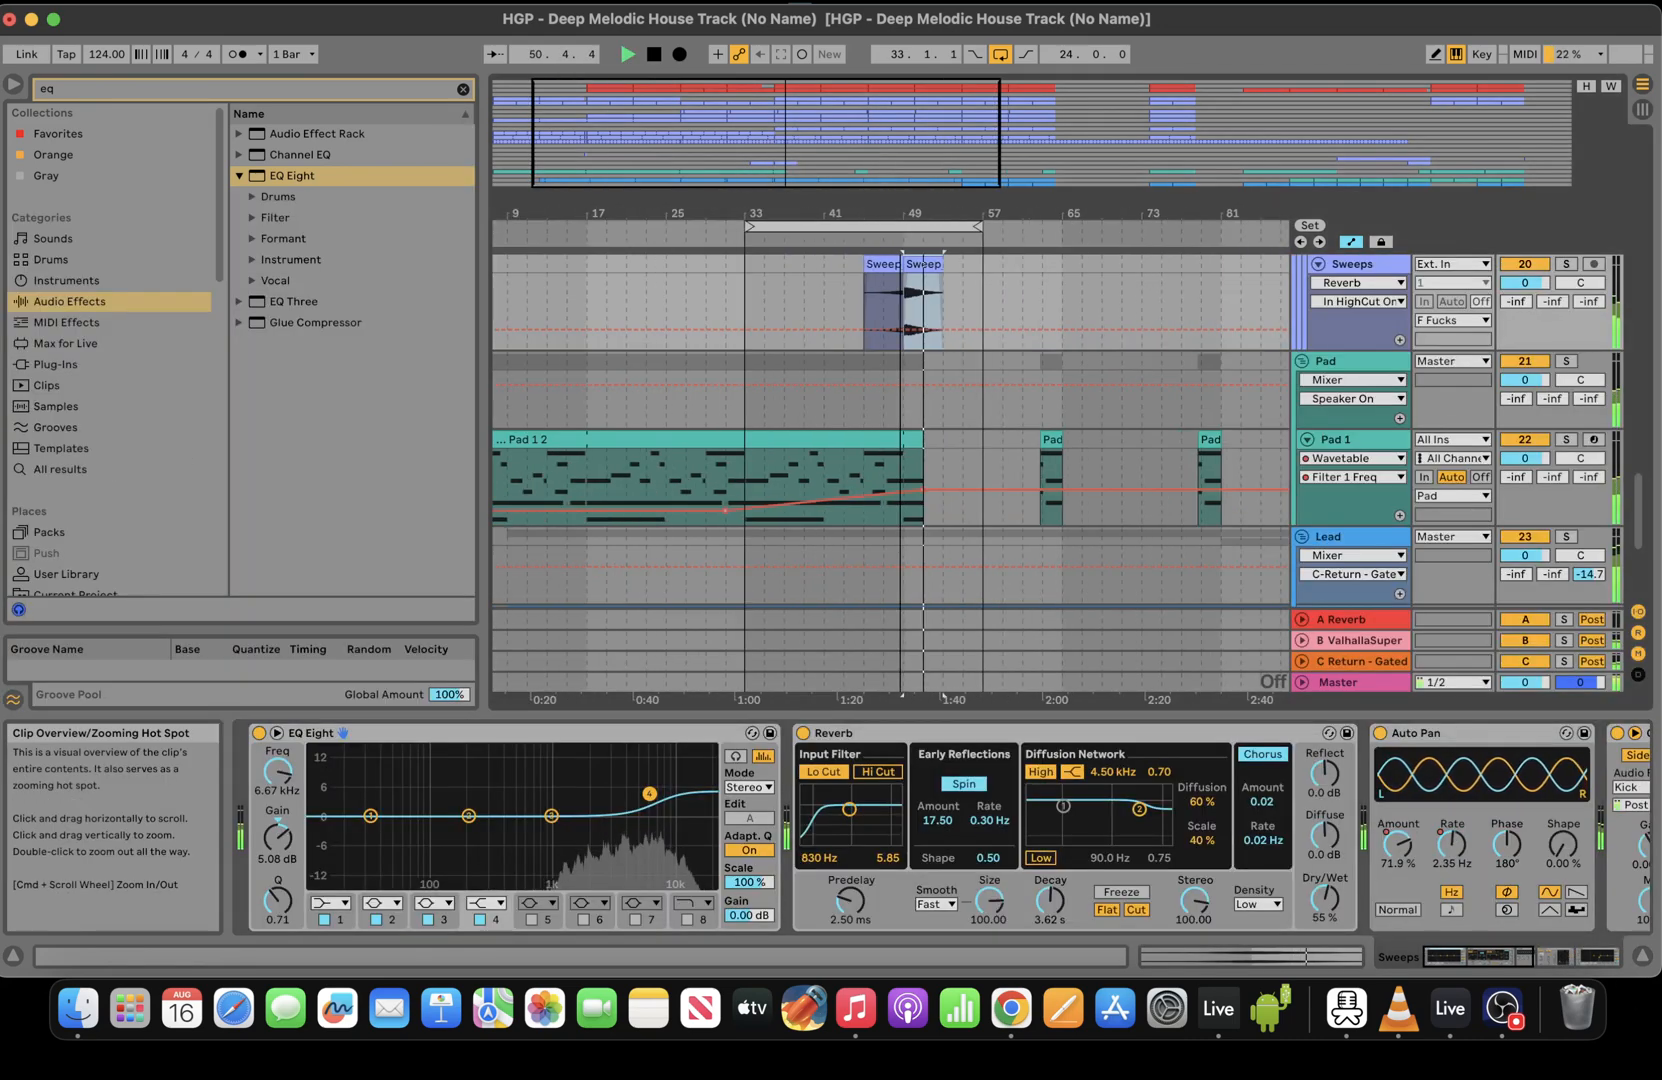
pyautogui.moveTo(975, 230); pyautogui.dragTo(1217, 228)
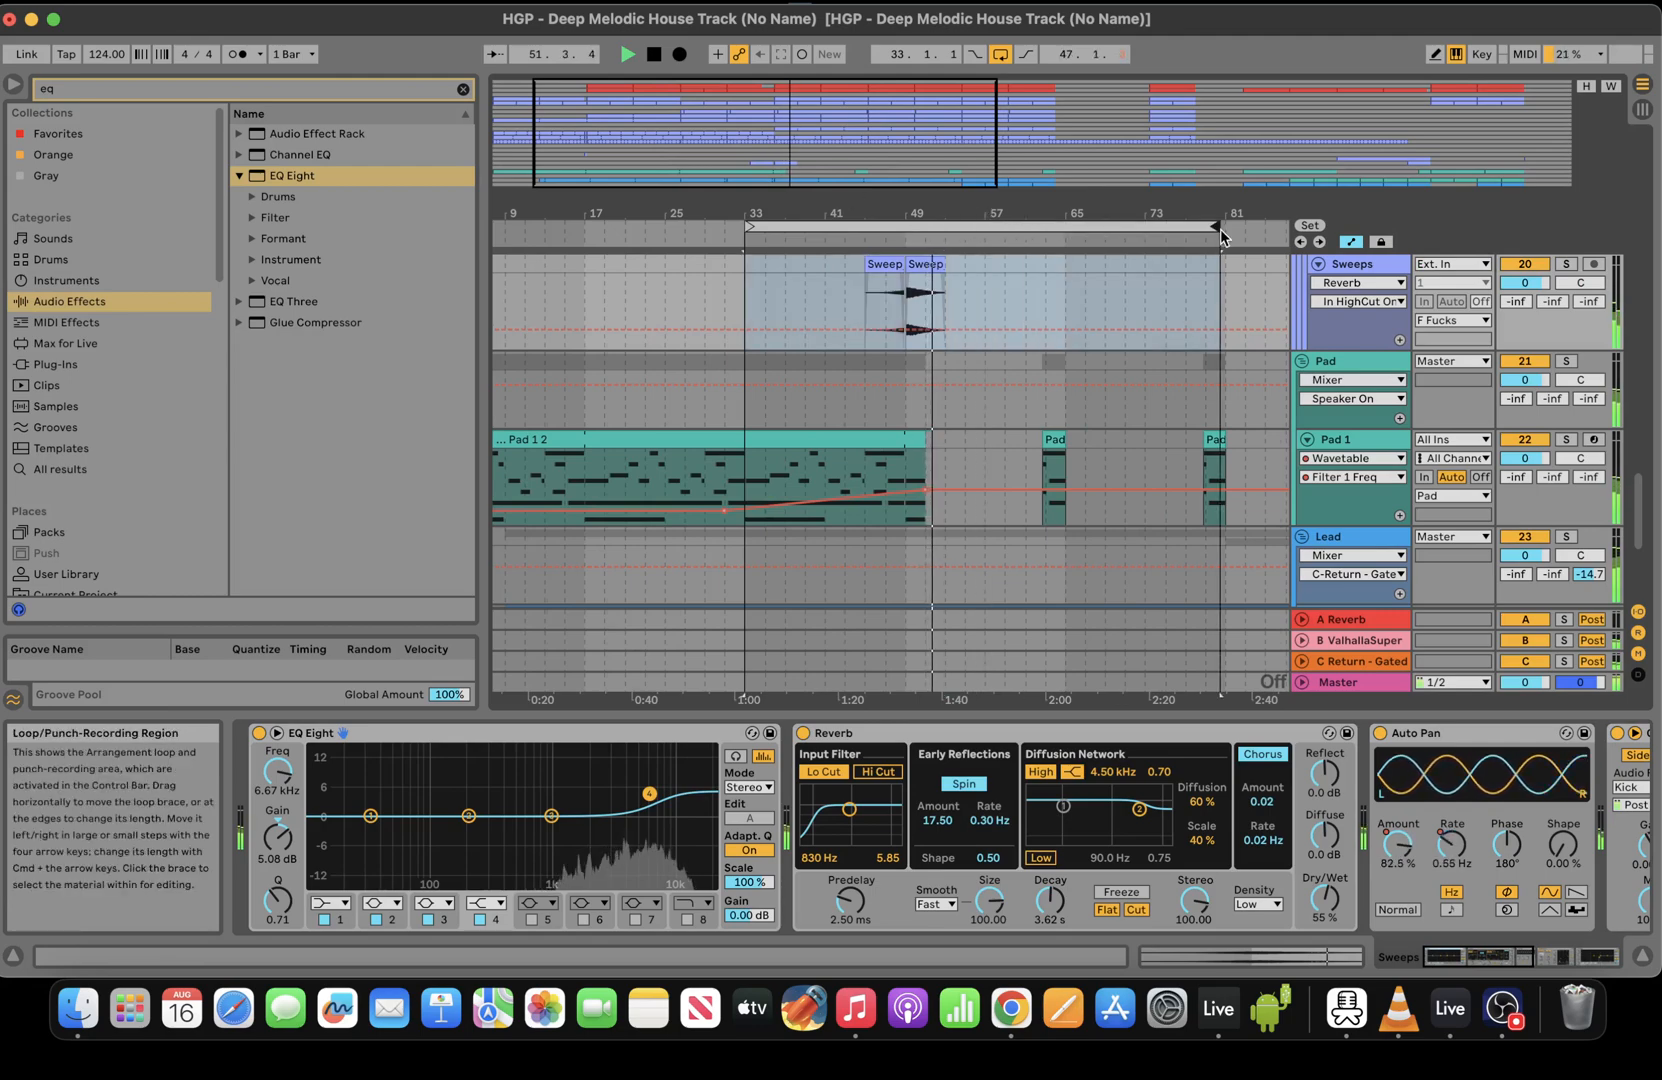
pyautogui.rightClick(812, 302)
pyautogui.click(966, 648)
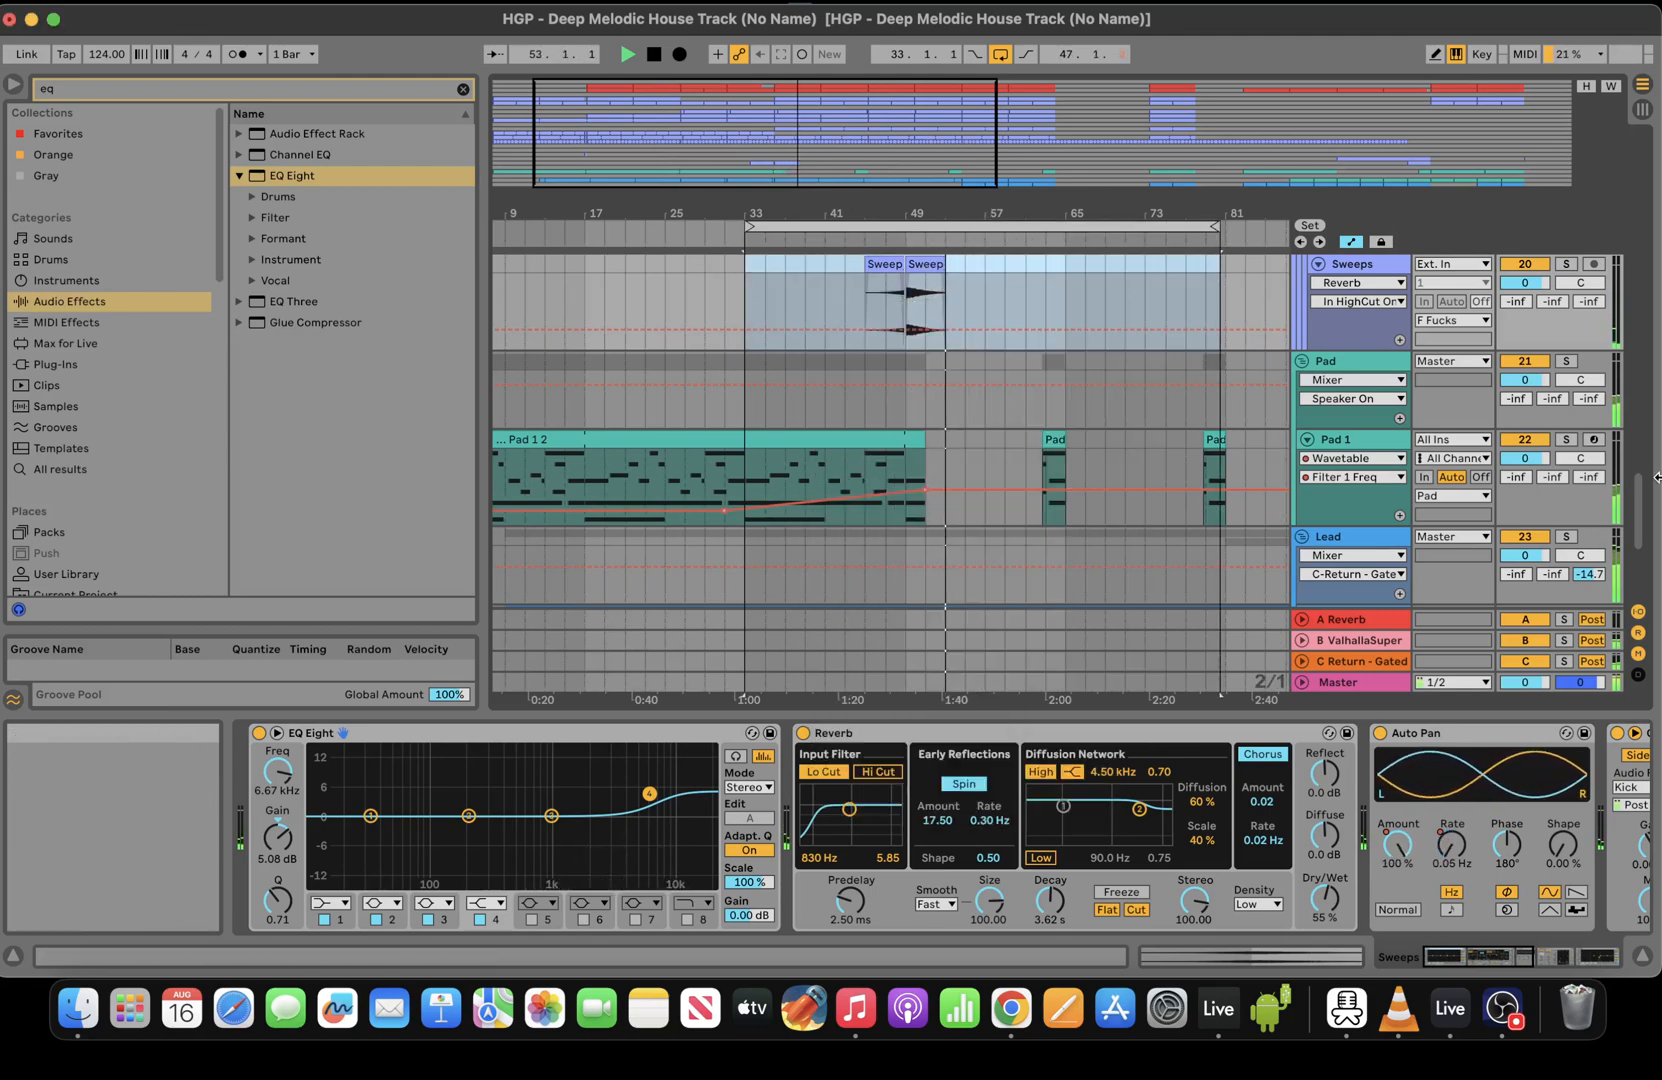
# Replay the arrangement from just before bar 33 and move the loop start to bar 1
pyautogui.moveTo(1636, 538); pyautogui.dragTo(1637, 158)
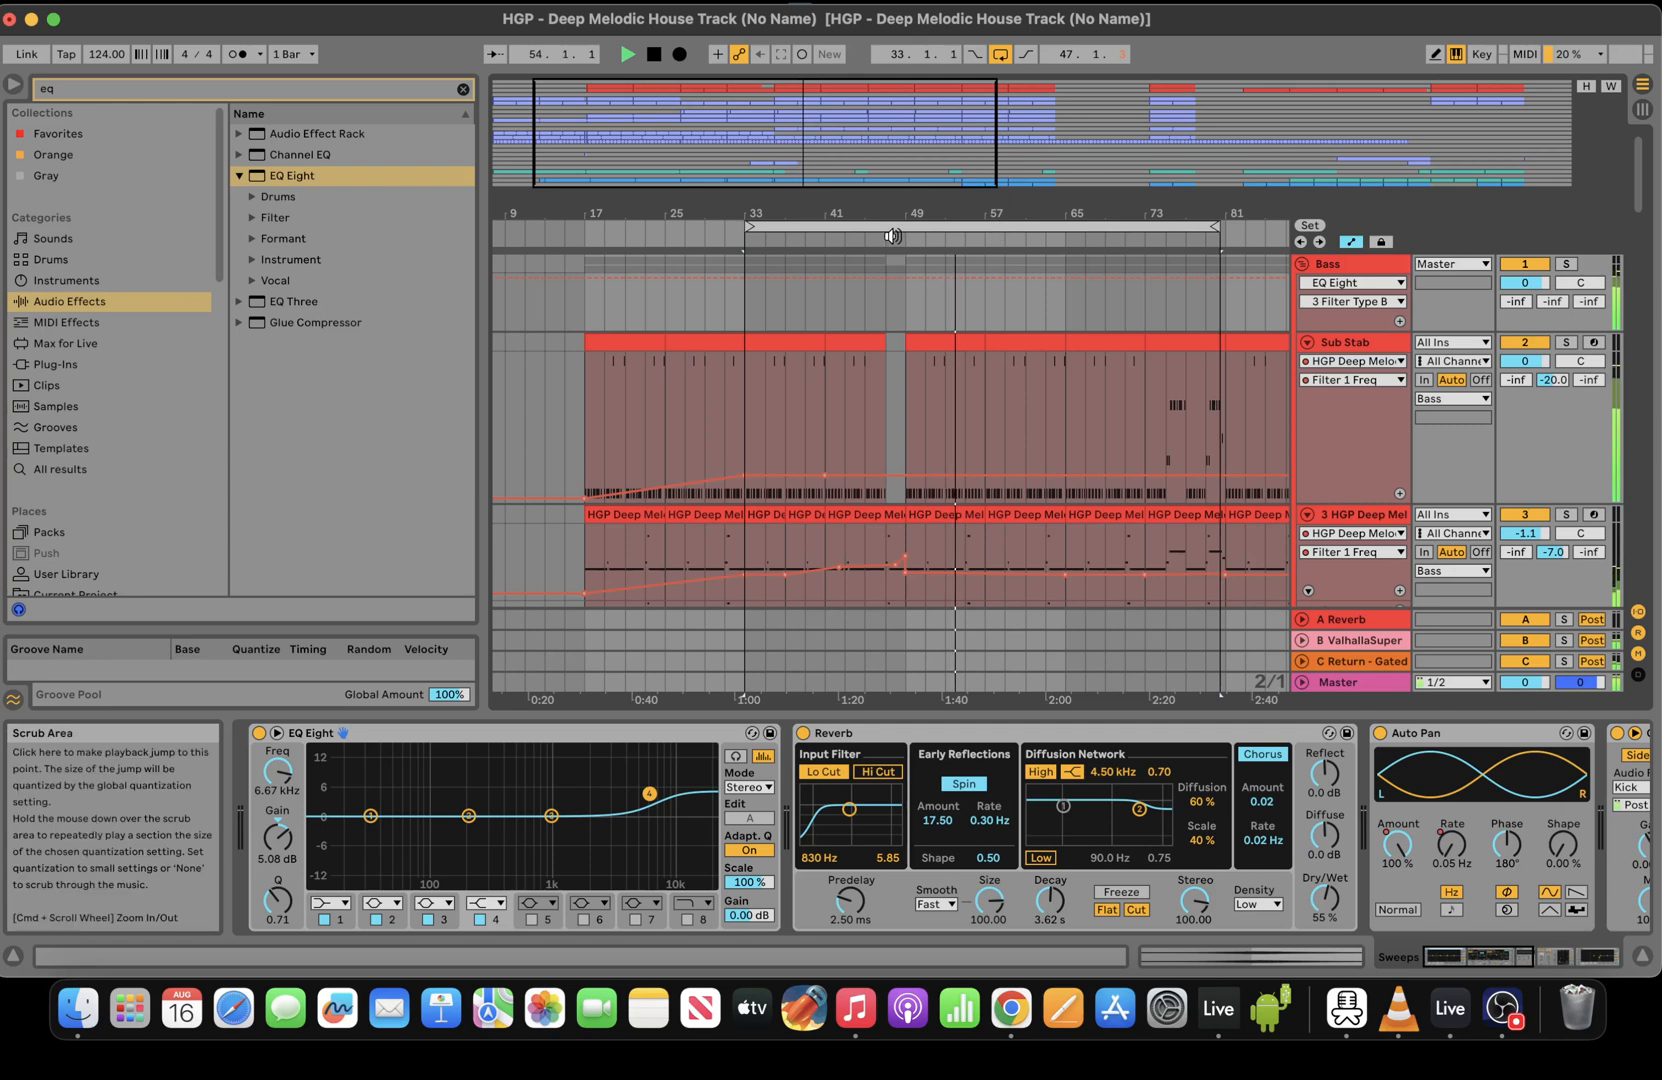
pyautogui.click(735, 241)
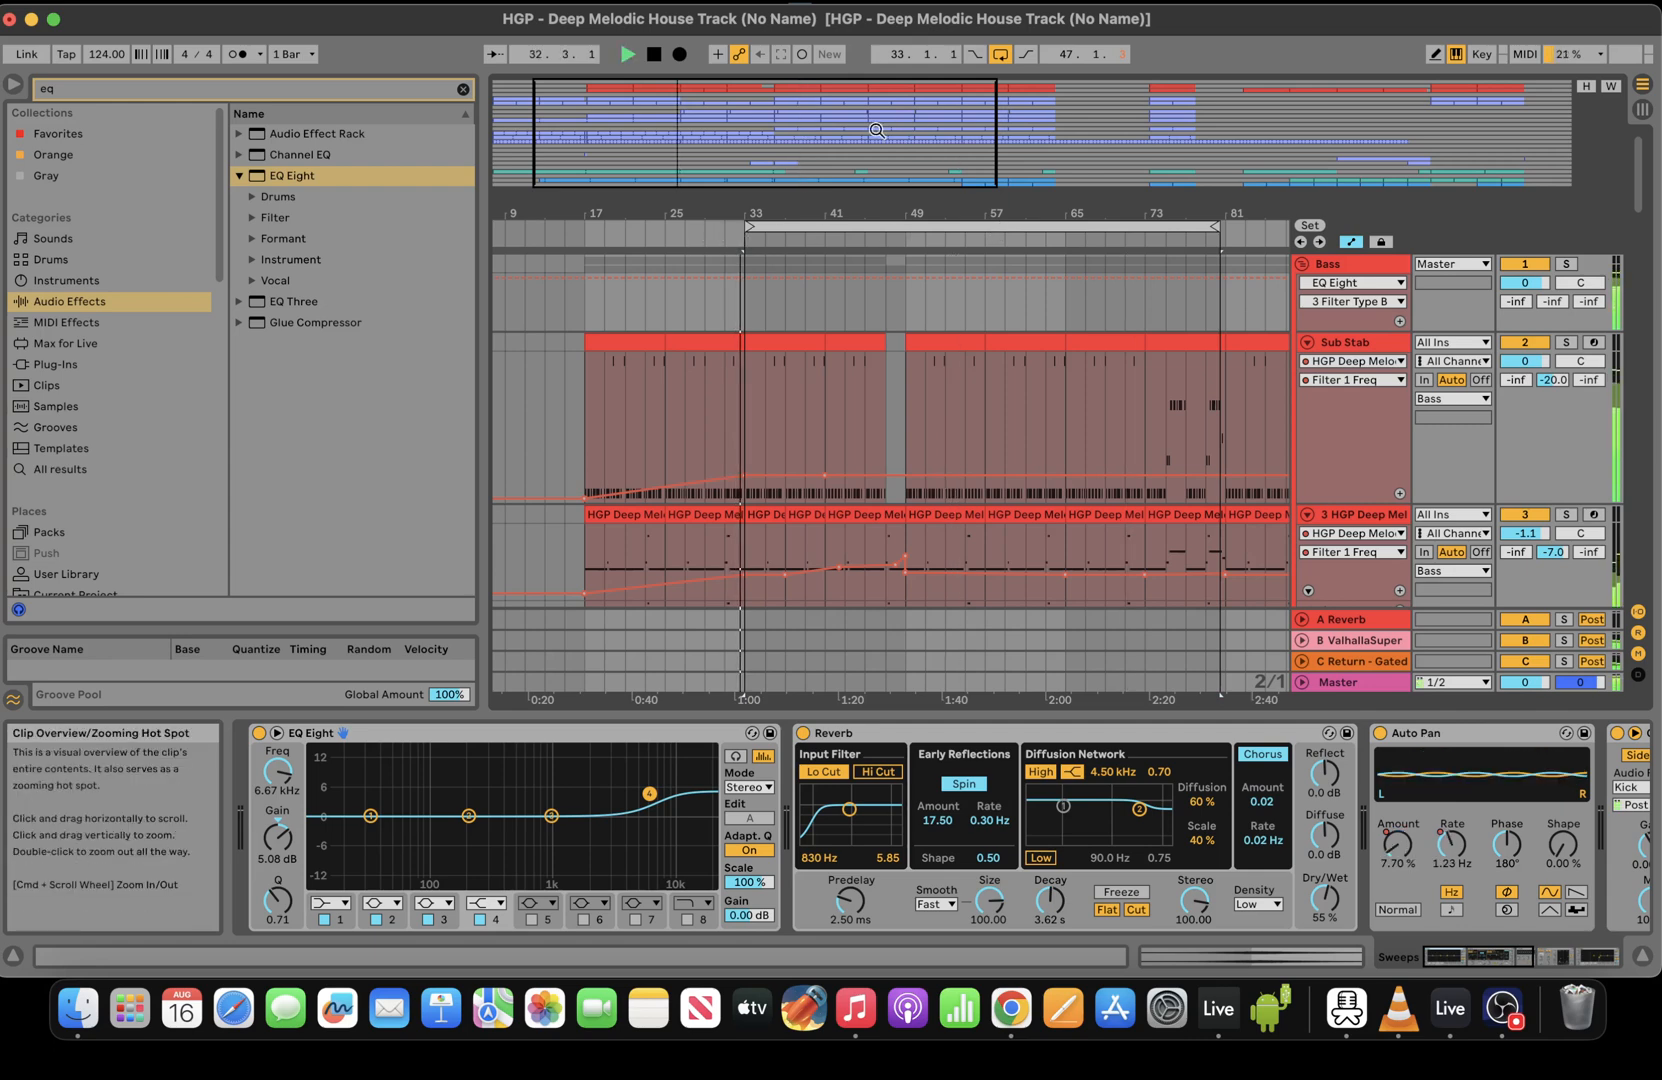
pyautogui.moveTo(512, 214); pyautogui.dragTo(545, 251)
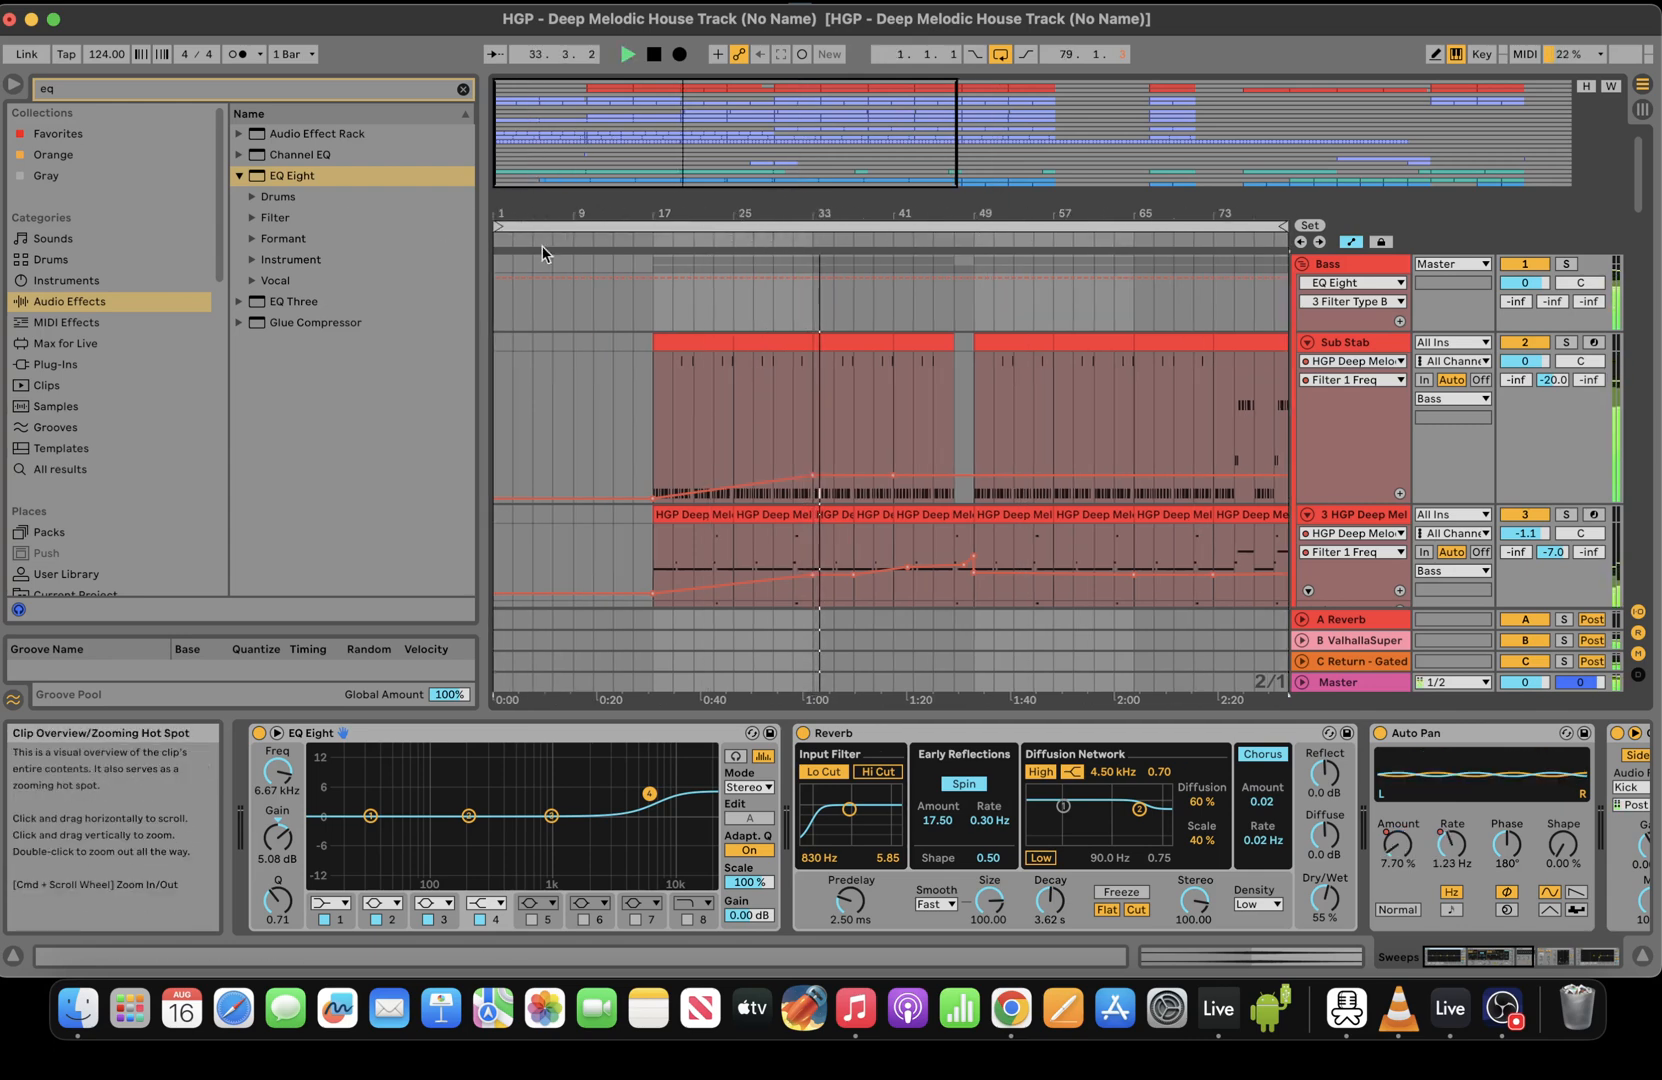
# In the Sub Stab's last EQ Eight, automate the band 1 frequency to 80.1 Hz from bar 33 and drop it to its minimum at bar 49
pyautogui.moveTo(1636, 205)
pyautogui.mouseDown()
pyautogui.moveTo(1650, 286)
pyautogui.moveTo(1655, 203)
pyautogui.mouseUp()
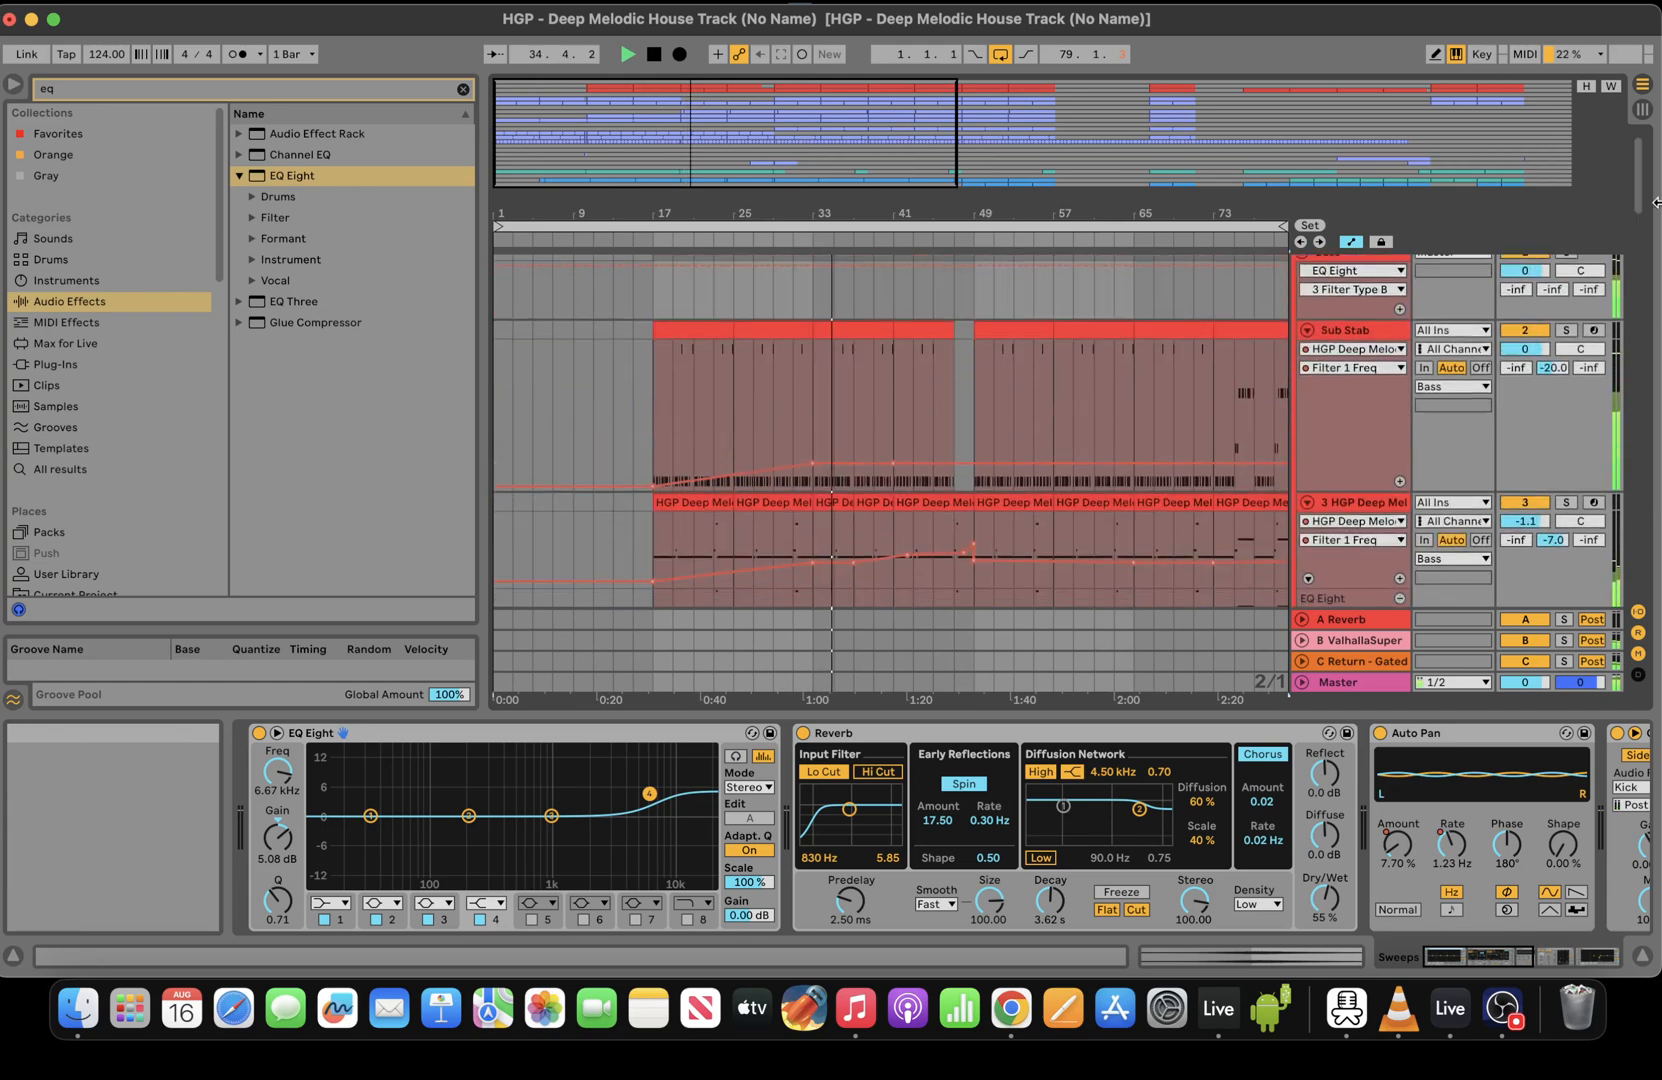
pyautogui.click(963, 553)
pyautogui.click(947, 396)
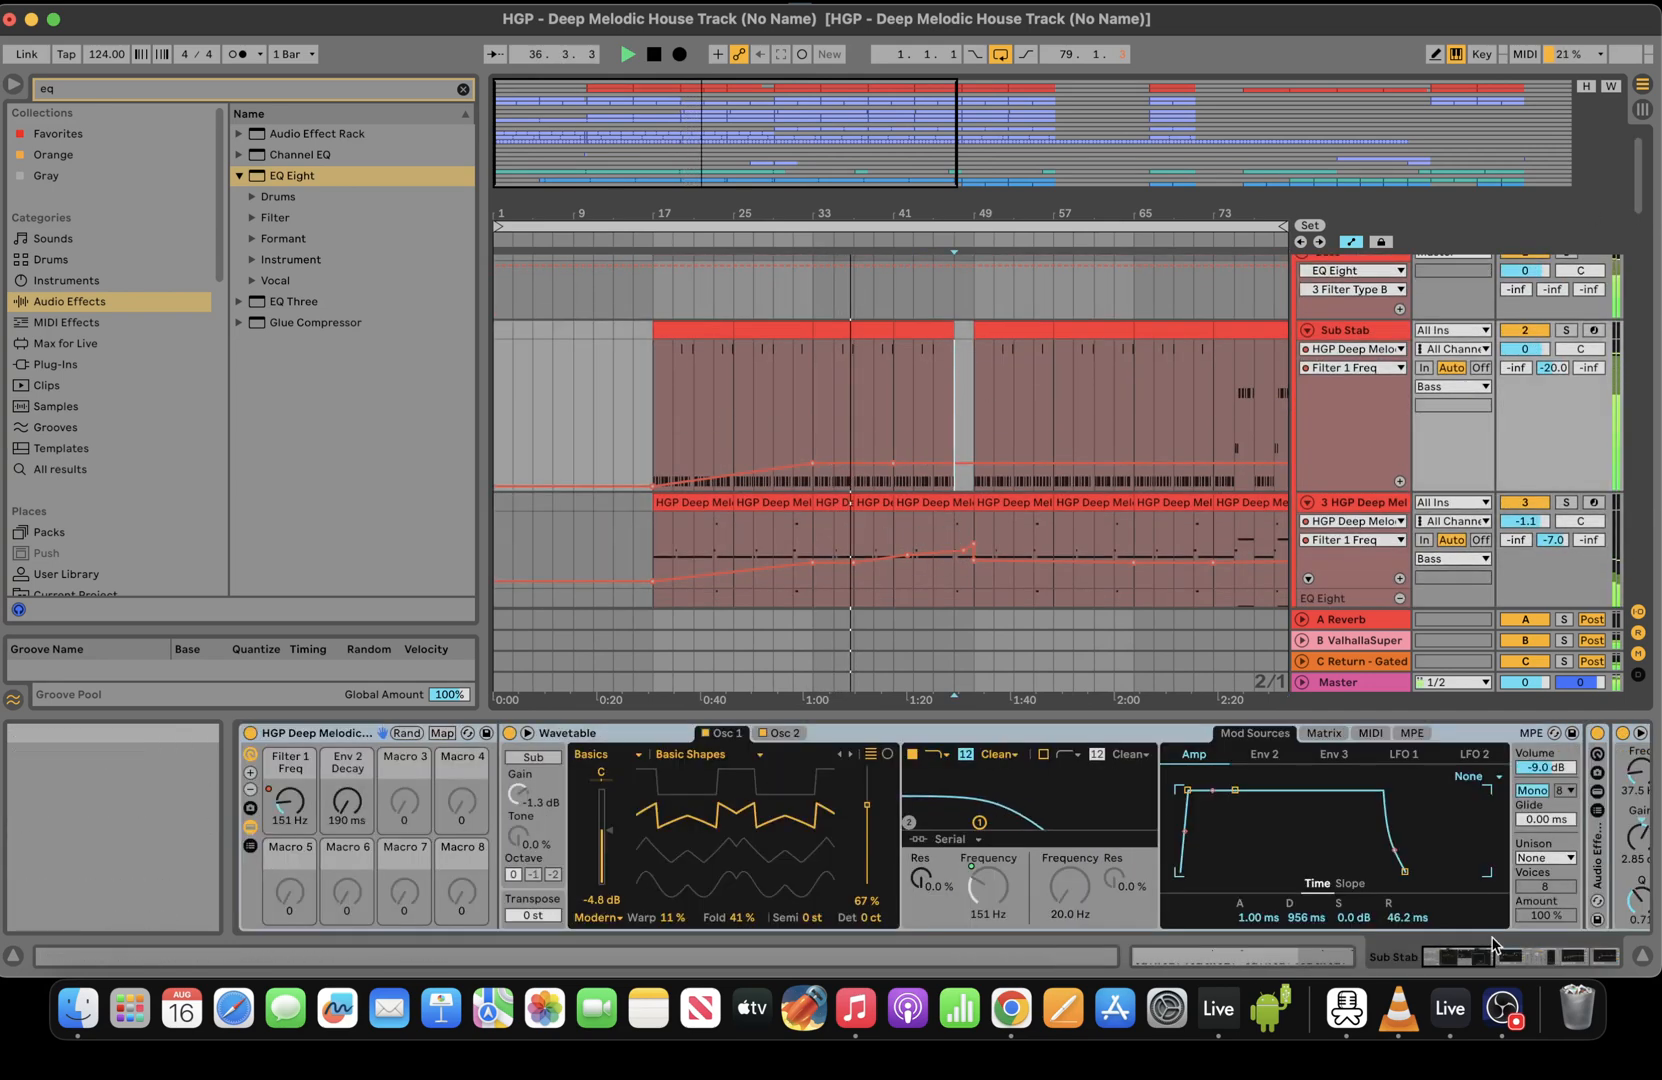
pyautogui.click(1578, 957)
pyautogui.click(1162, 840)
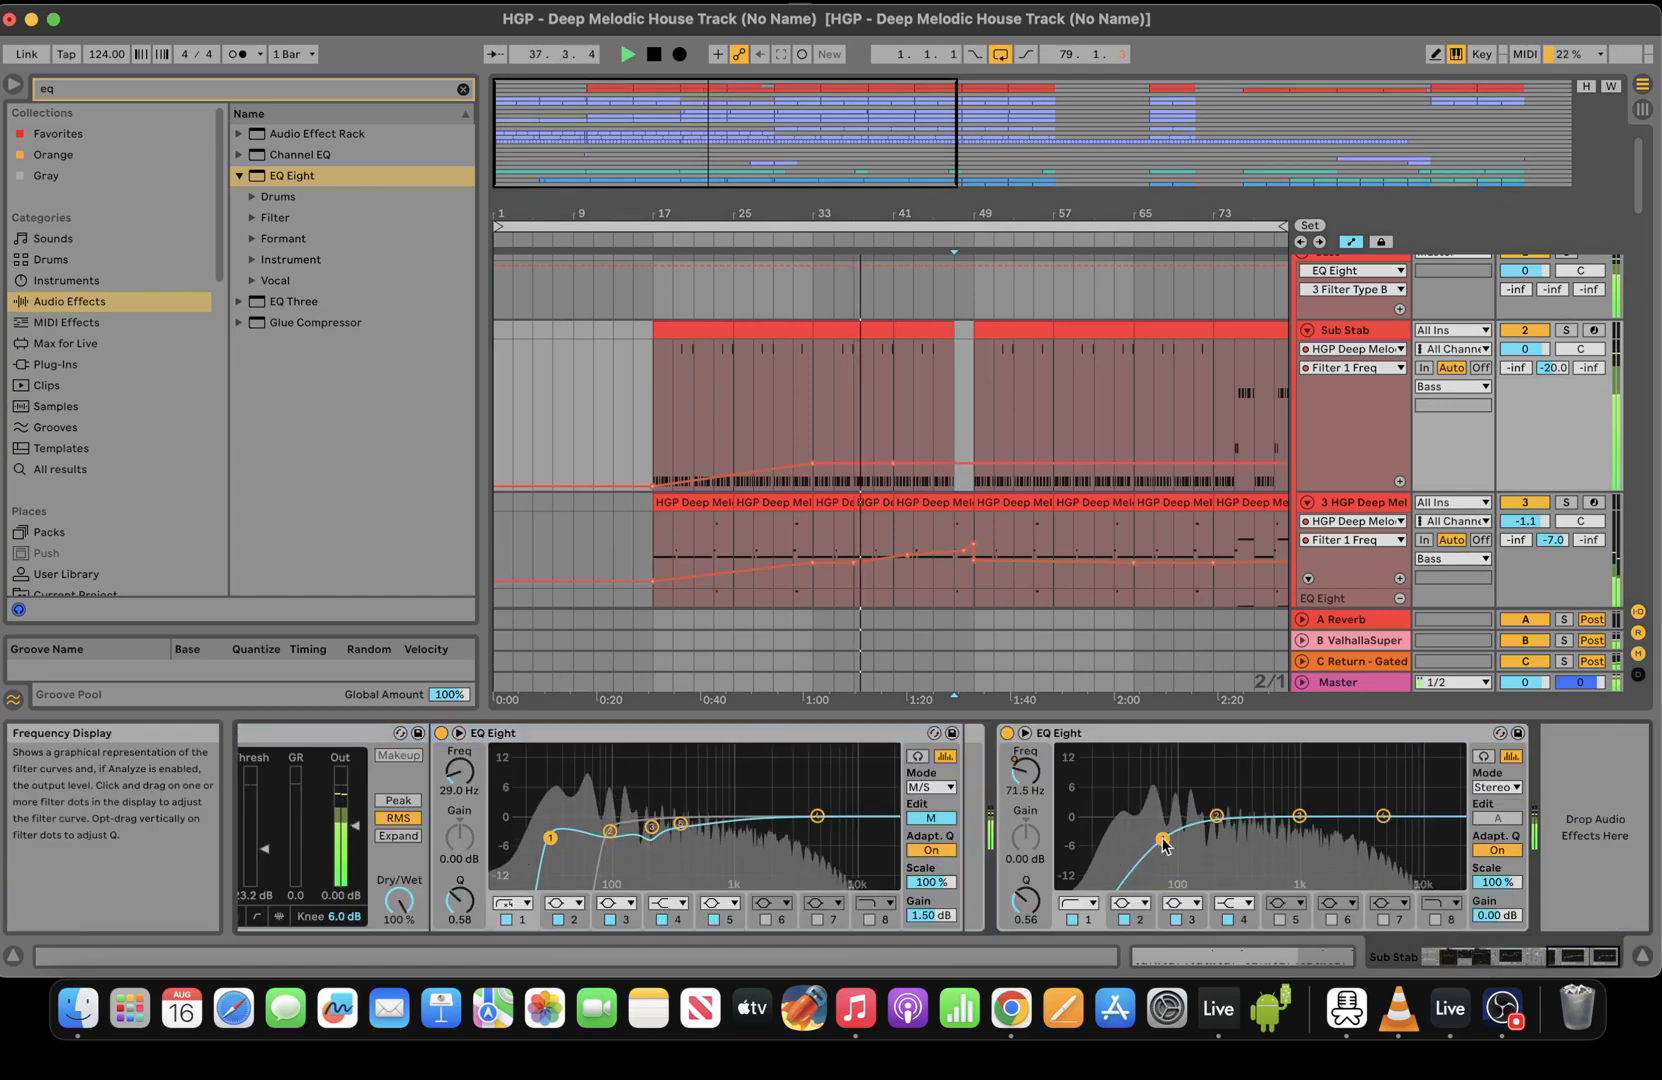
pyautogui.click(1026, 772)
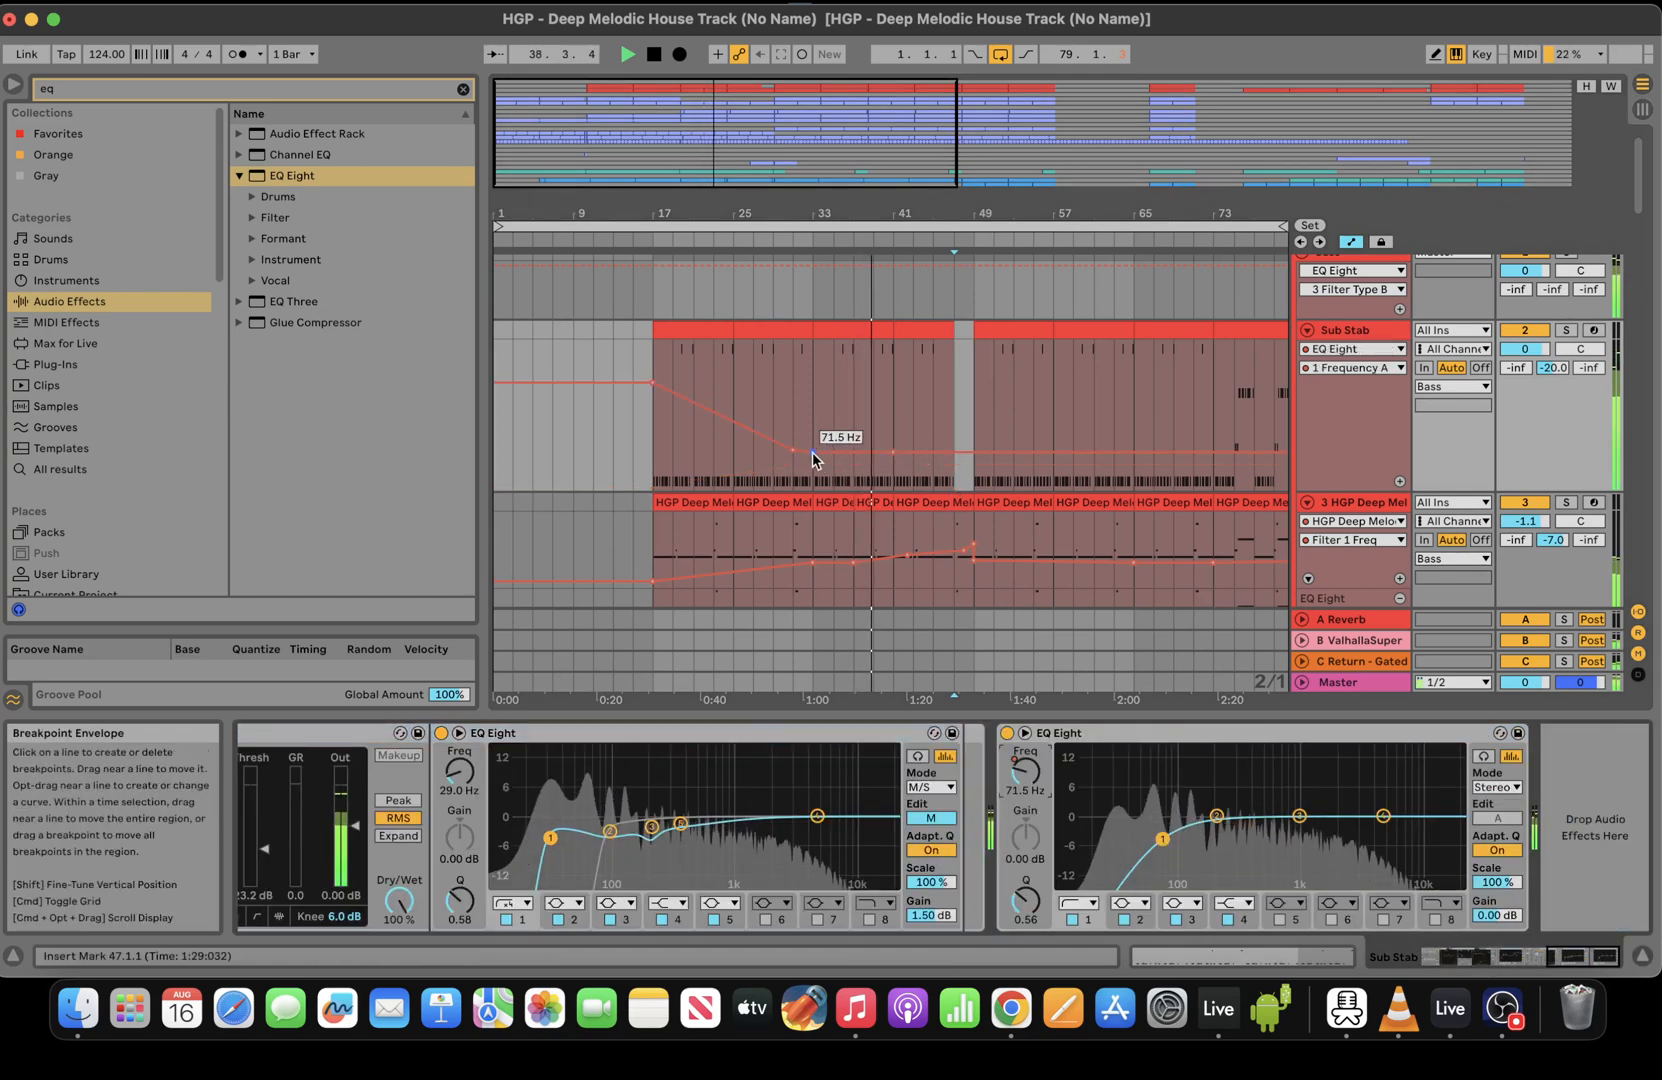
pyautogui.moveTo(812, 452); pyautogui.dragTo(812, 445)
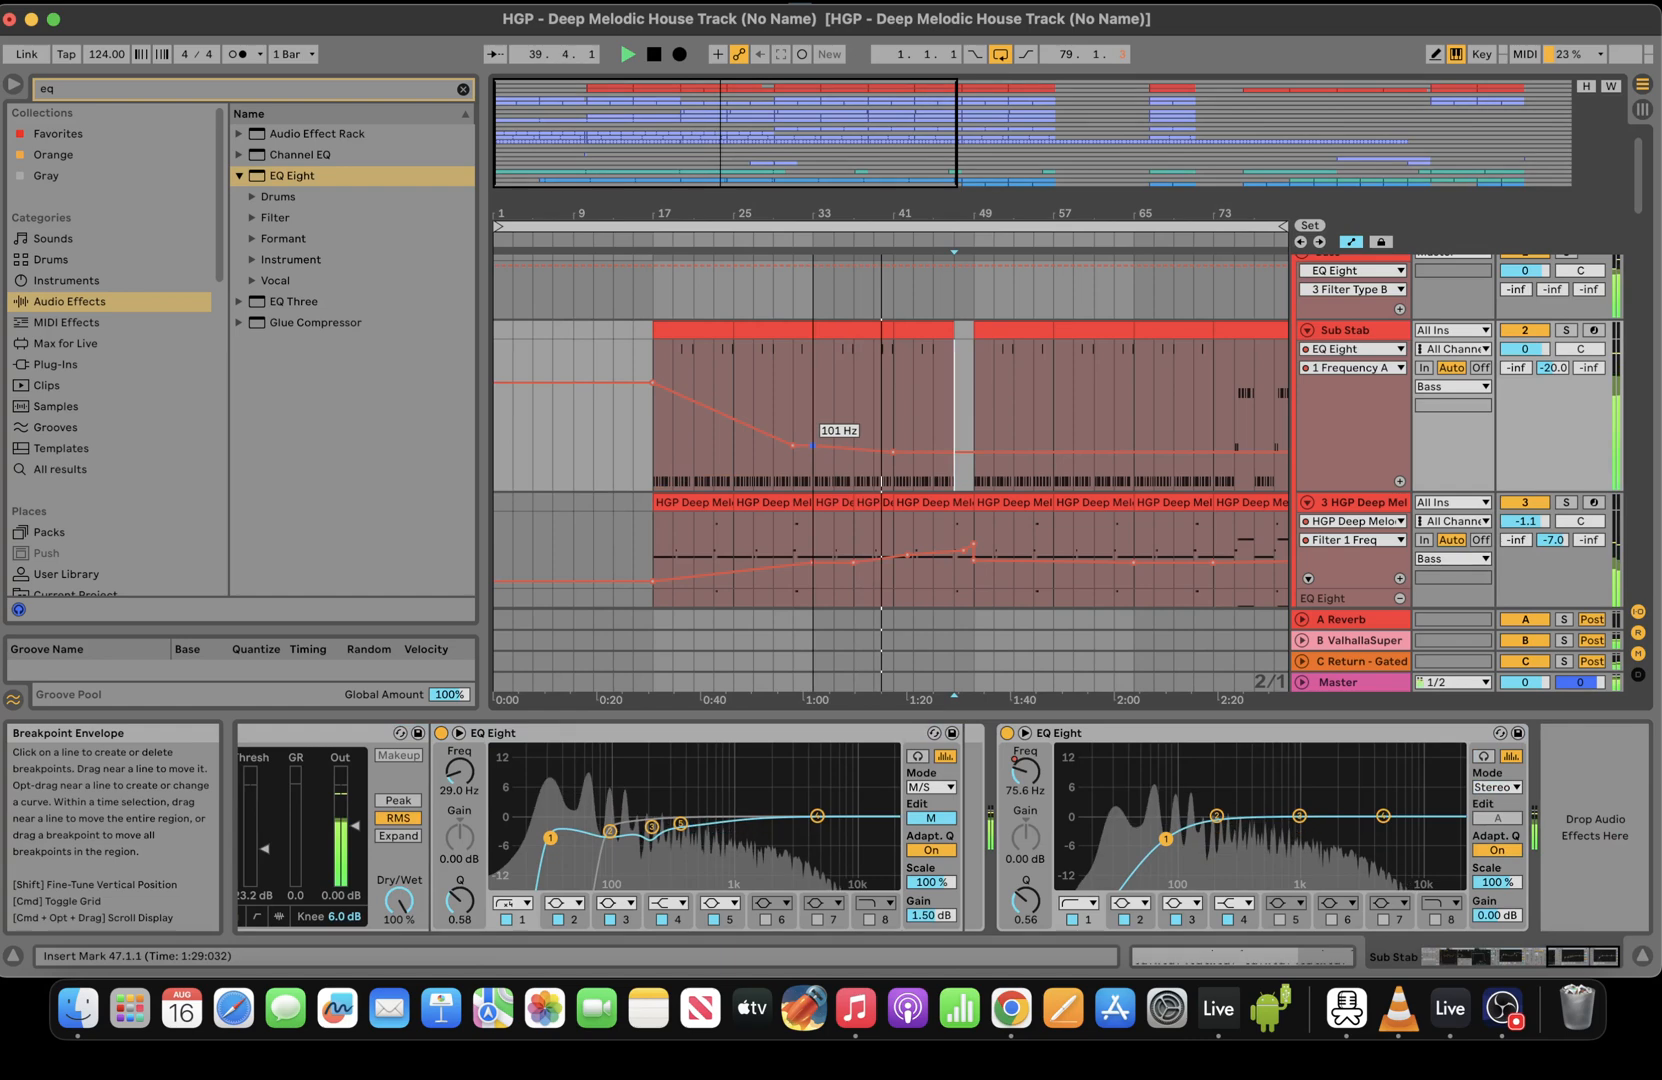
pyautogui.click(886, 445)
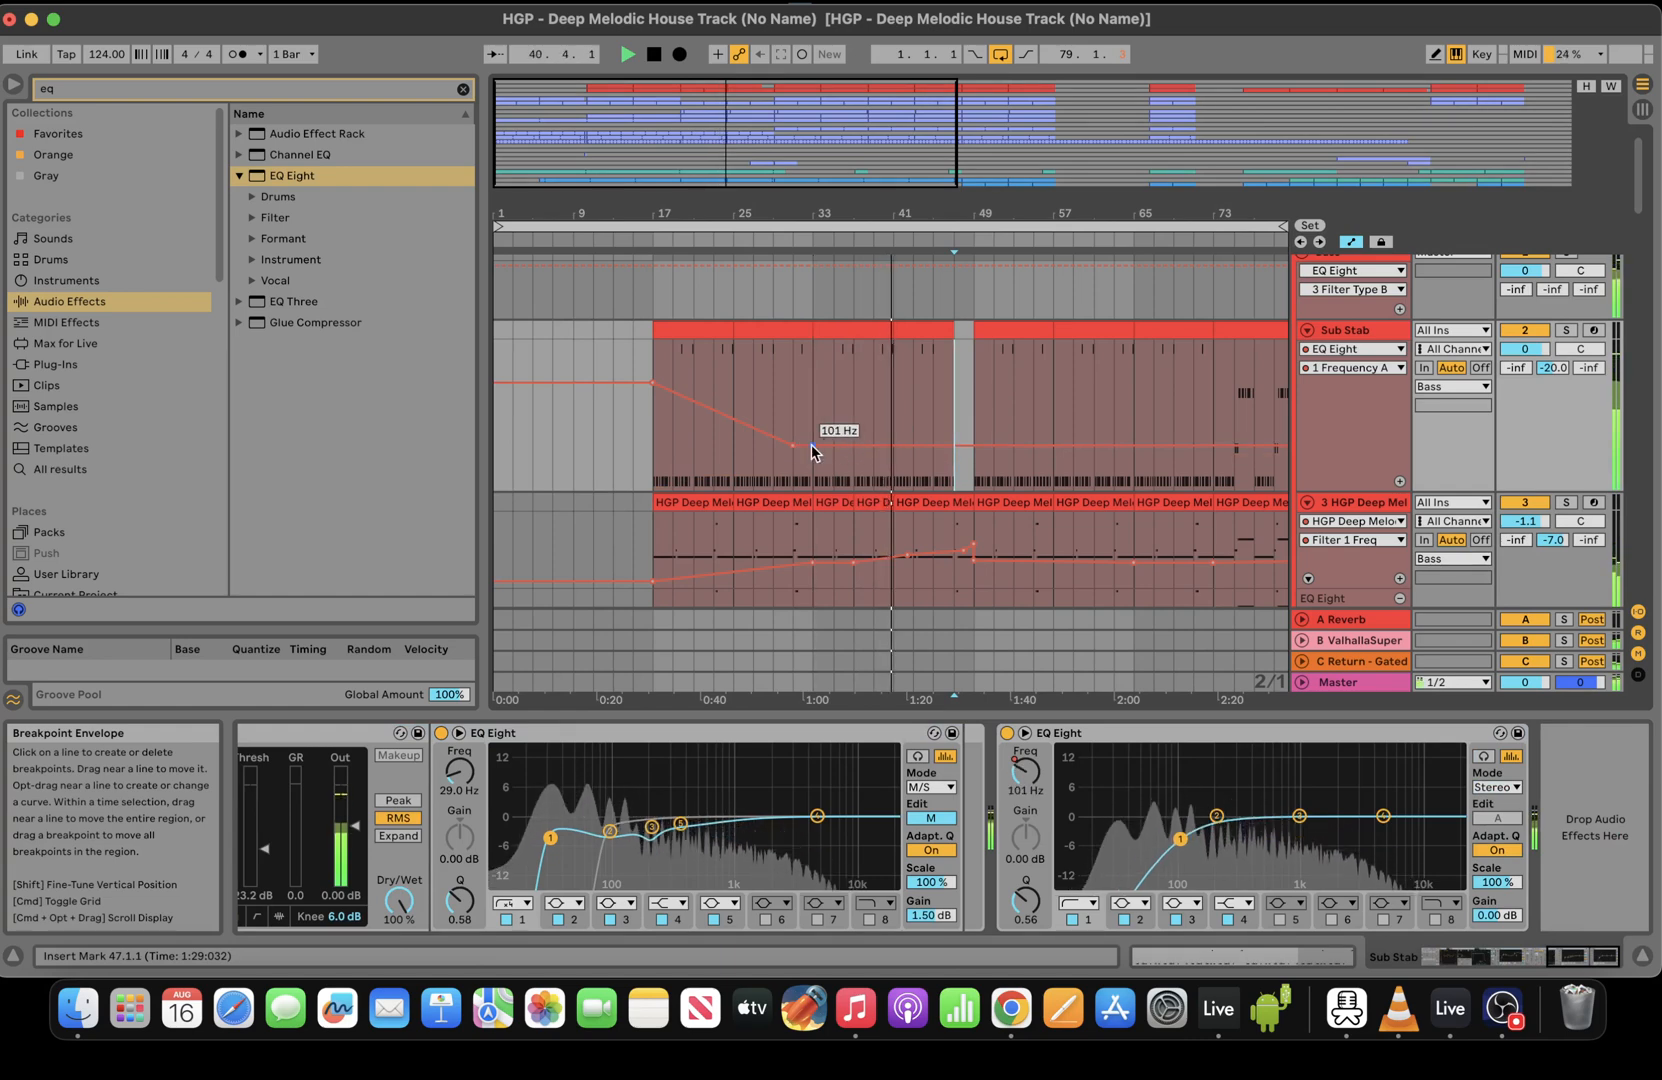
pyautogui.moveTo(812, 446); pyautogui.dragTo(812, 450)
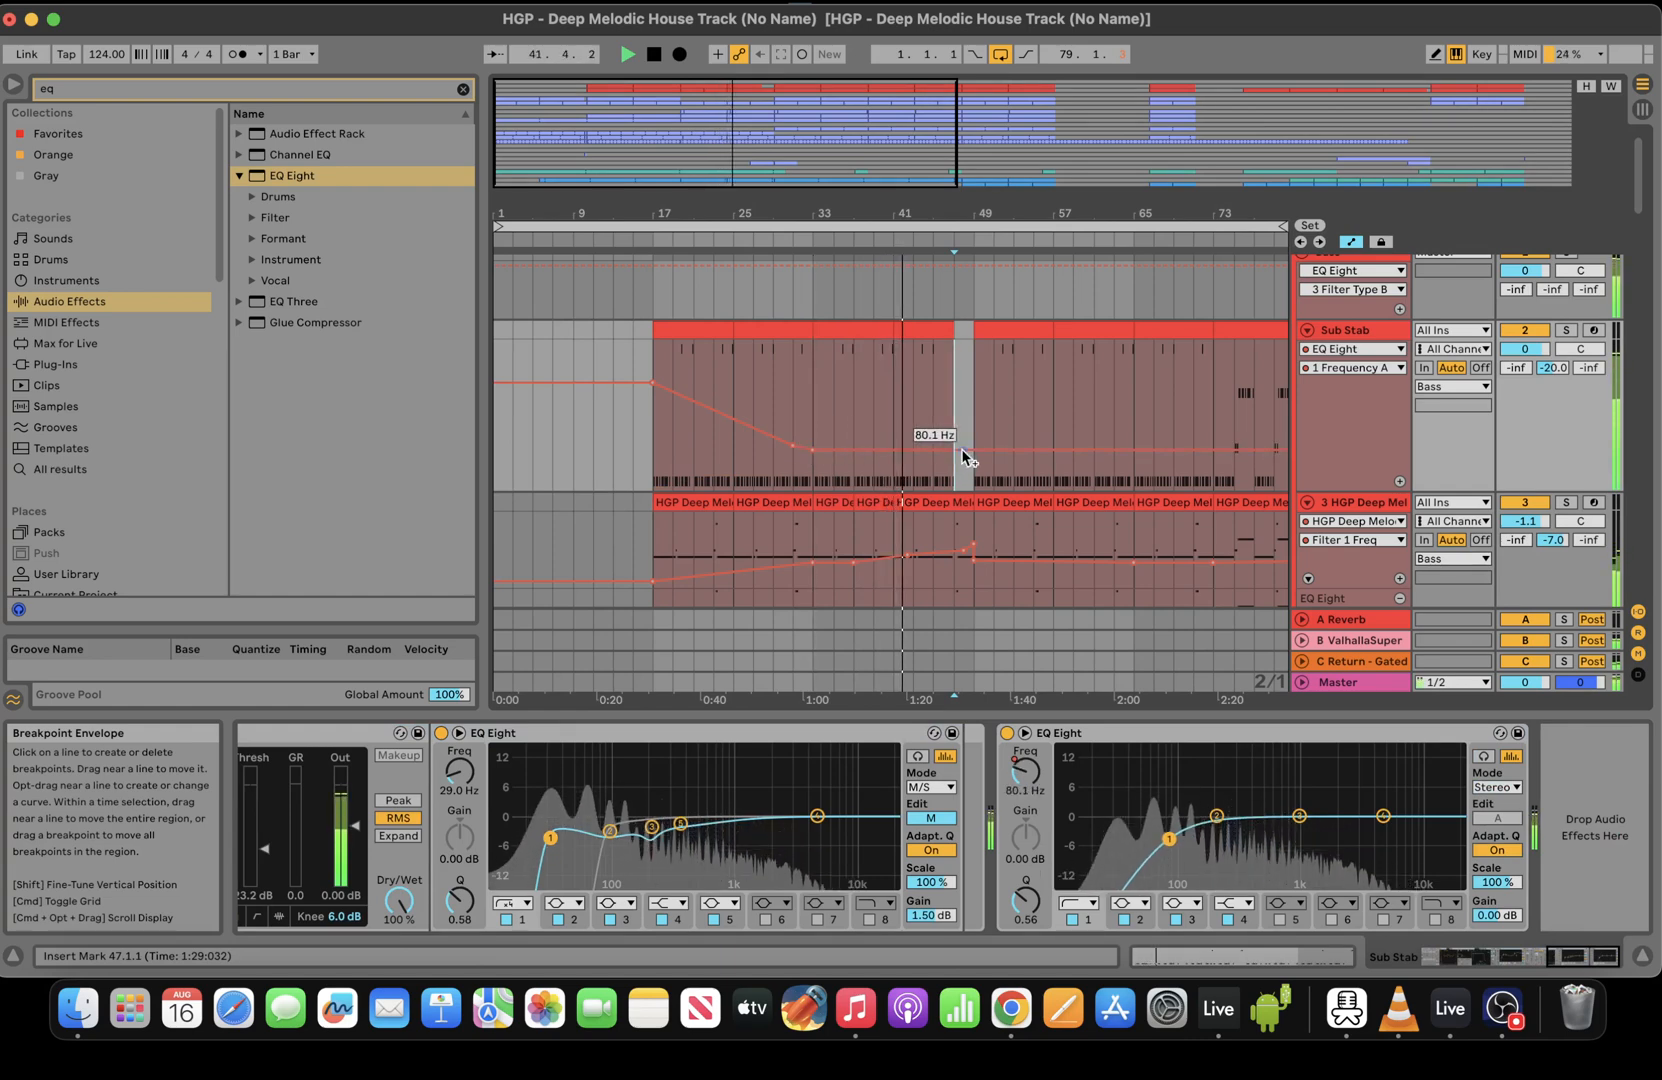
pyautogui.moveTo(963, 450); pyautogui.dragTo(973, 488)
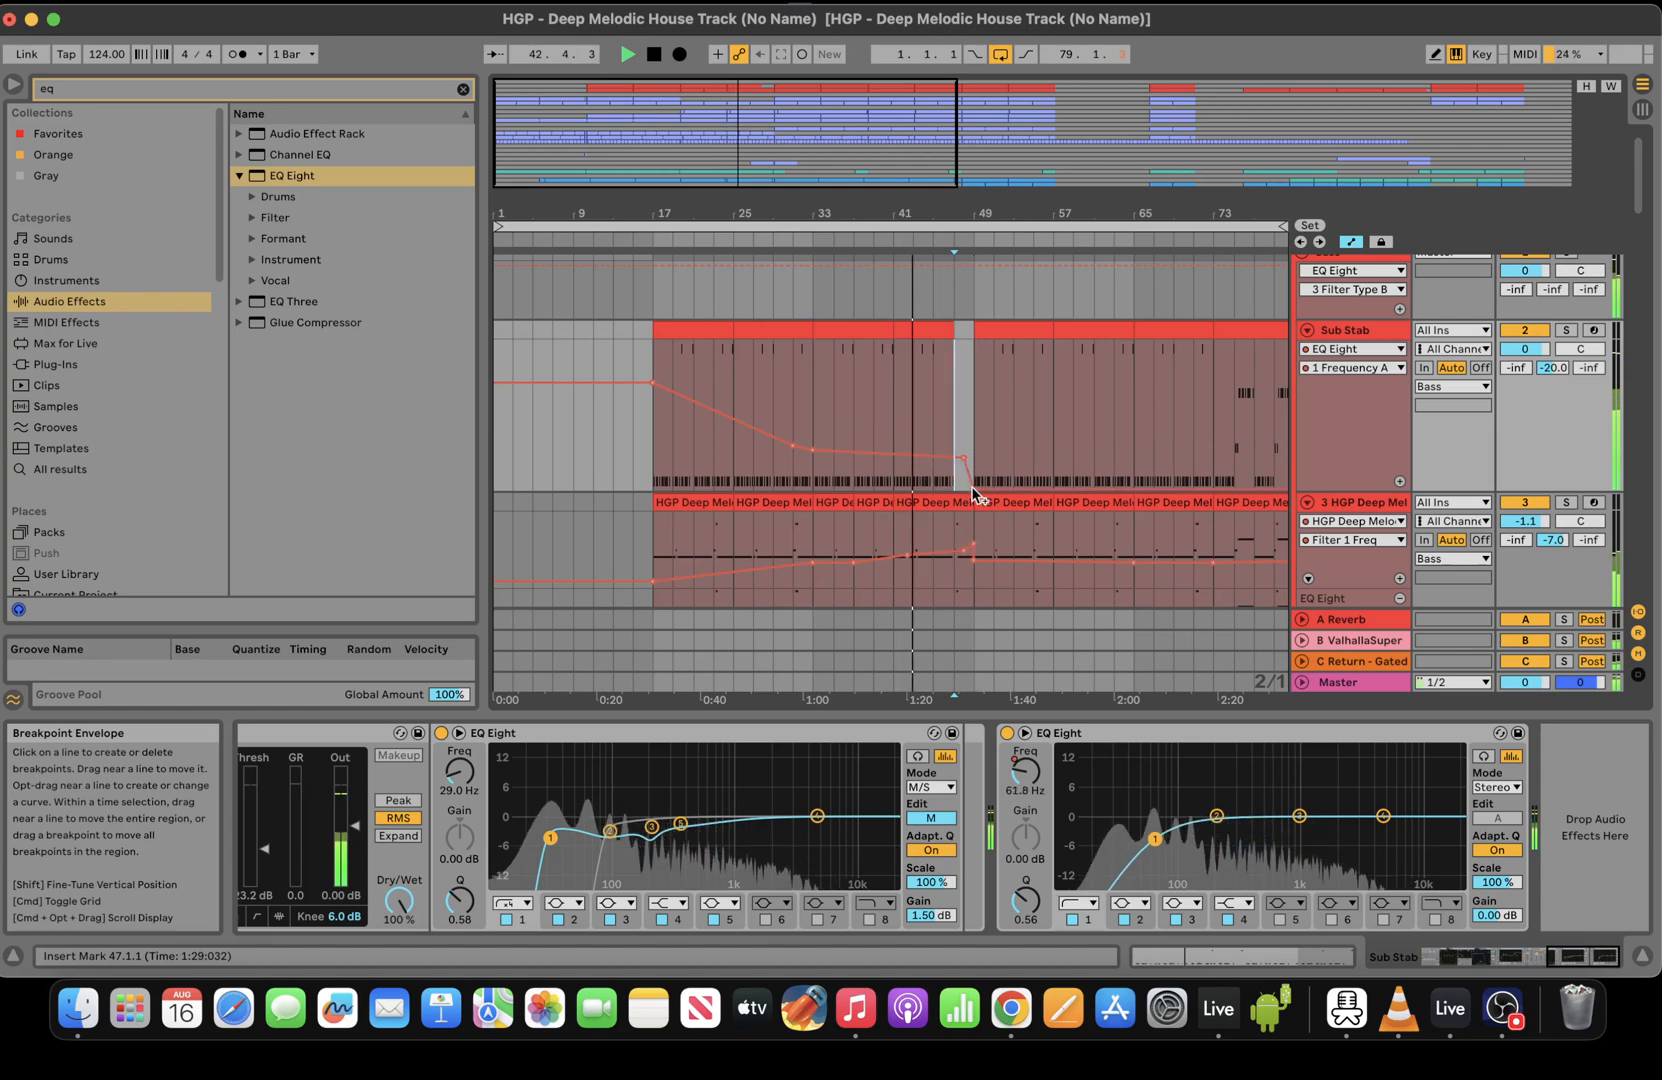
# Try pasting a two-bar copy of the kick from bar 49 at bar 41, and delete it again
pyautogui.click(950, 680)
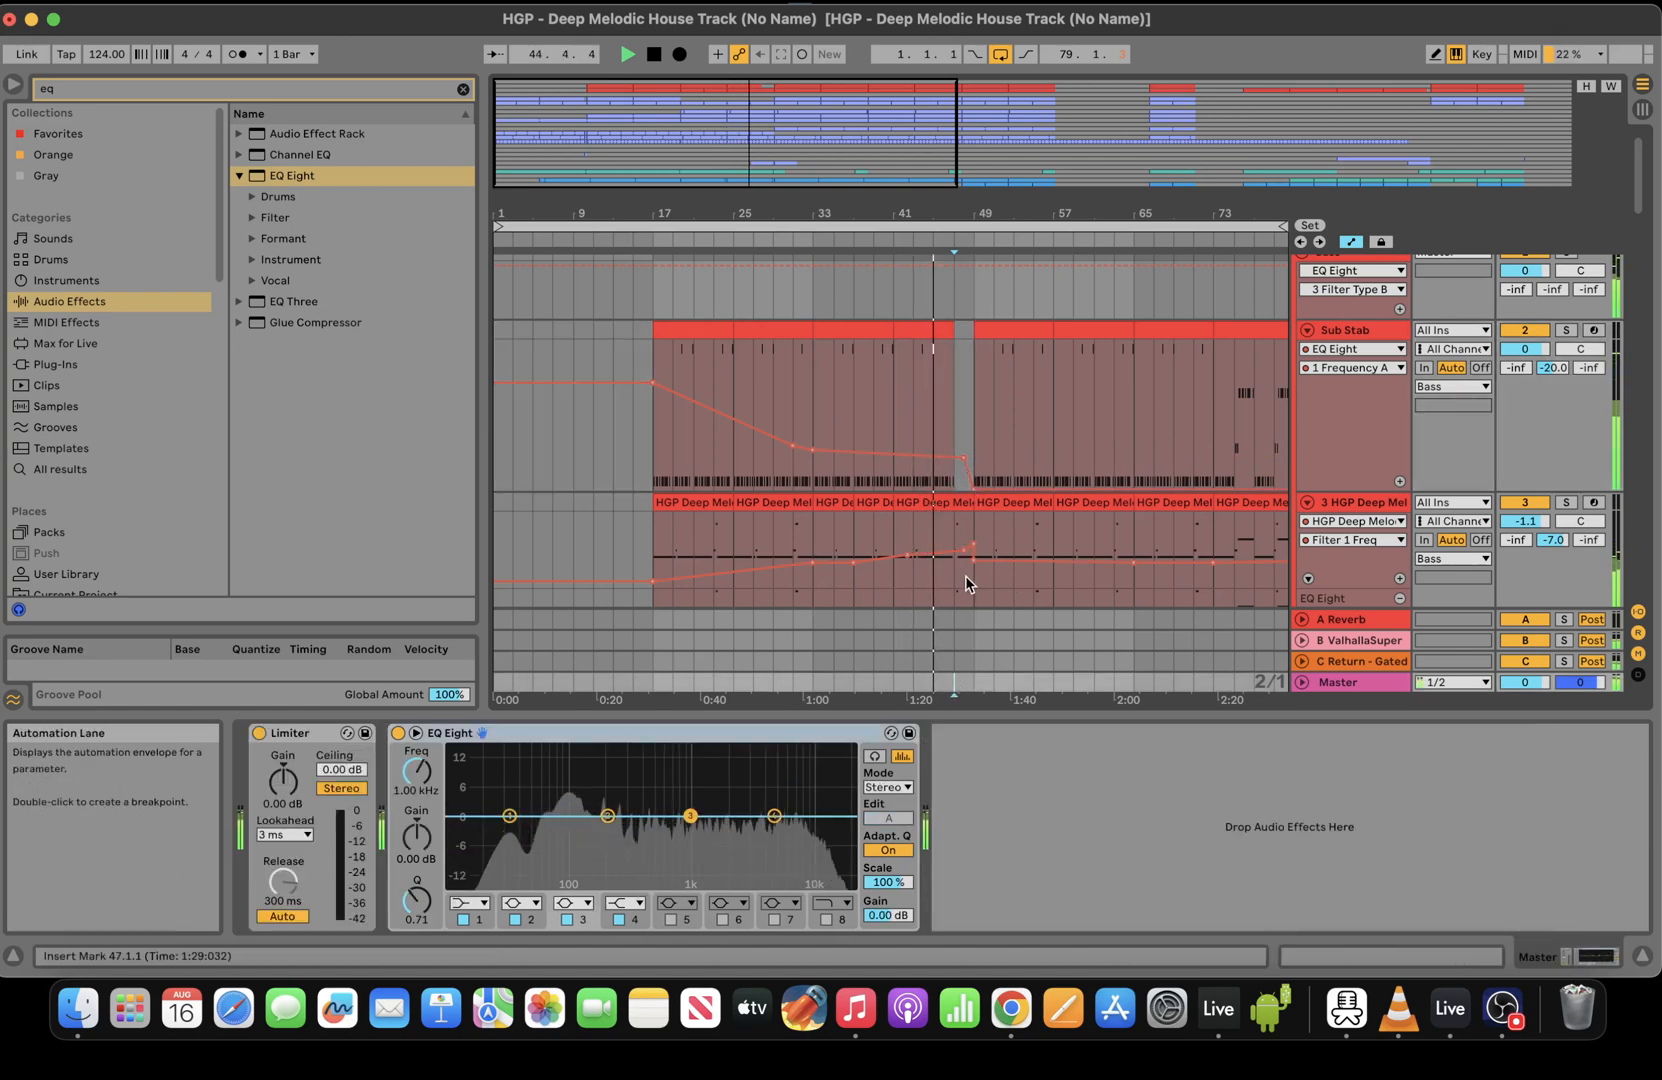
pyautogui.press('XF86AudioRaiseVolume')
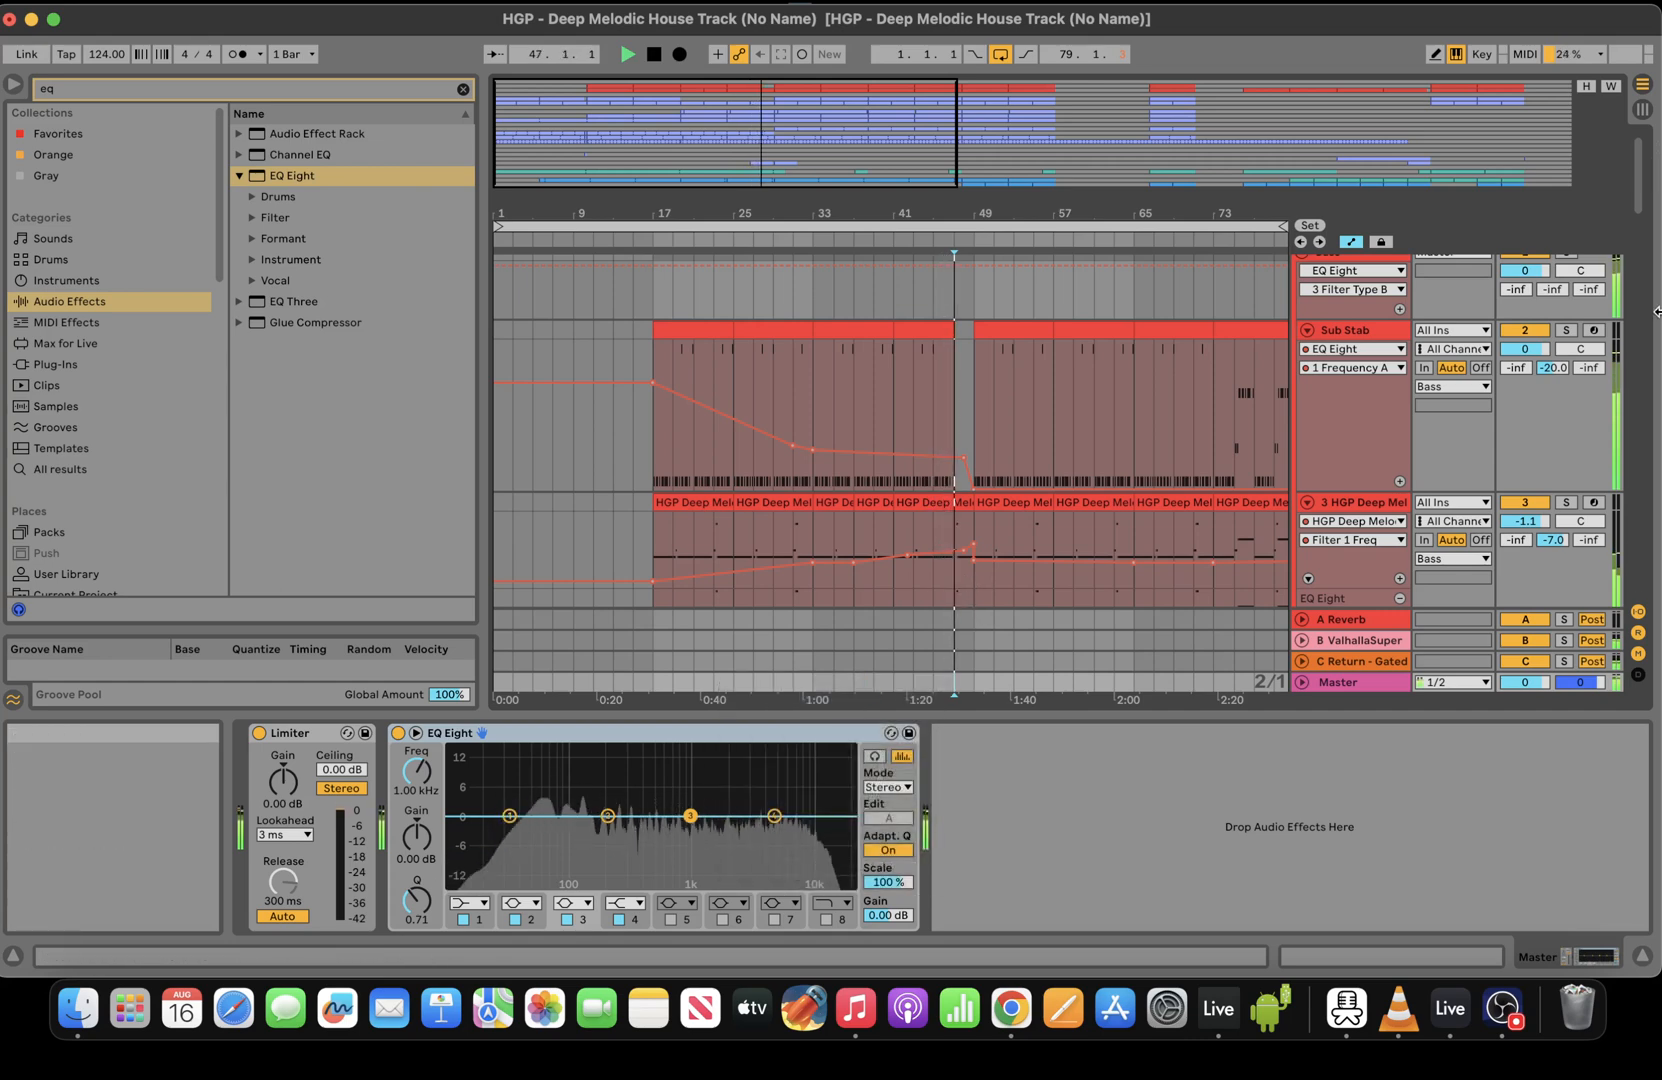
pyautogui.scroll(-6, 1643, 278)
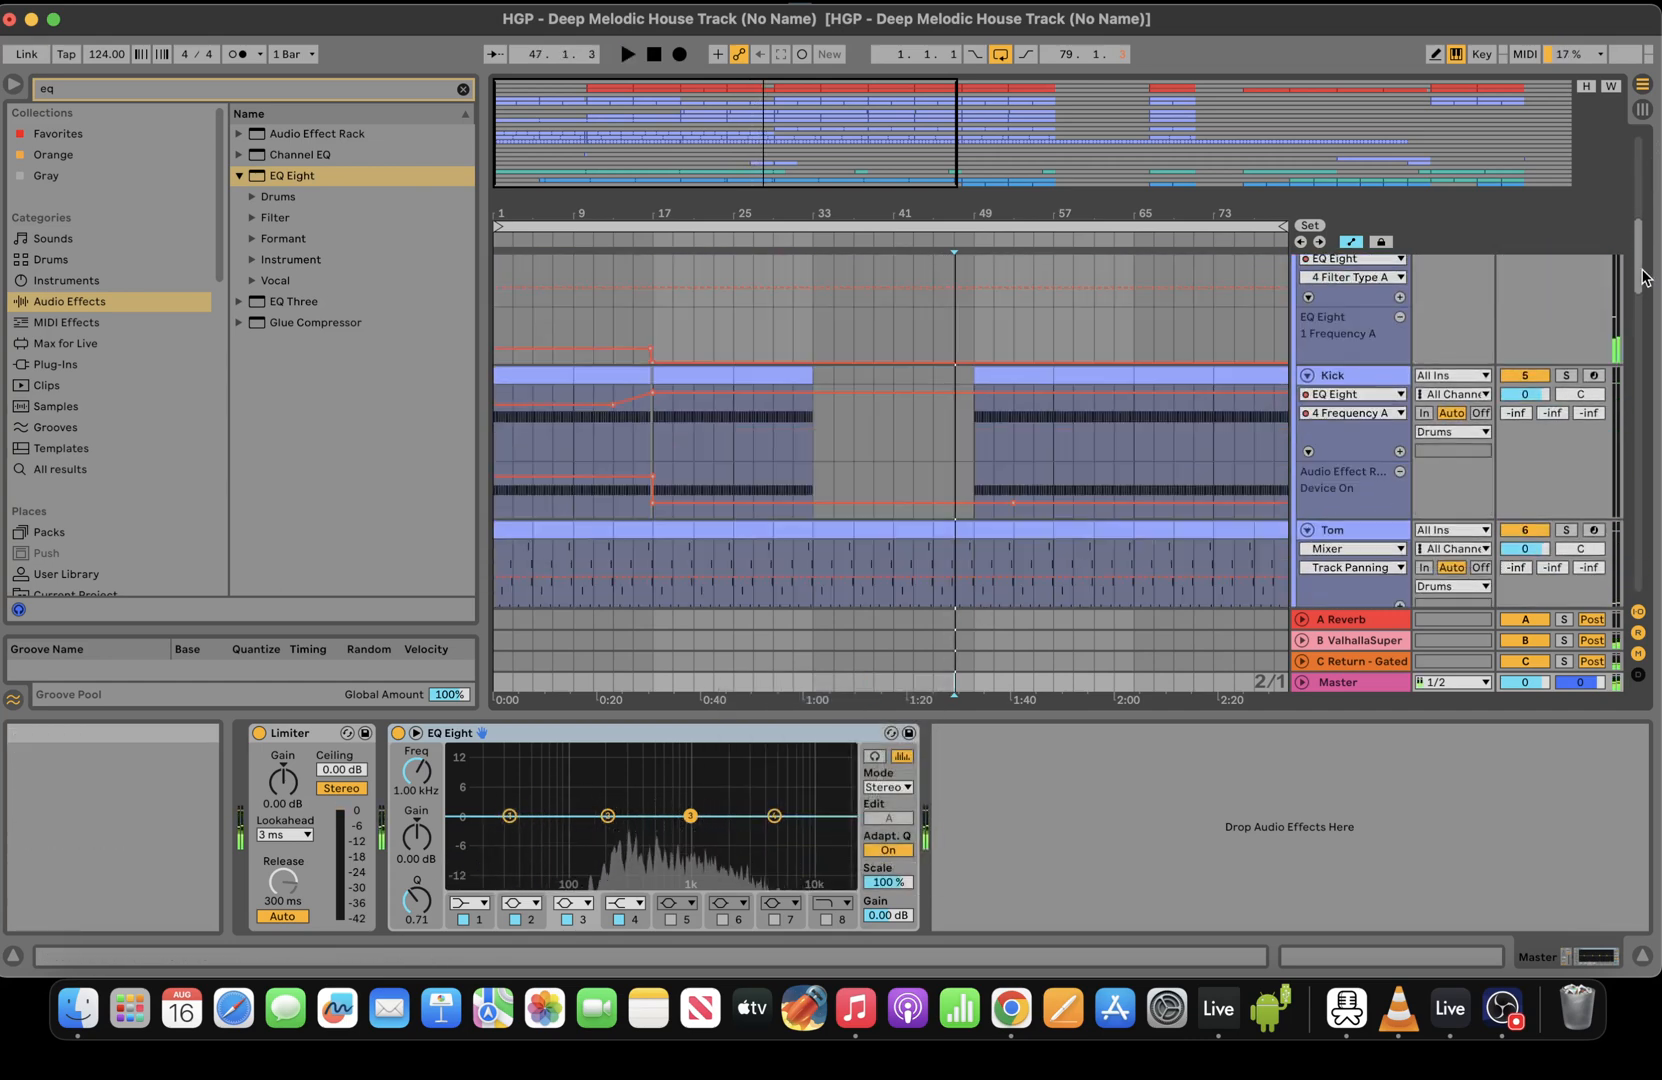
pyautogui.click(956, 434)
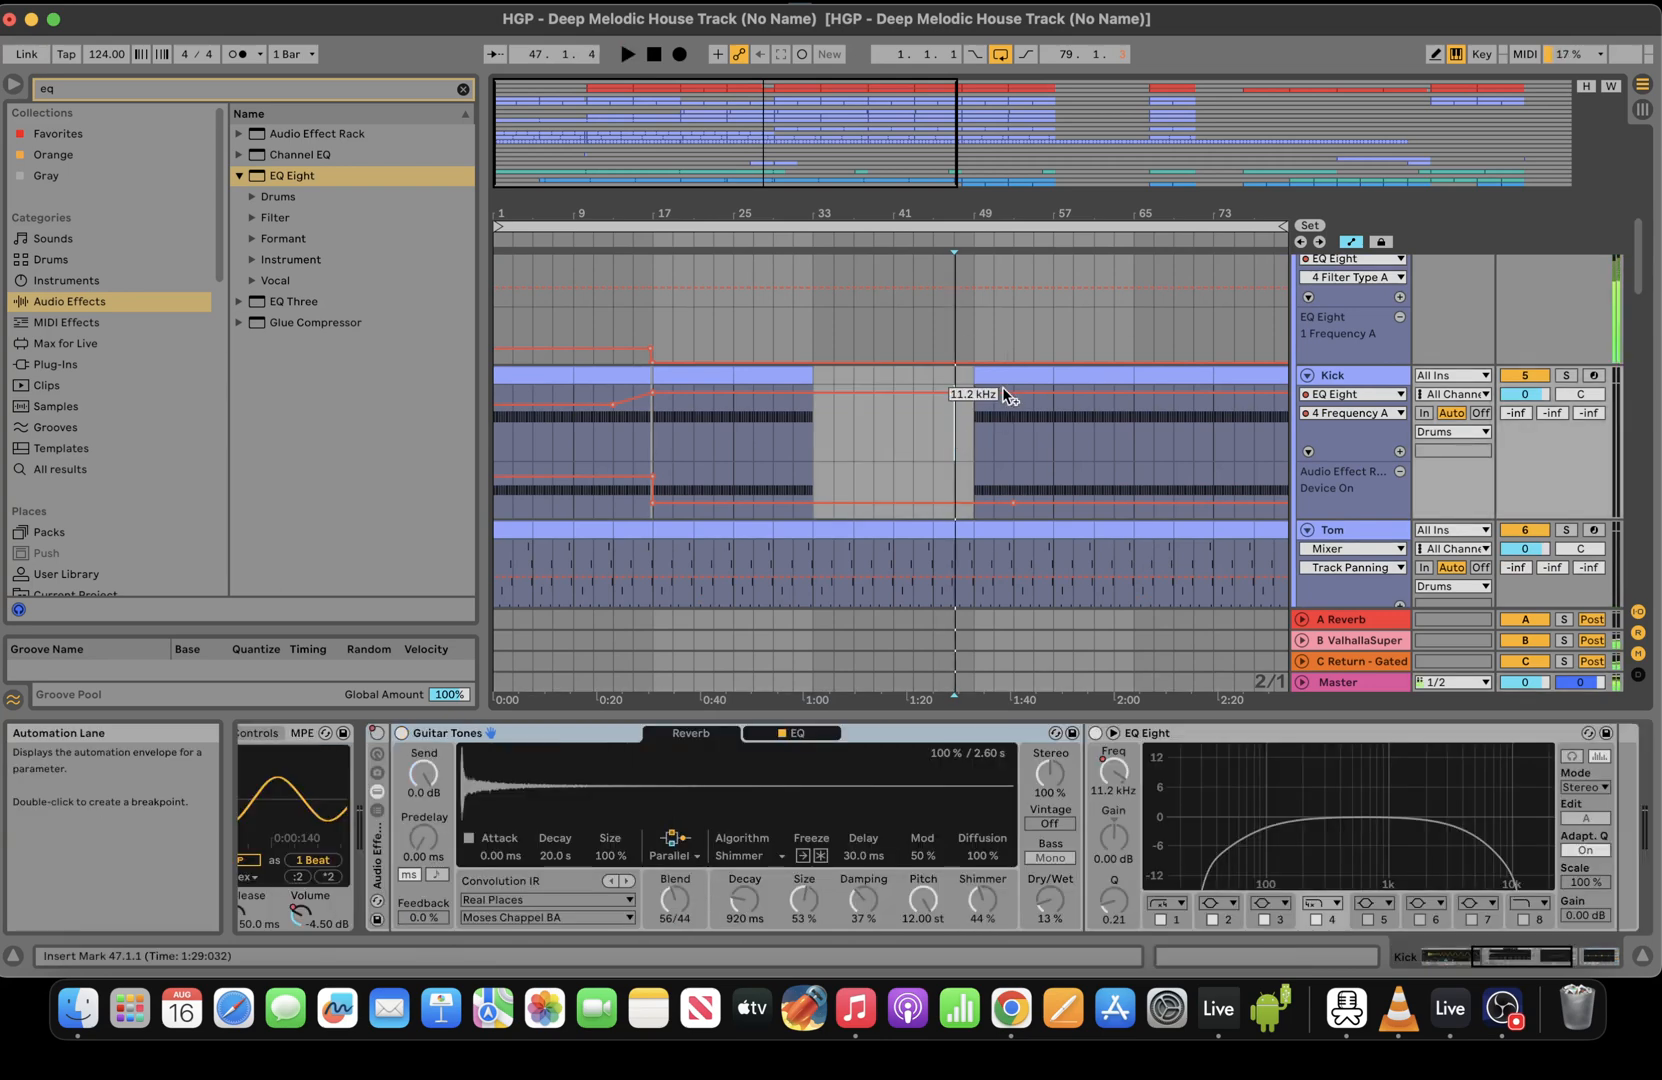
pyautogui.moveTo(986, 390); pyautogui.dragTo(975, 368)
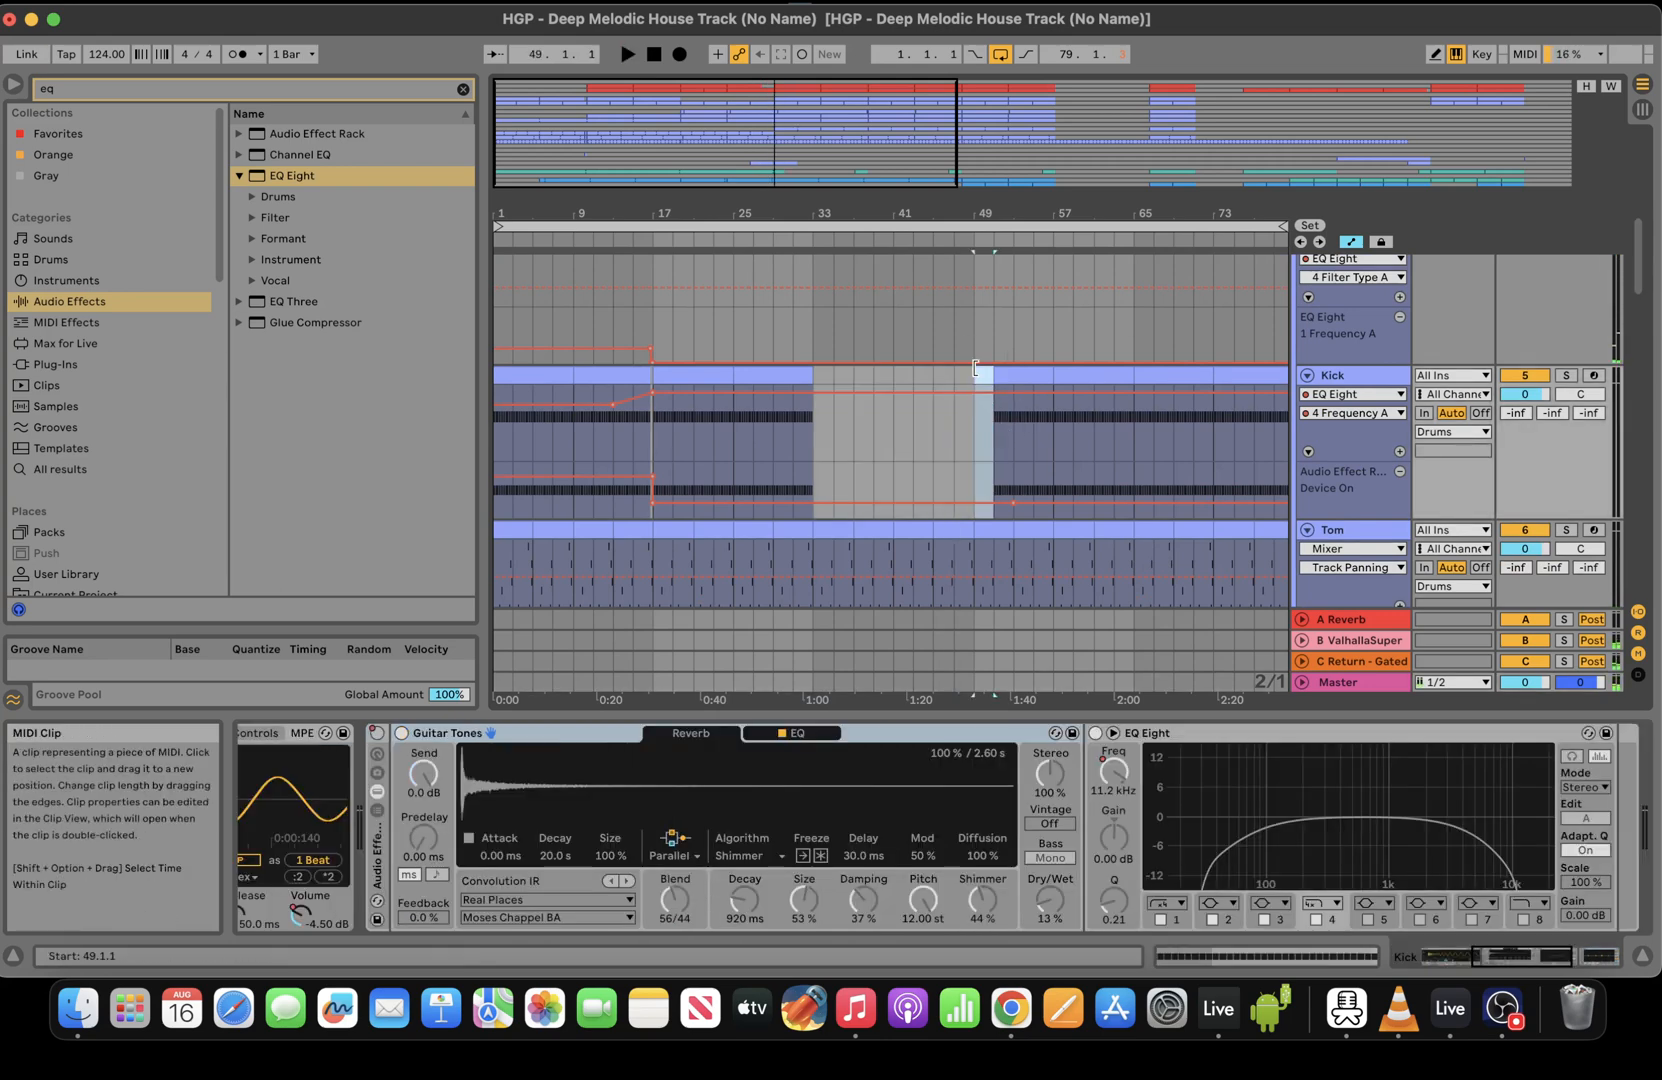
pyautogui.click(897, 434)
pyautogui.press('space')
pyautogui.press('super+v')
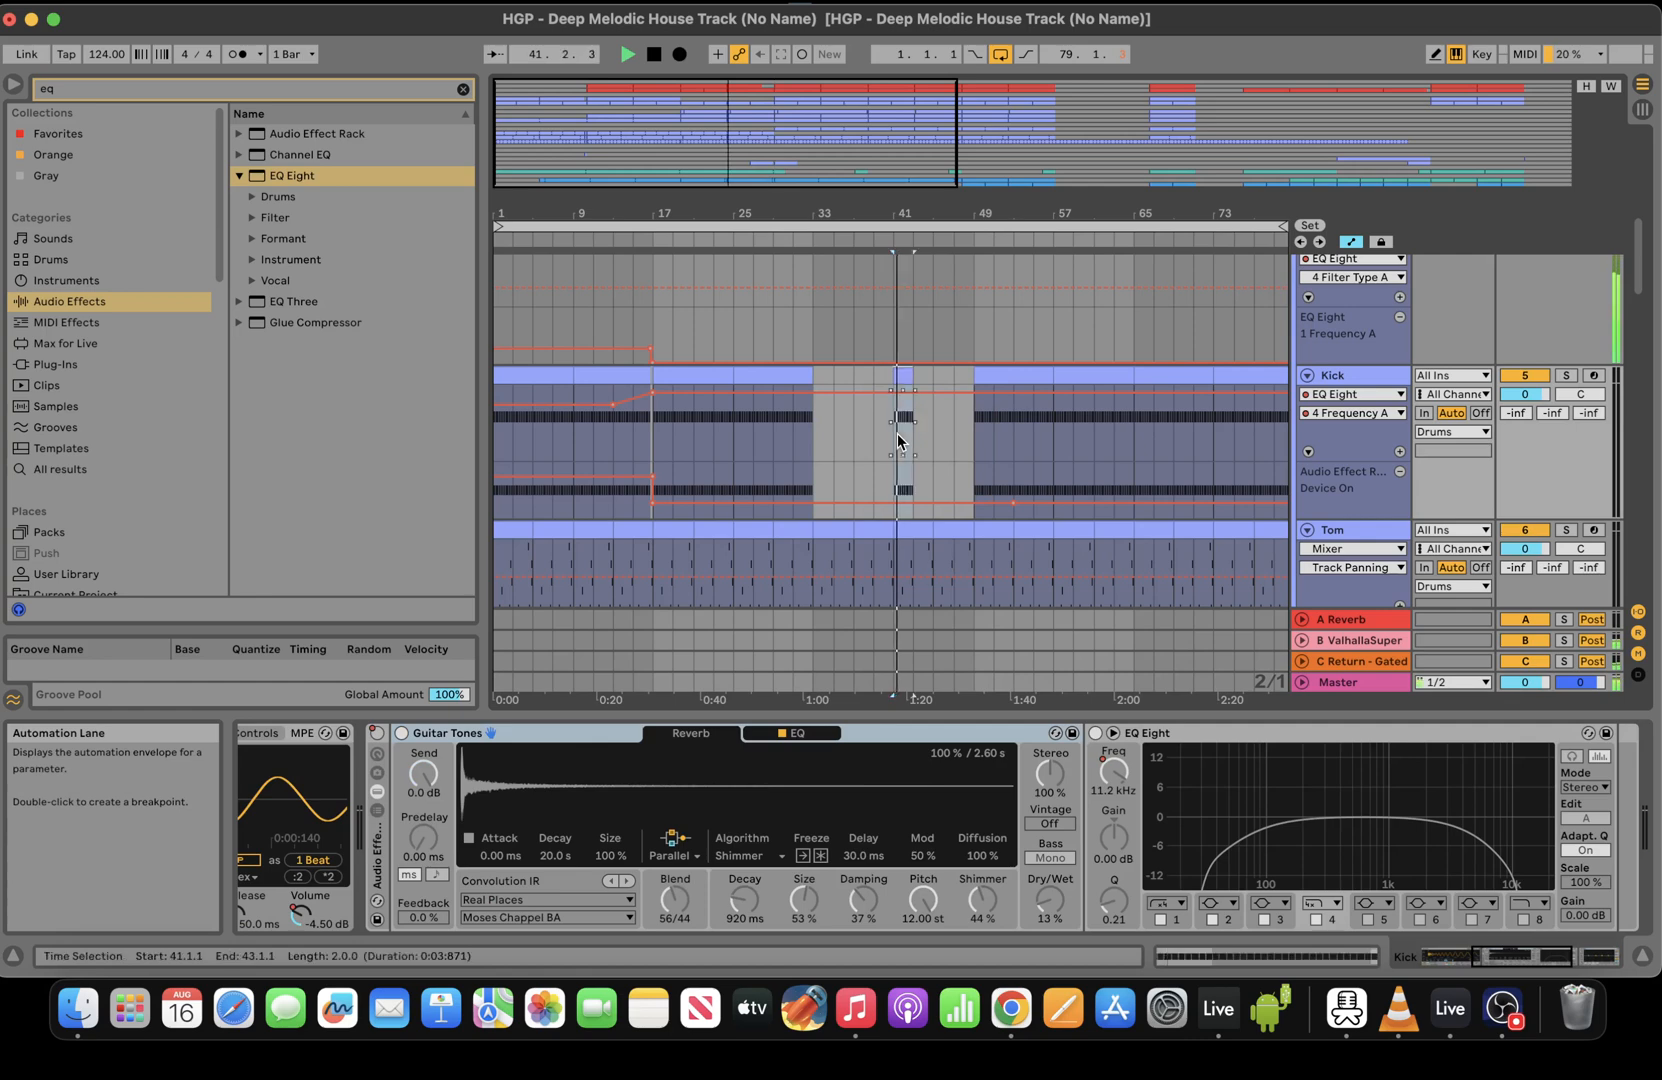
pyautogui.press('BackSpace')
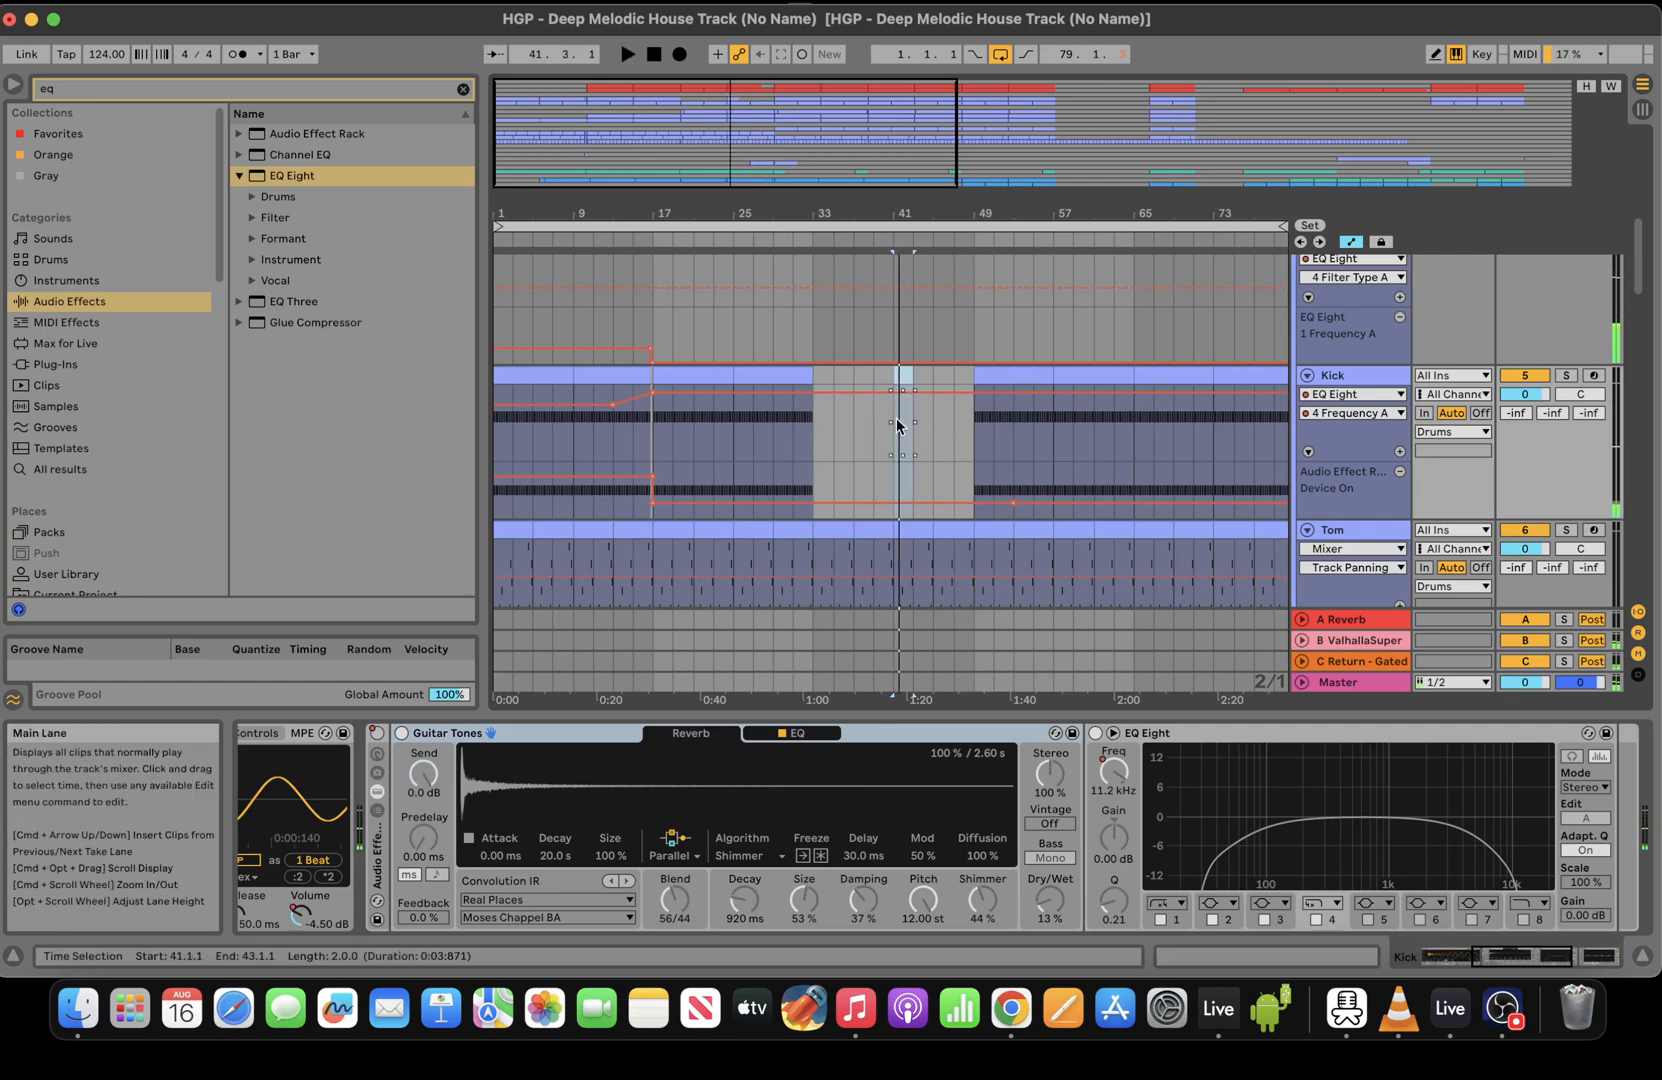
# Start playback from bar 33 and fill bars 45 to 49 of the Kick track with the copied kick
pyautogui.click(821, 441)
pyautogui.press('space')
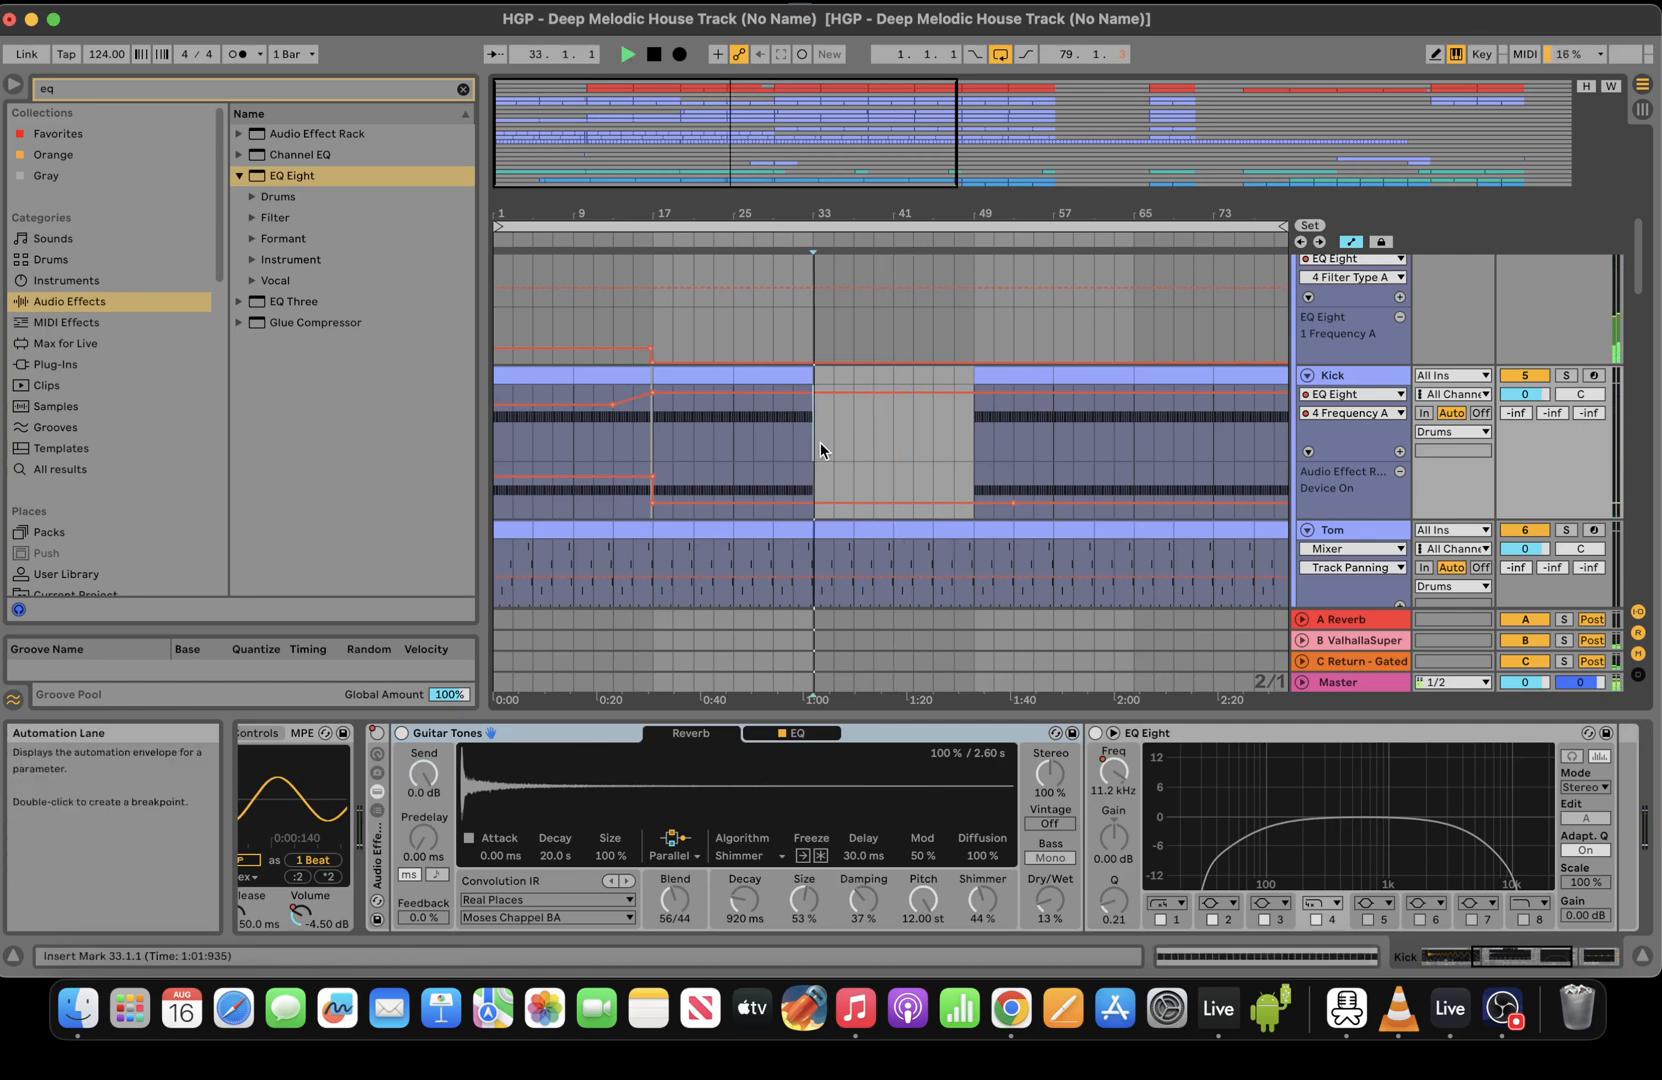
pyautogui.click(930, 430)
pyautogui.press('super+v')
pyautogui.moveTo(954, 375); pyautogui.dragTo(965, 375)
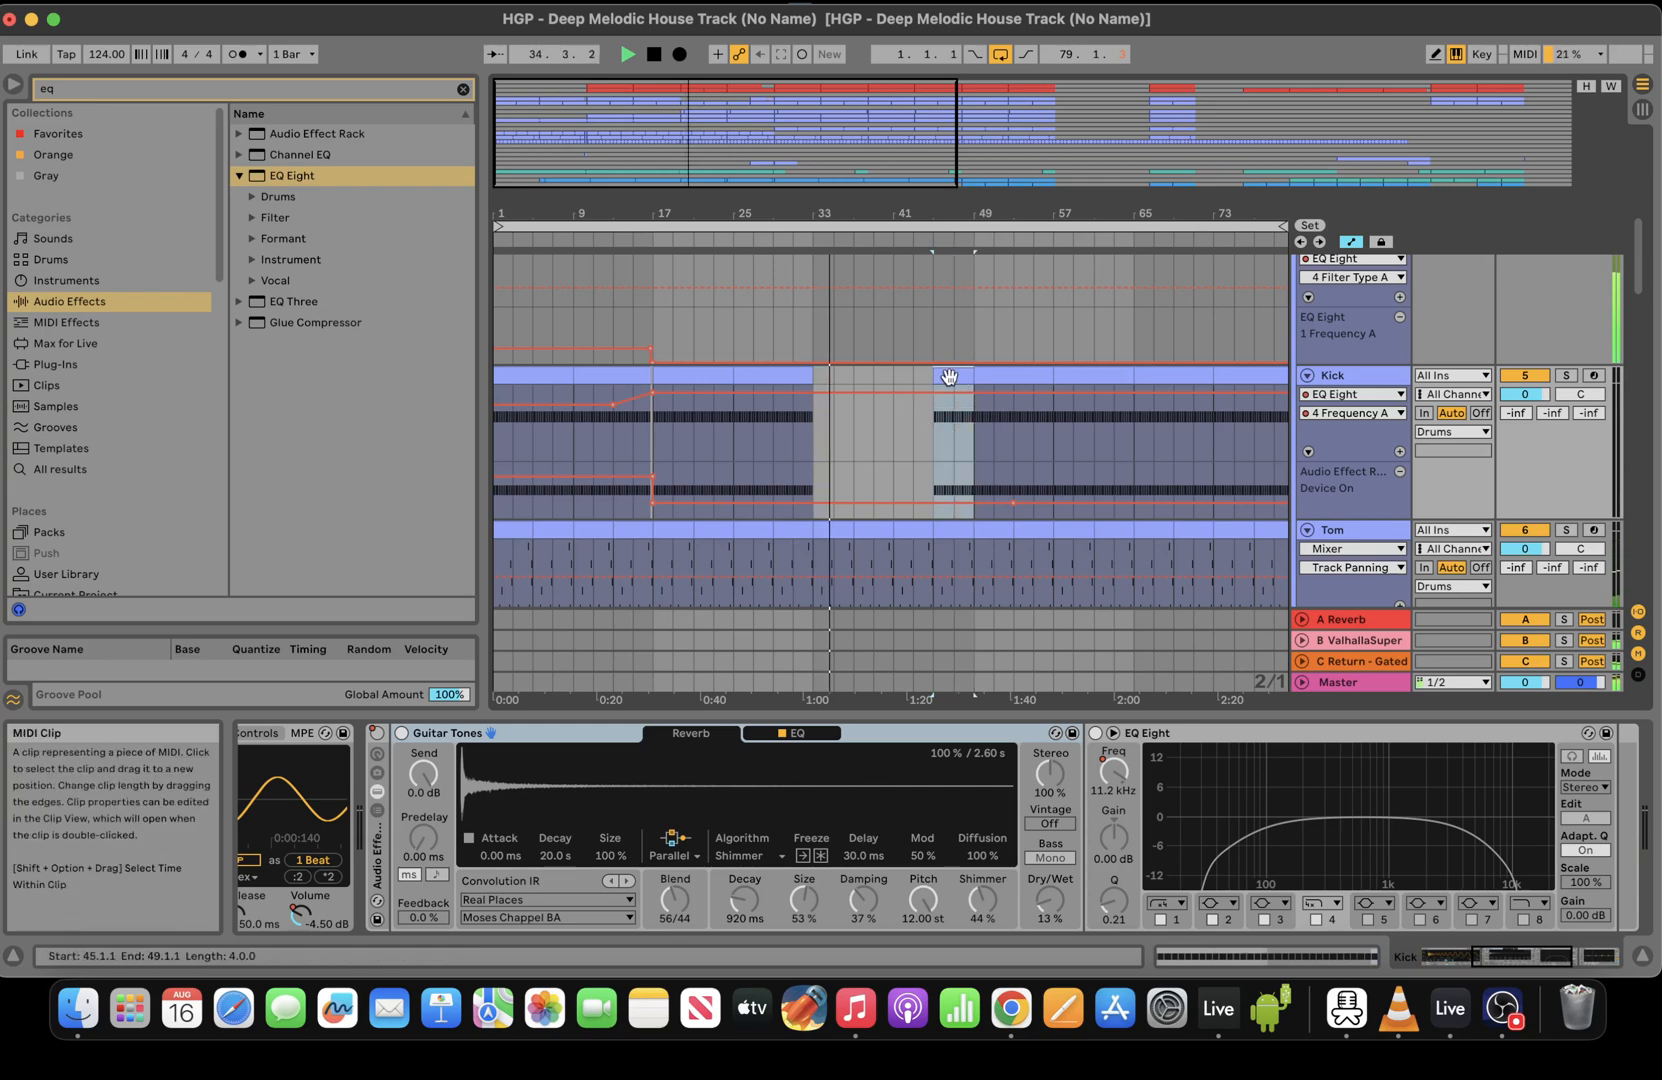
# Copy the Tom pattern from bars 45 to 49 onto the Kick track and open the copied clip's notes
pyautogui.press('Down')
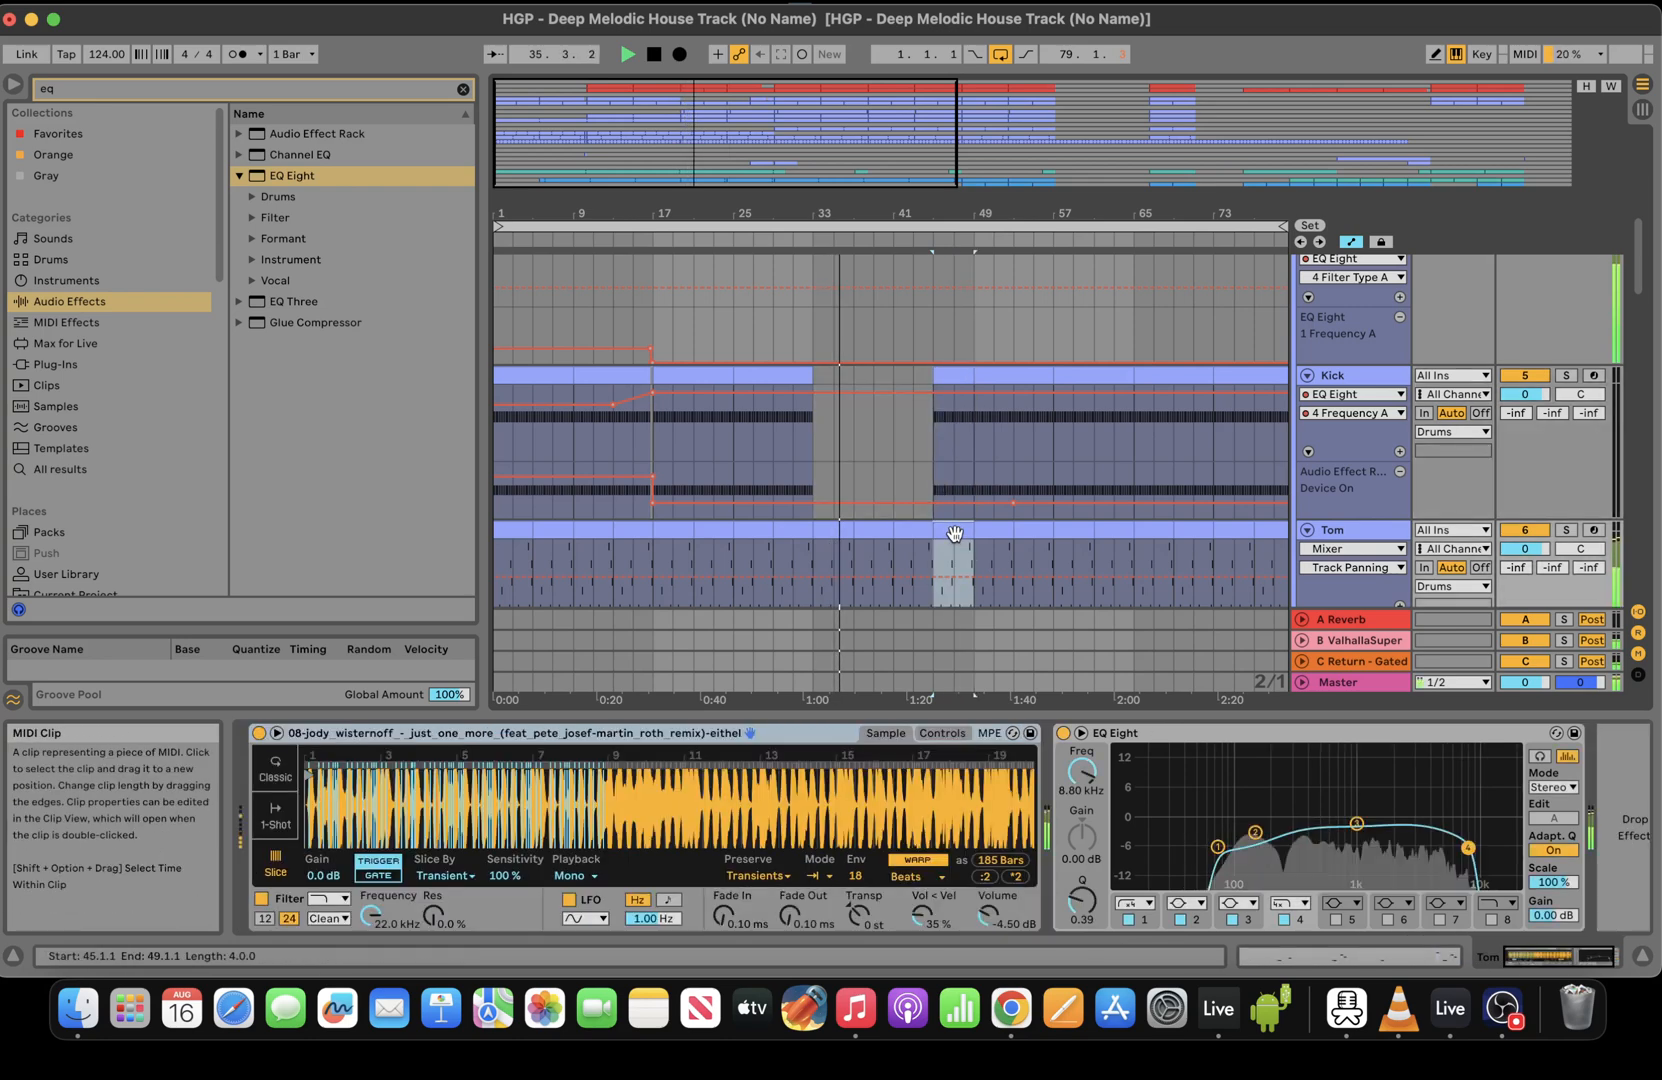
pyautogui.press('Up')
pyautogui.click(957, 377)
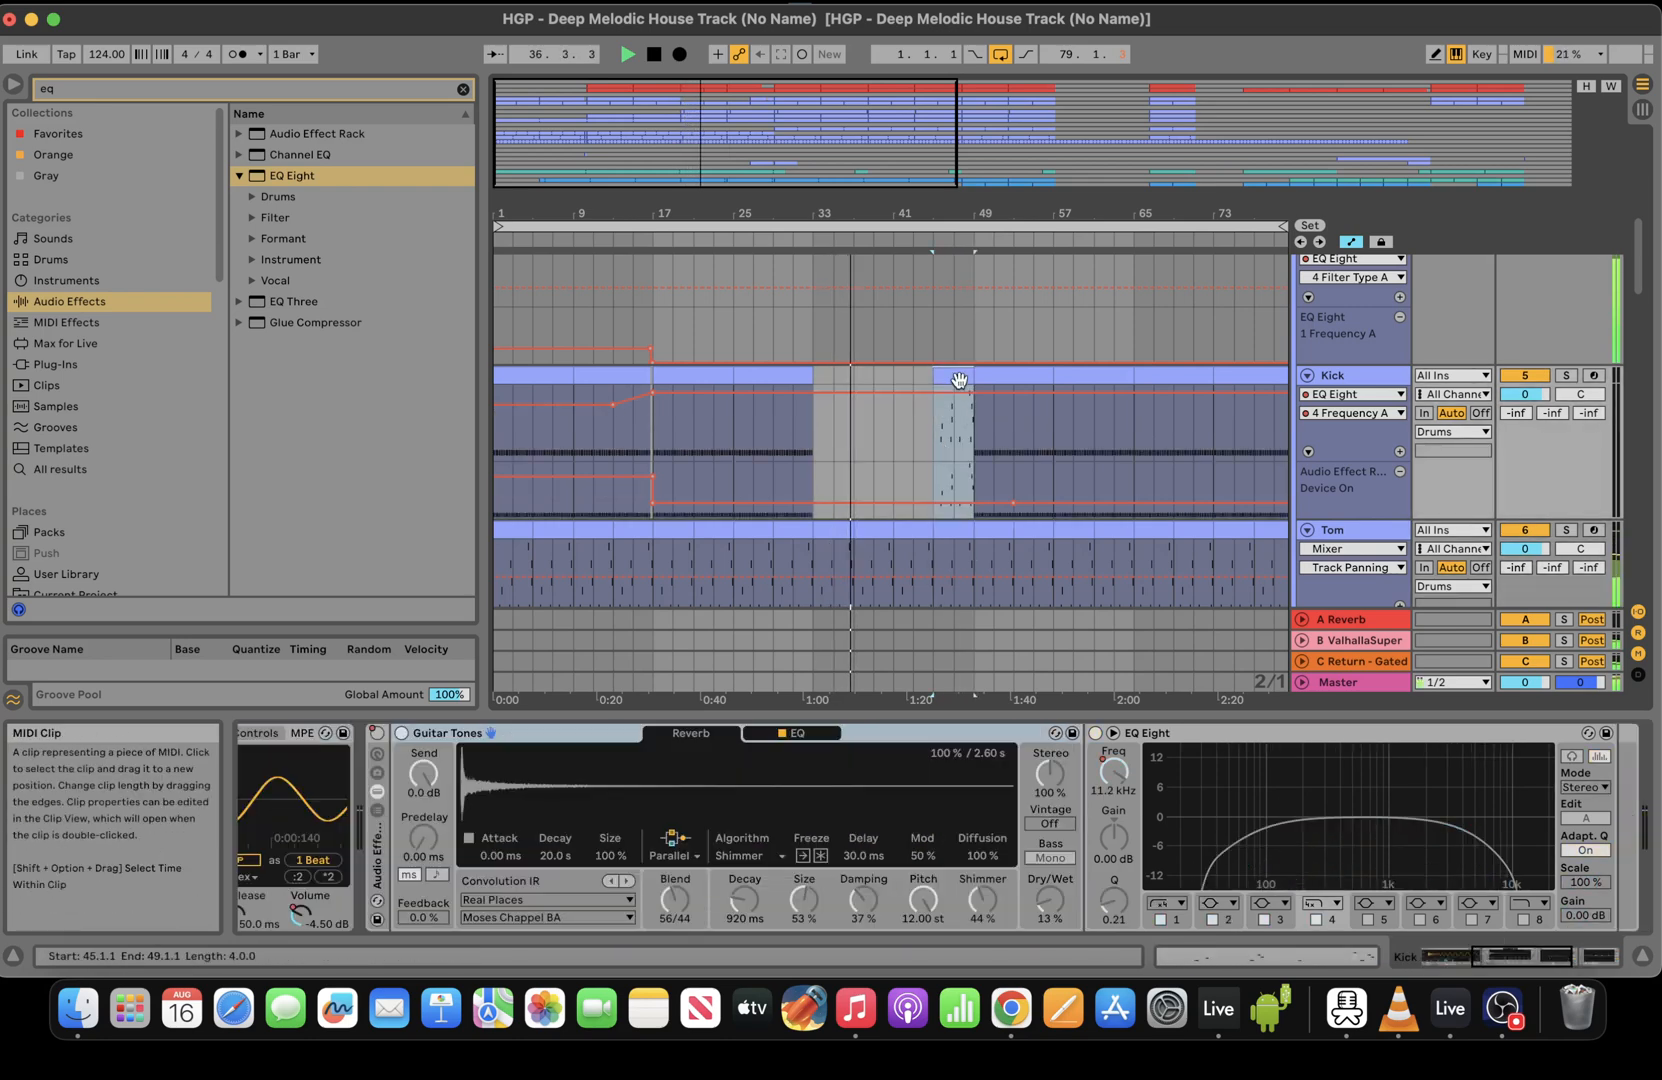
pyautogui.click(1252, 950)
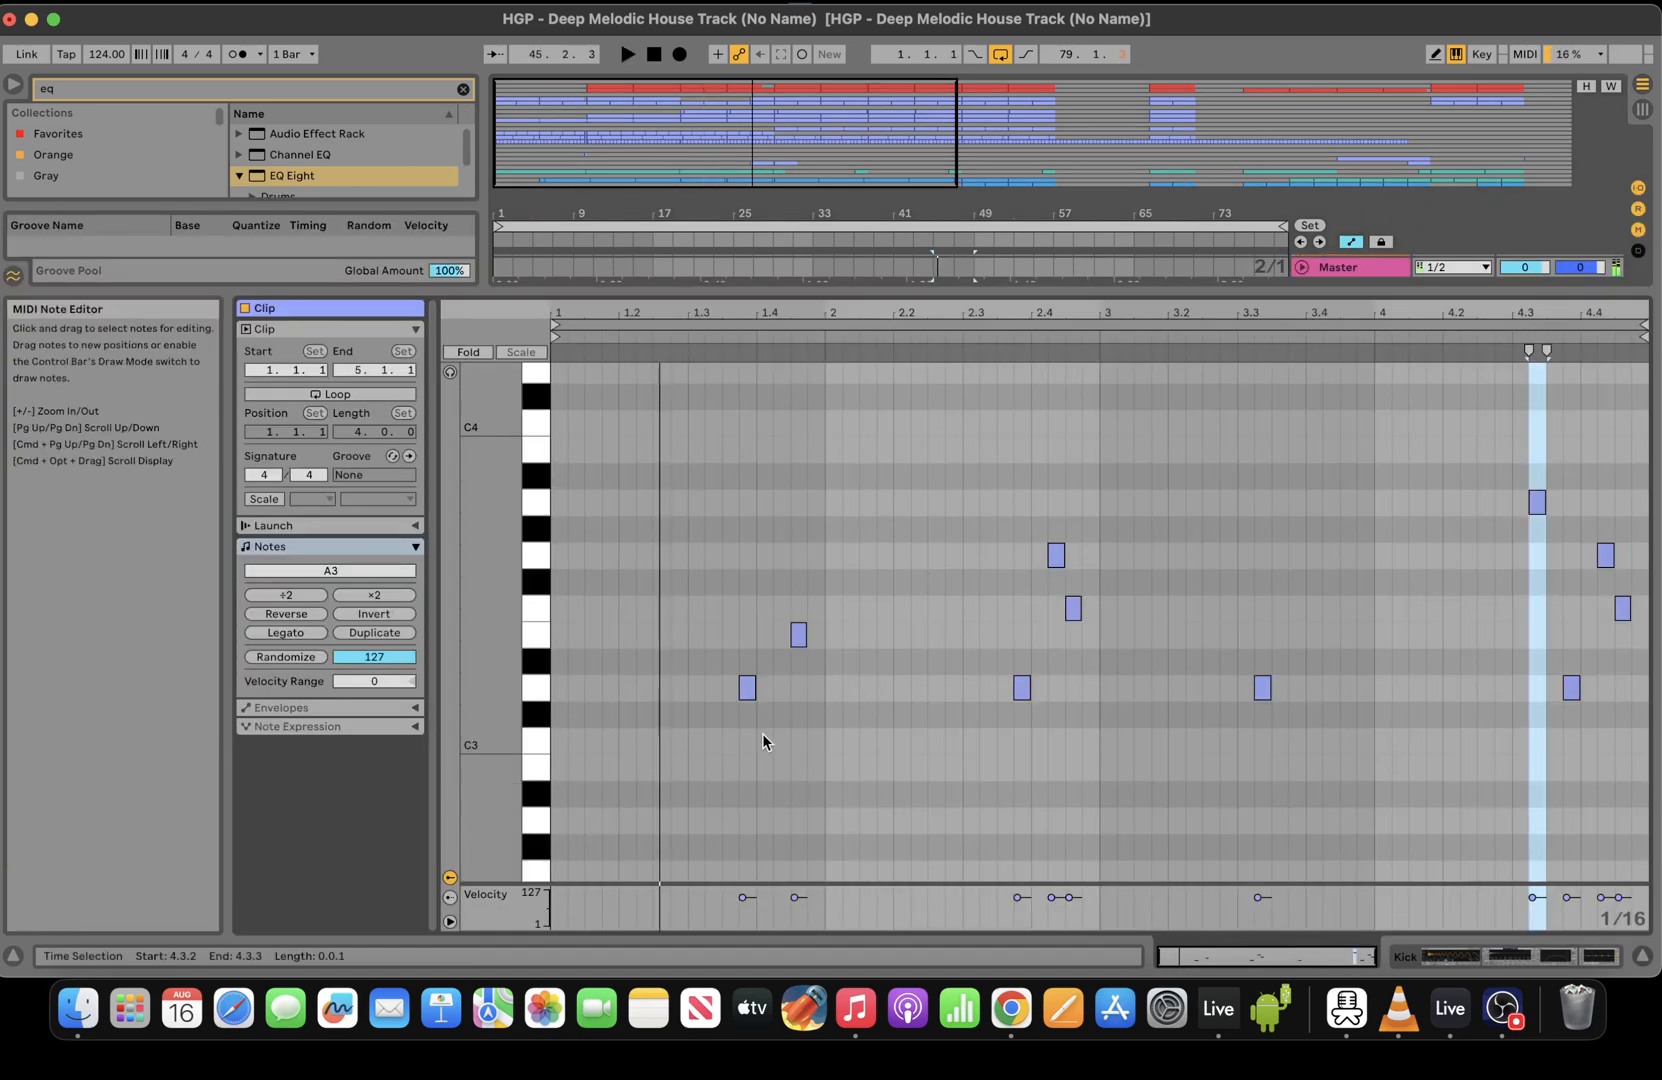
# Deactivate all the copied Tom notes in the Kick clip, keeping them as silent rhythm guides
pyautogui.press('space')
pyautogui.press('super+a')
pyautogui.press('space')
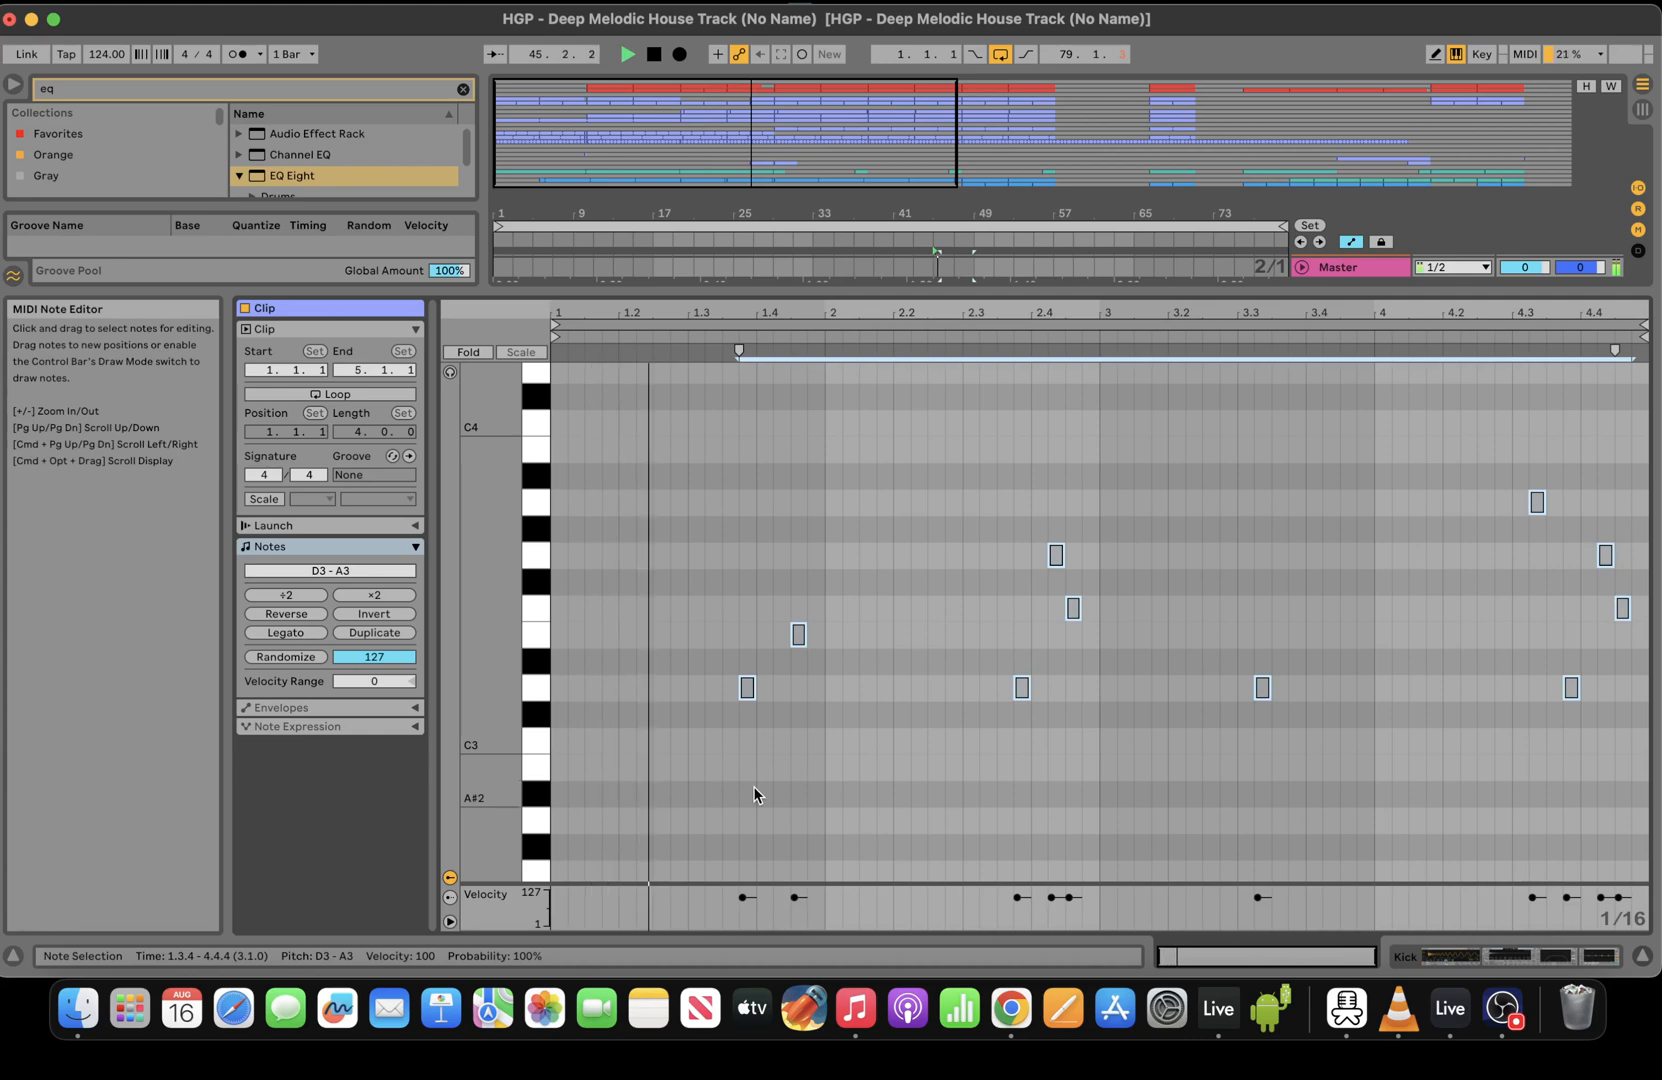
# Add one-sixteenth C3 kick notes at 1.3.3 and 2.3.3 in the clip and play it back
pyautogui.doubleClick(727, 740)
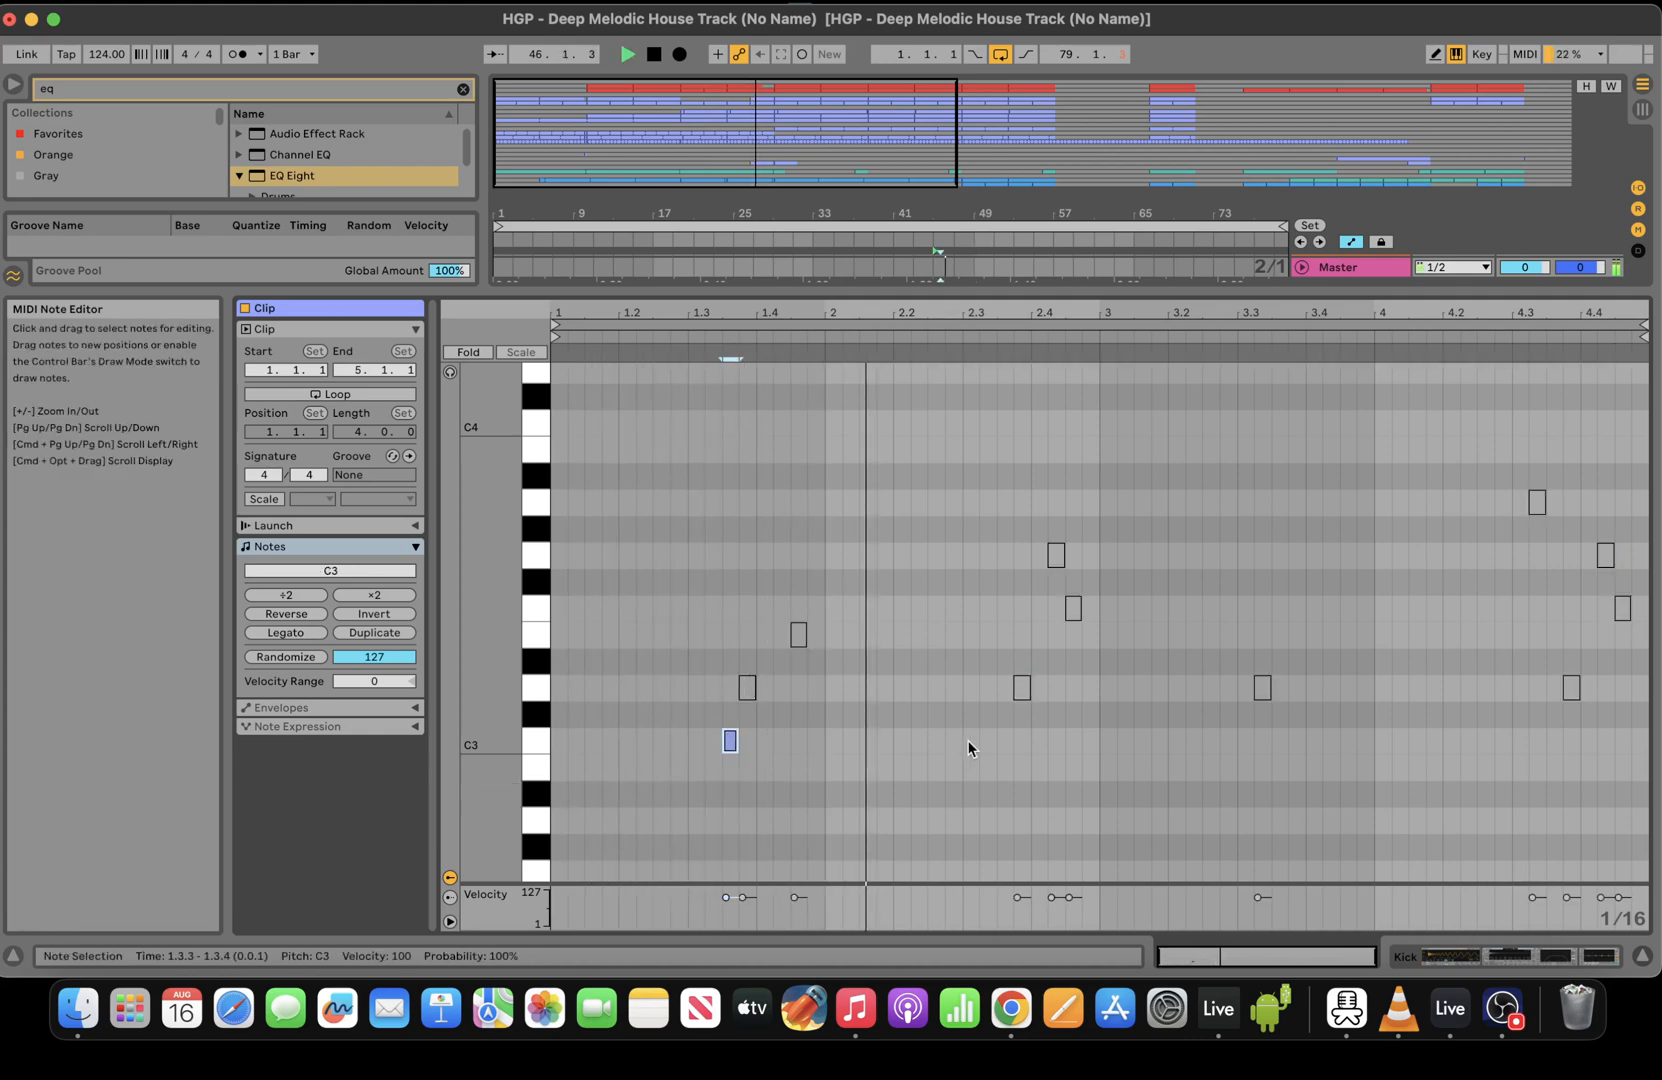
pyautogui.click(1015, 739)
pyautogui.press('space')
pyautogui.doubleClick(1003, 741)
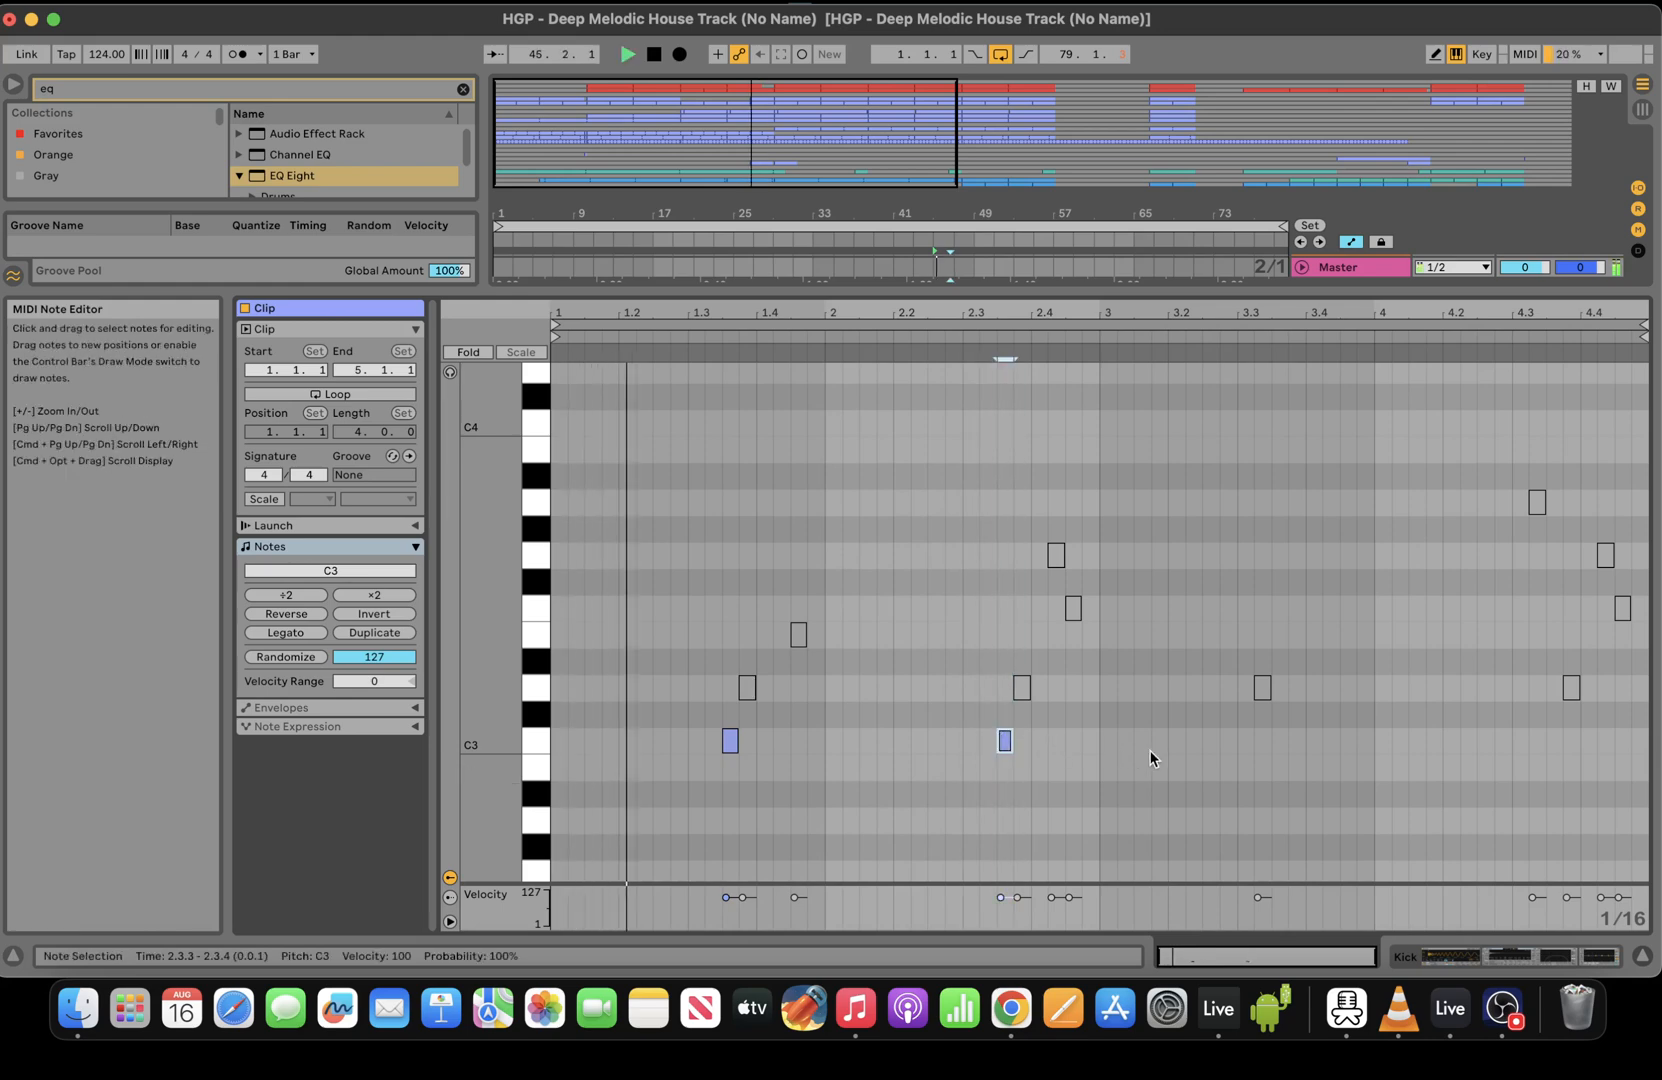
# Try a C3 kick note in the clip's third bar, shifting it from 3.2.4 to 3.3.2
pyautogui.doubleClick(1229, 743)
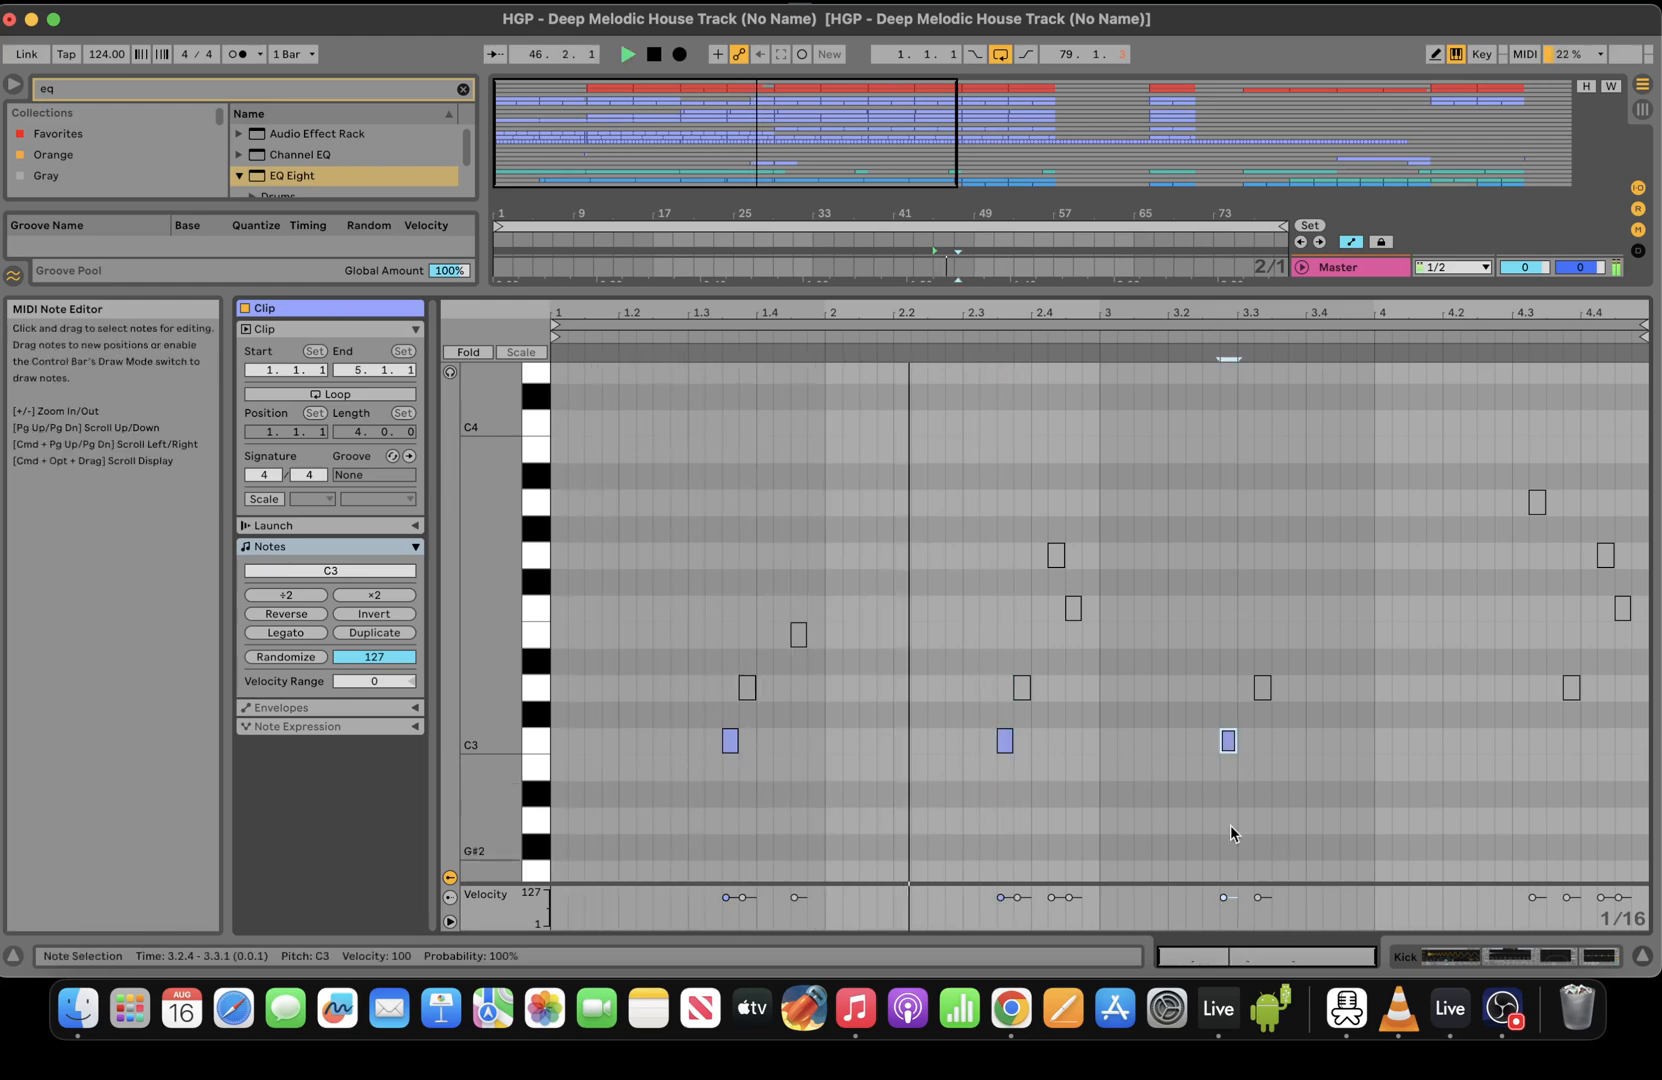
pyautogui.press('Right')
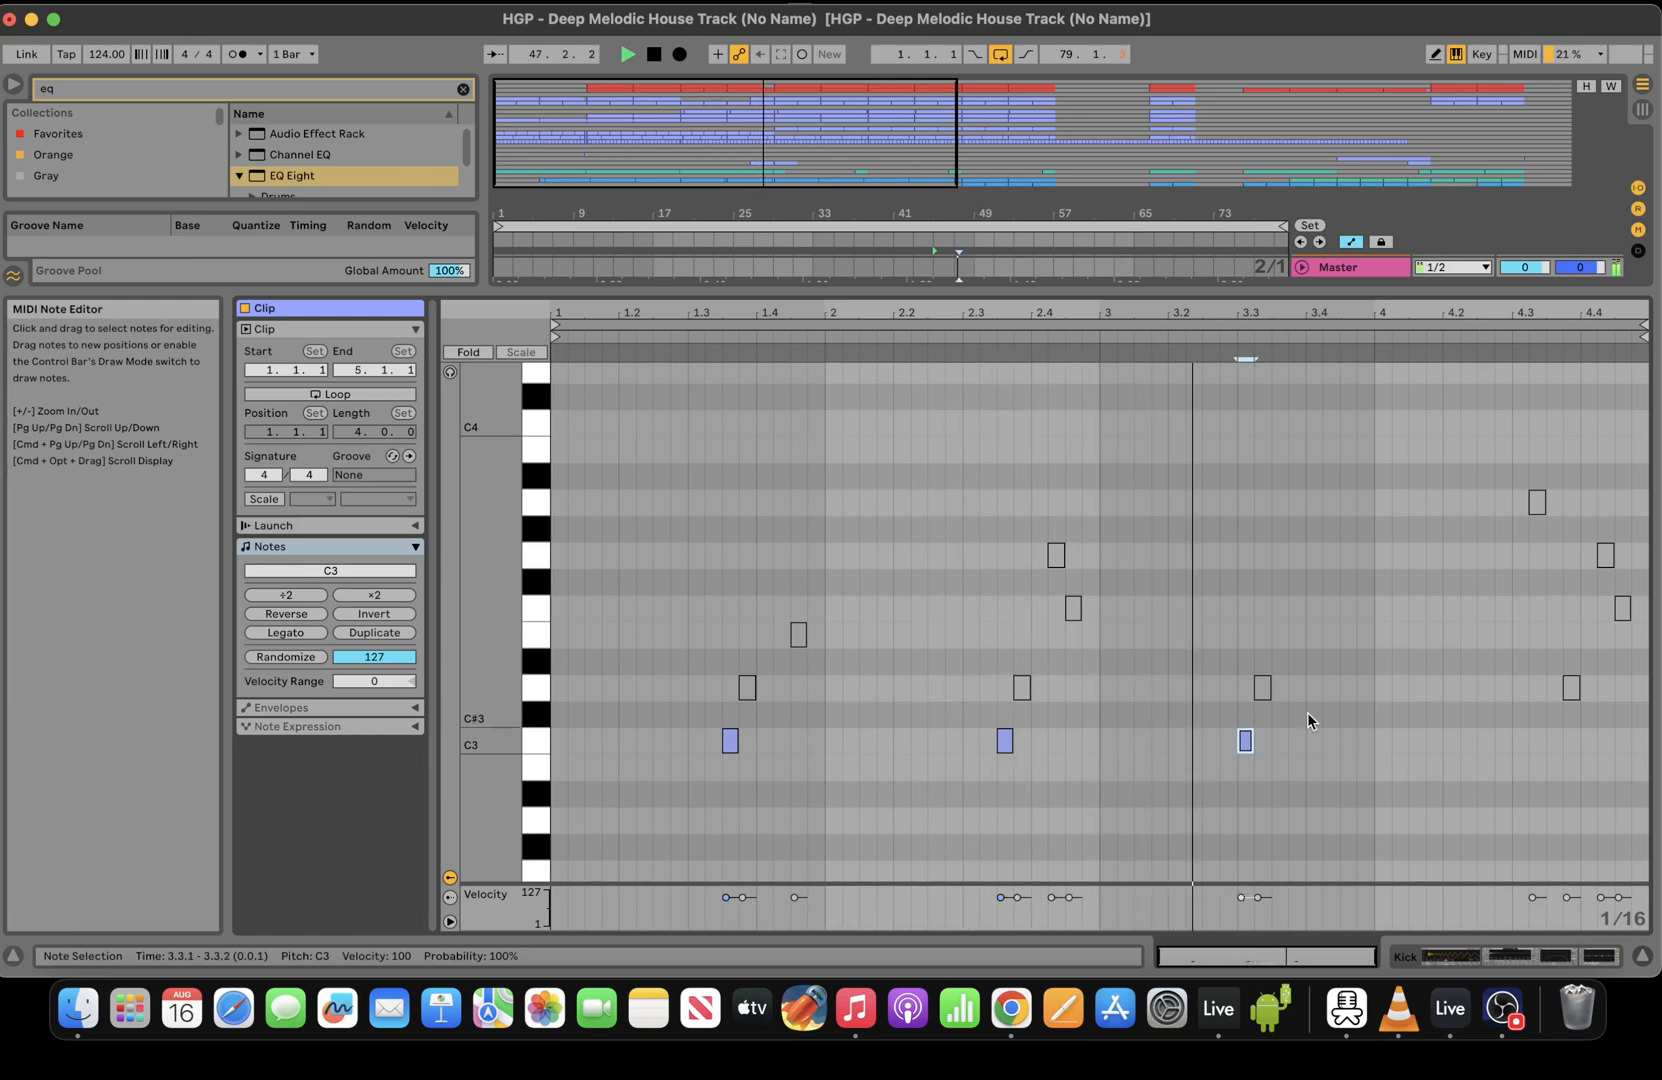
pyautogui.press('Right')
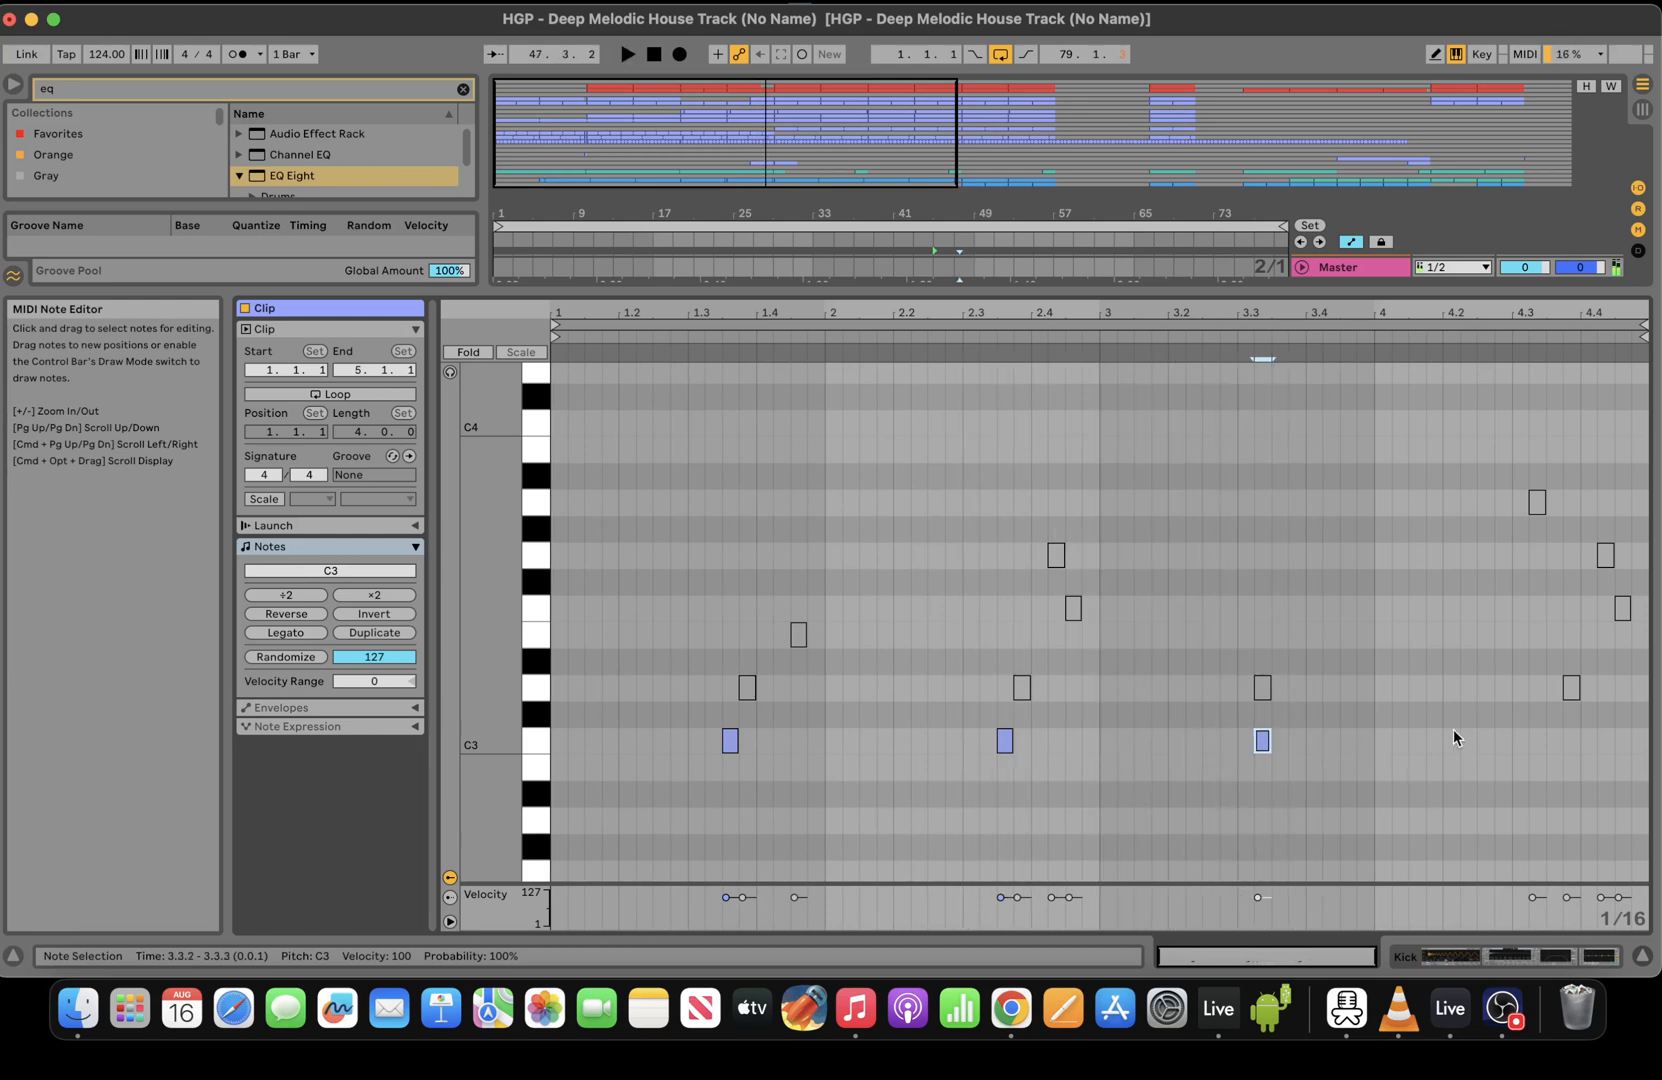
# Add C3 kick notes at 3.4.3, 4.1.3, 4.2.1 and 4.2.3 to finish the fill and play it back
pyautogui.moveTo(1453, 738); pyautogui.dragTo(1344, 738)
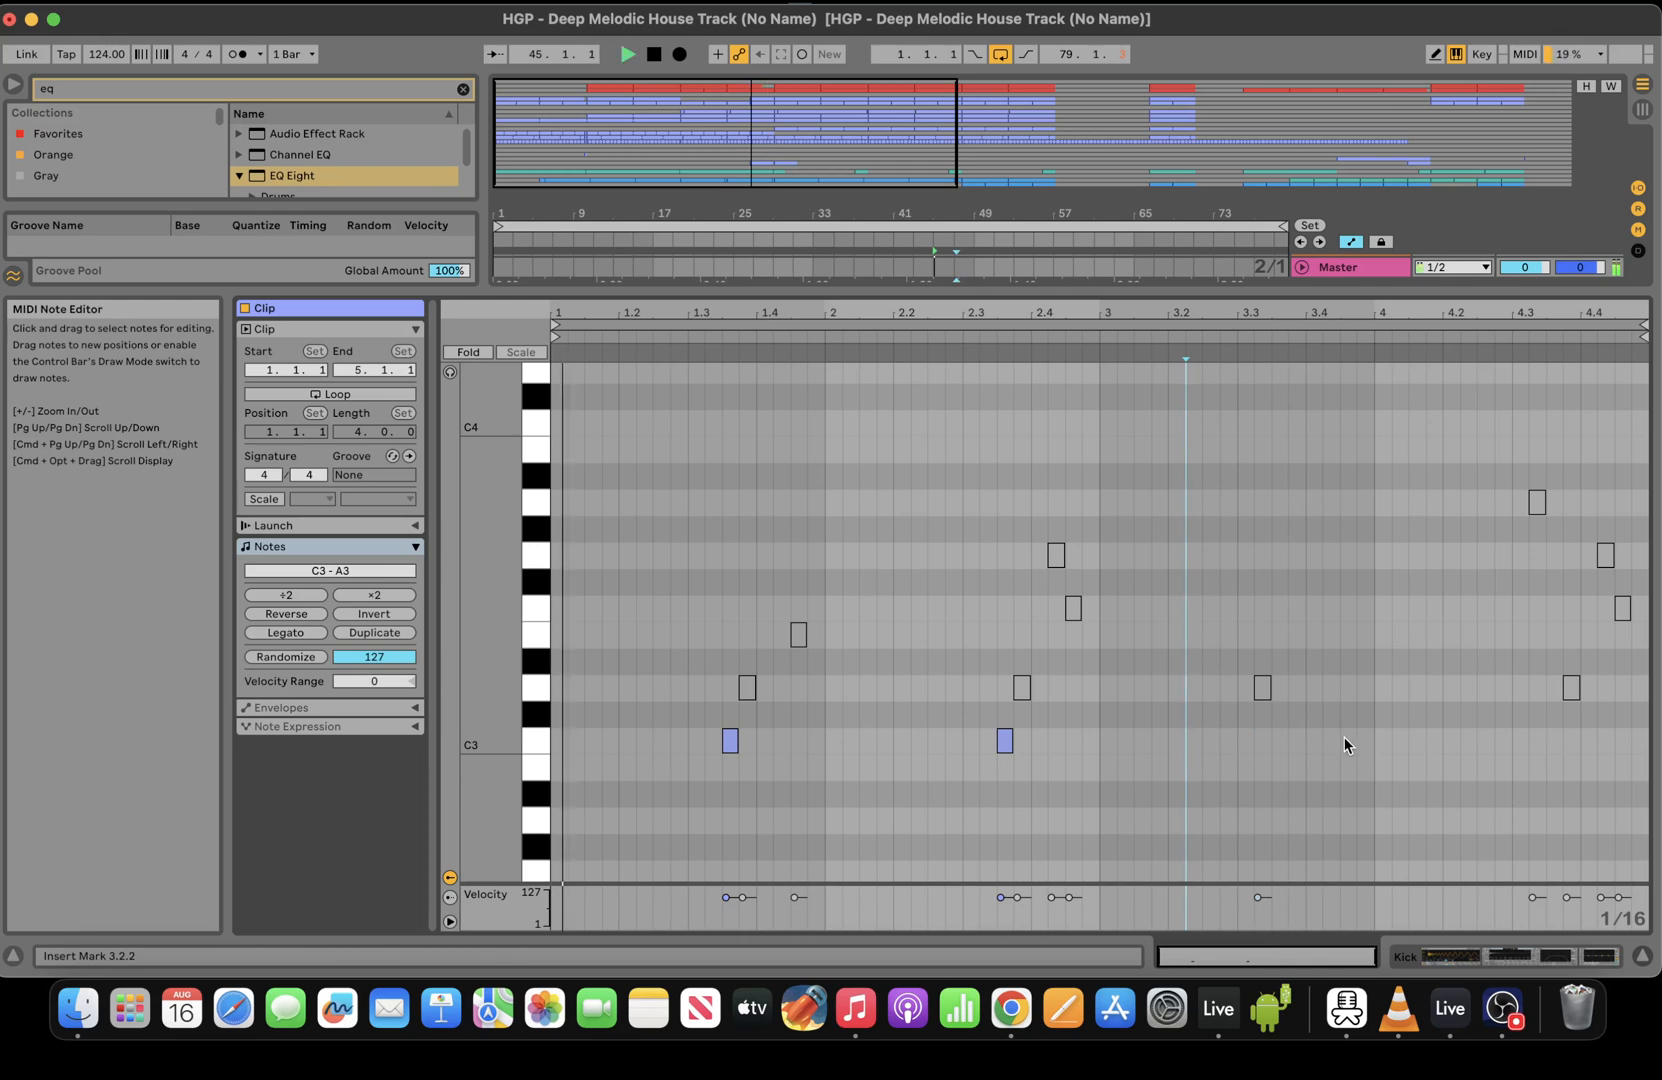
pyautogui.doubleClick(1413, 744)
pyautogui.doubleClick(1451, 741)
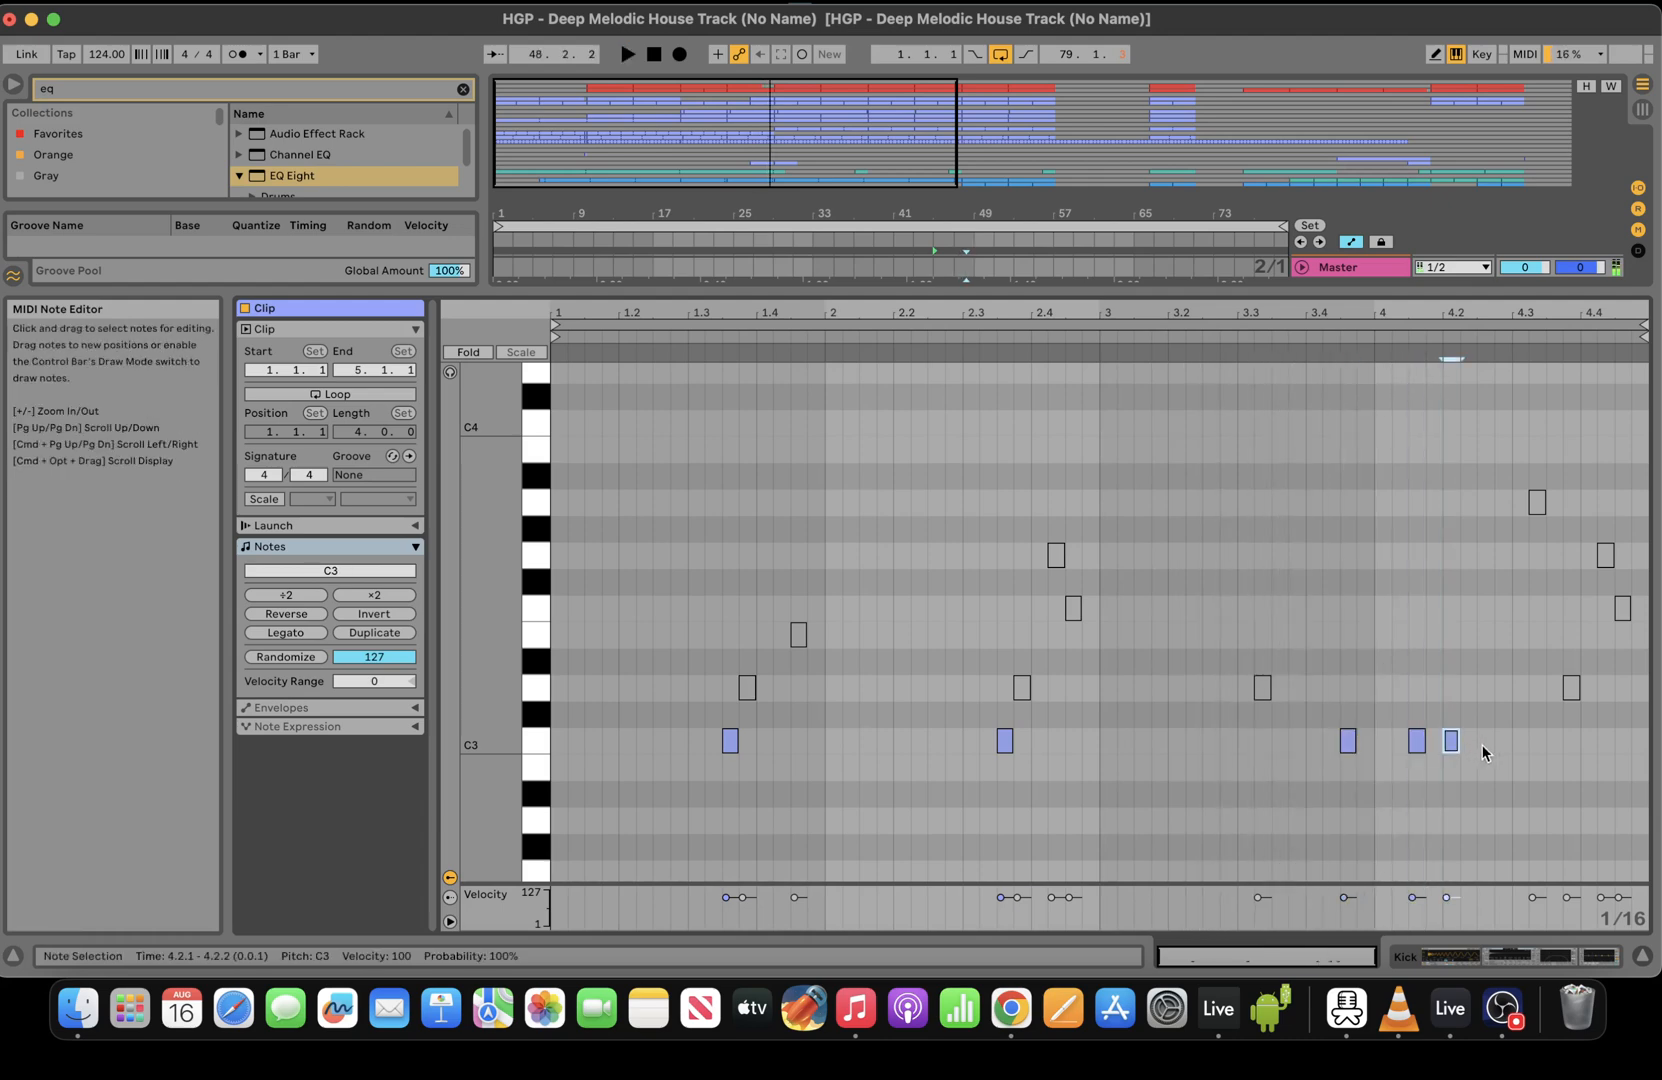
pyautogui.doubleClick(1485, 741)
pyautogui.press('space')
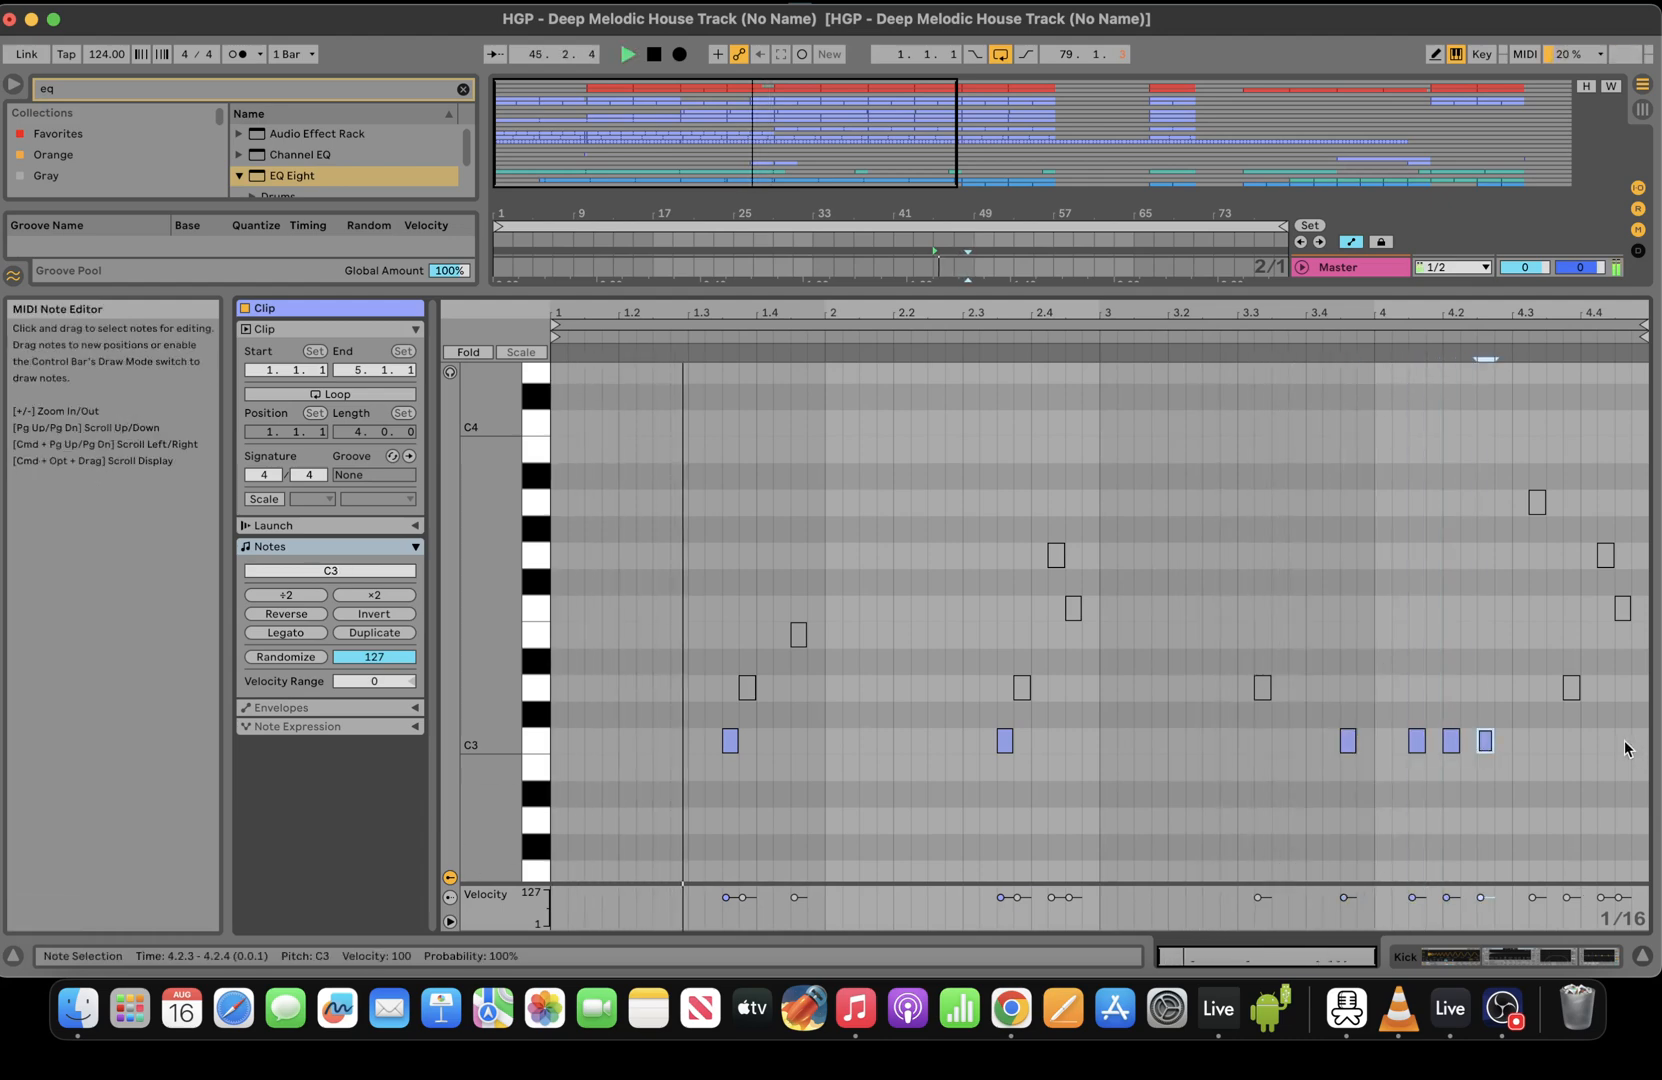
# In the Drums group's last EQ Eight, automate band 1 frequency at 86.3 Hz from bar 45 to 47, sloping to 46.6 Hz at bar 49
pyautogui.click(1580, 953)
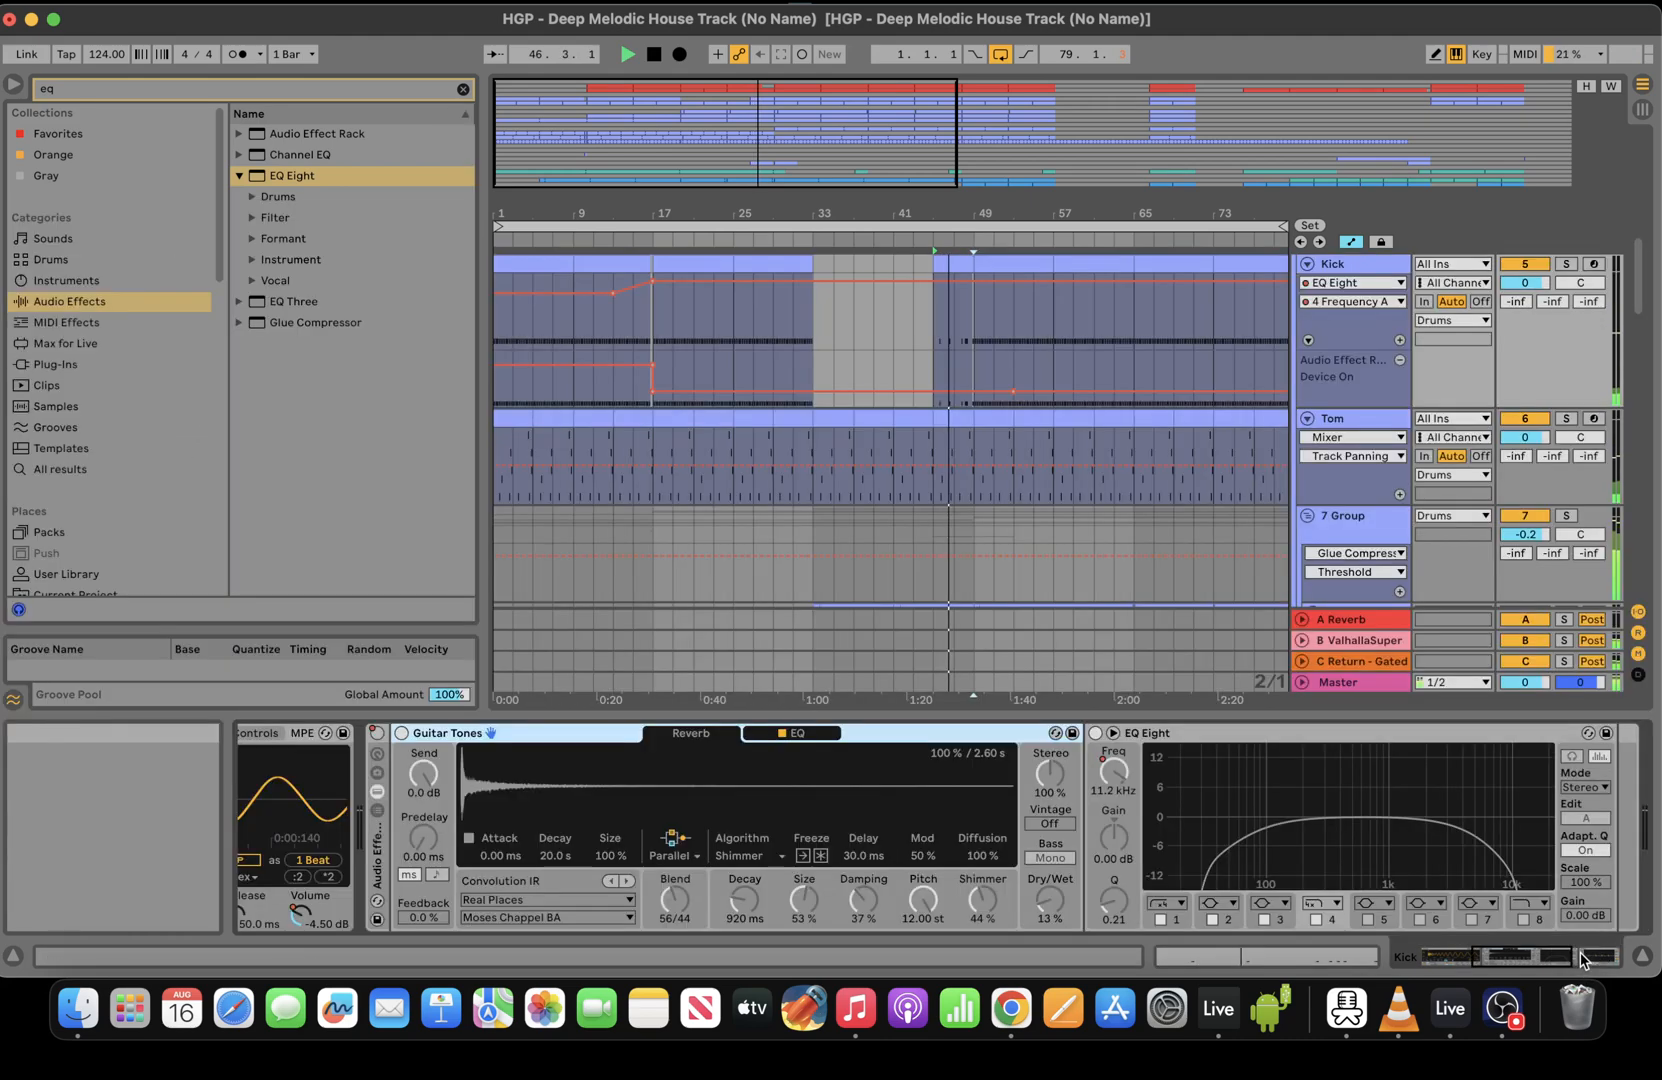
pyautogui.scroll(5, 1643, 251)
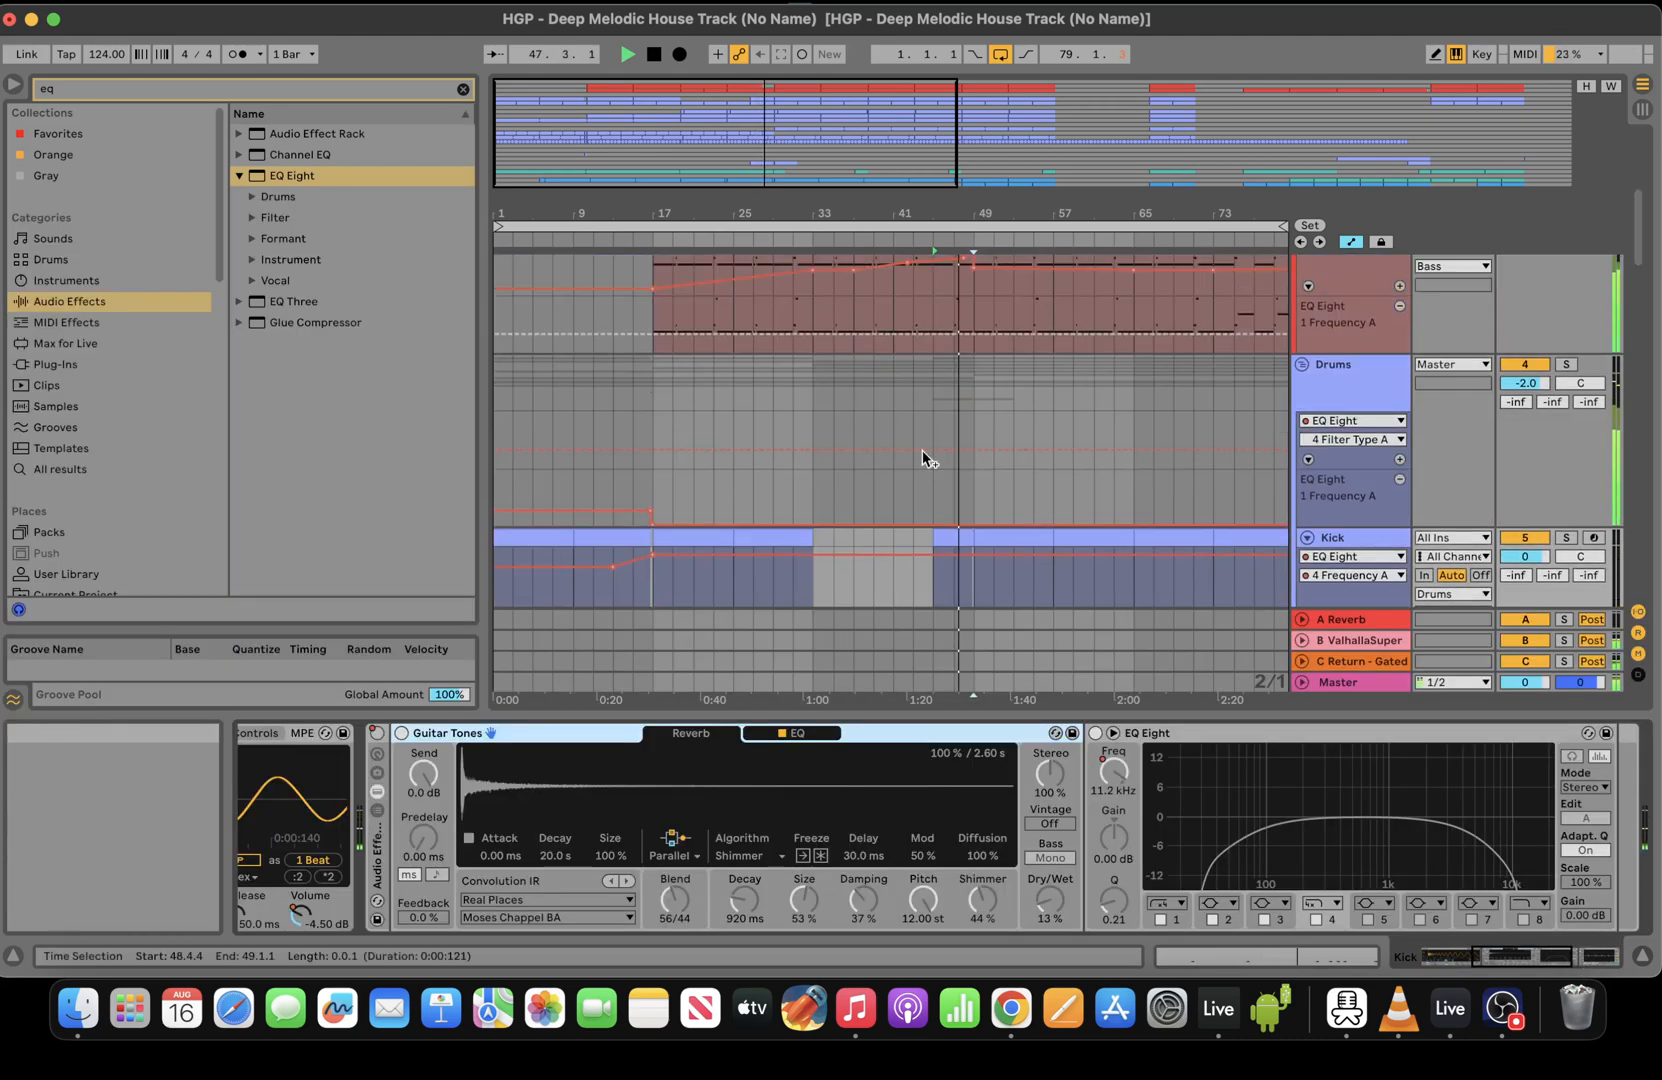
pyautogui.click(934, 487)
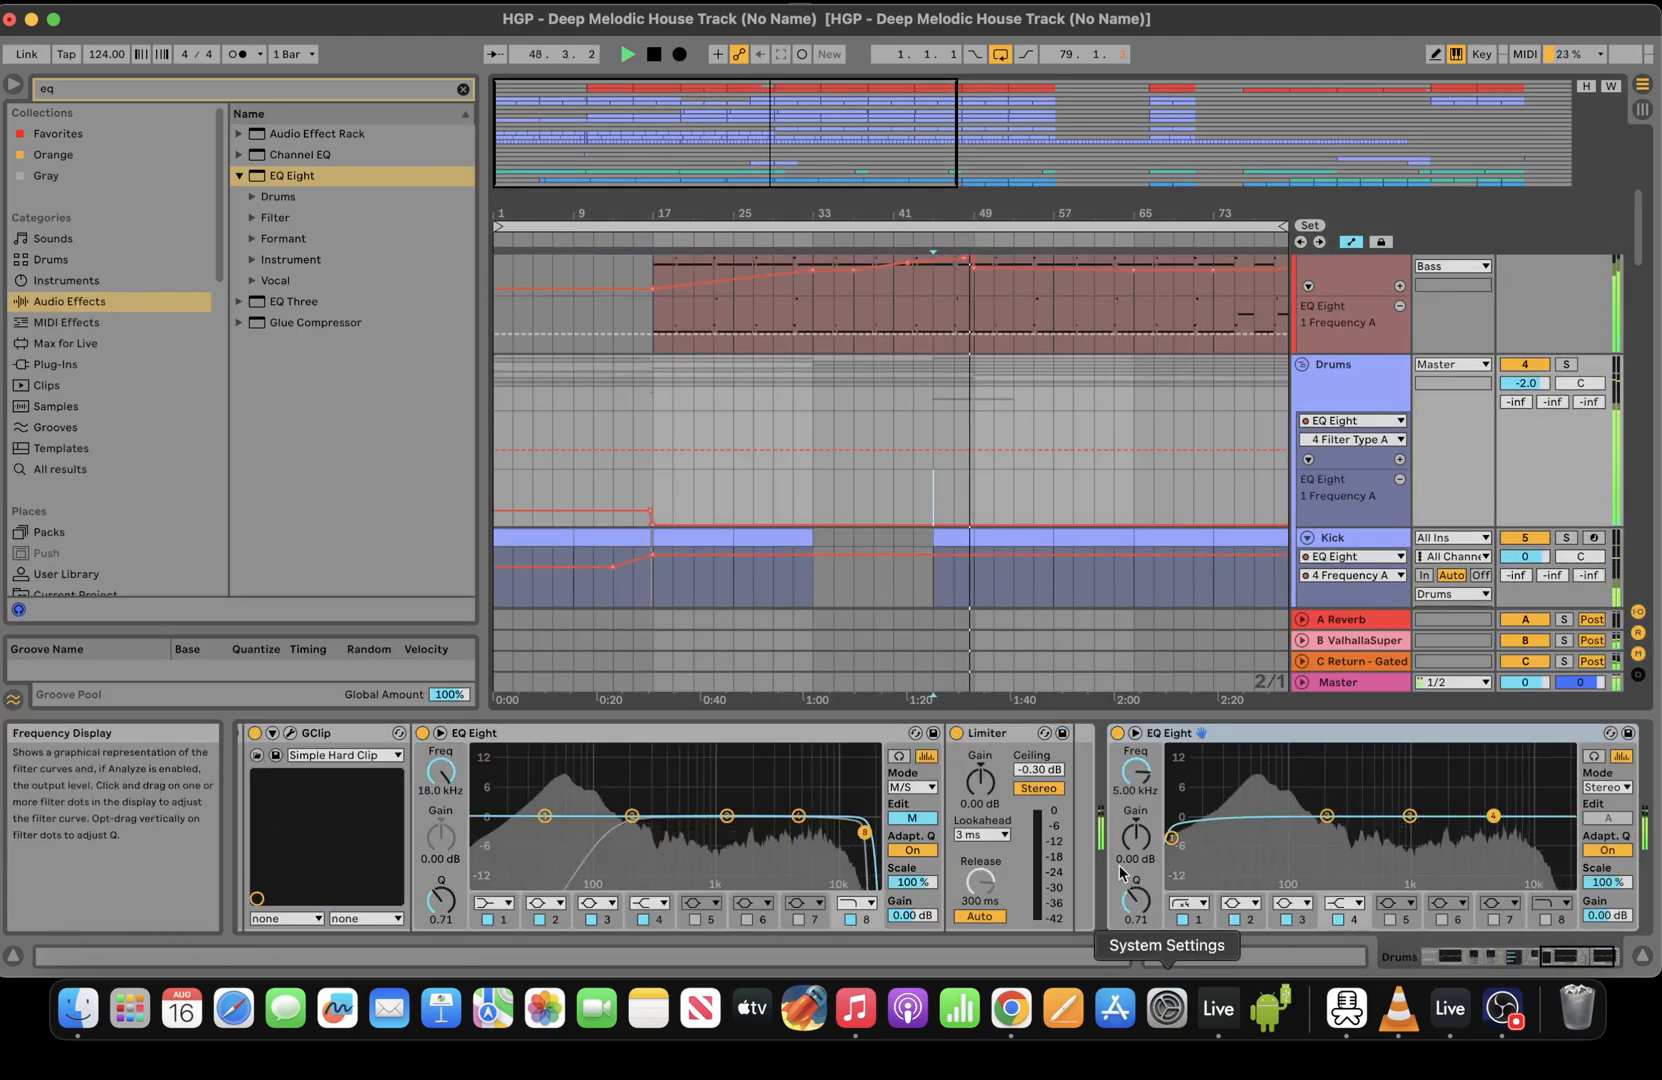
pyautogui.click(1172, 838)
pyautogui.moveTo(935, 419)
pyautogui.mouseDown()
pyautogui.moveTo(975, 414)
pyautogui.moveTo(952, 449)
pyautogui.mouseUp()
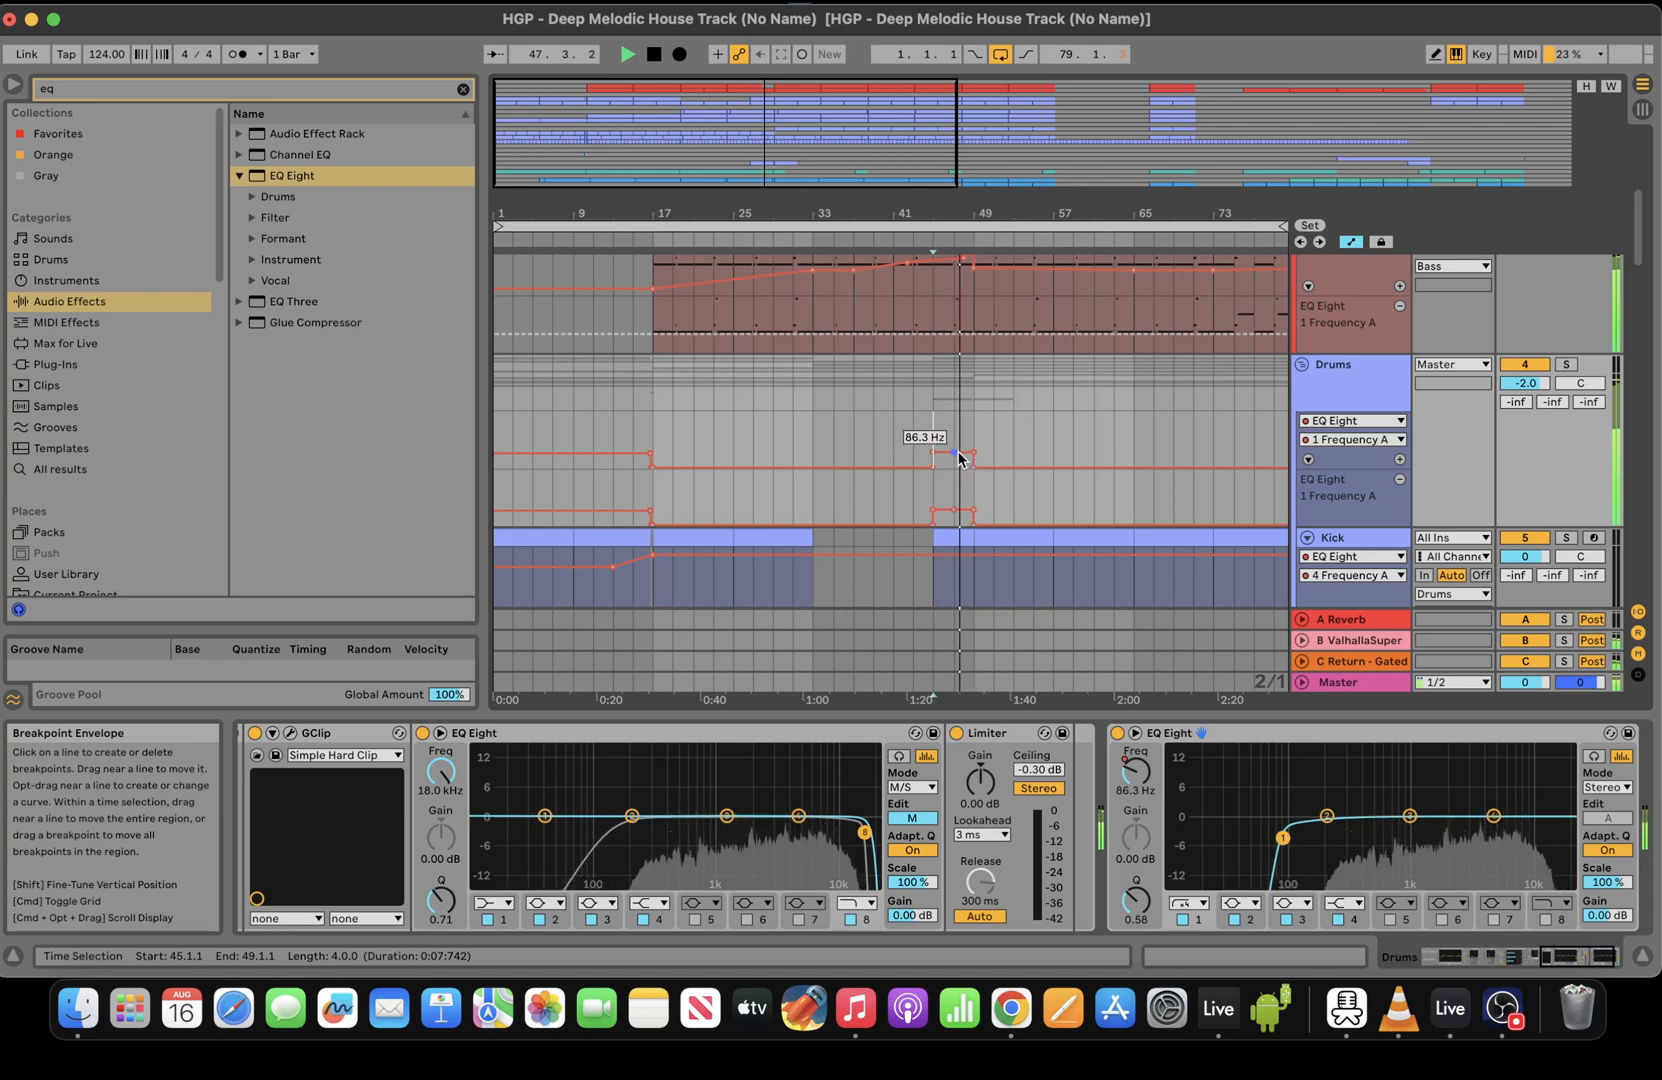
pyautogui.moveTo(973, 456); pyautogui.dragTo(973, 460)
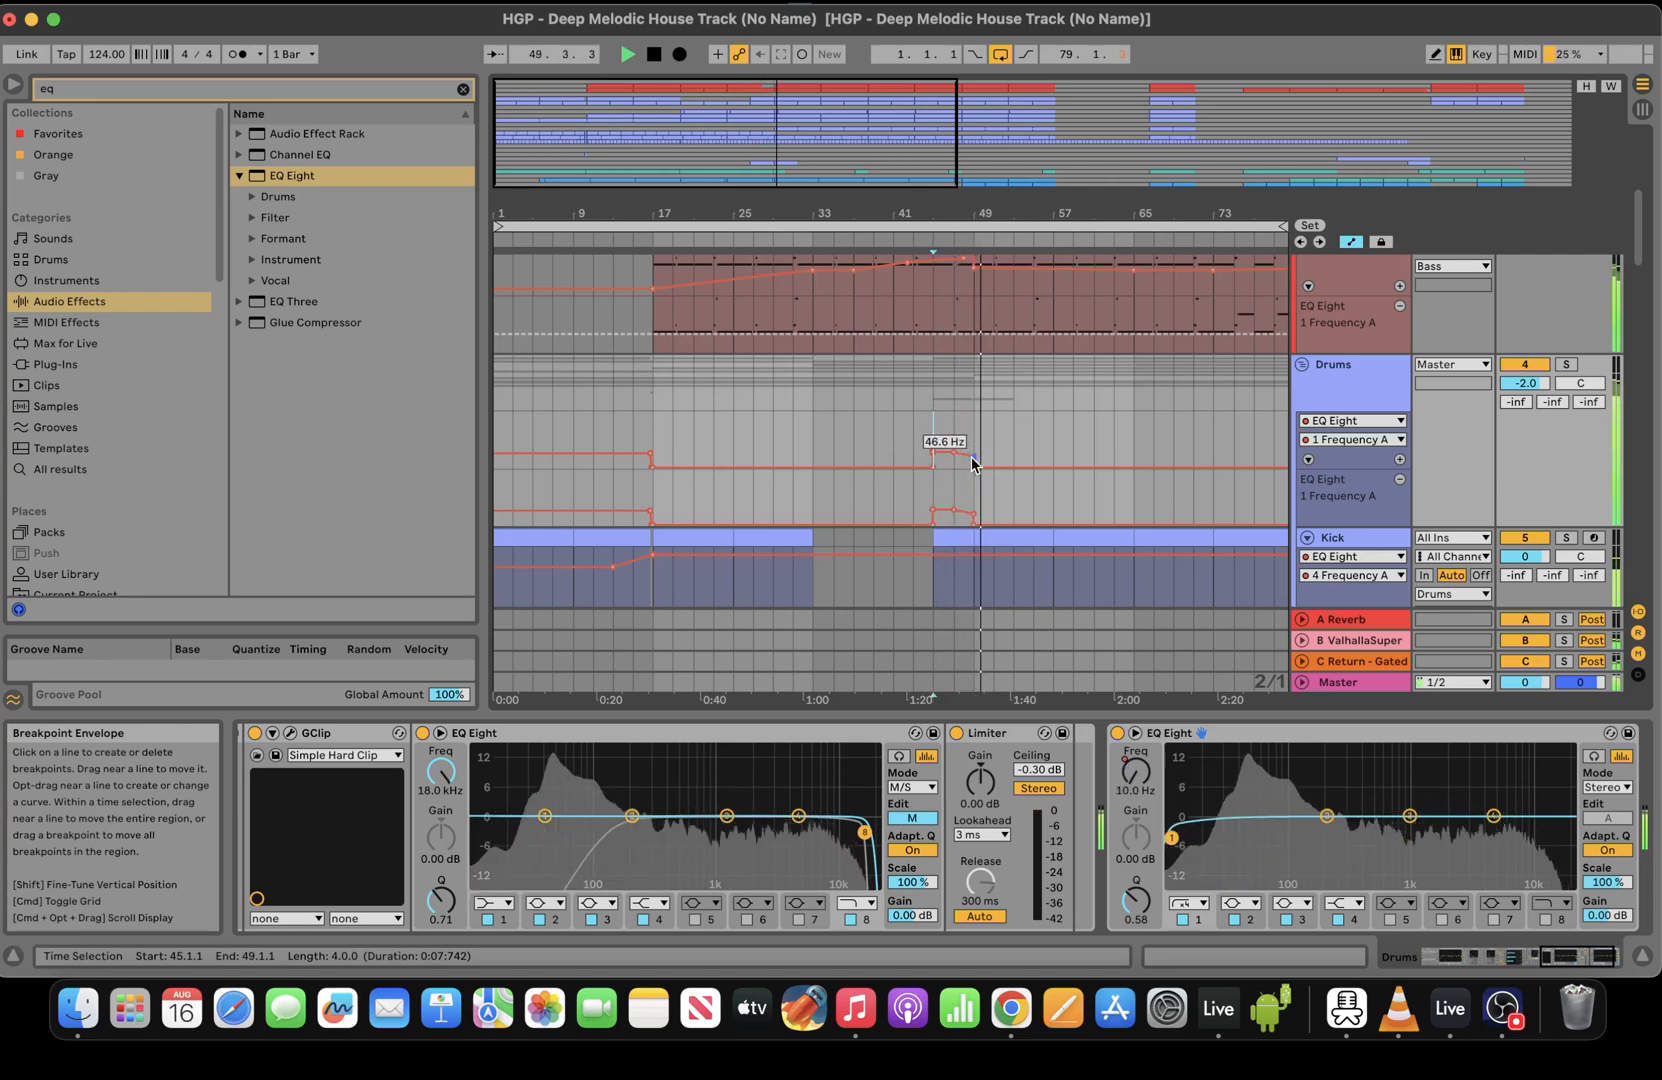
# Set the arrangement loop to 32 bars, running from bar 49 to bar 81
pyautogui.moveTo(950, 165); pyautogui.dragTo(1068, 158)
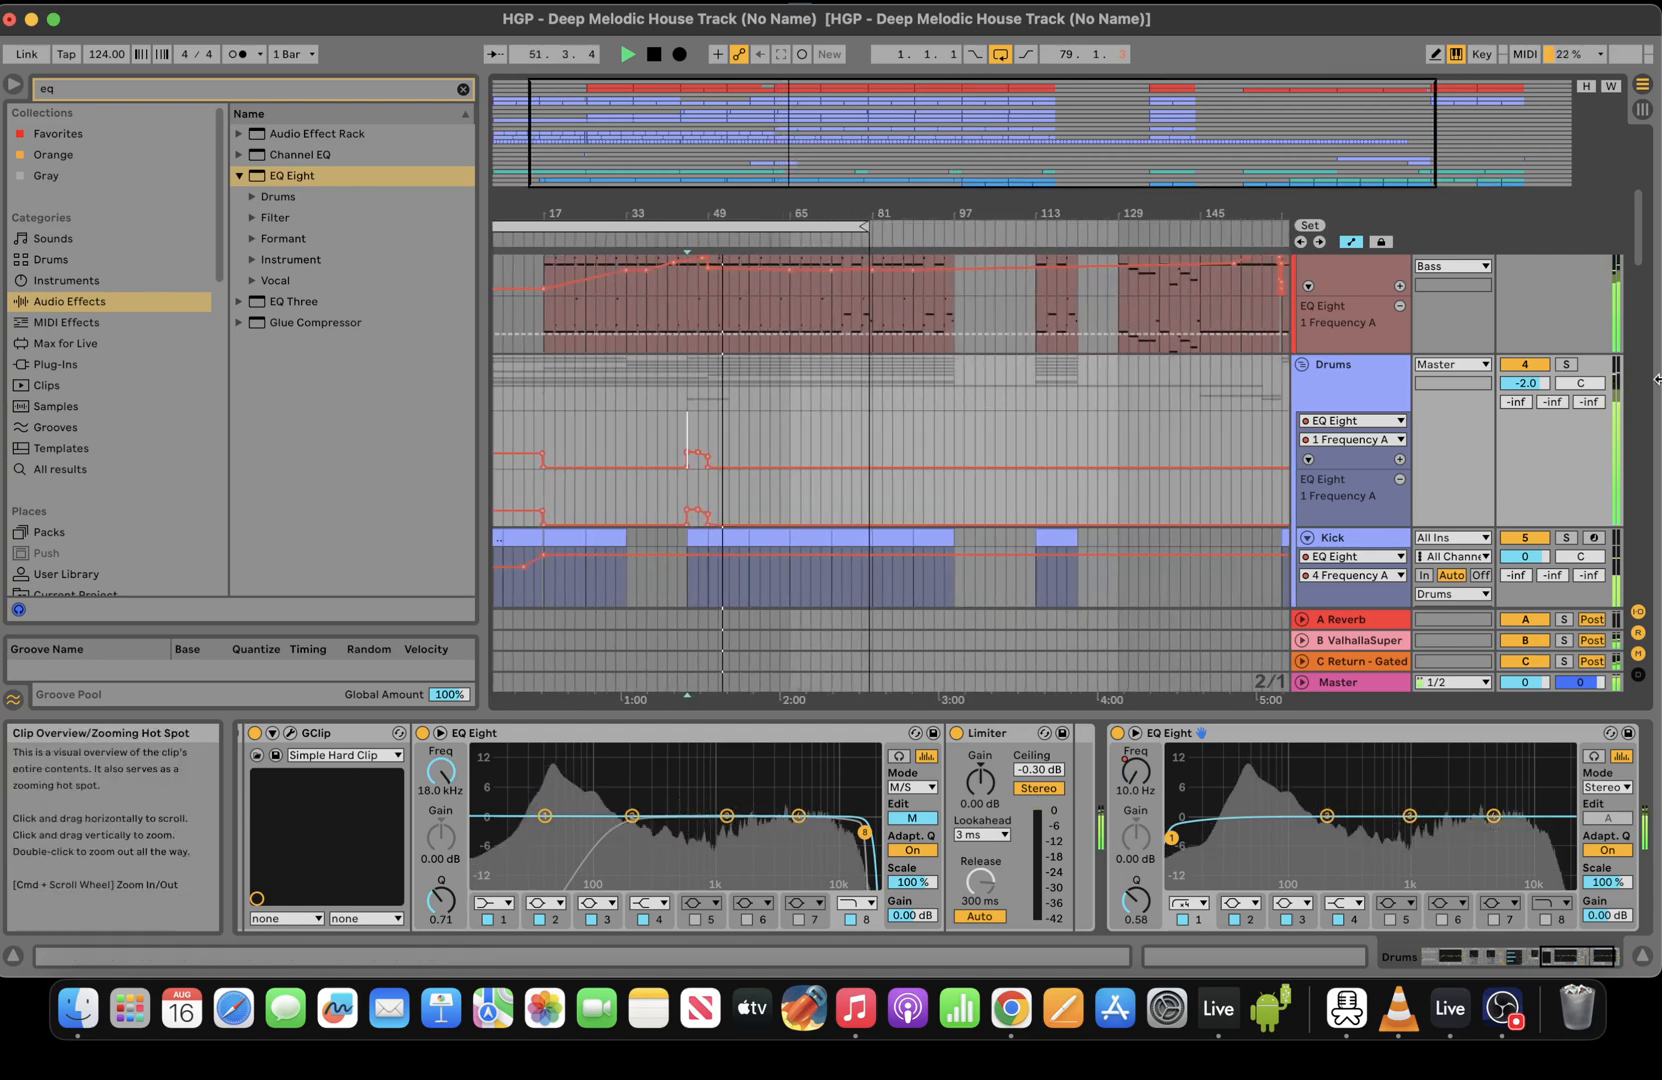
pyautogui.scroll(3, 1637, 253)
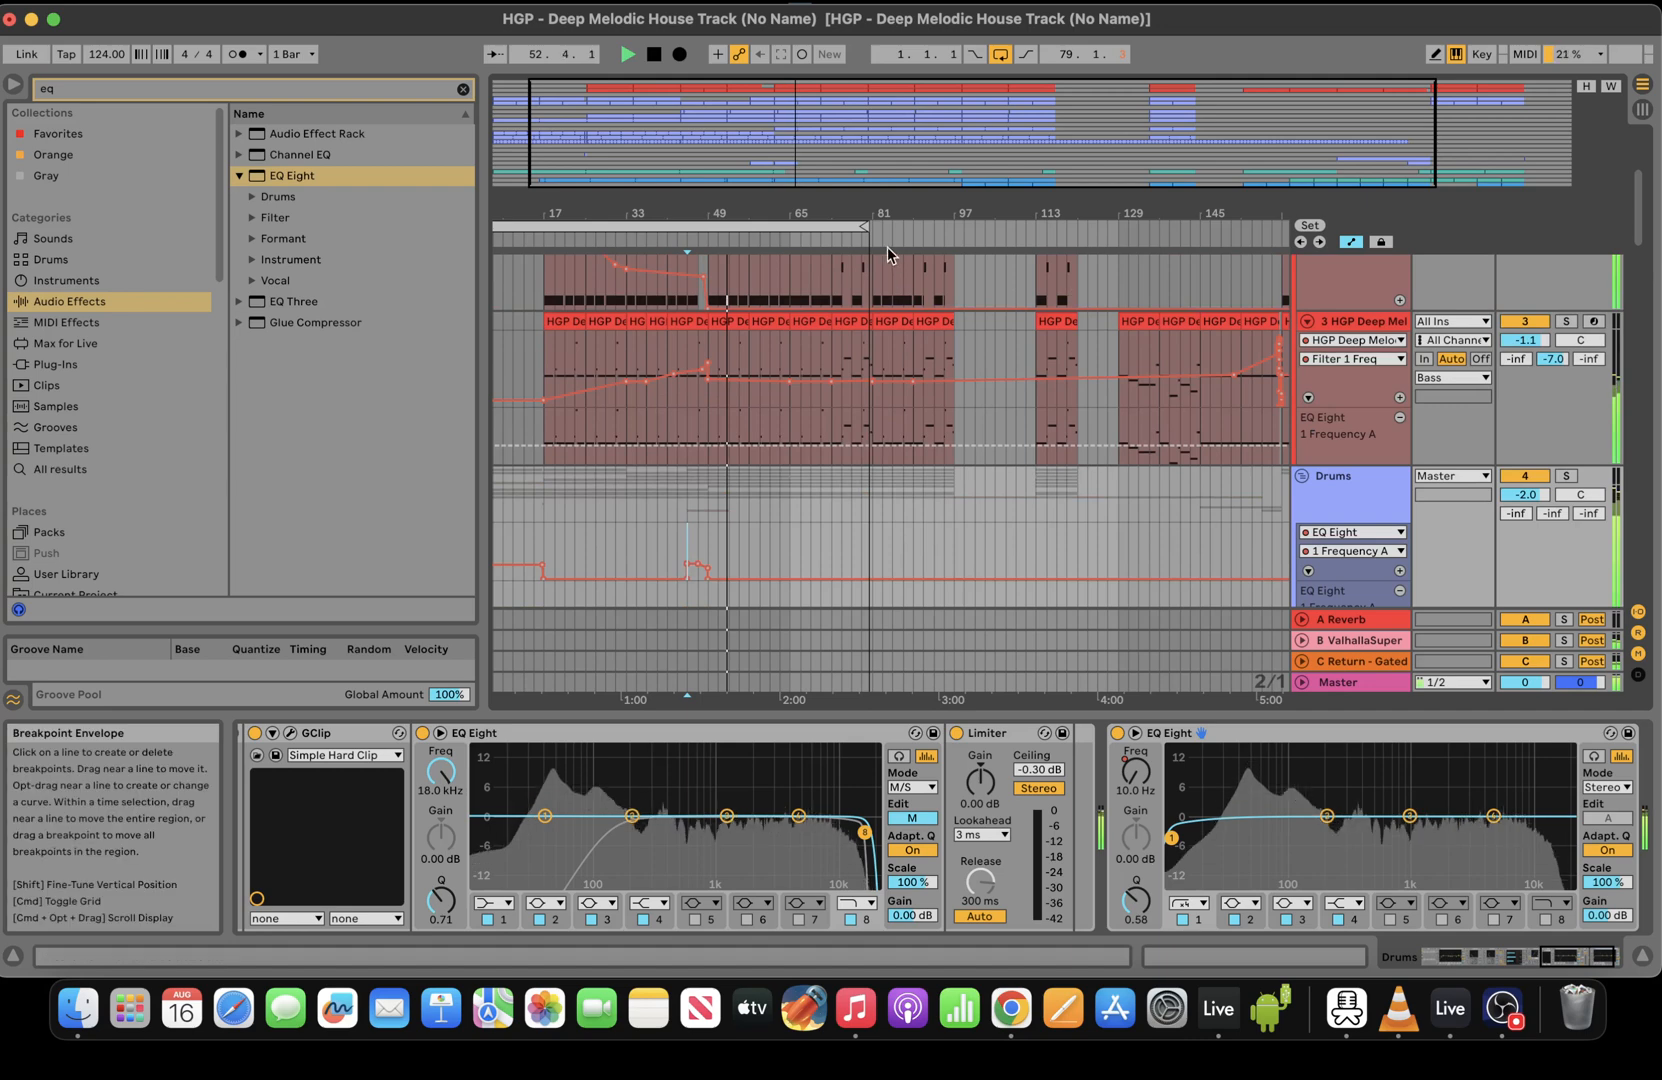
pyautogui.click(867, 226)
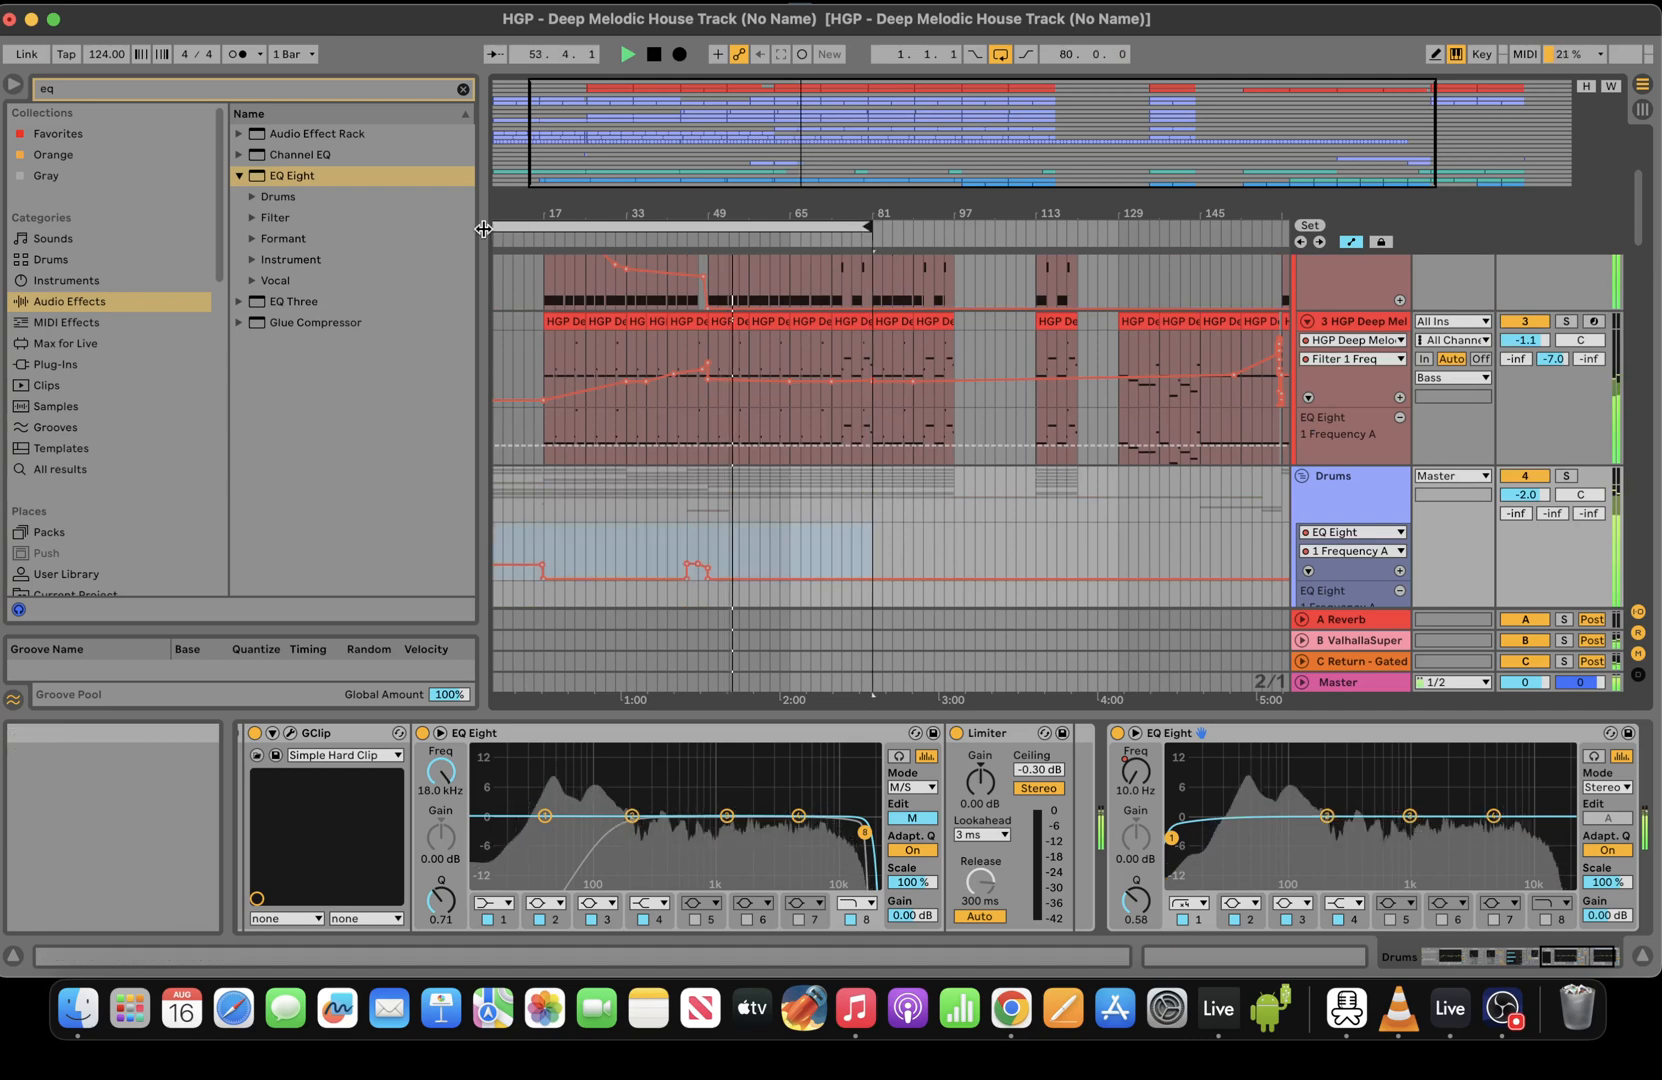
pyautogui.moveTo(552, 224); pyautogui.dragTo(690, 227)
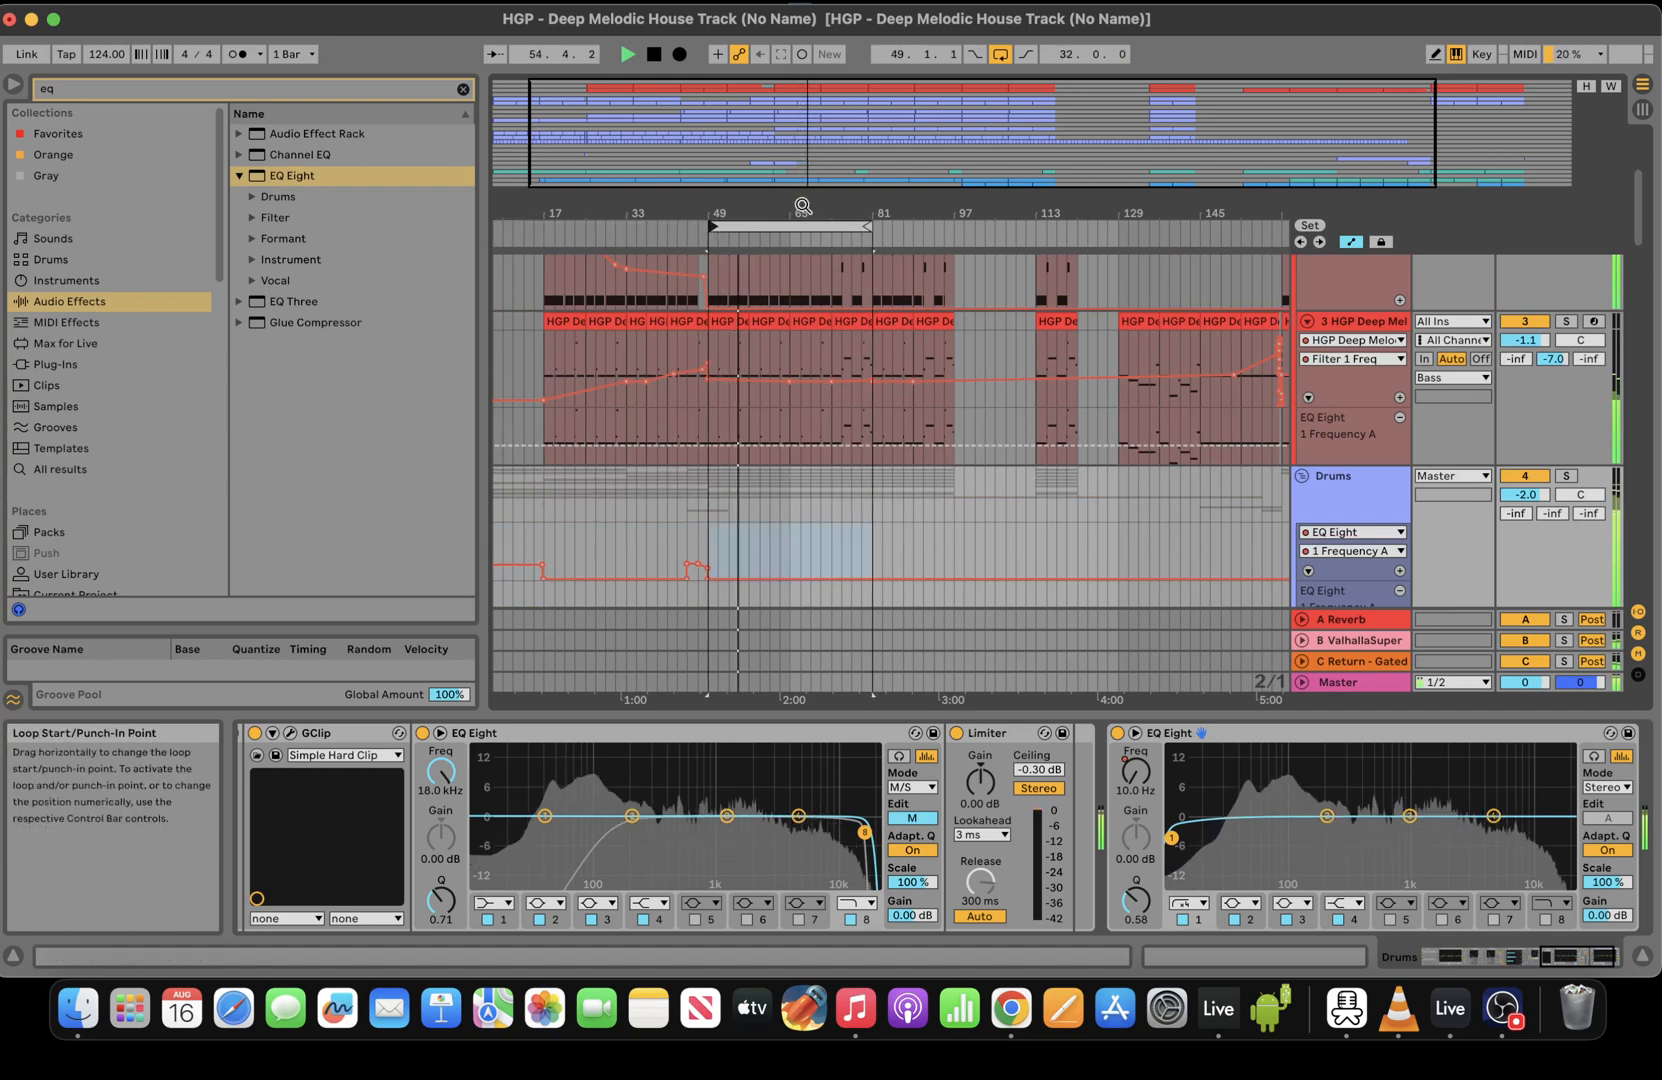
# Audition the section after bar 49 with the HGP Deep Melodic bass track muted and soloed, and replay it from bar 49
pyautogui.moveTo(1638, 222); pyautogui.dragTo(1640, 302)
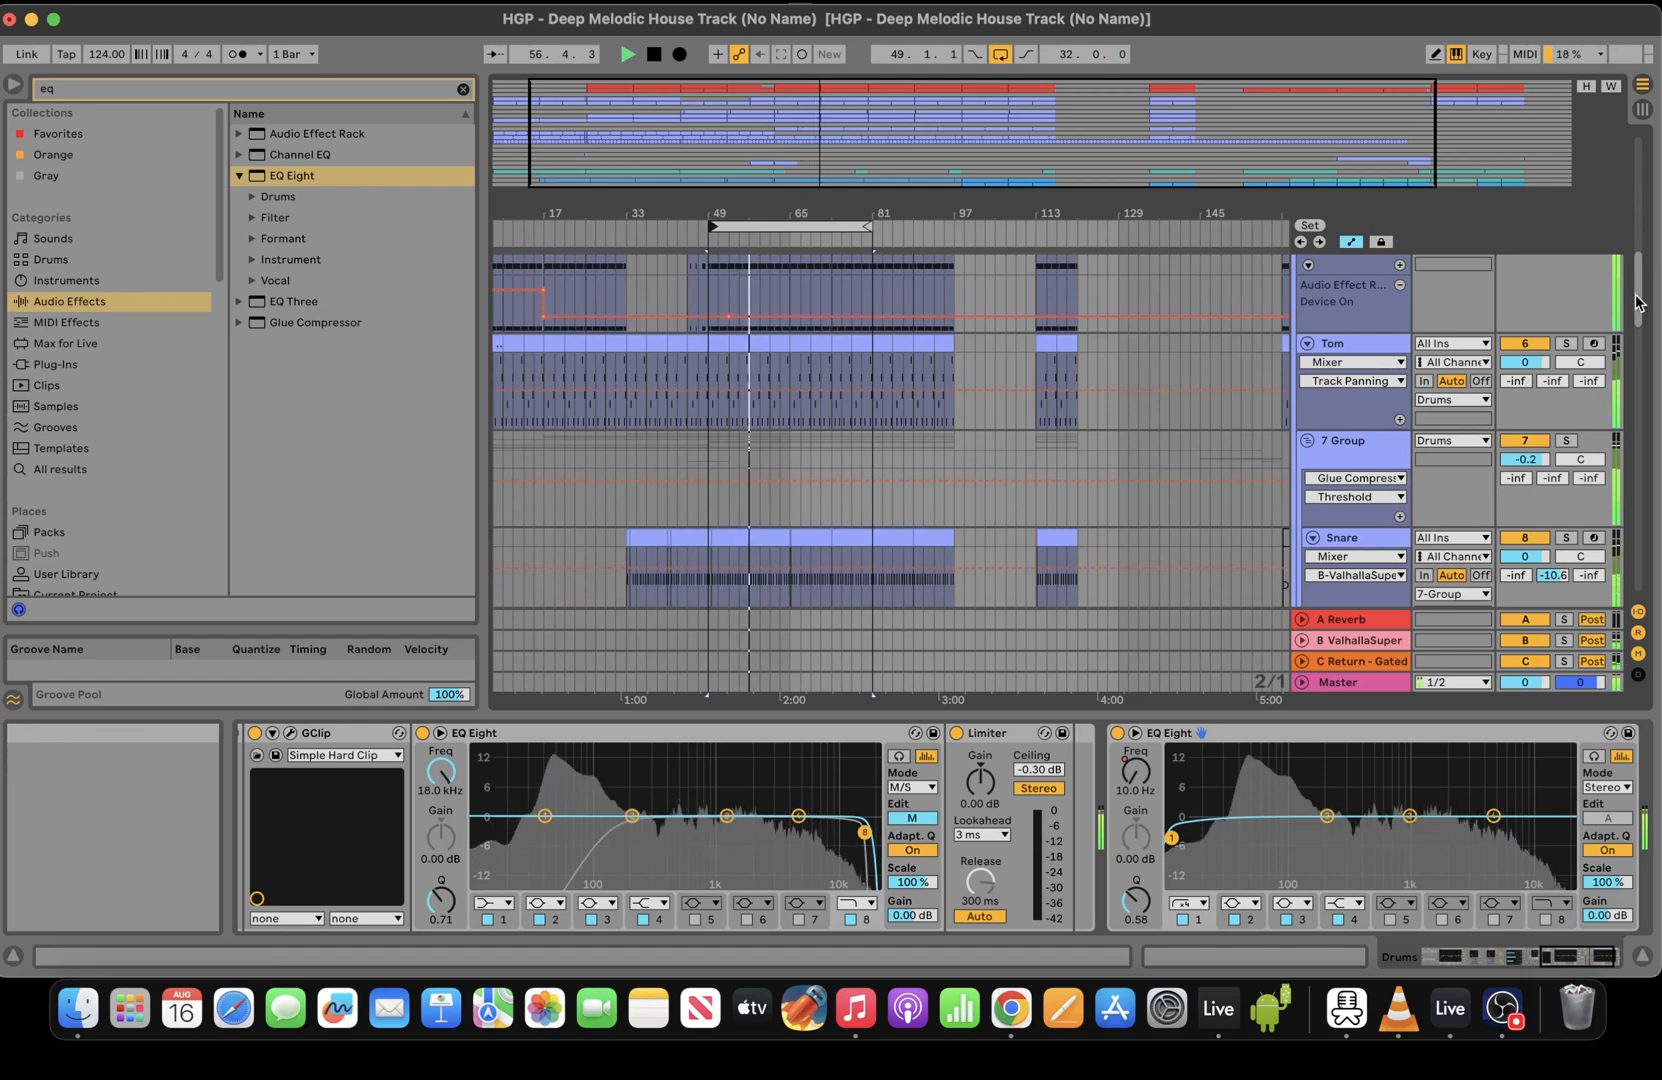
pyautogui.click(780, 675)
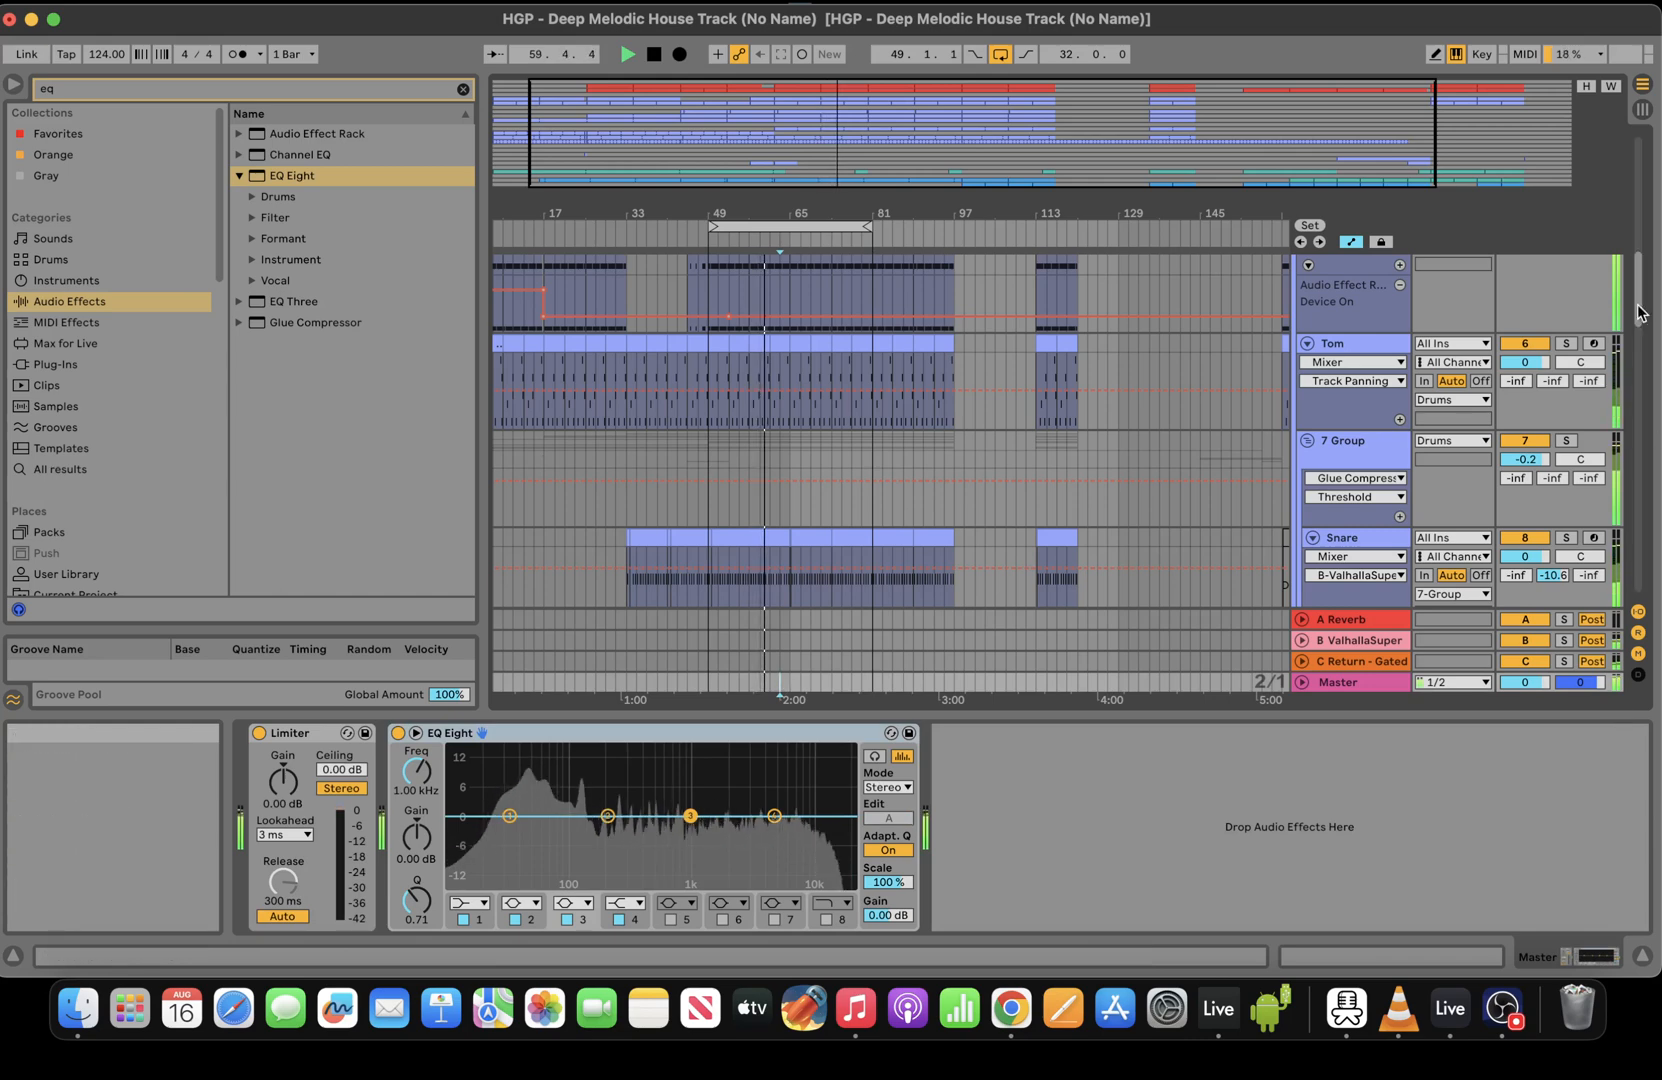
pyautogui.moveTo(1640, 313); pyautogui.dragTo(1641, 198)
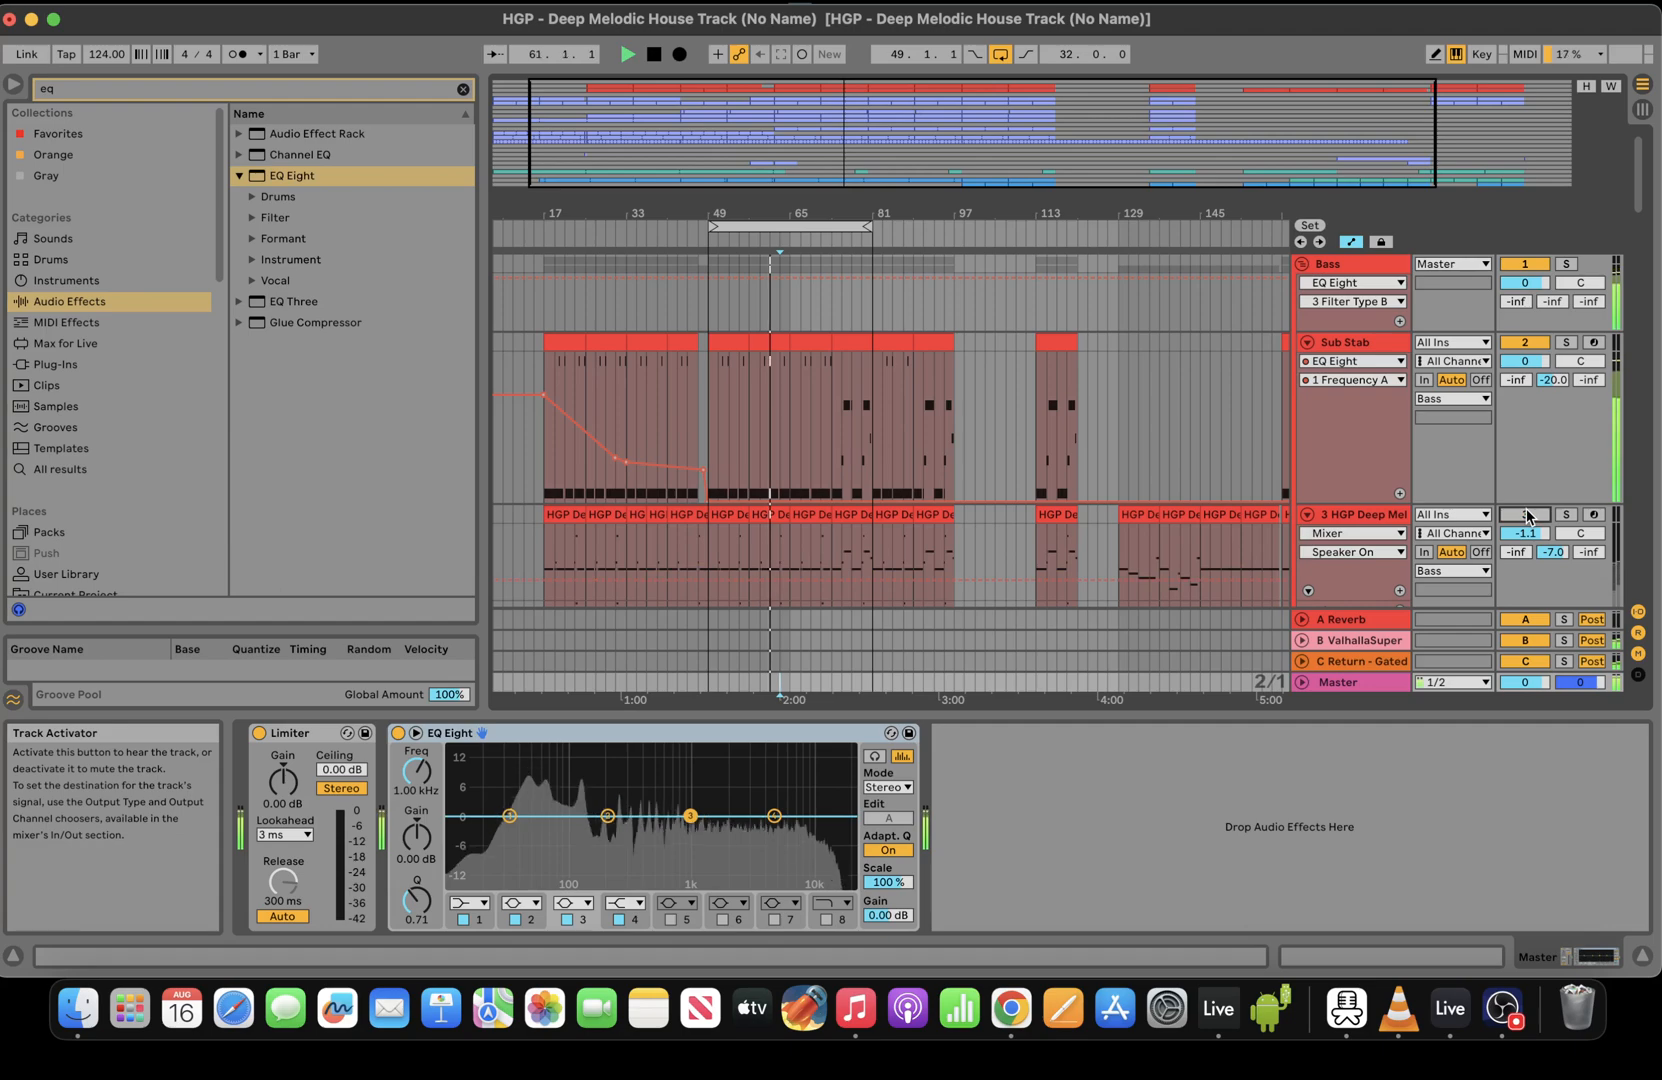
pyautogui.click(1566, 515)
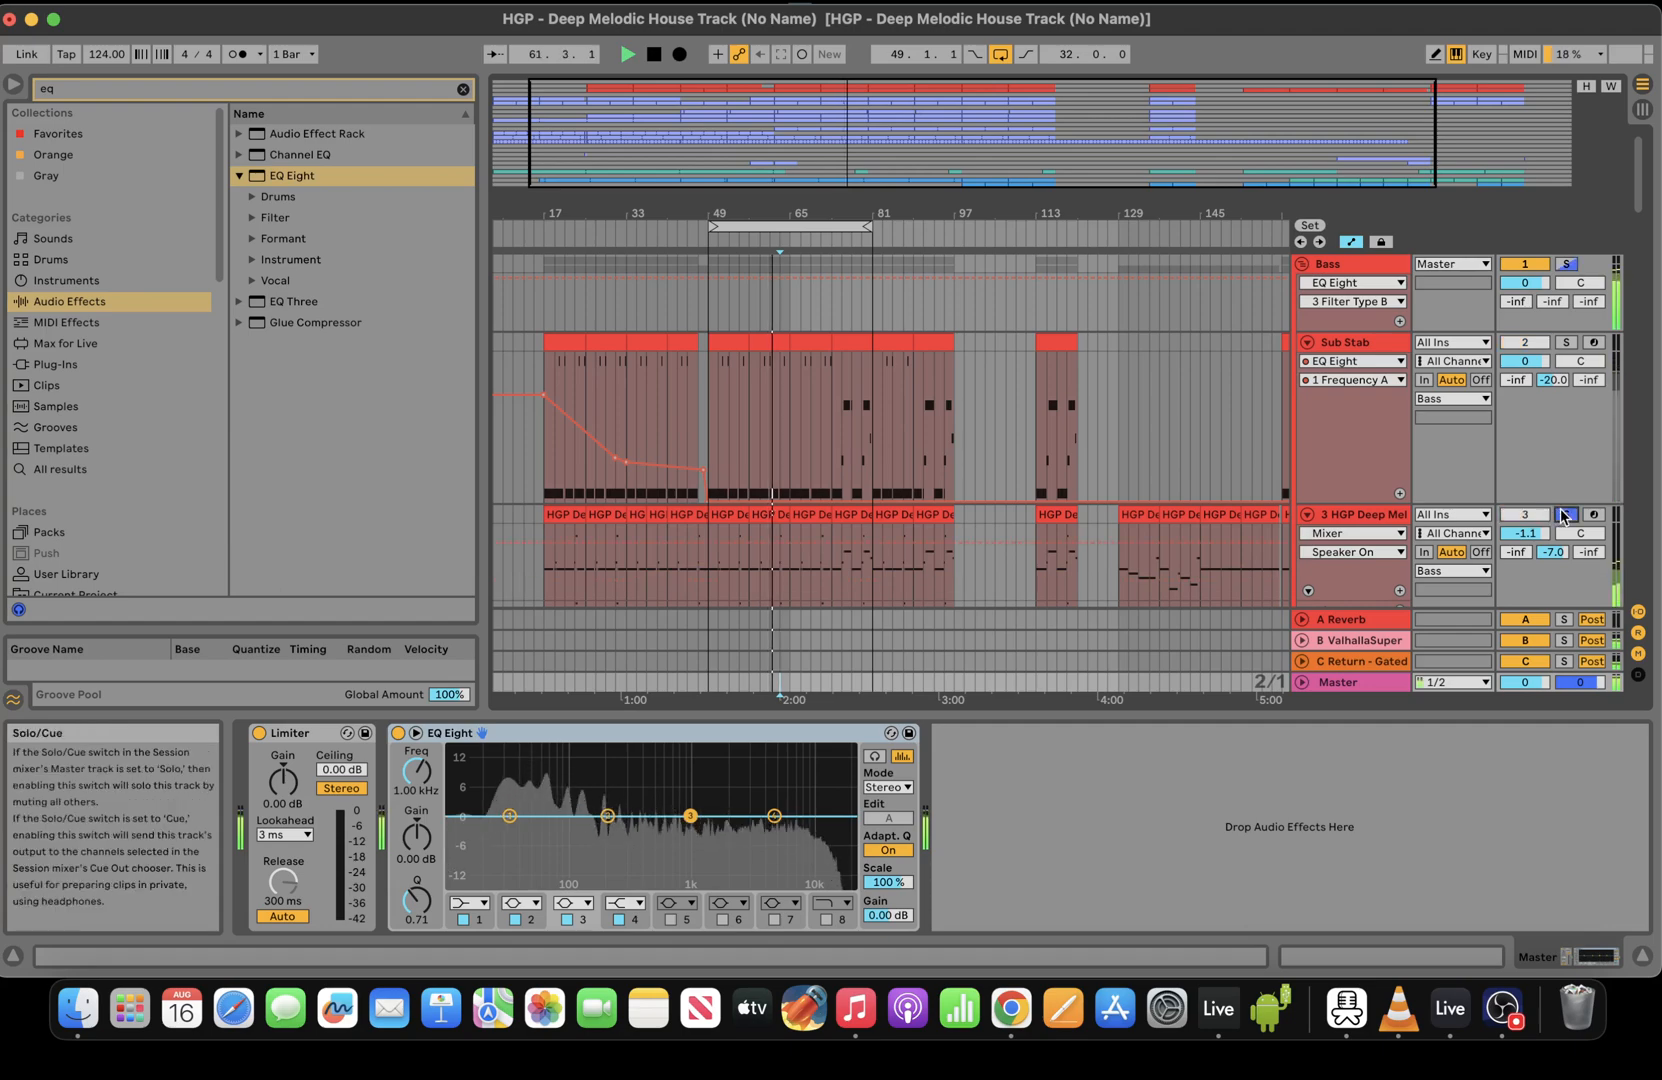
pyautogui.click(712, 584)
pyautogui.moveTo(1640, 178); pyautogui.dragTo(1645, 341)
pyautogui.press('space')
pyautogui.press('space')
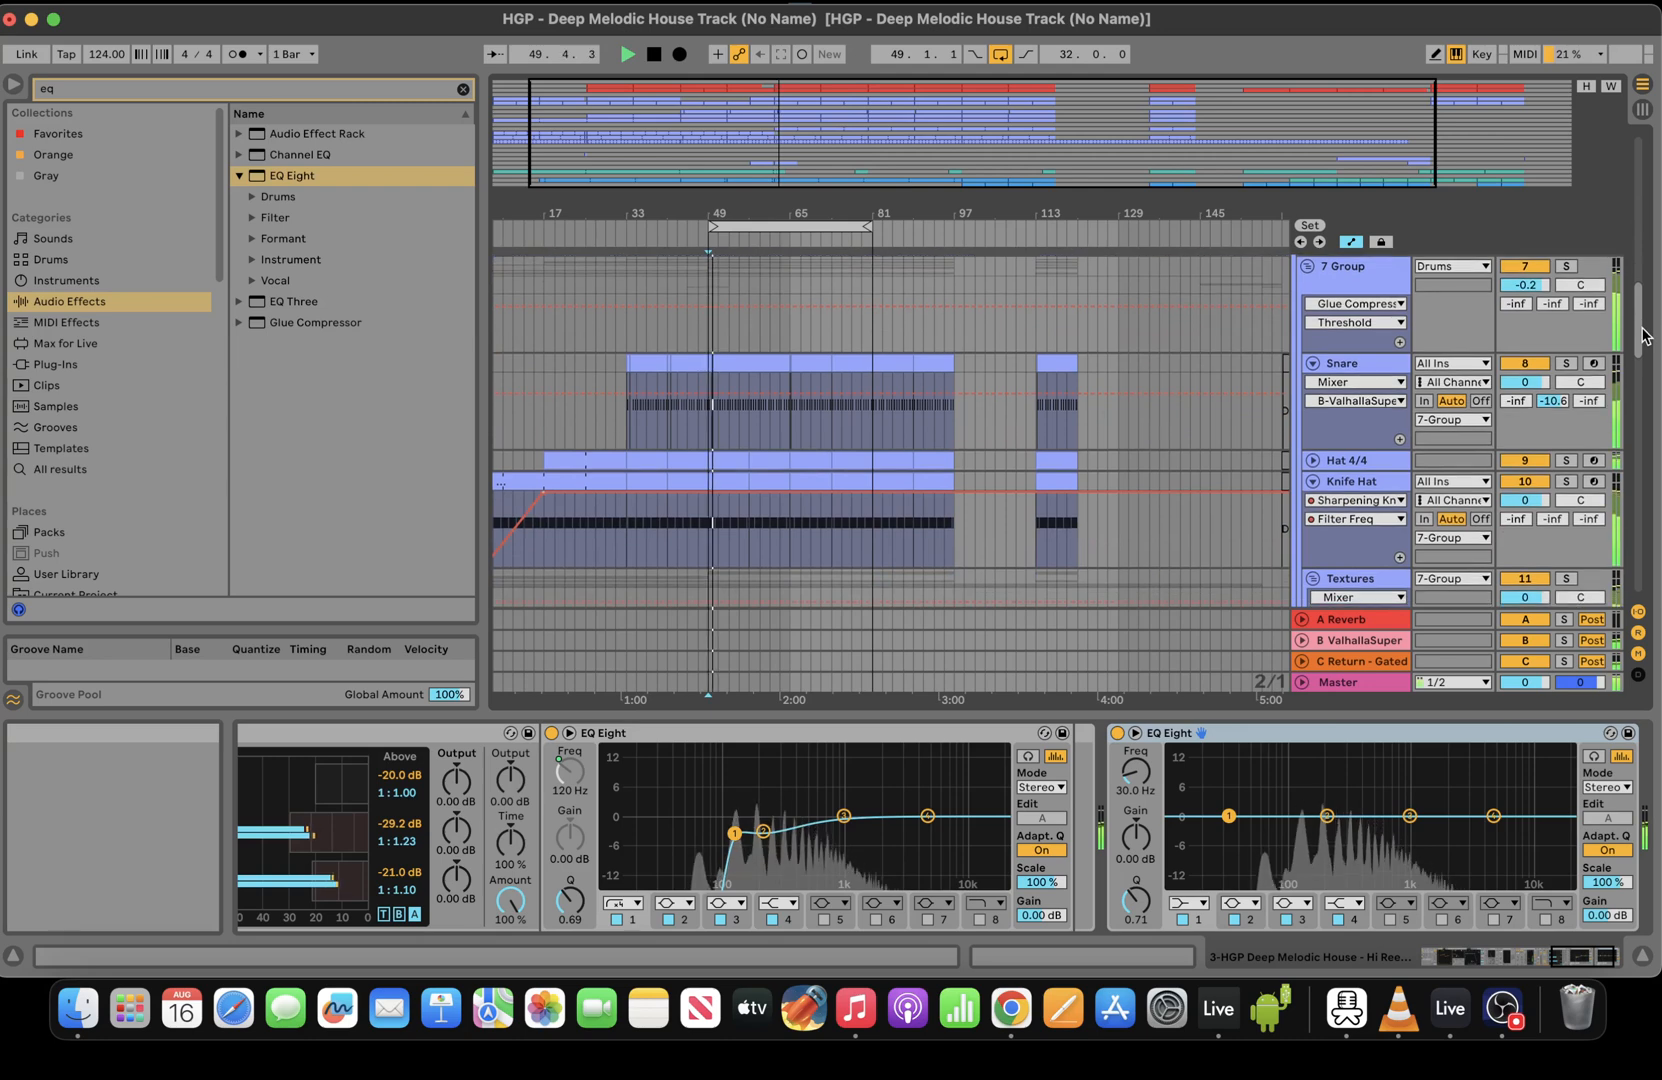
# Compare the Knife Hat and Hat 4/4 tracks during playback by soloing and muting them in turn
pyautogui.click(1567, 484)
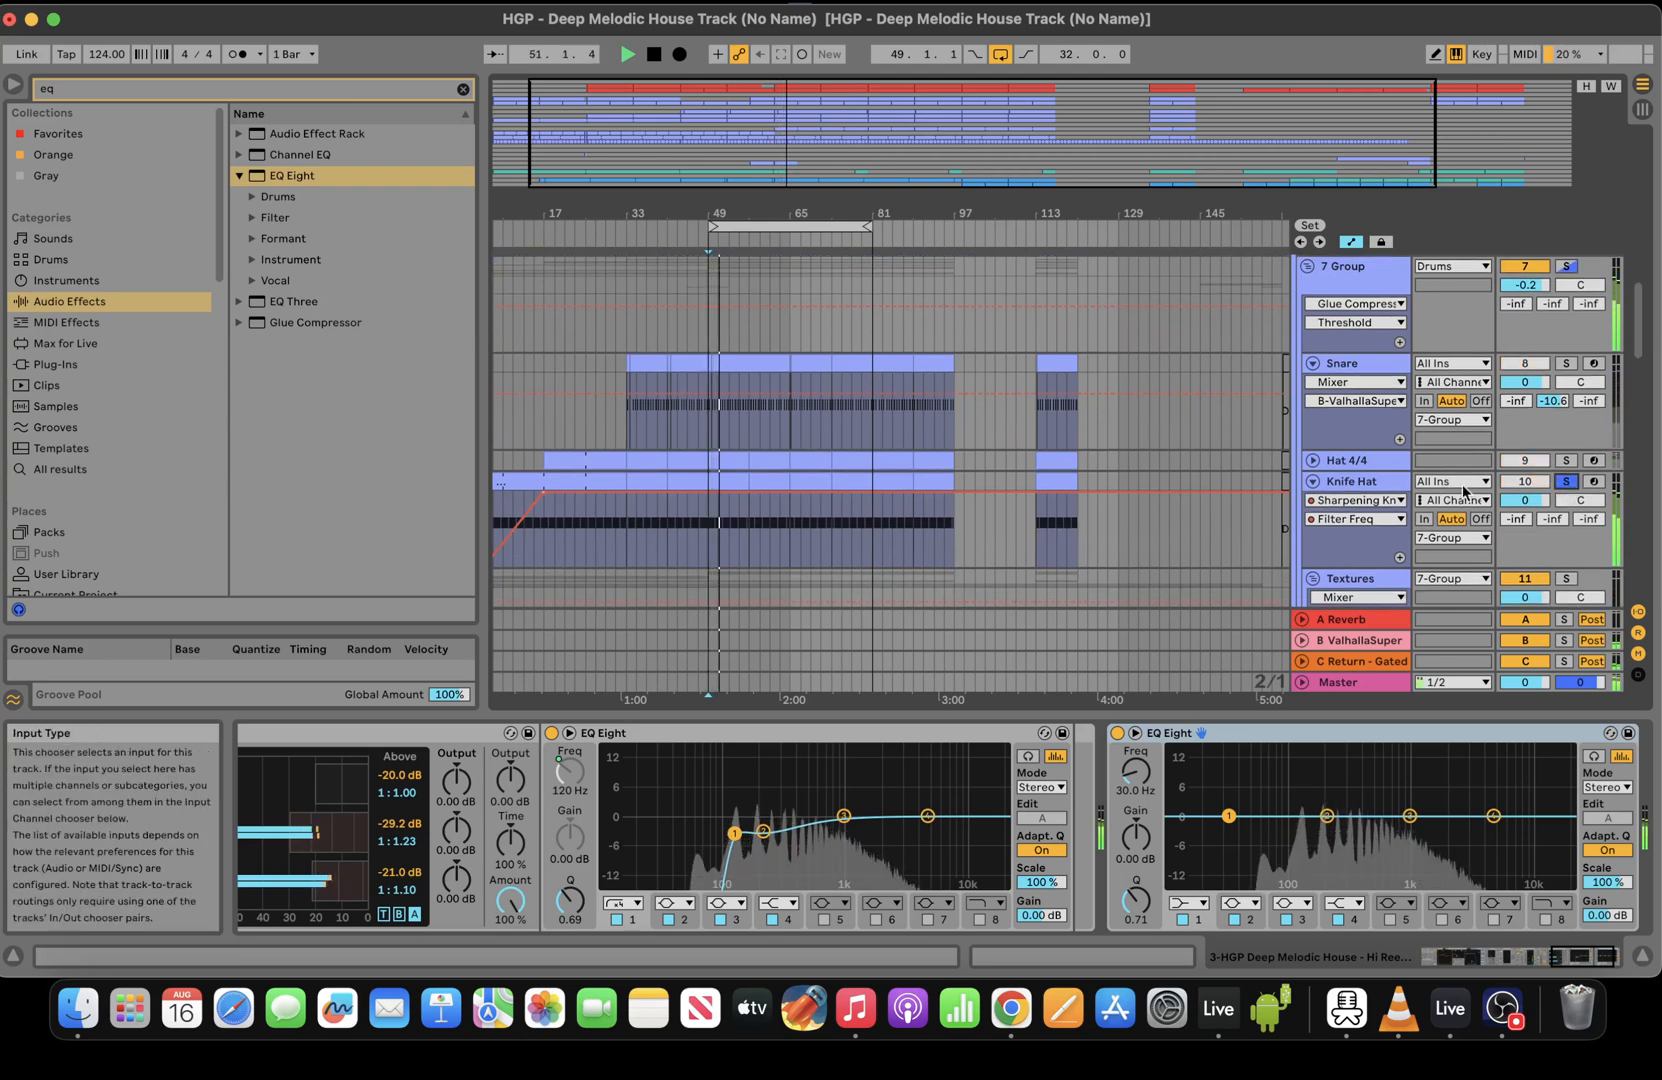
pyautogui.click(1527, 461)
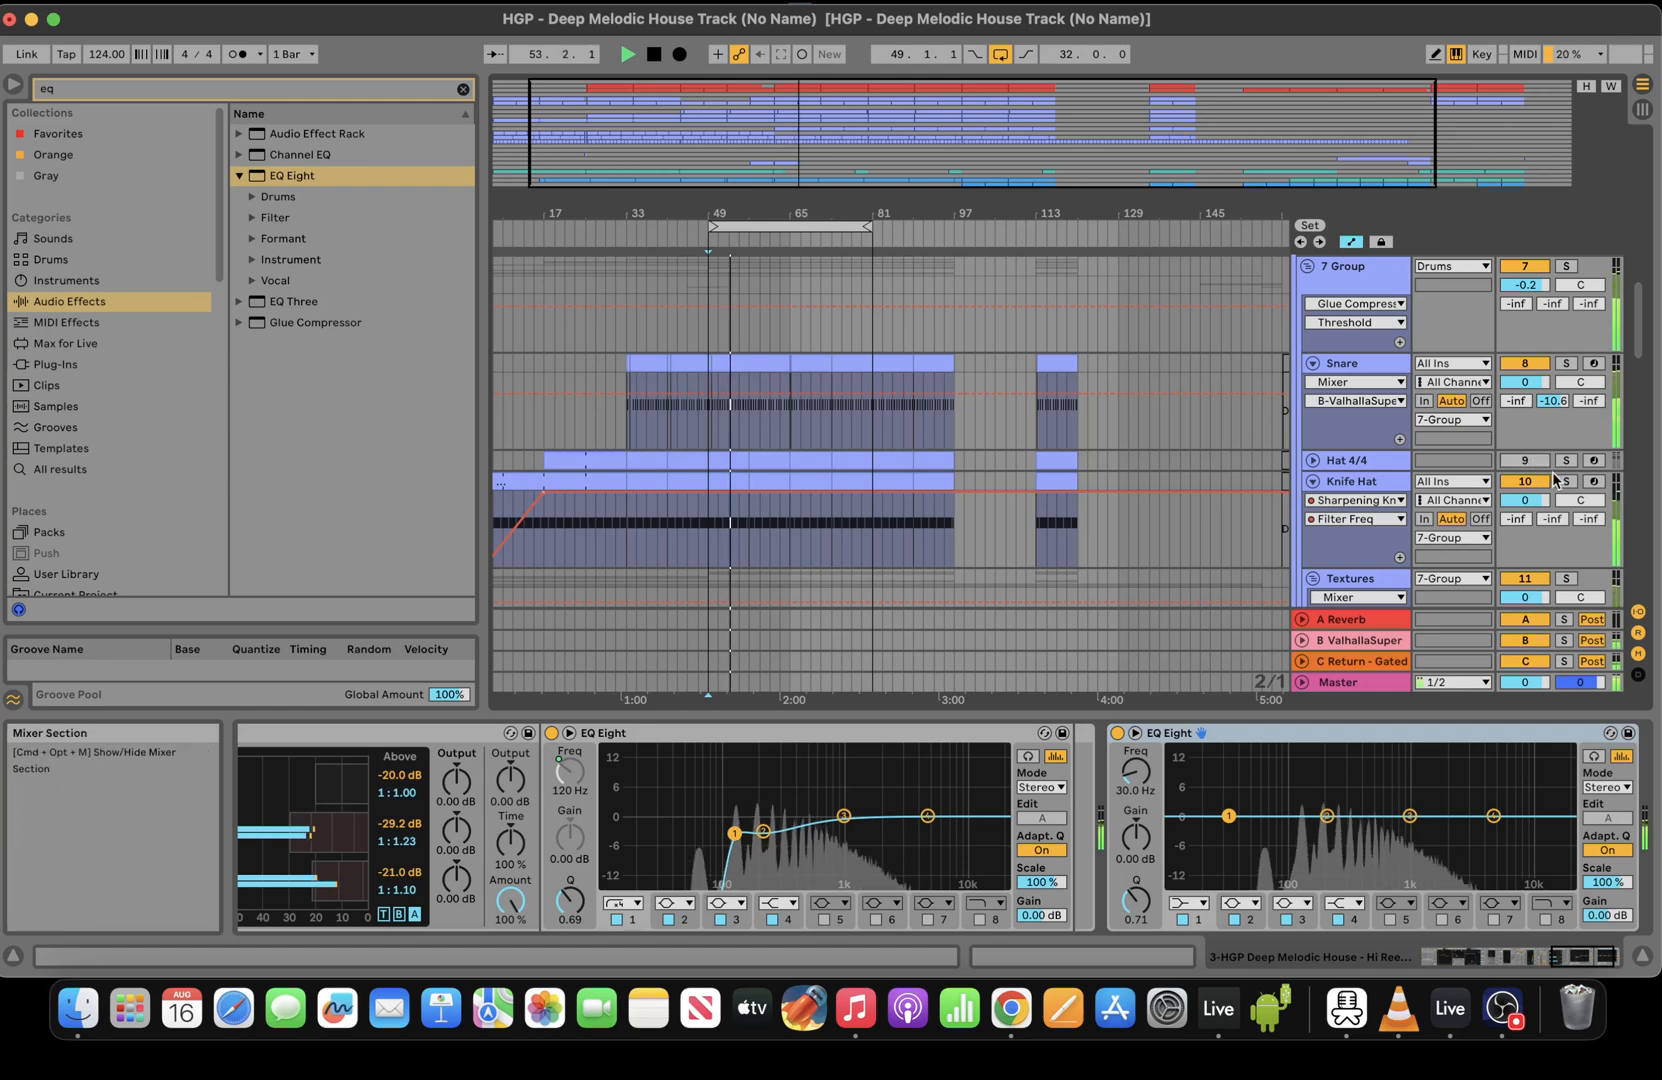
pyautogui.click(1567, 482)
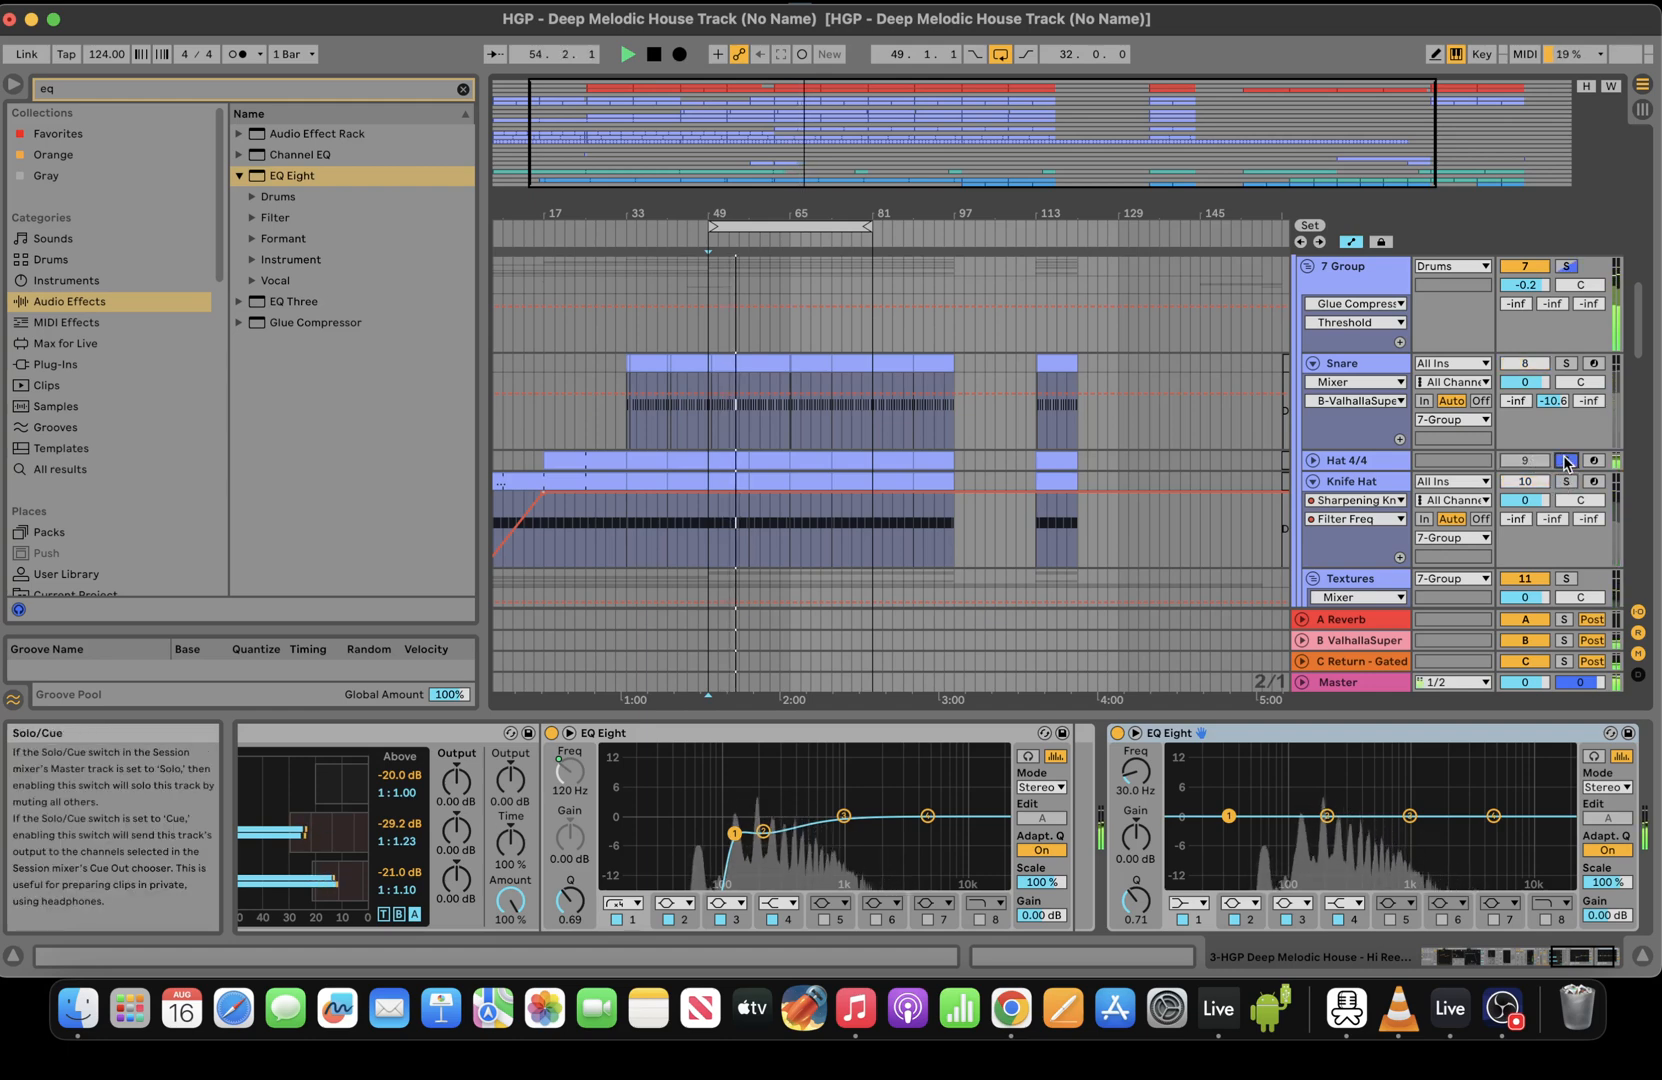
pyautogui.click(1525, 460)
# Unfold the Hat 4/4 track and set its Vocoder release to 211 ms while playing the run-up to bar 49
pyautogui.click(1313, 460)
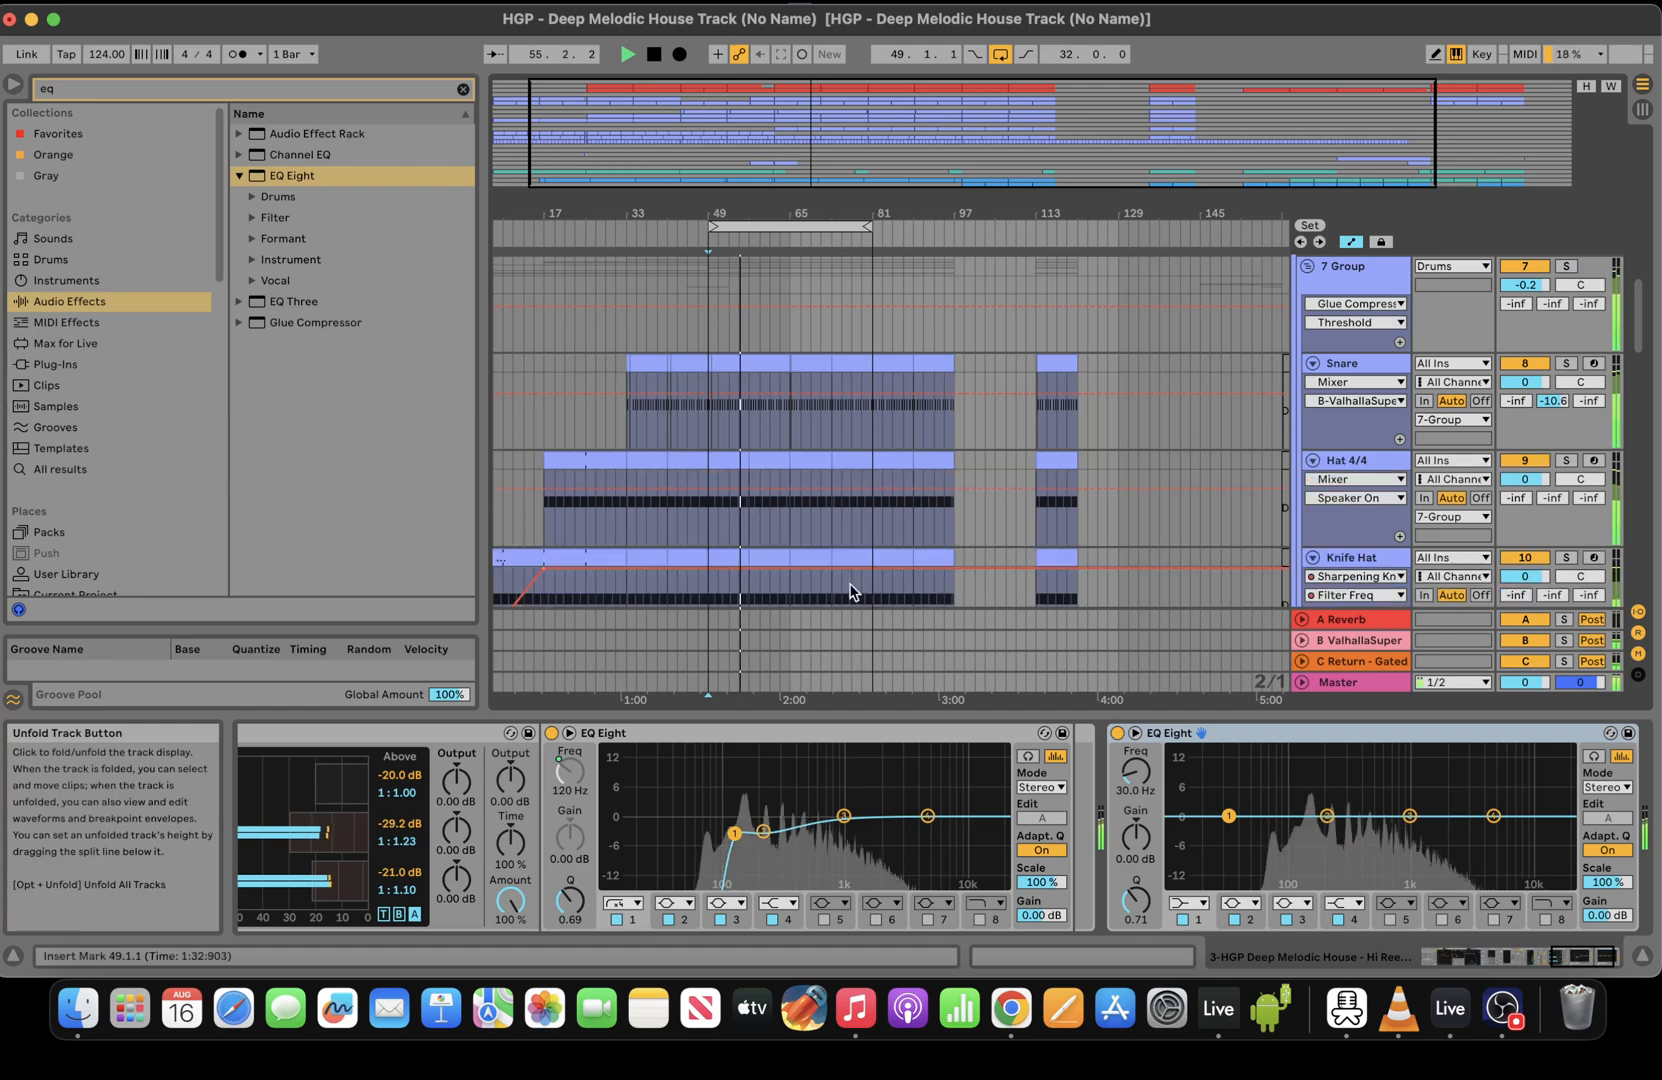
pyautogui.click(702, 532)
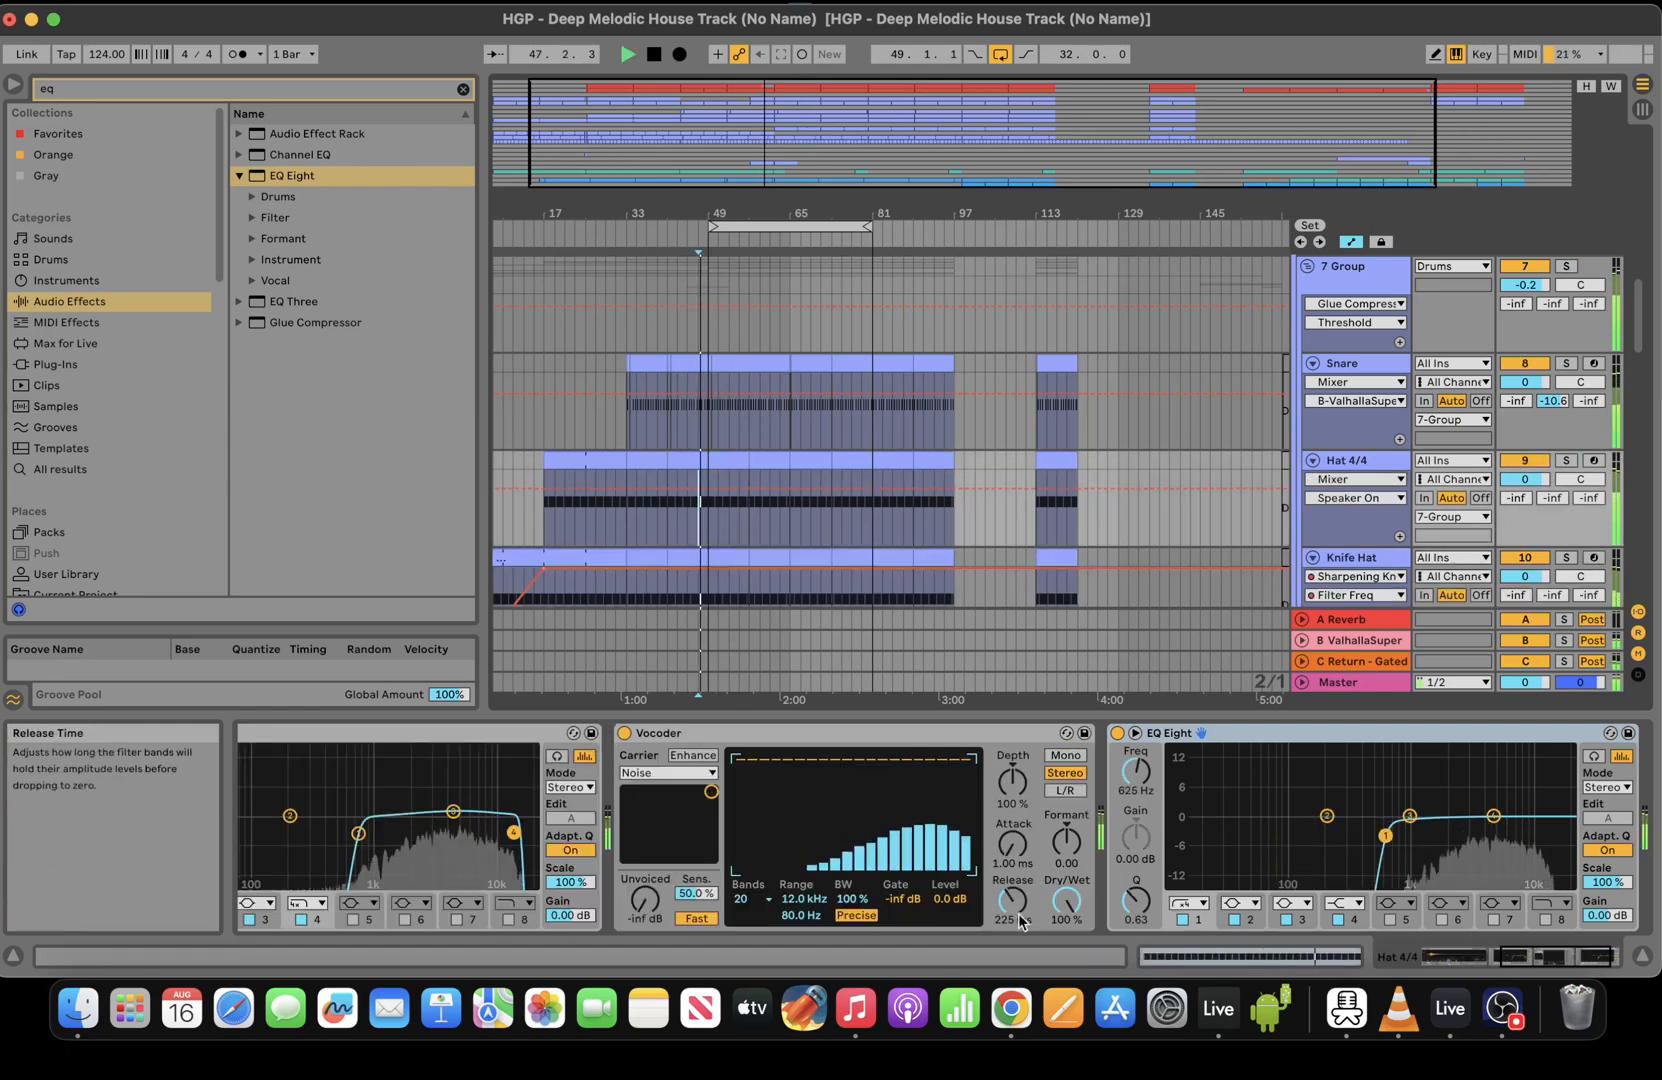
pyautogui.press('space')
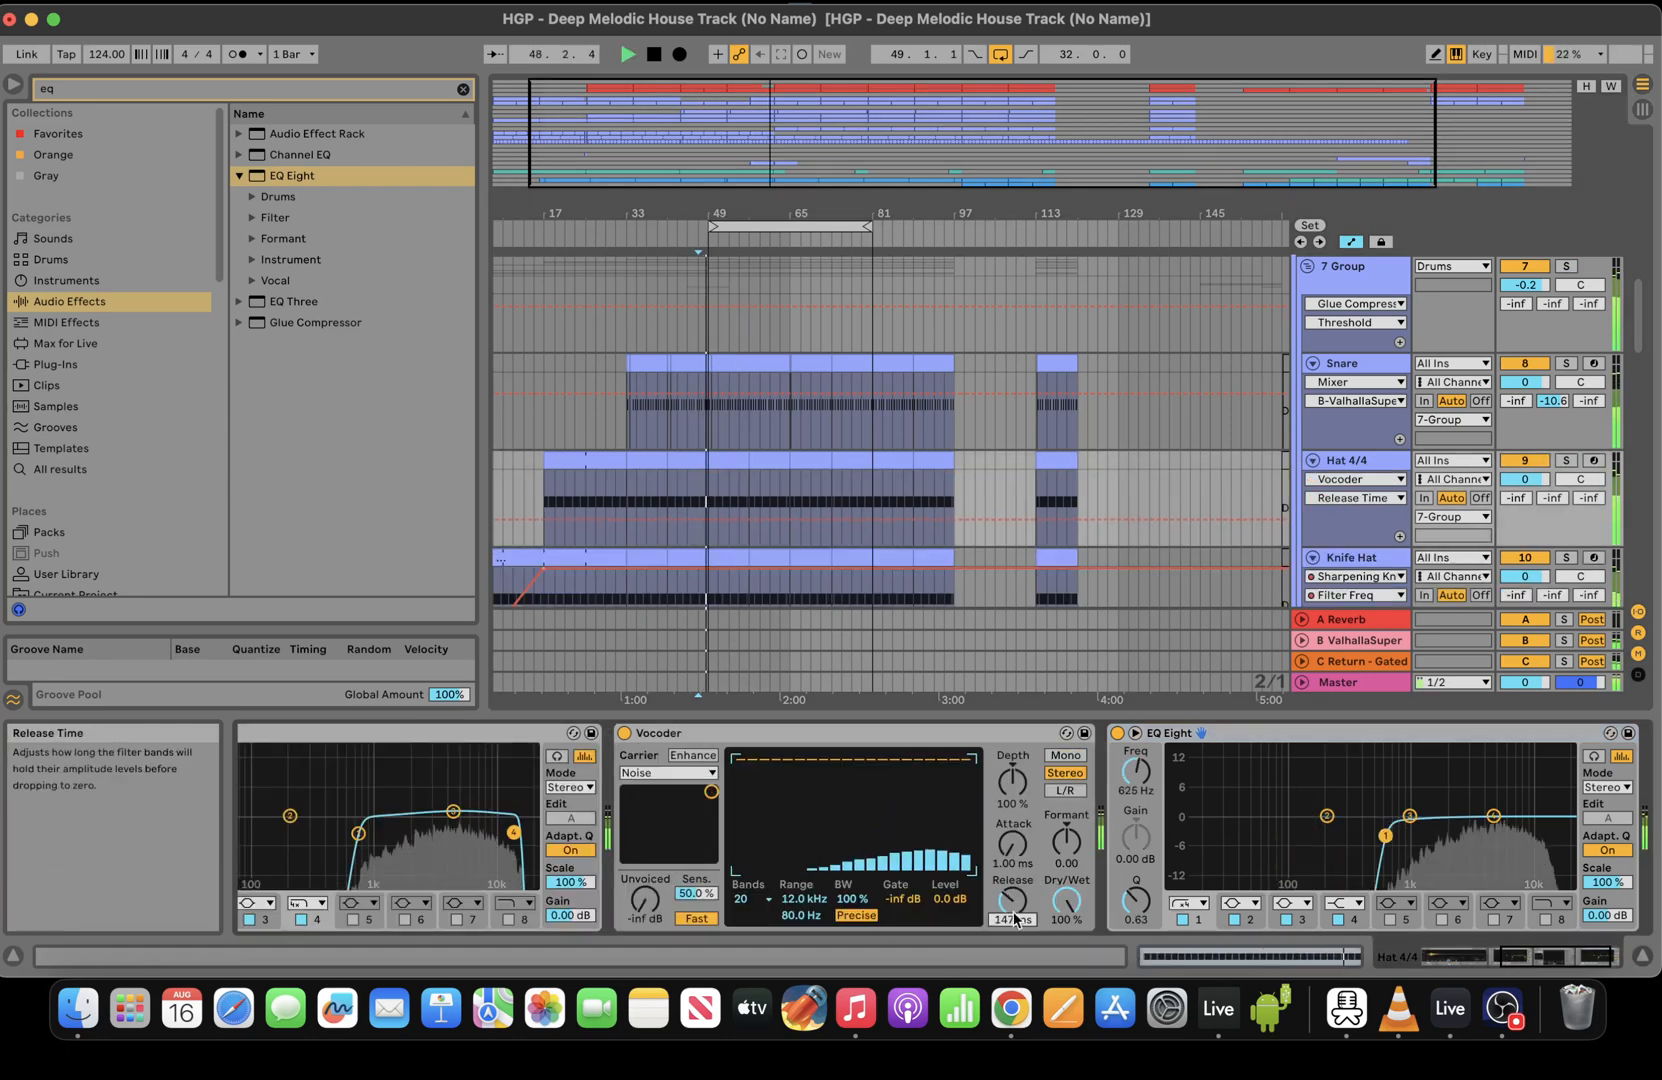
pyautogui.moveTo(1015, 918); pyautogui.dragTo(1015, 900)
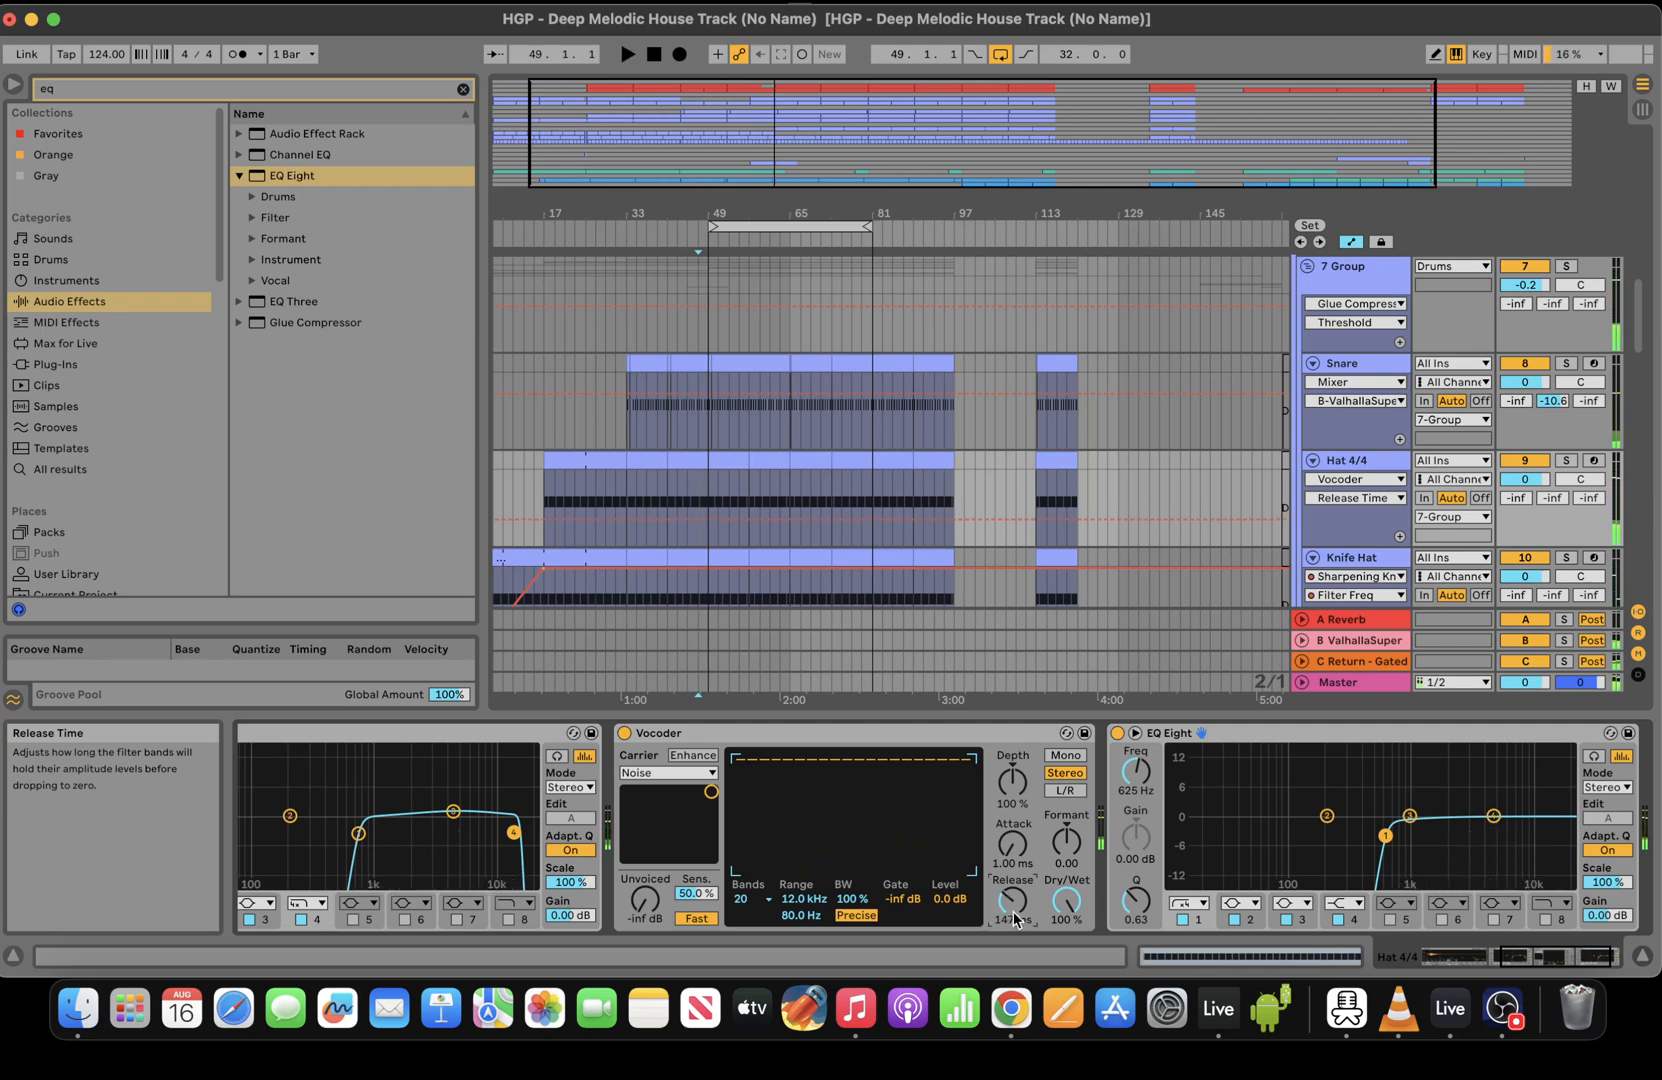
pyautogui.press('space')
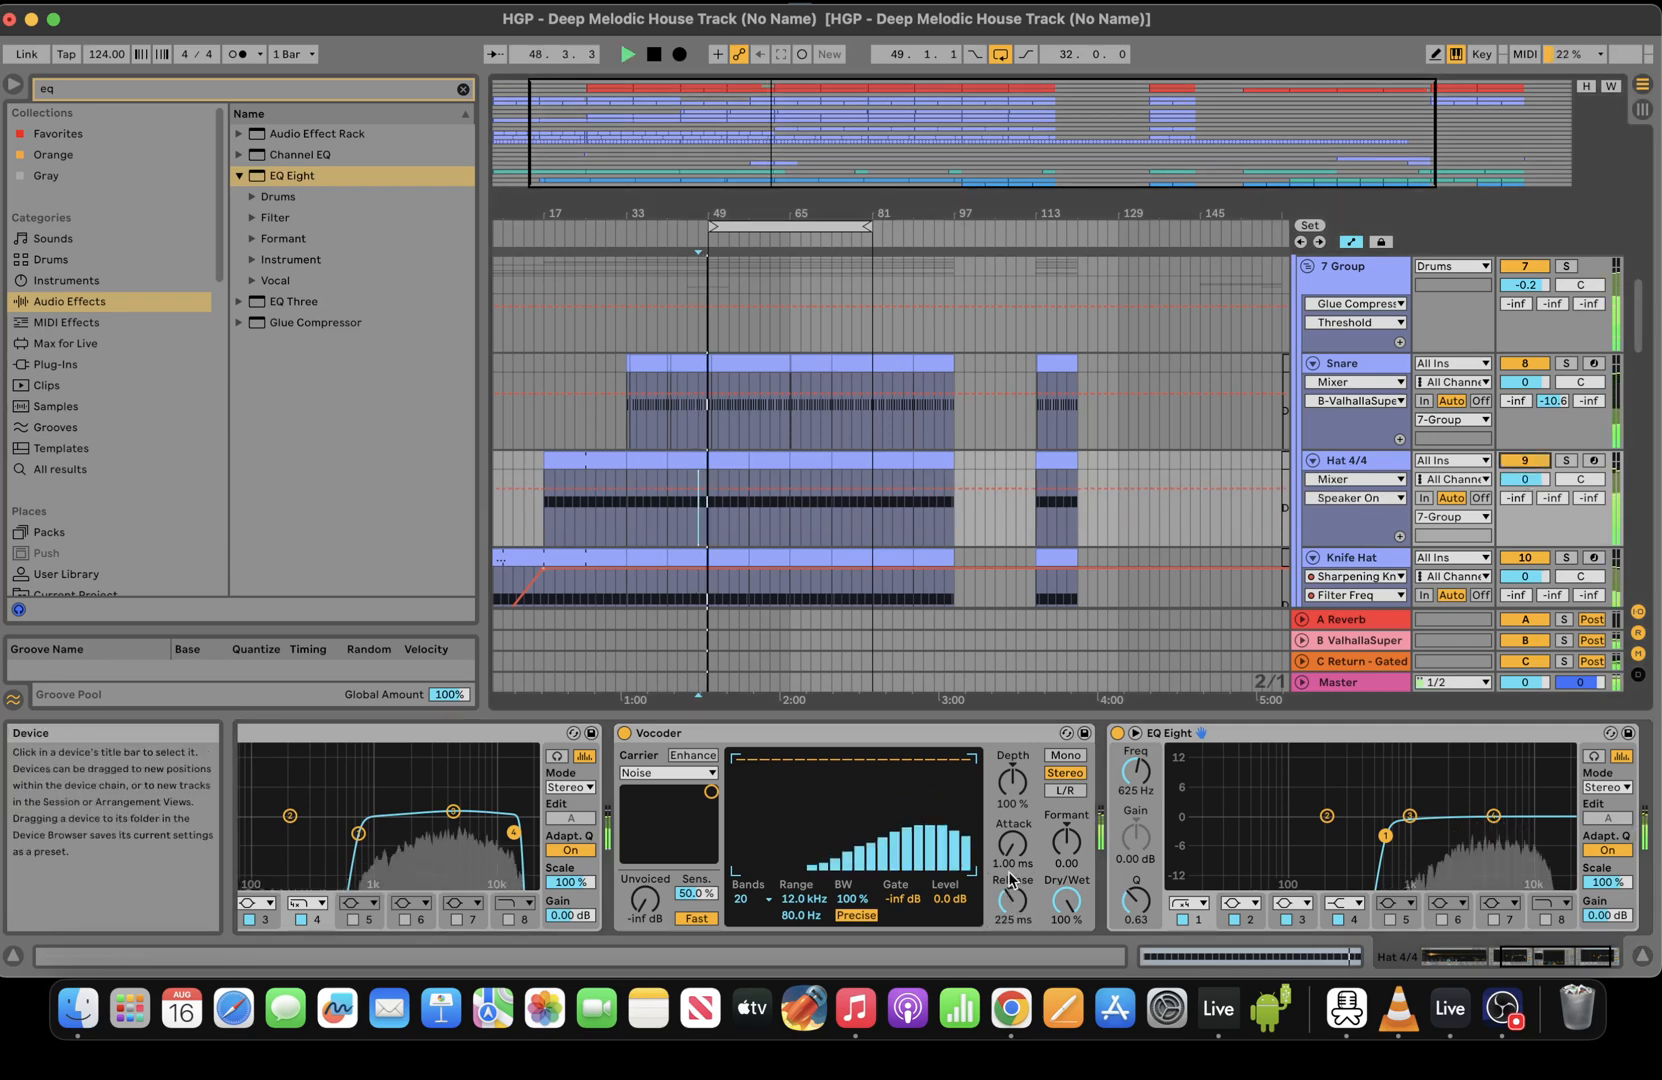
pyautogui.moveTo(1013, 903)
pyautogui.mouseDown()
pyautogui.moveTo(1013, 860)
pyautogui.moveTo(1013, 885)
pyautogui.mouseUp()
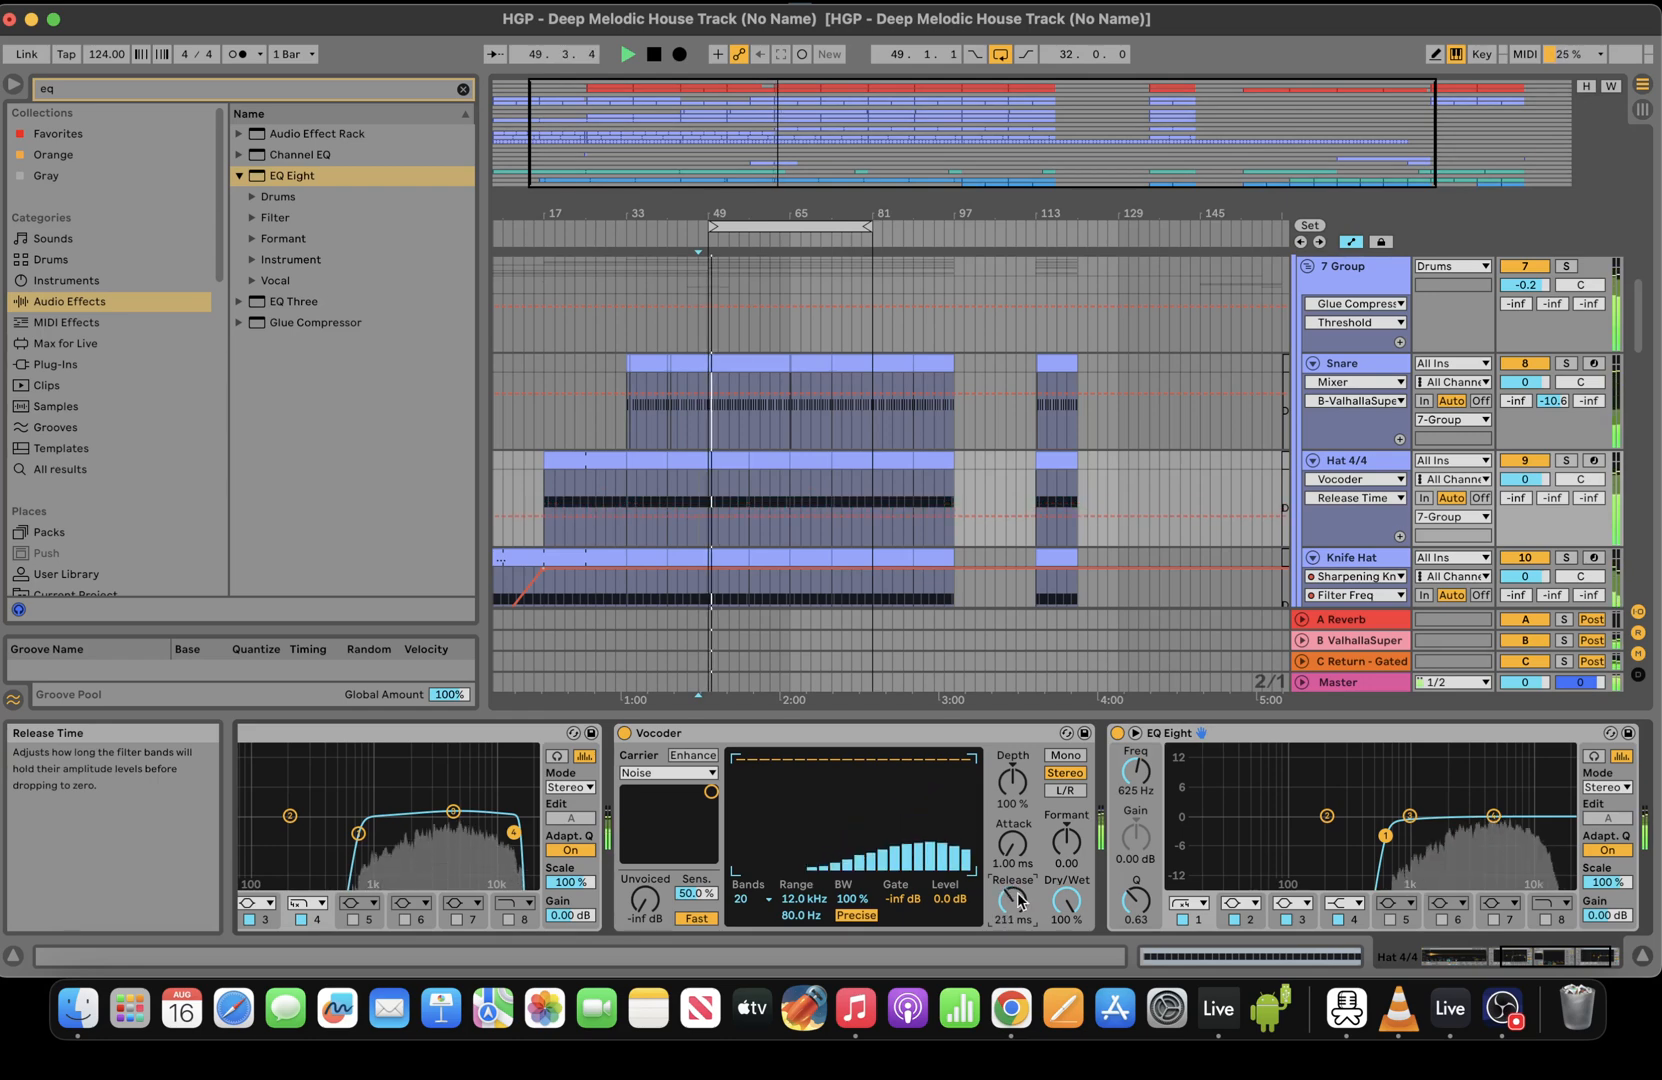
# Lower the Hat 4/4 Vocoder Release Time automation to 81.2 ms over the selection from bar 49 to 83
pyautogui.moveTo(628, 104); pyautogui.dragTo(634, 139)
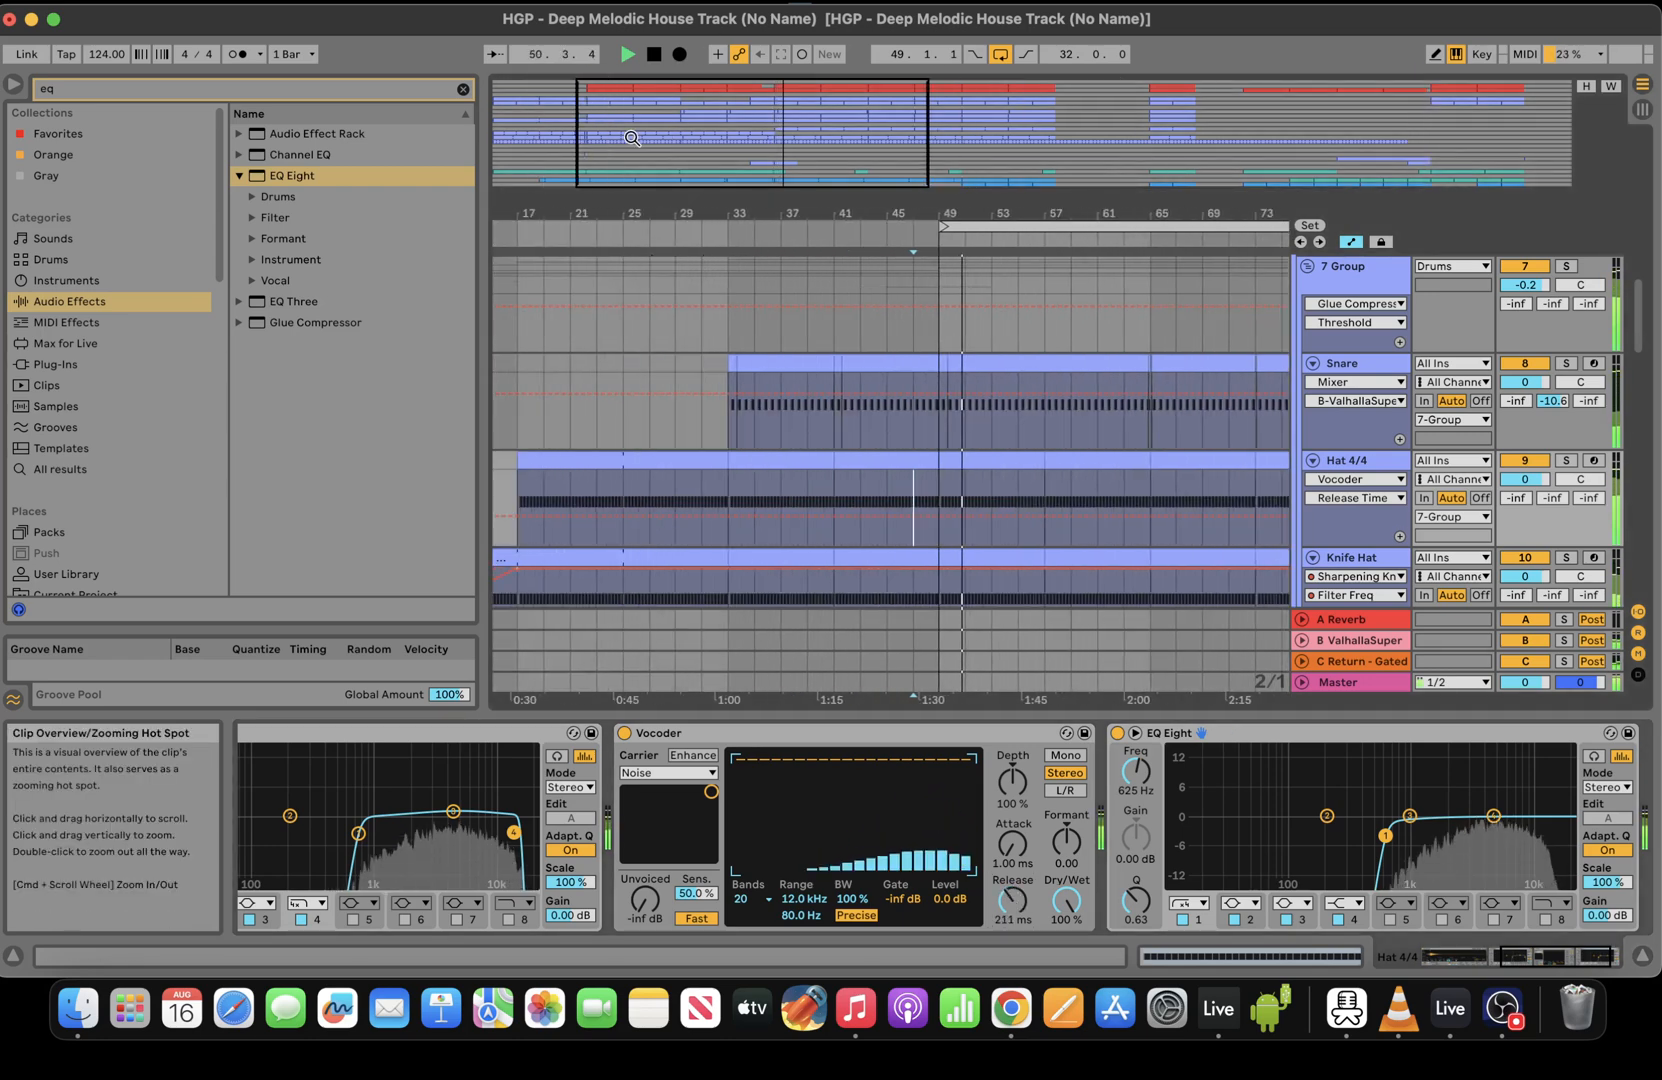
pyautogui.press('space')
pyautogui.press('space')
pyautogui.moveTo(942, 490); pyautogui.dragTo(1335, 428)
pyautogui.moveTo(1053, 512); pyautogui.dragTo(1053, 523)
# Add breakpoints around bar 47 and ramp the Hat 4/4 Vocoder Release Time up to bar 49, playing it back
pyautogui.click(913, 516)
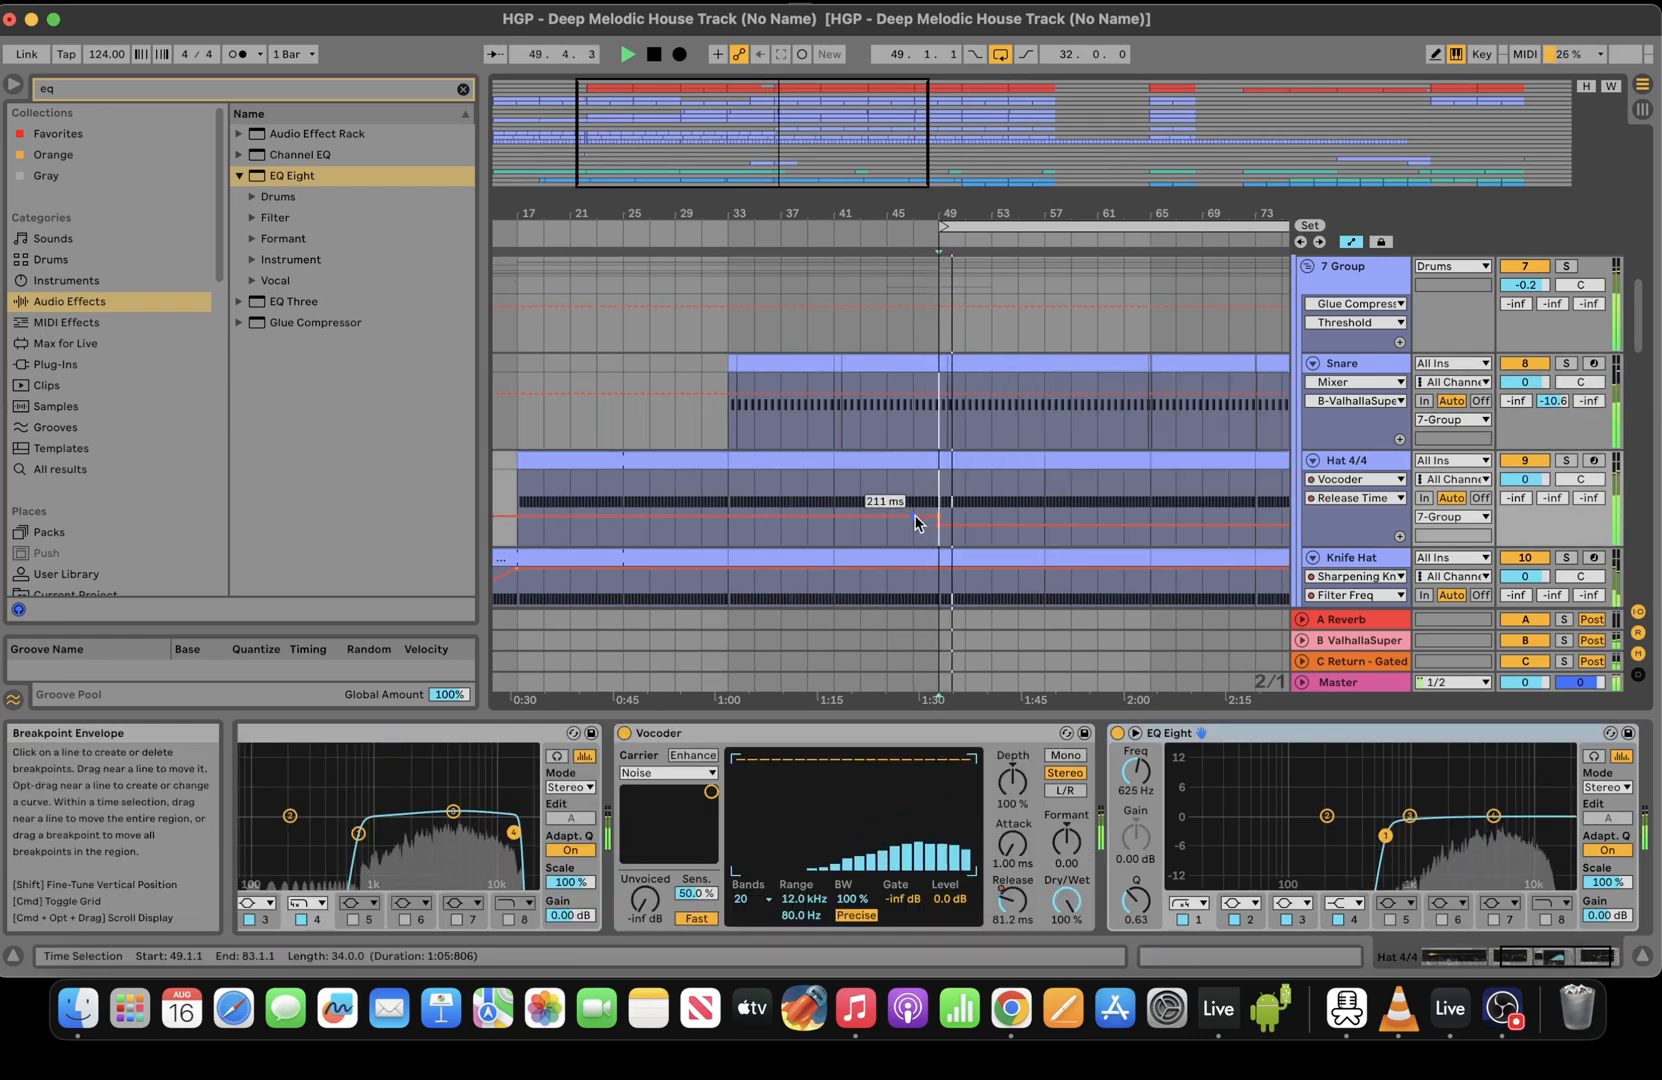
pyautogui.moveTo(927, 516); pyautogui.dragTo(938, 497)
pyautogui.click(891, 497)
pyautogui.press('space')
pyautogui.press('space')
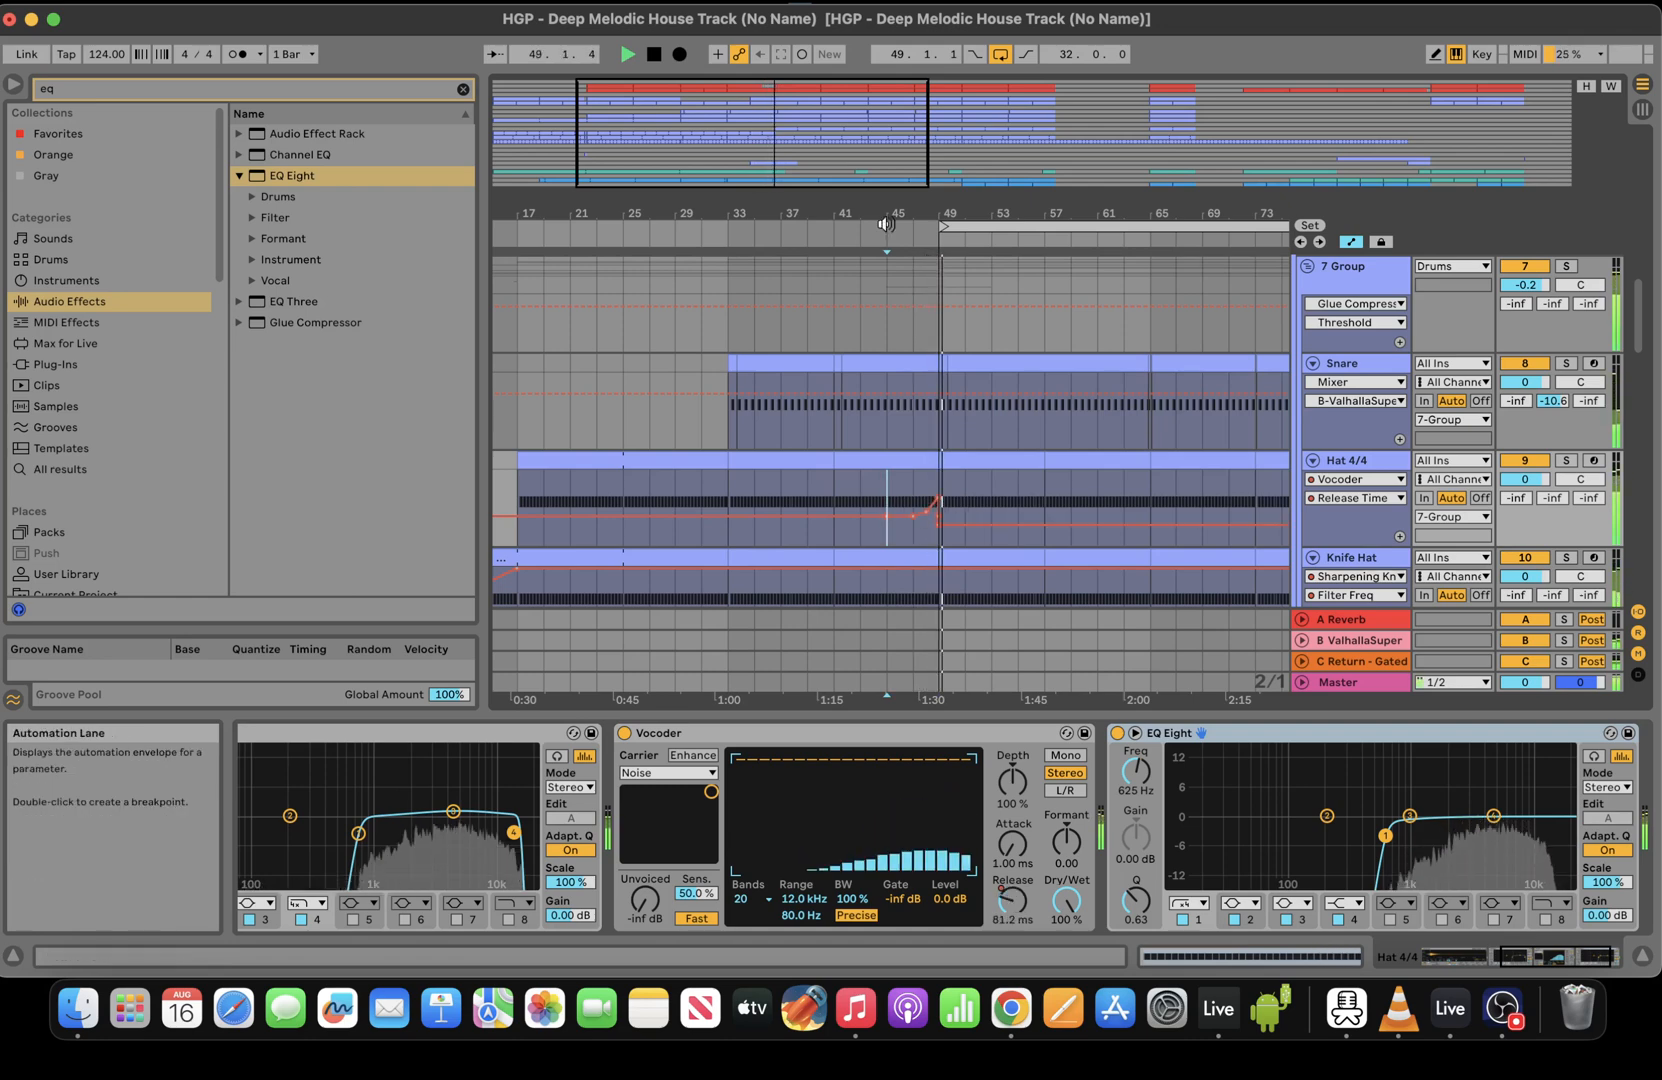
# Record live Hat 4/4 Vocoder automation up to about bar 71, varying release and setting depth 102%, attack 1.12 ms and formant -0.20
pyautogui.moveTo(822, 156); pyautogui.dragTo(931, 158)
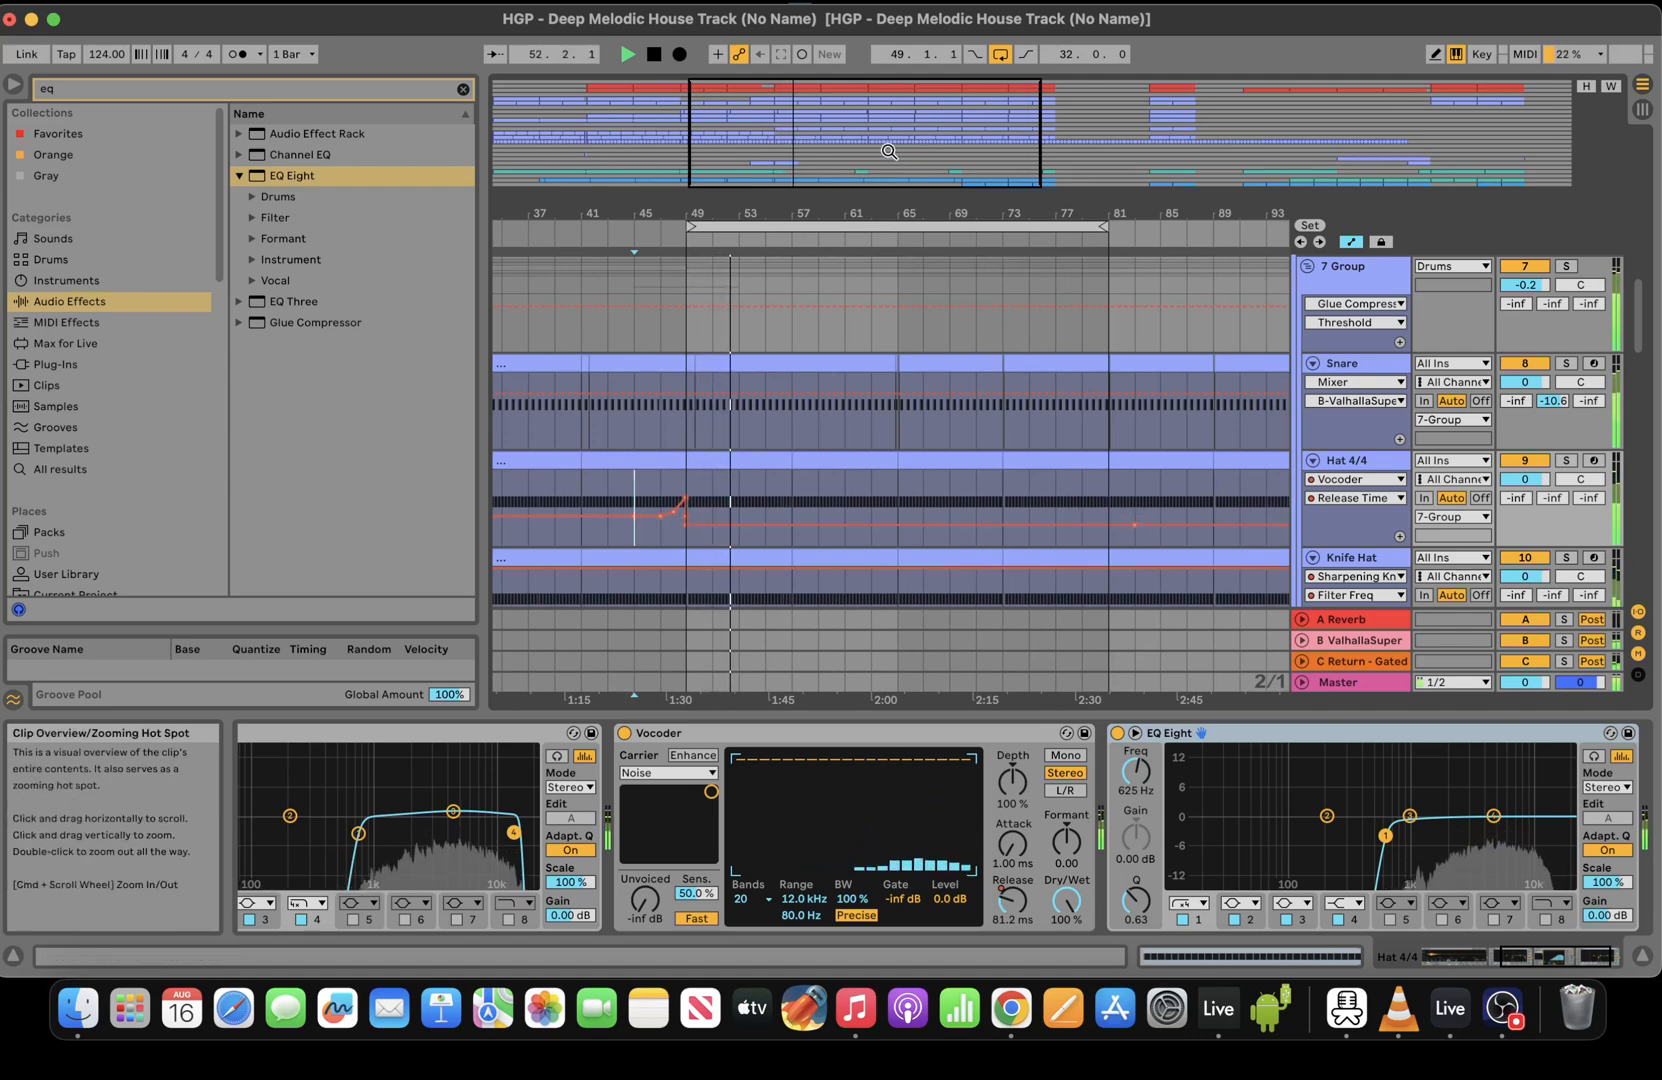
pyautogui.moveTo(889, 151); pyautogui.dragTo(953, 151)
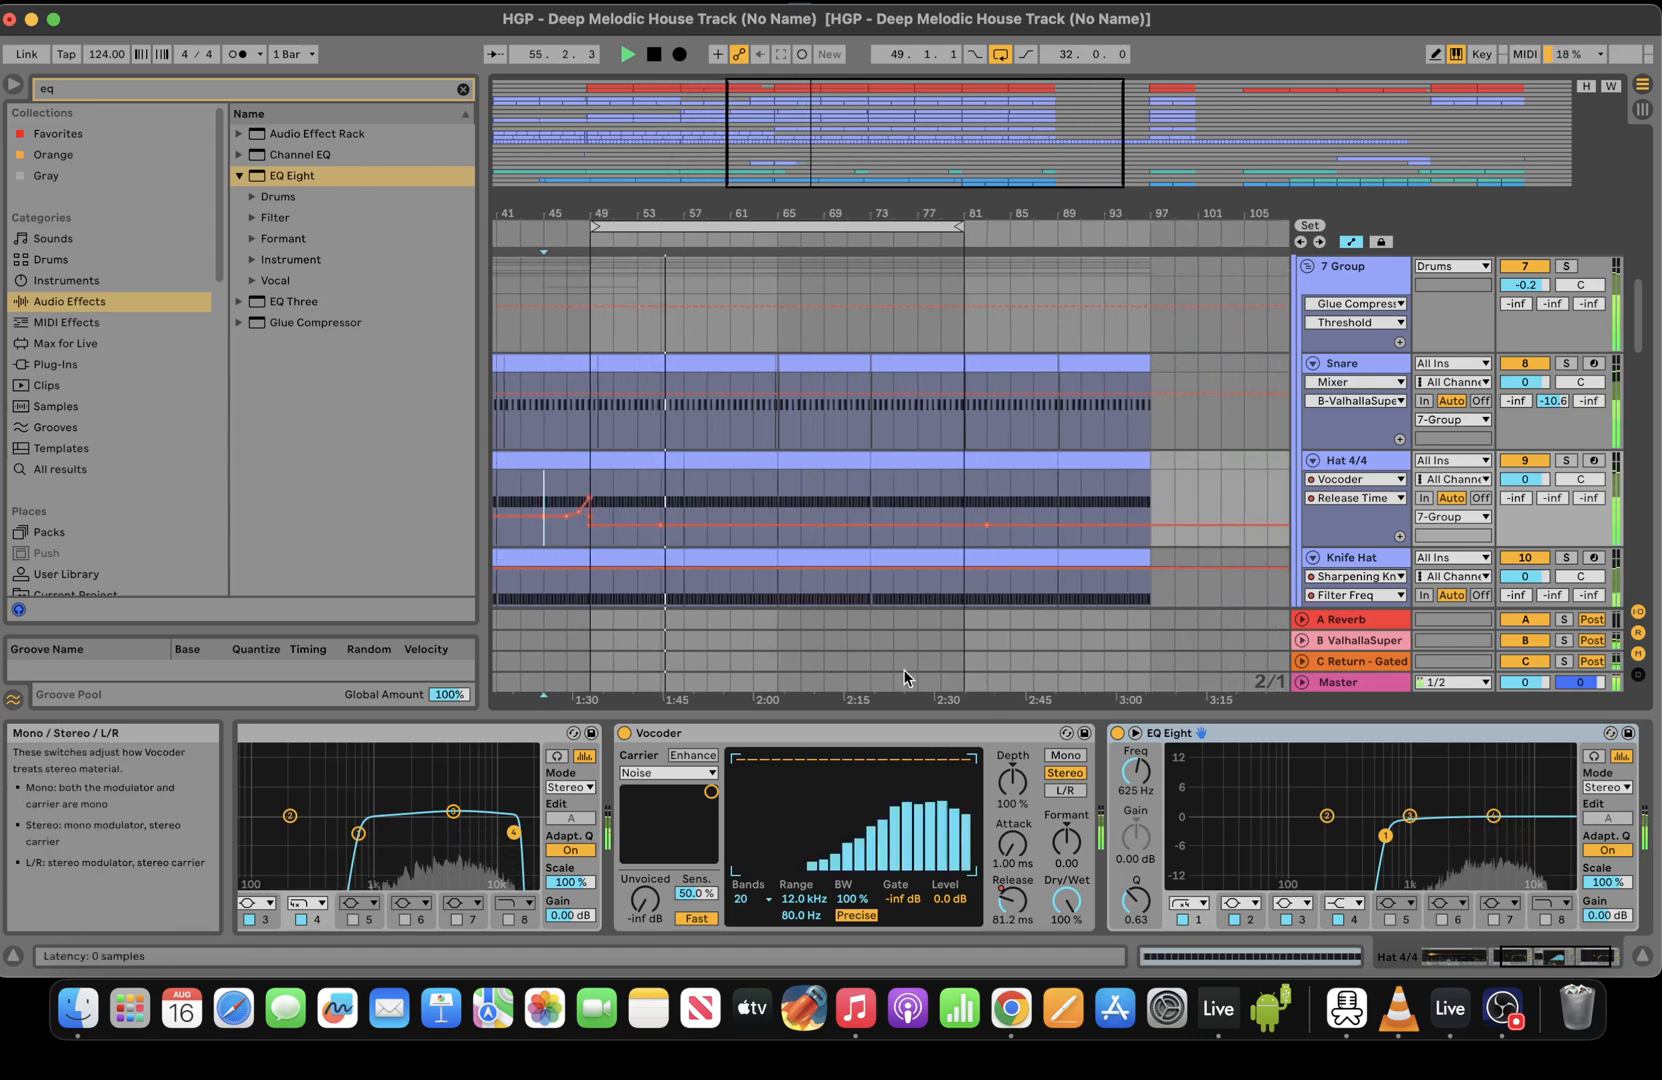
pyautogui.click(1594, 364)
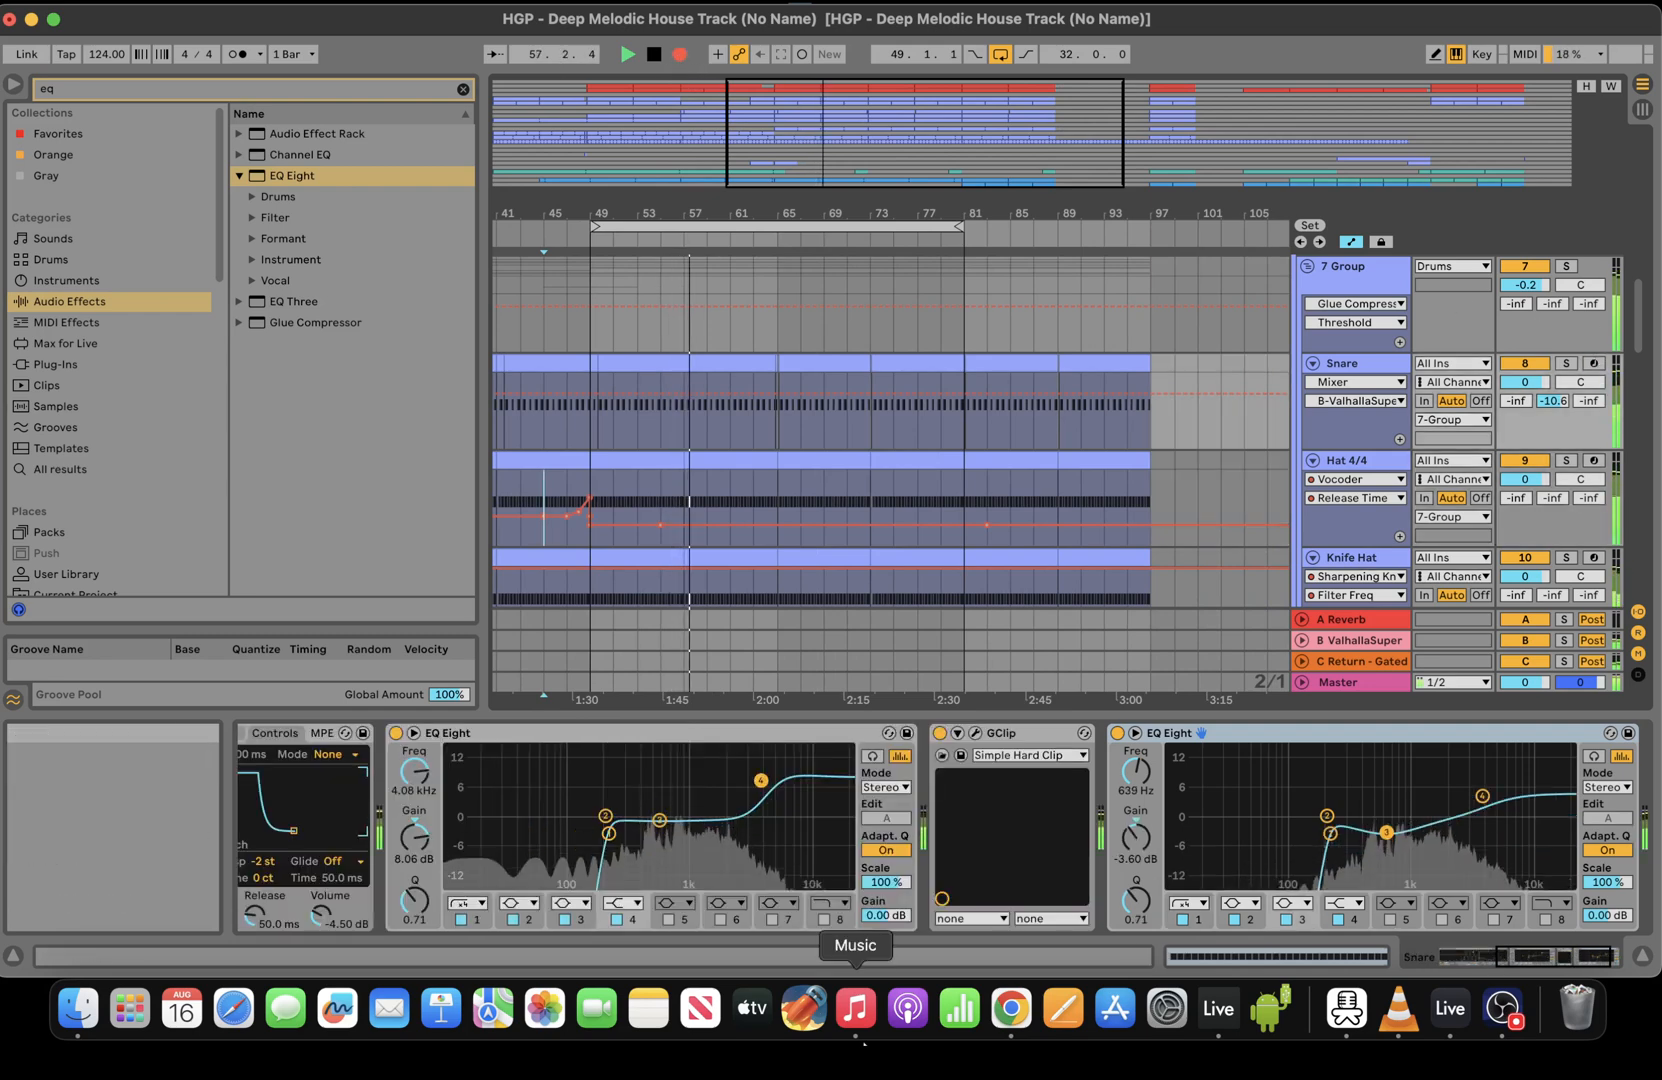
pyautogui.click(767, 515)
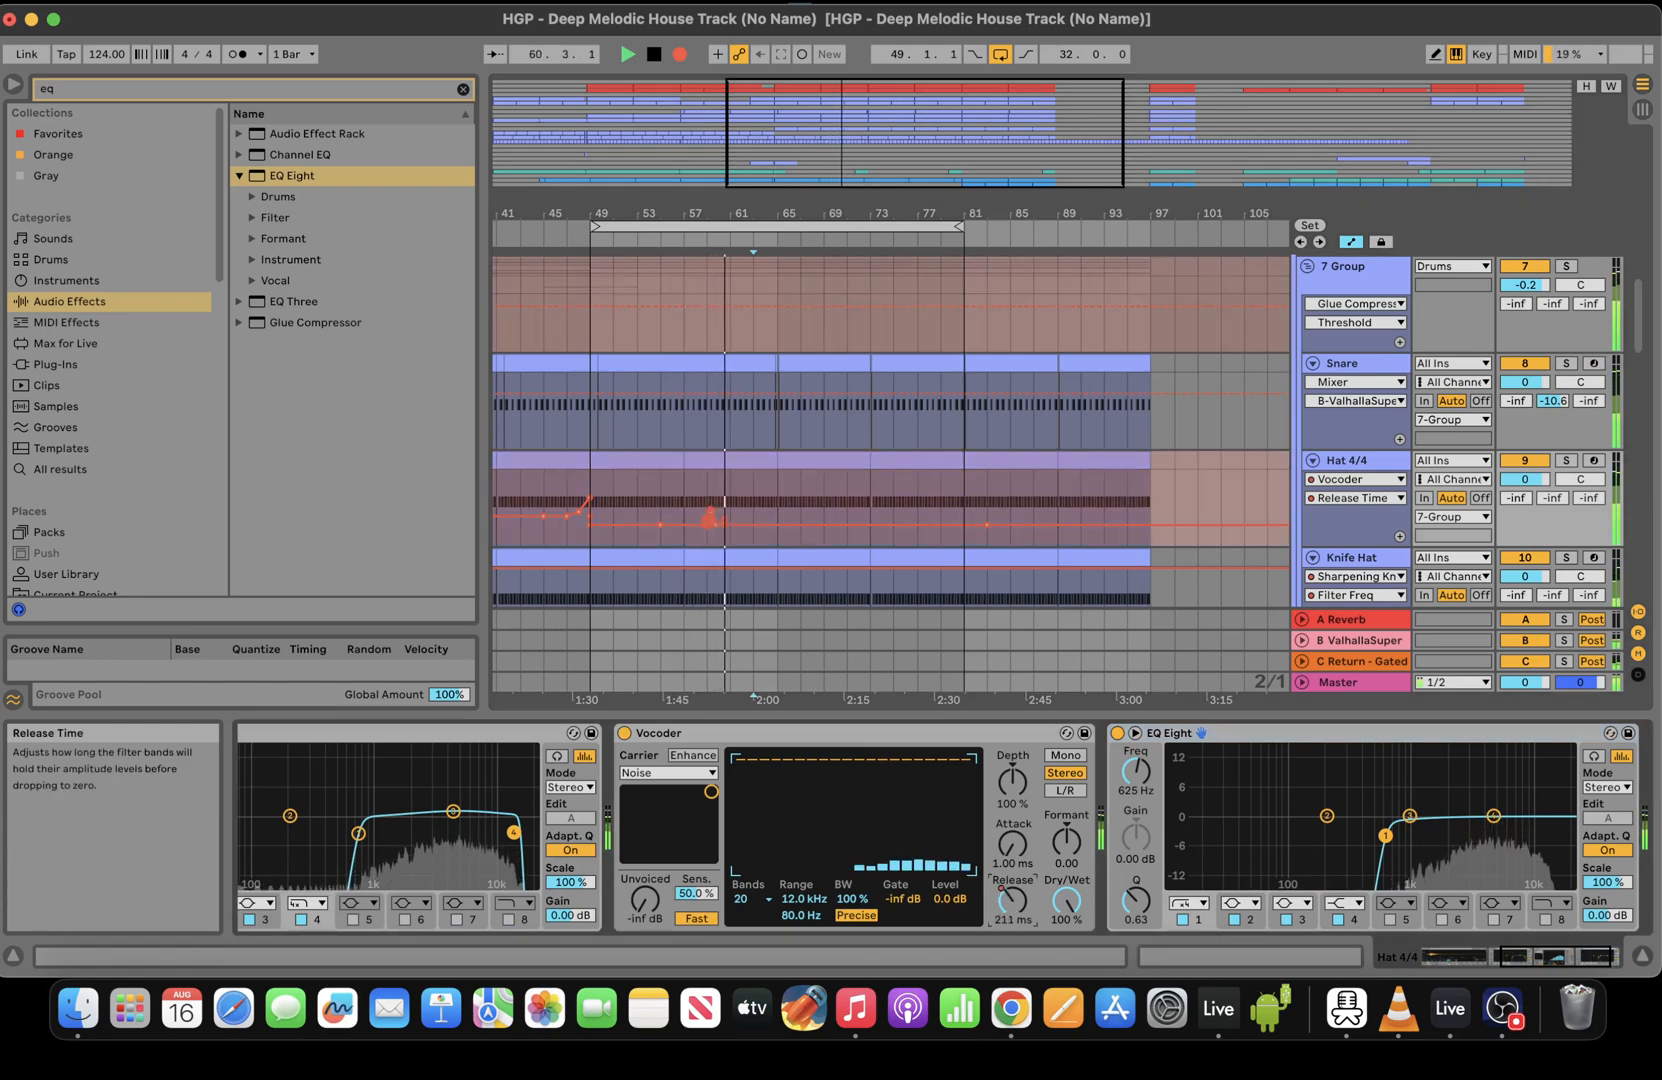
pyautogui.moveTo(1012, 781); pyautogui.dragTo(1076, 849)
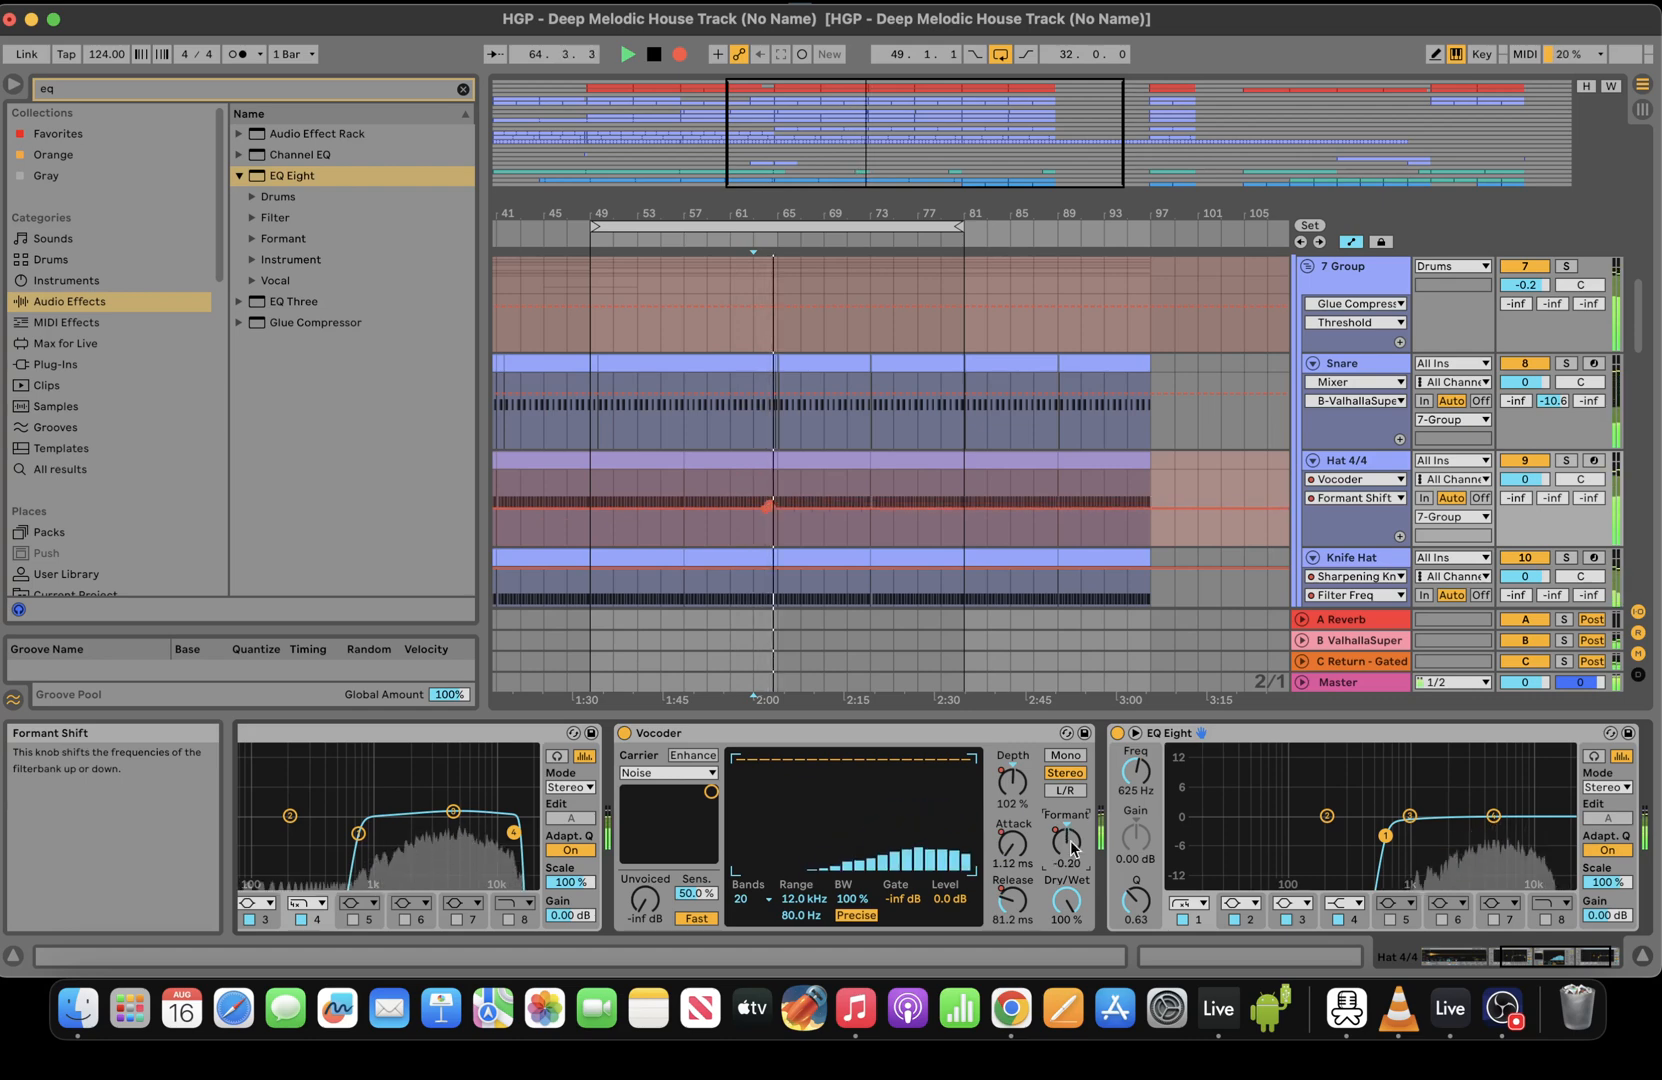
pyautogui.moveTo(1003, 904); pyautogui.dragTo(1006, 898)
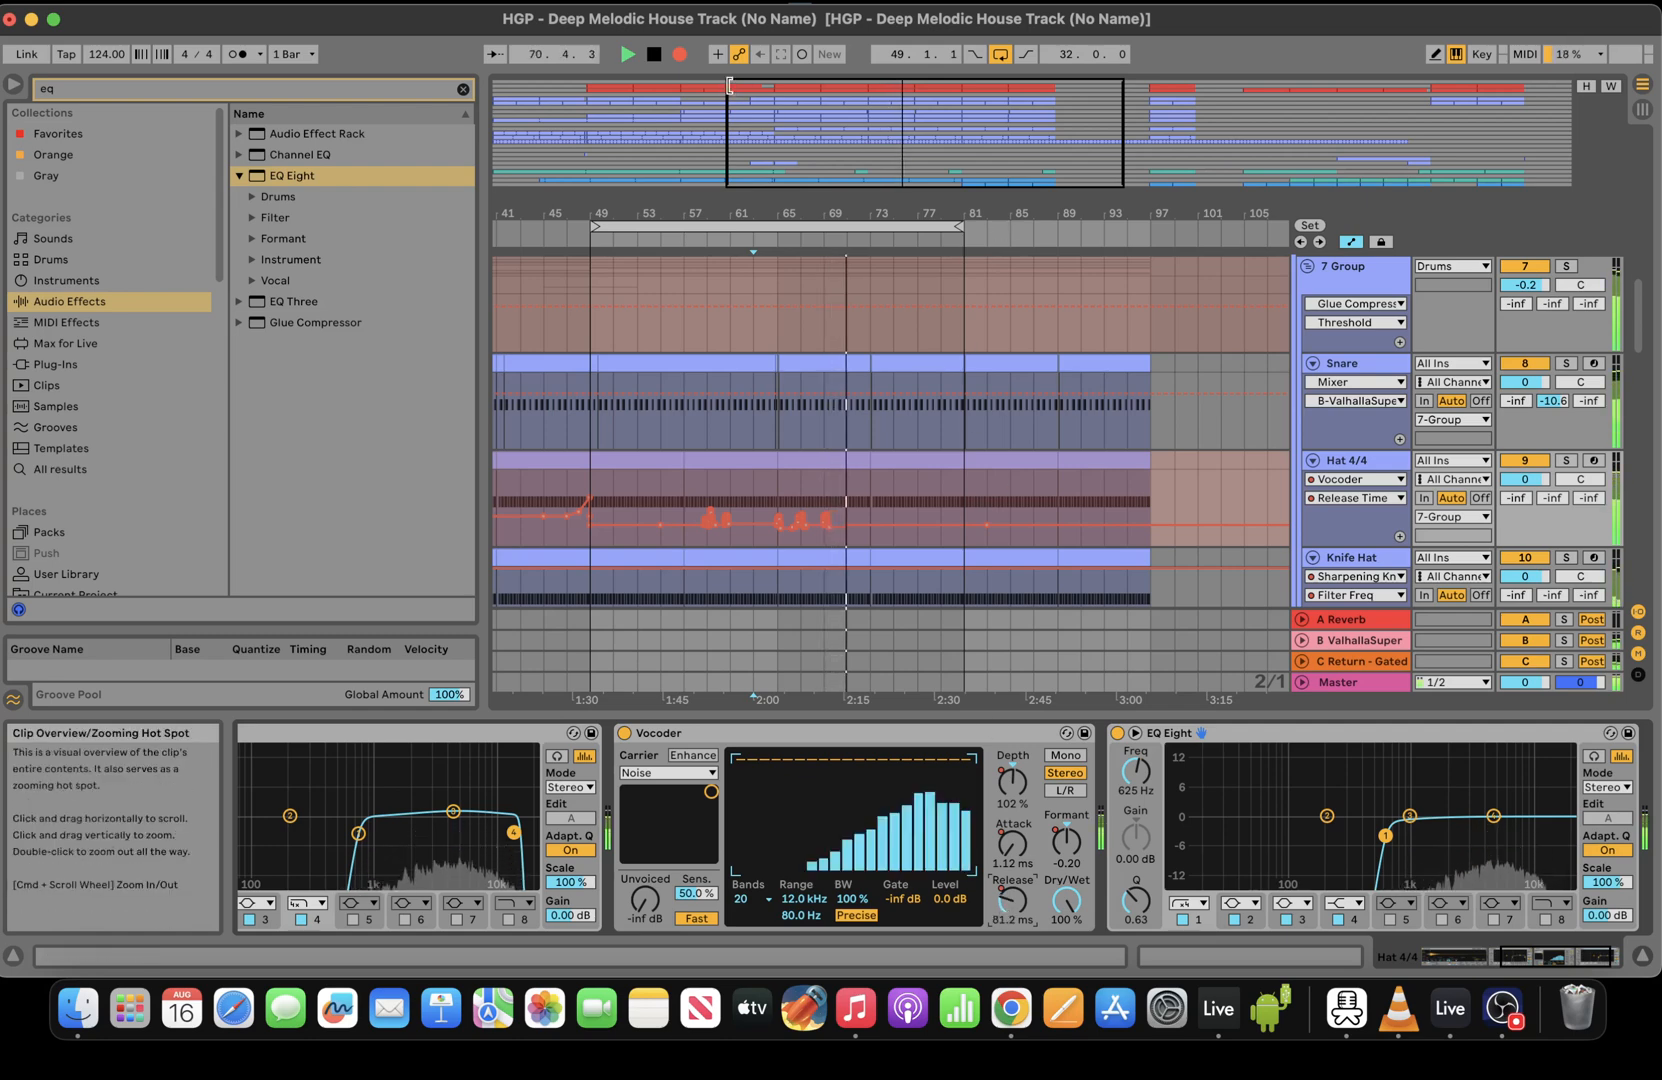
pyautogui.click(680, 54)
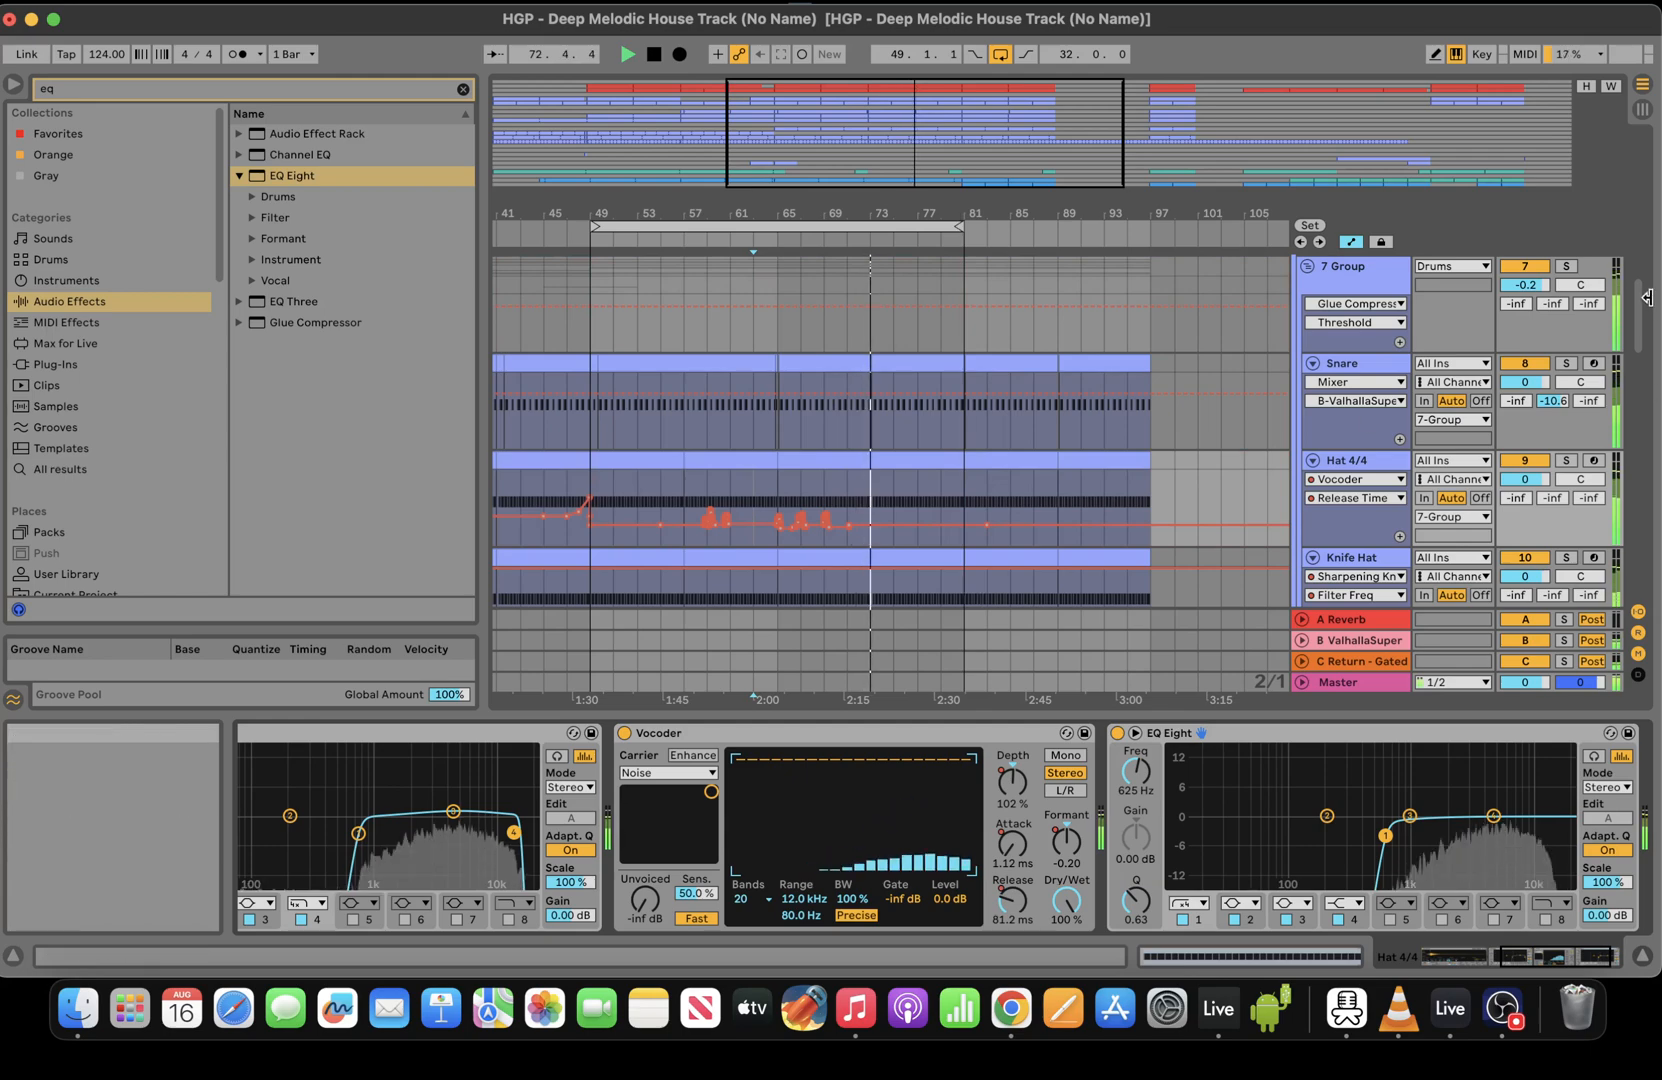
# Extend the Pad 1 clip that ends just after bar 49 to bar 81 and play the result
pyautogui.moveTo(1639, 318); pyautogui.dragTo(1643, 518)
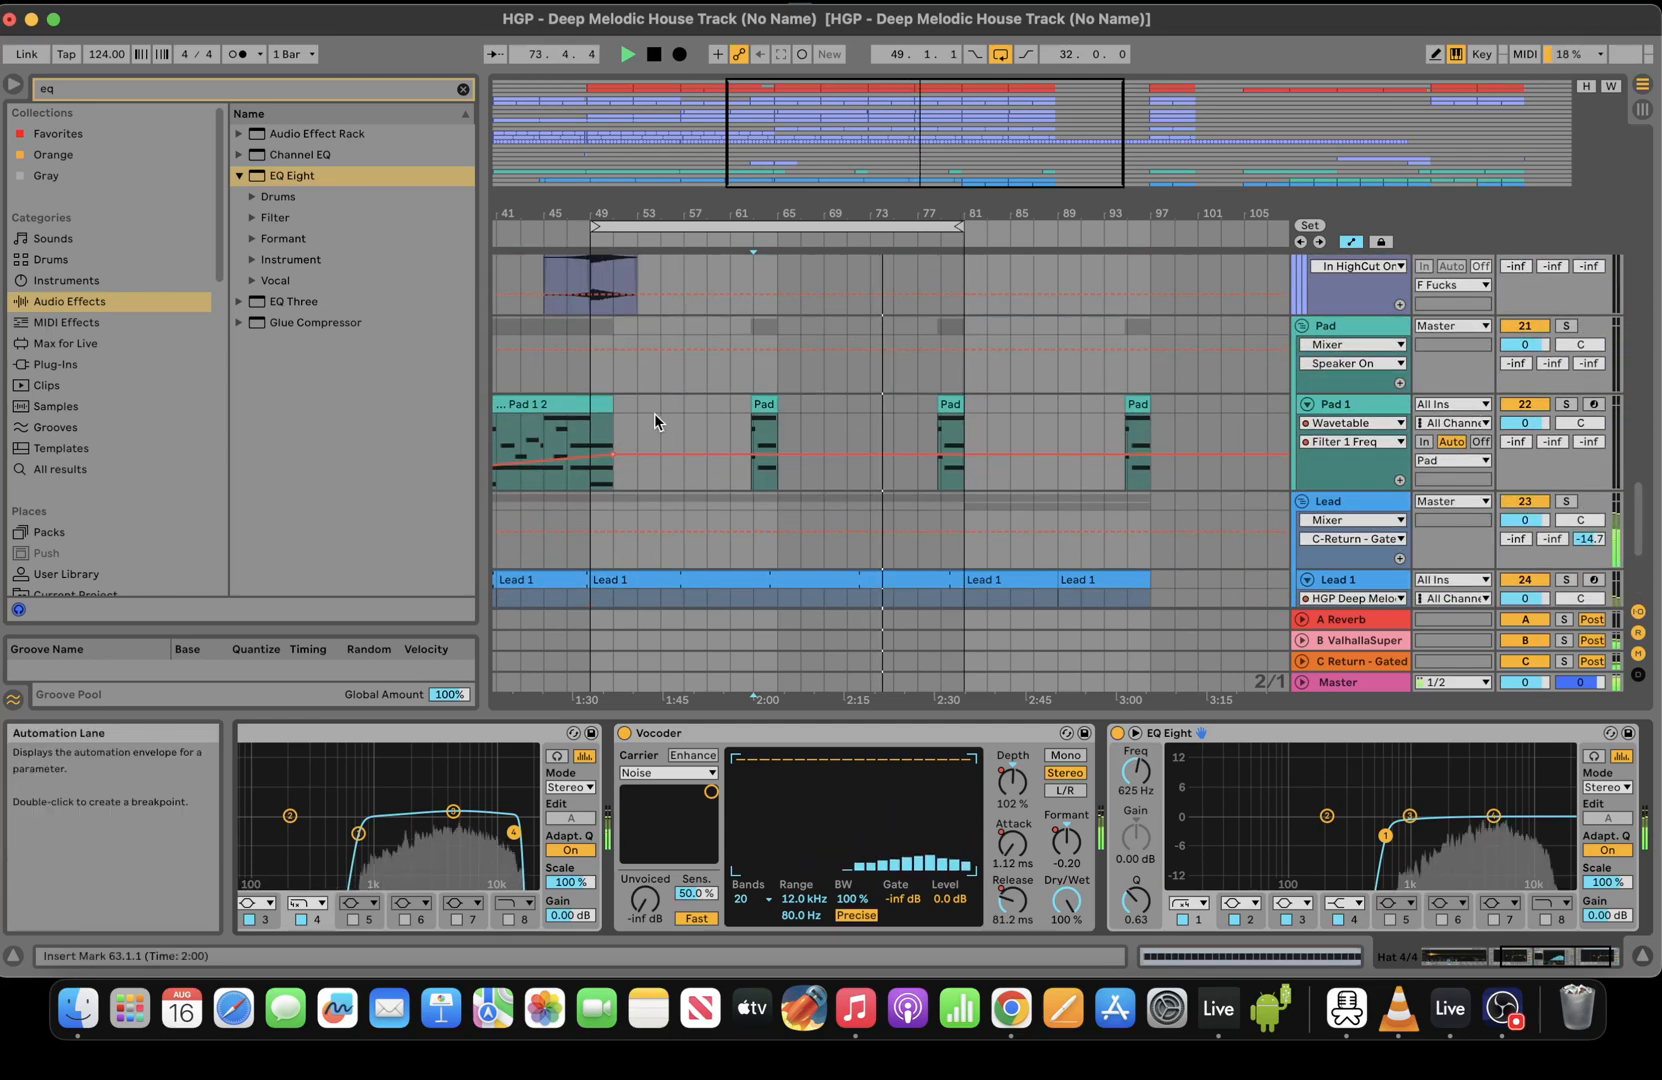
pyautogui.press('space')
pyautogui.press('space')
pyautogui.click(605, 400)
pyautogui.moveTo(605, 400); pyautogui.dragTo(964, 402)
pyautogui.press('space')
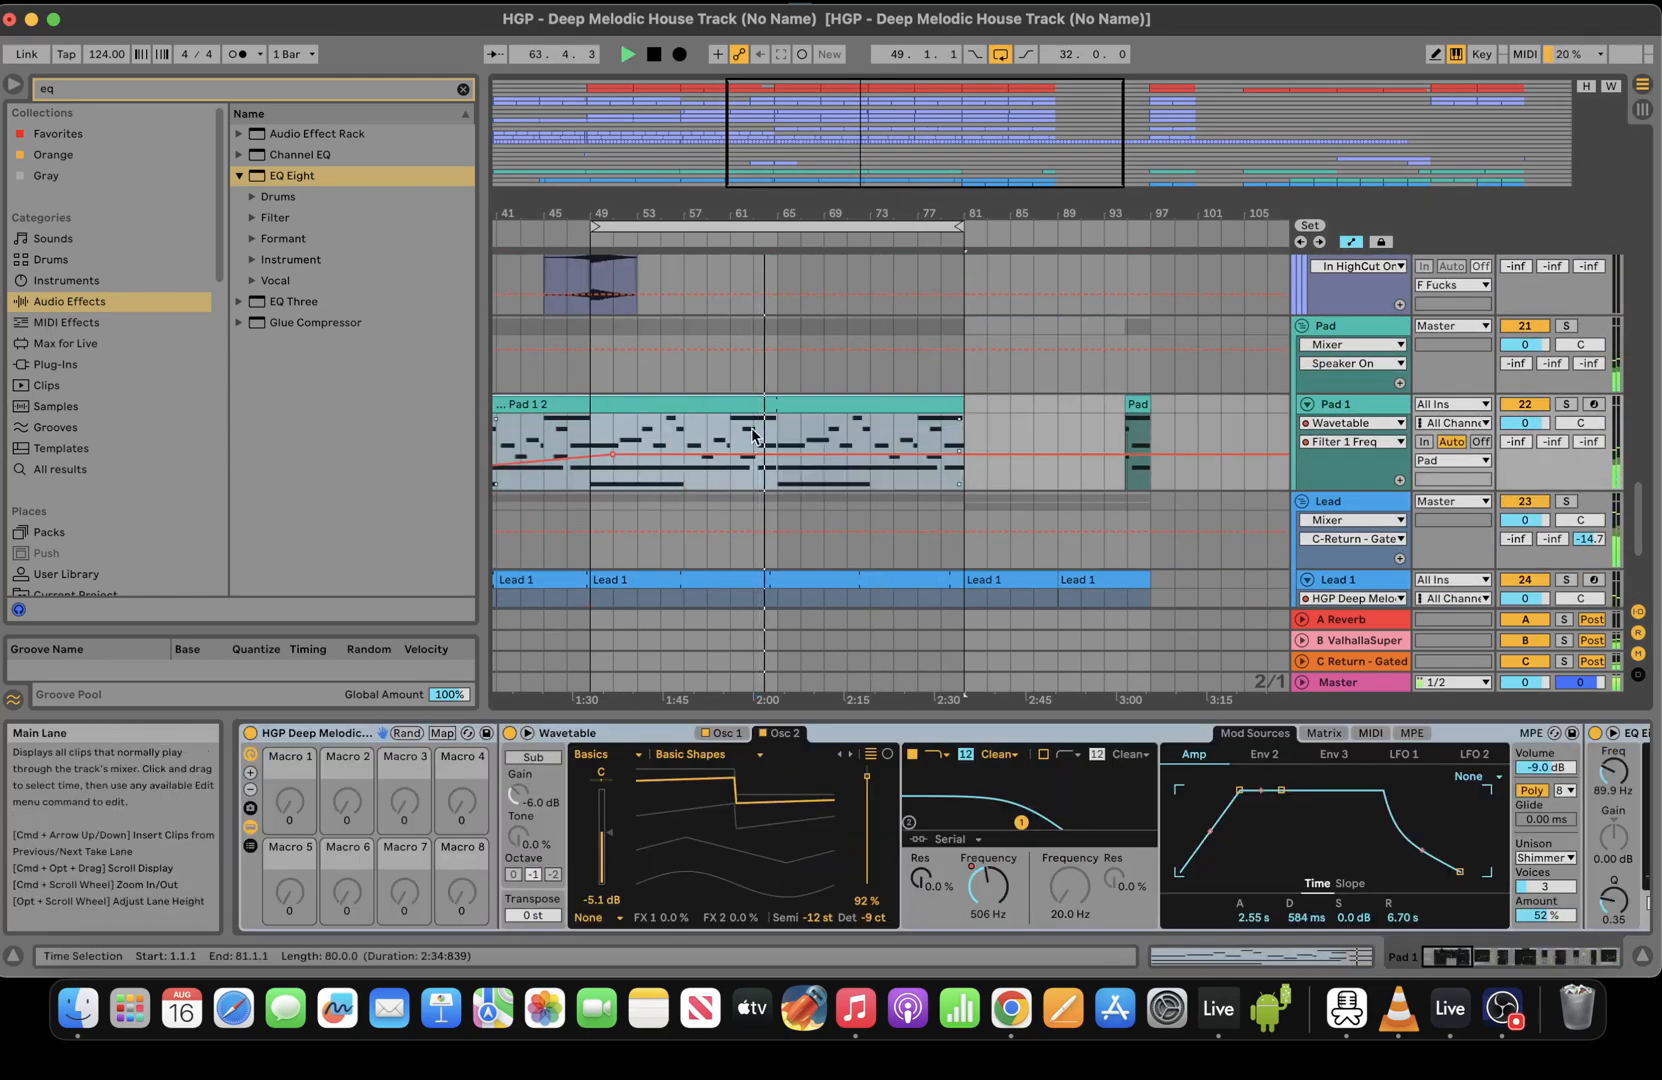
pyautogui.click(731, 430)
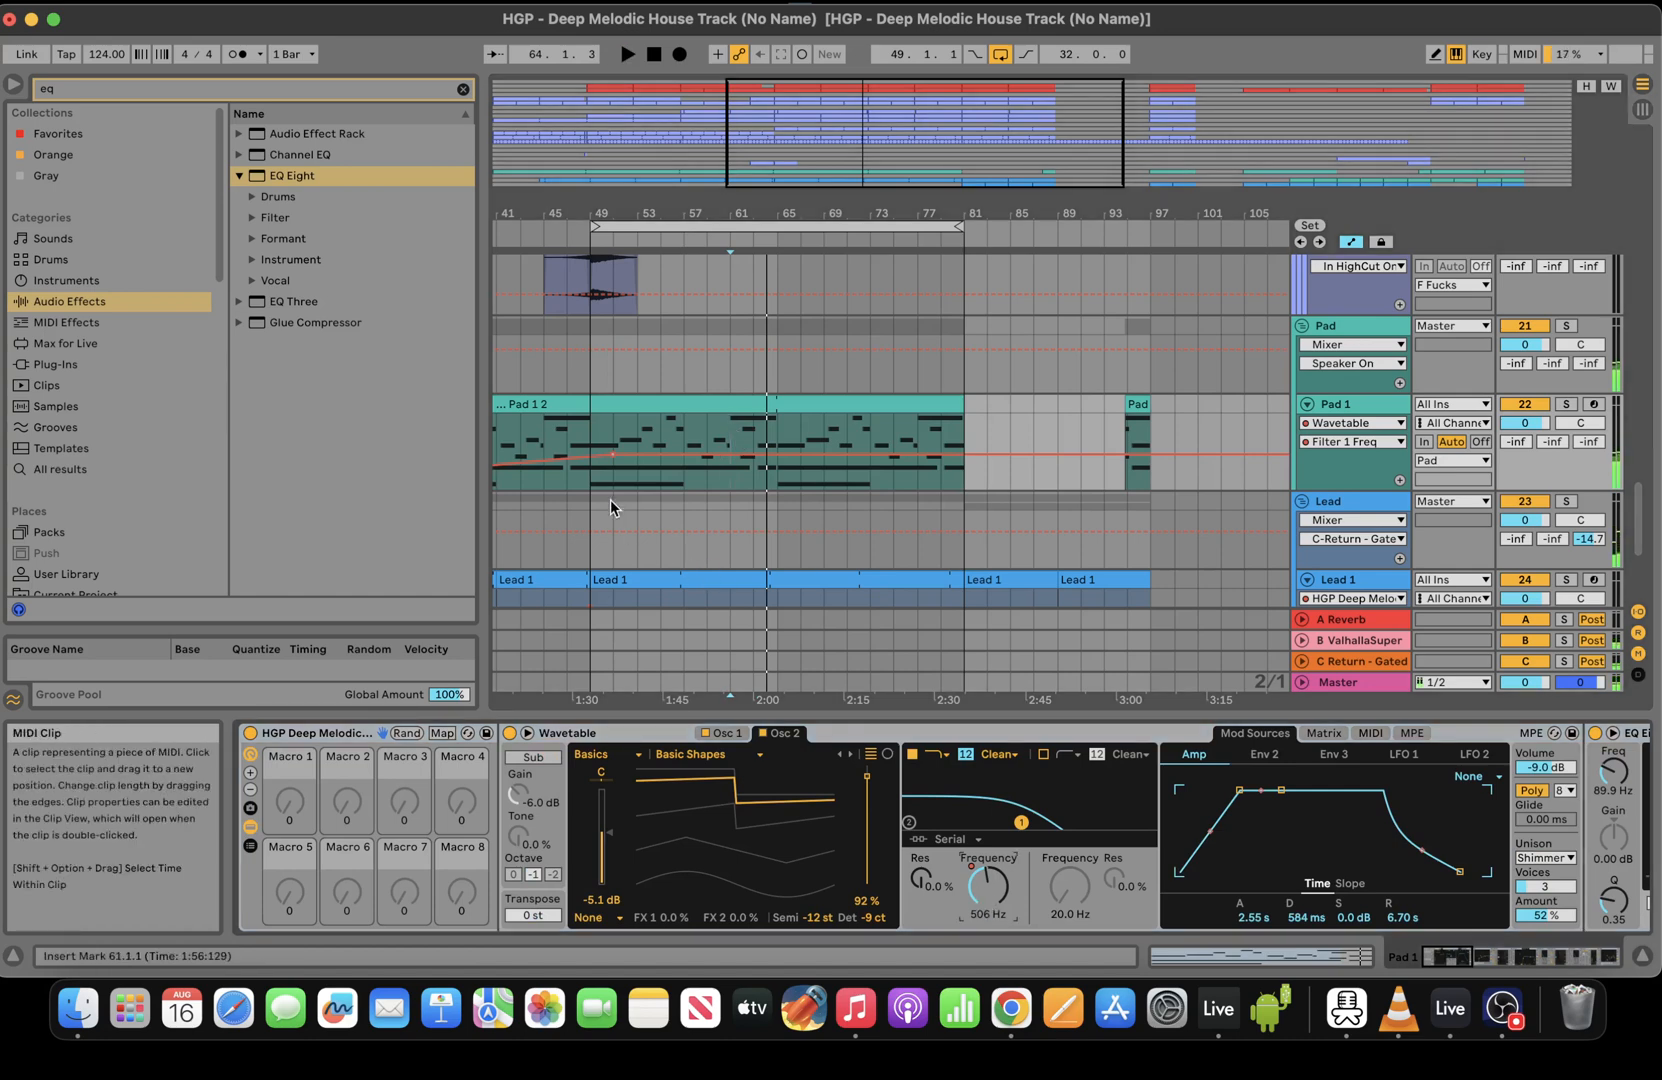
# Record live Wavetable Filter 1 Freq movements on Pad 1 from bar 49 to 81, rising to 20.5 kHz at the end
pyautogui.click(590, 479)
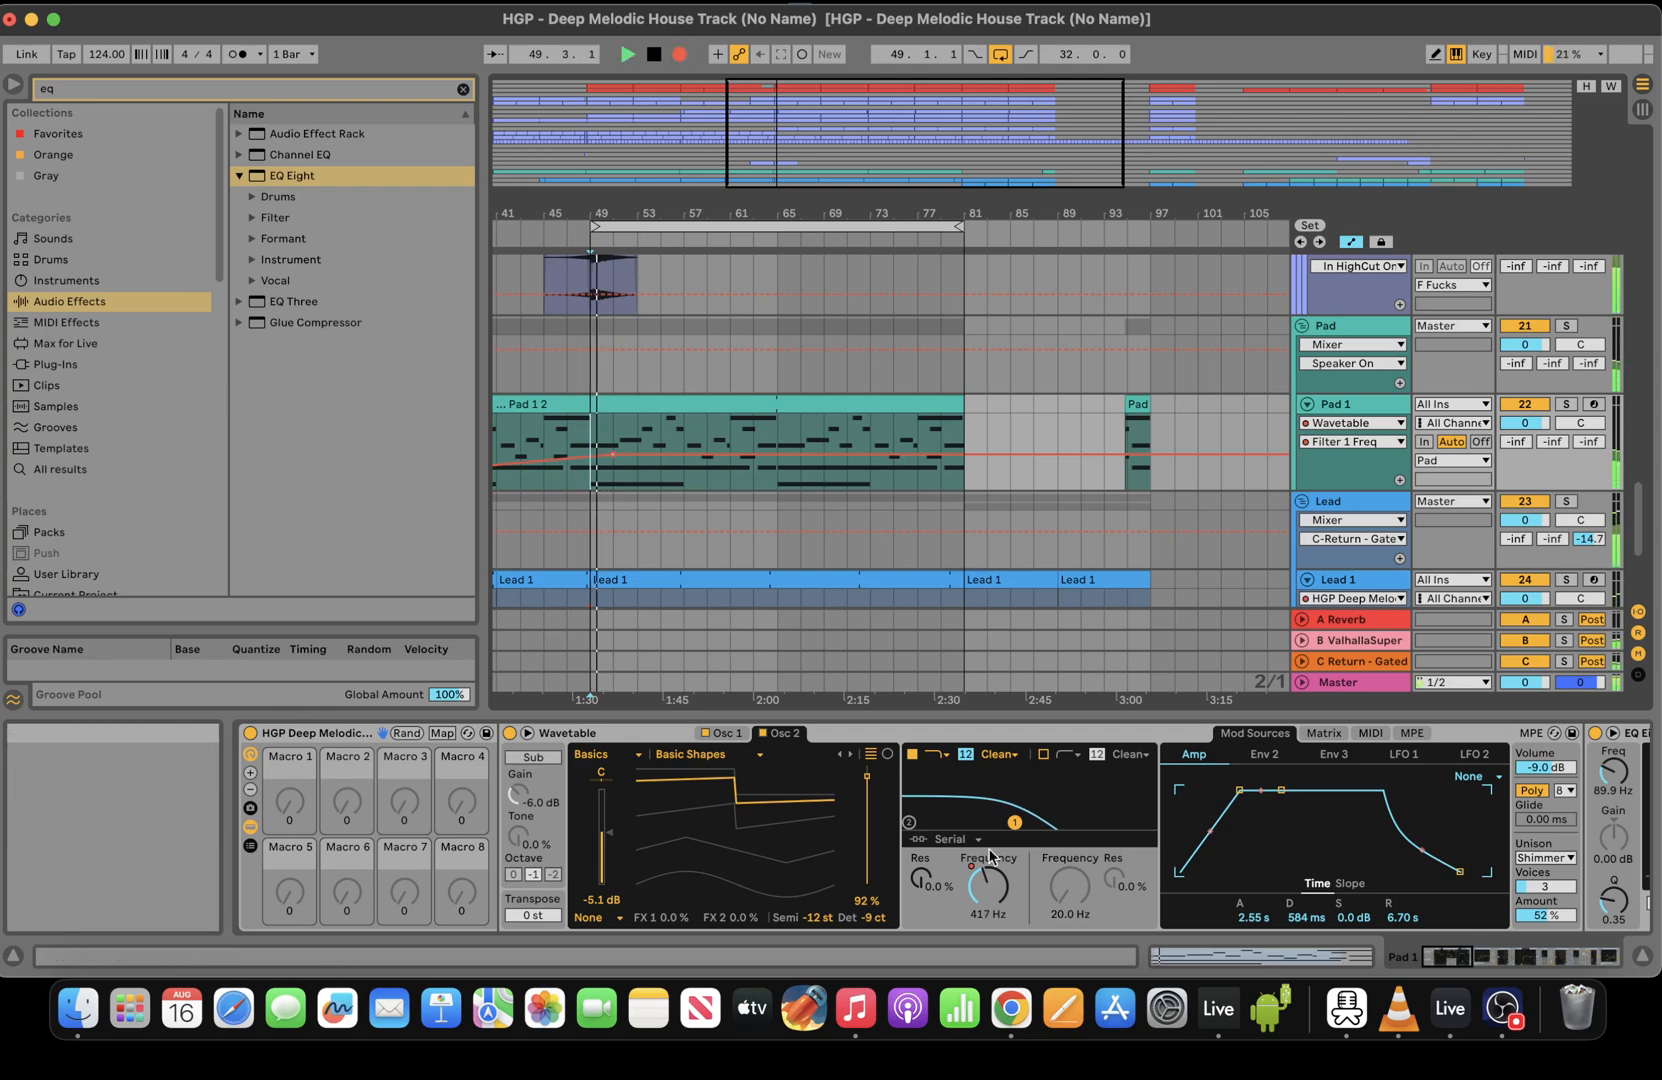
pyautogui.moveTo(987, 884)
pyautogui.mouseDown()
pyautogui.moveTo(987, 864)
pyautogui.moveTo(985, 903)
pyautogui.mouseUp()
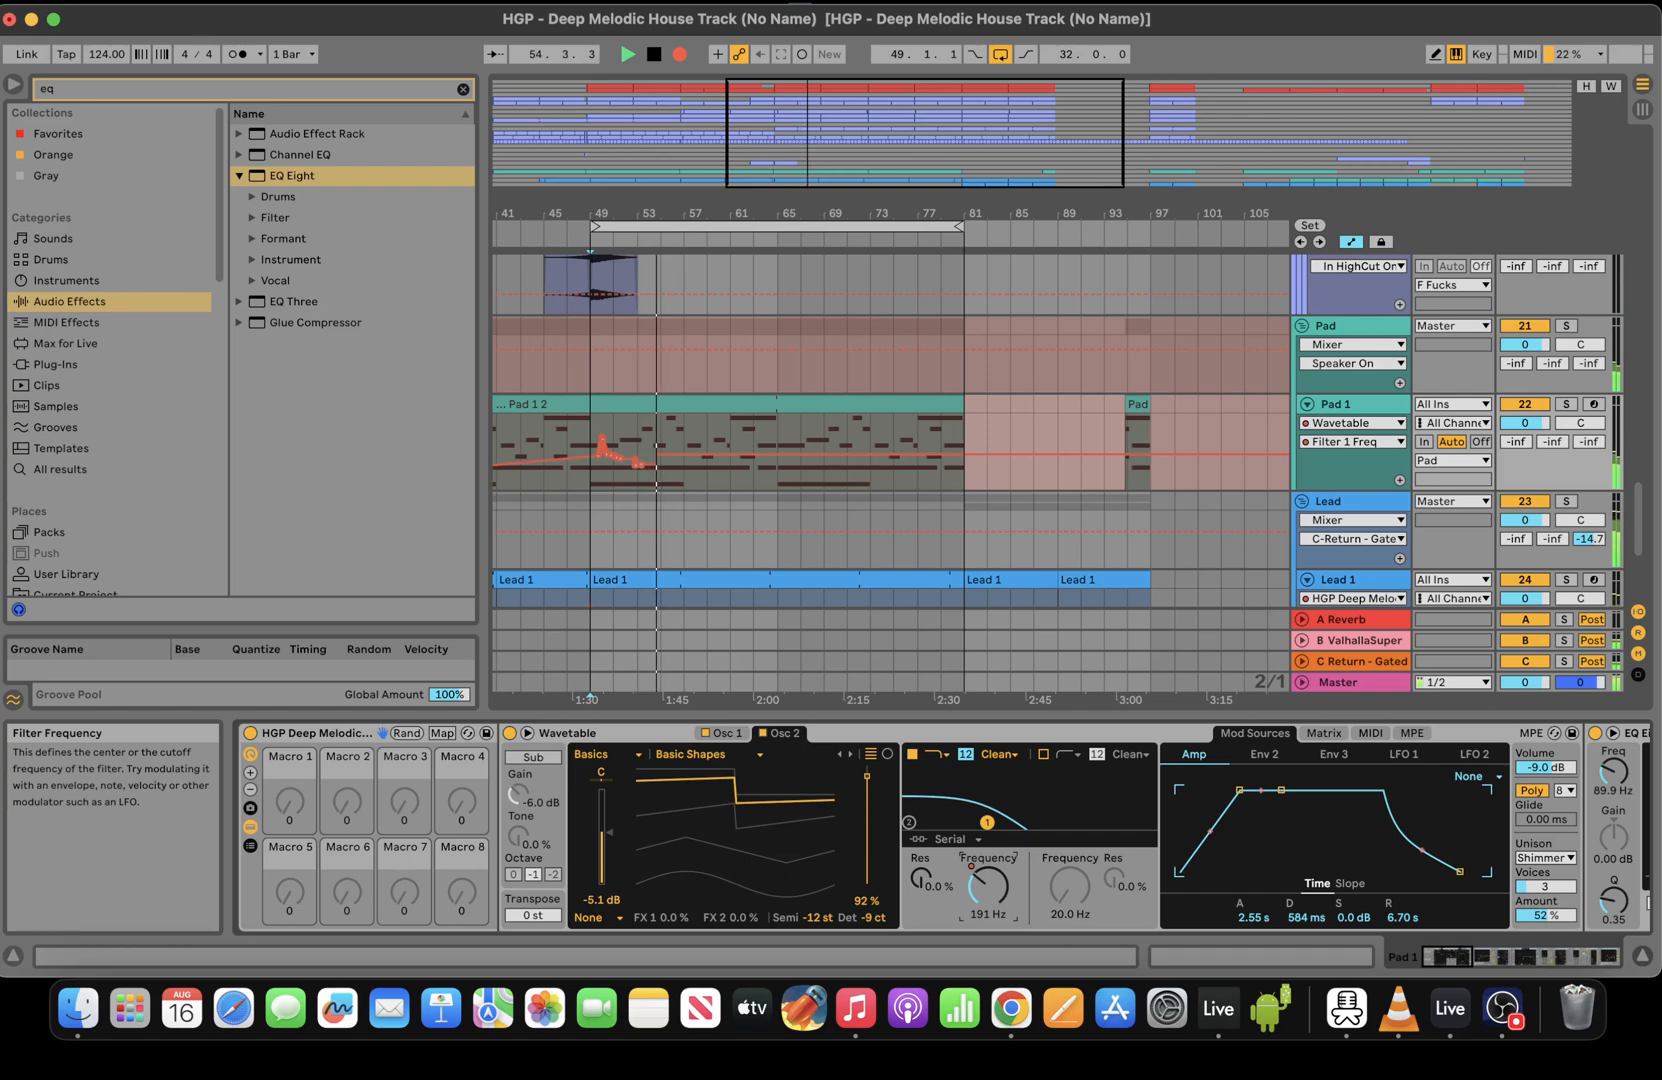
pyautogui.moveTo(985, 903); pyautogui.dragTo(985, 903)
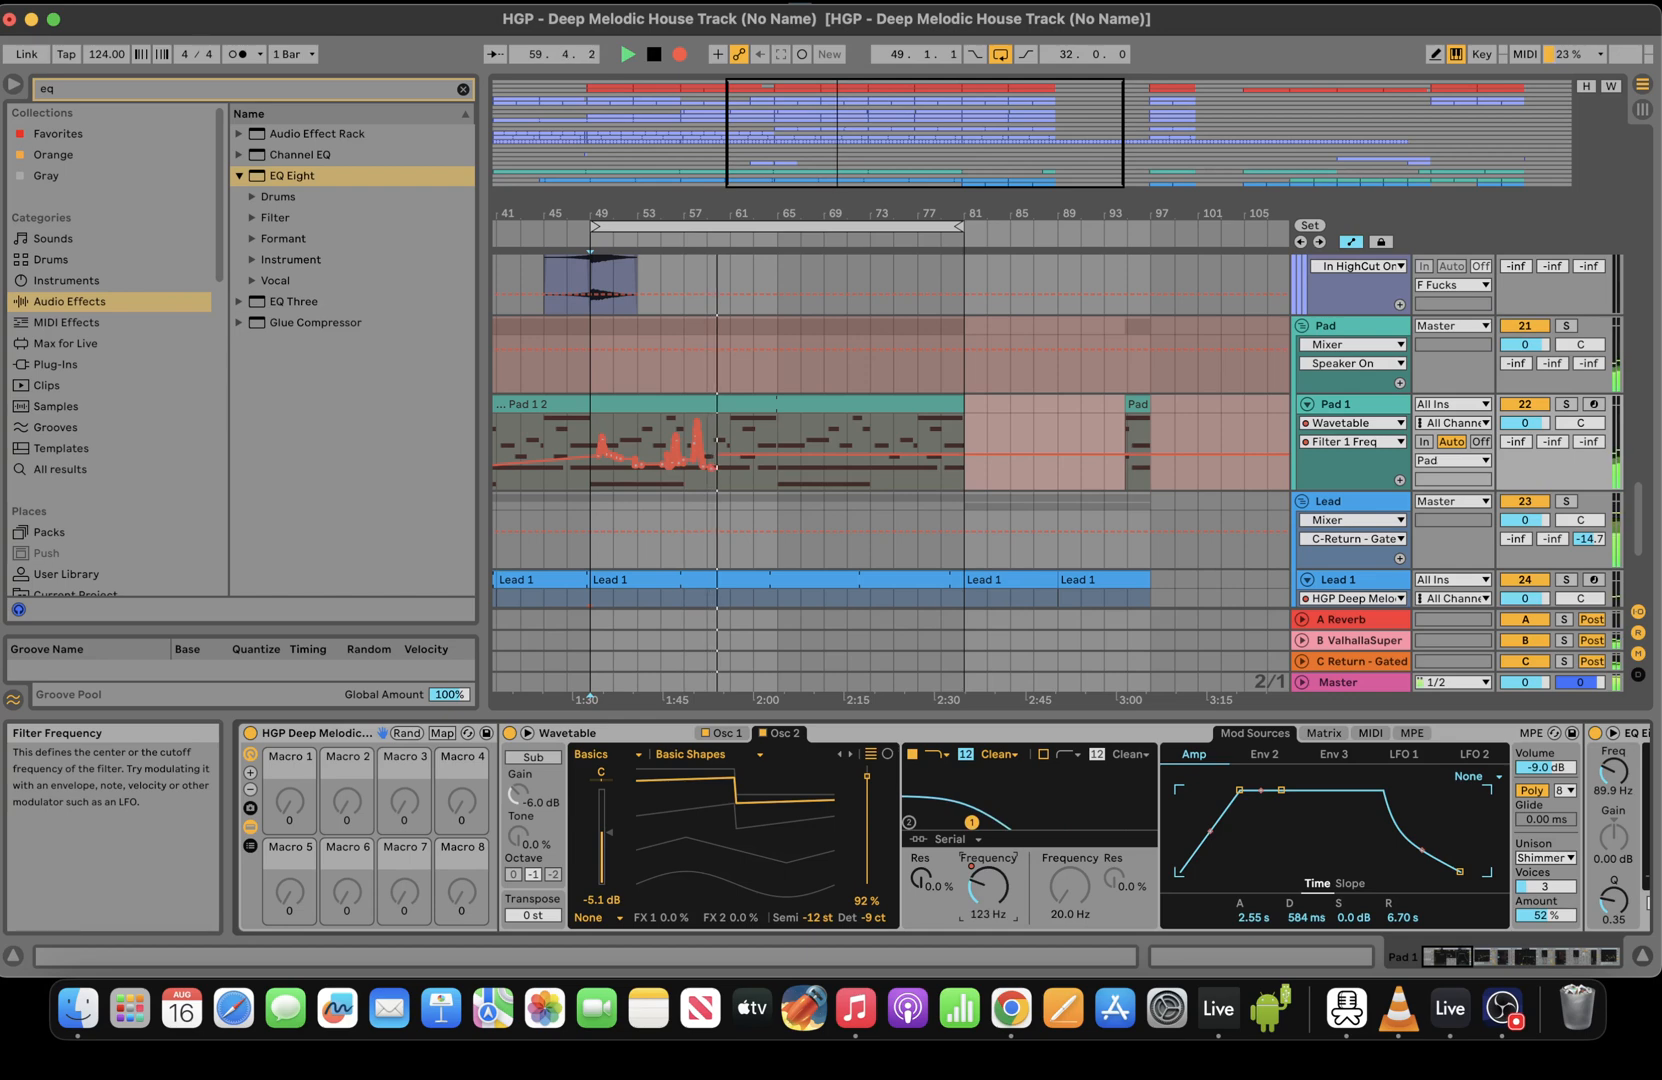
pyautogui.moveTo(985, 903); pyautogui.dragTo(985, 895)
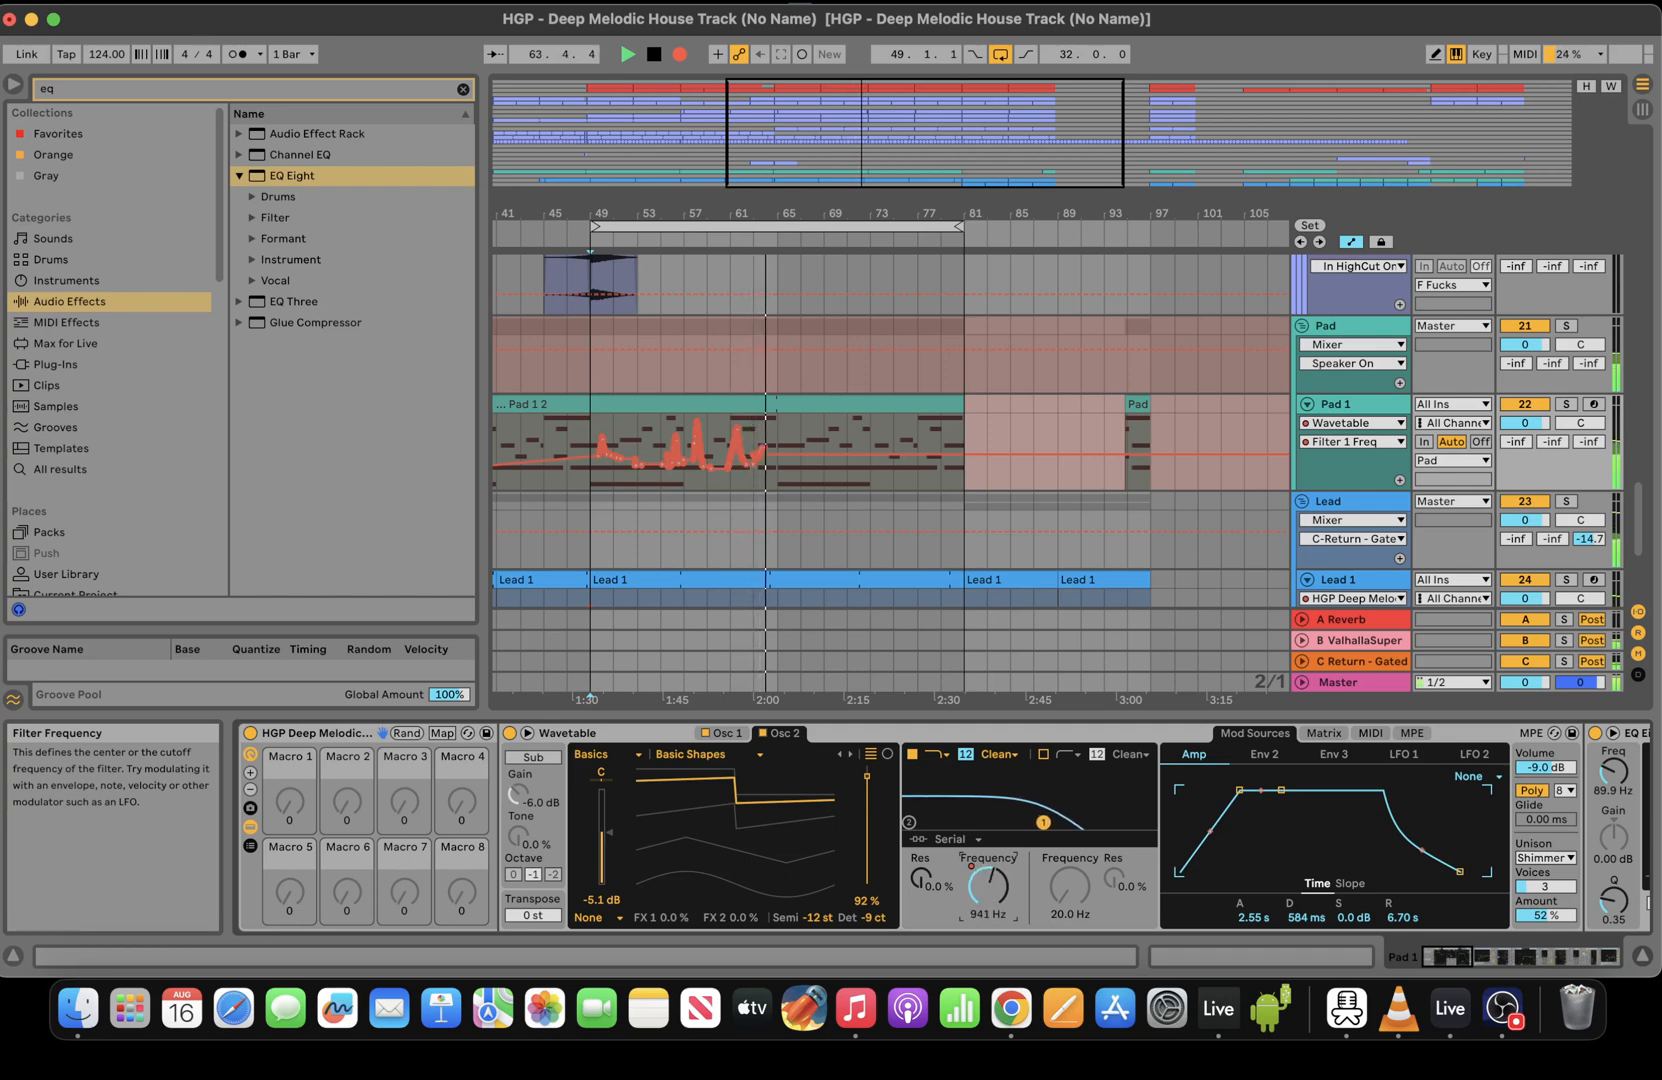
pyautogui.moveTo(985, 895); pyautogui.dragTo(985, 881)
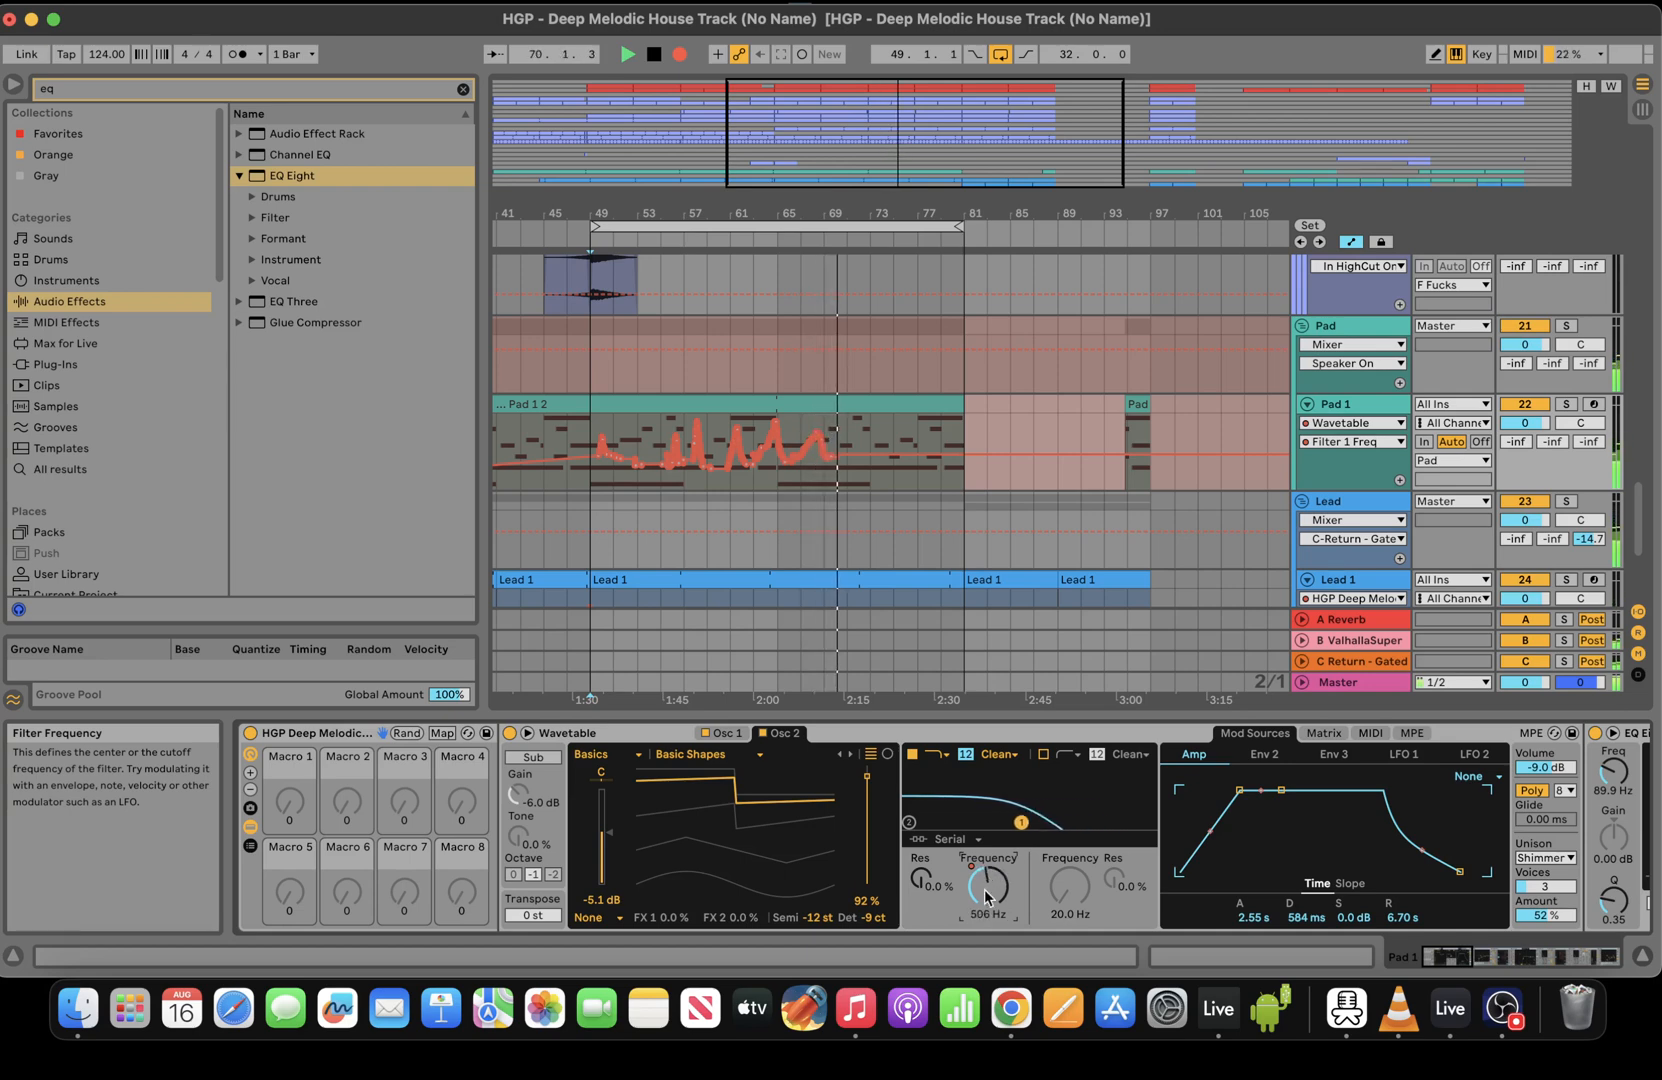
pyautogui.moveTo(985, 881); pyautogui.dragTo(985, 887)
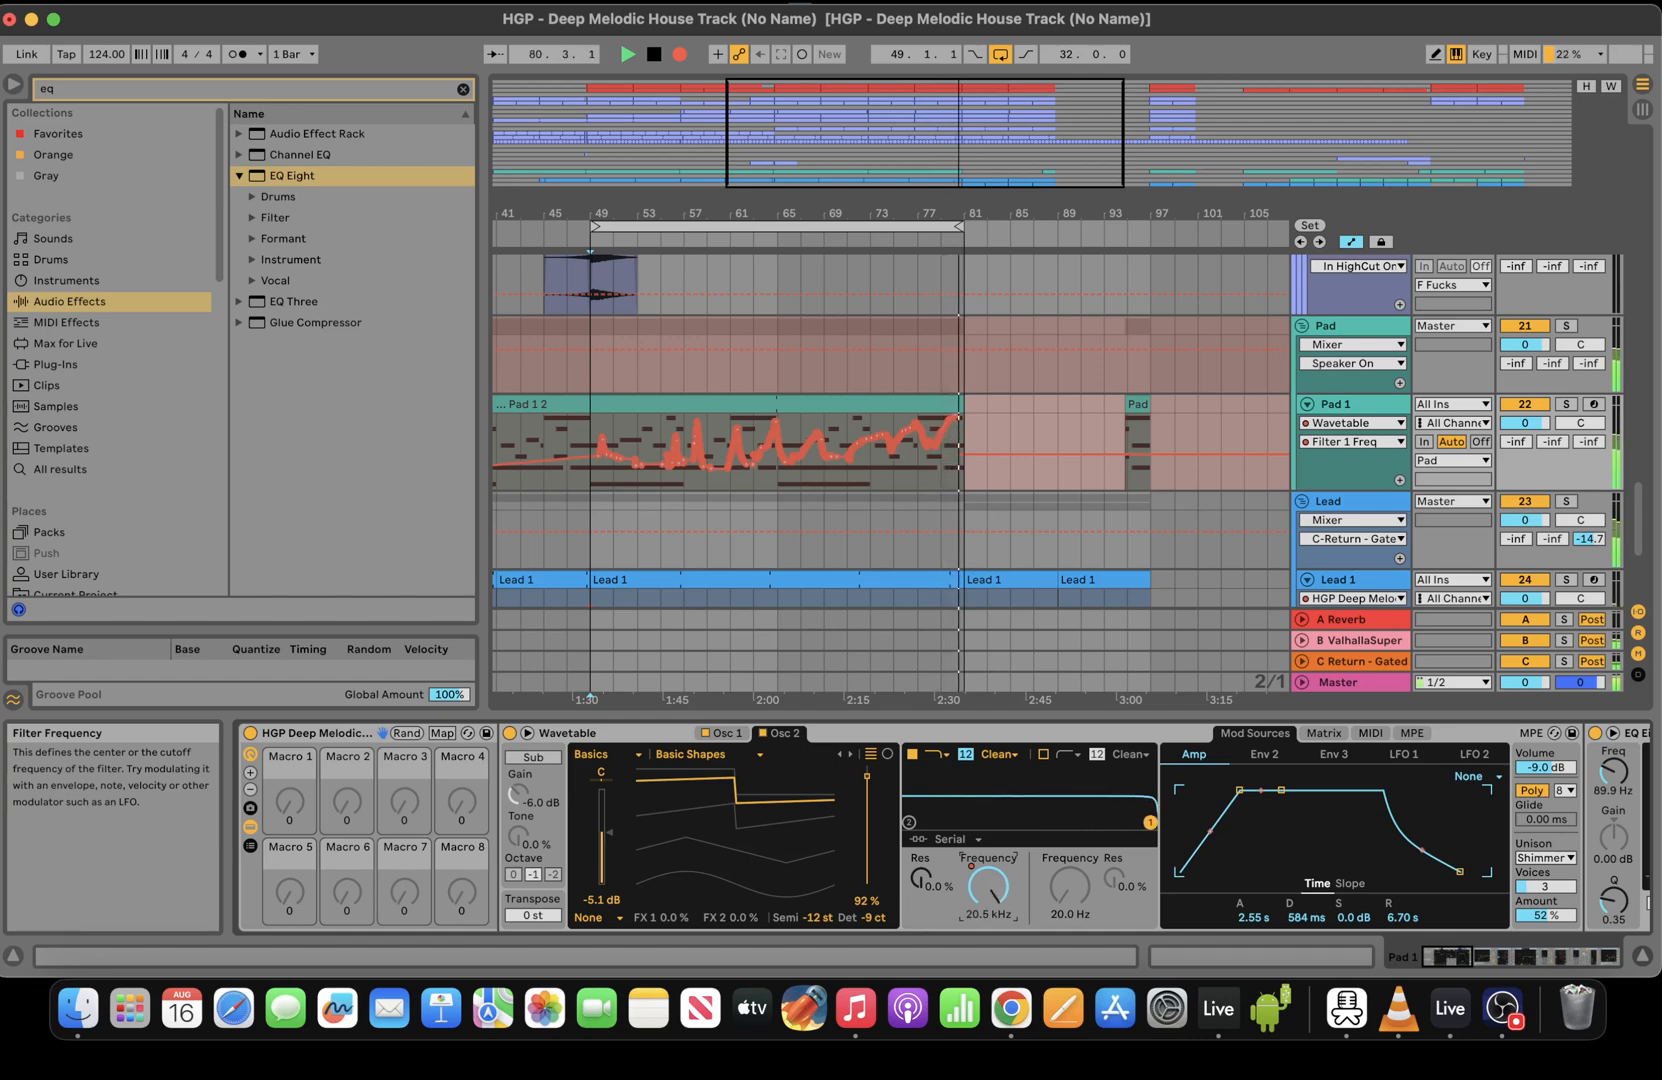
pyautogui.press('space')
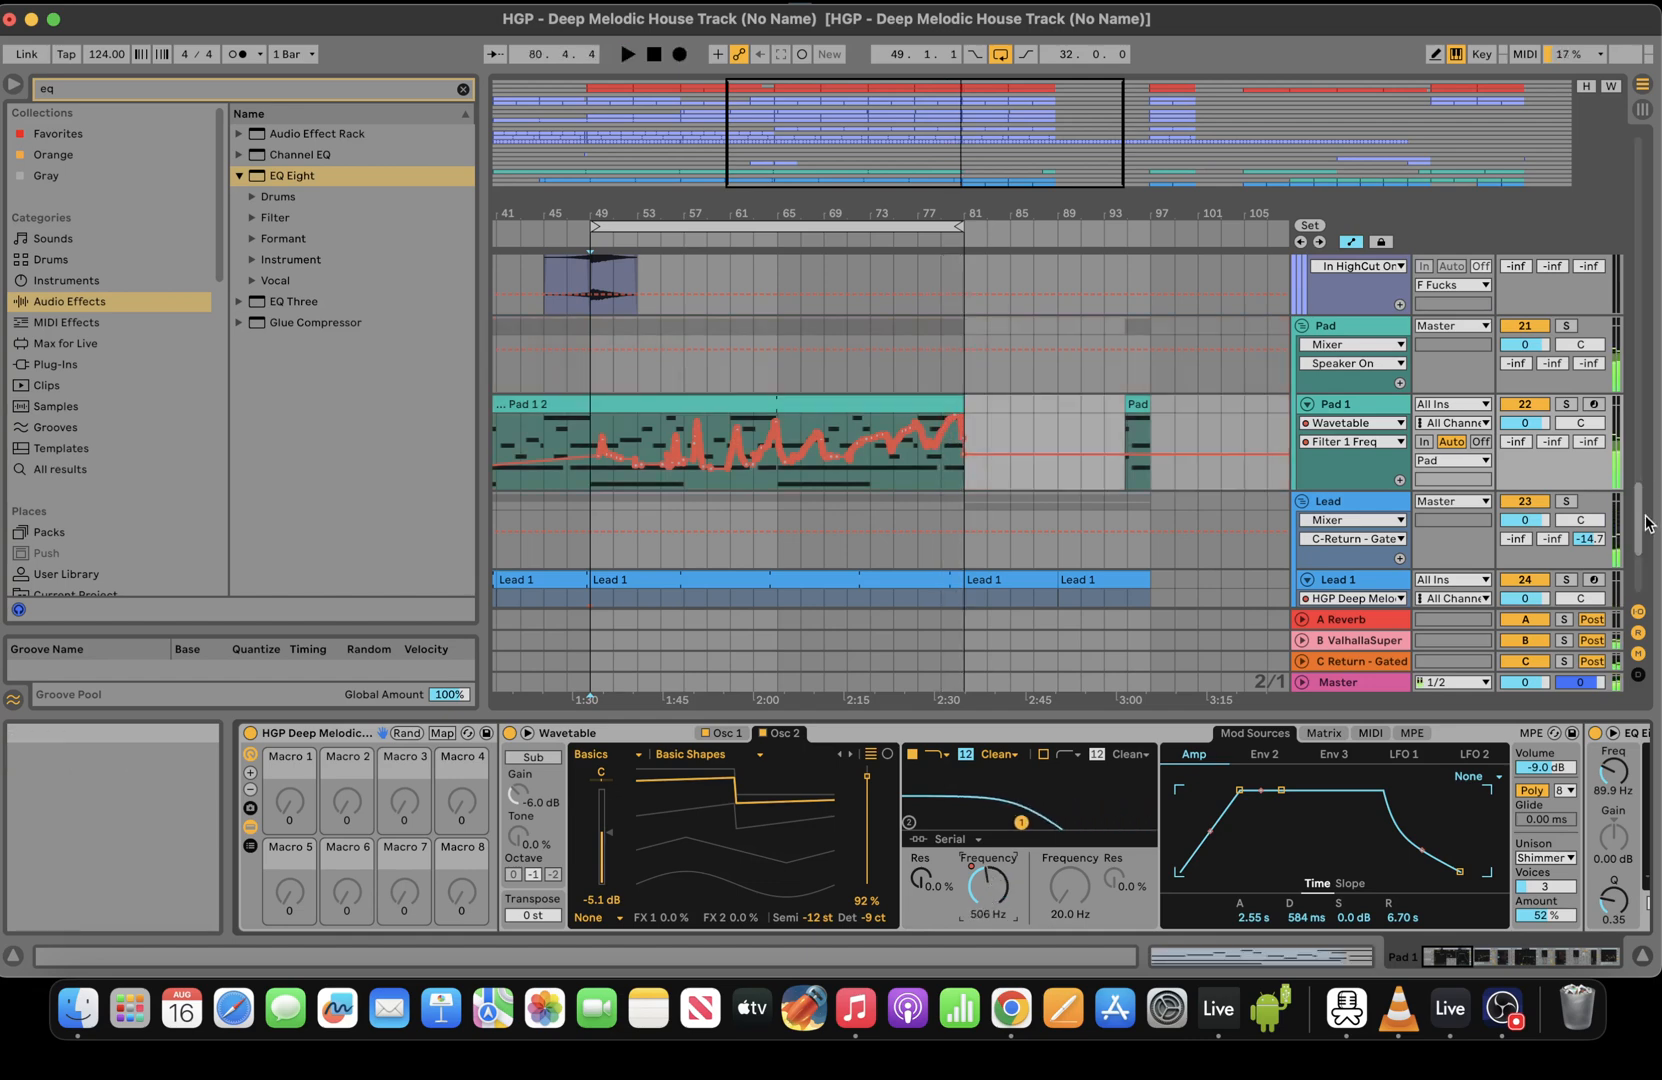
# Insert 16 bars of silence into the arrangement at bar 81
pyautogui.moveTo(1648, 523); pyautogui.dragTo(1630, 173)
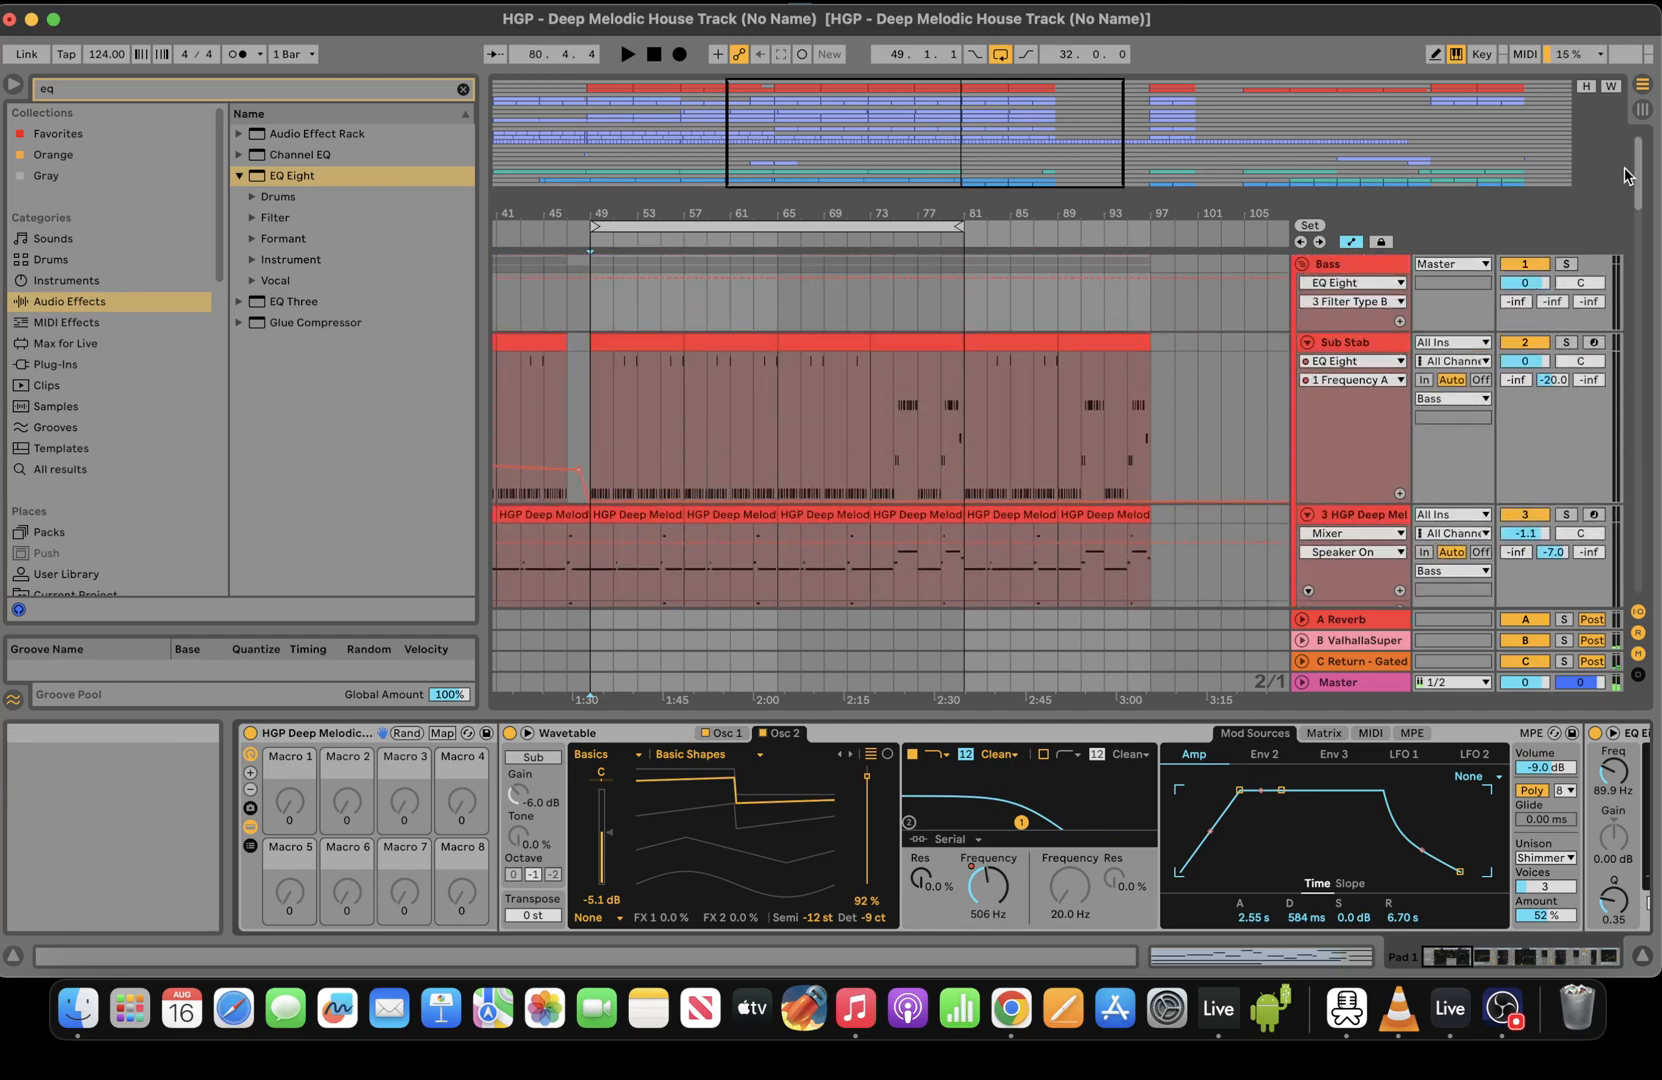
pyautogui.click(966, 320)
pyautogui.click(235, 22)
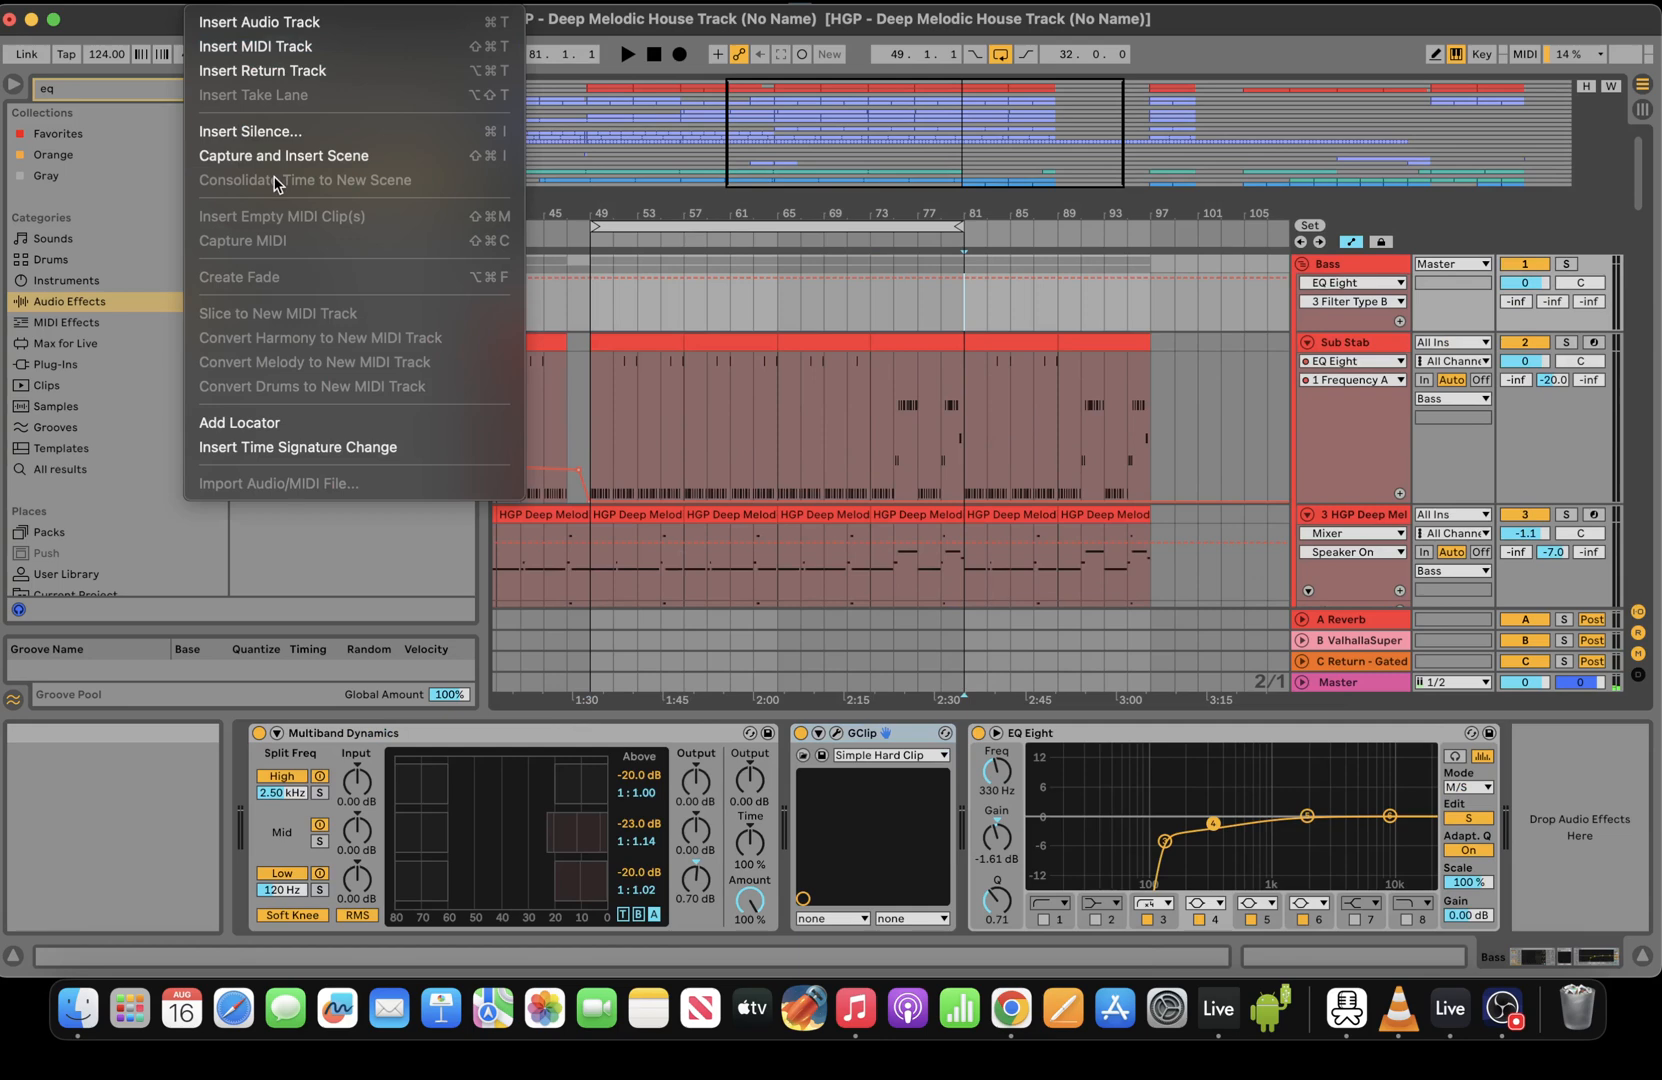
pyautogui.click(405, 142)
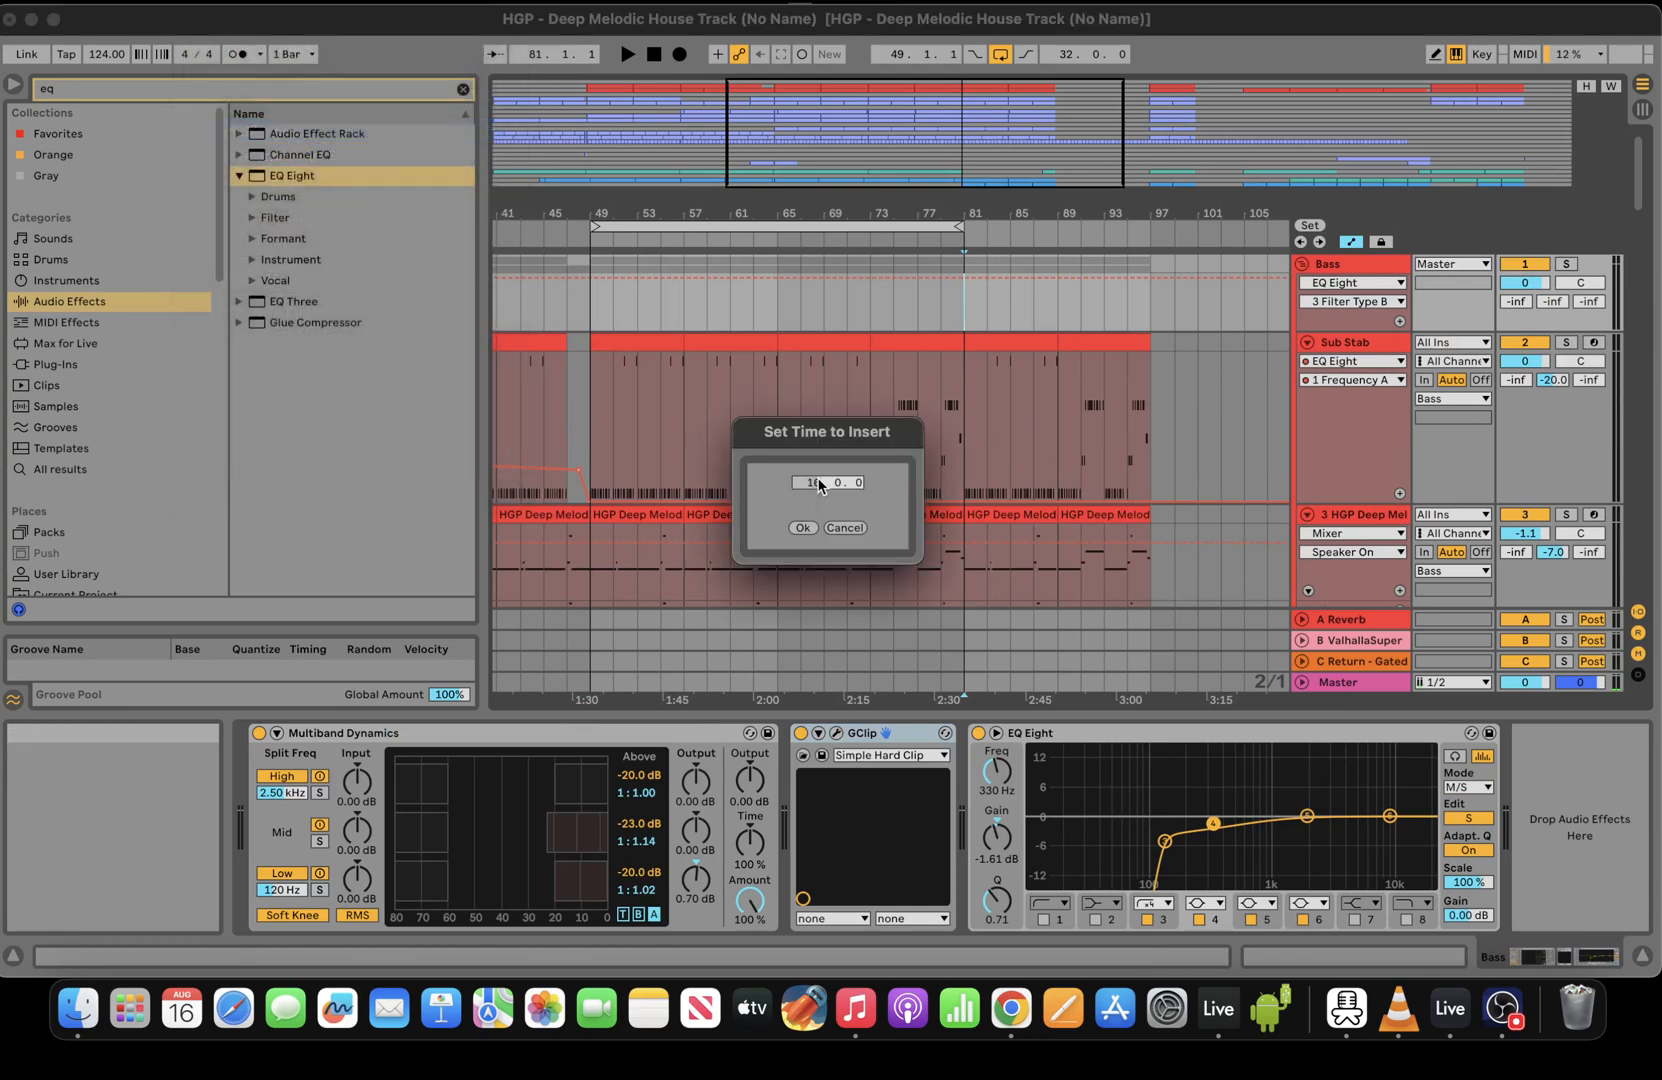
pyautogui.click(802, 528)
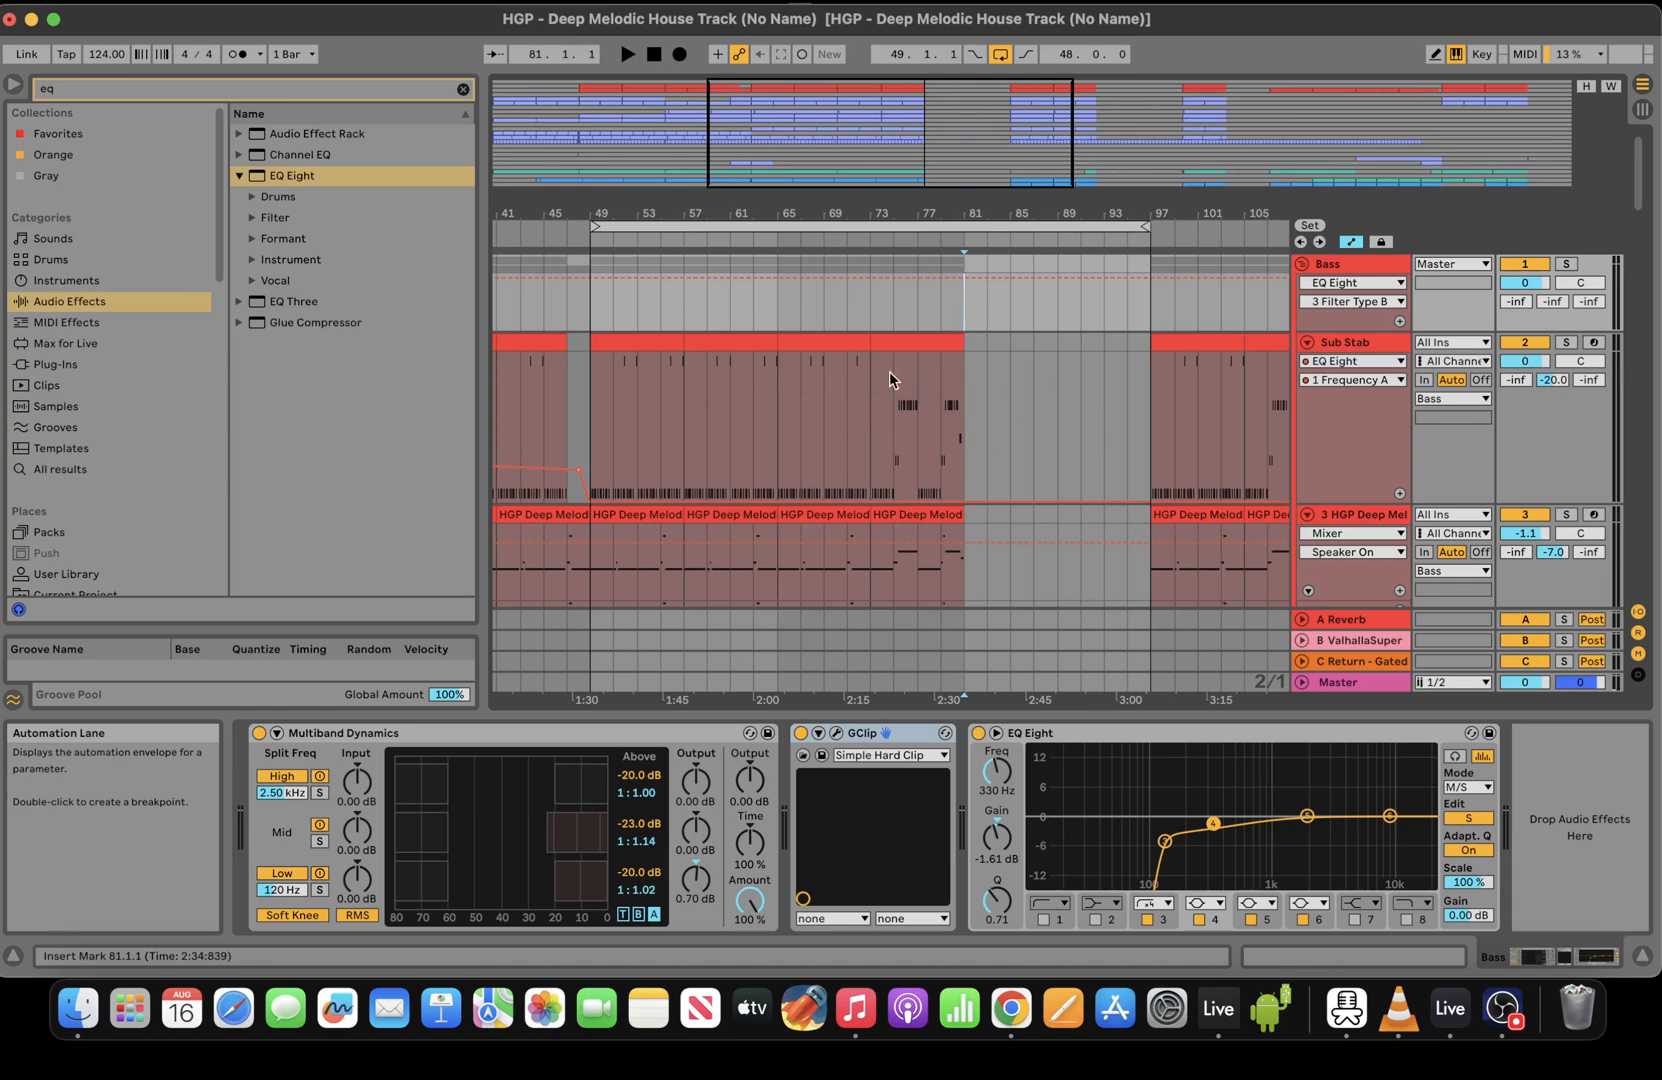
# Move the Sub Stab clip from bar 73 to bar 81 and duplicate it to fill up to bar 97
pyautogui.click(902, 342)
pyautogui.press('Right')
pyautogui.press('Right')
pyautogui.press('Right')
pyautogui.press('Right')
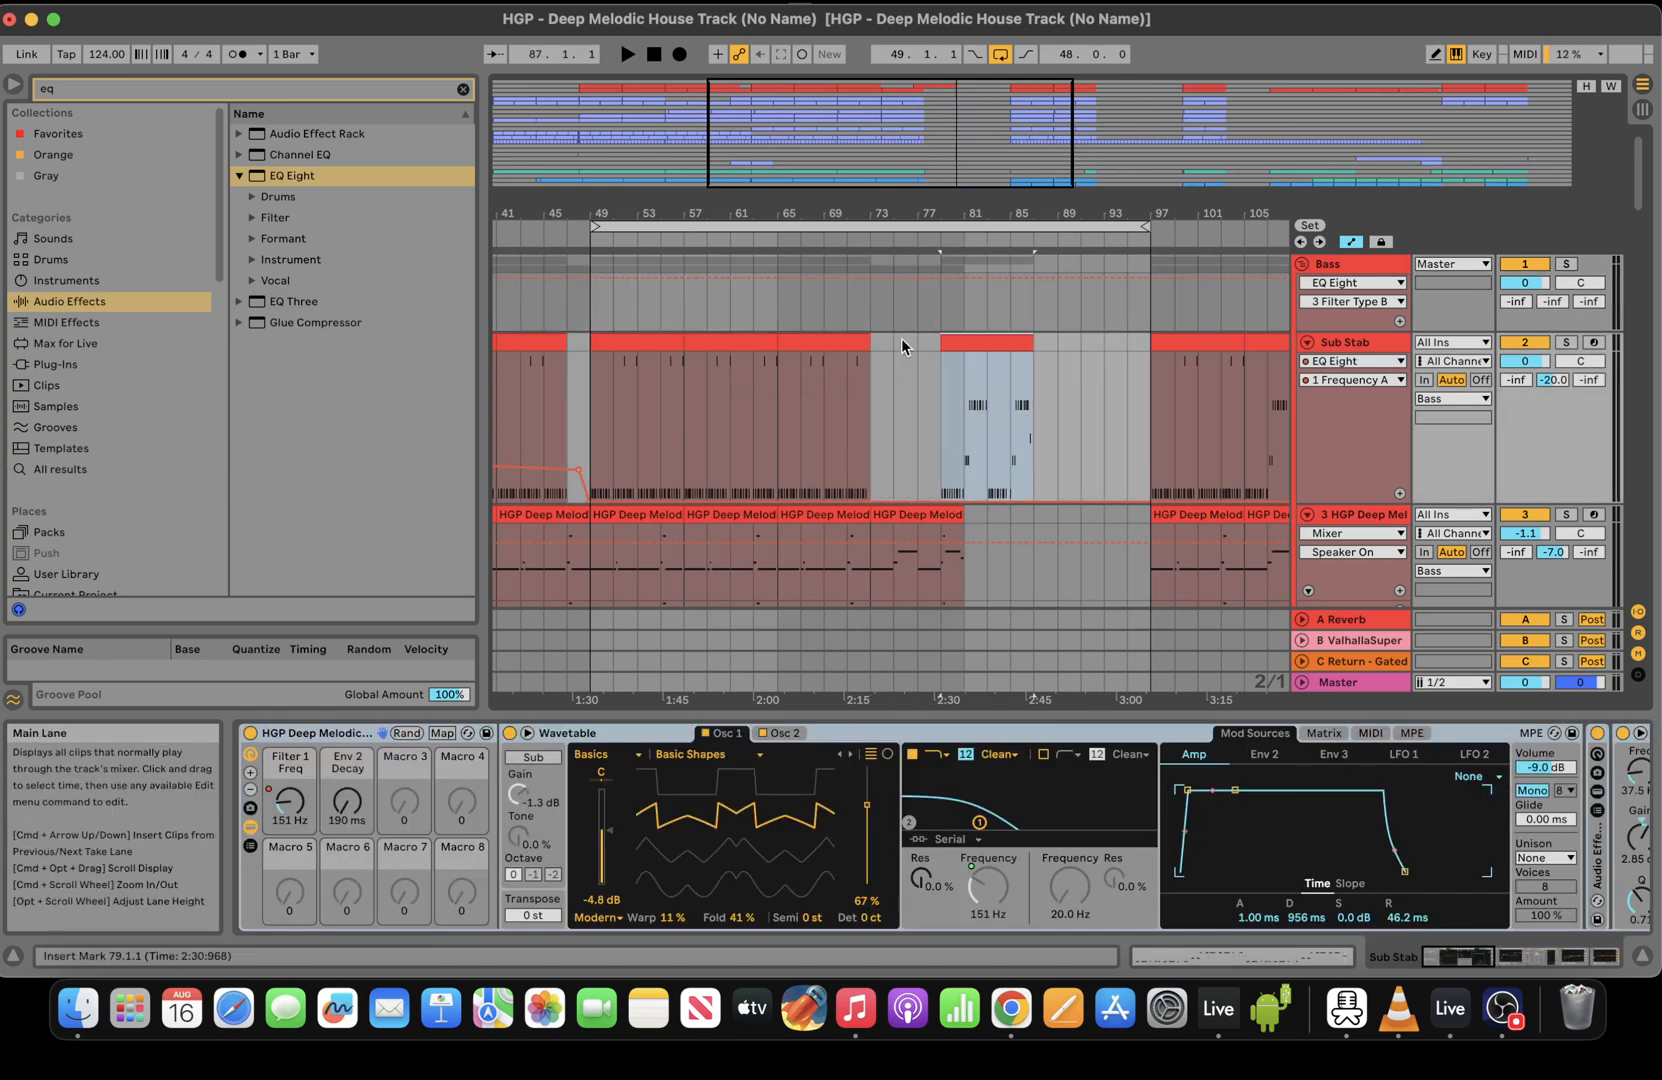
pyautogui.press('super+d')
# Duplicate the Hi Reece Bass clip at bar 73 twice to fill bars 81 to 97
pyautogui.click(912, 554)
pyautogui.press('super+d')
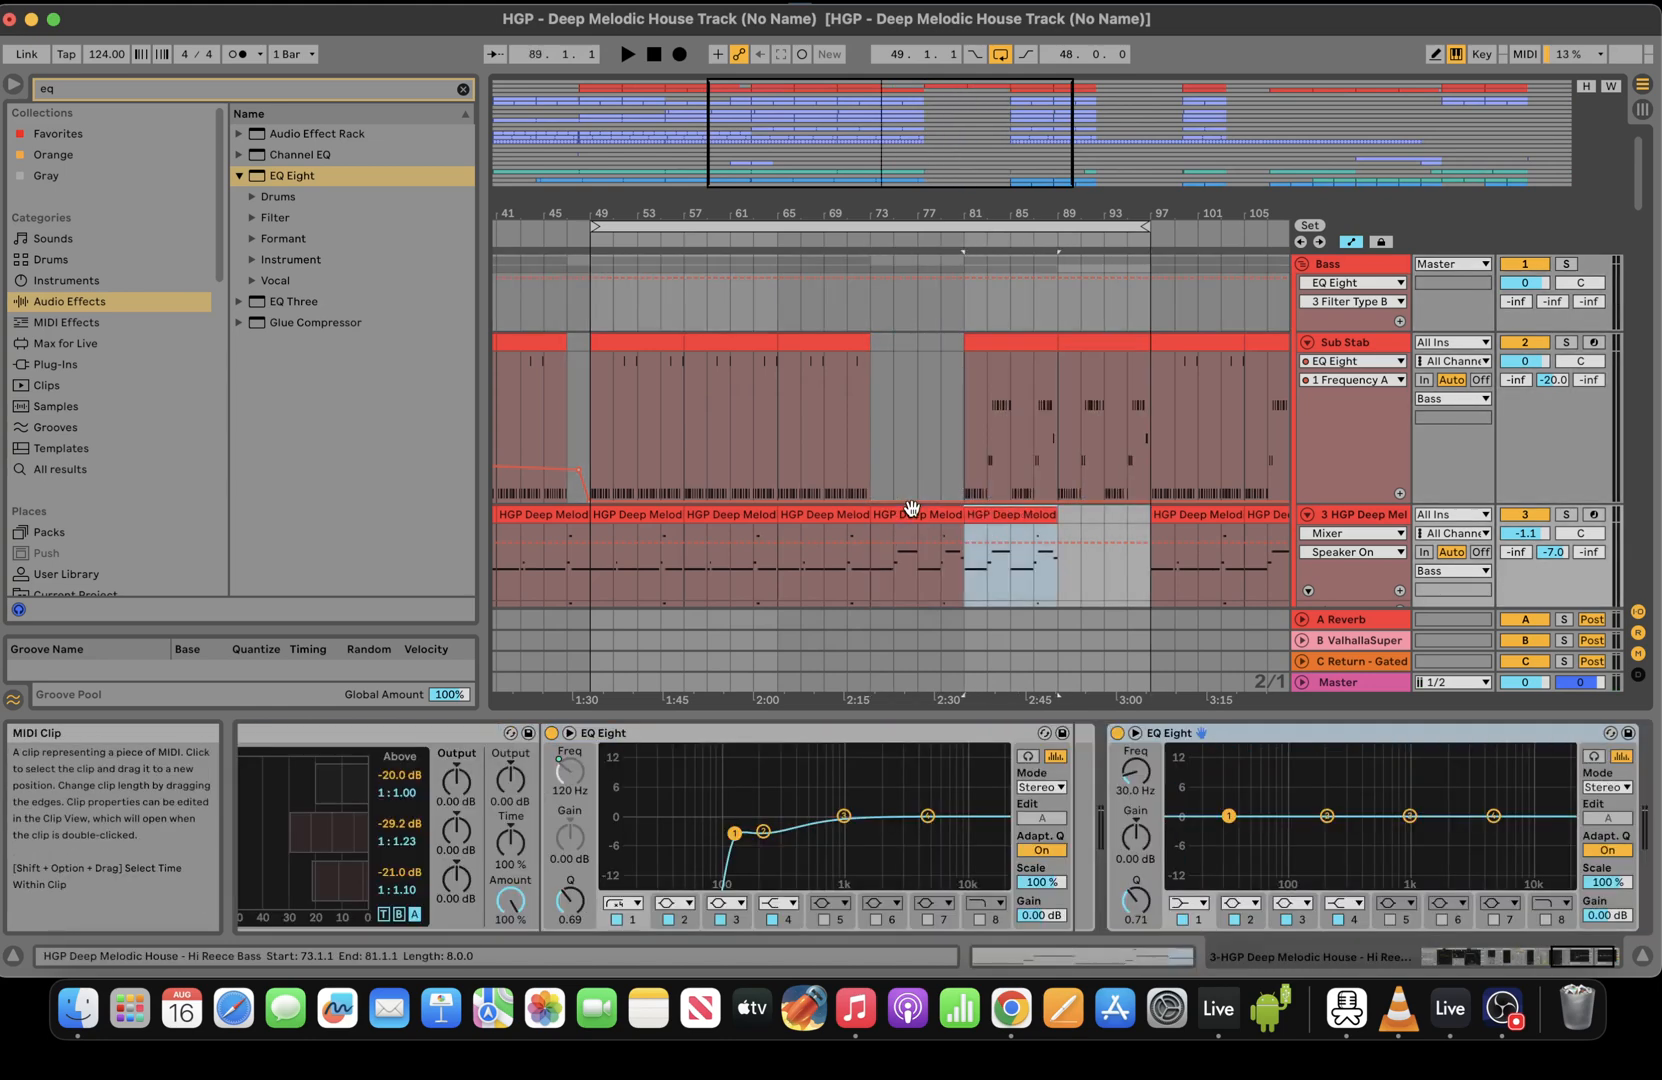
pyautogui.press('super+d')
# Duplicate the Sub Stab and Hi Reece Bass clips at bar 65 into bars 73 to 81 and play the transition
pyautogui.click(842, 341)
pyautogui.press('super+d')
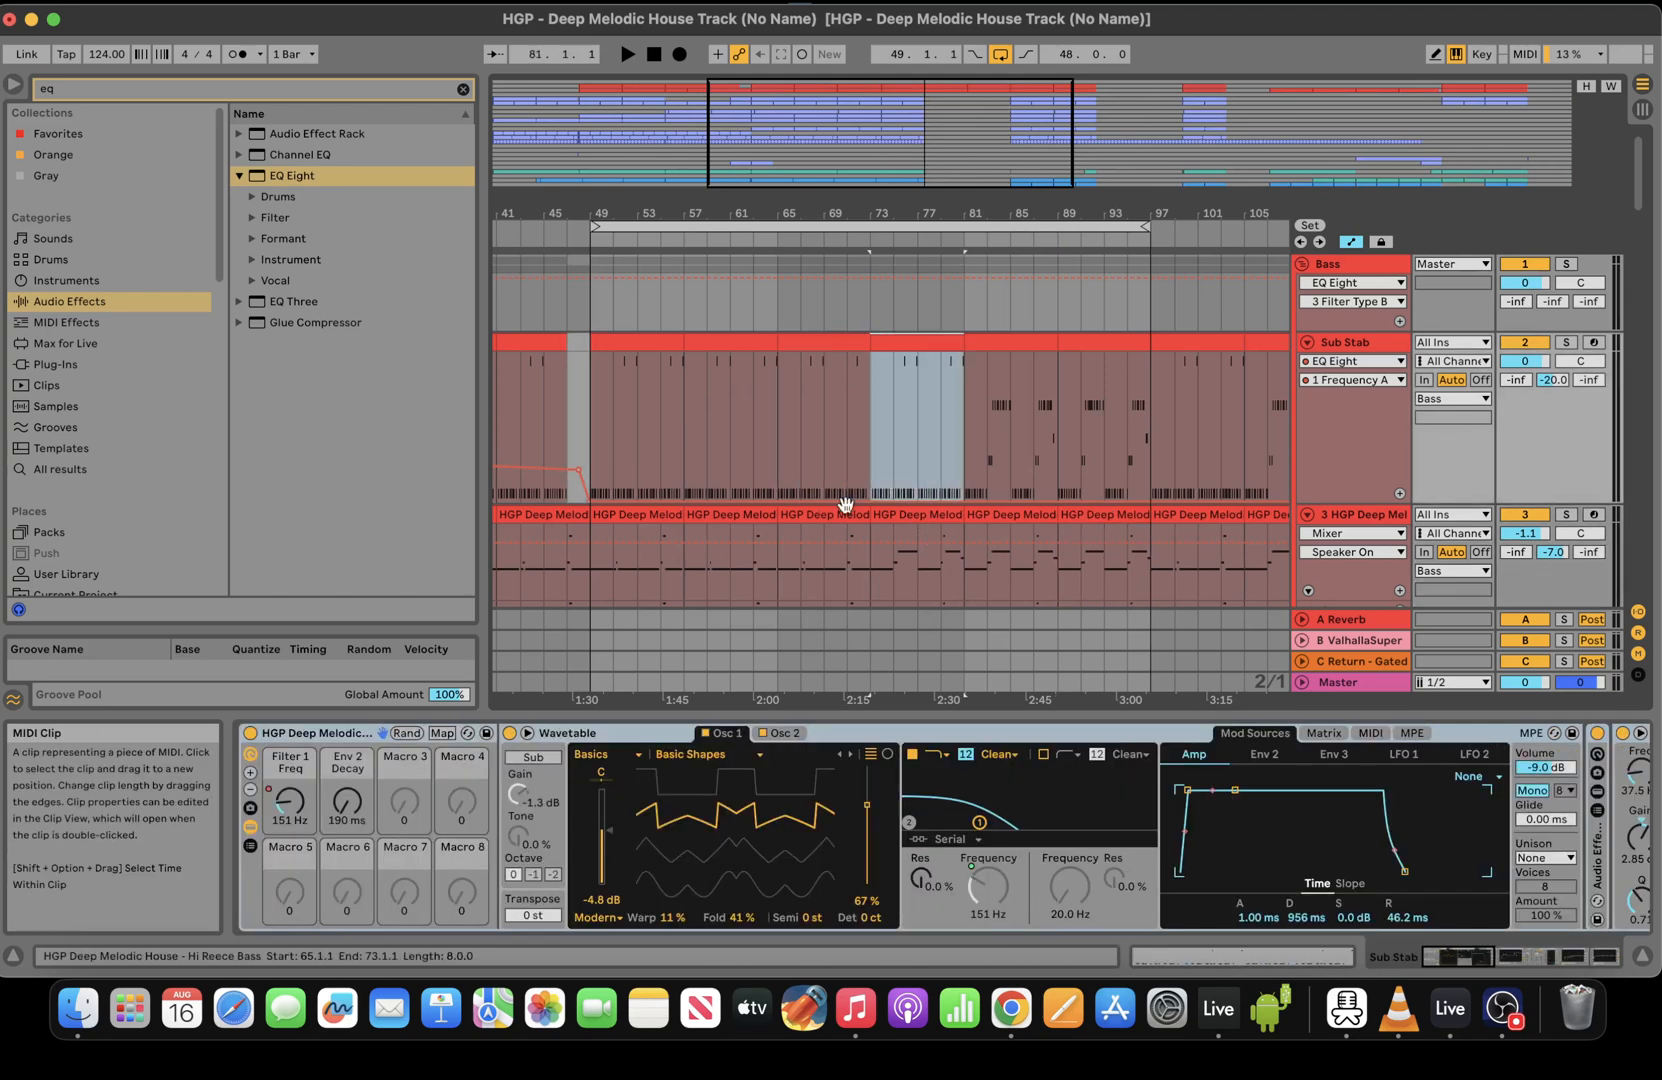
pyautogui.click(838, 517)
pyautogui.press('super+d')
pyautogui.press('space')
pyautogui.click(852, 410)
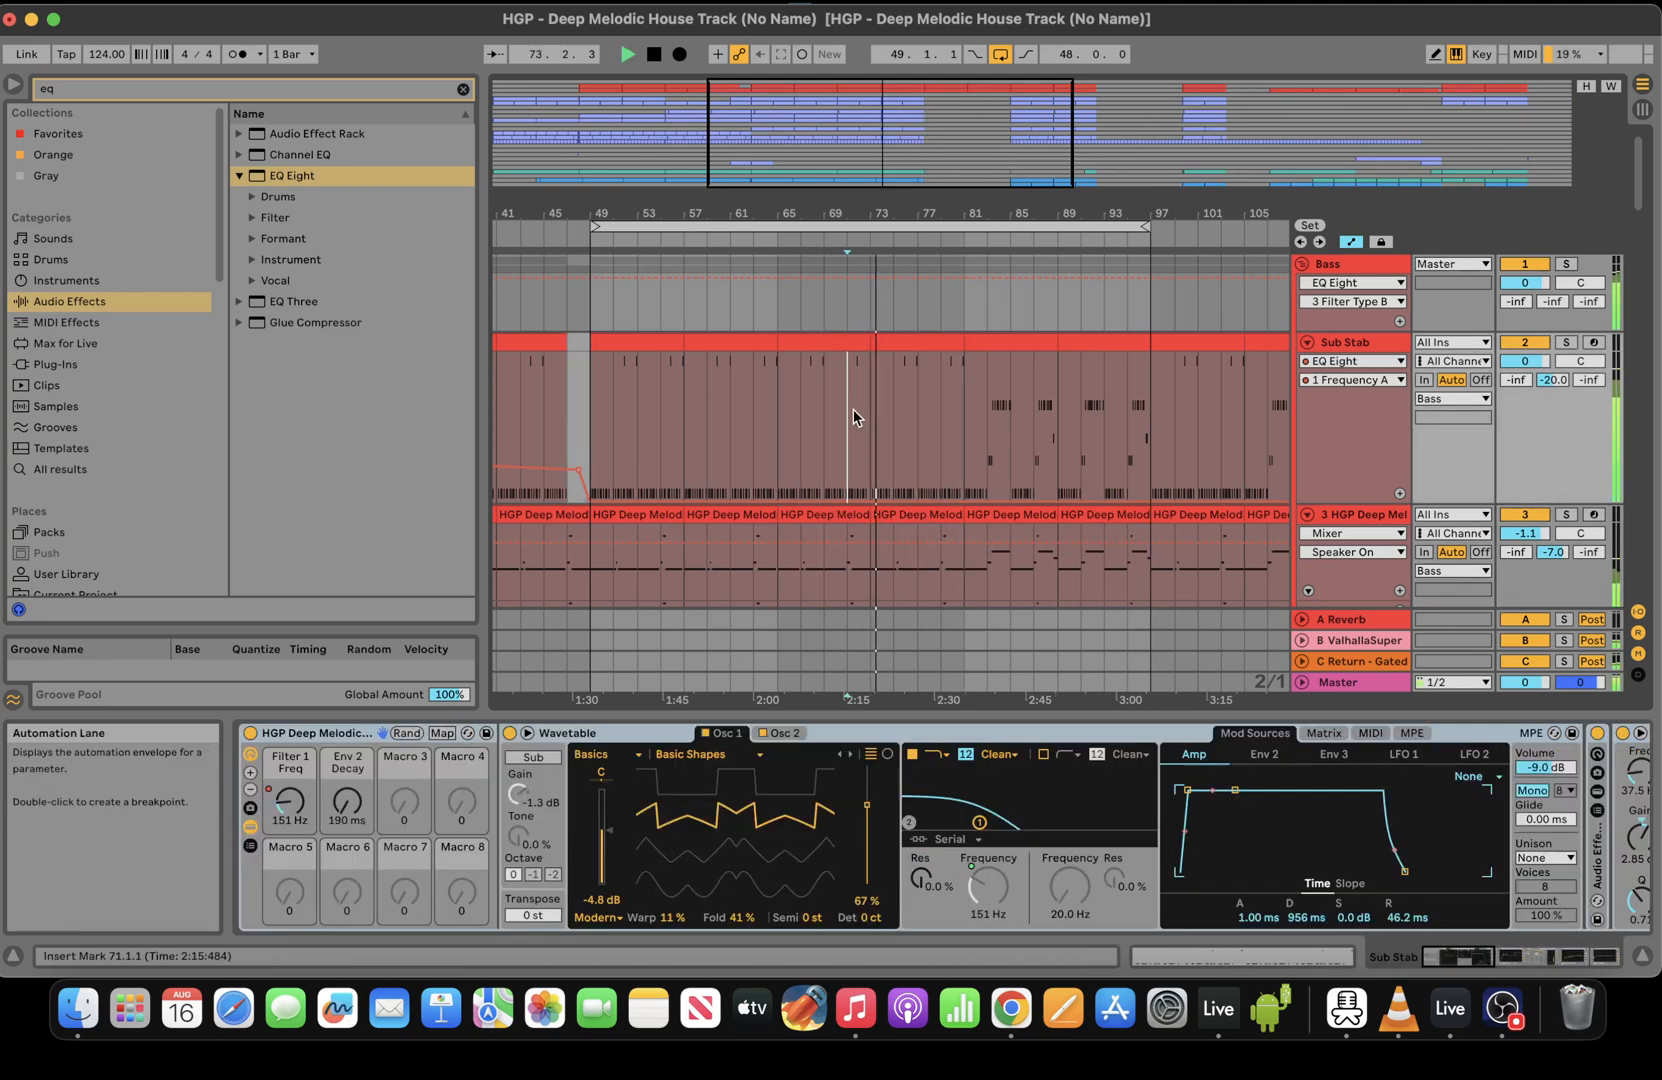
pyautogui.click(889, 560)
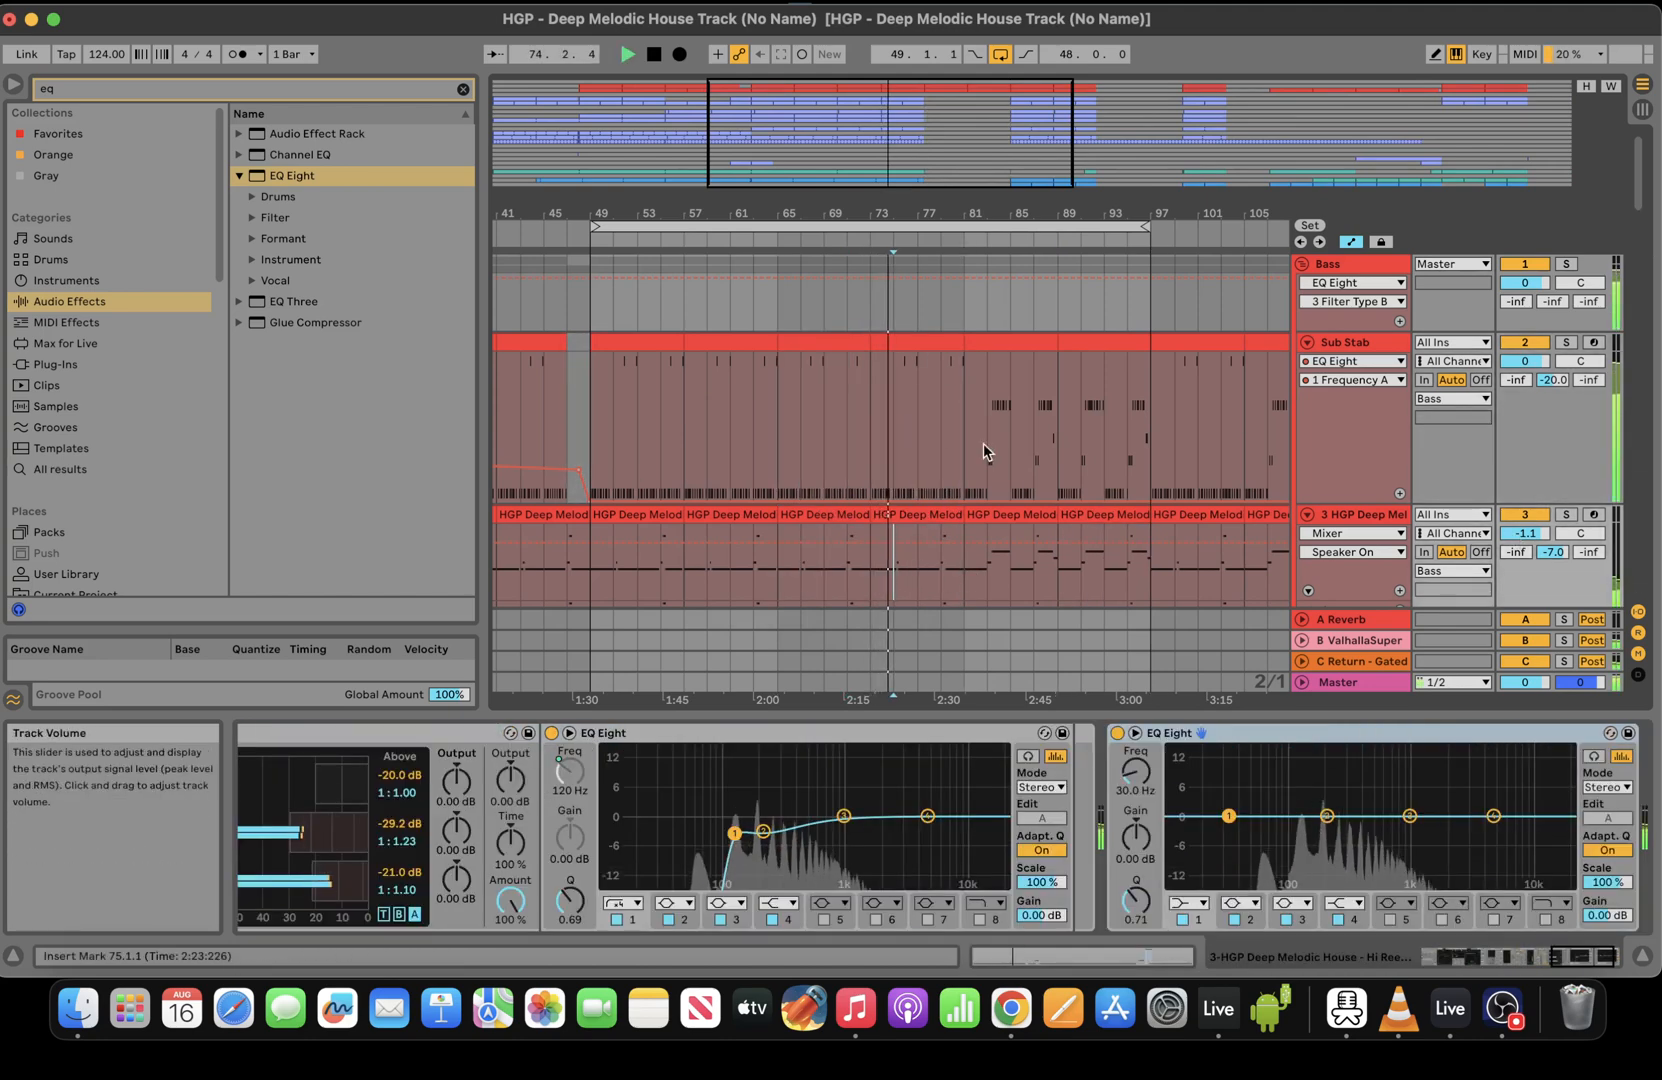
pyautogui.click(886, 434)
pyautogui.press('space')
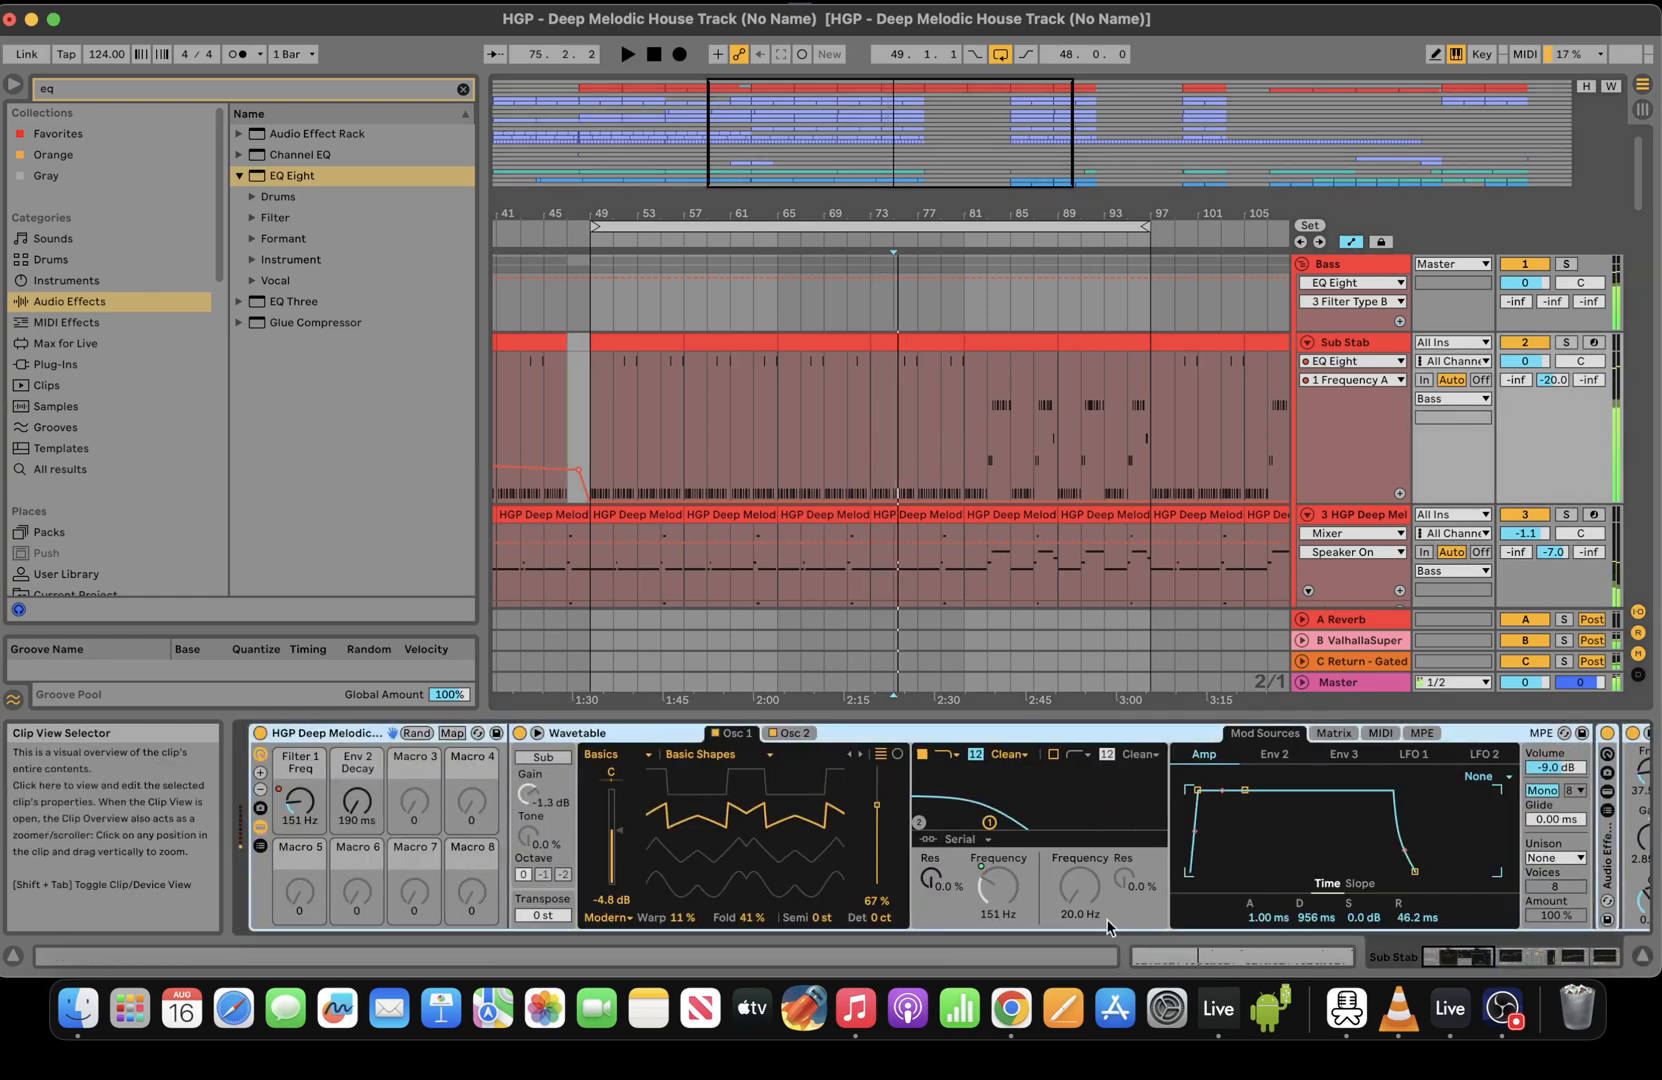
# Show the Filter 1 Freq automation on Sub Stab and Hi Reece Bass, and lower the Hi Reece Bass curve after bar 49 during playback
pyautogui.click(589, 438)
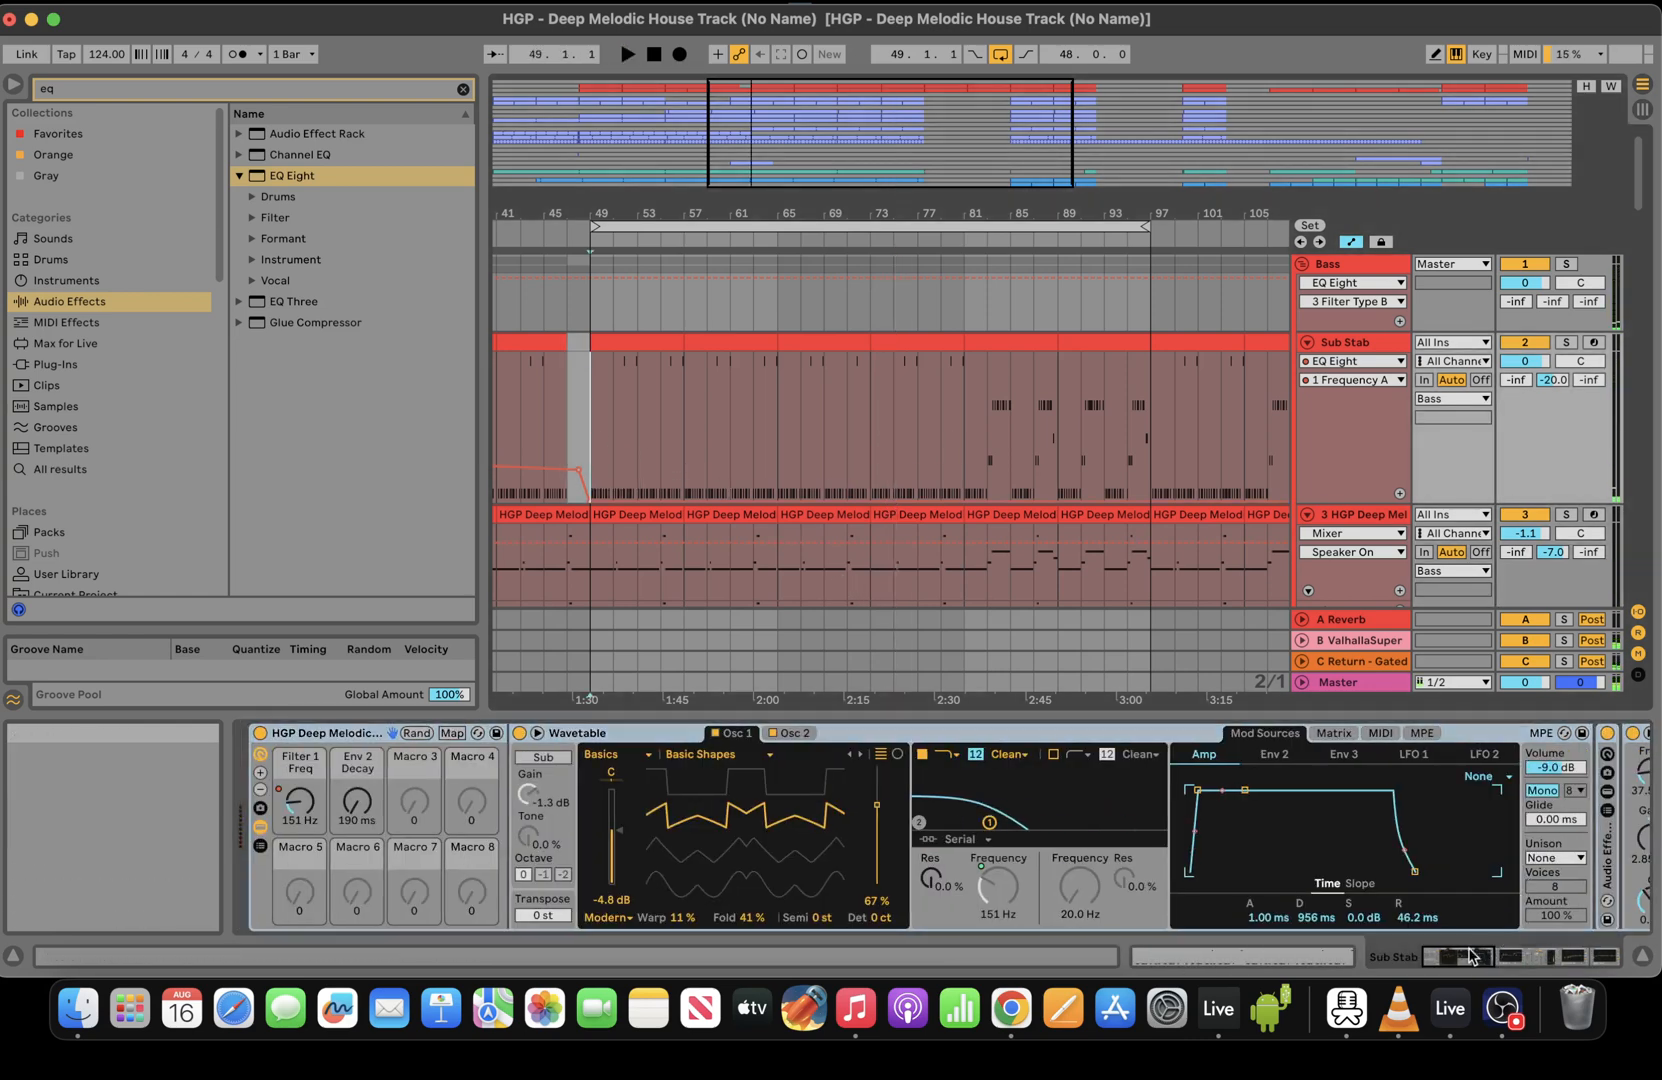
pyautogui.click(300, 803)
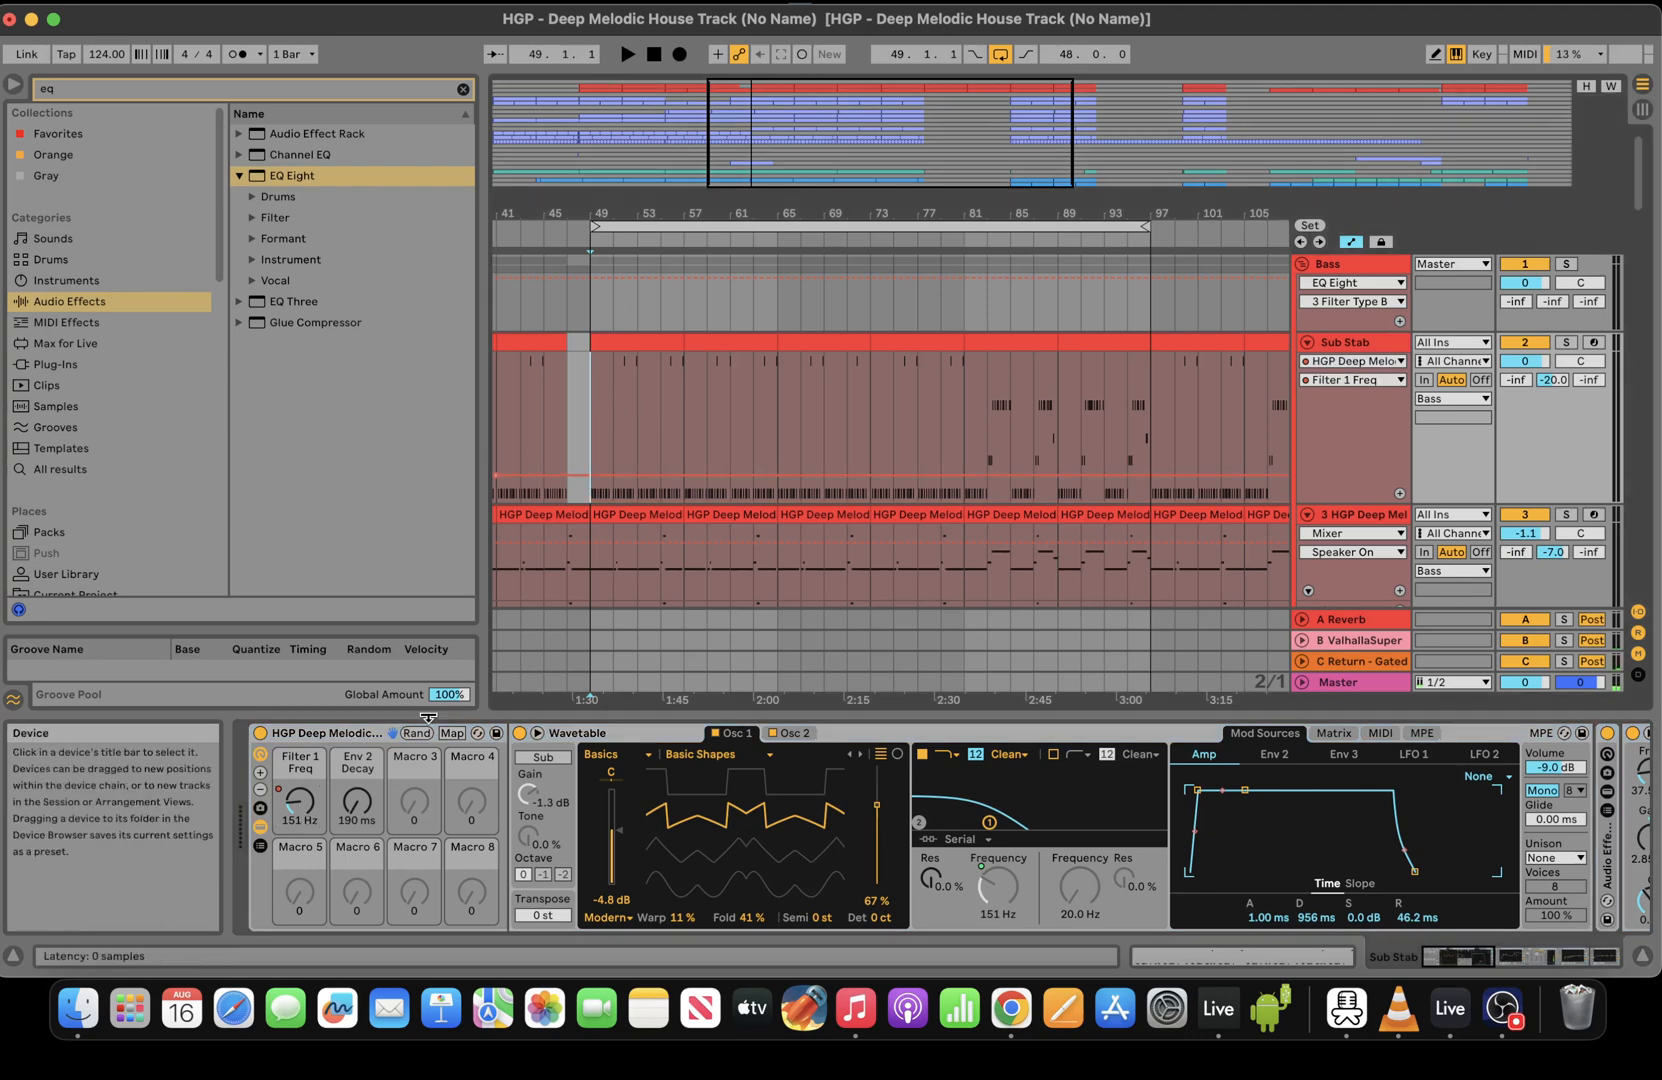
pyautogui.click(589, 593)
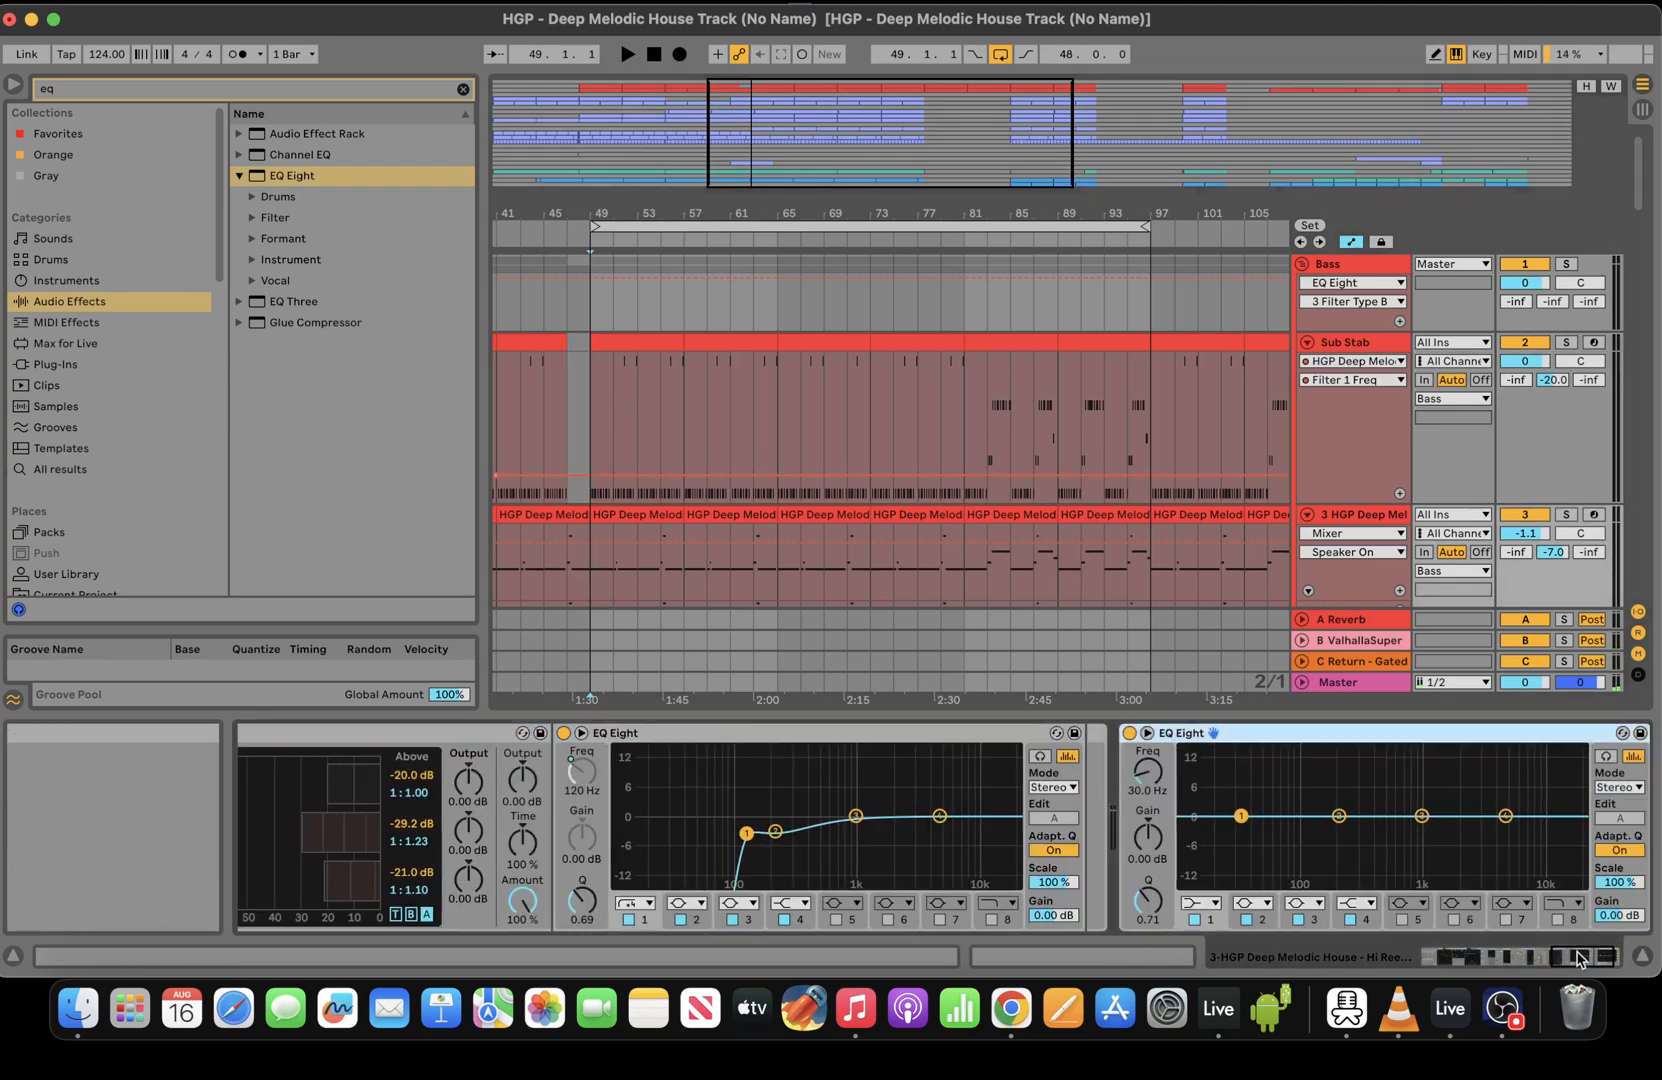
pyautogui.click(1440, 957)
pyautogui.click(299, 802)
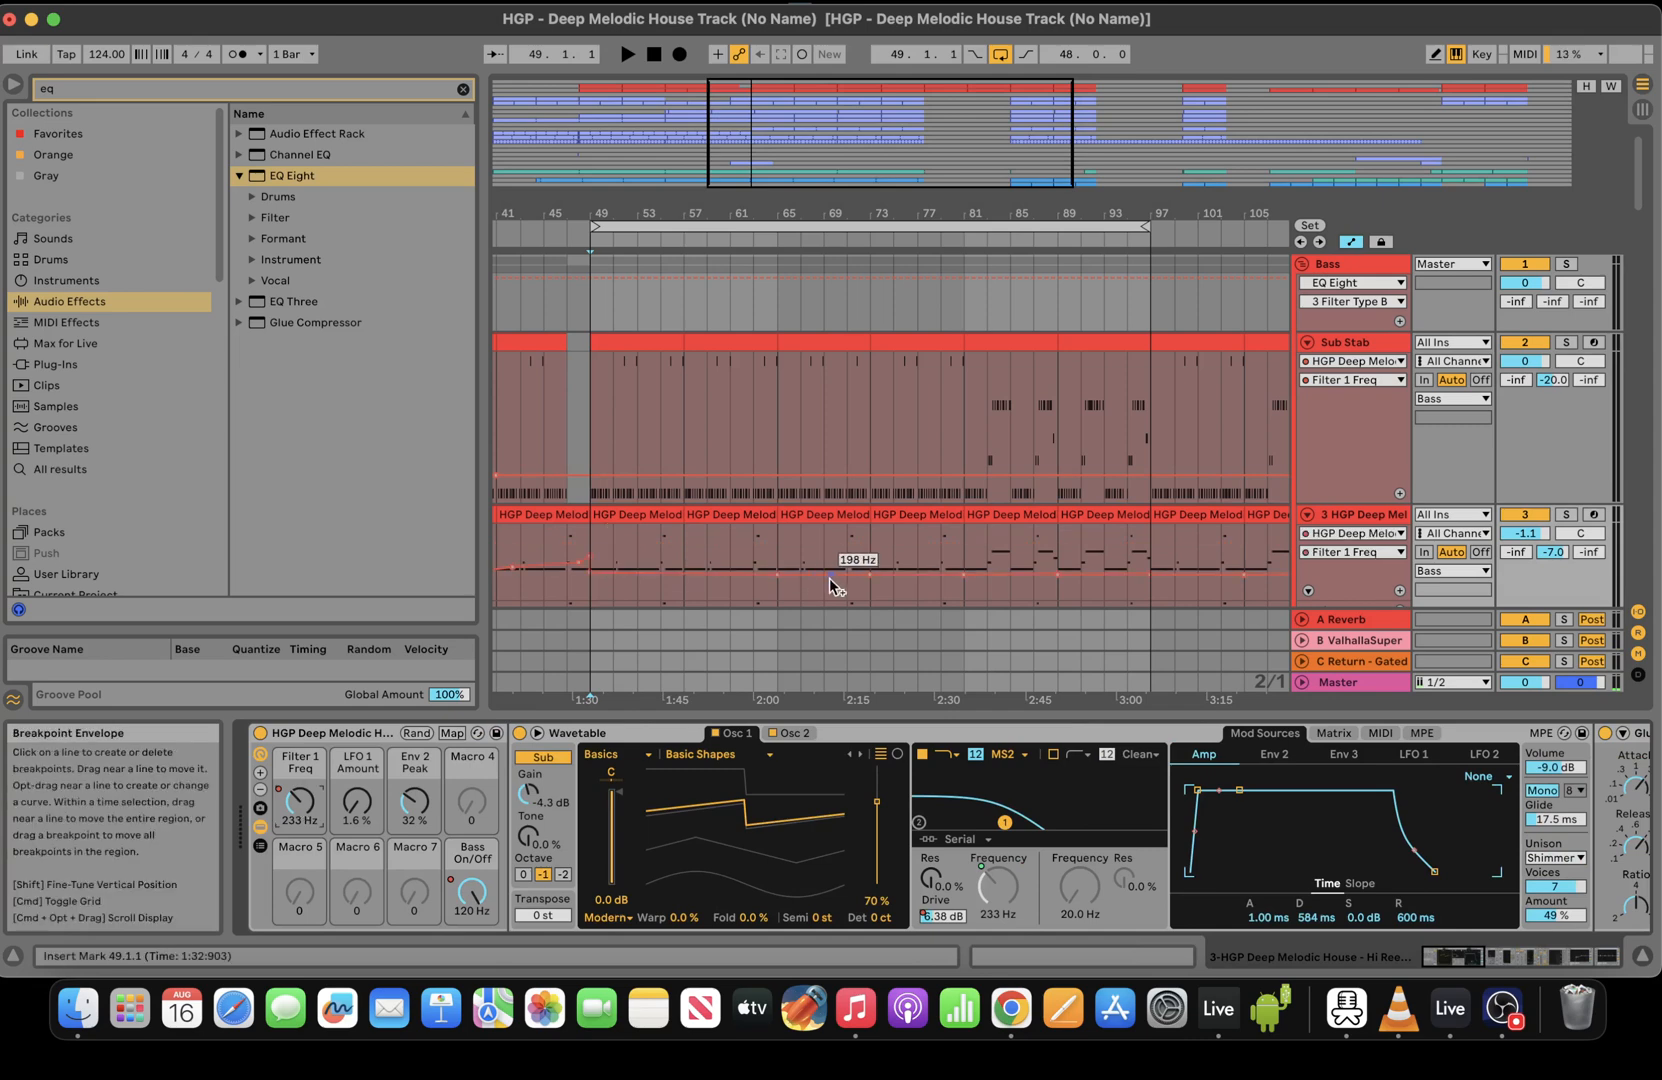
pyautogui.moveTo(676, 576); pyautogui.dragTo(676, 583)
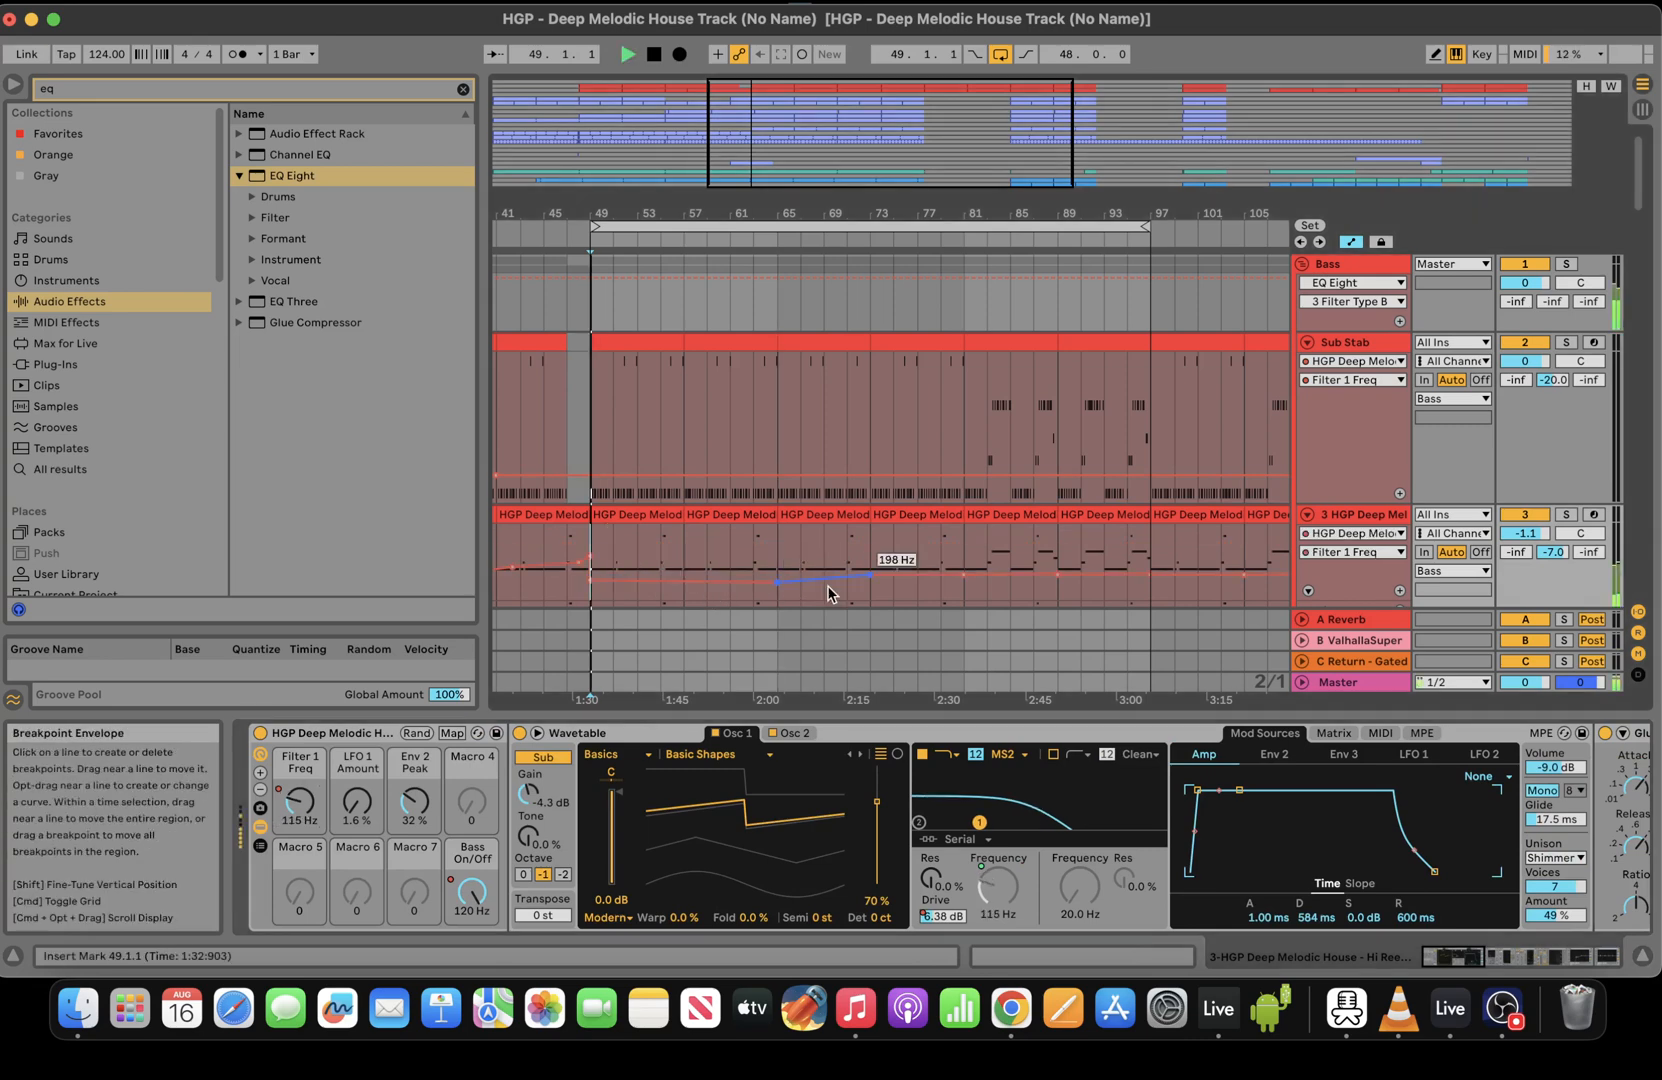
pyautogui.press('space')
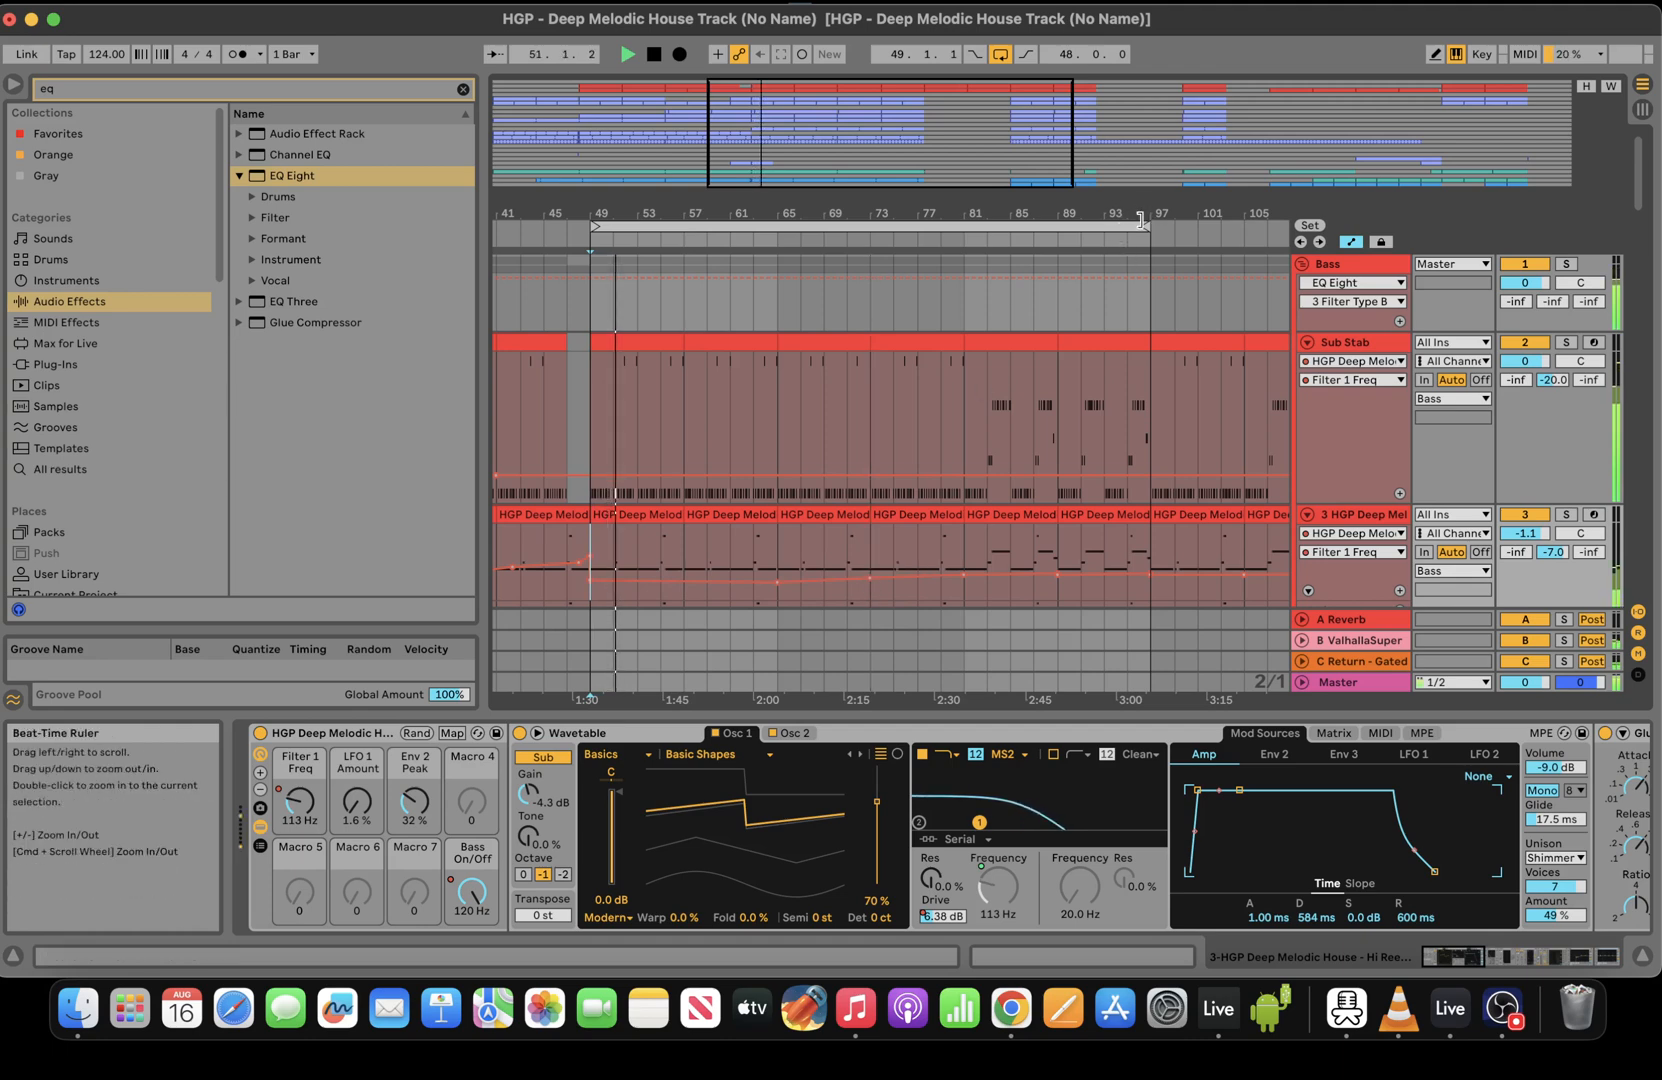
# Shorten the loop to bars 49 to 81 and record live Filter 1 Freq and Env 2 Peak movements on Hi Reece Bass, ending at 198 Hz and 34 %
pyautogui.moveTo(1145, 226); pyautogui.dragTo(964, 226)
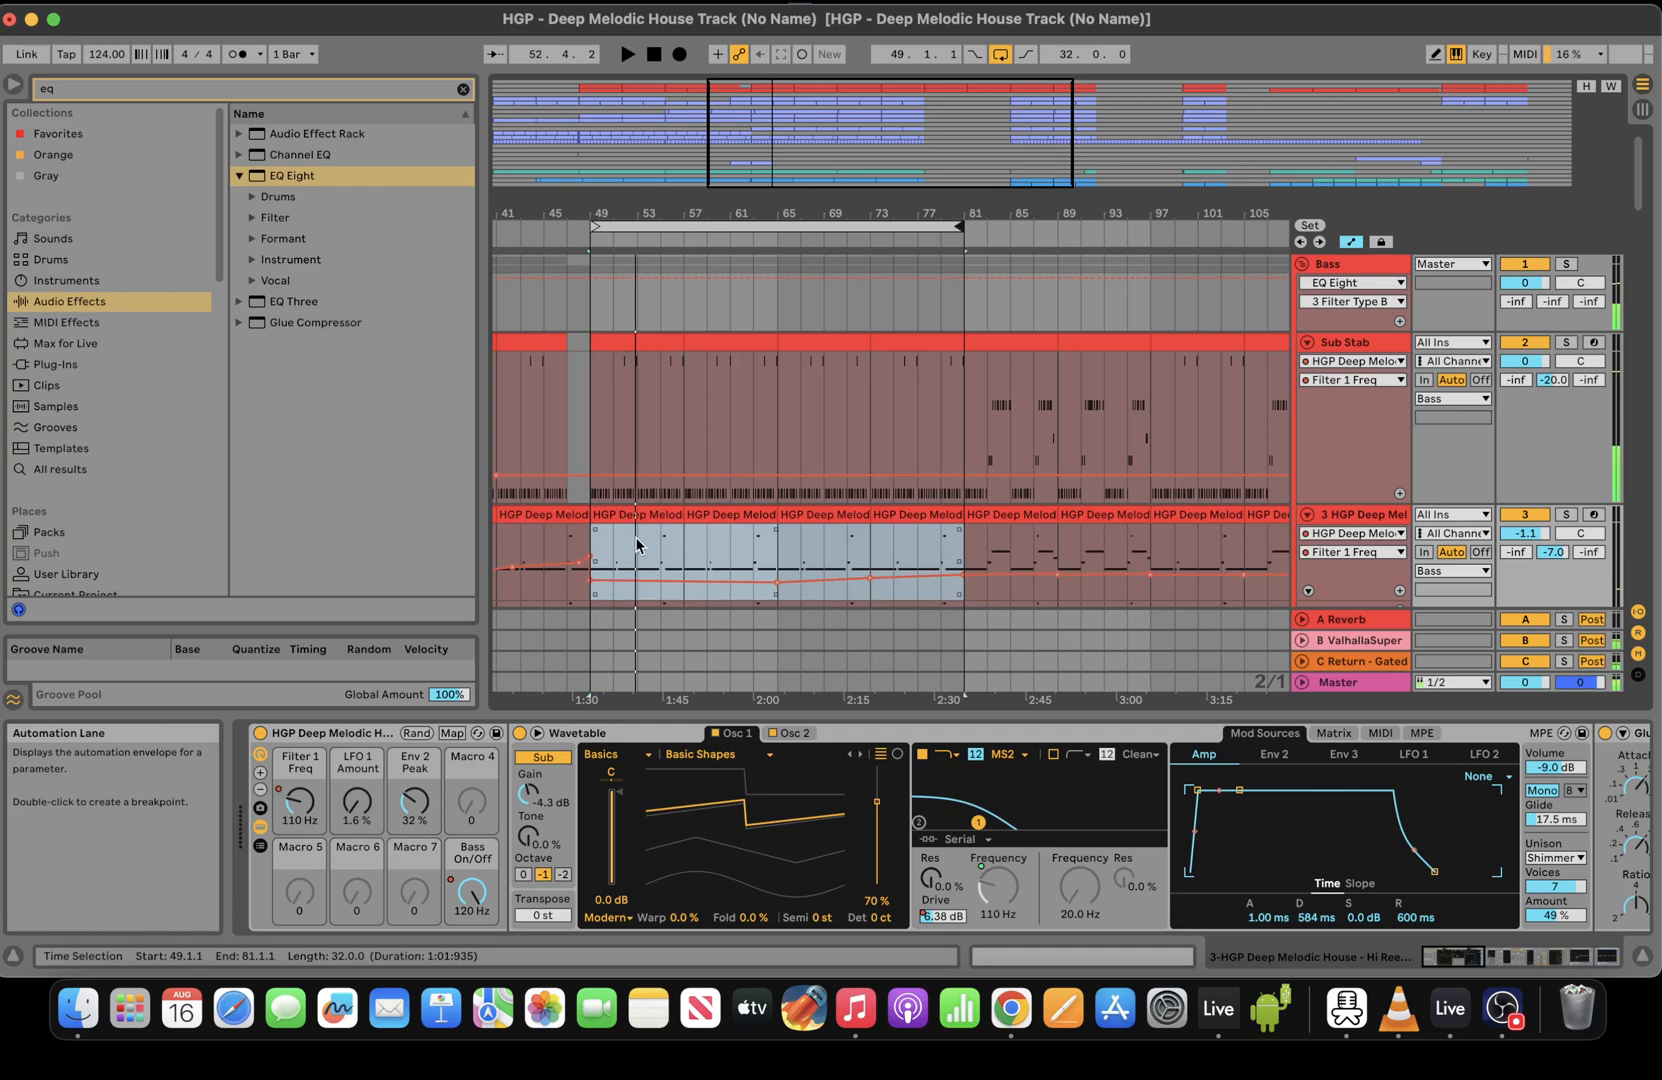
pyautogui.click(680, 55)
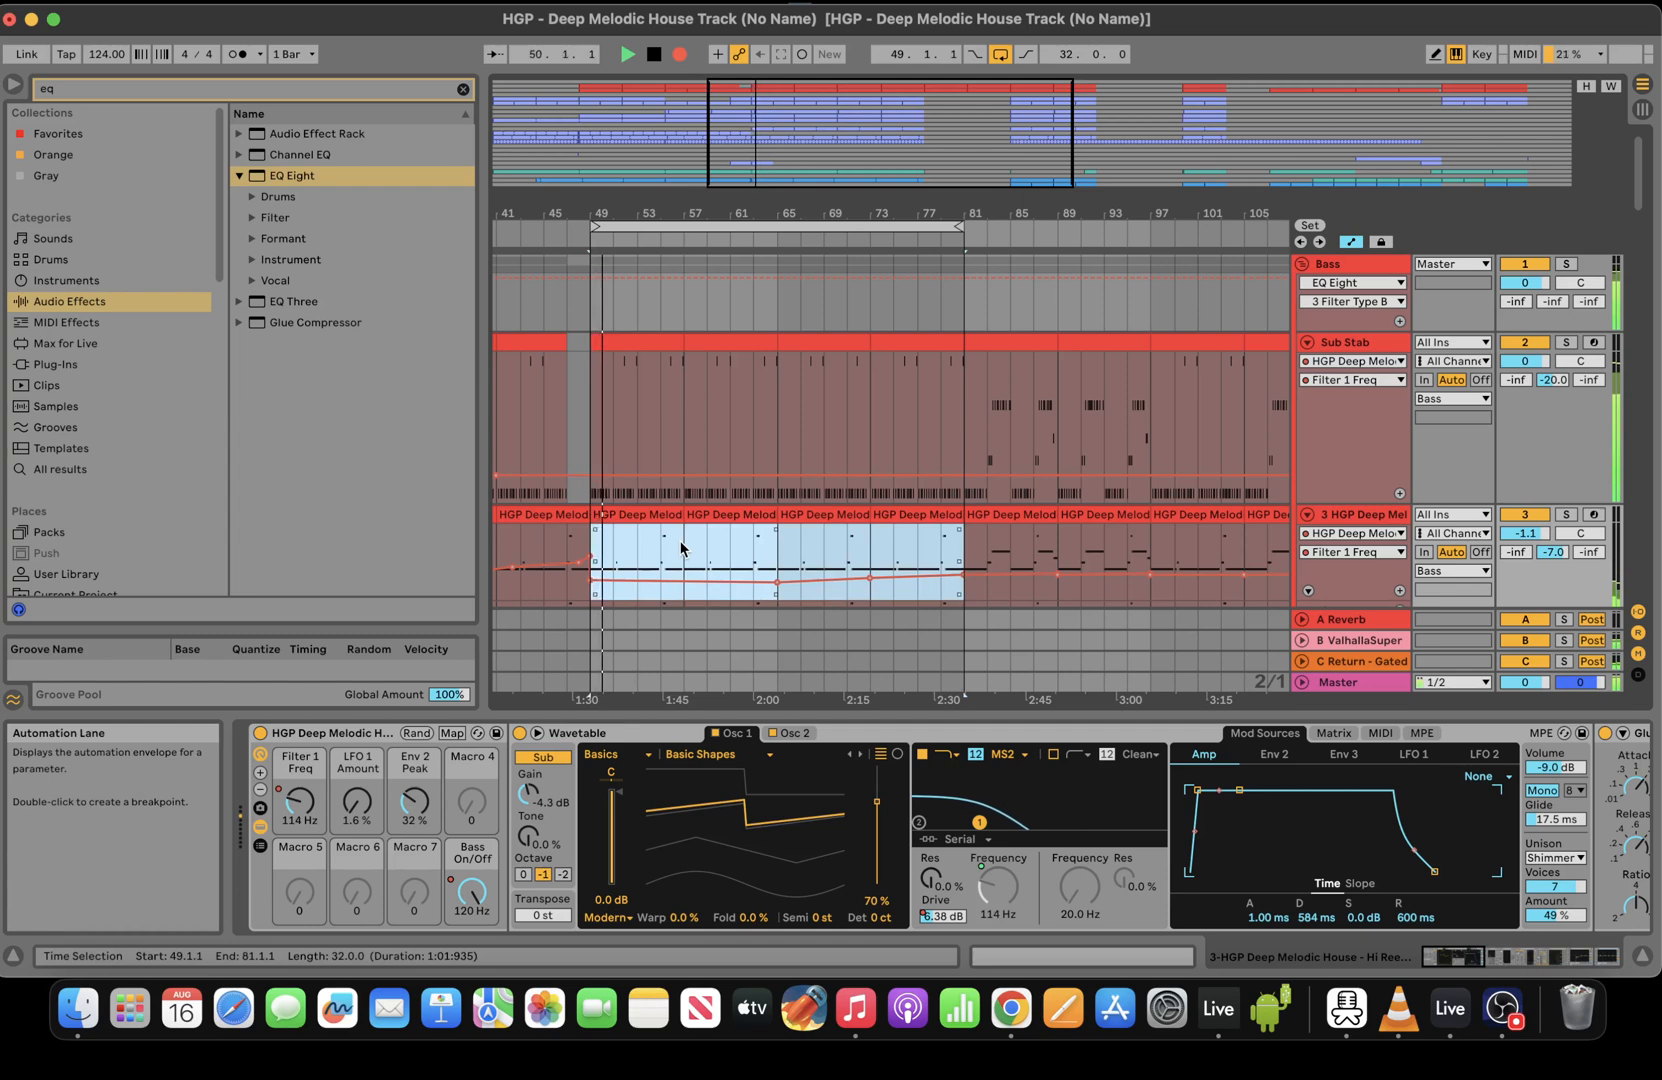
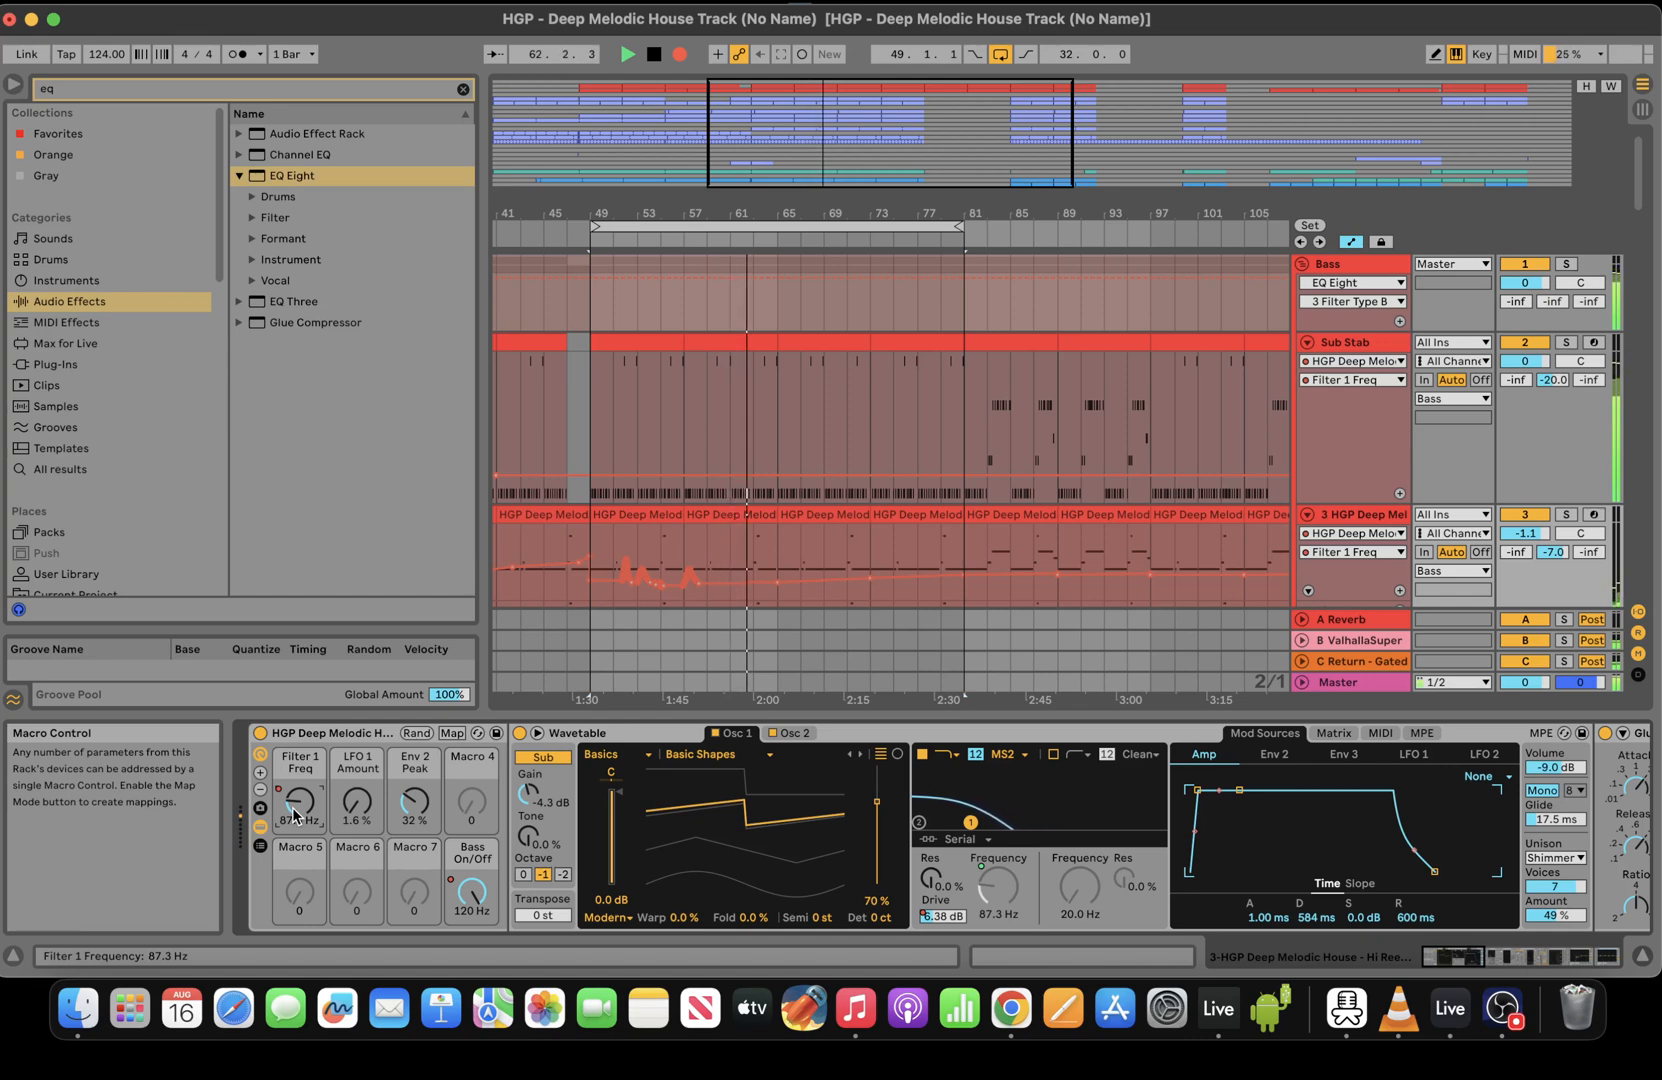
pyautogui.moveTo(292, 808)
pyautogui.mouseDown()
pyautogui.moveTo(292, 779)
pyautogui.moveTo(295, 815)
pyautogui.moveTo(298, 793)
pyautogui.mouseUp()
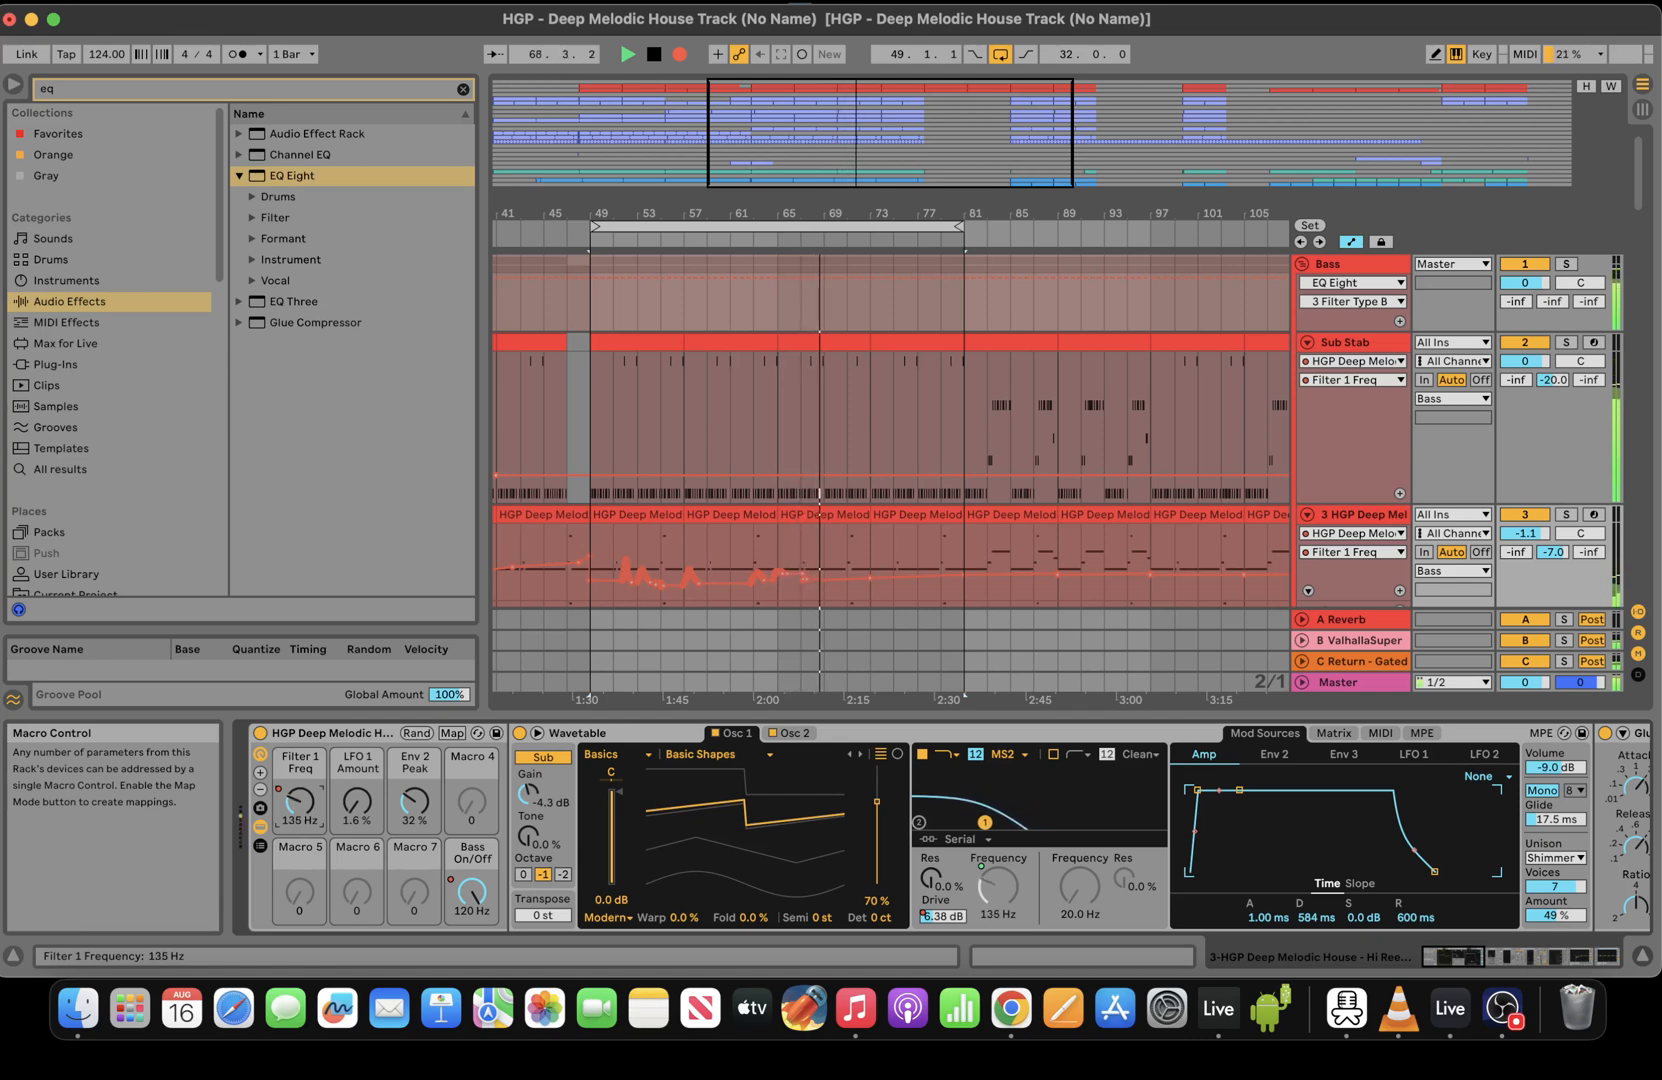
pyautogui.moveTo(298, 793); pyautogui.dragTo(298, 790)
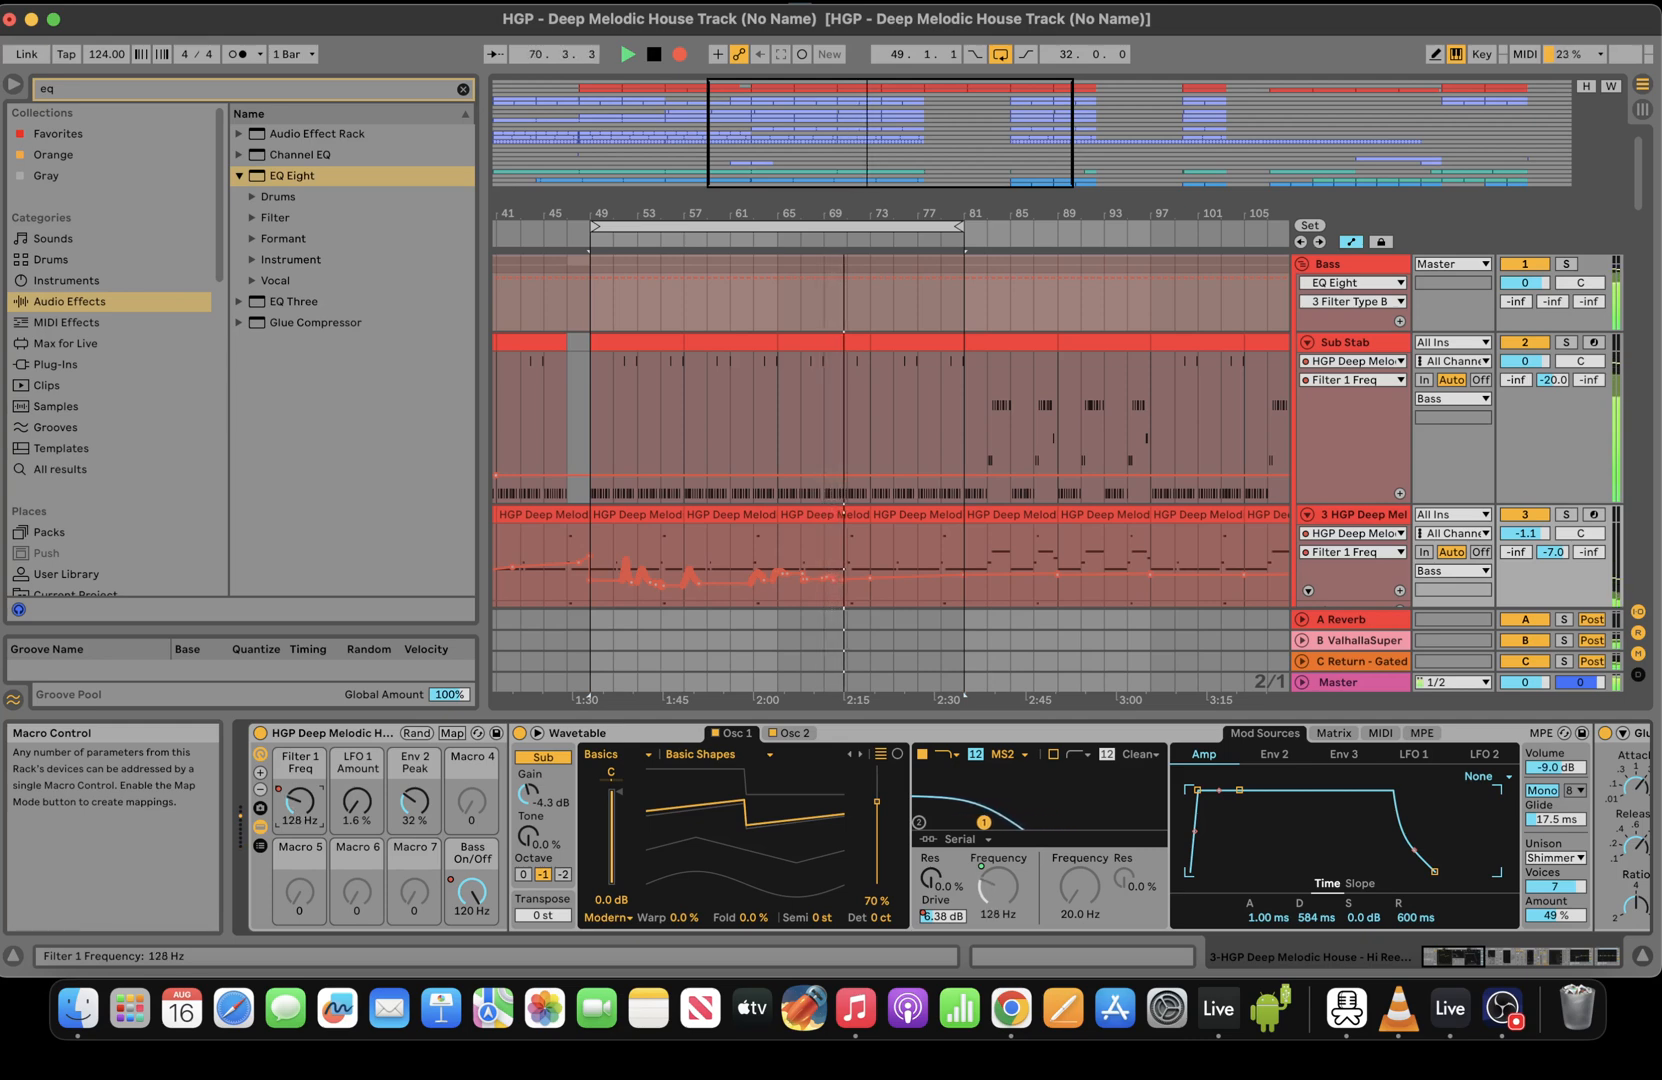
pyautogui.moveTo(298, 802); pyautogui.dragTo(298, 790)
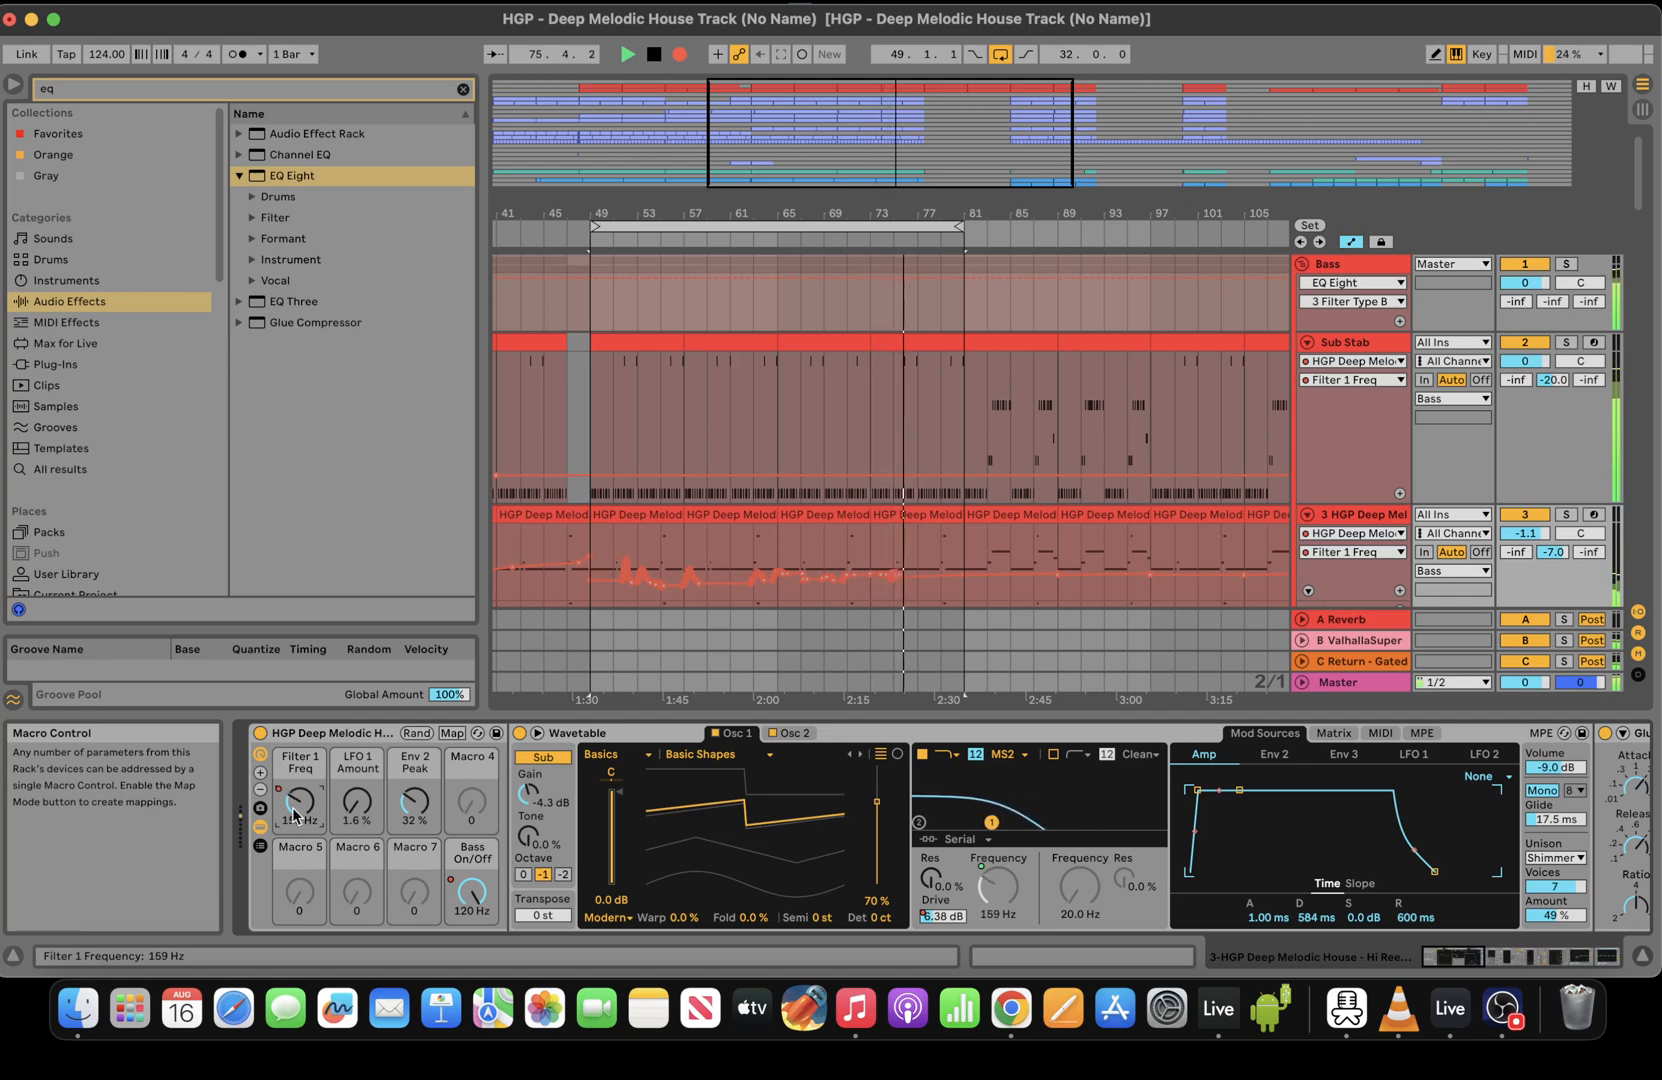
pyautogui.moveTo(414, 800); pyautogui.dragTo(414, 776)
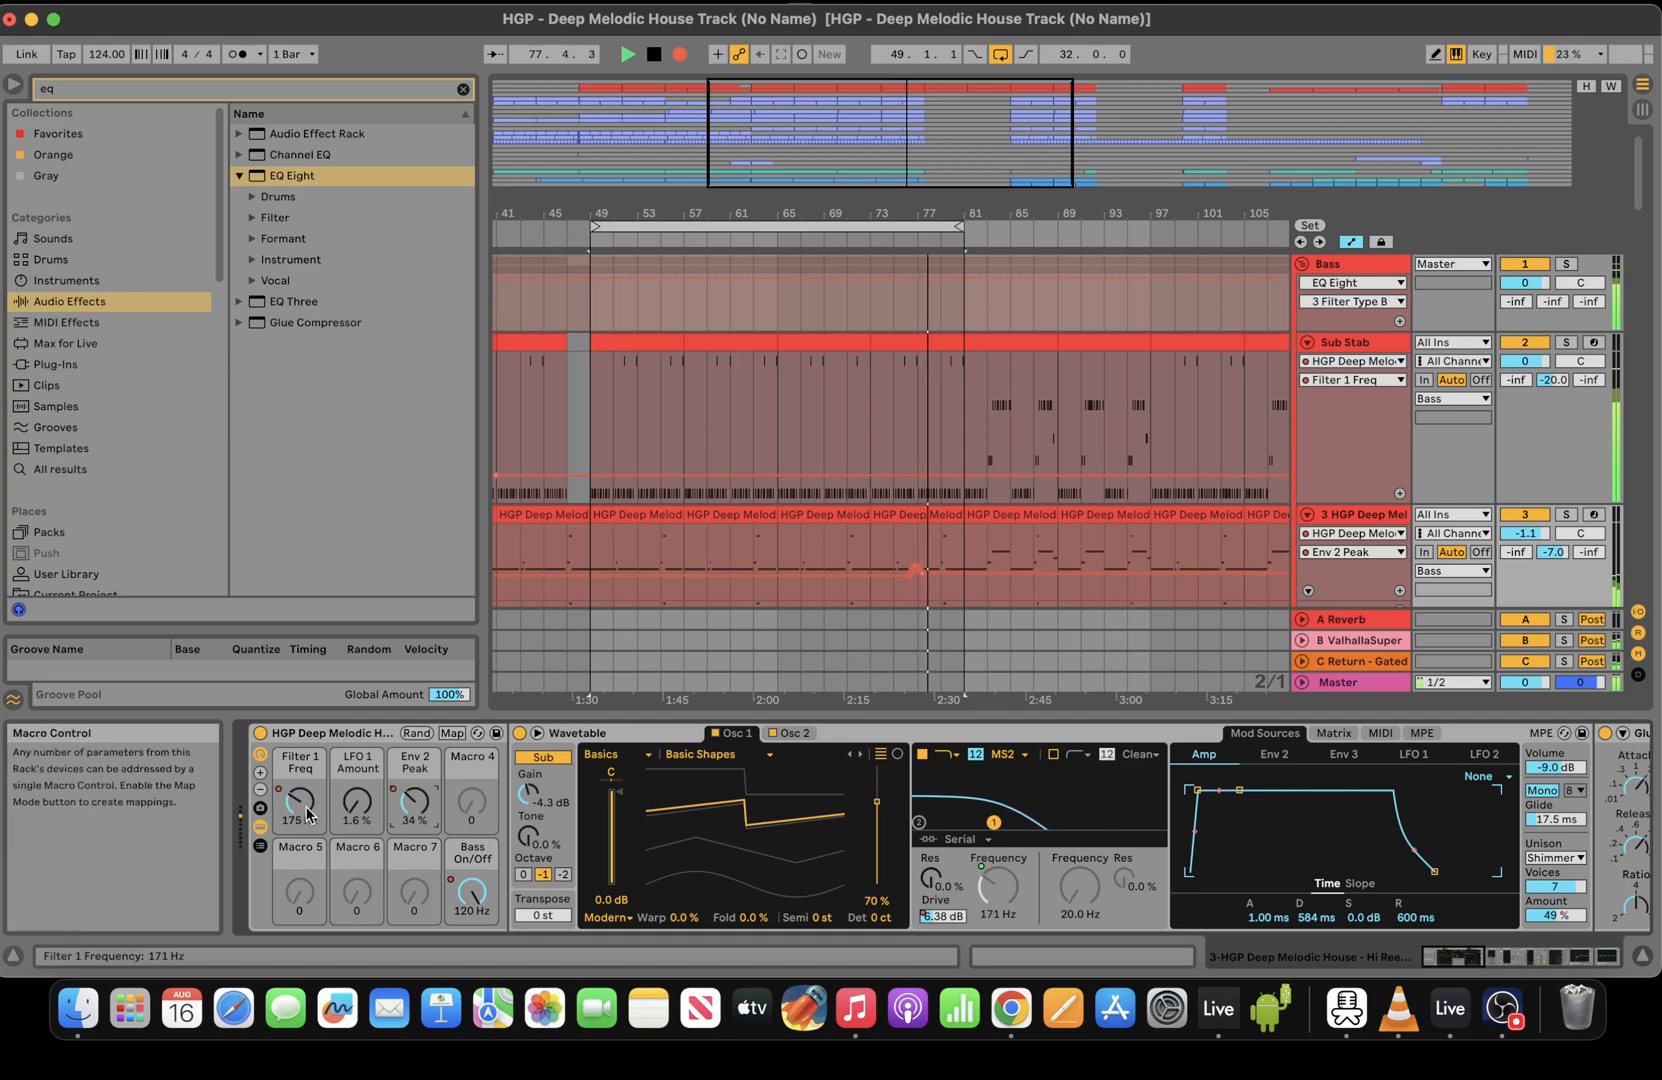
pyautogui.moveTo(307, 815); pyautogui.dragTo(307, 789)
pyautogui.press('space')
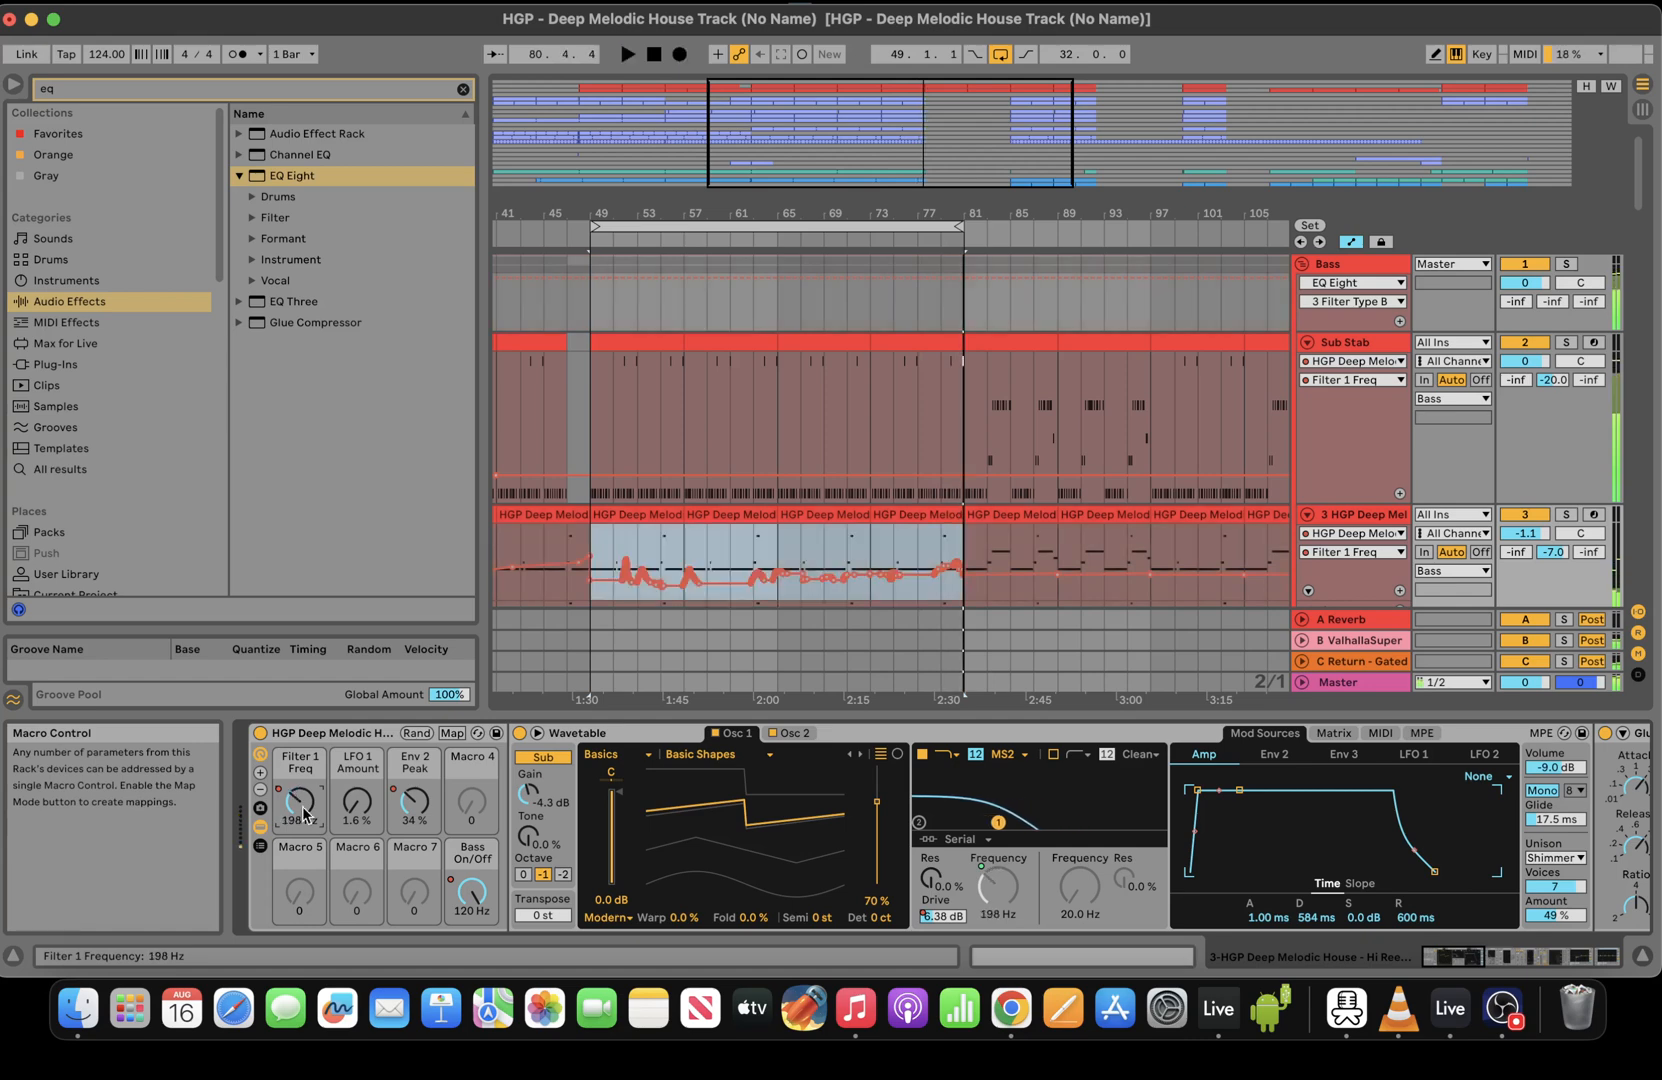
# Switch to OBS to check the running recording and return to Ableton Live
pyautogui.click(1504, 1008)
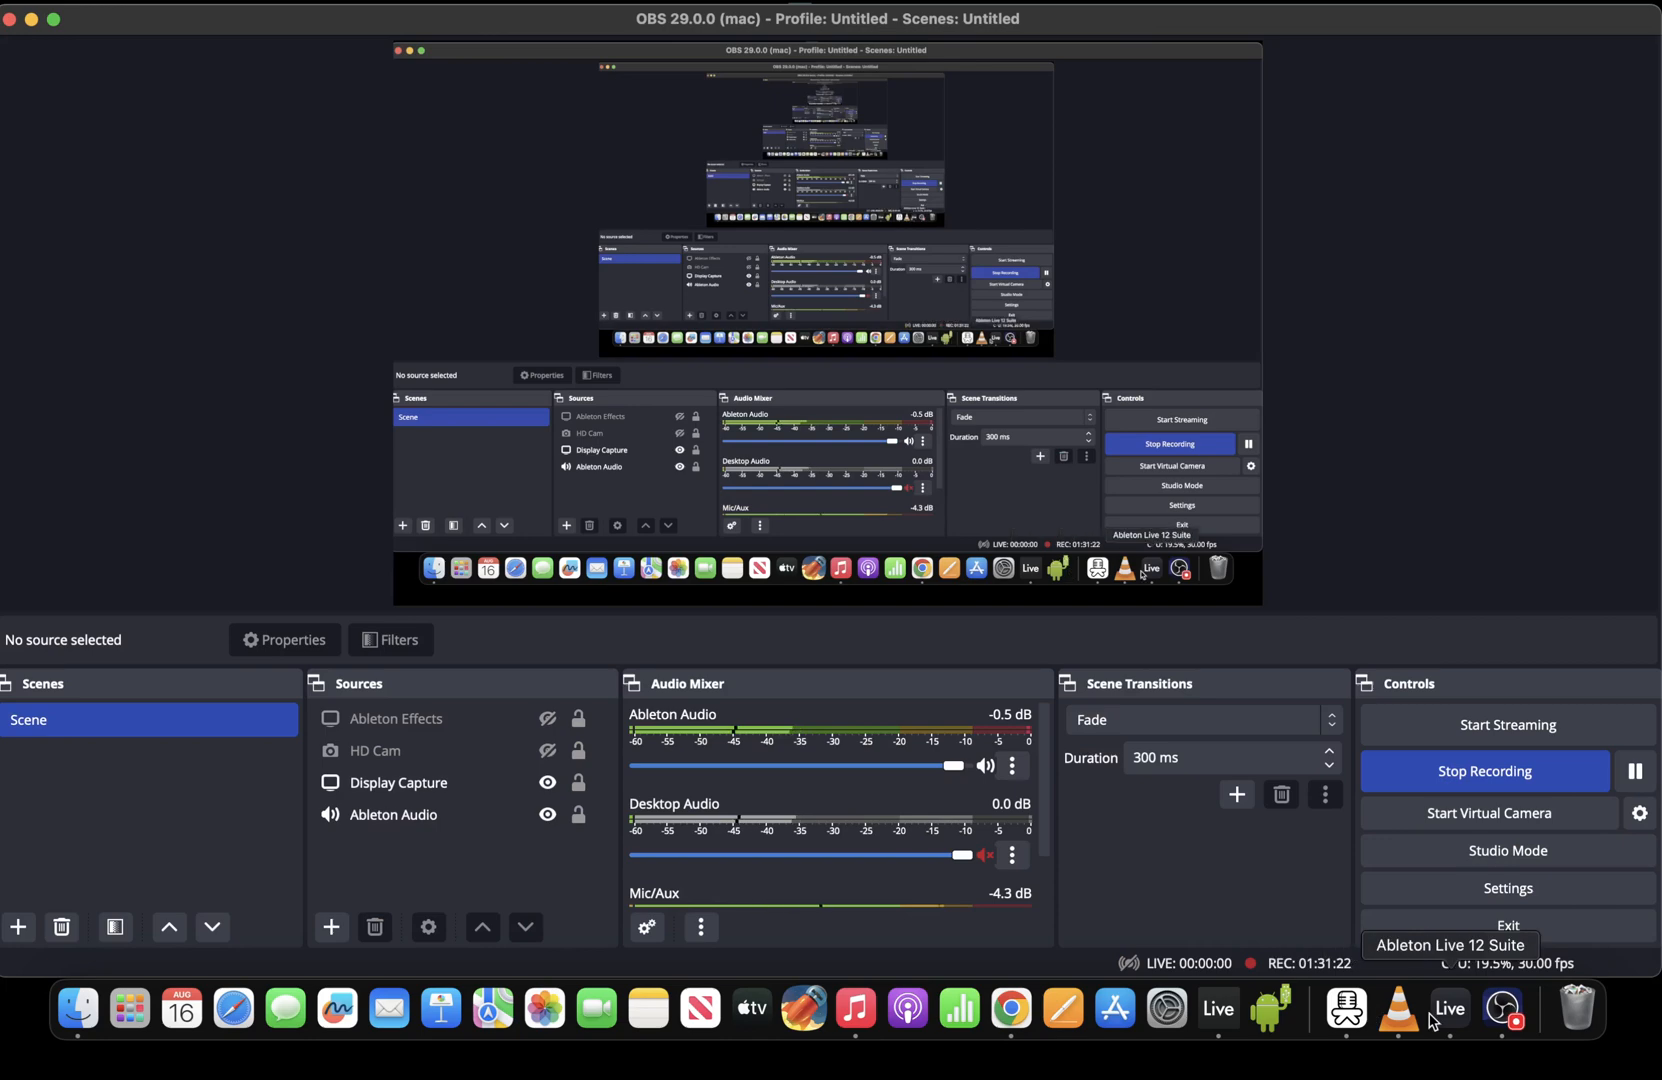
pyautogui.click(1218, 1008)
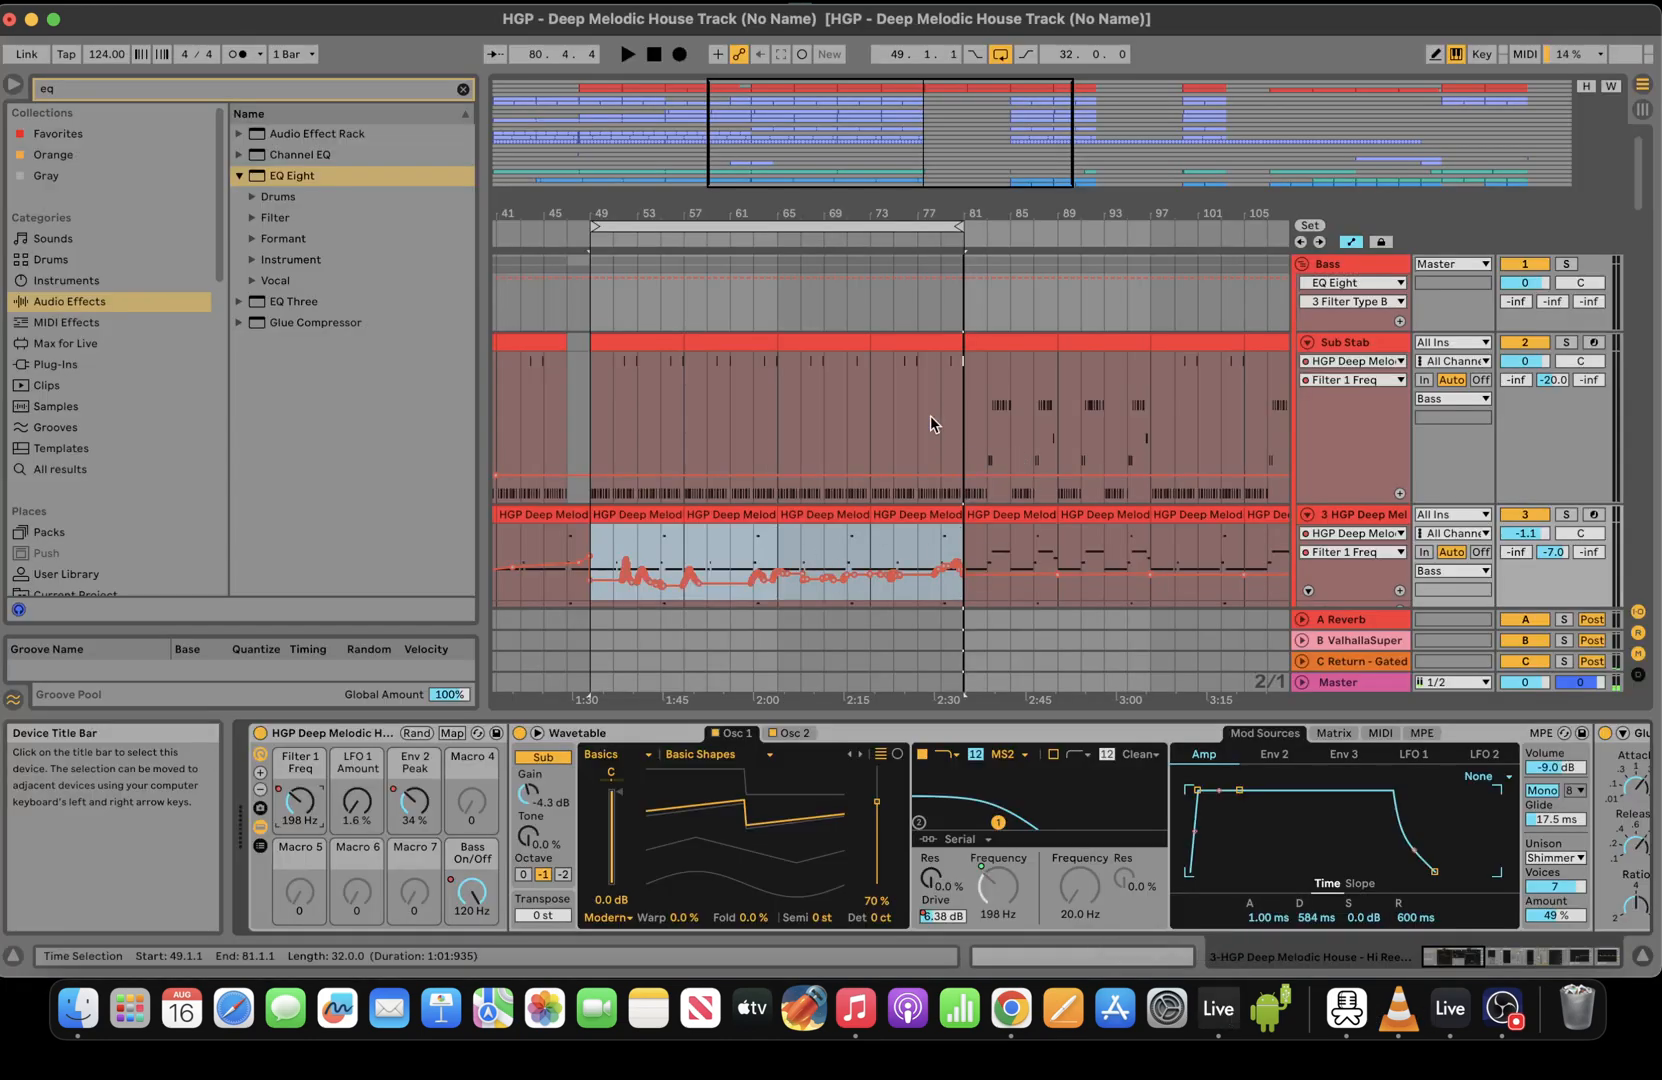
# Open the notes of the Sub Stab clip at bar 65 and play it from its start
pyautogui.click(889, 389)
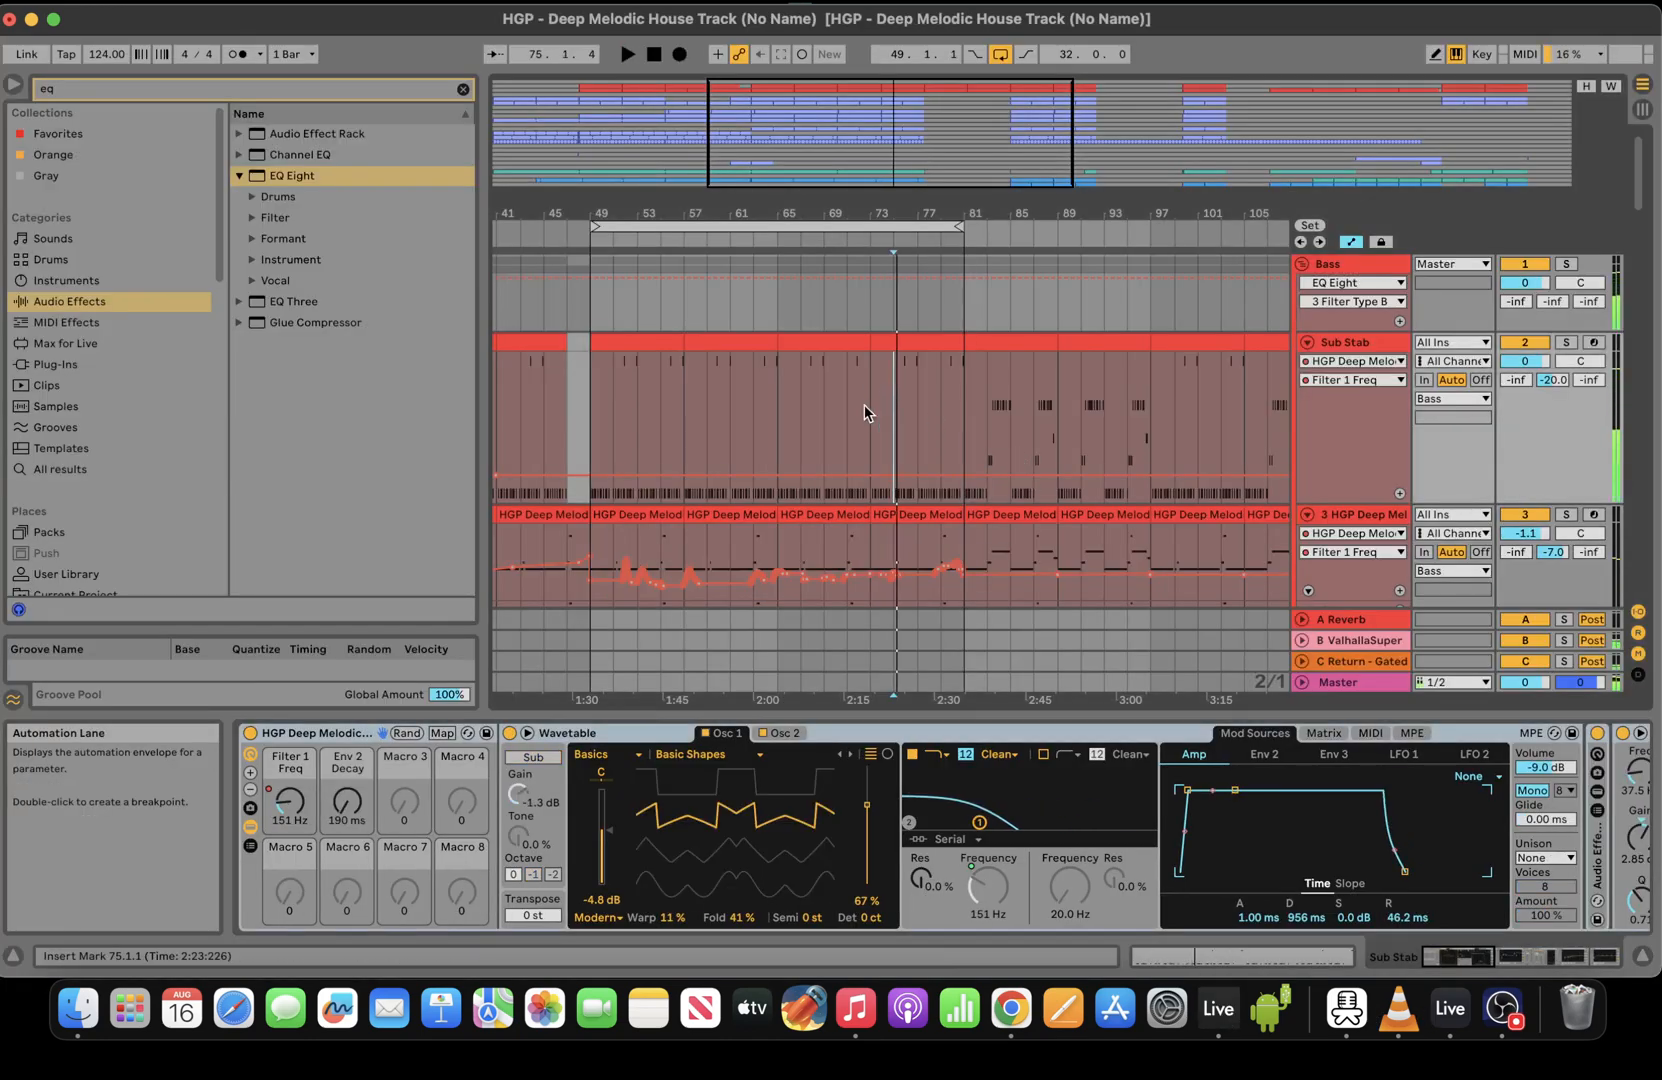
pyautogui.moveTo(866, 410); pyautogui.dragTo(780, 410)
pyautogui.press('space')
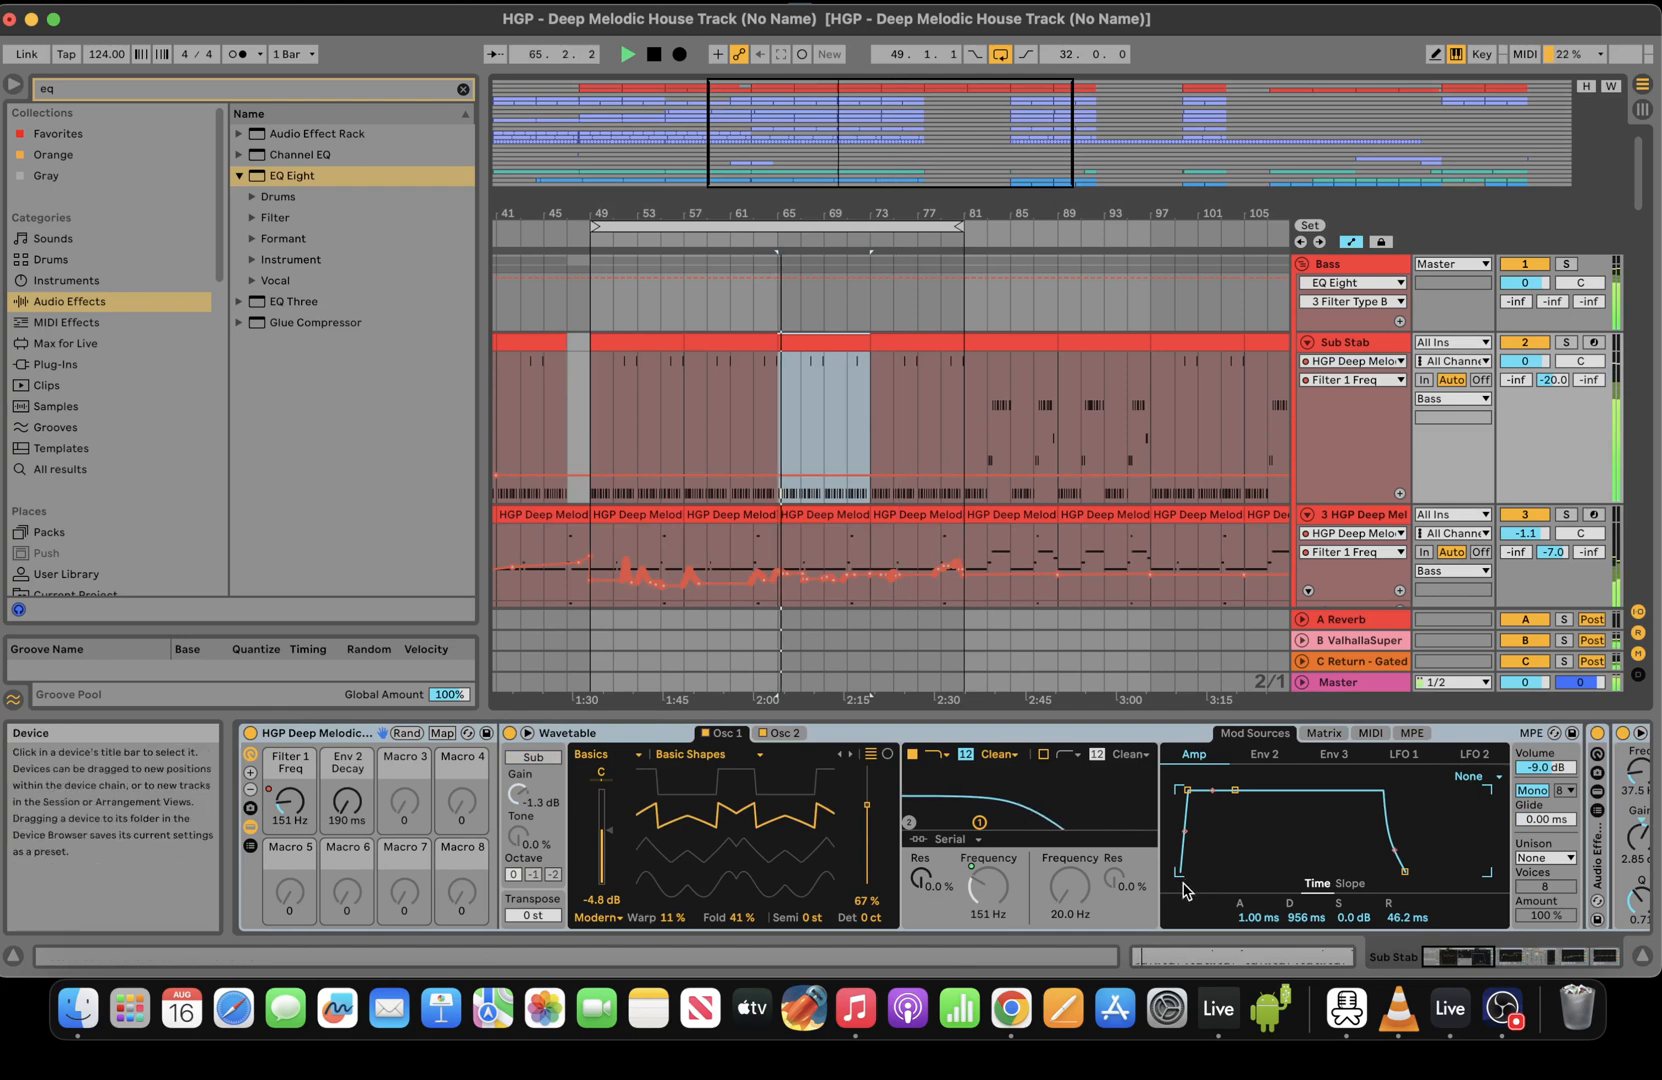
pyautogui.click(1193, 957)
pyautogui.press('space')
pyautogui.press('space')
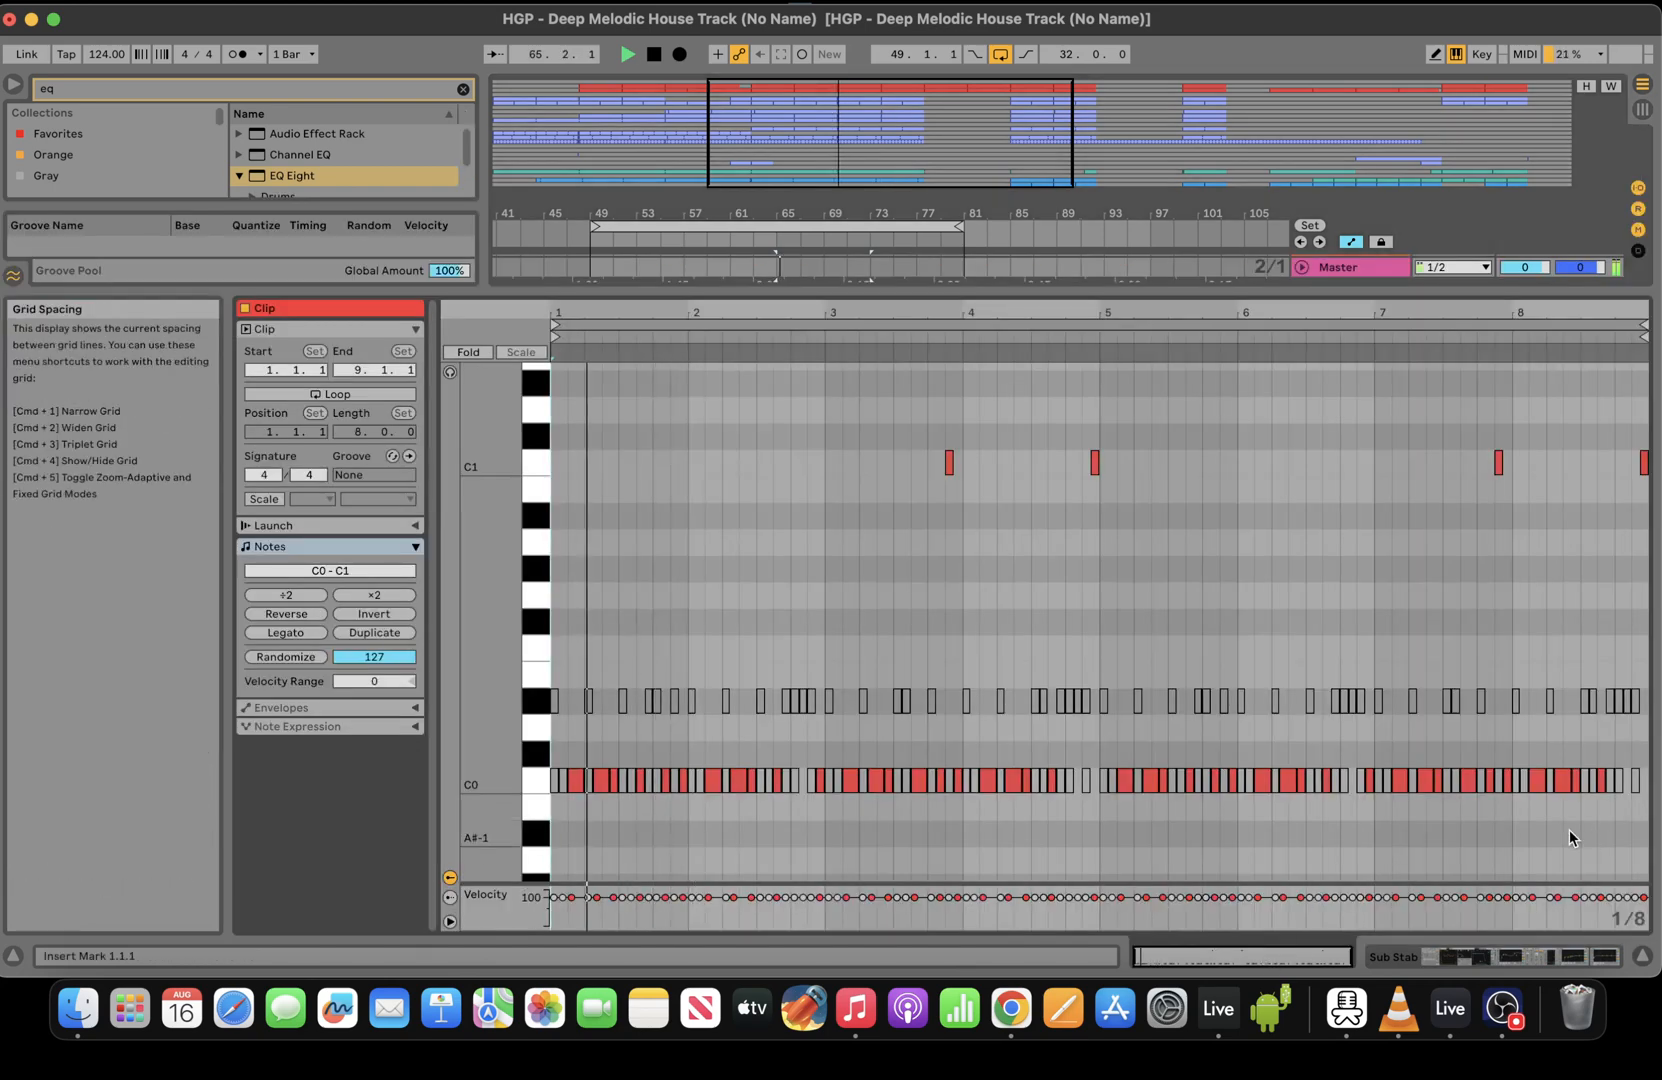
# Try raising the clip's C0 notes from 8.1.2 to 8.2.4 to D#0 and listen from the clip's eighth bar
pyautogui.moveTo(1571, 831); pyautogui.dragTo(1526, 780)
pyautogui.press('Up')
pyautogui.press('Up')
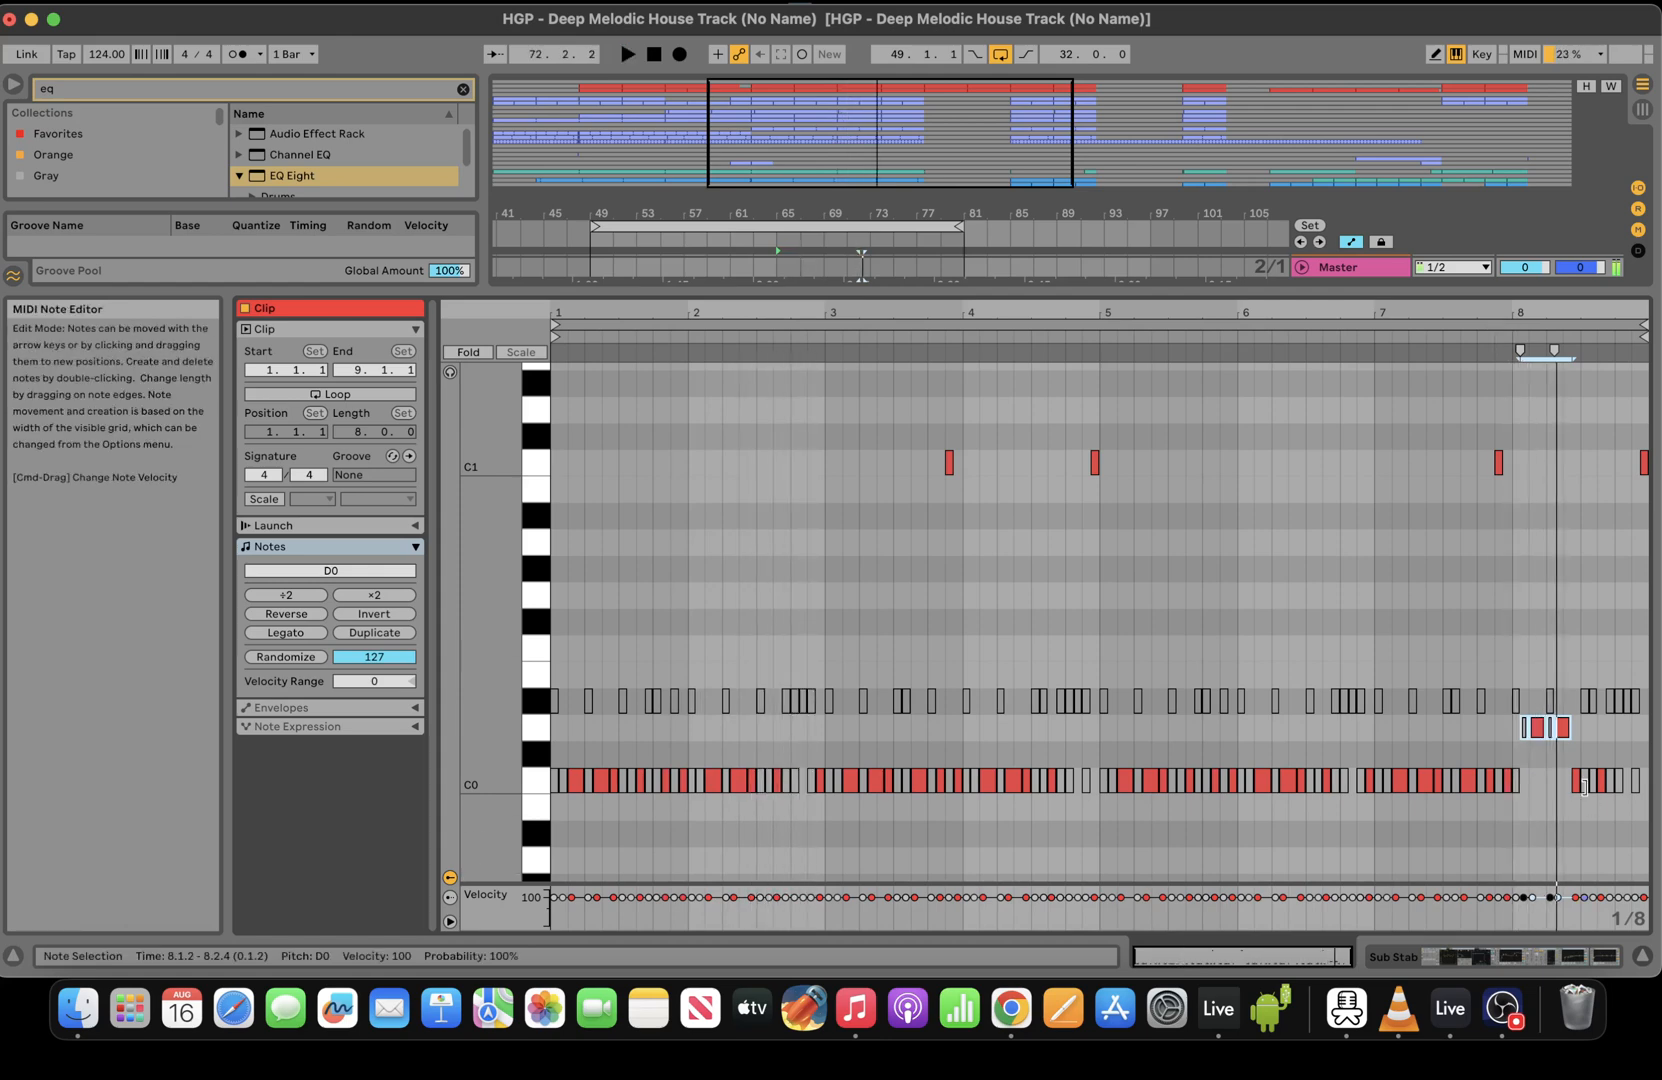
pyautogui.moveTo(1594, 750); pyautogui.dragTo(1492, 735)
pyautogui.press('Down')
pyautogui.press('Down')
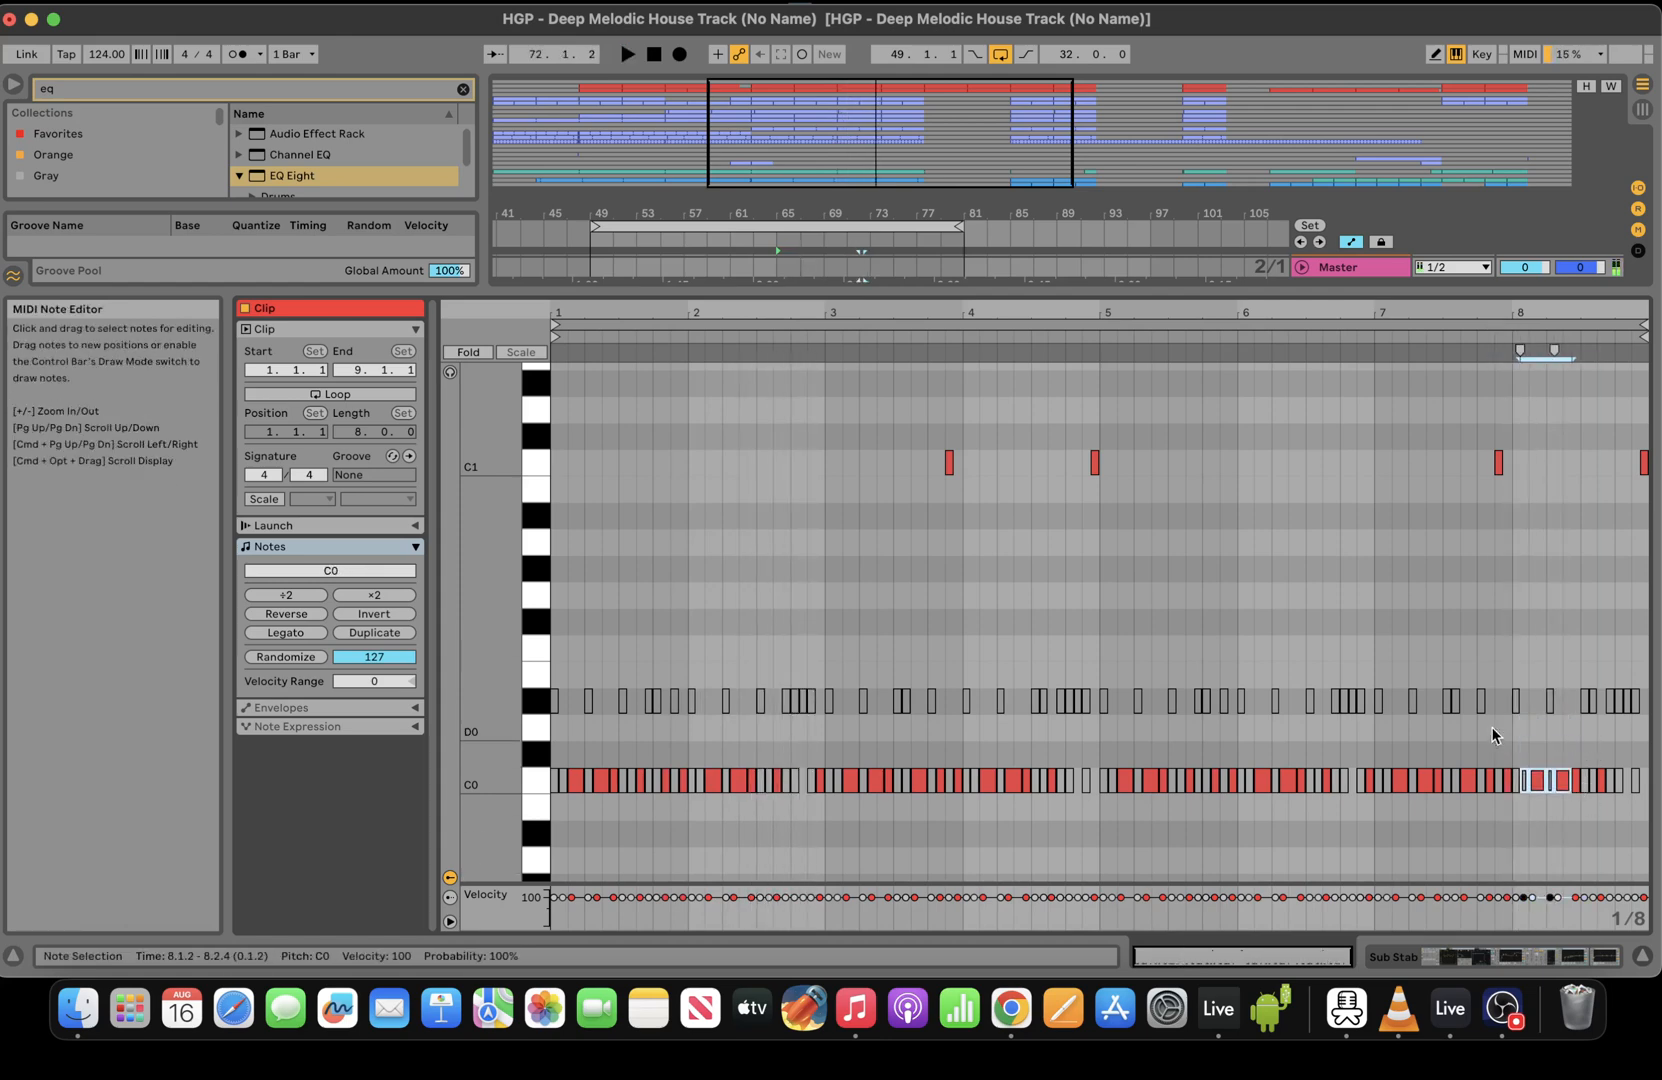
pyautogui.press('Up')
pyautogui.press('Up')
pyautogui.press('Up')
pyautogui.click(1503, 337)
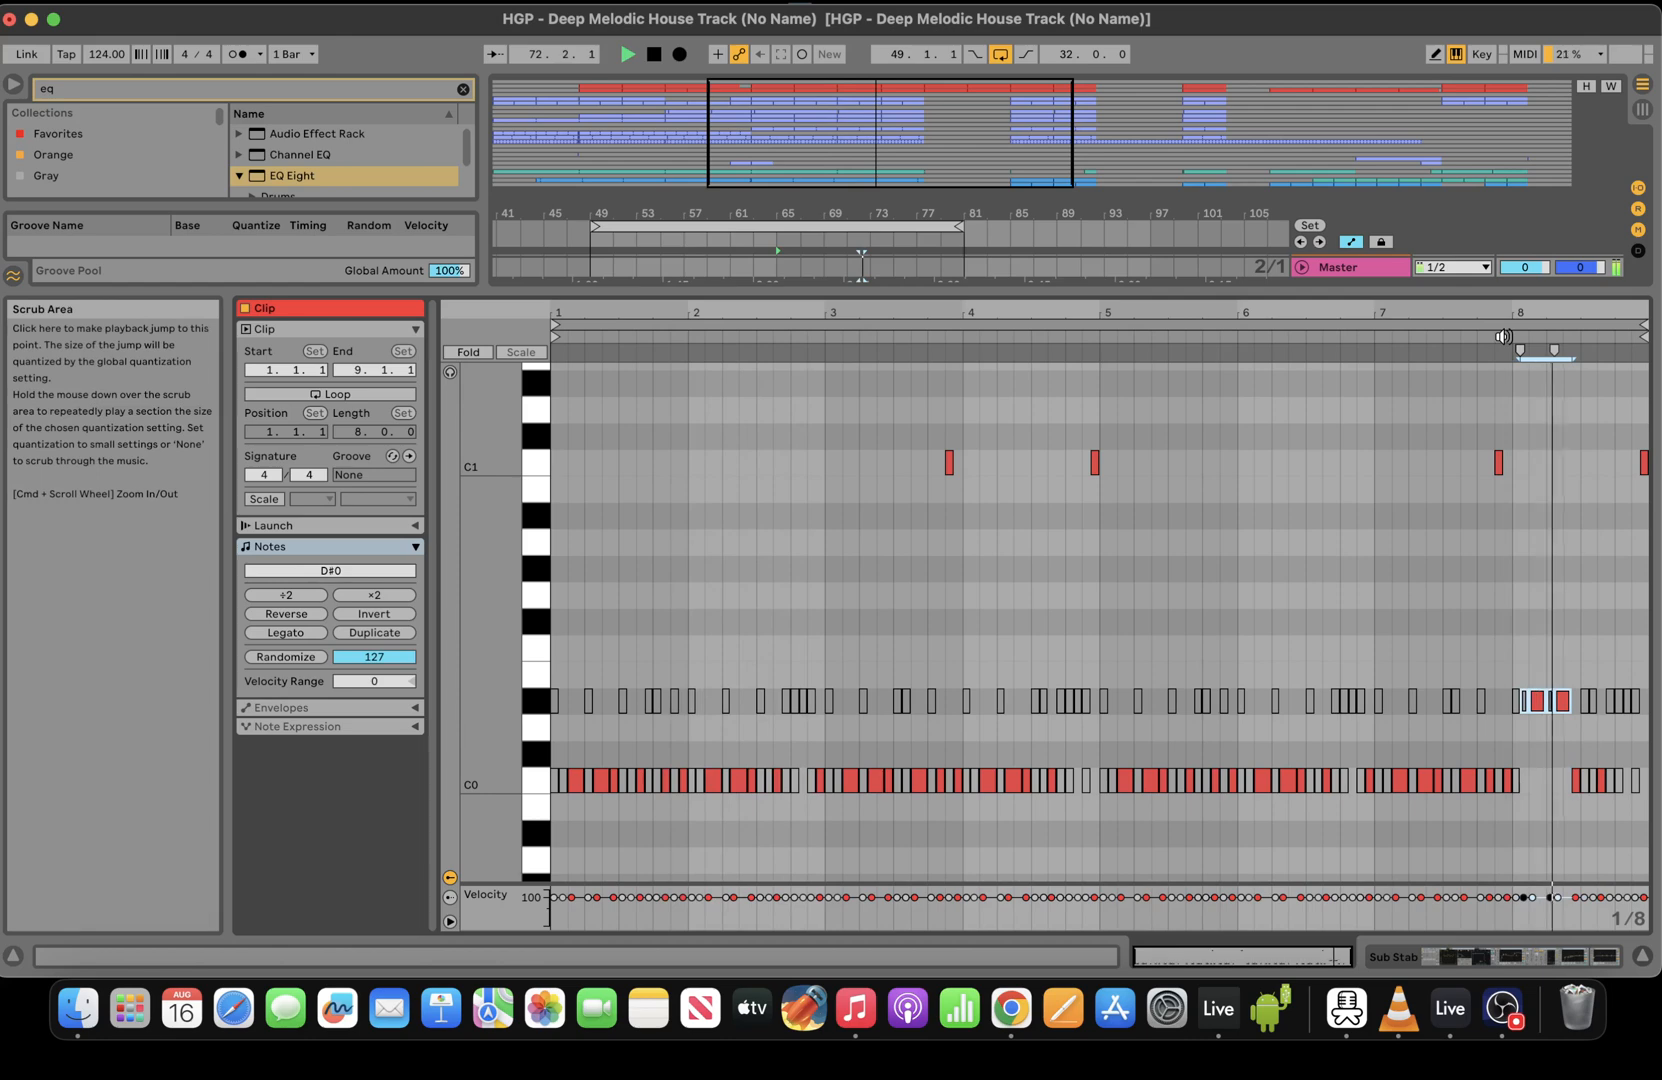
# Replay from bar 65, reopen the Sub Stab clip there and lower its raised notes in the eighth bar to C0
pyautogui.click(1547, 957)
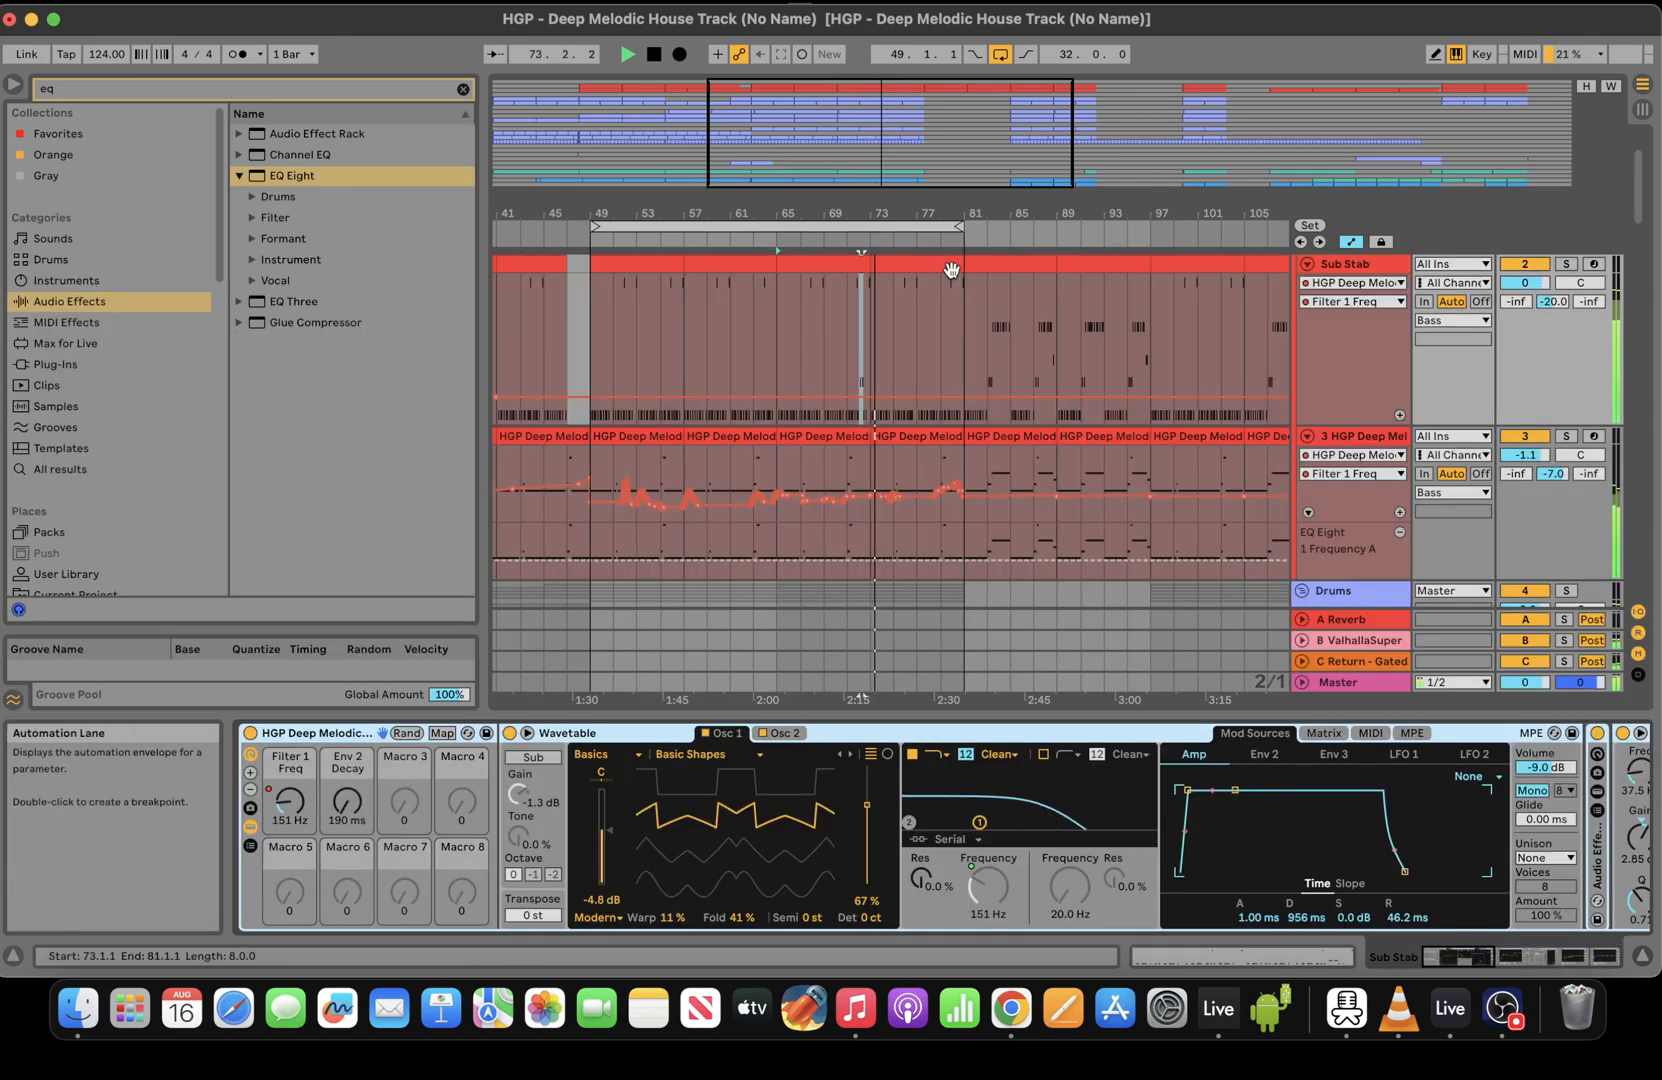
pyautogui.click(848, 266)
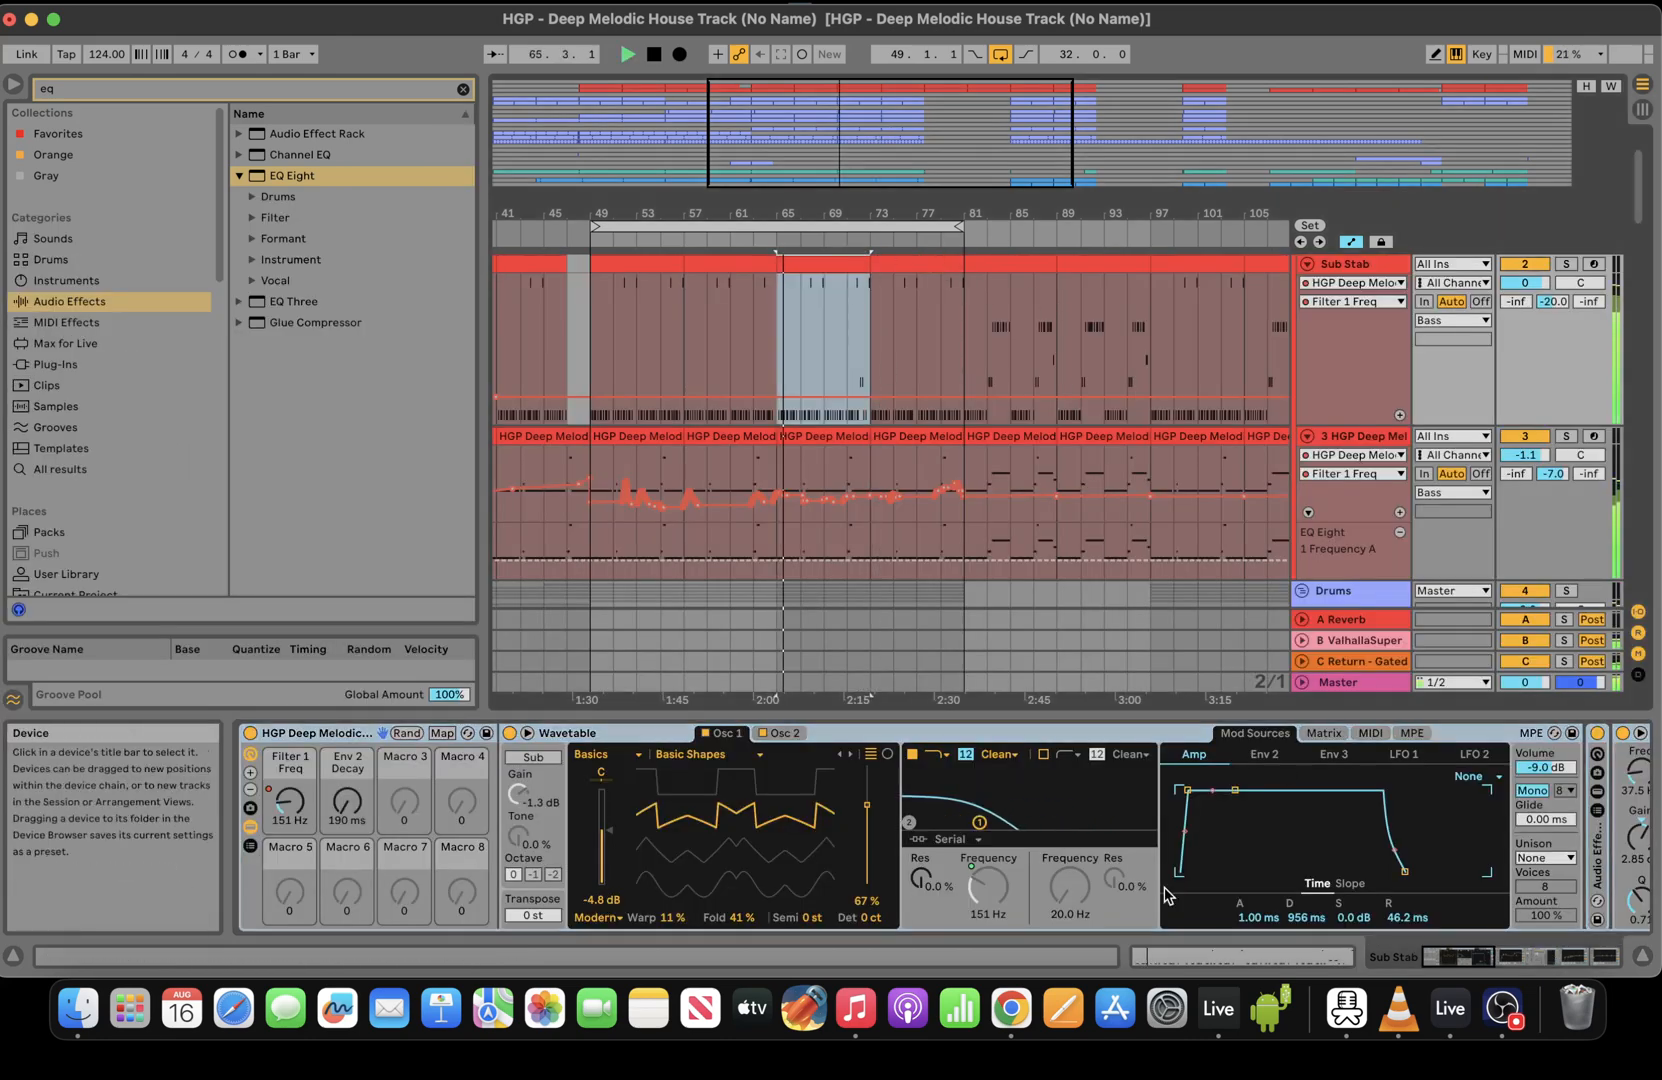
pyautogui.click(1249, 955)
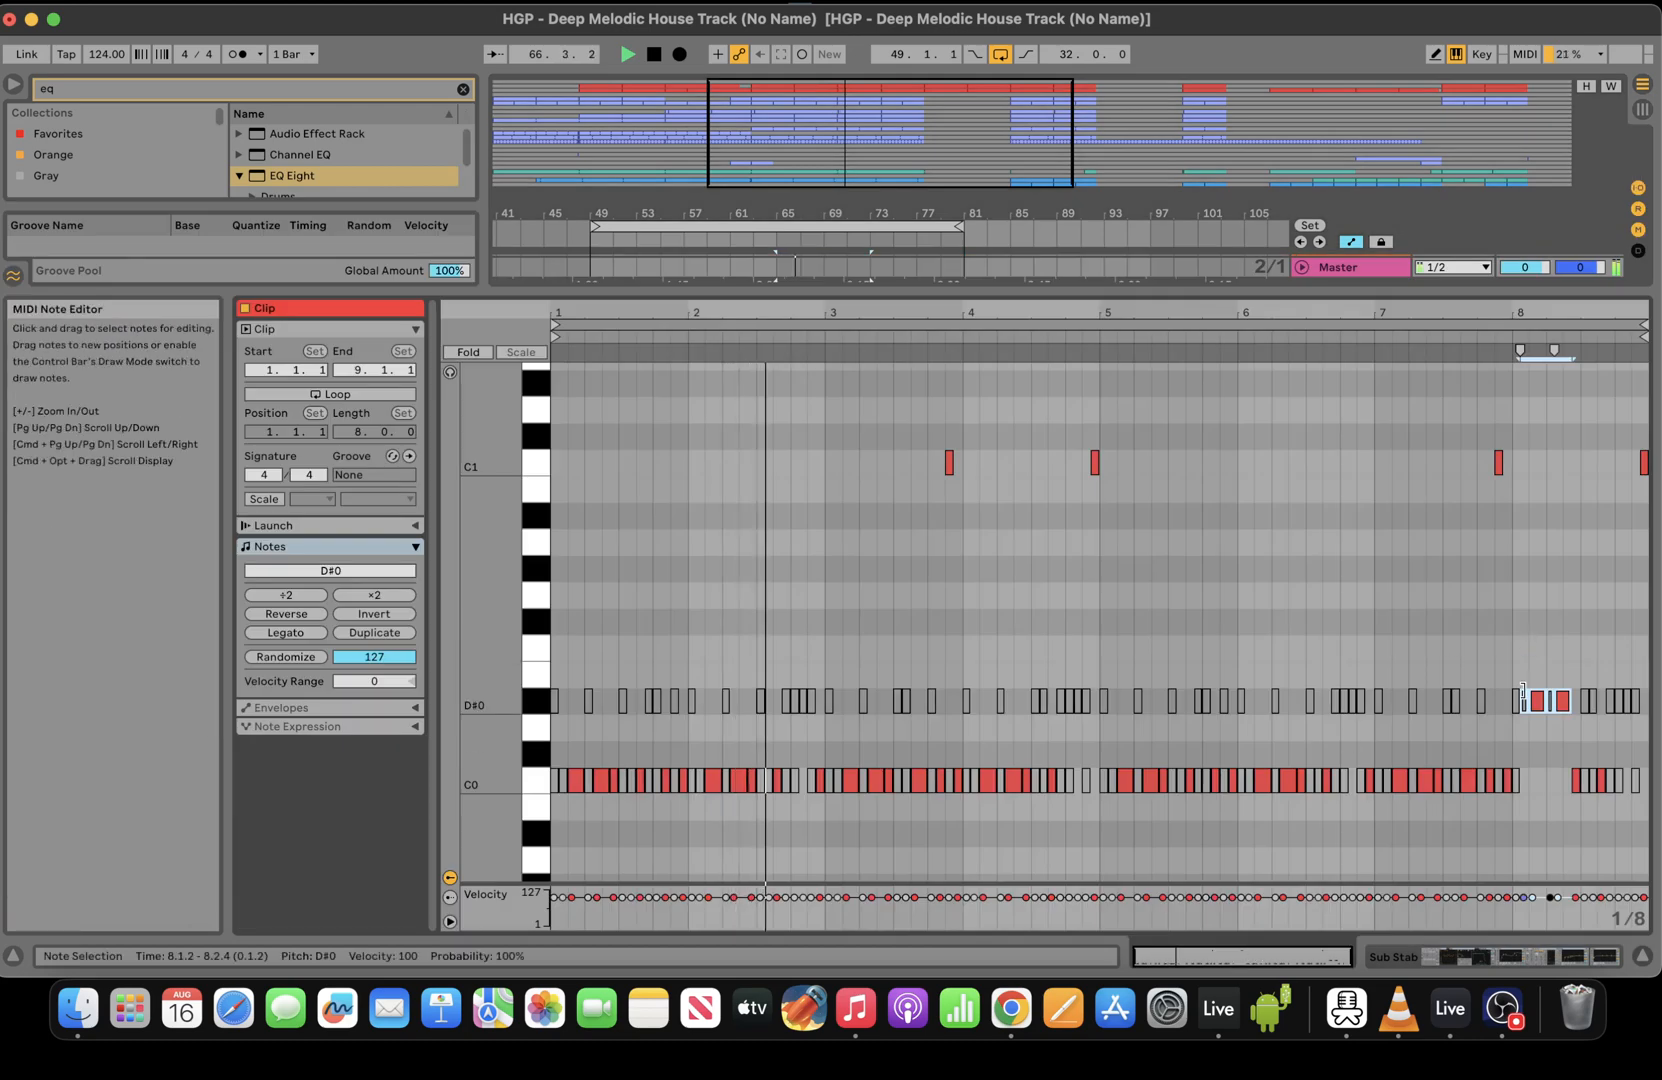
pyautogui.moveTo(1593, 741); pyautogui.dragTo(1506, 692)
pyautogui.press('Down')
pyautogui.press('Down')
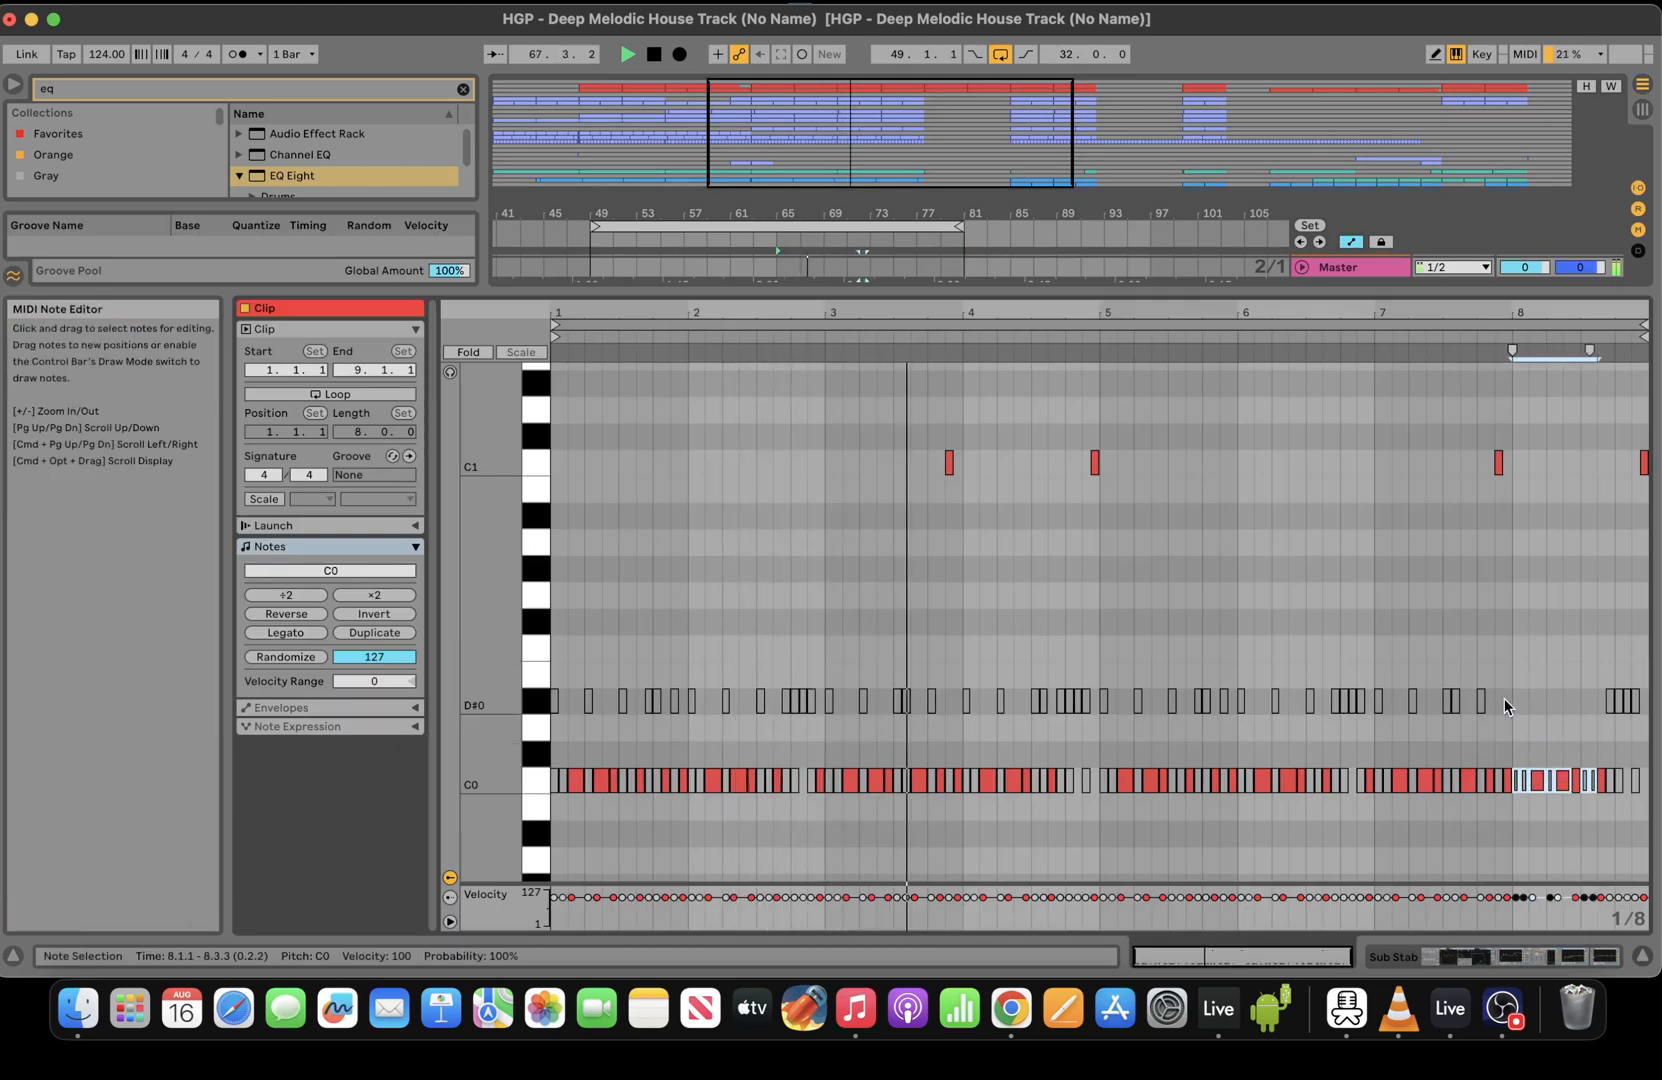
pyautogui.press('Down')
# Raise the C0 notes between 7.1.3 and 7.2.4 in the Sub Stab clip to D#0
pyautogui.moveTo(1438, 823); pyautogui.dragTo(1394, 778)
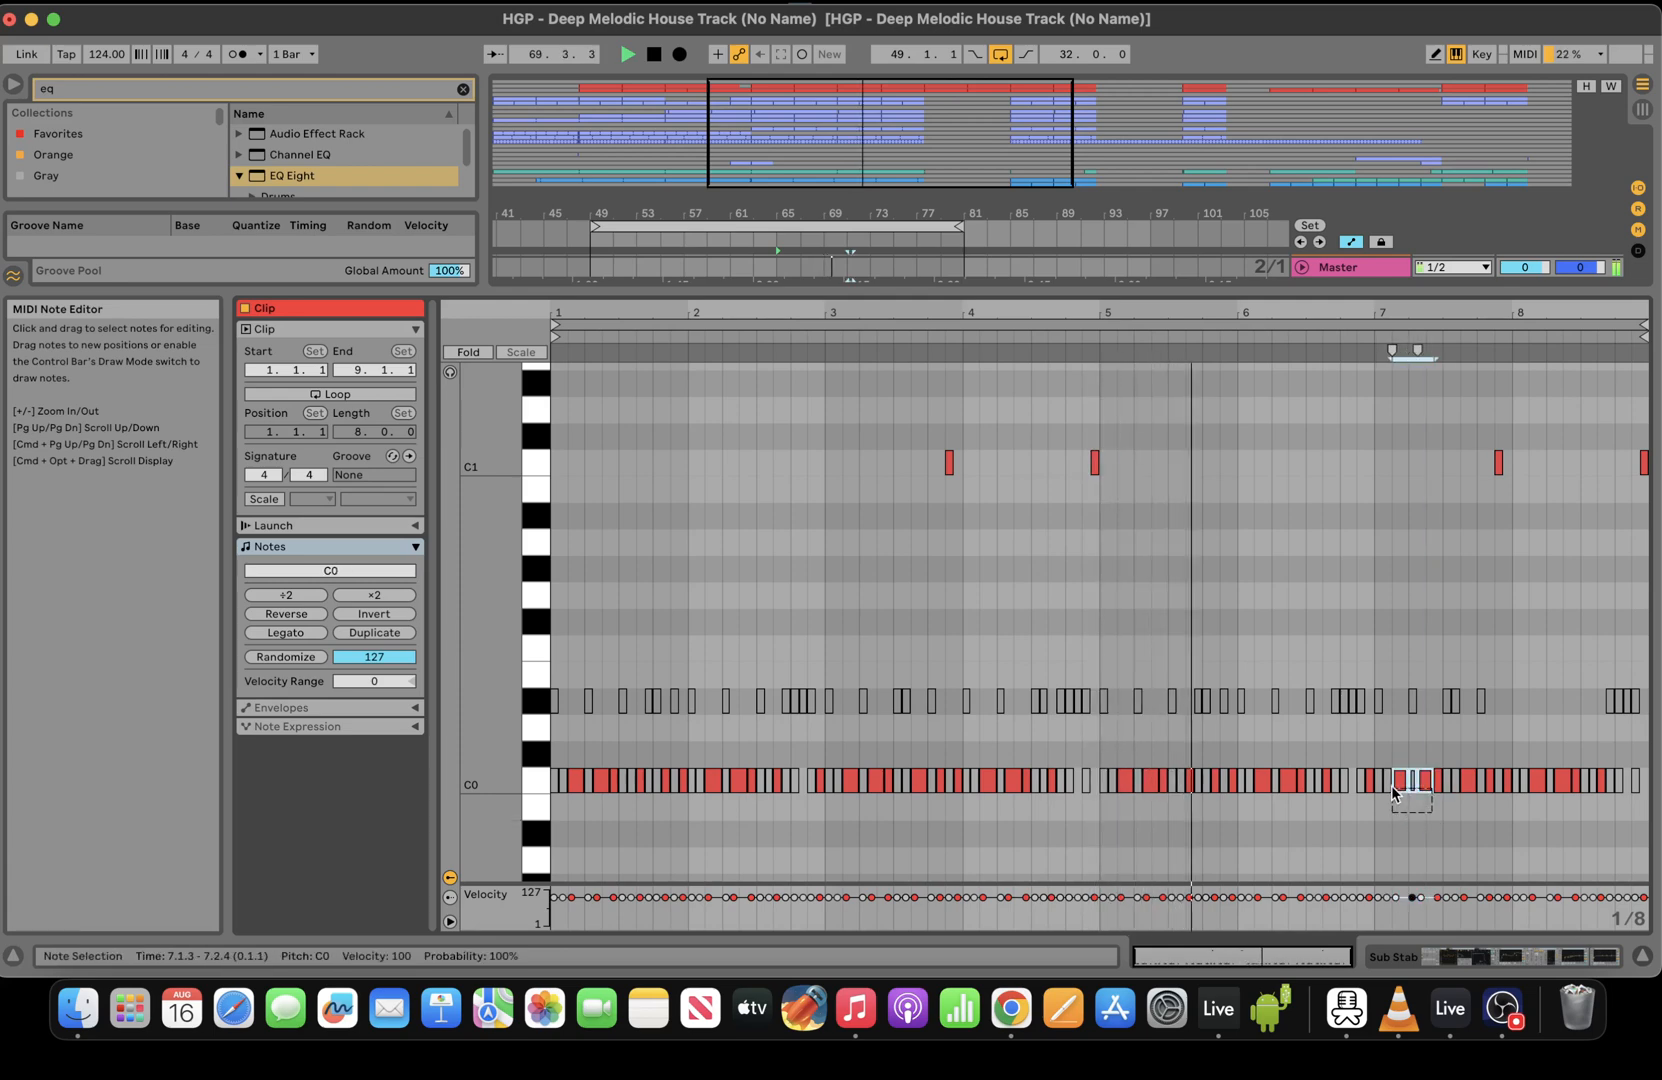
pyautogui.press('Up')
pyautogui.press('Up')
pyautogui.press('Up')
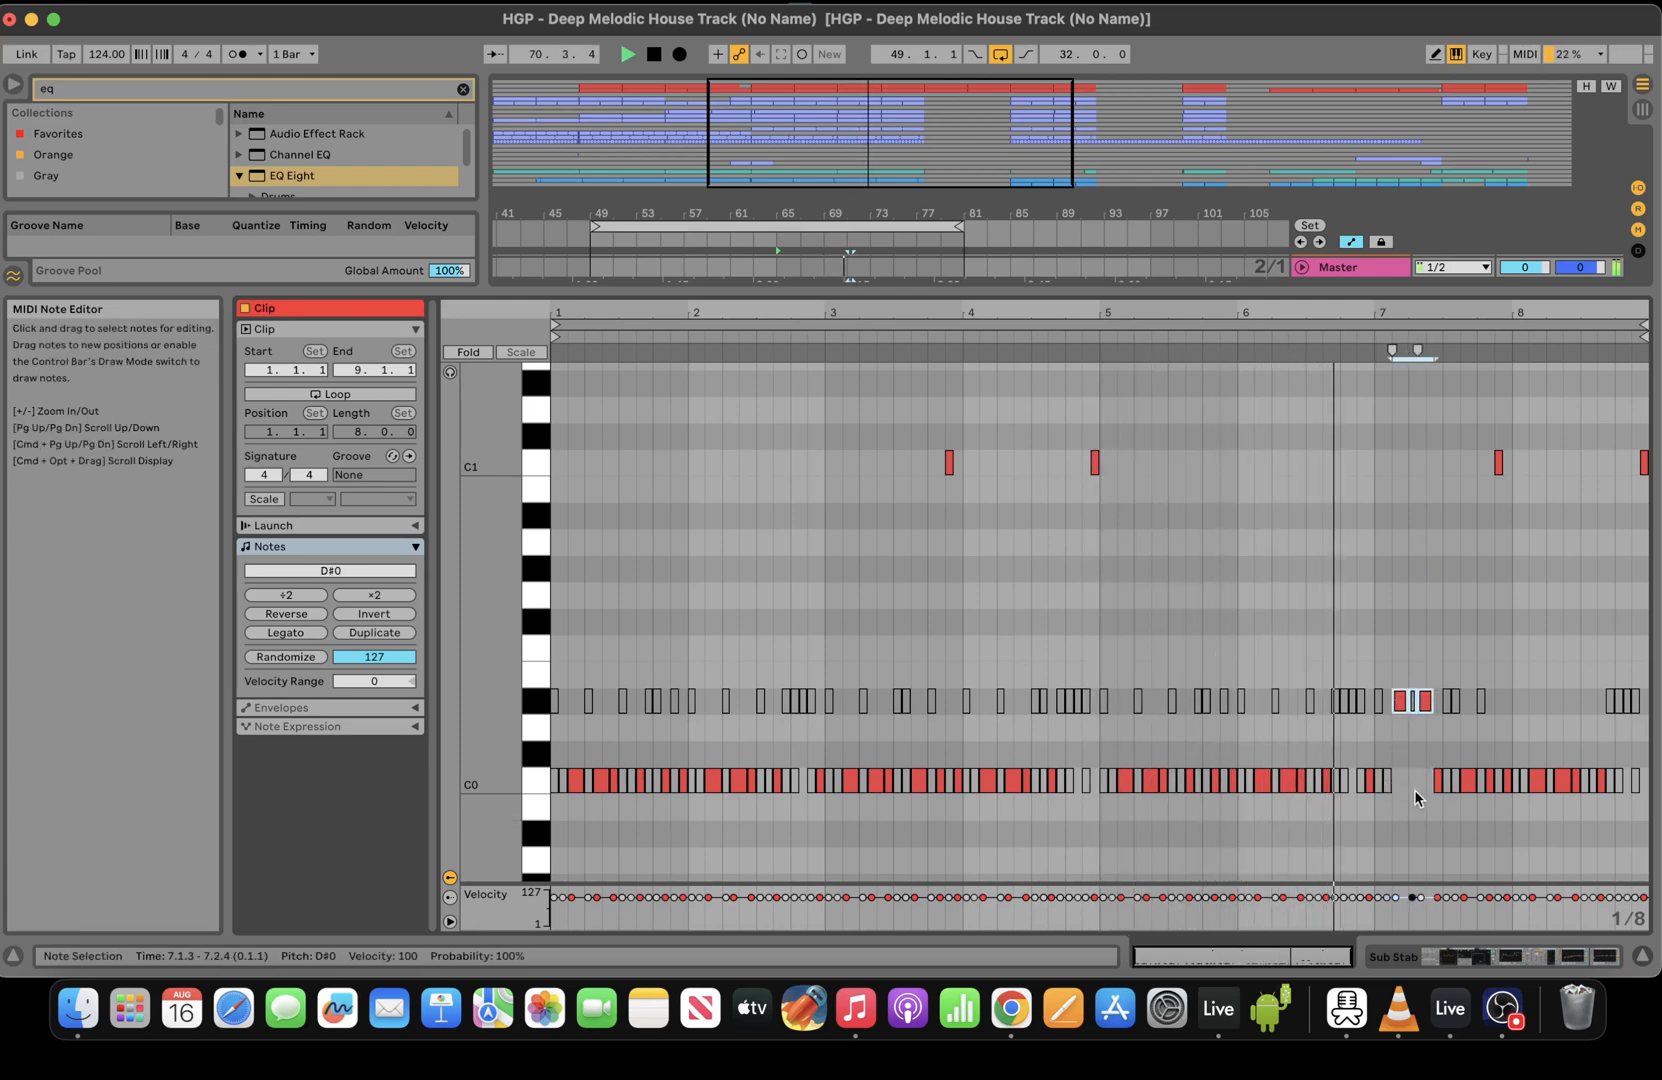
# Open the Sub Stab clip at bar 73 and raise its C0 notes between 7.1.2 and 7.2.4 by a few semitones
pyautogui.click(1558, 958)
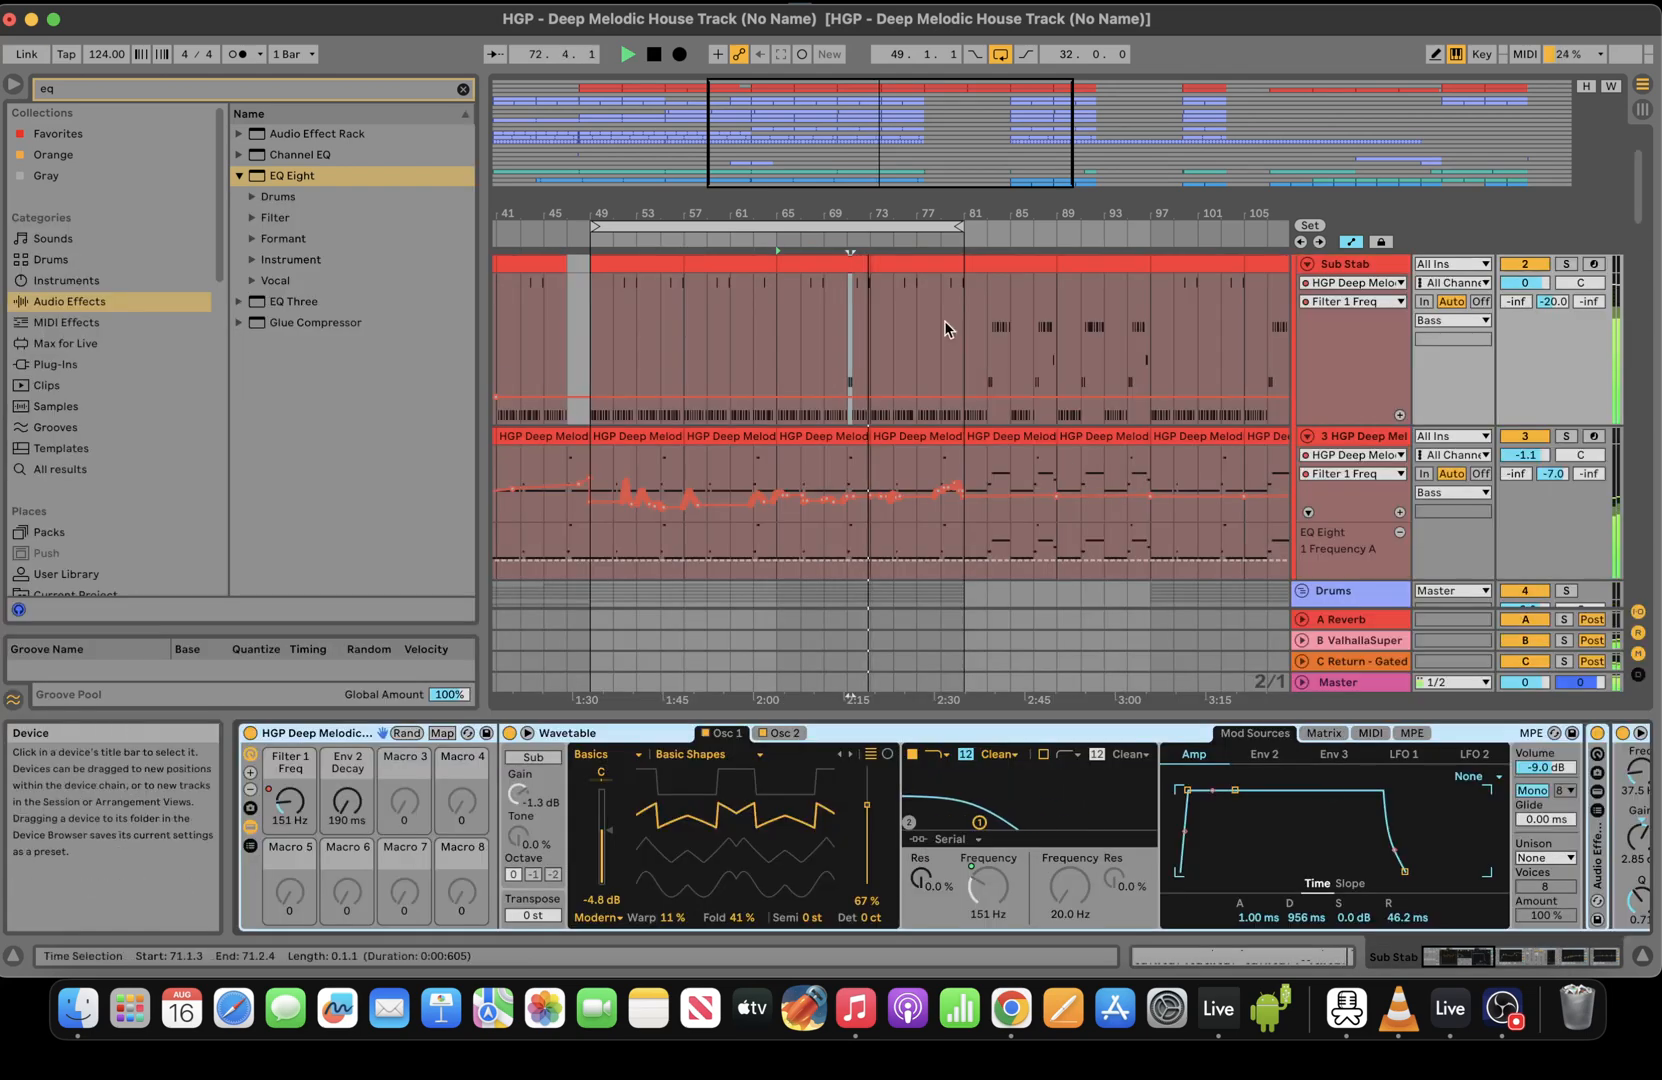
pyautogui.click(940, 266)
pyautogui.hotkey('shift', 'Tab')
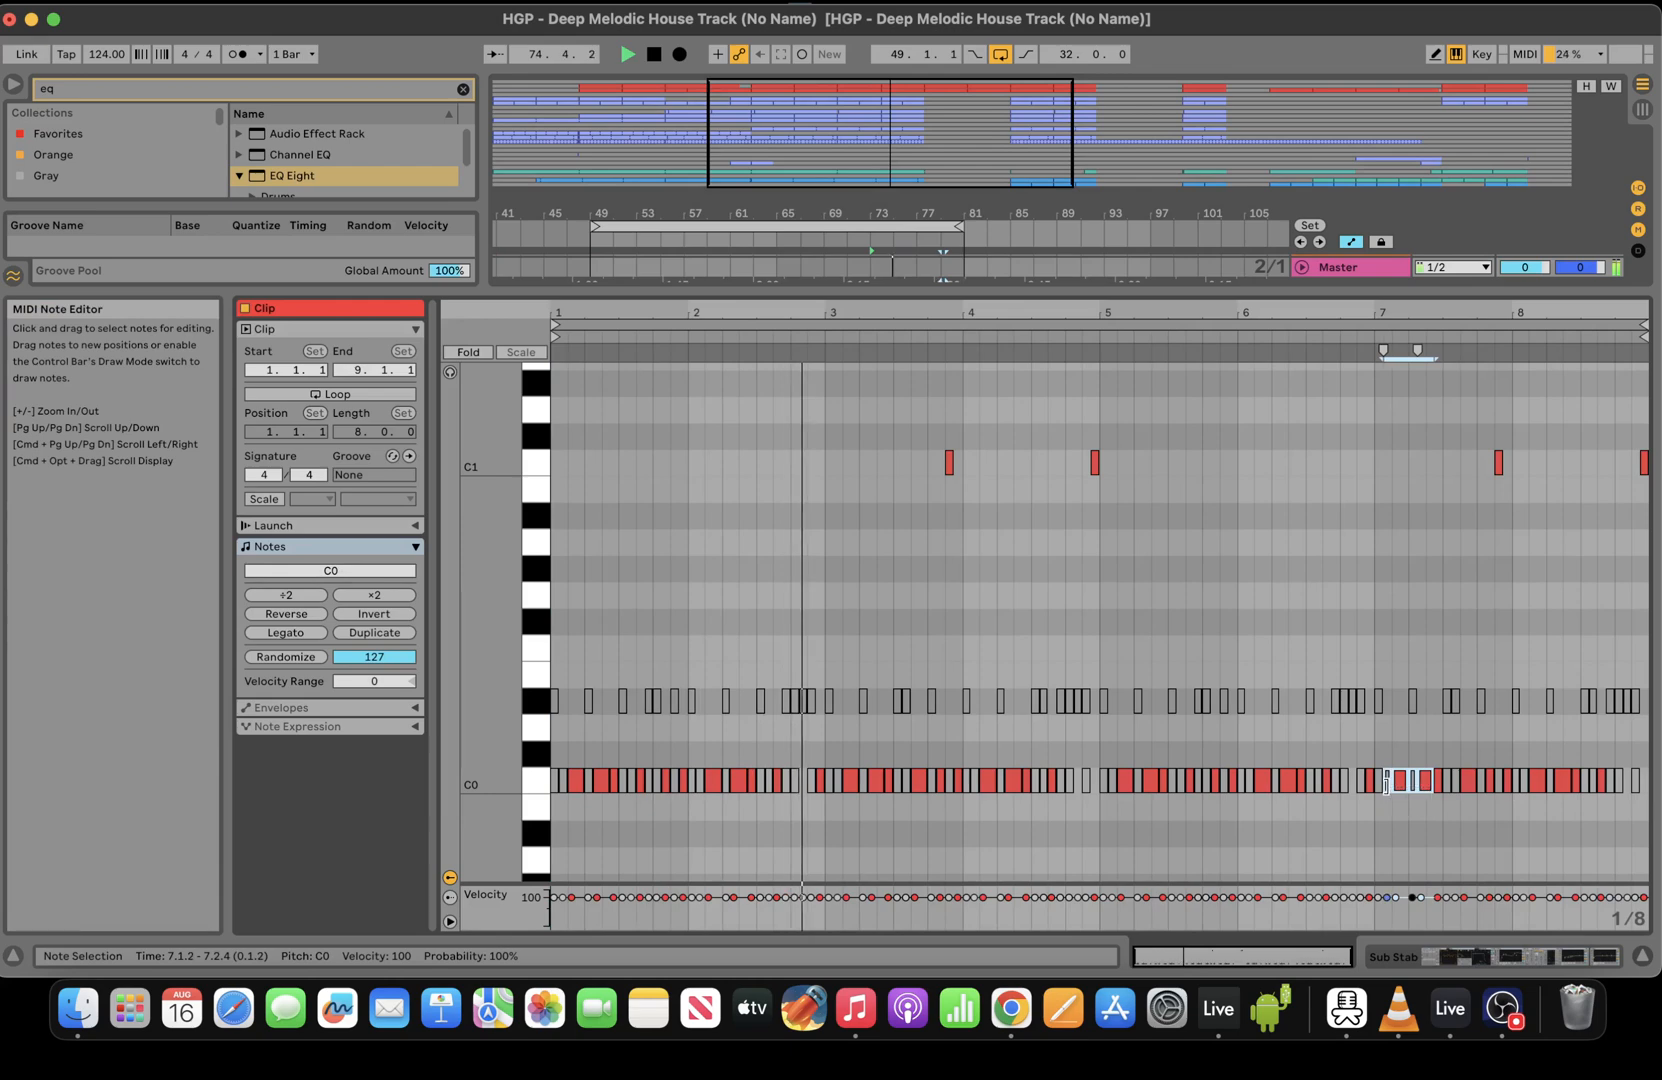
pyautogui.click(1558, 958)
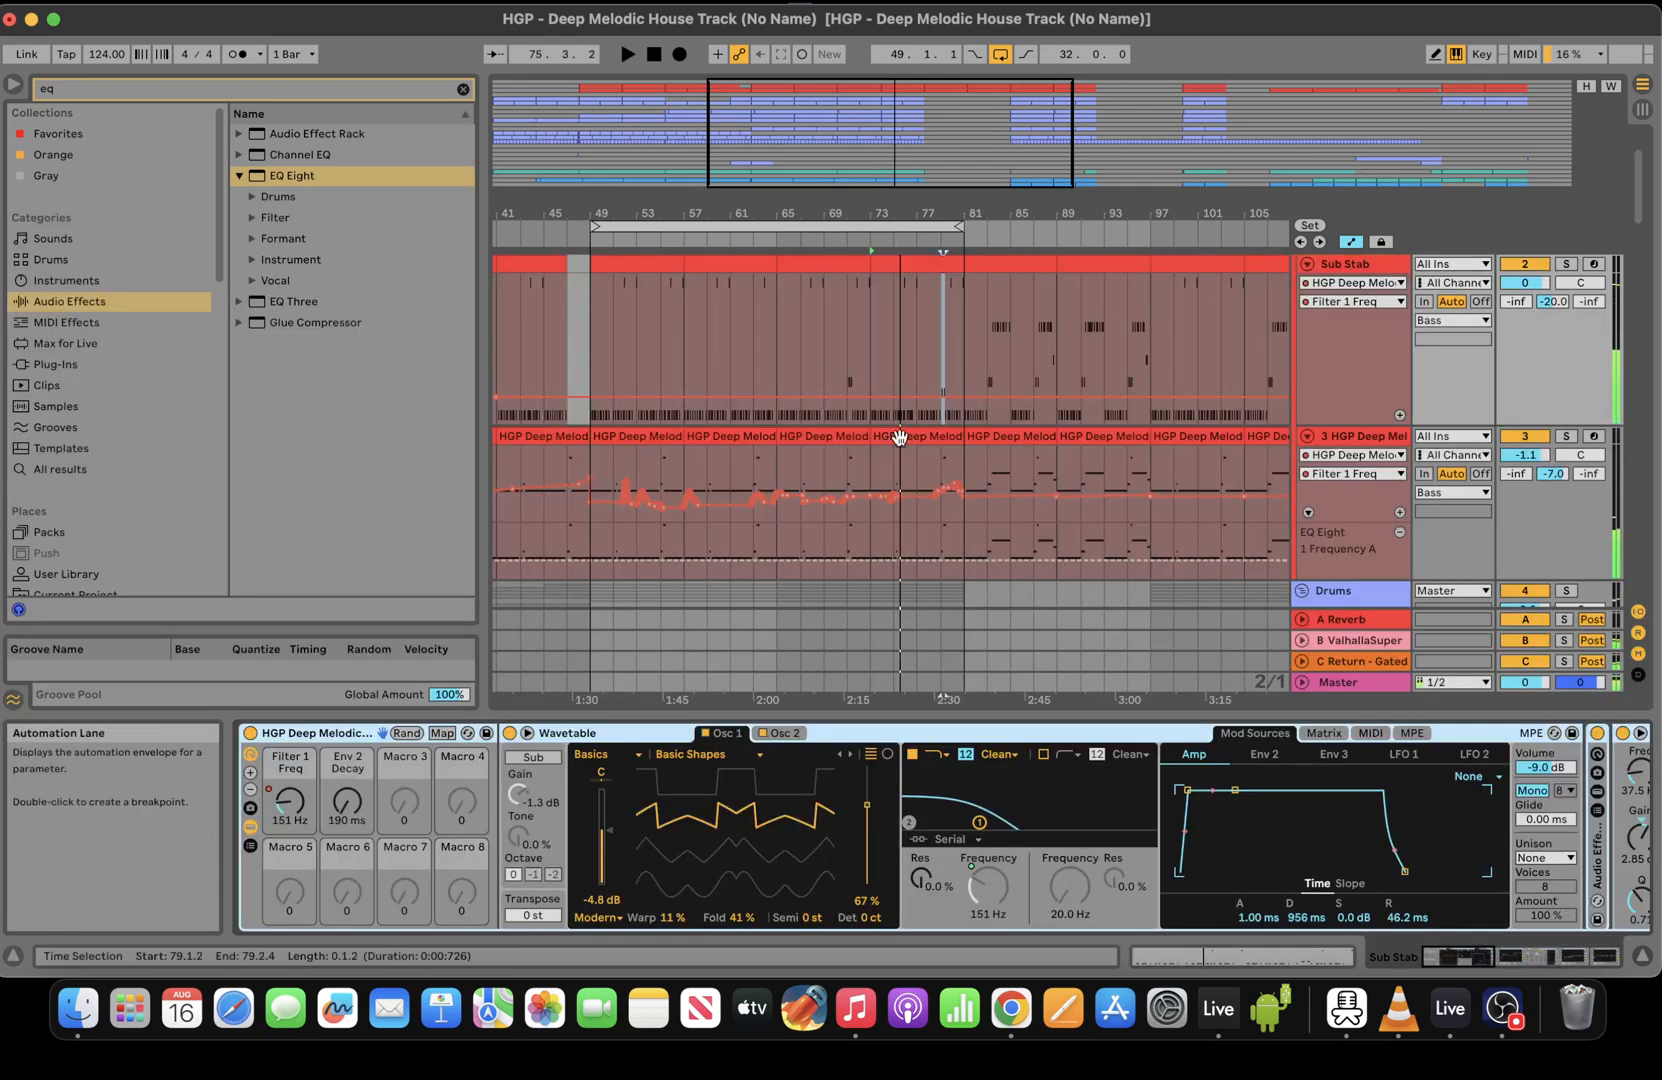
# Record automation of Filter 1 Freq and the first oscillator's Fold on Sub Stab from bar 65 to 81
pyautogui.click(613, 318)
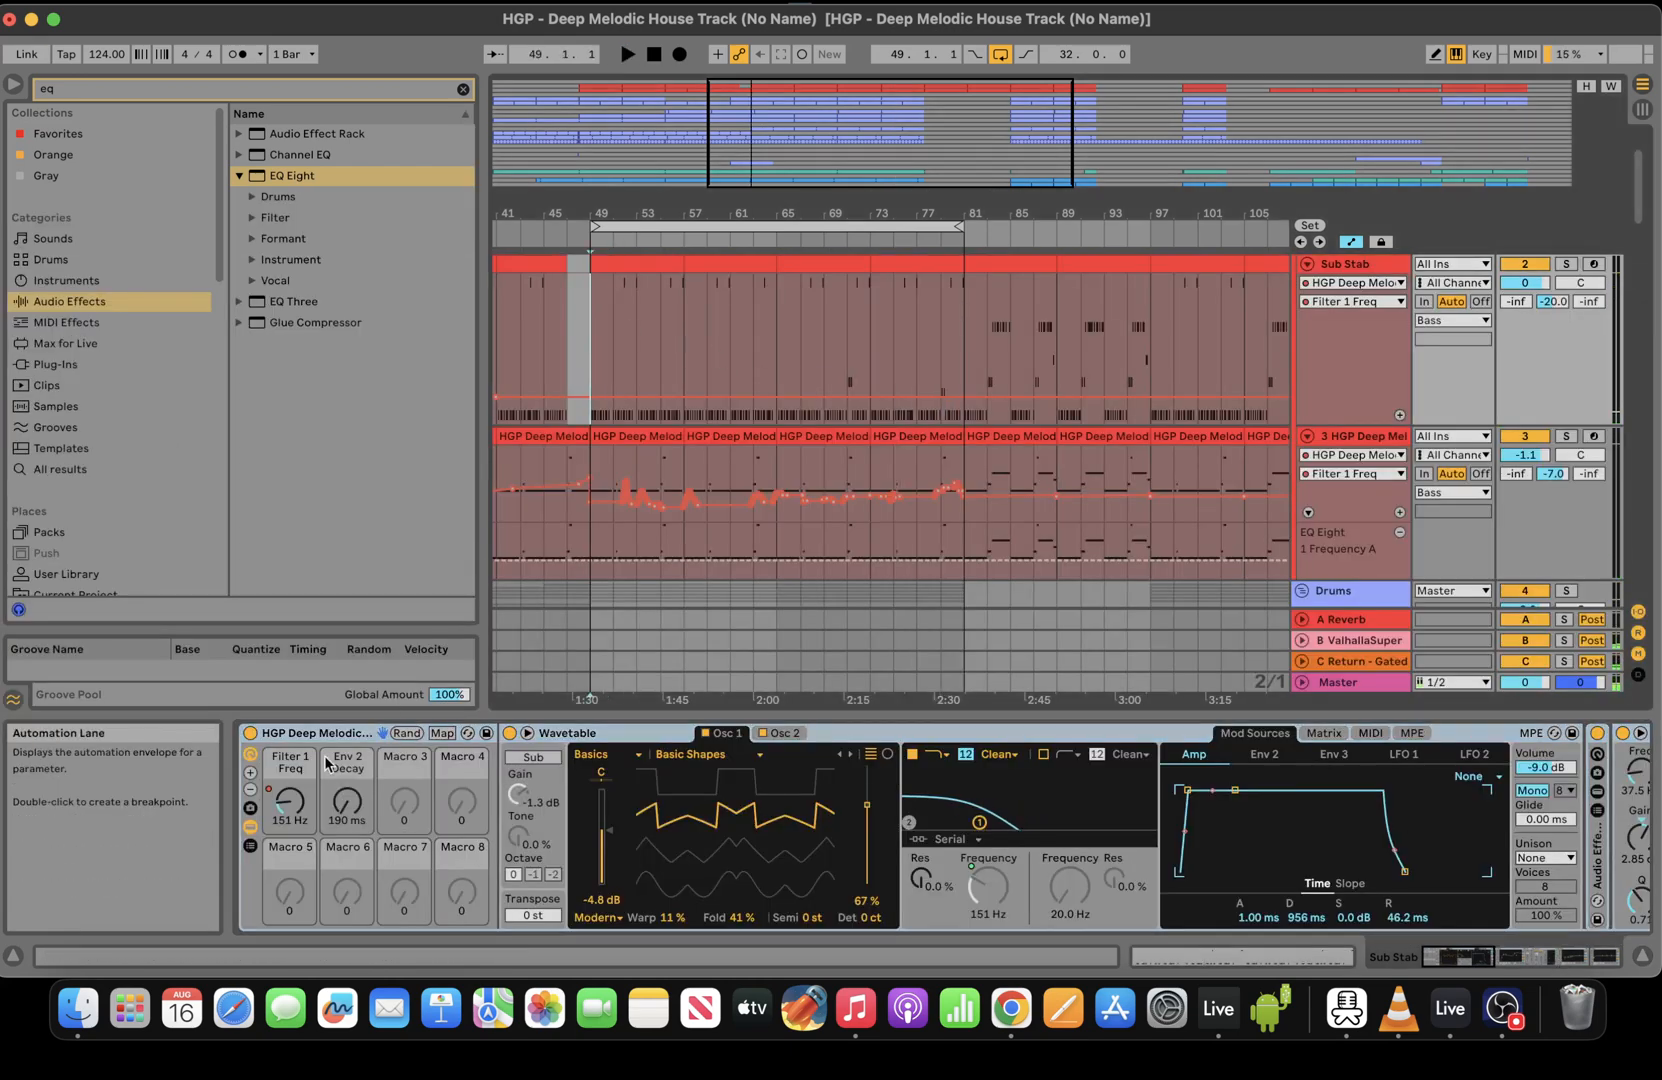
pyautogui.click(770, 338)
pyautogui.click(680, 55)
pyautogui.moveTo(290, 802)
pyautogui.mouseDown()
pyautogui.moveTo(290, 780)
pyautogui.moveTo(291, 815)
pyautogui.moveTo(364, 795)
pyautogui.moveTo(290, 786)
pyautogui.moveTo(290, 809)
pyautogui.mouseUp()
pyautogui.moveTo(738, 917); pyautogui.dragTo(743, 925)
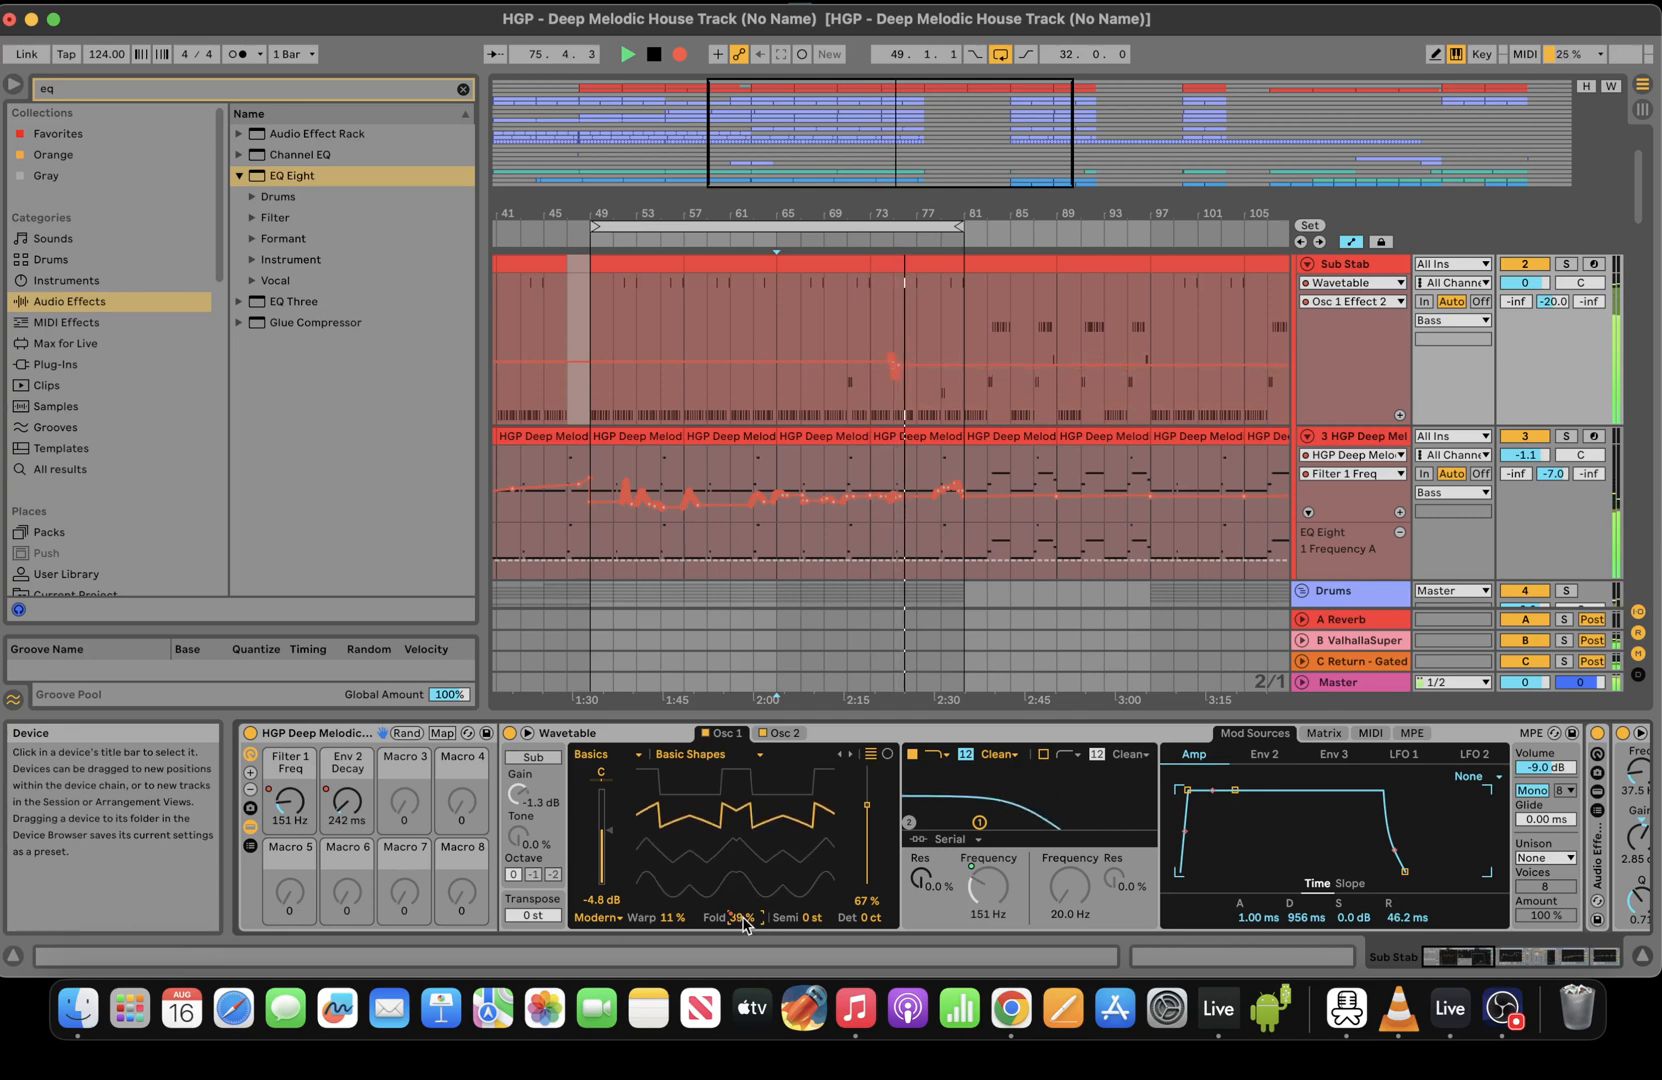
pyautogui.moveTo(276, 806)
pyautogui.mouseDown()
pyautogui.moveTo(280, 785)
pyautogui.moveTo(280, 806)
pyautogui.mouseUp()
pyautogui.press('space')
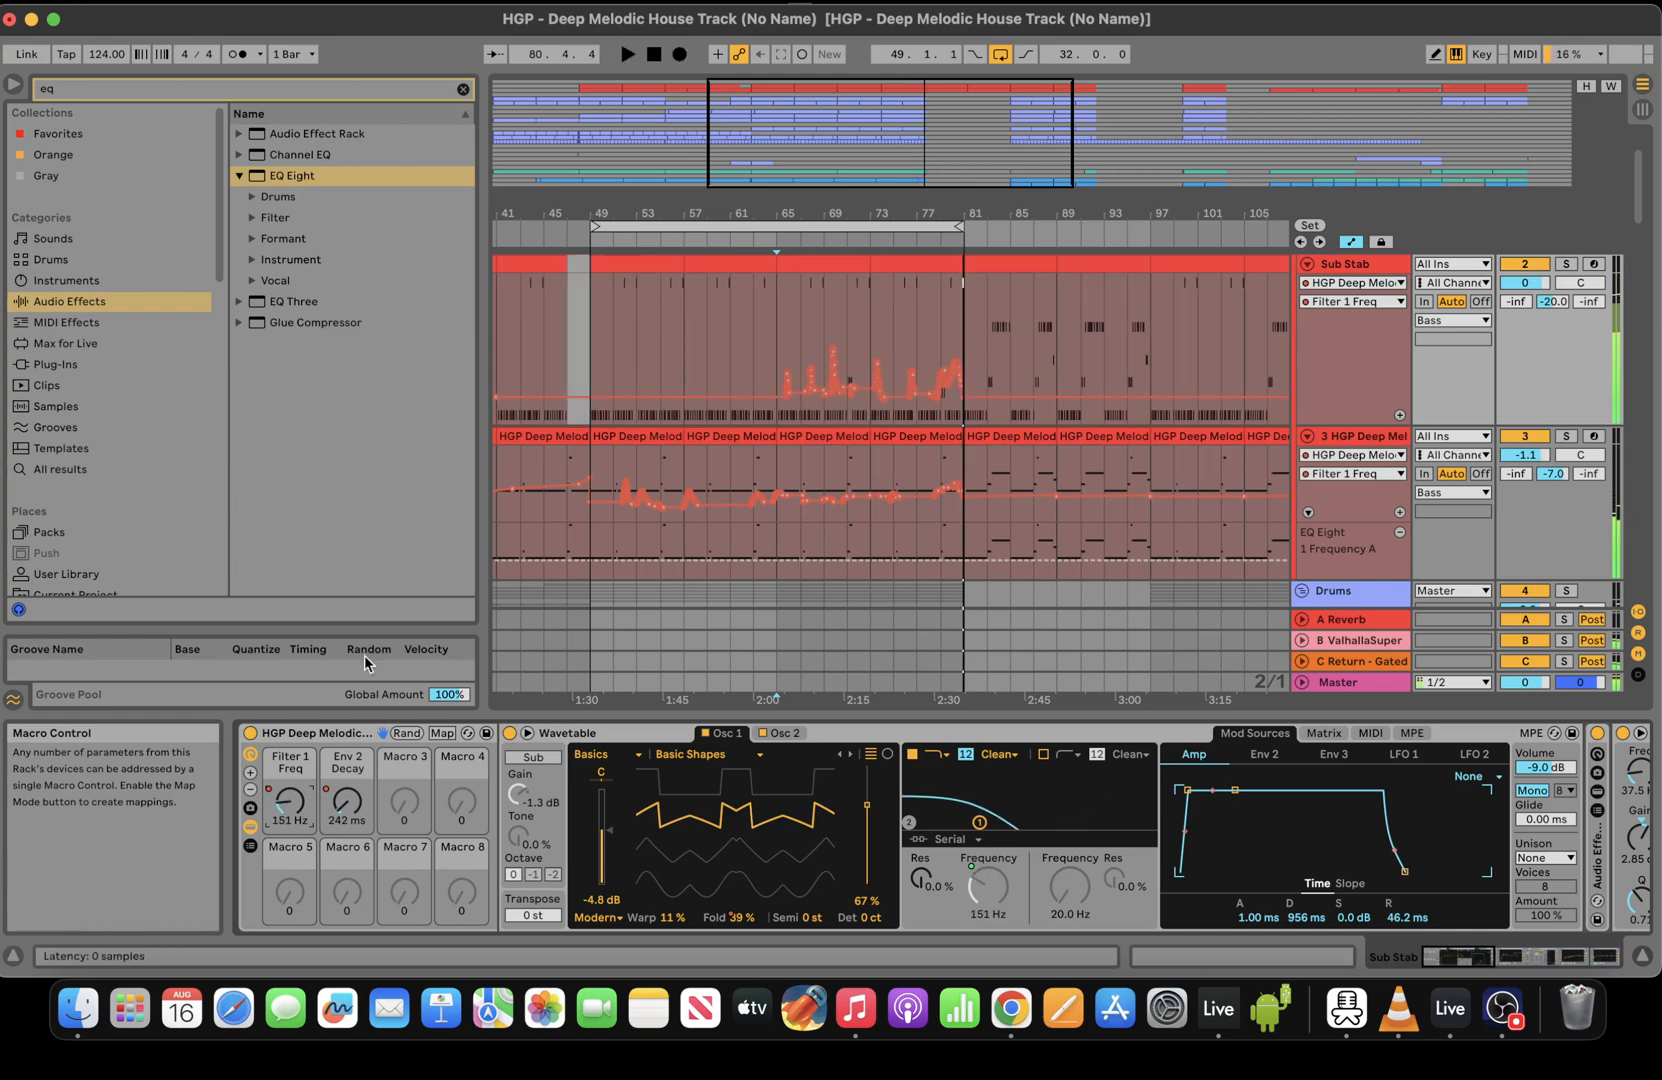
# Start recording automation on Lead 1 from bar 51, varying Fil Cutoff and Env1 Dec up to about bar 56
pyautogui.click(588, 352)
pyautogui.moveTo(1639, 188); pyautogui.dragTo(1660, 690)
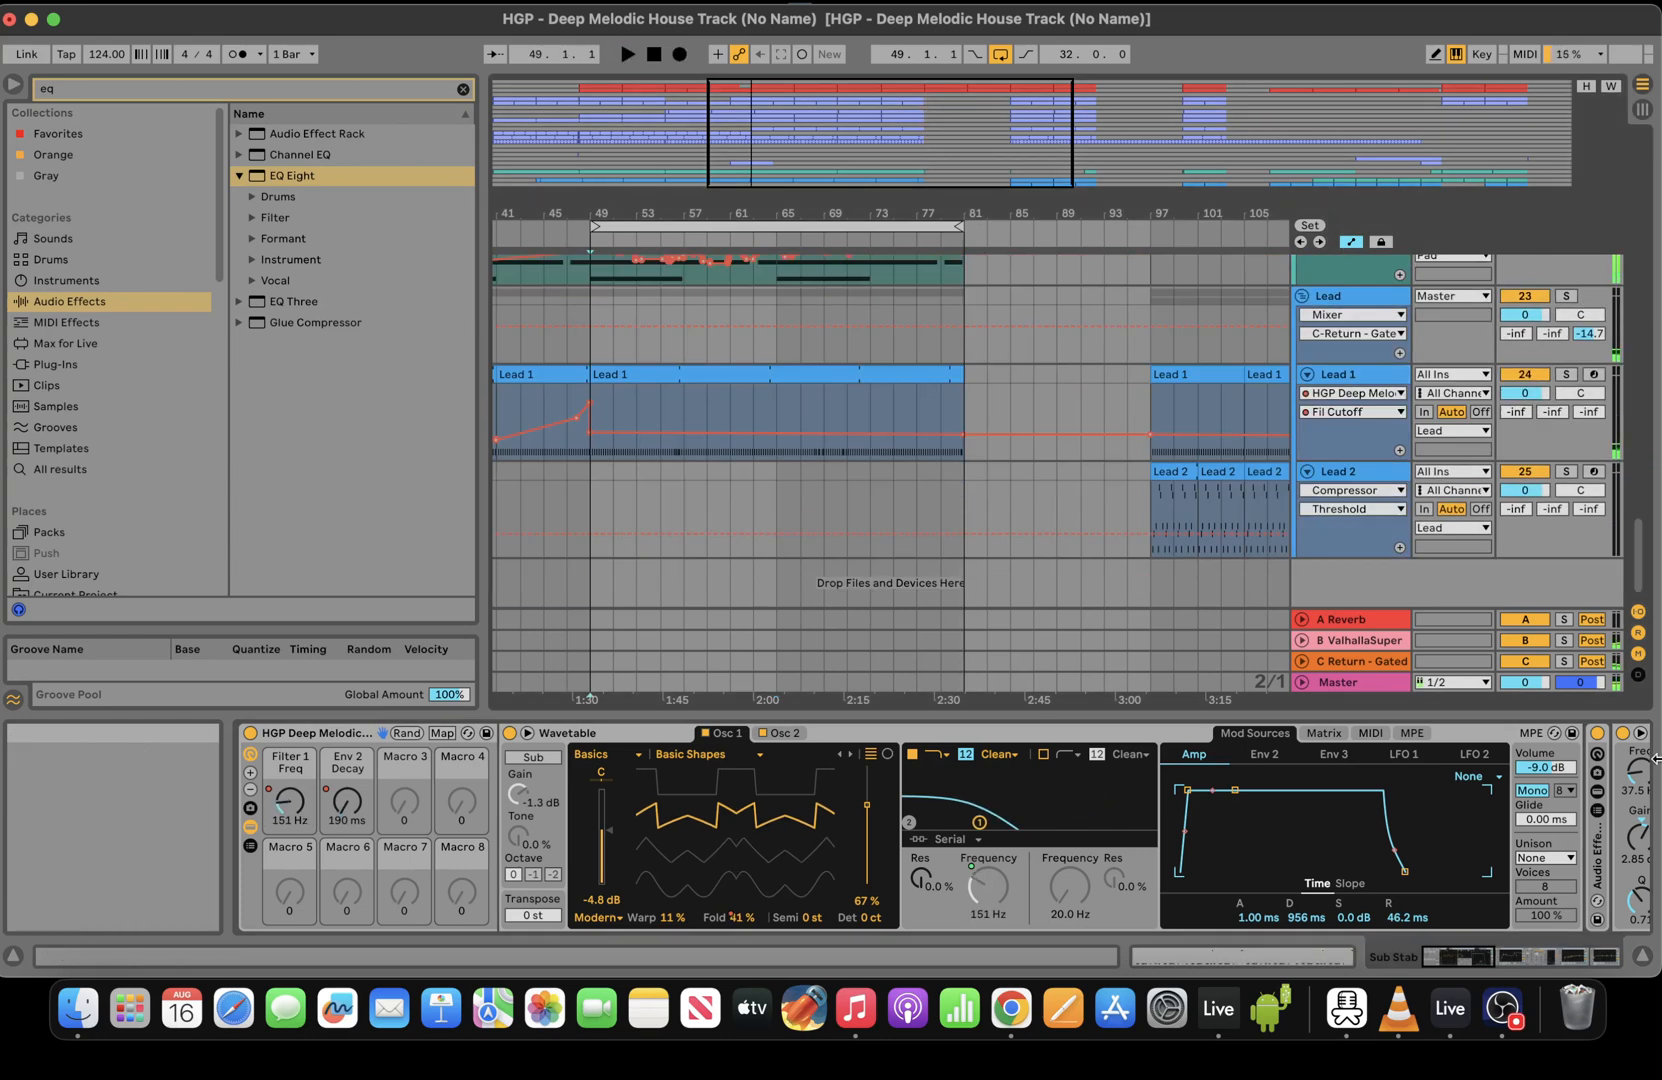
pyautogui.click(613, 420)
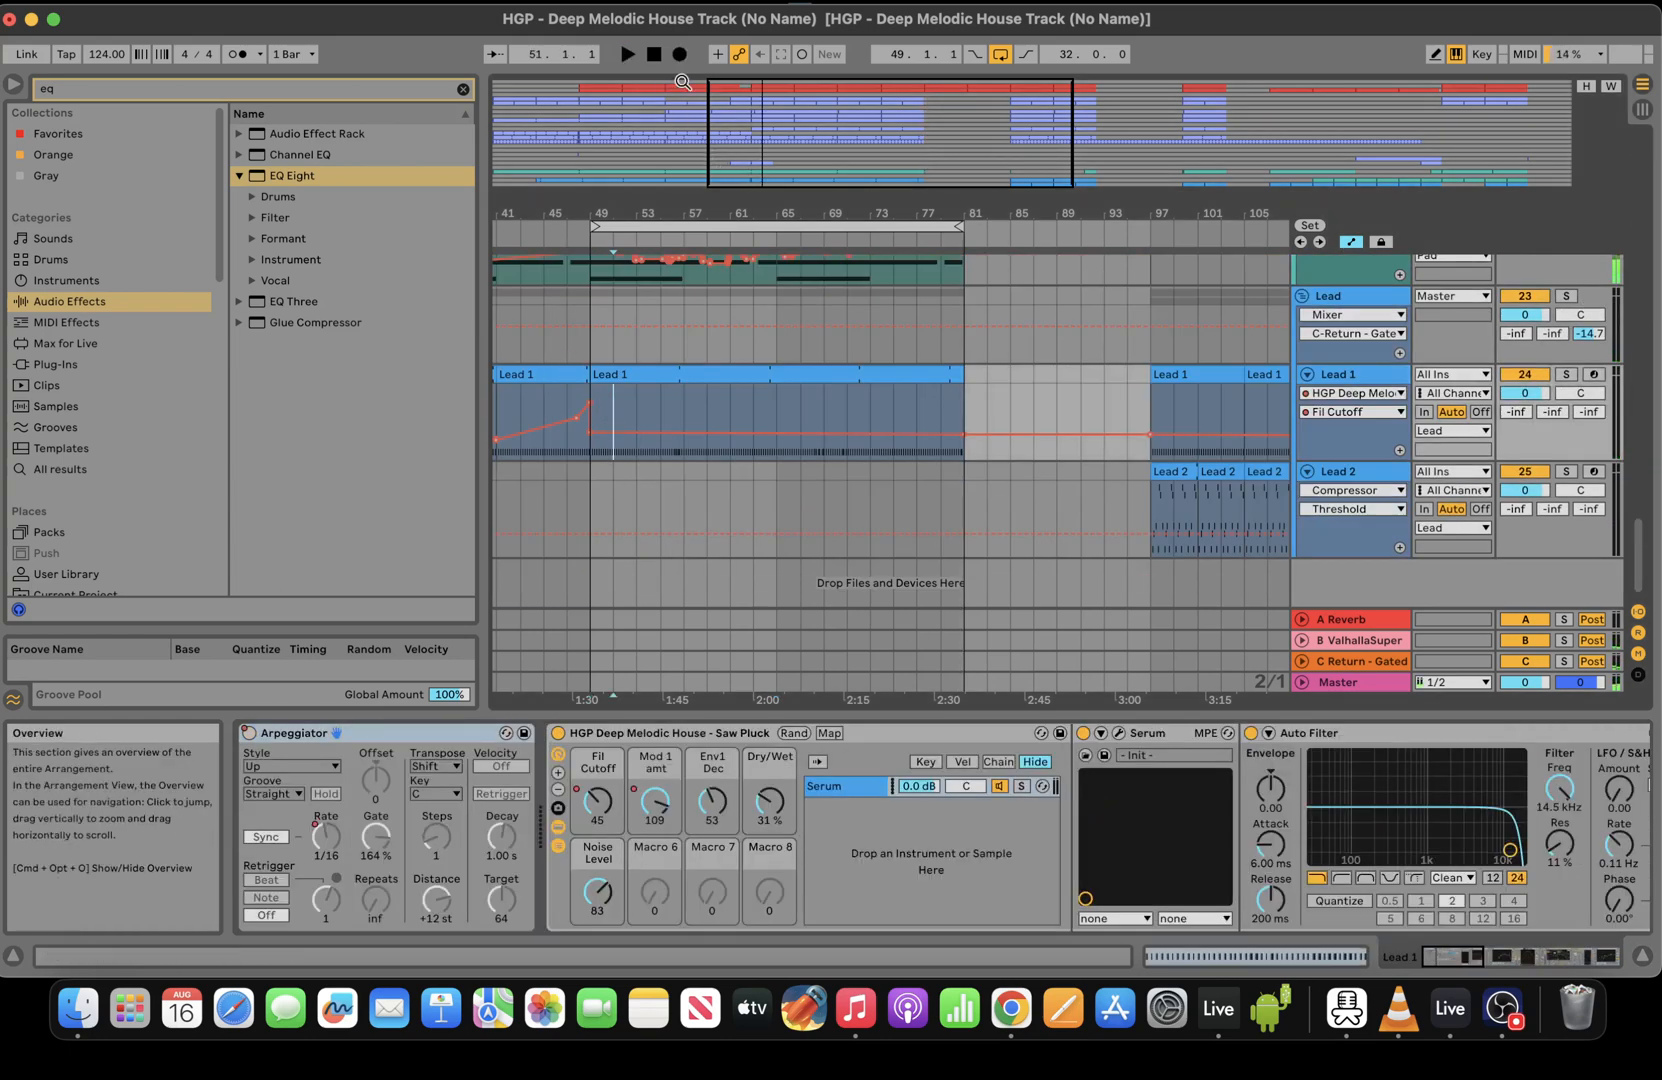
pyautogui.press('F9')
pyautogui.moveTo(596, 808); pyautogui.dragTo(596, 792)
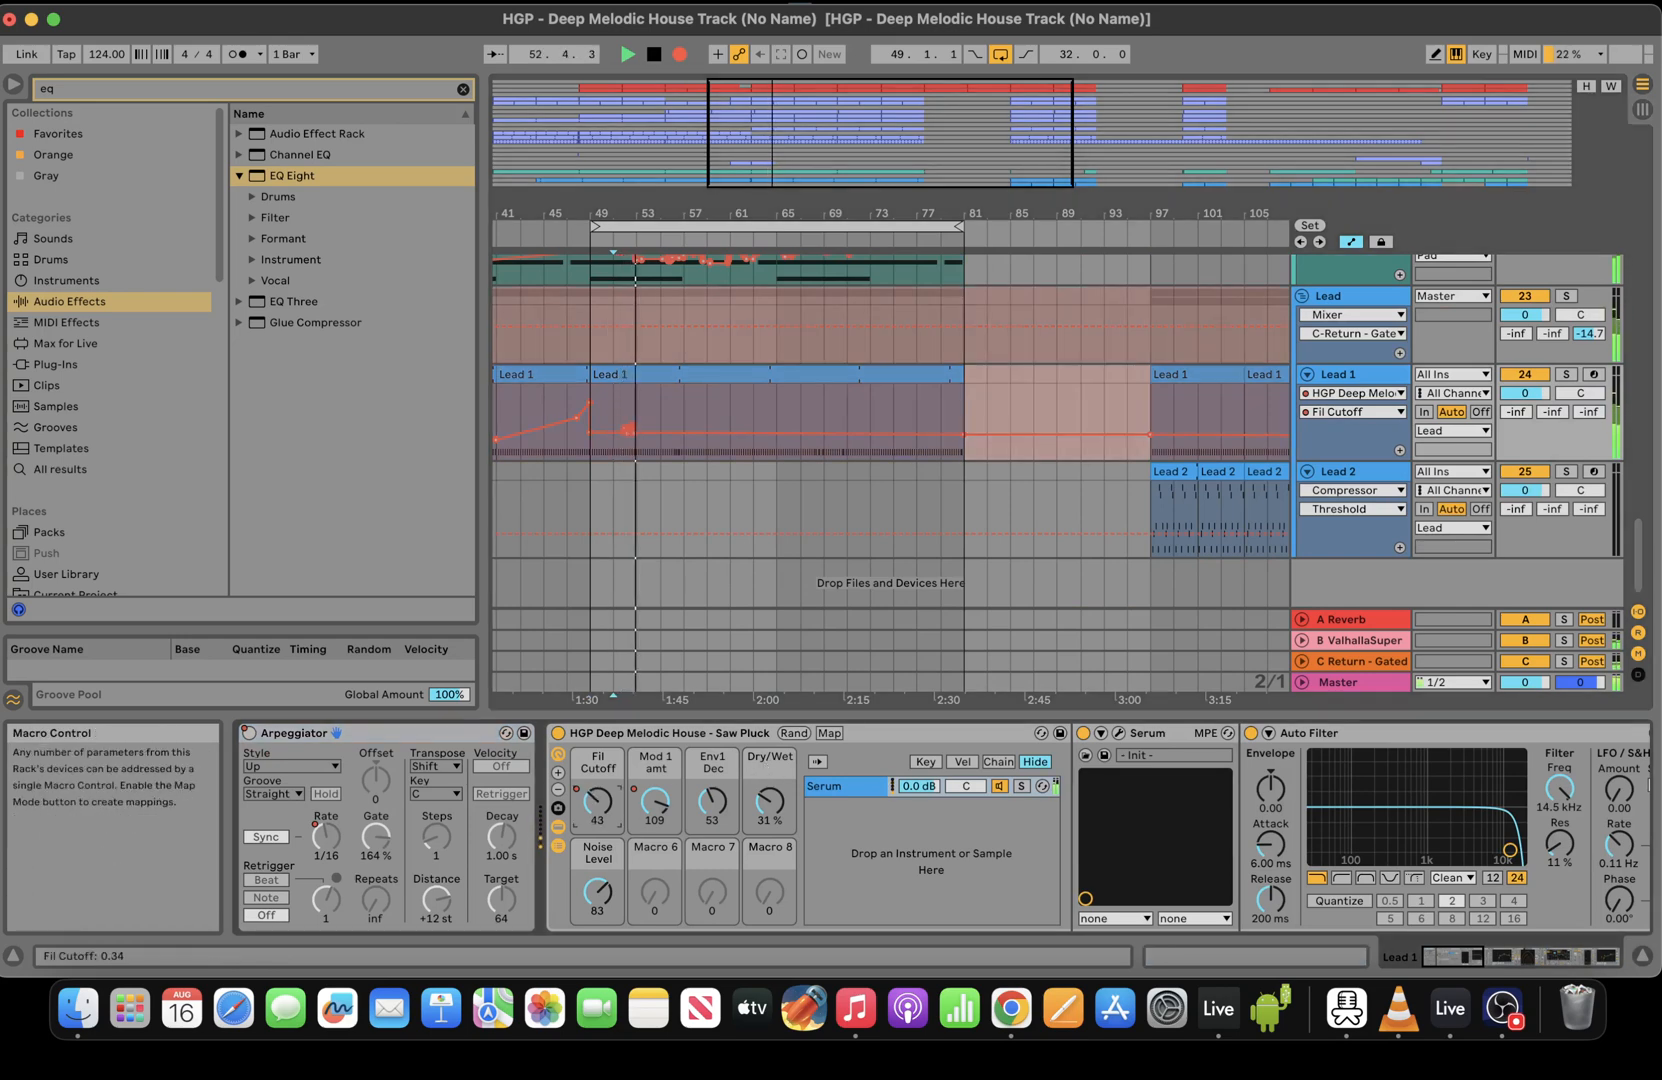
pyautogui.moveTo(712, 802); pyautogui.dragTo(712, 806)
pyautogui.click(769, 804)
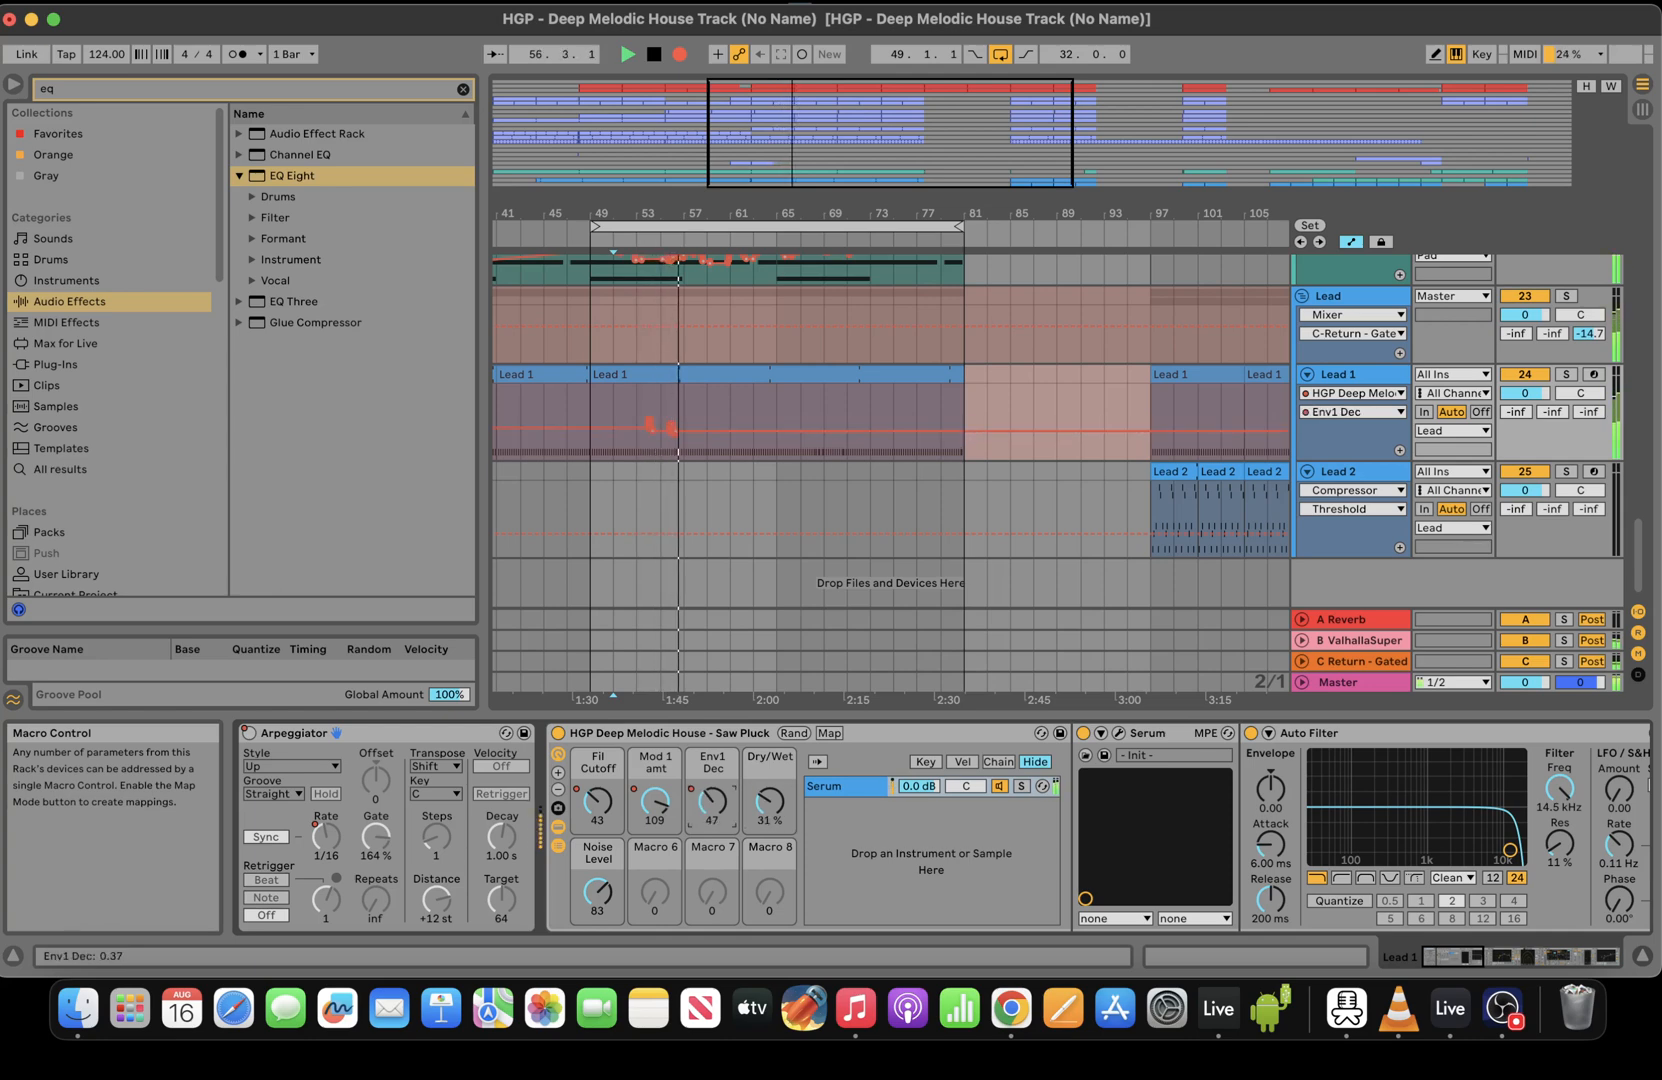
# Continue the Lead 1 automation take to about bar 69 with Fil Cutoff, Env1 Dec, Noise Level and Mod 1 amt movements
pyautogui.click(596, 808)
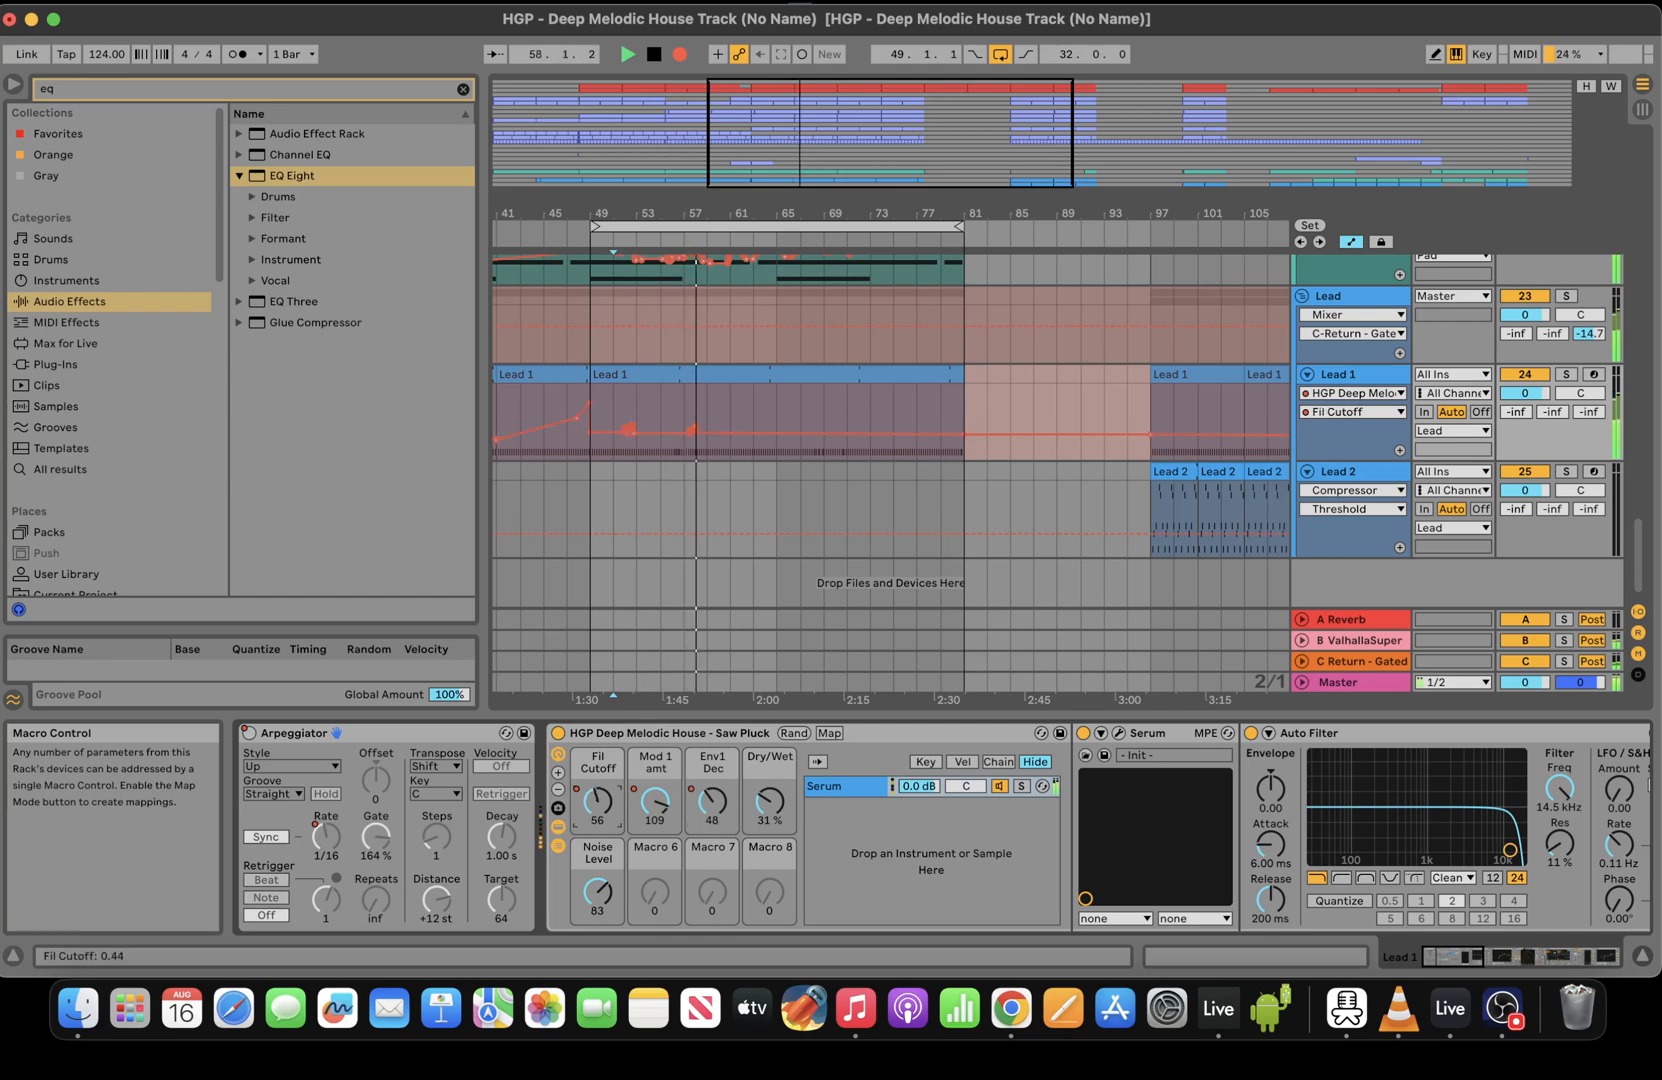
pyautogui.moveTo(596, 808); pyautogui.dragTo(596, 802)
pyautogui.moveTo(712, 802); pyautogui.dragTo(712, 812)
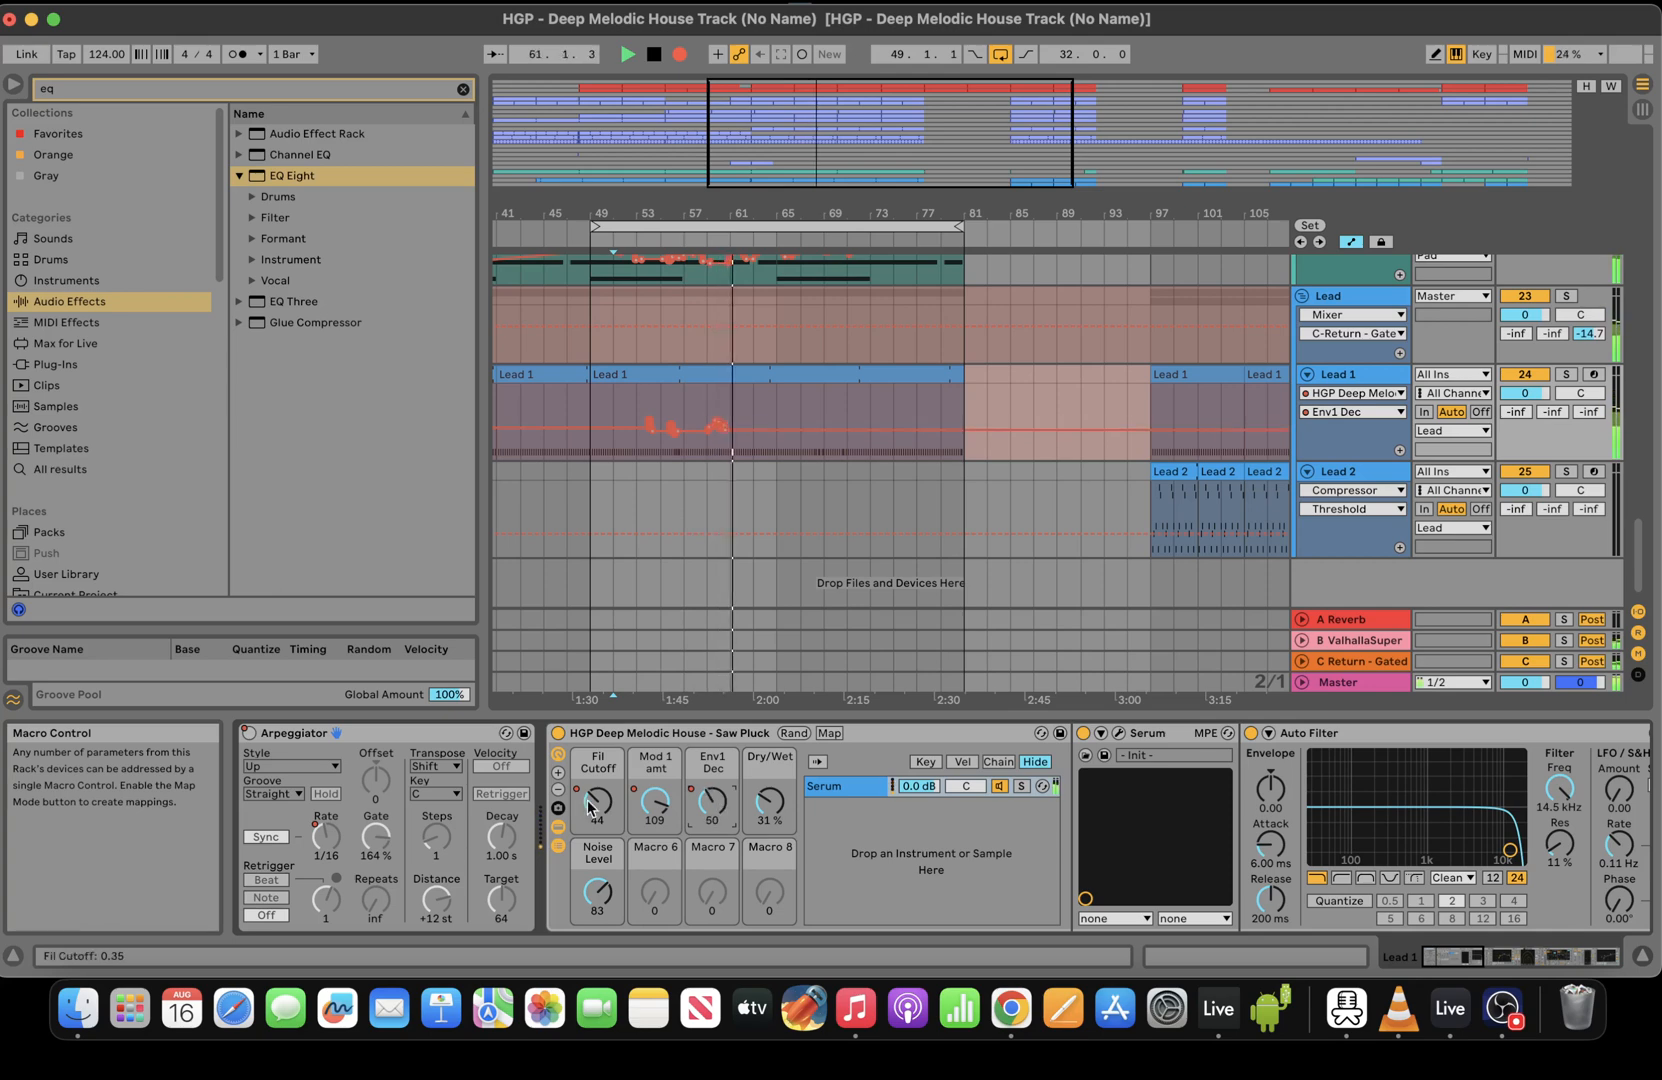
pyautogui.moveTo(597, 808); pyautogui.dragTo(597, 798)
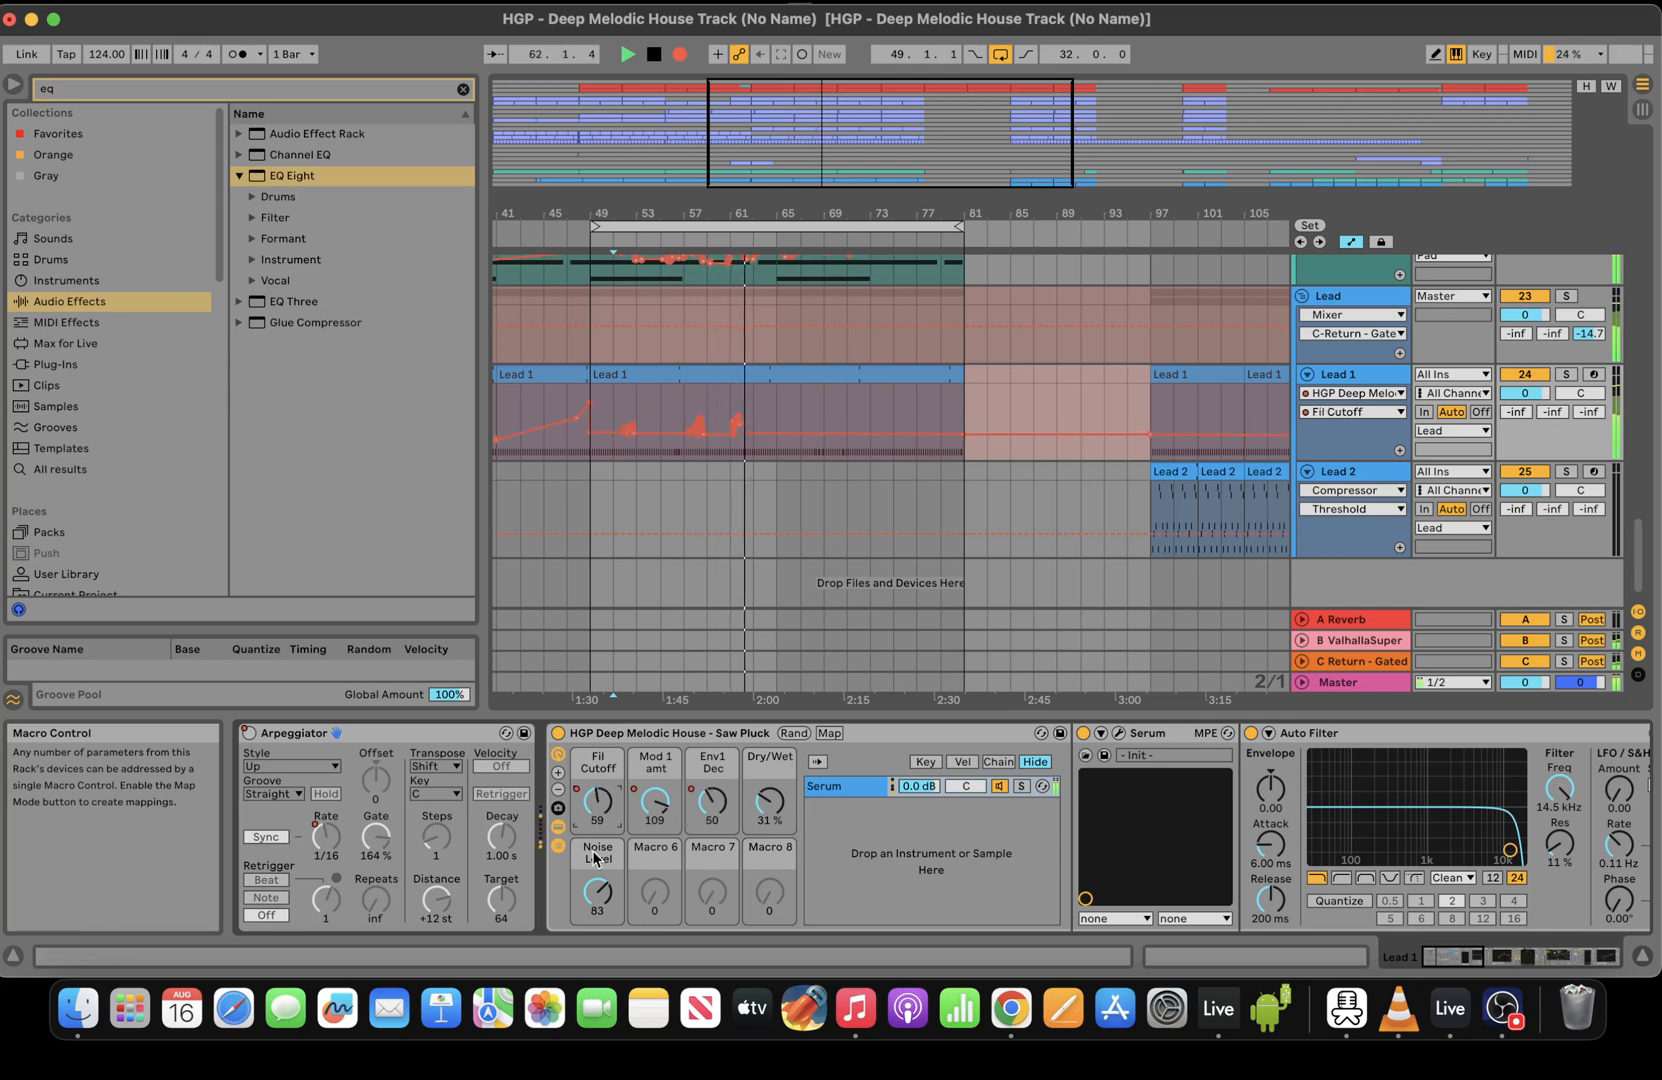
pyautogui.moveTo(597, 890)
pyautogui.mouseDown()
pyautogui.moveTo(597, 872)
pyautogui.moveTo(597, 888)
pyautogui.mouseUp()
pyautogui.moveTo(655, 803); pyautogui.dragTo(597, 801)
pyautogui.click(597, 801)
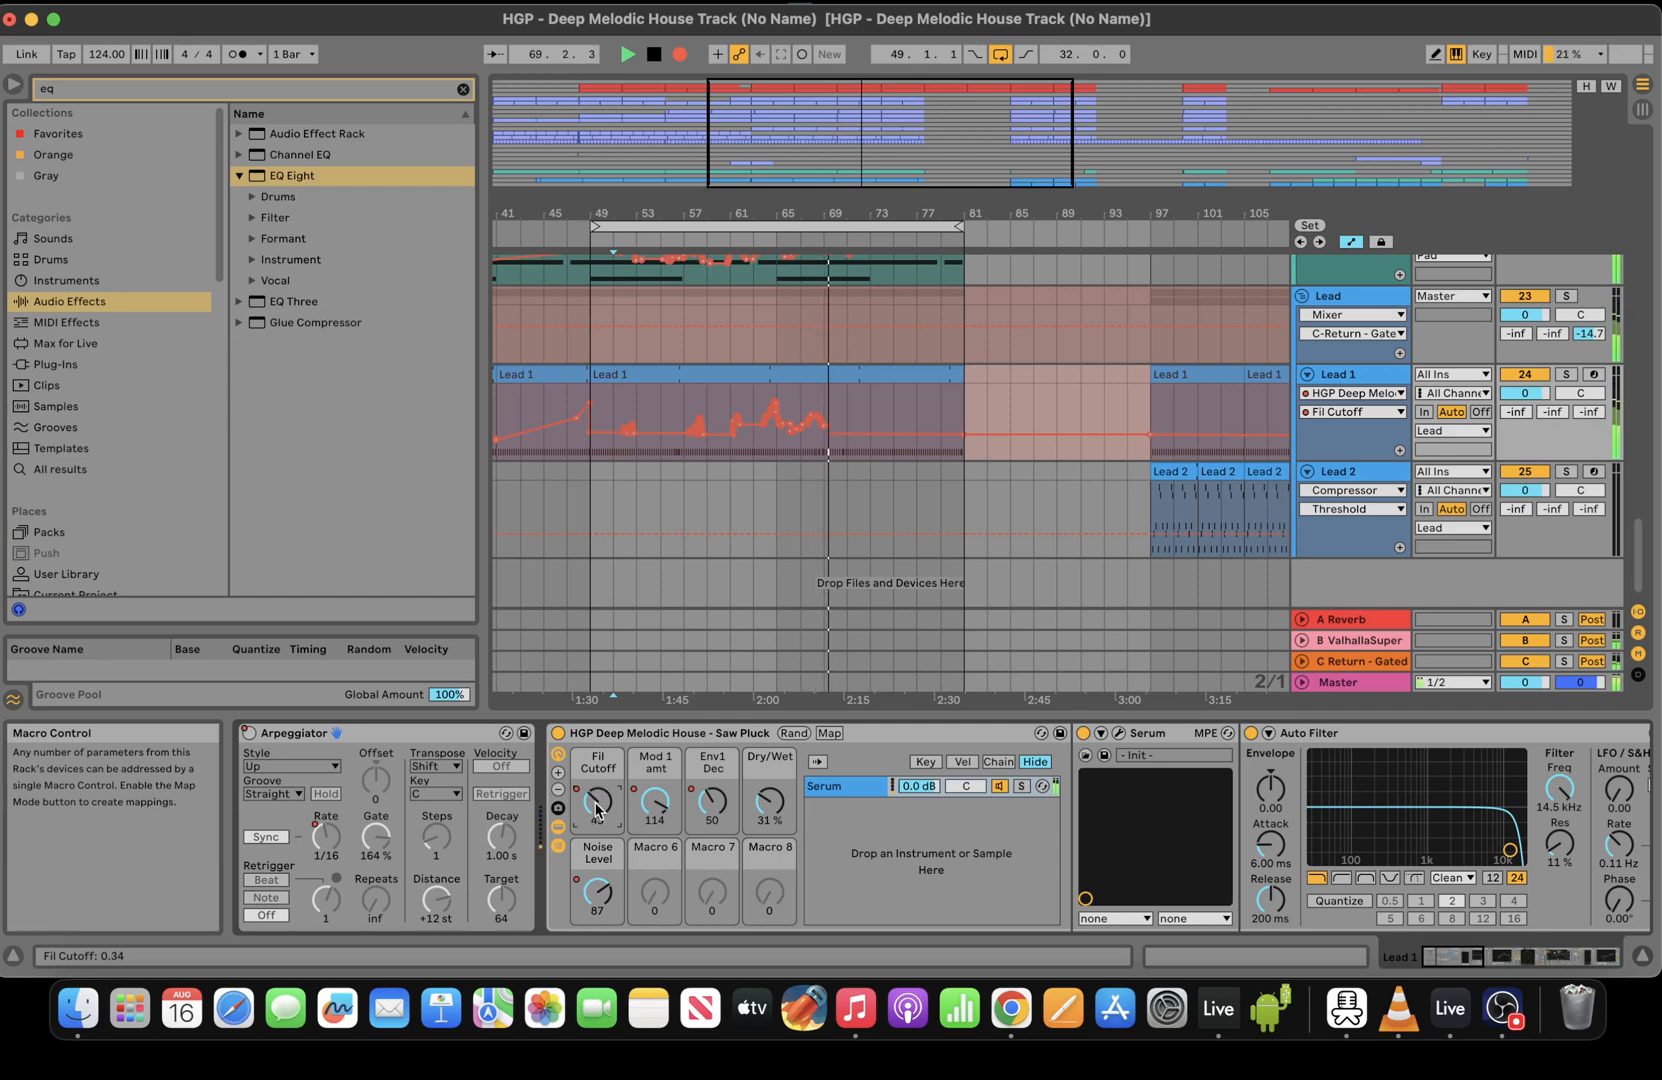
# Complete the Lead 1 automation take from bar 69 to 81, raising Env1 Dec to 66 and sweeping Fil Cutoff, and stop recording
pyautogui.moveTo(712, 801); pyautogui.dragTo(712, 794)
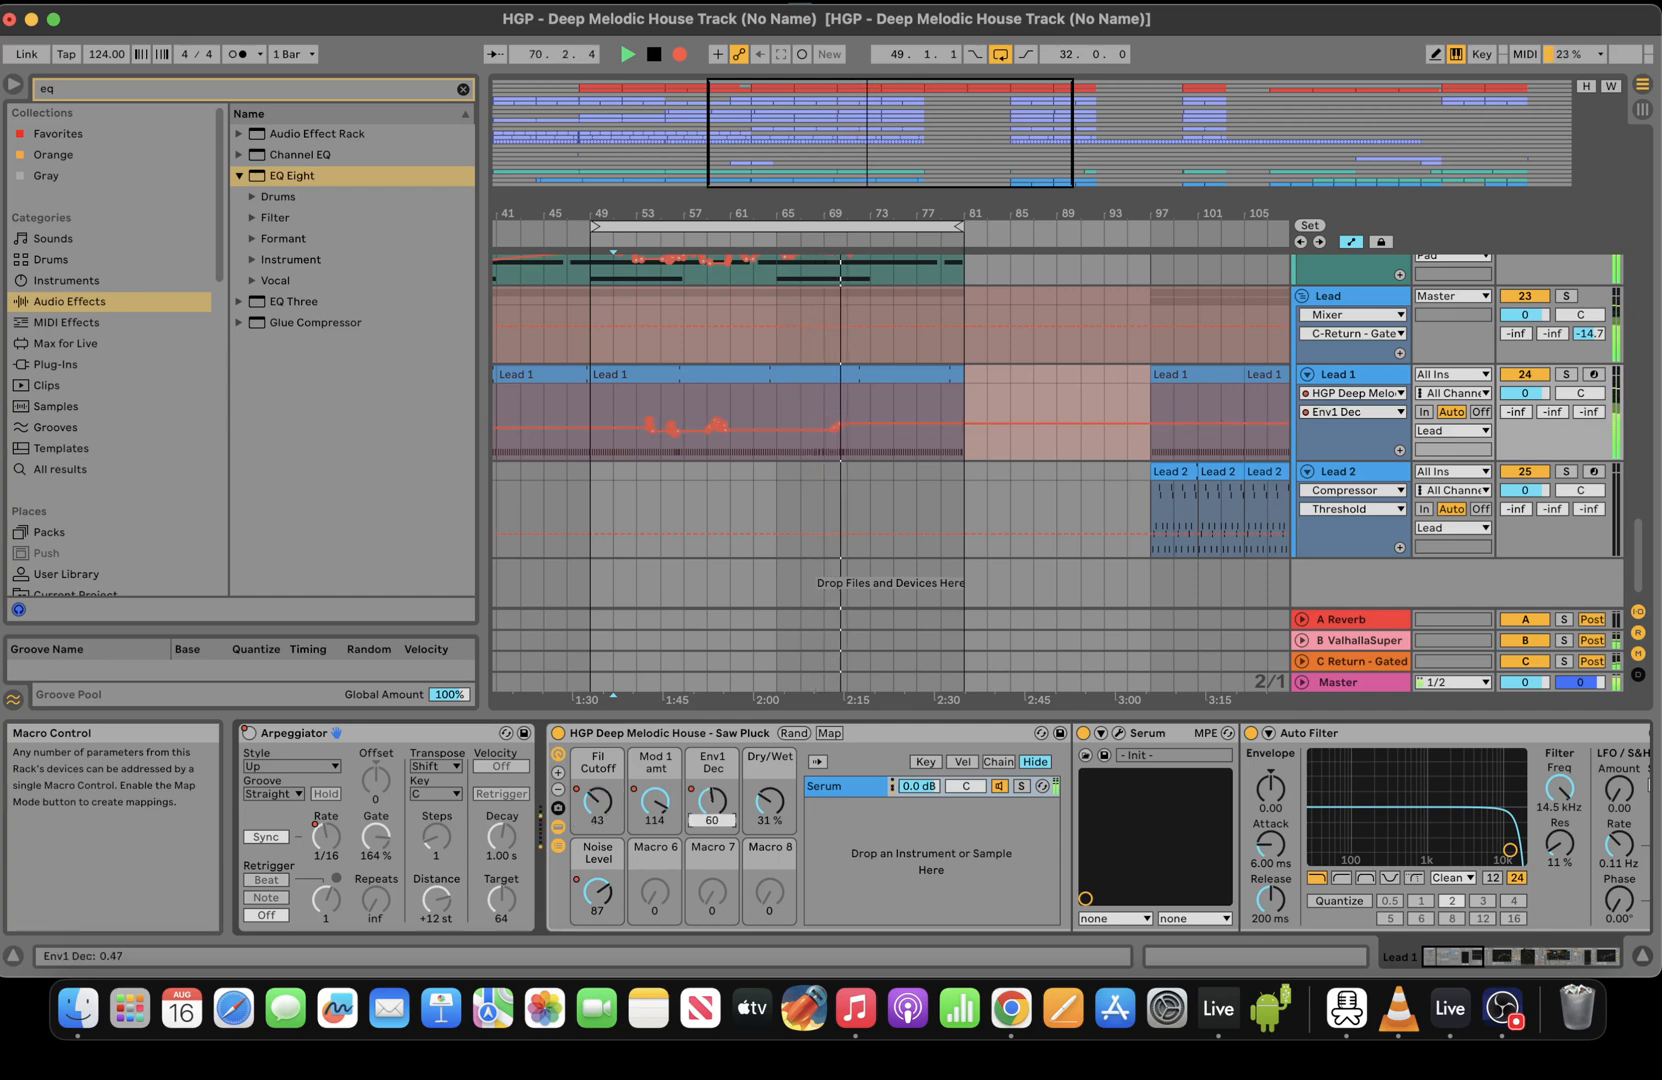
pyautogui.moveTo(597, 803); pyautogui.dragTo(597, 802)
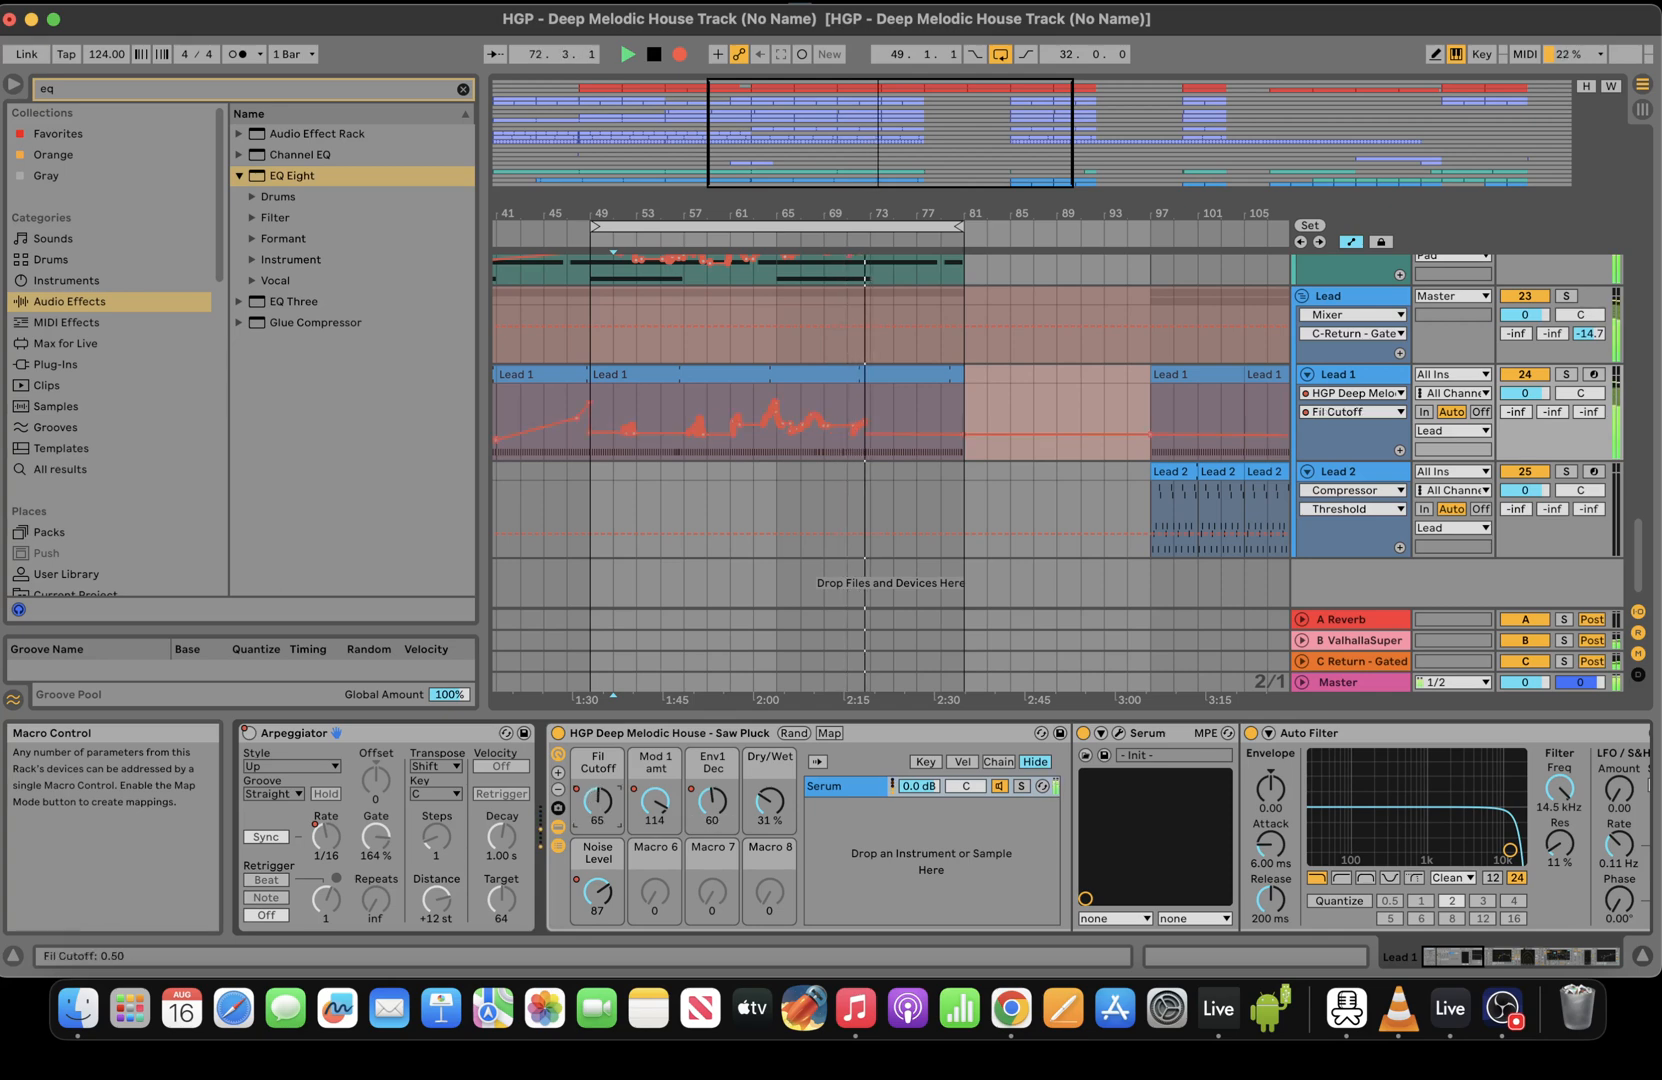
pyautogui.moveTo(597, 802); pyautogui.dragTo(597, 816)
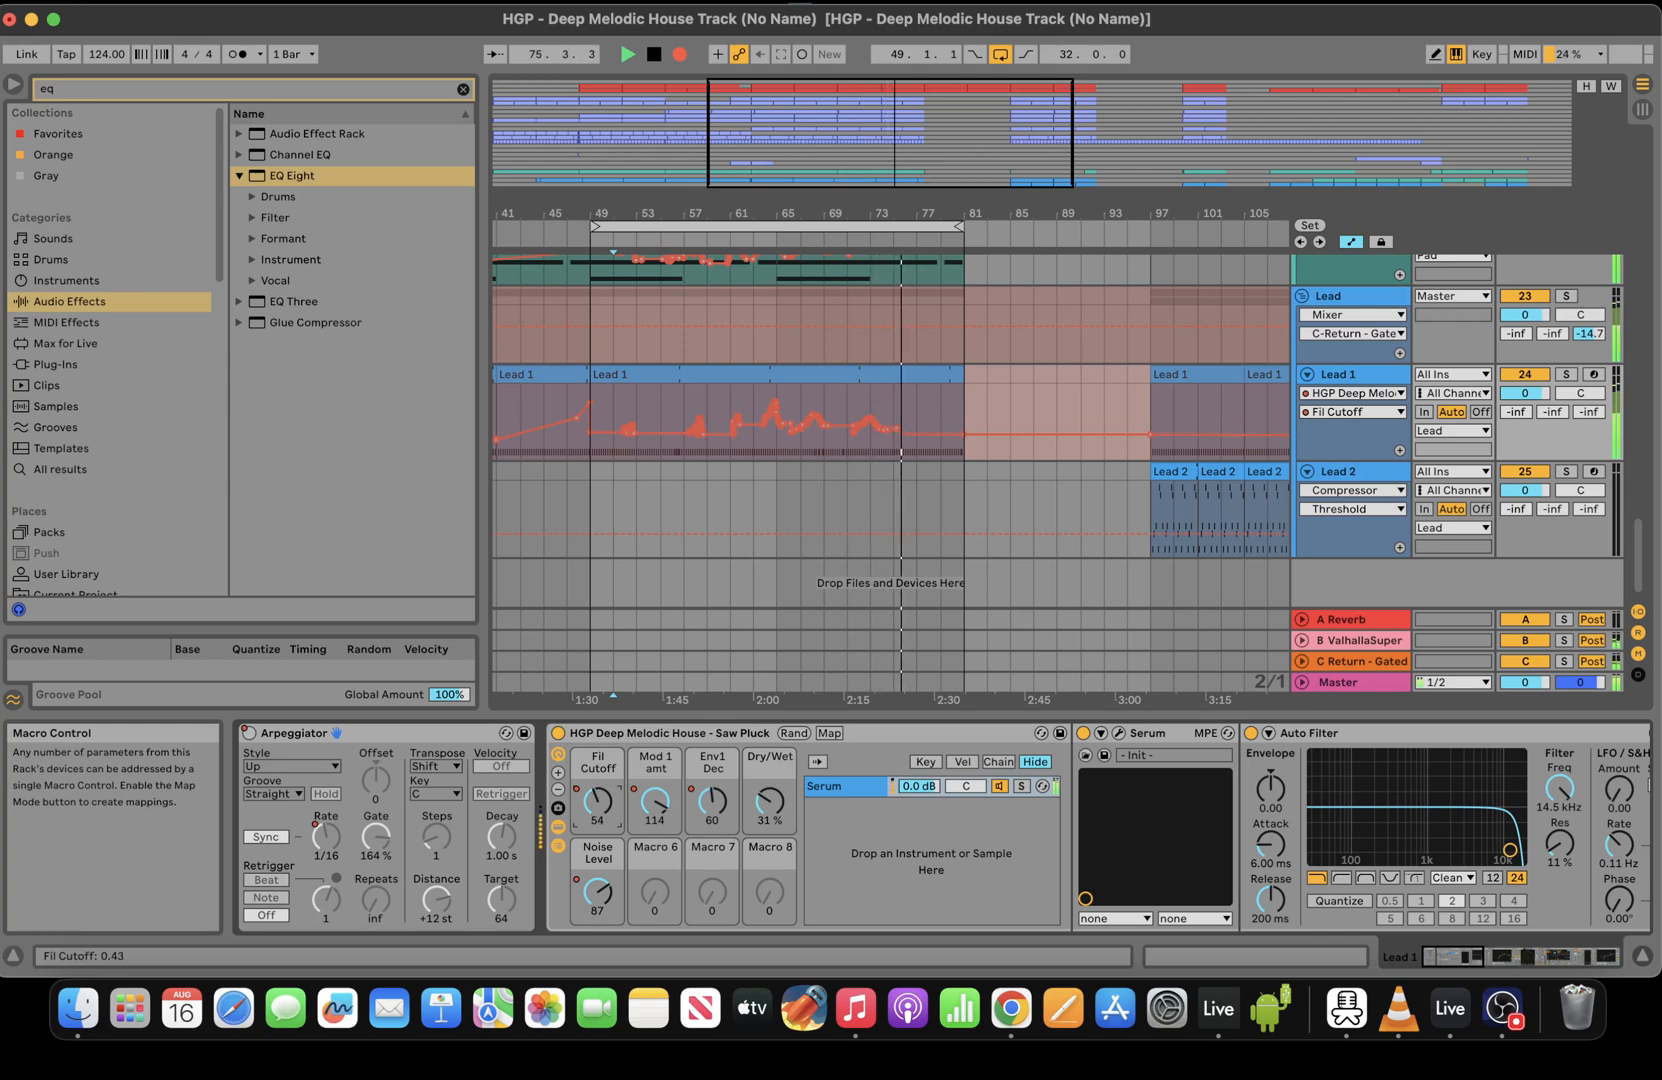
pyautogui.moveTo(597, 802); pyautogui.dragTo(597, 800)
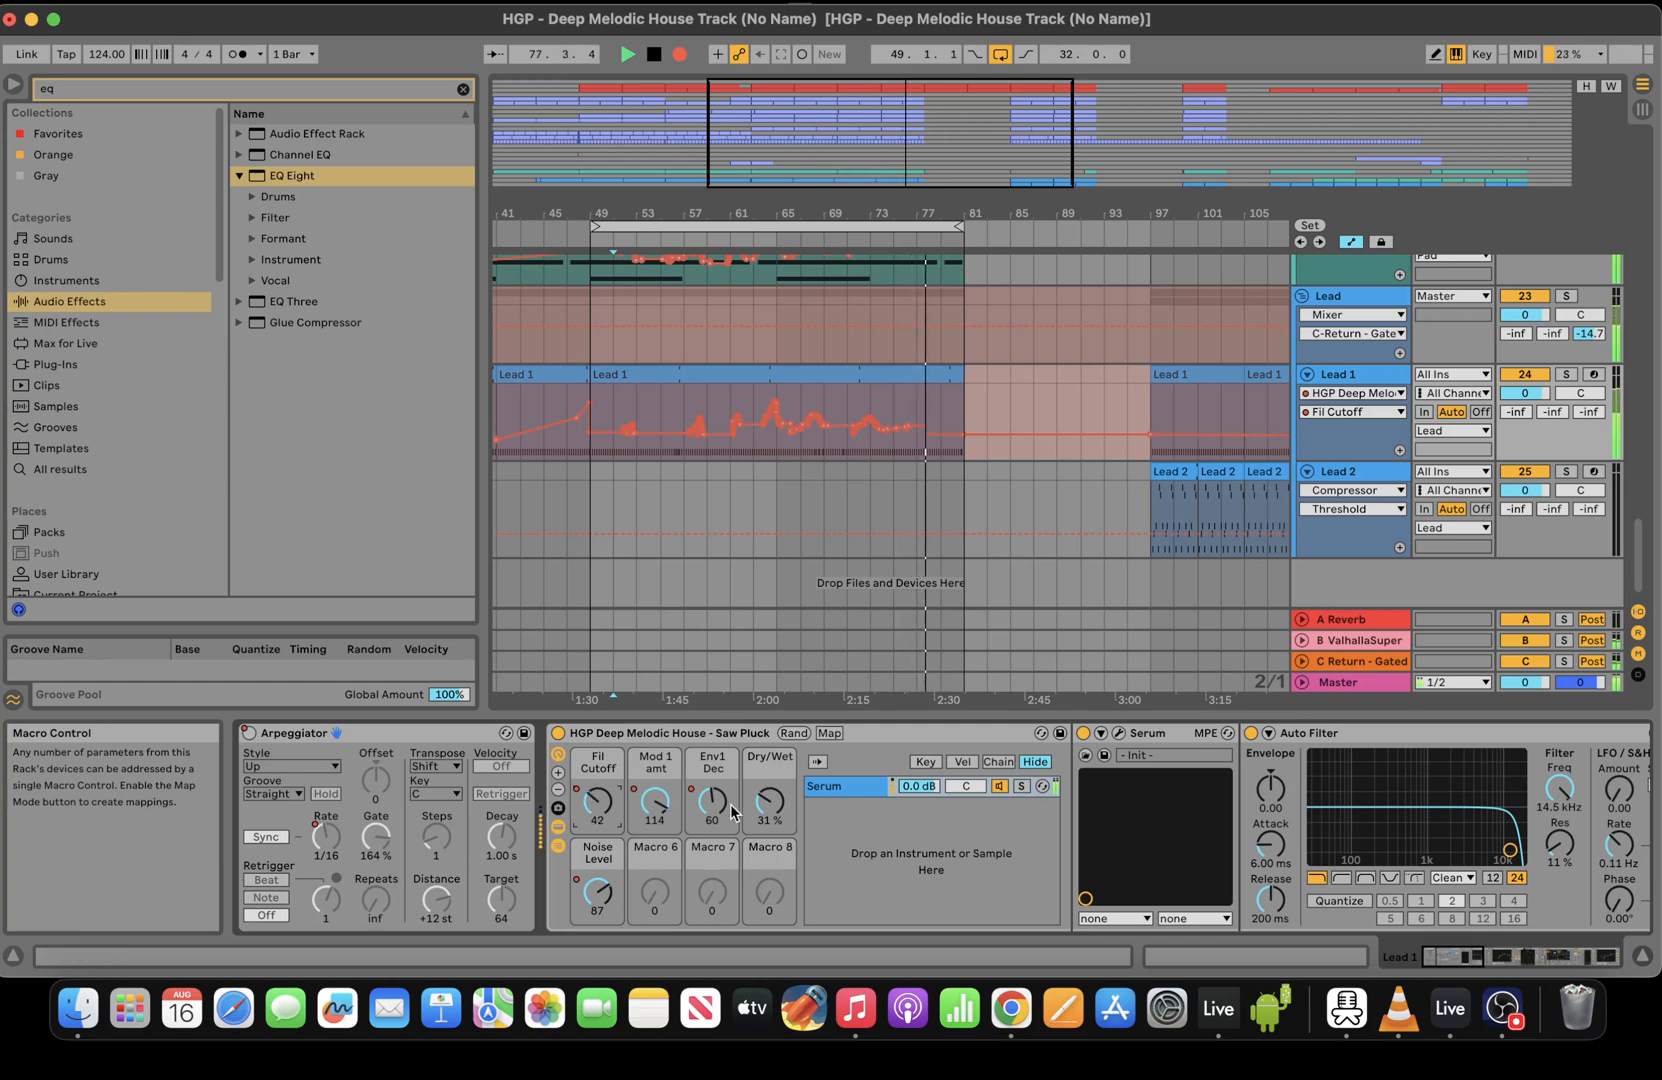
pyautogui.moveTo(733, 812); pyautogui.dragTo(733, 804)
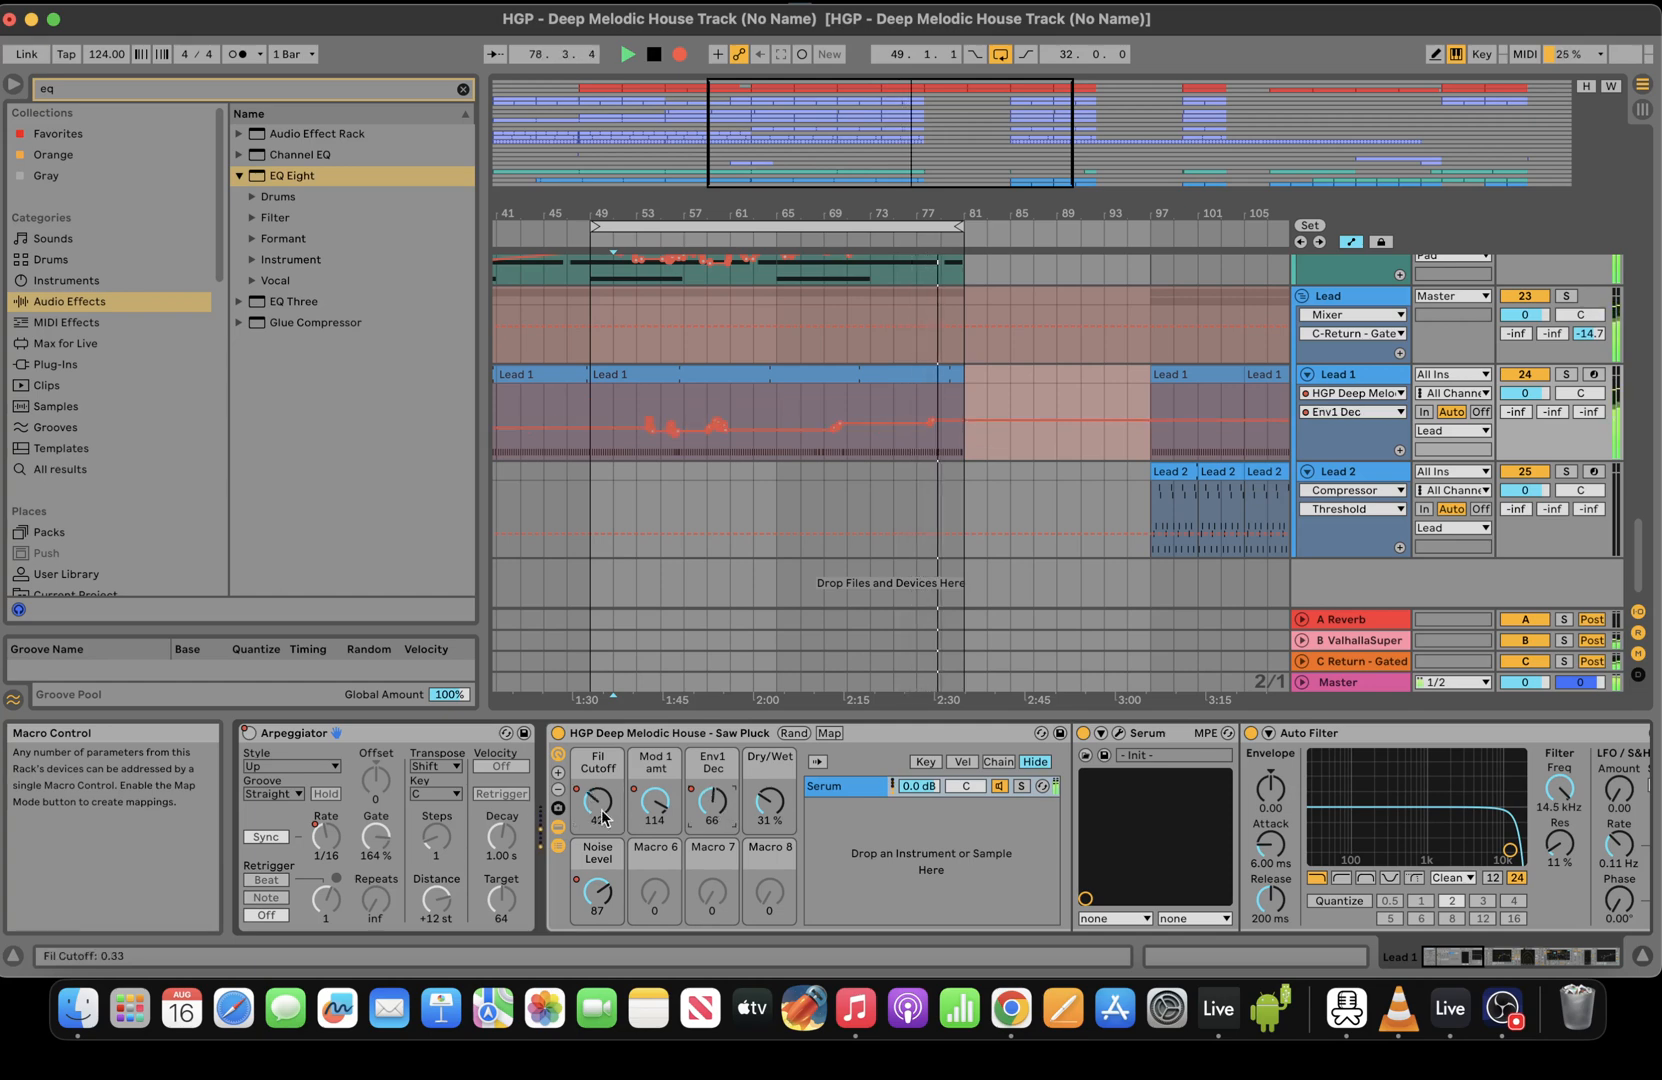
pyautogui.moveTo(604, 818); pyautogui.dragTo(604, 804)
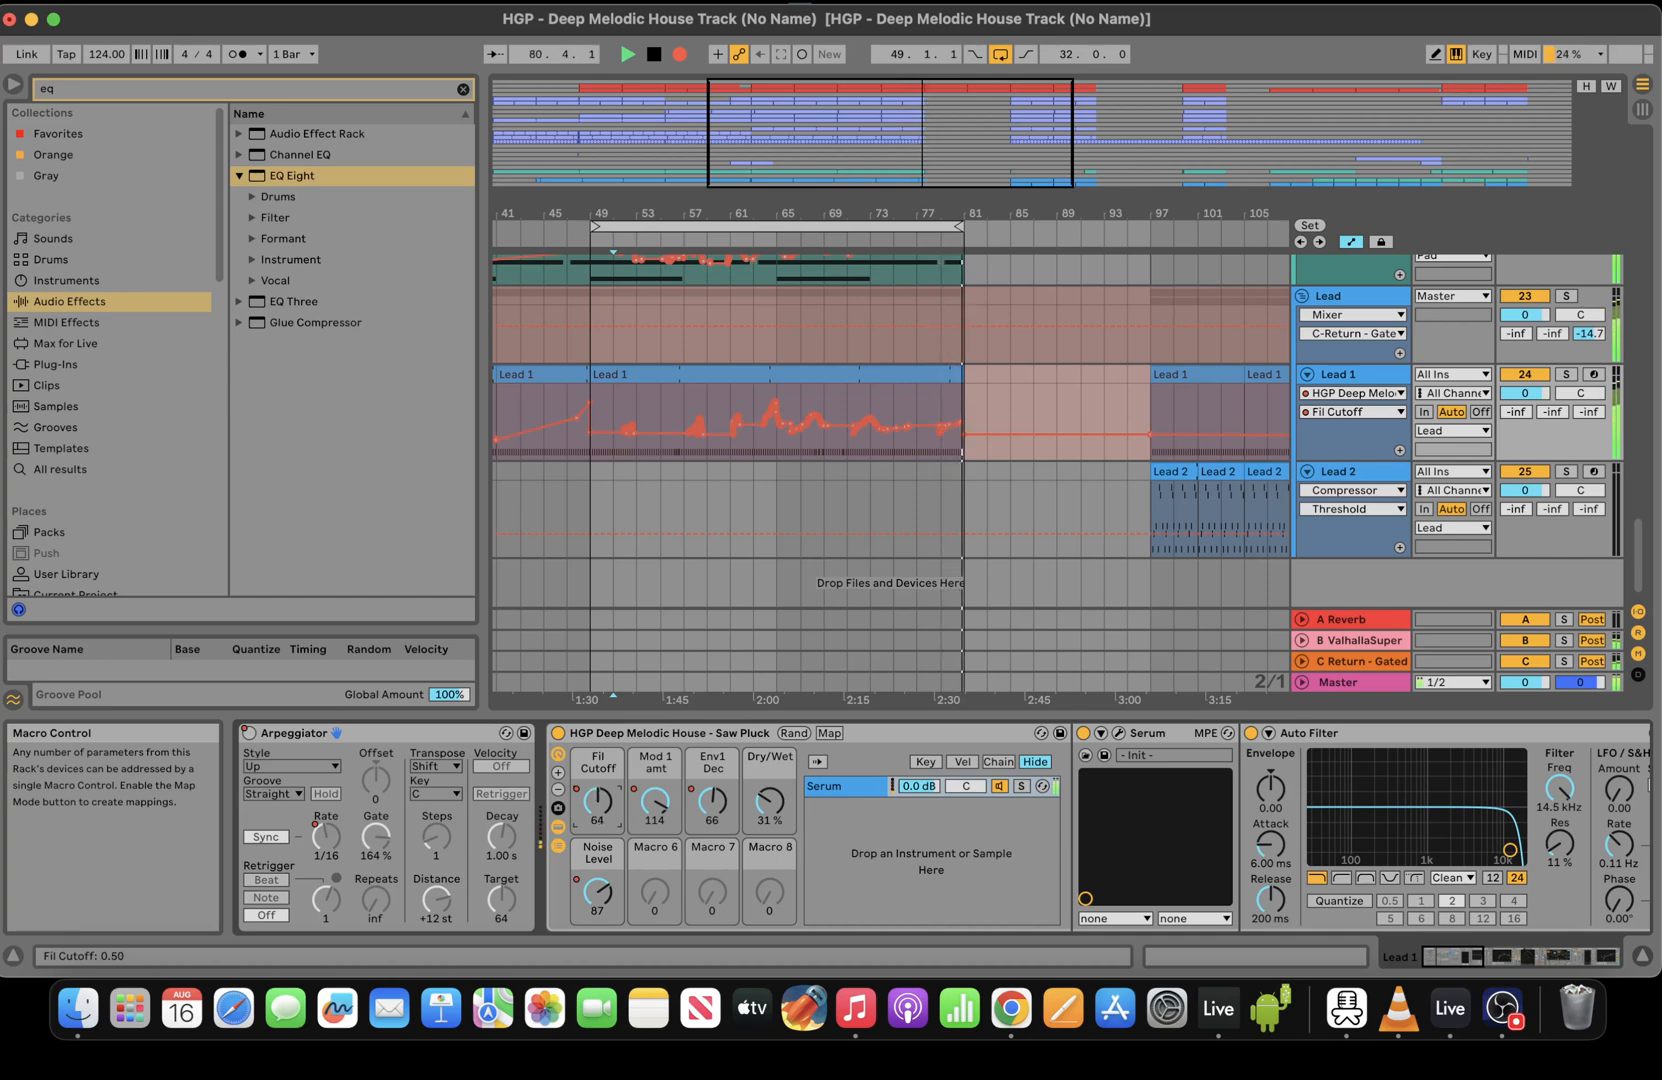
pyautogui.press('space')
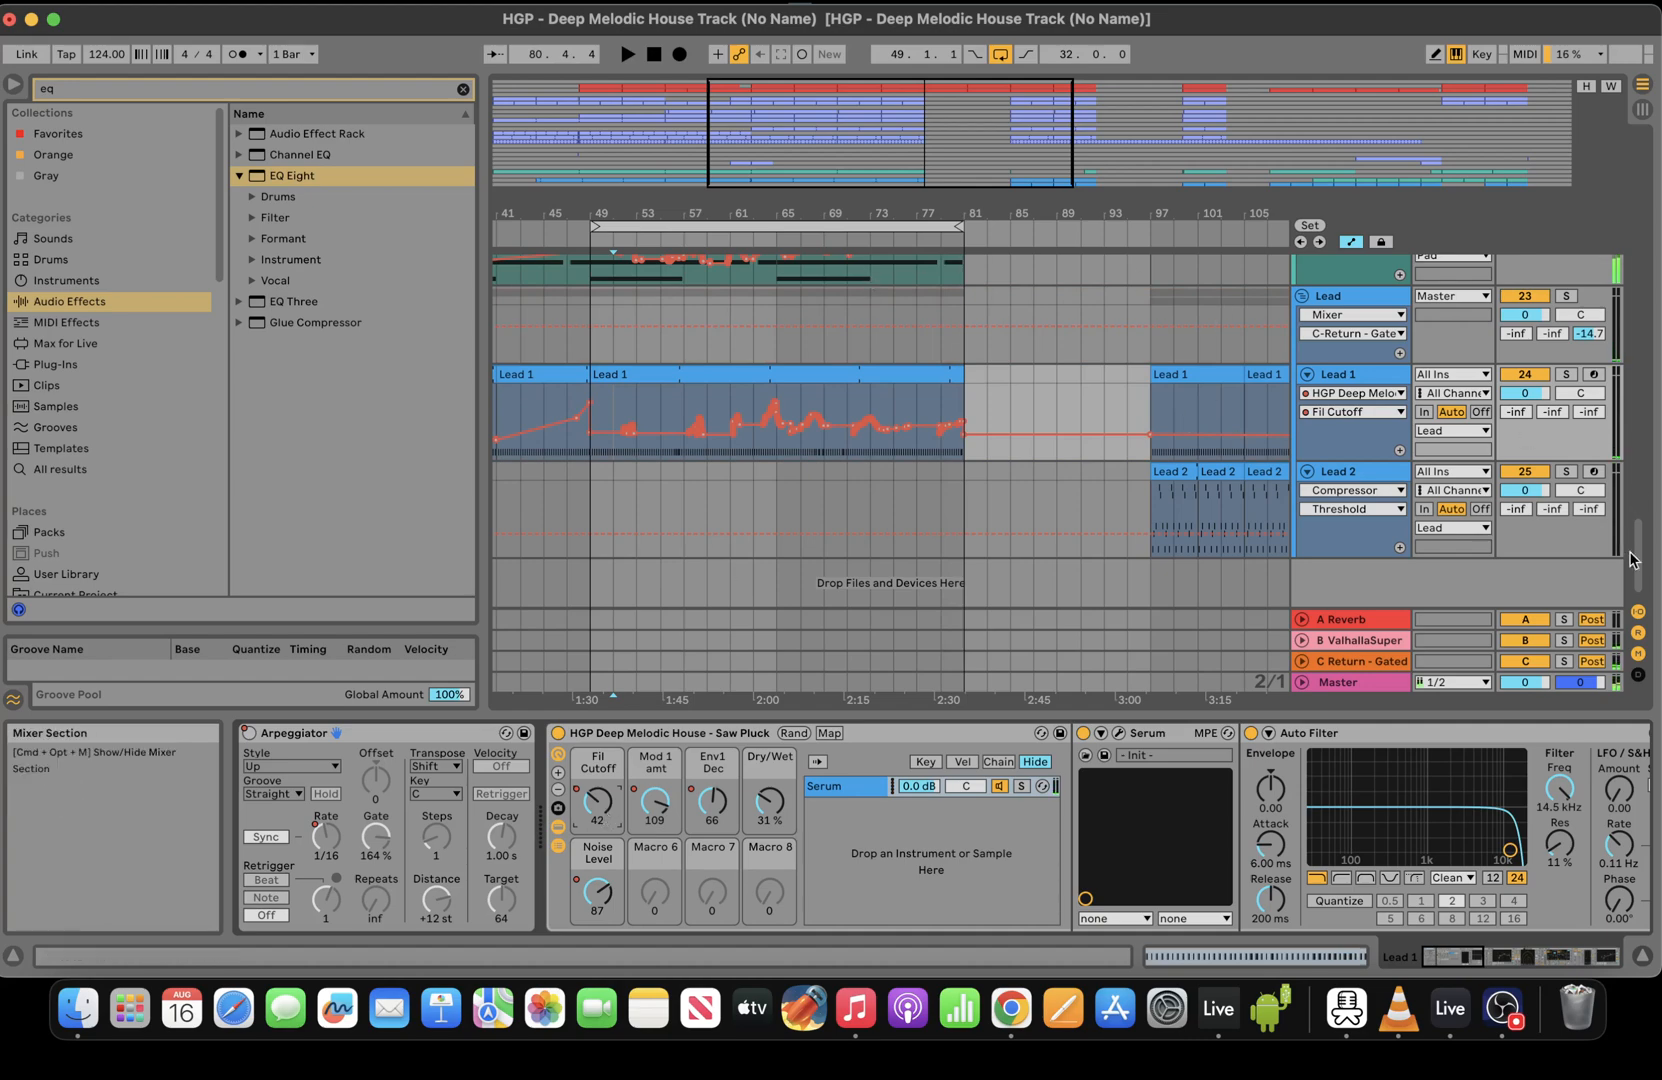
# Extend the Lead 1 clip at bar 49 to bar 97 and the start of the Lead 2 clip back to bar 81
pyautogui.moveTo(1633, 558)
pyautogui.mouseDown()
pyautogui.moveTo(1637, 143)
pyautogui.moveTo(1657, 380)
pyautogui.moveTo(1641, 560)
pyautogui.mouseUp()
pyautogui.moveTo(962, 374); pyautogui.dragTo(1101, 374)
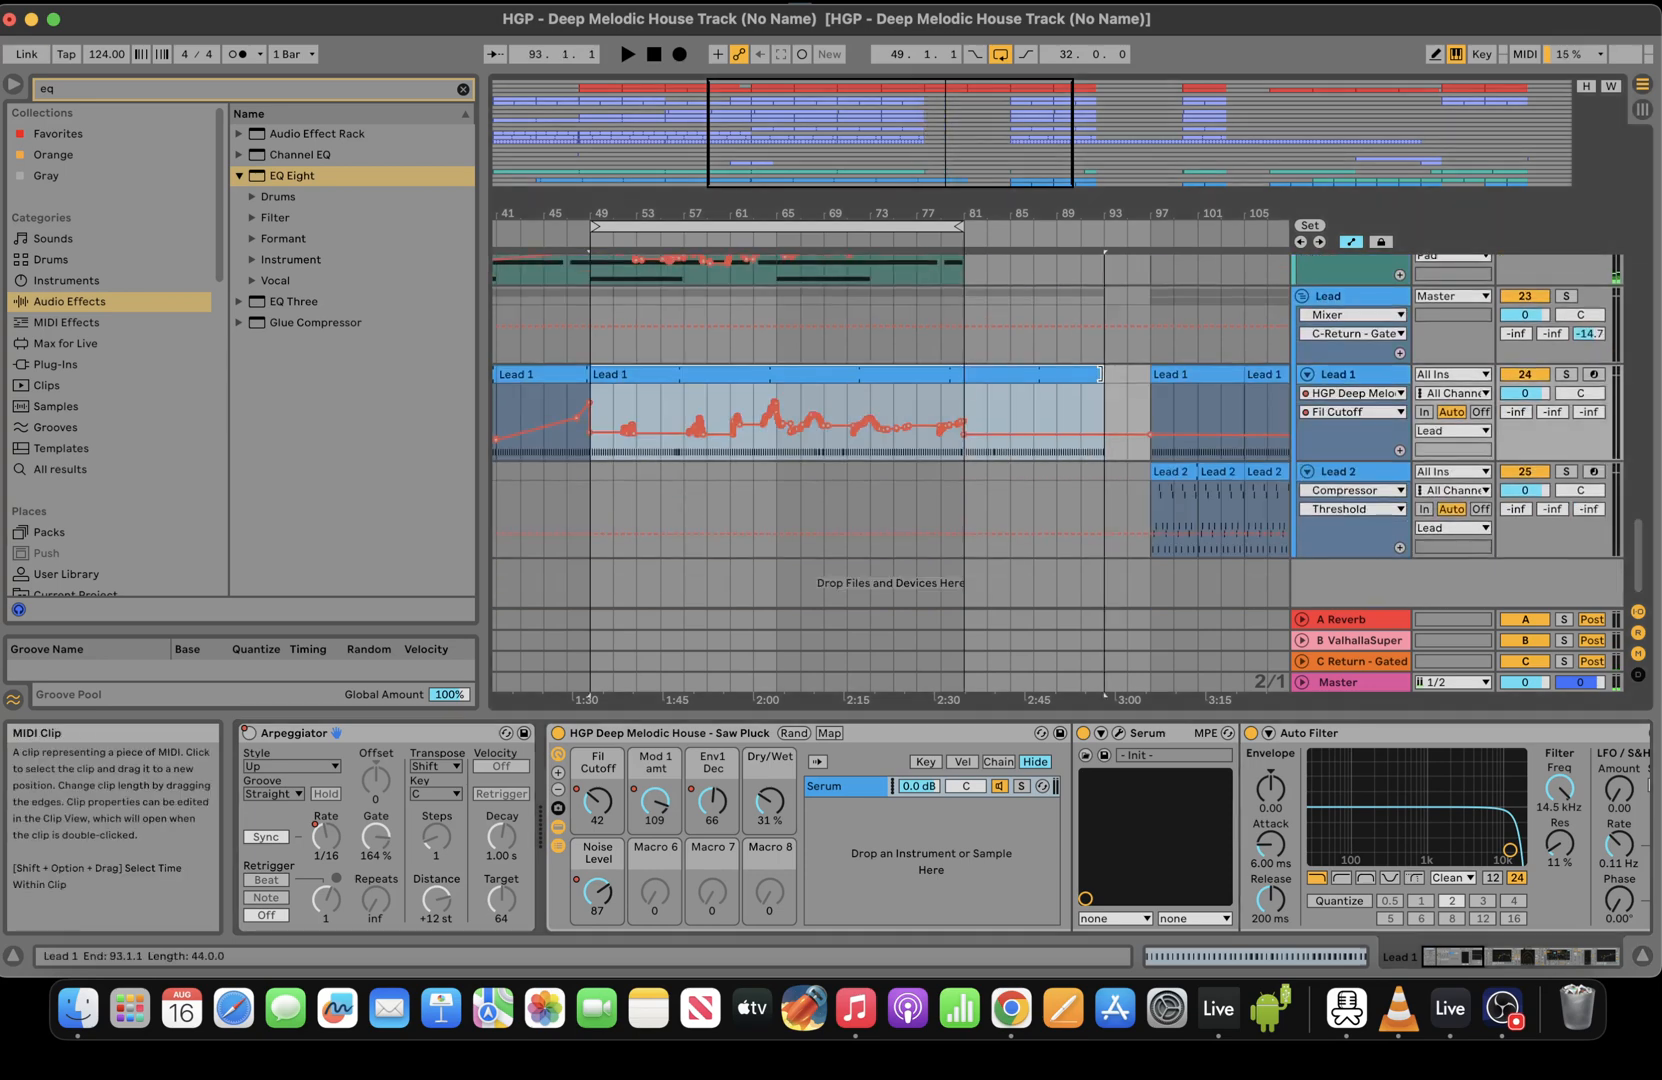
pyautogui.moveTo(1151, 478)
pyautogui.mouseDown()
pyautogui.moveTo(968, 478)
pyautogui.moveTo(1174, 472)
pyautogui.mouseUp()
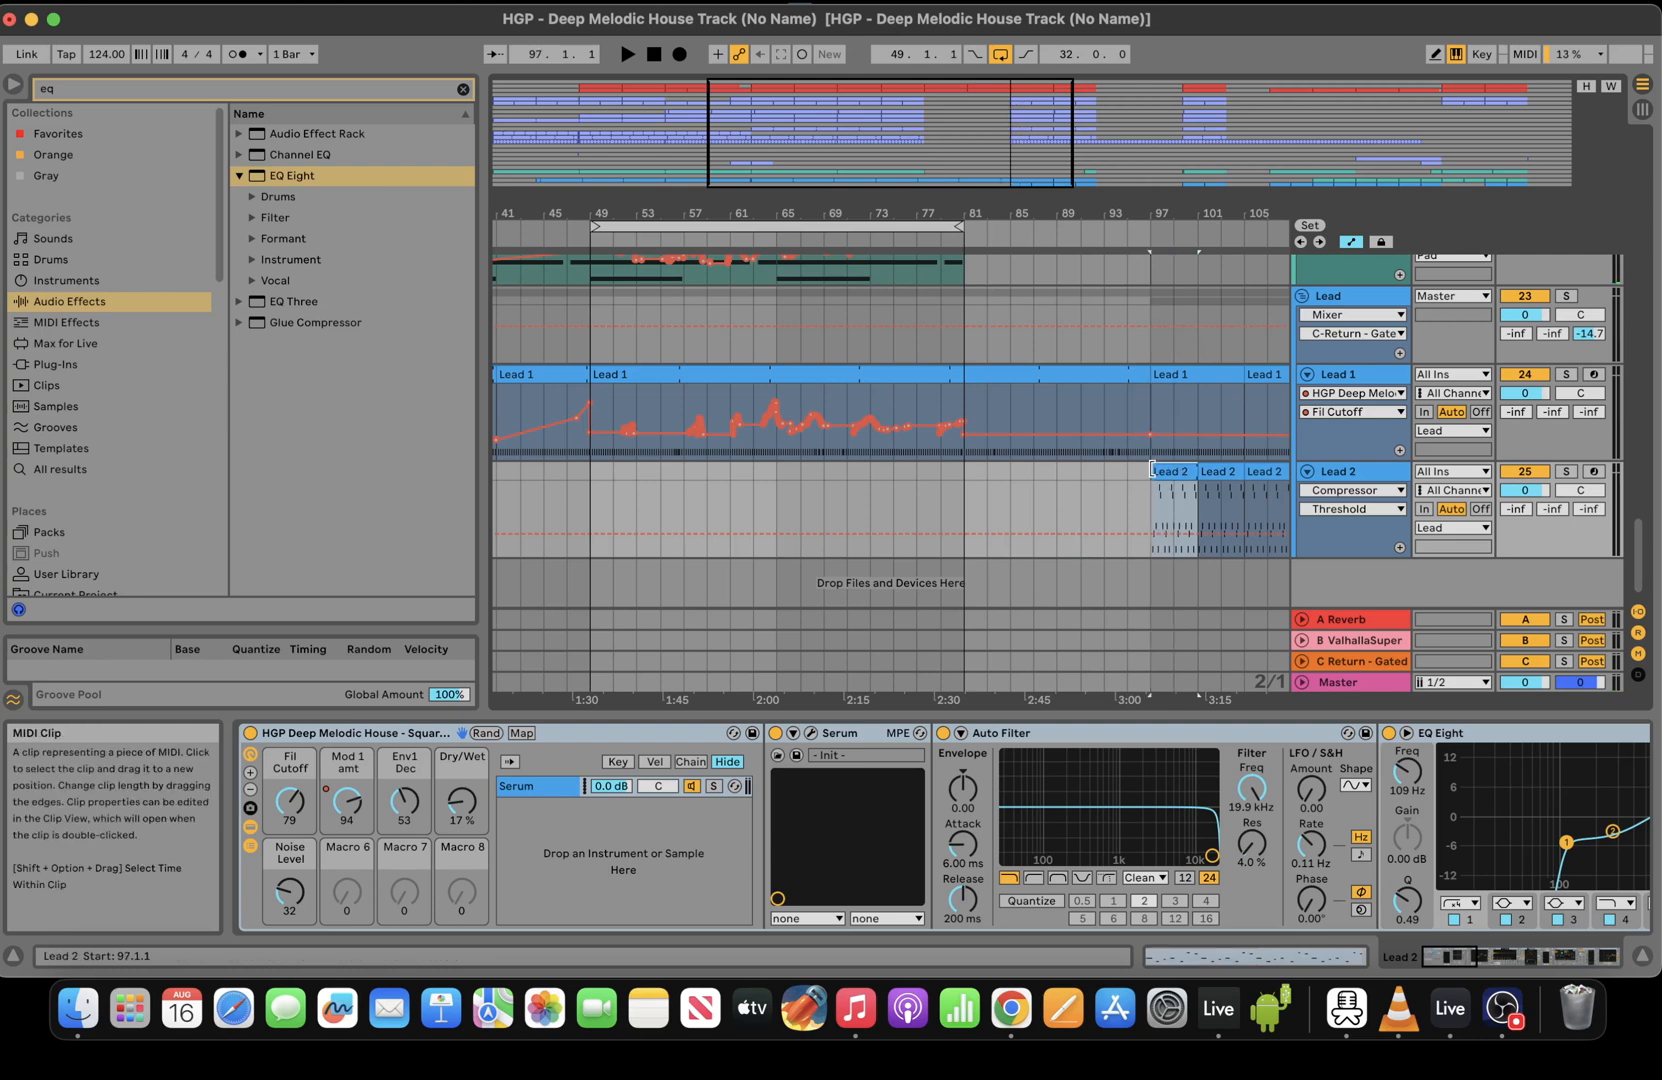
pyautogui.click(1247, 947)
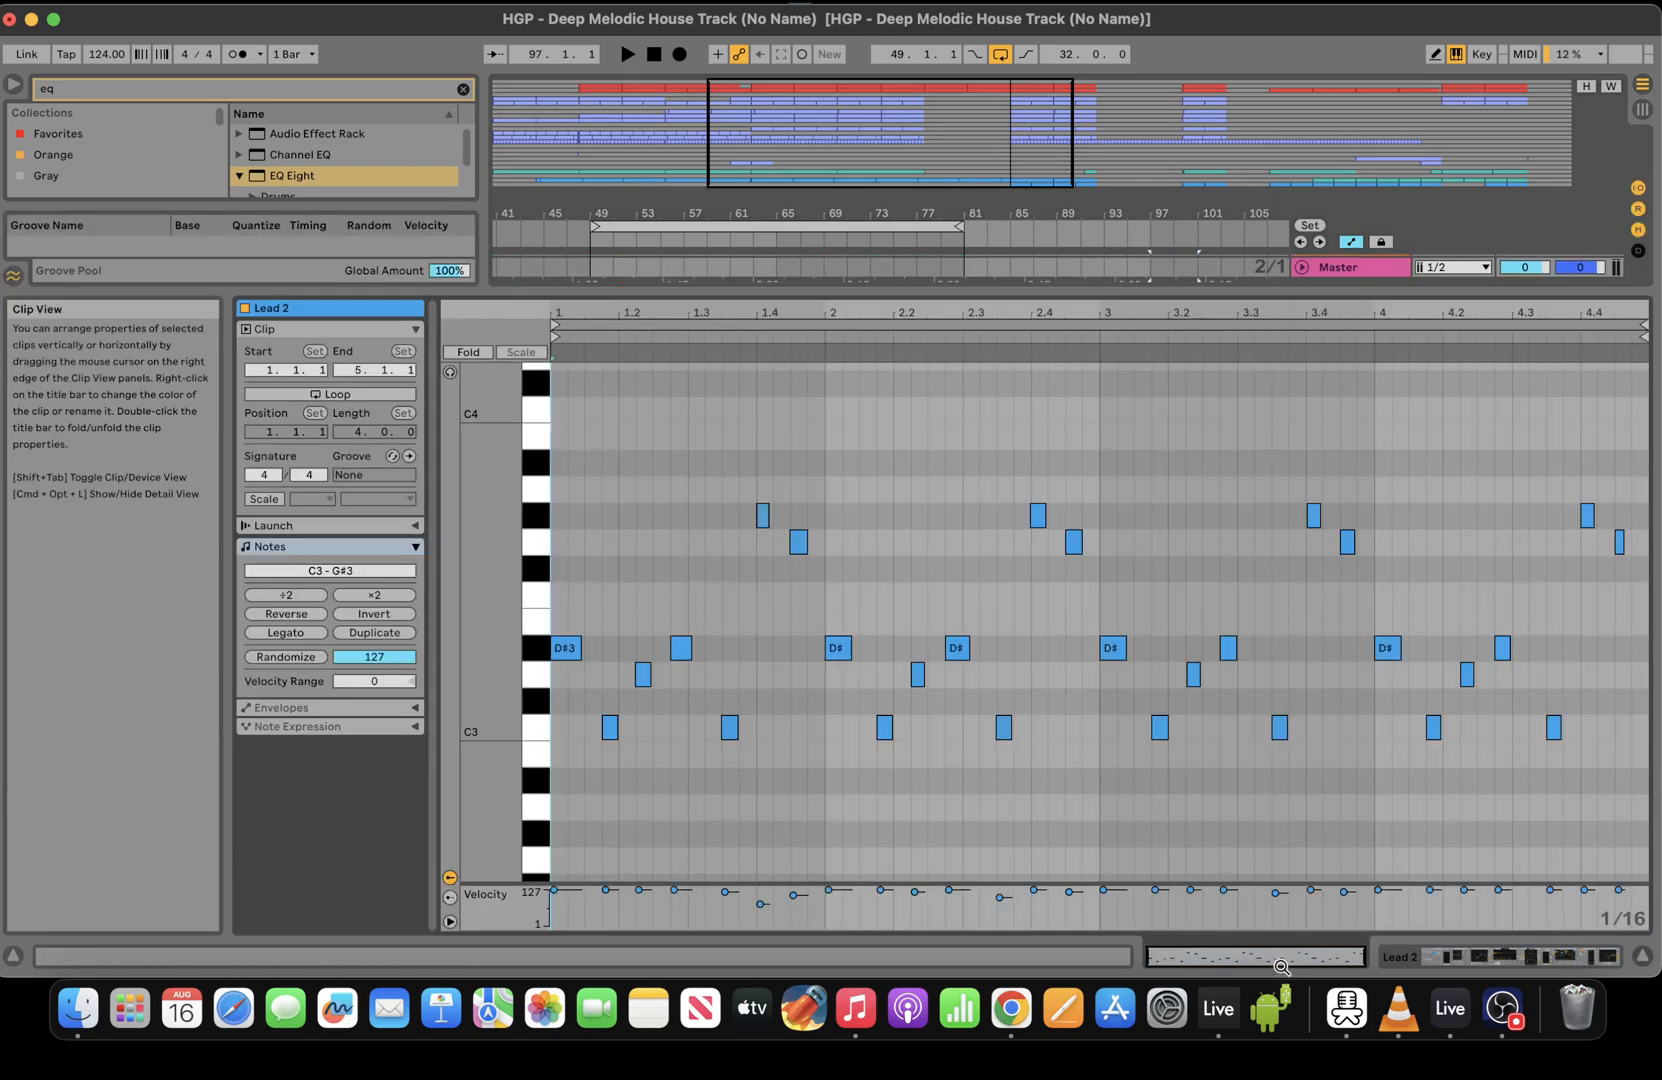
pyautogui.click(1250, 955)
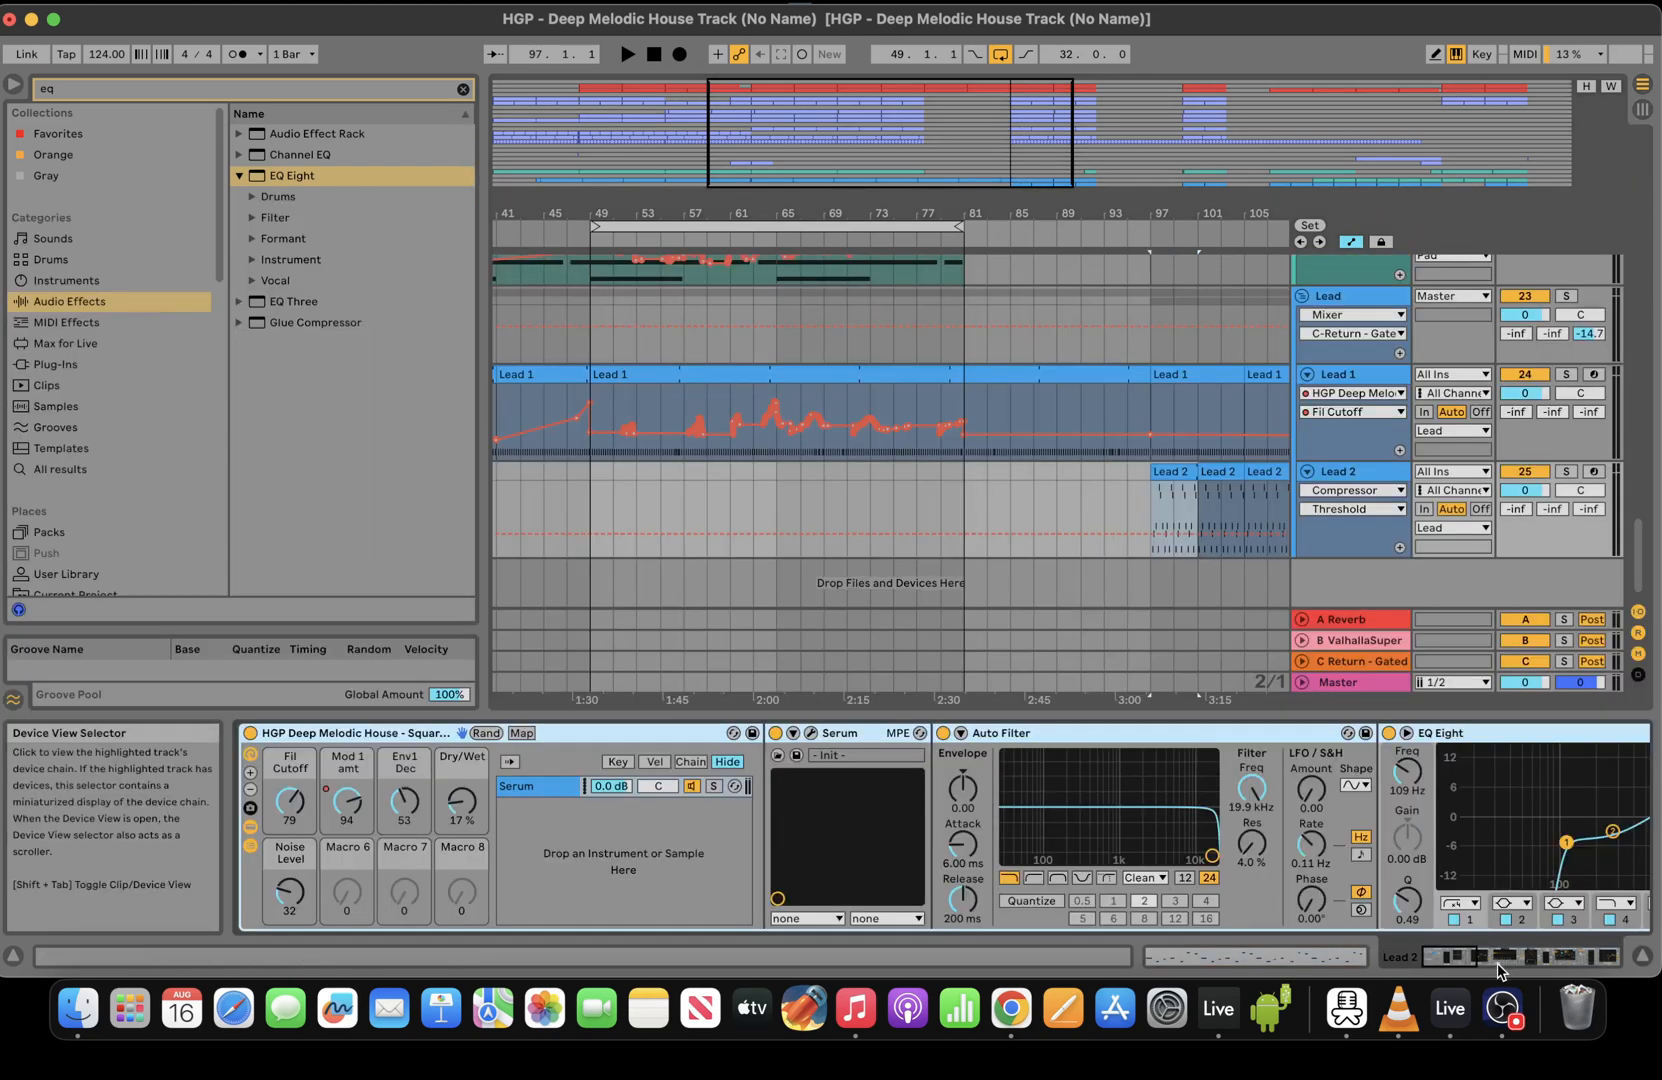
pyautogui.moveTo(1176, 474); pyautogui.dragTo(985, 474)
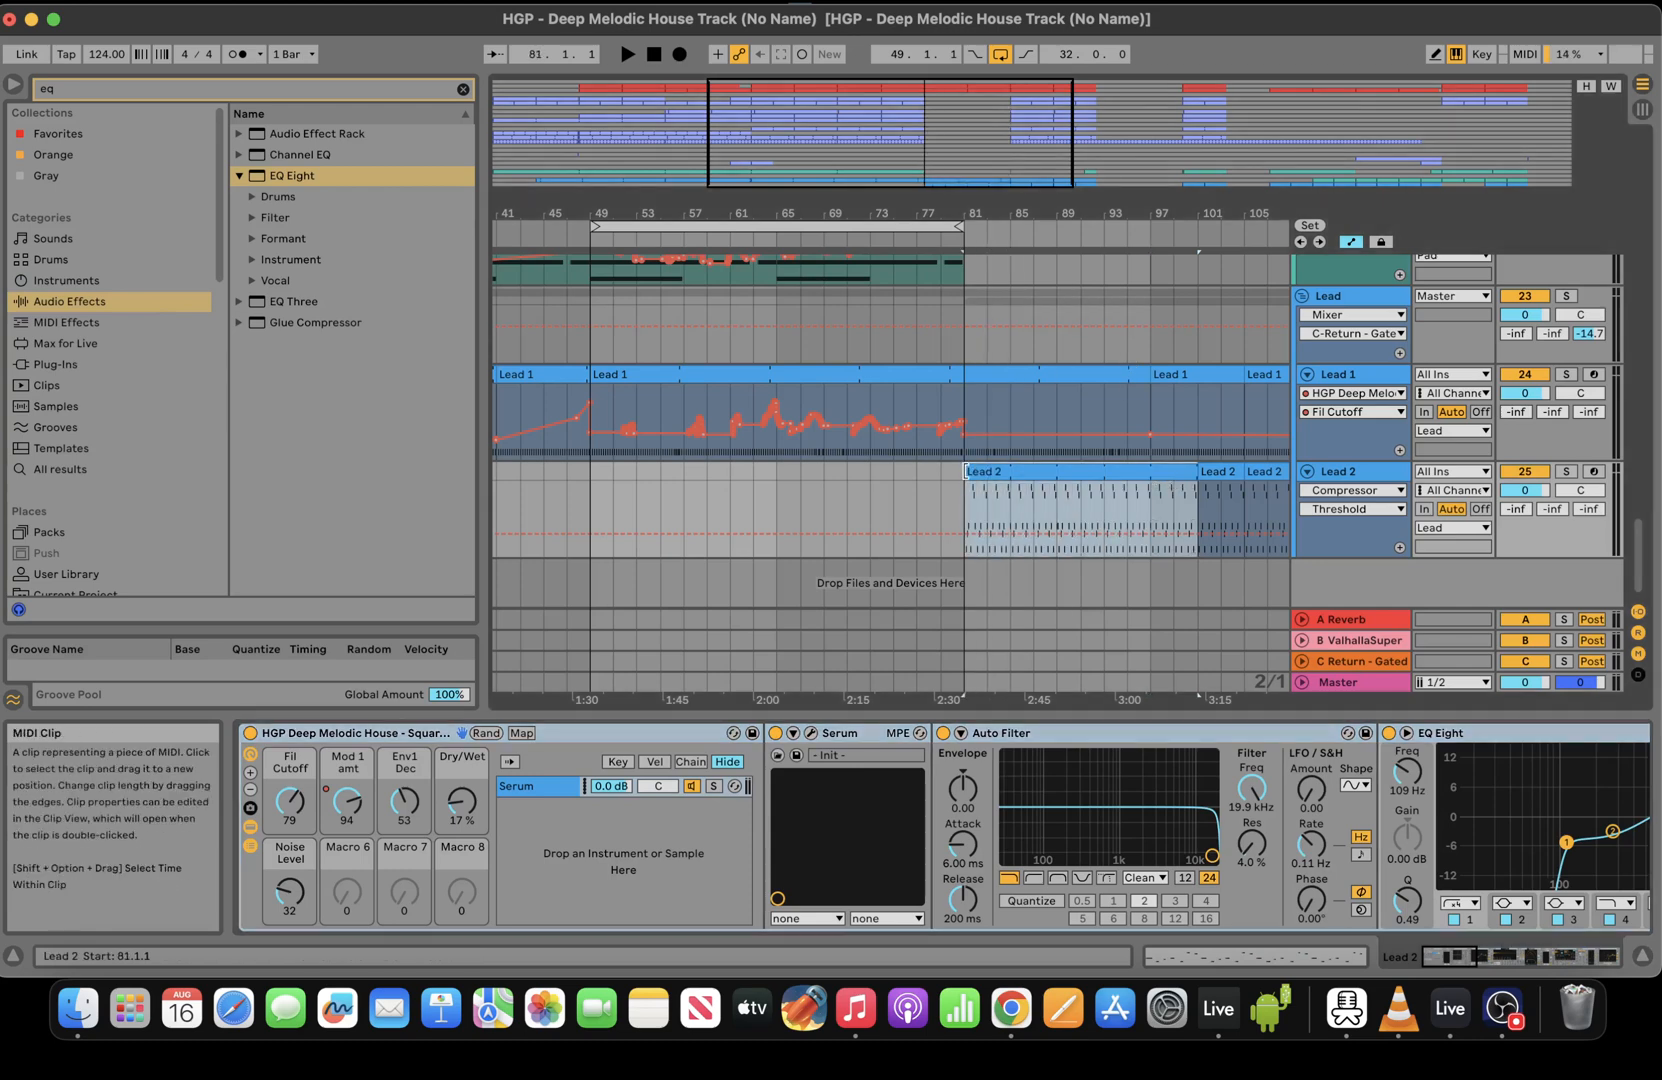
# Automate Lead 2's Fil Cutoff to rise from bar 81, more steeply after bar 93, and drop back at bar 97
pyautogui.press('space')
pyautogui.press('space')
pyautogui.click(290, 802)
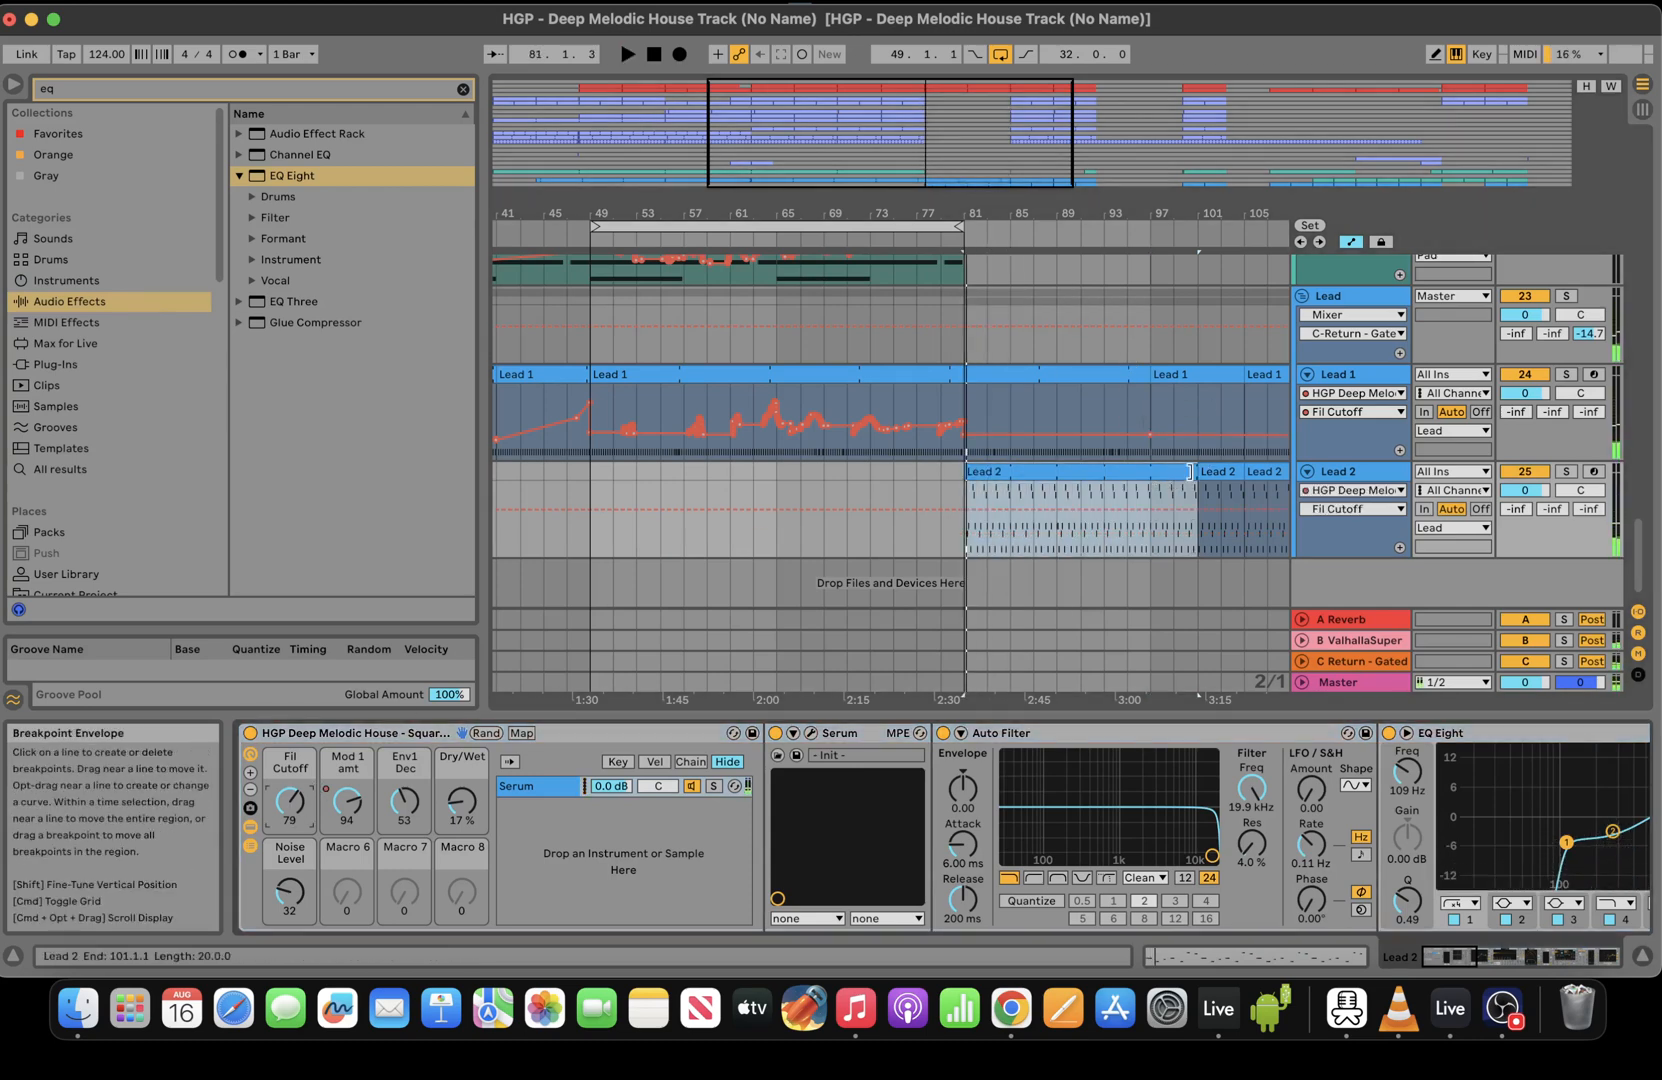
pyautogui.click(969, 516)
pyautogui.press('space')
pyautogui.moveTo(964, 510)
pyautogui.mouseDown()
pyautogui.moveTo(964, 554)
pyautogui.moveTo(964, 540)
pyautogui.mouseUp()
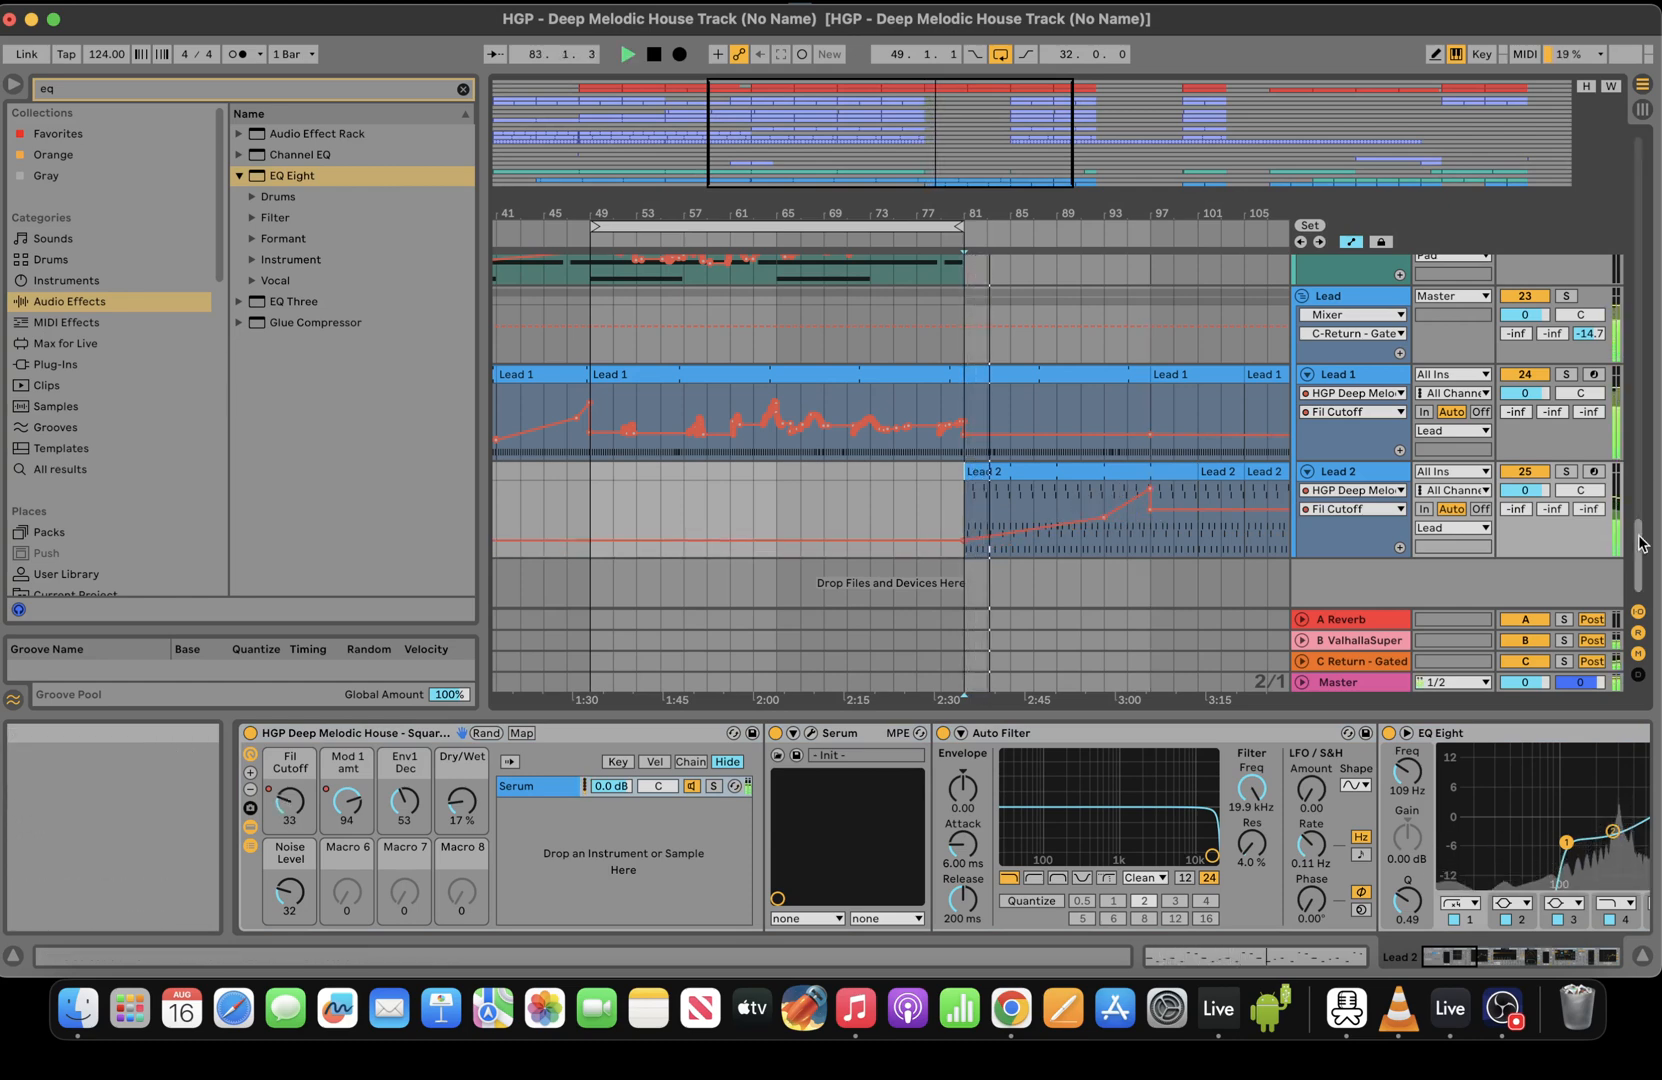
# Lengthen the Tex 4 and Tex 3 audio clips across the gap from bar 81 to bar 97
pyautogui.scroll(15, 1272, 400)
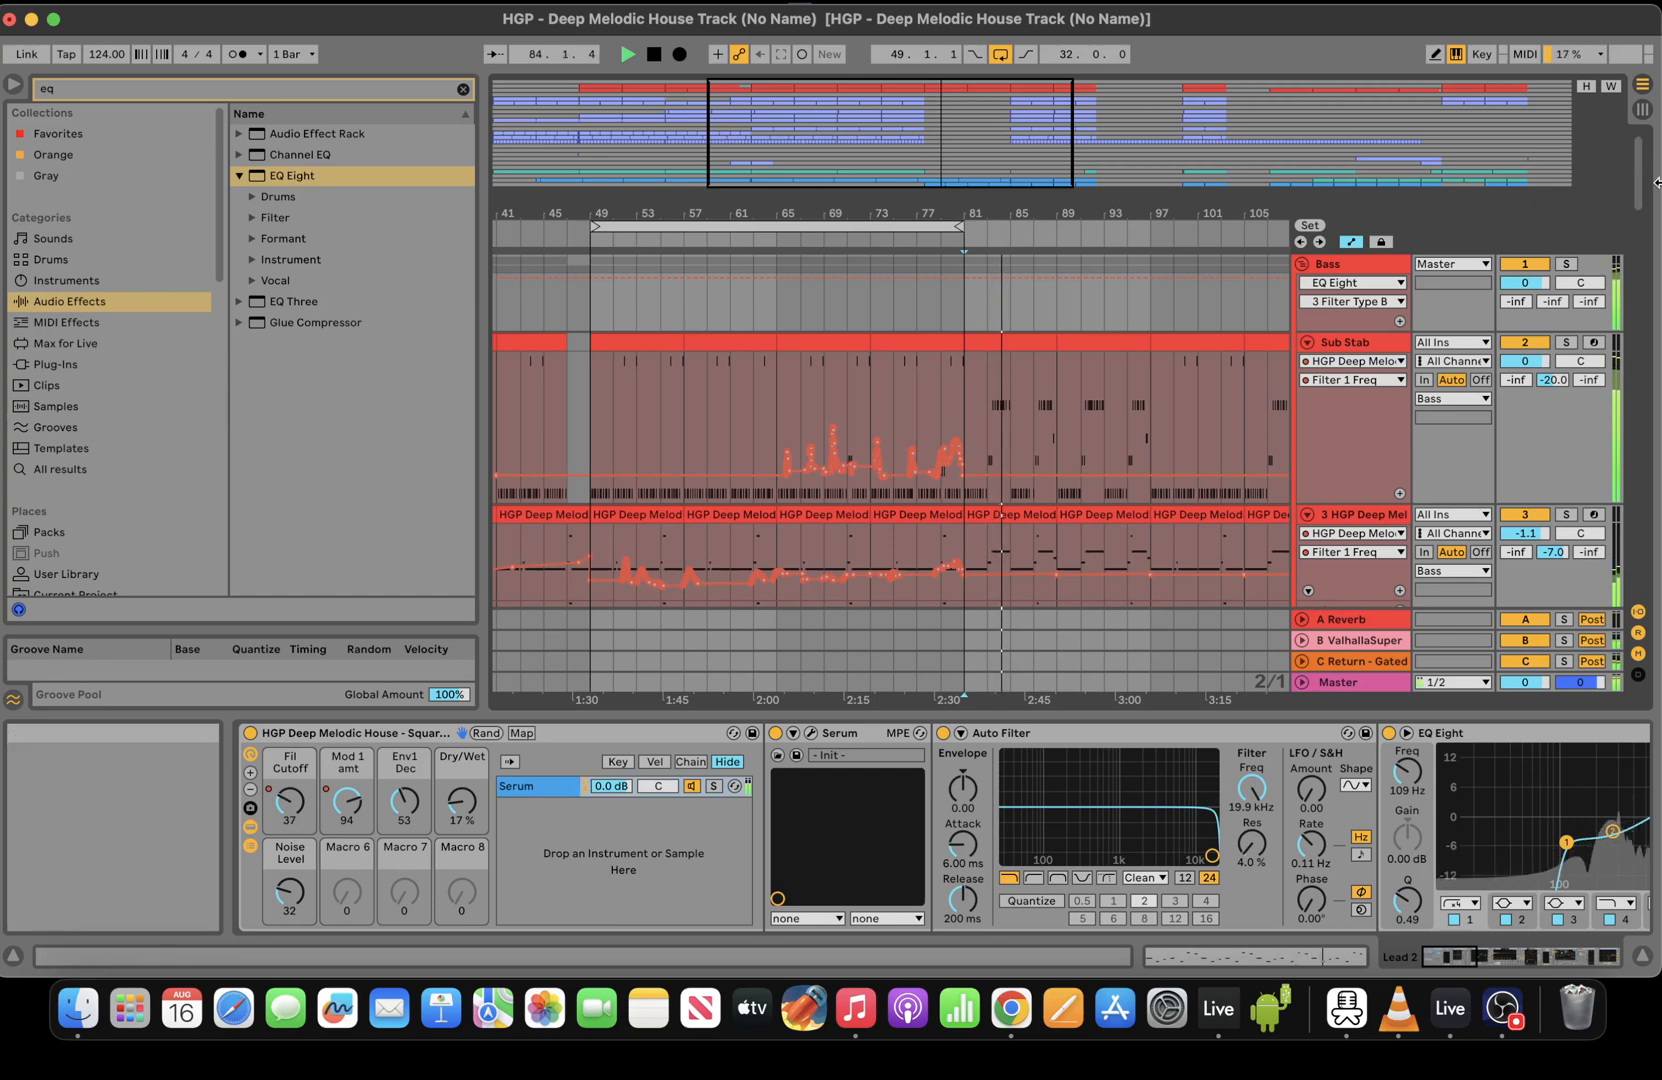
pyautogui.moveTo(1639, 176); pyautogui.dragTo(1641, 388)
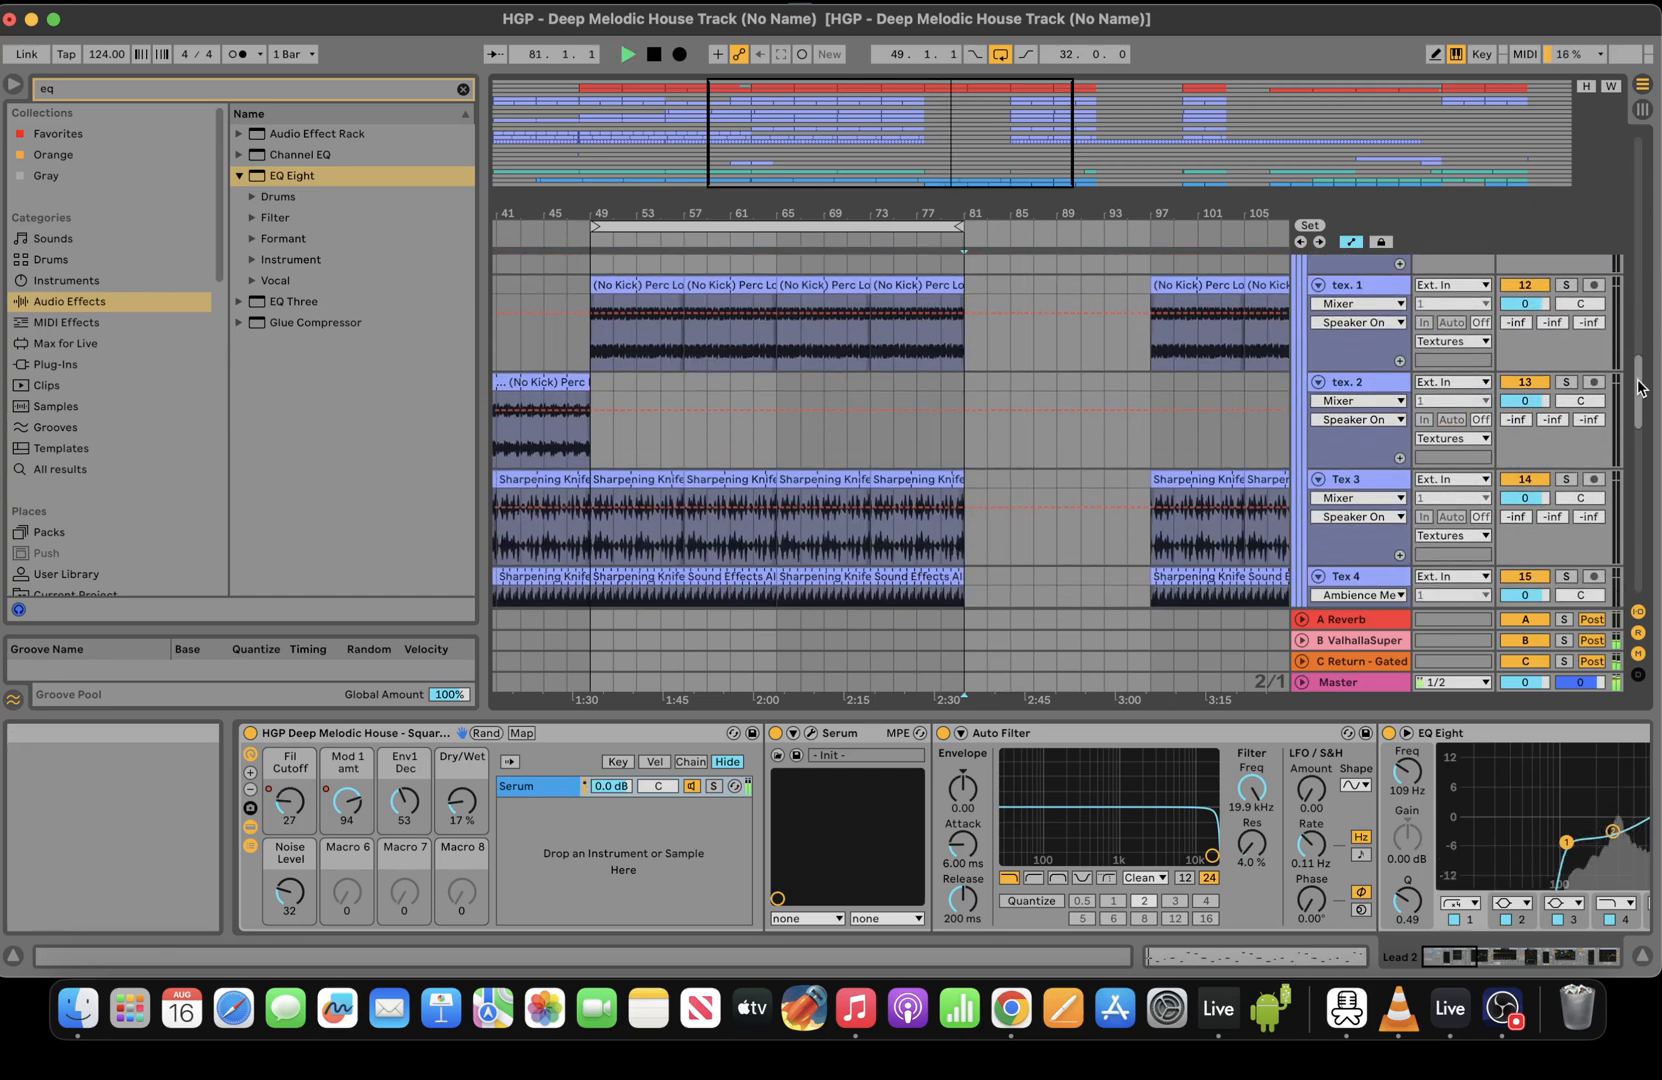
pyautogui.moveTo(964, 577); pyautogui.dragTo(1151, 577)
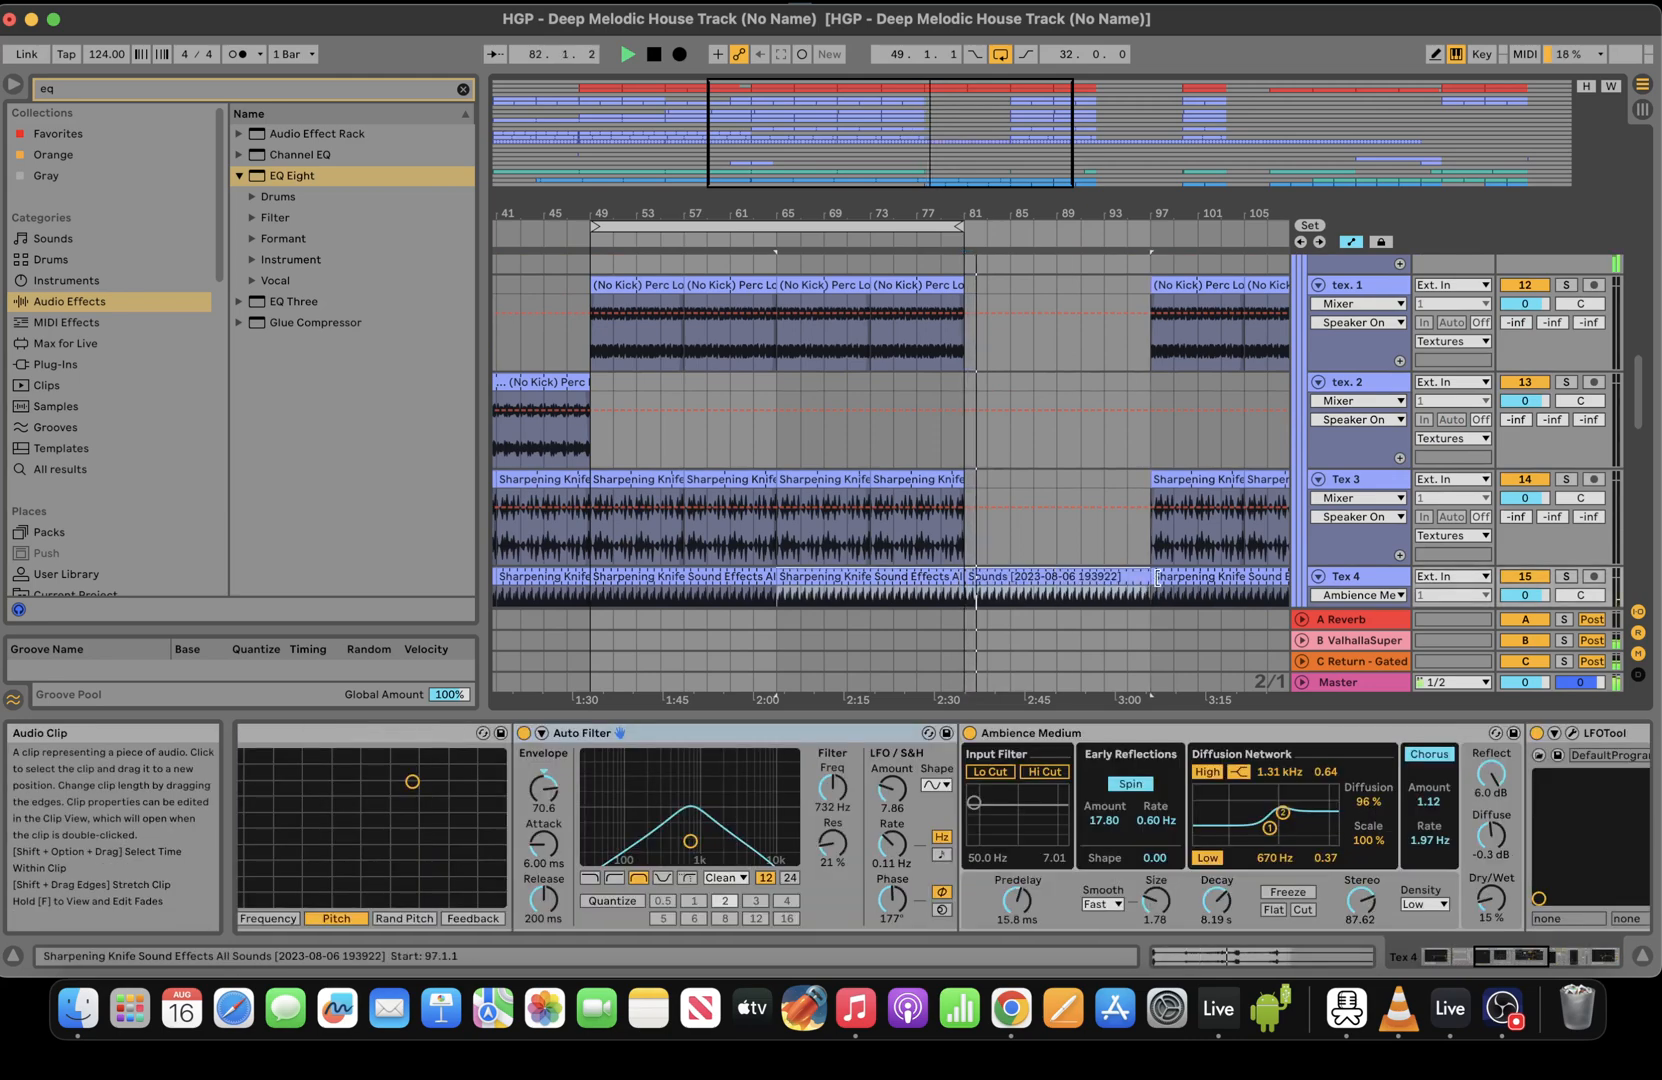
pyautogui.moveTo(964, 479); pyautogui.dragTo(1146, 479)
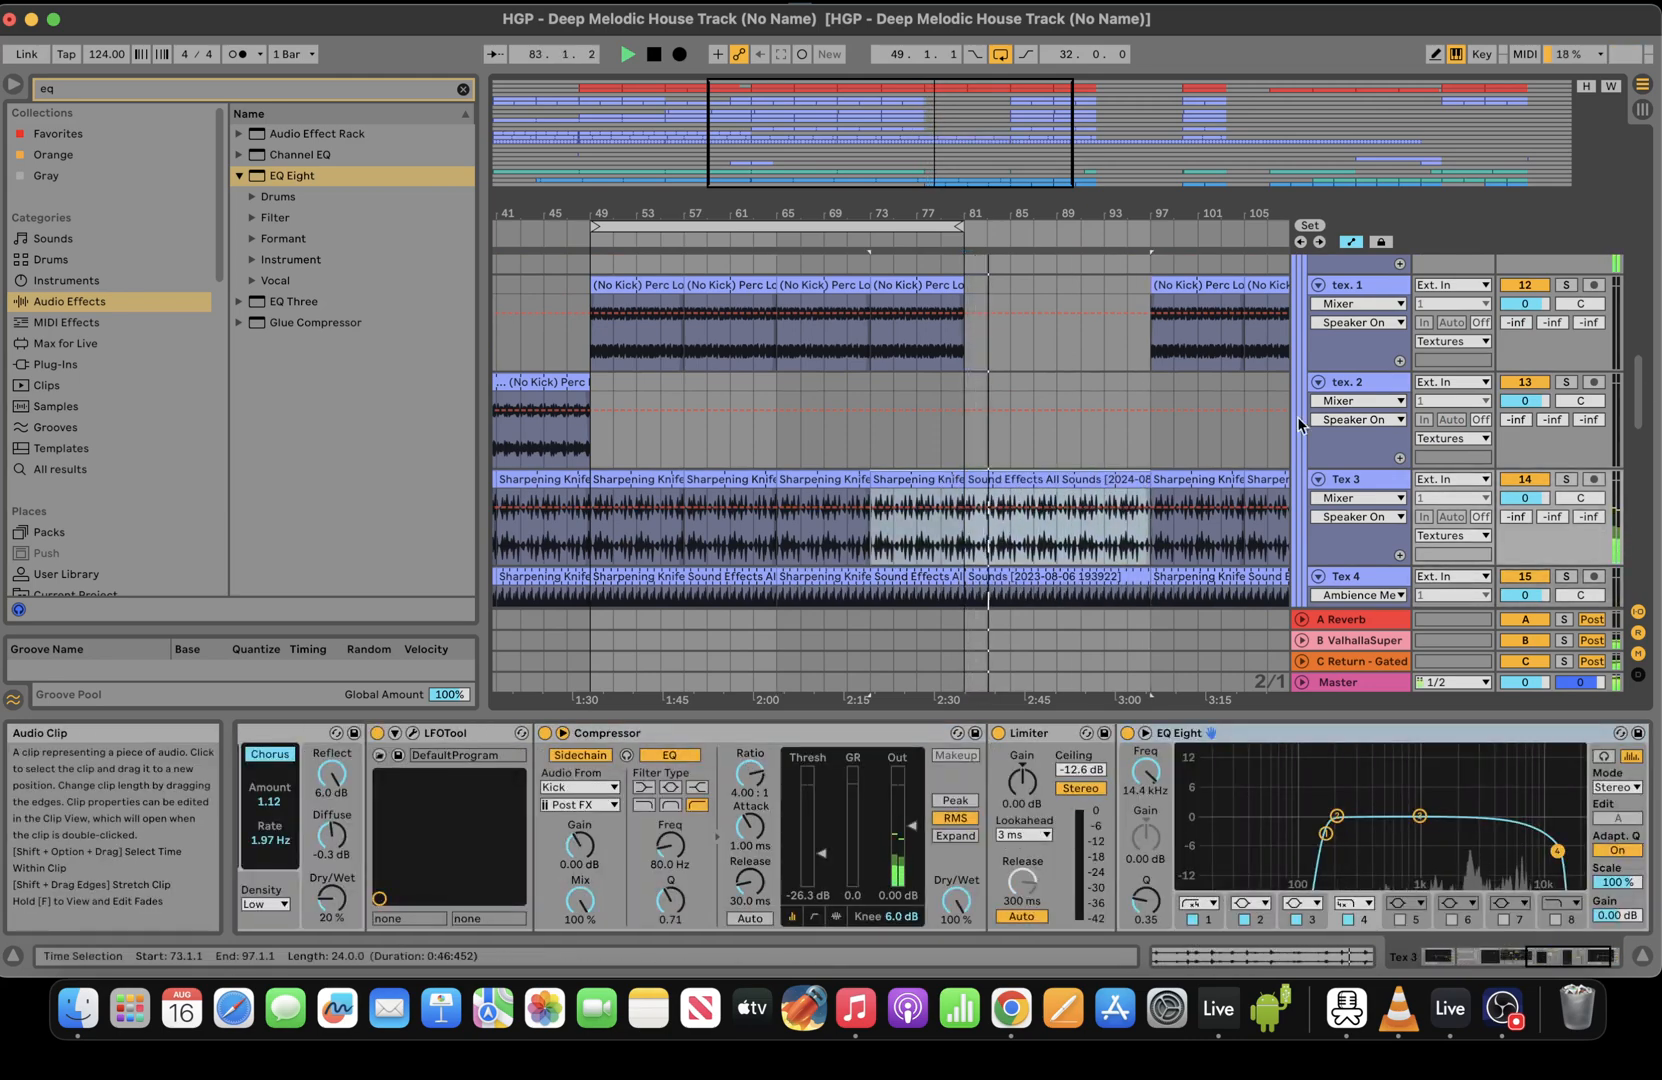
# Extend the loop to end at bar 97 and lengthen the Hat 4/4 and Knife Hat clips from bar 81 to bar 97
pyautogui.moveTo(1638, 415)
pyautogui.mouseDown()
pyautogui.moveTo(1643, 353)
pyautogui.moveTo(1612, 279)
pyautogui.moveTo(1643, 267)
pyautogui.moveTo(1638, 215)
pyautogui.mouseUp()
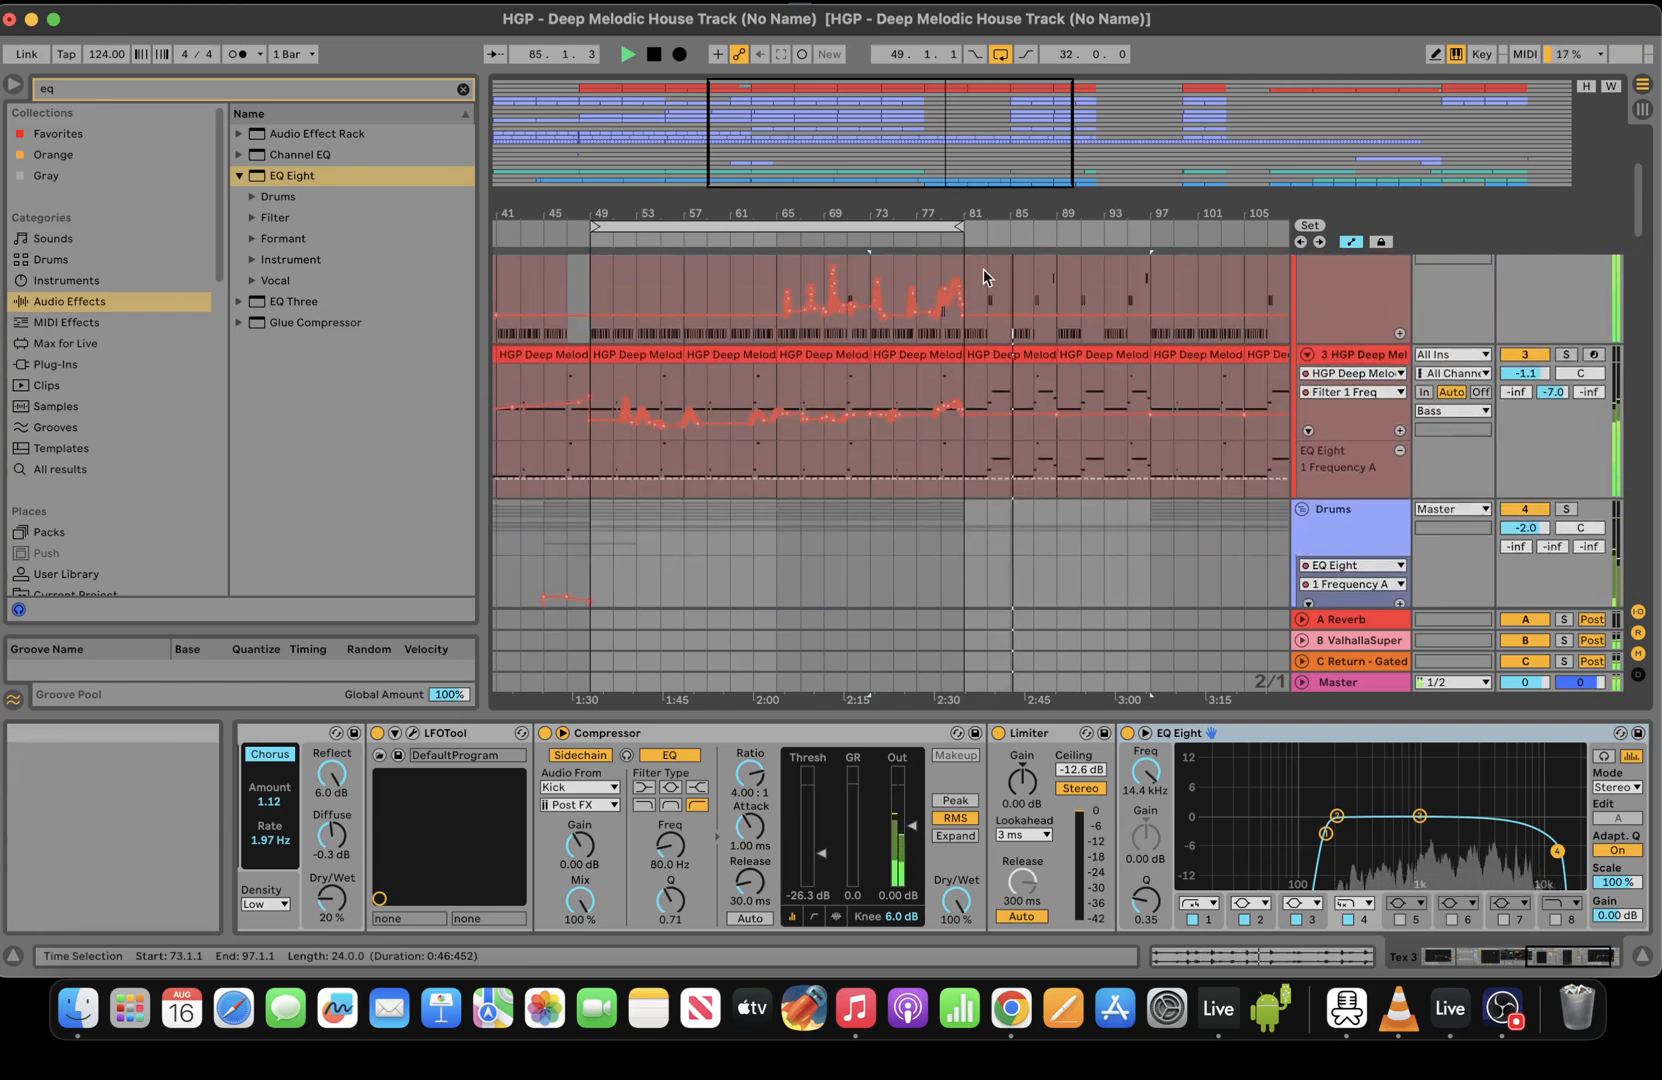
pyautogui.moveTo(960, 228); pyautogui.dragTo(1145, 228)
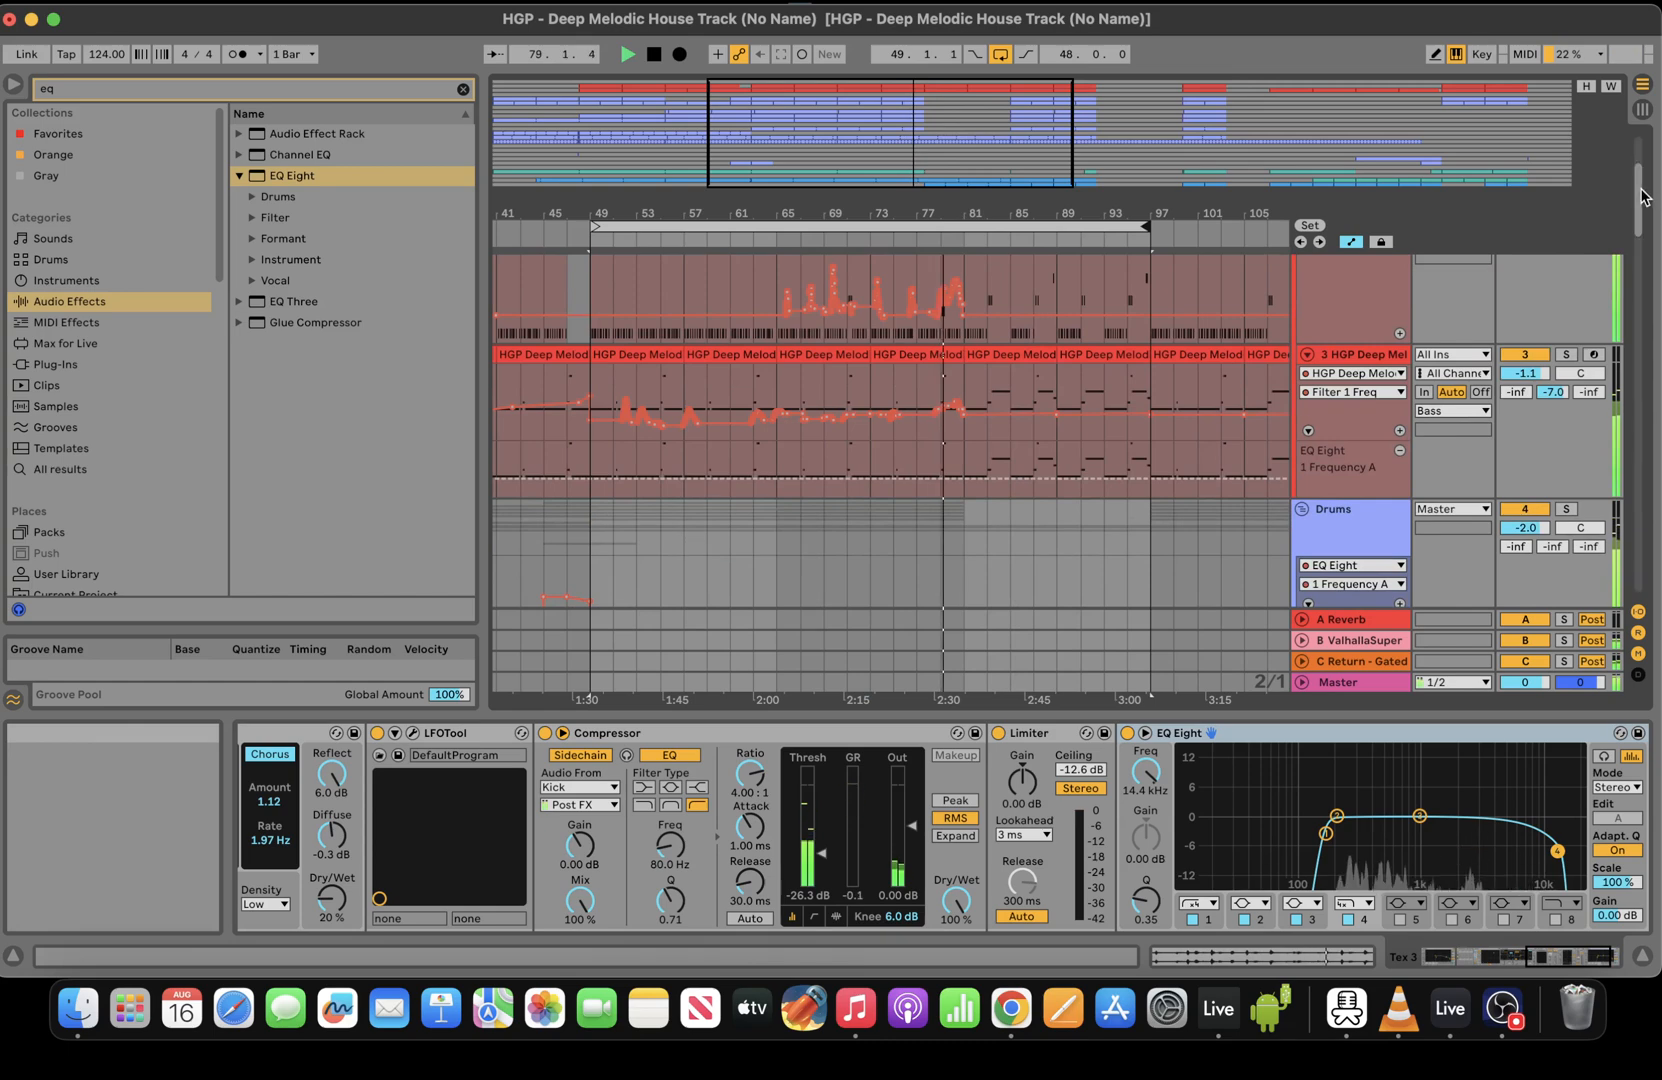
pyautogui.moveTo(1645, 196); pyautogui.dragTo(1637, 345)
pyautogui.moveTo(964, 421); pyautogui.dragTo(1150, 422)
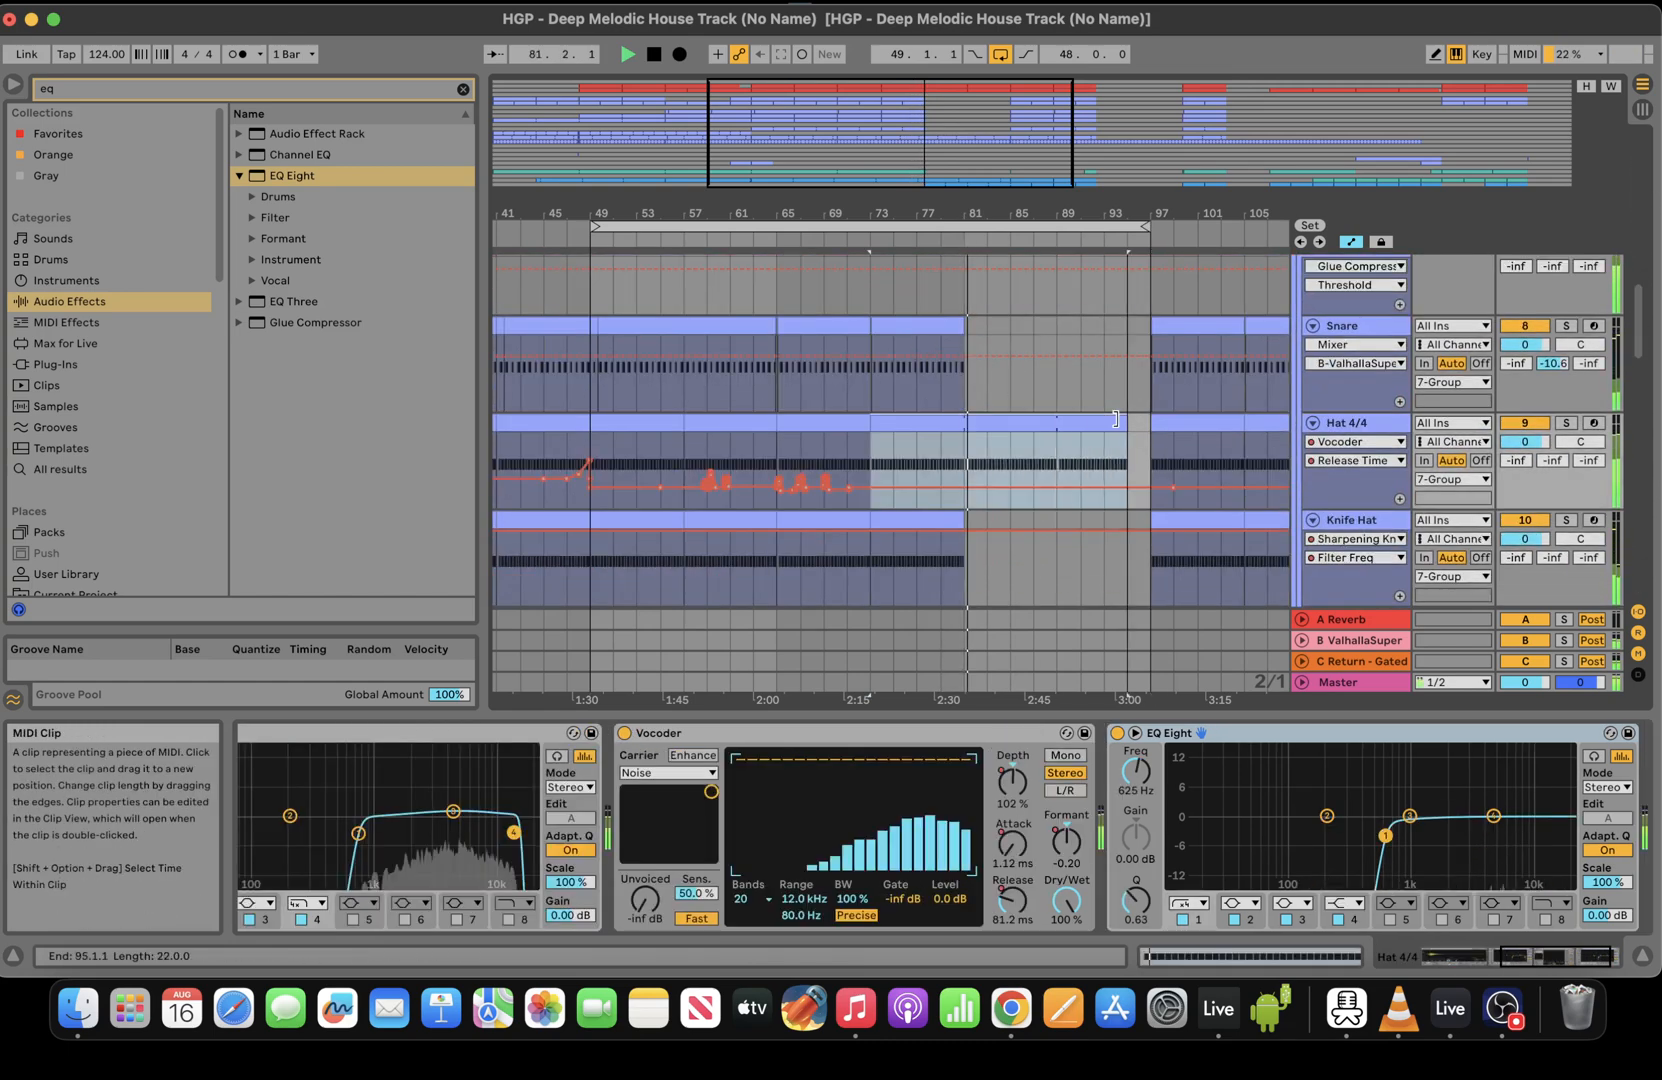
pyautogui.press('Down')
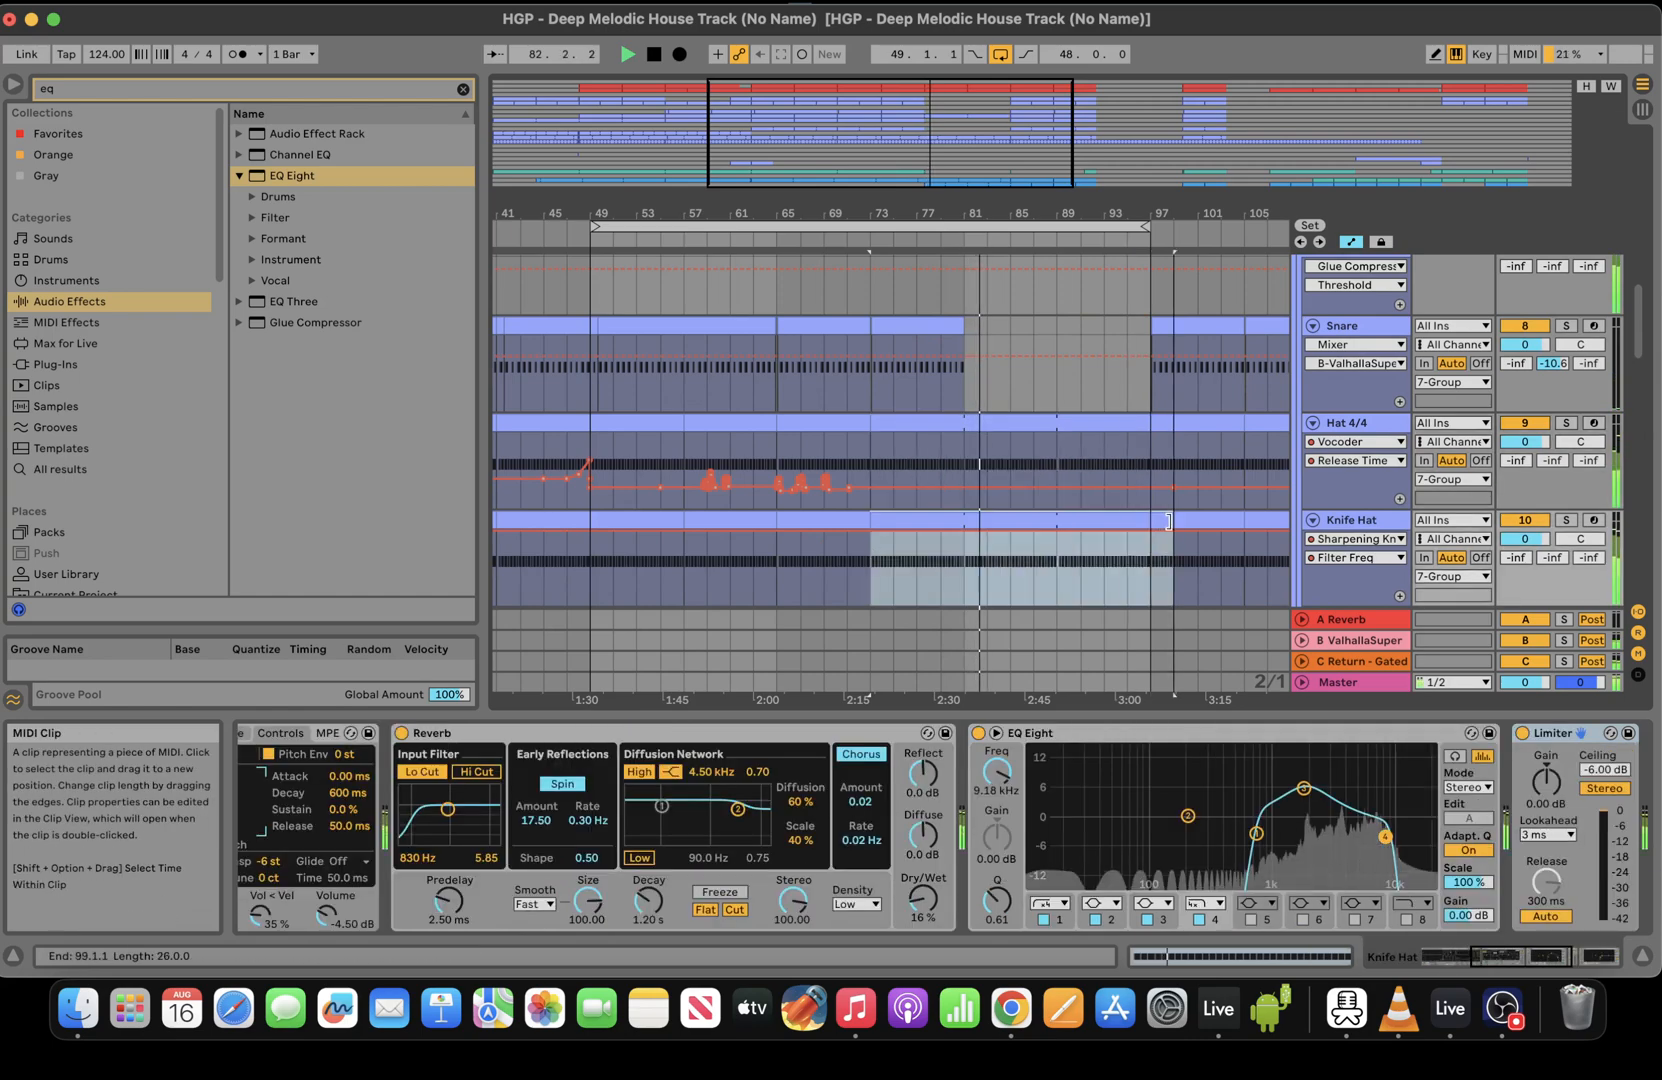
pyautogui.scroll(10, 1047, 395)
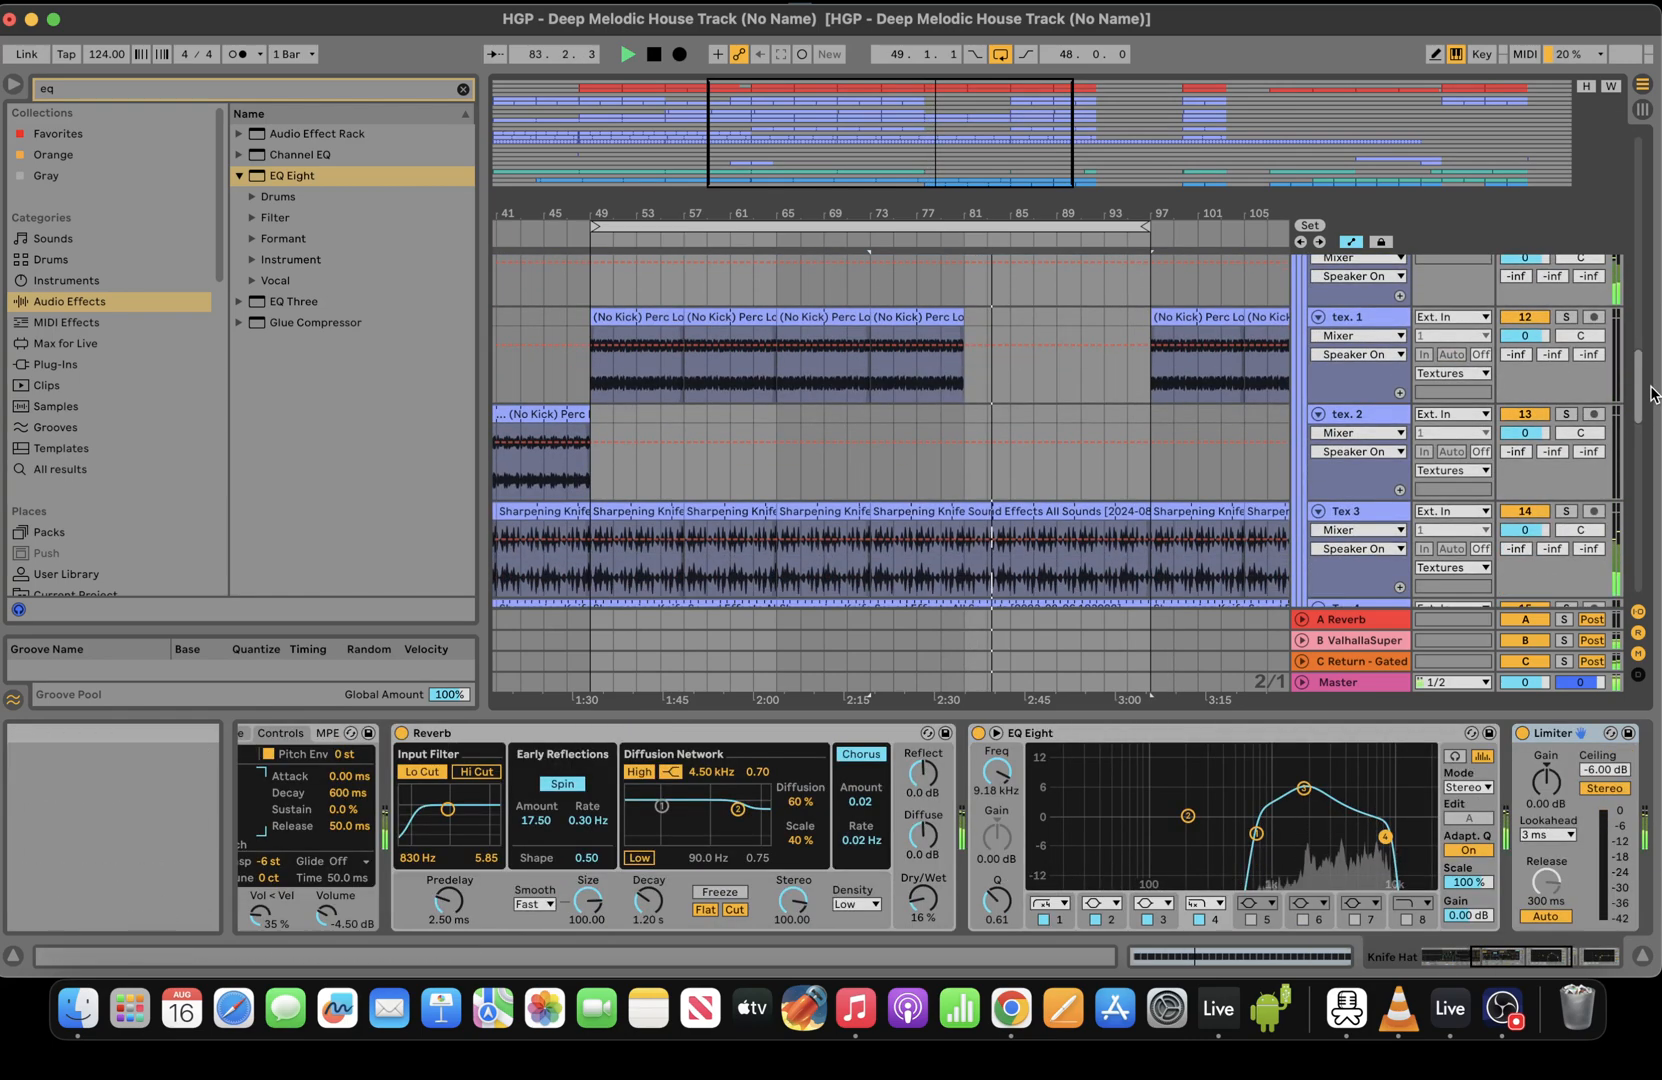
# Lower the Dry/Wet macro of Lead 1's Saw Pluck instrument to 21 % while the section plays
pyautogui.click(960, 412)
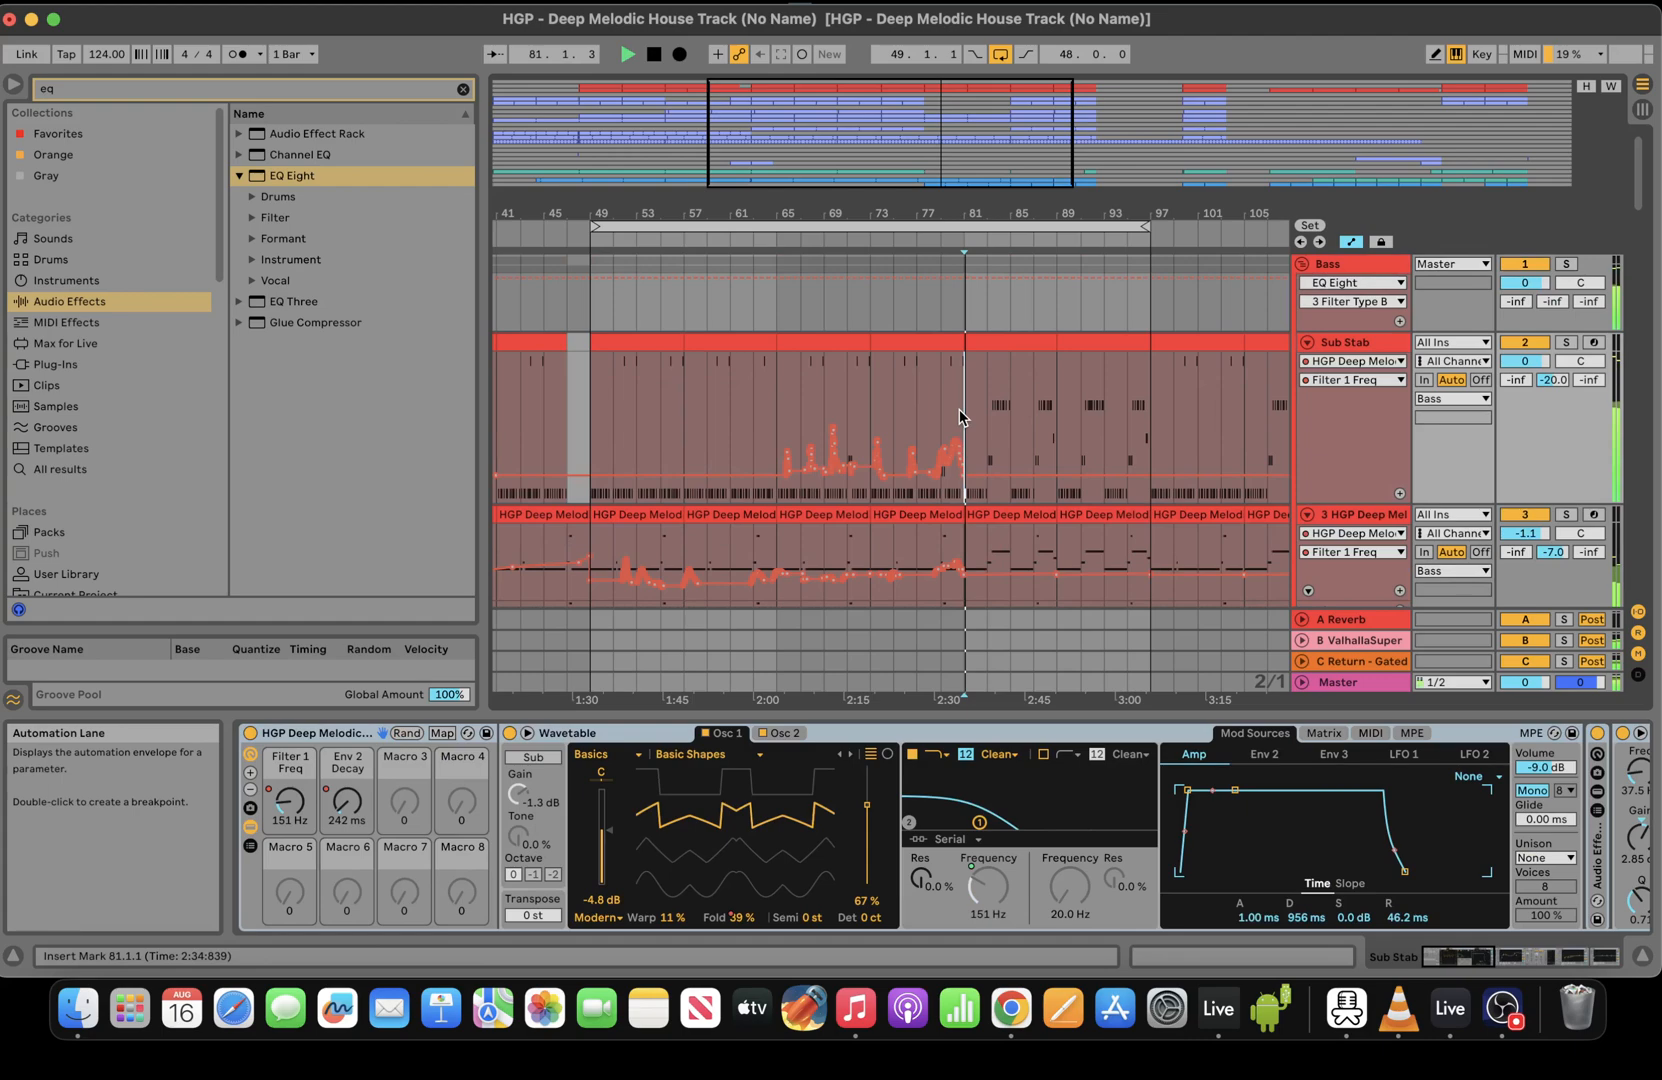
pyautogui.moveTo(1641, 196); pyautogui.dragTo(1660, 585)
pyautogui.click(1021, 374)
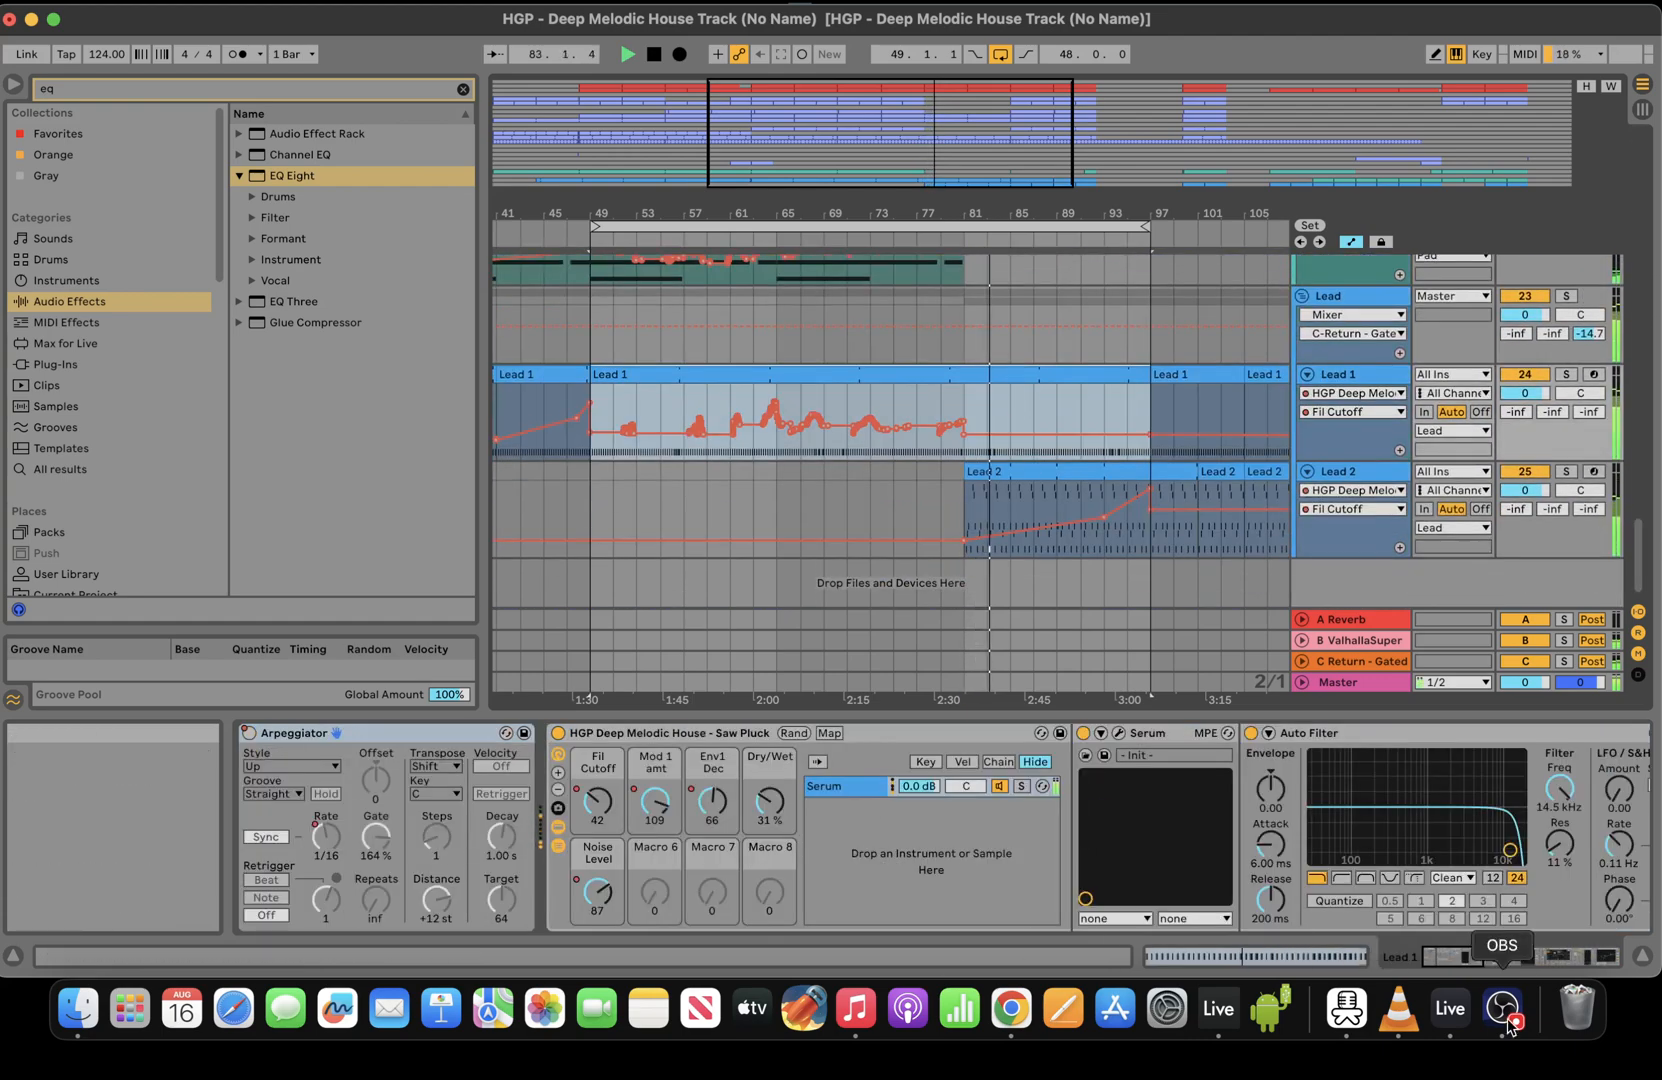
pyautogui.click(1595, 957)
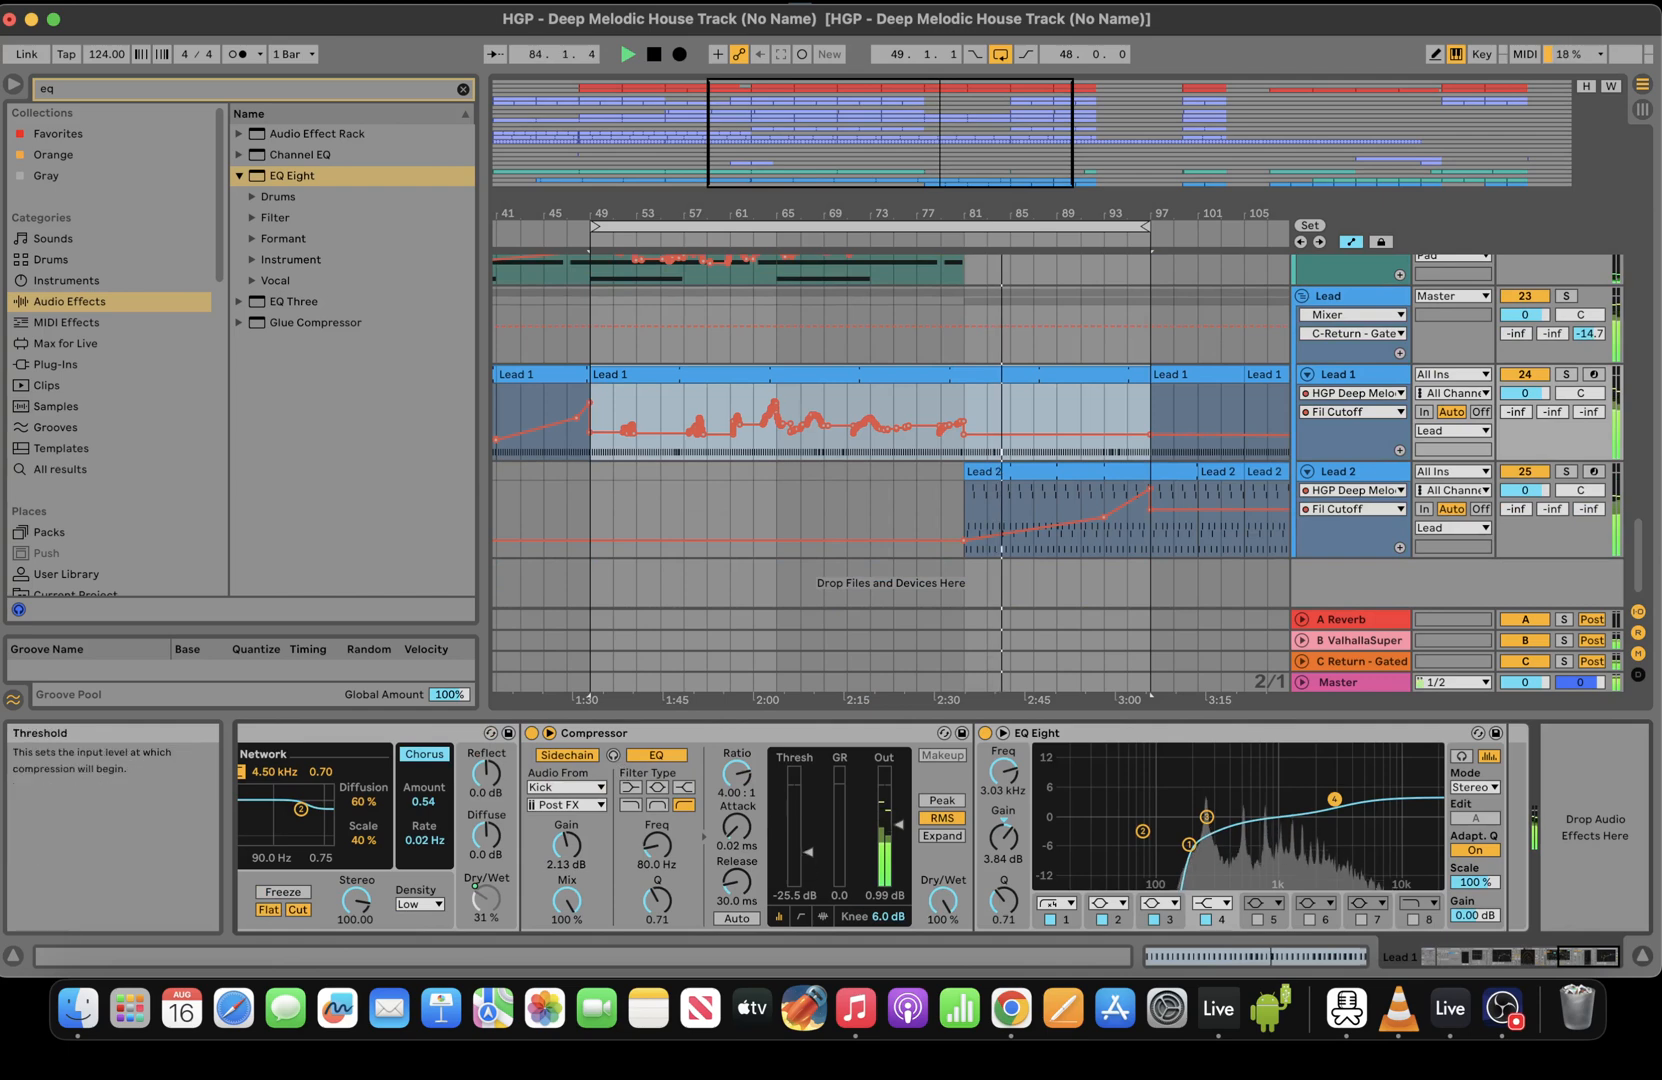
pyautogui.moveTo(808, 852); pyautogui.dragTo(768, 840)
pyautogui.click(1446, 957)
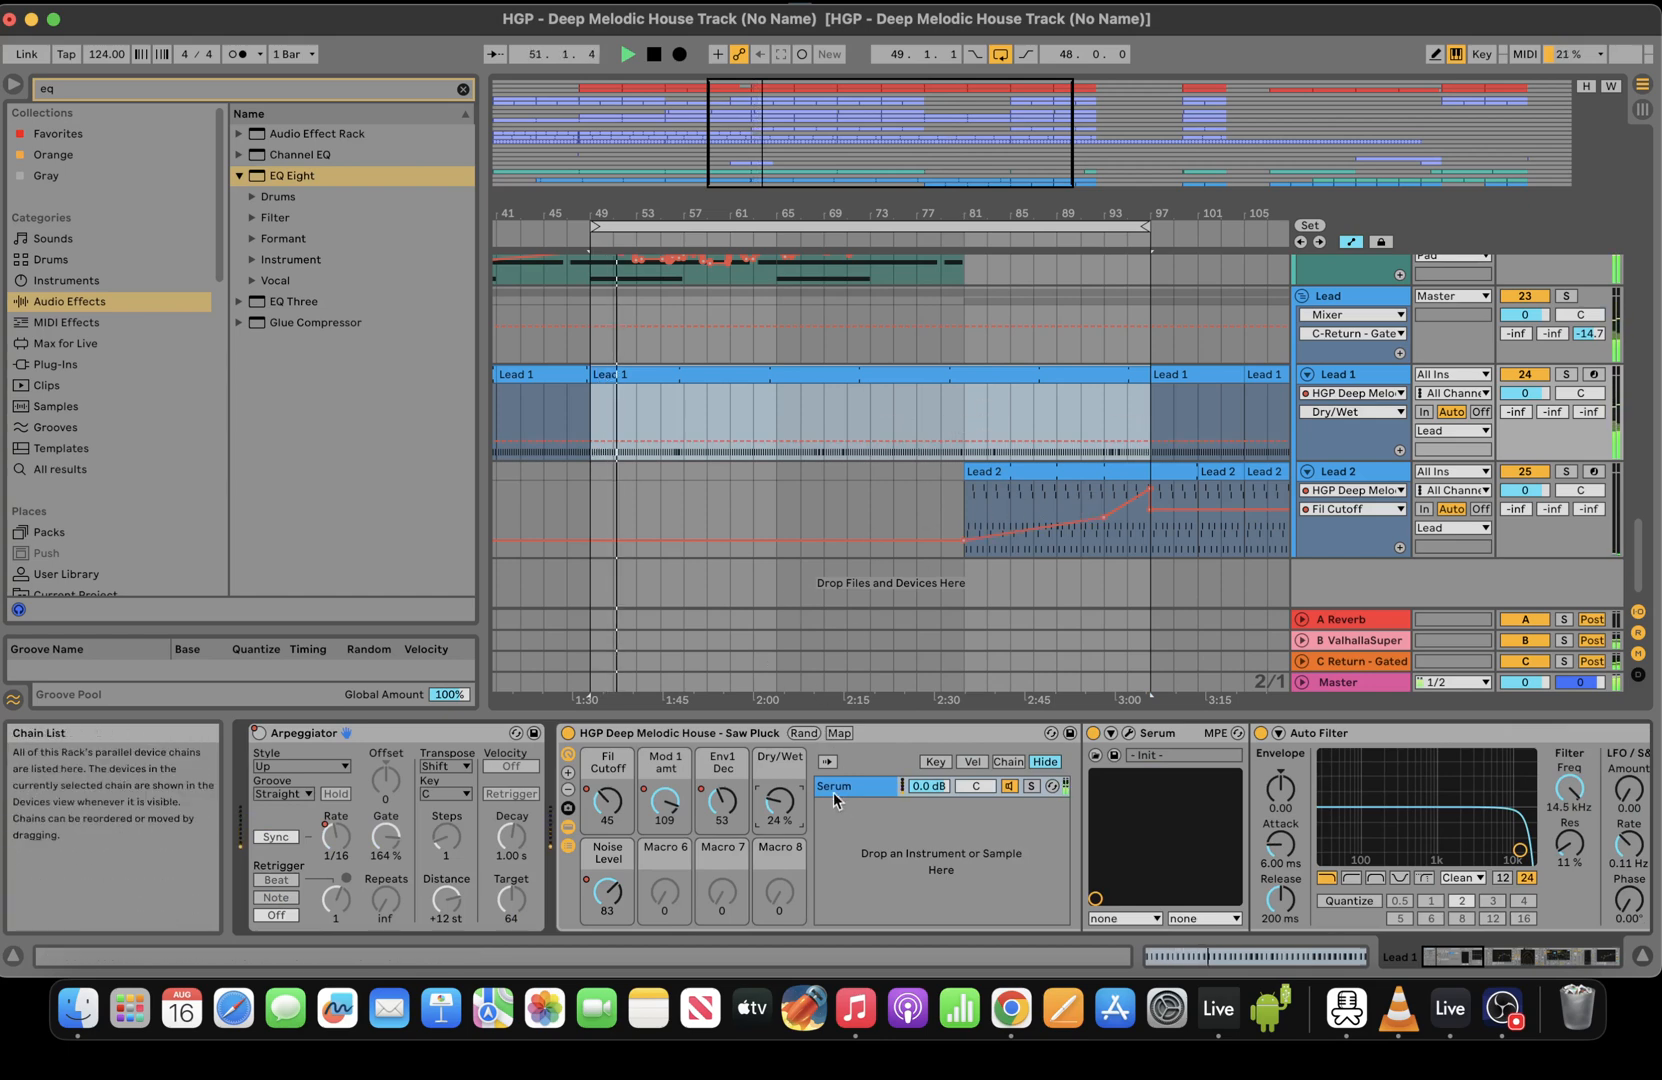
pyautogui.moveTo(779, 801); pyautogui.dragTo(779, 806)
pyautogui.press('XF86AudioRaiseVolume')
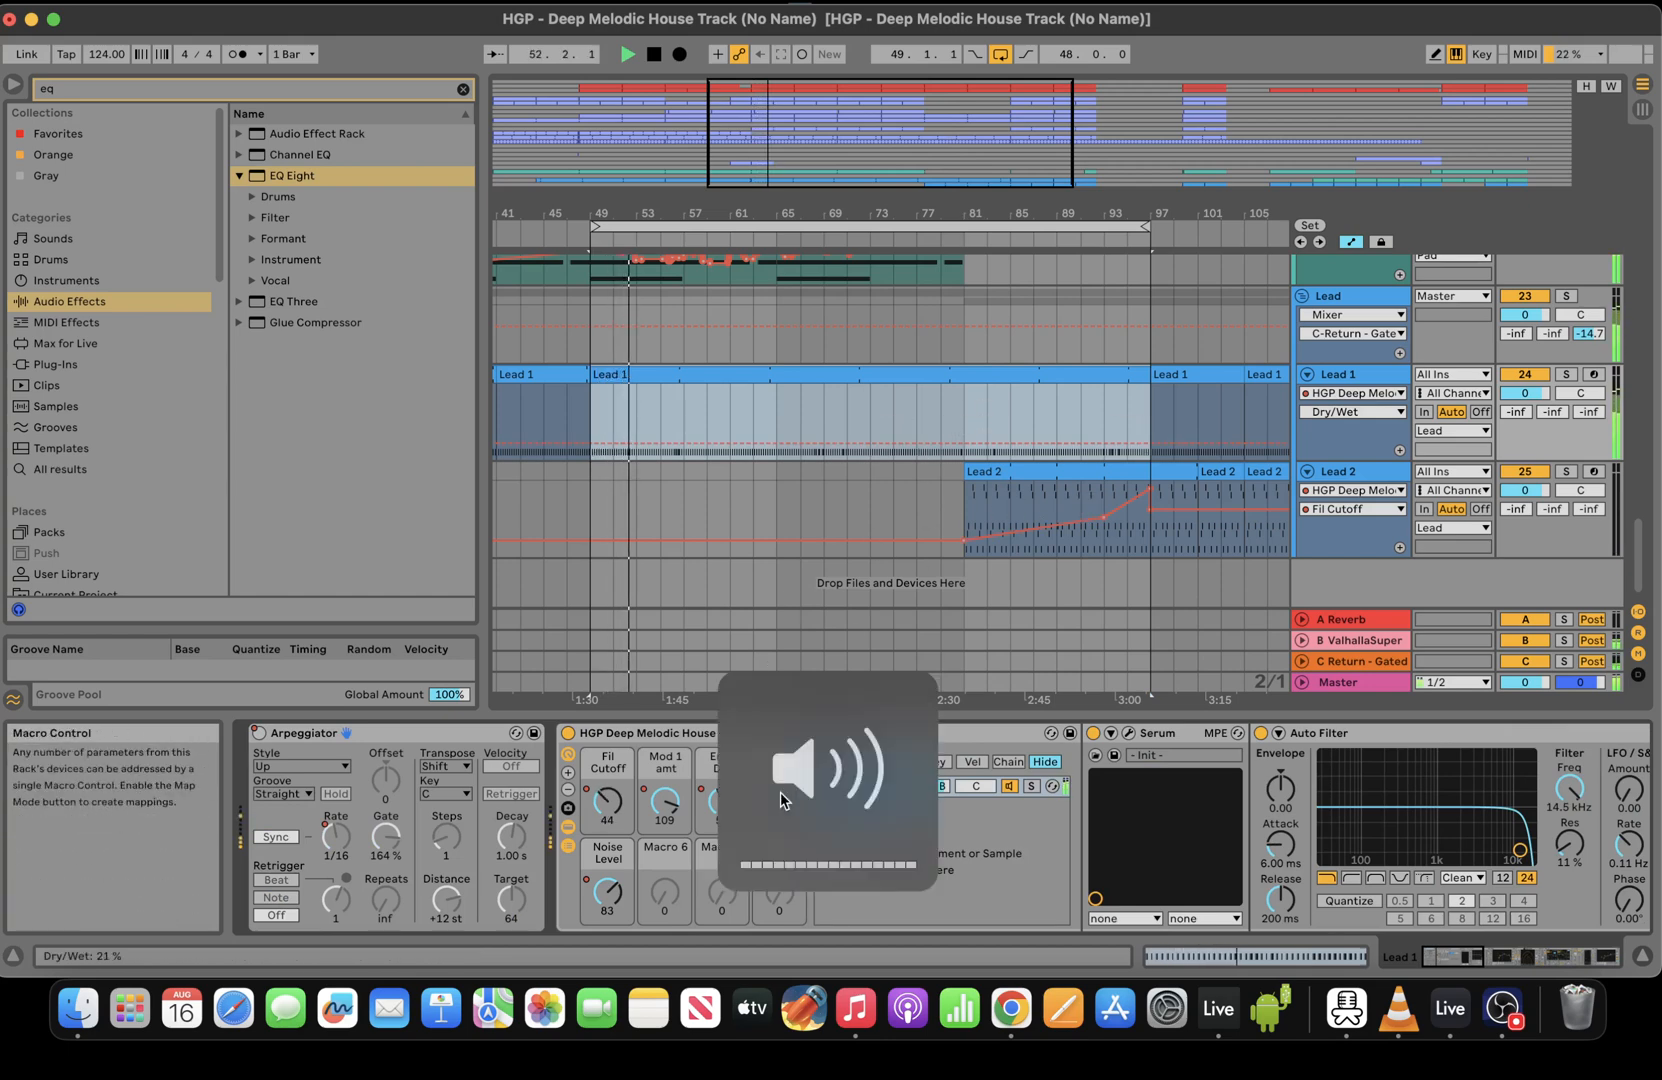
# Play Lead 1 from bar 81, show its Fil Cutoff envelope and re-enable the overridden automation
pyautogui.click(969, 412)
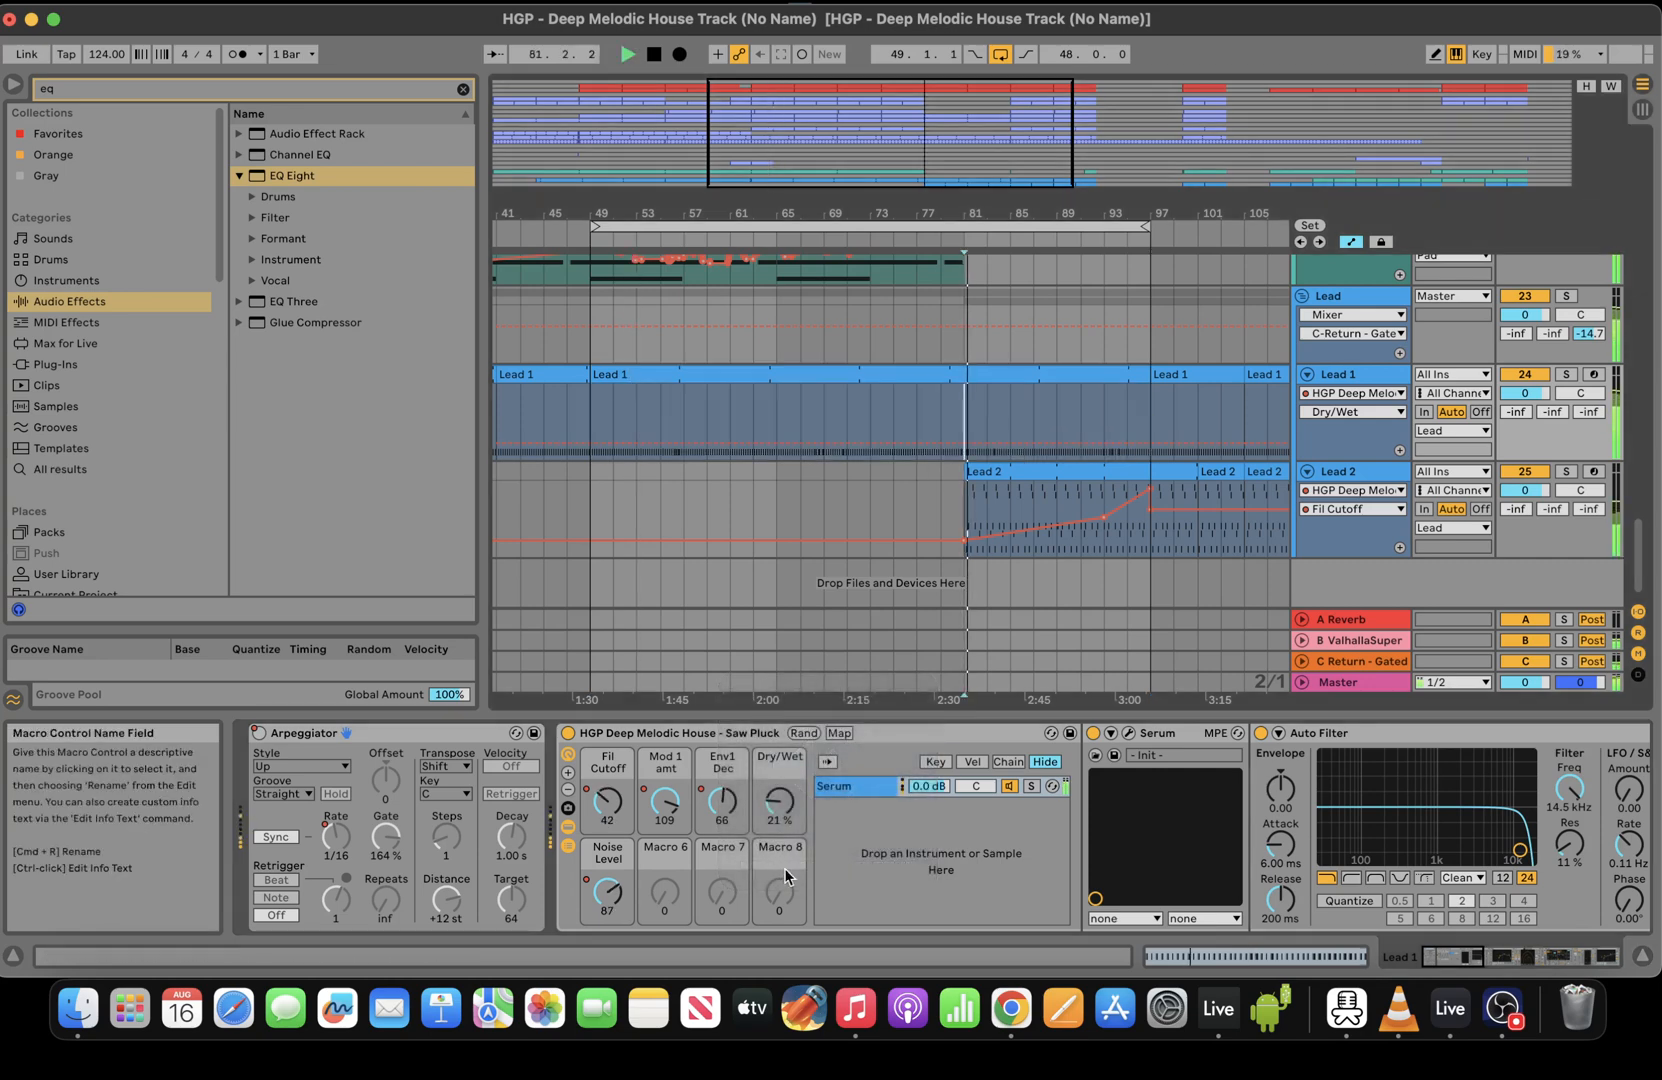
pyautogui.click(607, 800)
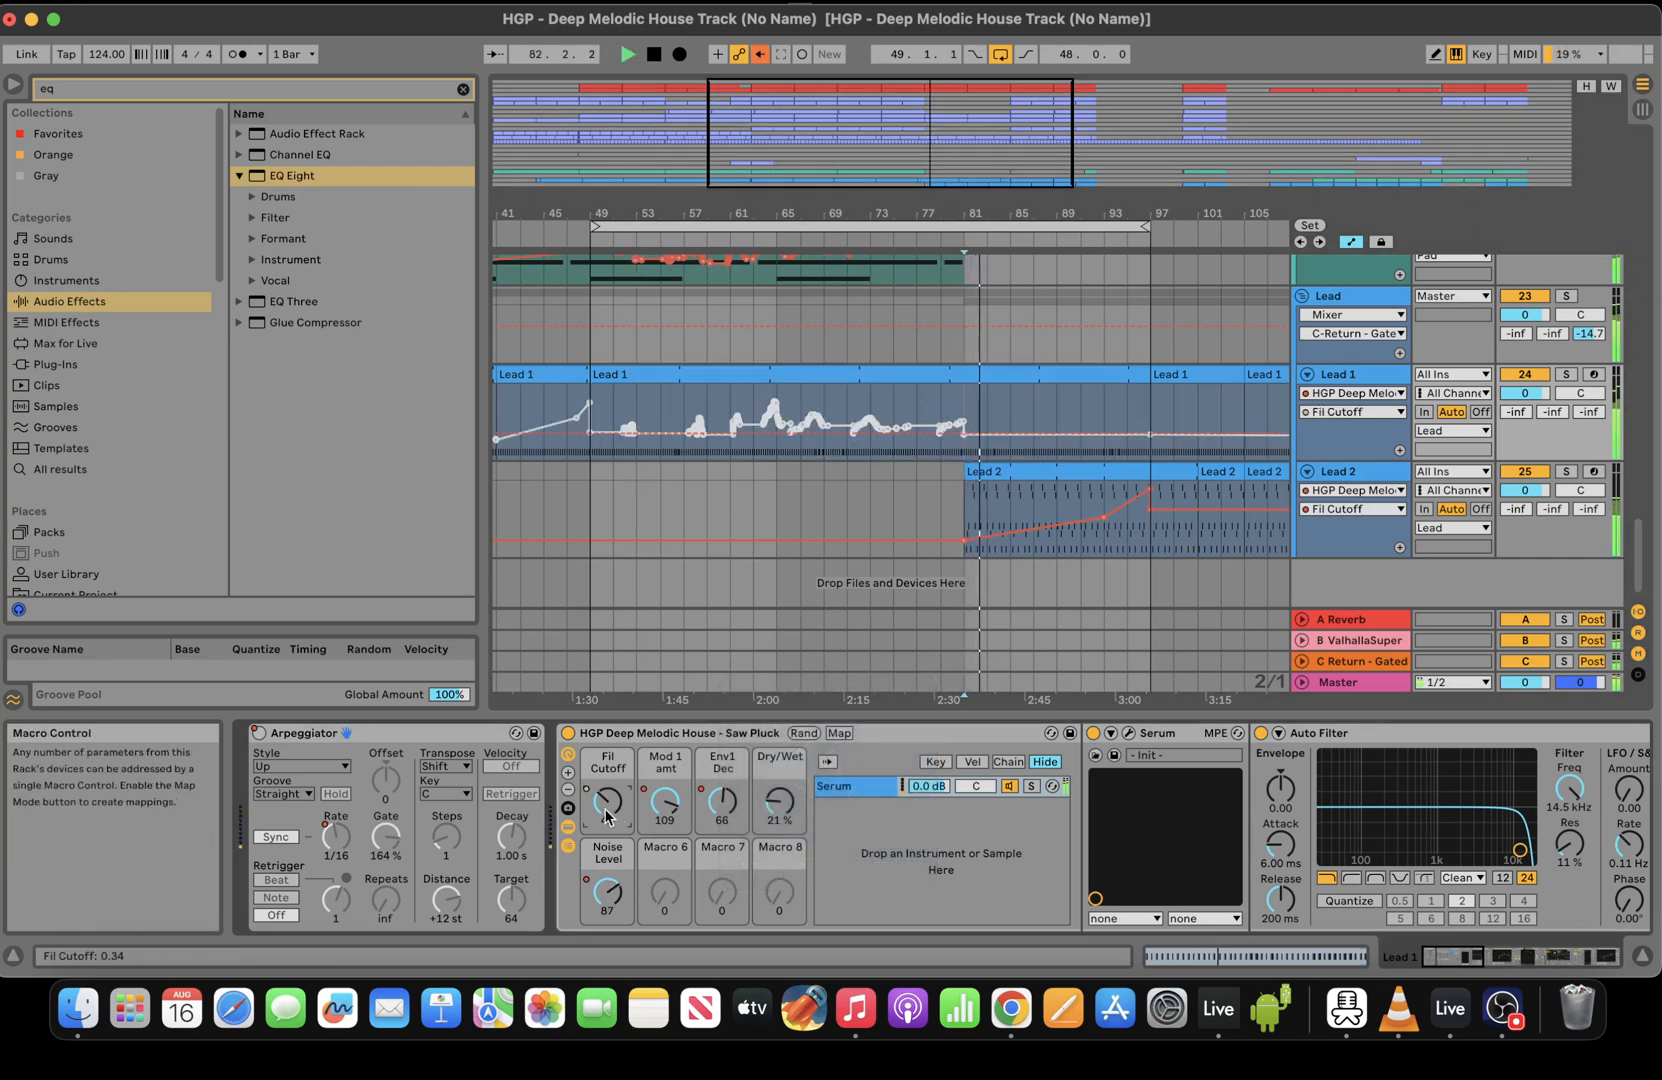
pyautogui.rightClick(607, 805)
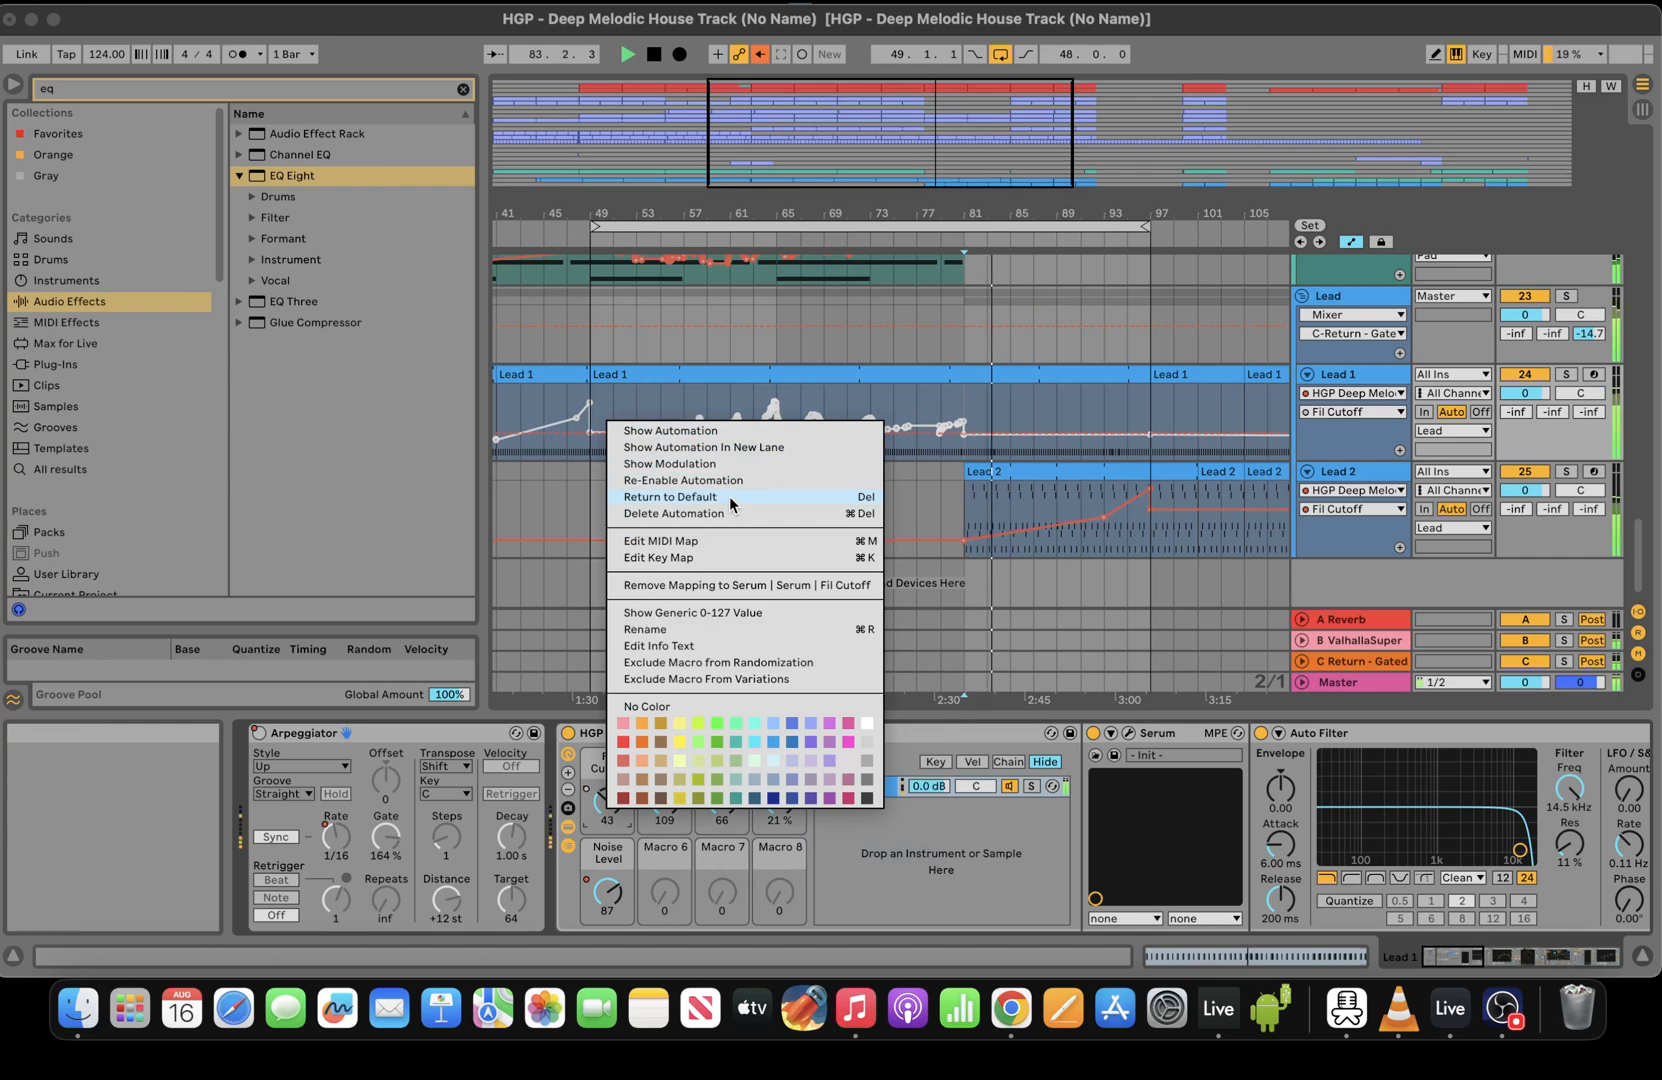
pyautogui.click(728, 480)
pyautogui.press('space')
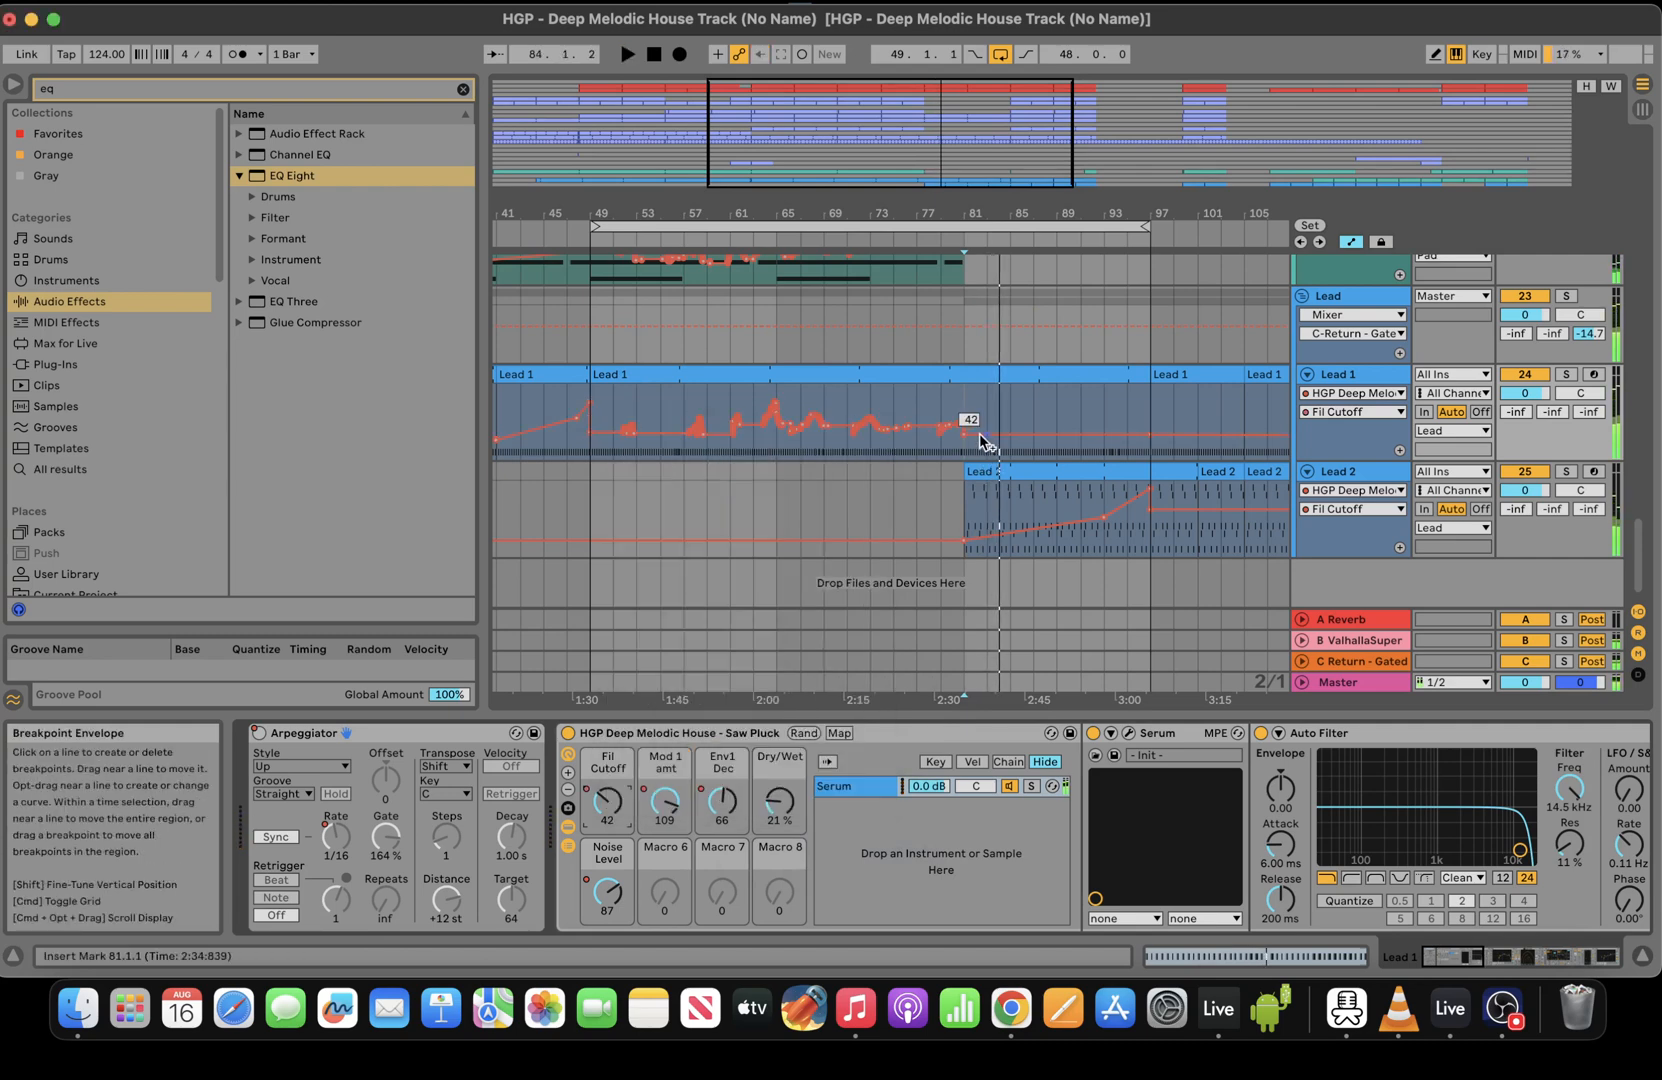
# Dip Lead 1's Fil Cutoff automation after bar 81 before it rises to bar 97, and fine-tune Lead 2's Fil Cutoff breakpoint at bar 81
pyautogui.moveTo(963, 448); pyautogui.dragTo(964, 464)
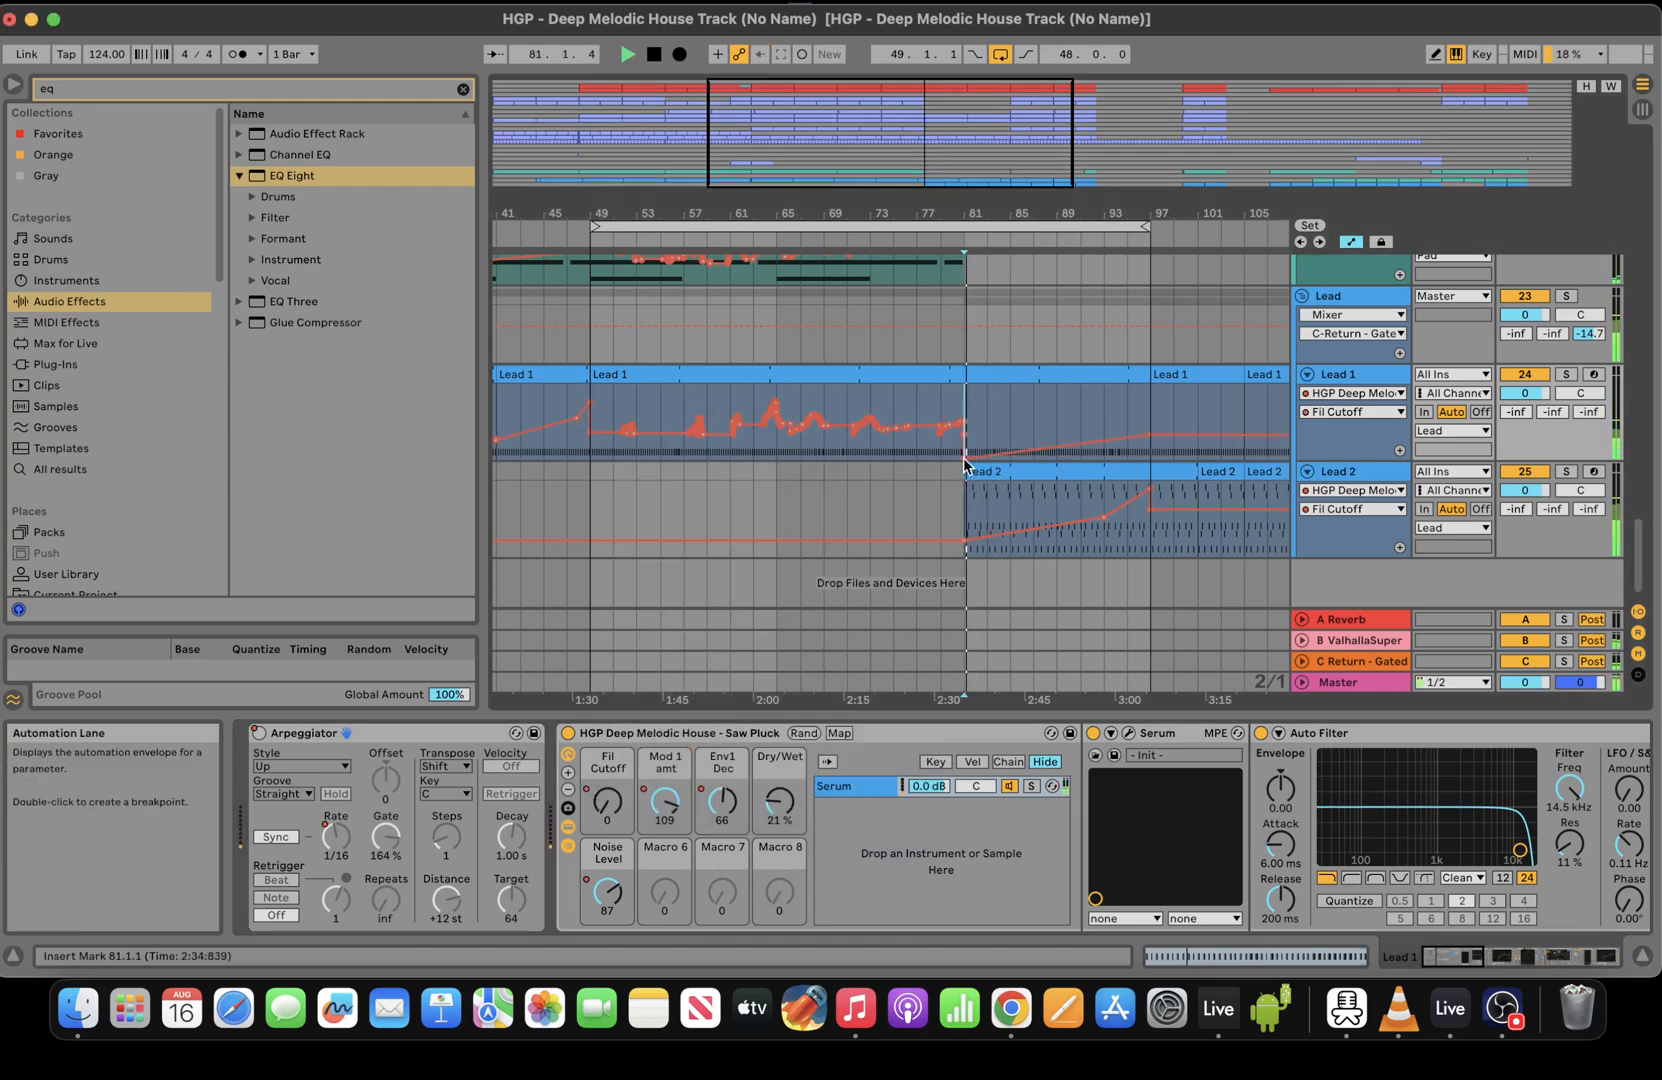
pyautogui.moveTo(964, 540); pyautogui.dragTo(964, 537)
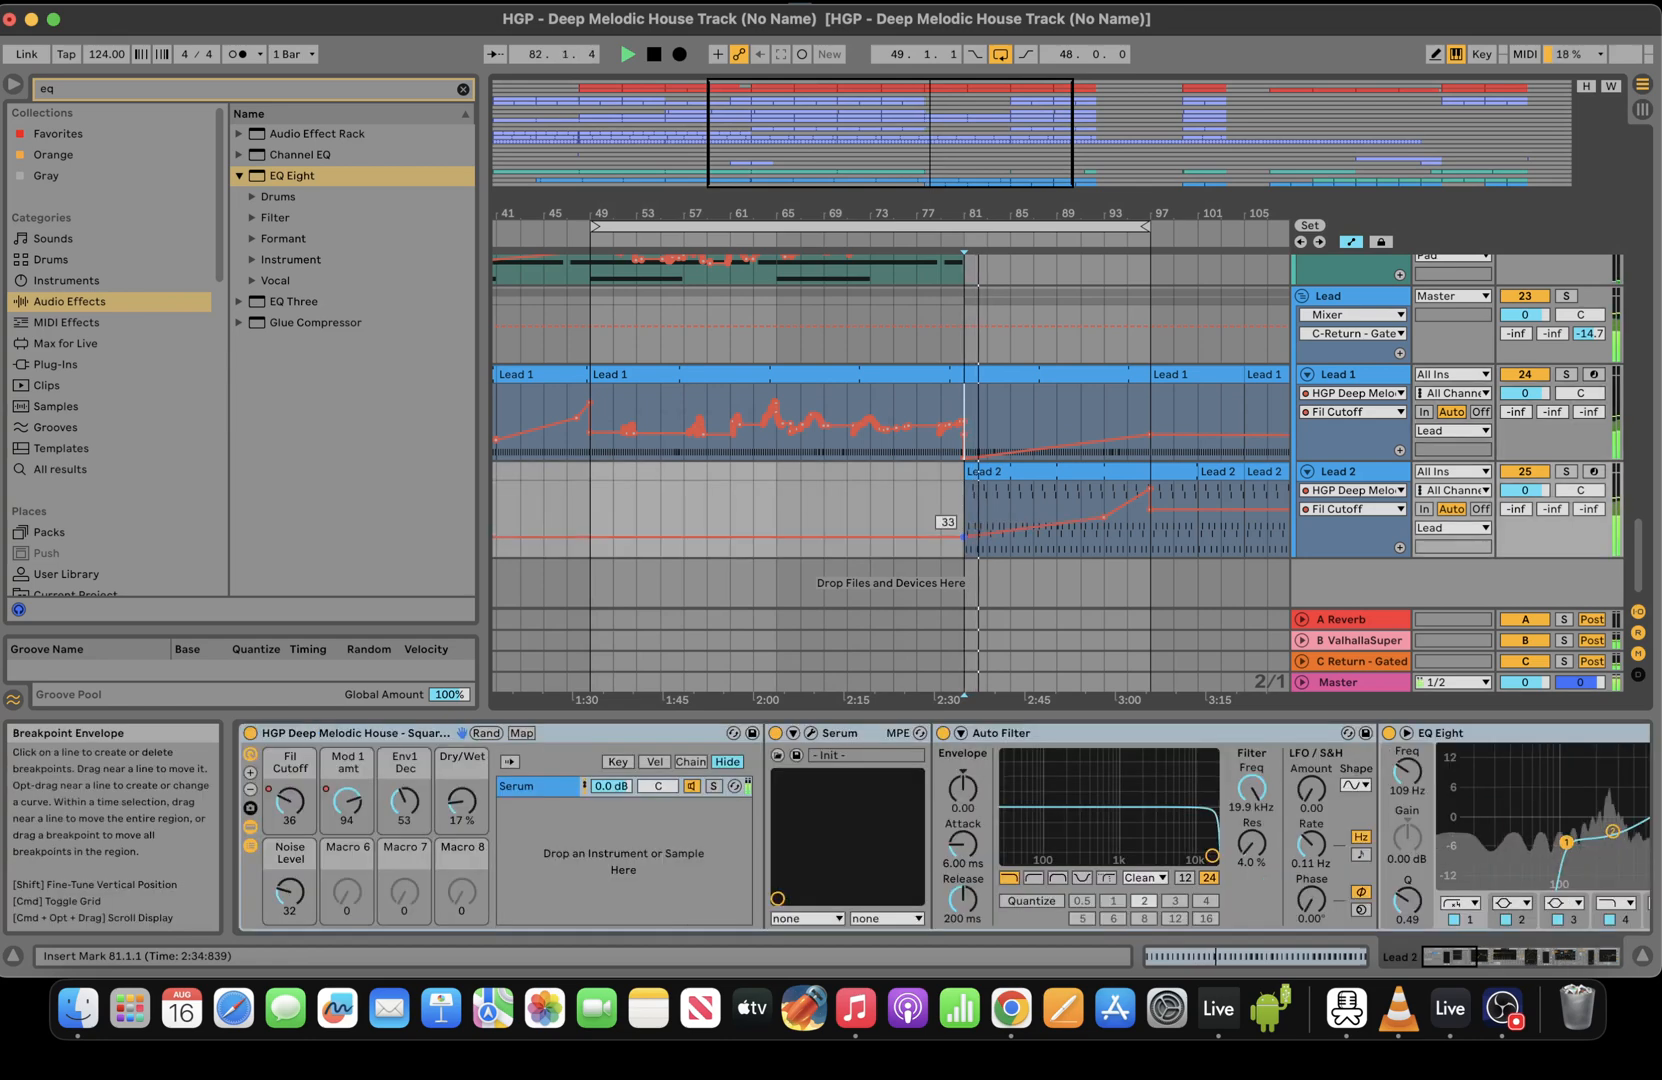
pyautogui.moveTo(964, 453); pyautogui.dragTo(964, 458)
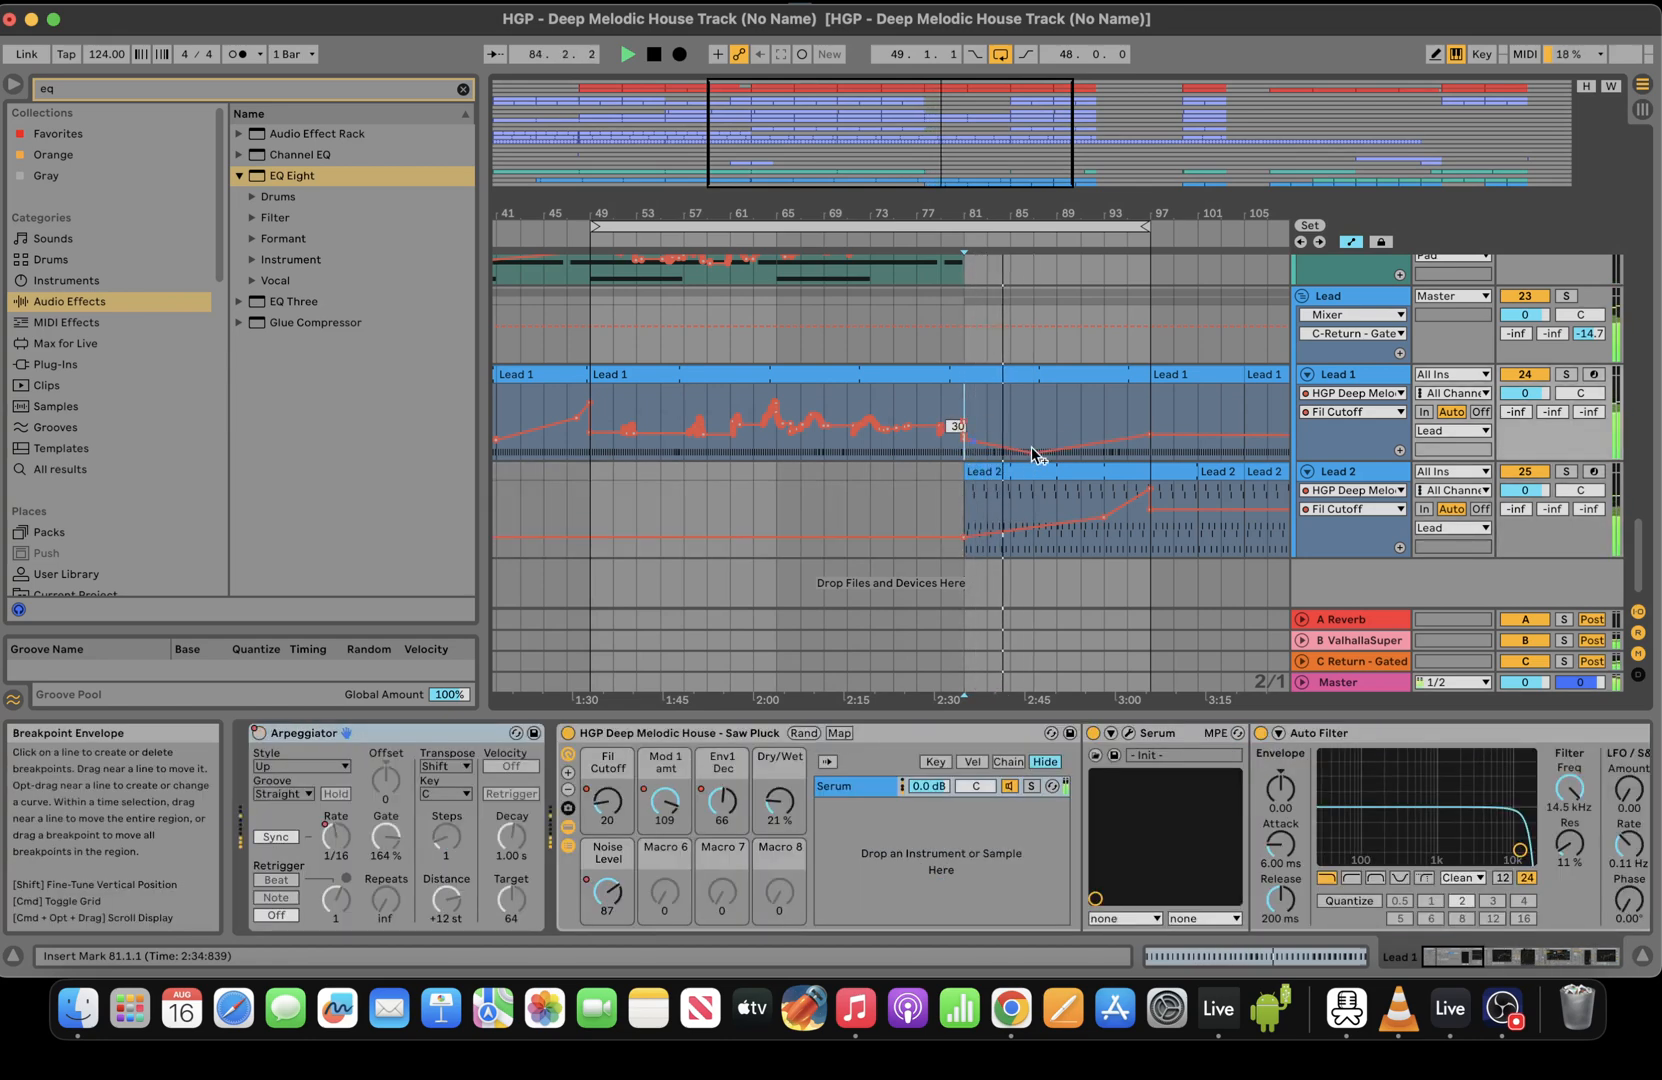
pyautogui.moveTo(988, 541); pyautogui.dragTo(988, 545)
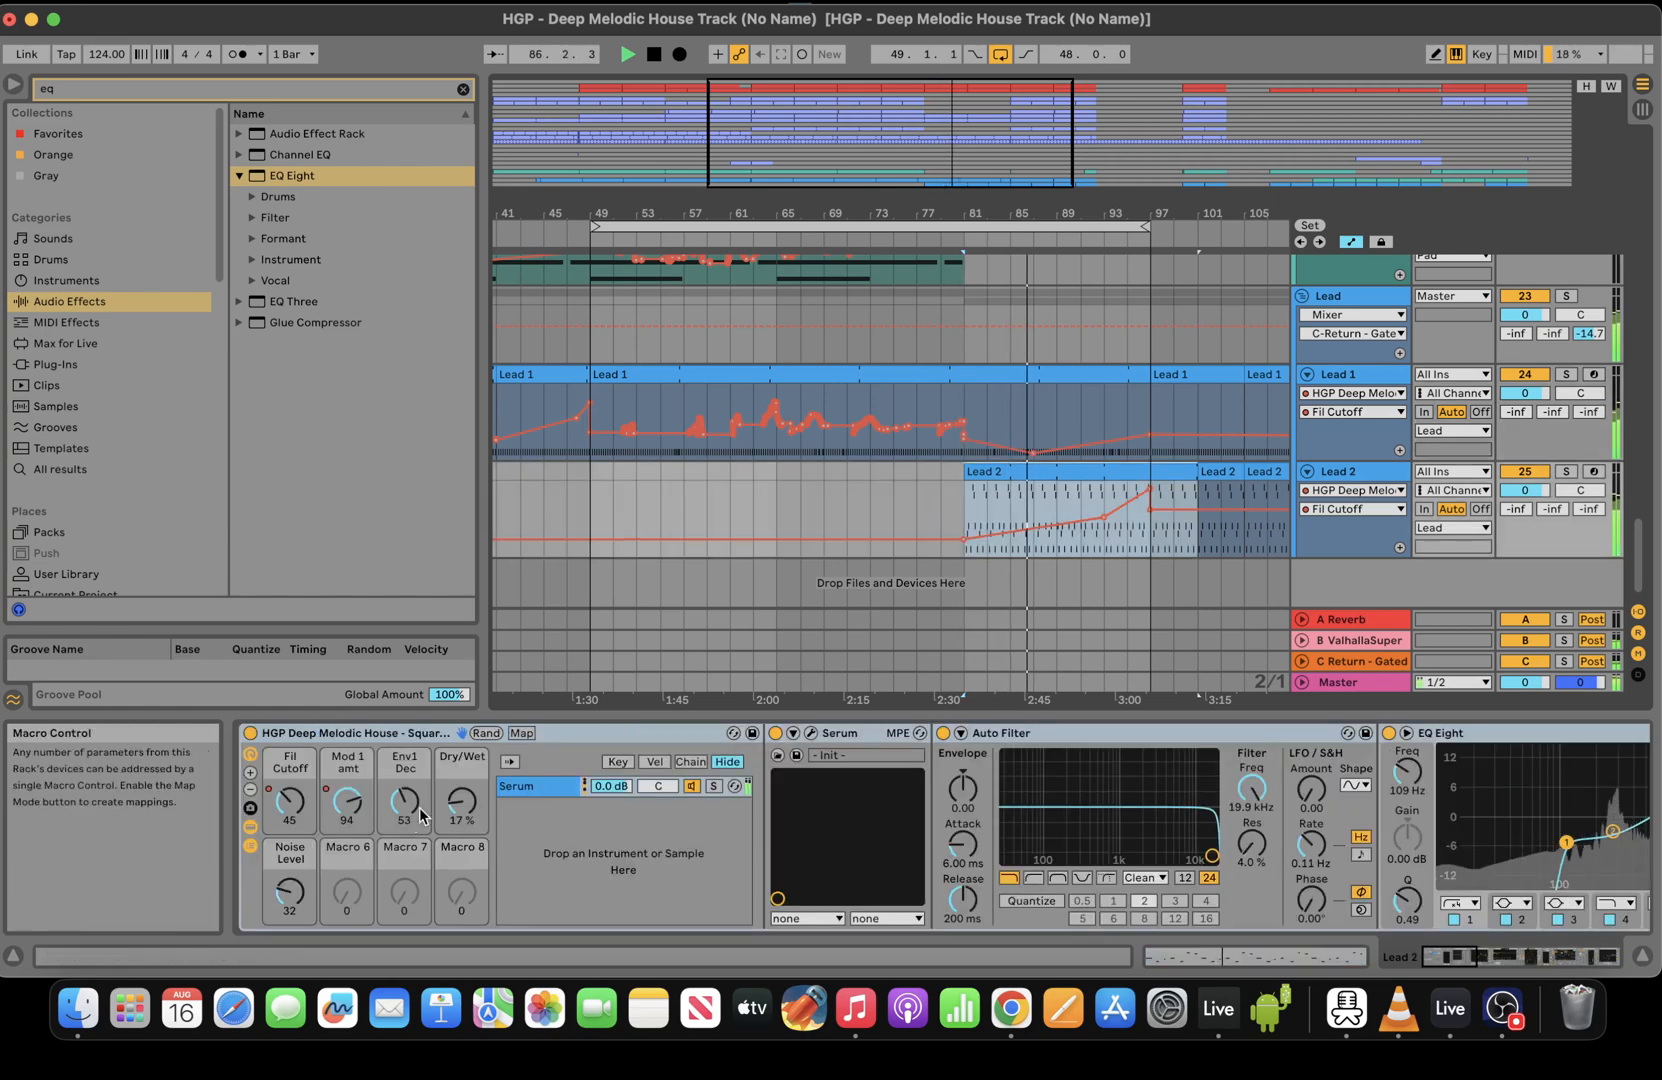
# Automate Lead 2's Dry/Wet to fall from 80 % at bar 81 to 17 % near bar 95, with Env1 Dec falling towards bar 97
pyautogui.click(463, 803)
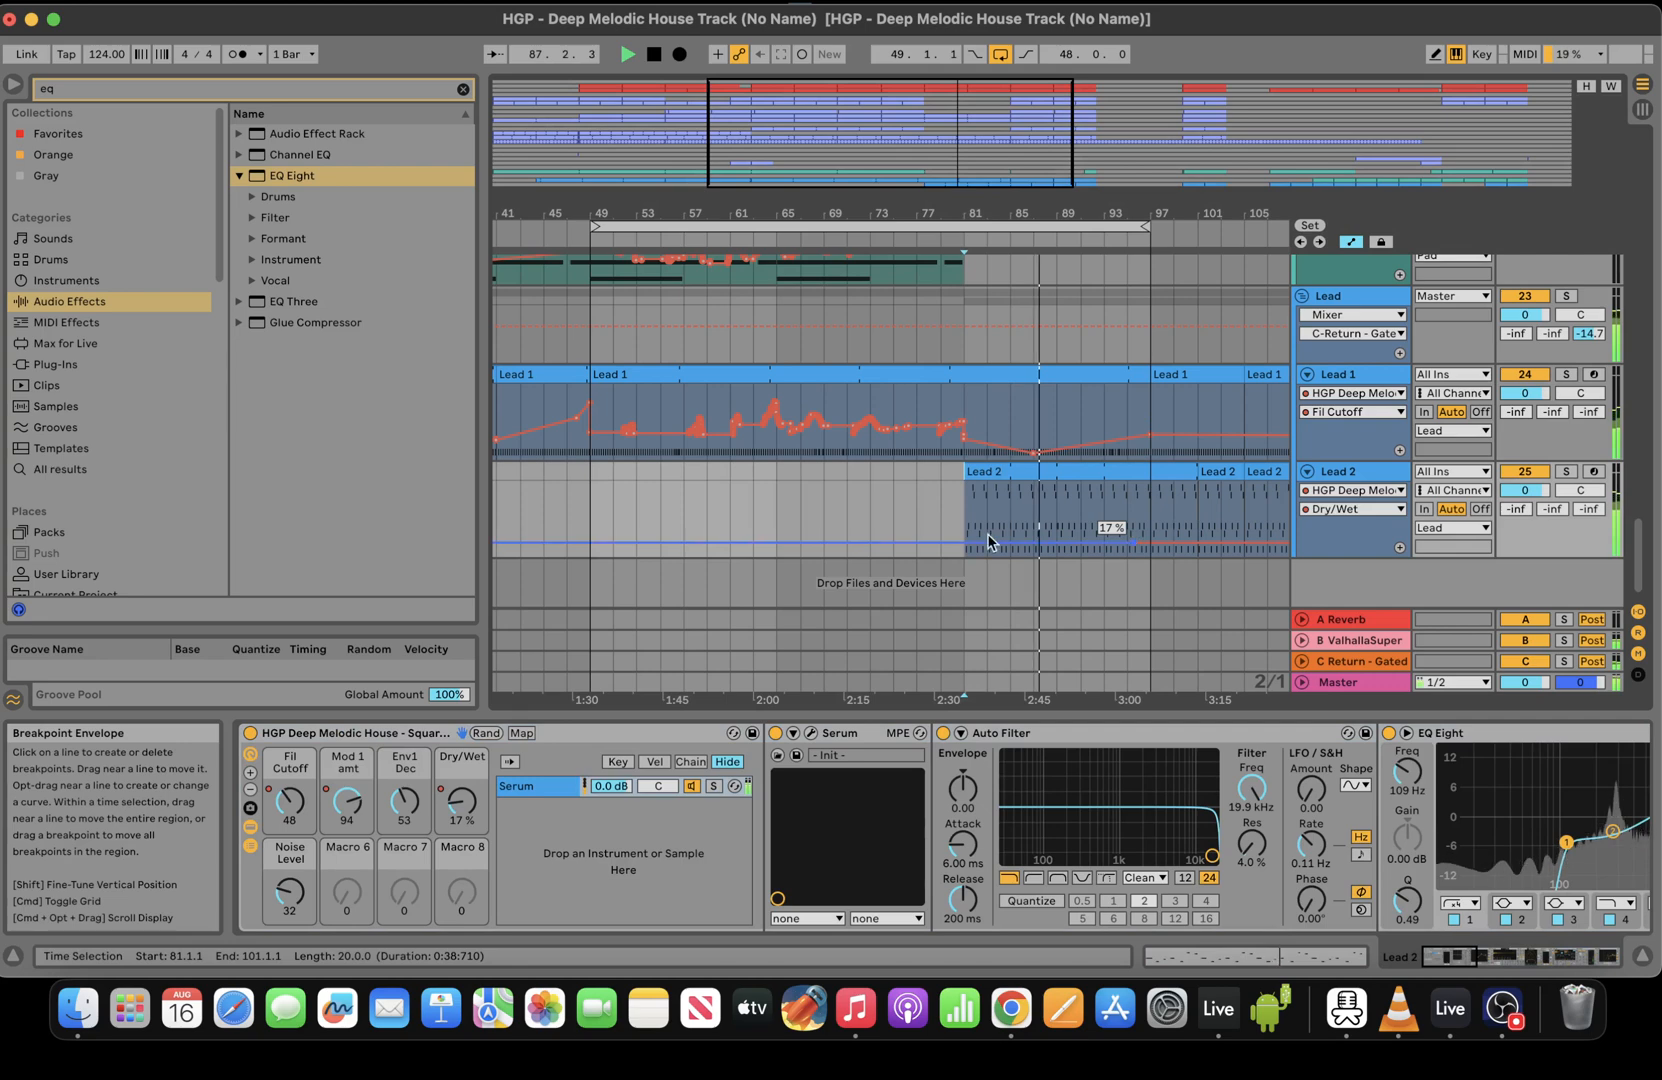
pyautogui.press('space')
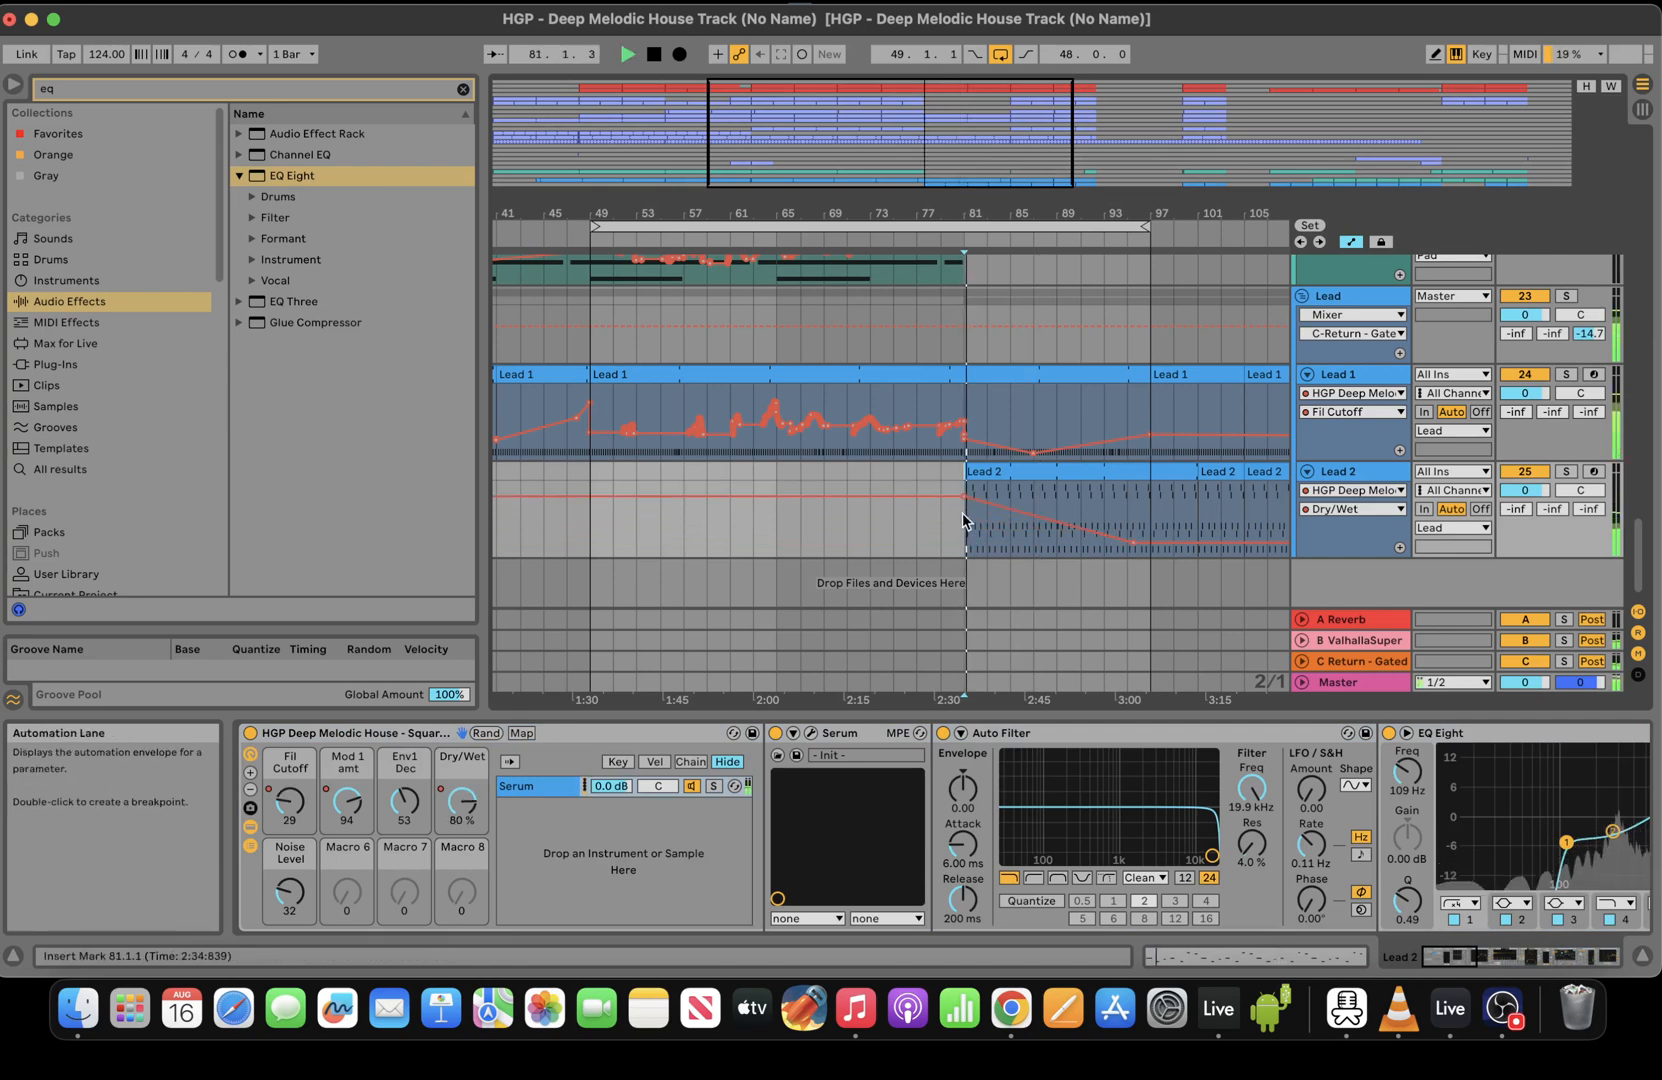
pyautogui.click(405, 800)
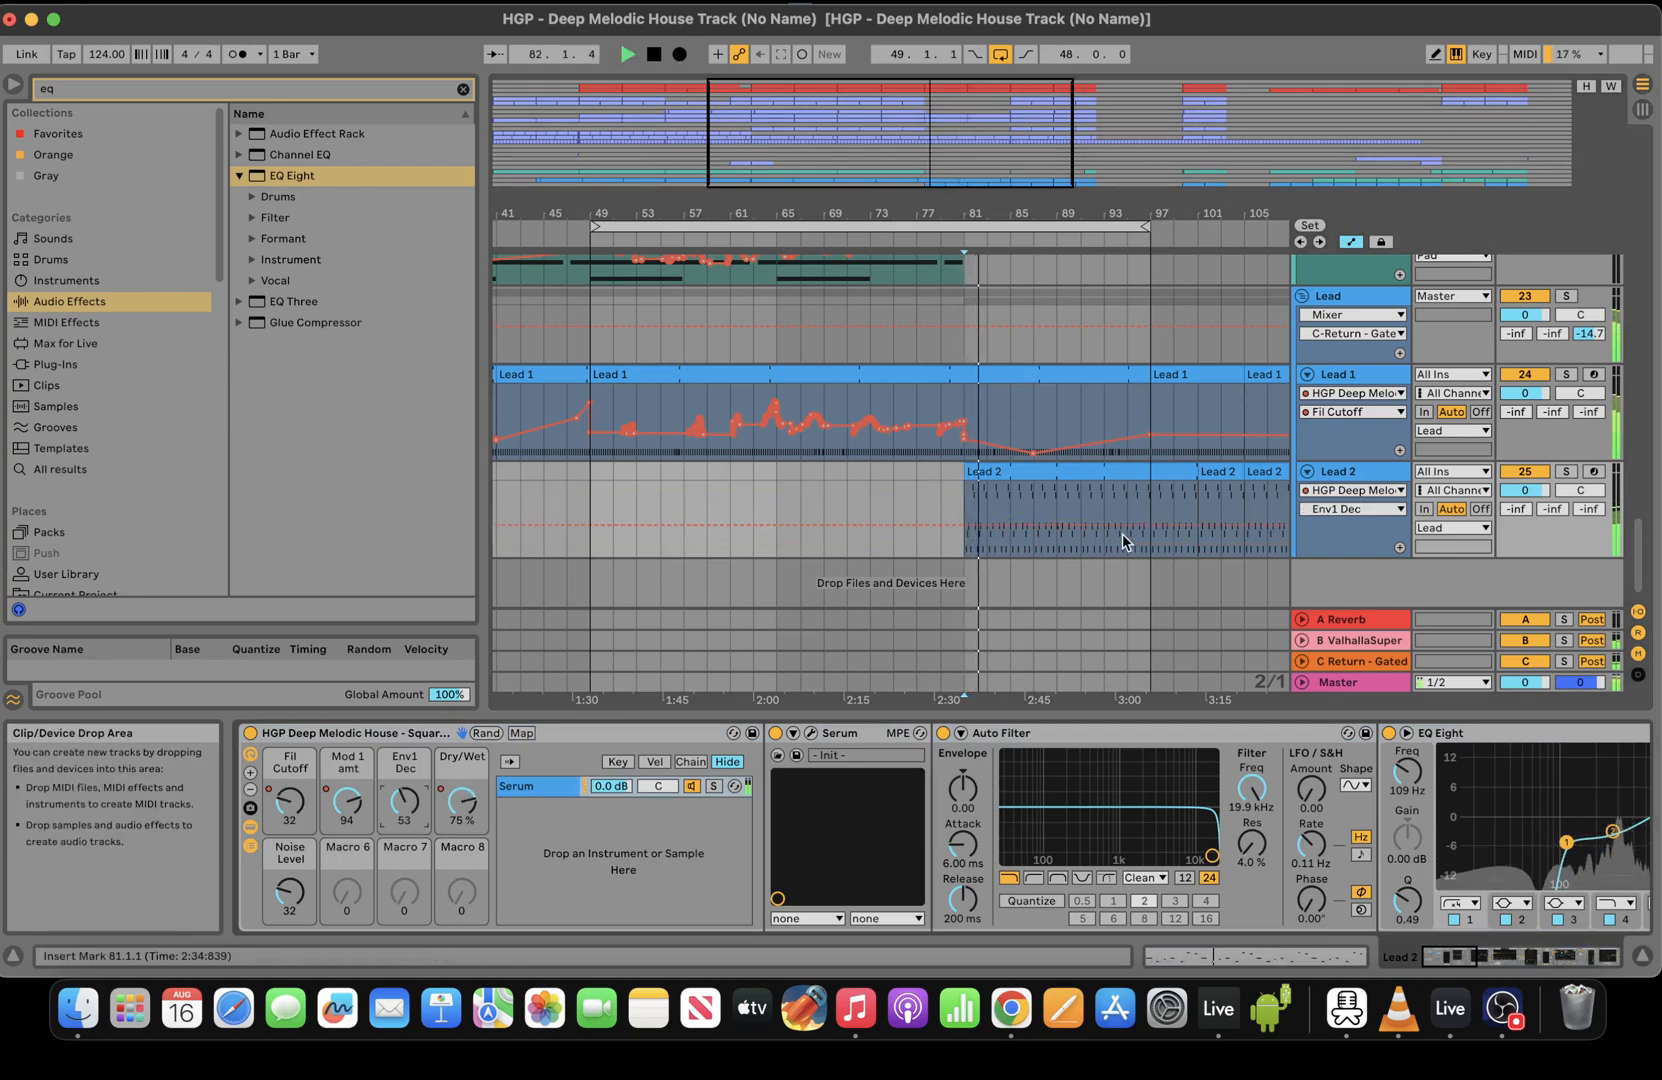
pyautogui.moveTo(970, 530); pyautogui.dragTo(970, 518)
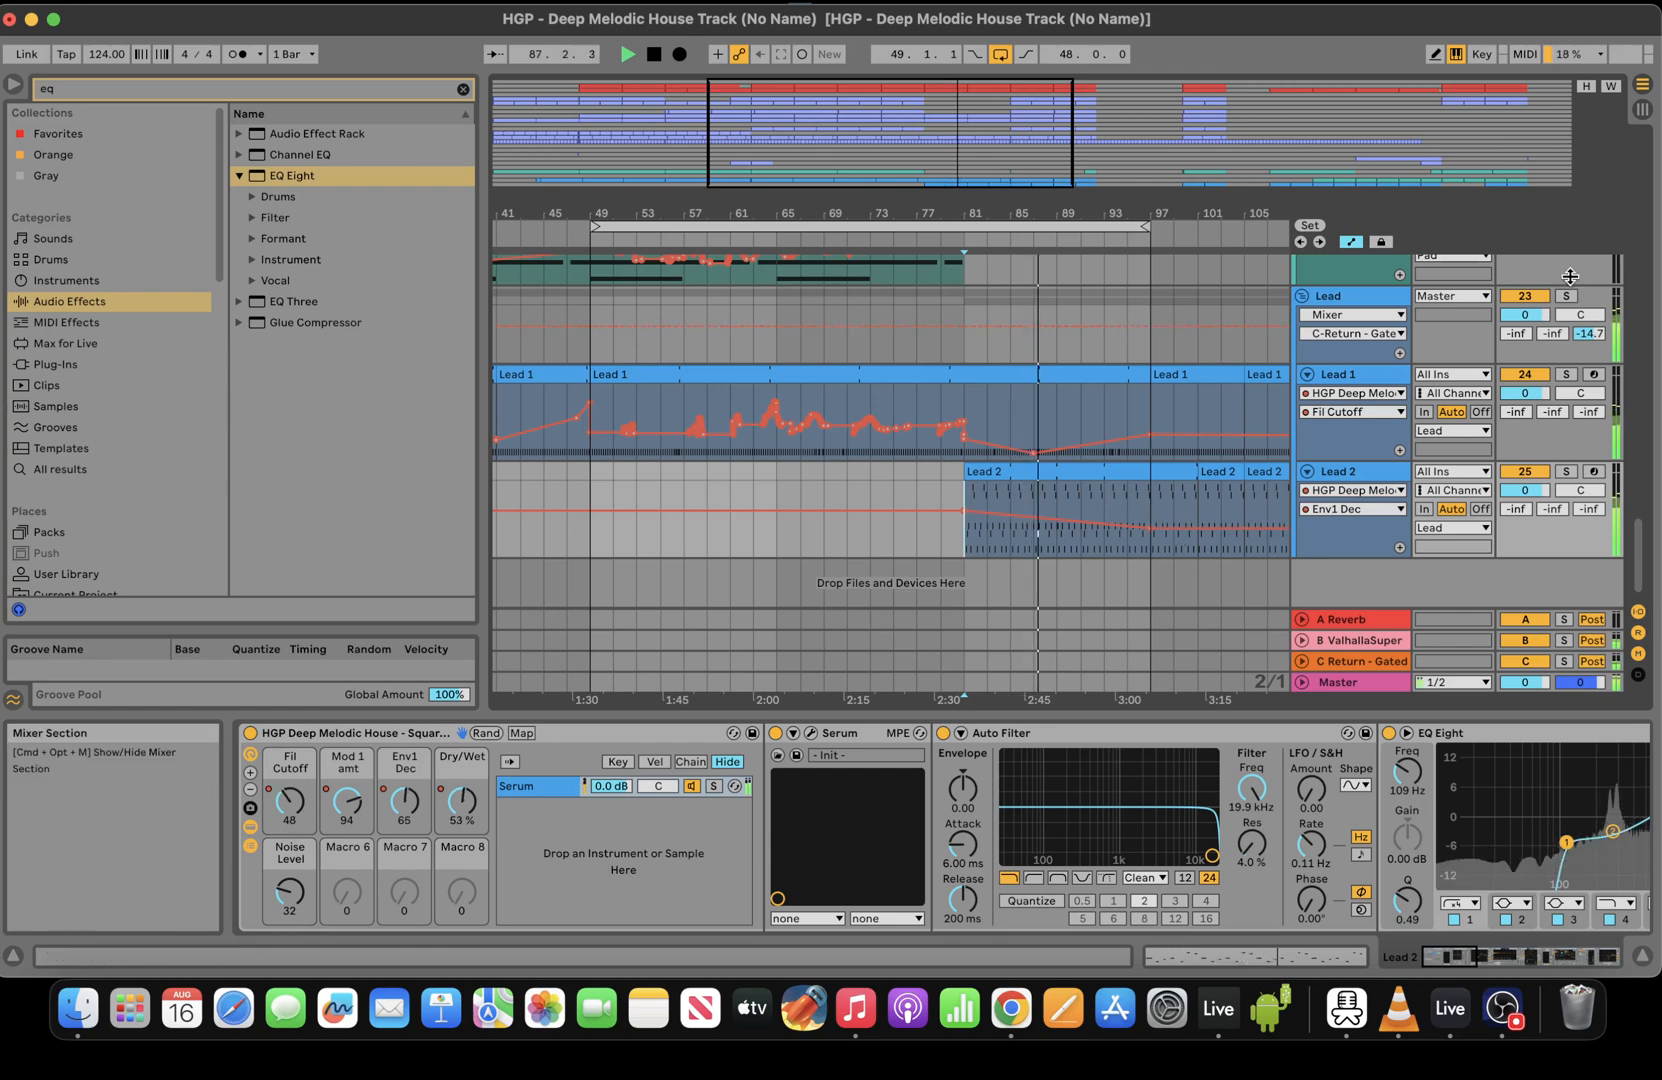
pyautogui.click(290, 800)
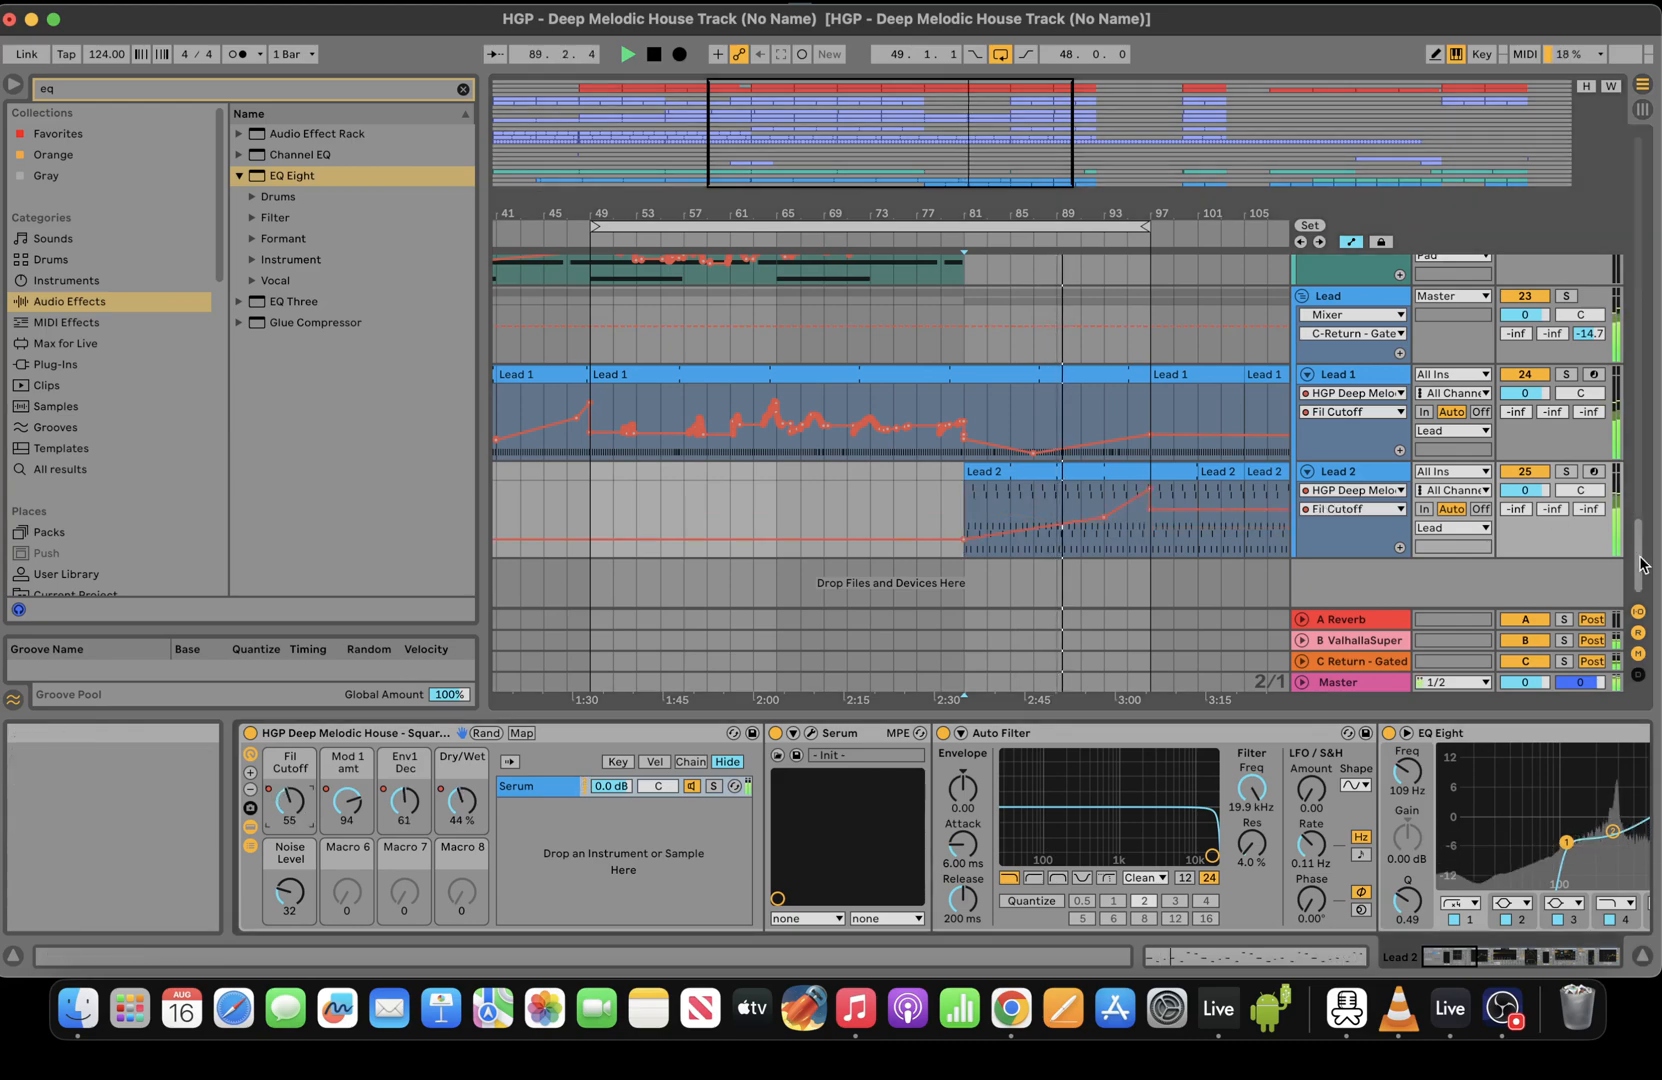
# Duplicate the Sub Stab clip at bar 81 to bar 89, and copy the Filter 1 Freq automation from bars 65–81 onto bars 81–97
pyautogui.moveTo(1640, 558); pyautogui.dragTo(1592, 177)
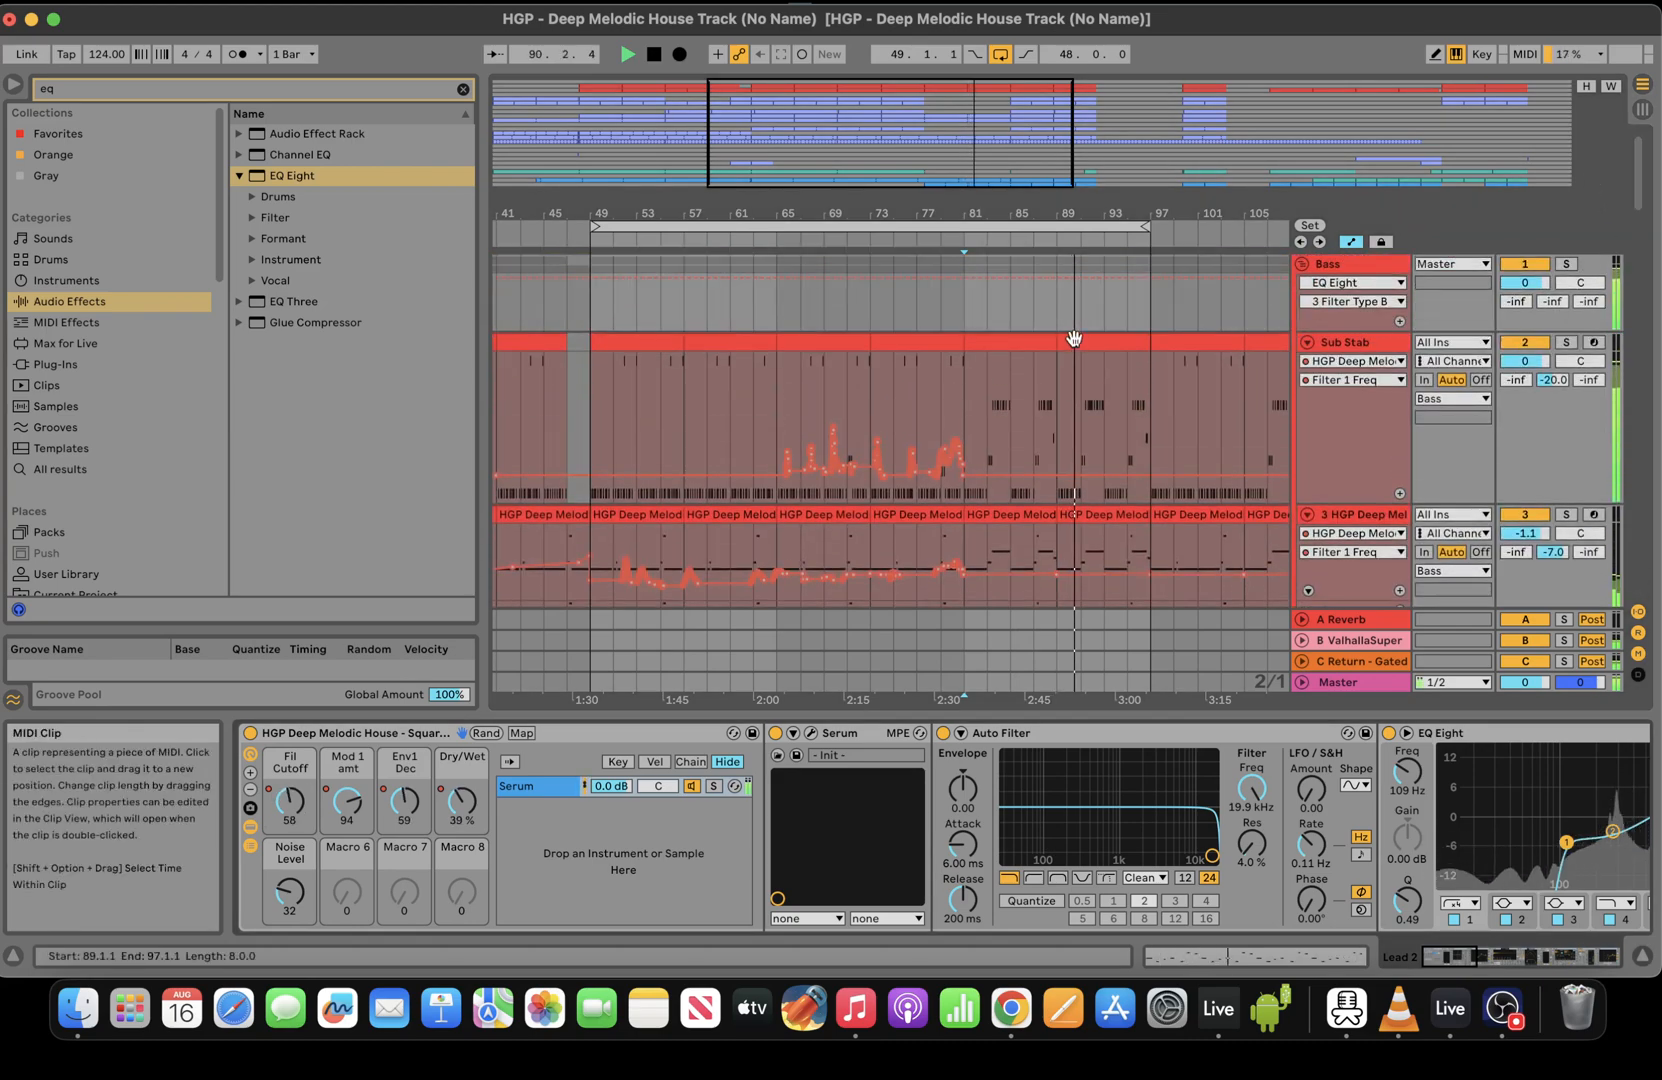
pyautogui.click(1043, 346)
pyautogui.moveTo(1063, 345); pyautogui.dragTo(1039, 345)
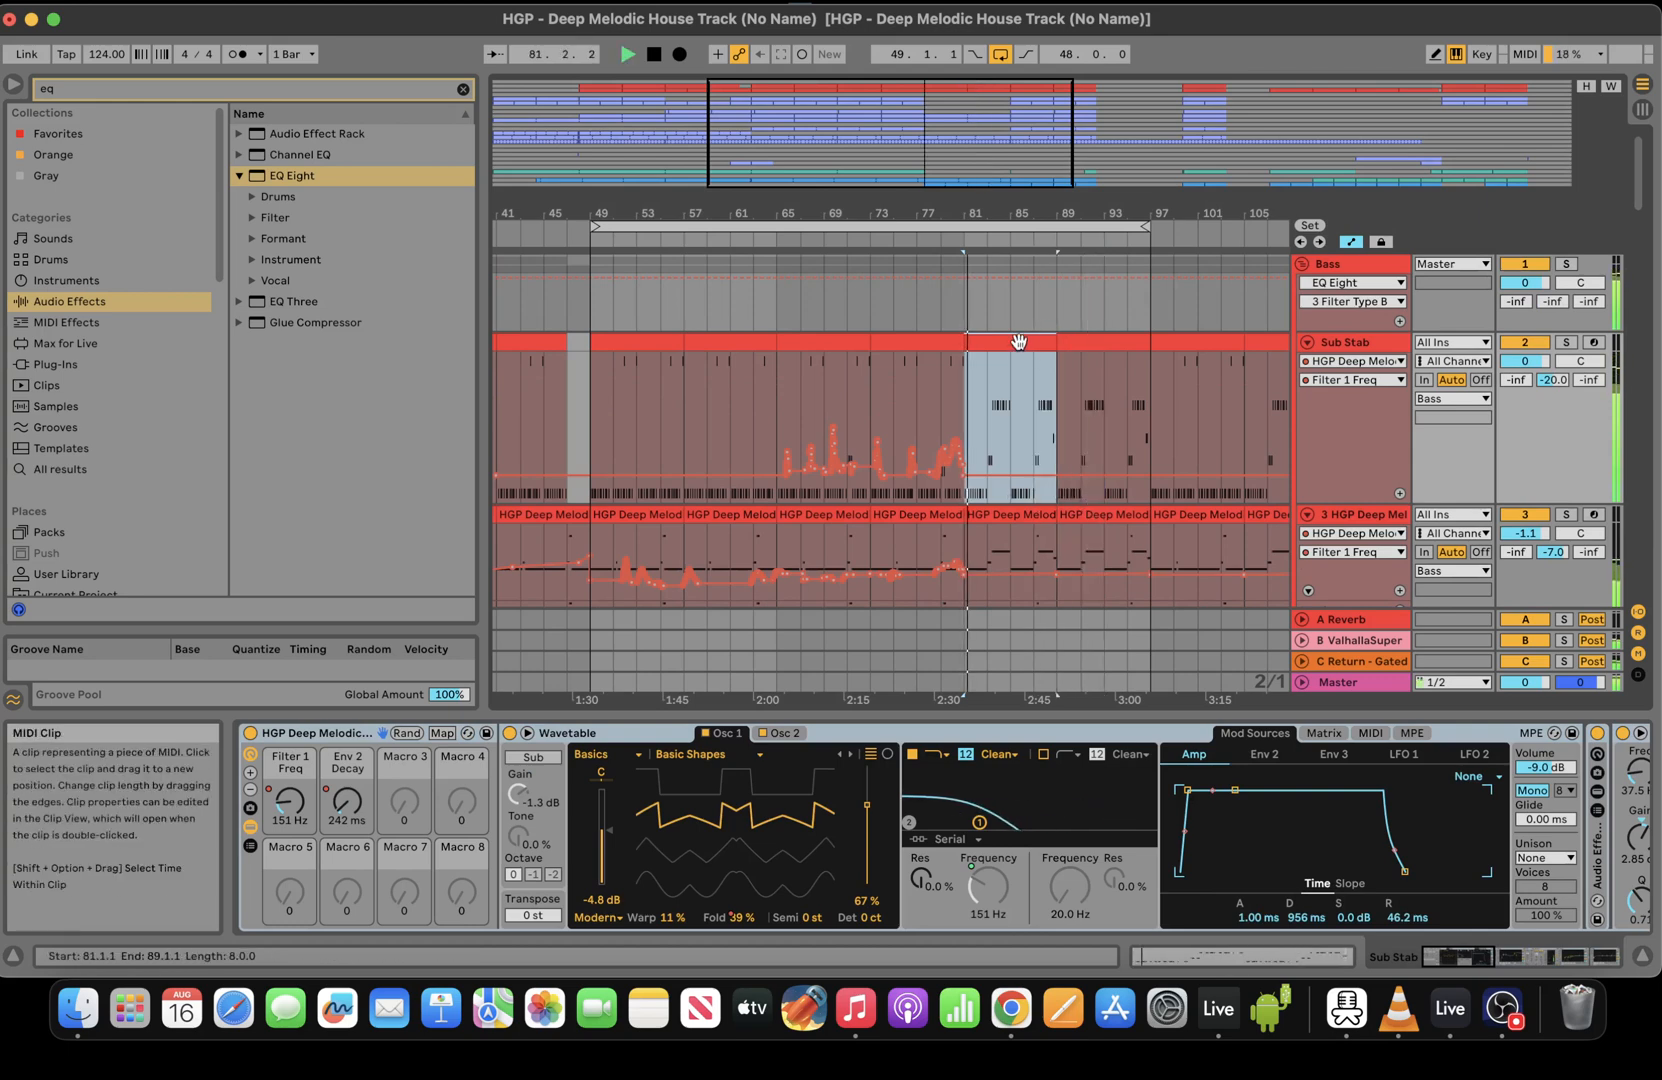
pyautogui.press('super+d')
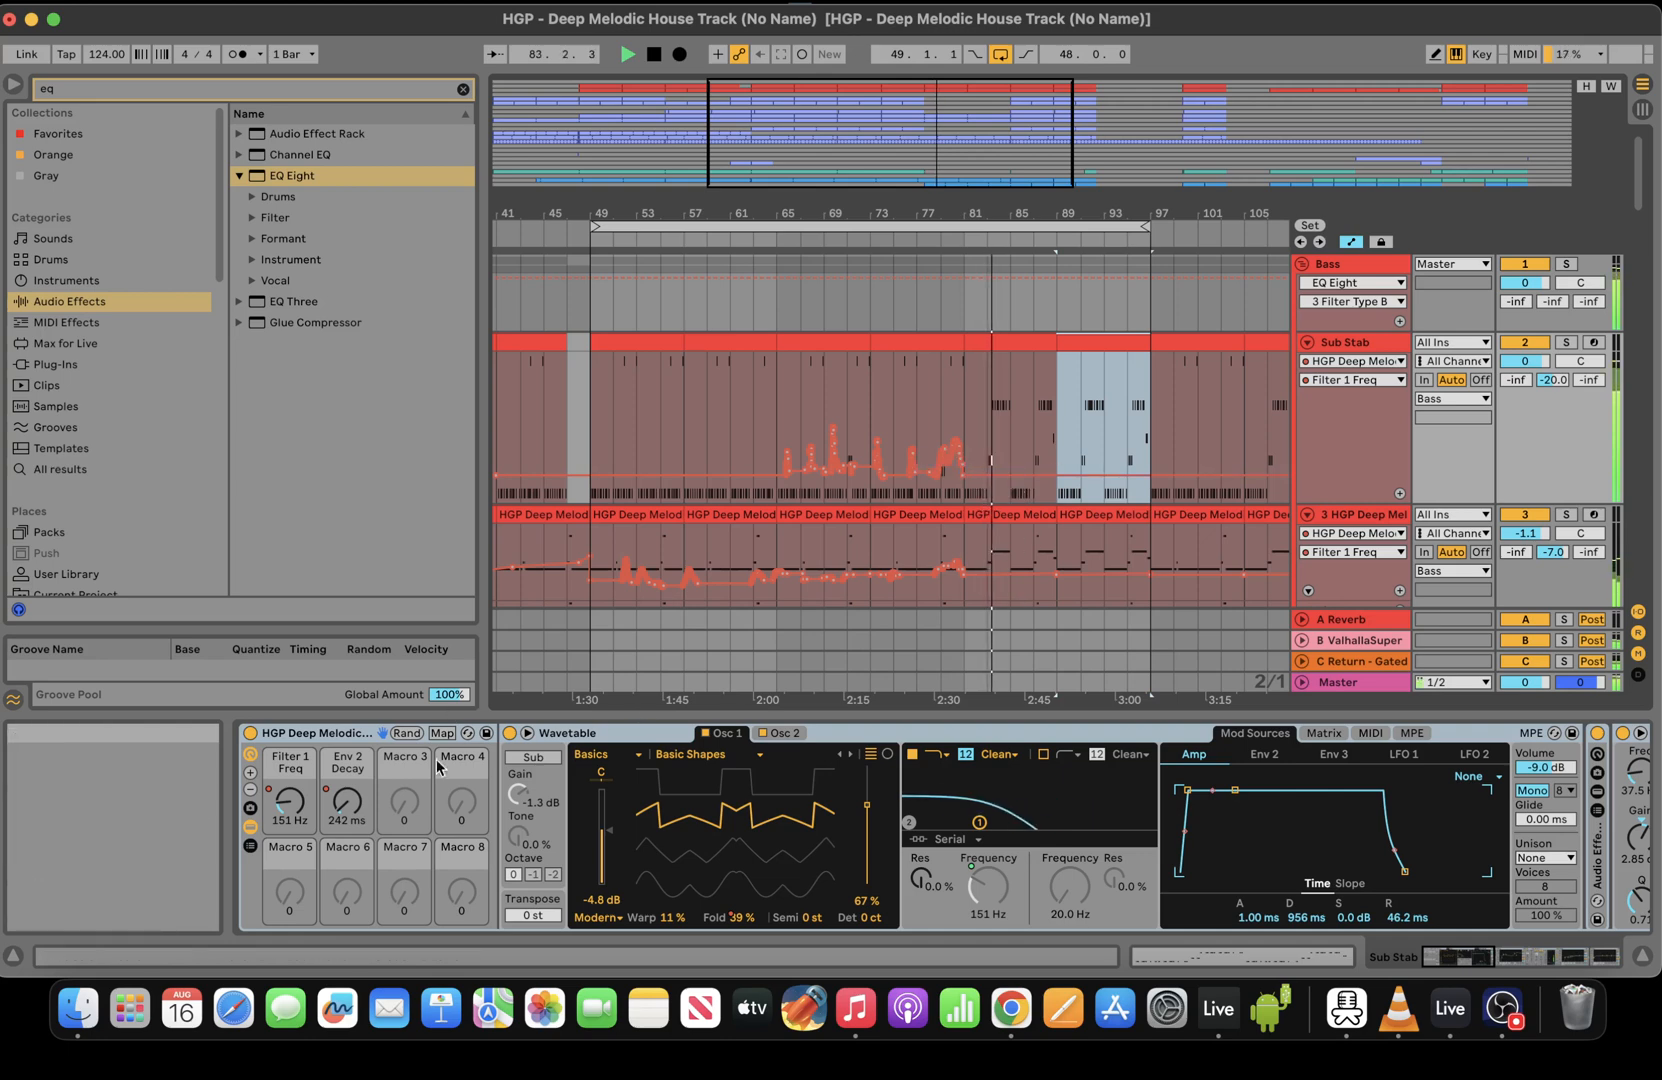
pyautogui.moveTo(970, 419); pyautogui.dragTo(788, 418)
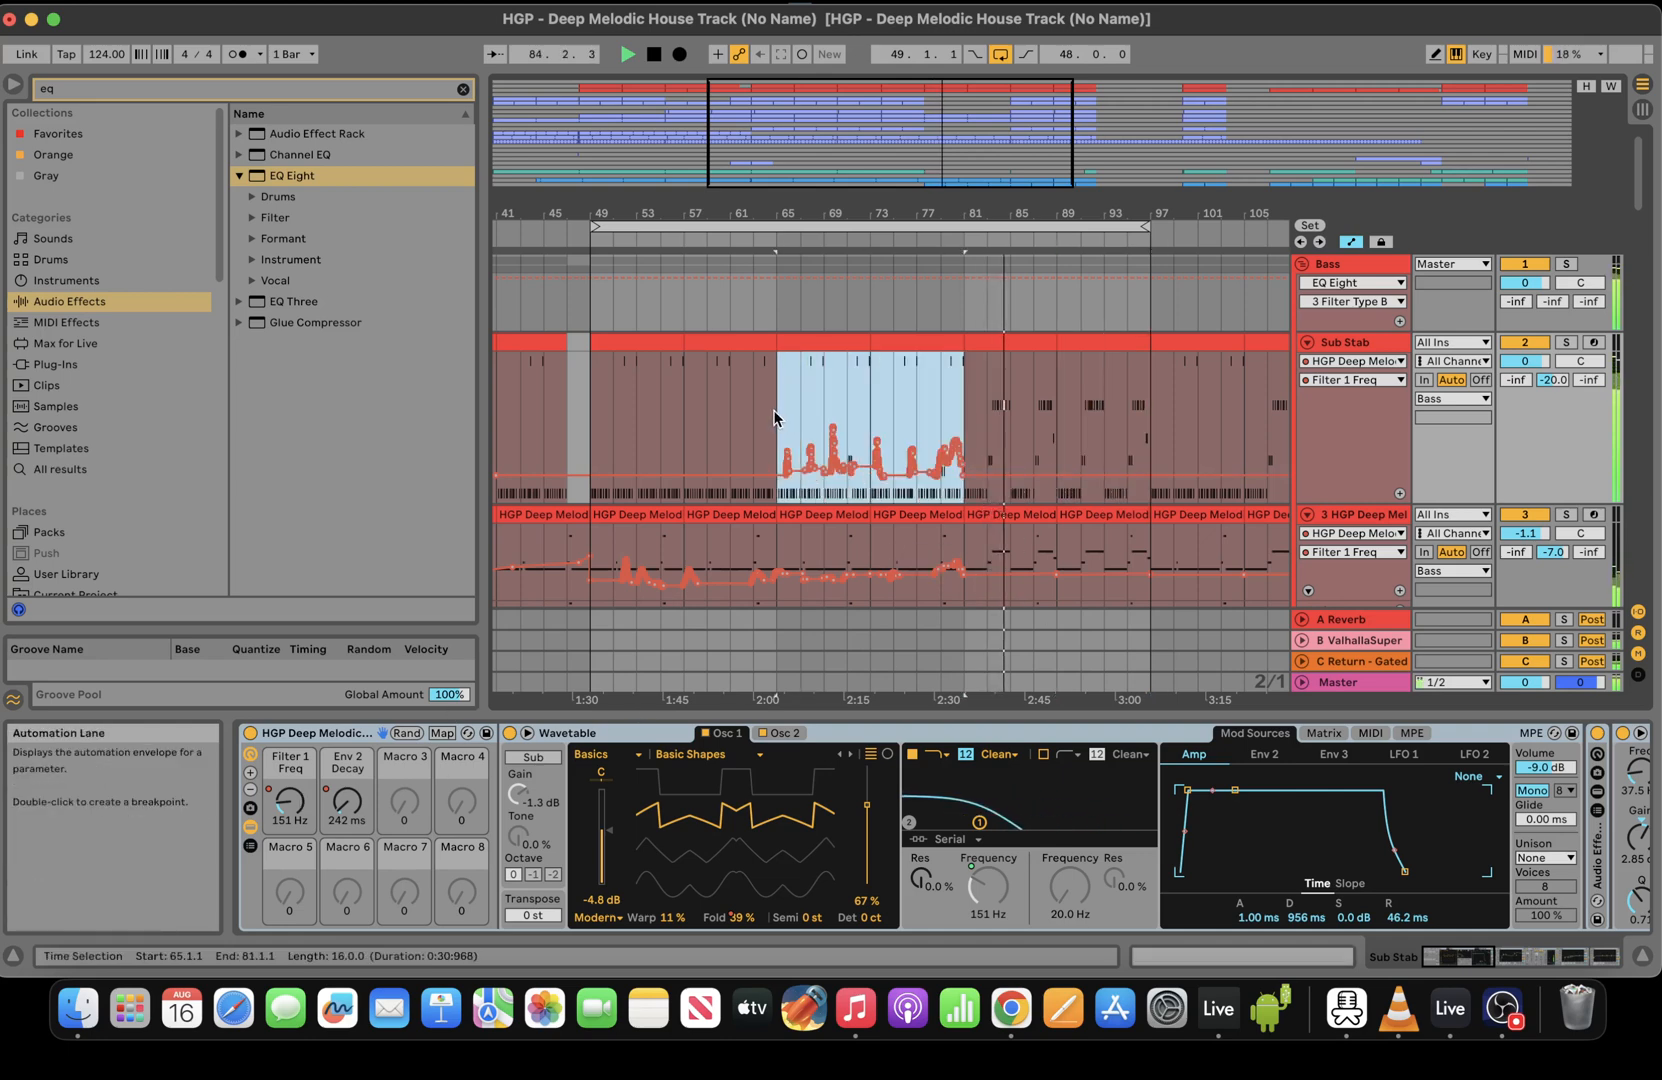
pyautogui.press('super+d')
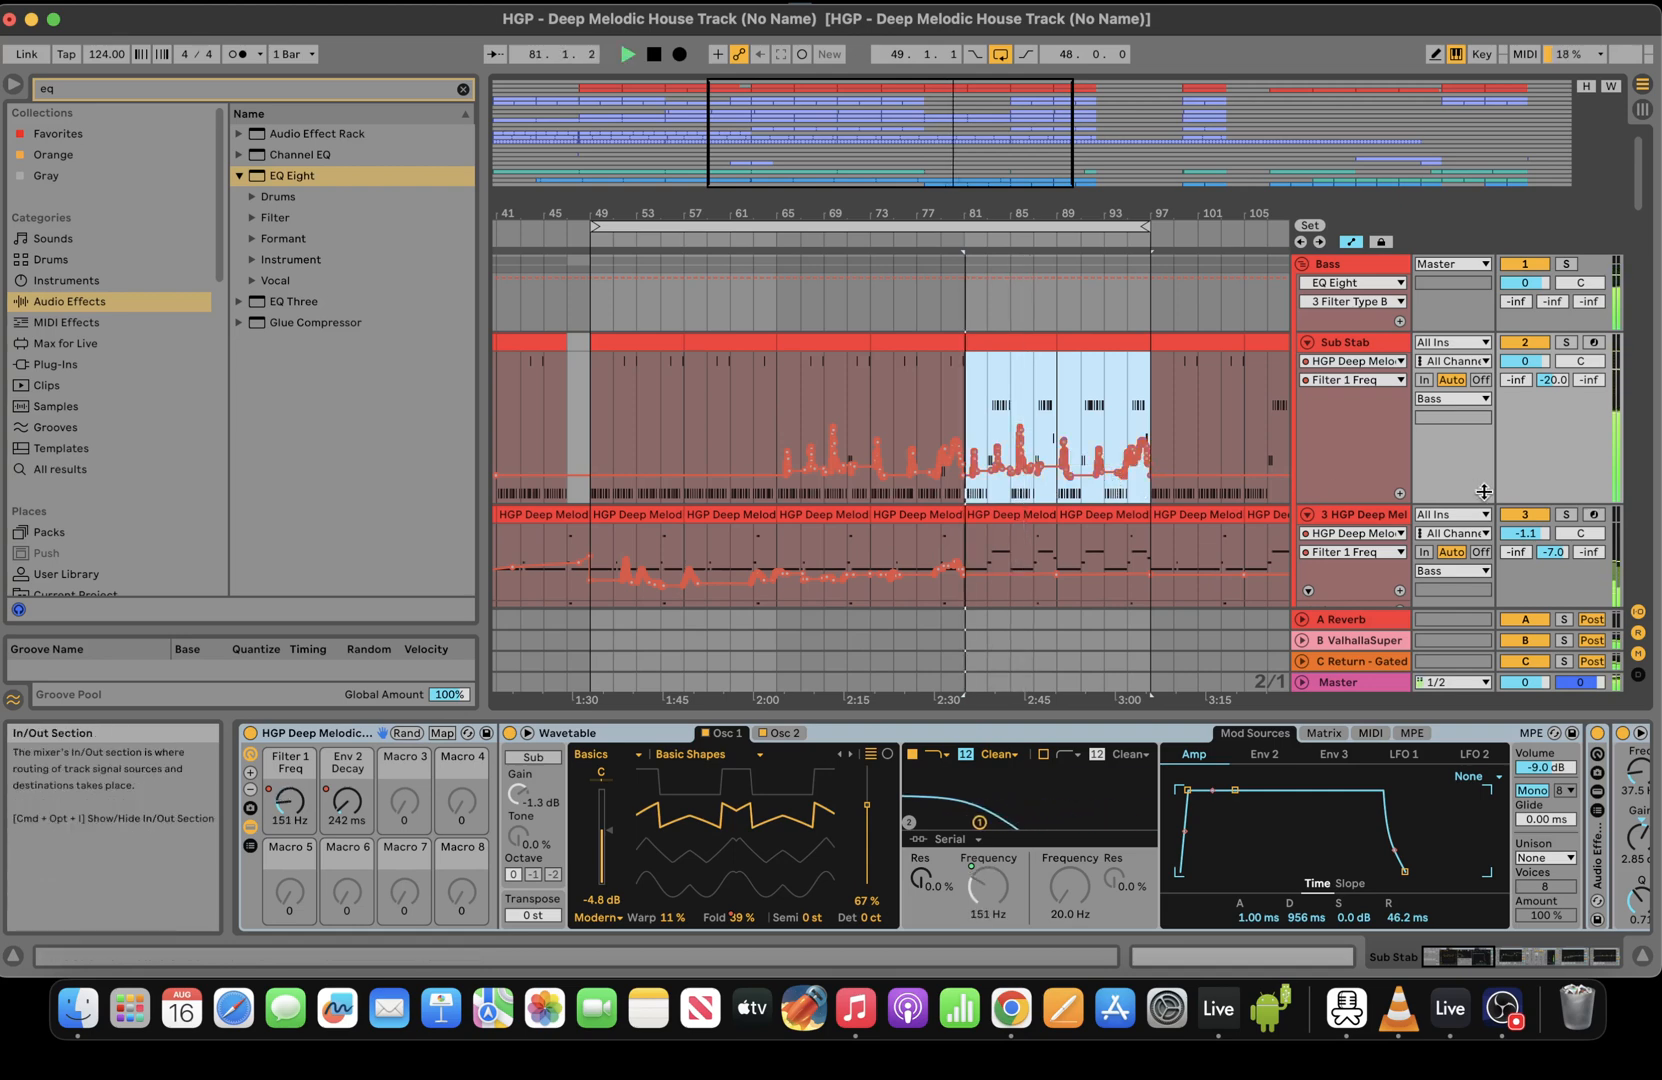
# Set Clip to 59 % in the Bass group's GClip, audition the section and close the plug-in window
pyautogui.click(1056, 310)
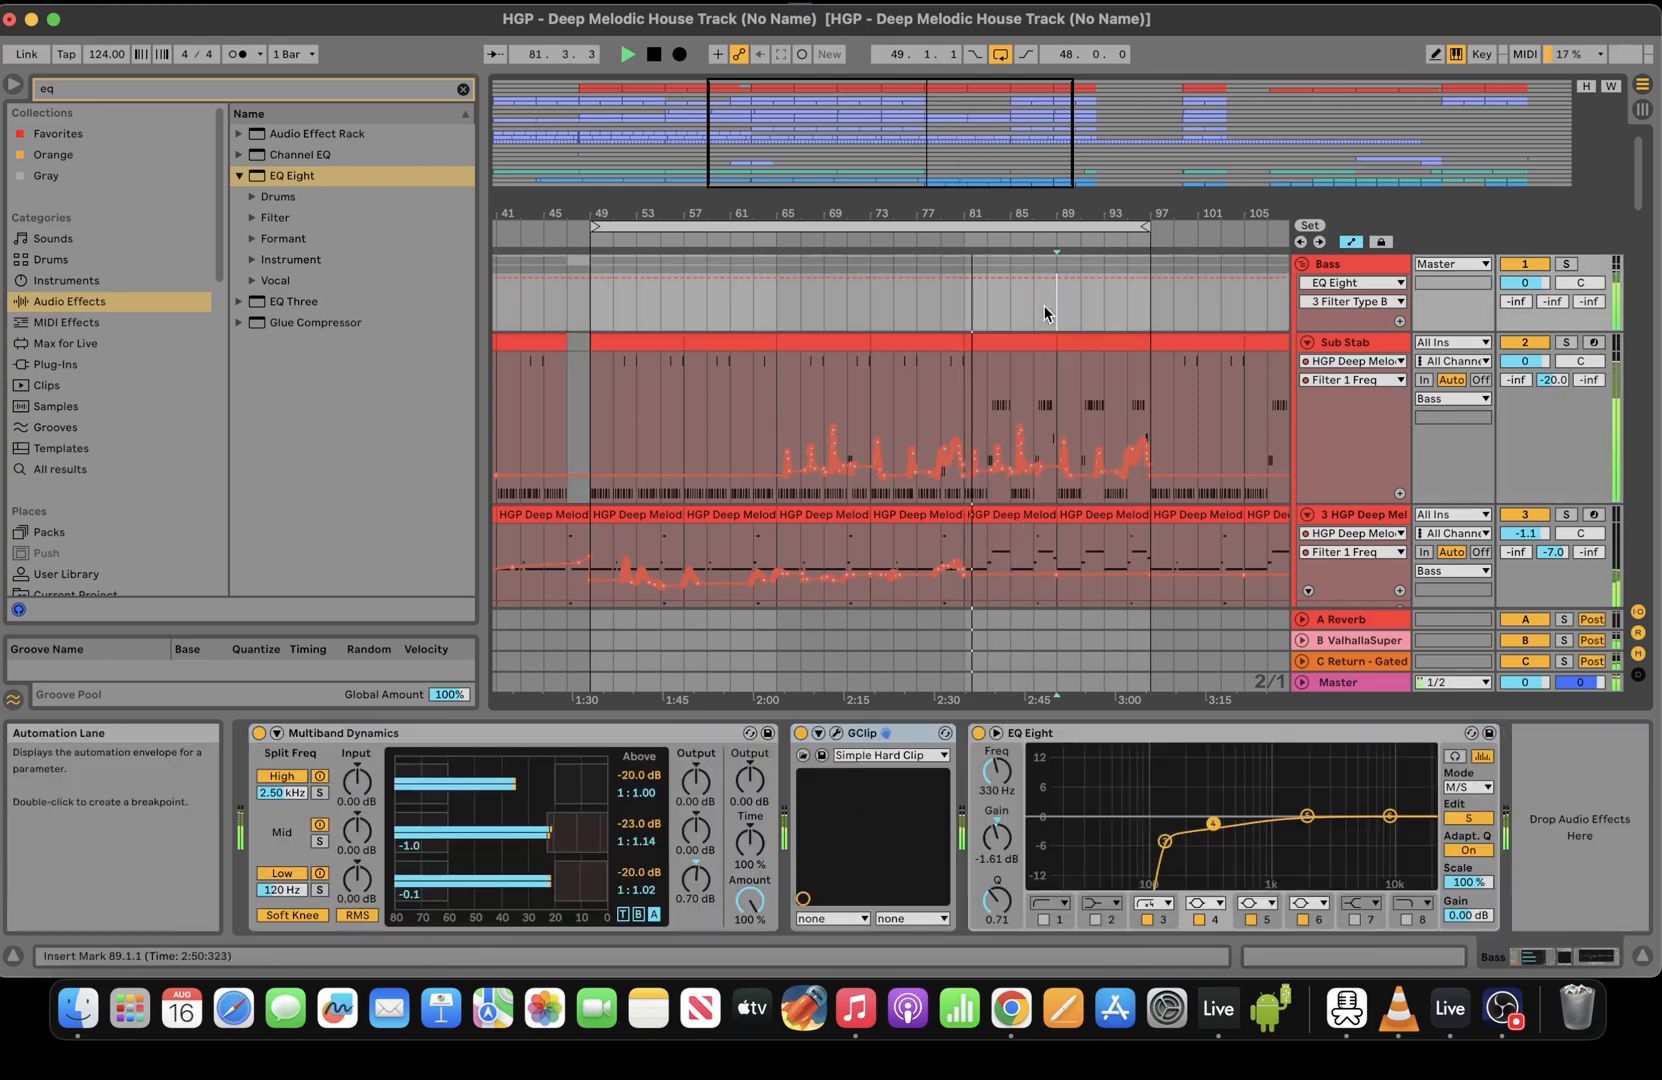
pyautogui.click(836, 733)
pyautogui.click(340, 521)
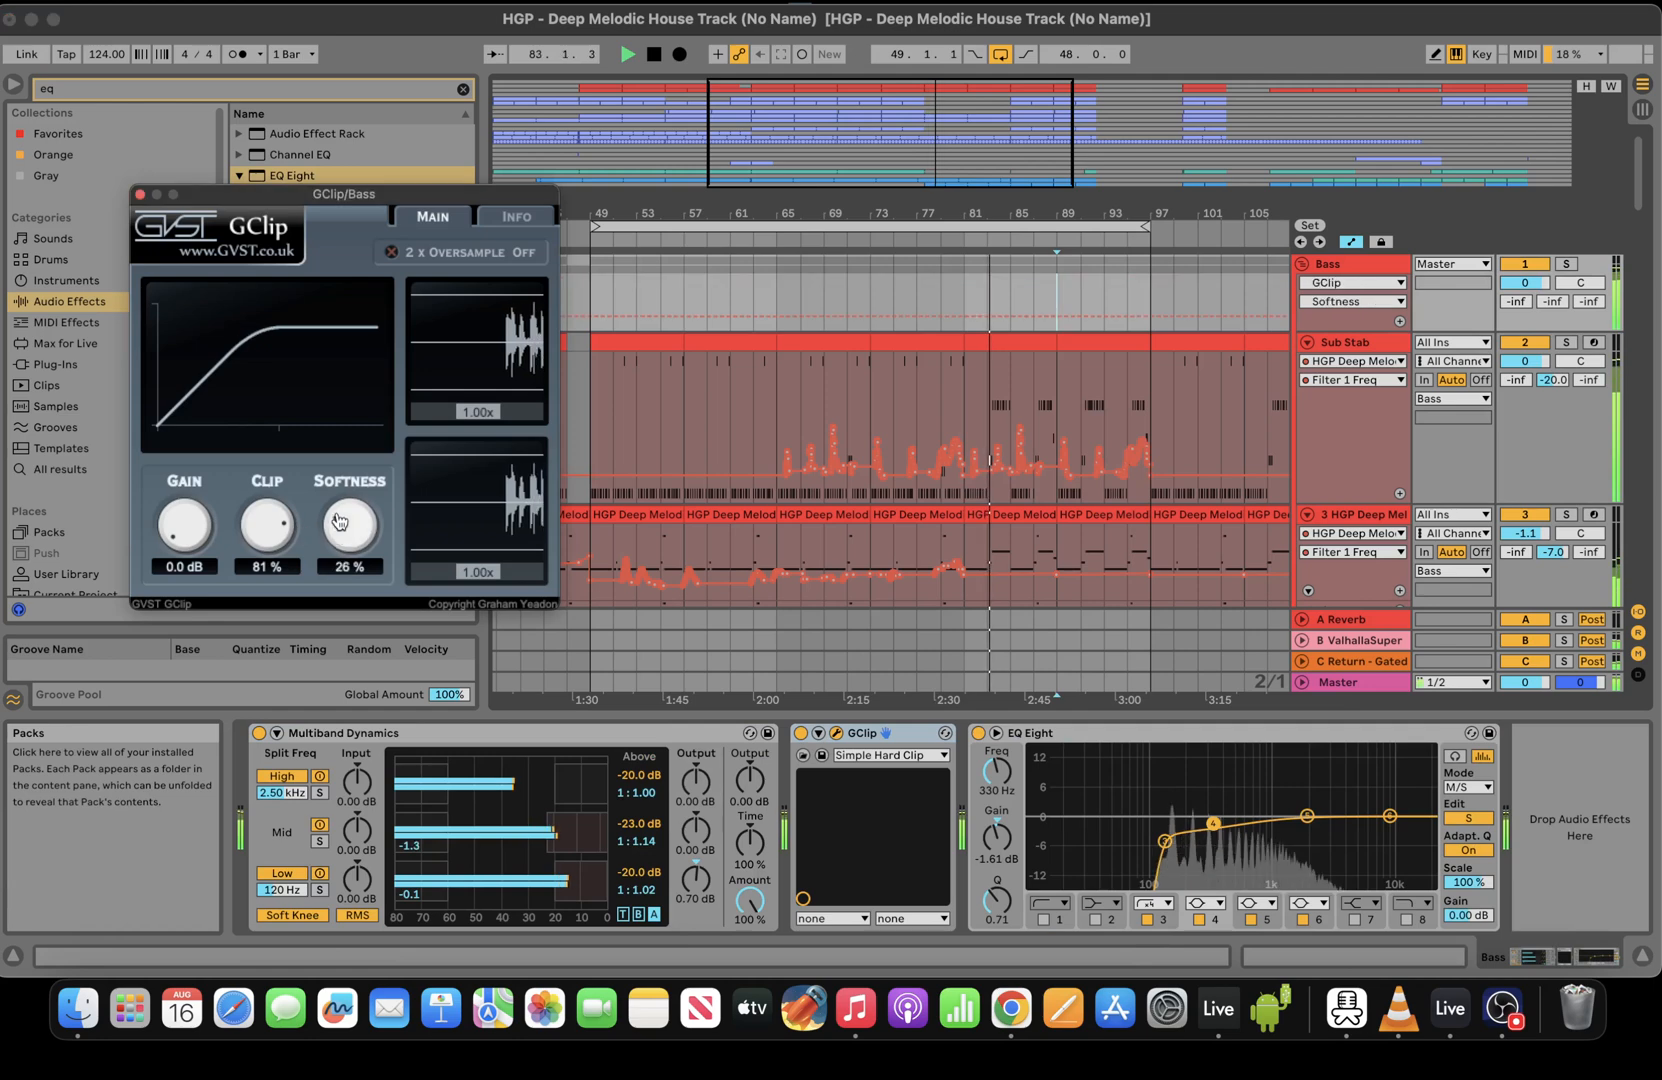
pyautogui.moveTo(279, 524); pyautogui.dragTo(280, 551)
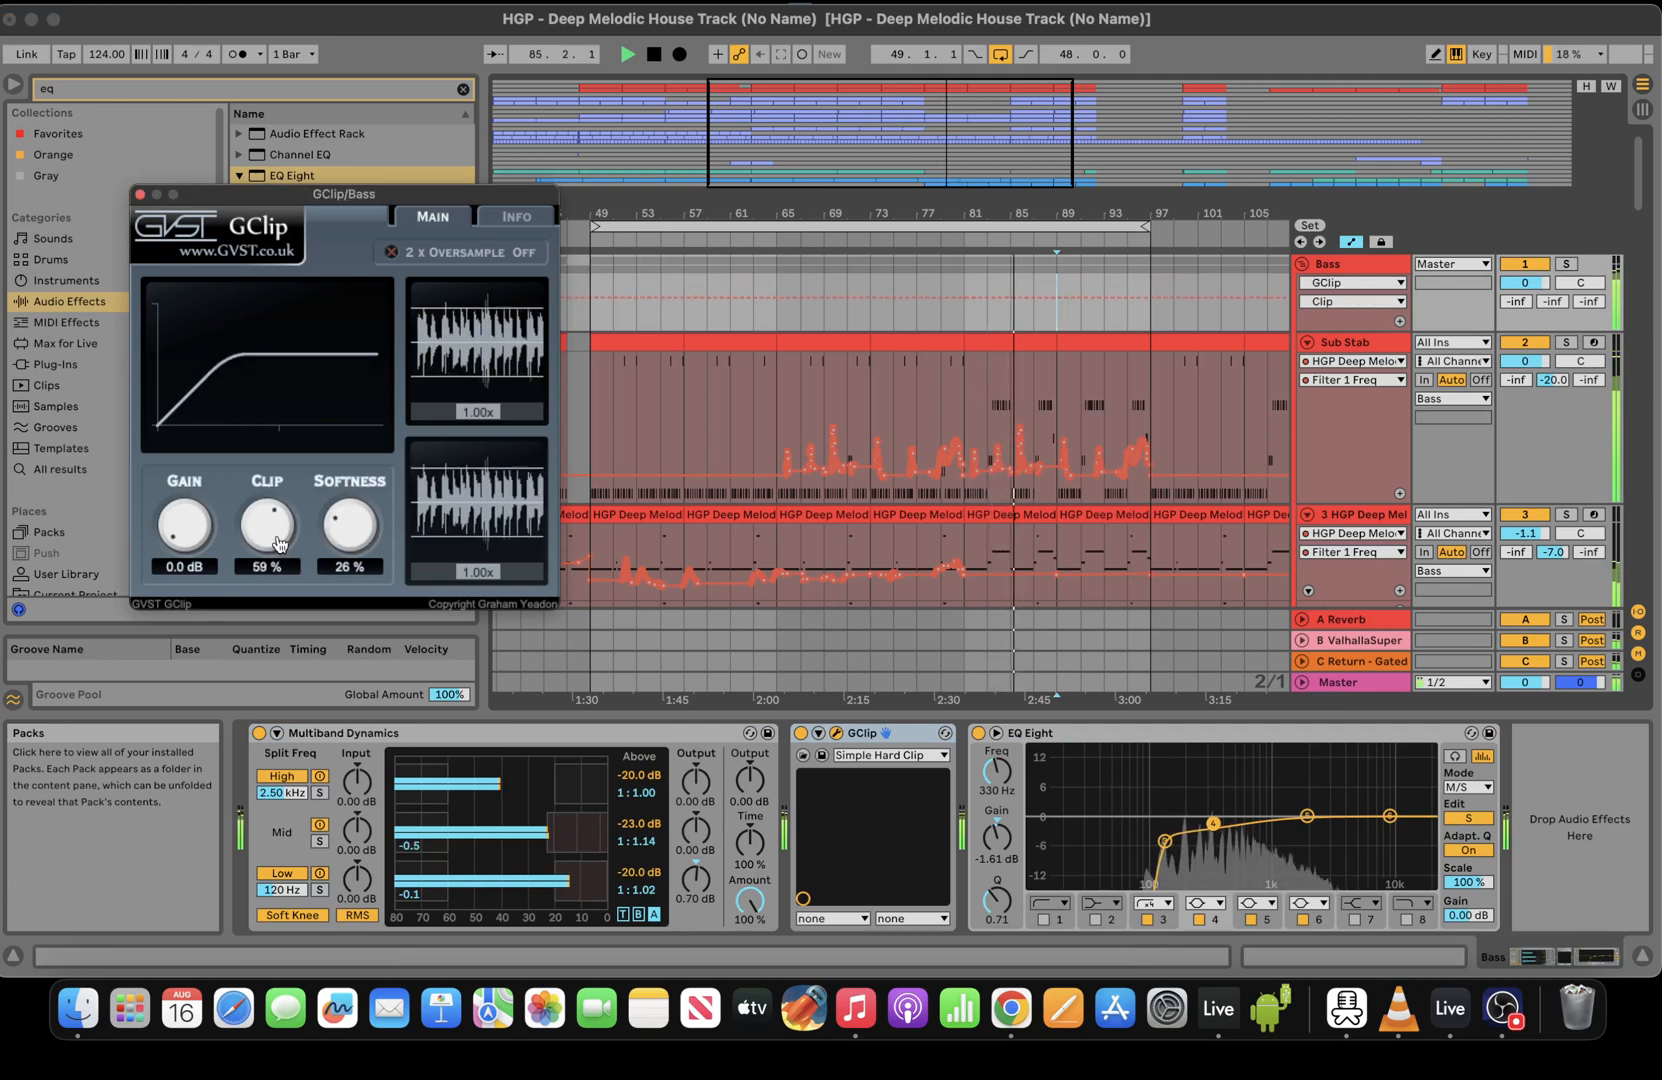
pyautogui.press('space')
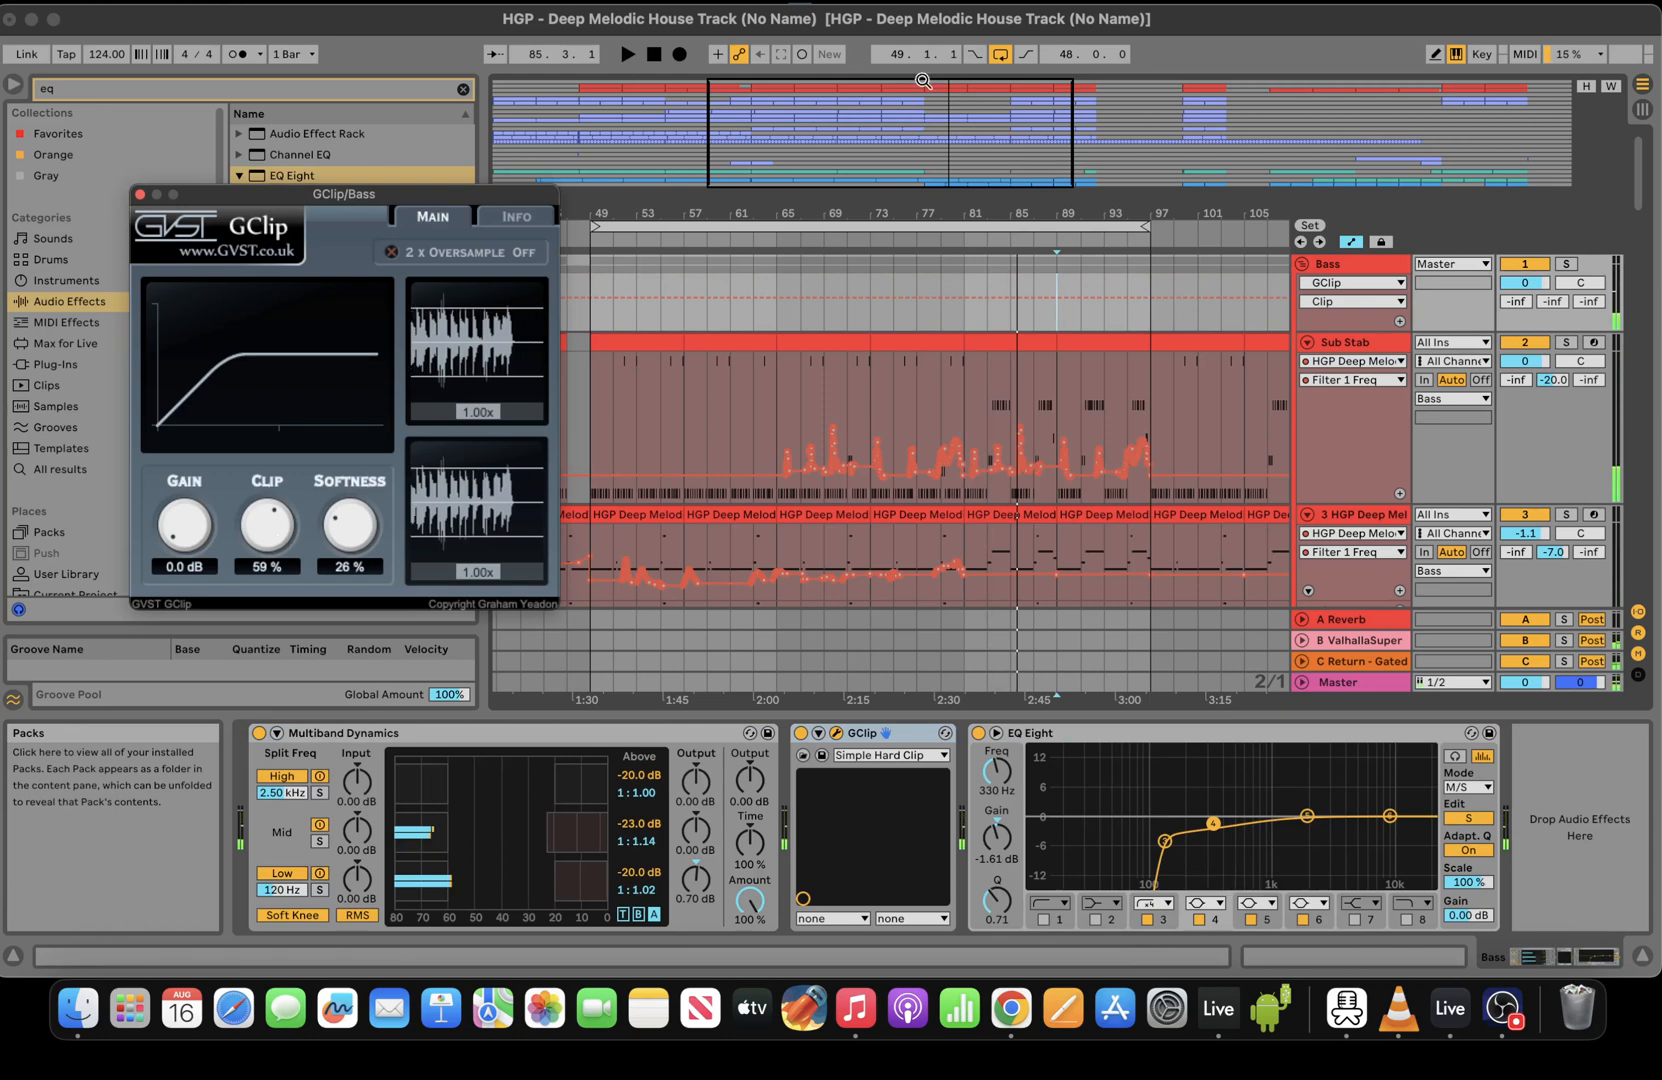
pyautogui.click(1044, 240)
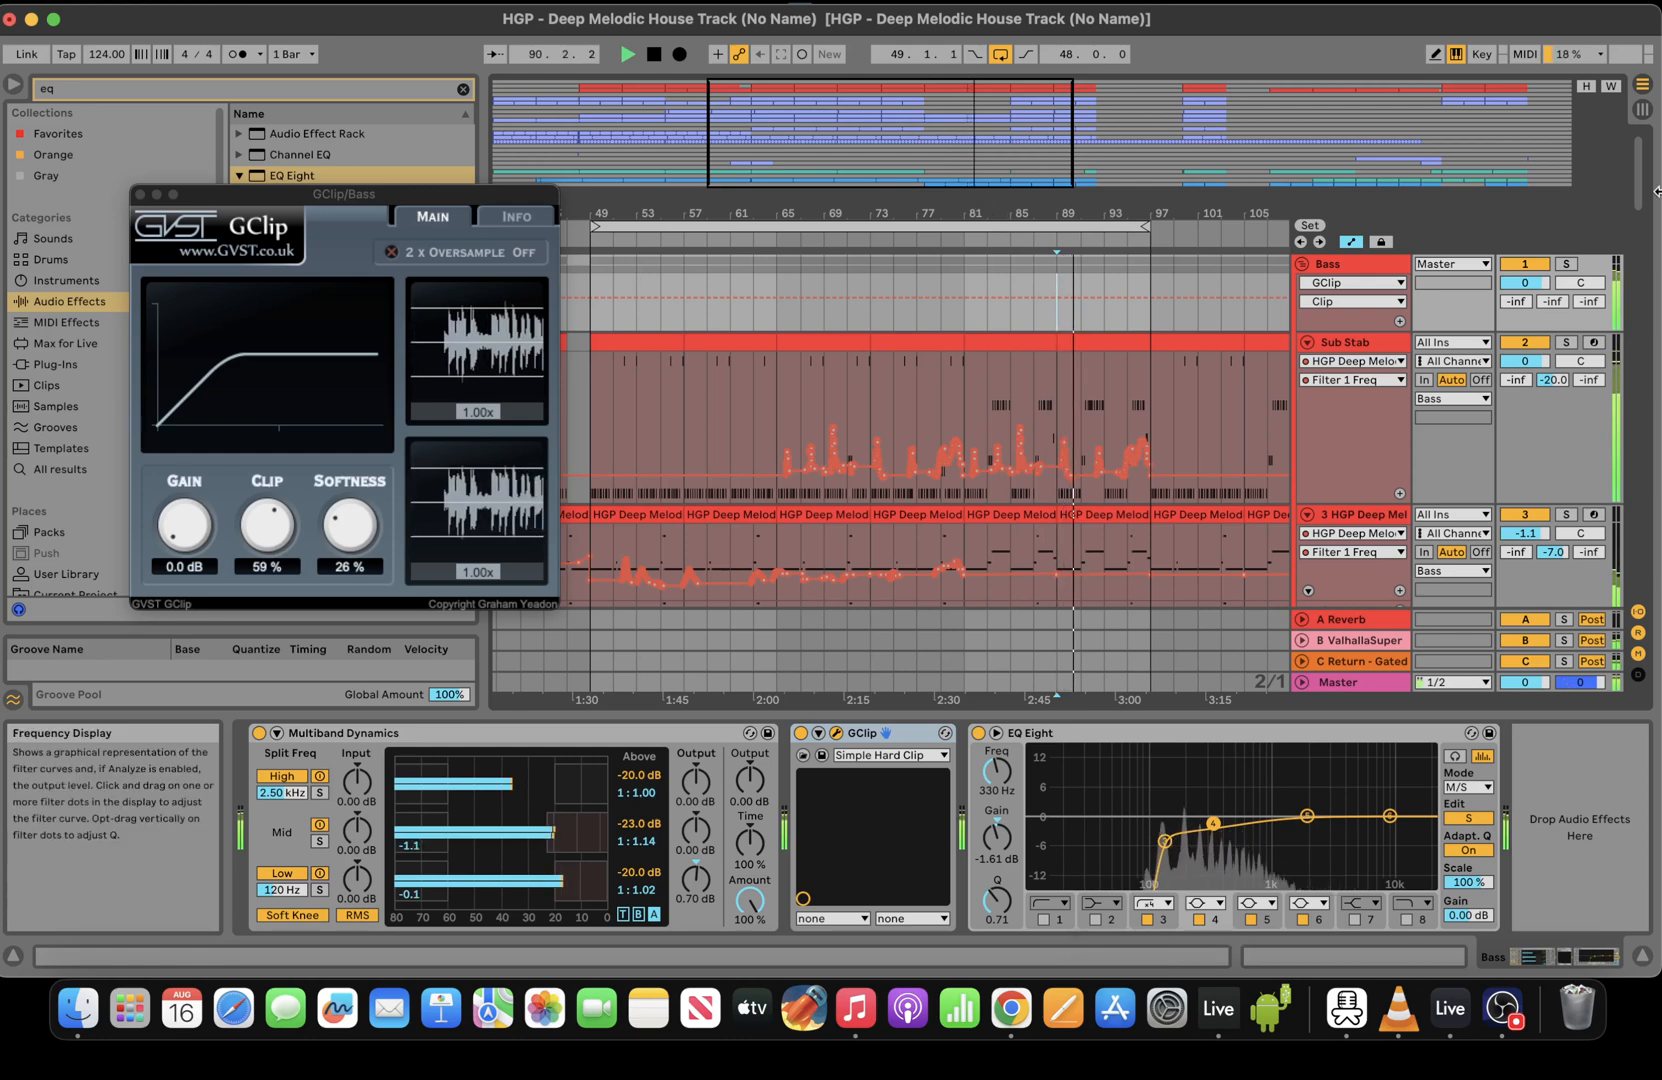
pyautogui.click(140, 195)
# Select the Sub Stab clip spanning bars 89 to 97
pyautogui.moveTo(707, 213); pyautogui.dragTo(707, 192)
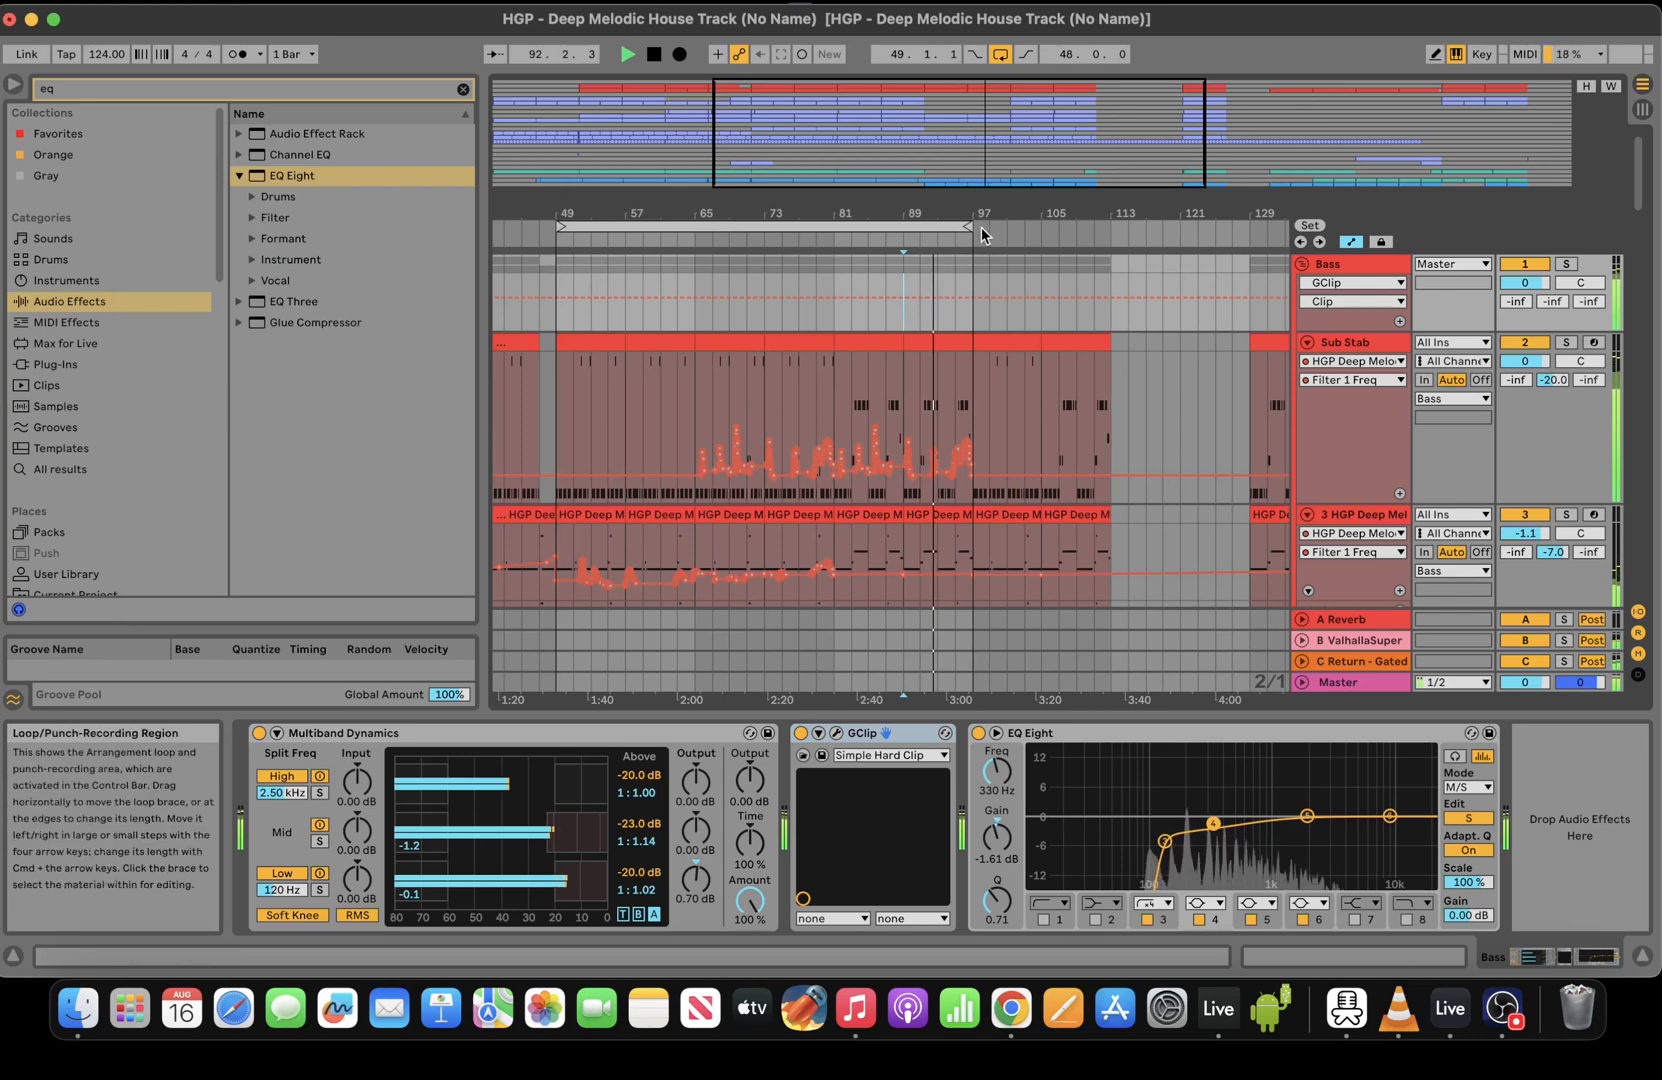
pyautogui.click(955, 342)
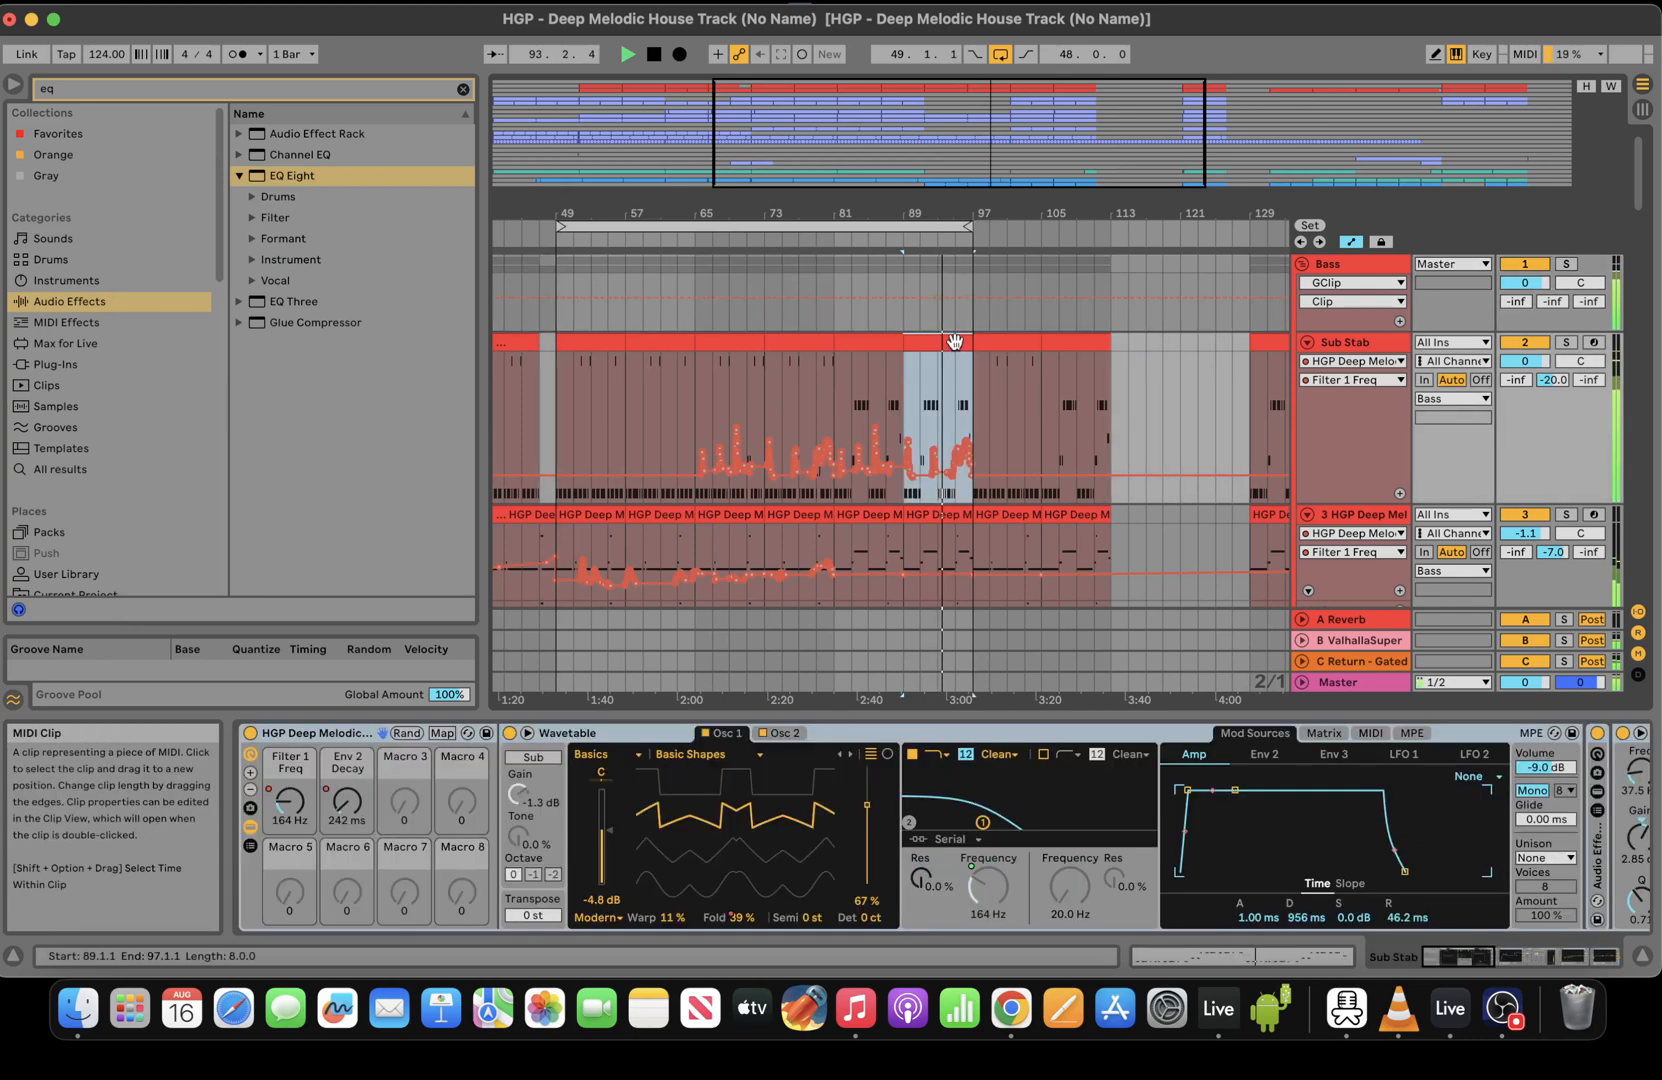
# Duplicate the Sub Stab and Hi Reece Bass clips of bars 89–97 onto bars 97–105 and extend the arrangement loop to bar 113
pyautogui.press('super+d')
pyautogui.click(957, 515)
pyautogui.press('super+d')
pyautogui.click(966, 227)
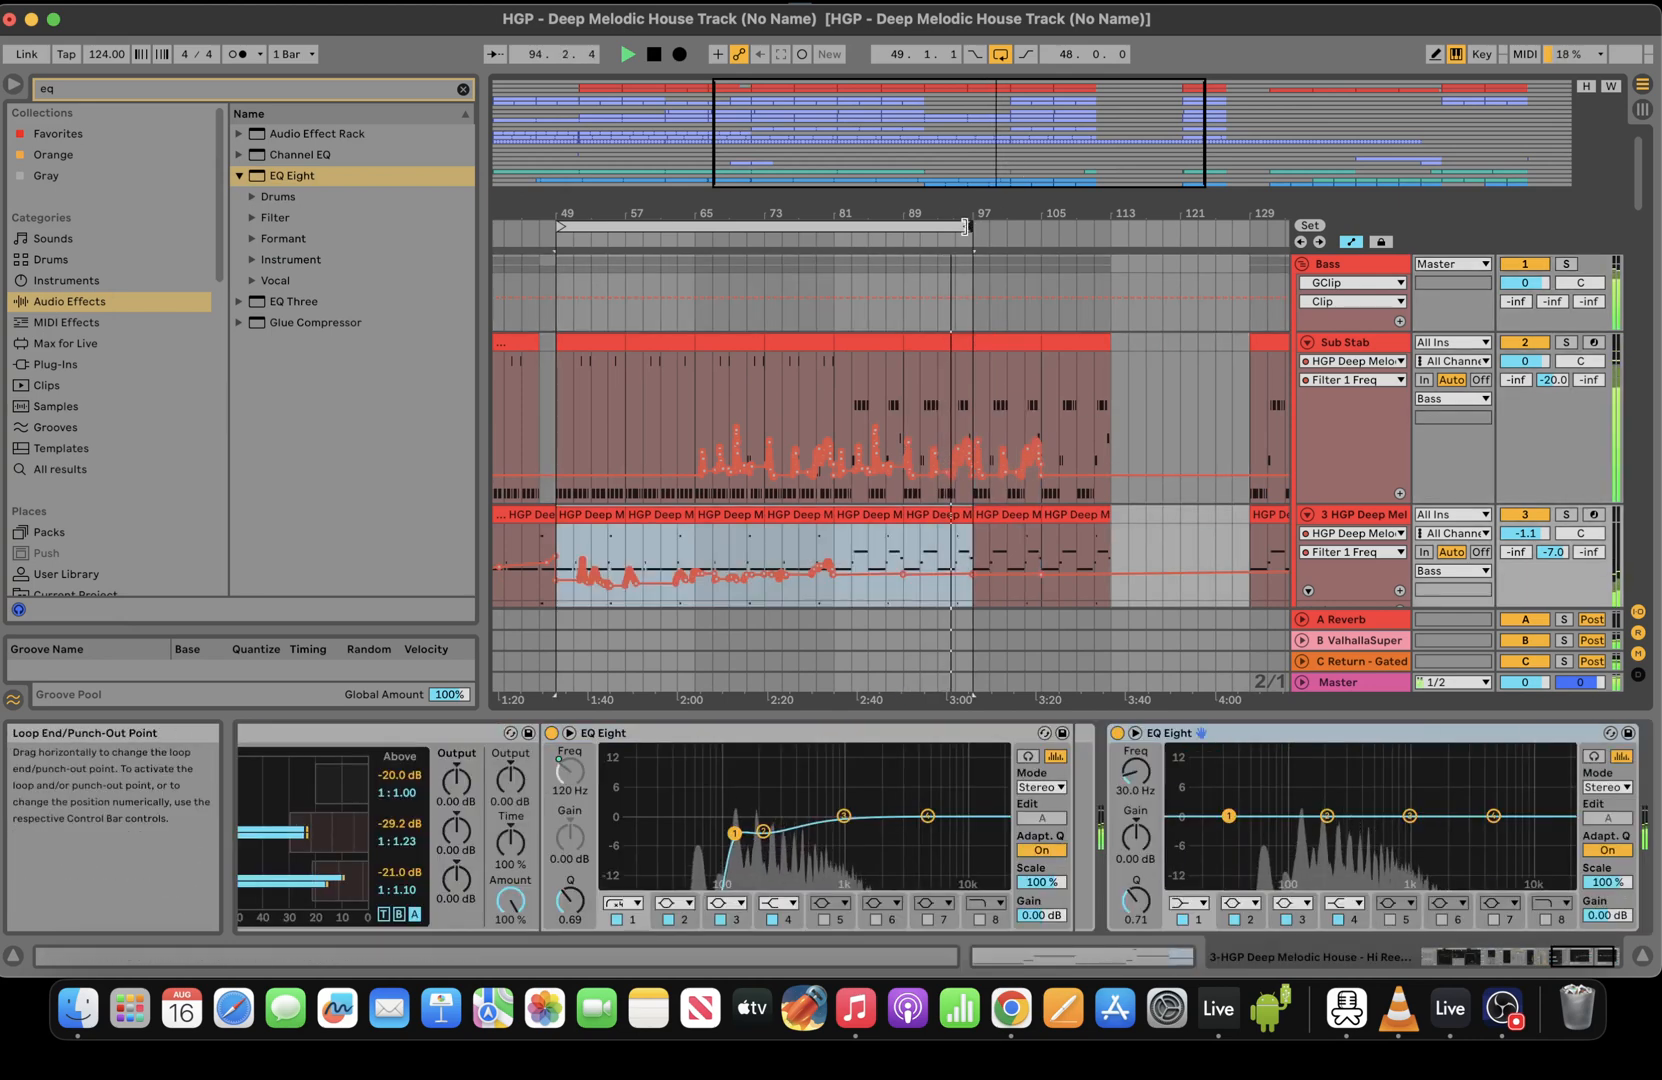
pyautogui.moveTo(966, 227); pyautogui.dragTo(1105, 227)
# Copy the two sweep clips at bar 45 on the Sweeps track and paste them at bar 93
pyautogui.scroll(-10, 1652, 591)
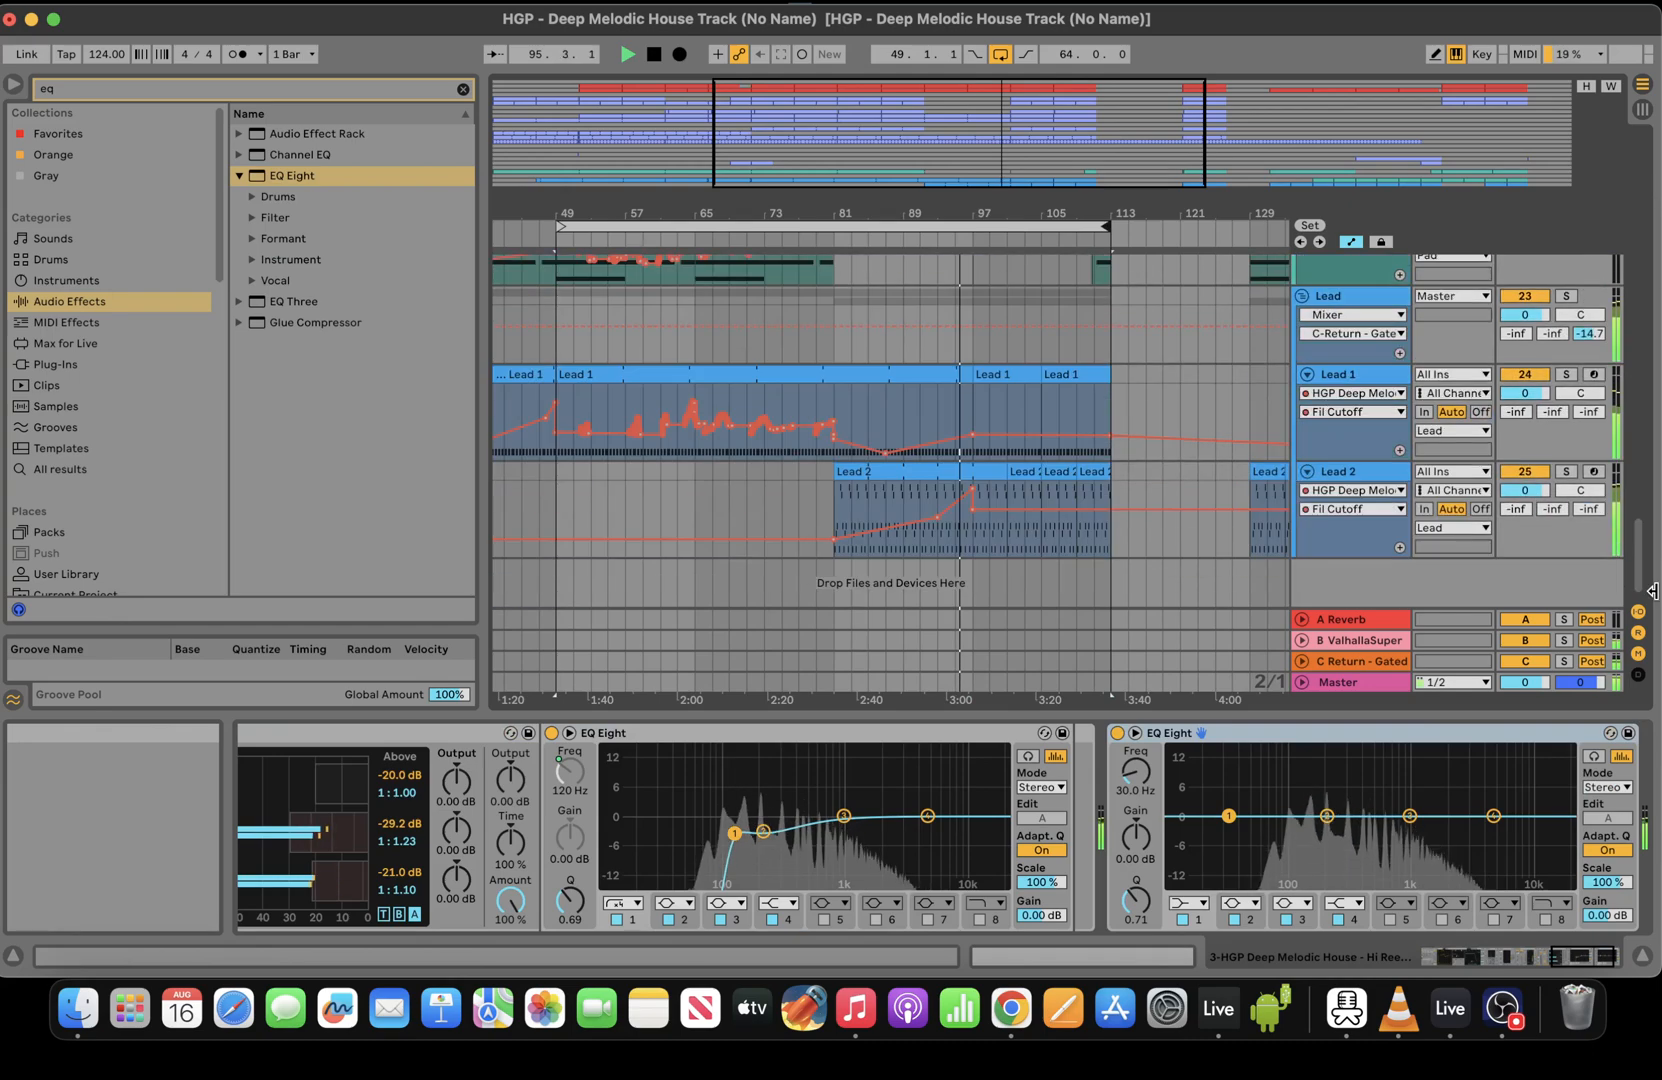
pyautogui.scroll(5, 1655, 550)
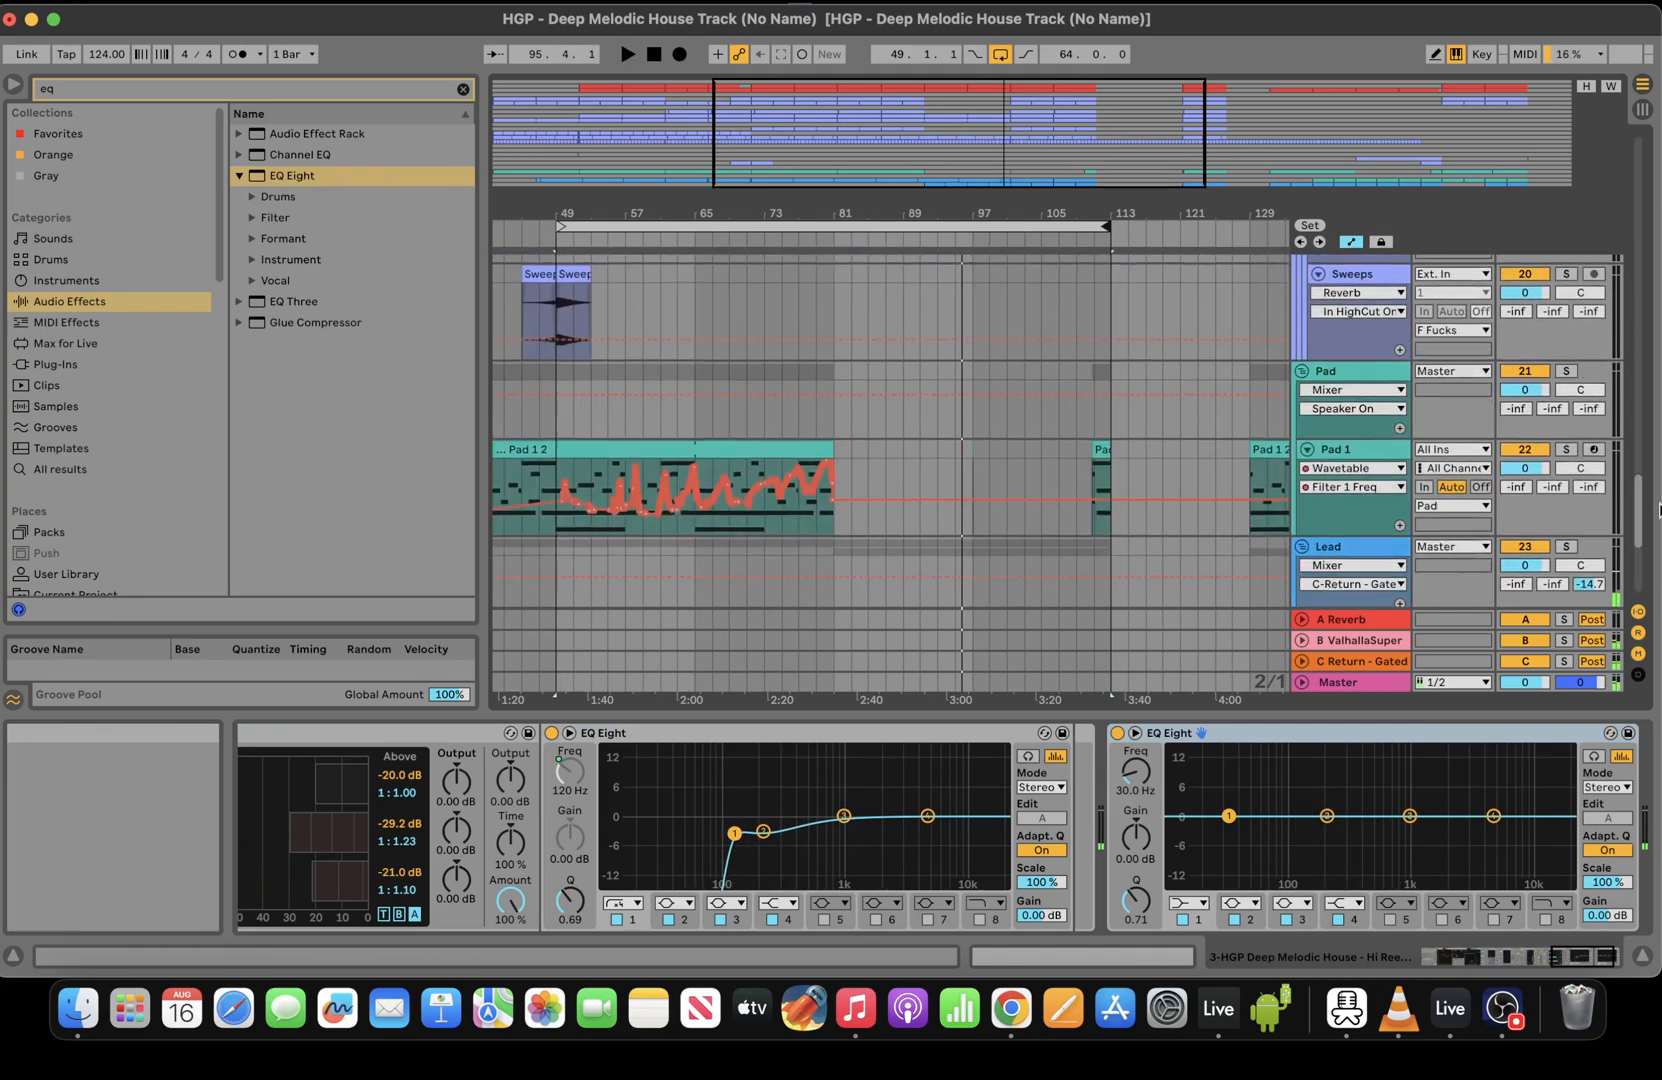
pyautogui.moveTo(1658, 510)
pyautogui.mouseDown()
pyautogui.moveTo(1650, 308)
pyautogui.moveTo(1638, 527)
pyautogui.moveTo(1638, 461)
pyautogui.moveTo(1638, 486)
pyautogui.mouseUp()
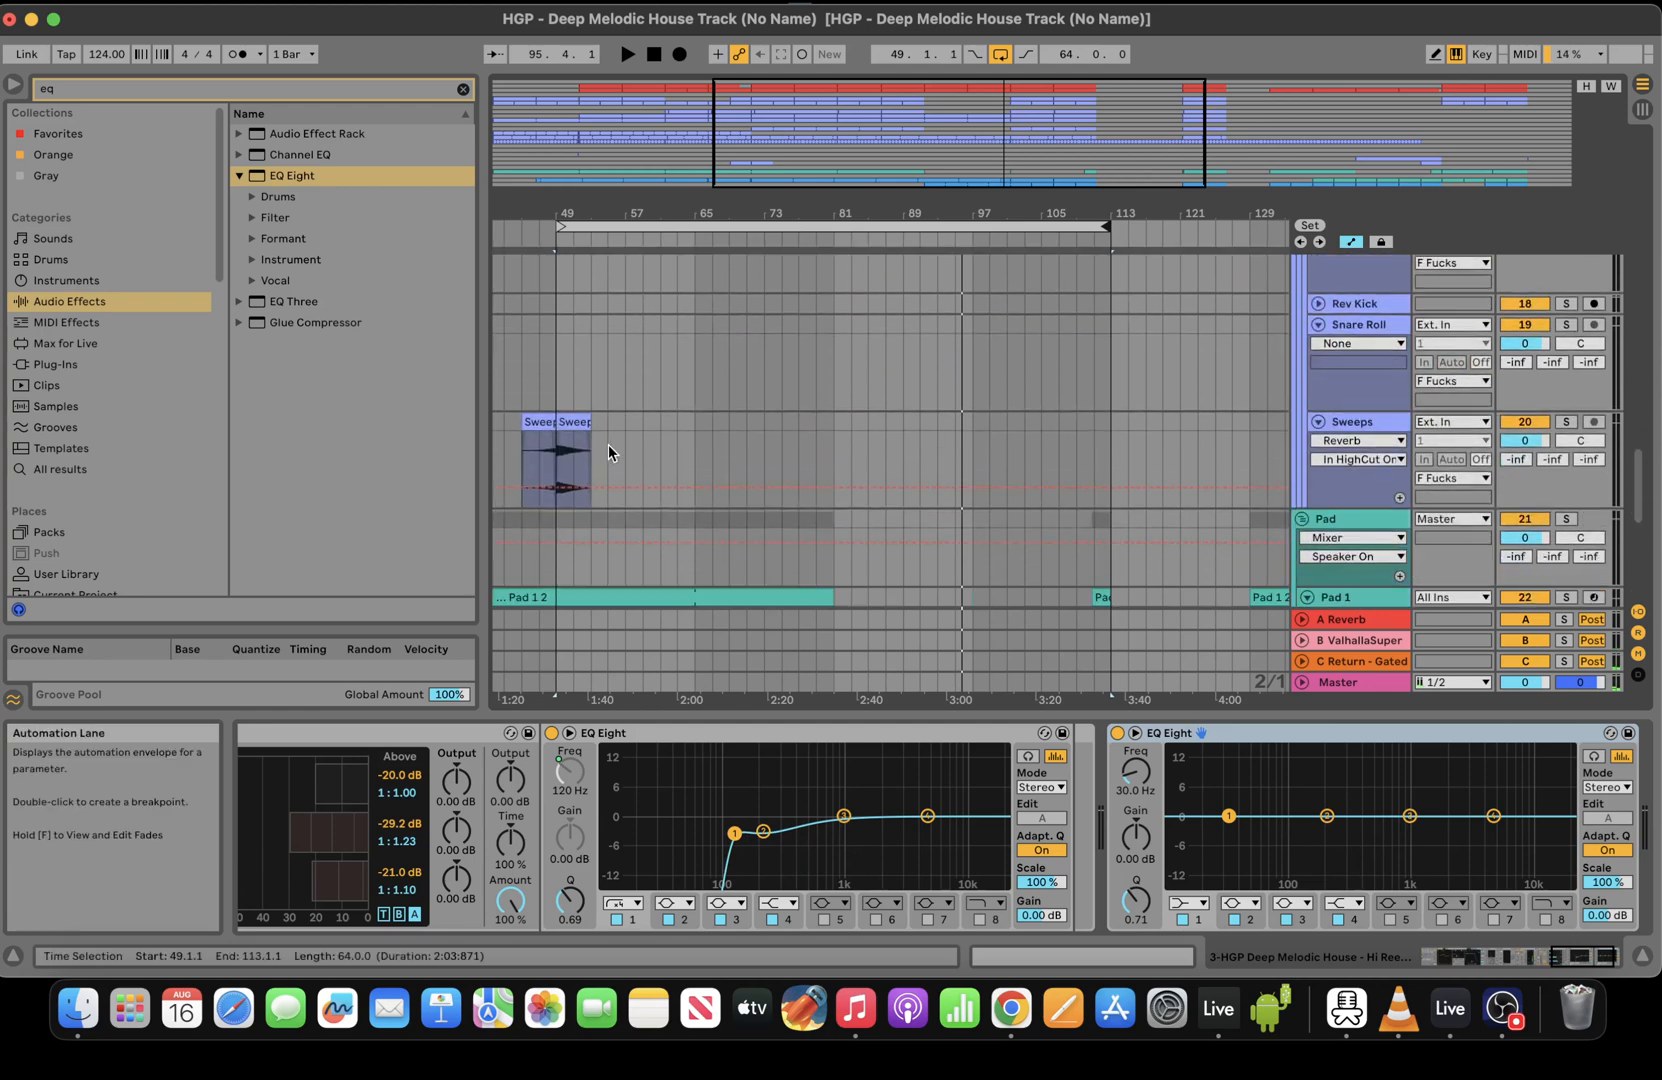
pyautogui.click(522, 419)
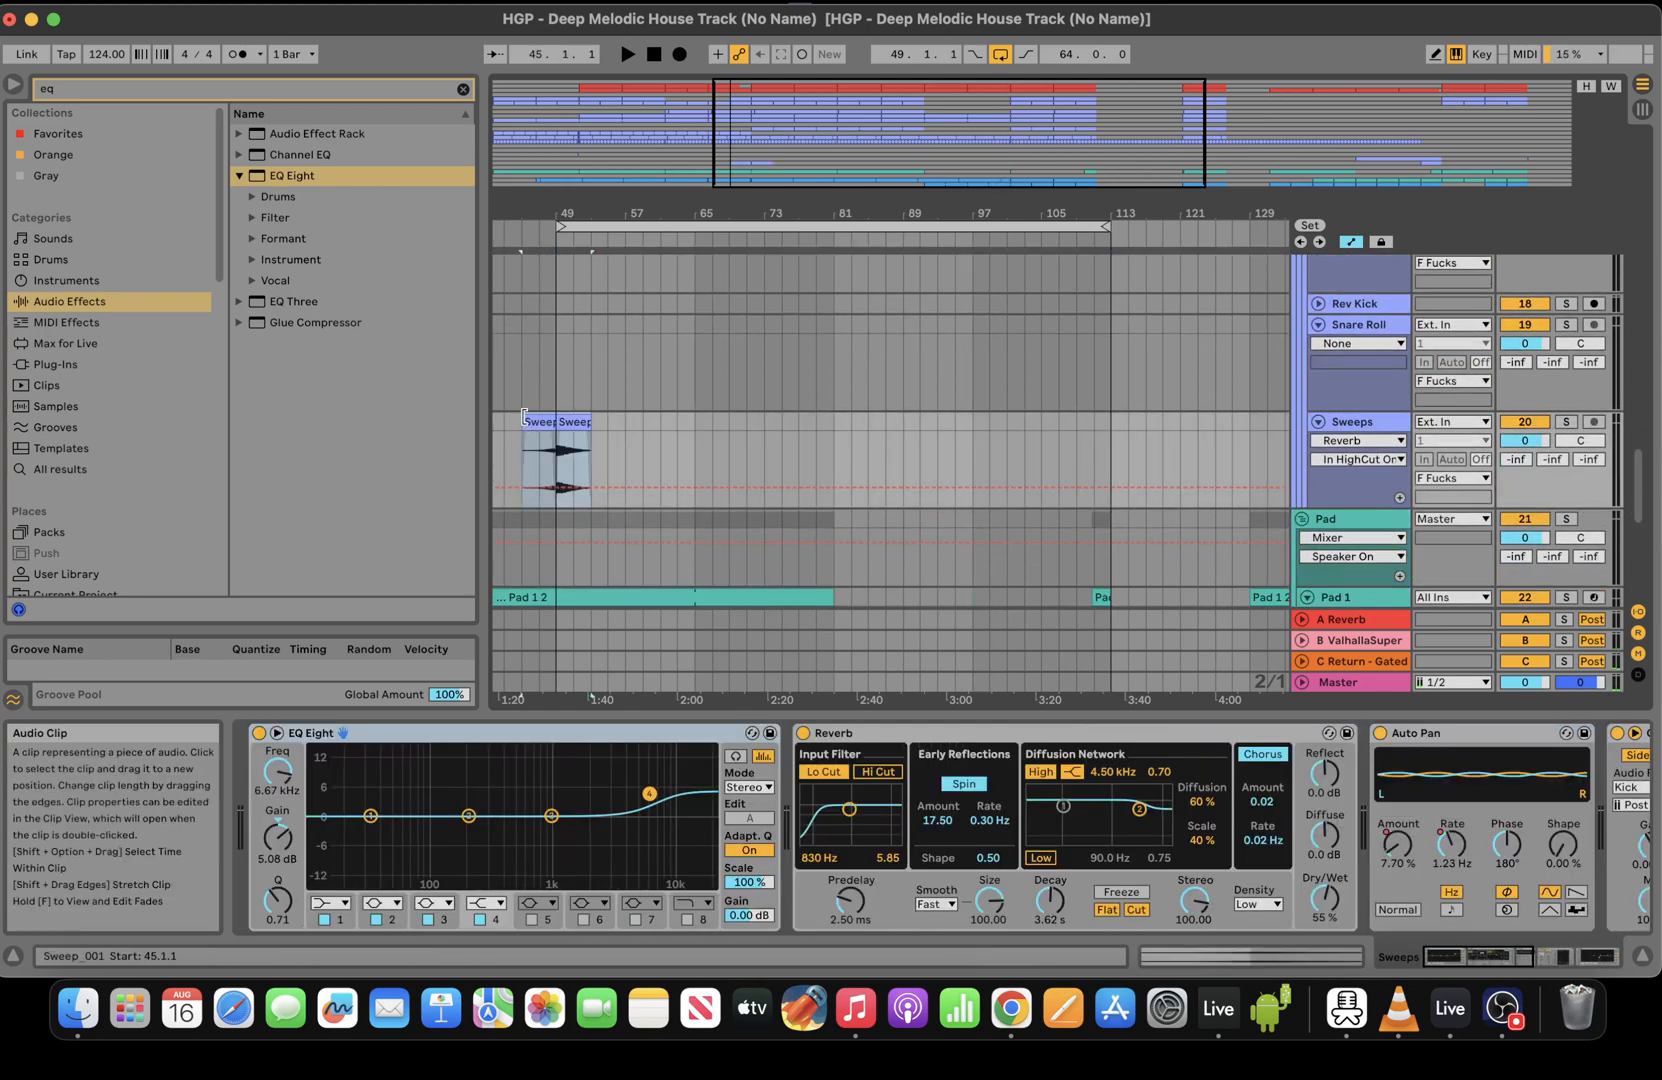
pyautogui.press('super+c')
pyautogui.click(937, 430)
pyautogui.press('super+v')
# Play from bar 93 and raise the gain of the first pasted Sweep_001 clip to about -9.4 dB
pyautogui.press('space')
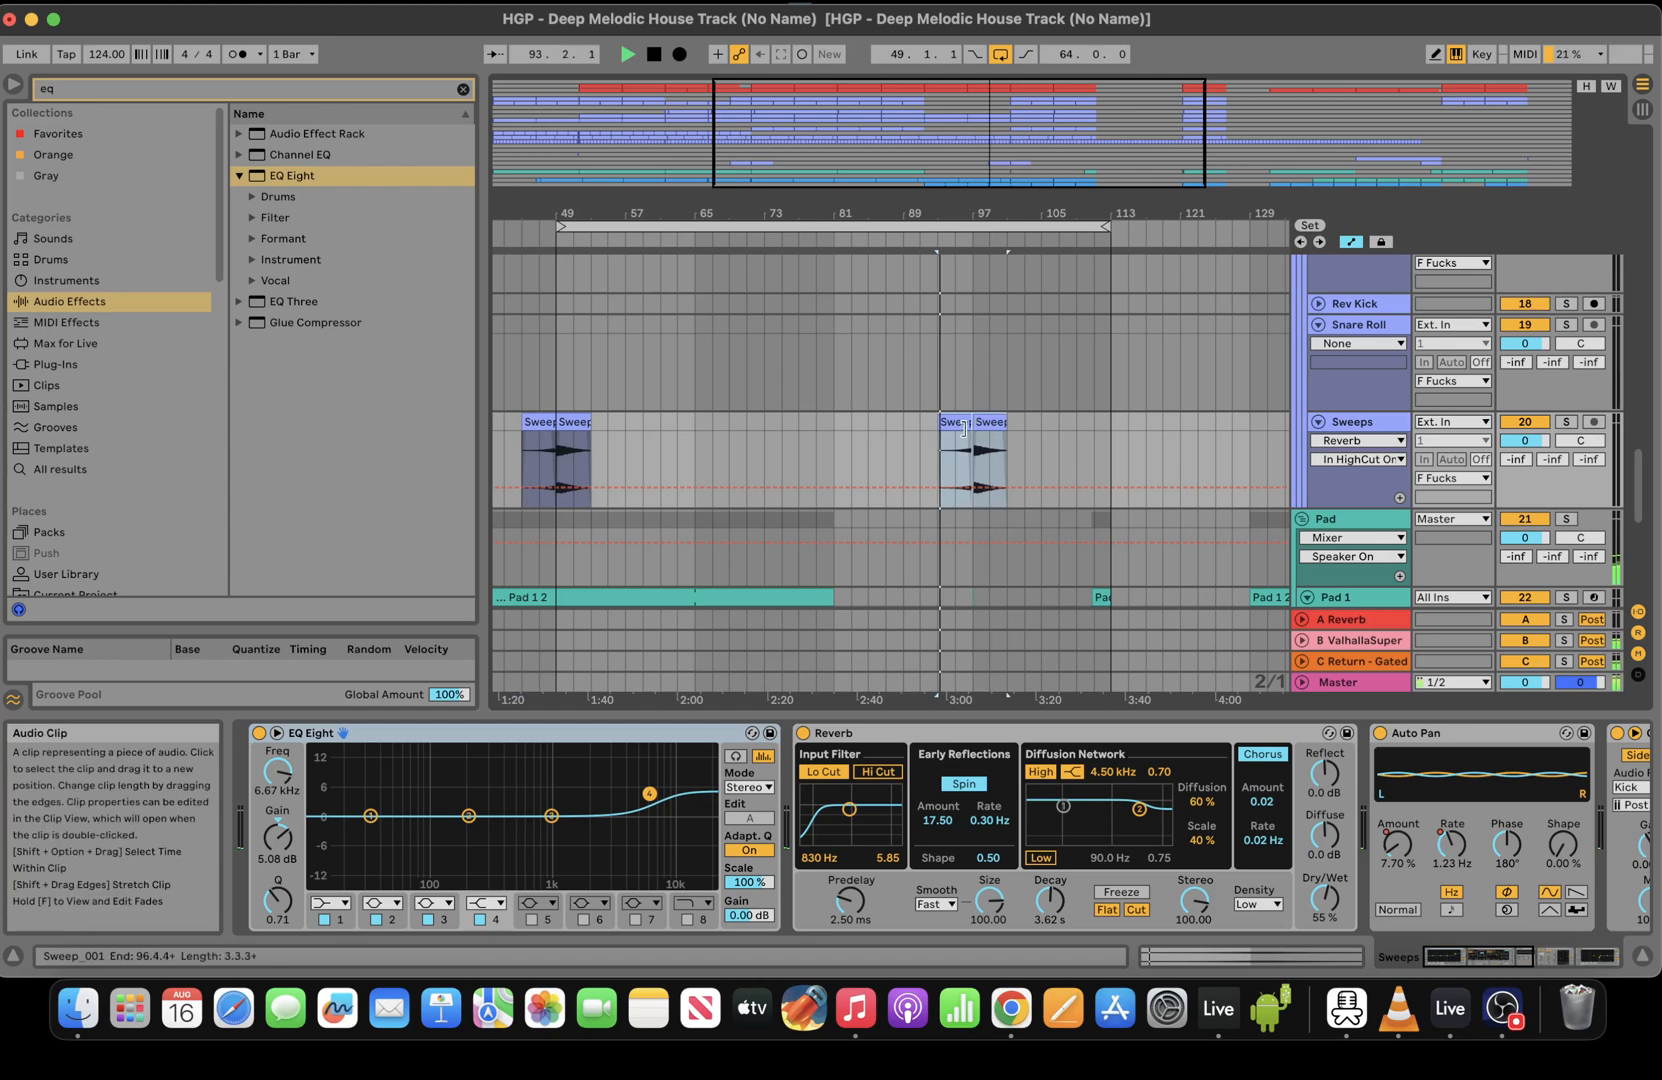
pyautogui.click(963, 425)
pyautogui.click(1250, 957)
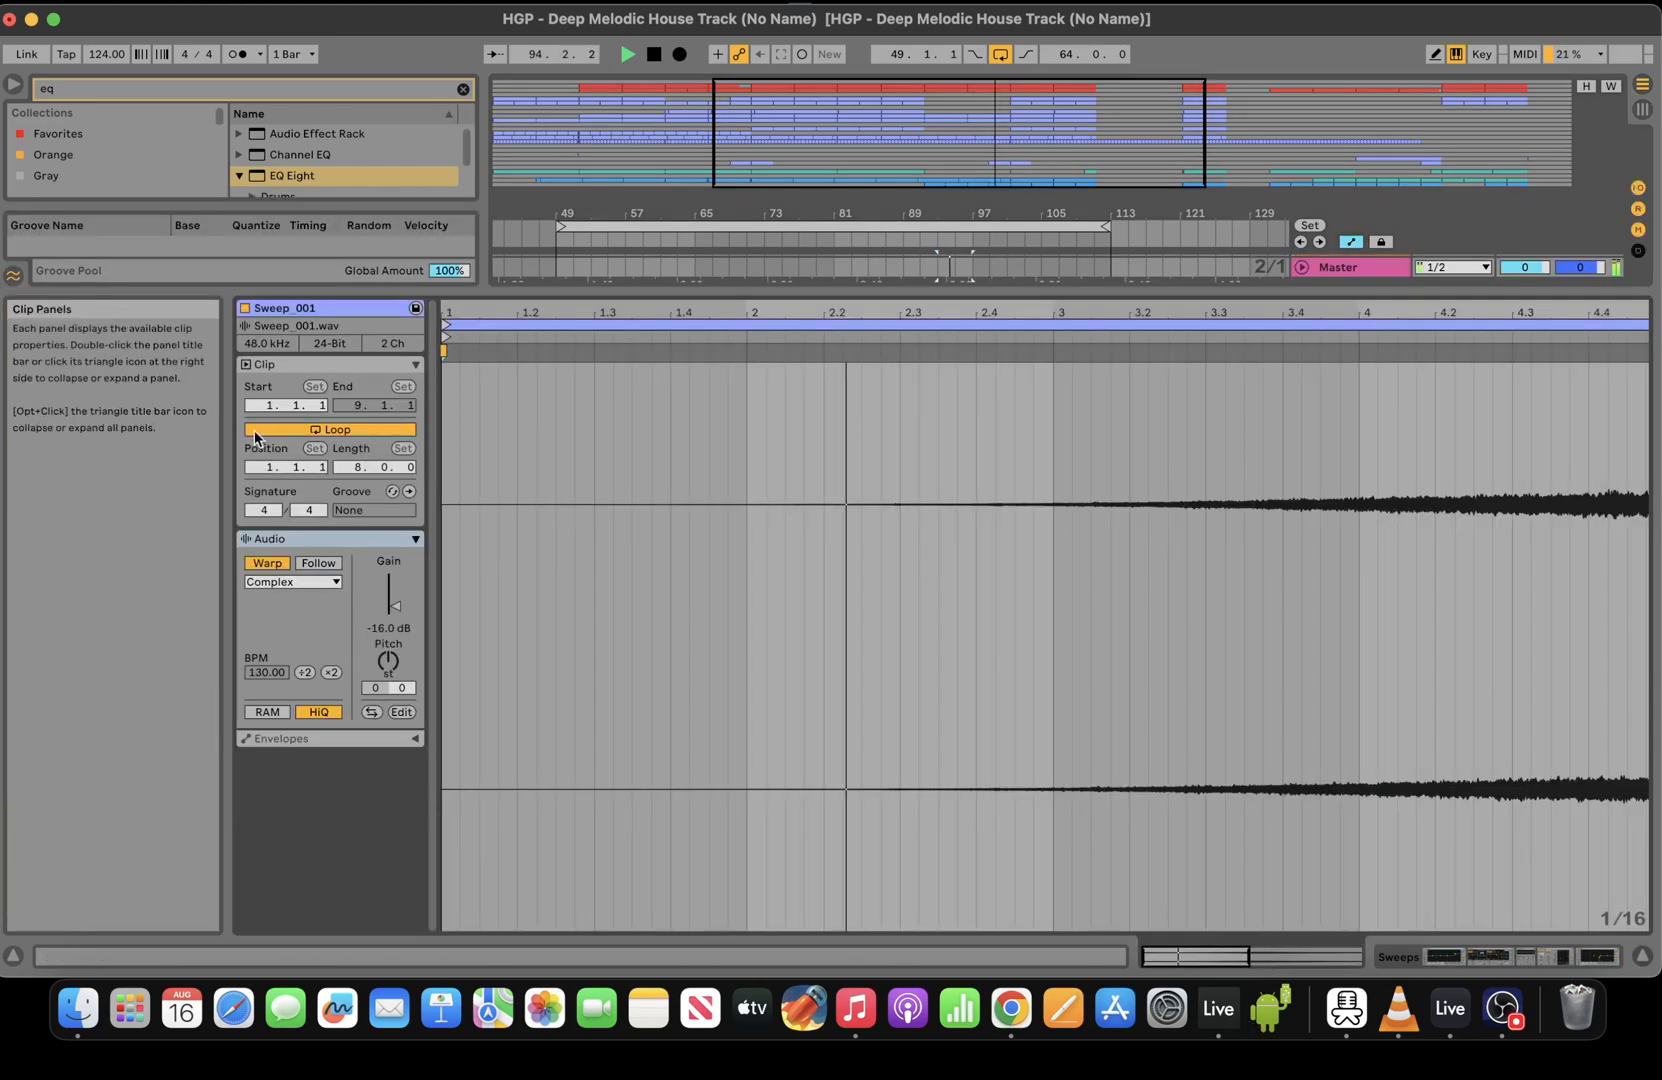
pyautogui.moveTo(400, 605)
pyautogui.mouseDown()
pyautogui.moveTo(404, 585)
pyautogui.moveTo(404, 599)
pyautogui.mouseUp()
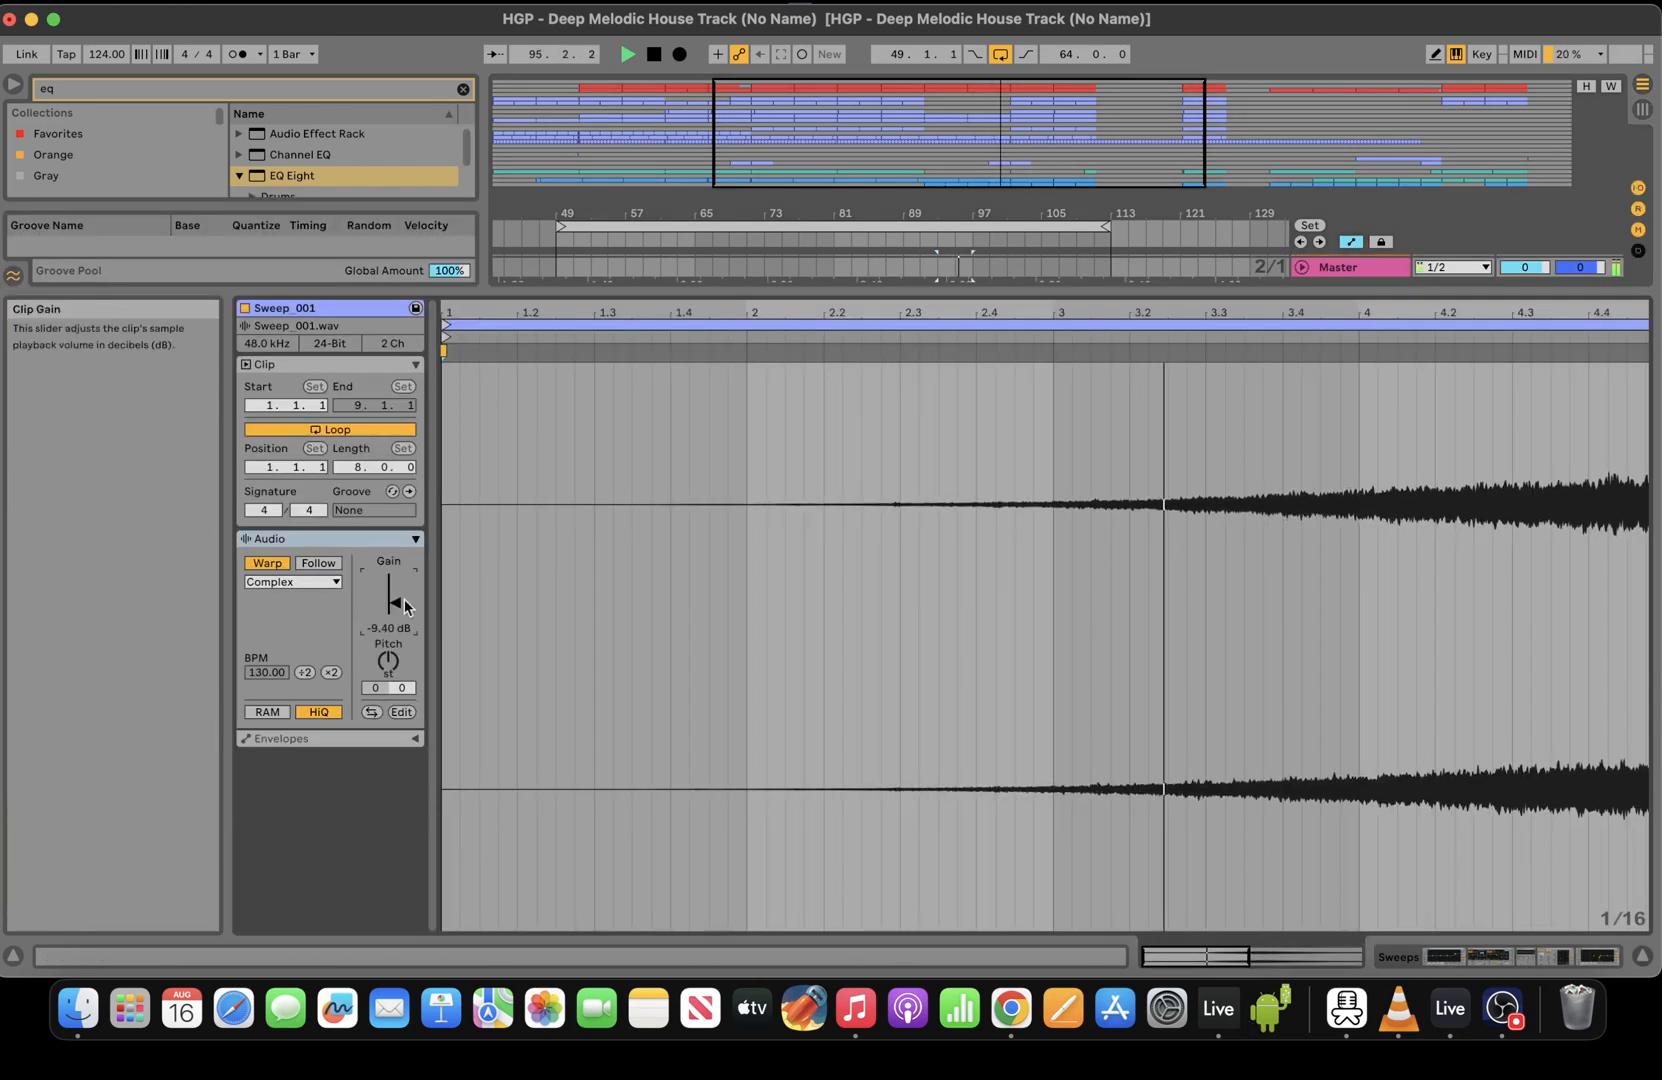
pyautogui.click(1472, 956)
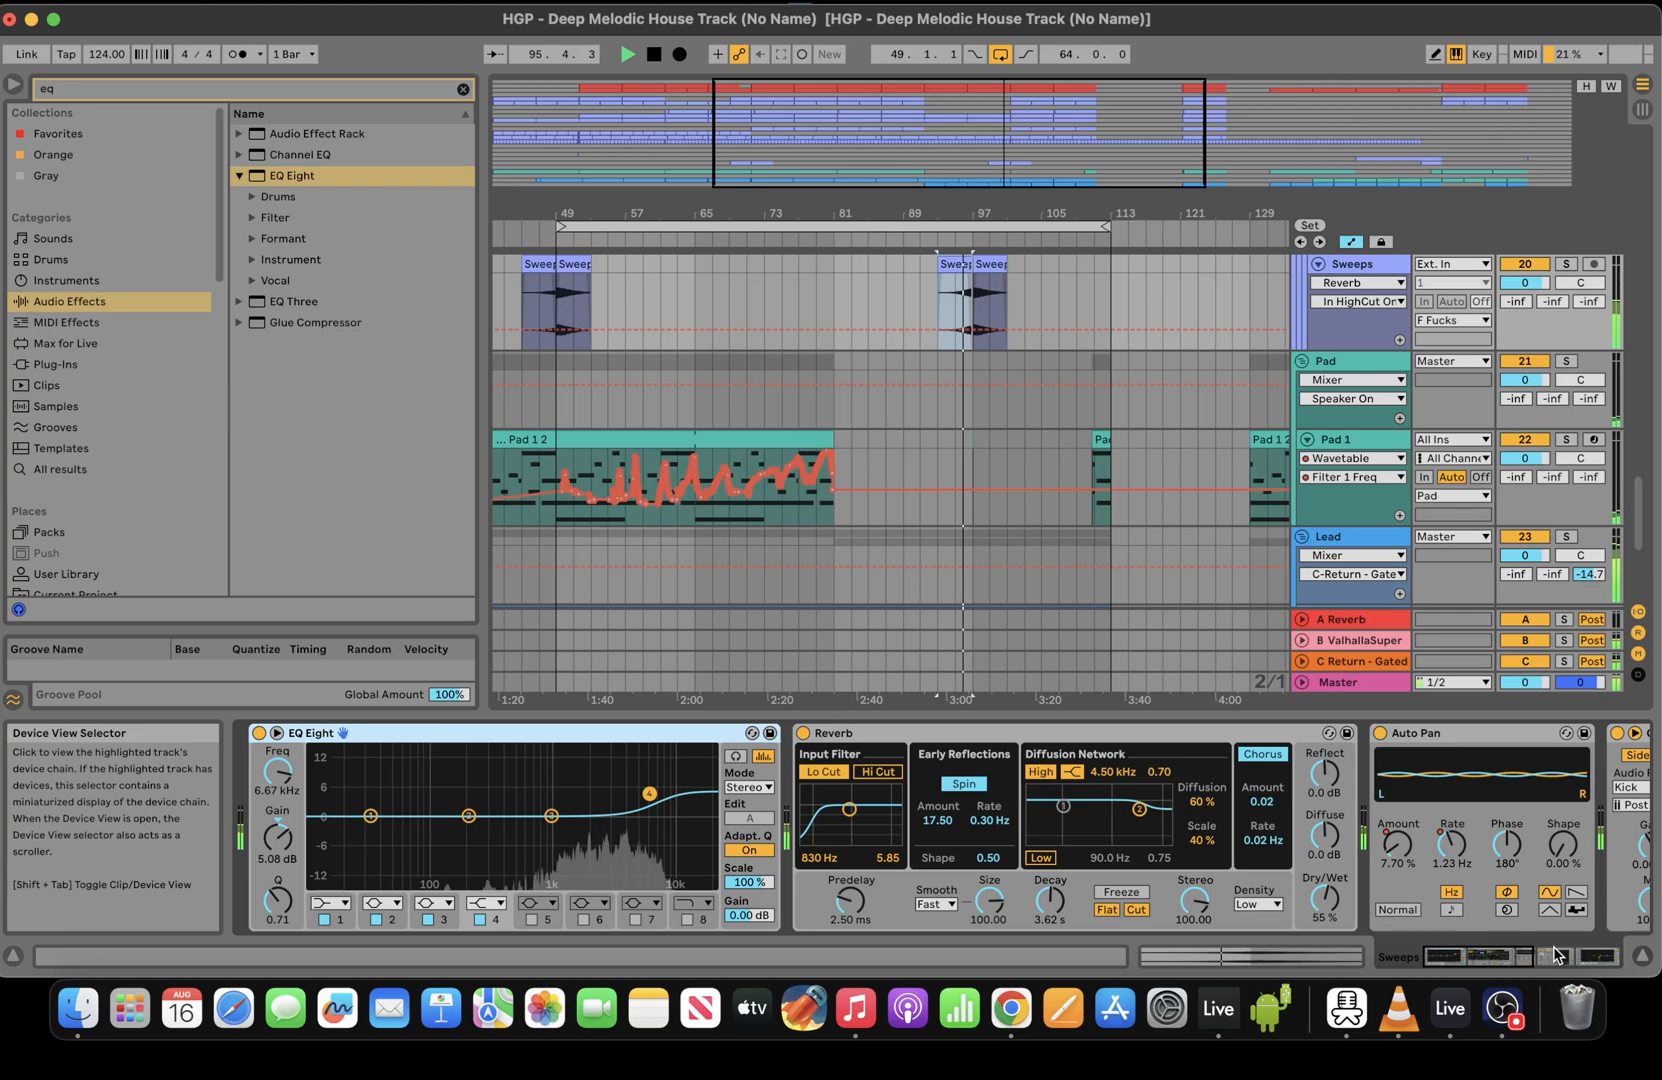
# Examine the junction of the two pasted sweep clips at bar 97 and play the transition from bar 93
pyautogui.click(975, 266)
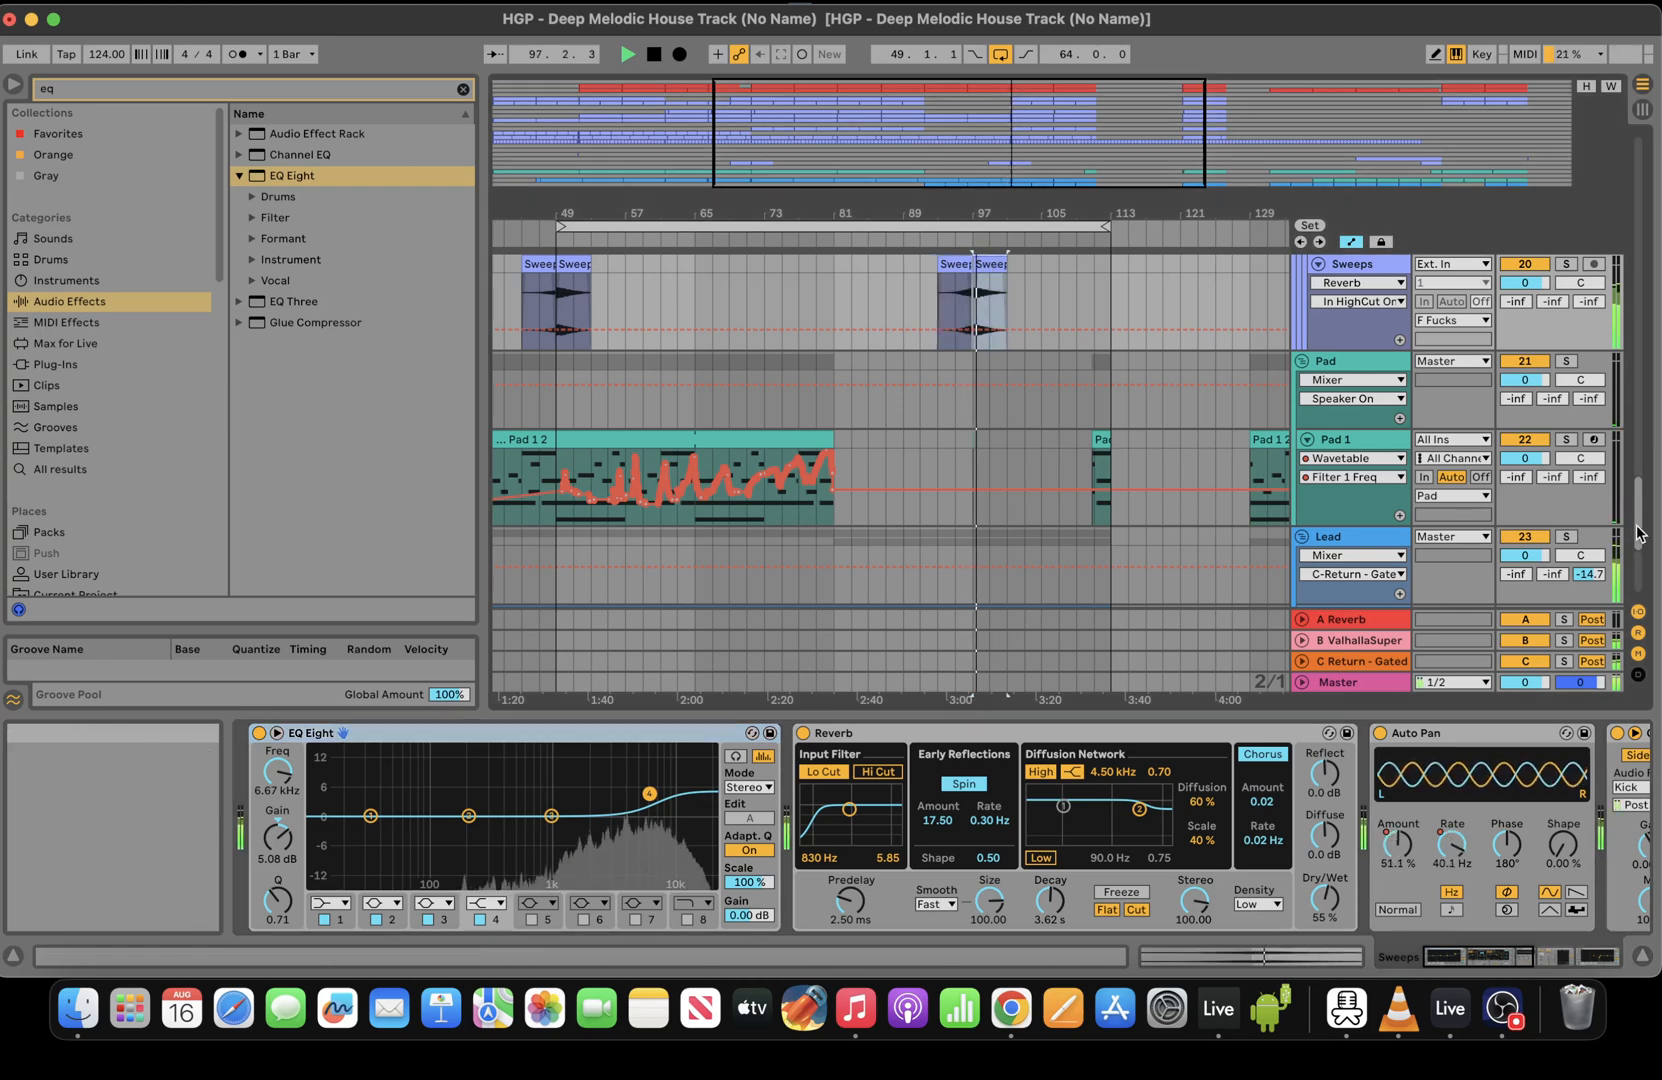
pyautogui.moveTo(1010, 130); pyautogui.dragTo(1016, 177)
pyautogui.press('space')
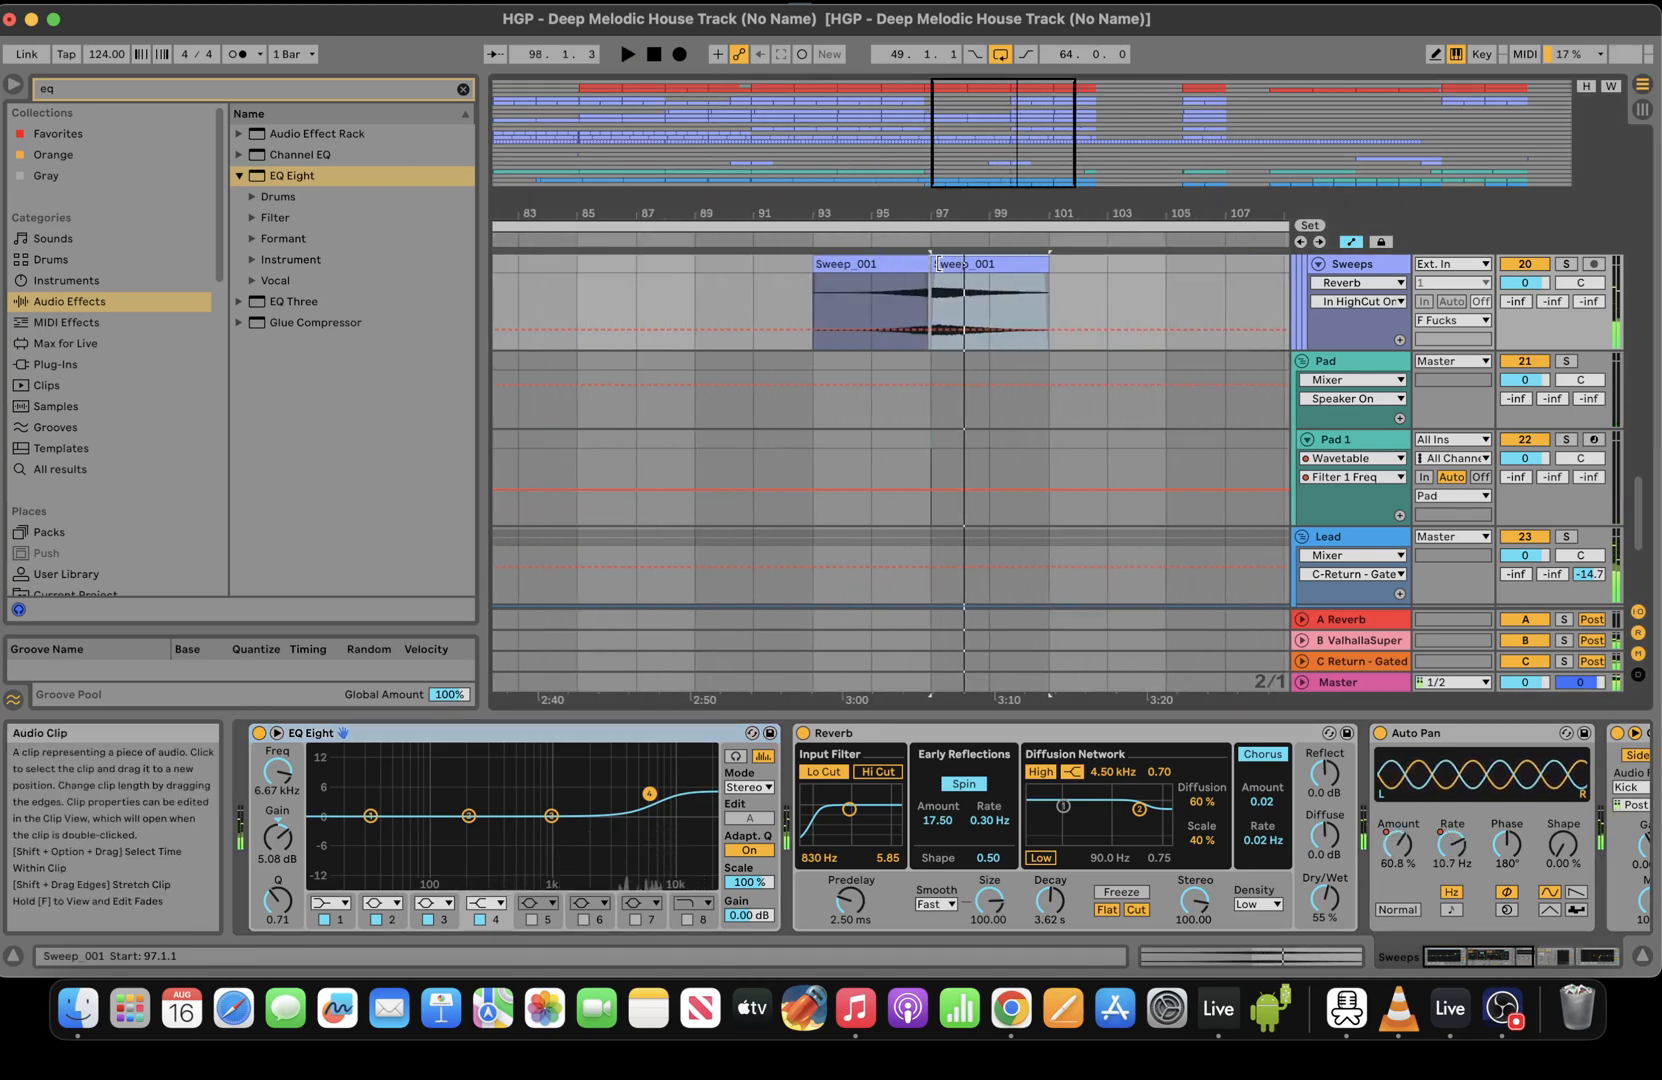
pyautogui.moveTo(919, 264); pyautogui.dragTo(950, 264)
pyautogui.press('space')
pyautogui.click(876, 312)
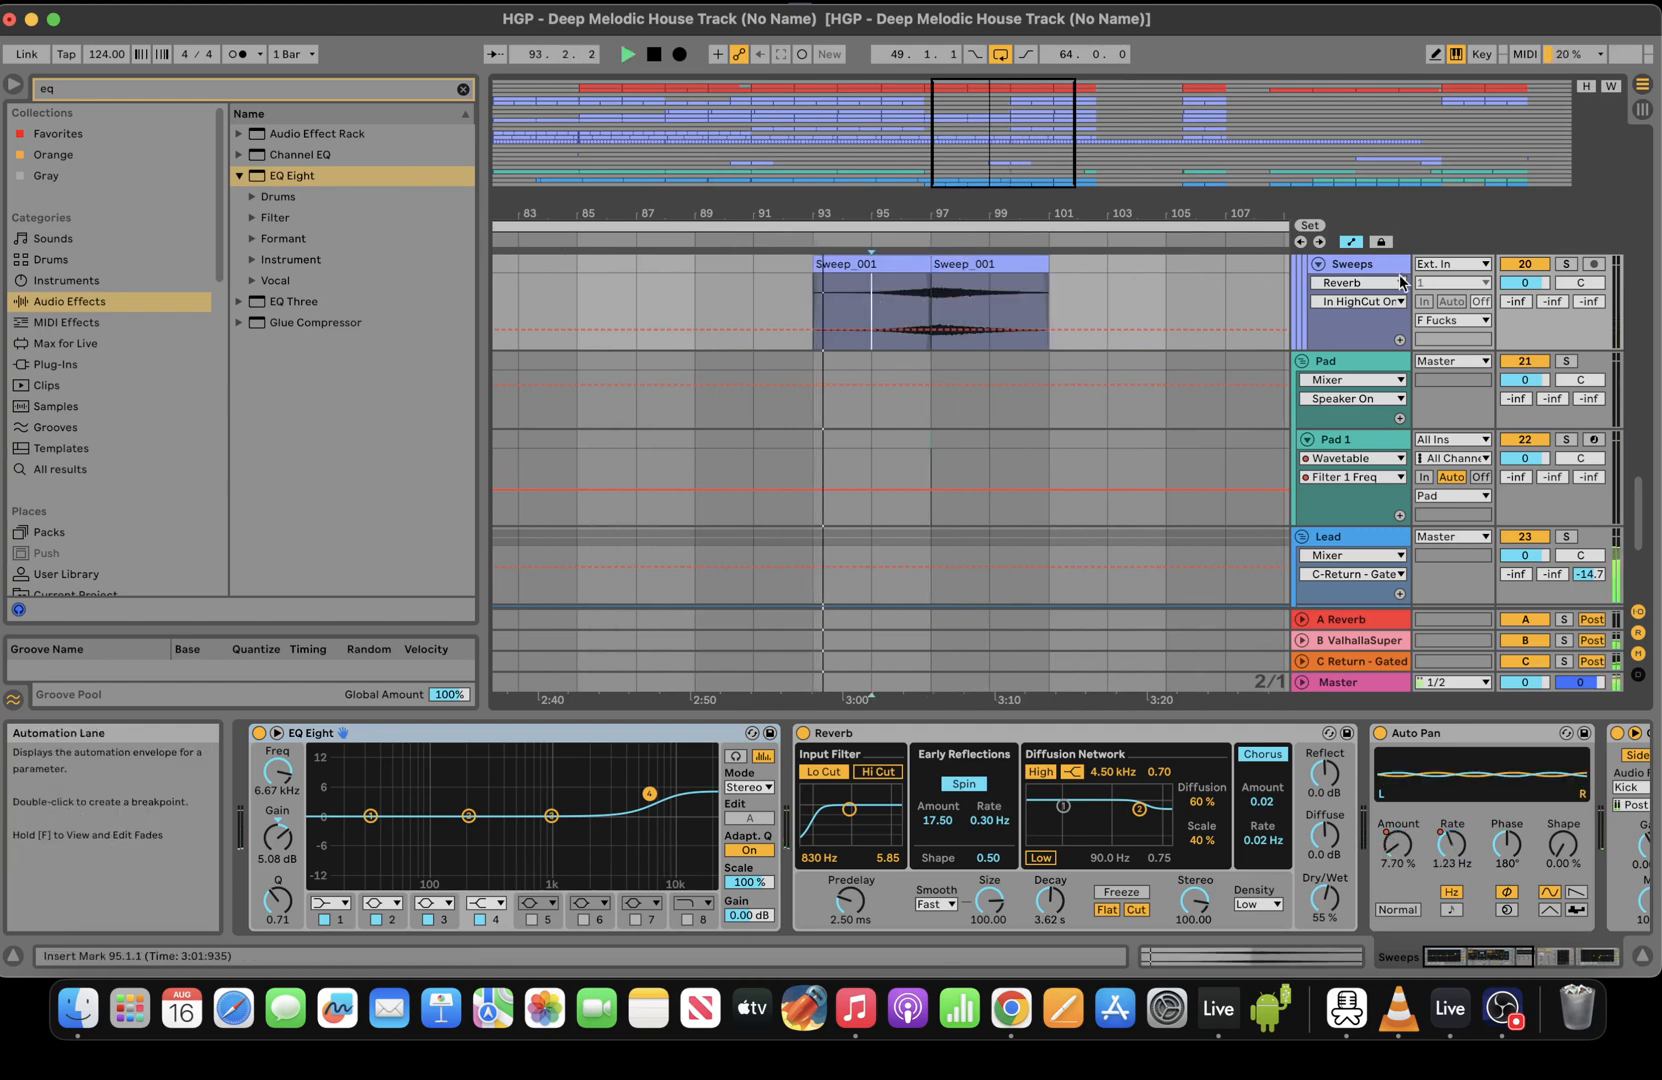
# Slightly raise Lead 2's Fil Cutoff automation after bar 97 and shape a cutoff peak at bar 97 on Lead 1
pyautogui.scroll(-5, 1641, 545)
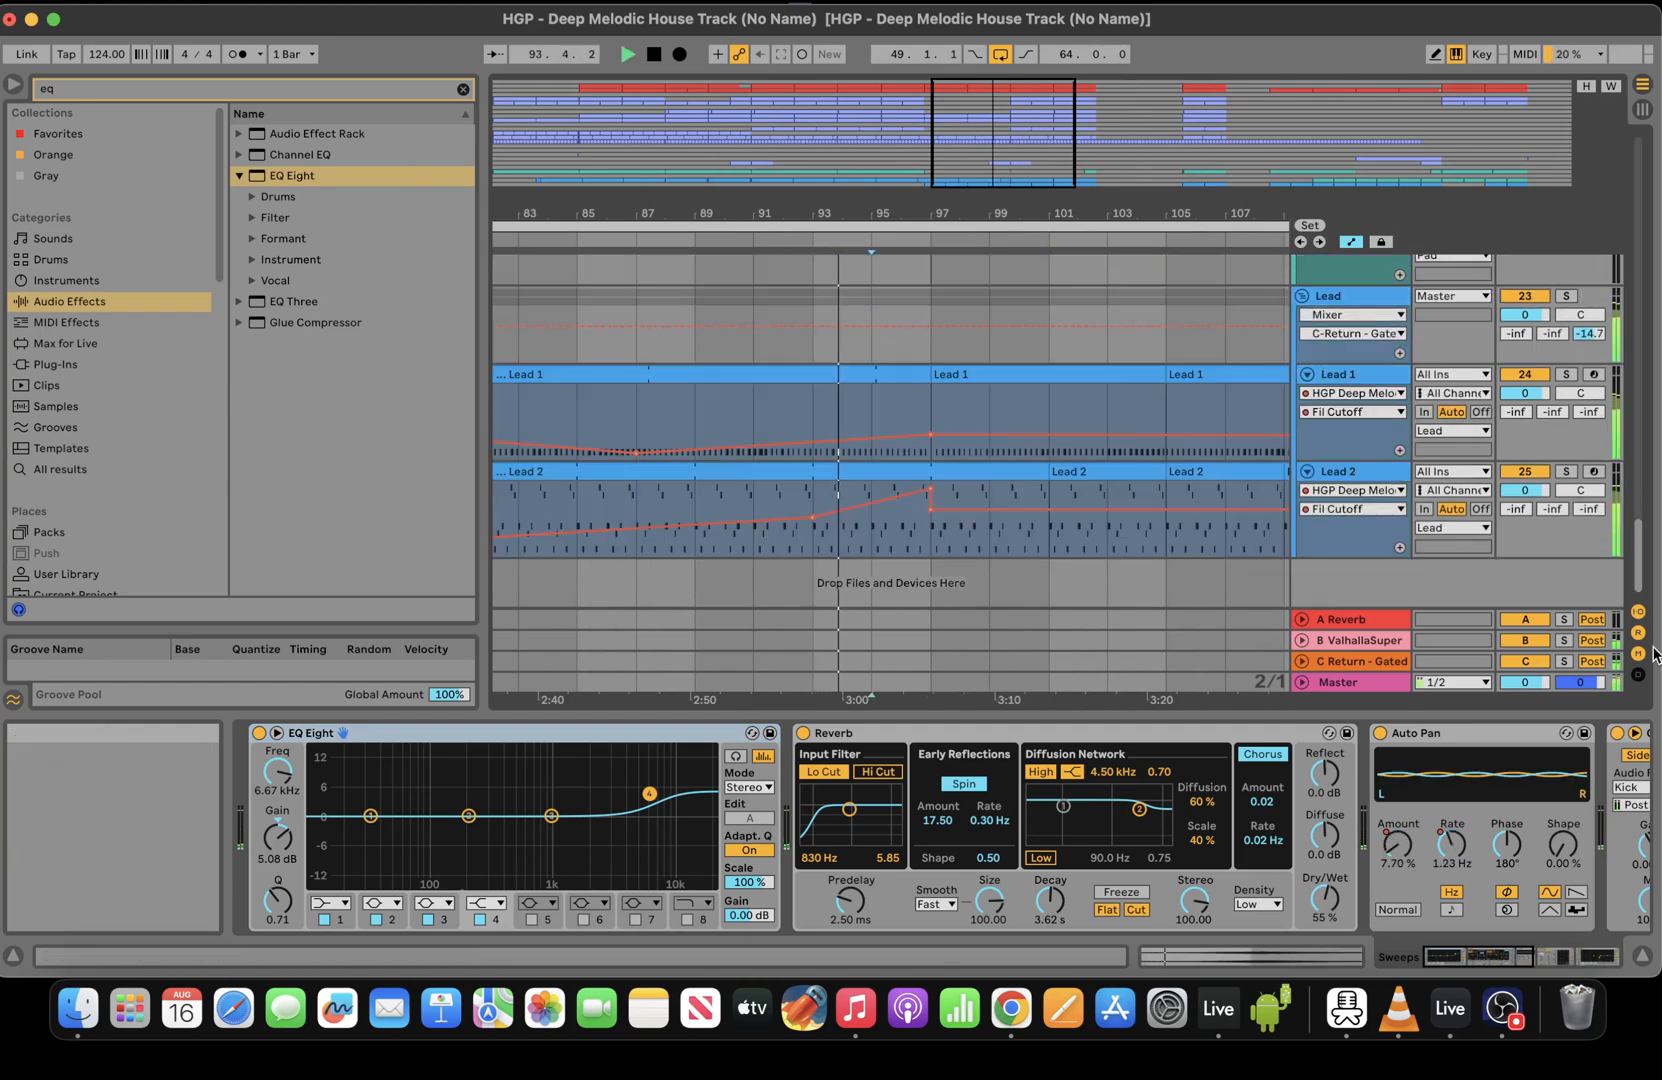
pyautogui.click(933, 518)
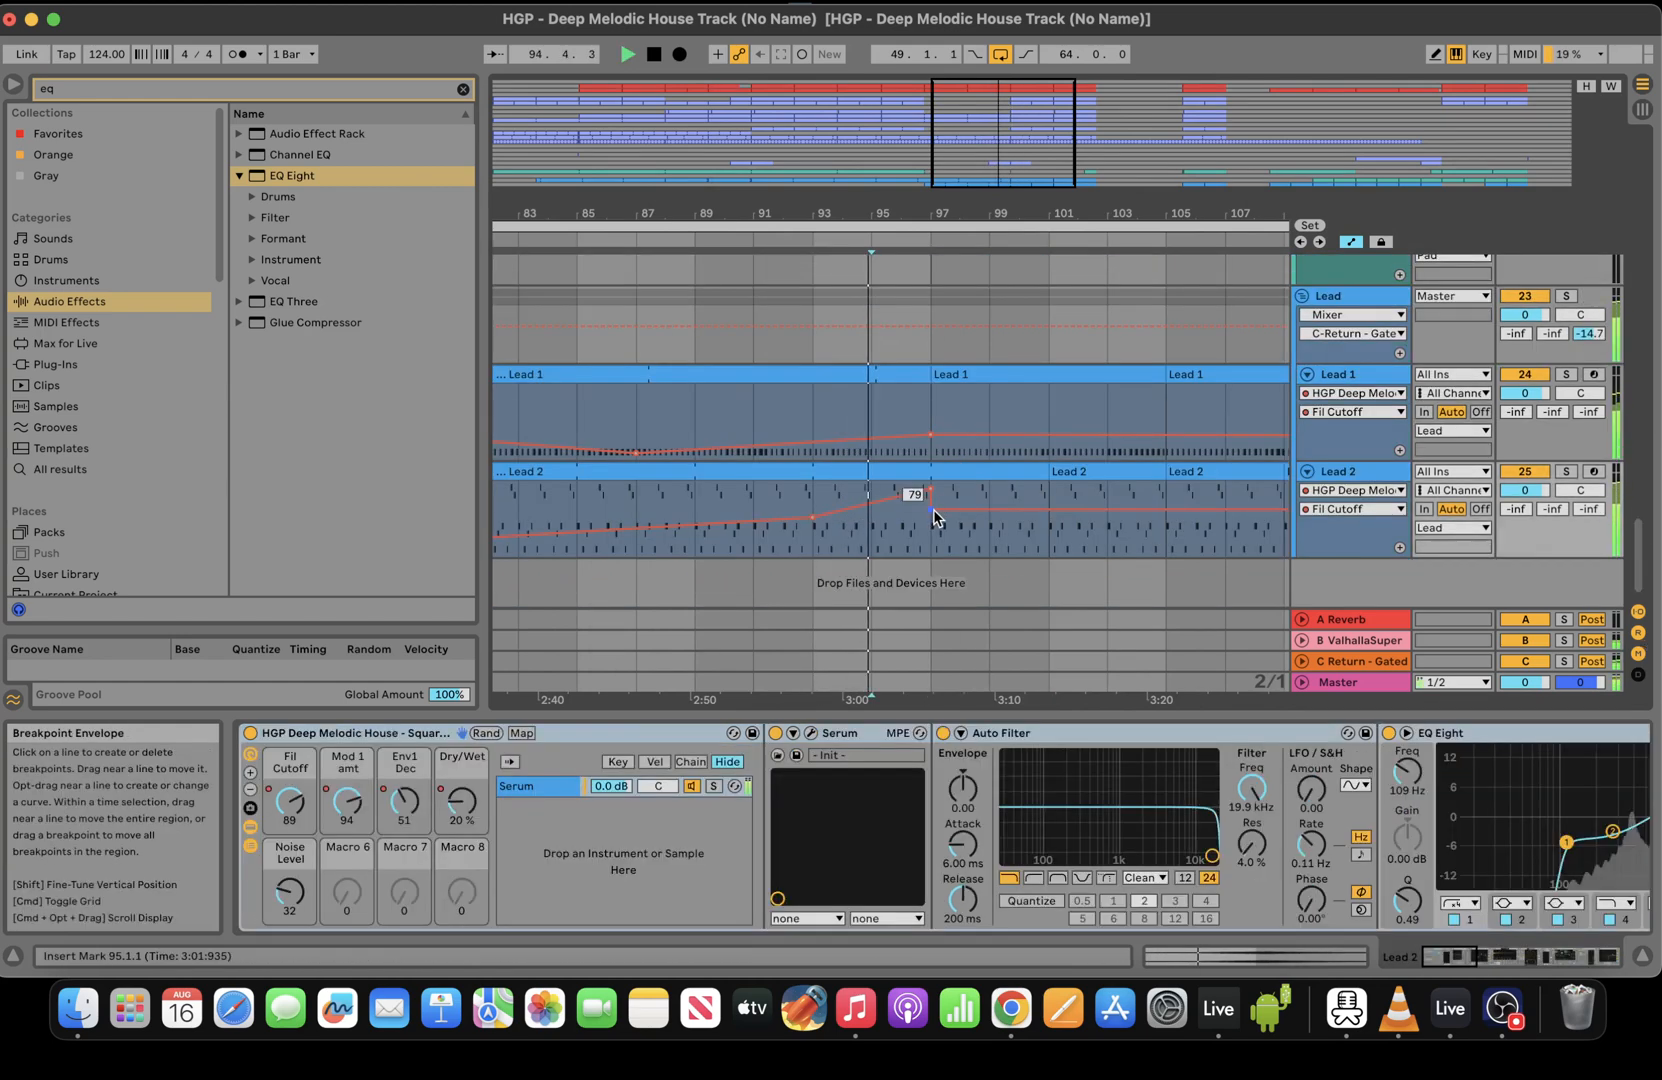
pyautogui.click(938, 437)
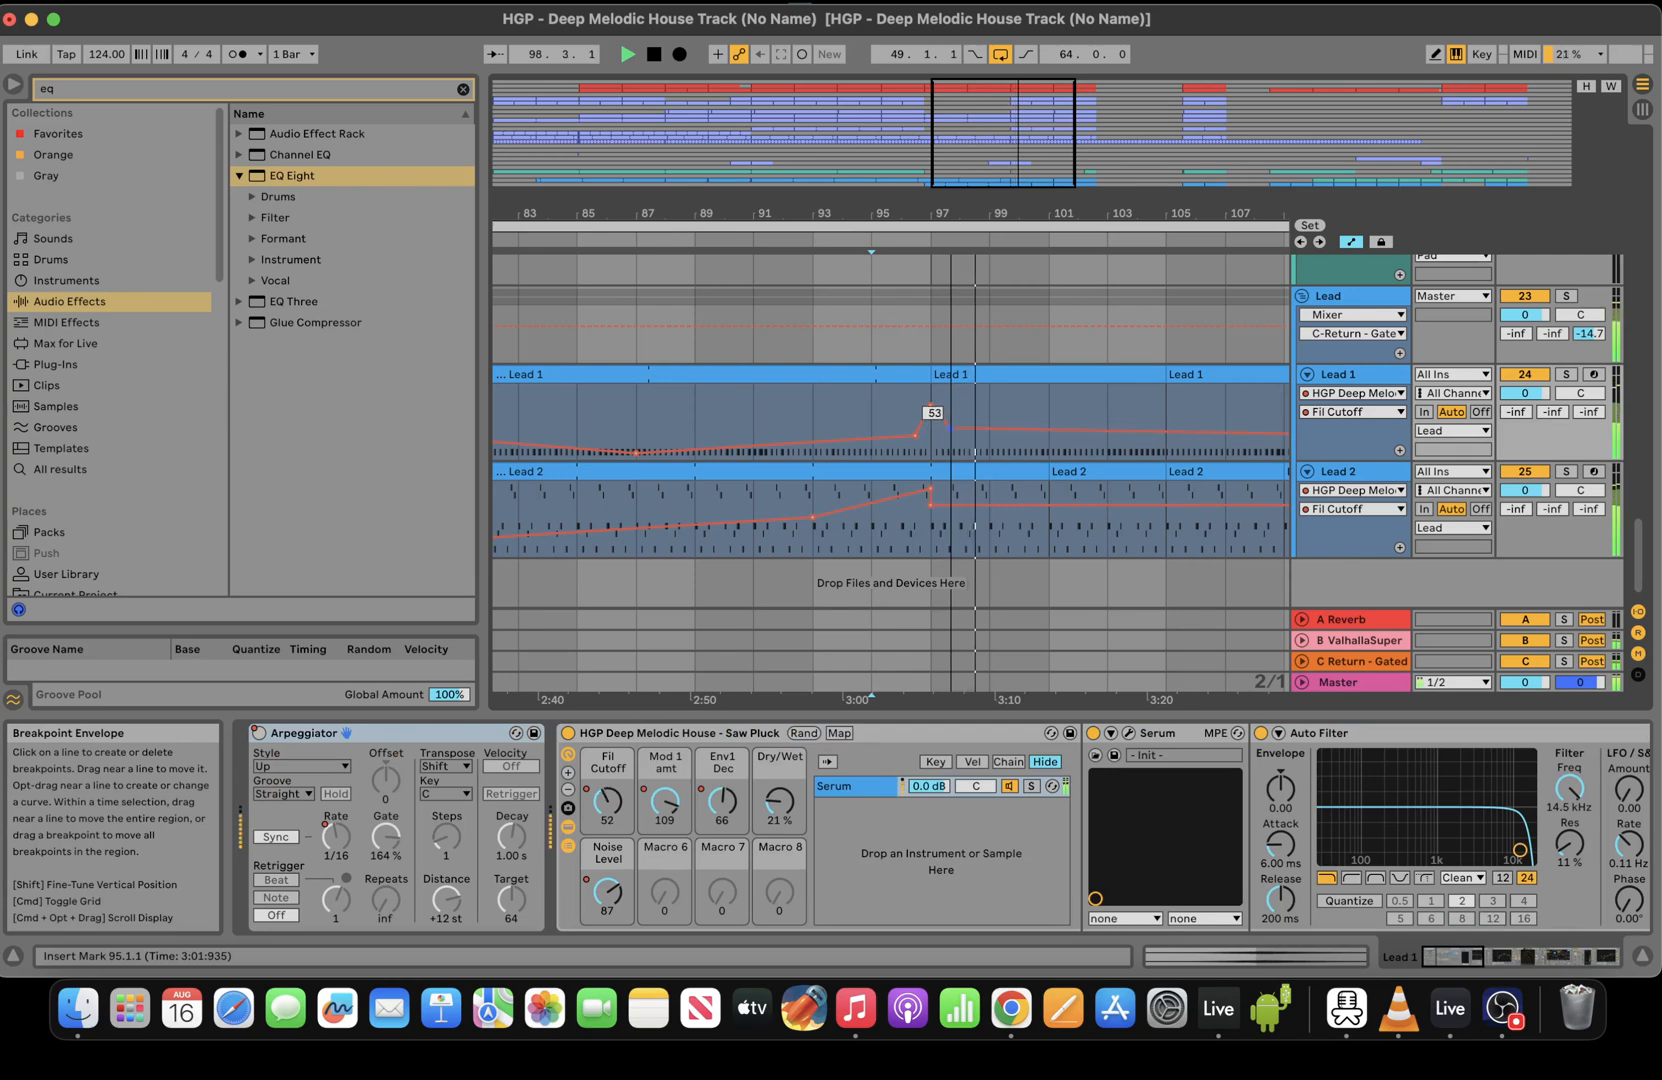
# Audition Lead 1 in solo with its Dry/Wet automation shown, and release the solo
pyautogui.click(1566, 374)
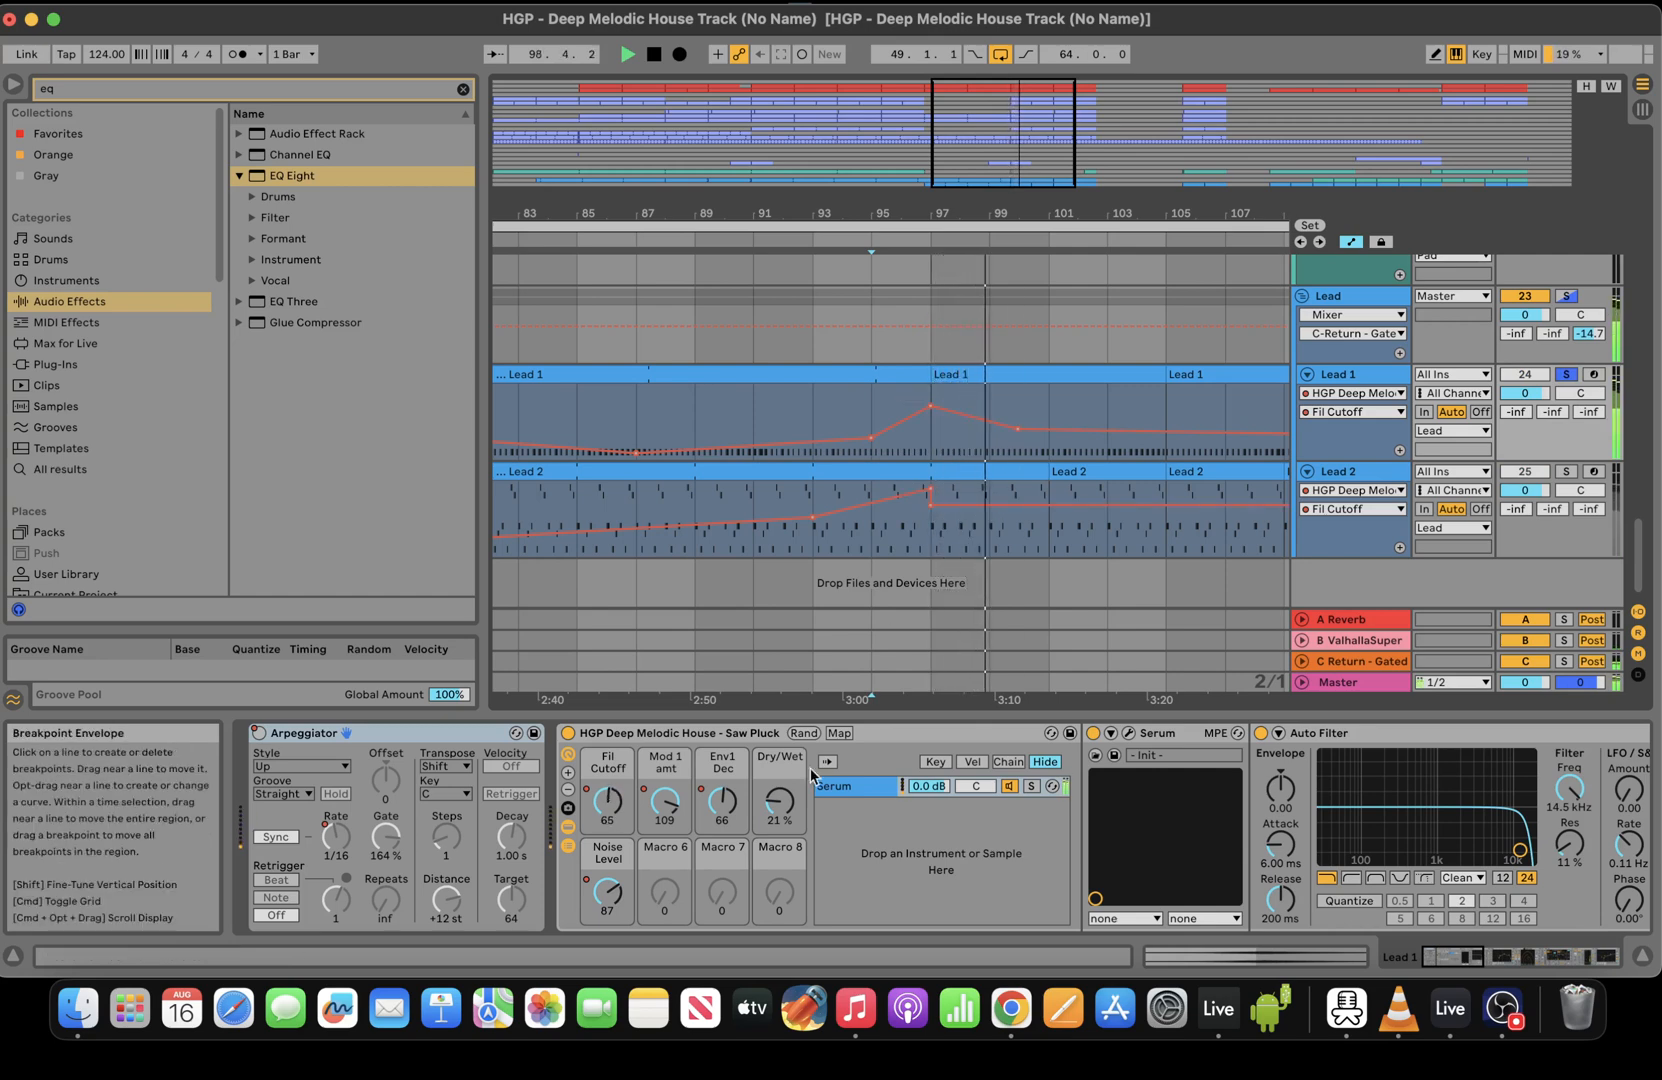
pyautogui.click(779, 800)
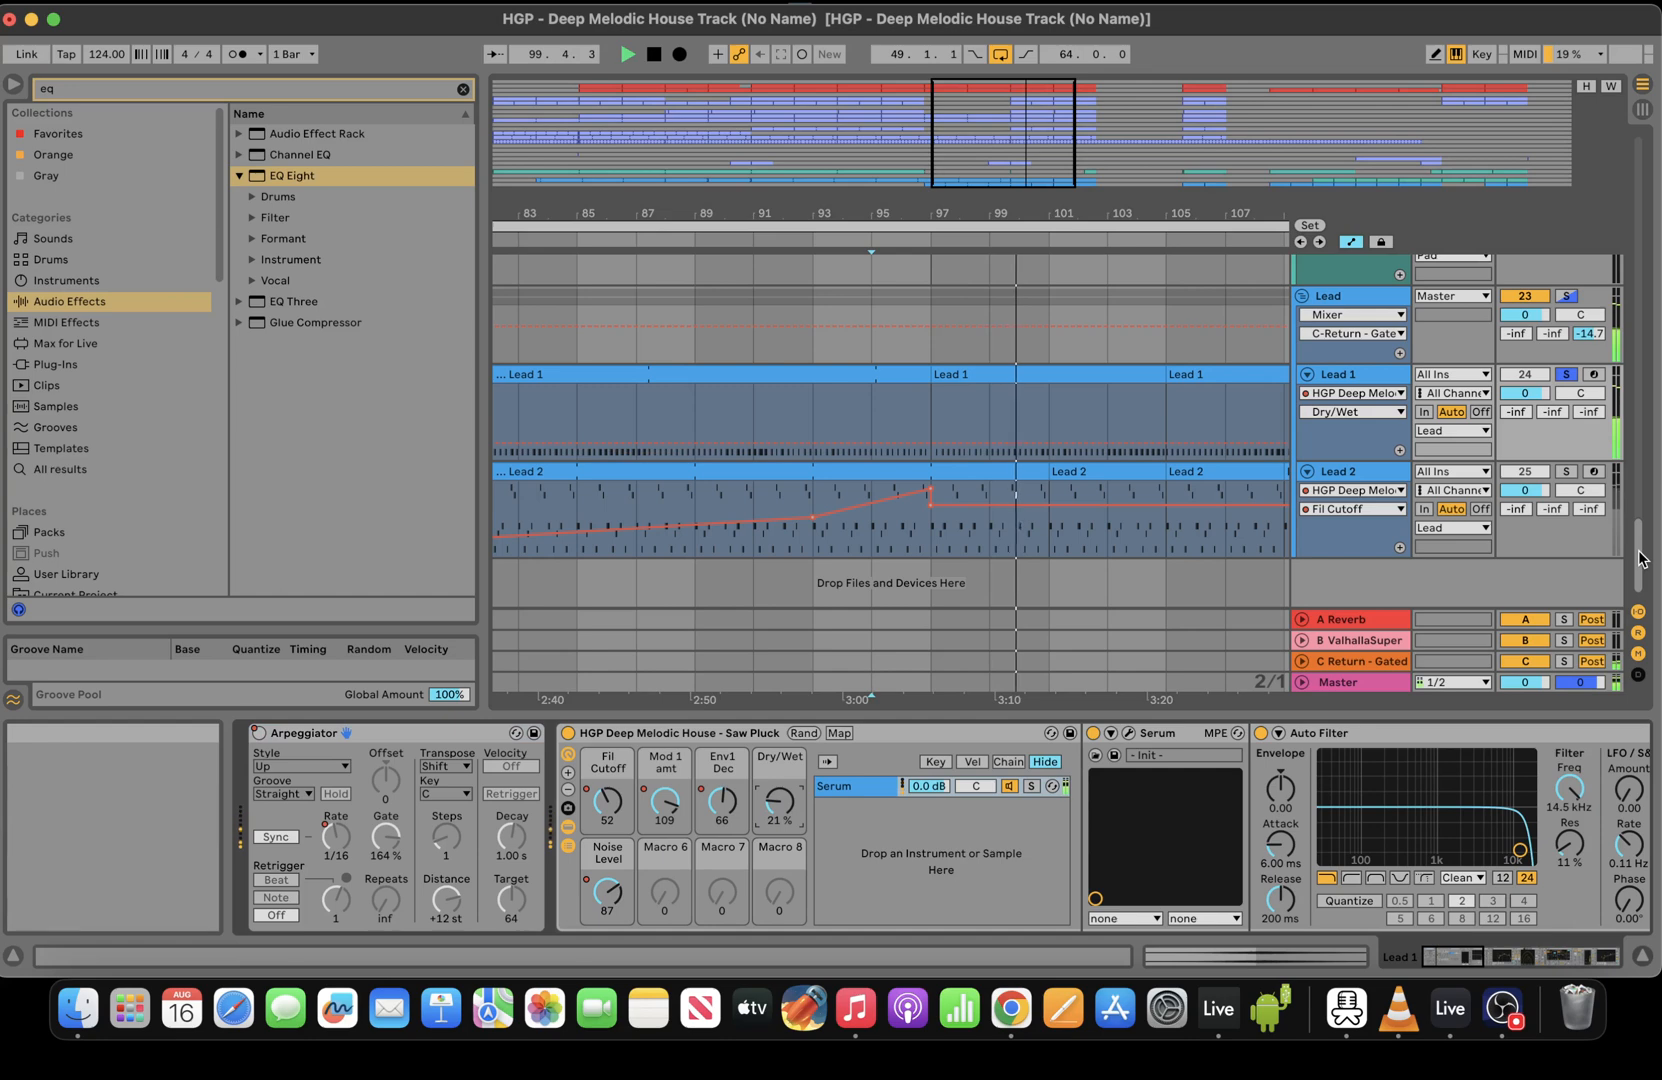
pyautogui.moveTo(1640, 558); pyautogui.dragTo(1640, 145)
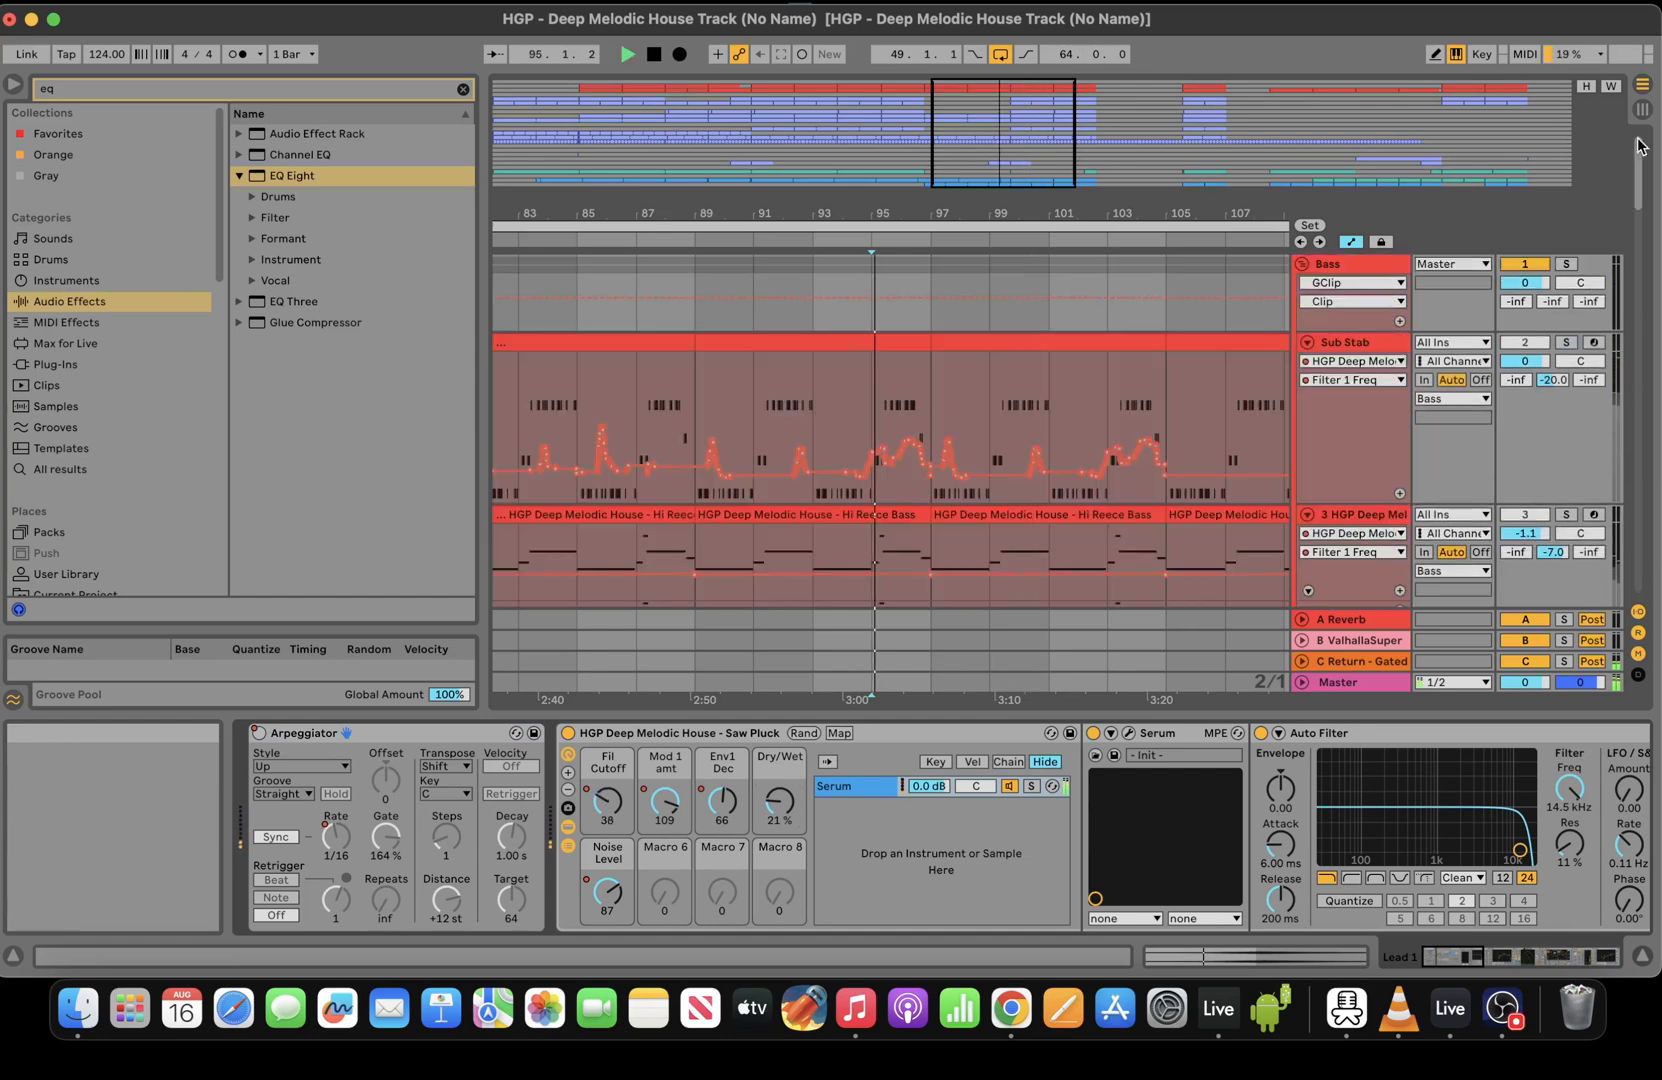
pyautogui.click(929, 391)
pyautogui.click(1566, 262)
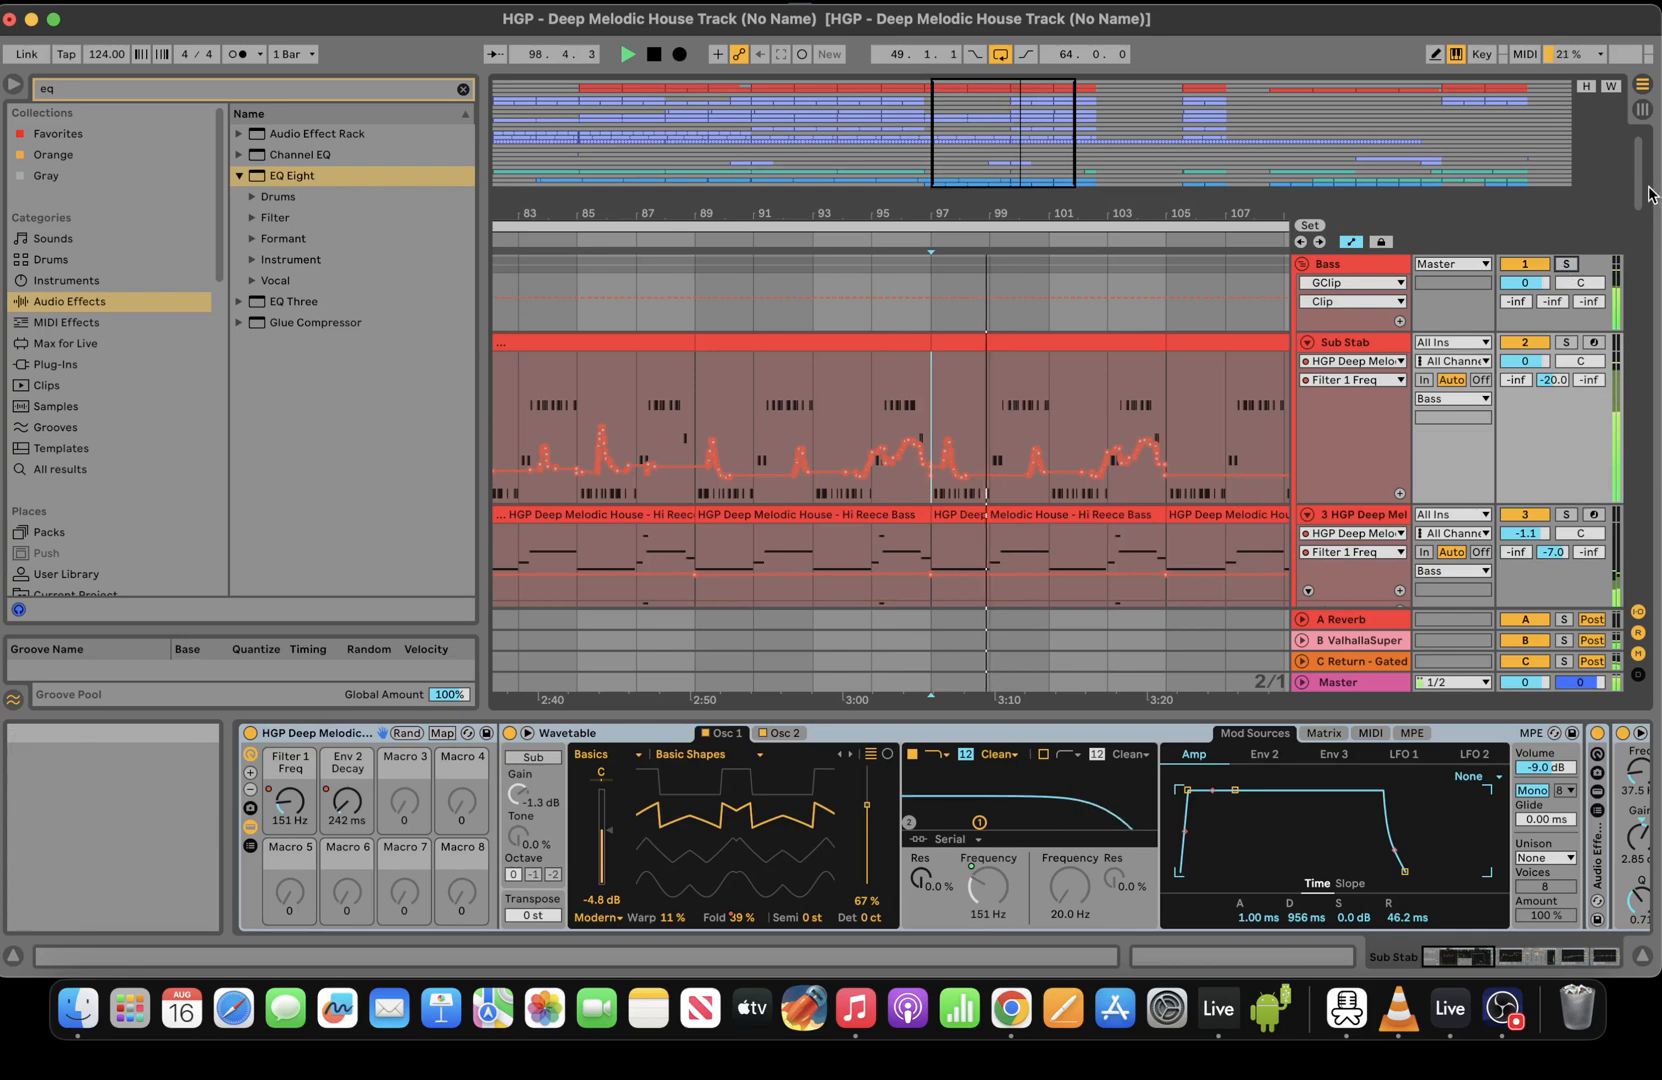
# Select the Drums group from bar 97 to bar 113 and set the arrangement loop to that range
pyautogui.moveTo(1641, 192); pyautogui.dragTo(1641, 236)
pyautogui.moveTo(987, 140); pyautogui.dragTo(987, 112)
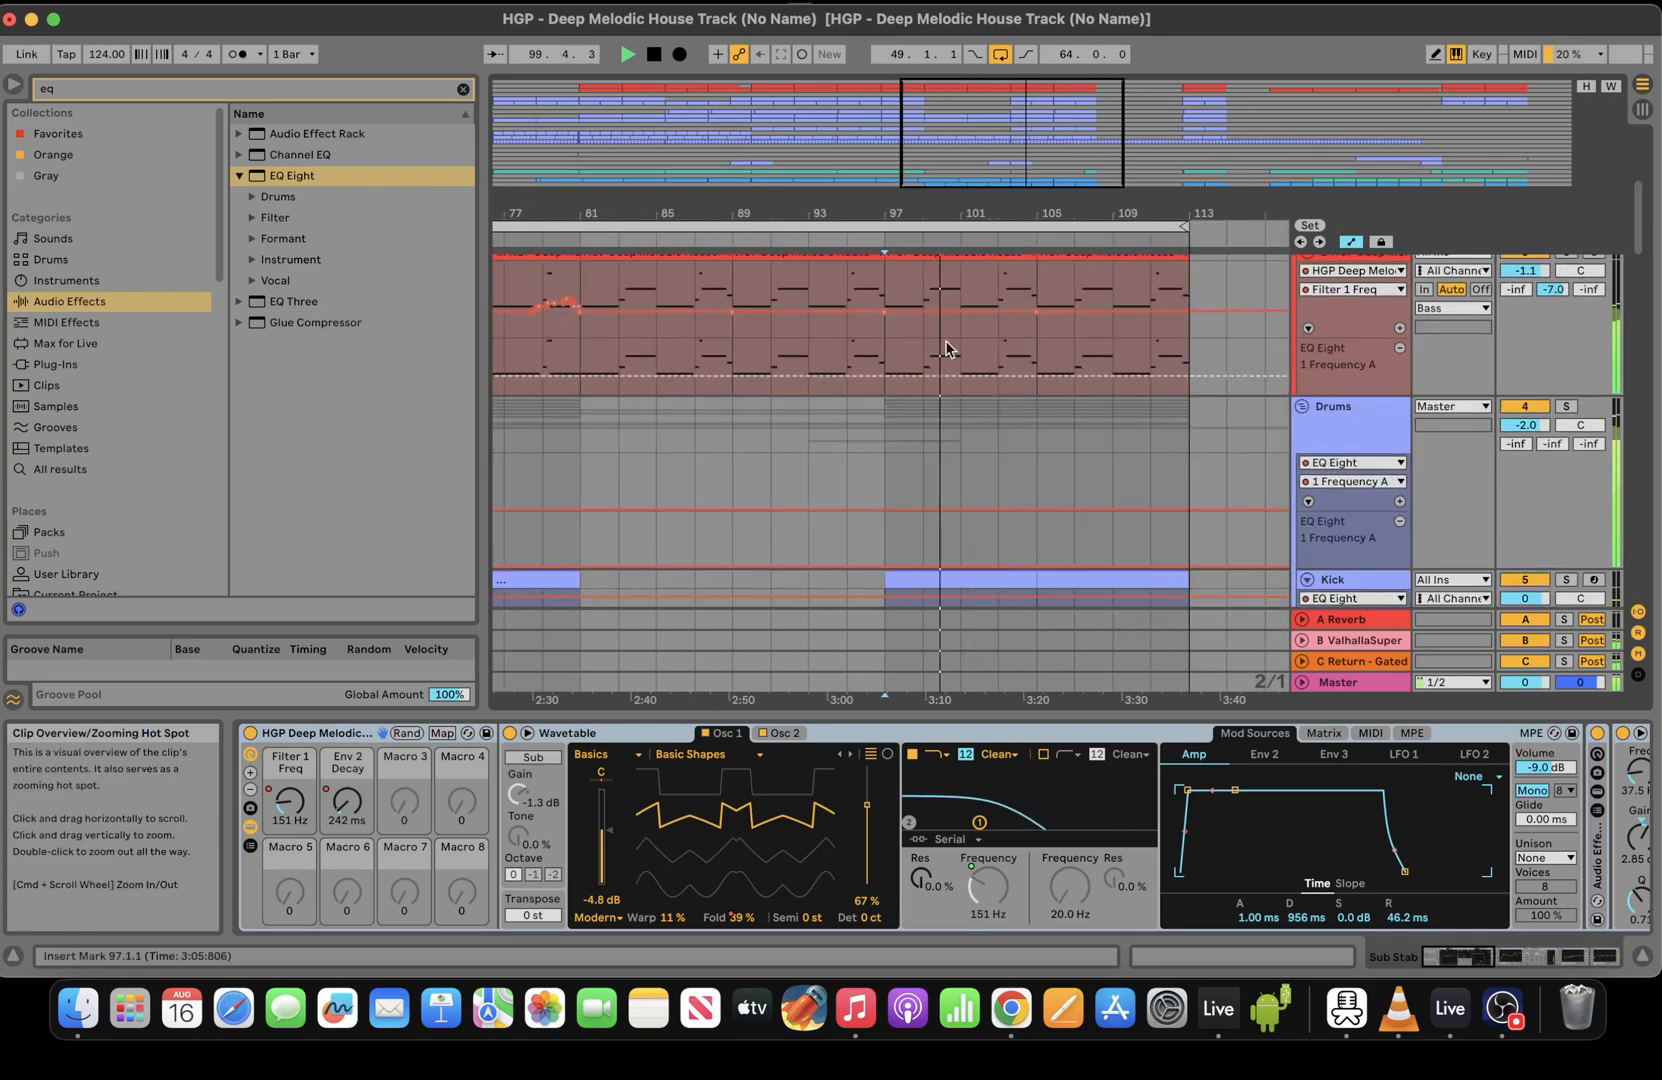
pyautogui.scroll(-3, 920, 440)
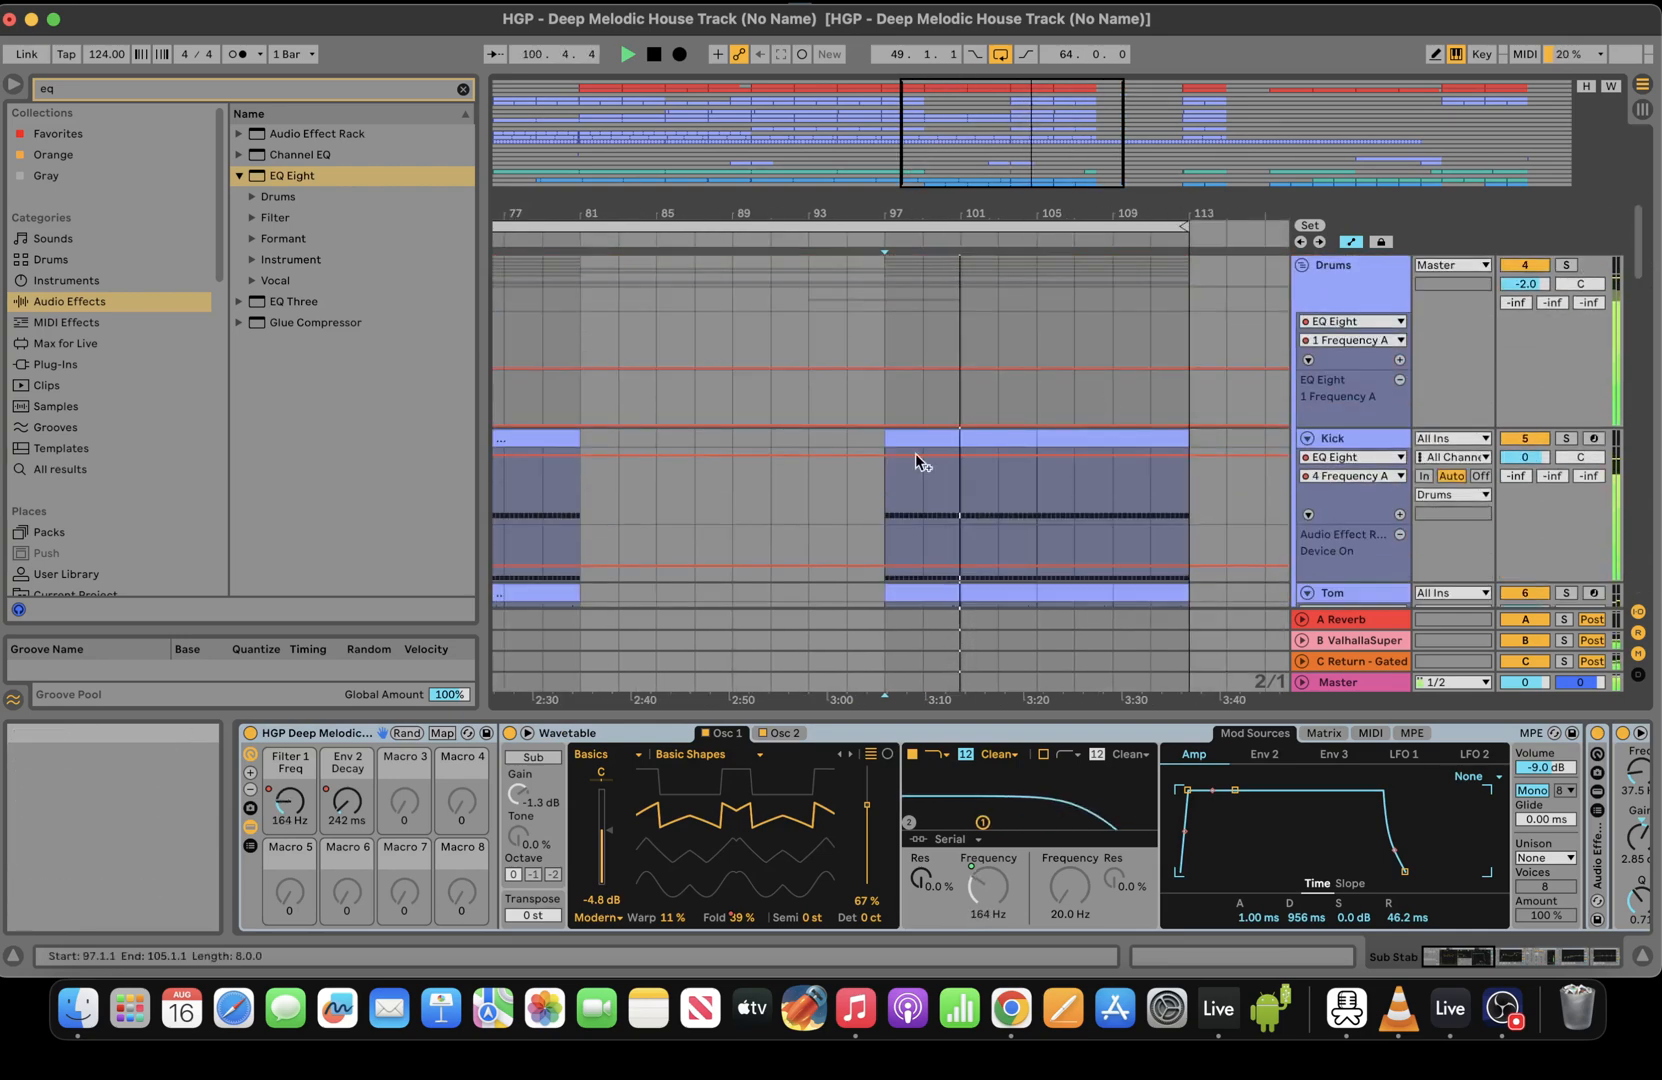
pyautogui.moveTo(898, 337); pyautogui.dragTo(1178, 306)
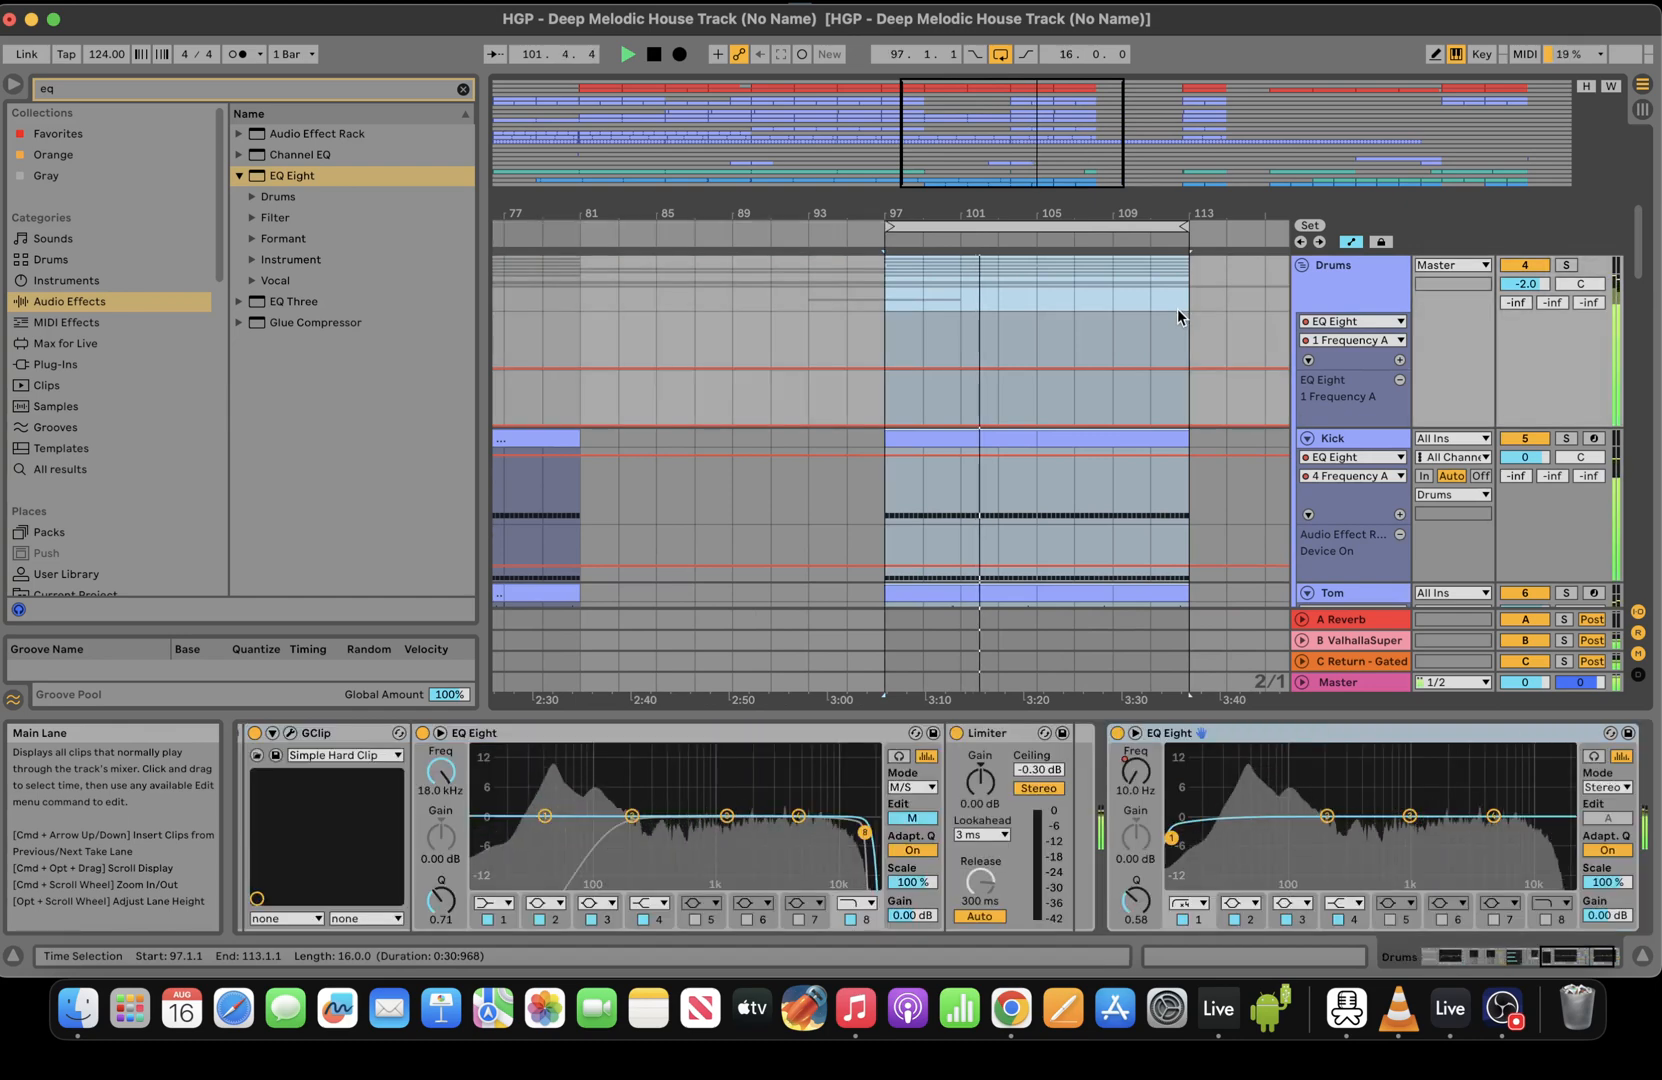
# Audition the tex. 1 percussion loop in solo and pull band 3 of its EQ Eight down to soften the highs
pyautogui.moveTo(1641, 260); pyautogui.dragTo(1660, 393)
pyautogui.click(1567, 375)
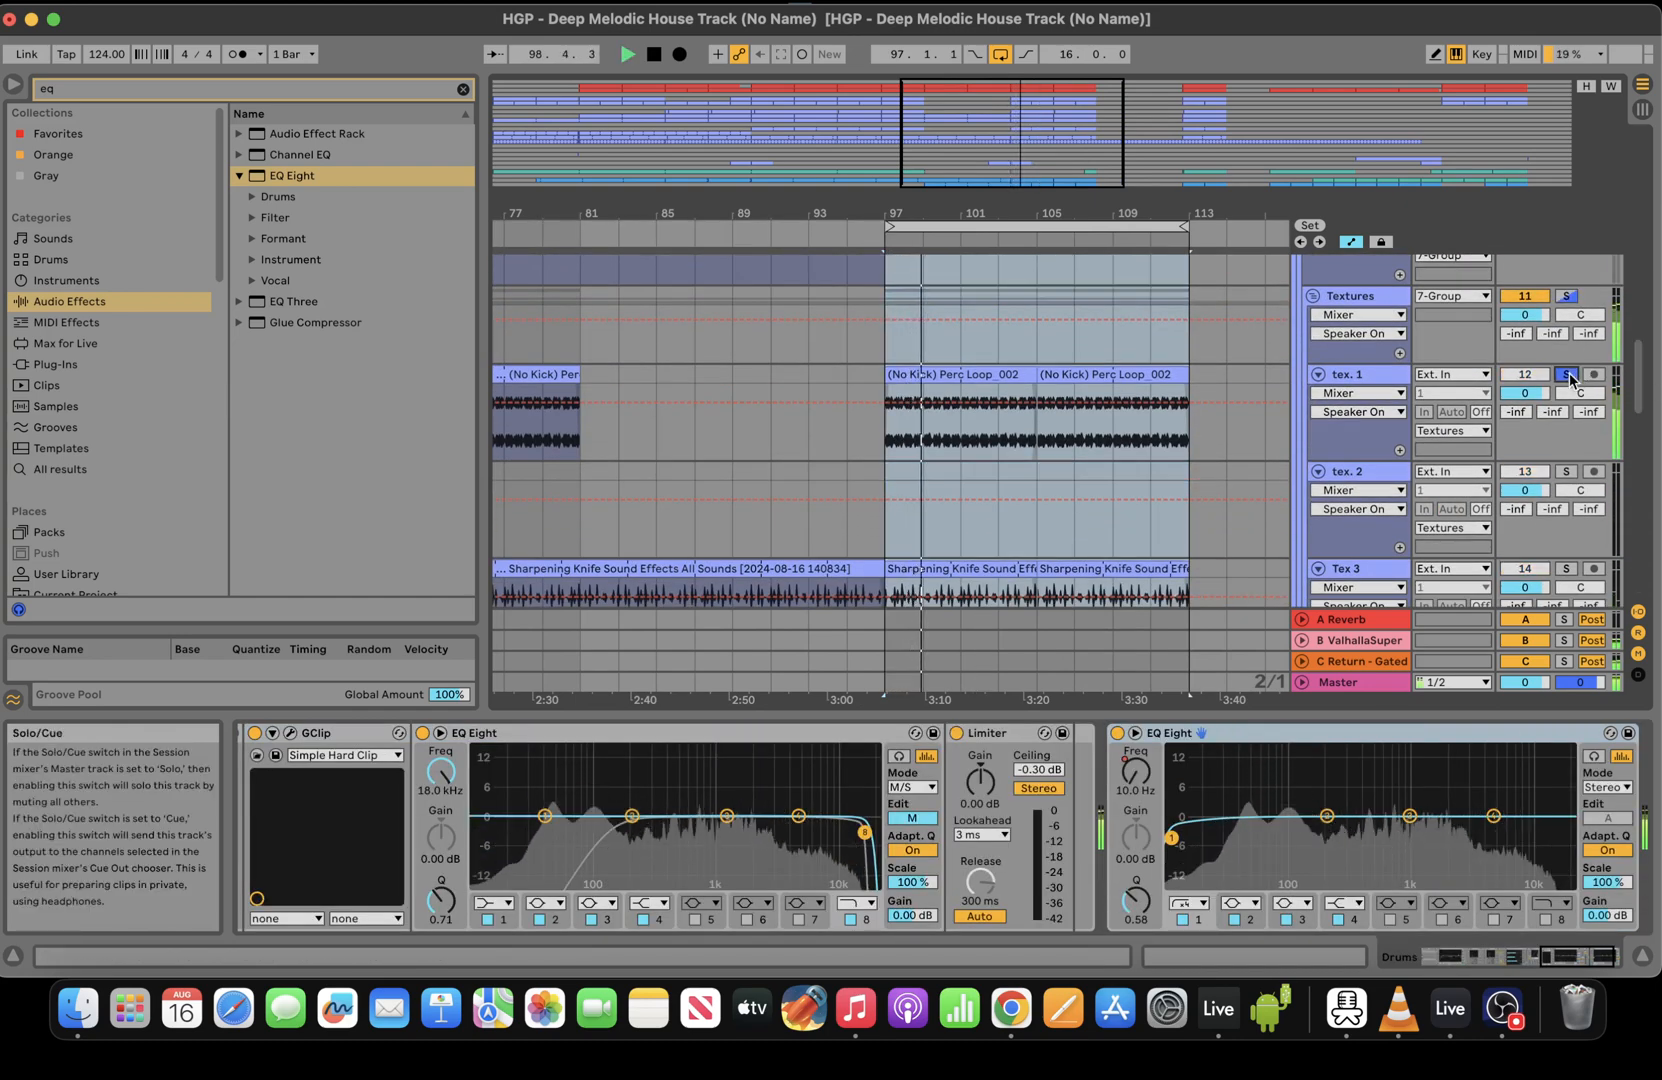
pyautogui.click(1567, 375)
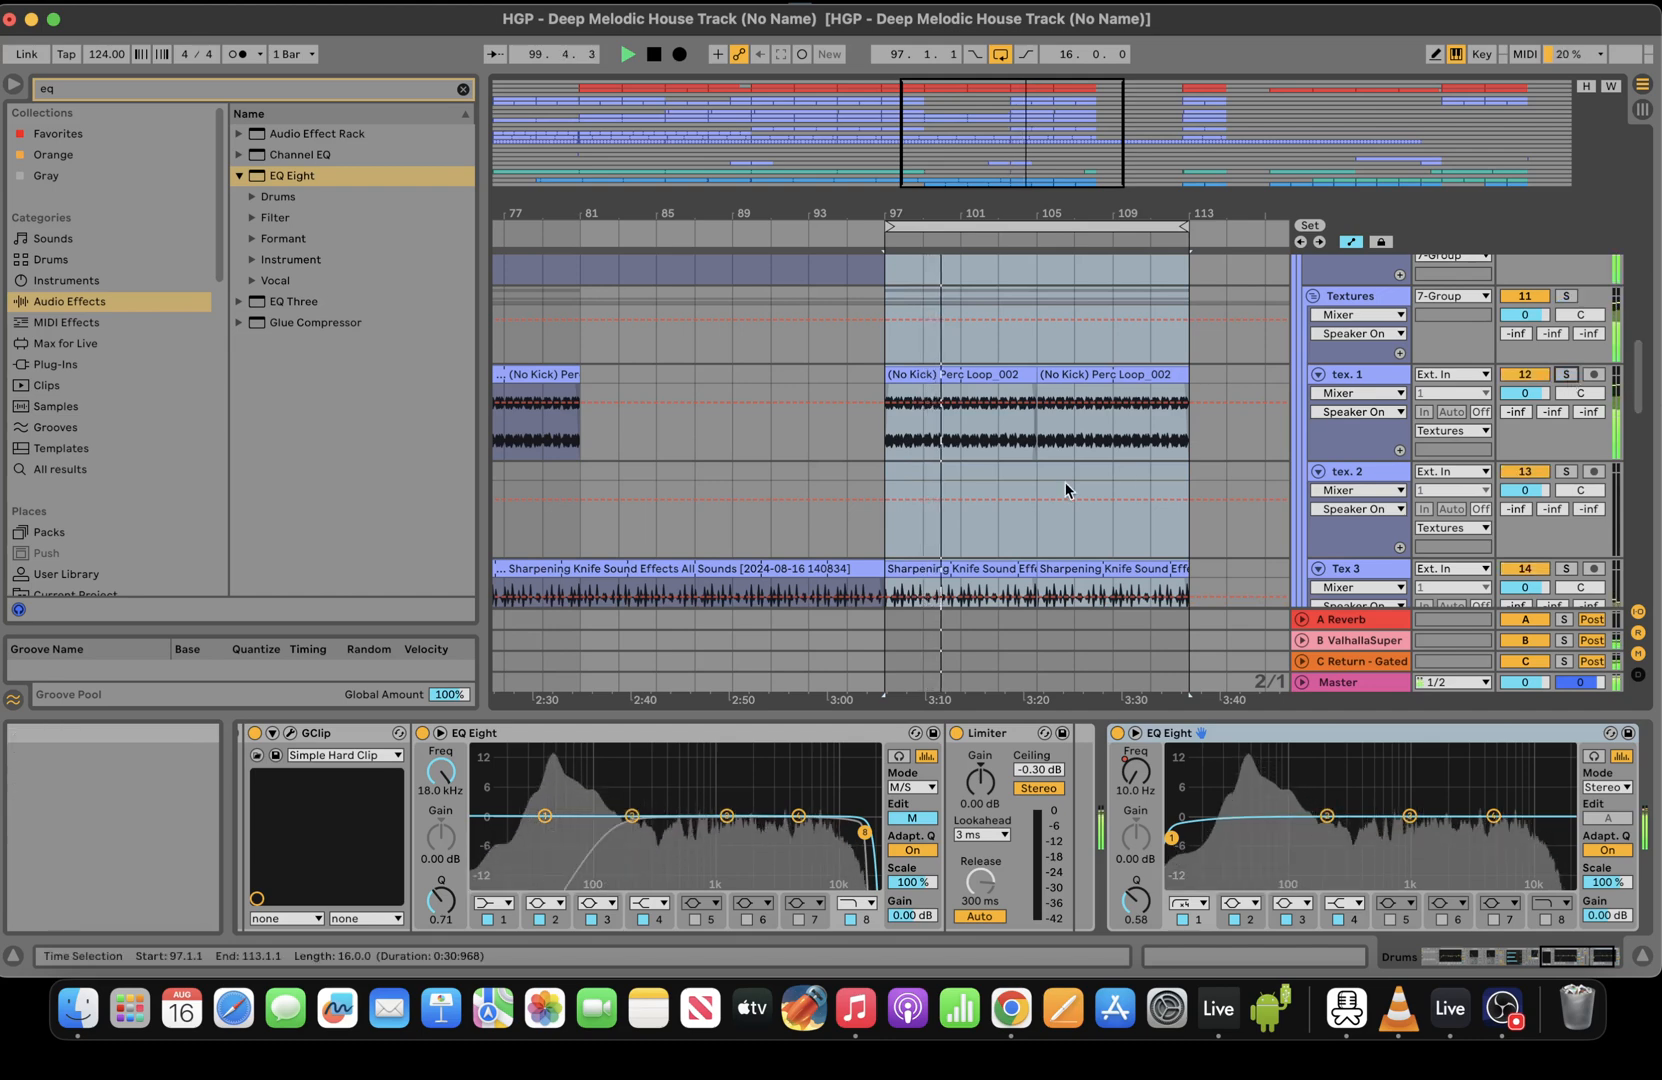
pyautogui.click(998, 428)
pyautogui.click(645, 831)
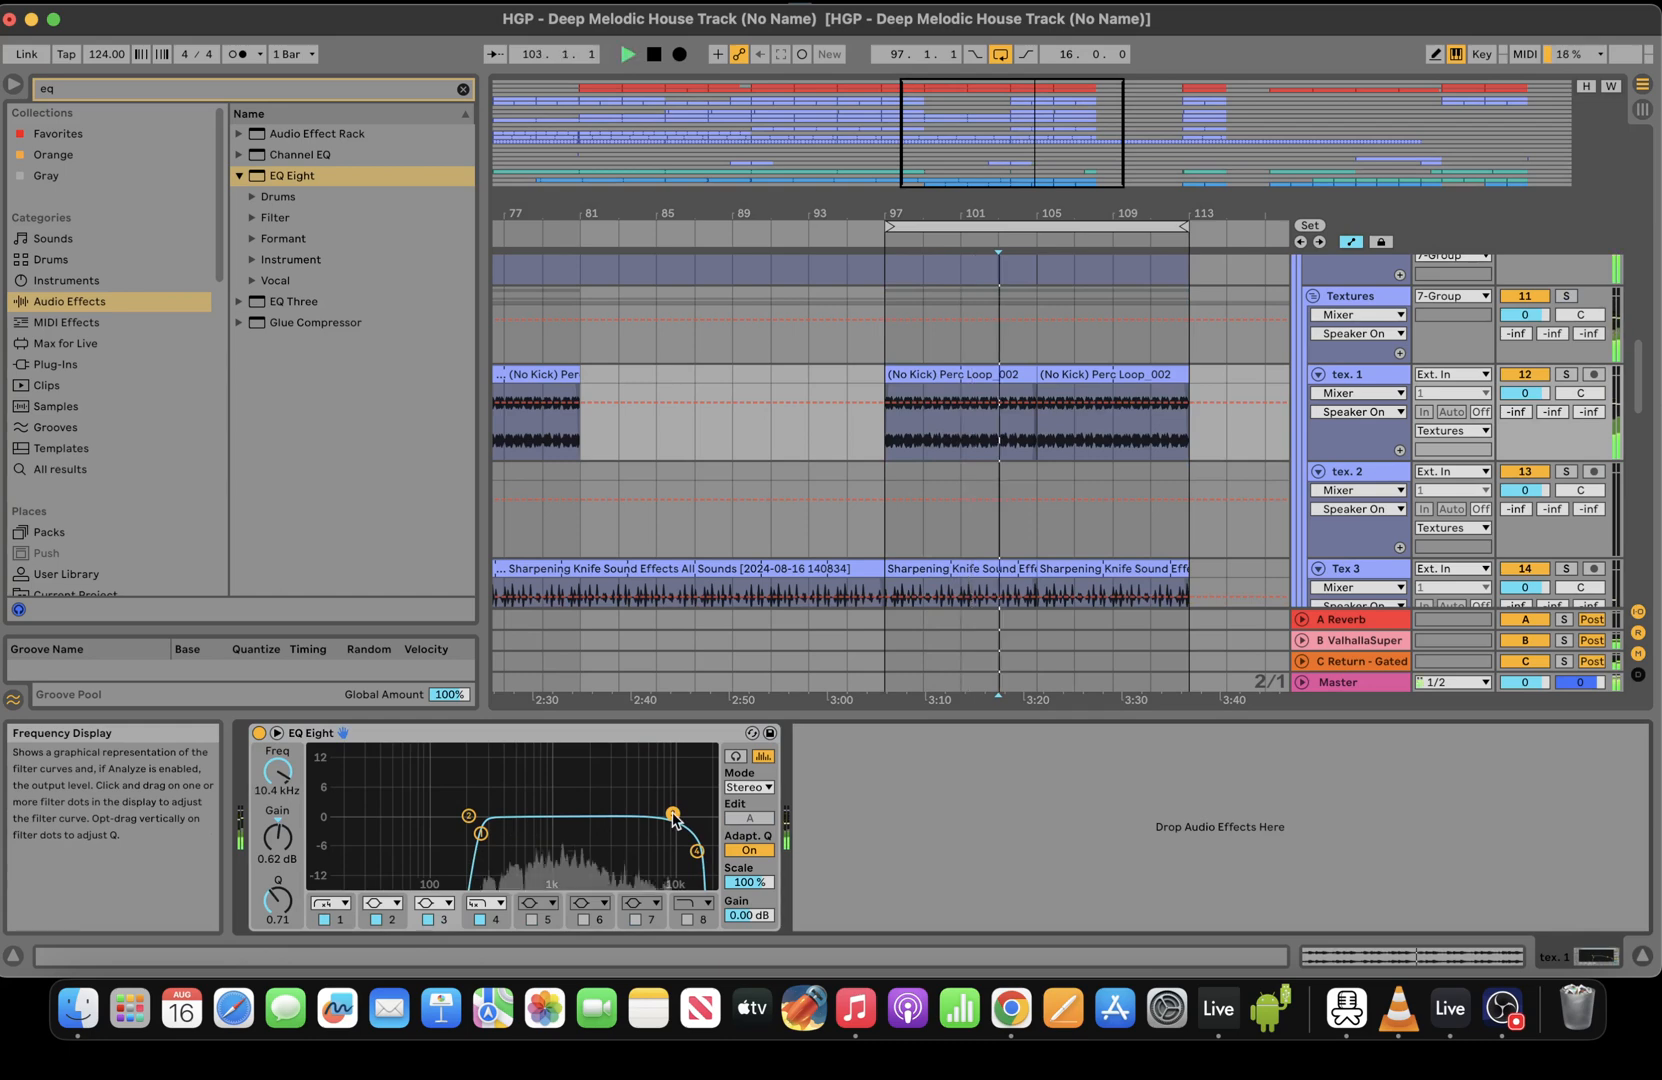
pyautogui.moveTo(469, 816); pyautogui.dragTo(527, 749)
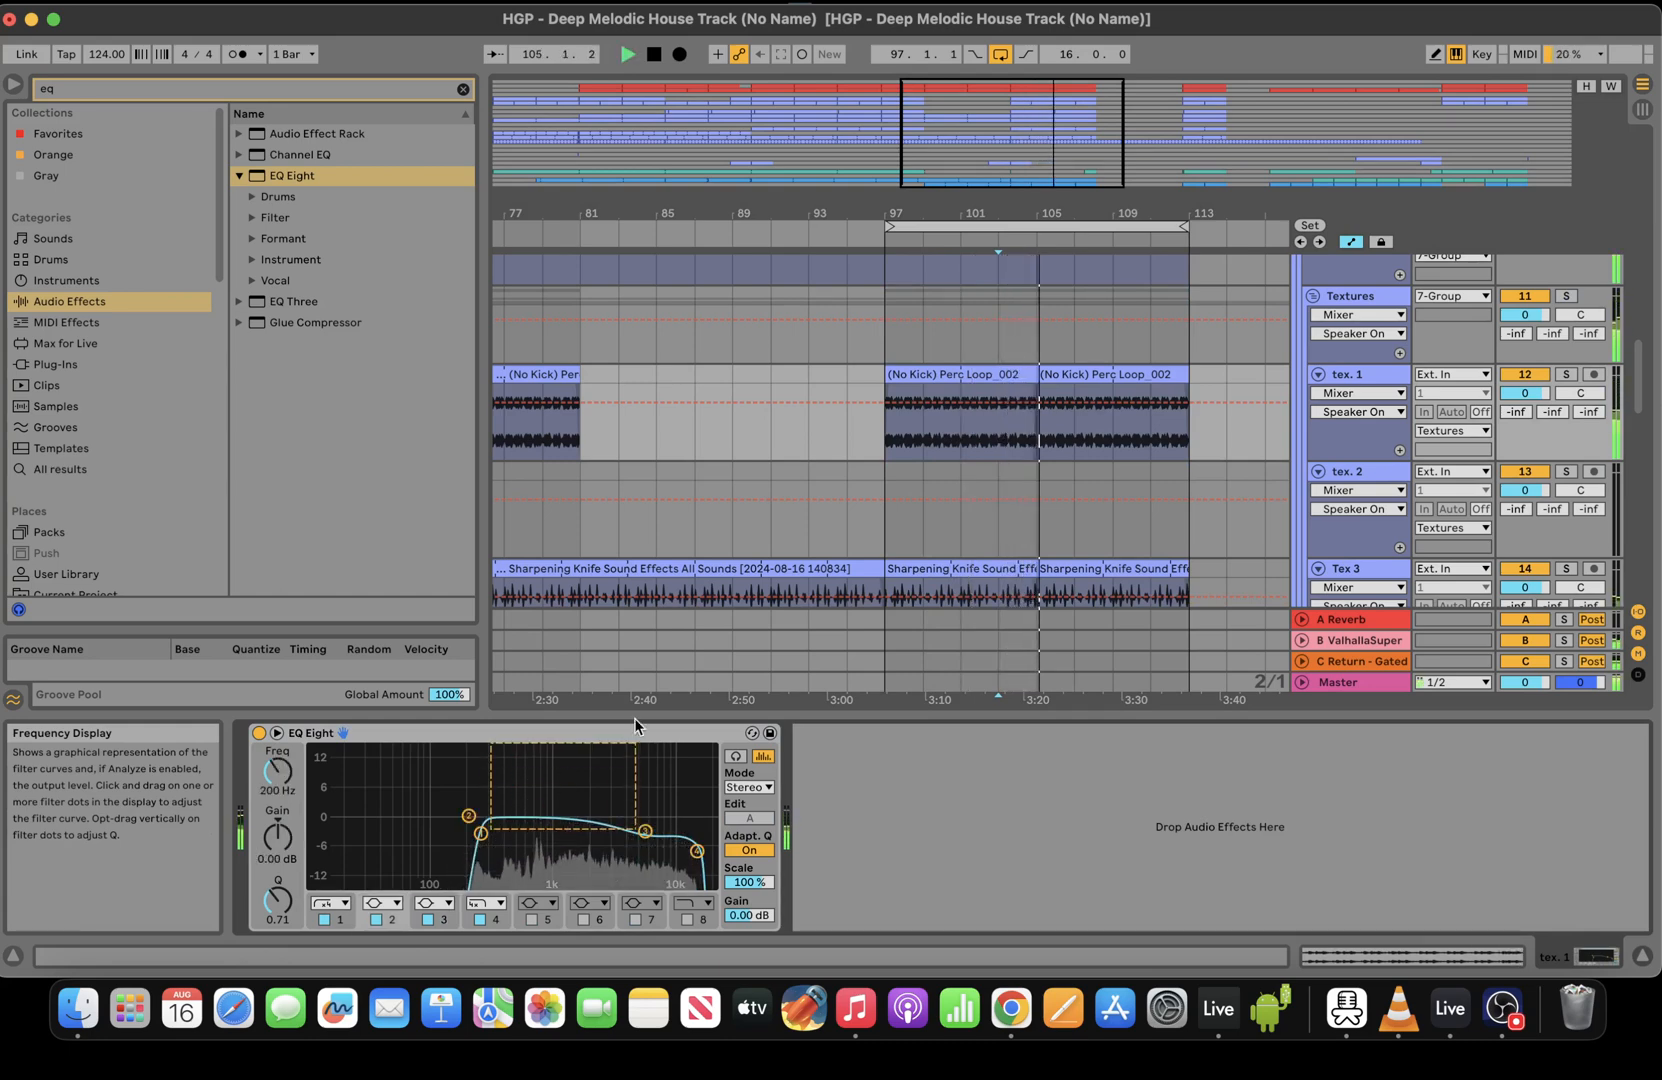
# In the Sub Stab clip at bars 97–105, activate the last two F0 notes and raise the D#0 note at 8.4.2 to F0
pyautogui.moveTo(1637, 381); pyautogui.dragTo(1634, 180)
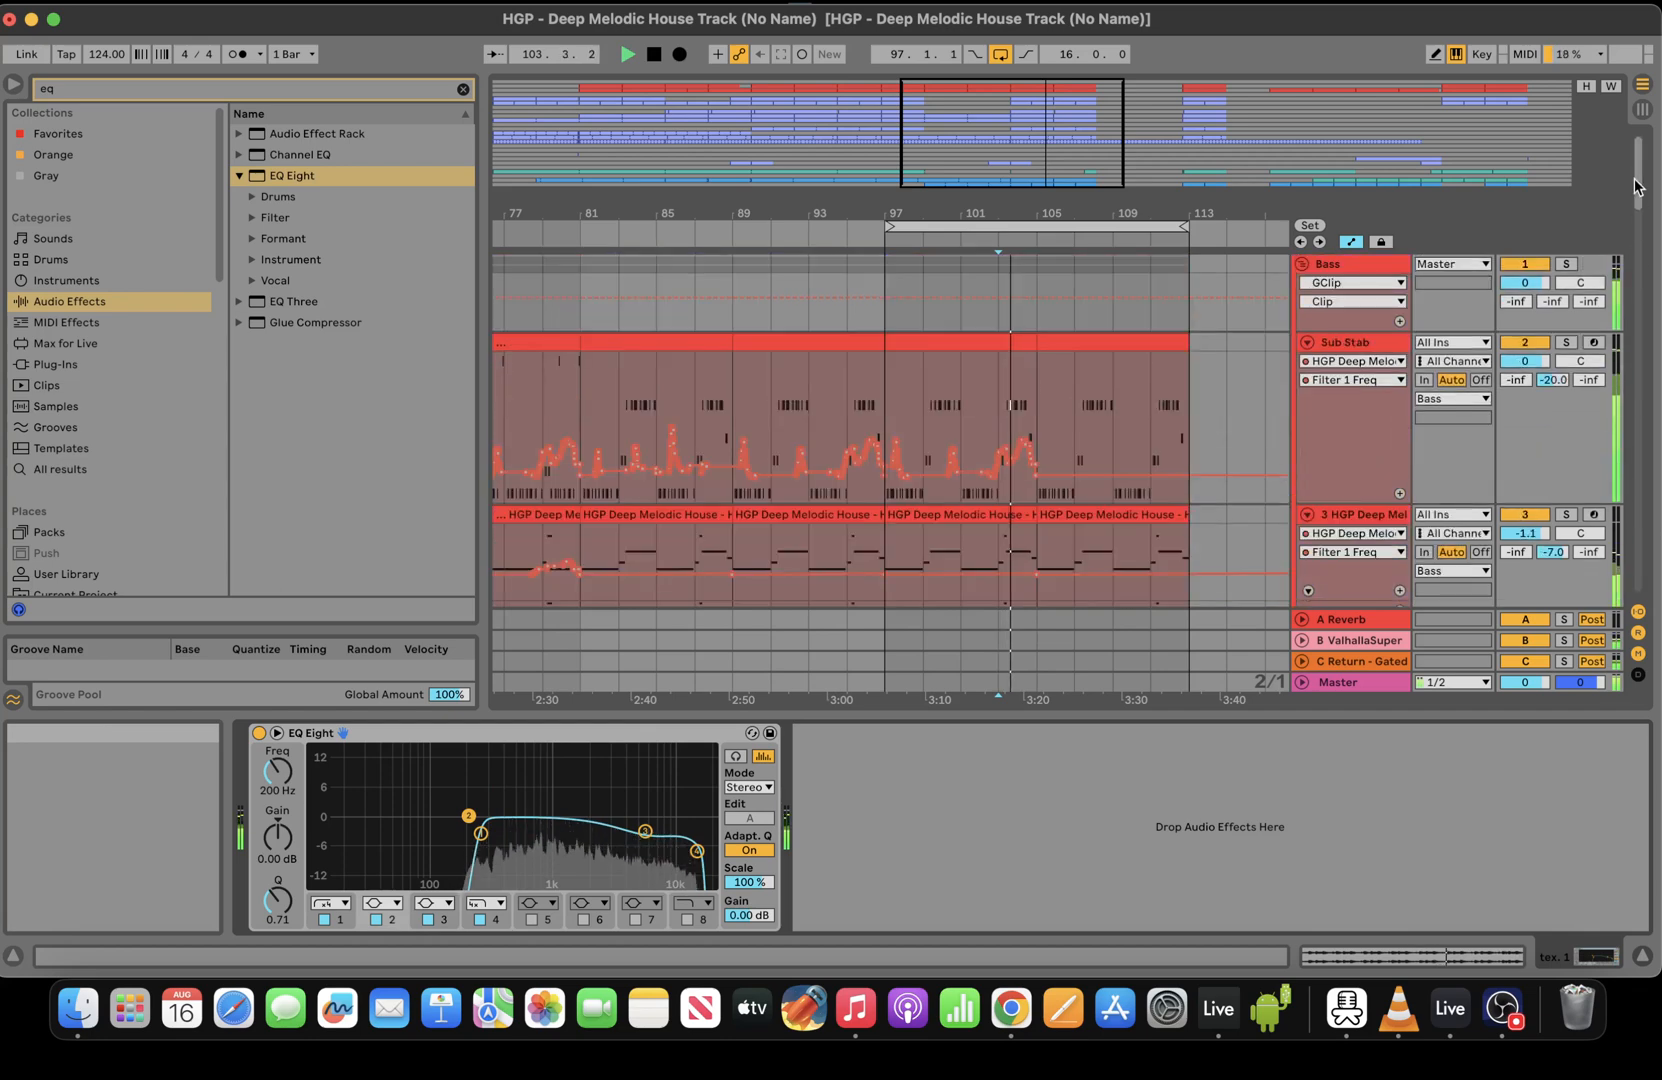
pyautogui.click(990, 343)
pyautogui.click(1325, 957)
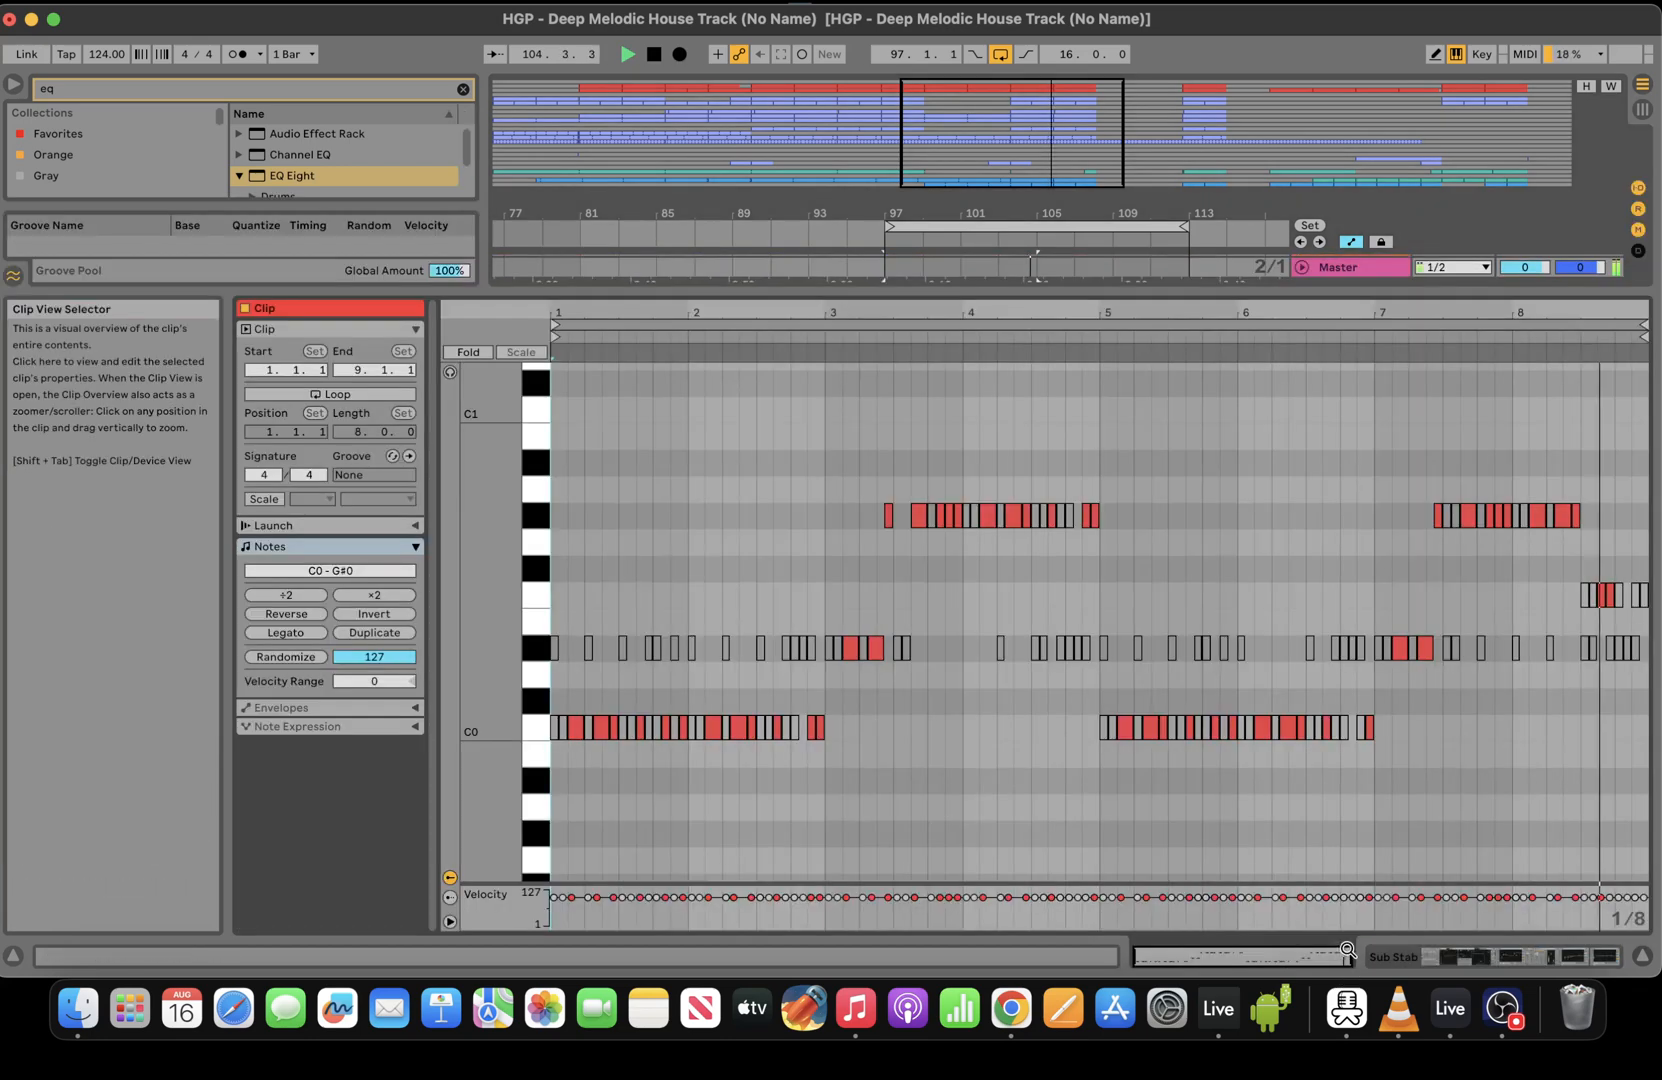
pyautogui.click(1628, 584)
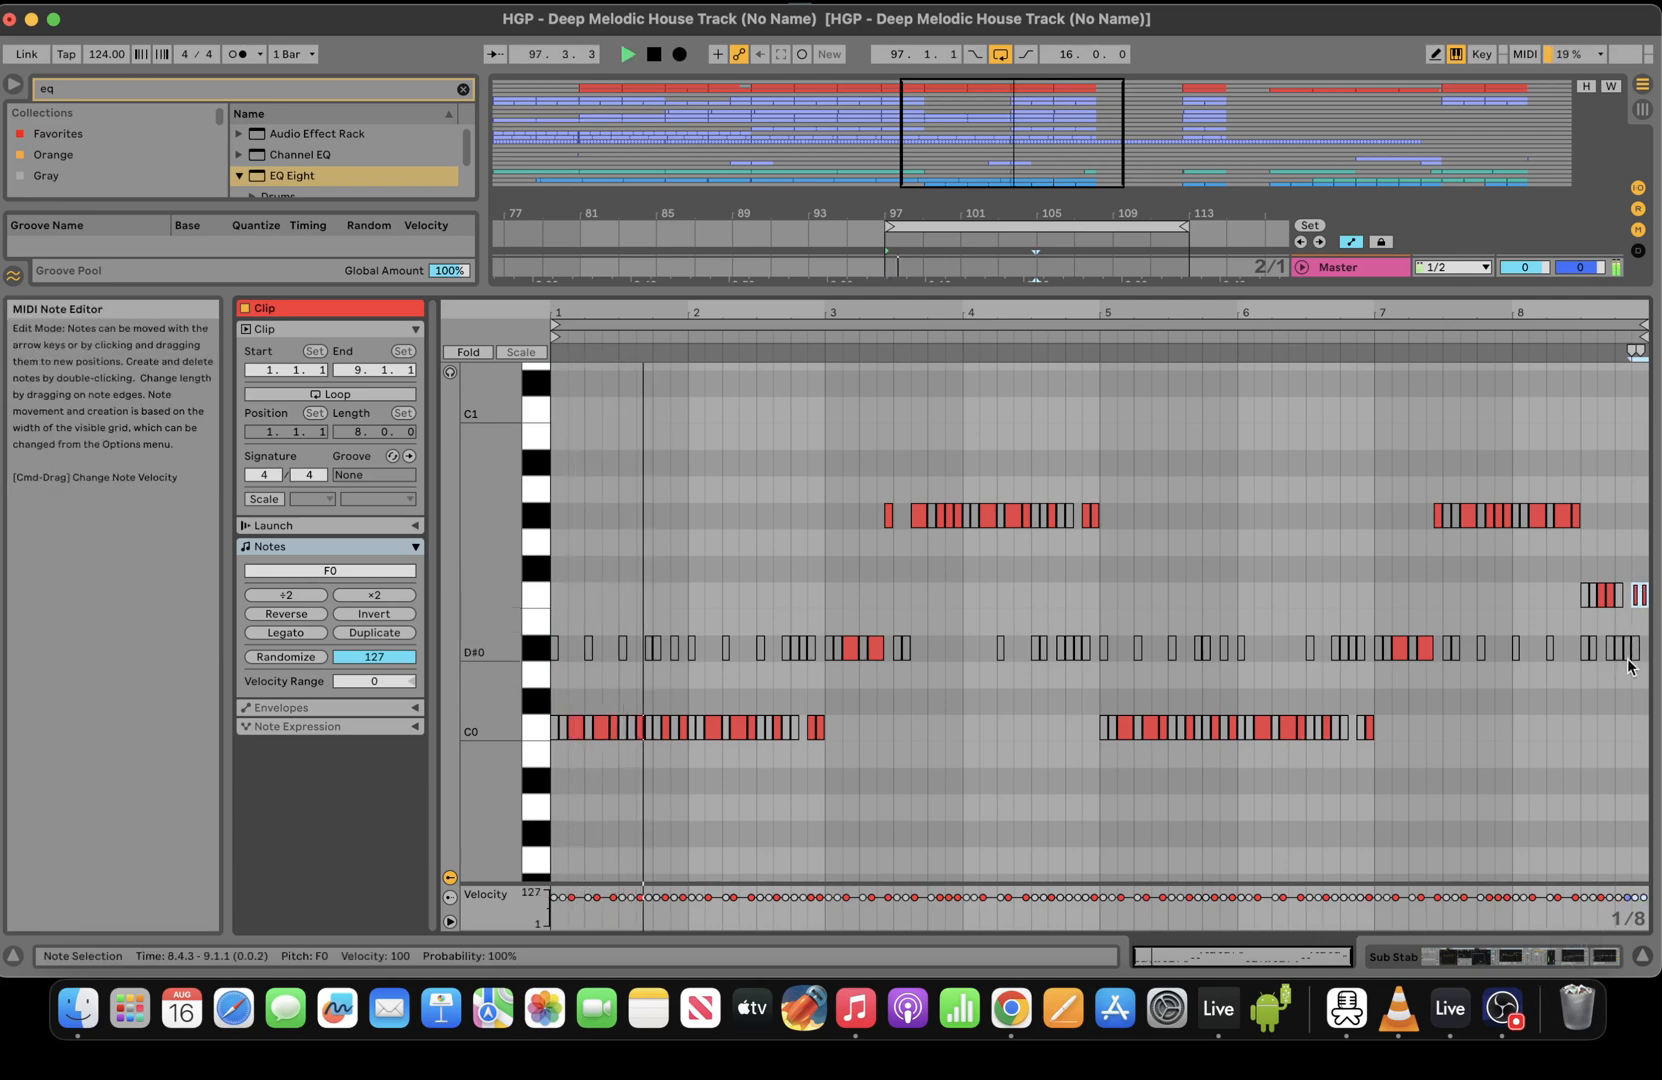
pyautogui.press('Up')
pyautogui.press('Up')
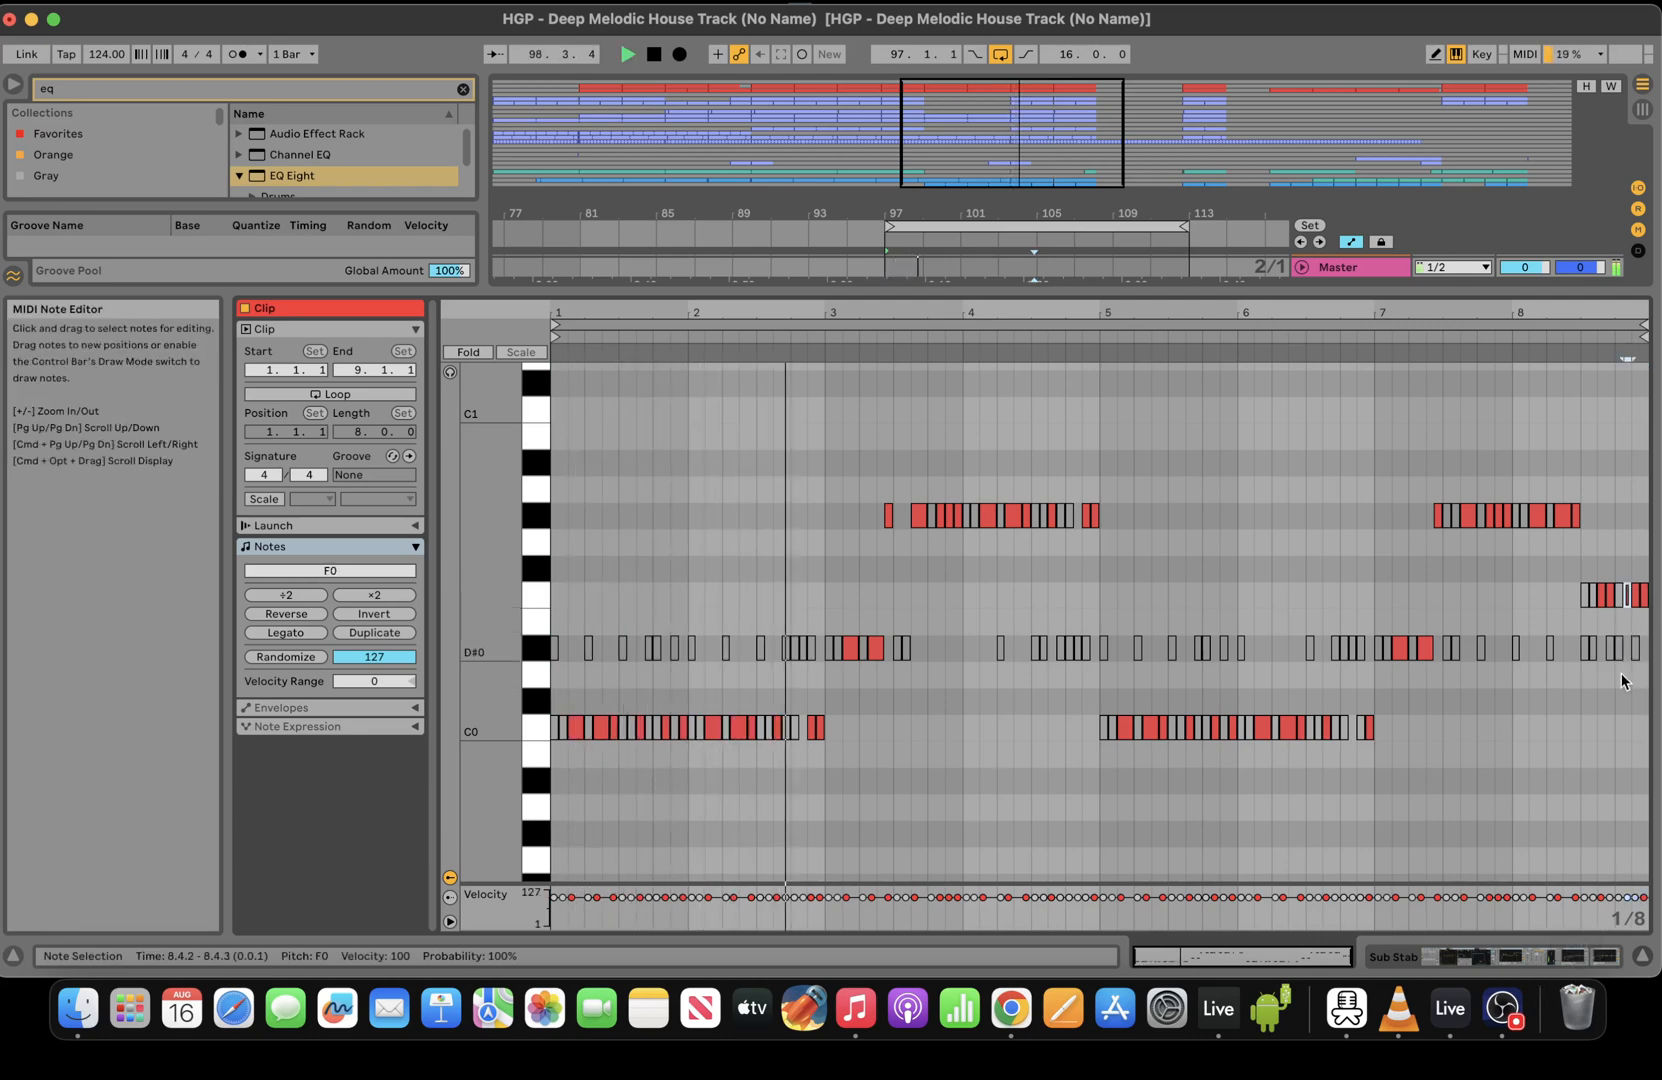
pyautogui.click(1594, 960)
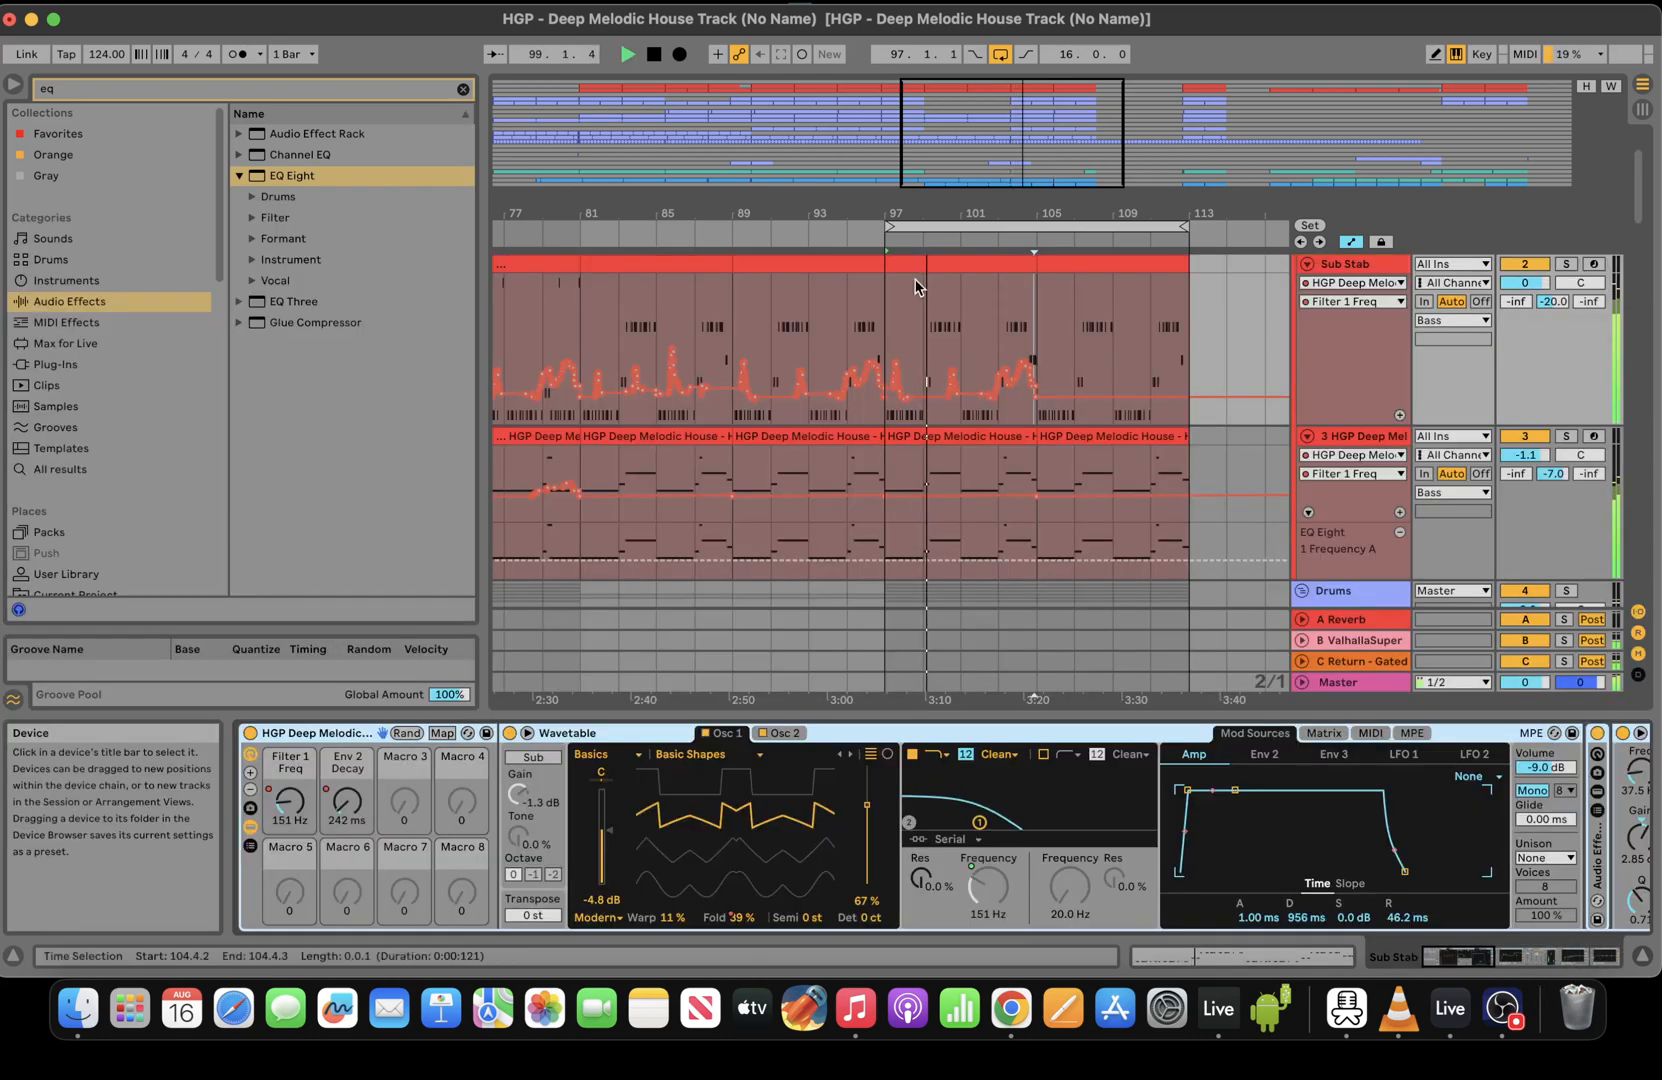
# In the Sub Stab clip at bars 105–113, activate the closing F0 notes and enable clip looping
pyautogui.click(1100, 264)
pyautogui.click(1320, 957)
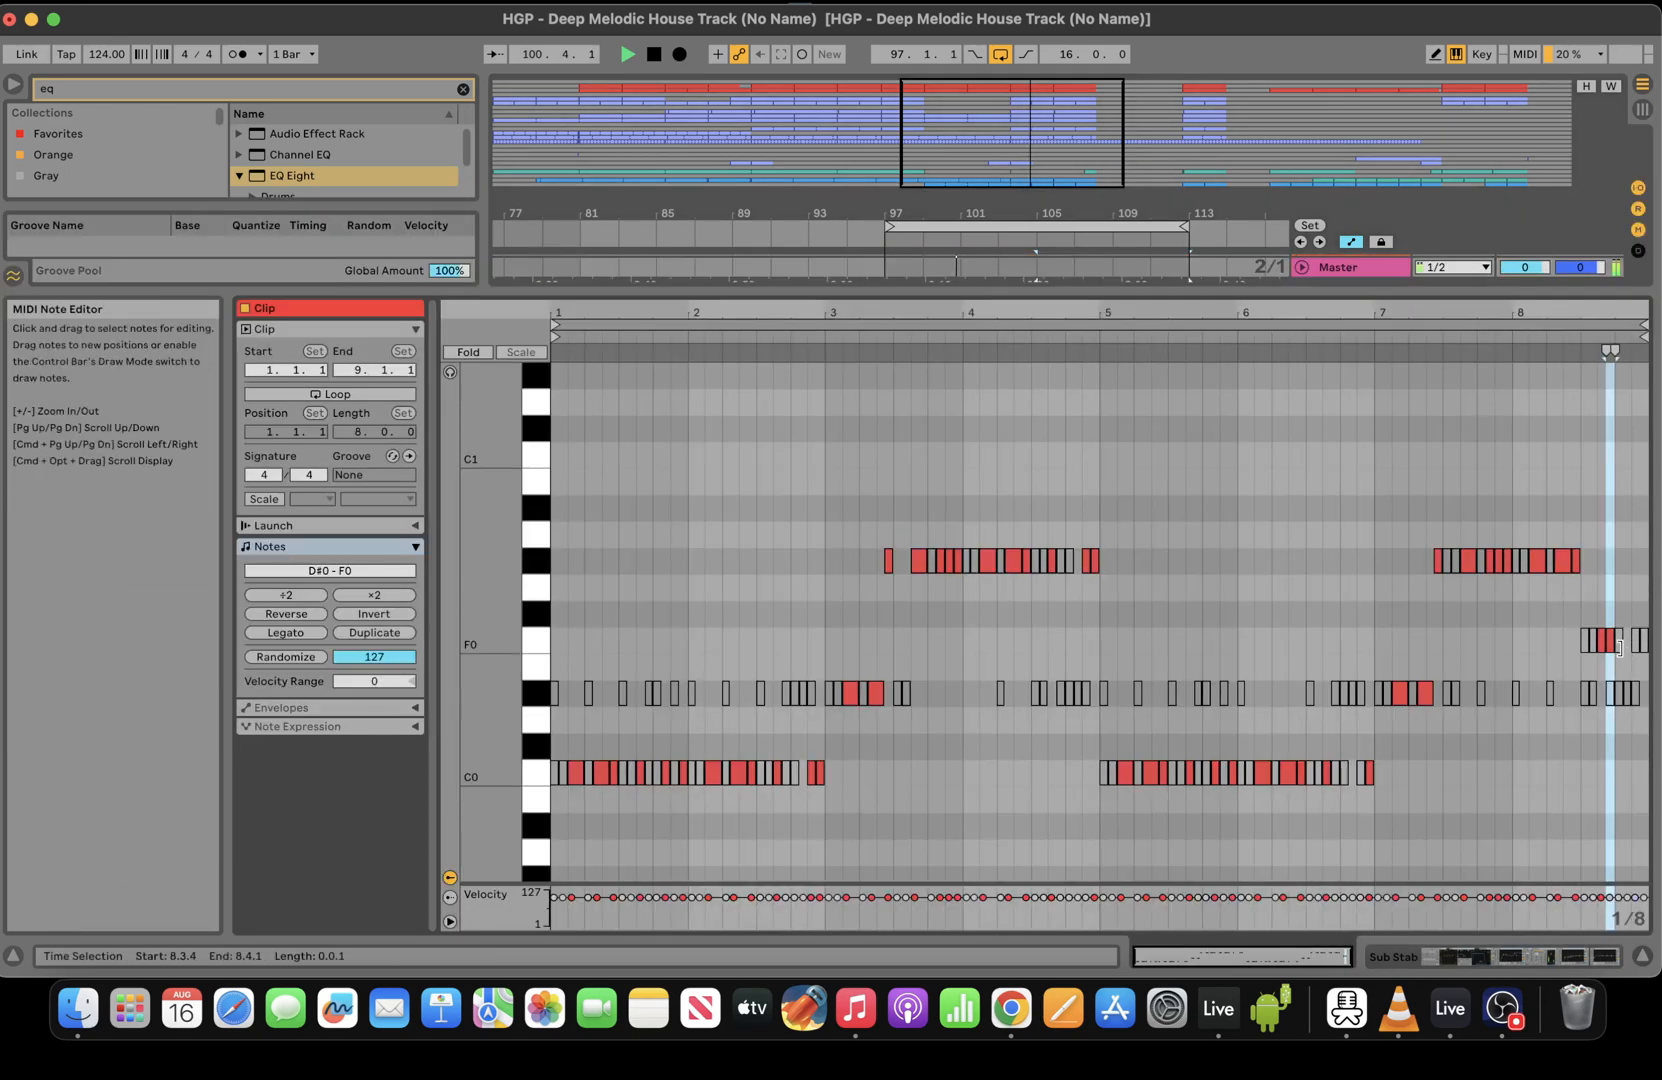
pyautogui.click(1634, 641)
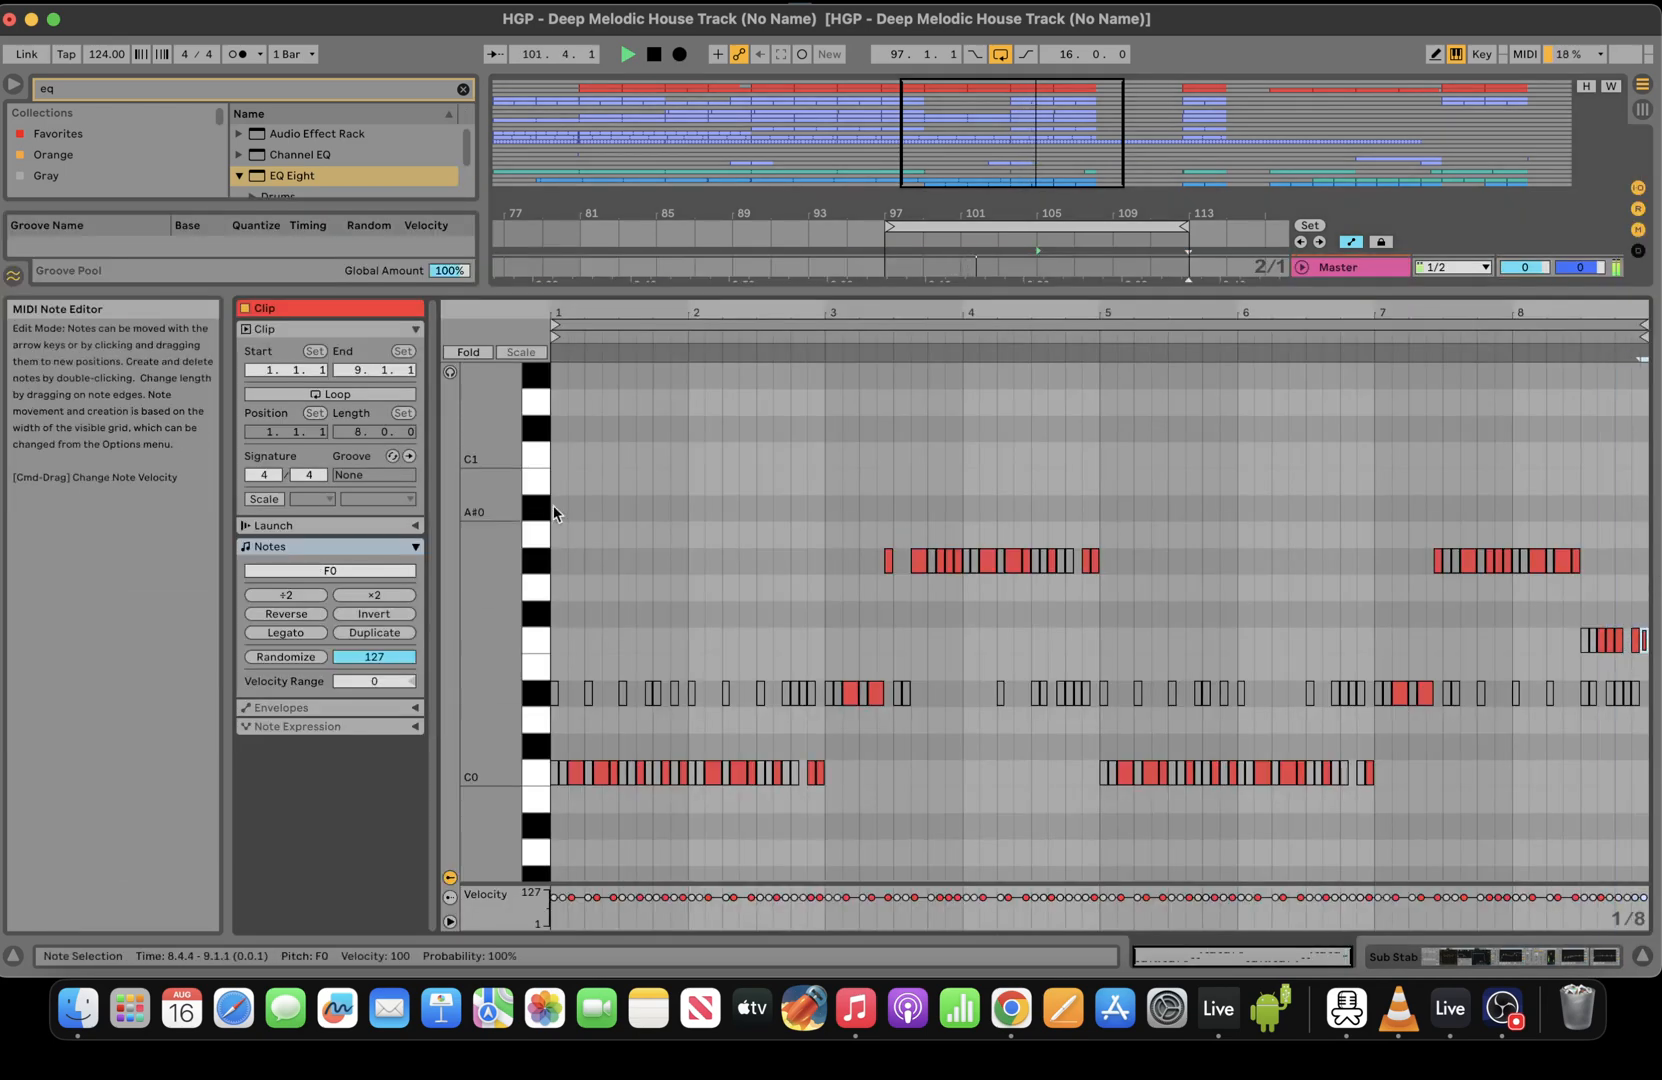
pyautogui.click(352, 397)
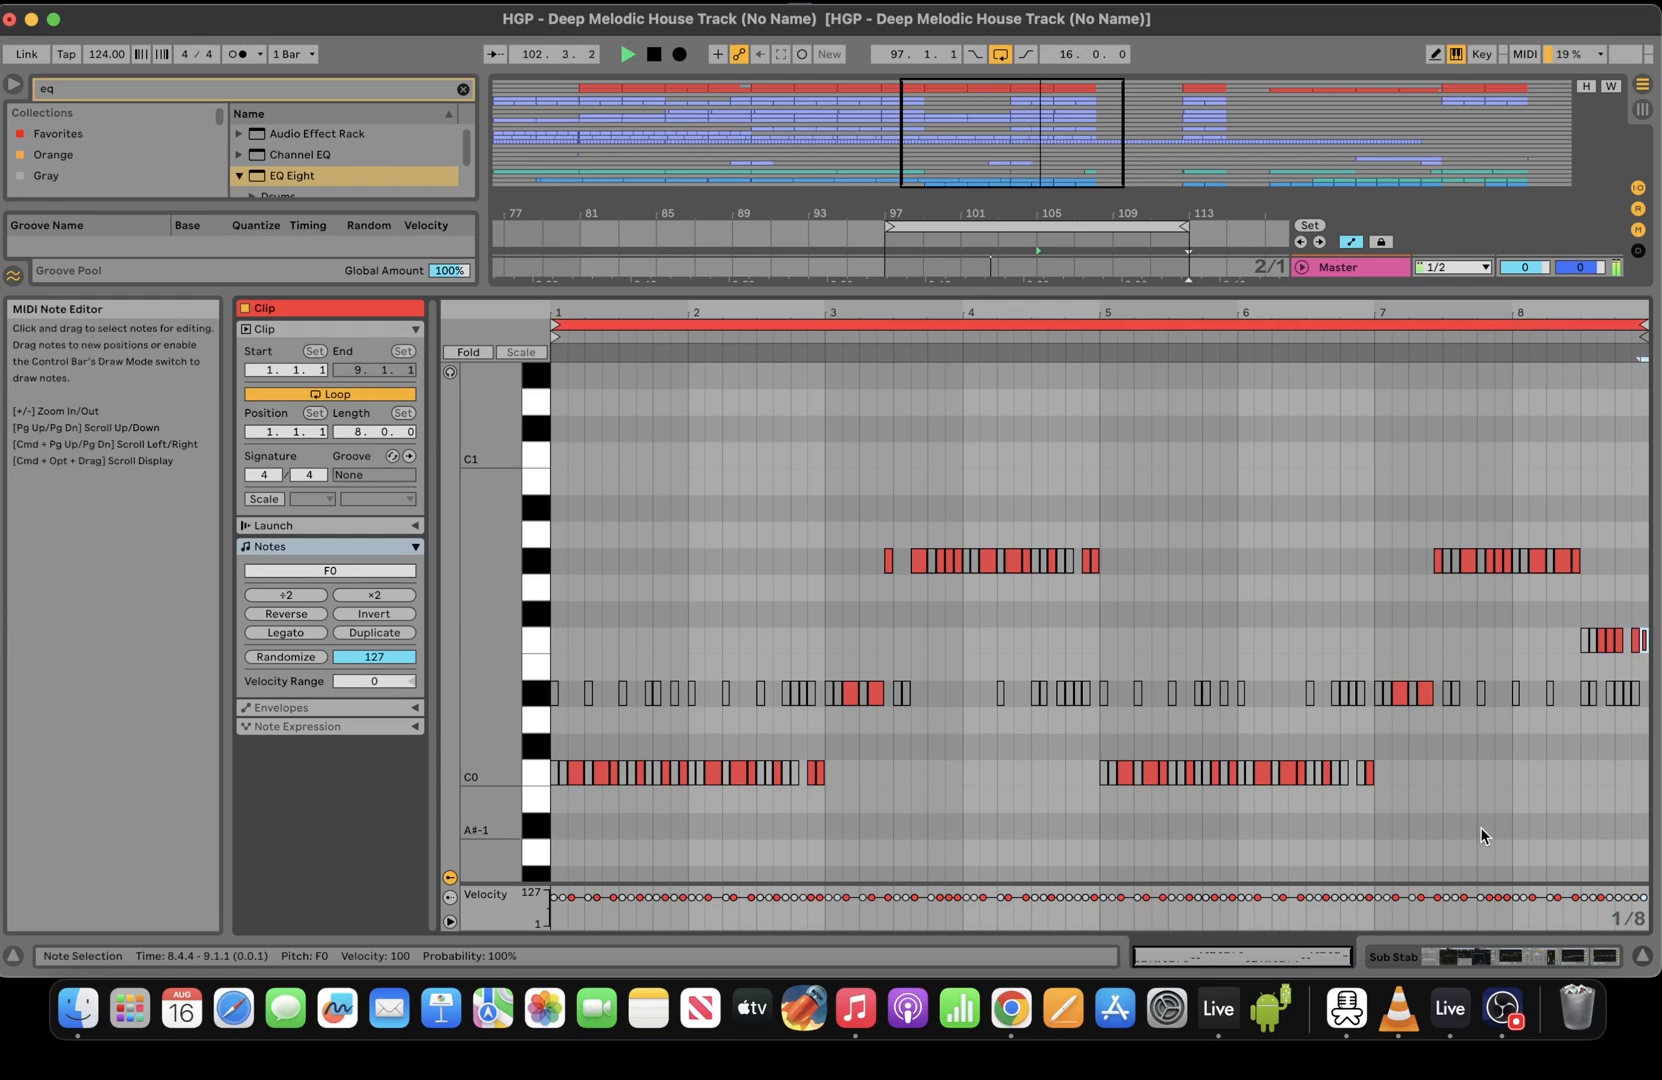
pyautogui.click(1581, 954)
# Inspect the C0 notes at 6.4.1 and 6.4.3 in the Sub Stab clip at bars 97–105
pyautogui.click(985, 268)
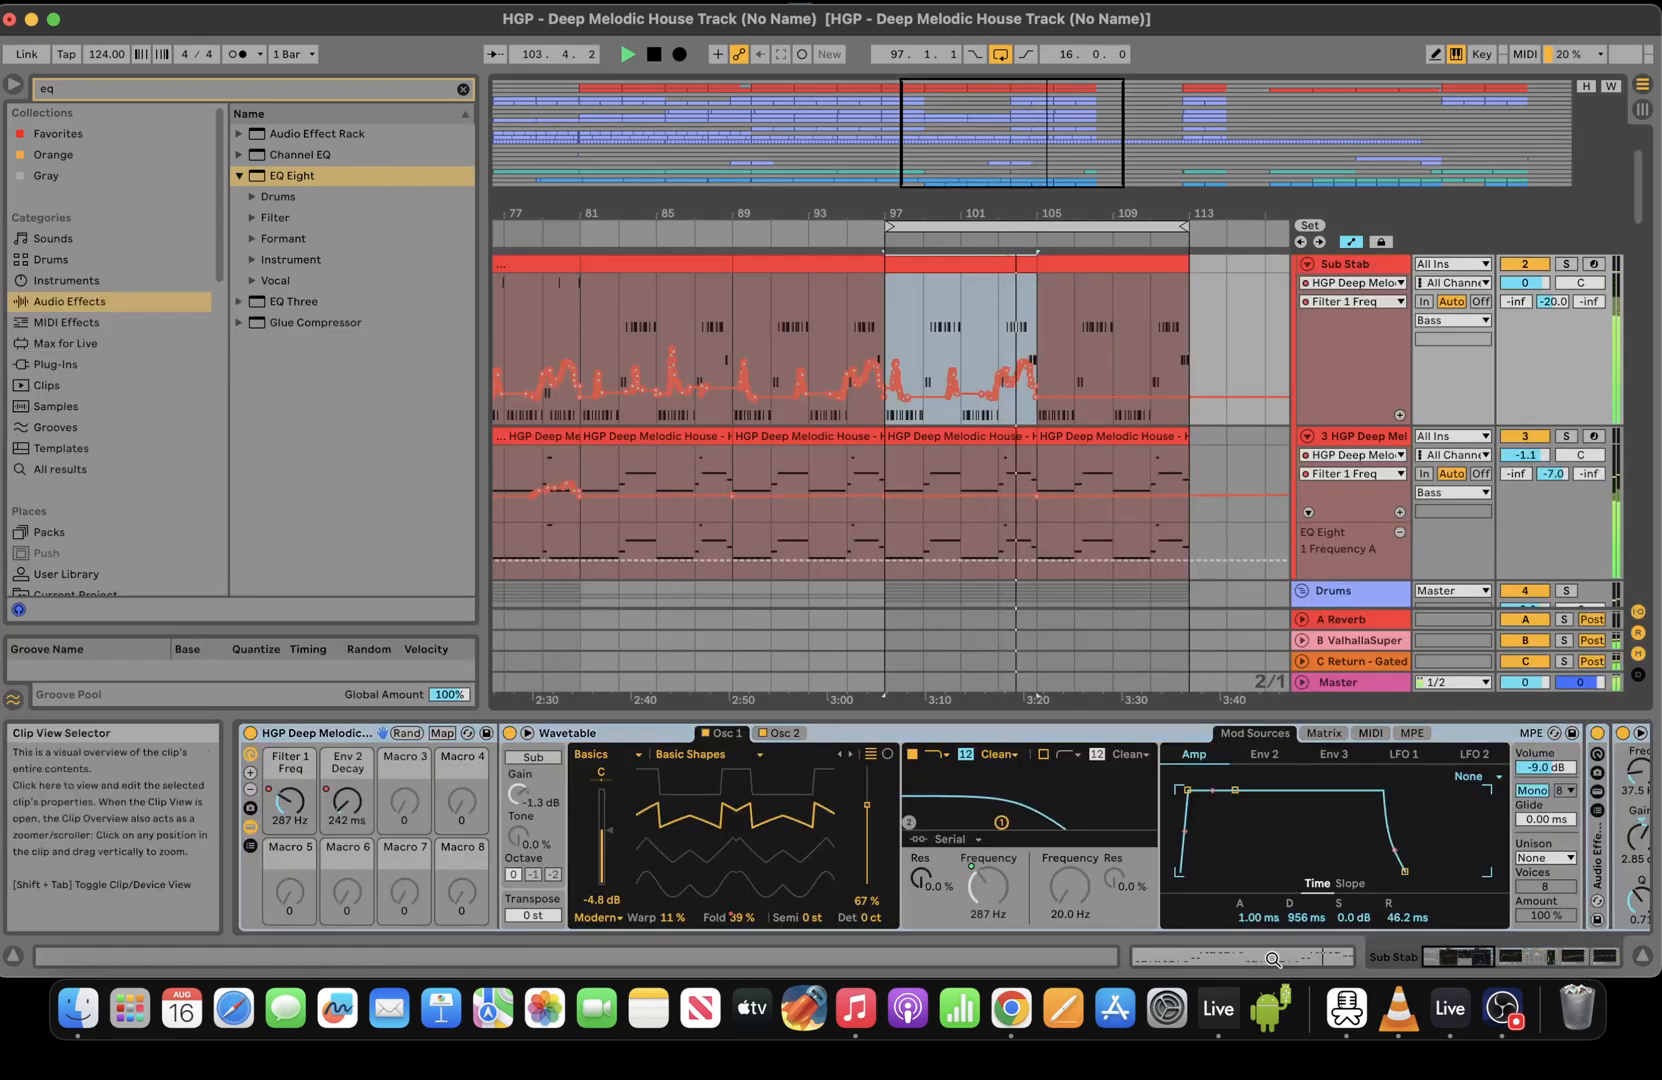
pyautogui.click(1243, 956)
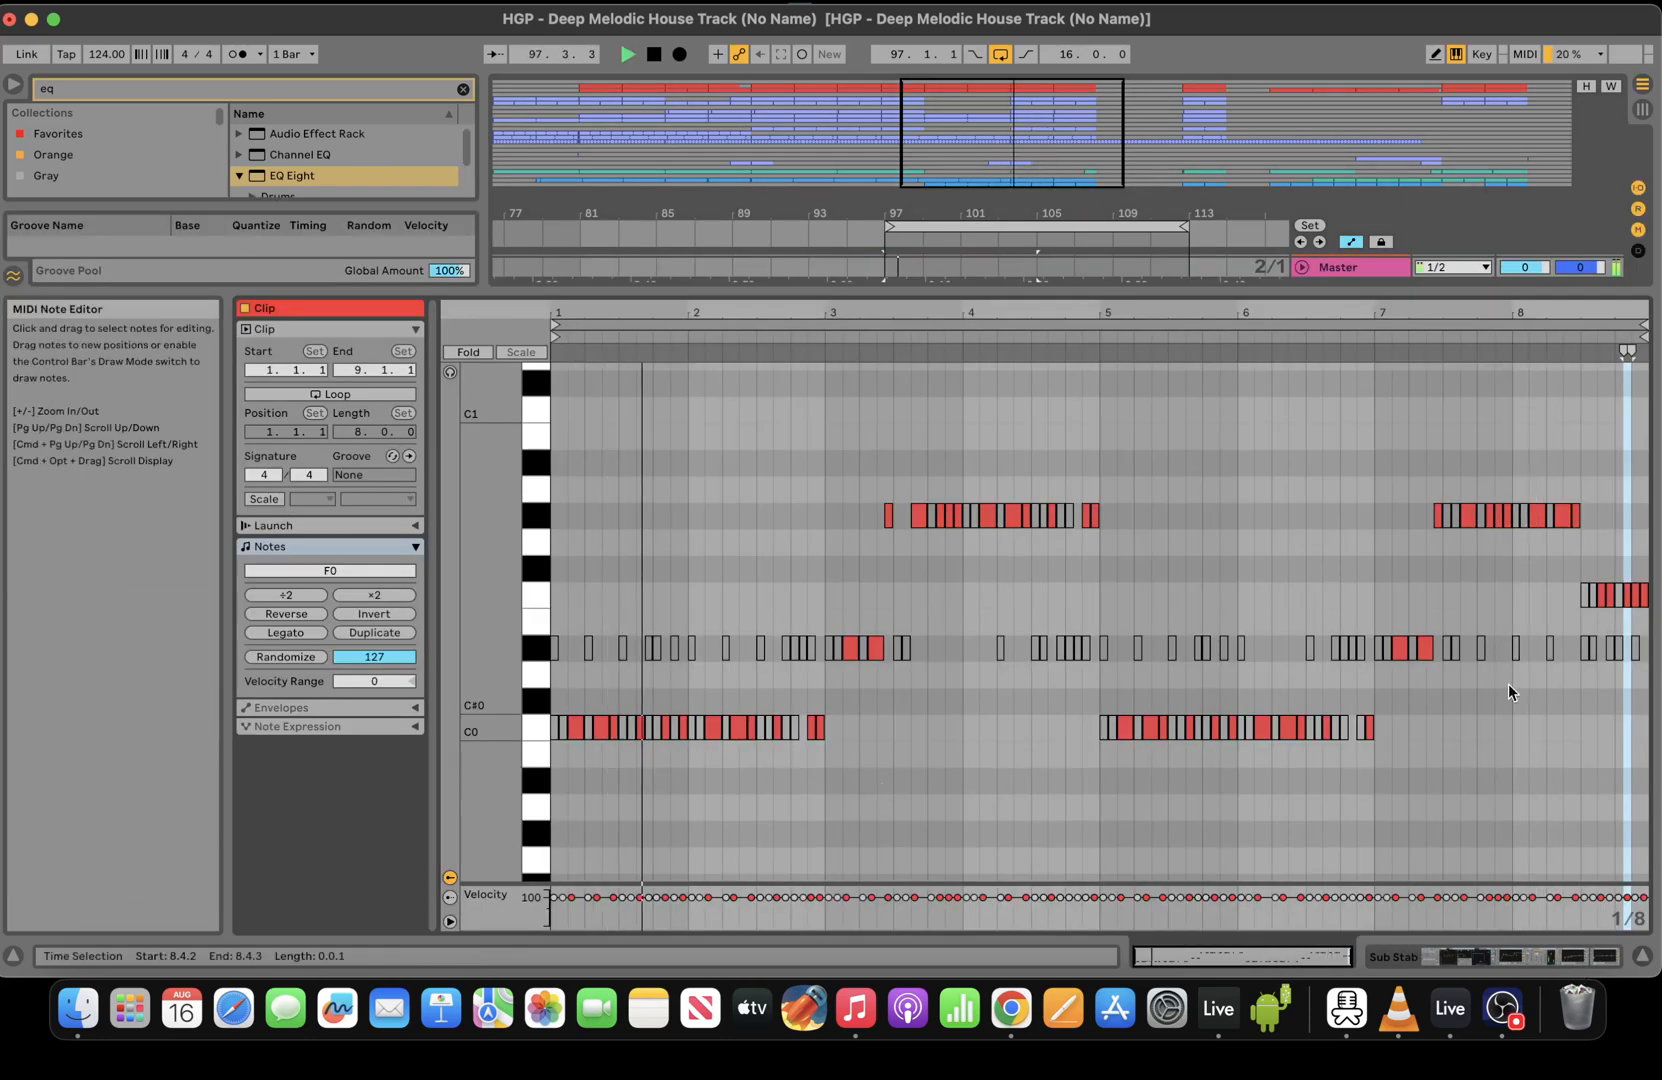
pyautogui.click(1344, 727)
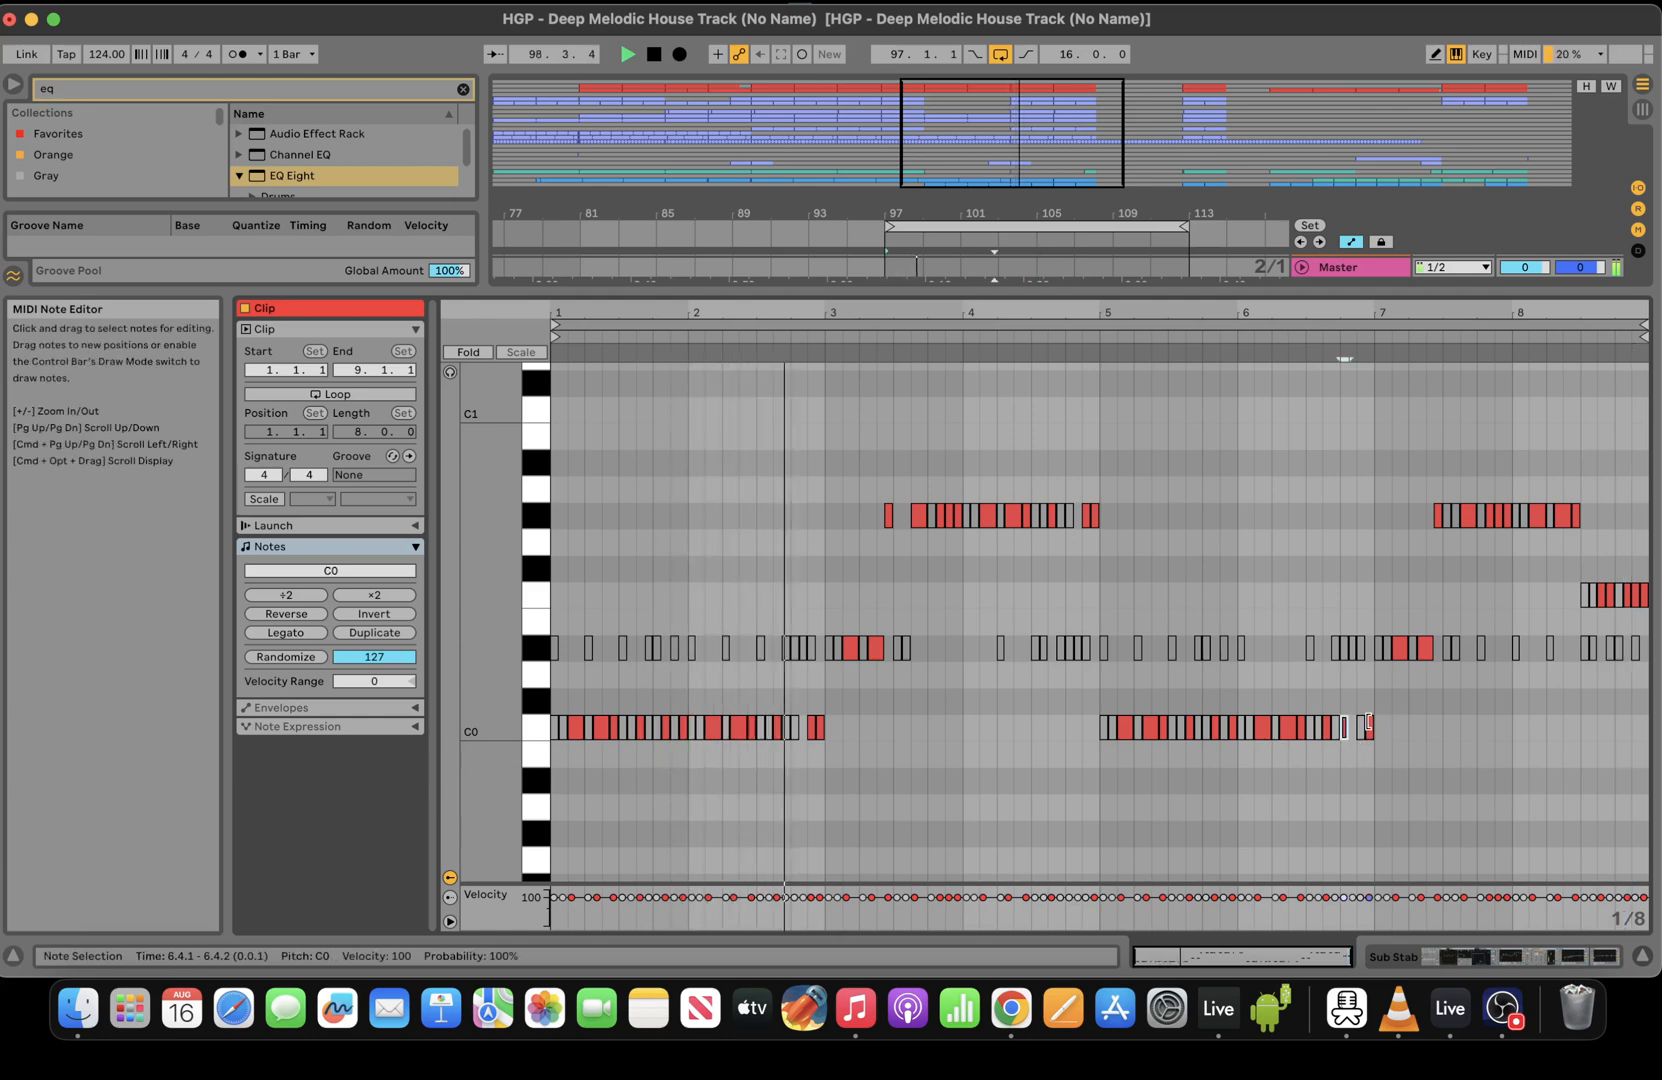
pyautogui.click(1366, 724)
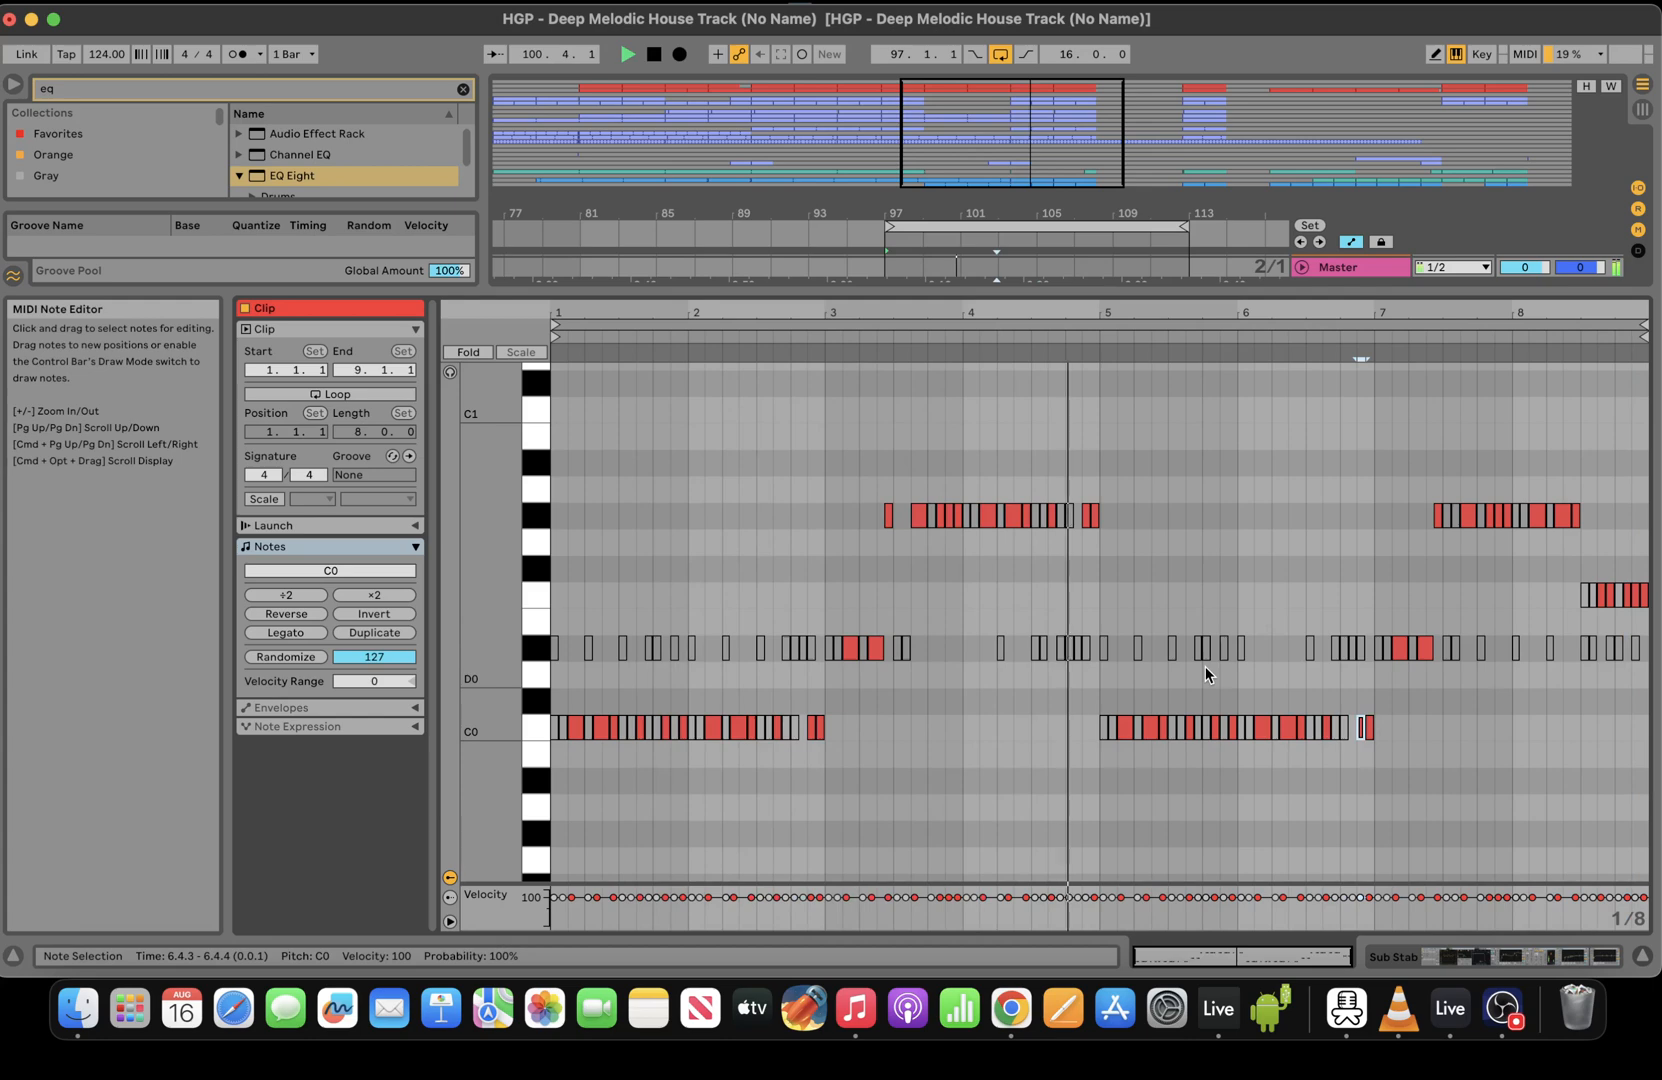
pyautogui.click(1572, 954)
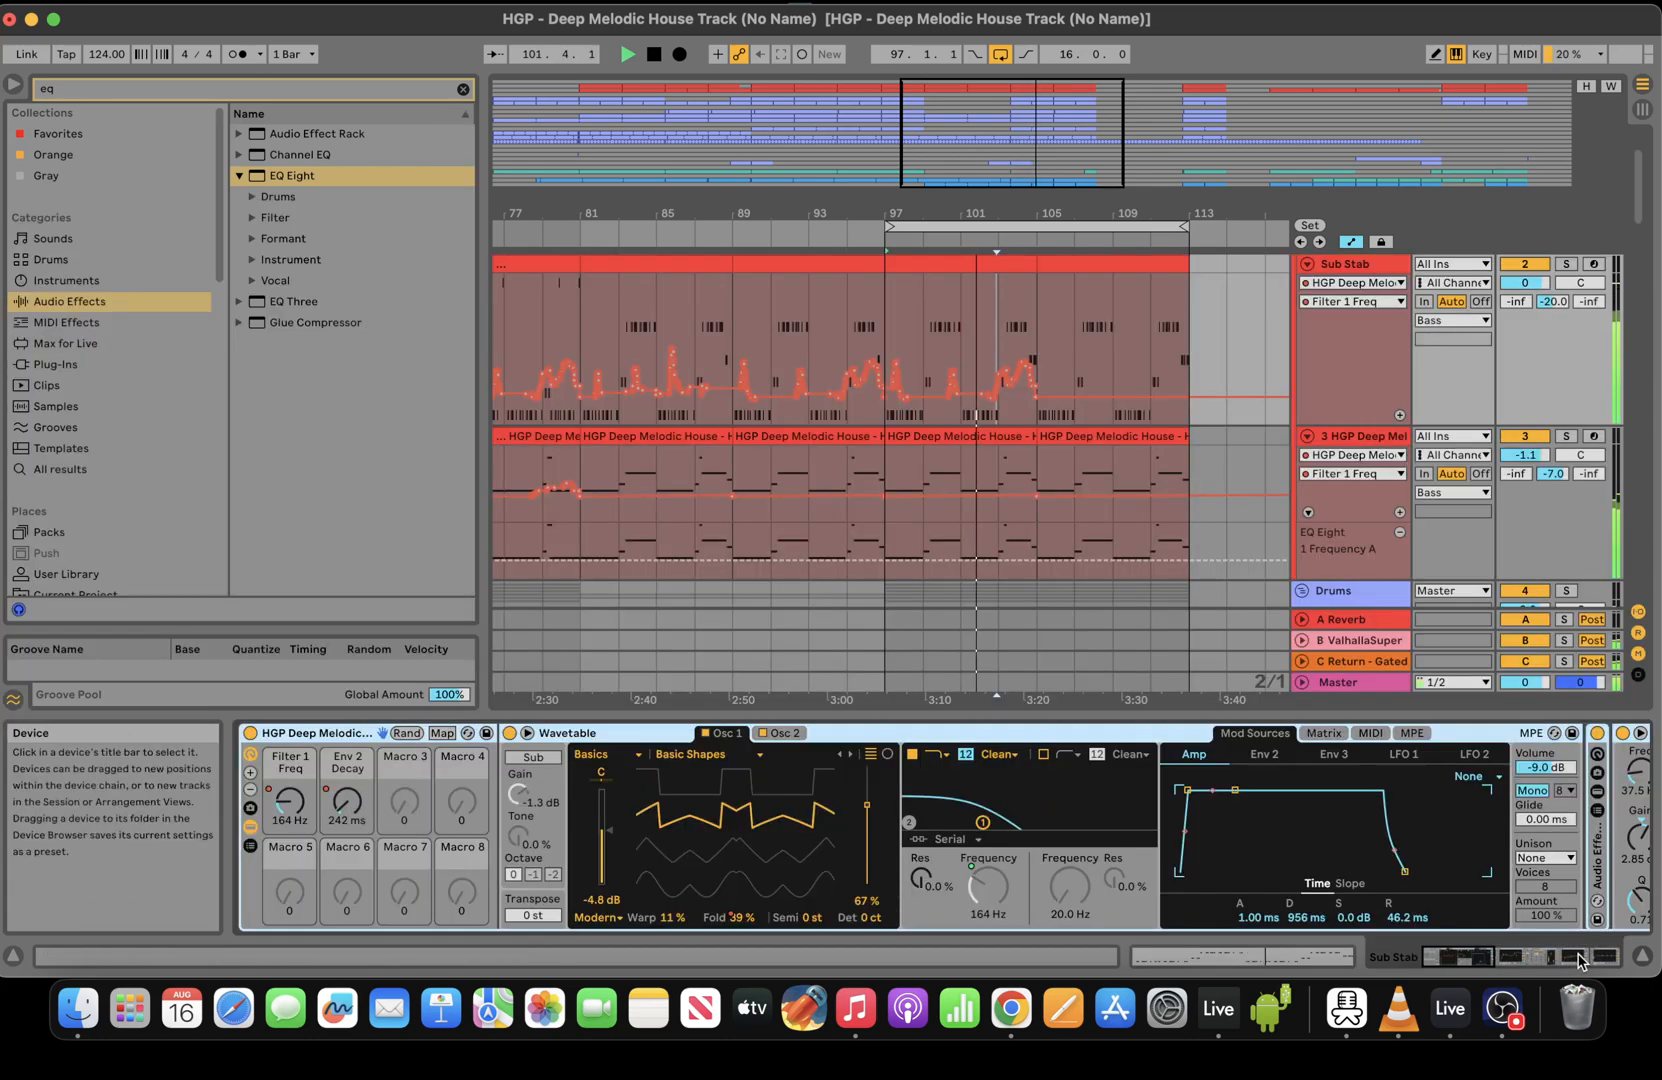
# Raise the Fil Cutoff automation on the Lead 2 track after bar 97 to 93
pyautogui.moveTo(957, 110); pyautogui.dragTo(957, 72)
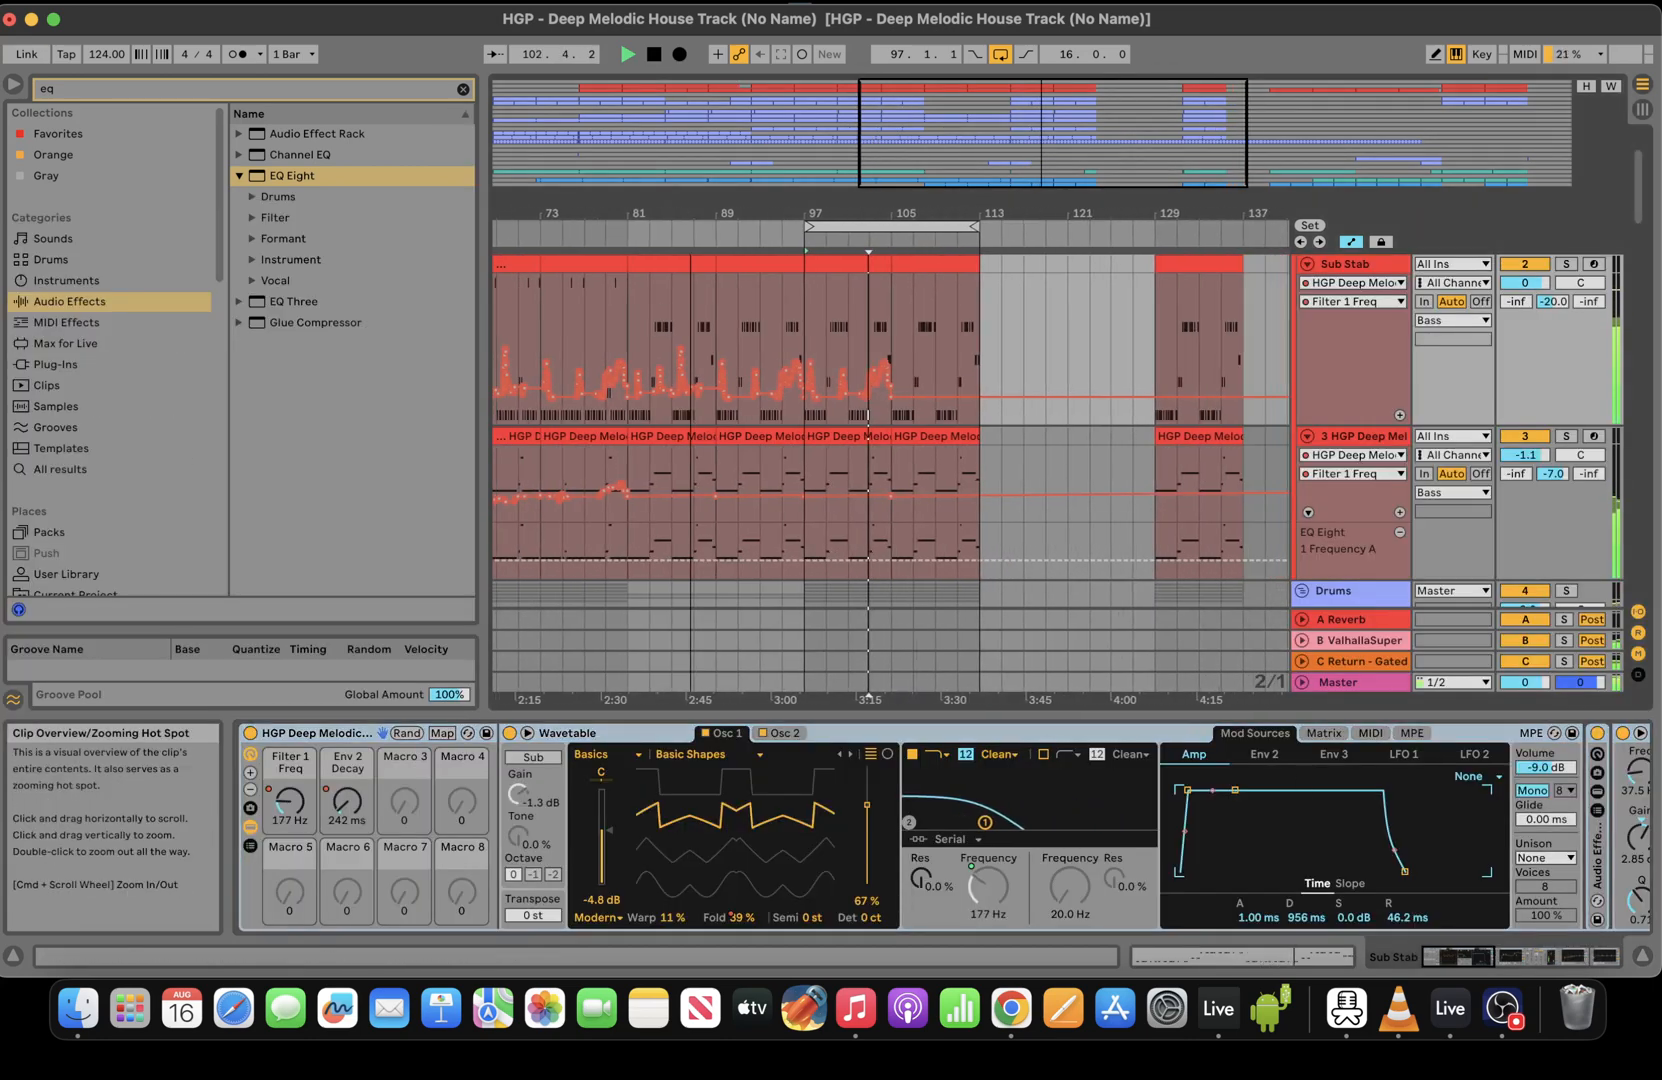
pyautogui.moveTo(1638, 186); pyautogui.dragTo(1638, 565)
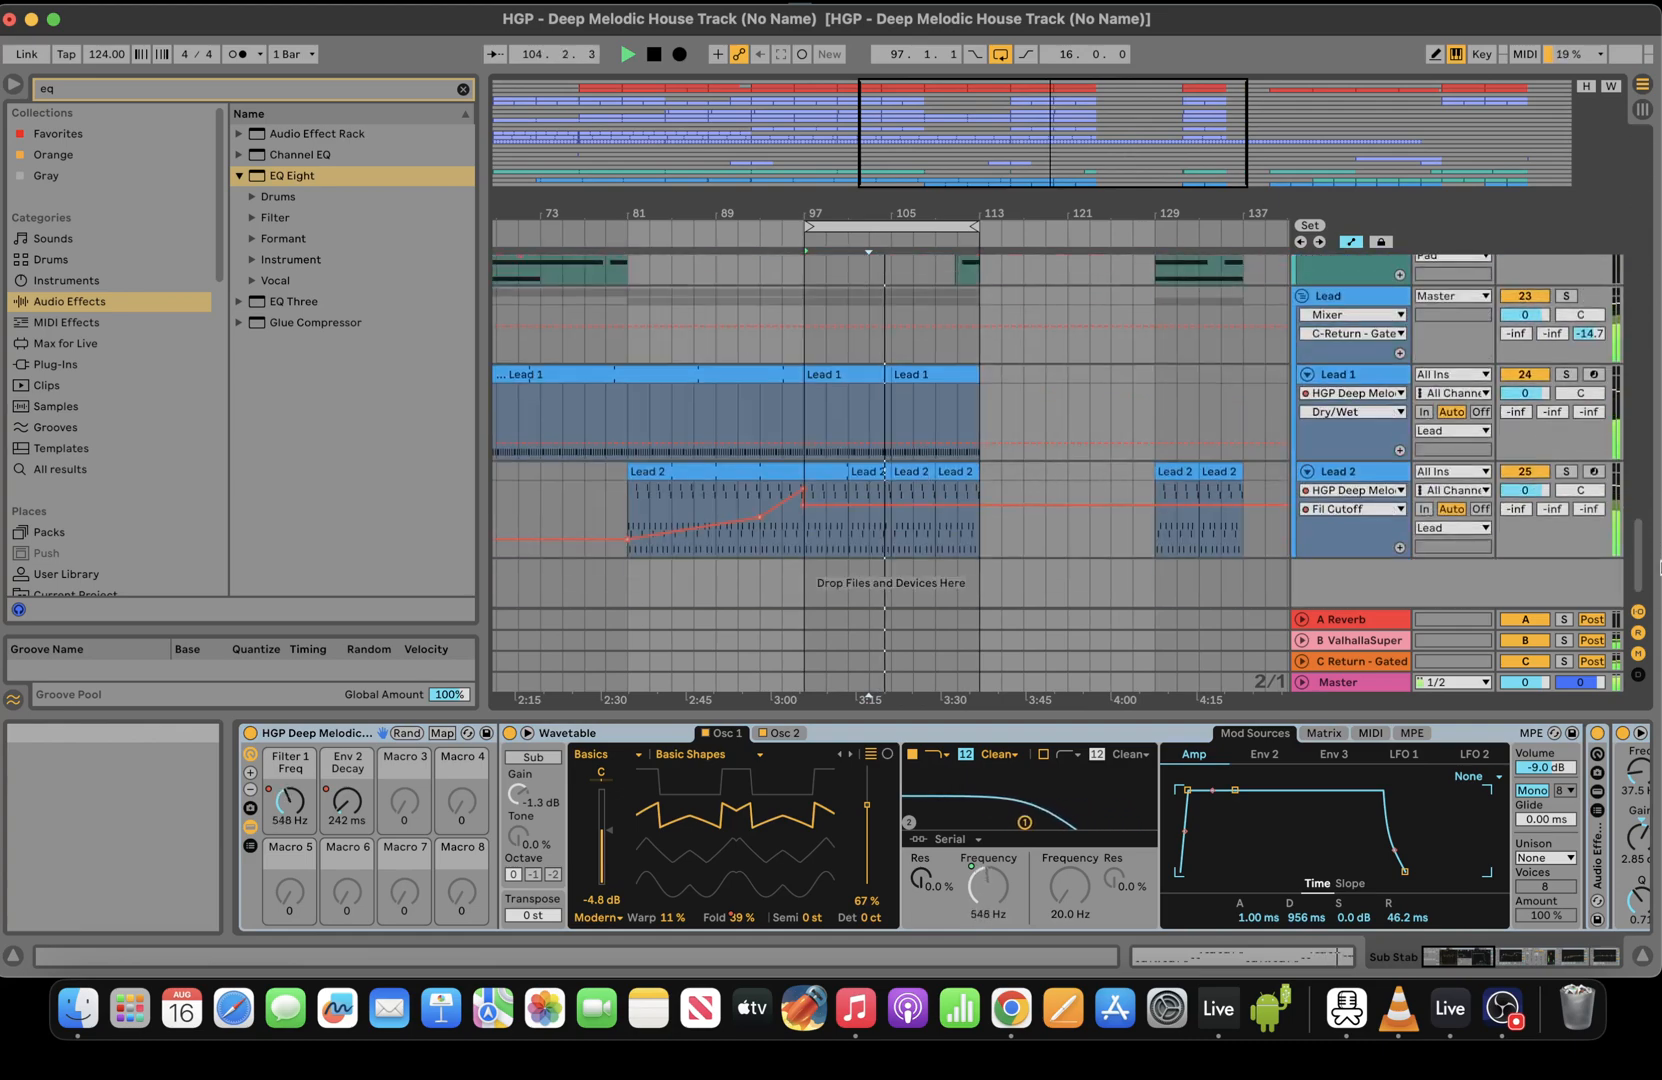
pyautogui.click(800, 501)
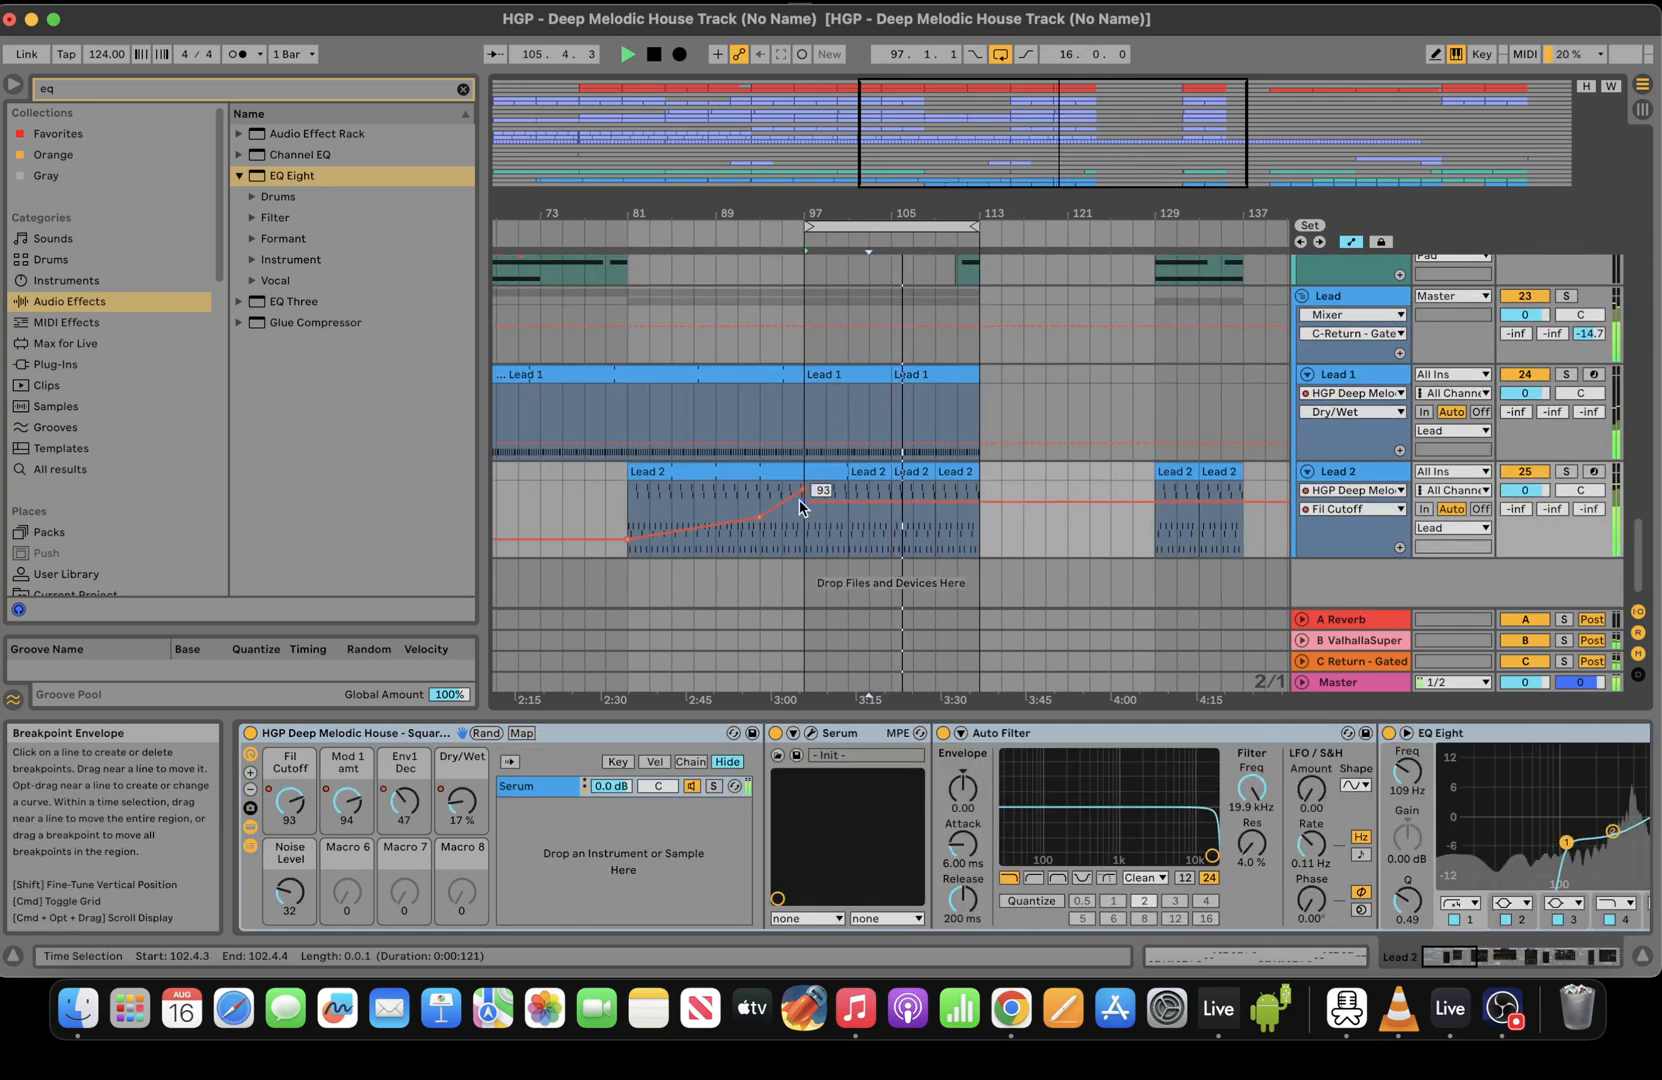
# Audition Lead 2 in solo from bar 99 and examine the compressor and EQ at the end of its device chain
pyautogui.click(895, 400)
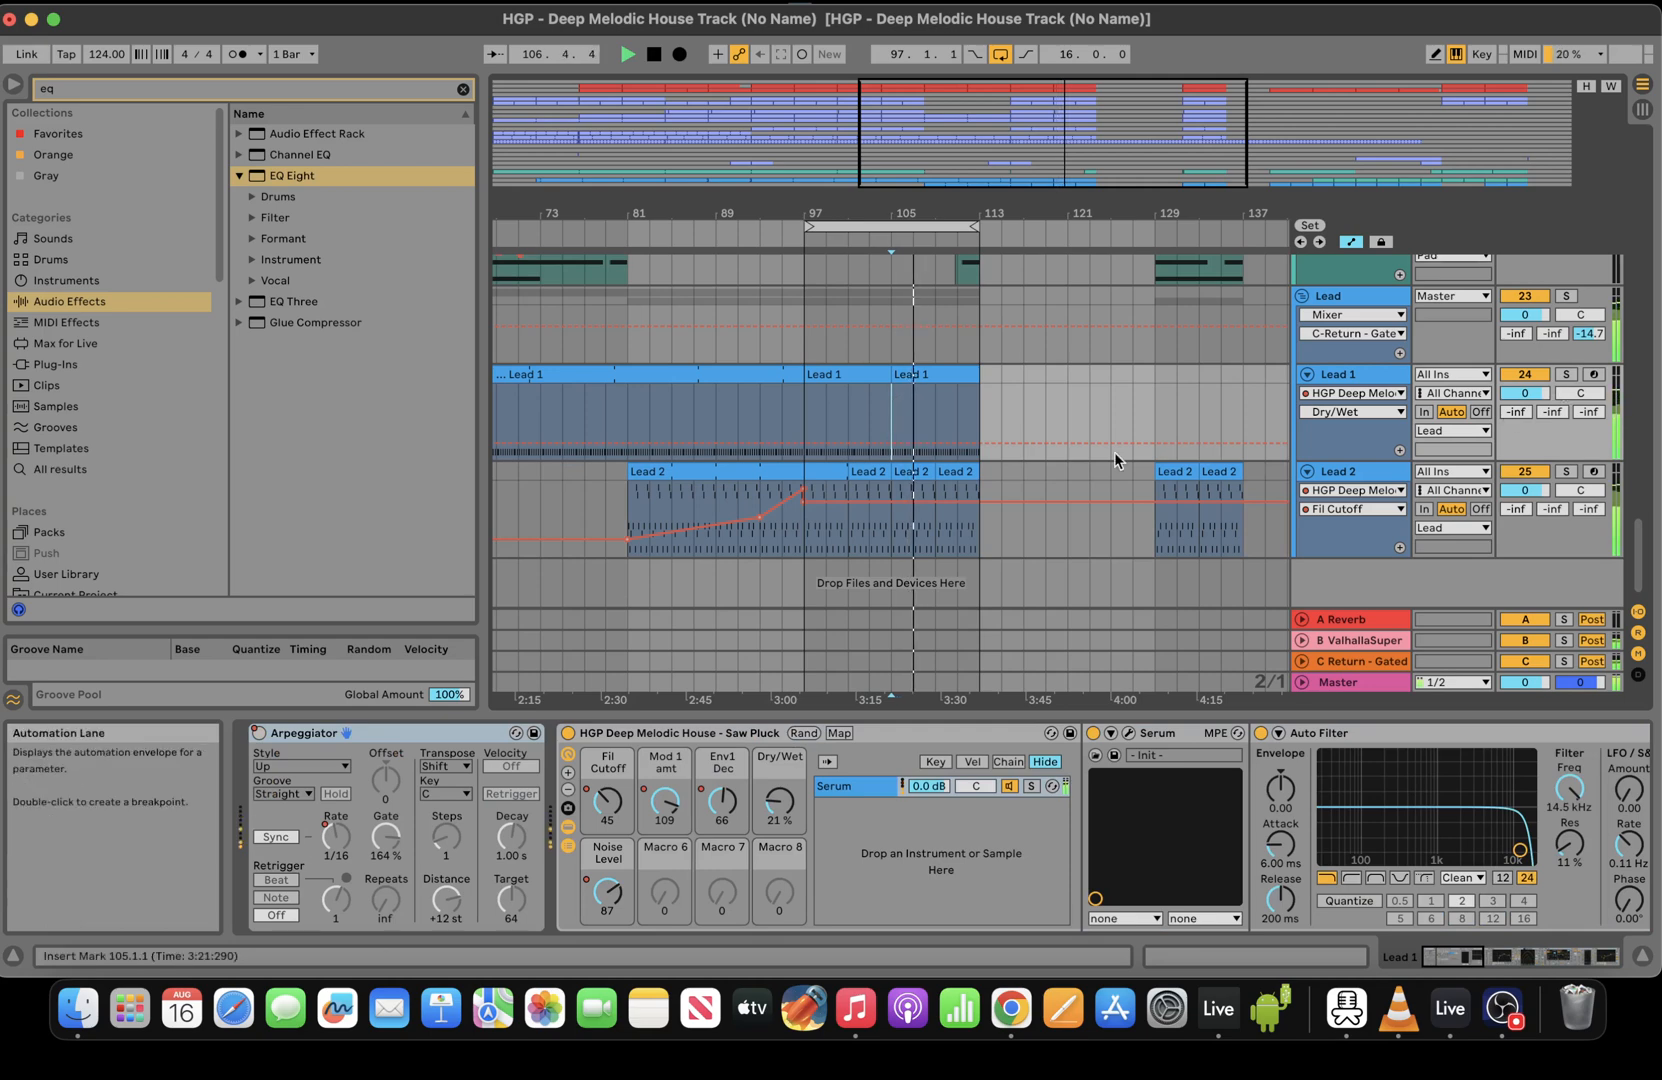
pyautogui.click(1566, 471)
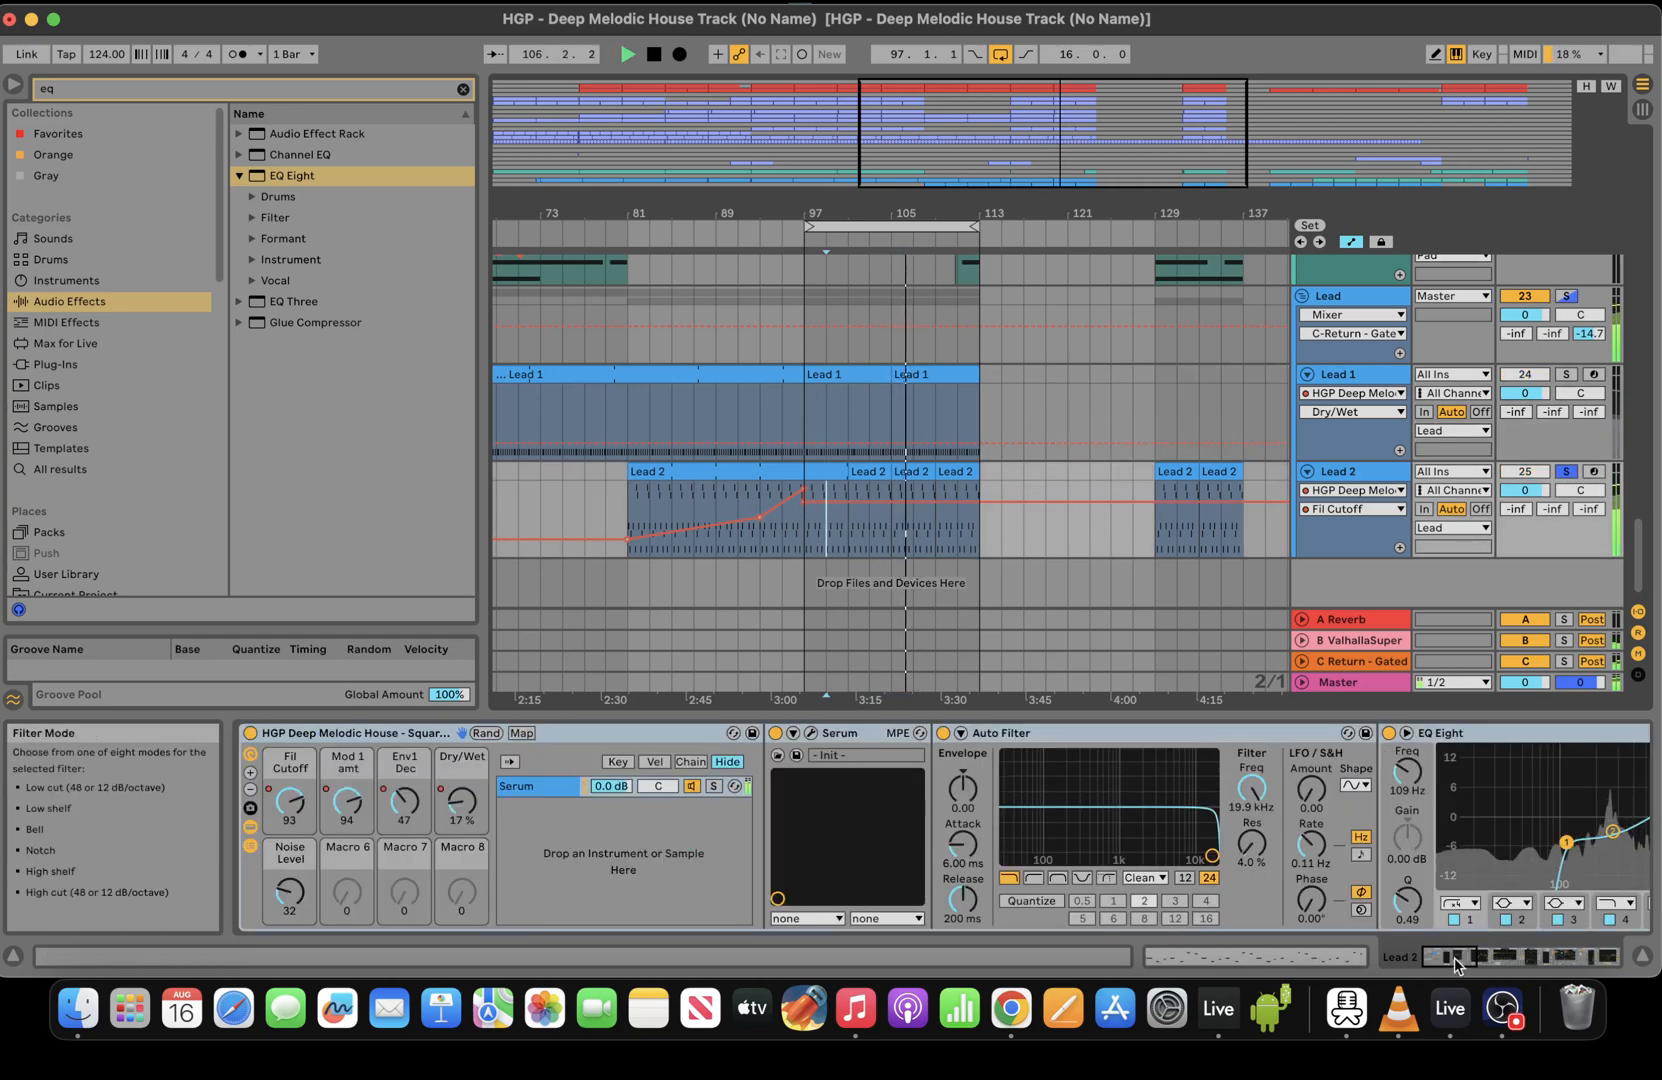
pyautogui.moveTo(1455, 960); pyautogui.dragTo(1602, 960)
pyautogui.press('space')
pyautogui.press('space')
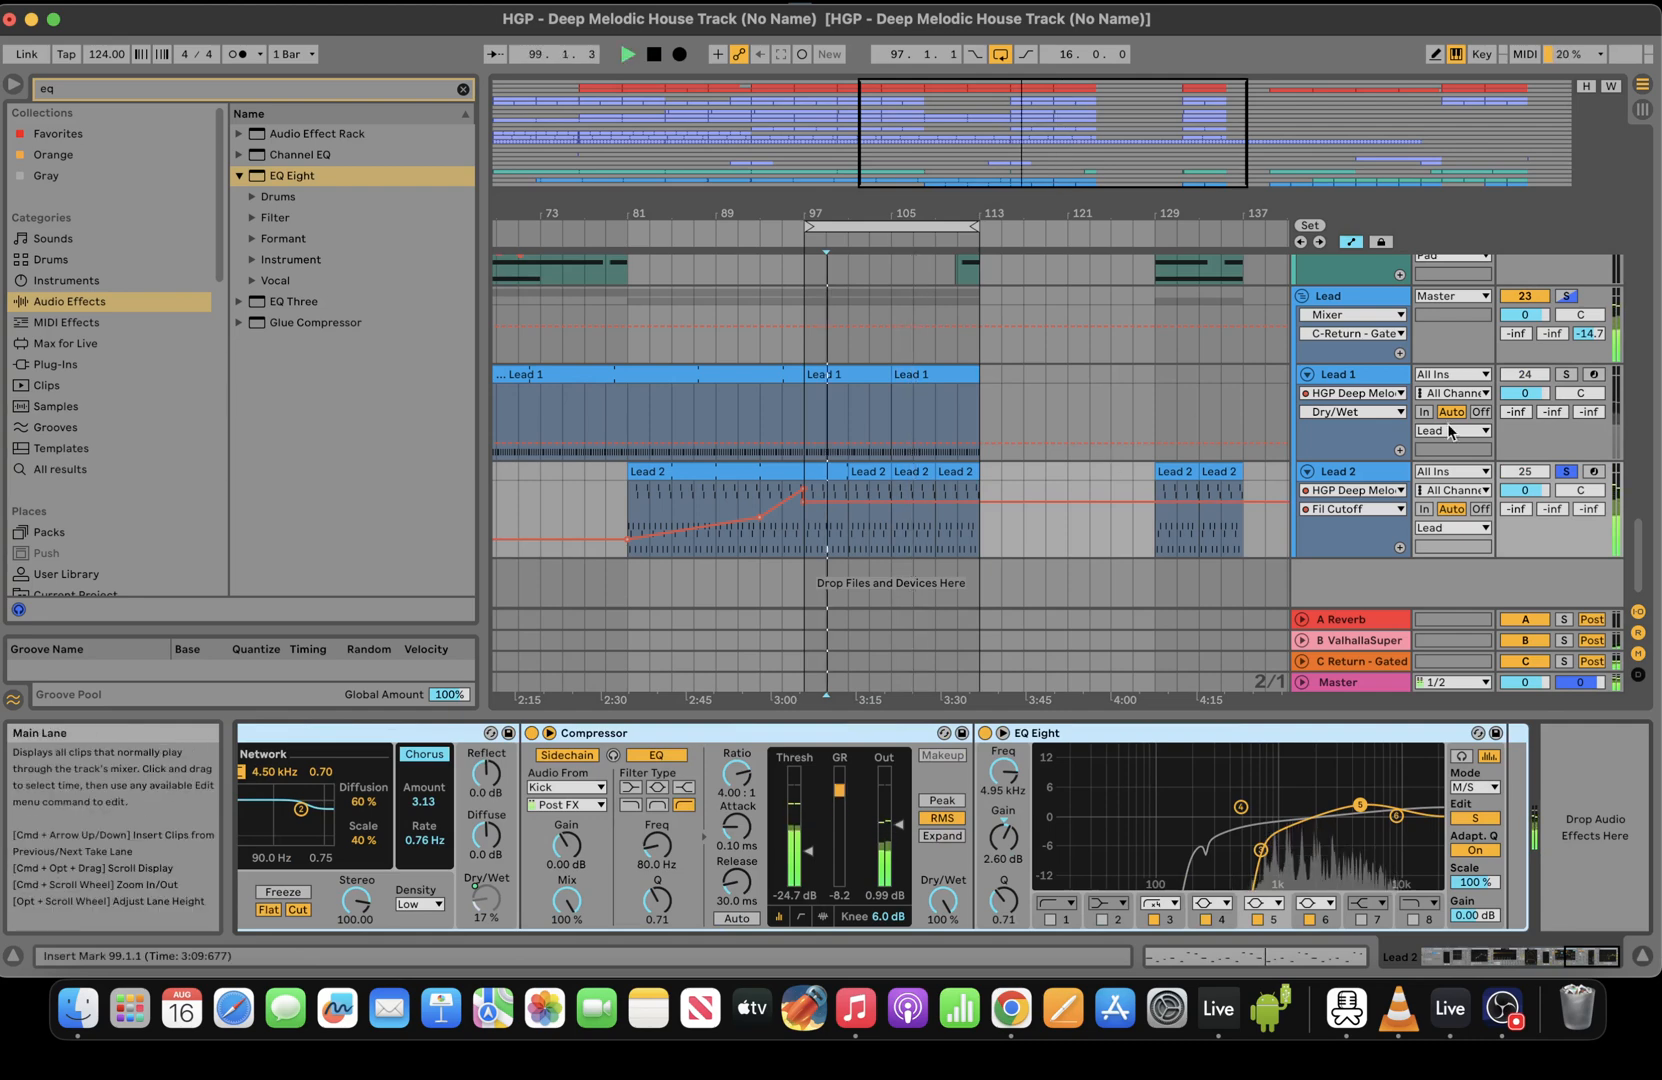
# Try a 5.92 kHz Filter 1 Freq automation point at bar 145 on the Hi Reece Bass track
pyautogui.moveTo(1640, 556); pyautogui.dragTo(1640, 165)
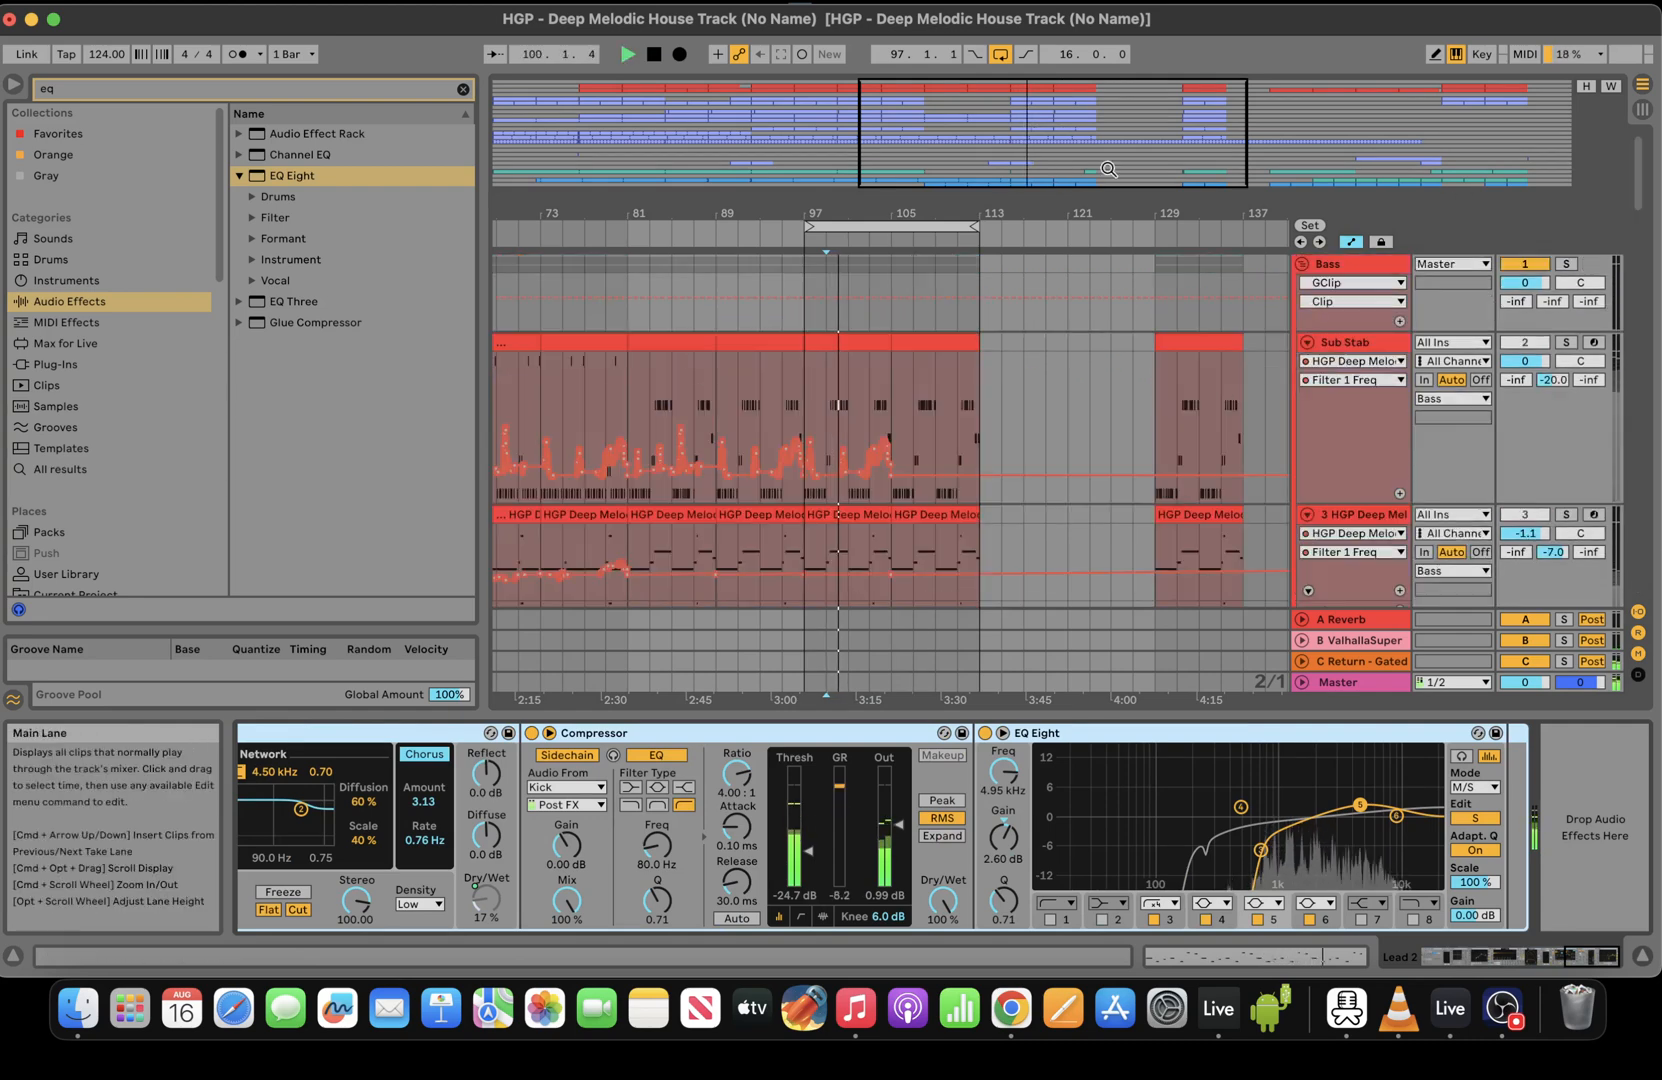
pyautogui.moveTo(1108, 169); pyautogui.dragTo(1173, 146)
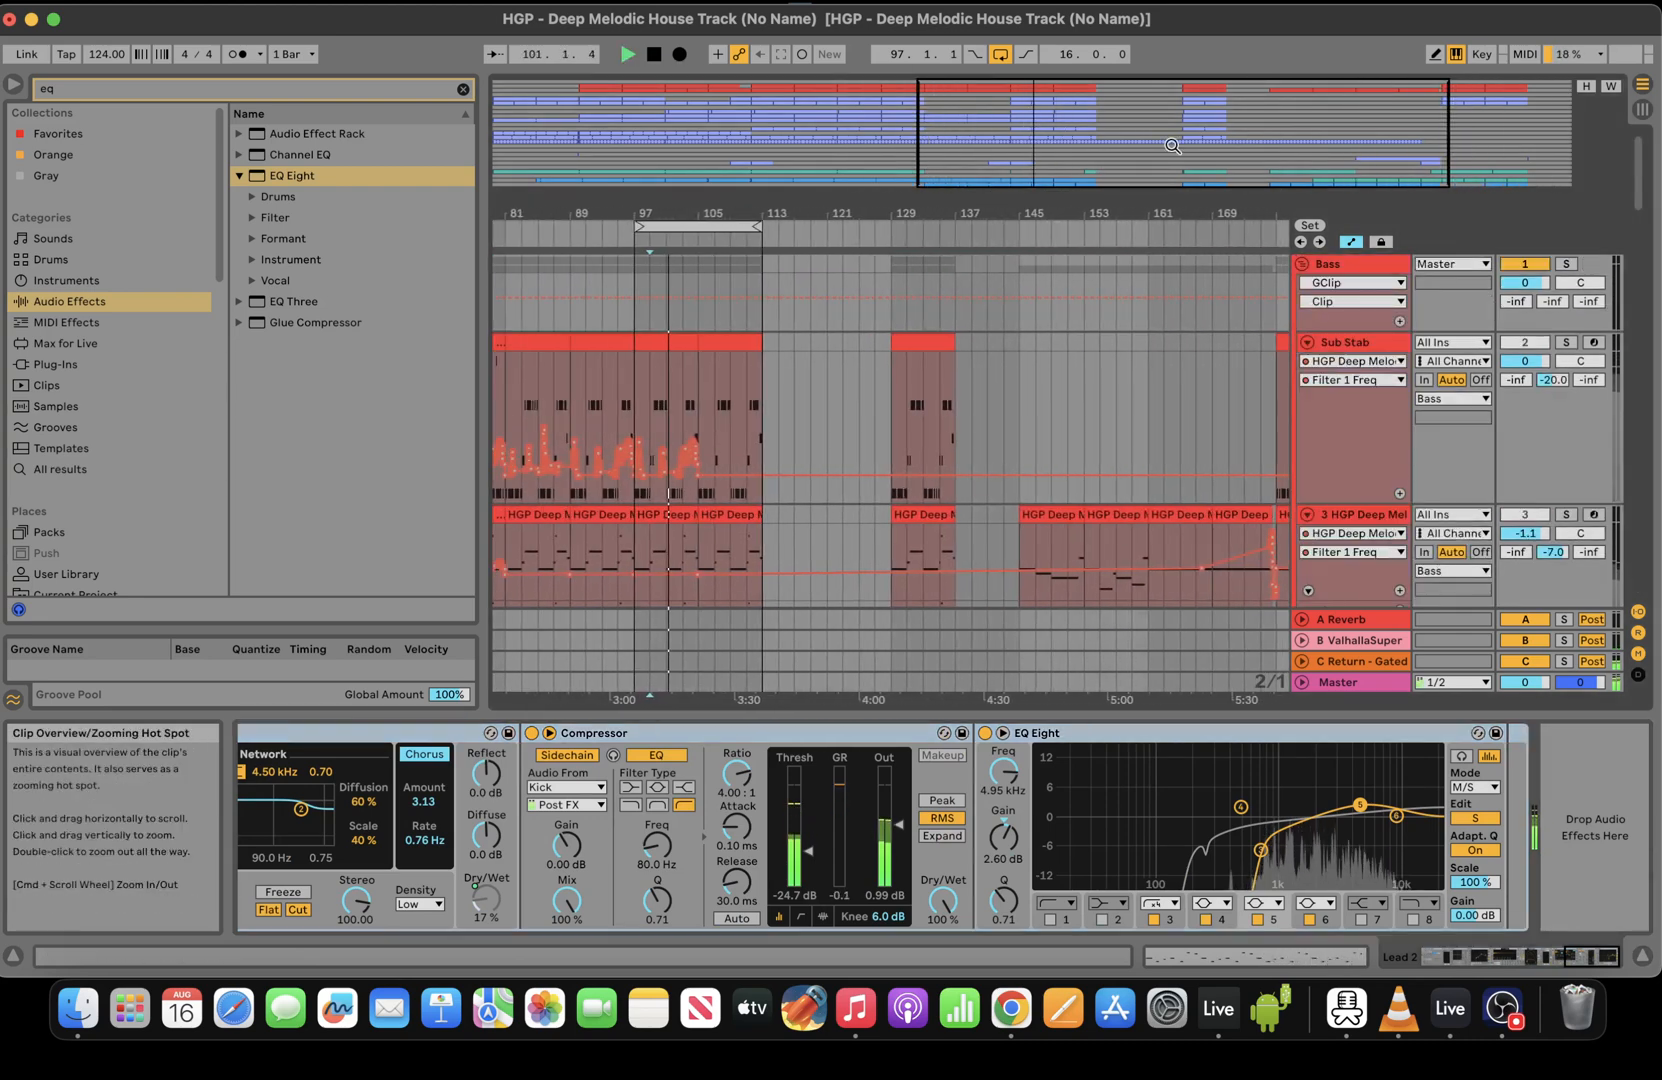
pyautogui.click(1015, 538)
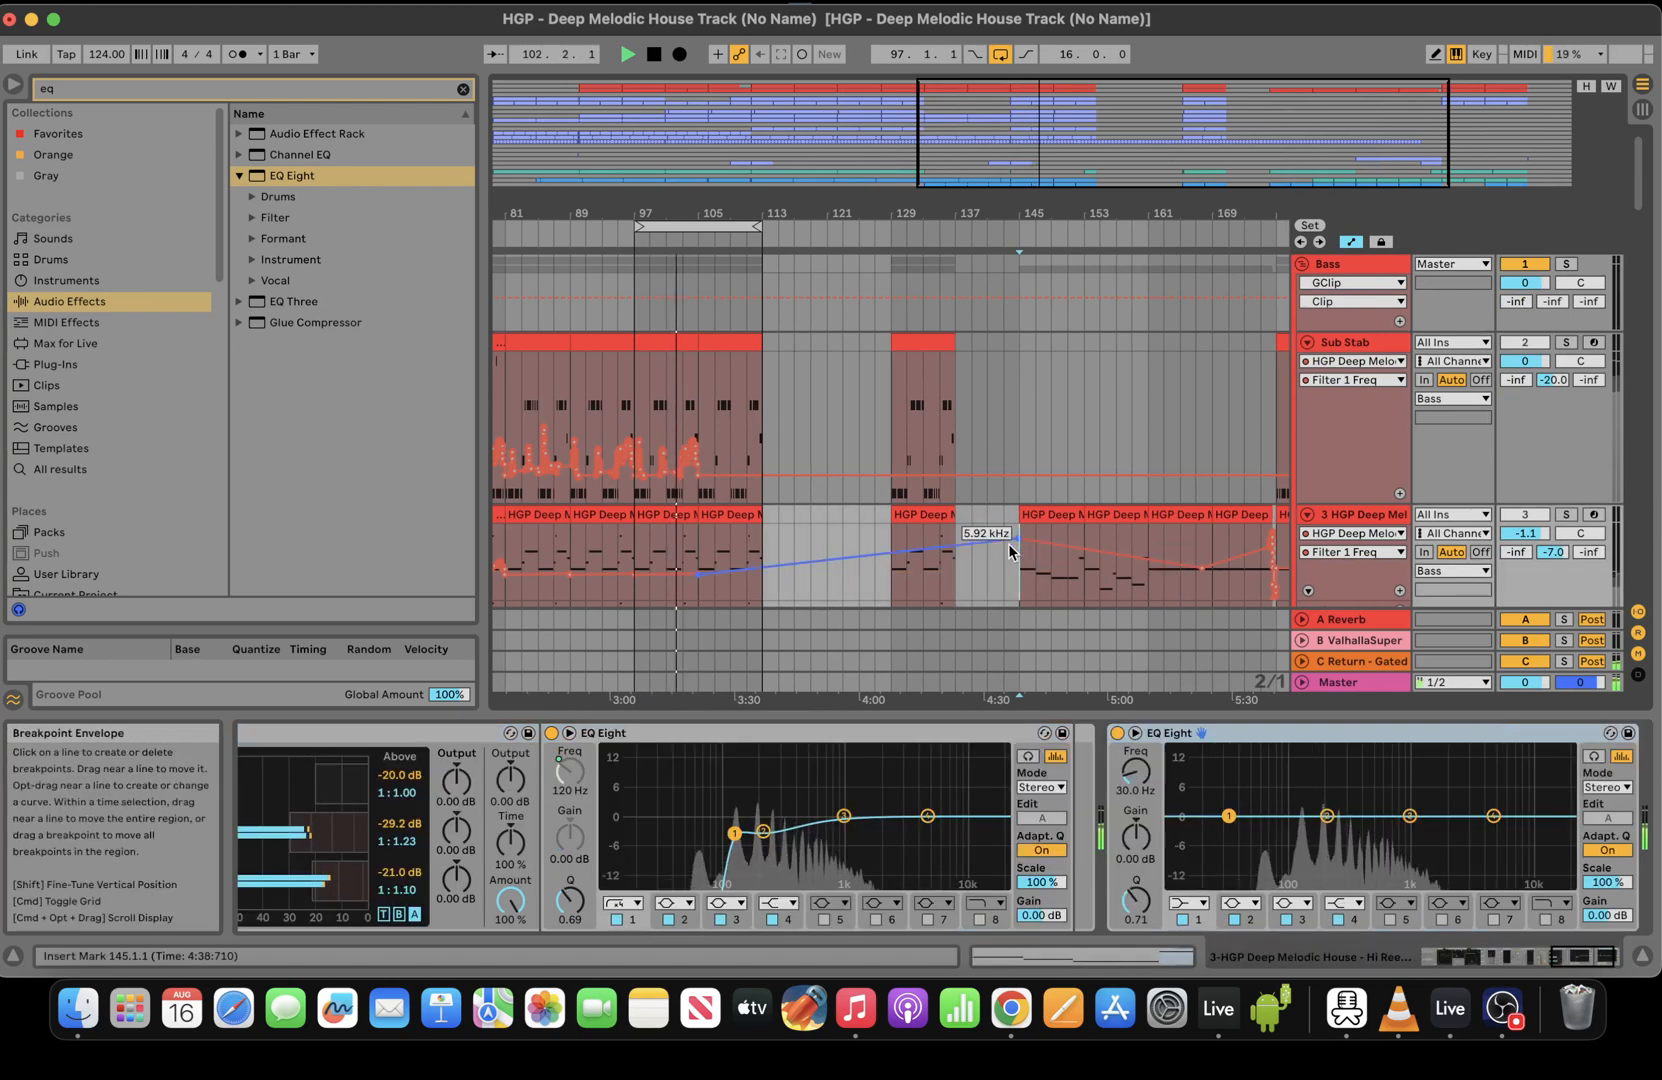
pyautogui.click(1010, 541)
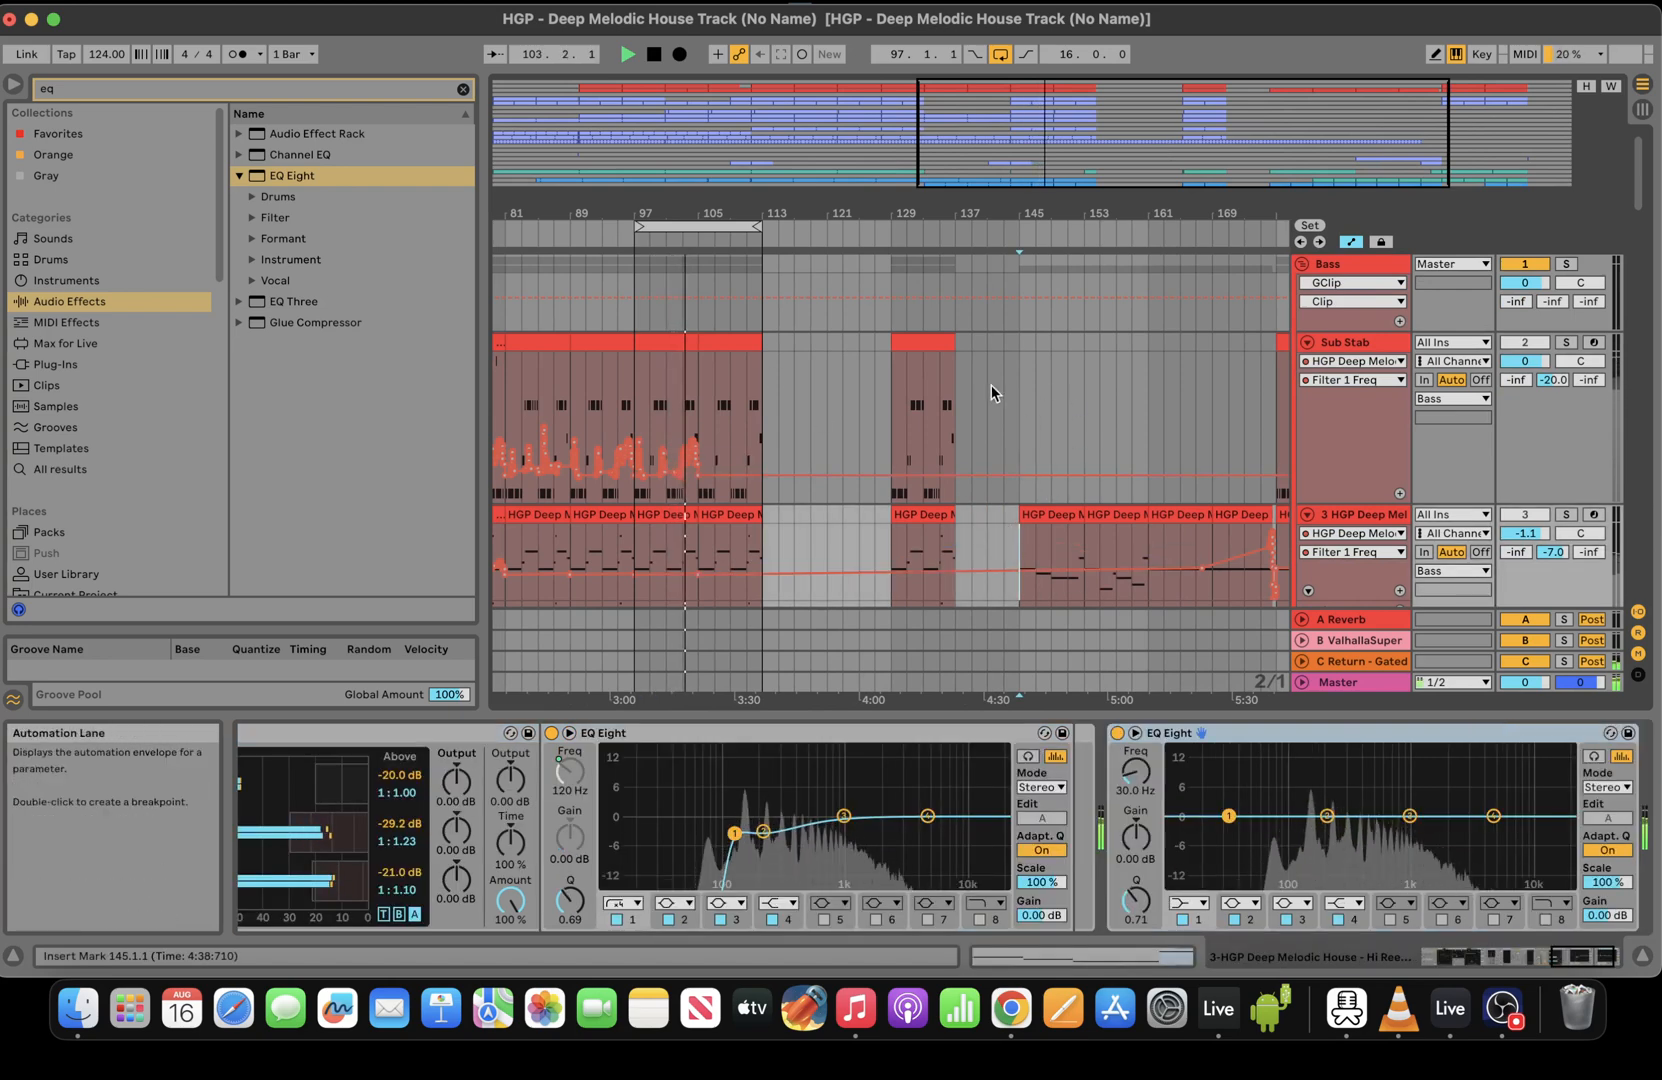
# Stop playback, loop bars 113–137 and delete that stretch of time from the whole arrangement
pyautogui.press('space')
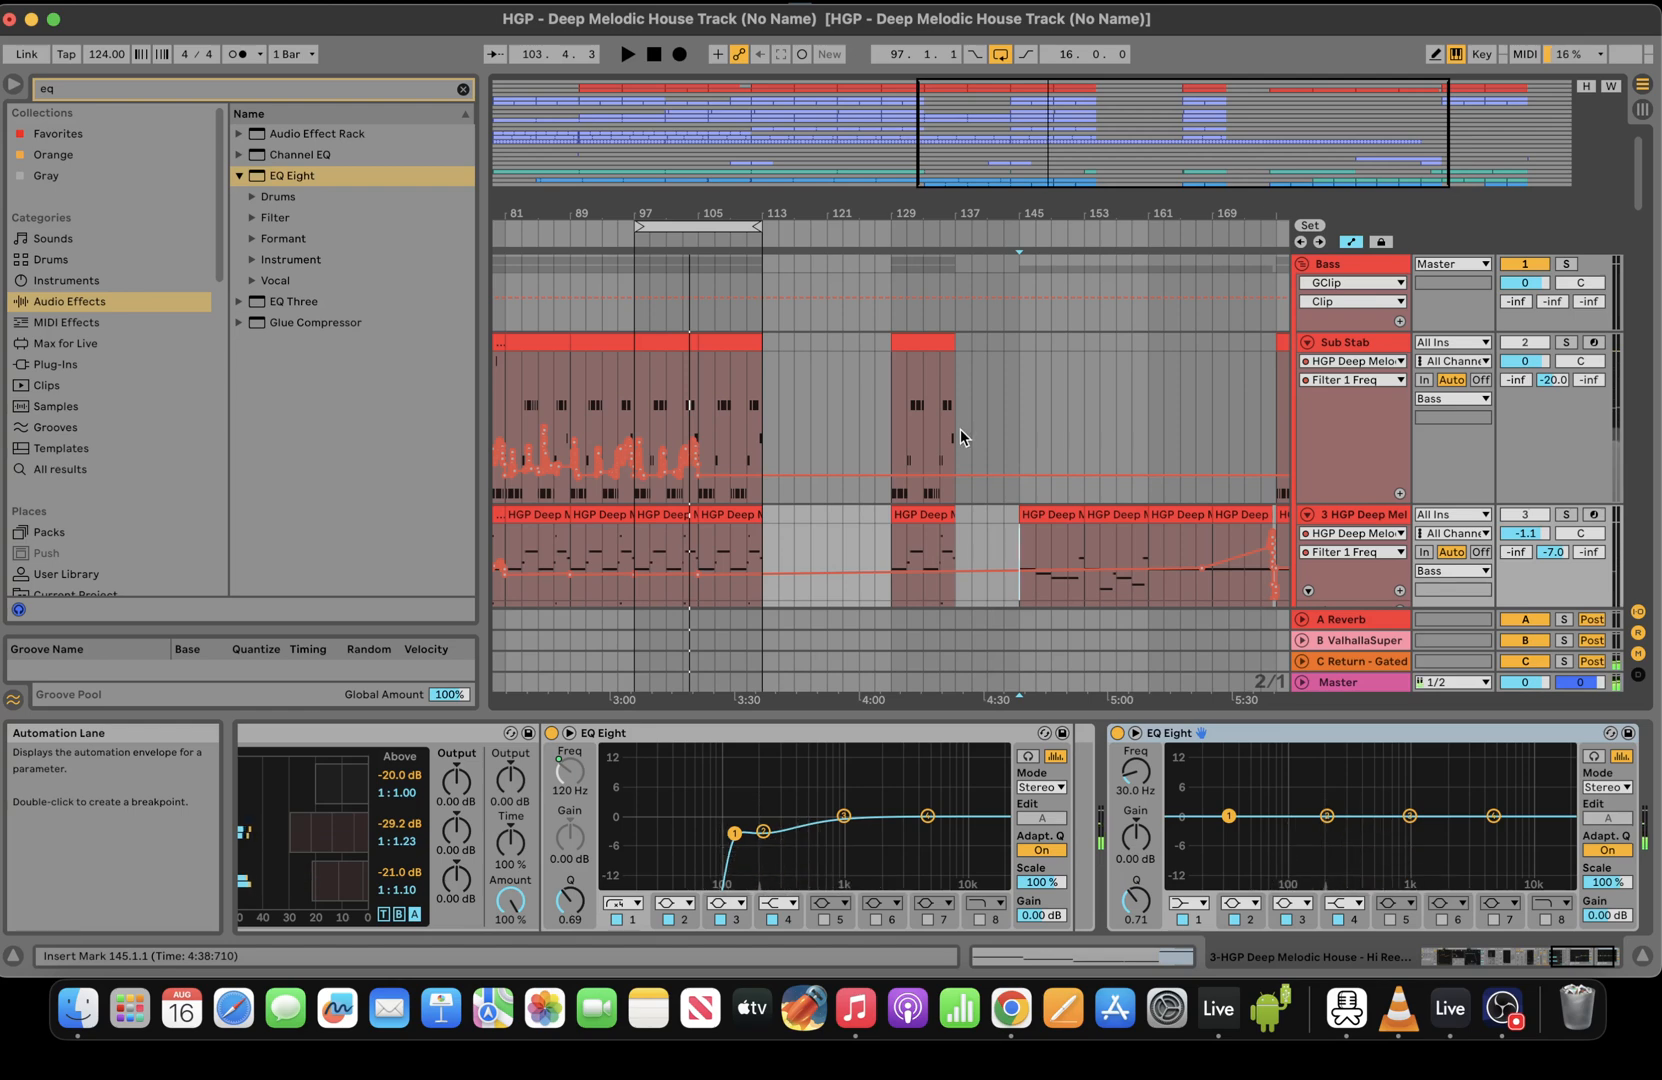
pyautogui.moveTo(960, 428); pyautogui.dragTo(760, 345)
pyautogui.press('super+l')
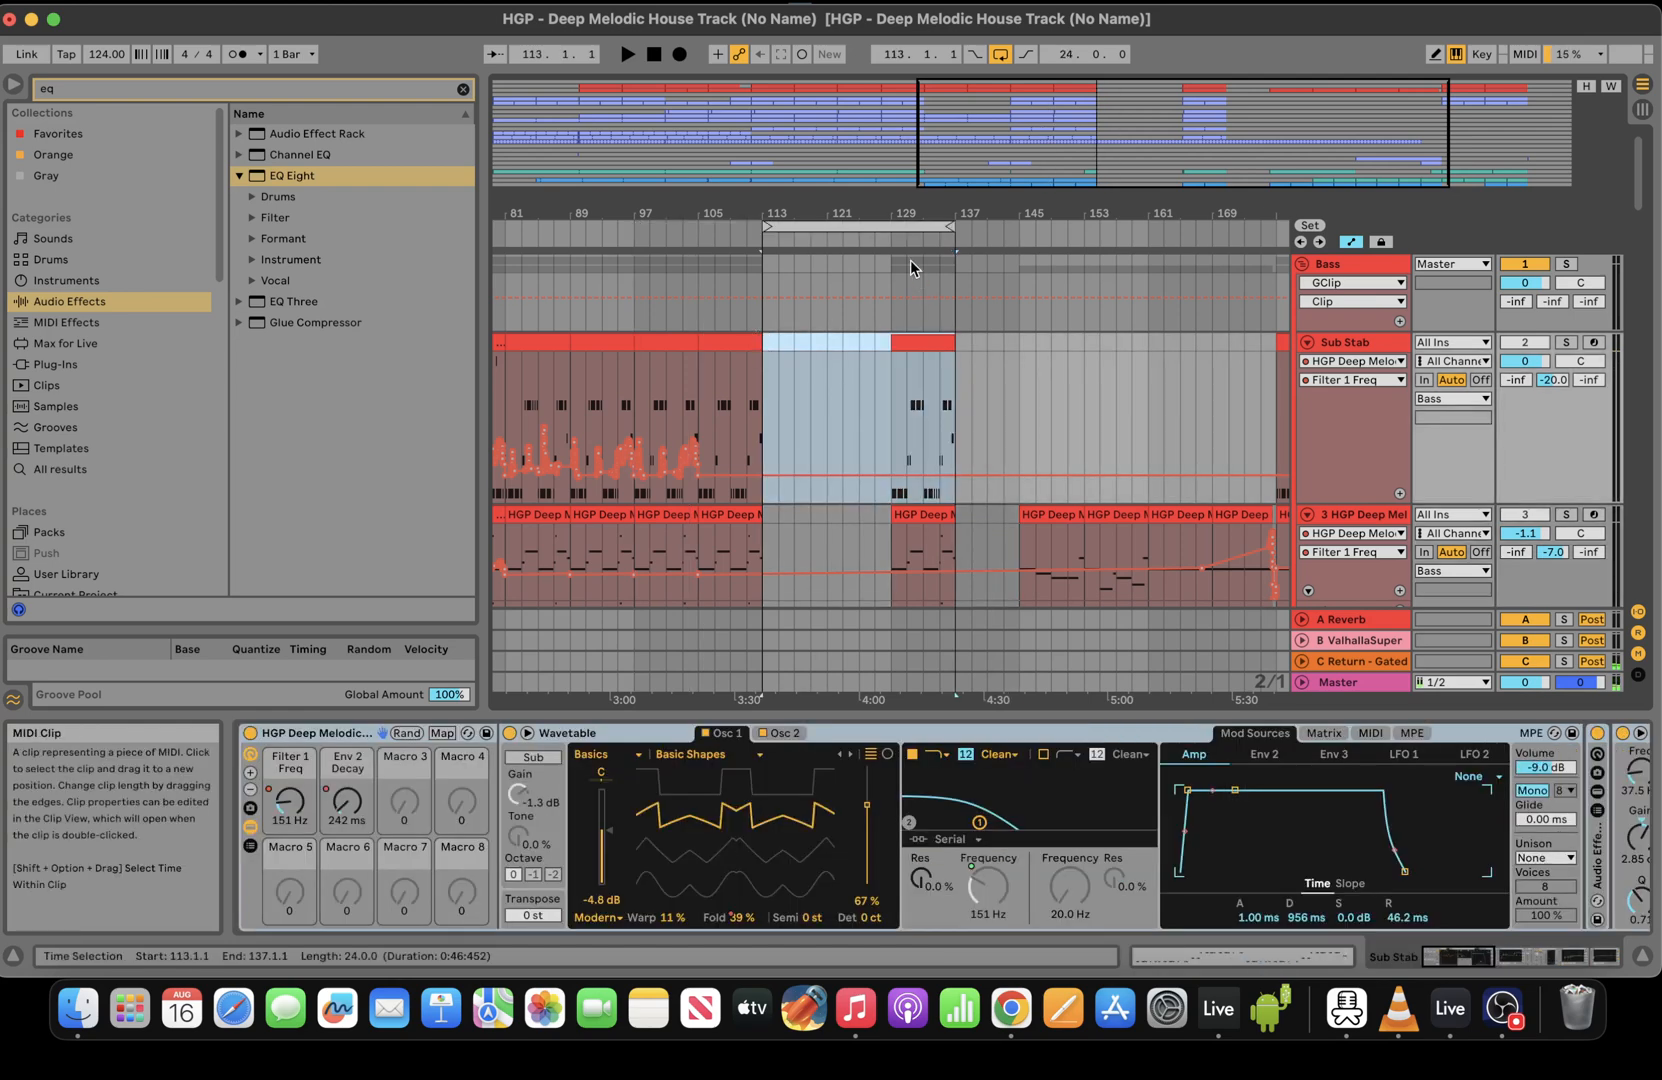
pyautogui.click(900, 227)
pyautogui.rightClick(898, 228)
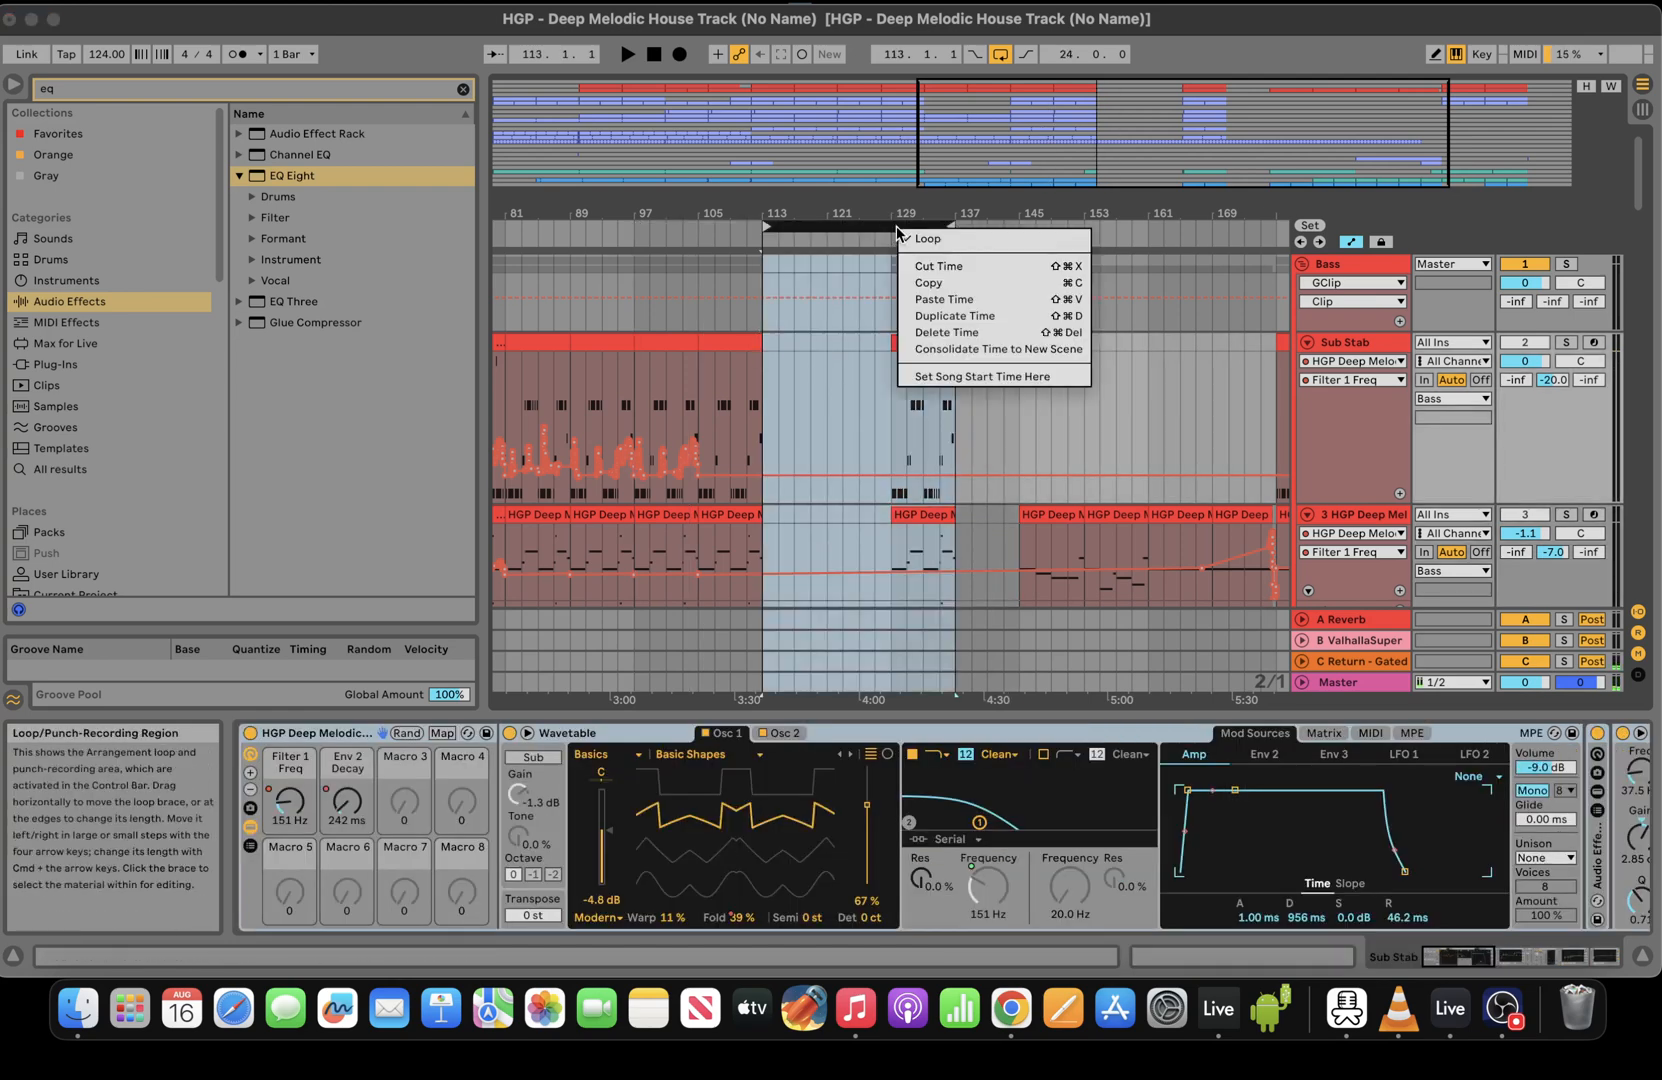
pyautogui.click(978, 334)
# Extend the start of the Lead 2 clip at bar 121 back to bar 113
pyautogui.moveTo(775, 130); pyautogui.dragTo(1002, 150)
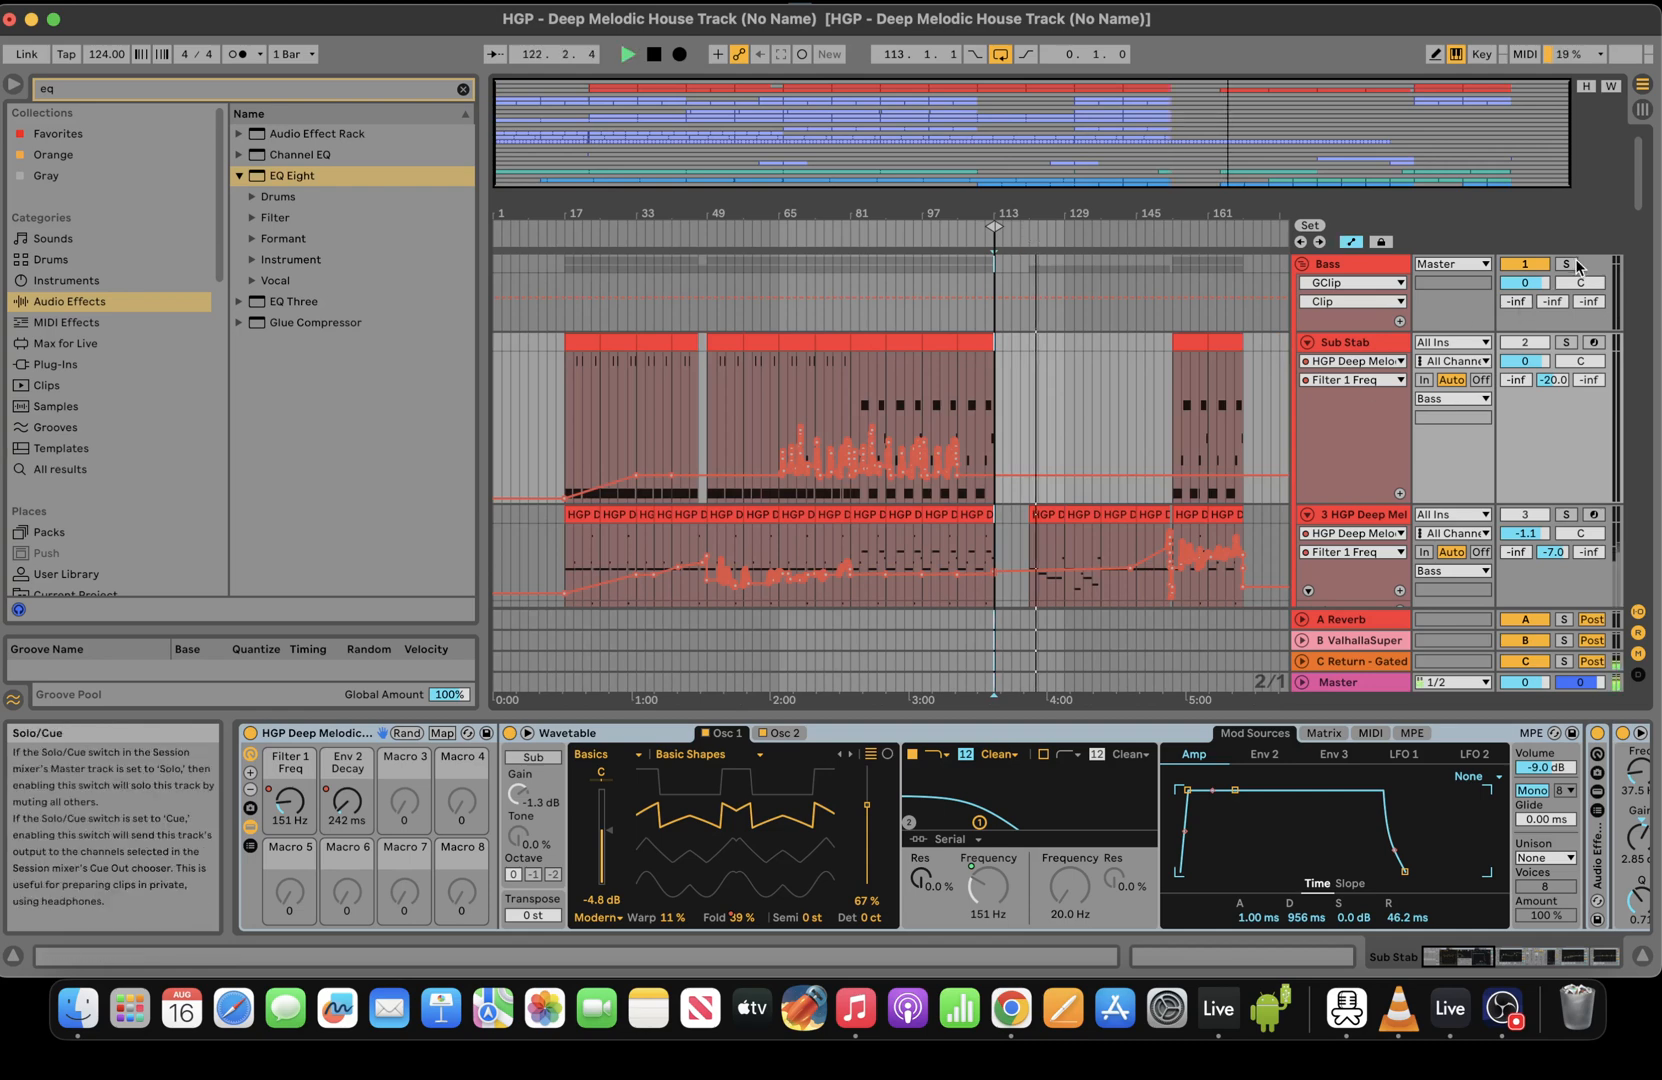
pyautogui.moveTo(1638, 188); pyautogui.dragTo(1650, 651)
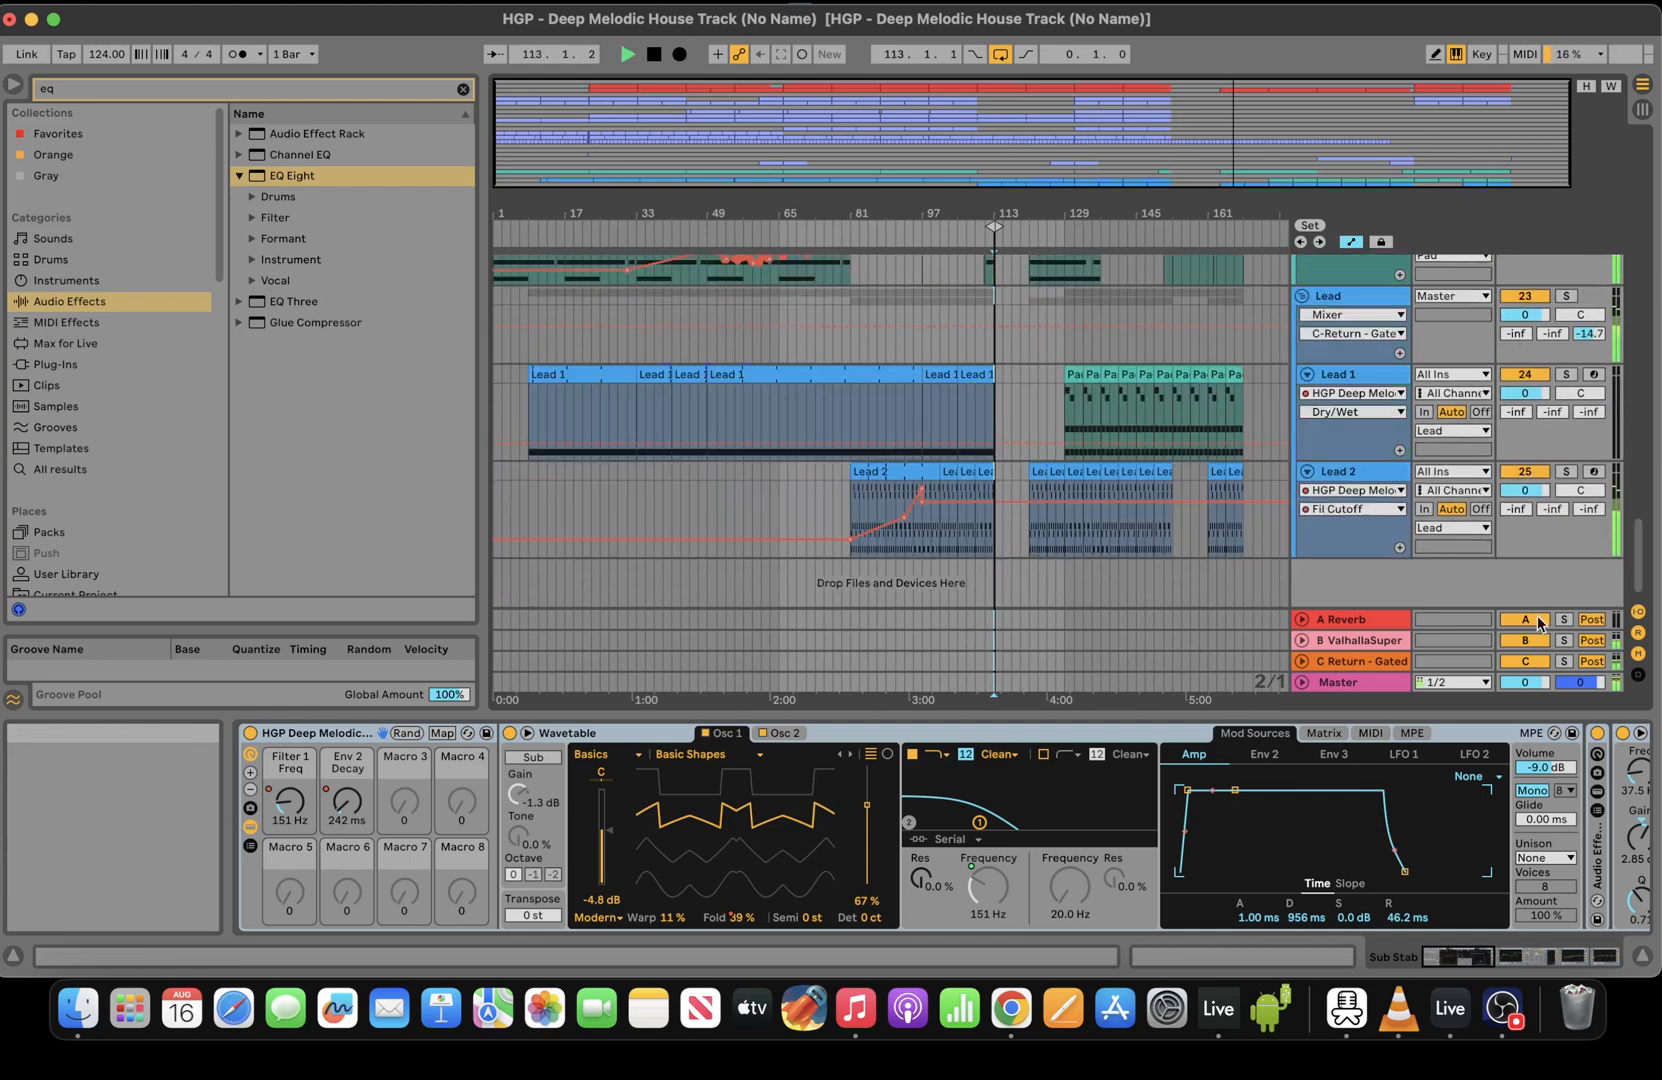
pyautogui.moveTo(1023, 98); pyautogui.dragTo(1183, 130)
pyautogui.click(848, 471)
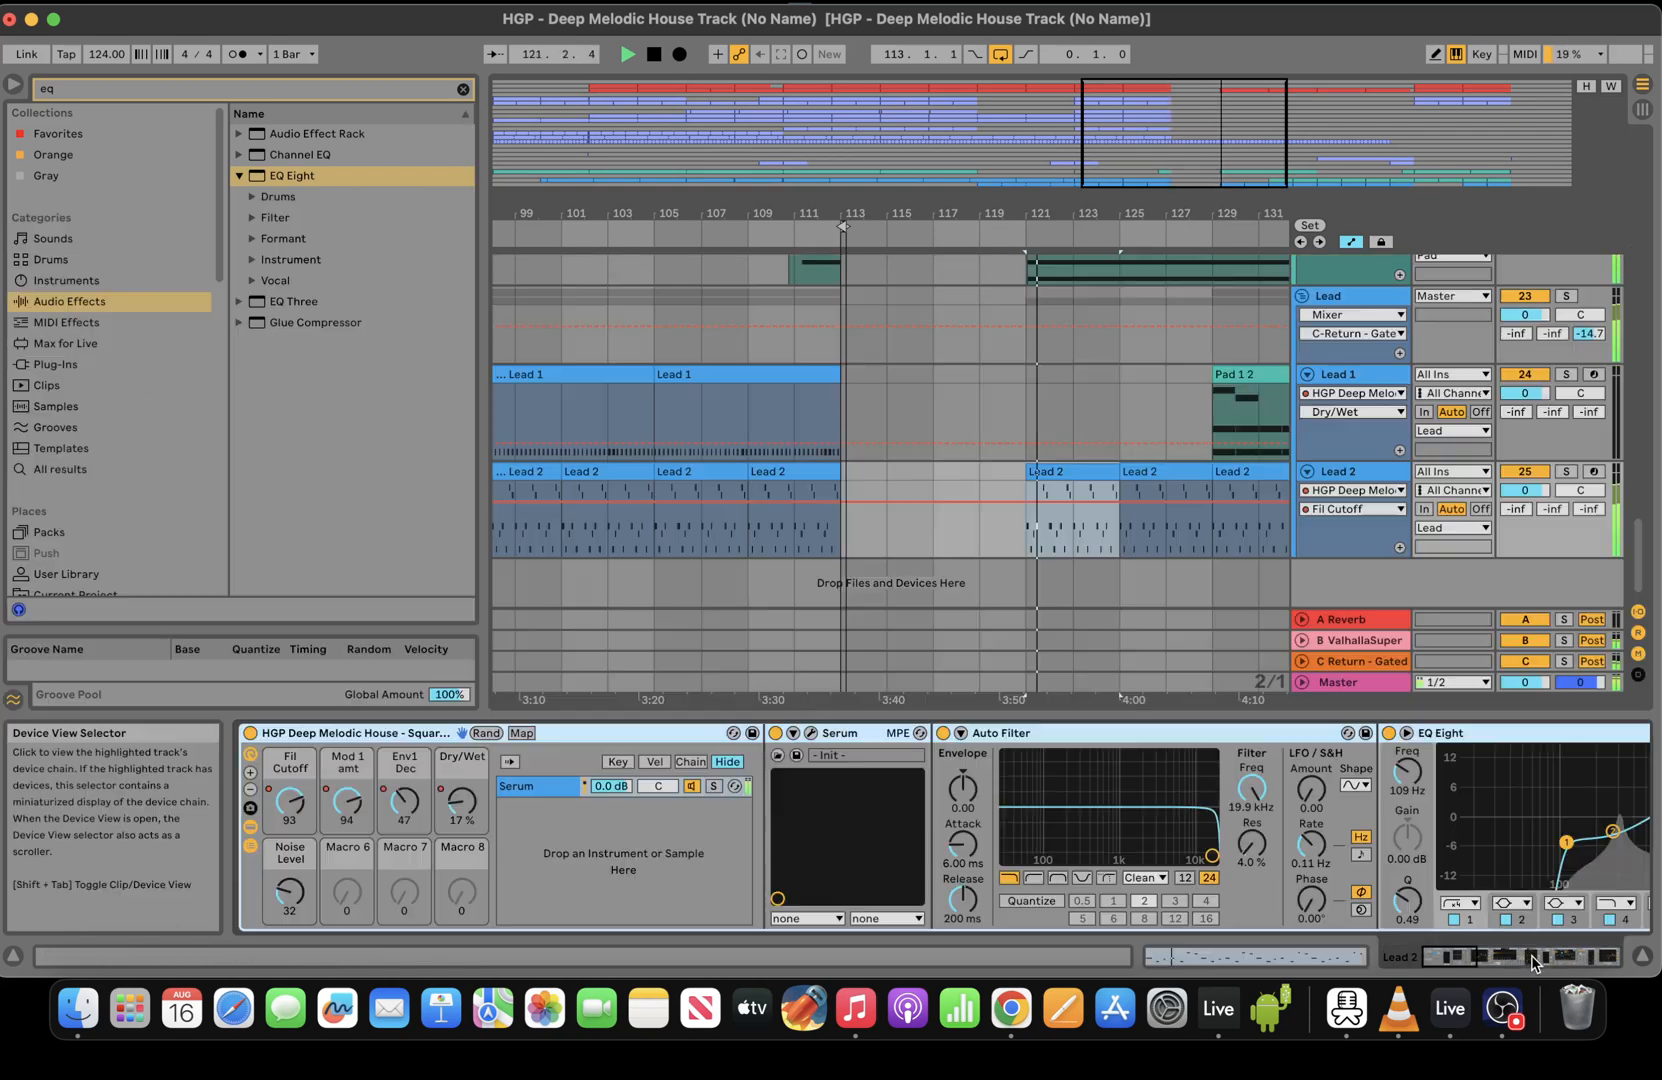
pyautogui.click(1036, 477)
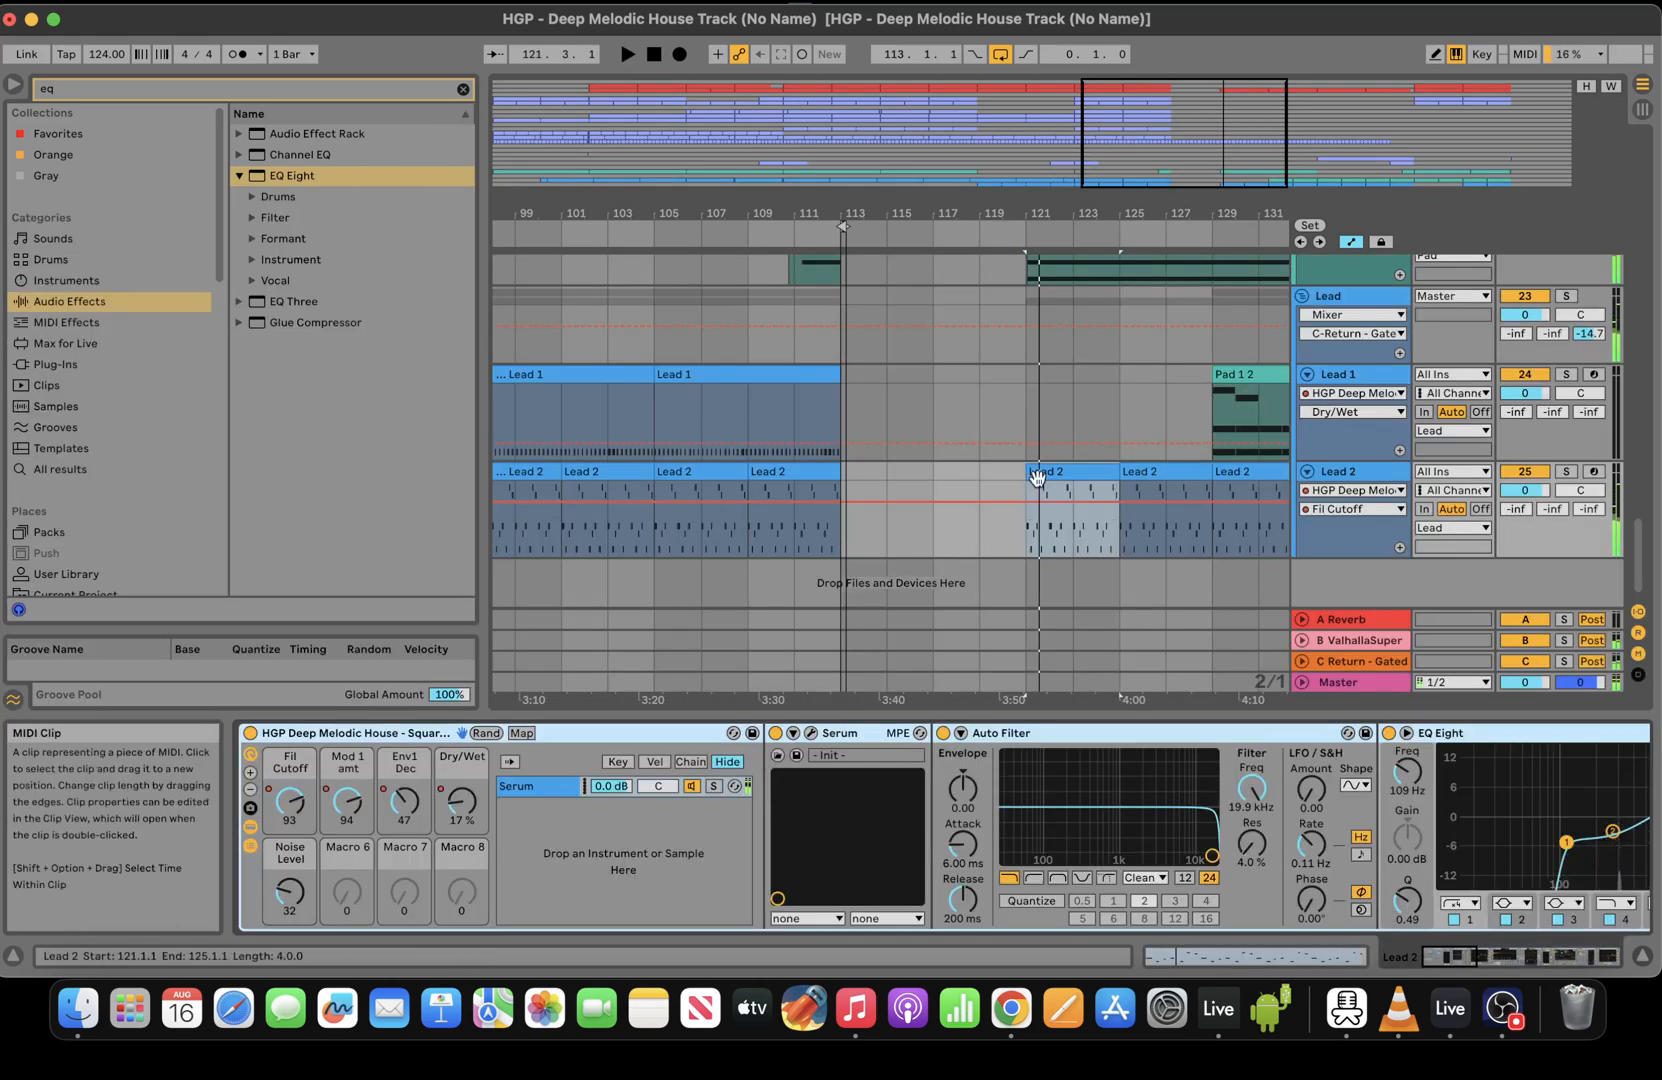
pyautogui.moveTo(1030, 473); pyautogui.dragTo(850, 472)
# Set the arrangement loop to bars 113–131 and play the transition from bar 111
pyautogui.press('space')
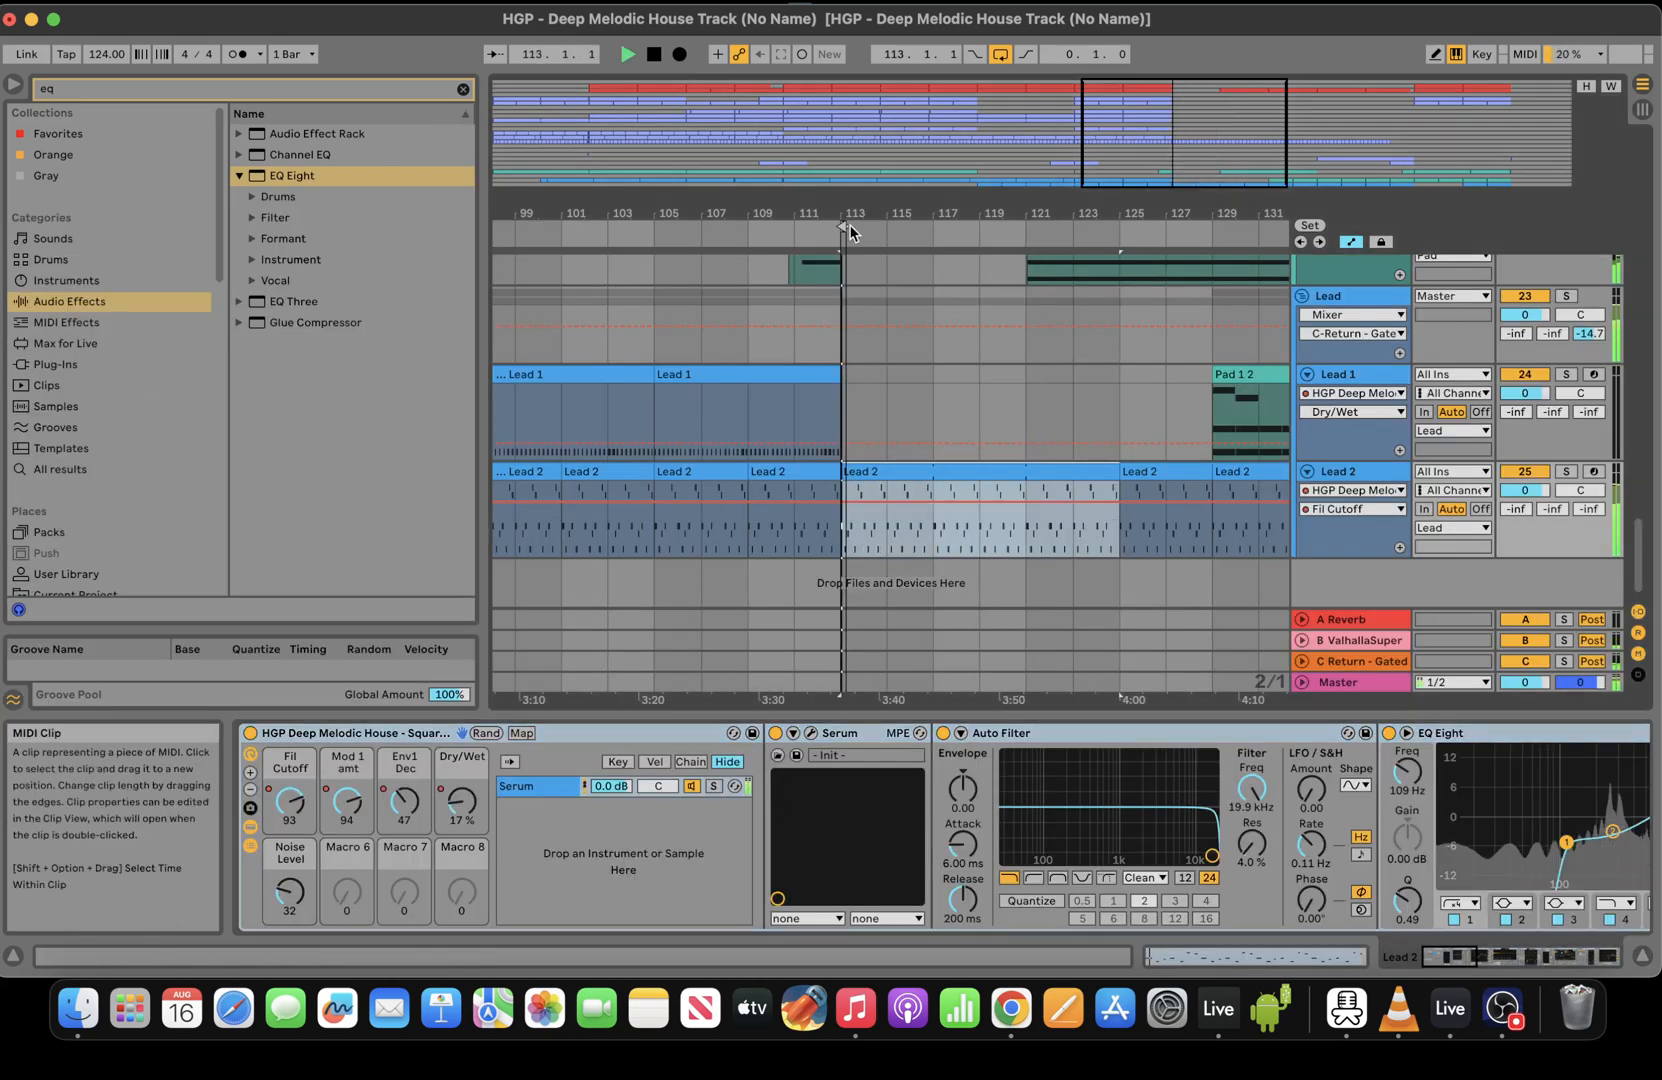
pyautogui.moveTo(846, 227); pyautogui.dragTo(1260, 229)
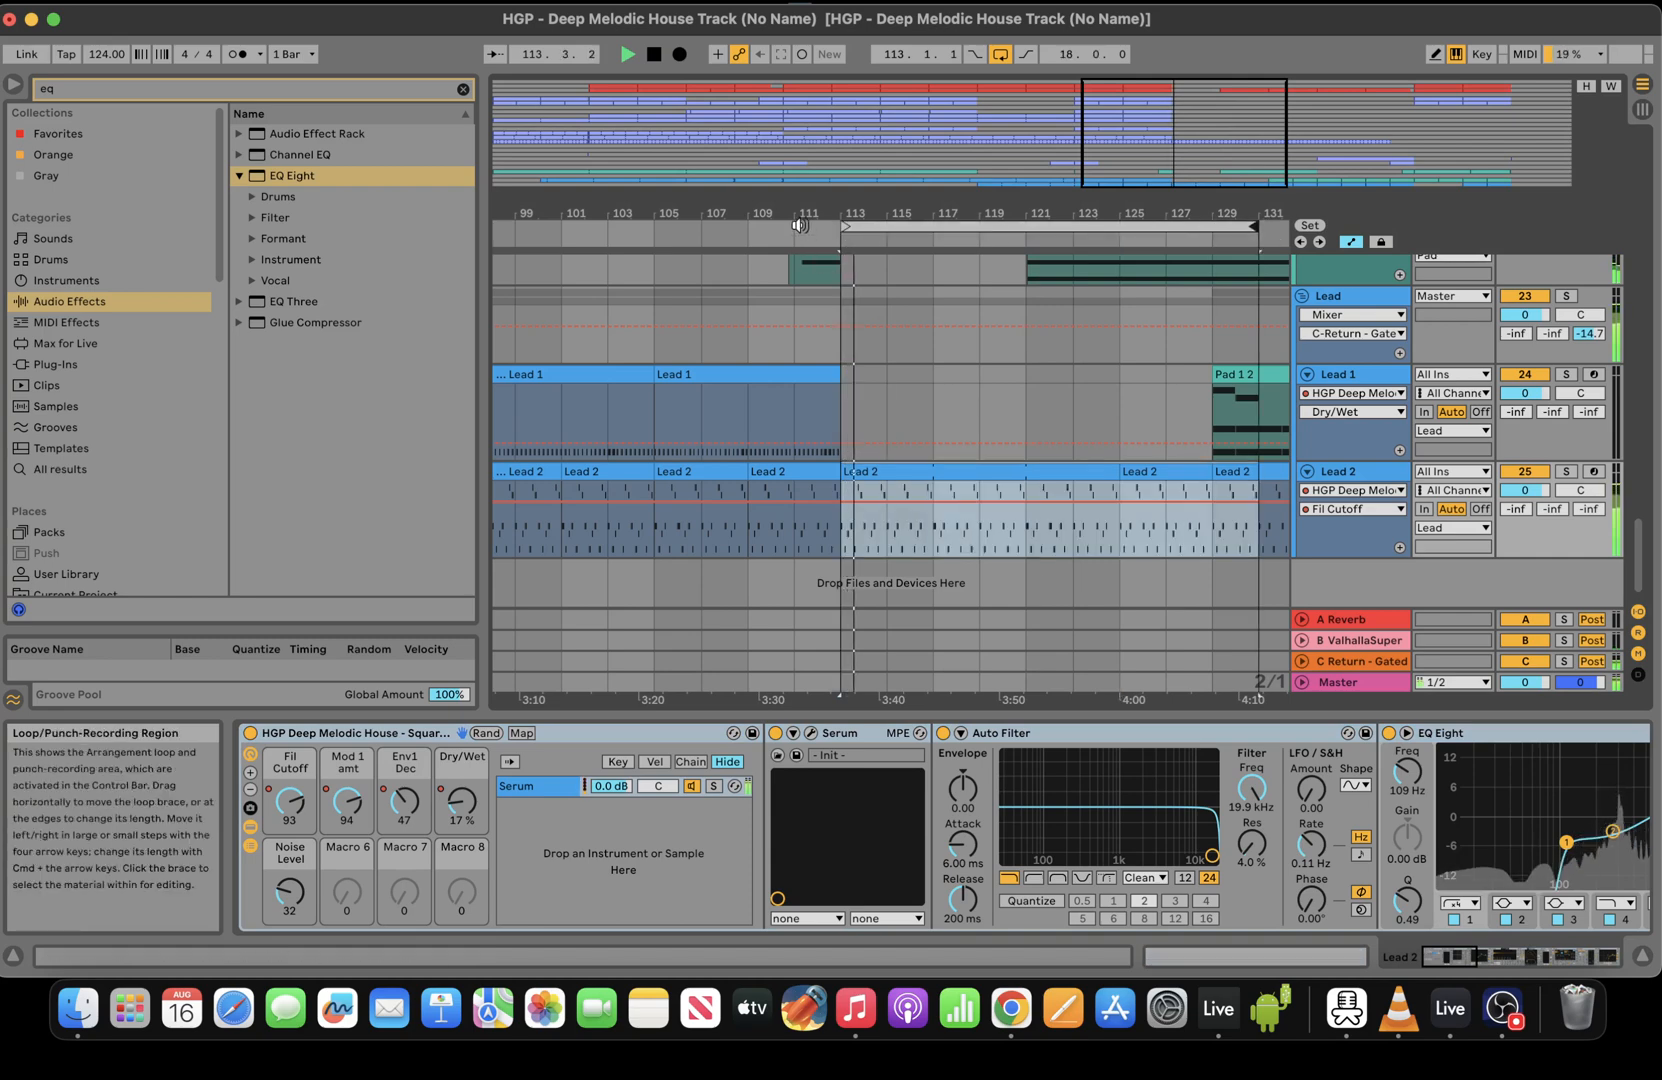
pyautogui.click(800, 226)
# Try extending the start of the unlooped Pad 1 2 clip at bar 121 back to bar 113
pyautogui.moveTo(1638, 552); pyautogui.dragTo(1637, 477)
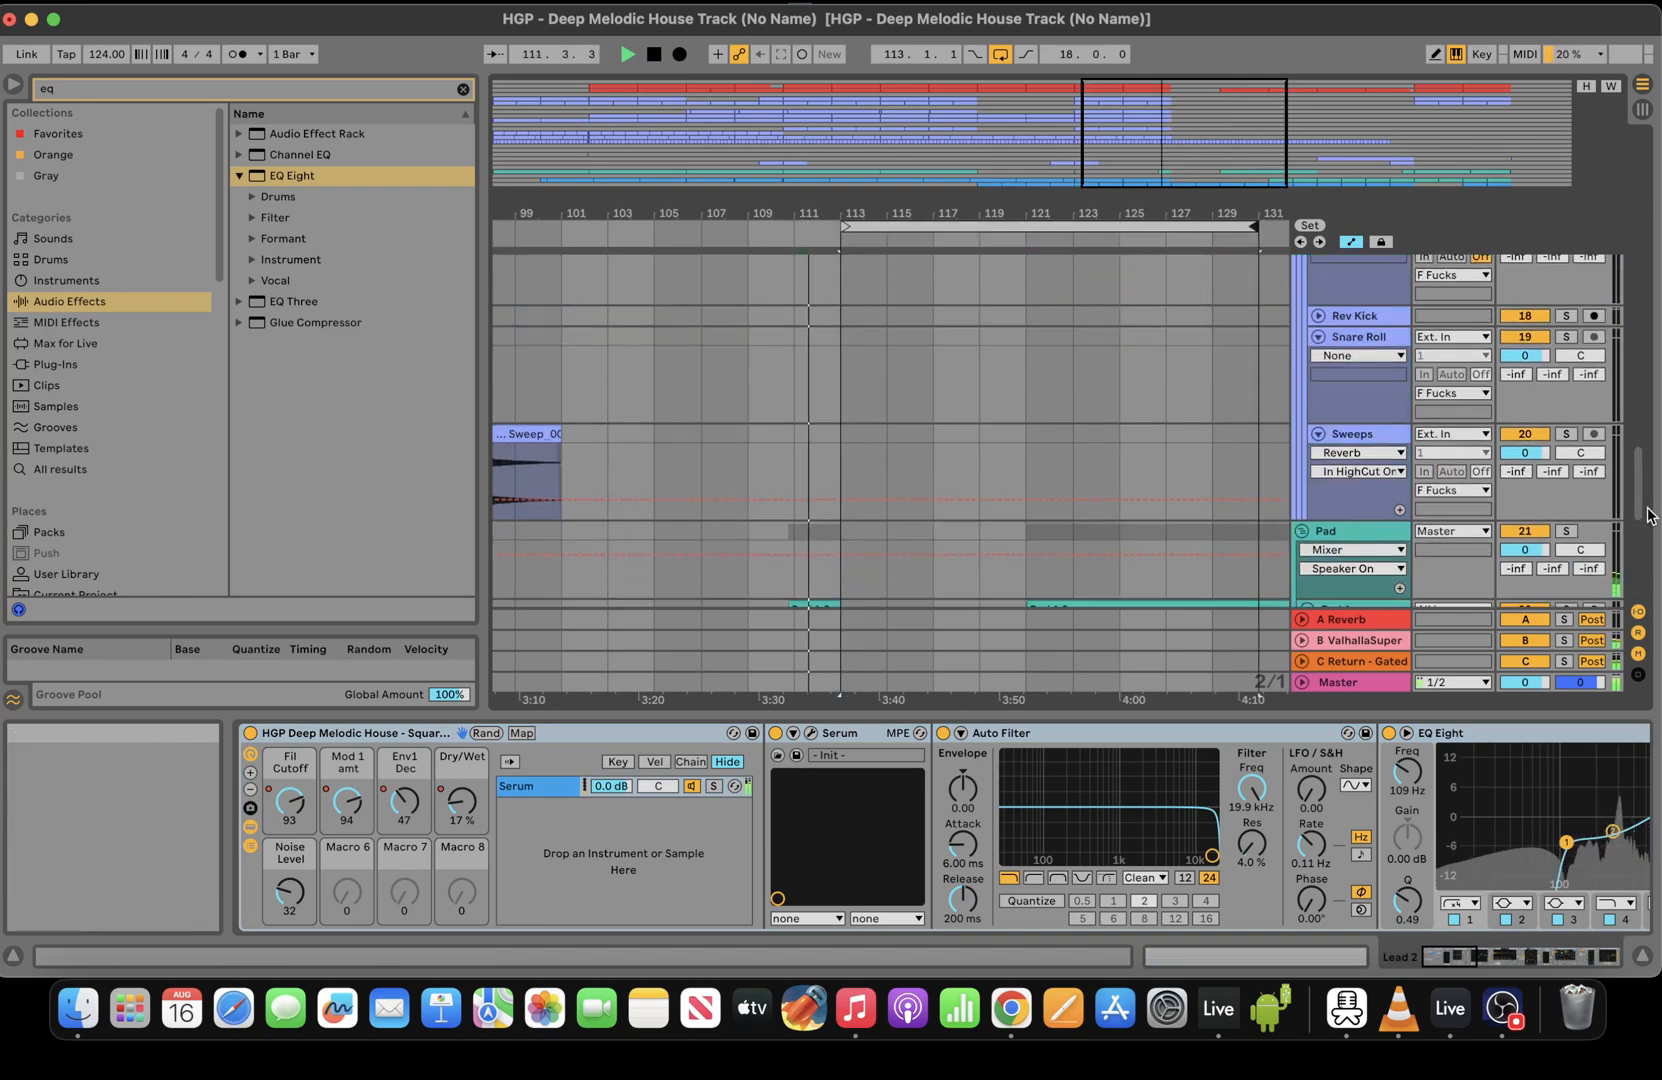
pyautogui.scroll(-5, 1648, 512)
pyautogui.click(1027, 345)
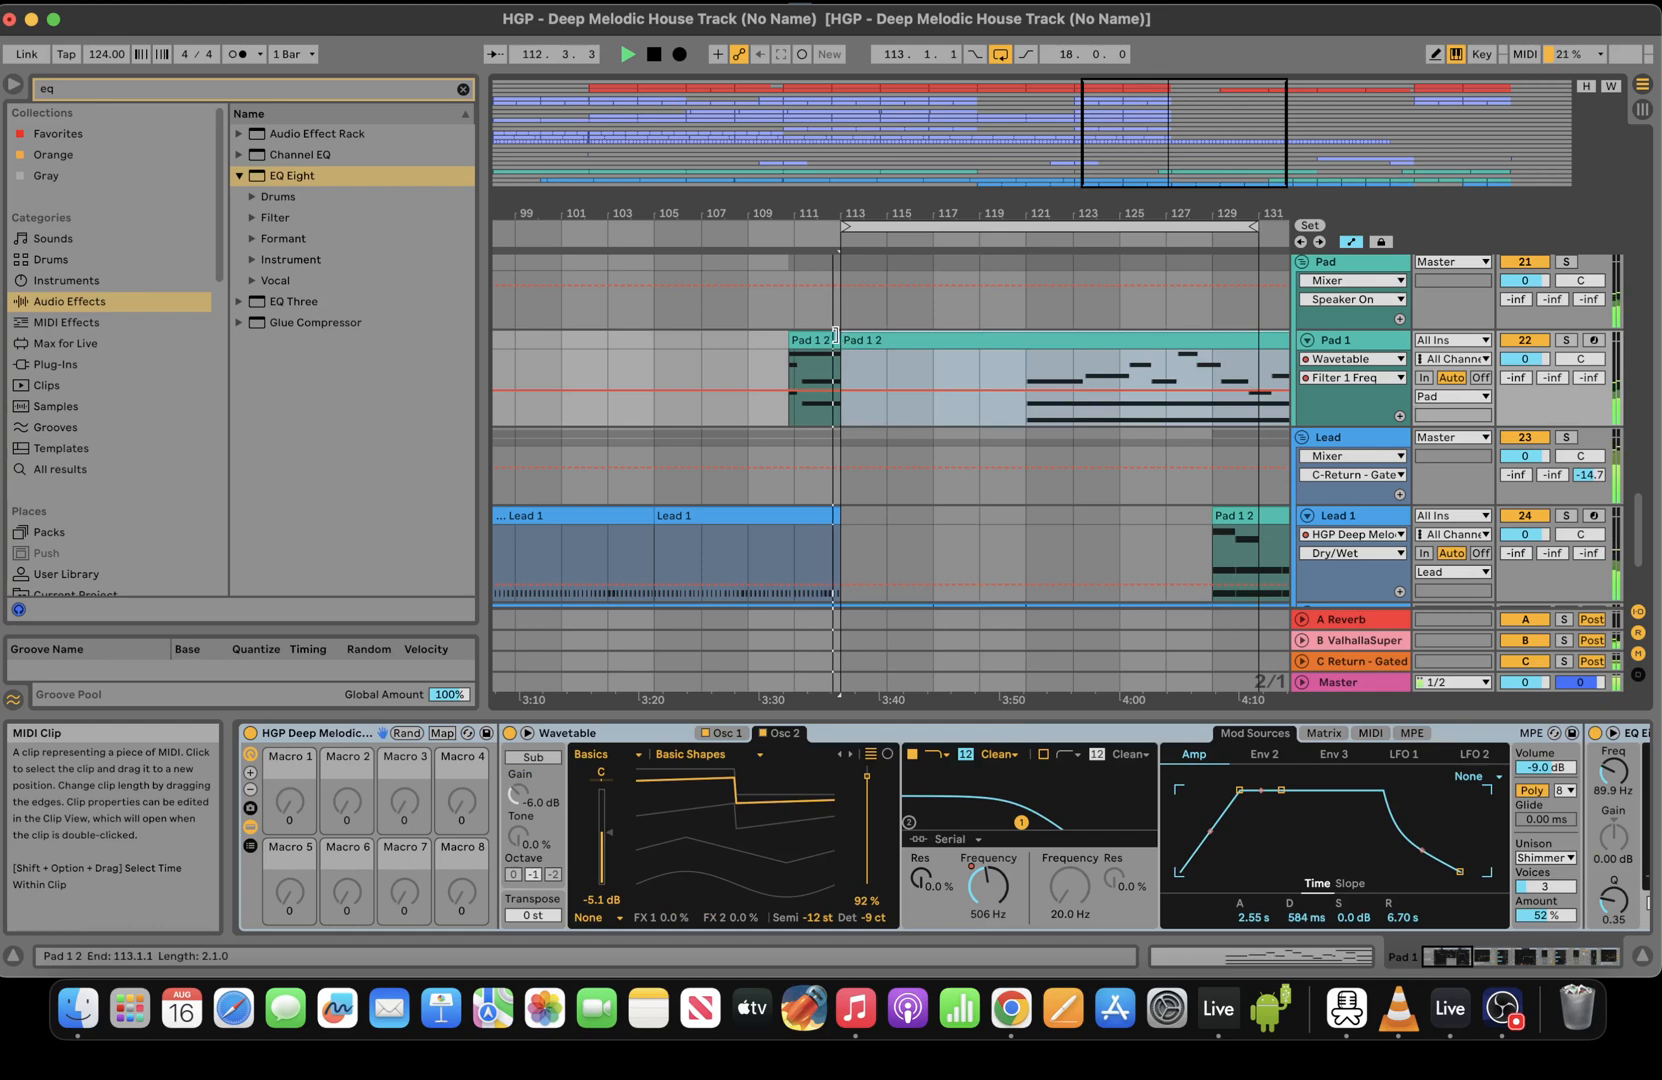
pyautogui.moveTo(837, 340); pyautogui.dragTo(1027, 340)
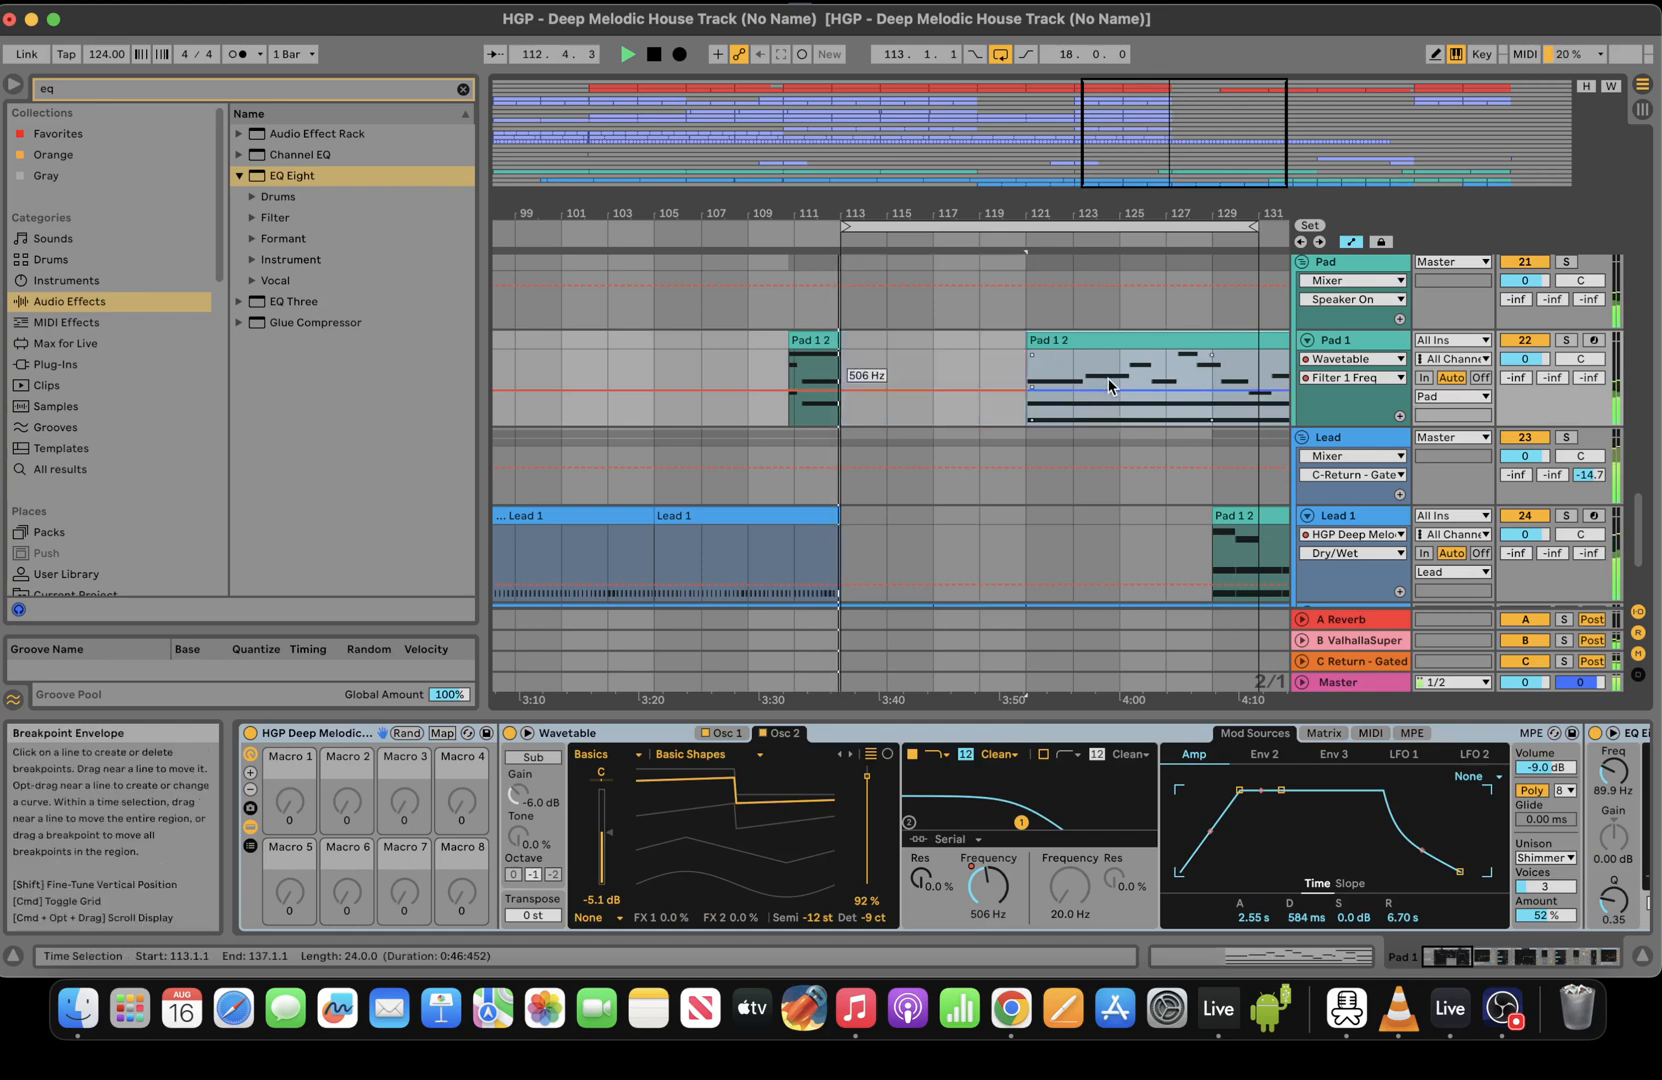
# Enable looping in the Pad 1 2 clip at bar 121 on the Pad 1 track and extend its start to bar 113
pyautogui.doubleClick(1190, 336)
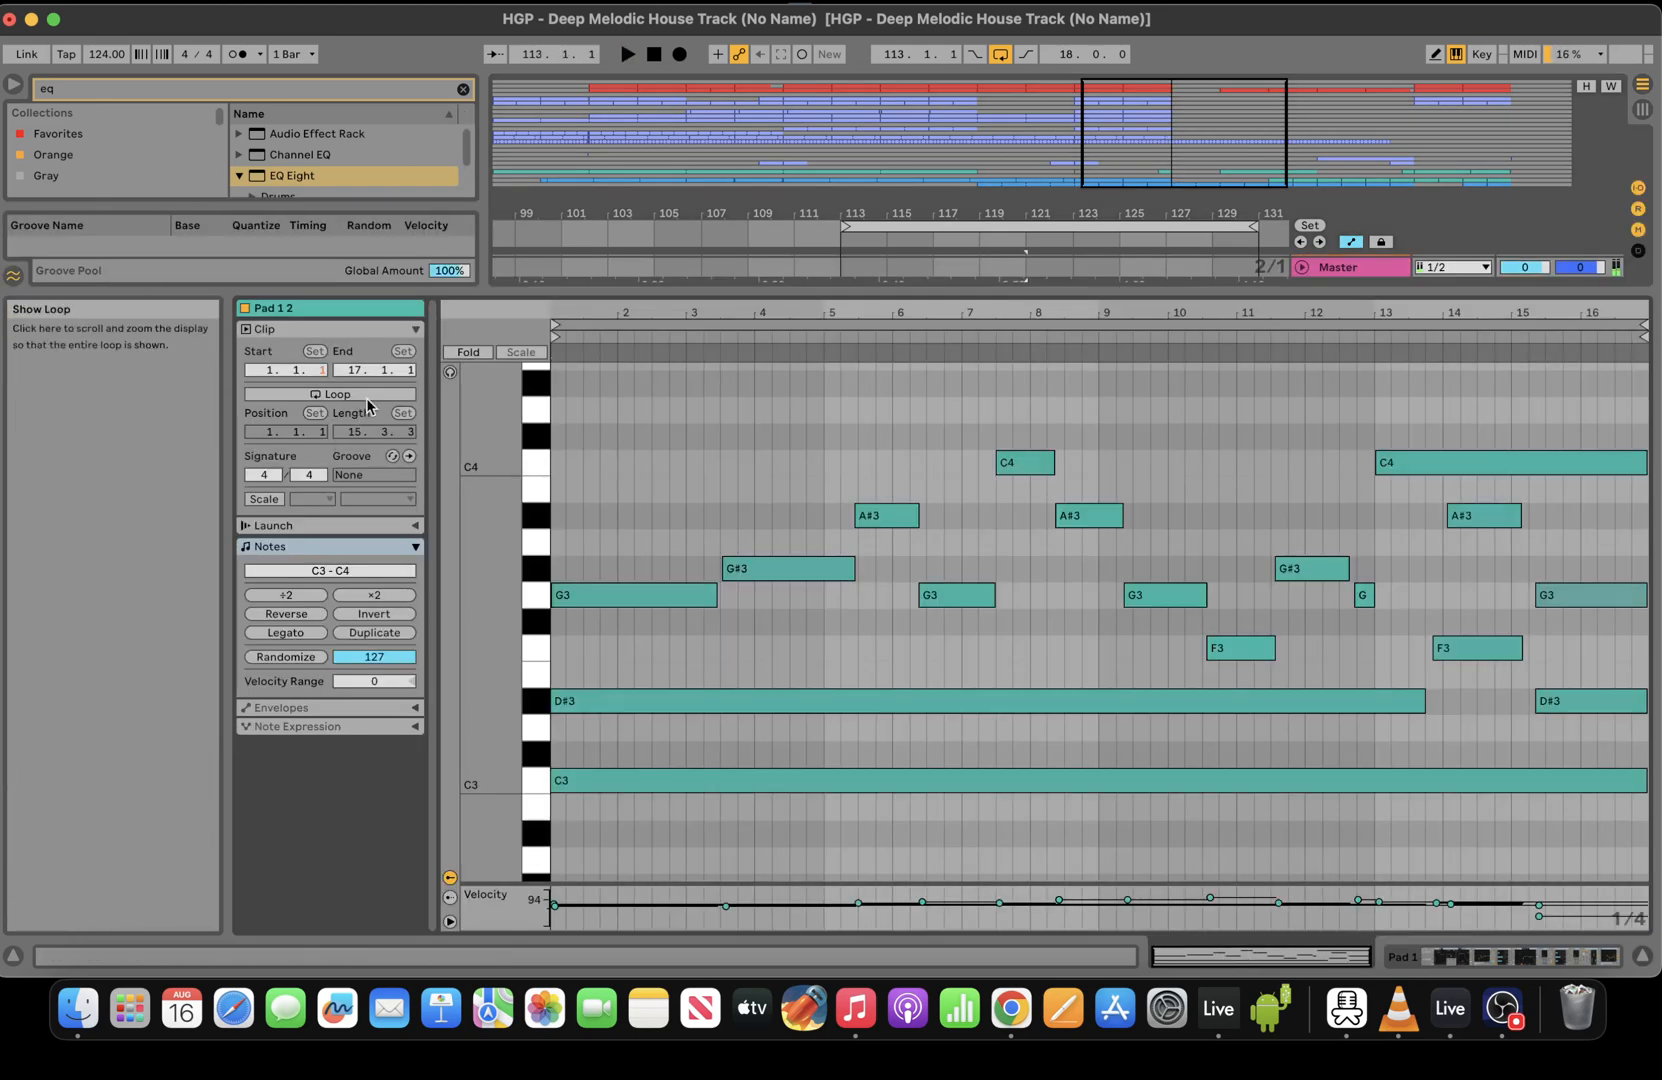
pyautogui.click(366, 396)
pyautogui.click(1547, 960)
pyautogui.press('space')
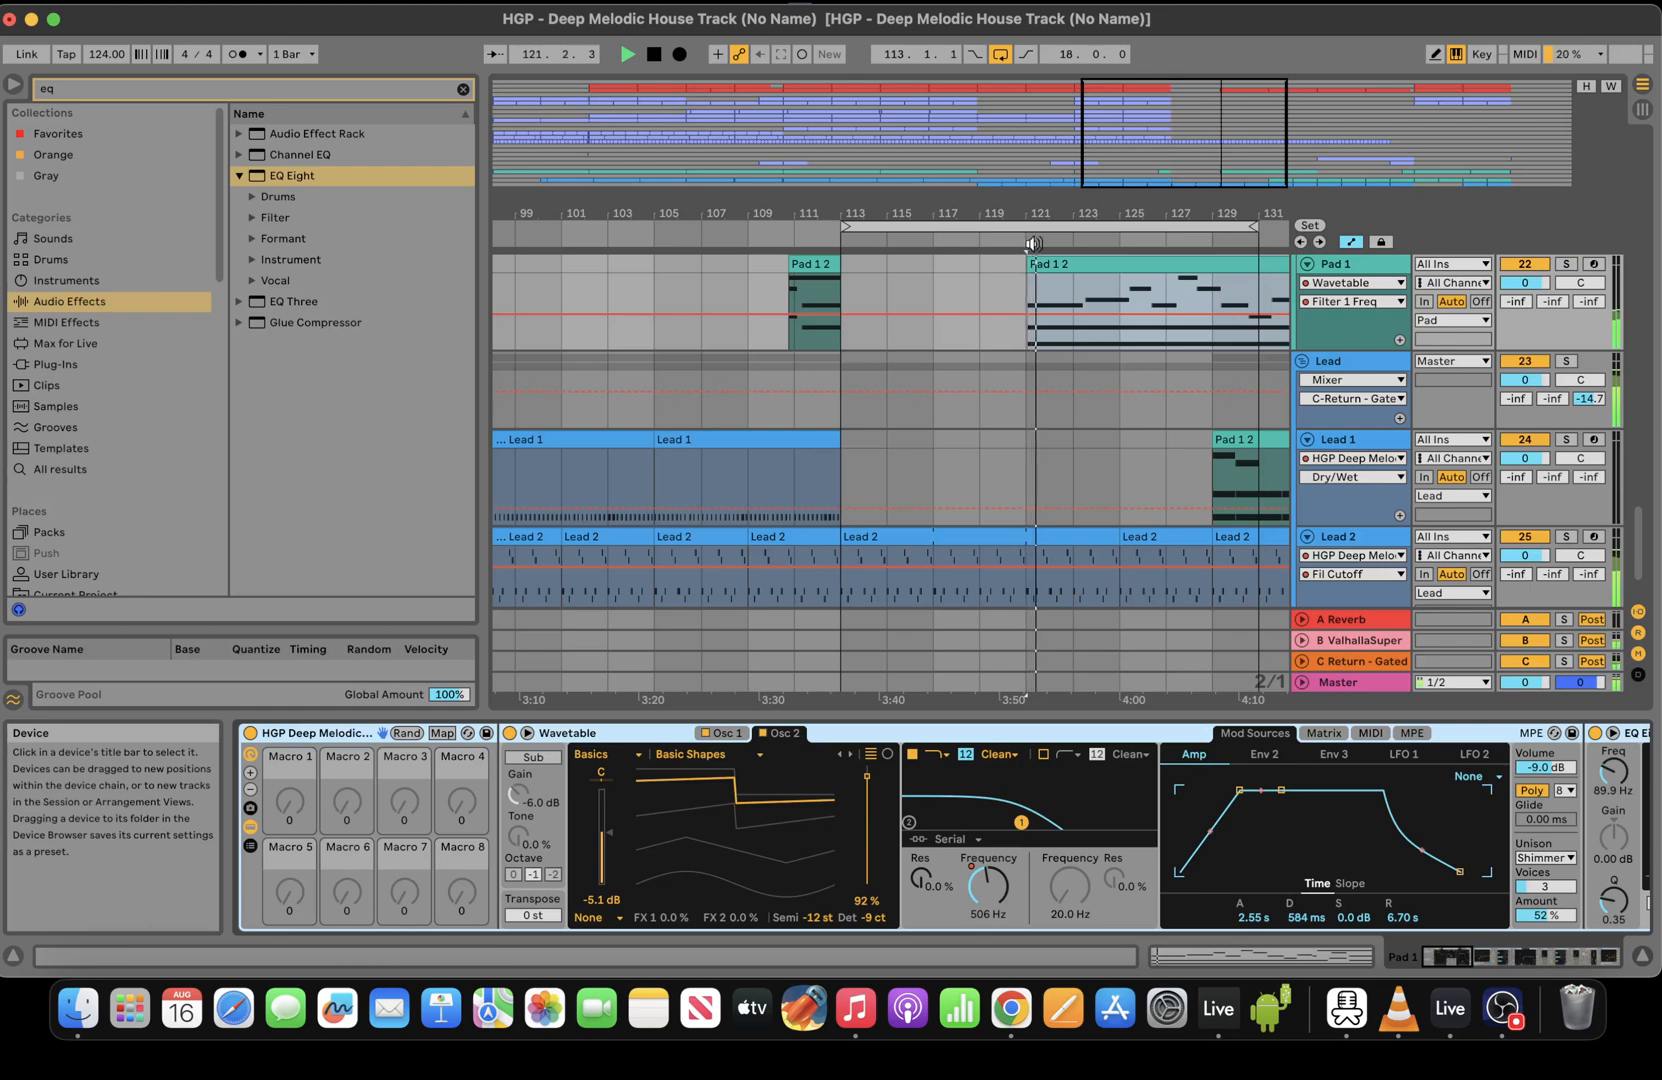
pyautogui.moveTo(1029, 262); pyautogui.dragTo(845, 262)
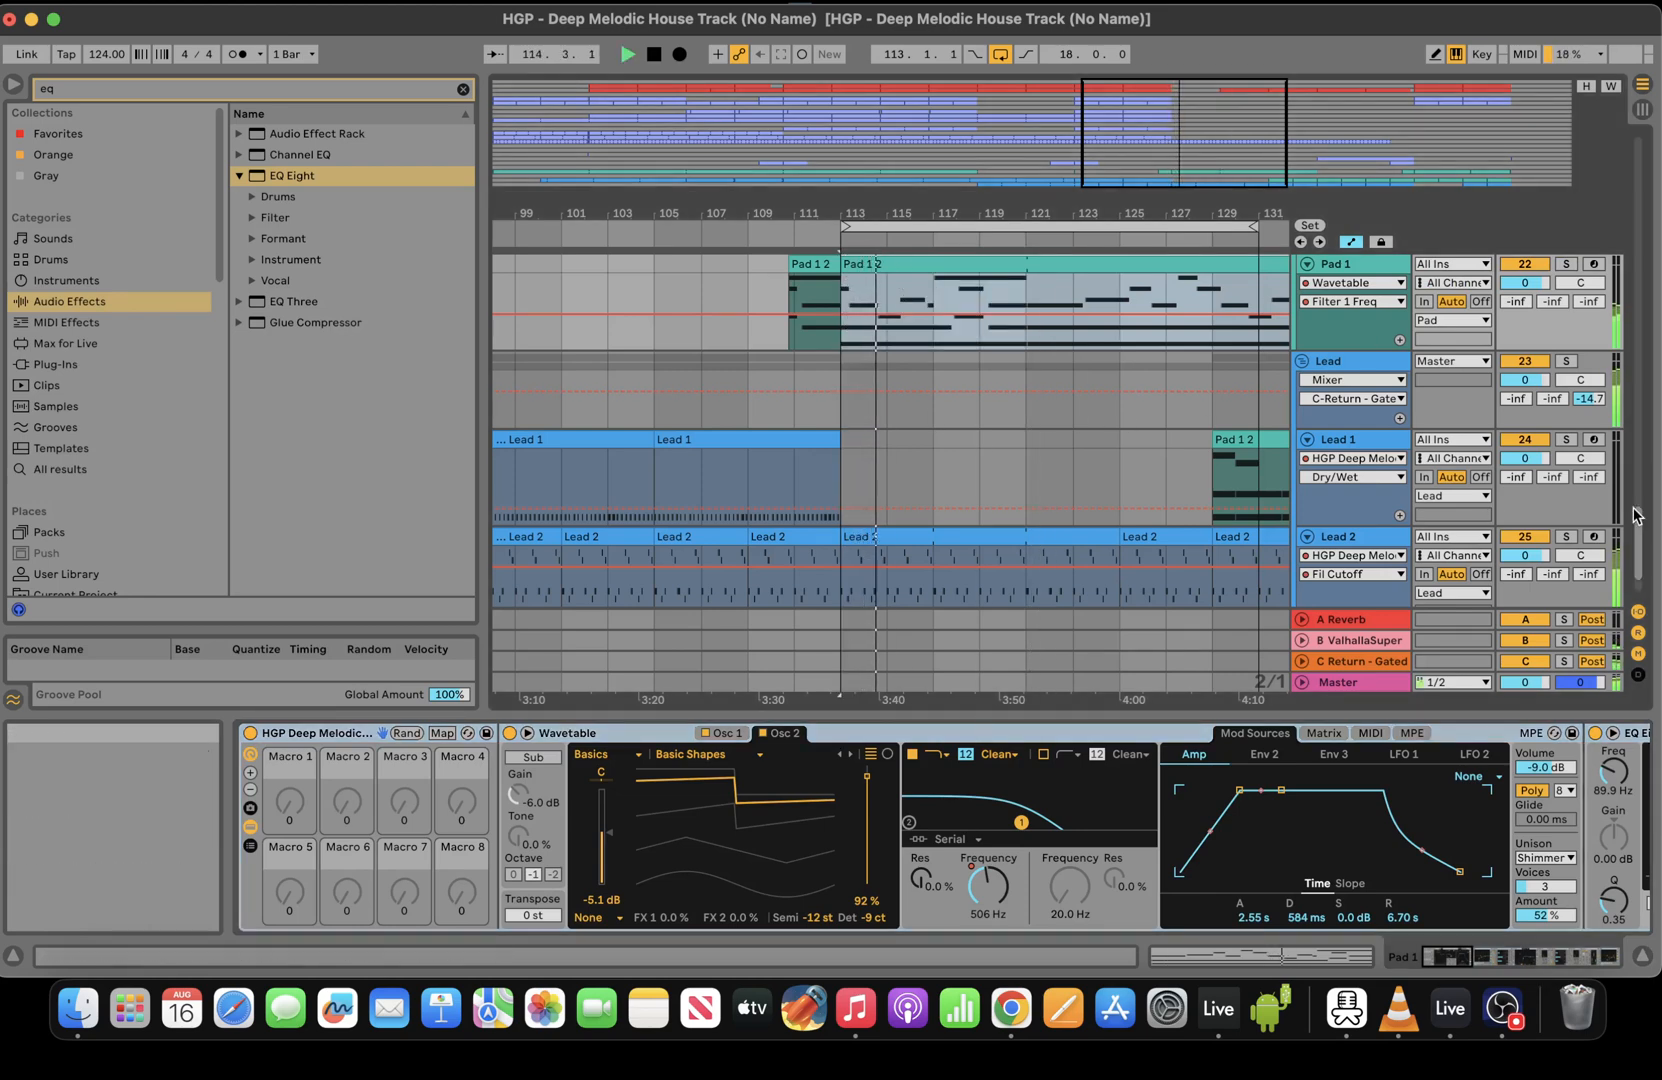
# Duplicate the 7-Group drum material from bars 105–113 into bars 113–121 and play from bar 113
pyautogui.scroll(15, 968, 494)
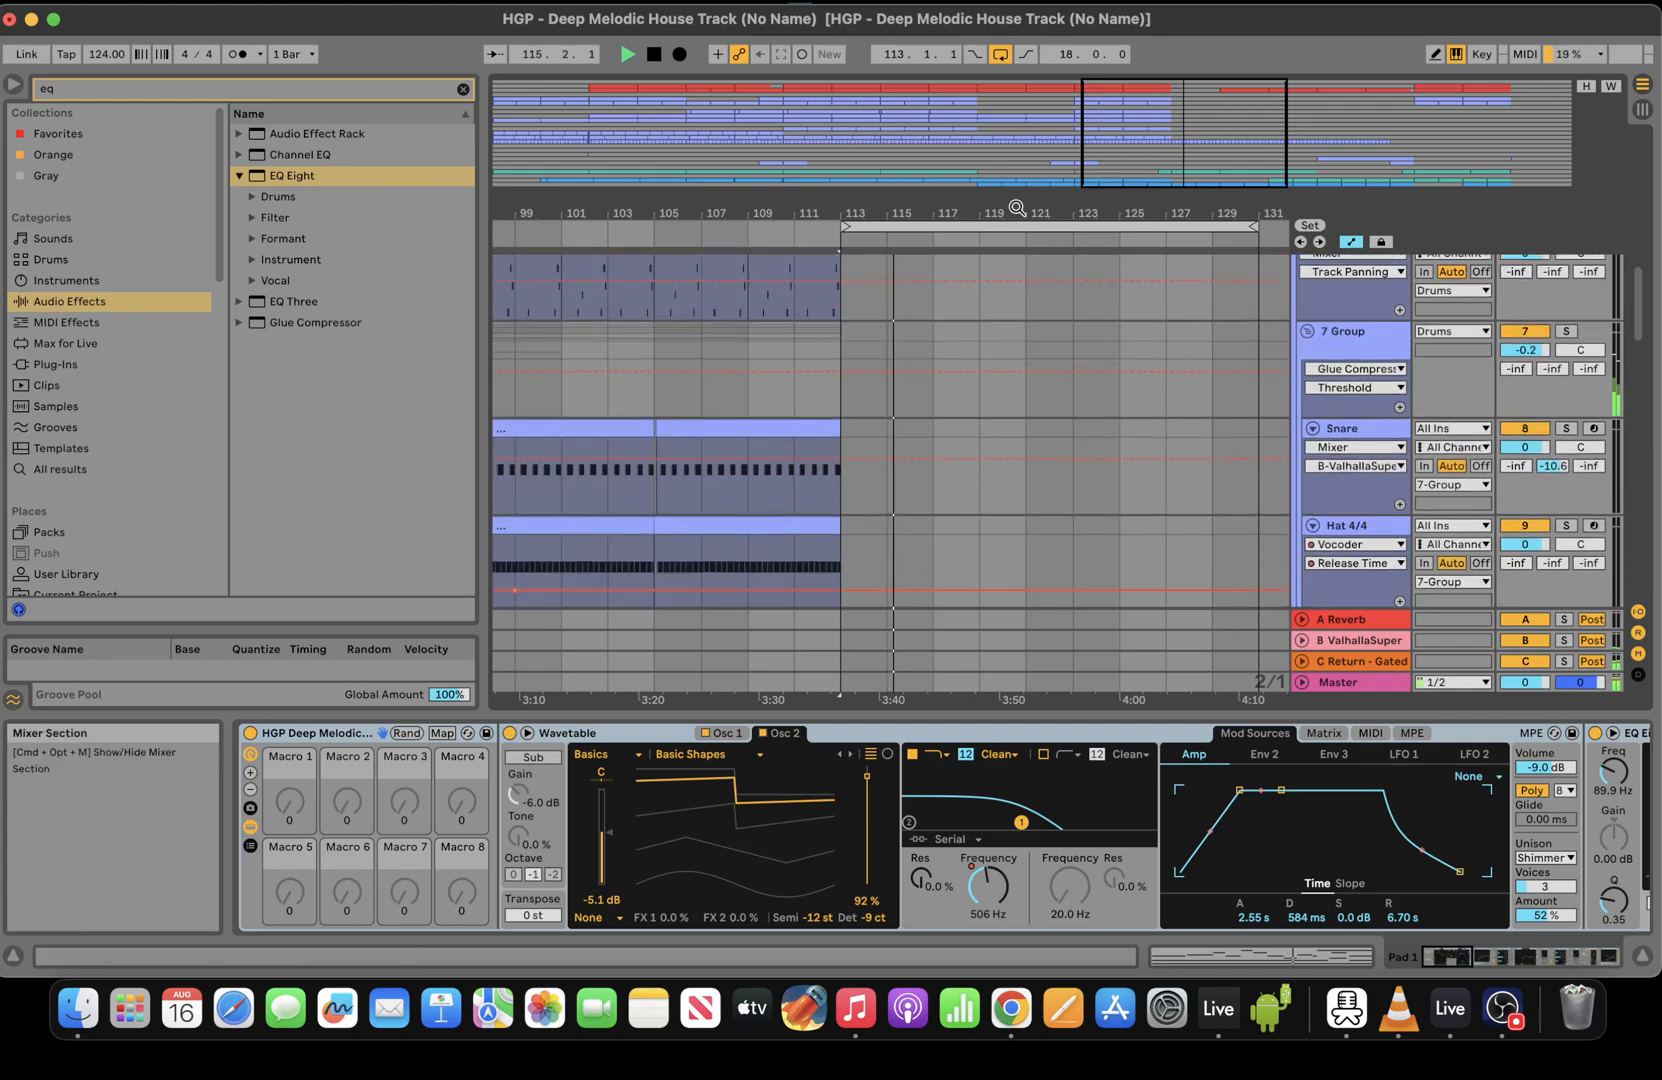
pyautogui.click(764, 234)
pyautogui.moveTo(1637, 336)
pyautogui.mouseDown()
pyautogui.moveTo(1636, 239)
pyautogui.moveTo(1657, 350)
pyautogui.mouseUp()
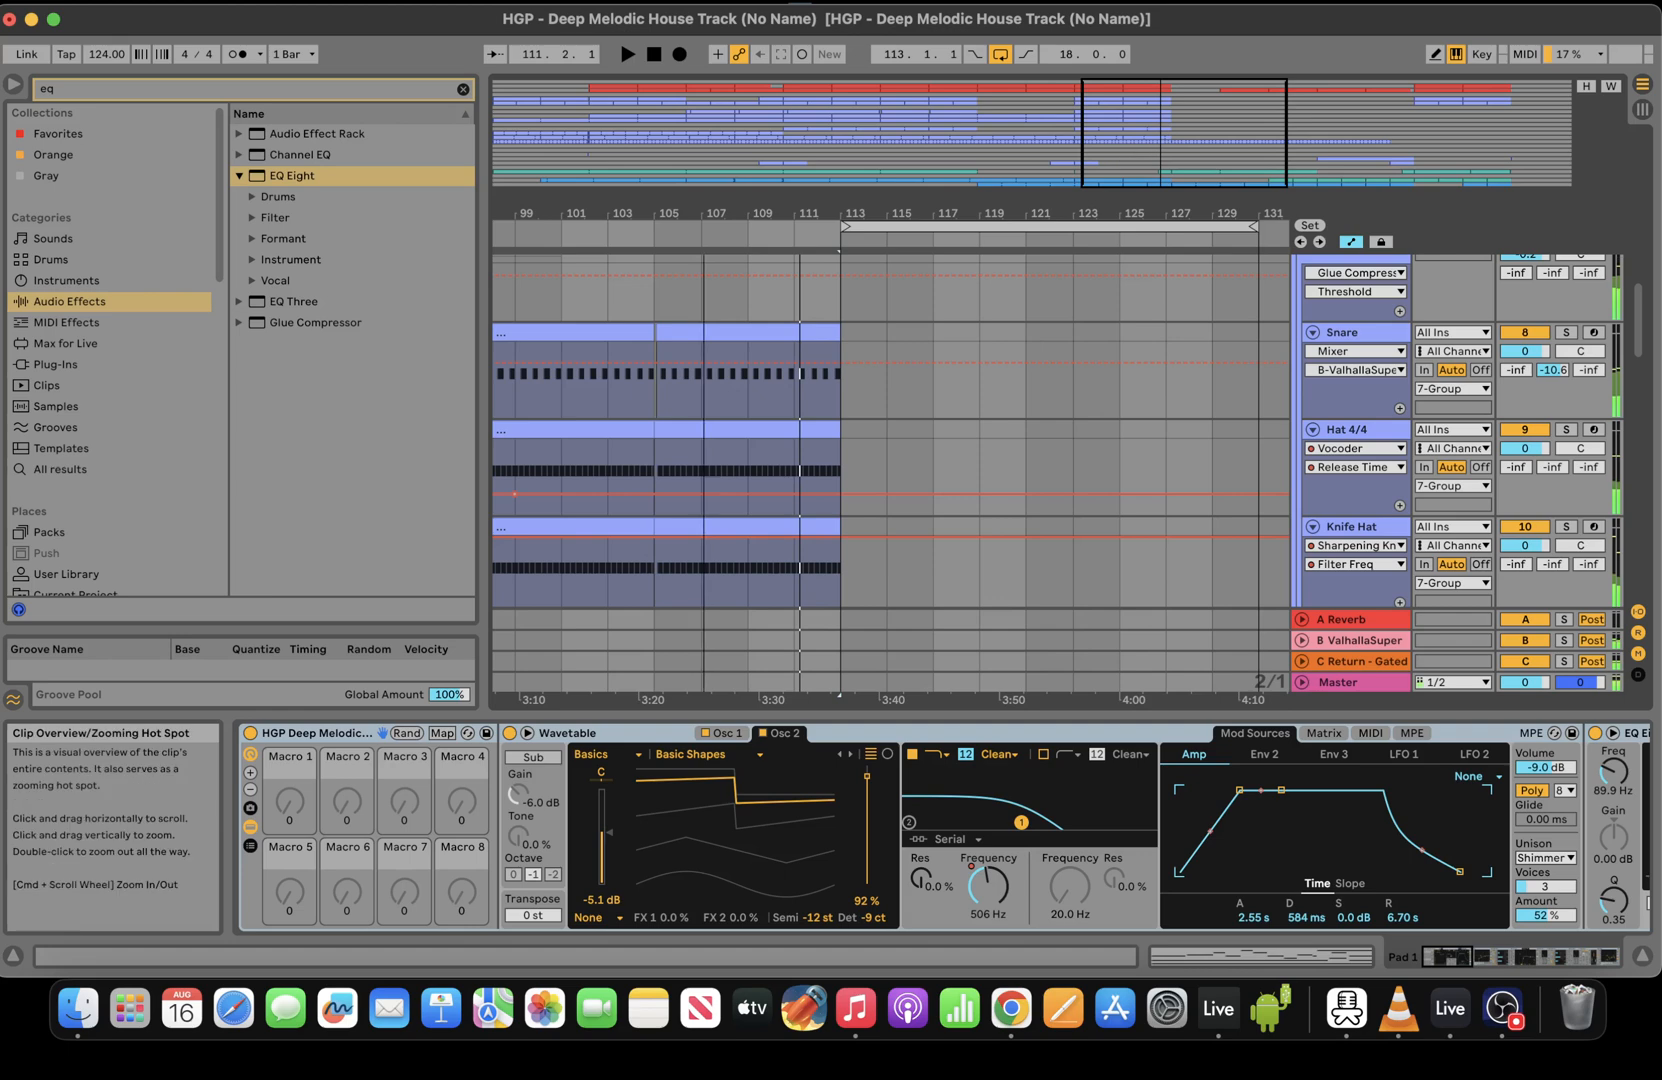
pyautogui.moveTo(1138, 160); pyautogui.dragTo(1138, 130)
pyautogui.moveTo(1641, 343); pyautogui.dragTo(1640, 313)
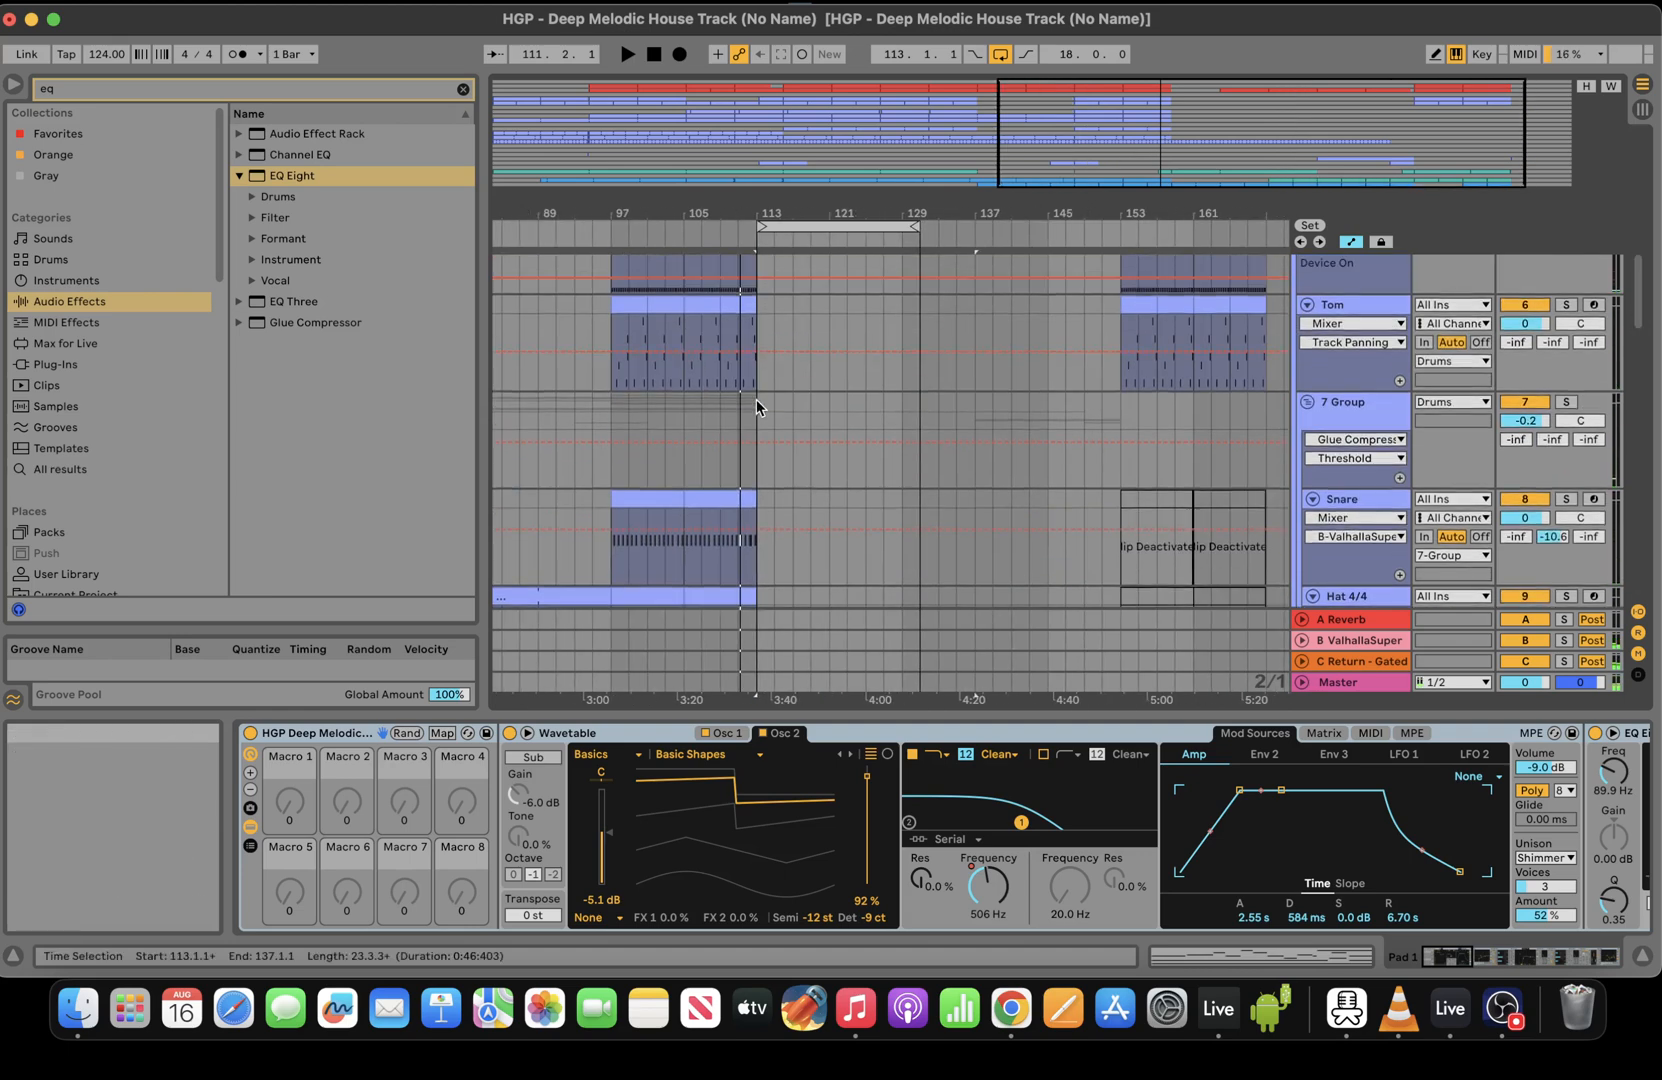
pyautogui.moveTo(756, 401); pyautogui.dragTo(684, 403)
pyautogui.press('super+d')
pyautogui.press('space')
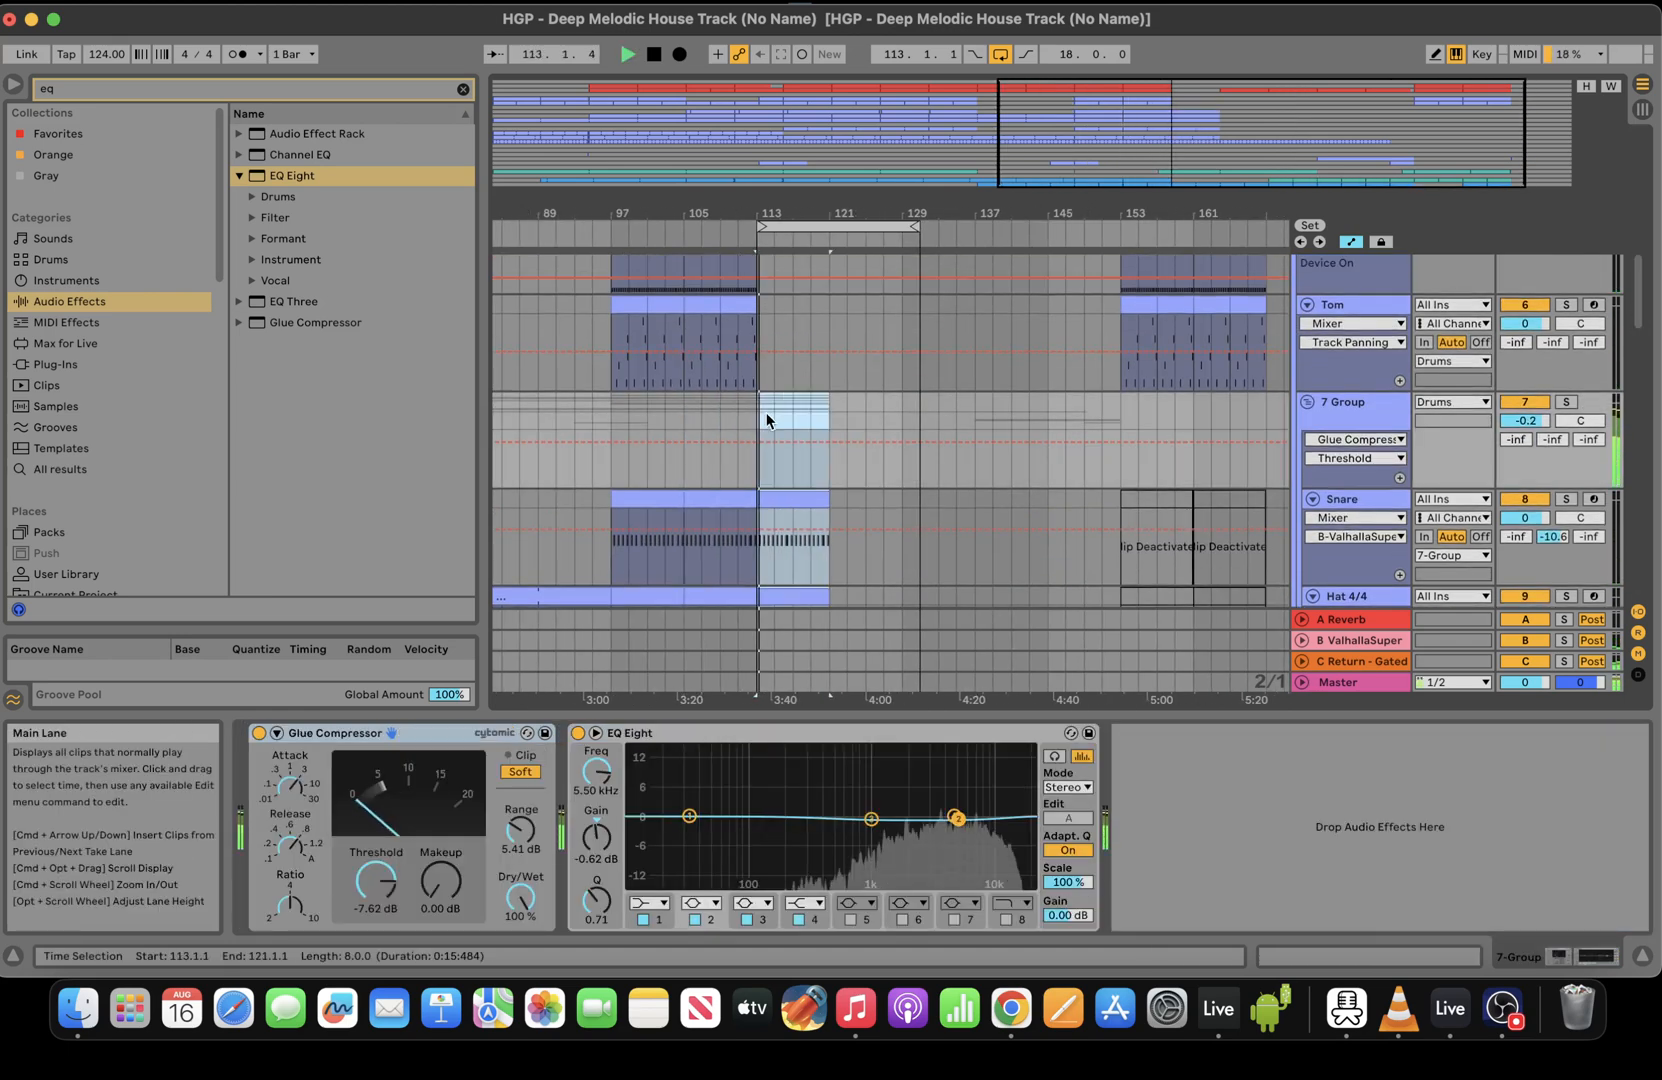
pyautogui.moveTo(1637, 300); pyautogui.dragTo(1636, 182)
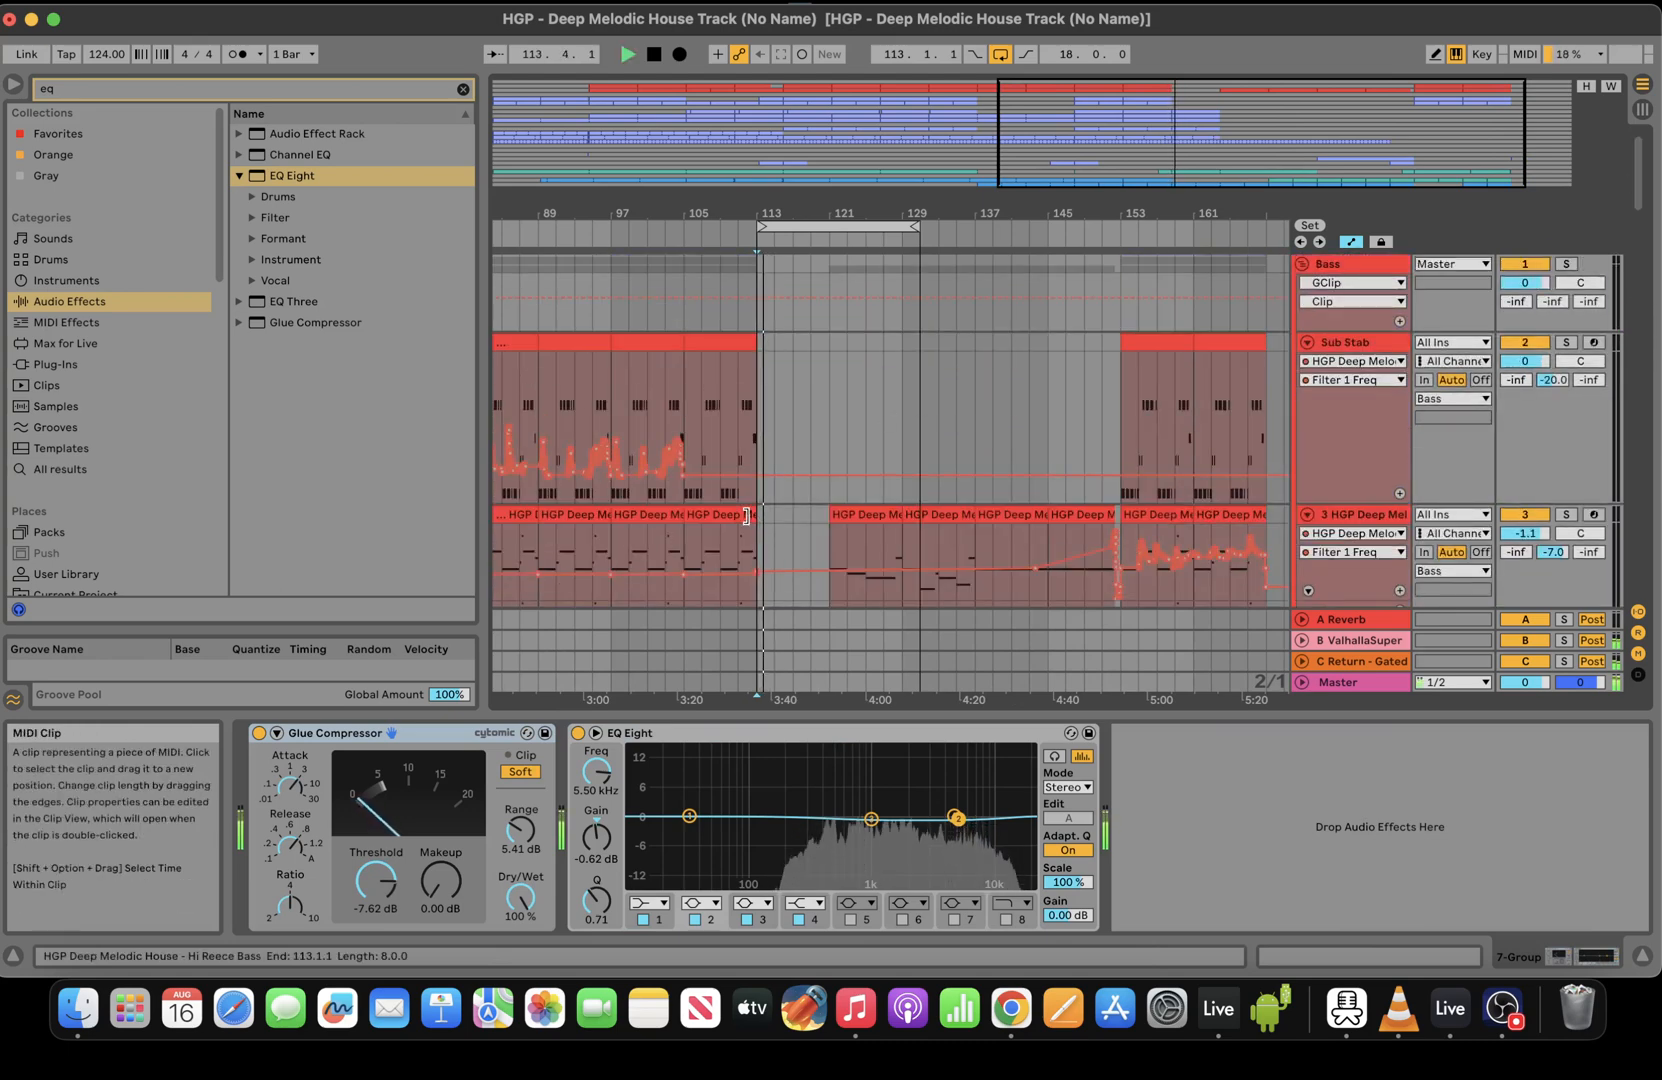
# Fill the gap at bars 113–121 on the 3-HGP bass track with a copy of its sustained clip and play from bar 109
pyautogui.moveTo(746, 515)
pyautogui.mouseDown()
pyautogui.moveTo(836, 515)
pyautogui.moveTo(757, 515)
pyautogui.mouseUp()
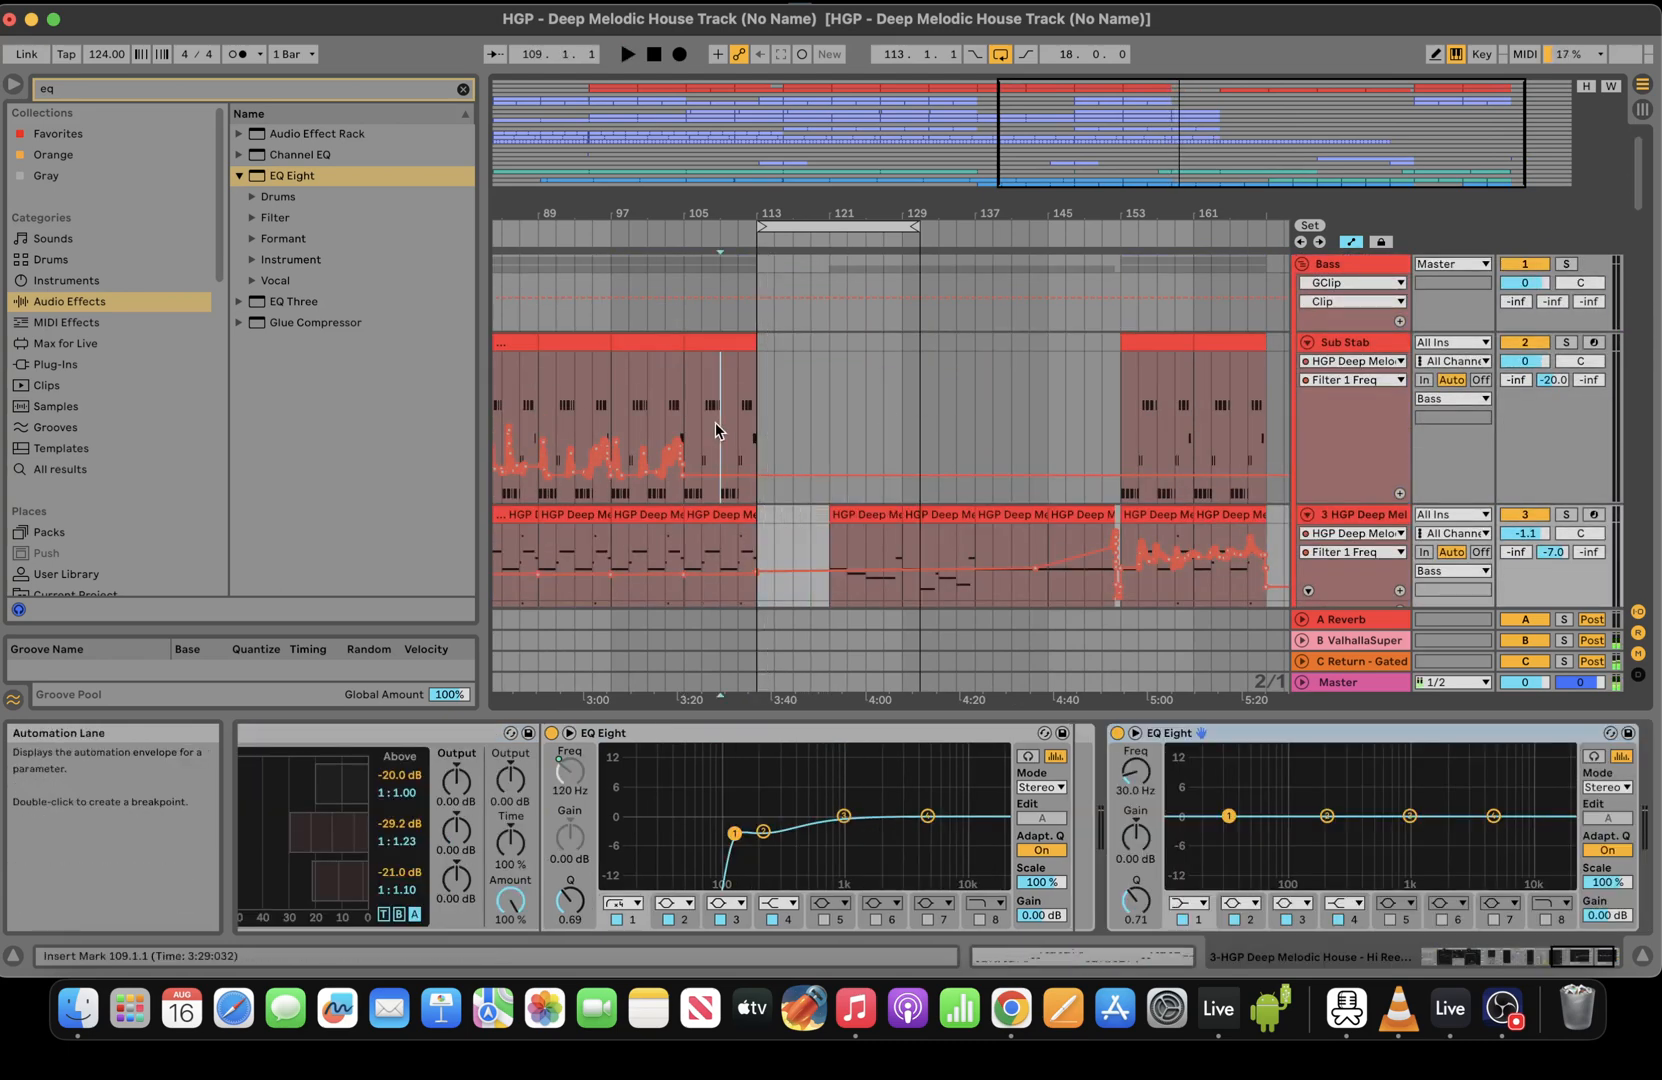
pyautogui.click(719, 422)
pyautogui.press('space')
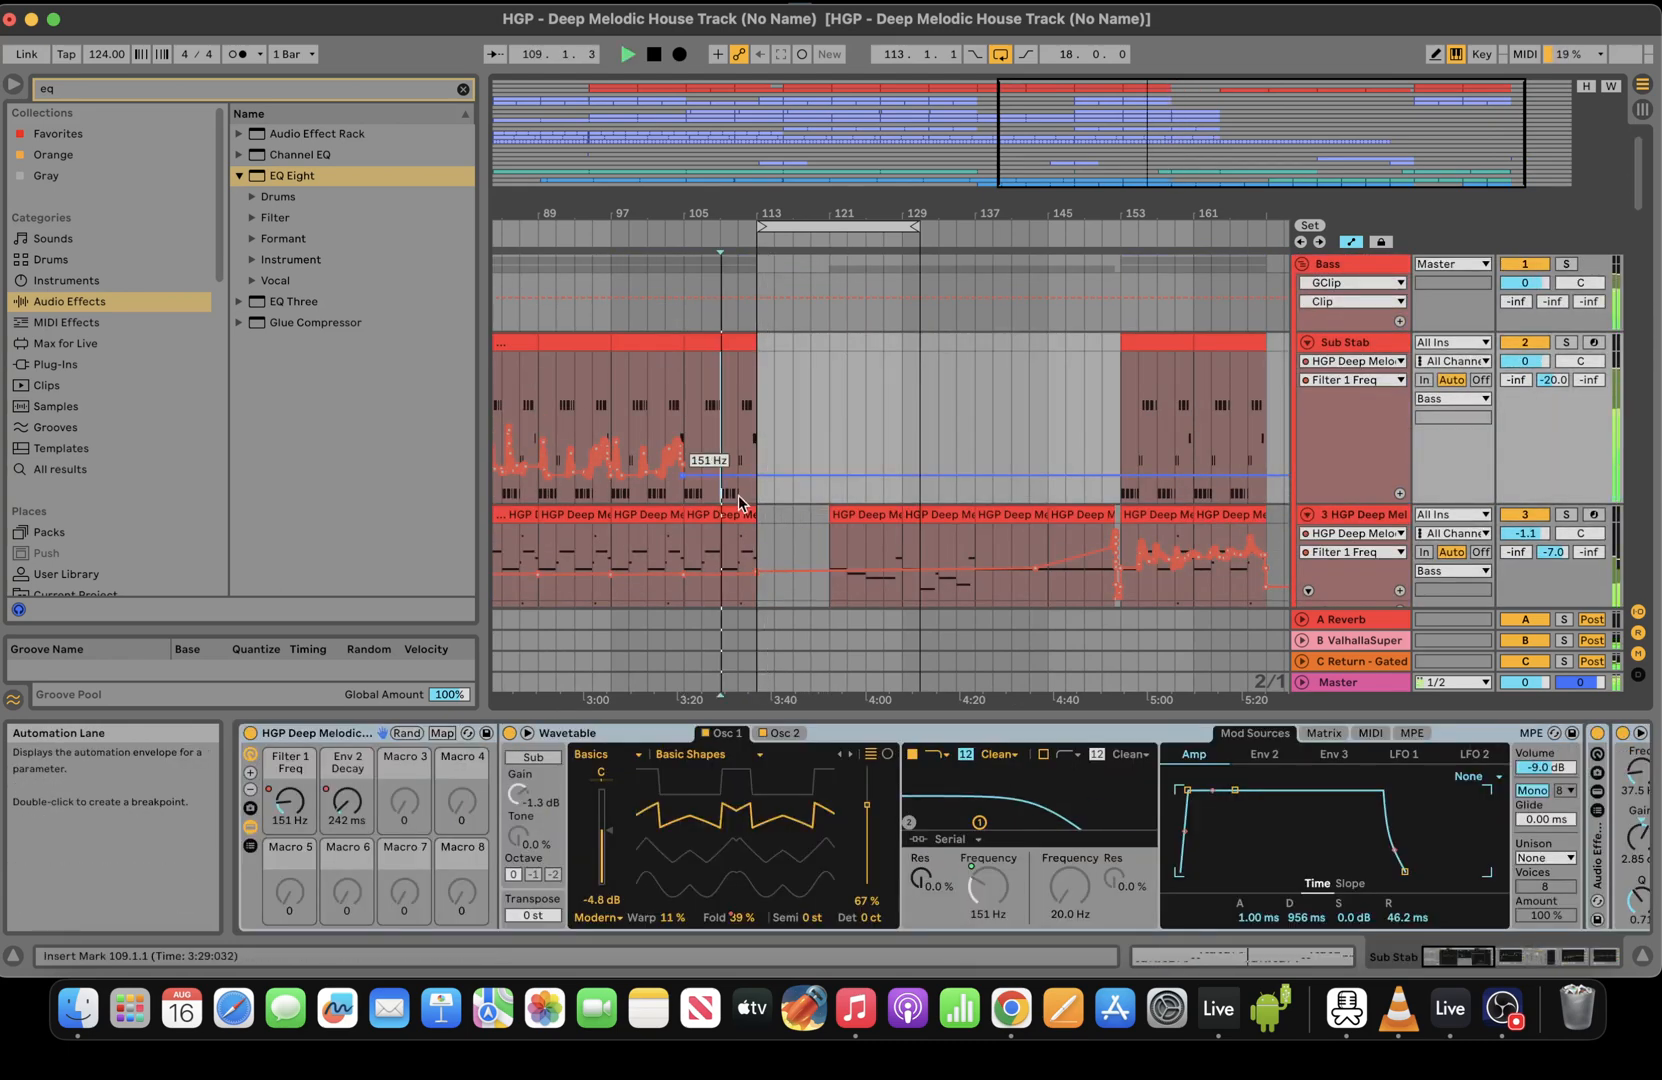
pyautogui.click(1002, 514)
pyautogui.click(758, 548)
pyautogui.press('super+v')
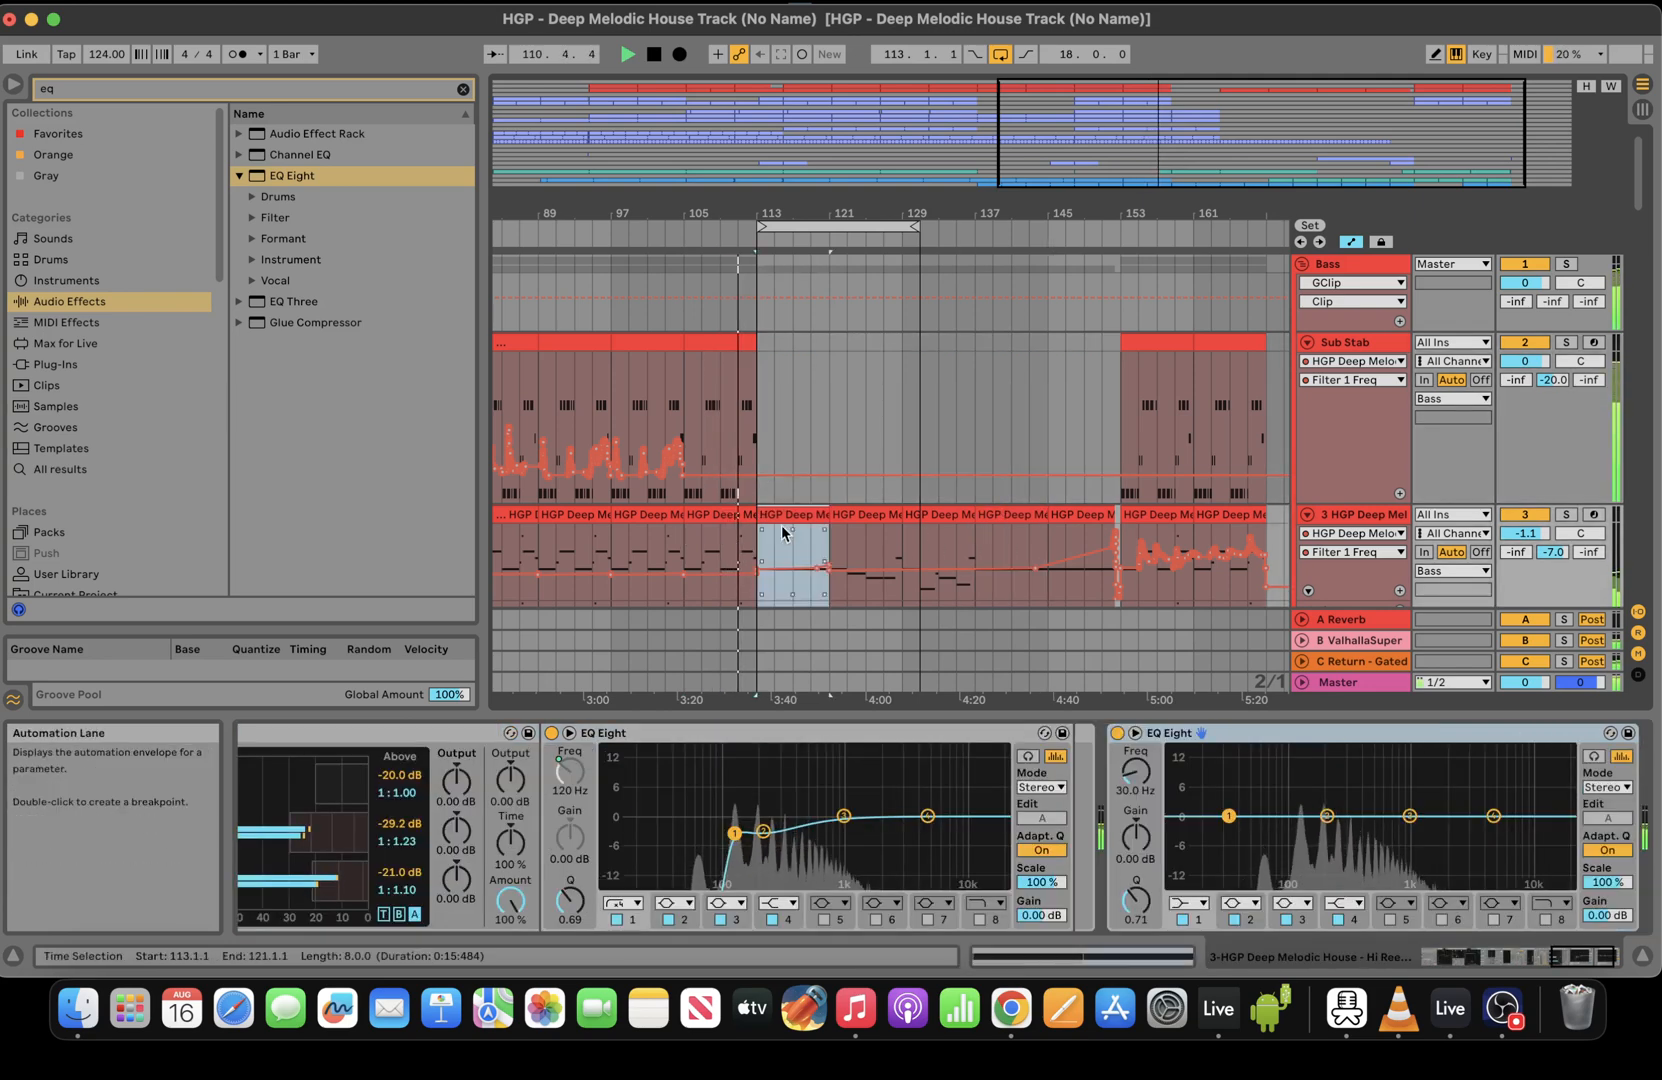
pyautogui.moveTo(826, 515); pyautogui.dragTo(788, 516)
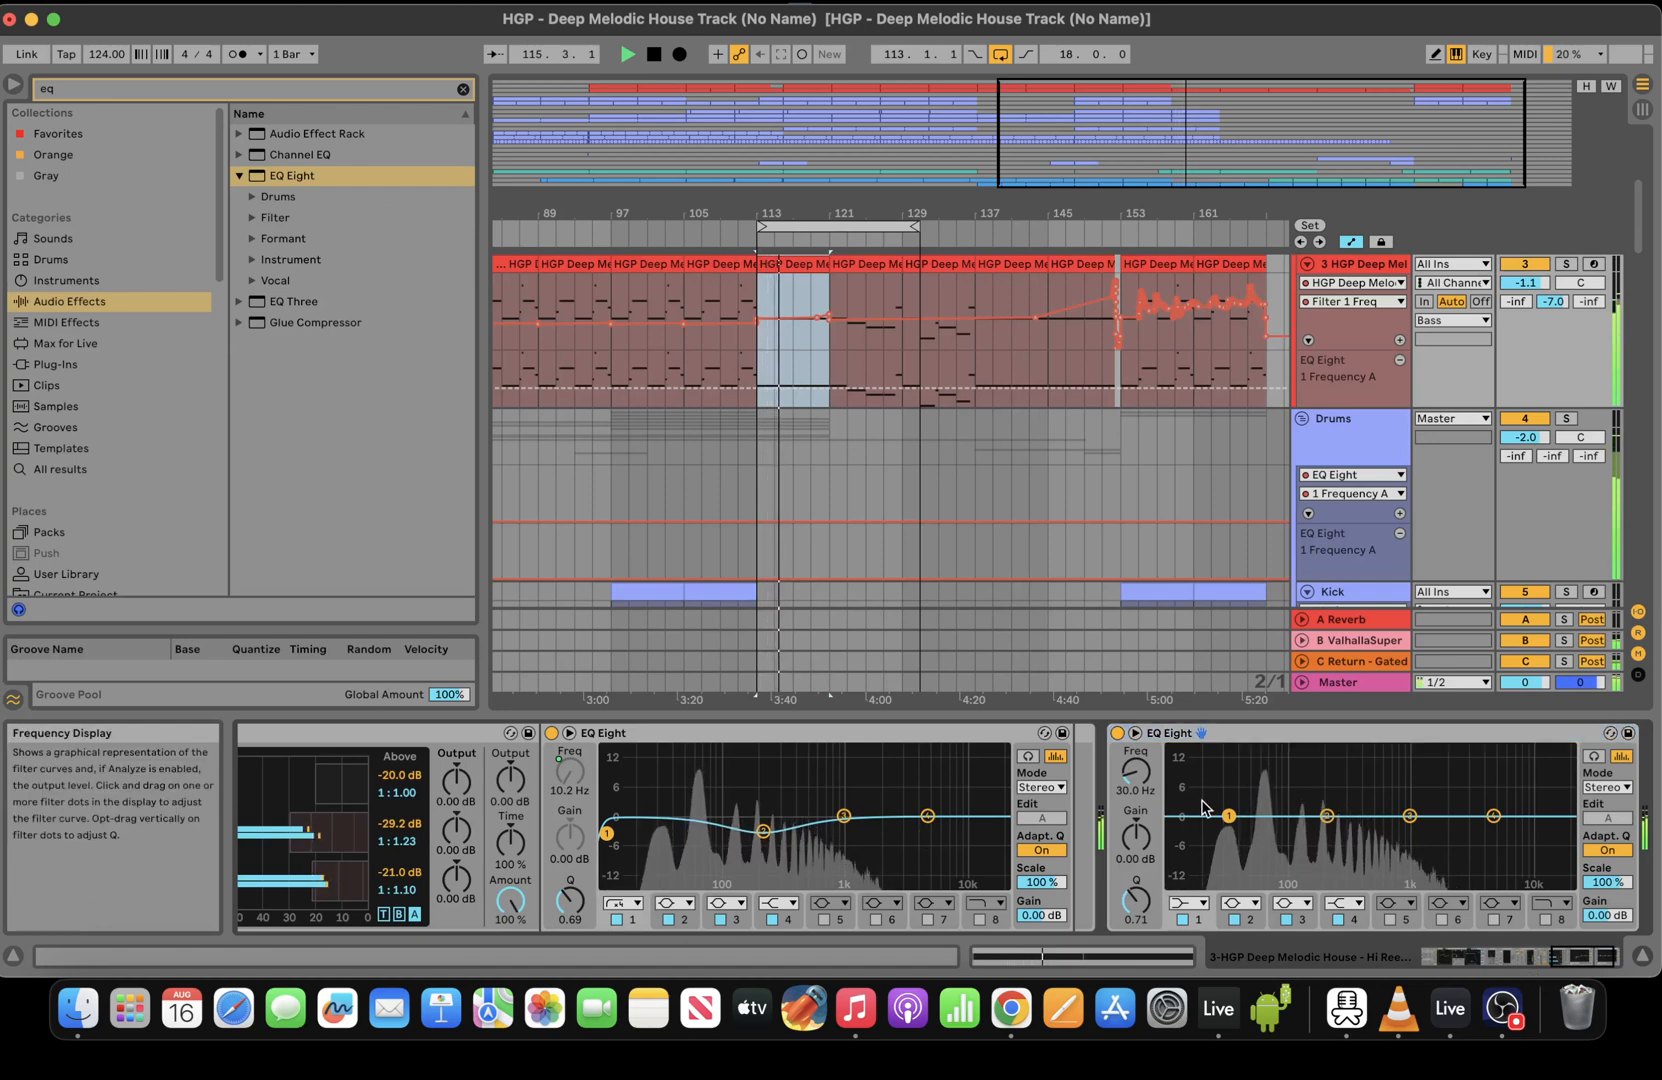
# Set band 1 of the bass track's last EQ Eight to a low cut at 31.0 Hz with Q 0.72
pyautogui.click(1229, 821)
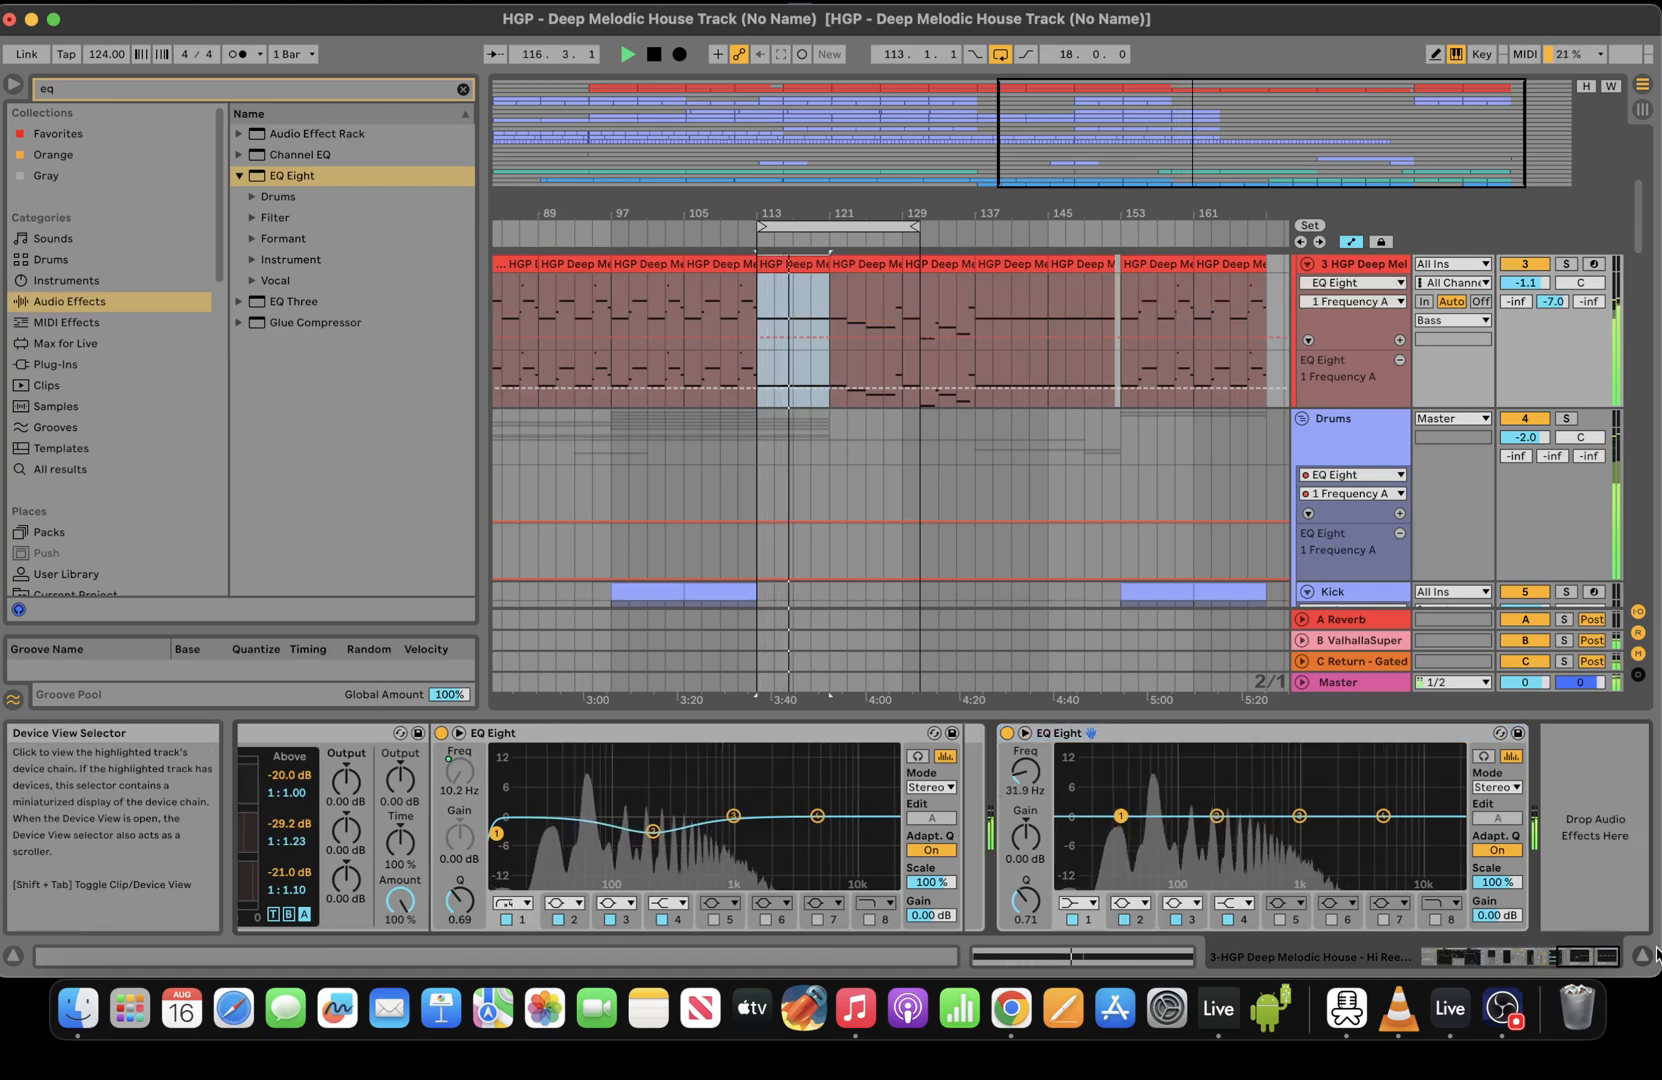
pyautogui.click(1088, 902)
pyautogui.click(1078, 778)
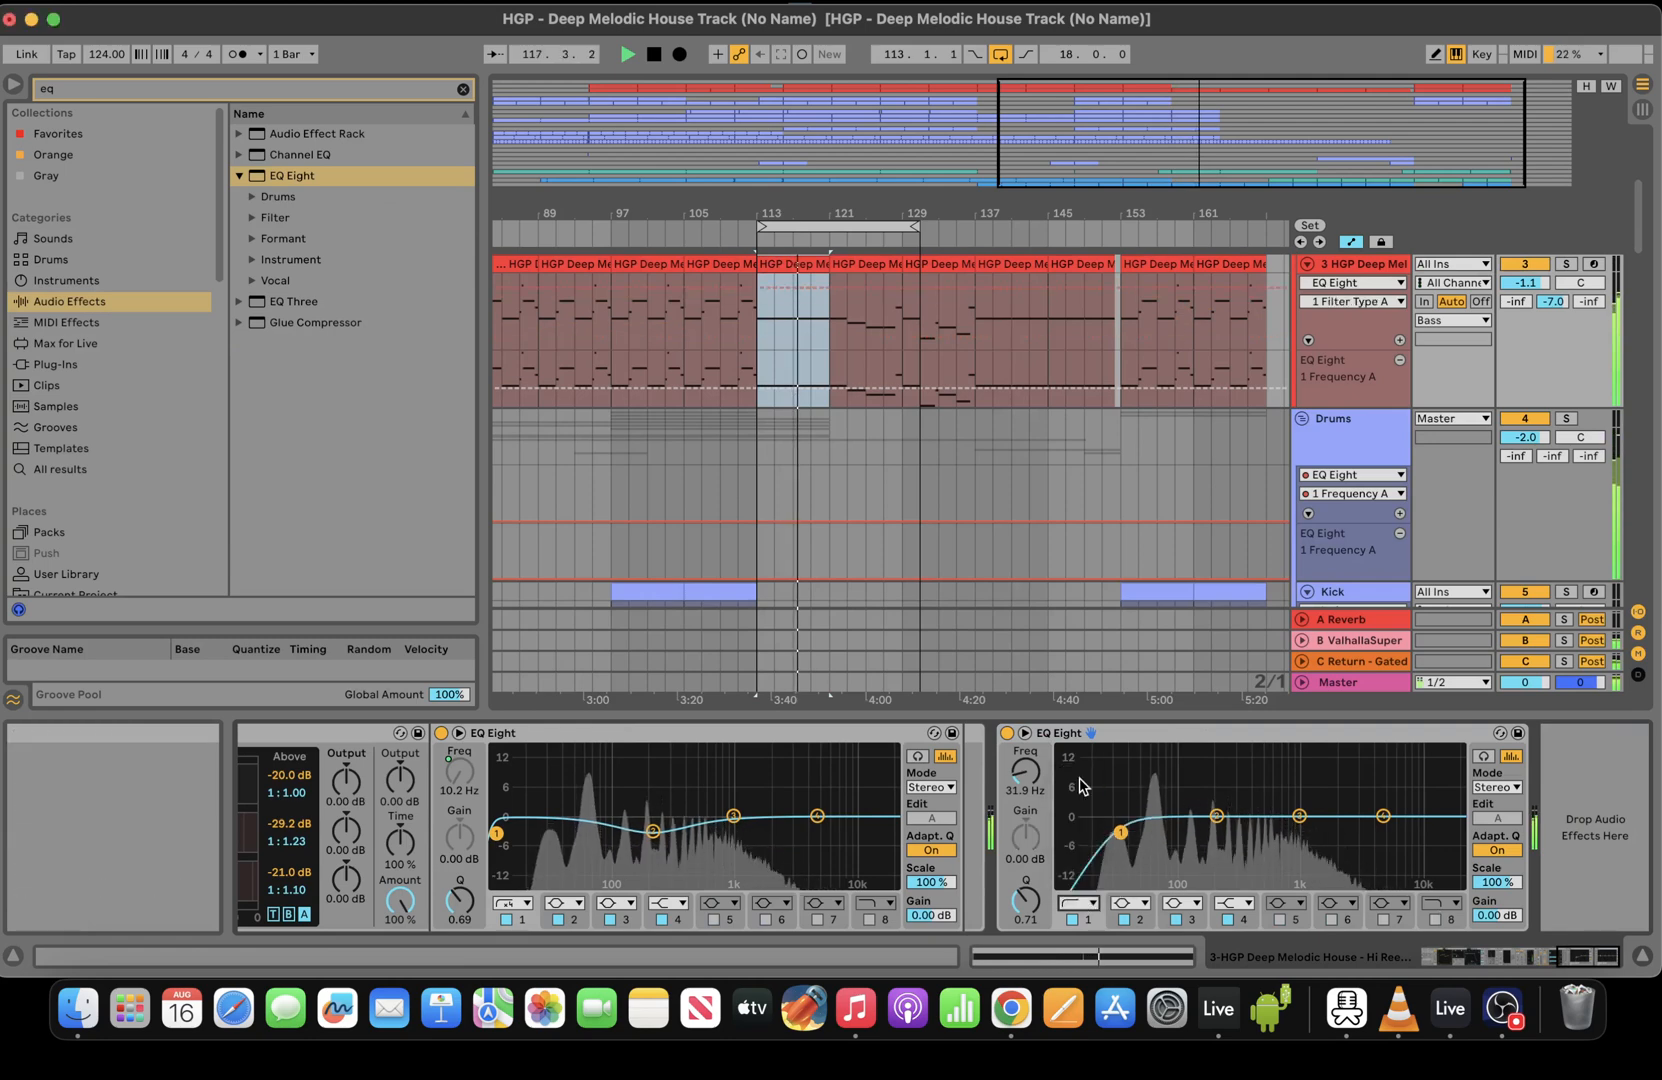
pyautogui.click(1040, 785)
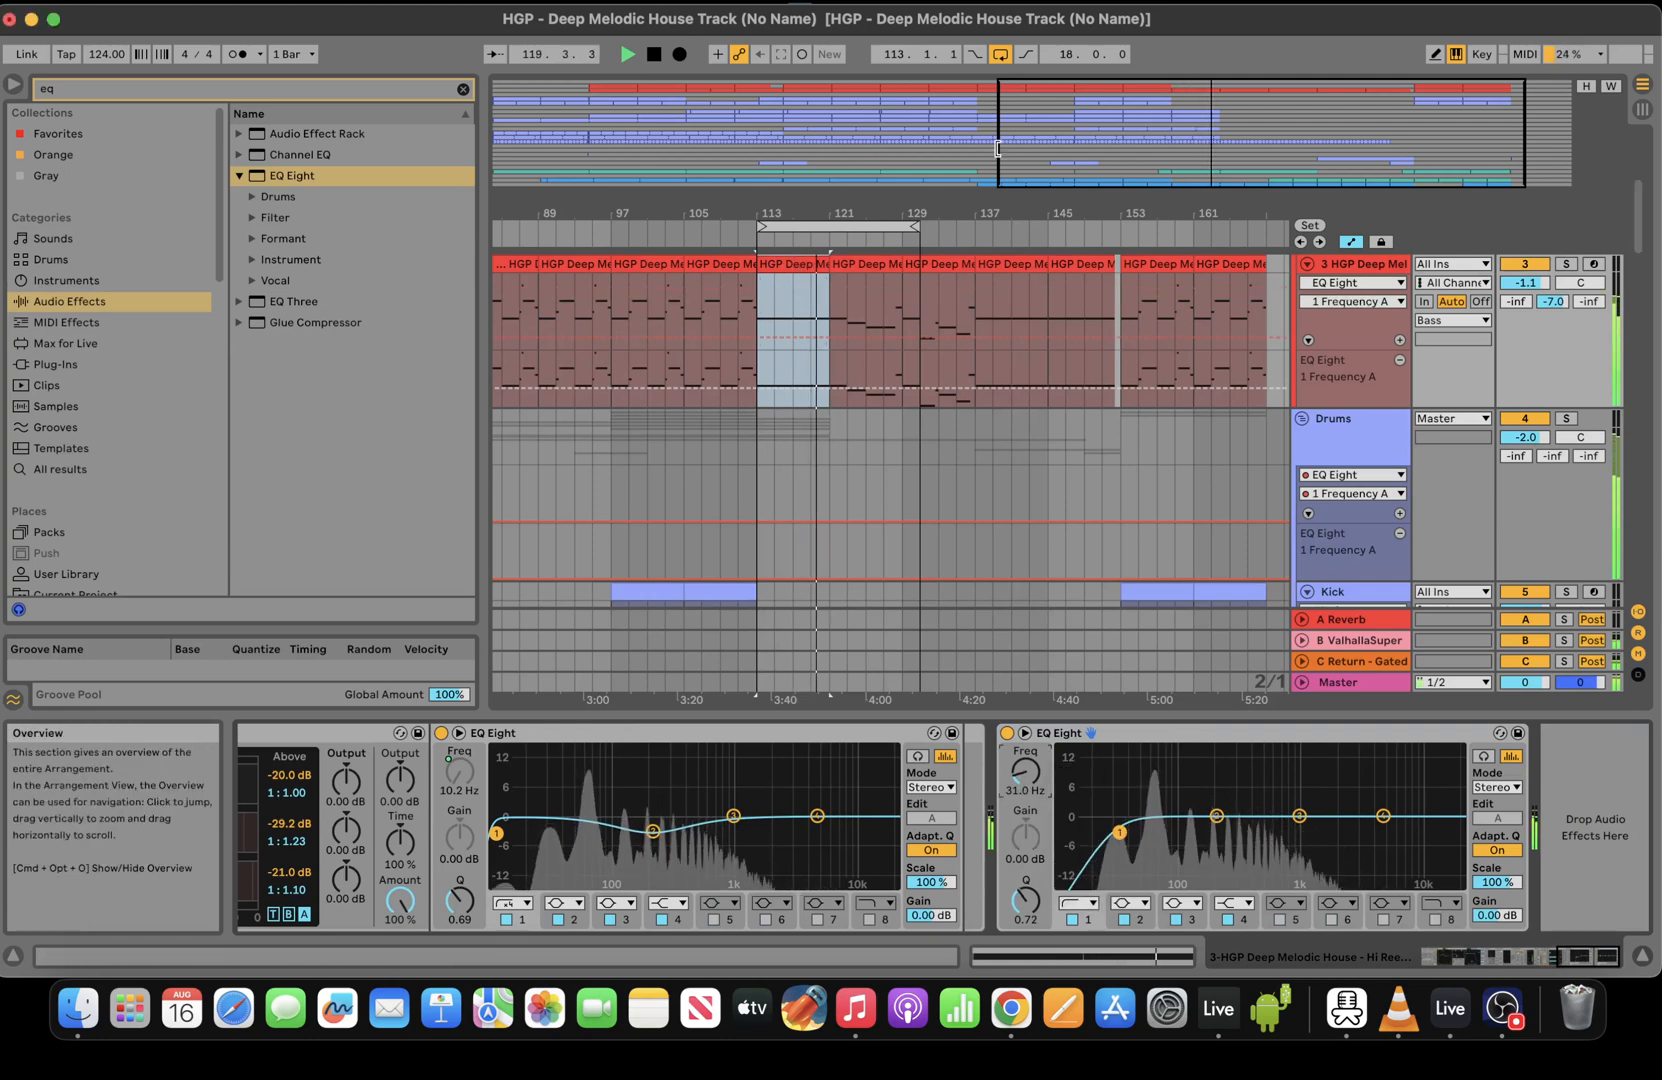
# Insert 8 bars of silence into the arrangement at bar 121
pyautogui.moveTo(990, 135); pyautogui.dragTo(1063, 157)
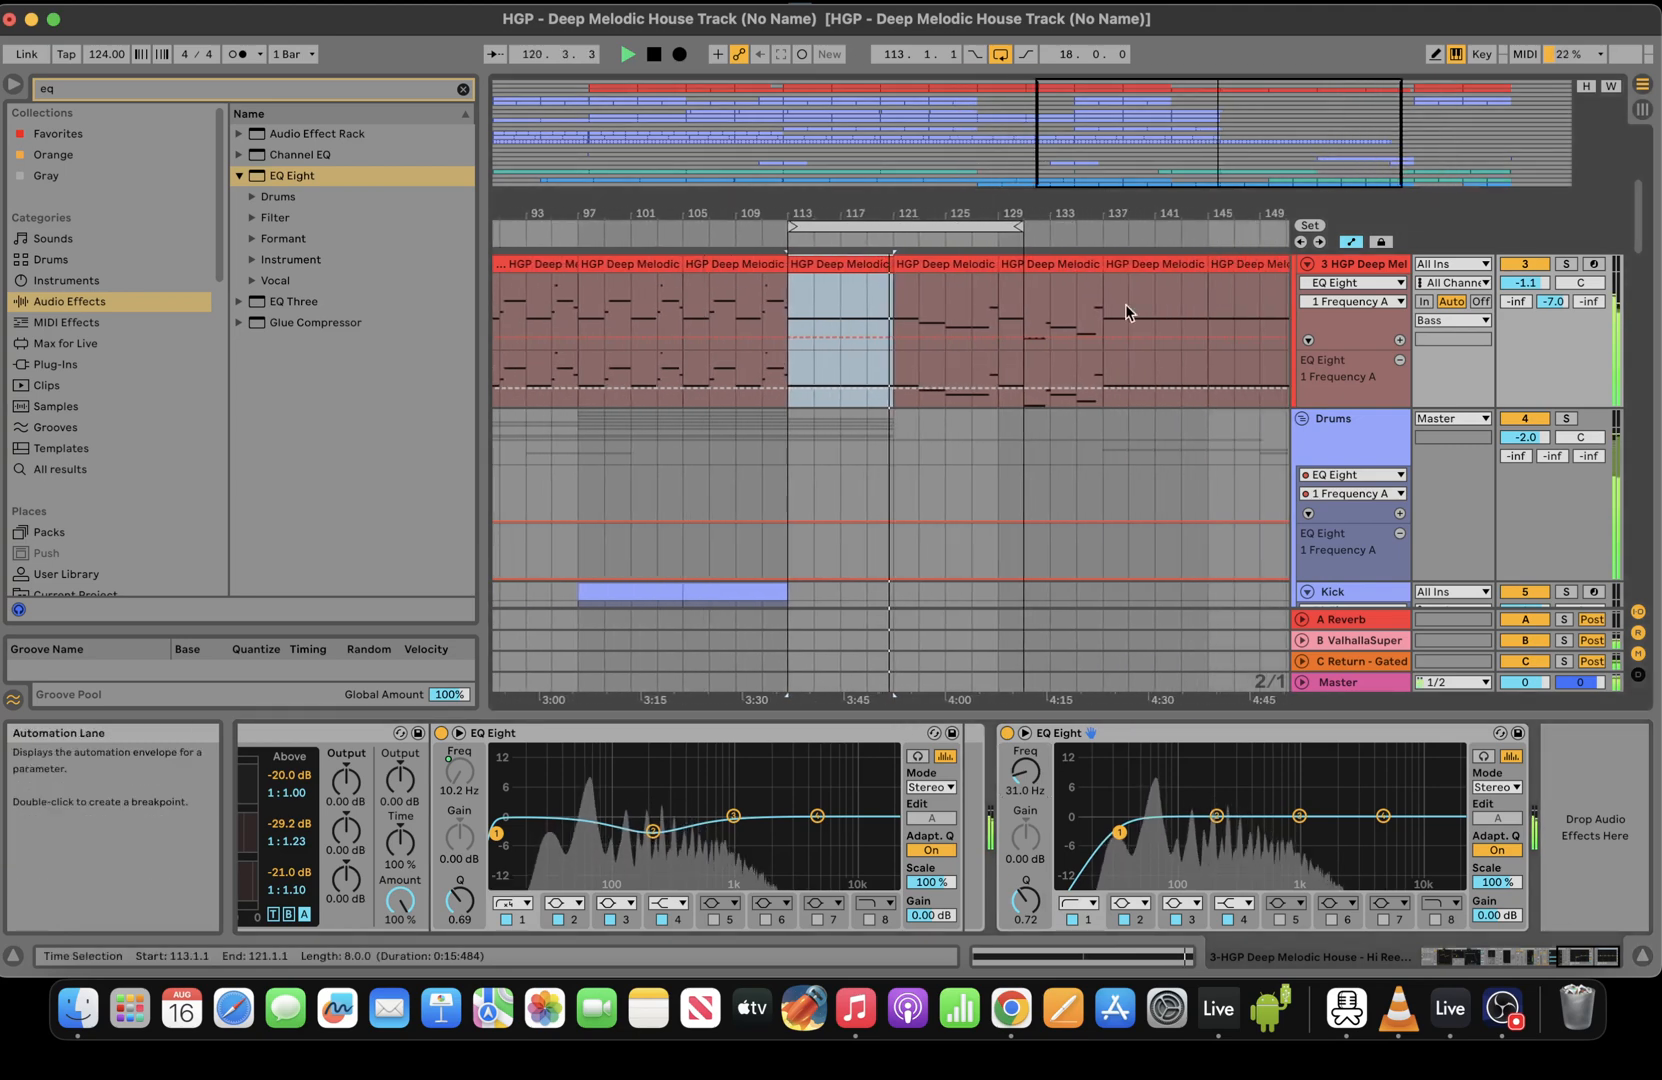
pyautogui.press('space')
pyautogui.click(889, 300)
pyautogui.click(208, 2)
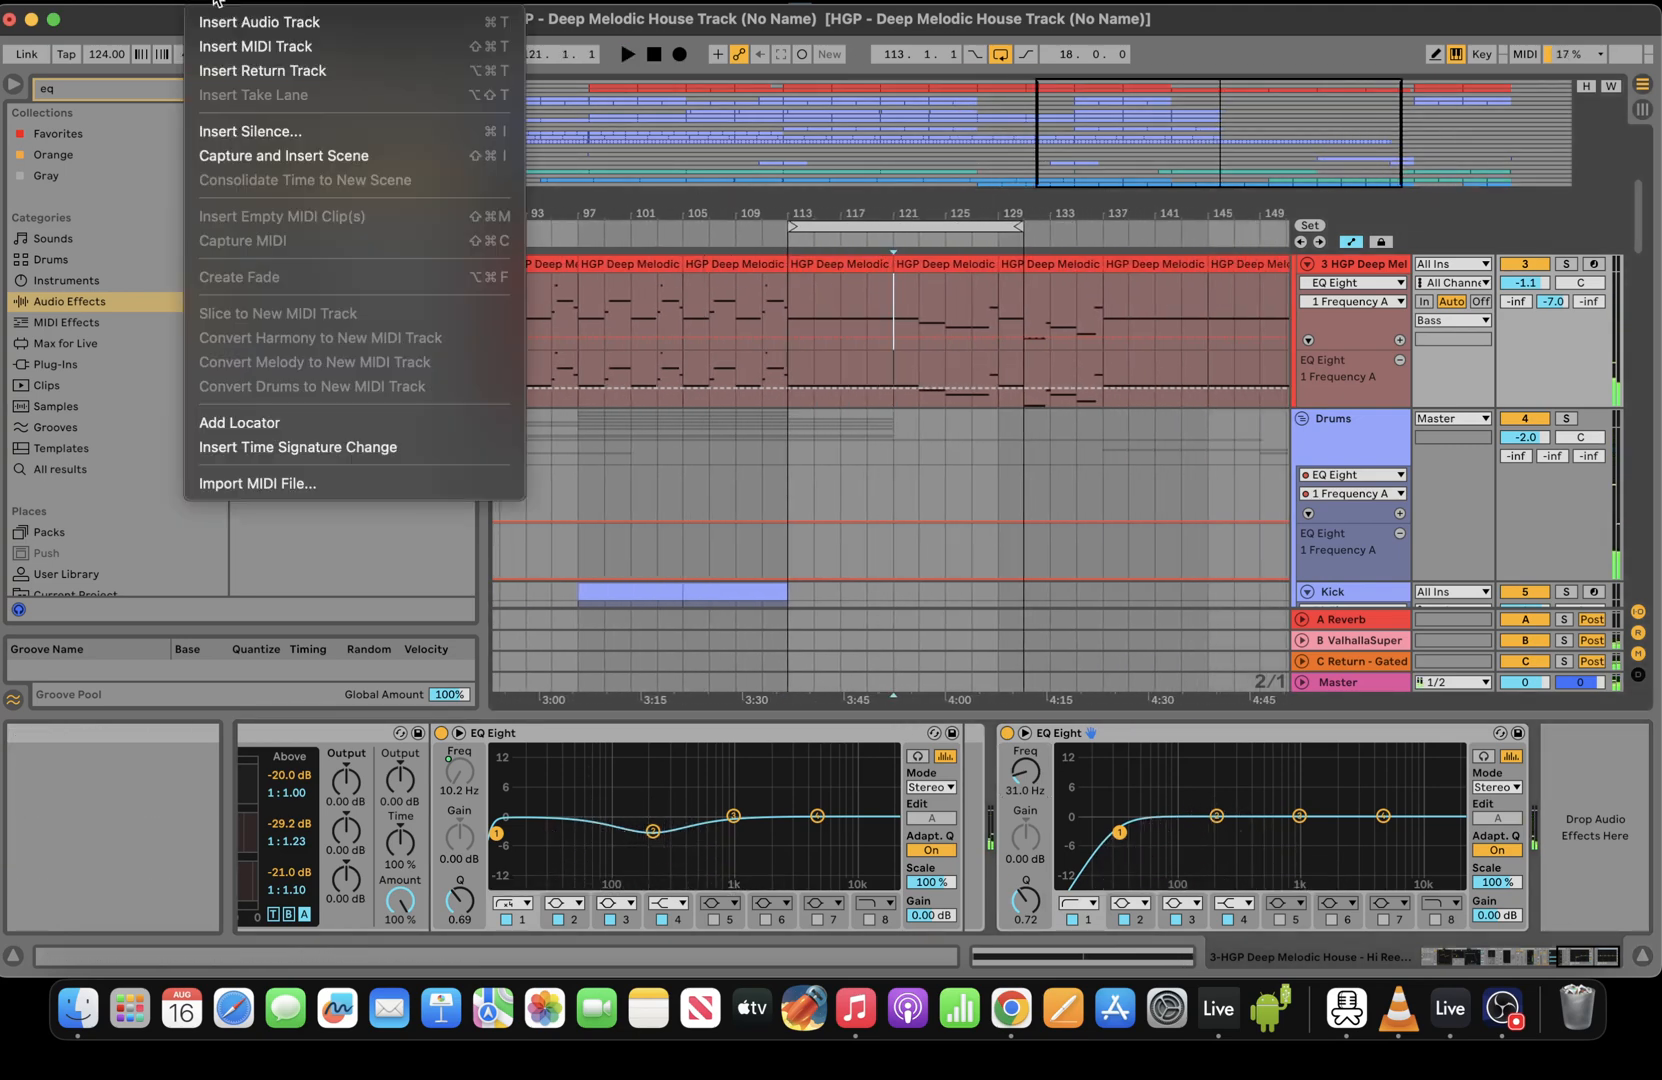
pyautogui.click(302, 131)
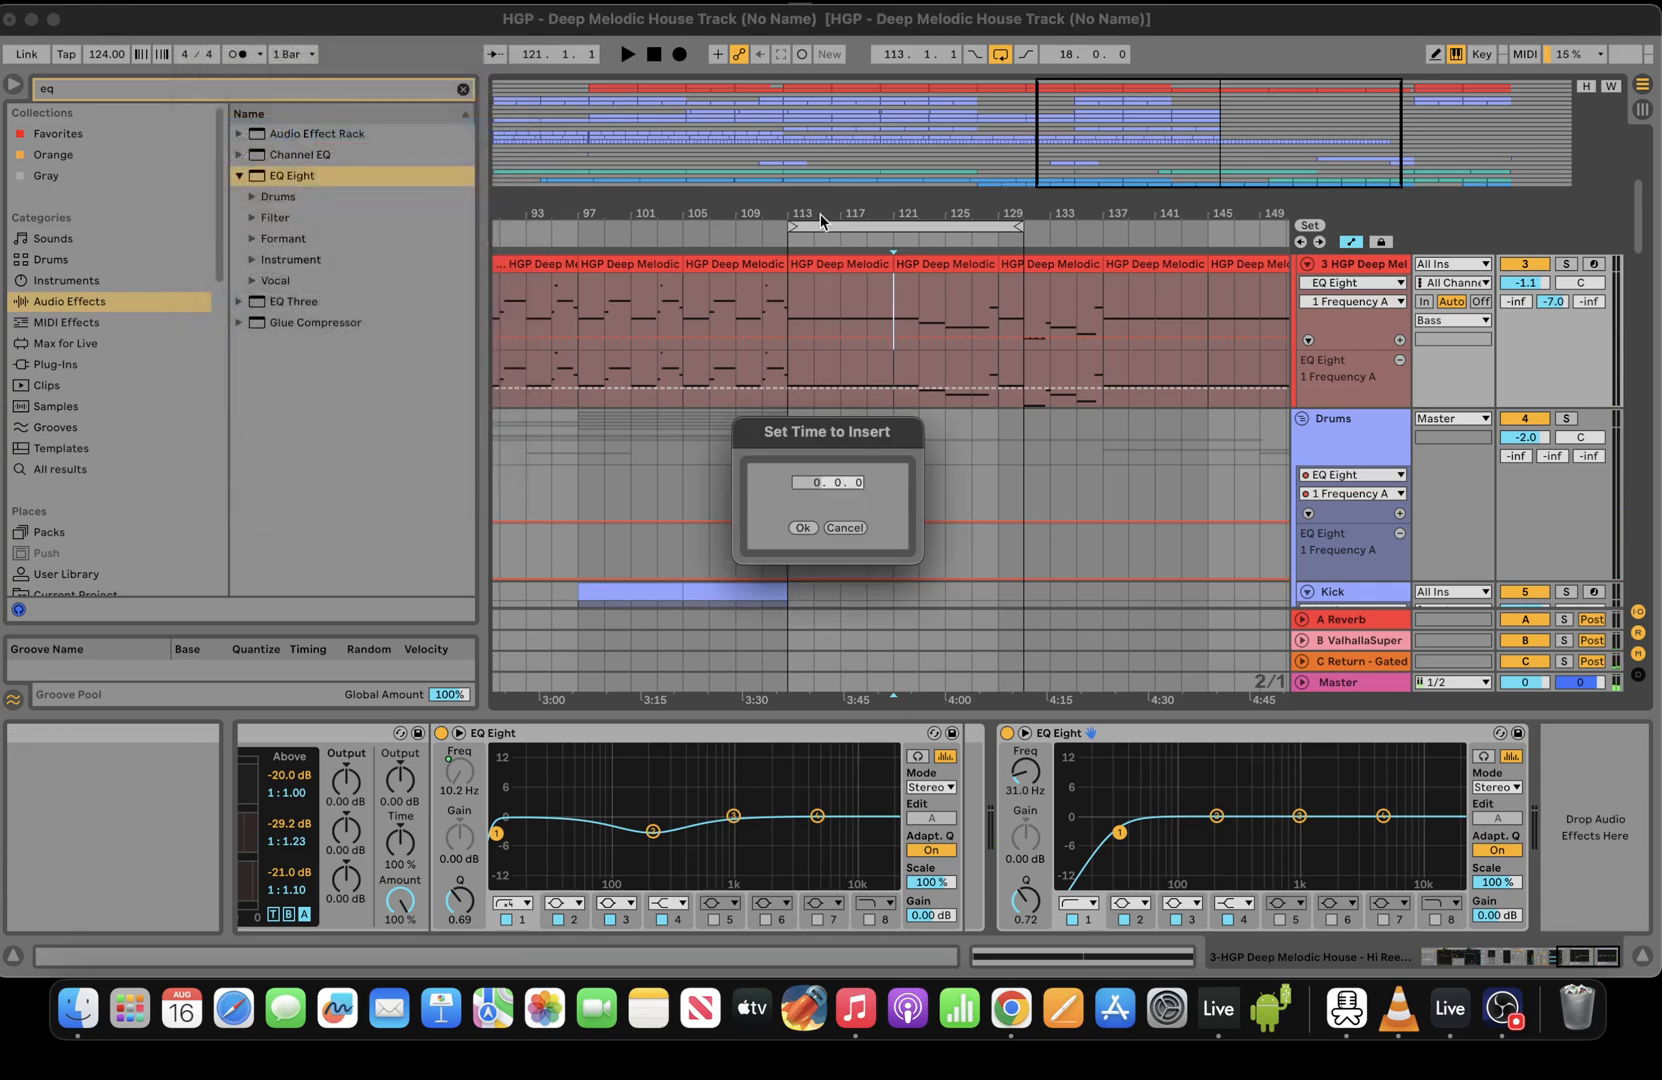
pyautogui.write('8')
pyautogui.click(802, 527)
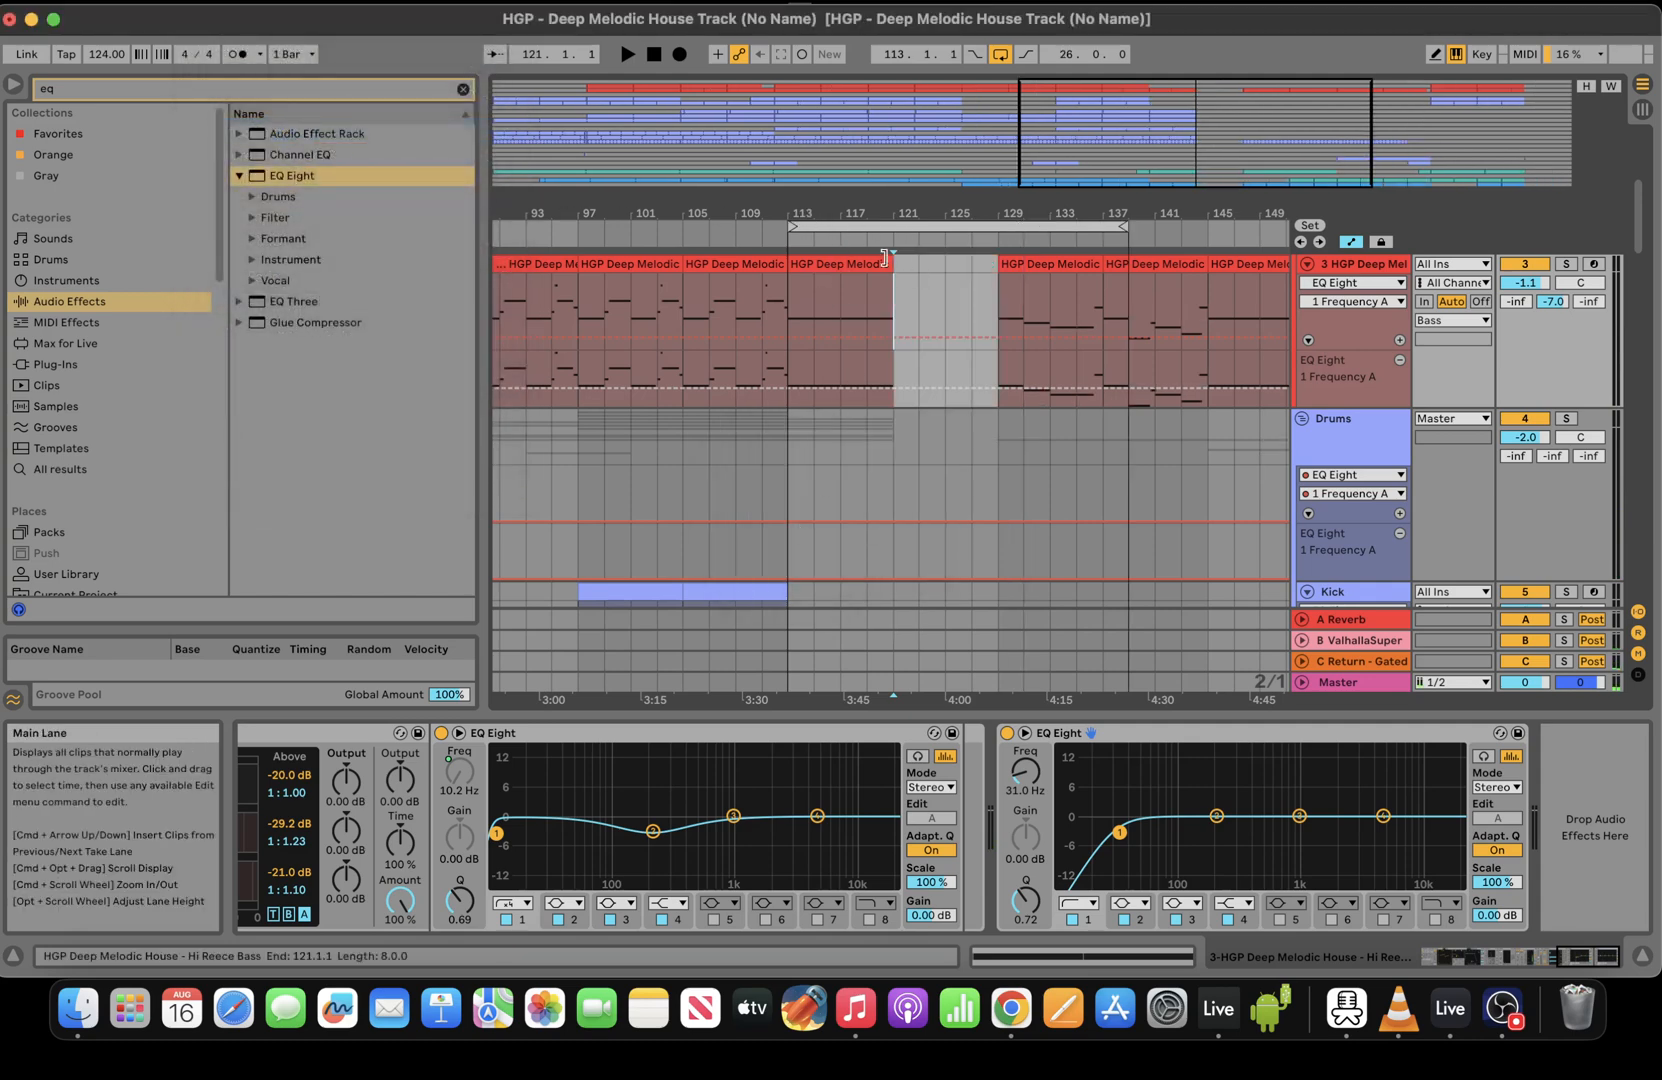
# Duplicate the bass clip and the Drums group material from bars 113–121 into bars 121–129
pyautogui.click(880, 263)
pyautogui.press('super+d')
pyautogui.moveTo(886, 435); pyautogui.dragTo(789, 428)
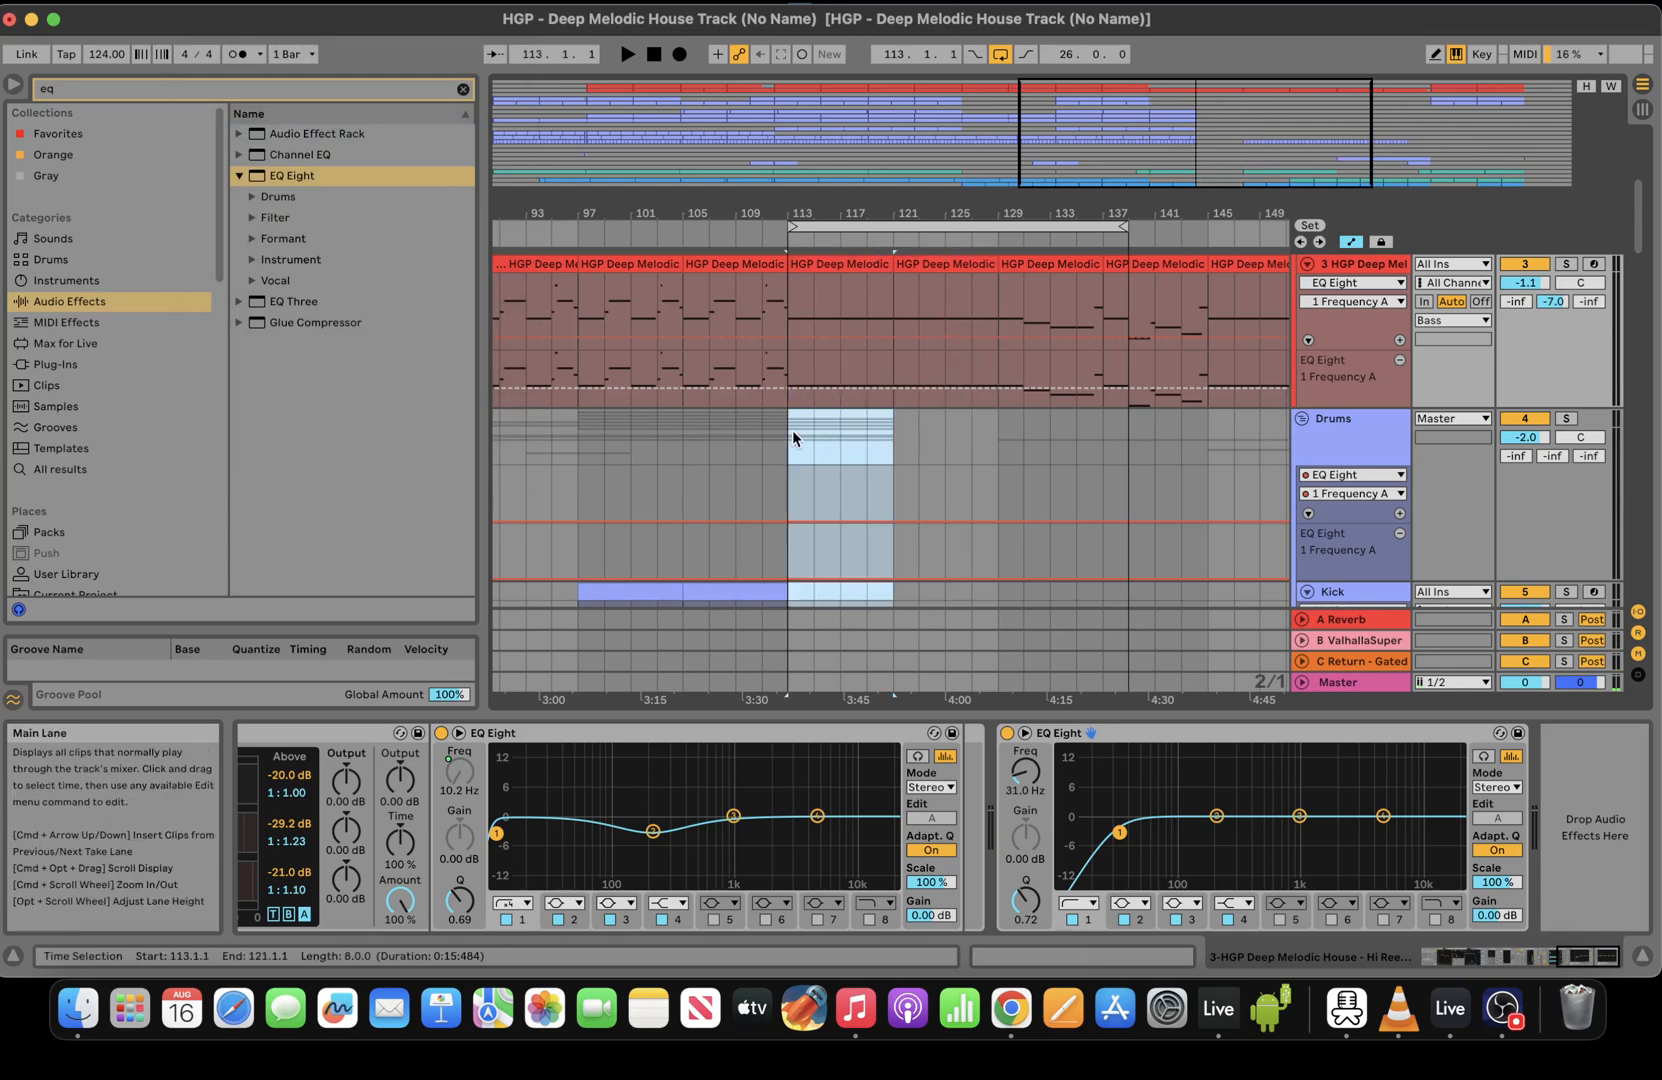
pyautogui.press('super+d')
# Extend the Pad 1 2 and Lead 2 clips from bar 121 to bar 129 and play the lengthened section
pyautogui.moveTo(1640, 233); pyautogui.dragTo(1639, 530)
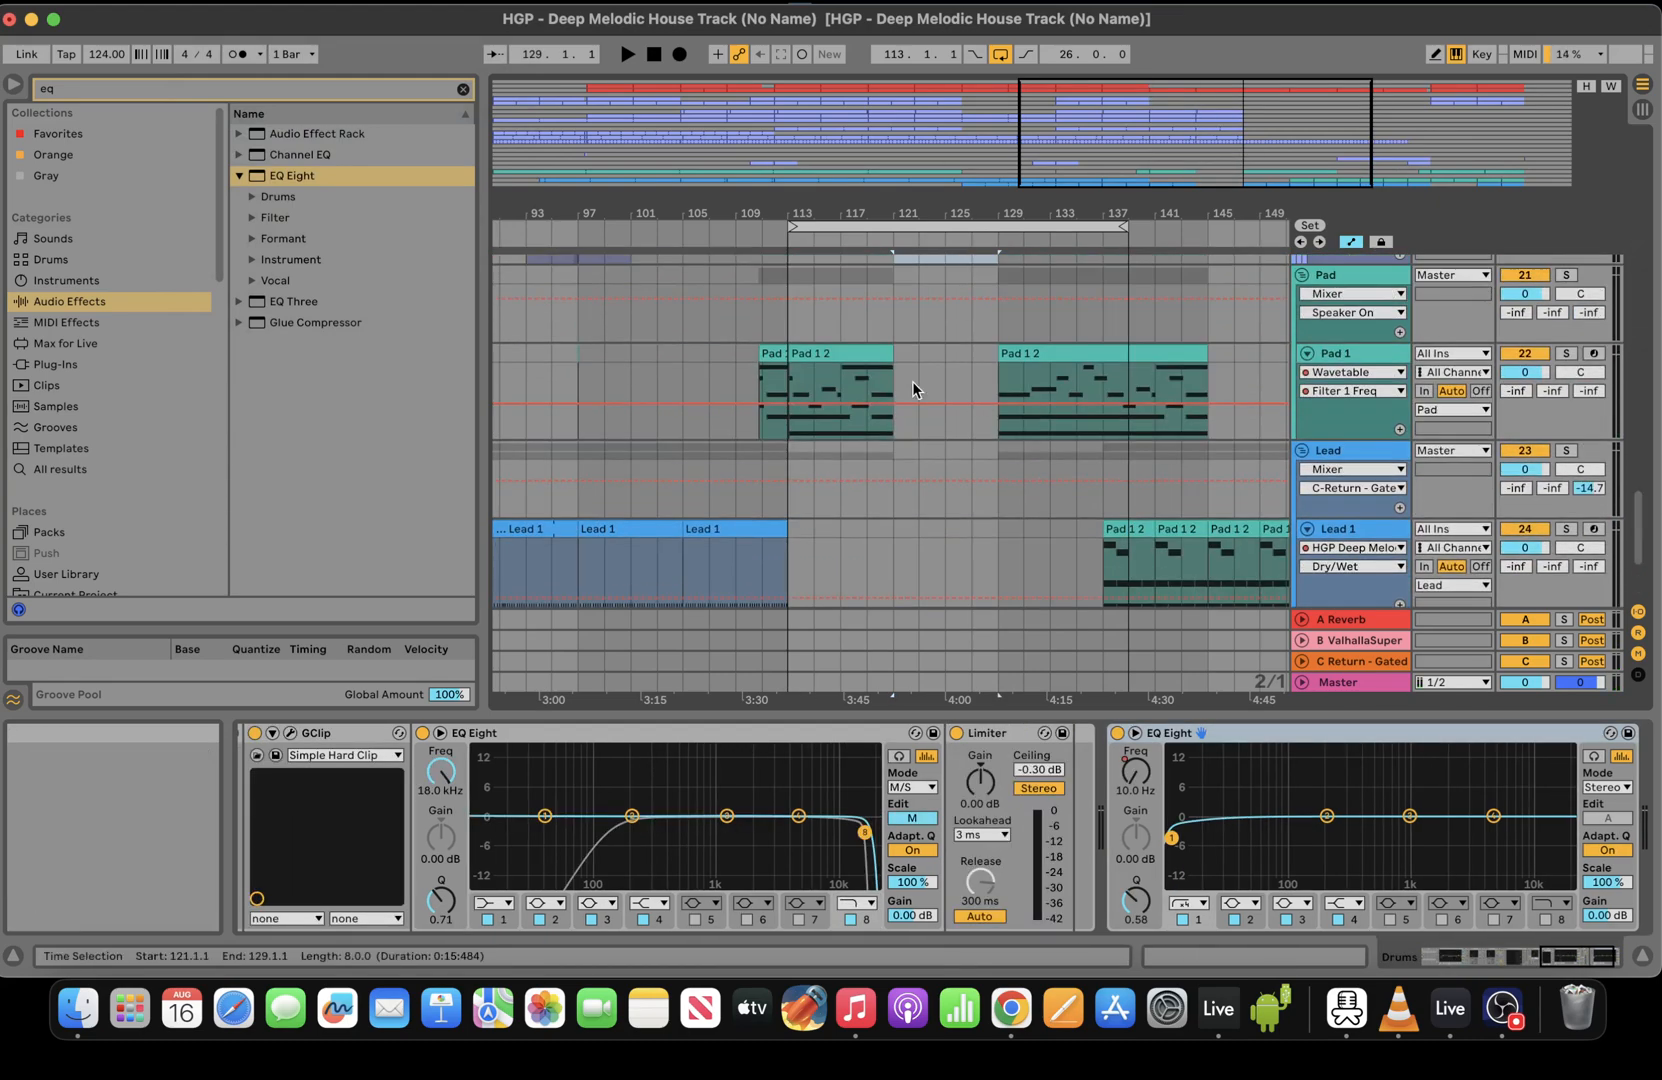
pyautogui.moveTo(891, 354); pyautogui.dragTo(1000, 355)
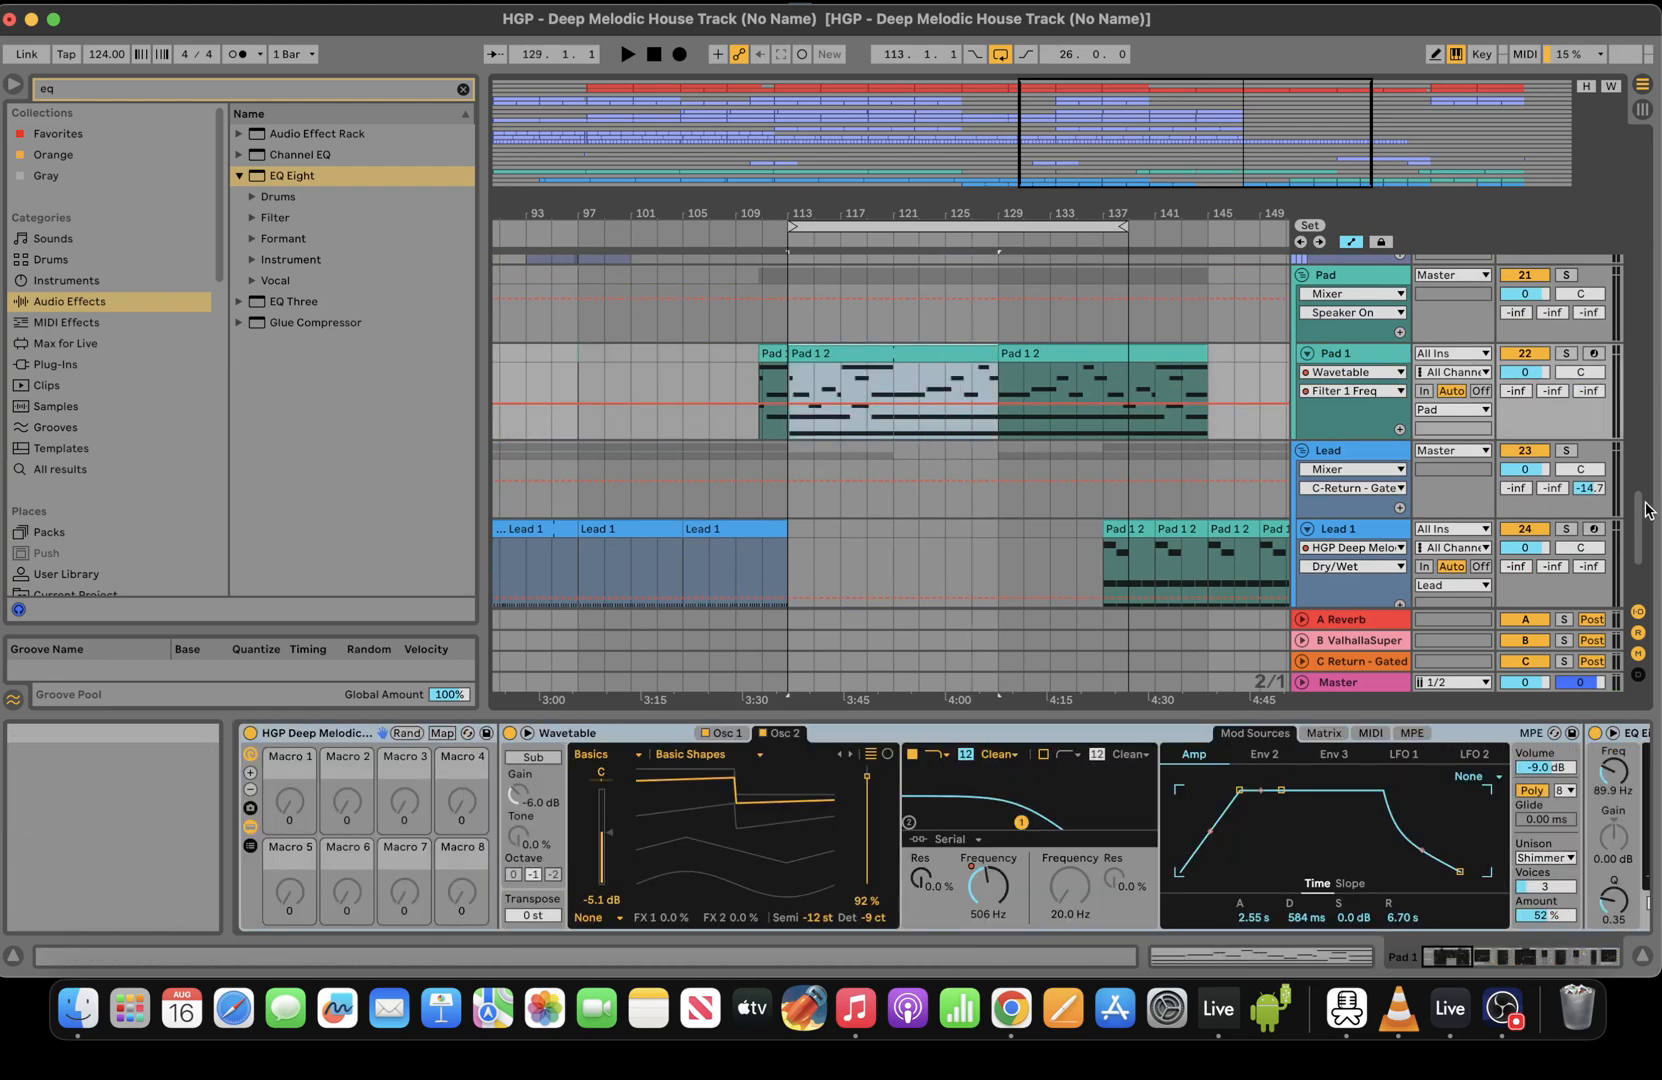
pyautogui.moveTo(1645, 510); pyautogui.dragTo(1645, 540)
pyautogui.click(995, 471)
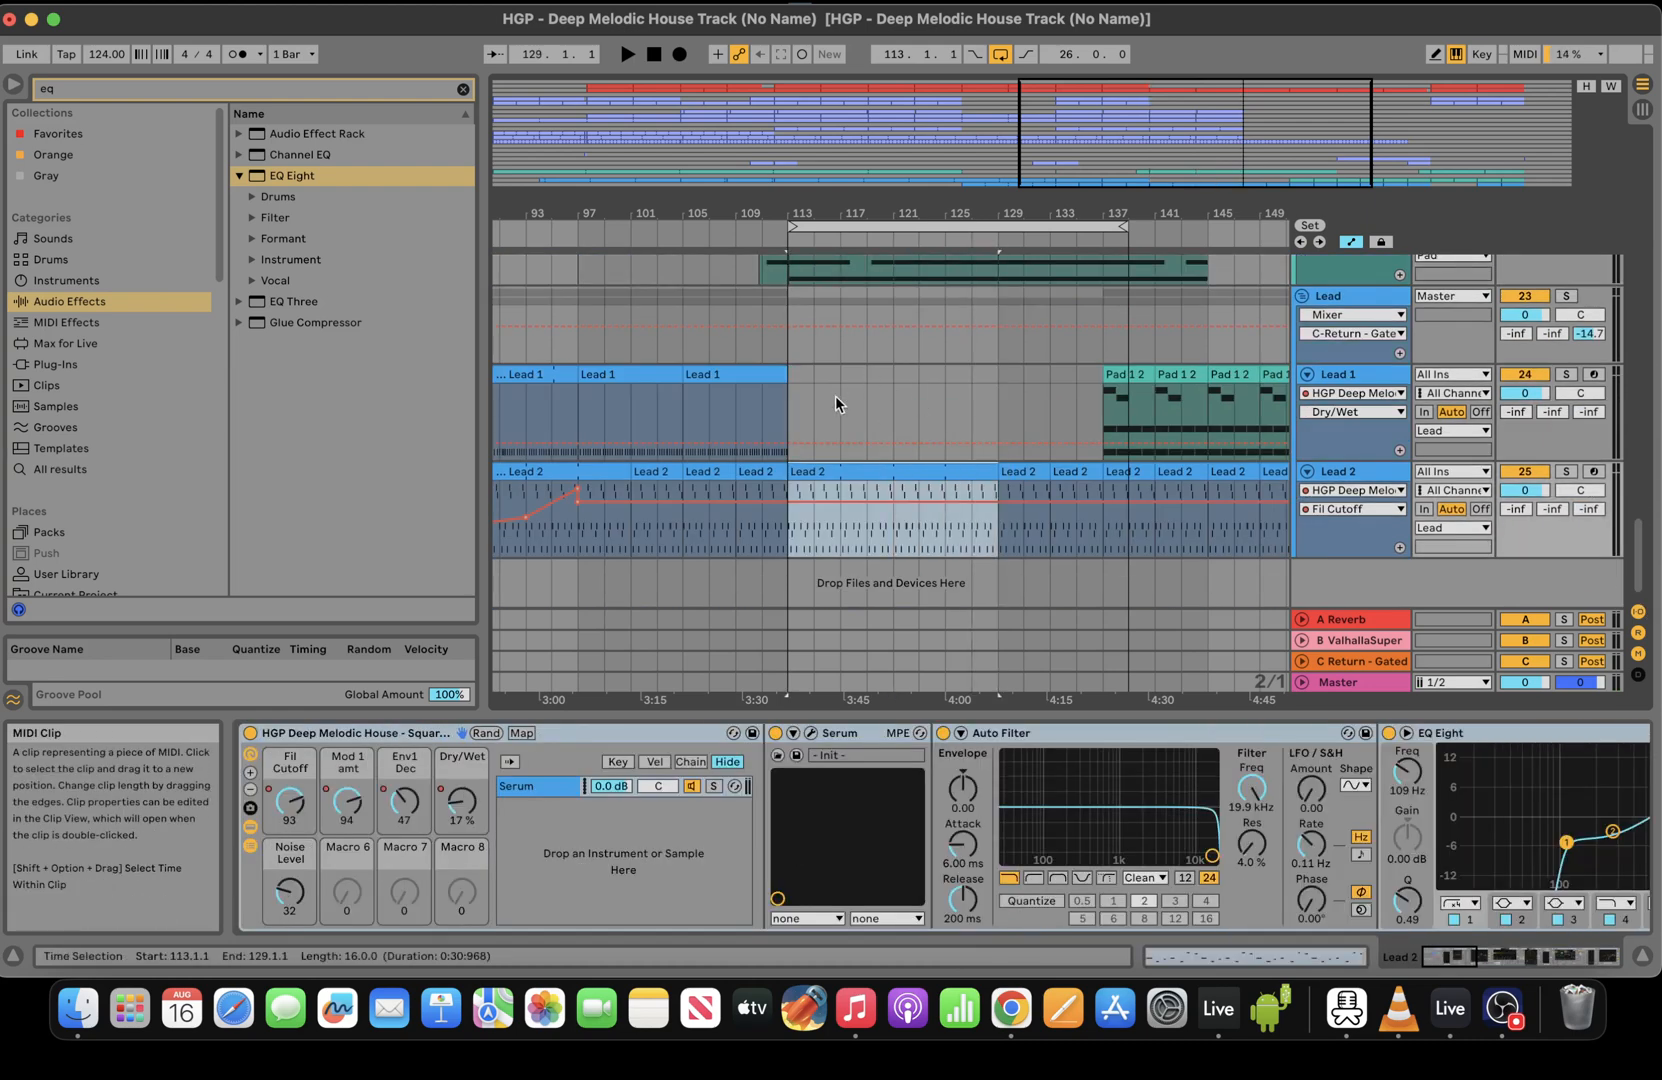
pyautogui.click(800, 400)
pyautogui.press('space')
# Solo the 7-Group track and enable band 8 of its EQ Eight as a high cut at 18.0 kHz
pyautogui.moveTo(1638, 560); pyautogui.dragTo(1623, 238)
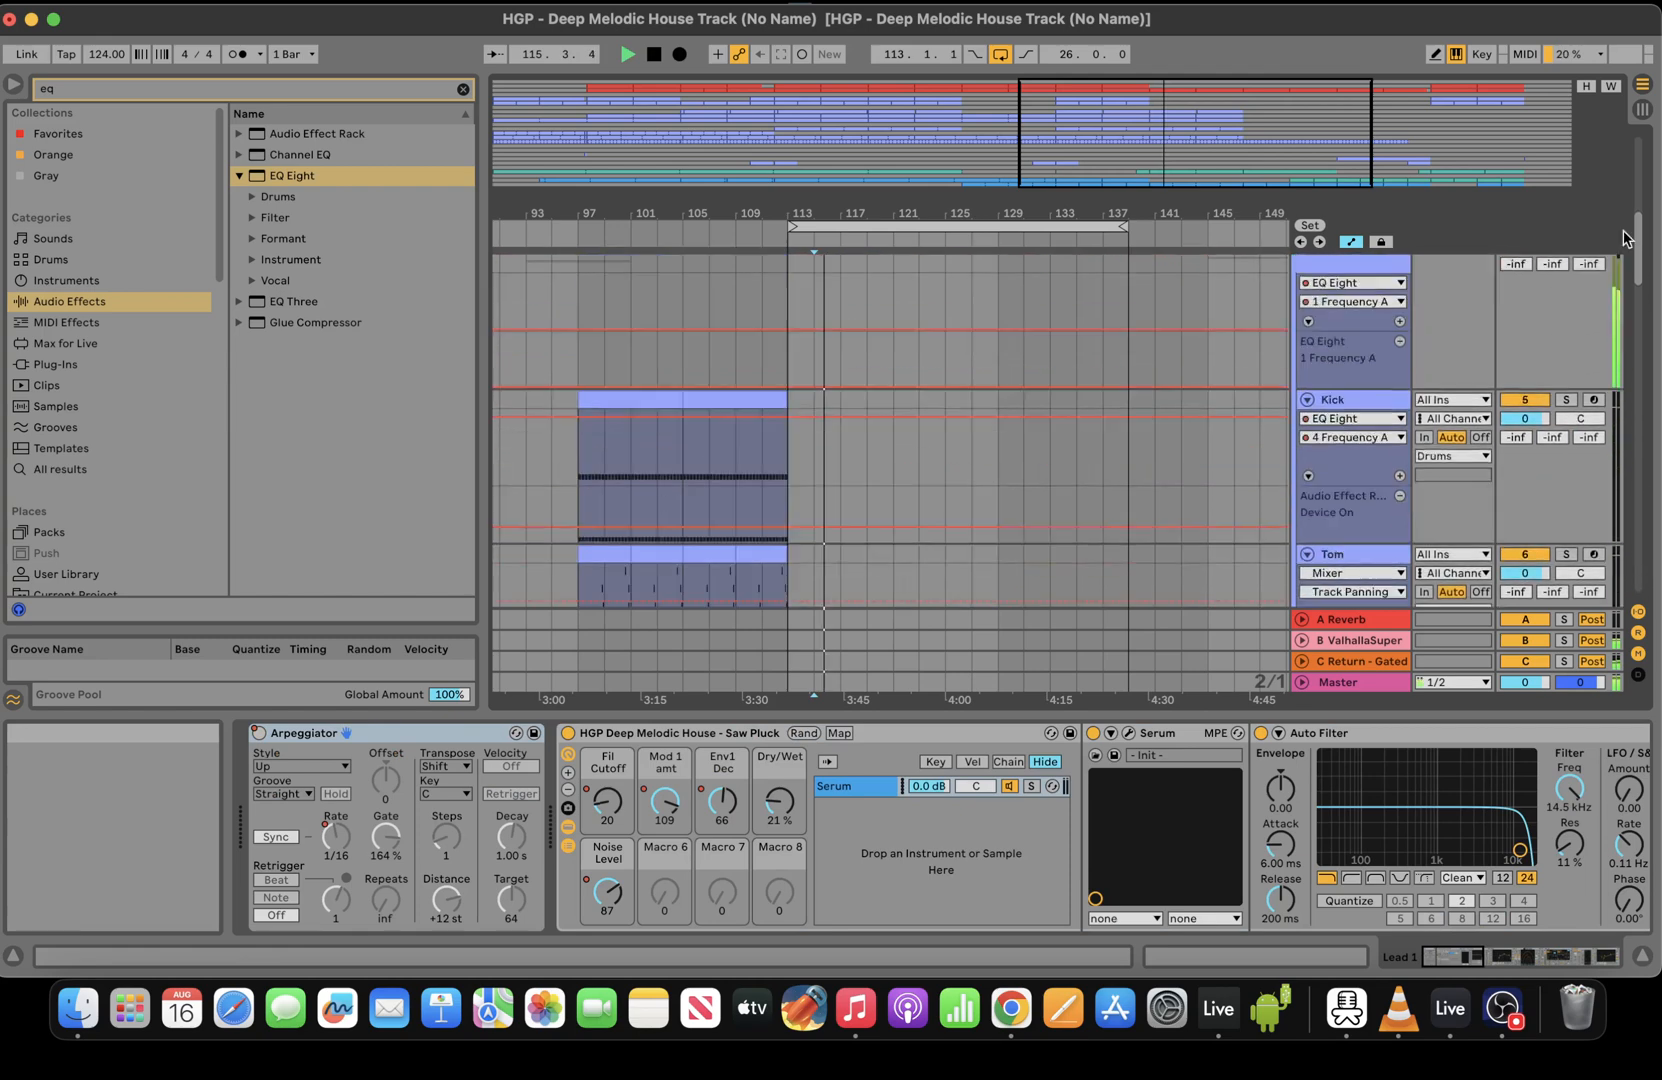
pyautogui.scroll(-5, 802, 480)
pyautogui.press('space')
pyautogui.click(802, 488)
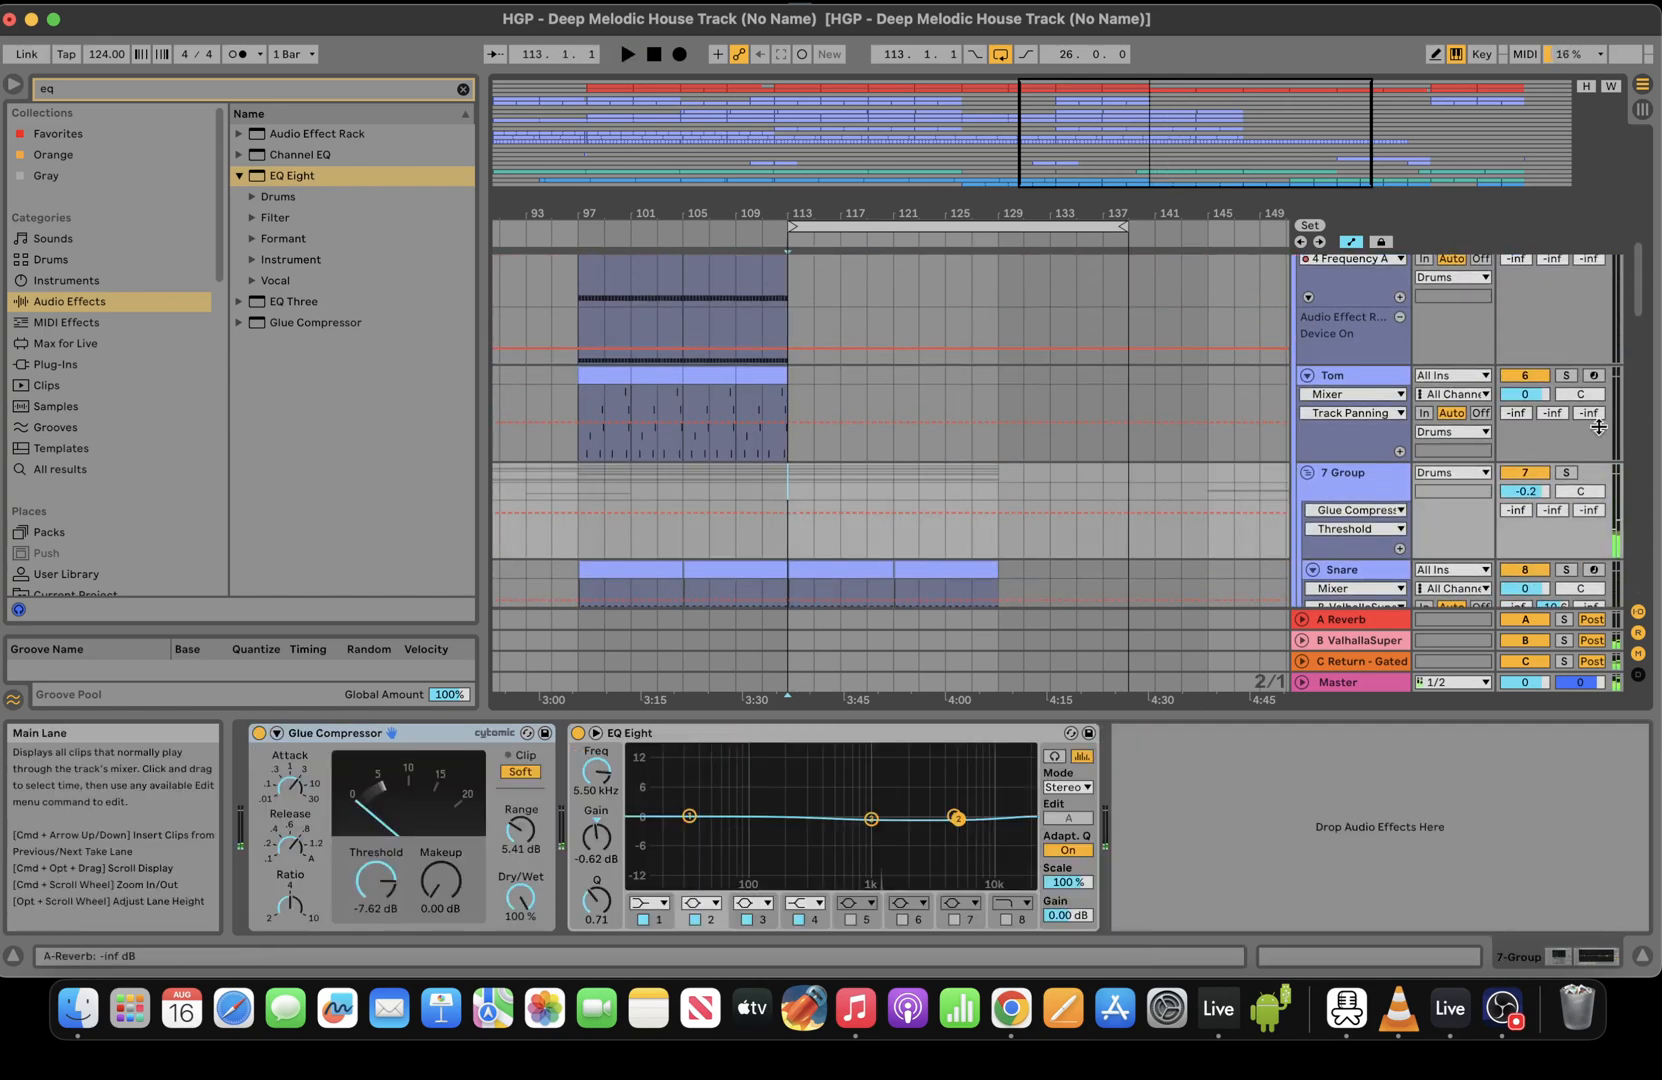
pyautogui.click(1566, 472)
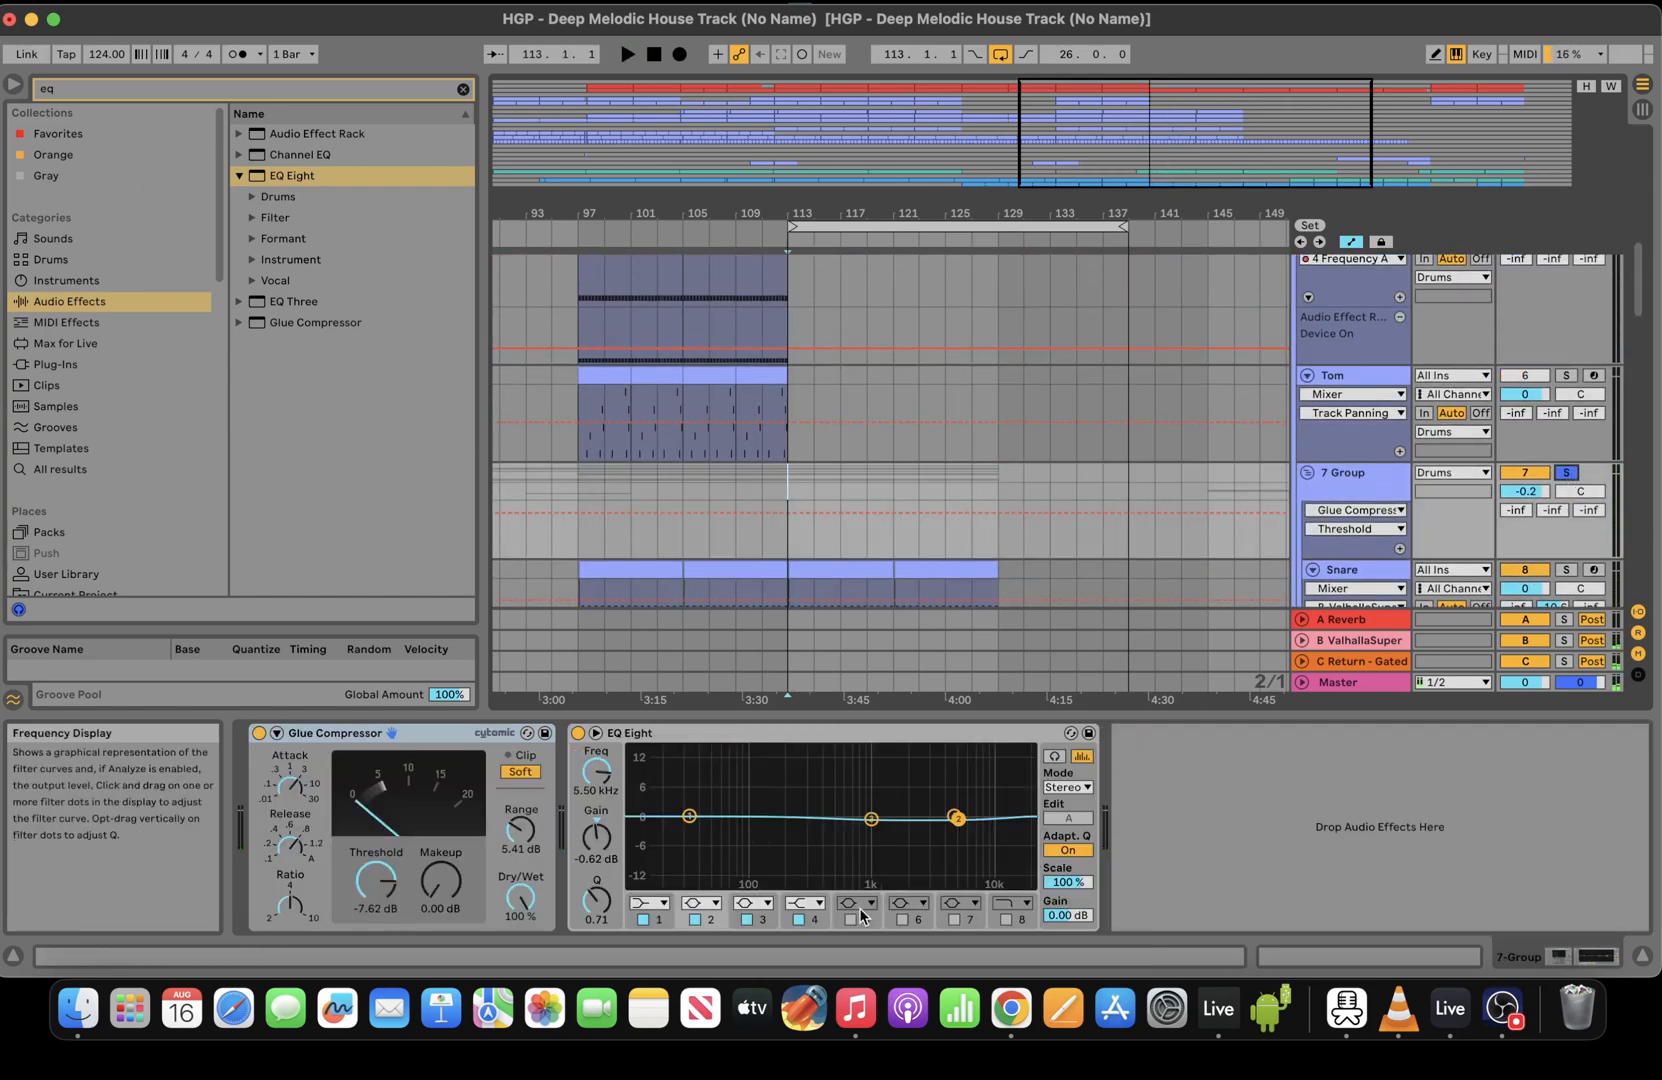
pyautogui.click(1006, 919)
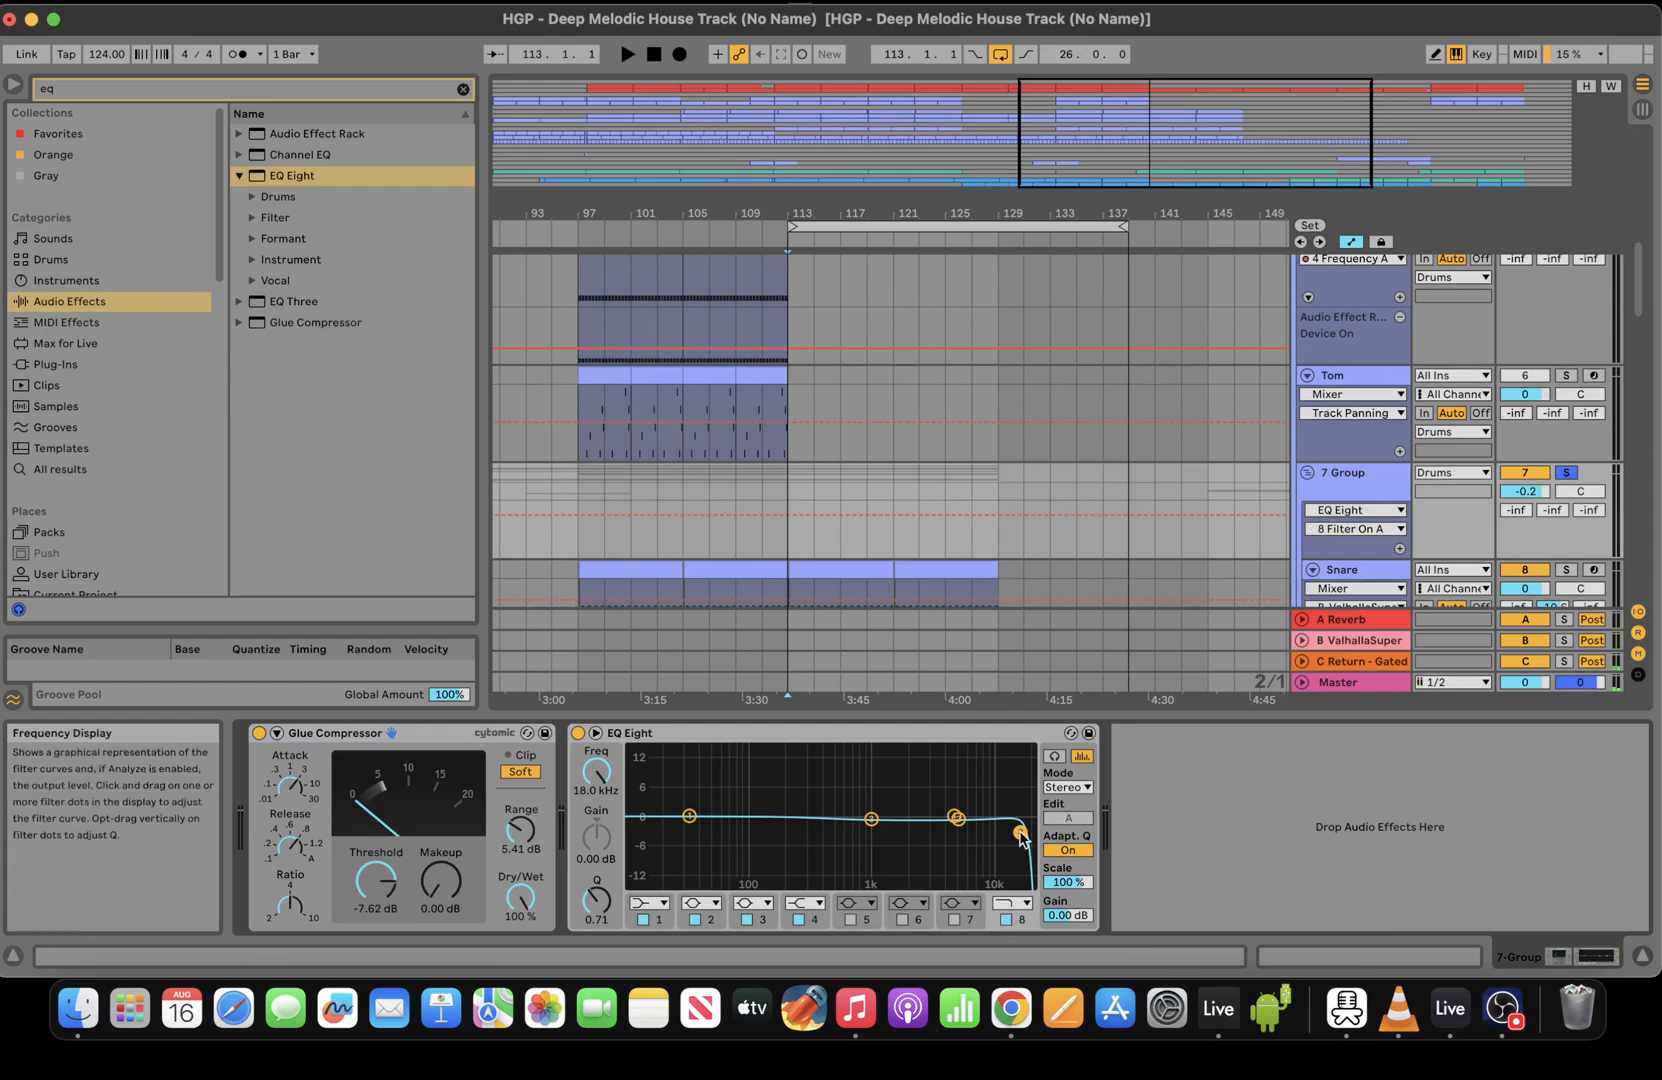
# Search the plug-ins for "super" and add ValhallaSupermassive after the EQ Eight on the 7-Group track
pyautogui.click(97, 86)
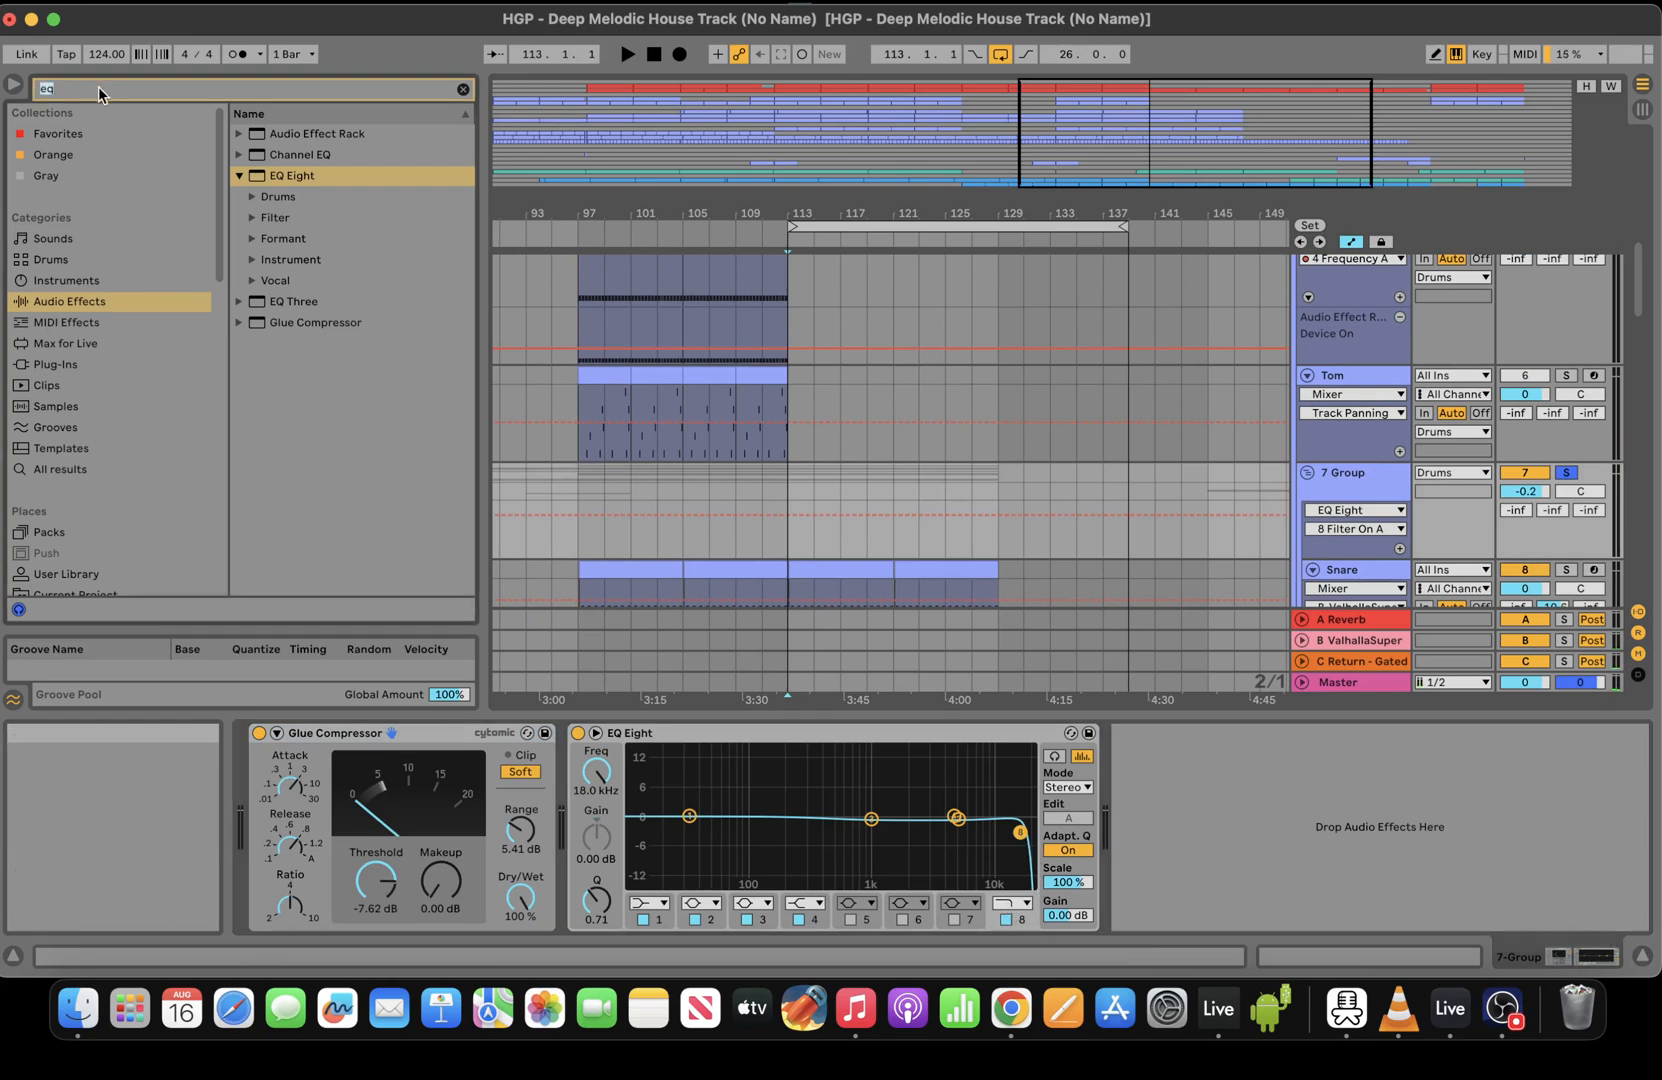
pyautogui.write('super')
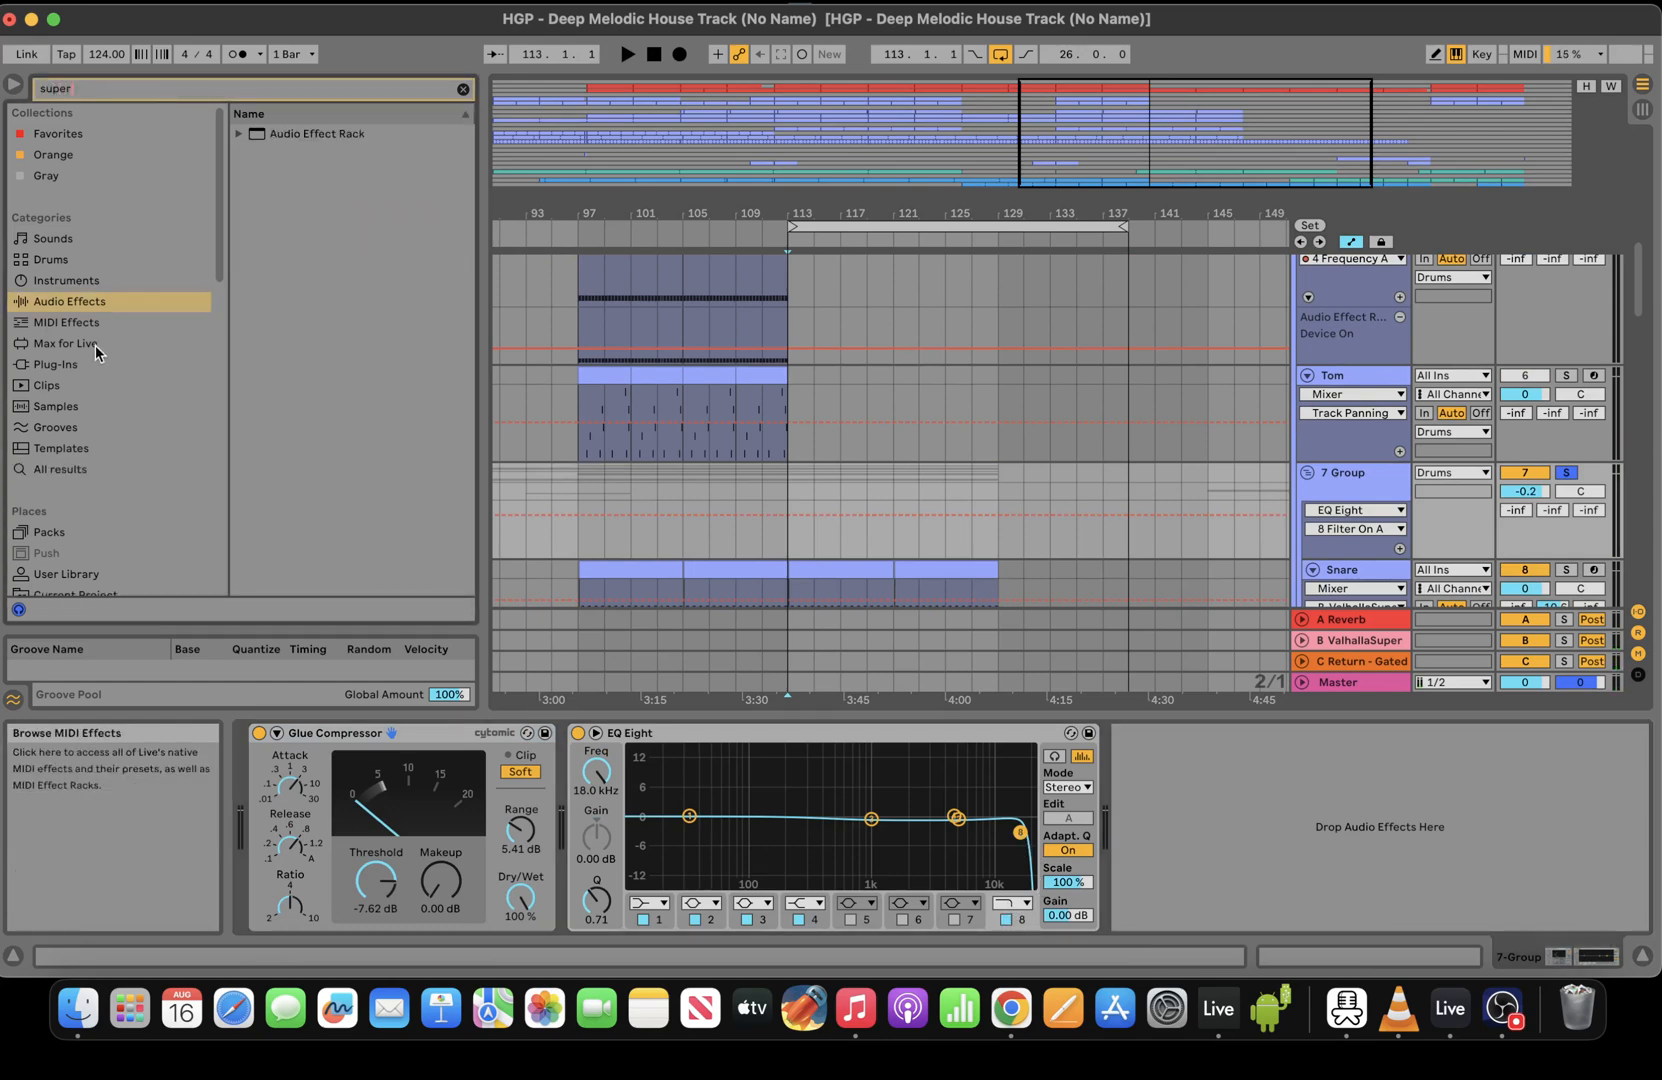
pyautogui.click(100, 364)
pyautogui.press('Return')
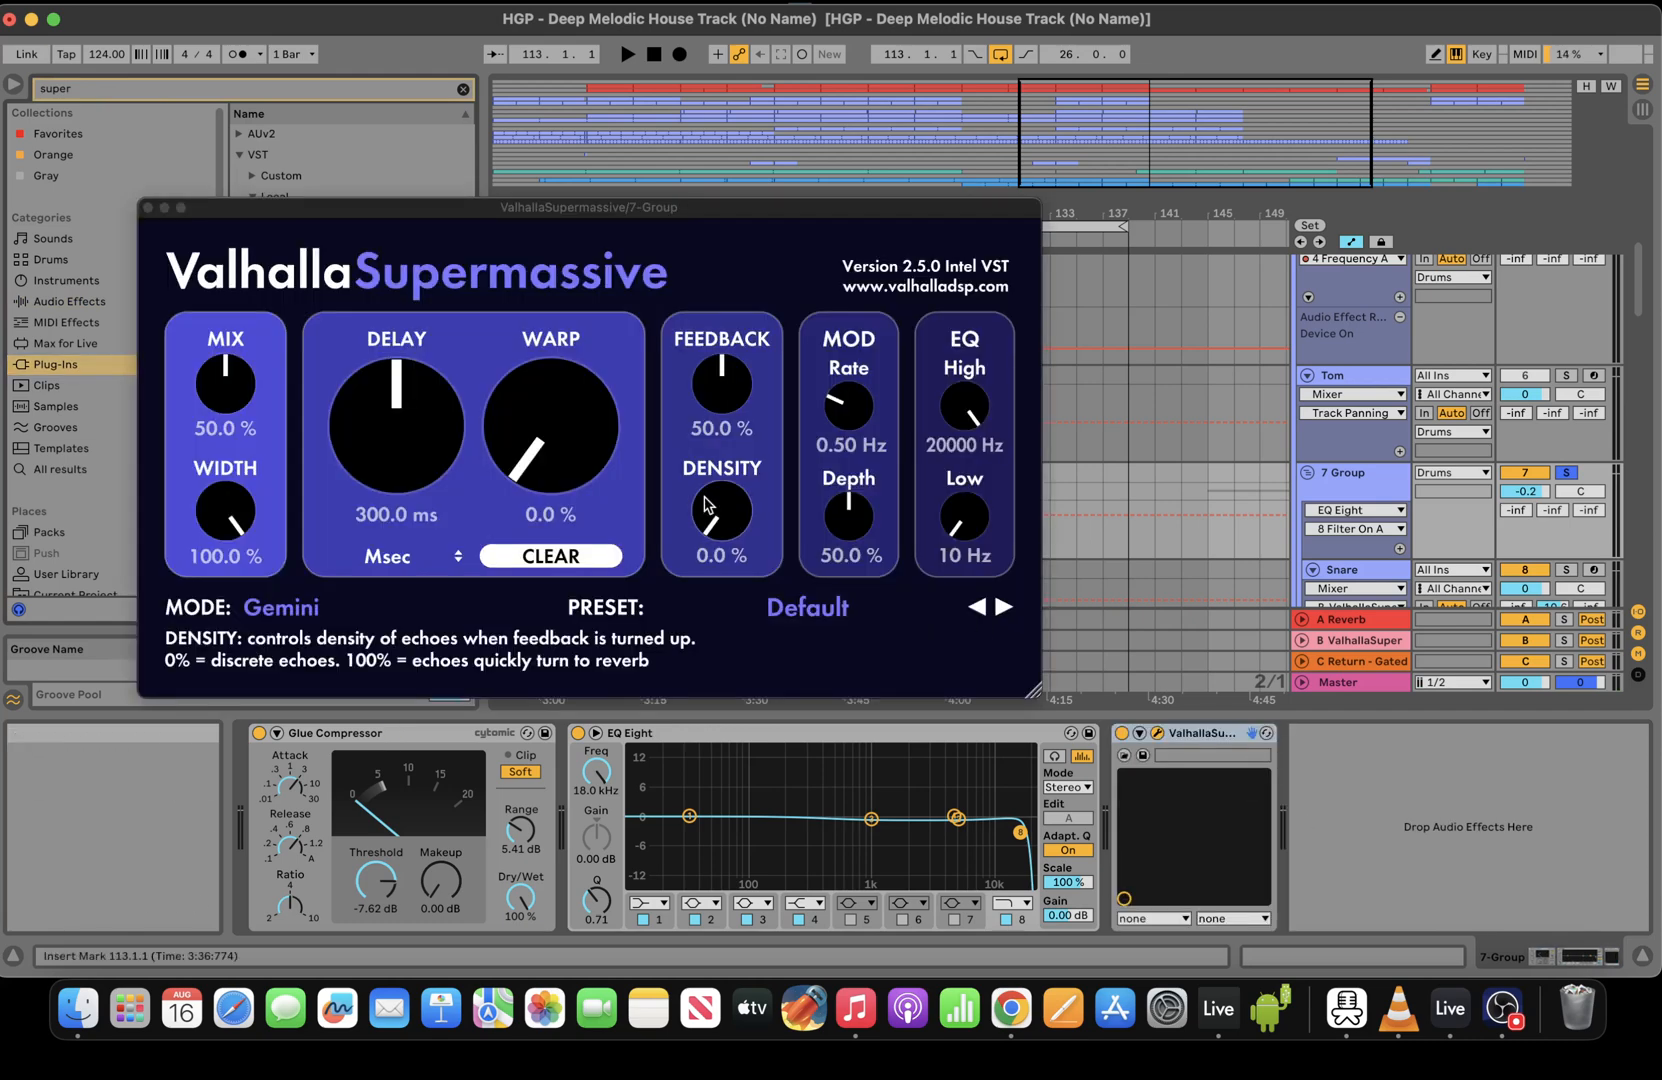
# Load the Massive Vocal reverb preset in ValhallaSupermassive and set its Mix to 0.0 %
pyautogui.click(808, 607)
pyautogui.moveTo(808, 902)
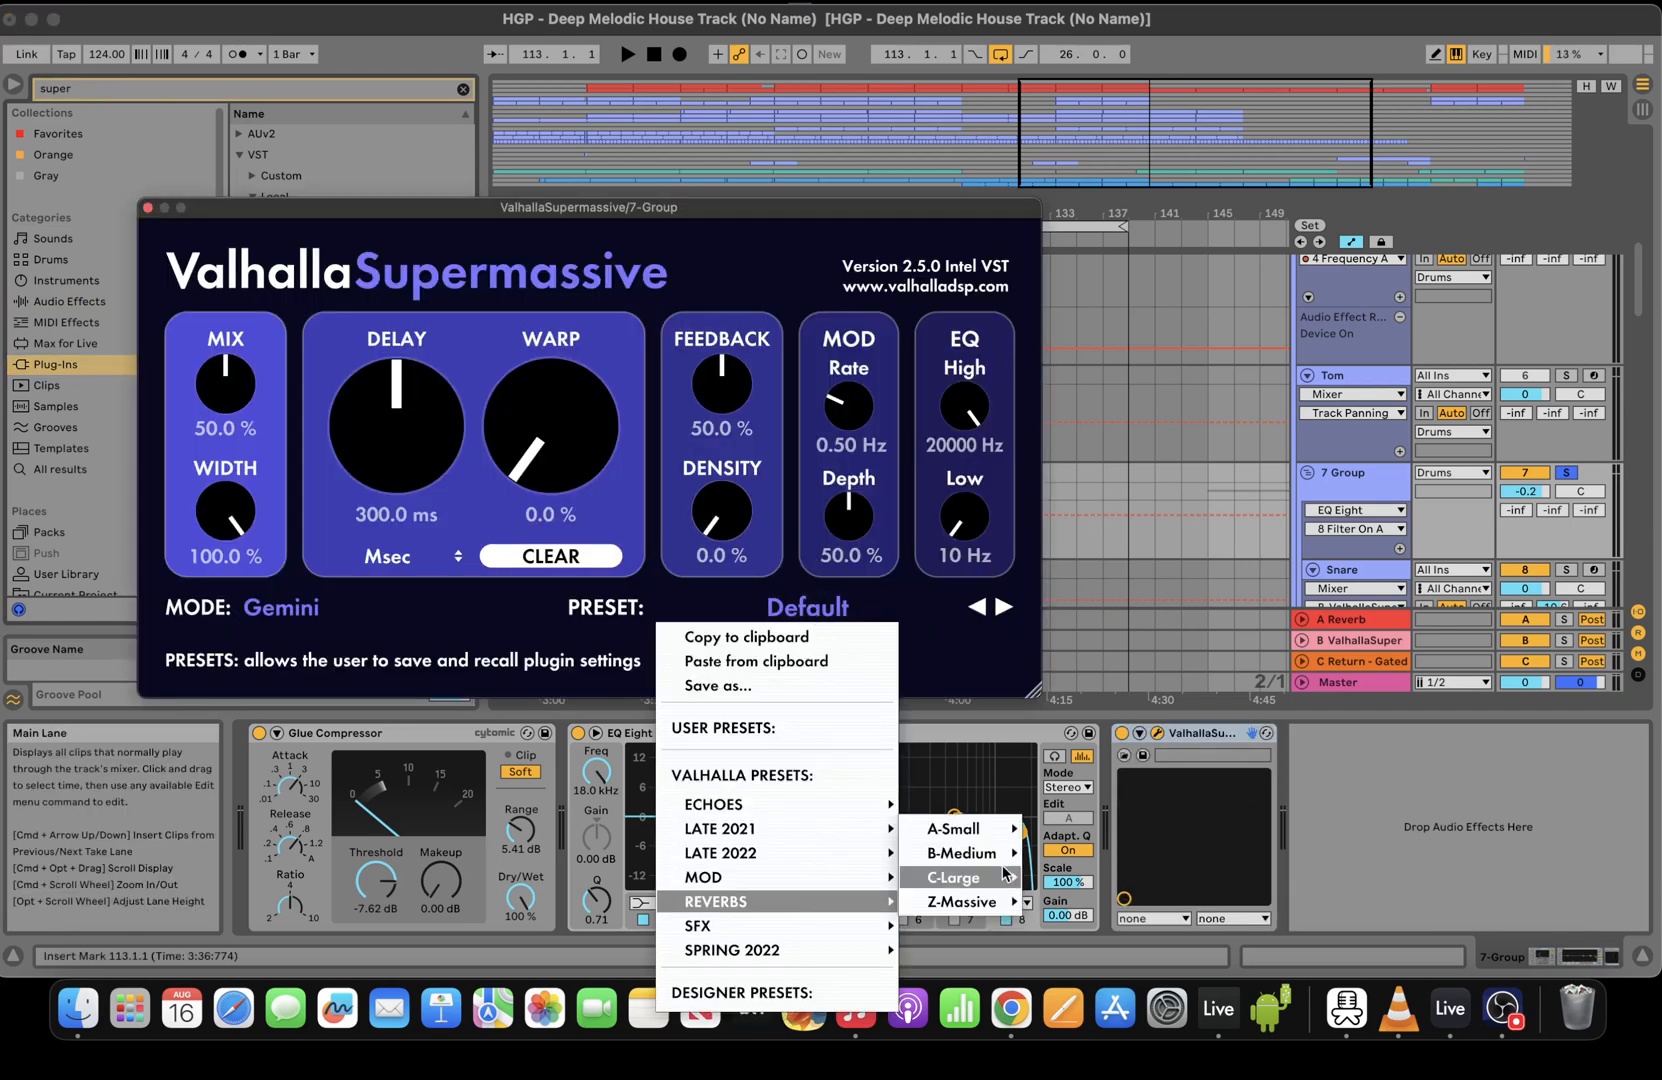
pyautogui.moveTo(999, 856)
pyautogui.click(1100, 805)
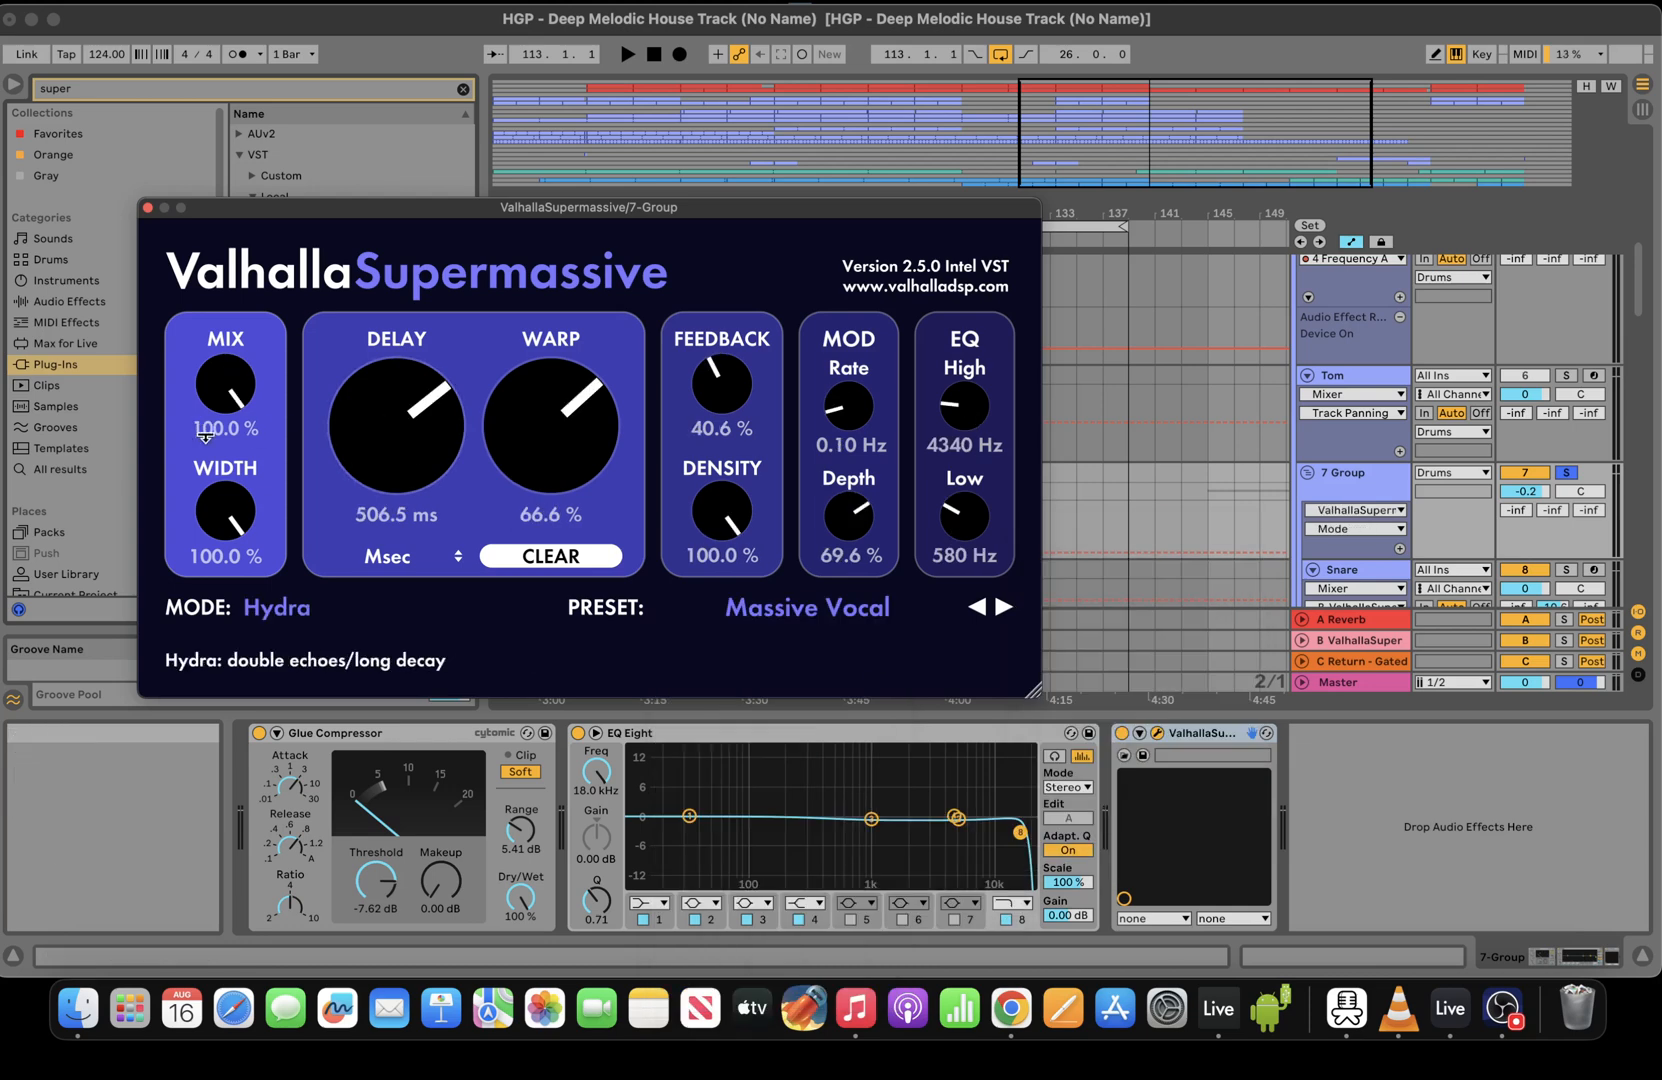
pyautogui.moveTo(226, 385); pyautogui.dragTo(215, 640)
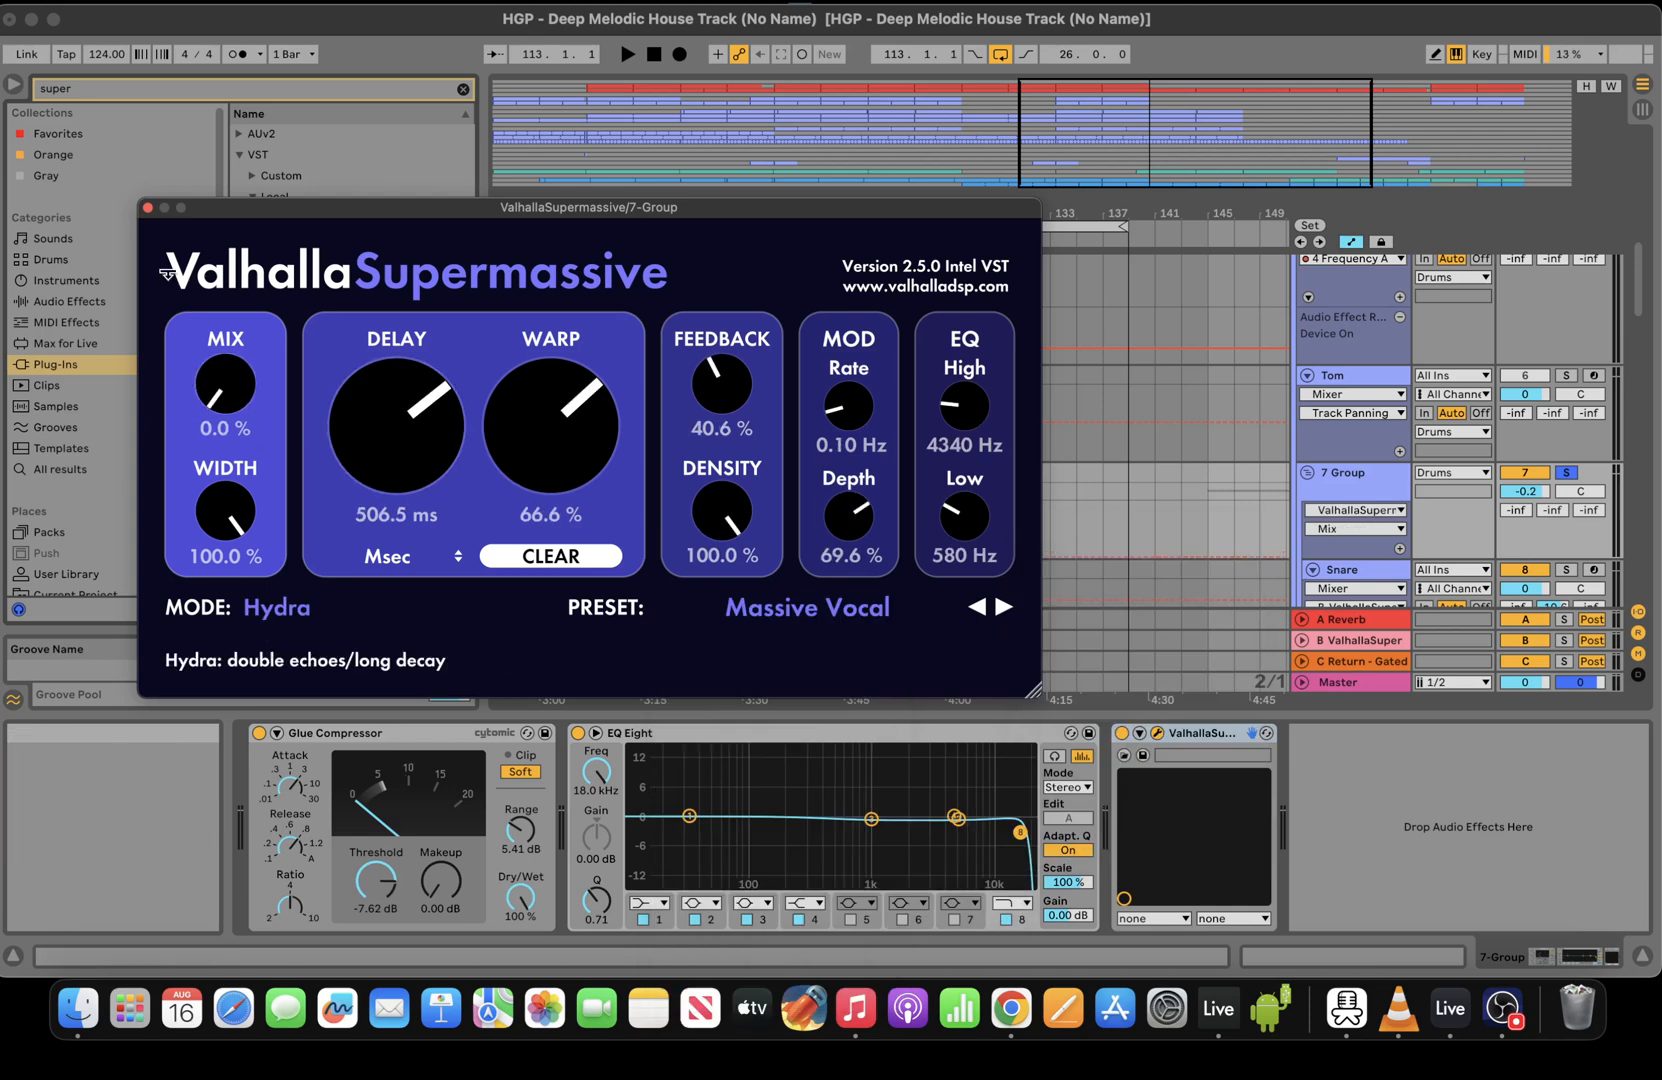
pyautogui.click(148, 212)
# Automate the ValhallaSupermassive Mix on 7-Group to rise from 0 at bar 113 until bar 129, and play from bar 113
pyautogui.click(1318, 740)
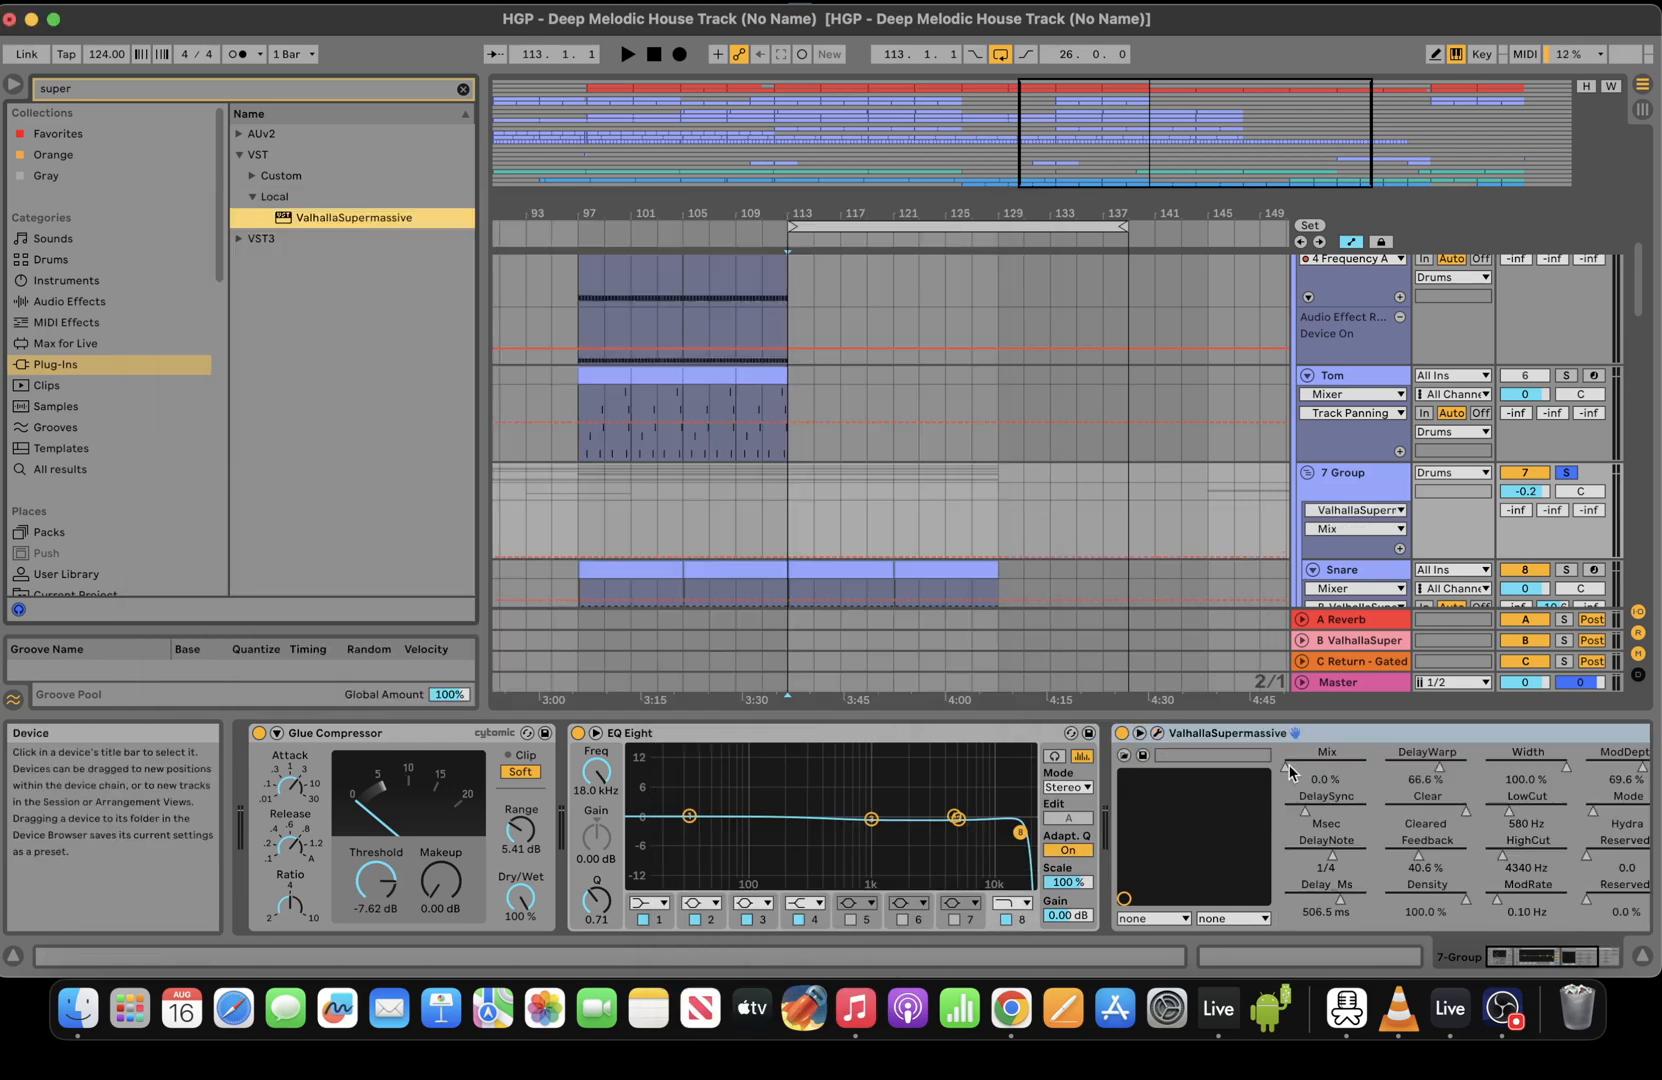
pyautogui.click(1288, 767)
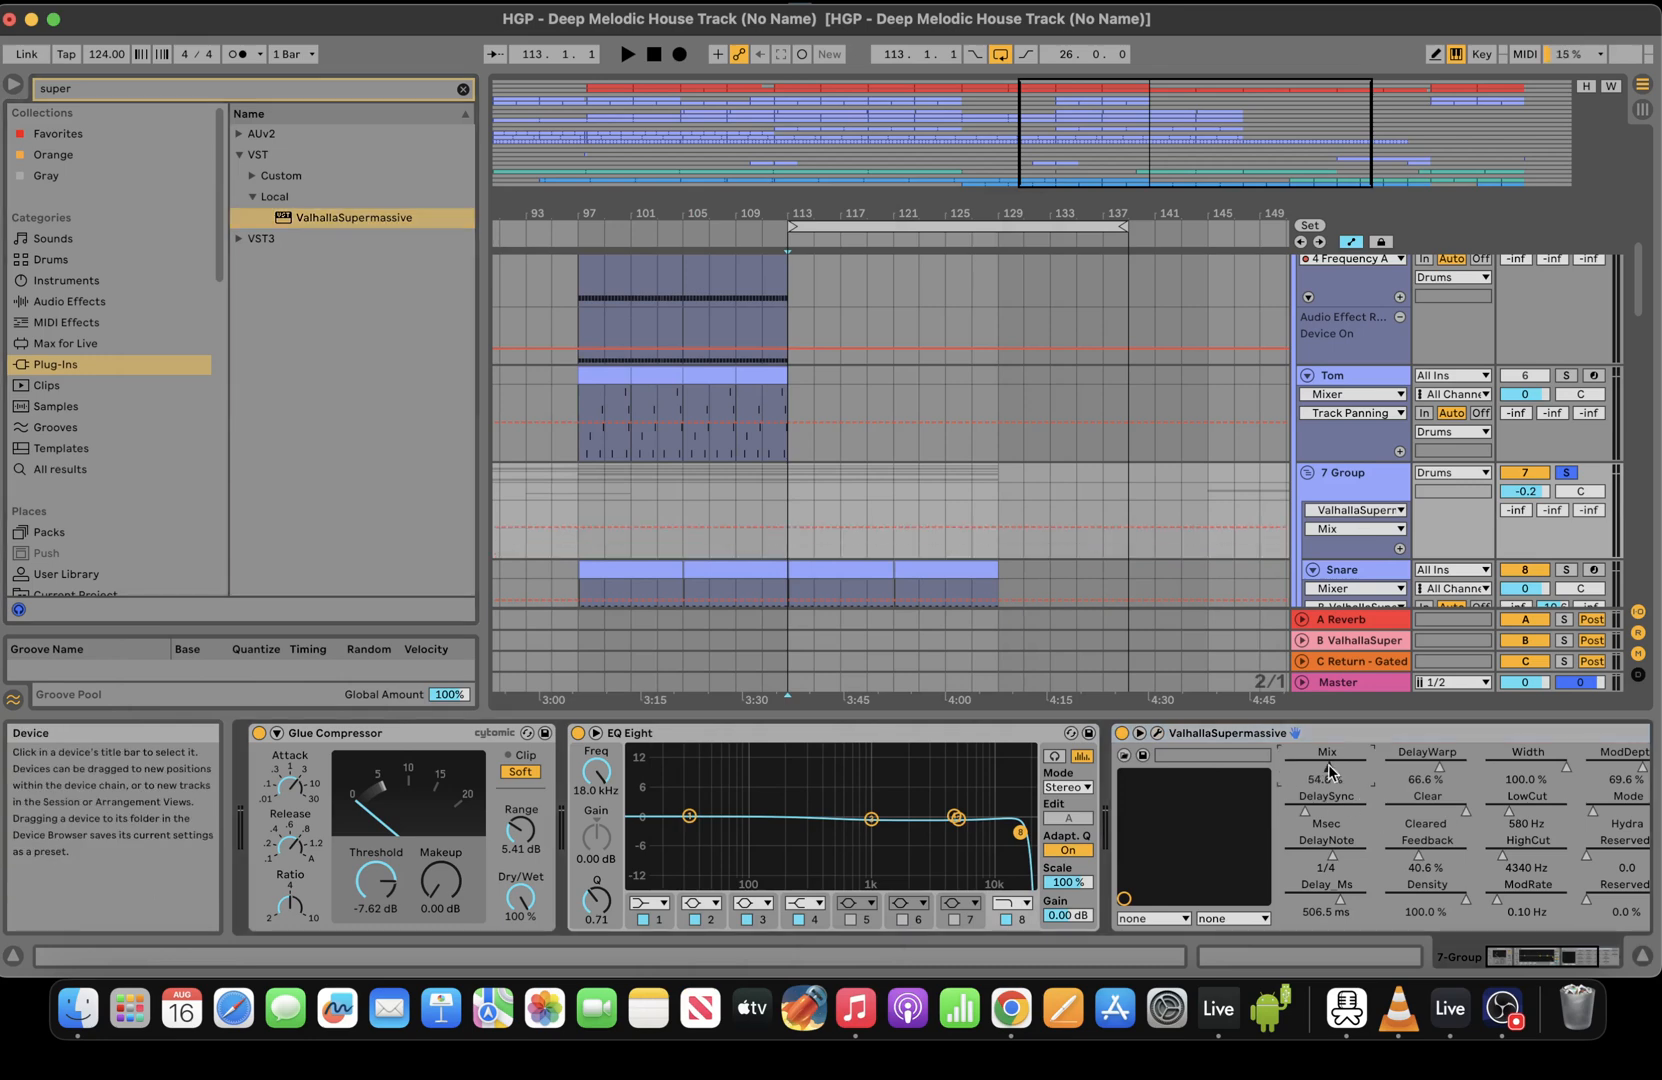
pyautogui.click(786, 551)
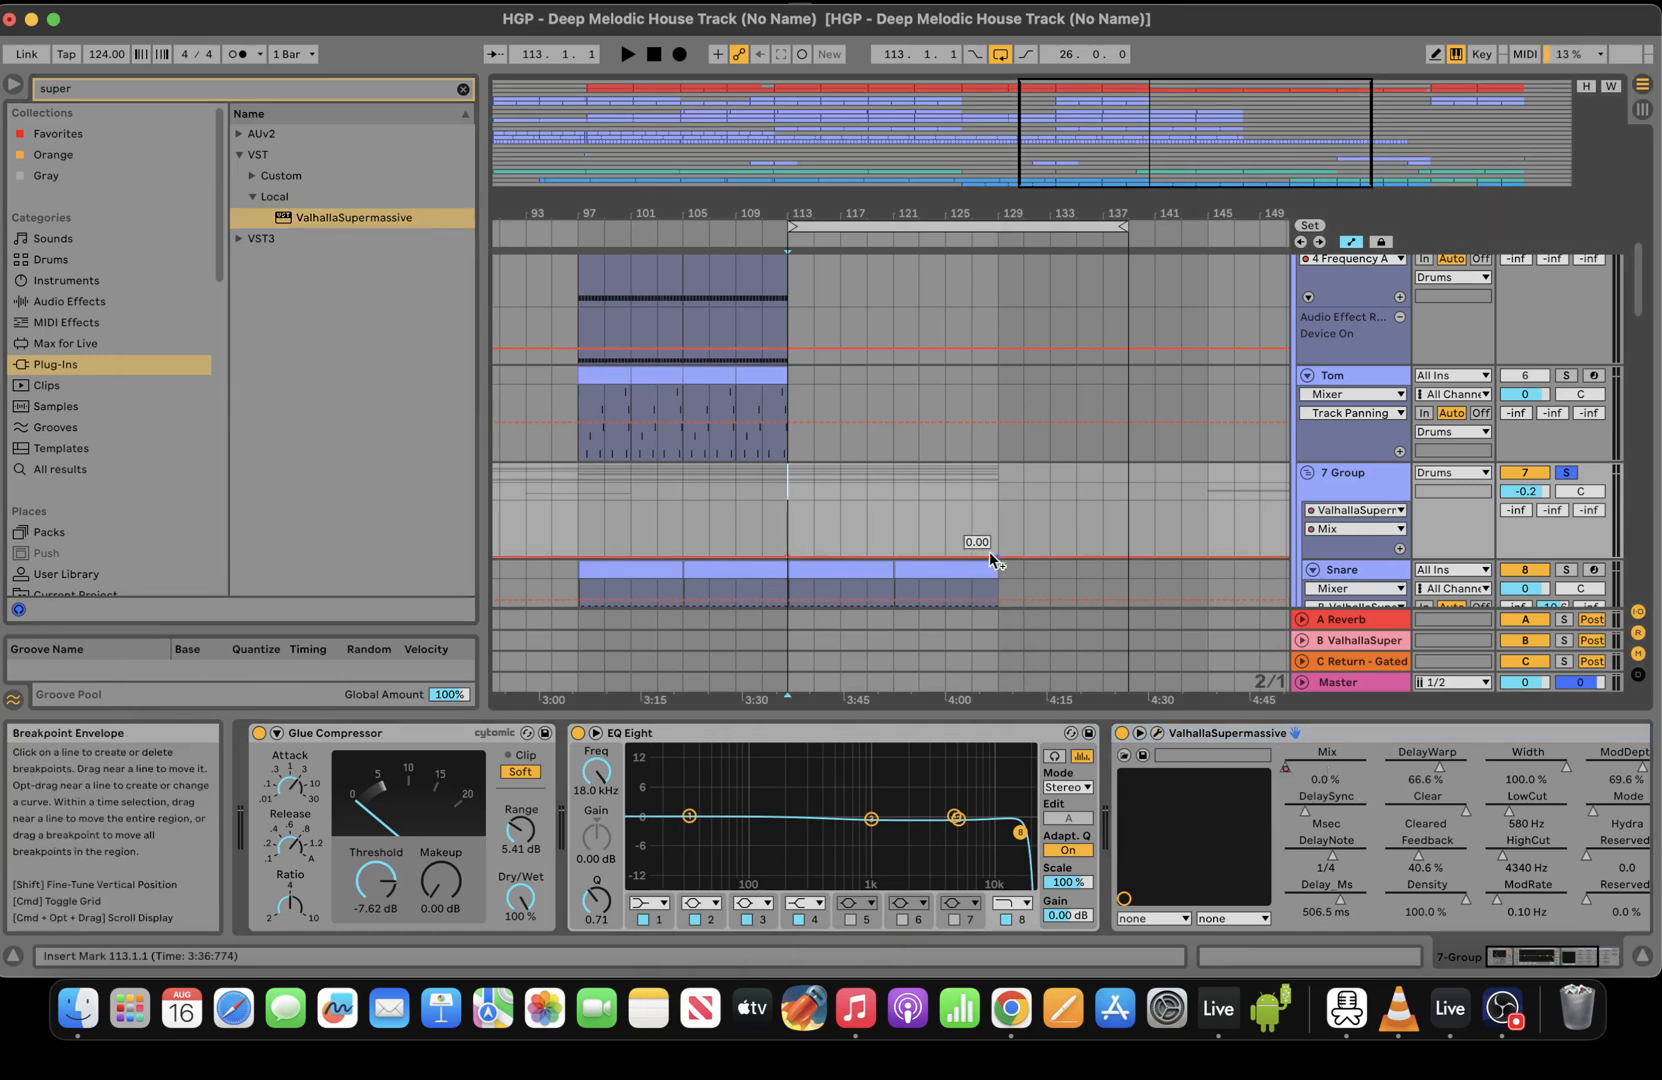
pyautogui.press('space')
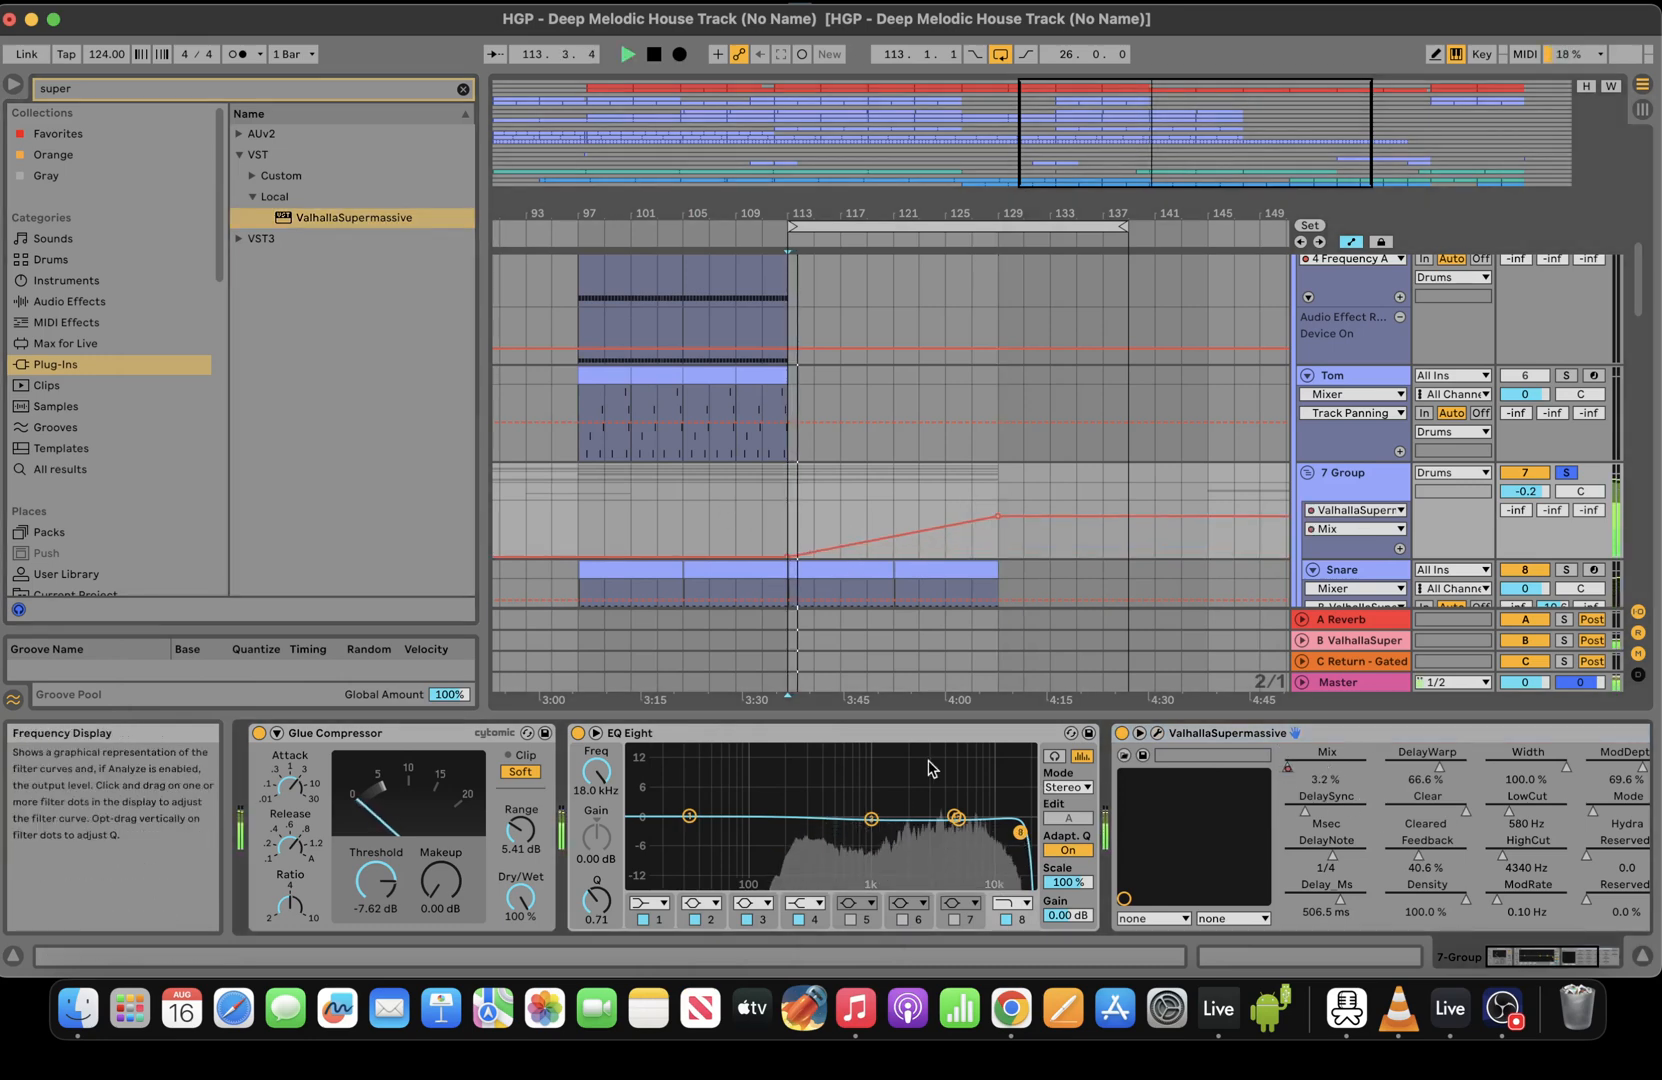
# Automate the 7-Group EQ Eight's band 8 frequency to fall from bar 113 to 10.0 Hz at bar 129, with a breakpoint at bar 121
pyautogui.click(597, 773)
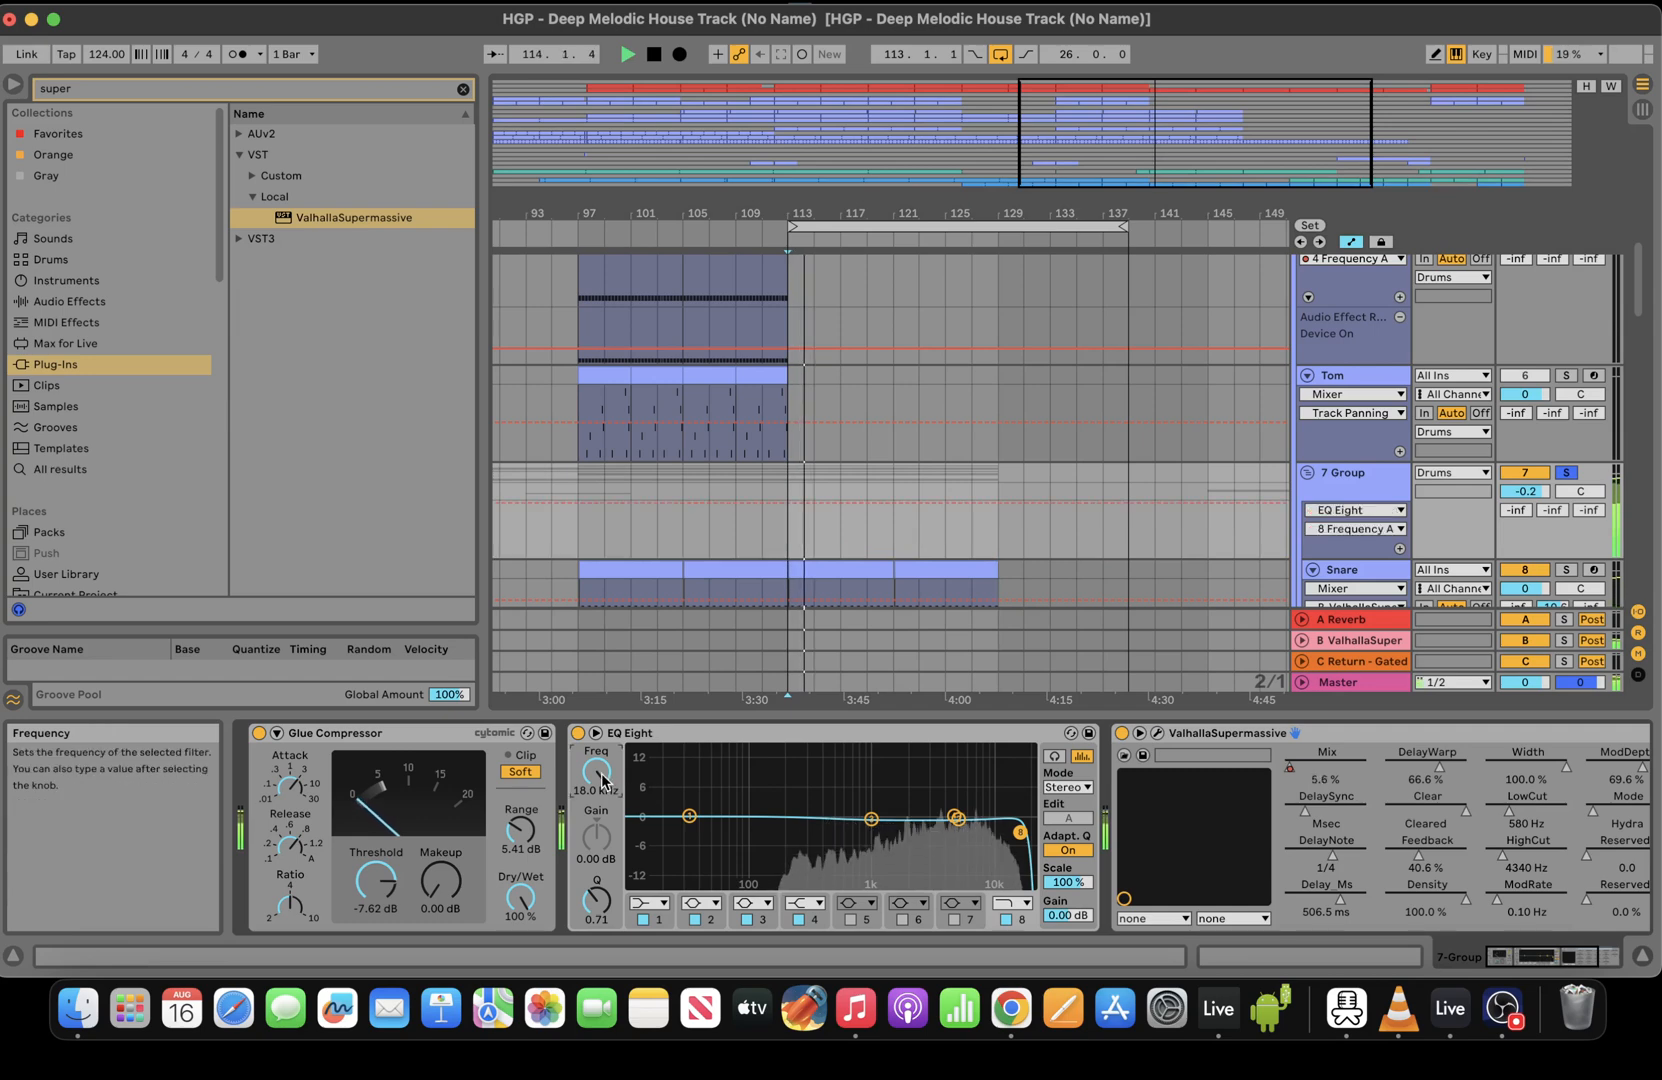
pyautogui.click(788, 502)
pyautogui.moveTo(1026, 503); pyautogui.dragTo(1026, 557)
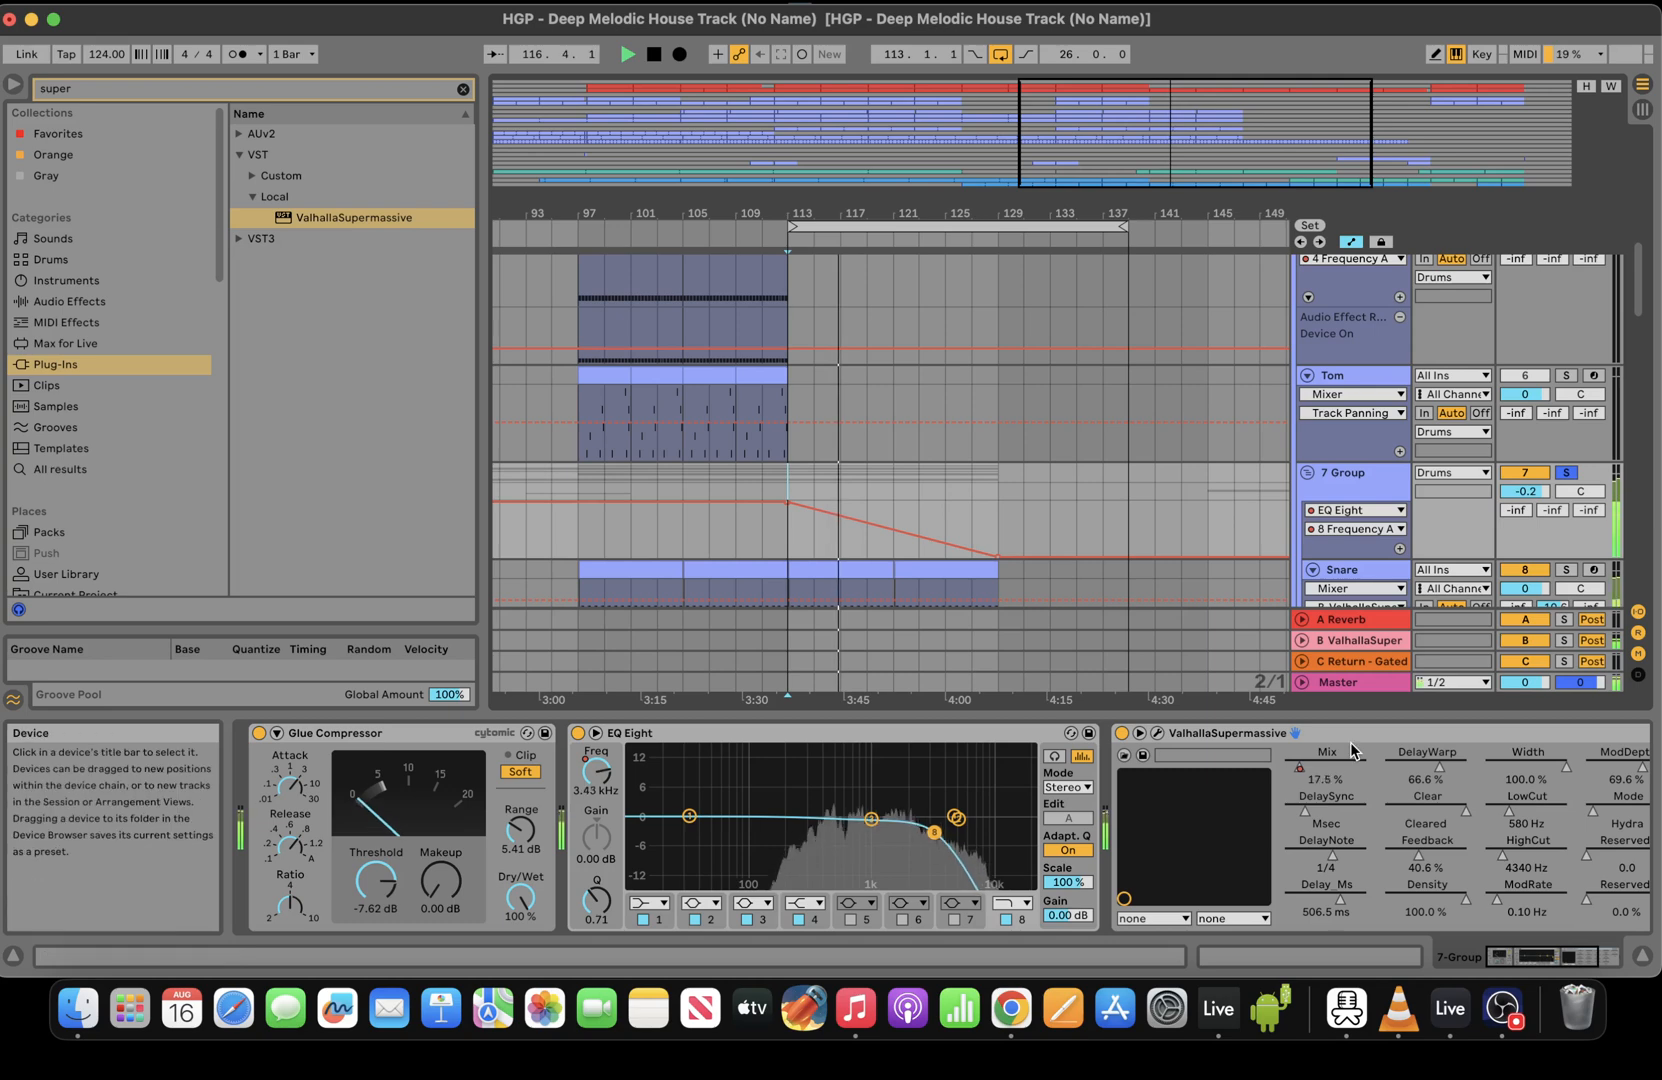
pyautogui.moveTo(1545, 957); pyautogui.dragTo(1588, 957)
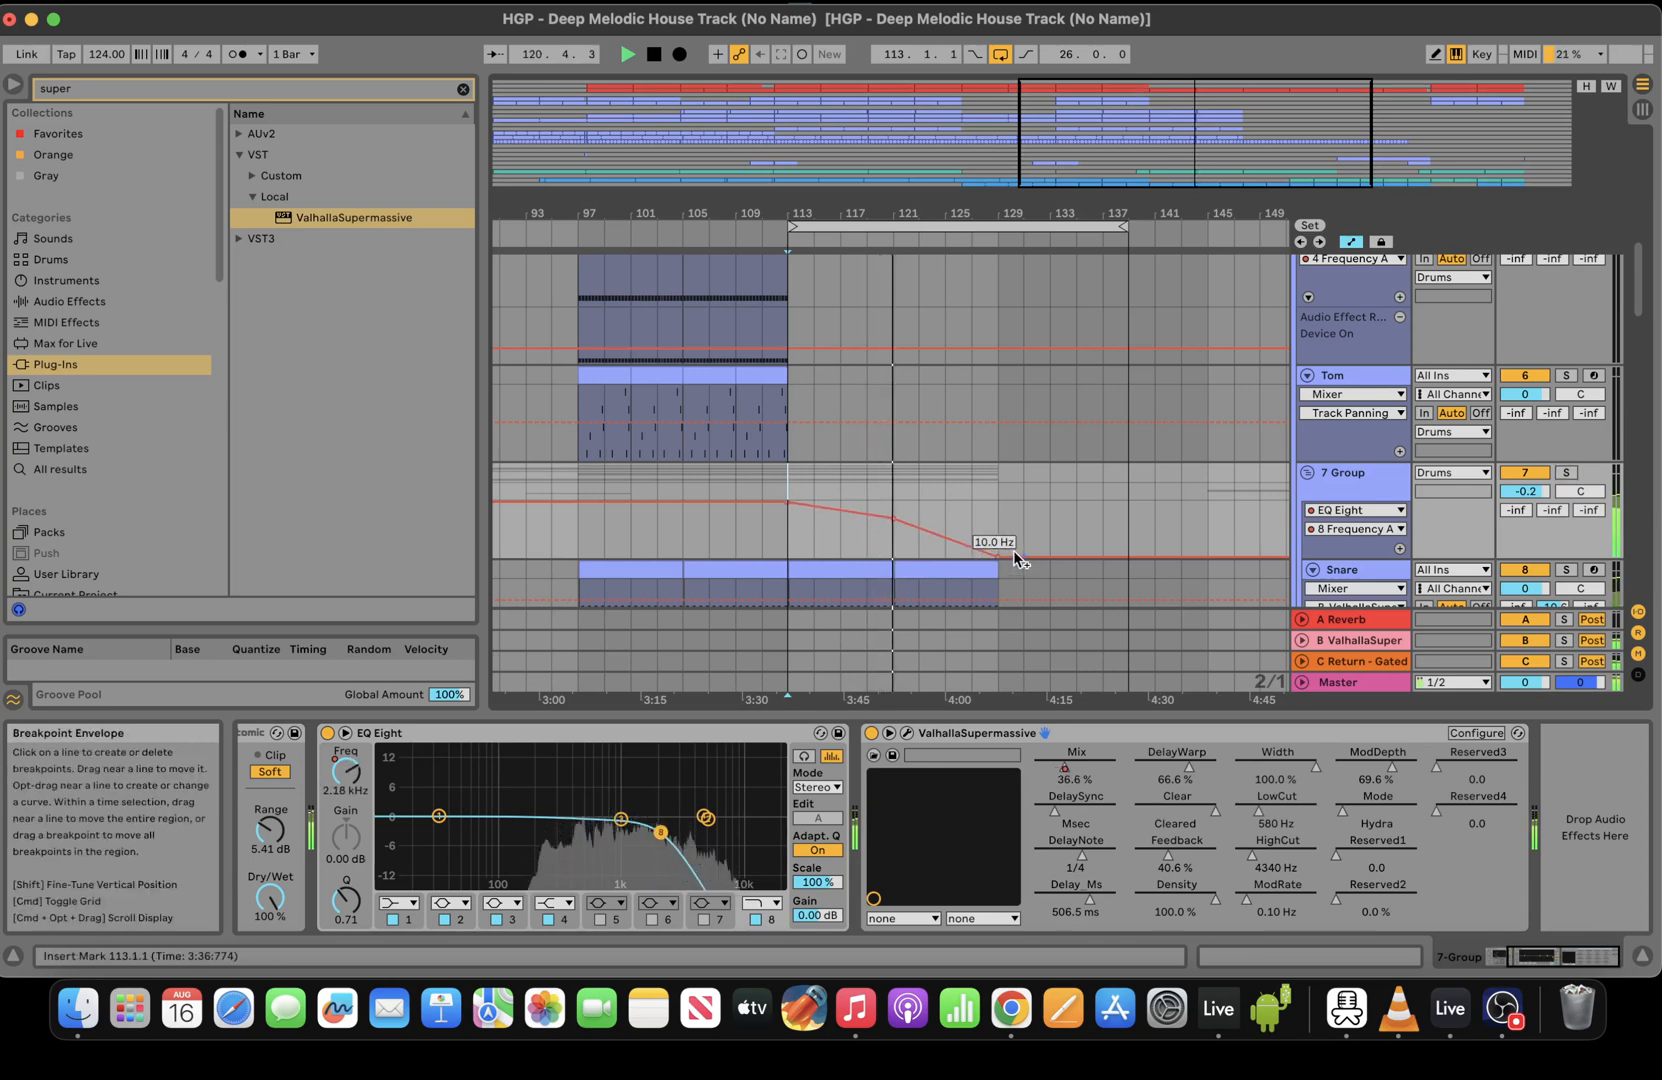
# Slightly lower the end of 7-Group's Supermassive Mix automation at bar 129 and raise the band 8 frequency breakpoint at bar 121
pyautogui.click(1068, 775)
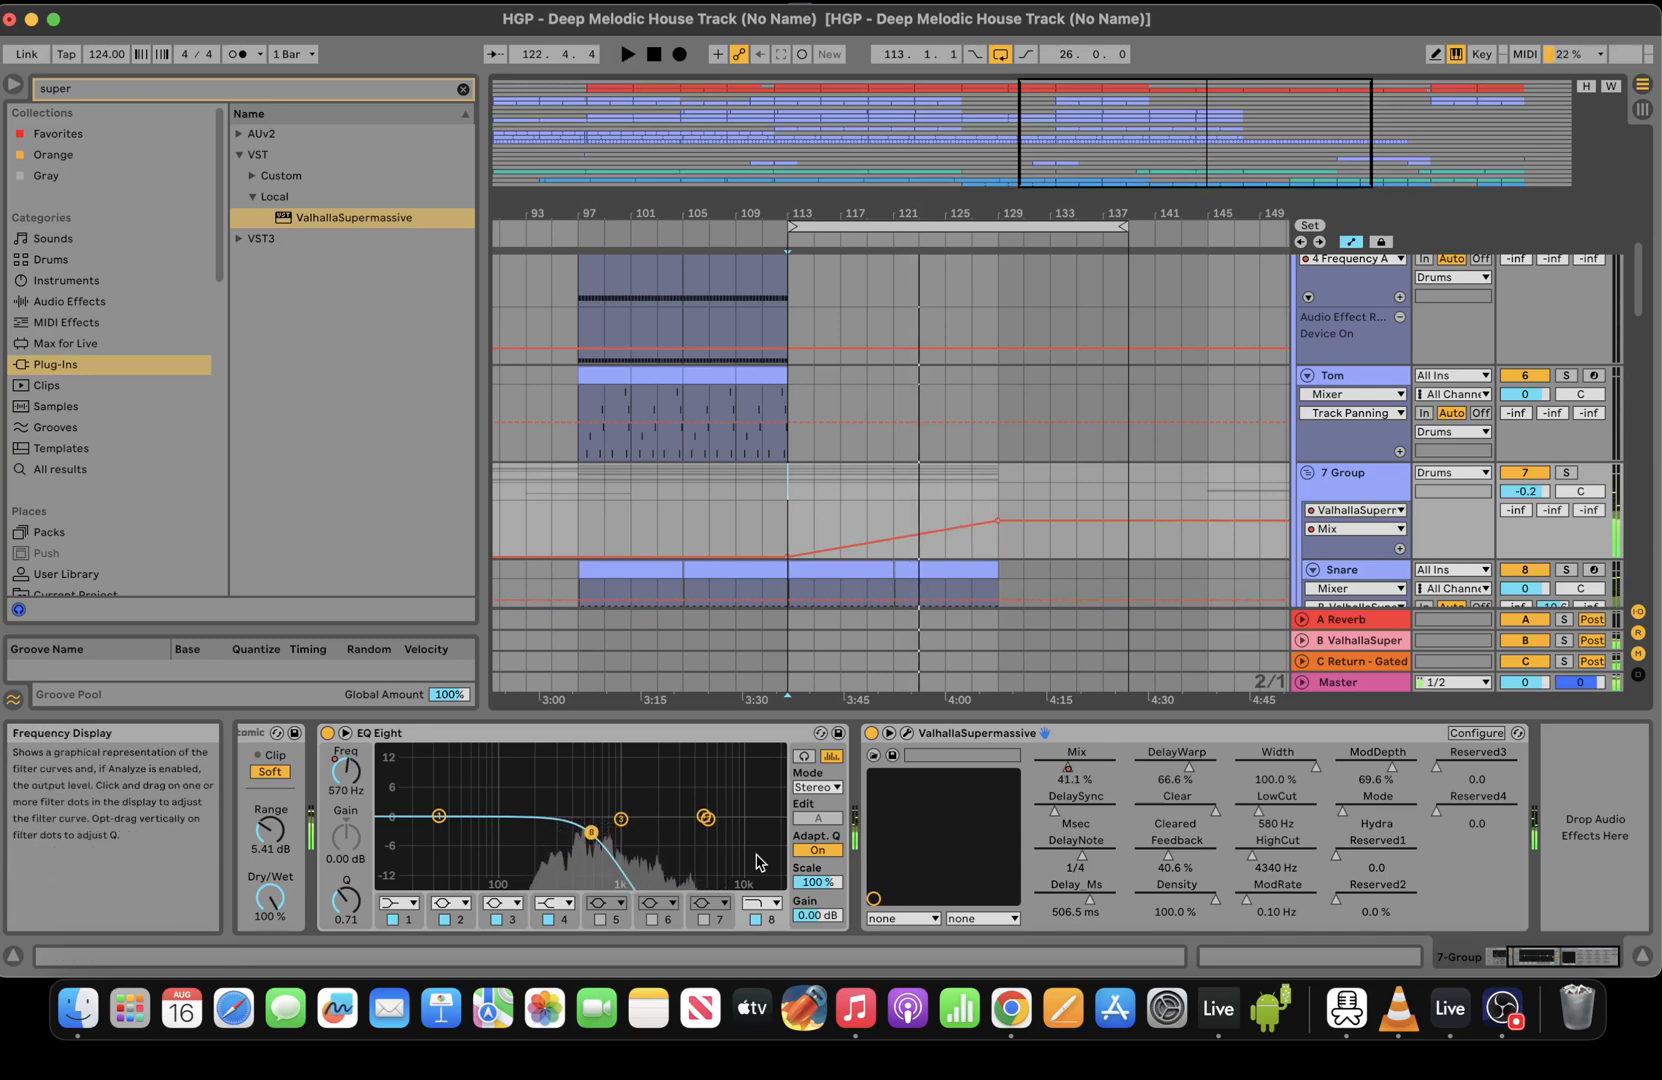
pyautogui.click(378, 795)
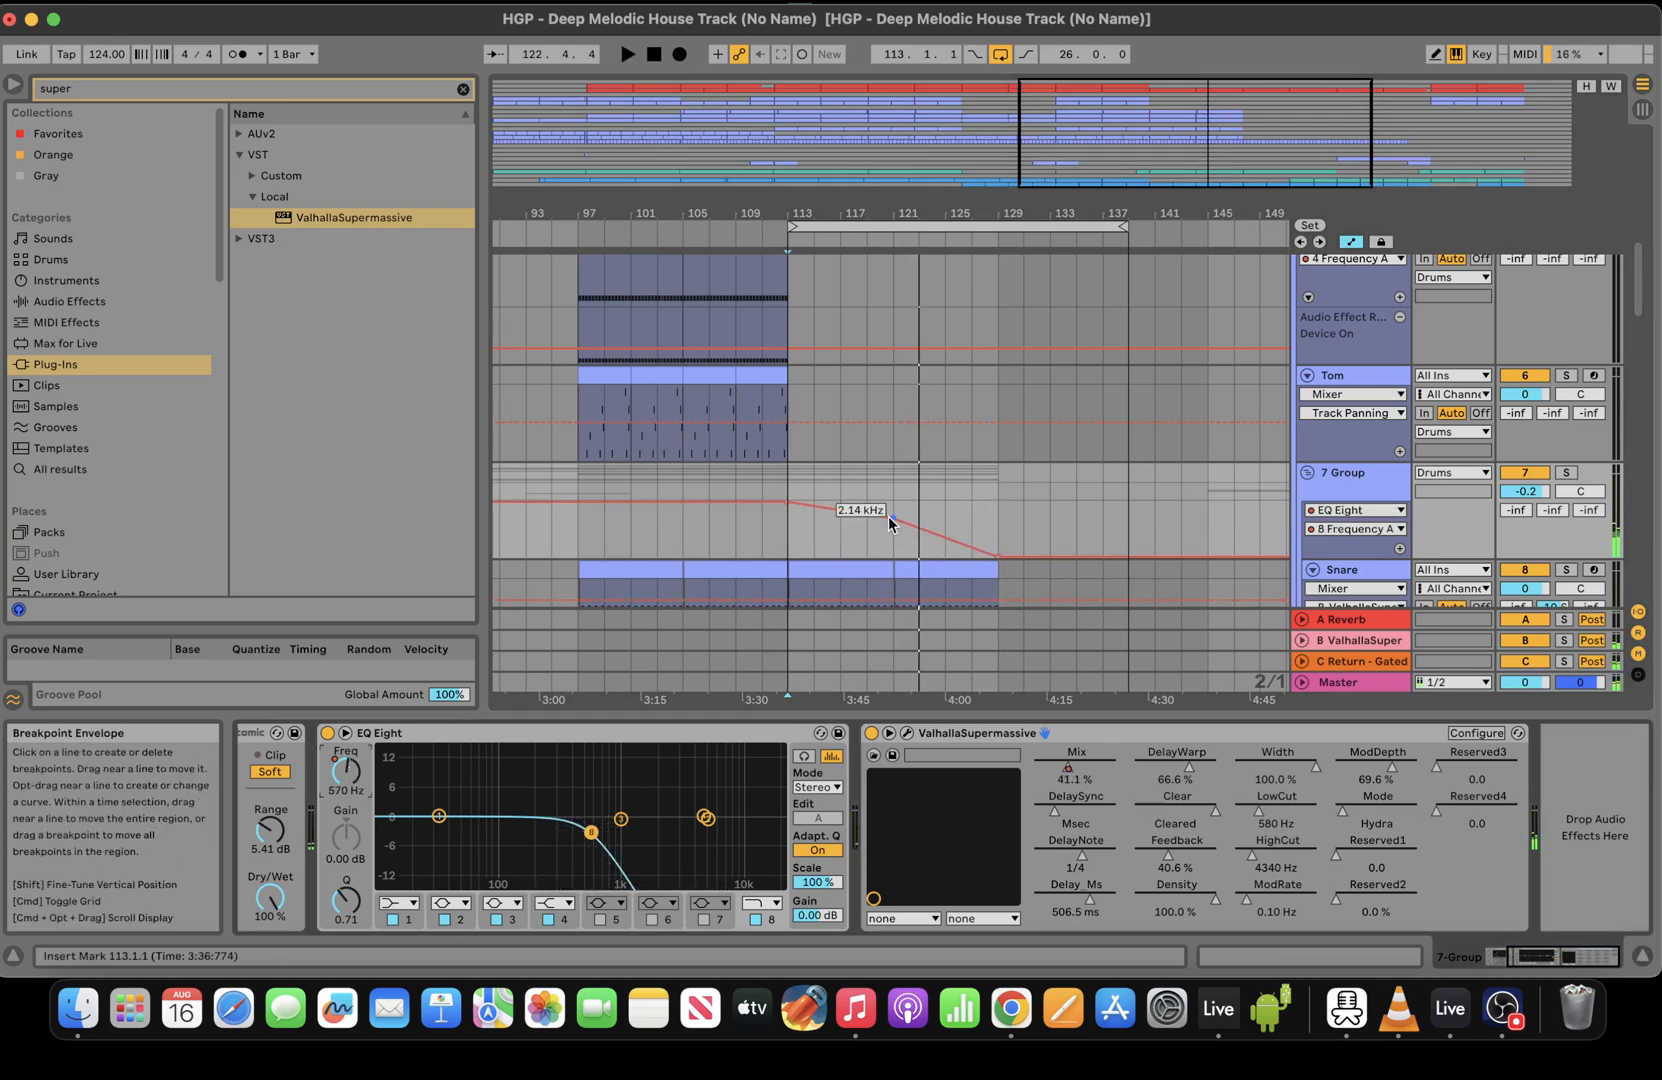
pyautogui.moveTo(947, 530); pyautogui.dragTo(889, 506)
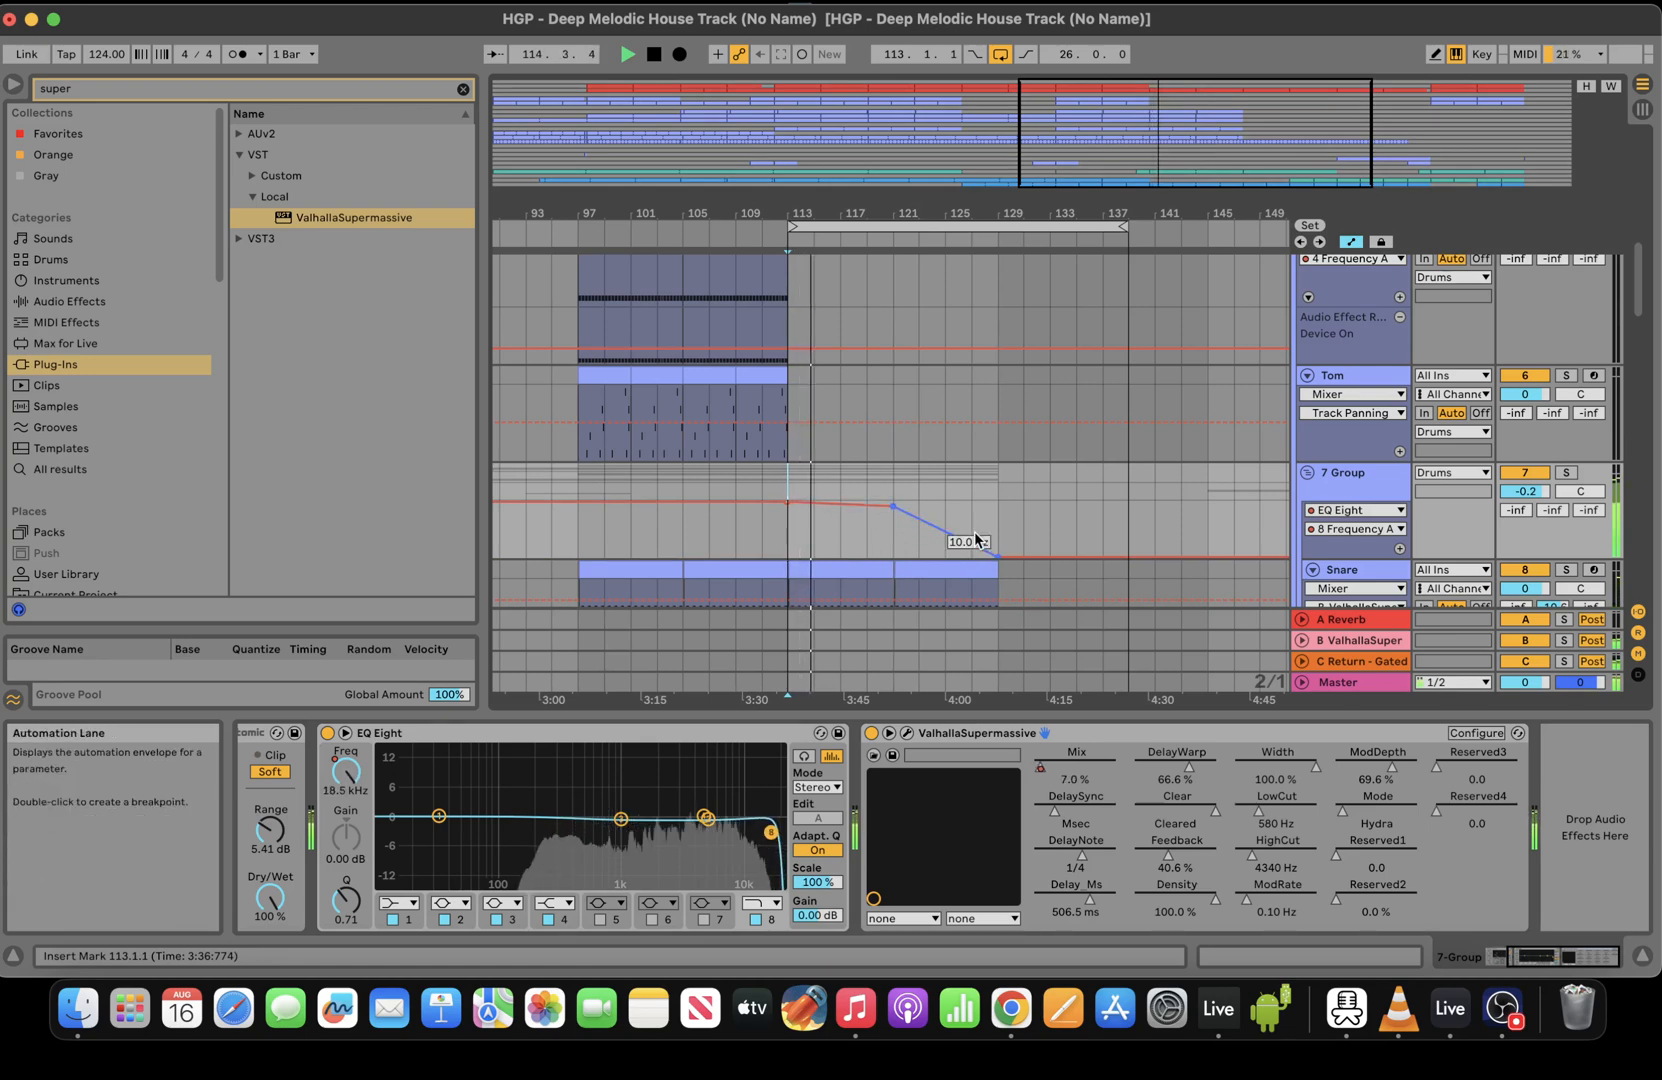
# Re-enable 7-Group's Supermassive Mix automation and lower its bar 129 end to about 0.50, and raise the band 8 frequency's end at bar 129
pyautogui.moveTo(977, 539); pyautogui.dragTo(977, 528)
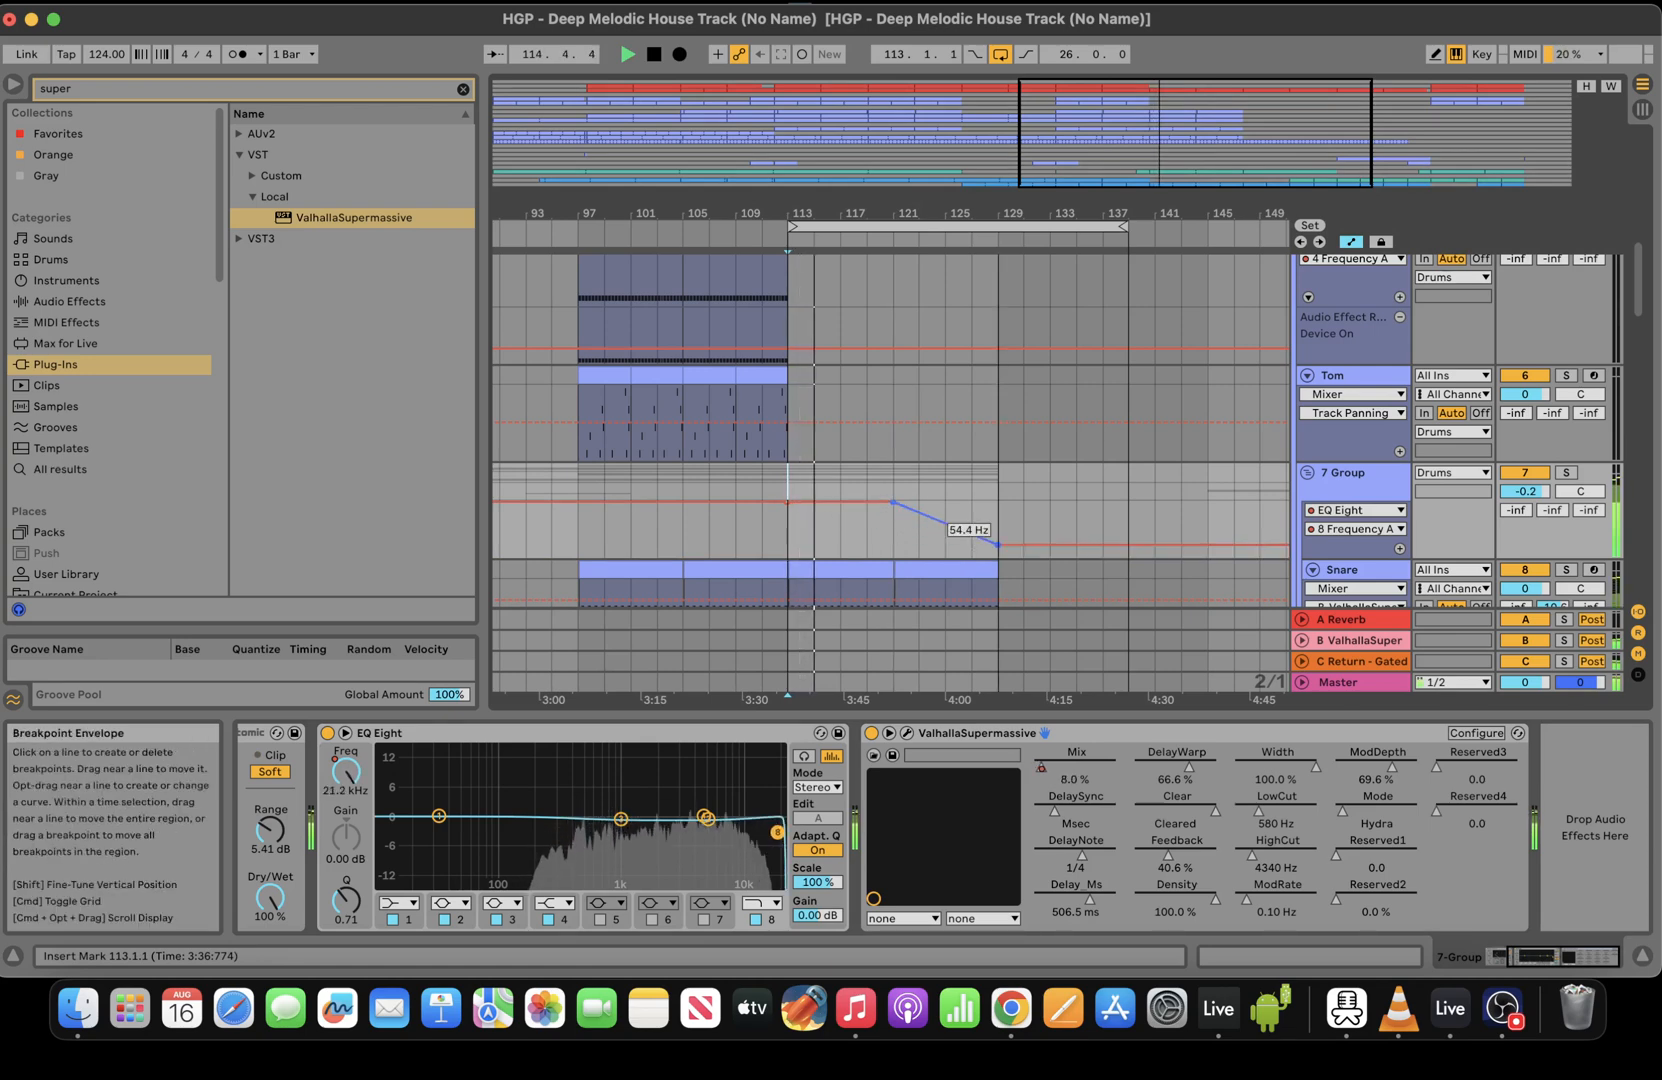
pyautogui.click(1042, 768)
pyautogui.rightClick(1044, 770)
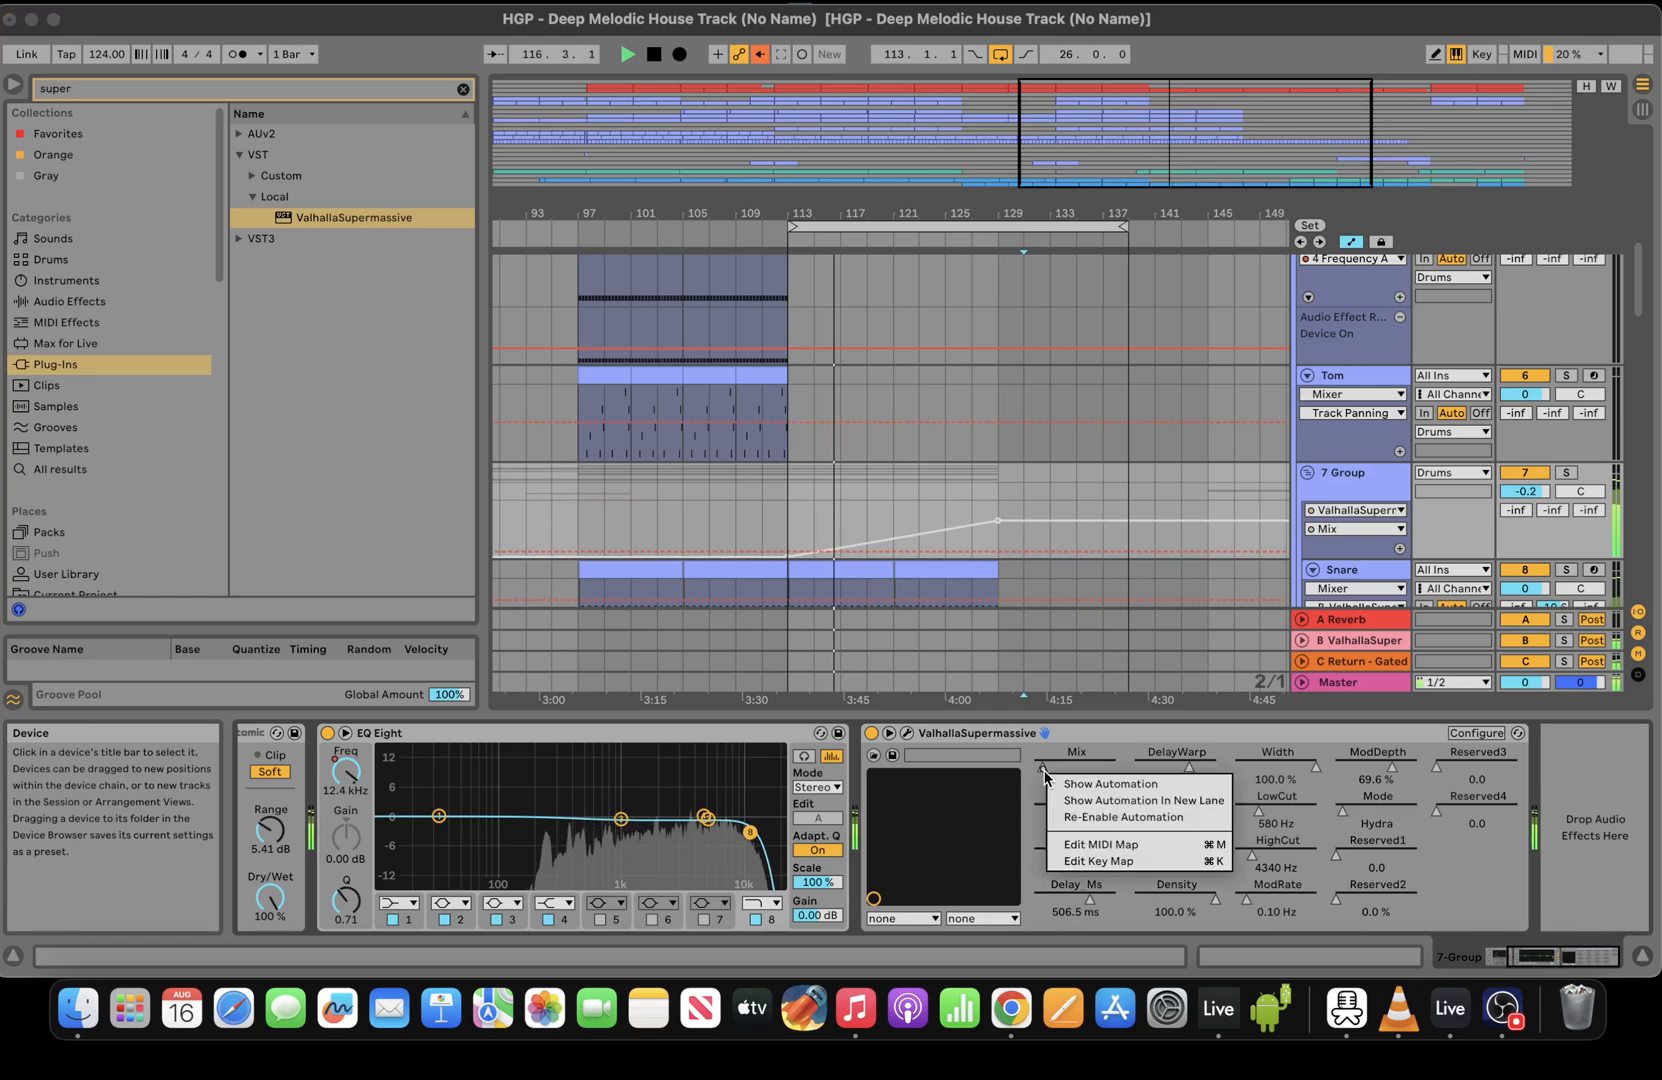
pyautogui.click(1112, 818)
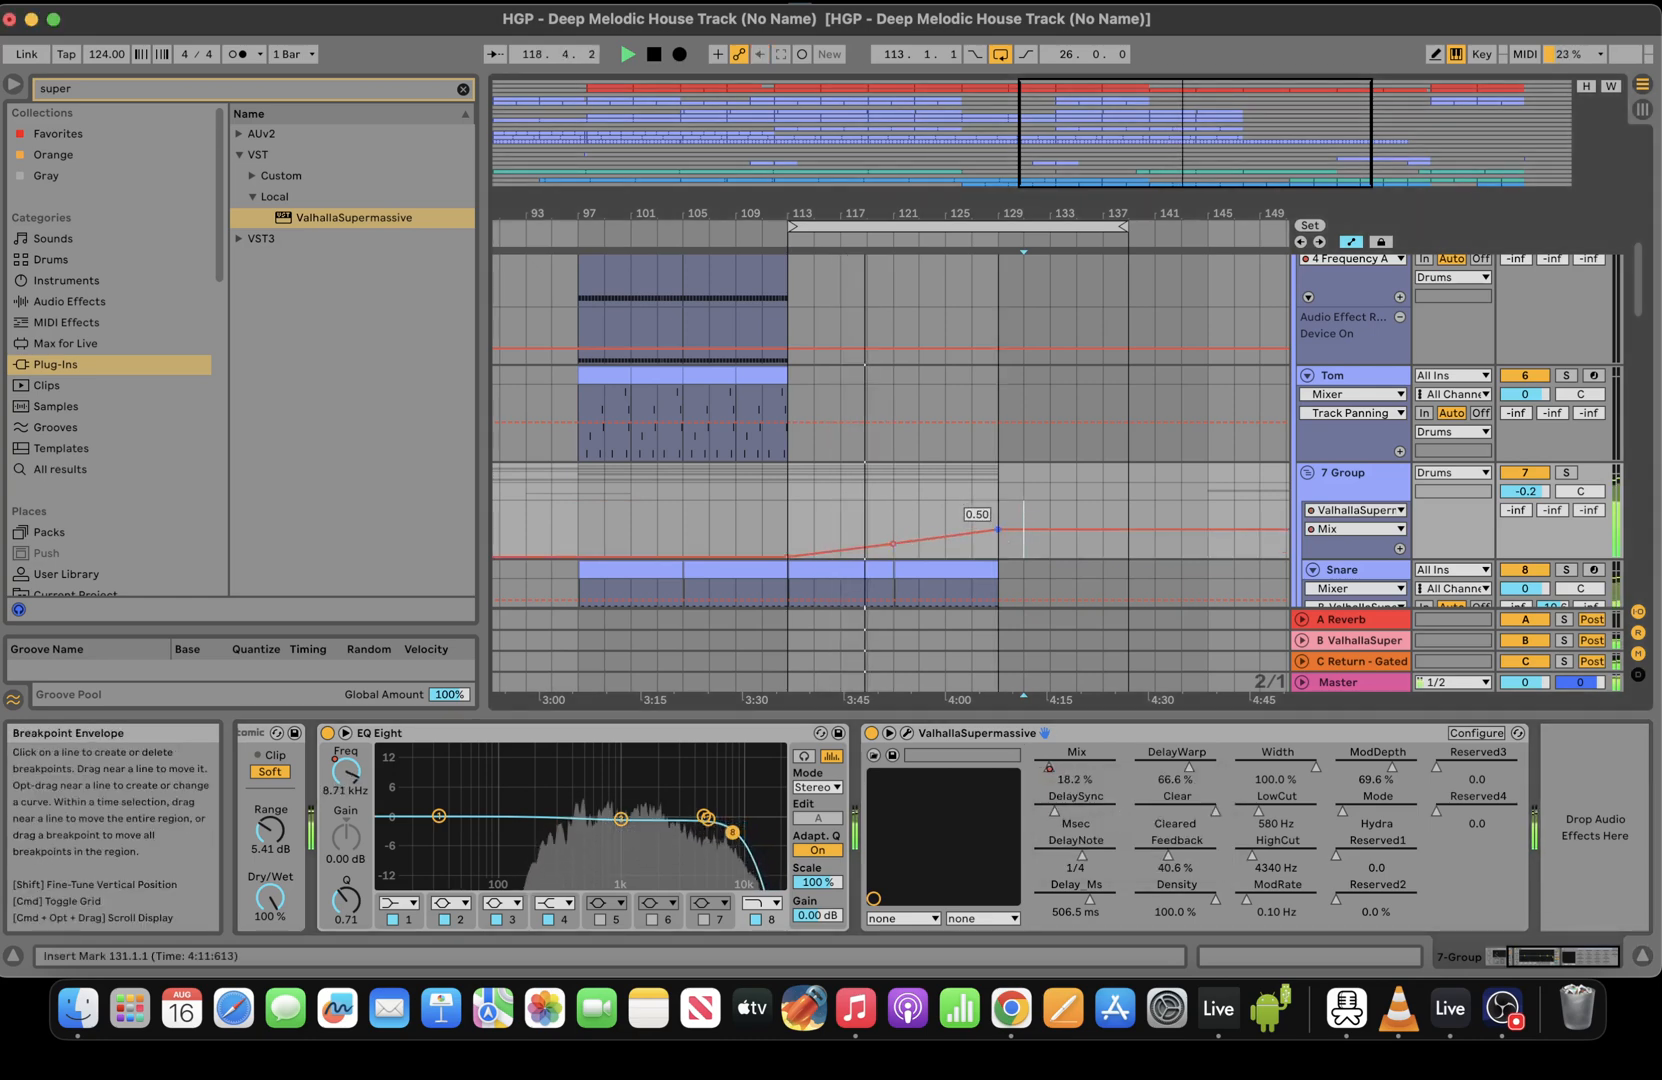
pyautogui.click(896, 502)
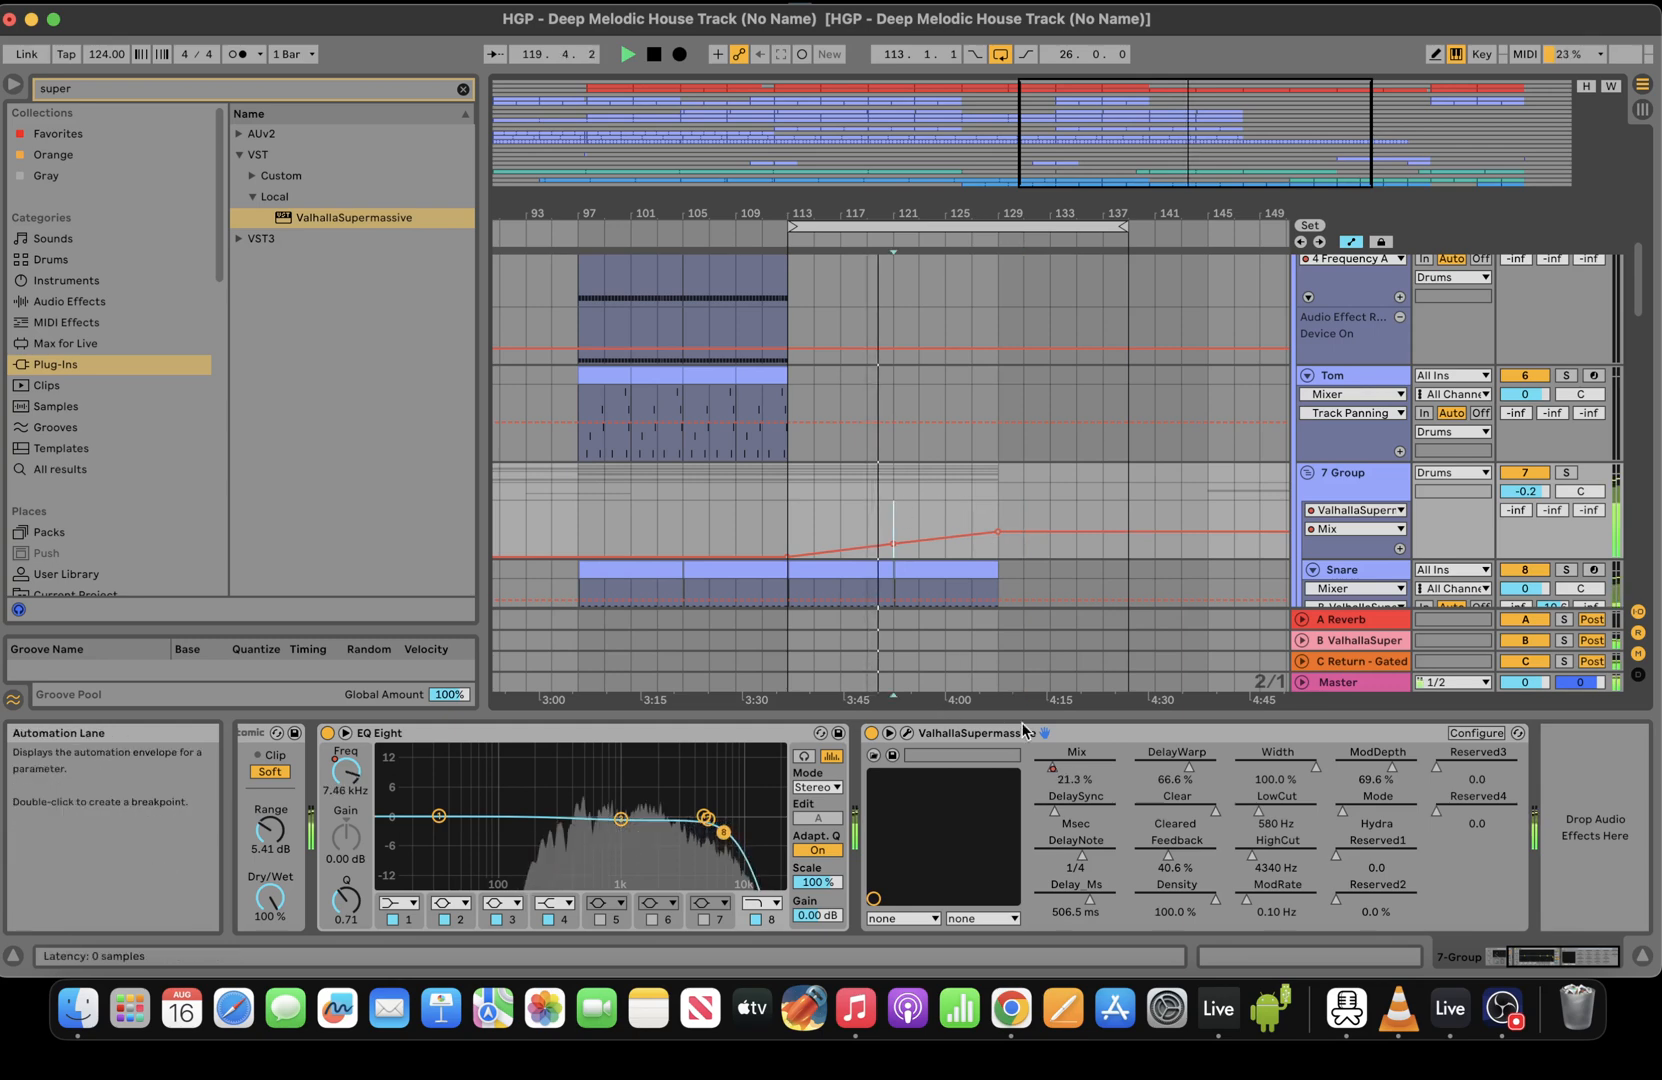
pyautogui.click(347, 773)
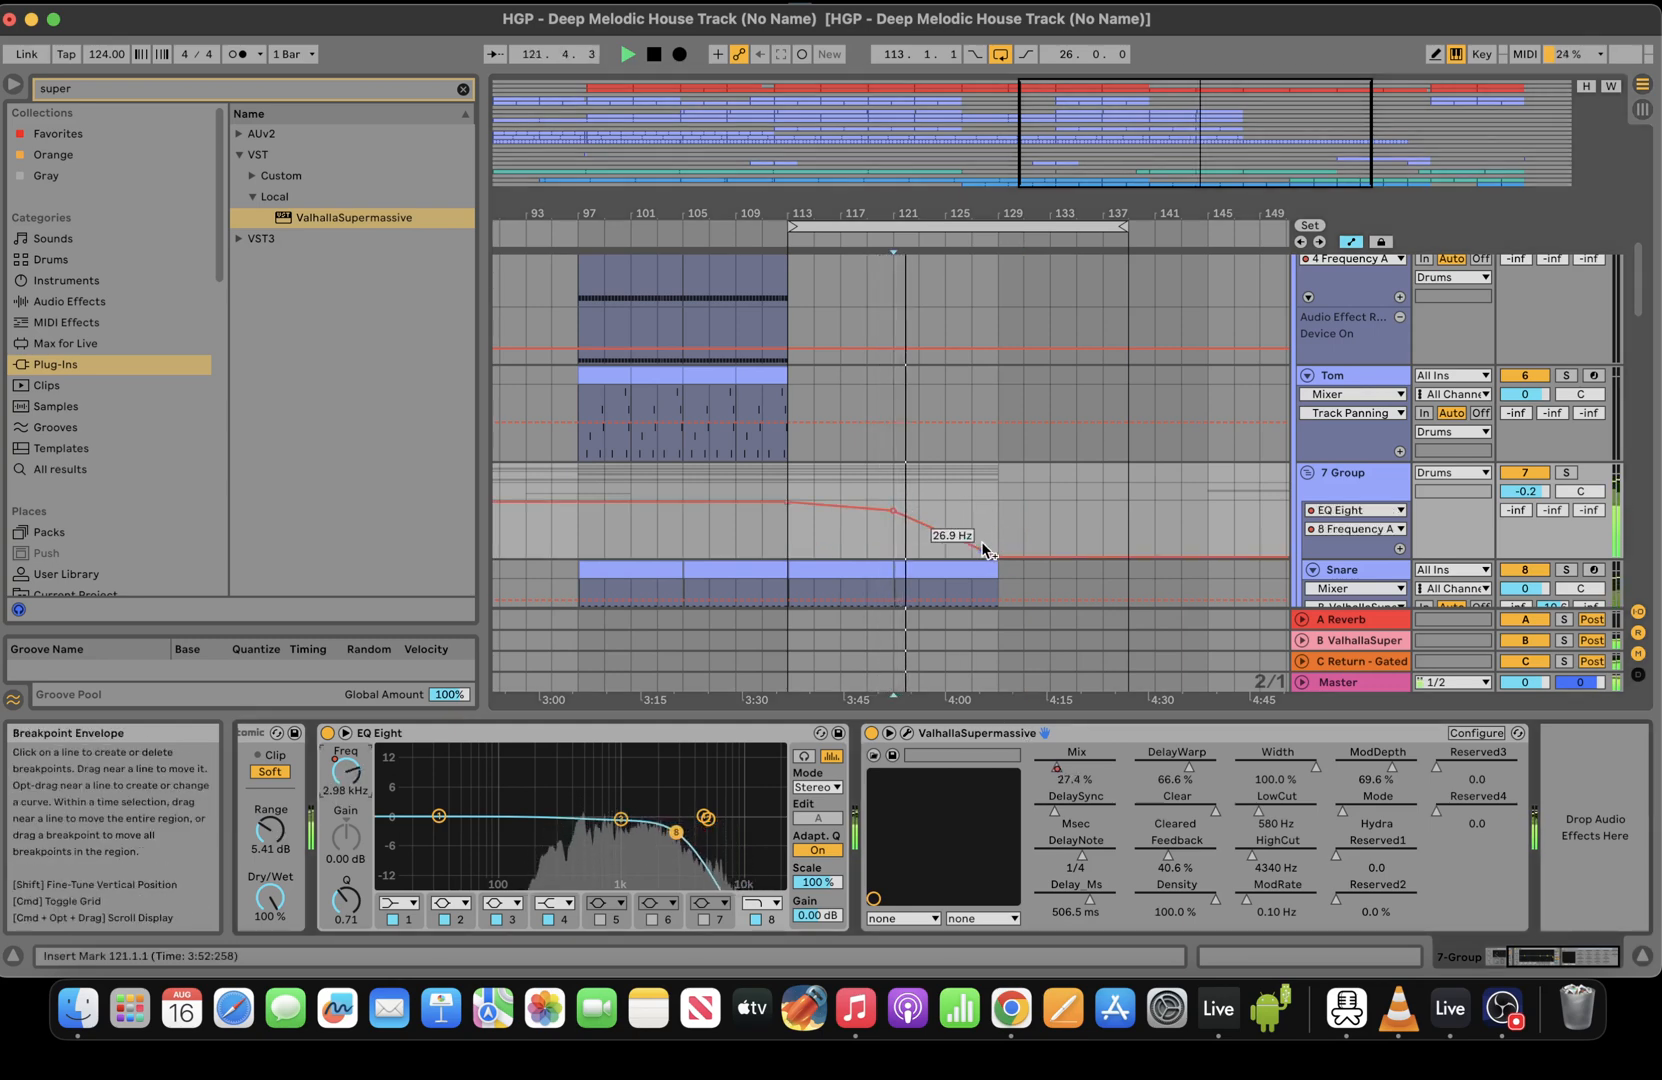
pyautogui.moveTo(982, 541); pyautogui.dragTo(998, 529)
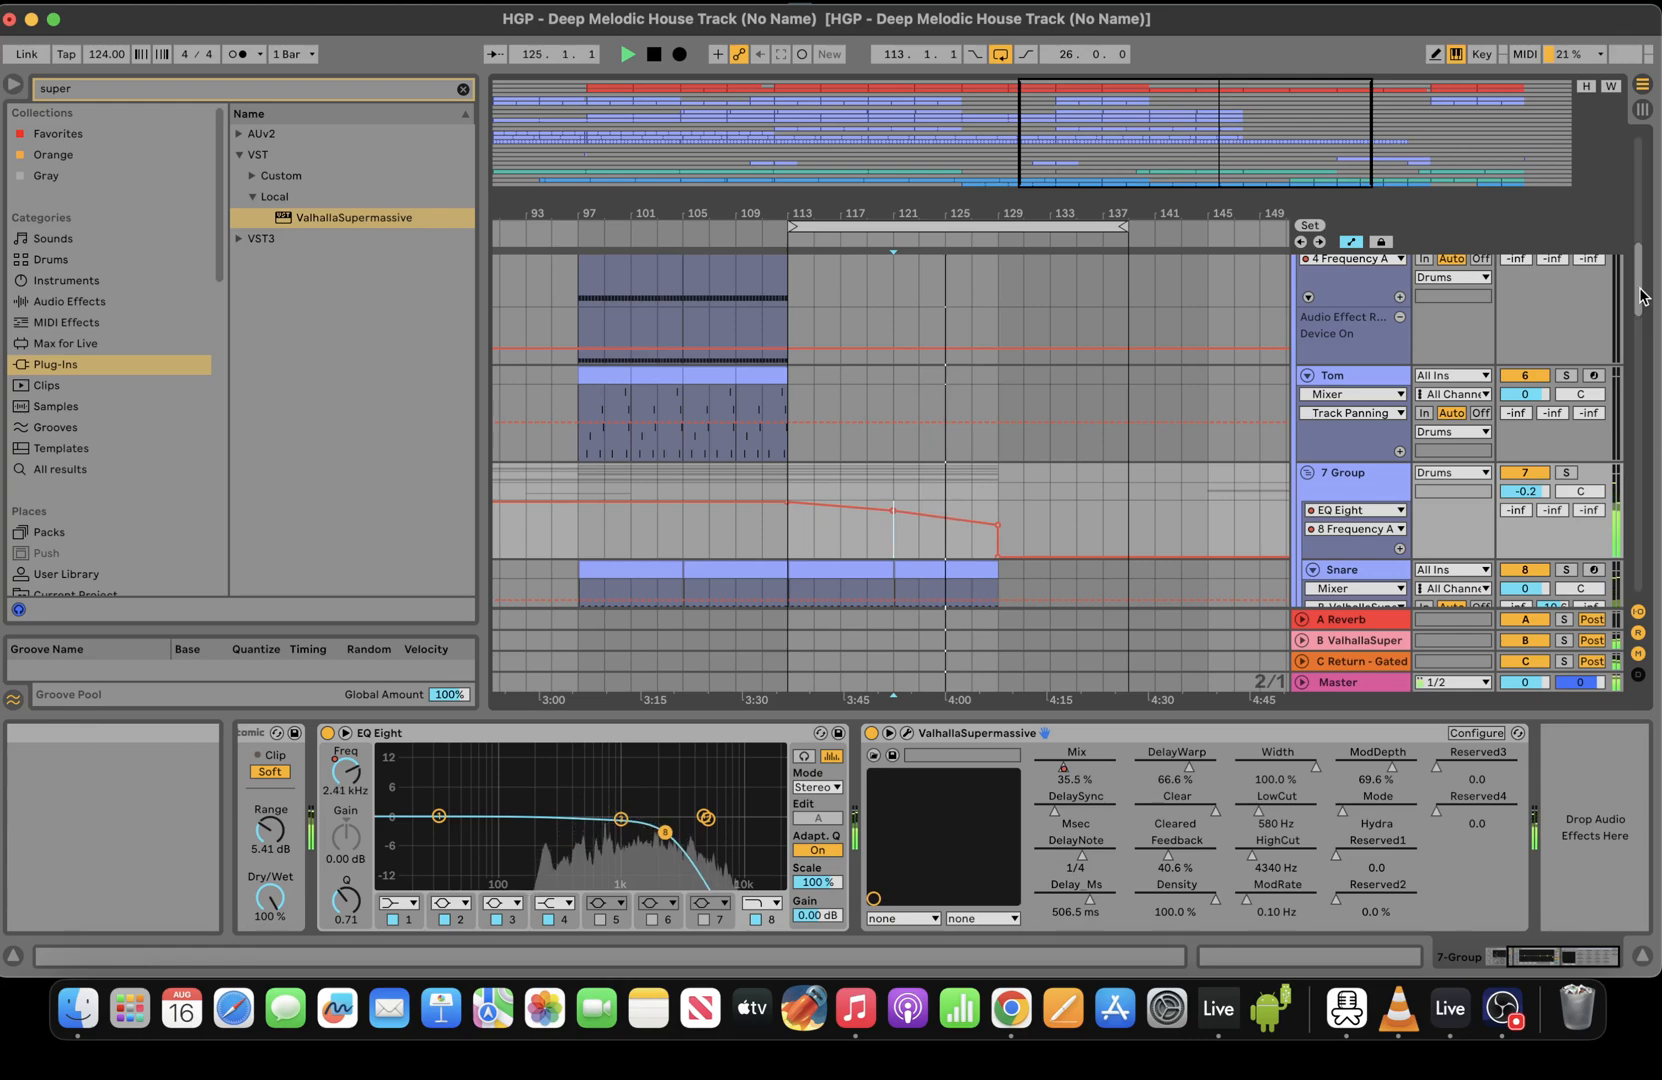
# Automate the Hi Reece Bass's last EQ Eight band 1 frequency to rise from bar 113 to bar 129, with a breakpoint at bar 121
pyautogui.scroll(3, 1640, 265)
pyautogui.moveTo(1640, 265); pyautogui.dragTo(1625, 180)
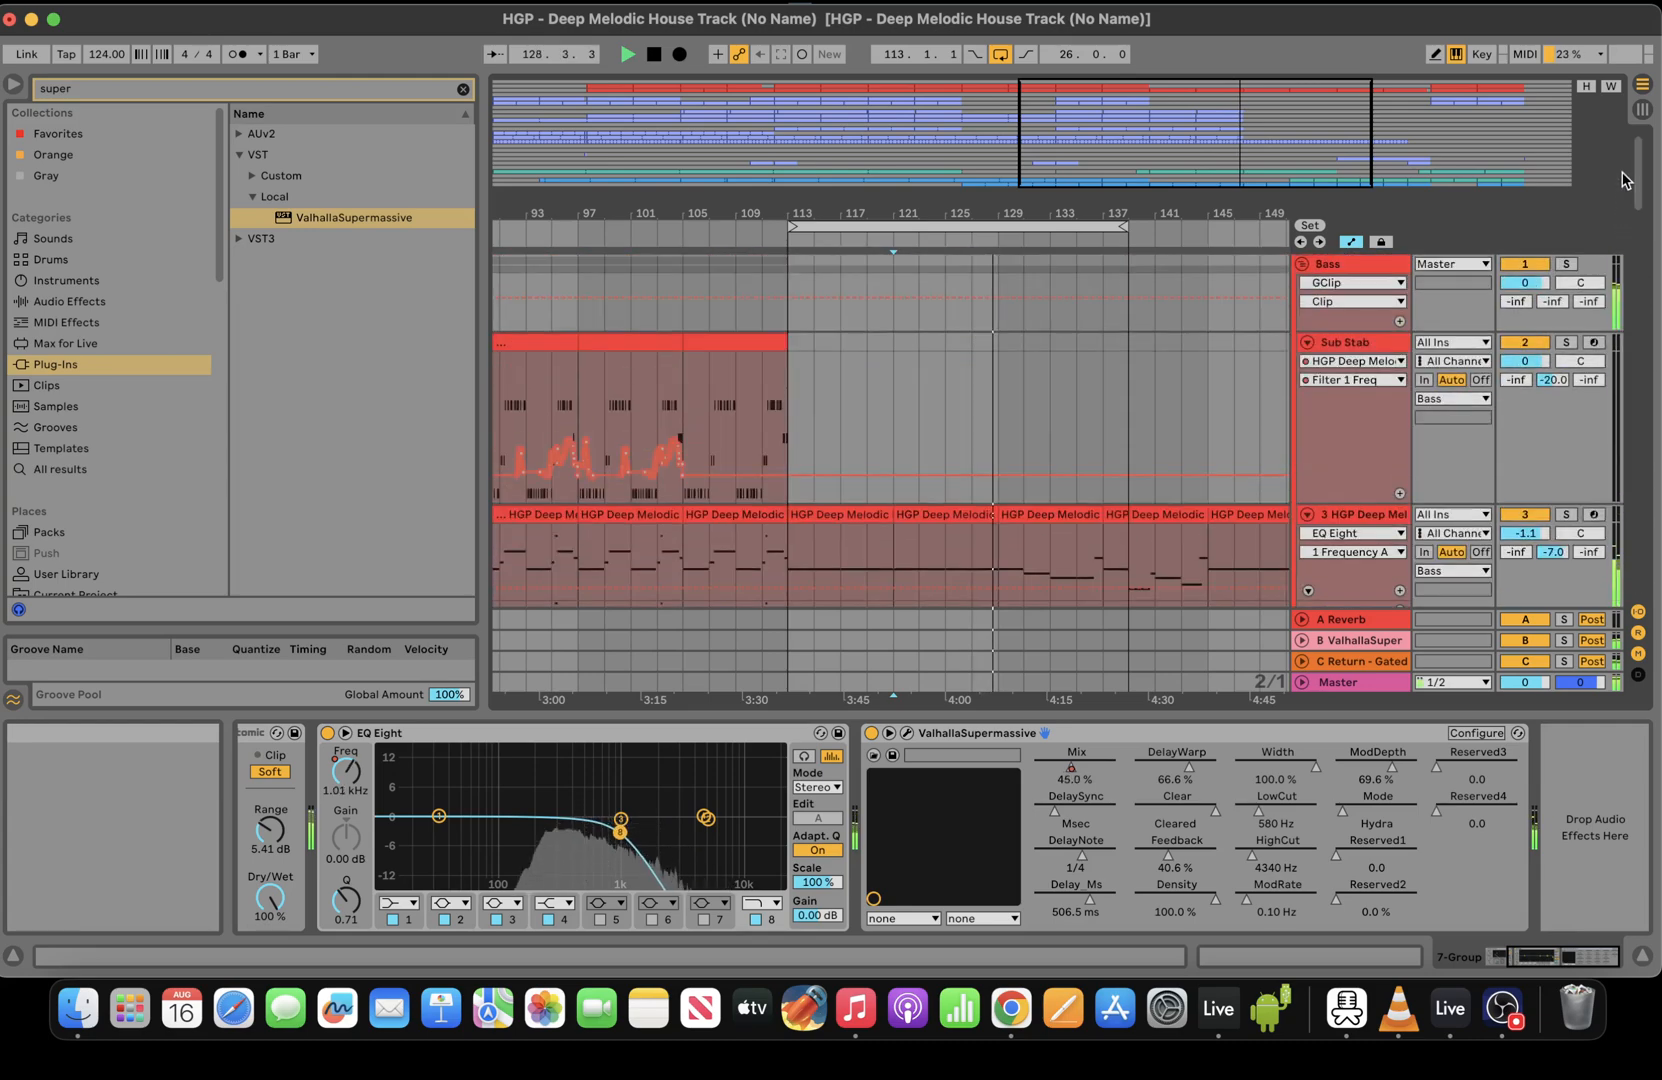
pyautogui.click(1004, 570)
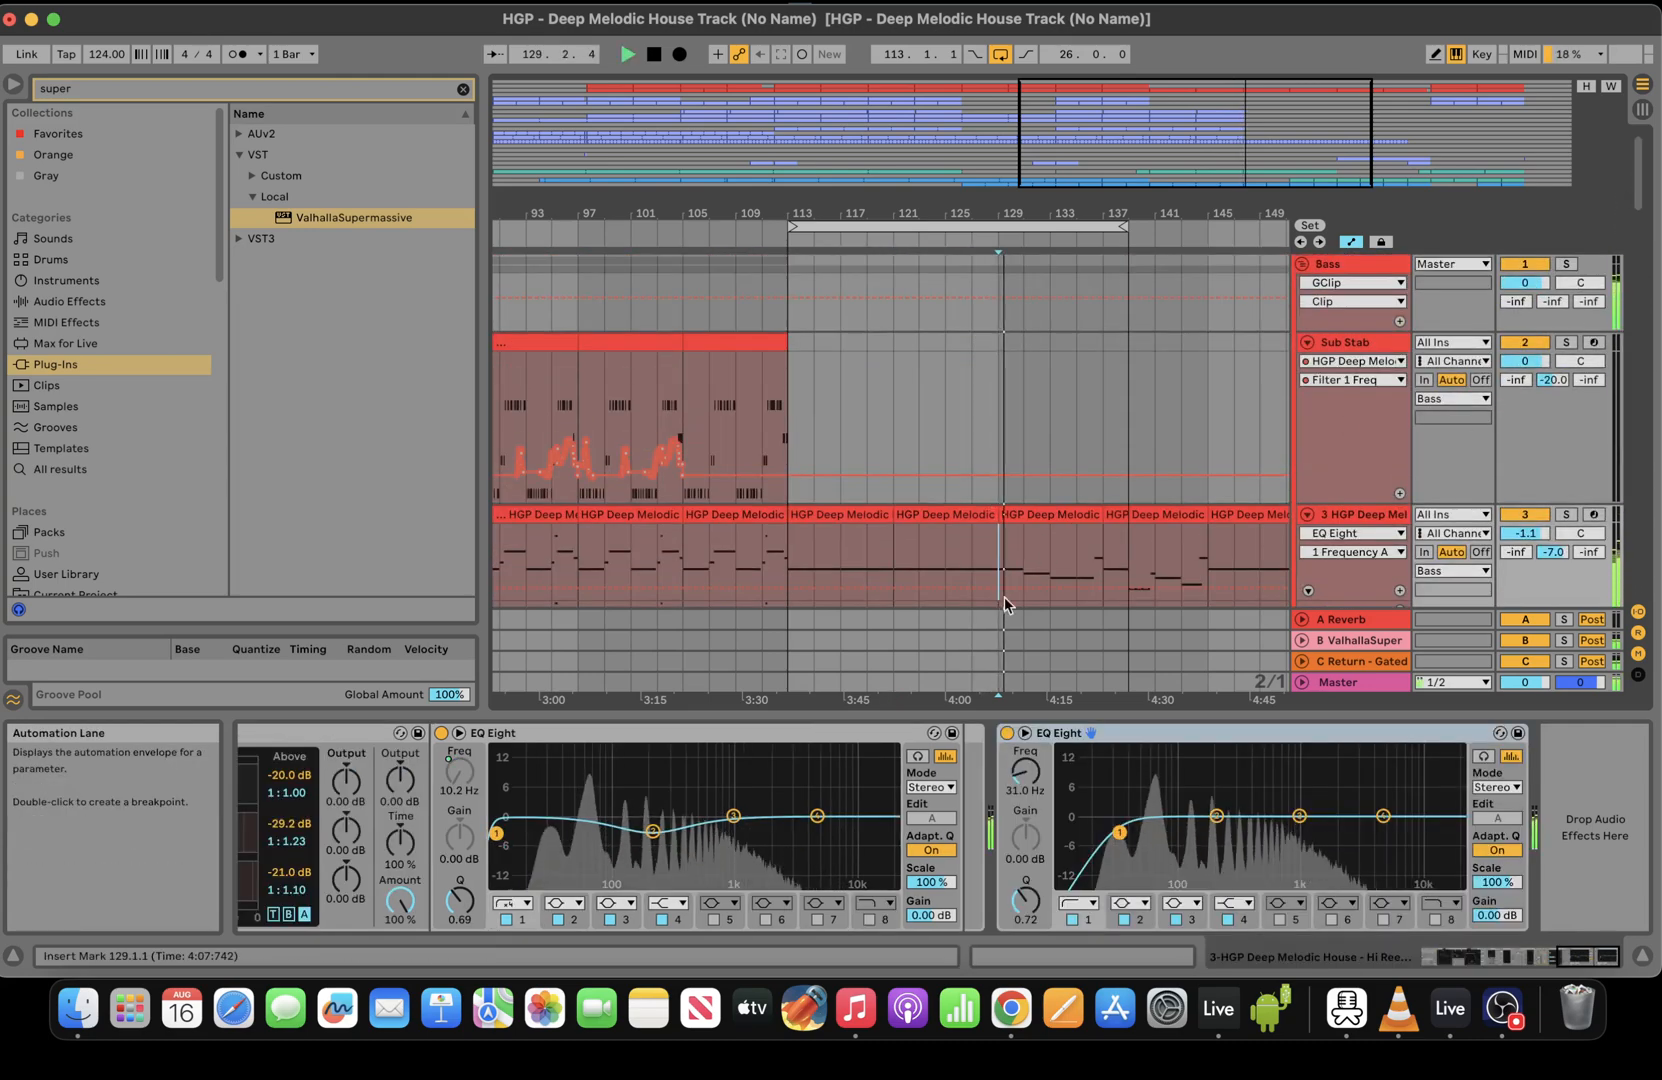
pyautogui.click(789, 573)
pyautogui.click(1038, 782)
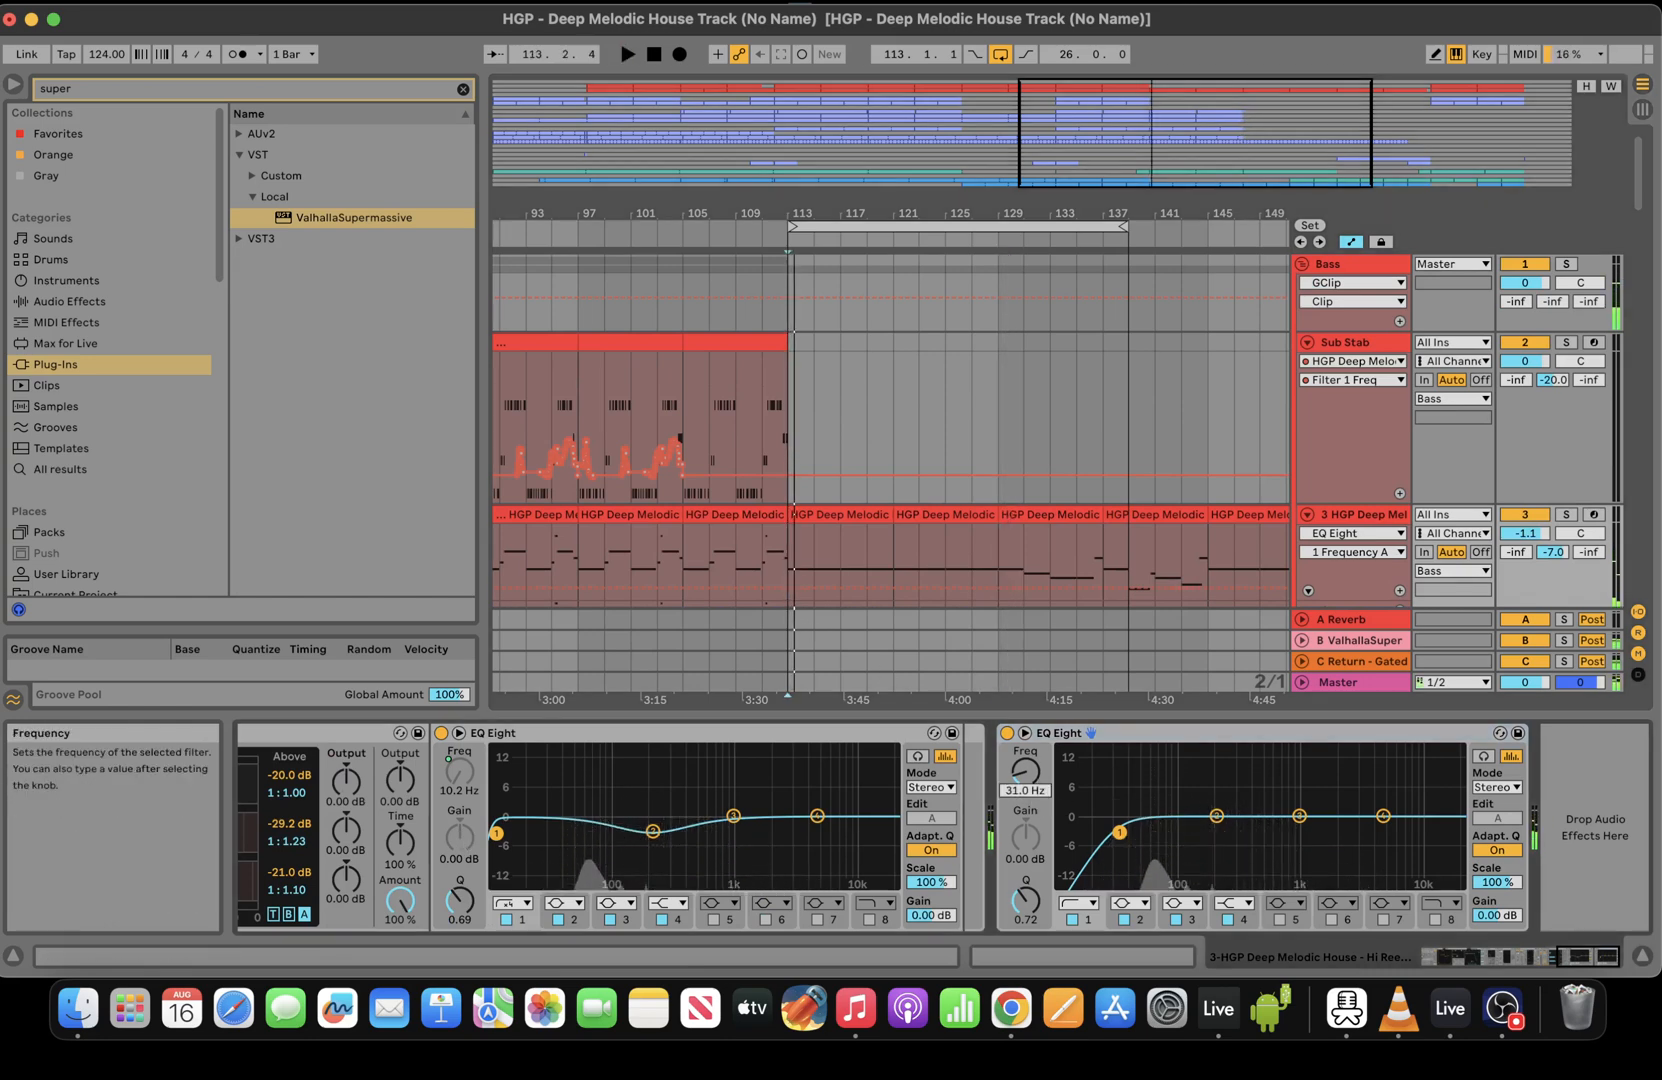
pyautogui.moveTo(840, 551); pyautogui.dragTo(995, 551)
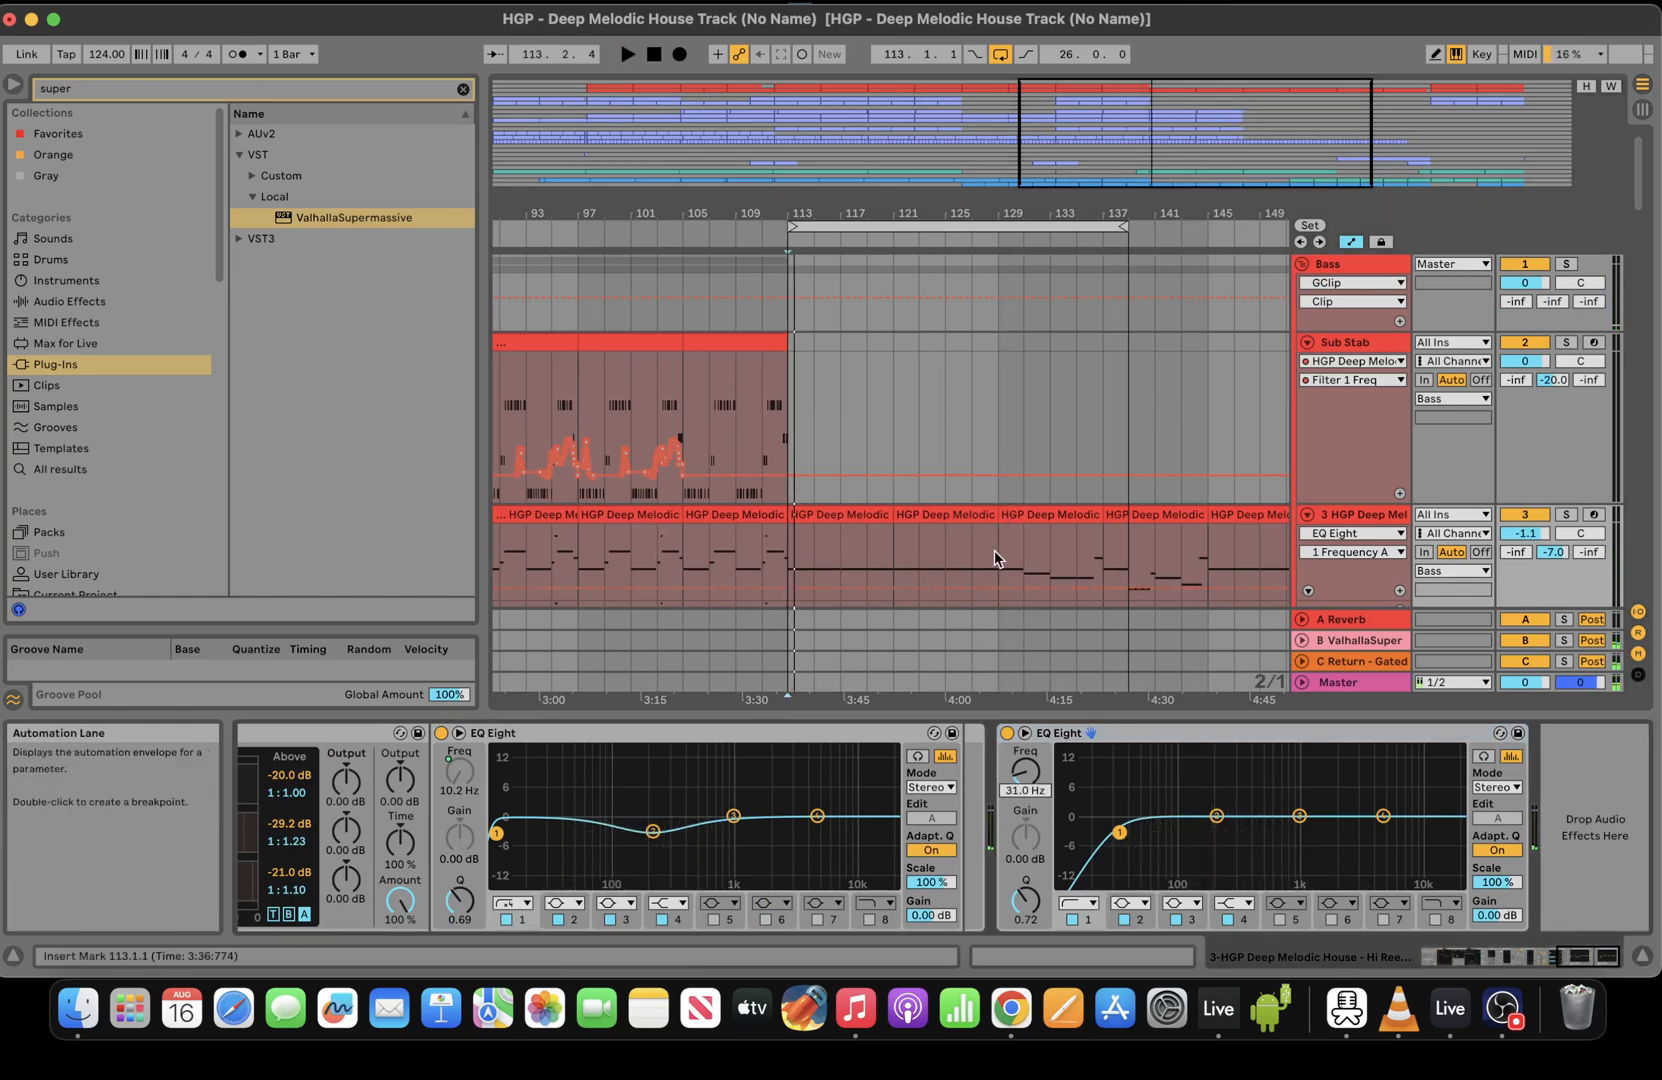
pyautogui.click(789, 571)
pyautogui.press('Escape')
pyautogui.moveTo(891, 577); pyautogui.dragTo(895, 567)
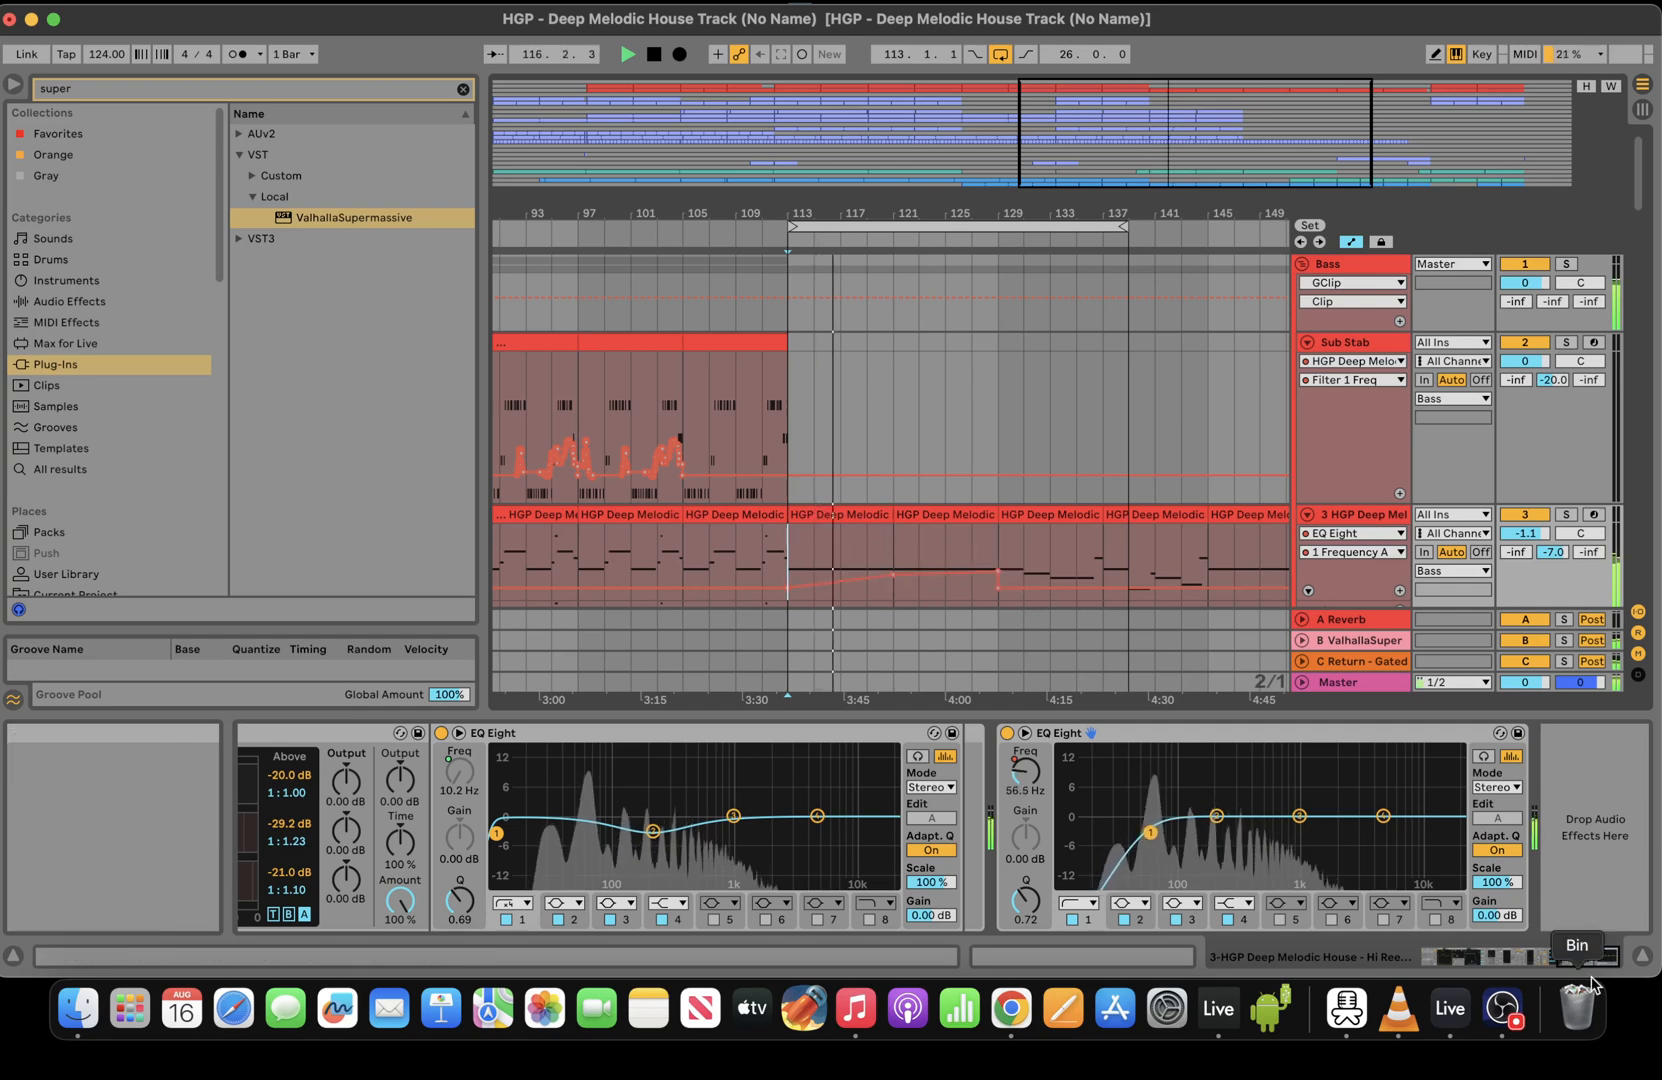
# Automate the Hi Reece Bass's Pro-Q 3 to be off from bar 129 to bar 161 and on before and after
pyautogui.moveTo(1585, 959); pyautogui.dragTo(1514, 959)
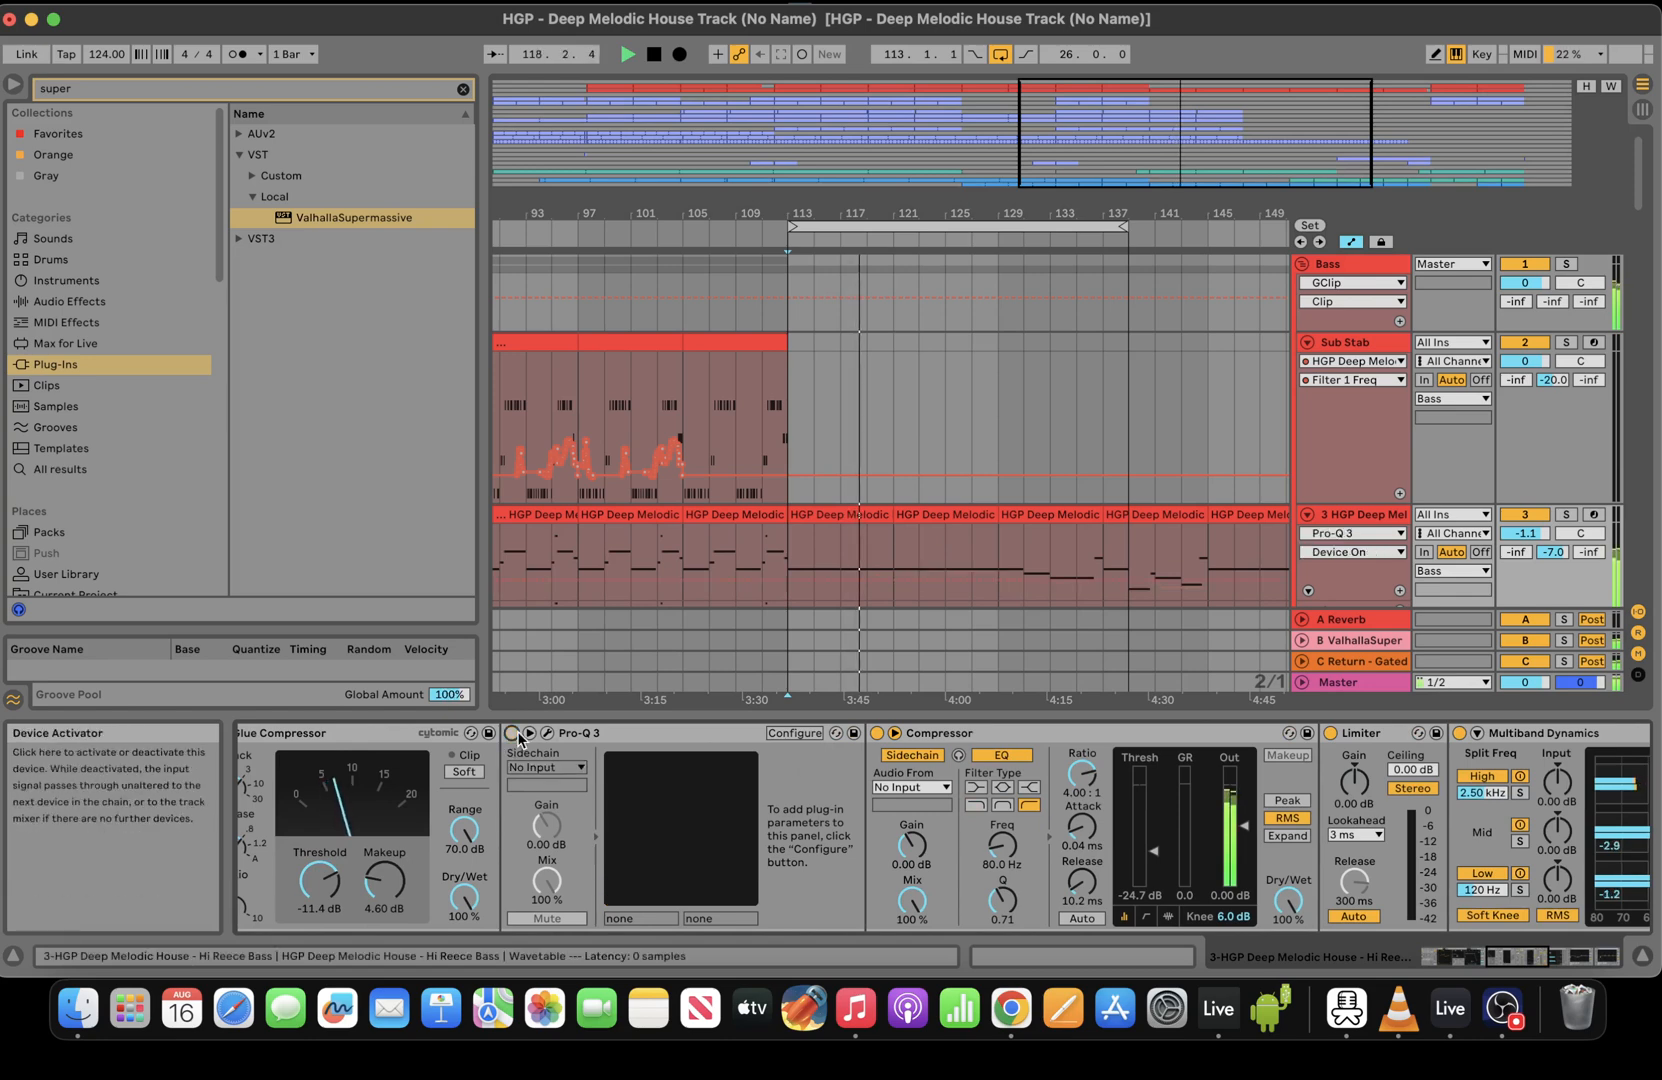
pyautogui.moveTo(1068, 95)
pyautogui.mouseDown()
pyautogui.moveTo(1062, 72)
pyautogui.moveTo(1092, 72)
pyautogui.mouseUp()
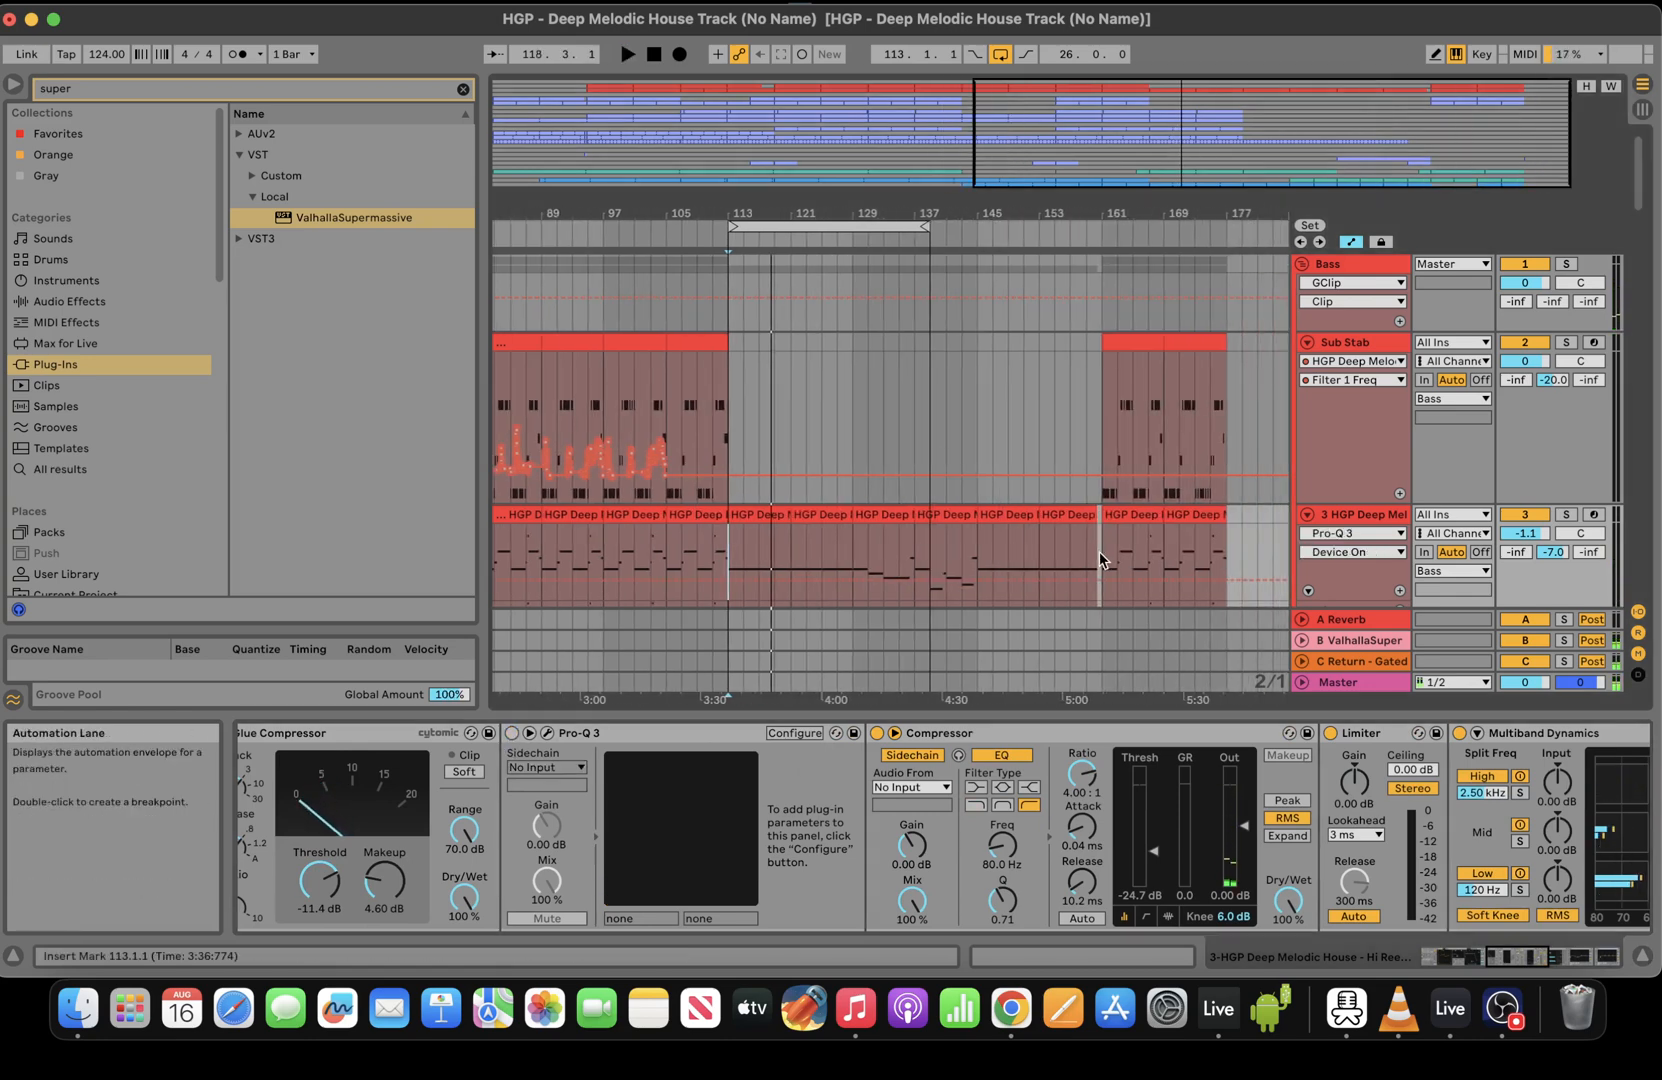
pyautogui.moveTo(1105, 541); pyautogui.dragTo(865, 538)
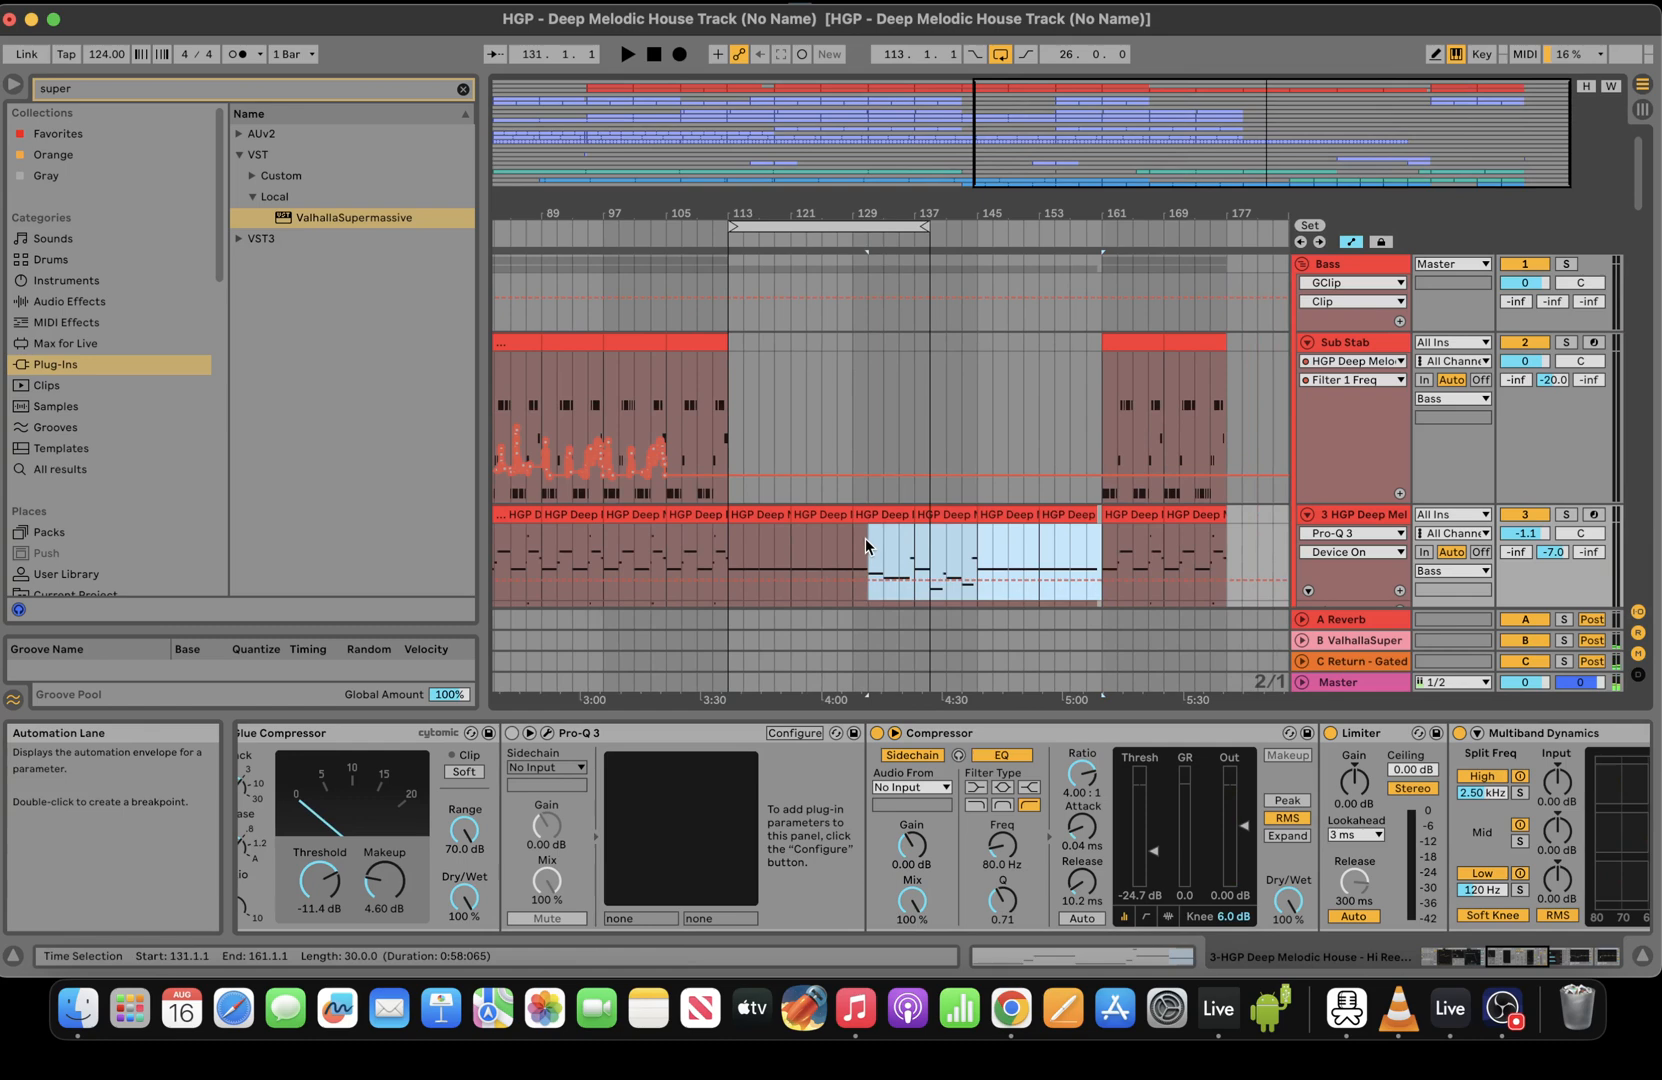
pyautogui.click(512, 734)
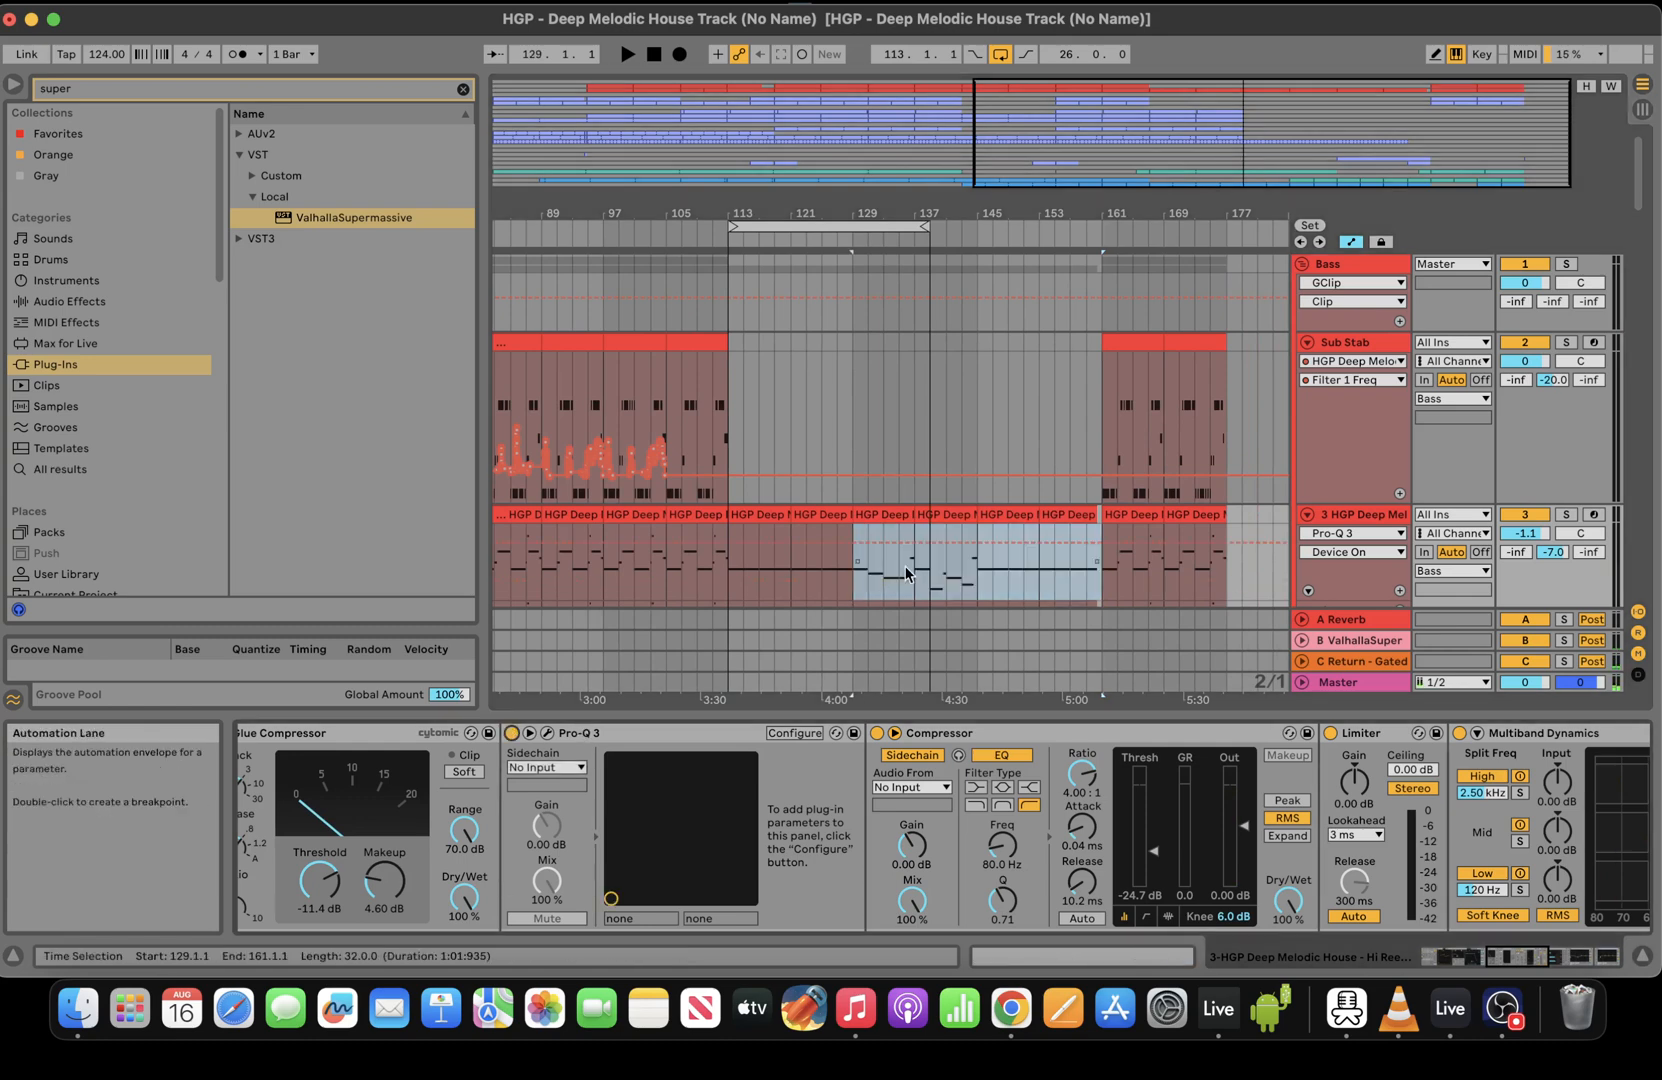
pyautogui.click(1050, 526)
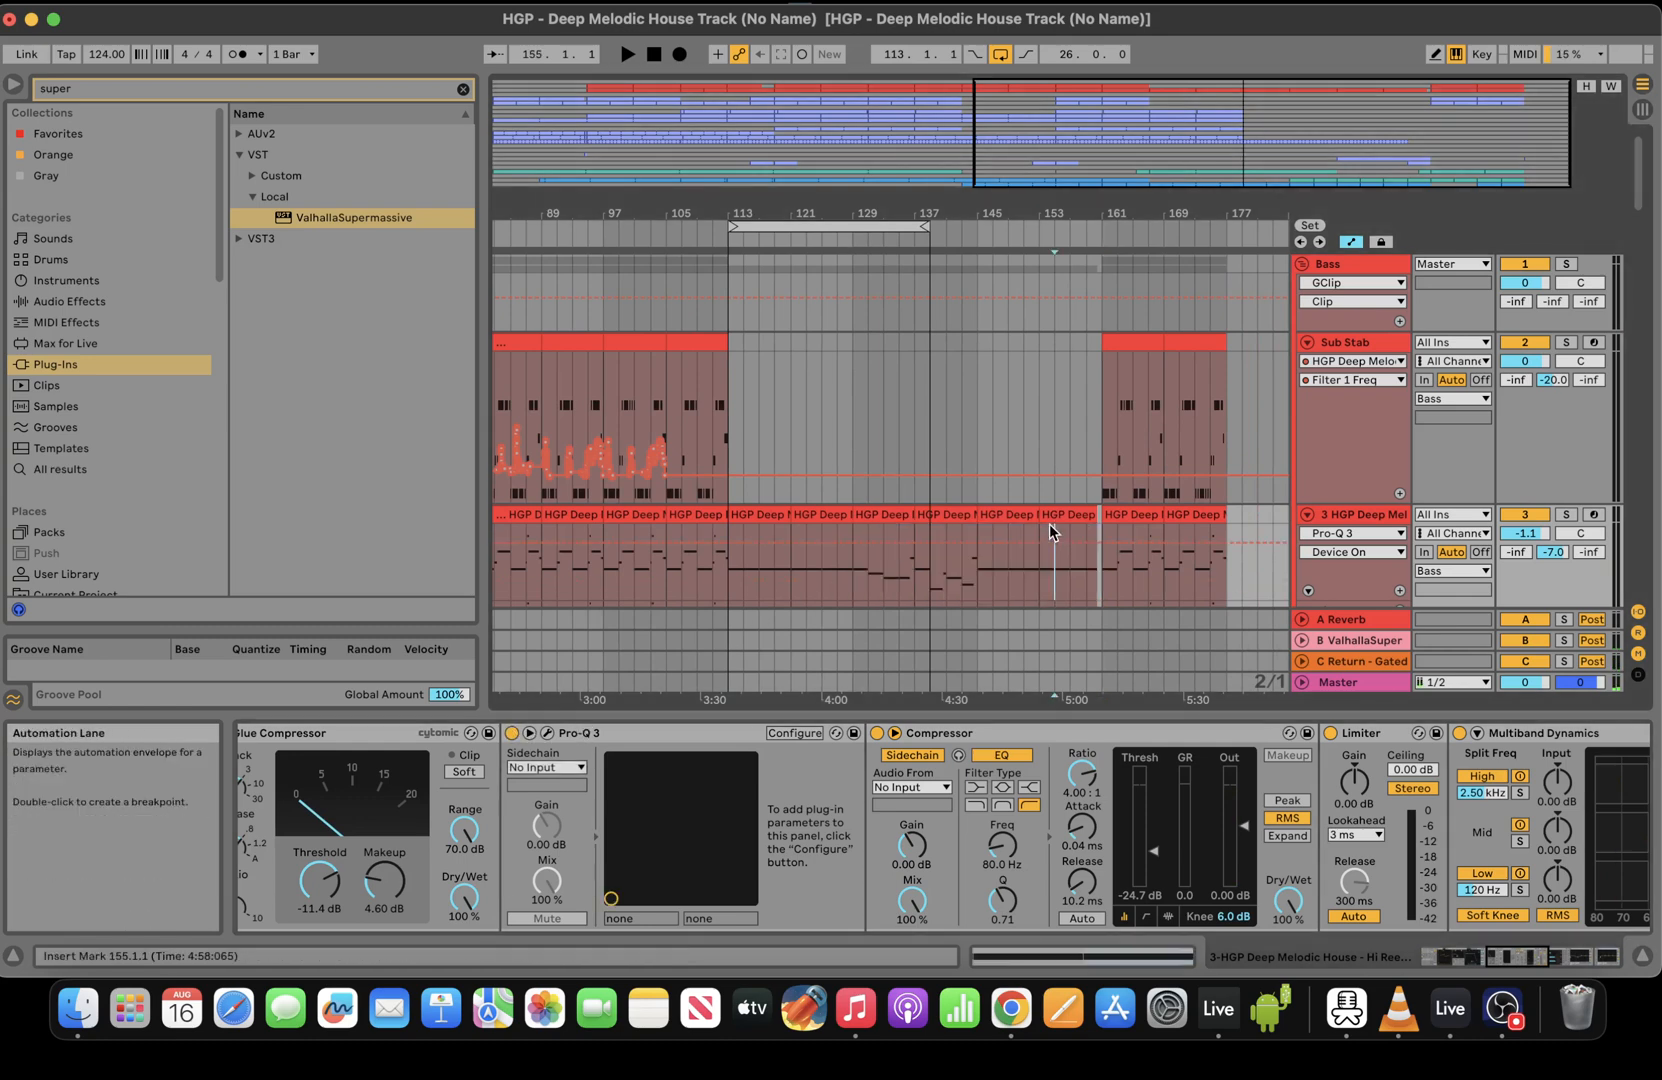
pyautogui.keyDown('shift'); pyautogui.click(869, 564); pyautogui.keyUp('shift')
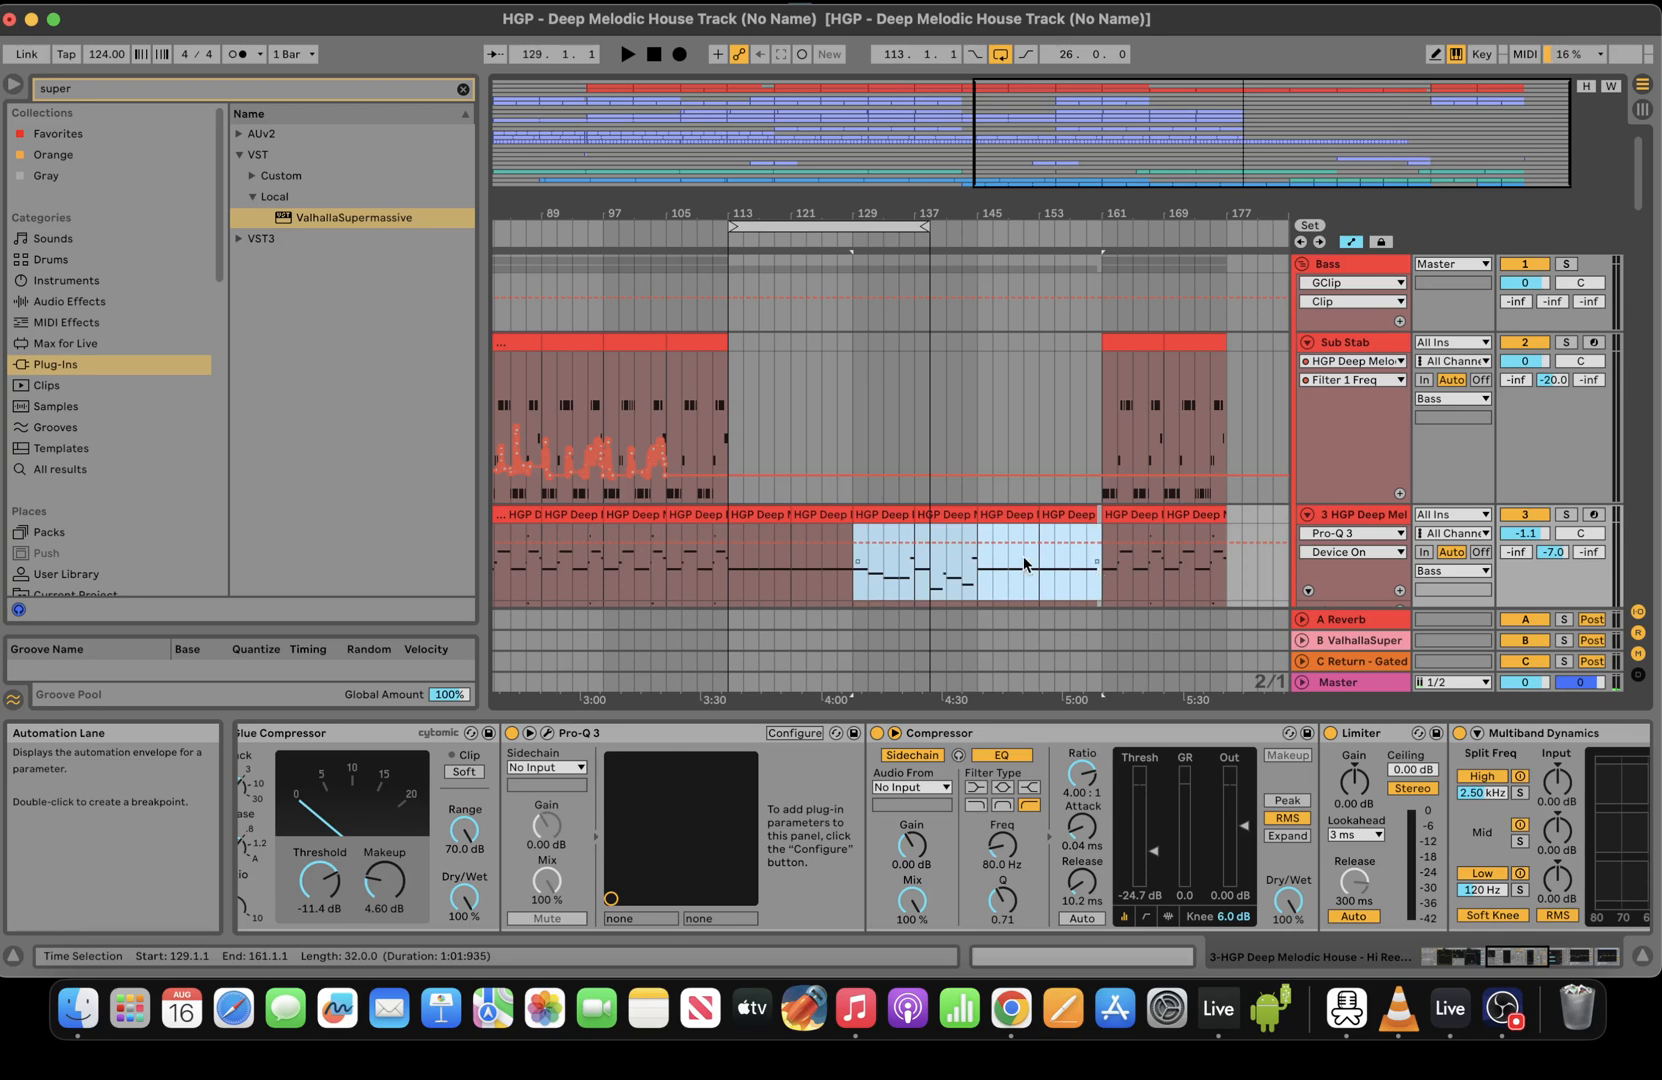
# Play from bar 115 and extend the loop starting at bar 113 to a length of 34 bars
pyautogui.click(736, 574)
pyautogui.press('space')
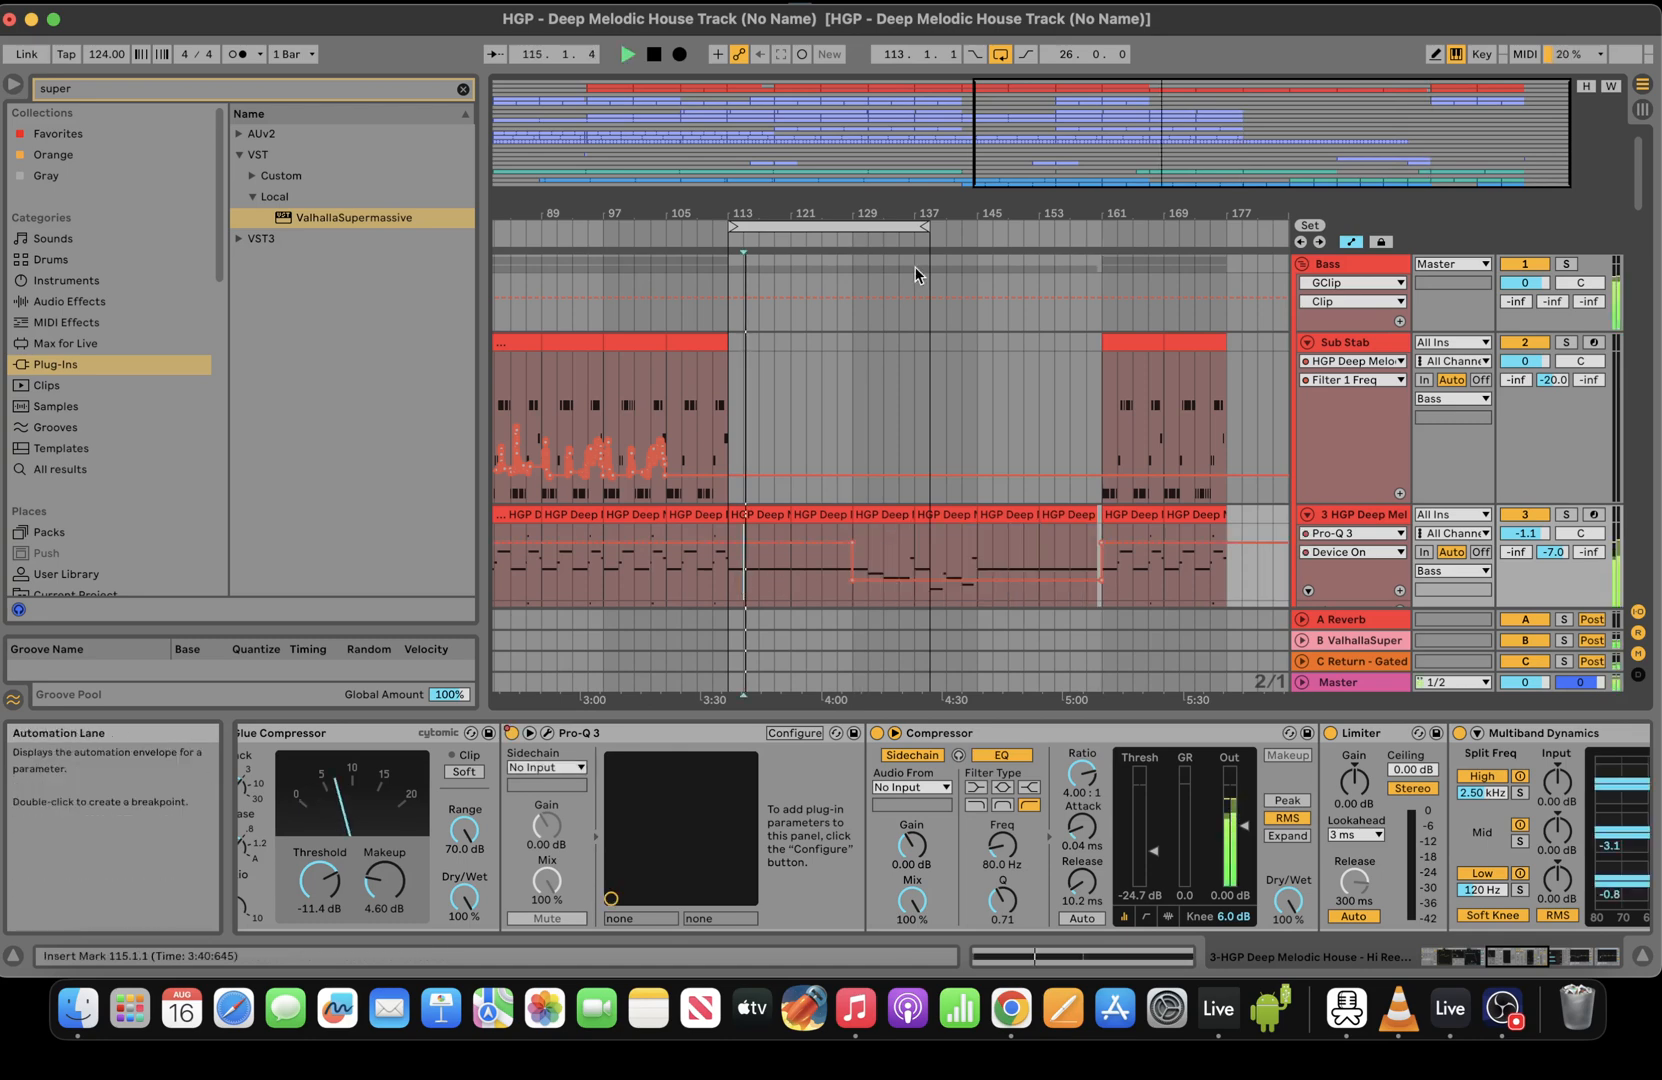
pyautogui.moveTo(928, 226); pyautogui.dragTo(989, 227)
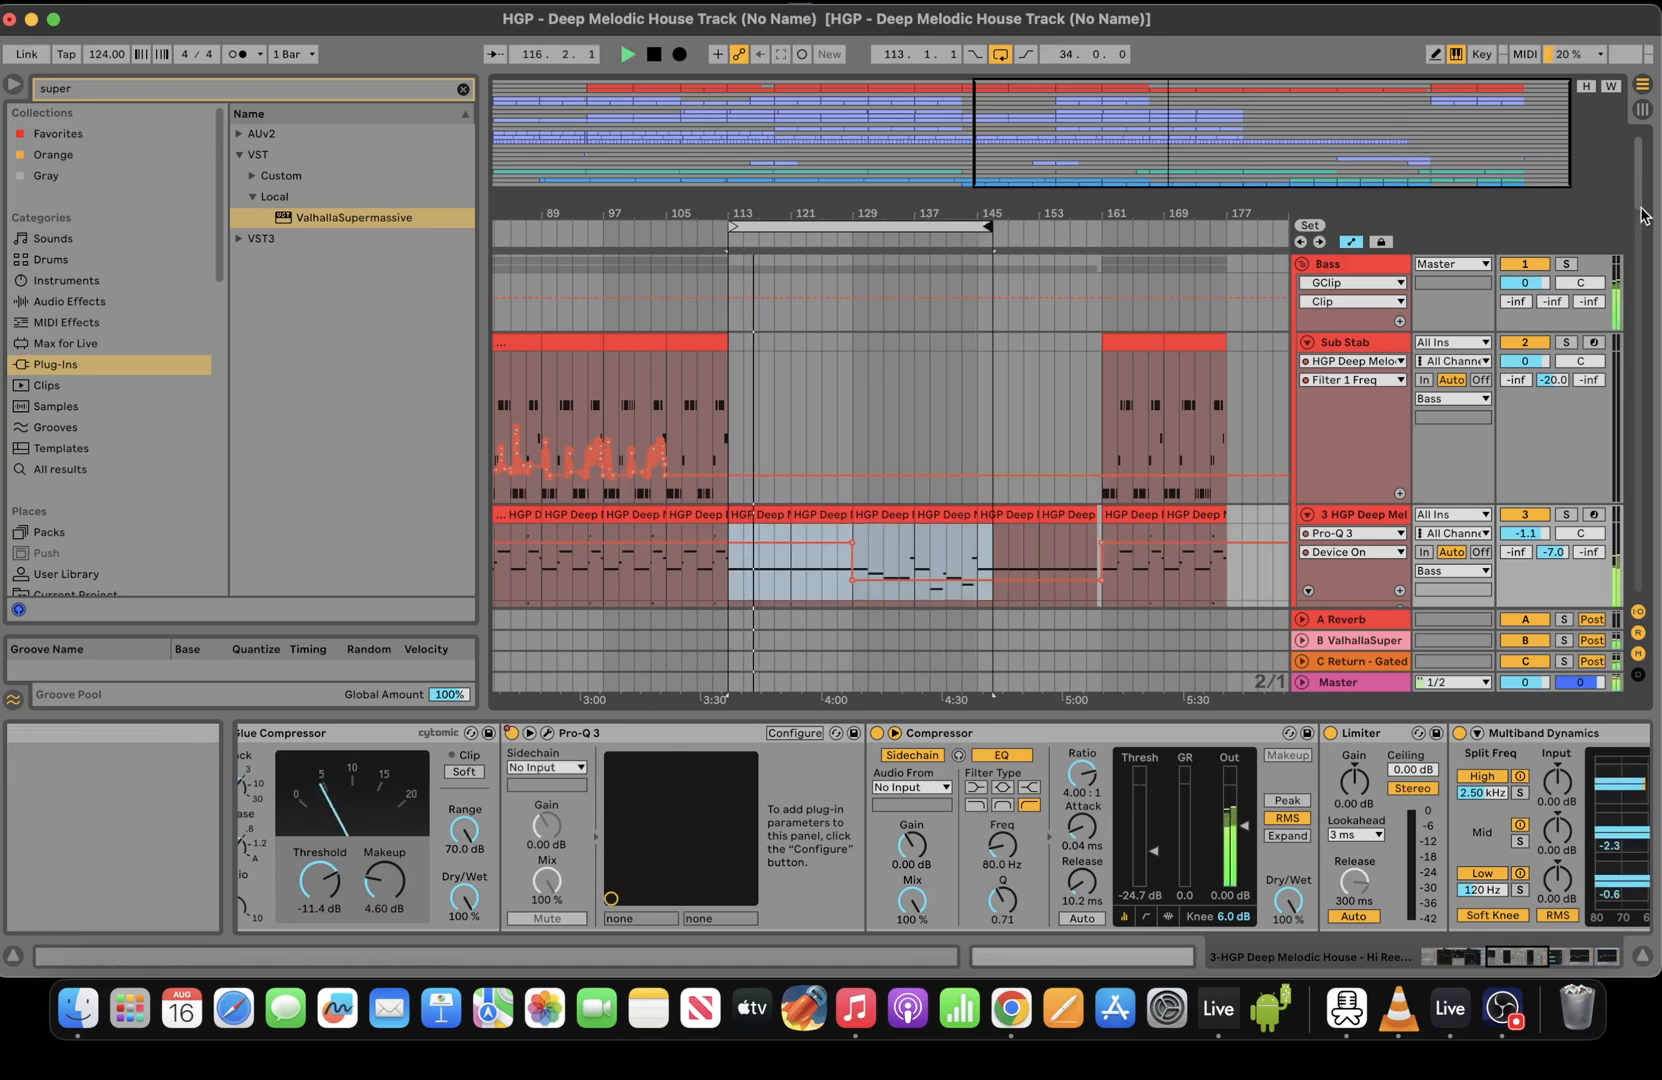
# Copy the pair of sweep clips at bars 93 to 101 on the Sweeps track to bar 125
pyautogui.moveTo(1641, 188); pyautogui.dragTo(1659, 465)
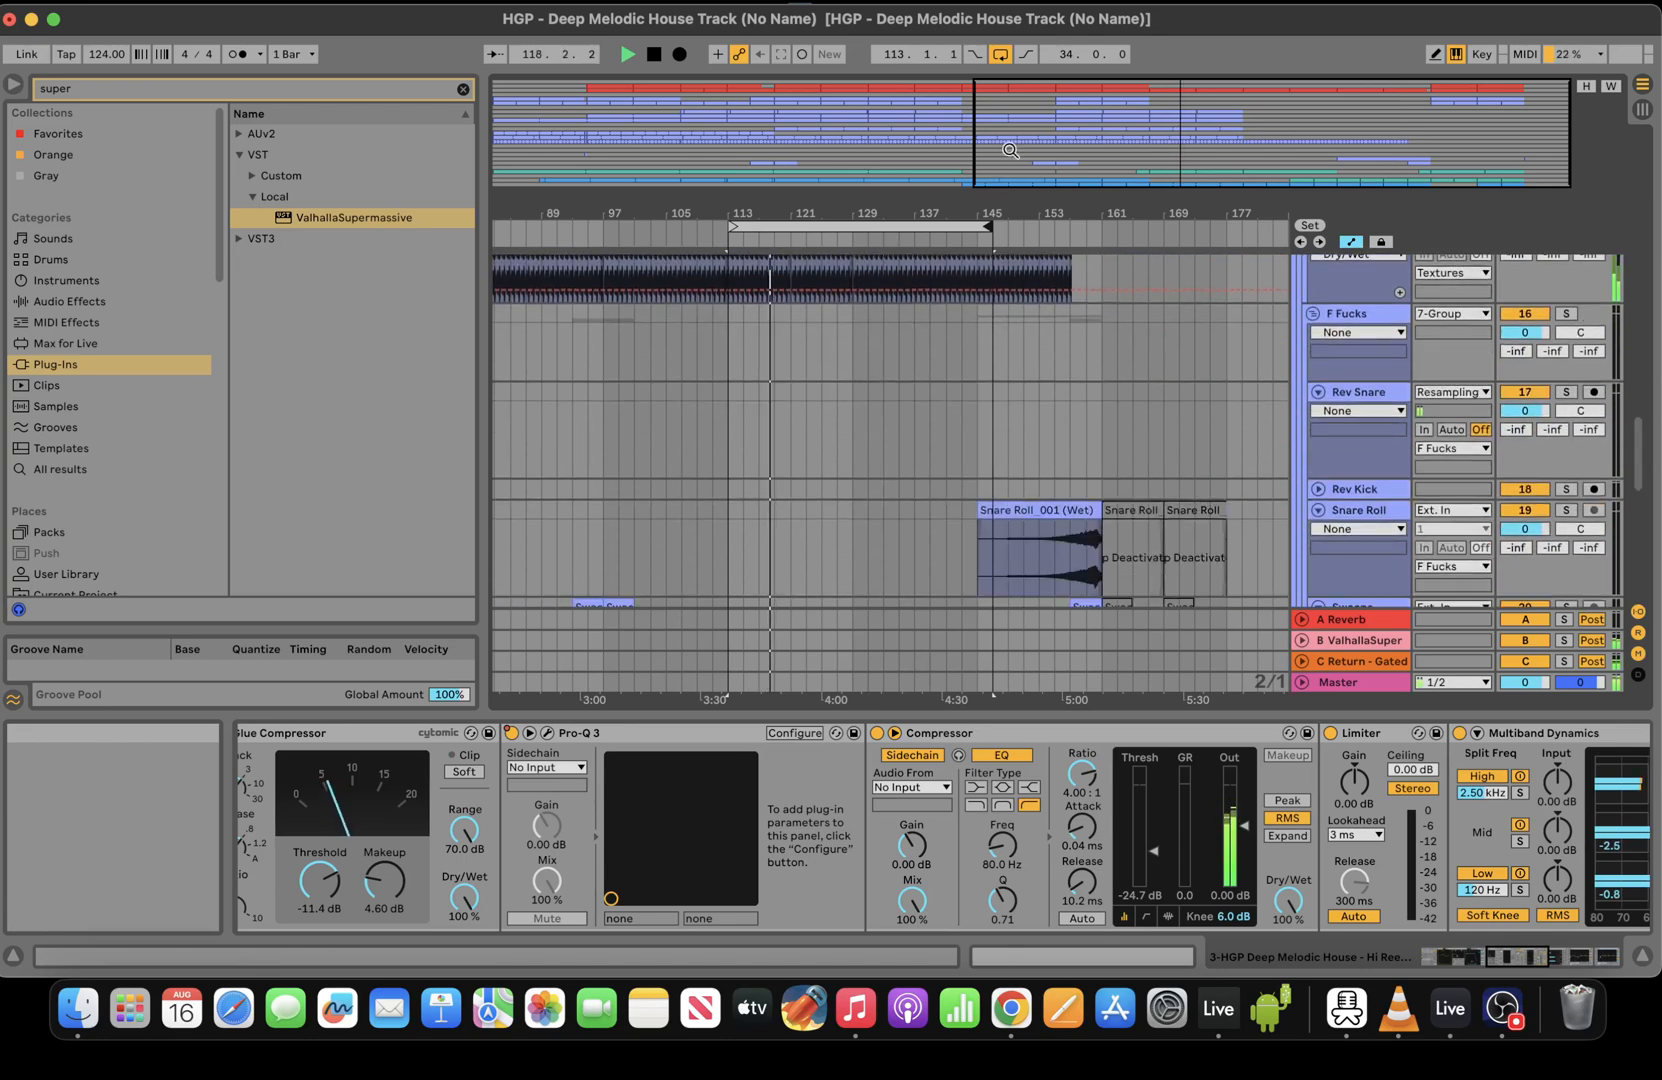
pyautogui.moveTo(1011, 150); pyautogui.dragTo(944, 150)
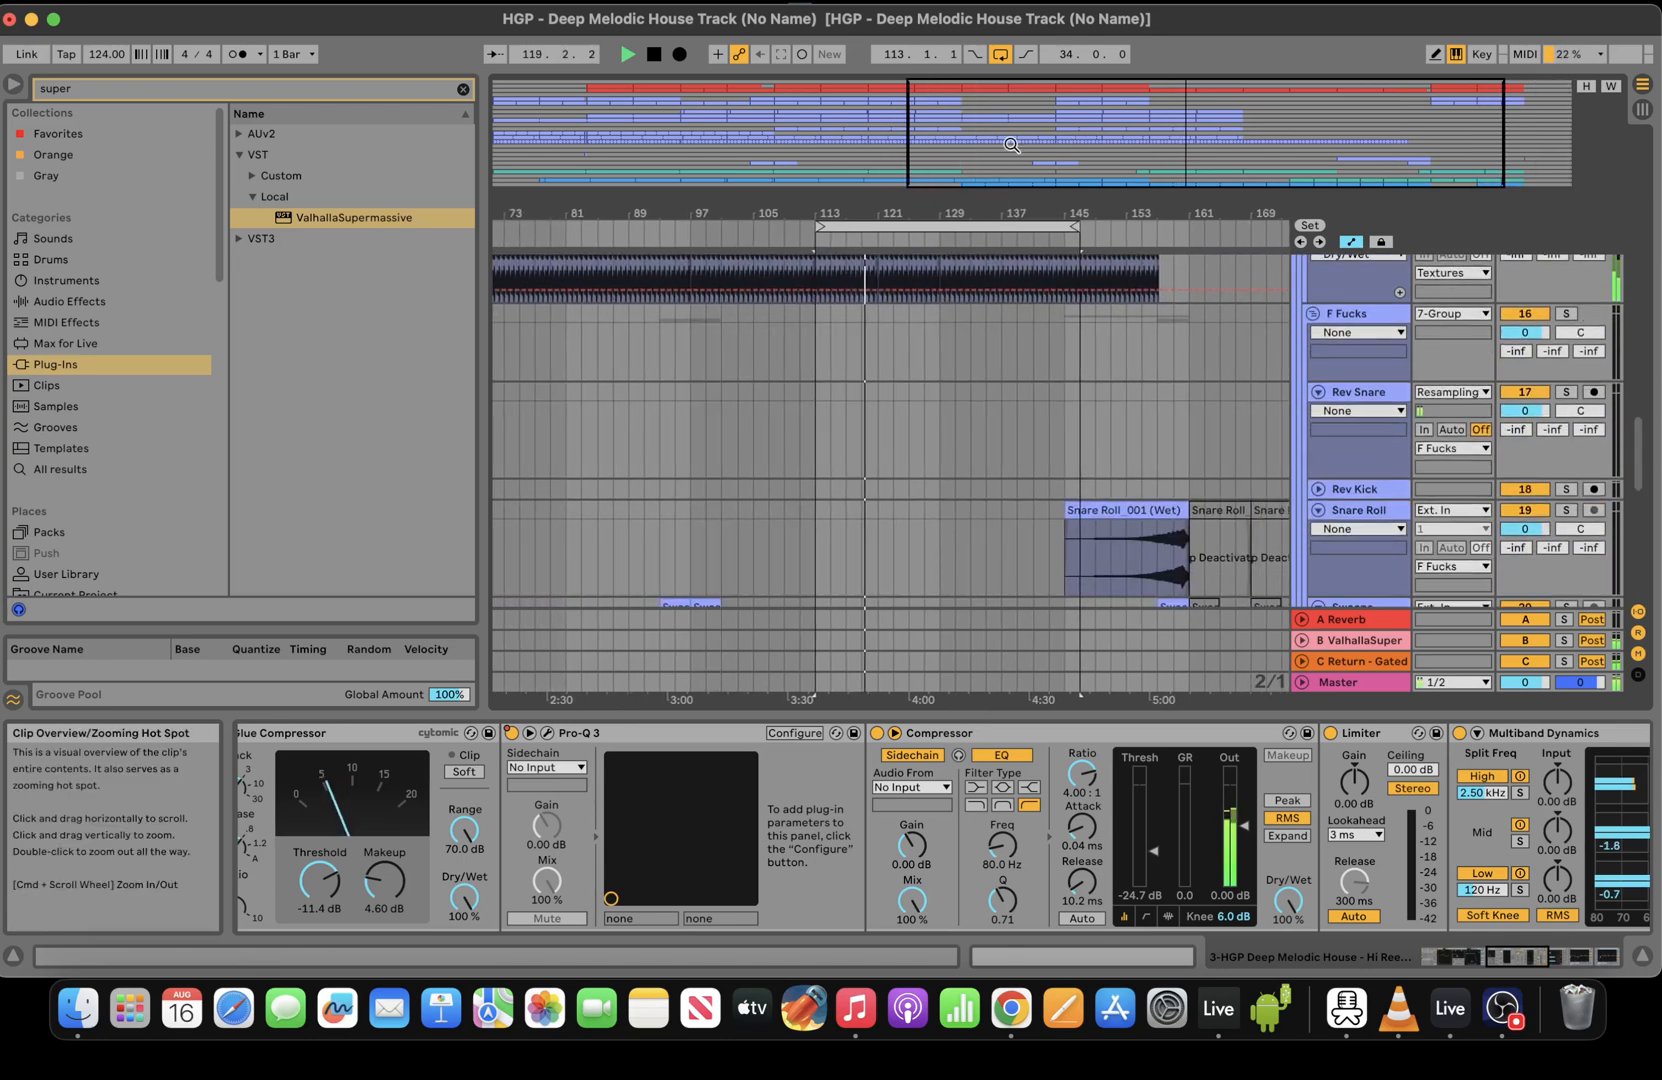
pyautogui.moveTo(1640, 430); pyautogui.dragTo(1640, 450)
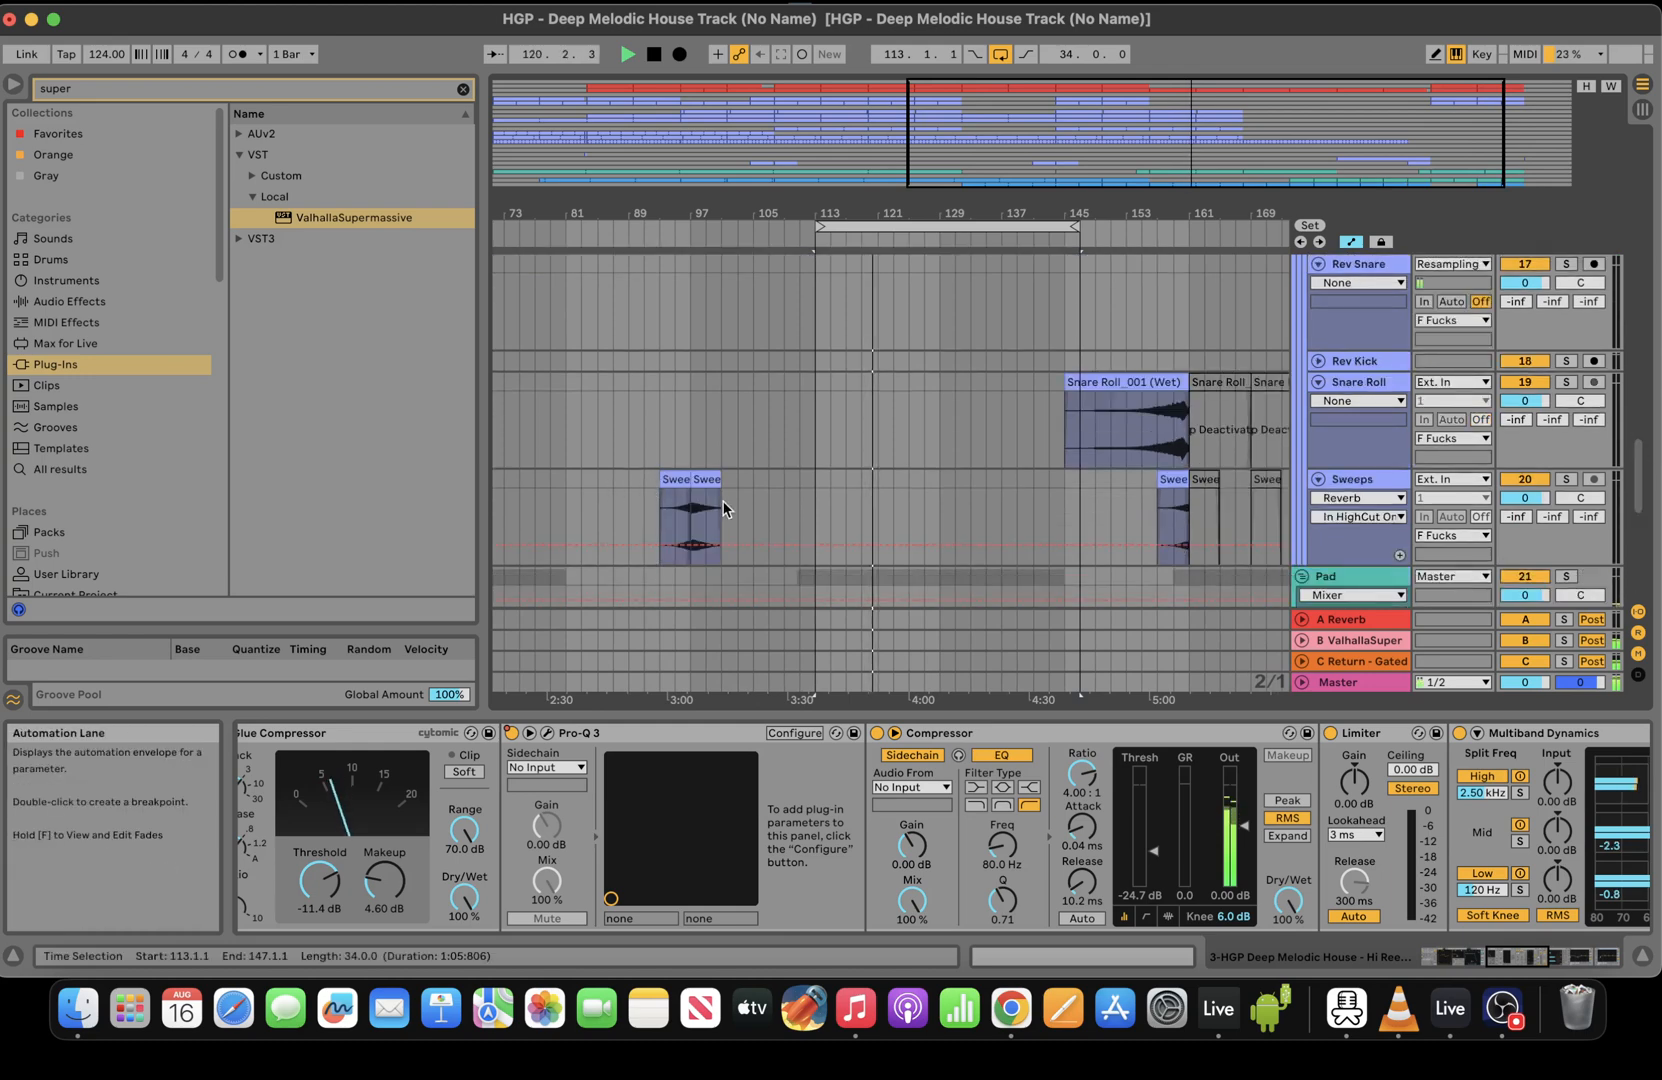
pyautogui.click(665, 484)
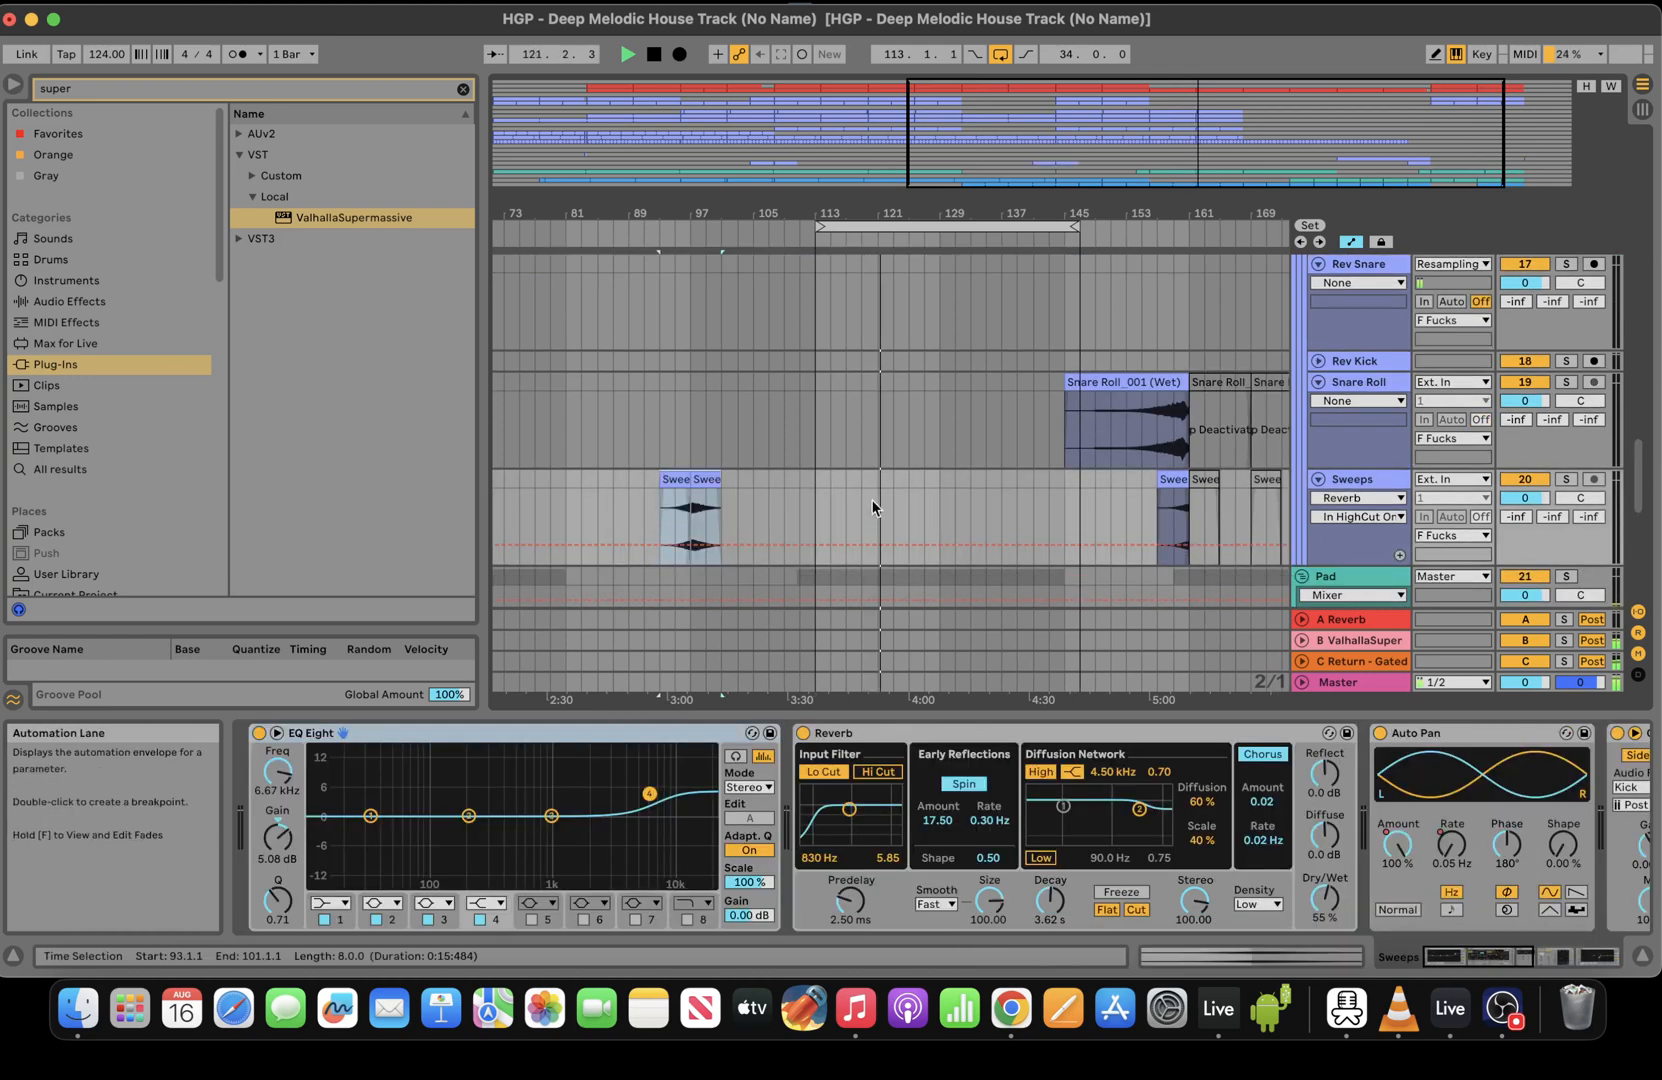
pyautogui.click(903, 508)
pyautogui.press('super+v')
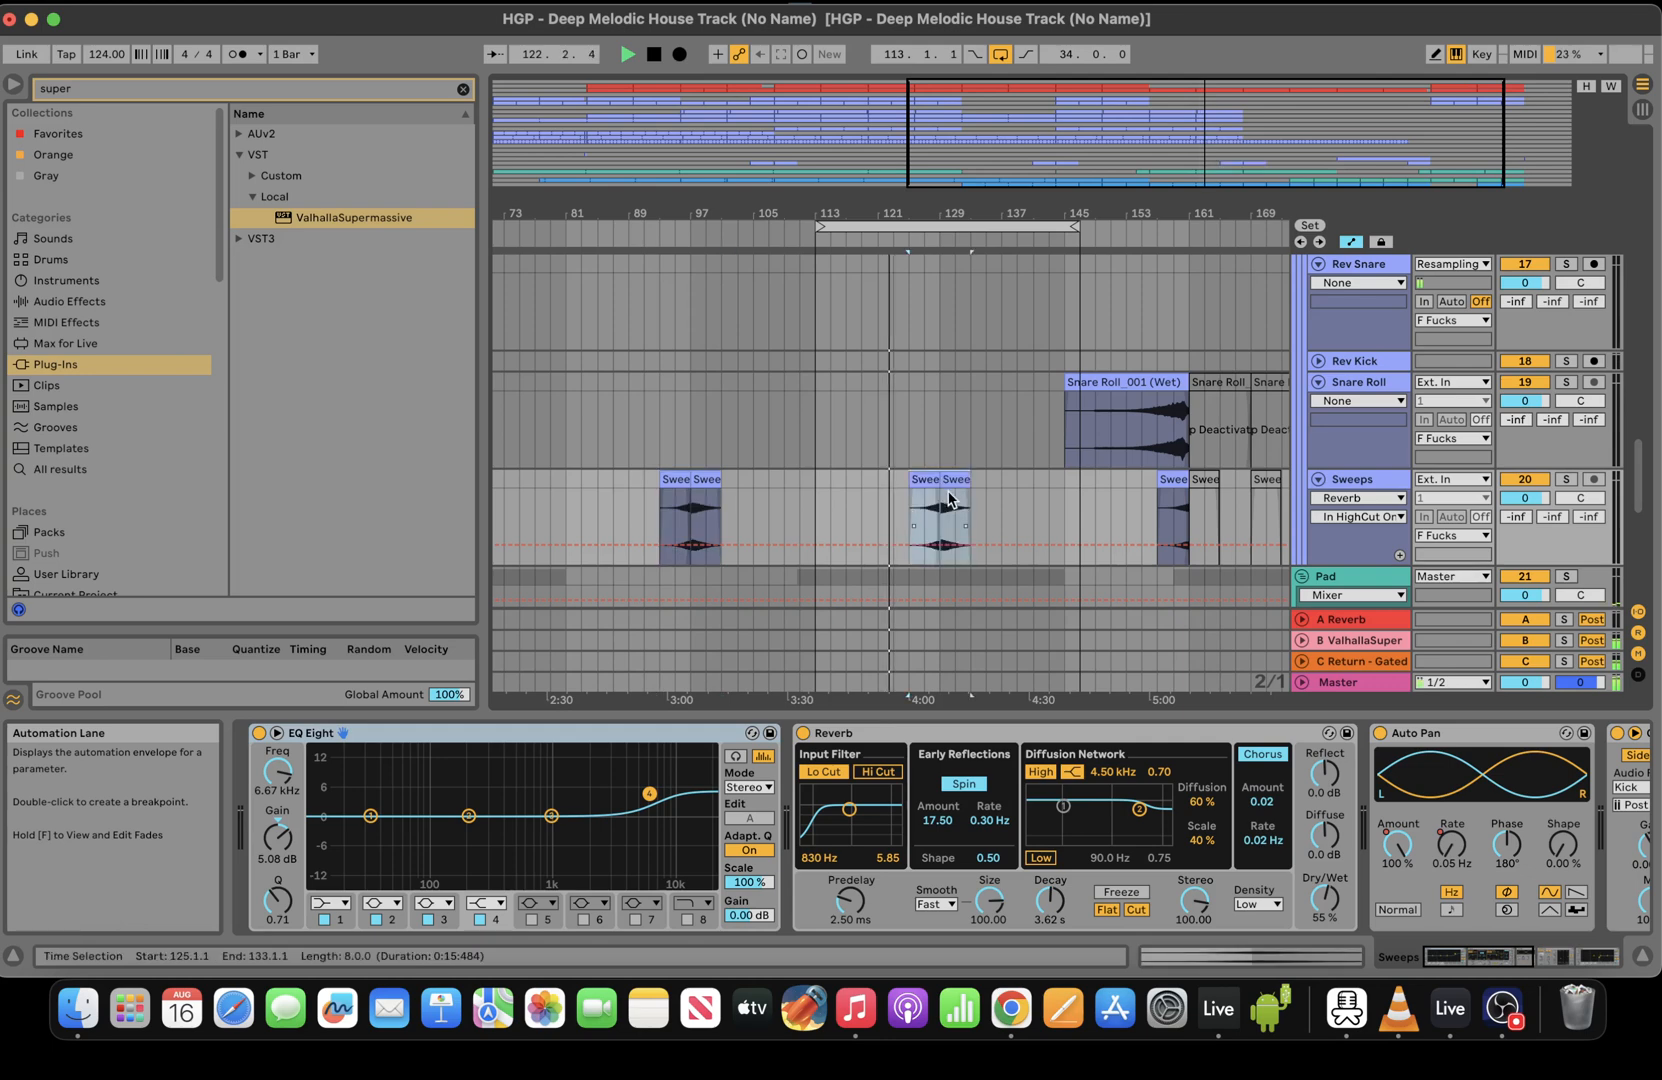
# Replace the copied sweeps at bar 125 with Sweep_004.wav from the FX_Sweeps folder of the HGP Deep Melodic House samples
pyautogui.click(463, 89)
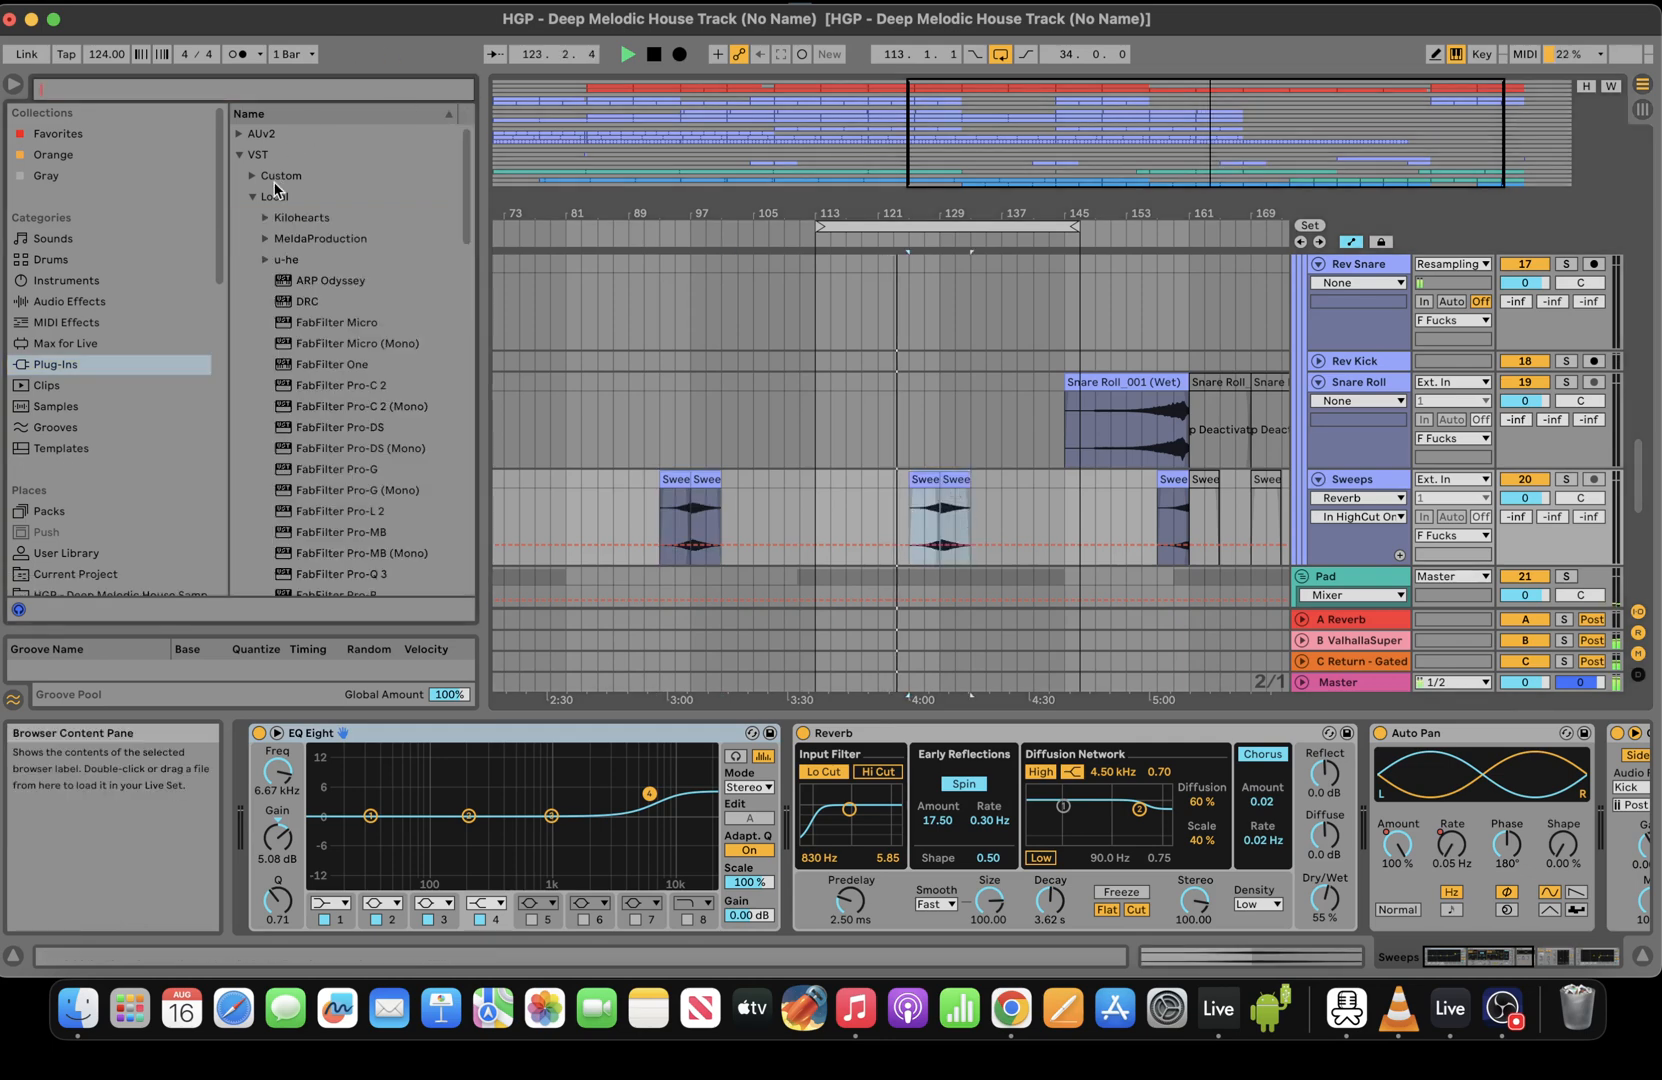
pyautogui.moveTo(216, 171); pyautogui.dragTo(241, 356)
pyautogui.scroll(8, 241, 352)
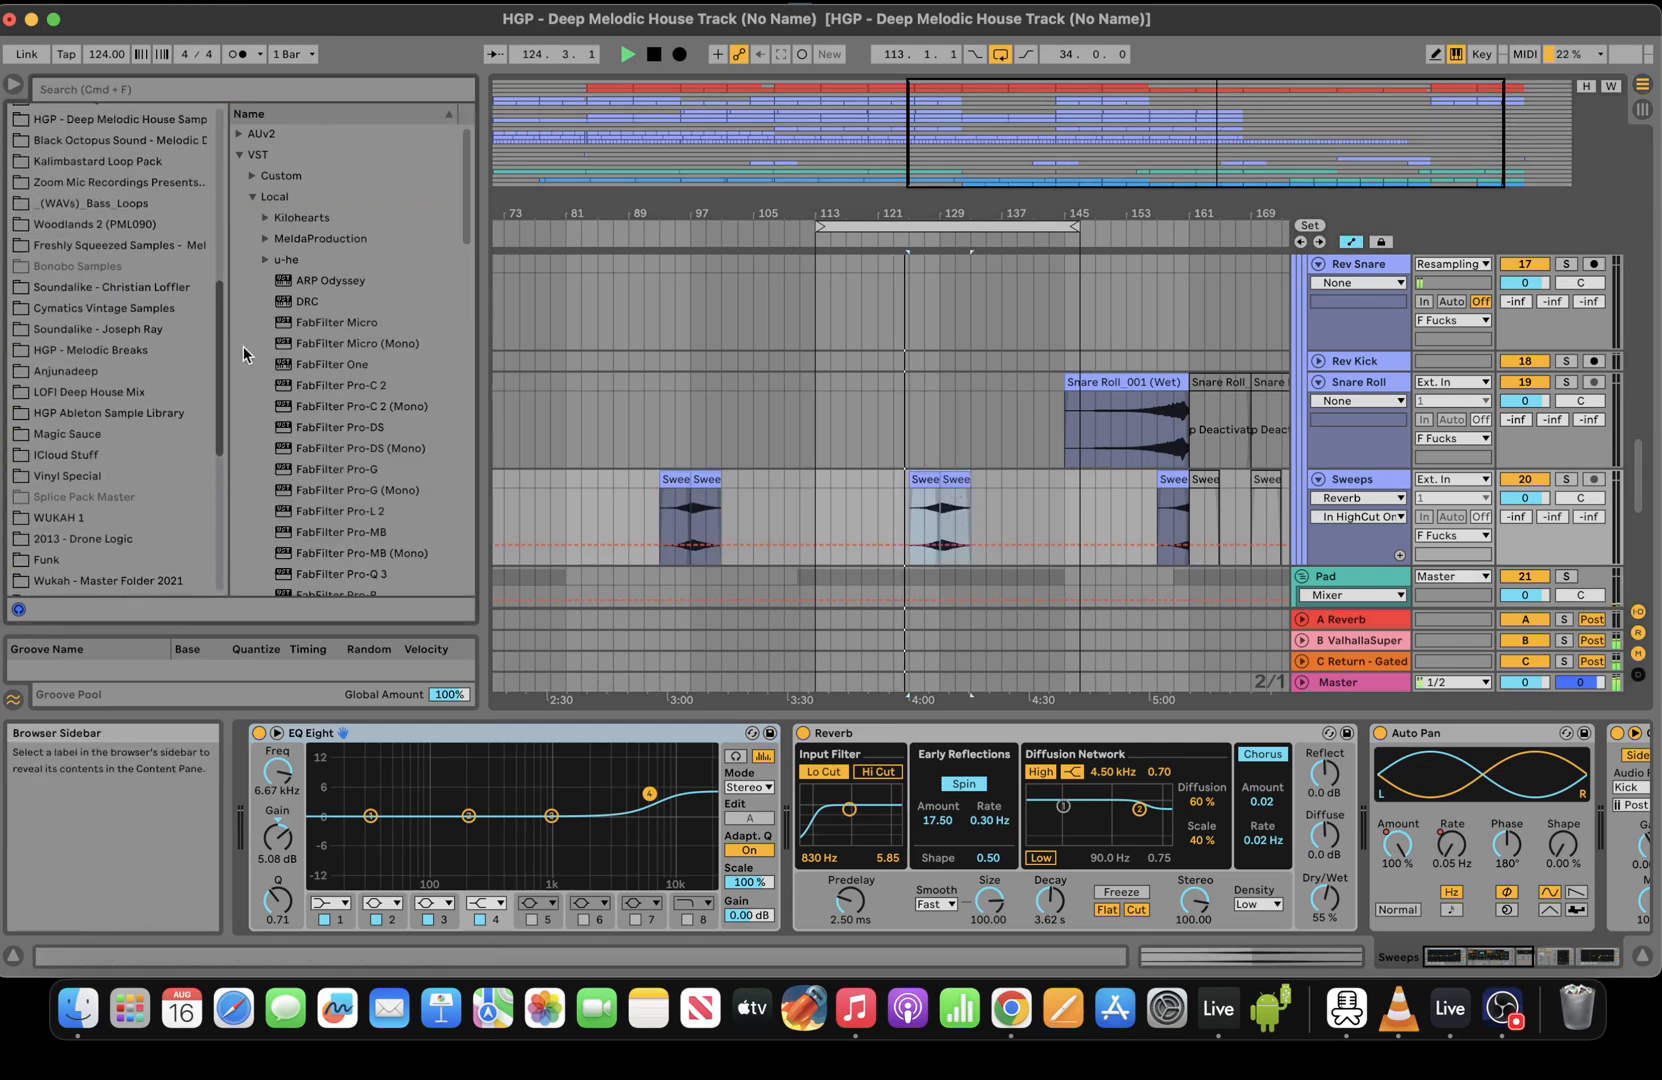
pyautogui.click(170, 274)
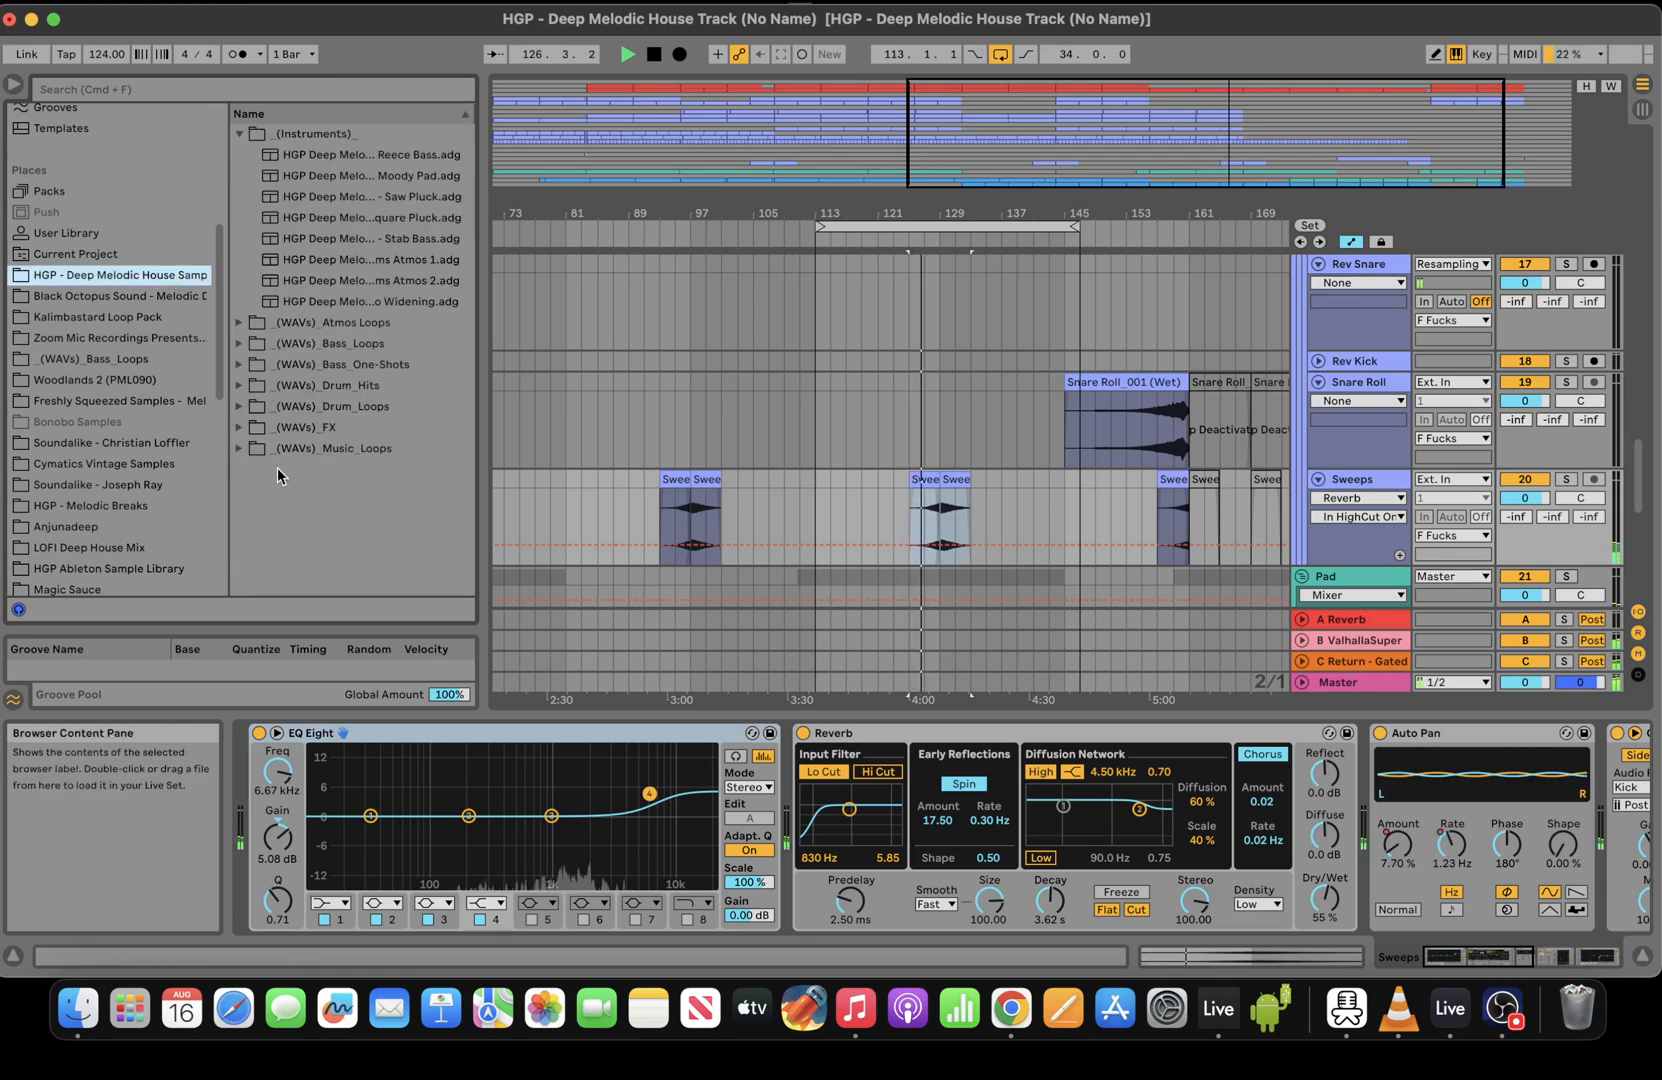
pyautogui.click(235, 423)
pyautogui.click(330, 469)
pyautogui.moveTo(330, 469); pyautogui.dragTo(915, 493)
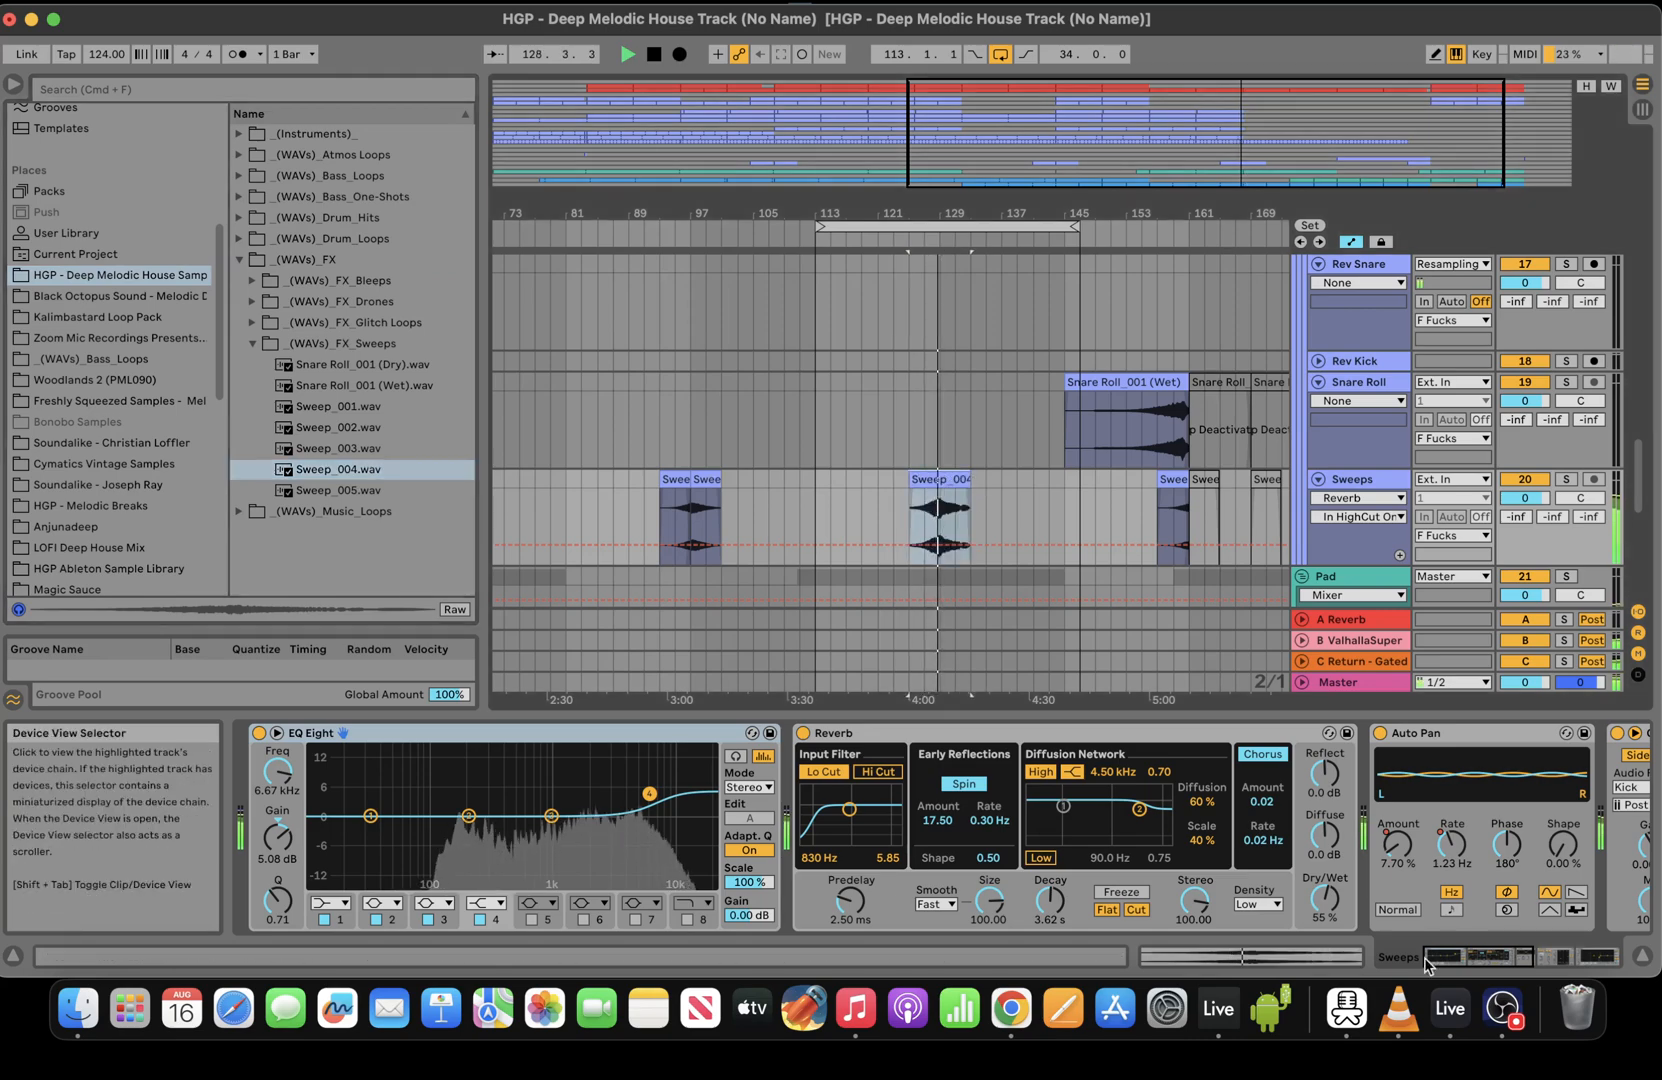
# Adjust the gain of the Sweep_004 clip at bar 125 and return to the Sweeps track's devices
pyautogui.click(1273, 949)
pyautogui.click(1550, 957)
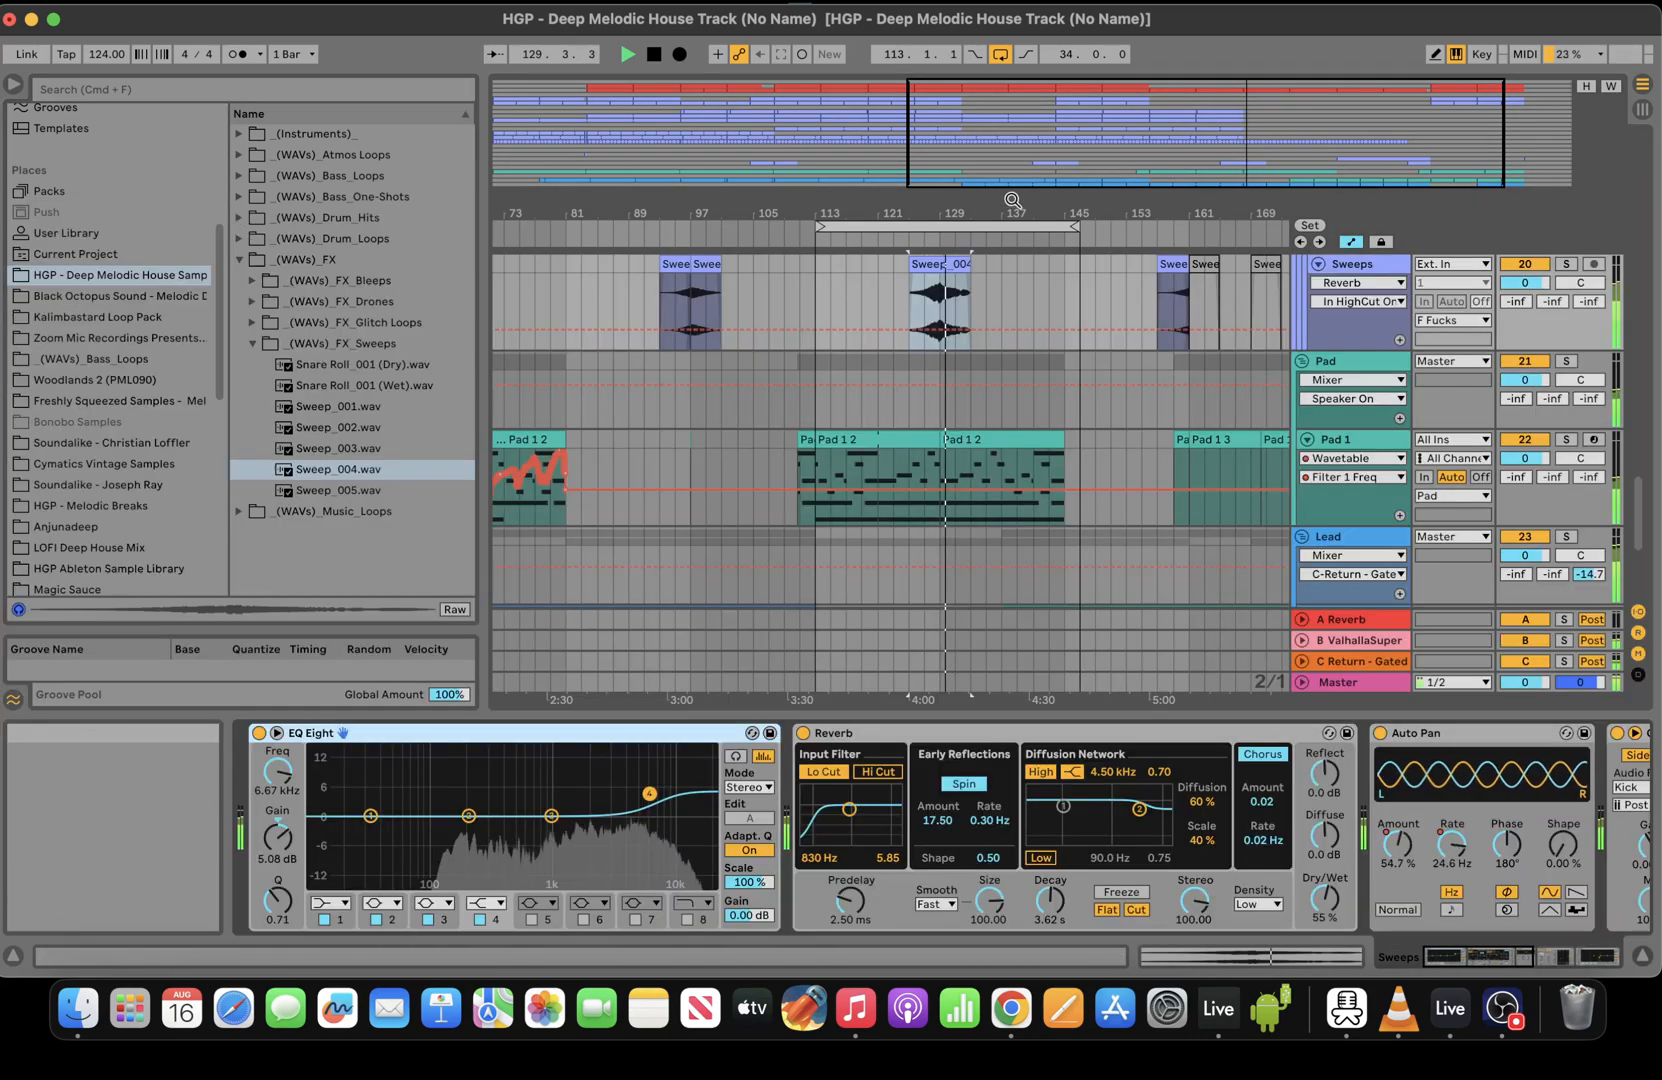
pyautogui.click(1301, 954)
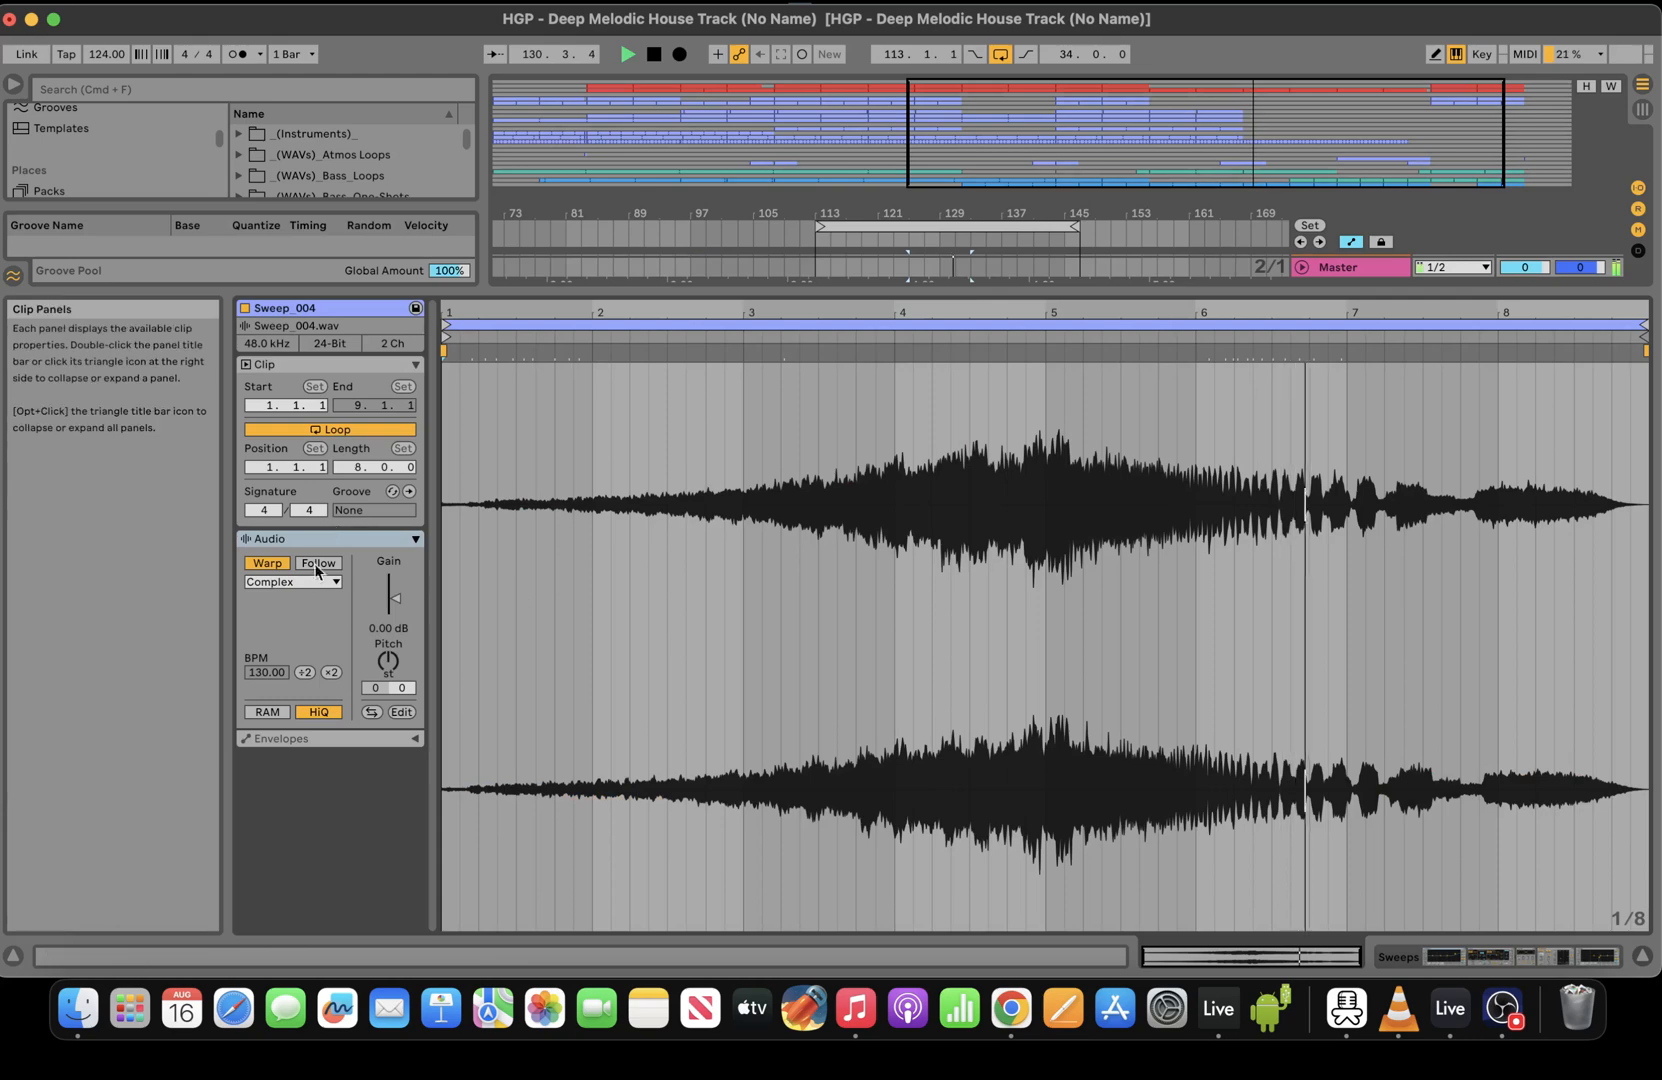
pyautogui.moveTo(395, 598); pyautogui.dragTo(395, 598)
pyautogui.click(1522, 957)
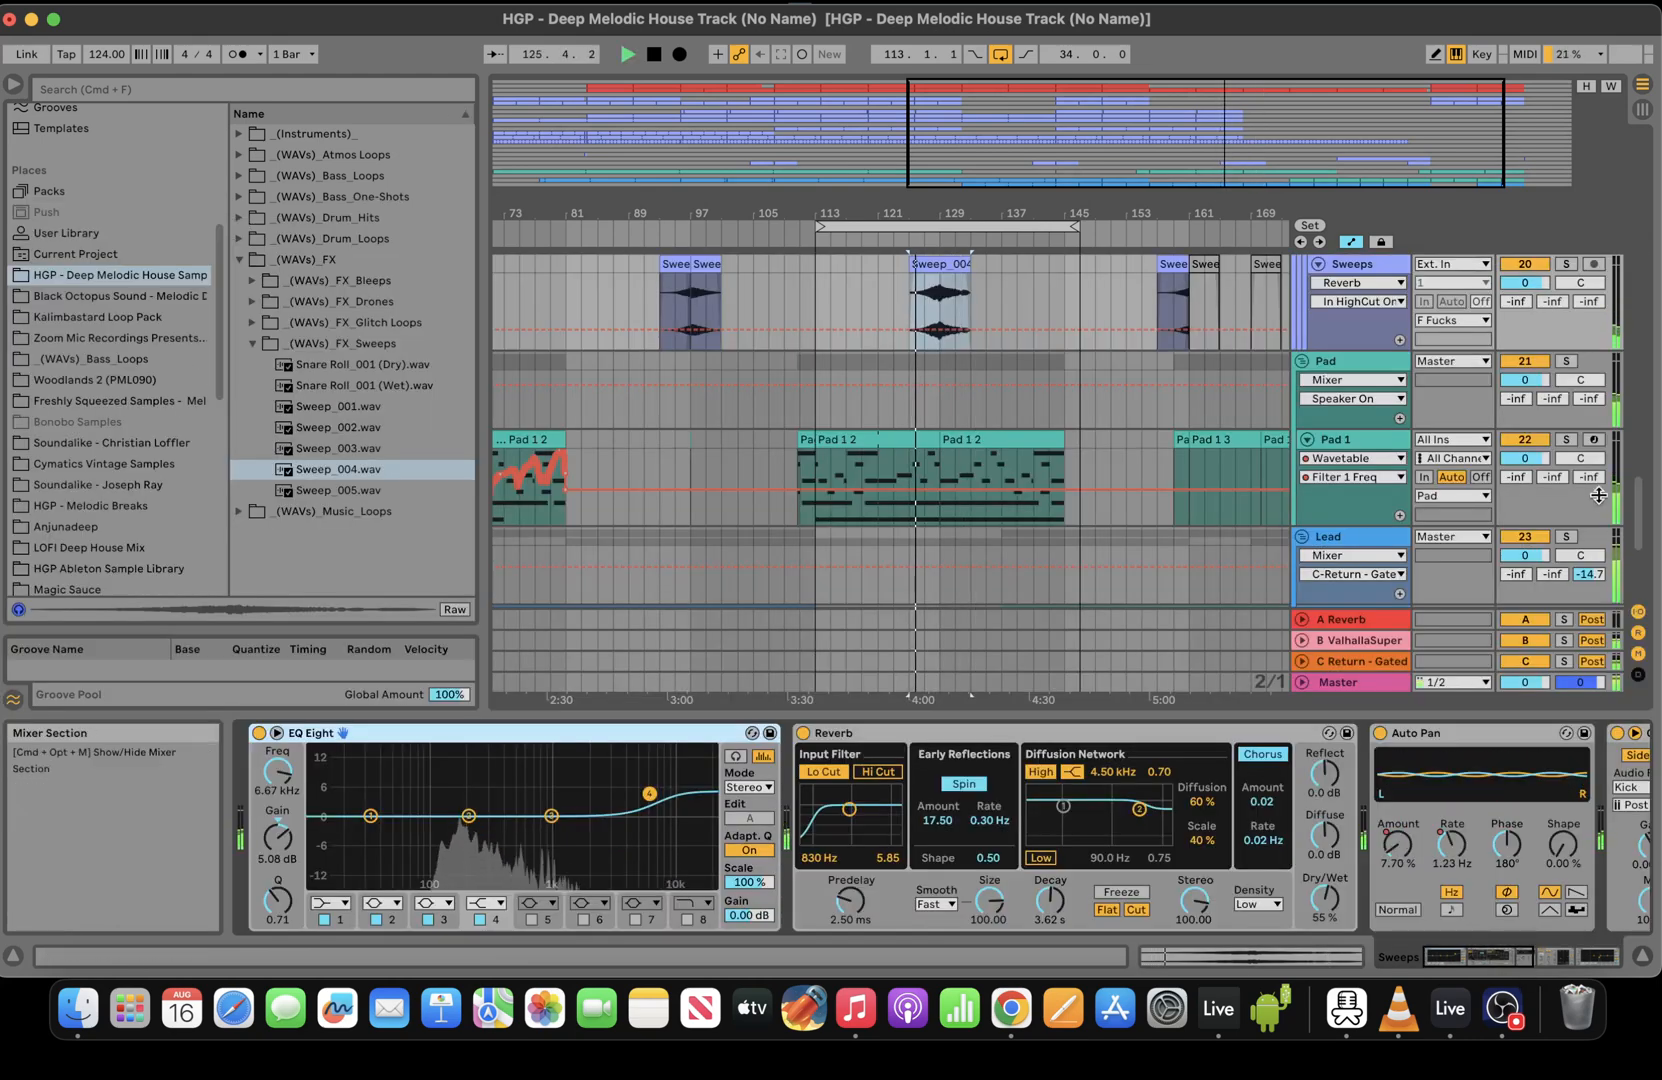
# Fold the F Fucks group and move it out of the drum group to between Pad 1 and Lead
pyautogui.scroll(5, 1638, 495)
pyautogui.scroll(3, 1634, 483)
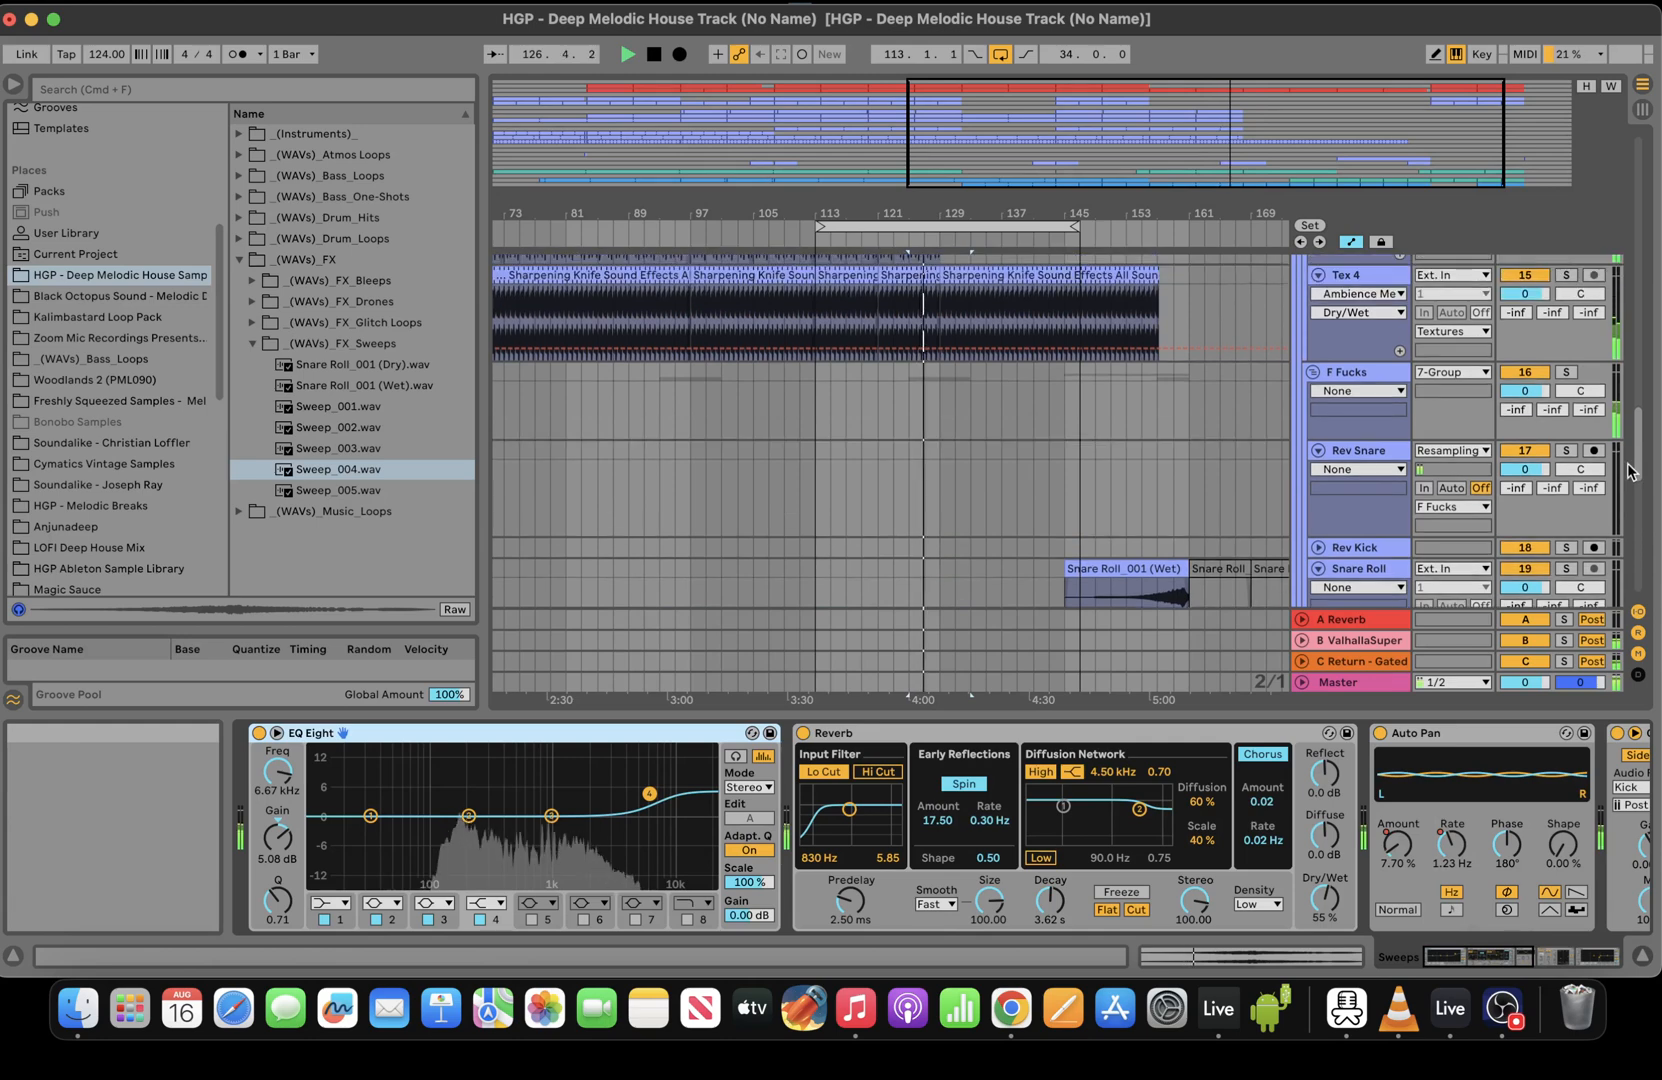
pyautogui.scroll(1, 1630, 470)
pyautogui.click(1312, 384)
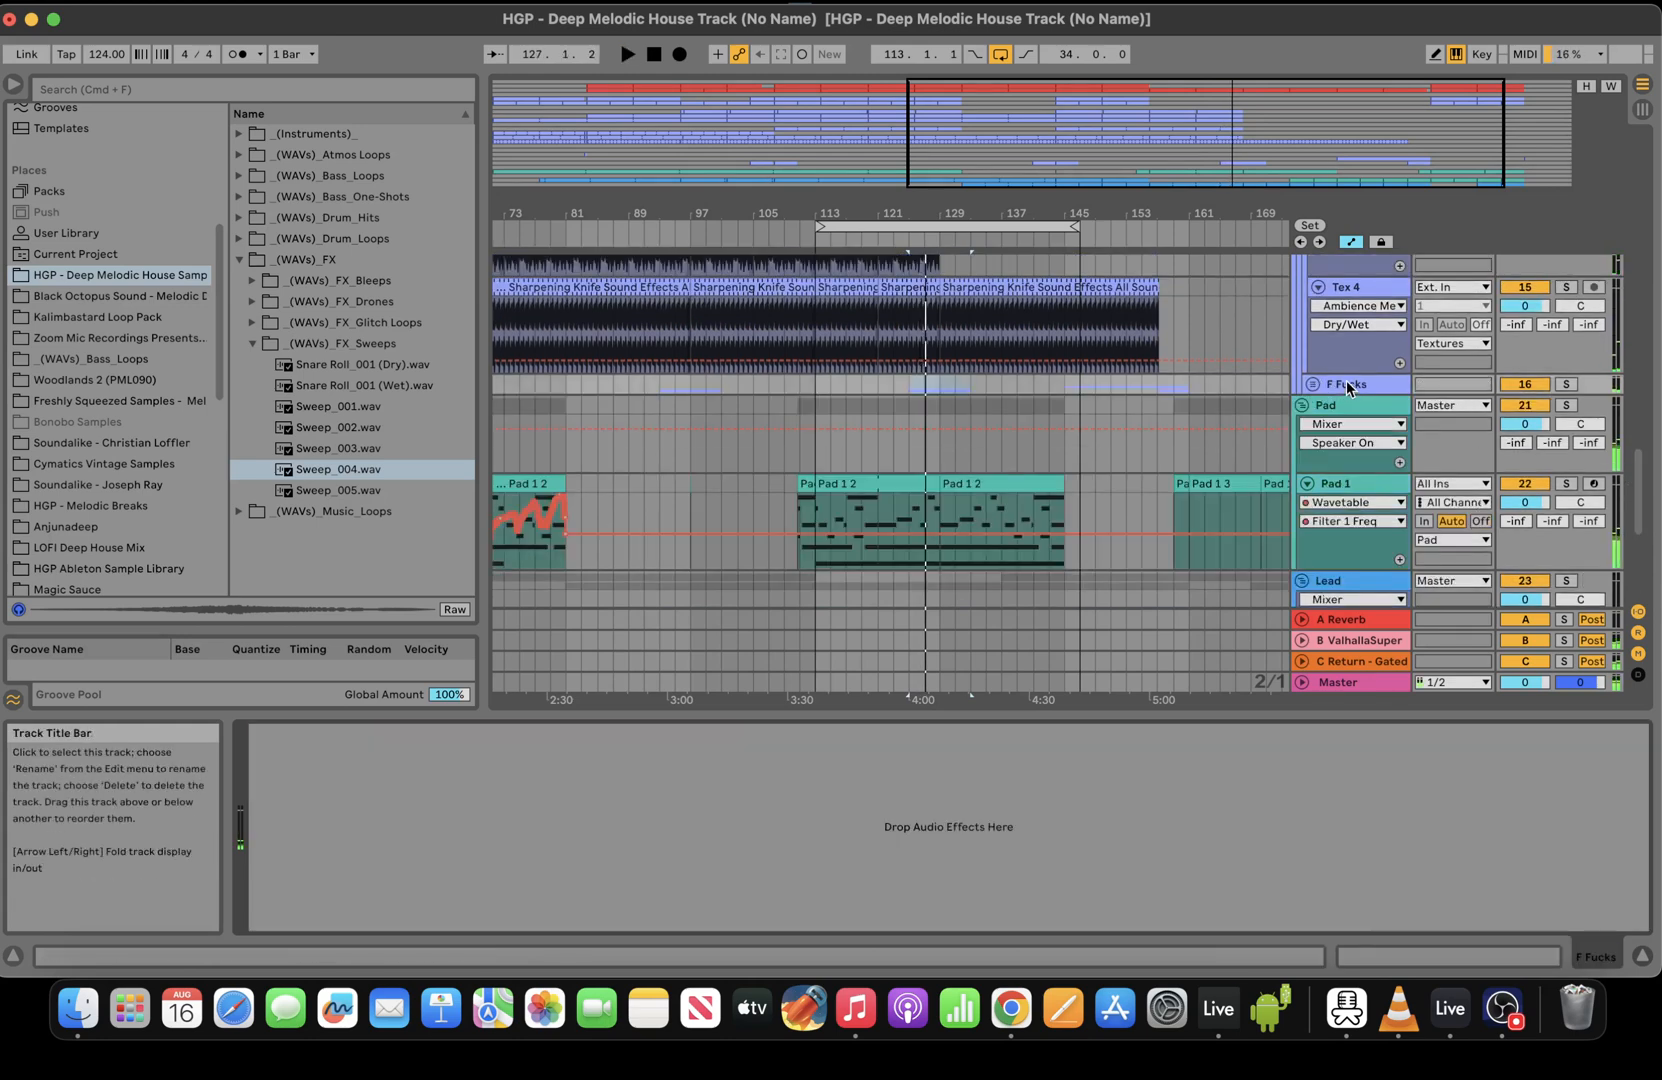
pyautogui.scroll(-1, 1360, 575)
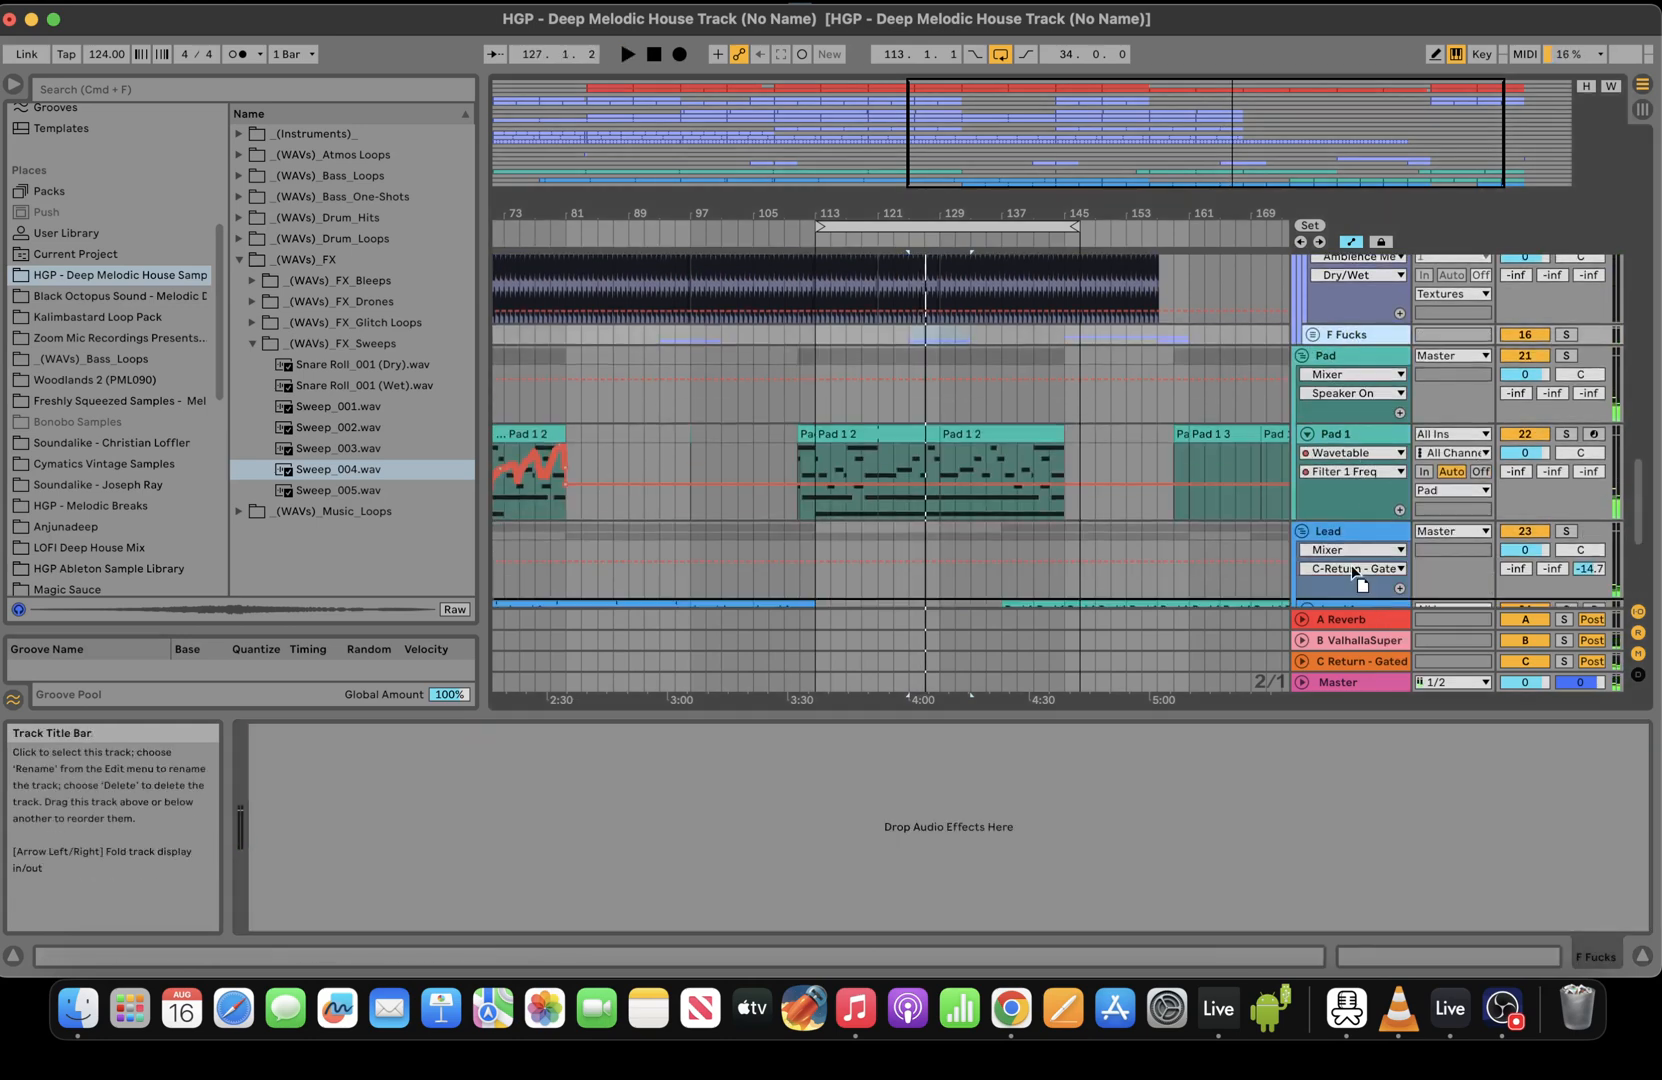
pyautogui.moveTo(1352, 572); pyautogui.dragTo(1337, 530)
pyautogui.moveTo(1634, 242); pyautogui.dragTo(1661, 558)
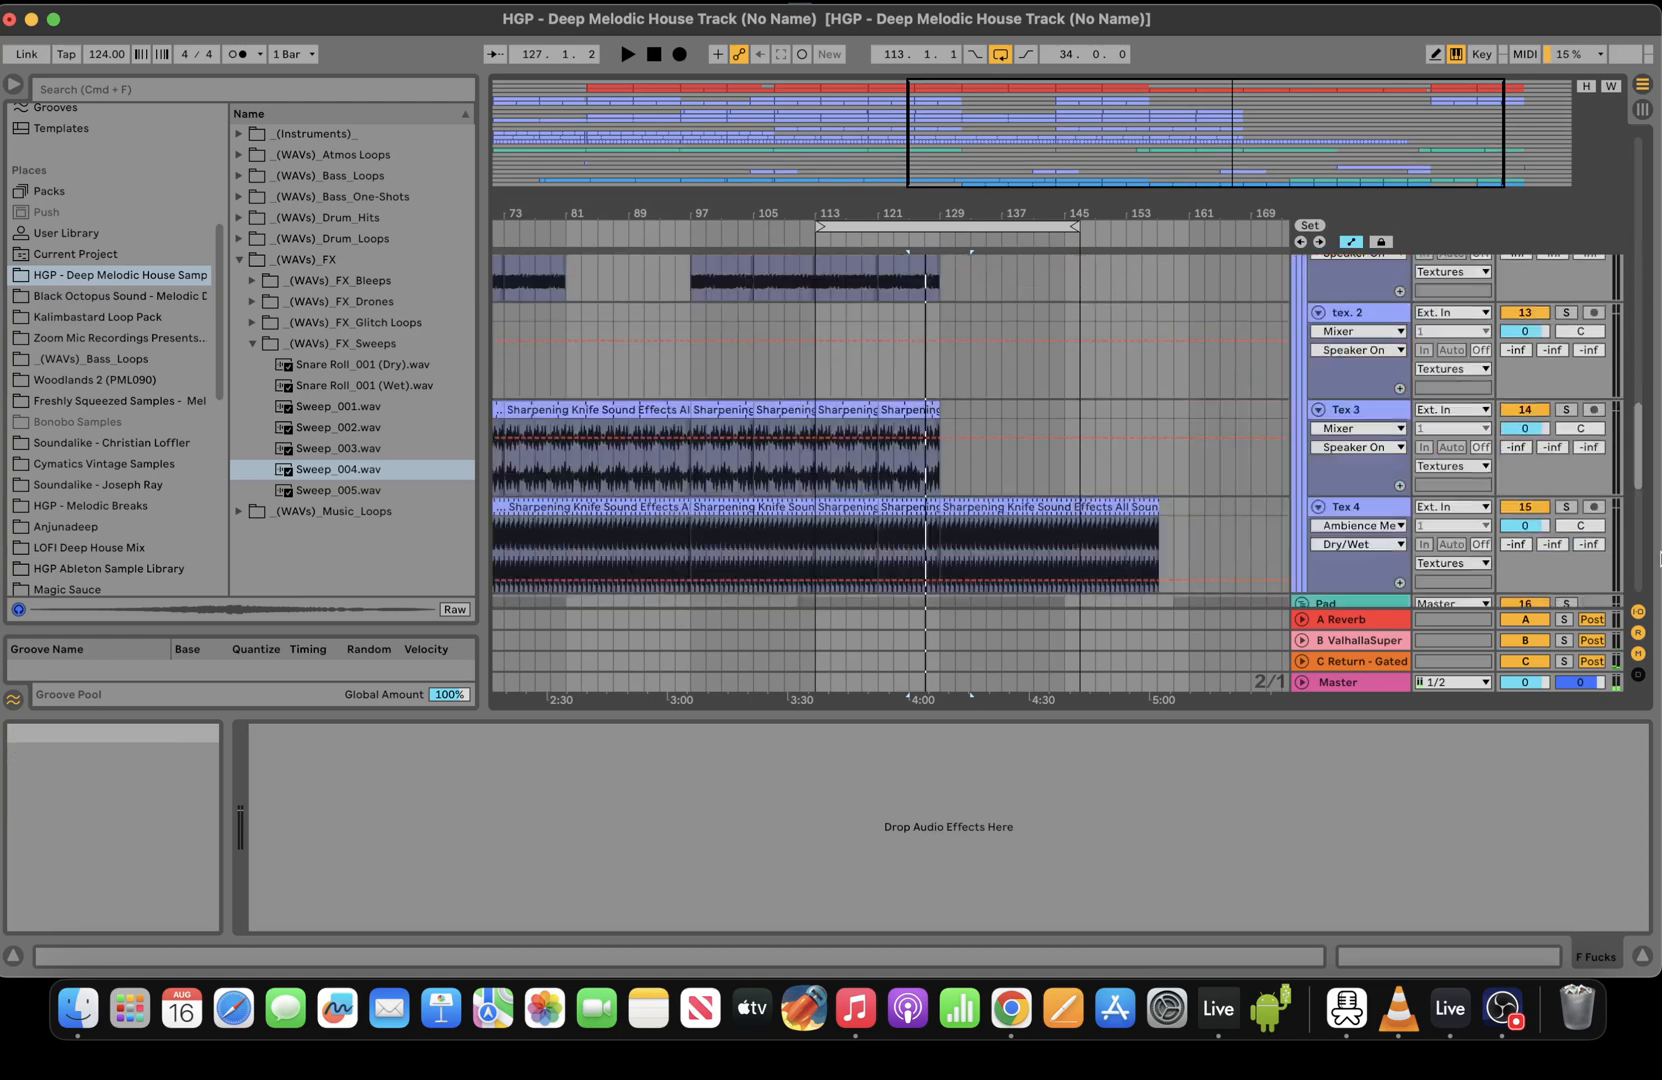
# Move the folded F Fucks group below the Lead 2 track and colour the group orange
pyautogui.scroll(-6, 1366, 549)
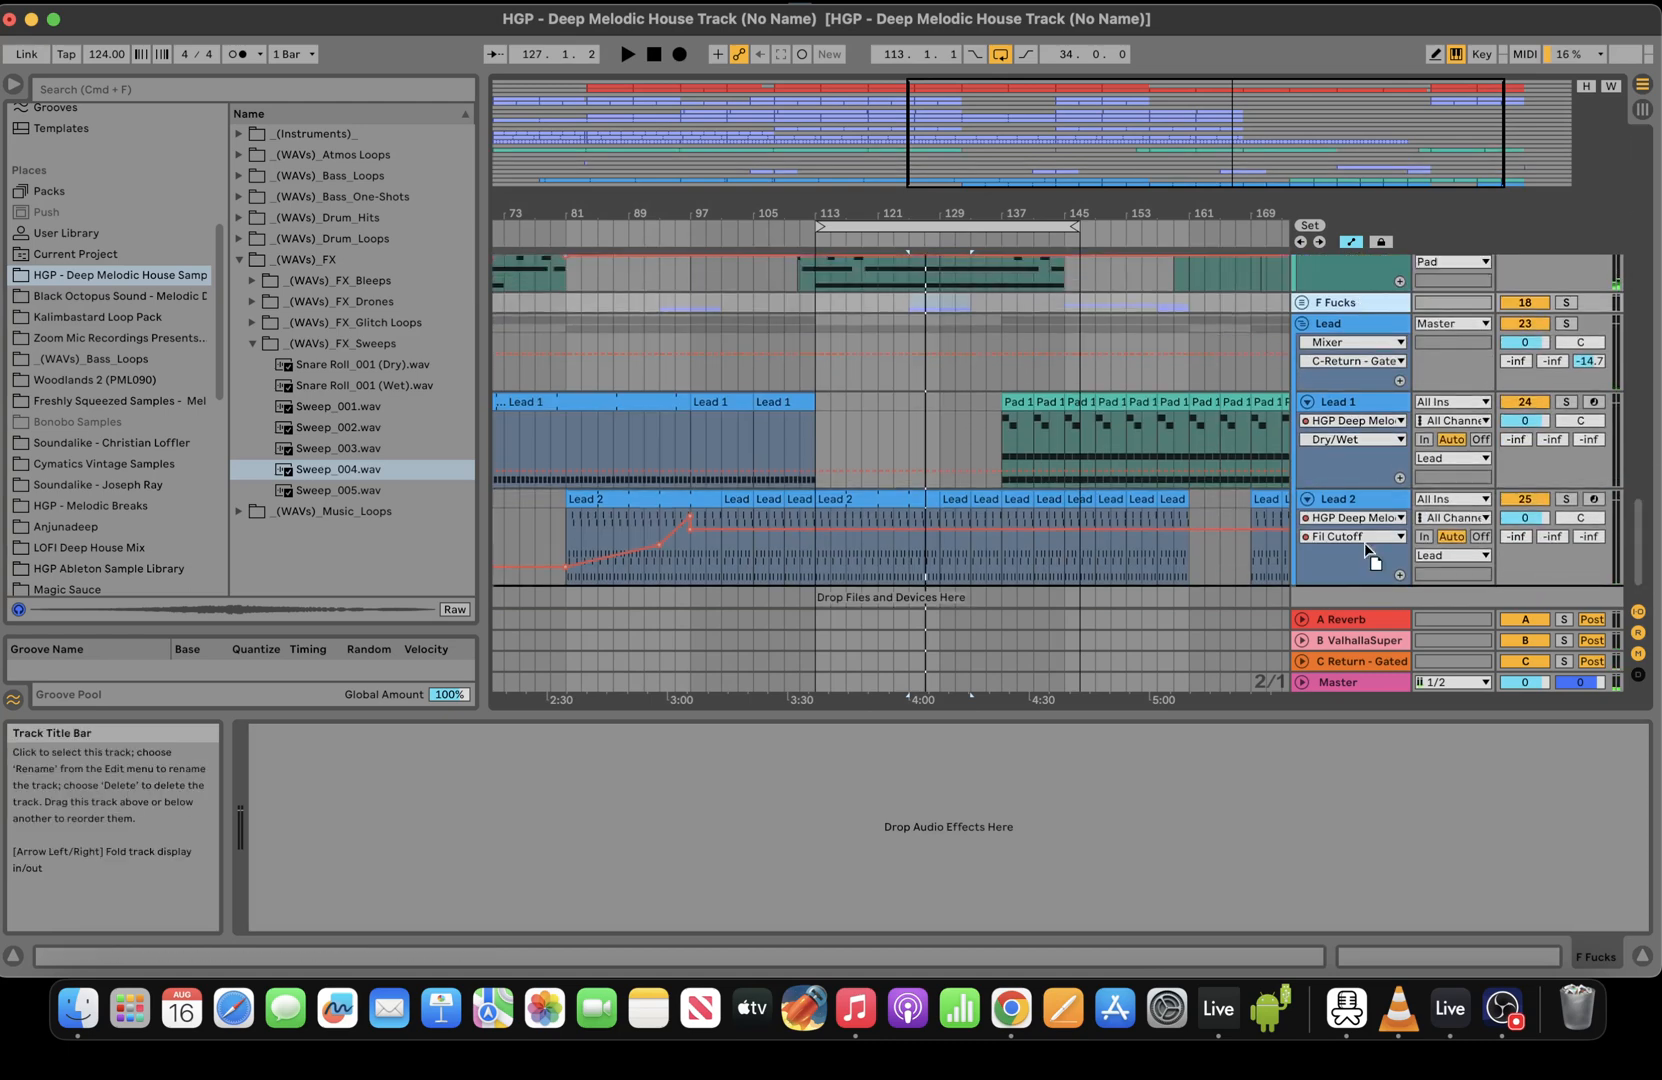
pyautogui.moveTo(1363, 573); pyautogui.dragTo(1362, 573)
pyautogui.moveTo(1640, 250); pyautogui.dragTo(1660, 698)
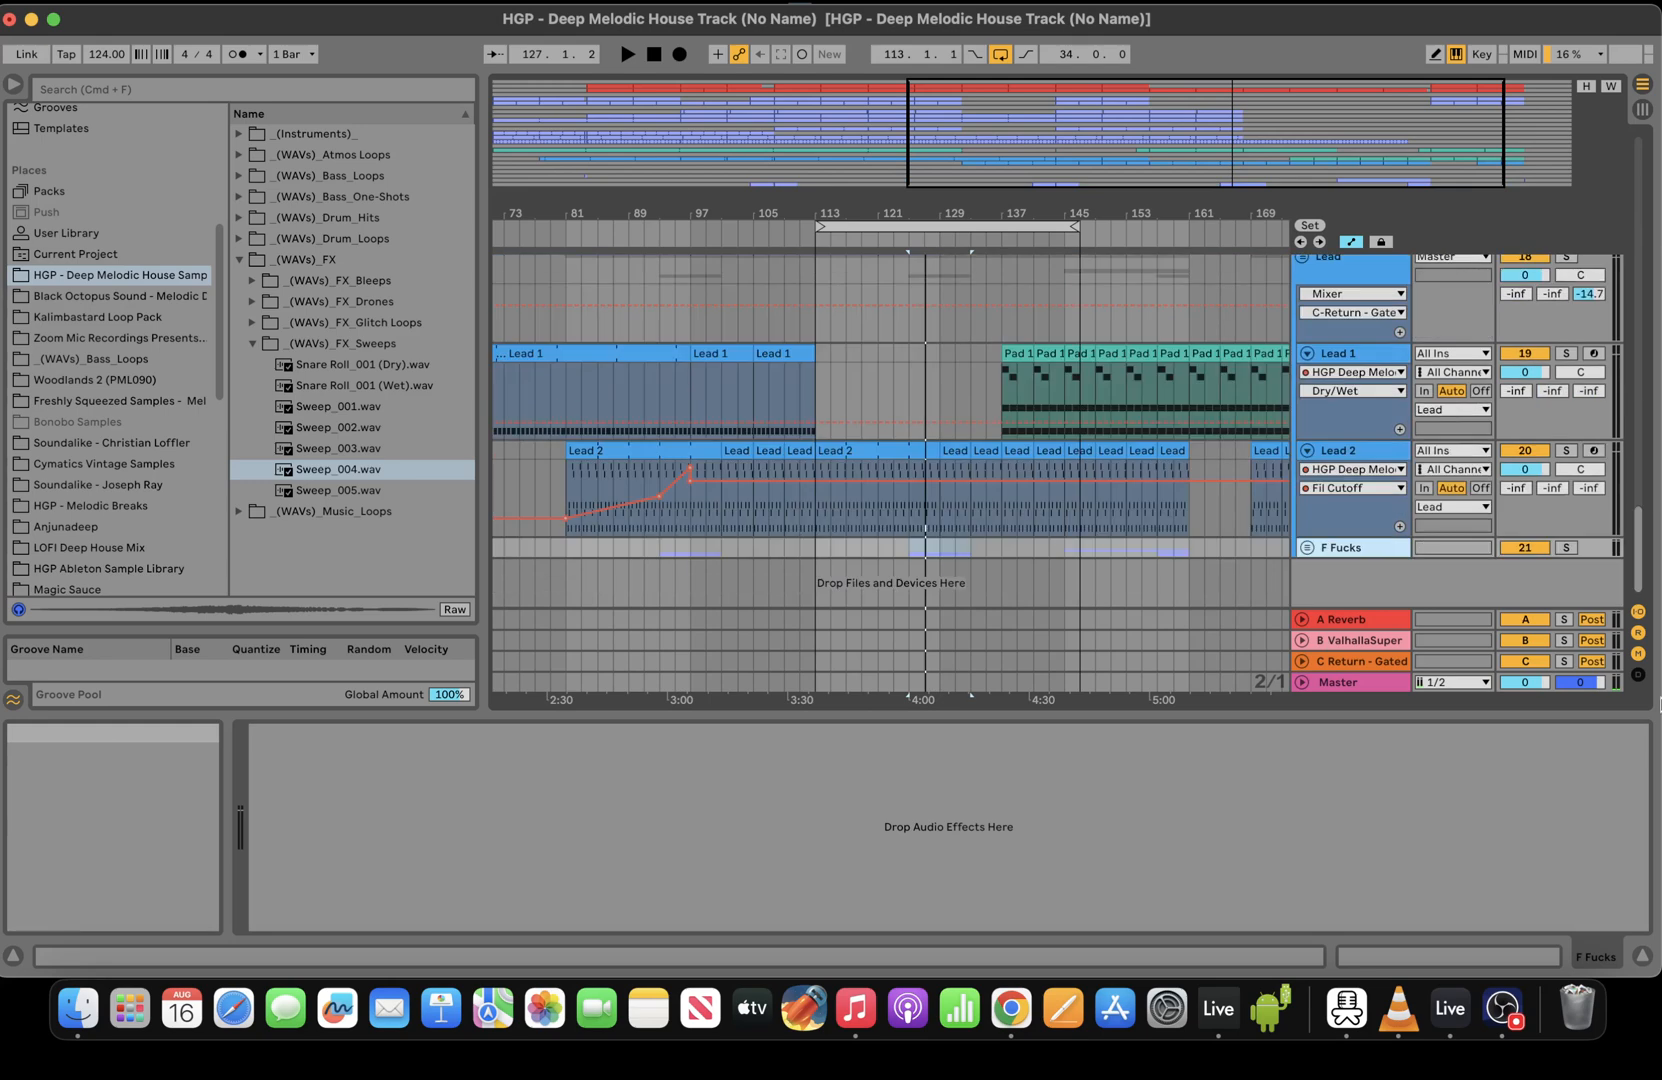
pyautogui.click(1350, 455)
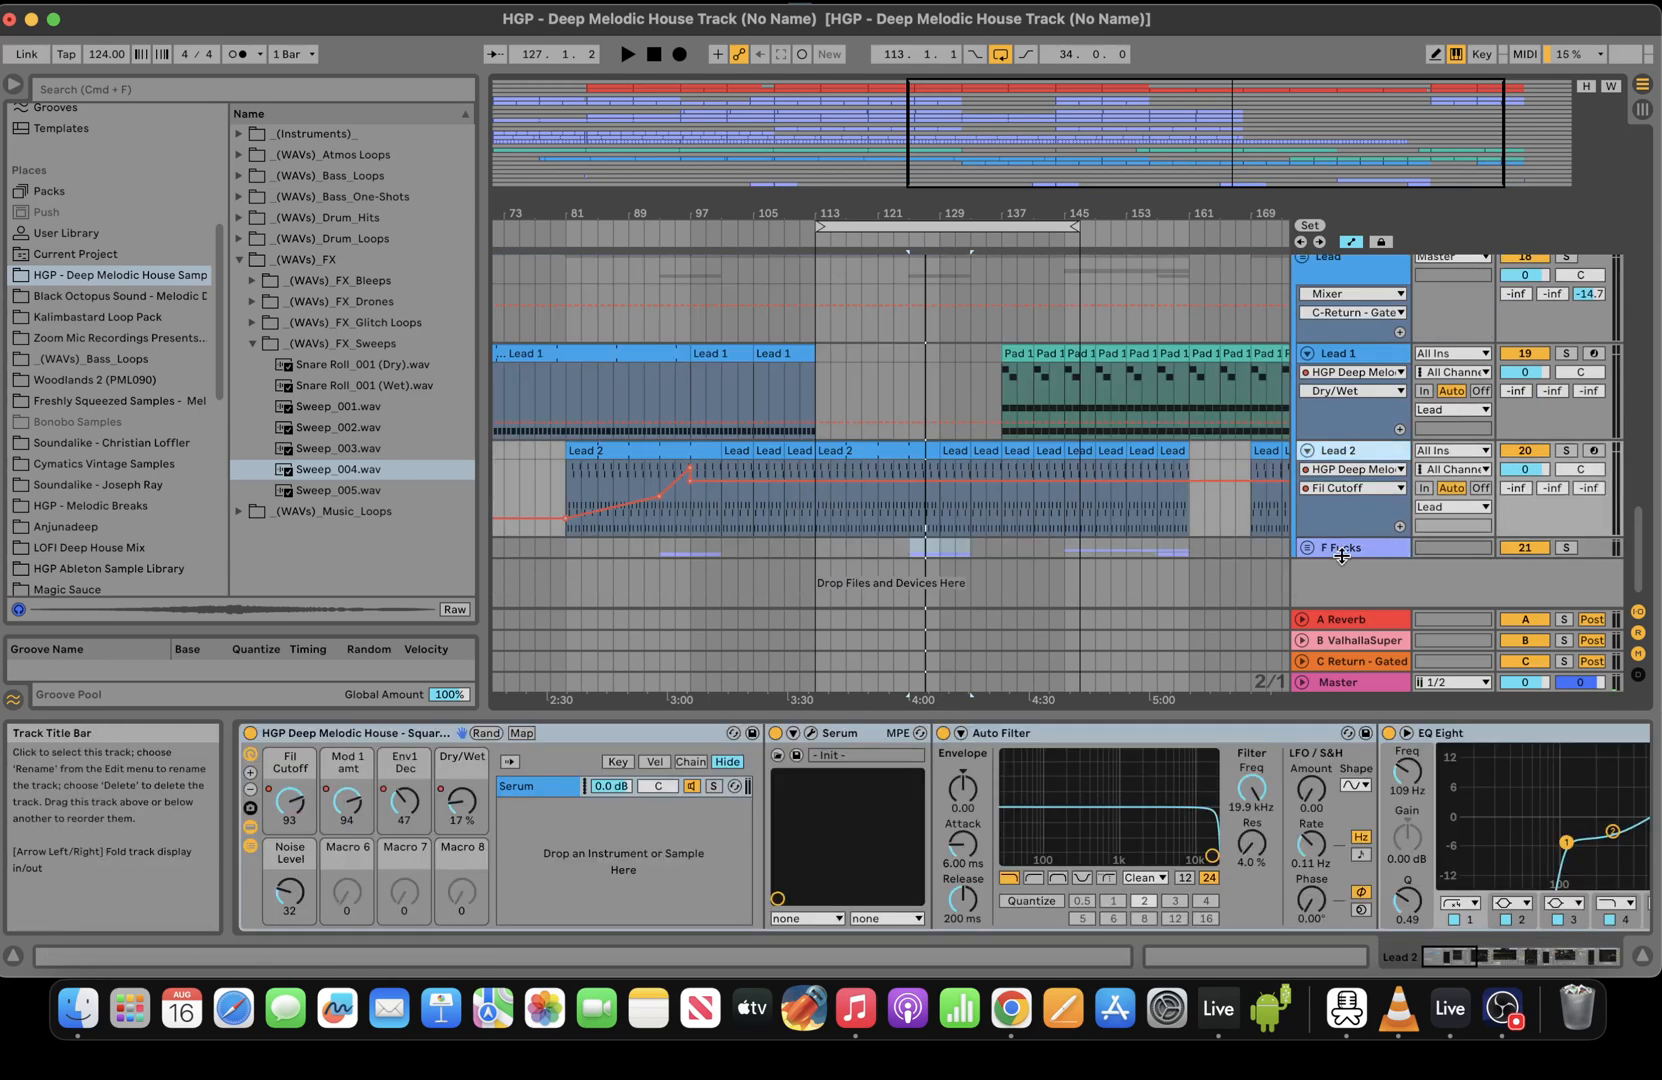
pyautogui.click(1345, 553)
pyautogui.rightClick(1345, 553)
pyautogui.click(1374, 843)
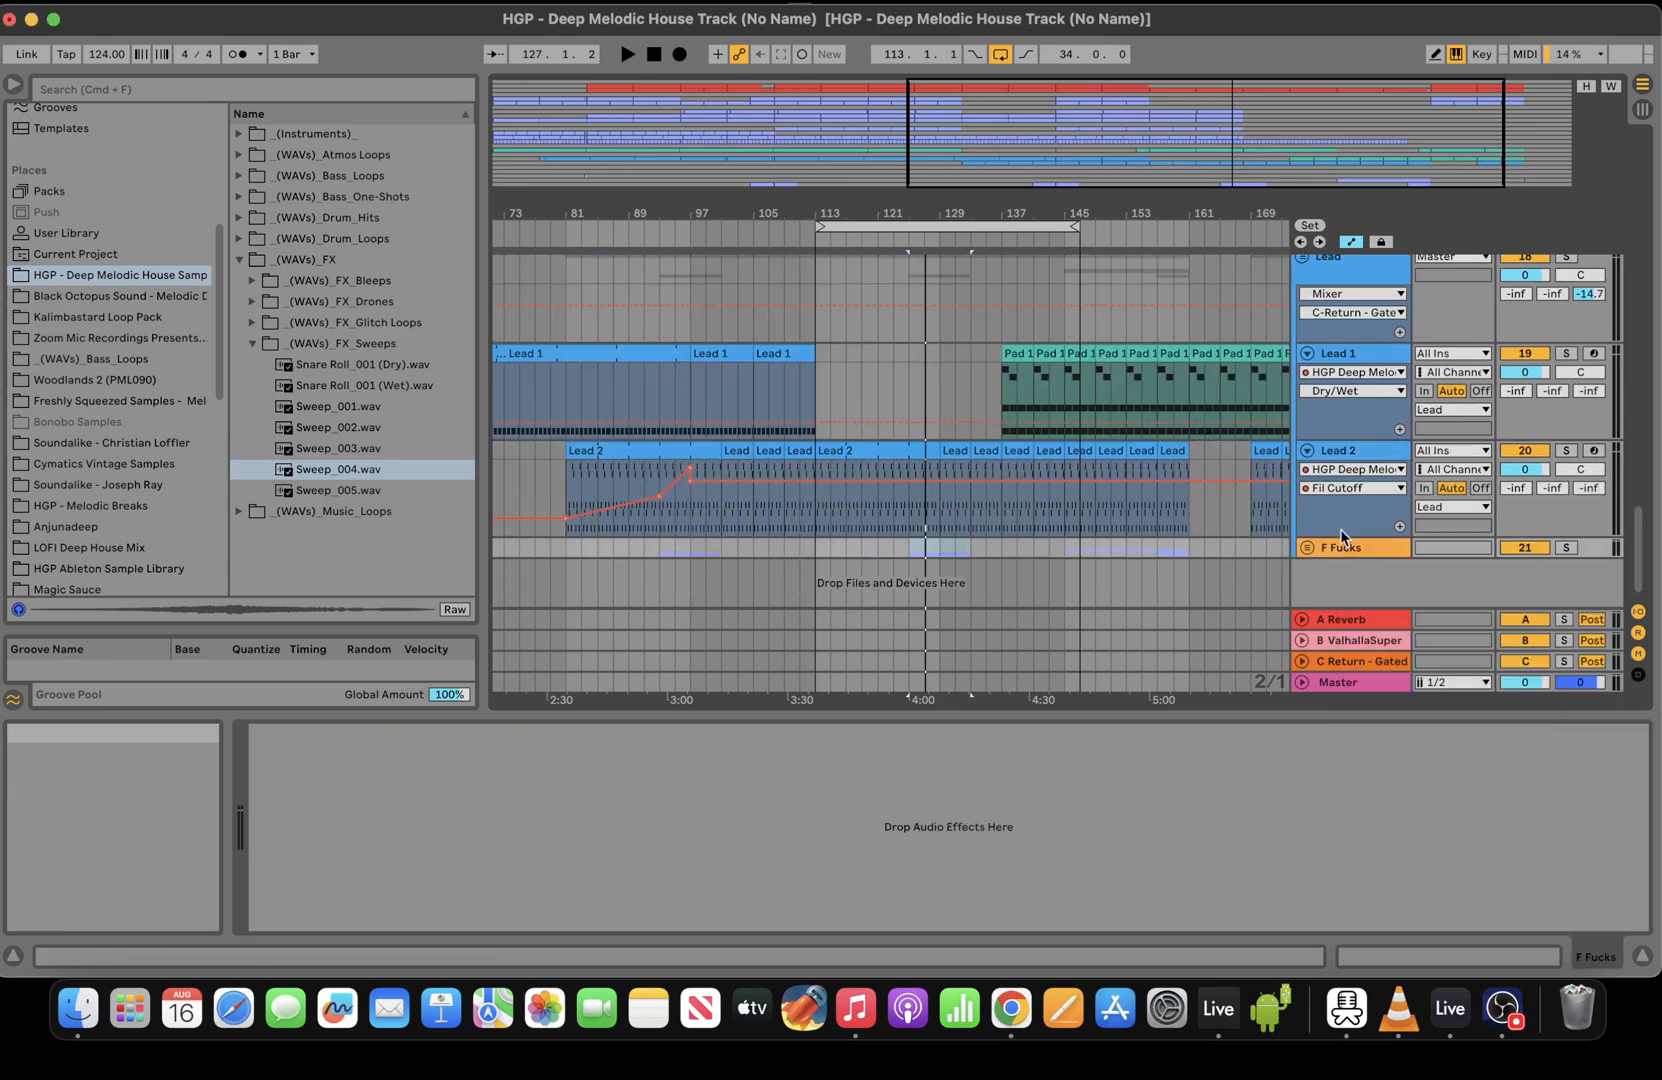
# Unfold the F Fucks group and recolour all clips on the Snare Roll and Sweeps tracks orange
pyautogui.click(1307, 547)
pyautogui.moveTo(1648, 440); pyautogui.dragTo(1656, 594)
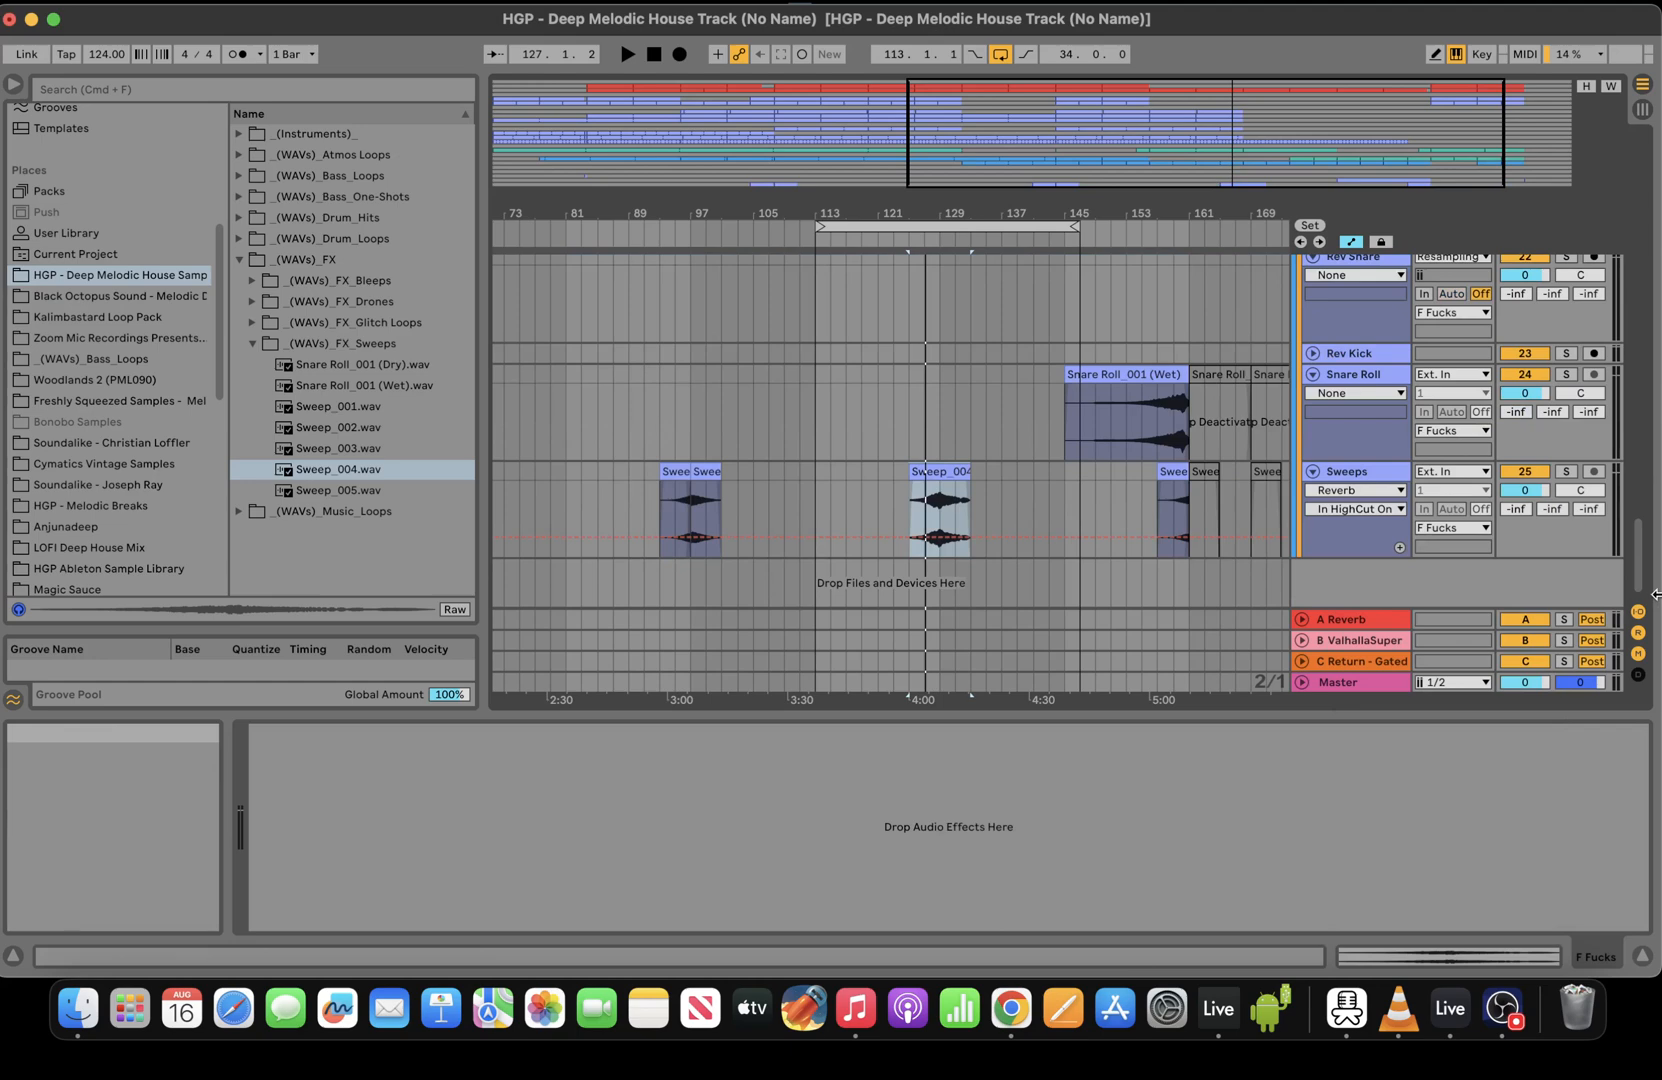
pyautogui.doubleClick(923, 121)
pyautogui.moveTo(1275, 506); pyautogui.dragTo(500, 364)
pyautogui.rightClick(1156, 380)
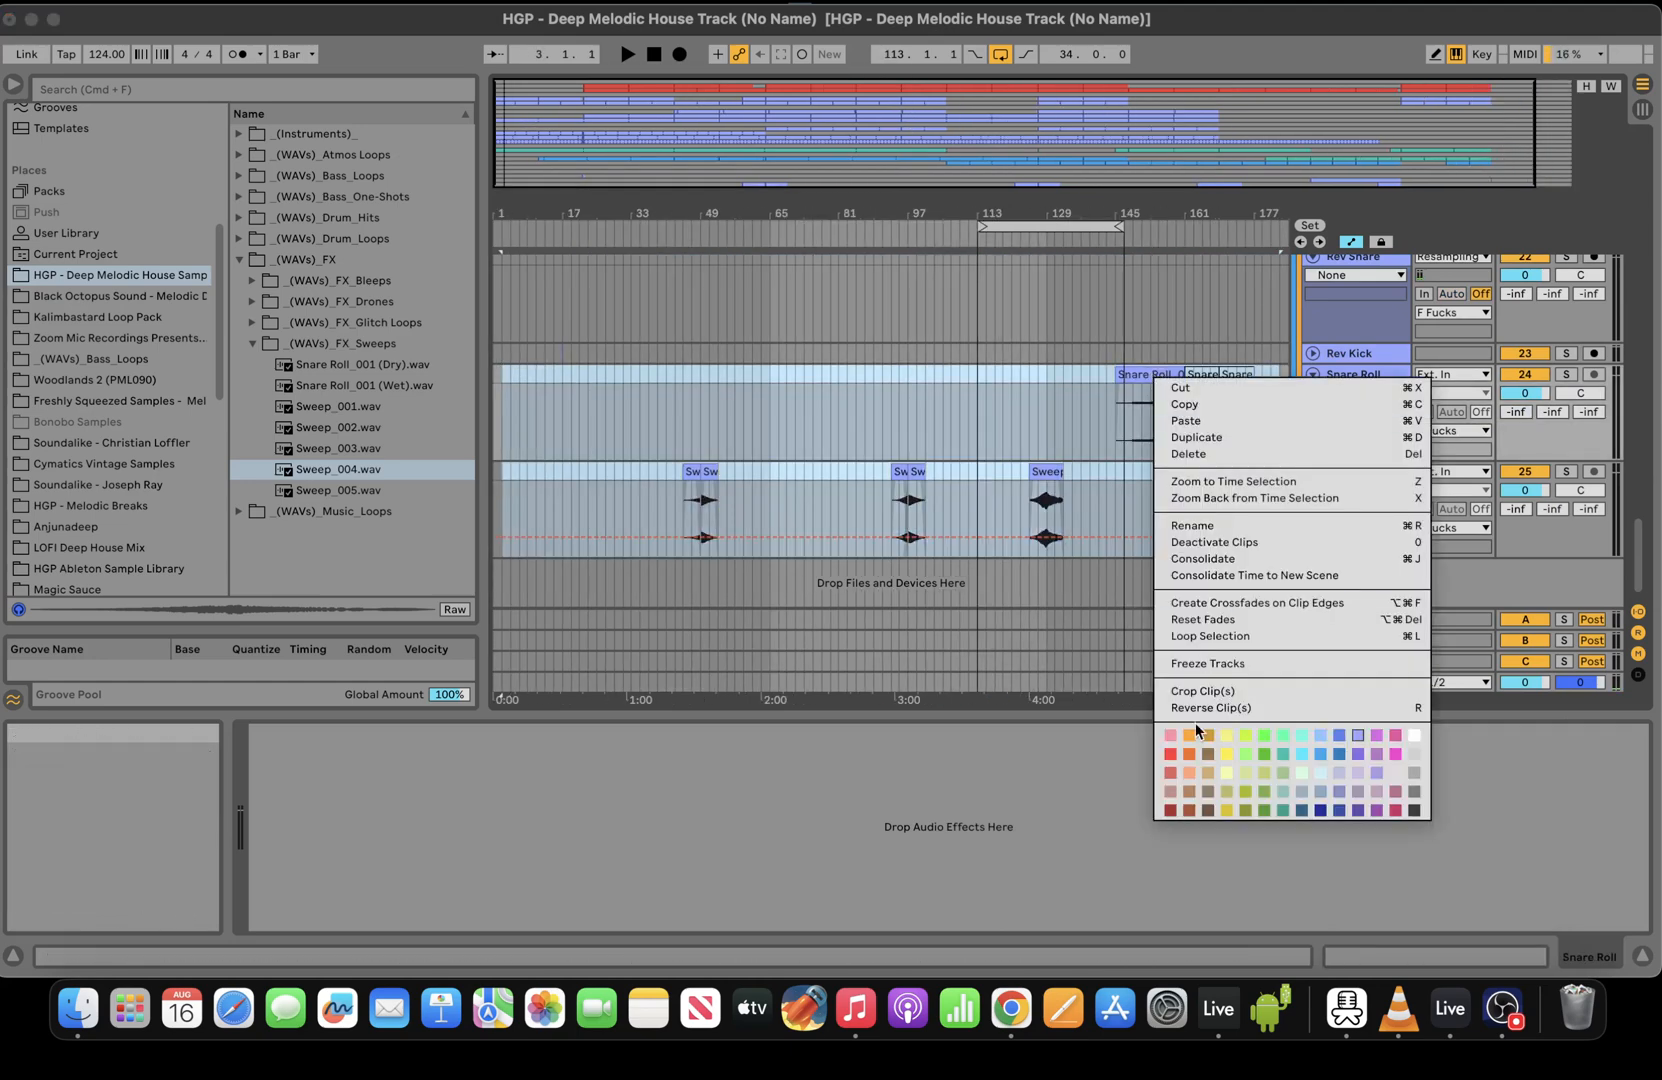
pyautogui.click(1187, 733)
# Play back the sweeps on the Sweeps track around bars 47, 93 and 125
pyautogui.click(677, 495)
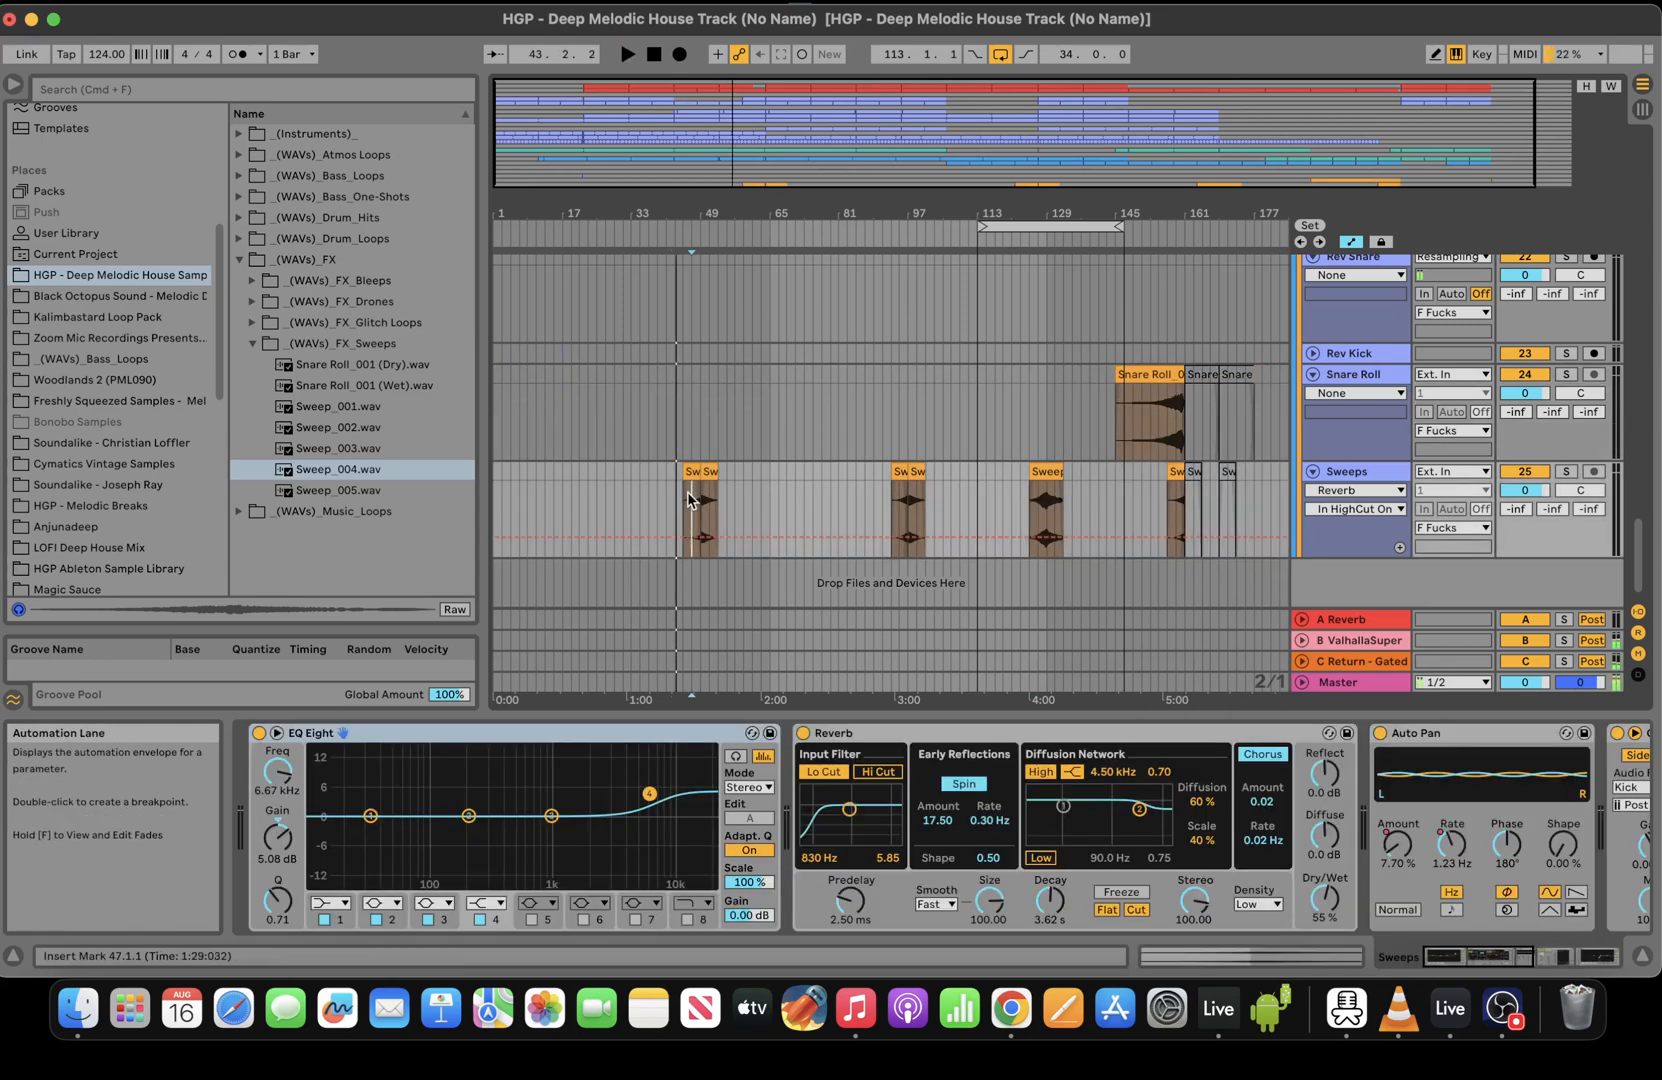
pyautogui.press('space')
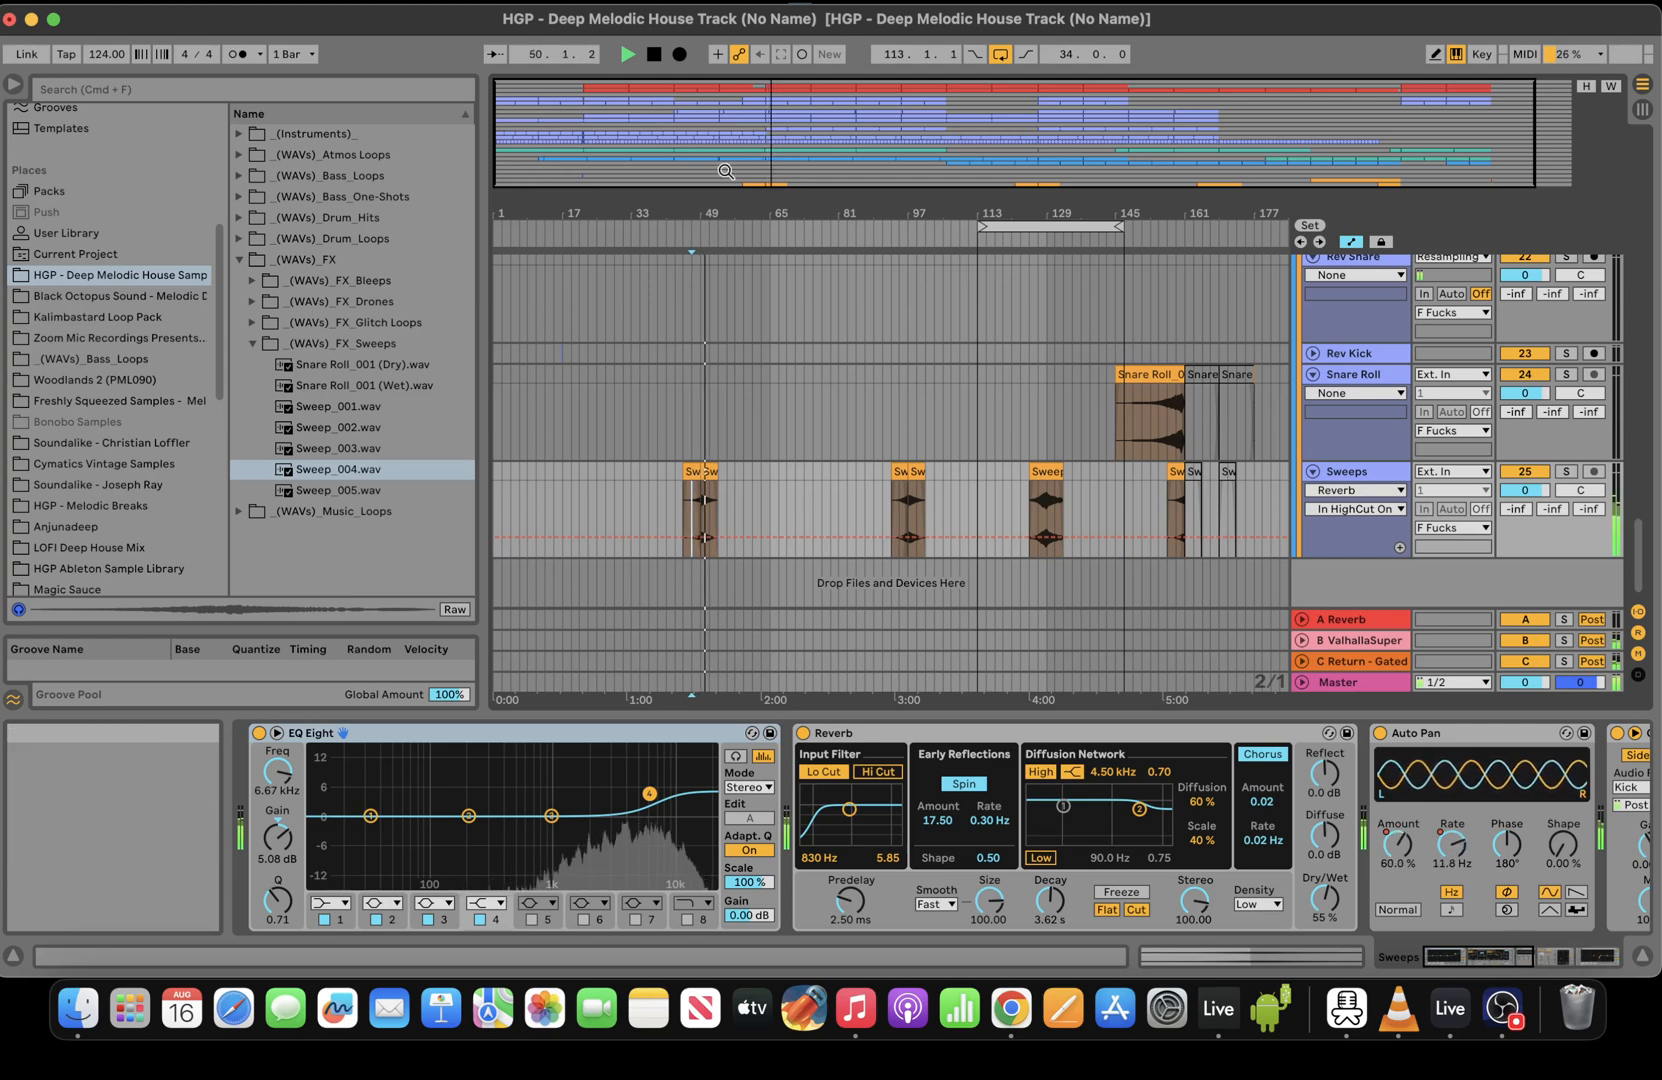
pyautogui.click(893, 236)
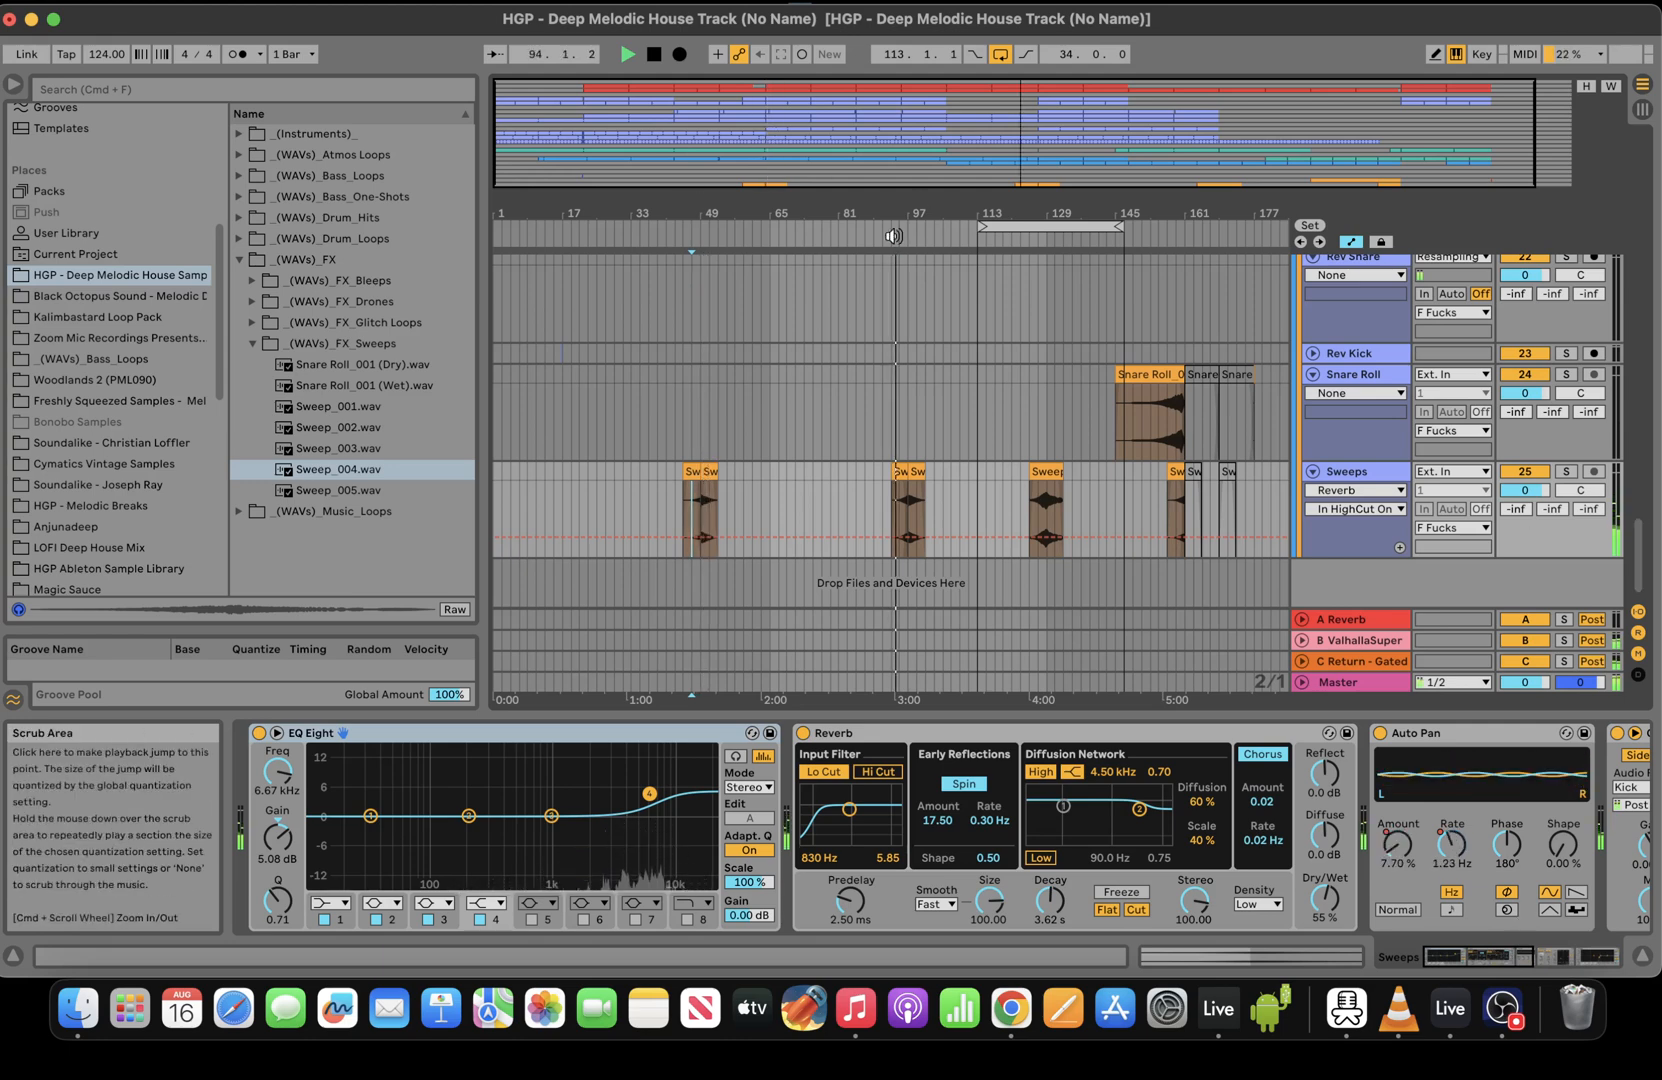
pyautogui.click(1020, 243)
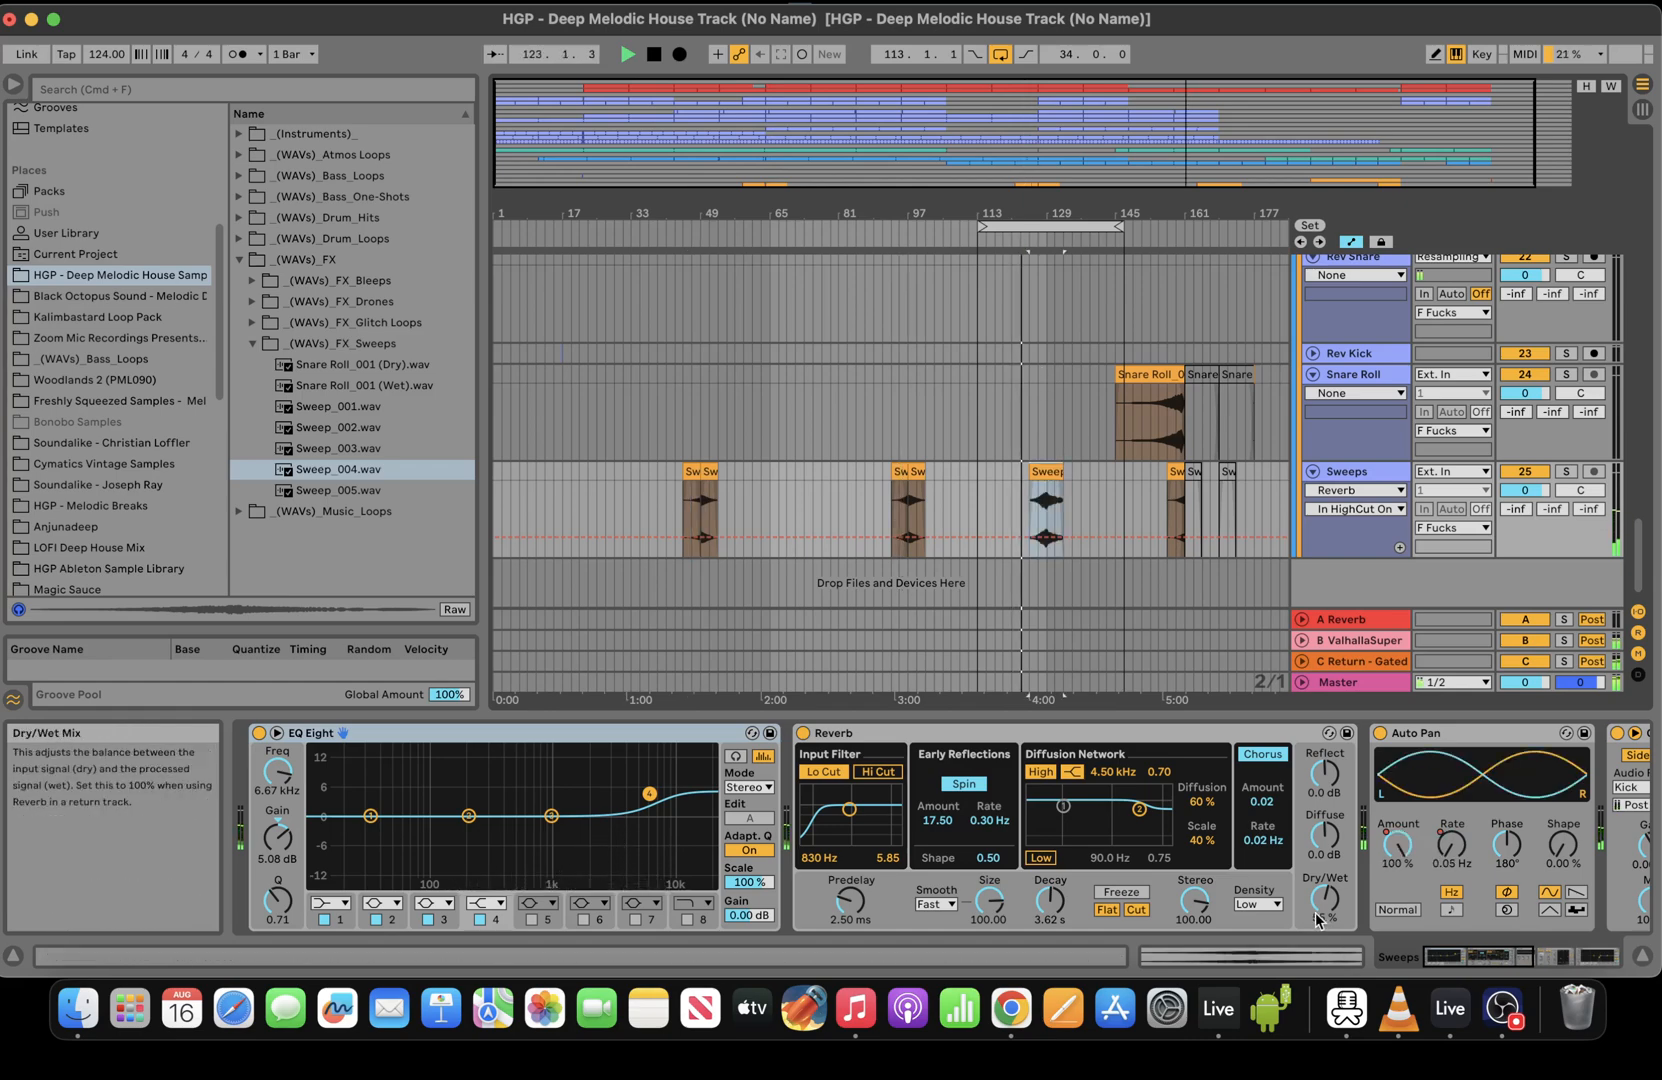
# Set the Sweep_004 clip's gain to -4.16 dB and return to the Sweeps track's devices
pyautogui.doubleClick(1046, 478)
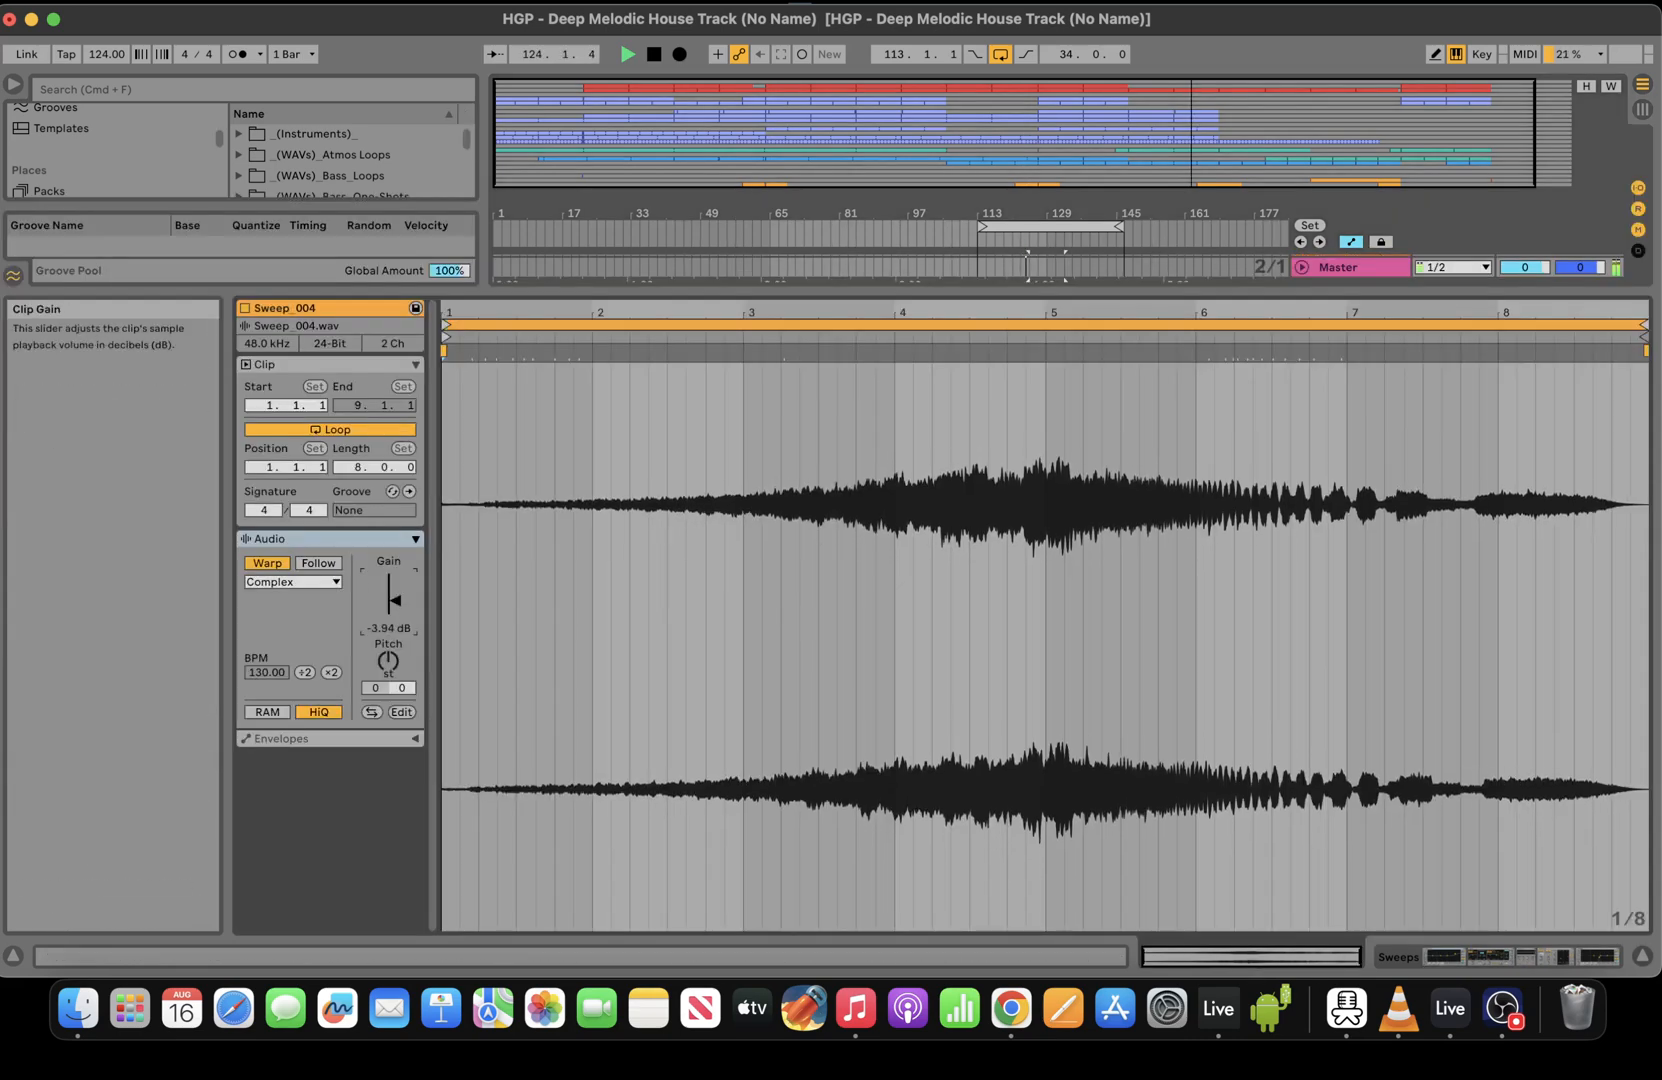
pyautogui.click(1535, 953)
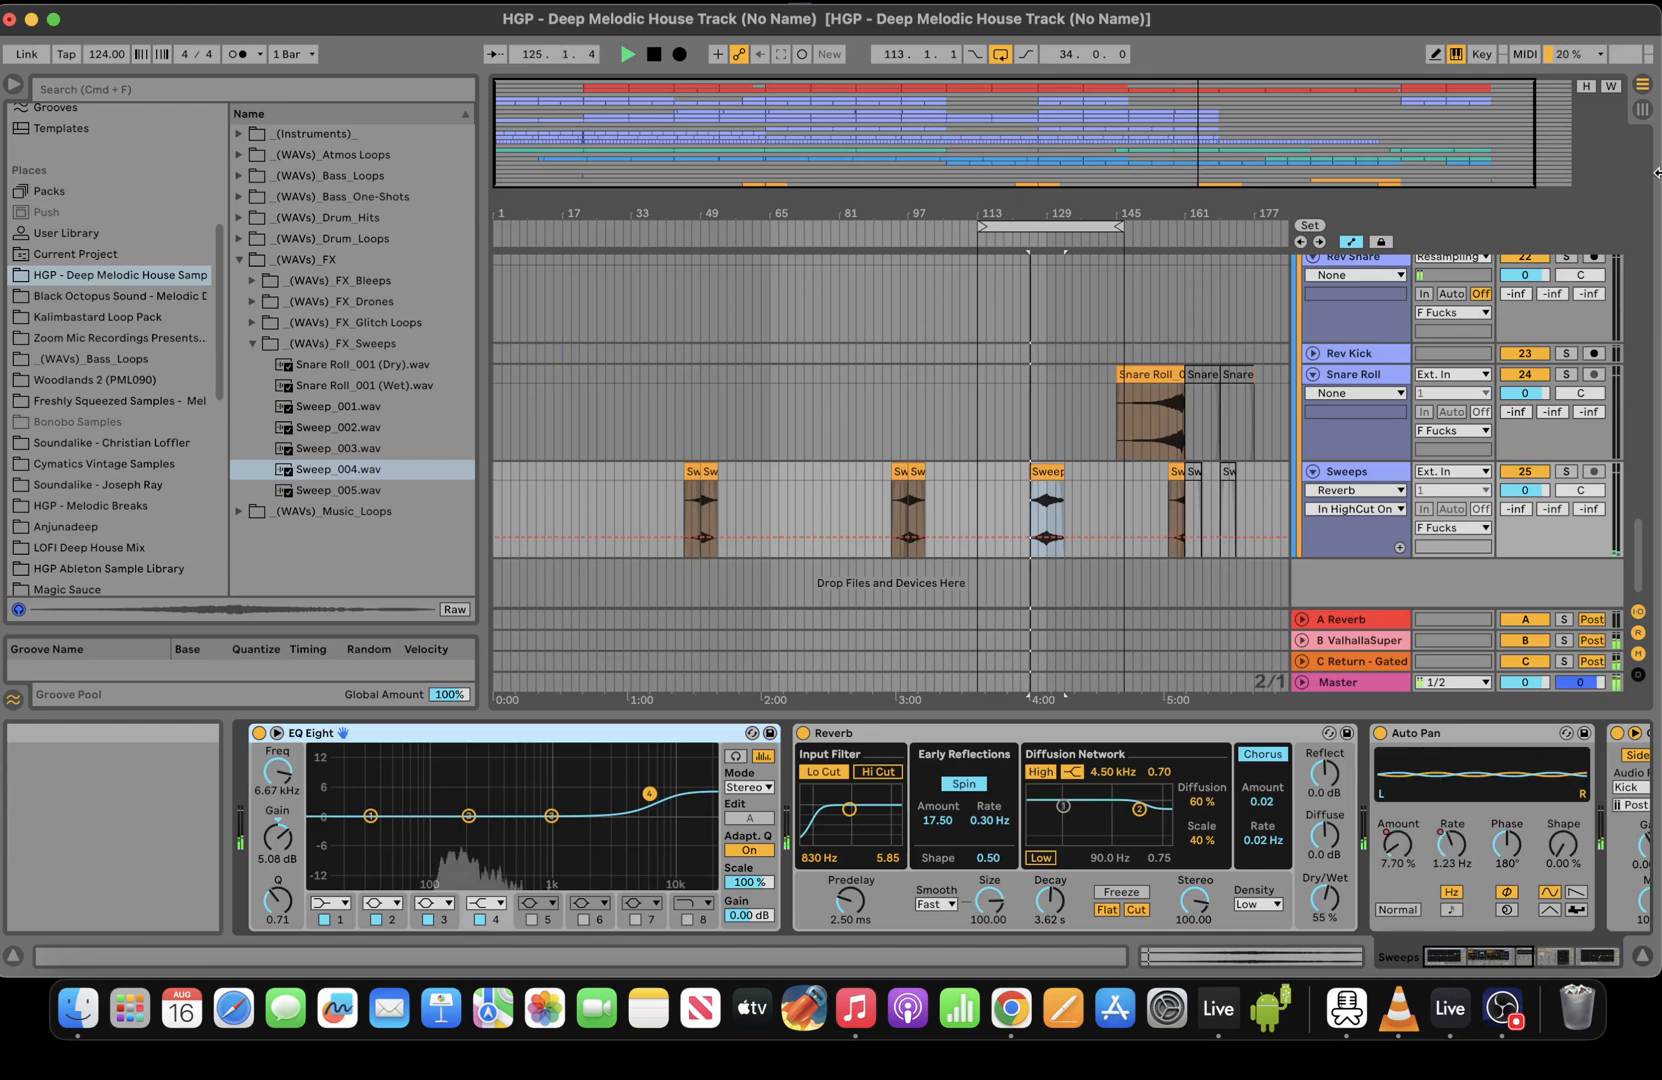
pyautogui.click(1443, 955)
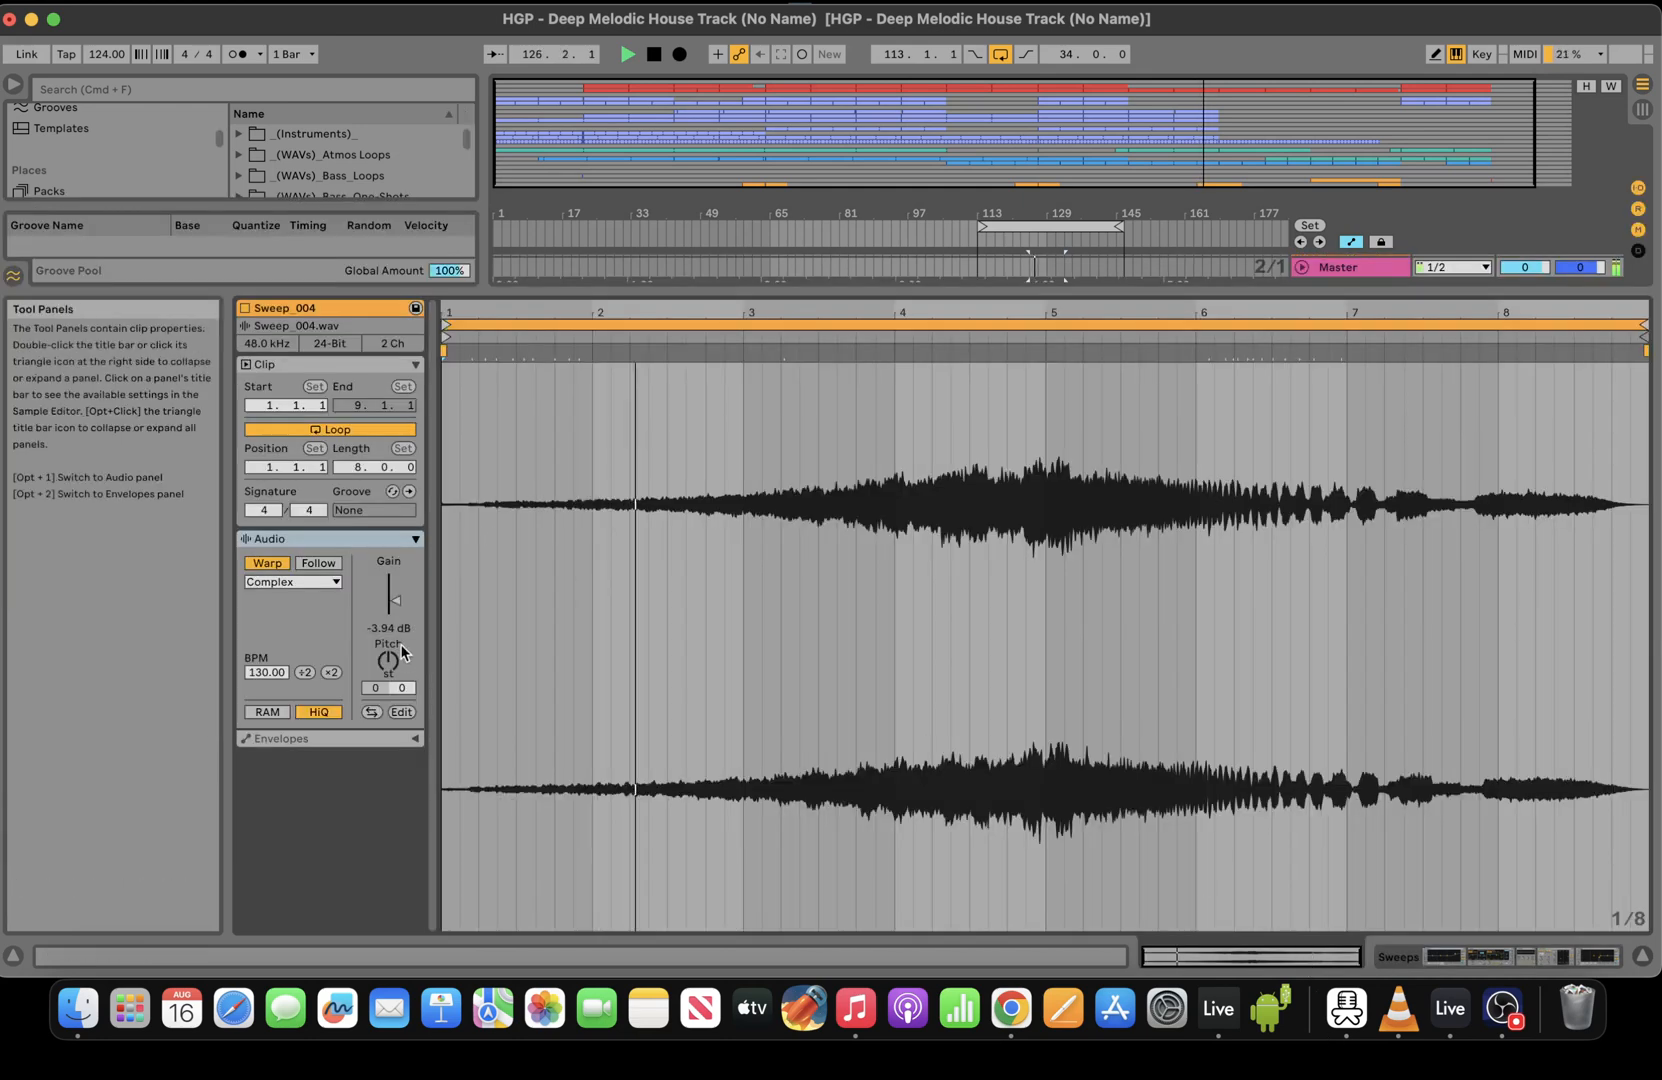
pyautogui.moveTo(394, 601); pyautogui.dragTo(392, 603)
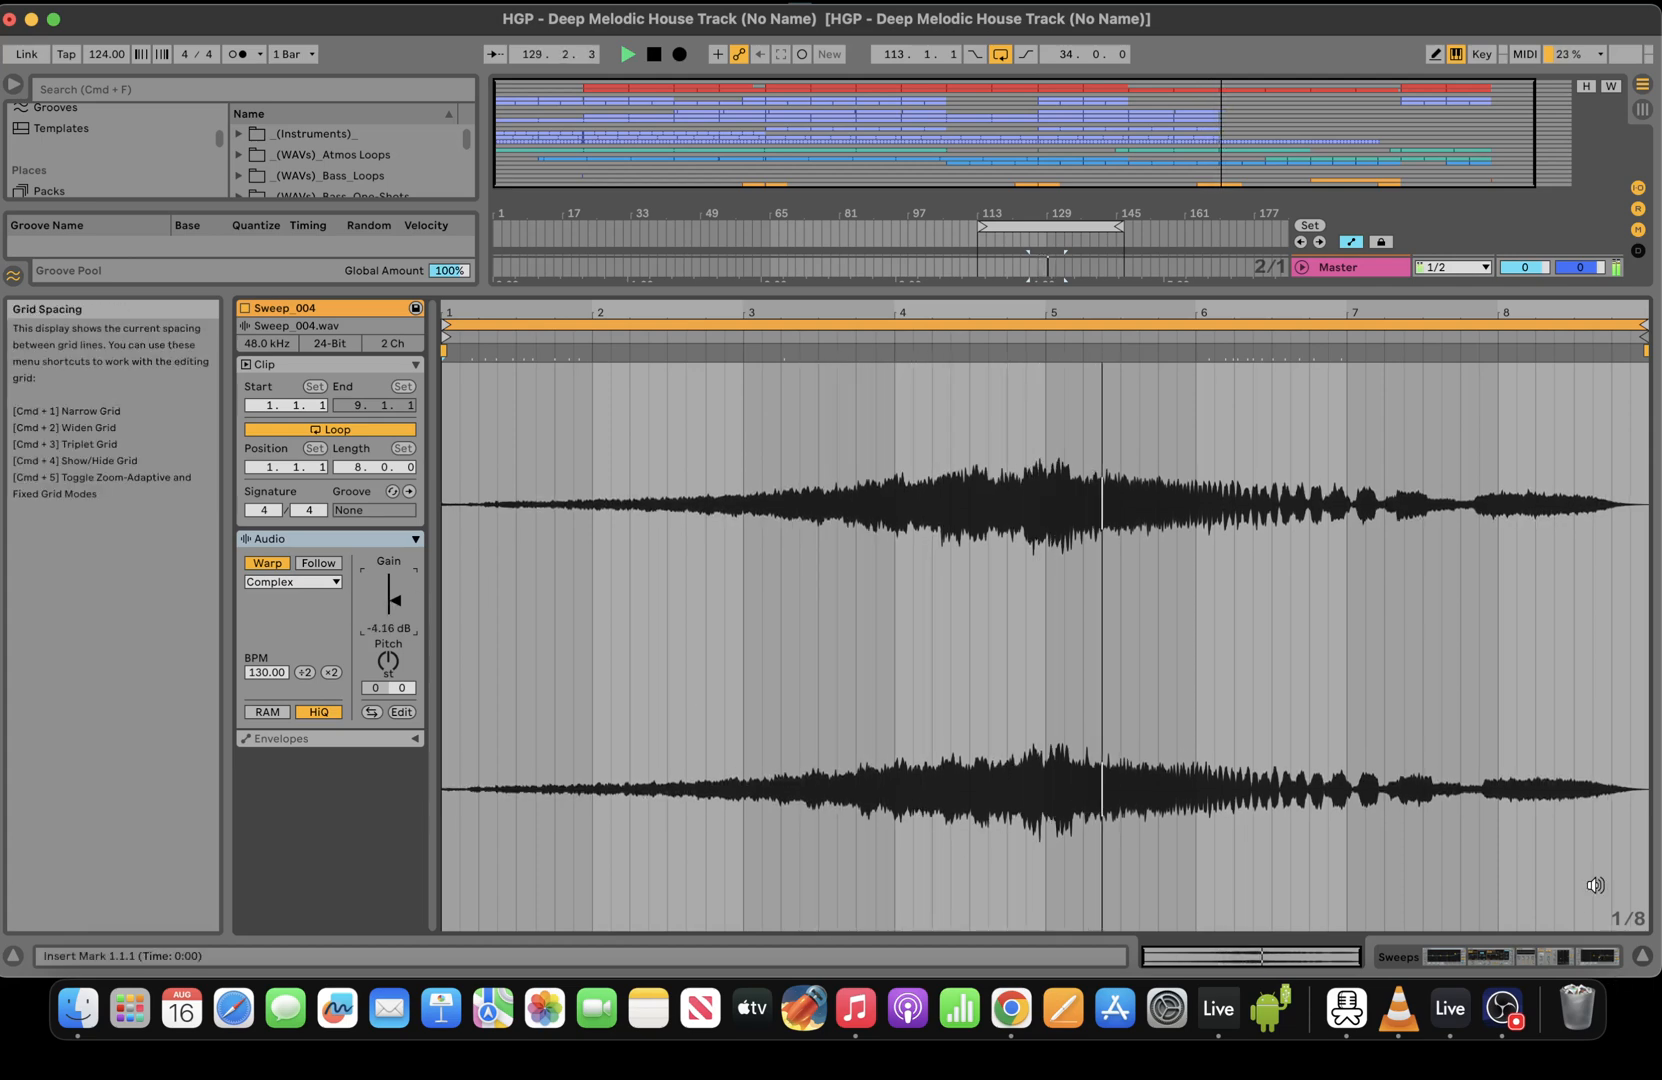
pyautogui.click(1582, 963)
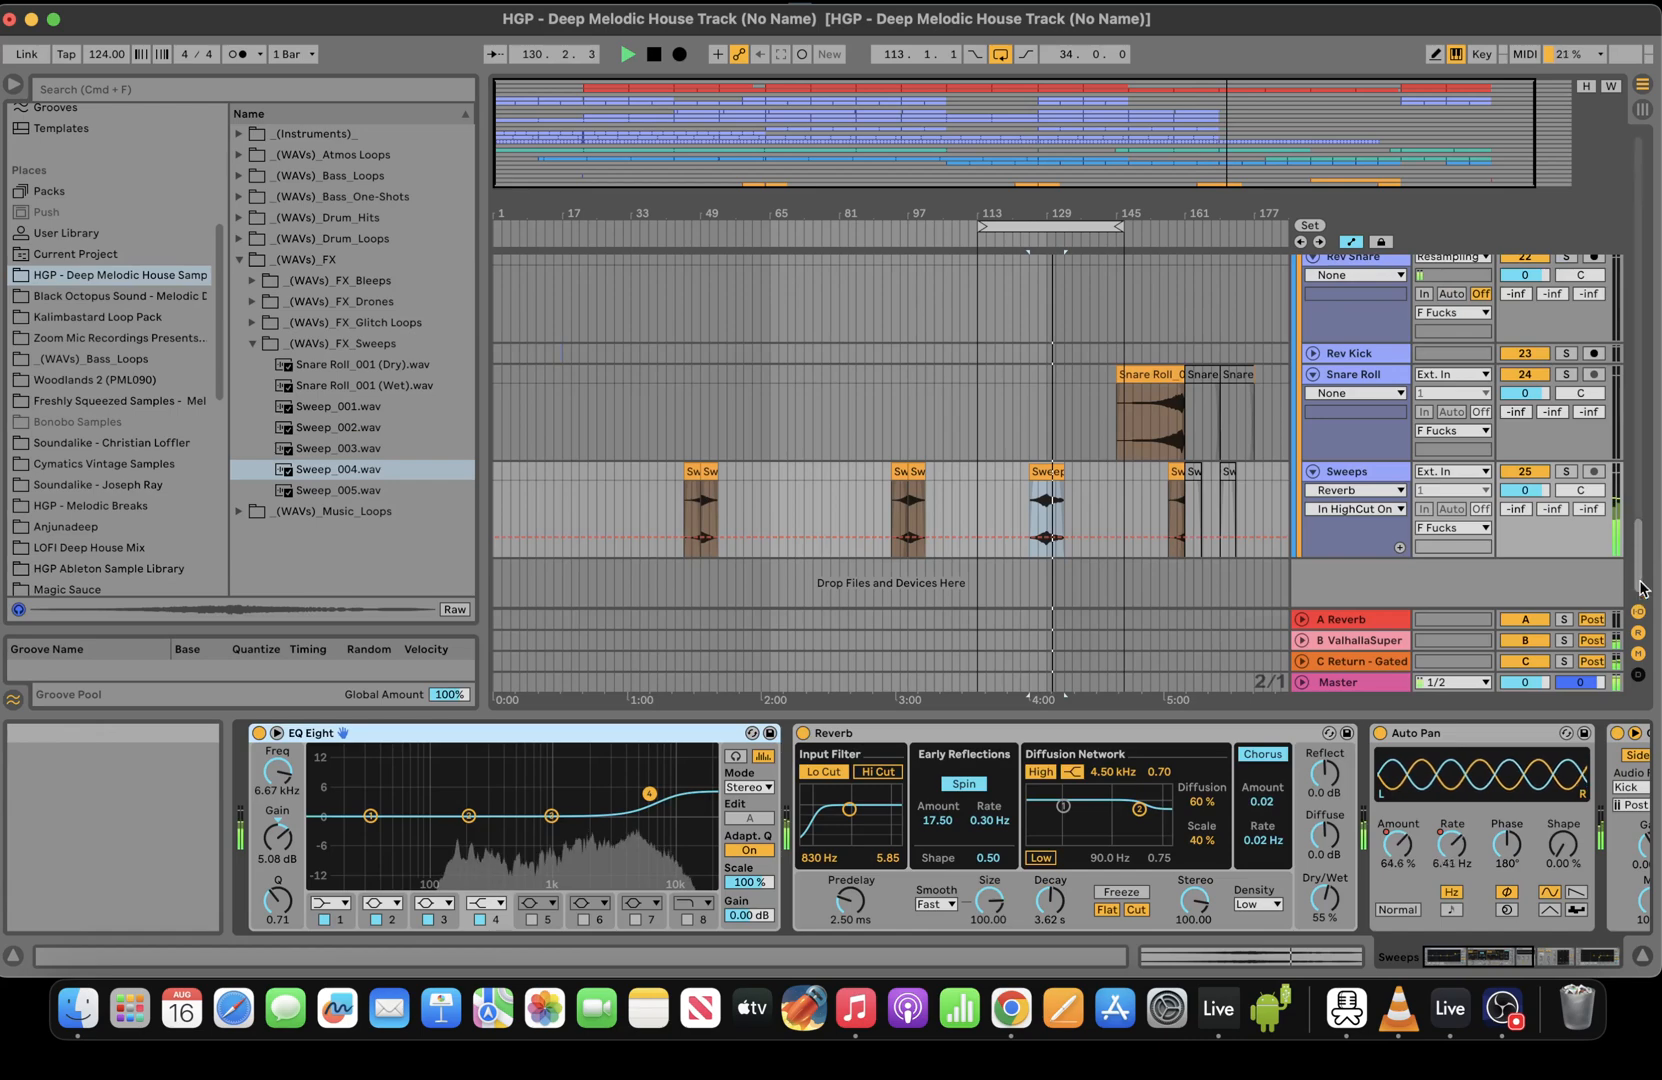
# Duplicate the last Lead 1 clip before bar 113 to fill the gap up to the clips at bar 137
pyautogui.moveTo(1638, 567); pyautogui.dragTo(1628, 474)
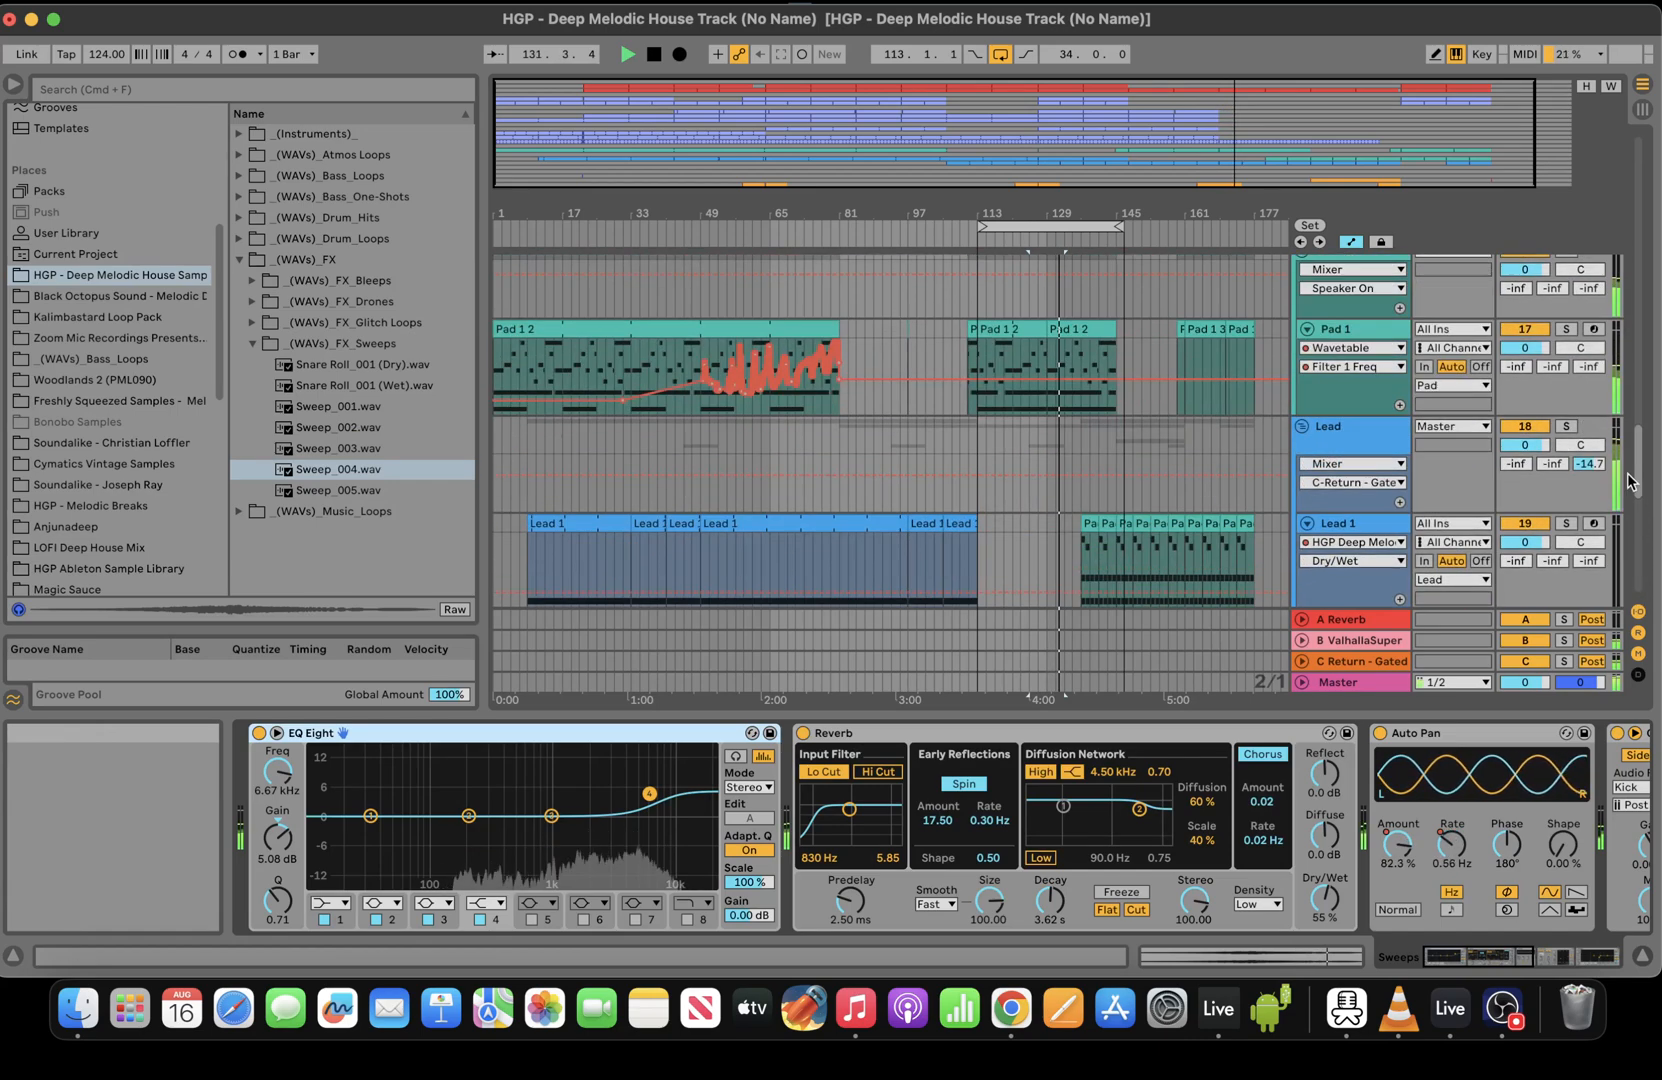
pyautogui.click(1084, 524)
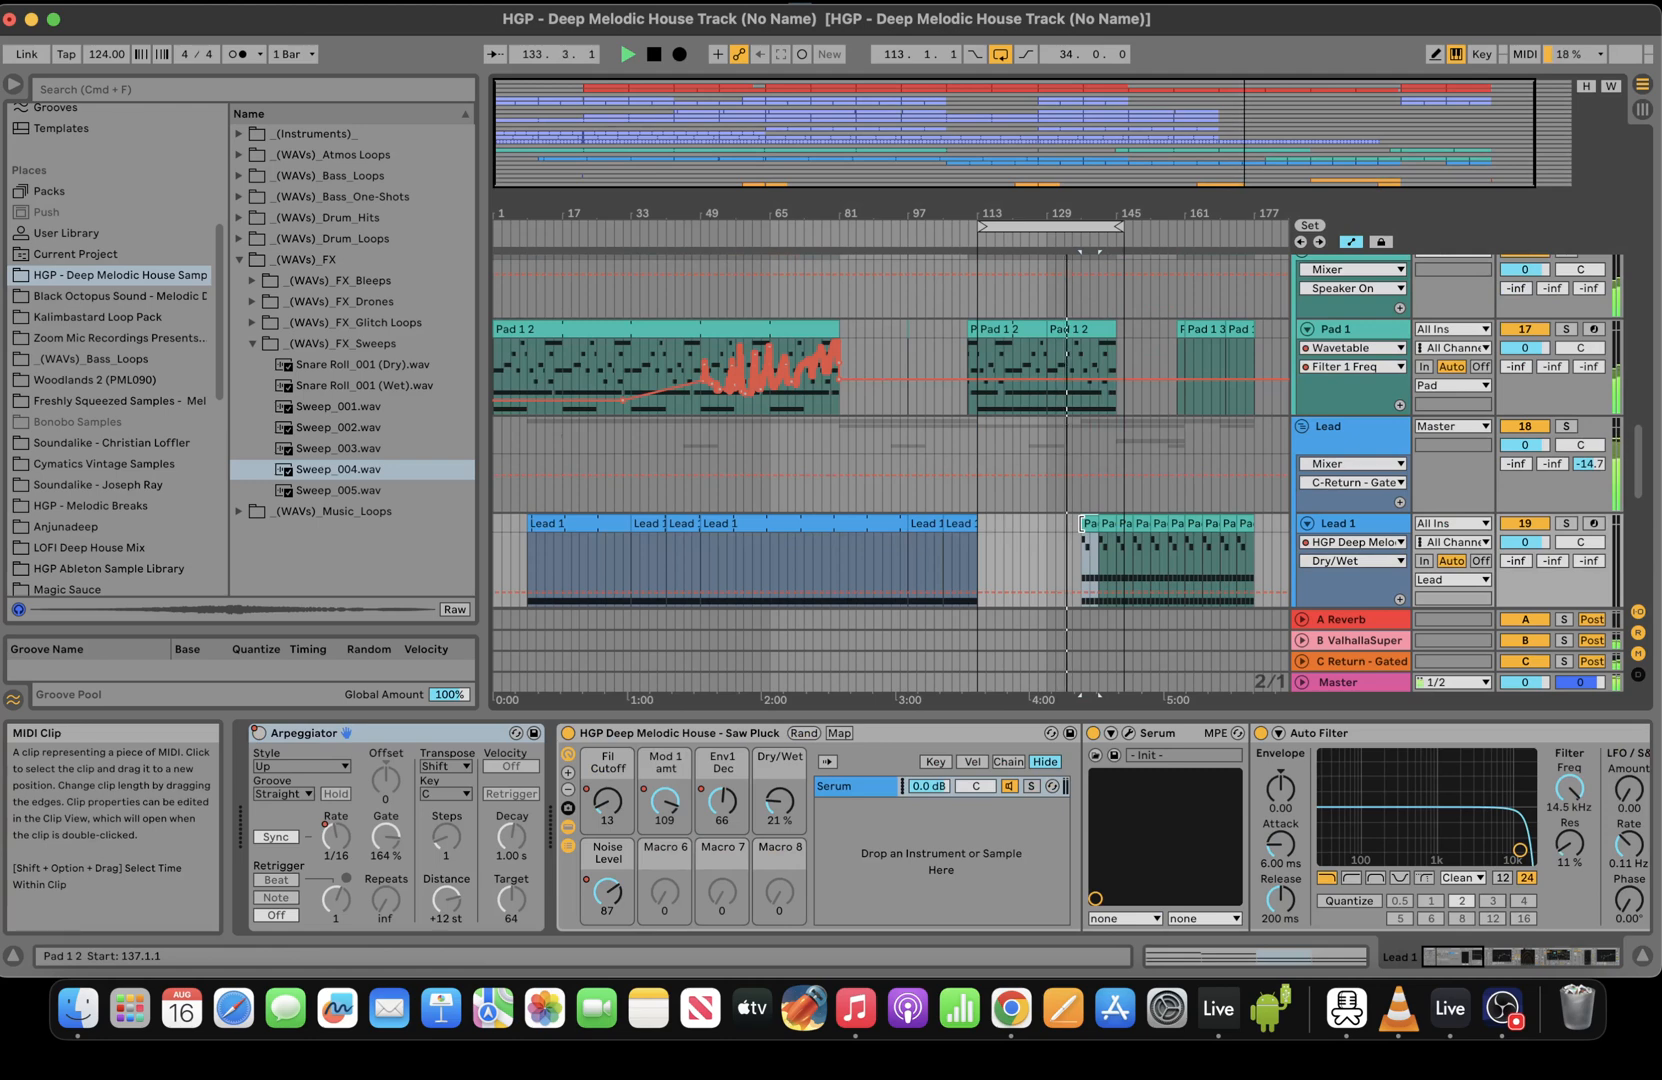
pyautogui.moveTo(1057, 524); pyautogui.dragTo(1078, 528)
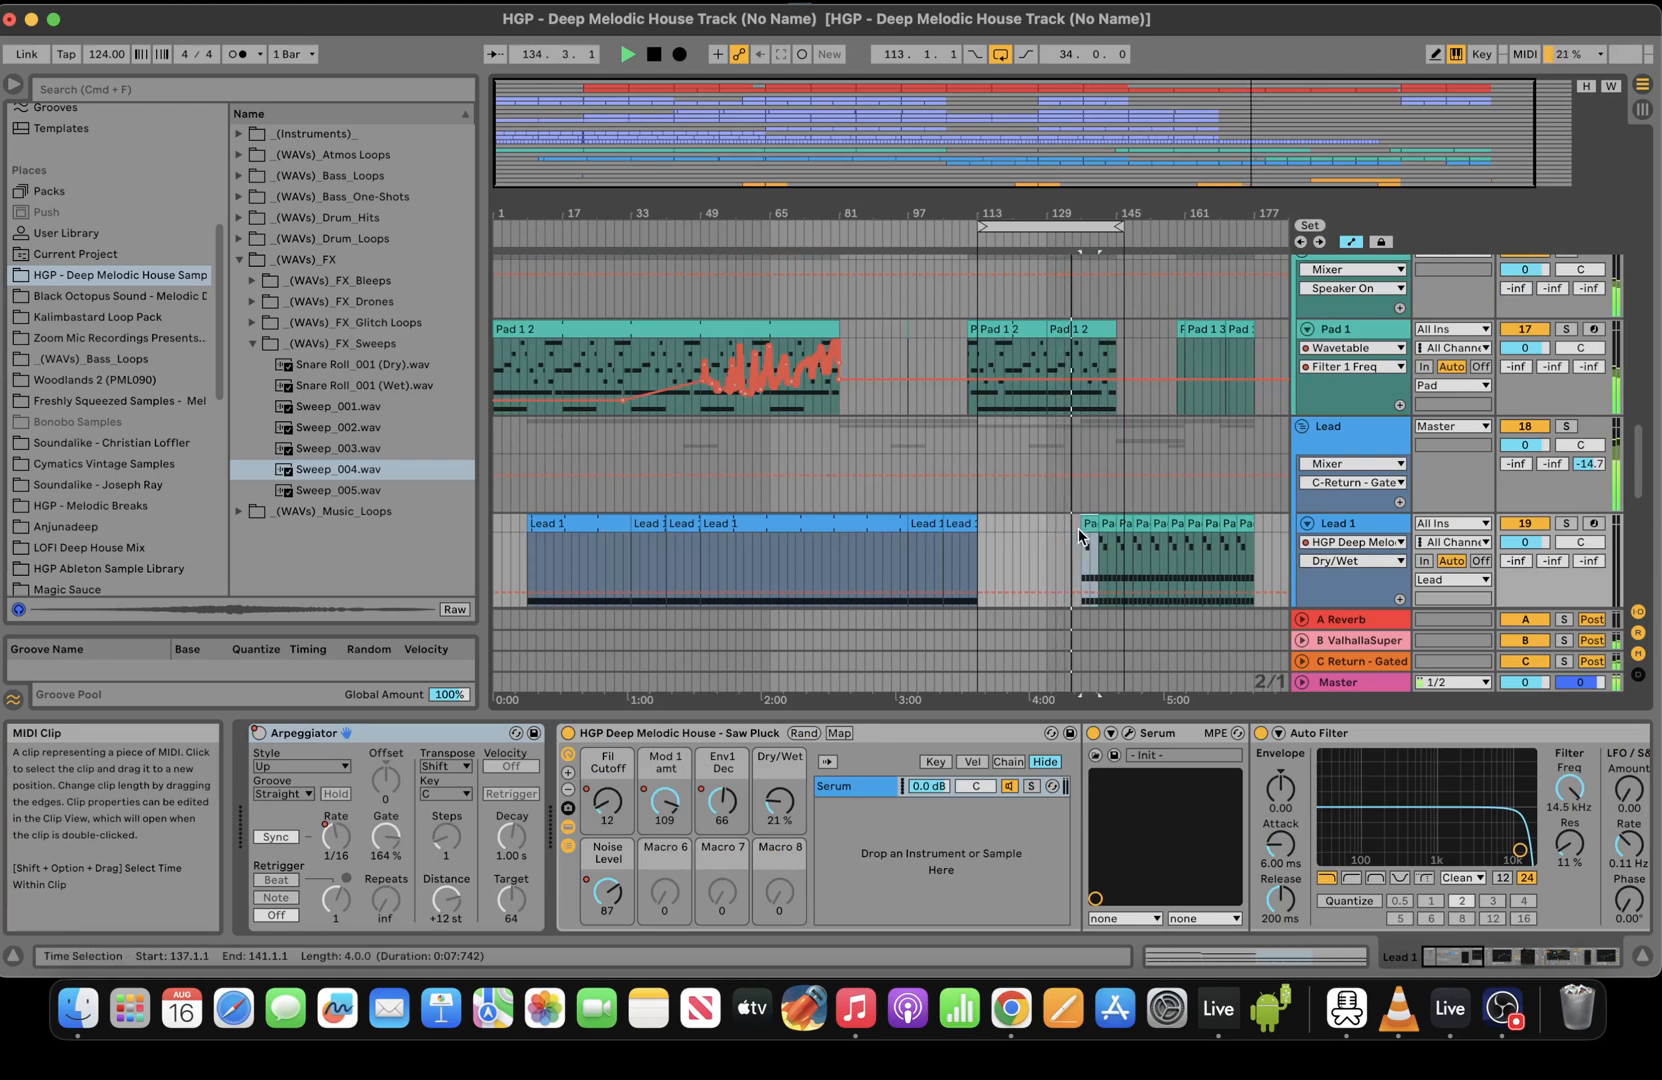
pyautogui.click(937, 556)
pyautogui.press('space')
pyautogui.press('space')
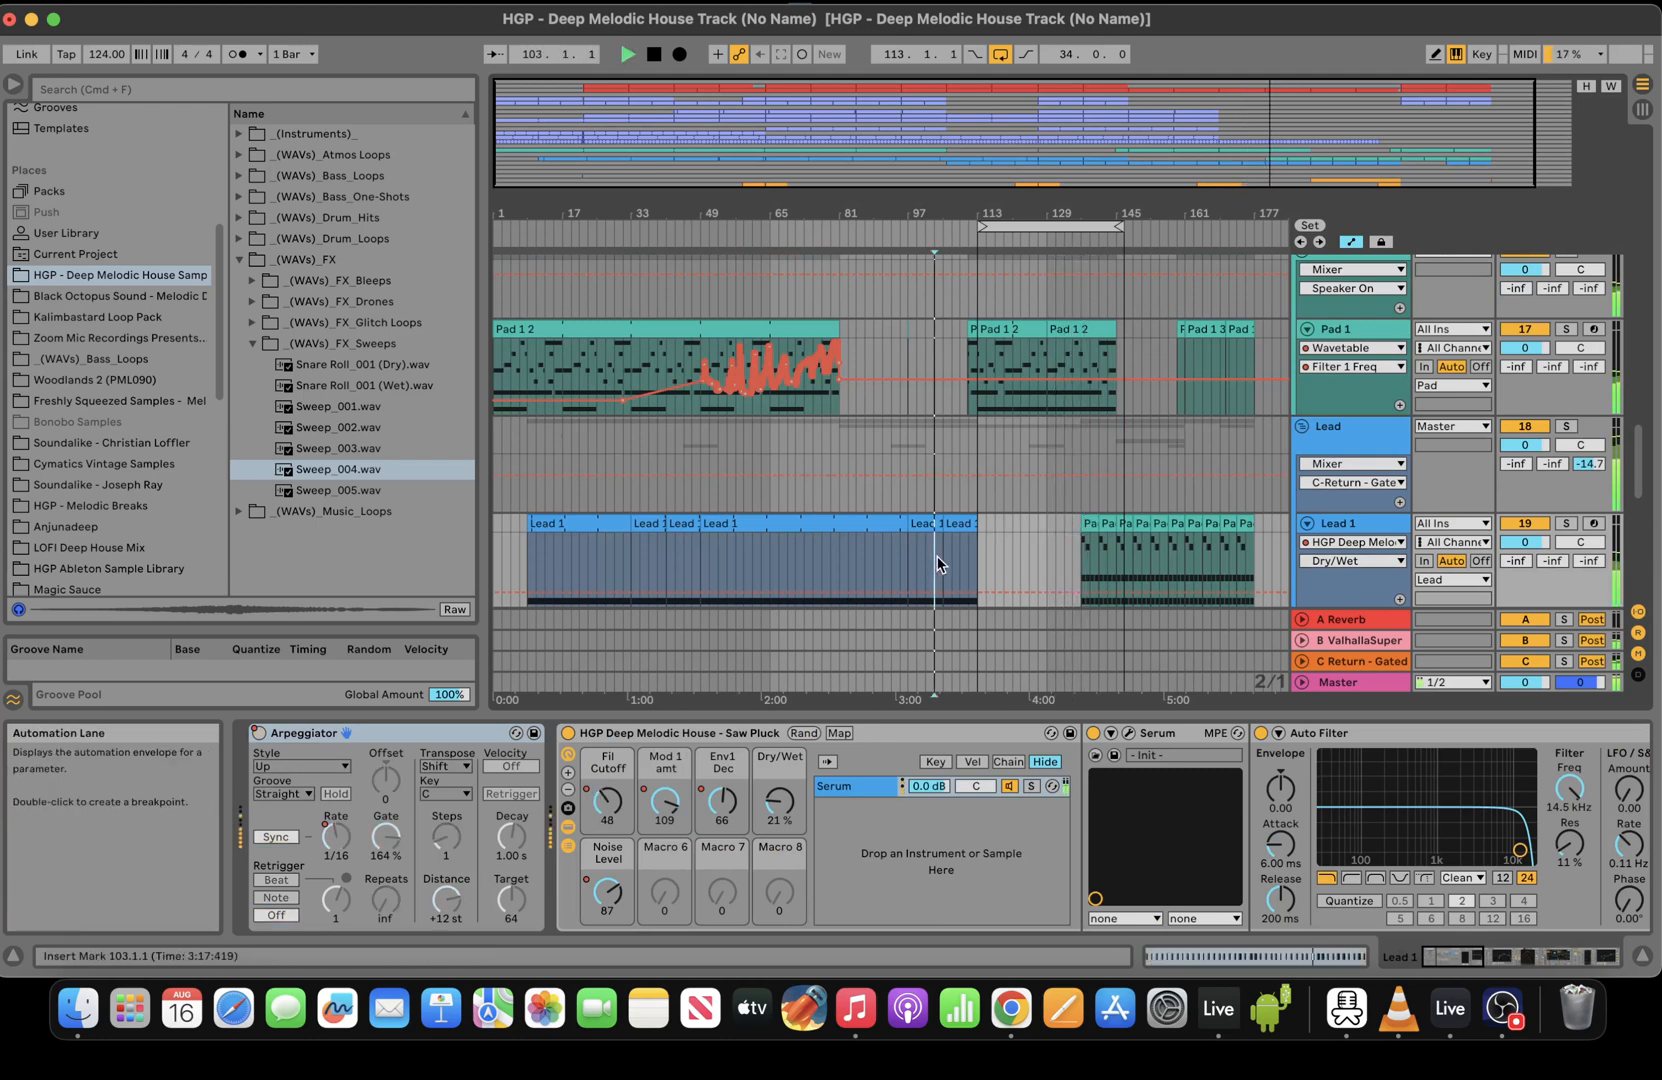
pyautogui.click(969, 523)
pyautogui.moveTo(969, 520)
pyautogui.mouseDown()
pyautogui.moveTo(1012, 519)
pyautogui.moveTo(983, 525)
pyautogui.mouseUp()
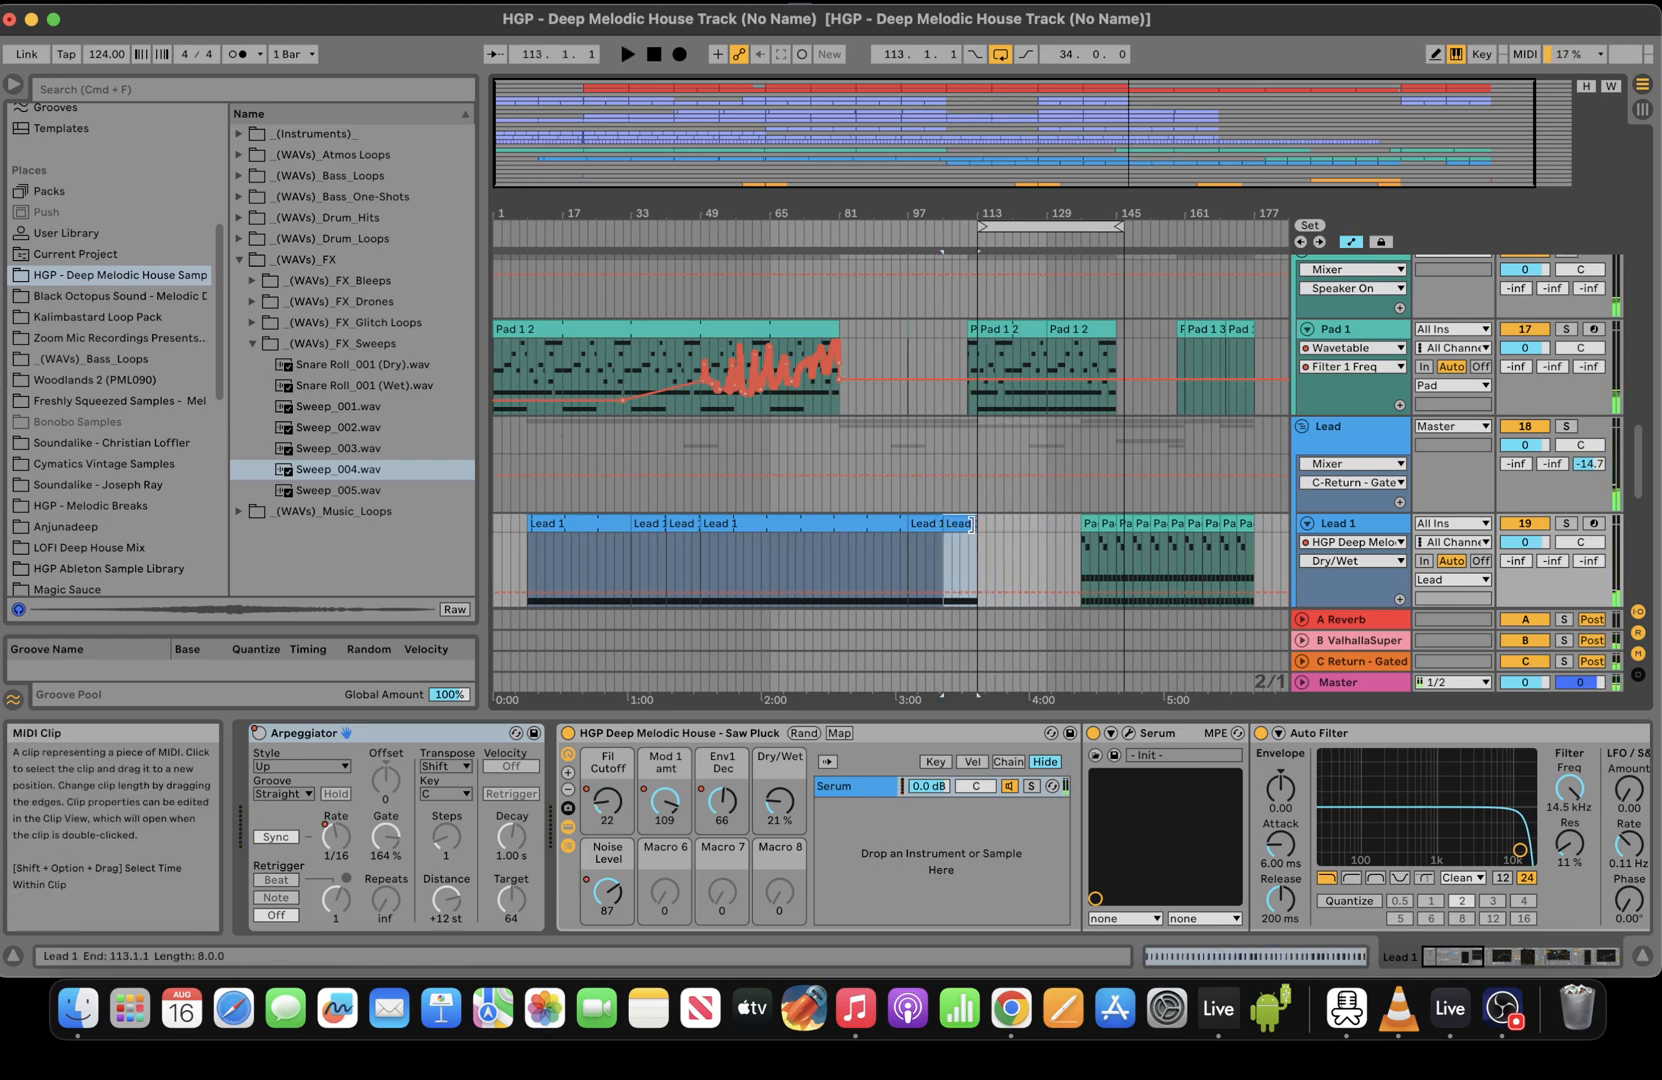
pyautogui.press('super+d')
# Reshape Lead 1's Fil Cutoff automation into a steady fall from bar 113 to bar 137 during playback
pyautogui.click(978, 561)
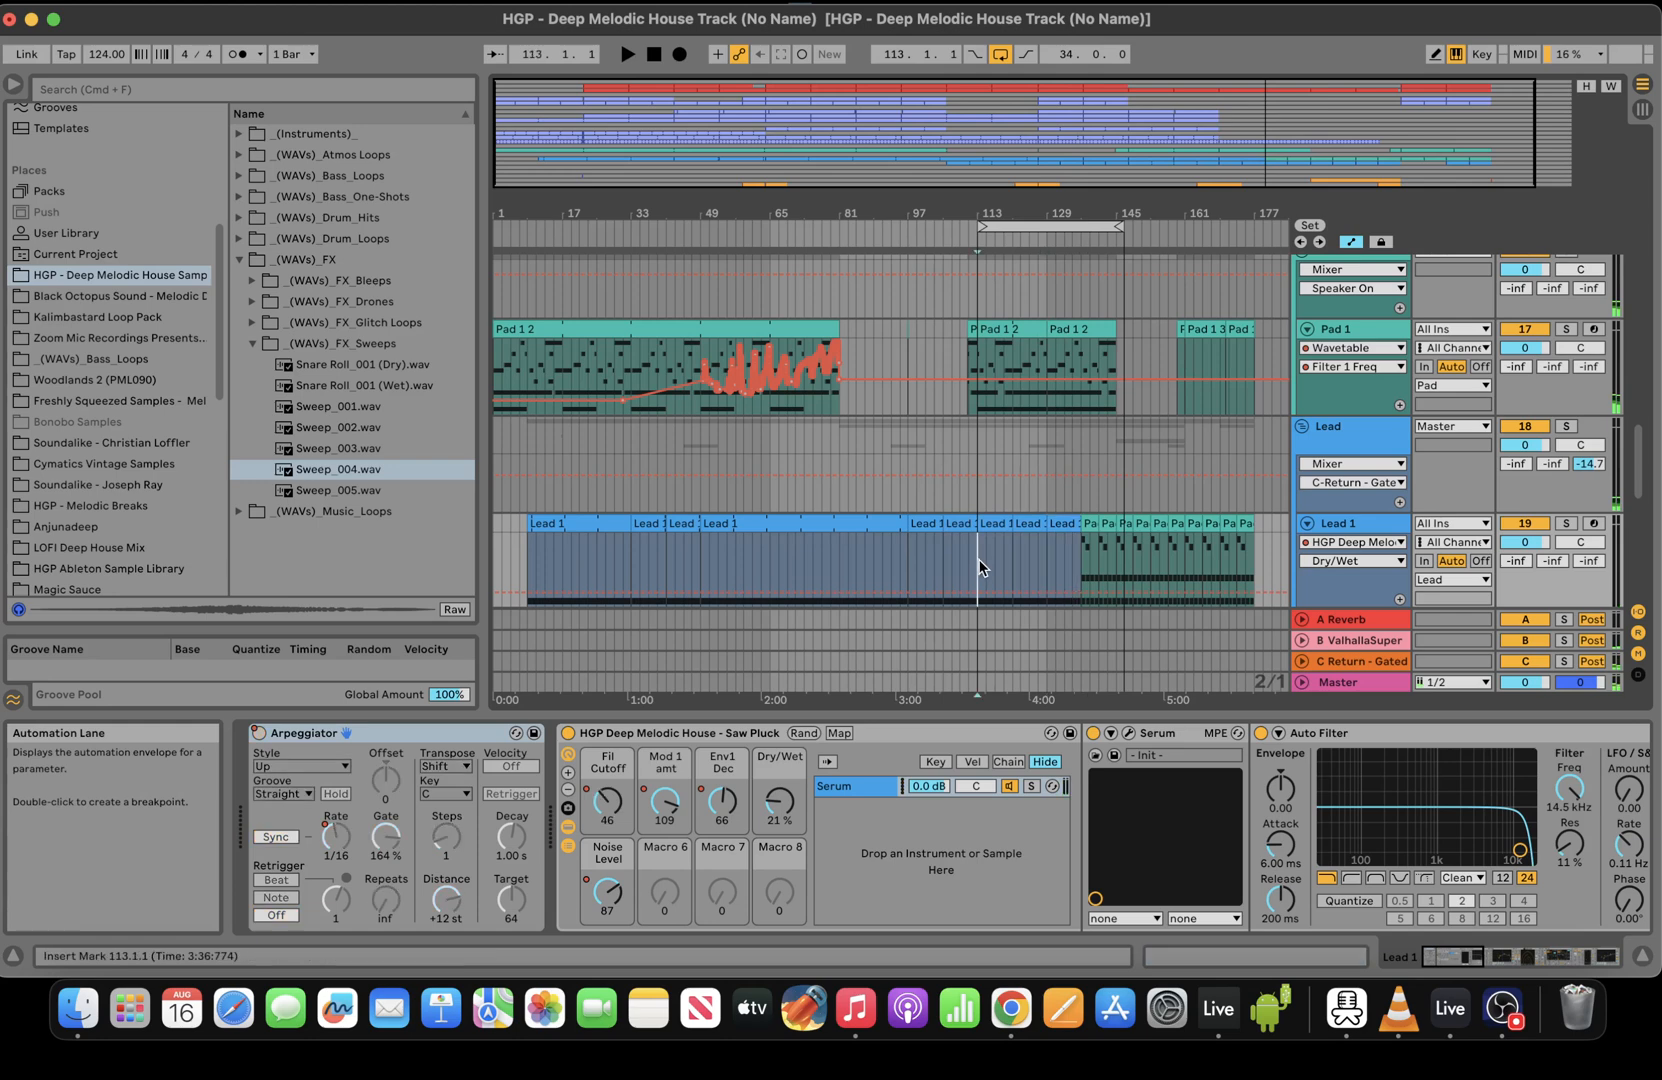
pyautogui.click(608, 800)
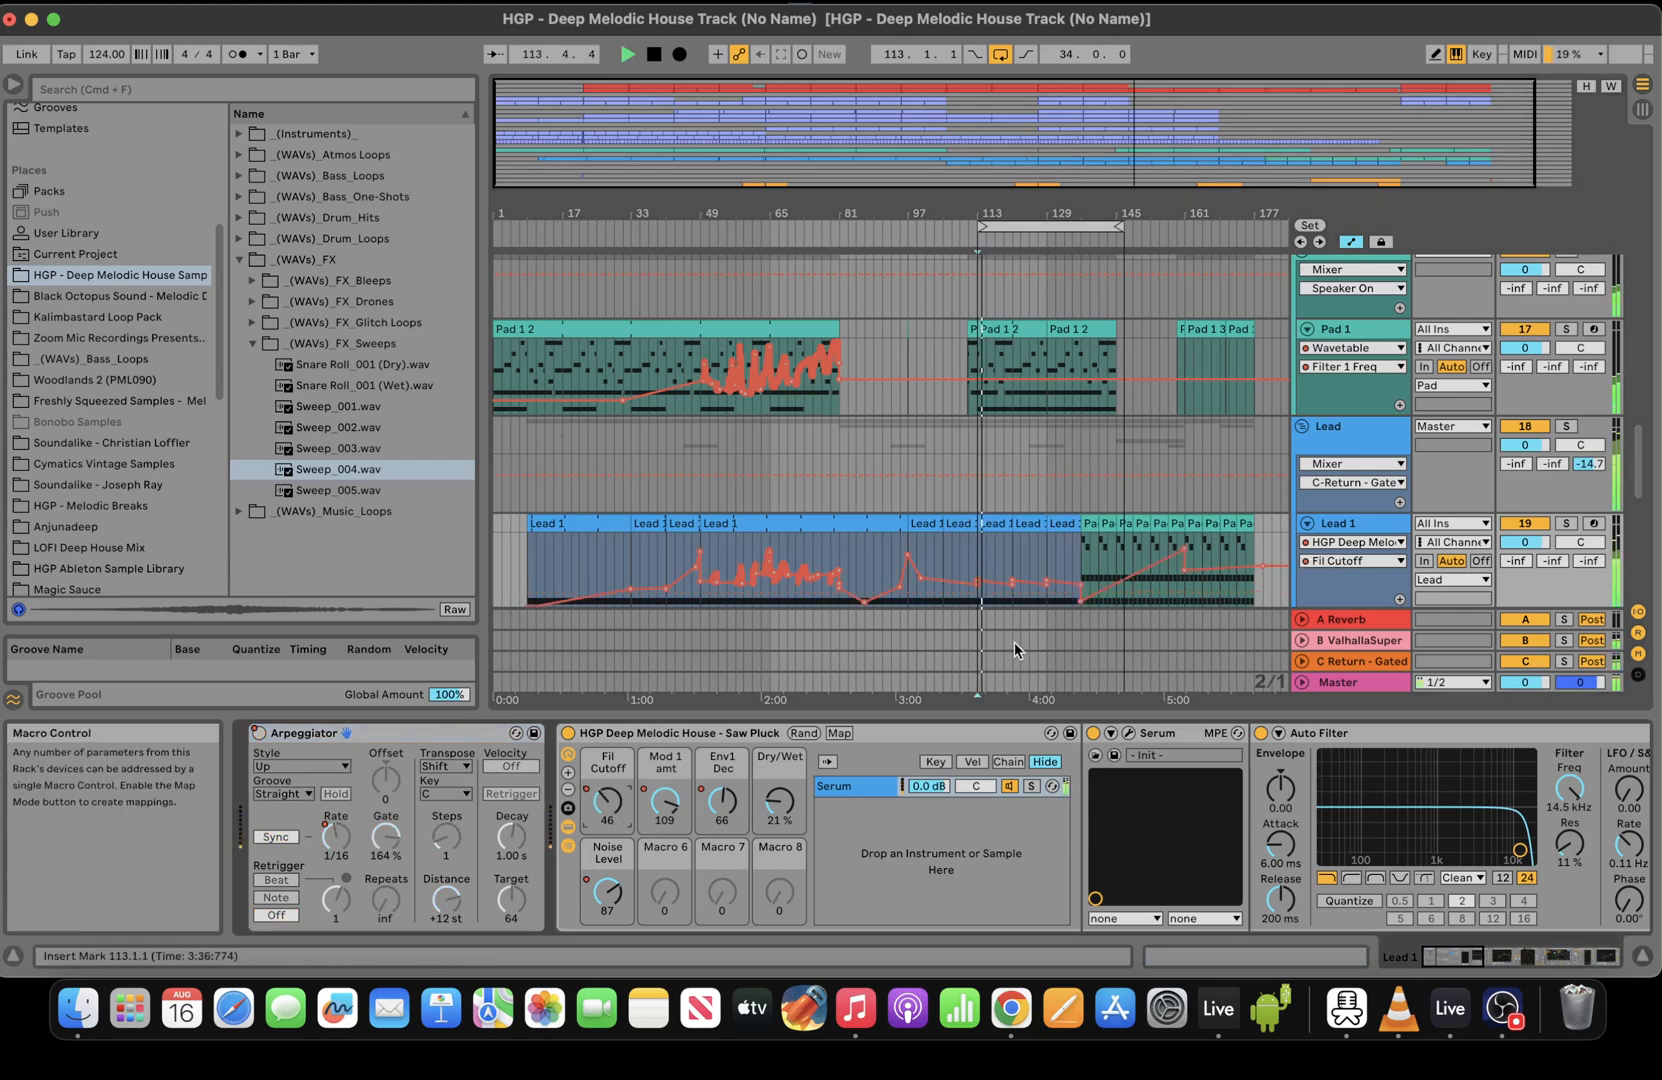
pyautogui.moveTo(977, 581); pyautogui.dragTo(1012, 595)
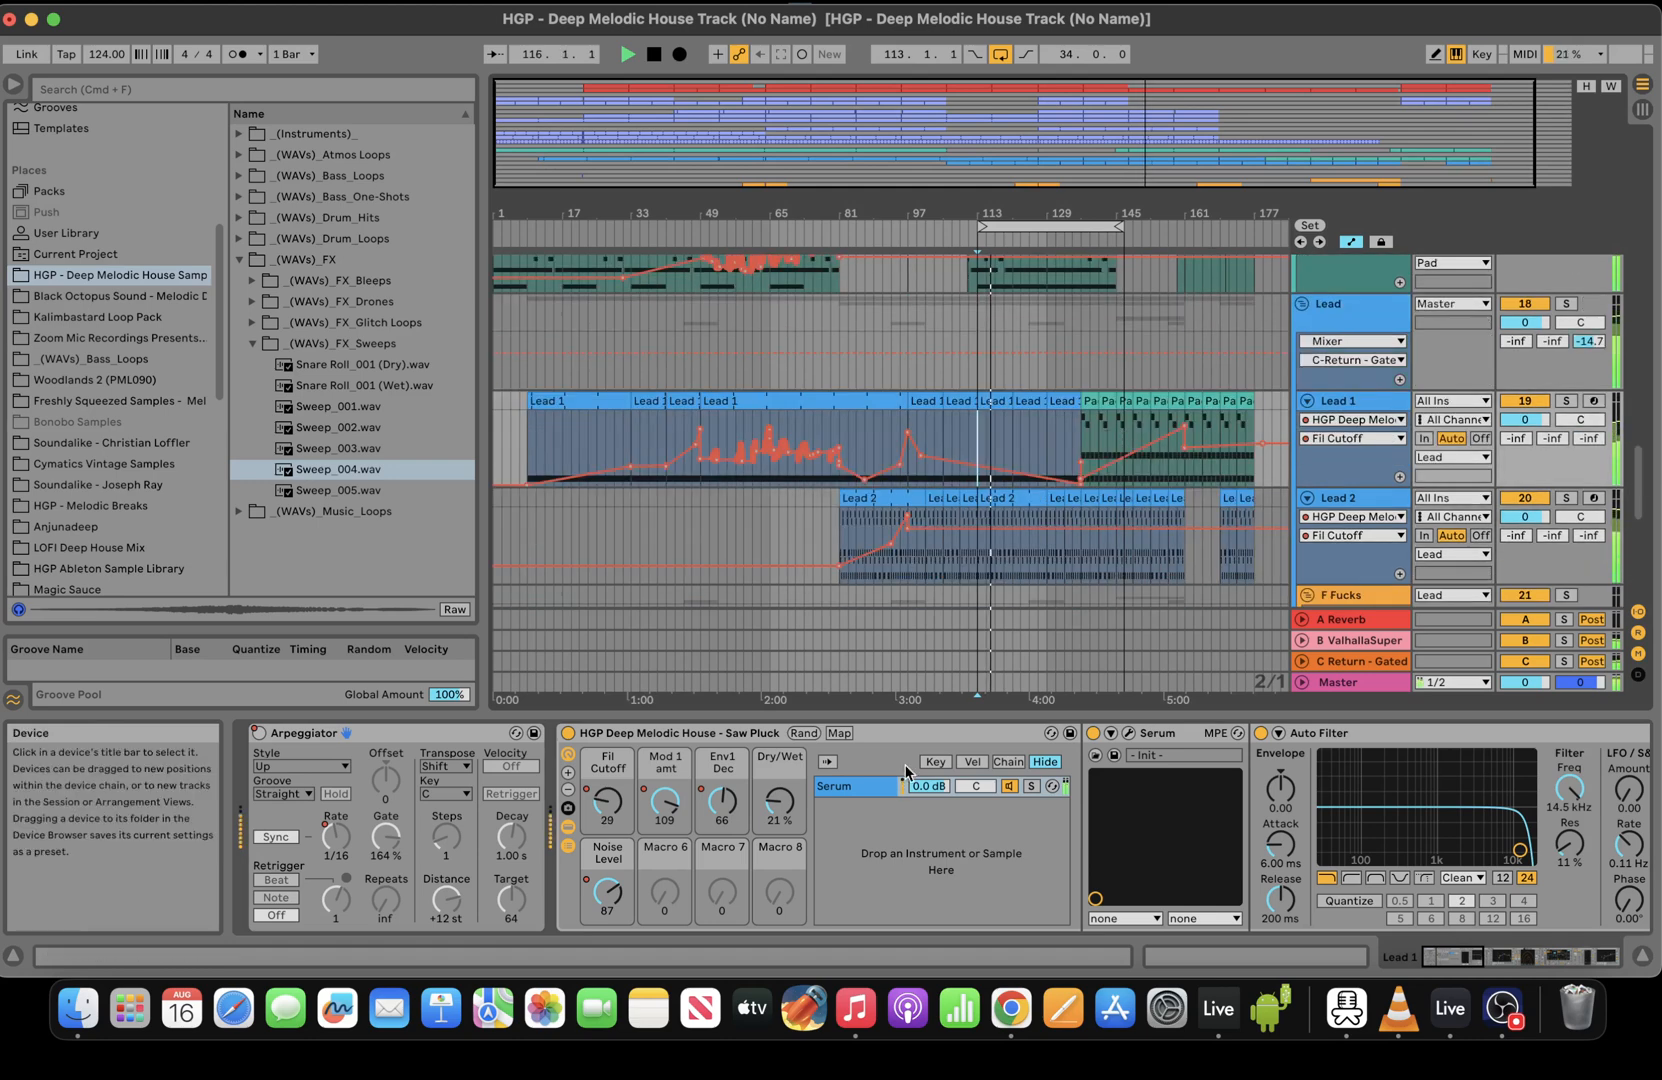
# Shape Lead 1's Dry/Wet automation into a rise from bar 105 to about 56 % at bar 137, with a breakpoint shortly after bar 113
pyautogui.click(779, 800)
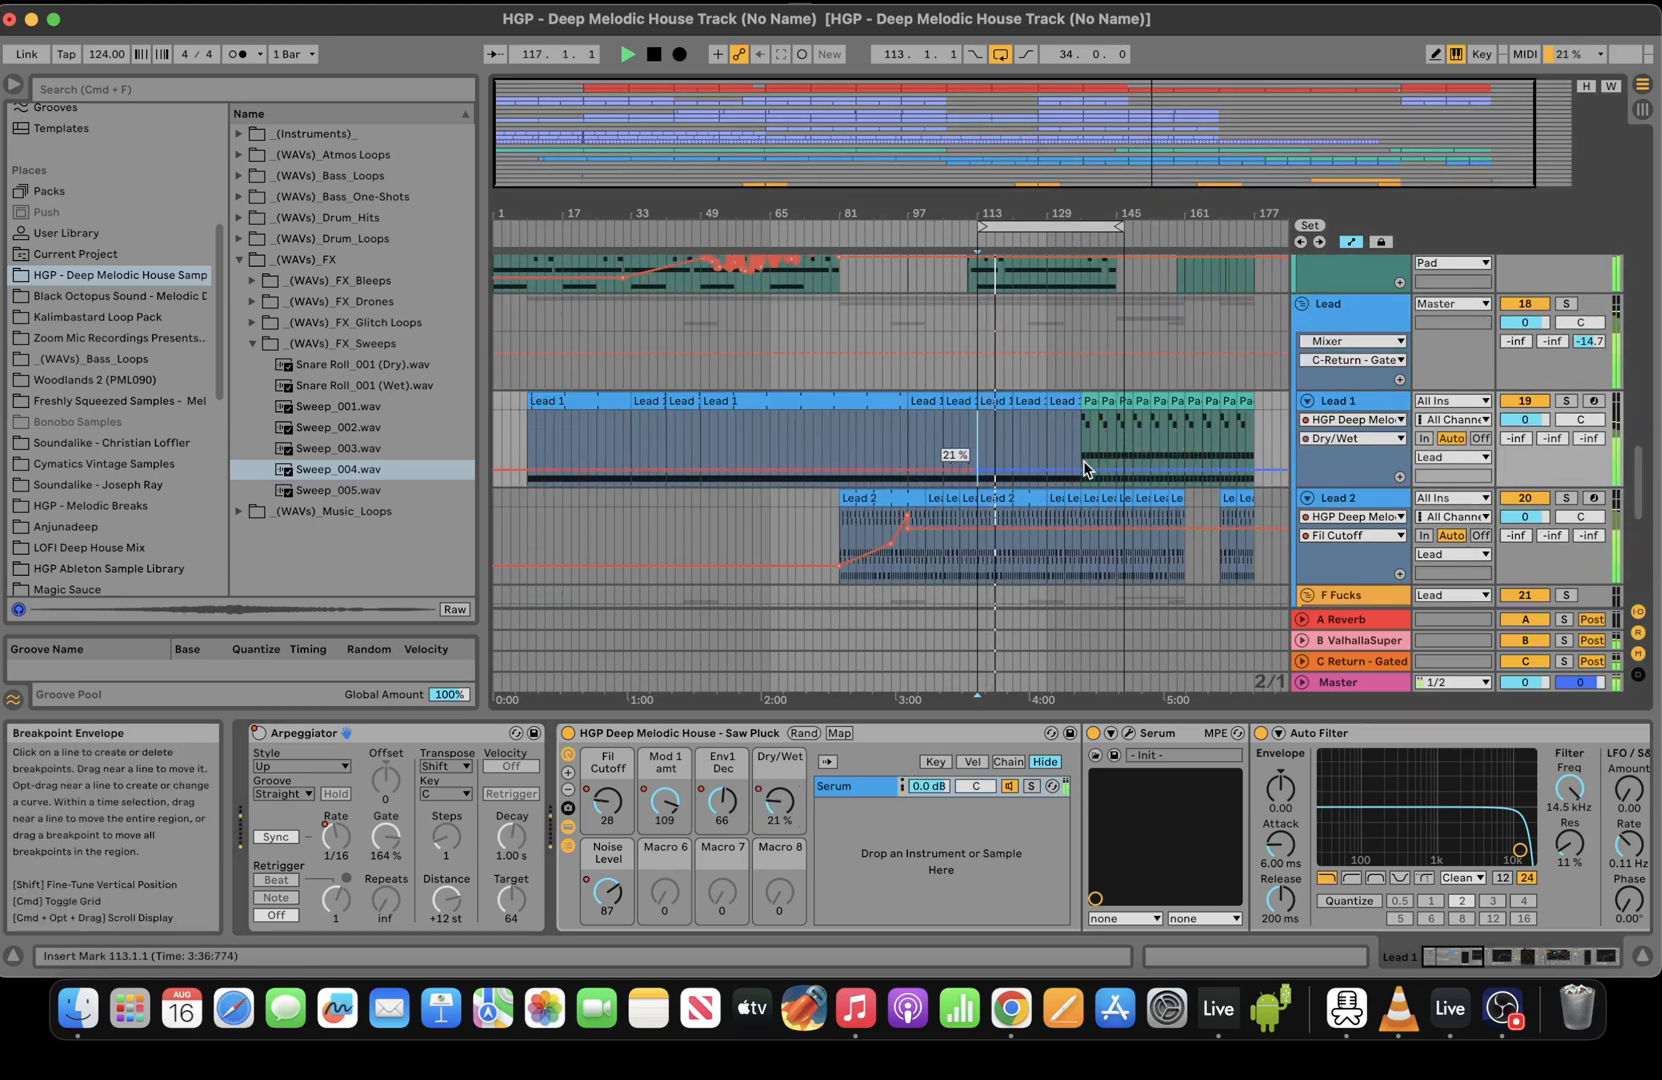
pyautogui.moveTo(1088, 450); pyautogui.dragTo(936, 450)
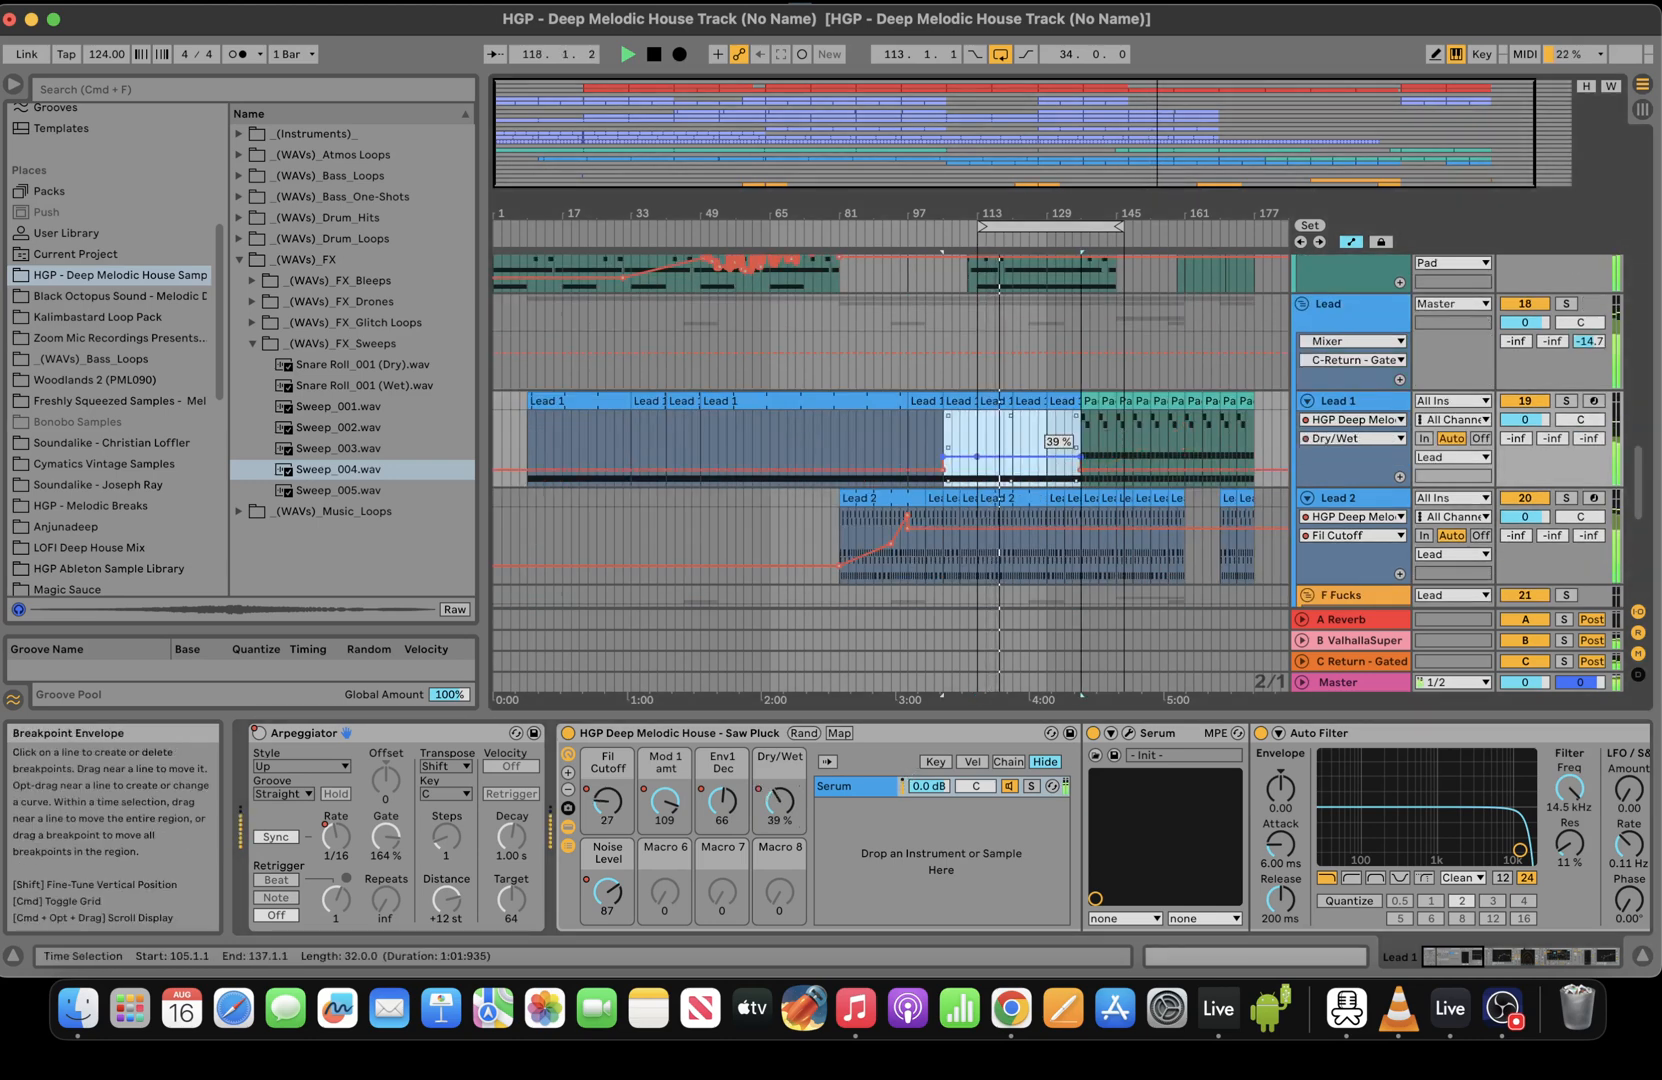
pyautogui.moveTo(1040, 456); pyautogui.dragTo(1040, 449)
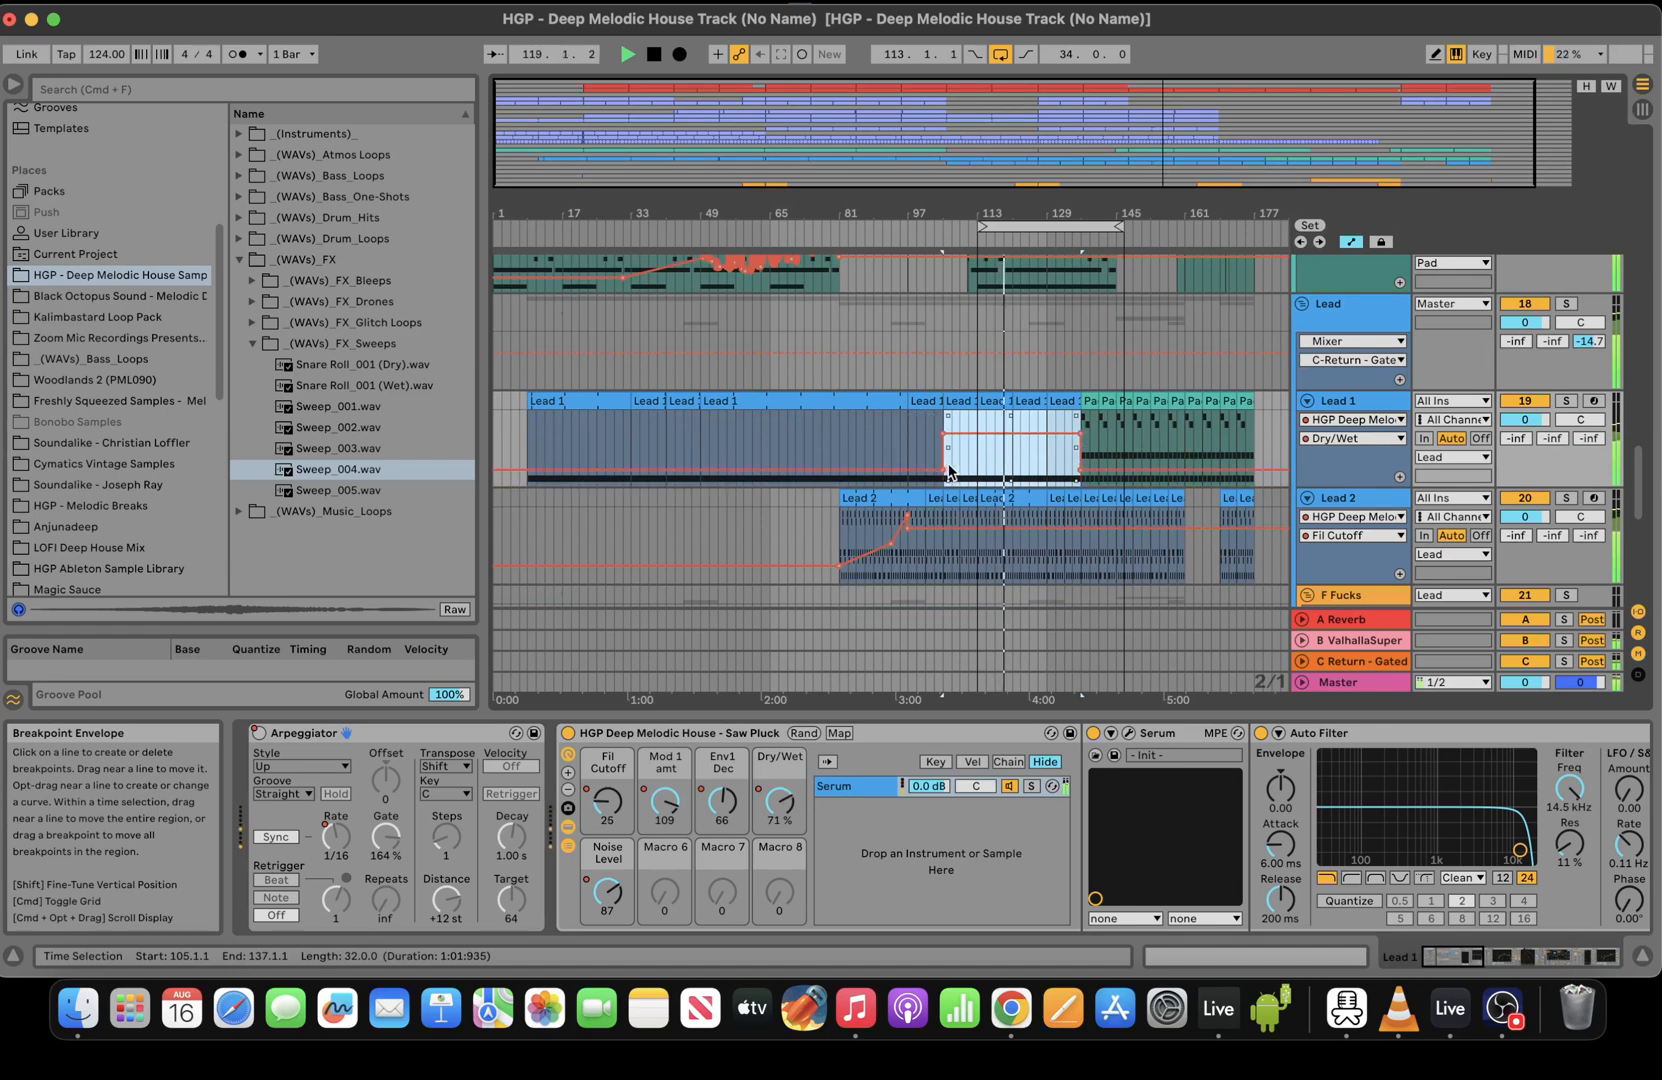
pyautogui.click(1029, 457)
pyautogui.click(943, 434)
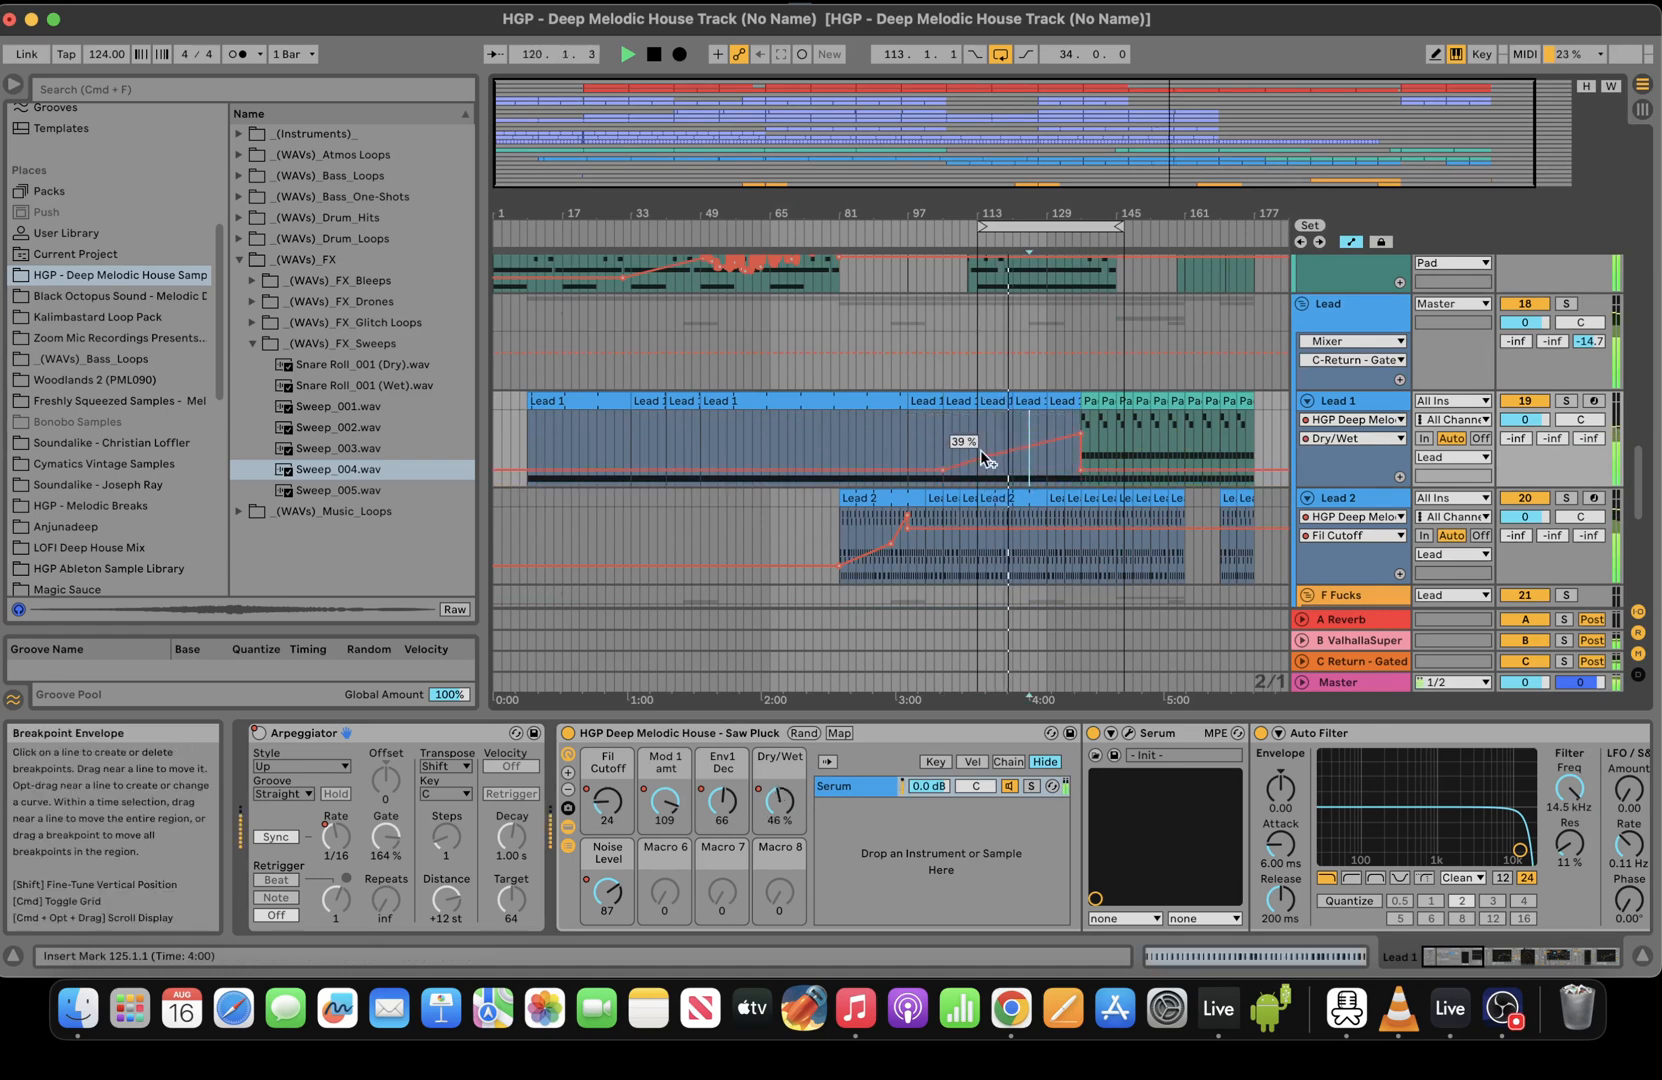
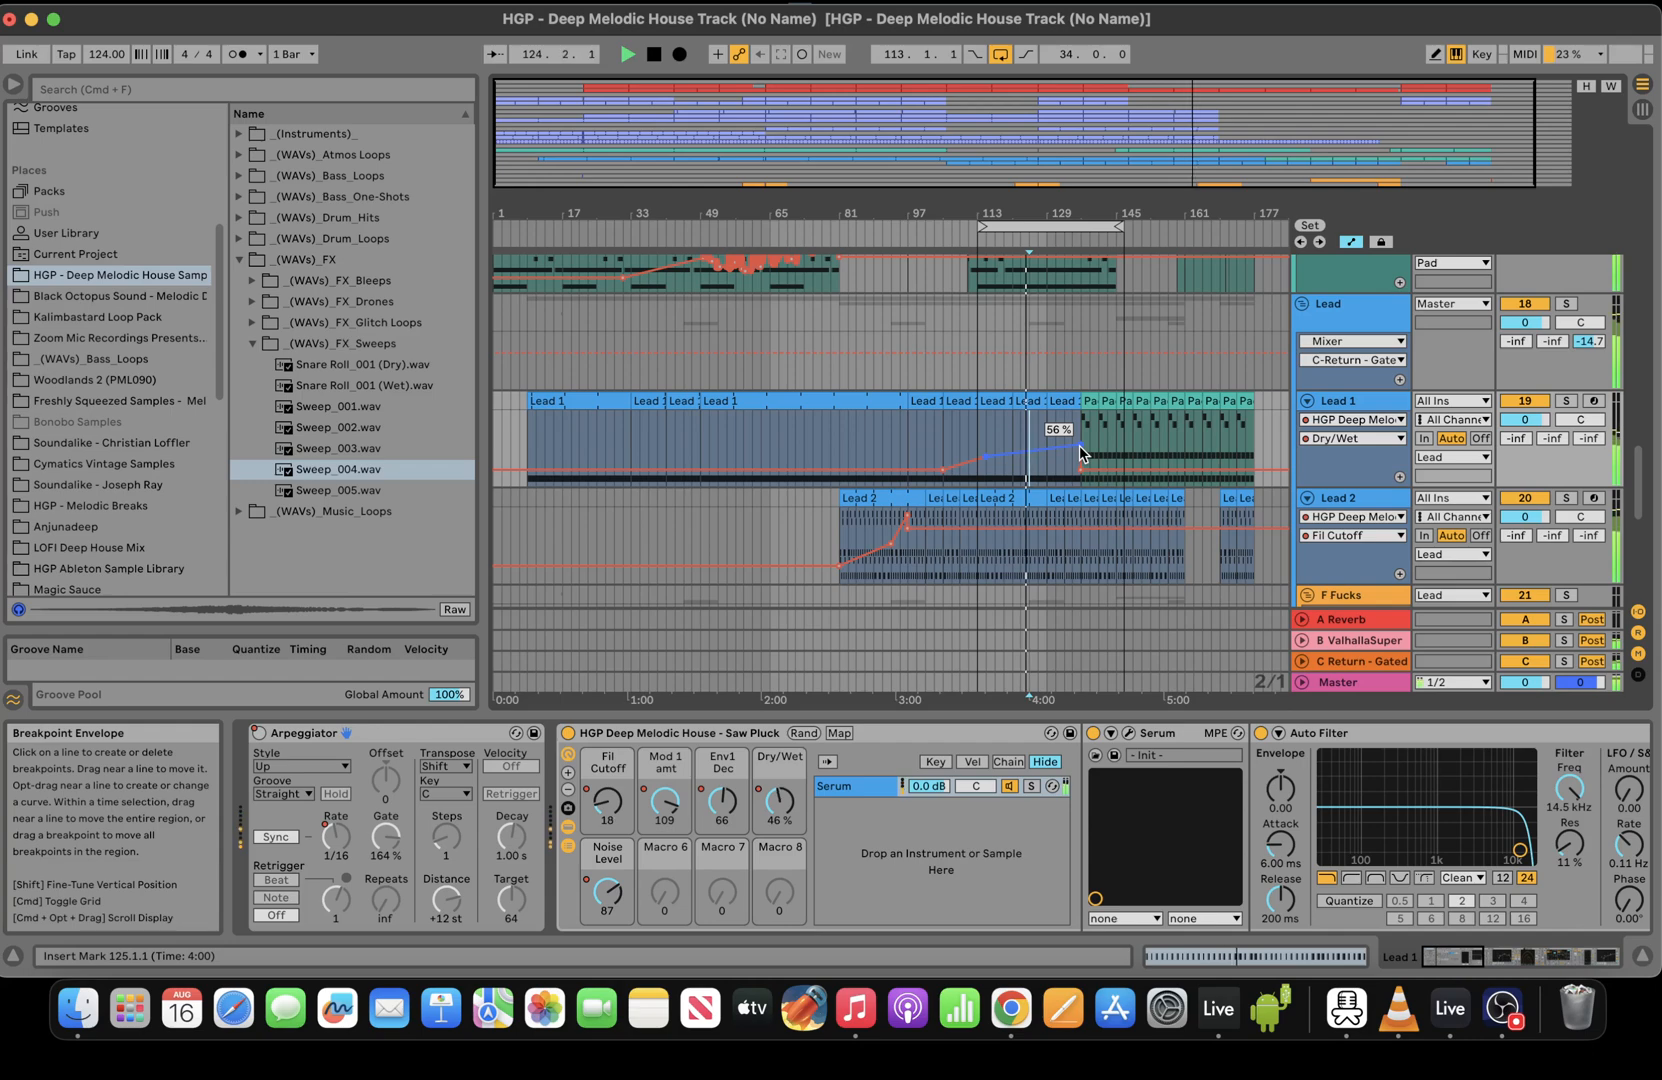
pyautogui.press('XF86AudioRaiseVolume')
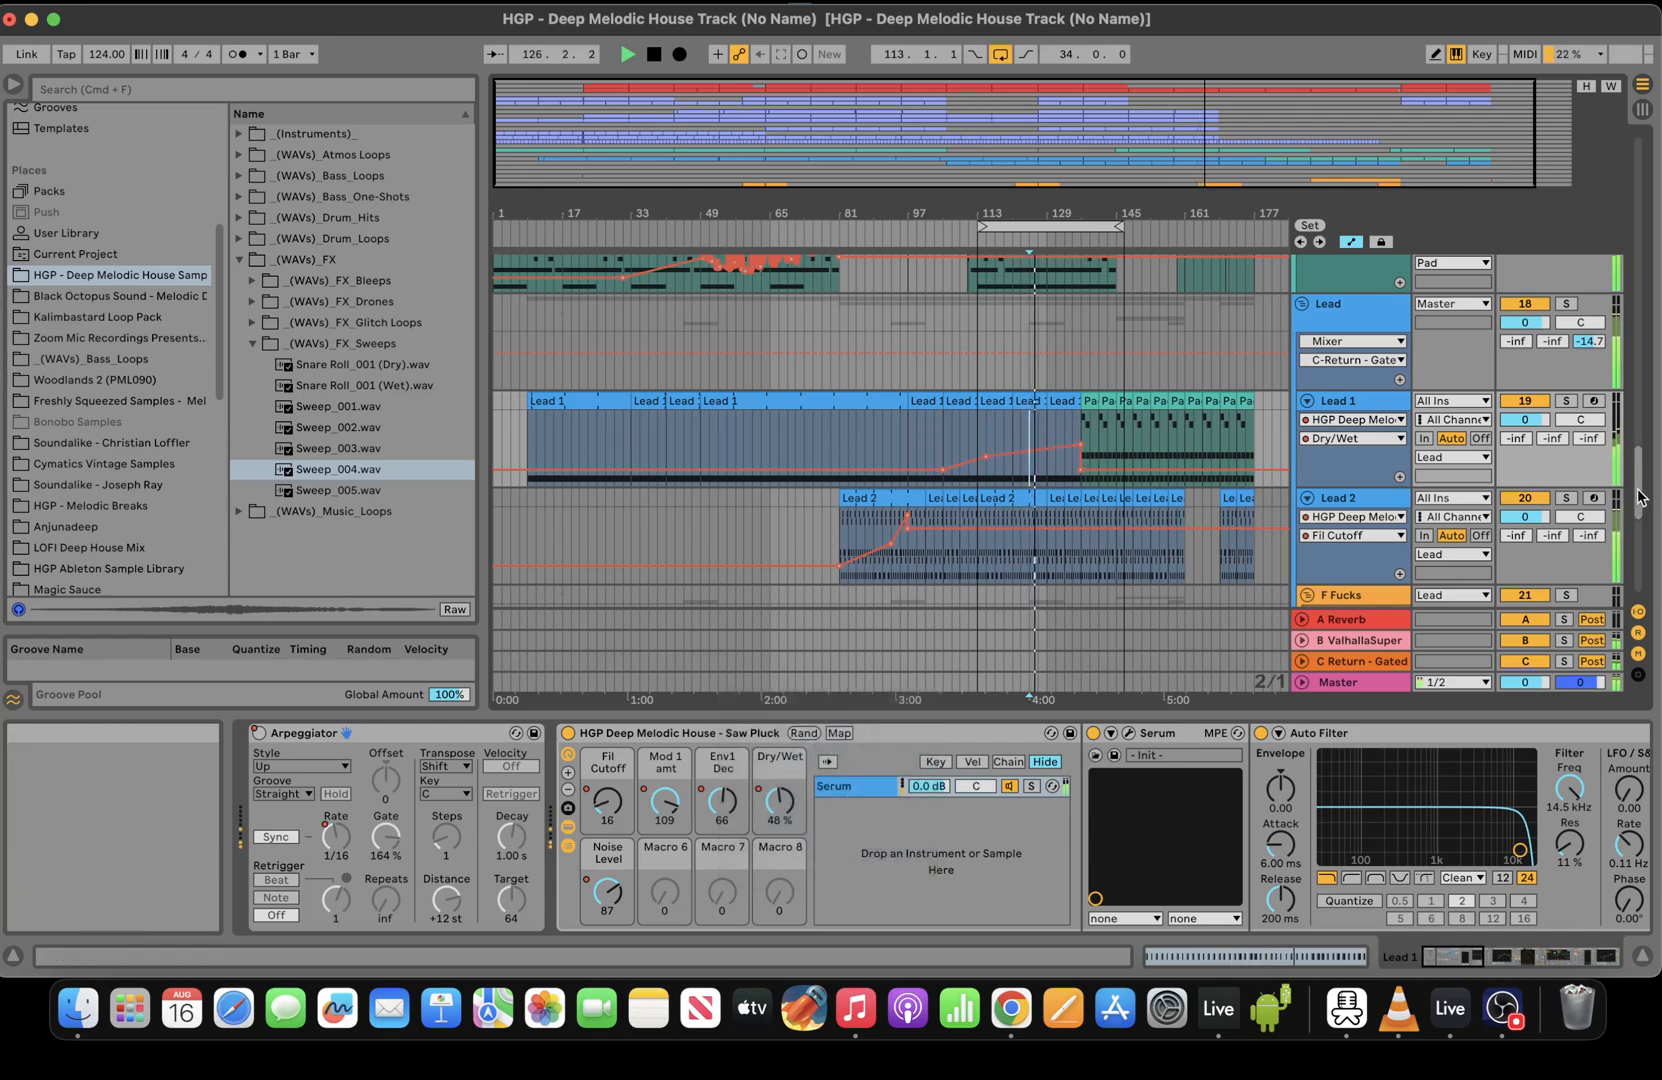
# Extend the arrangement loop starting at bar 113 to a length of 64 bars
pyautogui.scroll(10, 1648, 440)
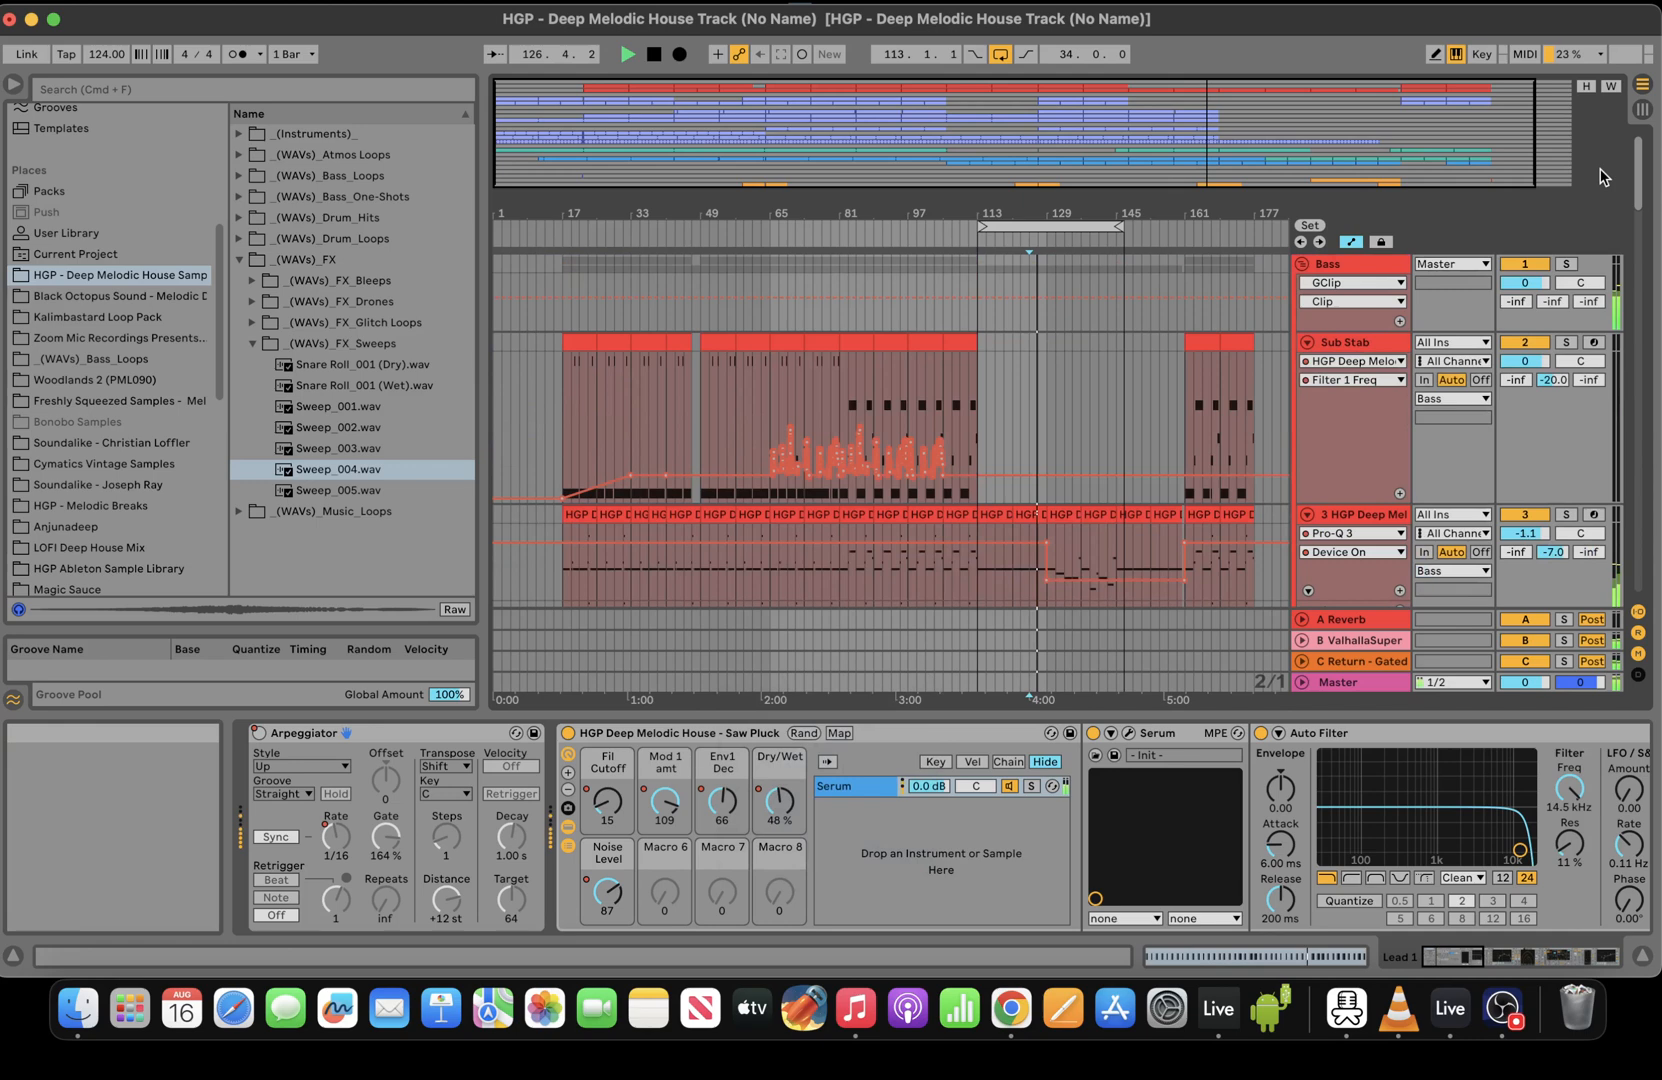
pyautogui.click(1020, 532)
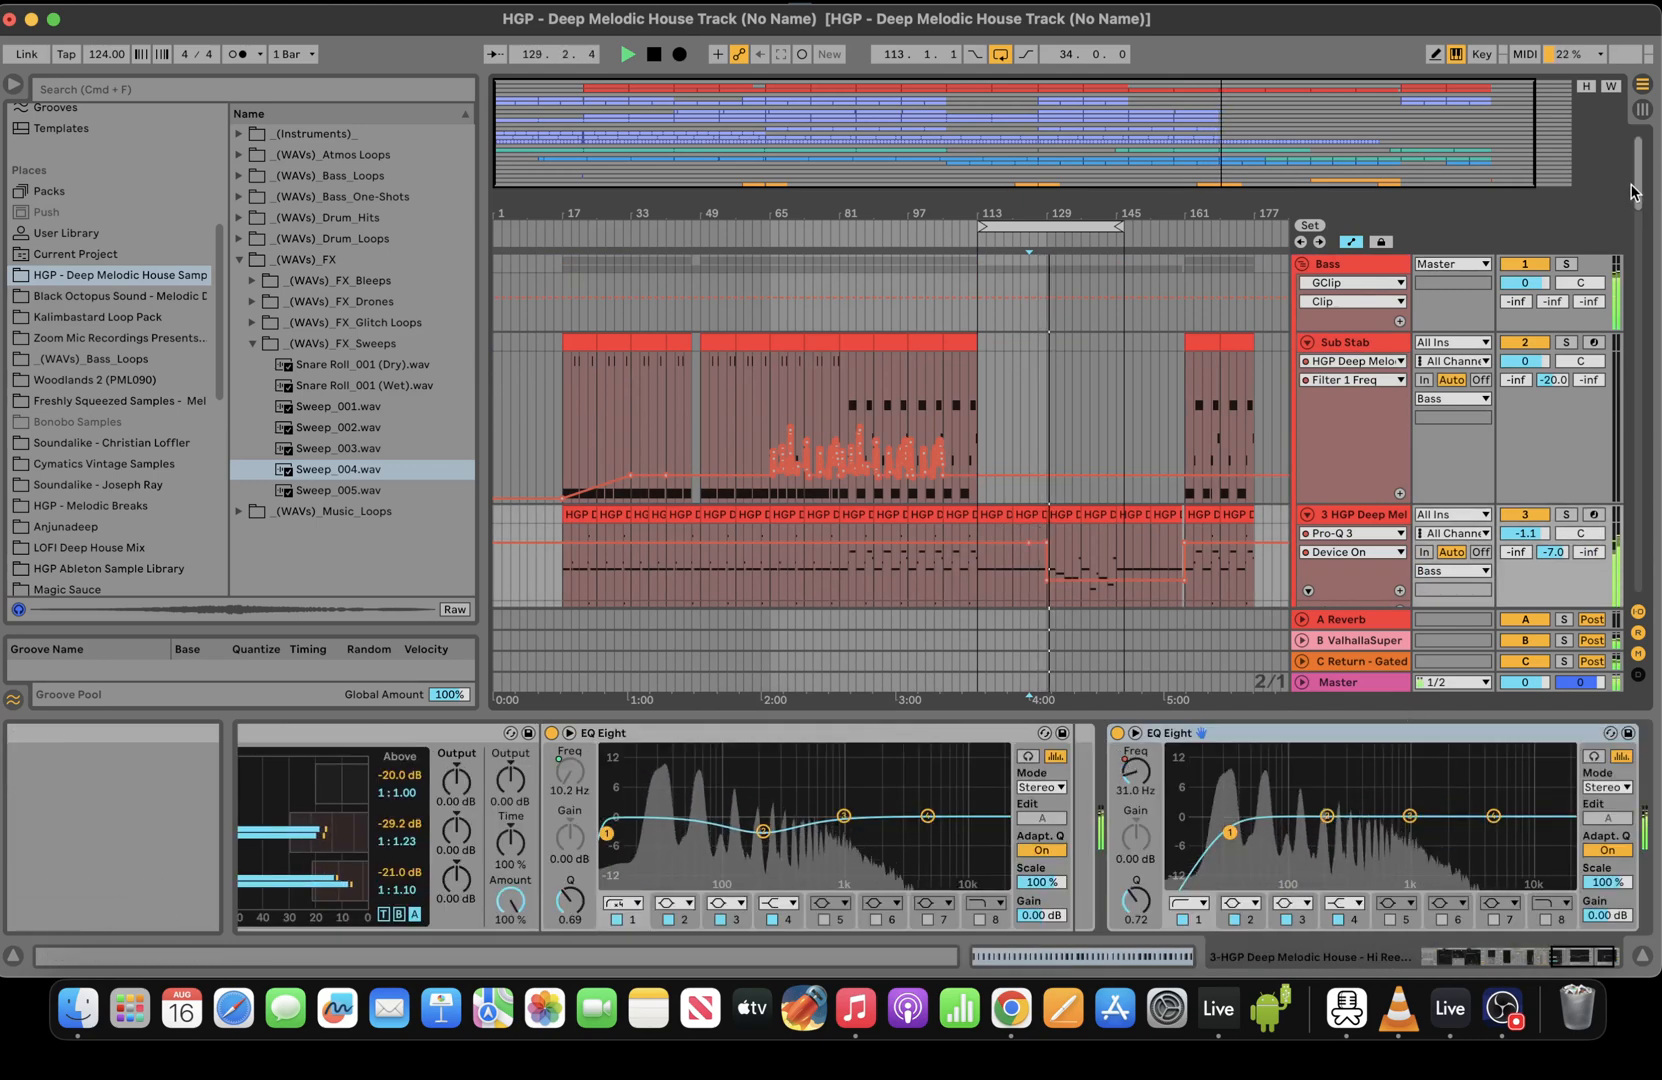
pyautogui.moveTo(1657, 170); pyautogui.dragTo(1657, 465)
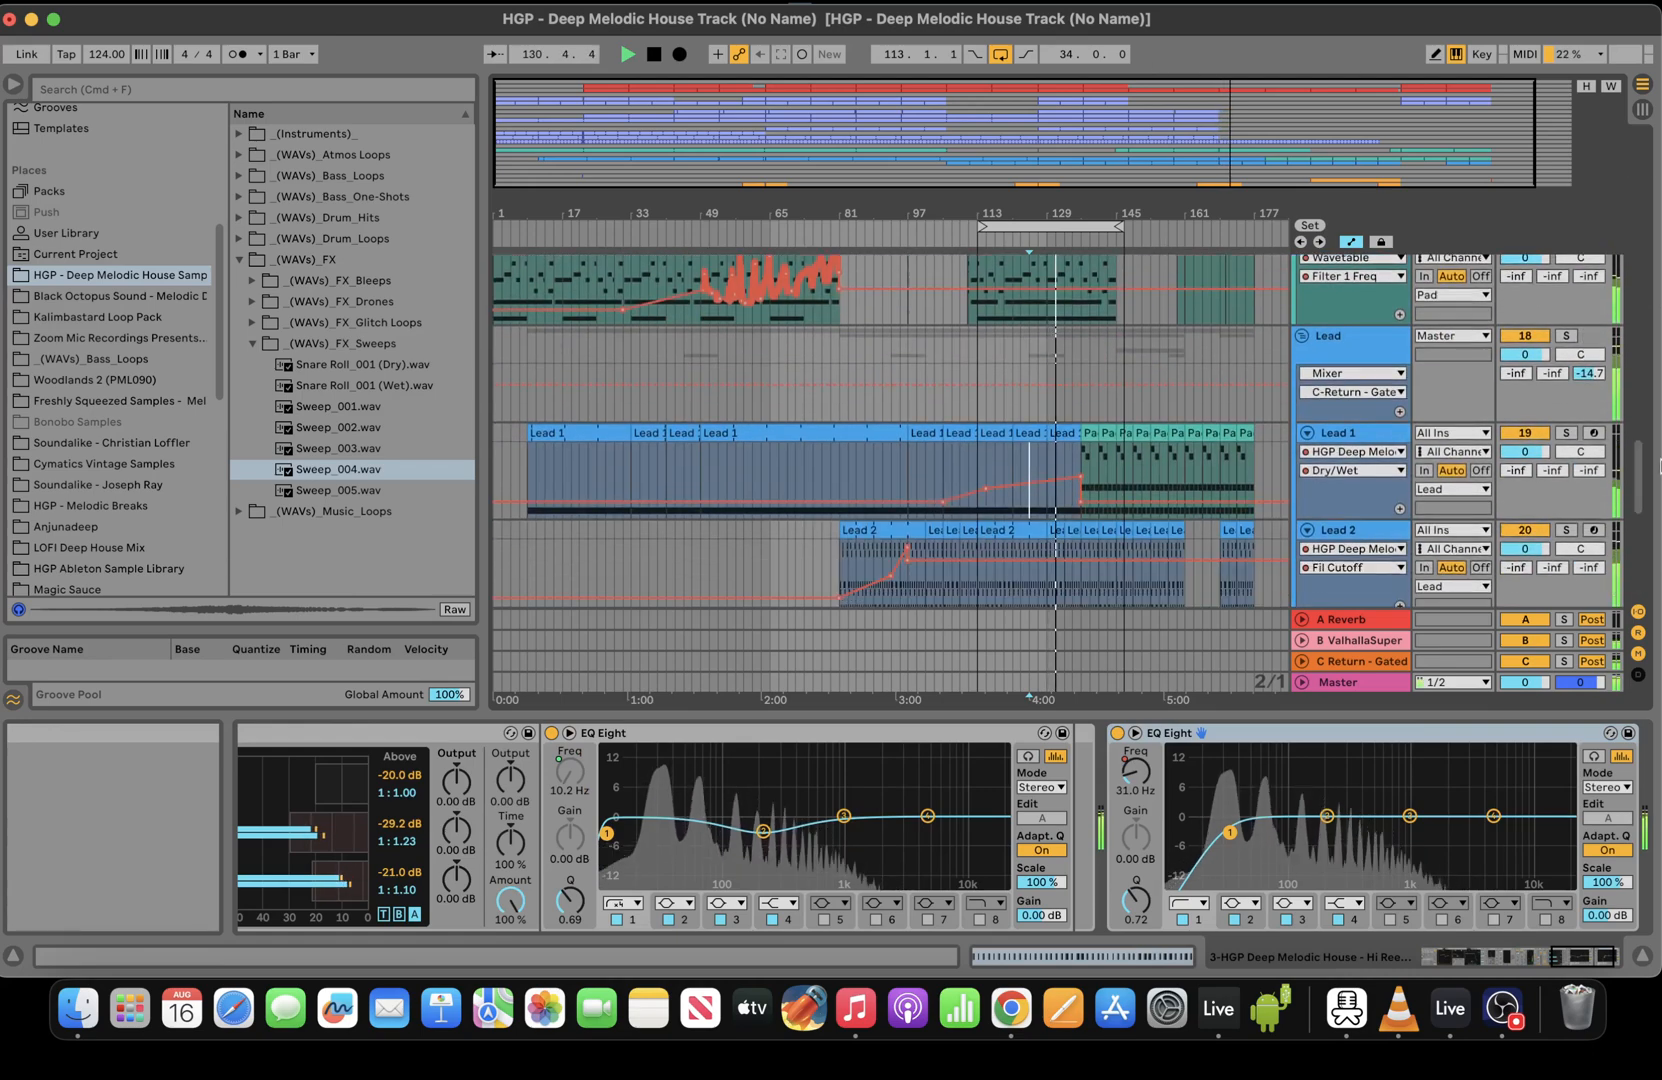
pyautogui.click(1090, 433)
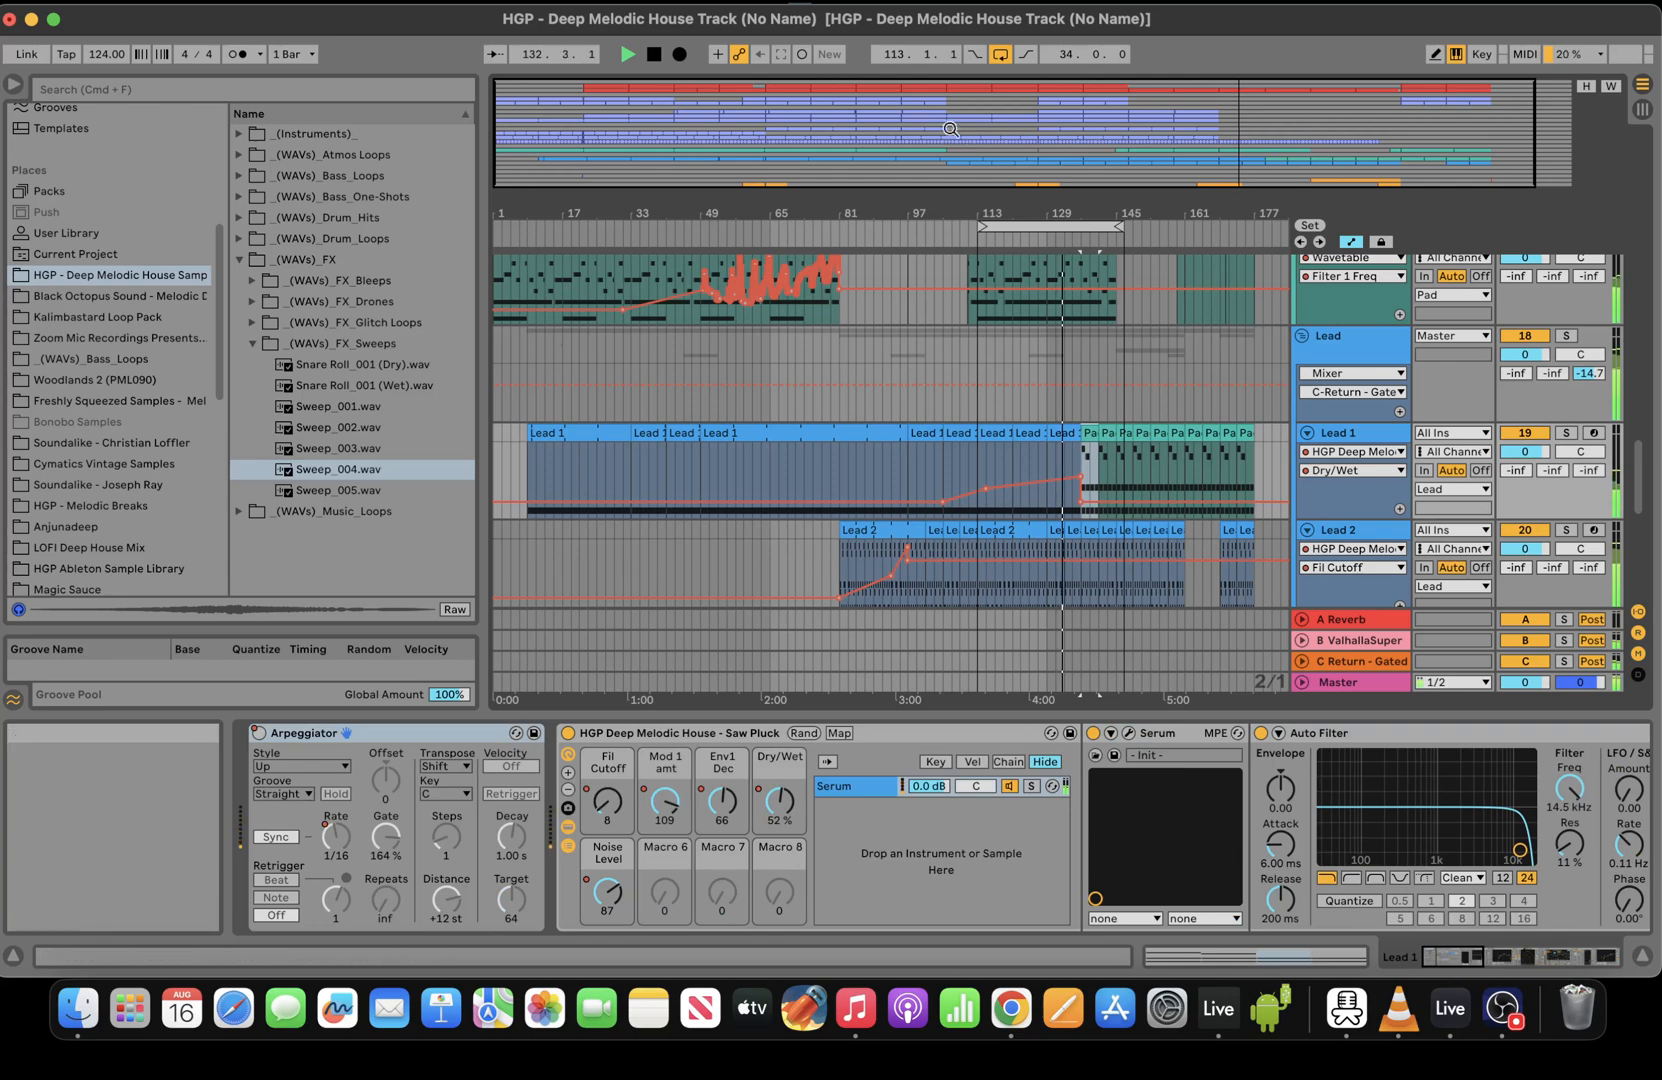
pyautogui.moveTo(1120, 226); pyautogui.dragTo(1250, 226)
# Raise the HGP Deep Mel bass's Filter 1 Freq automation from bar 129 to about 500 Hz and audition it
pyautogui.moveTo(1637, 468); pyautogui.dragTo(1616, 140)
pyautogui.press('space')
pyautogui.click(1057, 536)
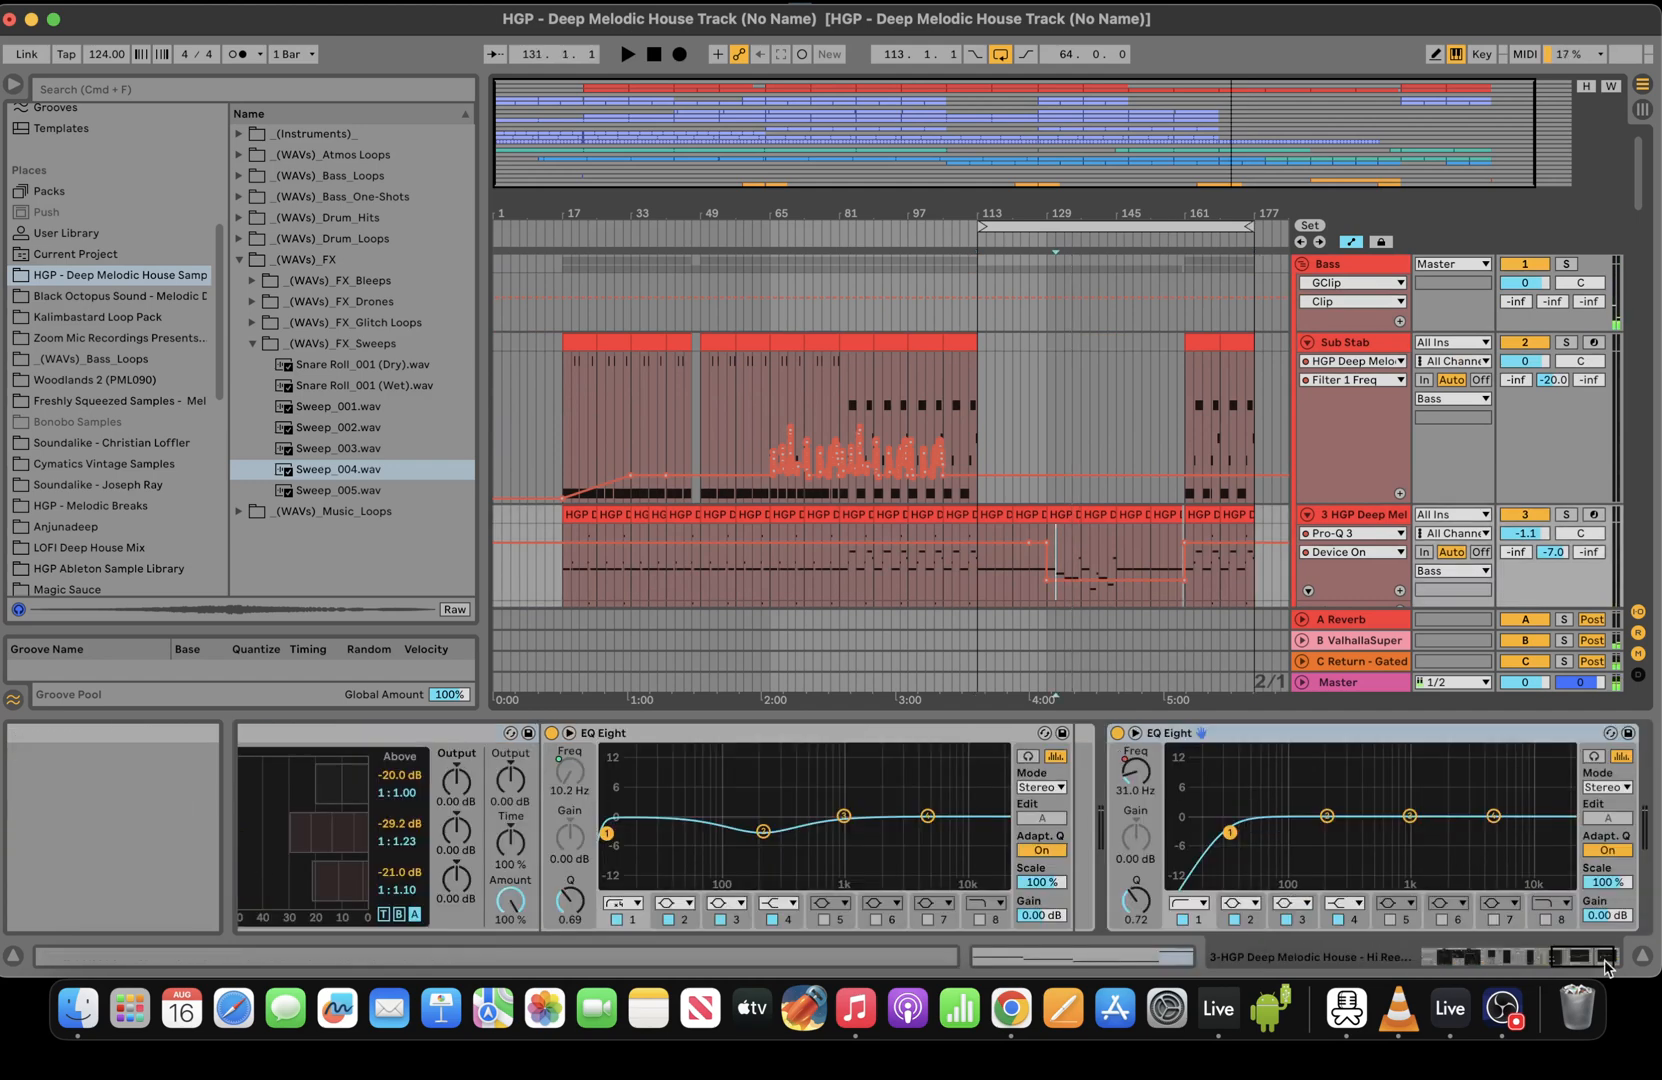
pyautogui.click(299, 802)
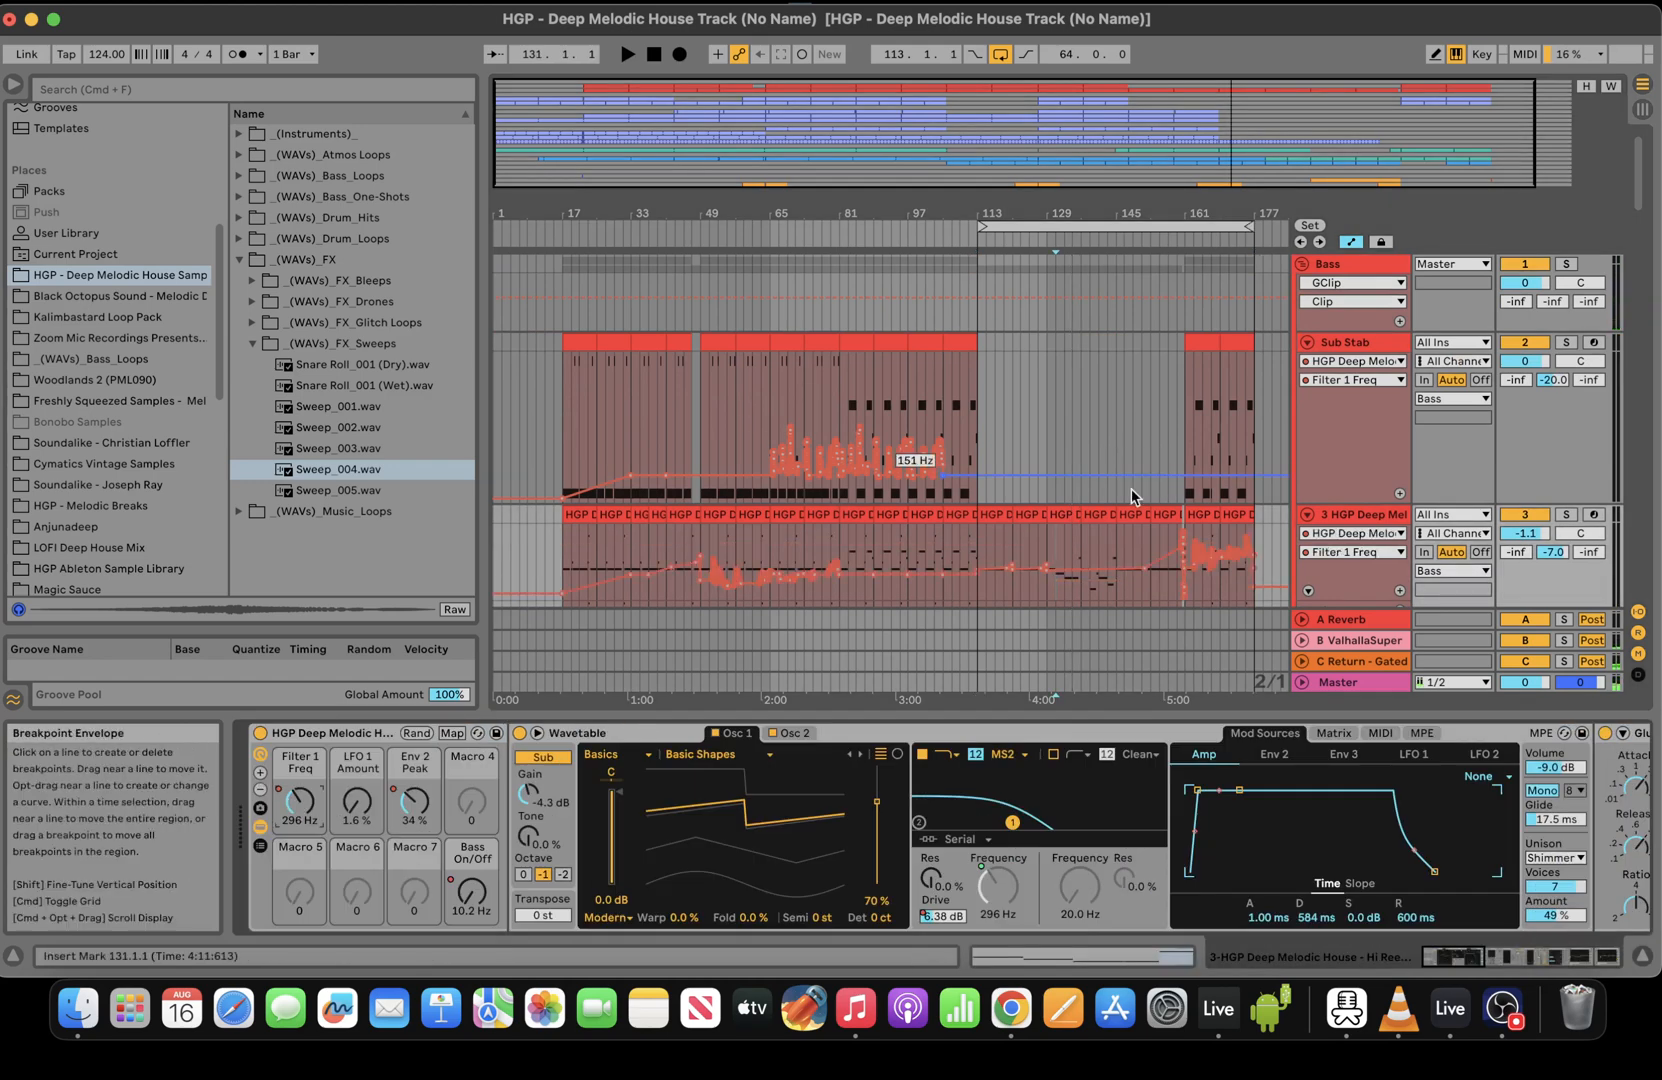
pyautogui.click(1042, 536)
pyautogui.press('space')
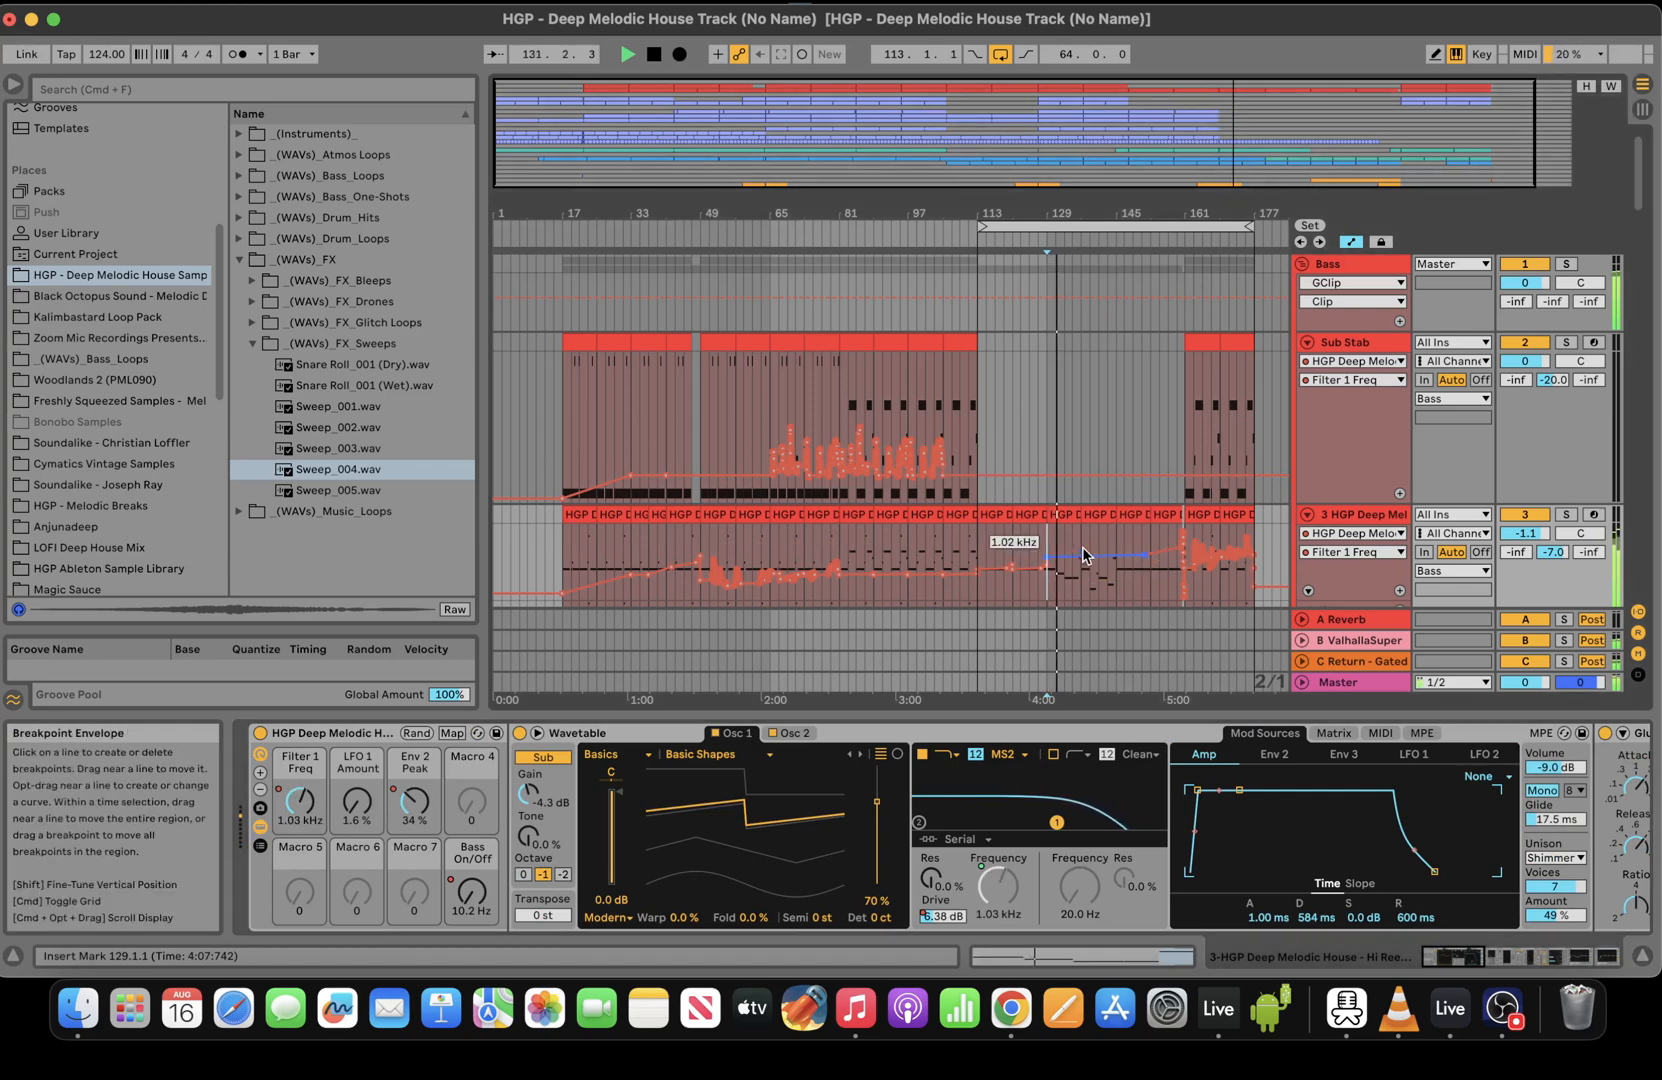
pyautogui.moveTo(1083, 556); pyautogui.dragTo(1083, 563)
pyautogui.press('space')
pyautogui.press('space')
# Raise the HGP Deep Mel bass's Env 2 Peak automation to about 54 % from shortly before bar 129 until about bar 161
pyautogui.click(414, 802)
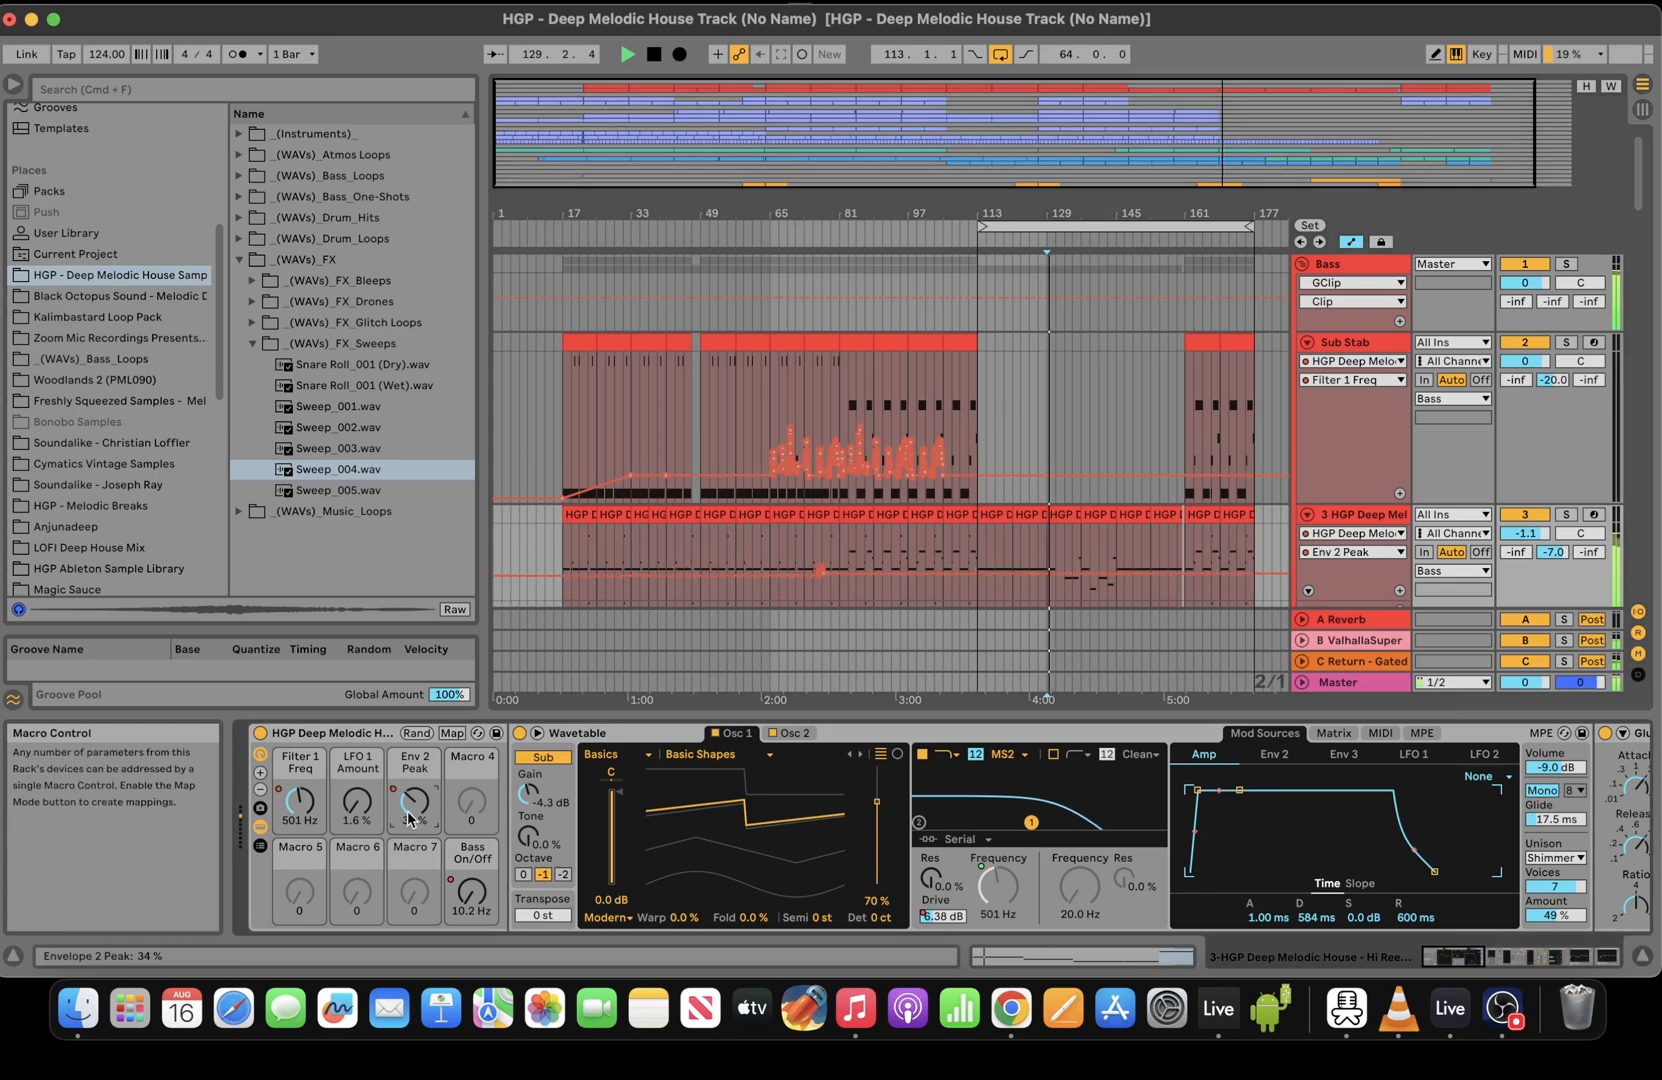
pyautogui.click(1054, 535)
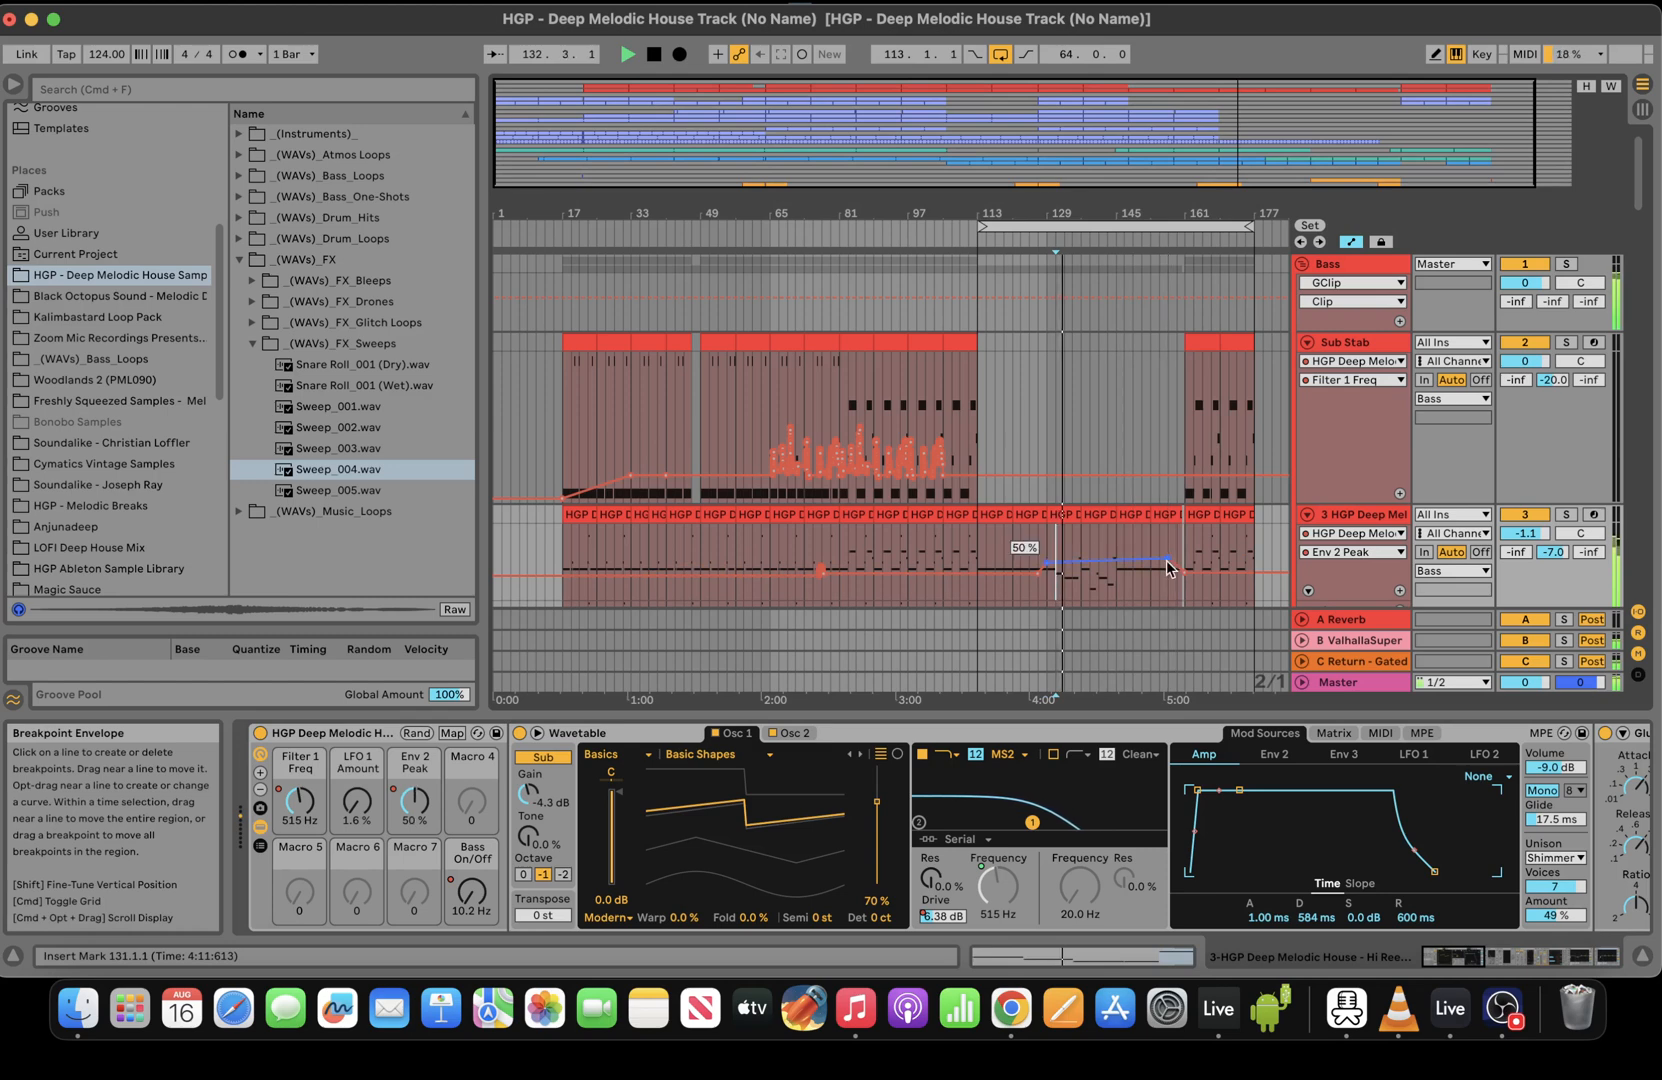
pyautogui.moveTo(1075, 562); pyautogui.dragTo(1071, 557)
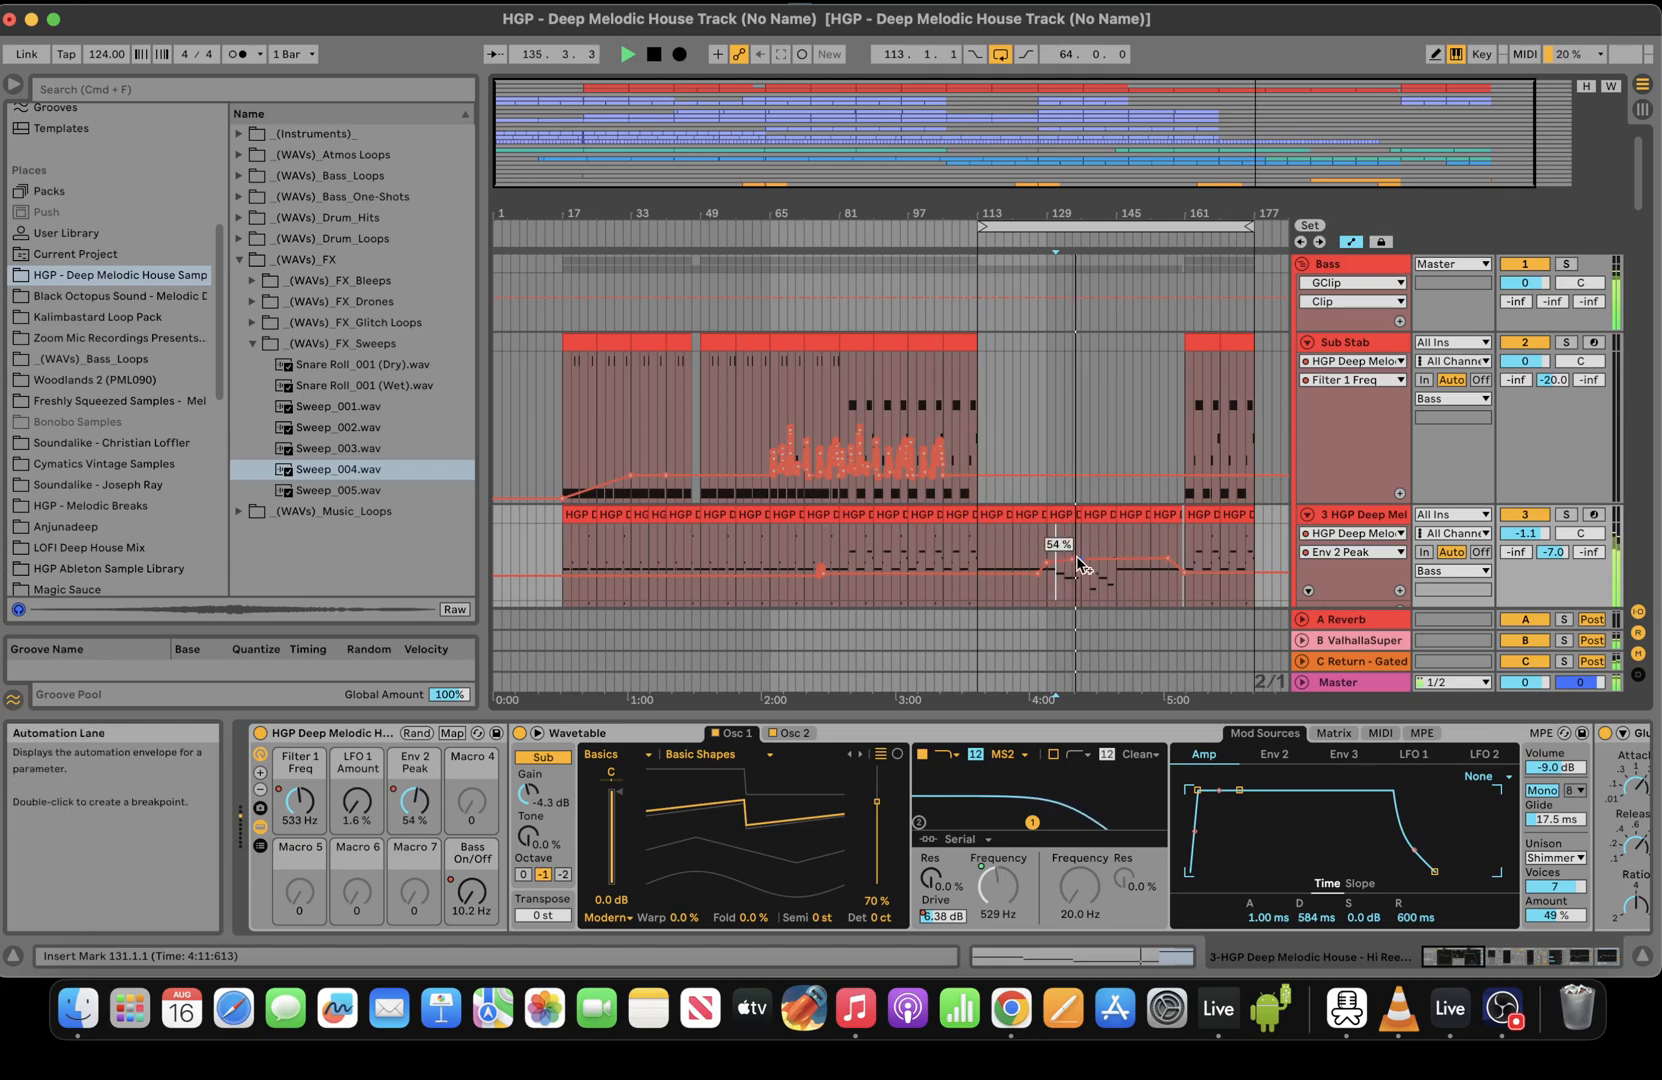
# Examine Lead 1 and Lead 2 around bar 137 during playback and show Lead 2's Mod 1 amt automation
pyautogui.scroll(-10, 1640, 470)
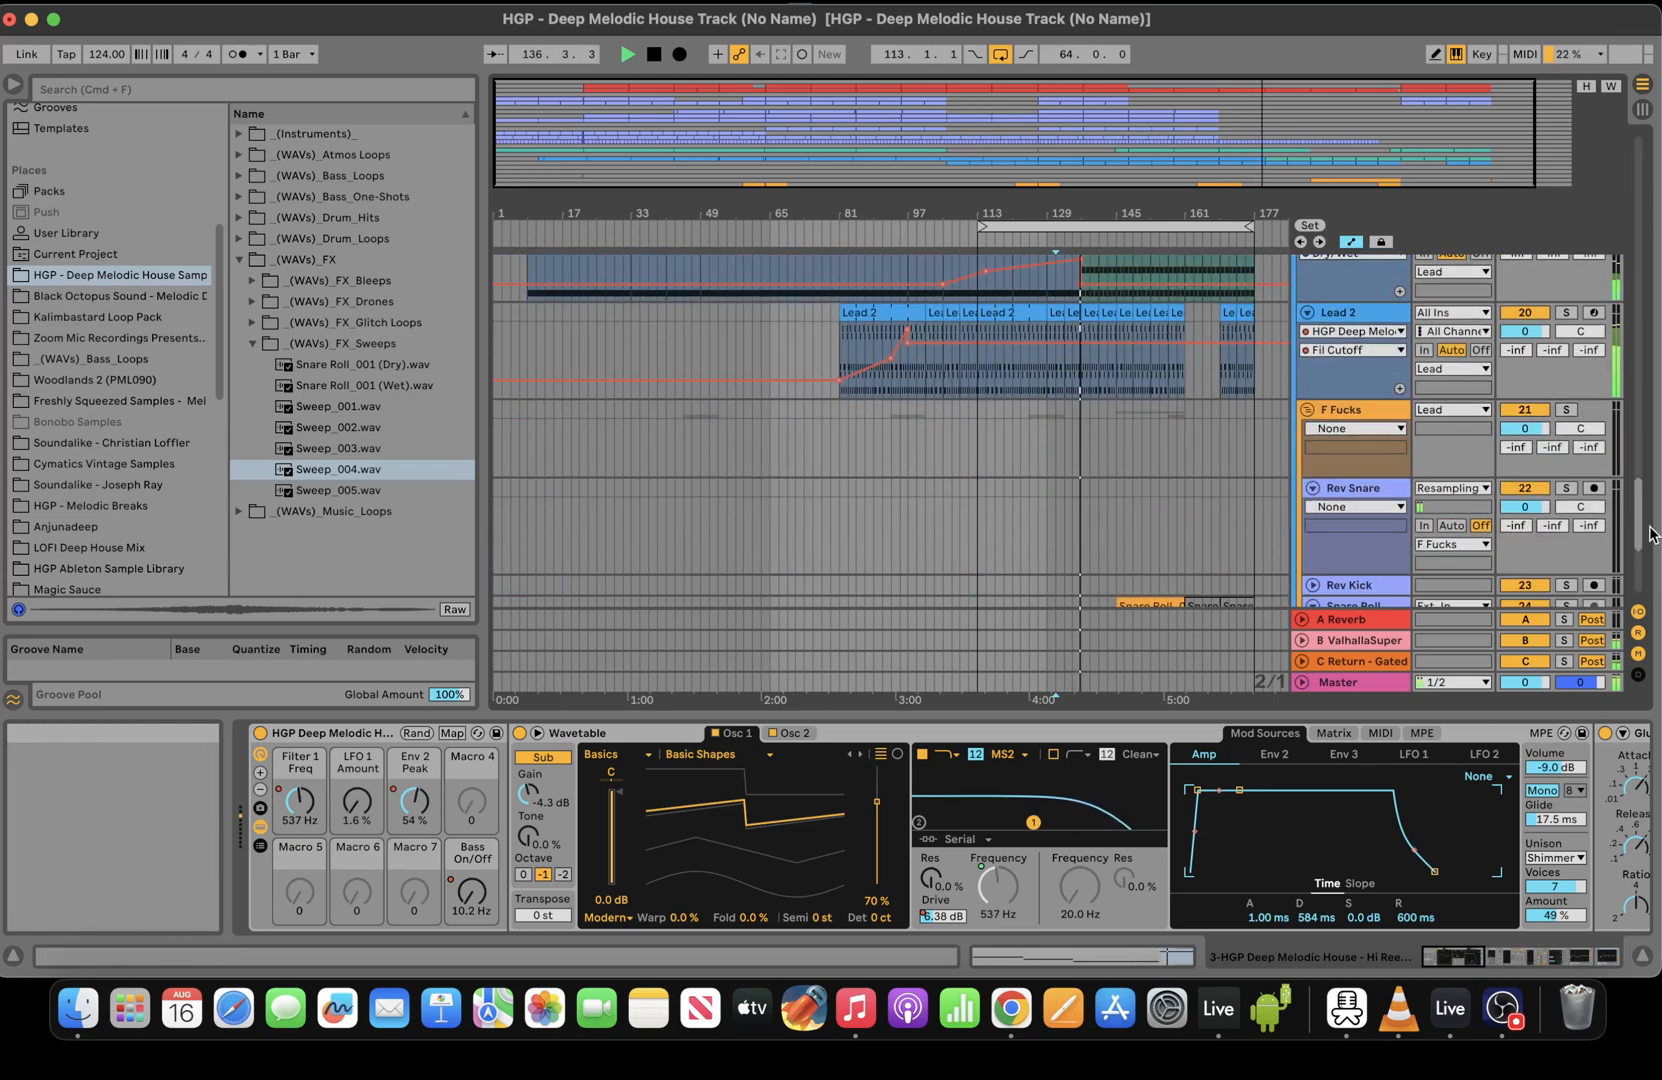
pyautogui.moveTo(1646, 508); pyautogui.dragTo(1646, 511)
pyautogui.click(1107, 338)
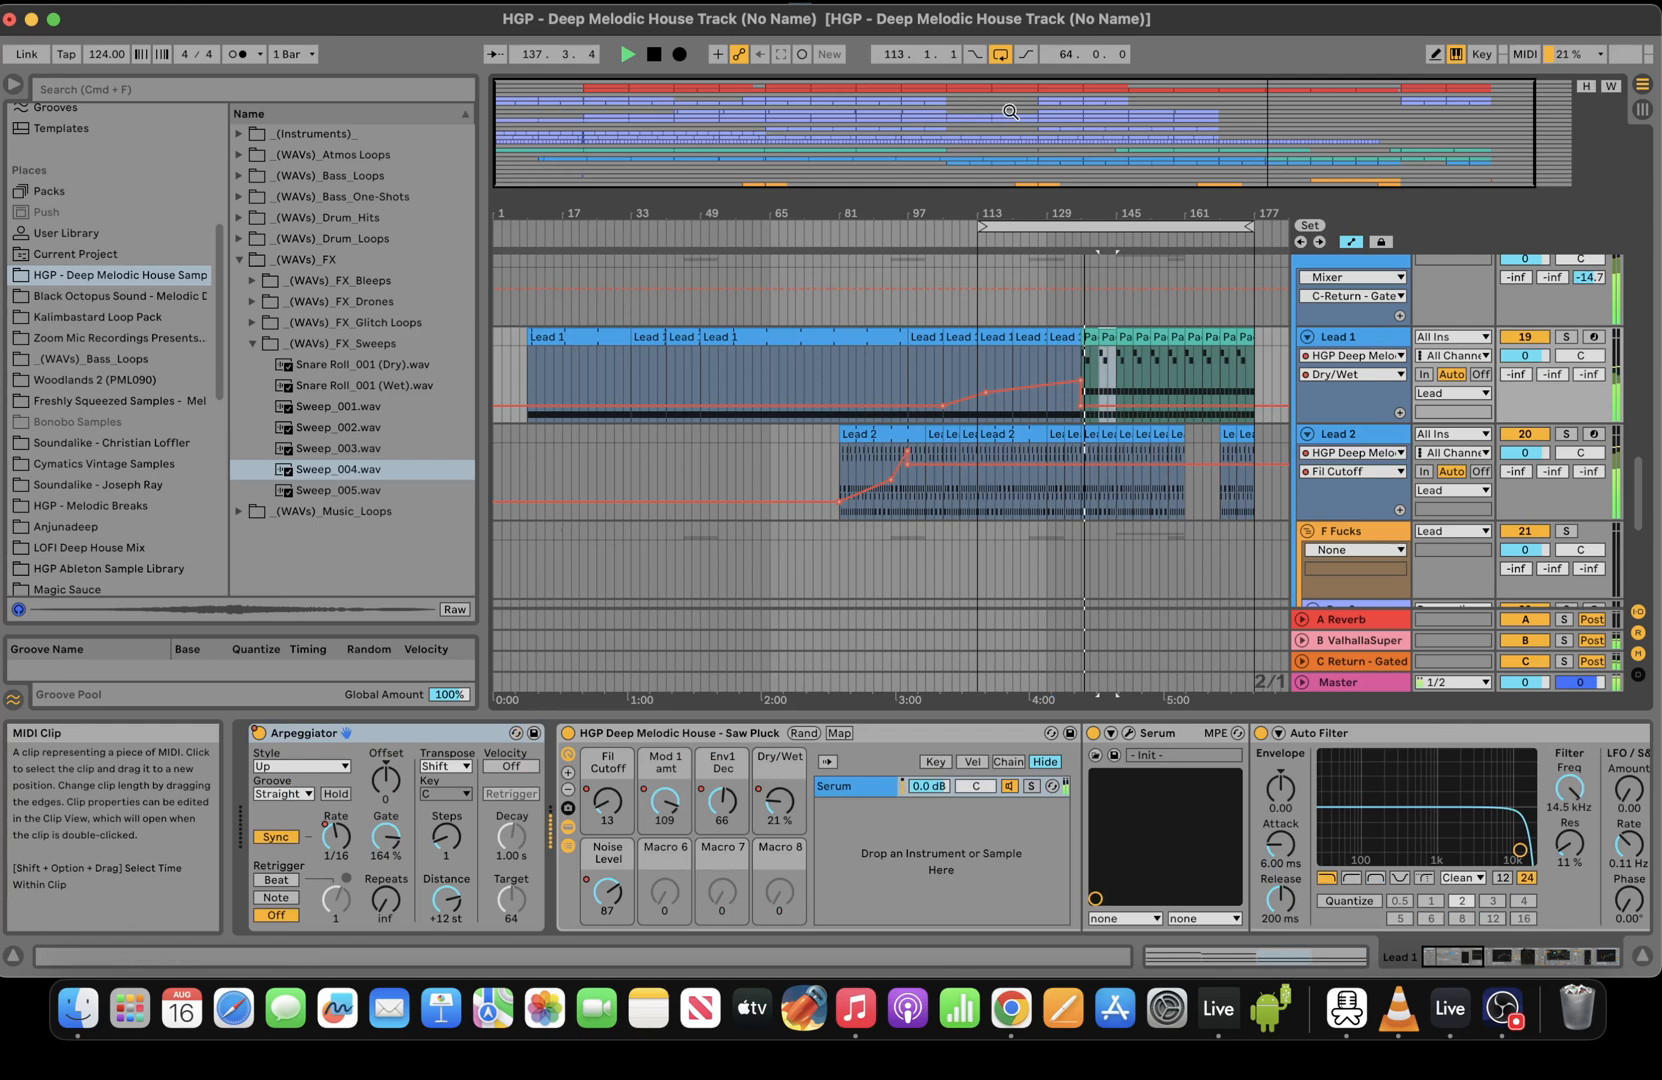
pyautogui.moveTo(1012, 111); pyautogui.dragTo(1062, 115)
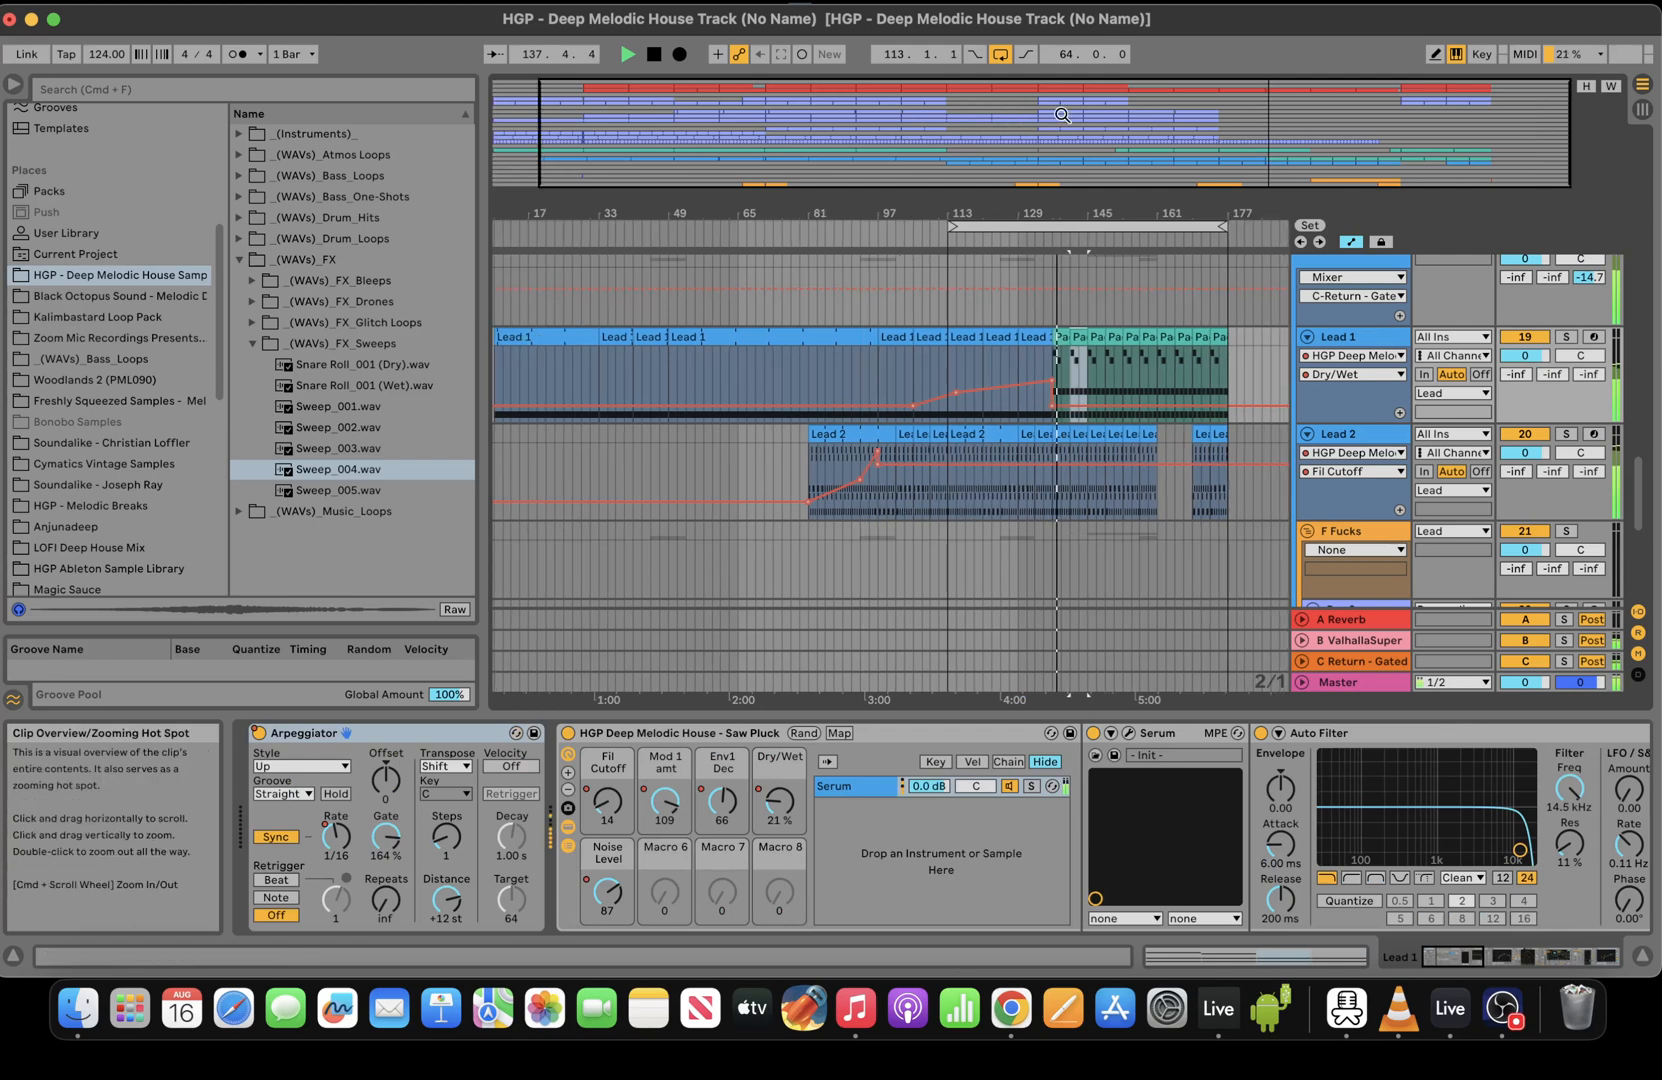
pyautogui.click(1062, 434)
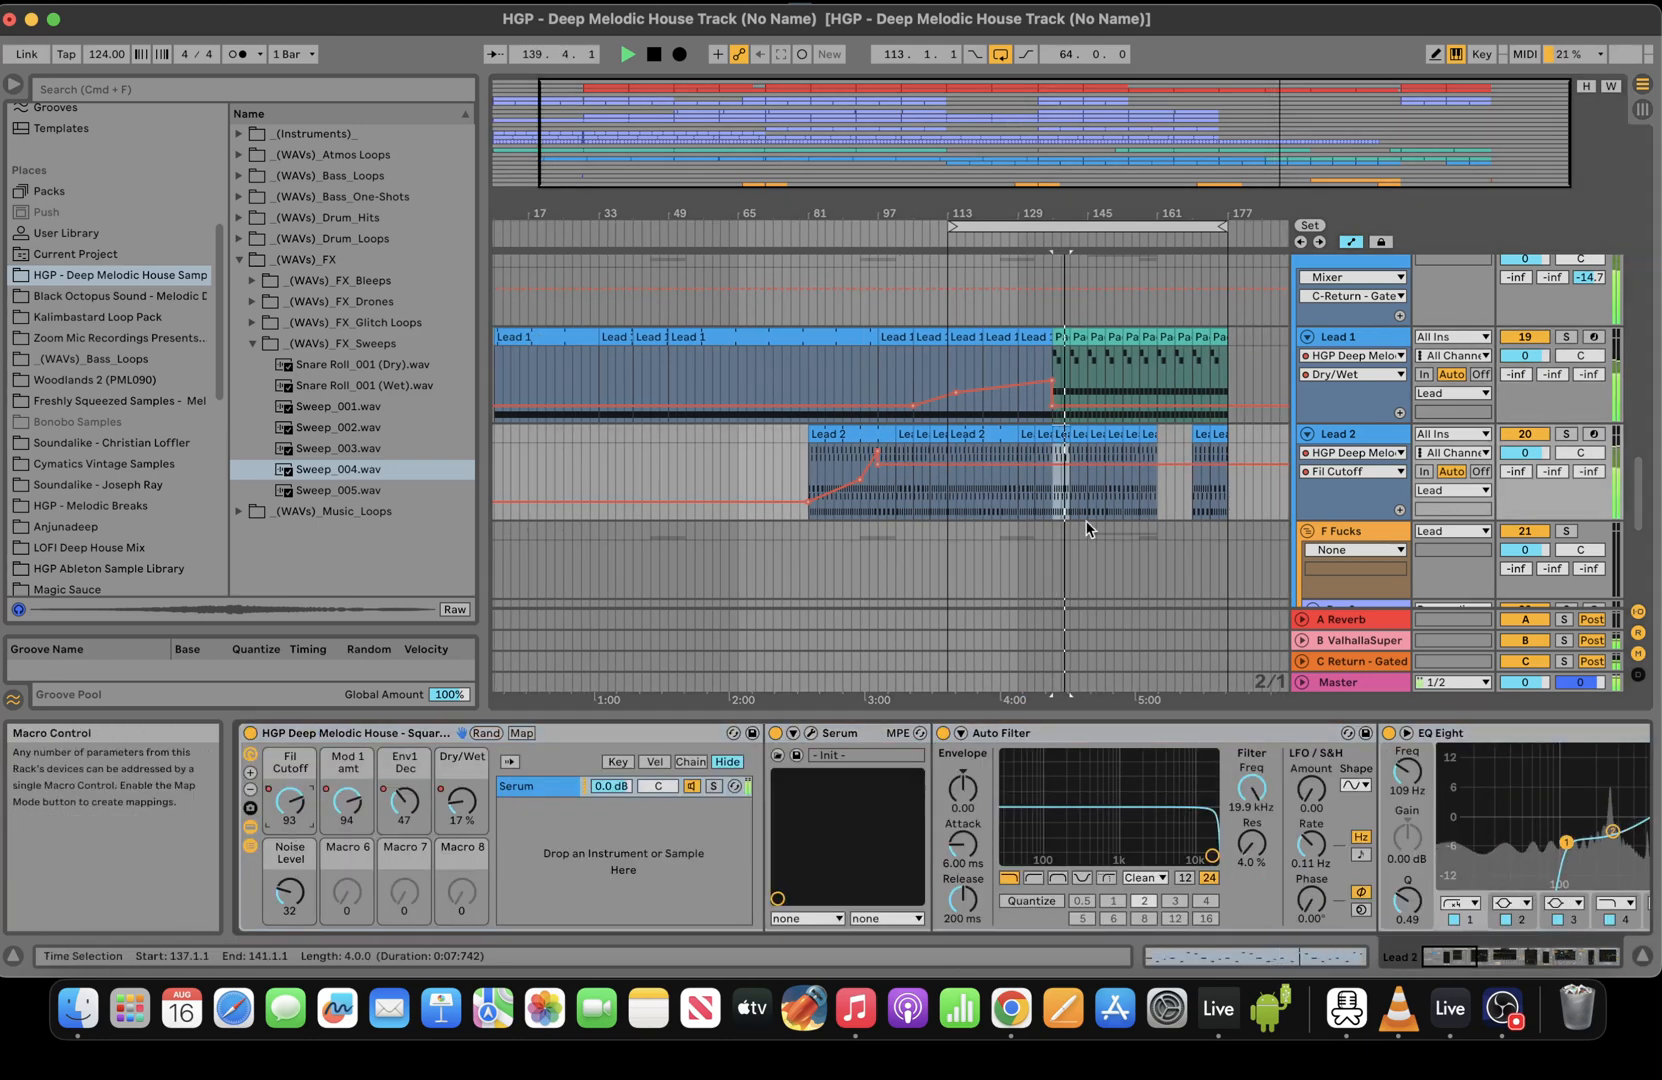
pyautogui.click(357, 804)
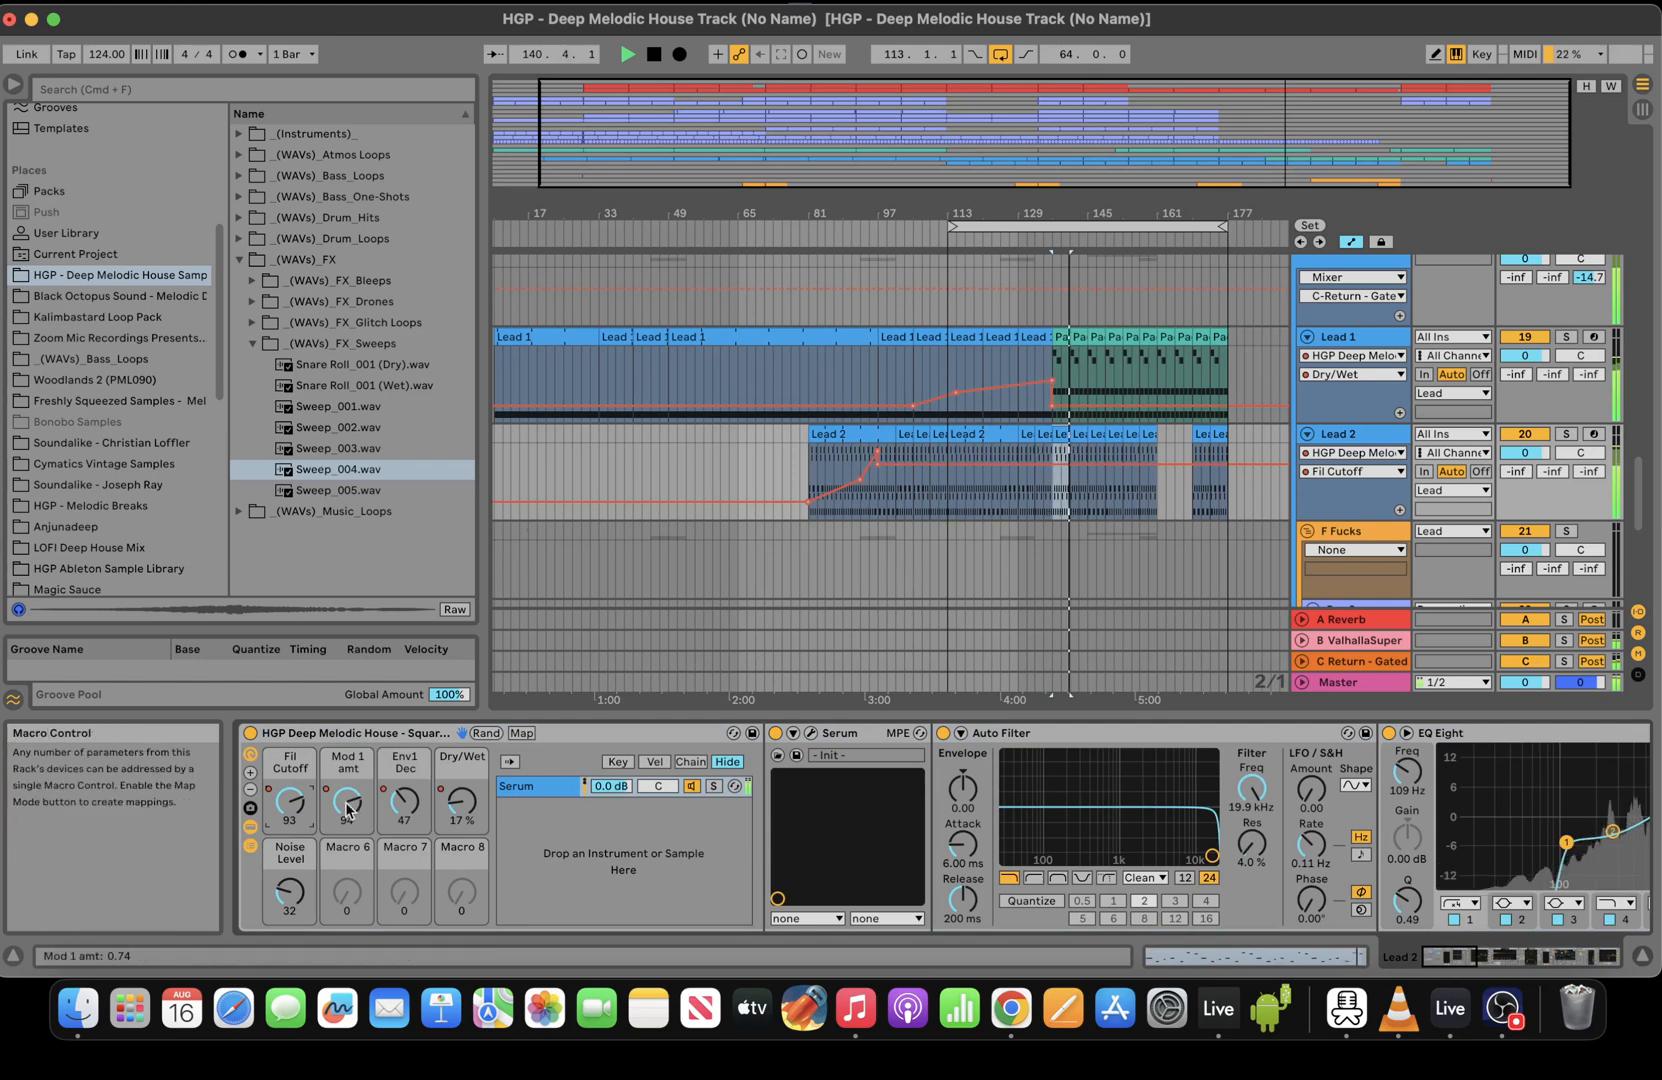
pyautogui.press('XF86AudioRaiseVolume')
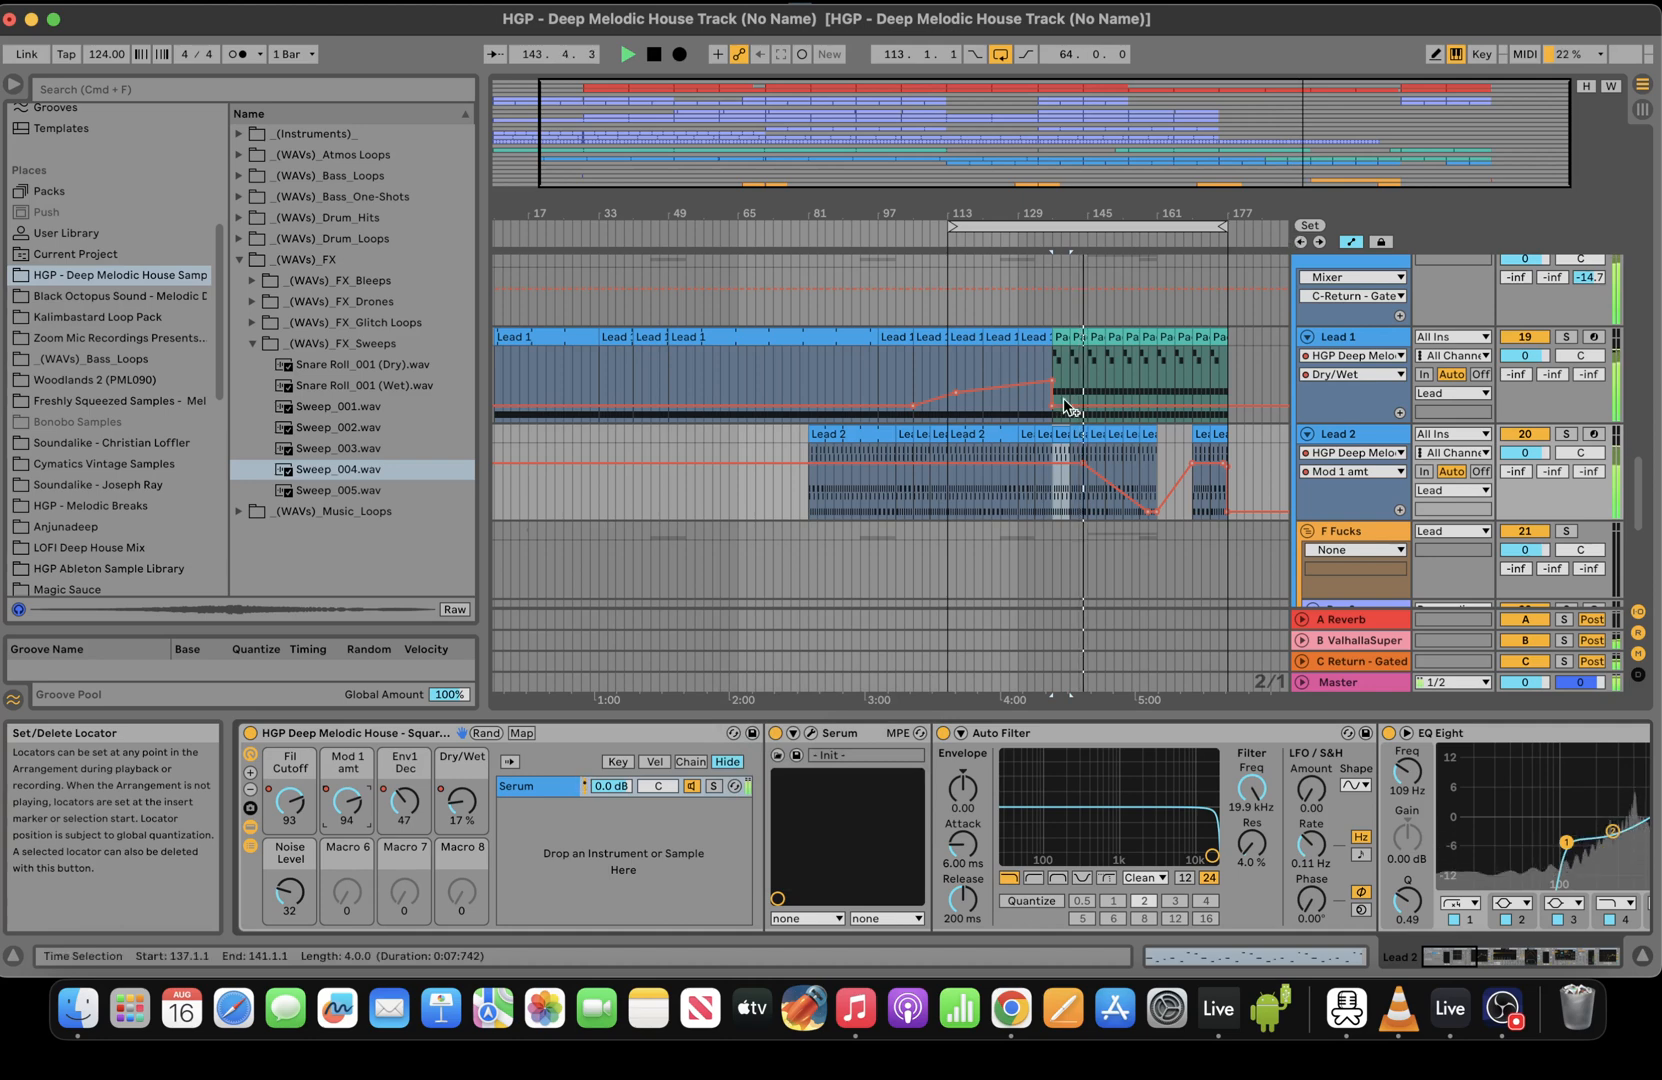
# Lower Lead 1's Env1 Dec automation to 45 at bar 137 and resume playback from there
pyautogui.click(1086, 380)
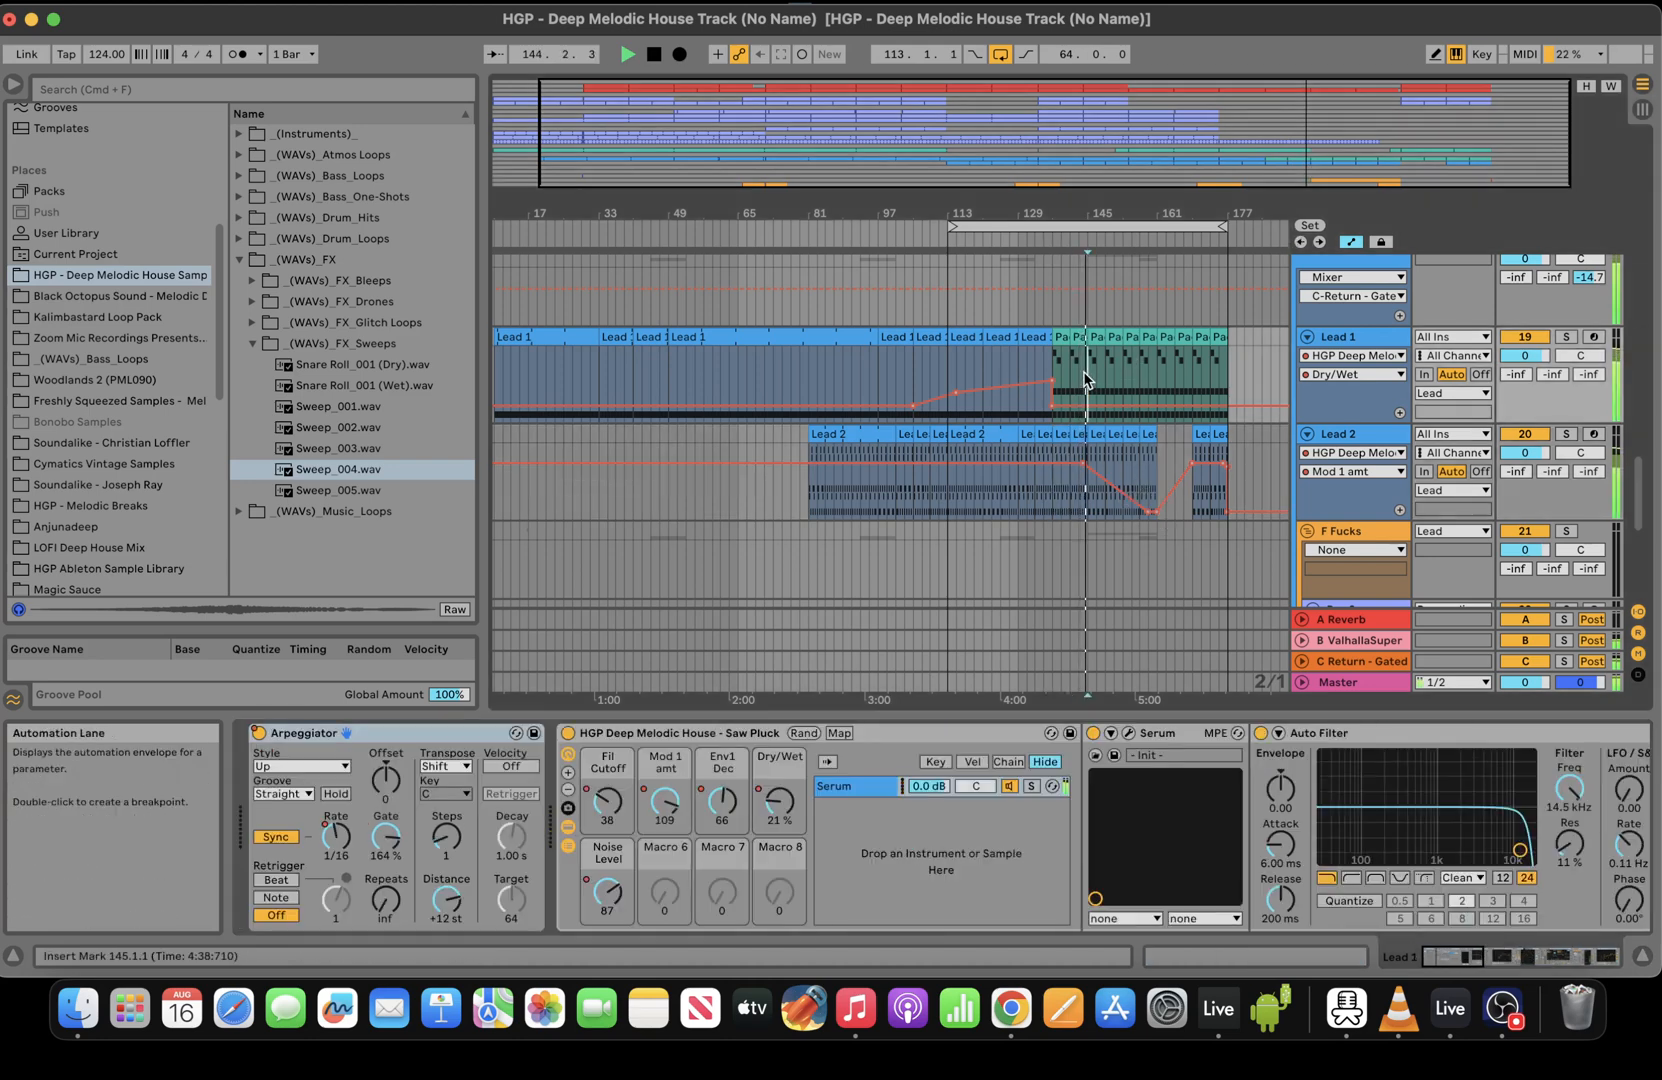
pyautogui.click(720, 815)
pyautogui.press('space')
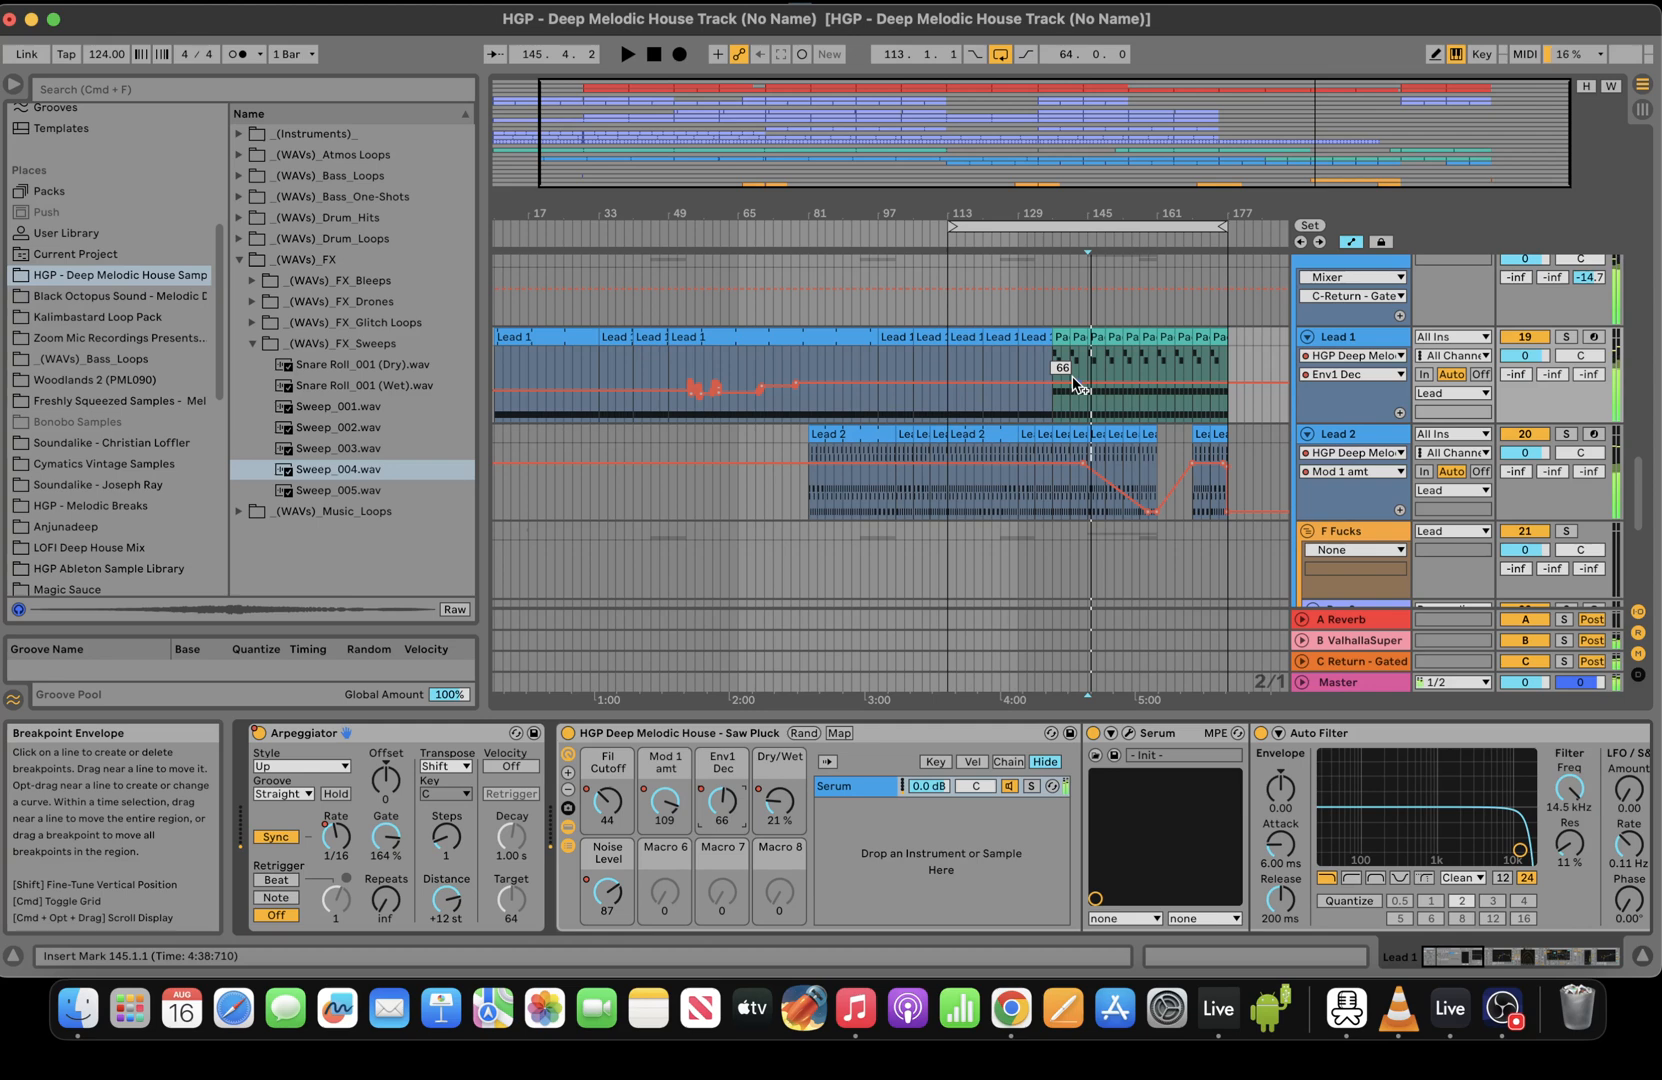
pyautogui.moveTo(1053, 383); pyautogui.dragTo(1053, 396)
pyautogui.press('space')
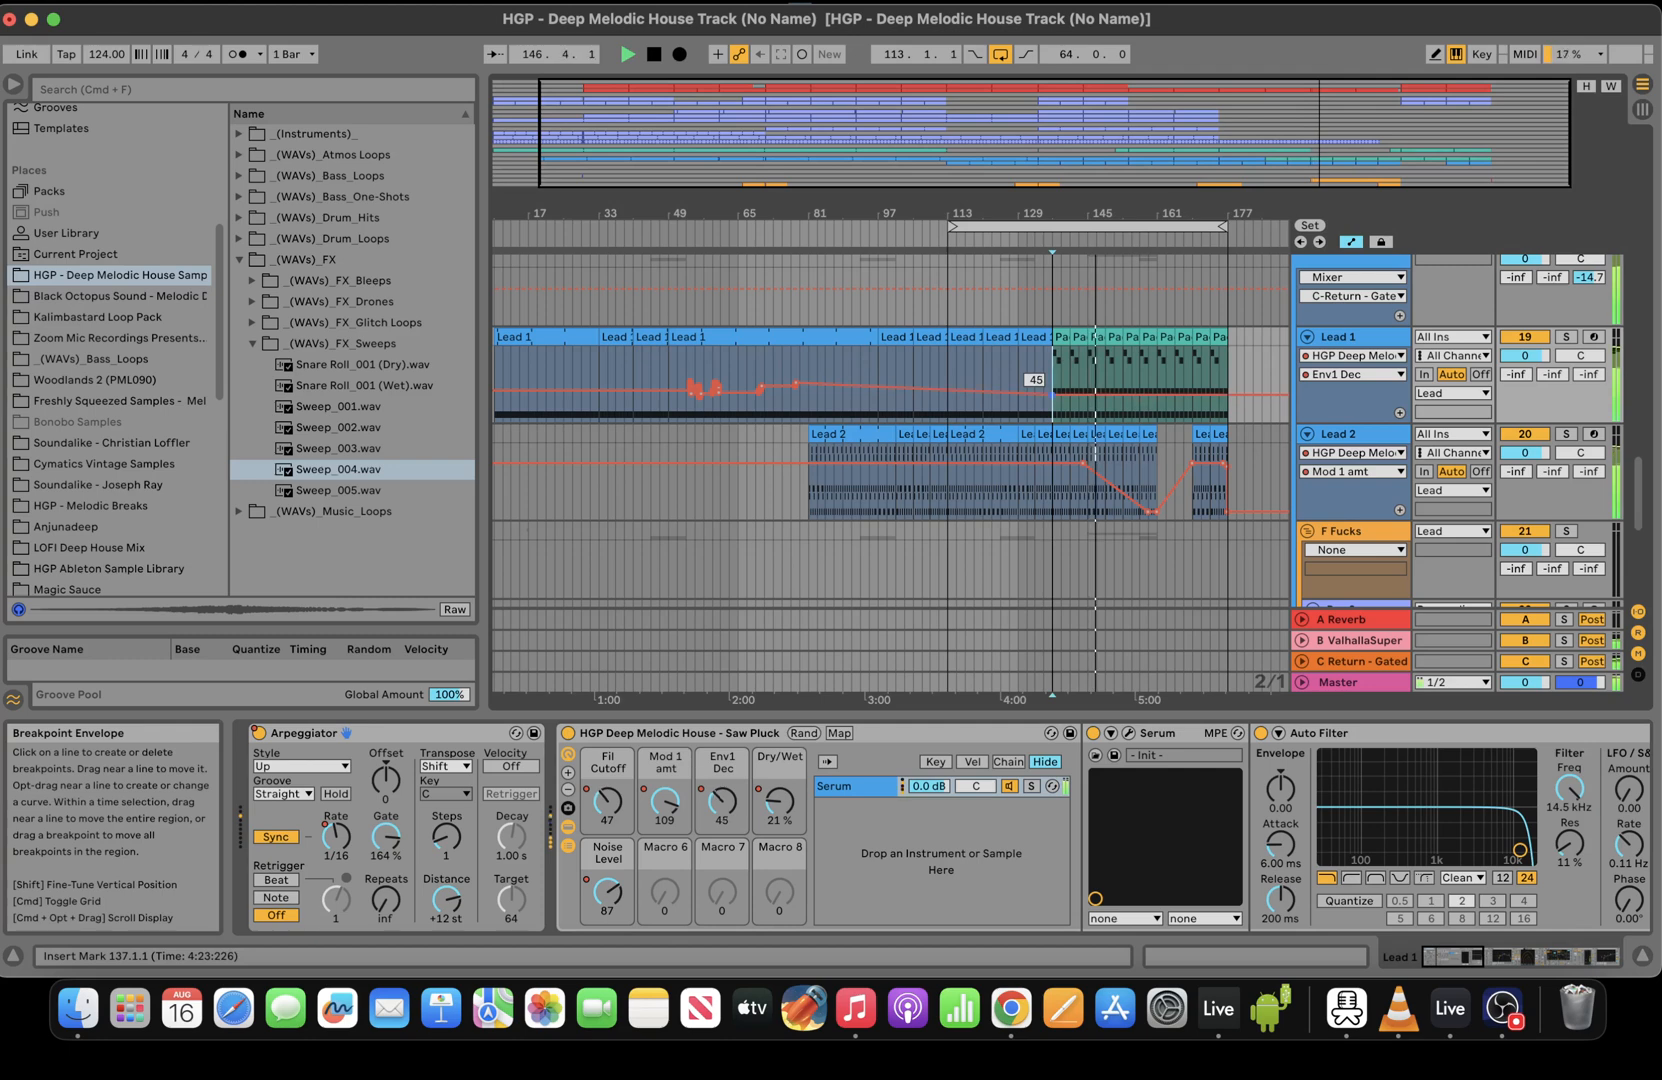
# Lower Lead 1's Mod 1 amt automation to 100 from bar 81, rising to about 104 near bar 161, and audition it
pyautogui.click(684, 808)
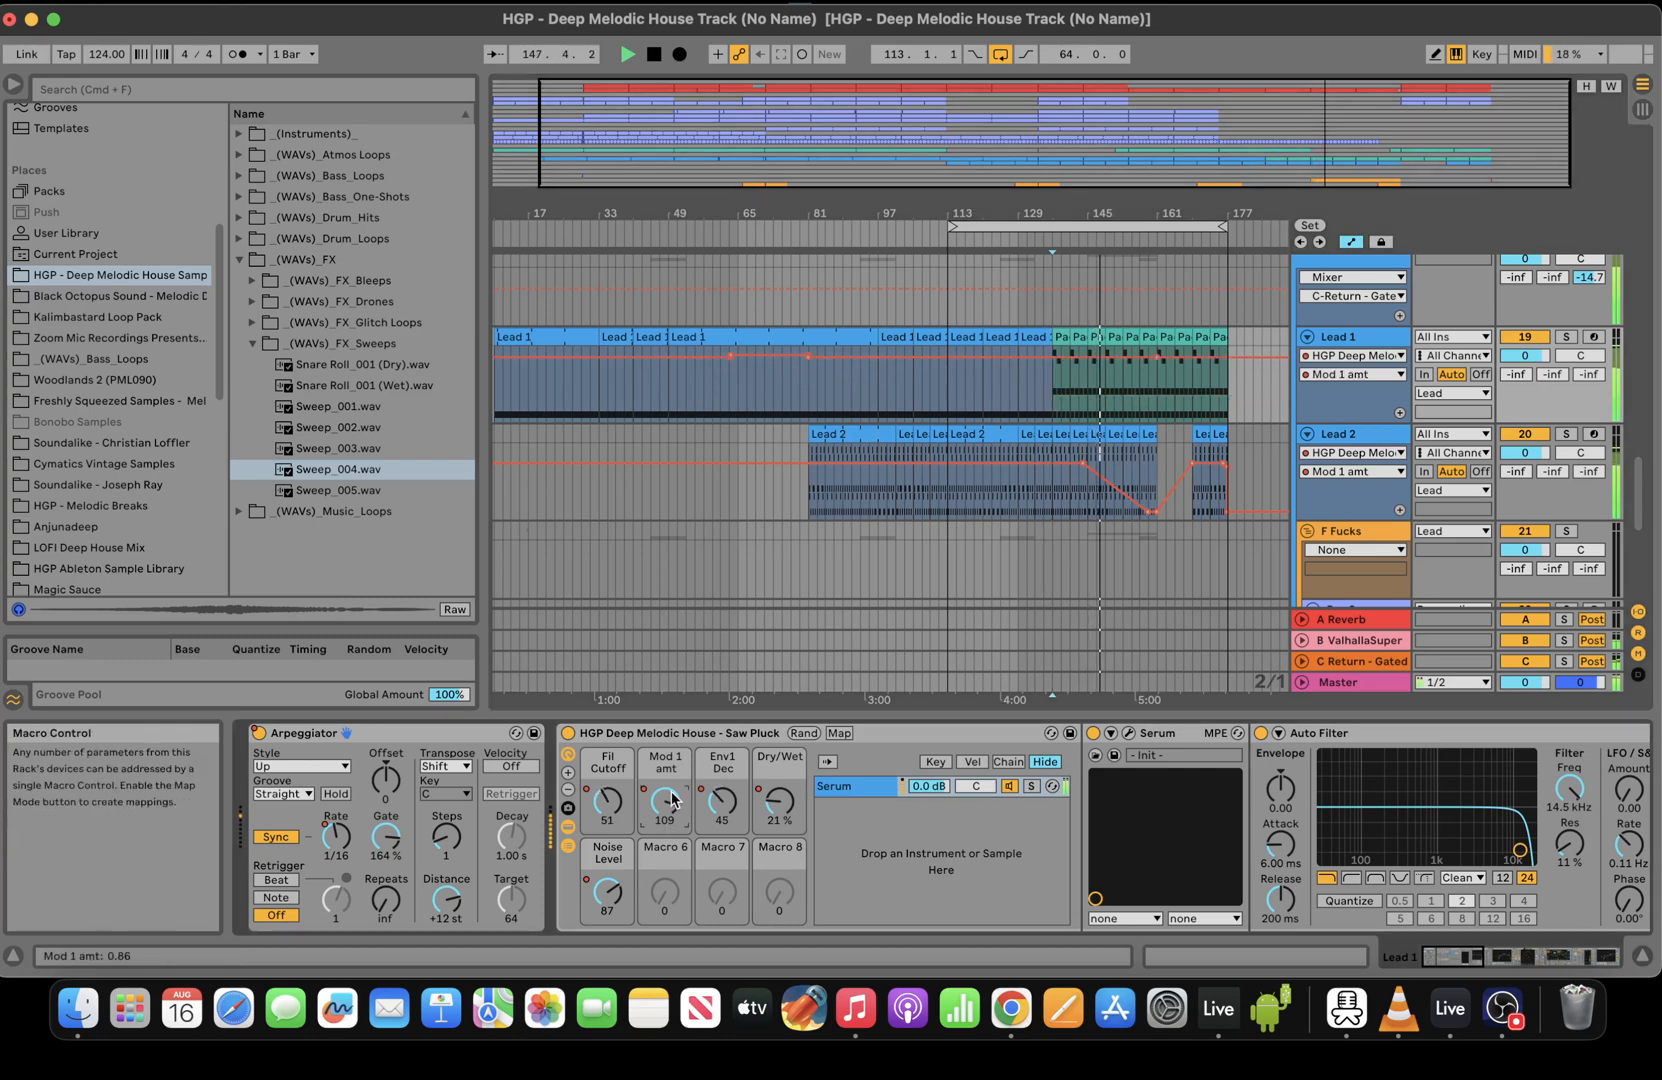
pyautogui.moveTo(1092, 369); pyautogui.dragTo(1094, 376)
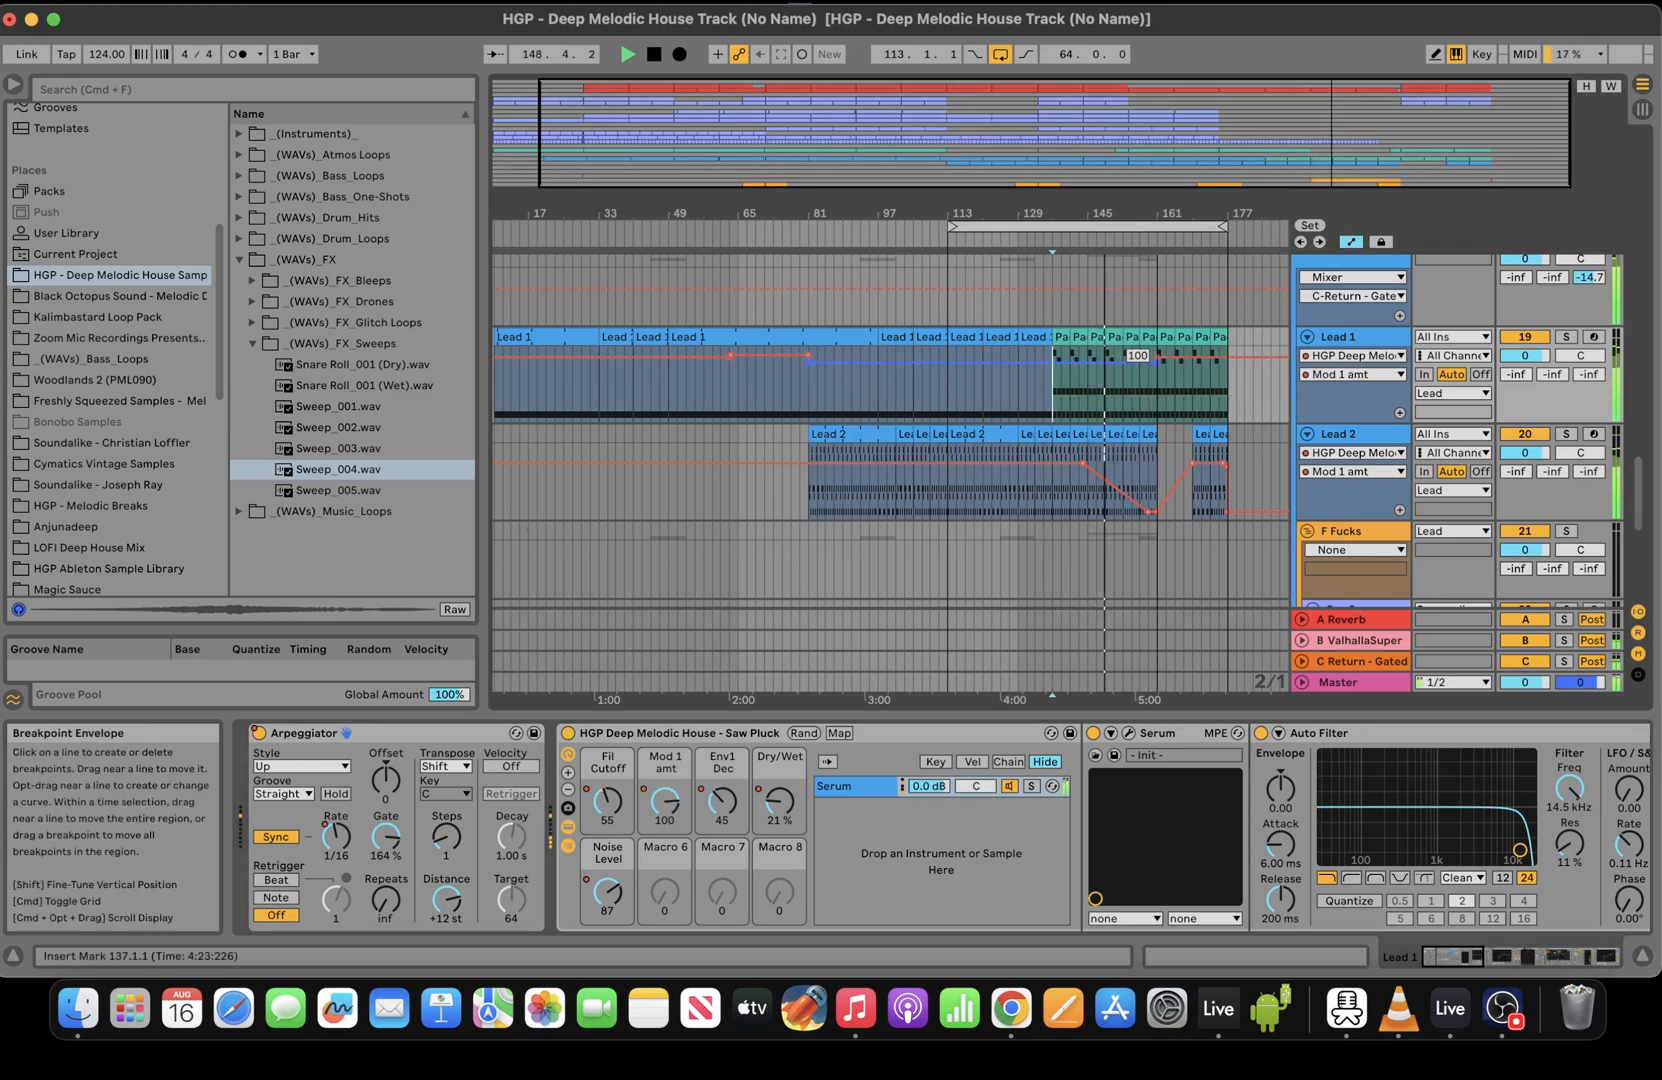
pyautogui.click(1158, 357)
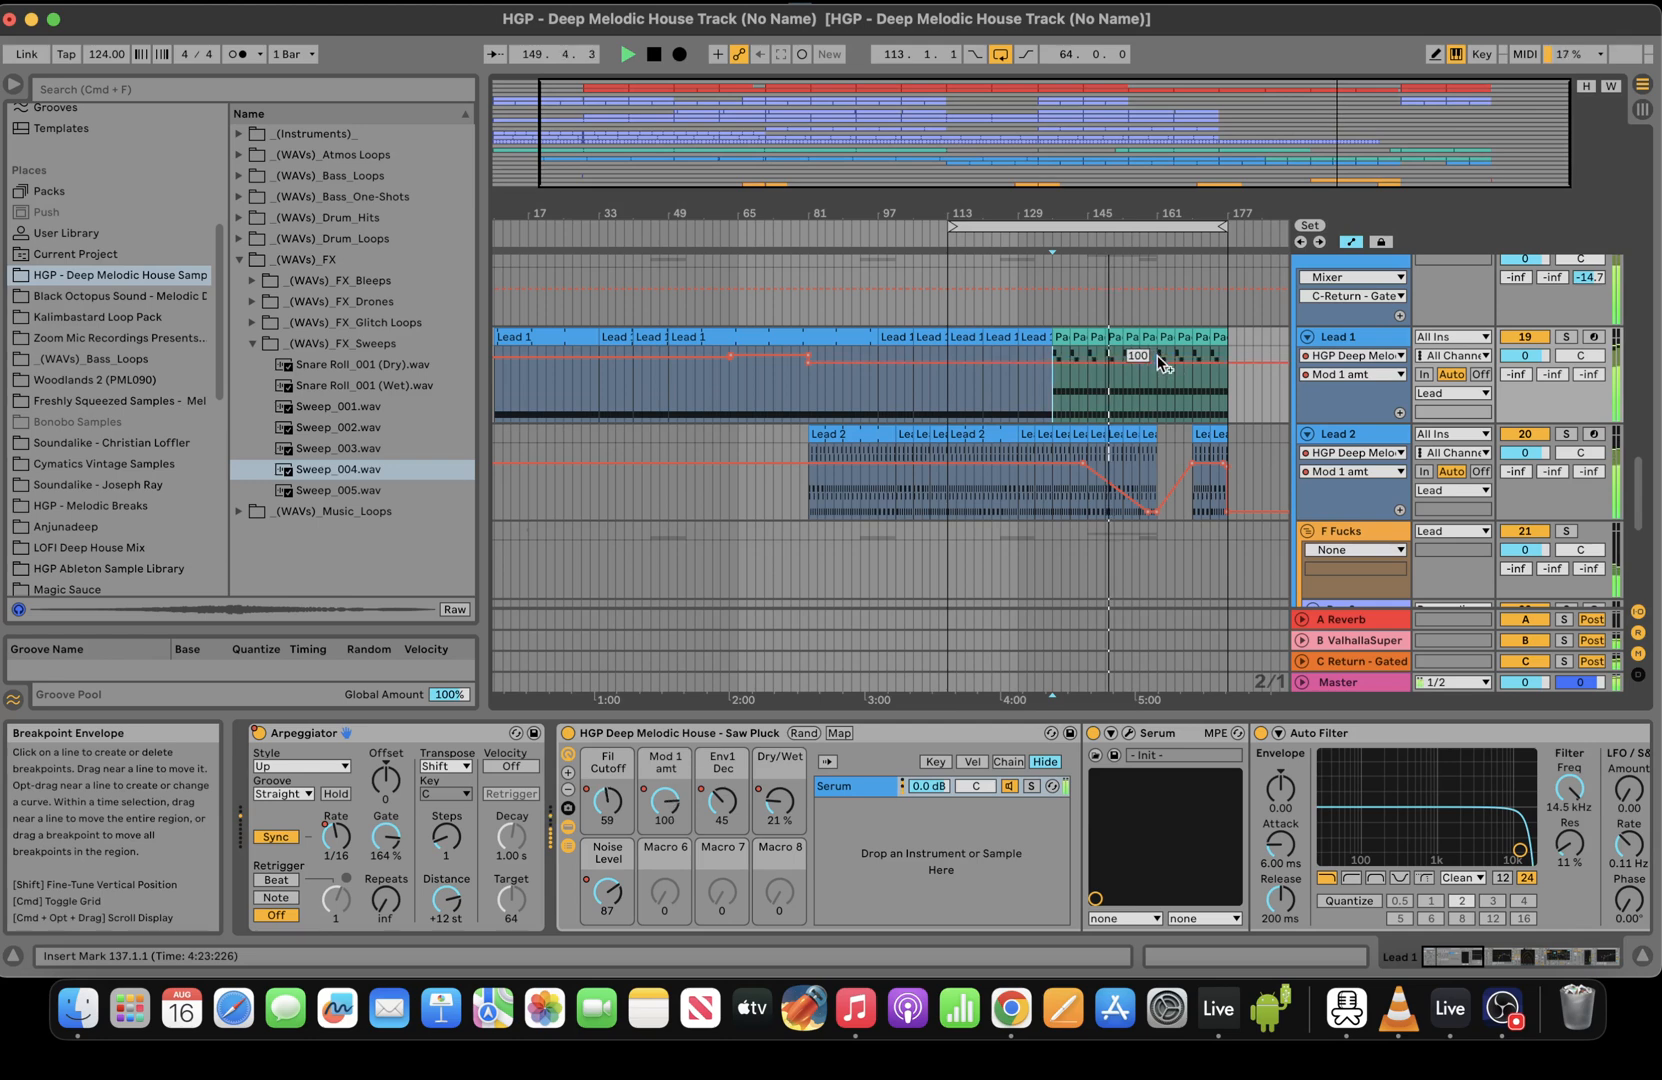
pyautogui.moveTo(1157, 363); pyautogui.dragTo(1157, 361)
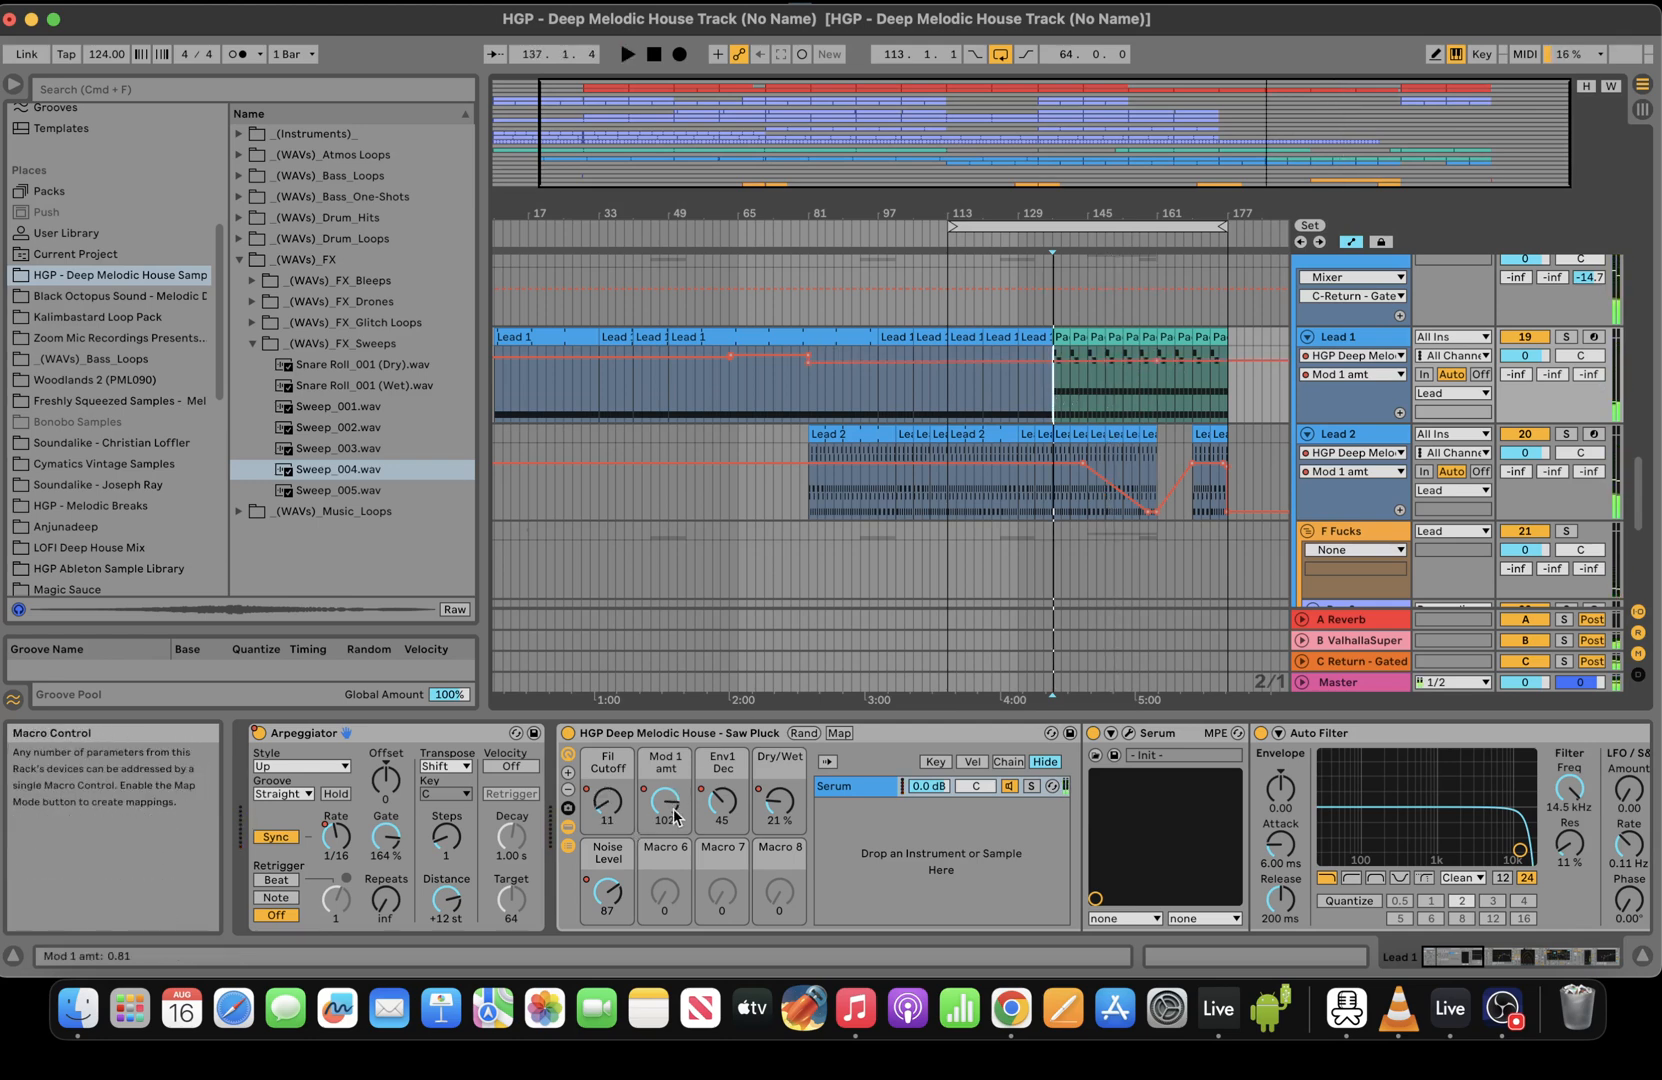
pyautogui.press('space')
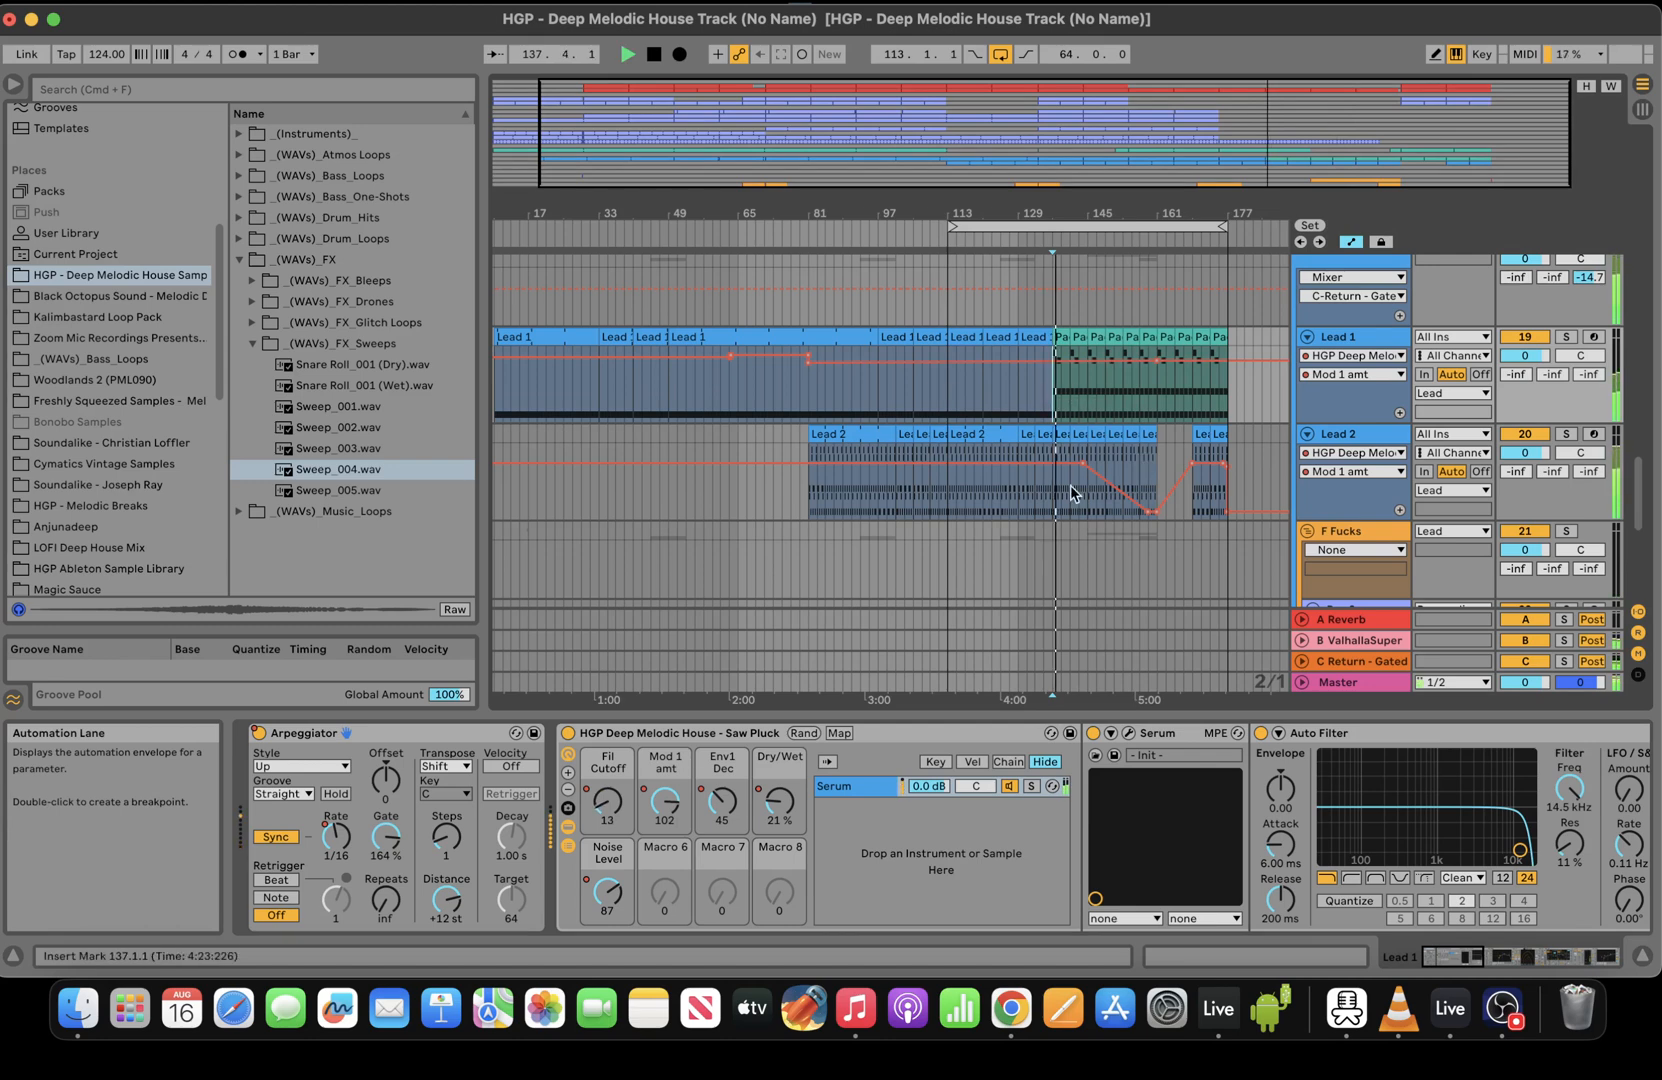
# Raise Lead 1's Dry/Wet automation at bar 137 to 28 % and re-enable the Fil Cutoff automation
pyautogui.click(779, 819)
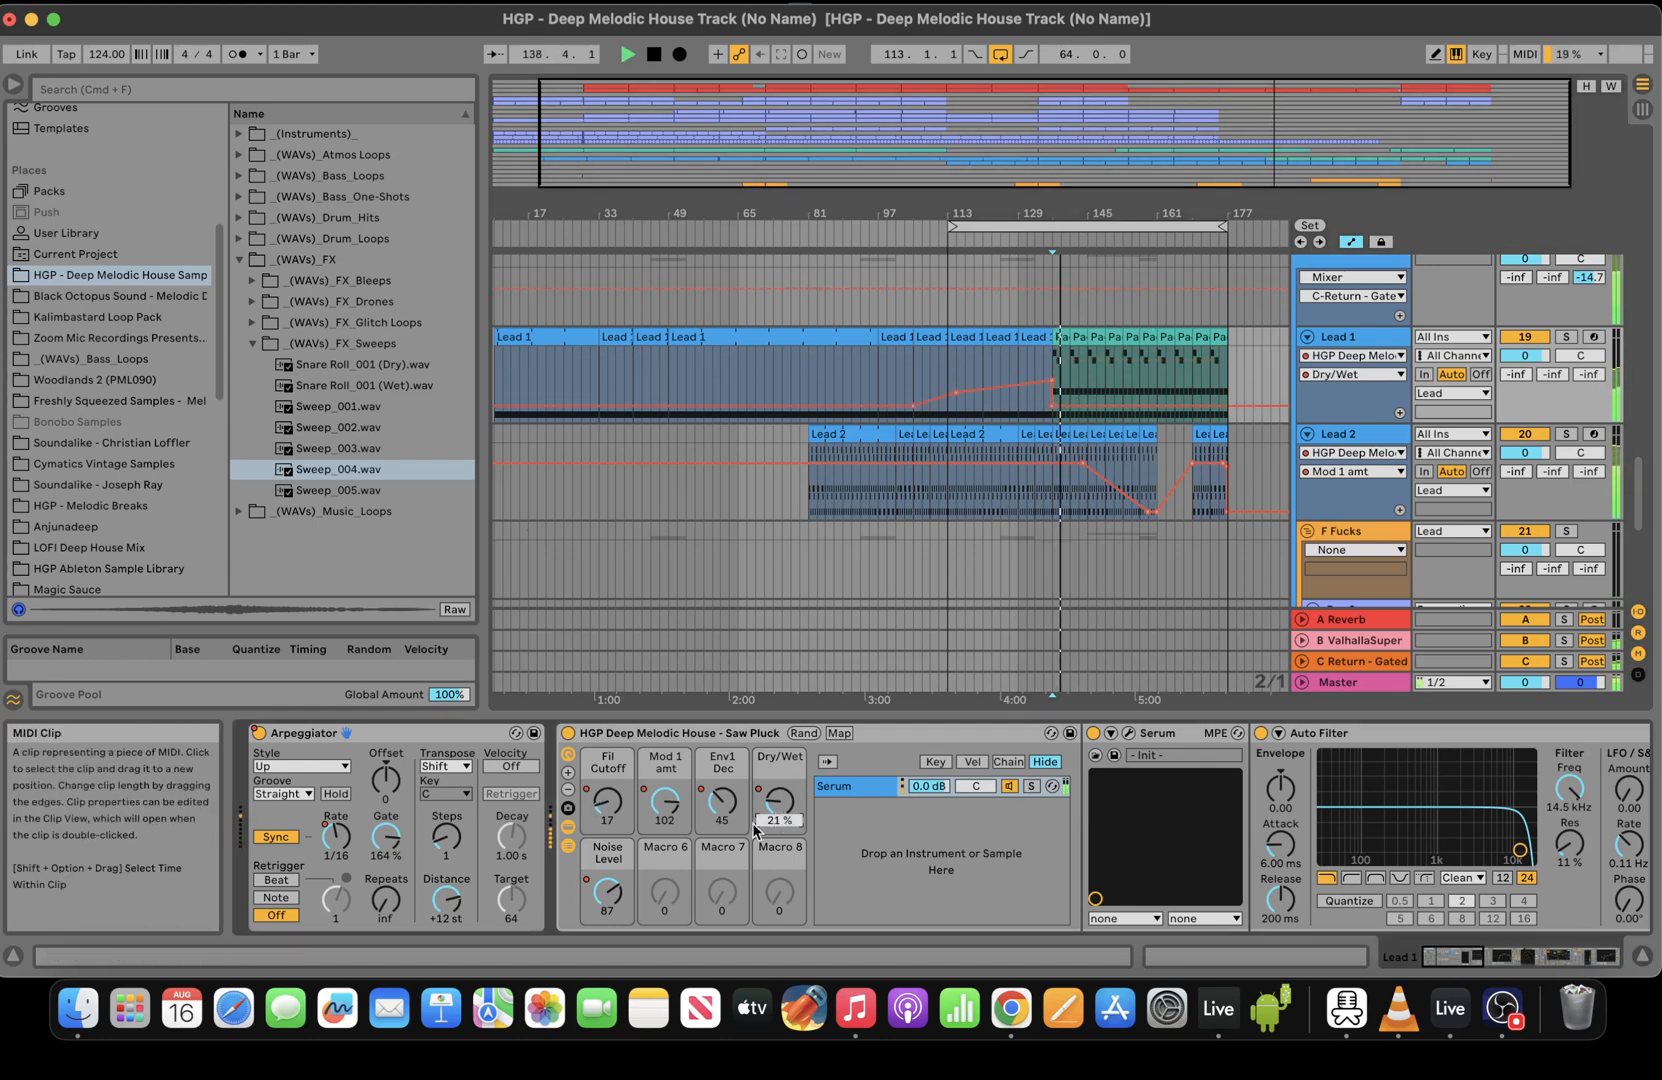
pyautogui.moveTo(1052, 408); pyautogui.dragTo(1052, 405)
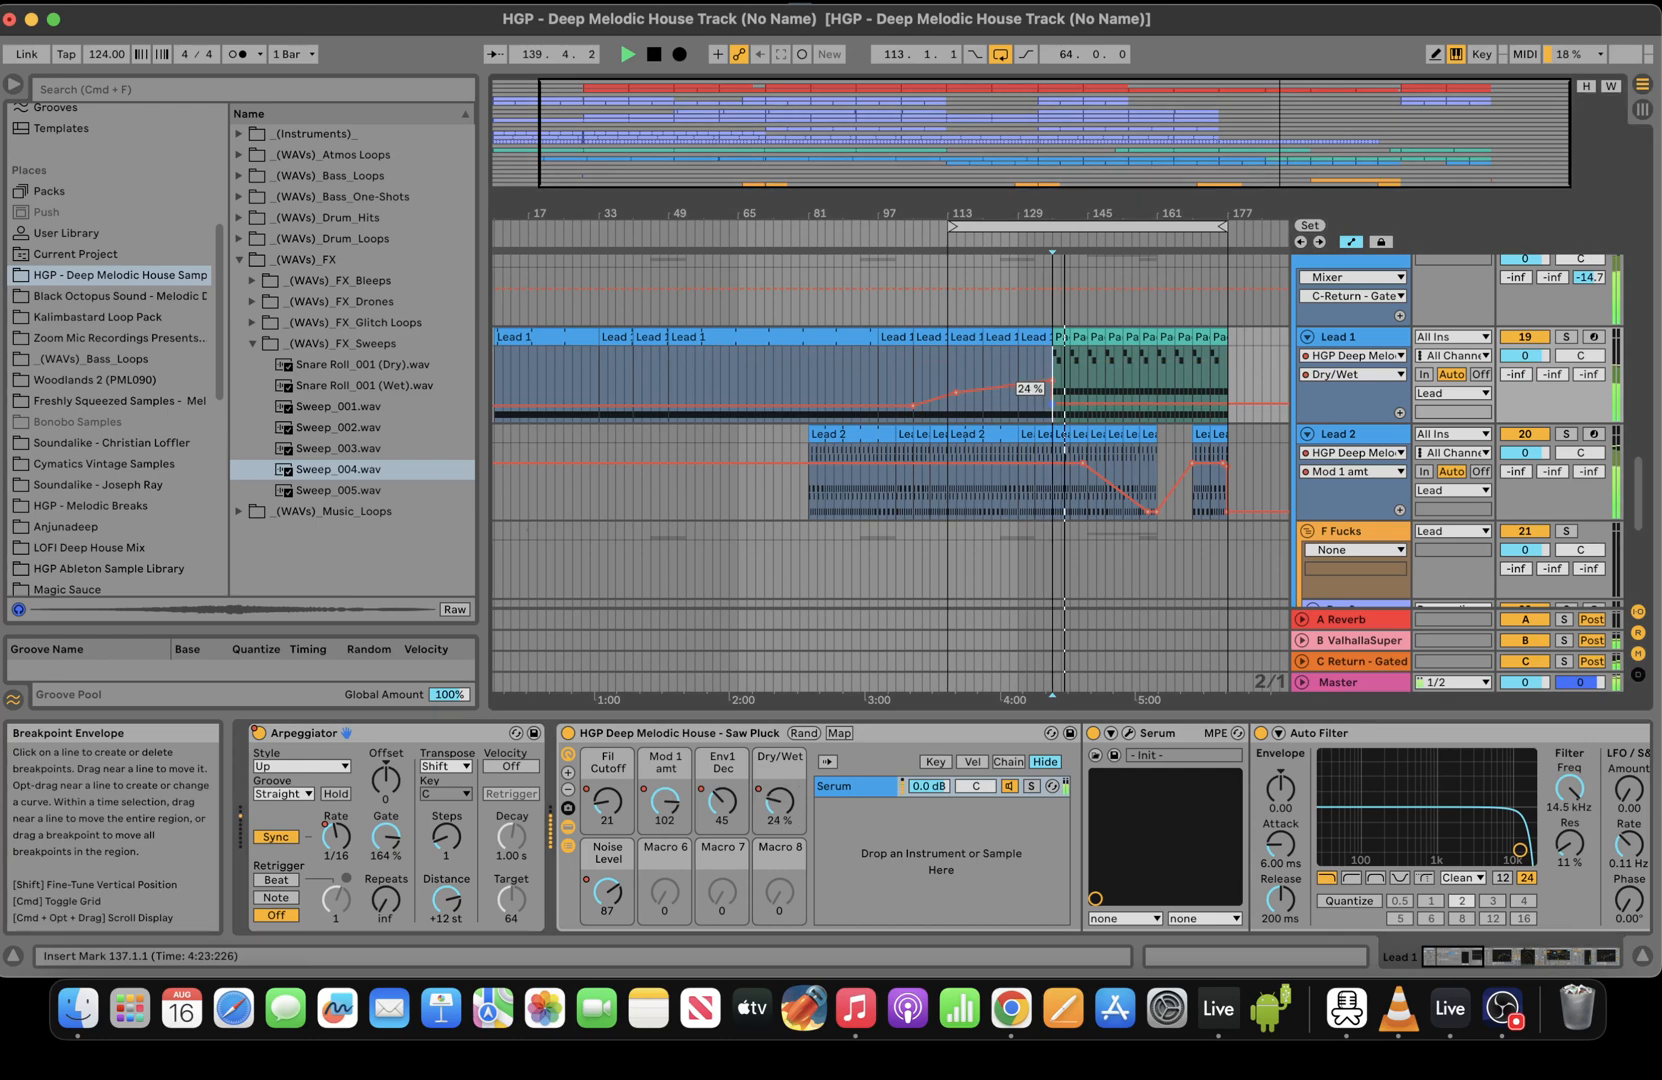
pyautogui.click(607, 801)
pyautogui.rightClick(628, 803)
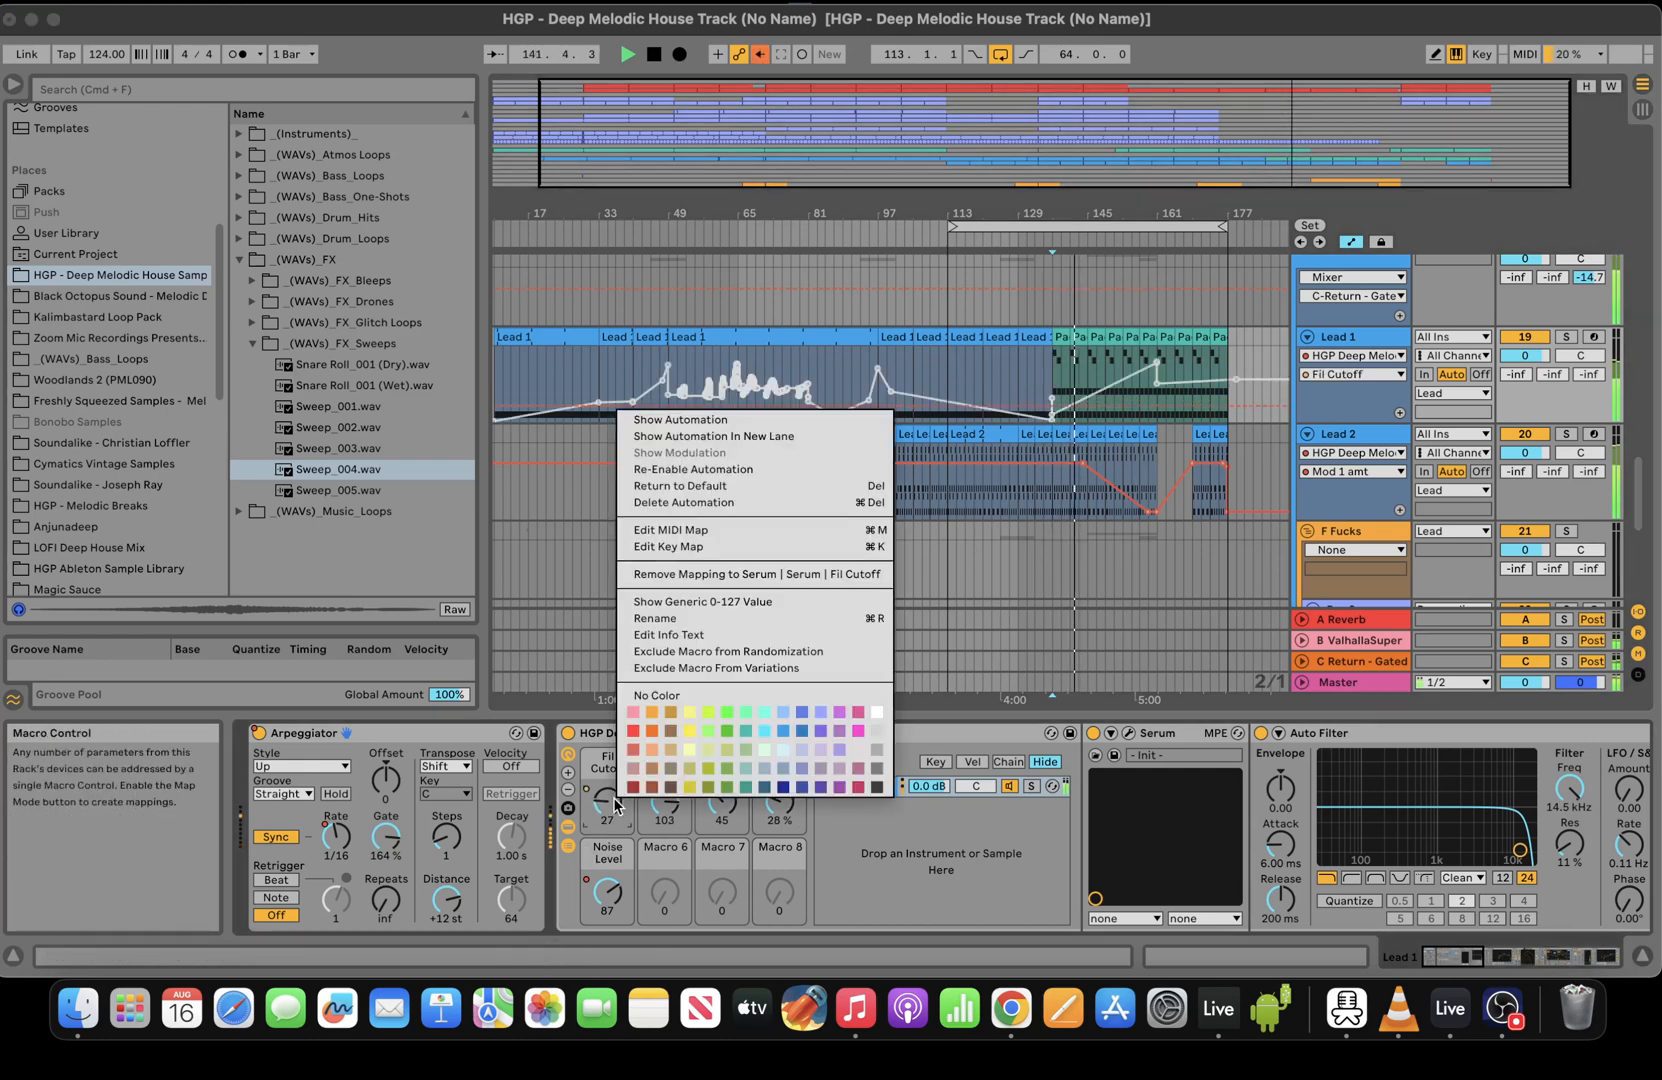
pyautogui.click(697, 476)
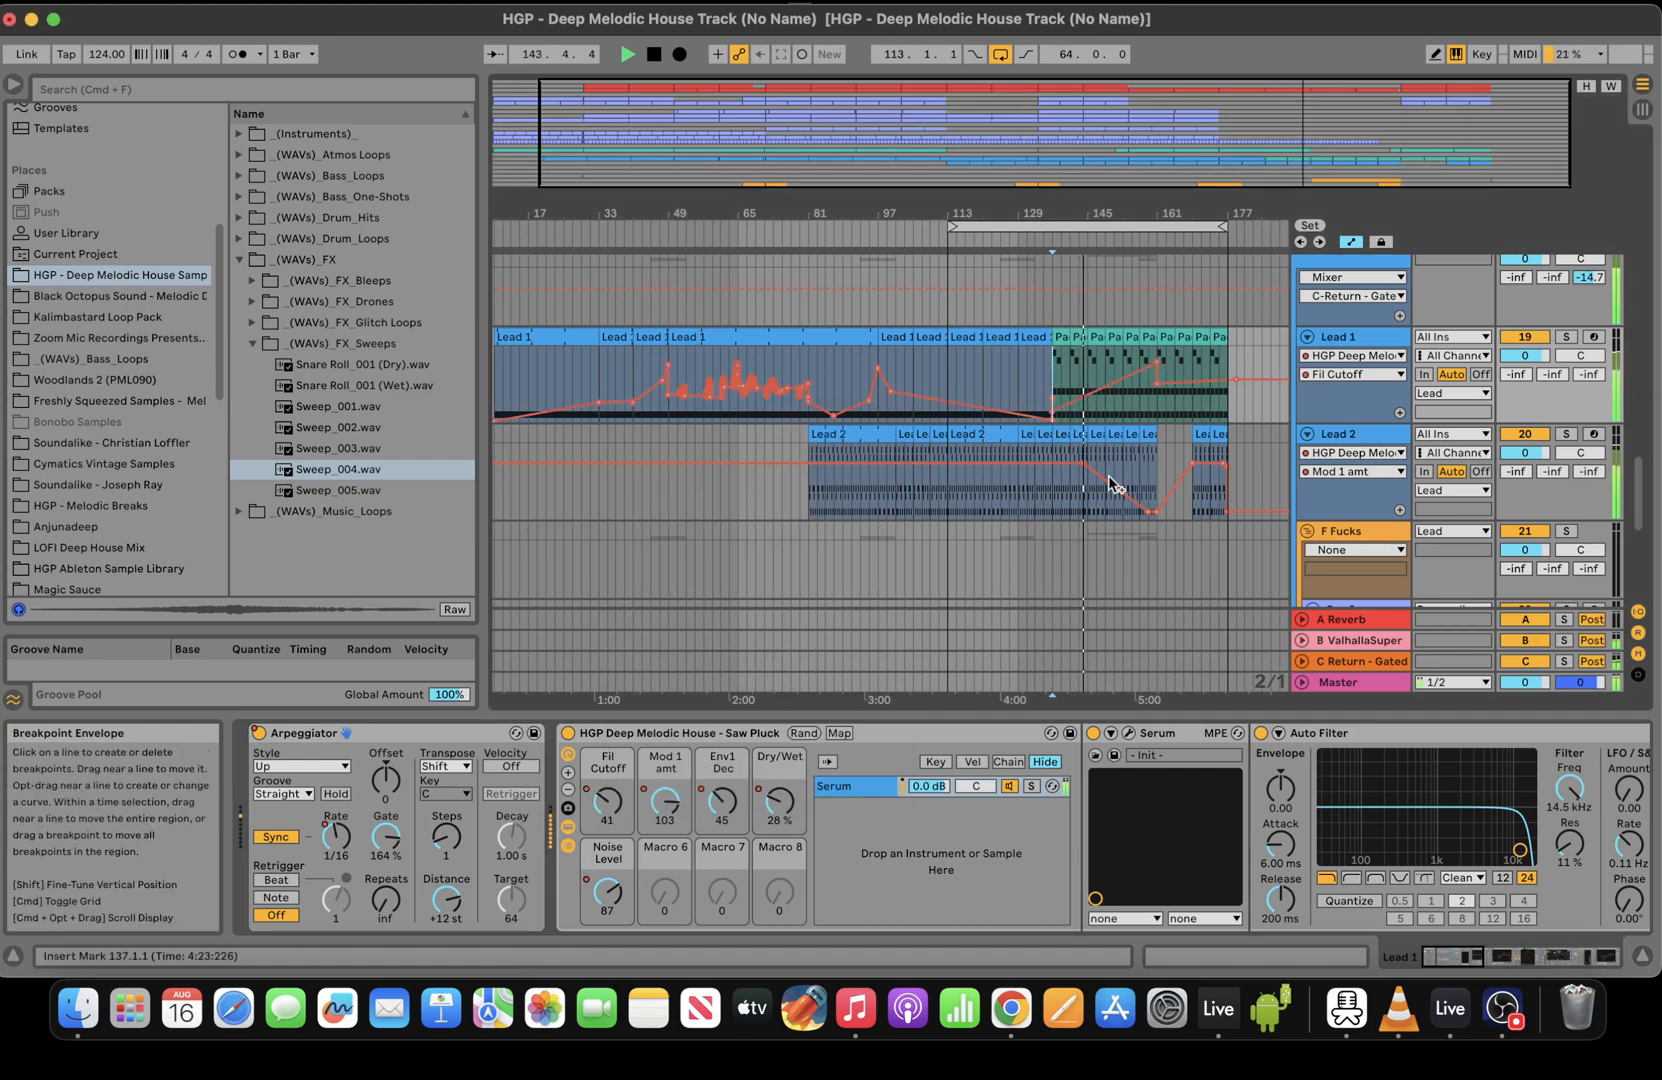
# Re-enable Lead 1's Mod 1 amt automation, enlarge the track and level the curve at about 103 from bar 137
pyautogui.click(658, 815)
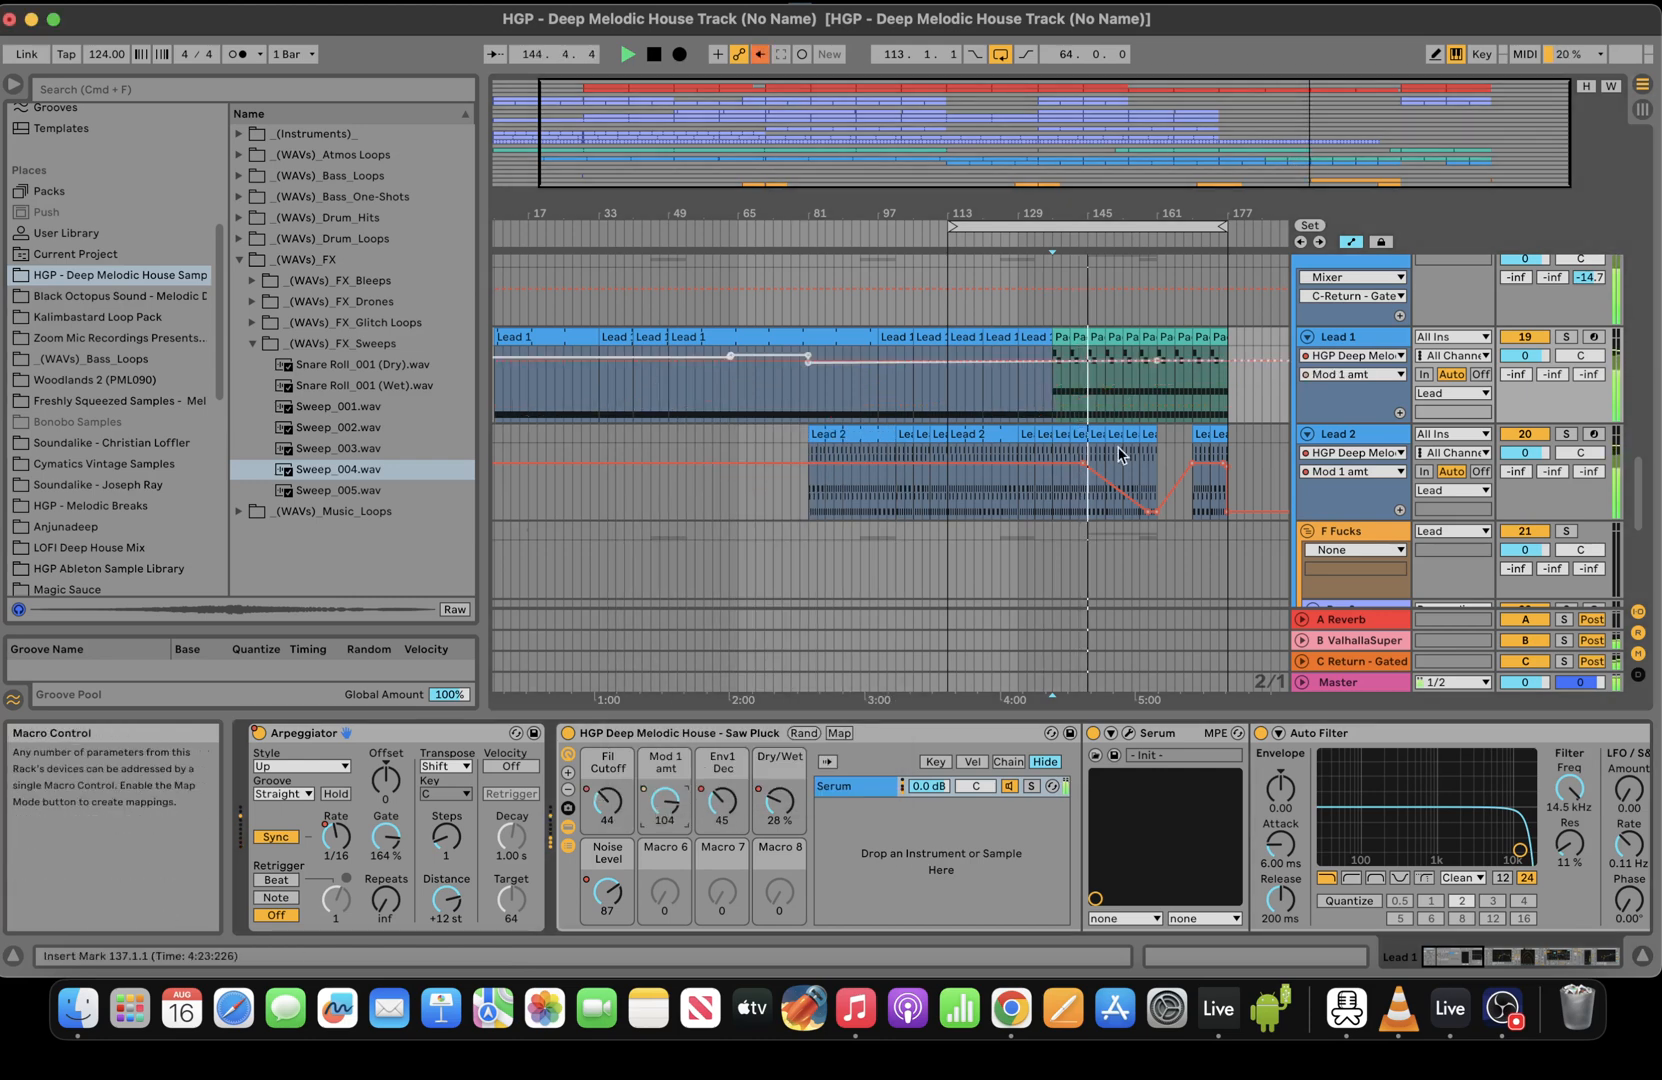
pyautogui.rightClick(658, 815)
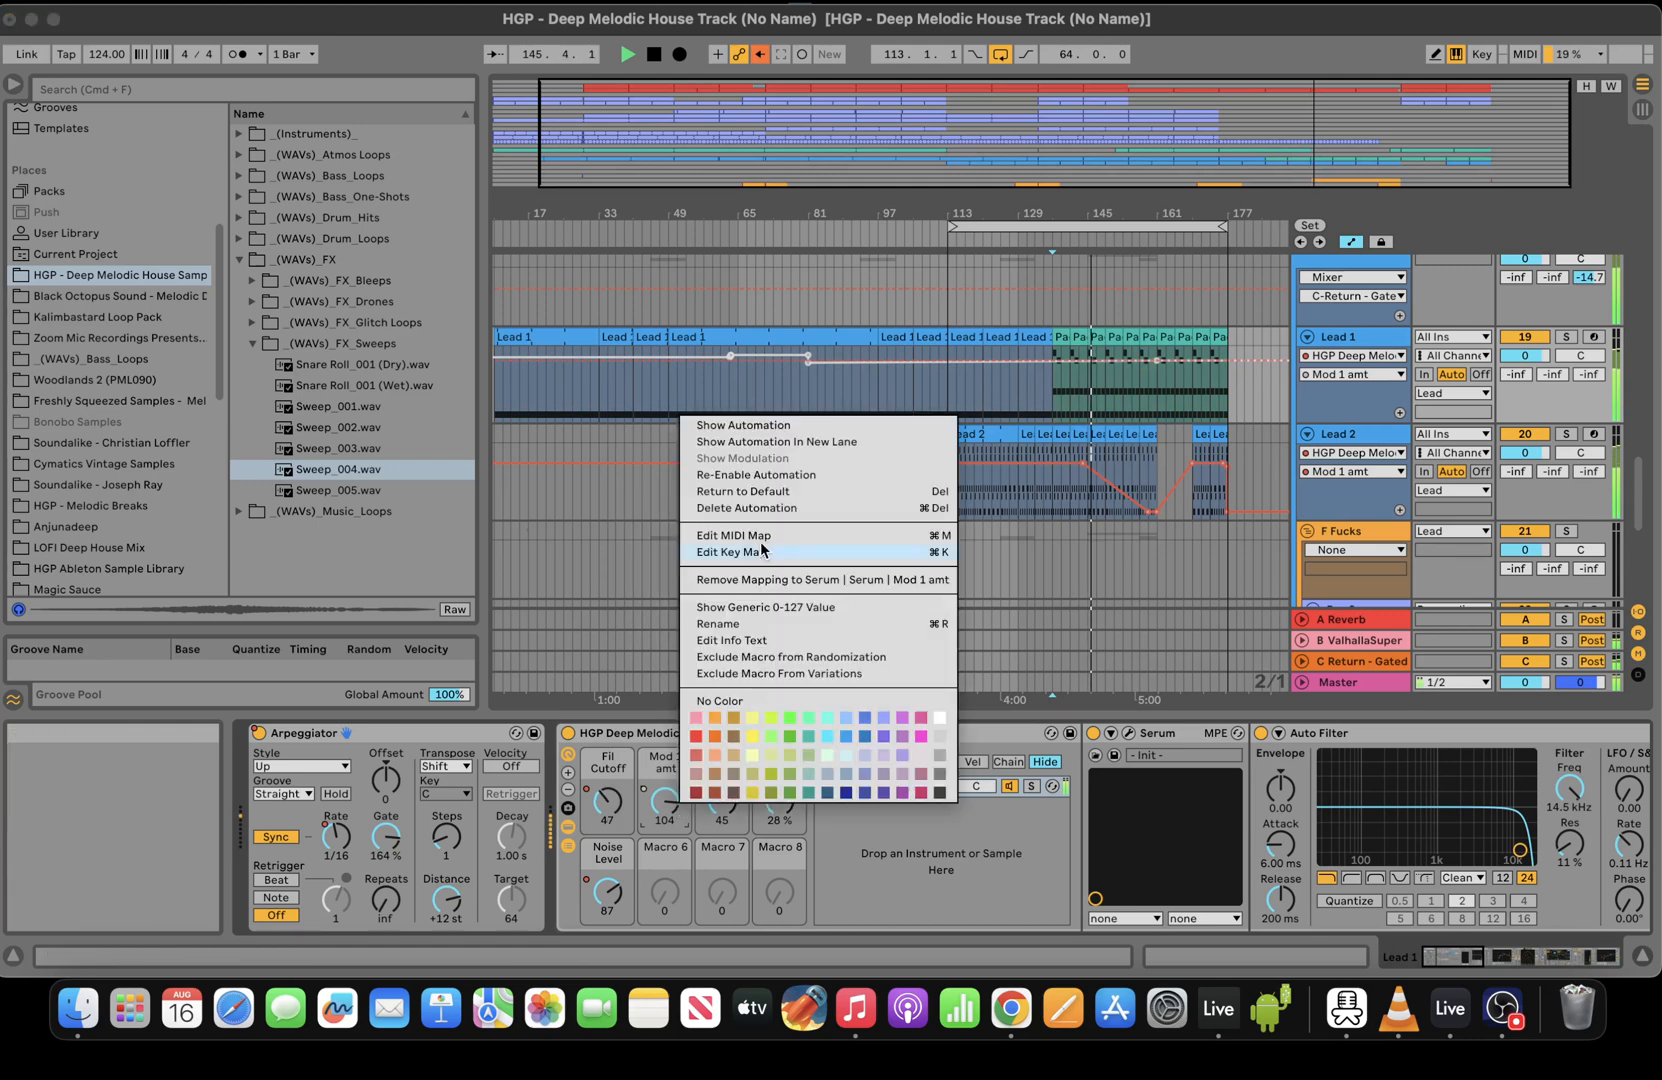
pyautogui.click(762, 477)
pyautogui.moveTo(1352, 421); pyautogui.dragTo(1352, 668)
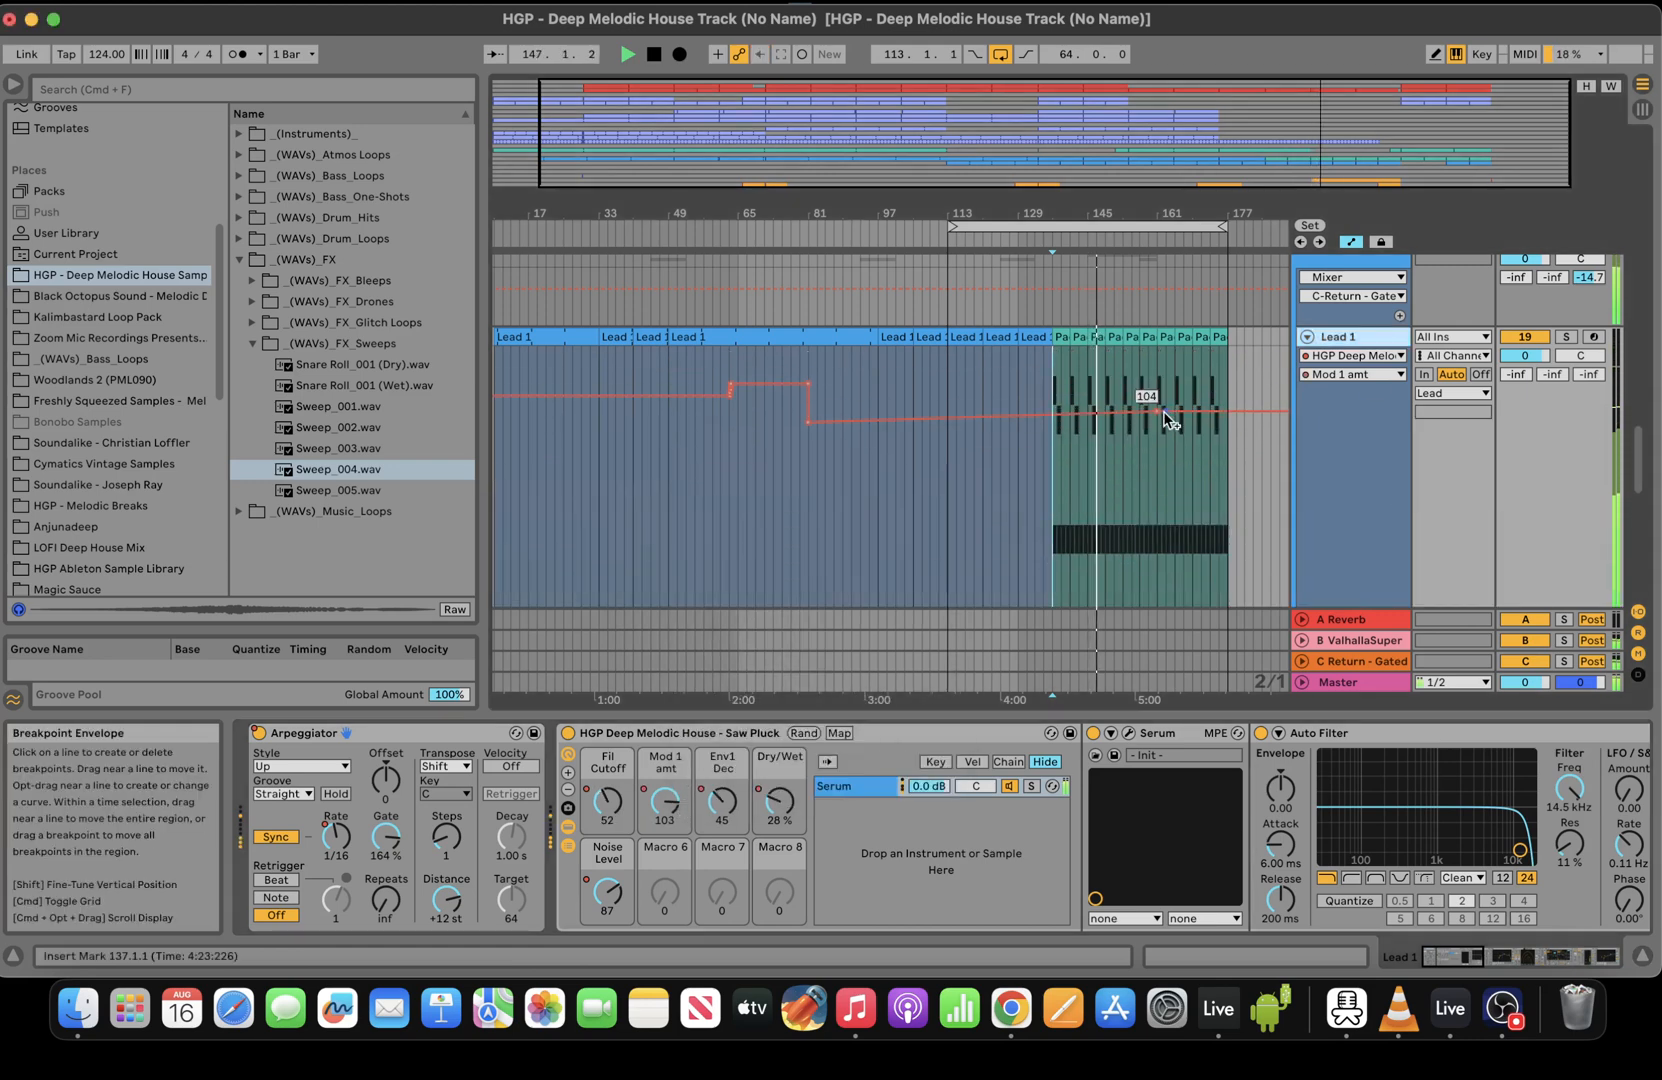
pyautogui.moveTo(1054, 415); pyautogui.dragTo(1053, 411)
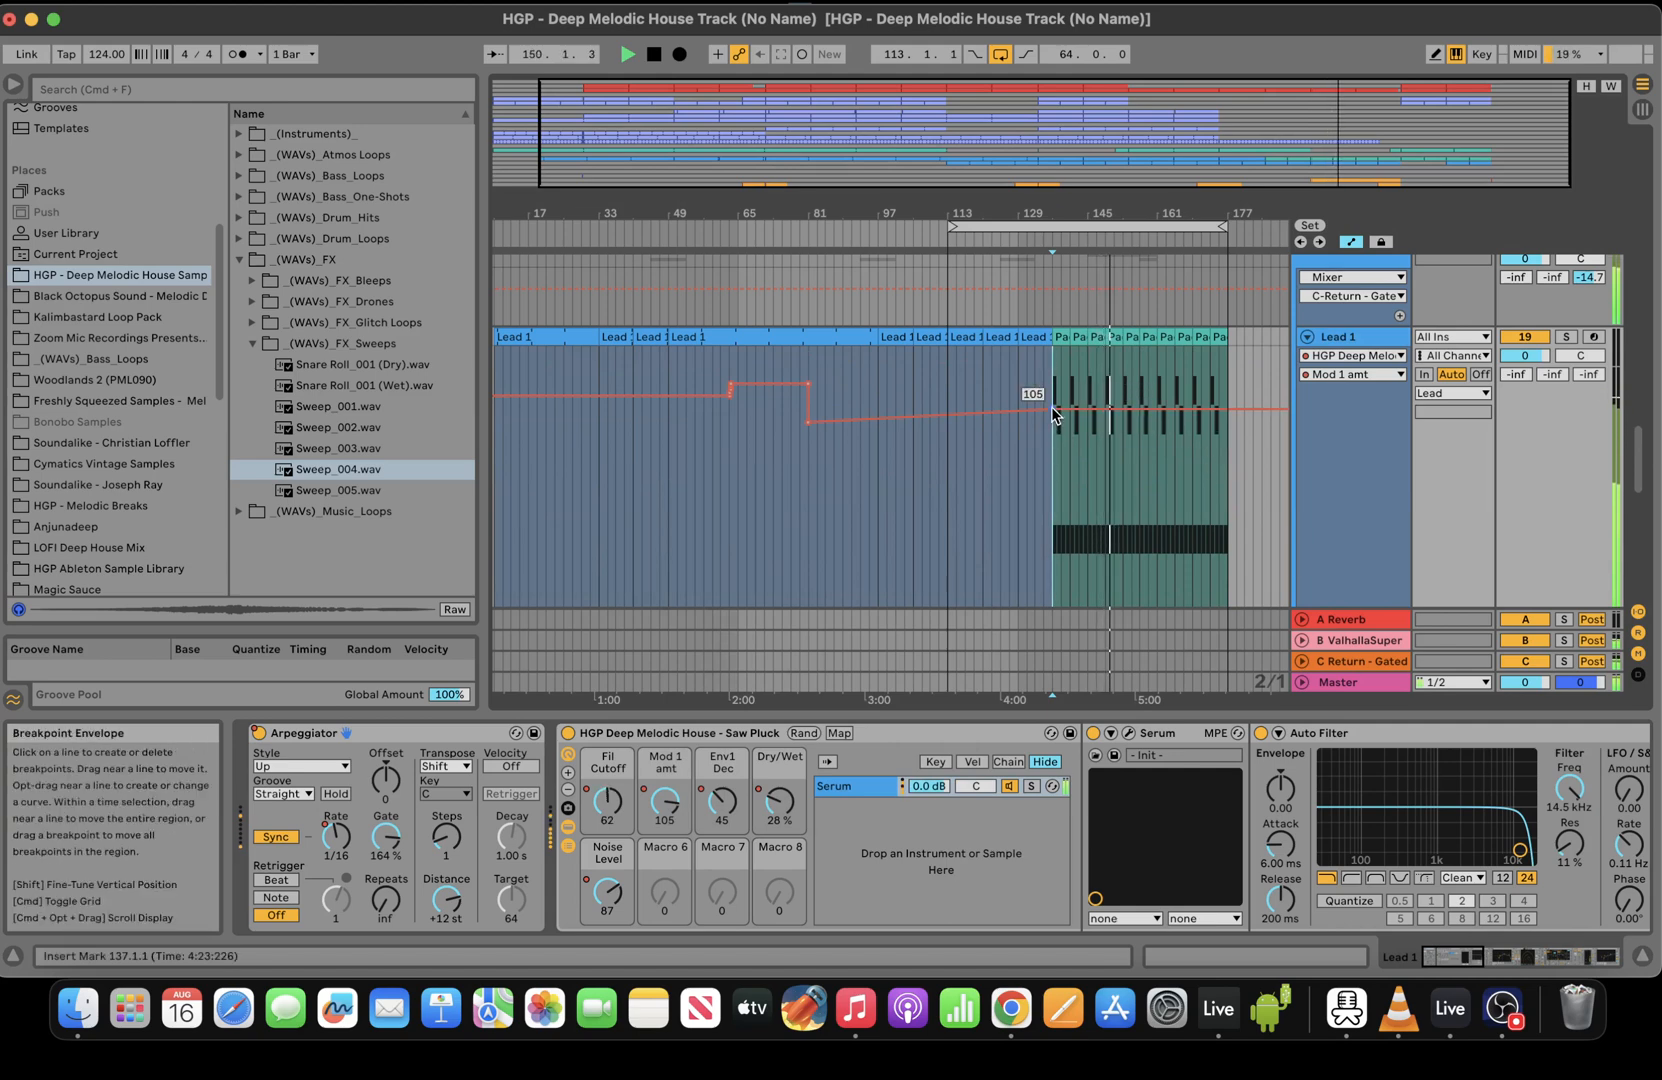
pyautogui.moveTo(1054, 412); pyautogui.dragTo(1054, 405)
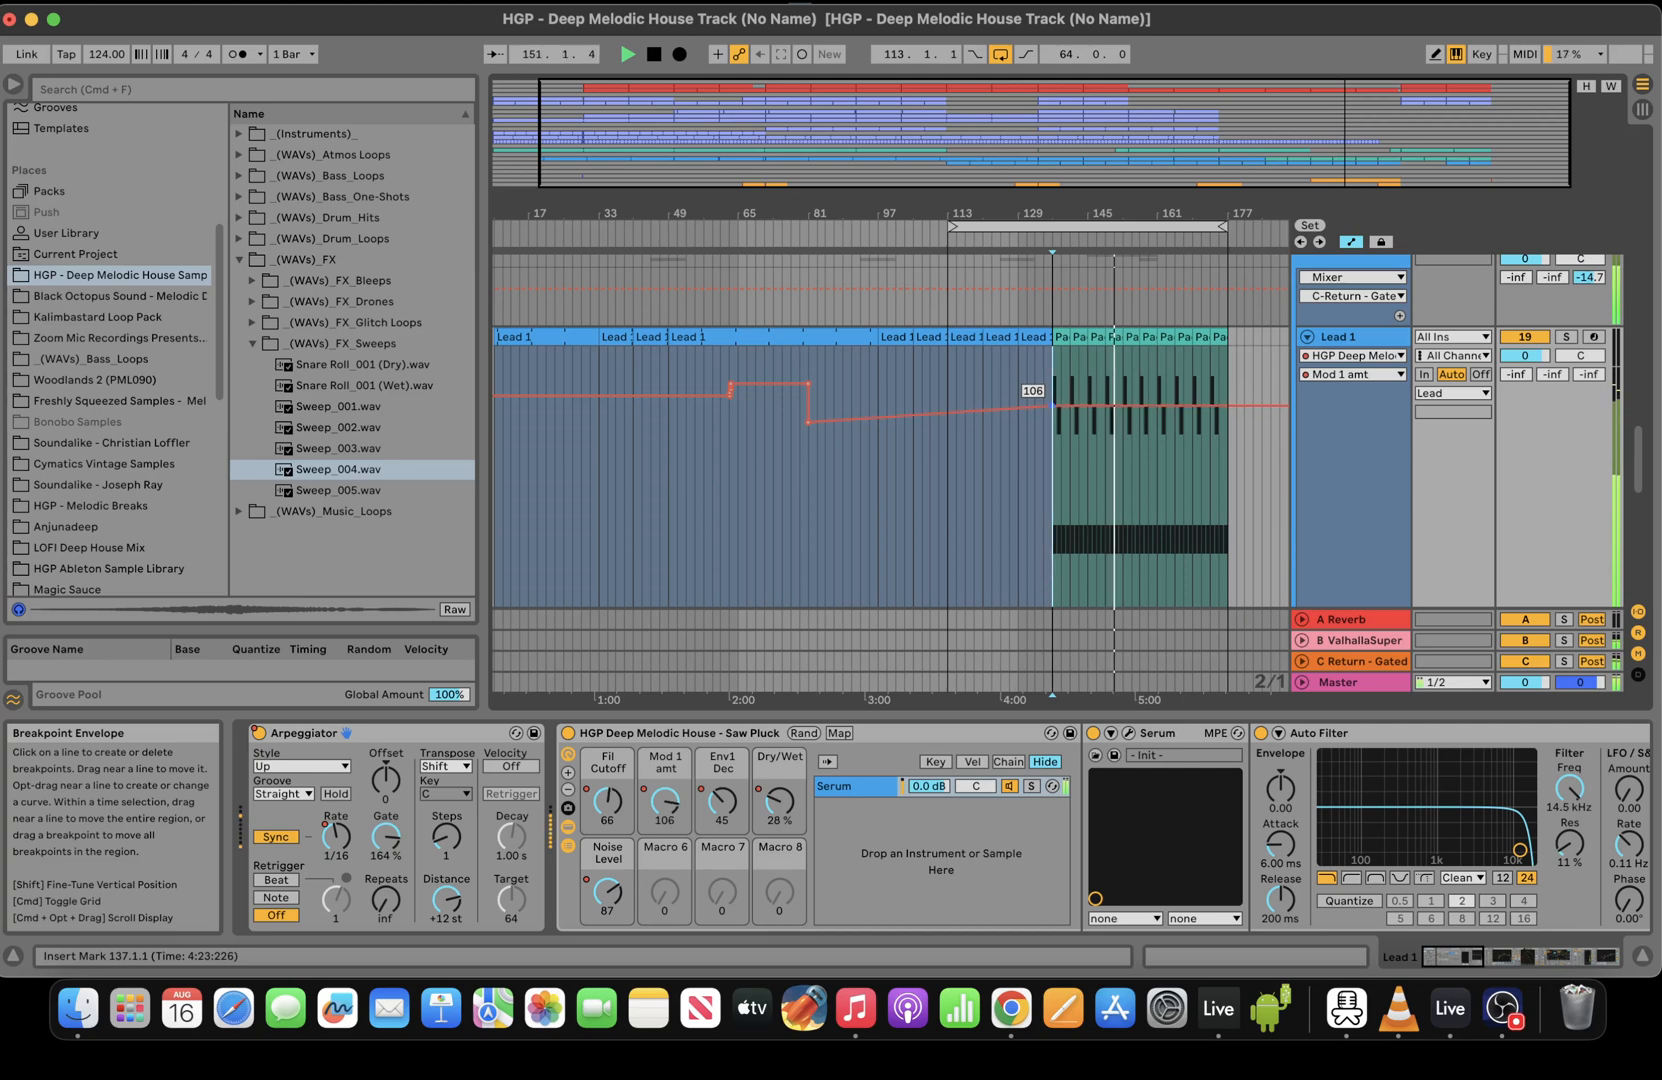
# Re-enable Lead 1's Env1 Dec automation, raise its bar 137 breakpoint to 49 and replay from that bar
pyautogui.moveTo(722, 803); pyautogui.dragTo(722, 800)
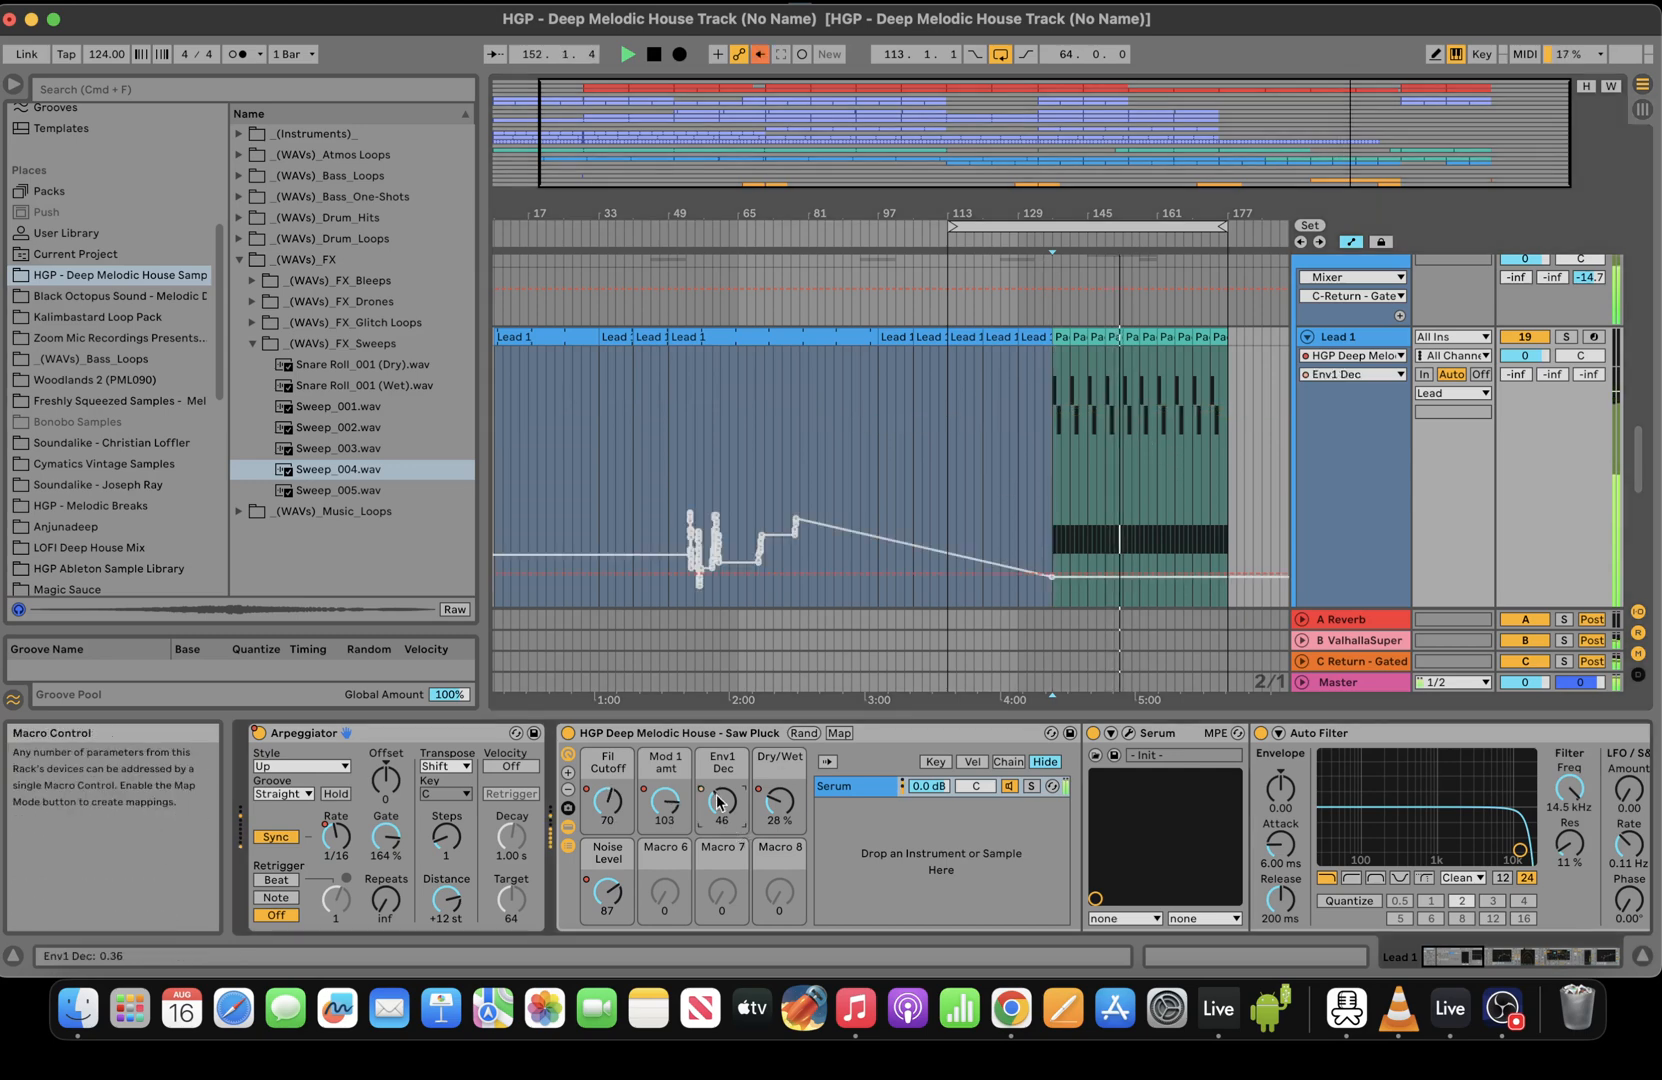
pyautogui.rightClick(722, 800)
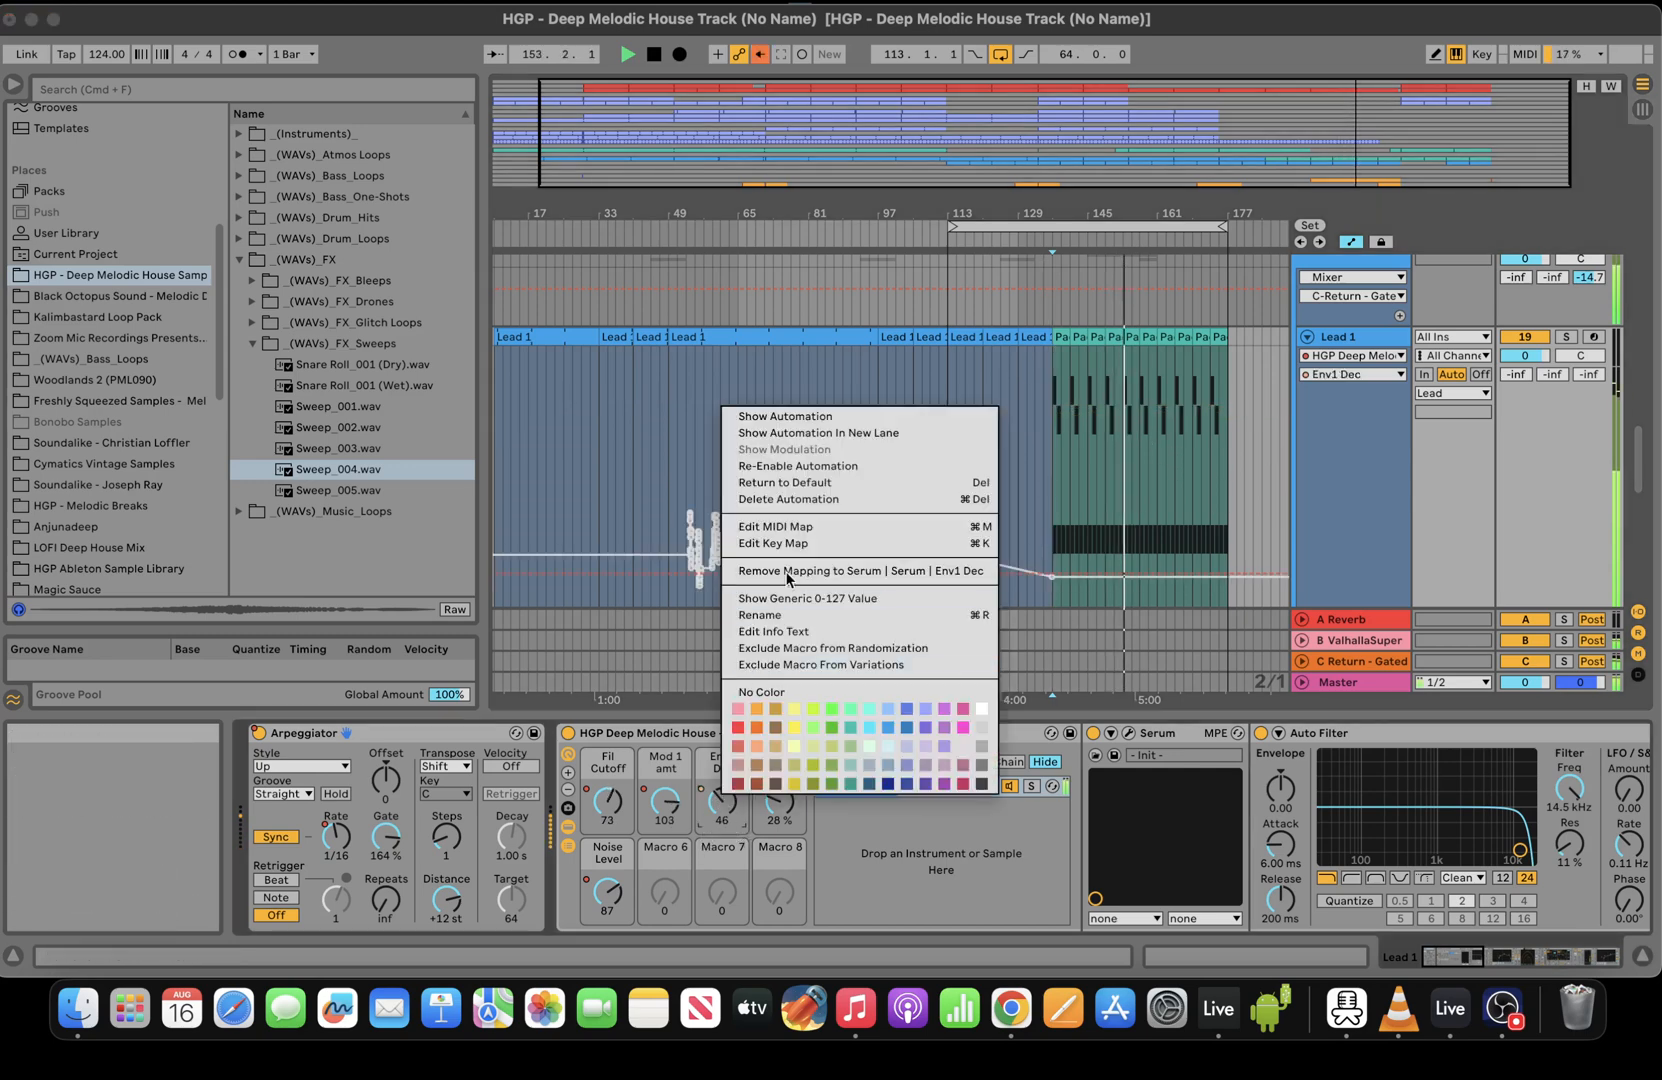
pyautogui.click(809, 466)
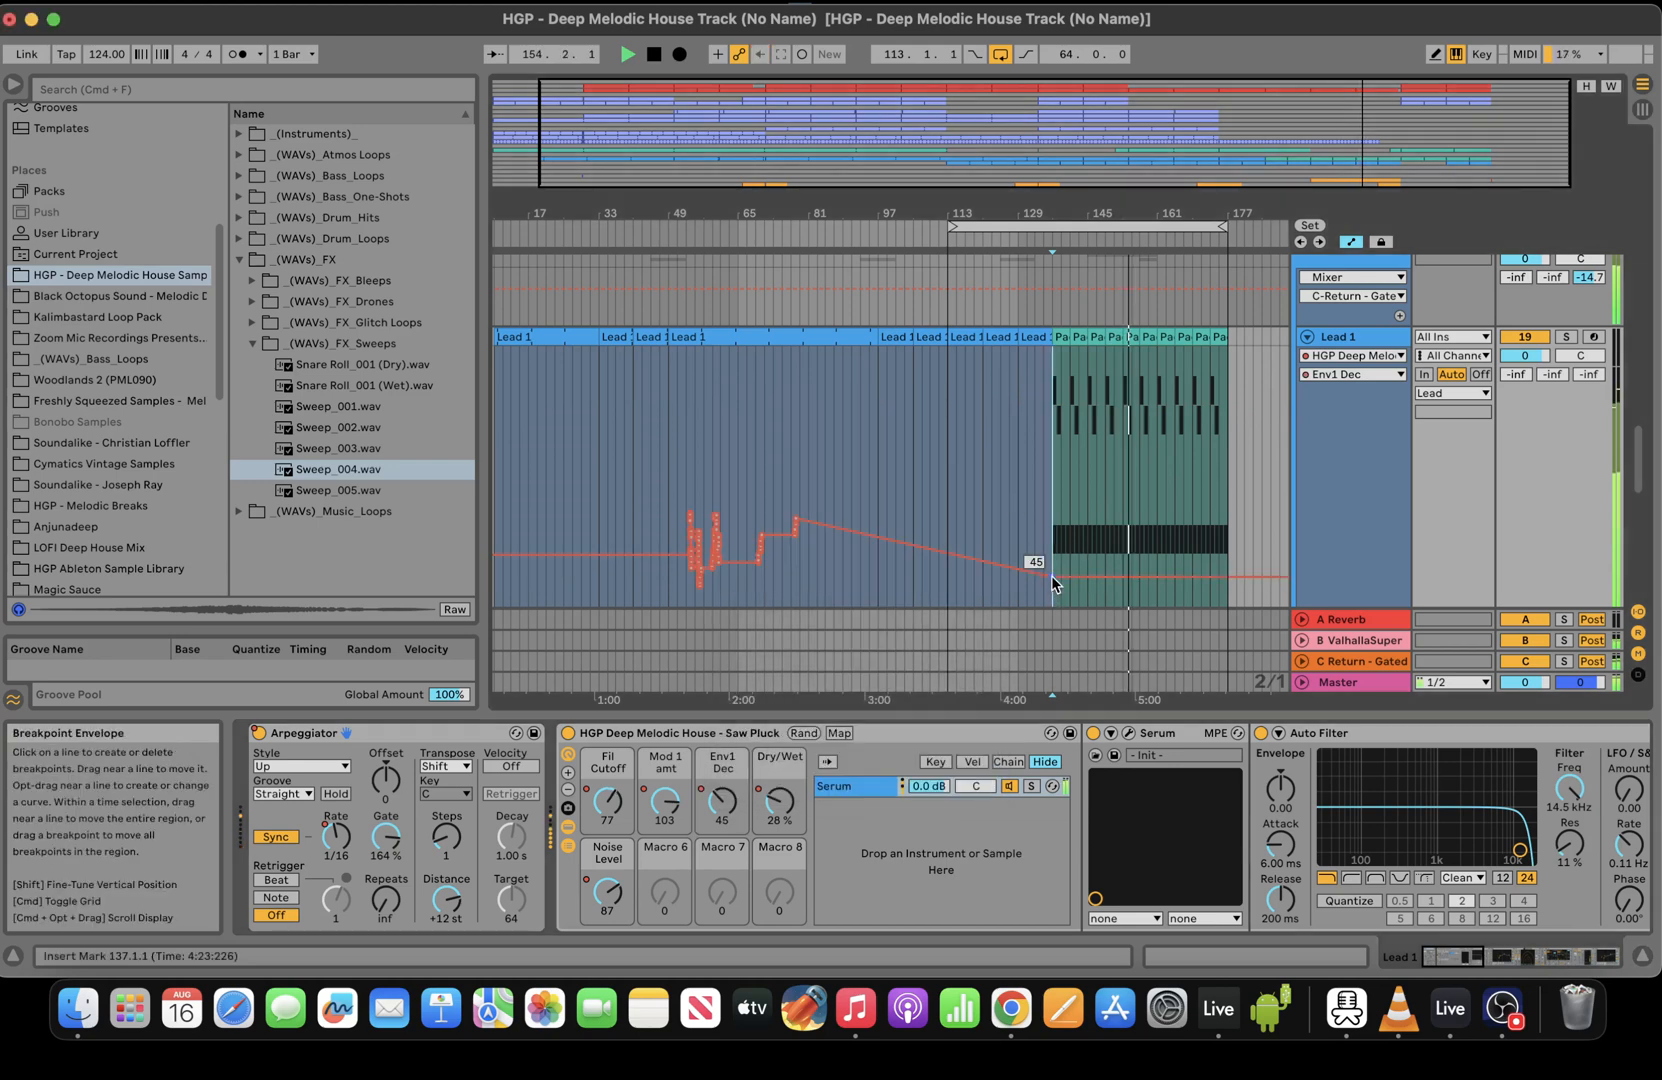
pyautogui.moveTo(1050, 571); pyautogui.dragTo(1052, 567)
pyautogui.press('space')
pyautogui.press('space')
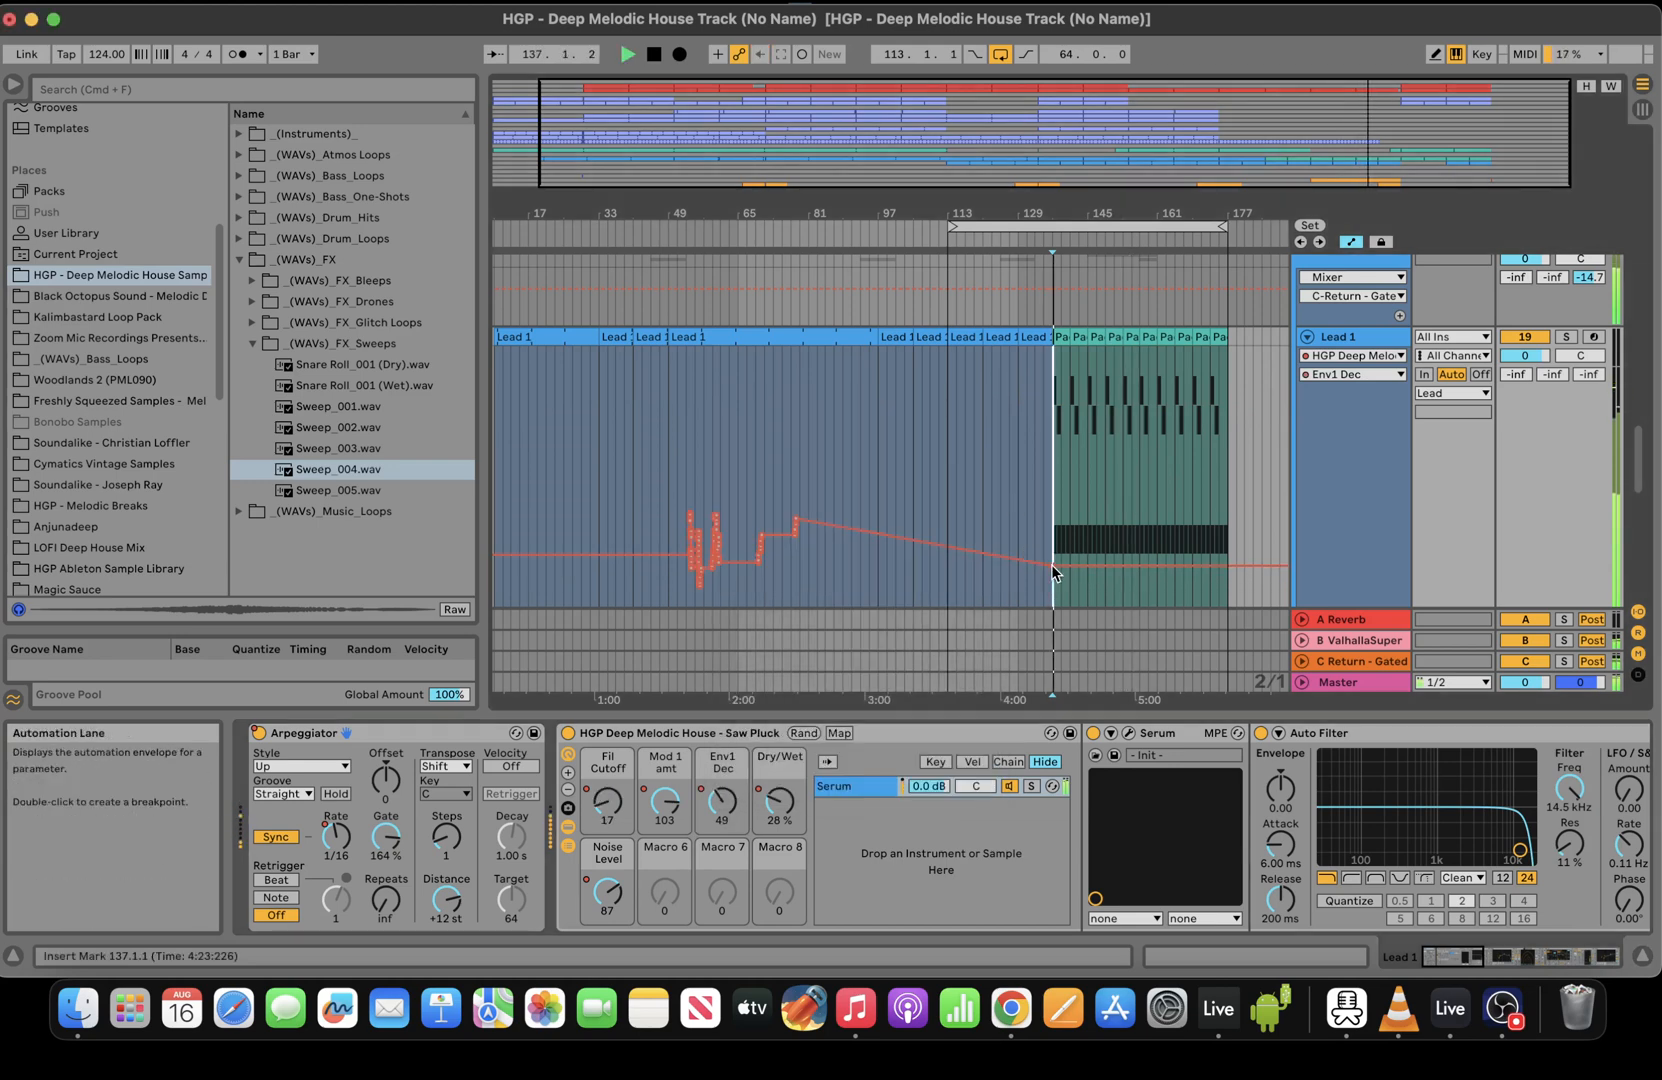
# Raise the dip in Lead 2's Mod 1 amt automation near bar 161
pyautogui.moveTo(1638, 440); pyautogui.dragTo(1641, 654)
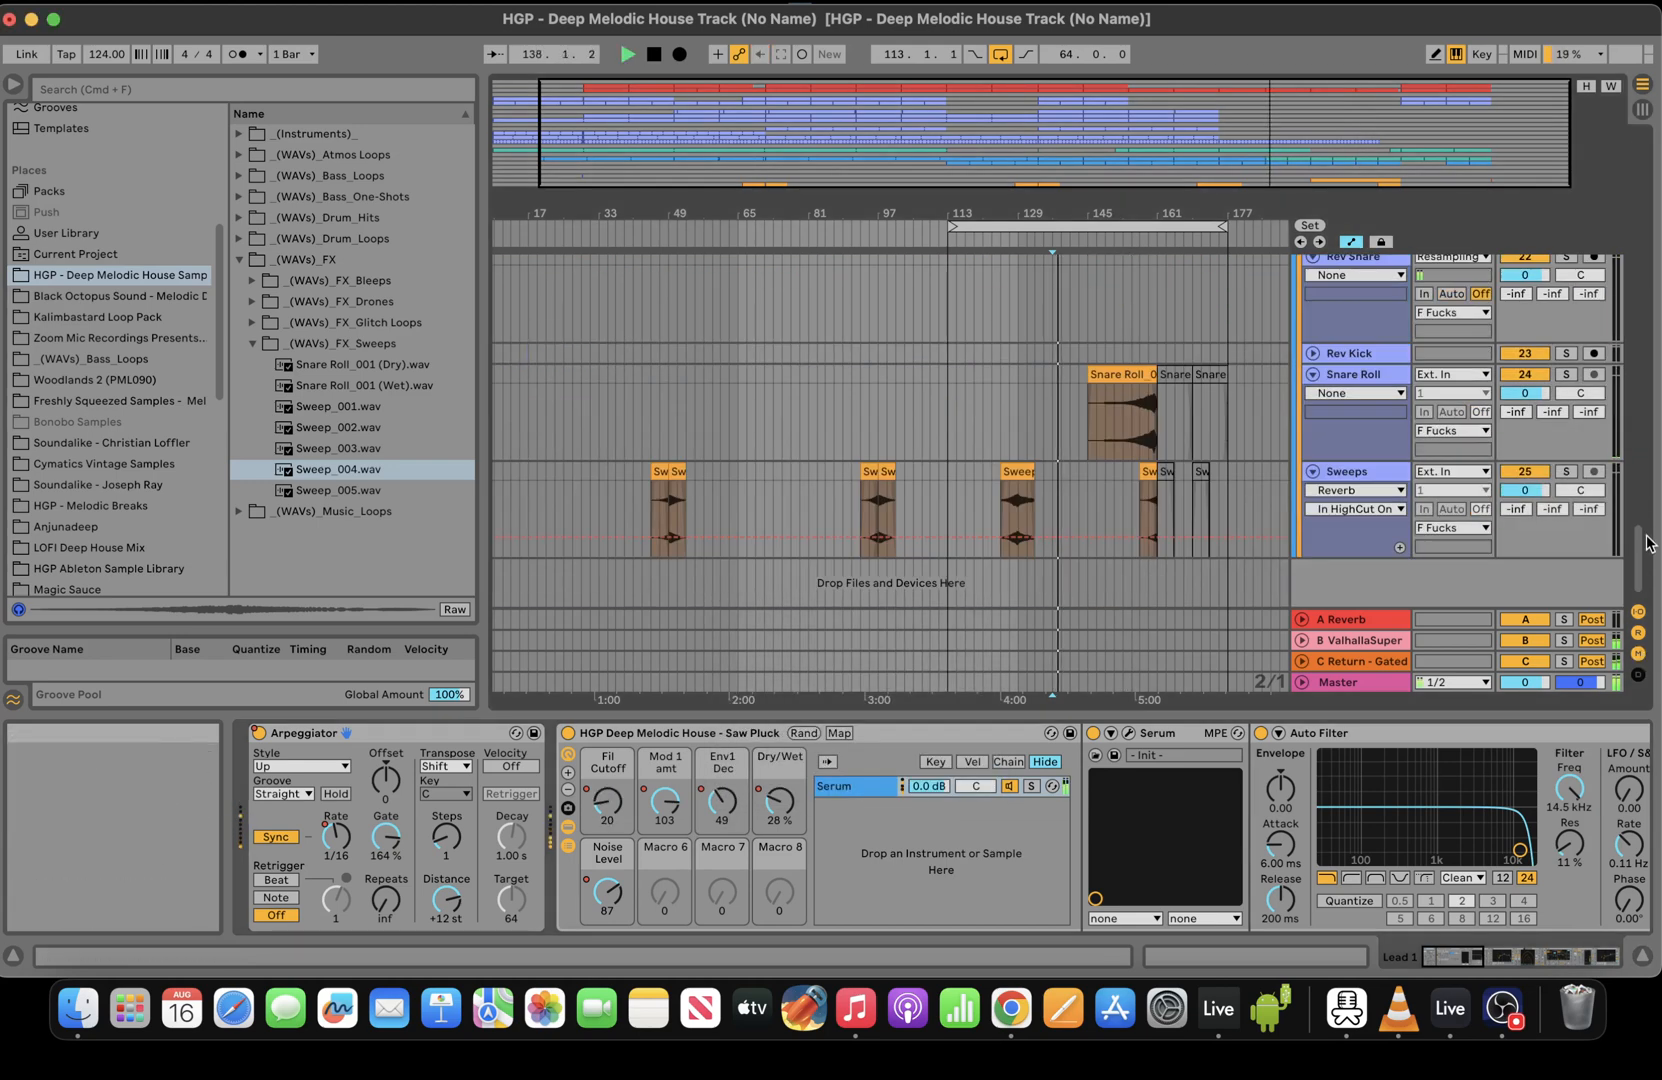
pyautogui.scroll(5, 1100, 400)
pyautogui.click(1132, 346)
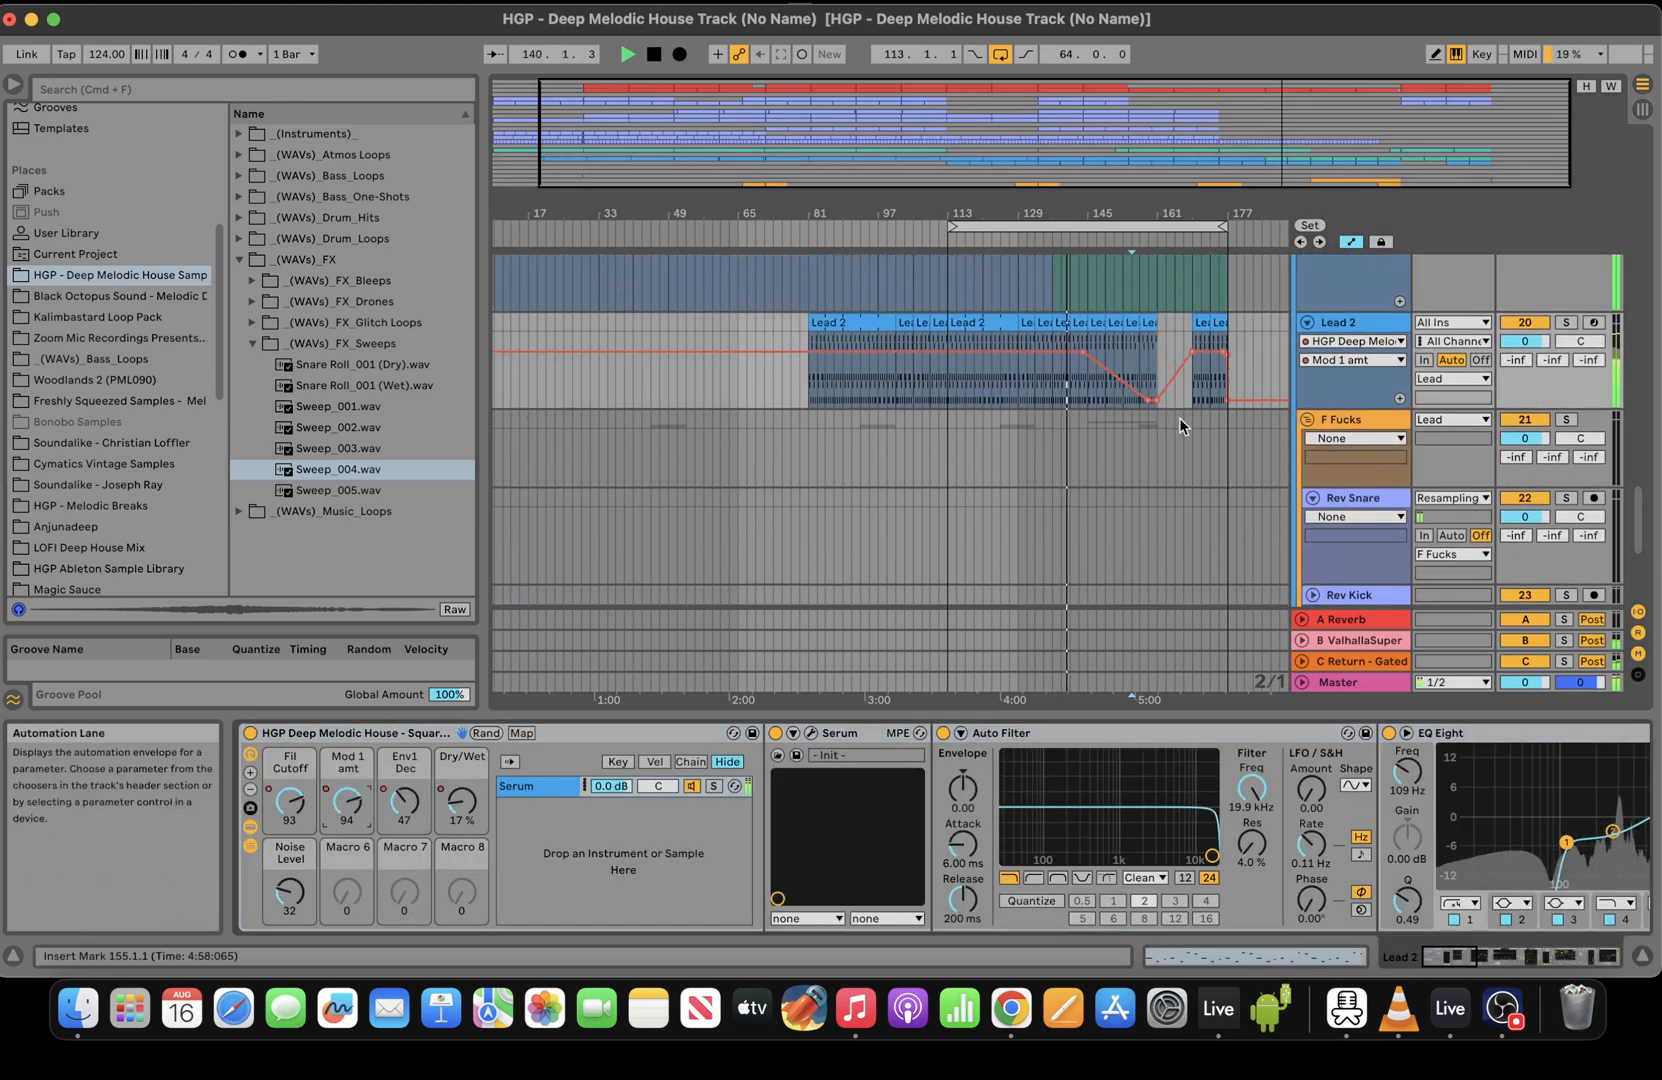
pyautogui.moveTo(1145, 398); pyautogui.dragTo(1144, 380)
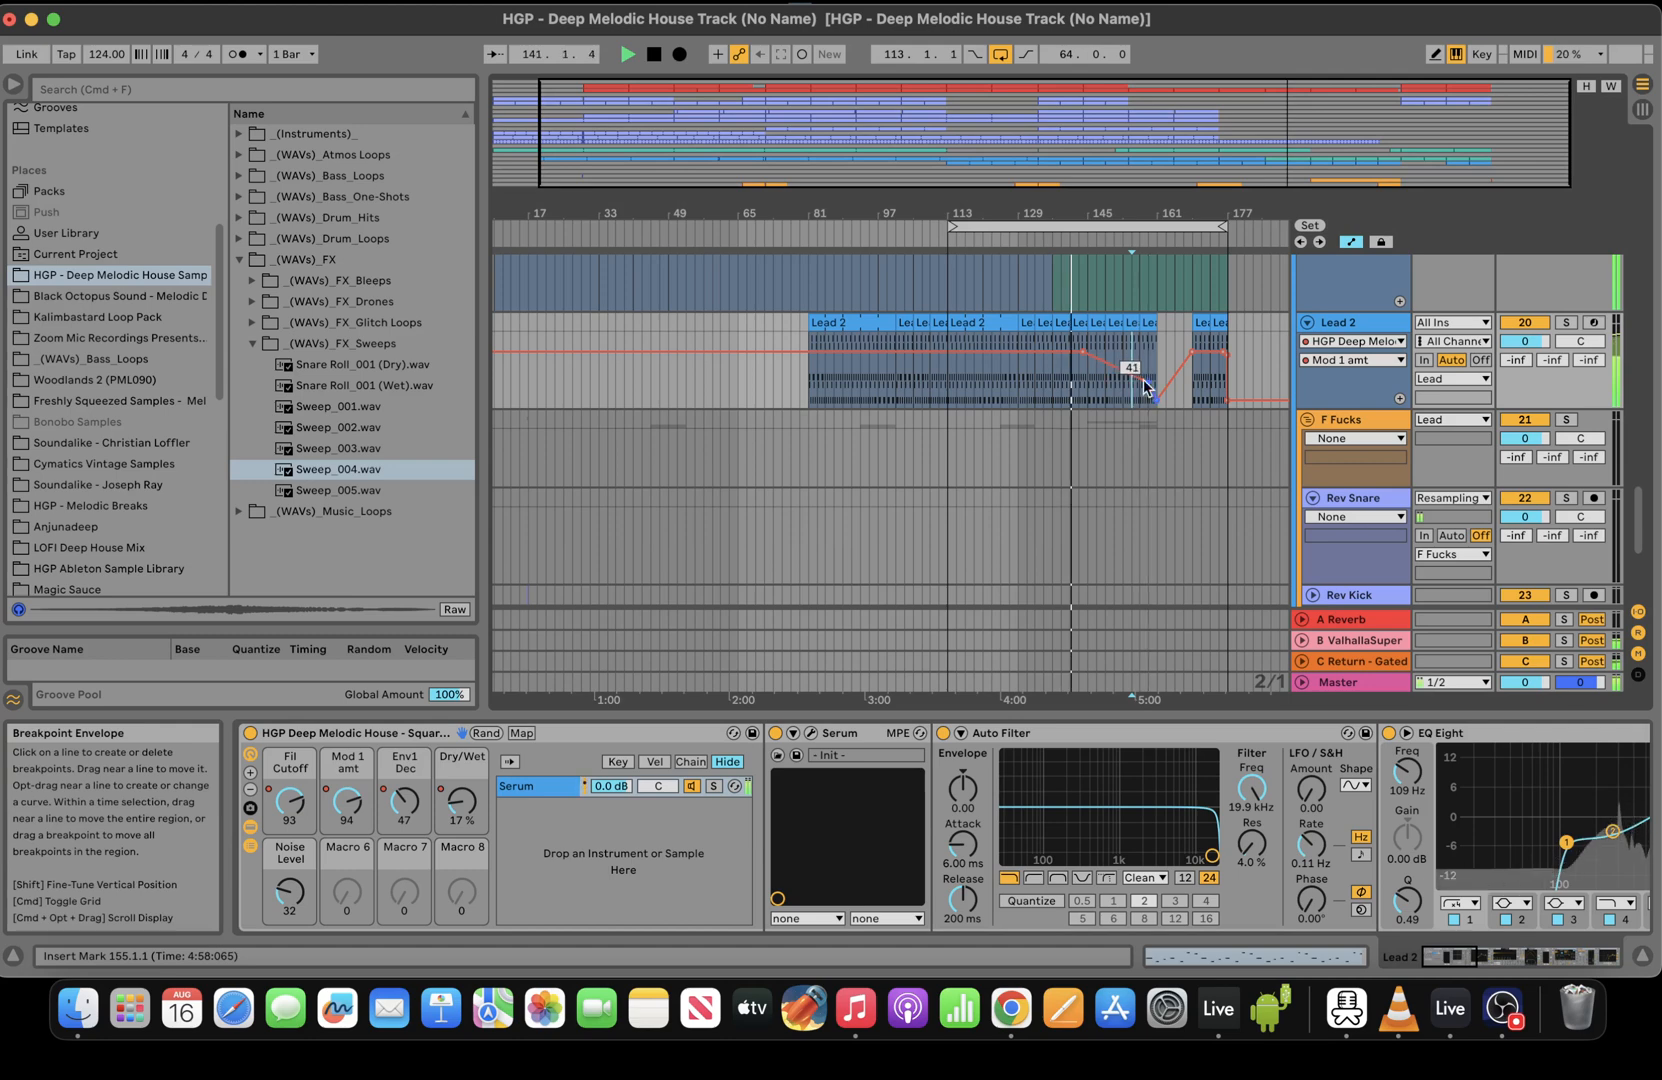
# Re-enable Lead 2's Fil Cutoff automation and ramp it down from bar 145, with Dry/Wet rising from bar 145 to bar 161
pyautogui.click(290, 802)
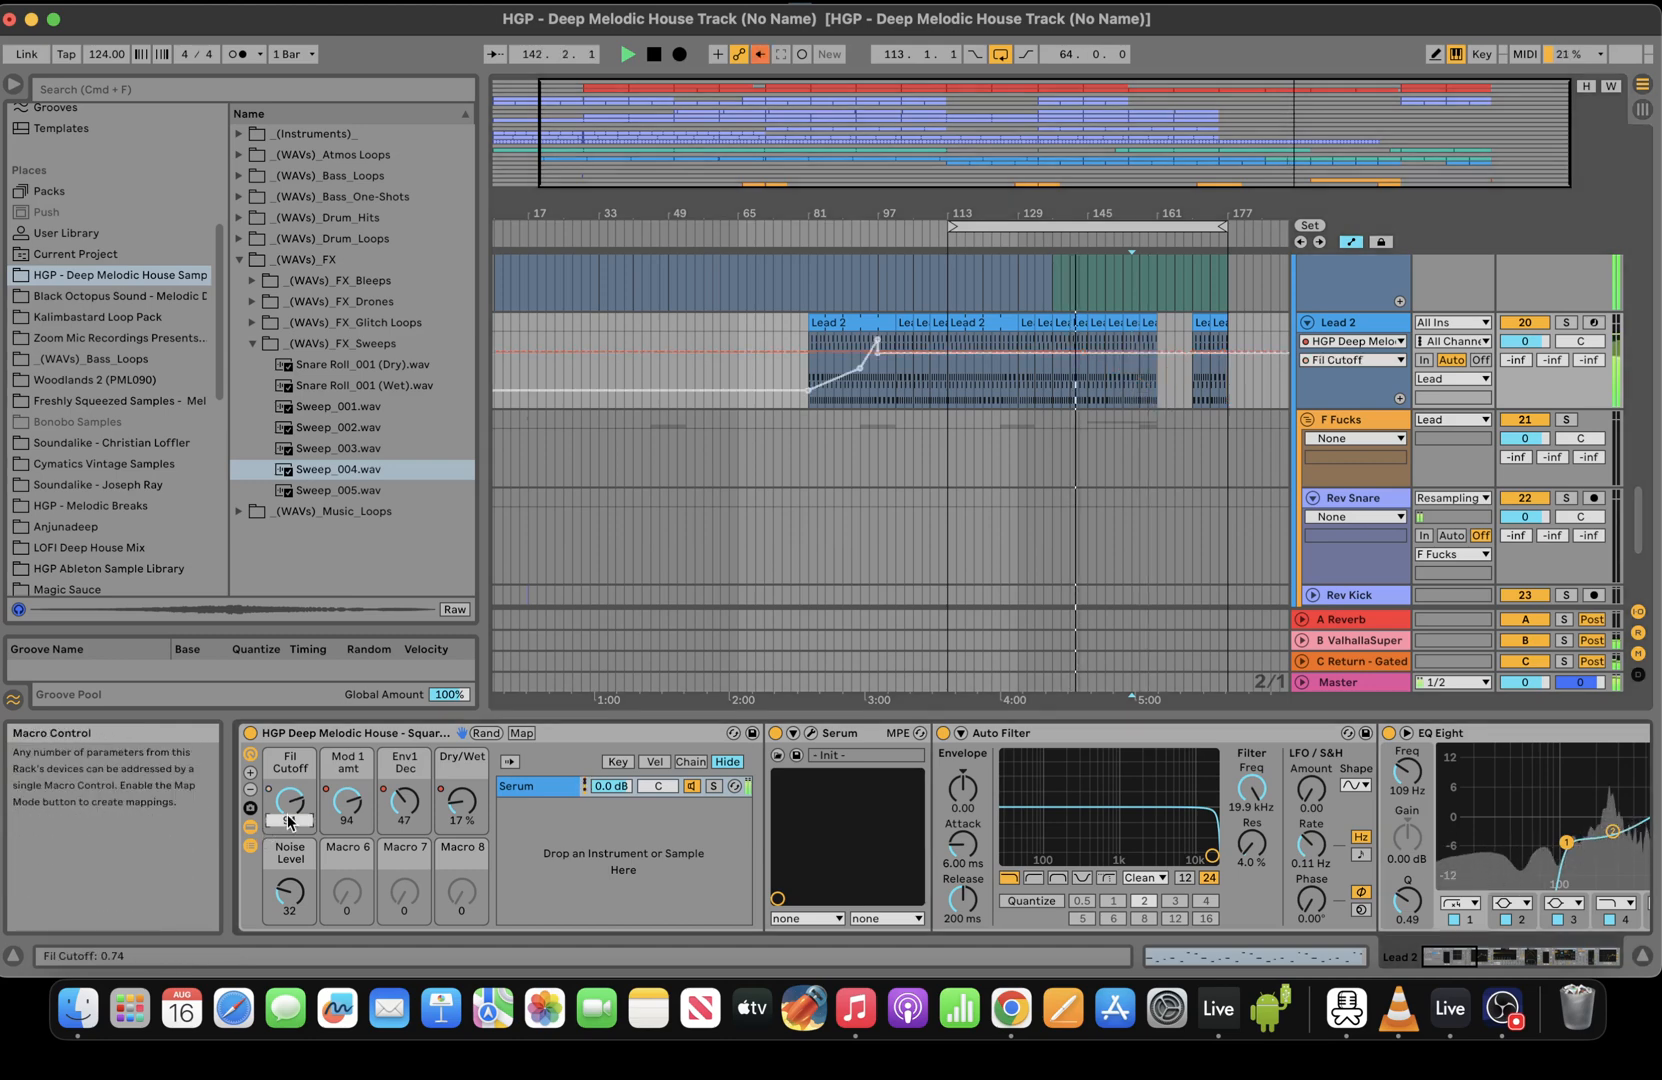
pyautogui.rightClick(268, 805)
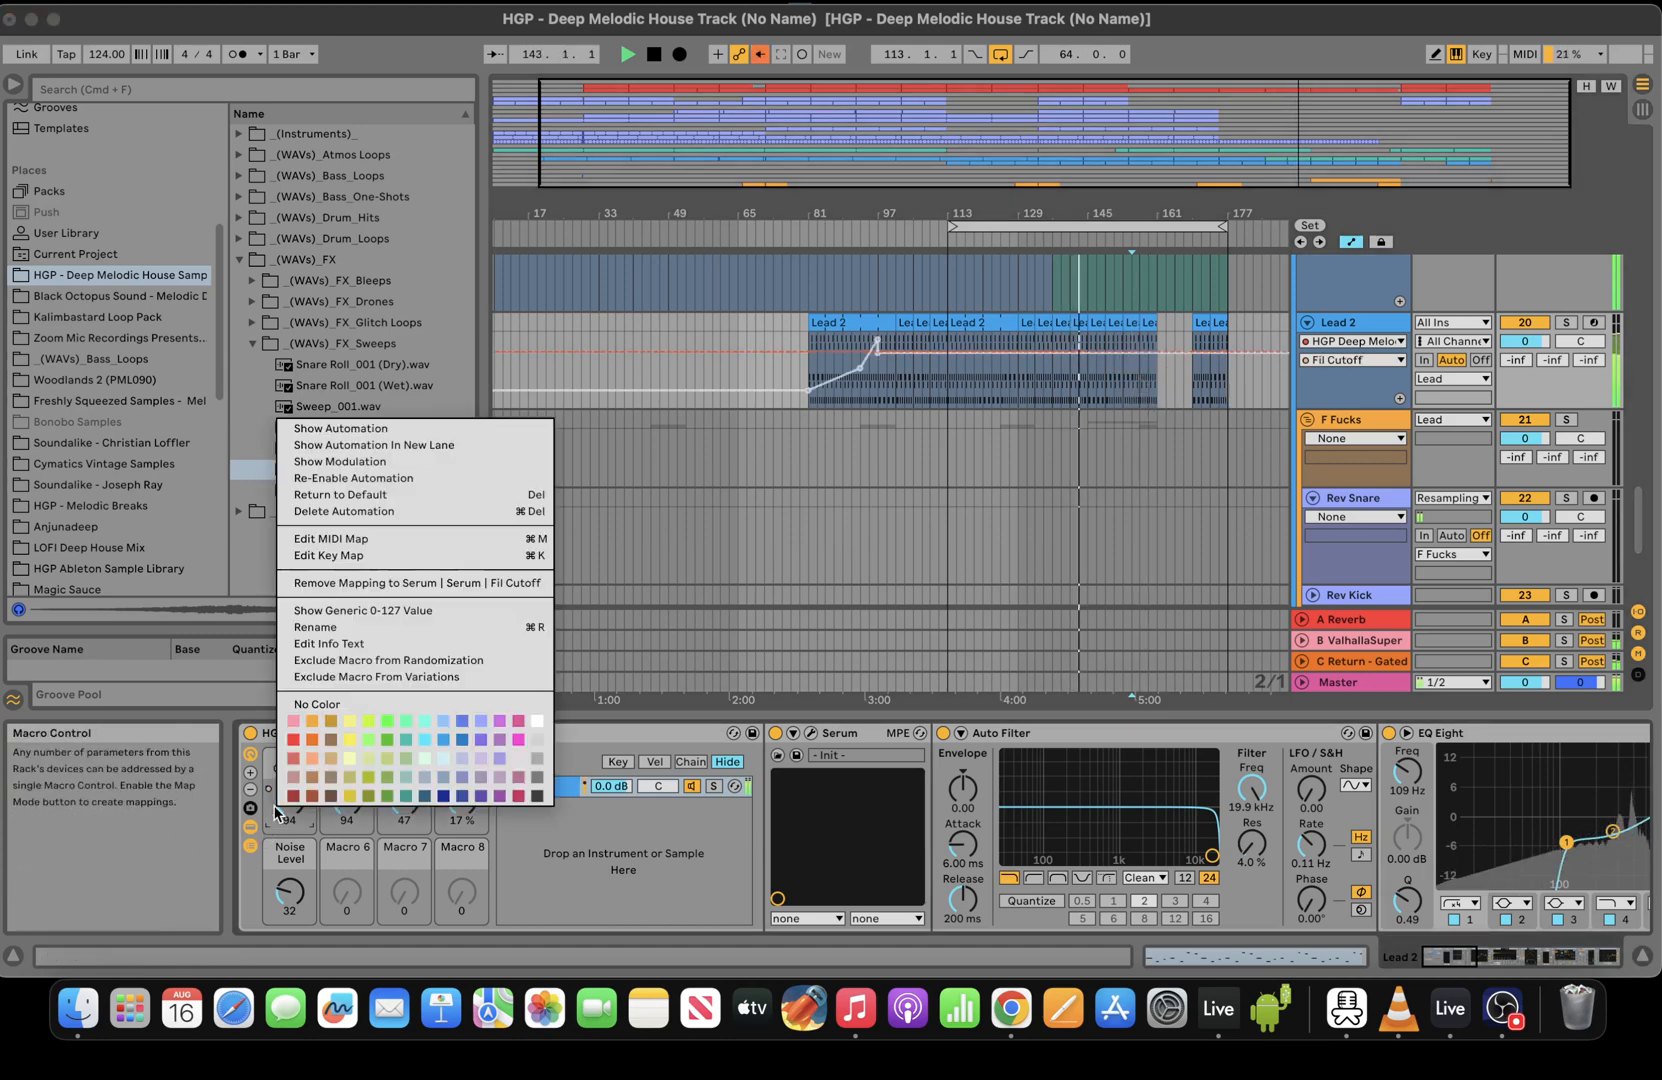
pyautogui.click(410, 480)
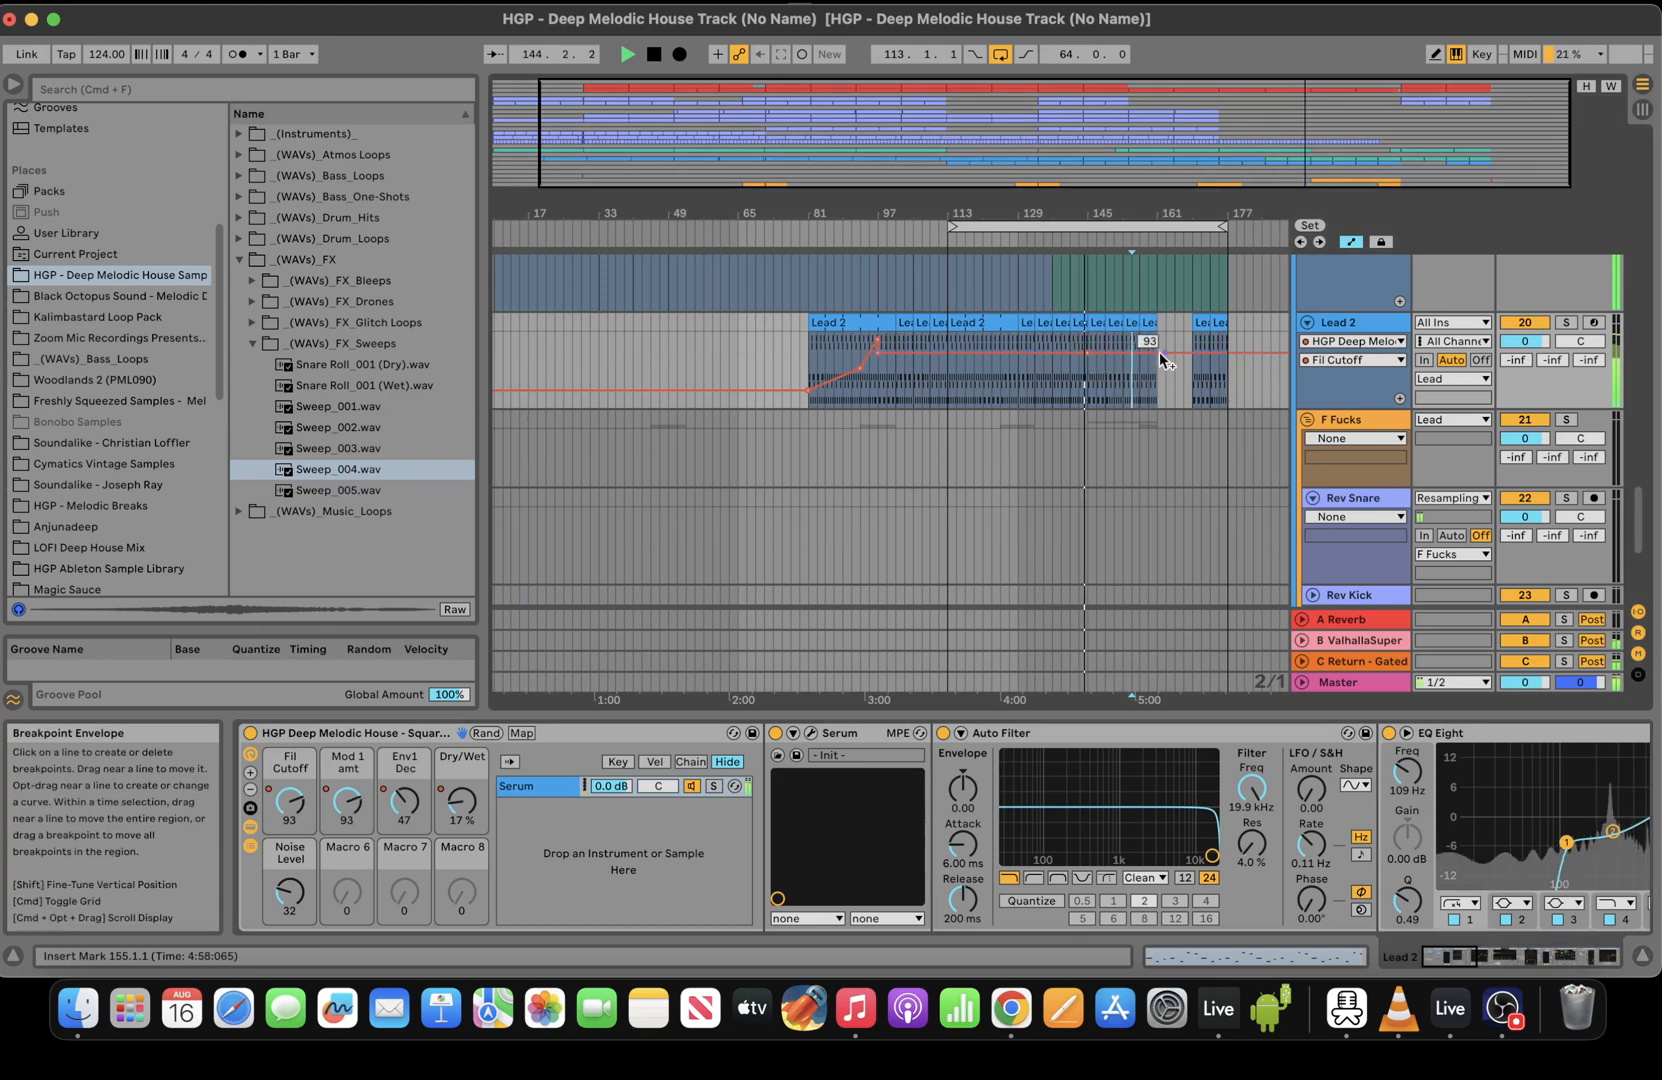
pyautogui.click(478, 797)
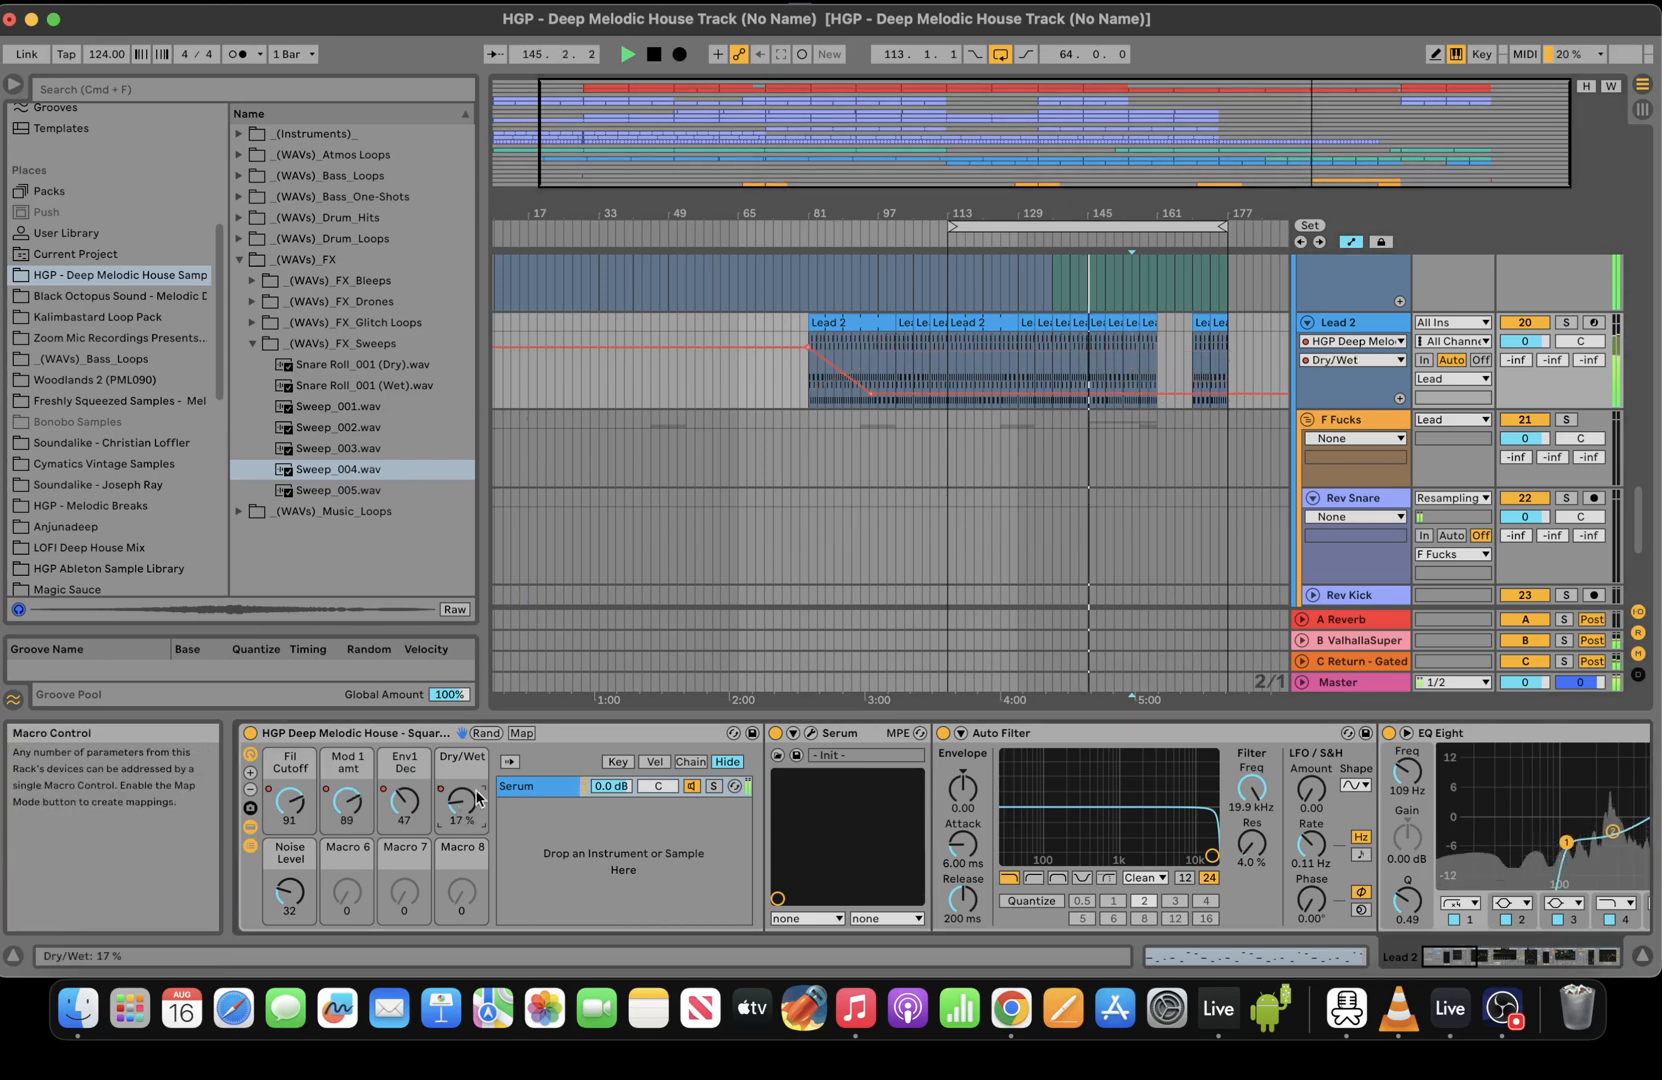
pyautogui.moveTo(1143, 390); pyautogui.dragTo(1145, 347)
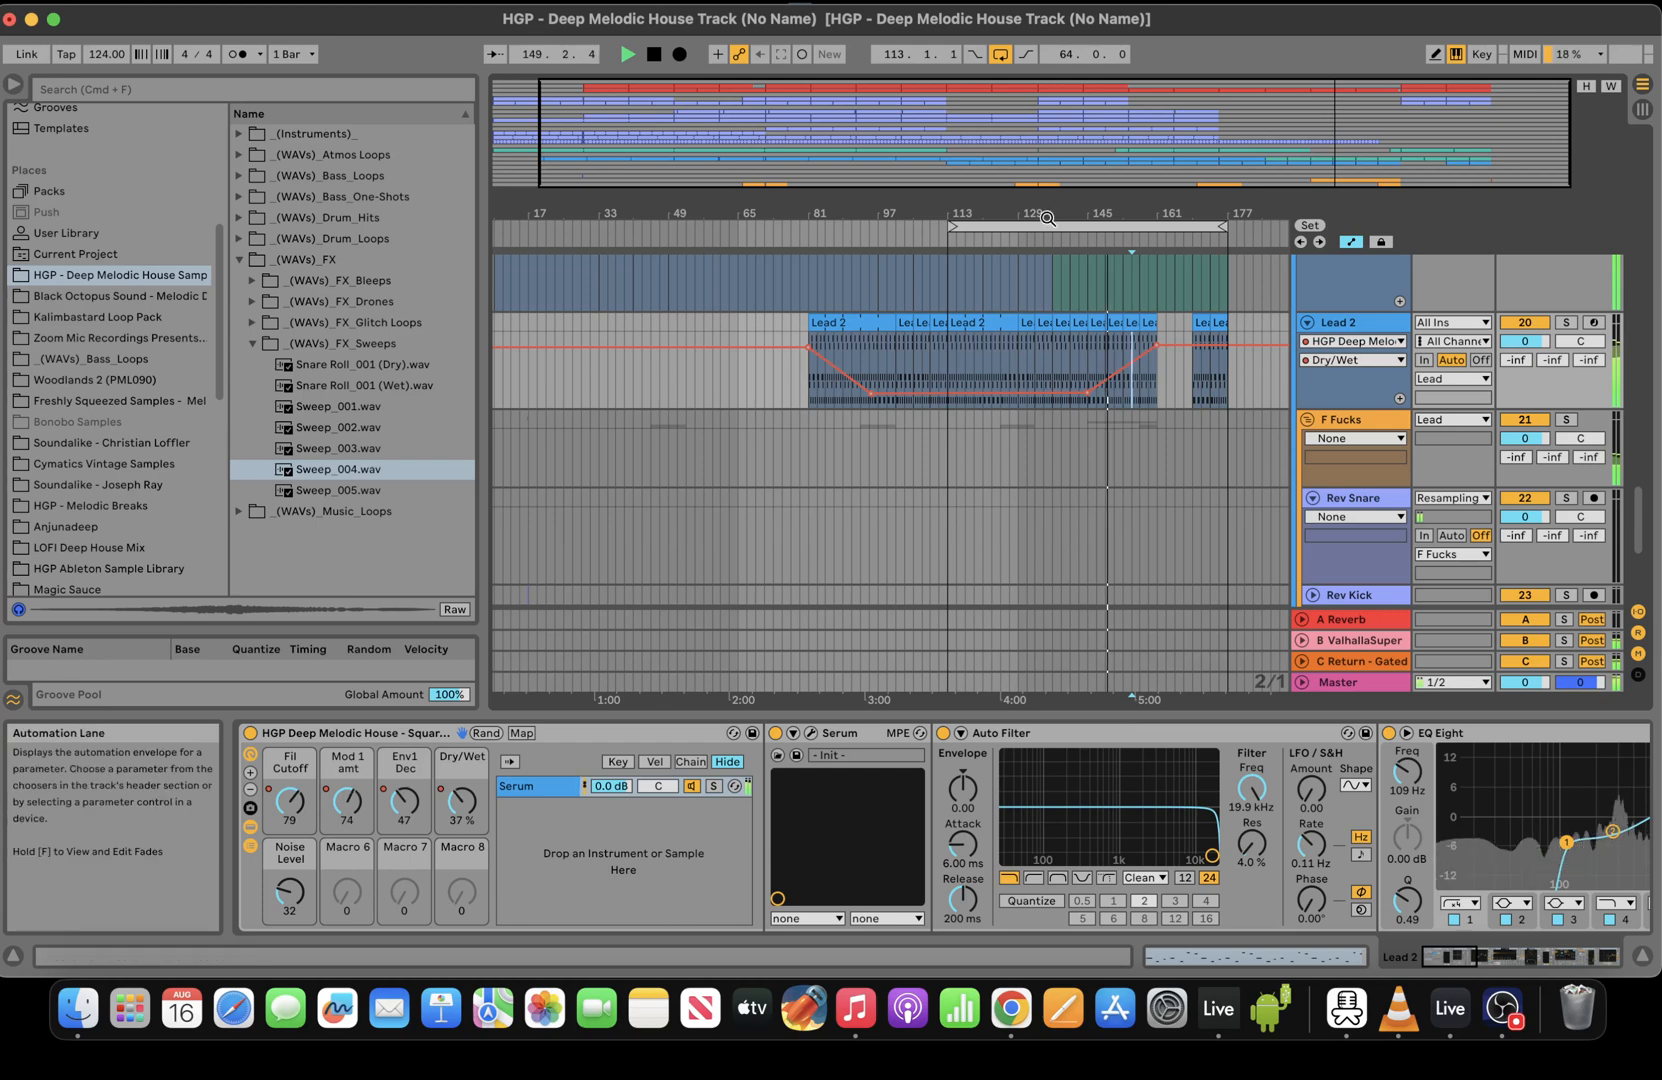
# Extend the arrangement loop to start at bar 1 and run for 190 bars
pyautogui.moveTo(1035, 135); pyautogui.dragTo(1035, 110)
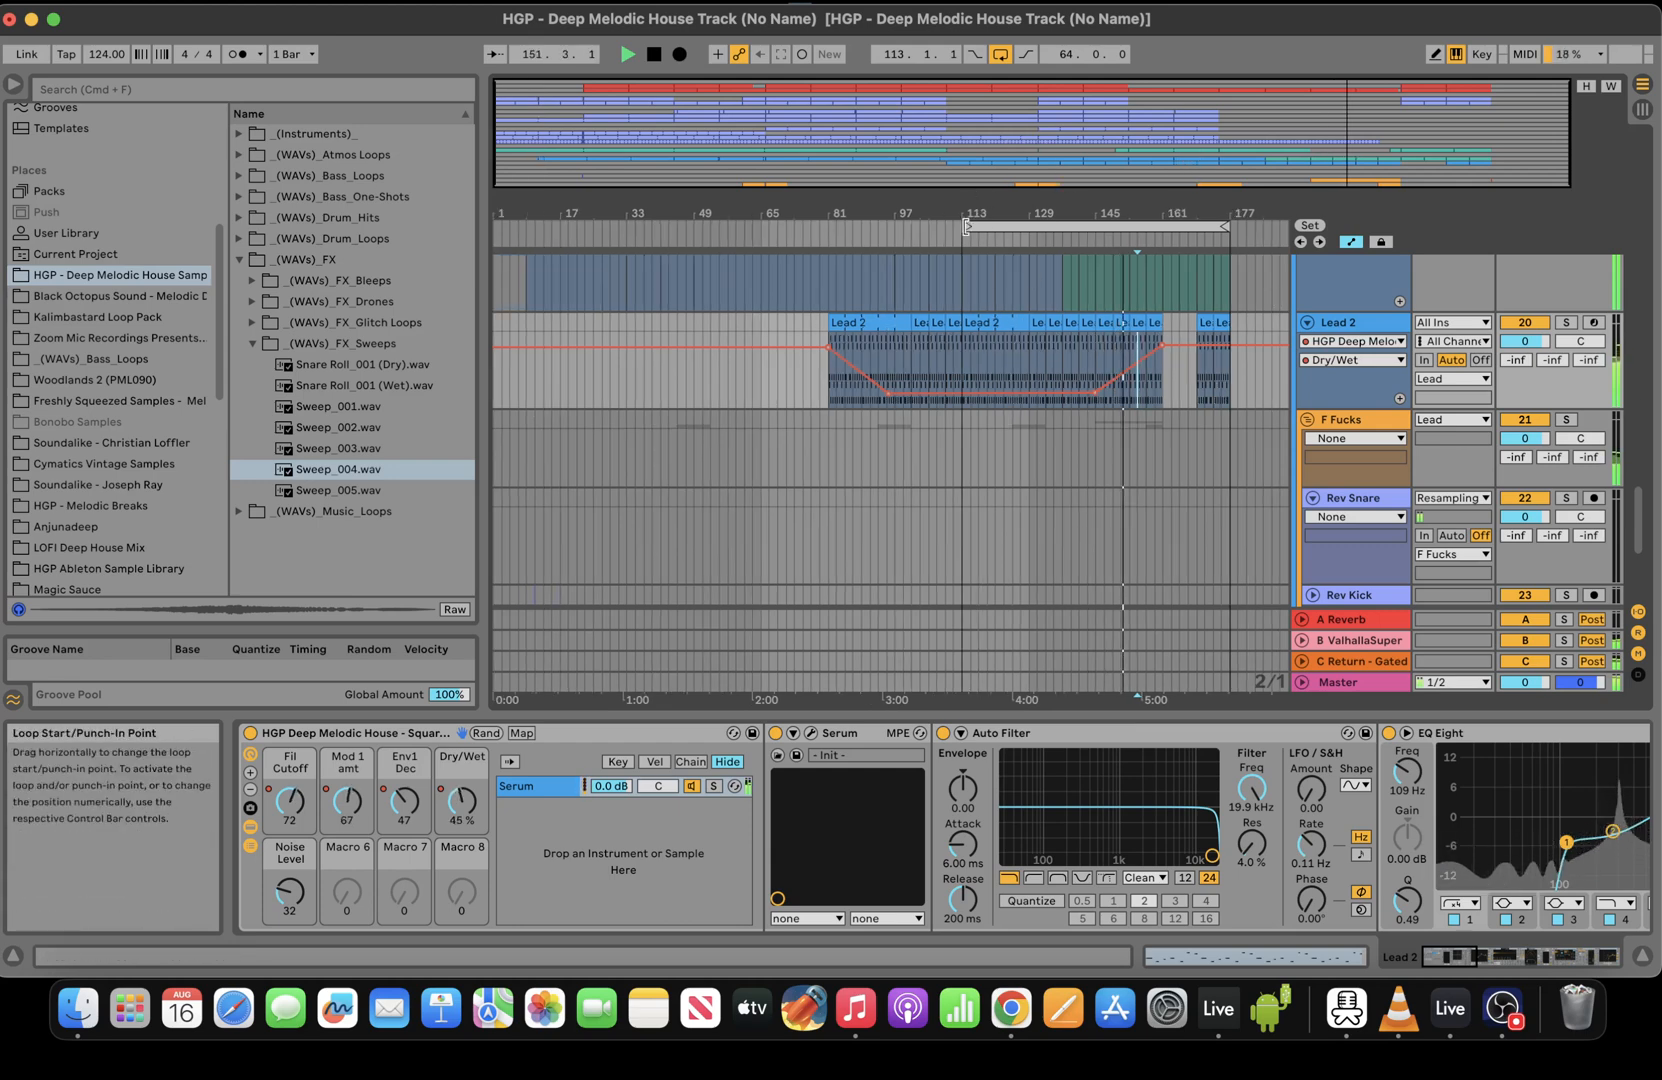
pyautogui.moveTo(966, 227); pyautogui.dragTo(497, 227)
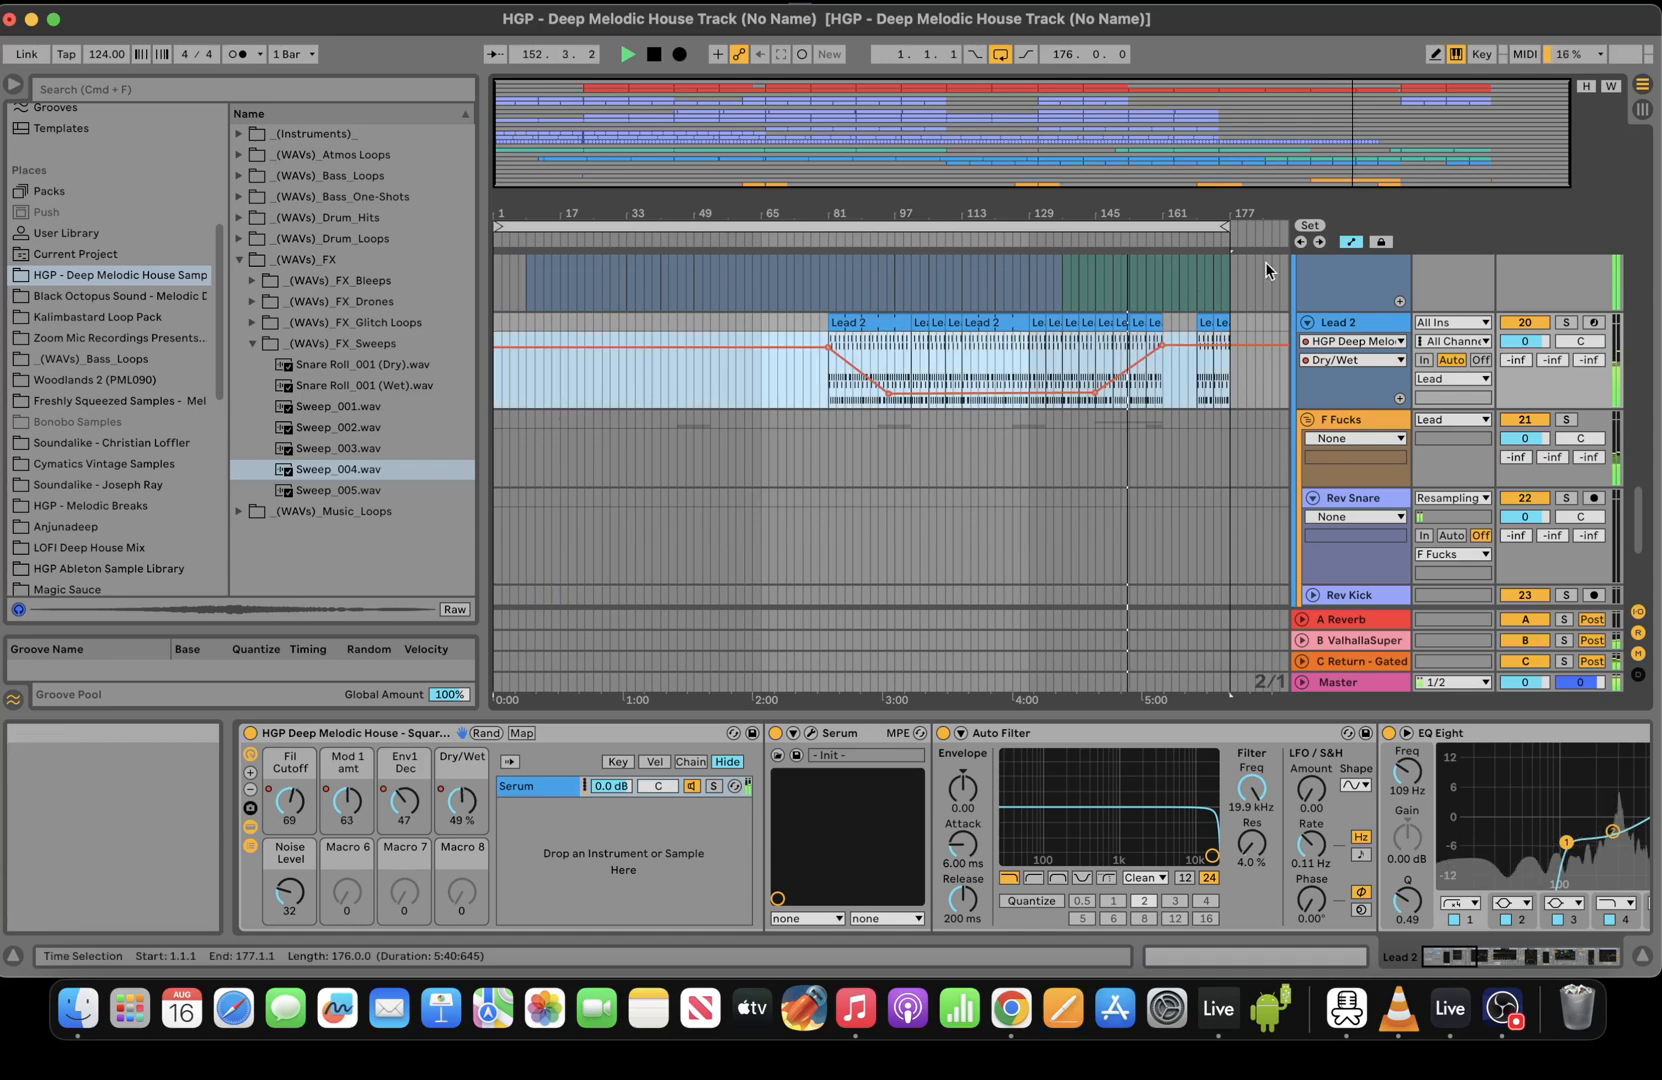
pyautogui.moveTo(1221, 225); pyautogui.dragTo(1284, 226)
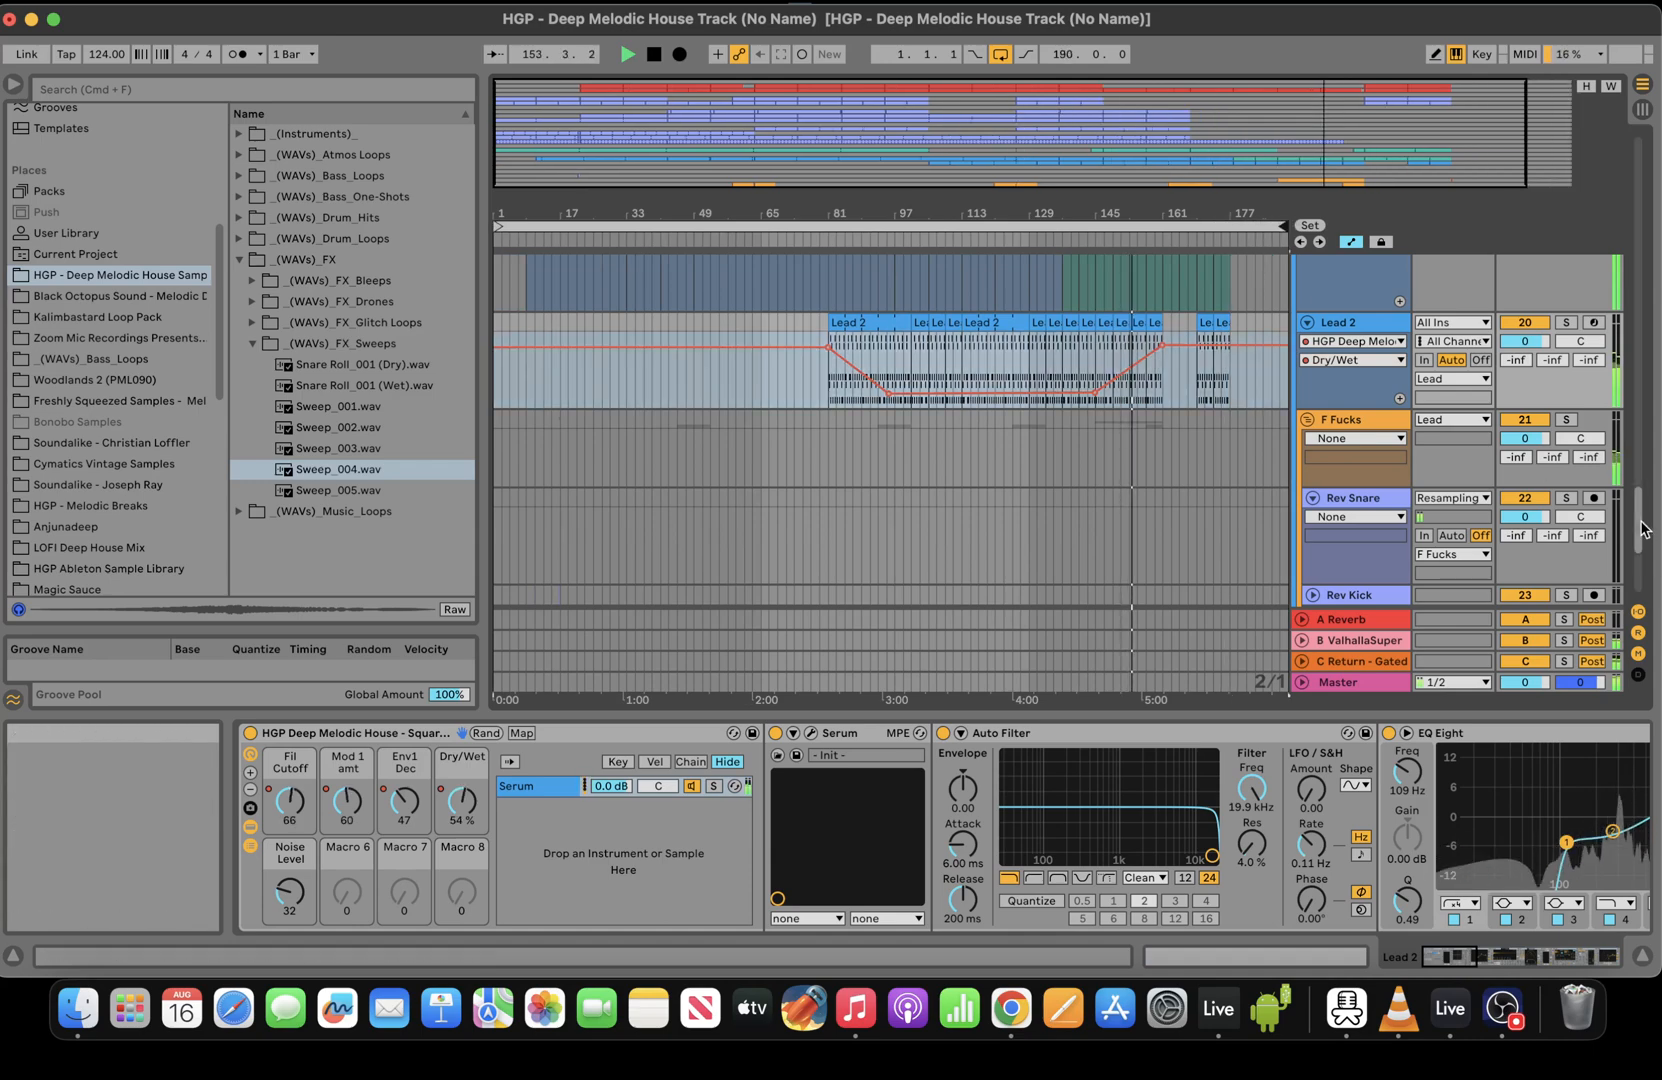
# Recolour the Rev Snare, Rev Kick, Snare Roll and Sweeps tracks orange to match their F Fucks group
pyautogui.moveTo(1637, 520); pyautogui.dragTo(1637, 560)
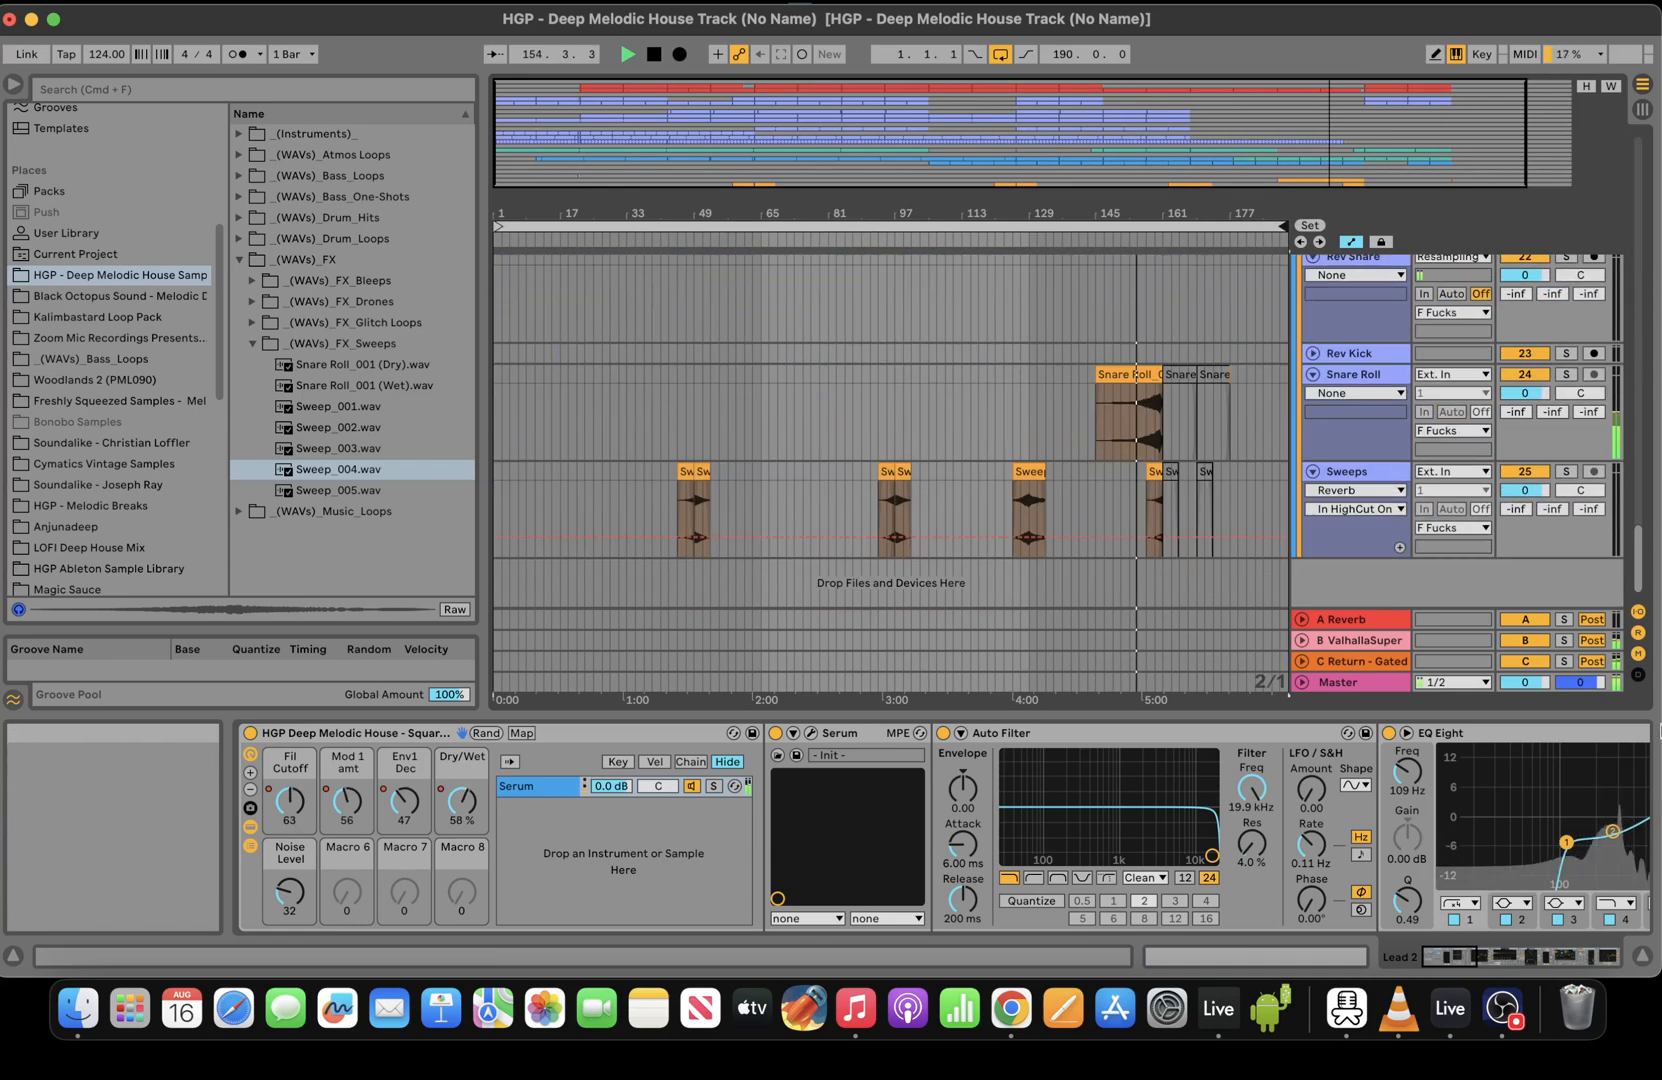
pyautogui.click(1574, 377)
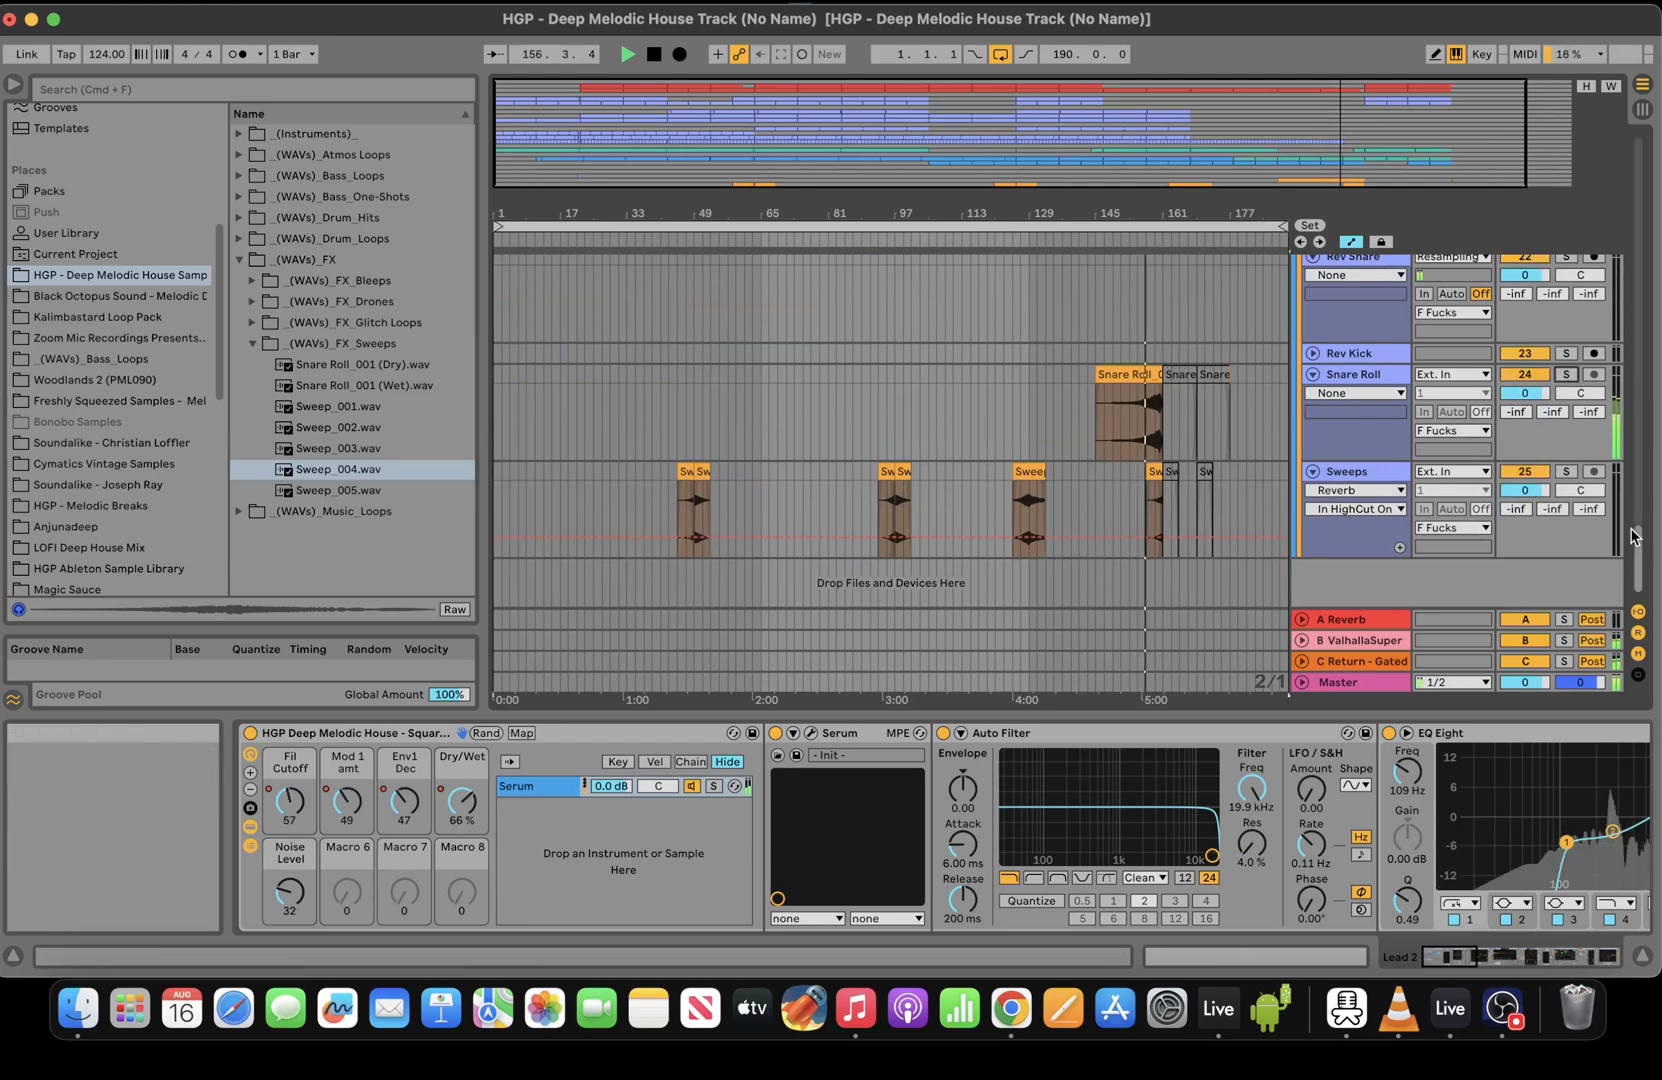
pyautogui.scroll(5, 1637, 493)
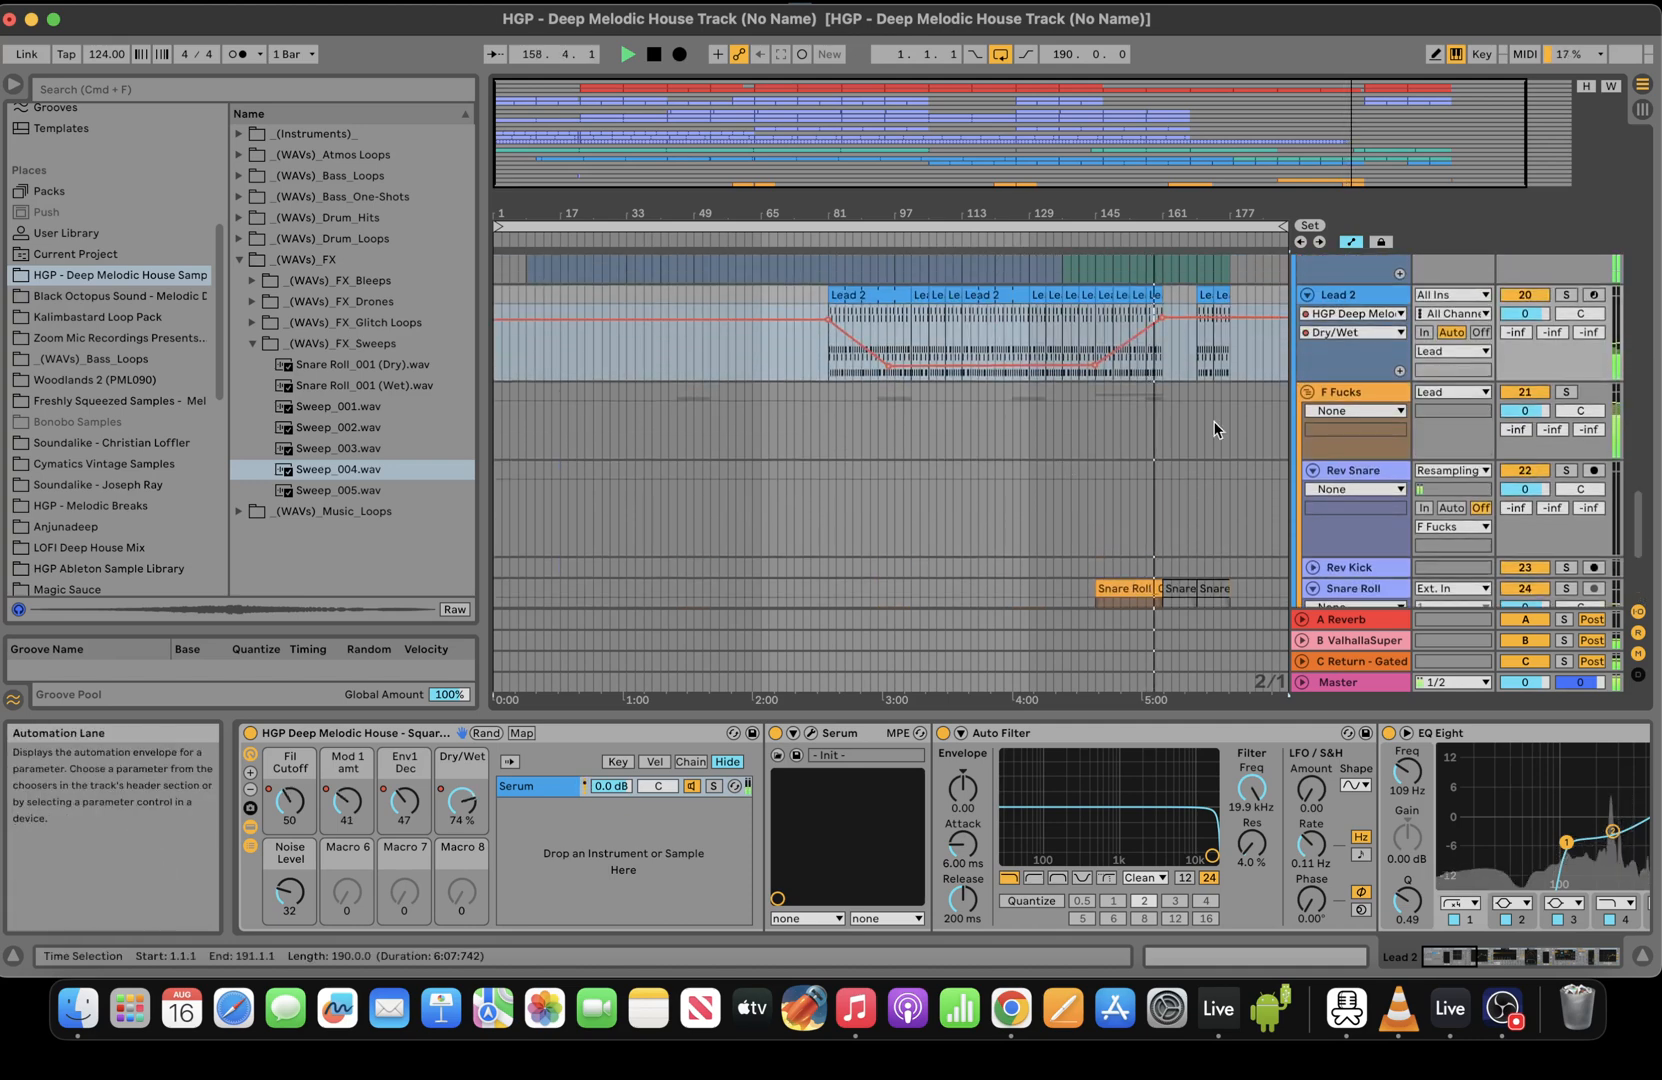
pyautogui.scroll(-2, 1620, 452)
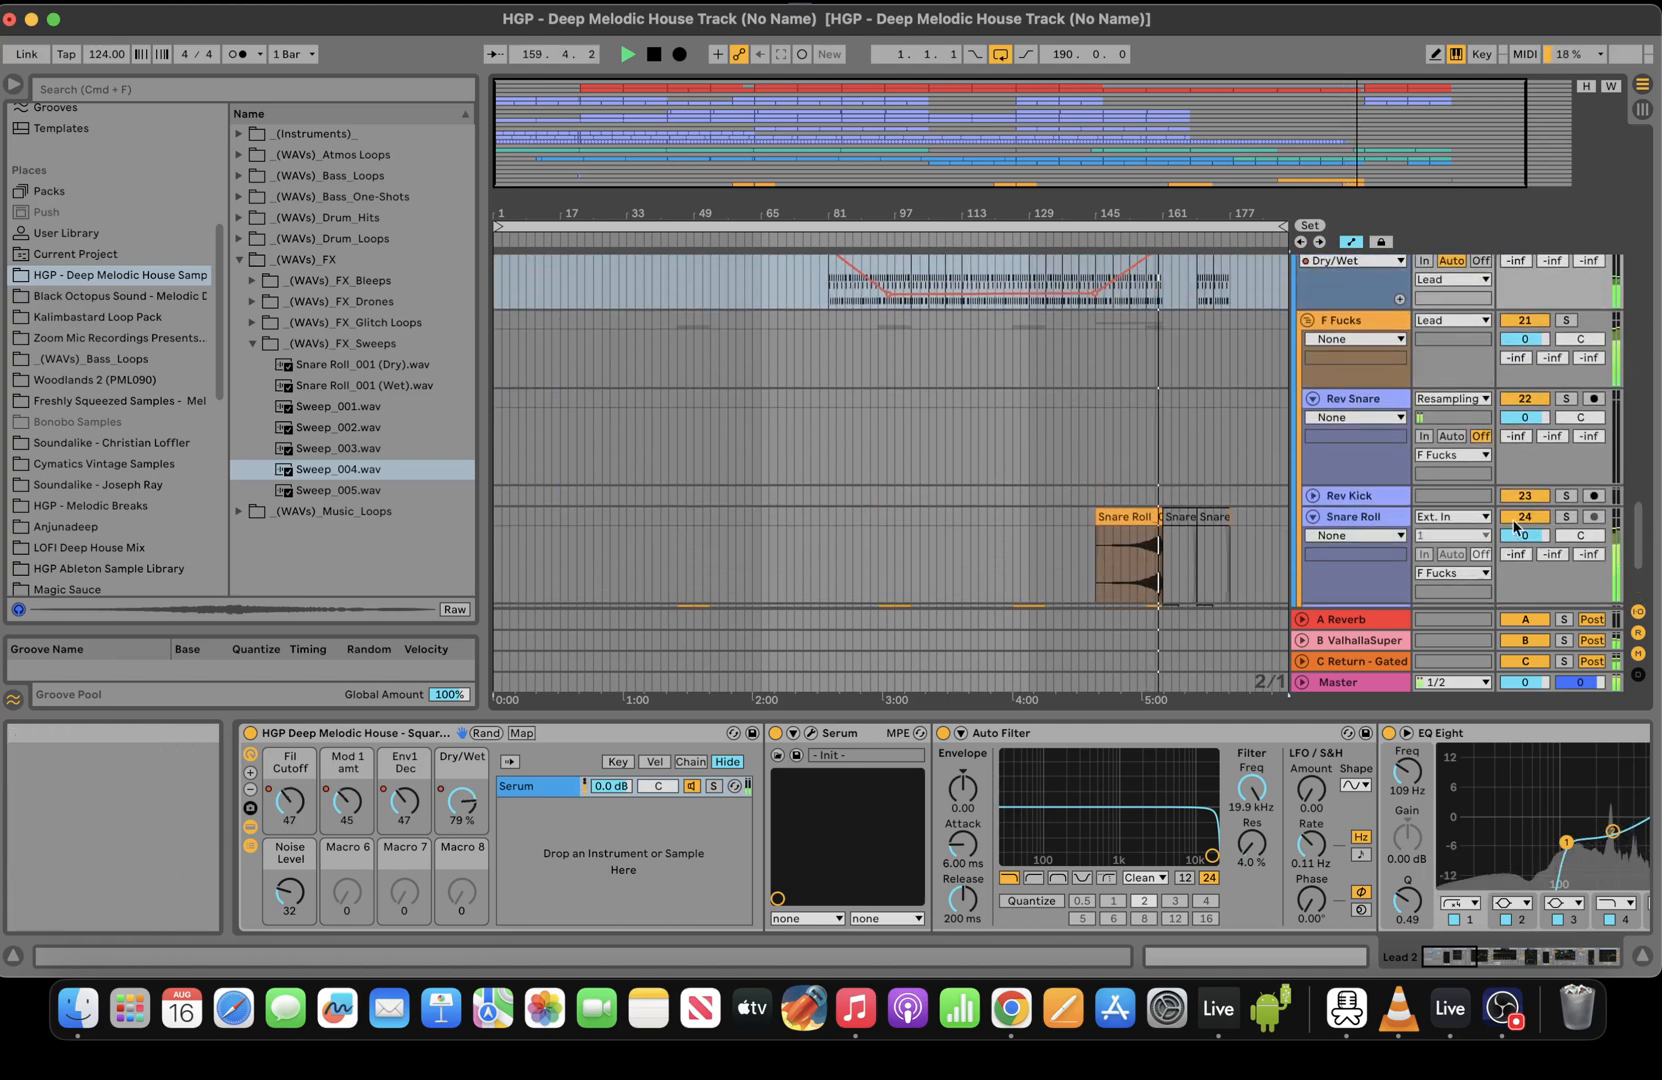
pyautogui.click(1357, 398)
pyautogui.hotkey('shift', 'Down')
pyautogui.hotkey('shift', 'Down')
pyautogui.hotkey('shift', 'Down')
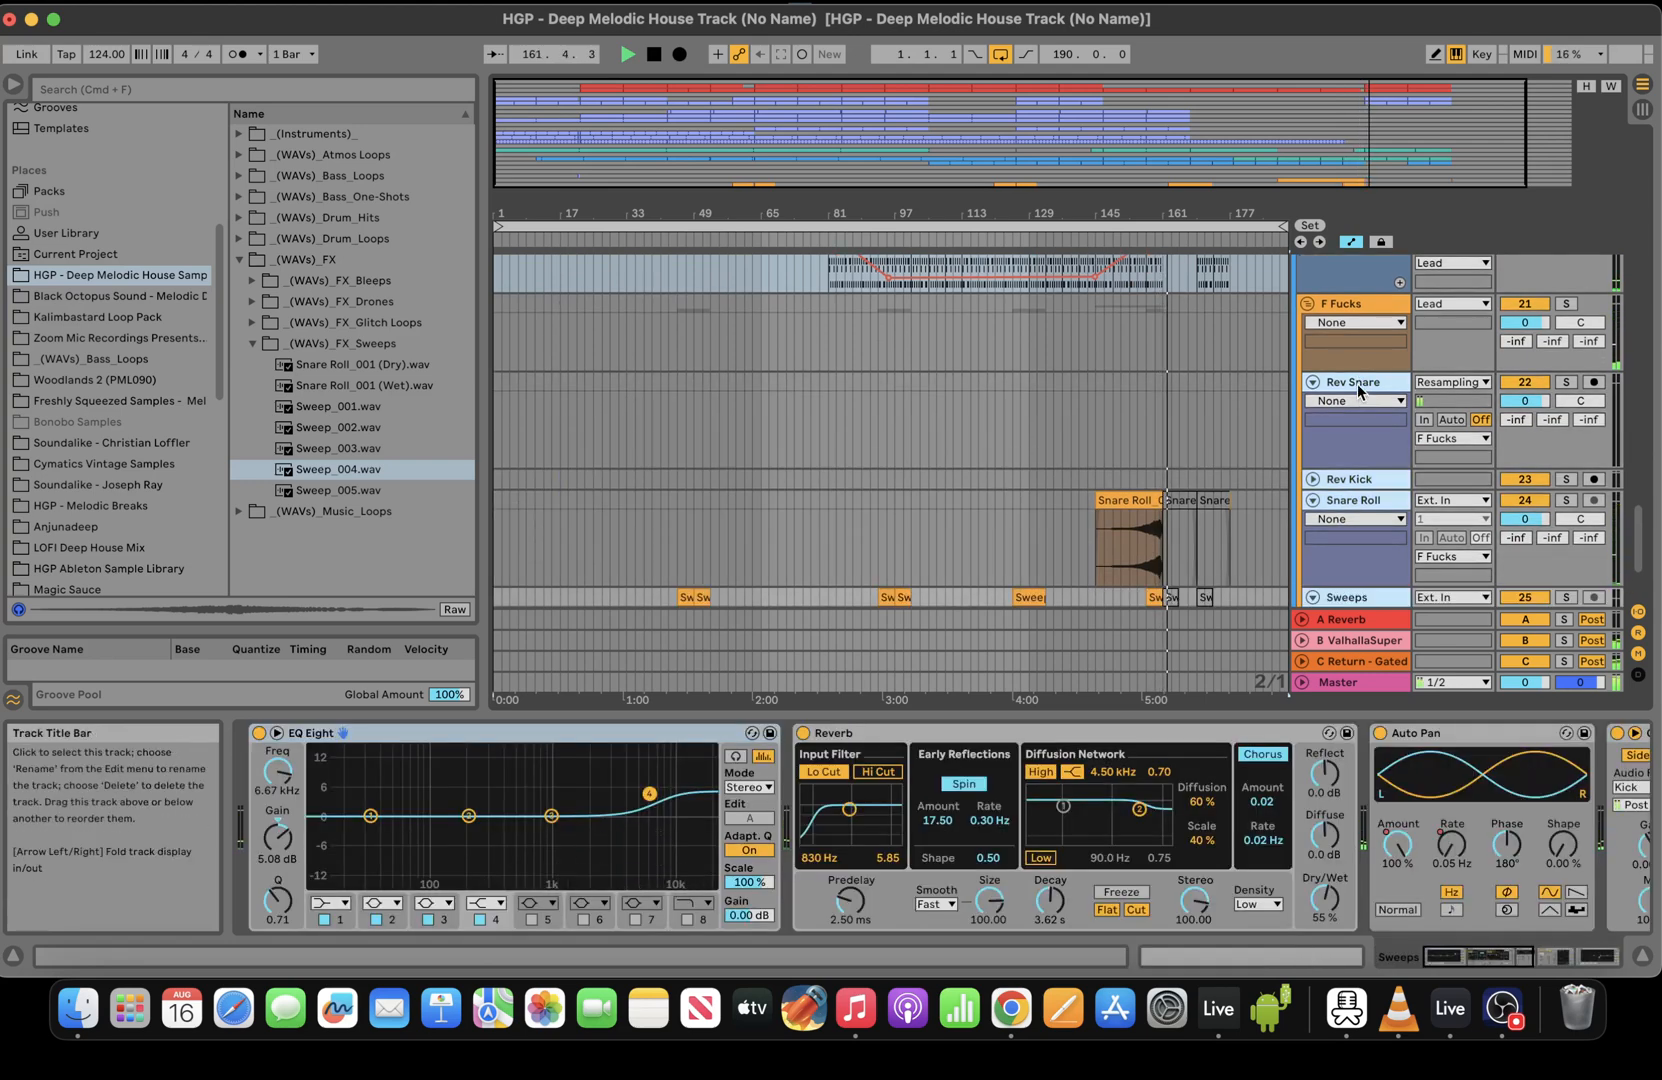
pyautogui.rightClick(1359, 391)
pyautogui.click(1391, 673)
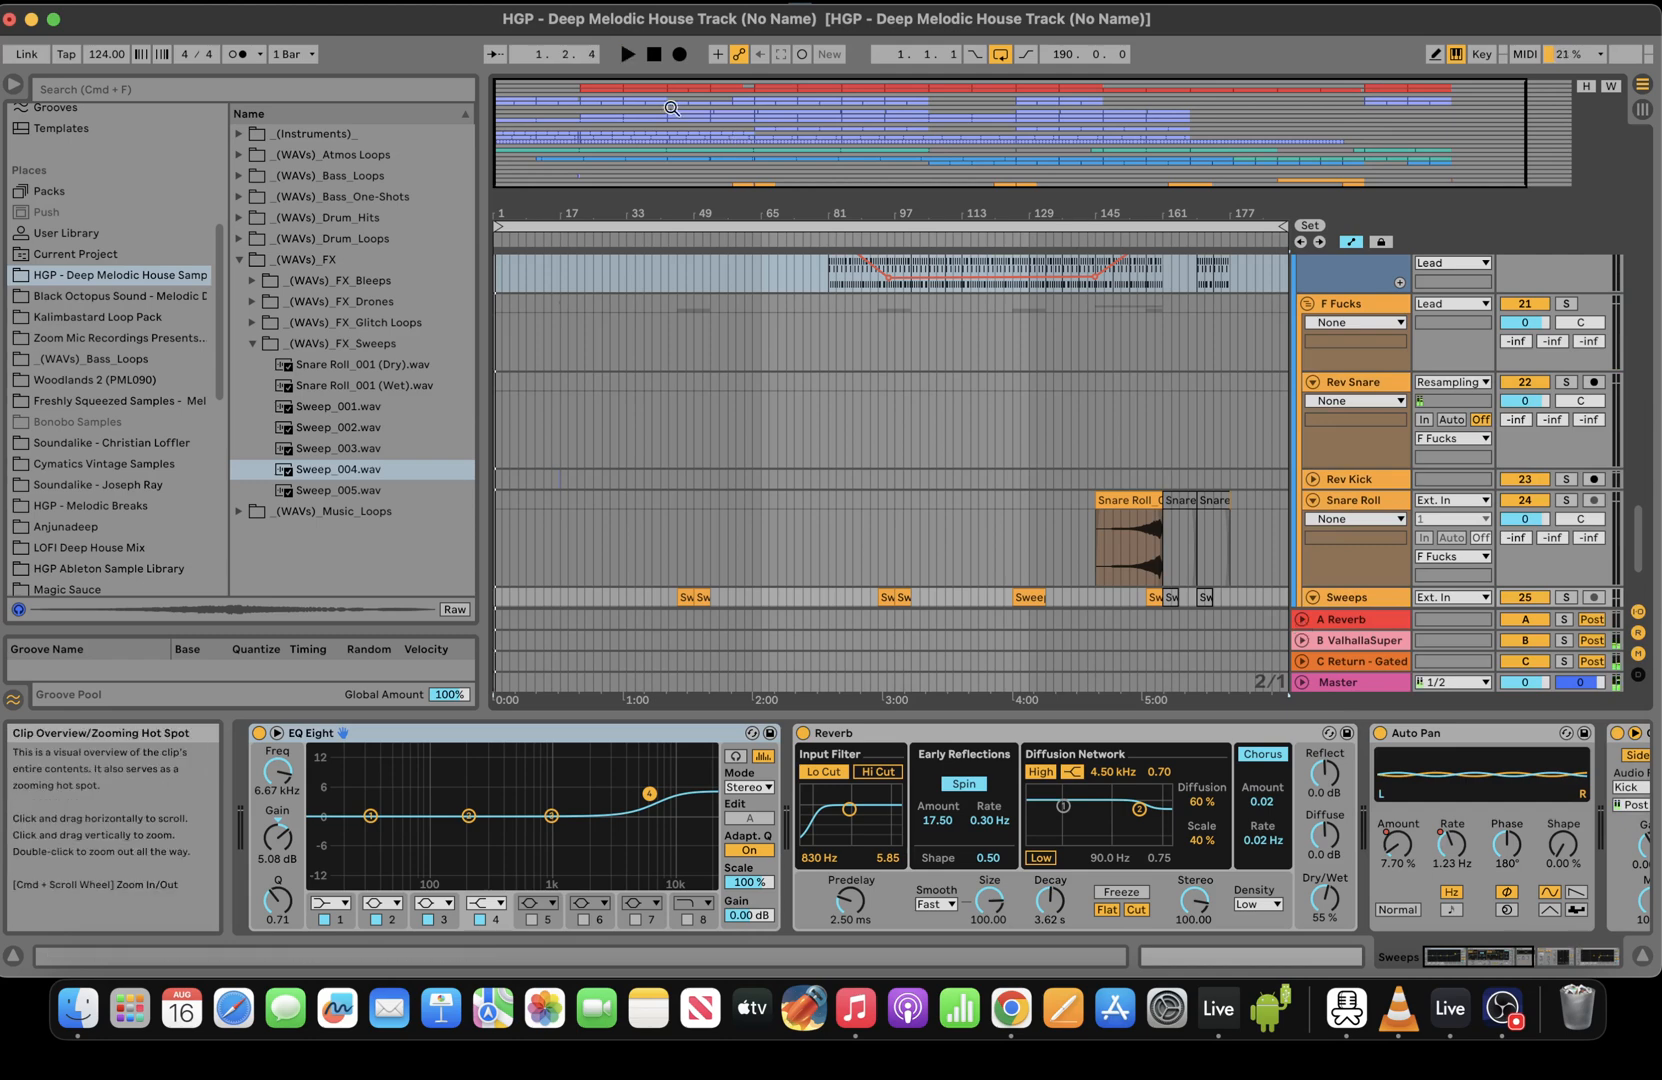
# Play from around bar 151 with the F Fucks group soloed and add an EQ Eight to the group
pyautogui.click(1122, 238)
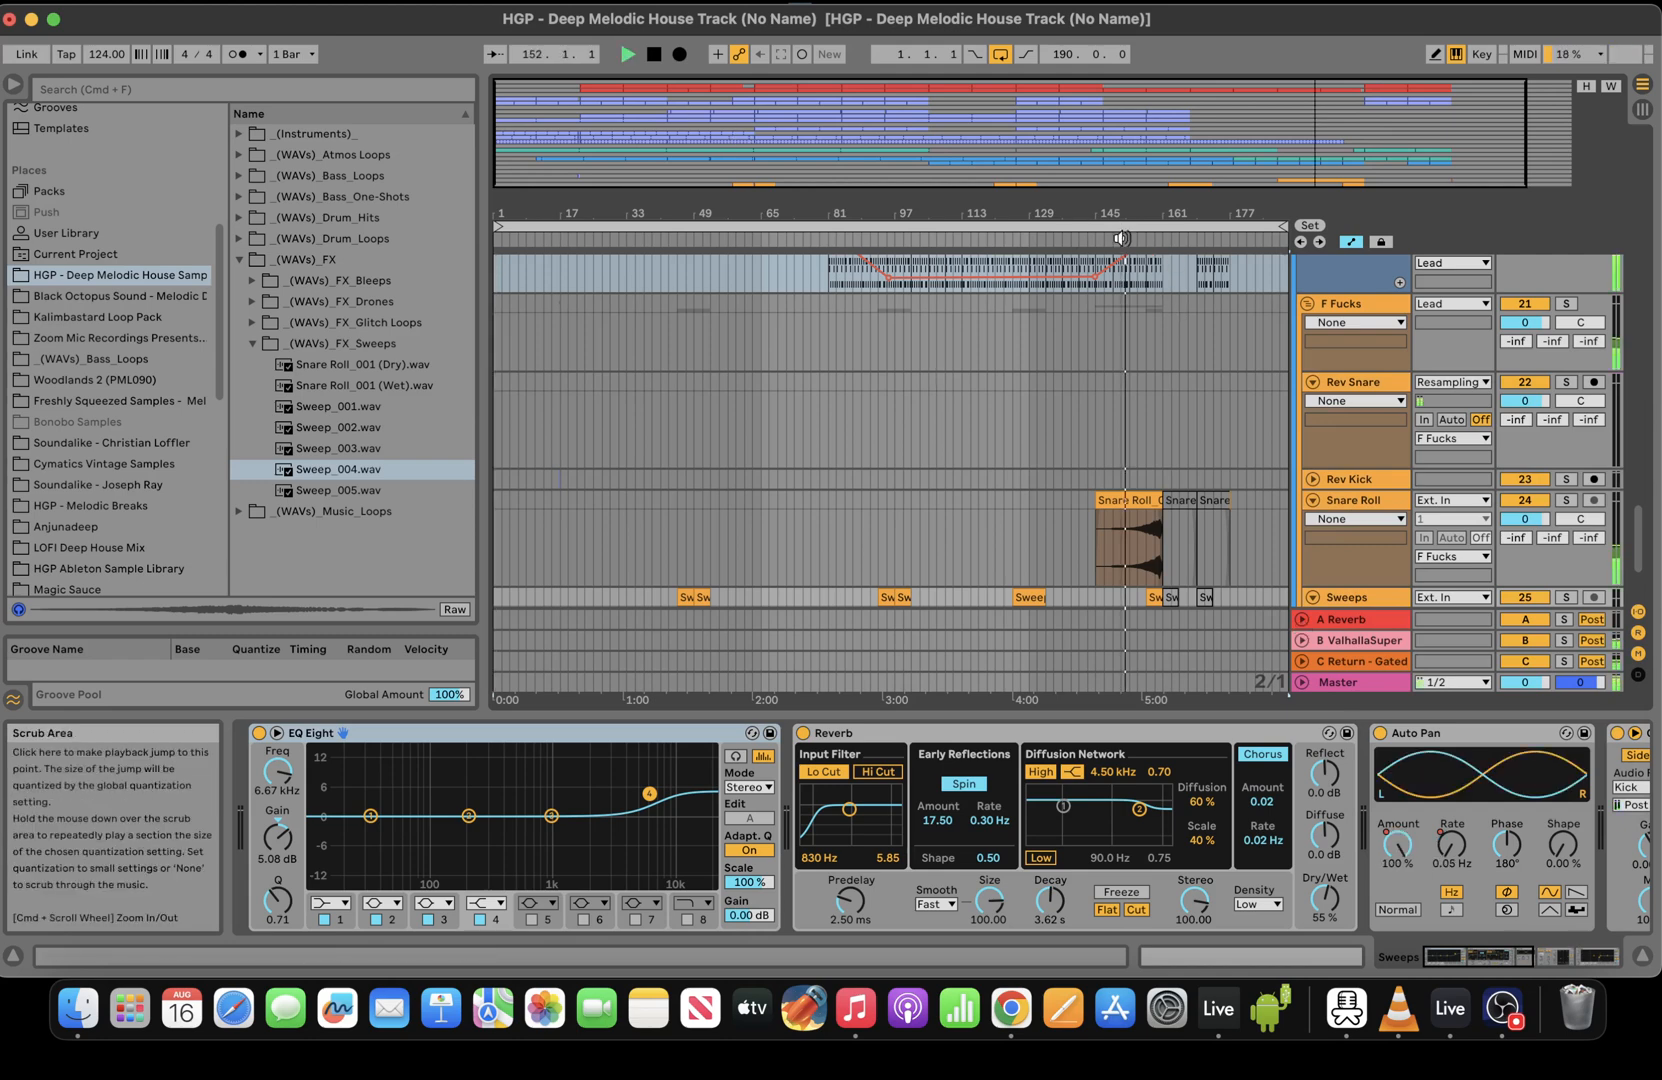
pyautogui.click(1566, 303)
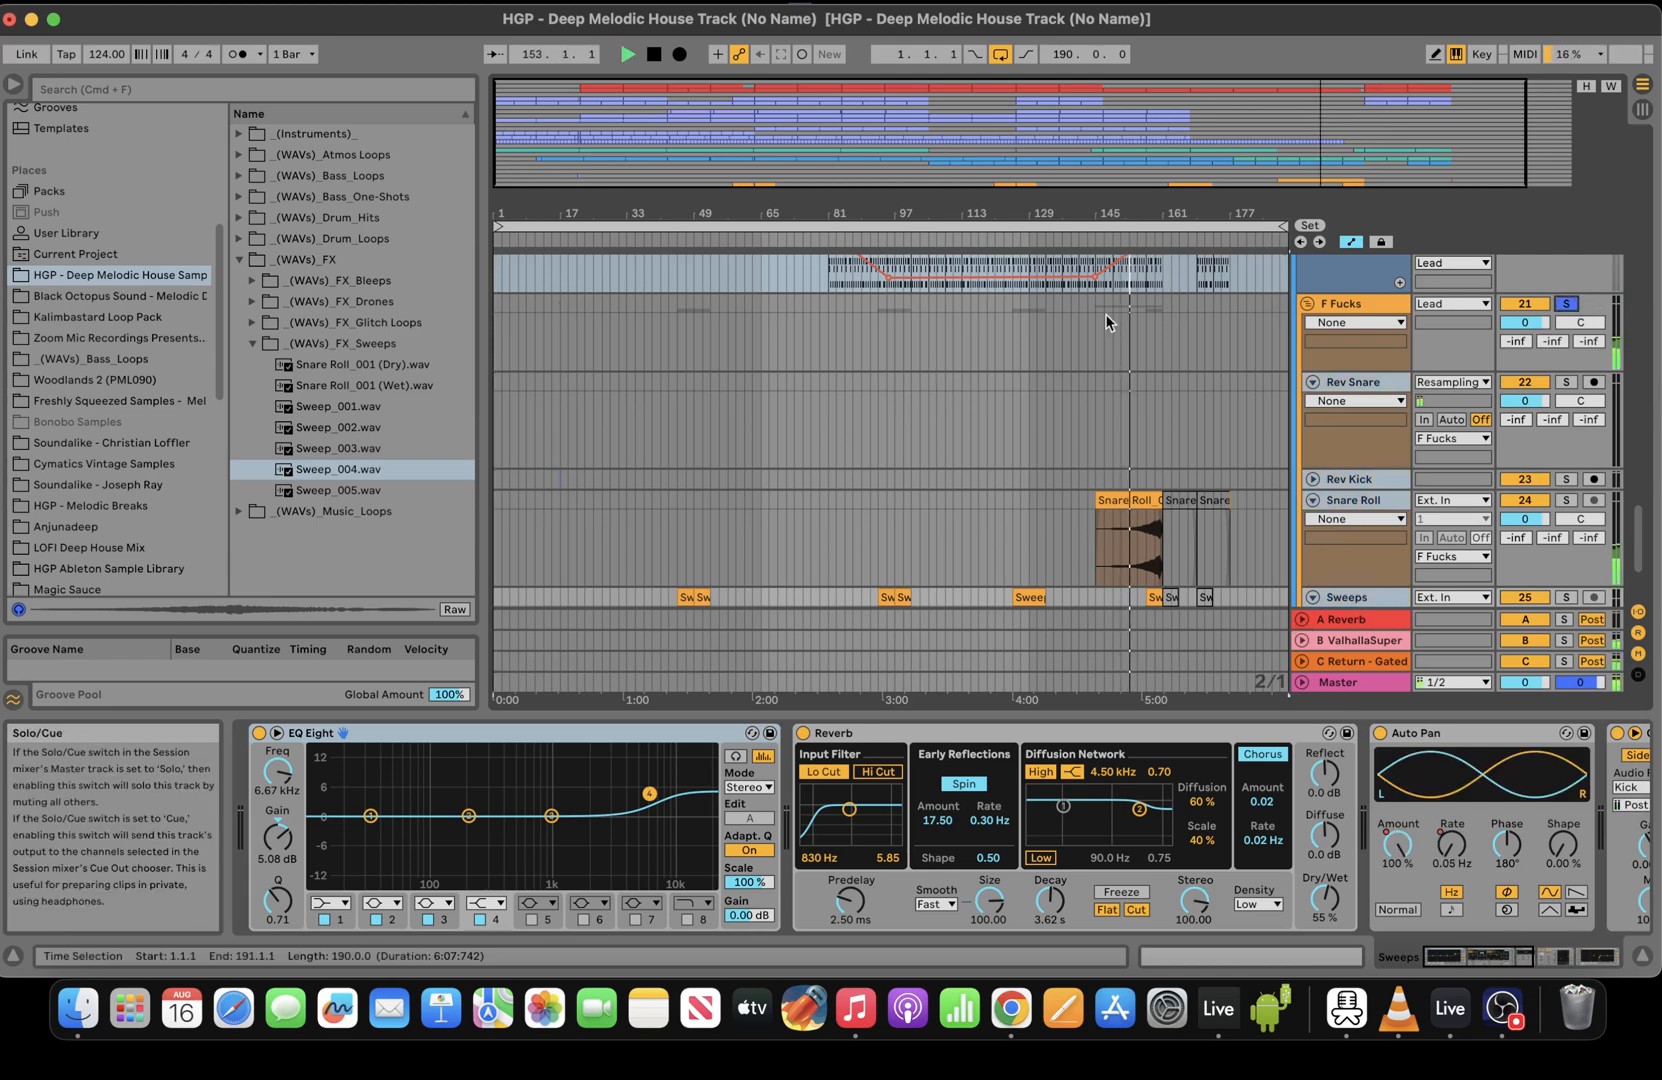
pyautogui.click(1106, 322)
pyautogui.click(306, 92)
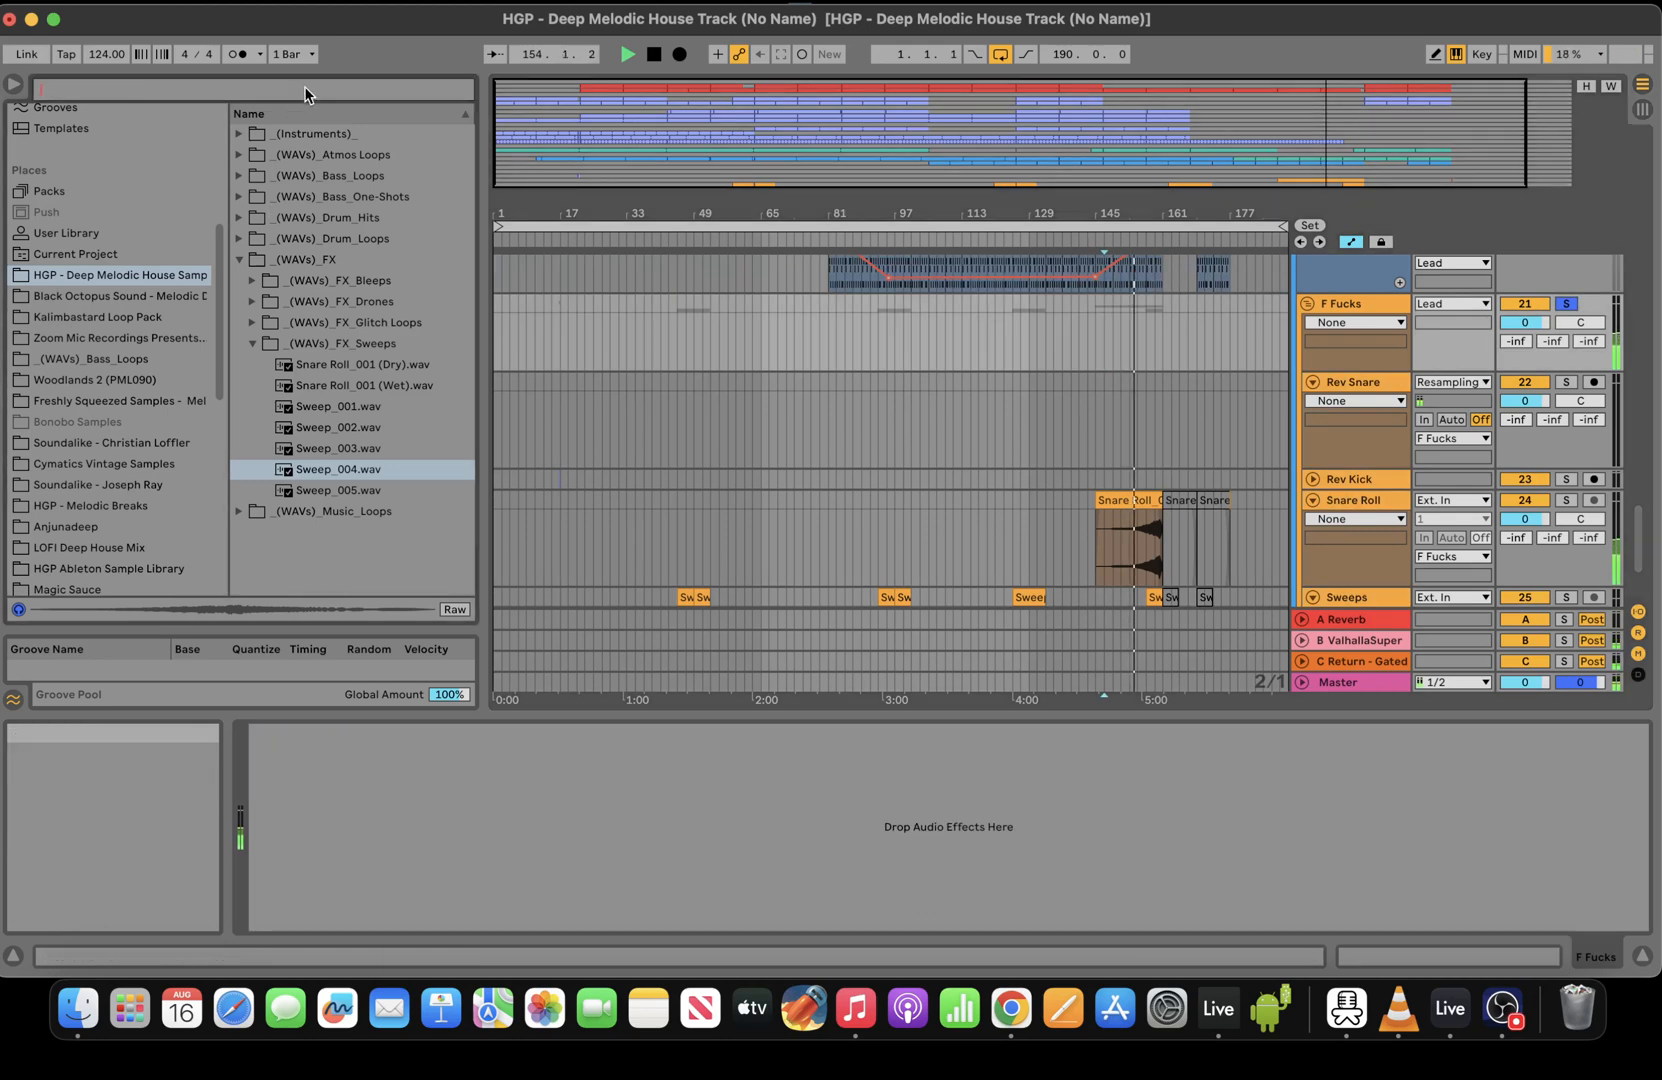
pyautogui.write('eq')
pyautogui.click(75, 269)
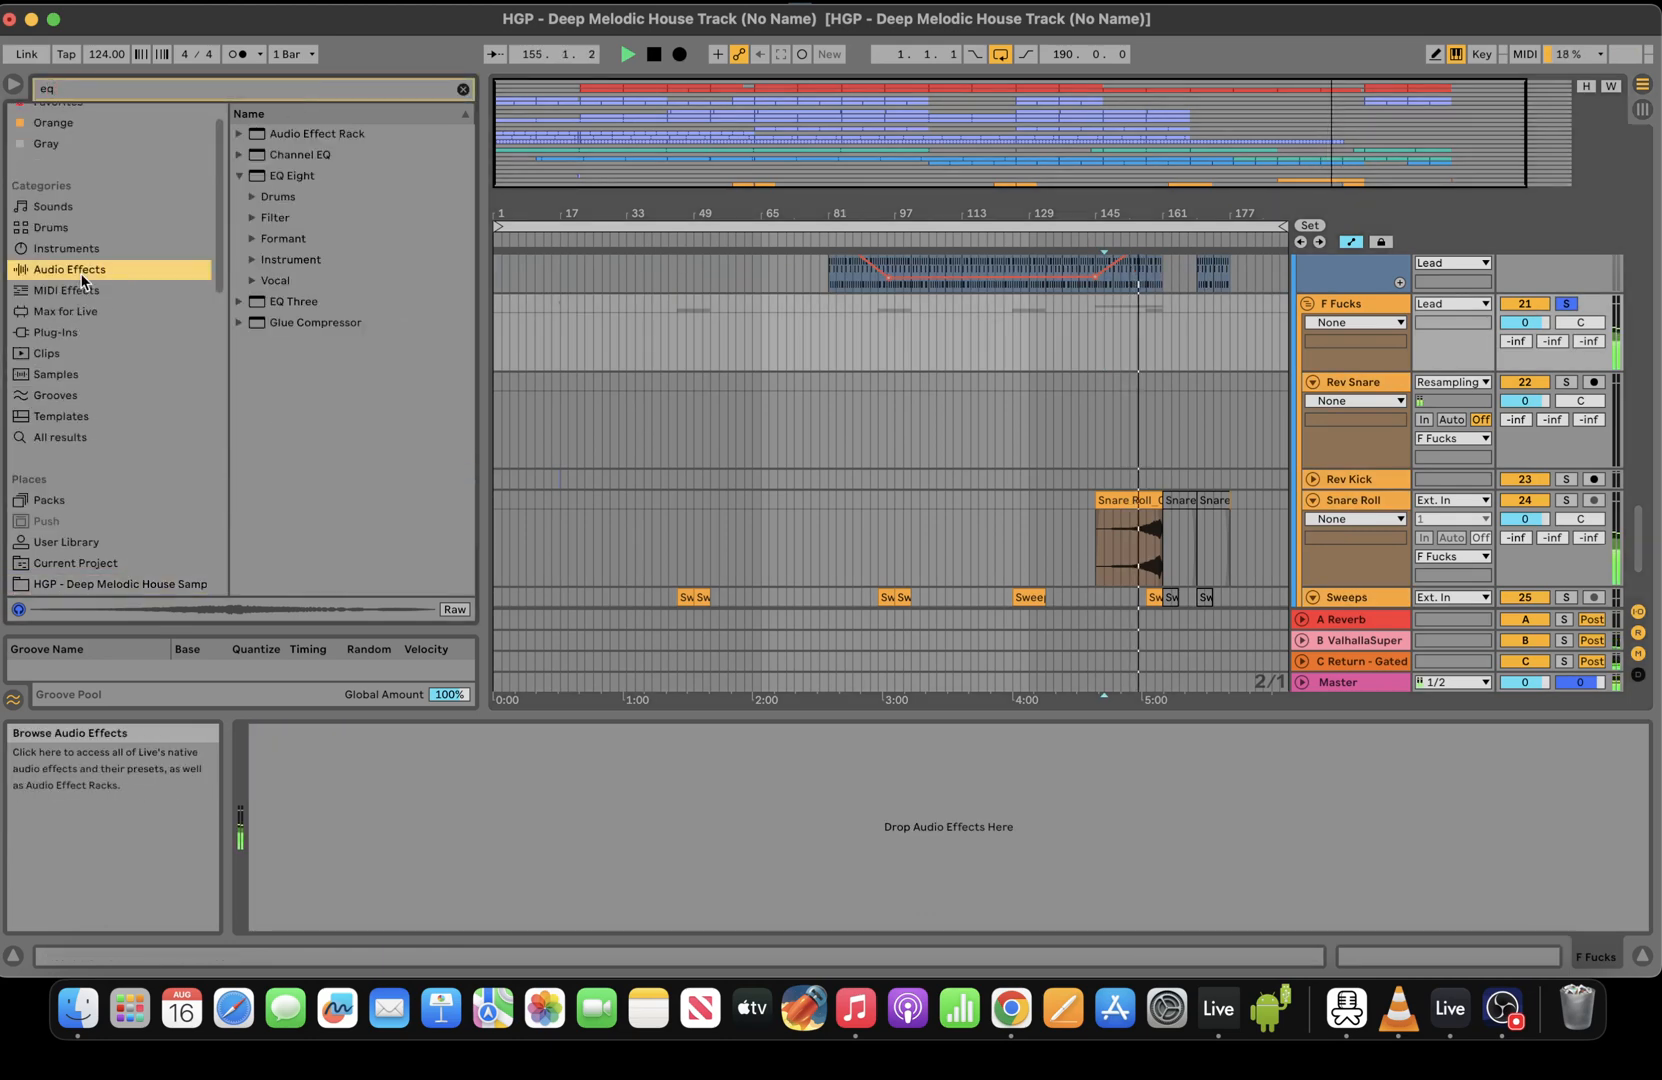
pyautogui.moveTo(290, 176); pyautogui.dragTo(527, 833)
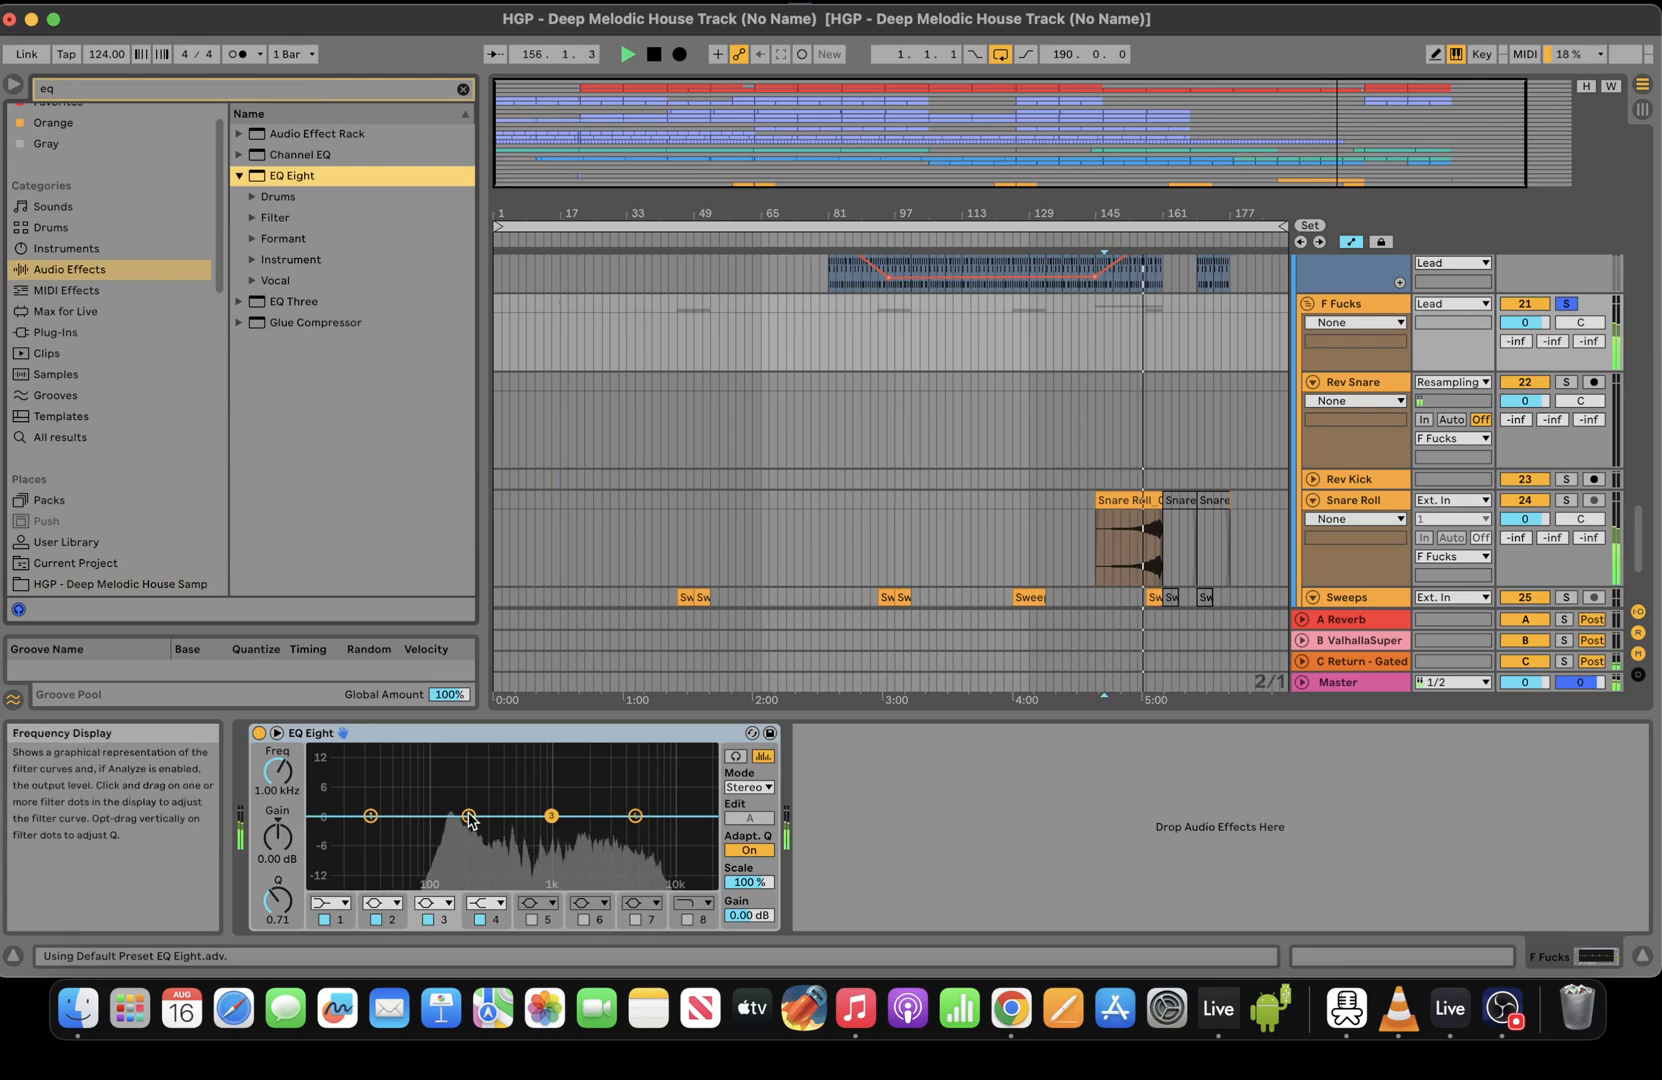
# Set the EQ Eight output gain to 2.62 dB, boost band 3 by 3.84 dB at 12.9 kHz and dip band 4 below 1 kHz
pyautogui.moveTo(749, 915); pyautogui.dragTo(749, 900)
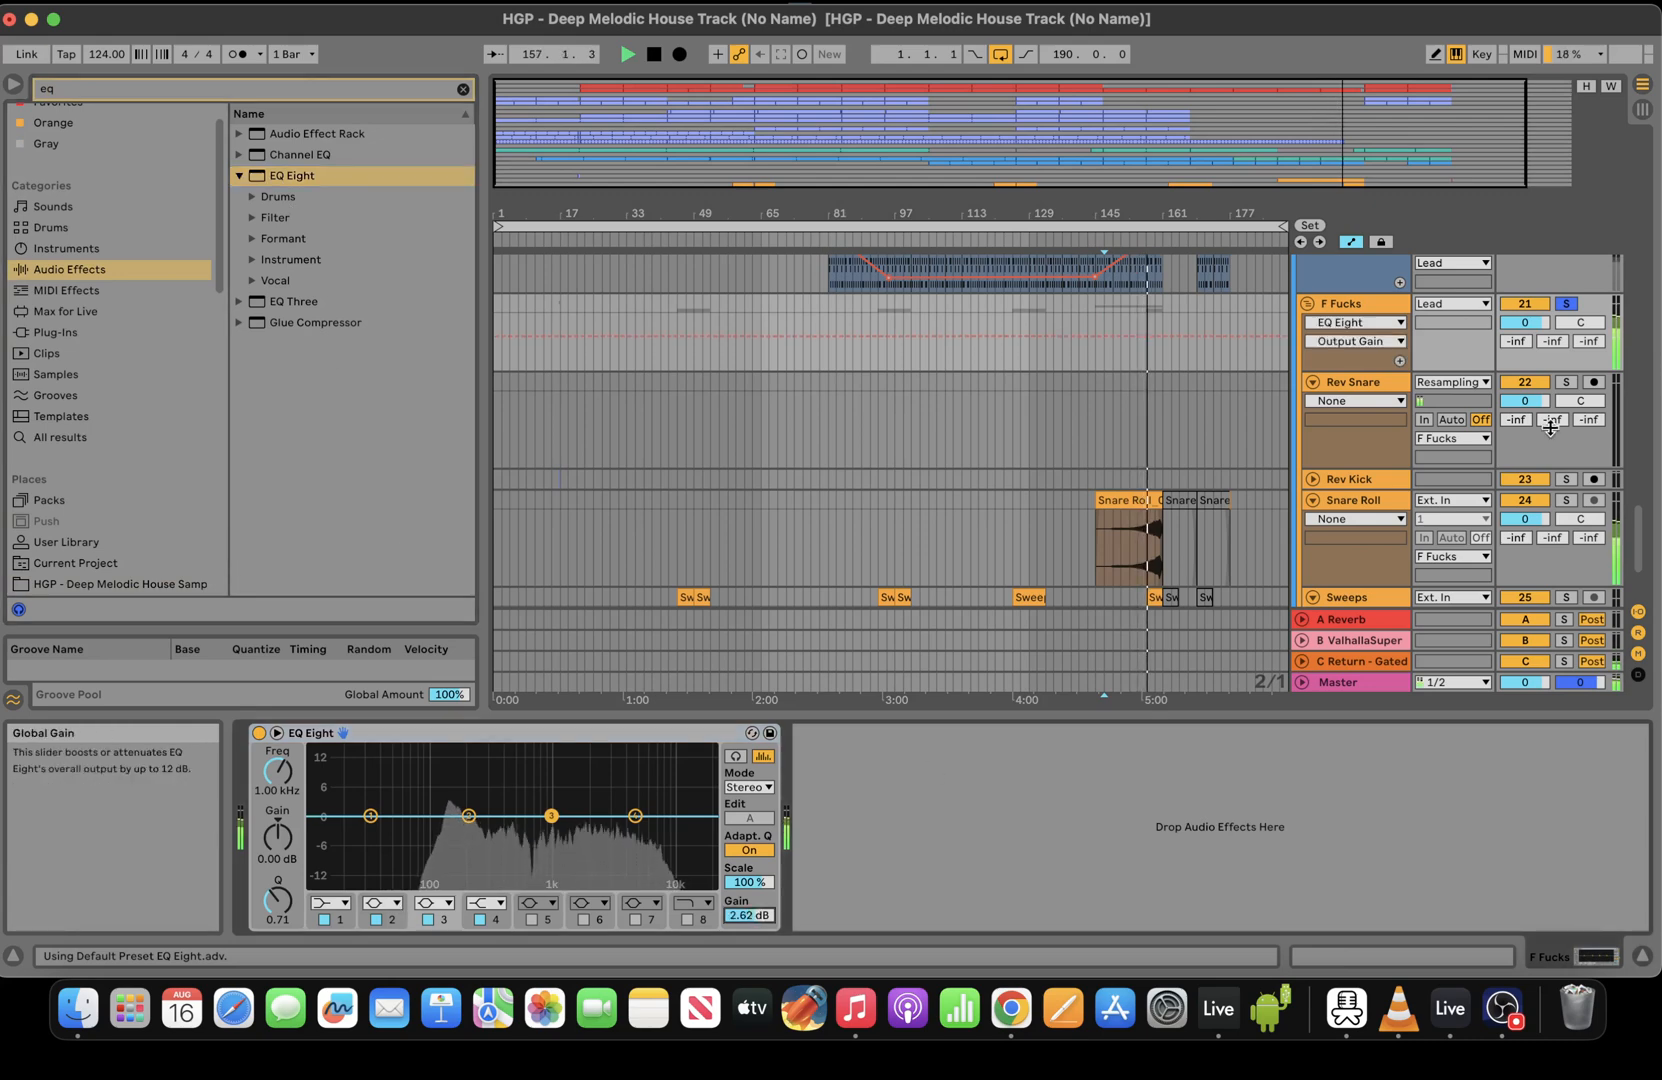
pyautogui.moveTo(551, 815); pyautogui.dragTo(683, 800)
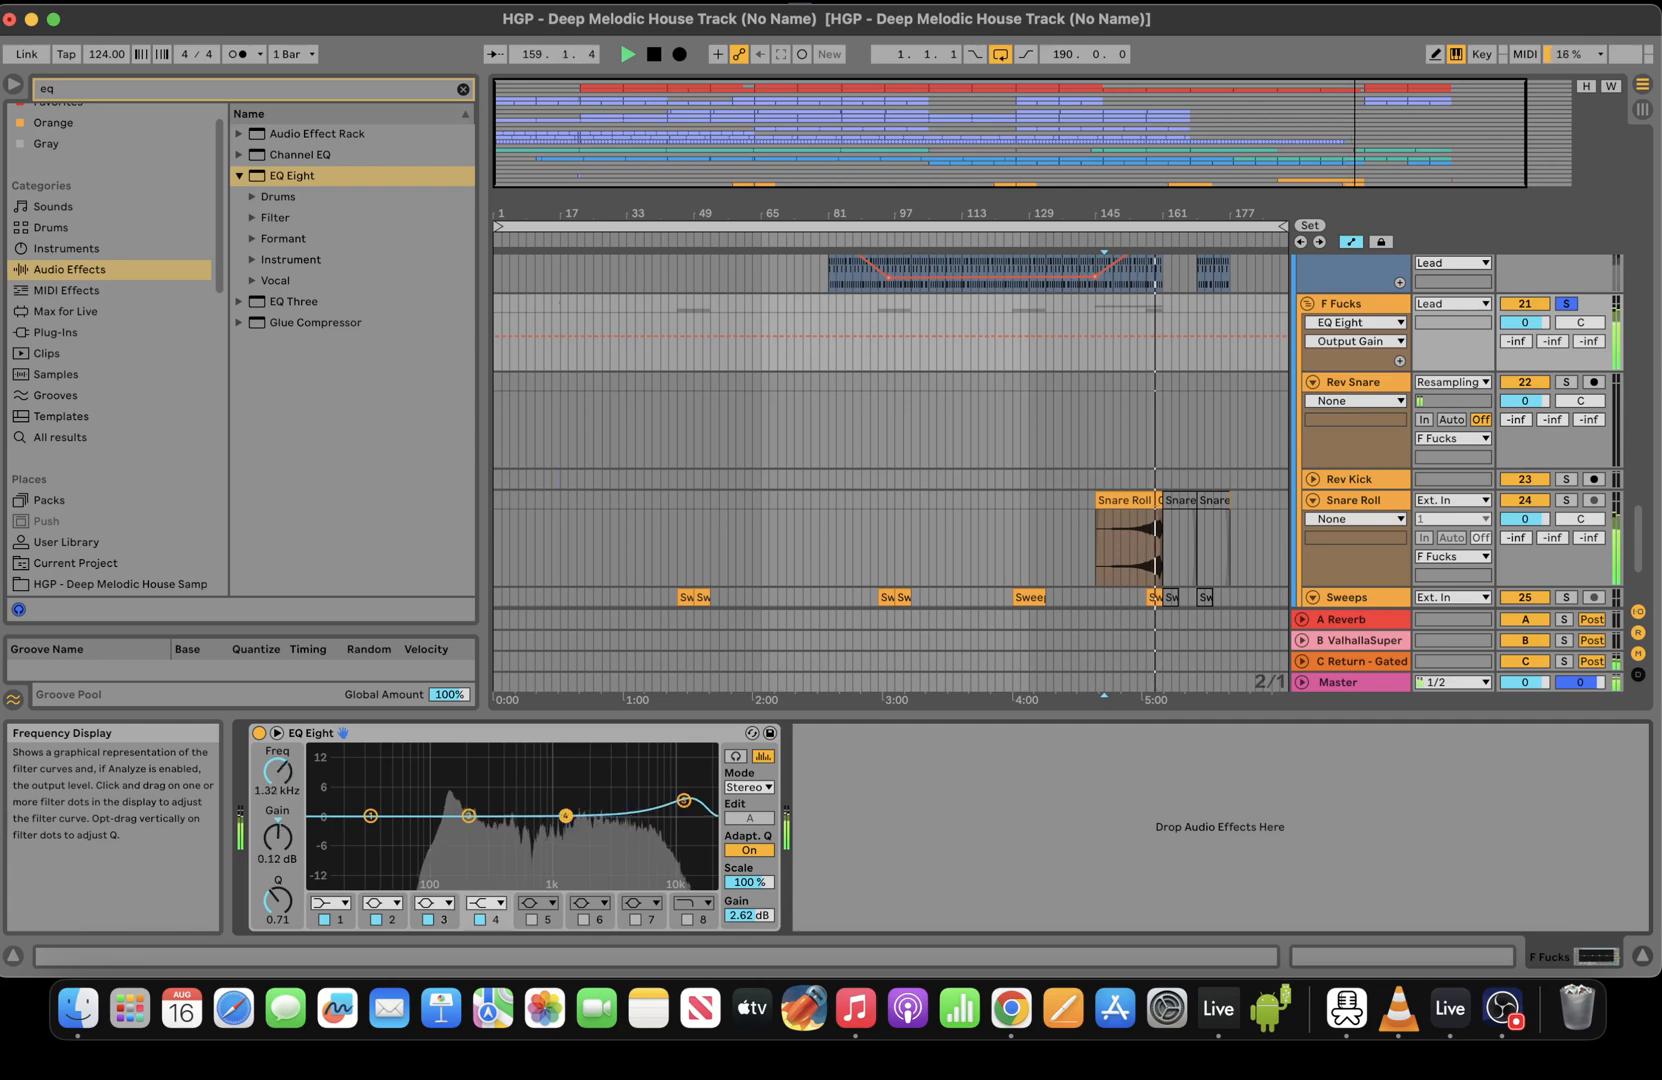
pyautogui.moveTo(565, 815); pyautogui.dragTo(530, 825)
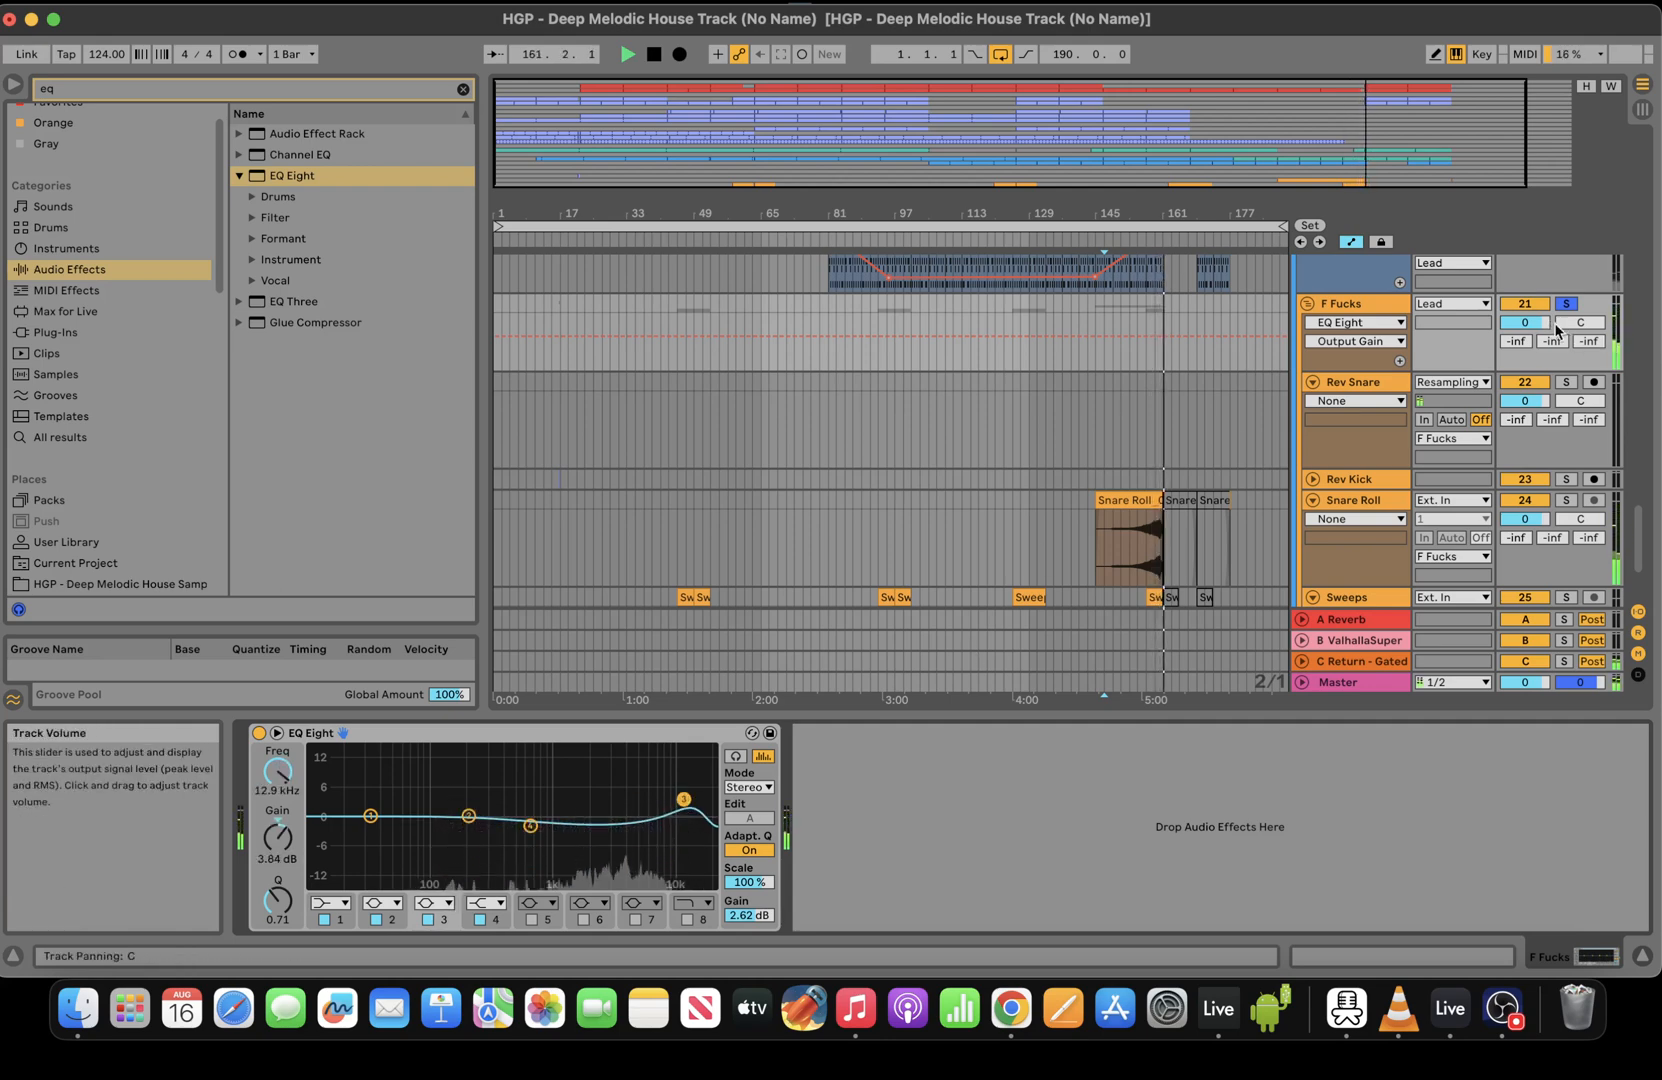
# Add a Utility with 2.22 dB gain ahead of the group's EQ Eight, unsolo the group and replay from bar 155
pyautogui.click(192, 88)
pyautogui.write('ut')
pyautogui.moveTo(286, 133); pyautogui.dragTo(363, 788)
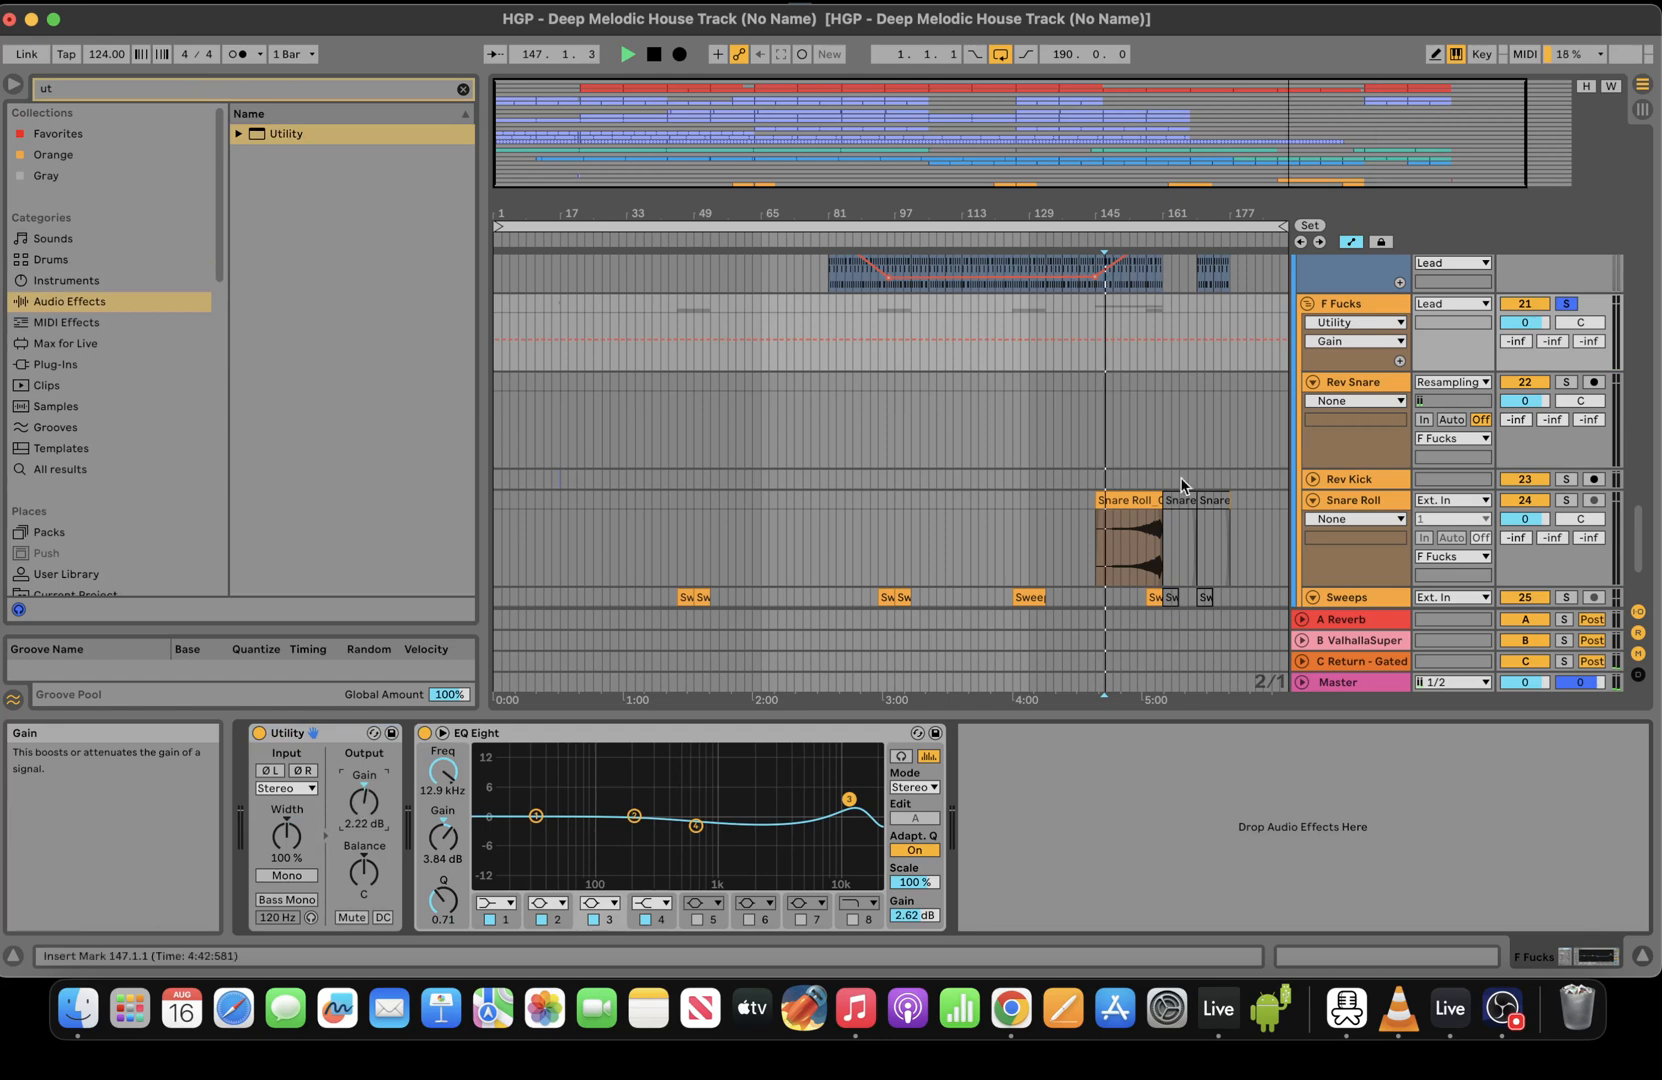
pyautogui.click(1134, 433)
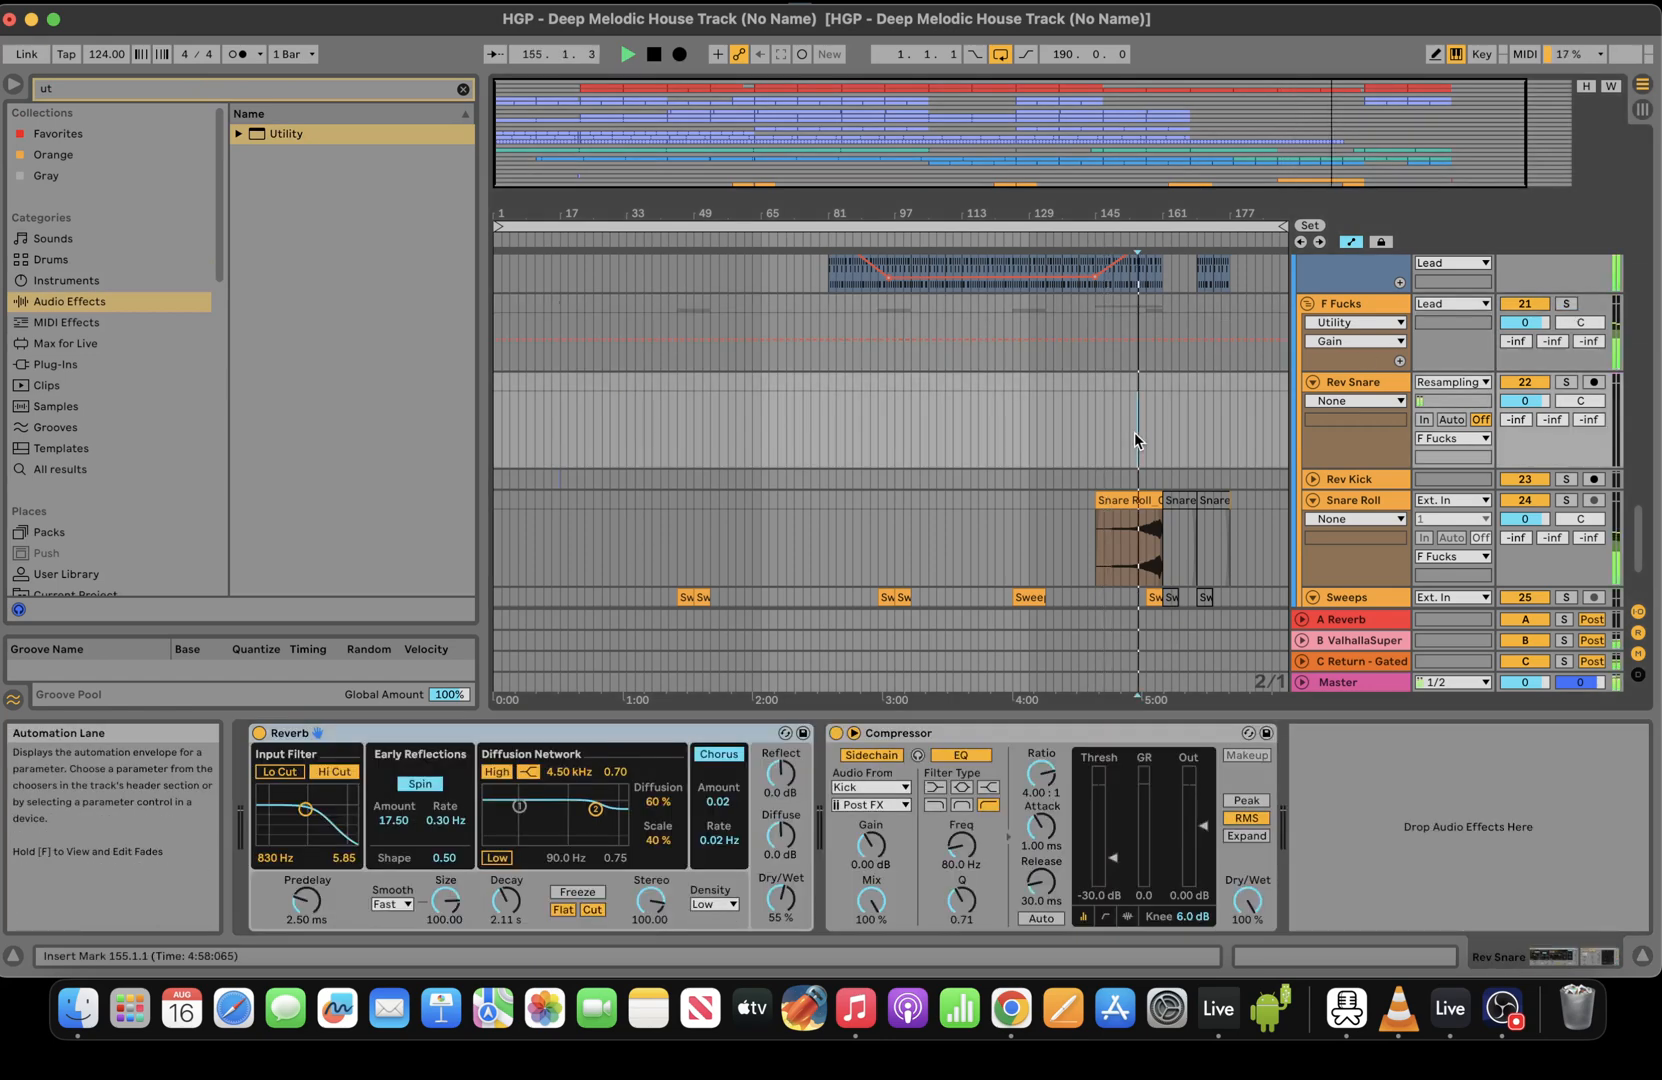
# Ramp Lead 1's Dry/Wet automation up from bar 157 to 62 % at bar 161
pyautogui.hscroll(2, 1106, 216)
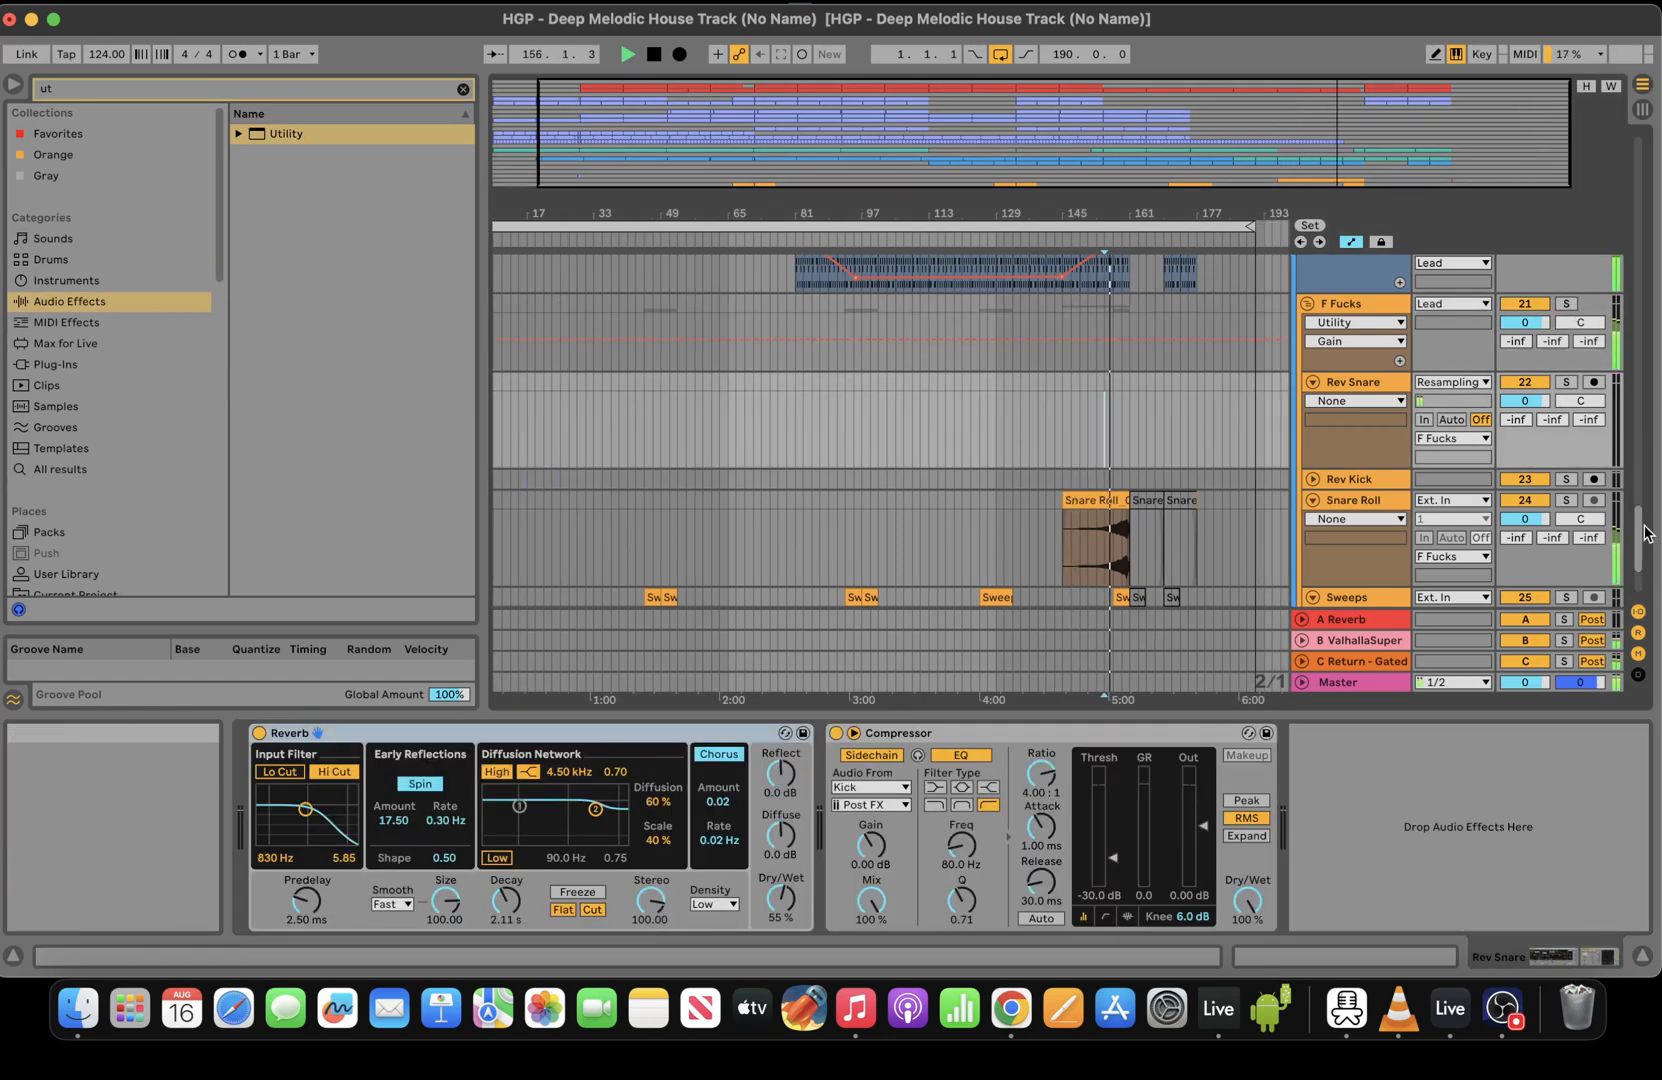
pyautogui.moveTo(1642, 530); pyautogui.dragTo(1642, 486)
pyautogui.moveTo(1408, 88); pyautogui.dragTo(1395, 102)
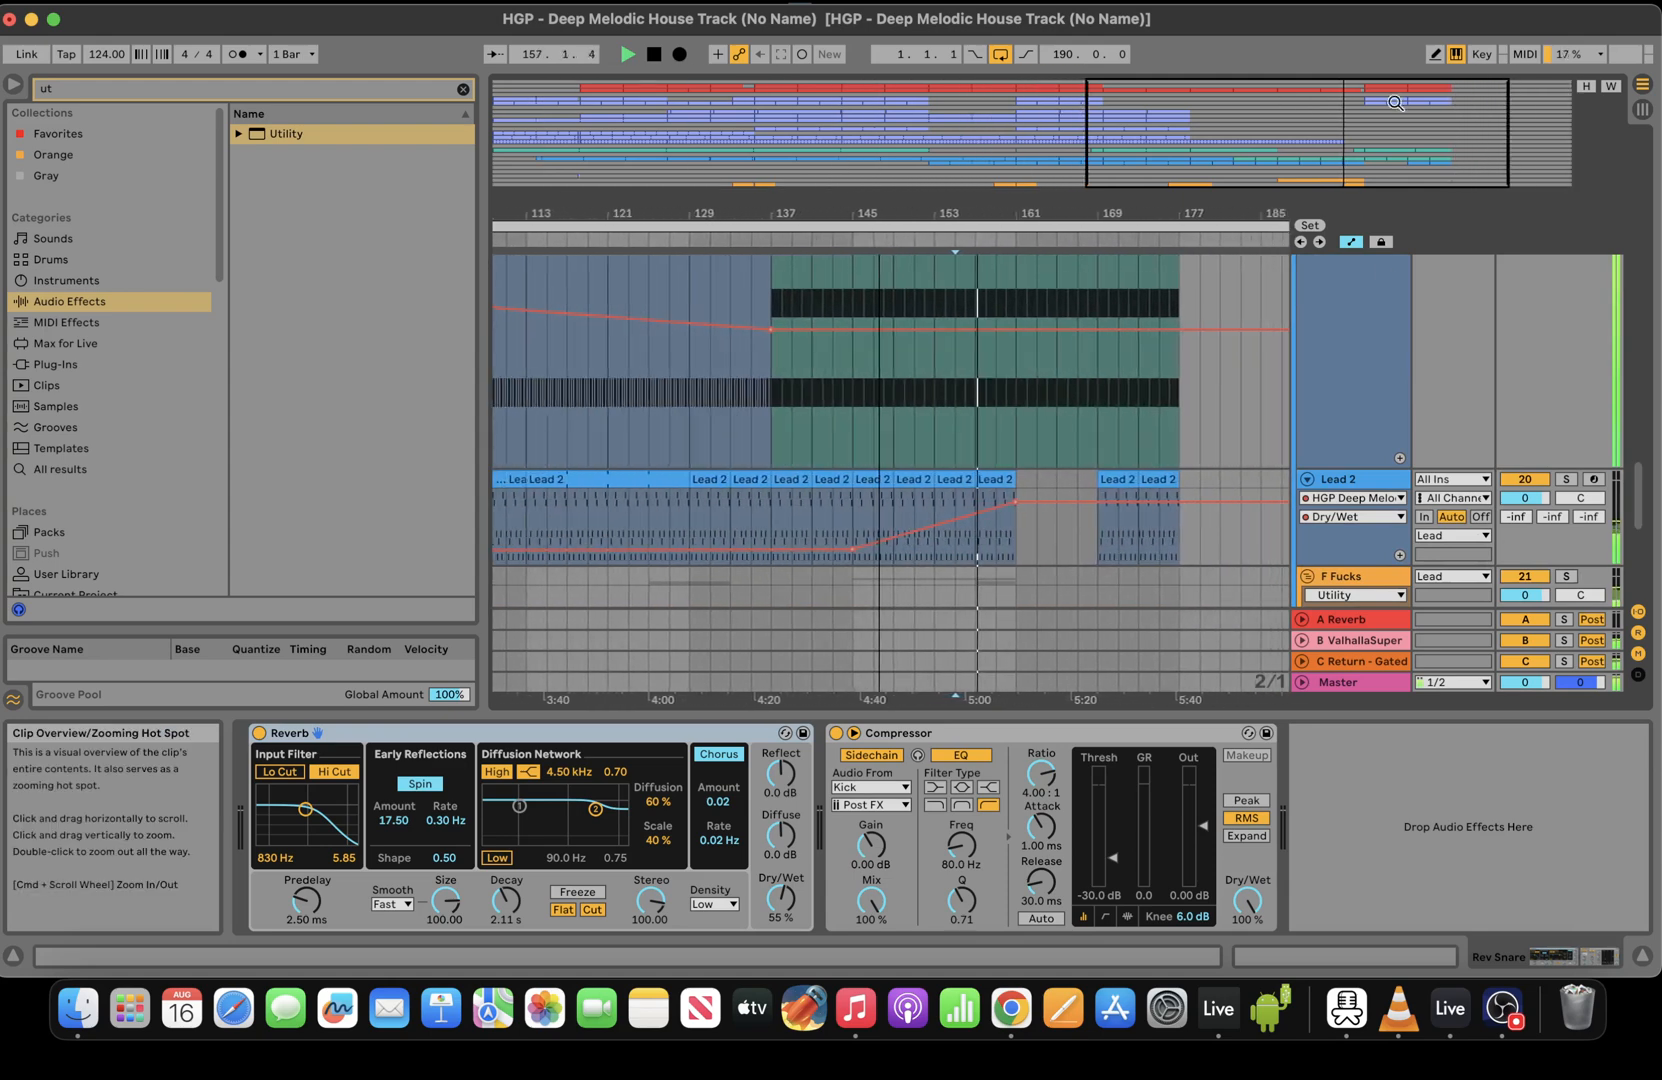
pyautogui.scroll(5, 1103, 447)
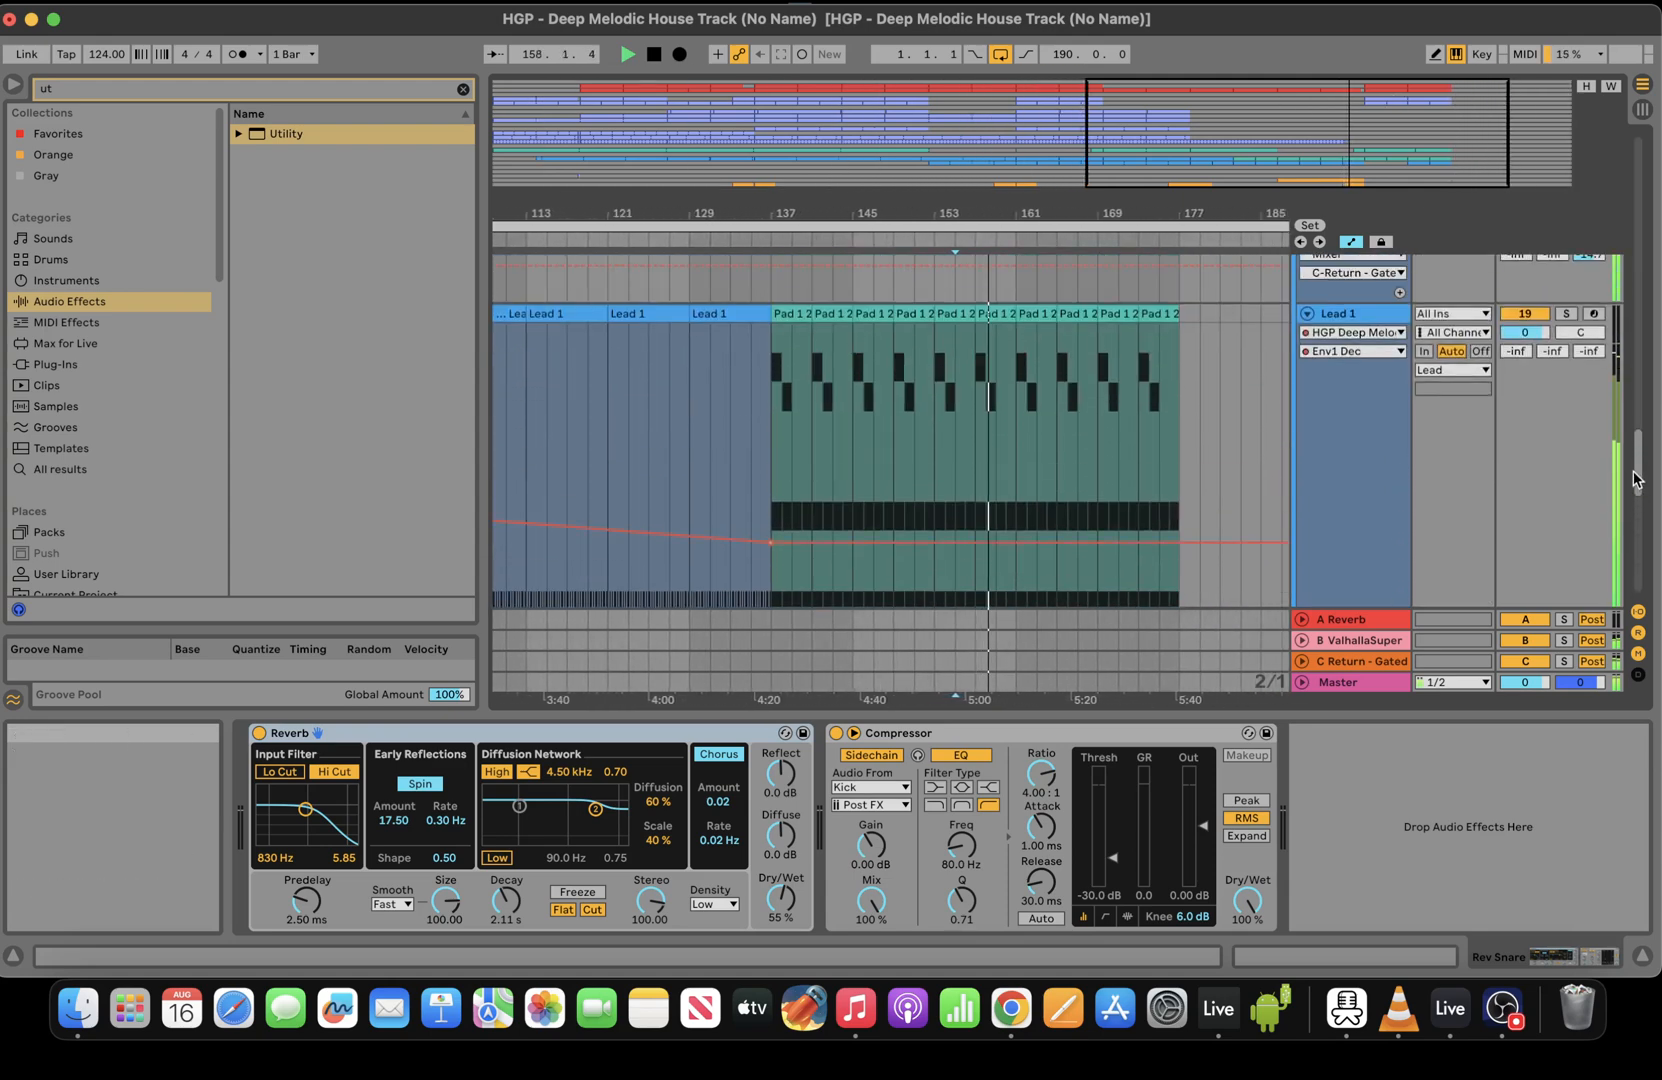
pyautogui.click(1103, 447)
pyautogui.press('space')
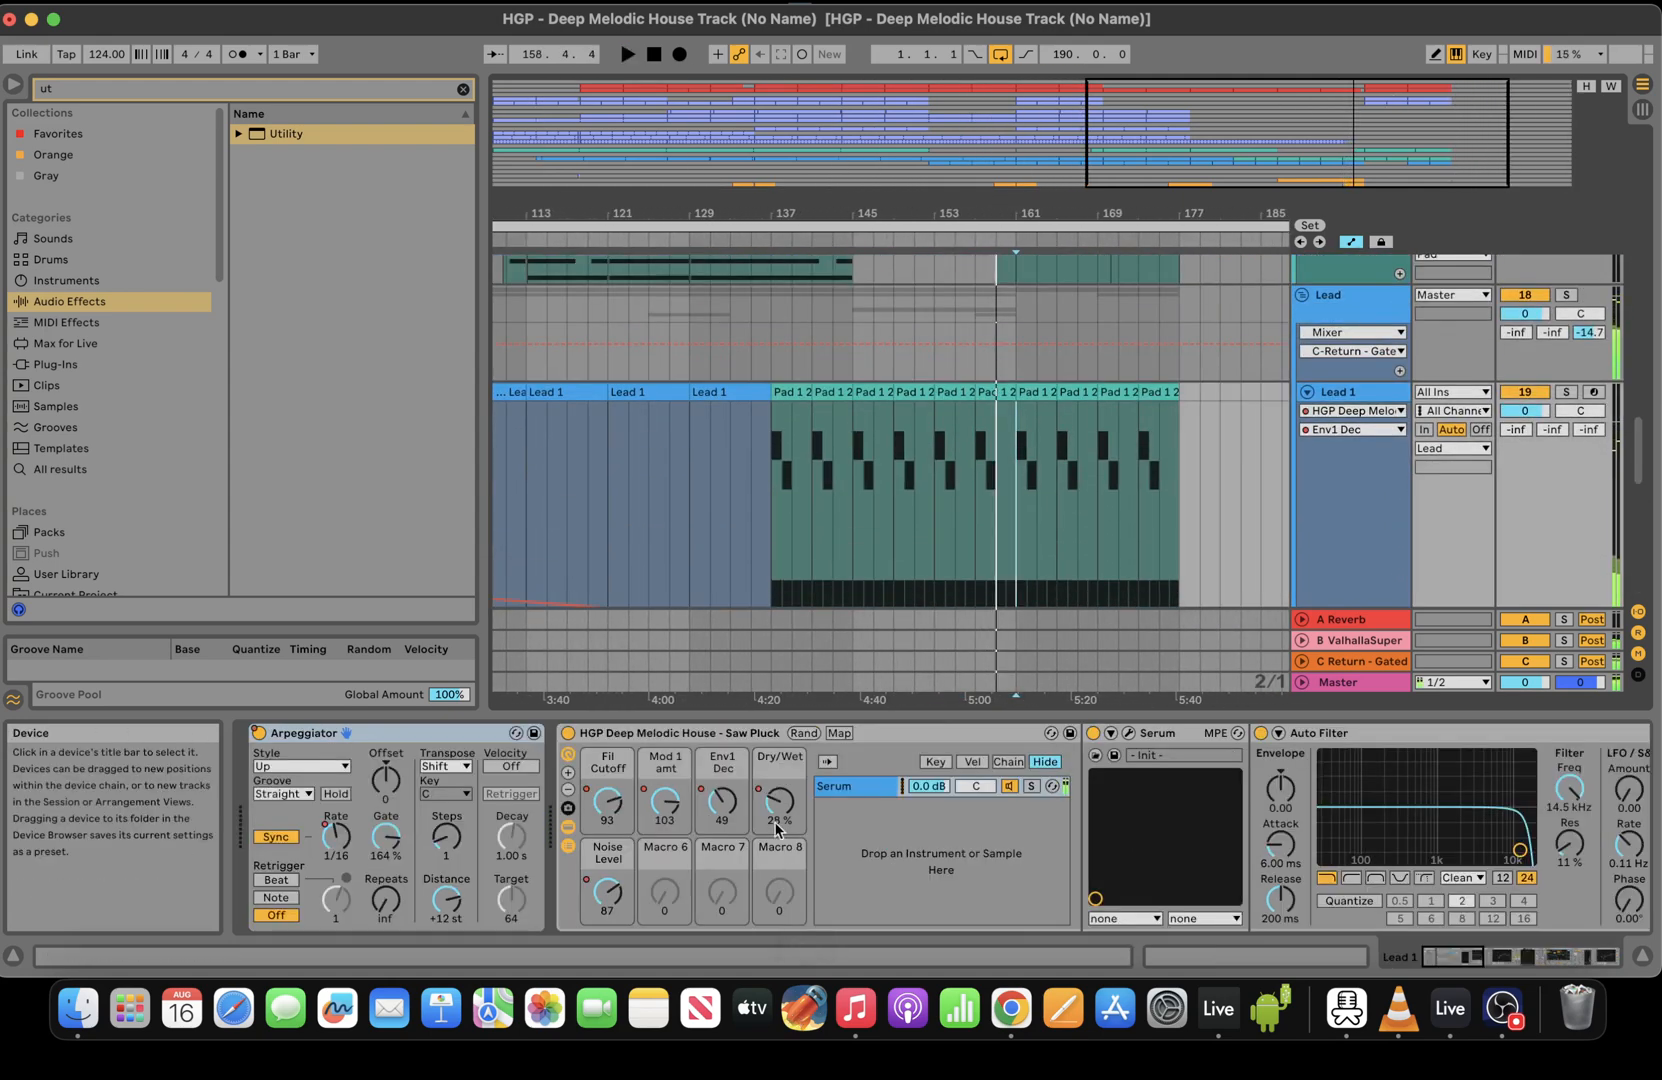
pyautogui.scroll(-3, 1638, 462)
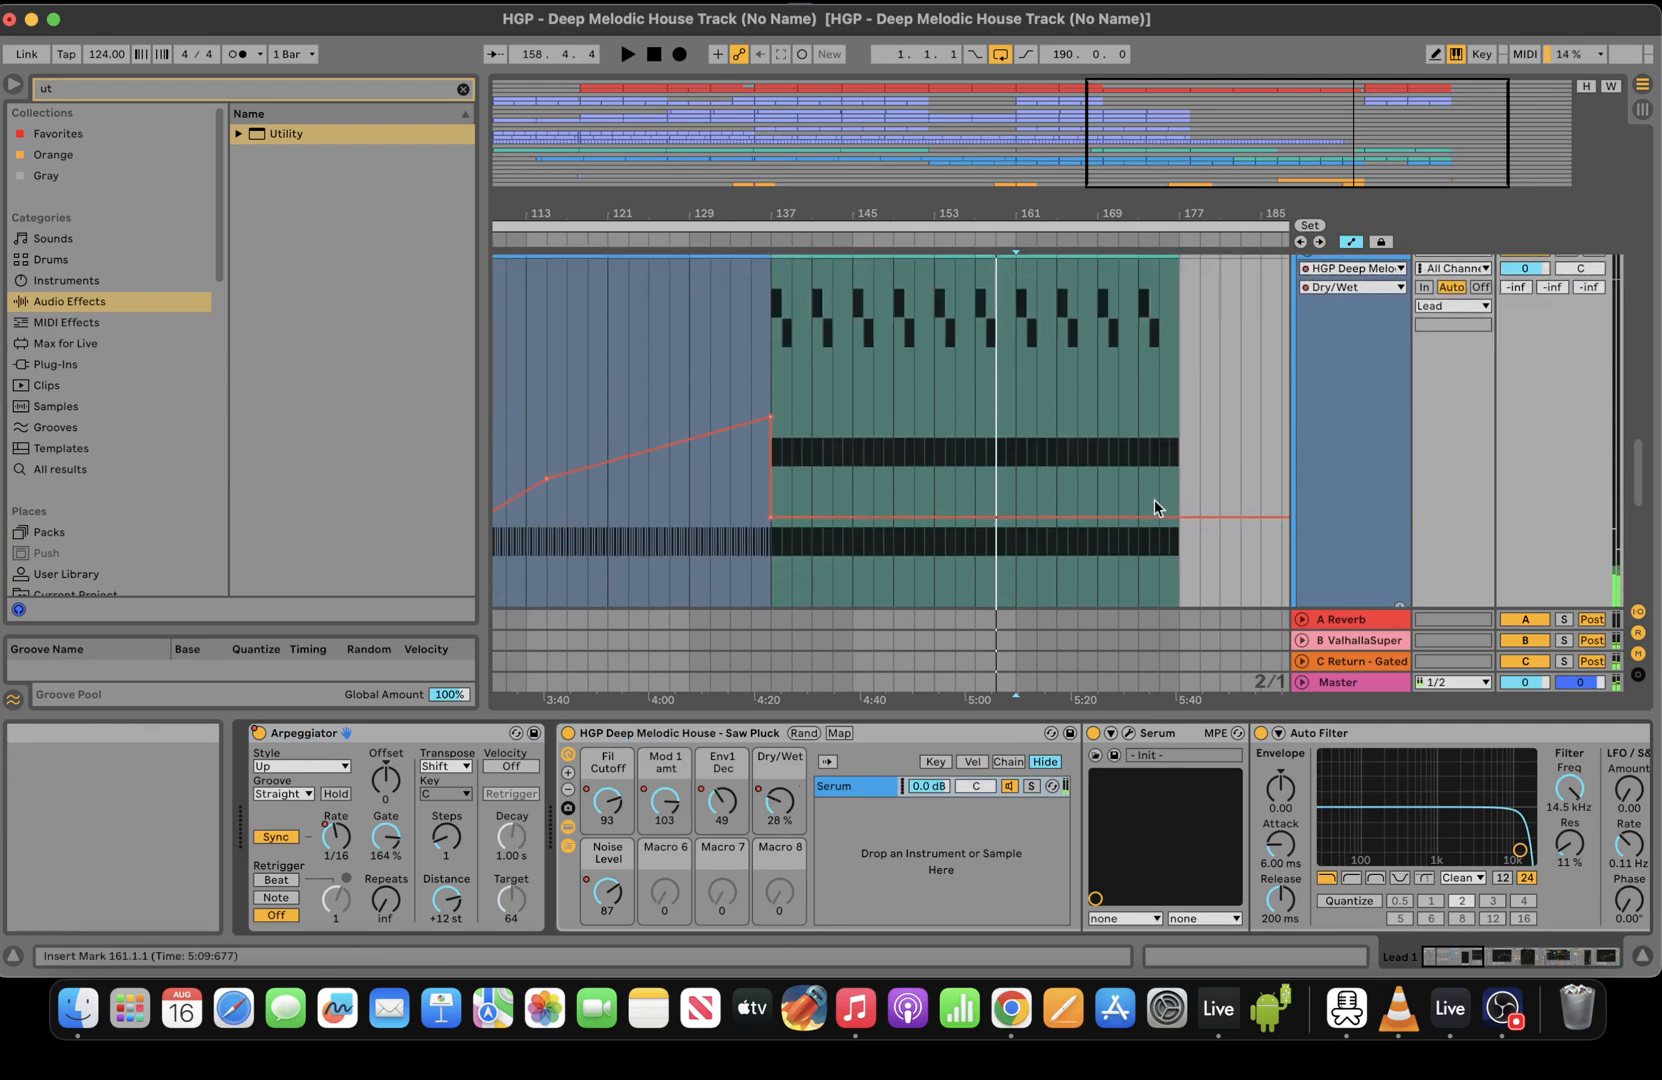
pyautogui.press('space')
pyautogui.moveTo(1016, 487); pyautogui.dragTo(1016, 395)
# Audition Lead 1's Dry/Wet rise from bar 159
pyautogui.click(1002, 463)
pyautogui.press('space')
pyautogui.press('space')
pyautogui.moveTo(1142, 135); pyautogui.dragTo(1310, 166)
pyautogui.press('space')
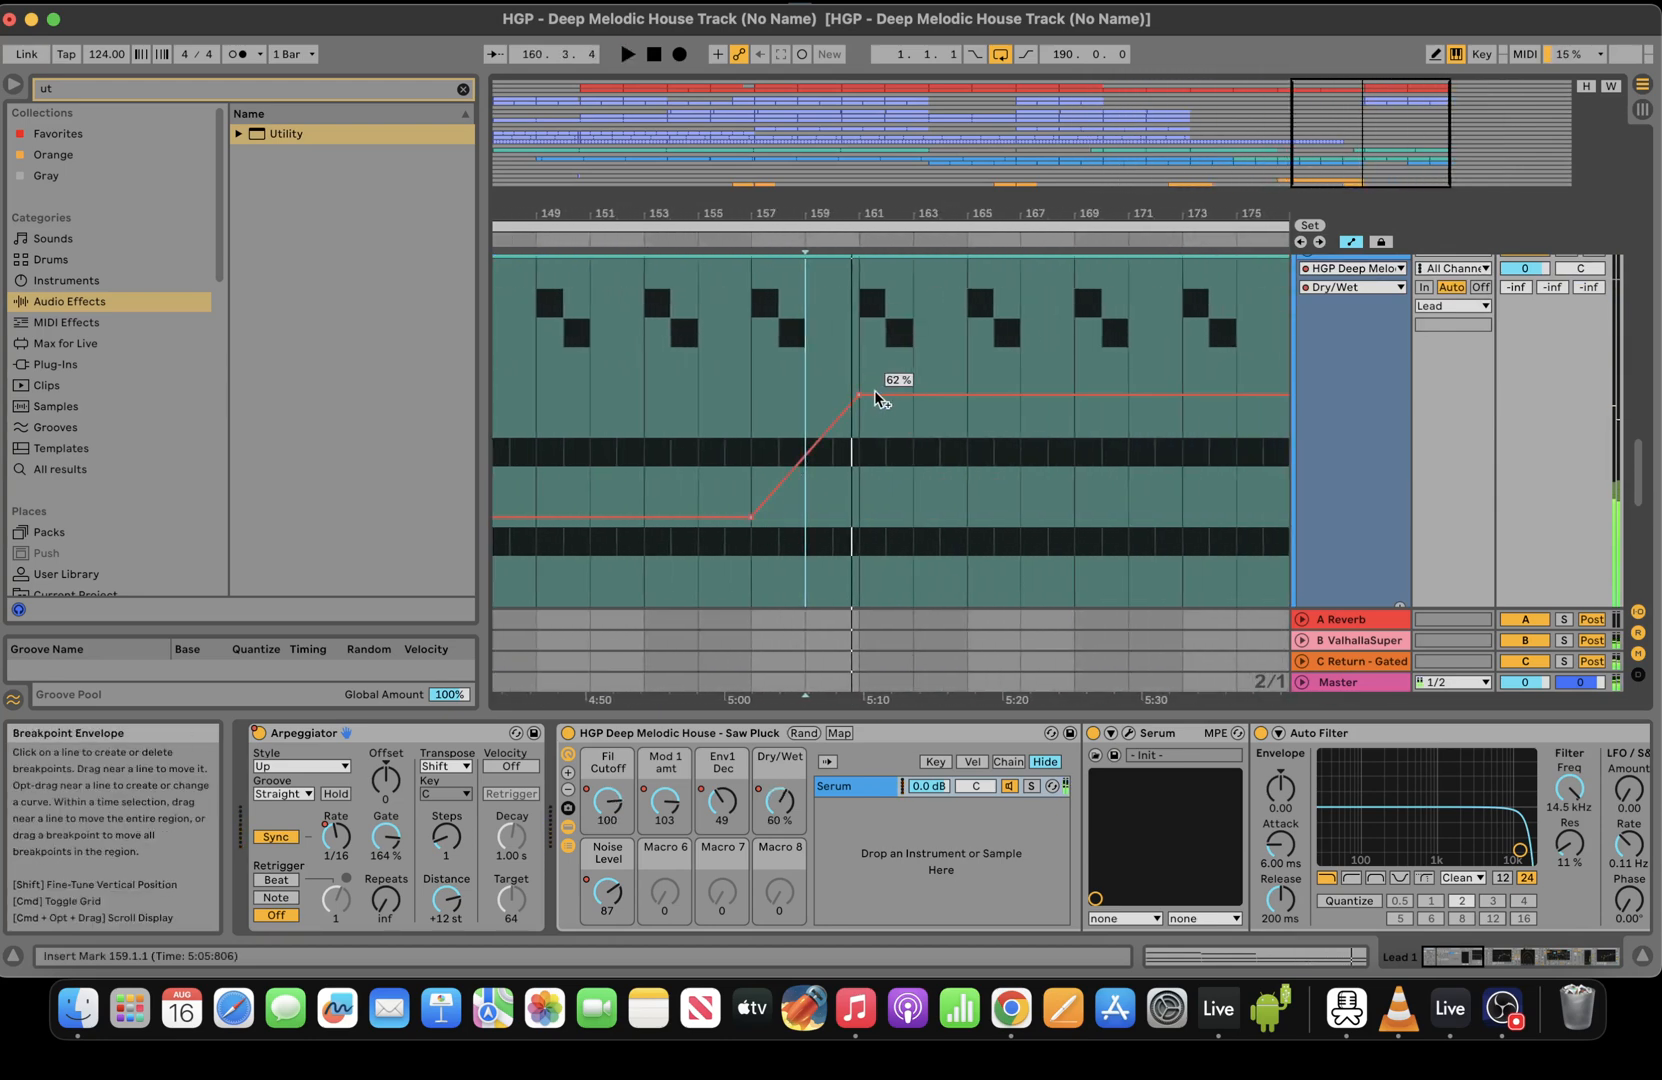
# Set the fixed grid to 1/2 and audition Lead 1's Dry/Wet rise from bar 160
pyautogui.rightClick(883, 441)
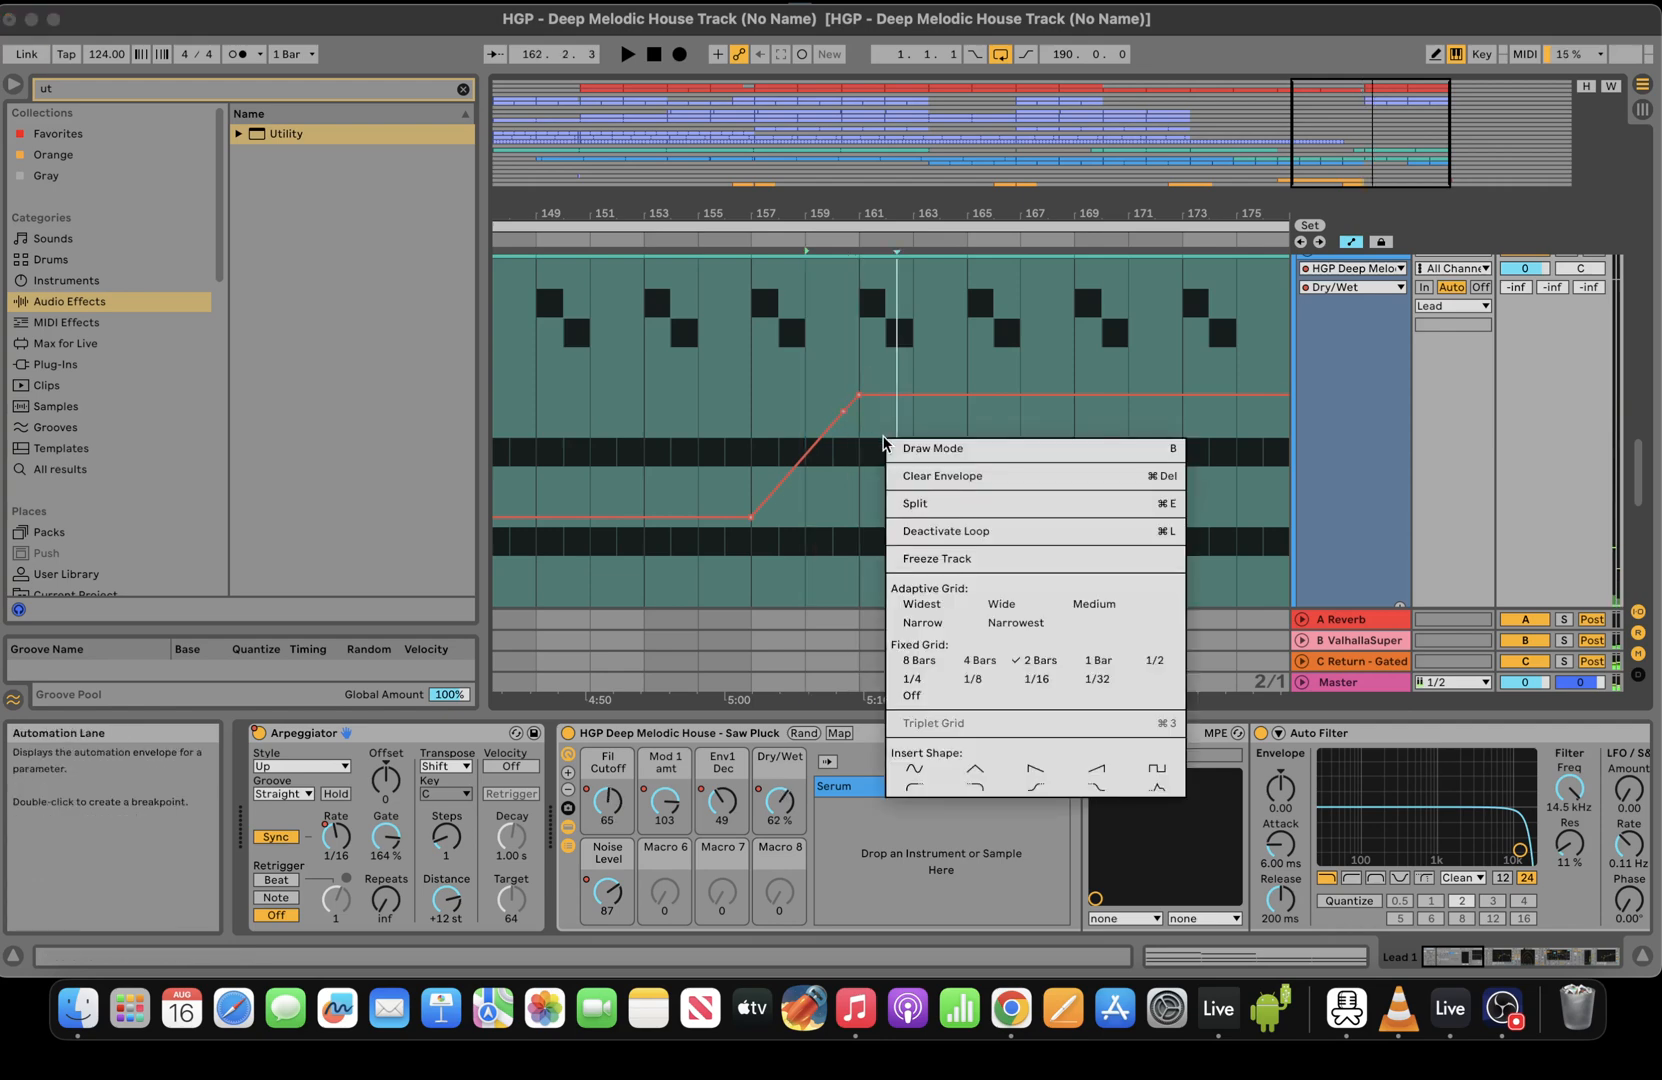
pyautogui.click(925, 680)
pyautogui.rightClick(872, 456)
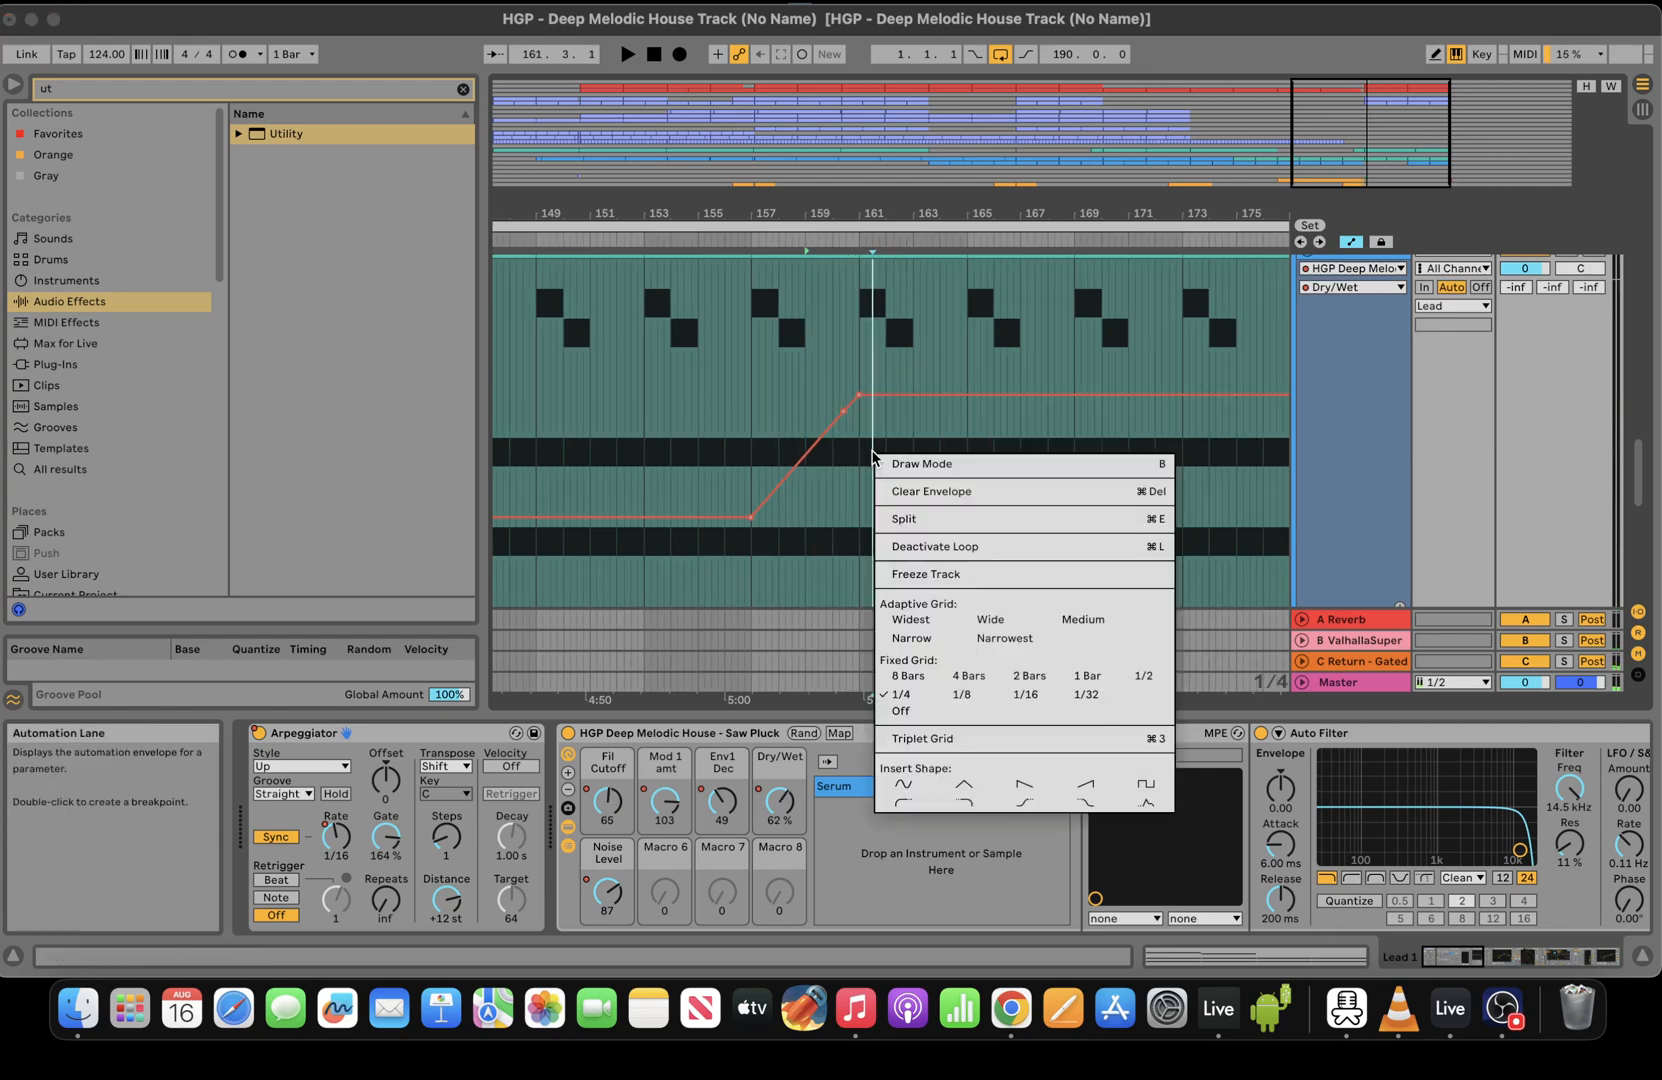
pyautogui.click(1088, 676)
pyautogui.click(832, 454)
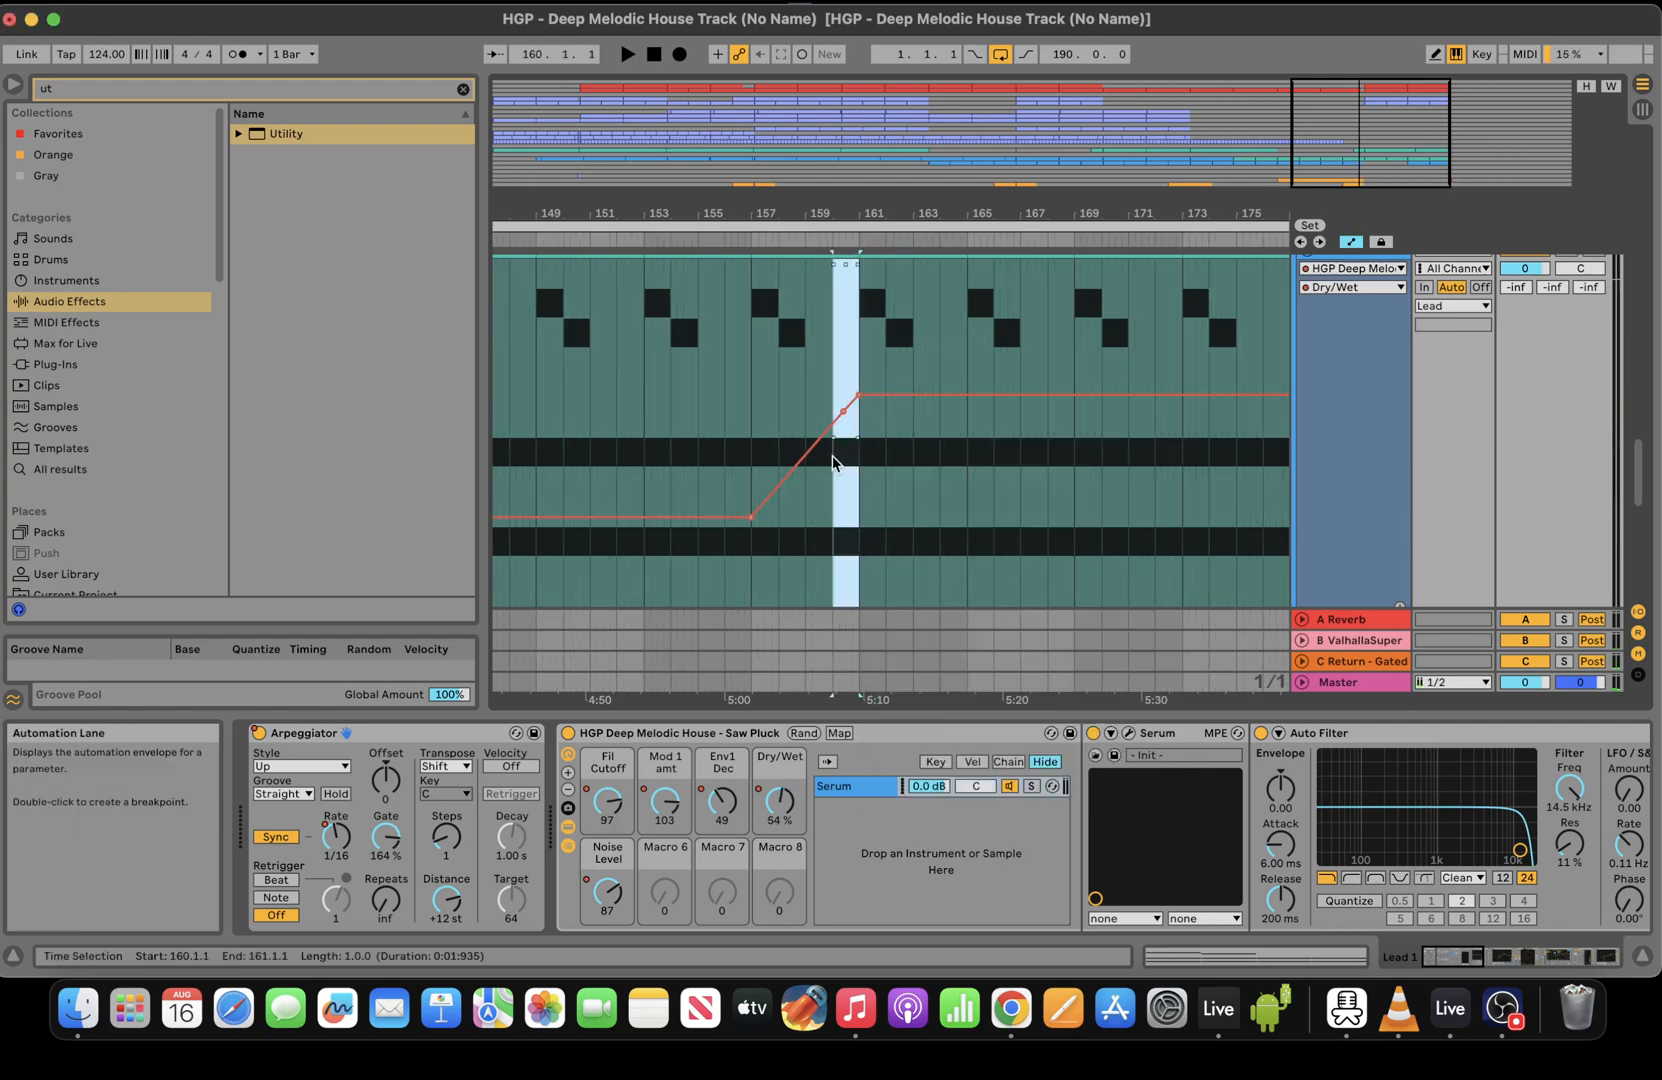
pyautogui.press('space')
pyautogui.press('space')
pyautogui.rightClick(832, 454)
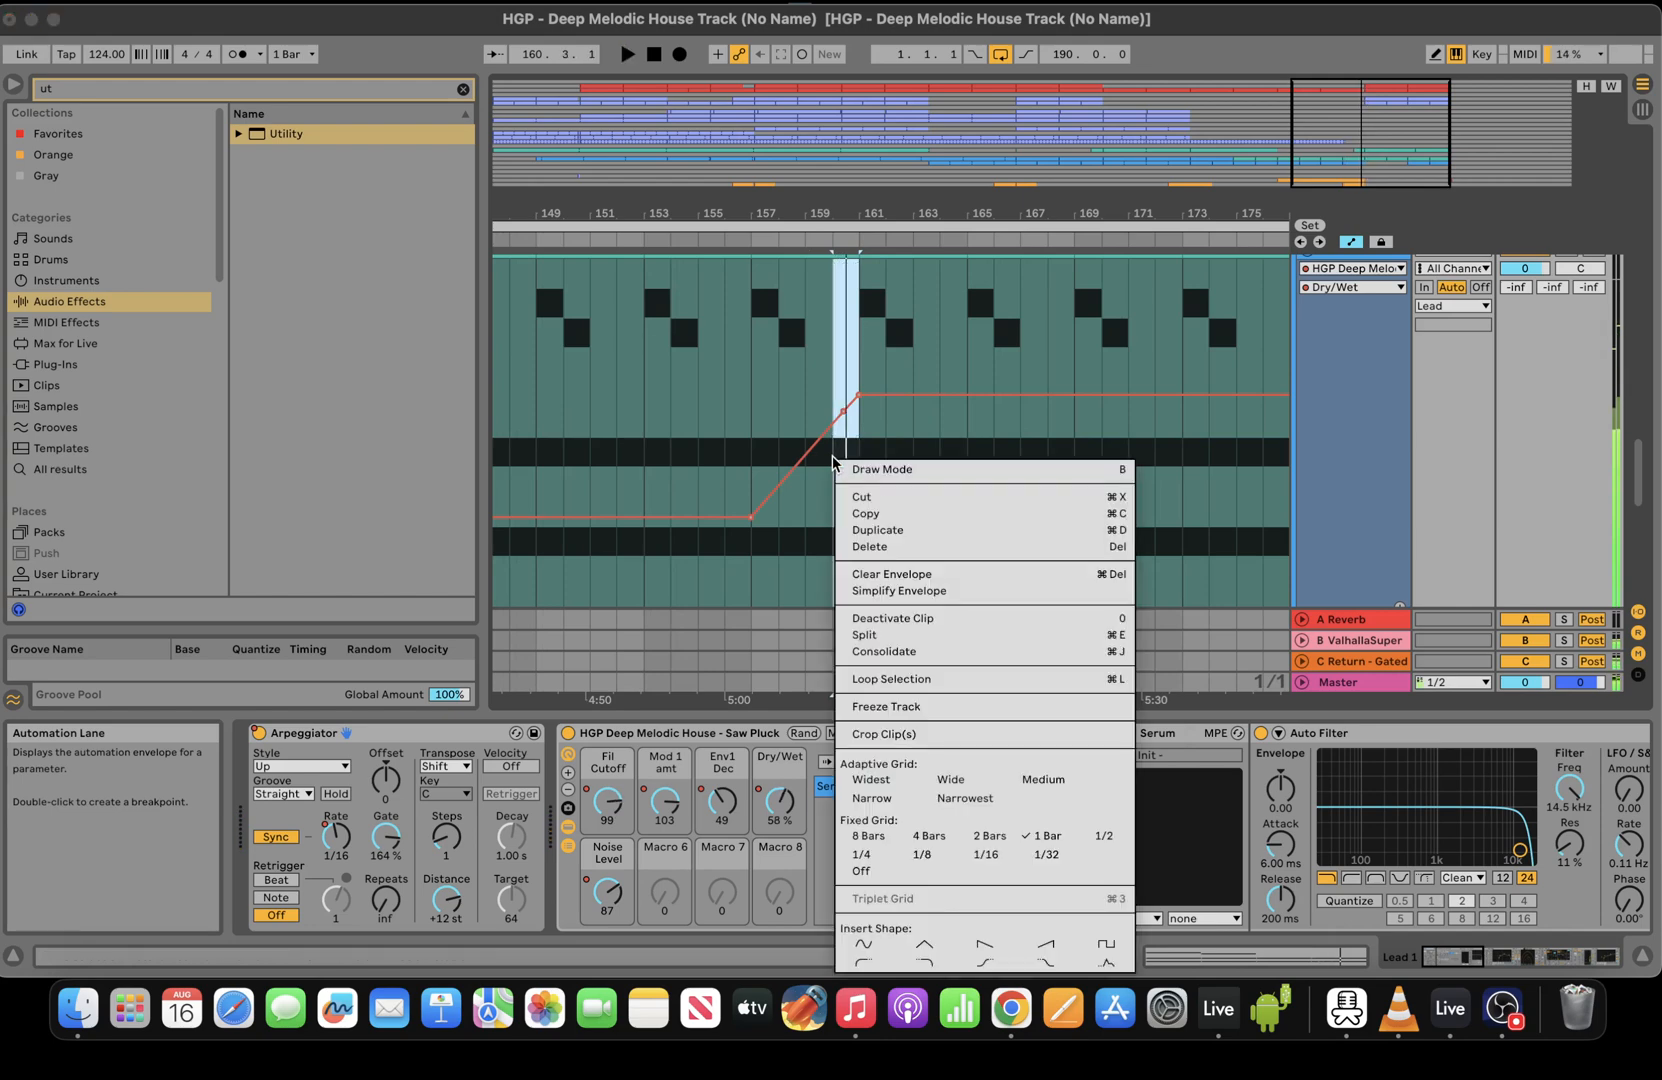
pyautogui.click(1097, 835)
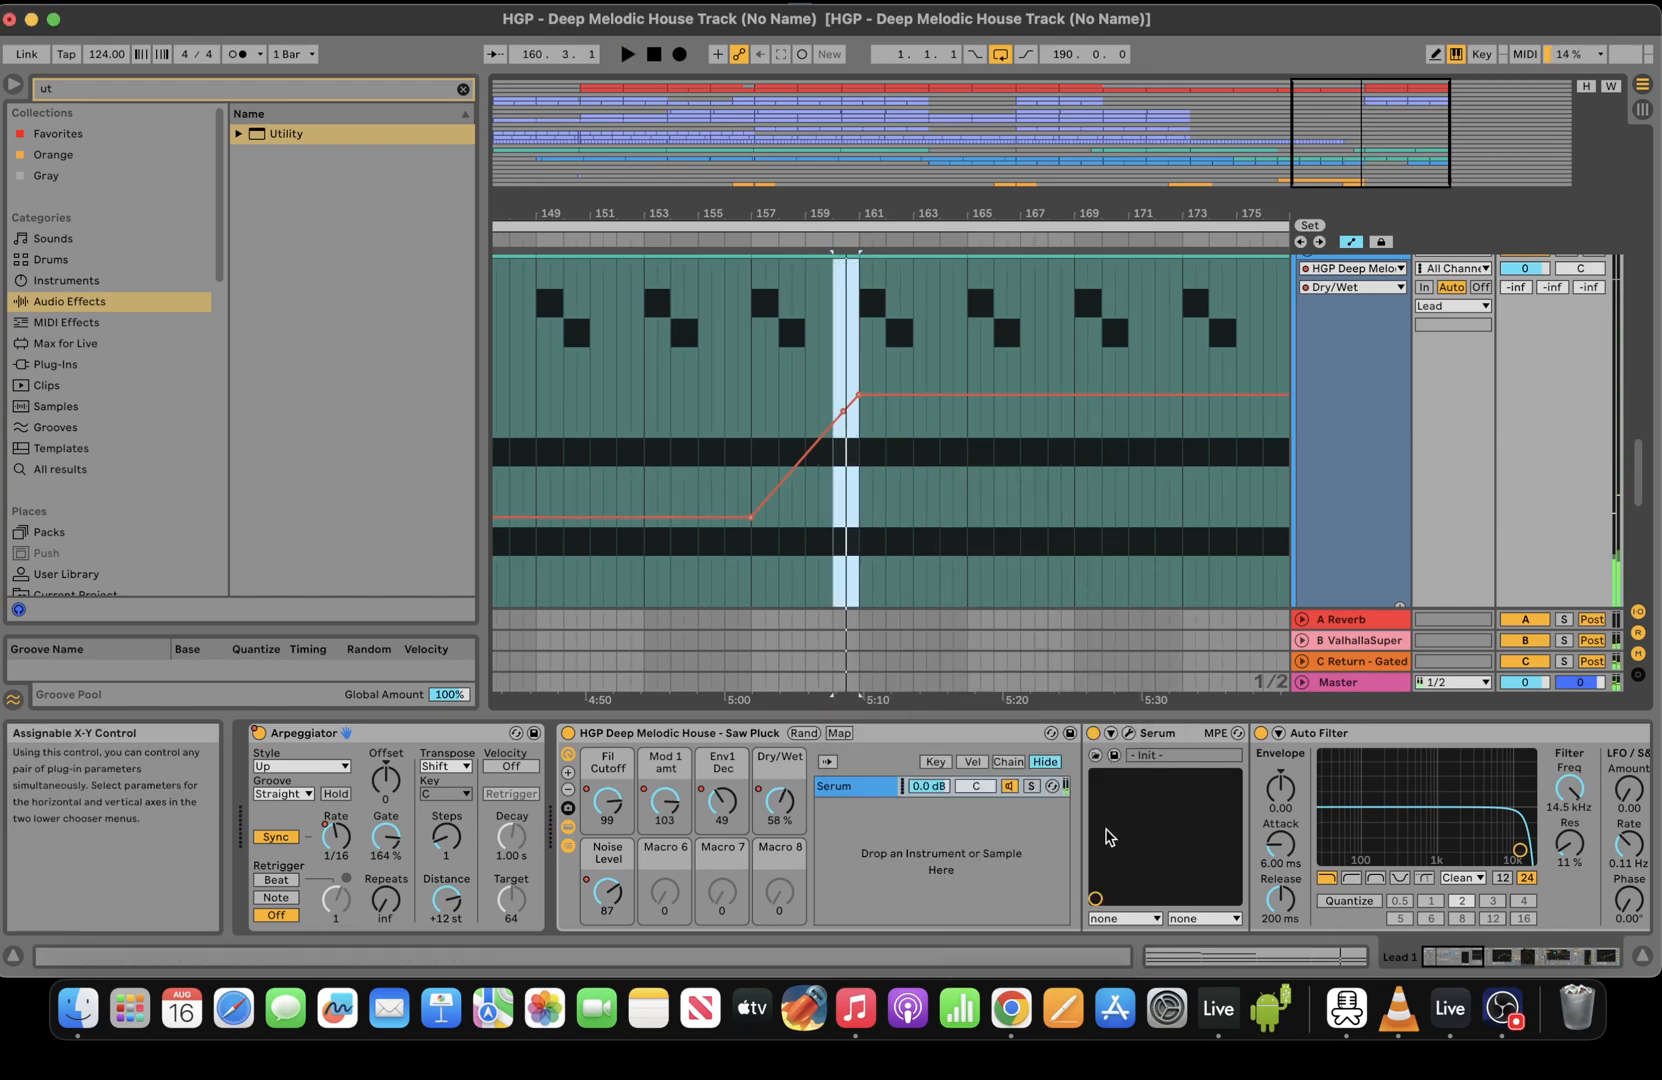
# Drop Lead 1's Dry/Wet automation to 39 % at about bar 160.3, remove the 62 % breakpoint at bar 161 and replay
pyautogui.press('+')
pyautogui.click(883, 505)
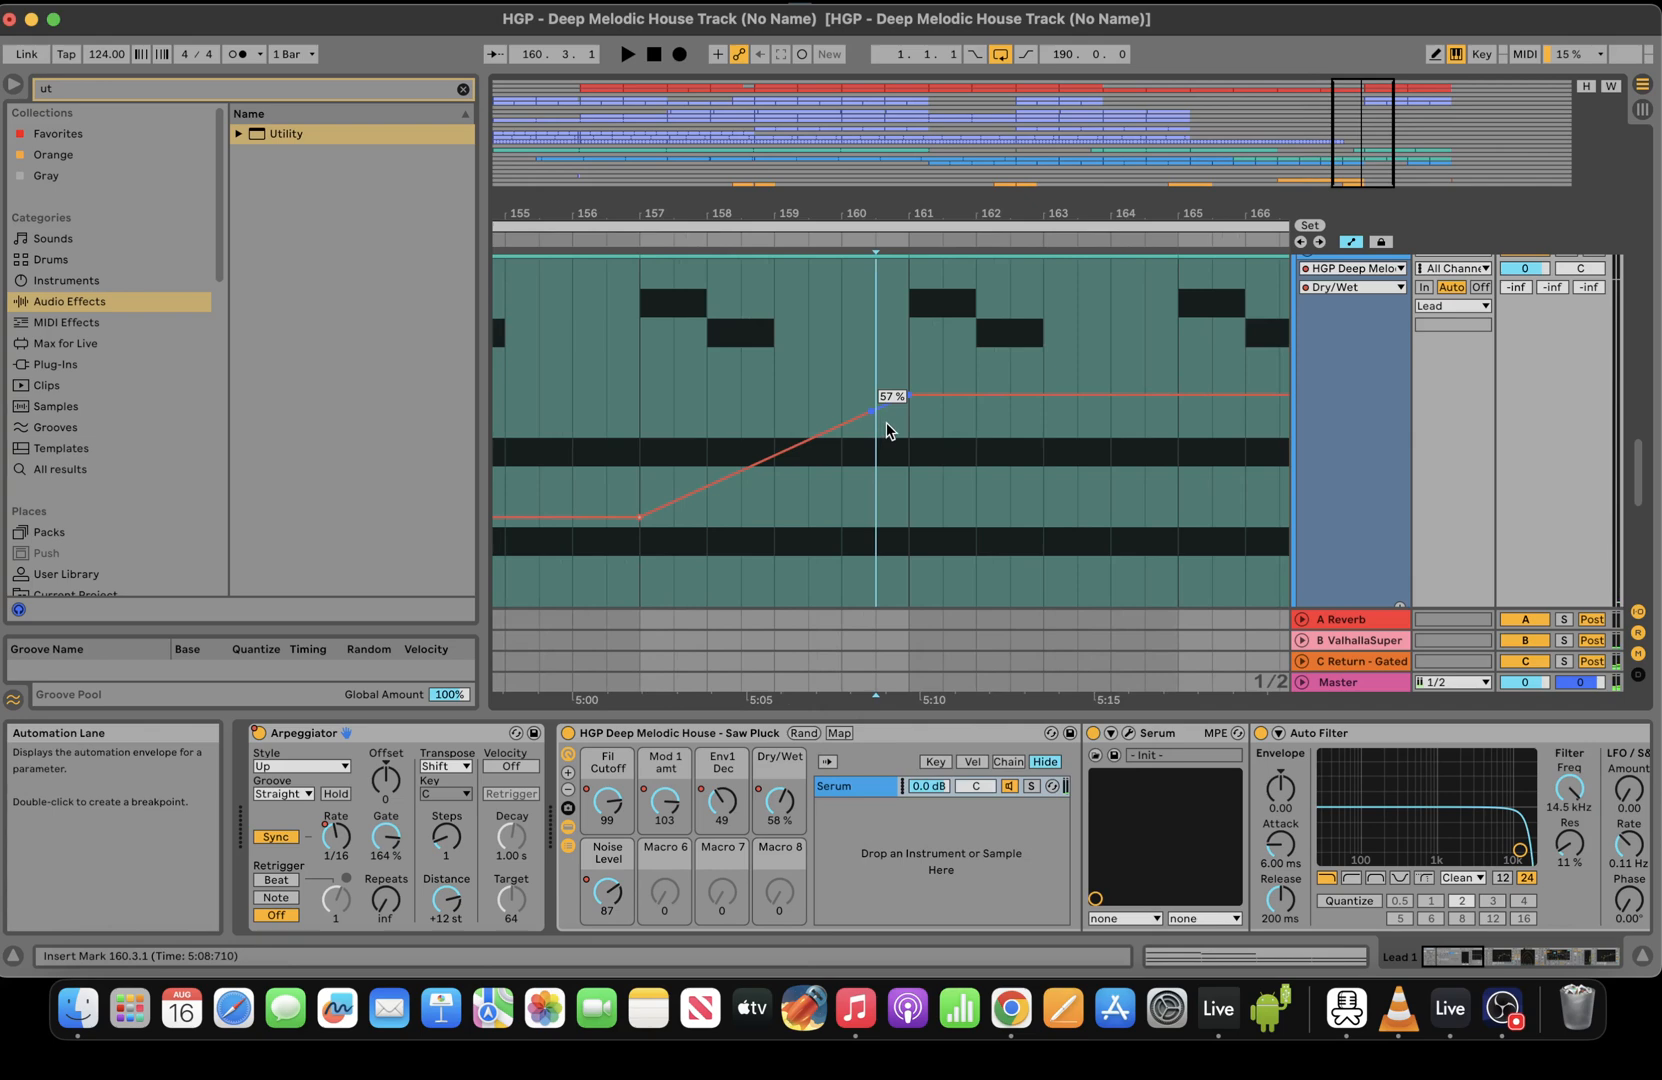
pyautogui.moveTo(887, 430)
pyautogui.mouseDown()
pyautogui.moveTo(887, 458)
pyautogui.moveTo(885, 408)
pyautogui.mouseUp()
pyautogui.press('space')
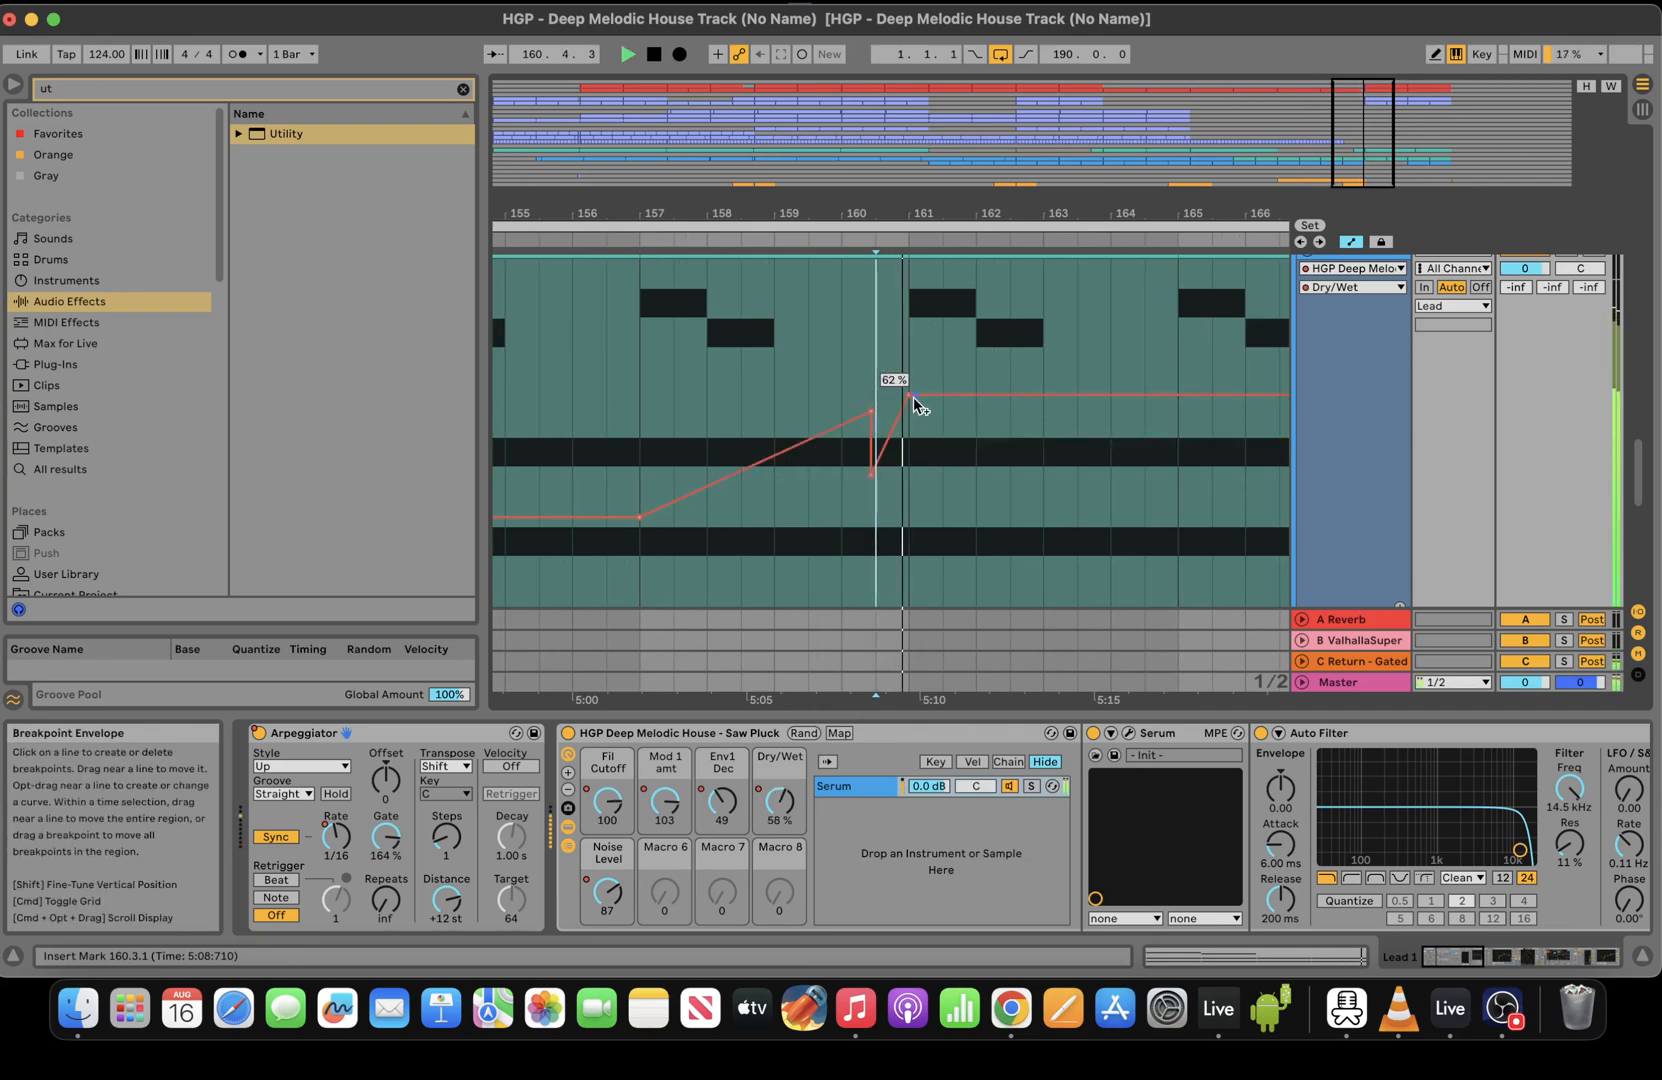
pyautogui.click(909, 393)
pyautogui.press('space')
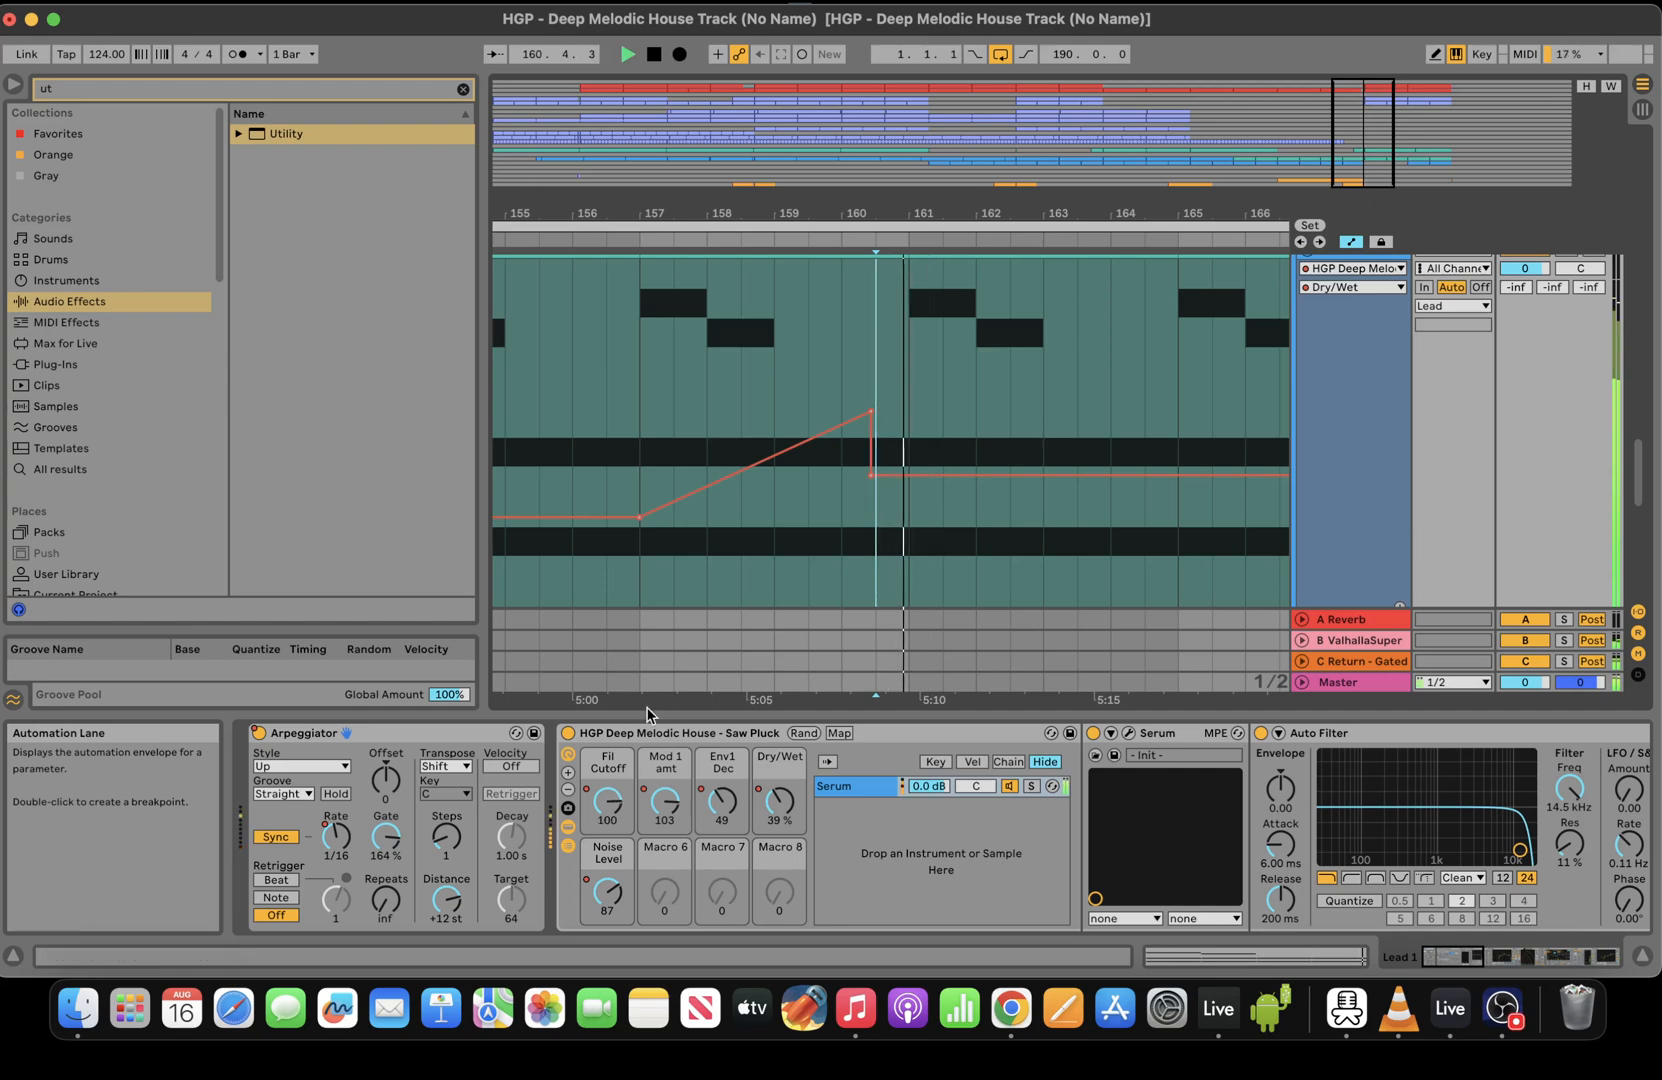
pyautogui.press('space')
# Show Lead 1's Fil Cutoff automation and loop the four-bar Pad 1 2 clip at bar 161
pyautogui.click(607, 800)
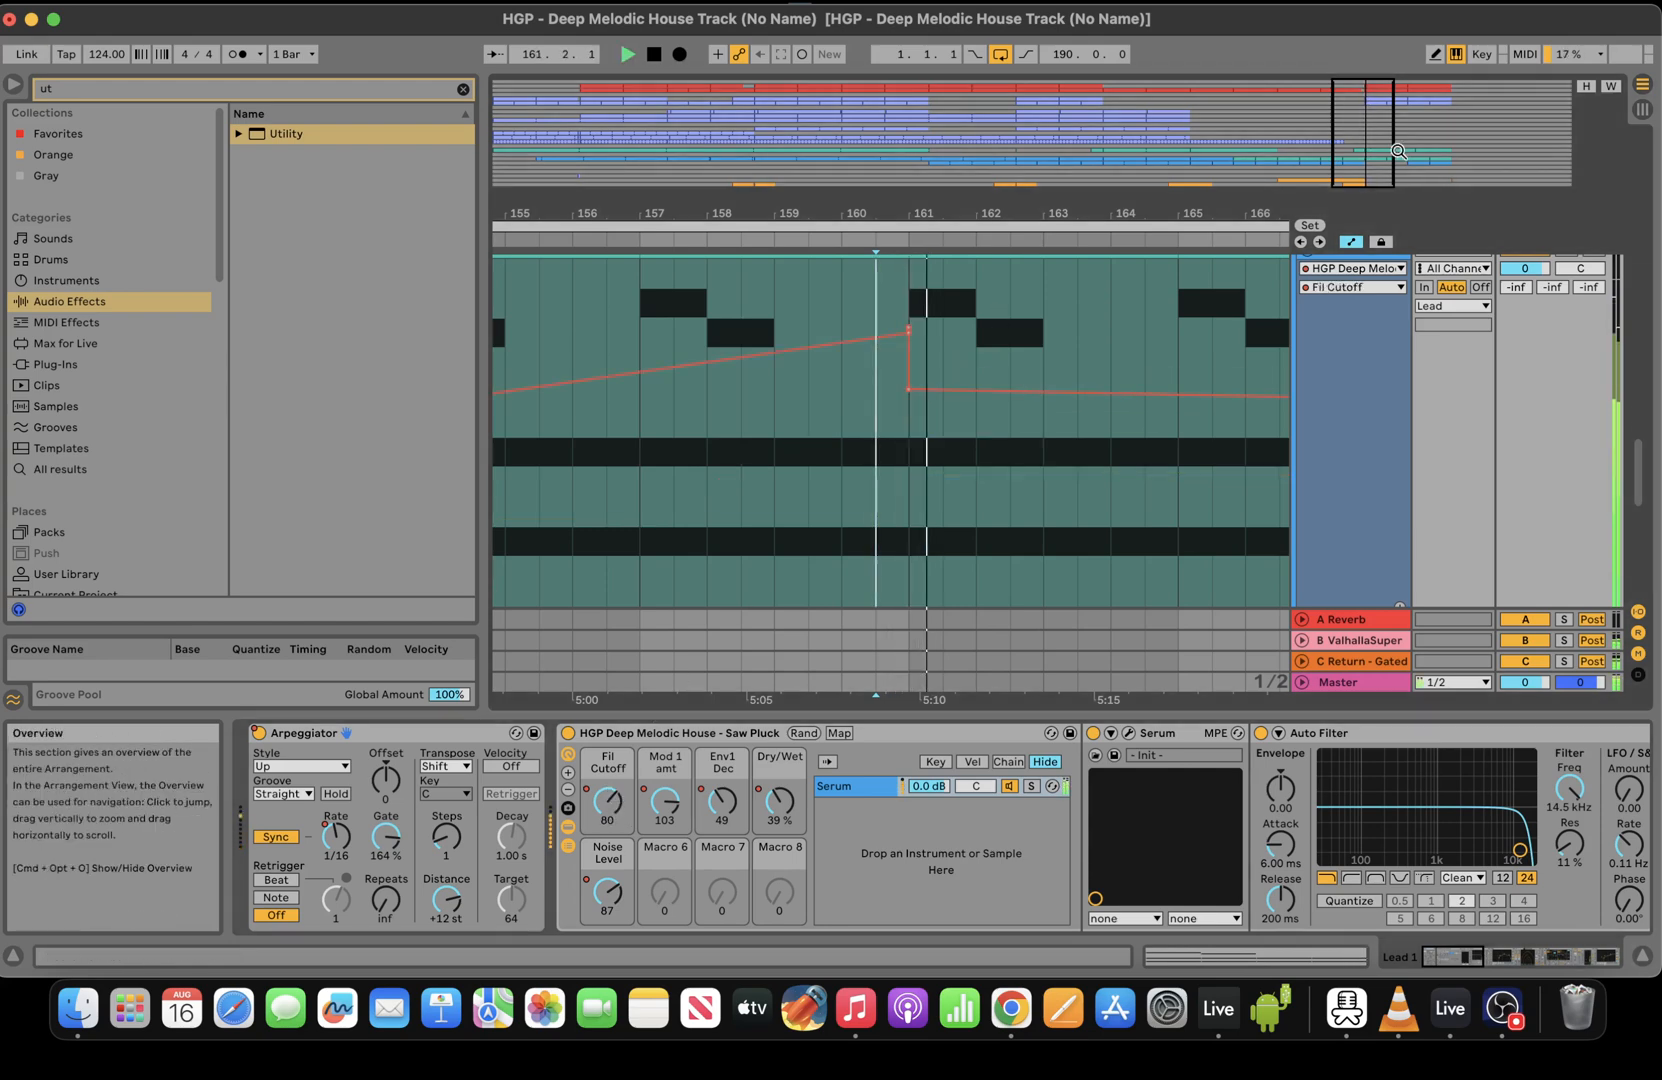
pyautogui.moveTo(850, 213); pyautogui.dragTo(850, 120)
pyautogui.click(1097, 408)
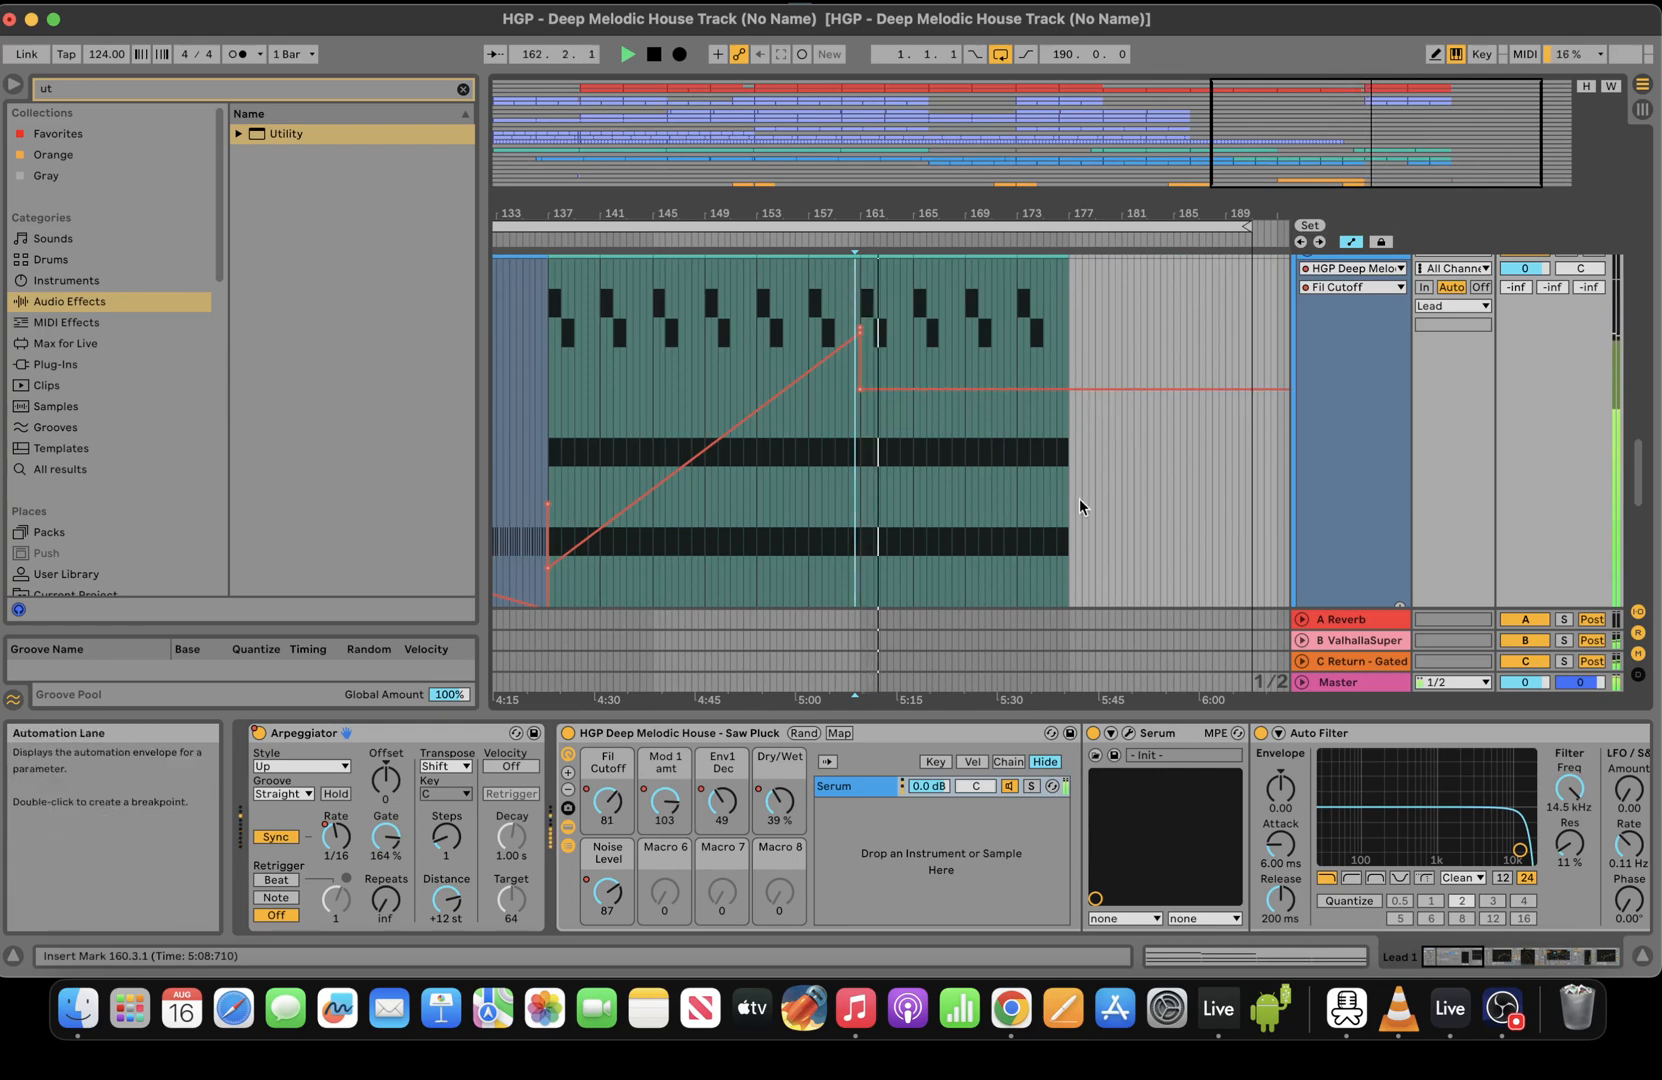
pyautogui.moveTo(1643, 456)
pyautogui.mouseDown()
pyautogui.moveTo(1643, 418)
pyautogui.moveTo(1638, 455)
pyautogui.mouseUp()
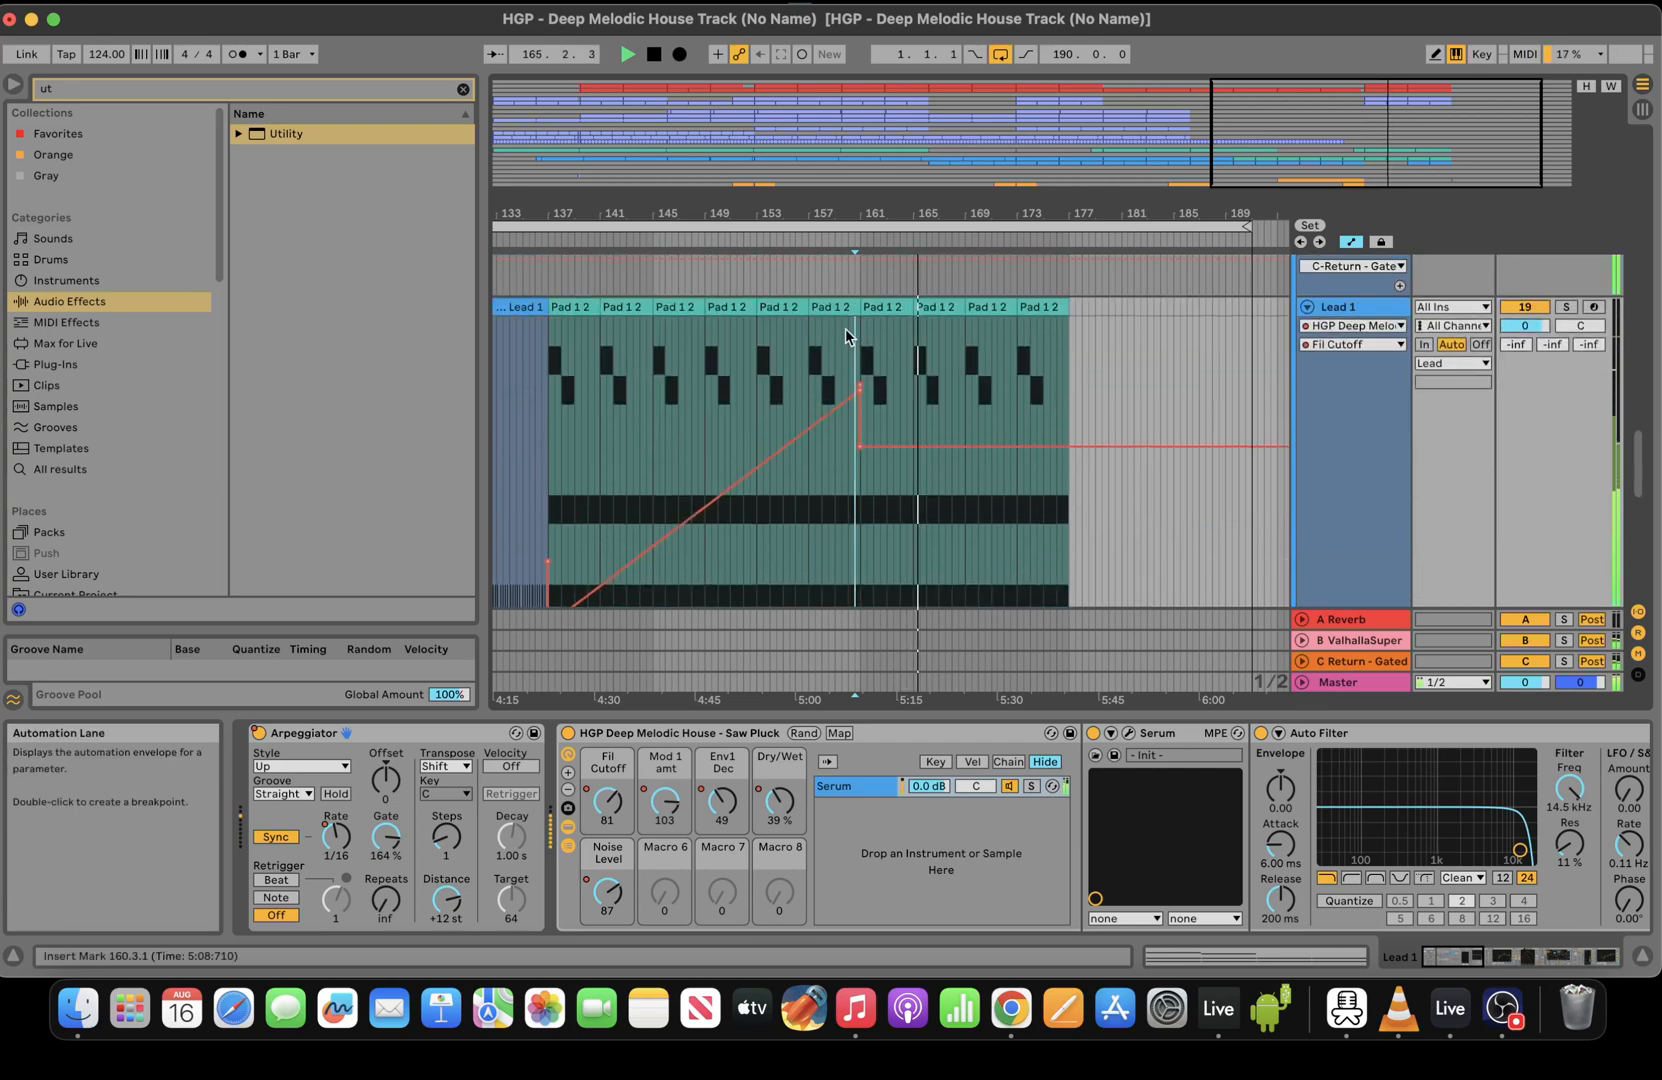
pyautogui.click(884, 306)
# Solo Lead 1, raise its Compressor threshold to -23.2 dB, and unsolo it with the track active
pyautogui.click(1525, 307)
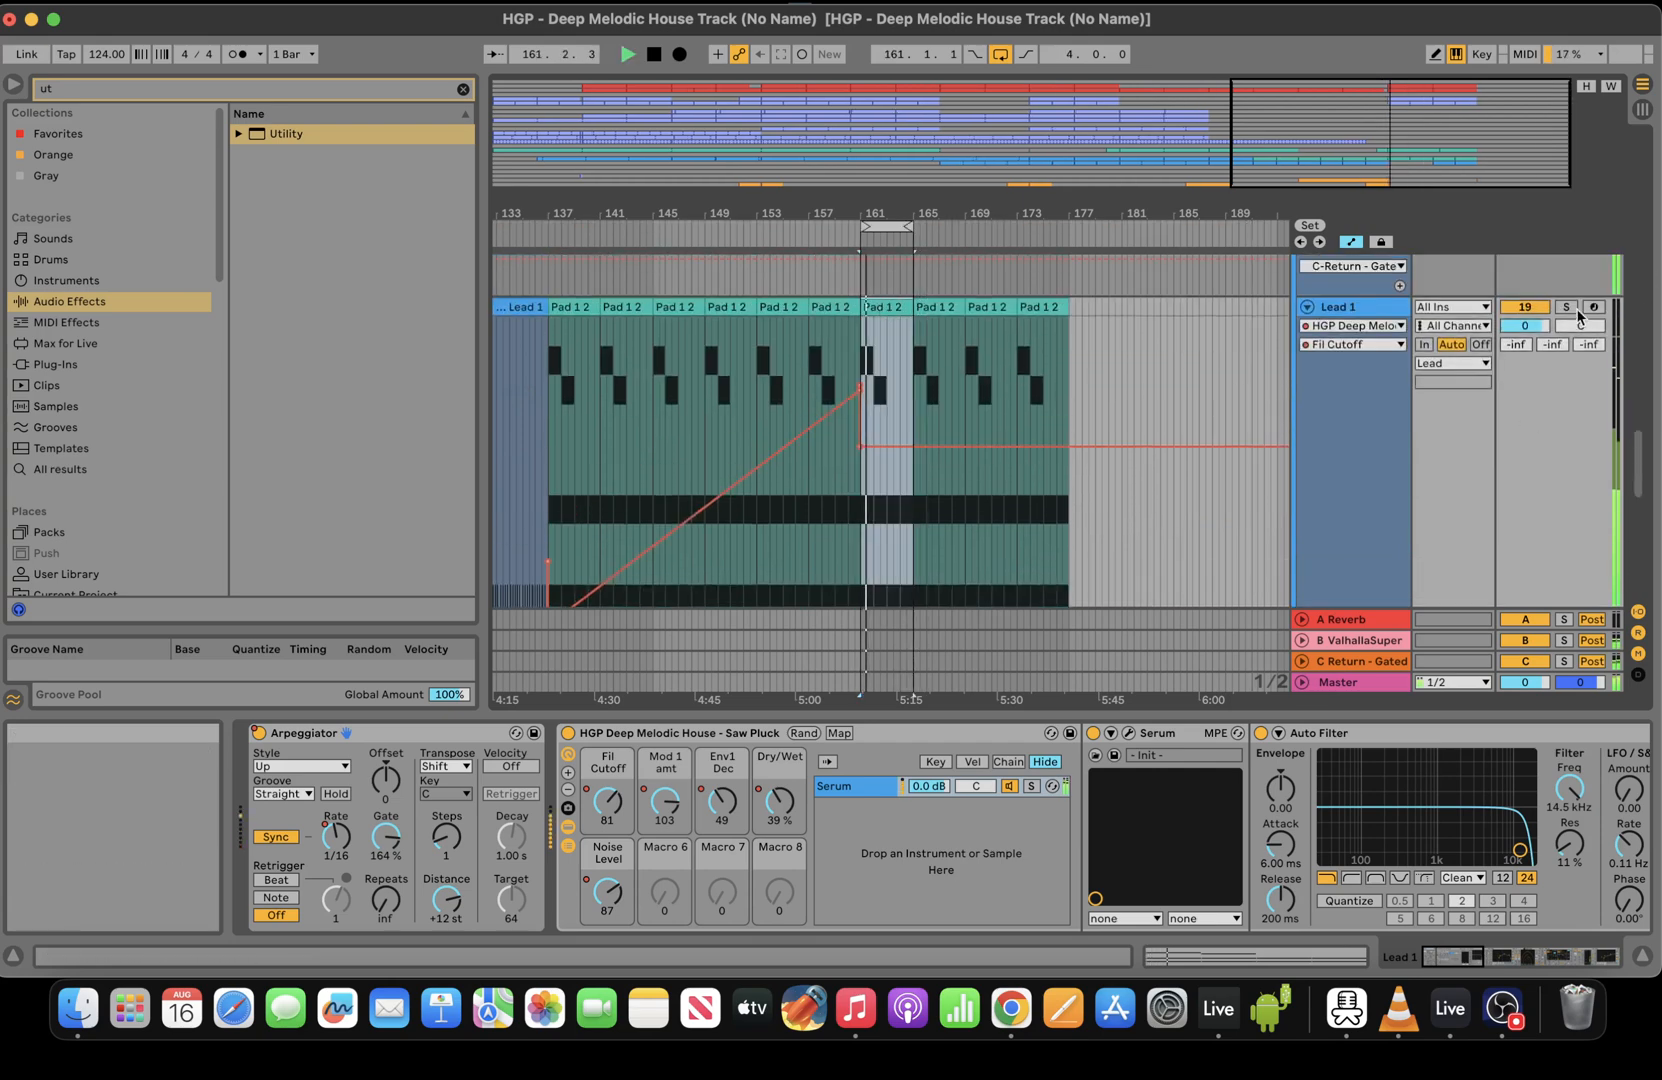
pyautogui.click(1566, 307)
pyautogui.moveTo(1470, 957); pyautogui.dragTo(1657, 944)
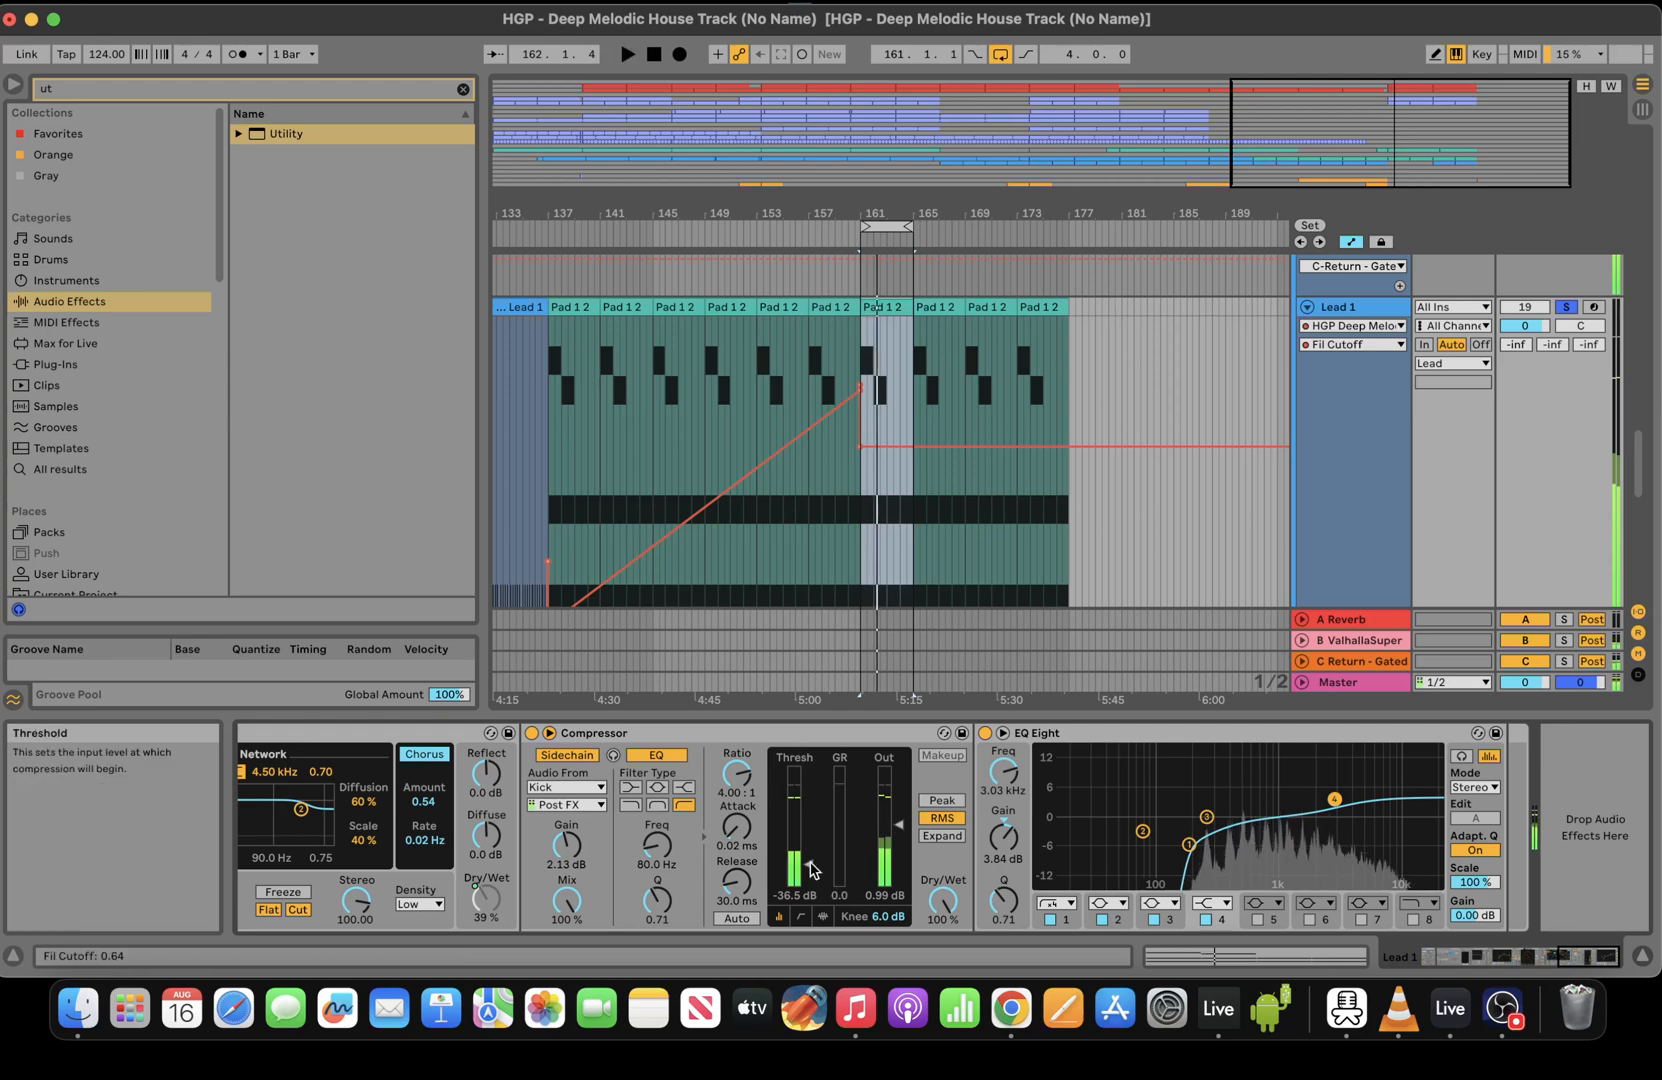
pyautogui.moveTo(806, 862); pyautogui.dragTo(808, 850)
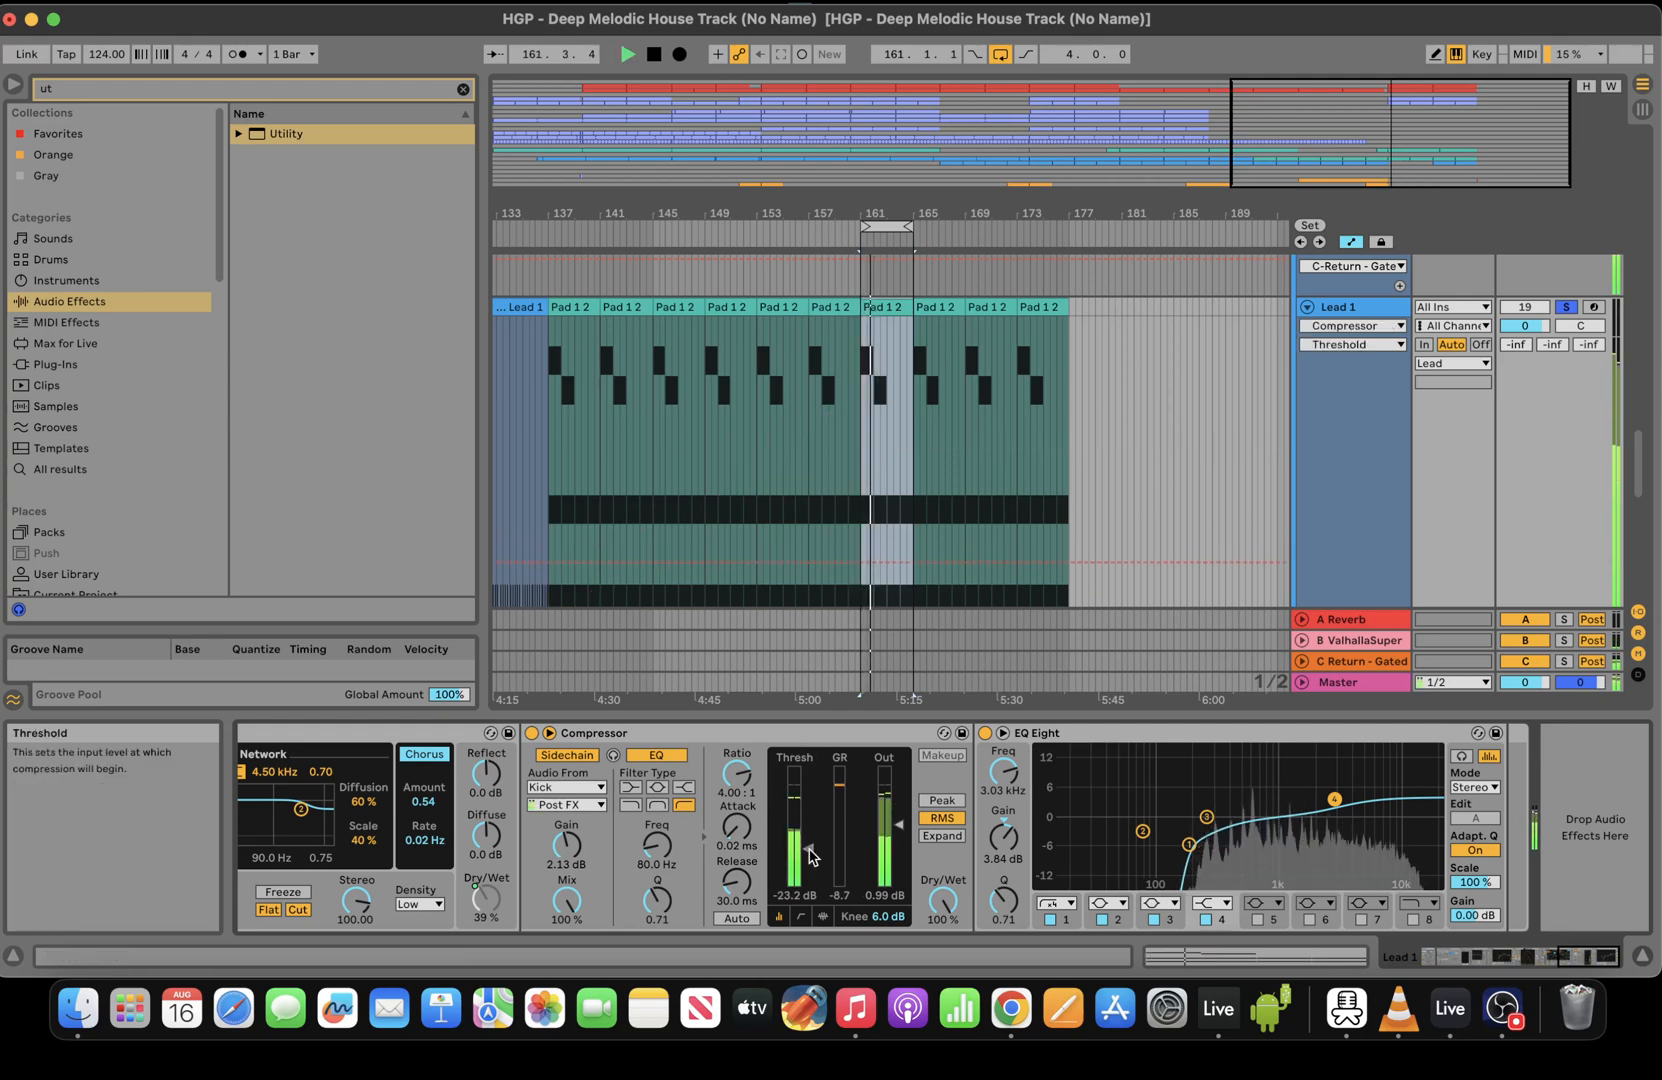
pyautogui.click(1568, 307)
pyautogui.click(1525, 307)
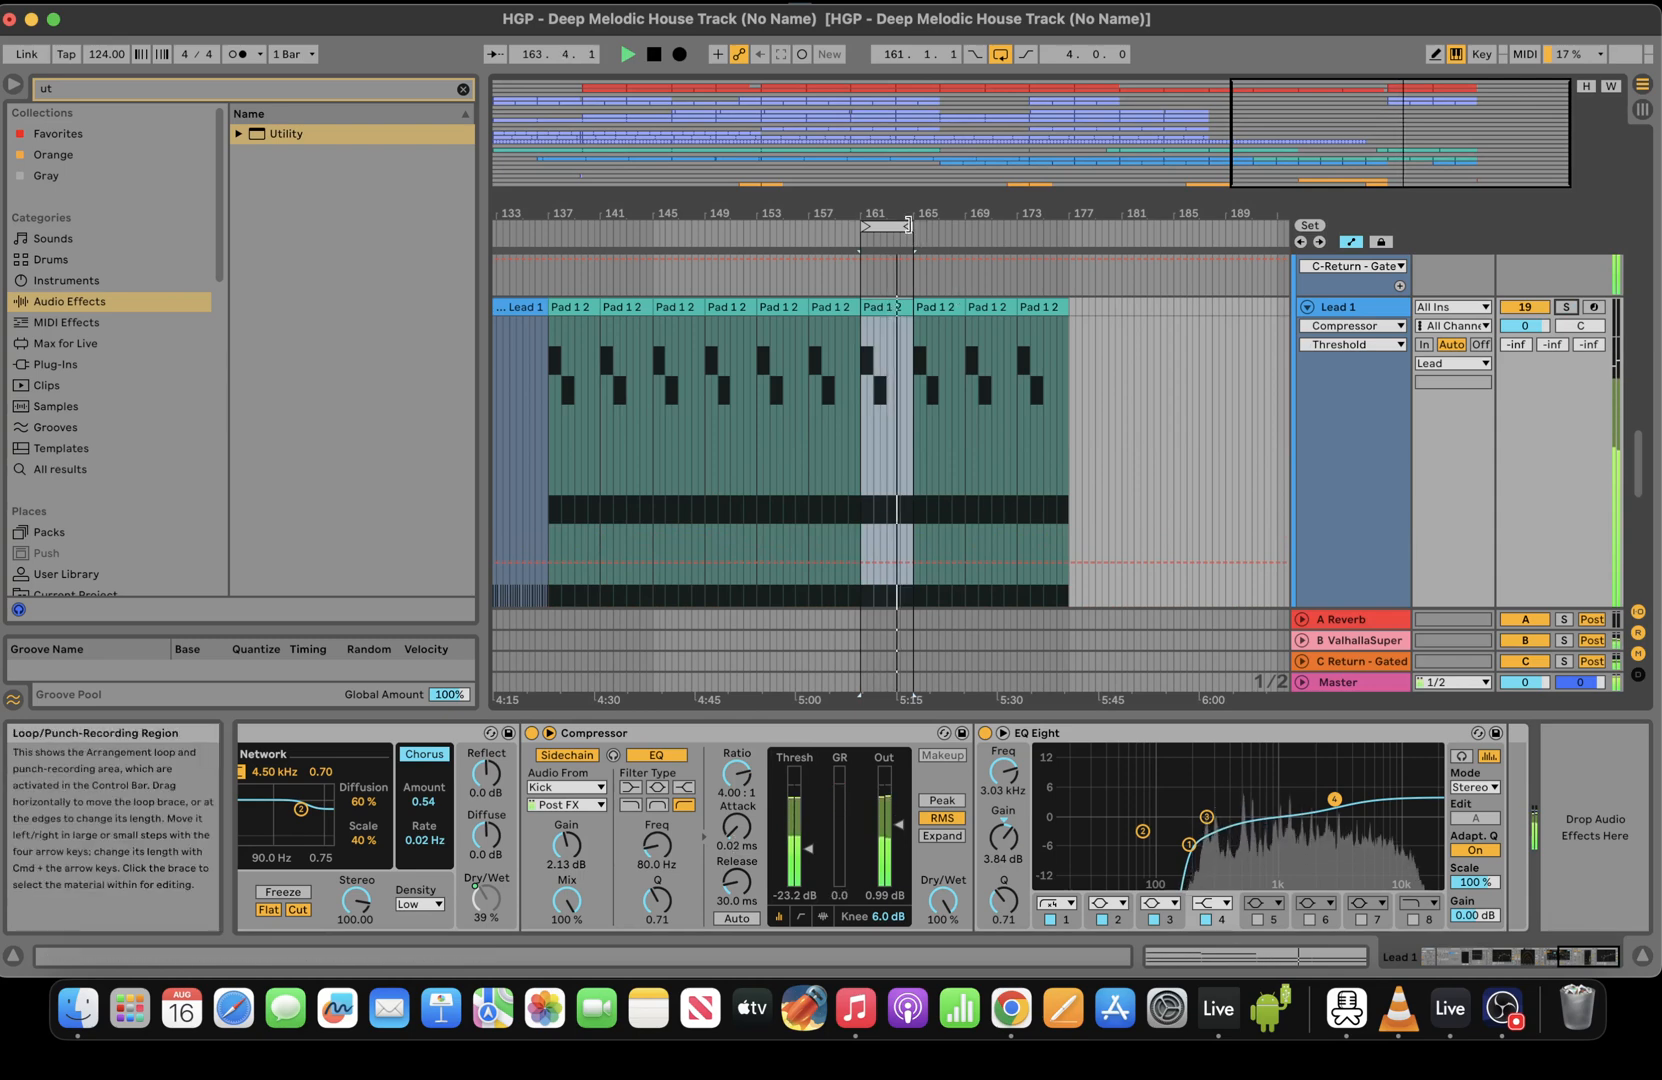
# Extend the loop to bar 177 and reactivate the Sweep clip at bar 161 on the Sweeps track
pyautogui.moveTo(910, 227); pyautogui.dragTo(1067, 234)
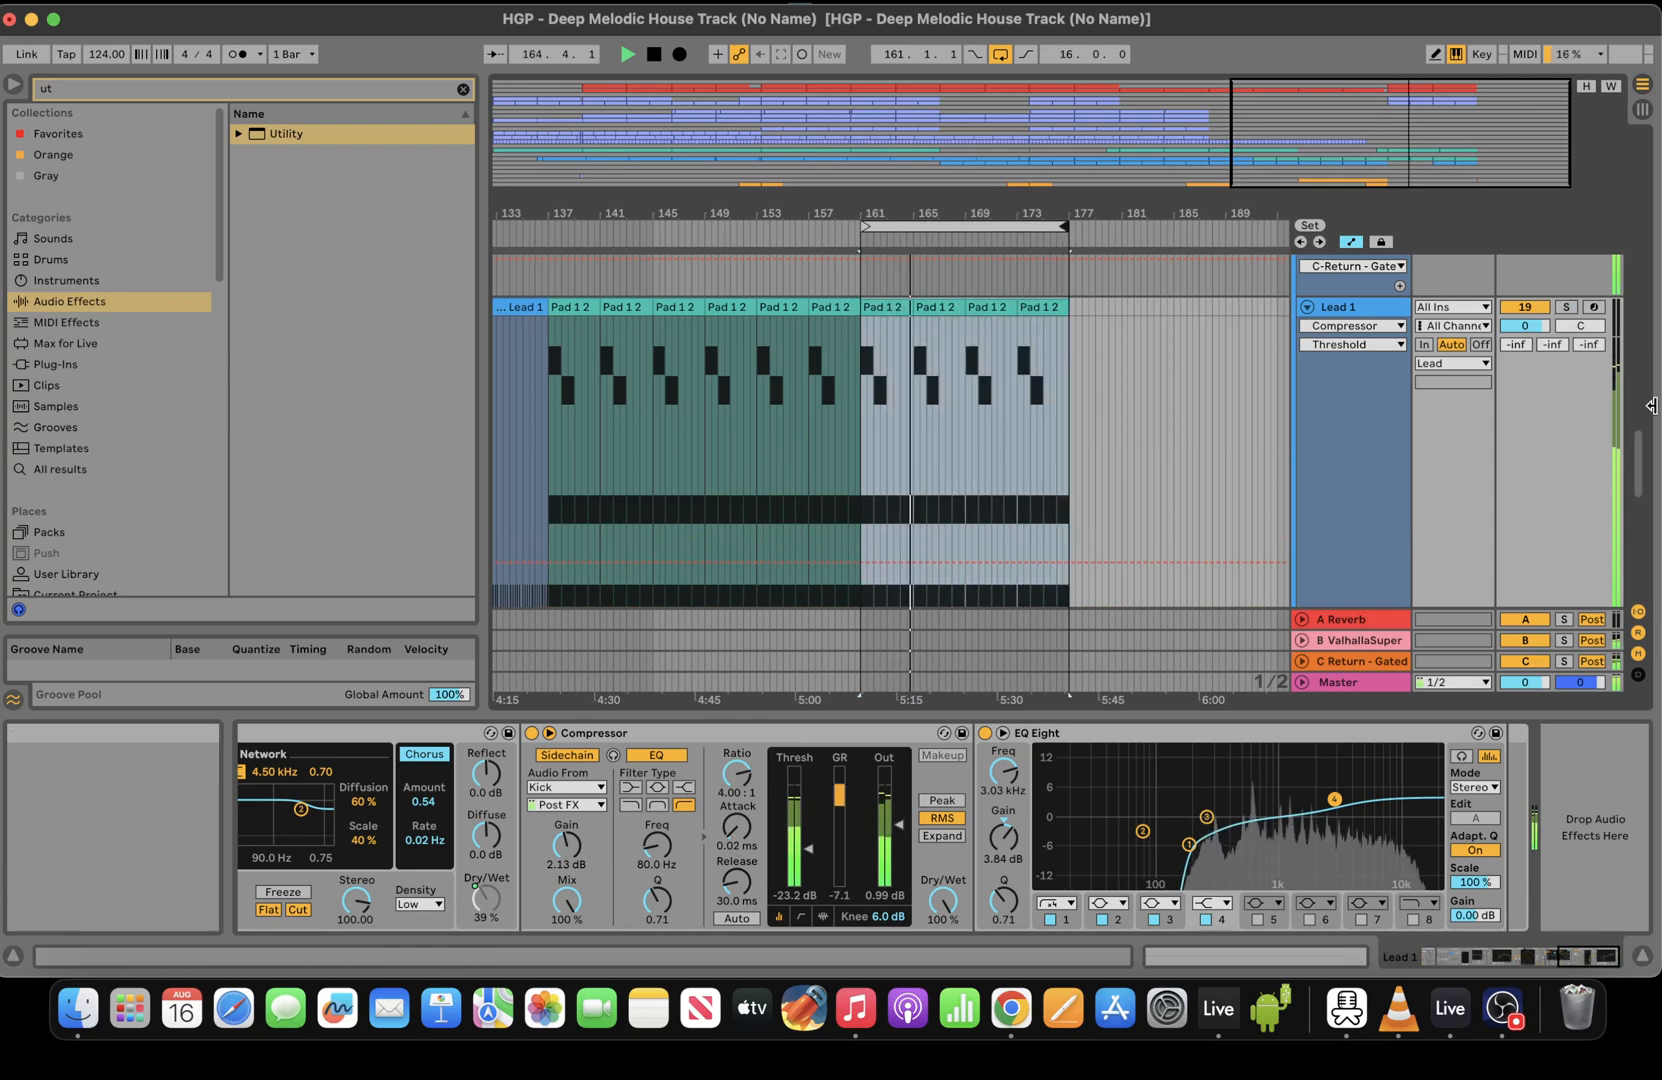
pyautogui.moveTo(1637, 468); pyautogui.dragTo(1632, 608)
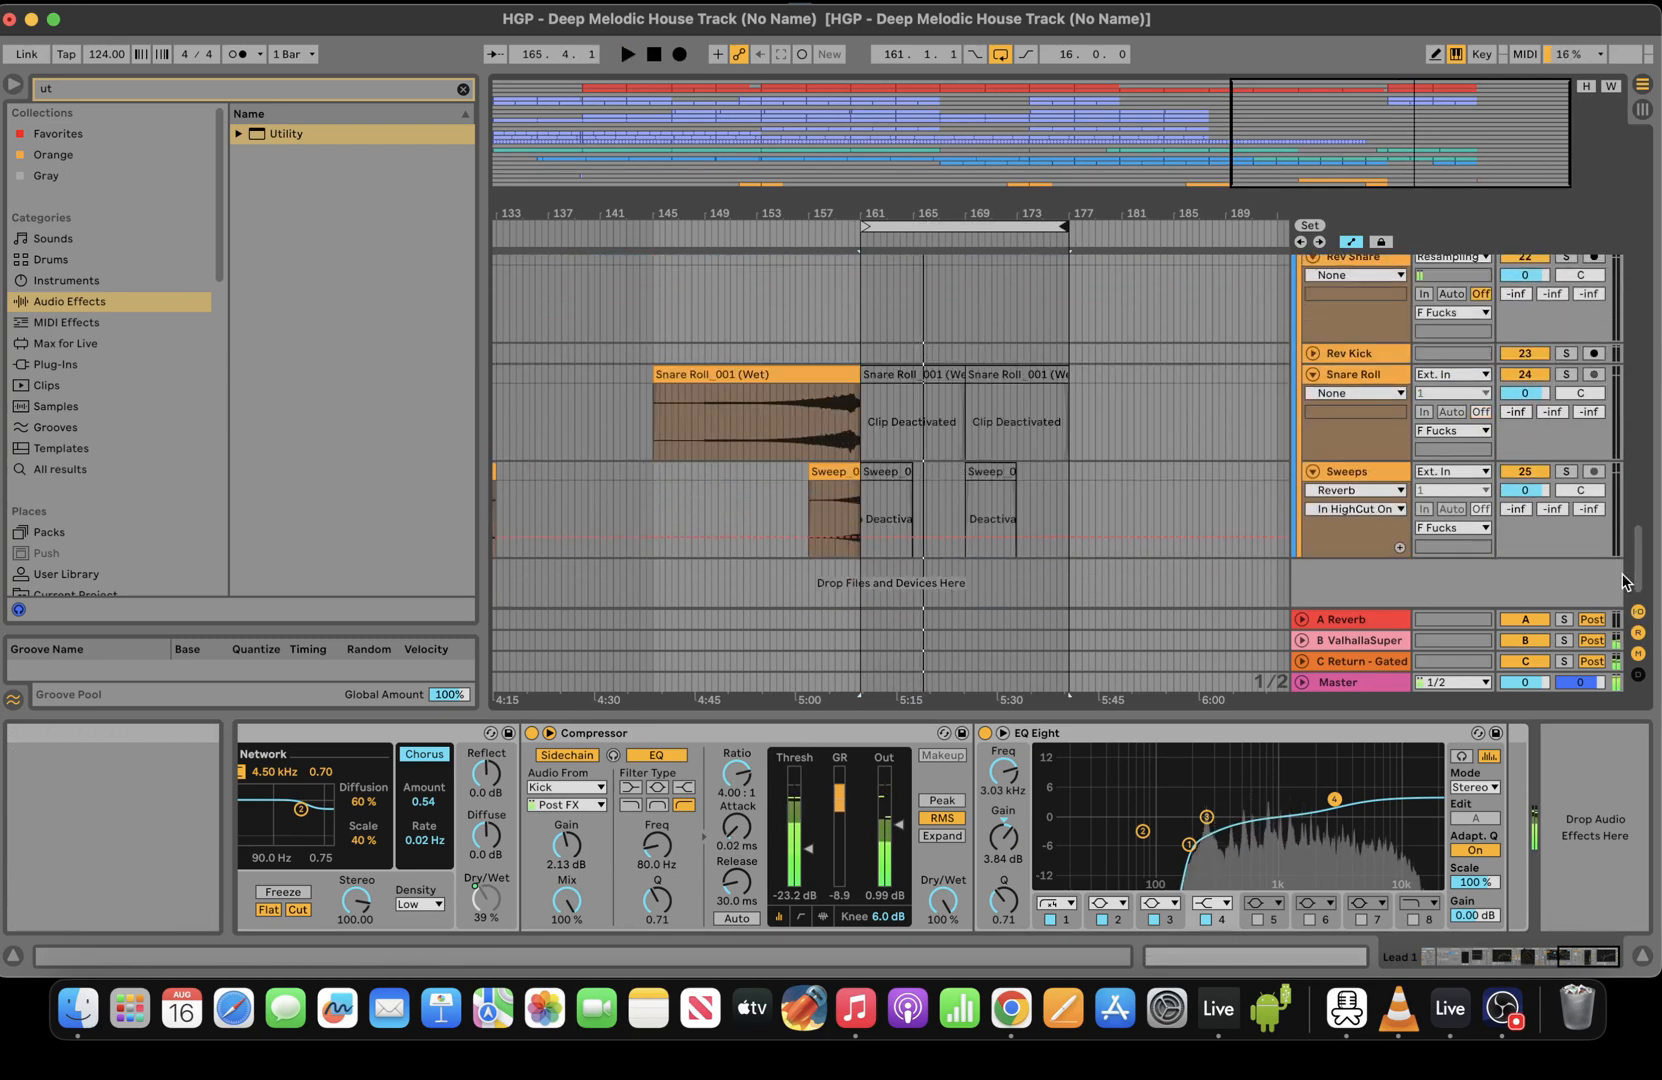
pyautogui.press('space')
pyautogui.press('space')
pyautogui.click(850, 480)
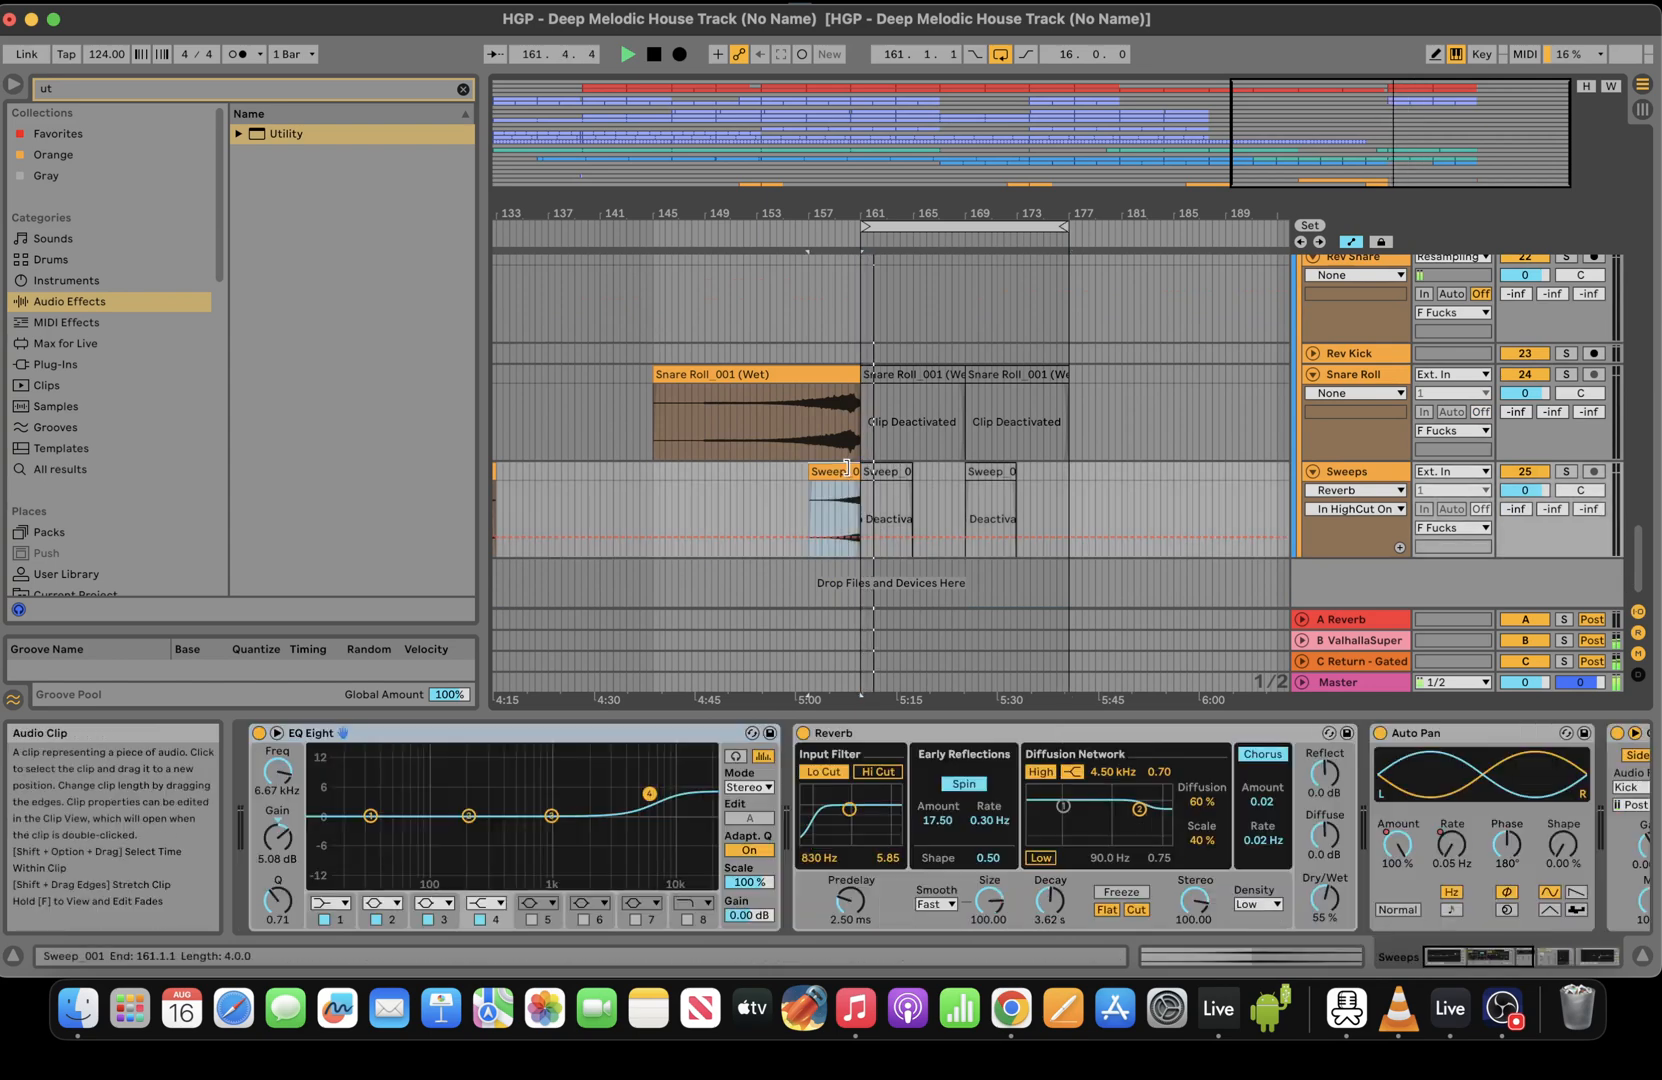
pyautogui.press('space')
pyautogui.press('space')
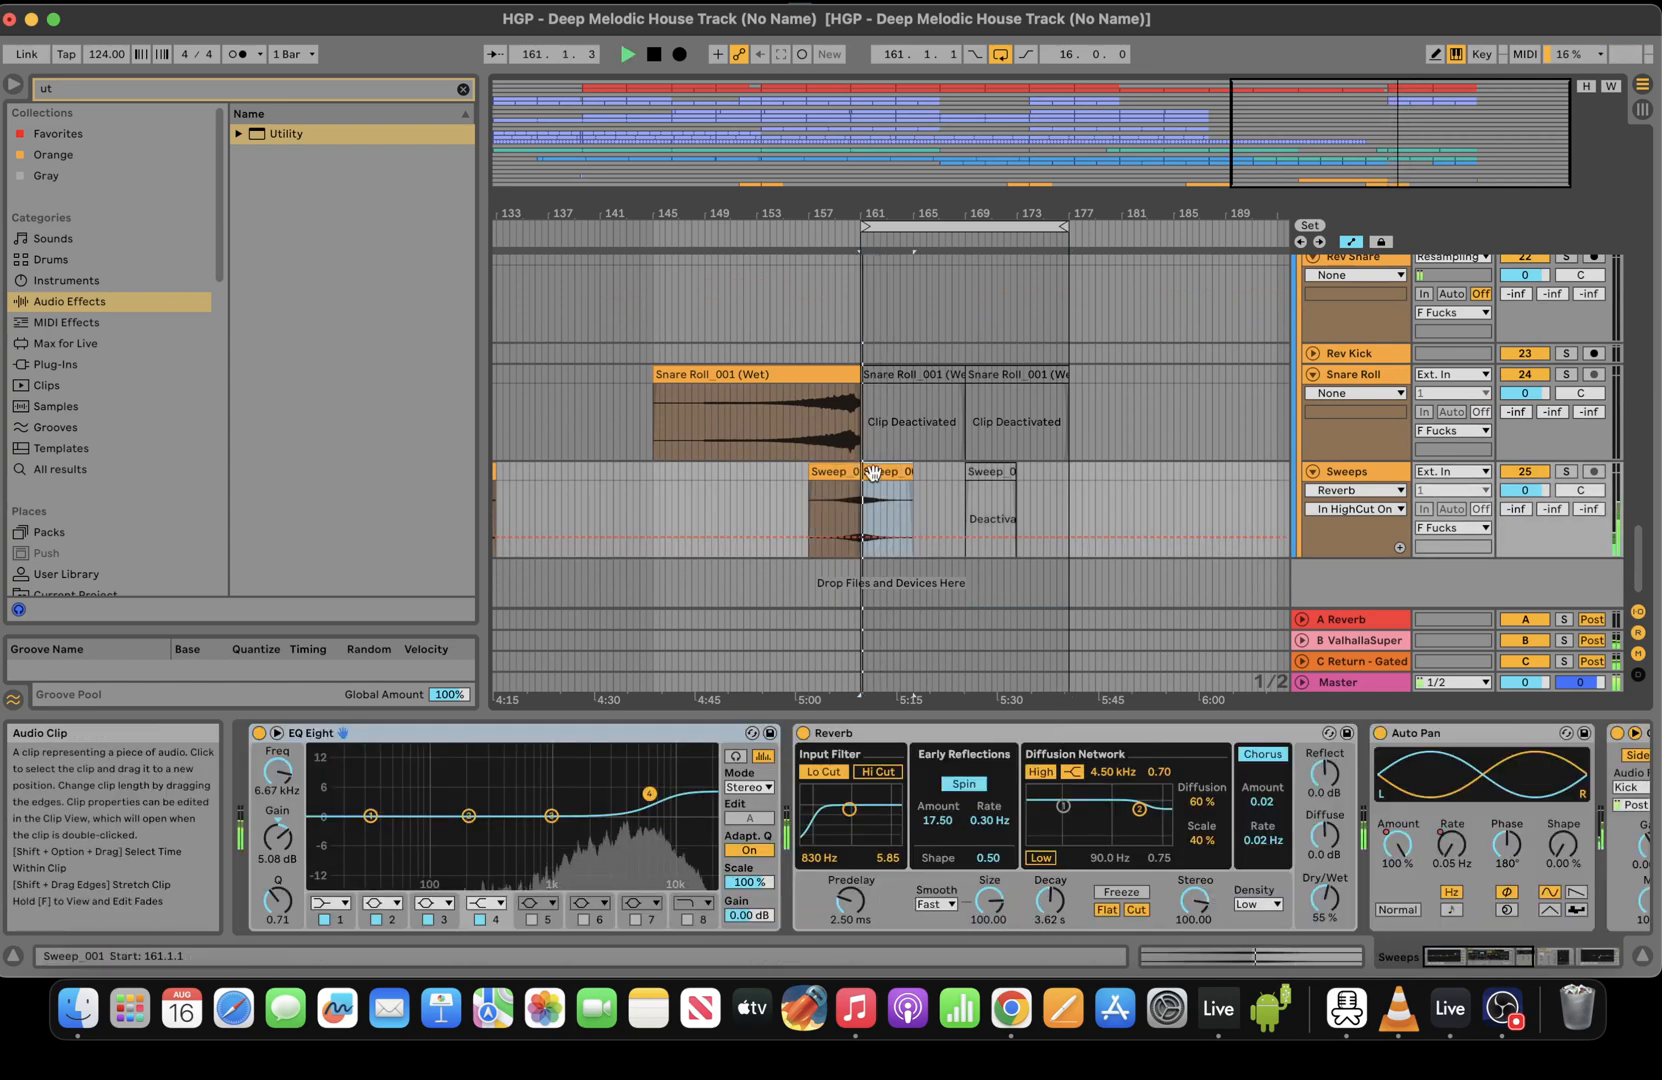
# Select the two sweep clips around bar 161 and audition the transition from bar 156.3
pyautogui.moveTo(927, 515); pyautogui.dragTo(796, 500)
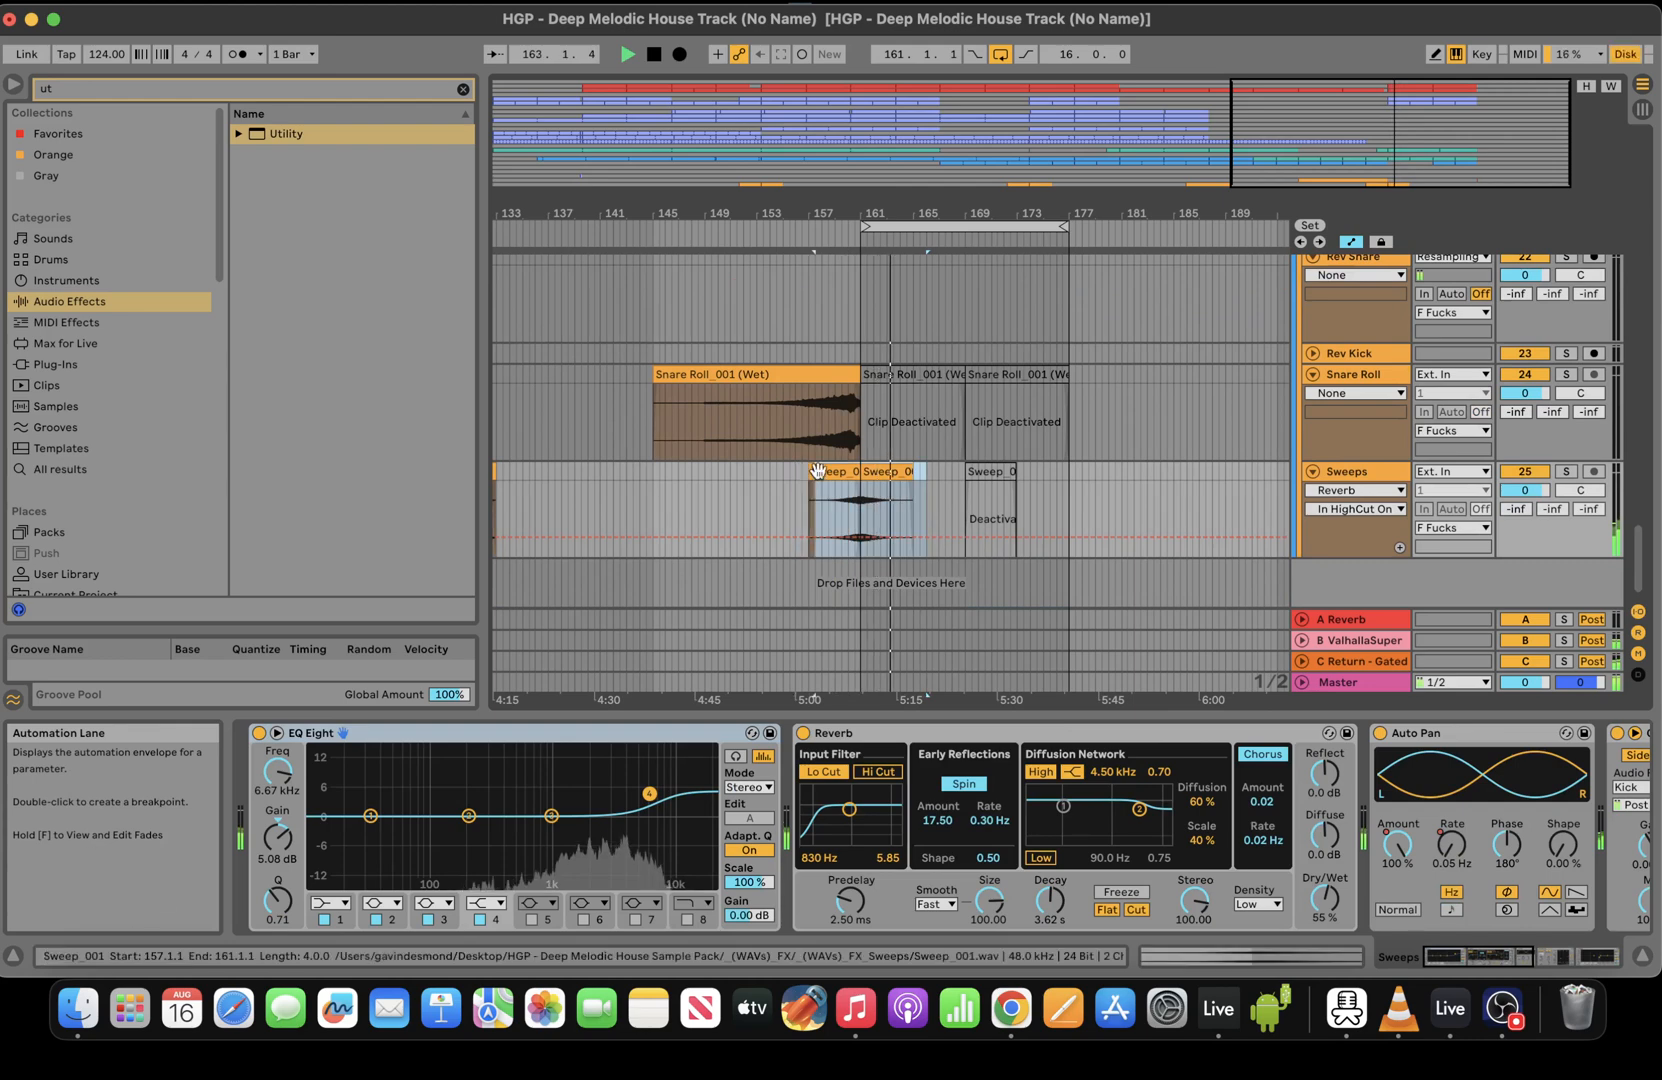
pyautogui.click(940, 514)
pyautogui.moveTo(940, 514); pyautogui.dragTo(802, 470)
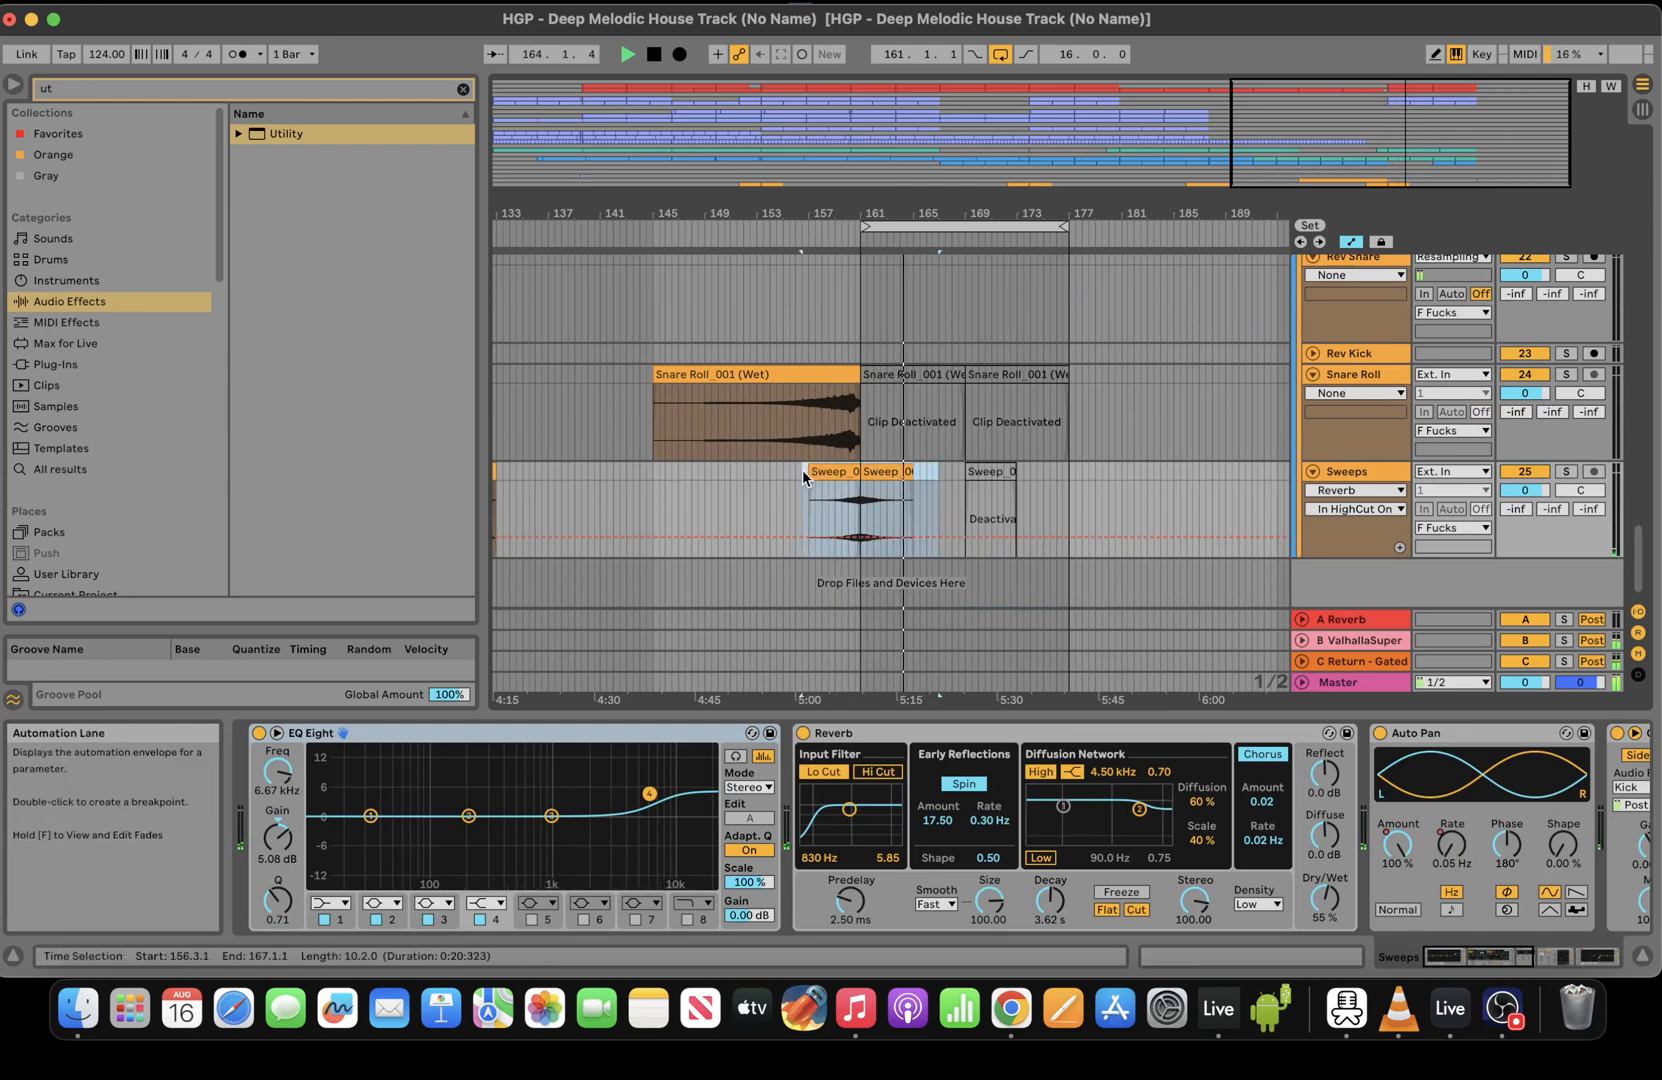
pyautogui.click(1227, 960)
pyautogui.moveTo(394, 620); pyautogui.dragTo(393, 610)
pyautogui.hotkey('shift', 'Tab')
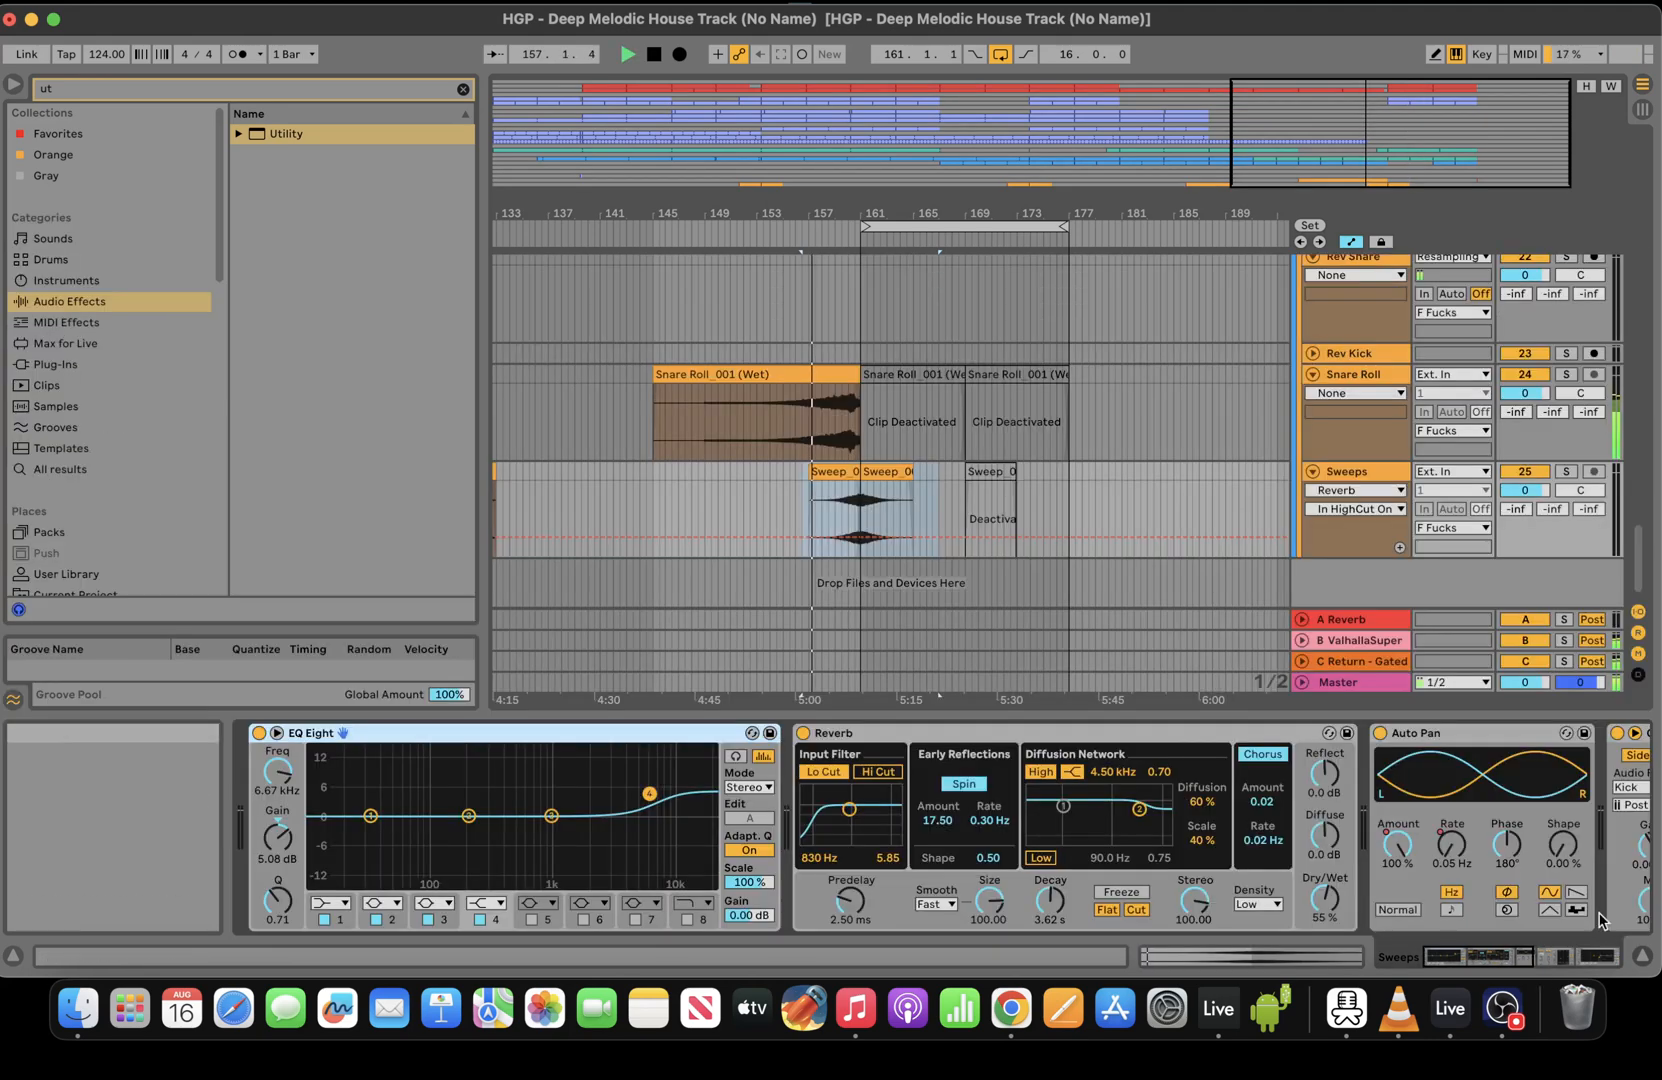
# Raise the Hi Reece Bass track's Env 2 Peak automation at bar 161 to 89 % and audition it
pyautogui.moveTo(1638, 425); pyautogui.dragTo(1638, 187)
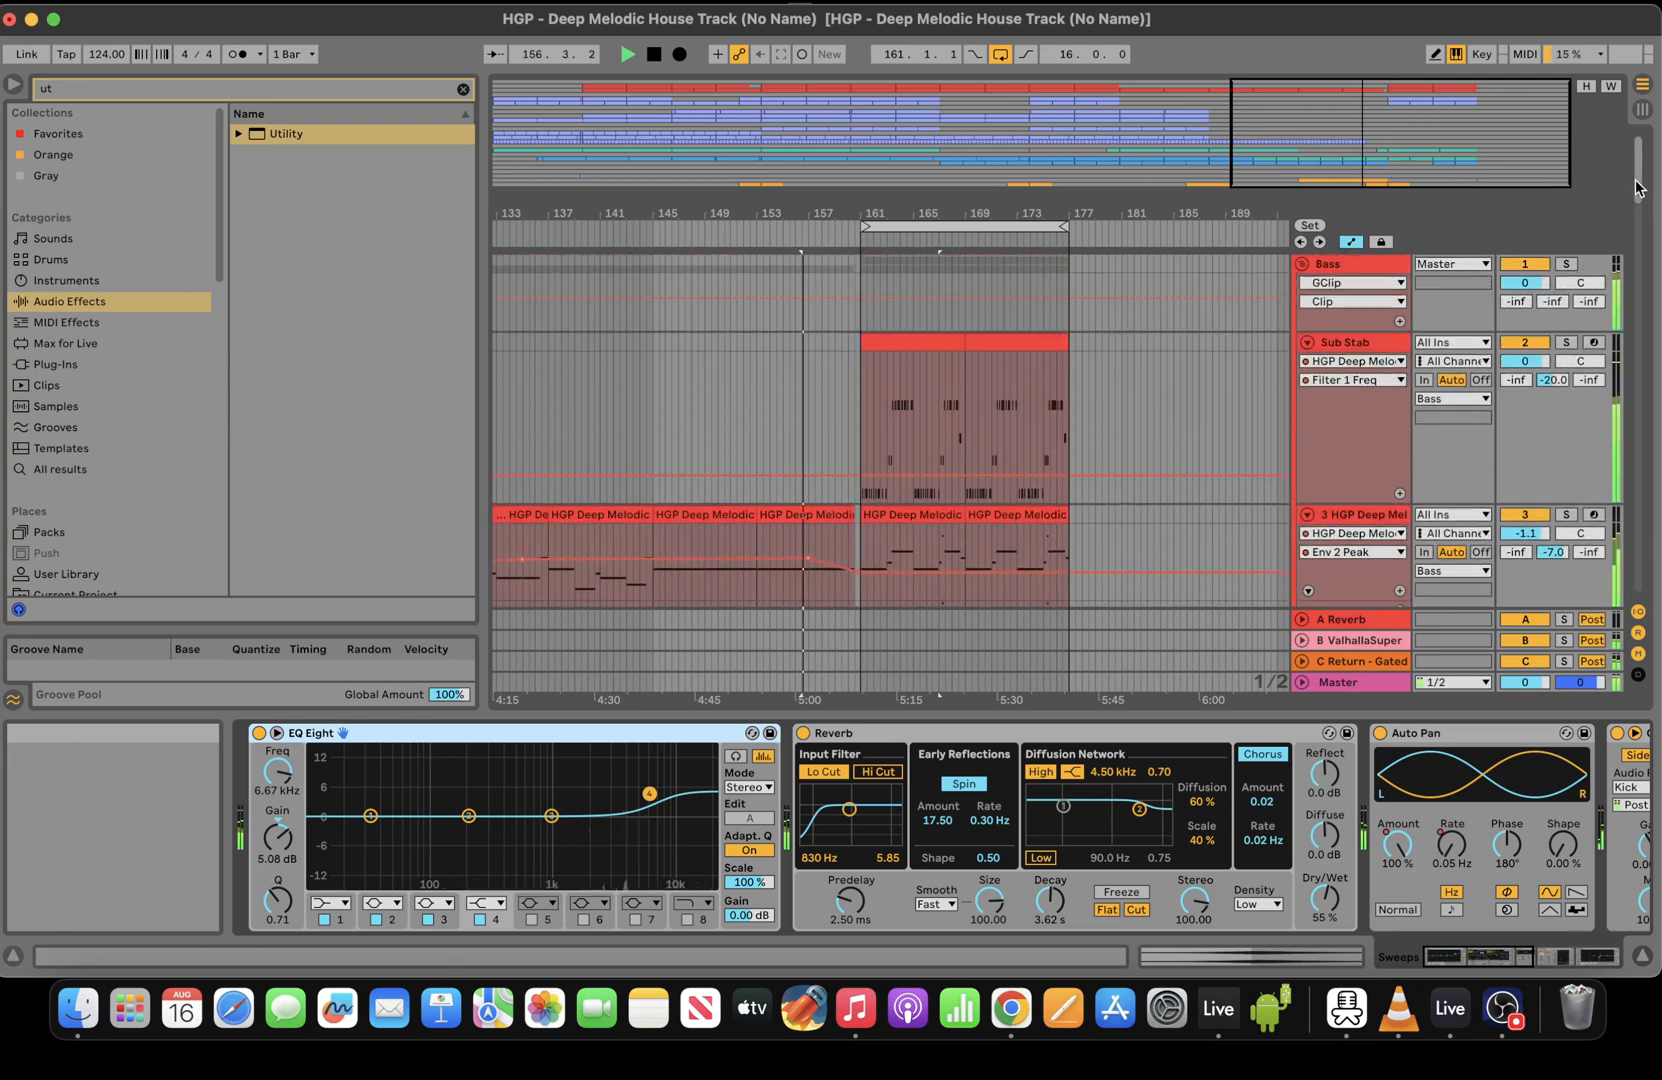
pyautogui.click(847, 574)
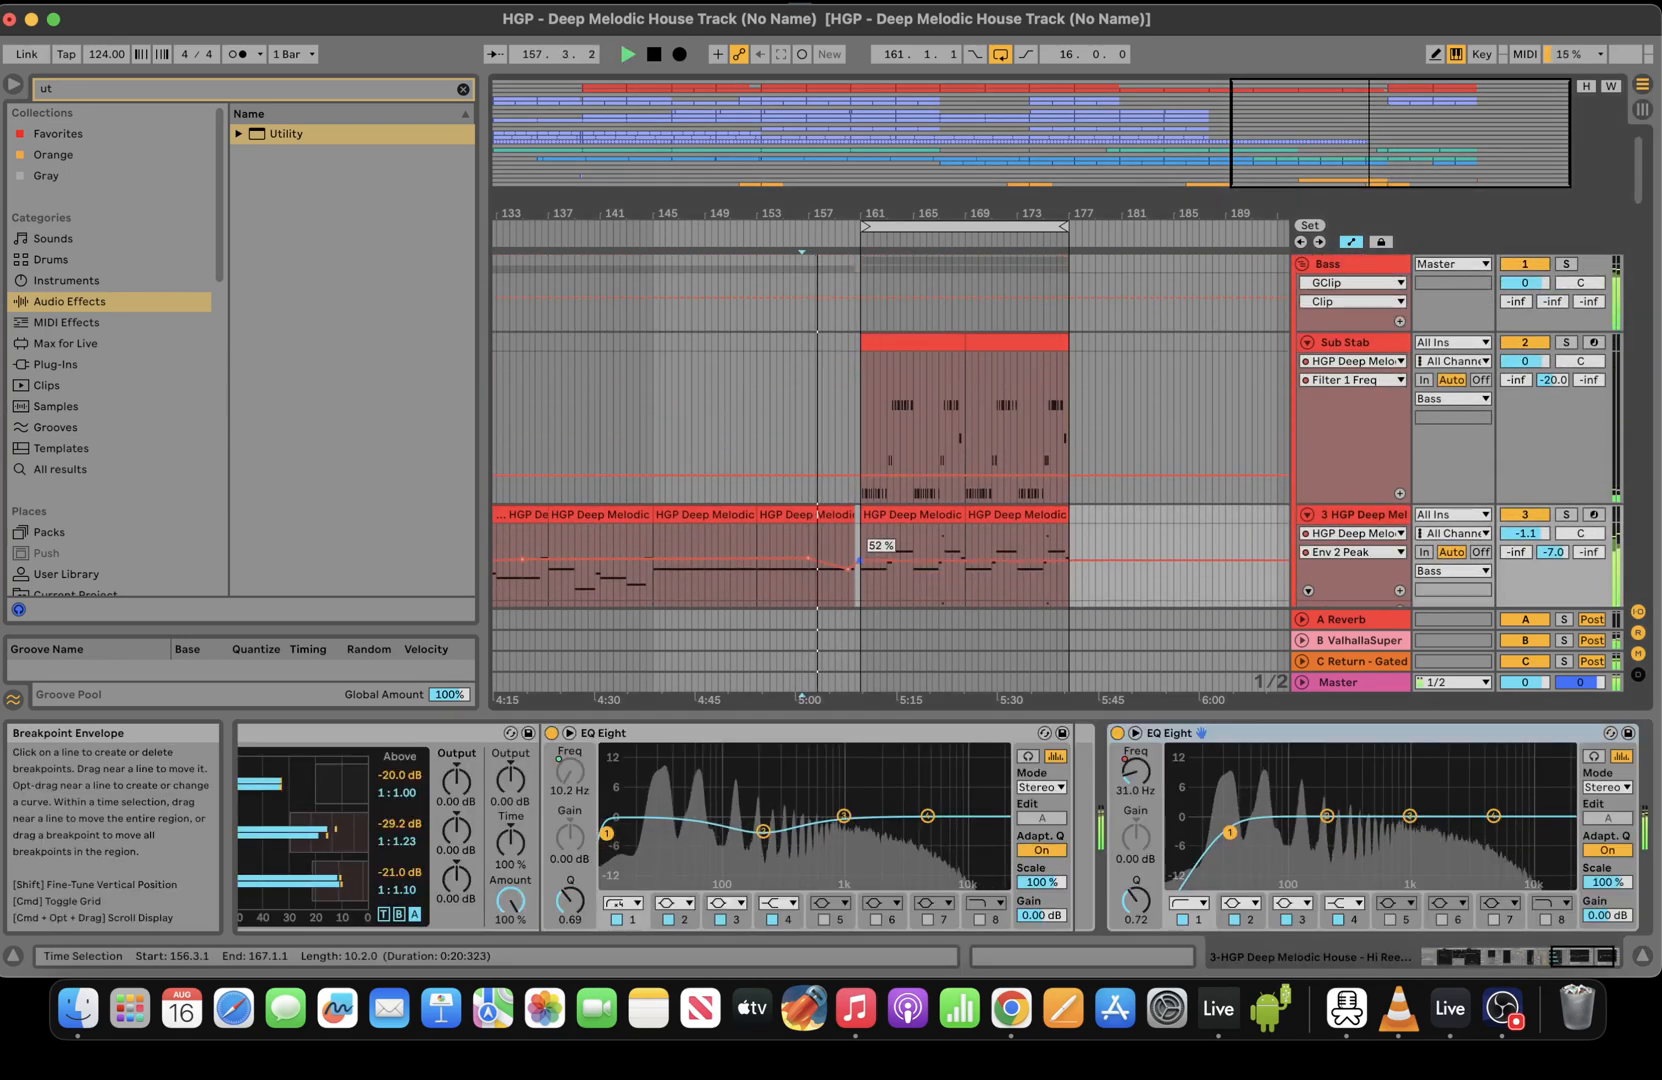
pyautogui.moveTo(859, 560); pyautogui.dragTo(859, 545)
pyautogui.press('space')
pyautogui.press('space')
pyautogui.click(862, 588)
pyautogui.press('space')
pyautogui.press('space')
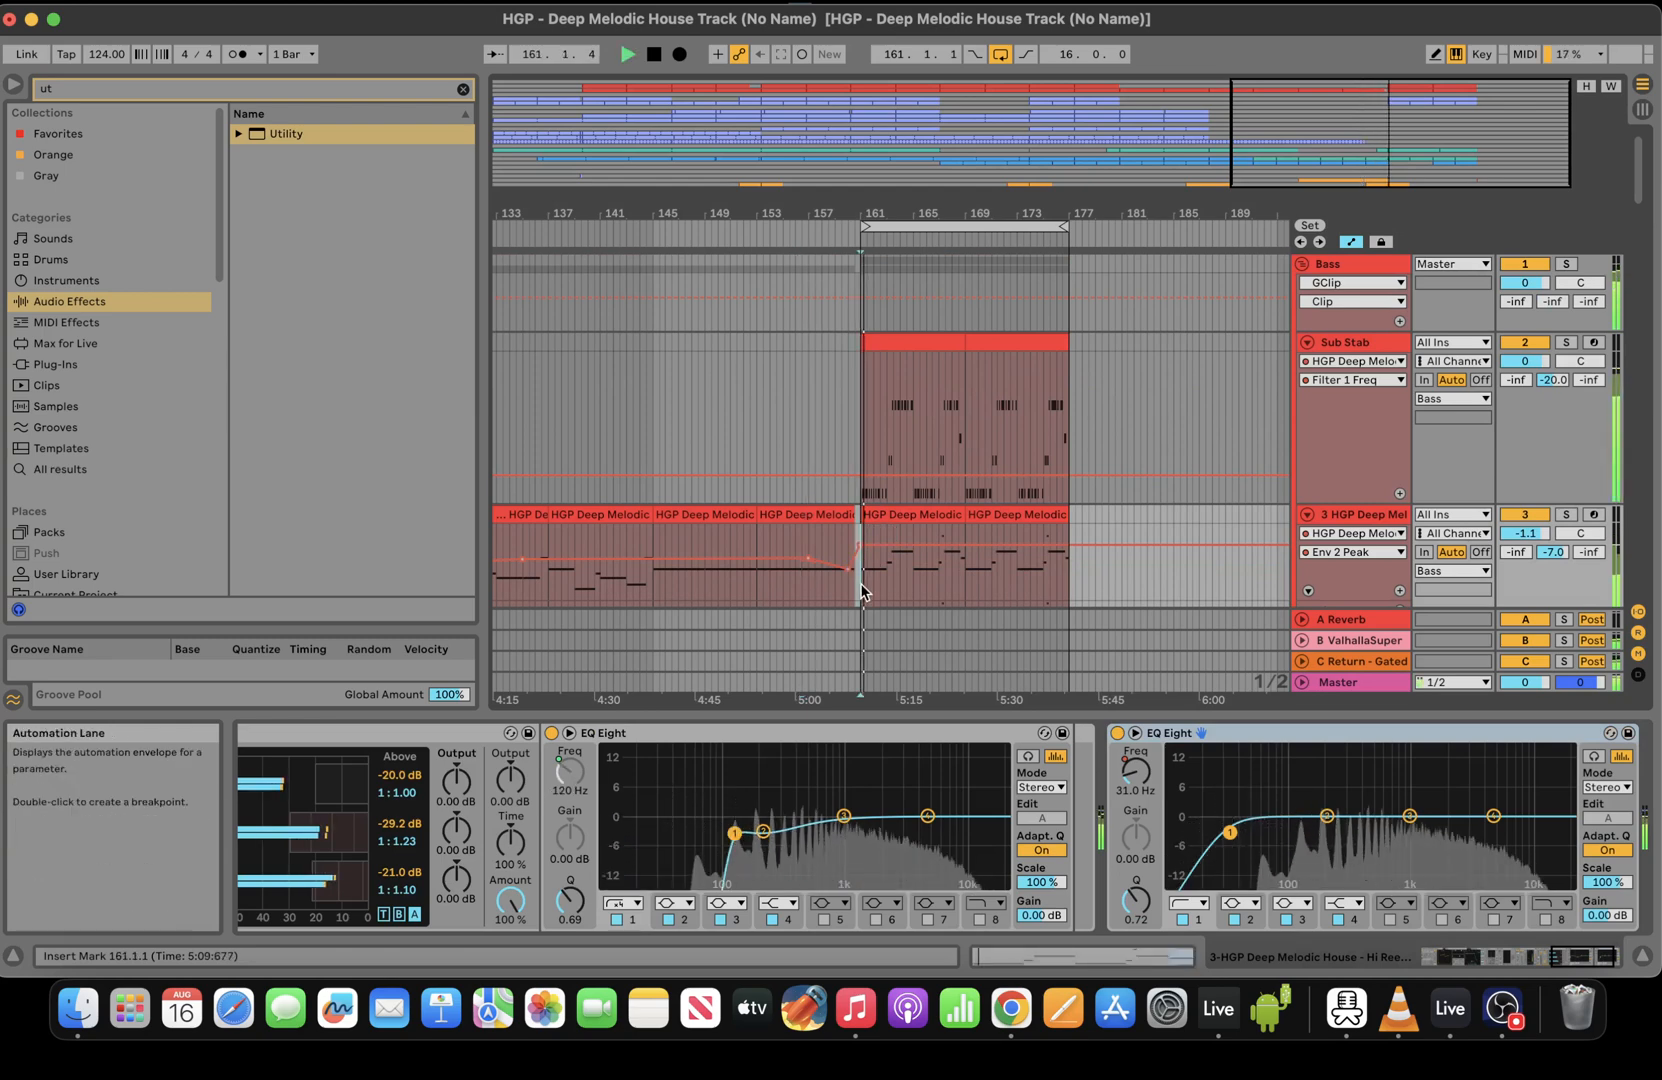
pyautogui.moveTo(859, 545); pyautogui.dragTo(859, 533)
pyautogui.press('space')
pyautogui.press('space')
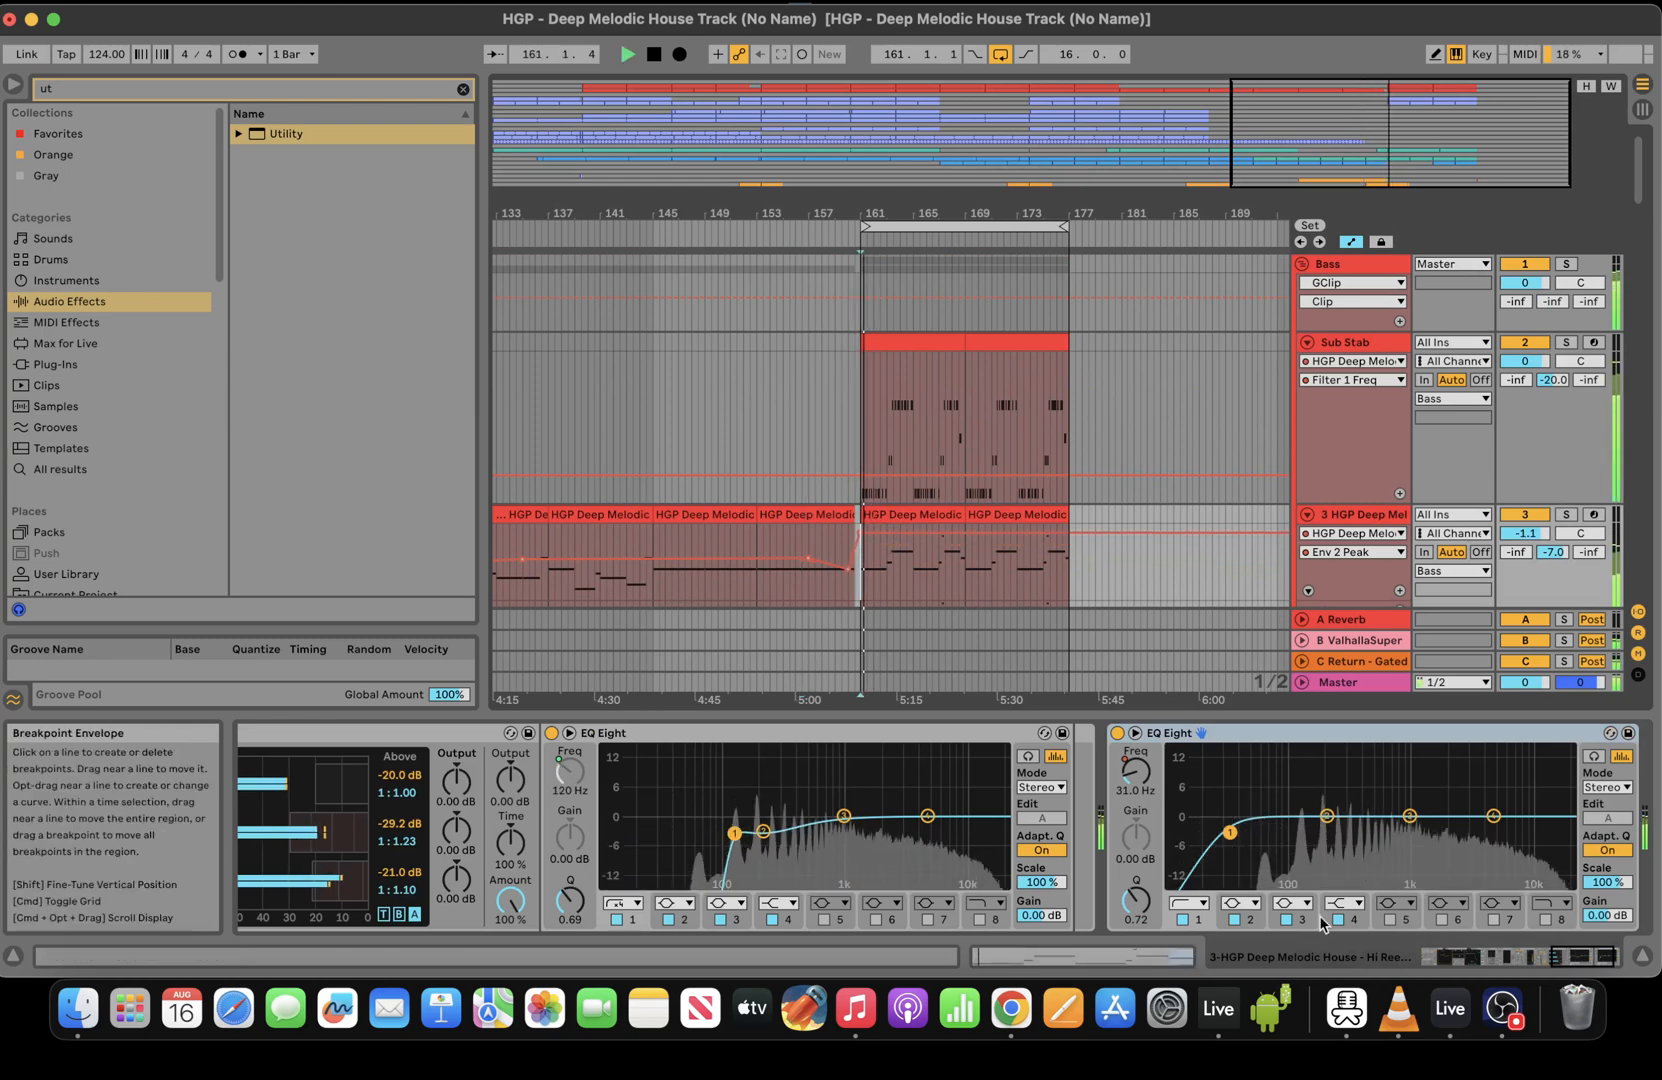
# Check the bass rack's Filter 1 Freq automation, set Env 2 Peak at bar 161 to 52 % and replay the drop
pyautogui.click(1446, 957)
pyautogui.click(309, 803)
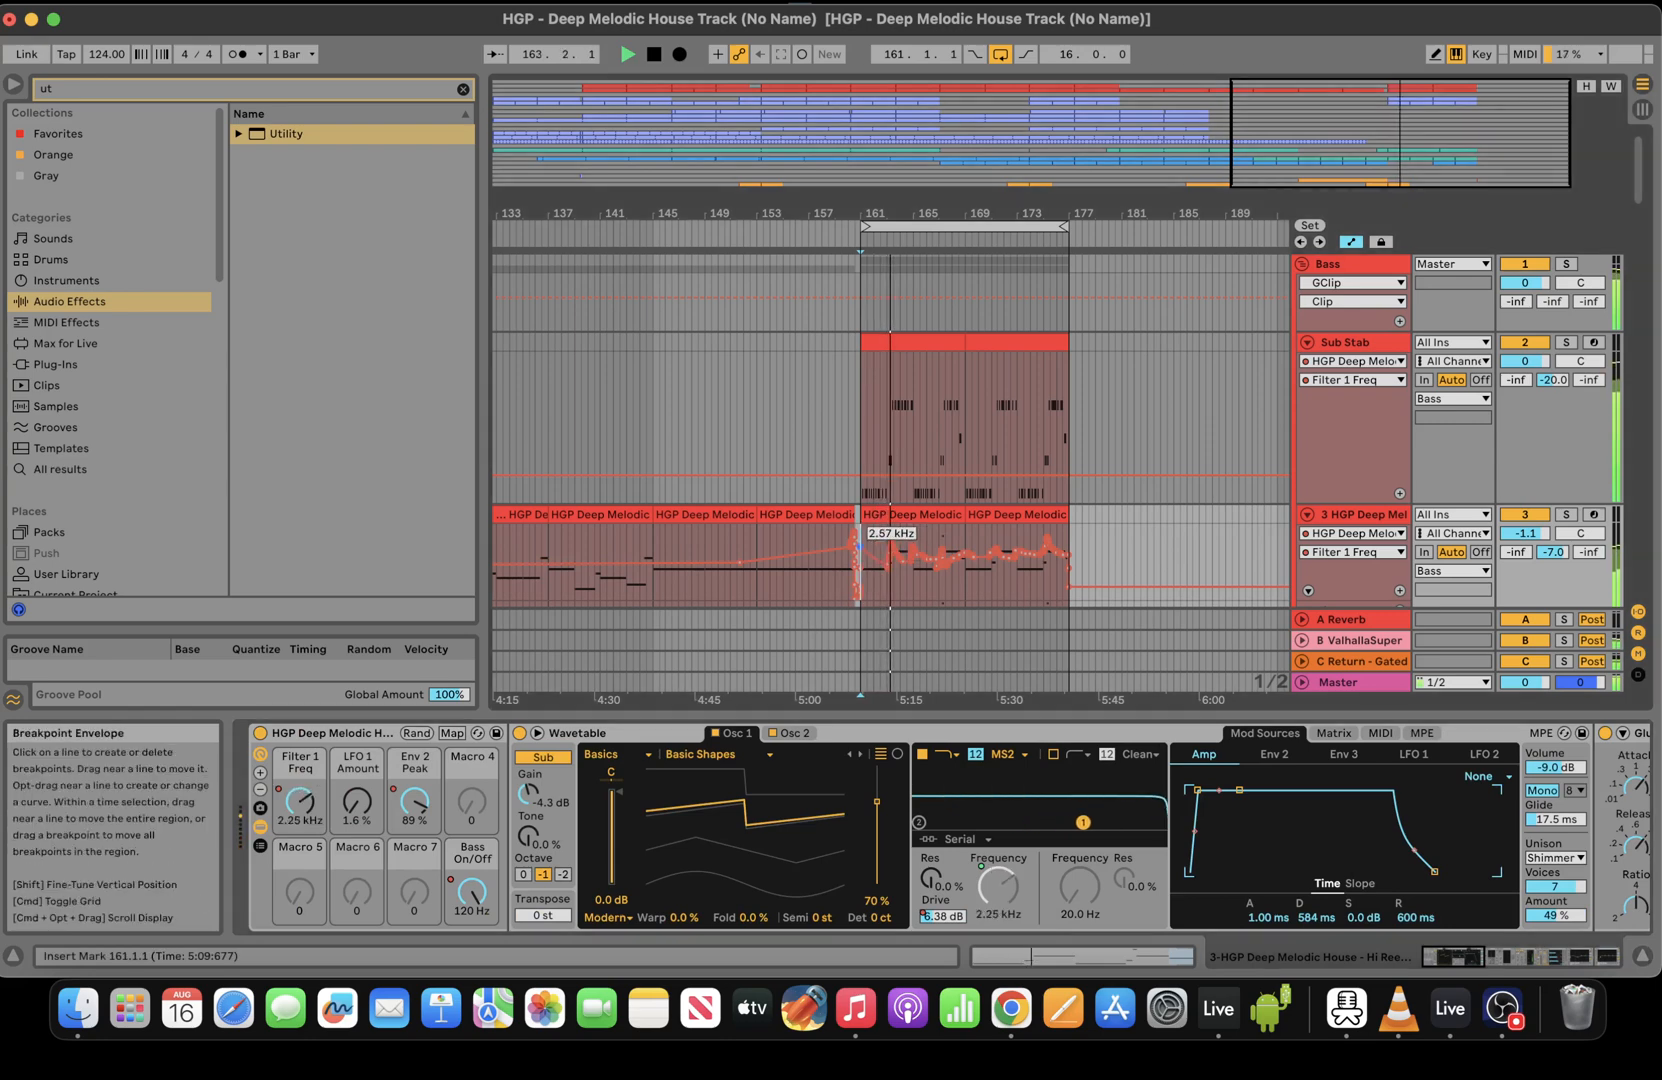
pyautogui.click(415, 802)
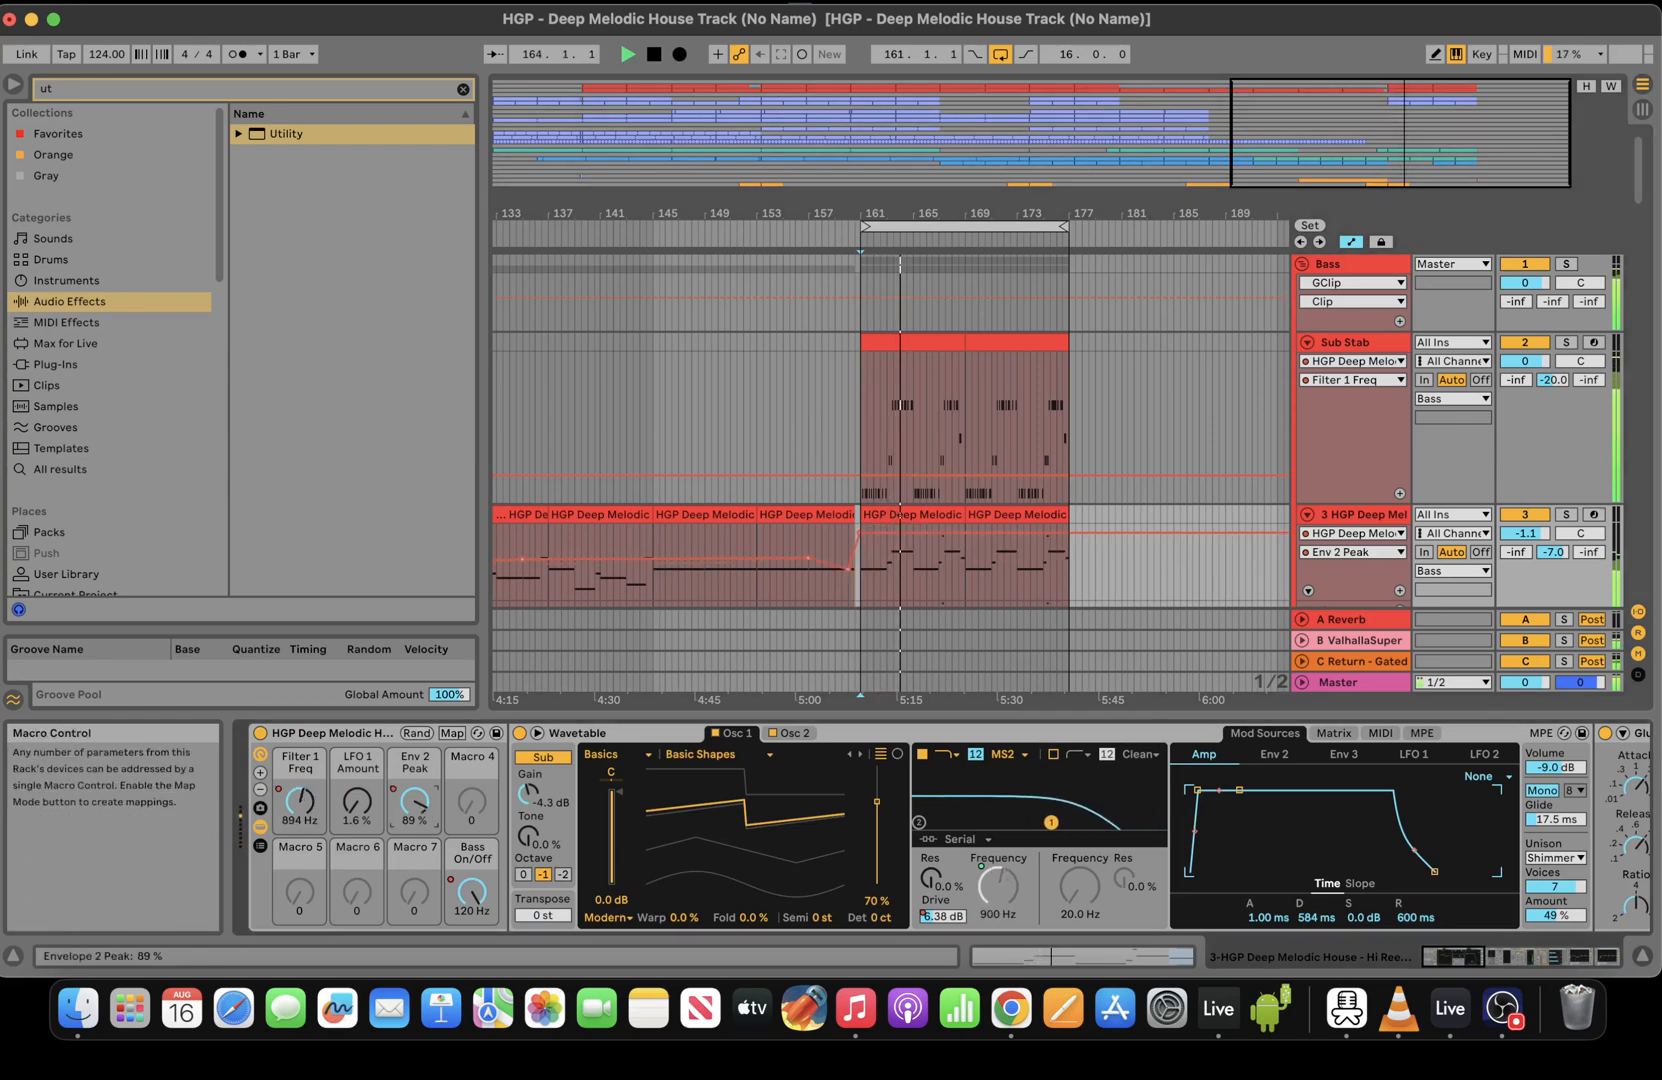
pyautogui.click(862, 535)
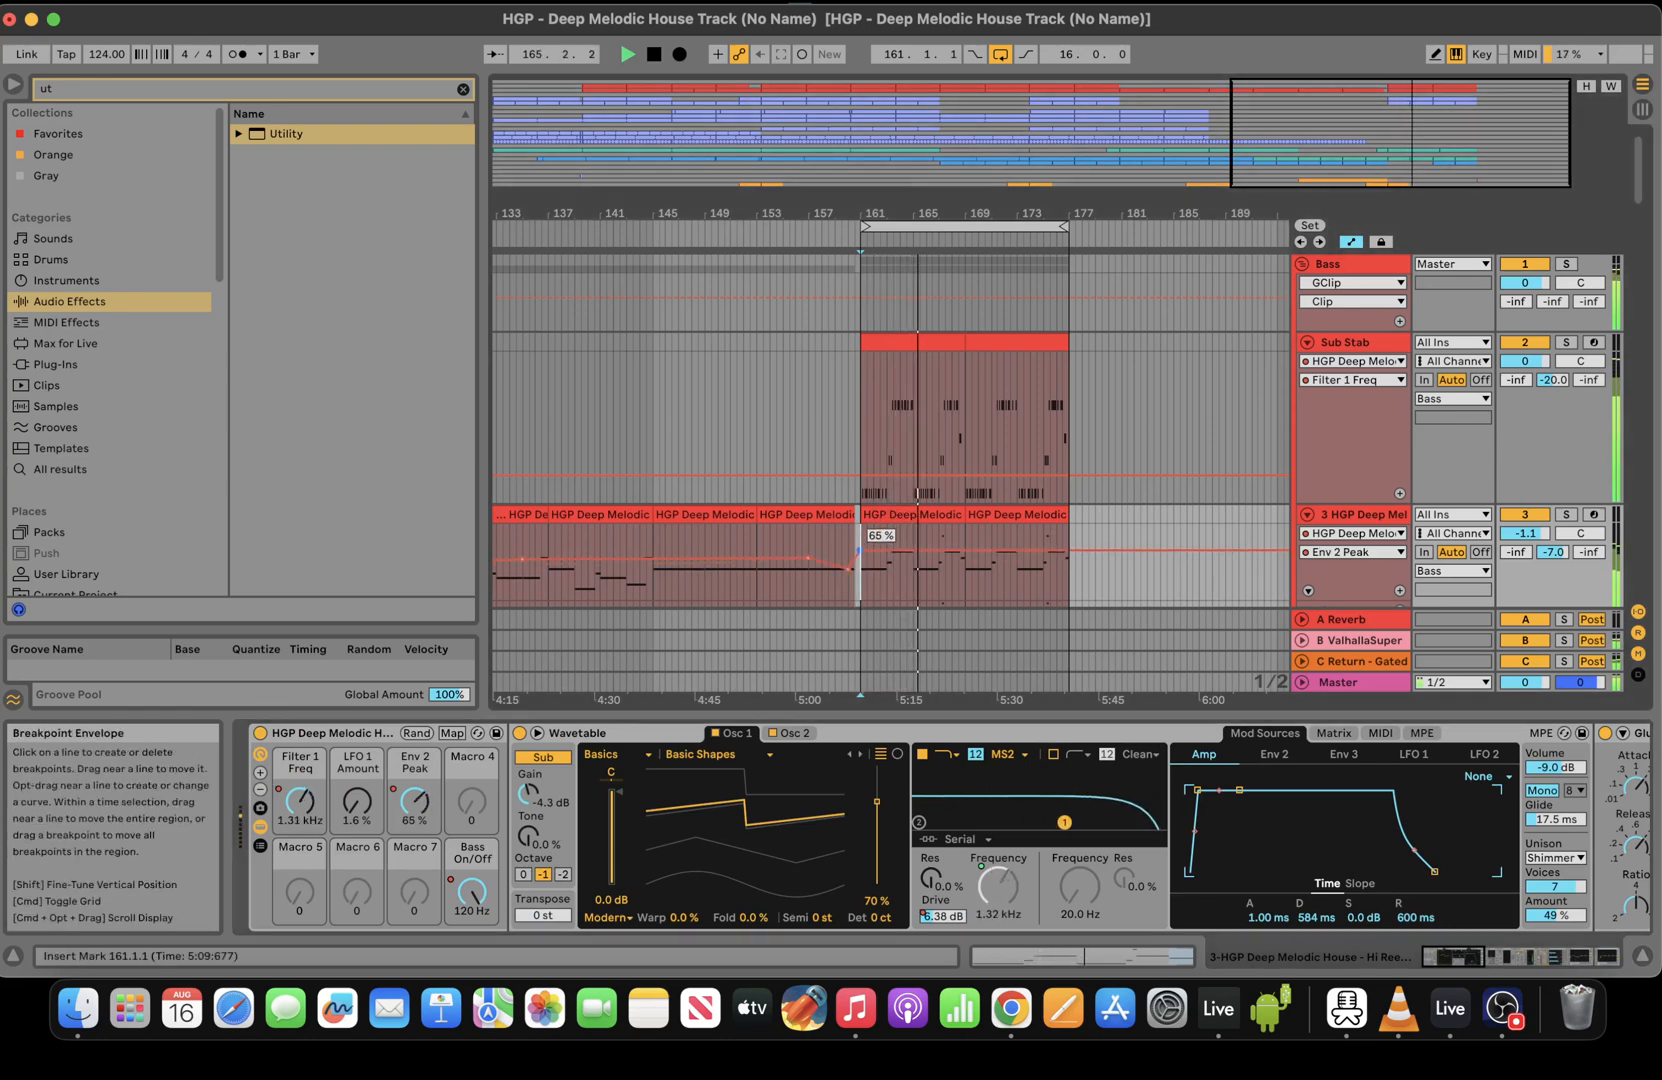
pyautogui.moveTo(858, 550); pyautogui.dragTo(866, 570)
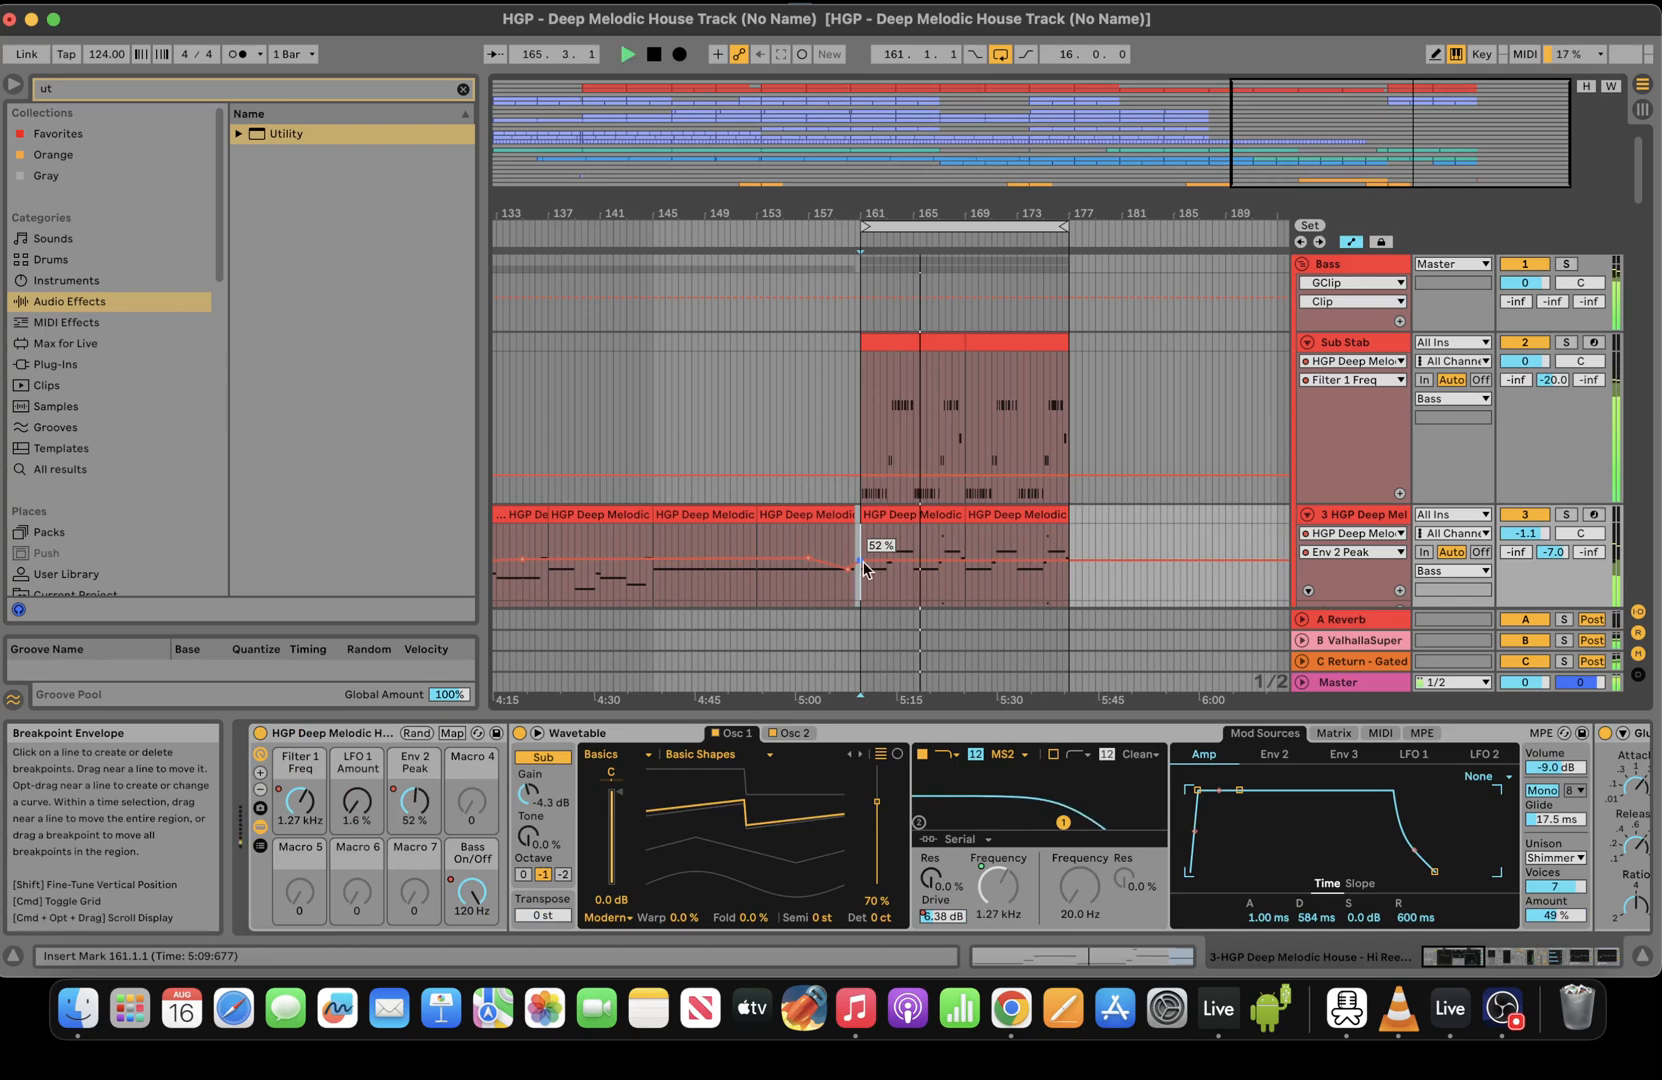
pyautogui.click(849, 290)
pyautogui.moveTo(1339, 150); pyautogui.dragTo(1408, 143)
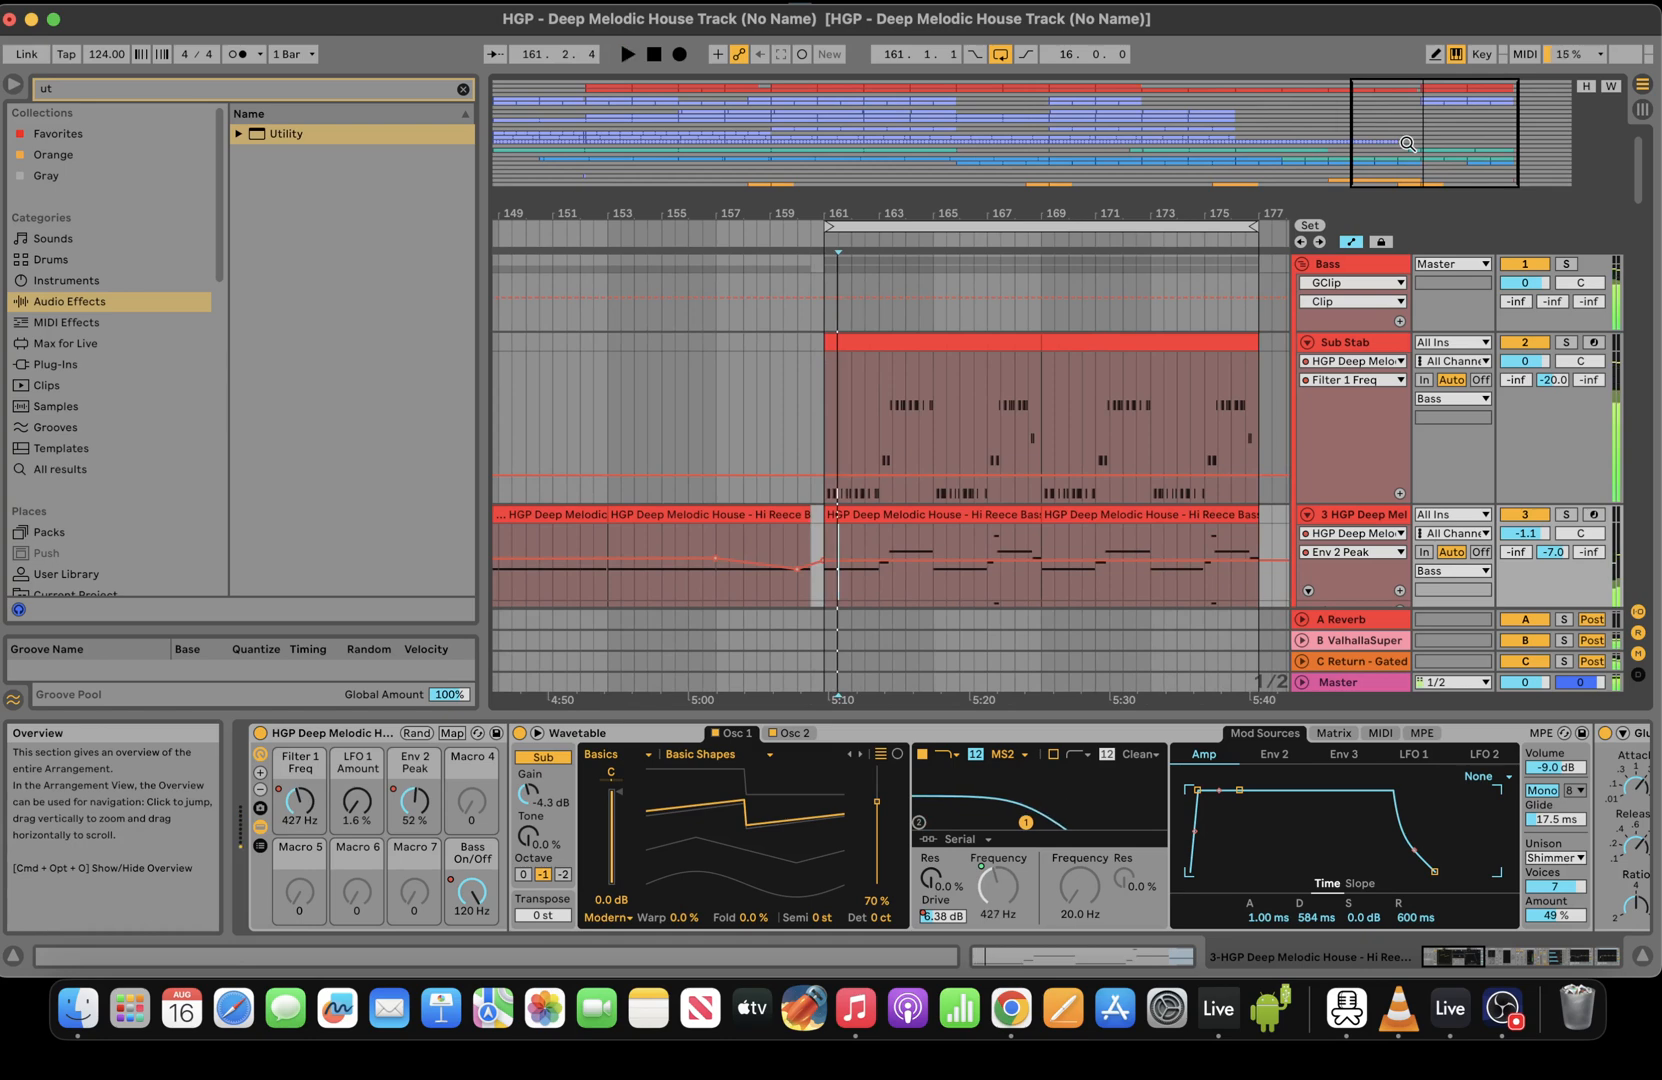
# Stop playback, save the Live Set leaving the temporary files in place, and set the insert marker to bar 161 on Sub Stab
pyautogui.doubleClick(651, 55)
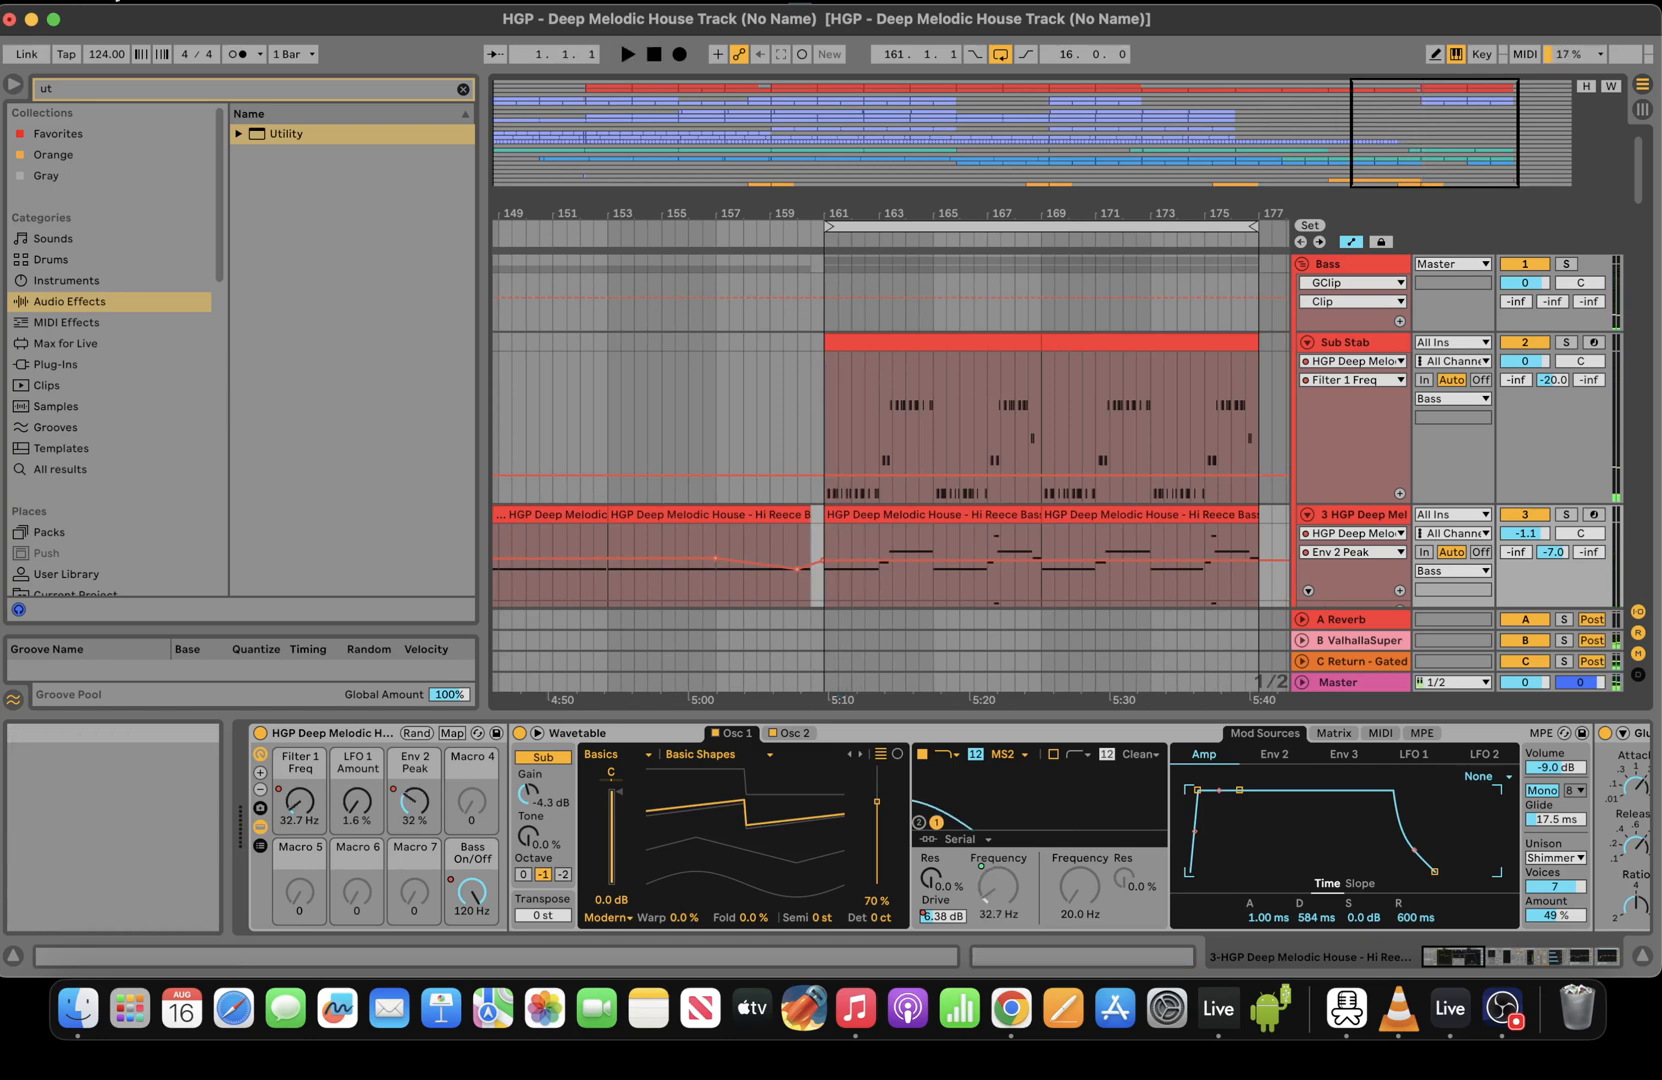
pyautogui.click(100, 4)
pyautogui.click(164, 201)
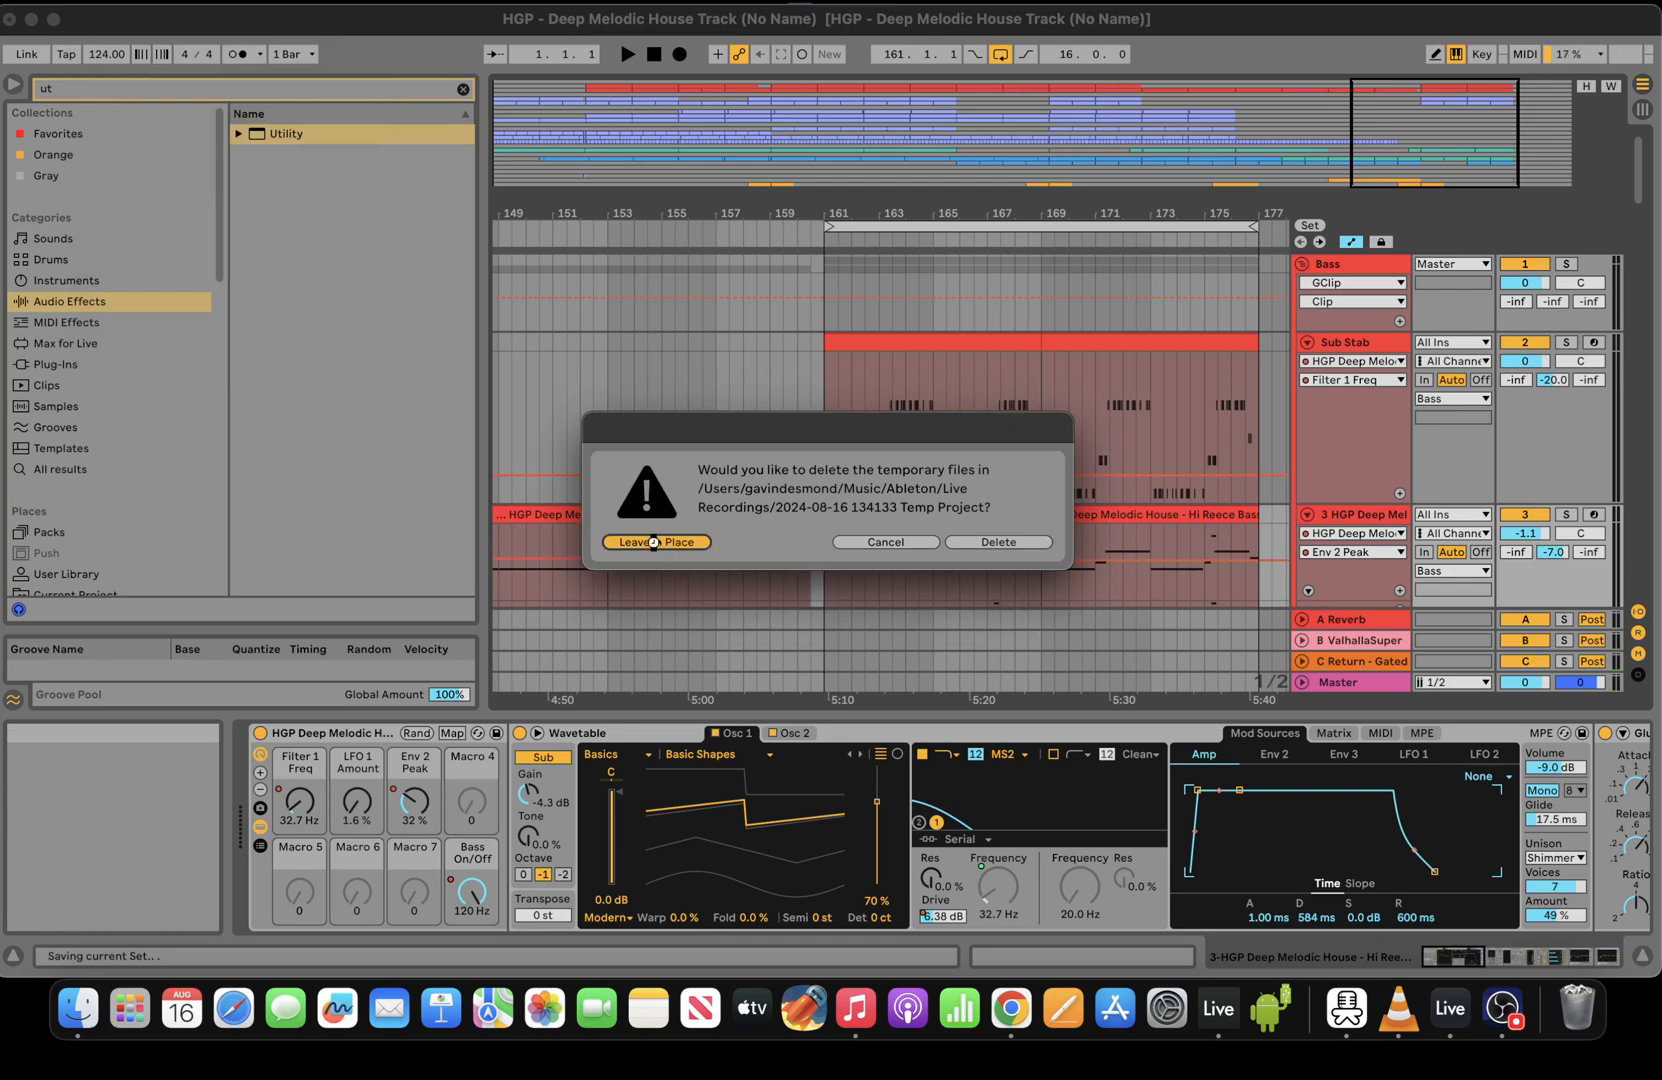
pyautogui.click(654, 542)
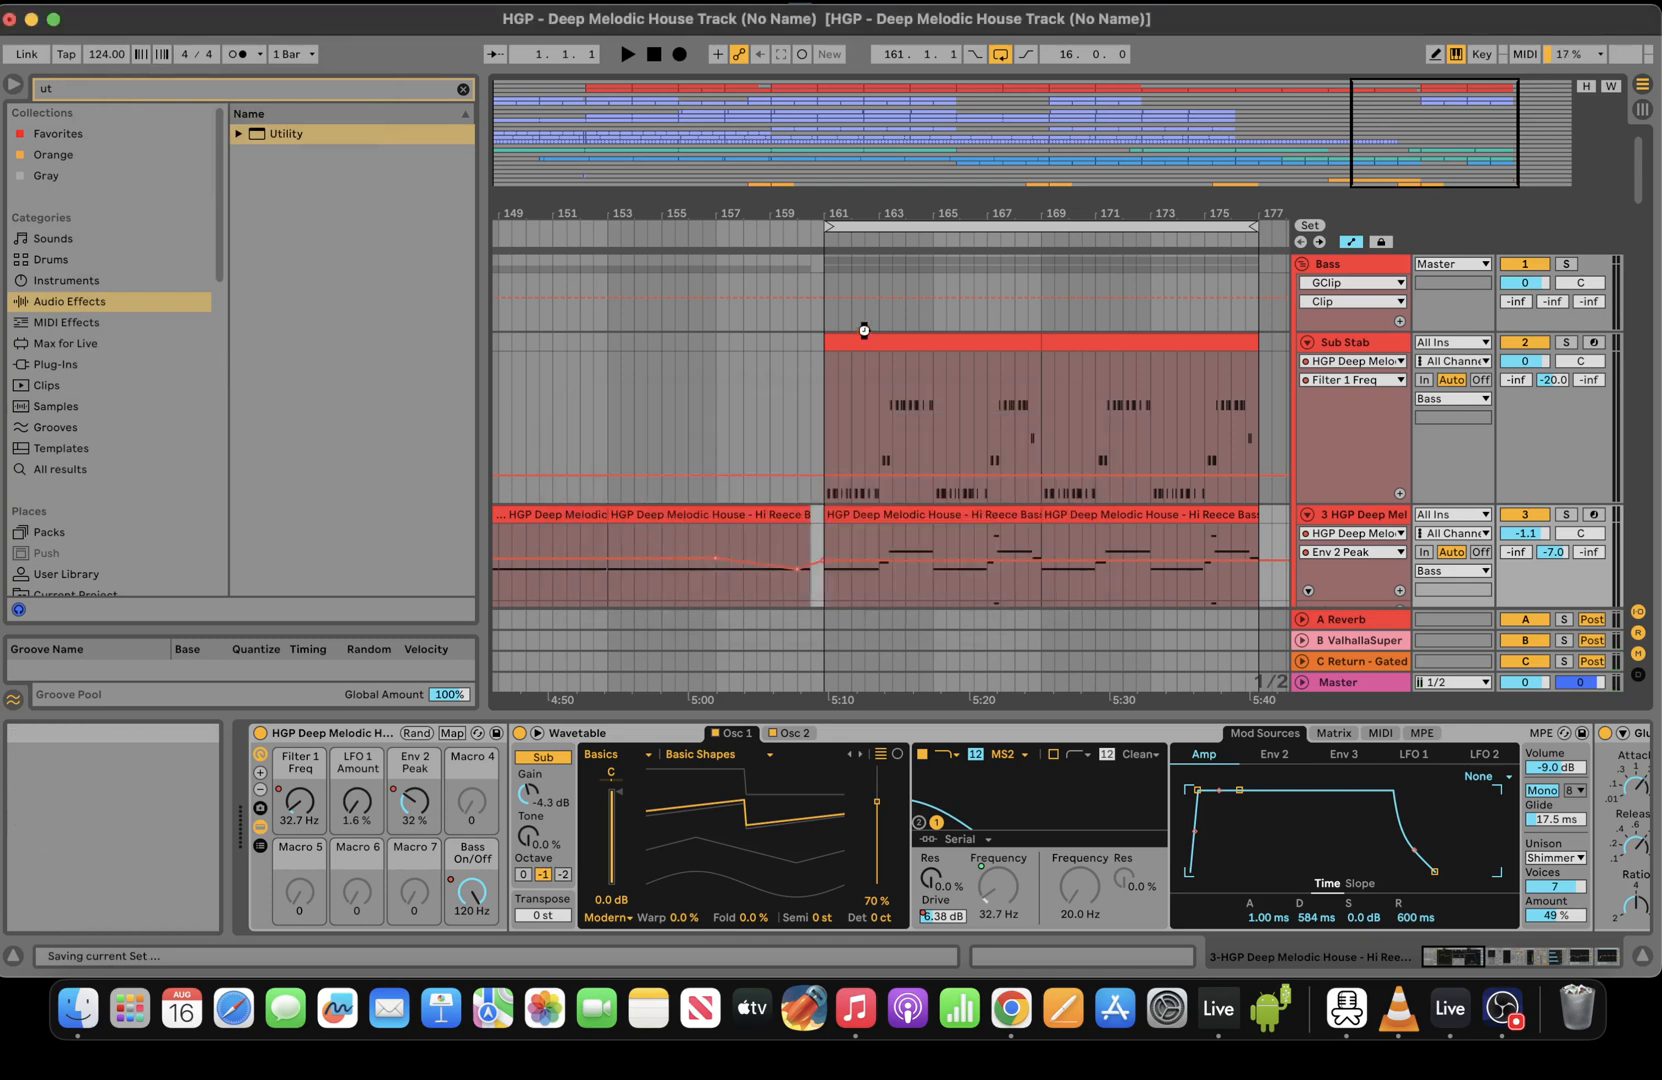
pyautogui.click(826, 387)
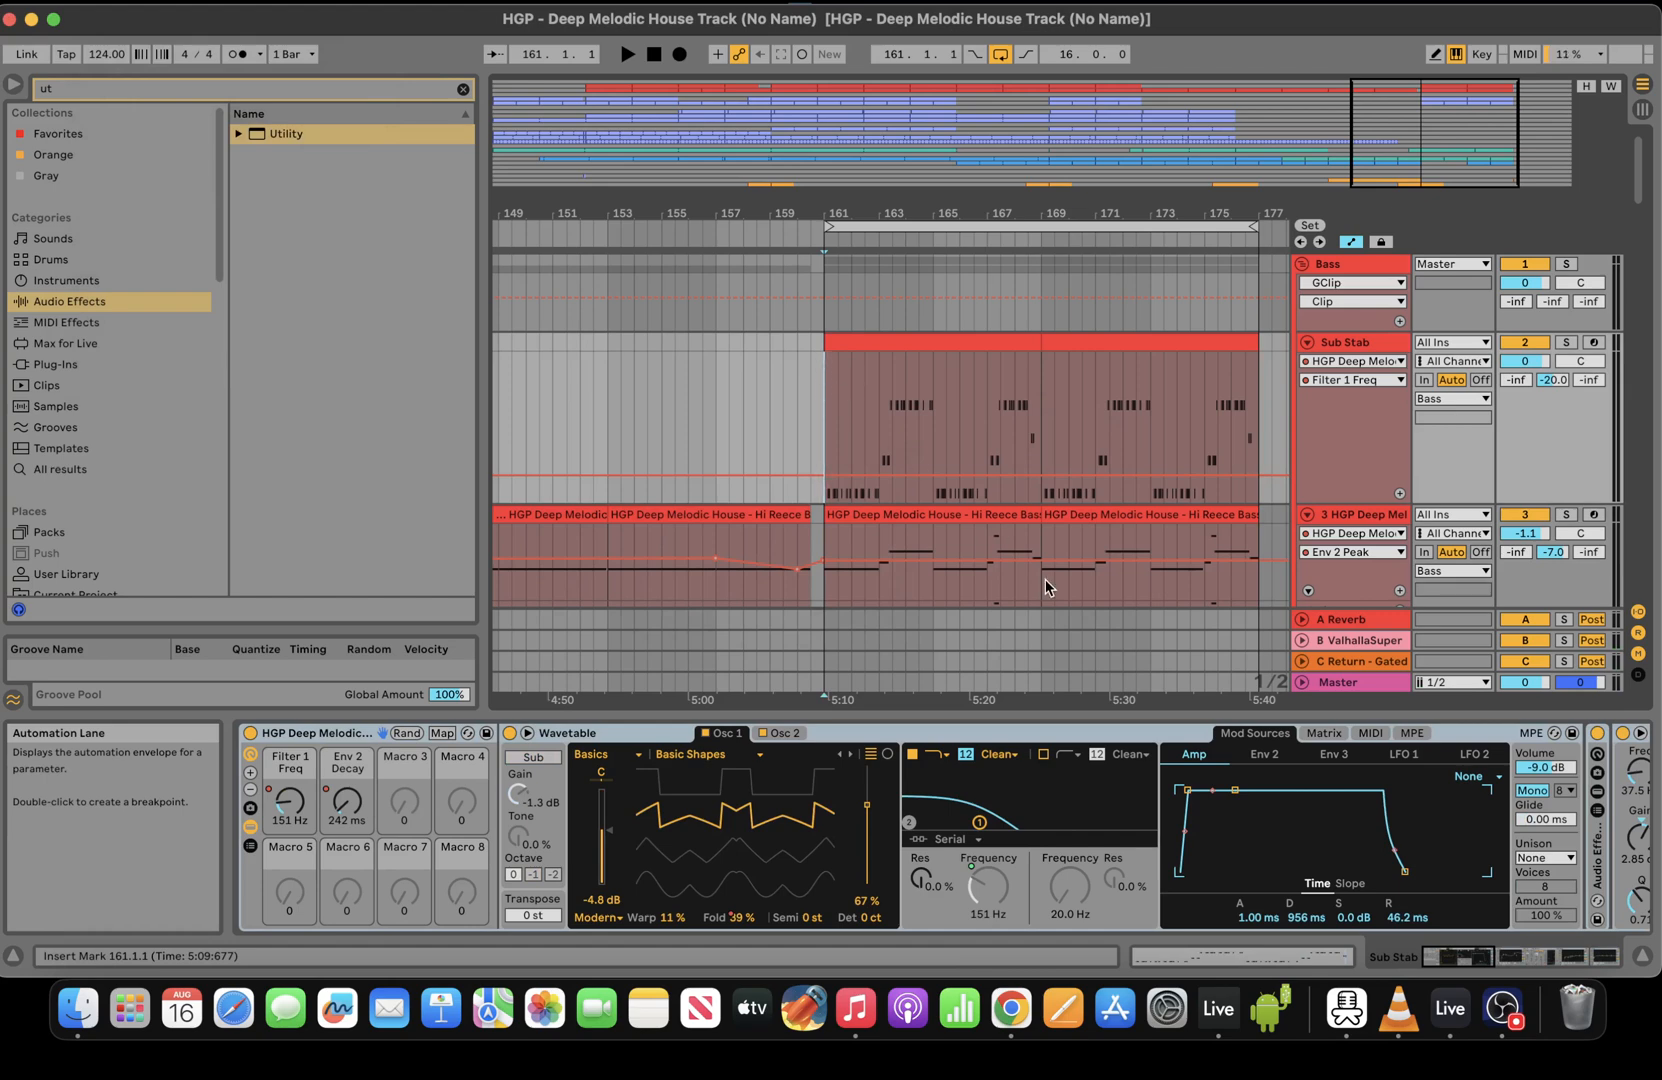
pyautogui.click(1108, 584)
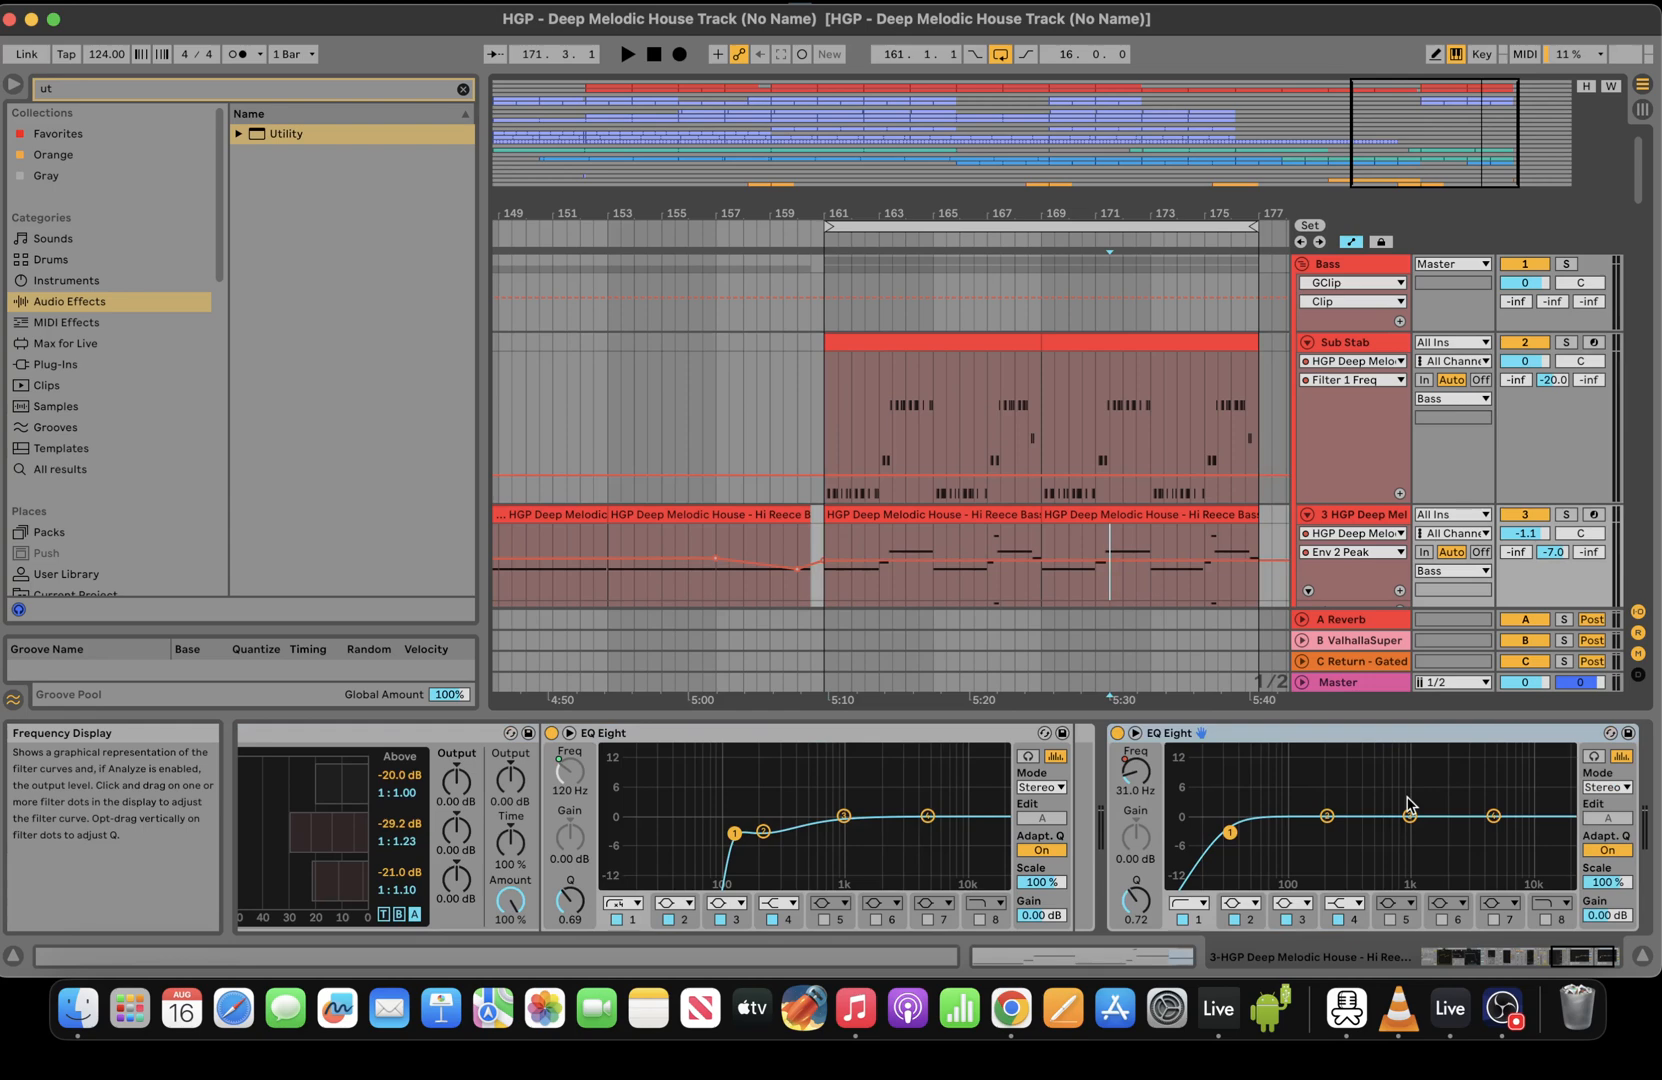
pyautogui.click(1505, 1010)
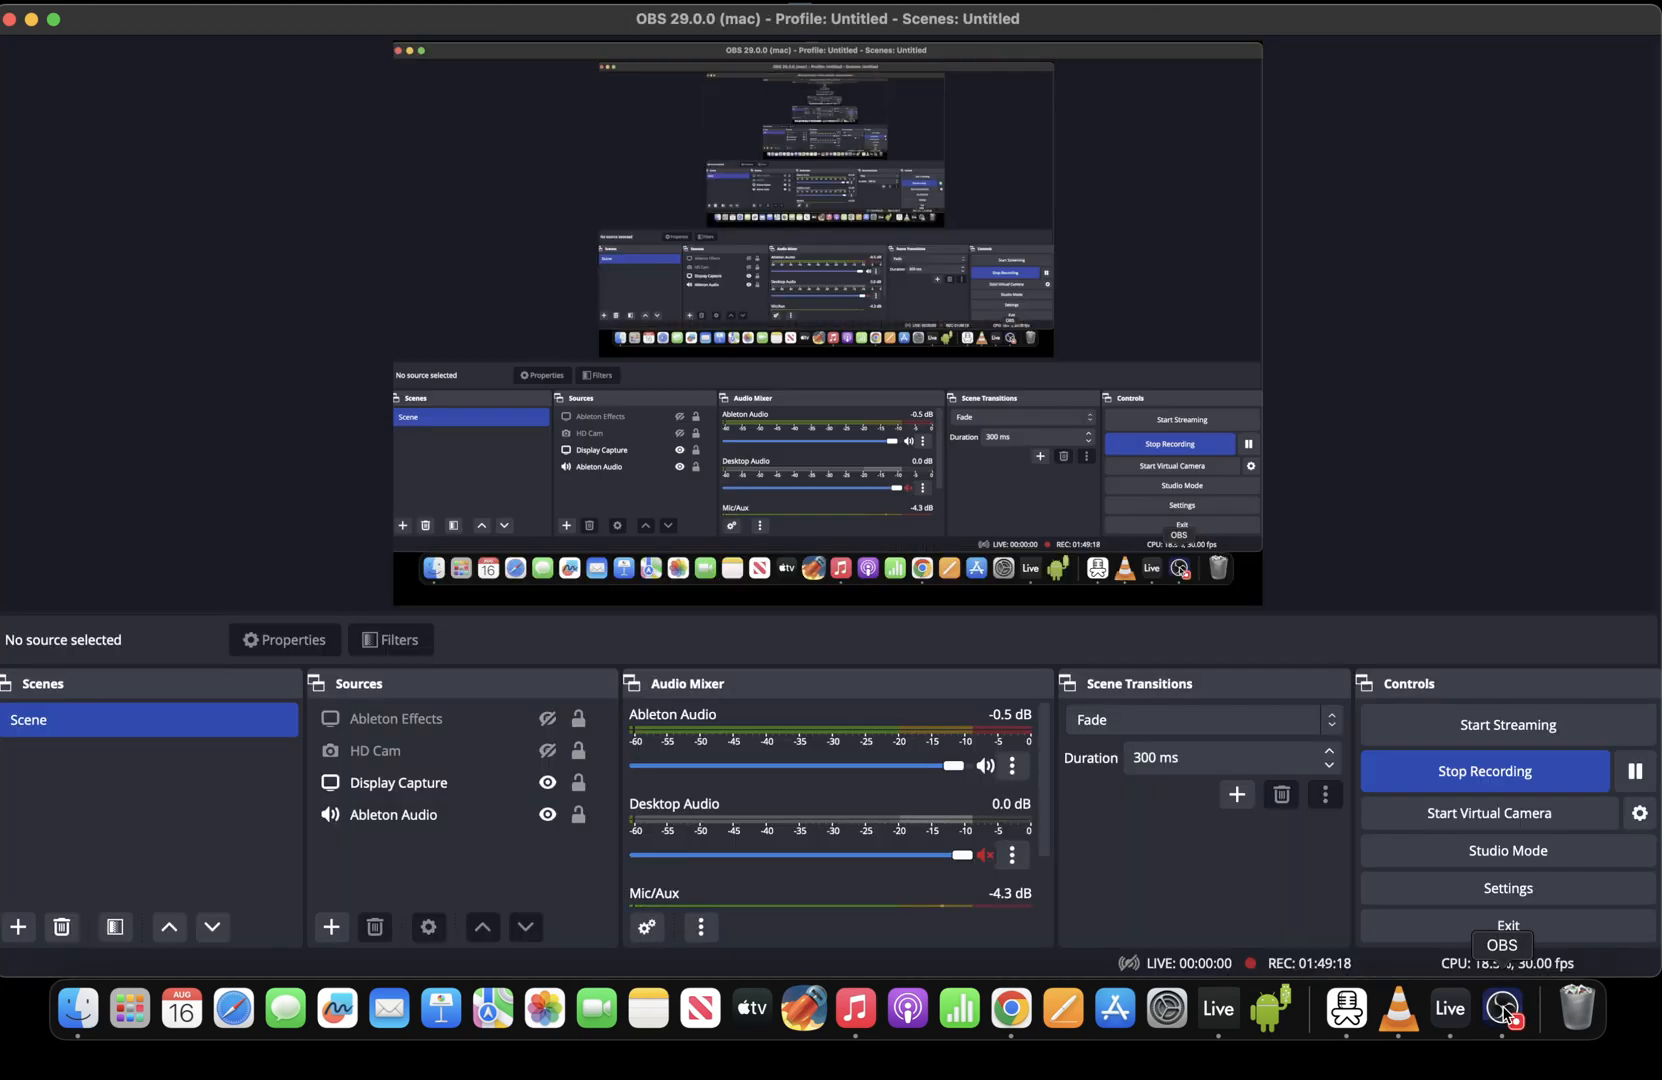
pyautogui.click(1218, 1008)
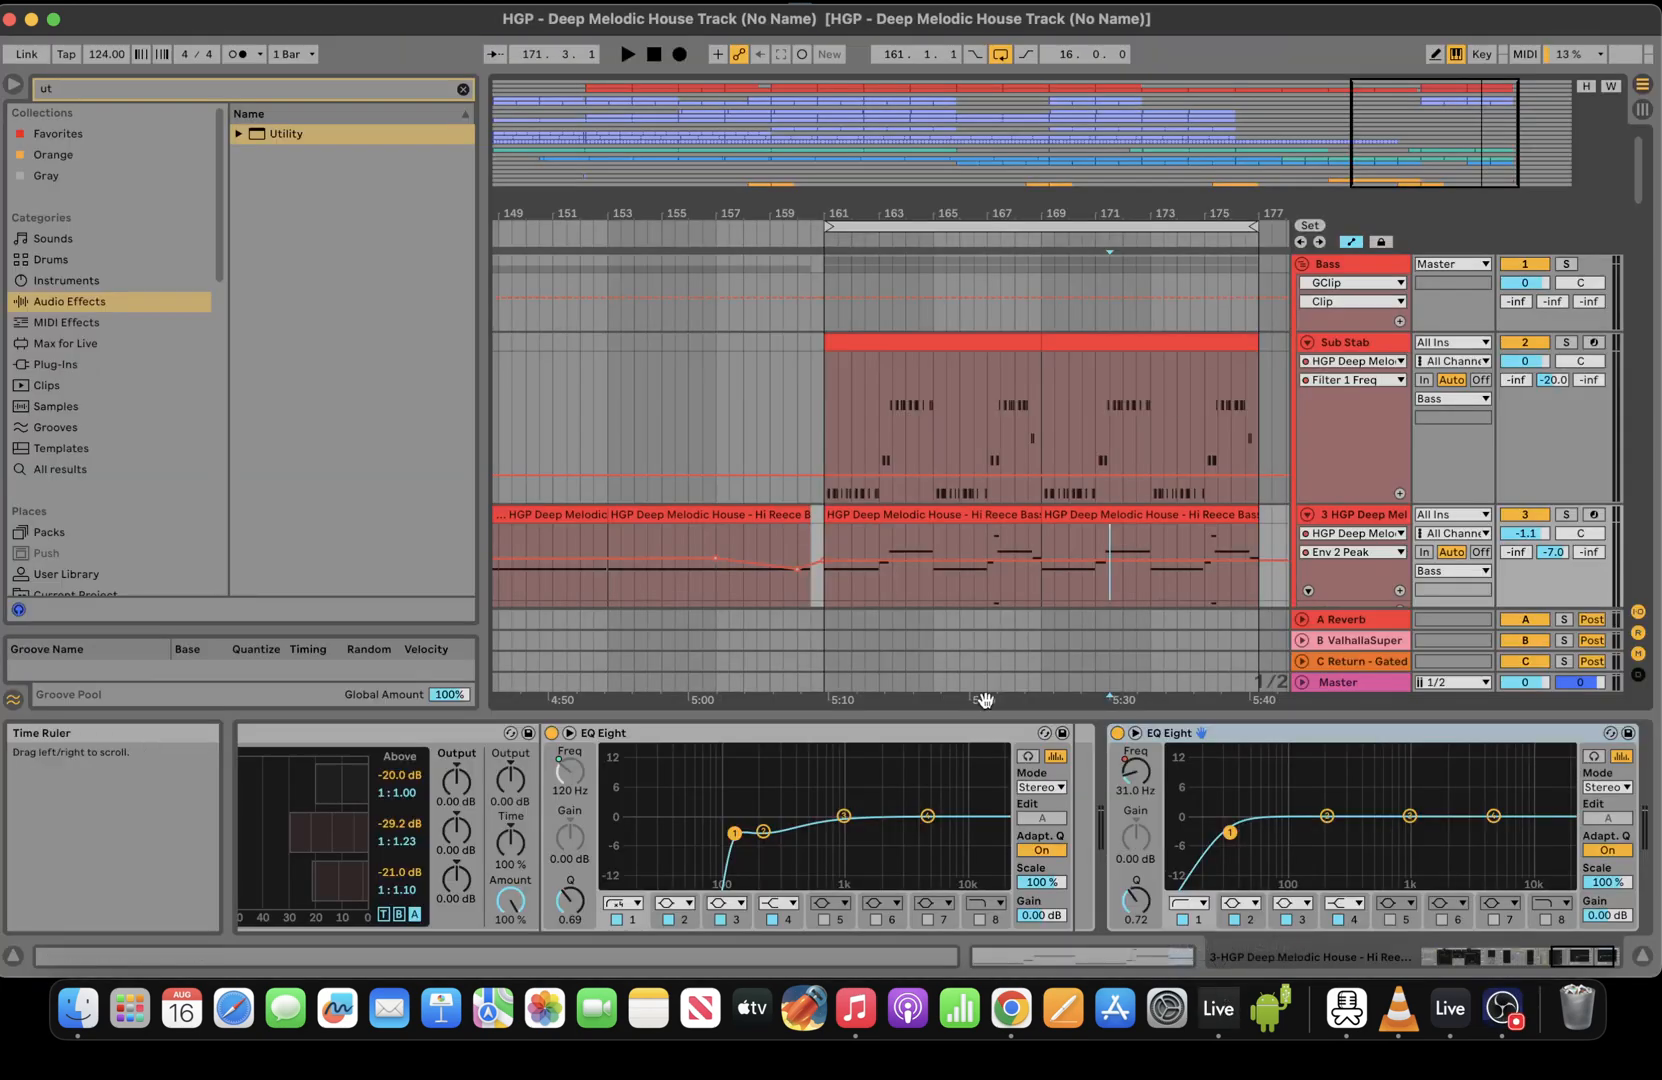
pyautogui.click(1503, 1008)
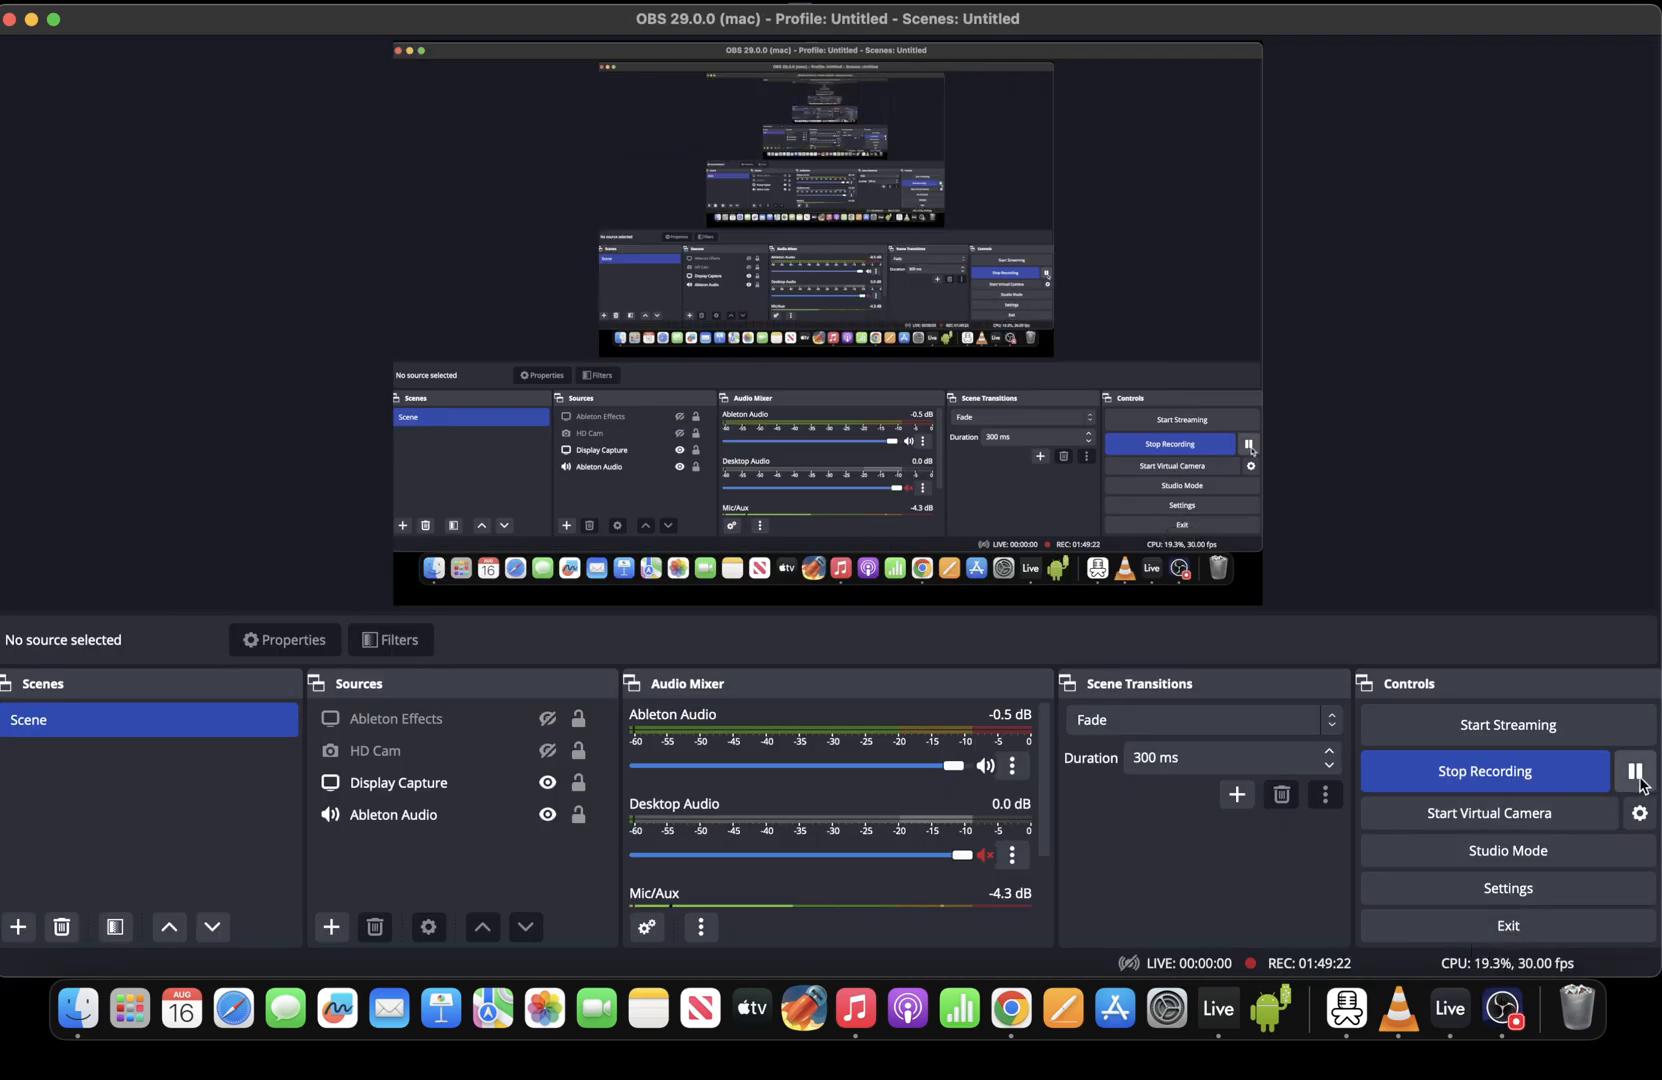
pyautogui.click(1227, 1026)
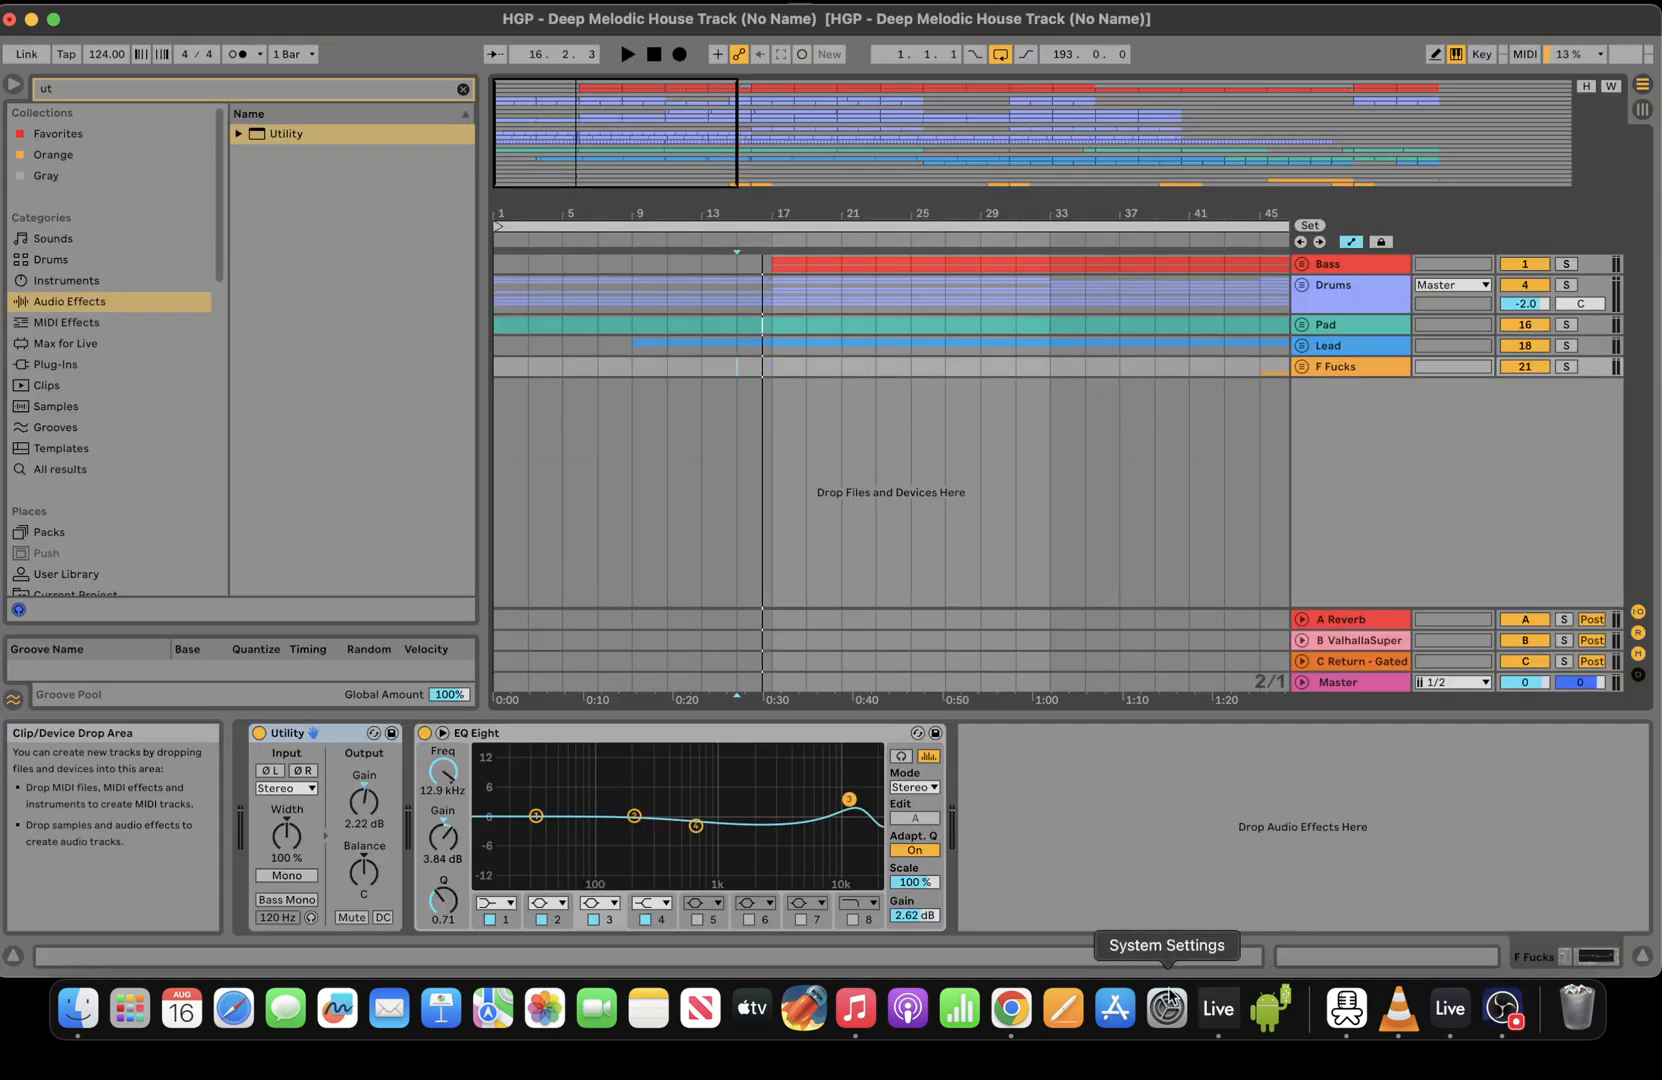
# Audition the final drop around bar 169 and extend the arrangement loop length to 204 bars
pyautogui.press('space')
pyautogui.moveTo(661, 130); pyautogui.dragTo(1217, 114)
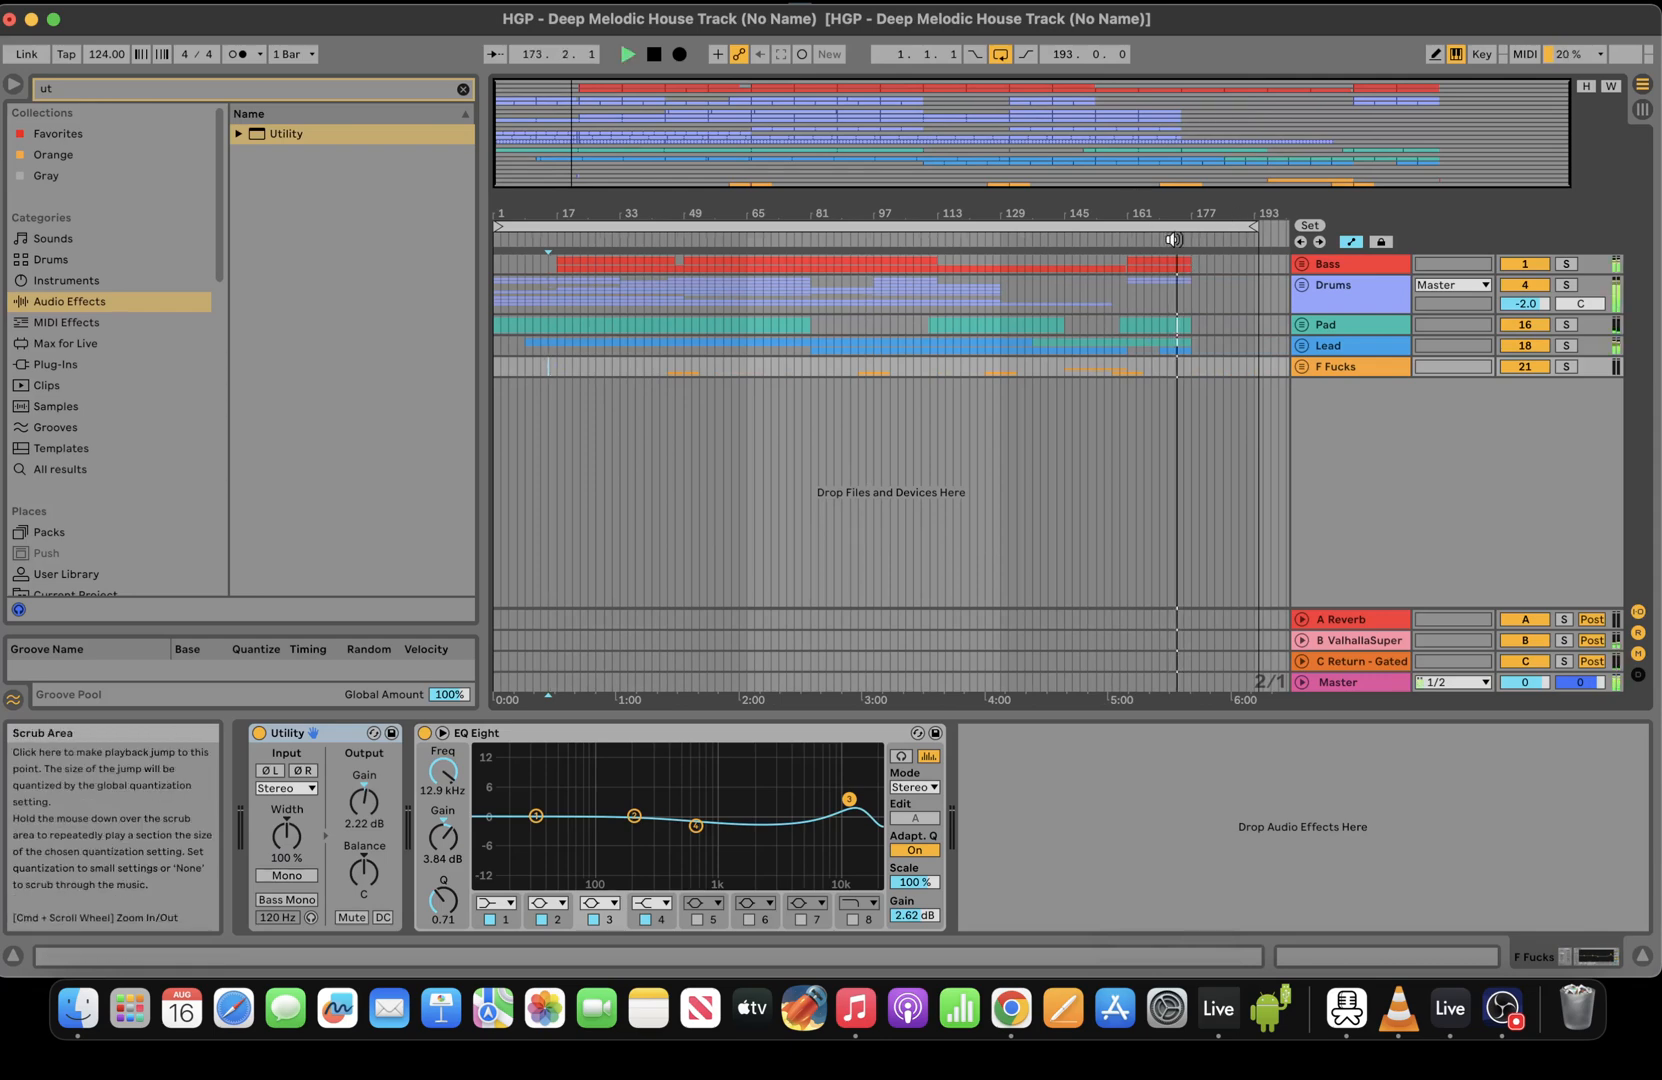
pyautogui.moveTo(1380, 116); pyautogui.dragTo(1389, 162)
pyautogui.press('space')
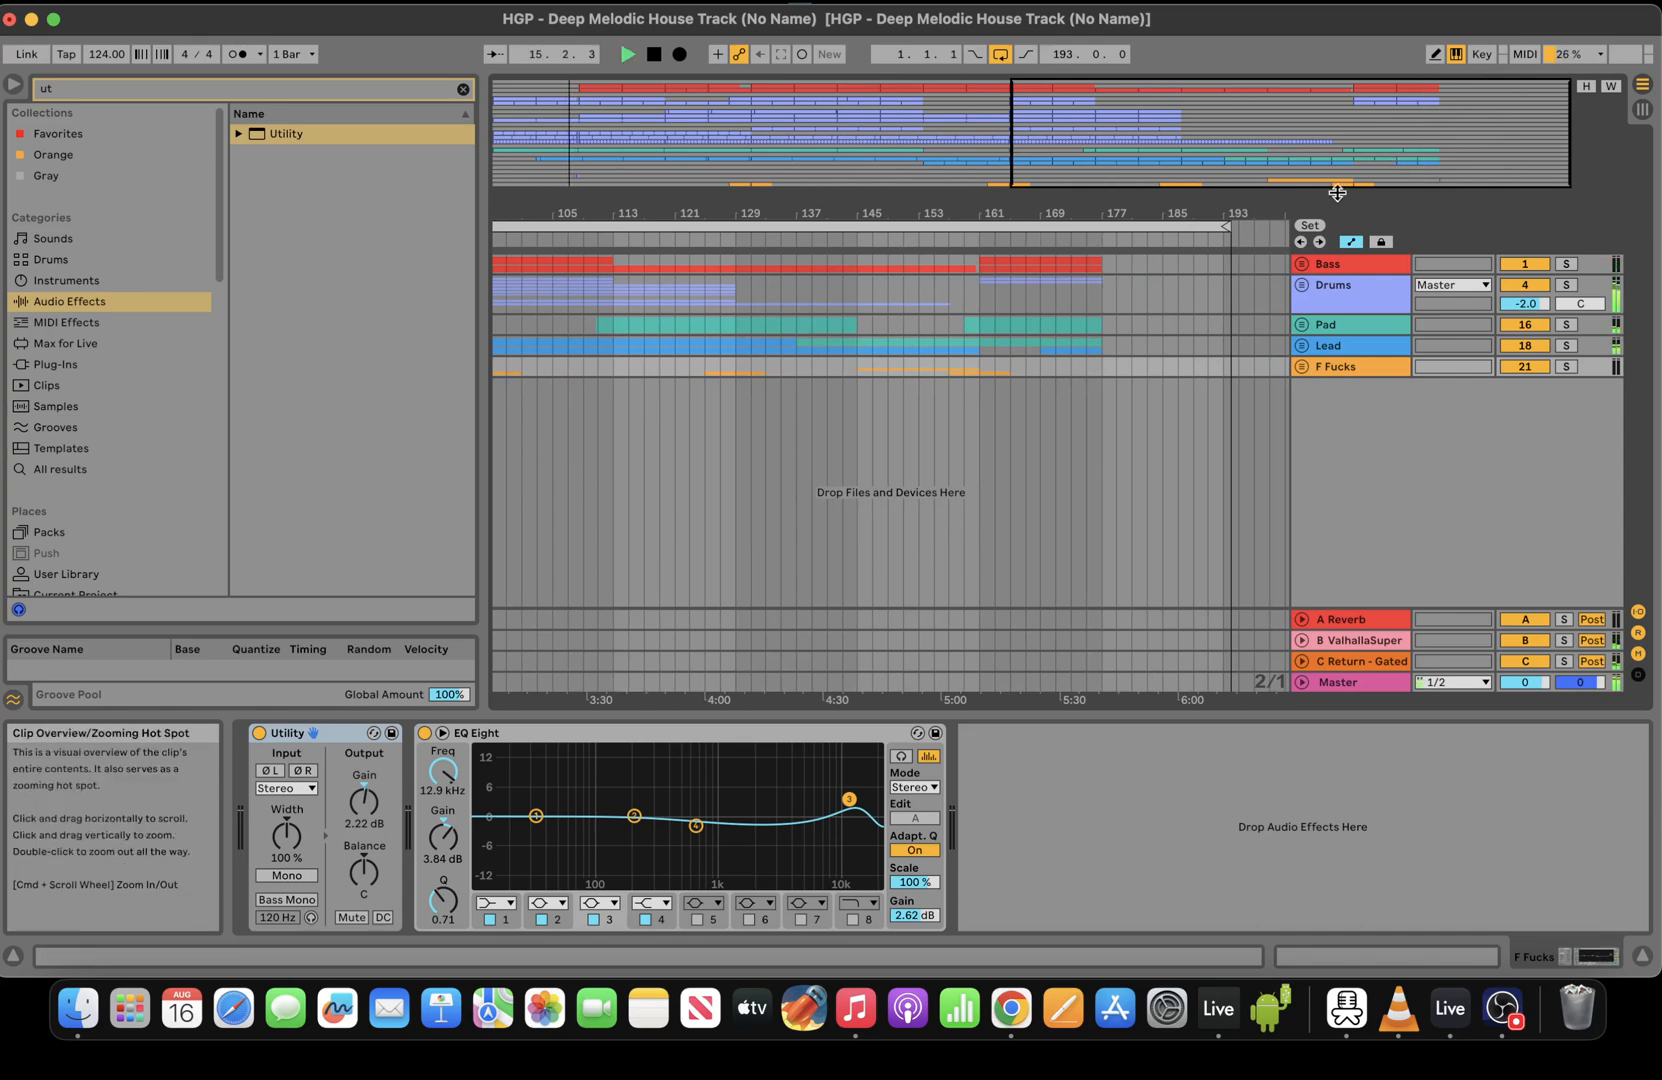
pyautogui.click(1040, 242)
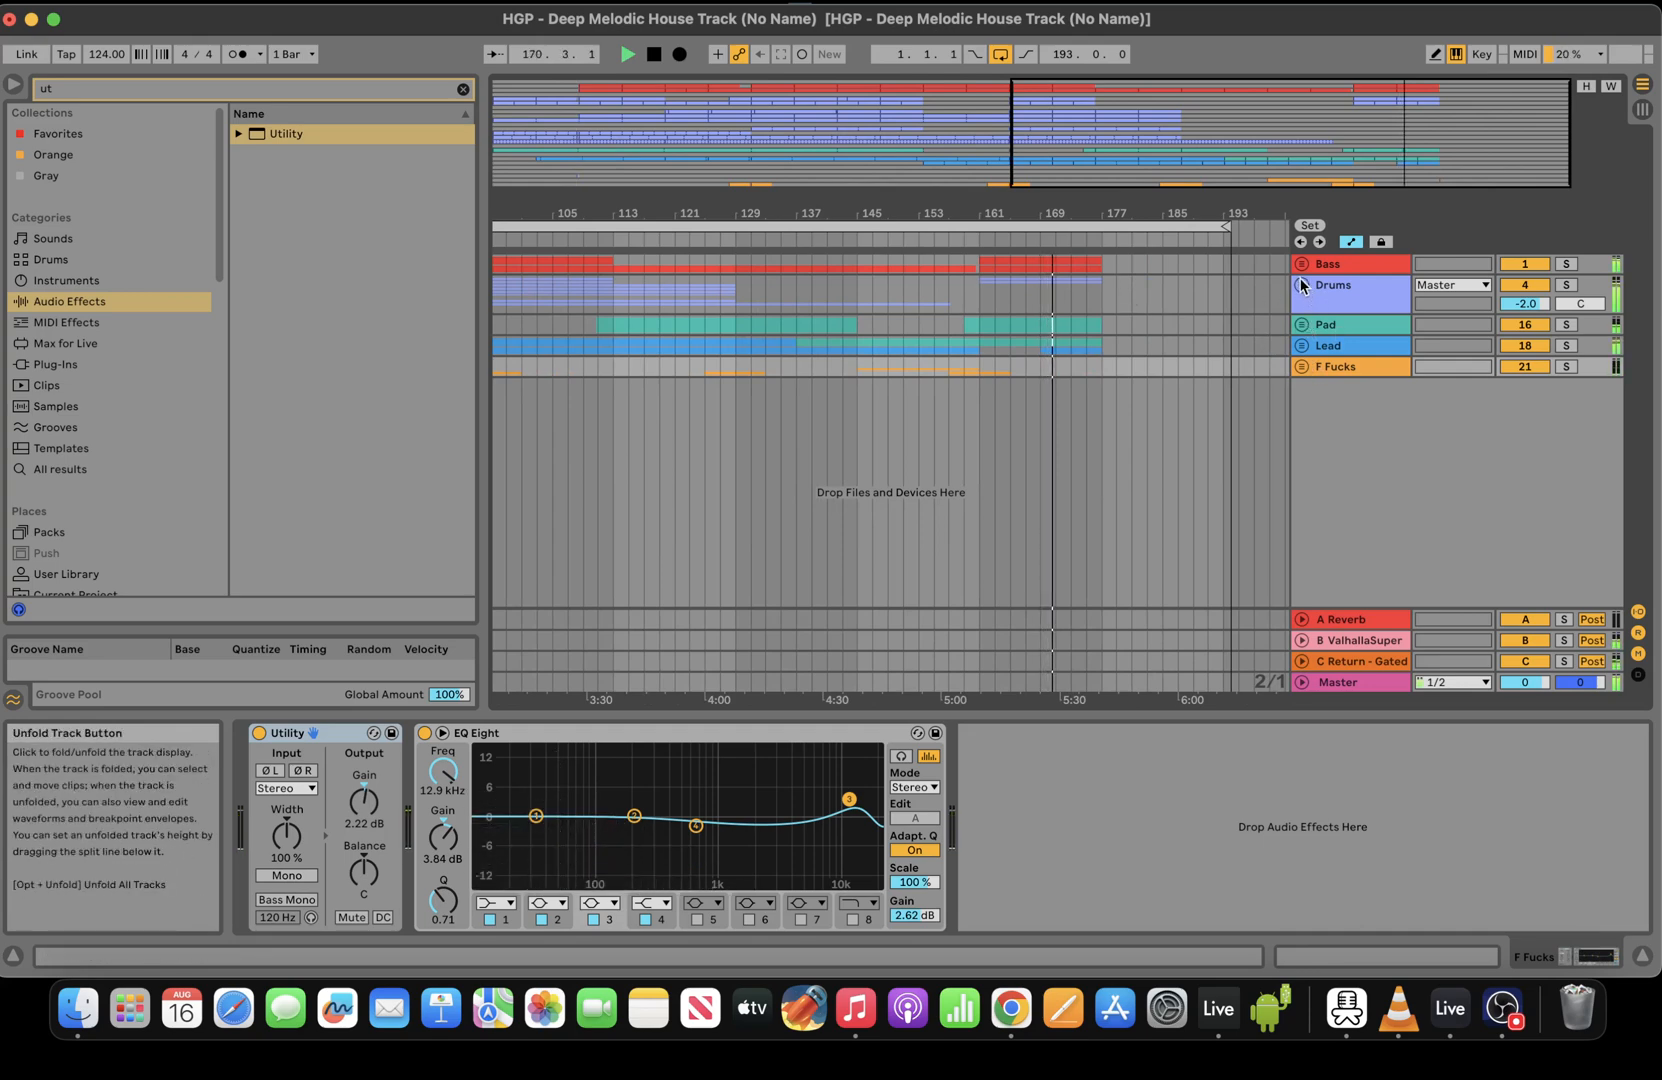
pyautogui.moveTo(1226, 227); pyautogui.dragTo(1316, 229)
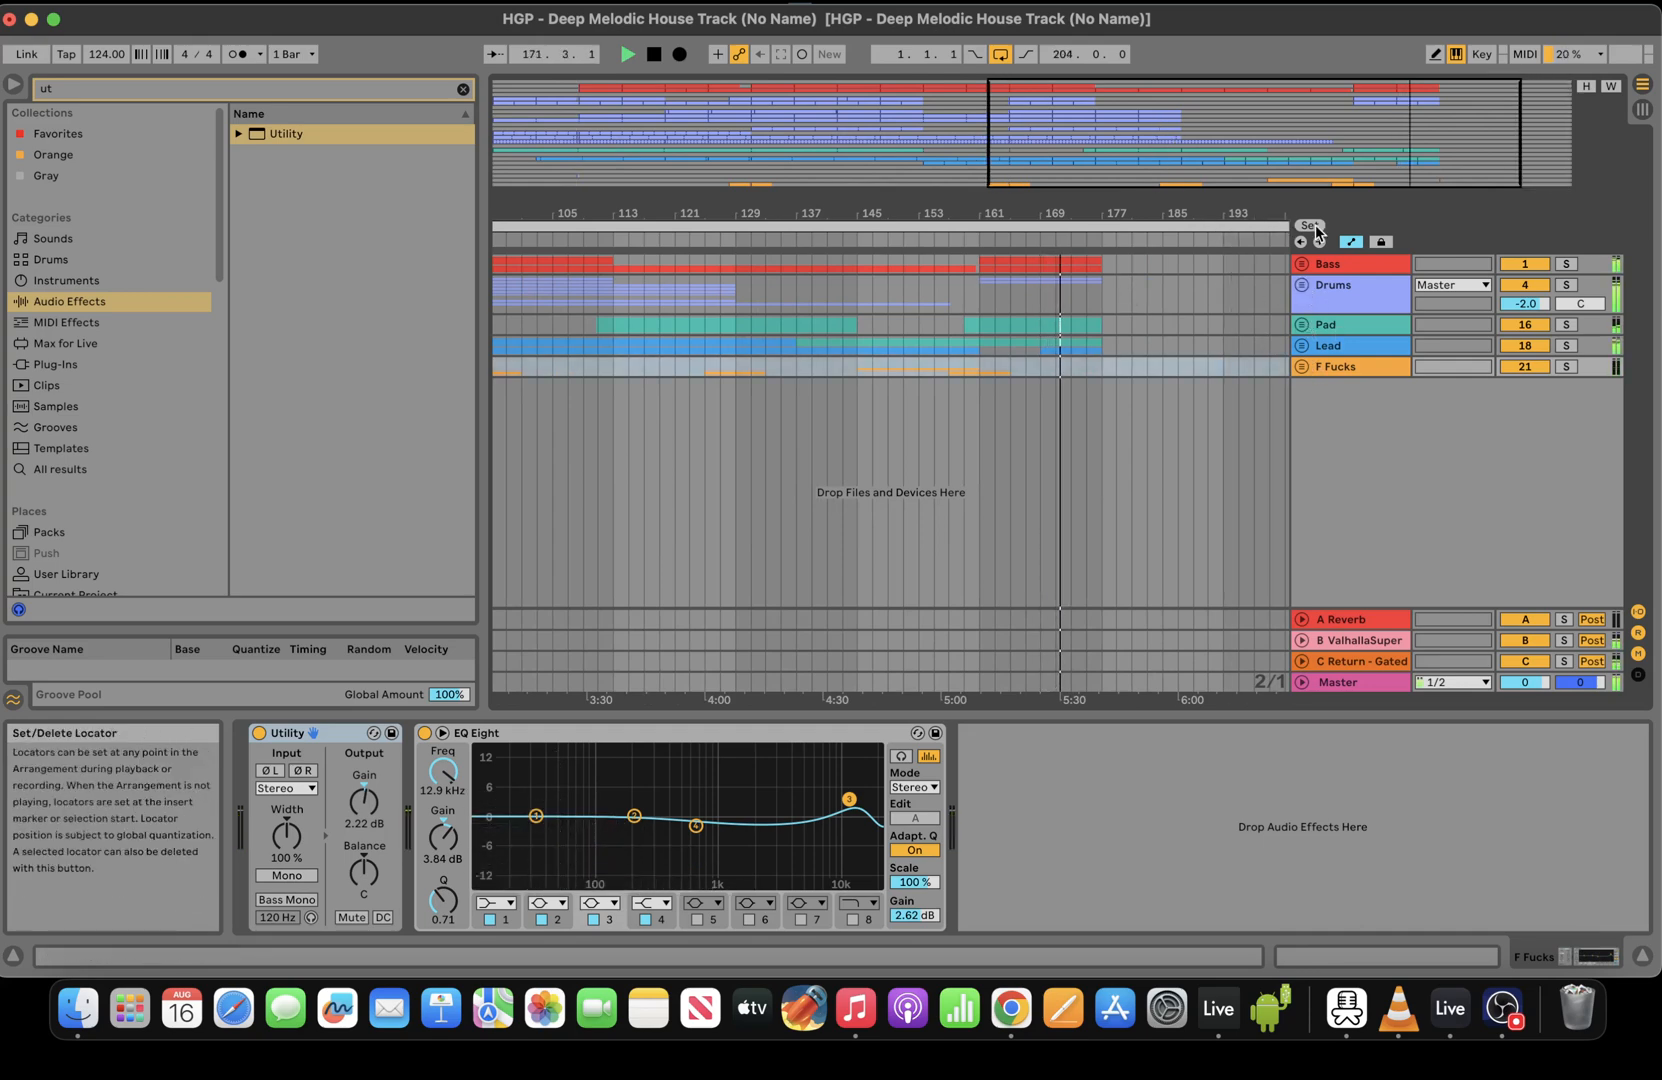
# Unfold the Drums group and copy the 7 Group material from bars 49–65 to bar 161
pyautogui.click(1302, 285)
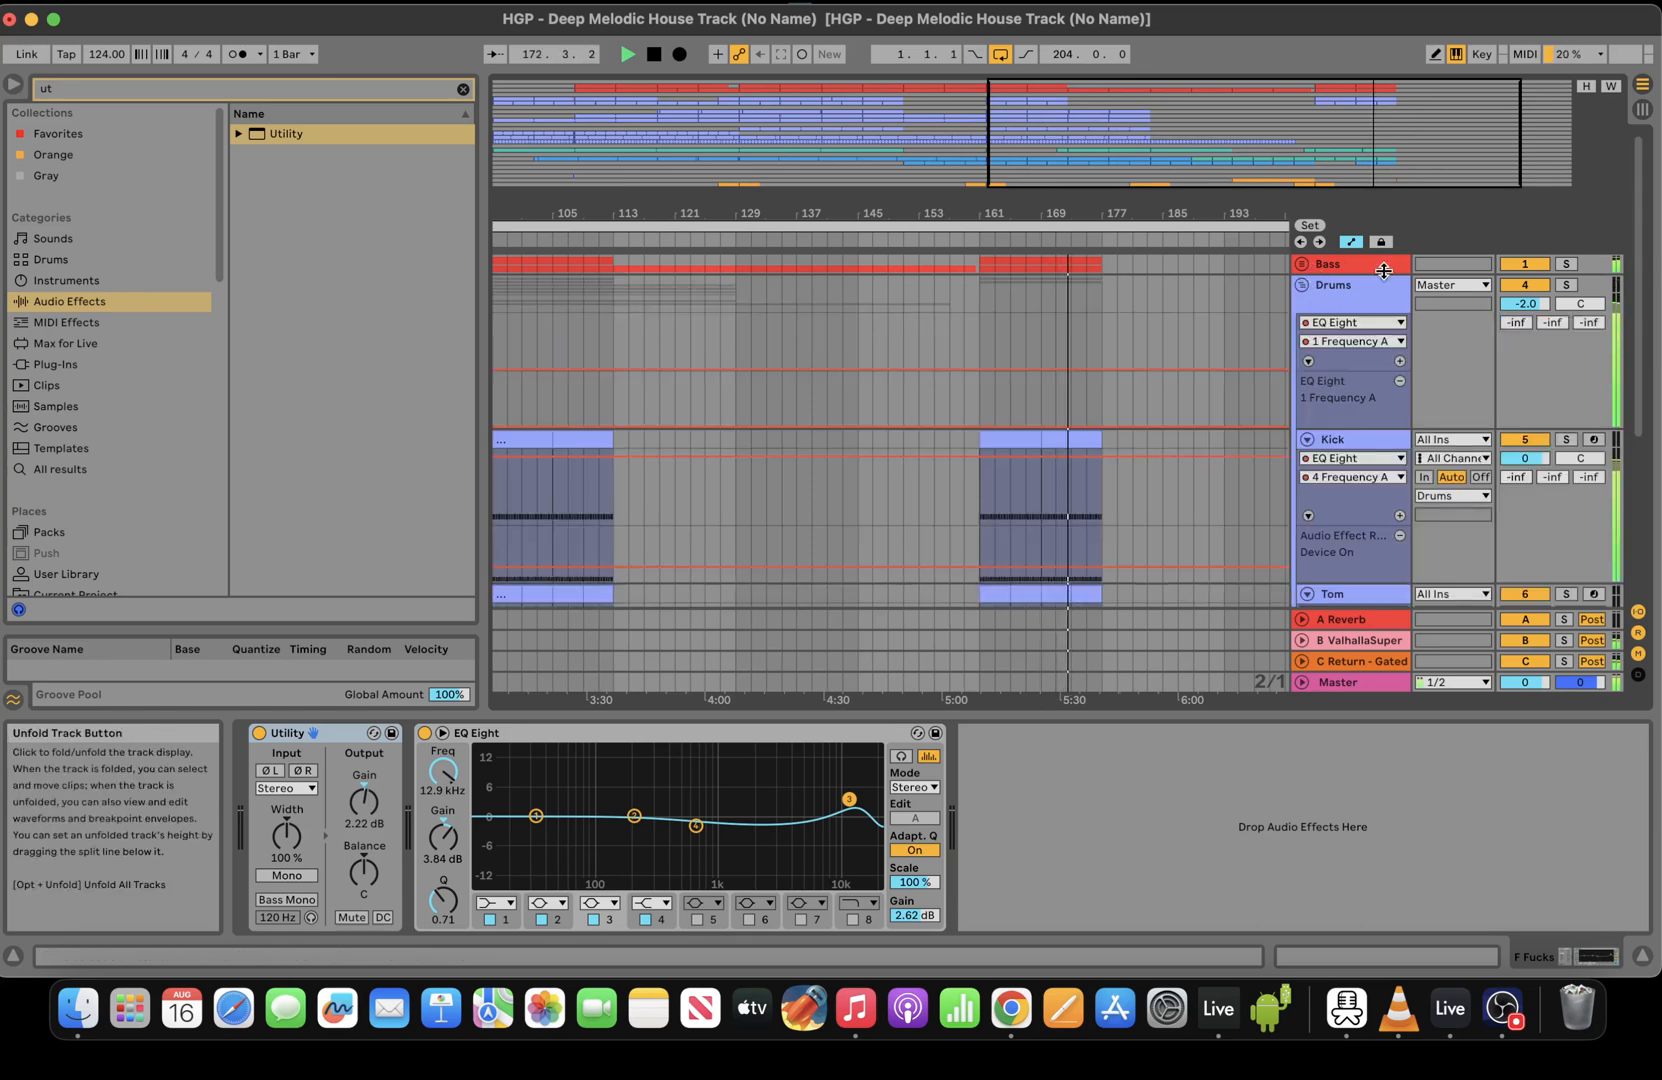
pyautogui.moveTo(1641, 272)
pyautogui.mouseDown()
pyautogui.moveTo(1637, 286)
pyautogui.moveTo(1637, 262)
pyautogui.mouseUp()
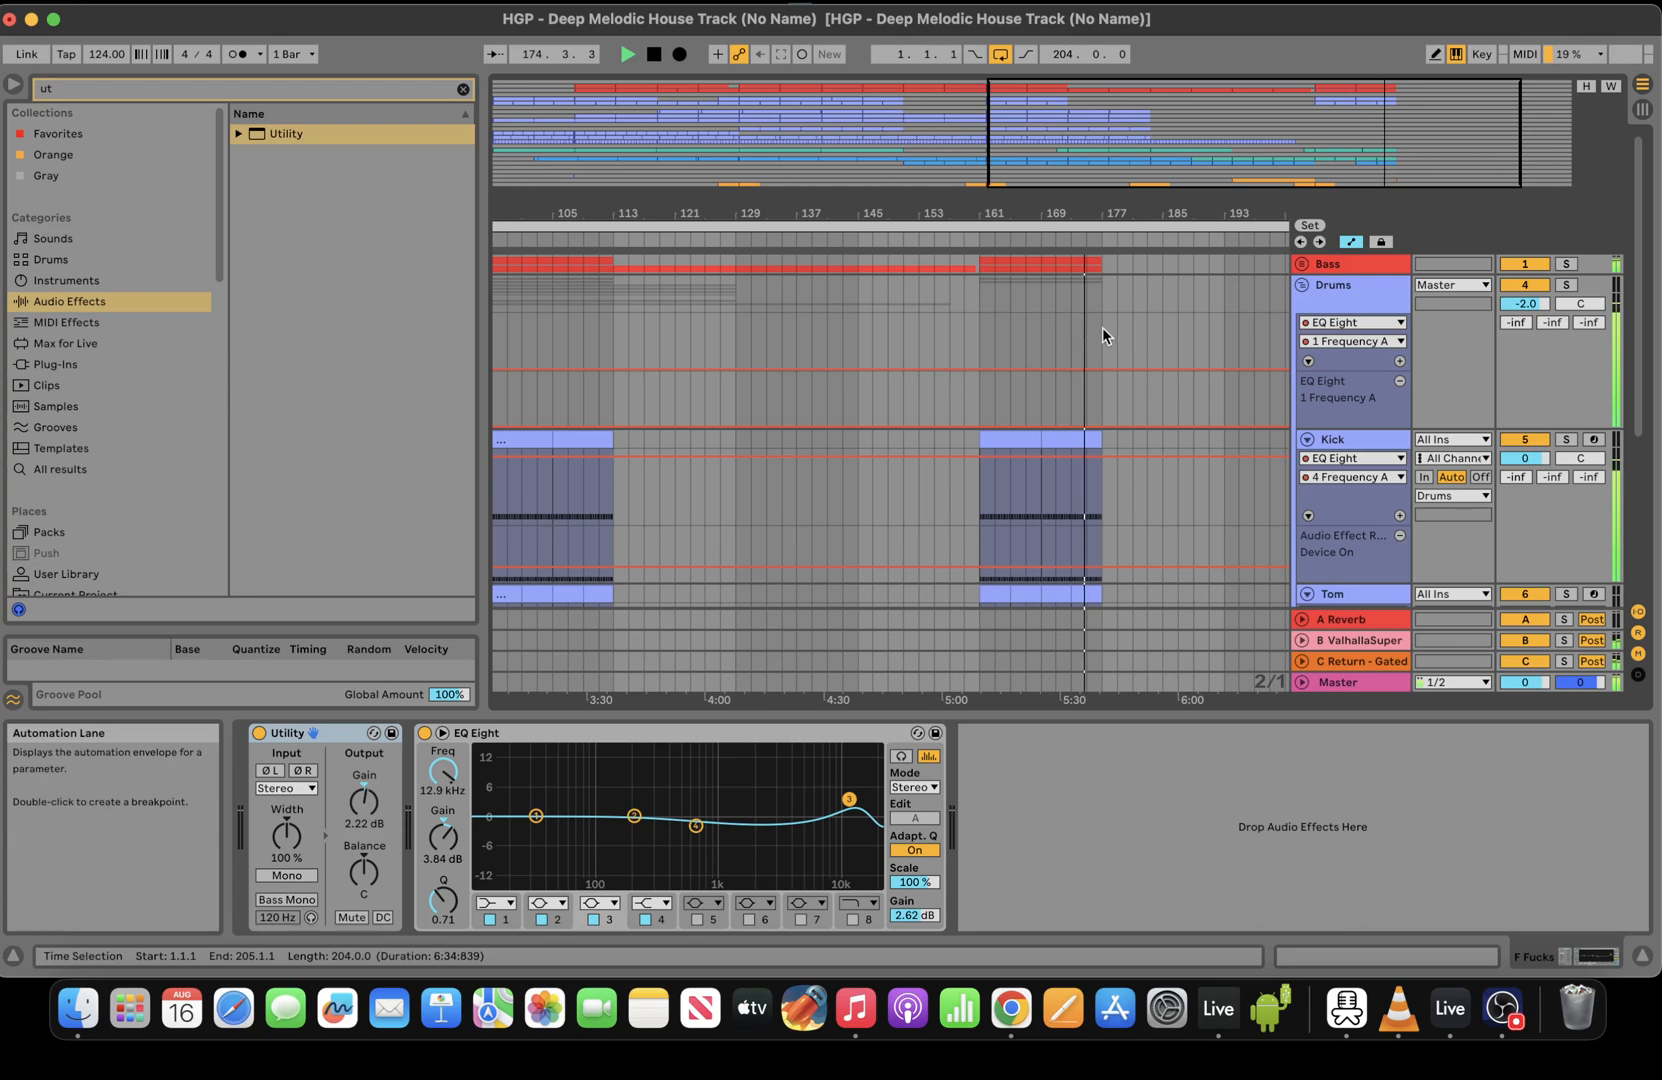
pyautogui.click(987, 314)
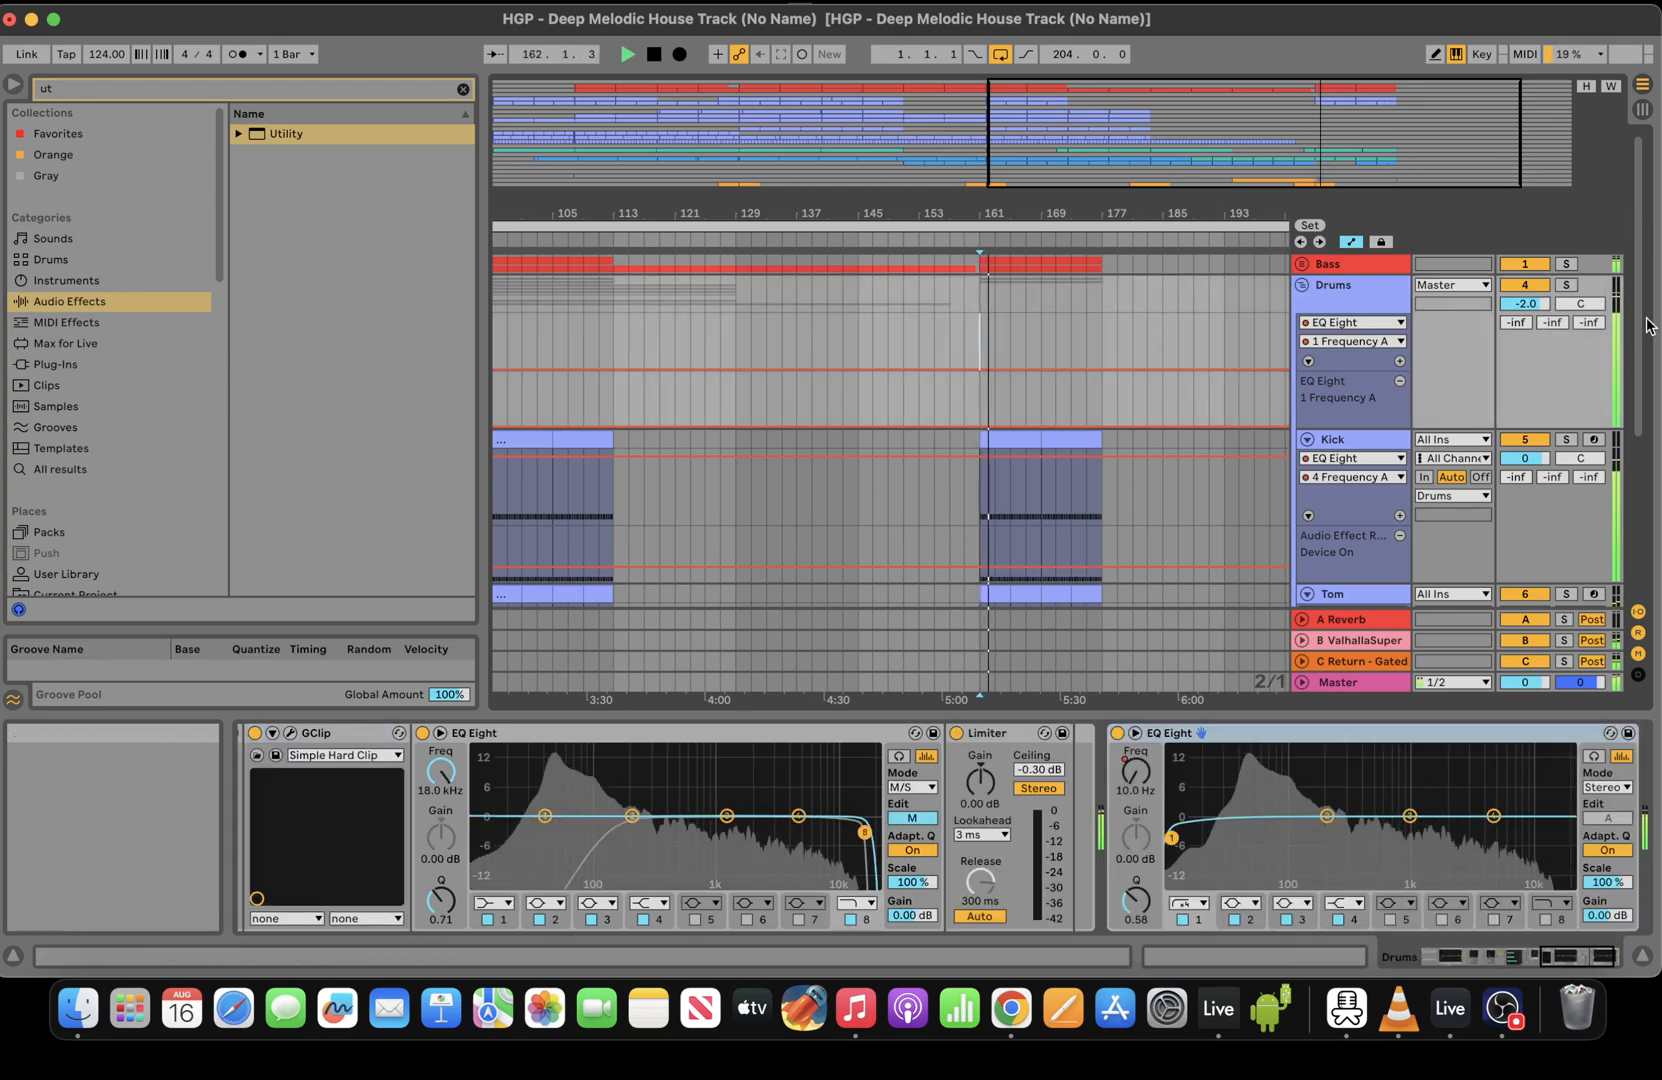
pyautogui.scroll(-5, 1648, 390)
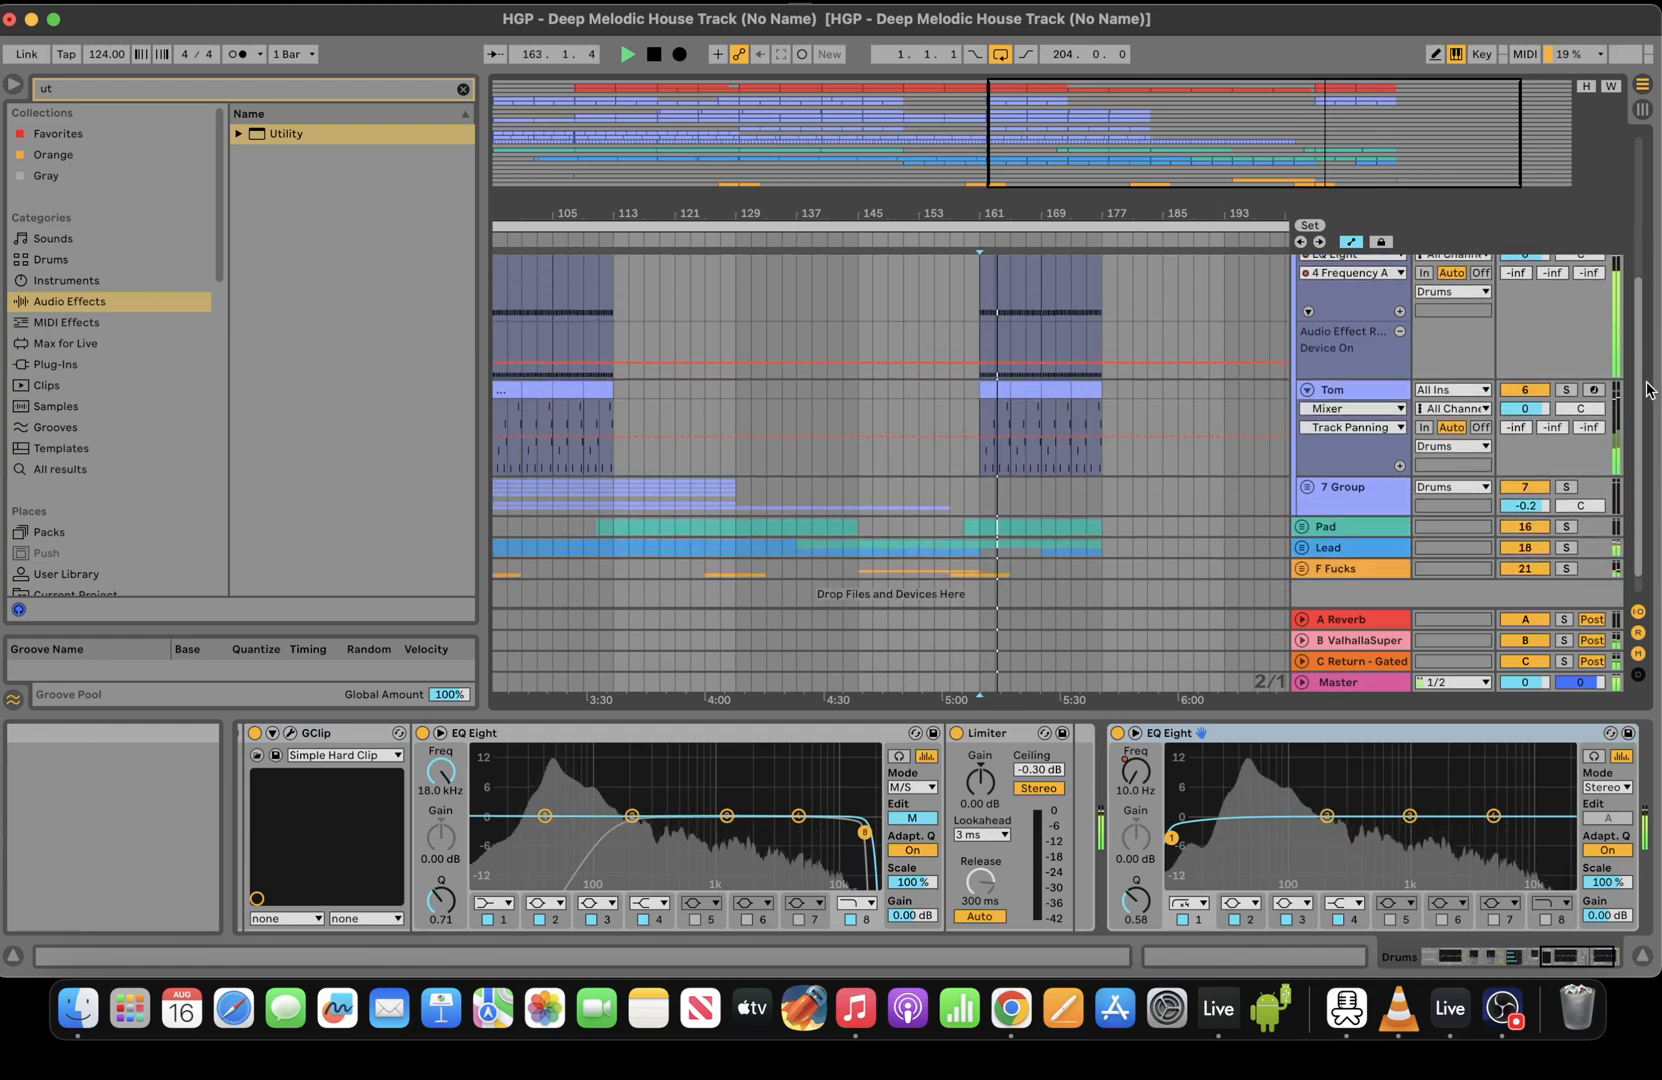
pyautogui.hscroll(-10, 691, 493)
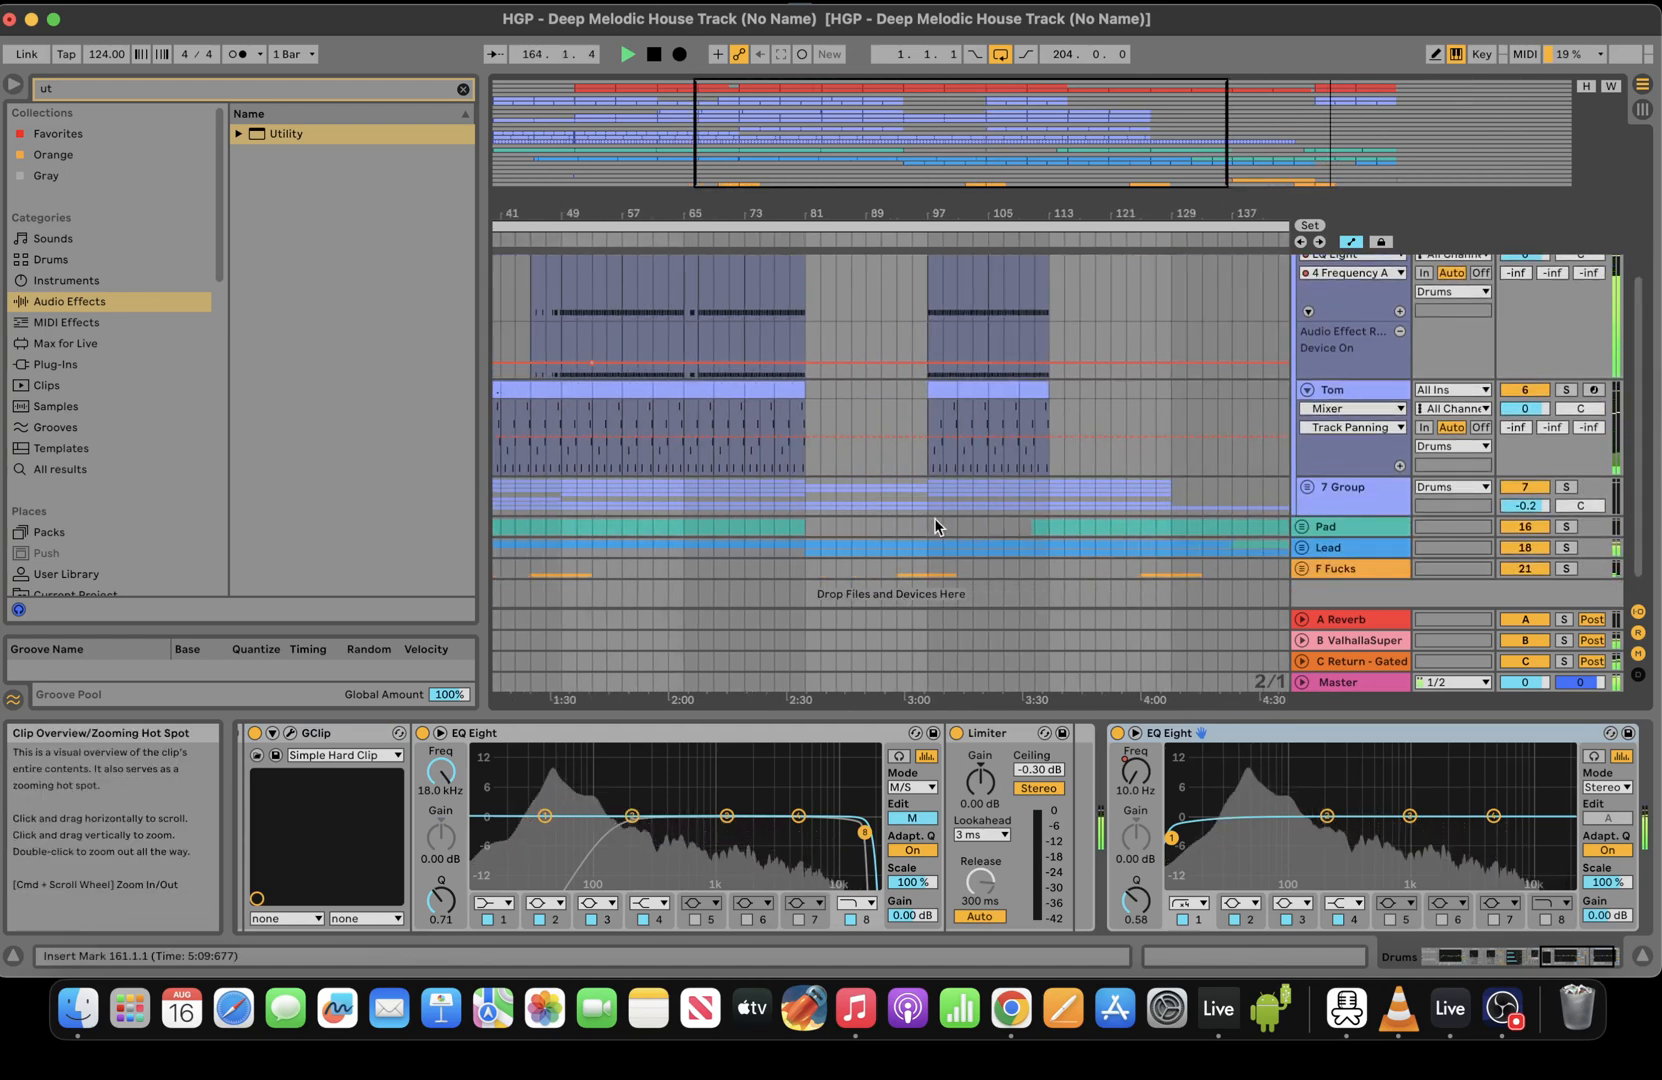
pyautogui.moveTo(684, 488); pyautogui.dragTo(562, 488)
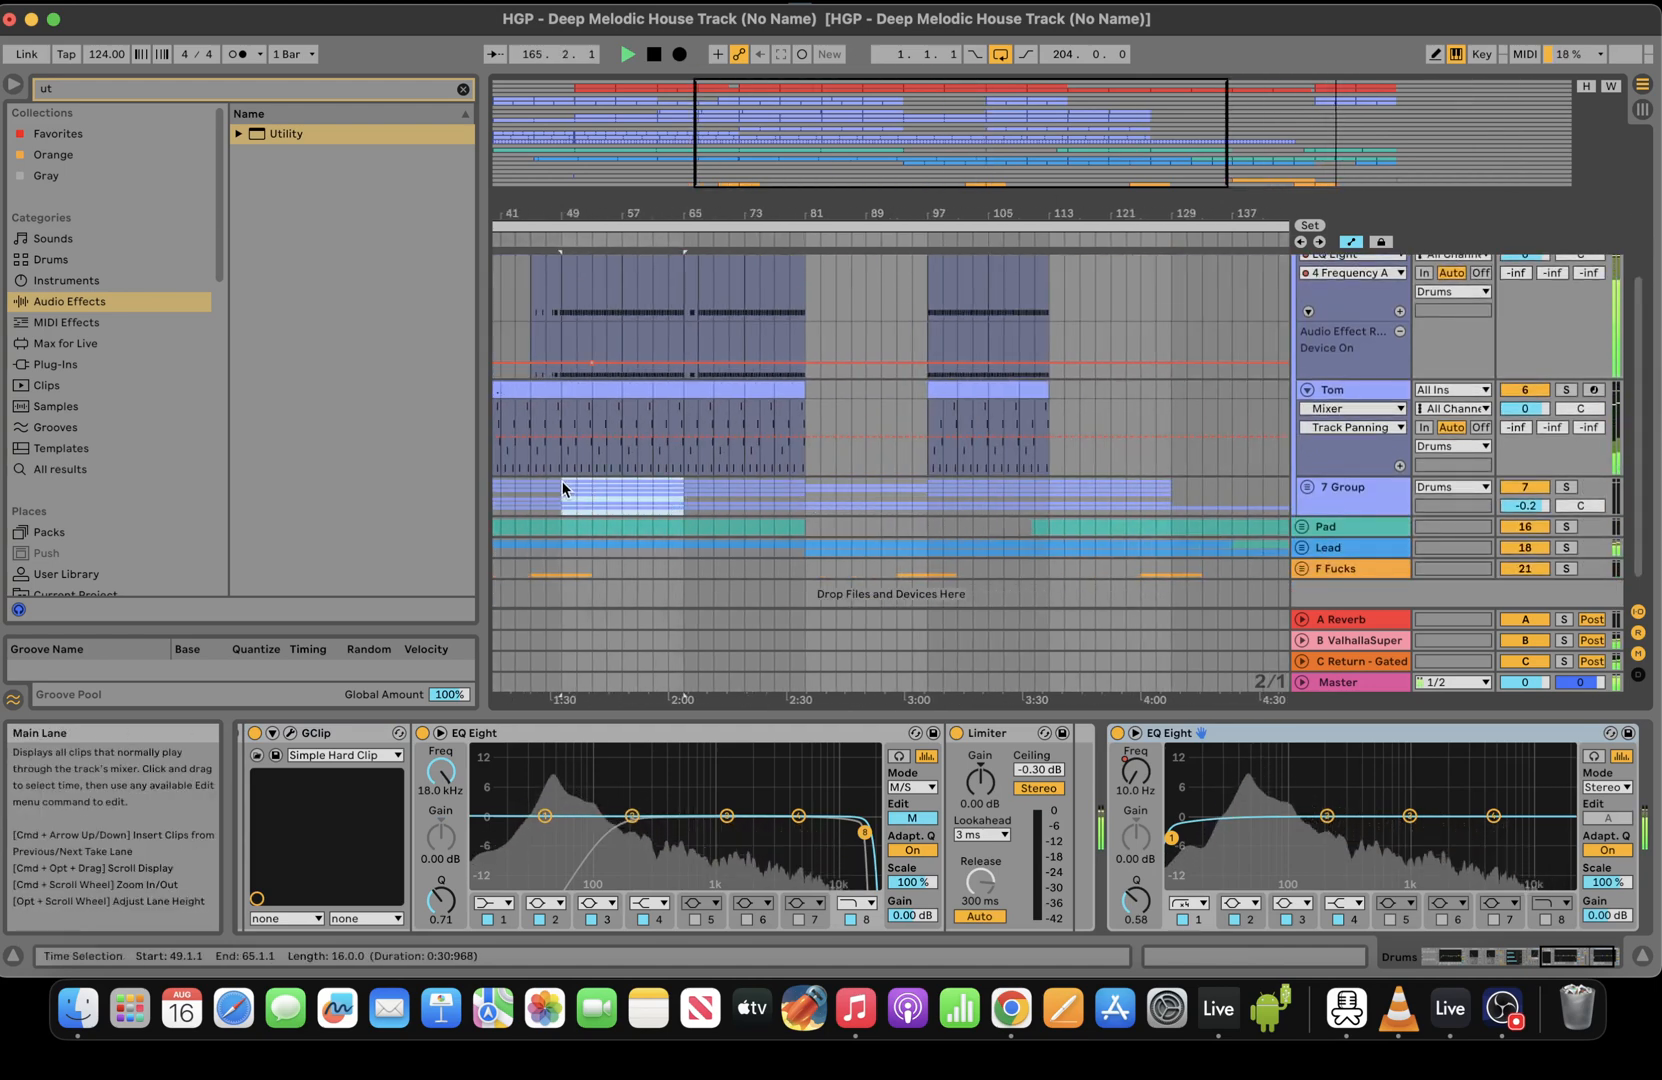
pyautogui.hscroll(10, 1099, 201)
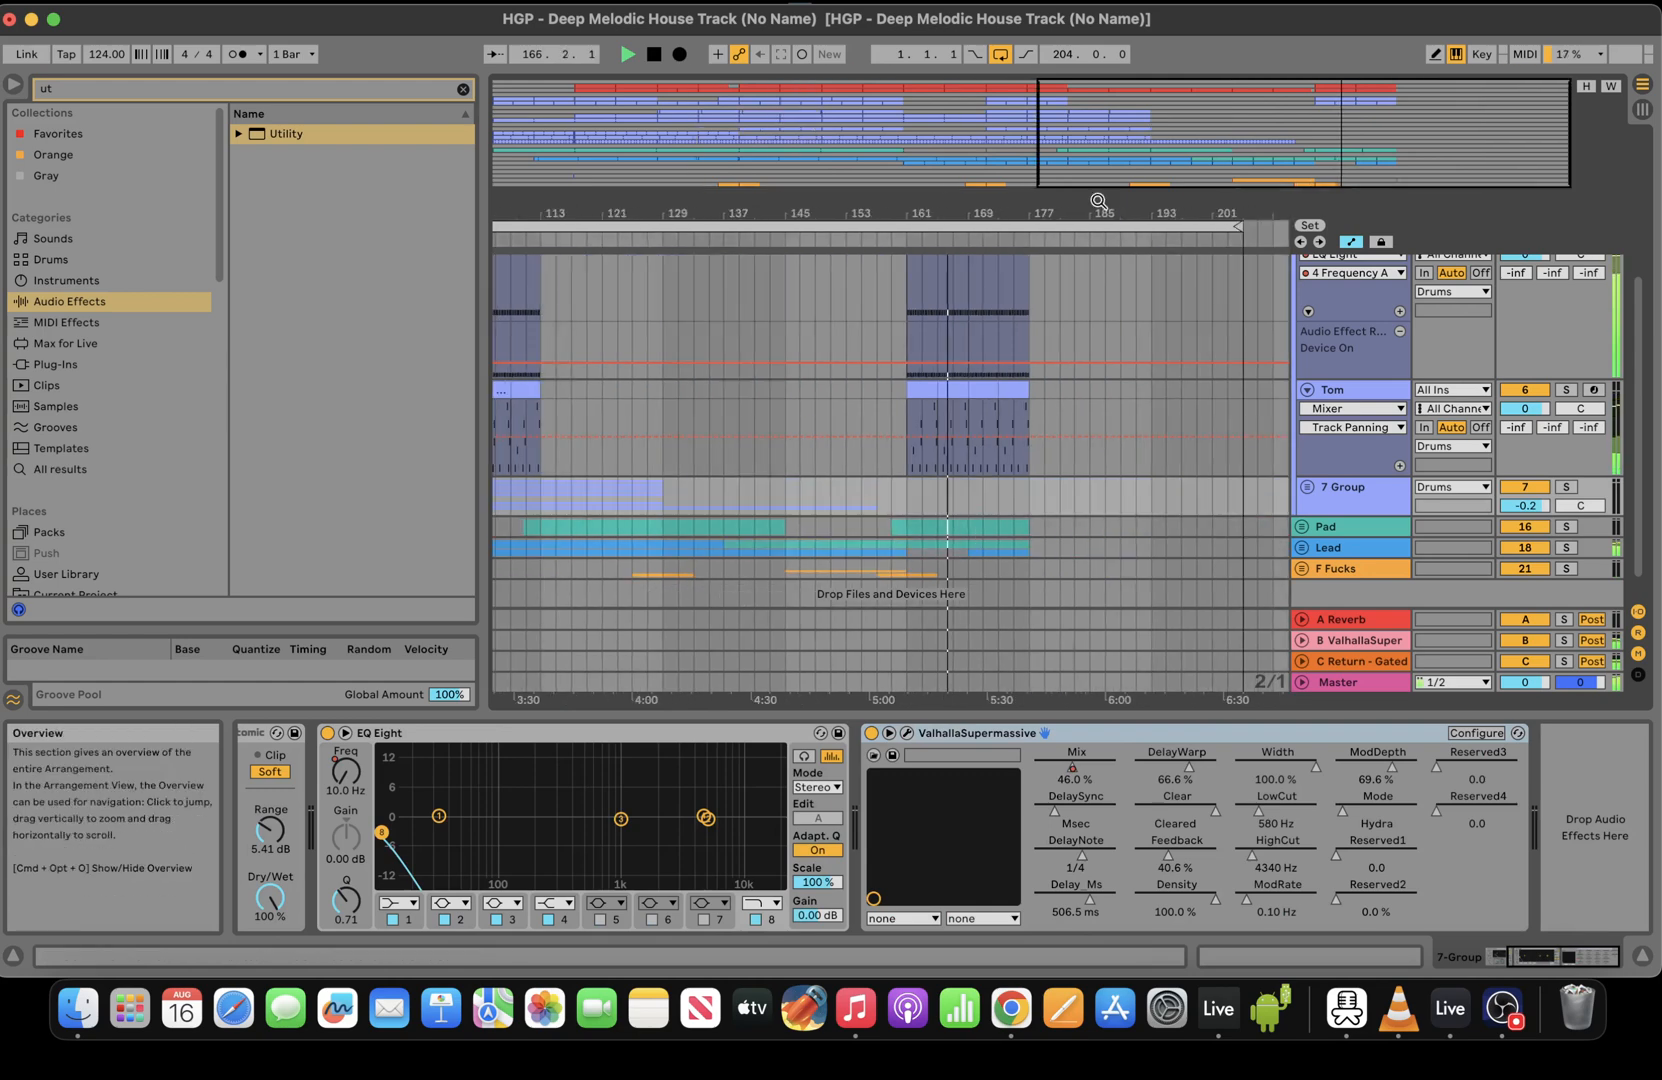
# Delete bars 161–169 of the copied 7 Group material and audition its entry from bar 167
pyautogui.press('space')
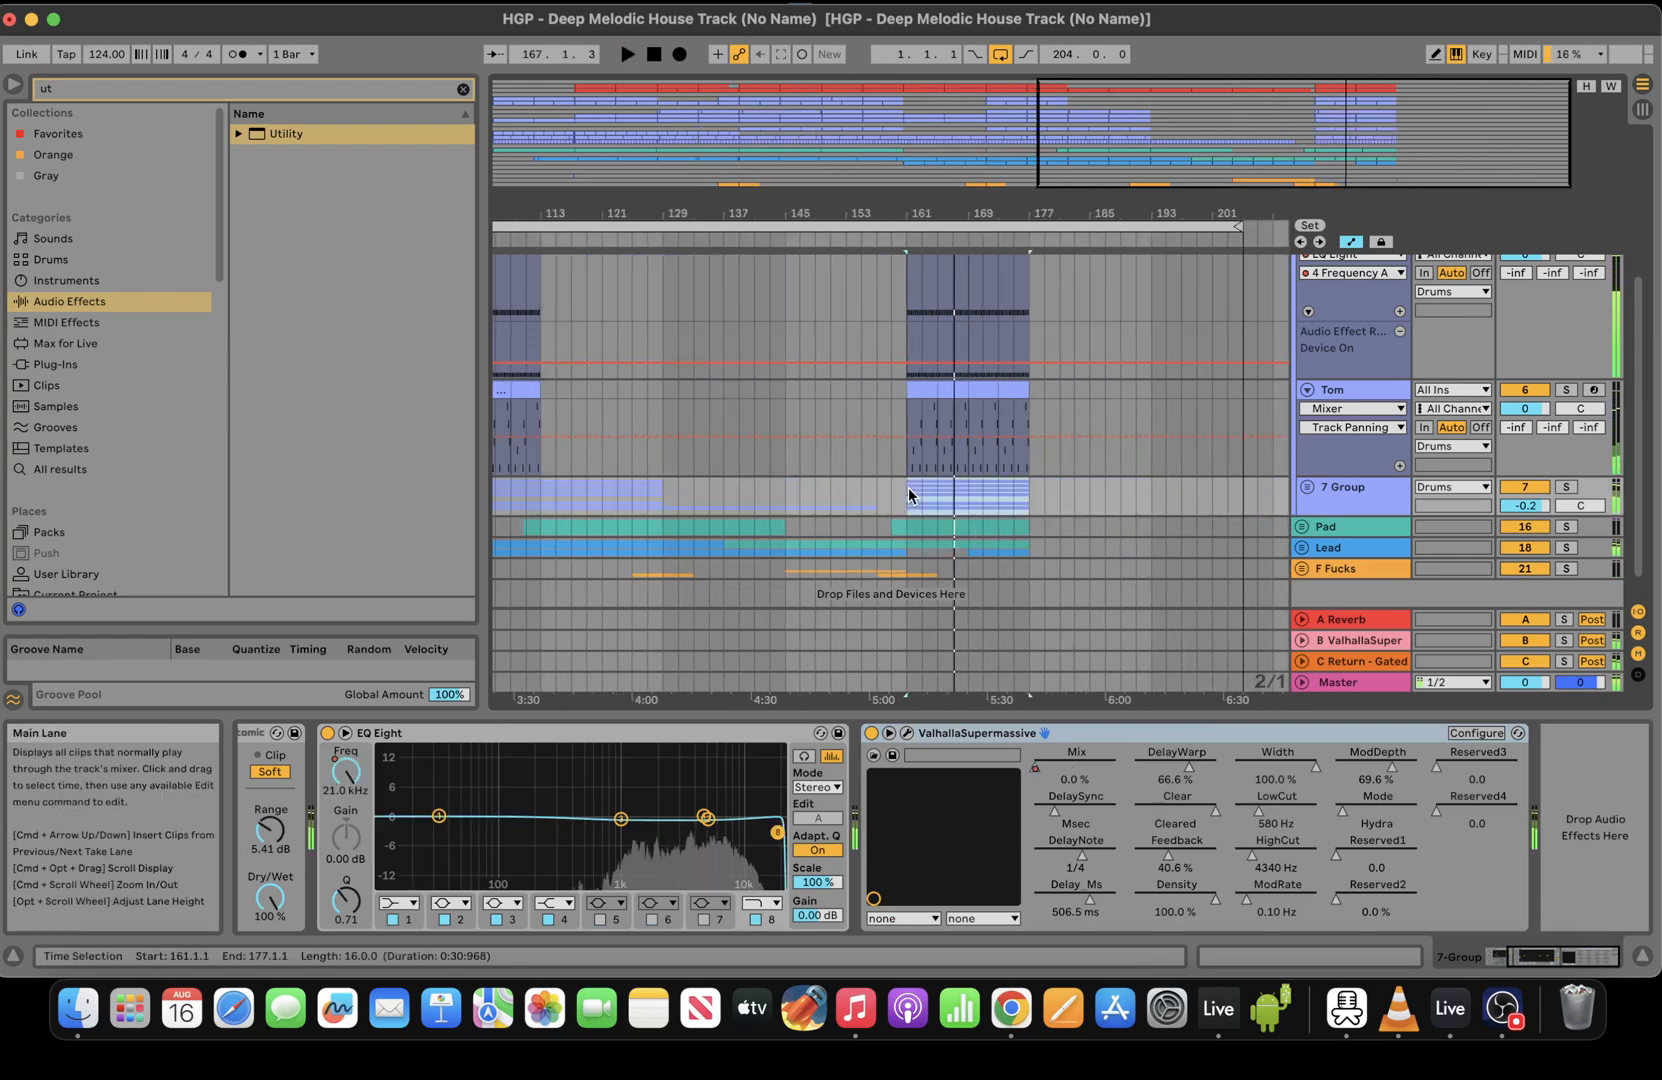
pyautogui.moveTo(908, 487); pyautogui.dragTo(970, 484)
pyautogui.click(954, 491)
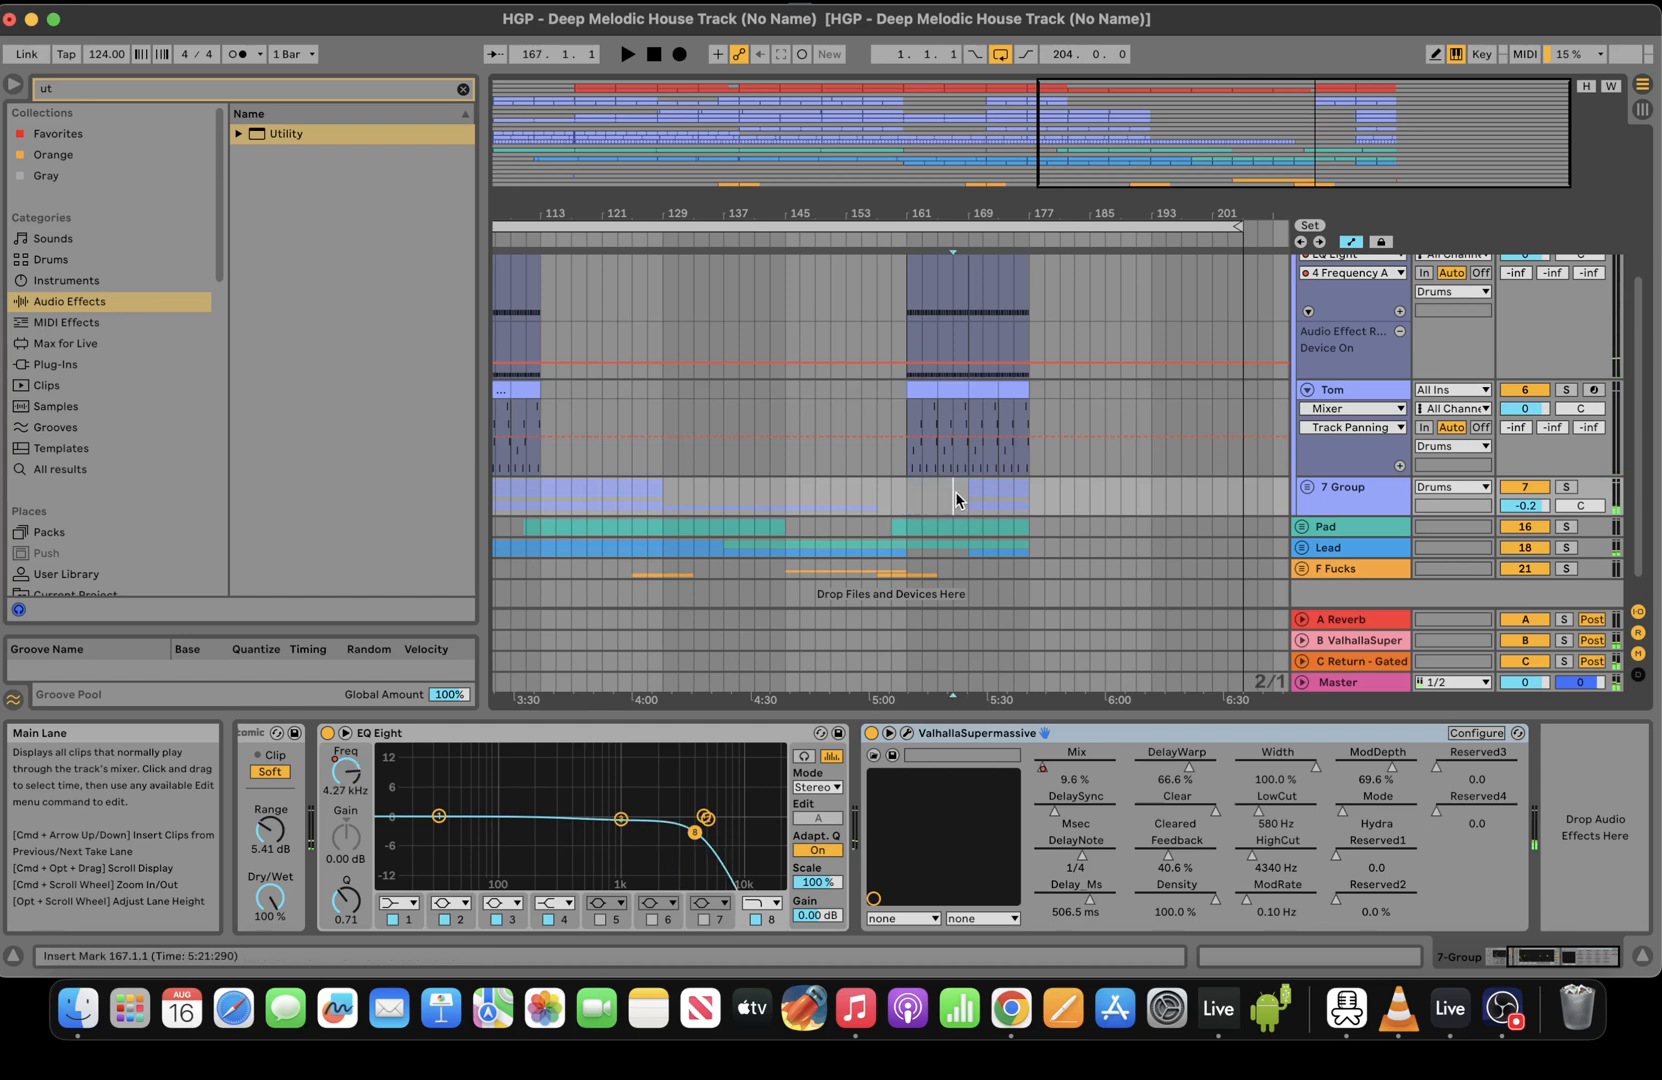
pyautogui.press('space')
# Unfold 7 Group, delete the Snare clip at bars 169–177 and audition from about bar 173
pyautogui.click(1307, 487)
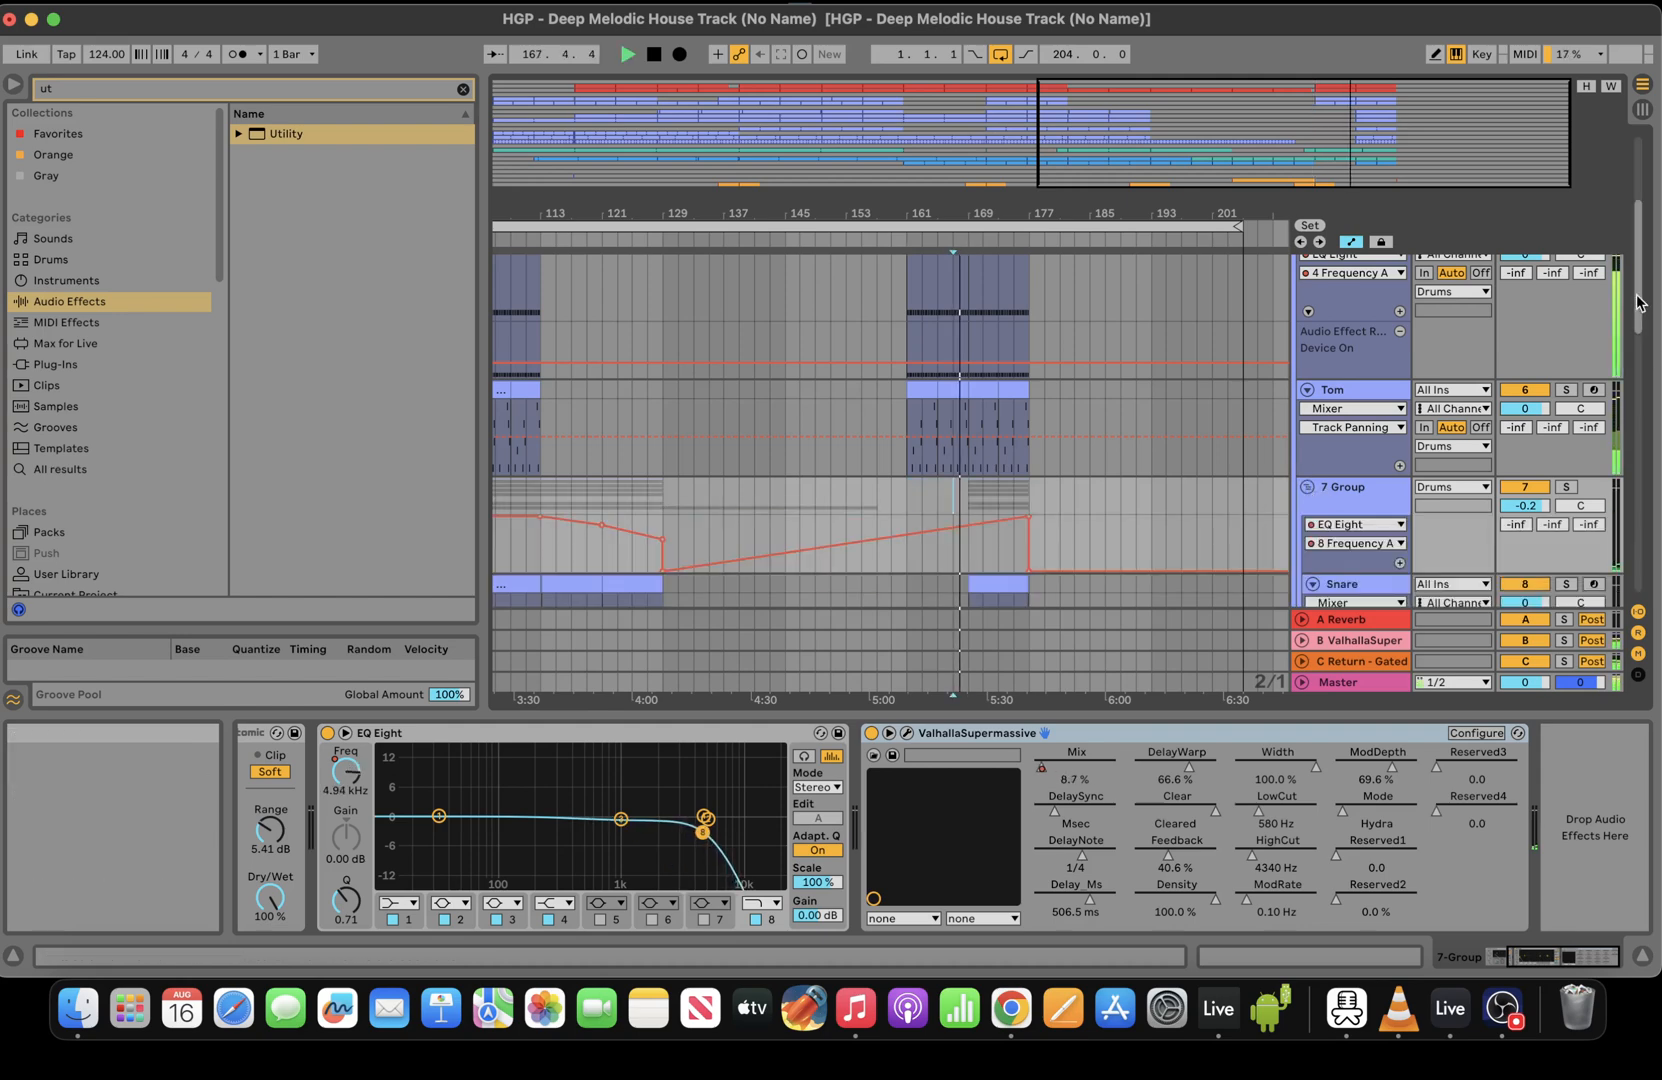
pyautogui.scroll(-5, 1645, 384)
pyautogui.scroll(2, 1645, 384)
pyautogui.press('space')
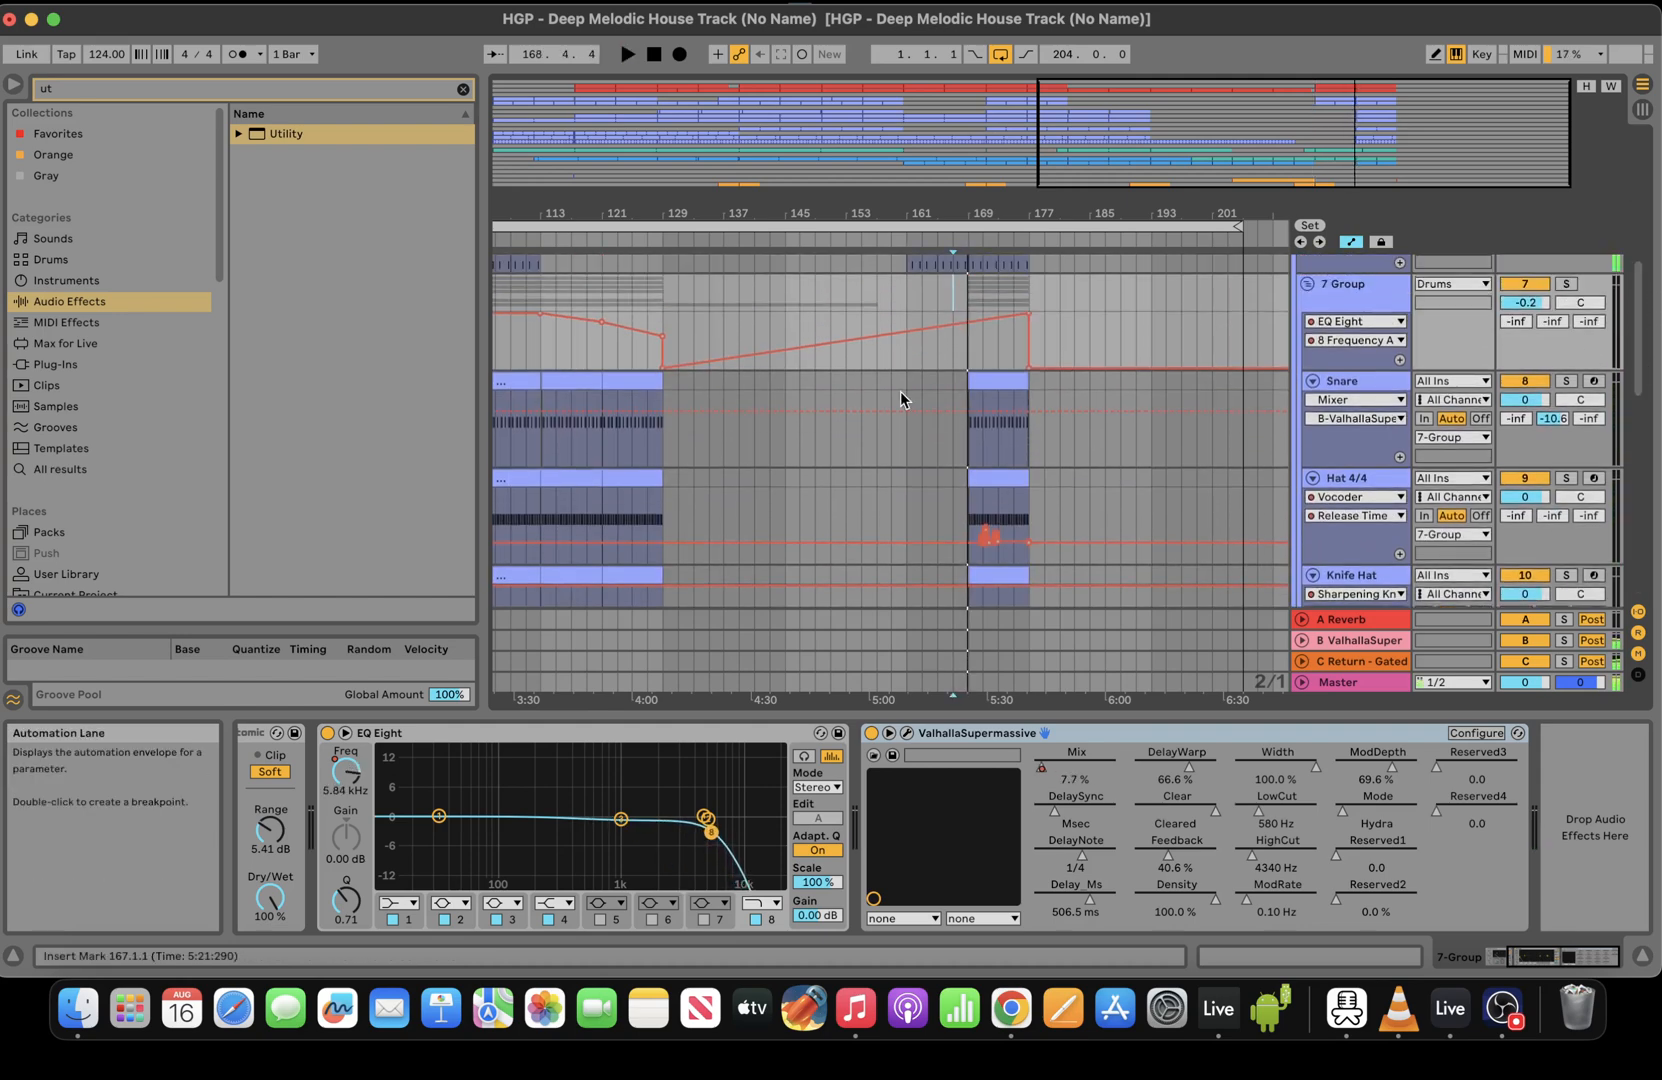
pyautogui.click(995, 381)
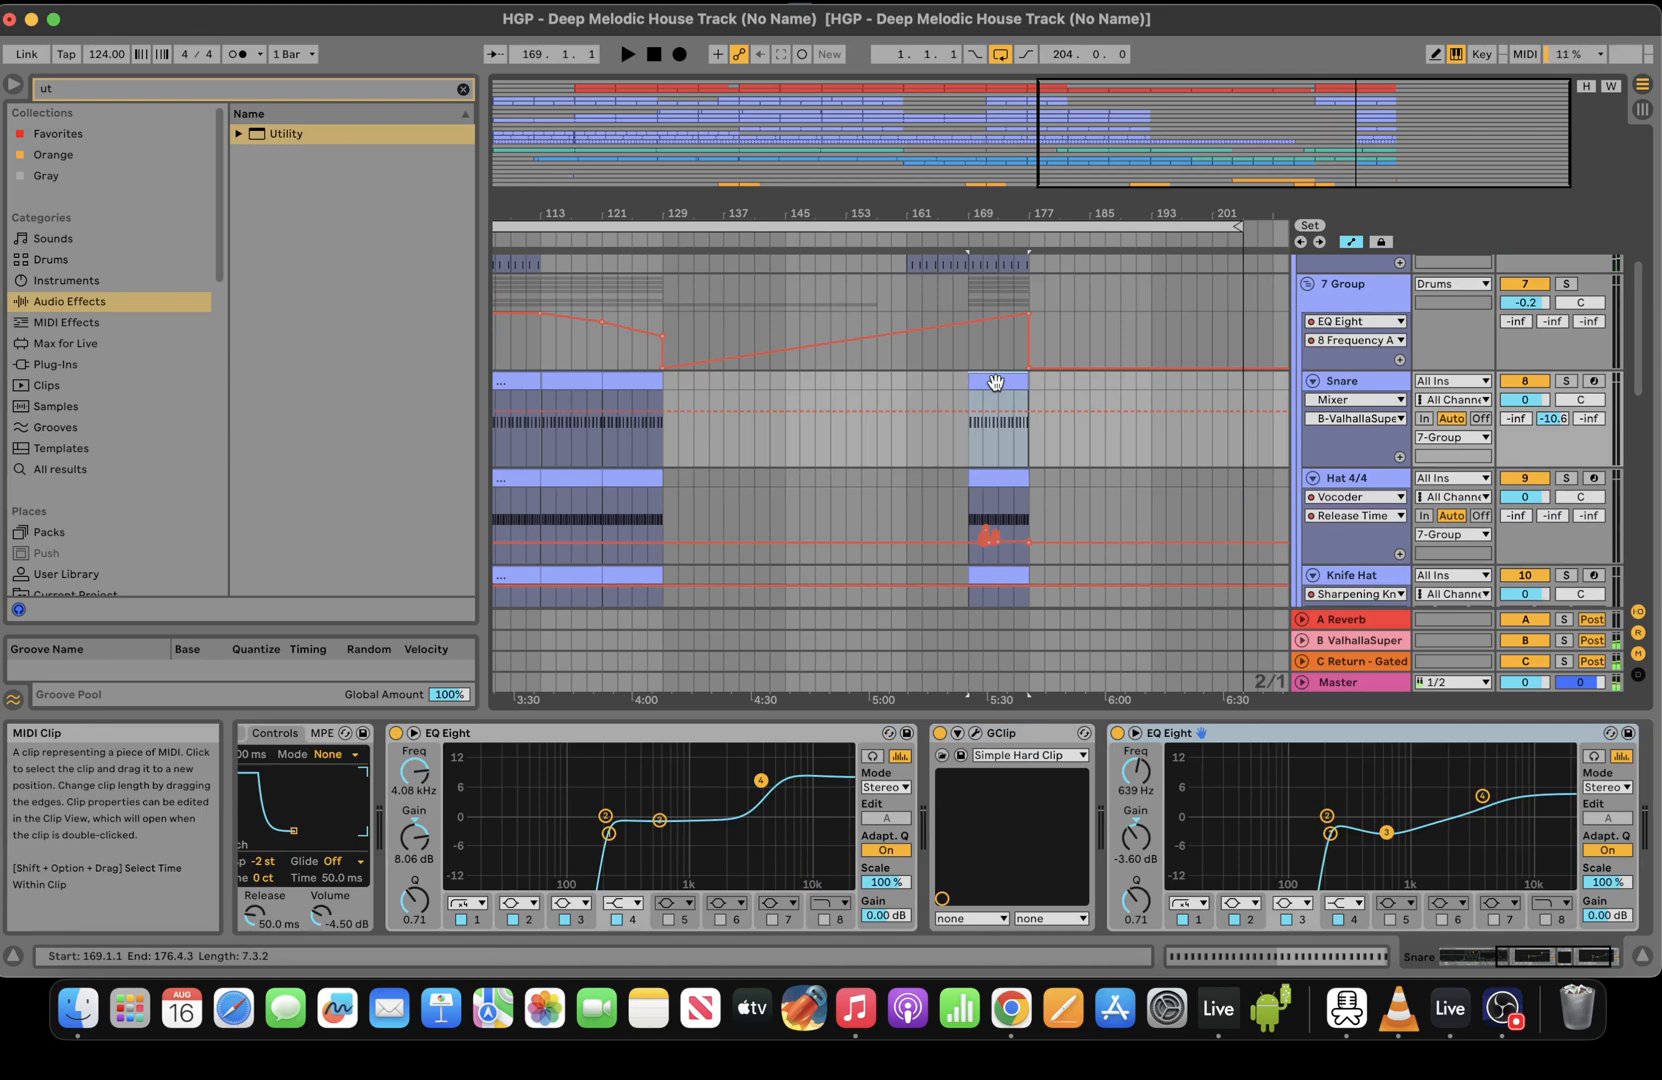
pyautogui.click(996, 381)
pyautogui.press('space')
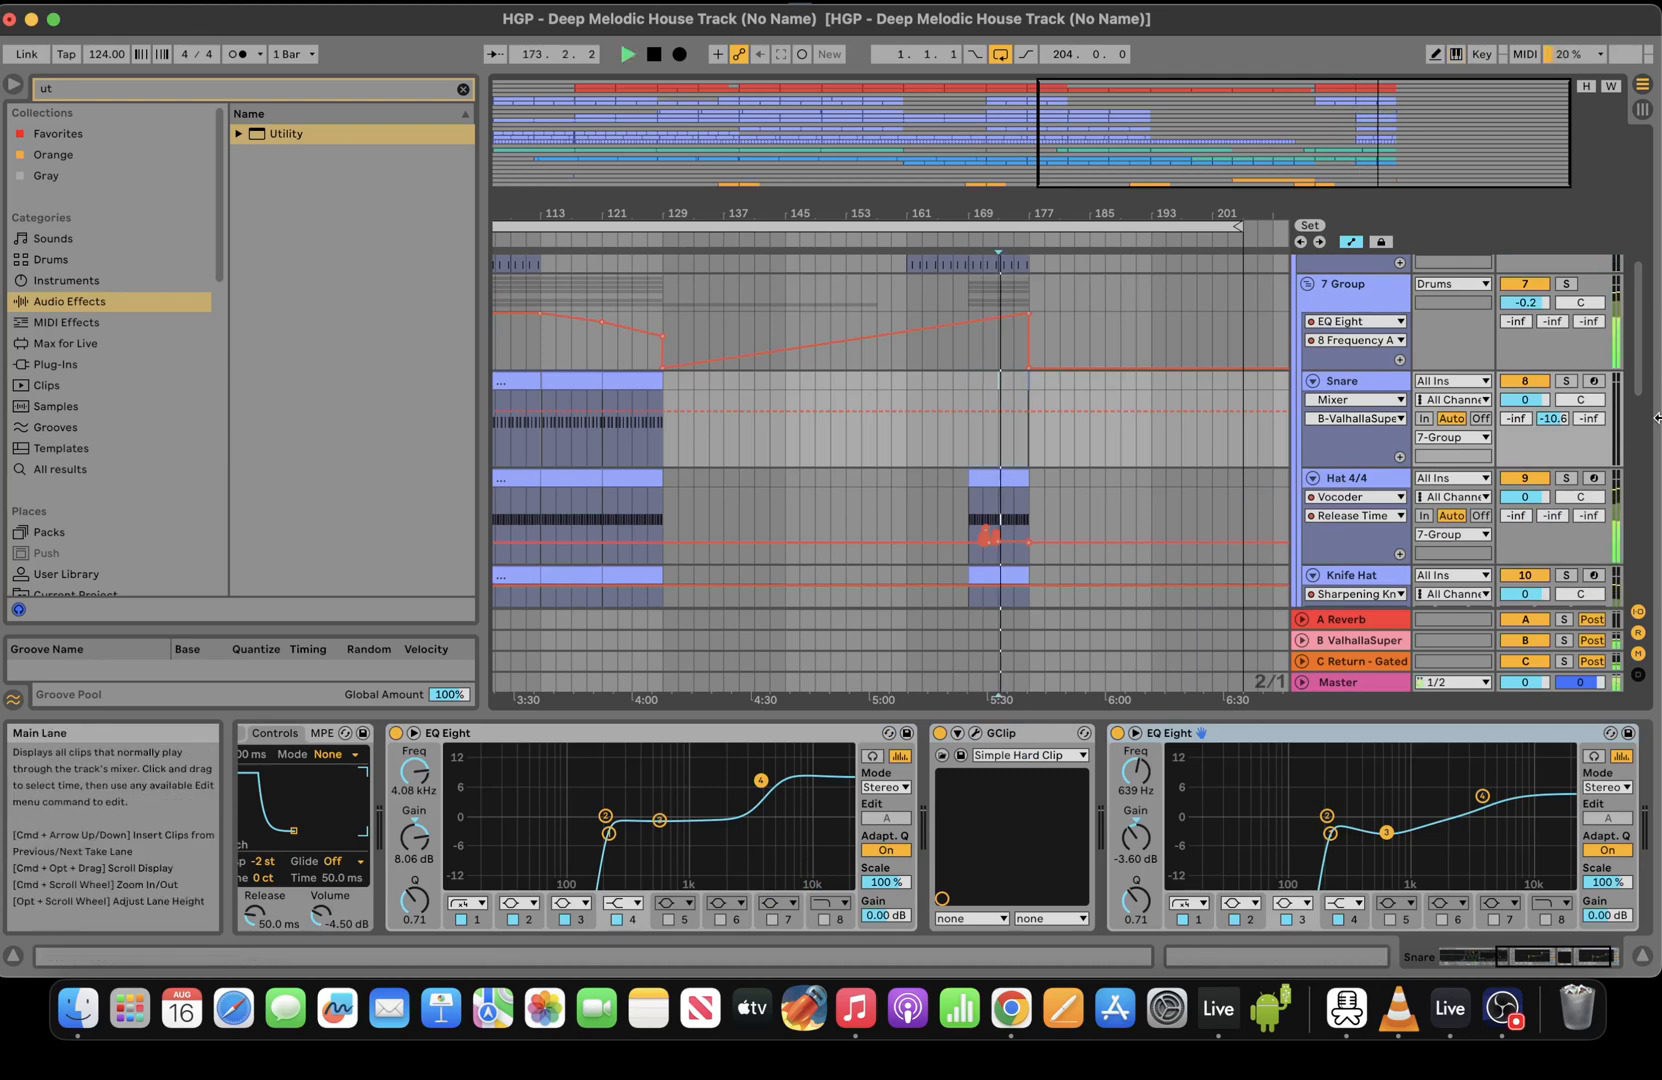
# Delete the tex. 1 clip at bars 169–177 and replay the section from bar 169
pyautogui.scroll(-10, 1640, 430)
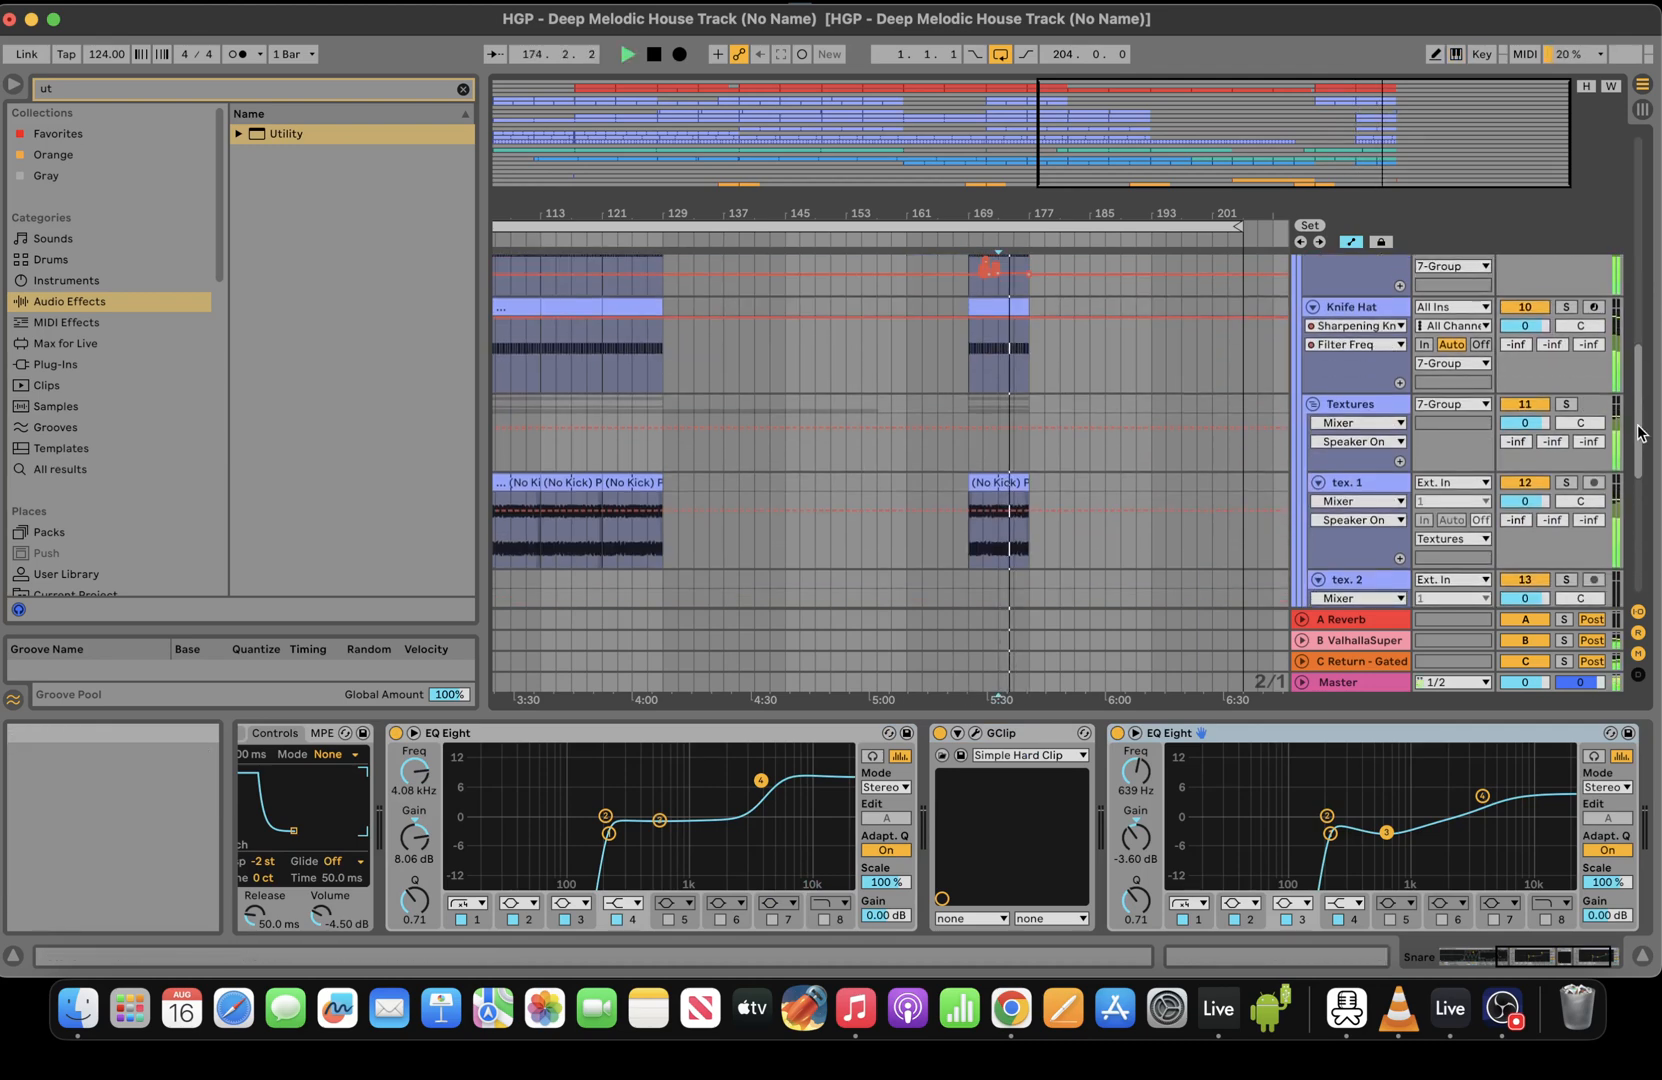
pyautogui.scroll(1, 1638, 432)
pyautogui.rightClick(1567, 490)
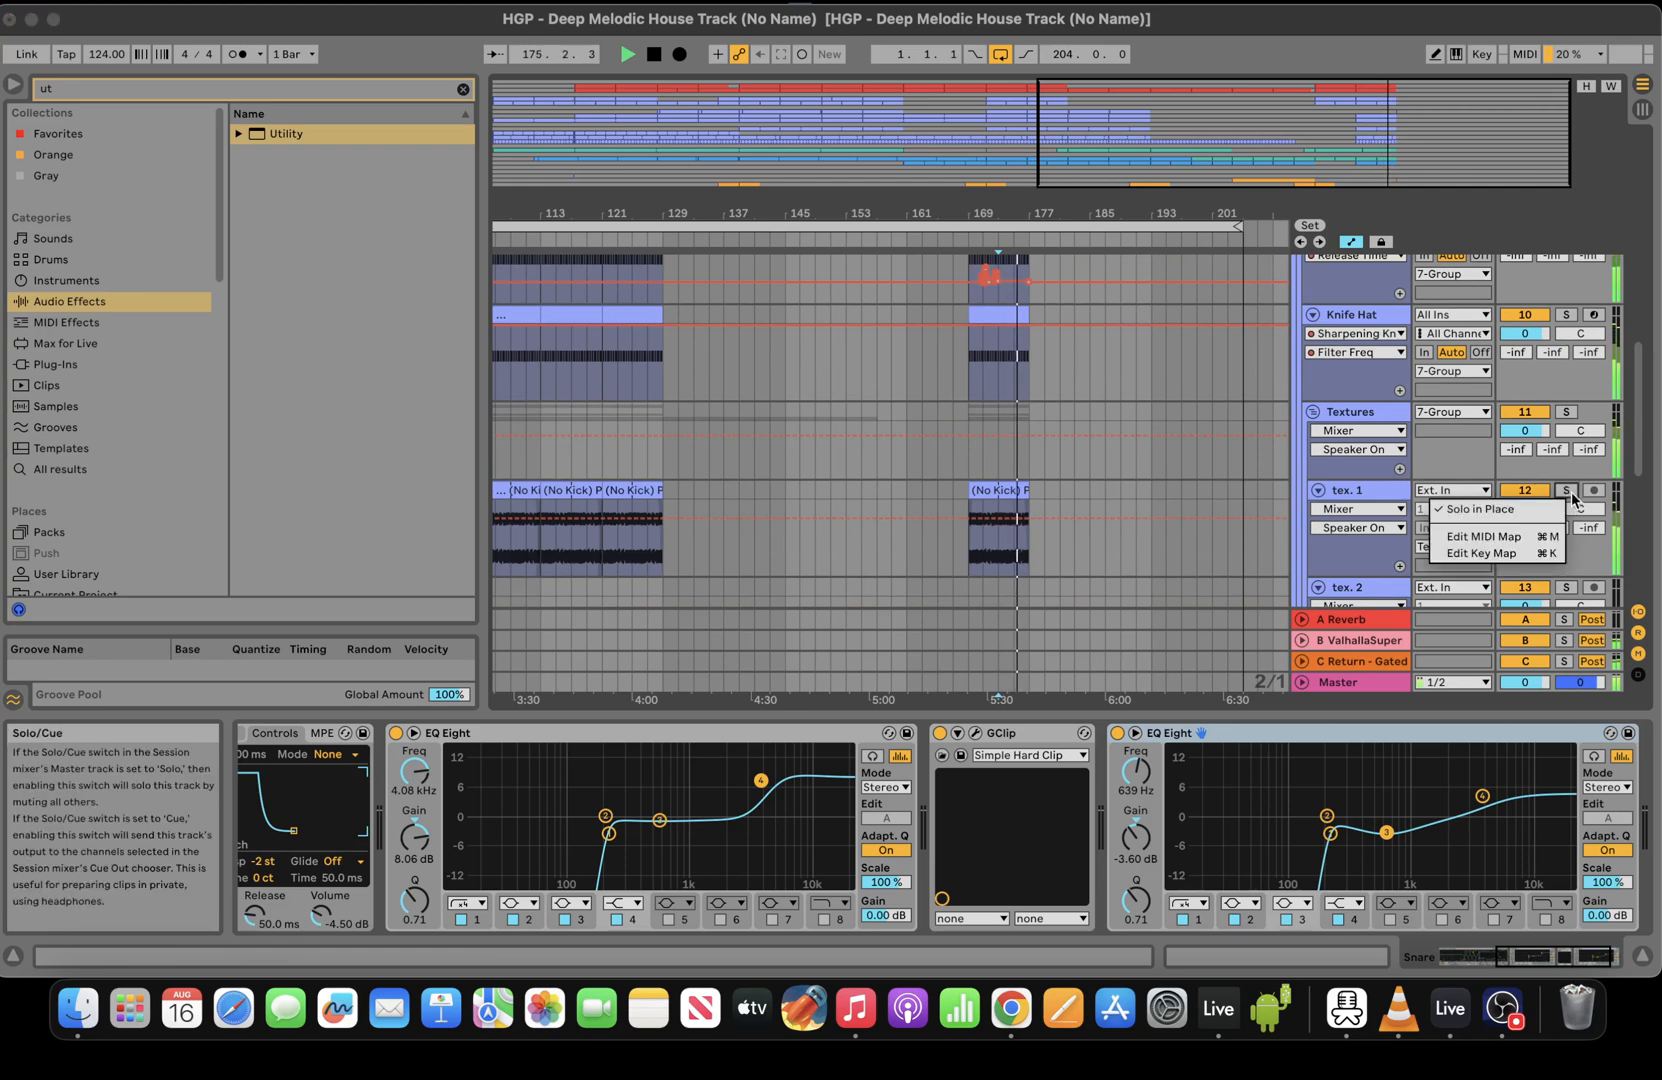
pyautogui.press('Escape')
pyautogui.click(1002, 490)
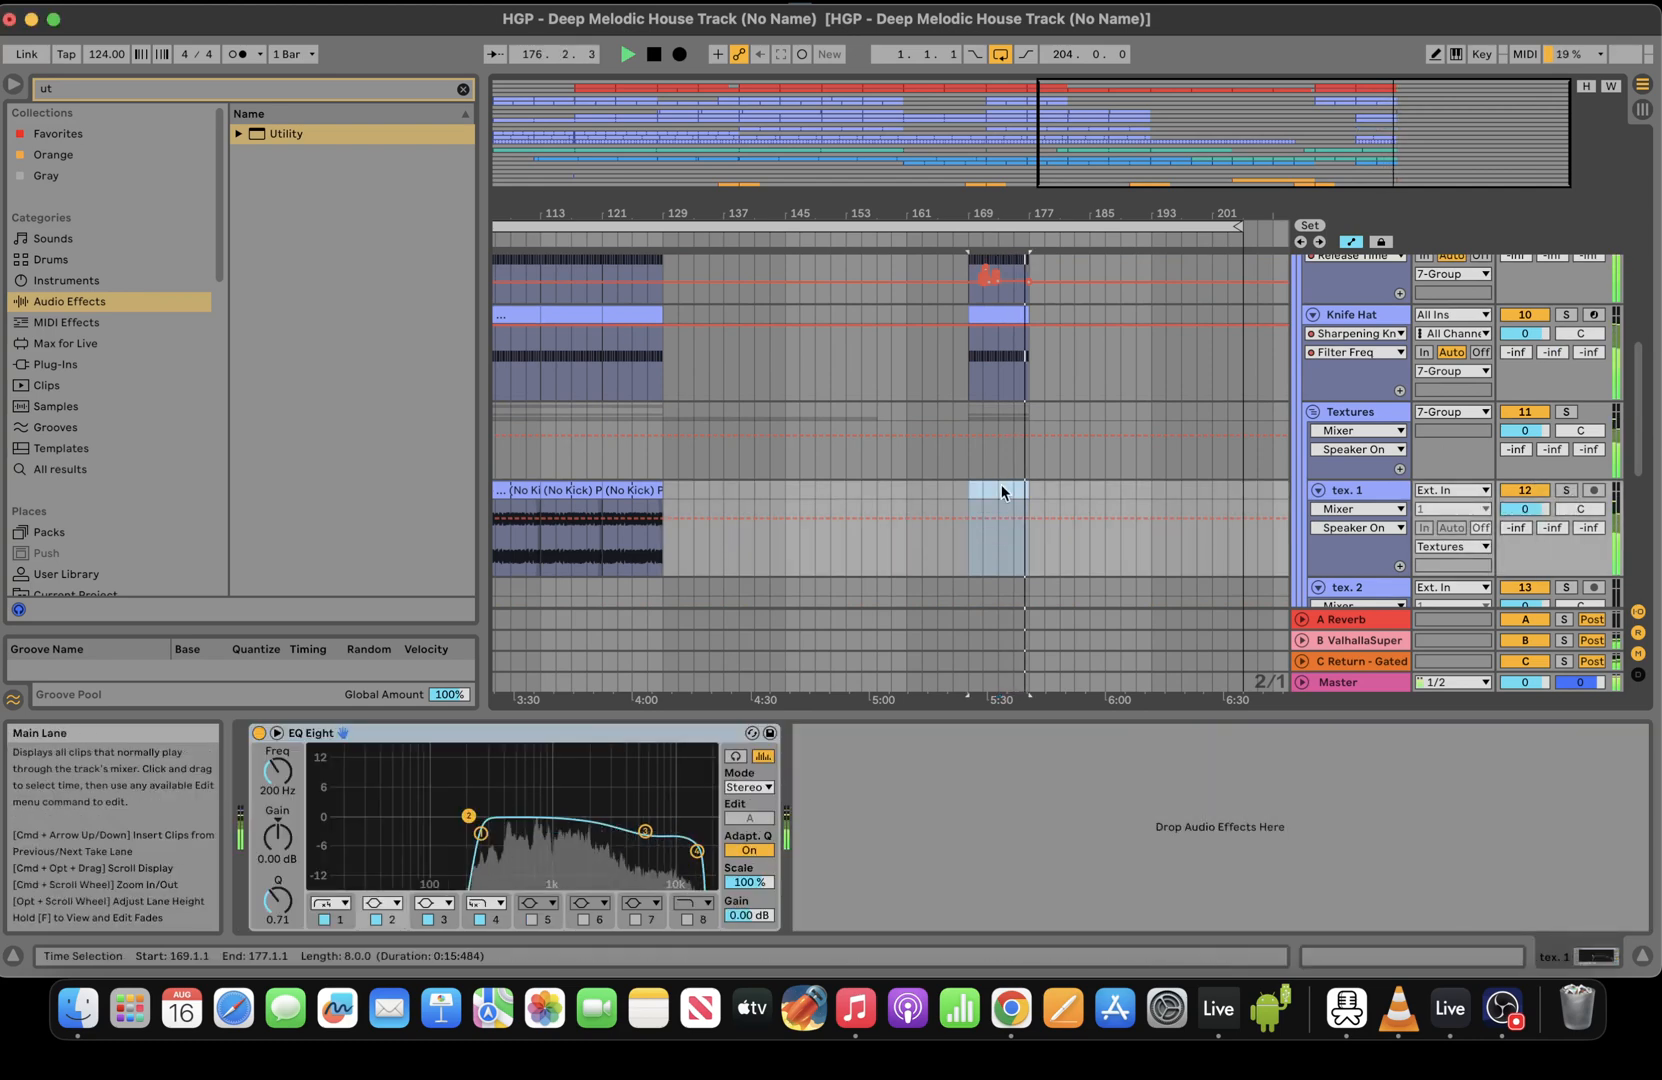
pyautogui.press('space')
pyautogui.press('space')
# Duplicate bars 169–177 of the whole Drums group to bar 177
pyautogui.moveTo(1642, 391); pyautogui.dragTo(1574, 168)
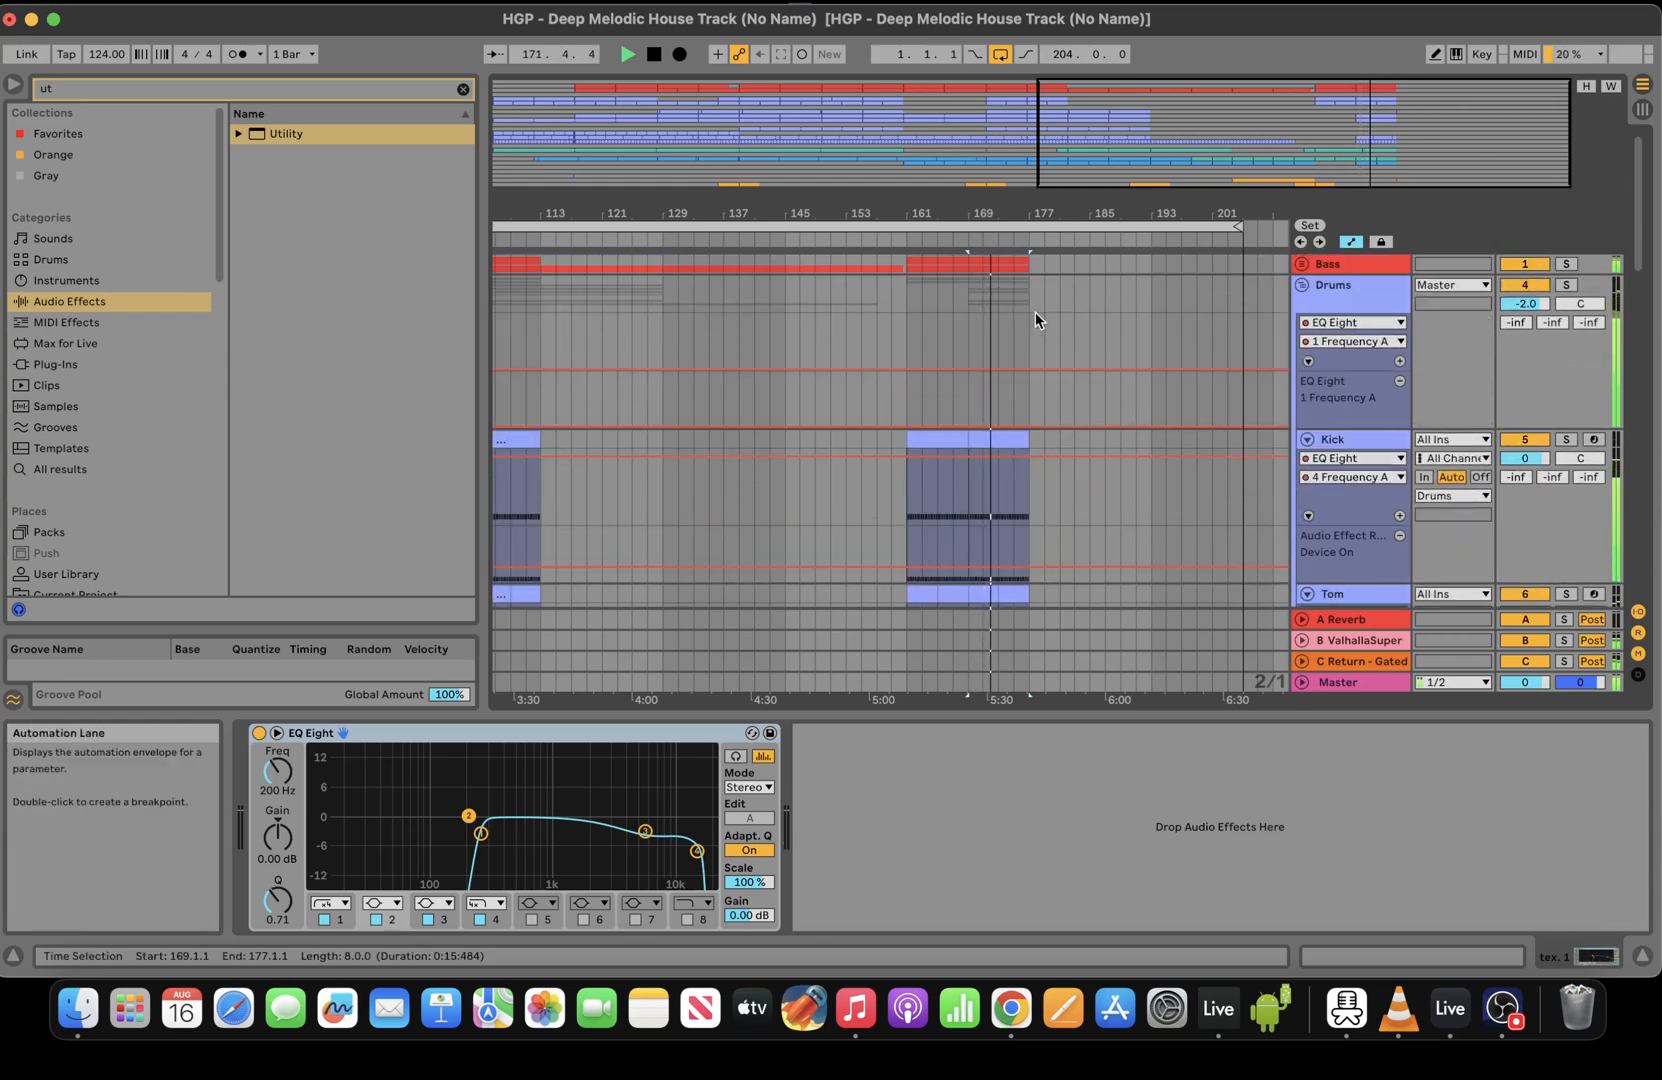
pyautogui.moveTo(1035, 312); pyautogui.dragTo(964, 282)
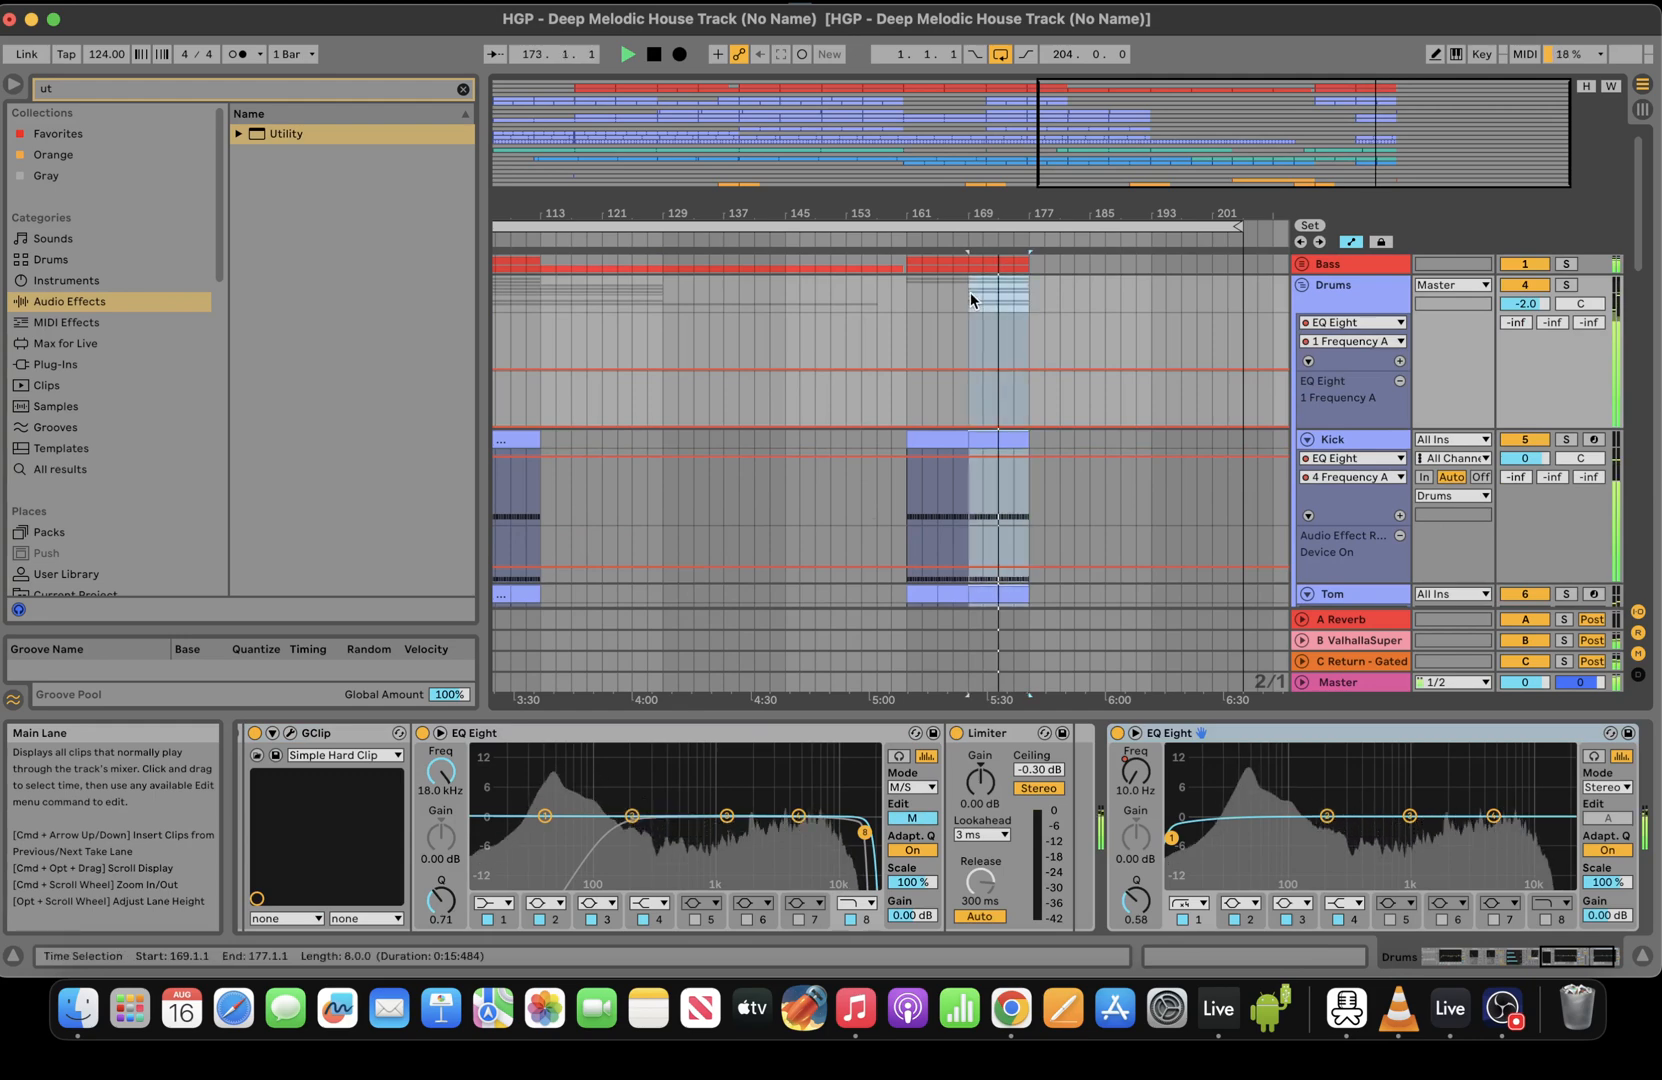
pyautogui.press('super+d')
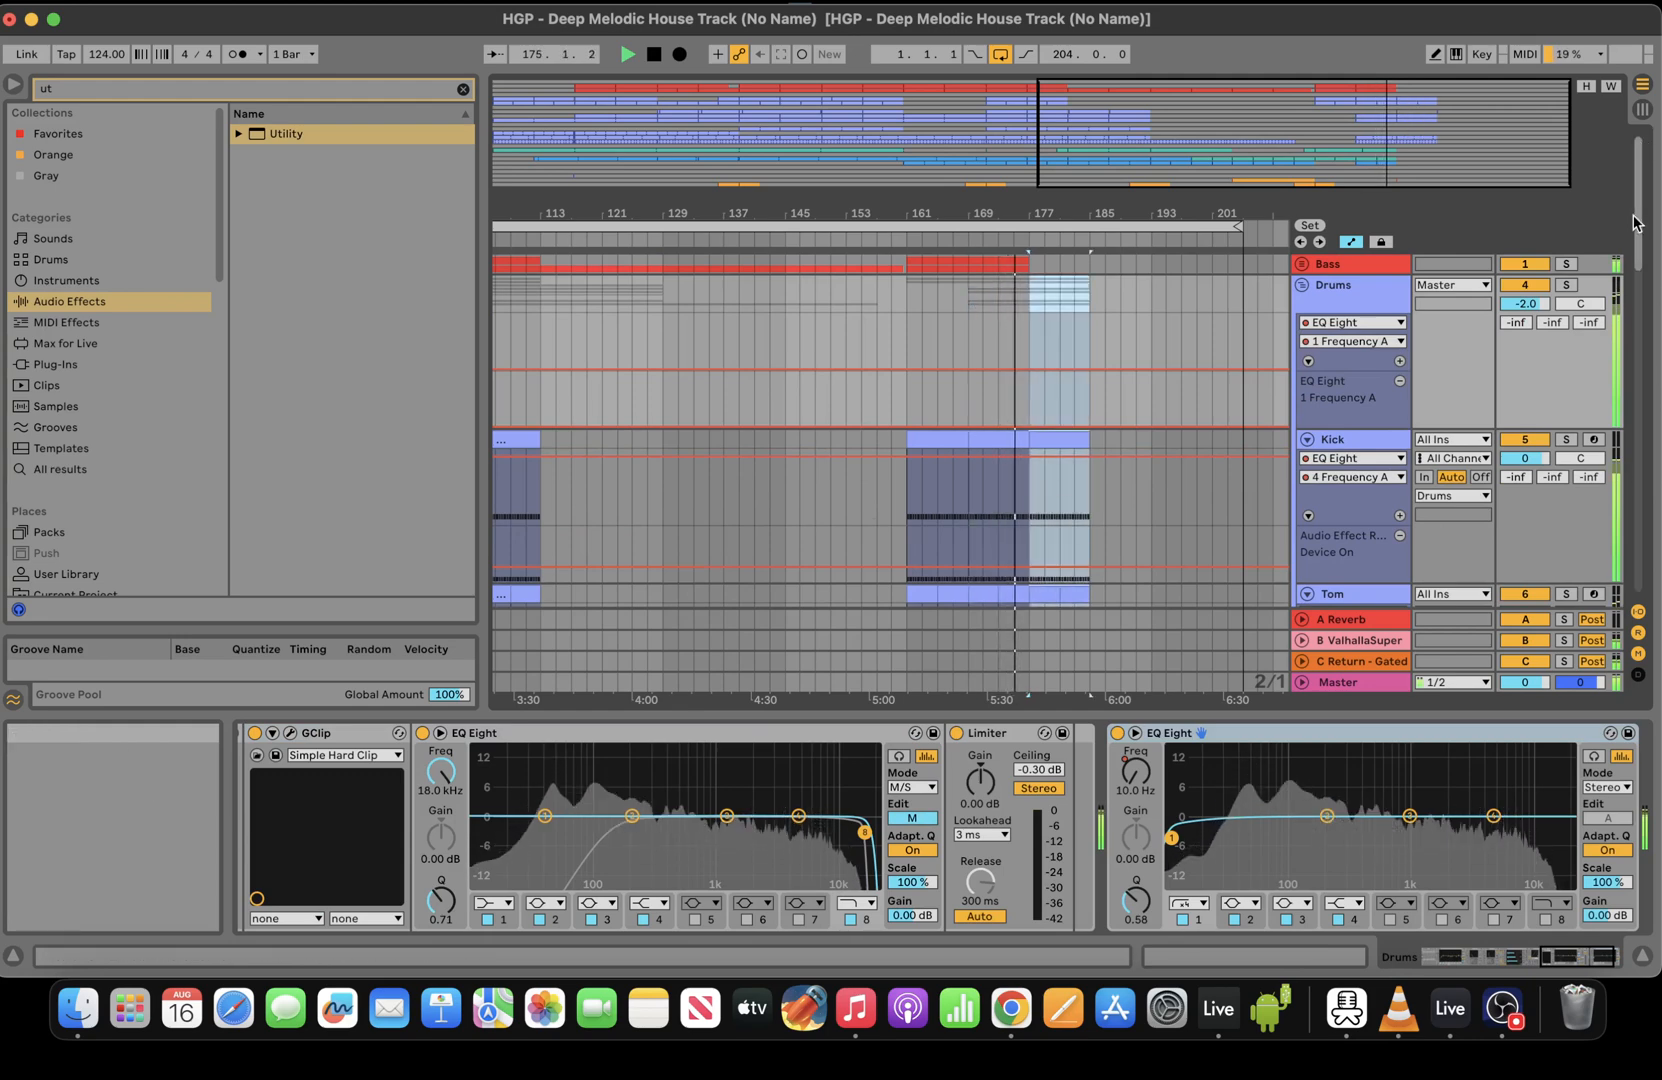
# Unfold the Bass group and duplicate bars 169–177 of Sub Stab and Hi Reece Bass twice, filling up to bar 193
pyautogui.click(1303, 264)
pyautogui.moveTo(1034, 598); pyautogui.dragTo(1008, 501)
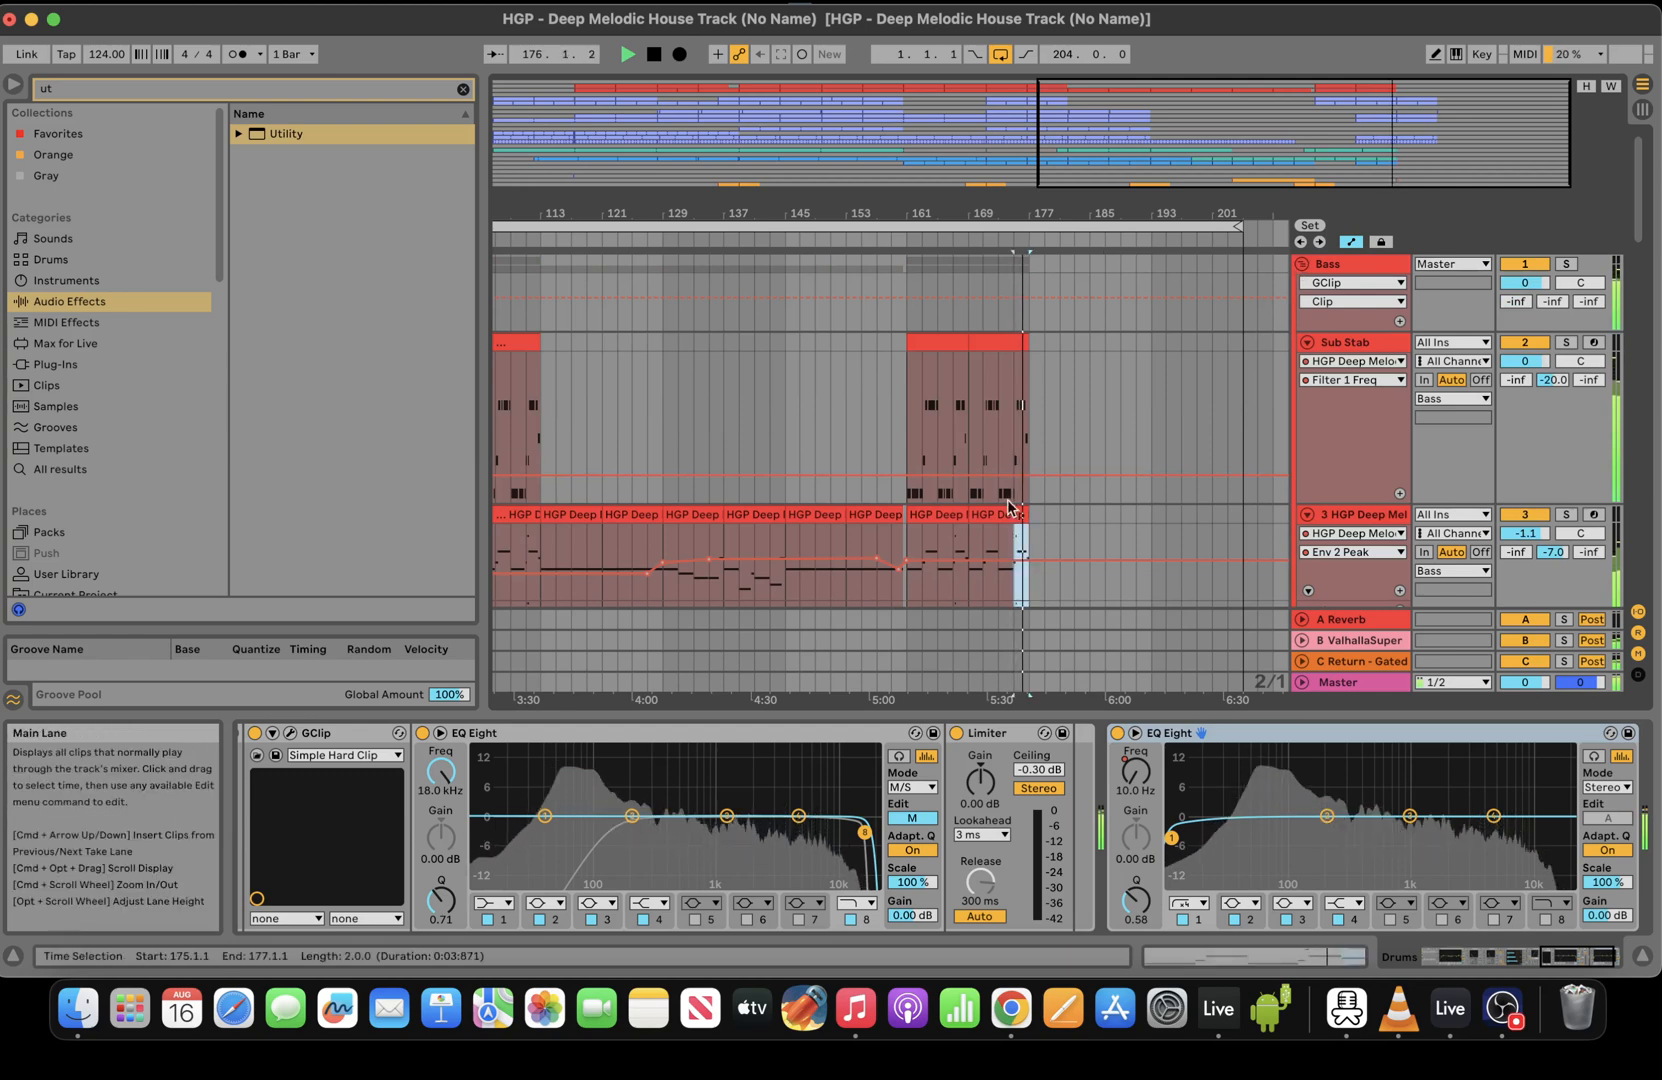
pyautogui.press('super+d')
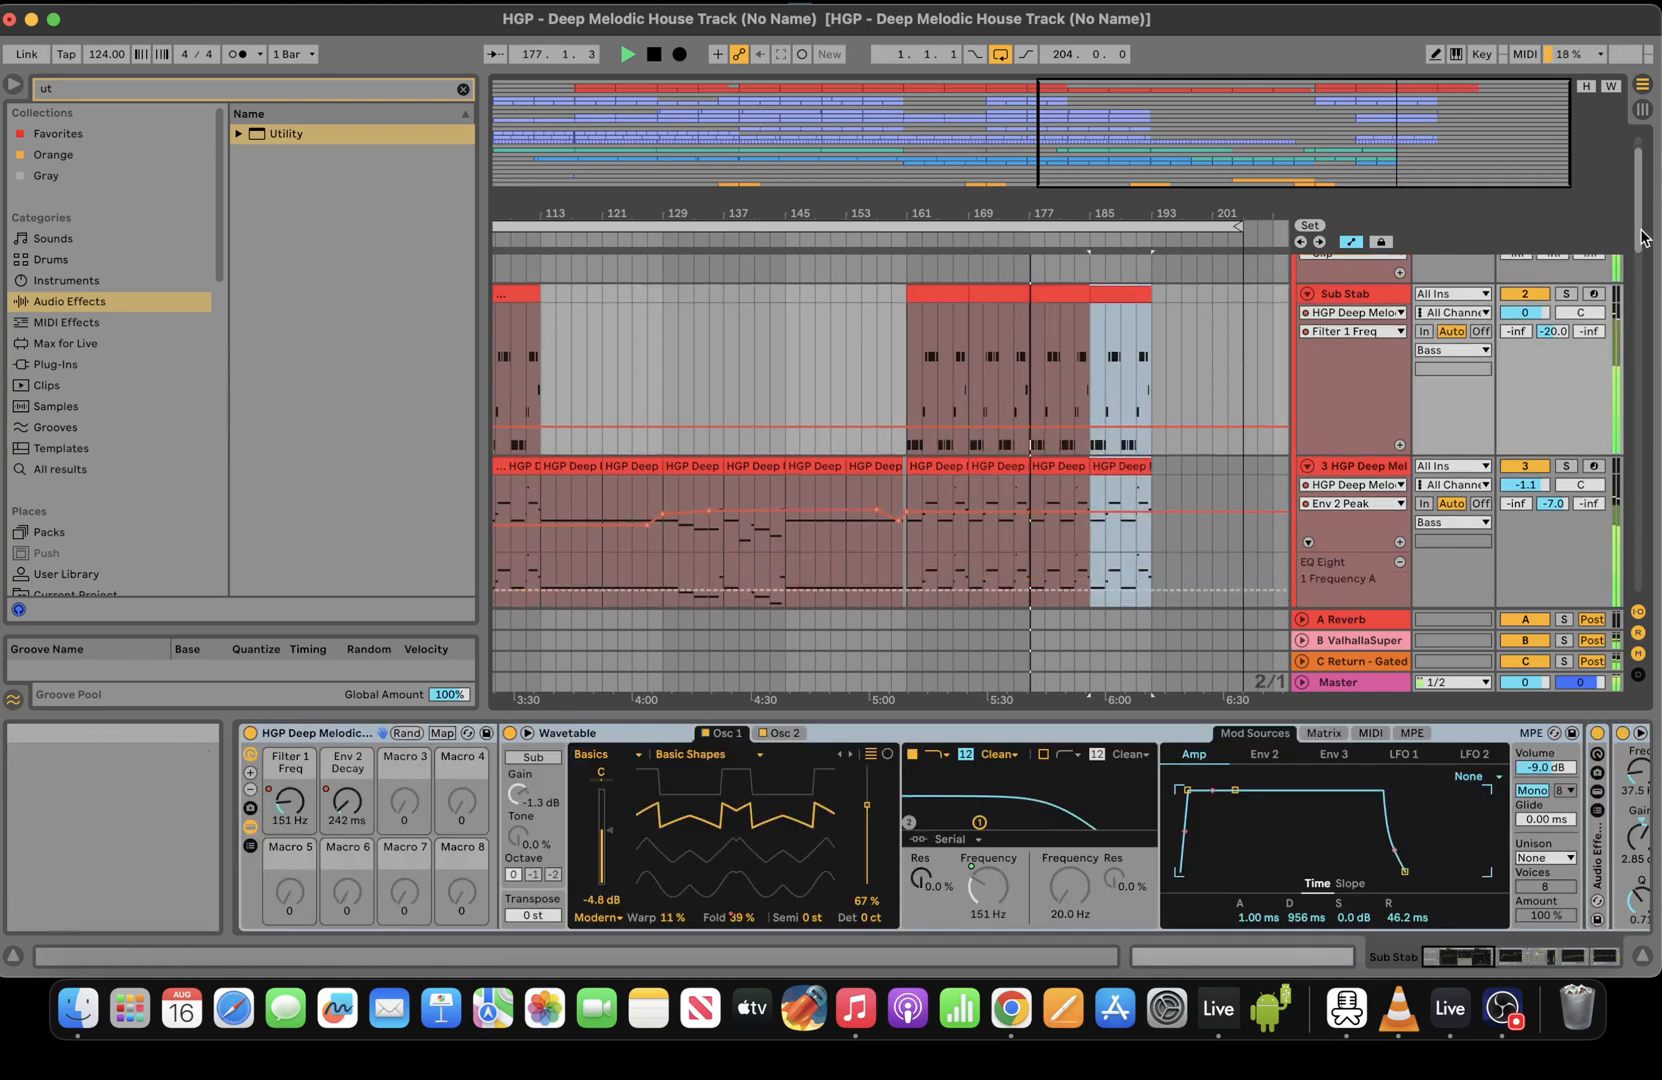
# Extend the Kick and Tom clips to bar 193, undoing the misplaced Tom edit, and set the insert marker to bar 177
pyautogui.moveTo(1641, 237); pyautogui.dragTo(1650, 335)
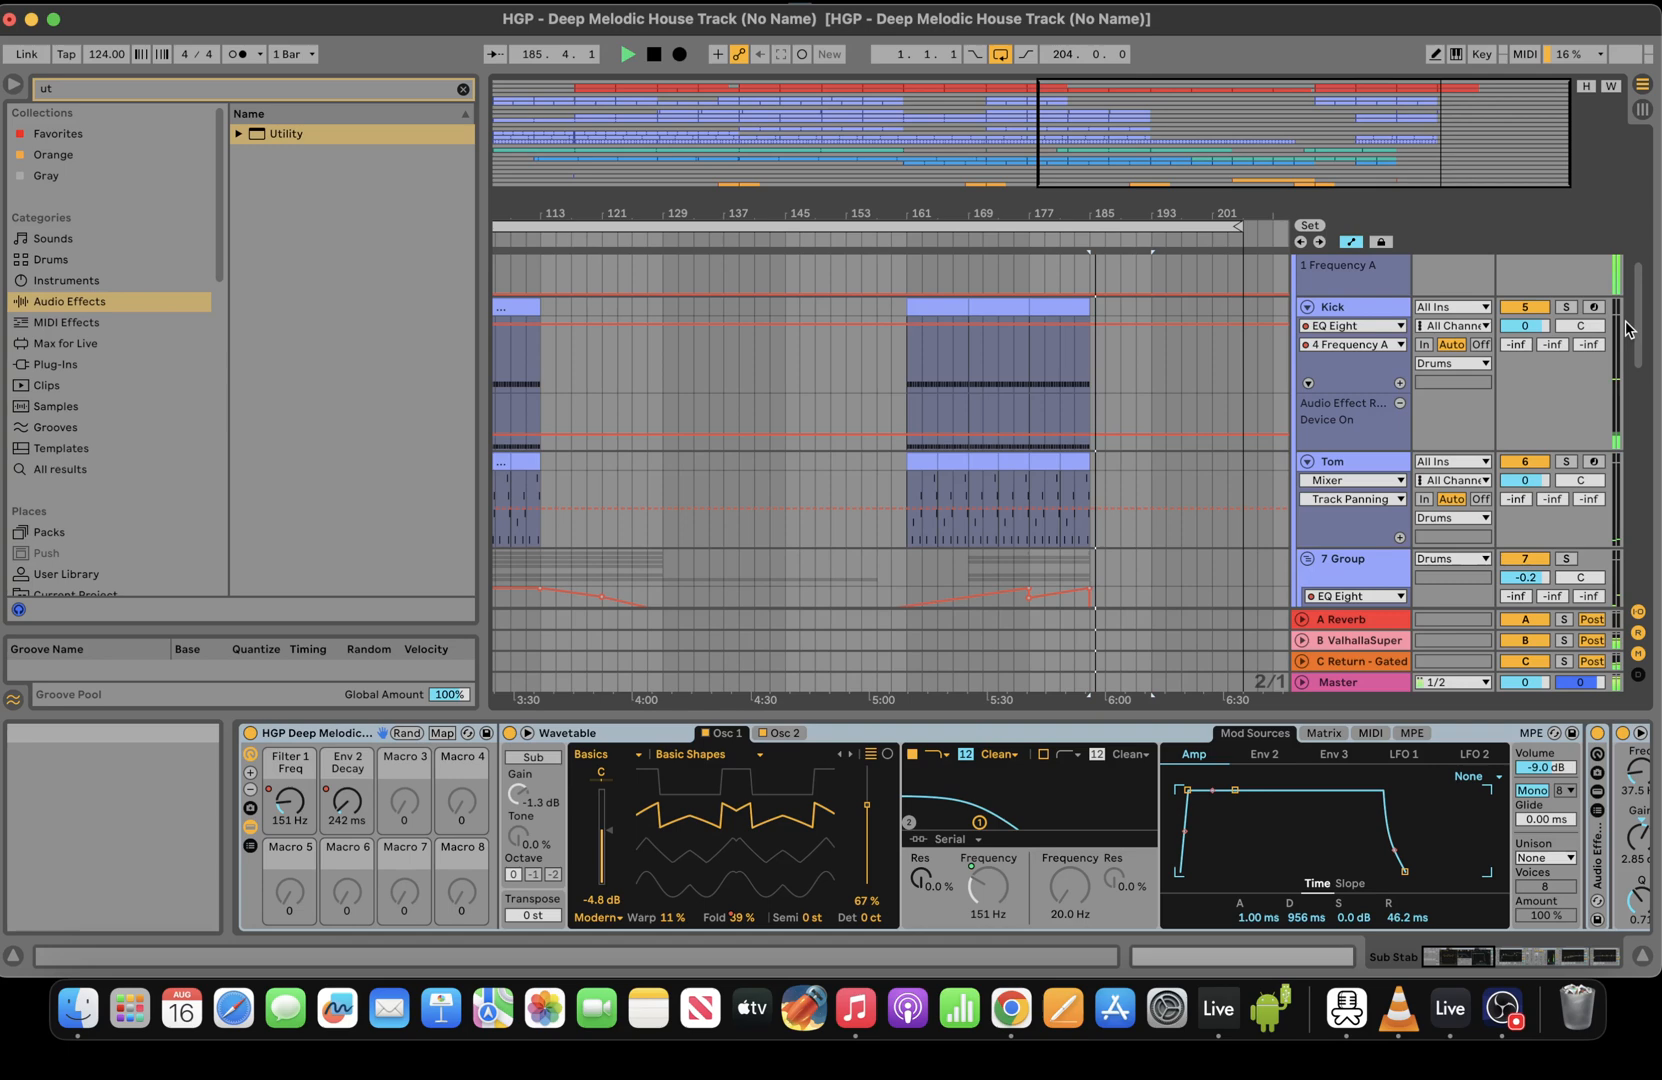
pyautogui.moveTo(1087, 308); pyautogui.dragTo(1152, 309)
pyautogui.moveTo(1082, 467)
pyautogui.mouseDown()
pyautogui.moveTo(1105, 467)
pyautogui.moveTo(1073, 464)
pyautogui.mouseUp()
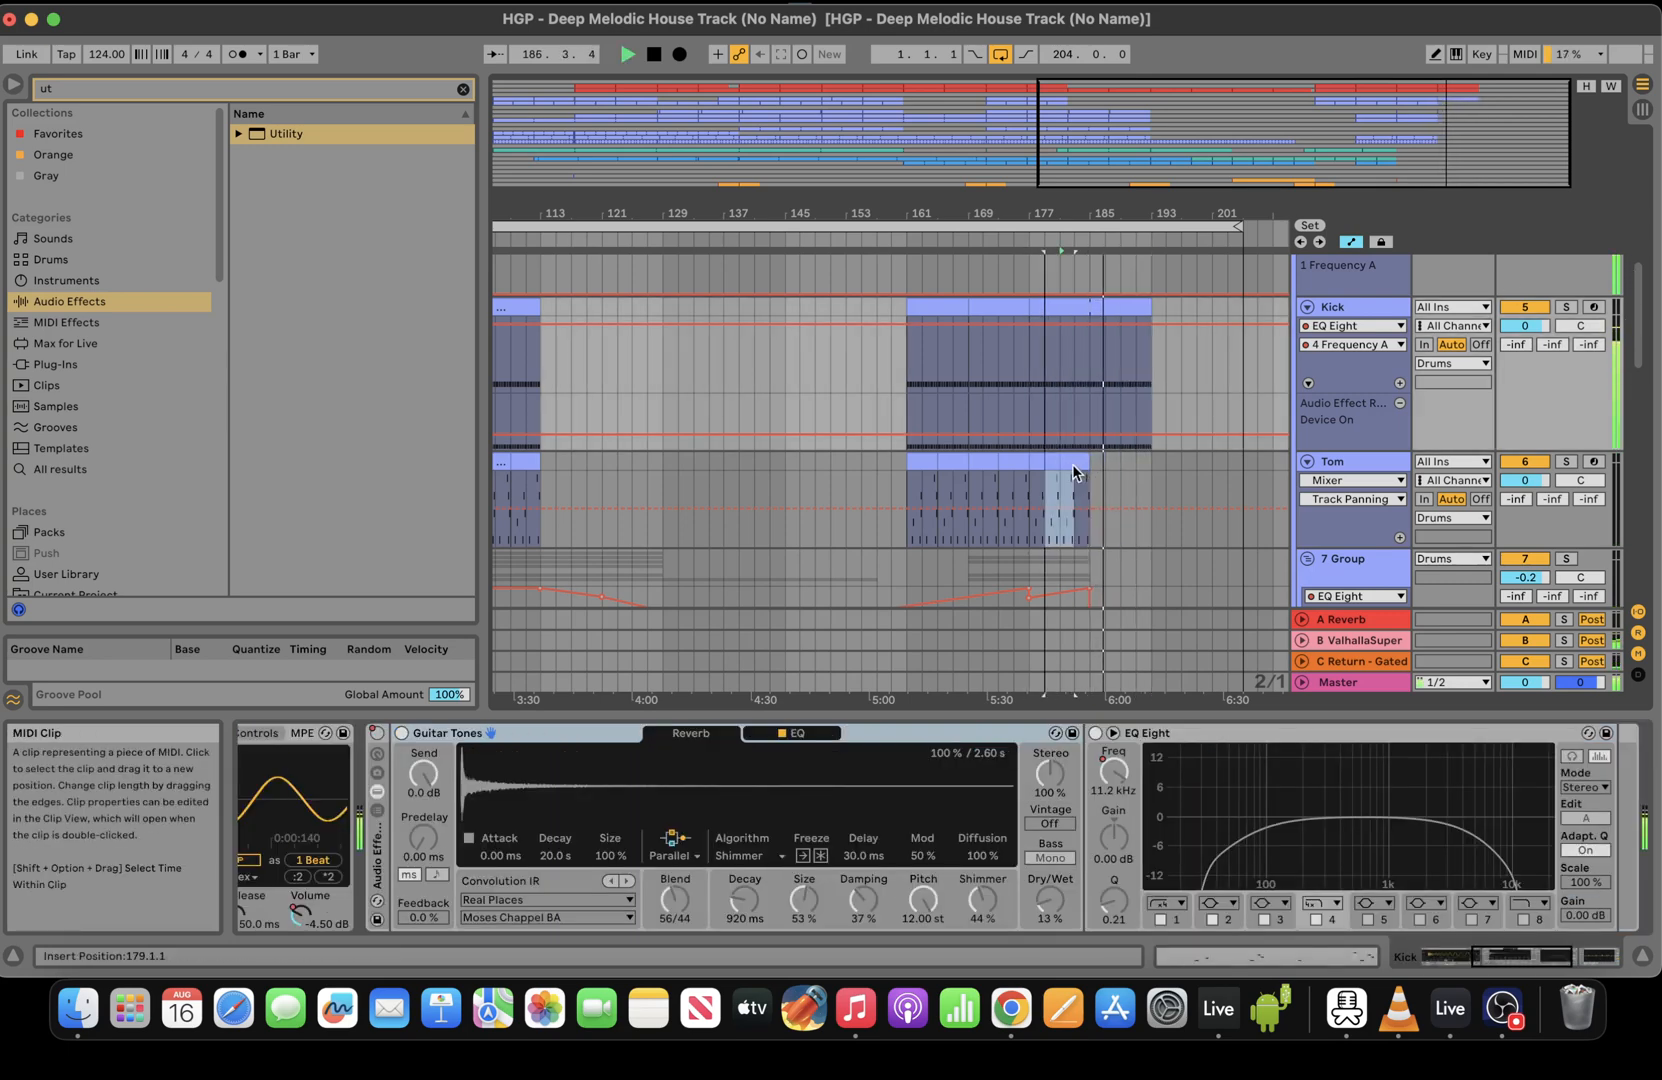
pyautogui.press('super+z')
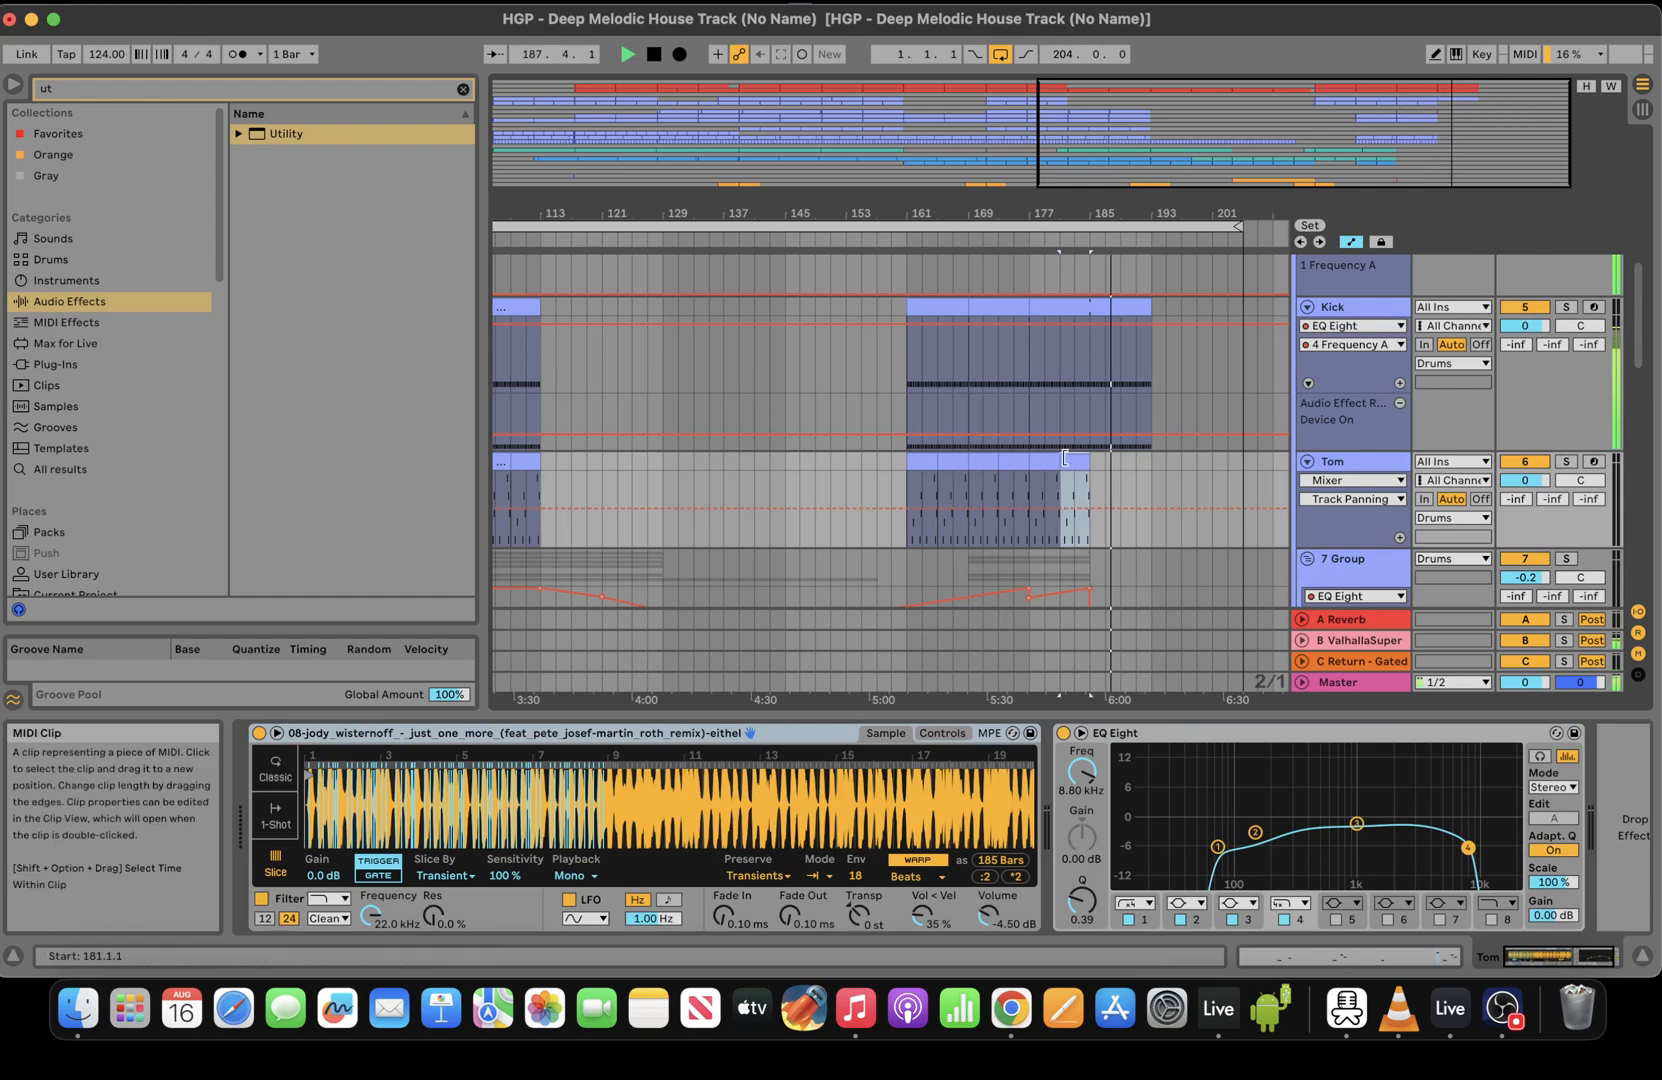
pyautogui.moveTo(1089, 461); pyautogui.dragTo(1151, 461)
pyautogui.click(1030, 405)
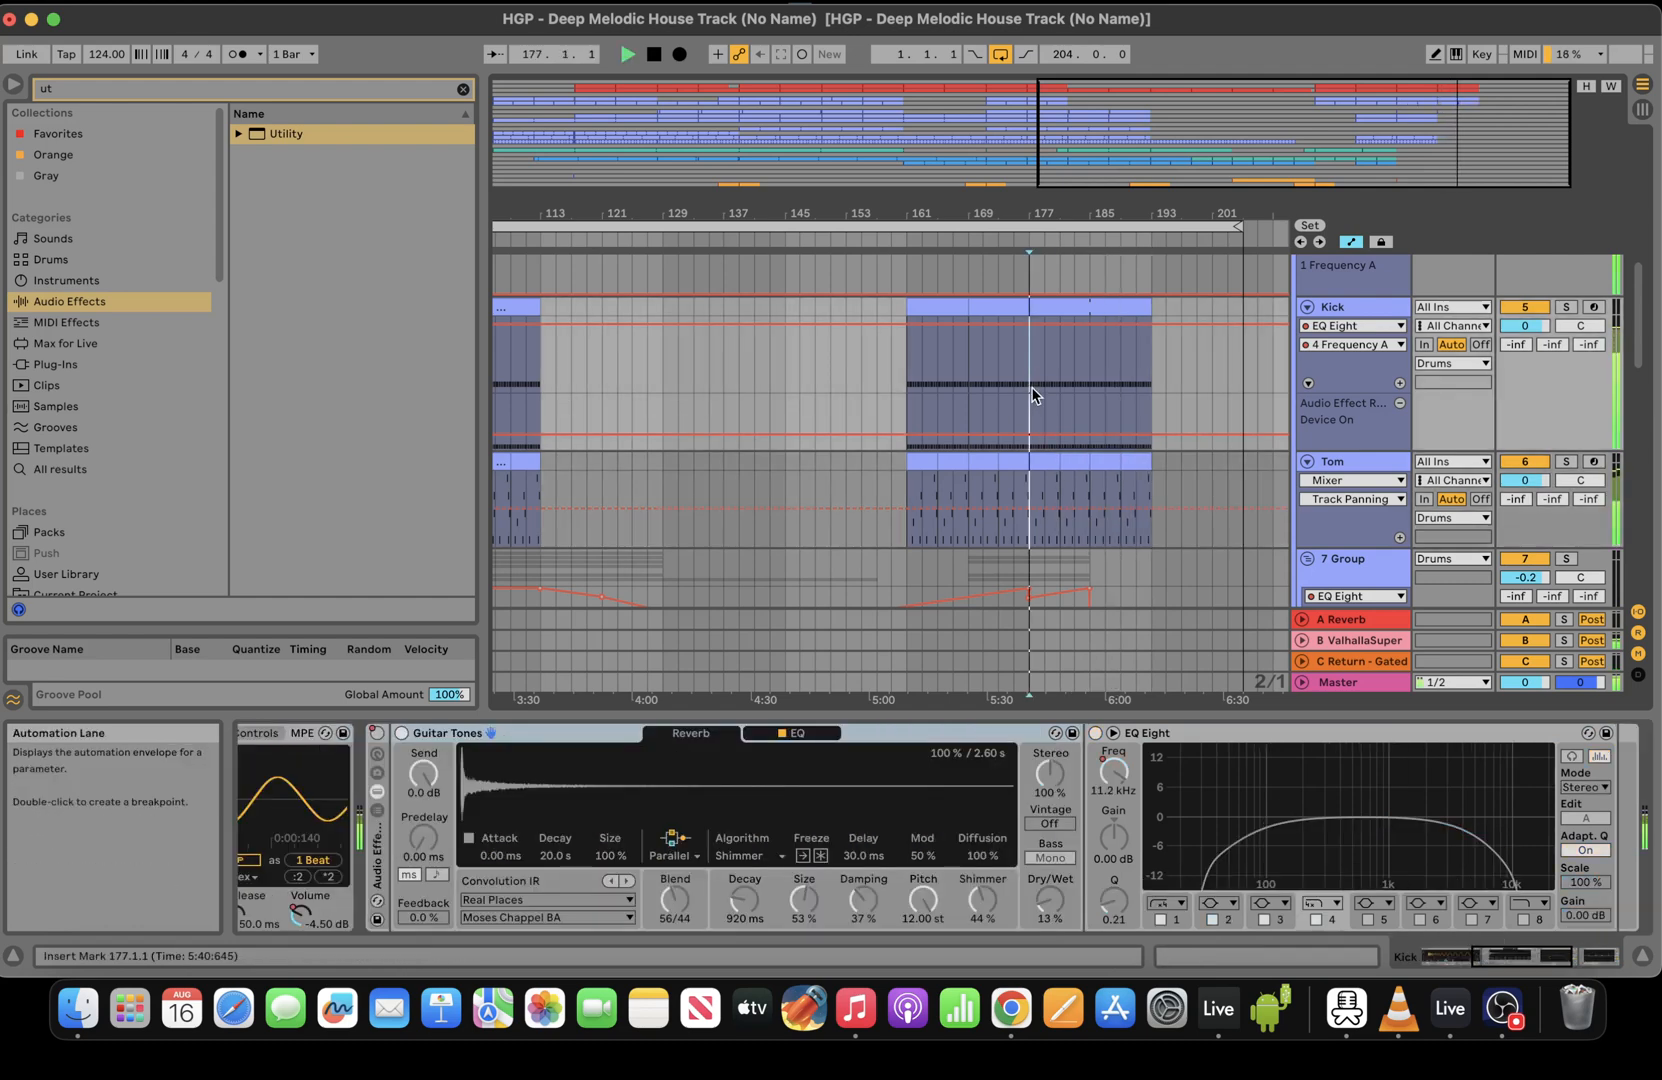
pyautogui.scroll(-3, 1640, 340)
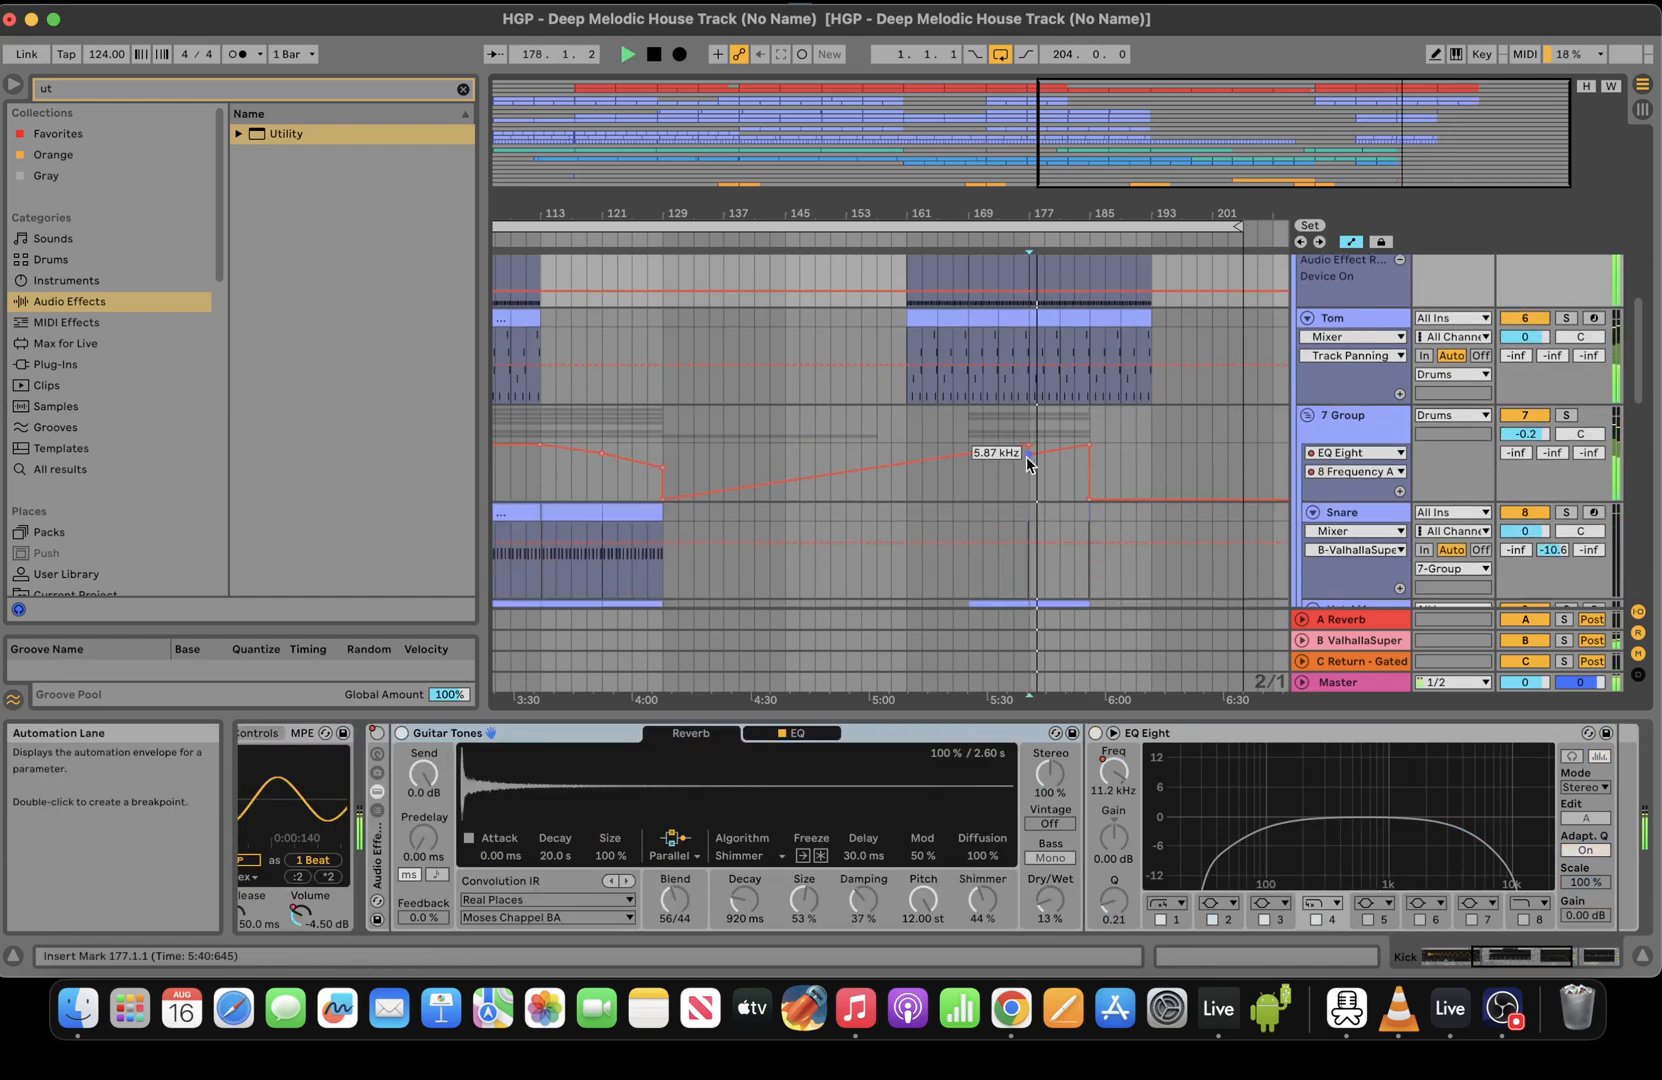
# Raise the 7 Group's EQ Eight 8 Frequency automation at bar 177 and lower its ValhallaSupermassive Mix automation to zero from bar 169
pyautogui.moveTo(1026, 456); pyautogui.dragTo(1027, 445)
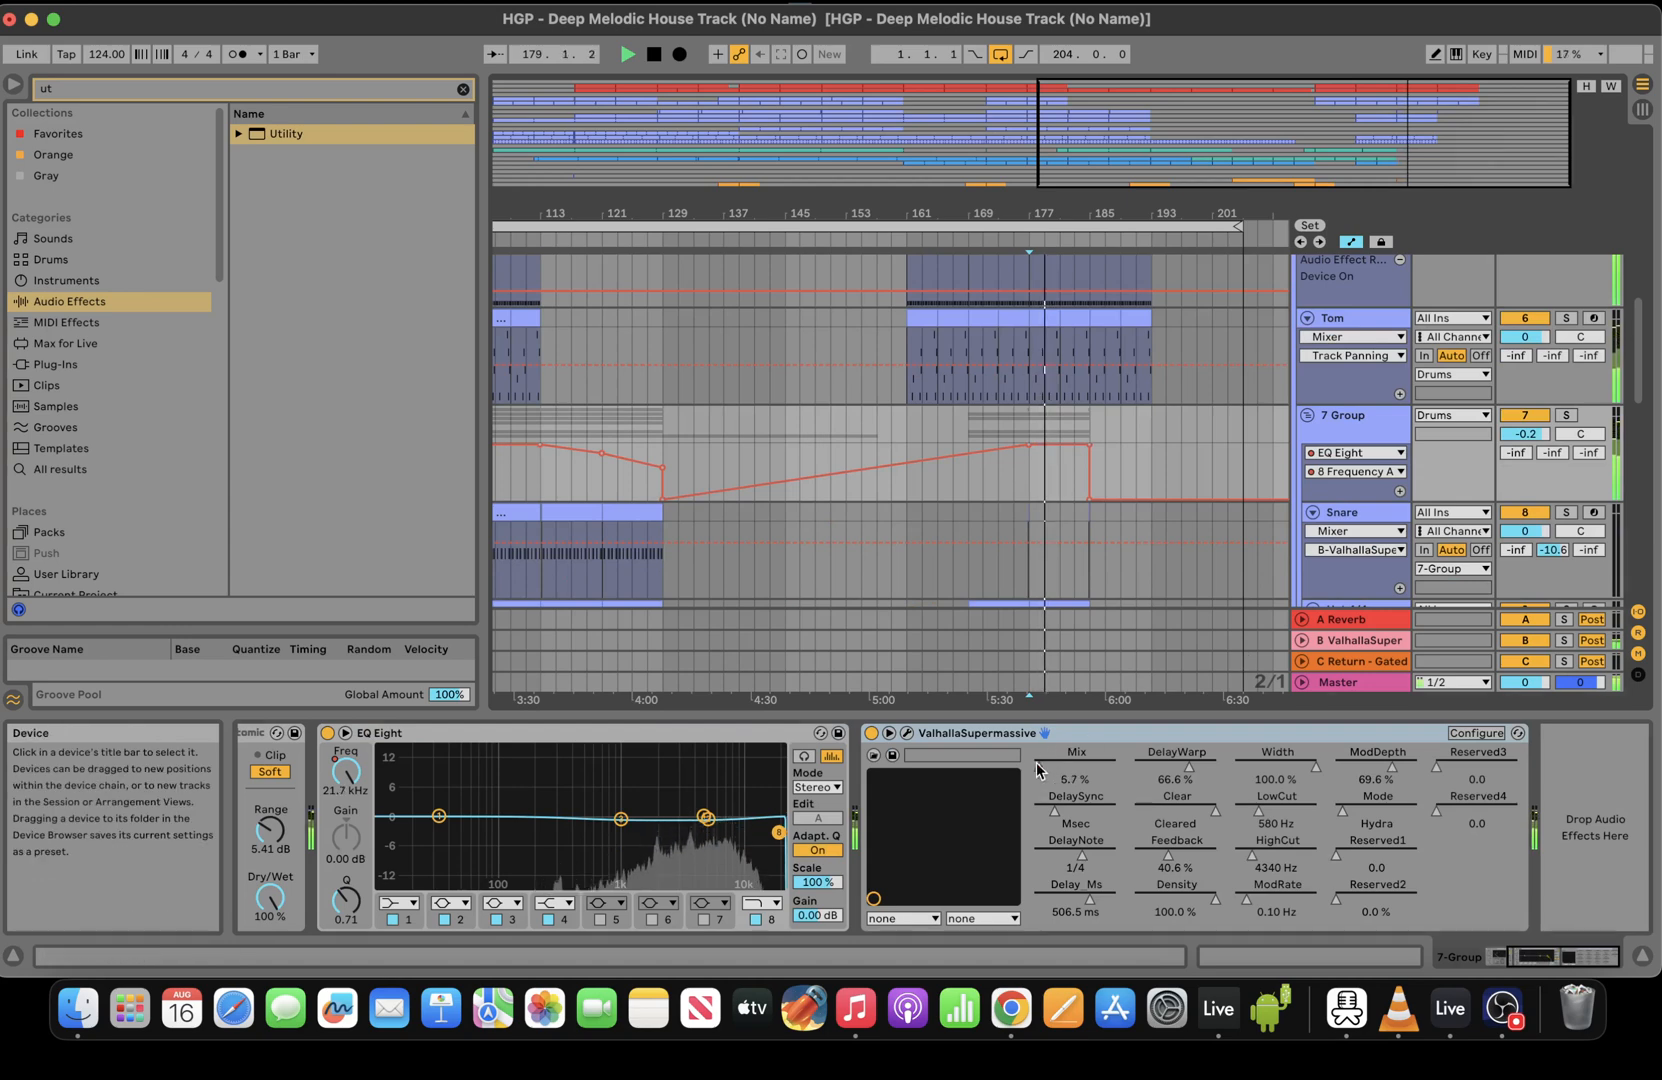
pyautogui.click(1036, 764)
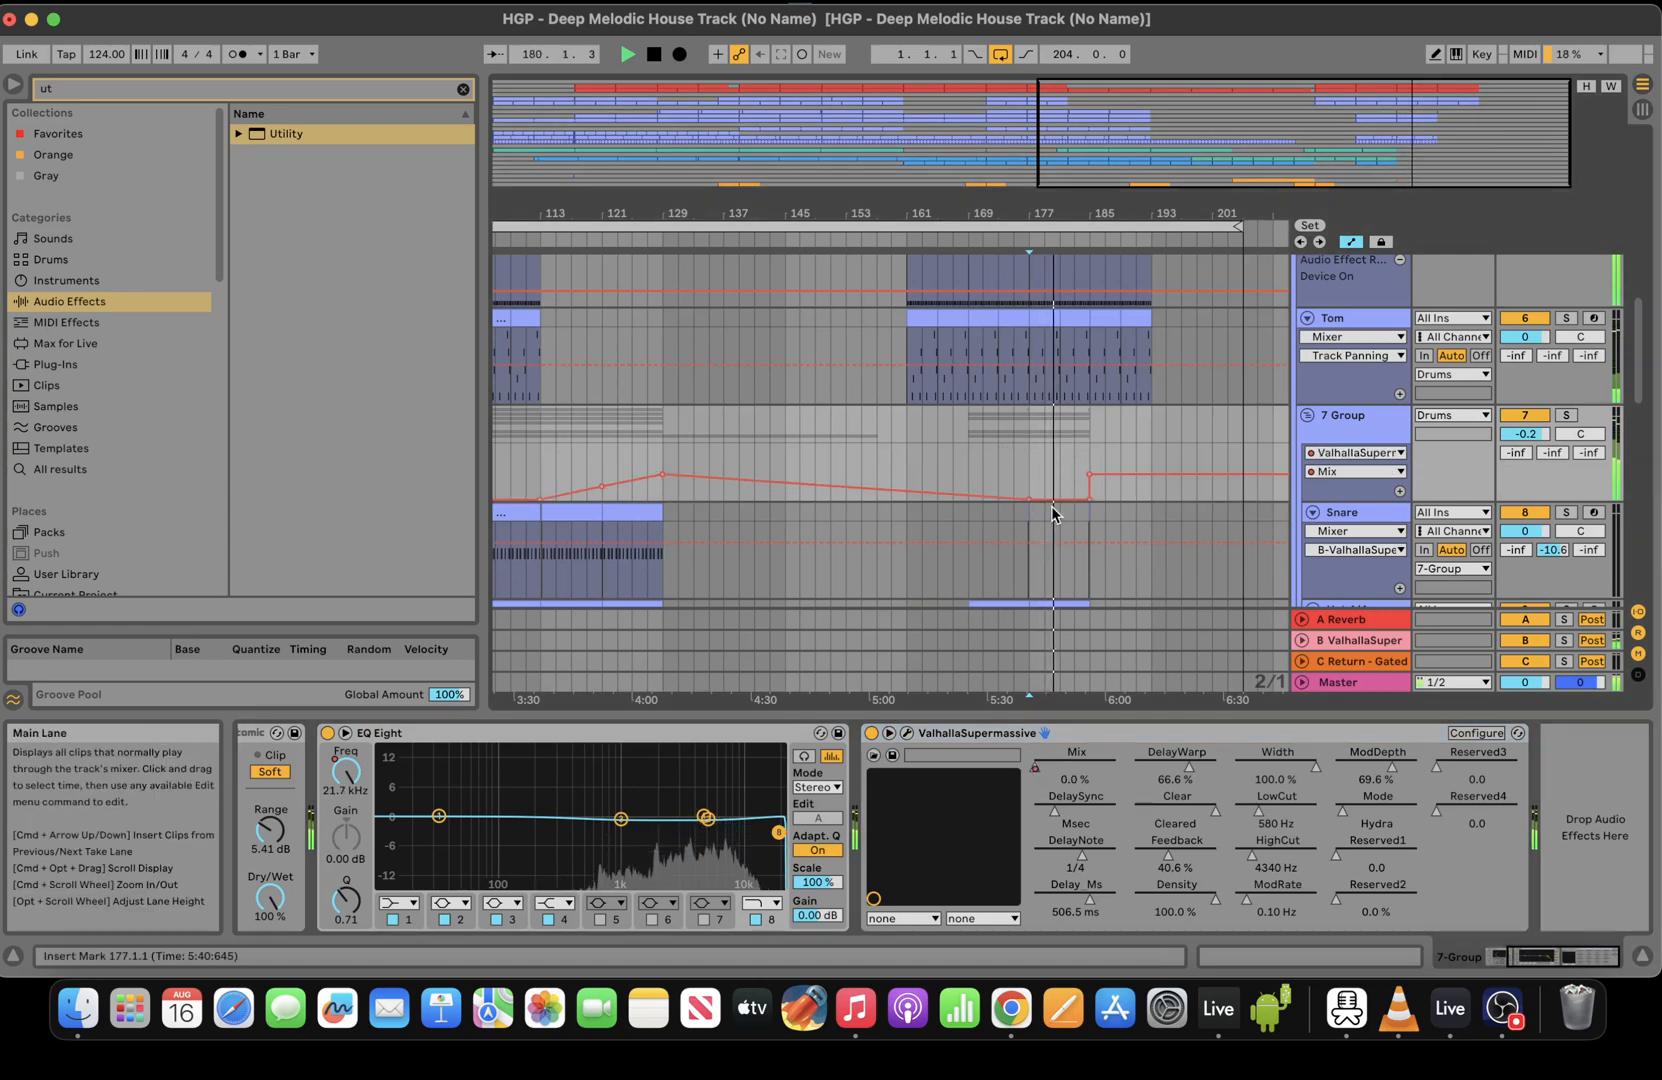
pyautogui.press('space')
pyautogui.click(971, 457)
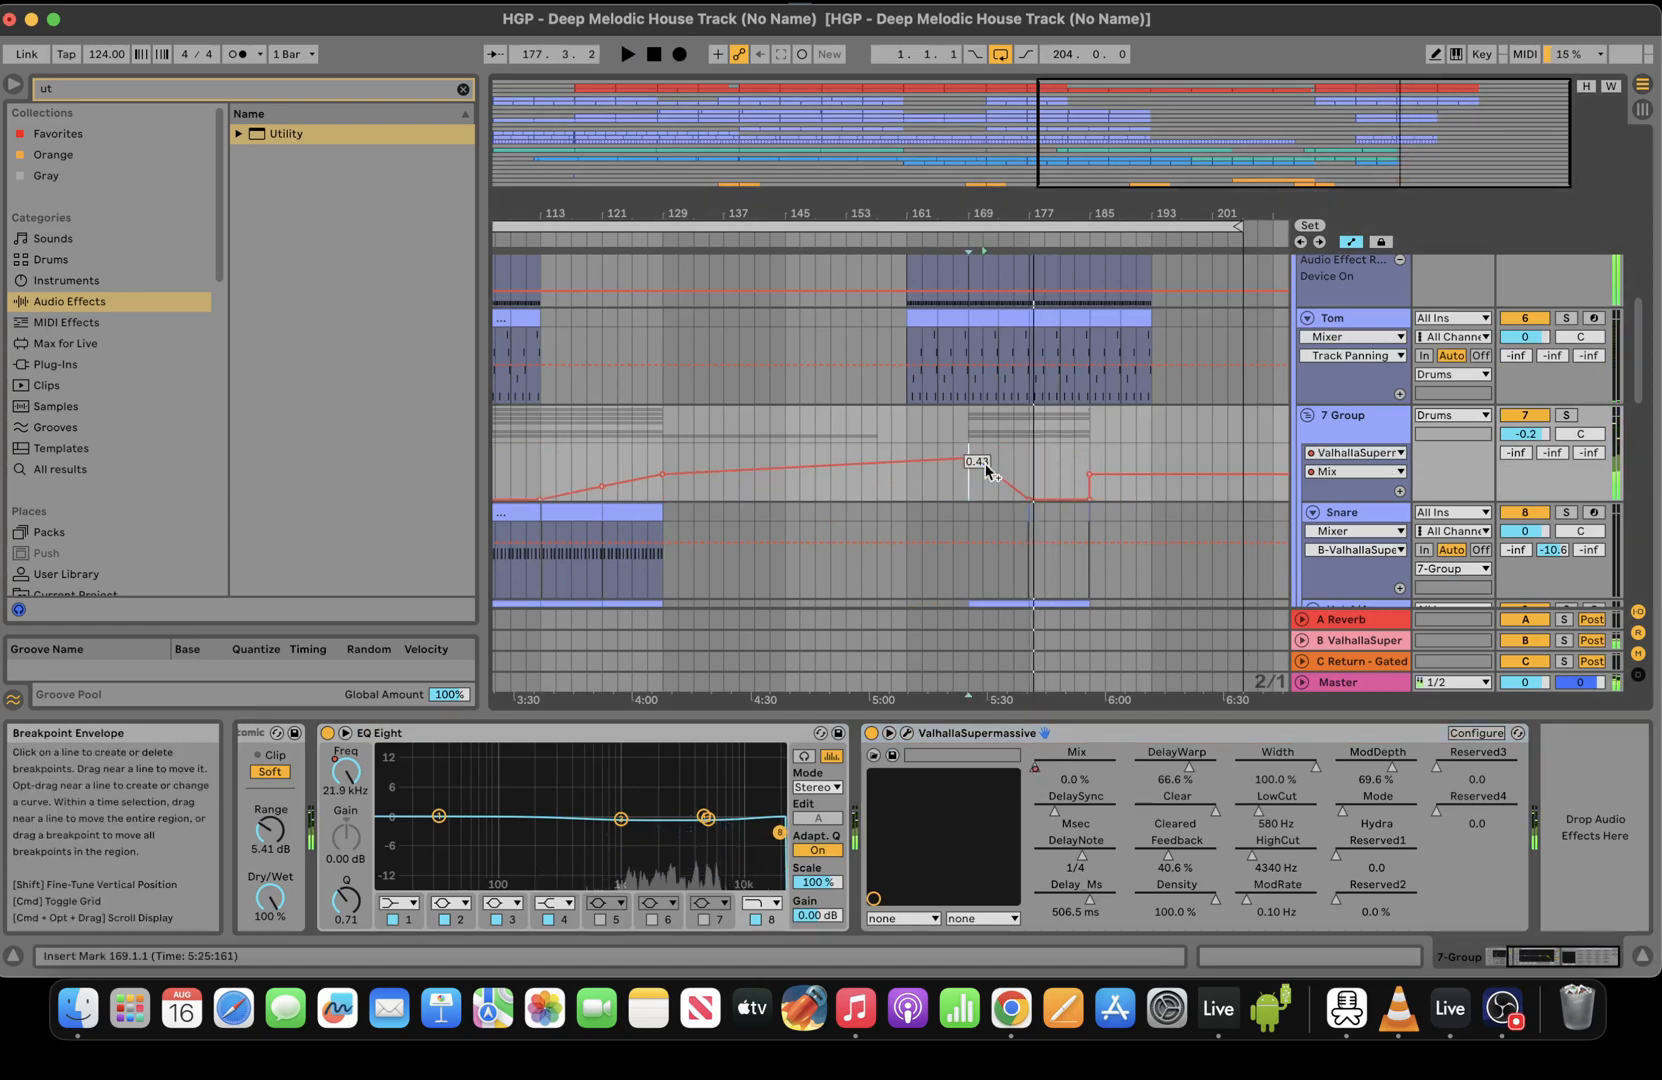
pyautogui.click(1002, 436)
pyautogui.press('space')
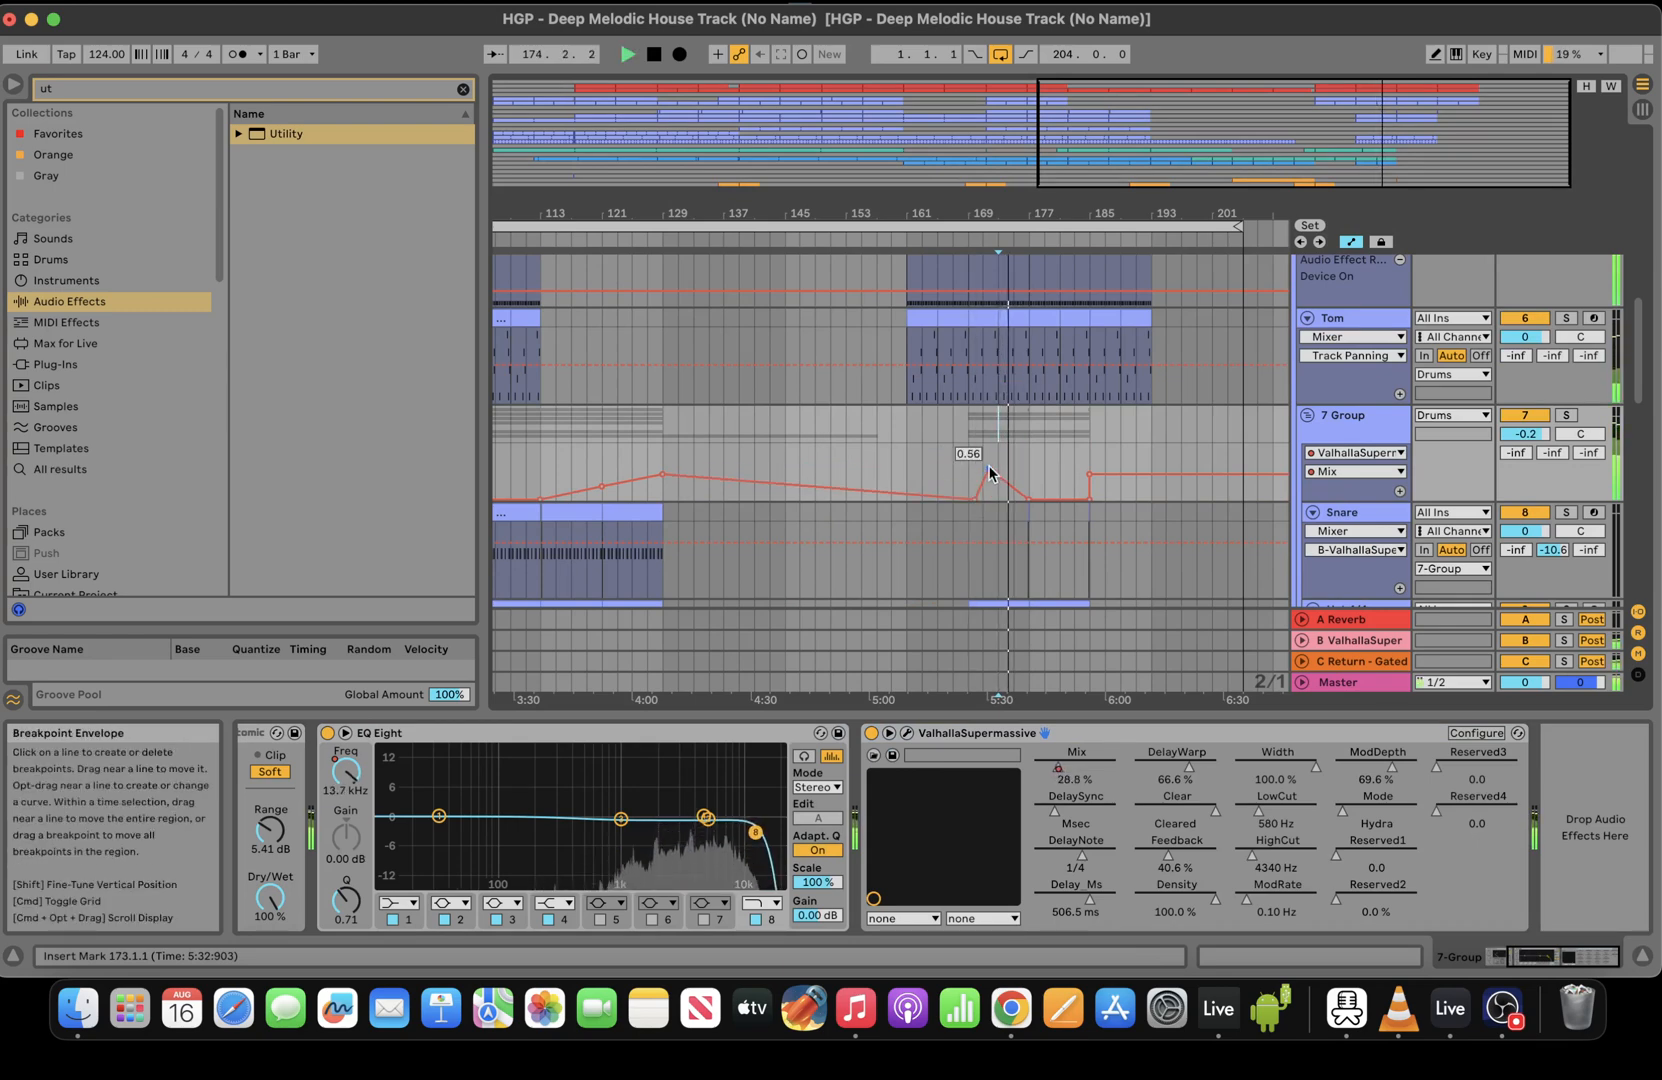
pyautogui.moveTo(989, 469); pyautogui.dragTo(989, 500)
pyautogui.click(964, 446)
pyautogui.press('space')
pyautogui.press('space')
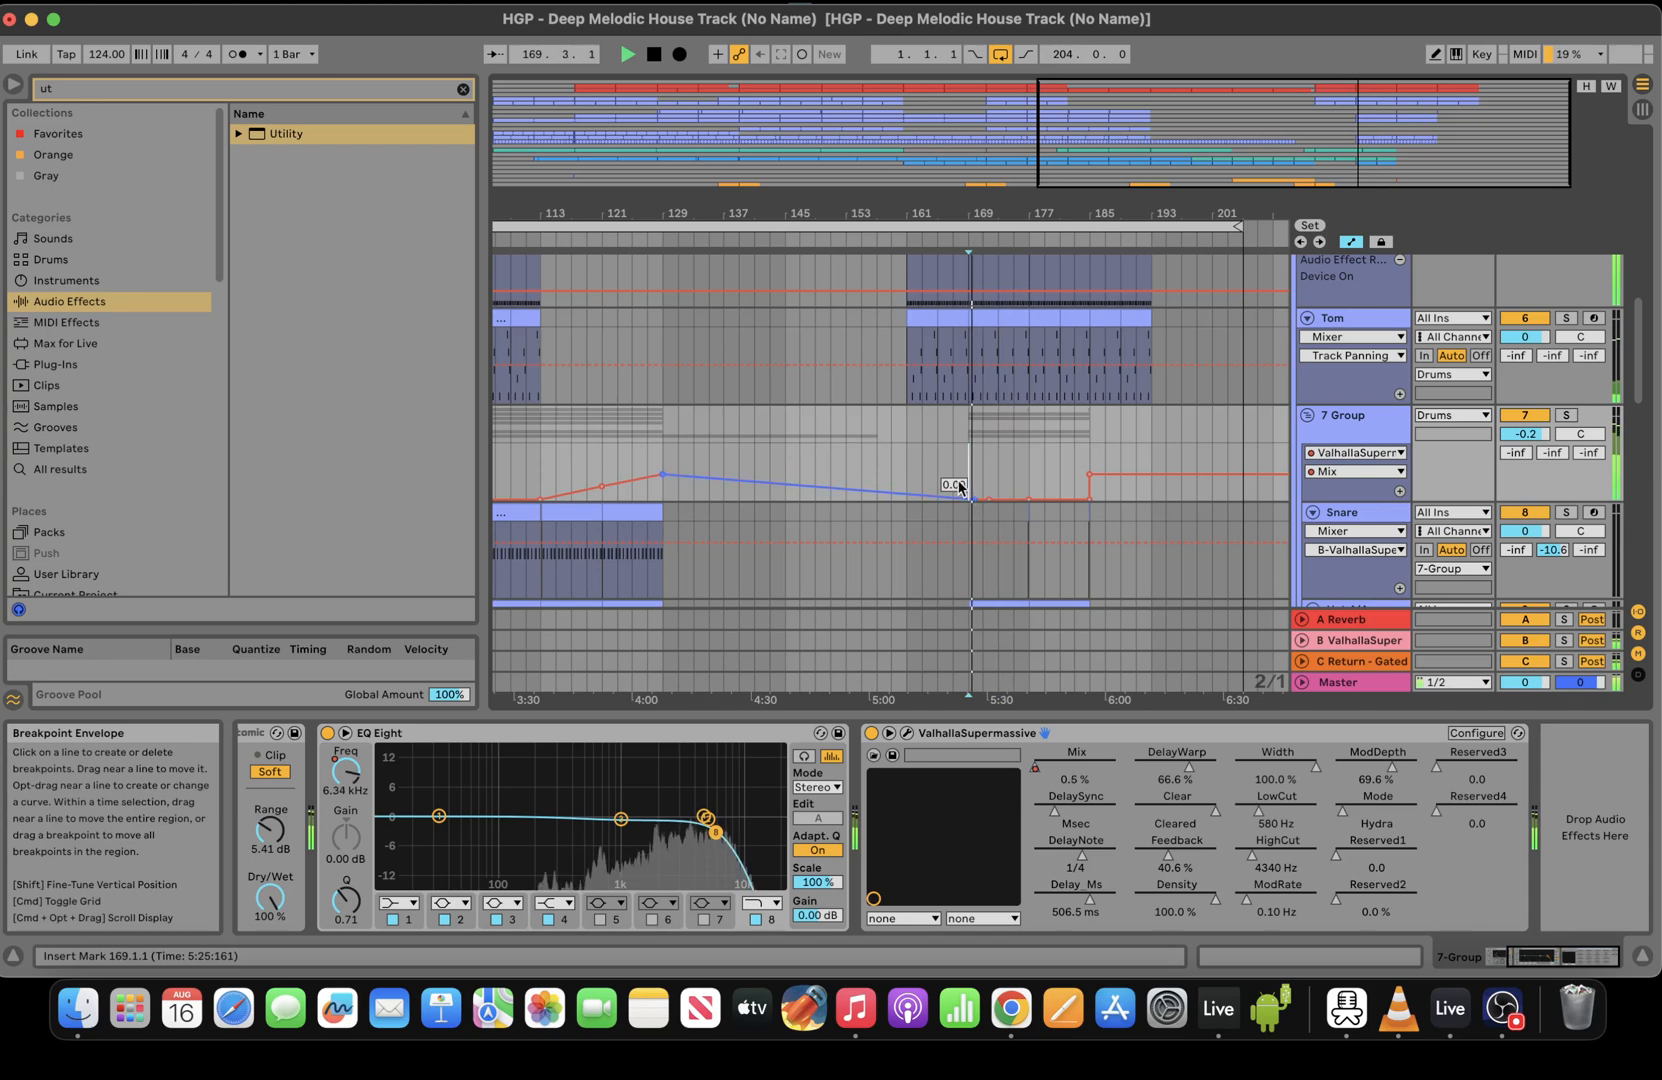
# Re-enable the 7 Group's EQ Eight 8 Frequency automation and raise it to about 21.5 kHz at bar 169
pyautogui.click(355, 775)
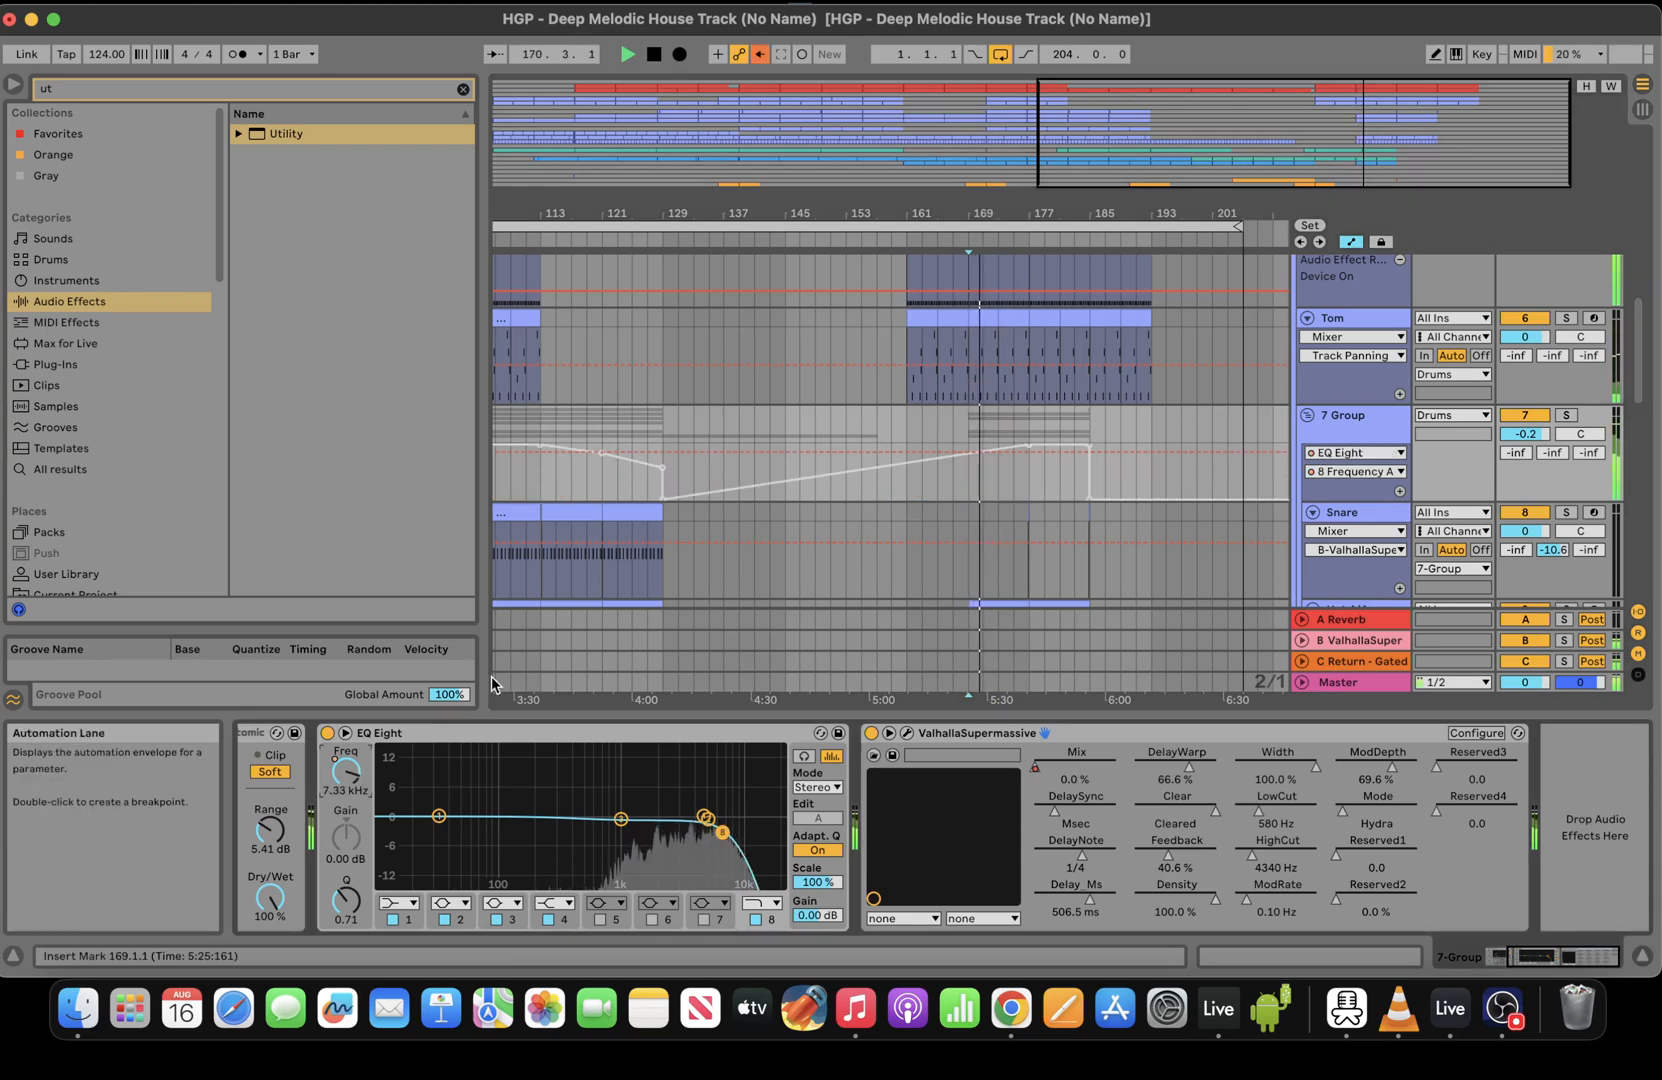
pyautogui.rightClick(340, 777)
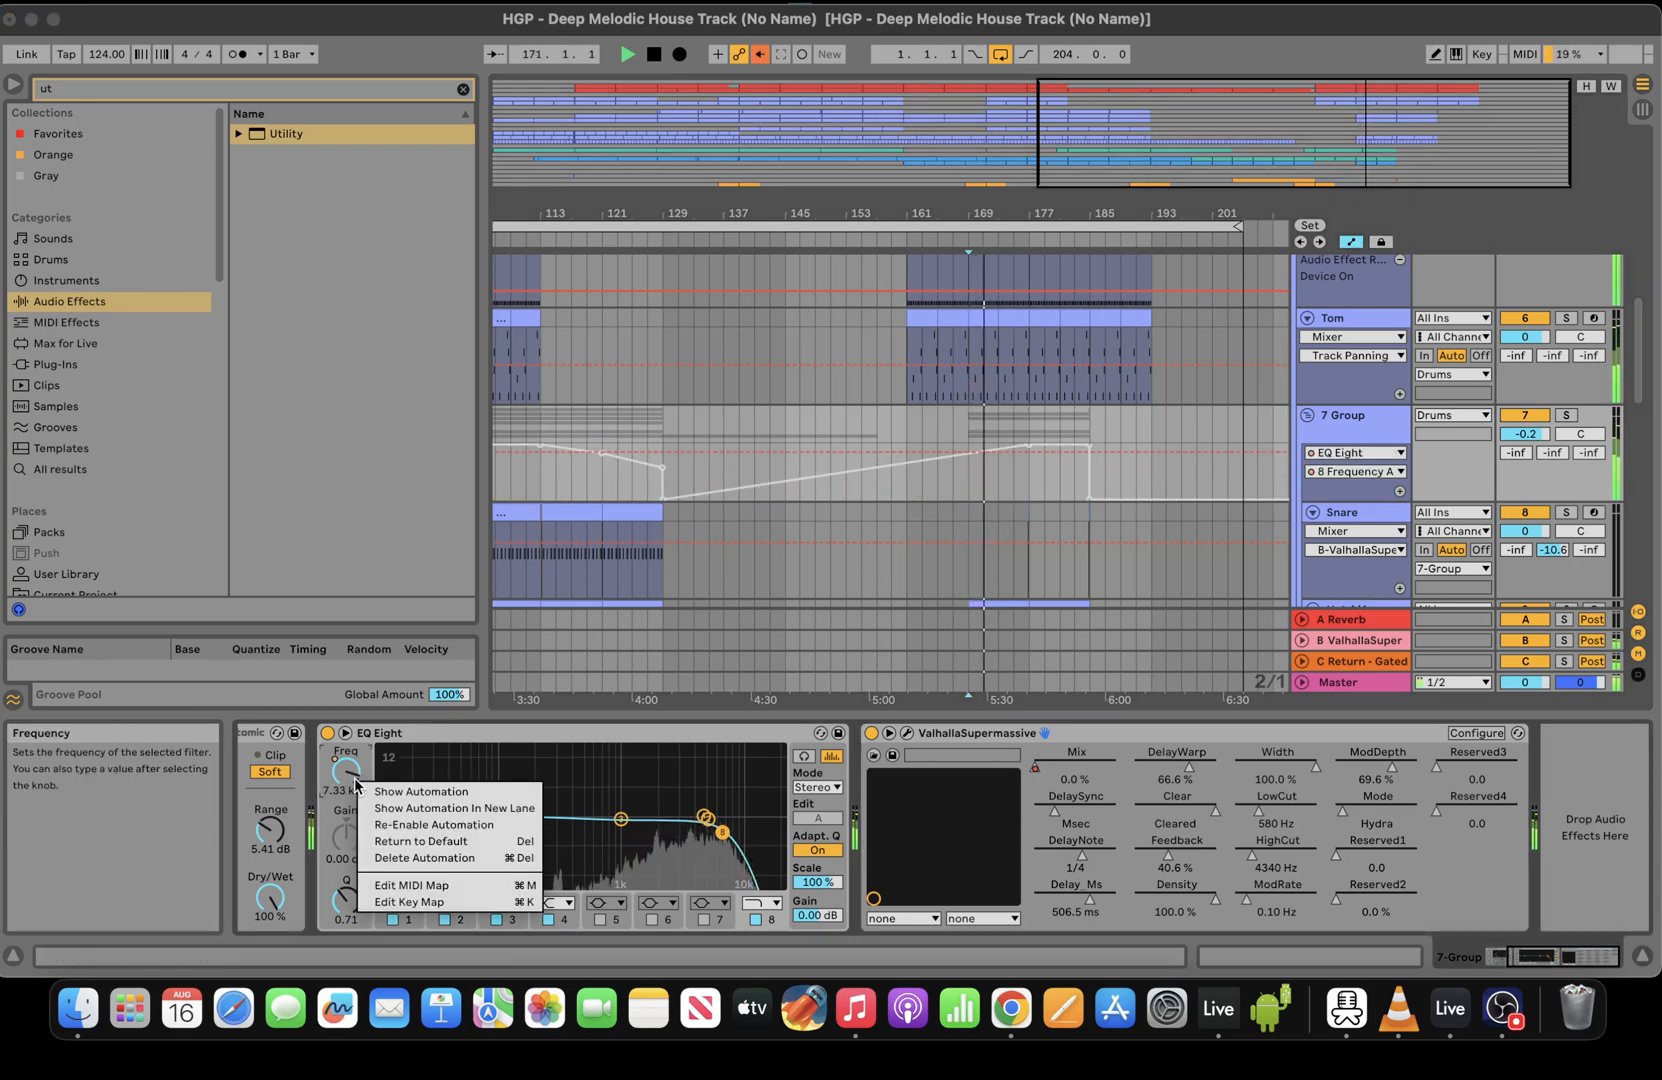
pyautogui.click(430, 826)
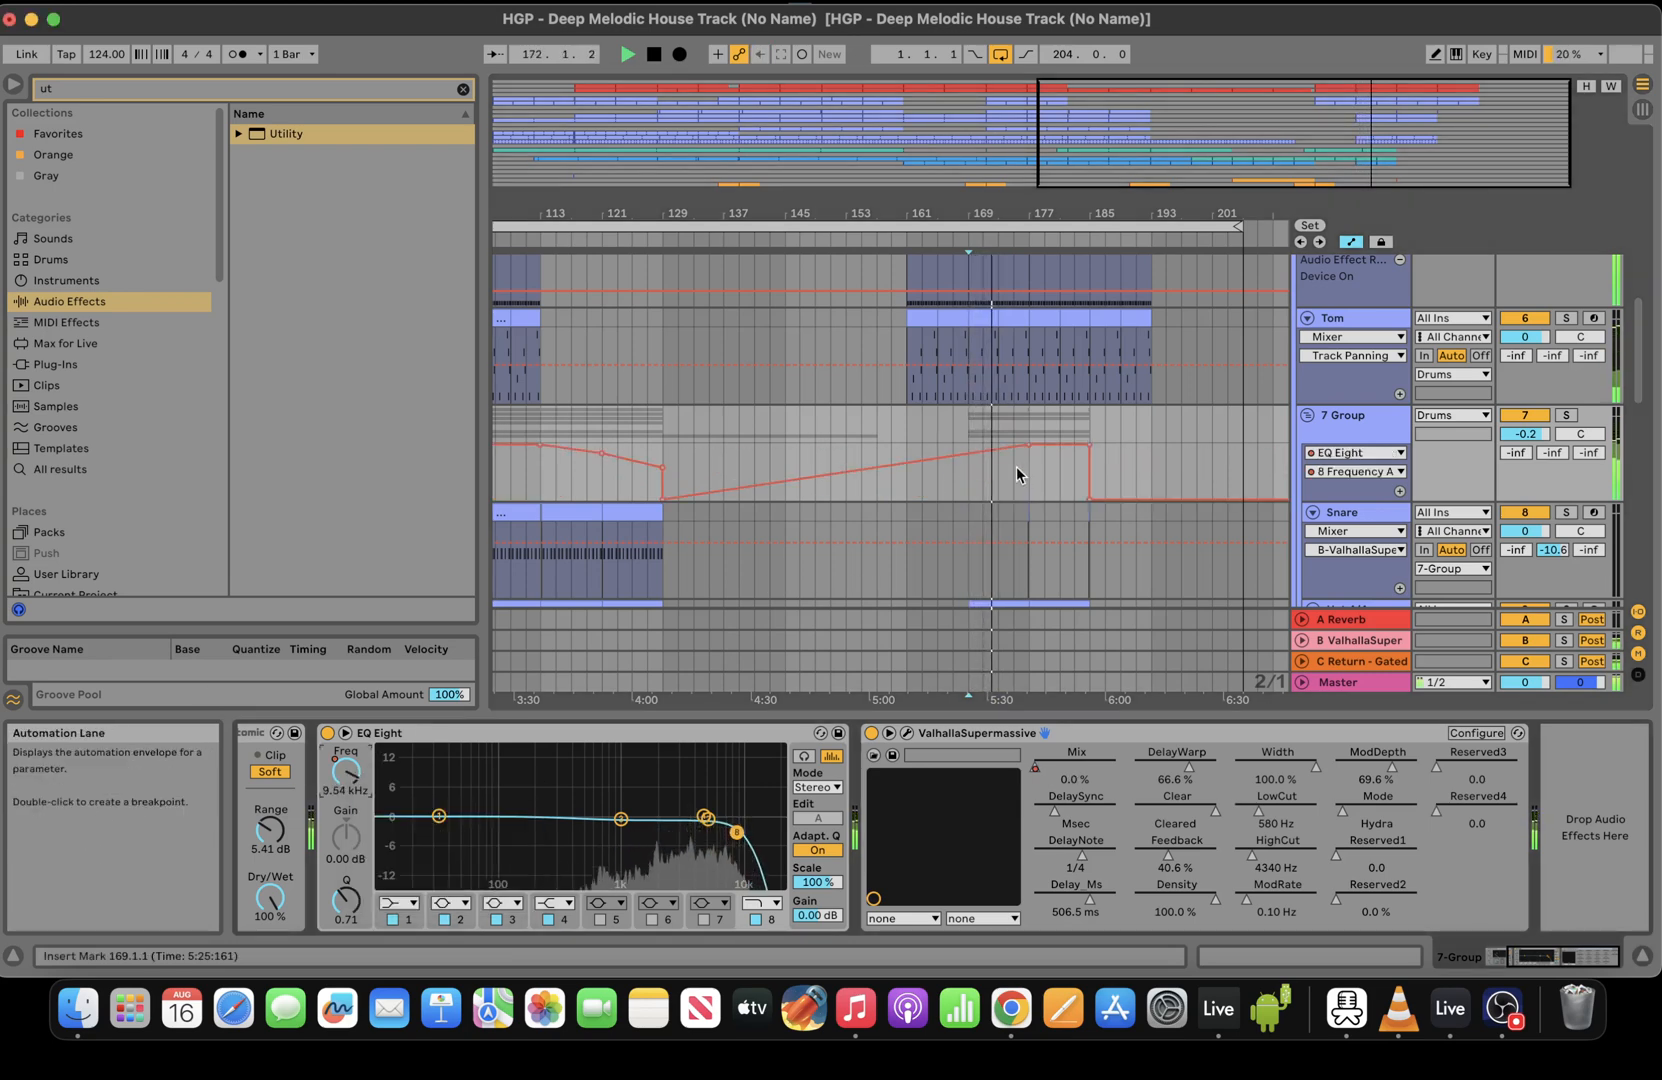
pyautogui.click(949, 405)
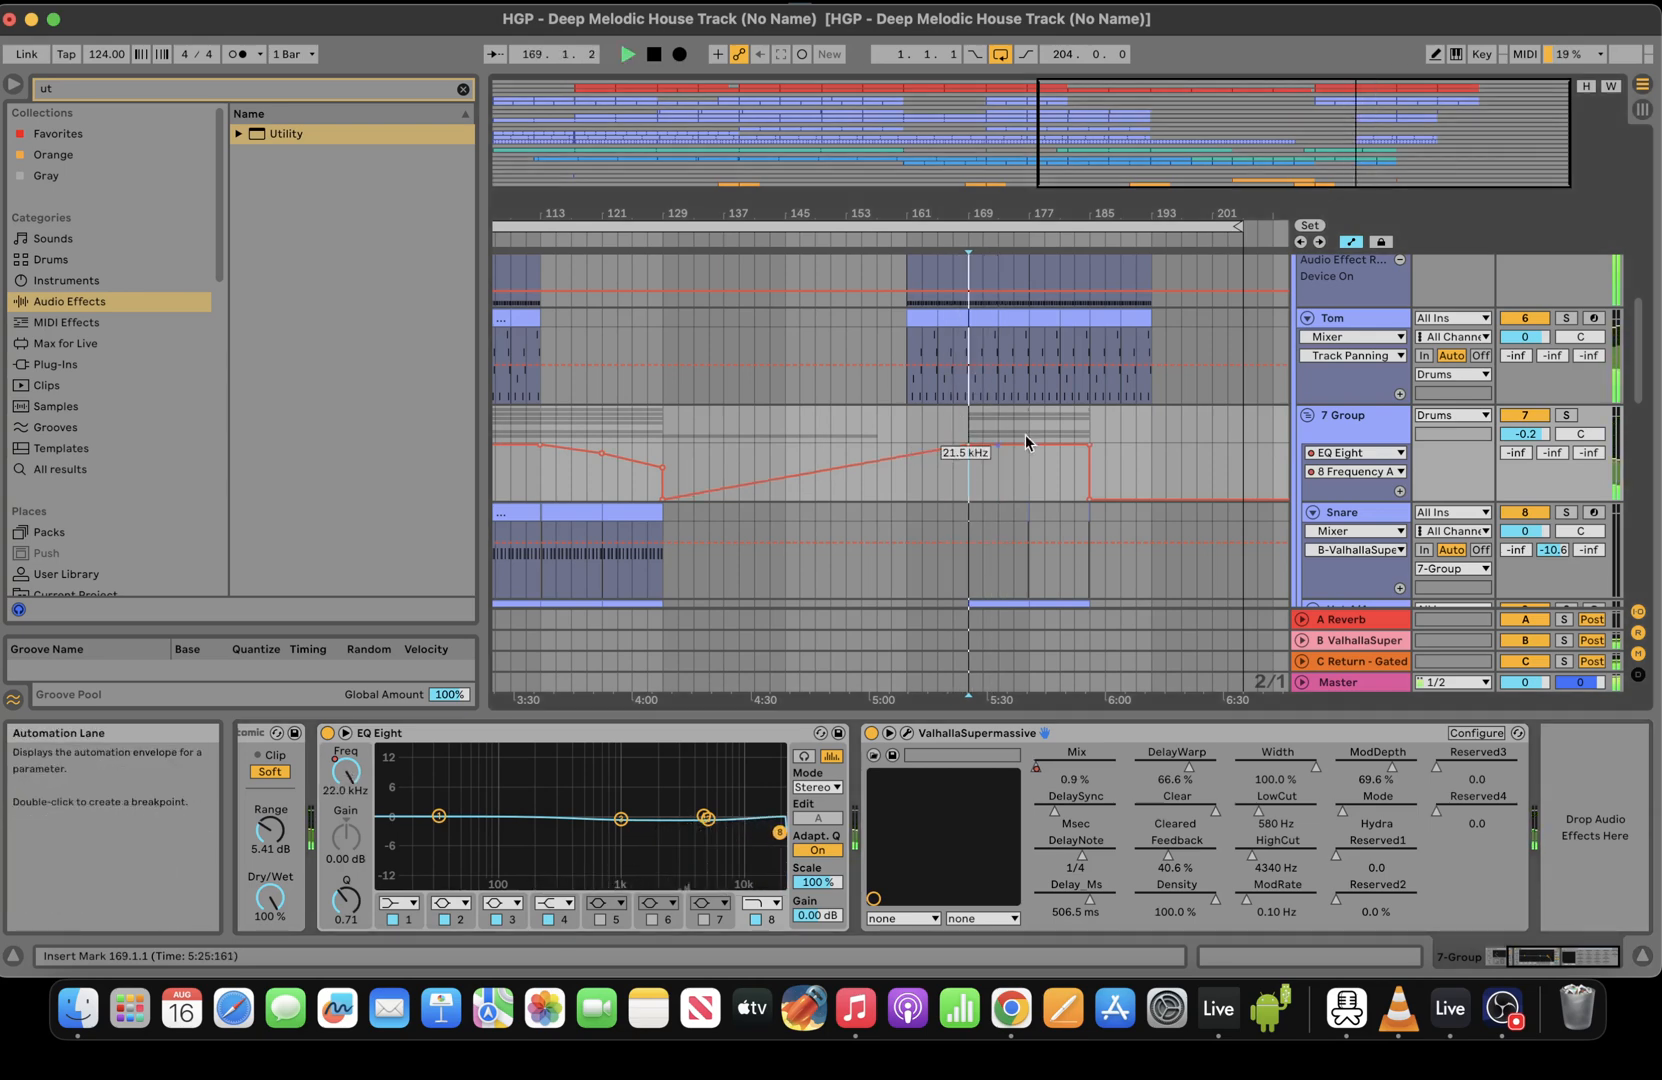
# Copy bars 113–129 of the Snare track and paste them at bar 177
pyautogui.moveTo(1640, 378); pyautogui.dragTo(1651, 433)
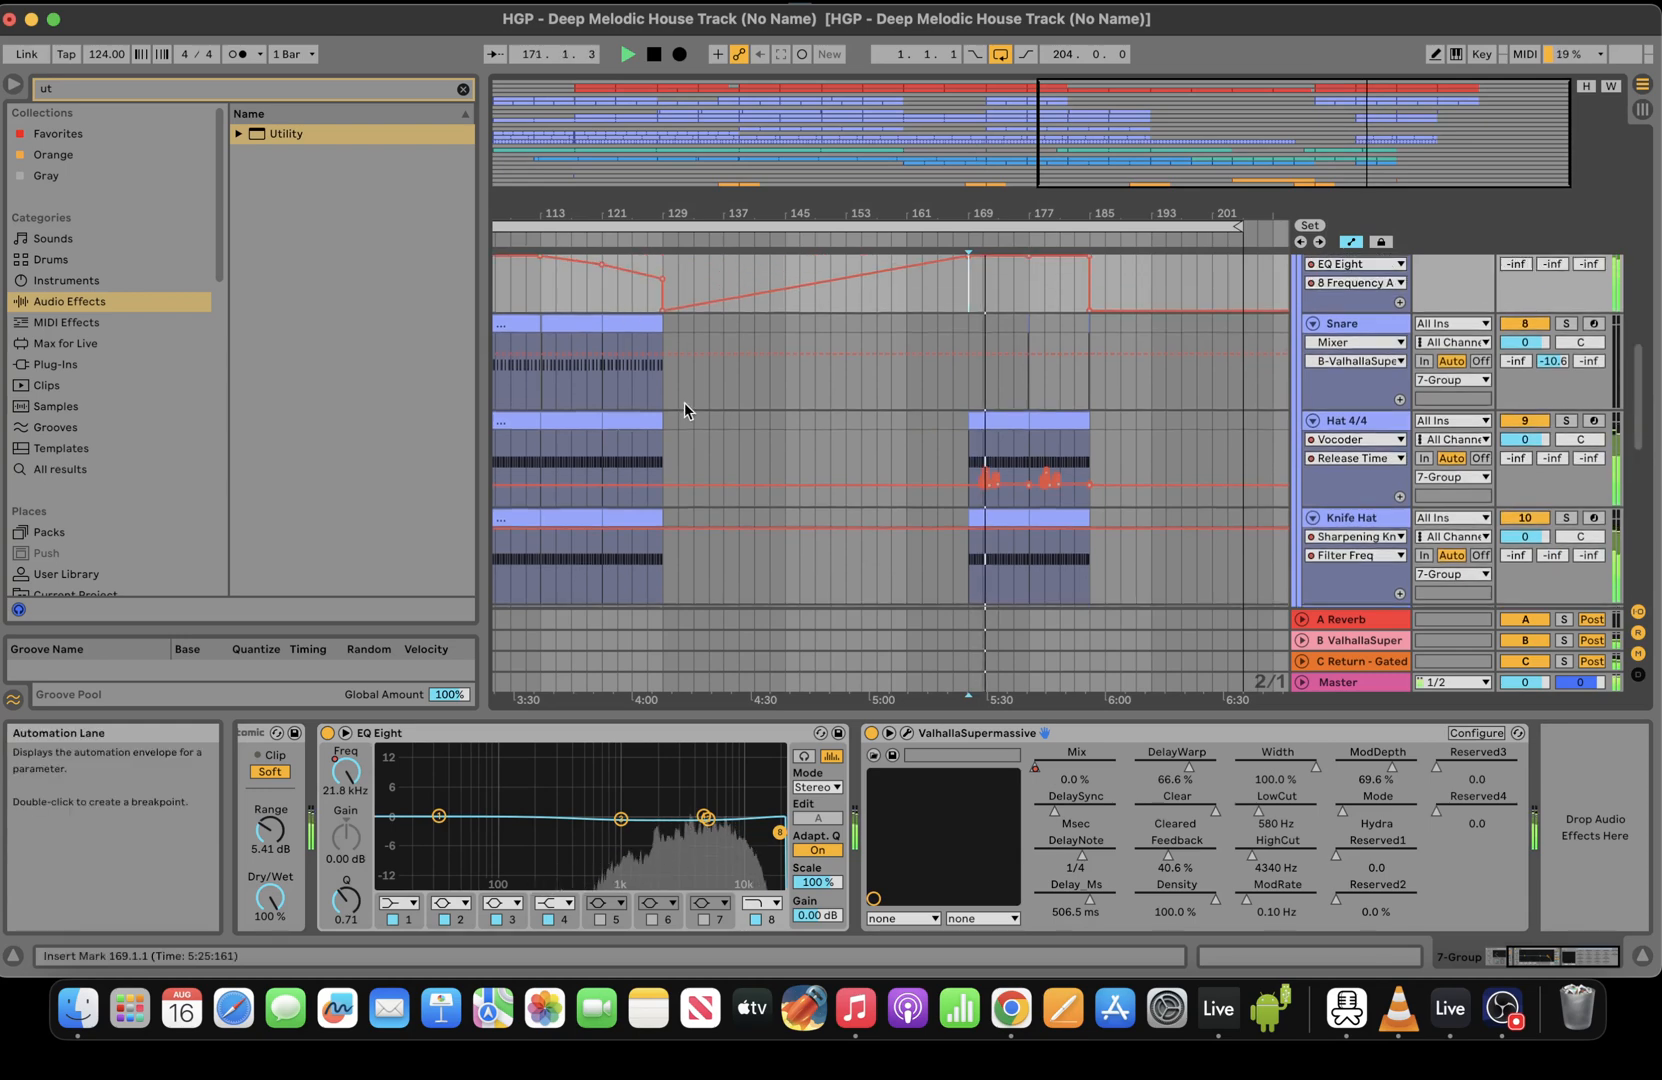
pyautogui.moveTo(591, 360); pyautogui.dragTo(530, 313)
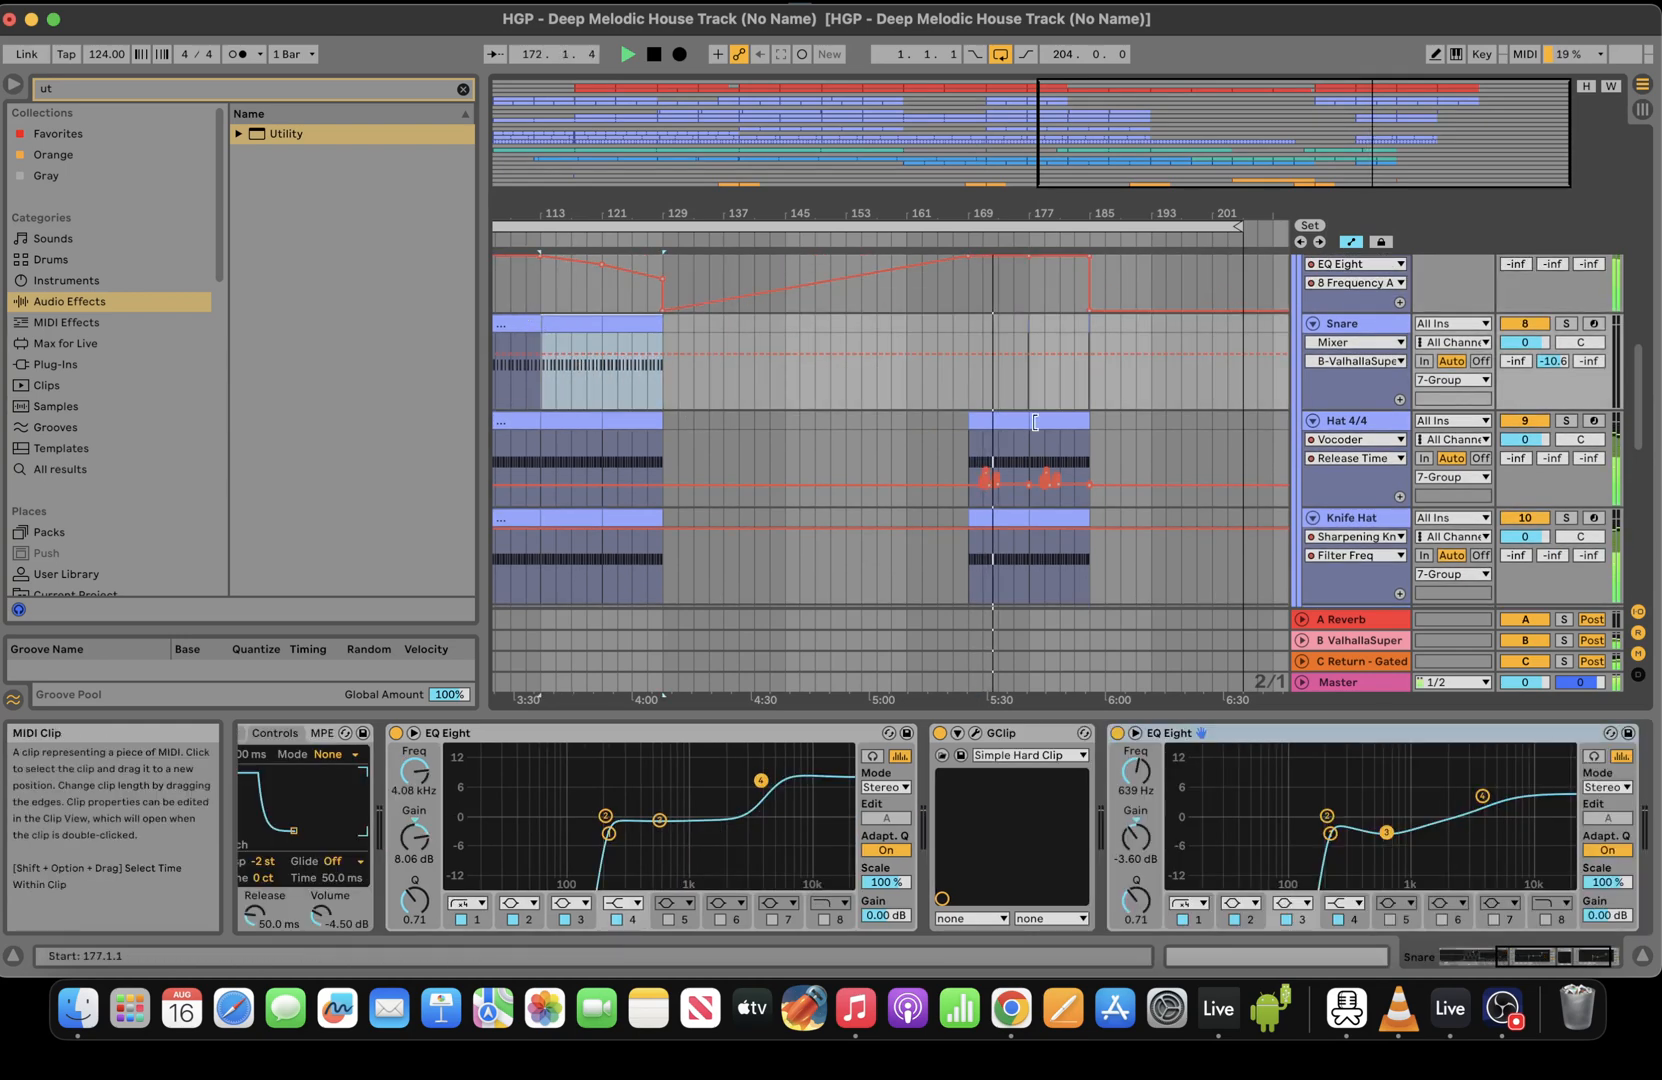
pyautogui.click(1091, 393)
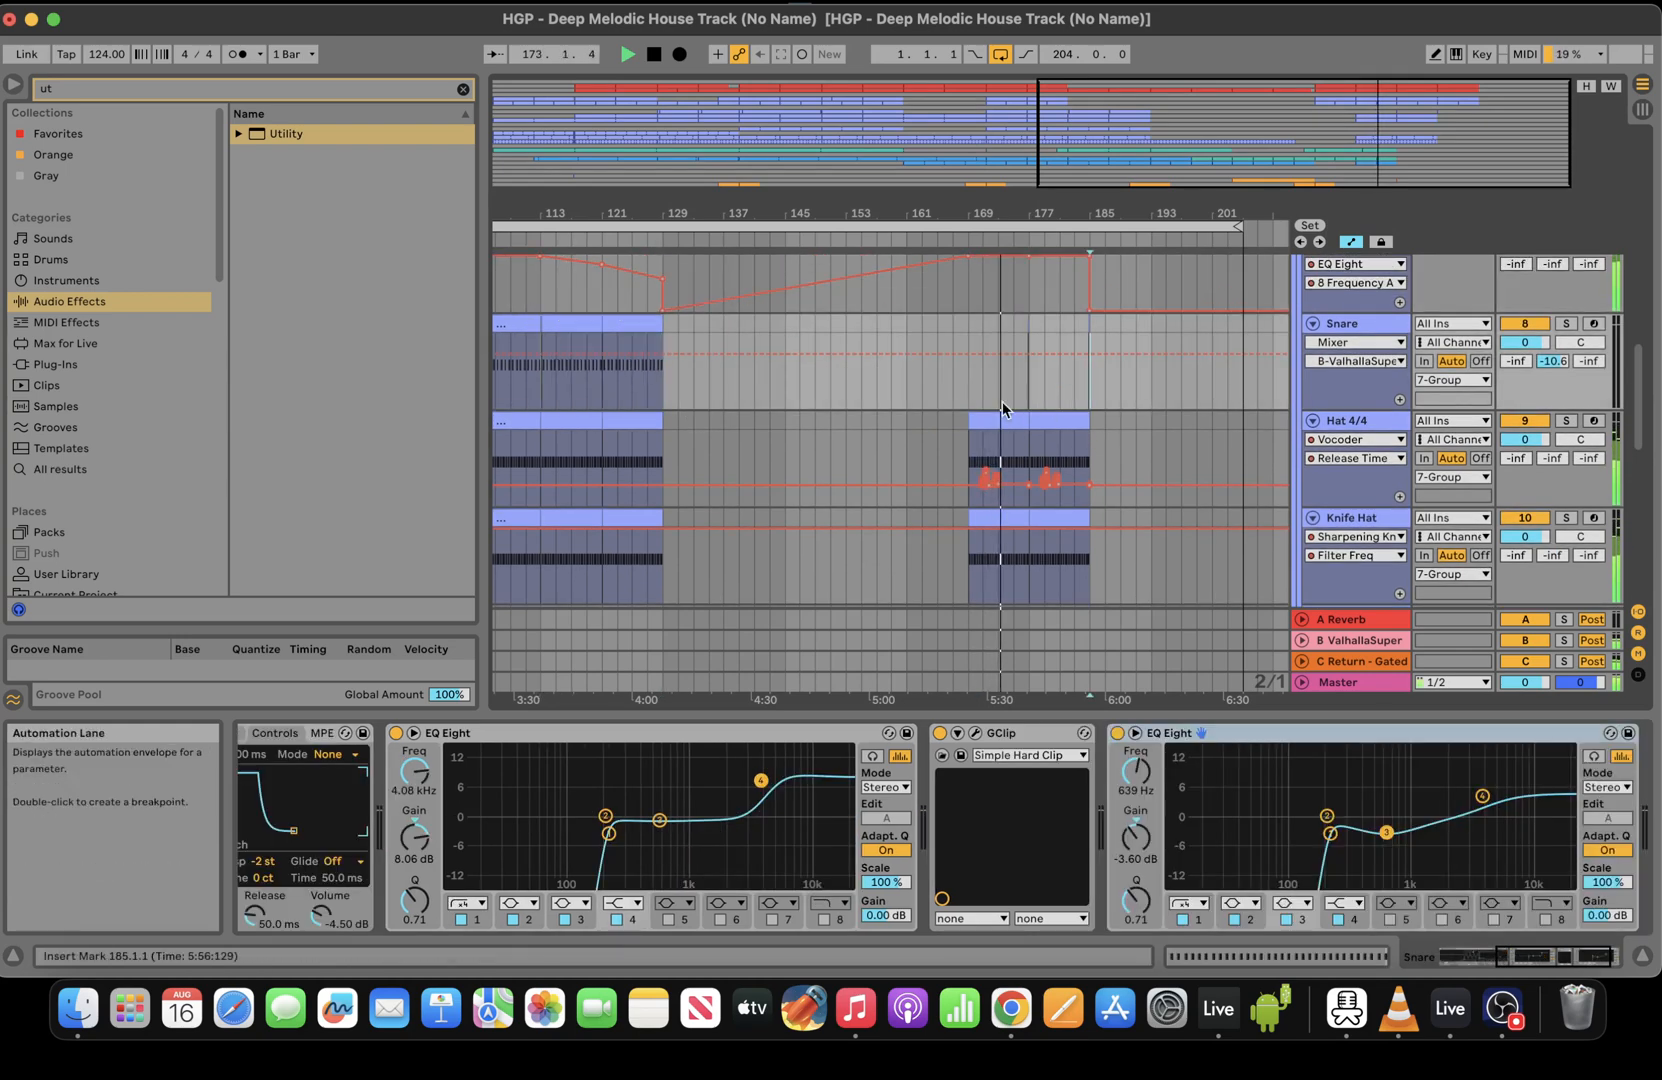
pyautogui.click(1030, 388)
pyautogui.press('super+v')
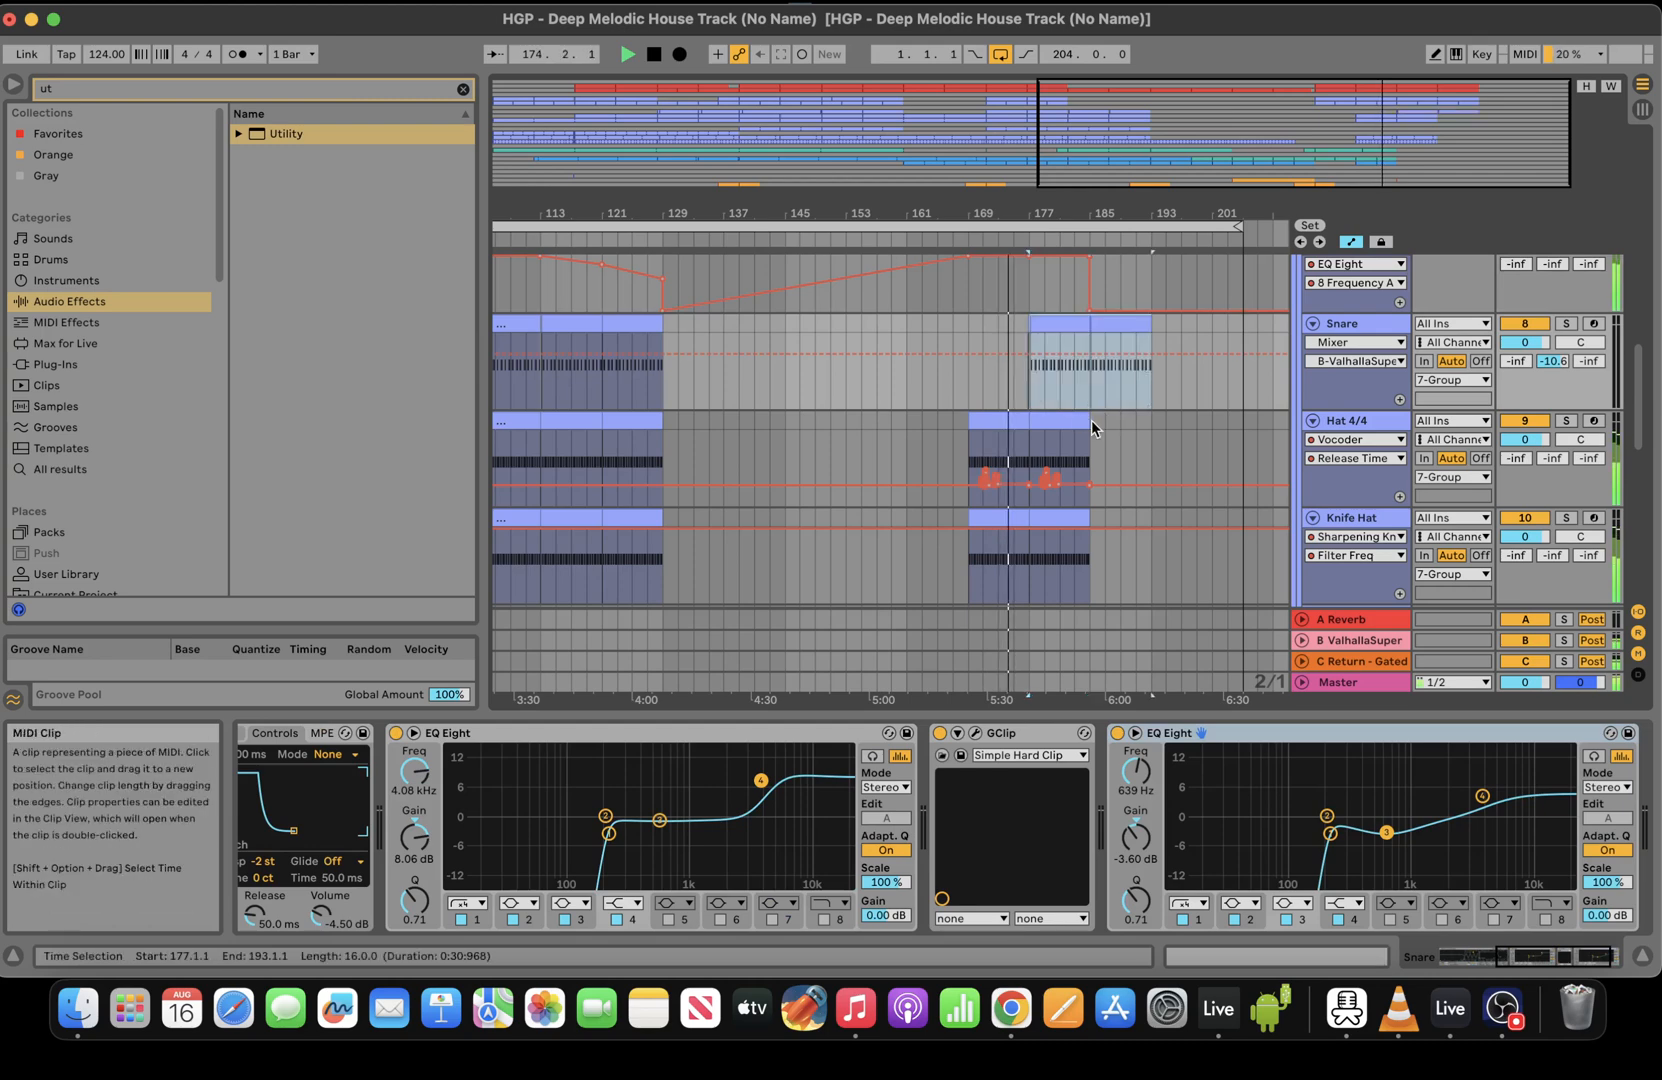
# Extend the Hat 4/4 and Knife Hat clips to bar 193 and stop playback
pyautogui.moveTo(1089, 421); pyautogui.dragTo(1151, 421)
pyautogui.moveTo(1092, 517); pyautogui.dragTo(1146, 517)
pyautogui.moveTo(1640, 391); pyautogui.dragTo(1640, 180)
pyautogui.moveTo(1172, 130); pyautogui.dragTo(1329, 180)
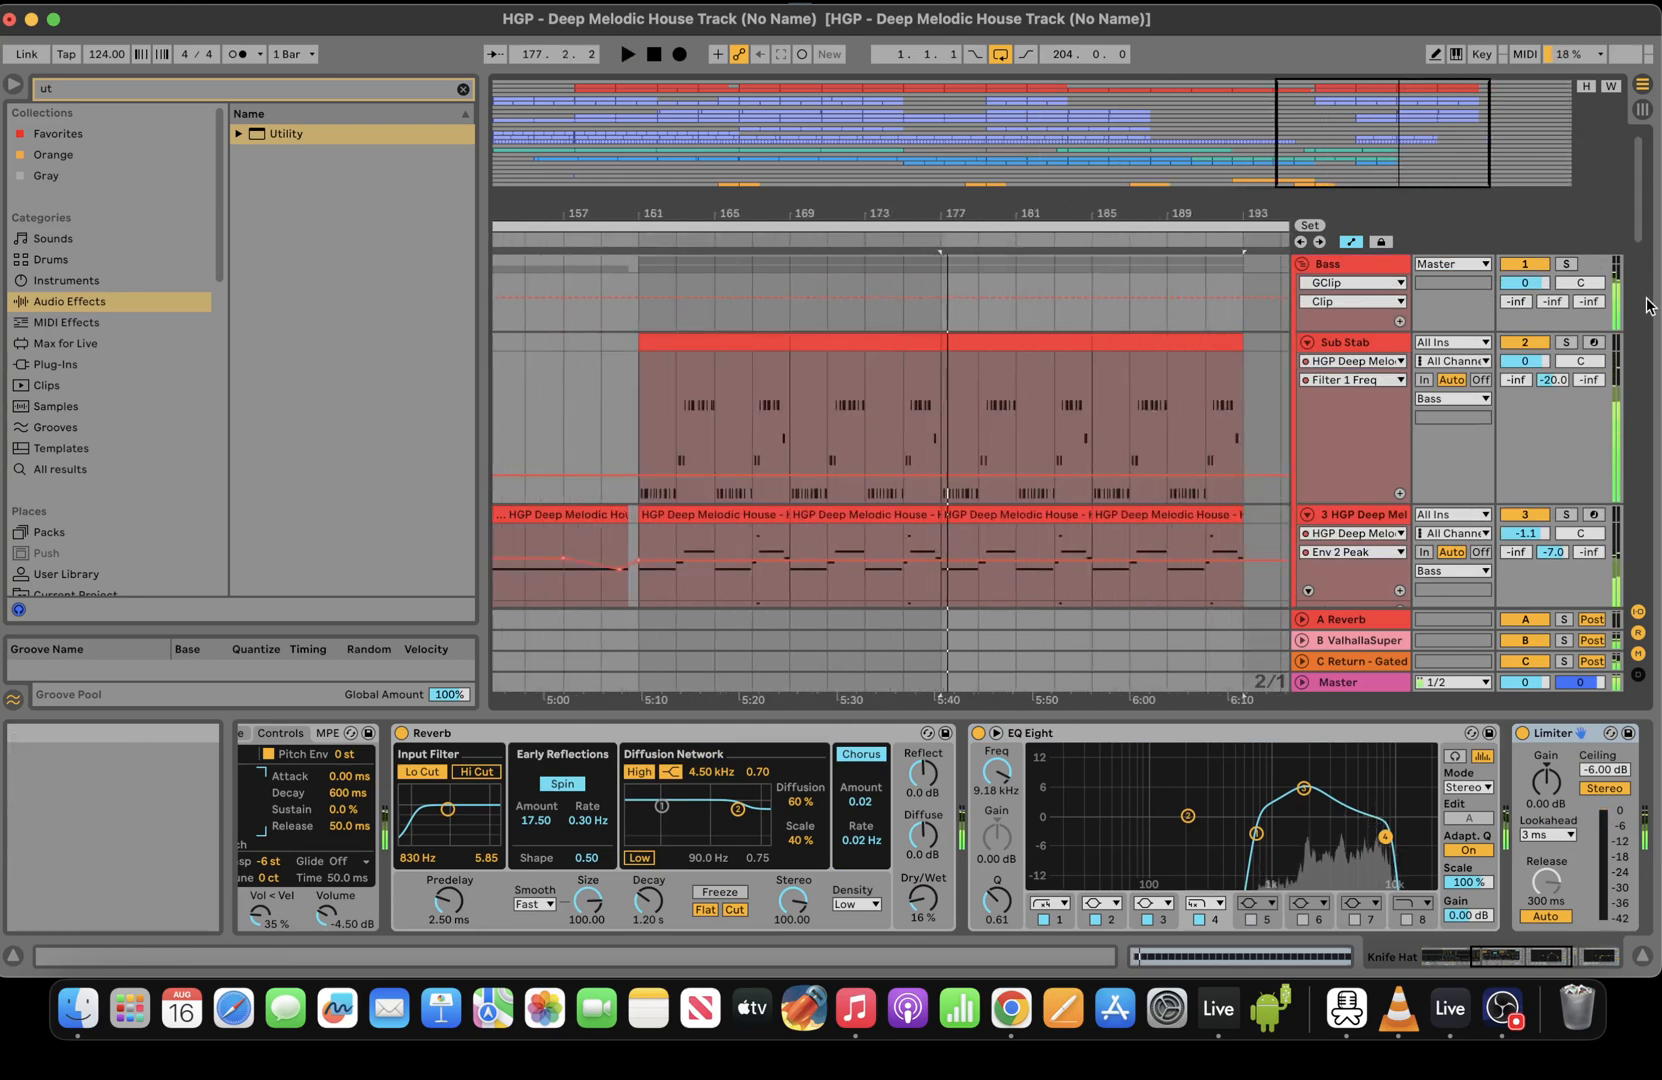
pyautogui.press('space')
# Set the grid to 1/2 and remove the first C3 note from the Kick clip starting at bar 177
pyautogui.moveTo(1640, 218); pyautogui.dragTo(1648, 333)
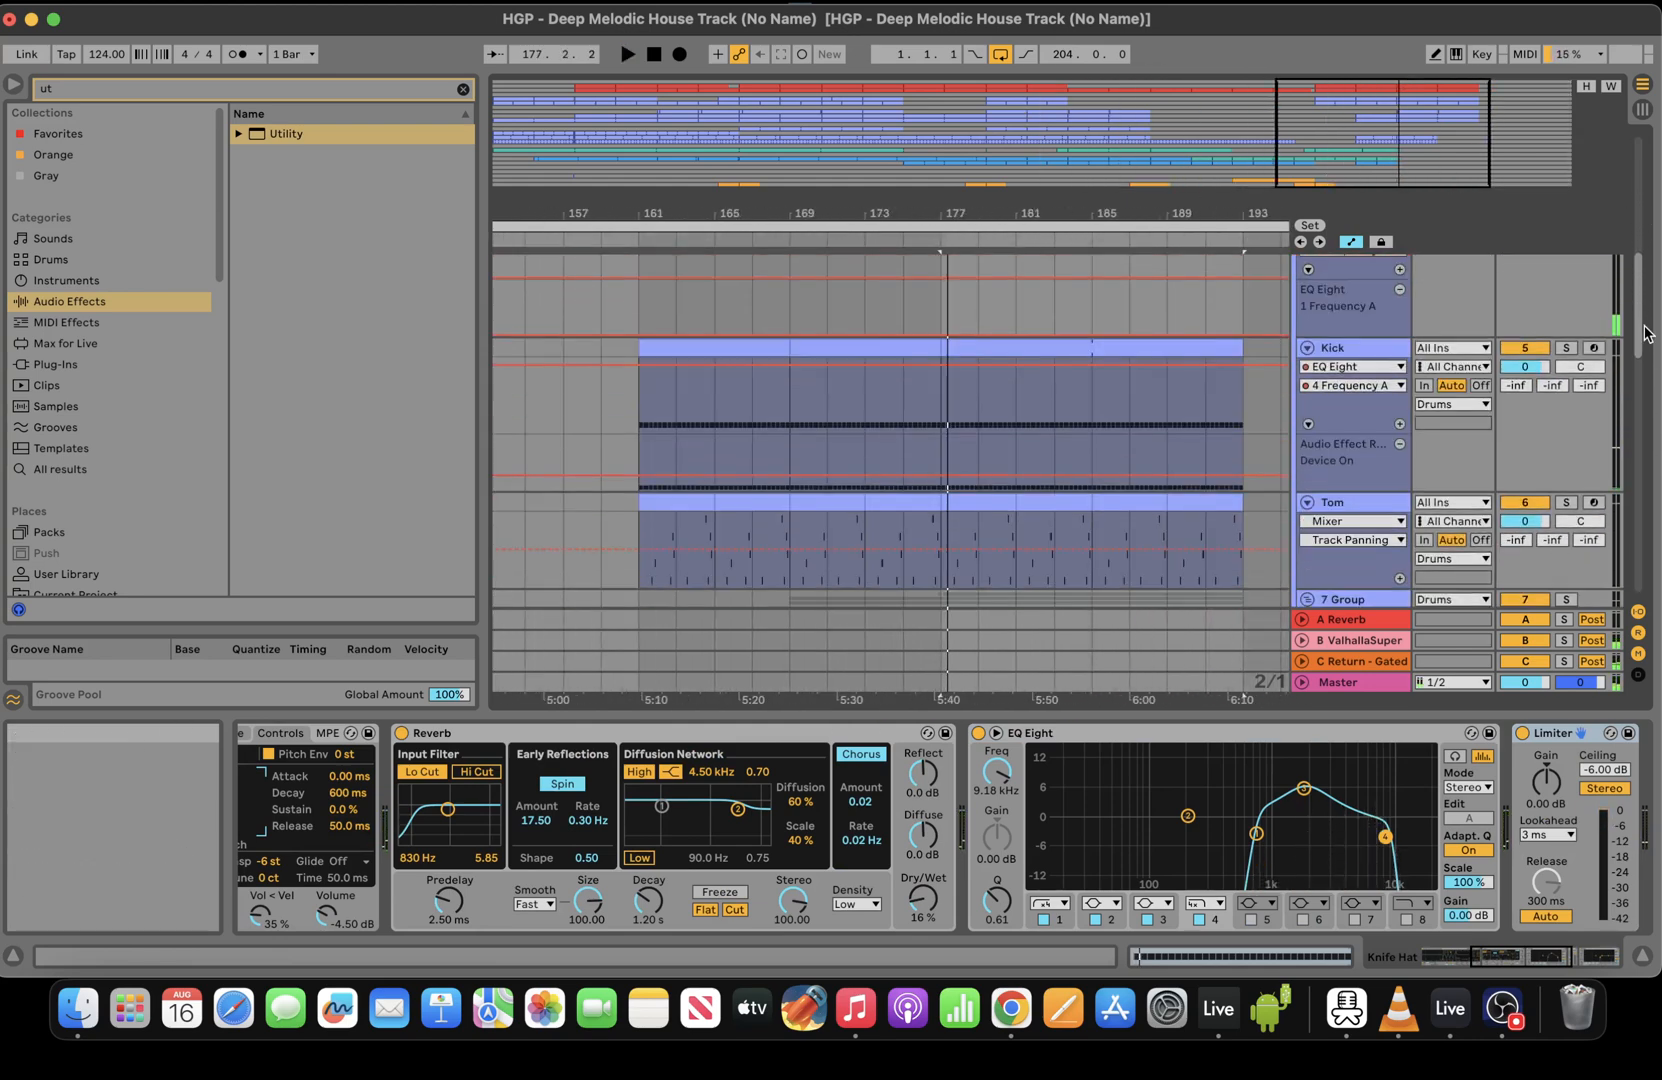
pyautogui.rightClick(954, 310)
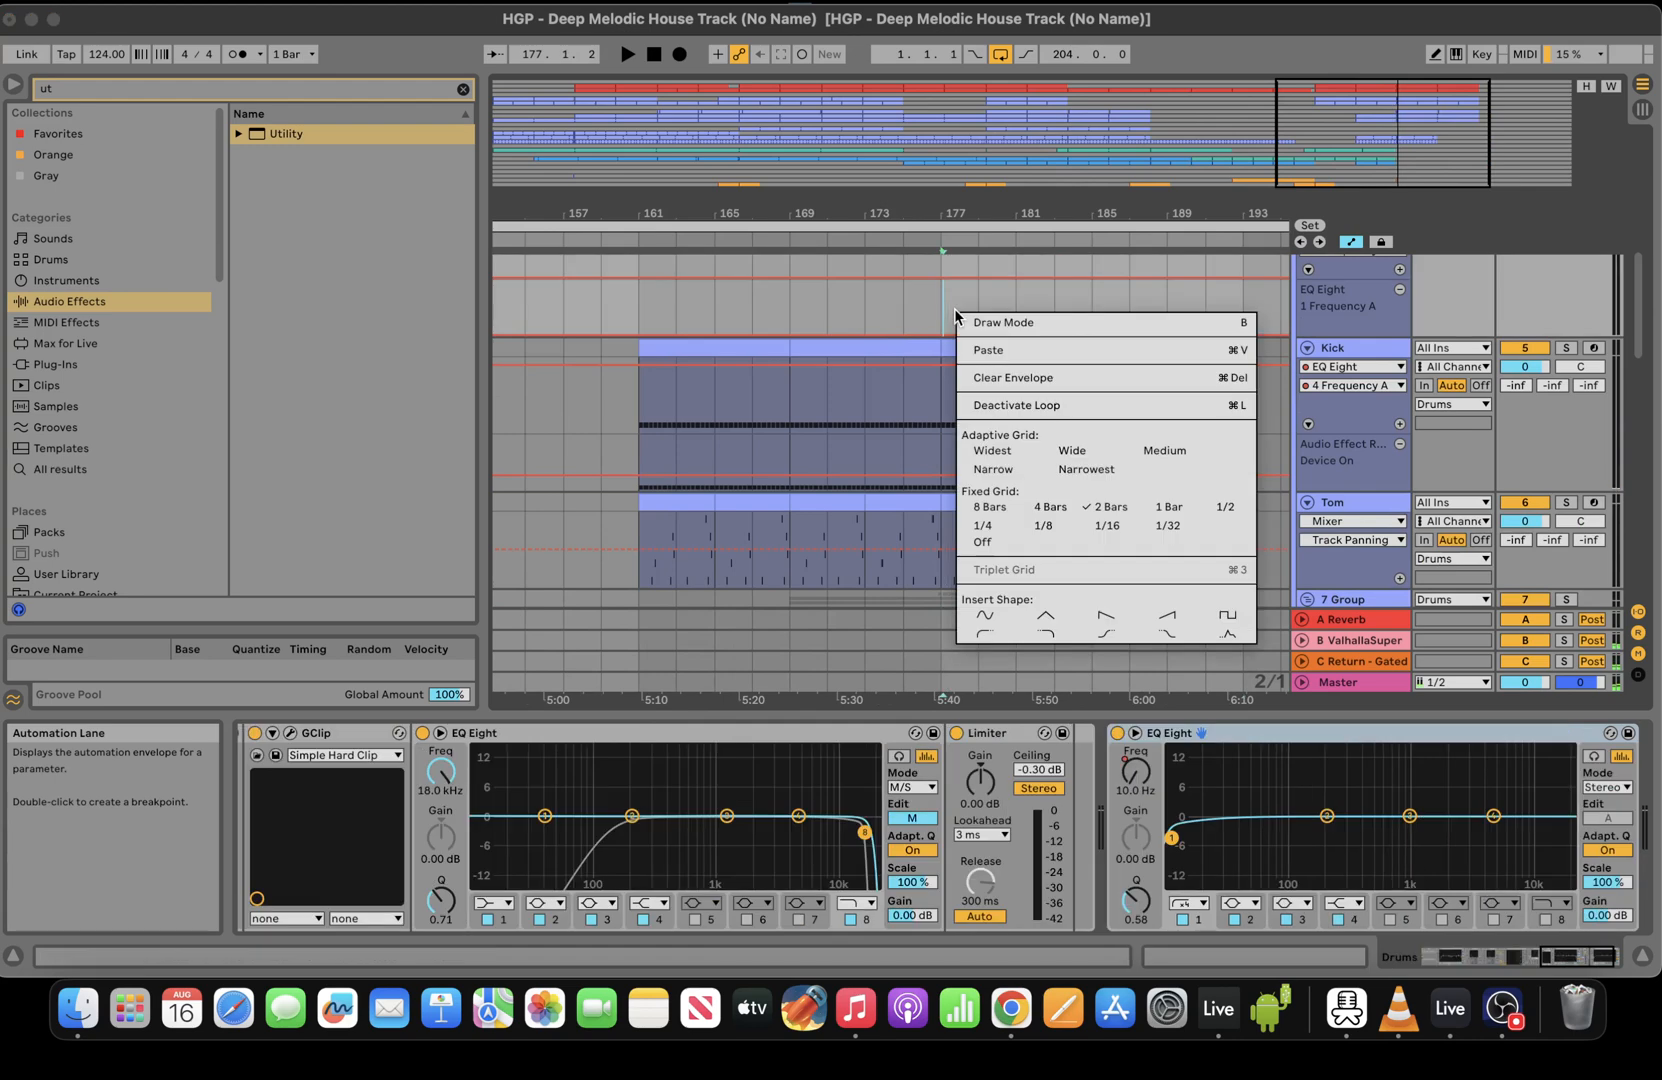
pyautogui.click(1238, 506)
pyautogui.moveTo(1389, 112); pyautogui.dragTo(1387, 131)
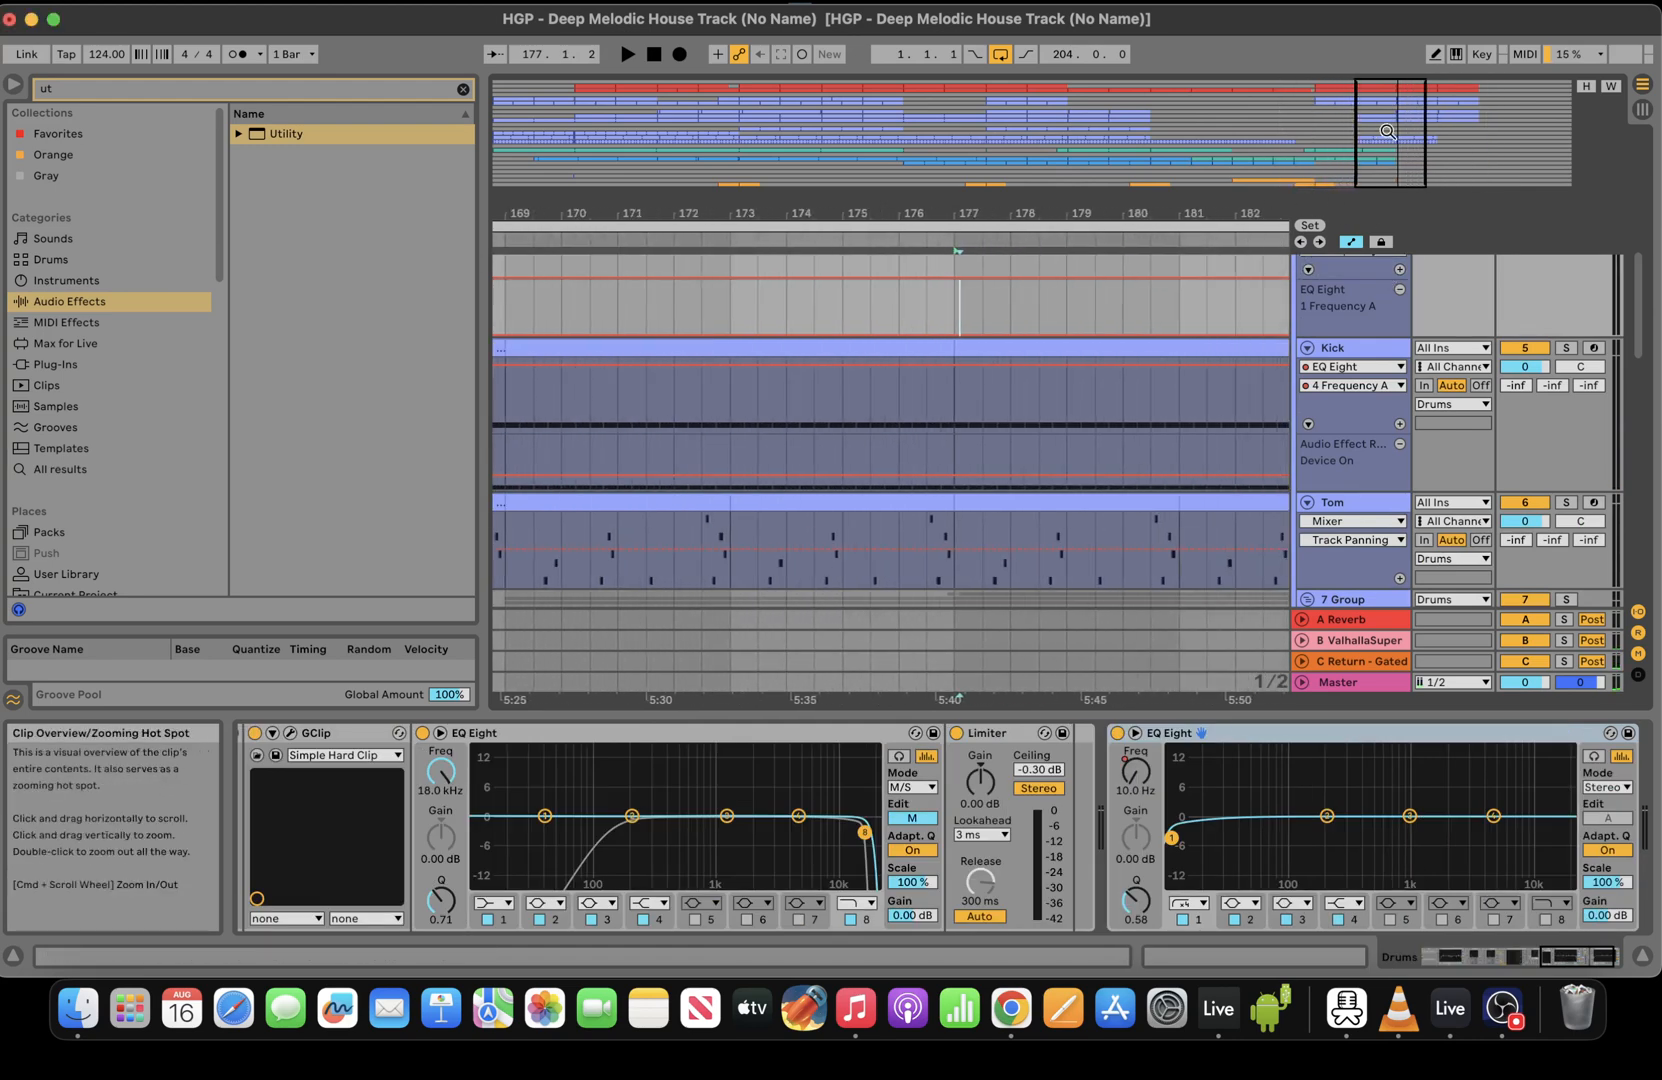
pyautogui.click(1024, 343)
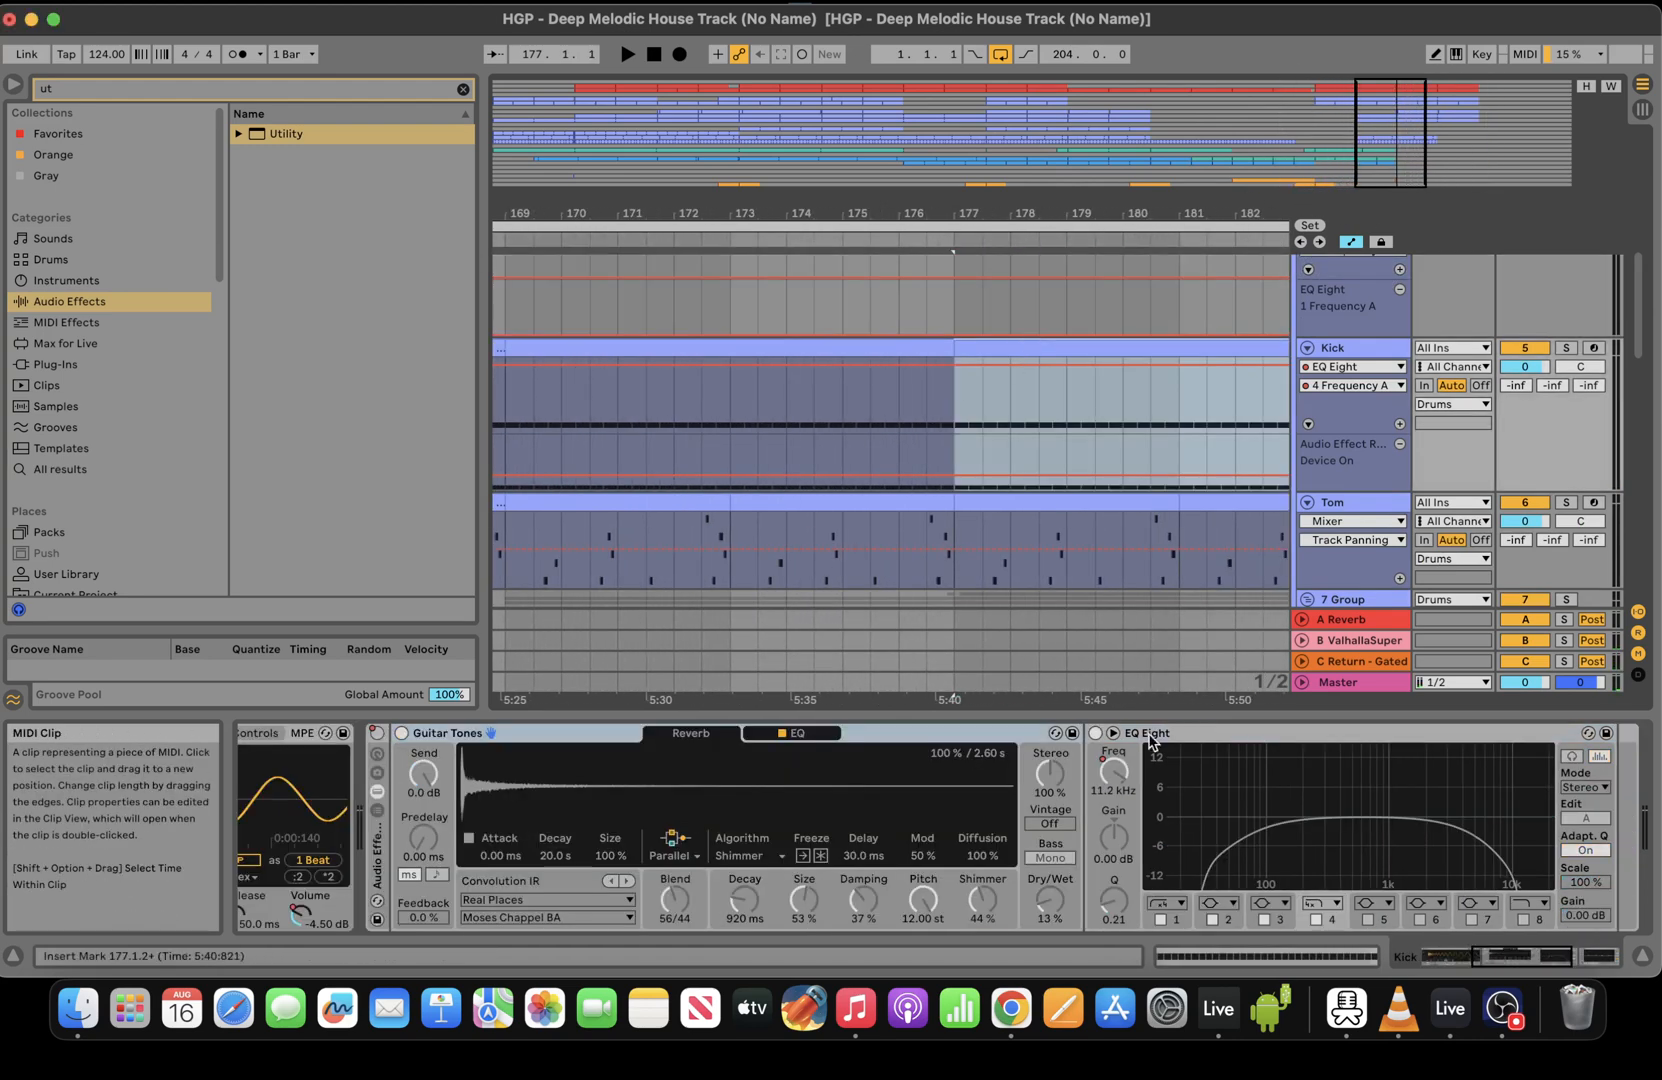
pyautogui.click(1214, 958)
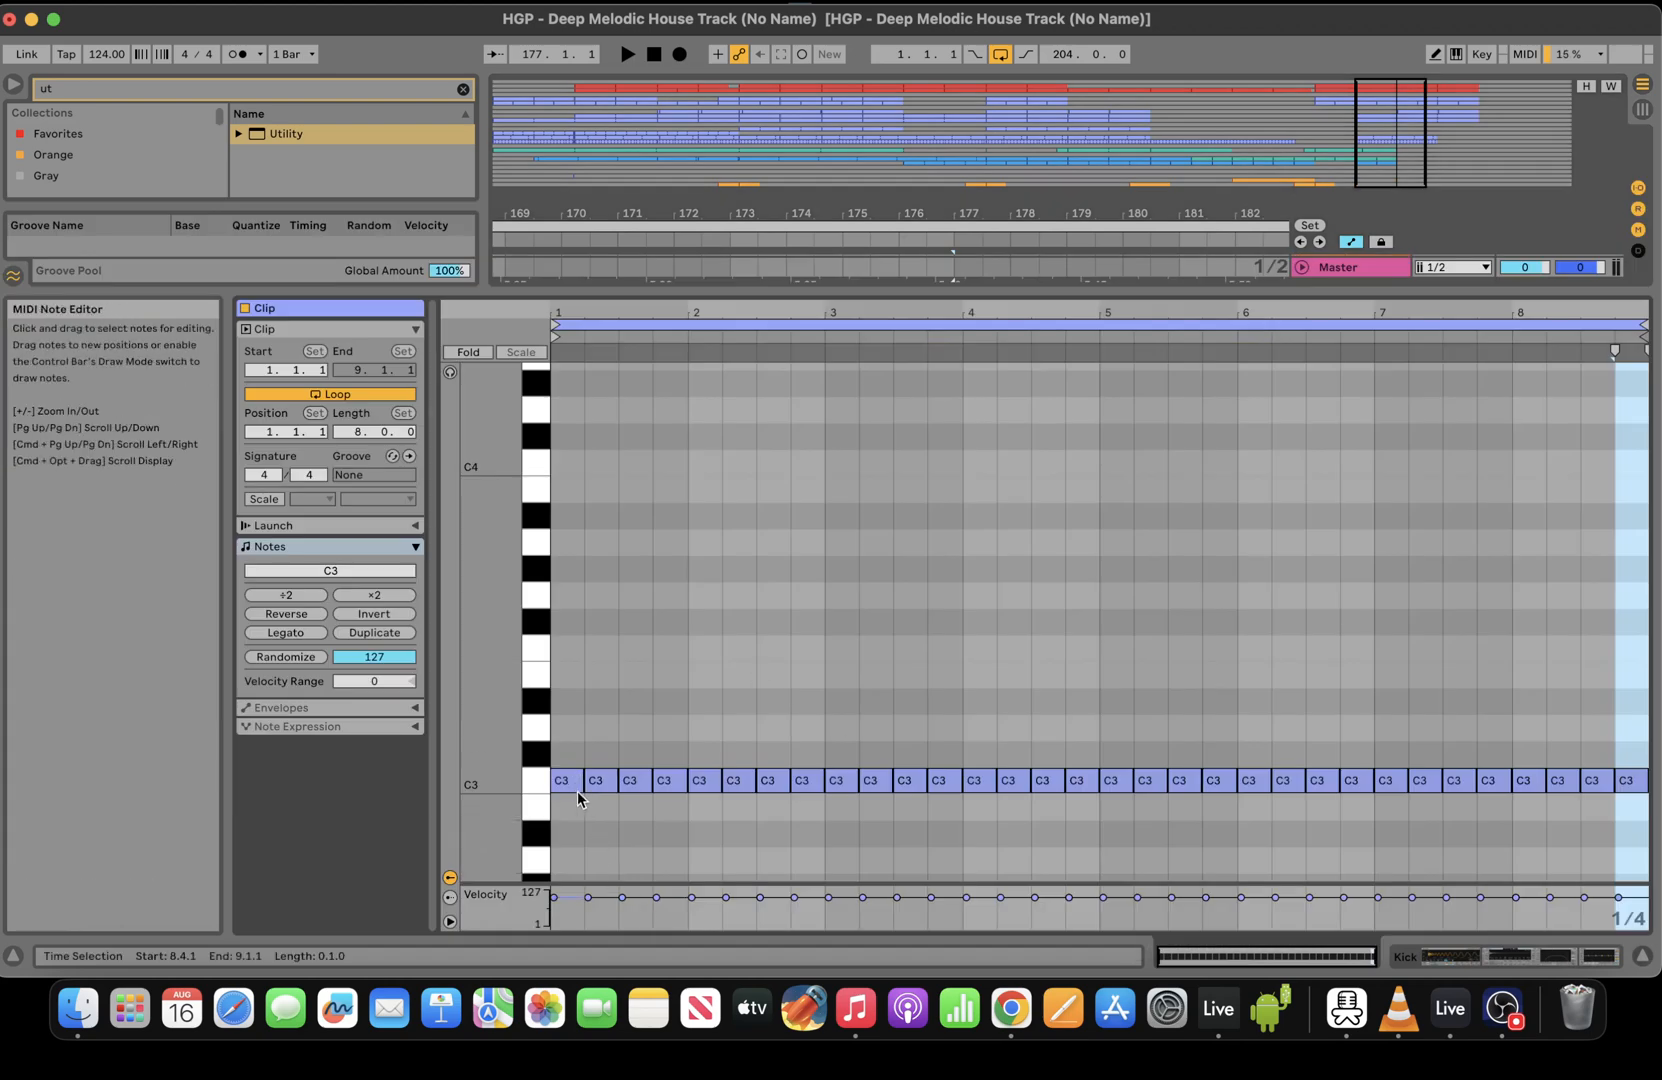
pyautogui.click(1443, 960)
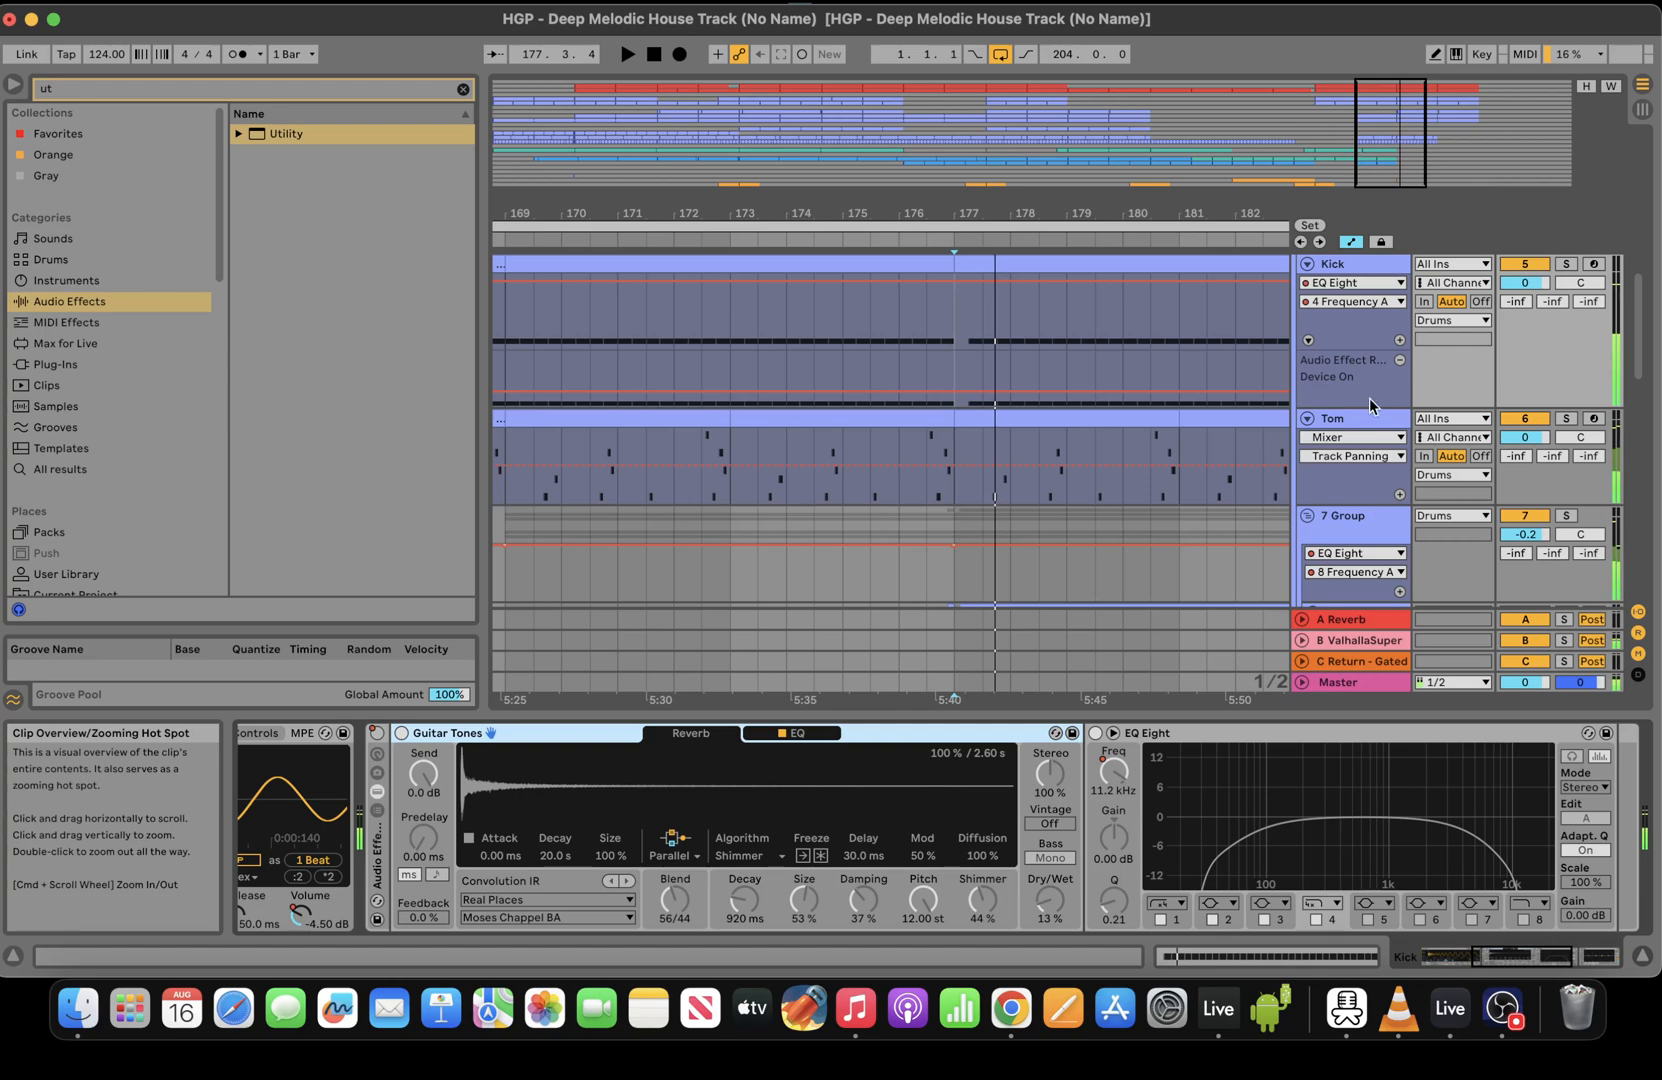
# Set the loop to the half bar from 177.1.1 to 177.3.1 and unfold the F Fucks group
pyautogui.moveTo(982, 341); pyautogui.dragTo(959, 341)
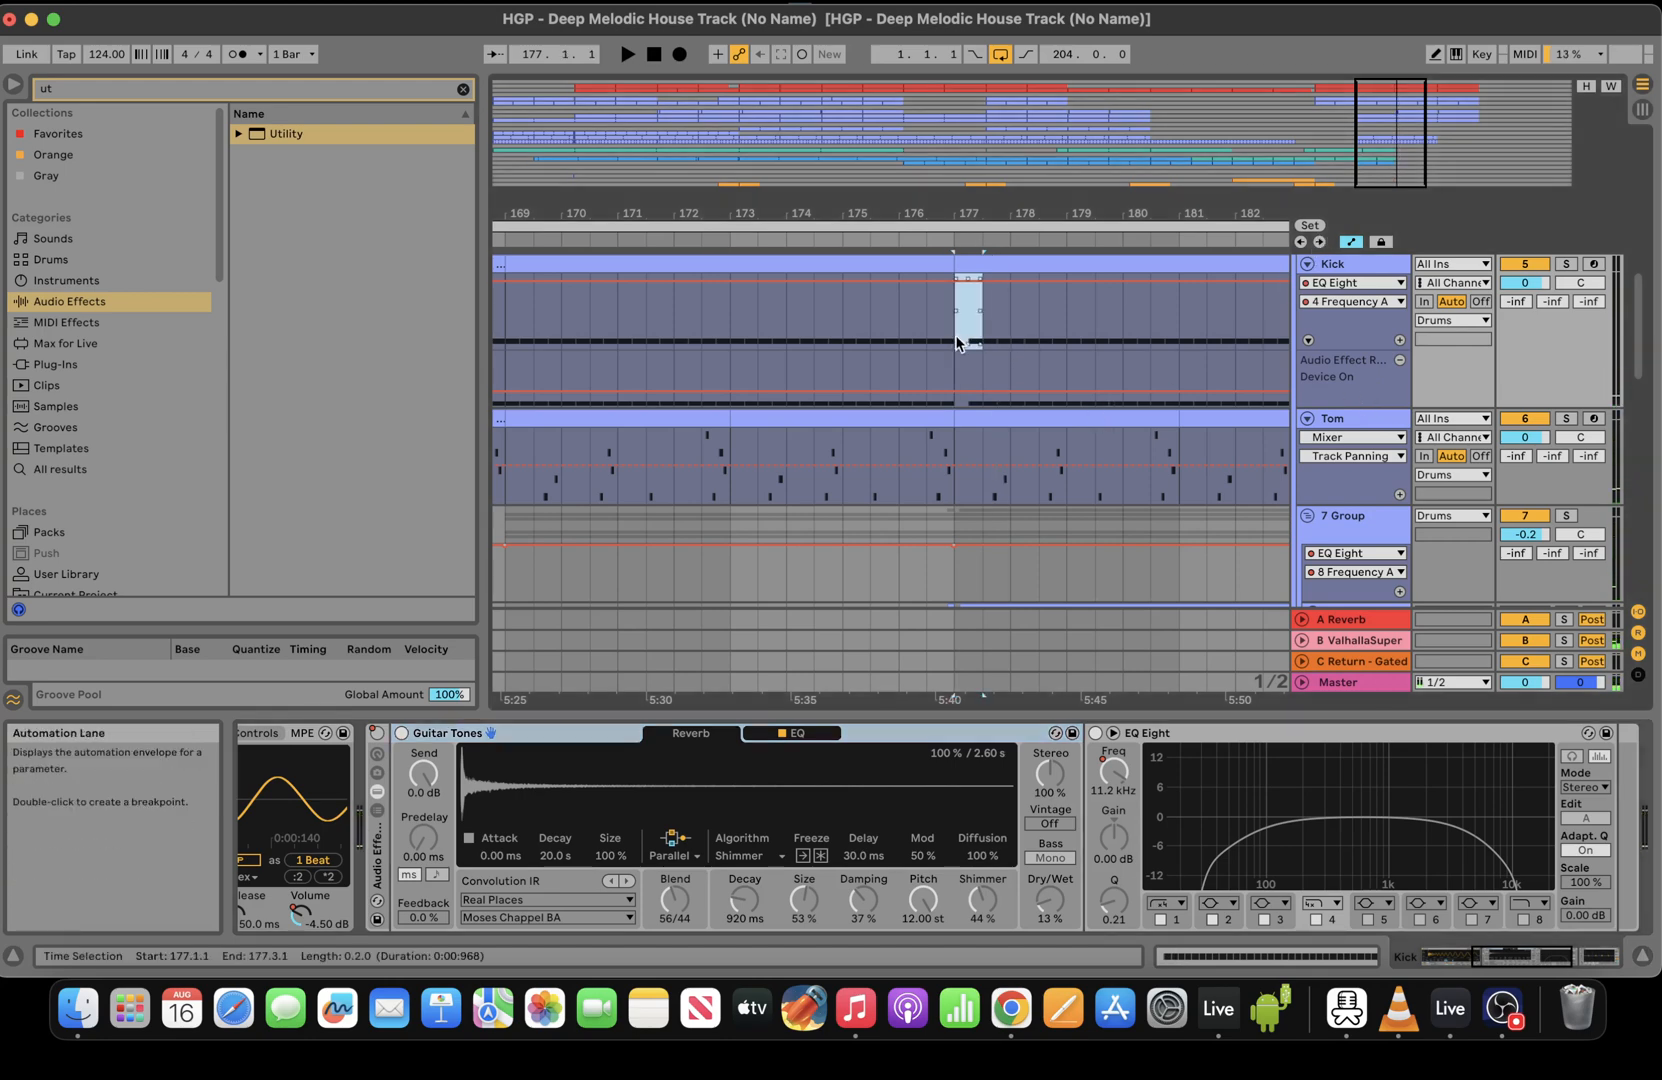
pyautogui.press('super+l')
pyautogui.moveTo(1641, 313); pyautogui.dragTo(1647, 790)
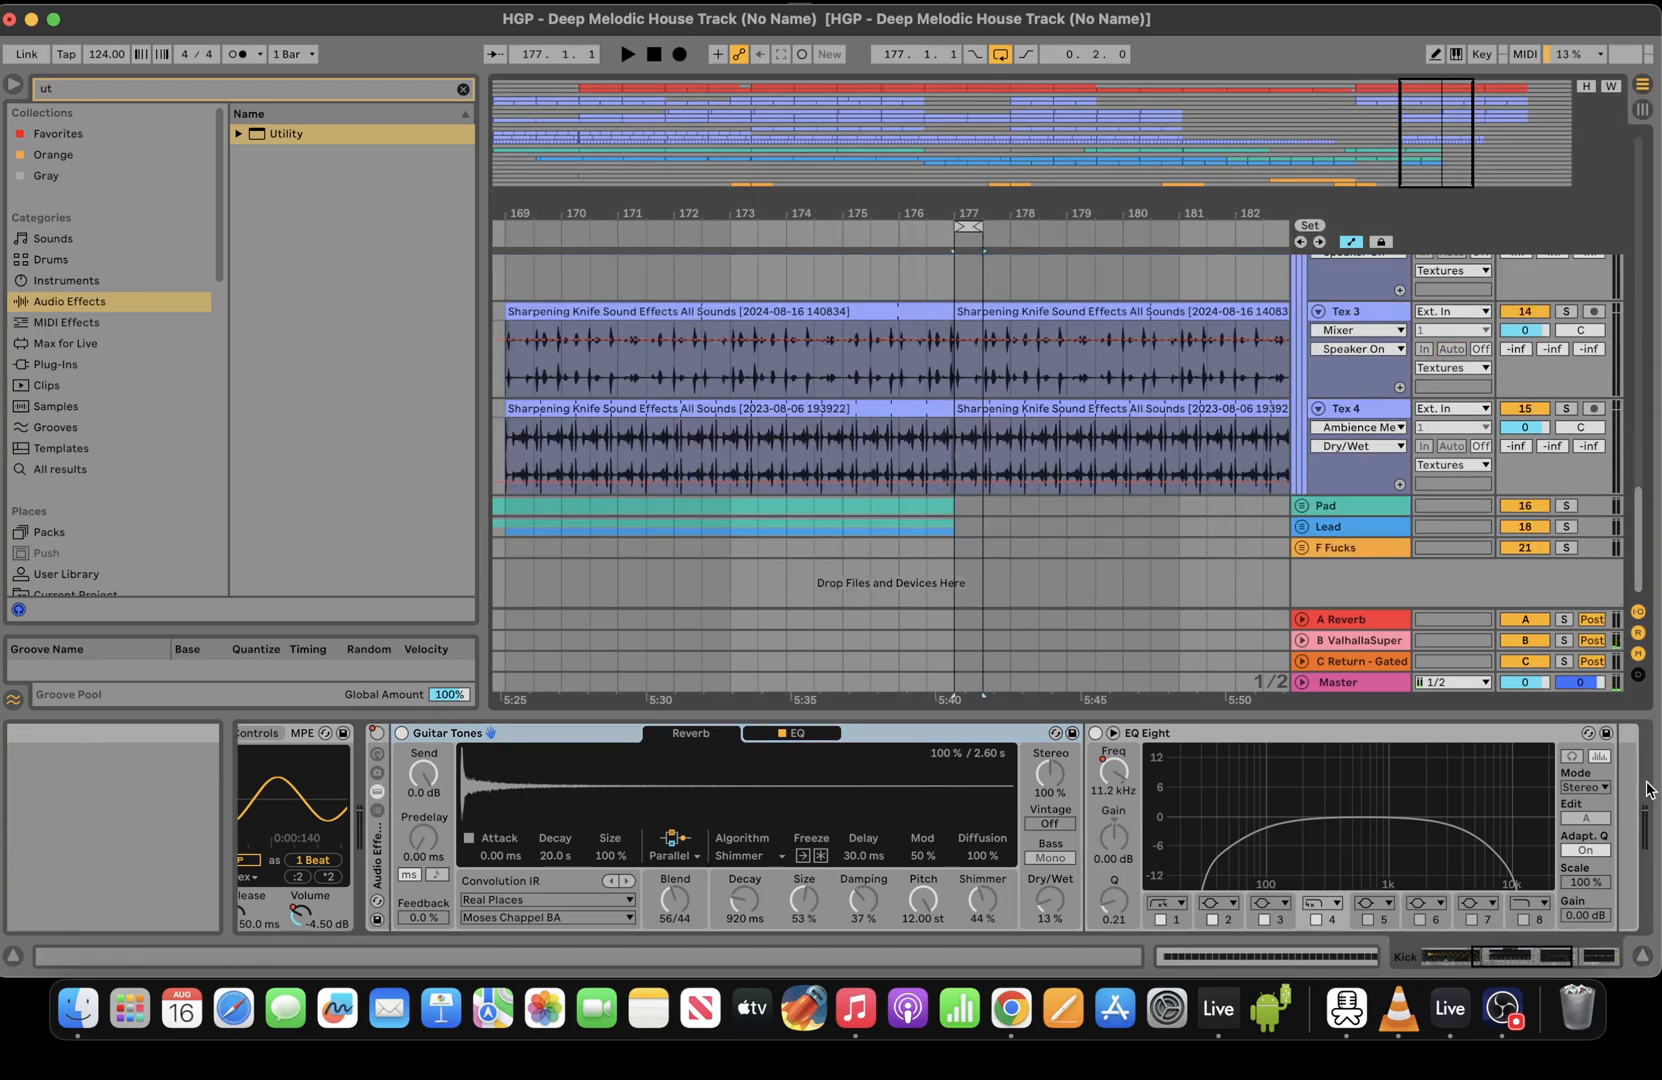
pyautogui.click(1302, 548)
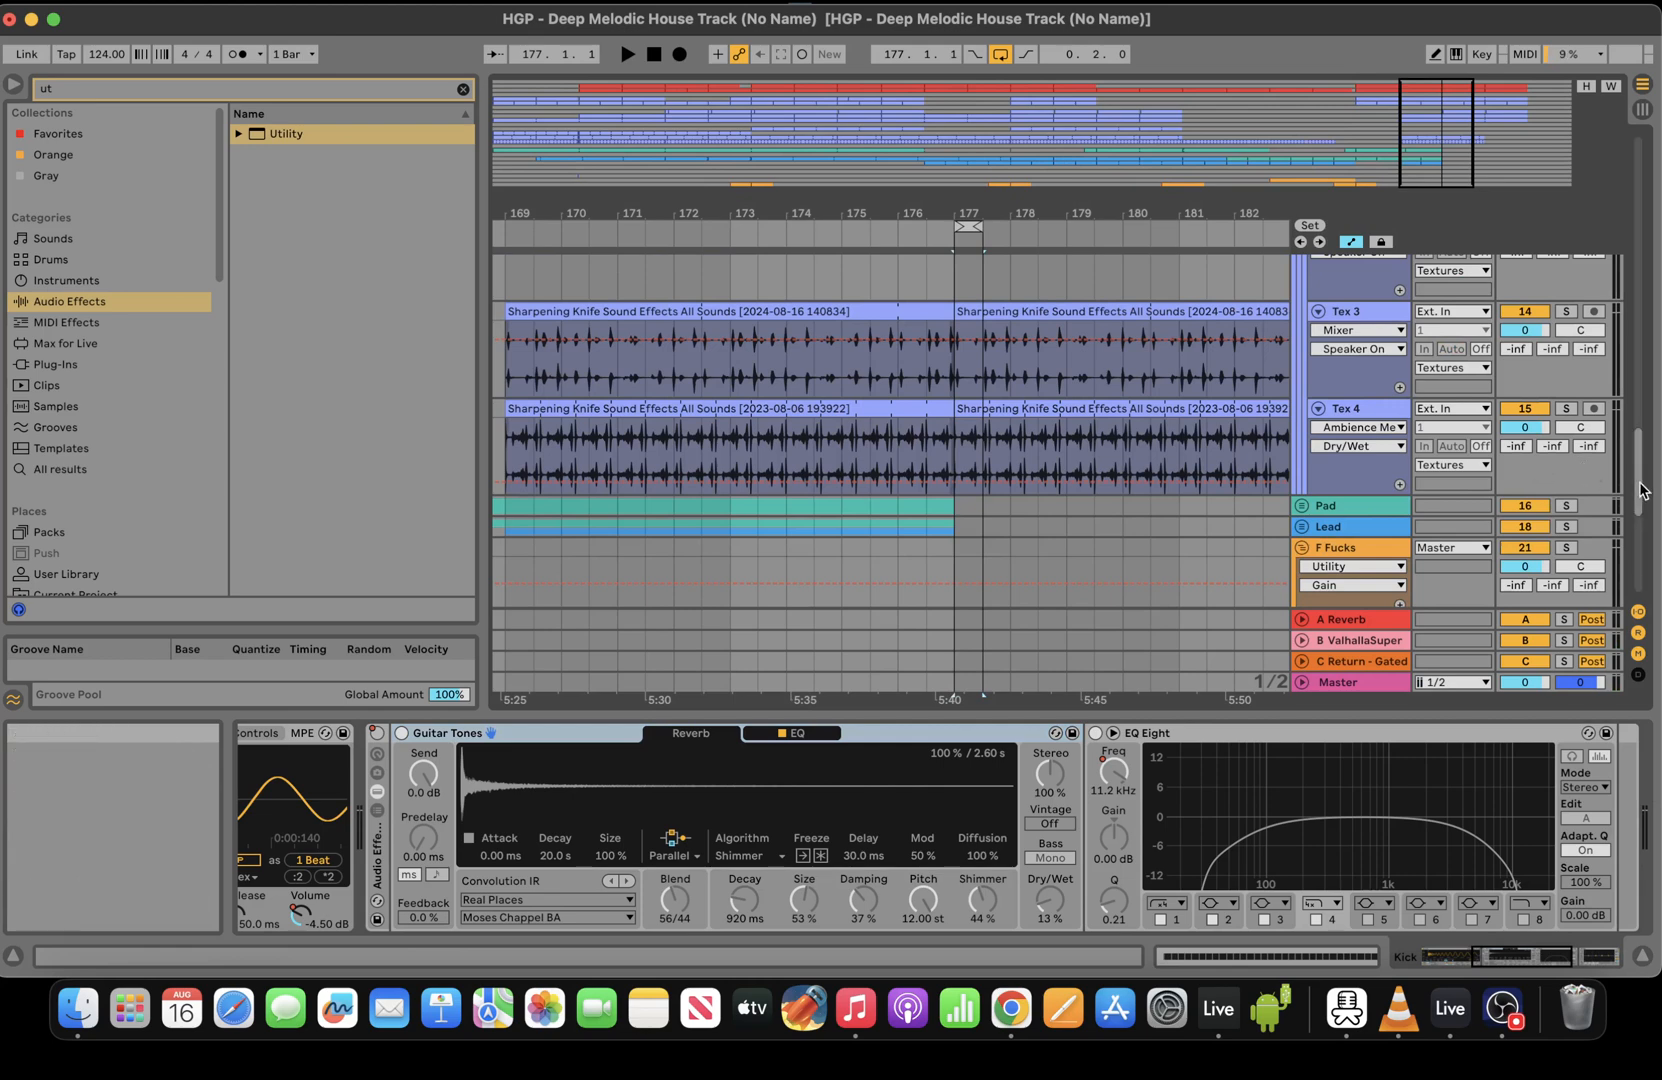
# Copy the Rev Kick range 14.3.1–20.3.1 to 174.3.1 so the reversed kick ends at bar 177
pyautogui.moveTo(1643, 482); pyautogui.dragTo(1640, 590)
pyautogui.moveTo(810, 213); pyautogui.dragTo(1289, 128)
pyautogui.moveTo(1066, 130); pyautogui.dragTo(707, 159)
pyautogui.moveTo(600, 353); pyautogui.dragTo(654, 358)
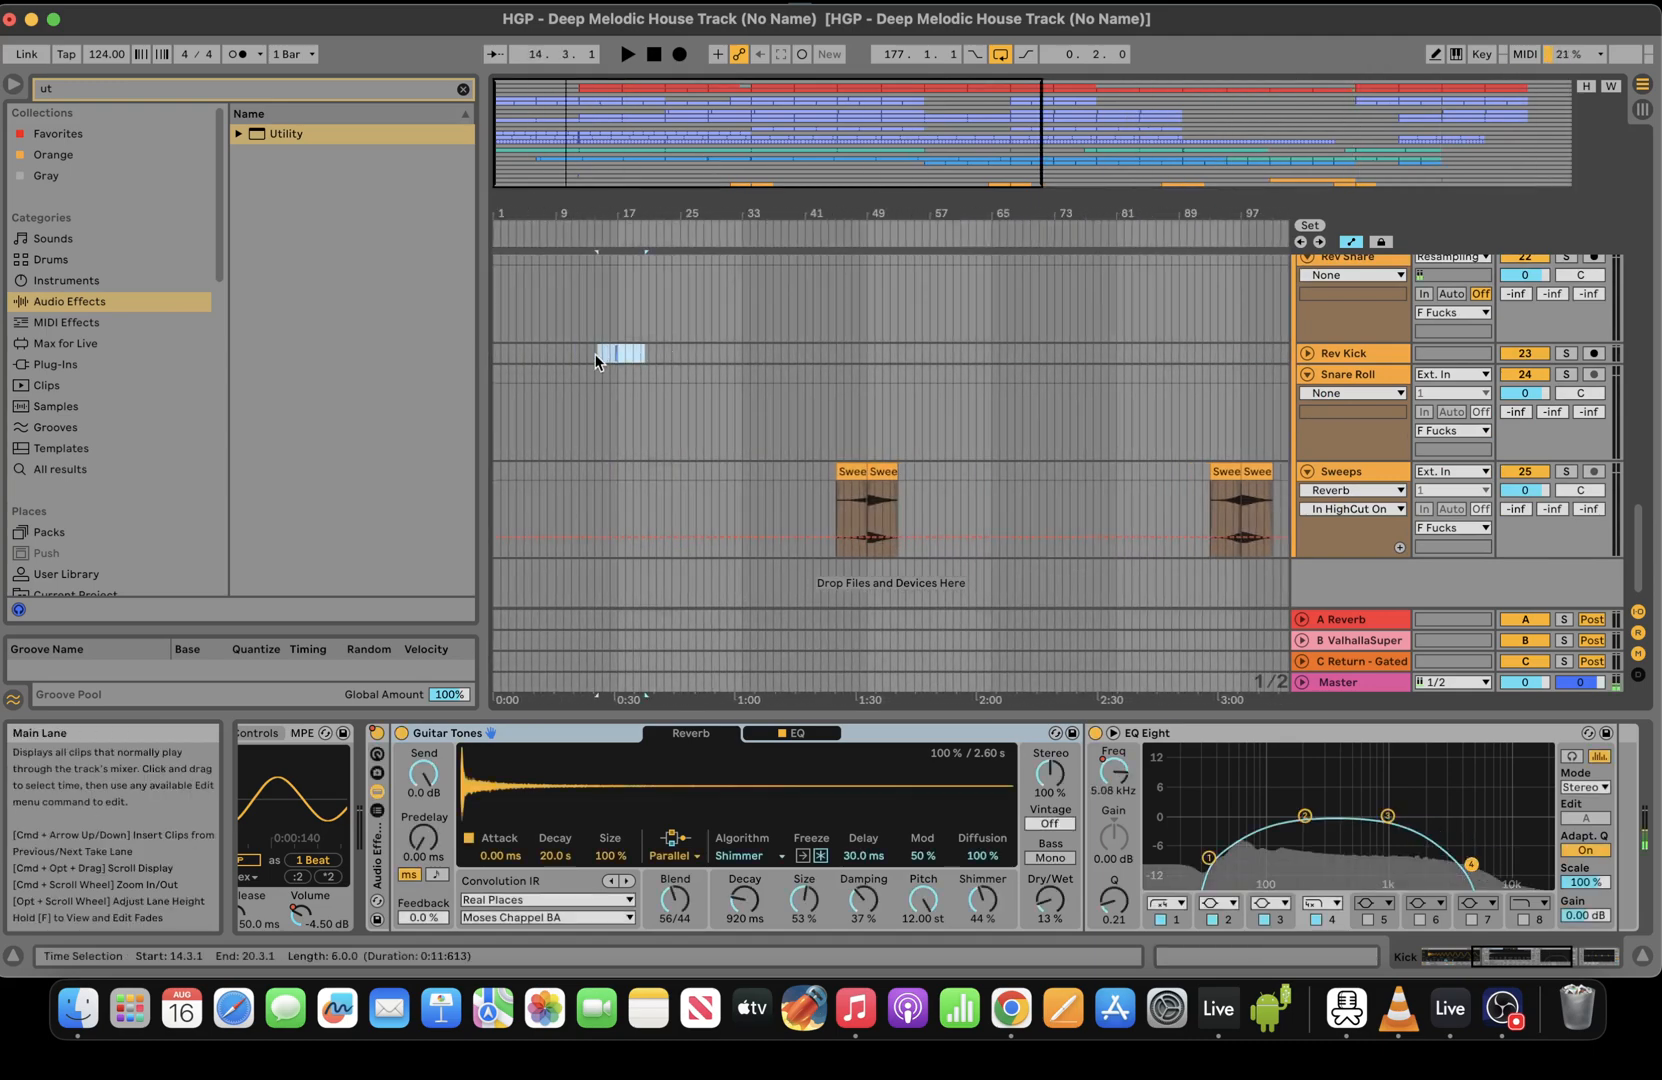
pyautogui.moveTo(800, 160); pyautogui.dragTo(880, 115)
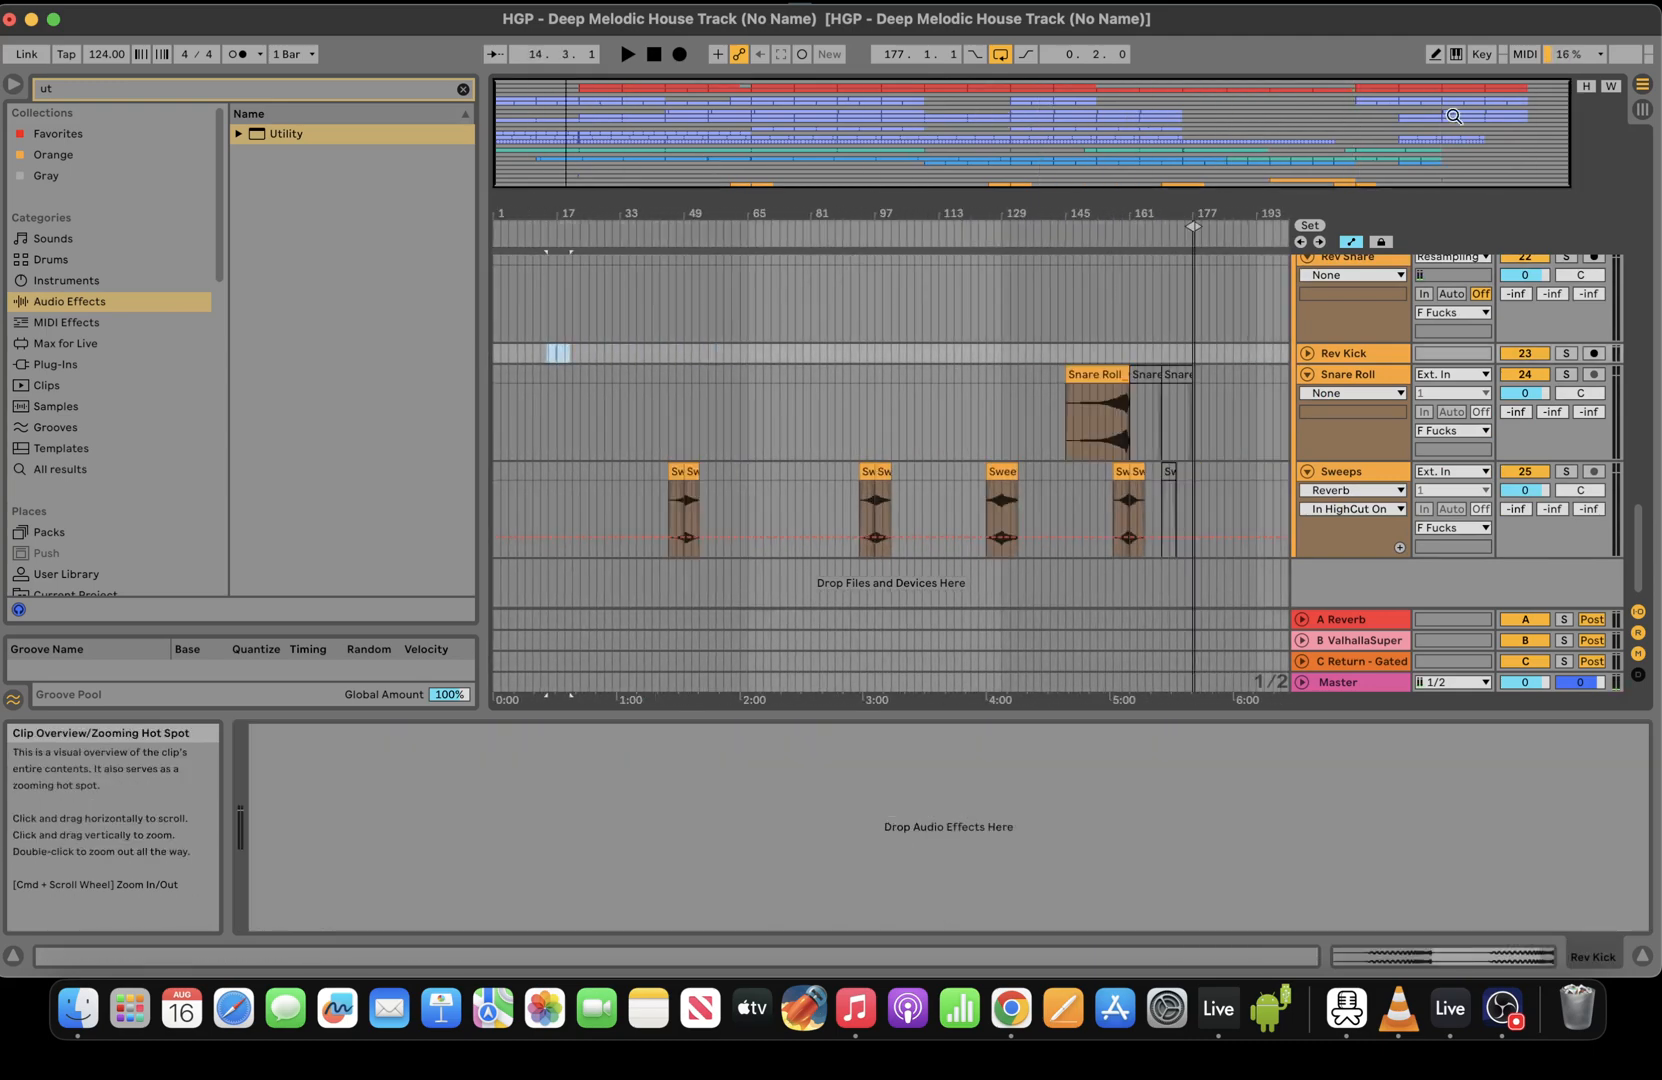
pyautogui.moveTo(1350, 125); pyautogui.dragTo(1491, 148)
pyautogui.click(803, 356)
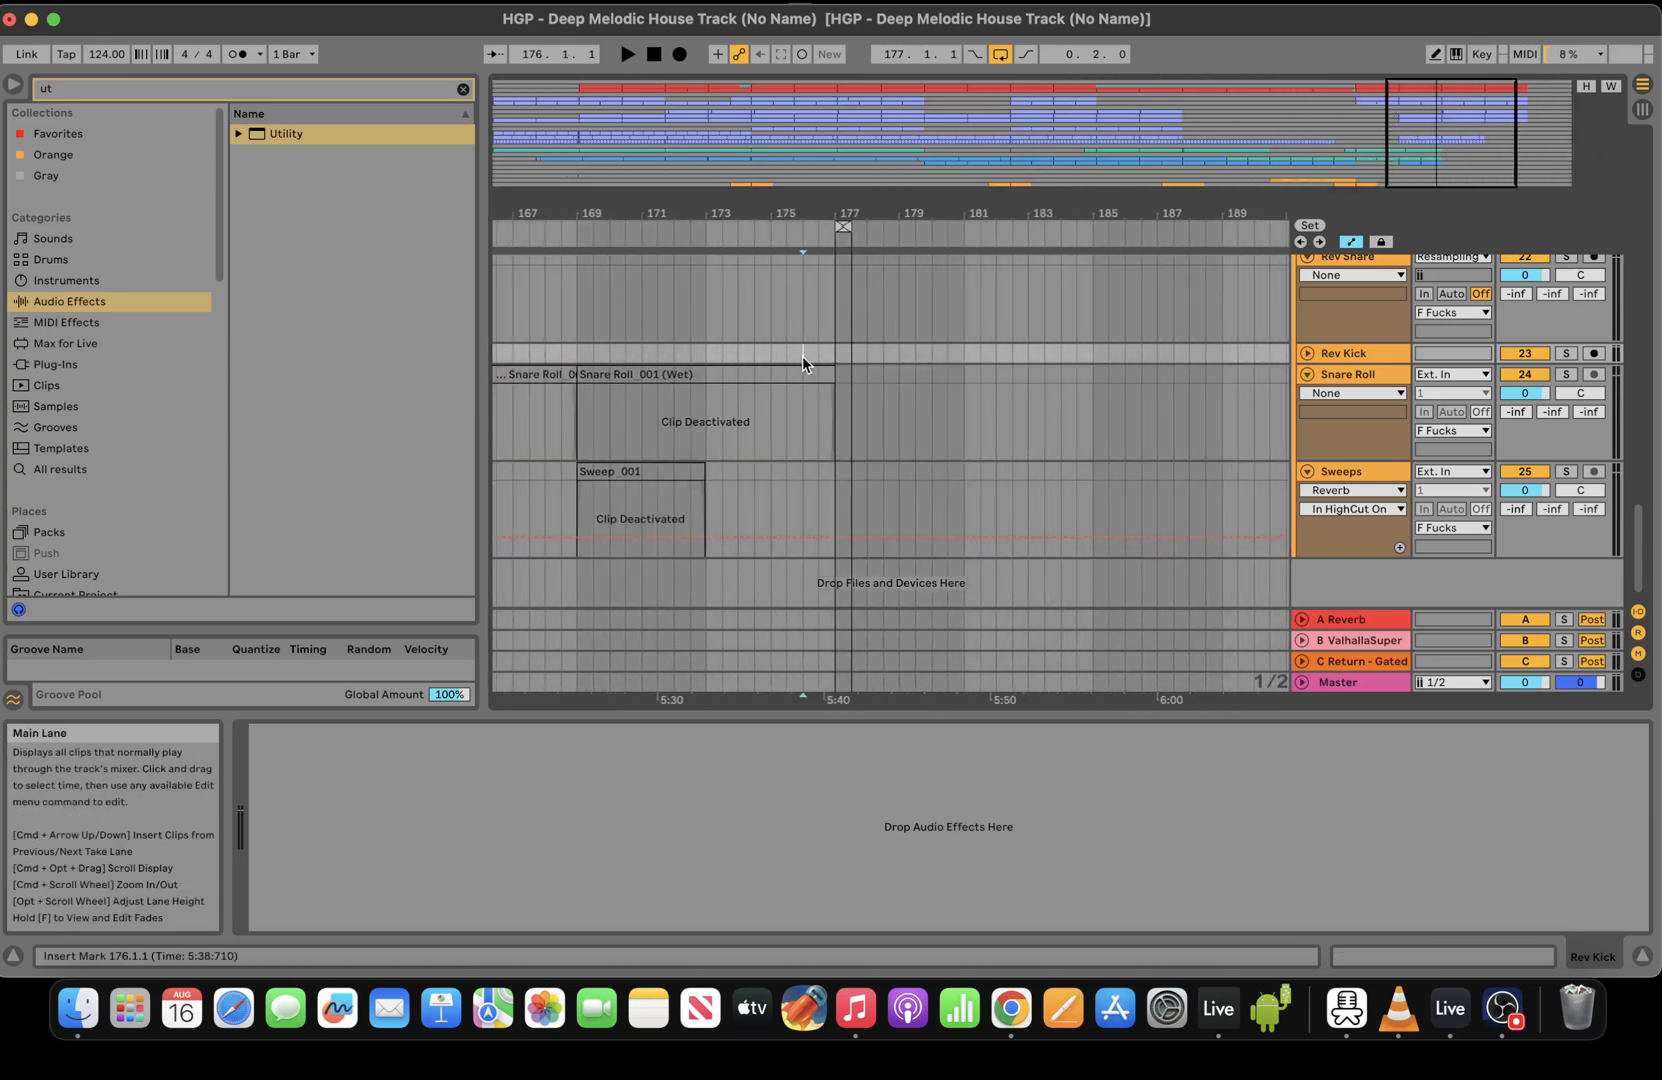
pyautogui.press('super+v')
pyautogui.press('Left')
pyautogui.press('Left')
pyautogui.press('Left')
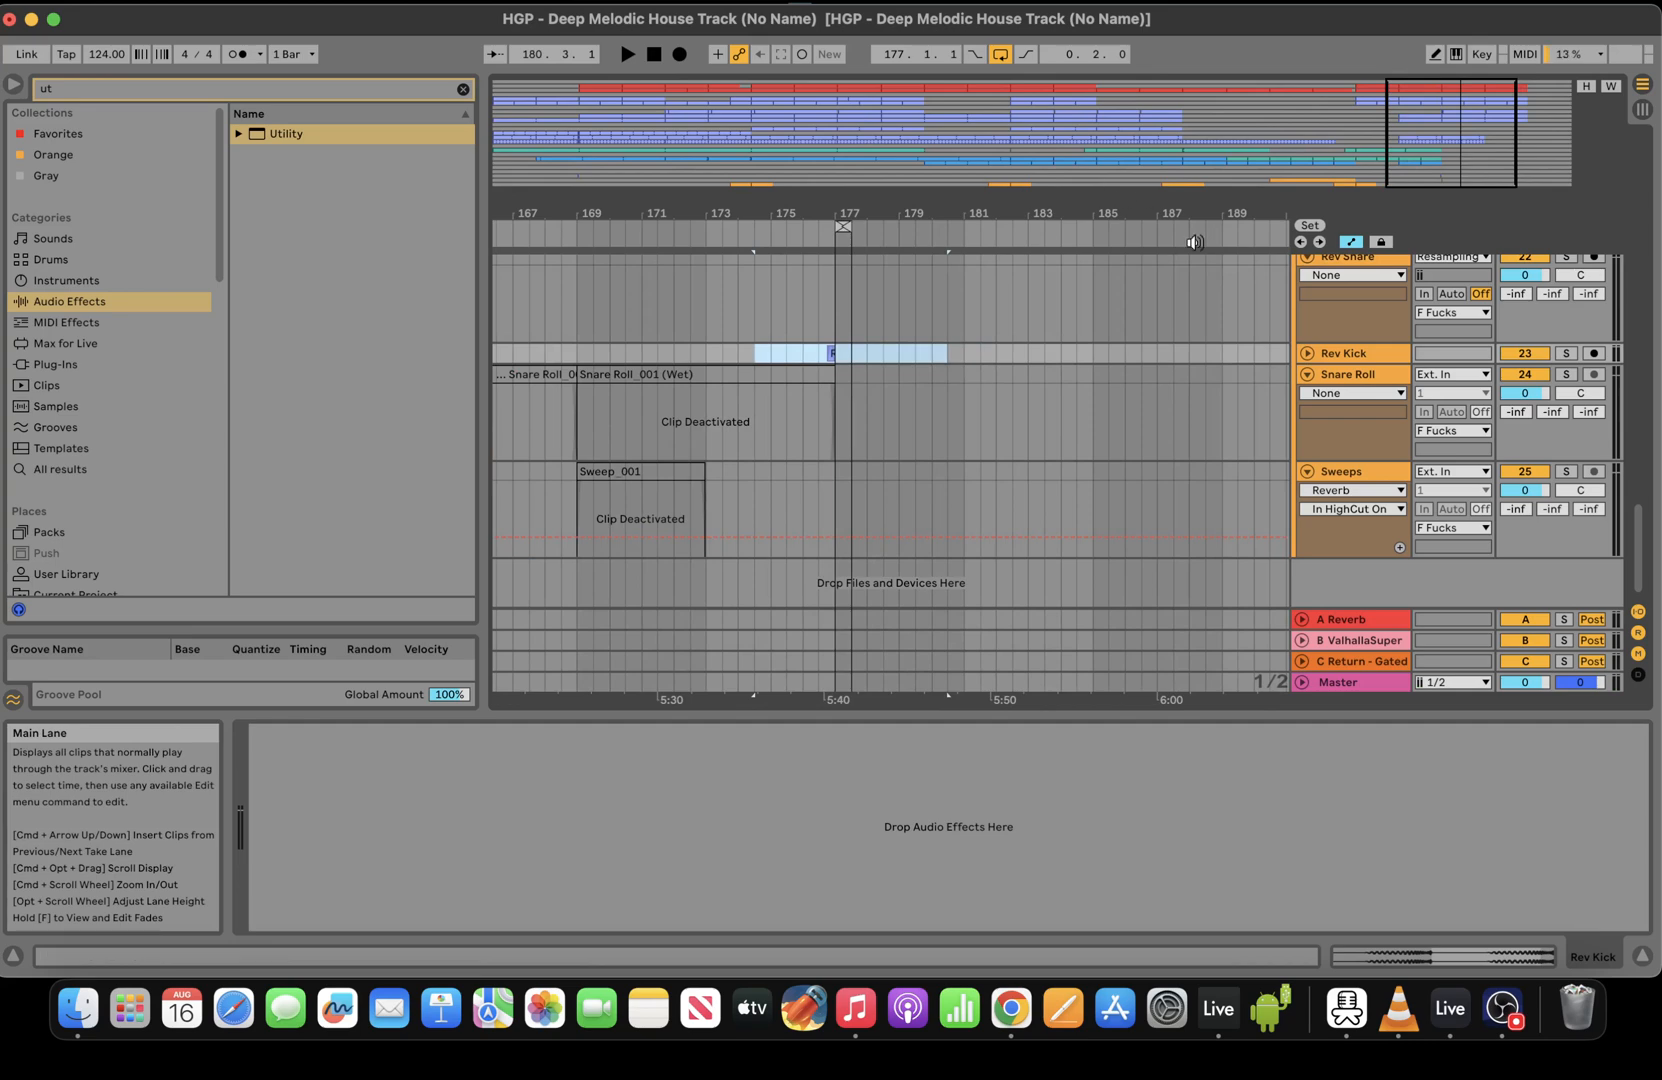
# Set the grid to 1/4 and move the Rev Kick clip one beat later to start at bar 177
pyautogui.moveTo(1423, 125)
pyautogui.mouseDown()
pyautogui.moveTo(1424, 160)
pyautogui.moveTo(1439, 157)
pyautogui.mouseUp()
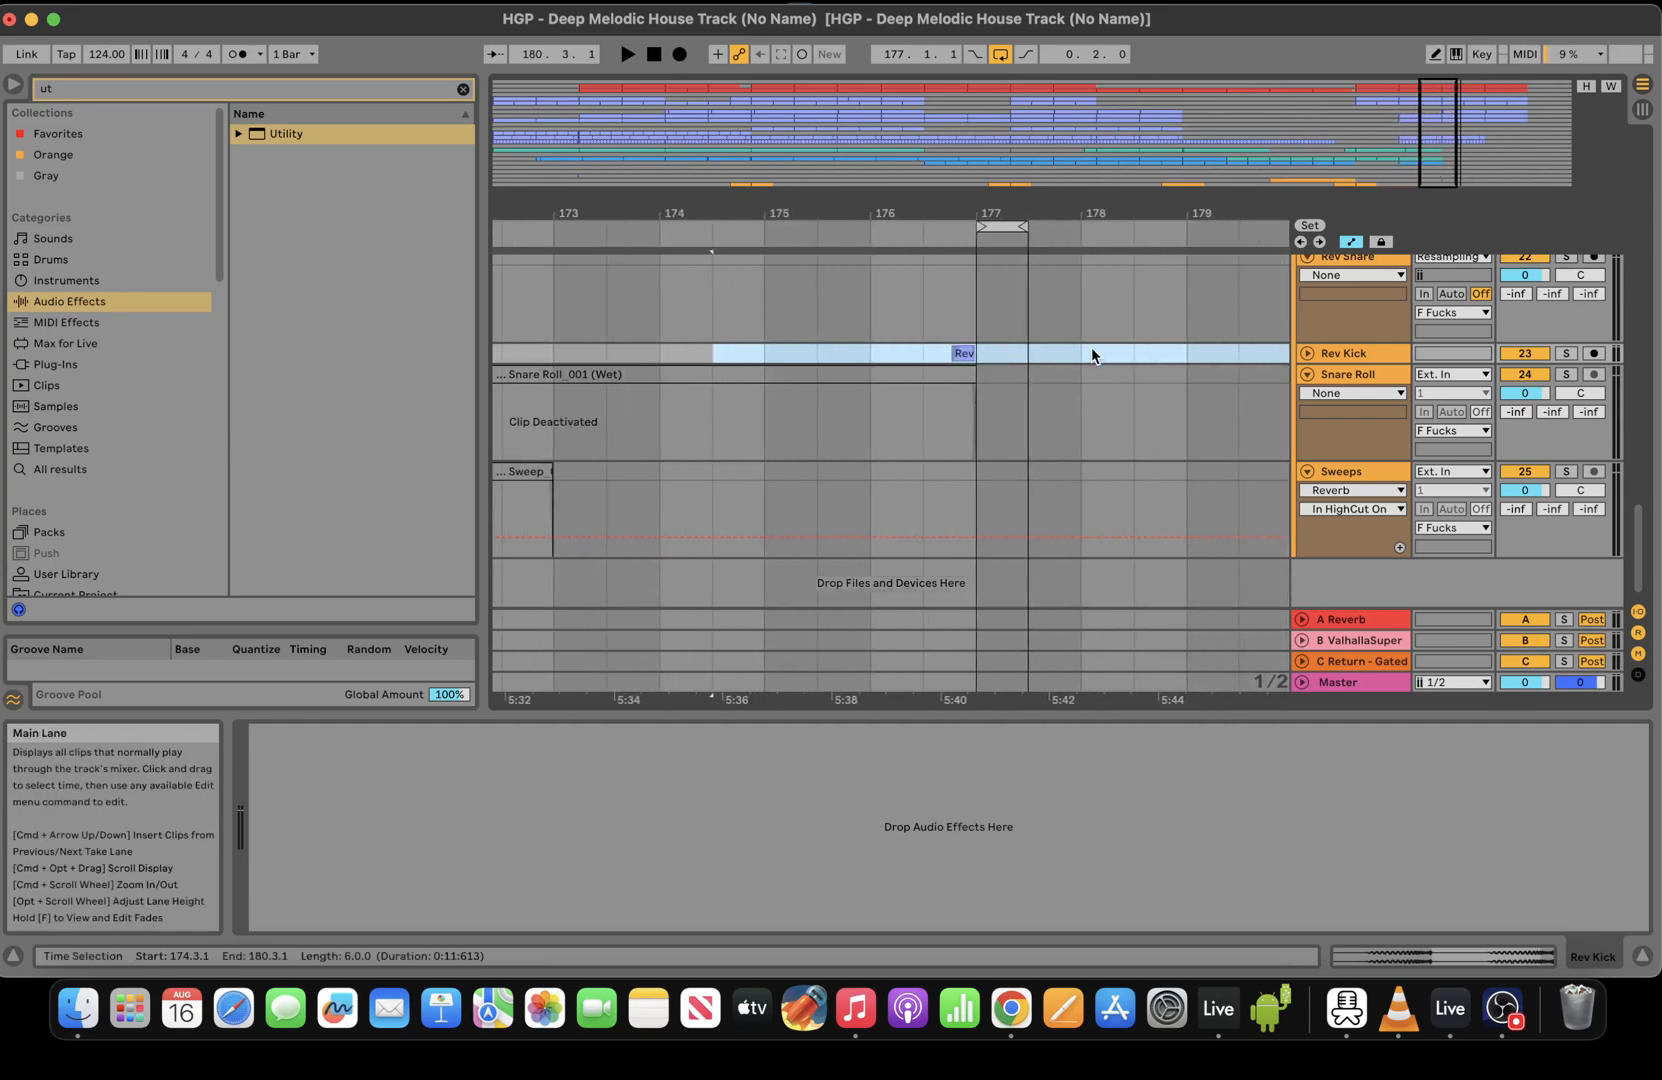
pyautogui.rightClick(1091, 347)
pyautogui.click(1121, 911)
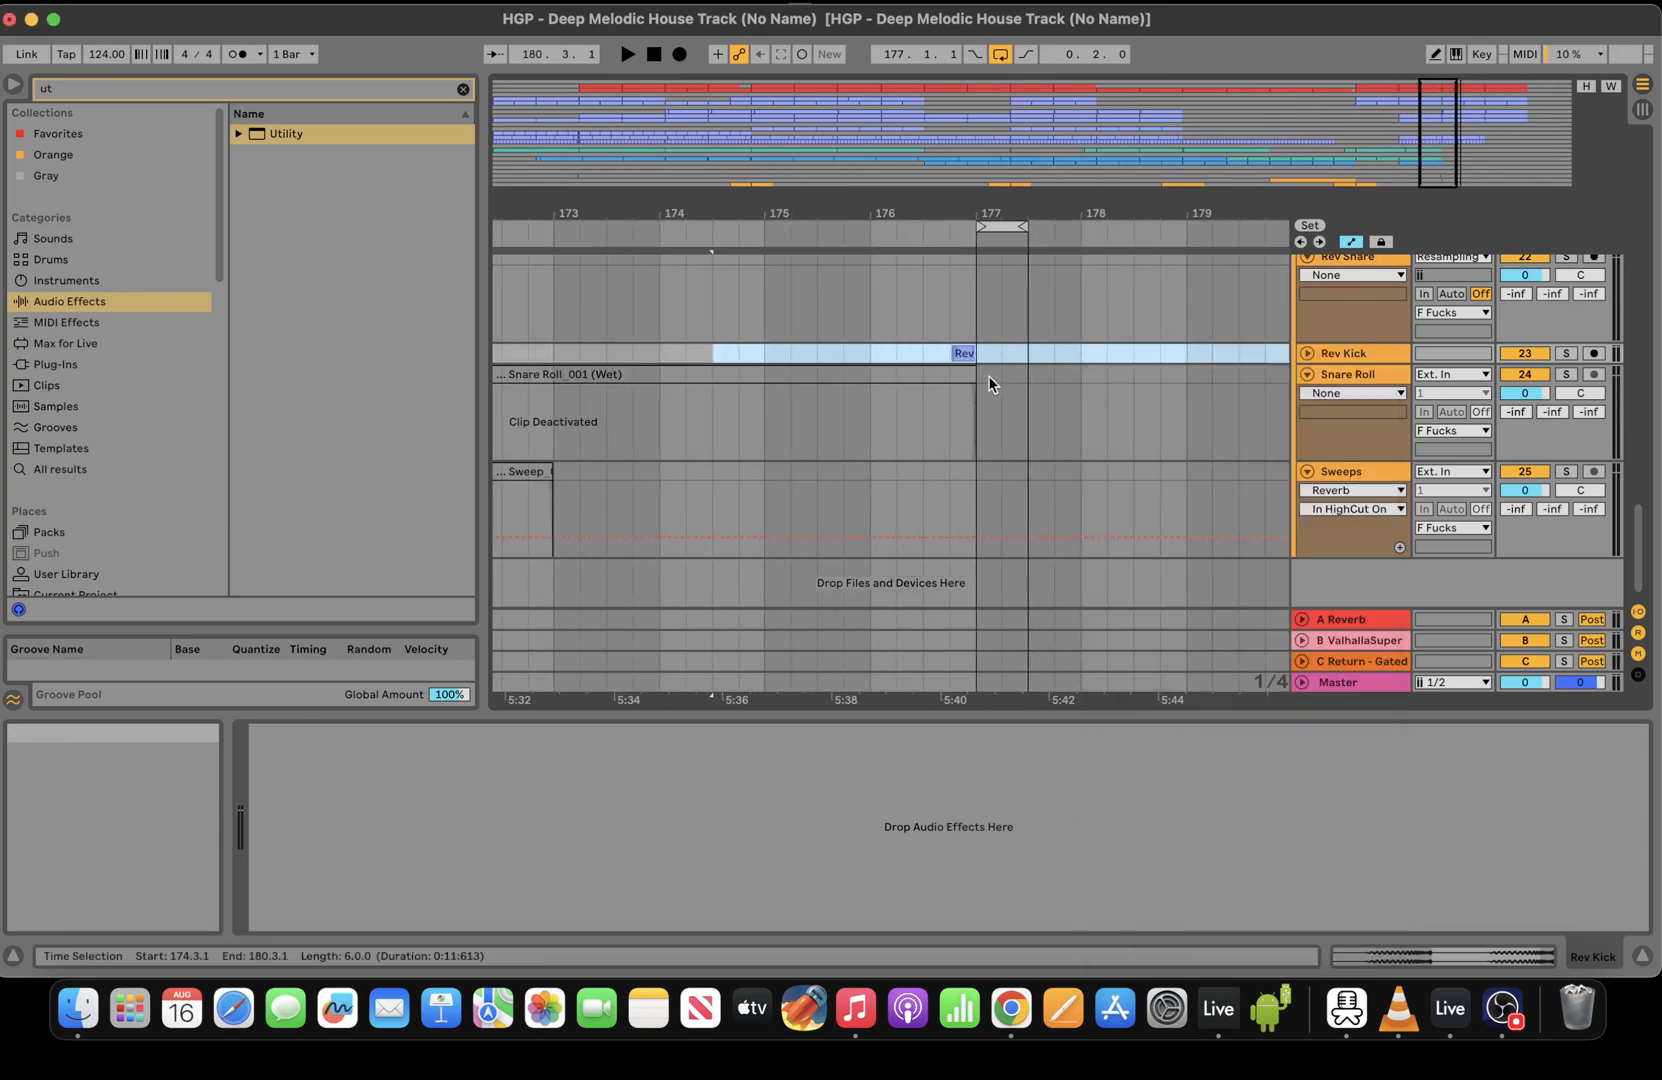
pyautogui.click(961, 350)
pyautogui.press('Right')
# Play the transition from bar 176 and extend the loop starting at bar 177 to a length of 1.3.0
pyautogui.click(885, 265)
pyautogui.press('space')
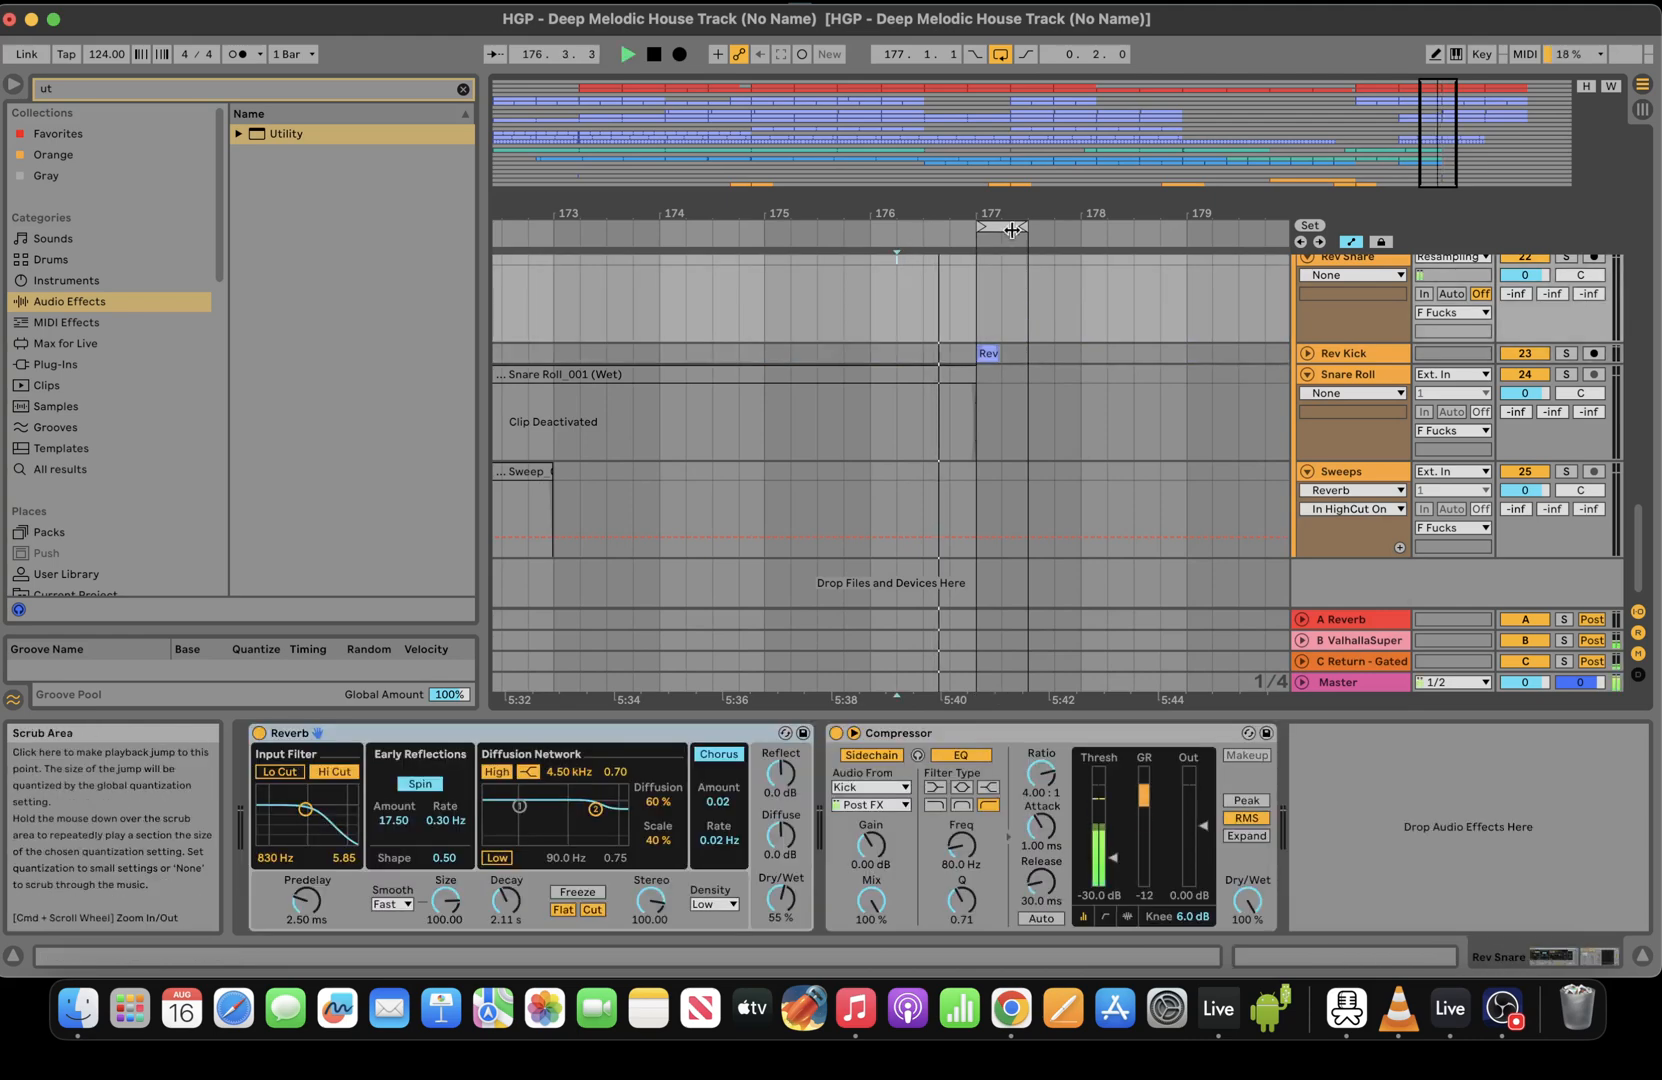
pyautogui.moveTo(1022, 220); pyautogui.dragTo(1150, 220)
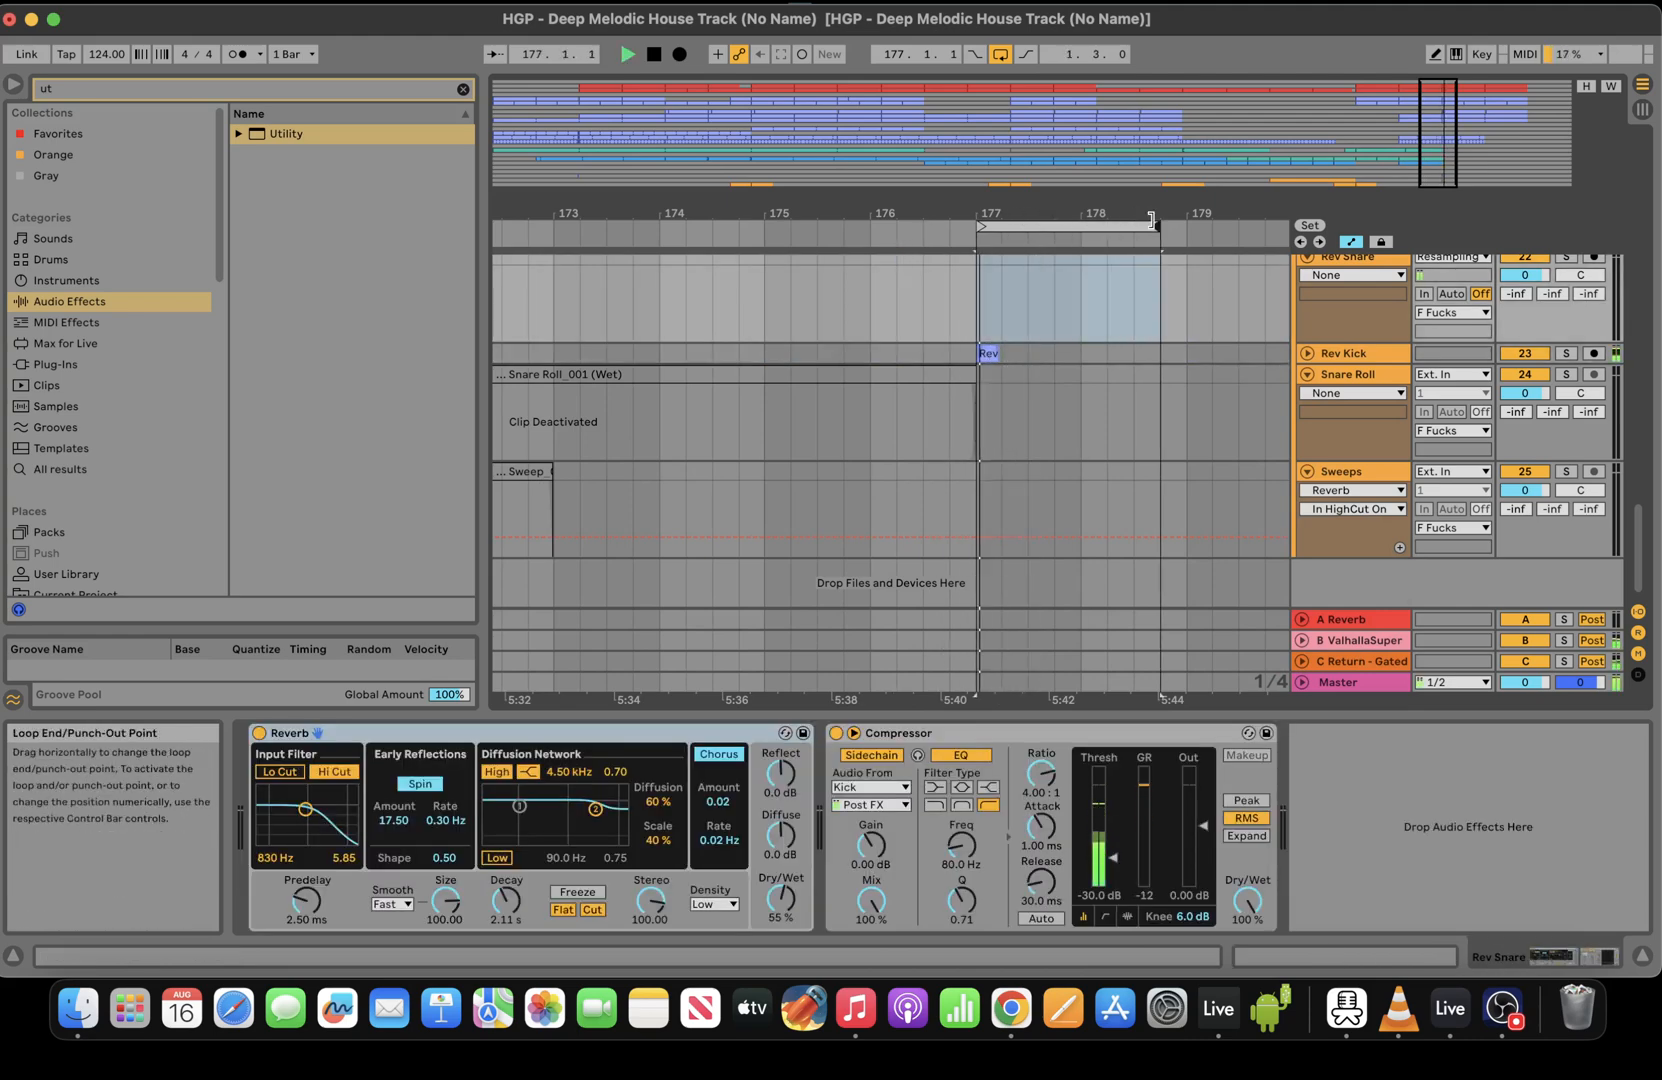
pyautogui.moveTo(1440, 125); pyautogui.dragTo(1400, 74)
pyautogui.press('space')
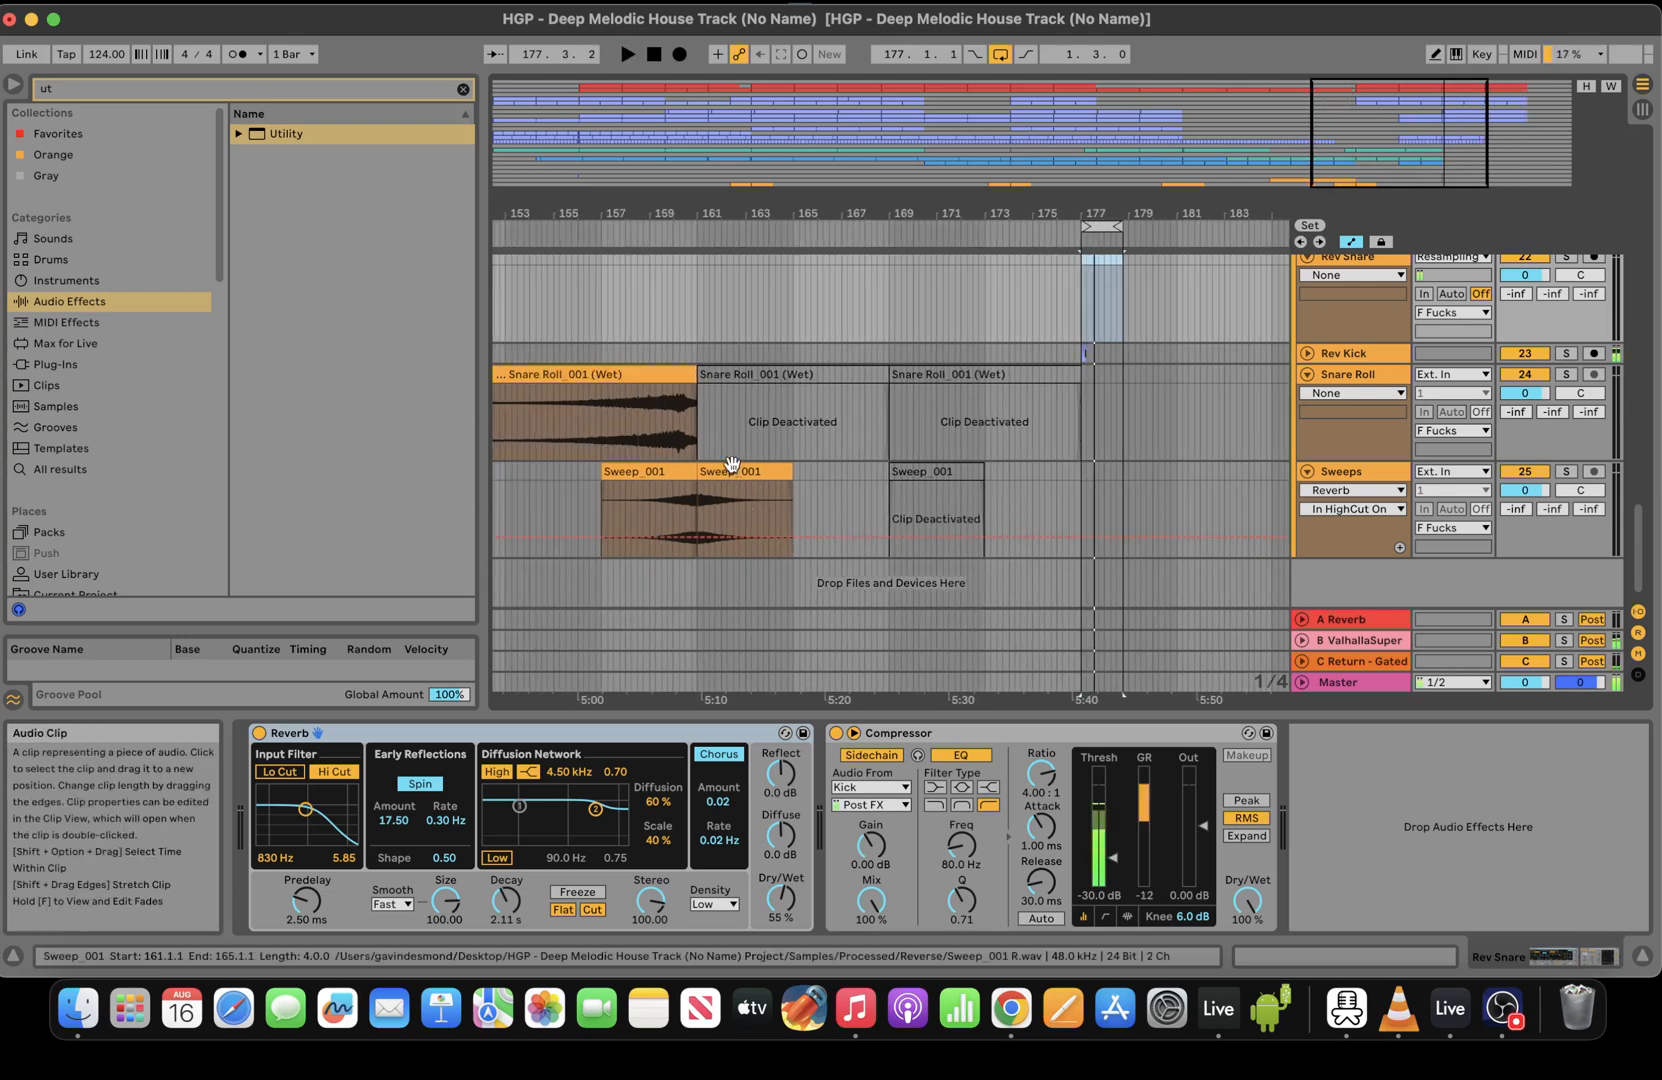
# Place the Sweep_001 clip from bar 161 of the Sweeps track at 177.2.1
pyautogui.moveTo(729, 475); pyautogui.dragTo(1144, 475)
pyautogui.moveTo(1398, 84); pyautogui.dragTo(1449, 109)
pyautogui.moveTo(909, 469); pyautogui.dragTo(848, 469)
# Play the sweep from bar 176, extend the loop to 3.3.0 and show the Sweeps track's Auto Pan Frequency automation
pyautogui.press('space')
pyautogui.click(677, 226)
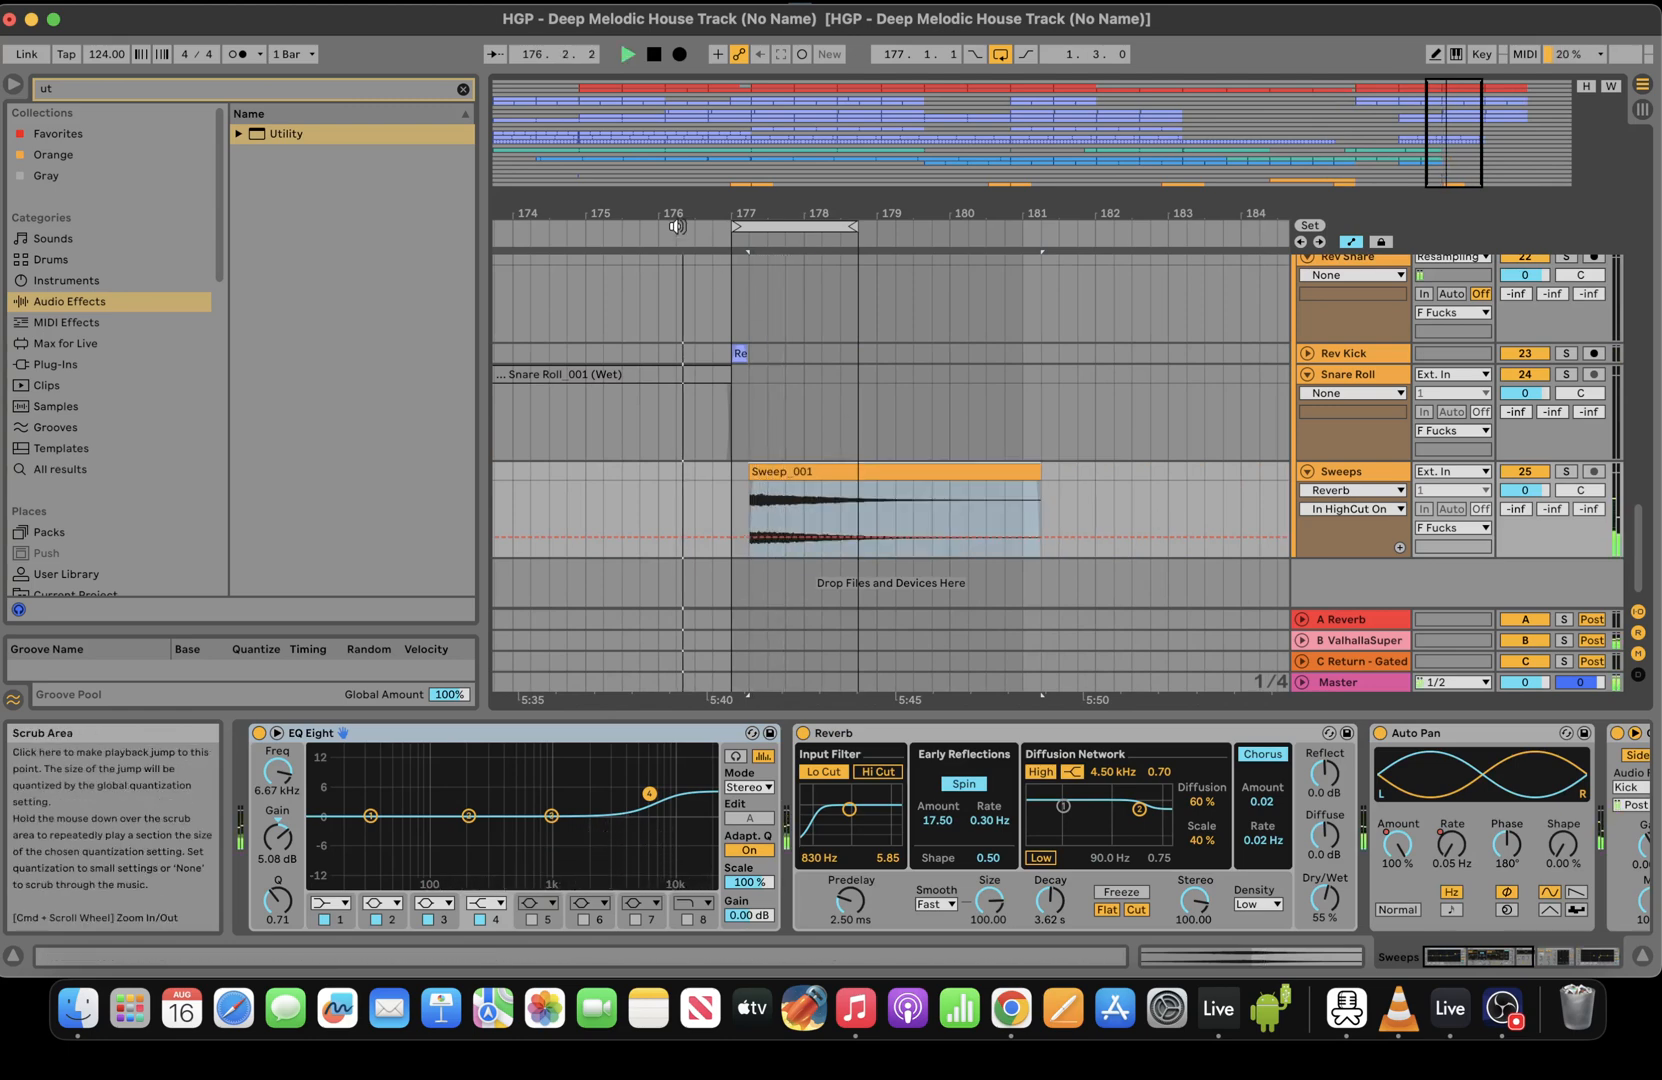
pyautogui.moveTo(849, 231); pyautogui.dragTo(1000, 227)
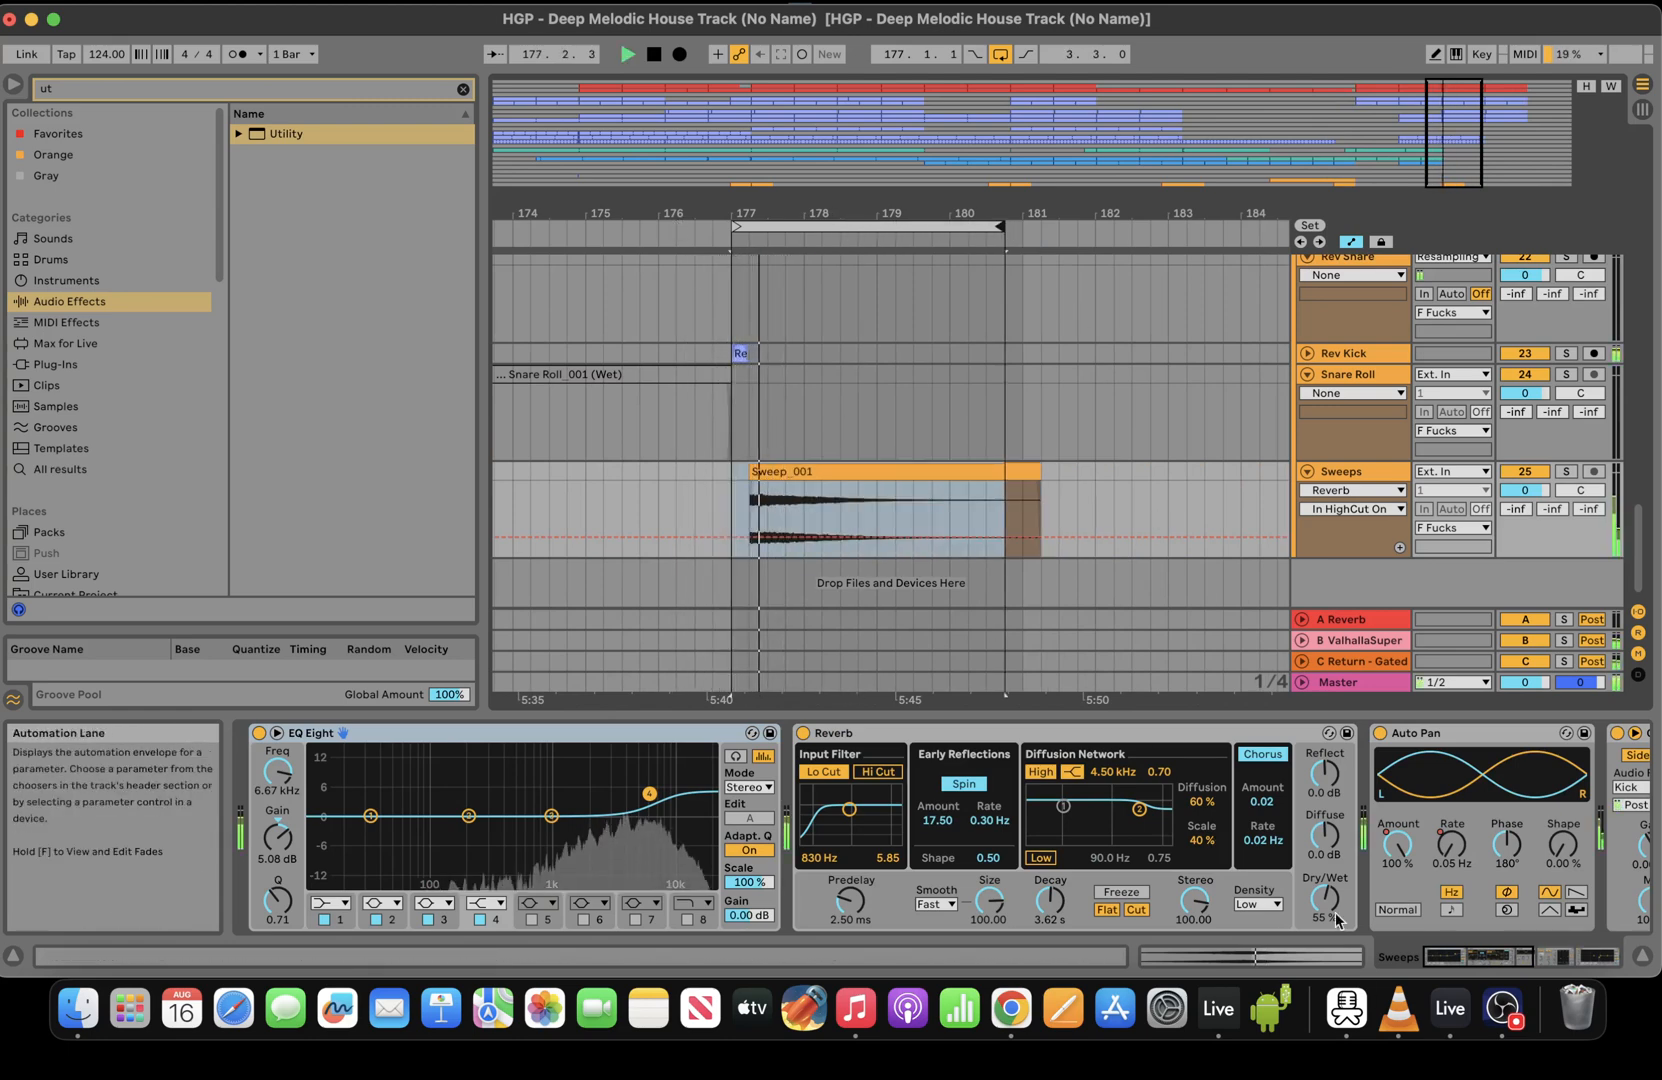
pyautogui.click(1400, 844)
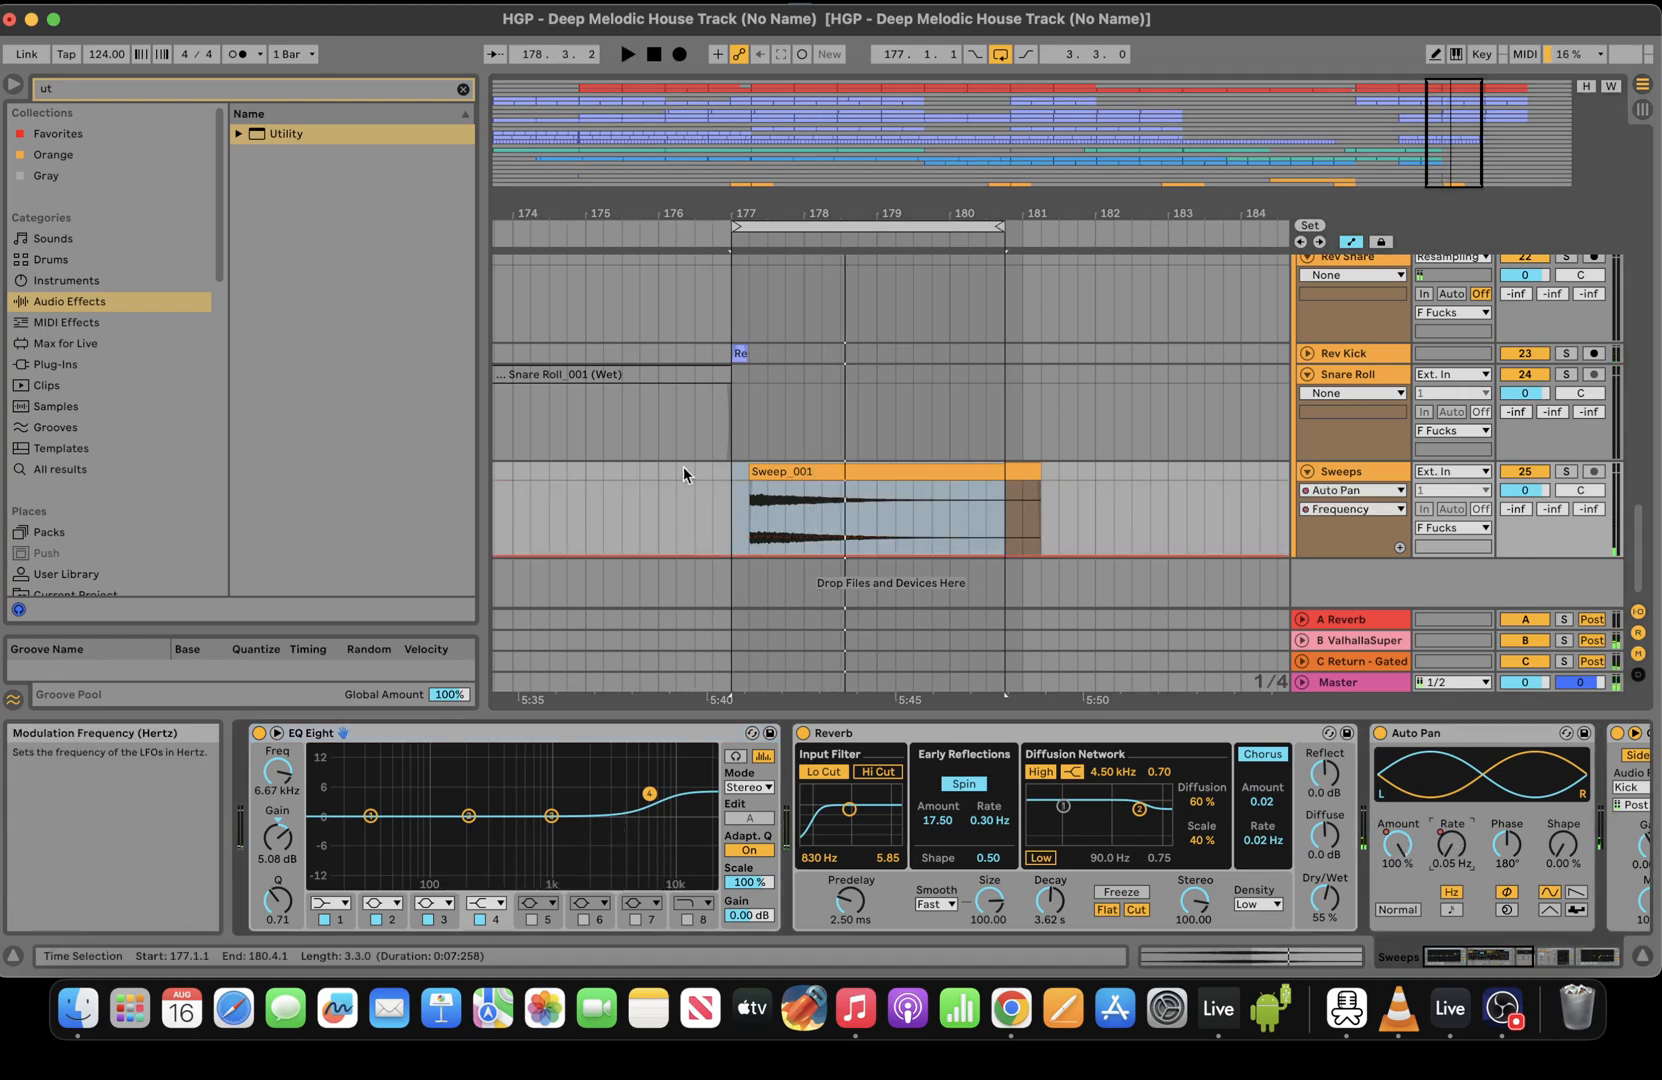
# Try a rising Auto Pan Frequency automation ramp from 177.2 across the Sweep_001 clip and play it back
pyautogui.click(749, 553)
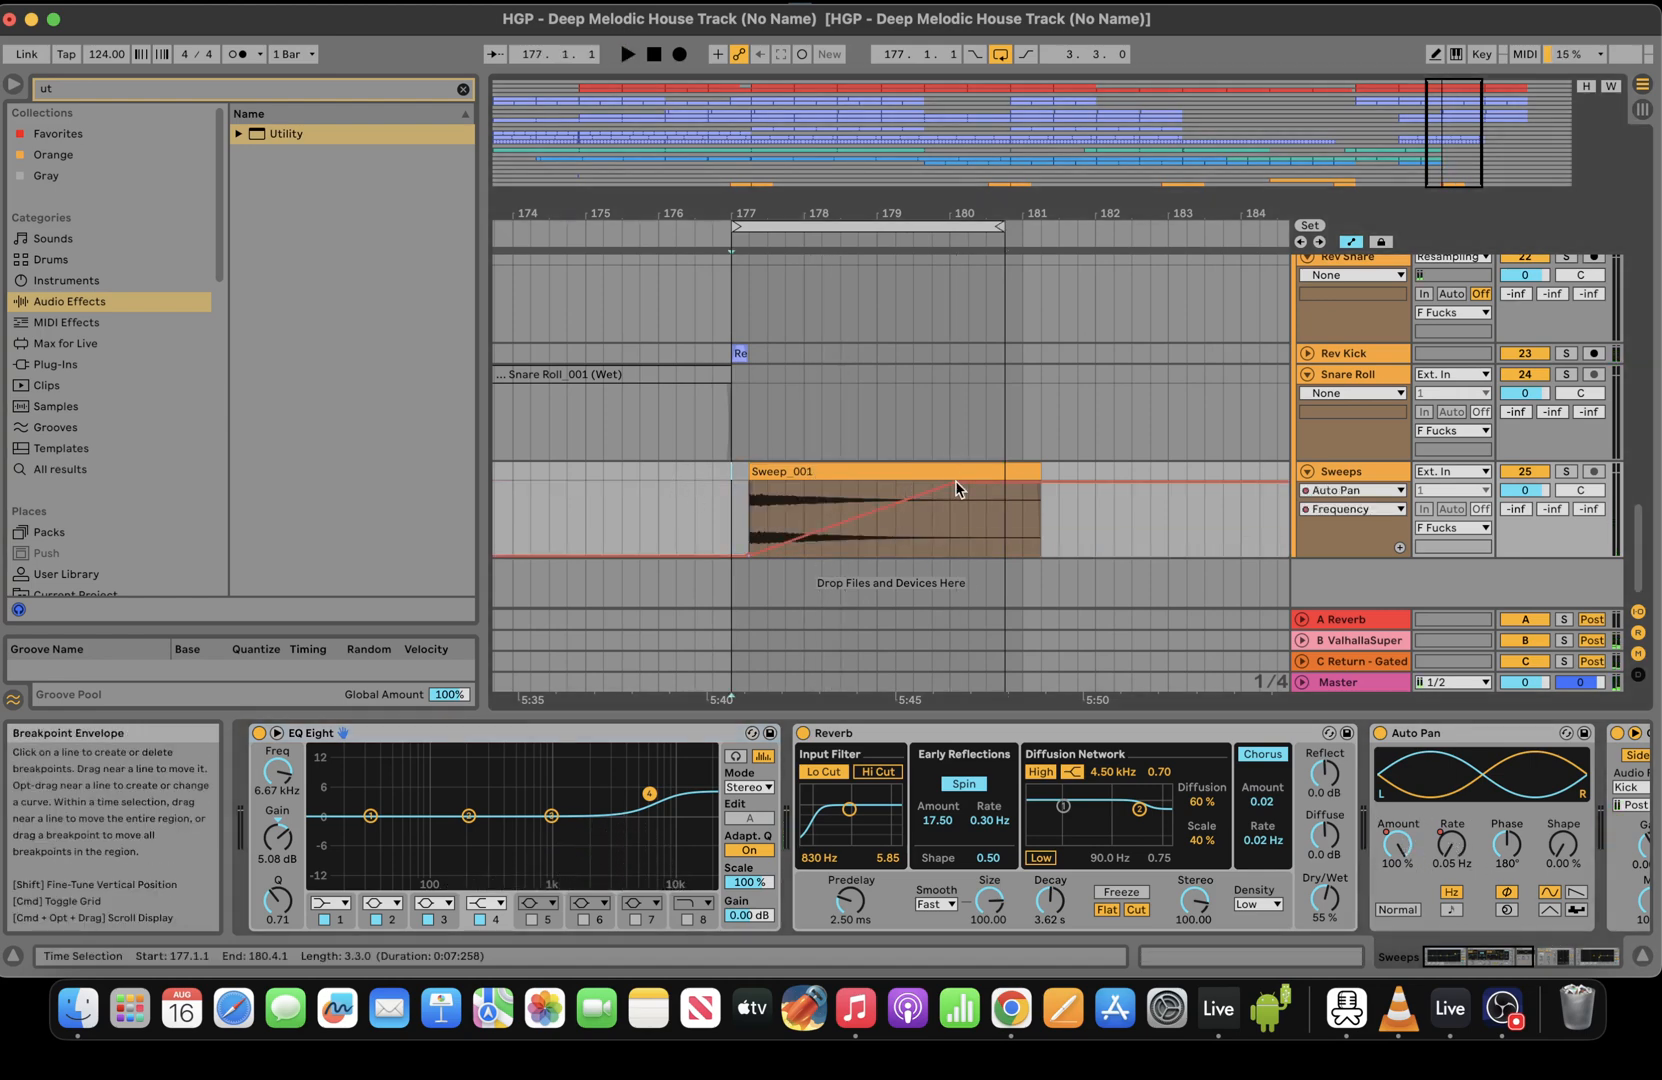
pyautogui.press('space')
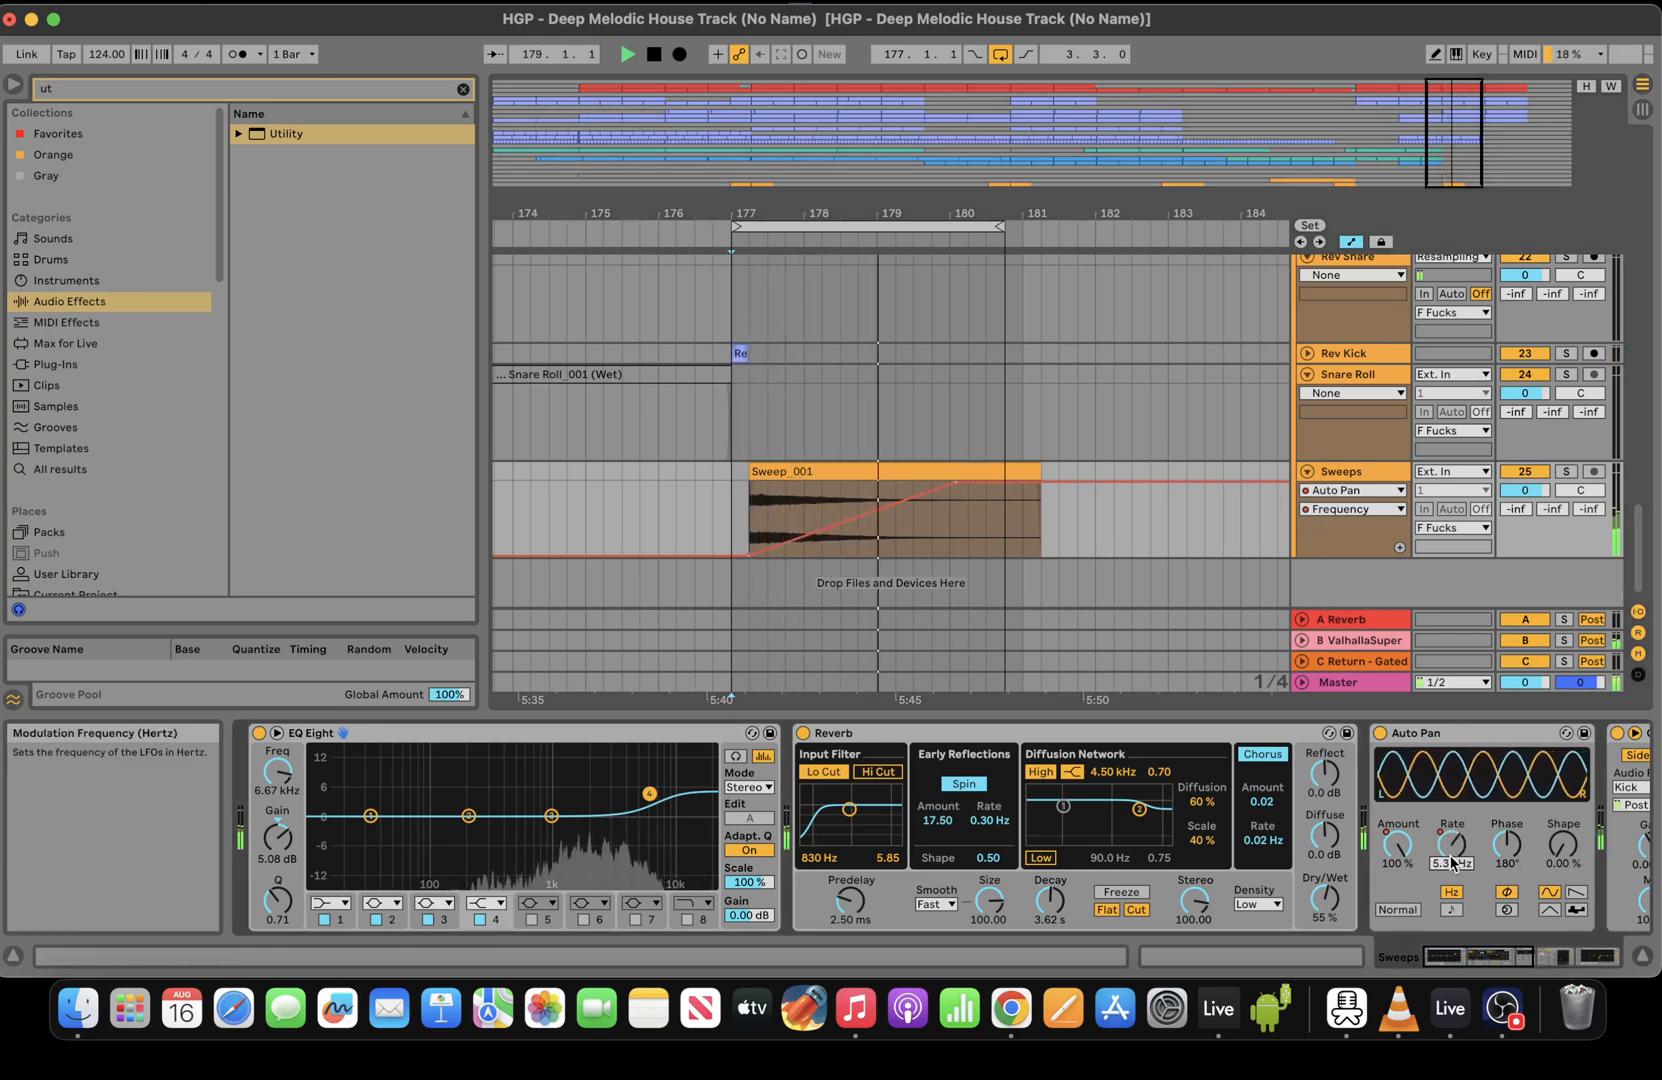
pyautogui.press('space')
# Make the sweep's Auto Pan Frequency automation fall from 90 Hz at bar 177 to its minimum past bar 181, looping 4.1.0
pyautogui.click(748, 552)
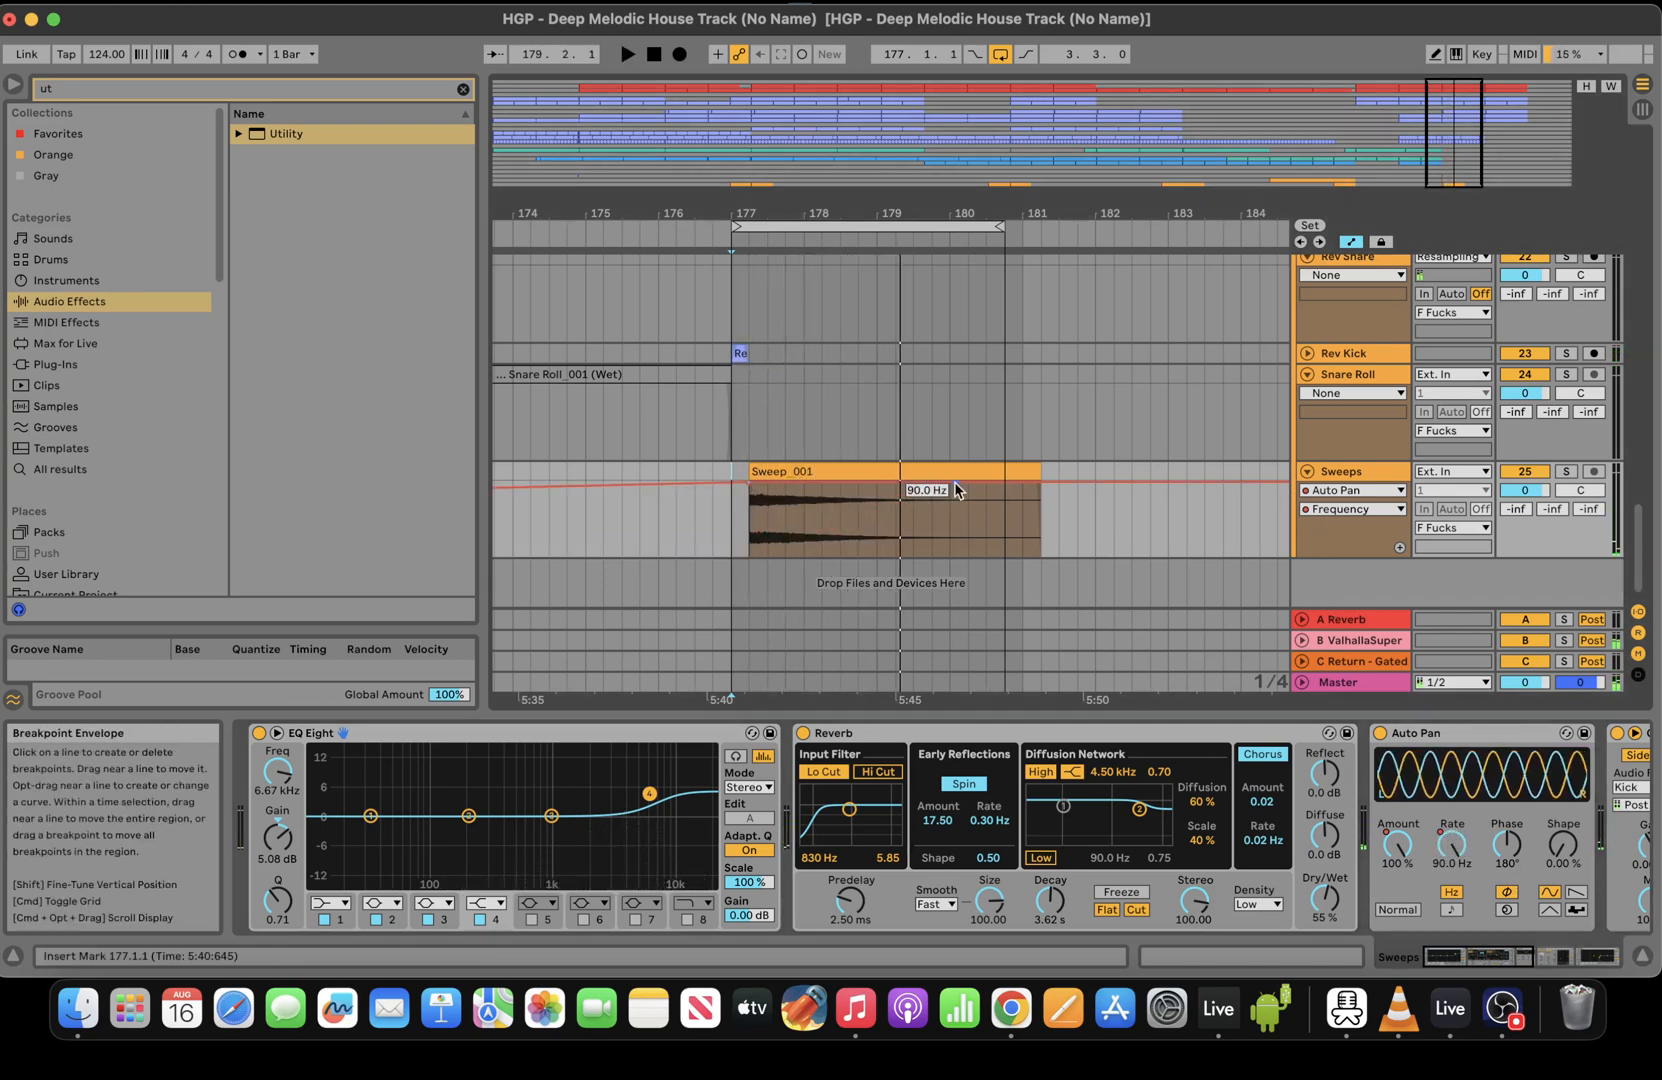
pyautogui.press('space')
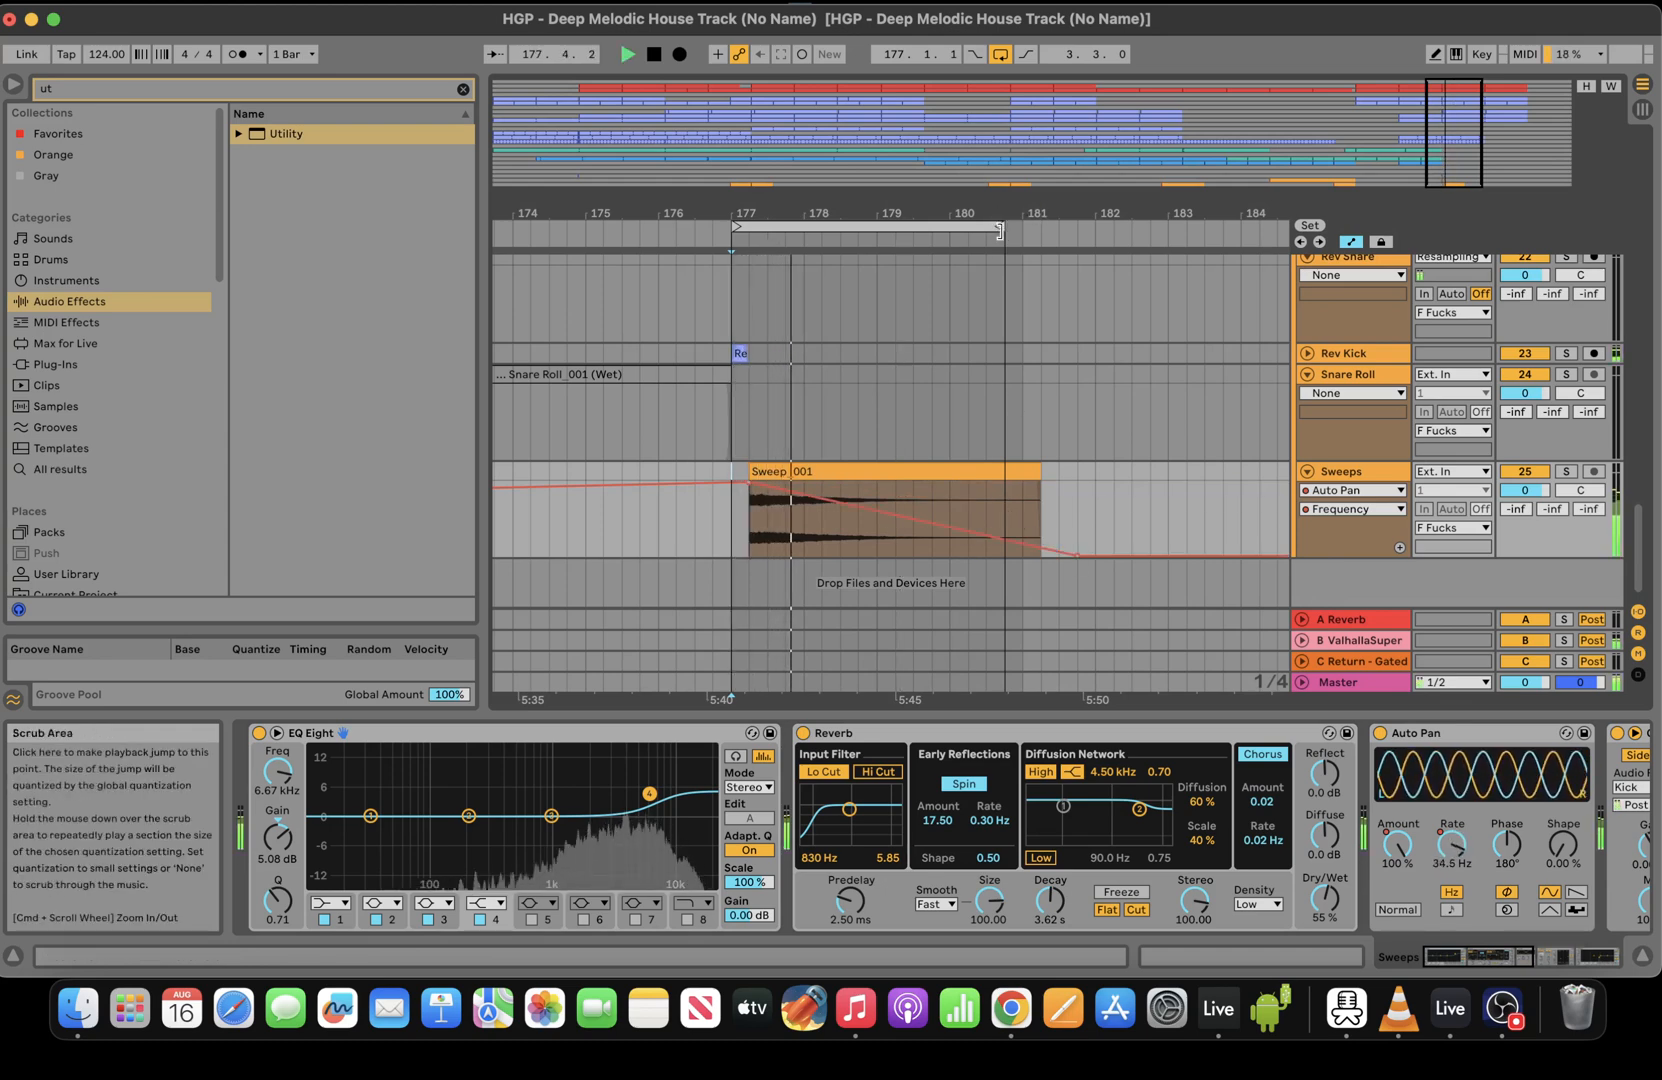
pyautogui.moveTo(1000, 226); pyautogui.dragTo(1041, 226)
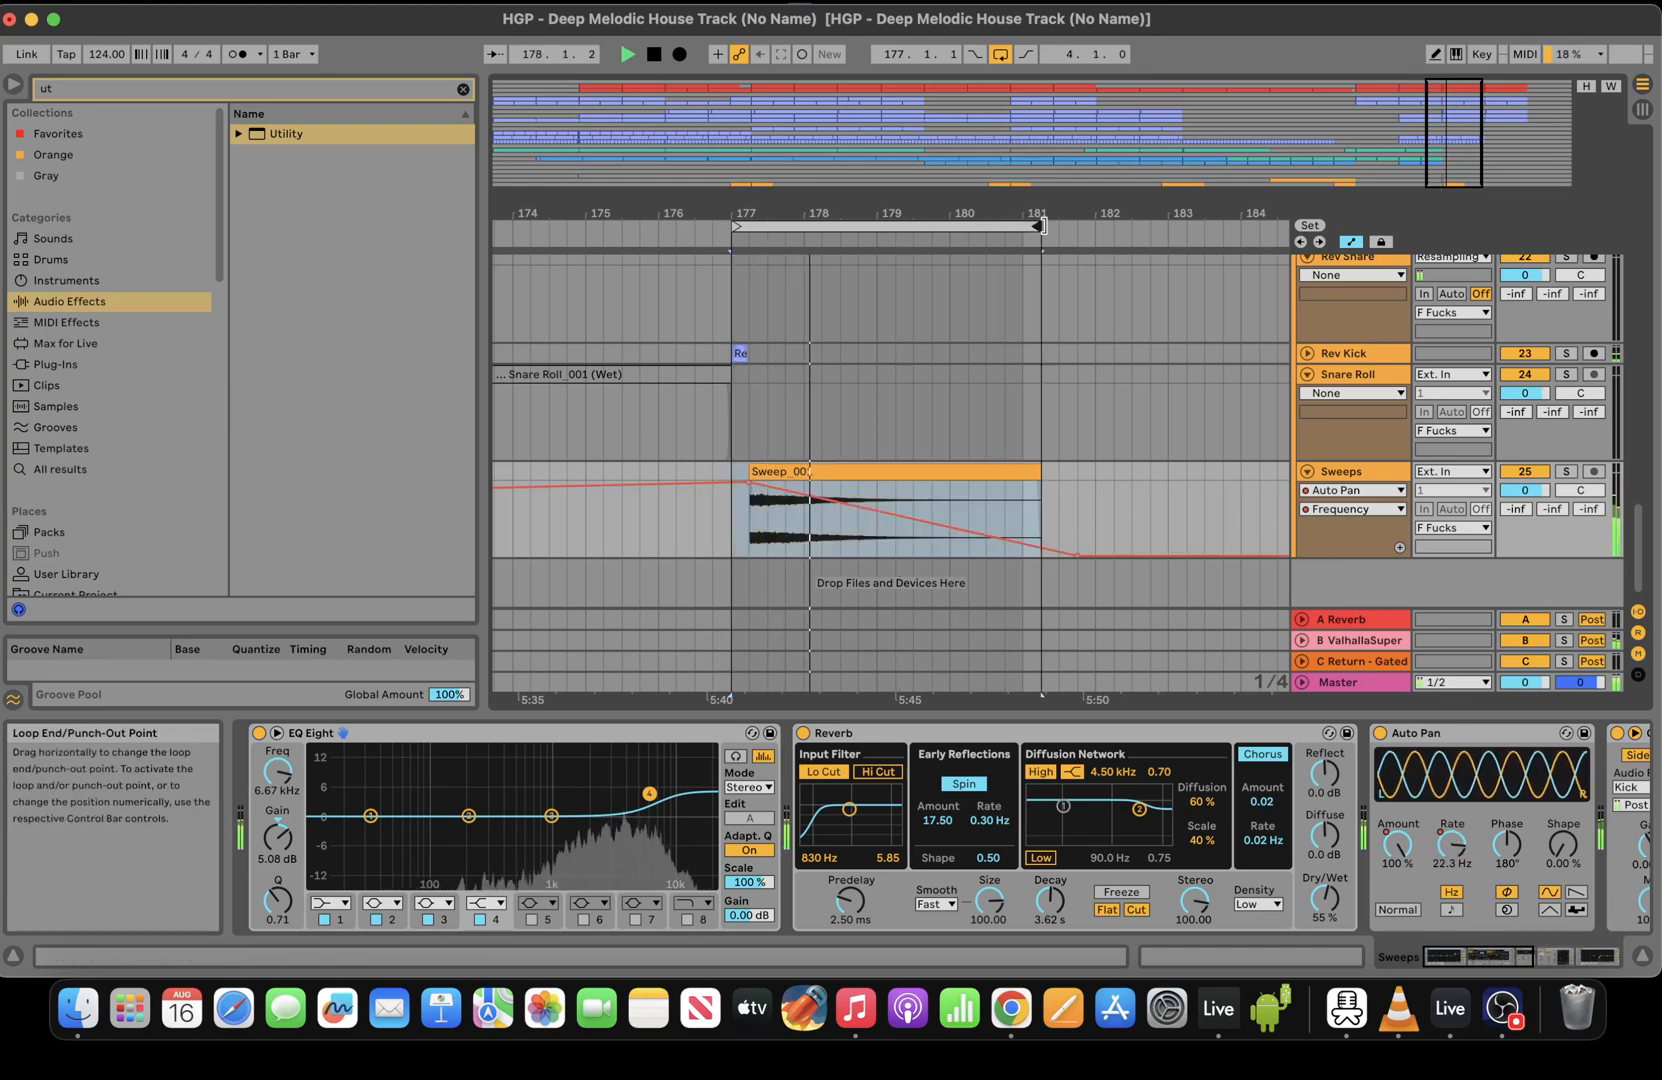
# Lower the Sweeps track's Auto Pan Amount automation to about 61% from 177.2 onward and extend the loop to 7.1.0
pyautogui.click(1398, 846)
pyautogui.press('space')
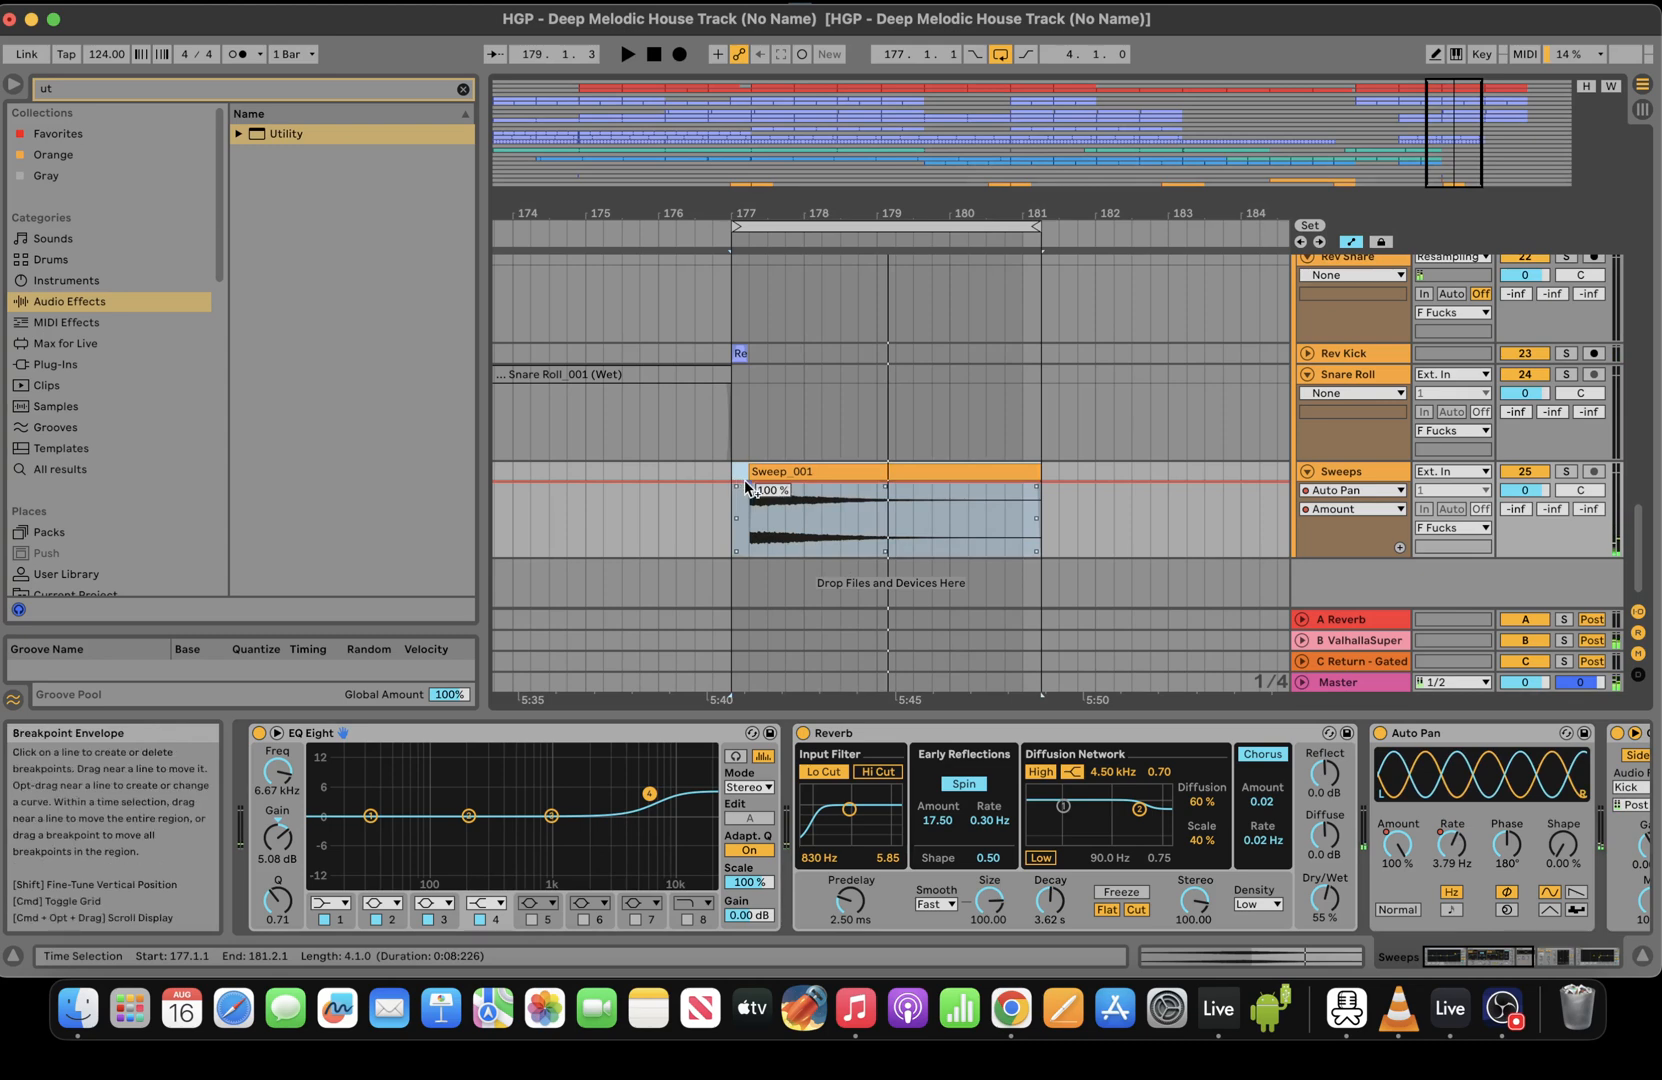
pyautogui.moveTo(744, 481); pyautogui.dragTo(752, 497)
pyautogui.press('space')
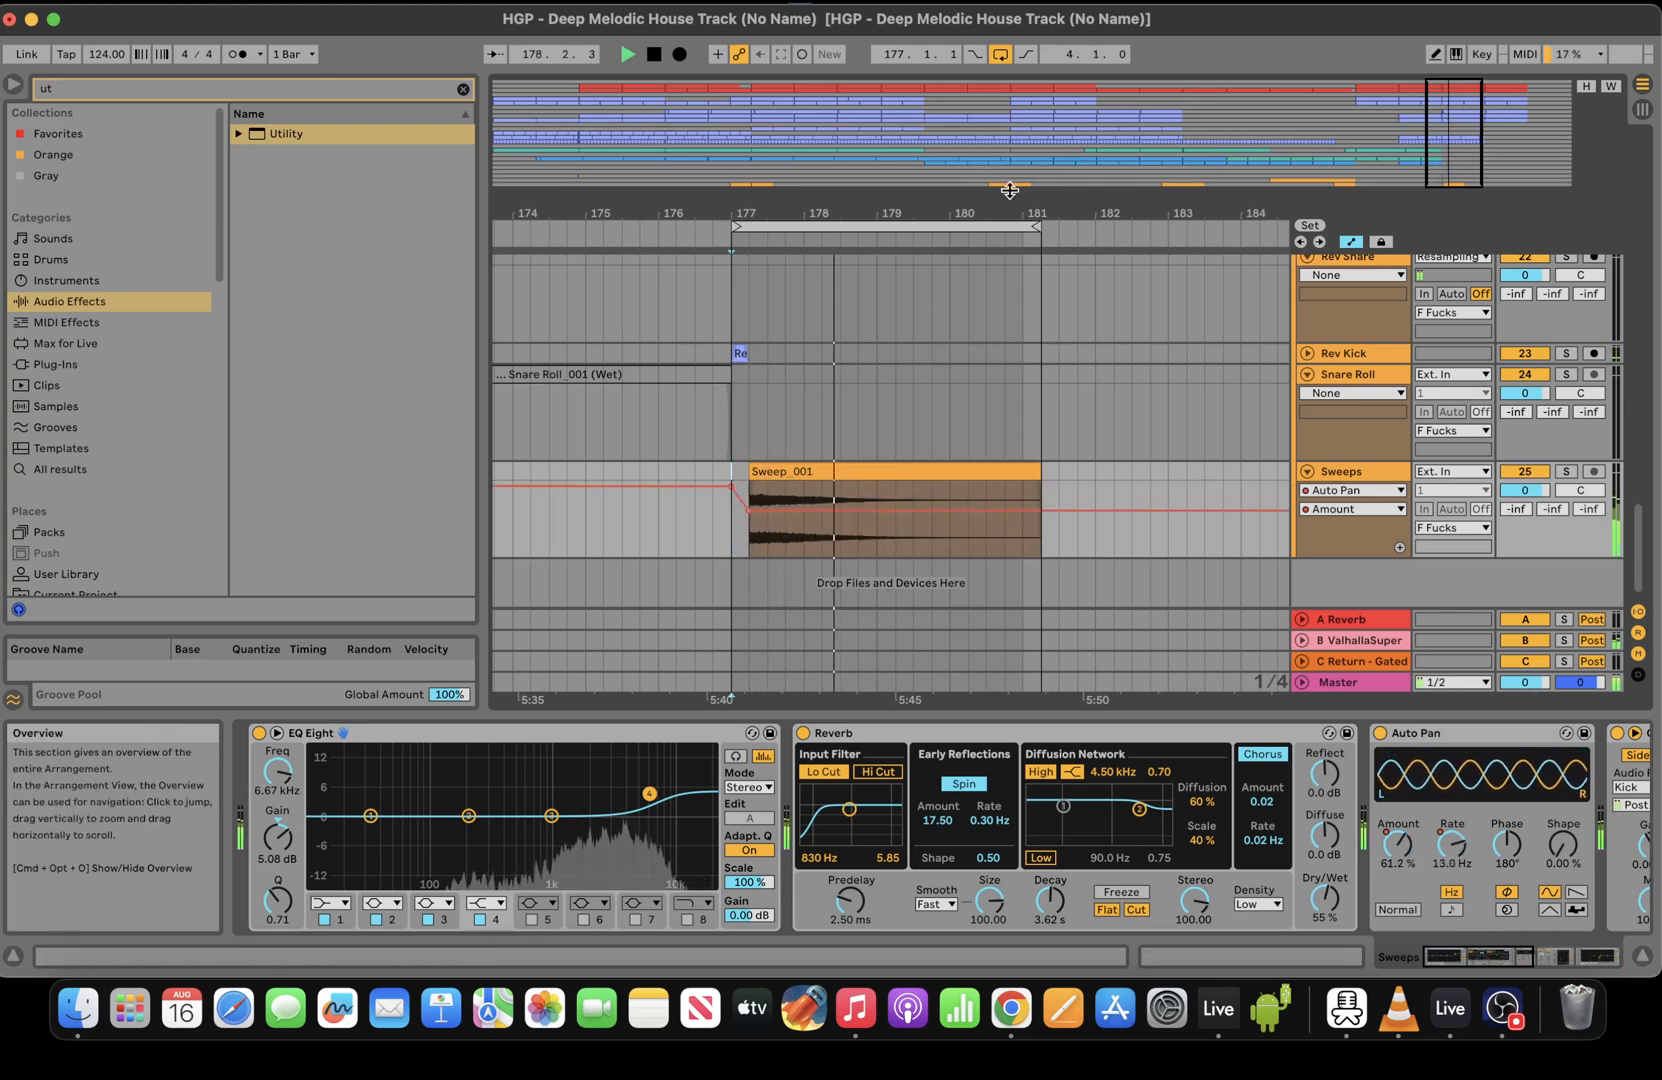
pyautogui.moveTo(1036, 226); pyautogui.dragTo(1255, 226)
# Unfold the Pad group and play its Pad 1 clips from bars 161 and 159
pyautogui.moveTo(1450, 175); pyautogui.dragTo(1376, 155)
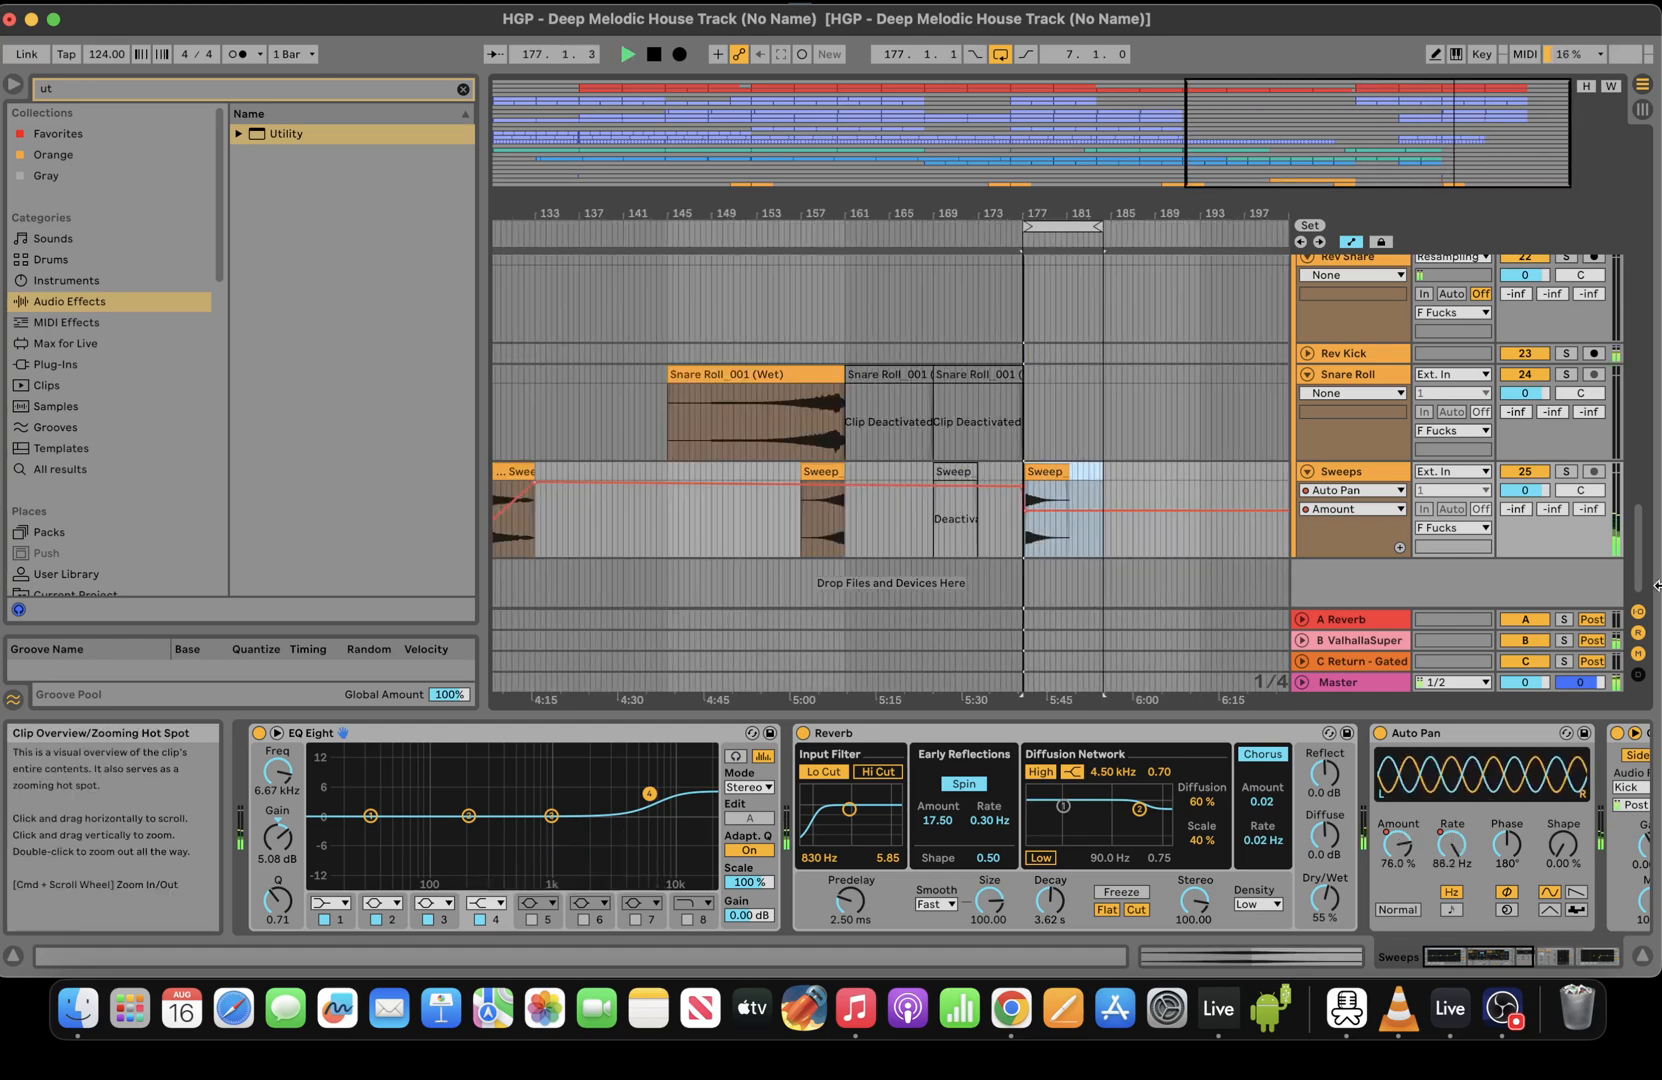
pyautogui.scroll(8, 1643, 541)
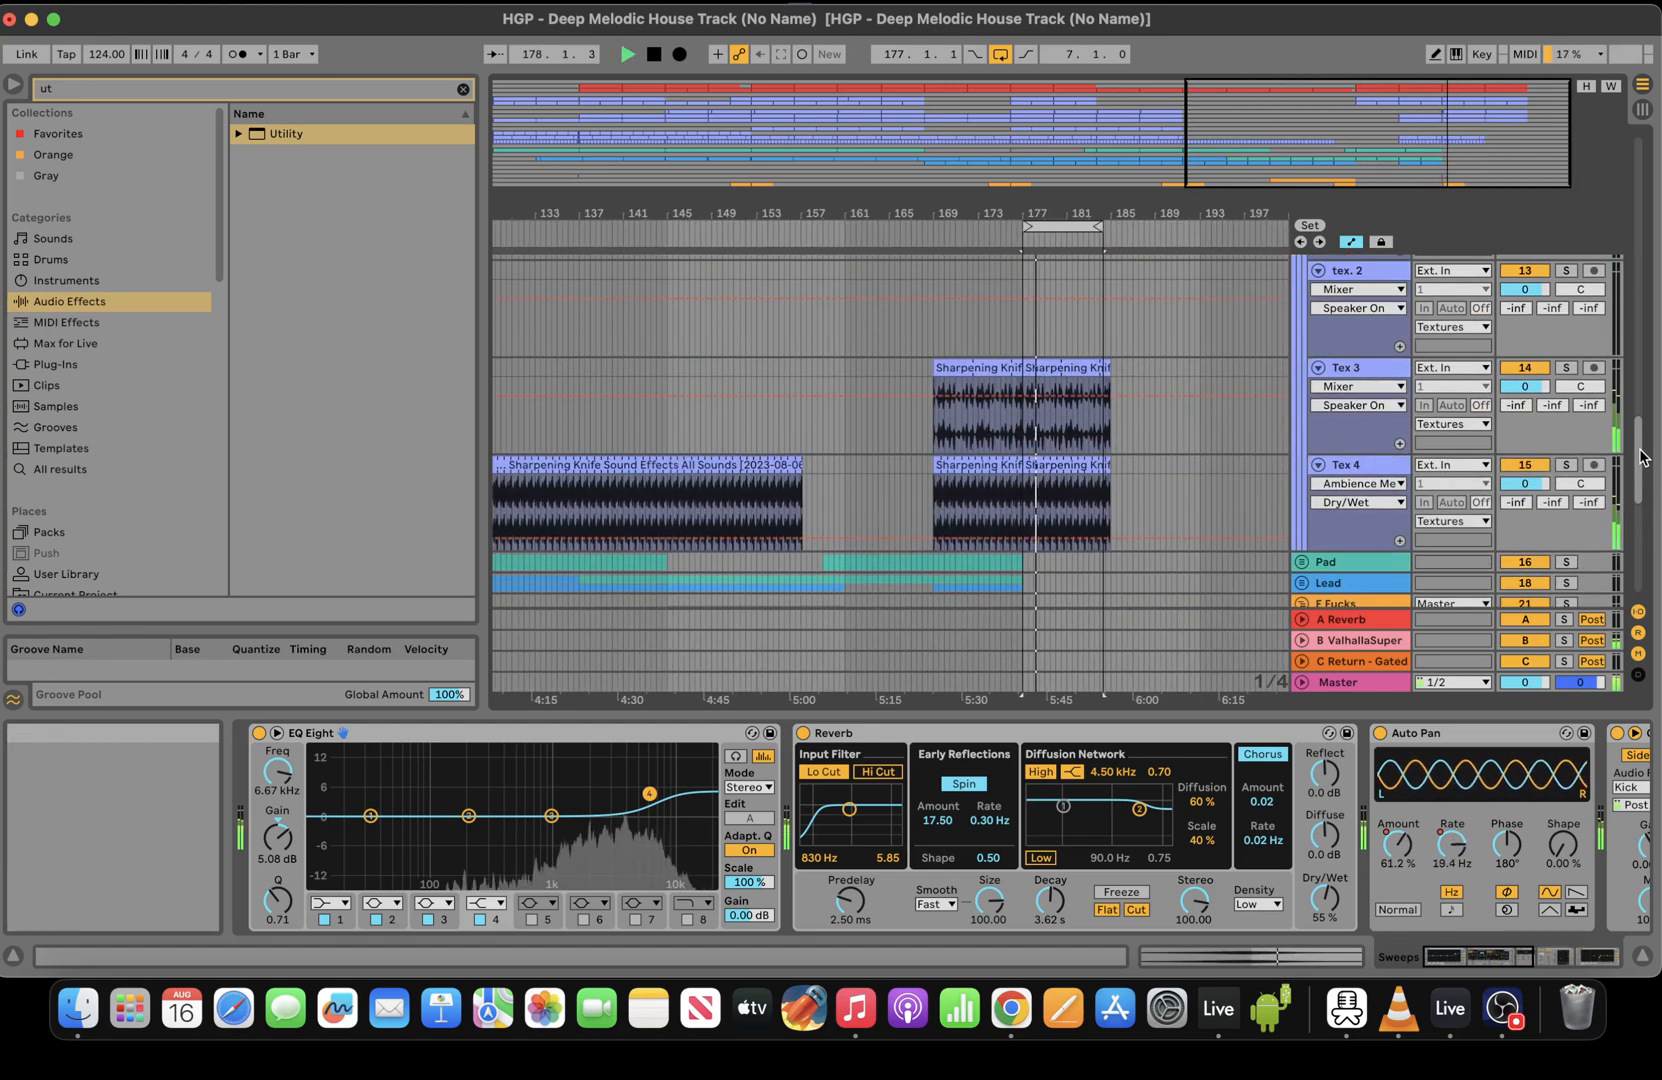
pyautogui.press('space')
pyautogui.click(1302, 481)
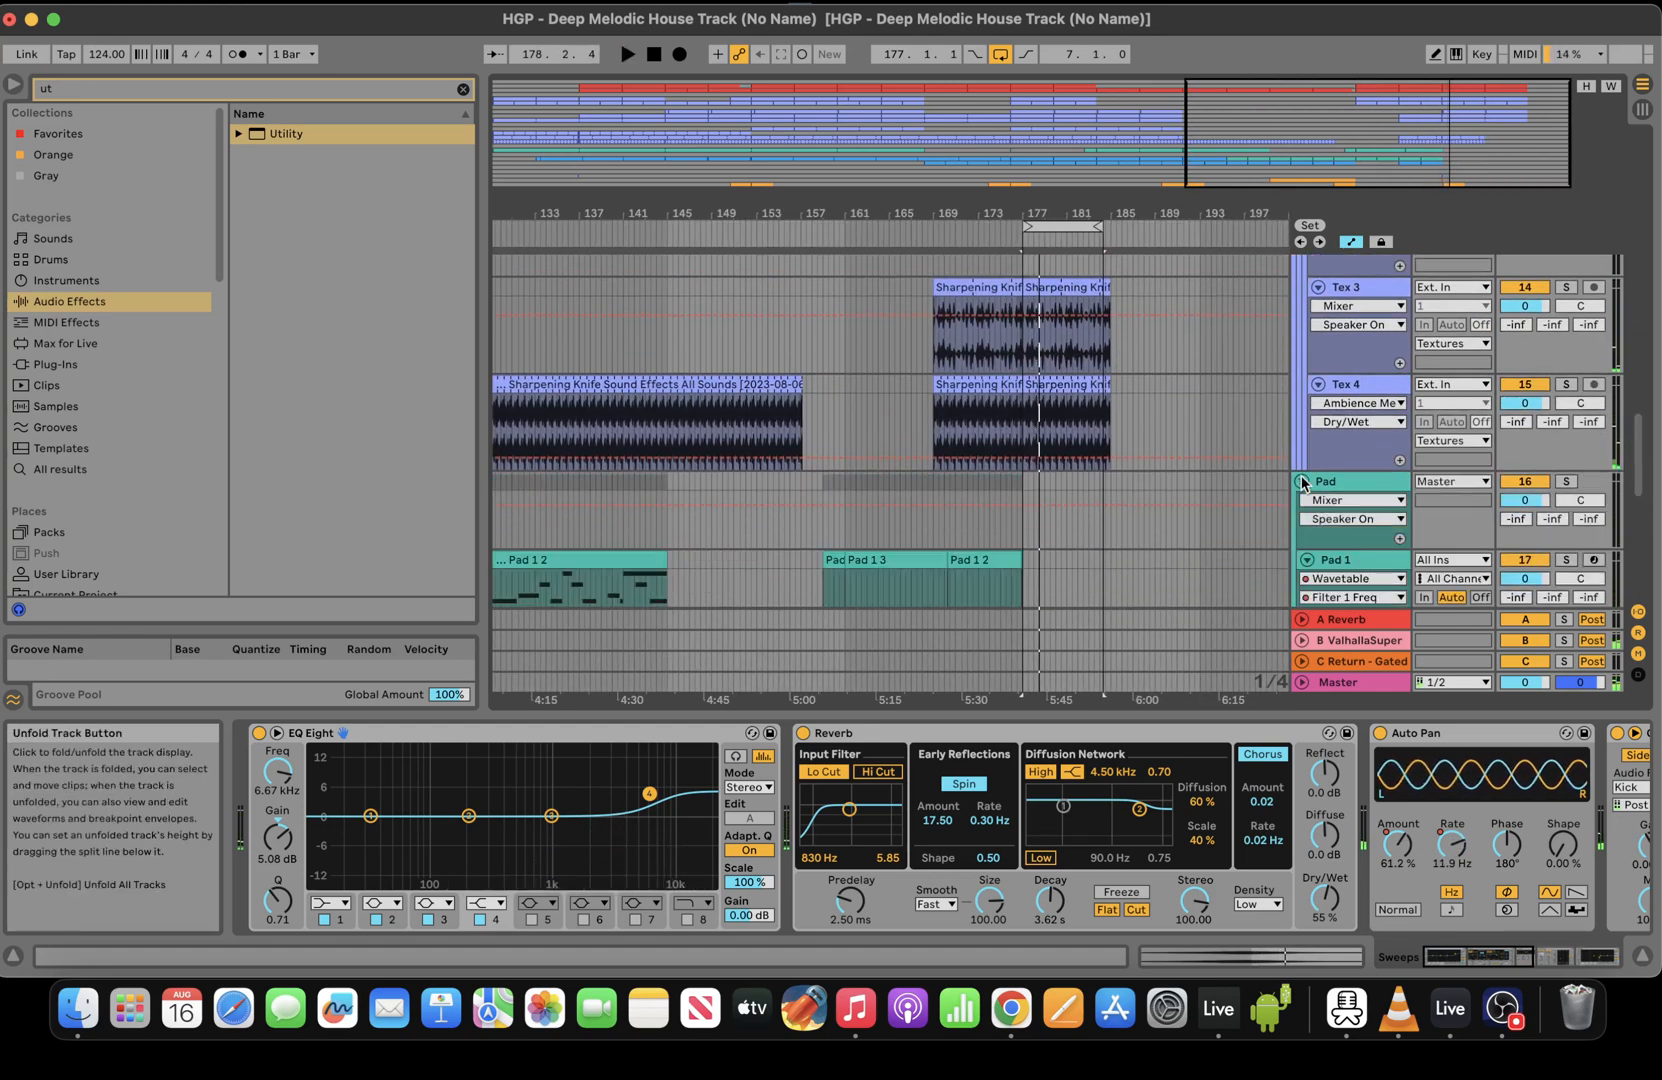
pyautogui.click(890, 570)
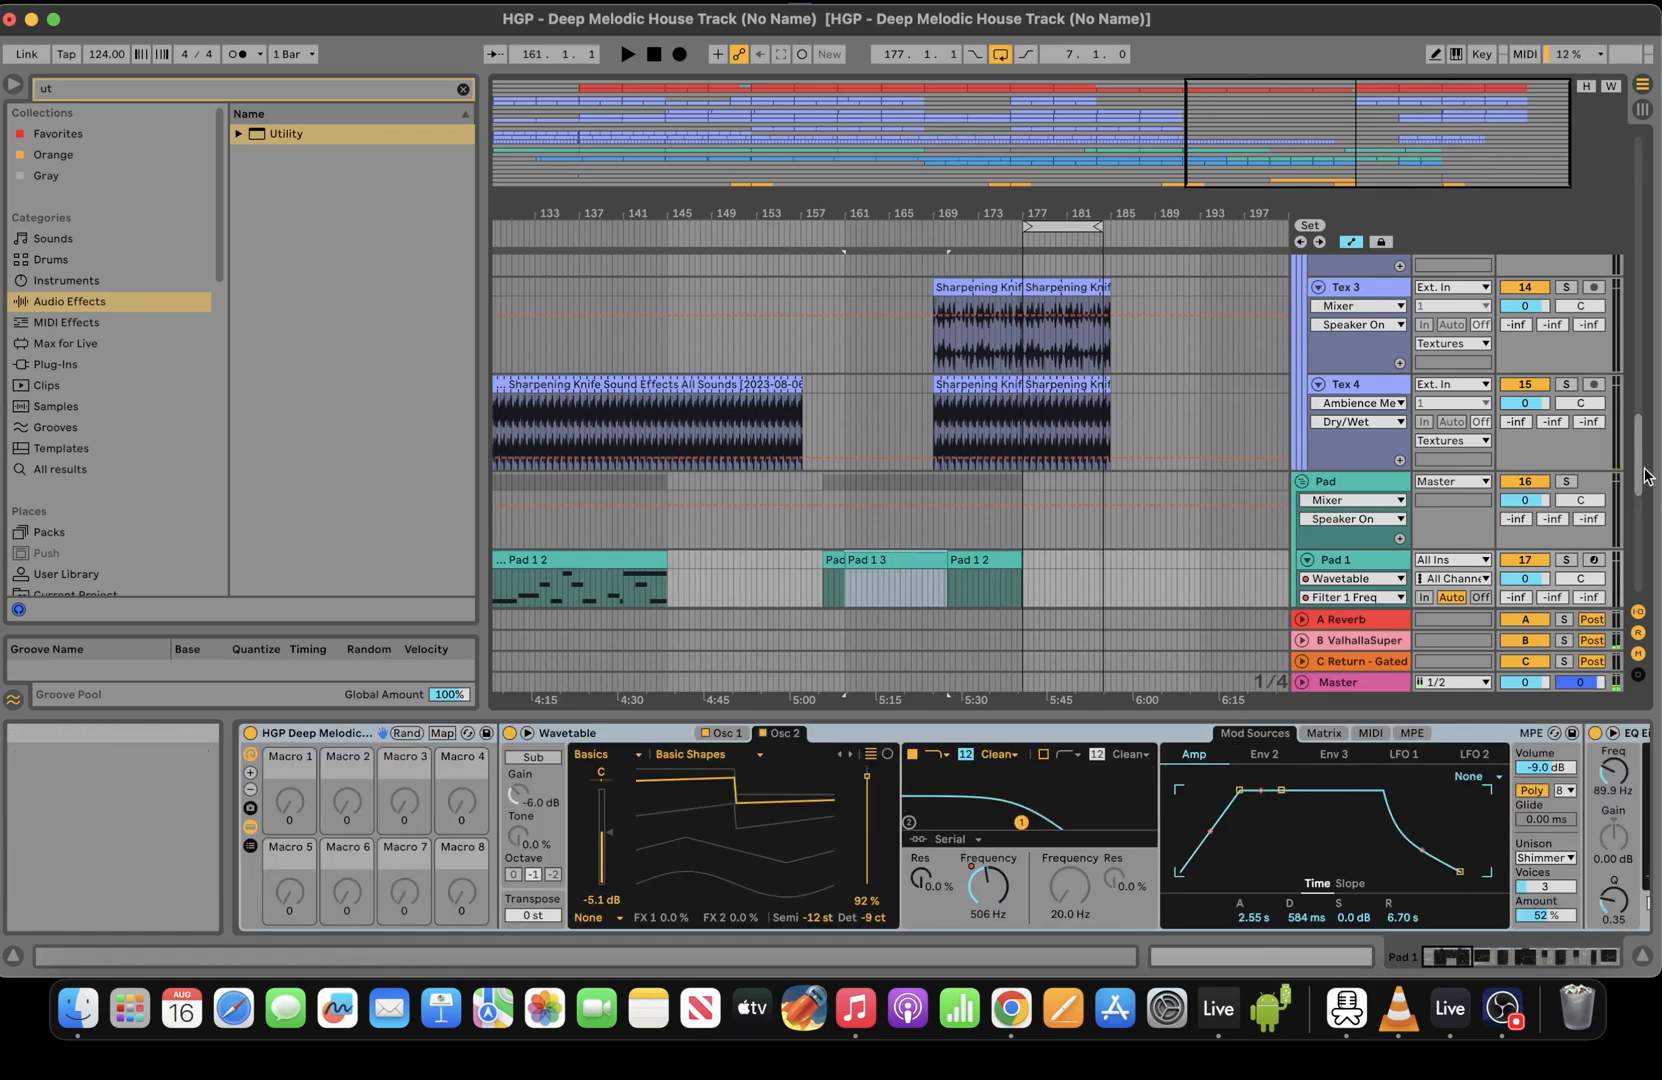
pyautogui.scroll(-3, 1641, 517)
pyautogui.press('space')
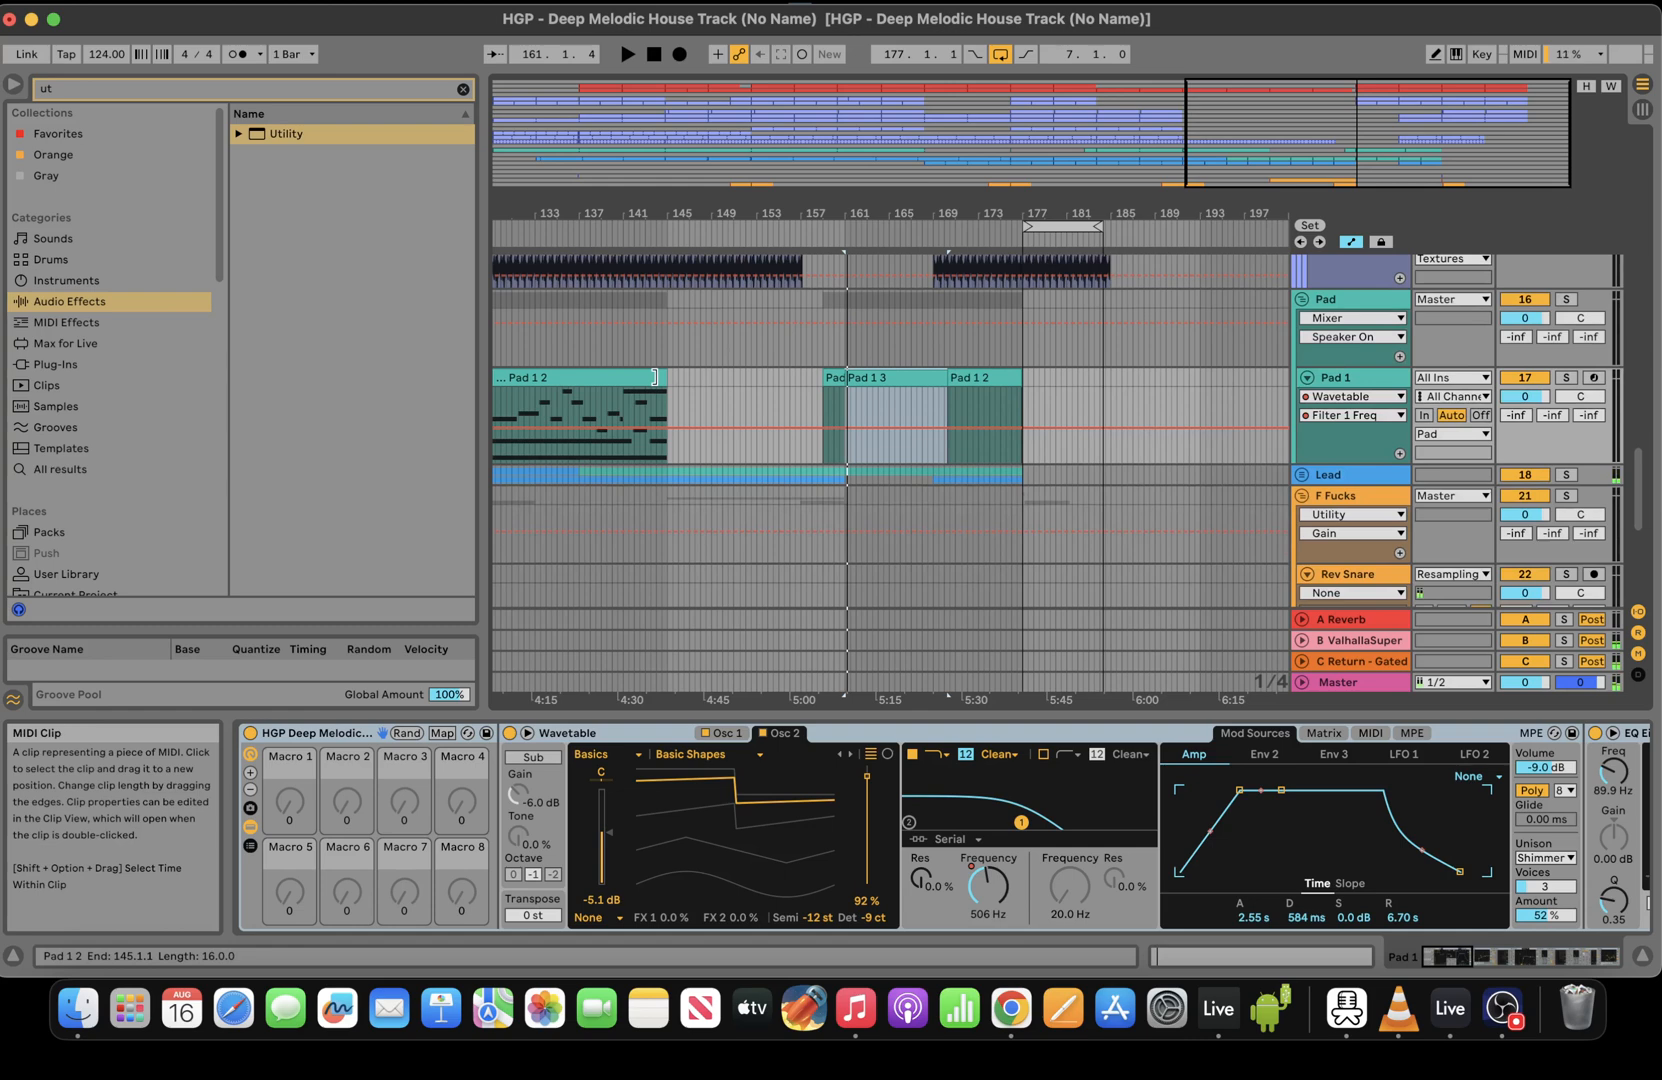
pyautogui.click(914, 395)
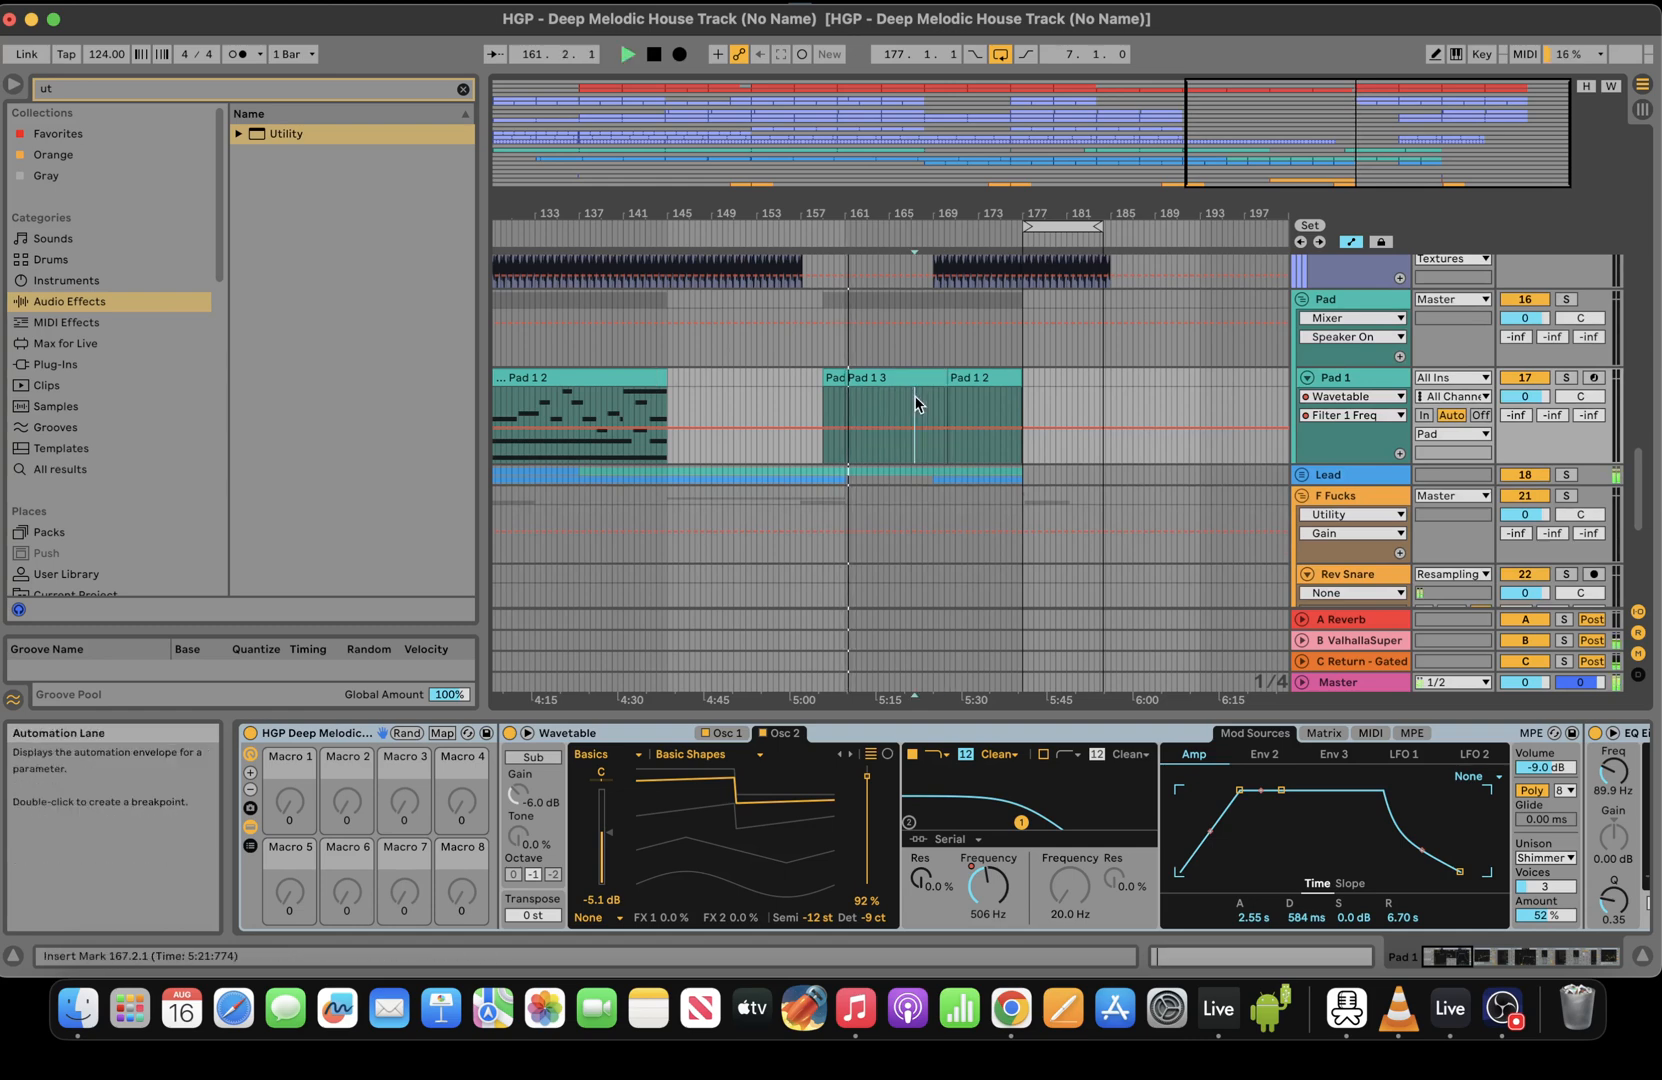
pyautogui.press('space')
pyautogui.click(822, 400)
pyautogui.rightClick(822, 400)
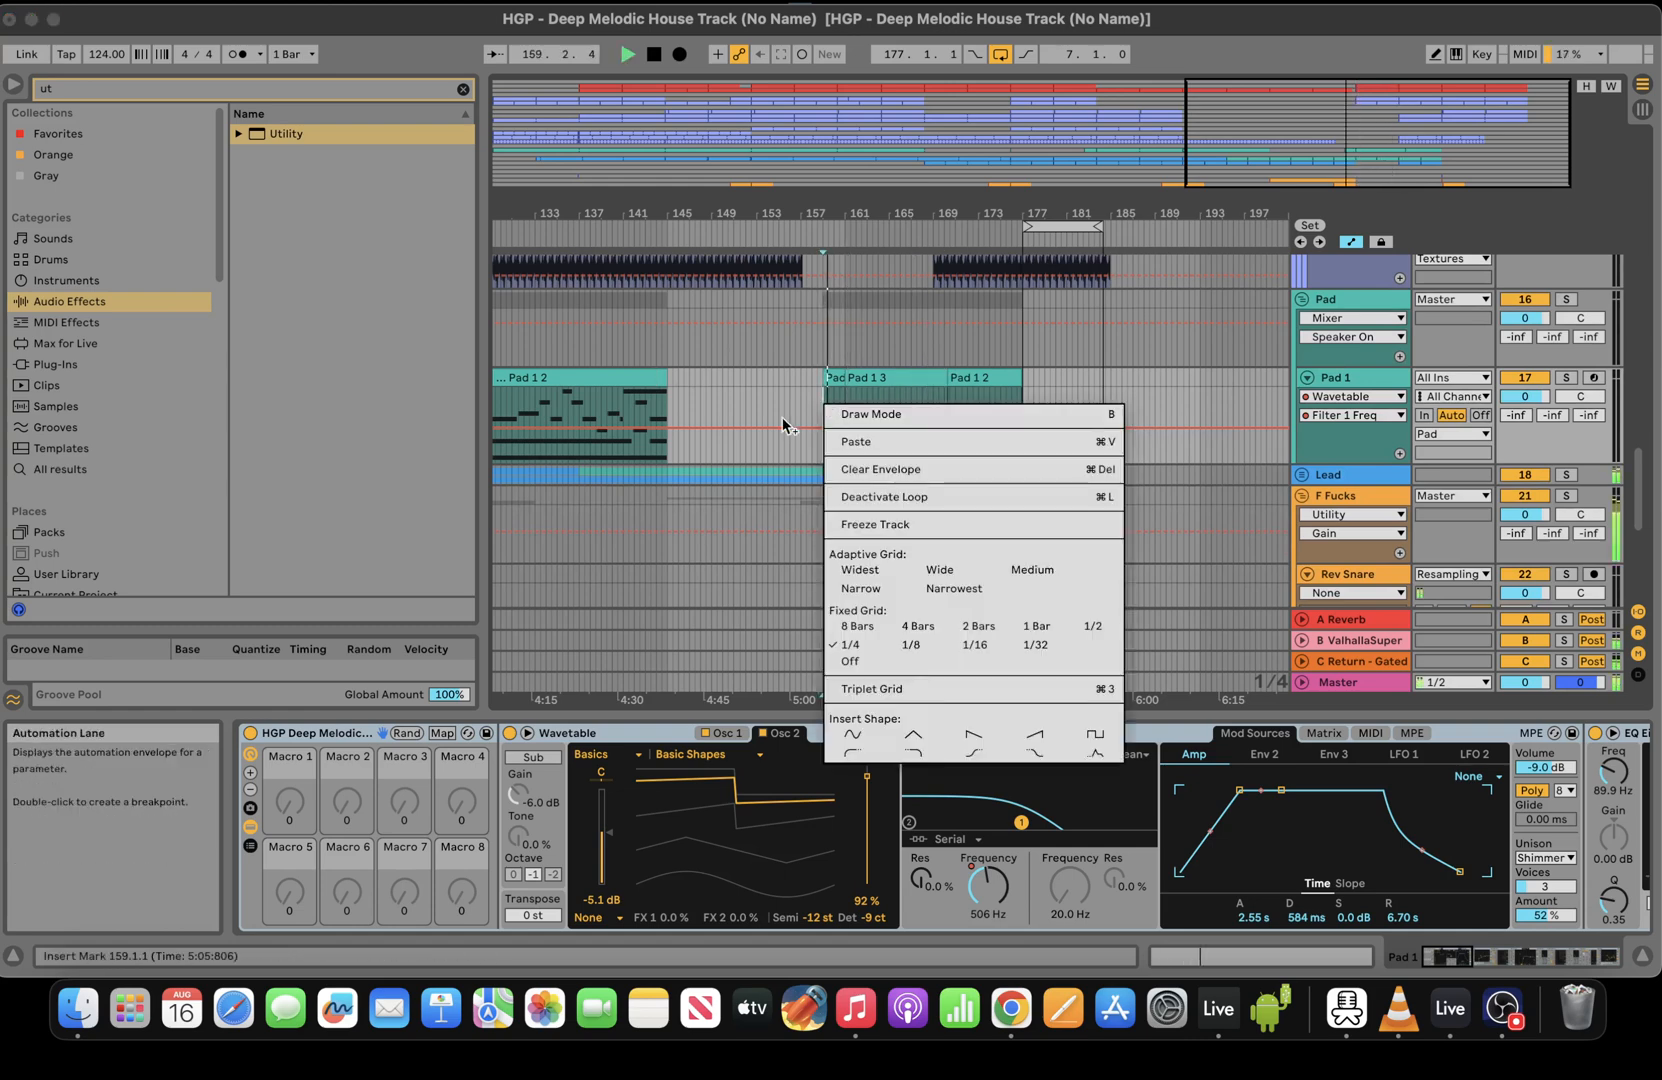
pyautogui.click(1150, 380)
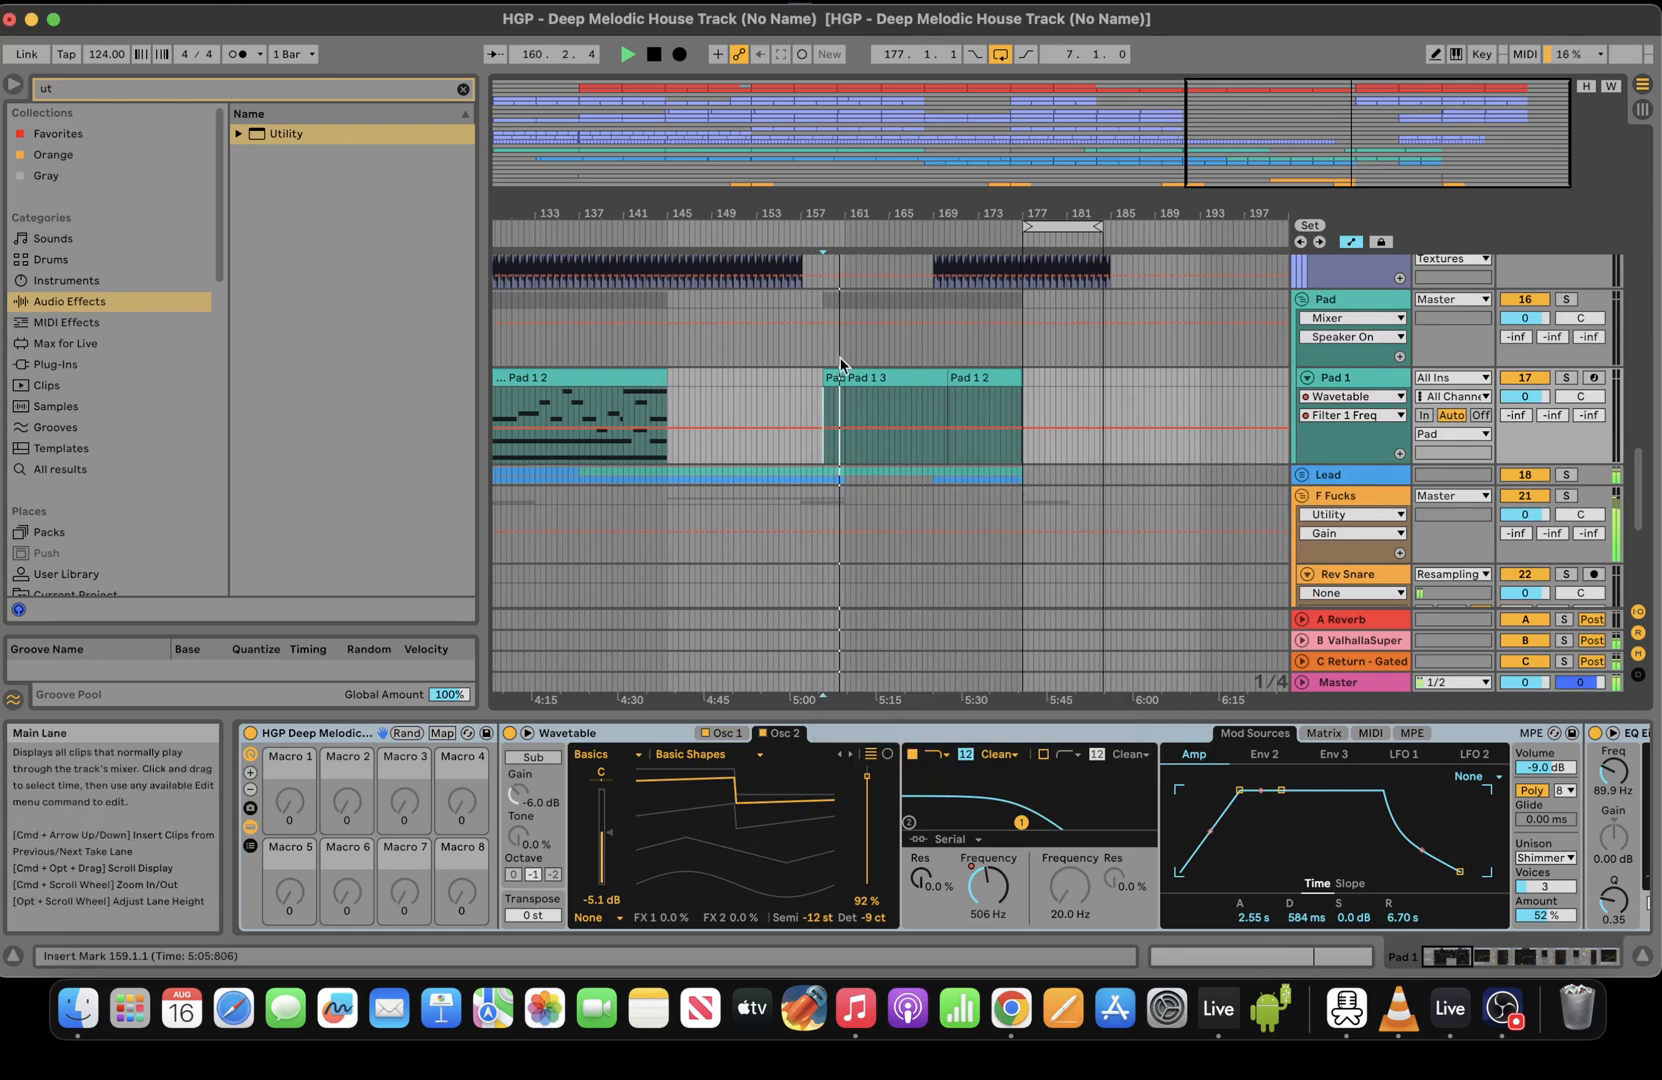
# Extend the Pad 1 2 clip ending at bar 145 to 185.4.1 and set the fixed grid to 4 bars
pyautogui.moveTo(658, 381); pyautogui.dragTo(1120, 380)
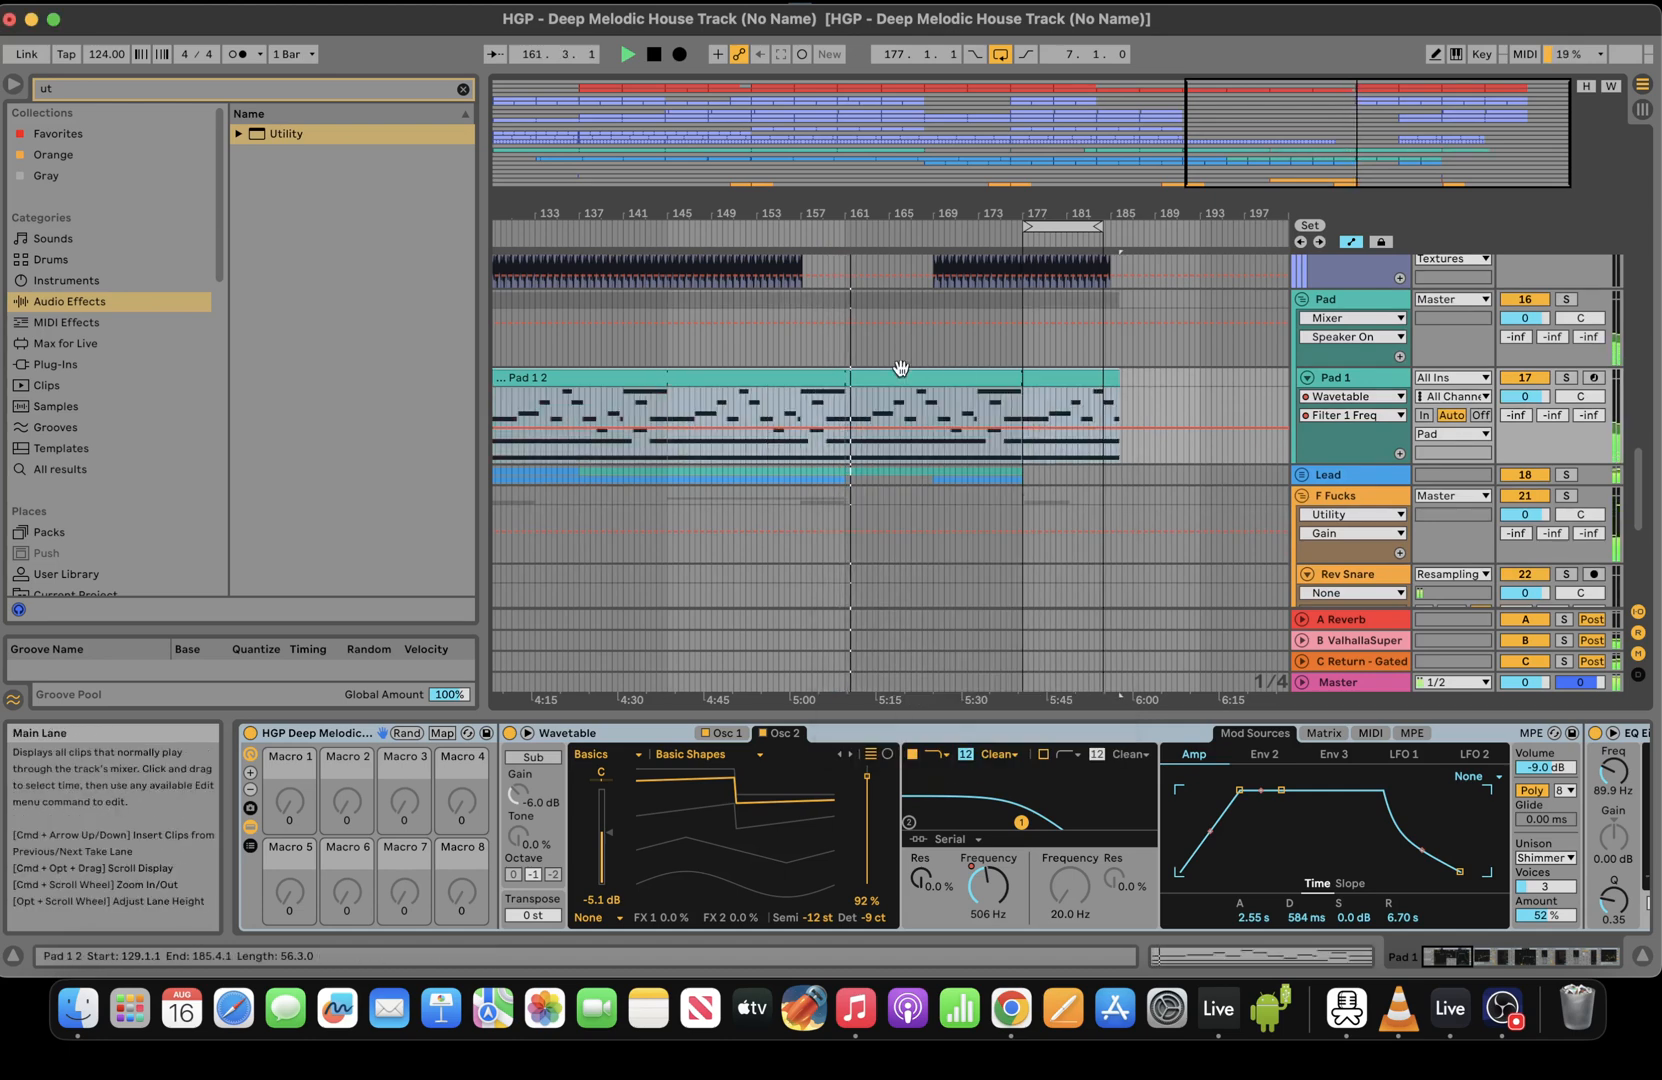
pyautogui.rightClick(870, 397)
pyautogui.click(958, 733)
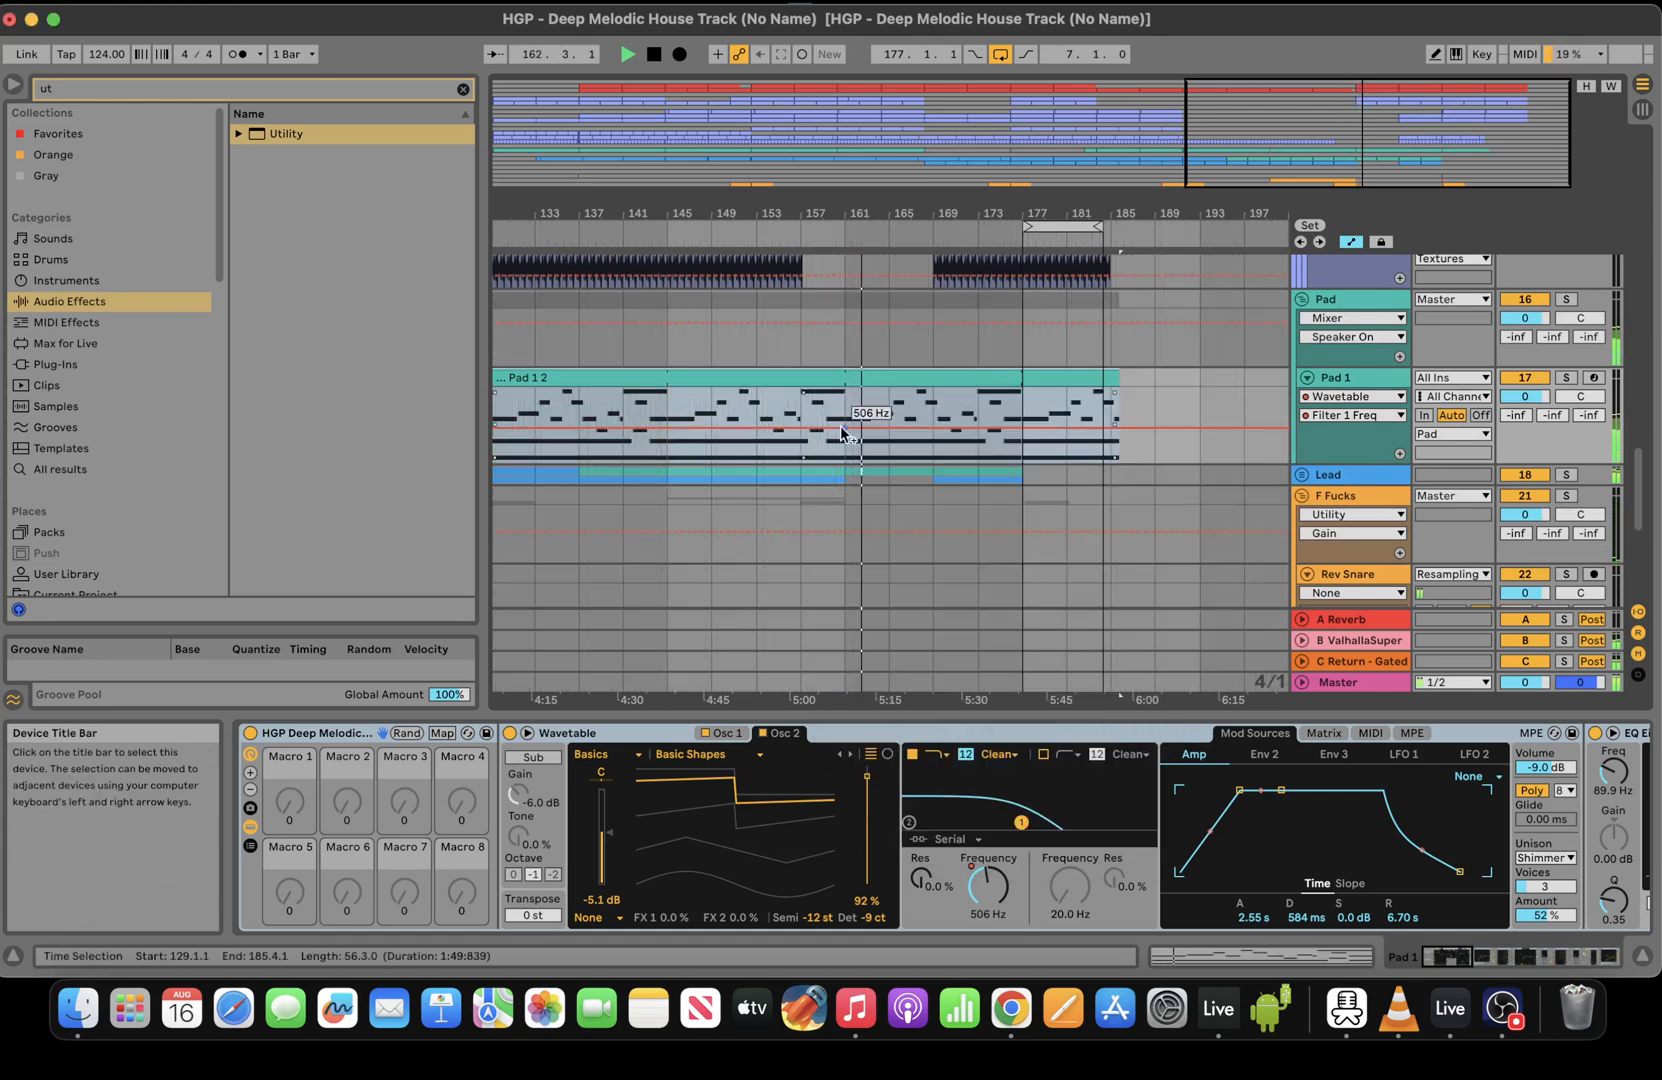
# Delete the Pad 1 section from bar 145 to 161 and ramp its Filter 1 Freq automation down towards bar 169
pyautogui.moveTo(840, 425); pyautogui.dragTo(671, 366)
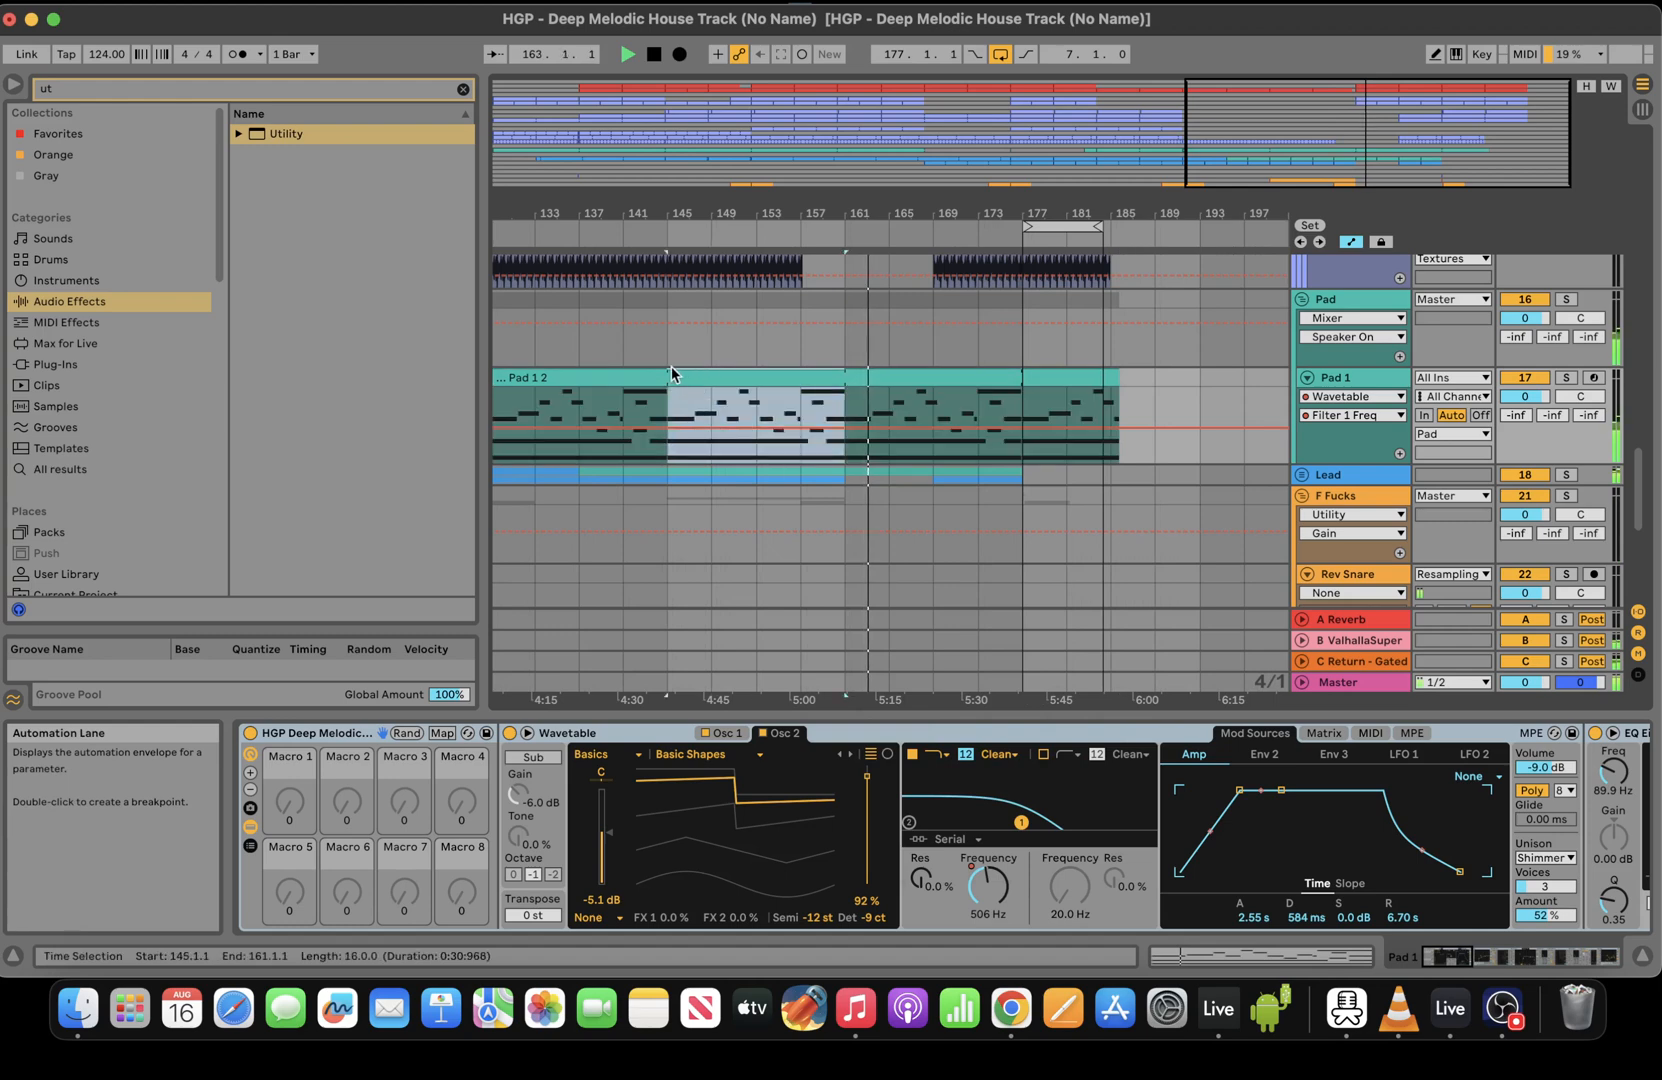
pyautogui.click(901, 410)
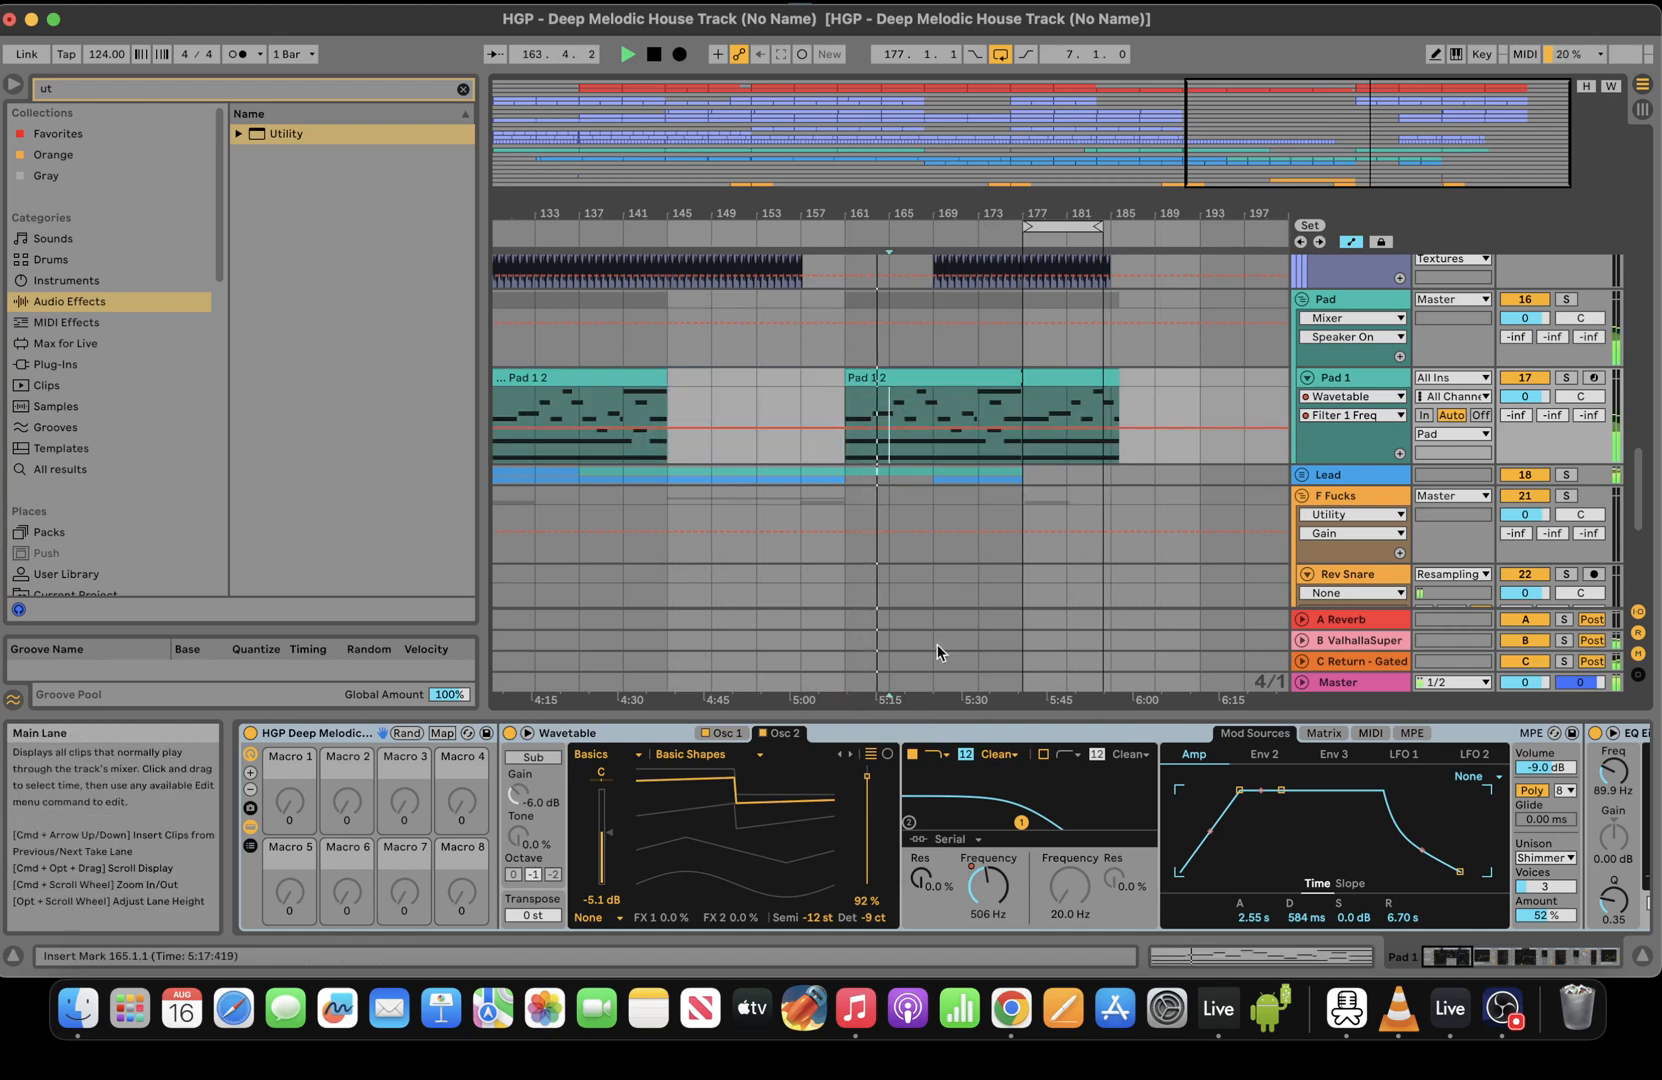
pyautogui.click(834, 427)
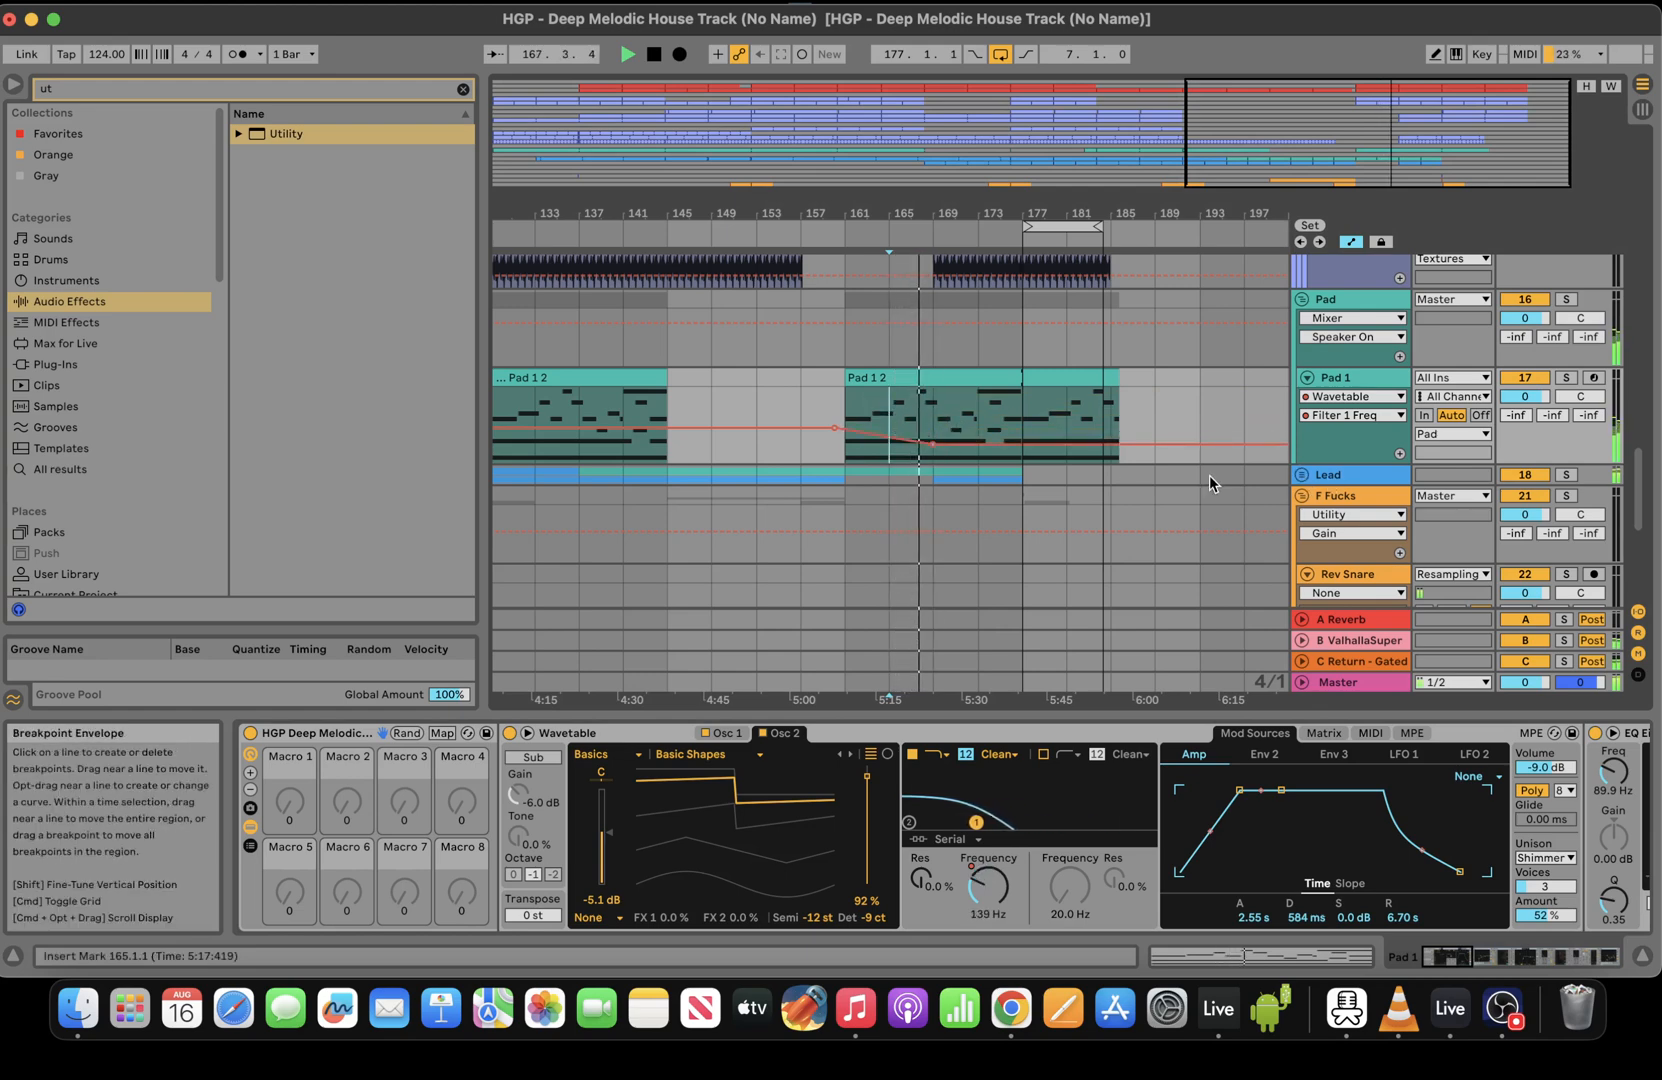
# Unfold the Lead group, duplicate Lead 1's last four-bar clip twice to reach bar 185, and extend the loop to 8.0.0
pyautogui.click(1301, 474)
pyautogui.scroll(-5, 1636, 434)
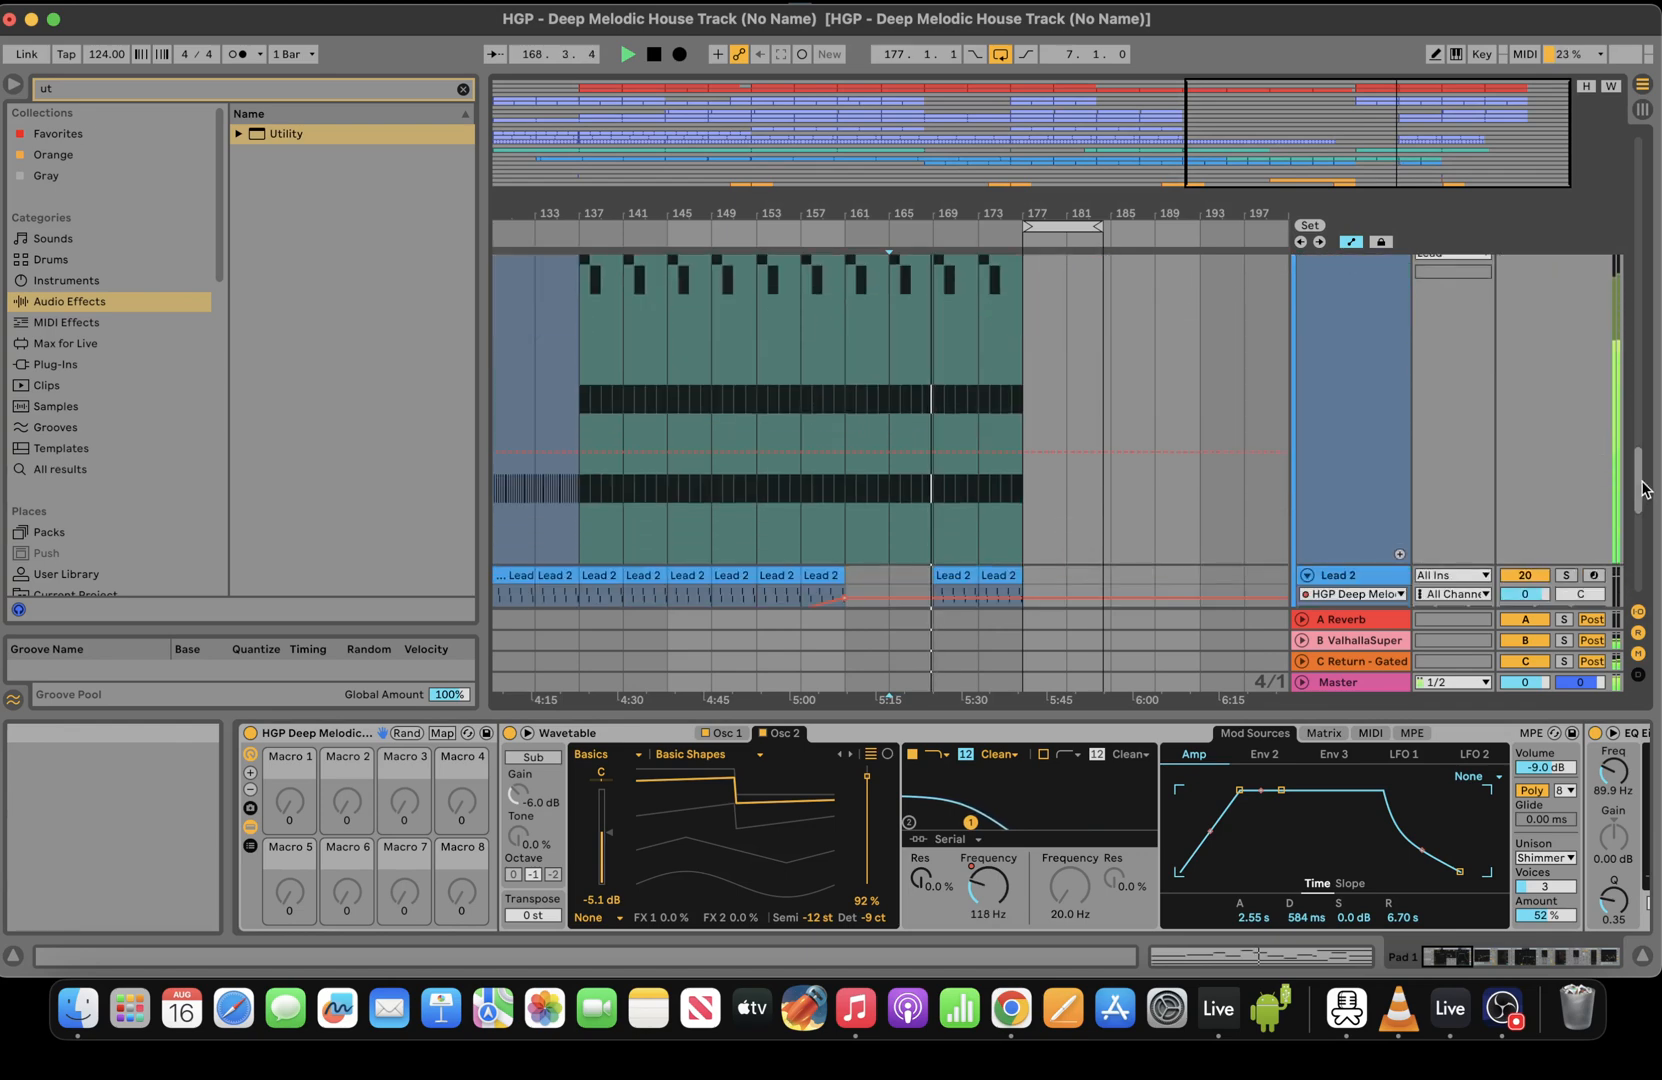
pyautogui.click(1008, 353)
pyautogui.press('super+d')
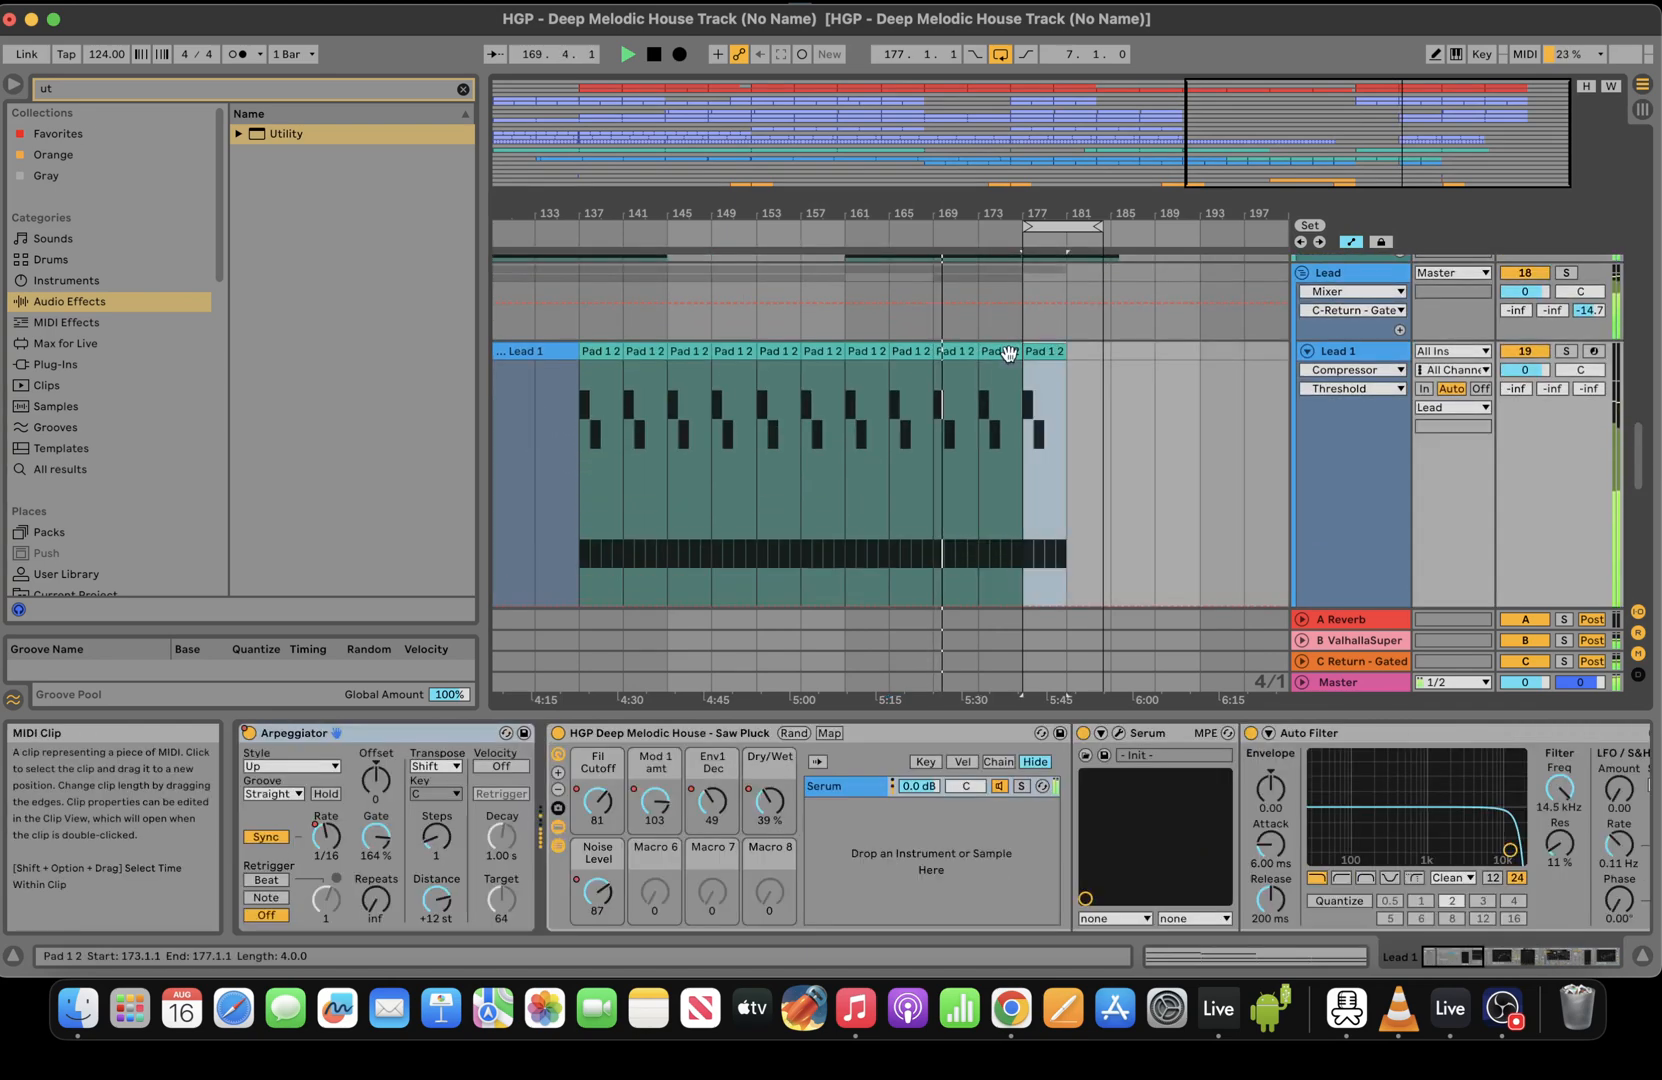
pyautogui.press('super+d')
pyautogui.moveTo(1097, 226); pyautogui.dragTo(1113, 226)
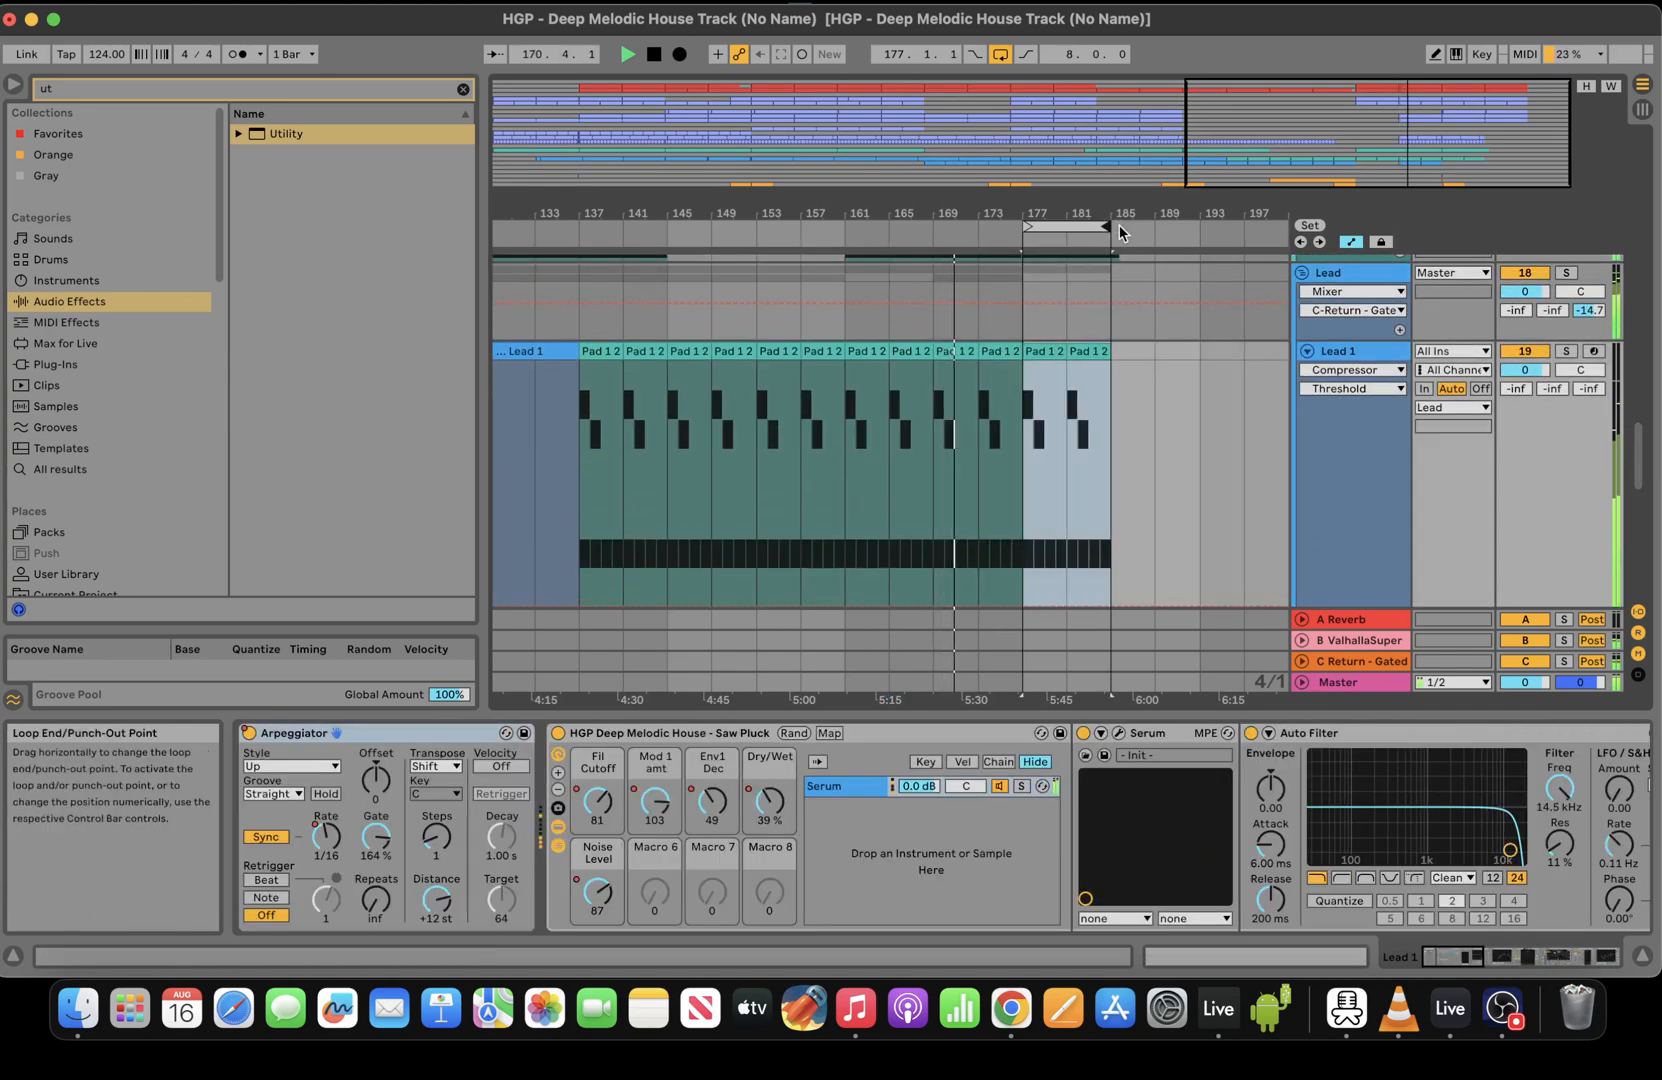
# Duplicate the Lead 1 clips from bar 185 up to bar 193, removing the extra copy from 193 to 201
pyautogui.press('super+d')
pyautogui.press('super+d')
pyautogui.press('Delete')
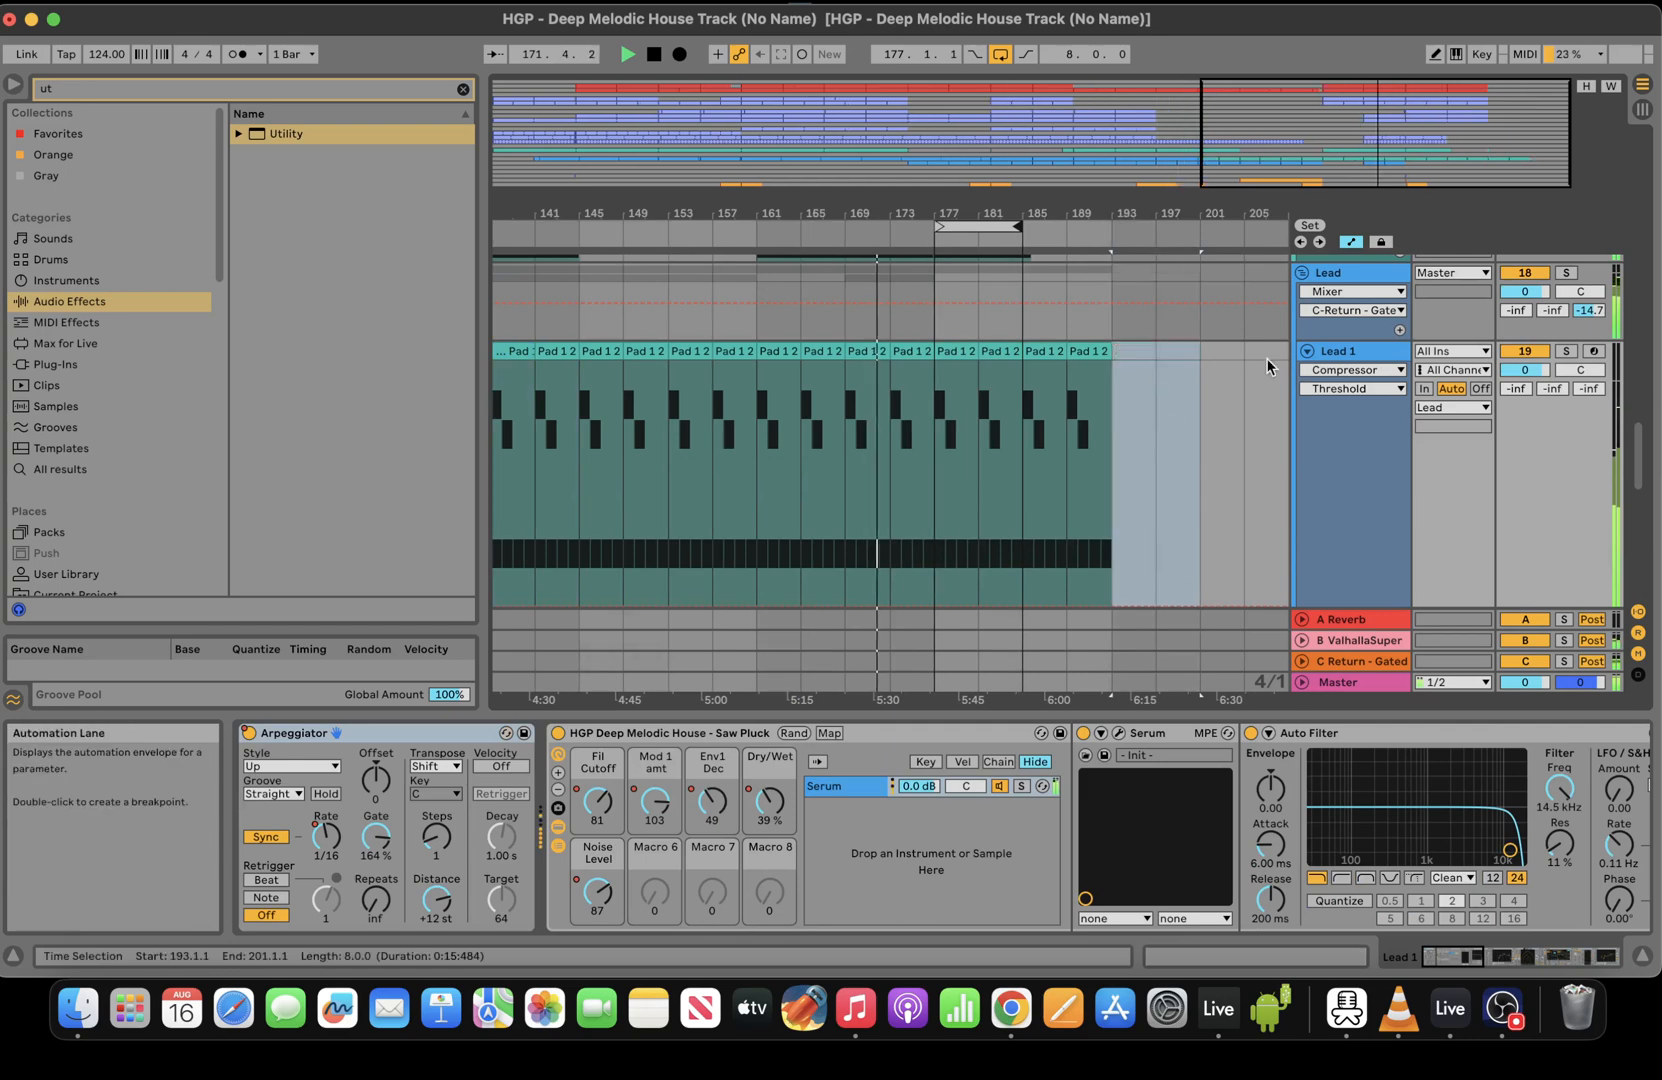
# Extend Lead 2's last clip from bar 177 to 193 and lengthen the loop to 16.0.0
pyautogui.moveTo(1640, 482); pyautogui.dragTo(1640, 548)
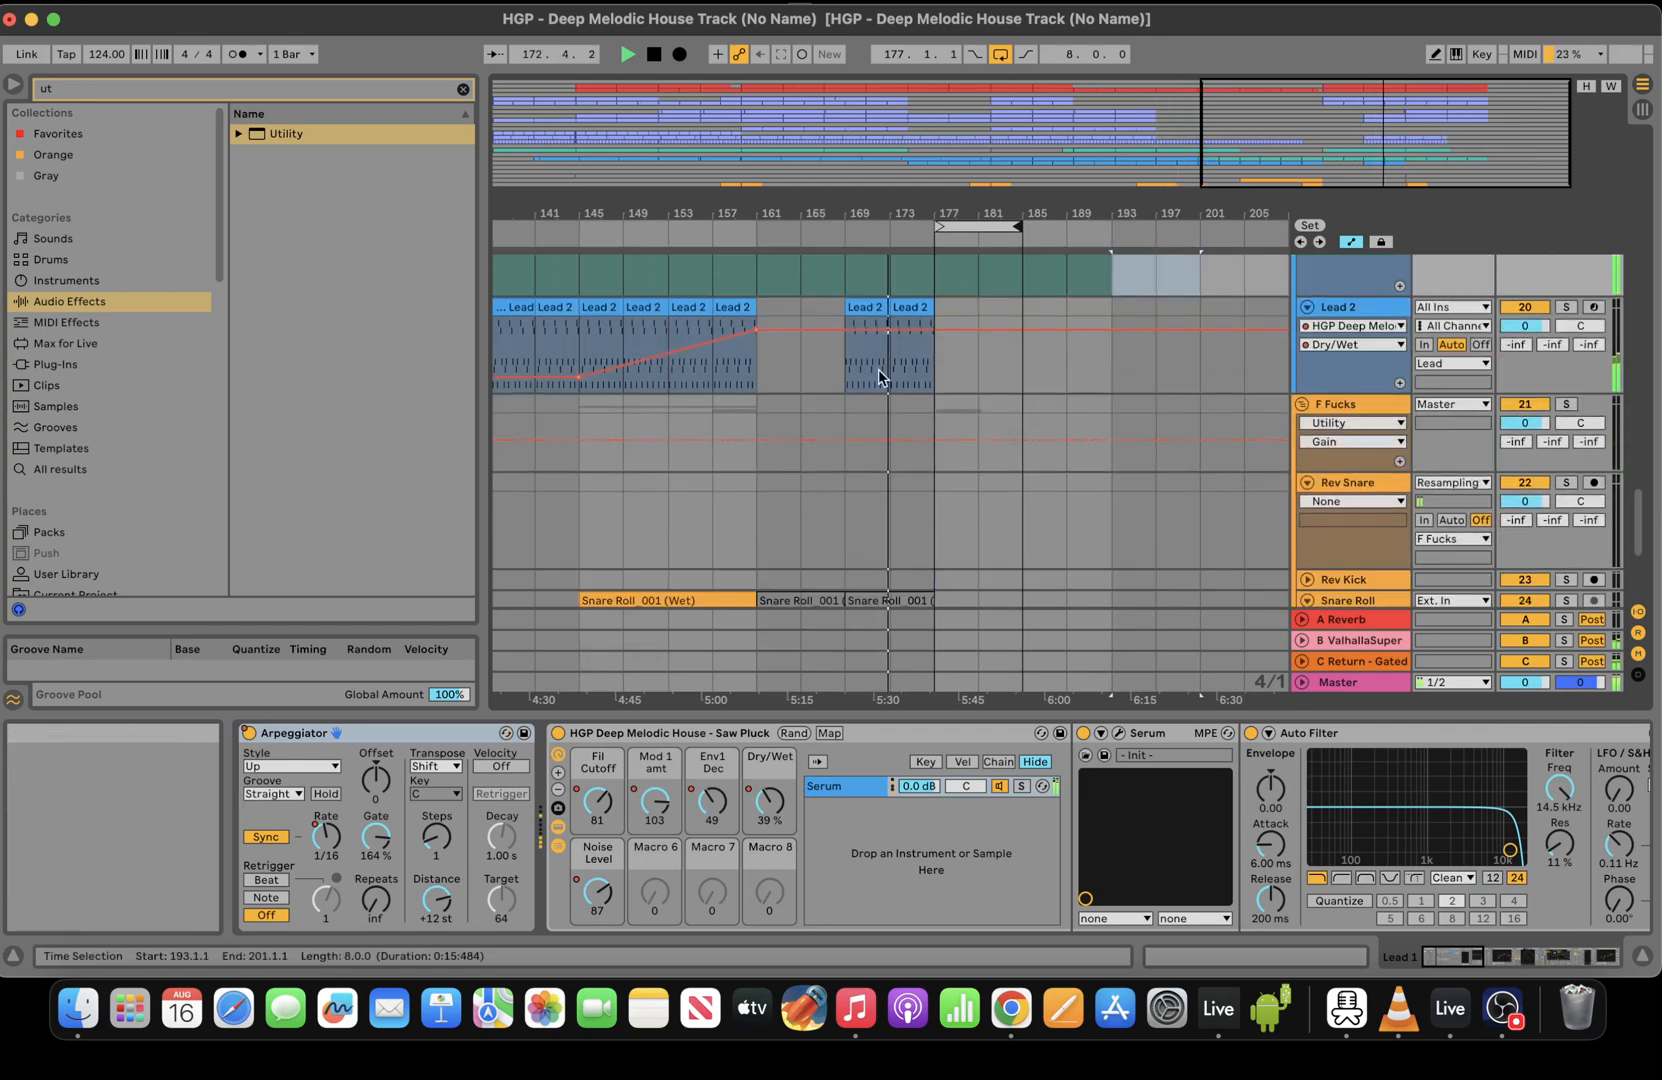
pyautogui.moveTo(930, 303); pyautogui.dragTo(974, 305)
pyautogui.press('space')
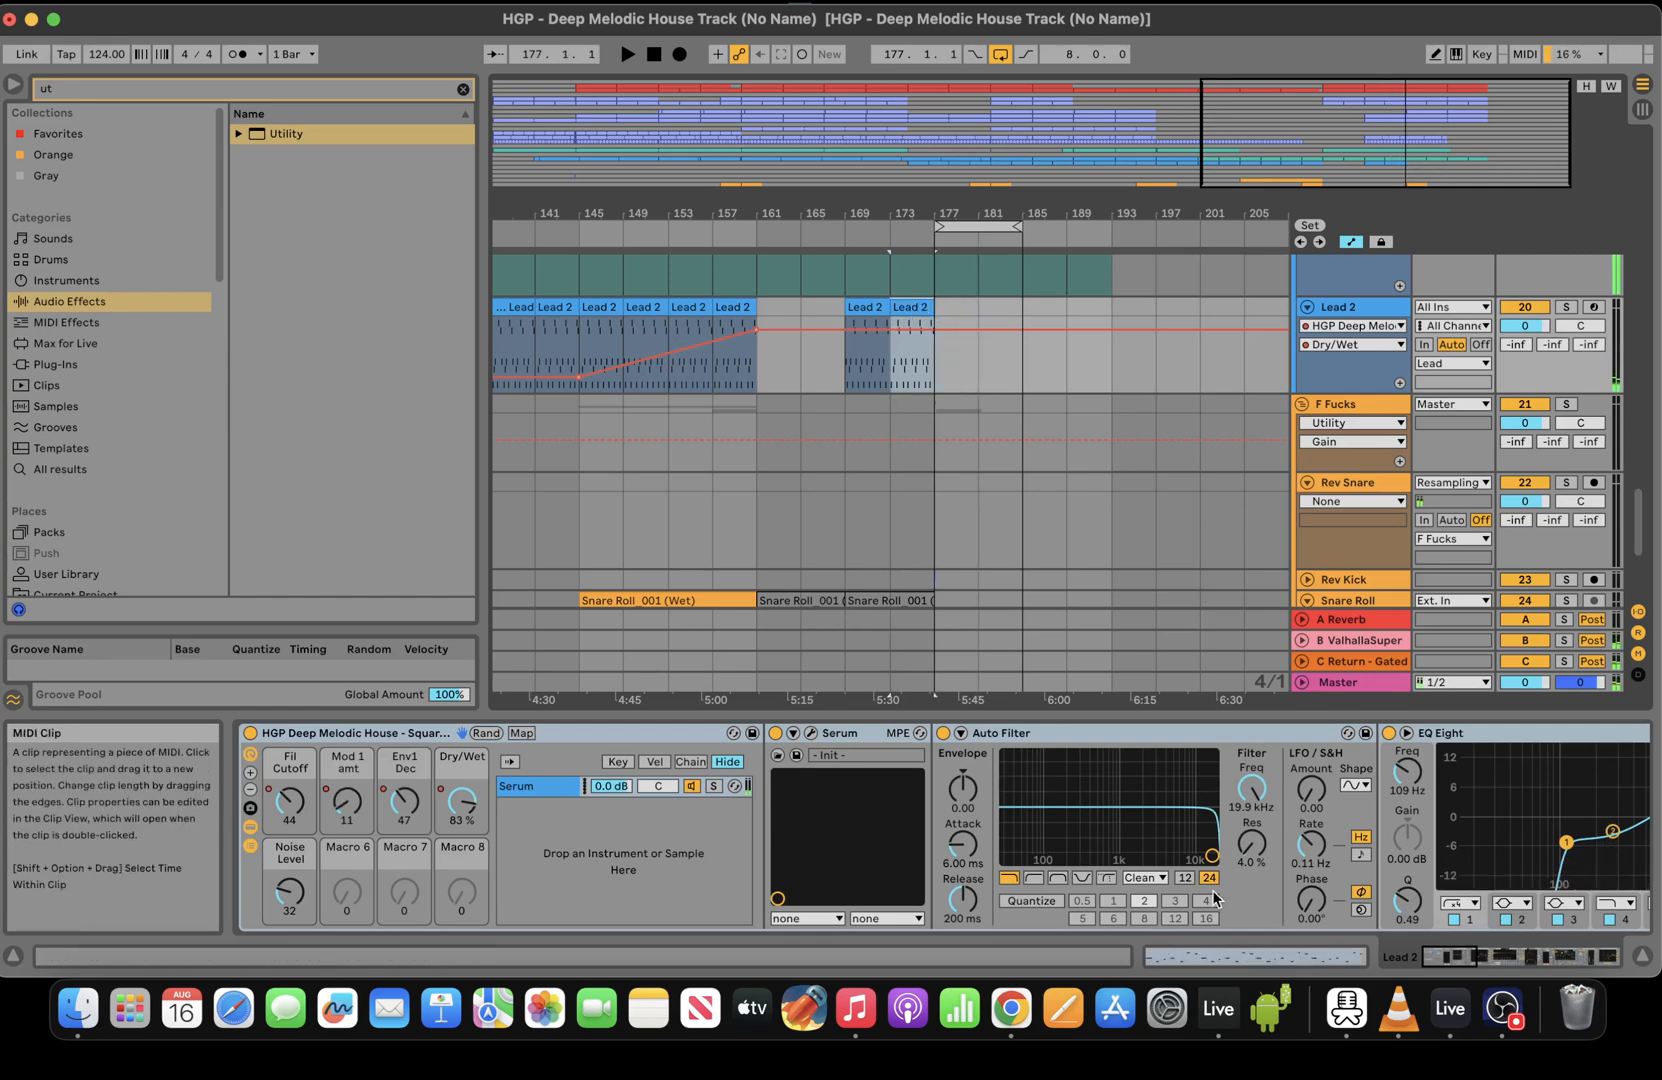
pyautogui.click(1195, 966)
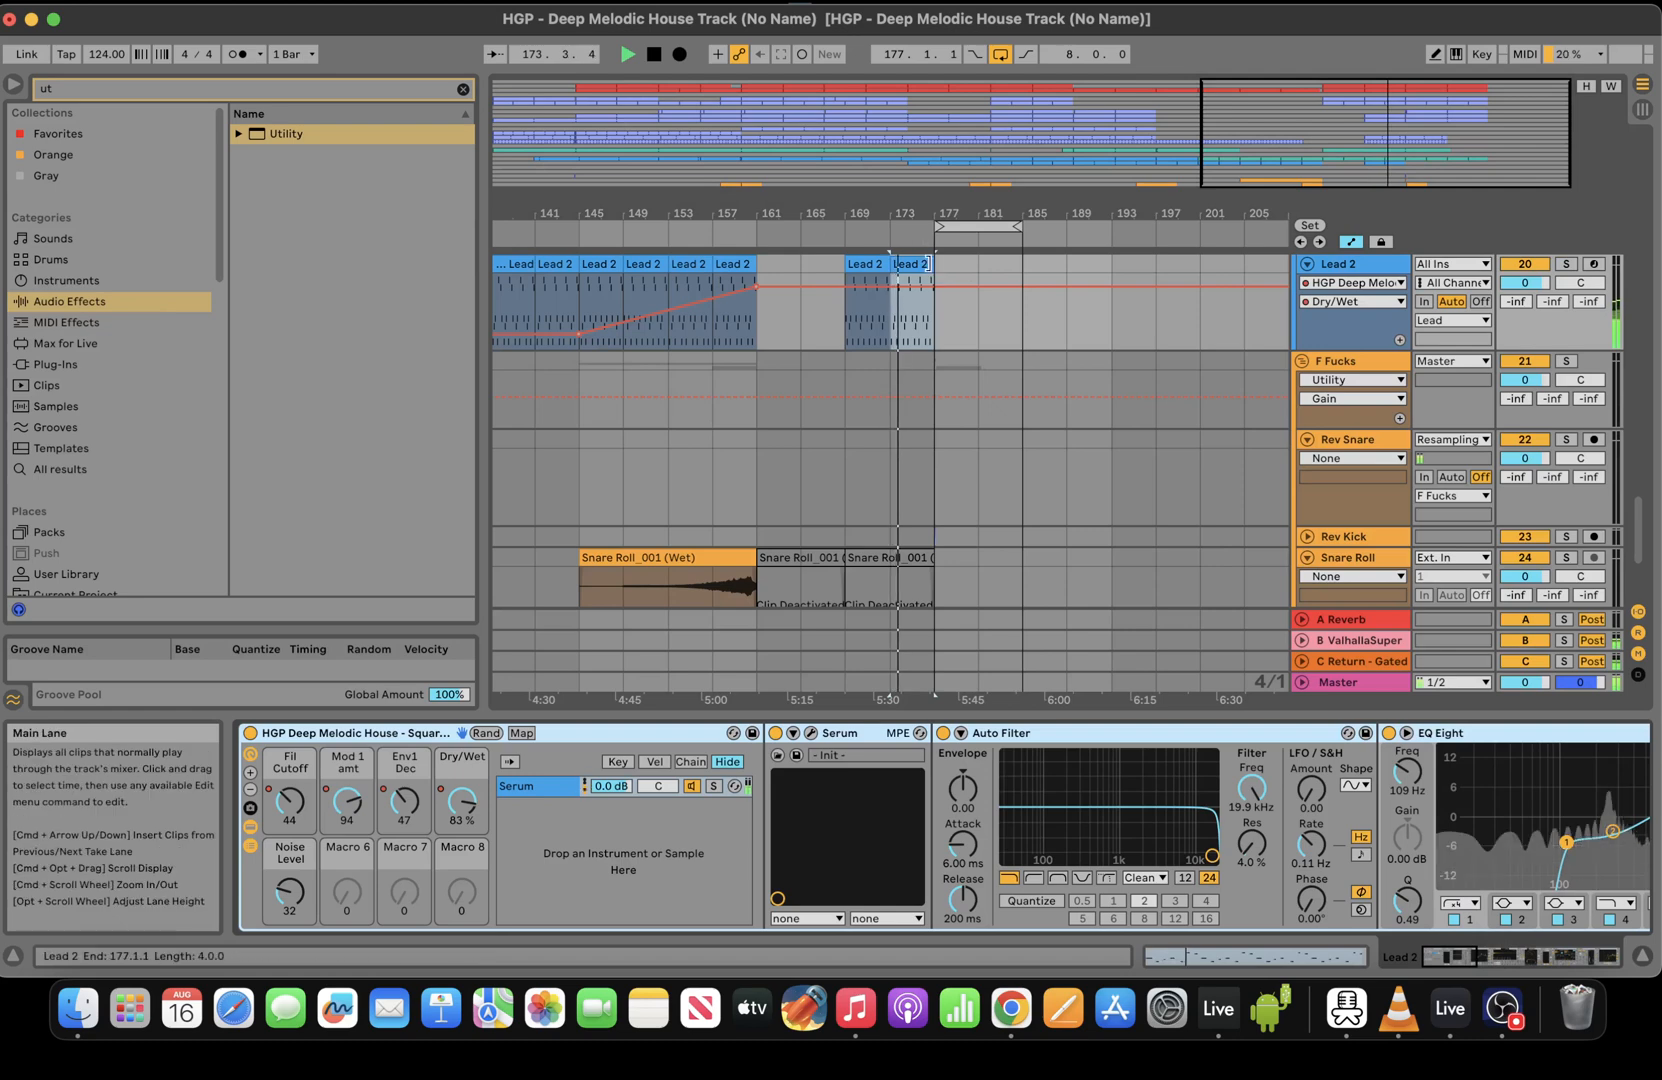
pyautogui.moveTo(932, 264); pyautogui.dragTo(1110, 264)
pyautogui.moveTo(1016, 227); pyautogui.dragTo(1096, 227)
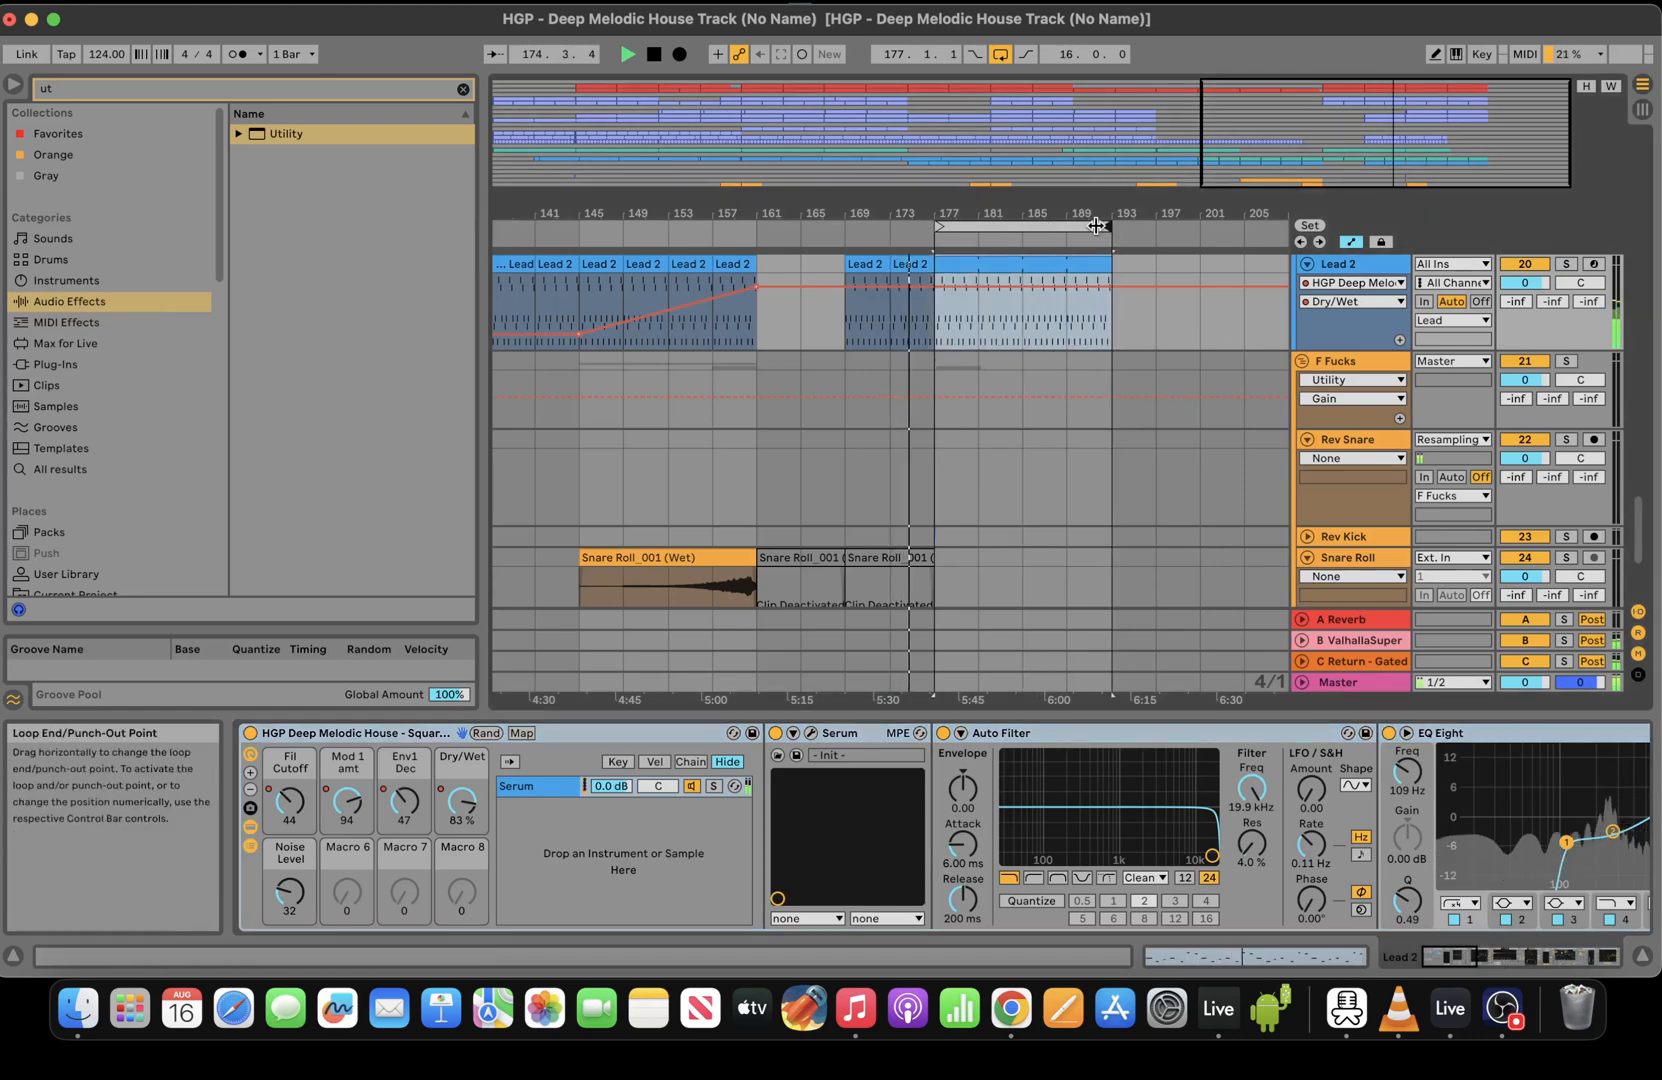
pyautogui.click(933, 331)
pyautogui.press('space')
# Switch Lead 2's last EQ Eight to mid editing and ramp band 1's frequency automation up to 927 Hz between bars 167 and 169
pyautogui.hscroll(5, 1530, 808)
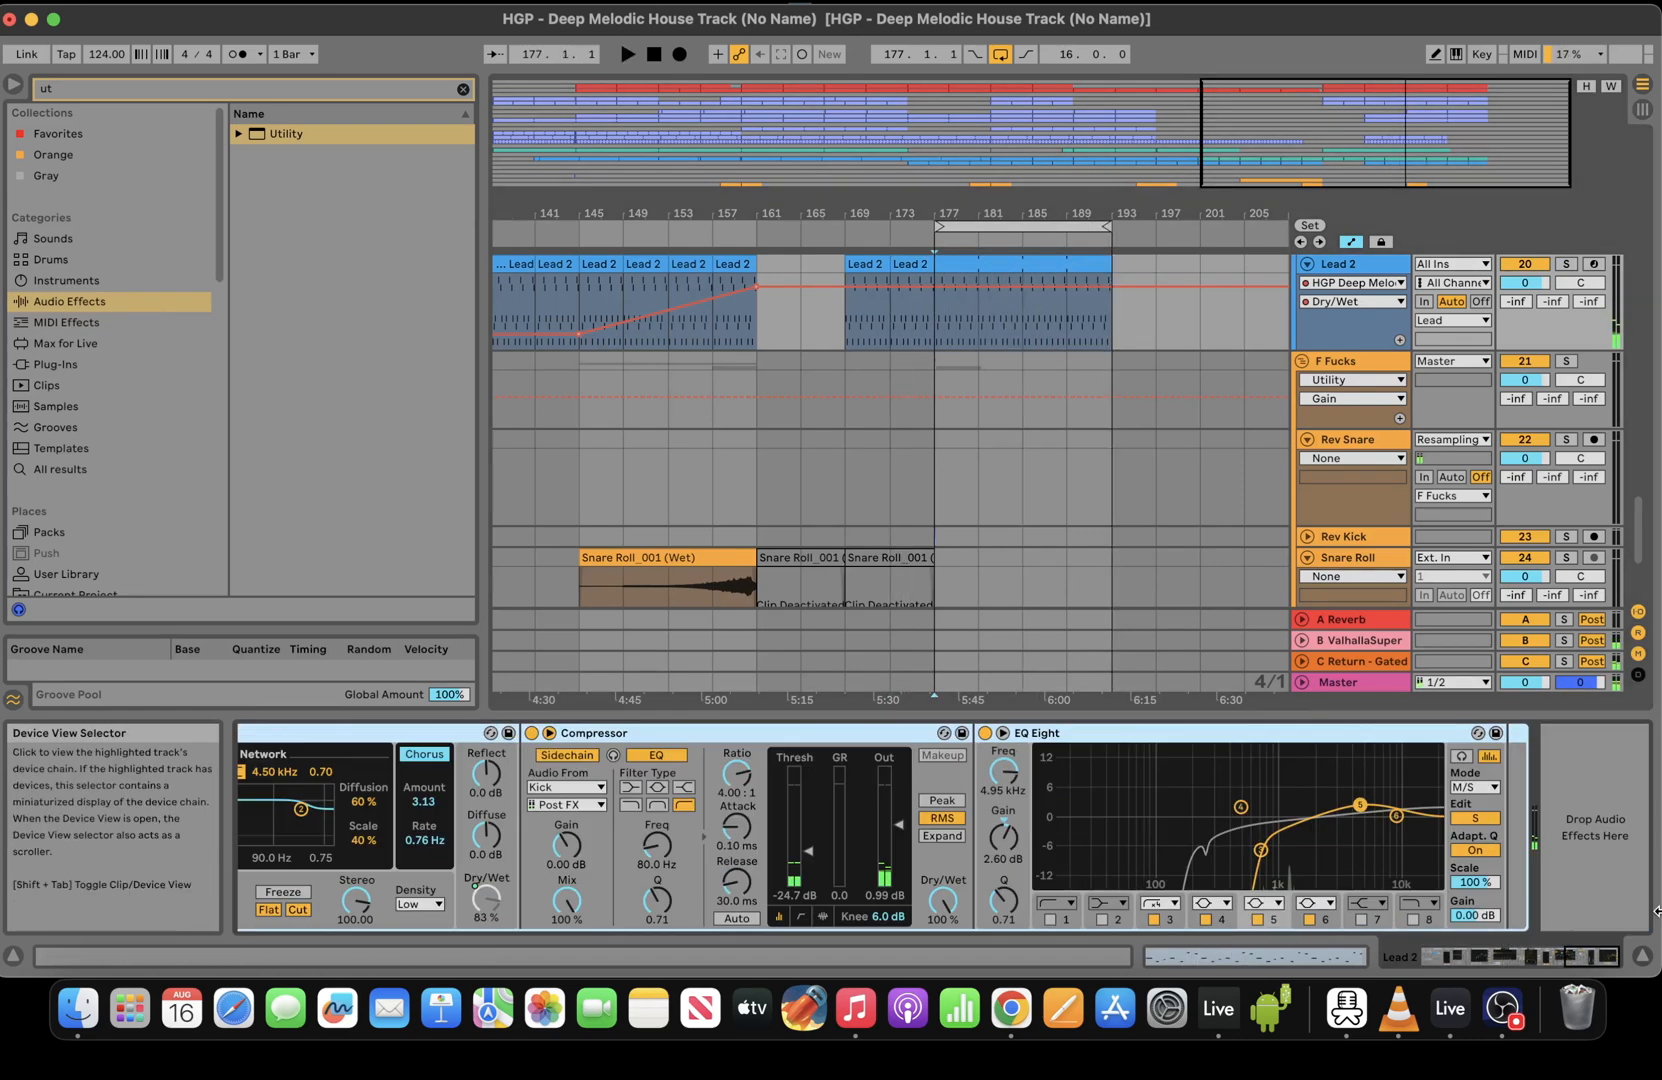
pyautogui.click(1496, 820)
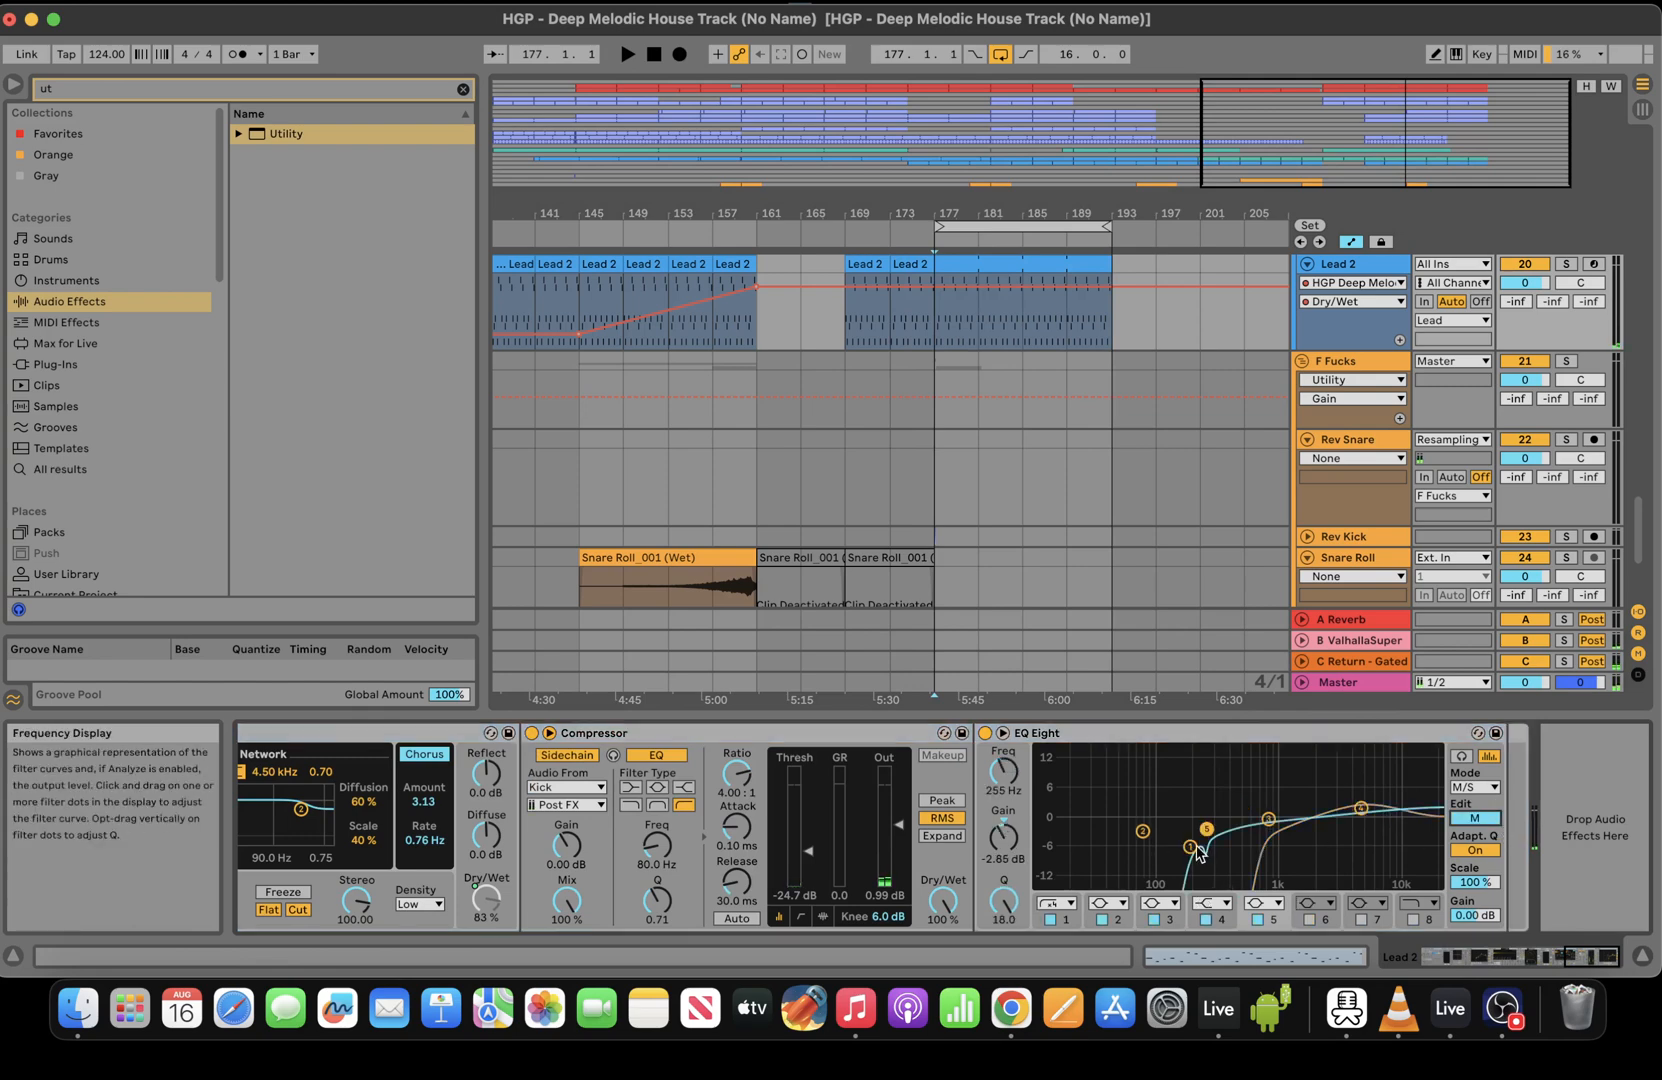
pyautogui.moveTo(1003, 771); pyautogui.dragTo(1003, 760)
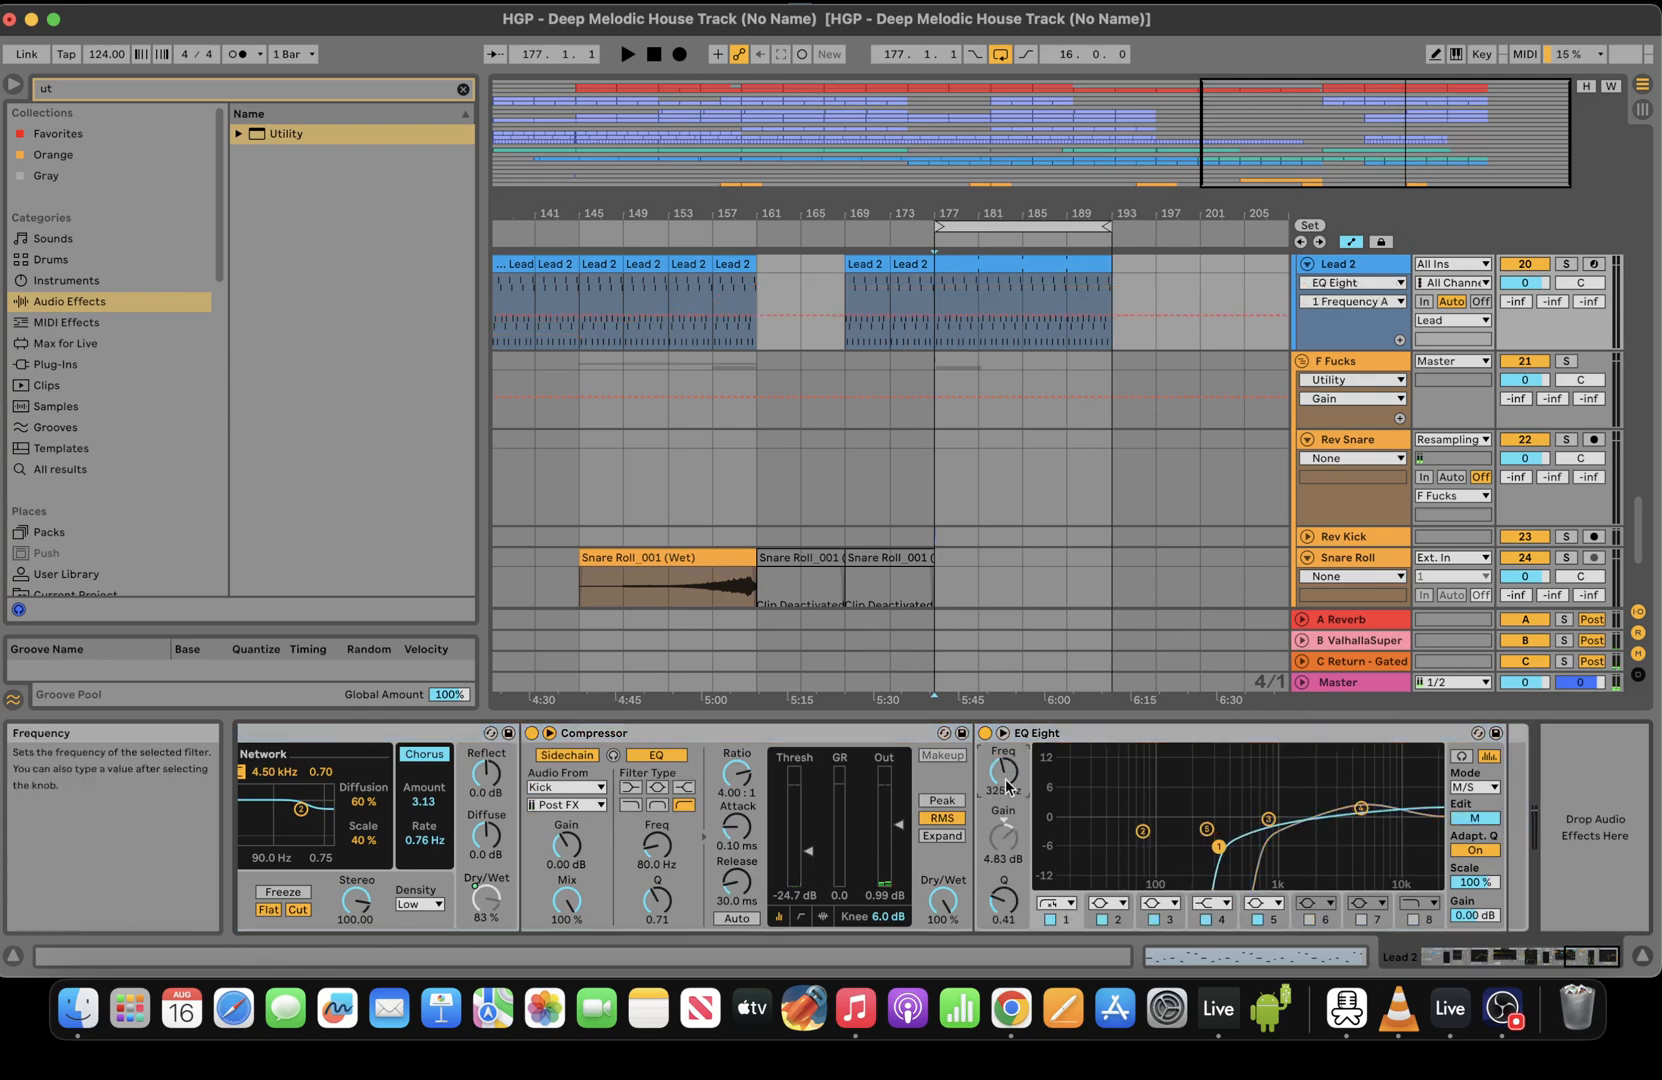
pyautogui.click(821, 320)
pyautogui.moveTo(845, 320); pyautogui.dragTo(845, 305)
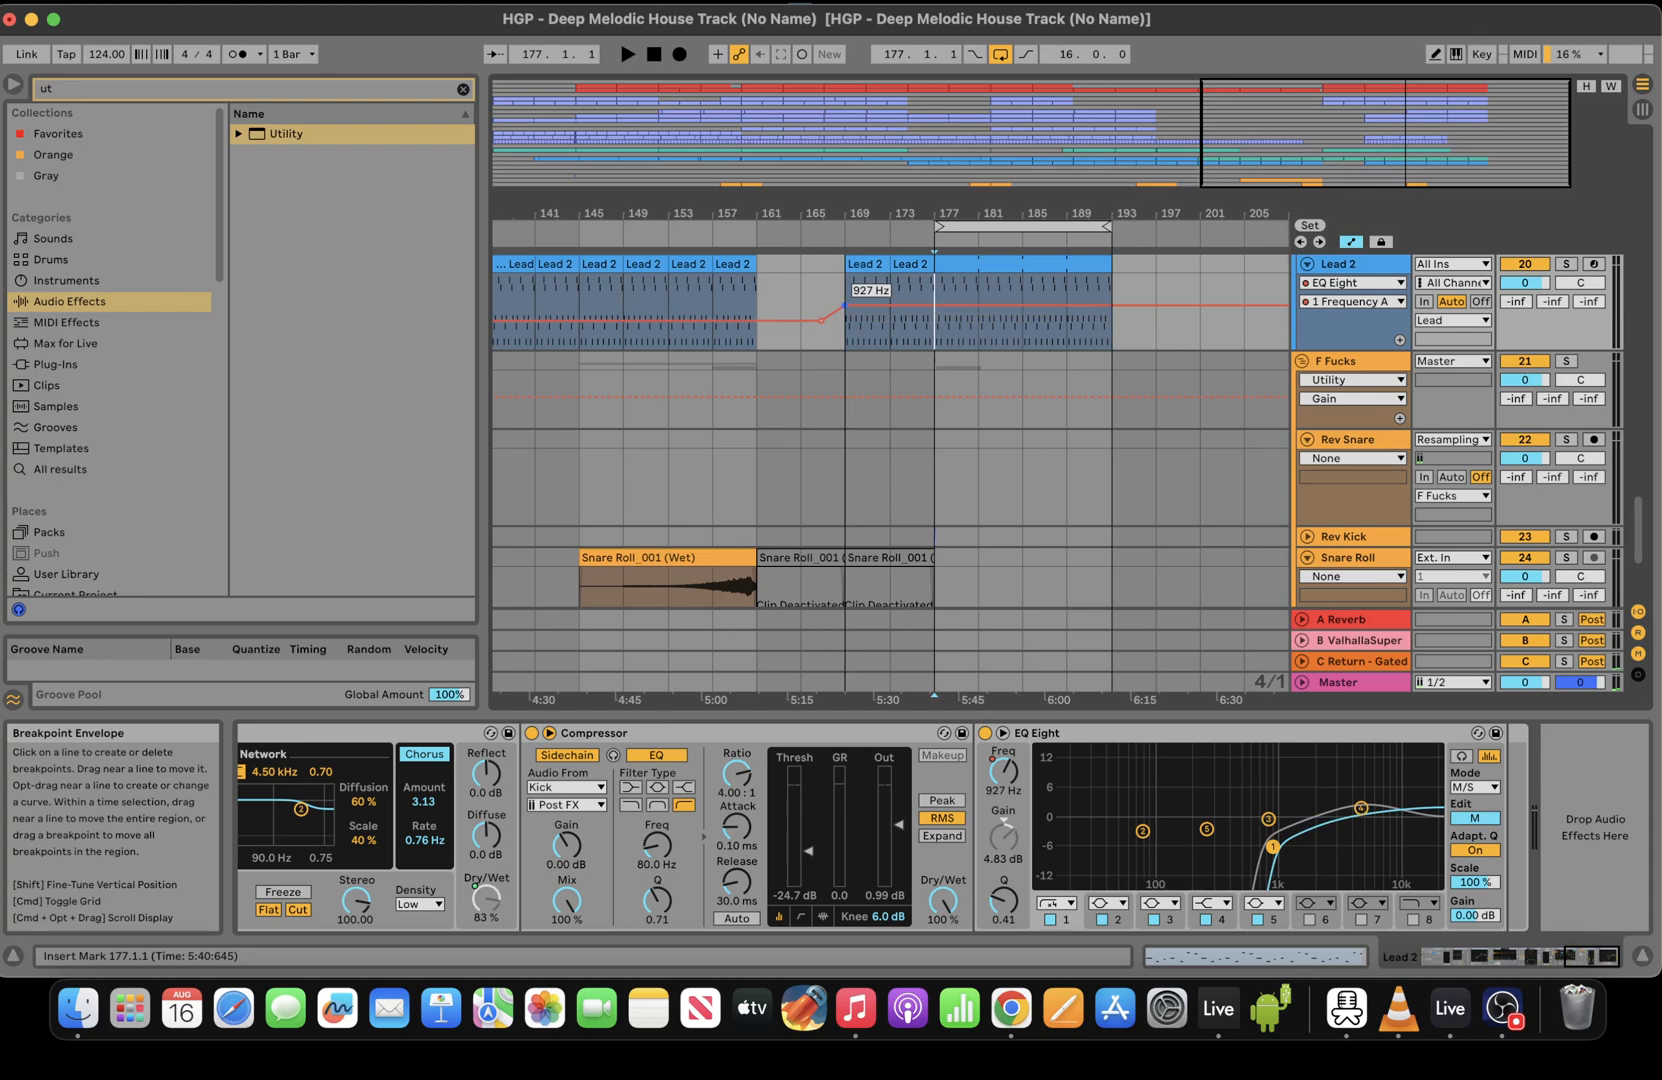
# Lower the EQ Eight frequency automation of Lead 2 at bar 169 and play back the result
pyautogui.click(843, 305)
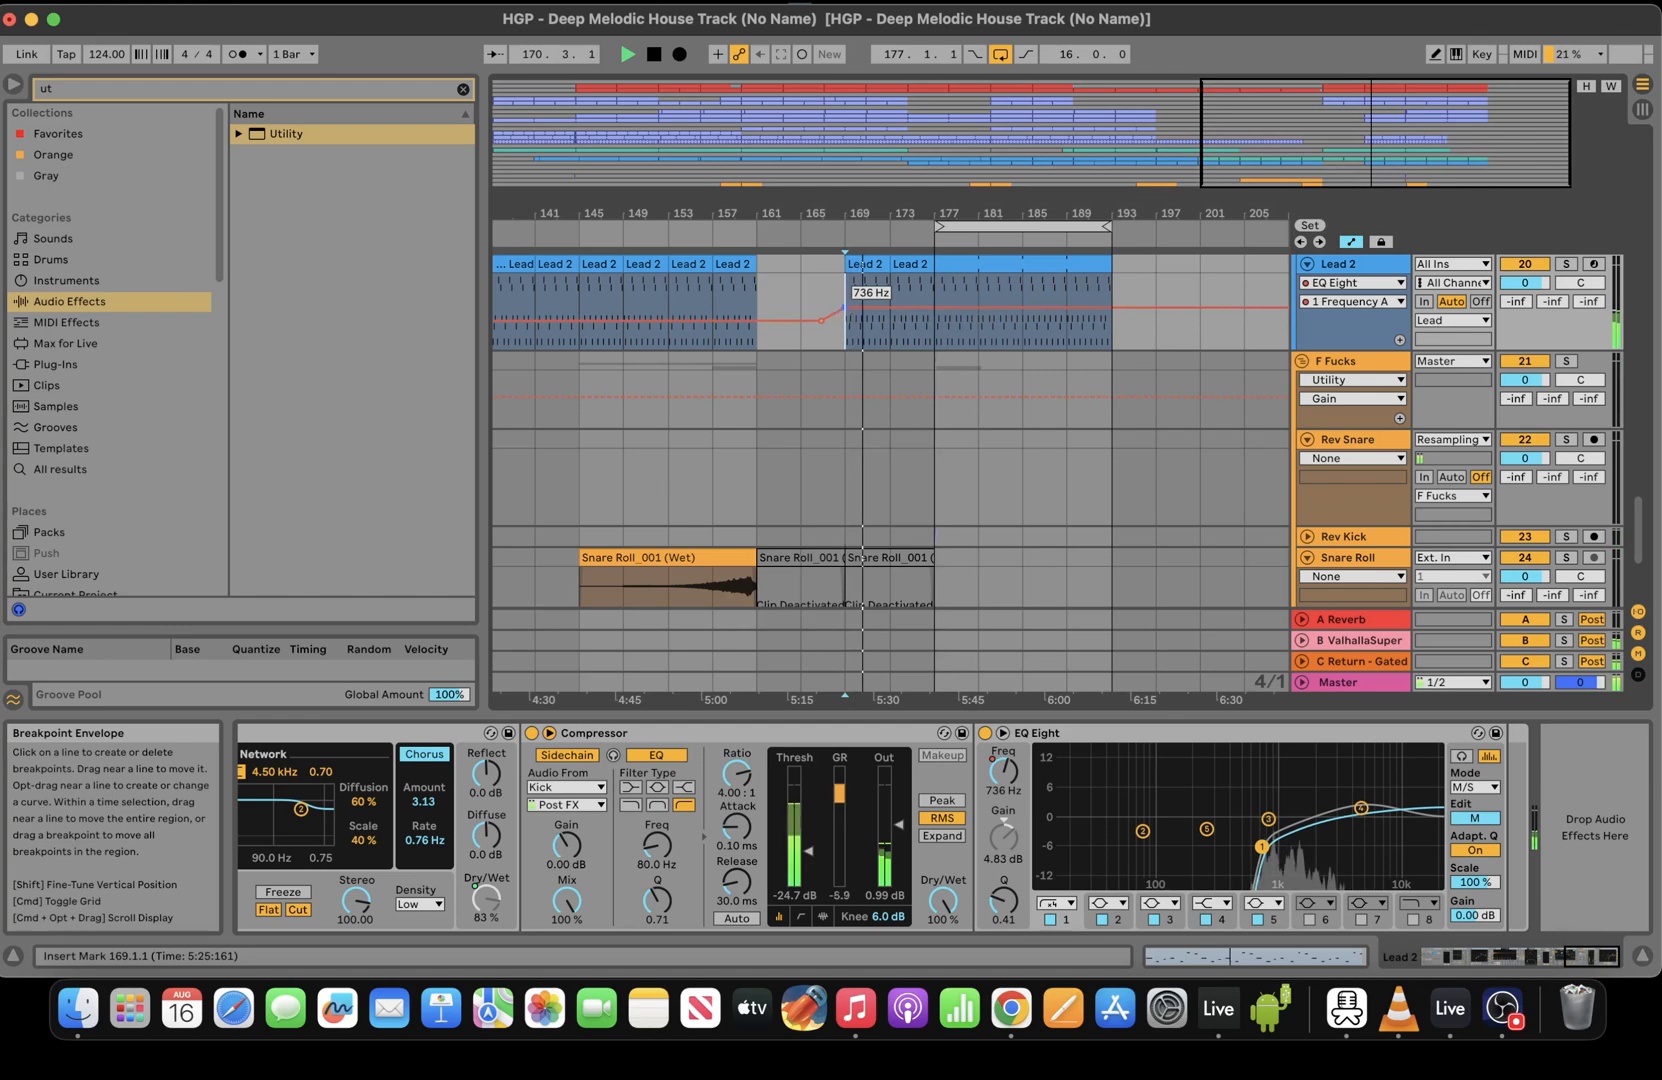
pyautogui.moveTo(846, 307); pyautogui.dragTo(846, 314)
pyautogui.moveTo(1590, 957); pyautogui.dragTo(1001, 967)
pyautogui.press('space')
pyautogui.press('space')
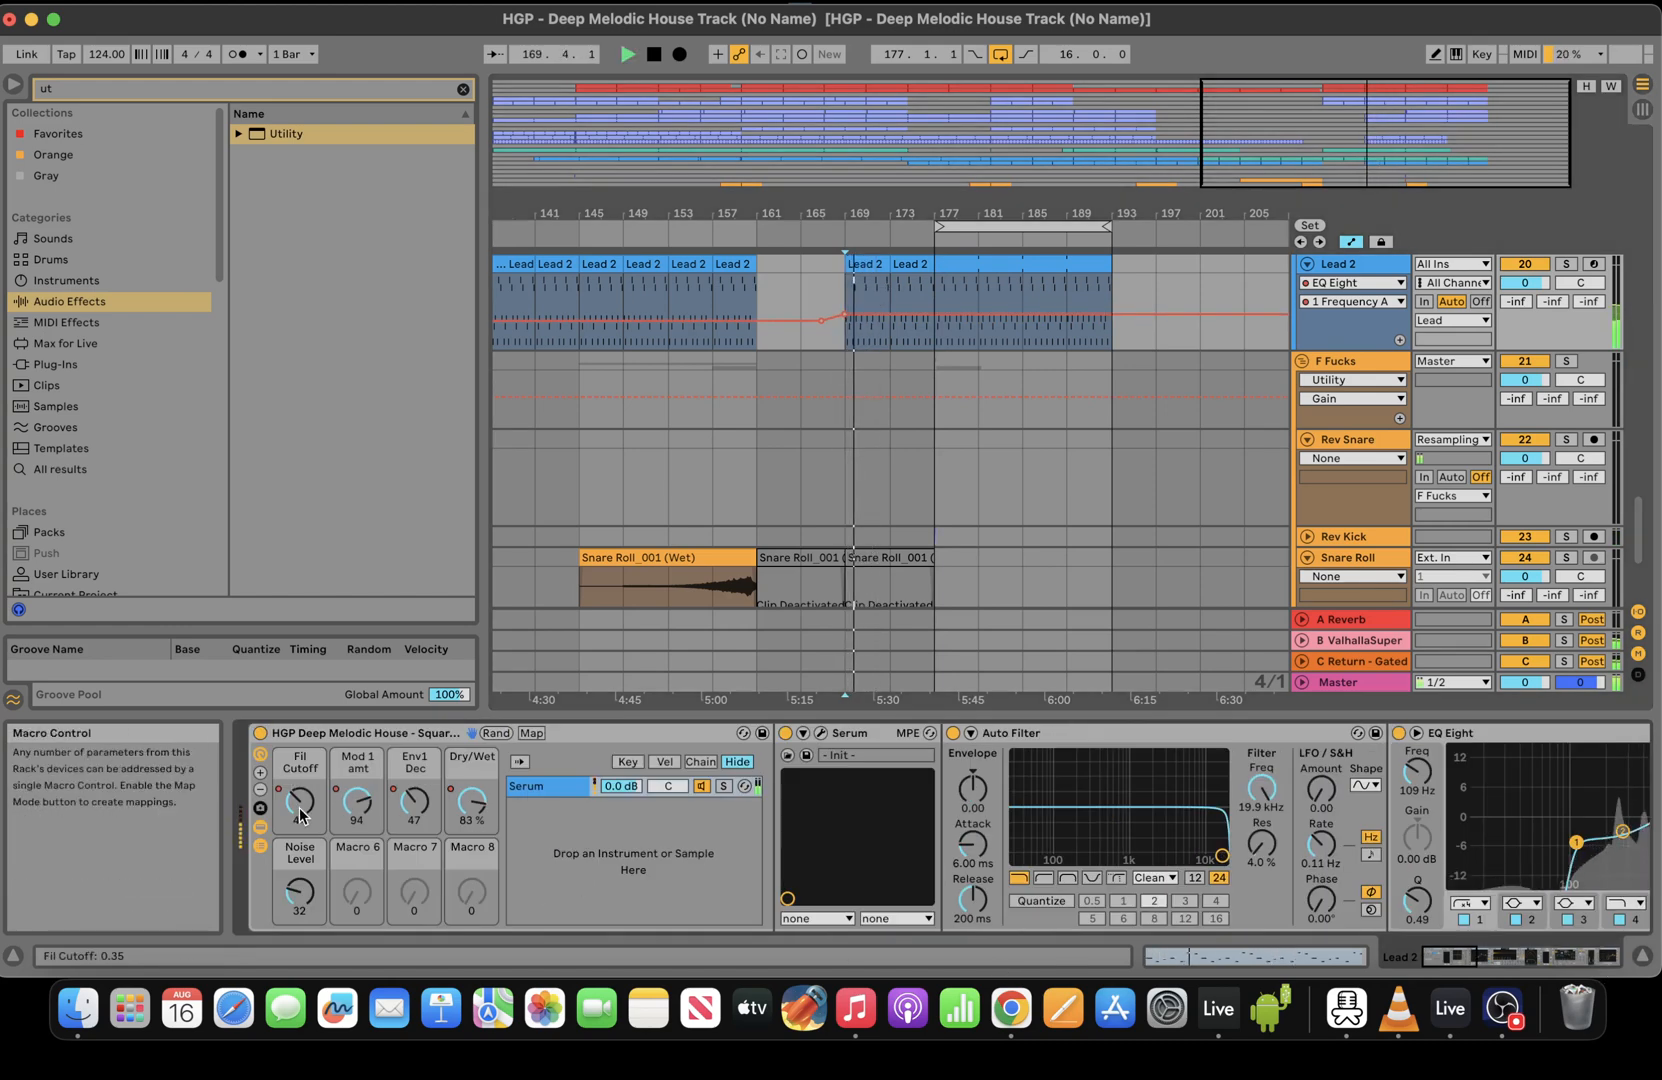
# Show the Fil Cutoff automation of Lead 2 and delete the track's content from bar 165 to bar 177
pyautogui.click(300, 808)
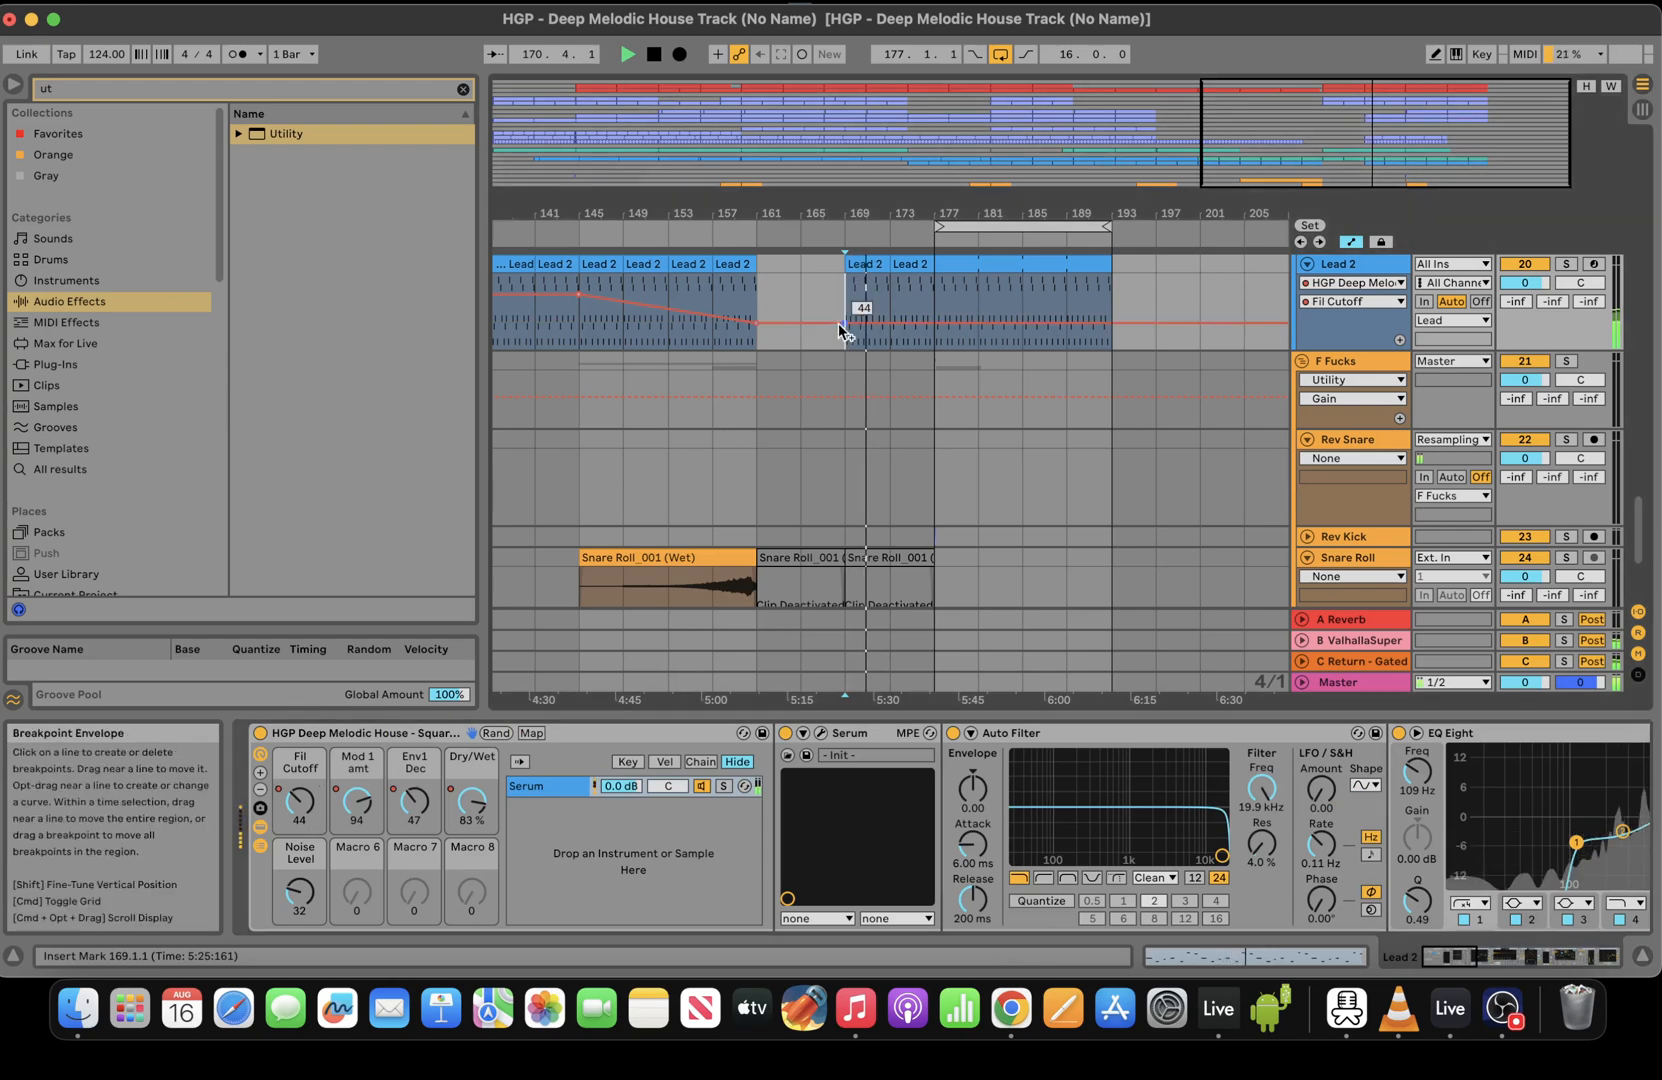
pyautogui.click(801, 296)
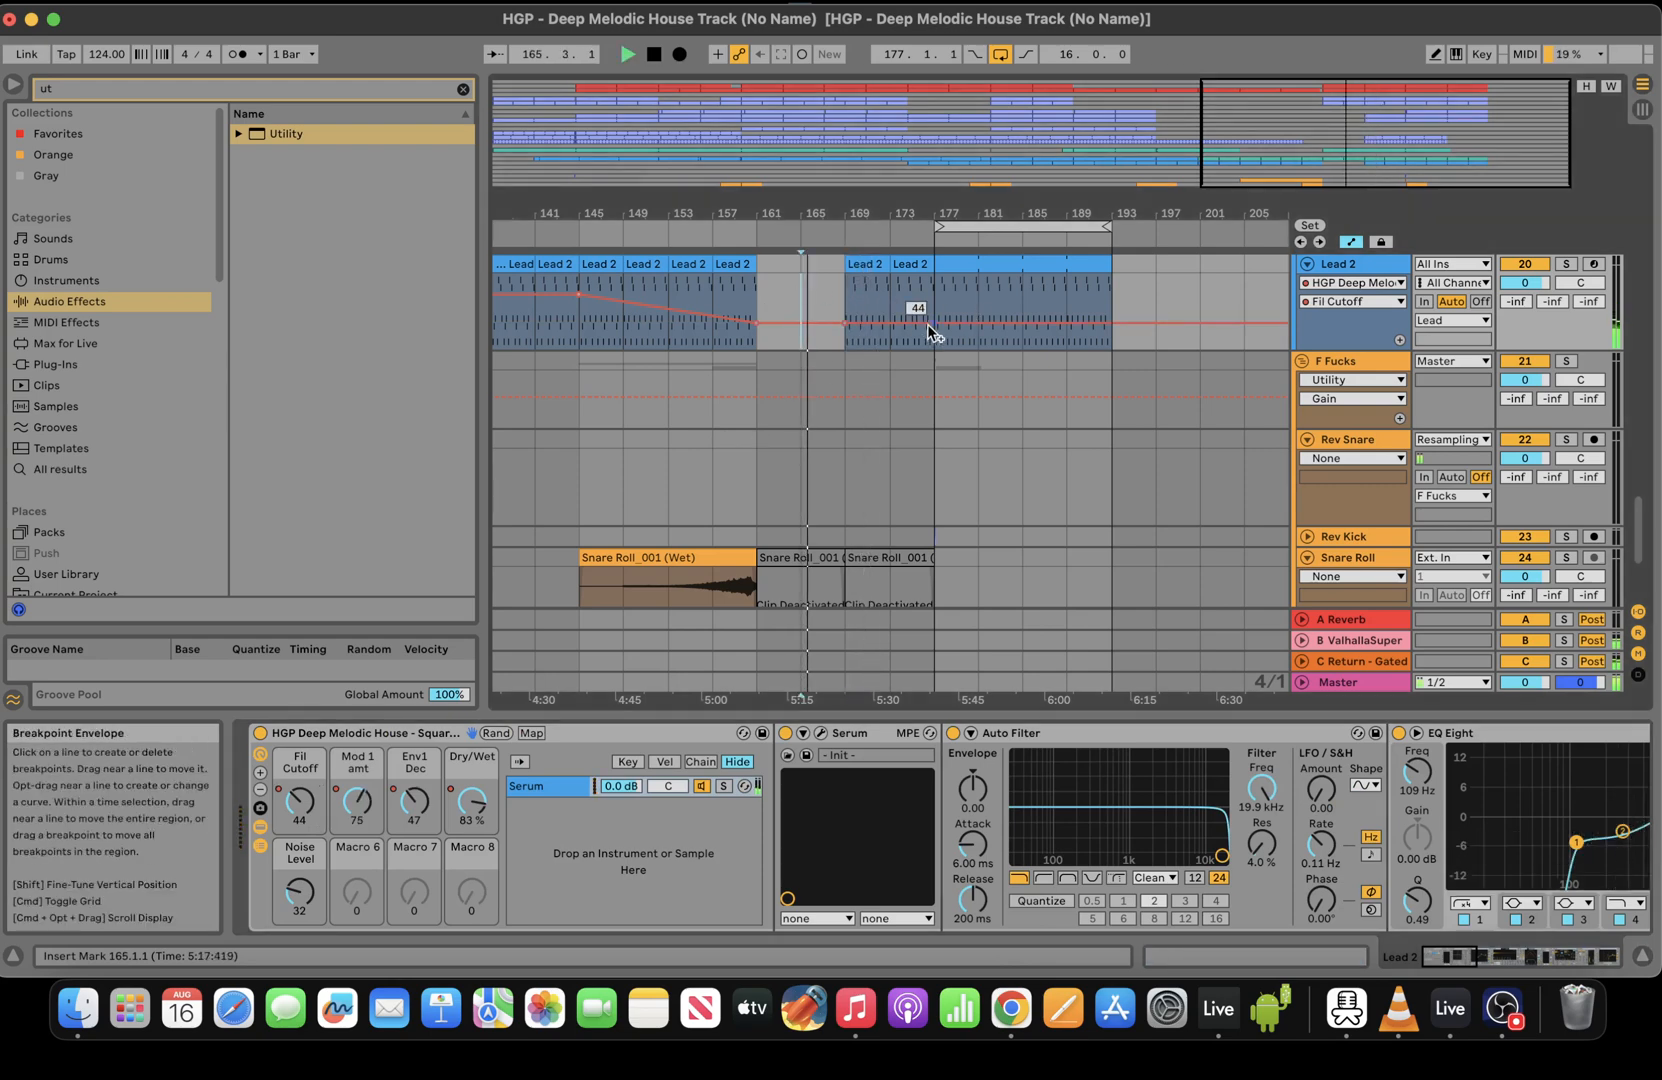
pyautogui.moveTo(930, 299); pyautogui.dragTo(847, 296)
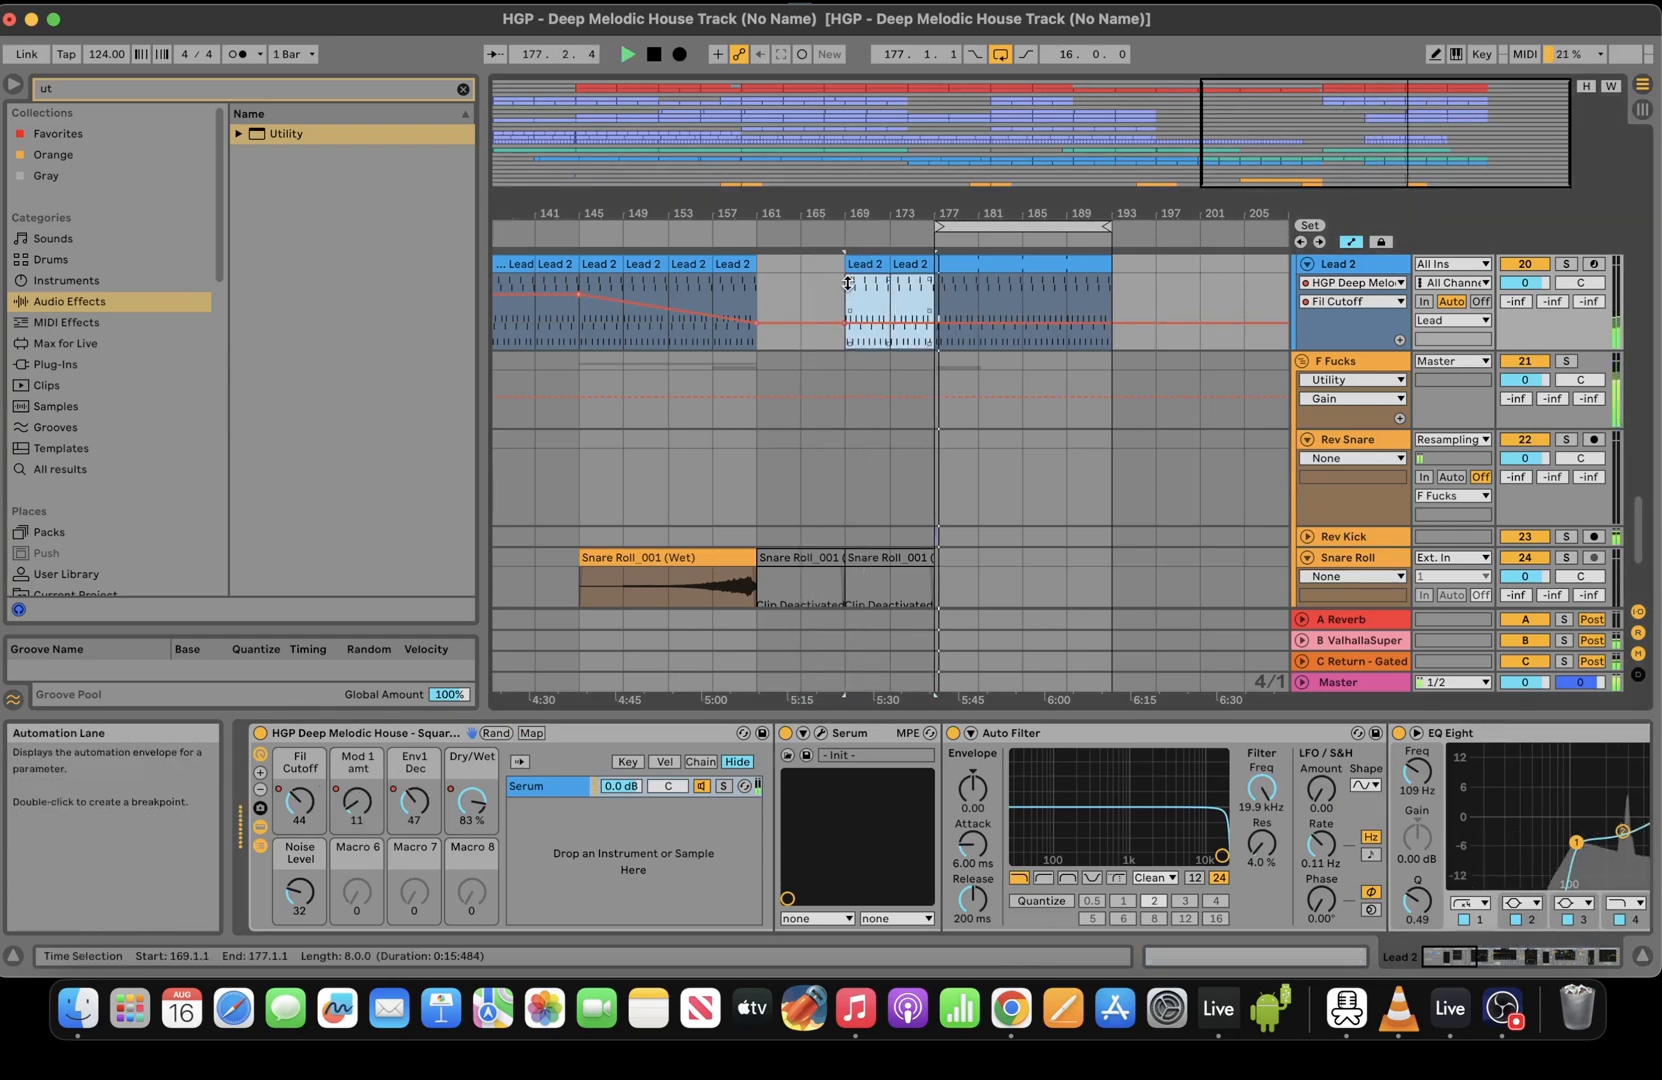
pyautogui.press('+')
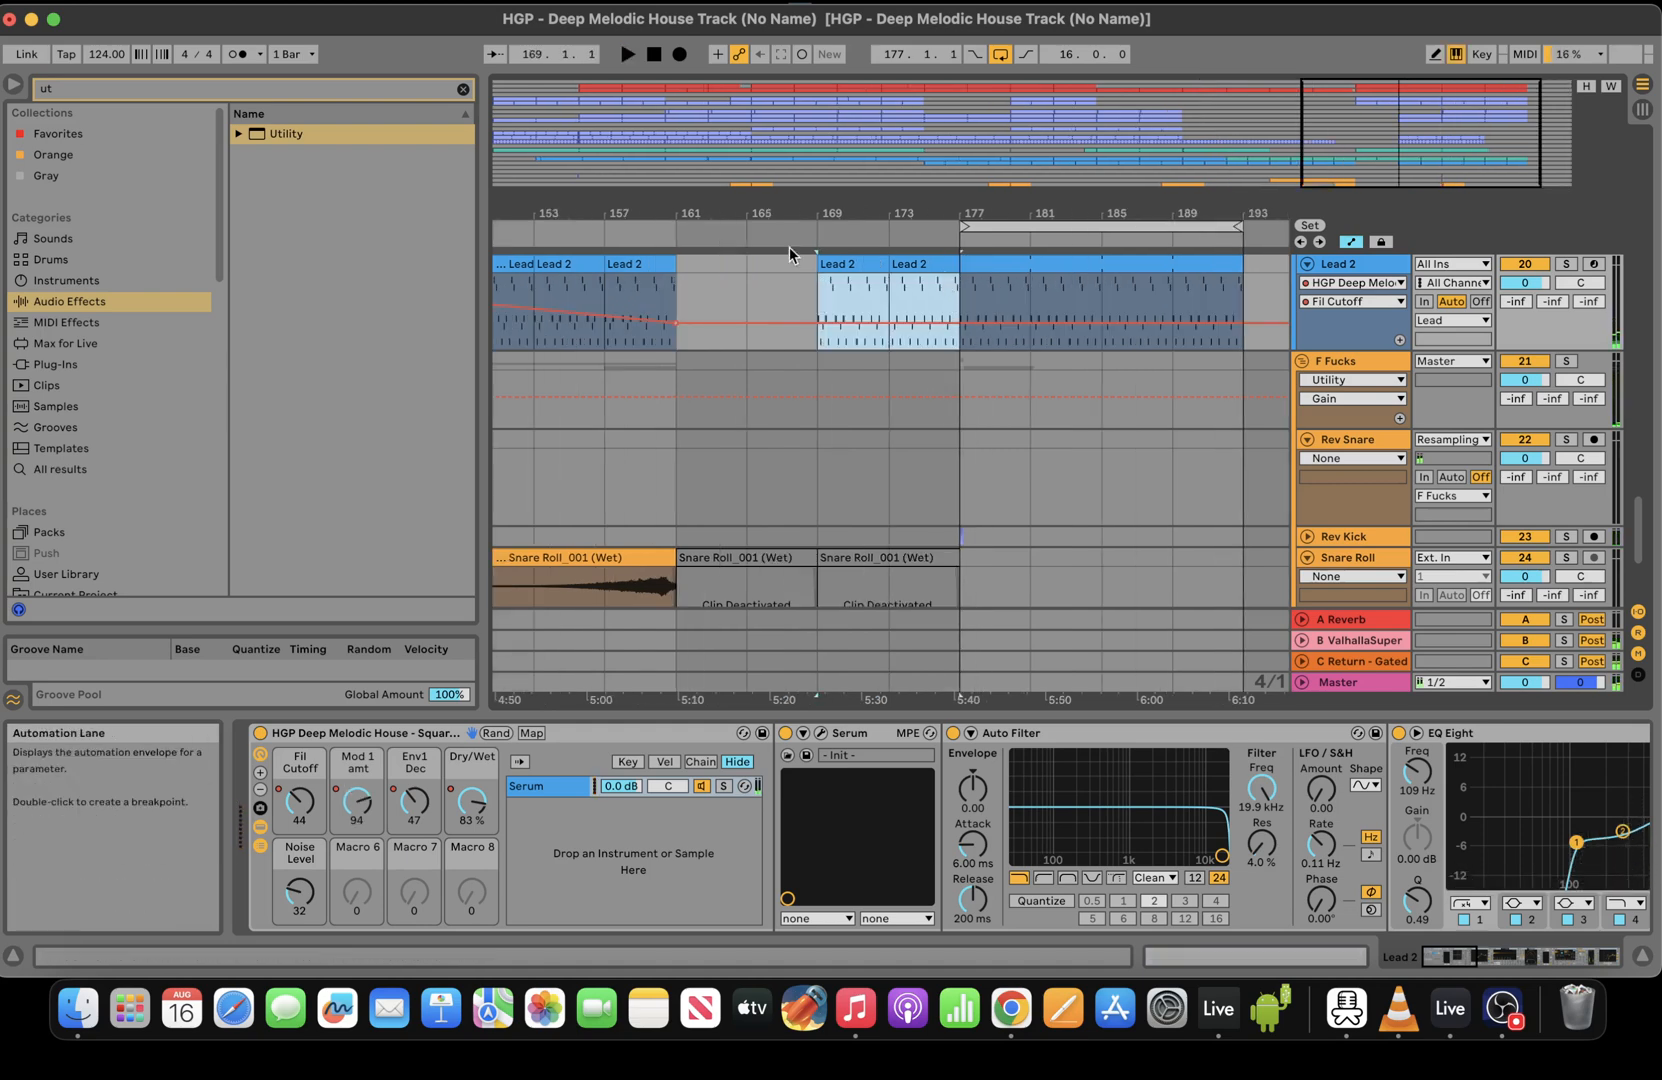
pyautogui.moveTo(747, 275); pyautogui.dragTo(952, 360)
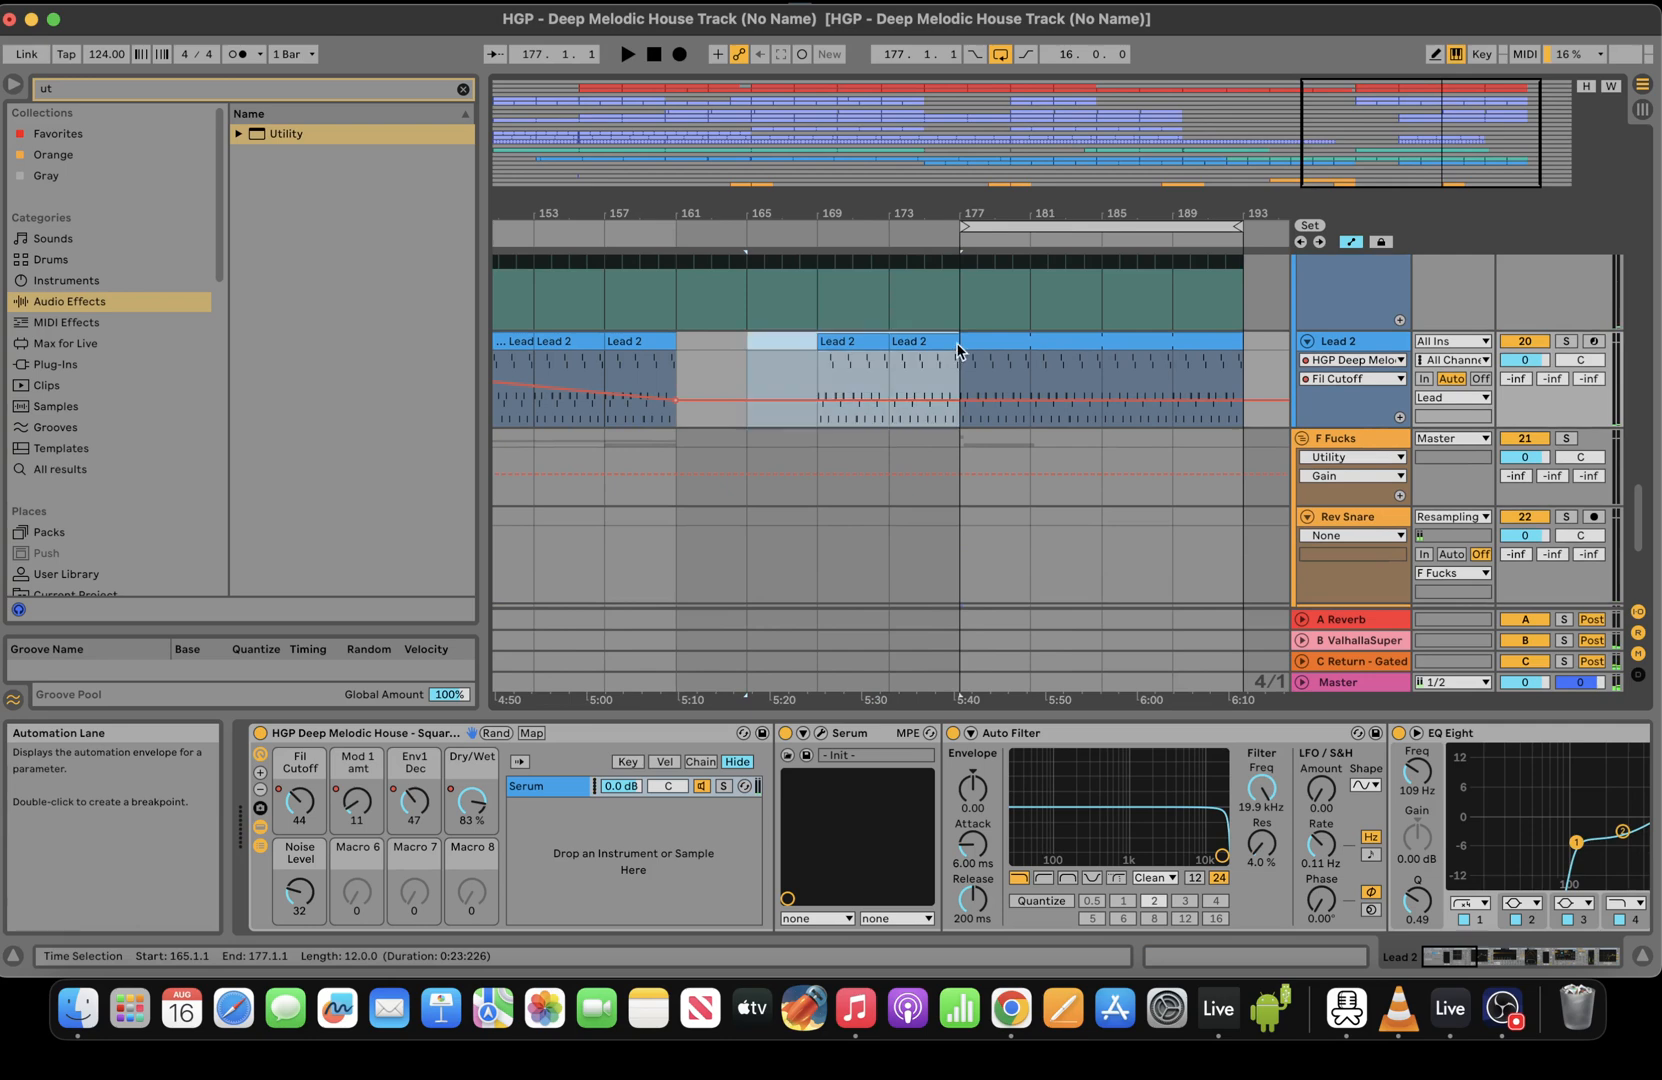
pyautogui.press('Delete')
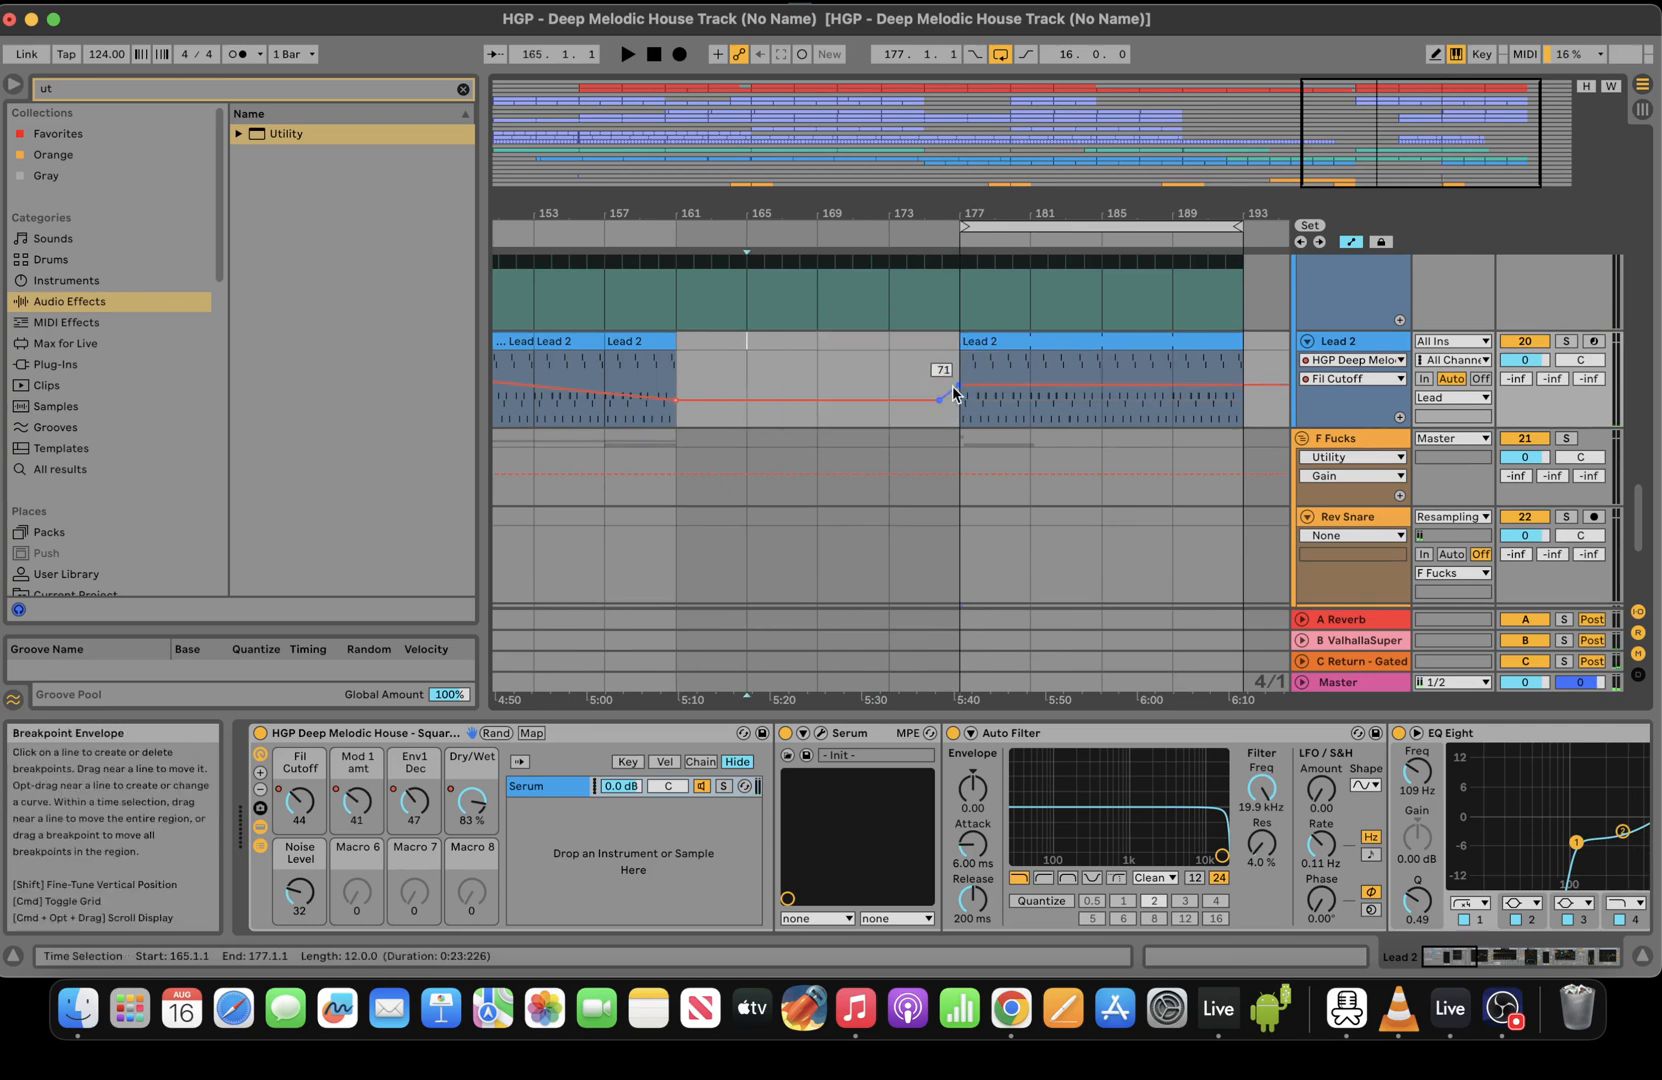
# Raise the Fil Cutoff automation of Lead 2 to 99 at bar 177 and solo the track during playback
pyautogui.press('space')
pyautogui.click(952, 386)
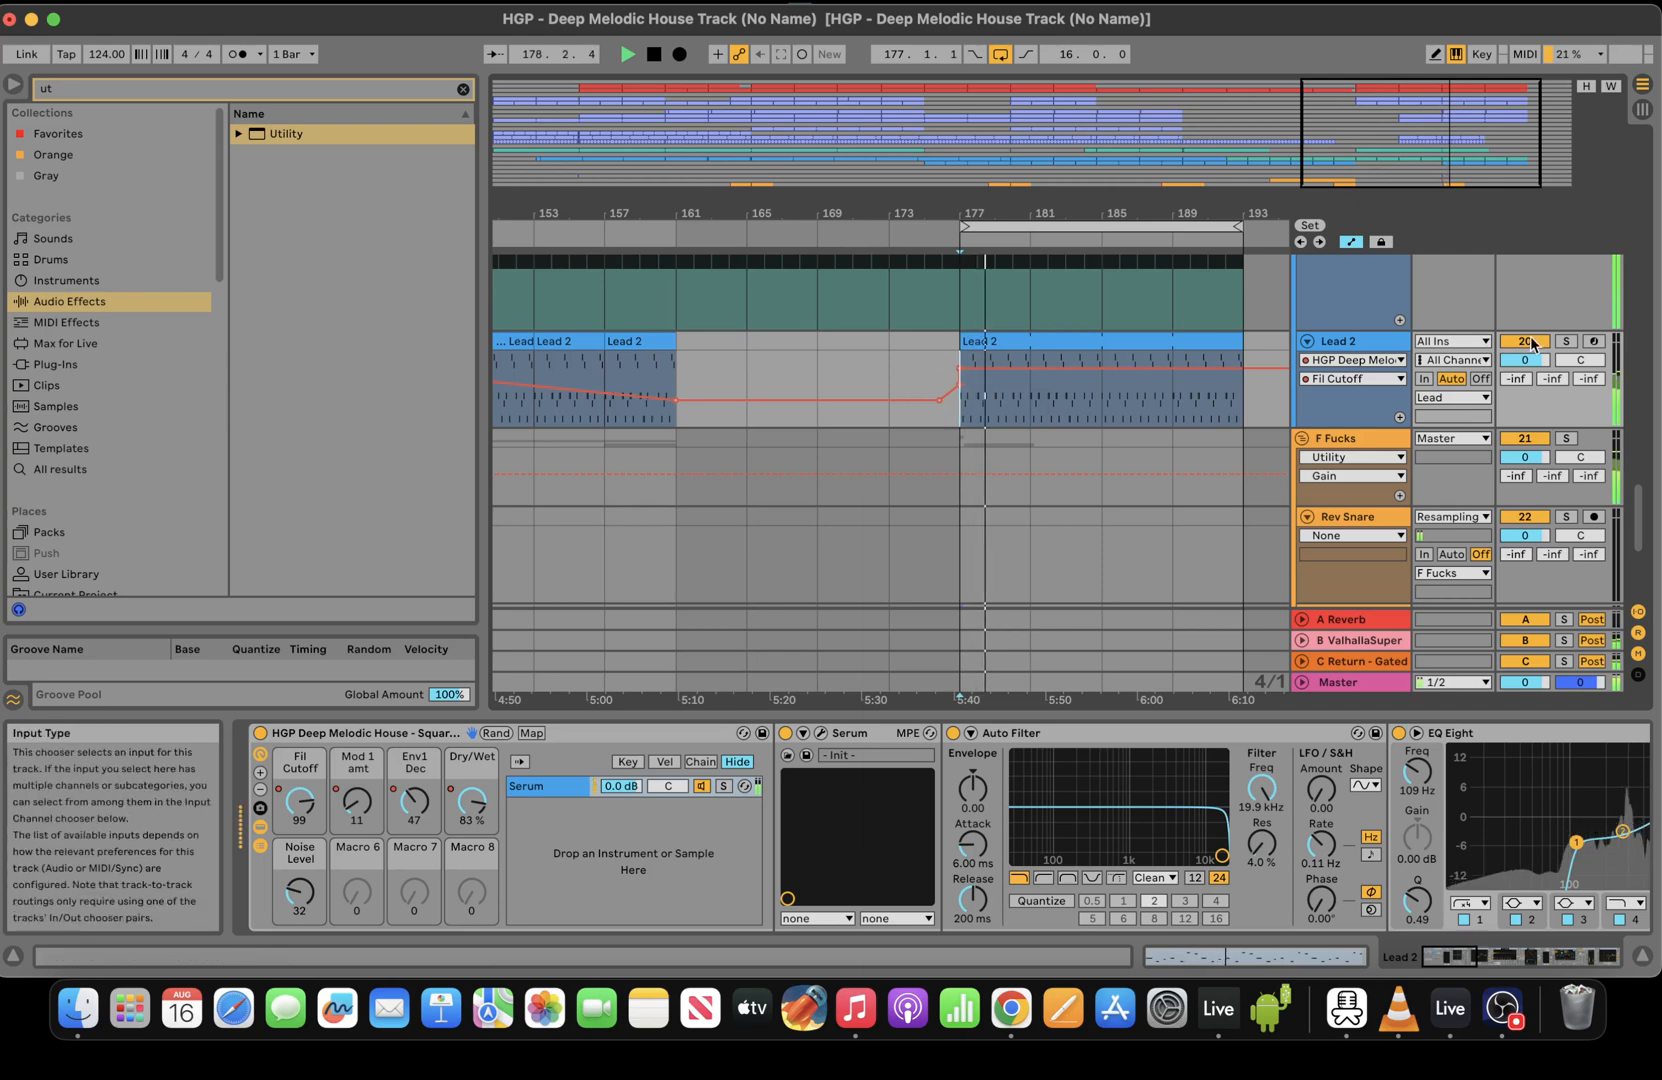
pyautogui.click(1572, 343)
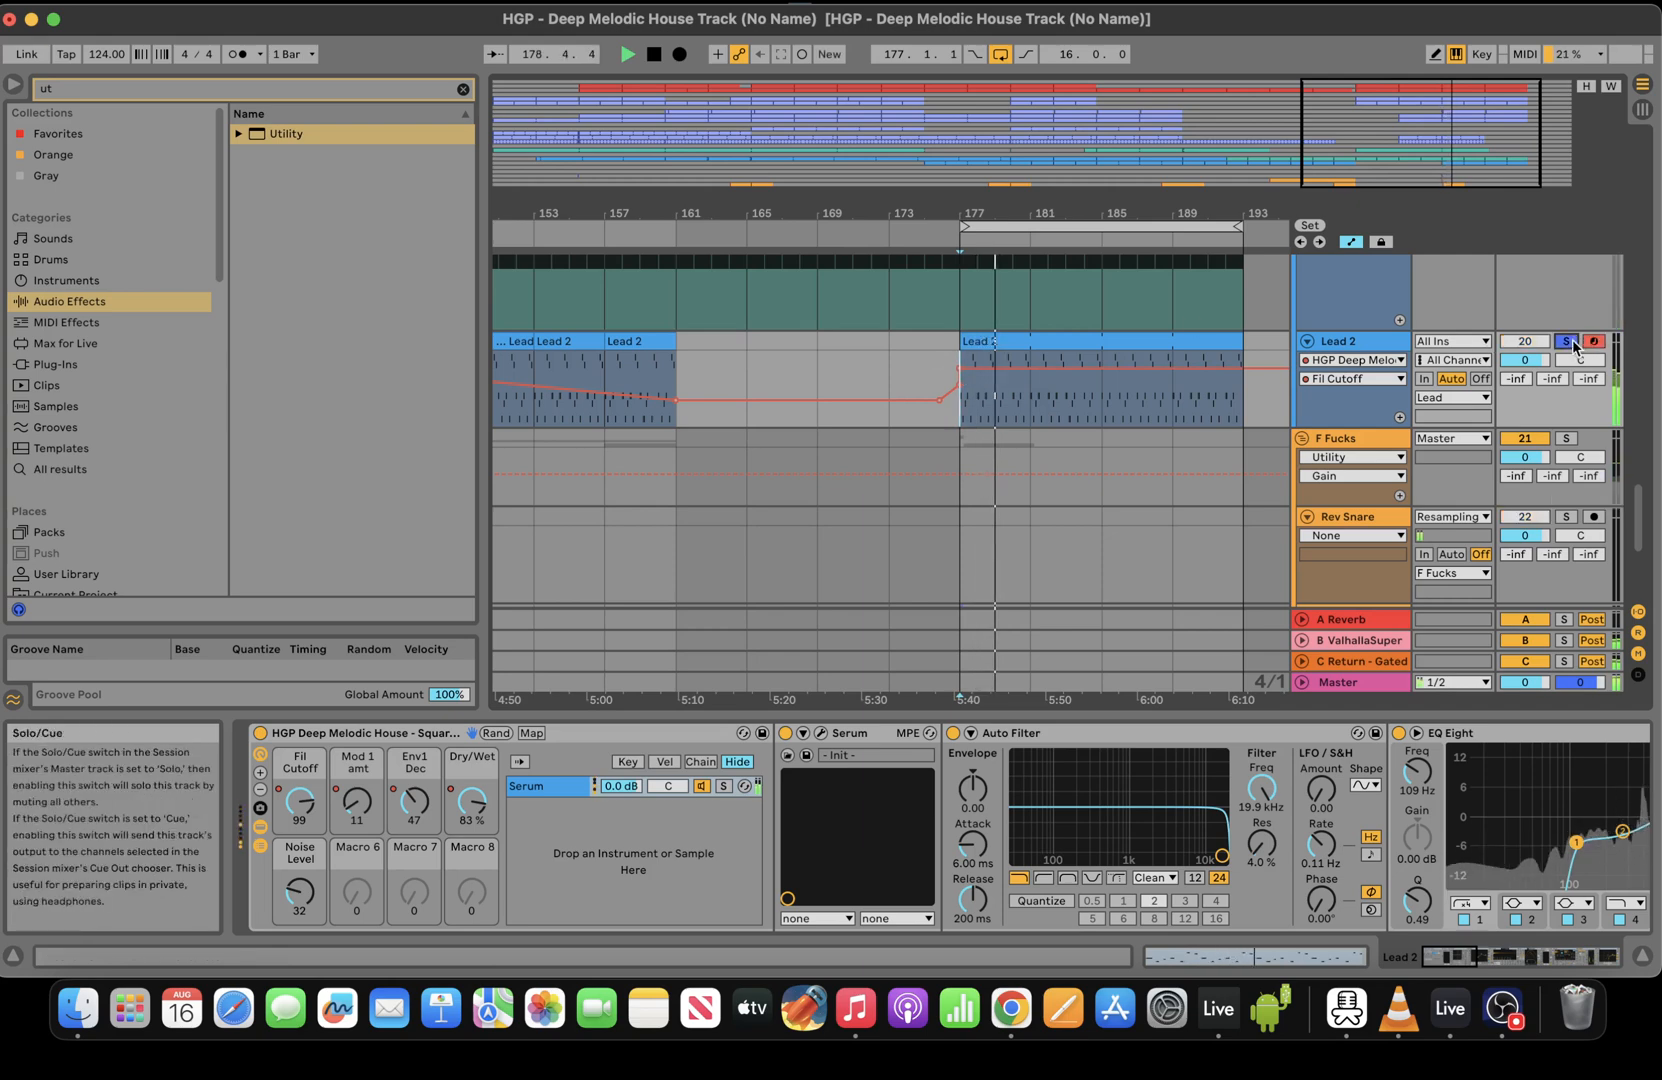
# Lower the Dry/Wet automation of Lead 2 to 32 % at bar 177 and play from there
pyautogui.click(466, 805)
pyautogui.moveTo(941, 363); pyautogui.dragTo(941, 406)
pyautogui.press('space')
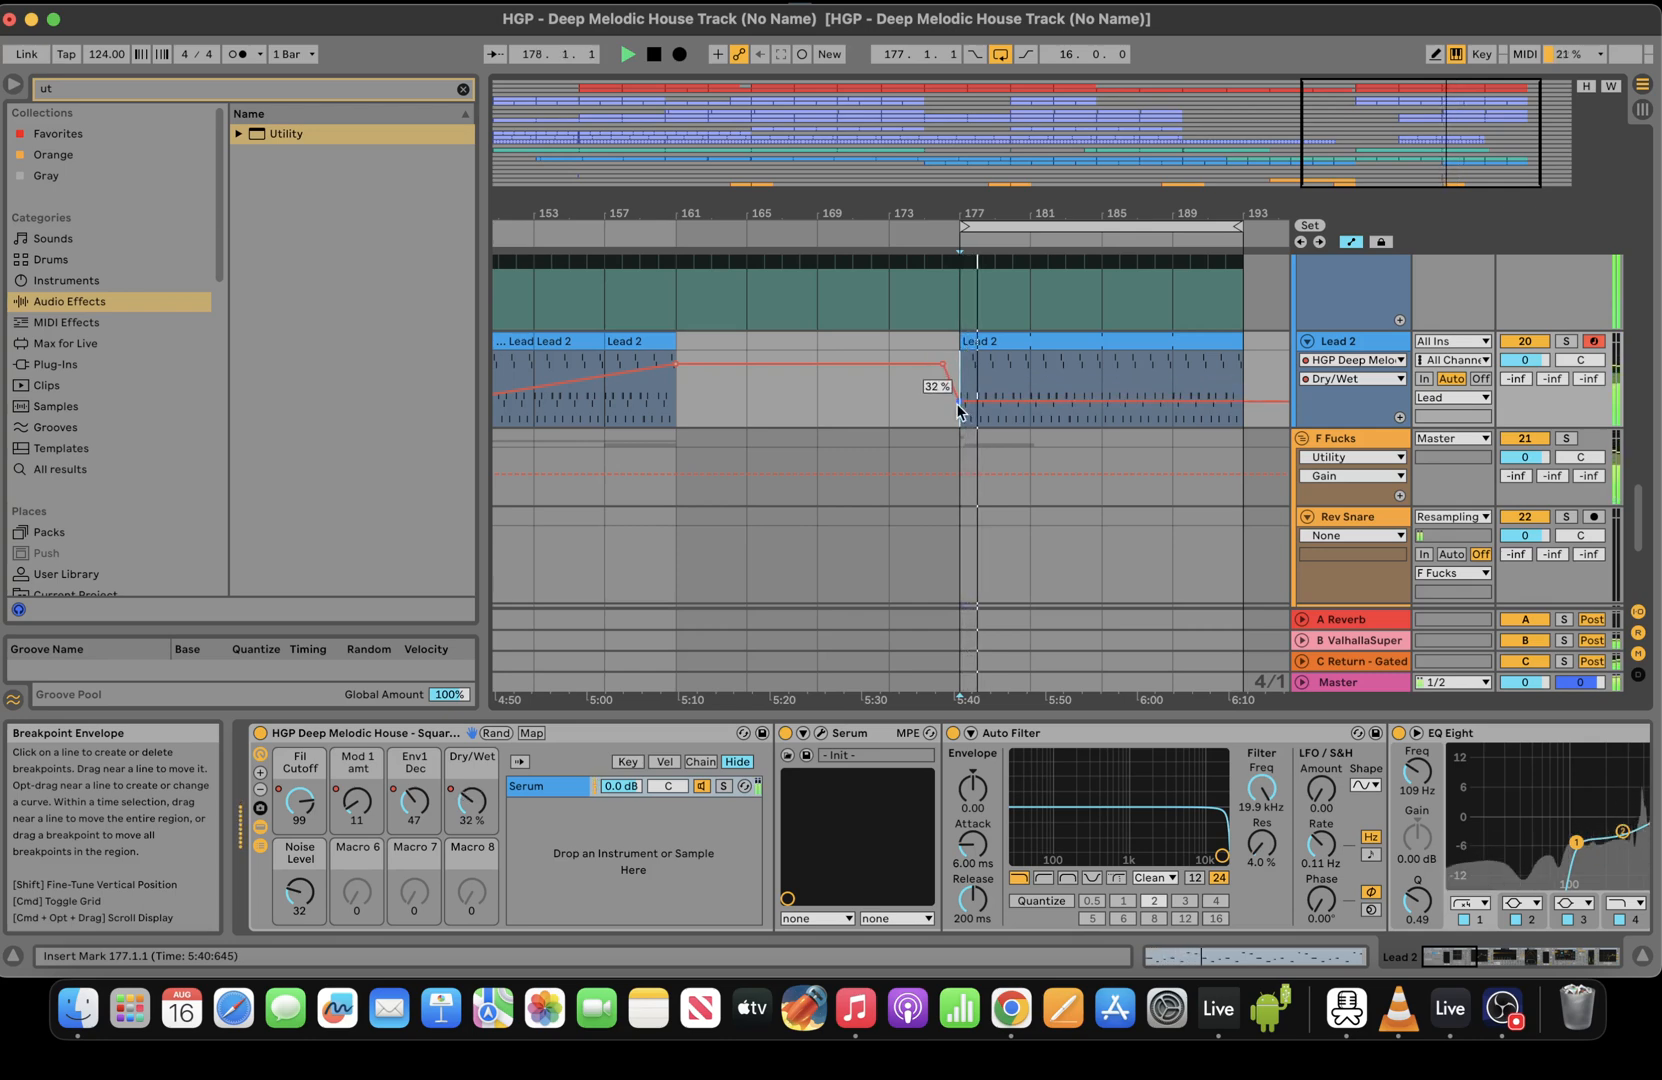
# Raise the Lead 2 automation at bar 177, Mod 1 amt to 108 and Fil Cutoff to 114
pyautogui.click(356, 801)
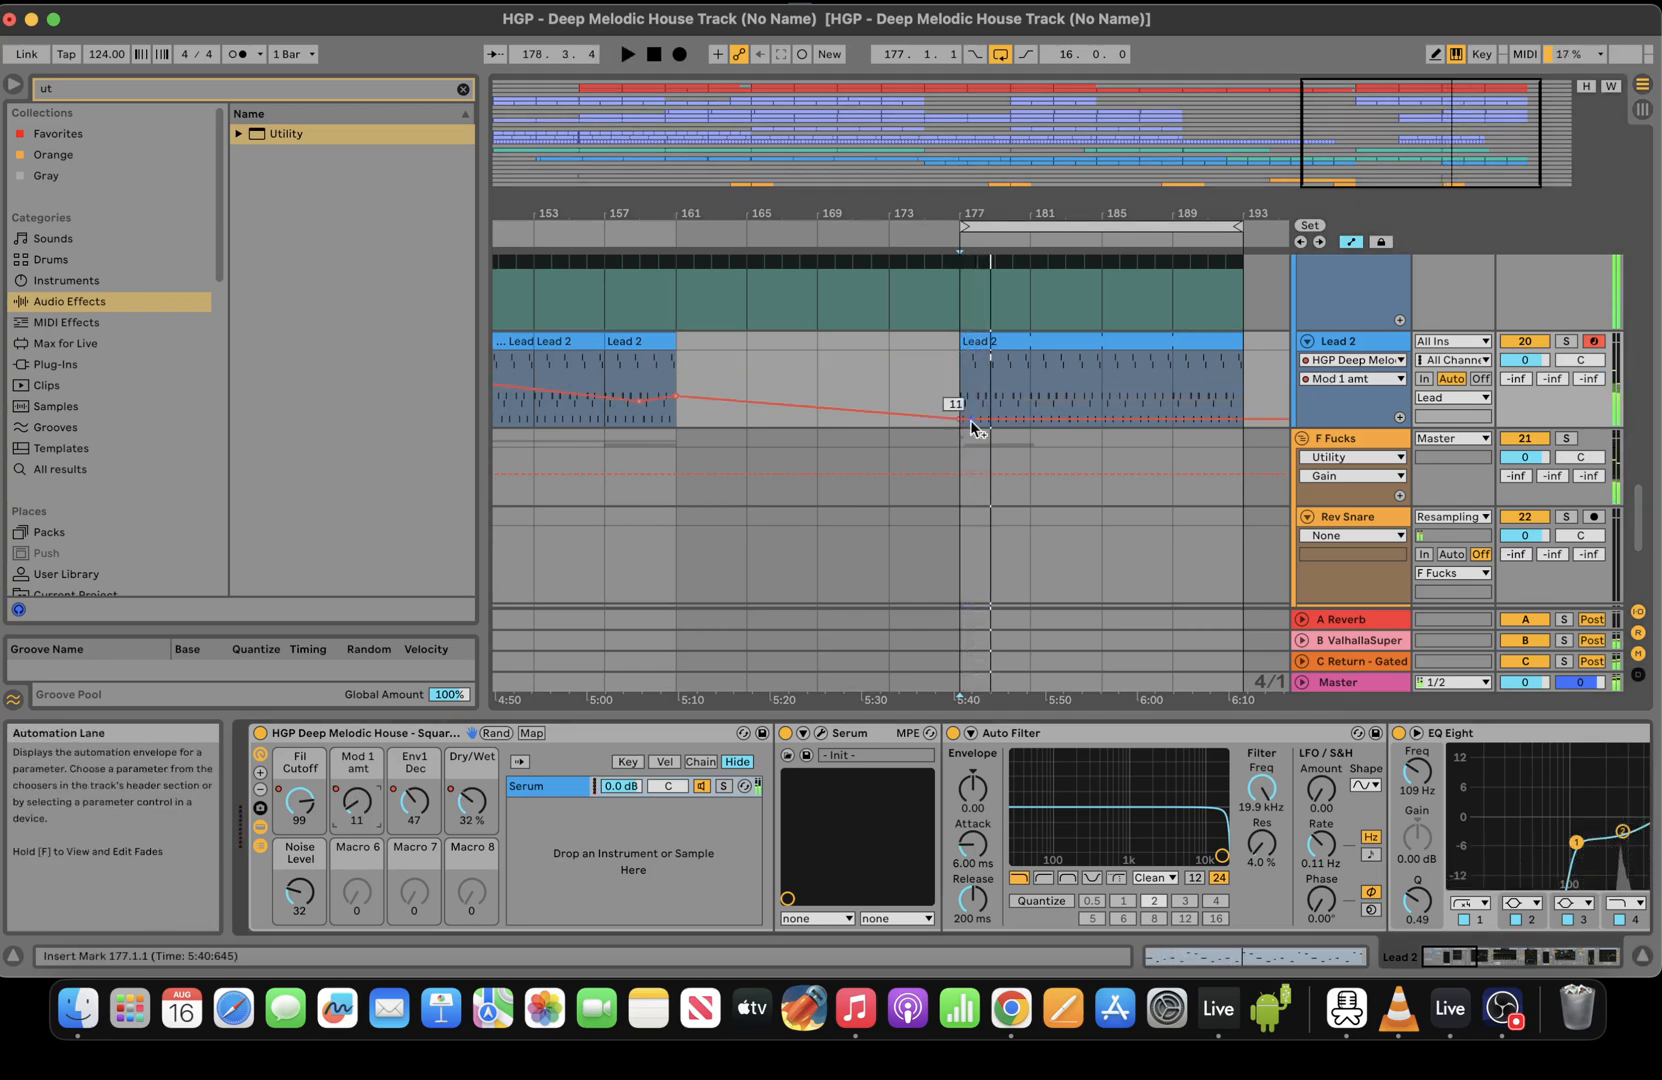
pyautogui.moveTo(971, 421); pyautogui.dragTo(960, 372)
pyautogui.press('space')
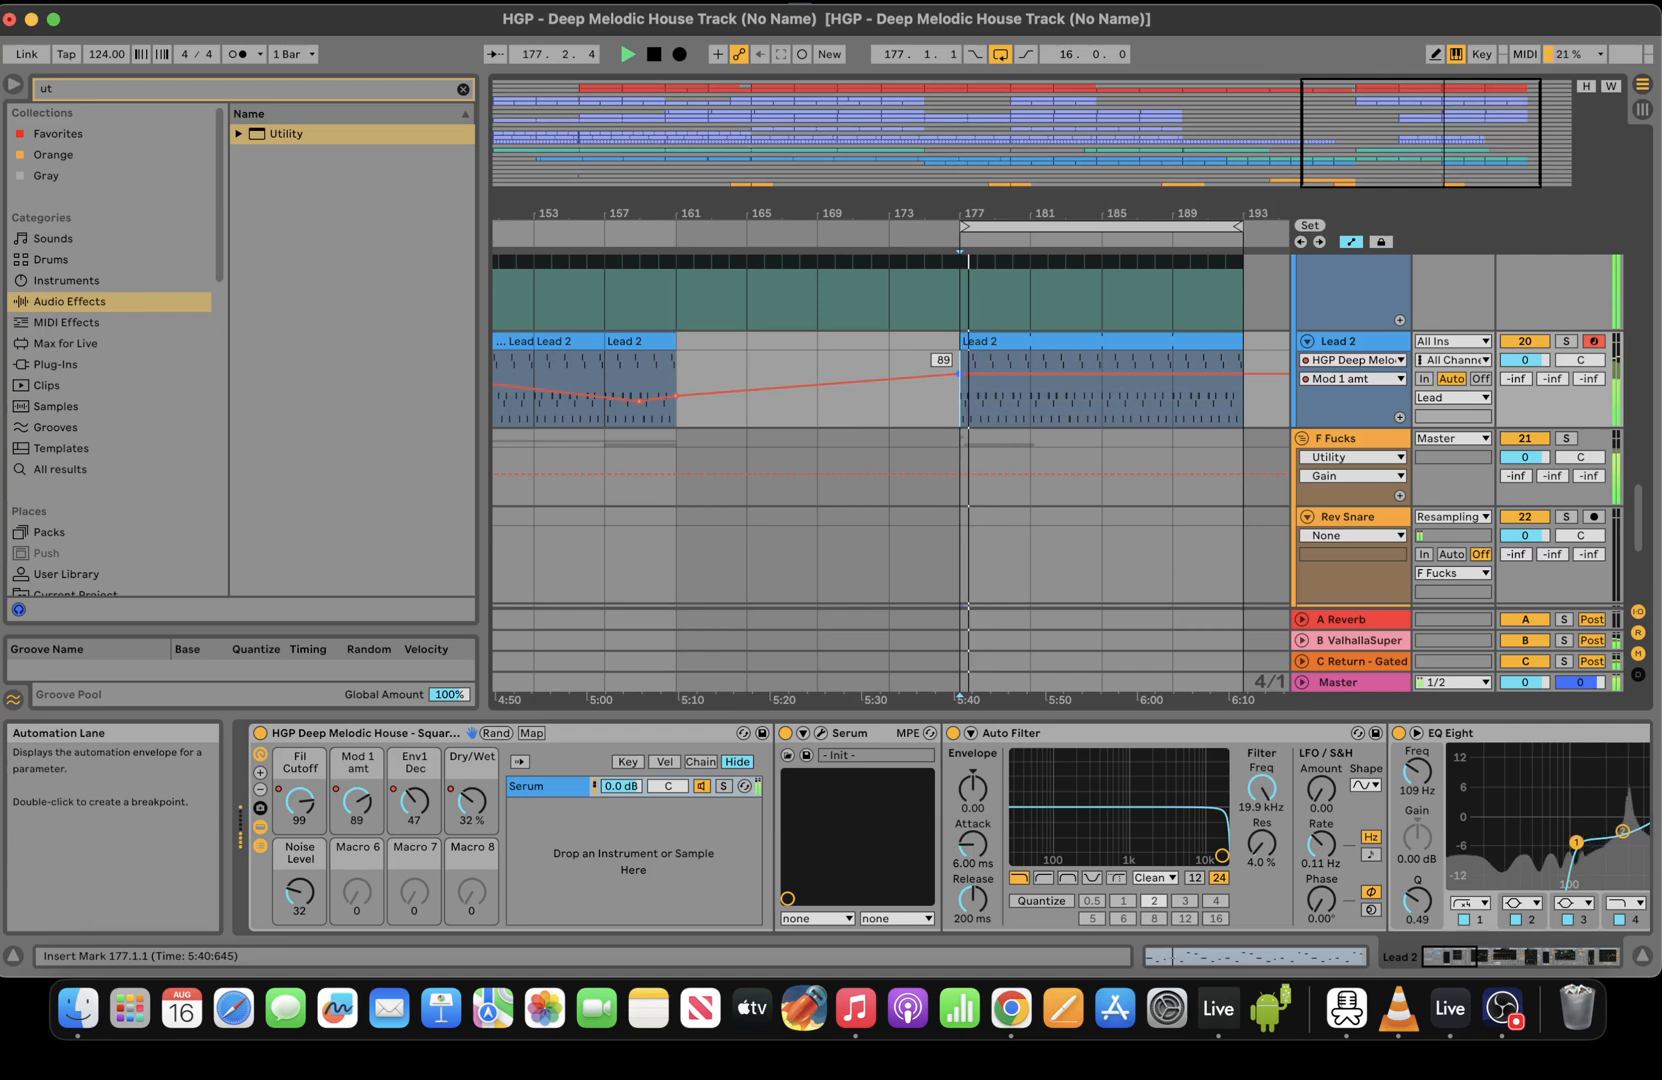
pyautogui.click(299, 801)
pyautogui.moveTo(960, 369); pyautogui.dragTo(960, 359)
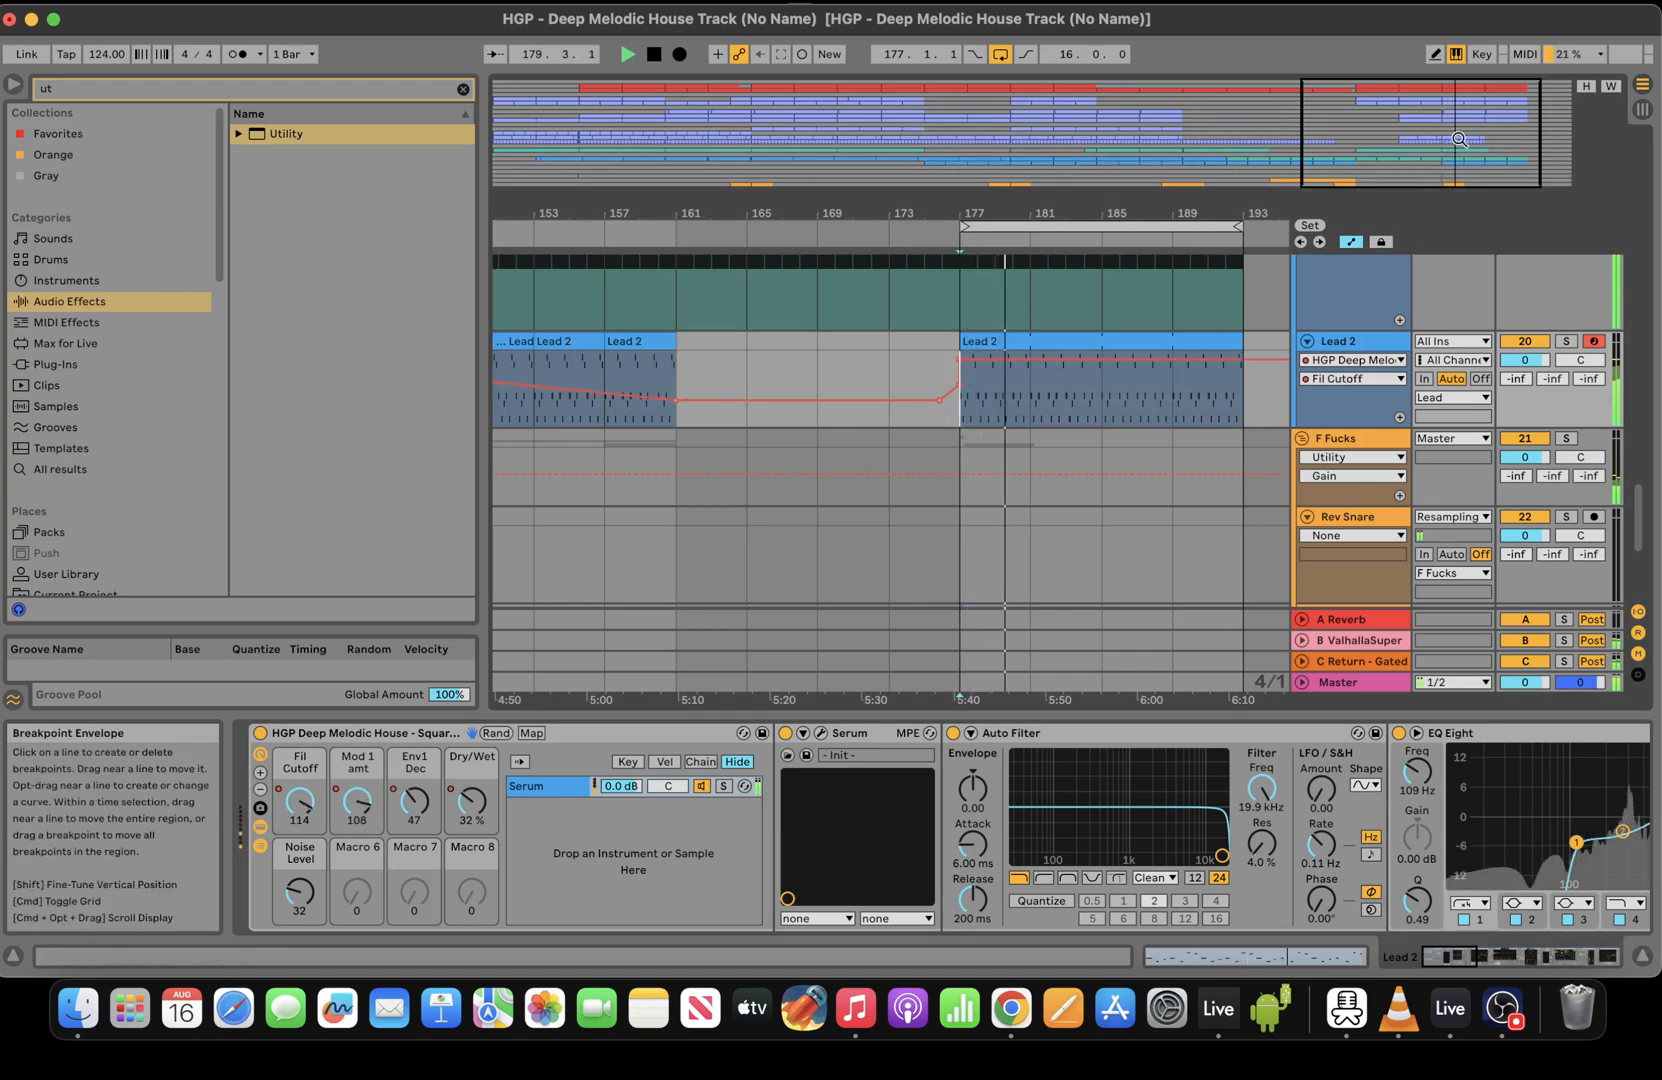
# Lower the Env 2 Peak automation of the bass on track 3 to about 37 % just before bar 177
pyautogui.moveTo(1459, 139); pyautogui.dragTo(1459, 98)
pyautogui.moveTo(1371, 140); pyautogui.dragTo(1371, 162)
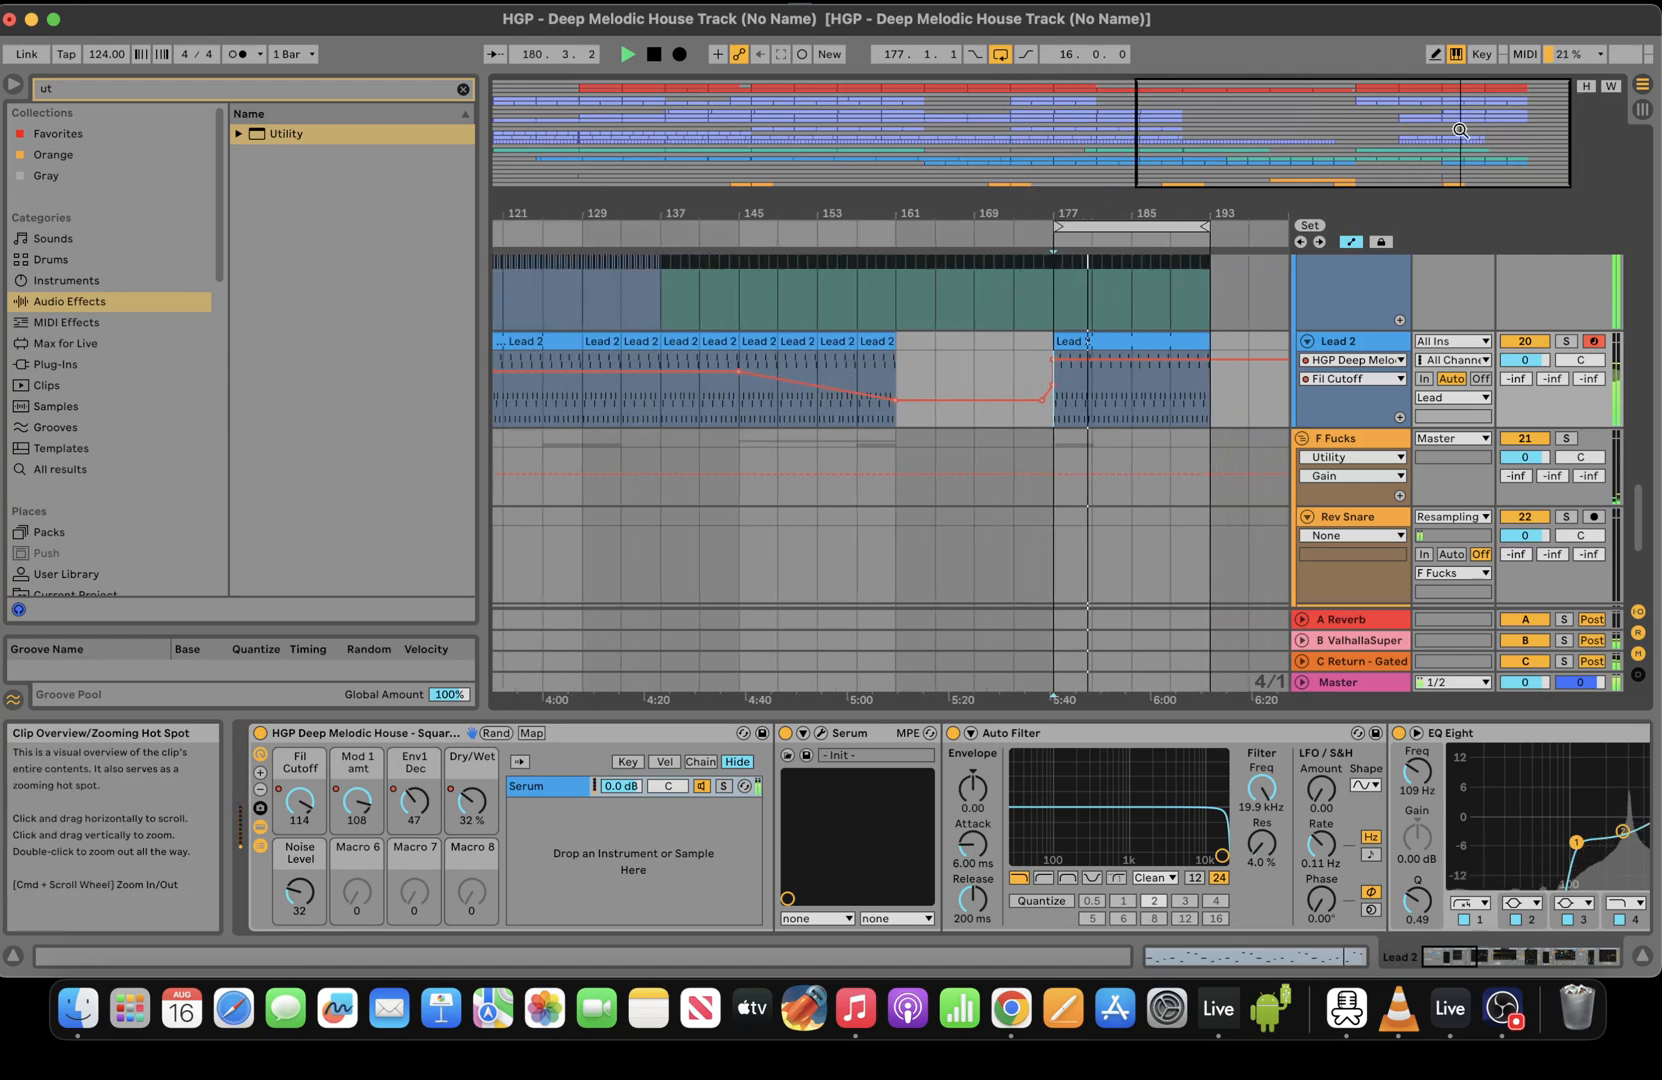
pyautogui.moveTo(1640, 527); pyautogui.dragTo(1622, 205)
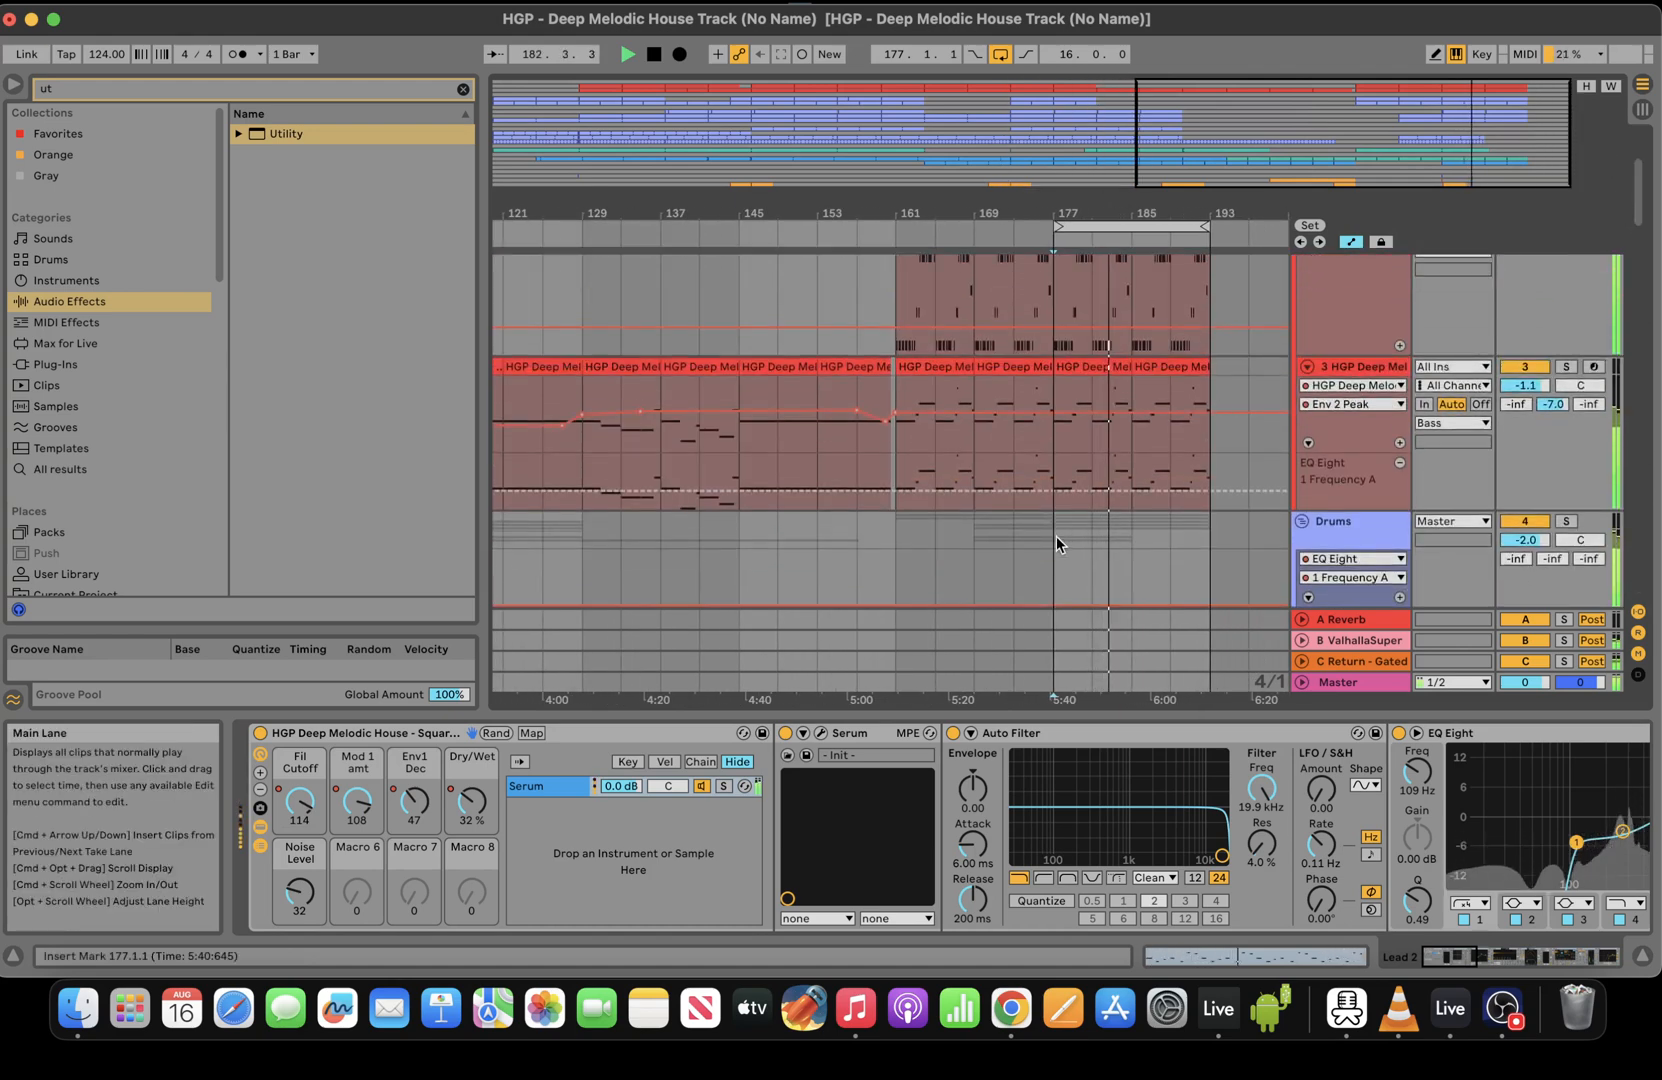
pyautogui.click(1076, 448)
pyautogui.moveTo(1043, 410); pyautogui.dragTo(1045, 423)
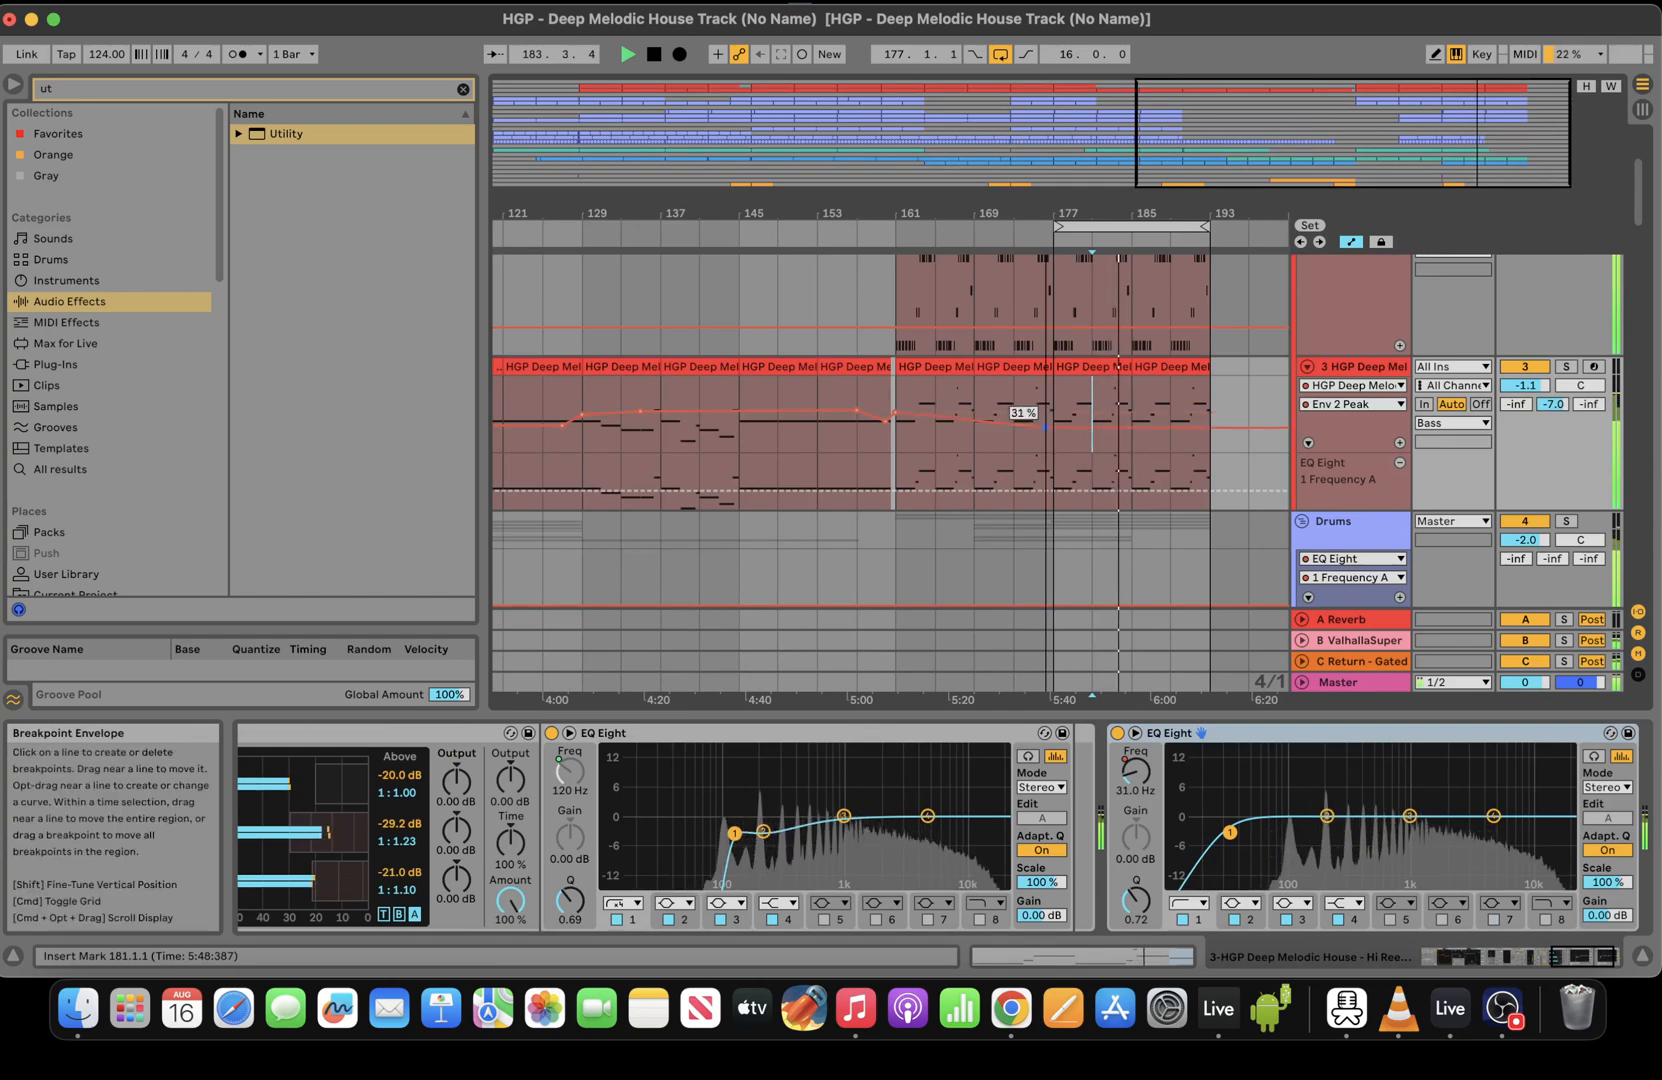
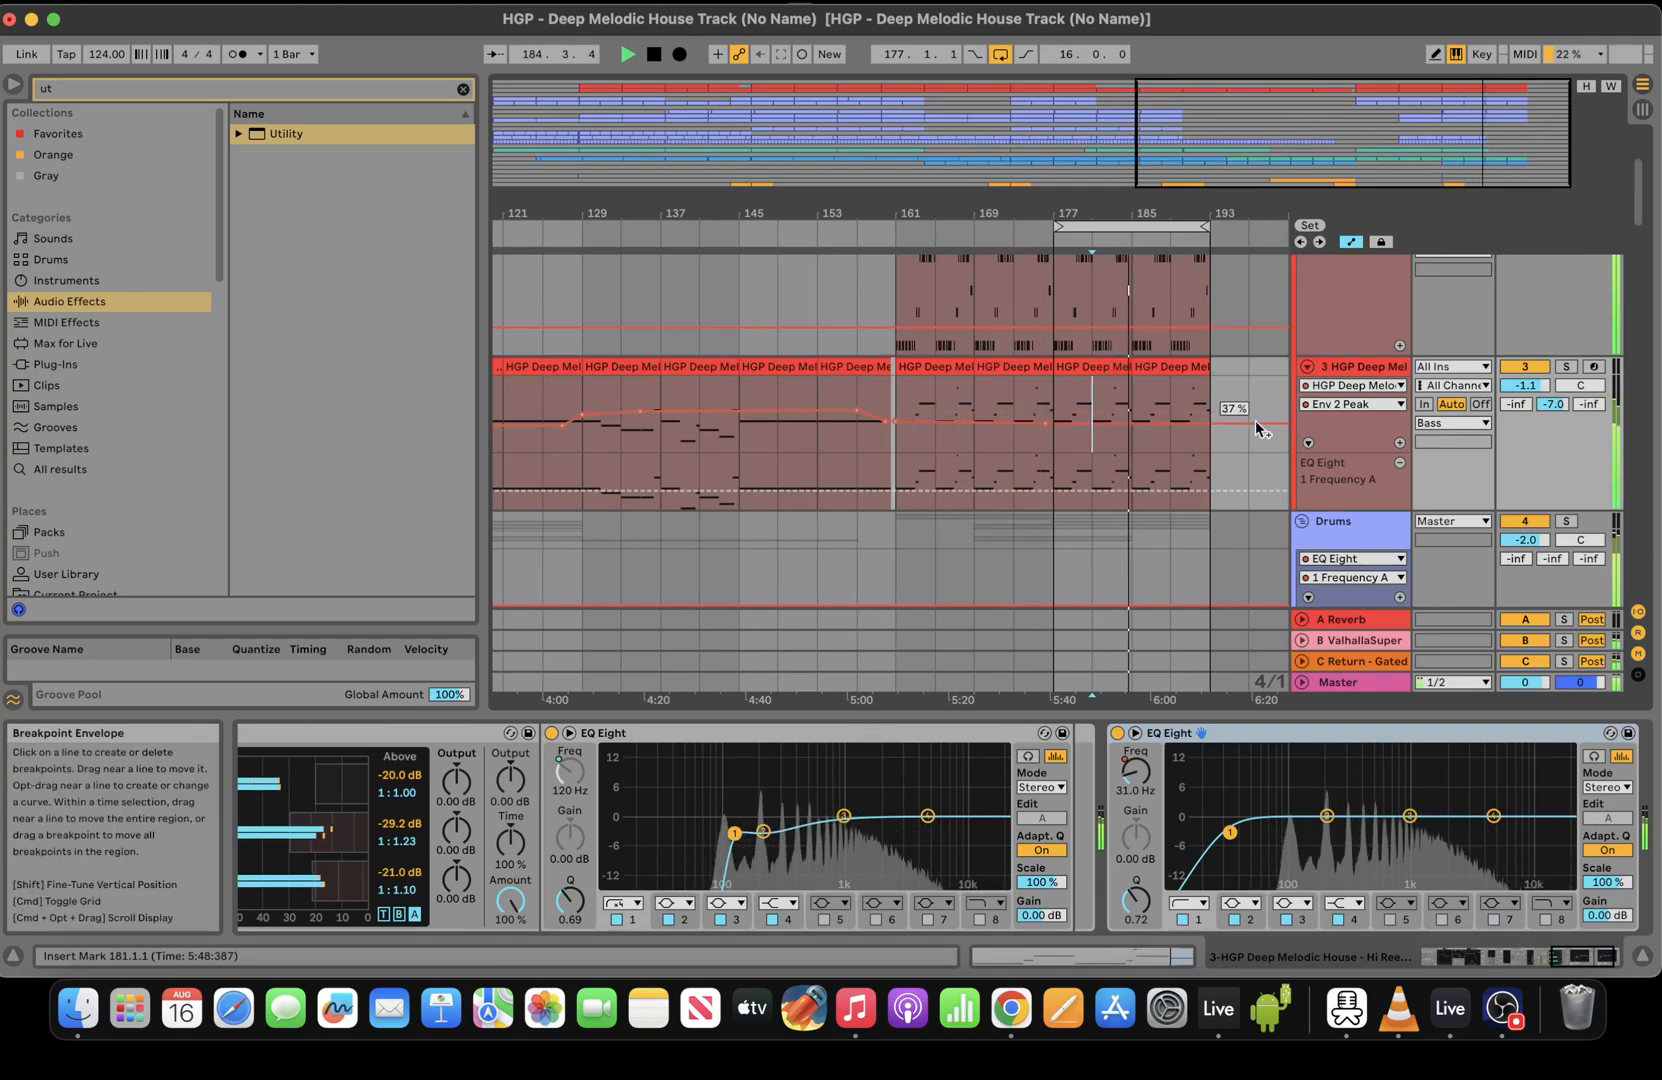
# Extend the last knife-sharpening clip on Tex 3 to bar 226 and the one on Tex 4 to bar 225
pyautogui.moveTo(1136, 152); pyautogui.dragTo(967, 157)
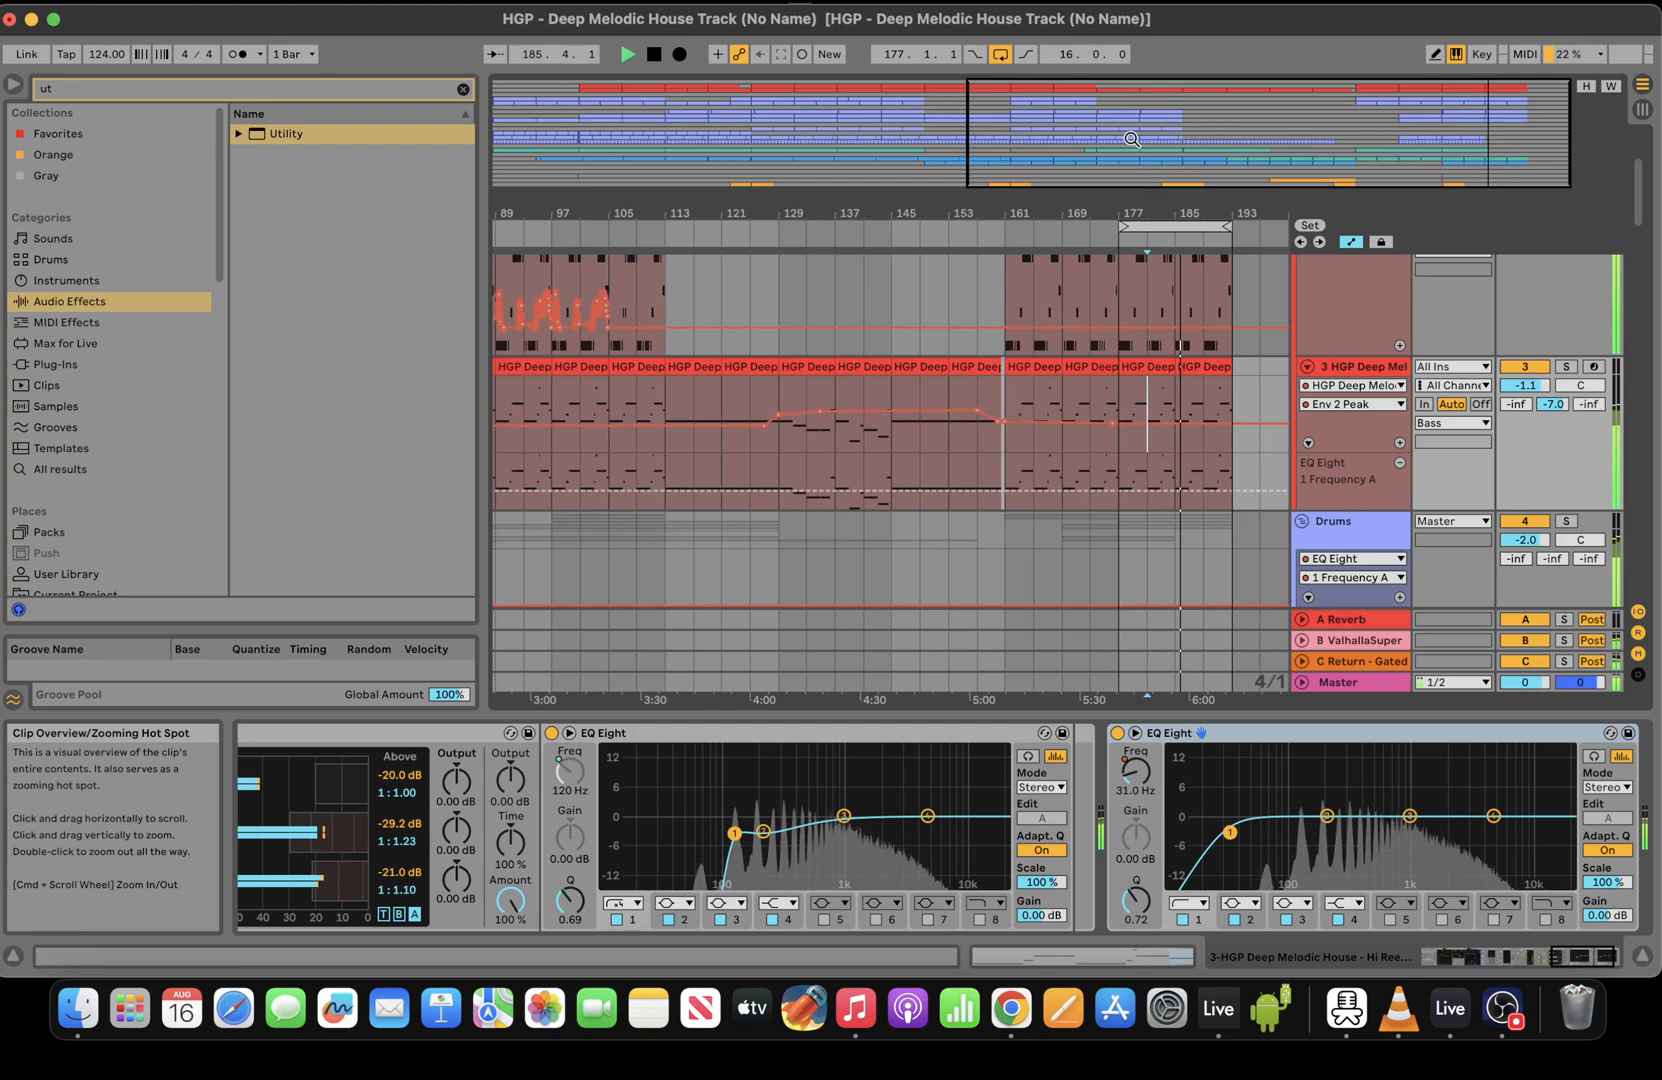
pyautogui.moveTo(1637, 185); pyautogui.dragTo(1637, 238)
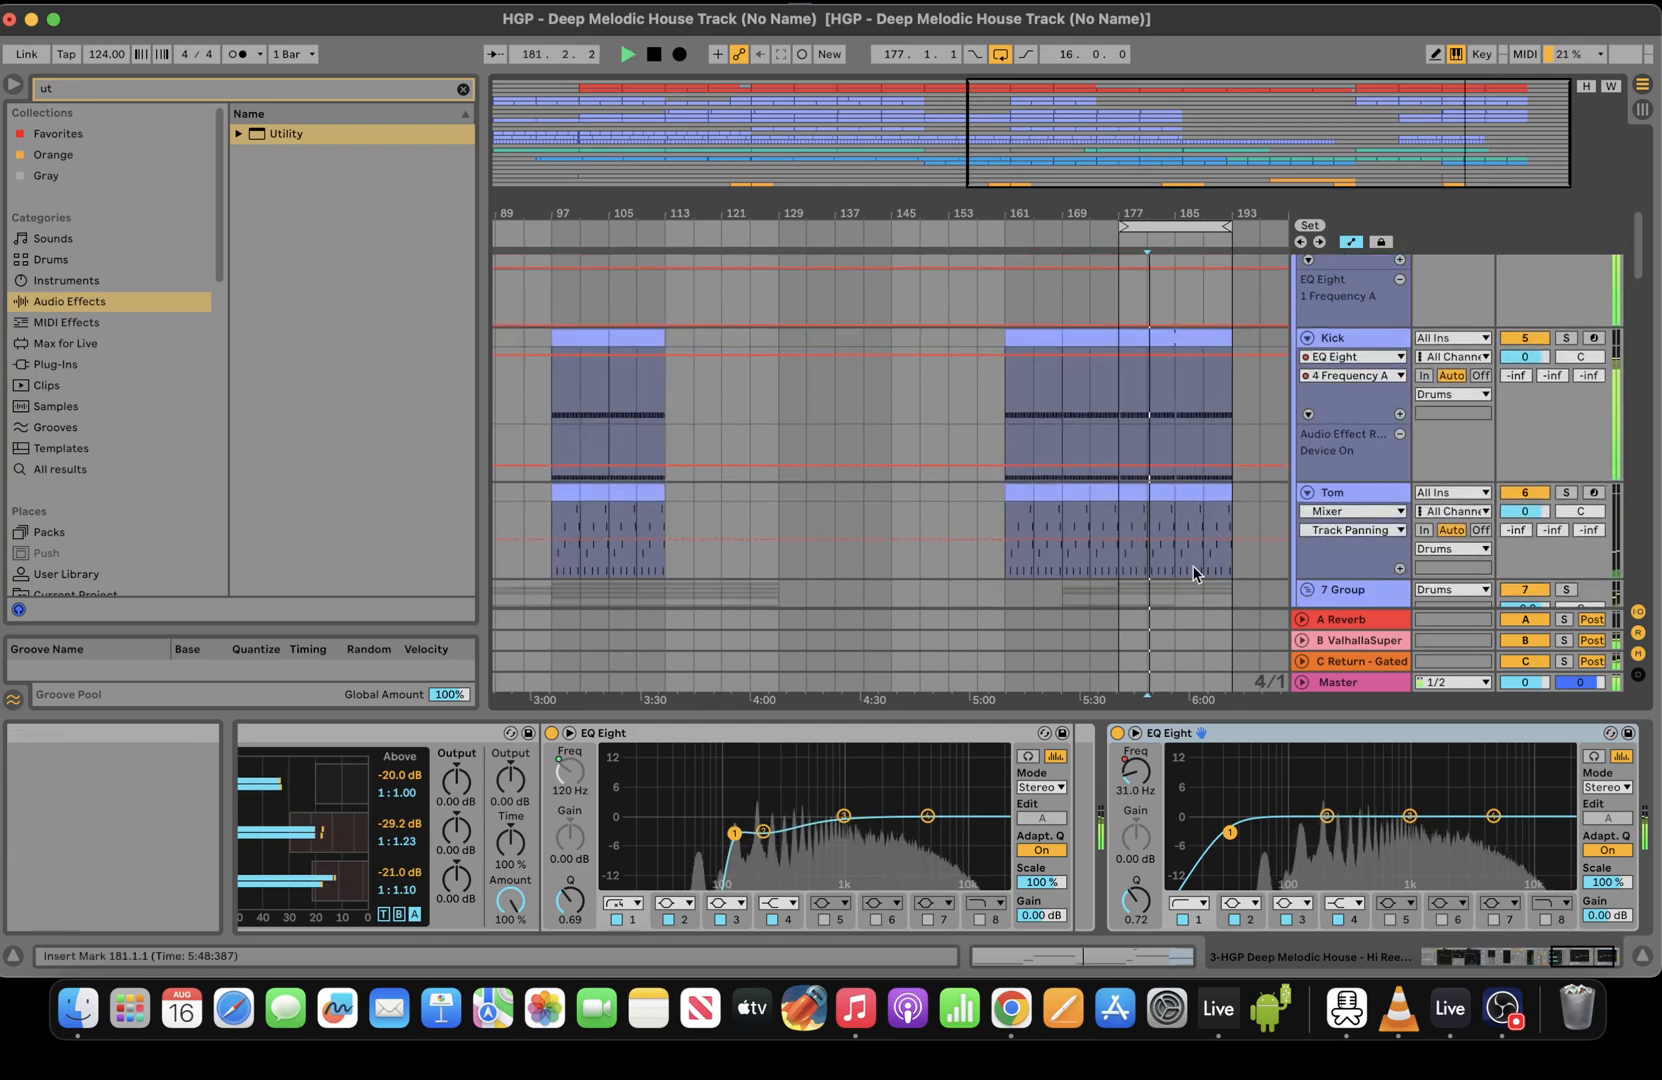
pyautogui.moveTo(1222, 170); pyautogui.dragTo(1189, 167)
pyautogui.moveTo(1640, 250); pyautogui.dragTo(1270, 410)
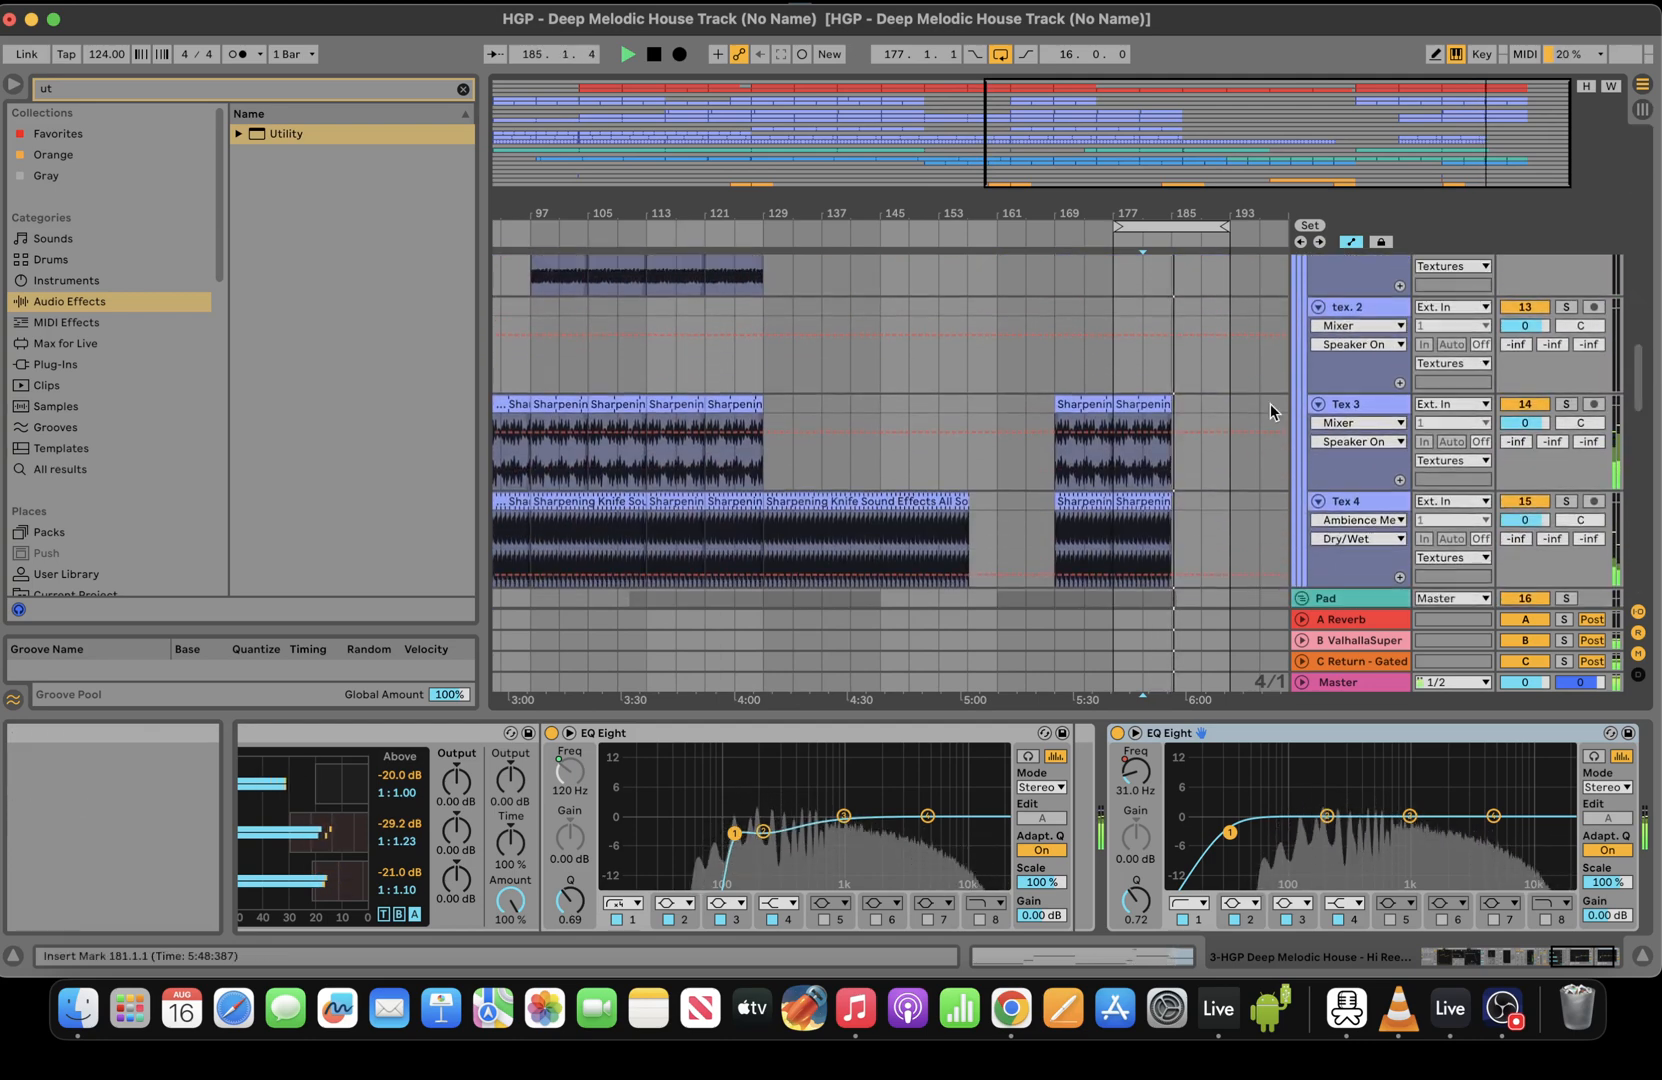
pyautogui.click(1175, 549)
pyautogui.moveTo(1170, 405); pyautogui.dragTo(1402, 386)
pyautogui.hscroll(10, 909, 538)
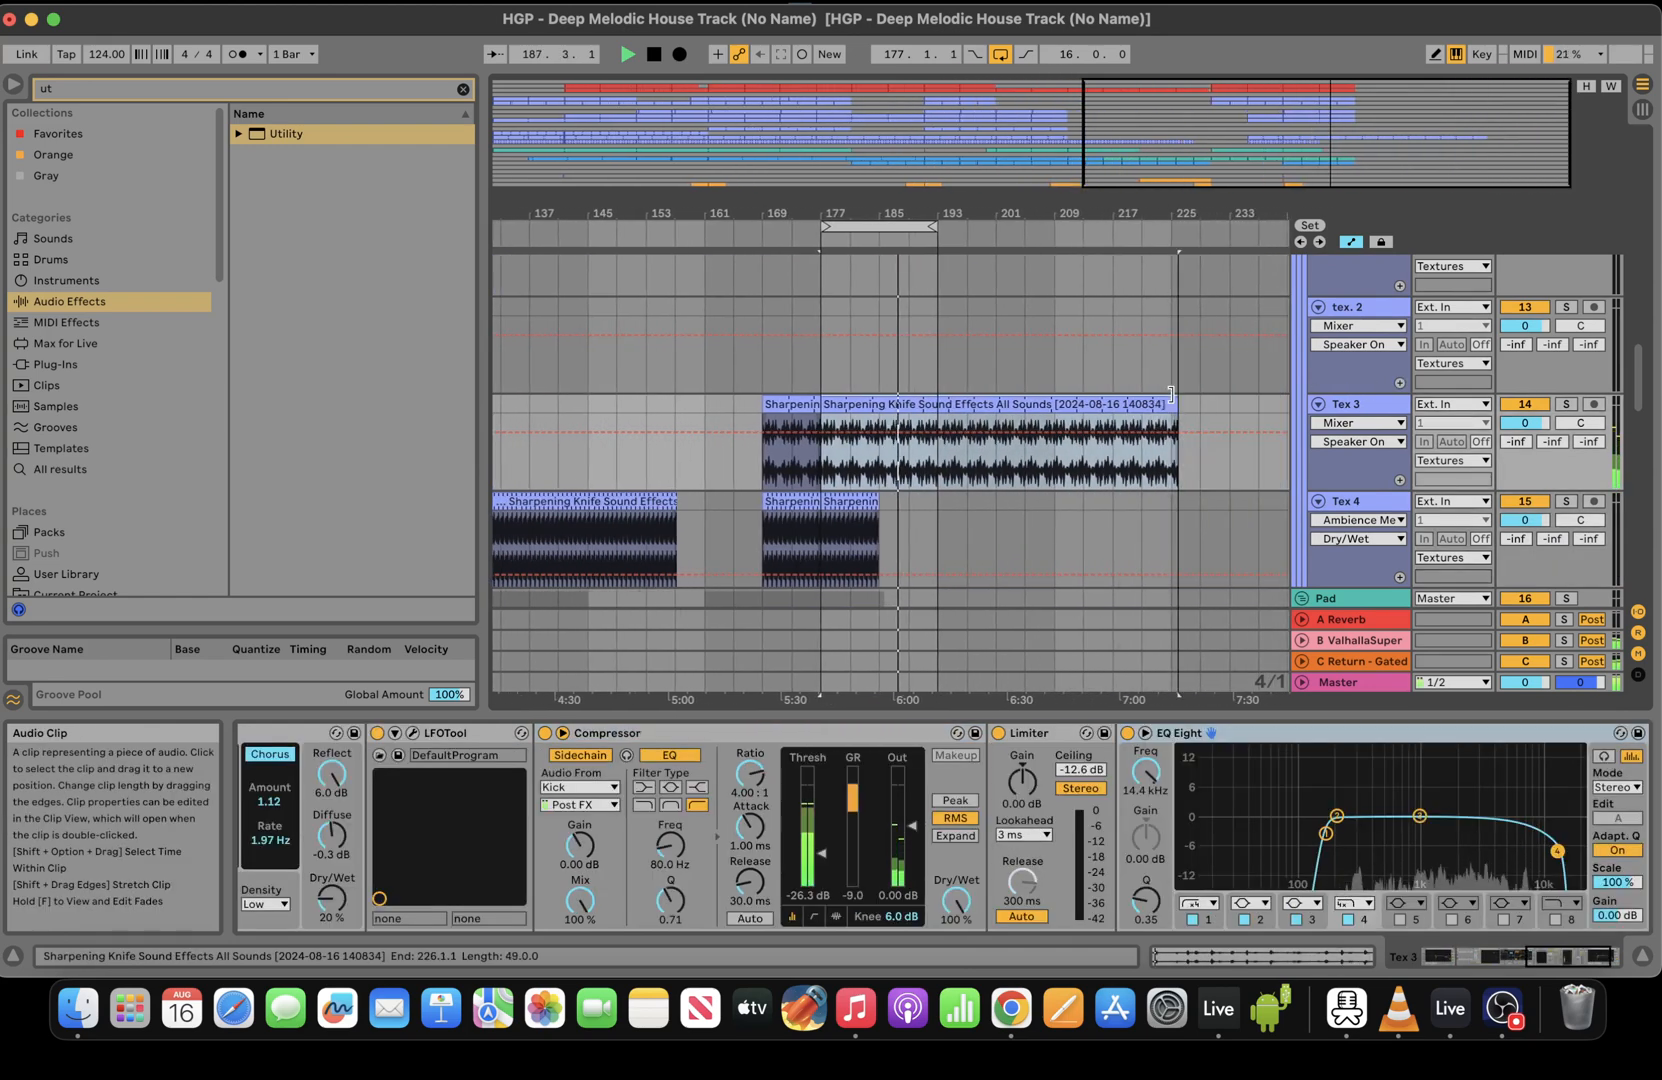
pyautogui.moveTo(879, 545); pyautogui.dragTo(1171, 545)
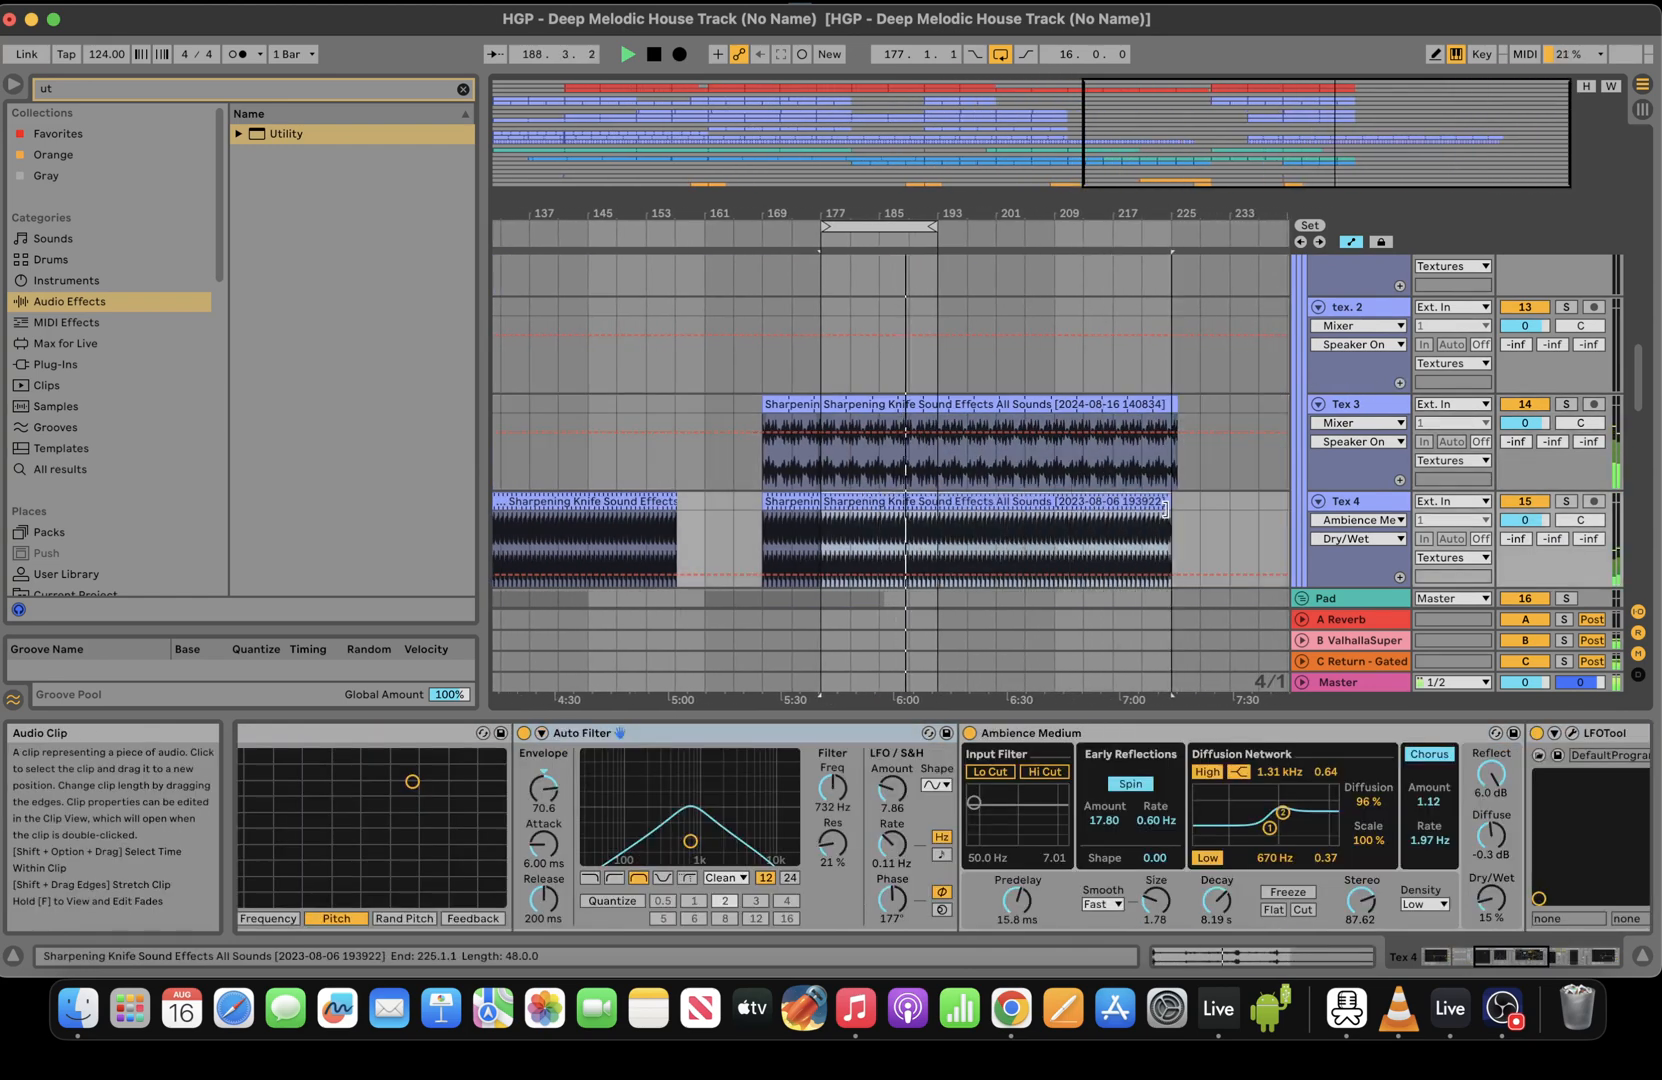
# Fill the missing C3 note at beat 9.1 in the Kick clip spanning bars 177 to 193
pyautogui.moveTo(1632, 400); pyautogui.dragTo(1584, 228)
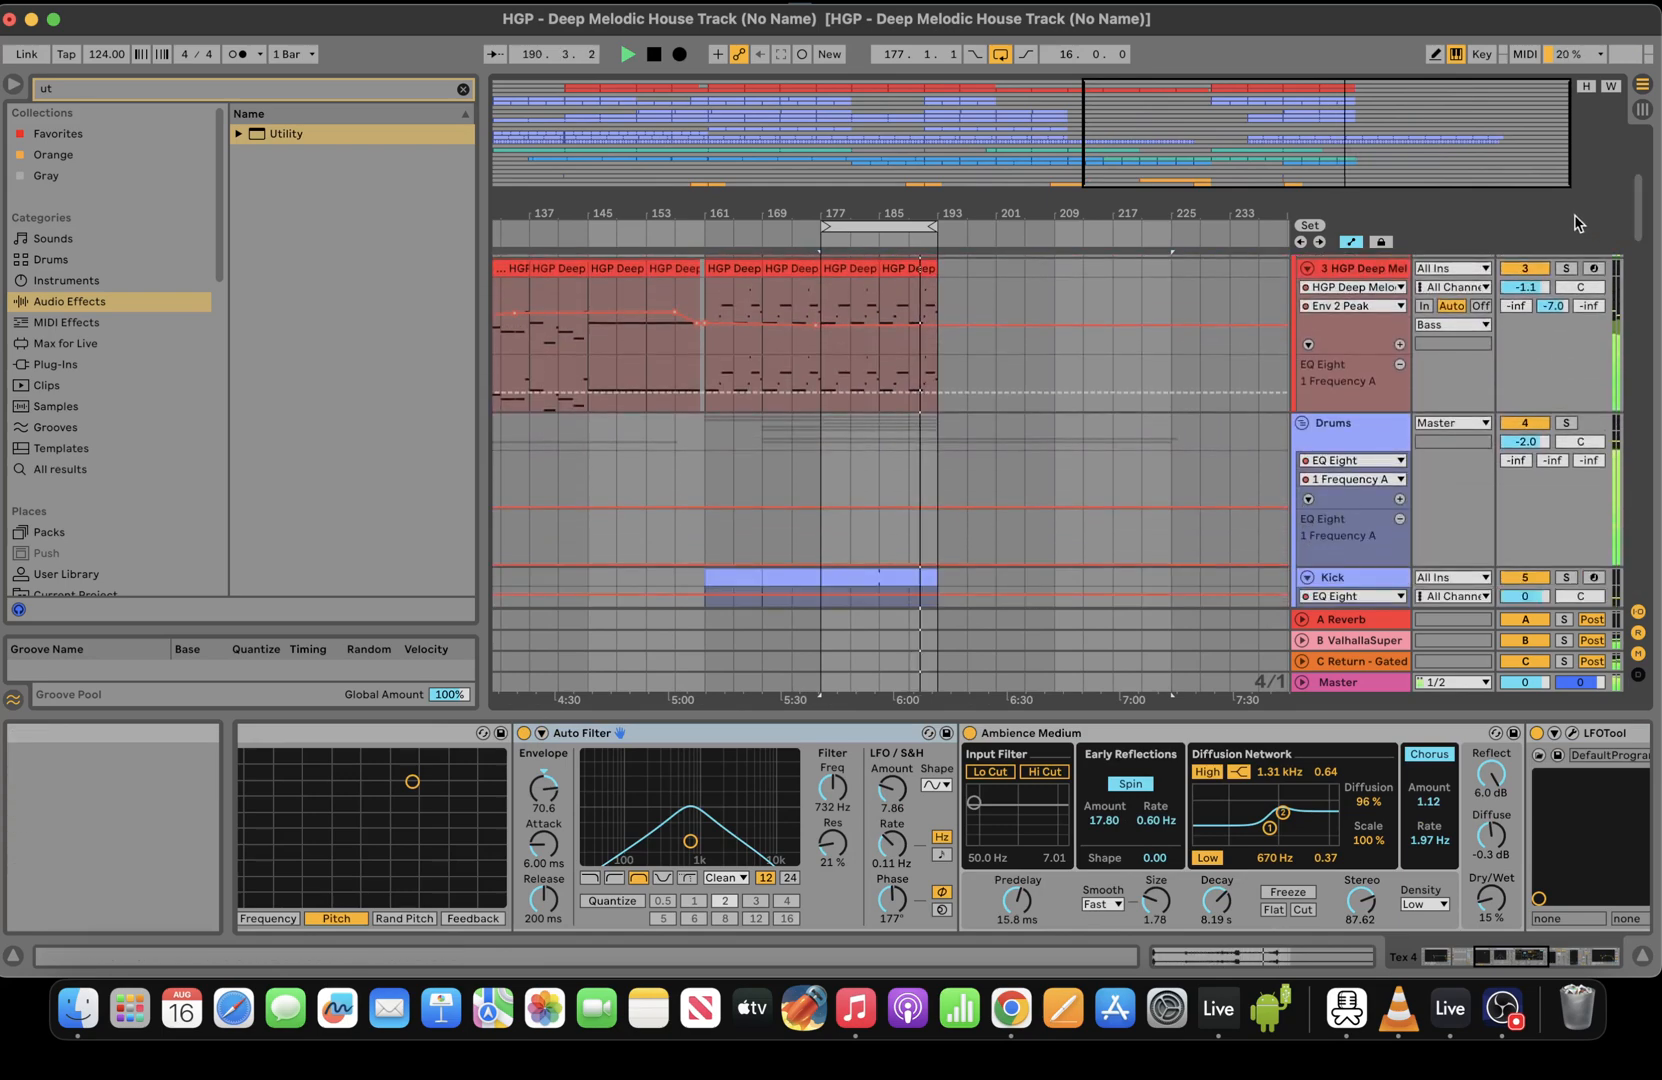
pyautogui.press('space')
pyautogui.moveTo(1340, 125); pyautogui.dragTo(1345, 175)
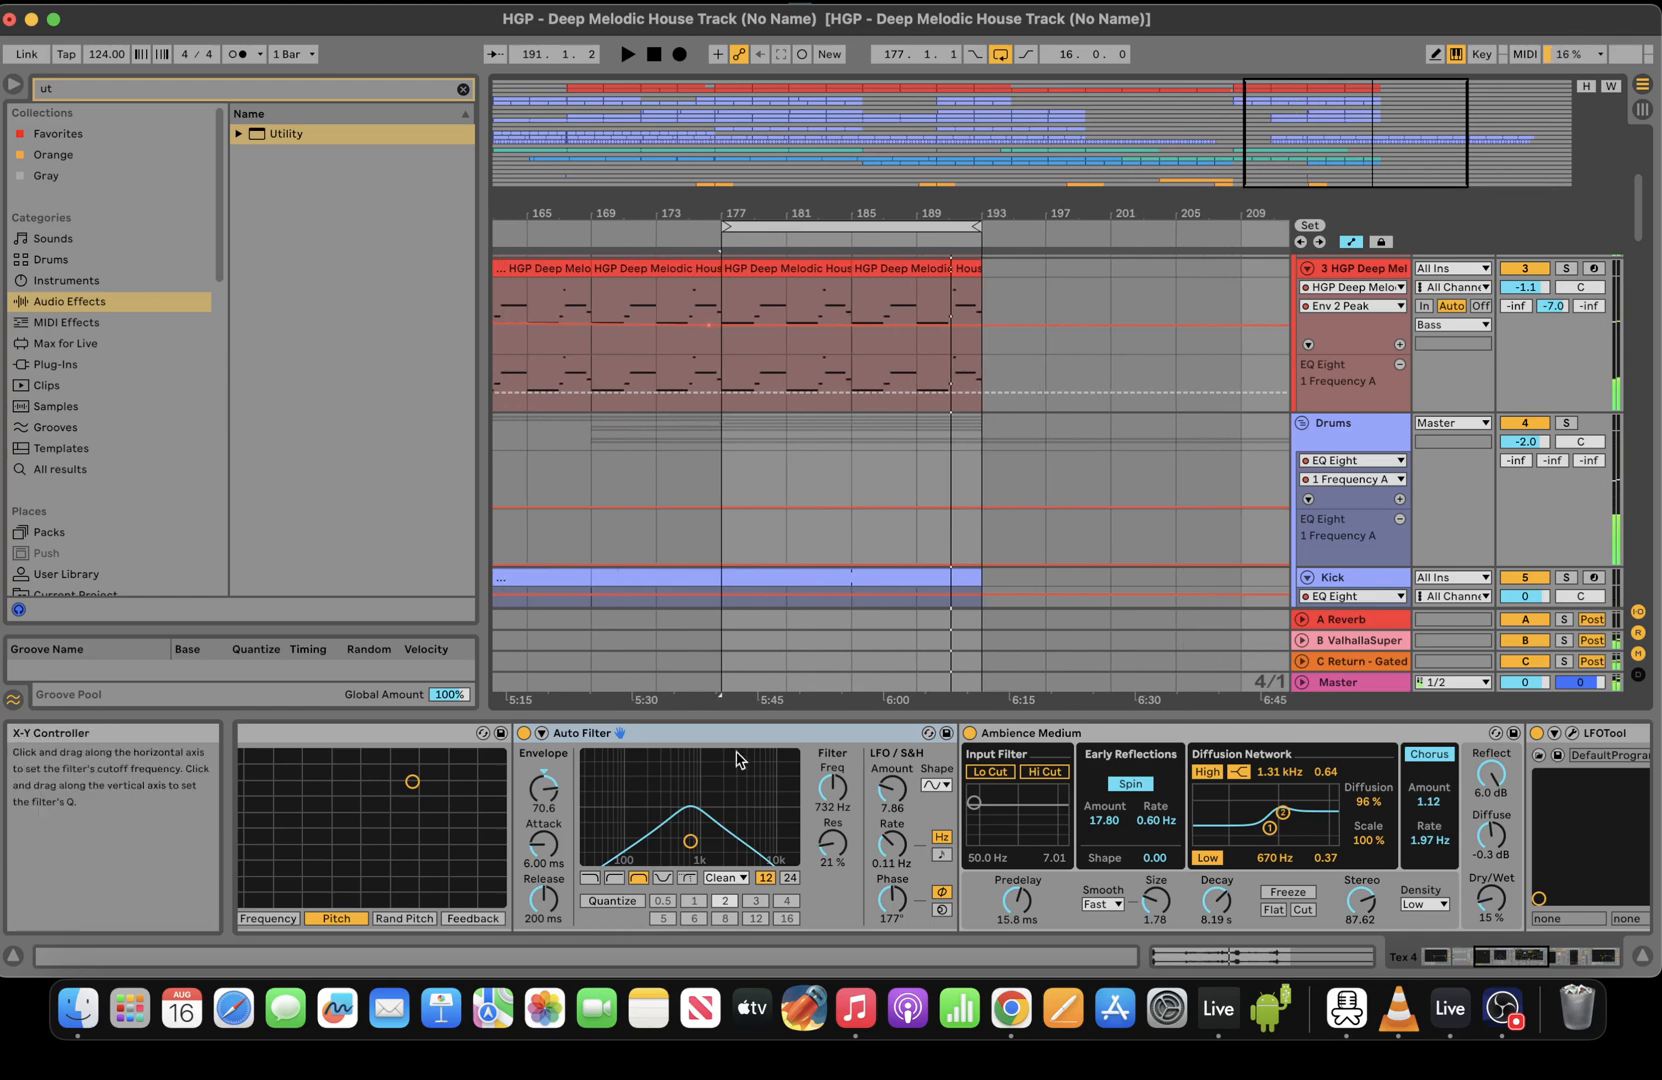
pyautogui.click(872, 576)
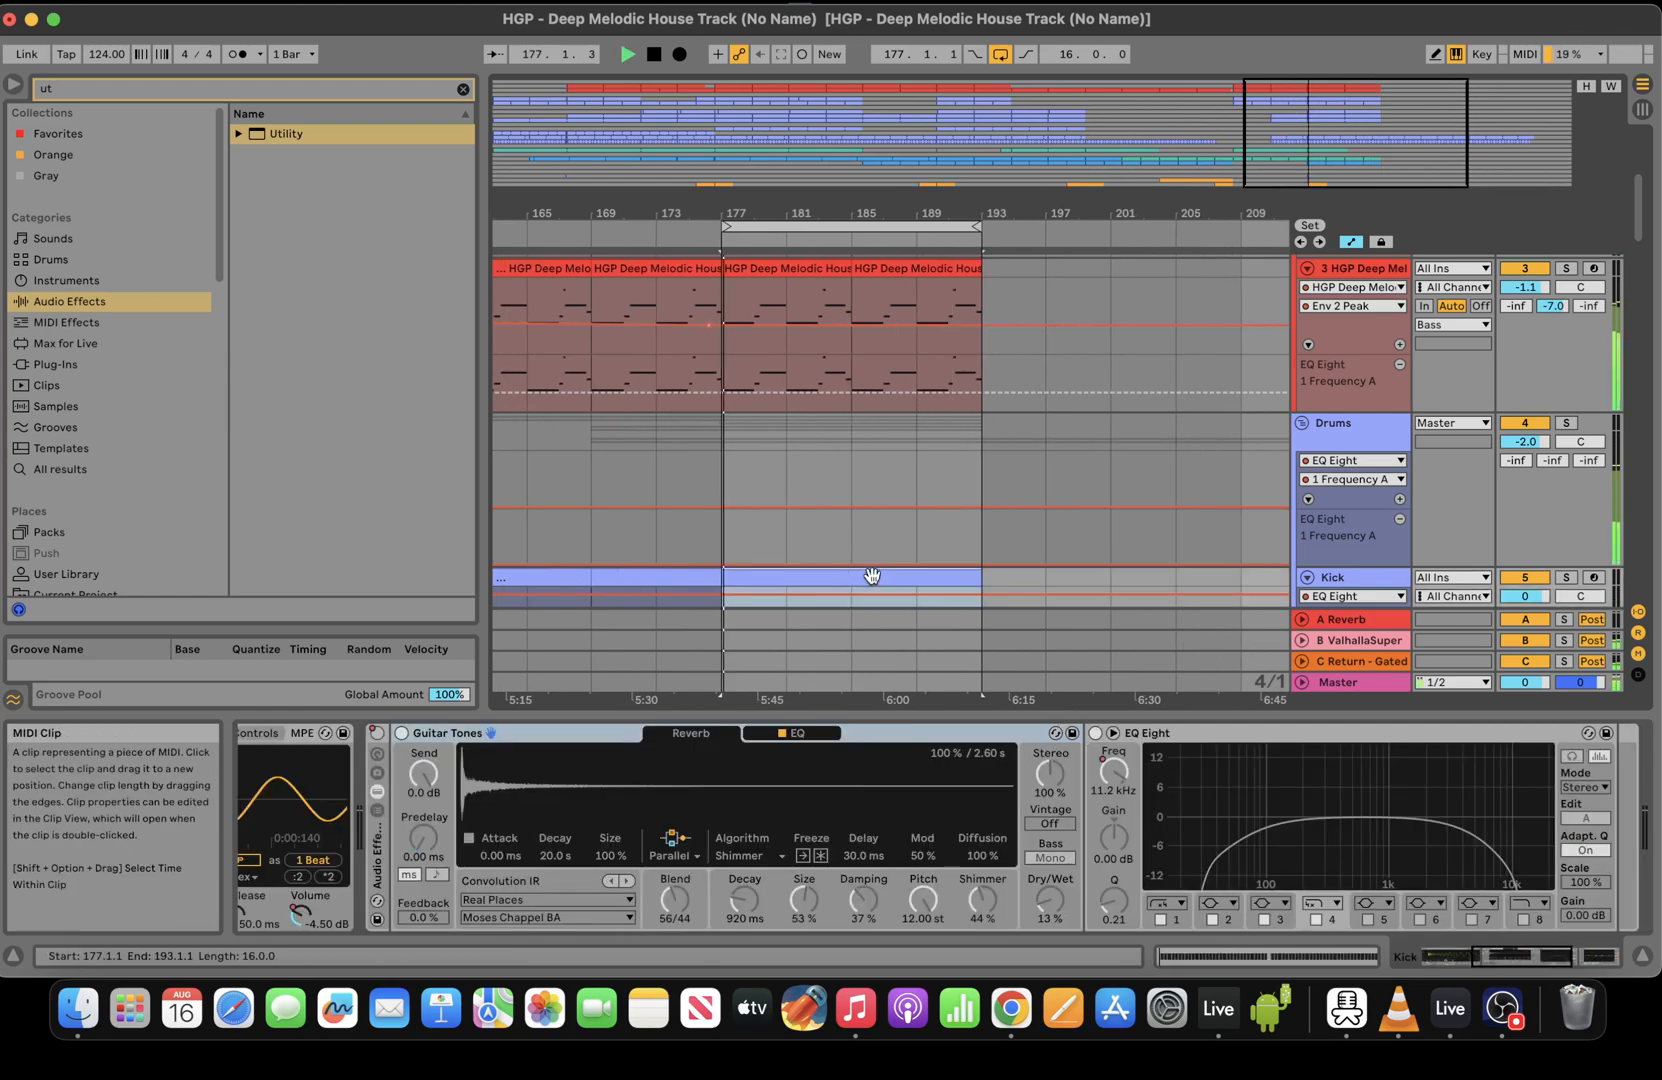
pyautogui.doubleClick(872, 576)
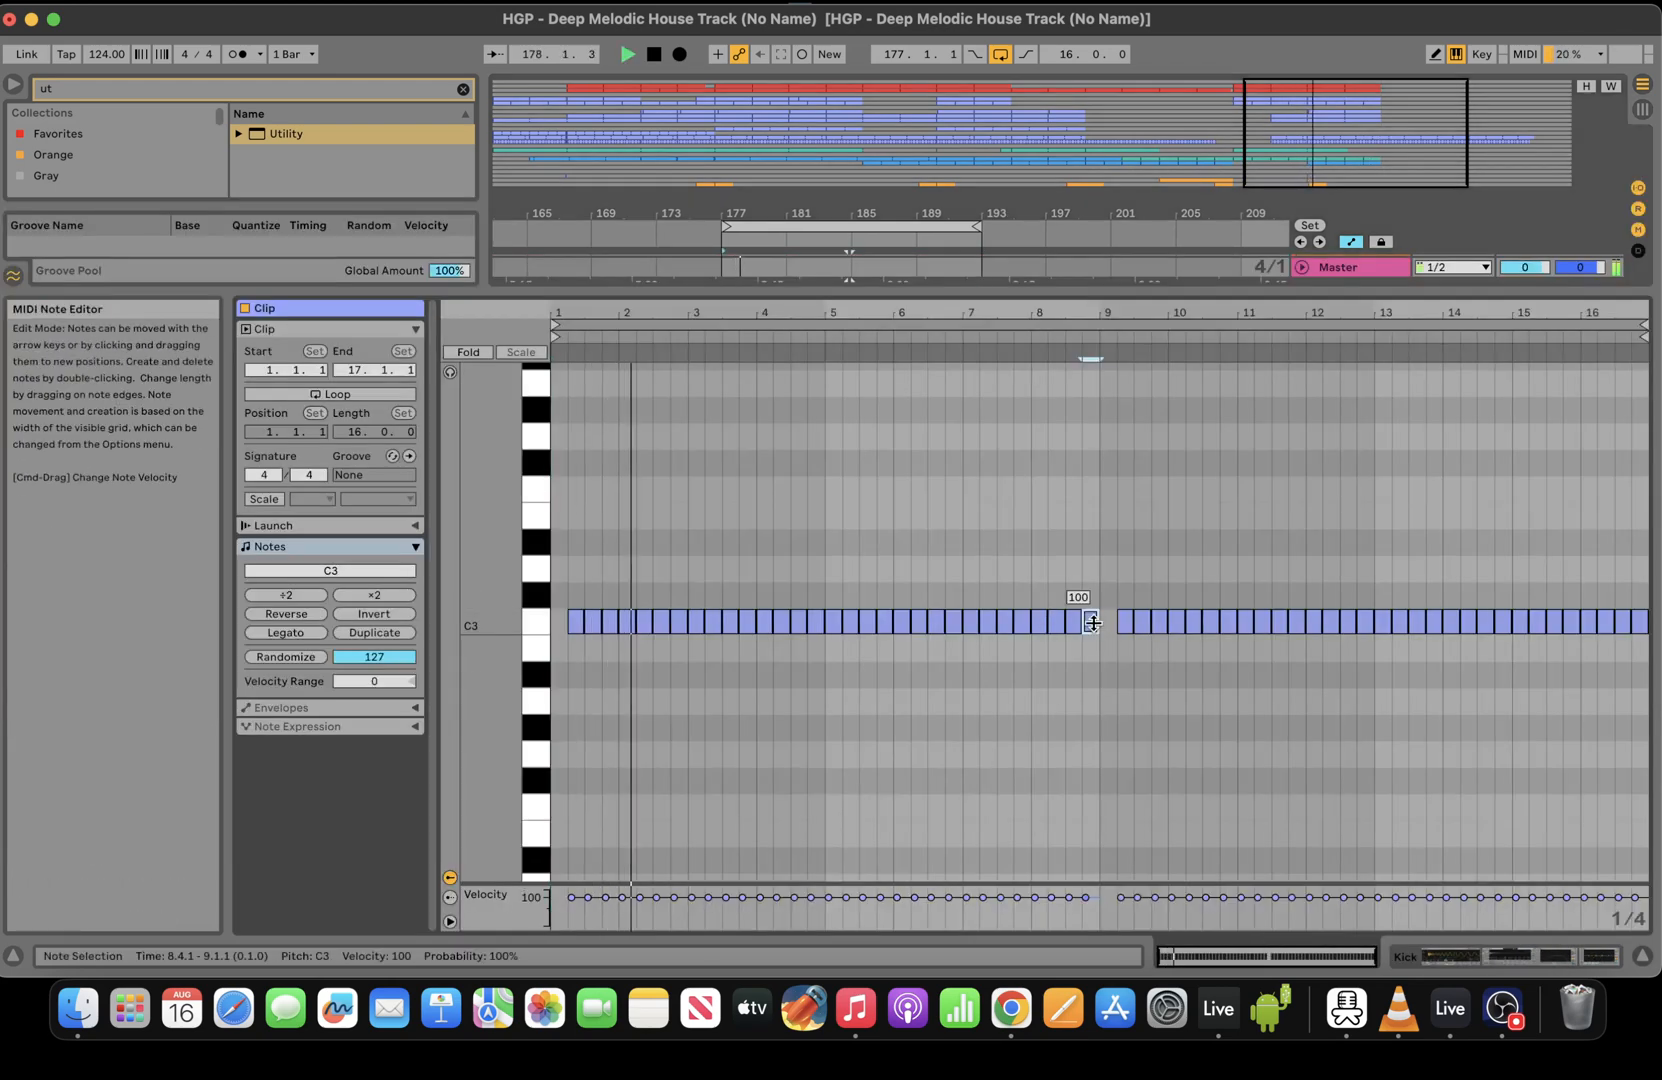
pyautogui.click(1496, 954)
# Duplicate the Kick clip from bar 177 twice so the pattern continues from bar 193 to bar 225
pyautogui.click(818, 267)
pyautogui.press('super+d')
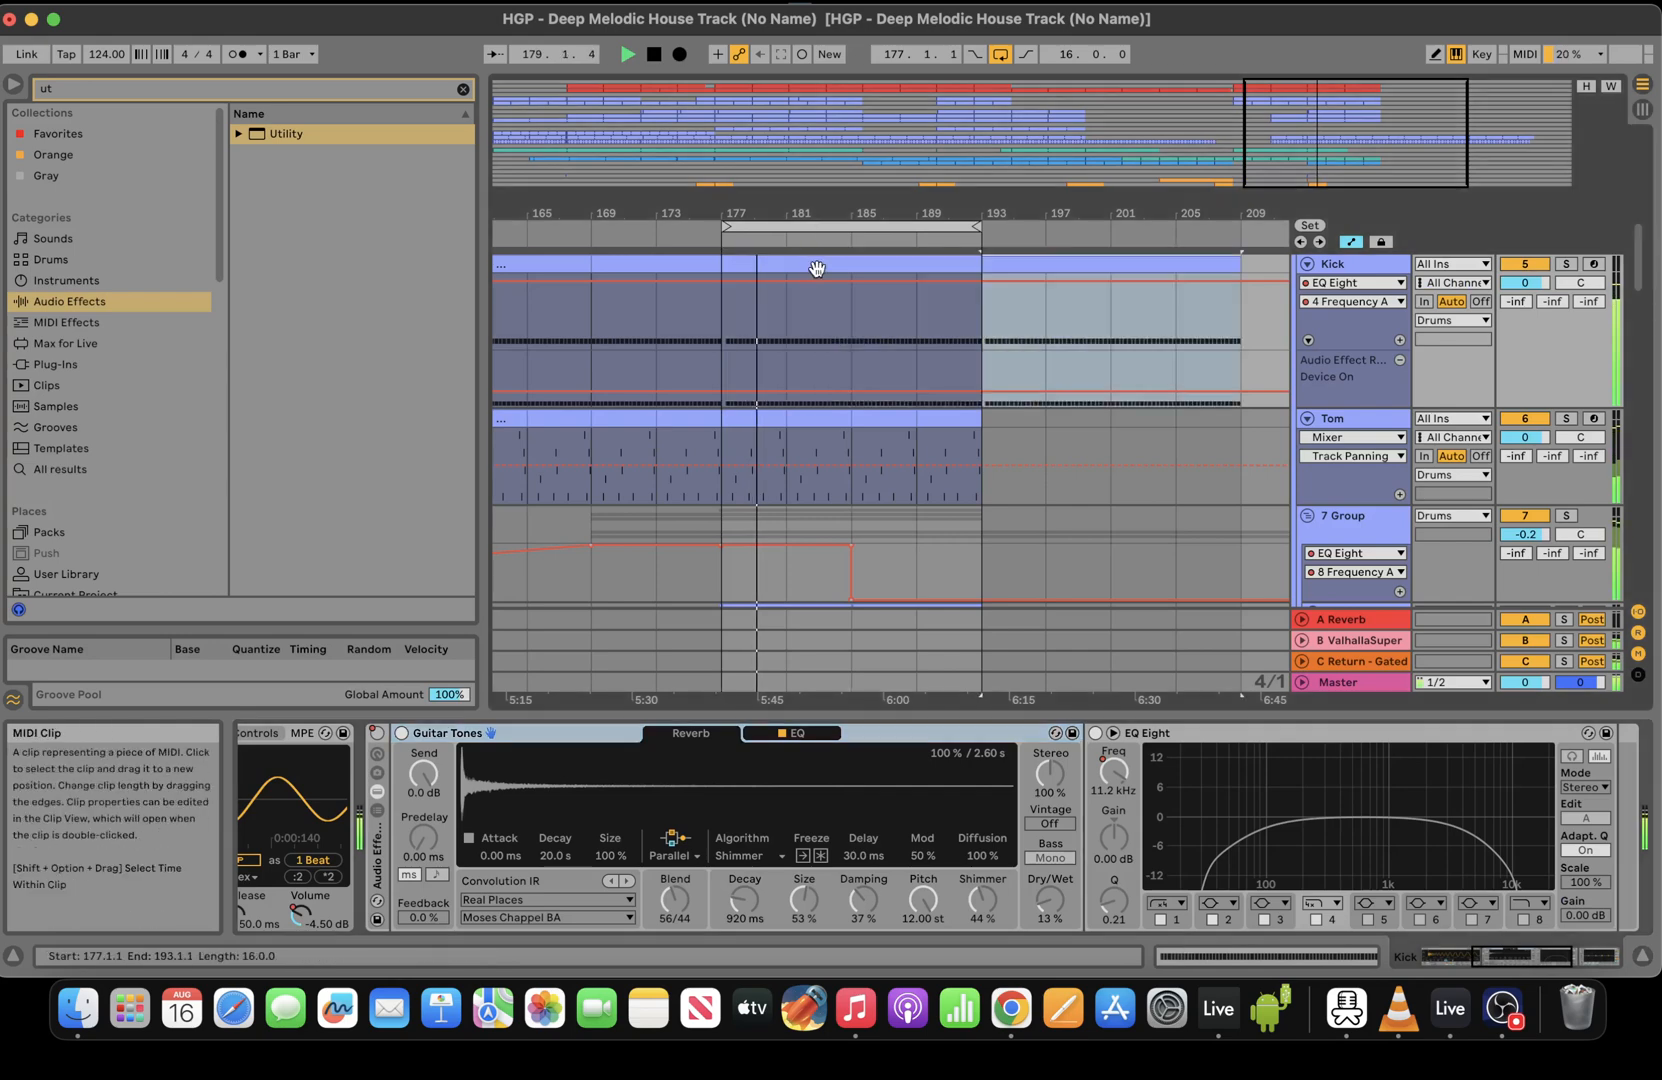
pyautogui.moveTo(1294, 186); pyautogui.dragTo(1443, 126)
# Fill the empty first beat with a C3 note in the Kick clip at bar 193 and duplicate that clip after itself
pyautogui.click(964, 267)
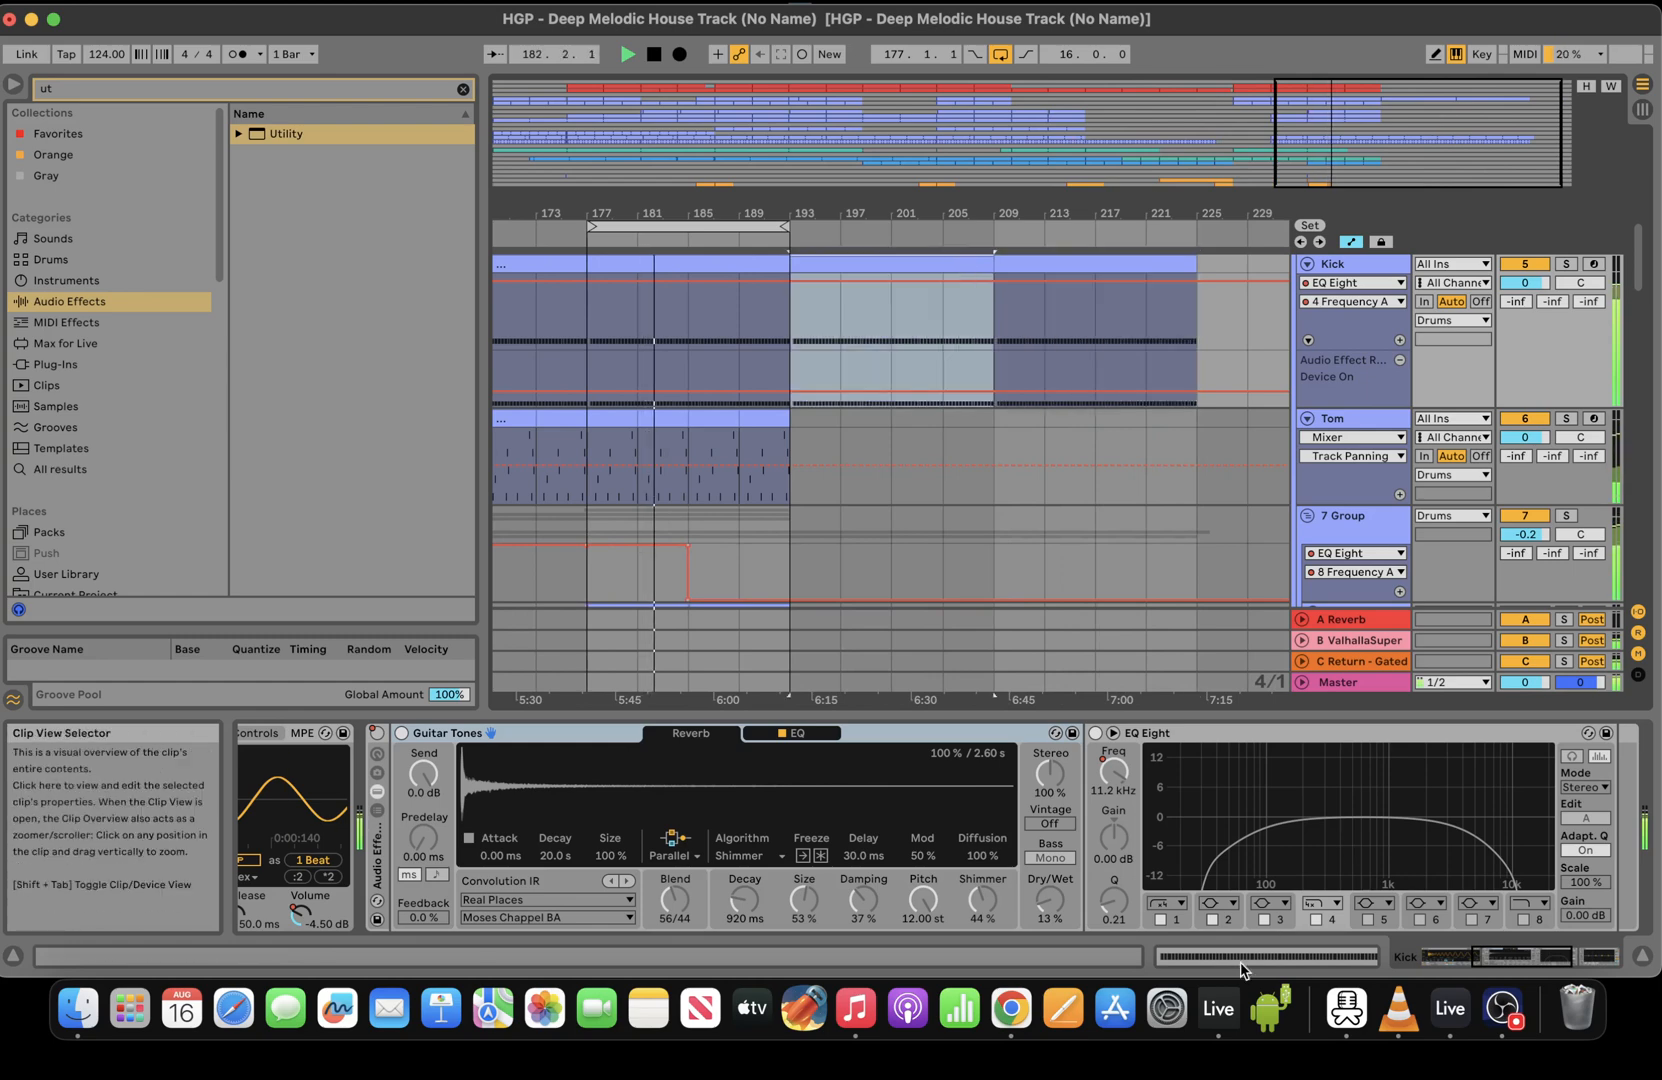
pyautogui.click(1175, 956)
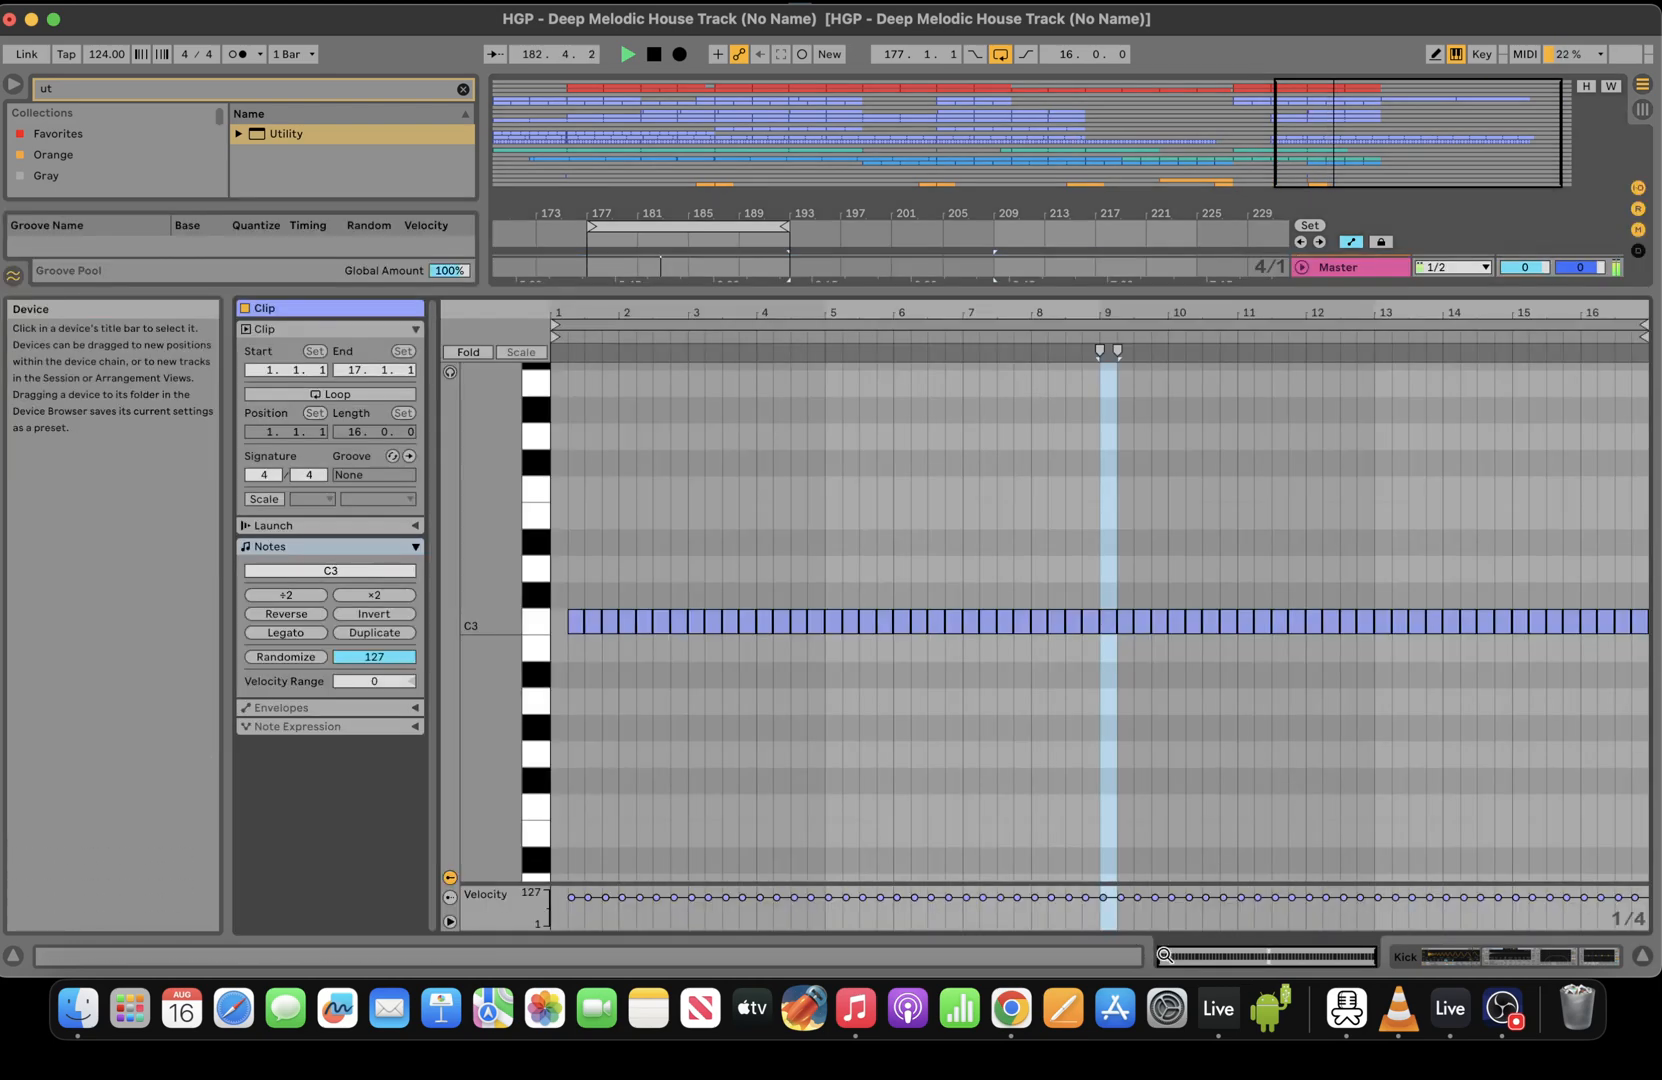
pyautogui.click(557, 624)
pyautogui.click(1519, 956)
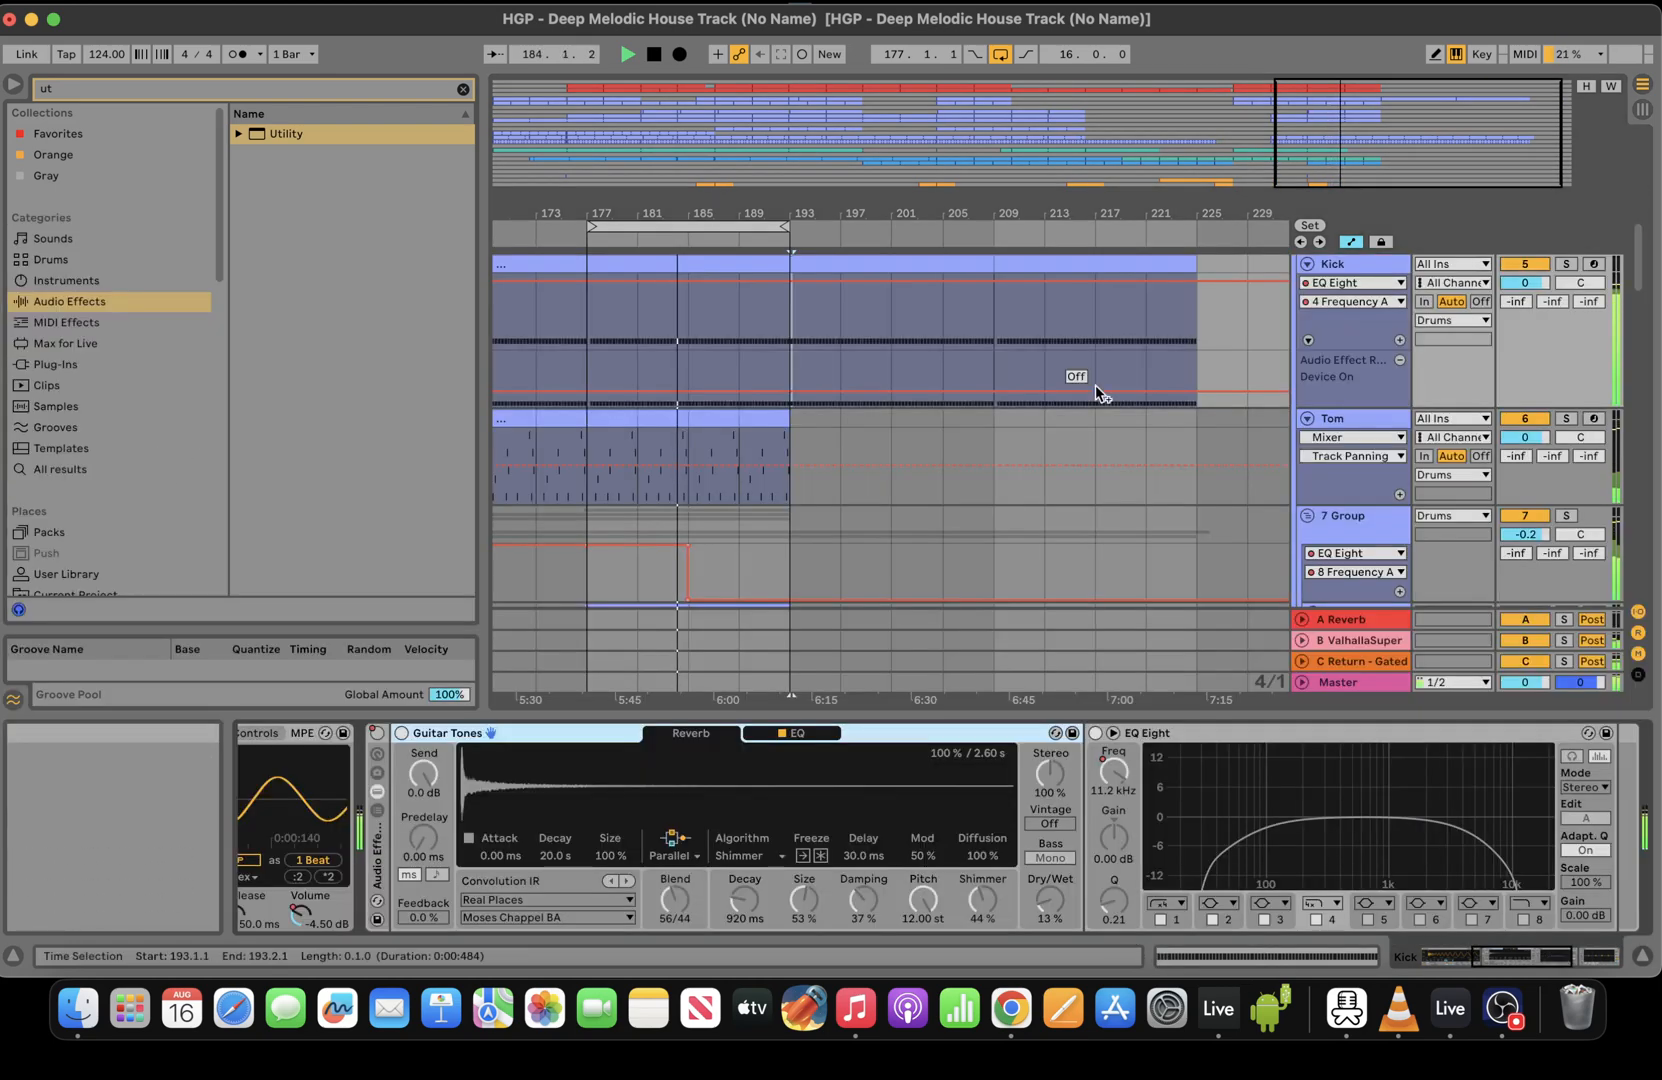
pyautogui.click(931, 263)
pyautogui.press('super+d')
# Set the arrangement's fixed grid to 1 Bar for editing the Kick around bar 193
pyautogui.moveTo(1348, 98); pyautogui.dragTo(1340, 180)
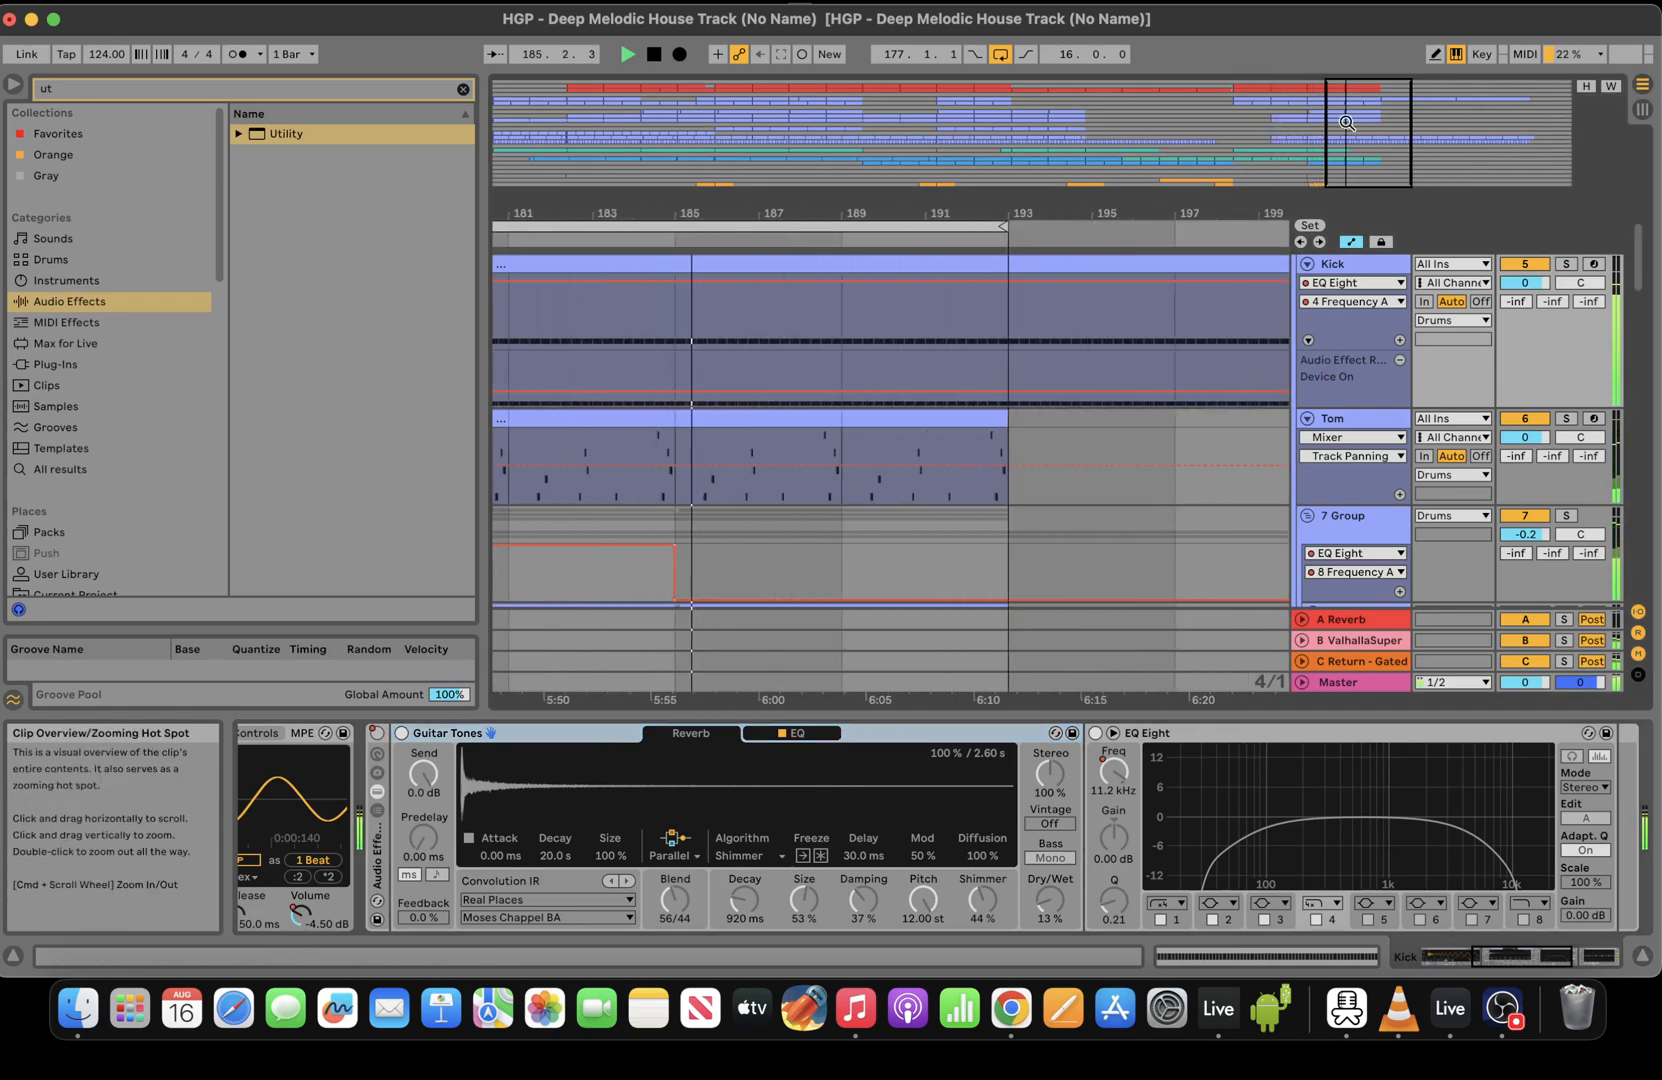
pyautogui.rightClick(991, 342)
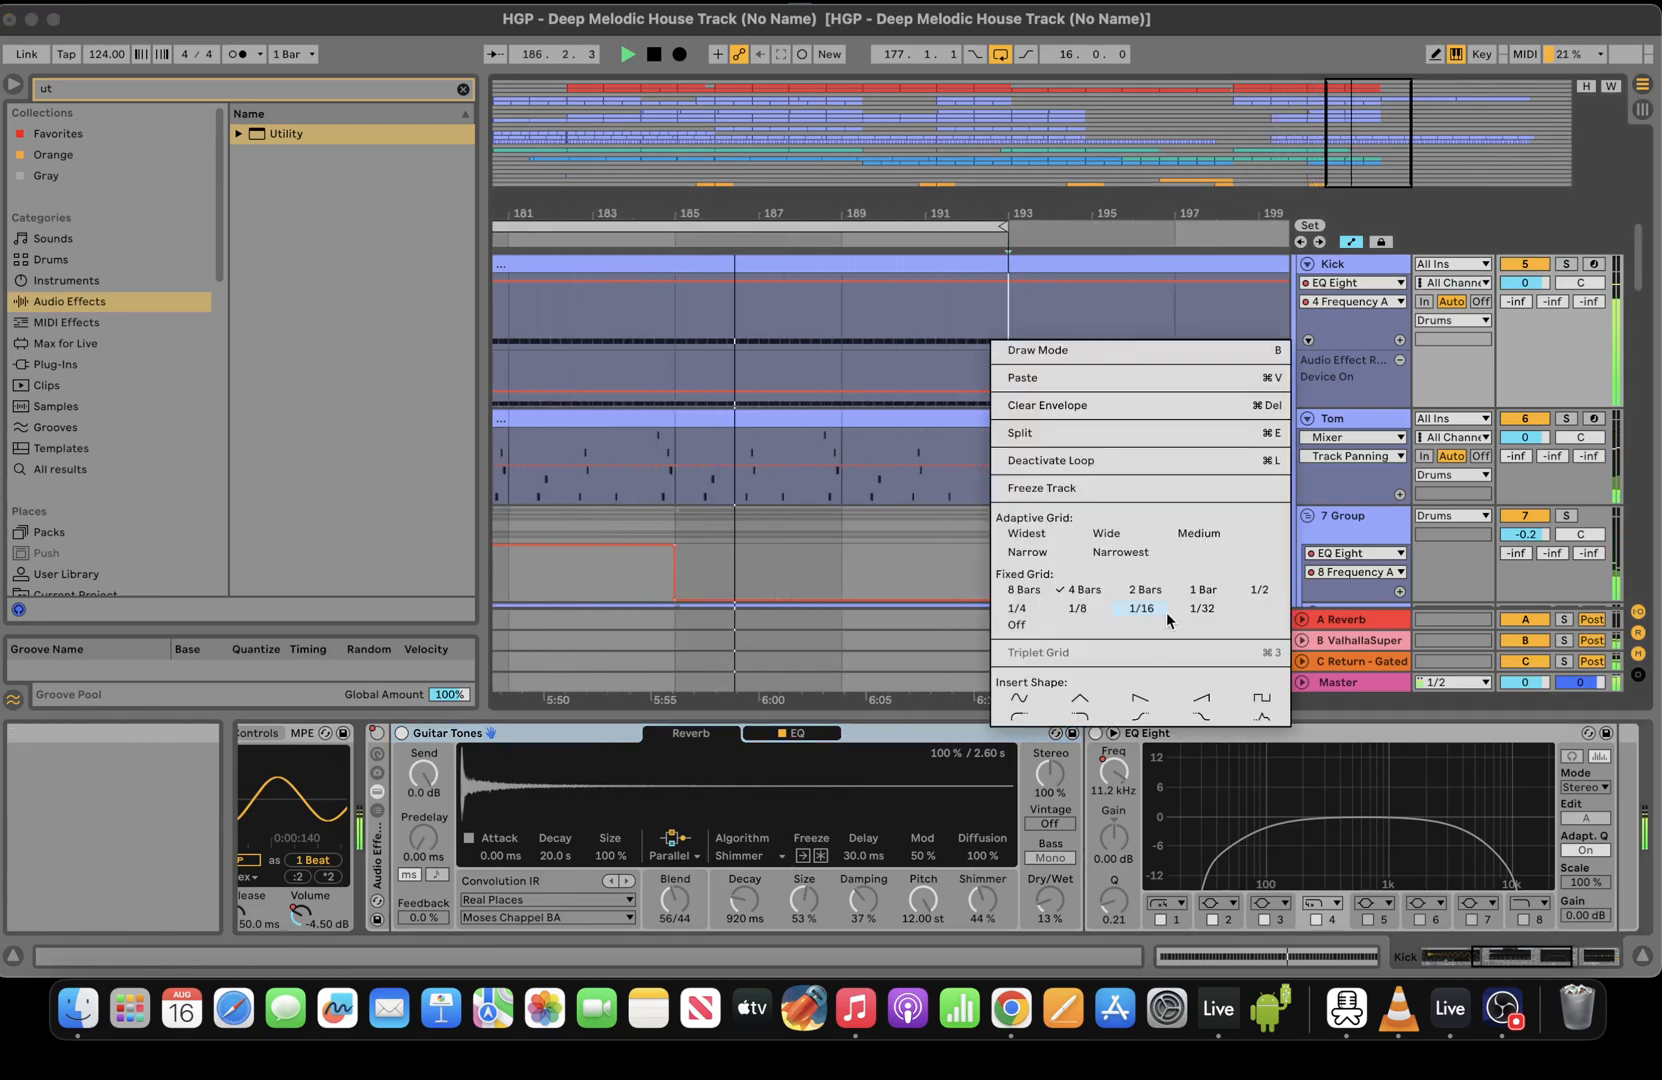
pyautogui.click(1204, 589)
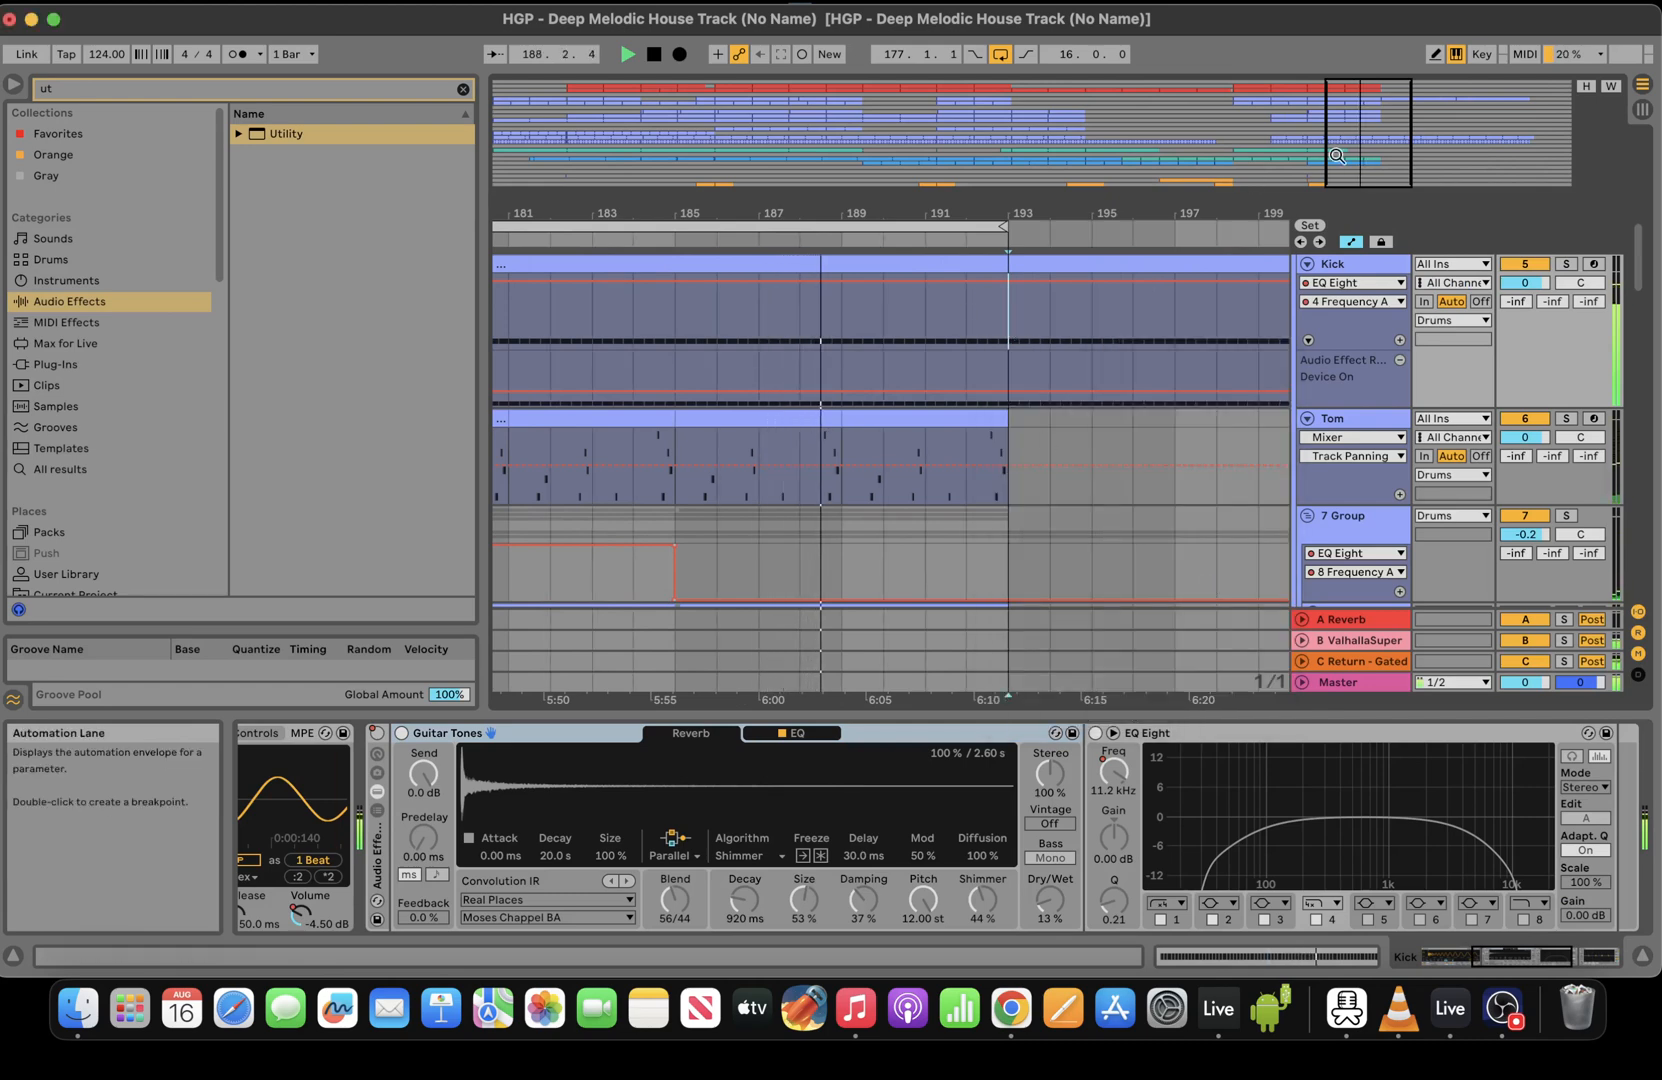
pyautogui.scroll(3, 921, 648)
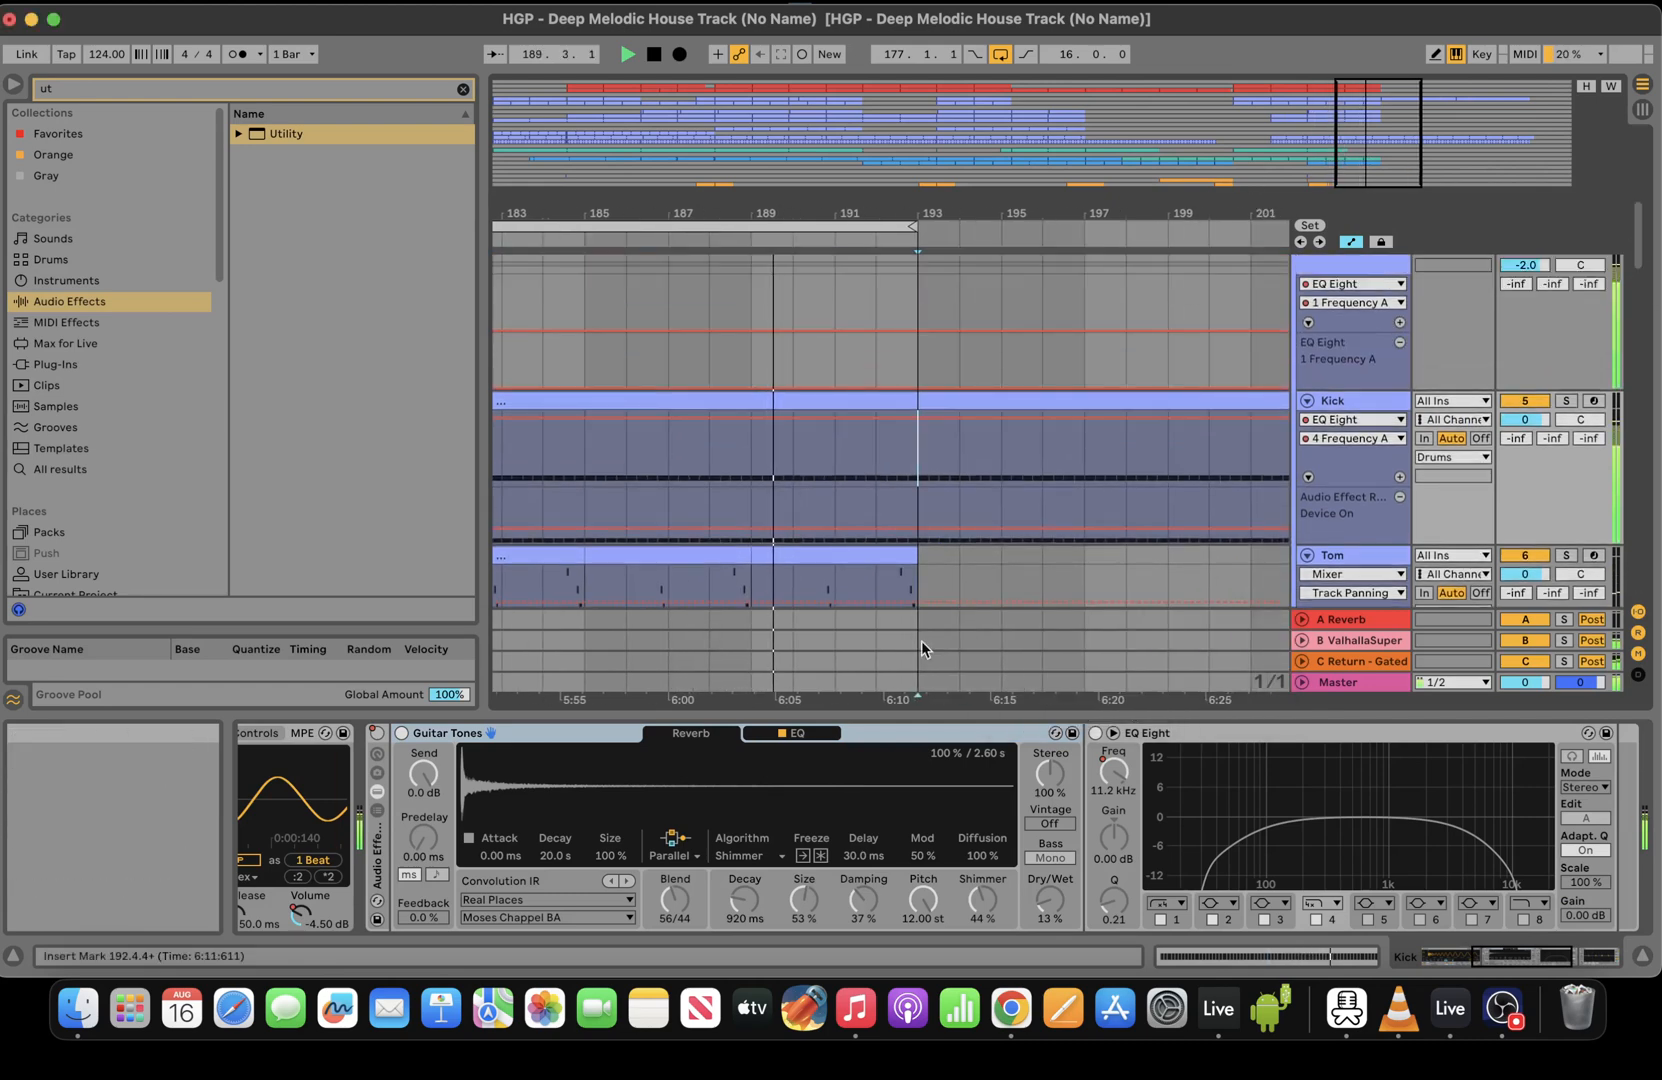
# Clear the Kick and Tom material from bar 191 to bar 193
pyautogui.moveTo(918, 412); pyautogui.dragTo(844, 404)
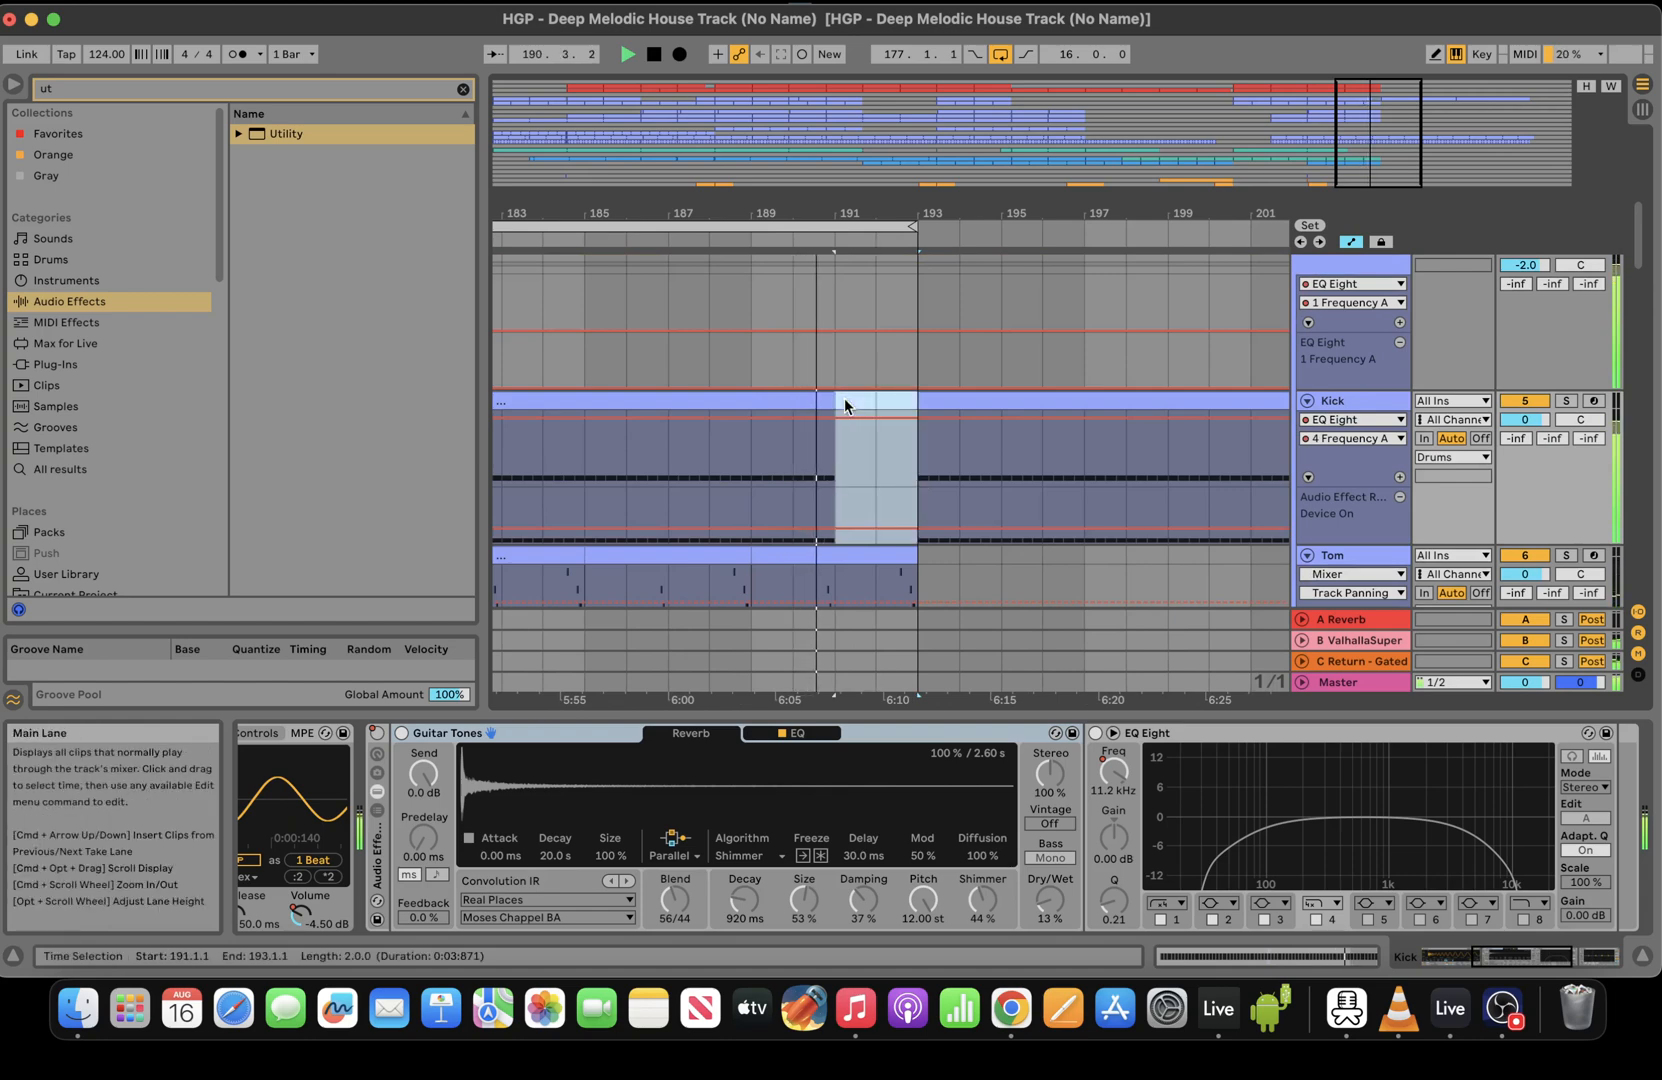
pyautogui.moveTo(915, 556); pyautogui.dragTo(835, 556)
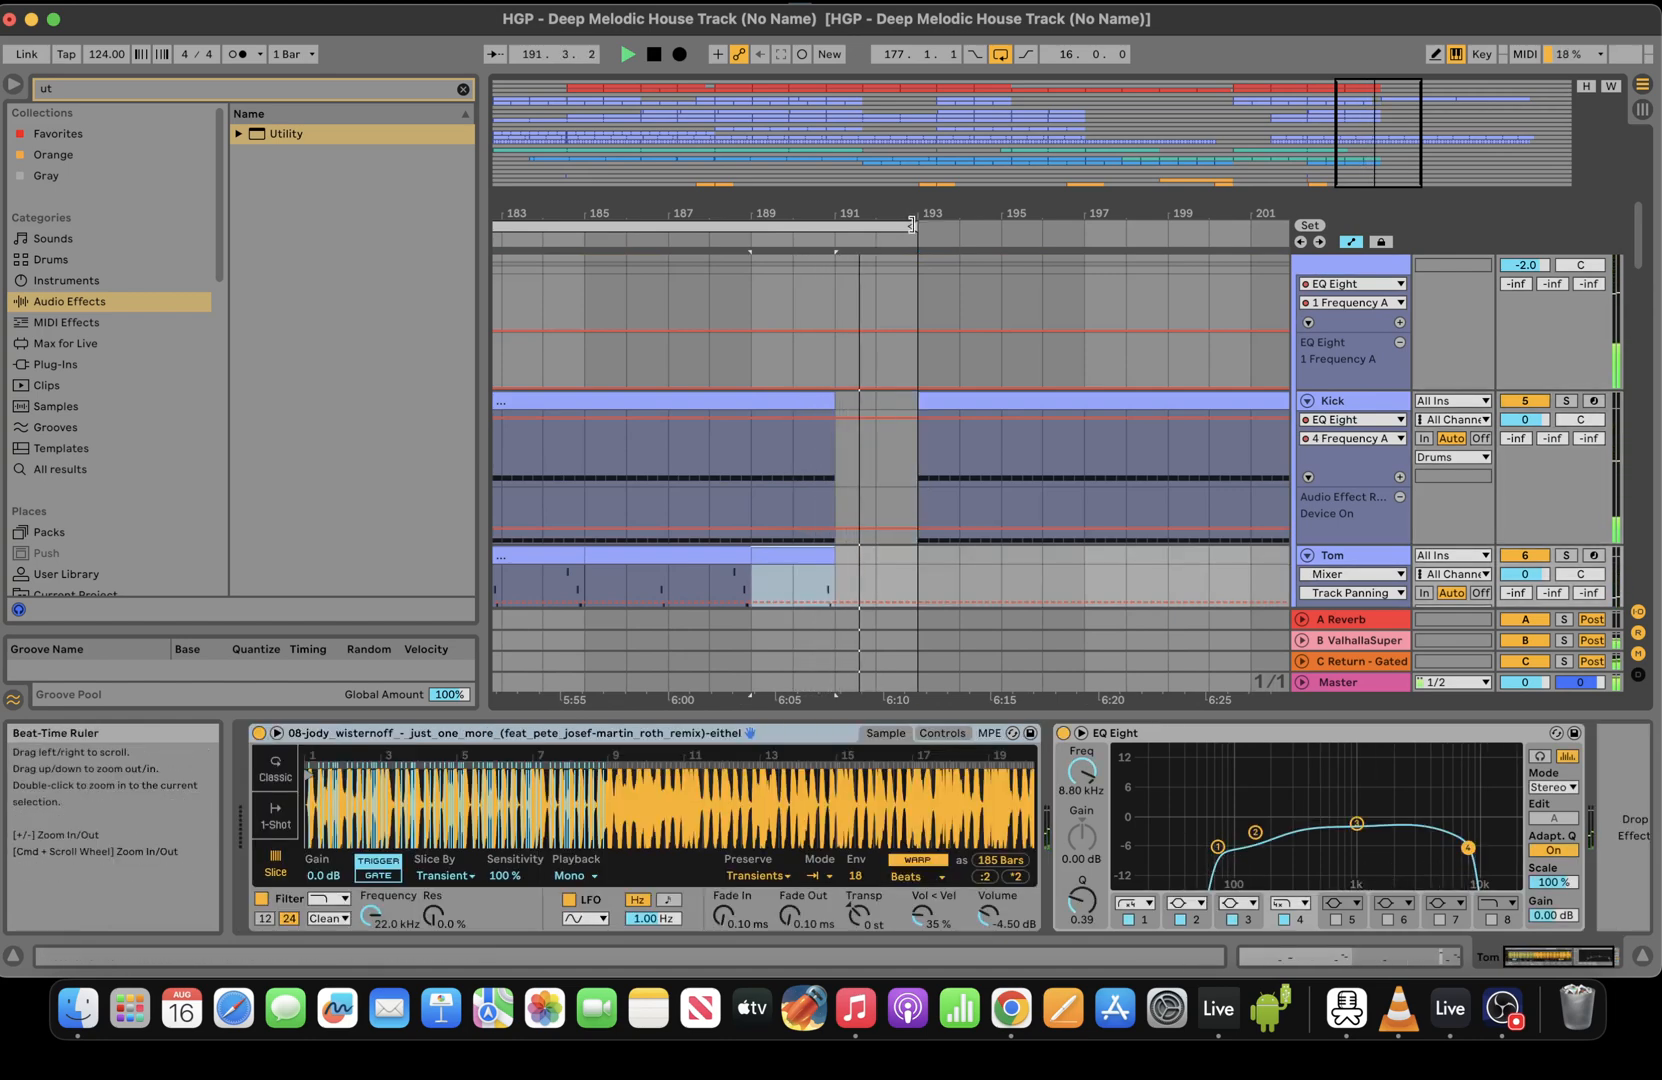
# Set the arrangement loop to span bars 193 to 209
pyautogui.moveTo(911, 224); pyautogui.dragTo(1124, 226)
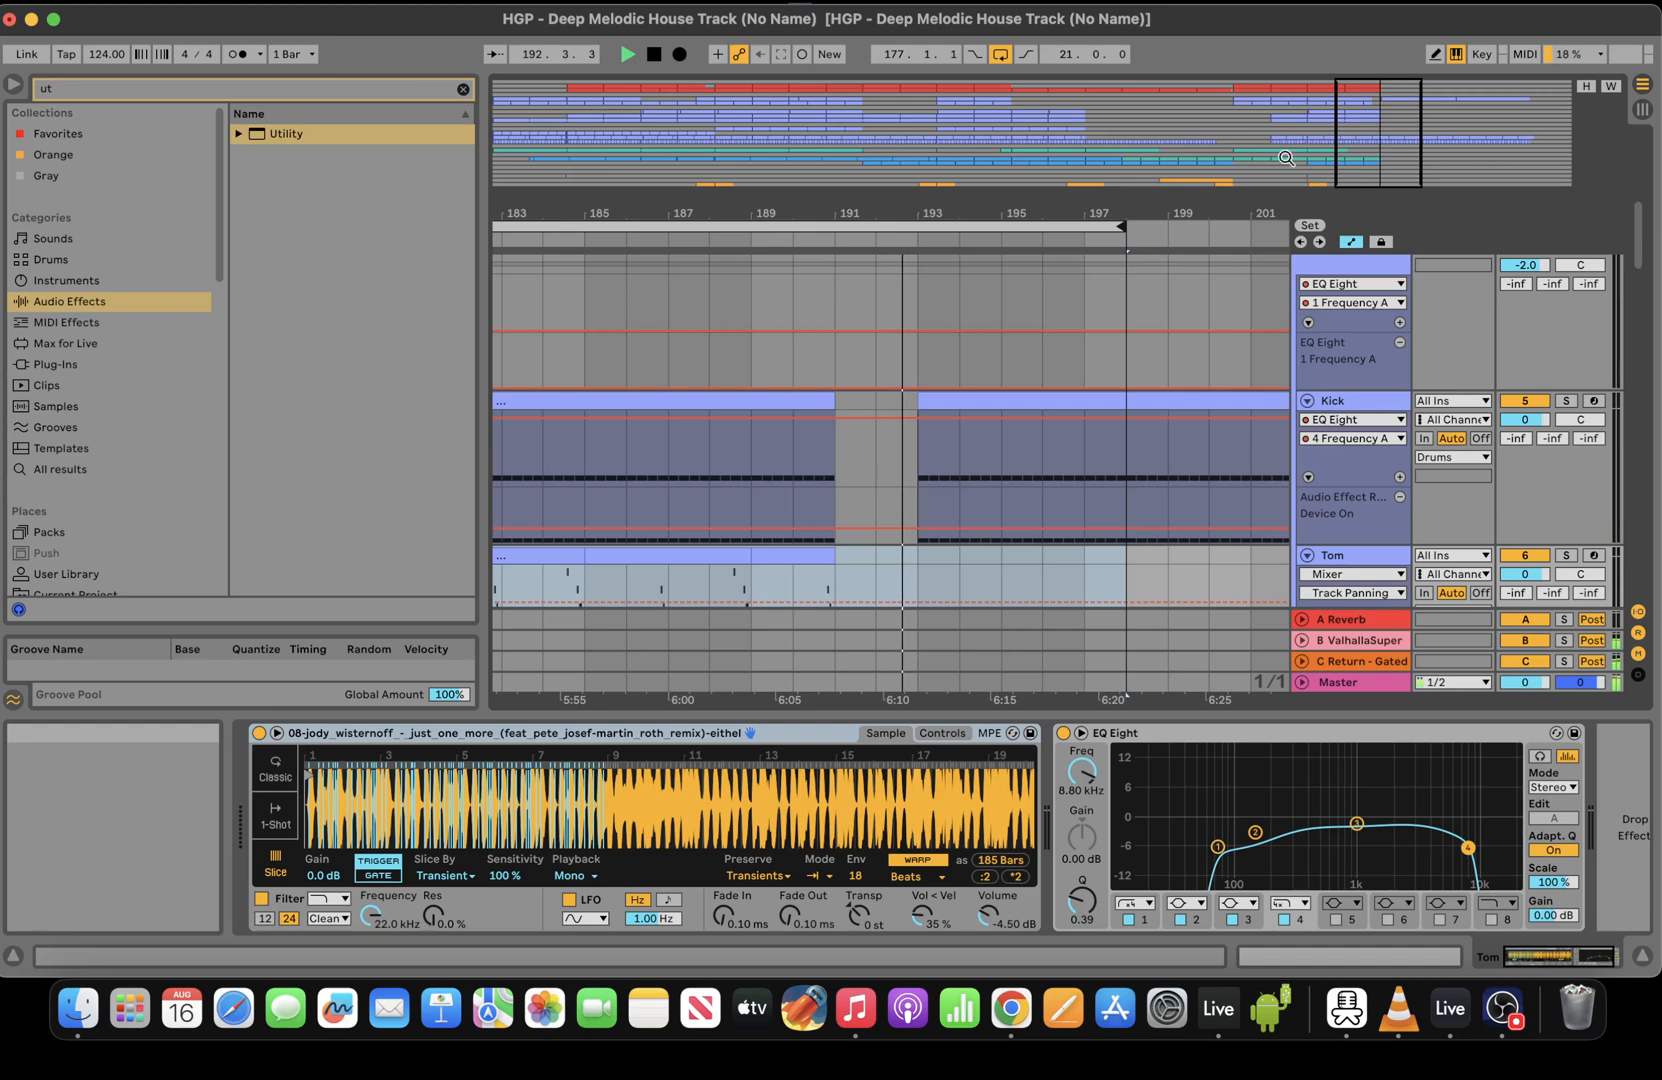
pyautogui.moveTo(1286, 157); pyautogui.dragTo(1339, 144)
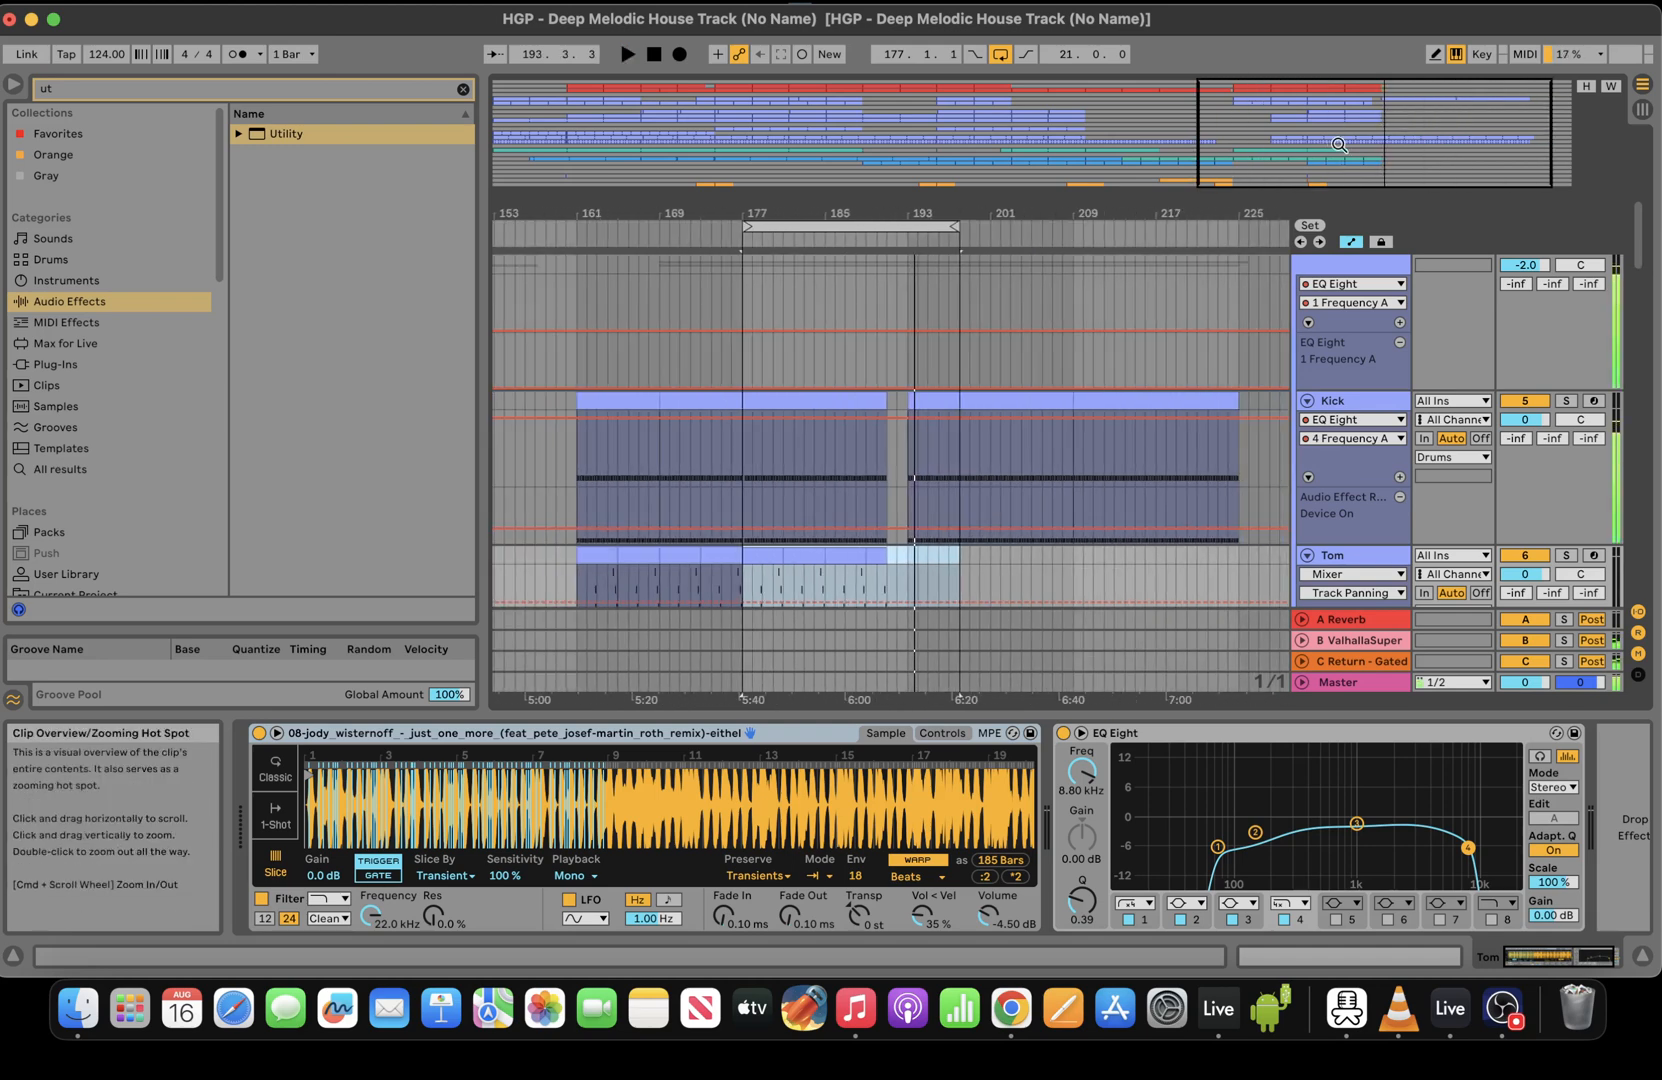
pyautogui.press('space')
pyautogui.moveTo(956, 226); pyautogui.dragTo(1065, 226)
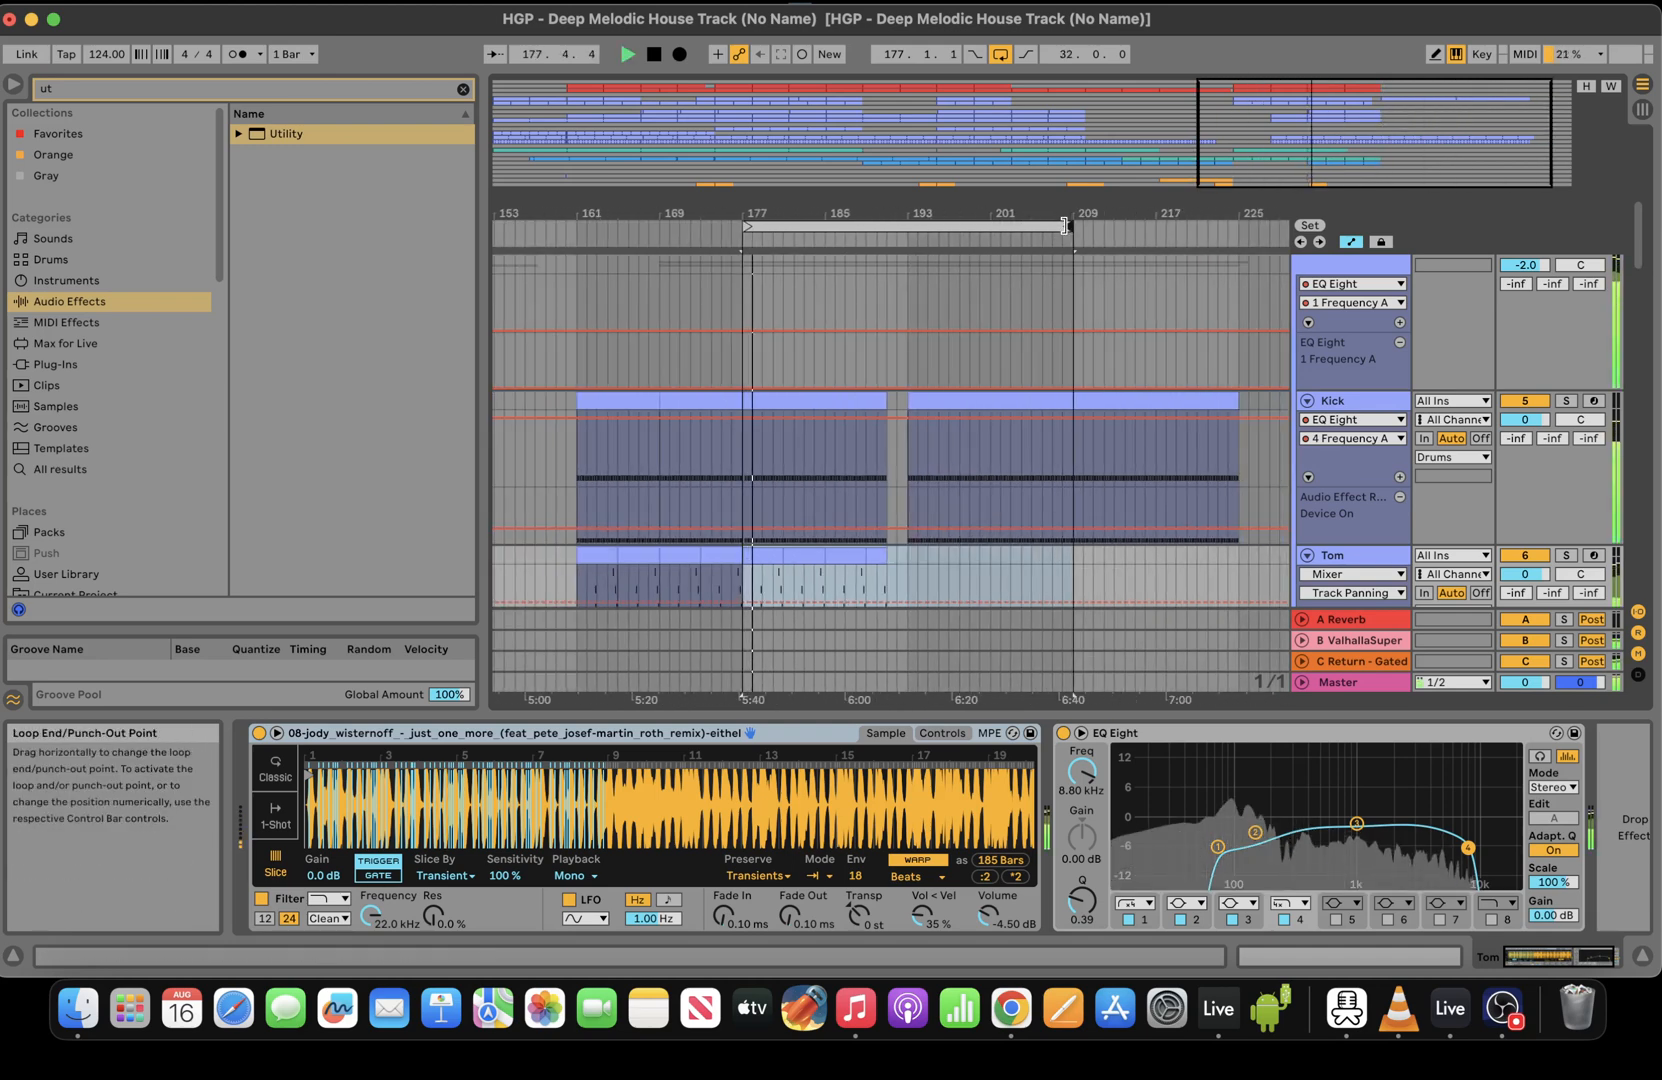
pyautogui.moveTo(1641, 252); pyautogui.dragTo(1640, 147)
pyautogui.press('space')
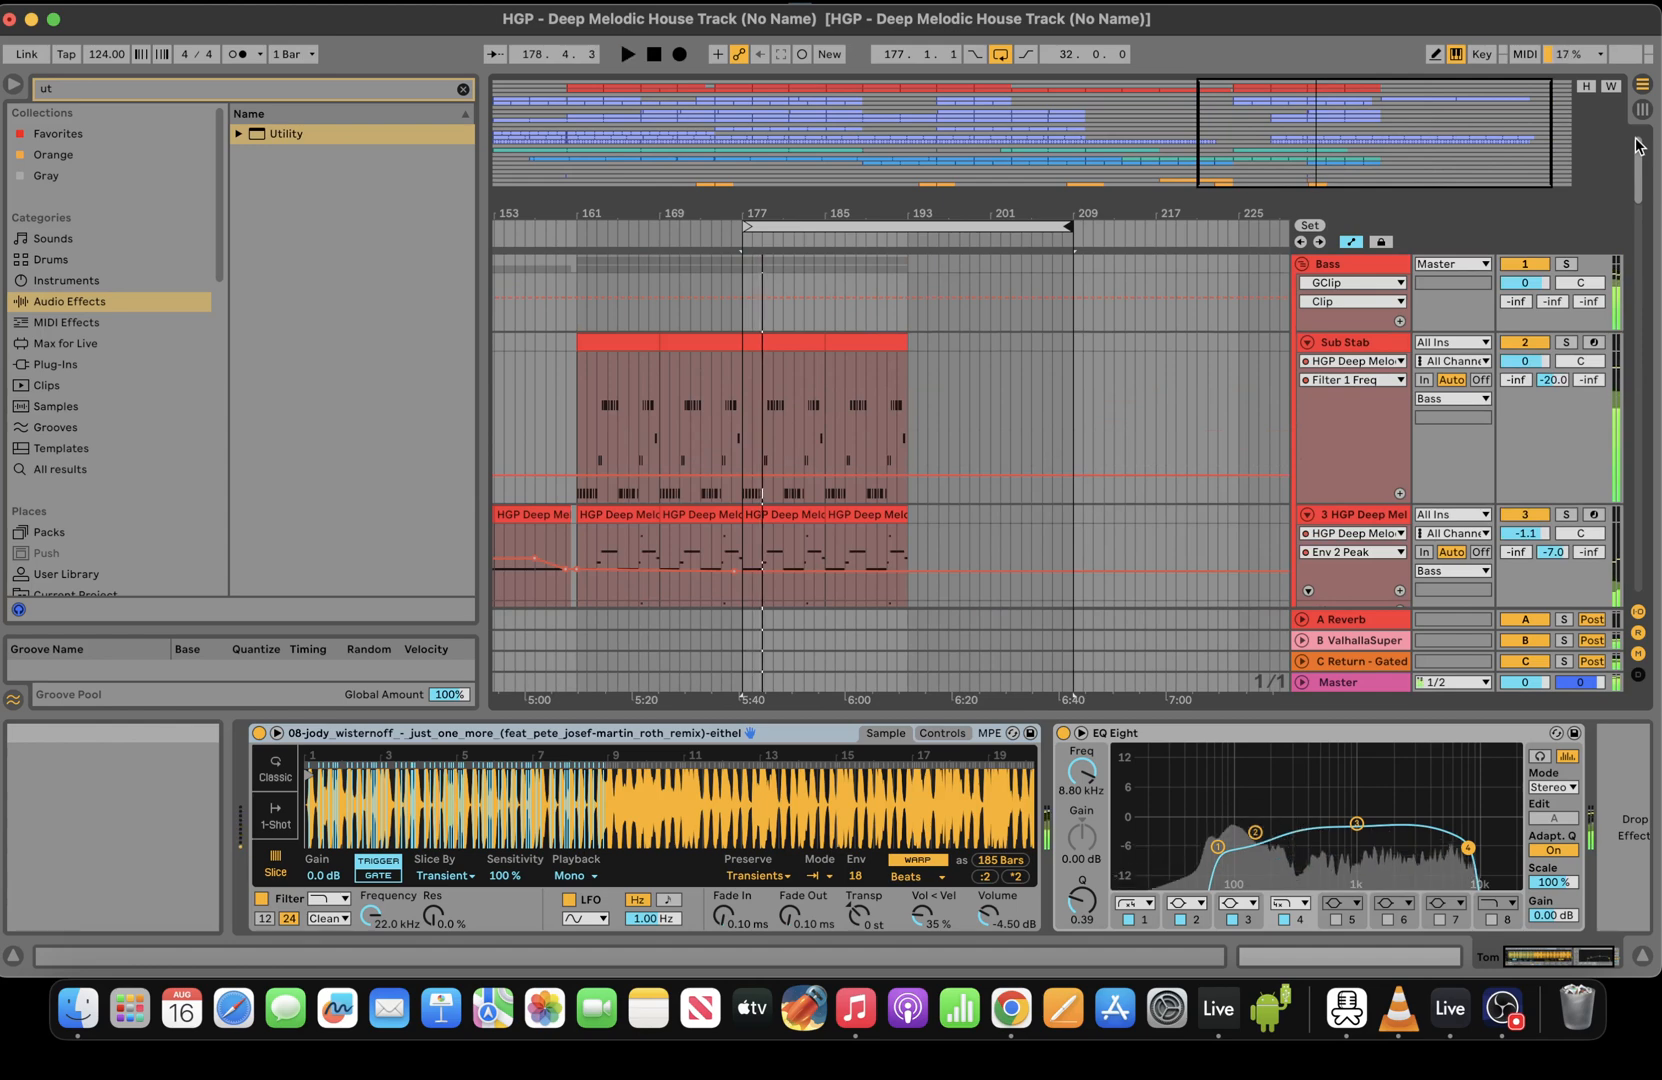
pyautogui.moveTo(1503, 152); pyautogui.dragTo(1500, 116)
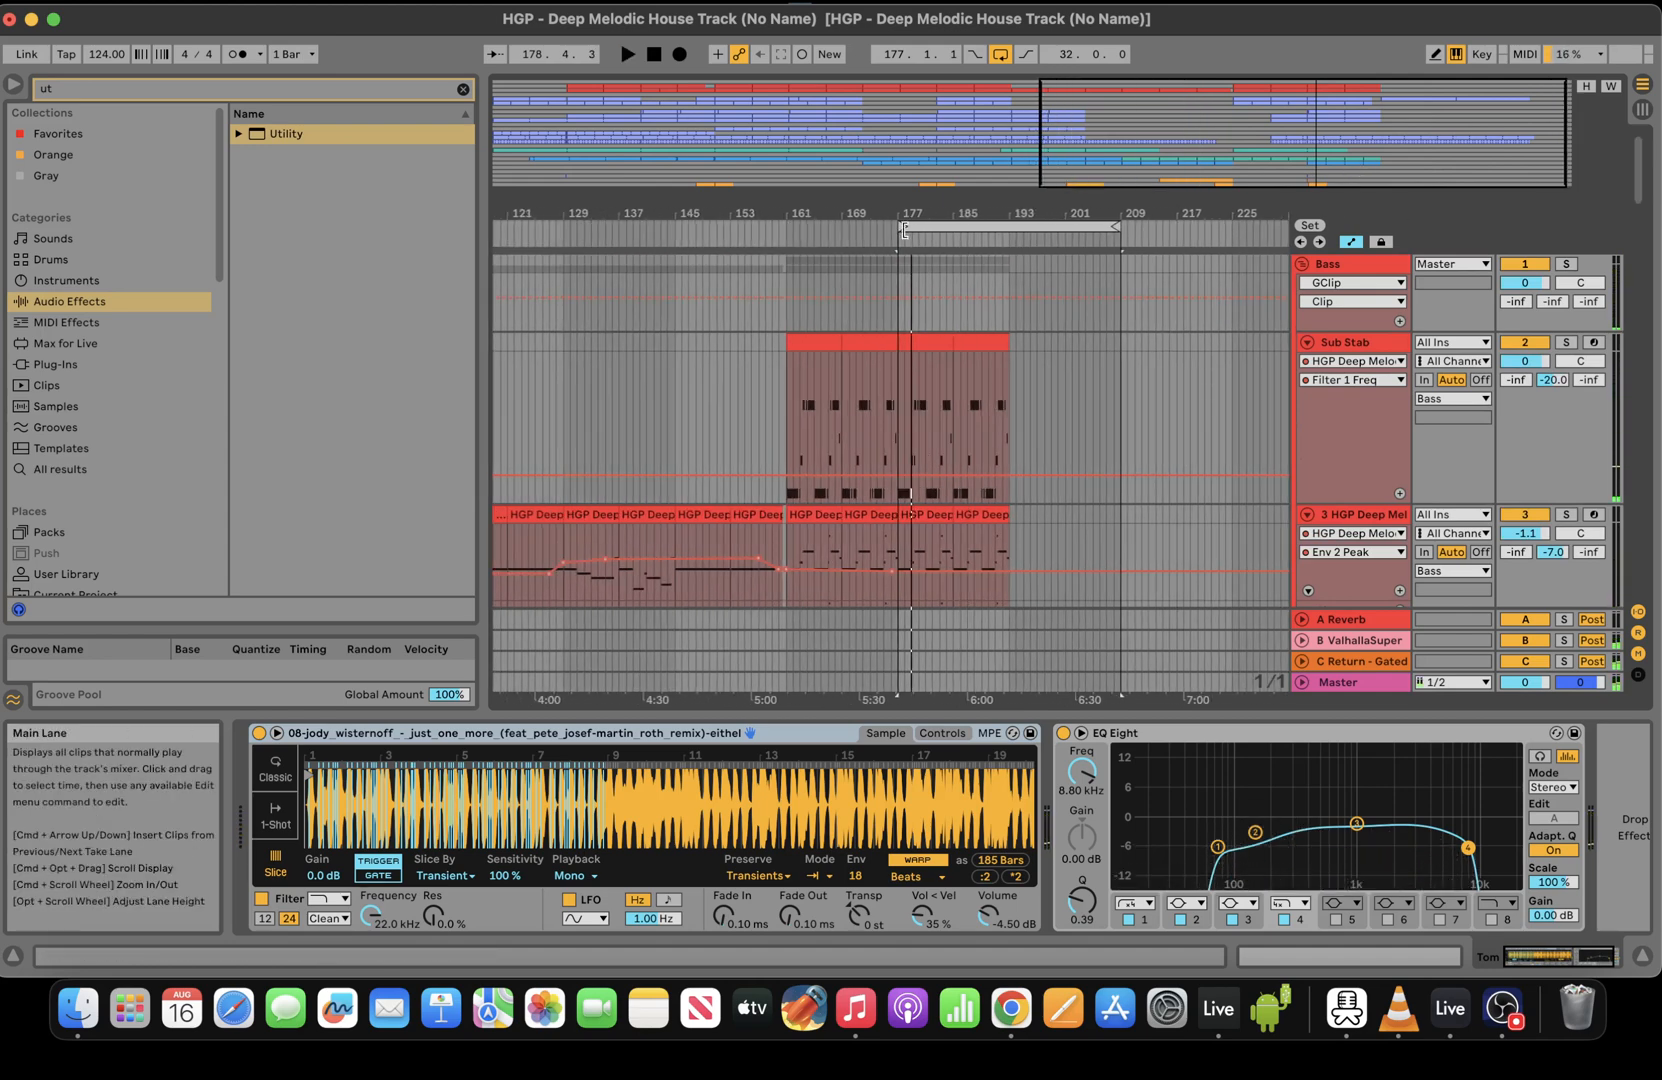
pyautogui.moveTo(904, 229); pyautogui.dragTo(998, 229)
# Set the fixed grid to 8 Bars and copy the Bass group's material from bars 49 to 65 to bar 193
pyautogui.hscroll(-10, 821, 351)
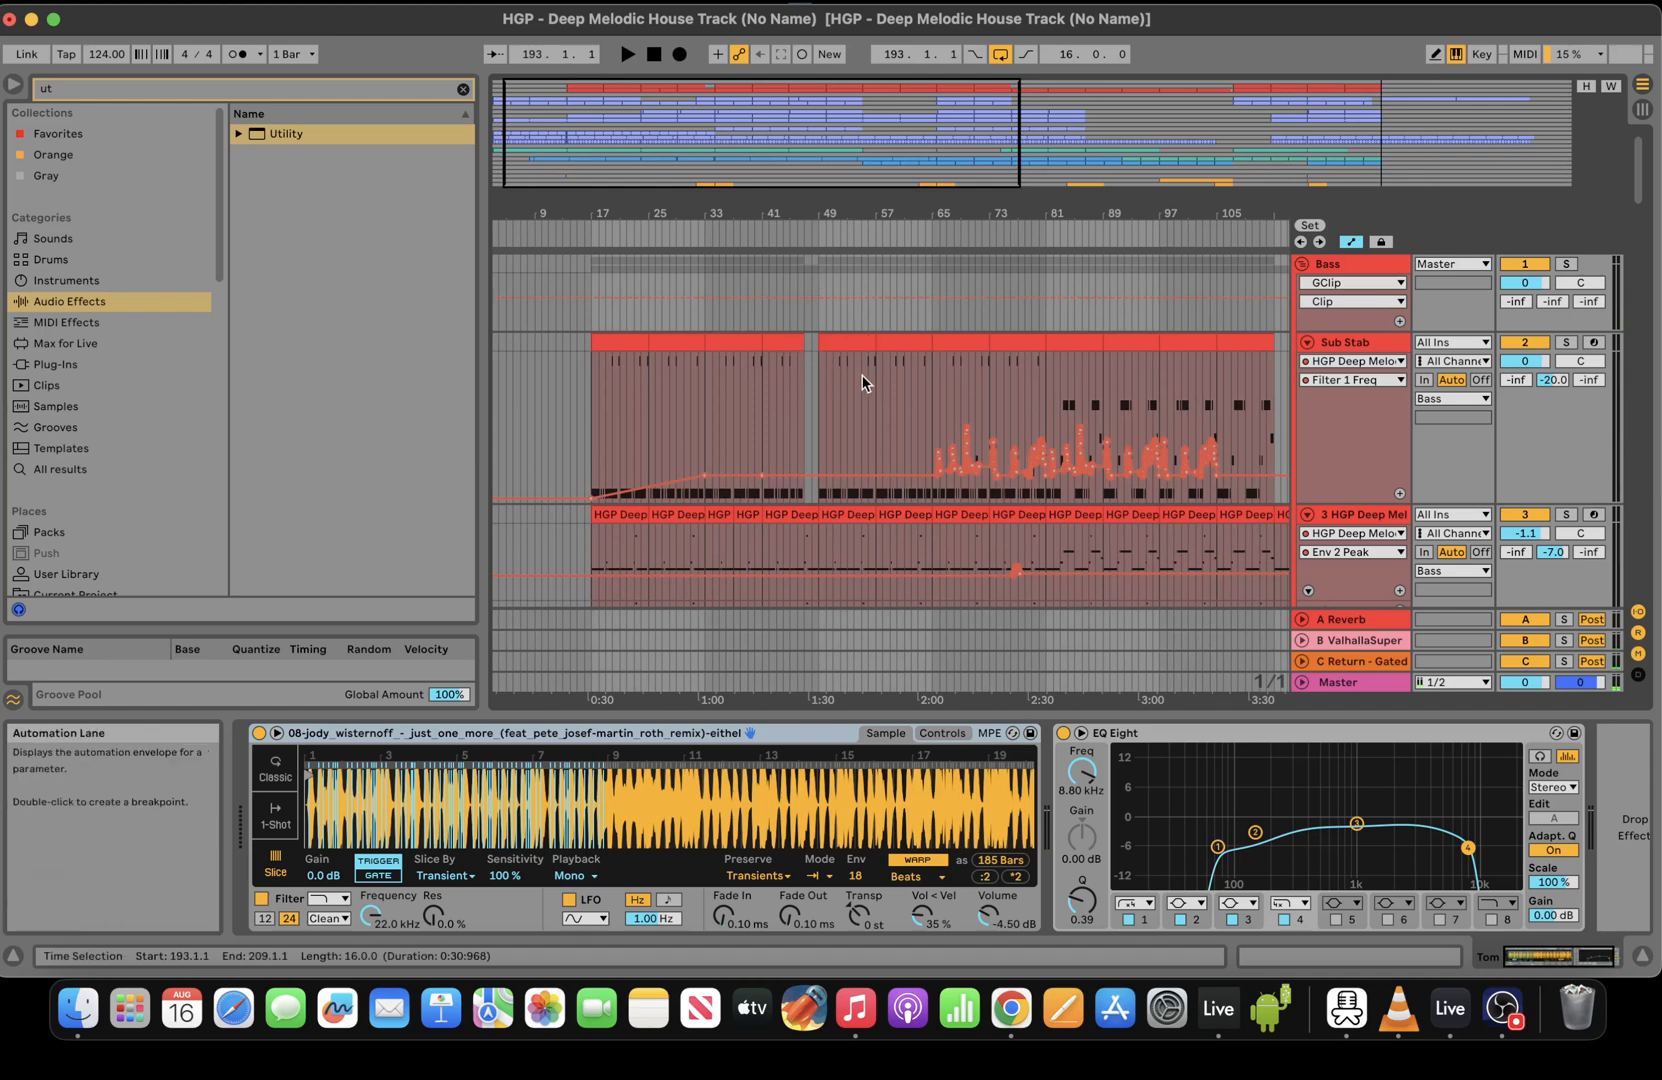
pyautogui.rightClick(934, 306)
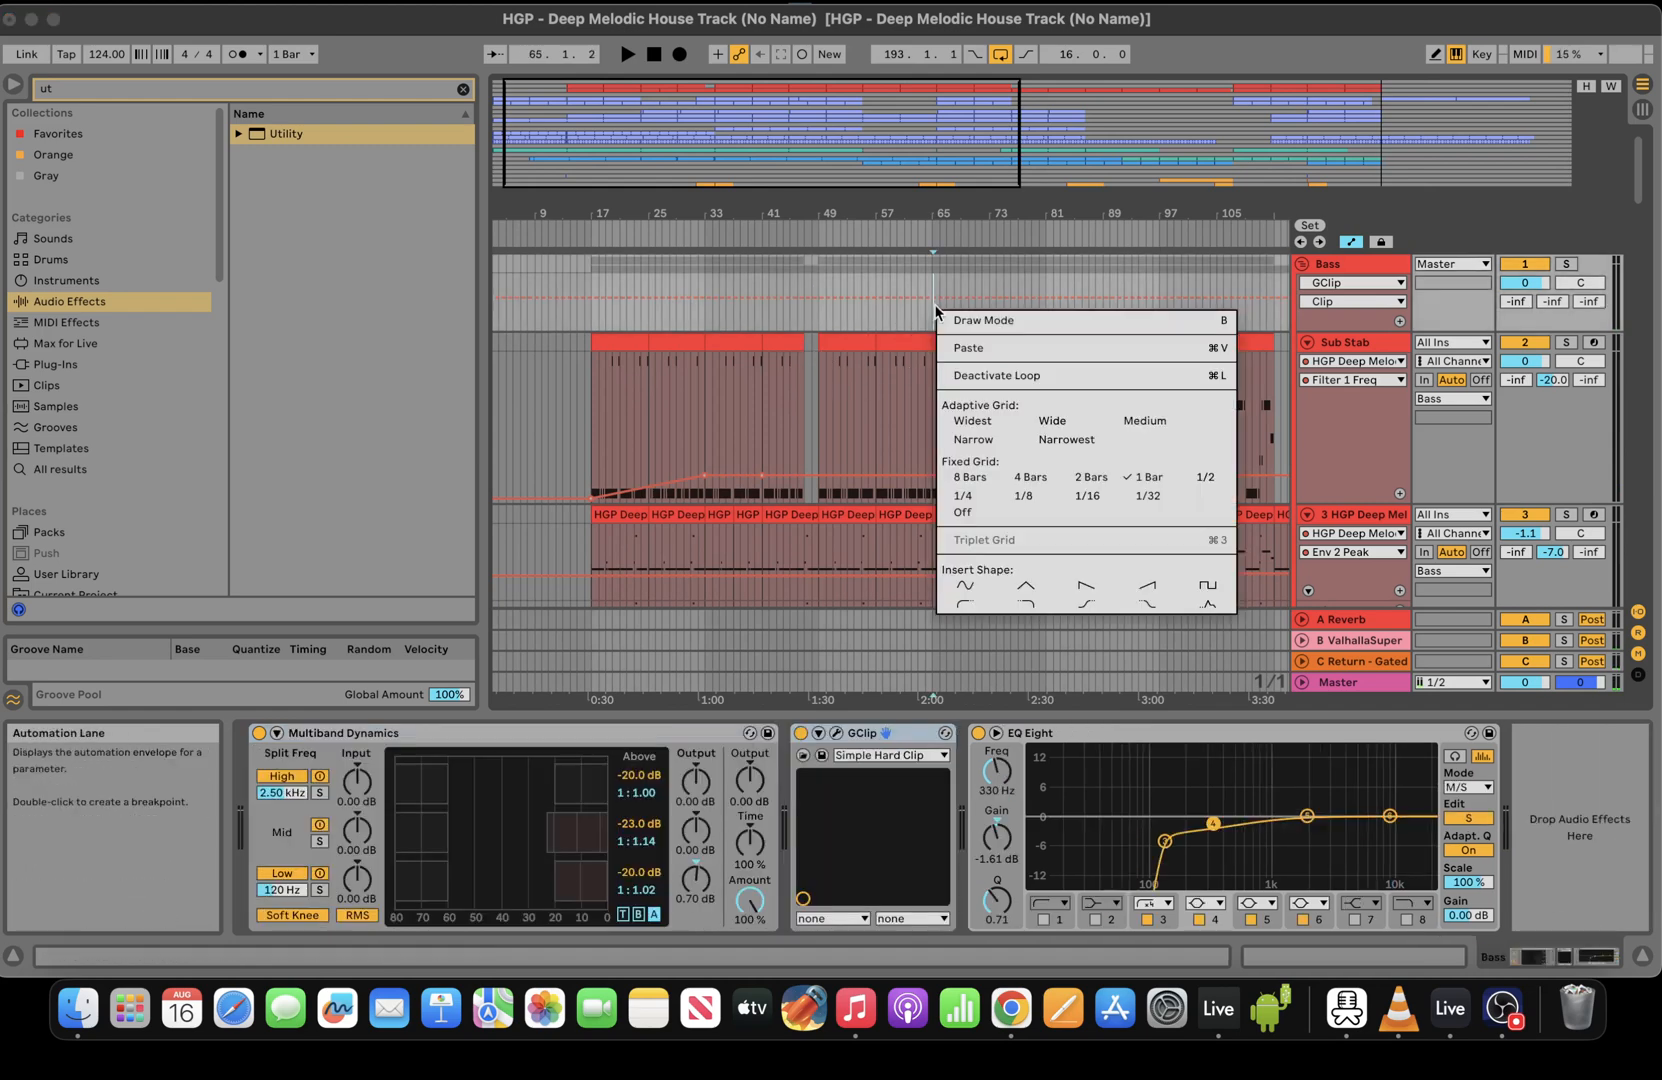
pyautogui.click(975, 478)
pyautogui.moveTo(934, 306); pyautogui.dragTo(810, 265)
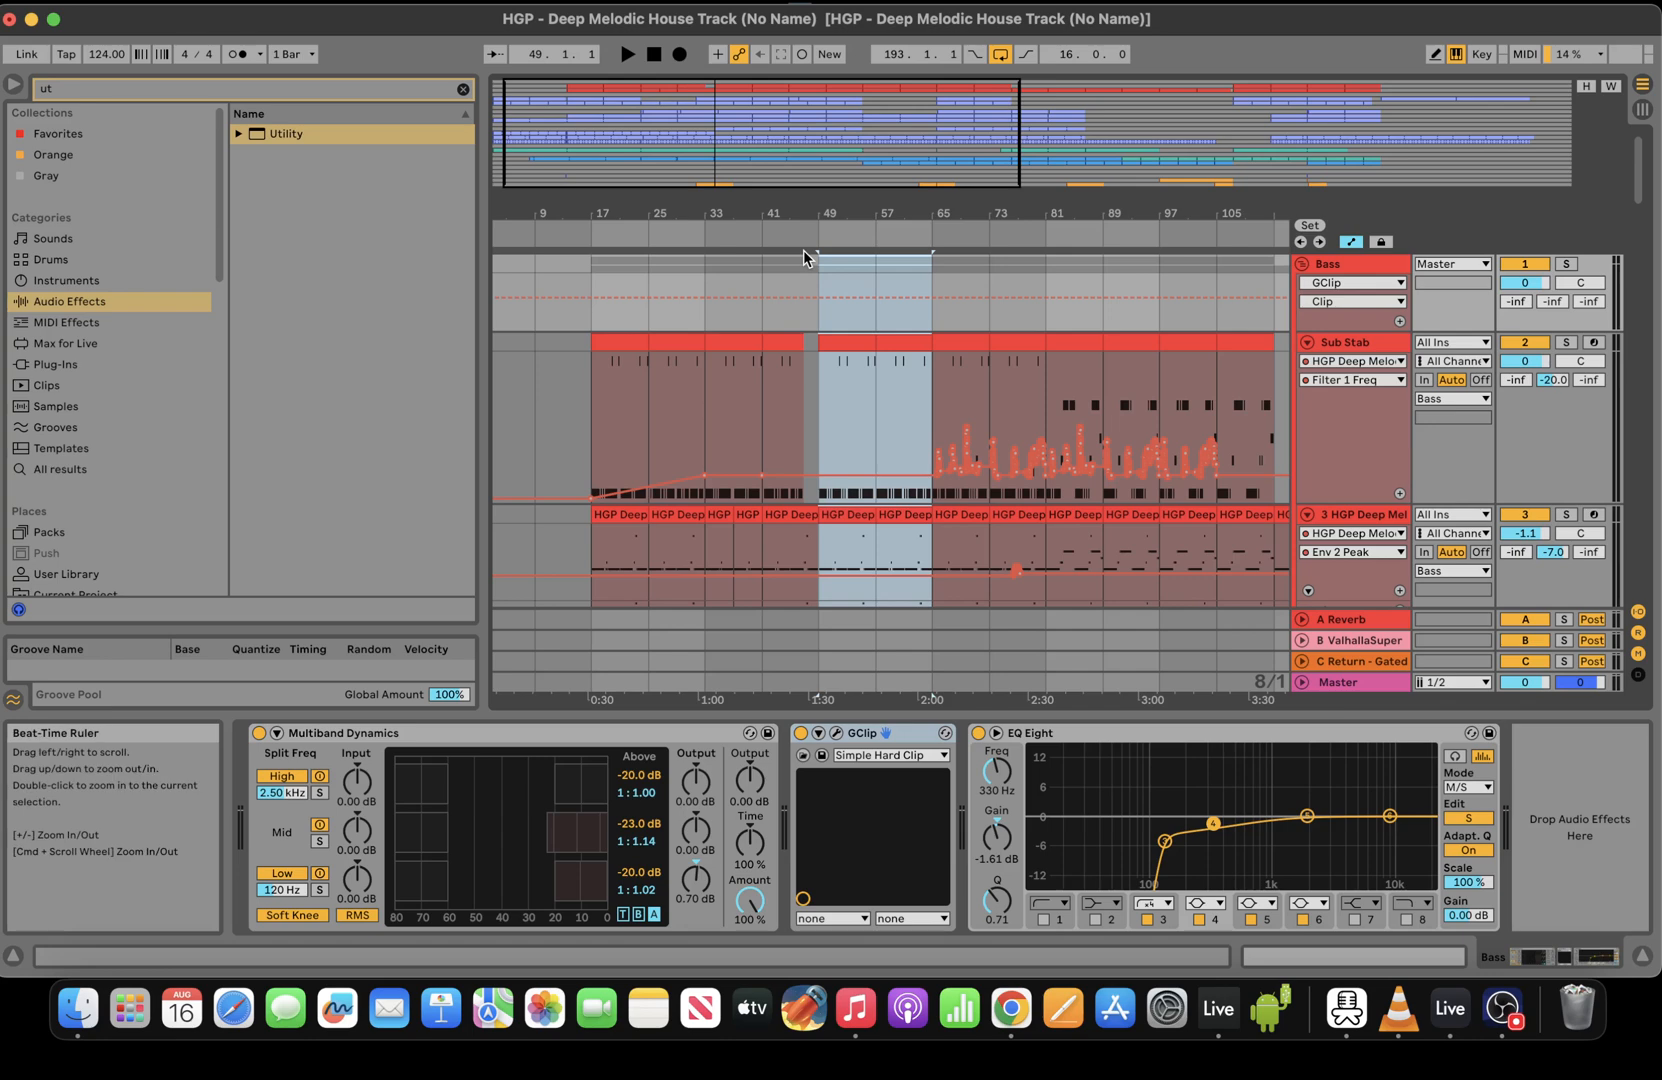
pyautogui.moveTo(907, 166); pyautogui.dragTo(1130, 135)
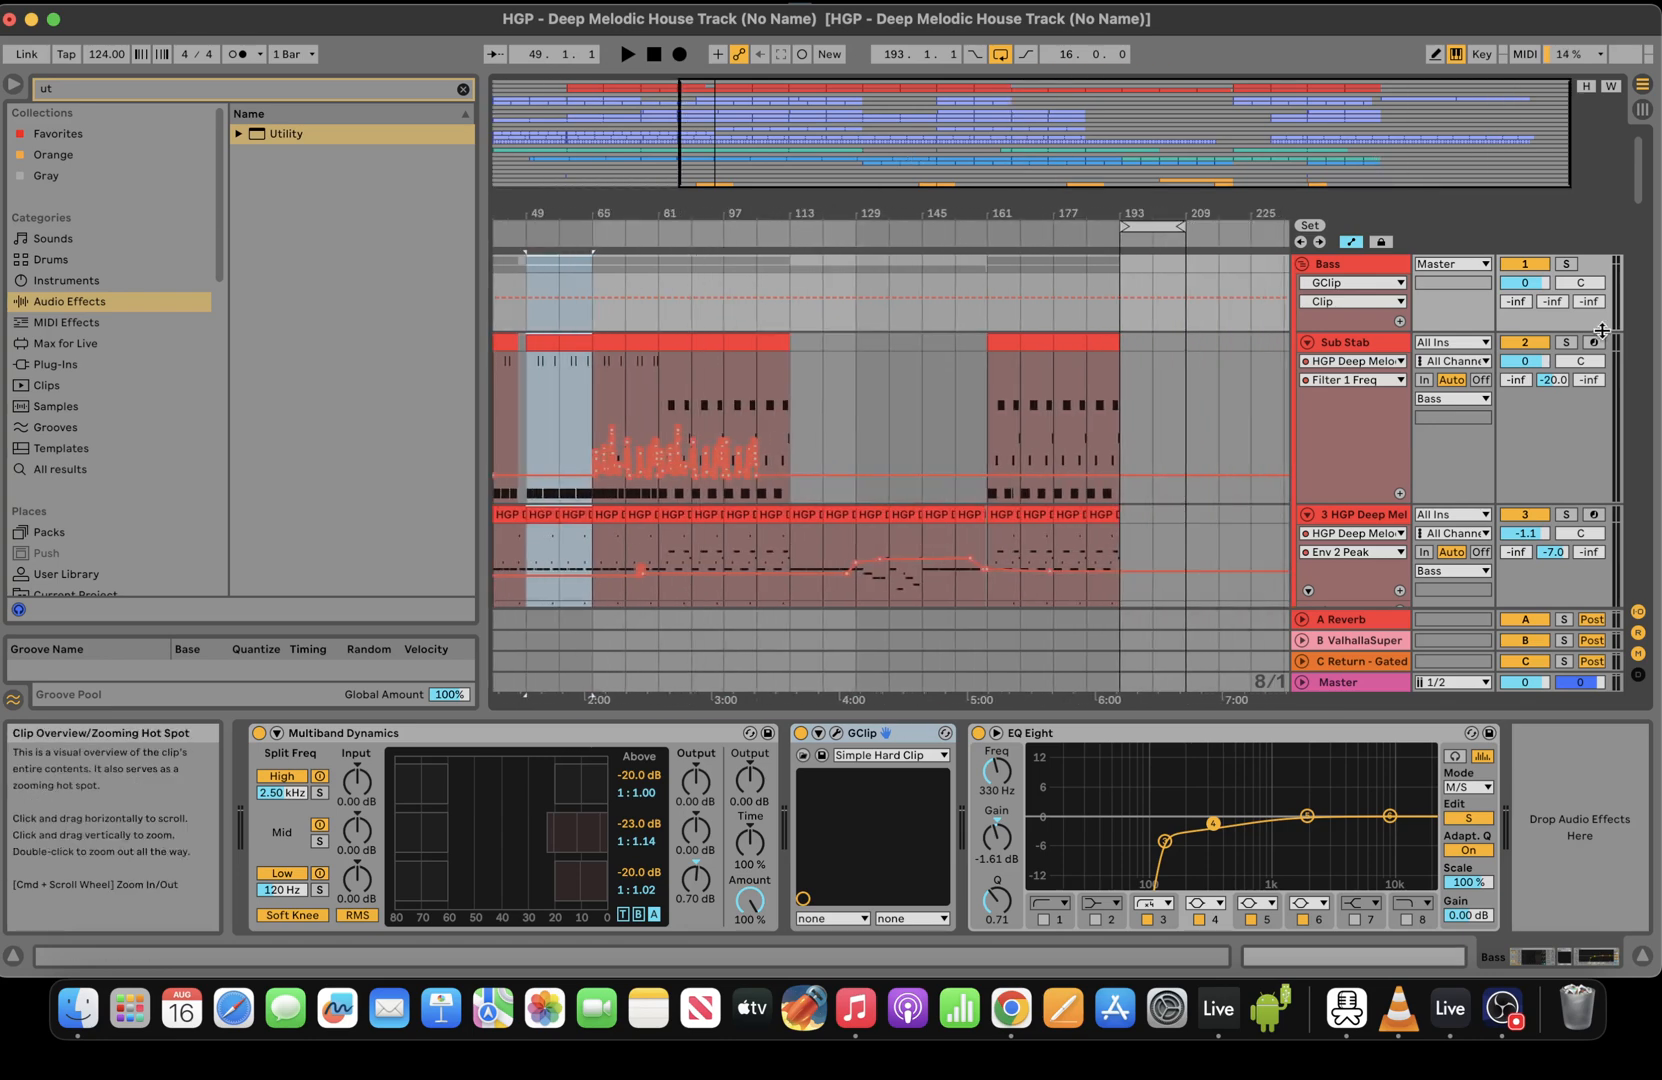
pyautogui.click(1124, 319)
pyautogui.press('super+v')
pyautogui.press('space')
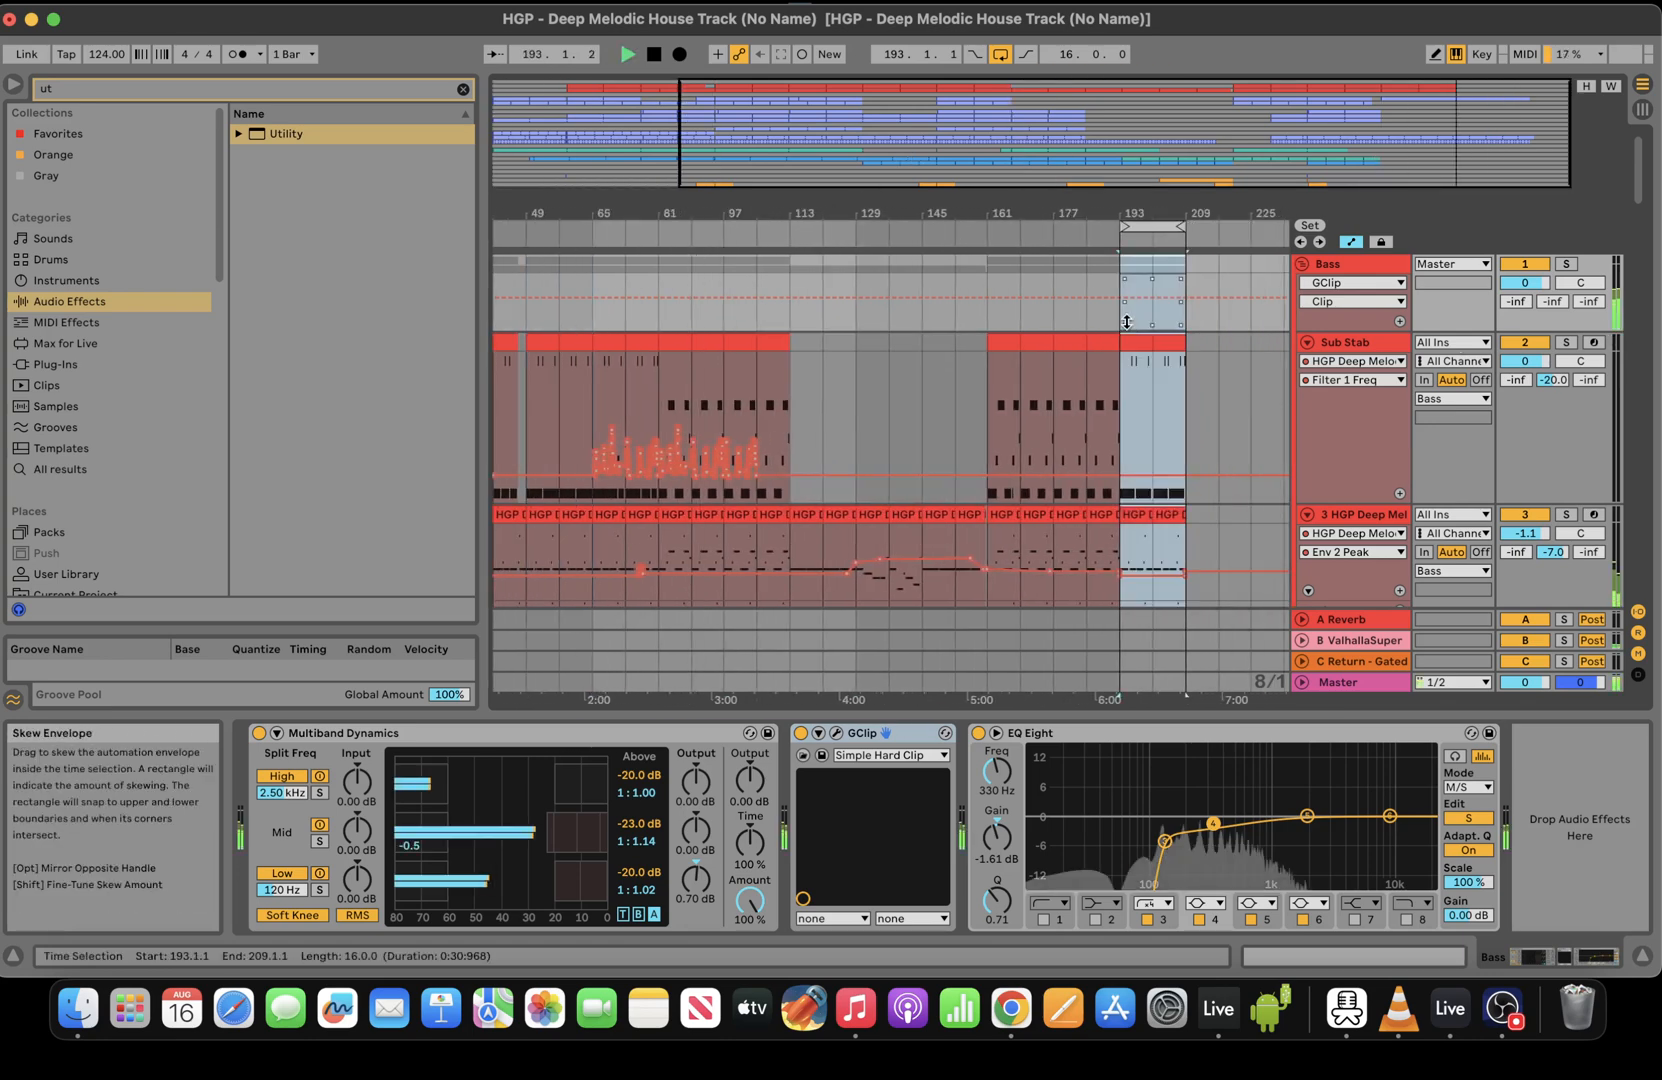
# Show the Hi Reece Bass track's Filter 1 Freq automation and raise its envelope from bar 193 to bar 217
pyautogui.click(1119, 570)
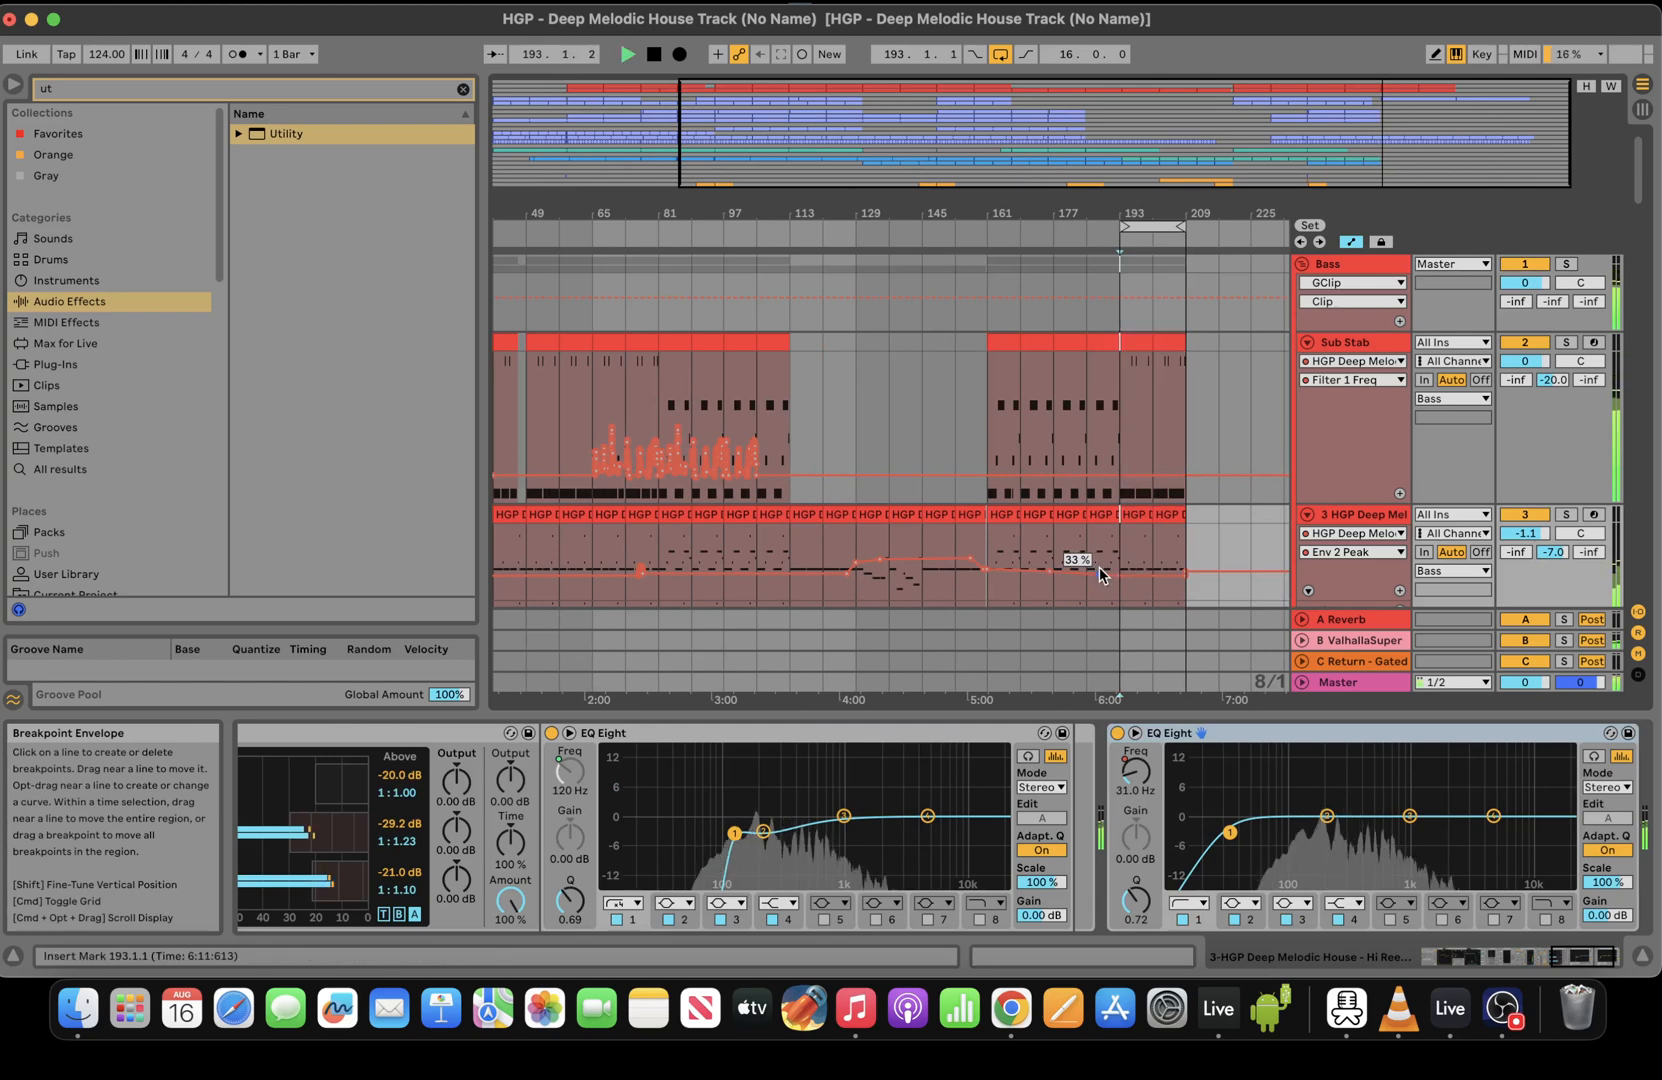
pyautogui.click(1087, 570)
pyautogui.moveTo(1580, 957); pyautogui.dragTo(1057, 957)
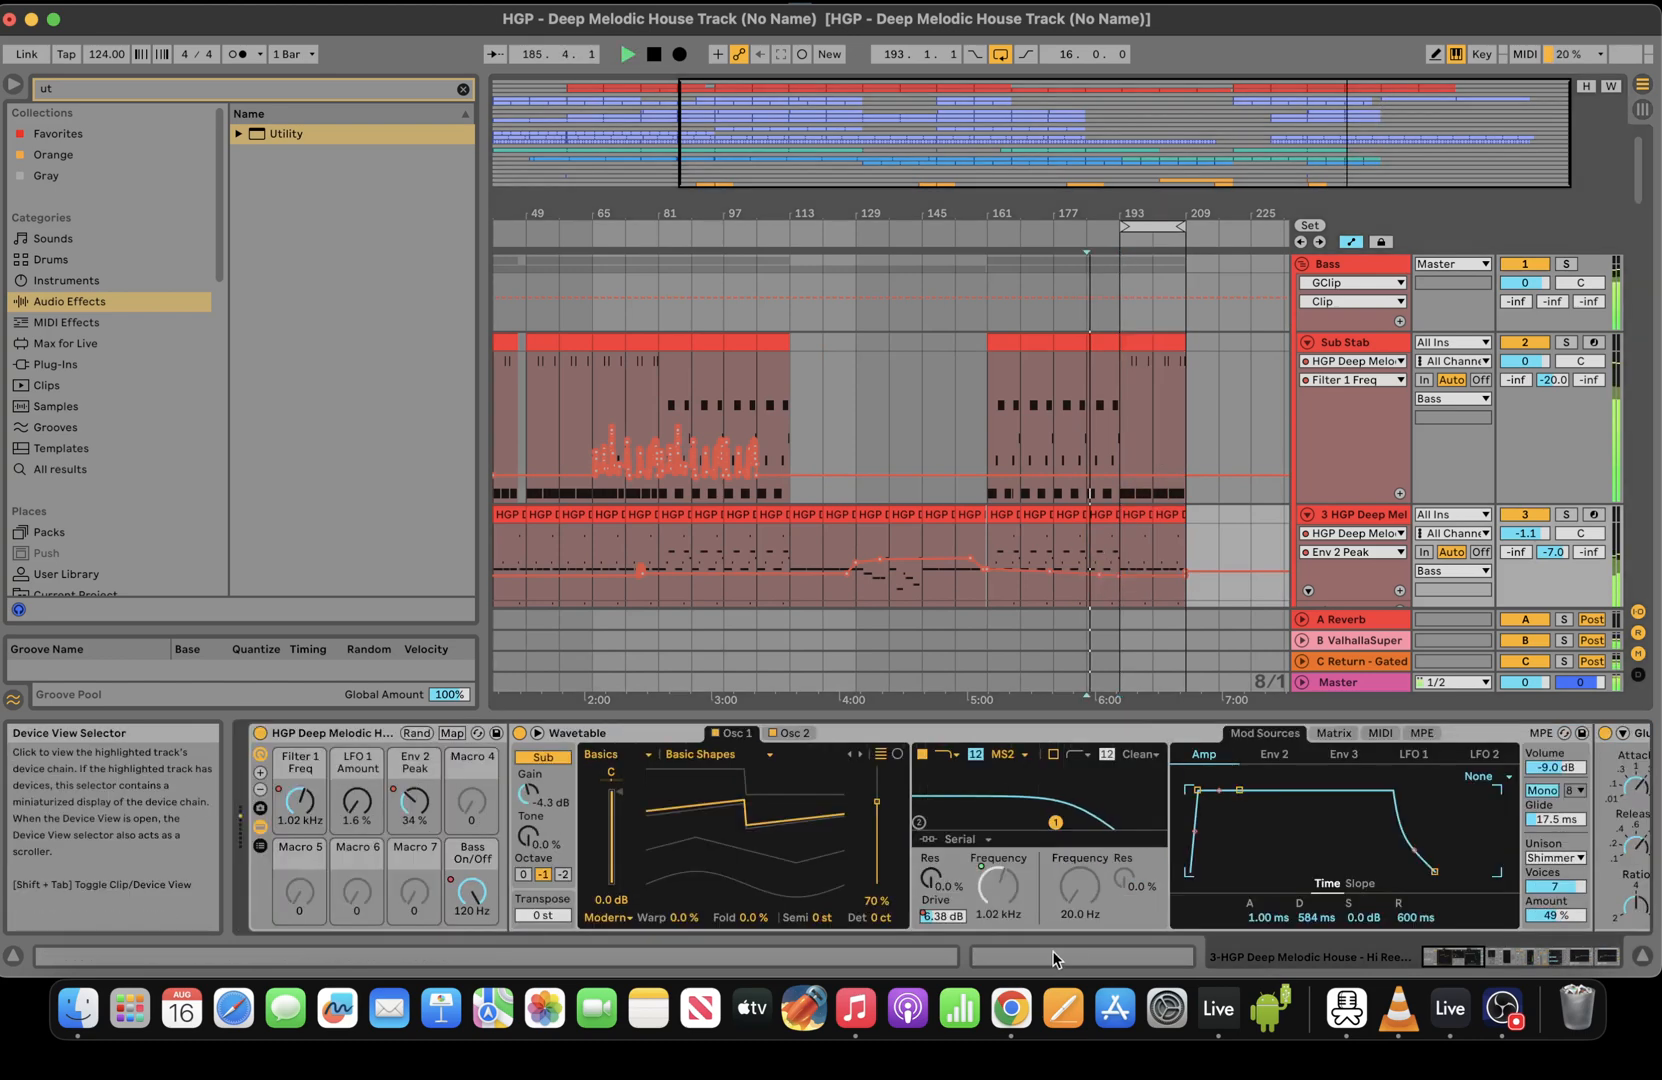
pyautogui.click(301, 802)
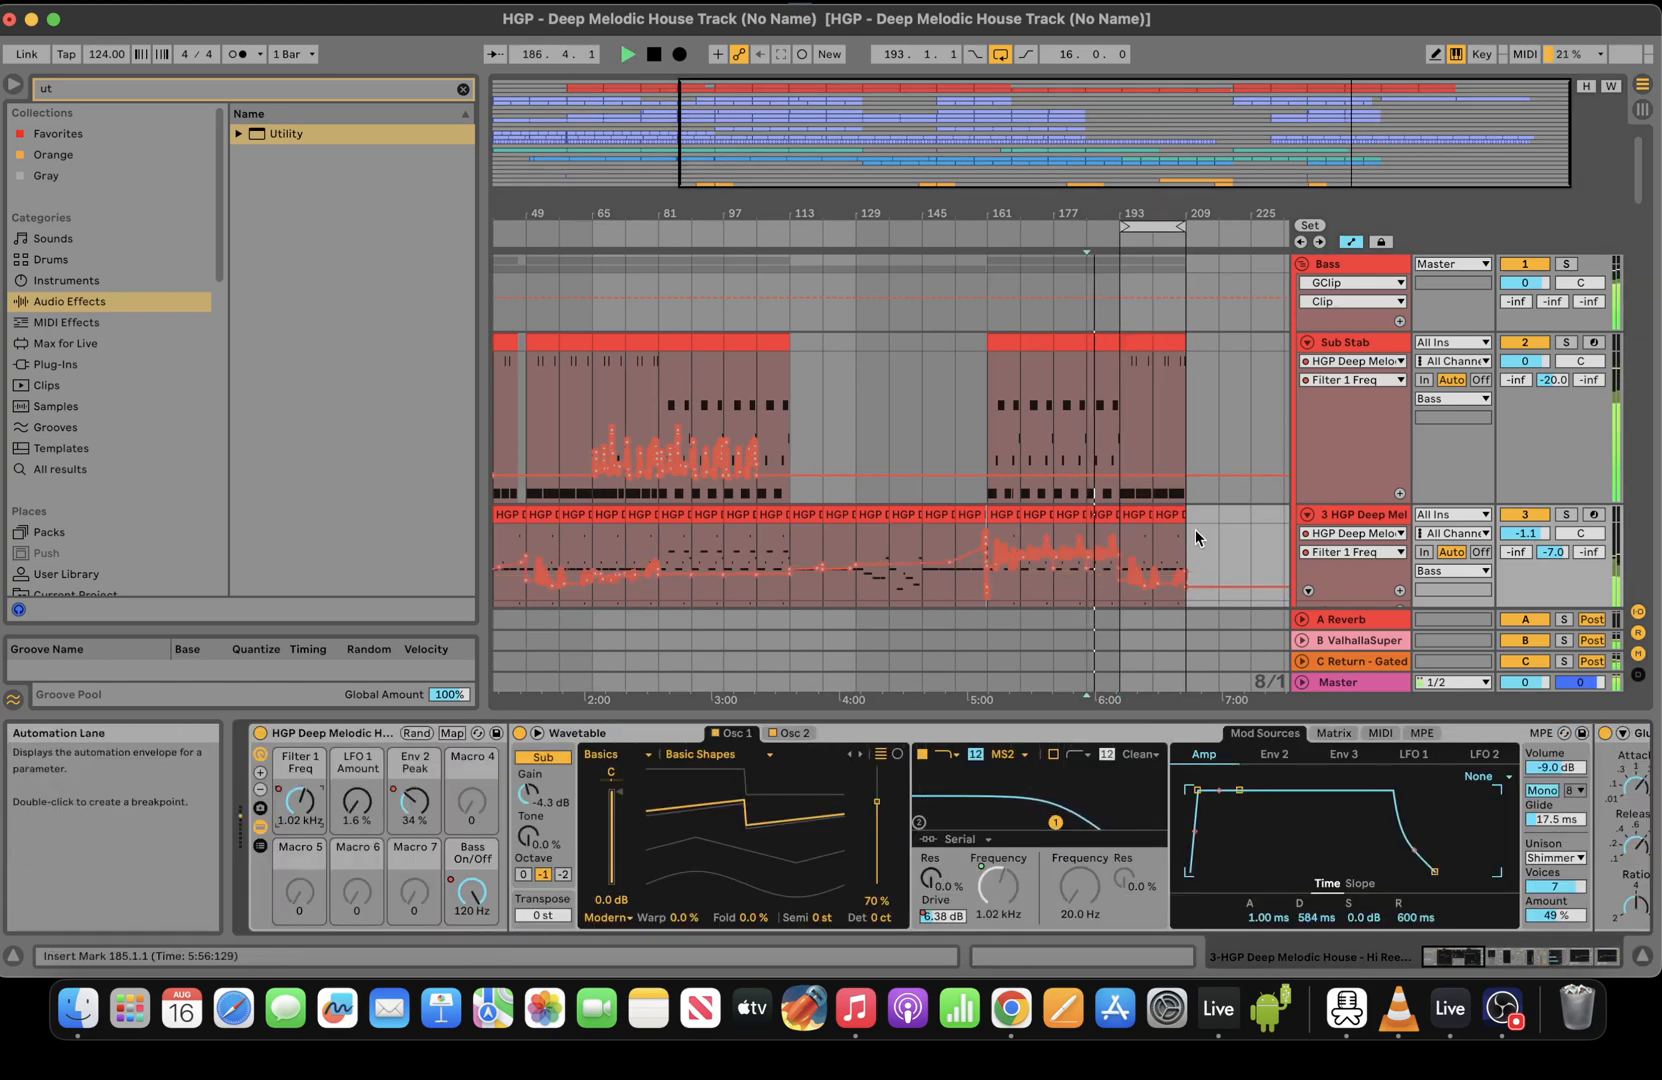
pyautogui.moveTo(1215, 545); pyautogui.dragTo(1143, 565)
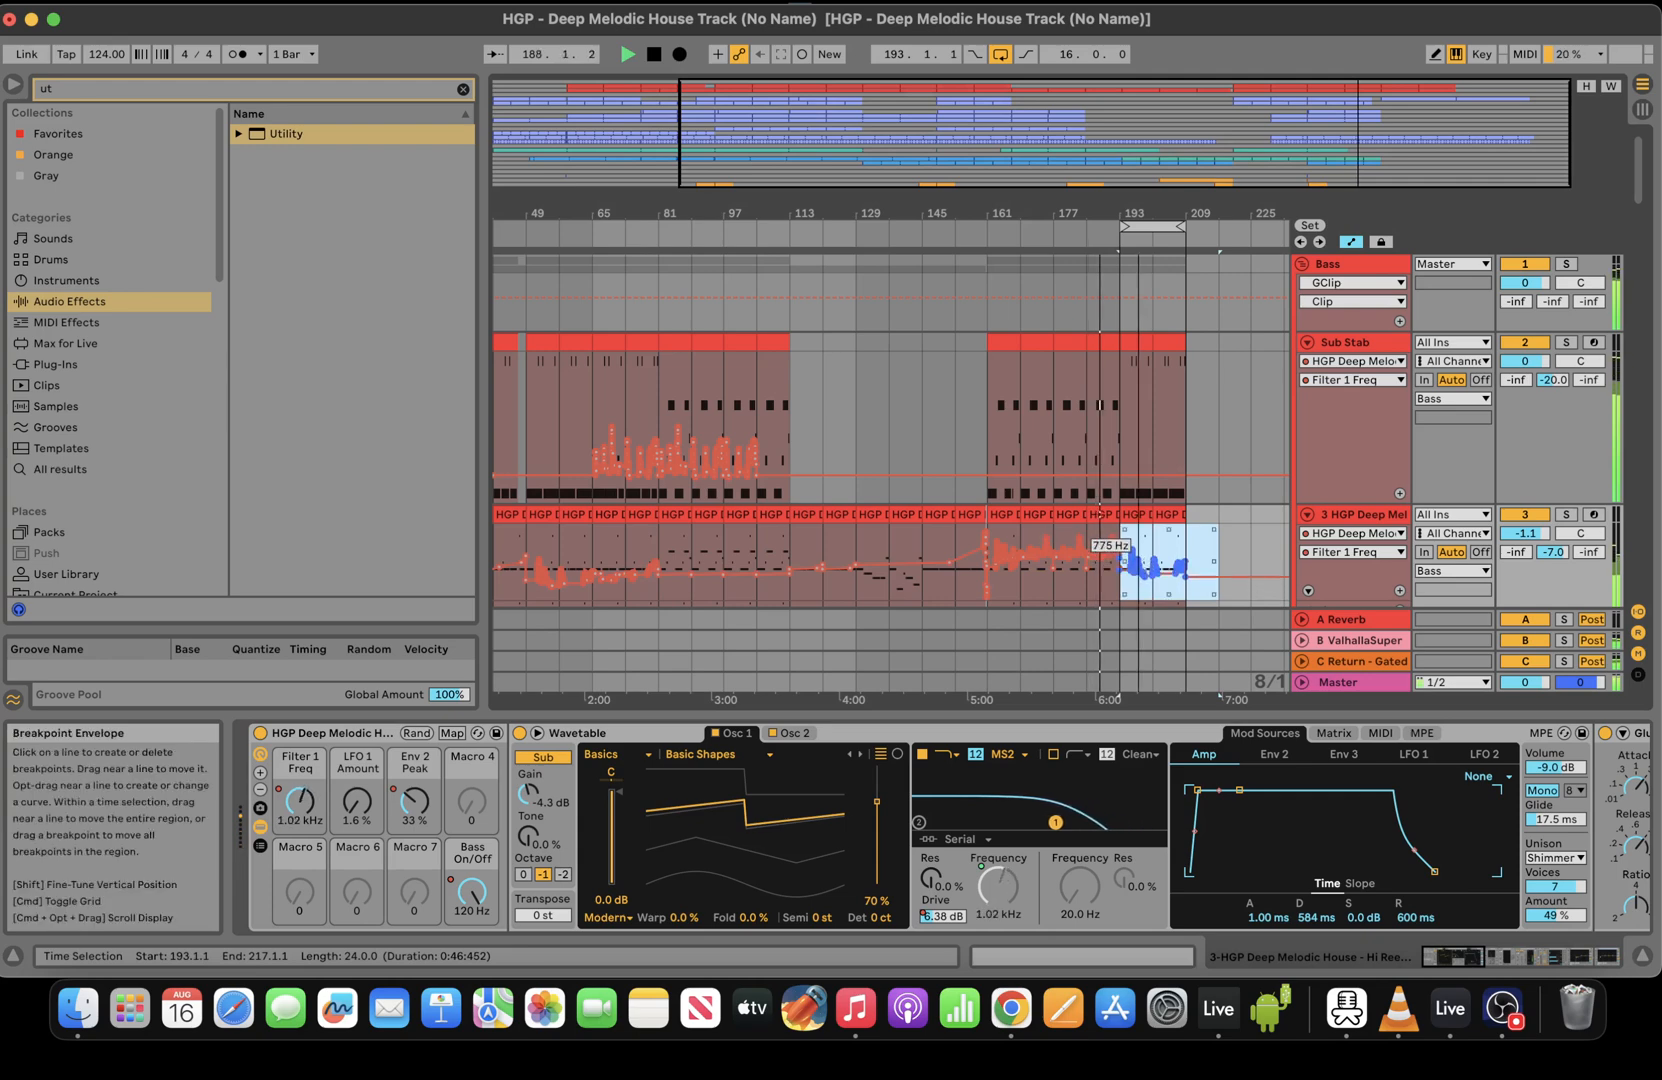
# Duplicate the Sub Stab's Filter 1 Freq automation from bars 97 to 105 repeatedly until it reaches bar 209
pyautogui.click(755, 441)
pyautogui.click(731, 416)
pyautogui.press('super+d')
pyautogui.press('super+d')
pyautogui.press('super+d')
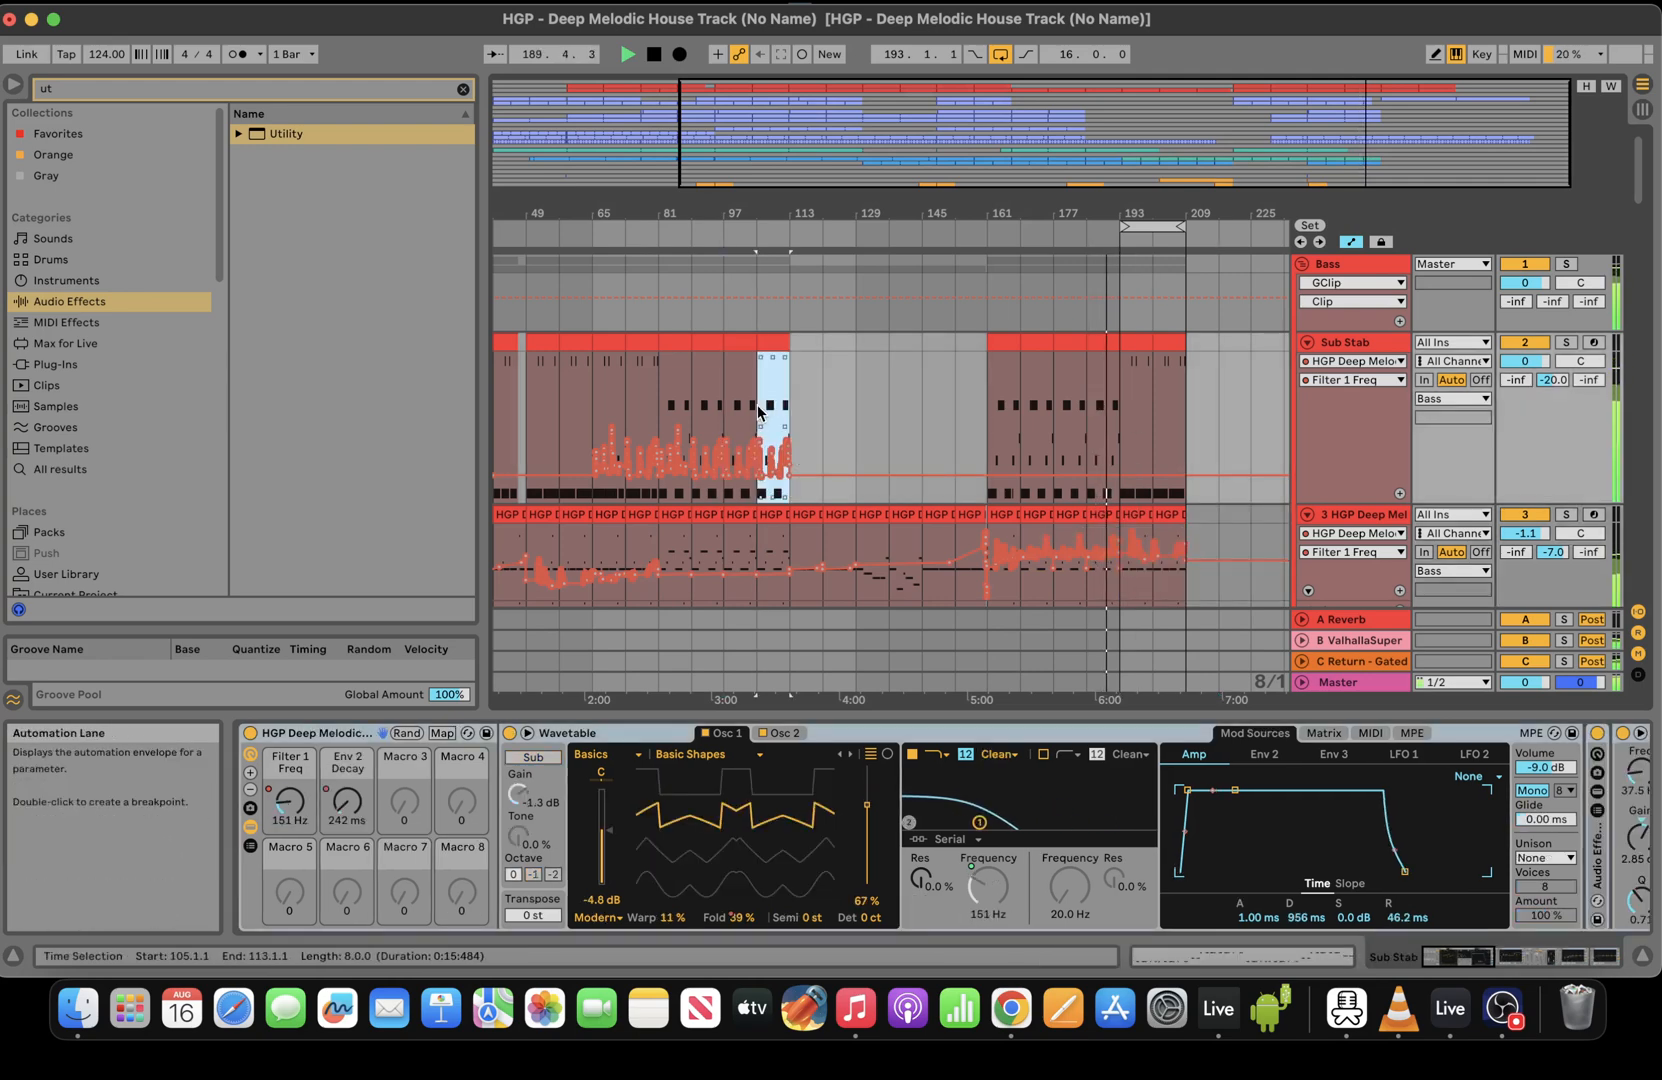
pyautogui.press('super+d')
pyautogui.press('super+d')
pyautogui.press('super+d')
pyautogui.press('super+d')
pyautogui.press('super+d')
pyautogui.press('super+d')
pyautogui.press('super+d')
pyautogui.press('super+d')
pyautogui.press('super+d')
pyautogui.press('super+d')
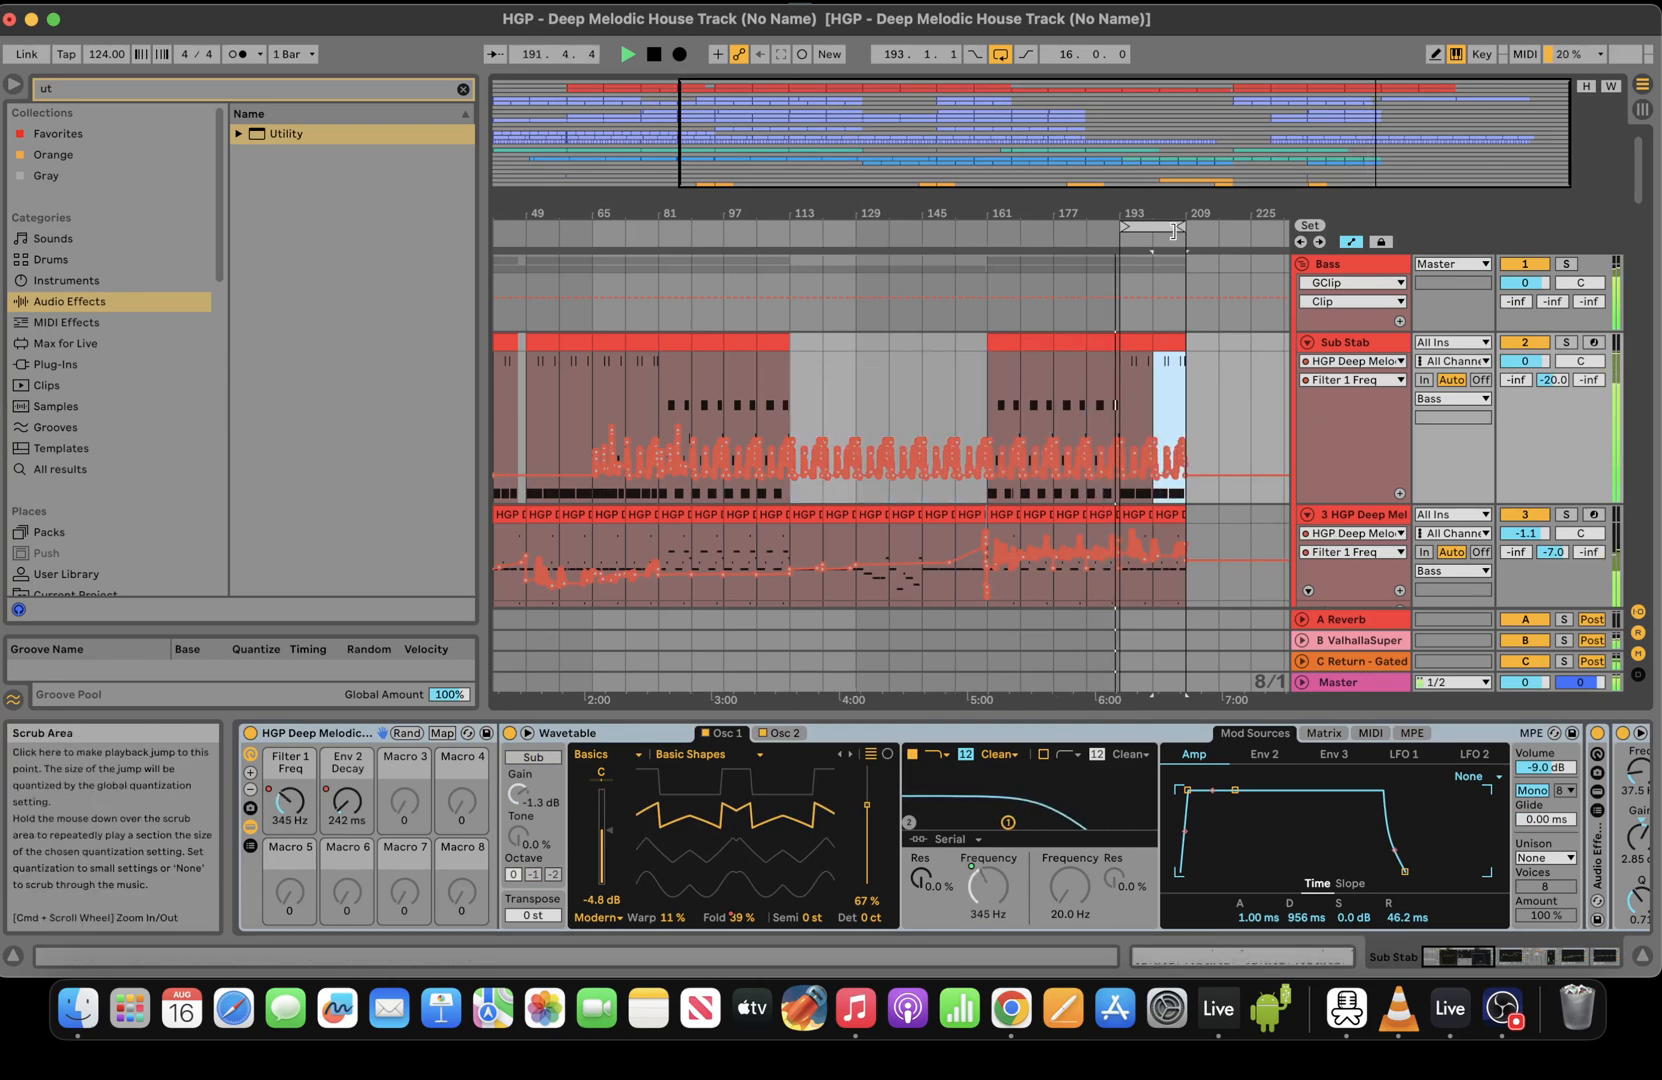
# Extend the loop to bar 217 and replace the Hi Reece Bass Filter 1 Freq automation after bar 193 with a falling ramp ending at bar 225
pyautogui.moveTo(1185, 227); pyautogui.dragTo(1207, 228)
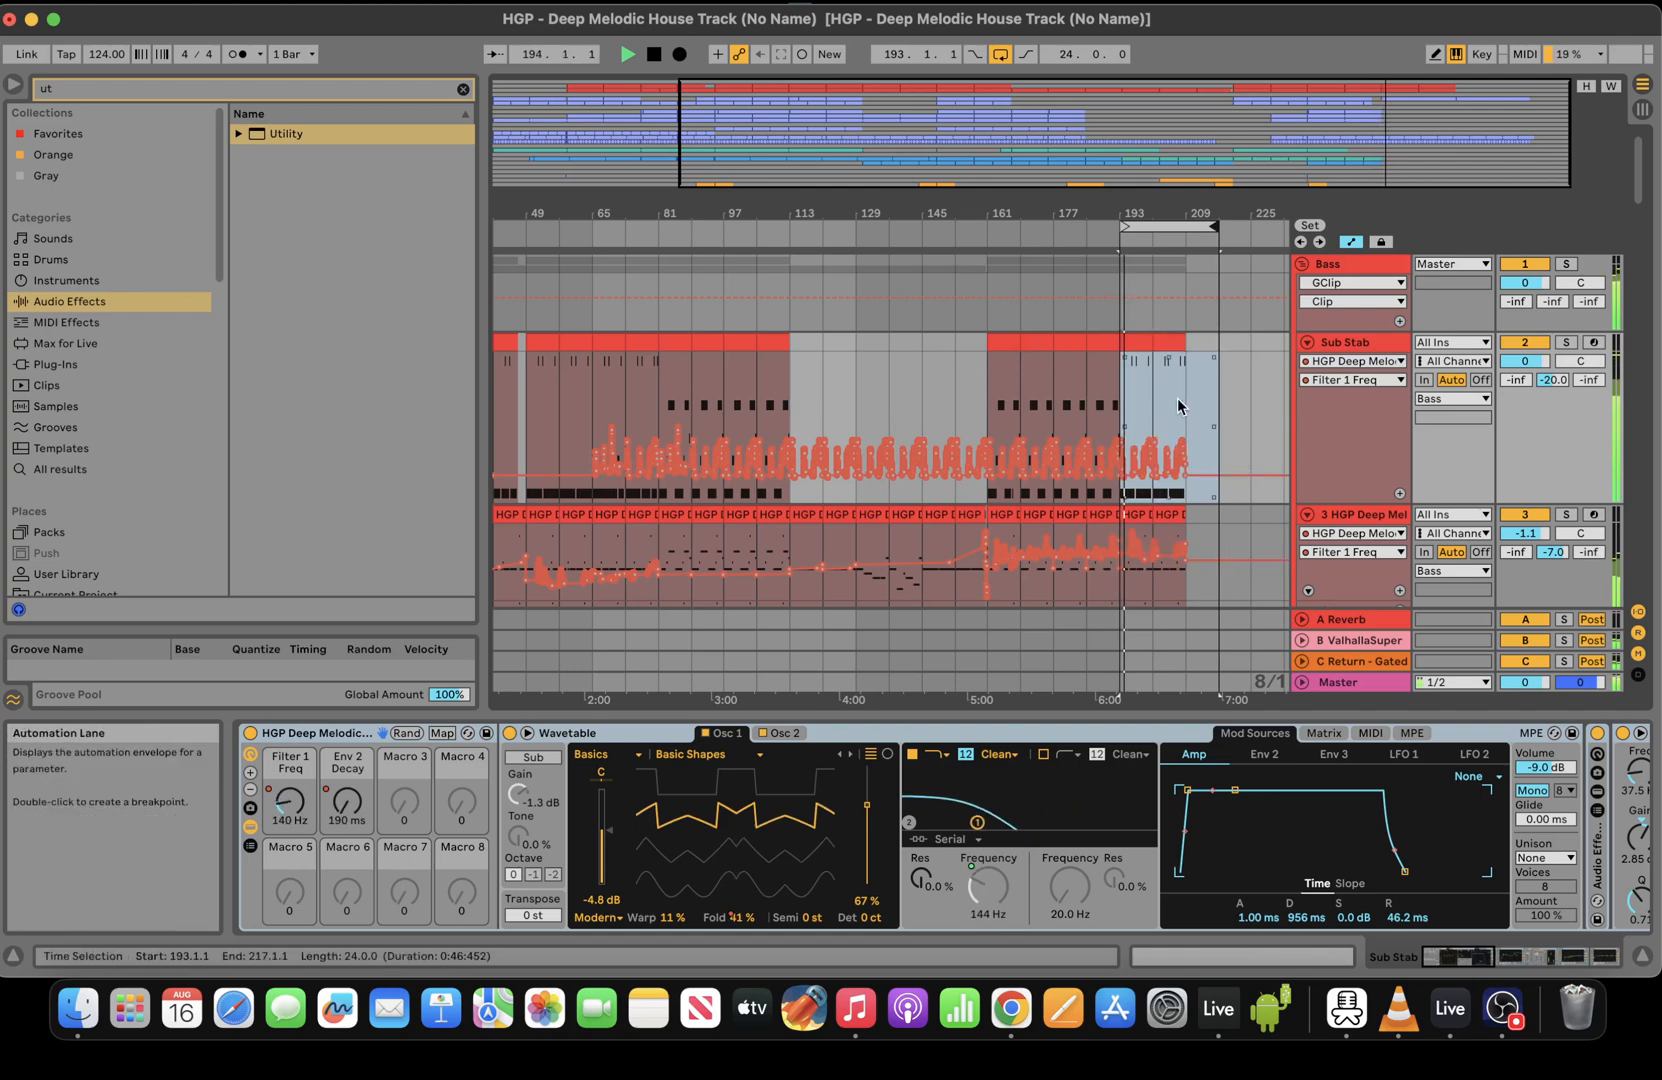
pyautogui.moveTo(1221, 134); pyautogui.dragTo(1319, 182)
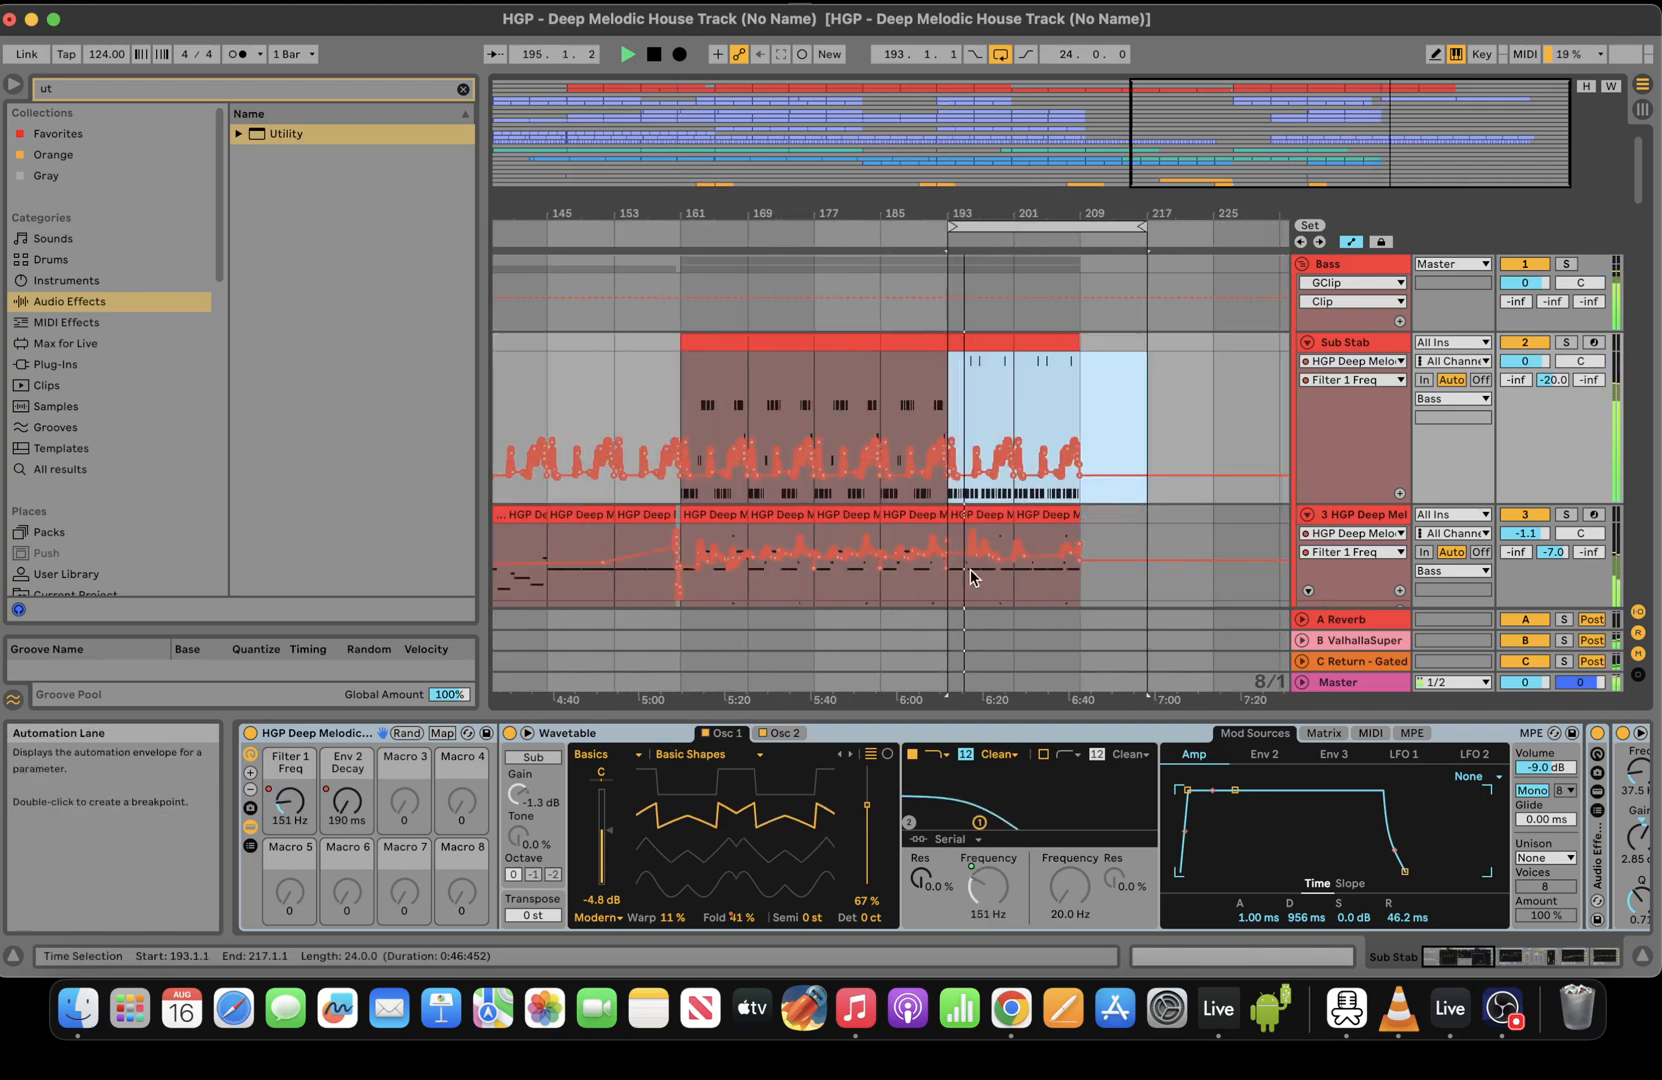
pyautogui.moveTo(970, 566); pyautogui.dragTo(1213, 581)
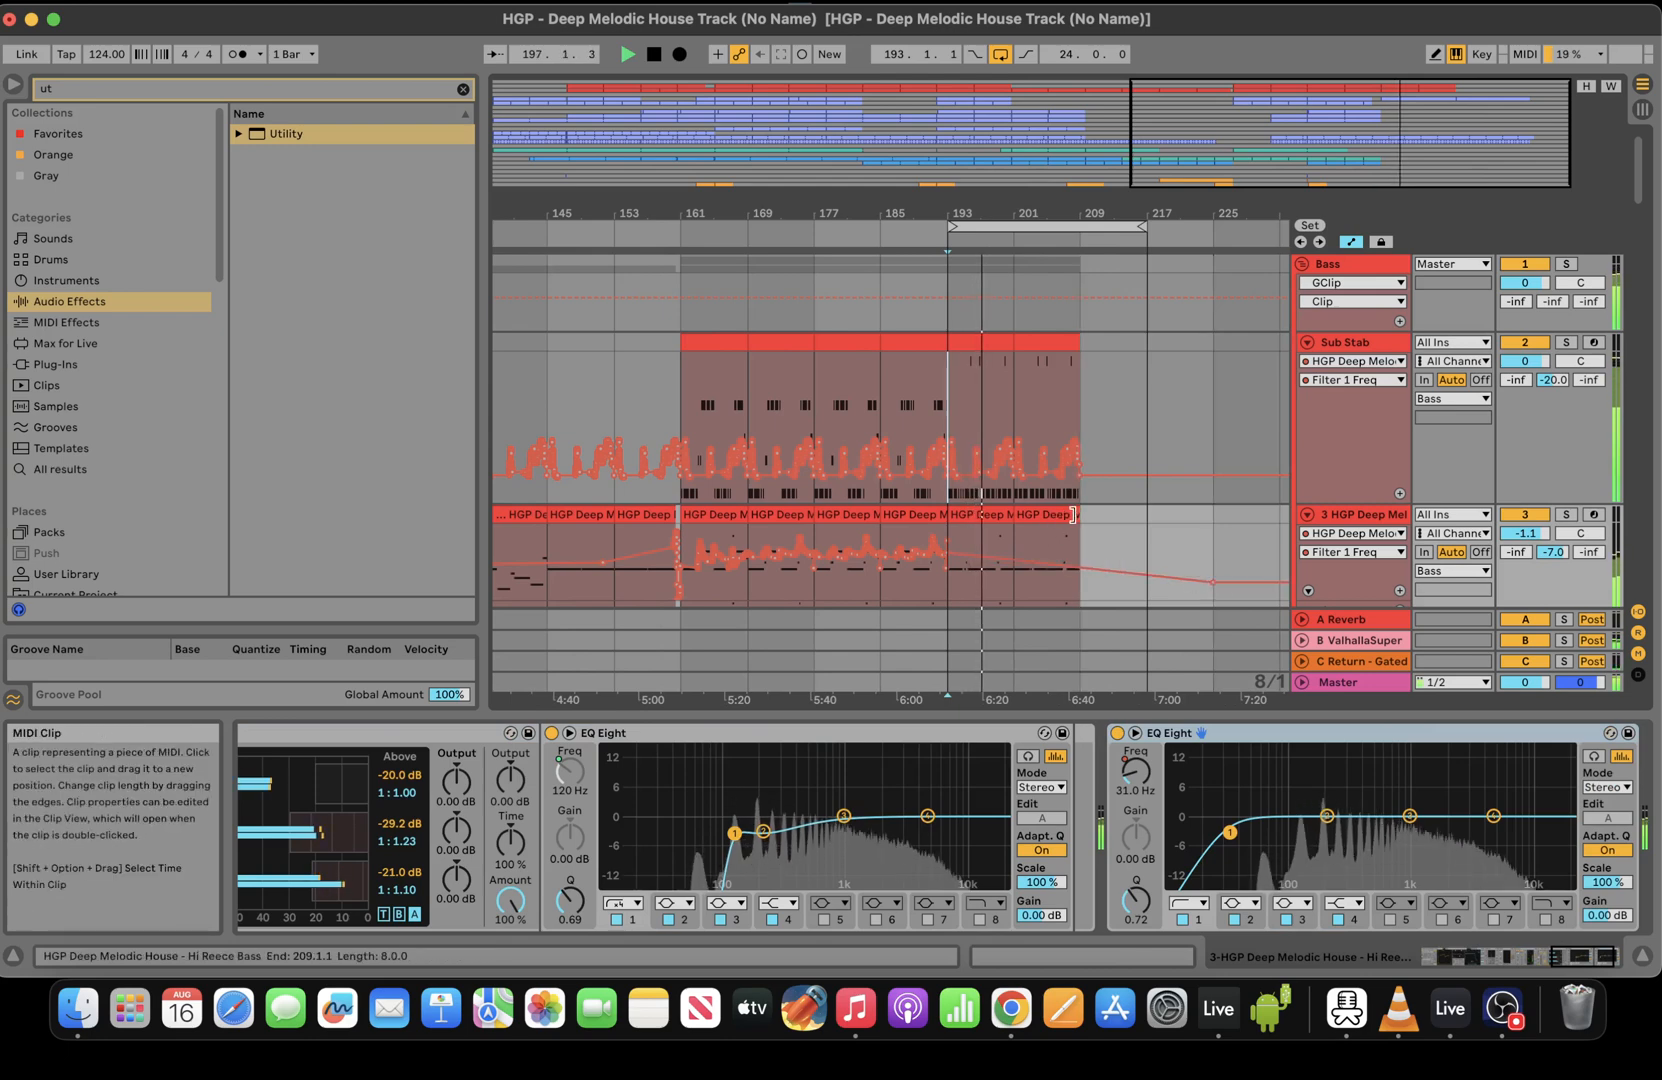
pyautogui.click(1062, 514)
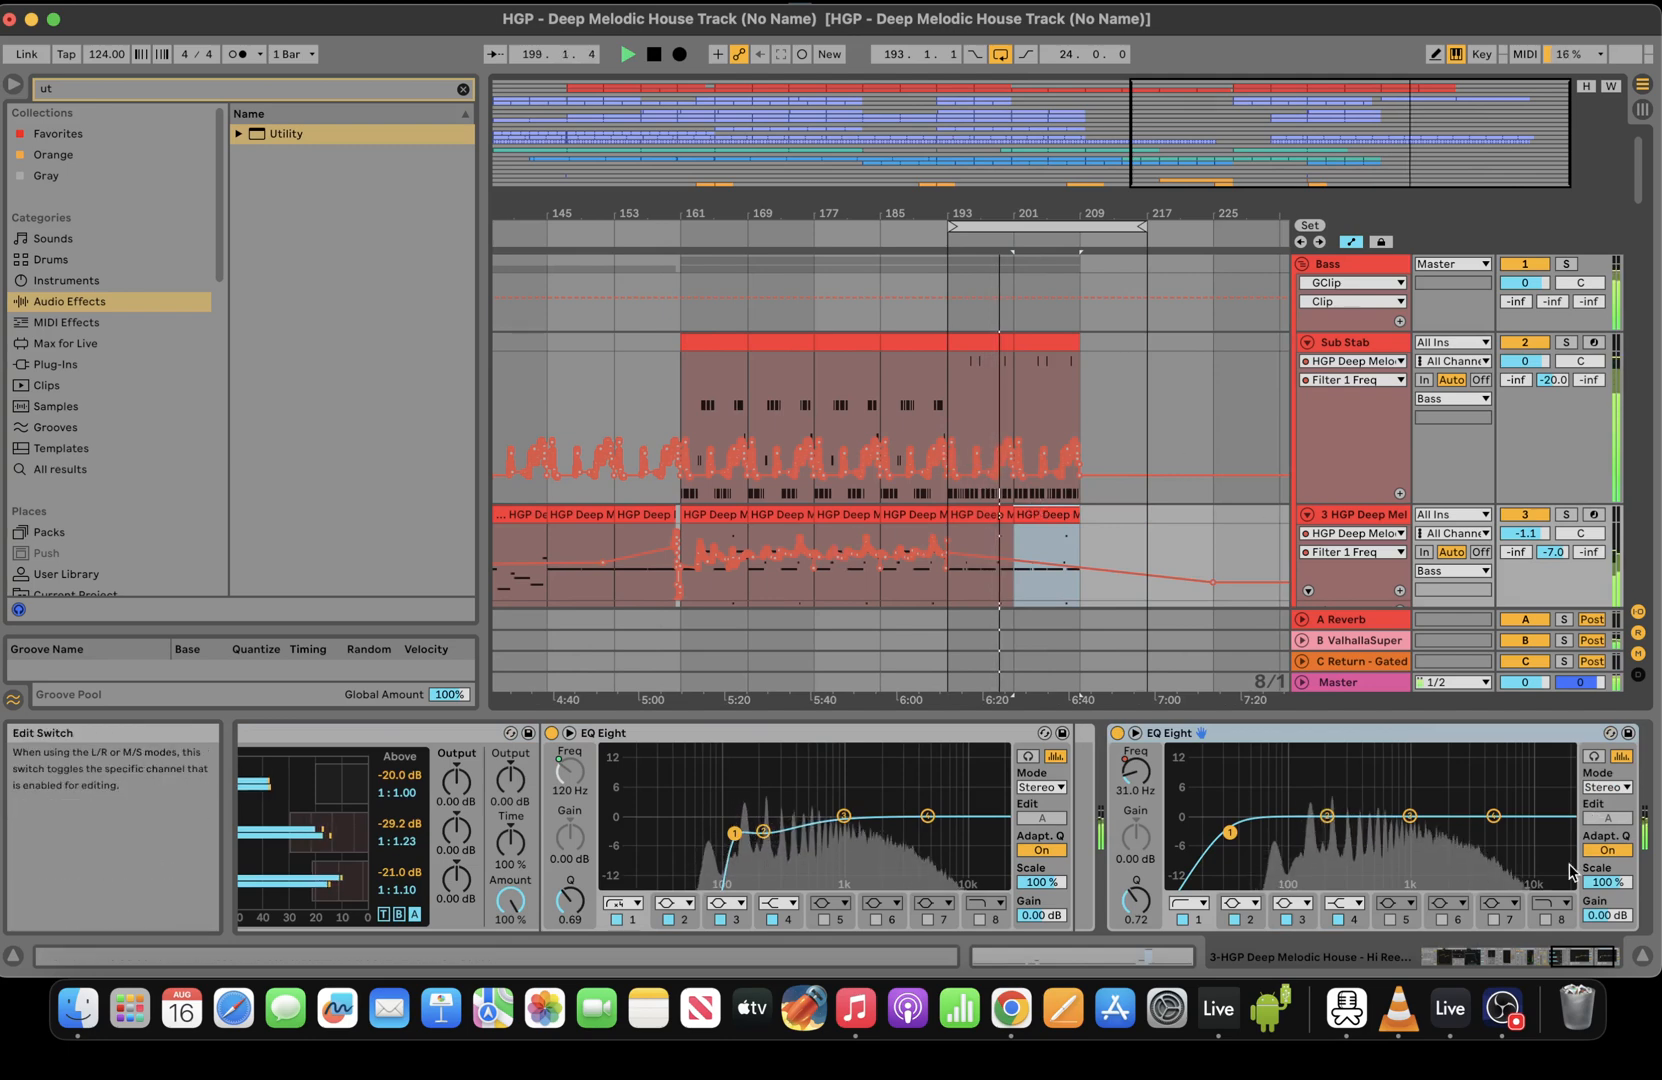
# Ramp the Sub Stab's filter automation down to 66.5 Hz at bar 217 and set a 151 Hz Hi Reece Bass filter breakpoint at bar 209
pyautogui.click(1015, 477)
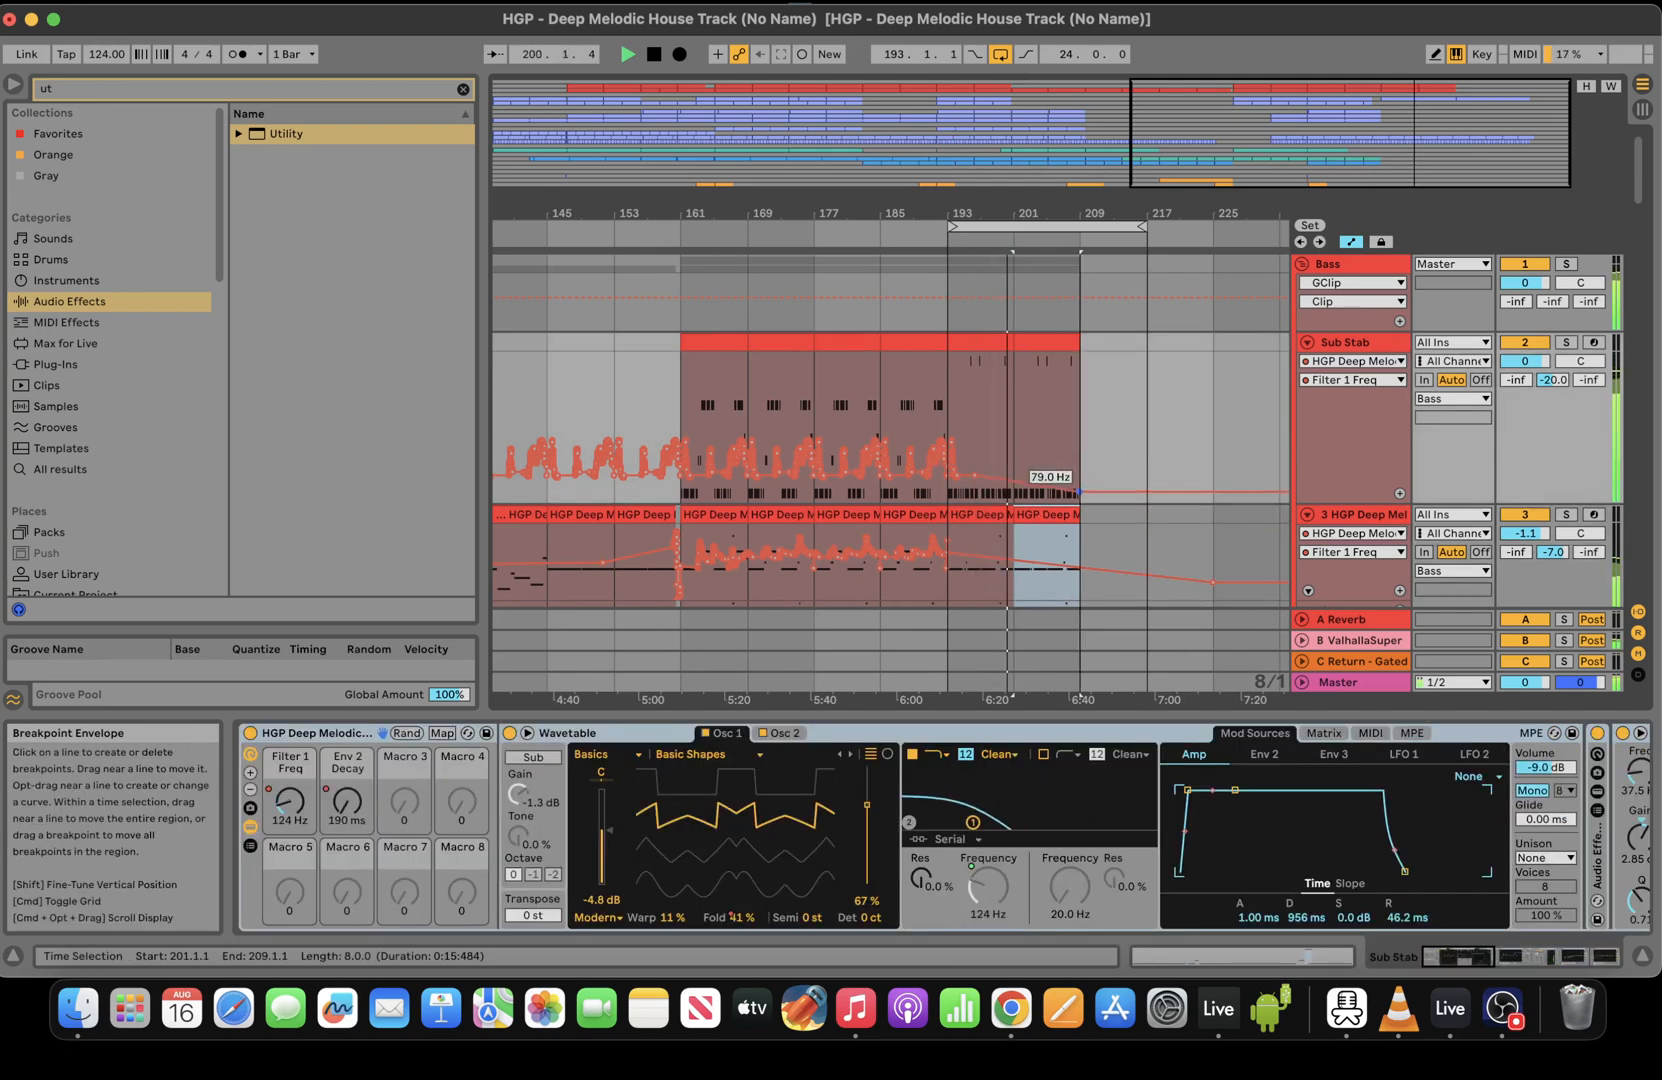
pyautogui.moveTo(1078, 491); pyautogui.dragTo(1147, 497)
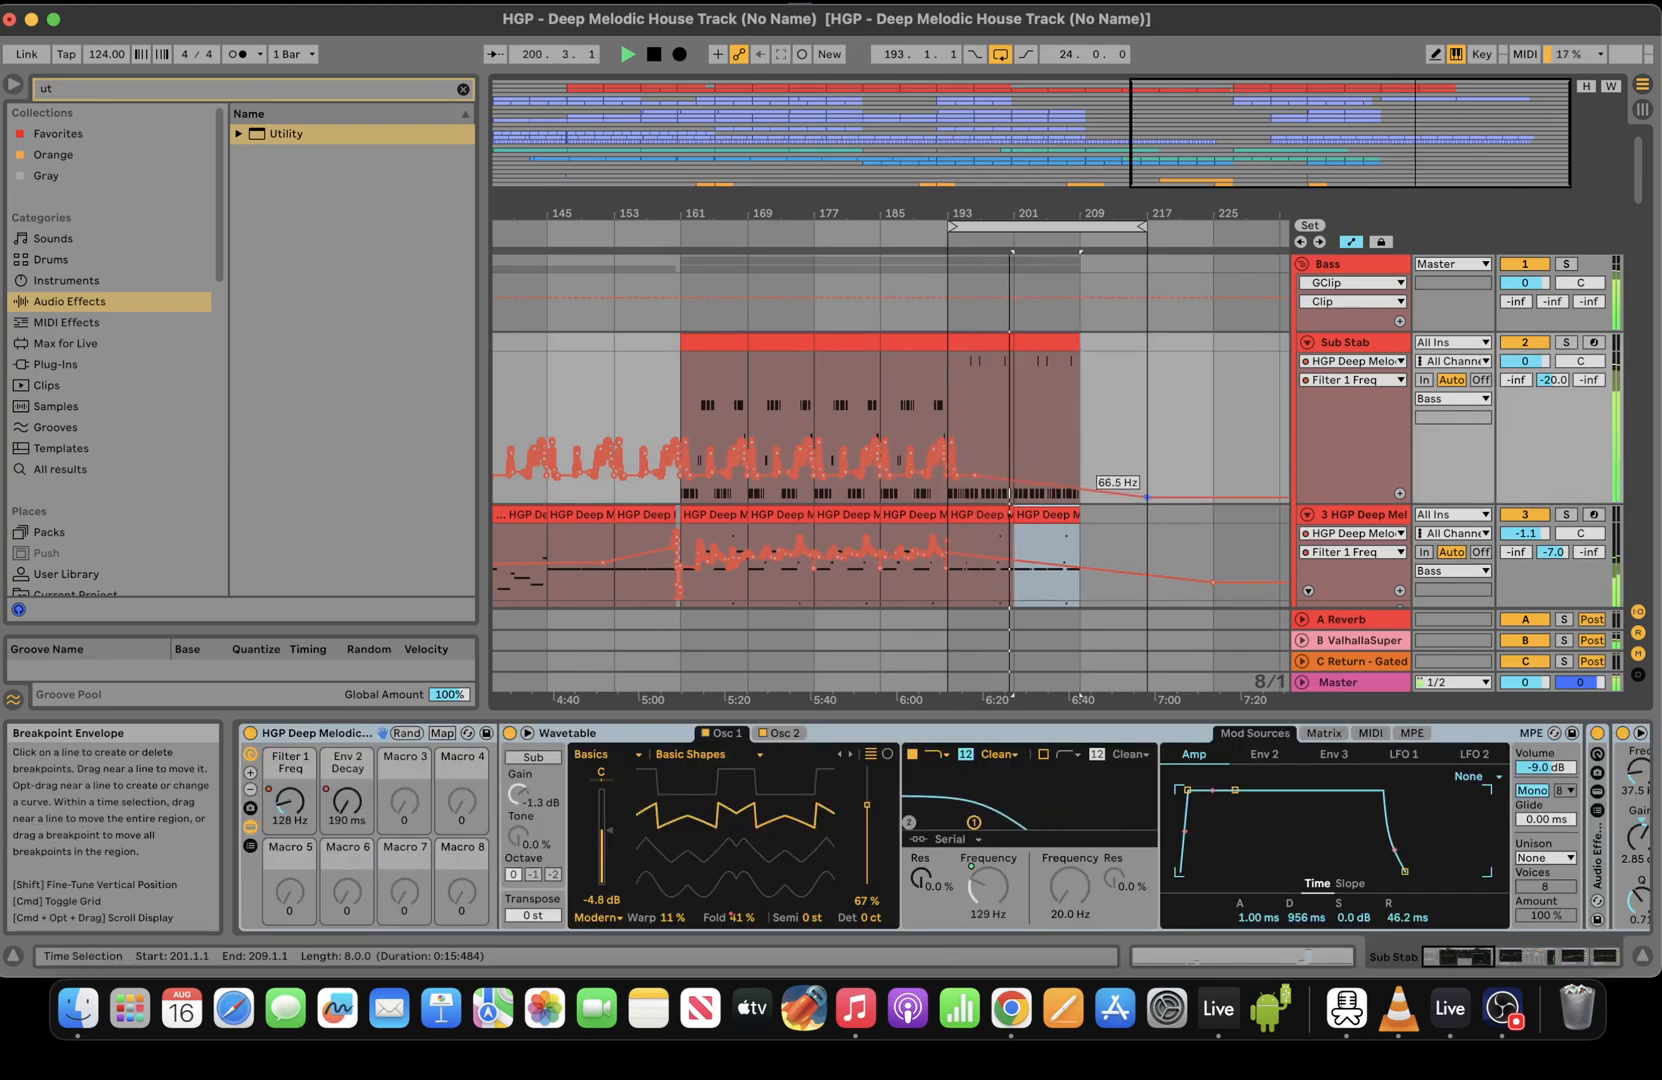
pyautogui.click(960, 557)
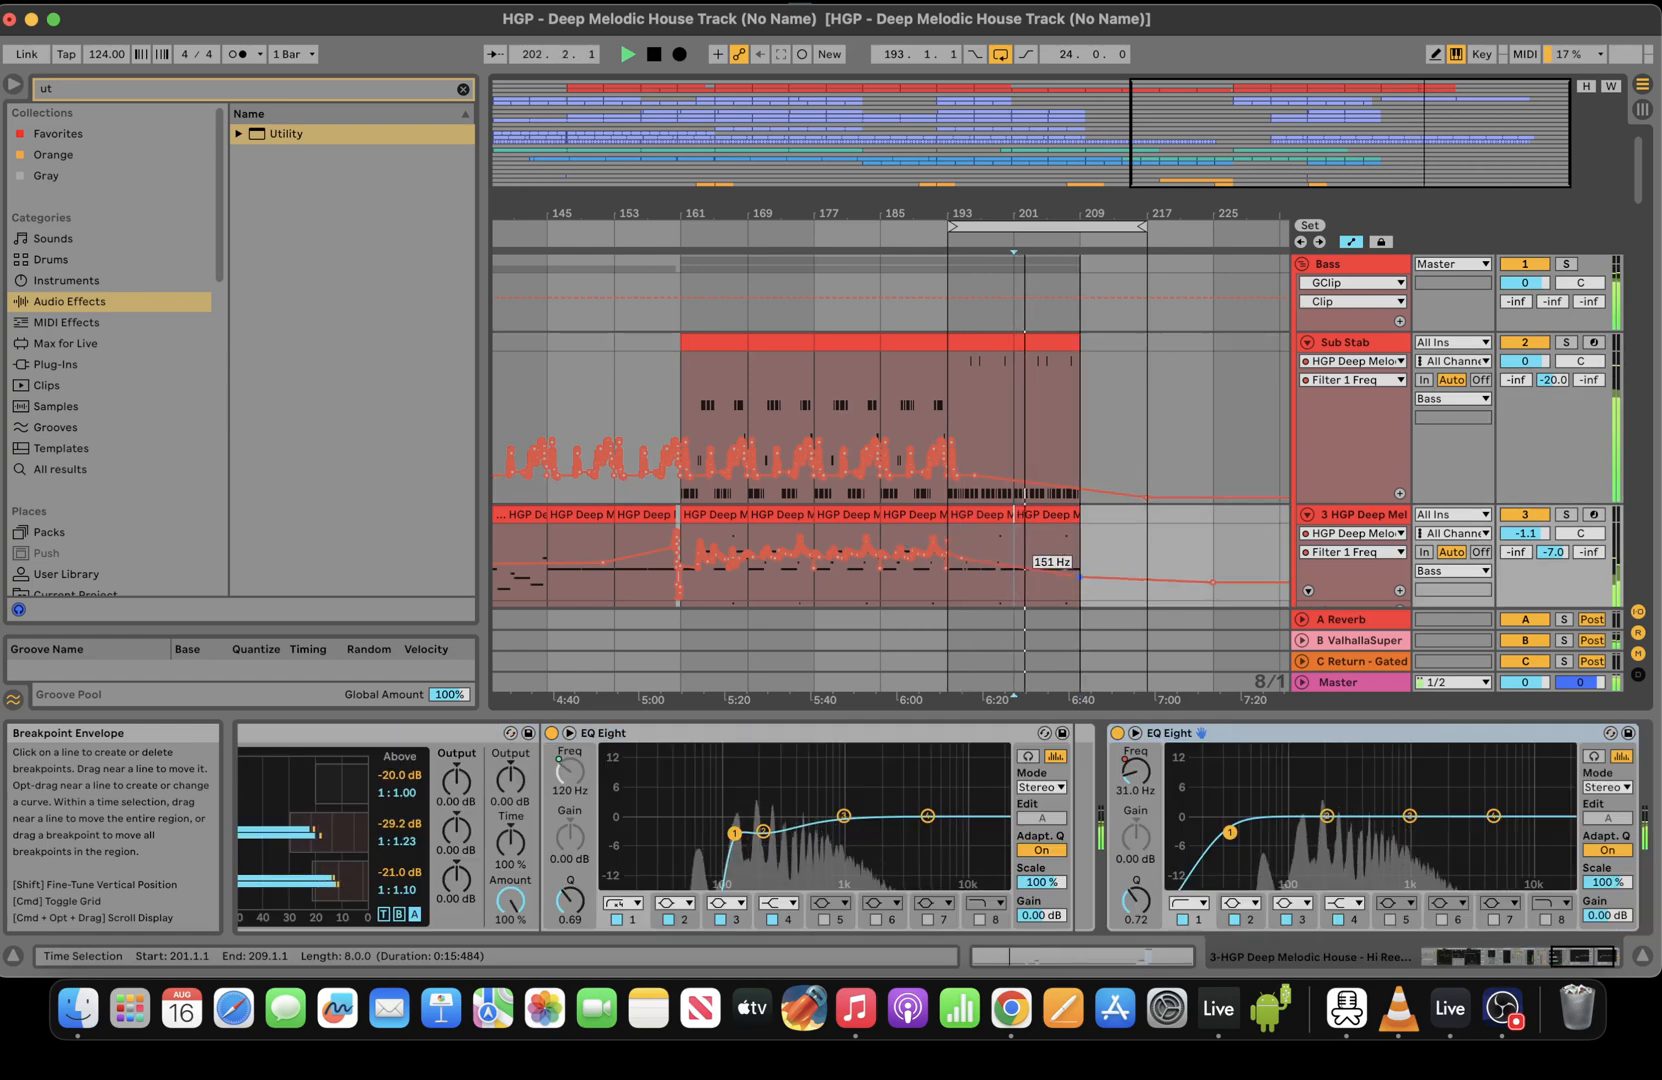
# Set the arrangement loop to span bars 161 to 225
pyautogui.moveTo(989, 213); pyautogui.dragTo(989, 165)
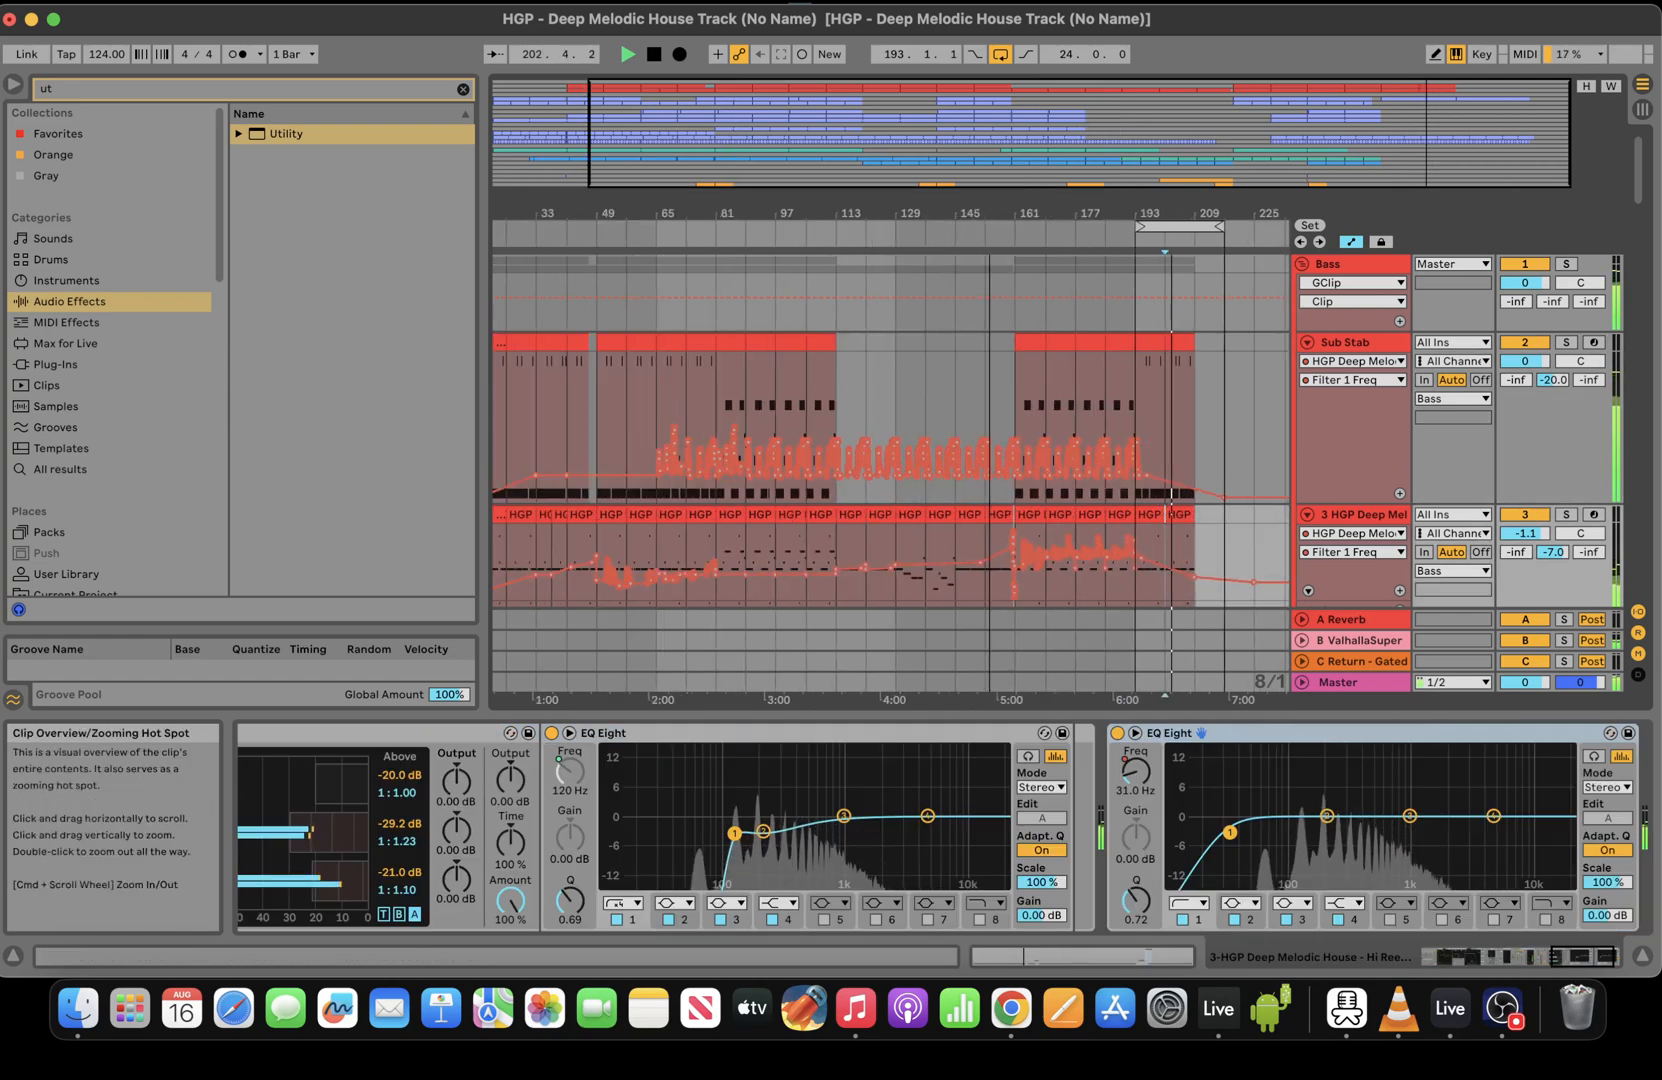
pyautogui.click(1214, 227)
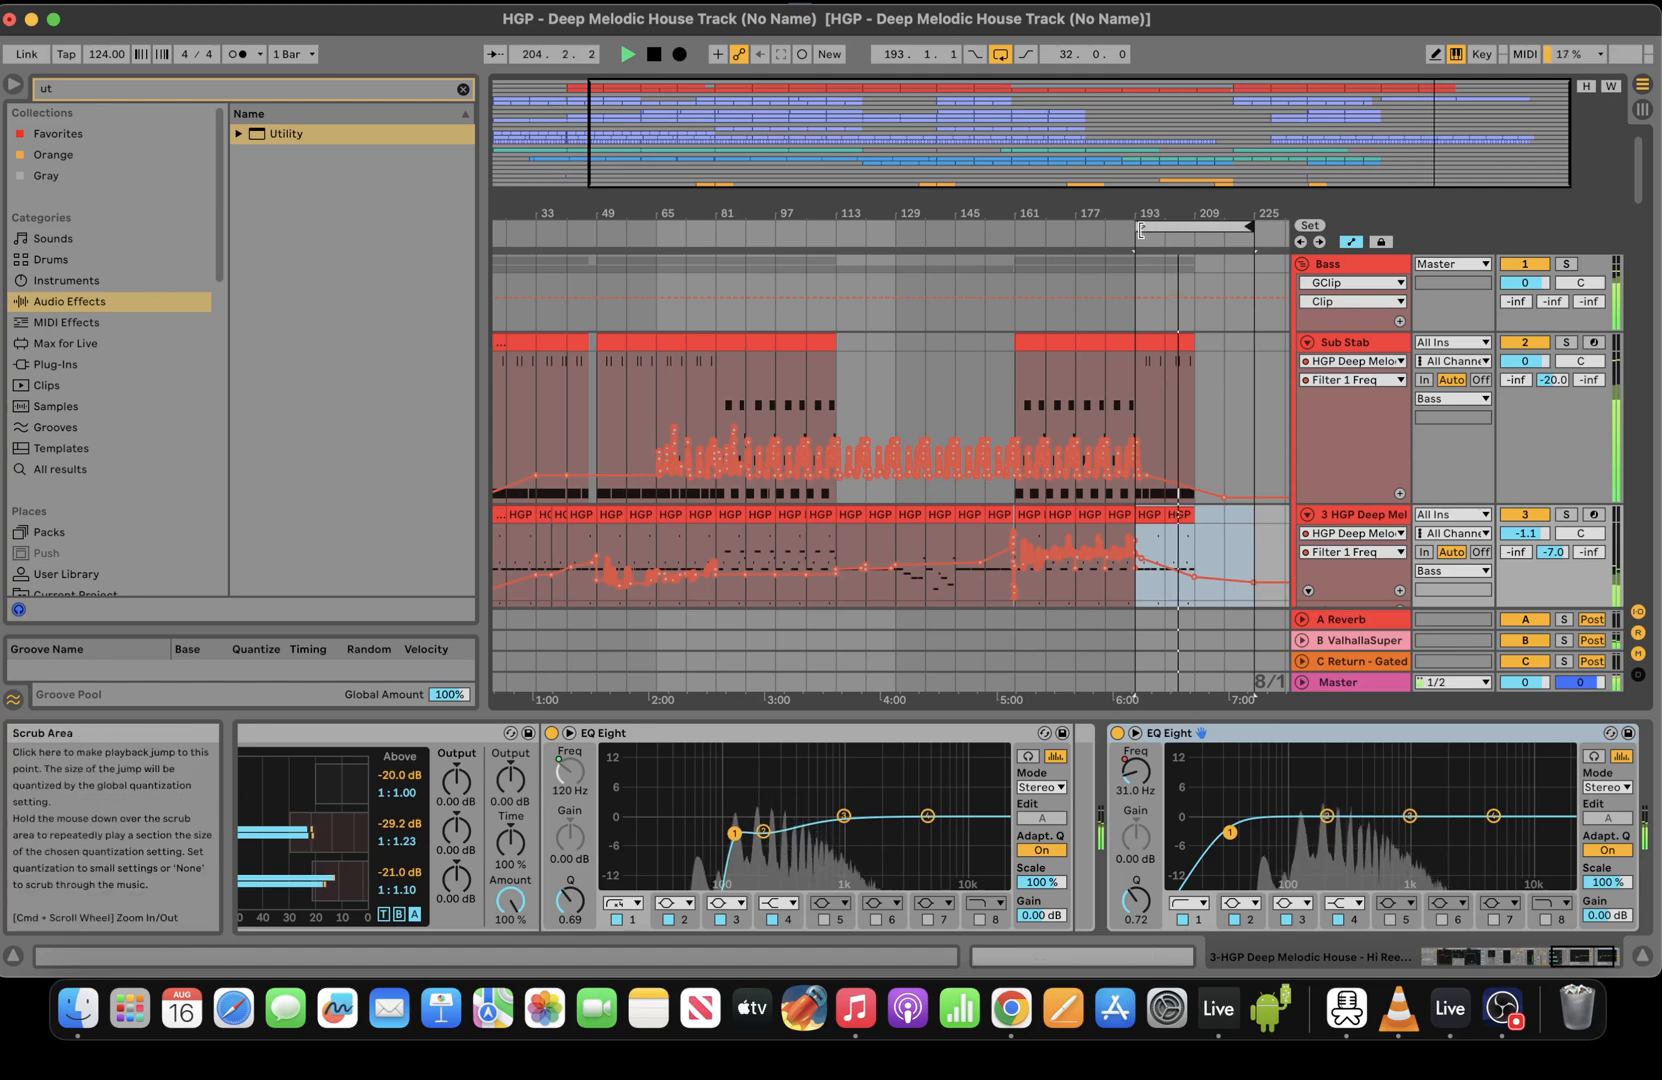
pyautogui.moveTo(1141, 227)
pyautogui.mouseDown()
pyautogui.moveTo(989, 227)
pyautogui.moveTo(1019, 227)
pyautogui.mouseUp()
# Extend the Hat 4/4 and Knife Hat clips from bar 193 to bar 225
pyautogui.moveTo(1647, 162); pyautogui.dragTo(1655, 268)
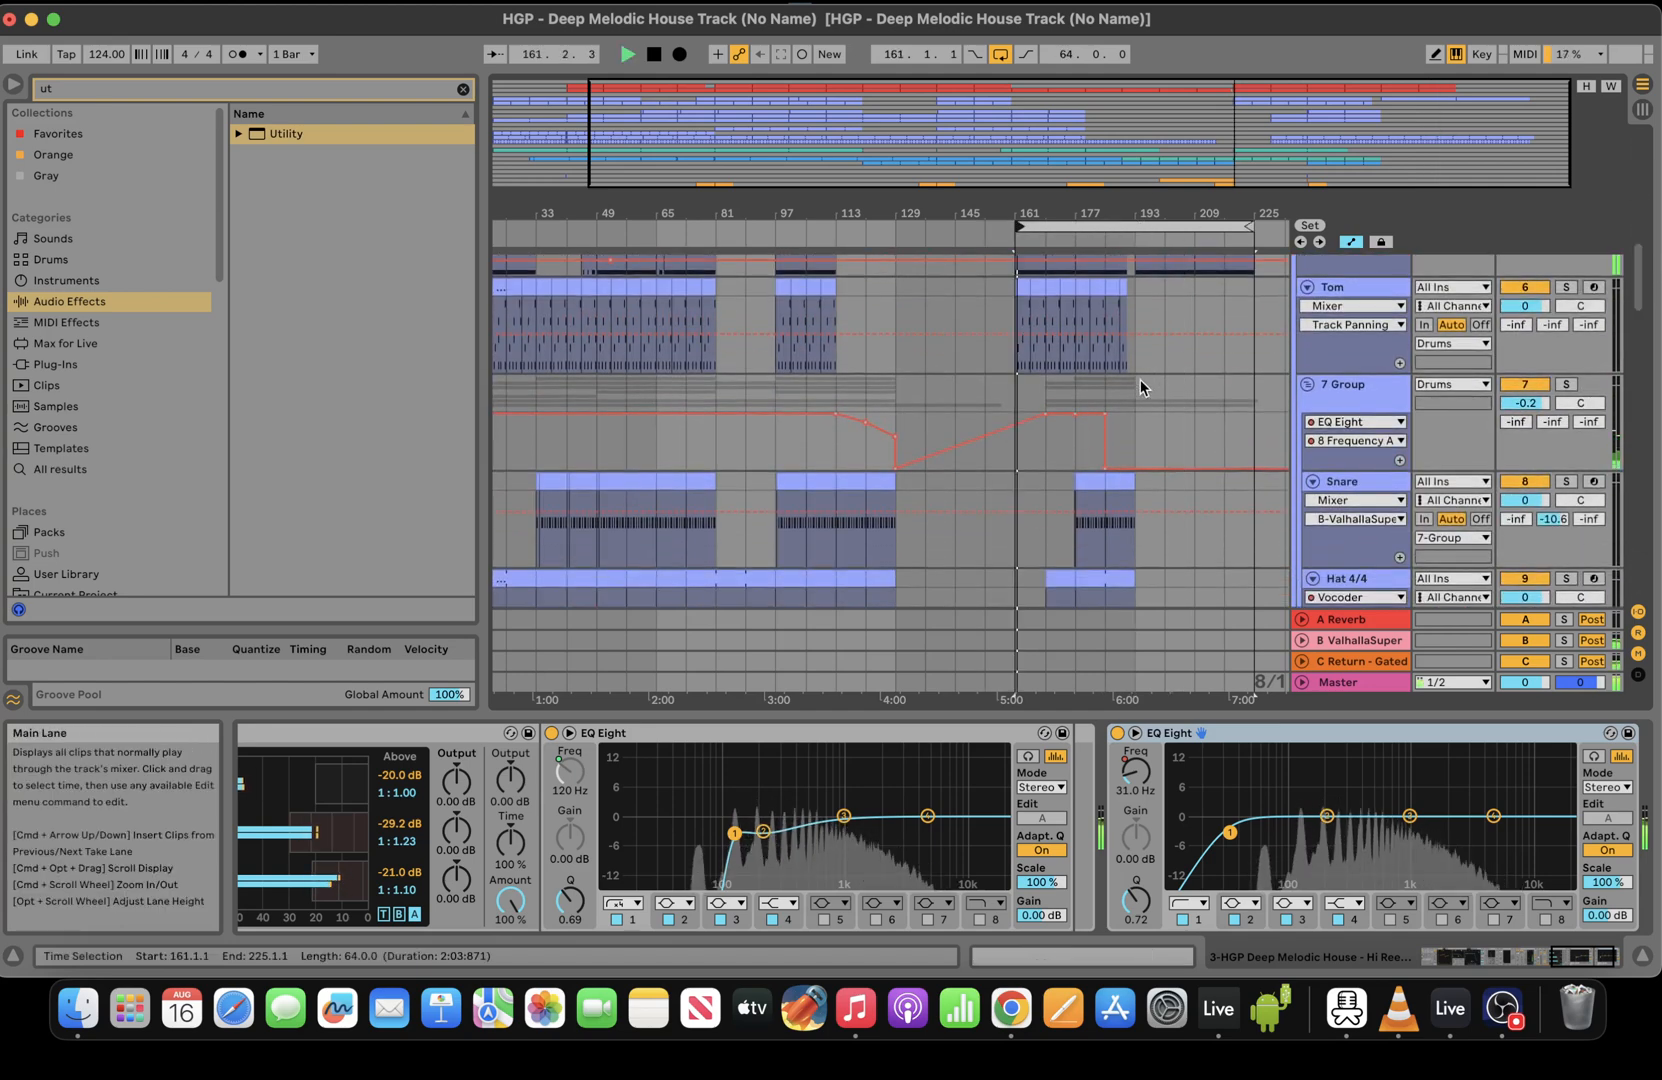
pyautogui.moveTo(1137, 380); pyautogui.dragTo(1077, 380)
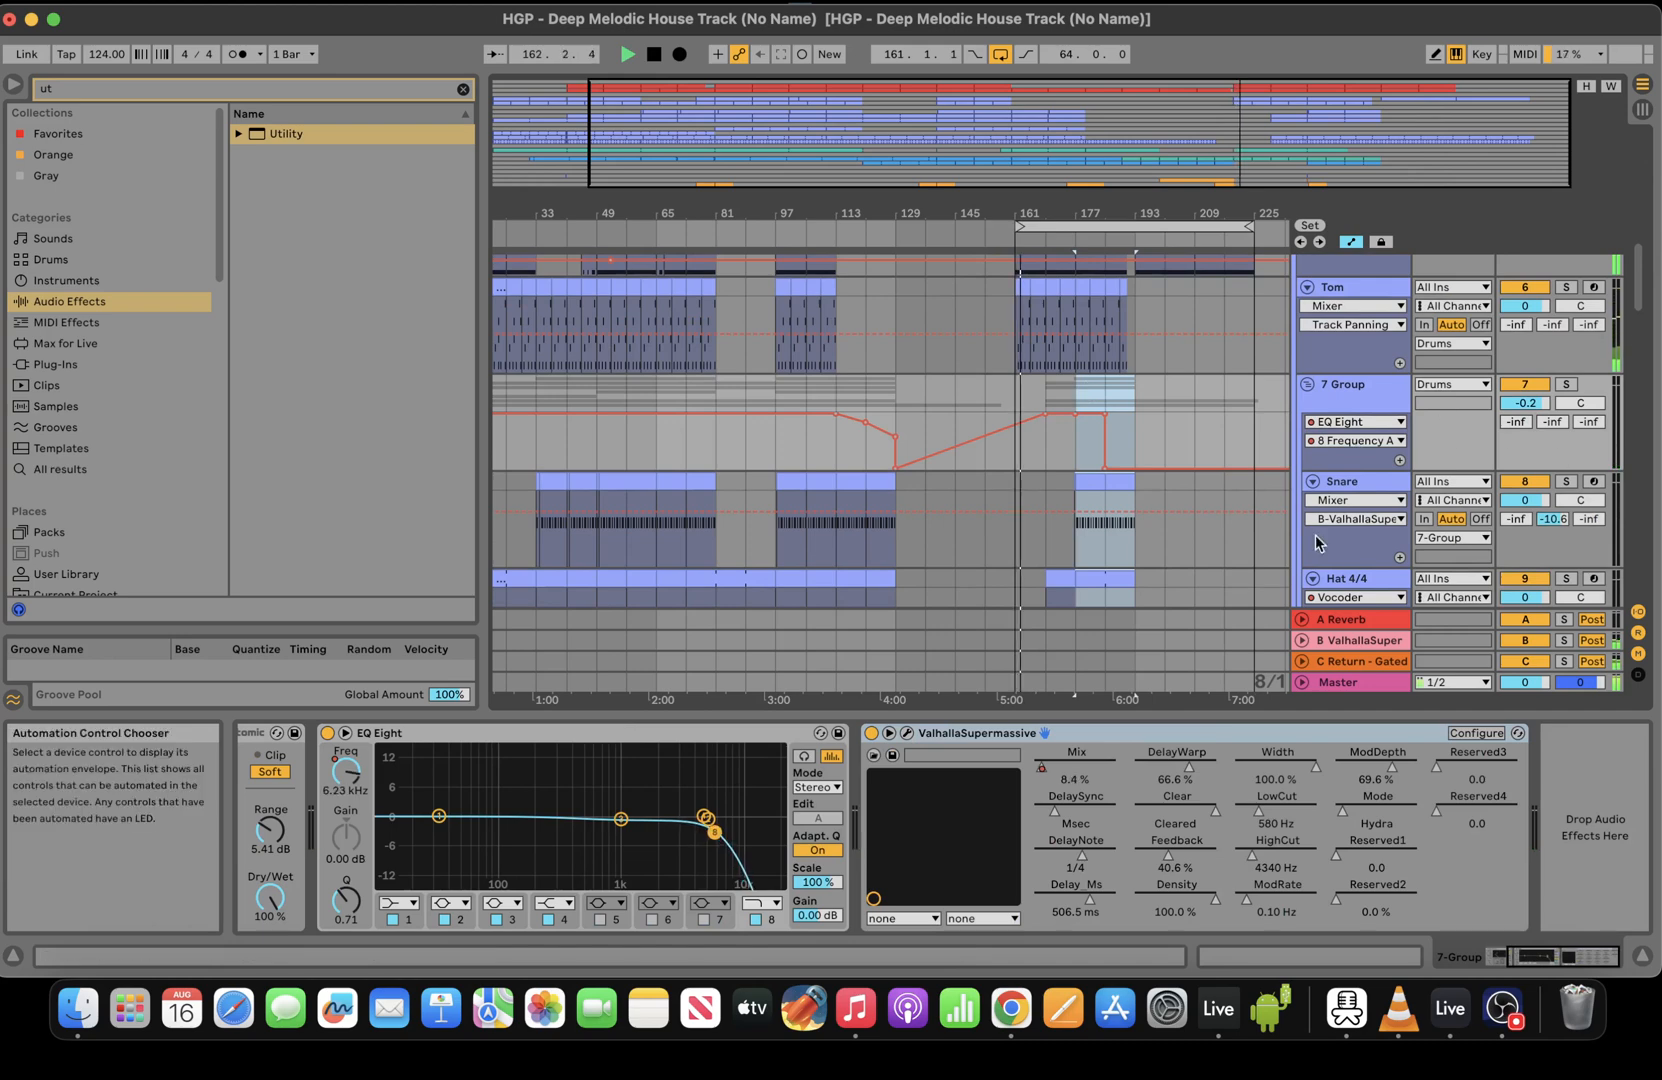
pyautogui.moveTo(1642, 295); pyautogui.dragTo(1645, 332)
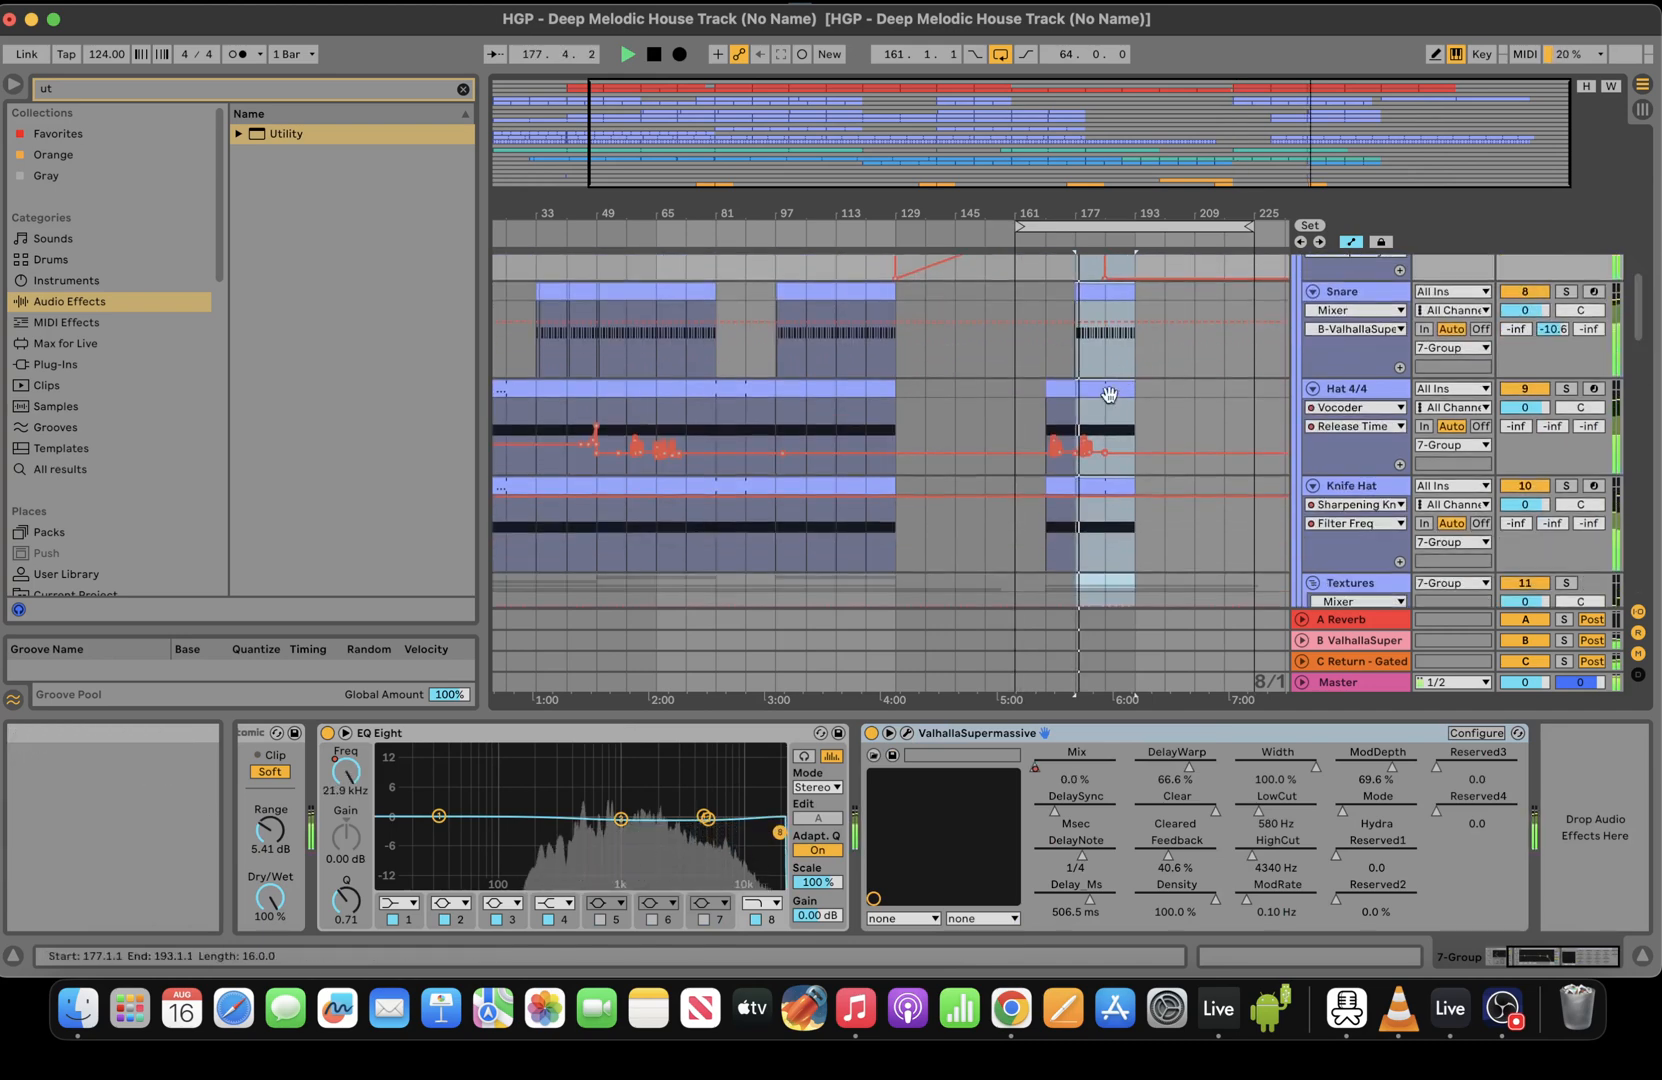
pyautogui.moveTo(1133, 393); pyautogui.dragTo(1257, 395)
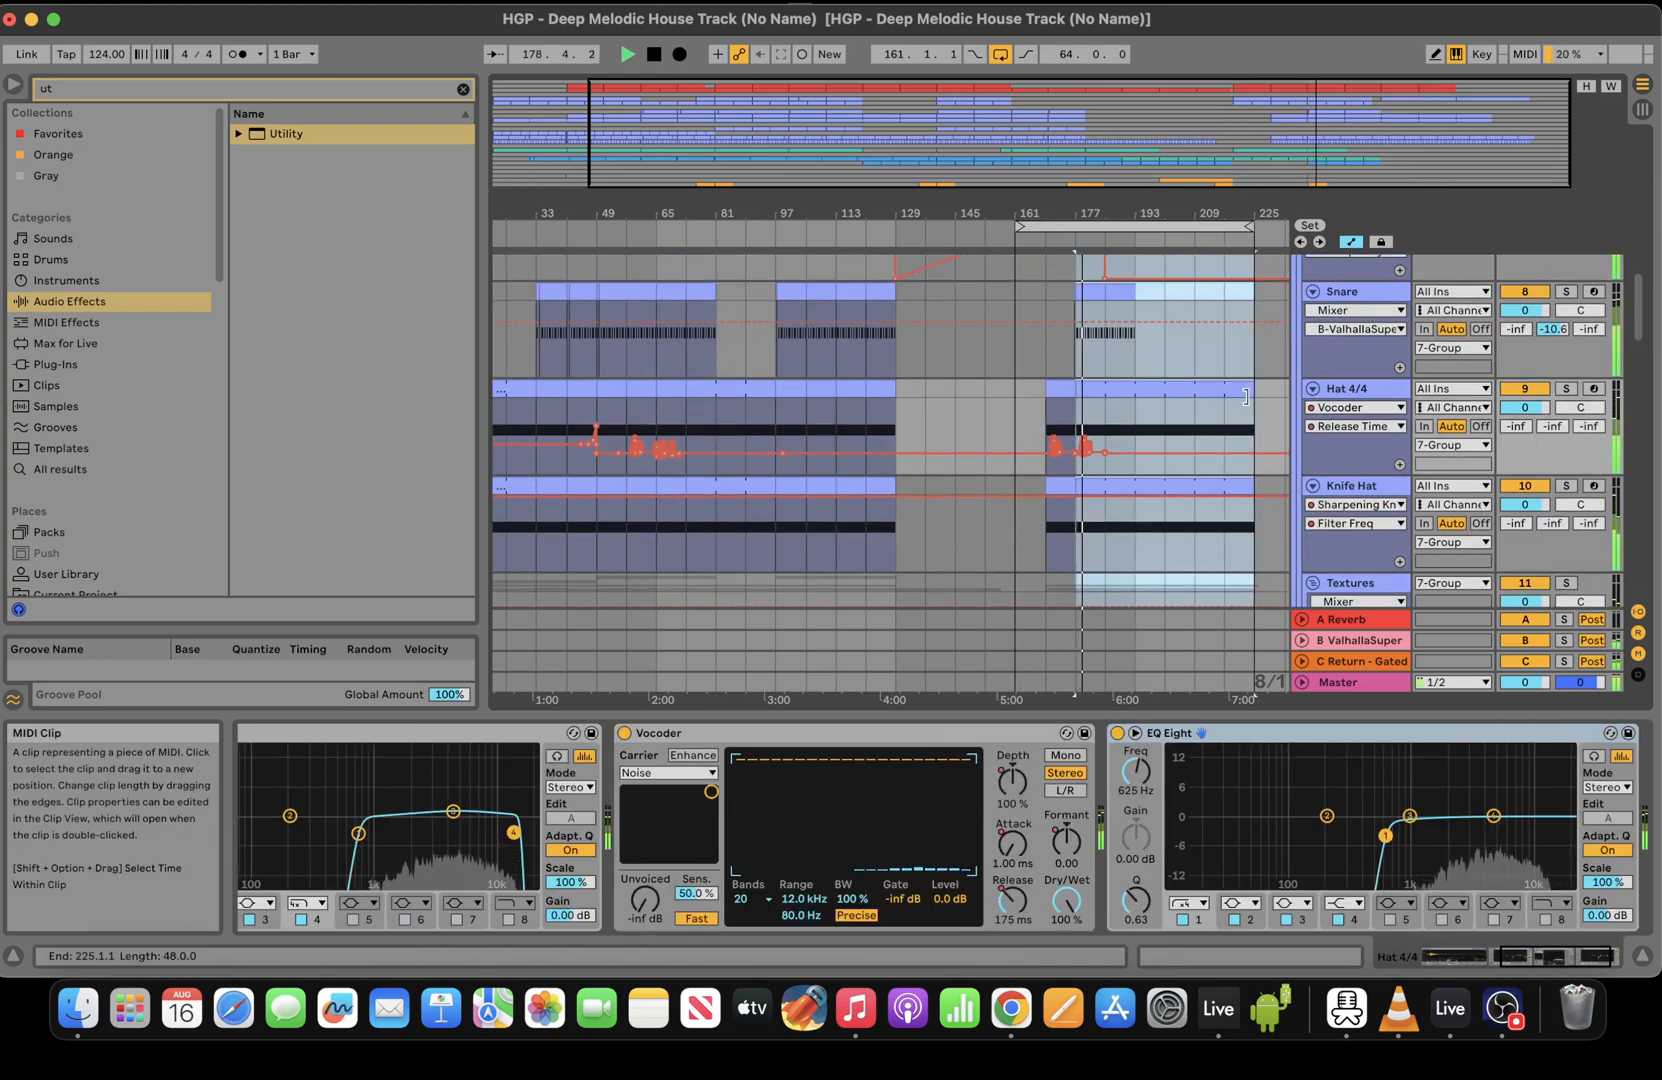
pyautogui.click(1140, 536)
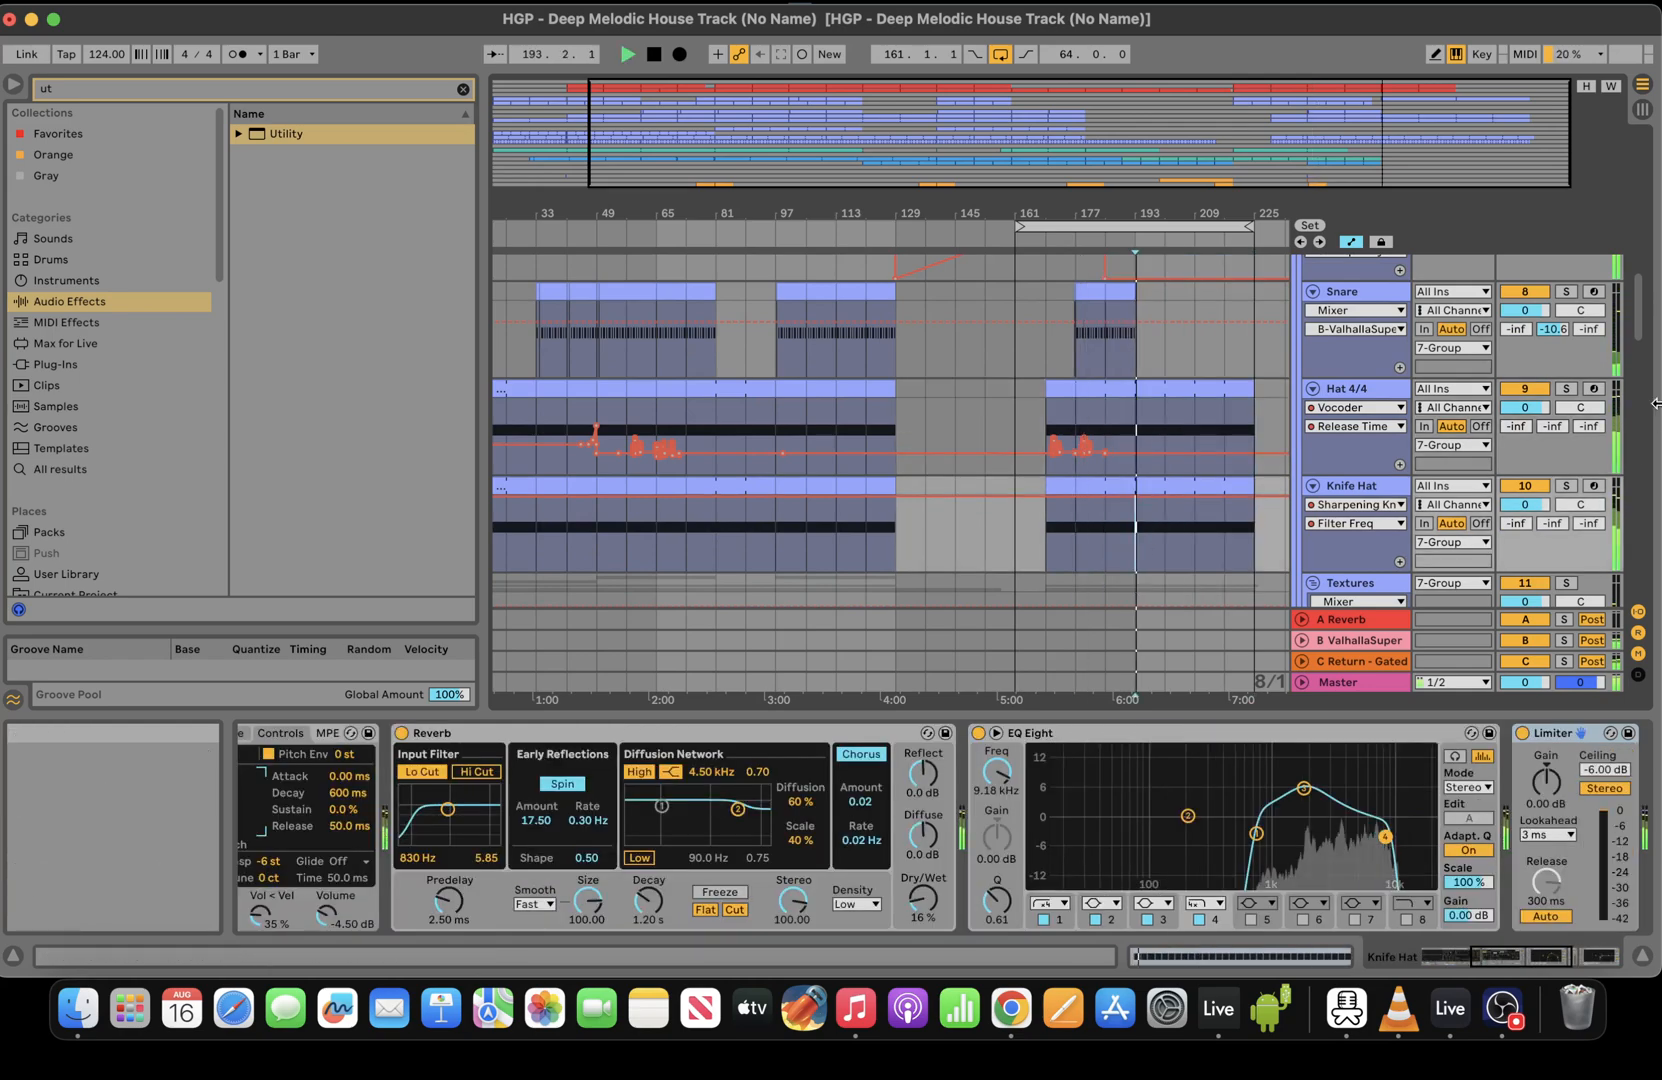
# Play the texture tracks from bars 121, 169 and 161 to judge where tex. 1 should return
pyautogui.moveTo(1641, 302); pyautogui.dragTo(1660, 386)
pyautogui.scroll(4, 890, 340)
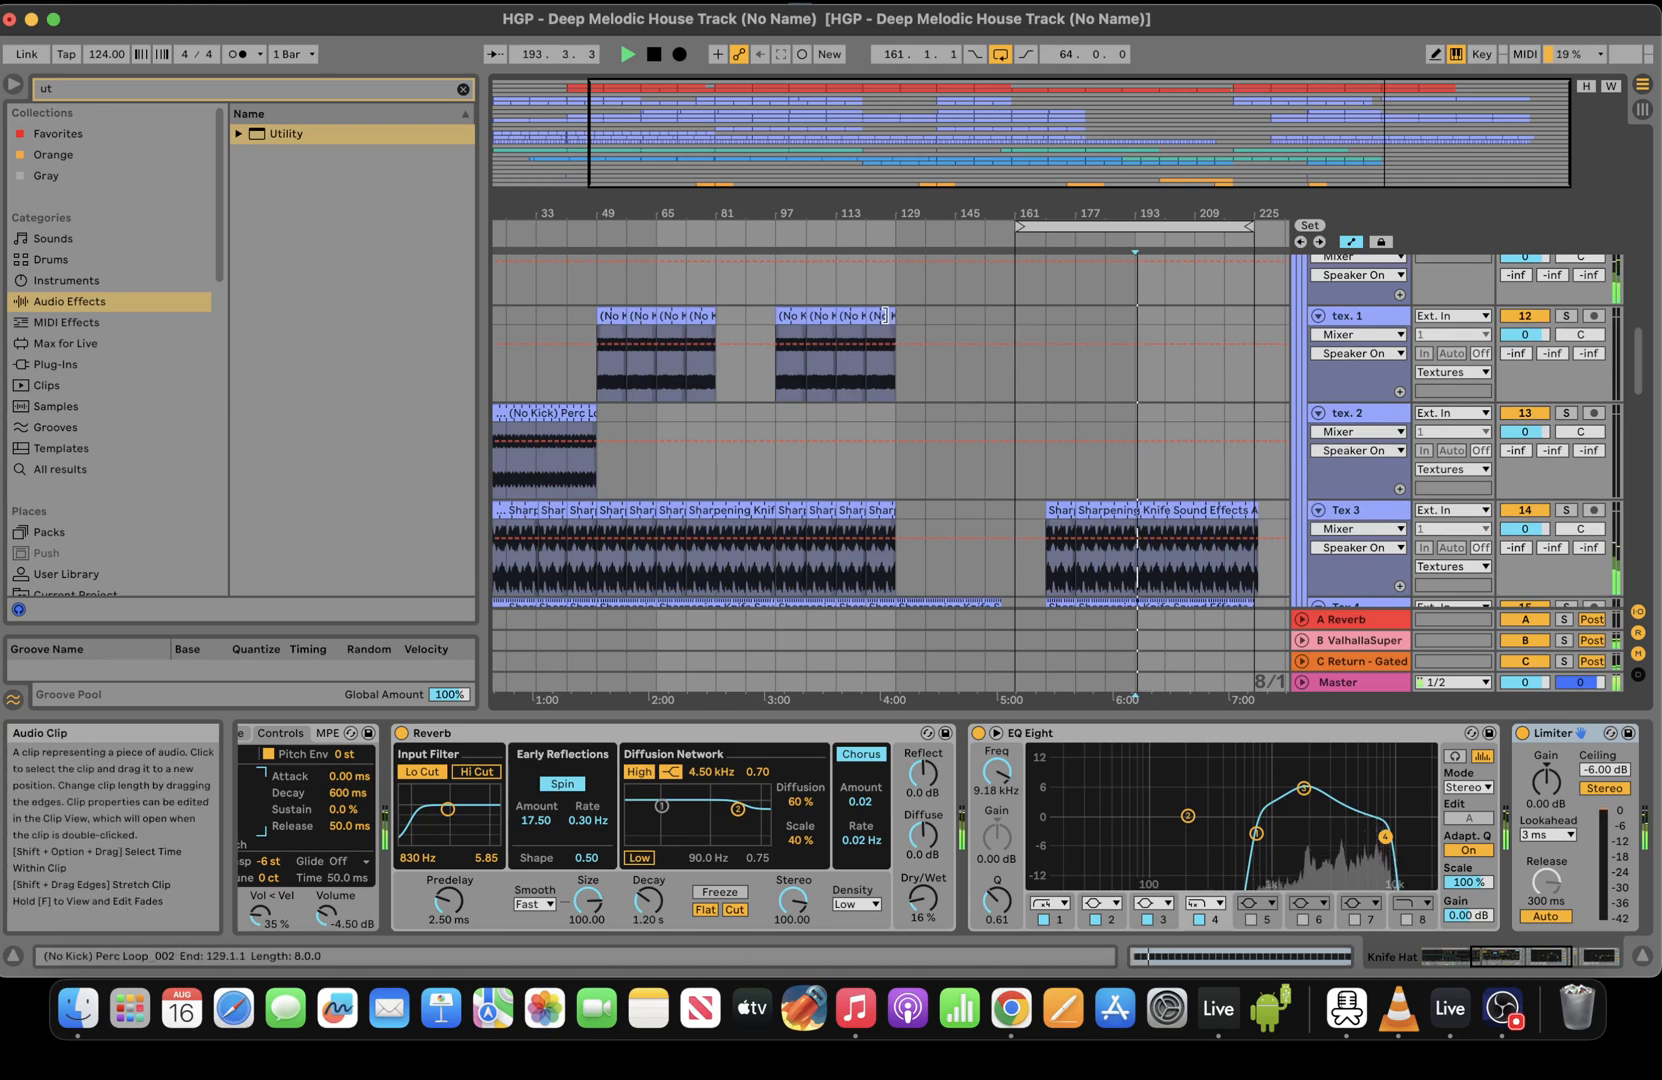
pyautogui.click(890, 340)
pyautogui.press('space')
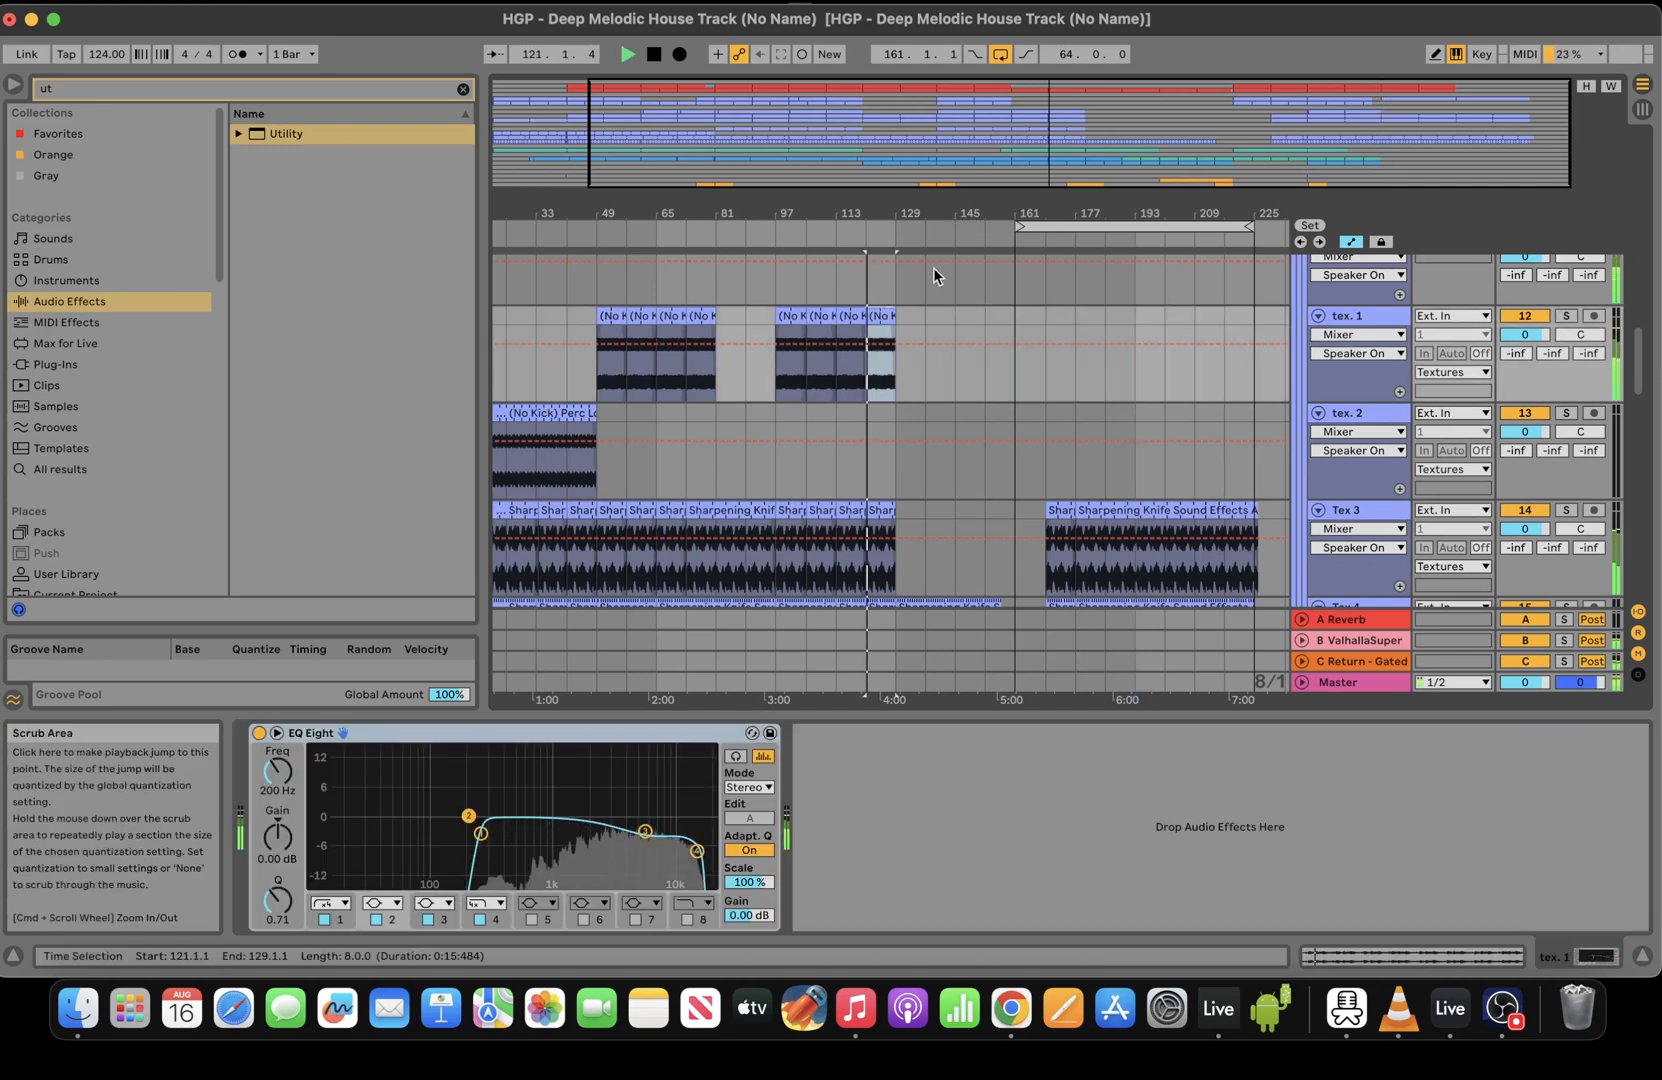
pyautogui.click(957, 320)
pyautogui.press('space')
pyautogui.click(1037, 327)
pyautogui.press('space')
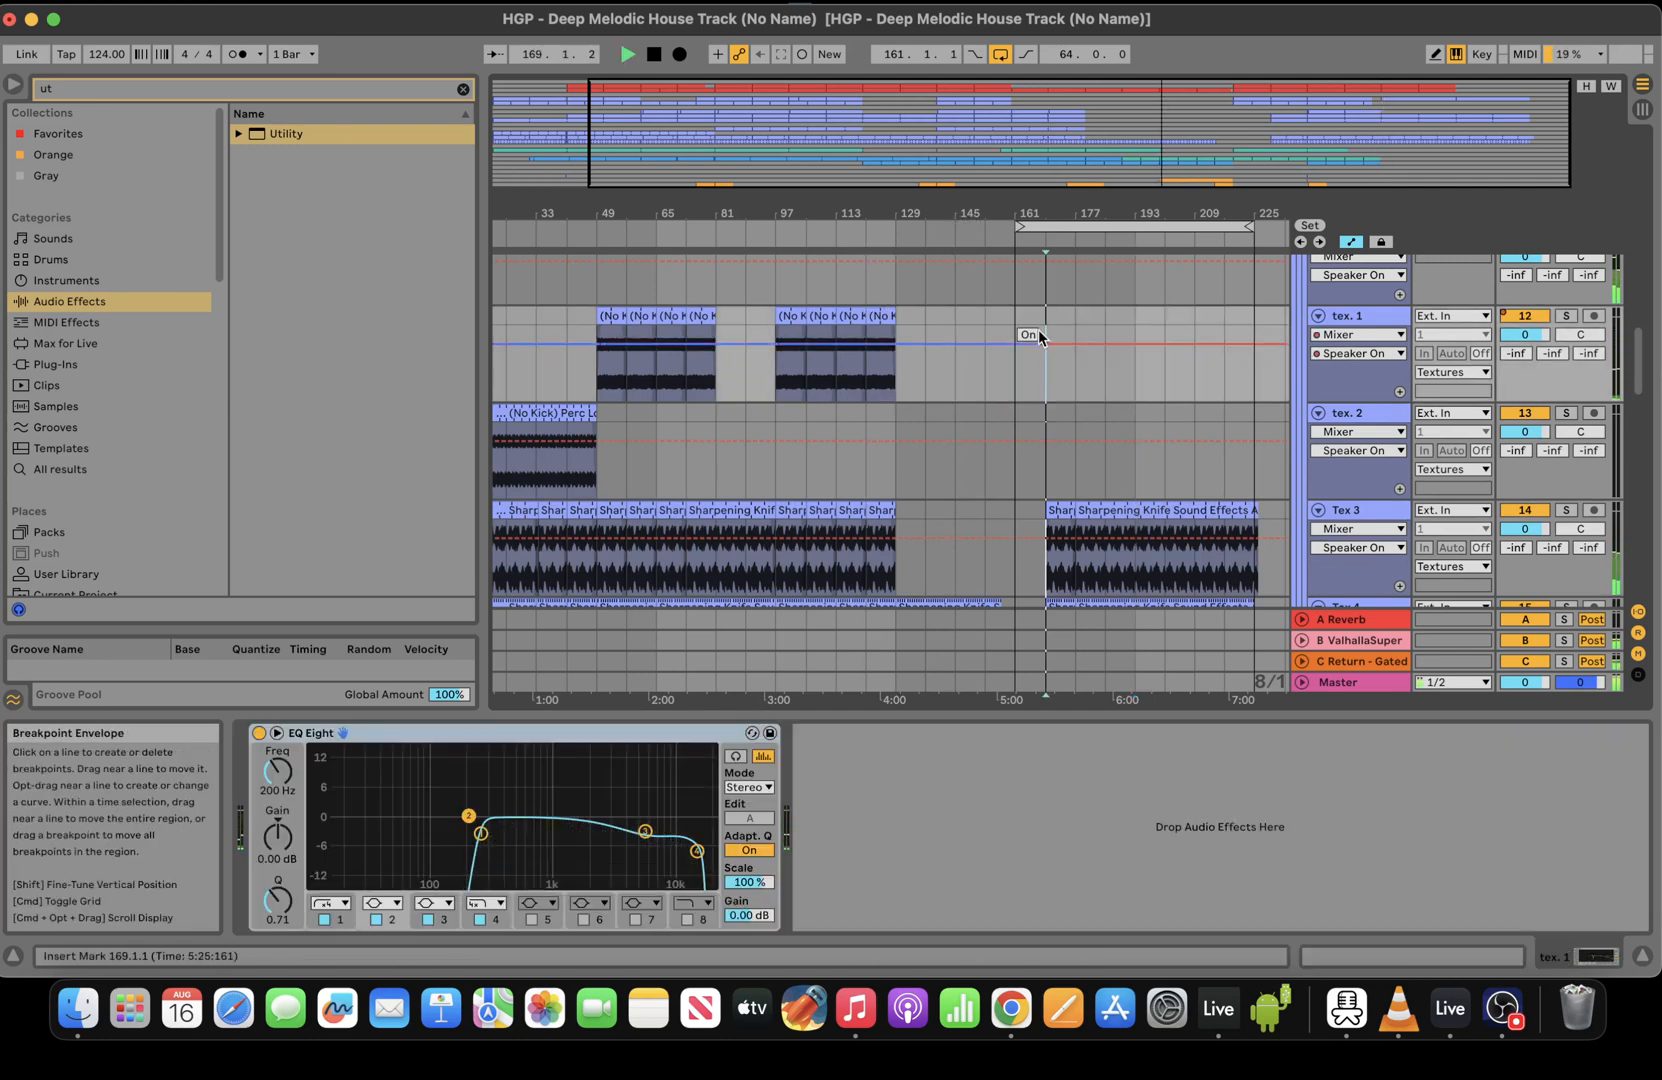
pyautogui.click(1012, 313)
pyautogui.press('space')
# Copy the last (No Kick) Perc Loop_002 clip on tex. 1 into the final section so it spans bars 177 to 225
pyautogui.click(881, 316)
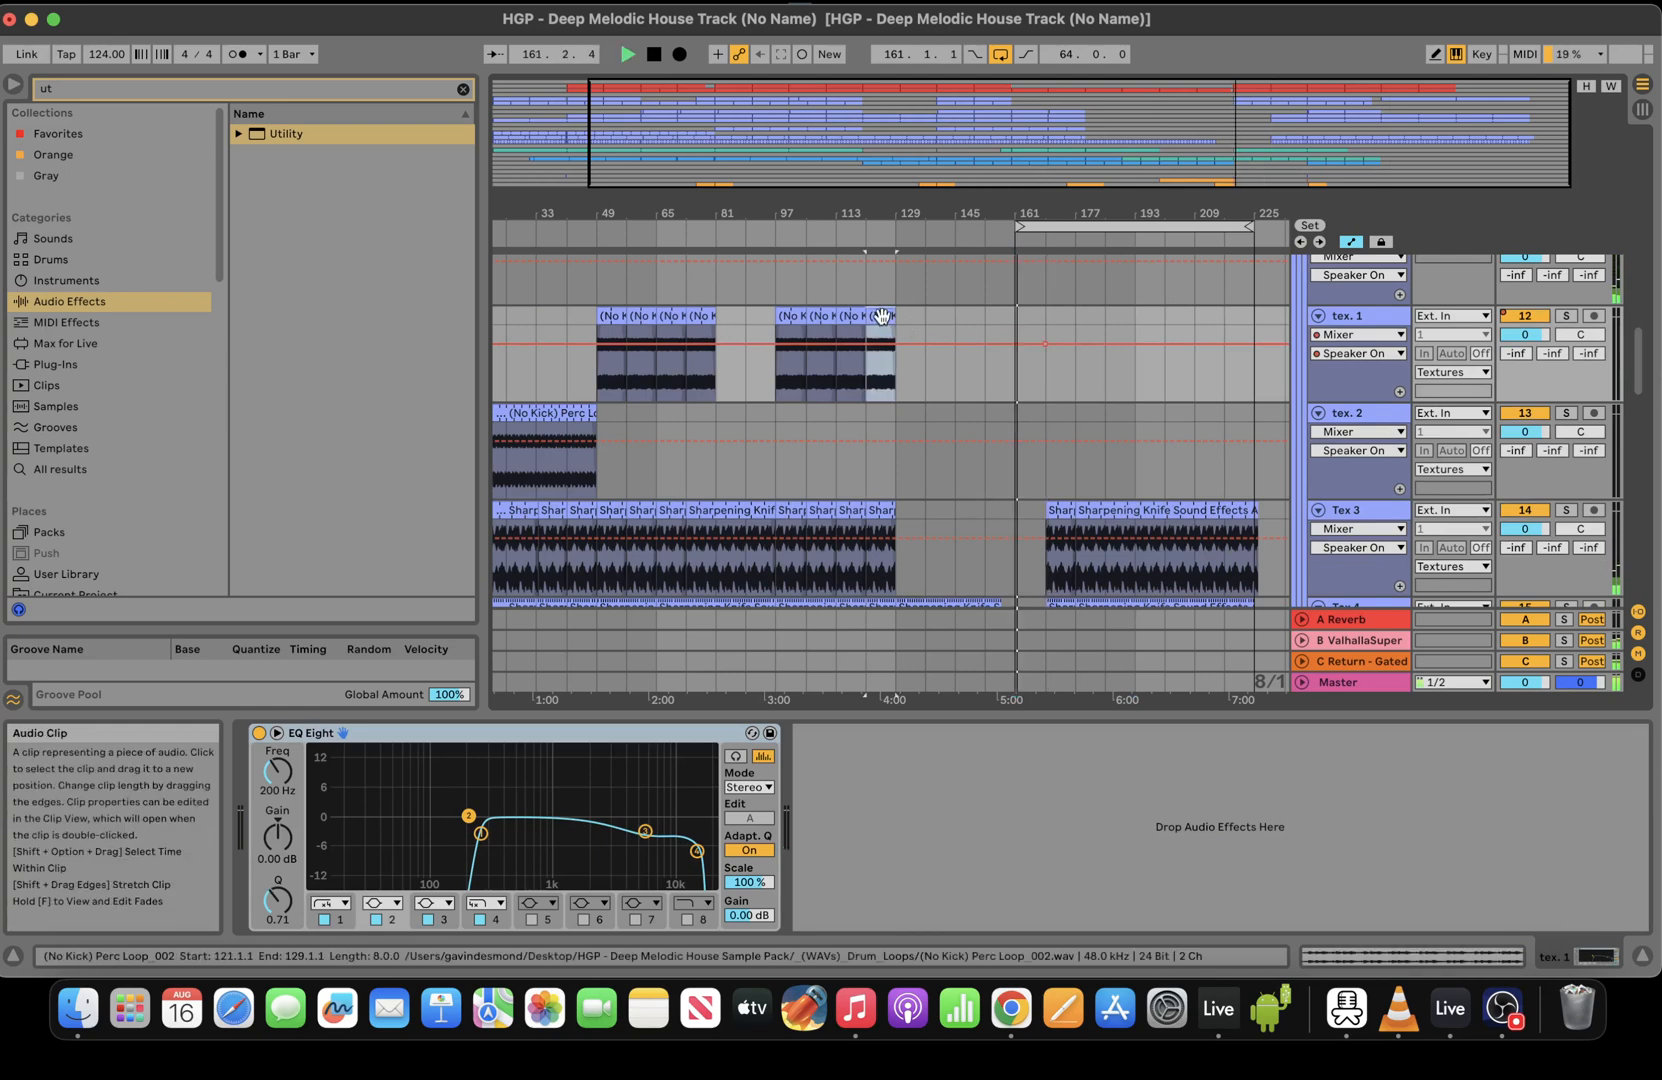
pyautogui.moveTo(881, 316); pyautogui.dragTo(1233, 317)
pyautogui.press('space')
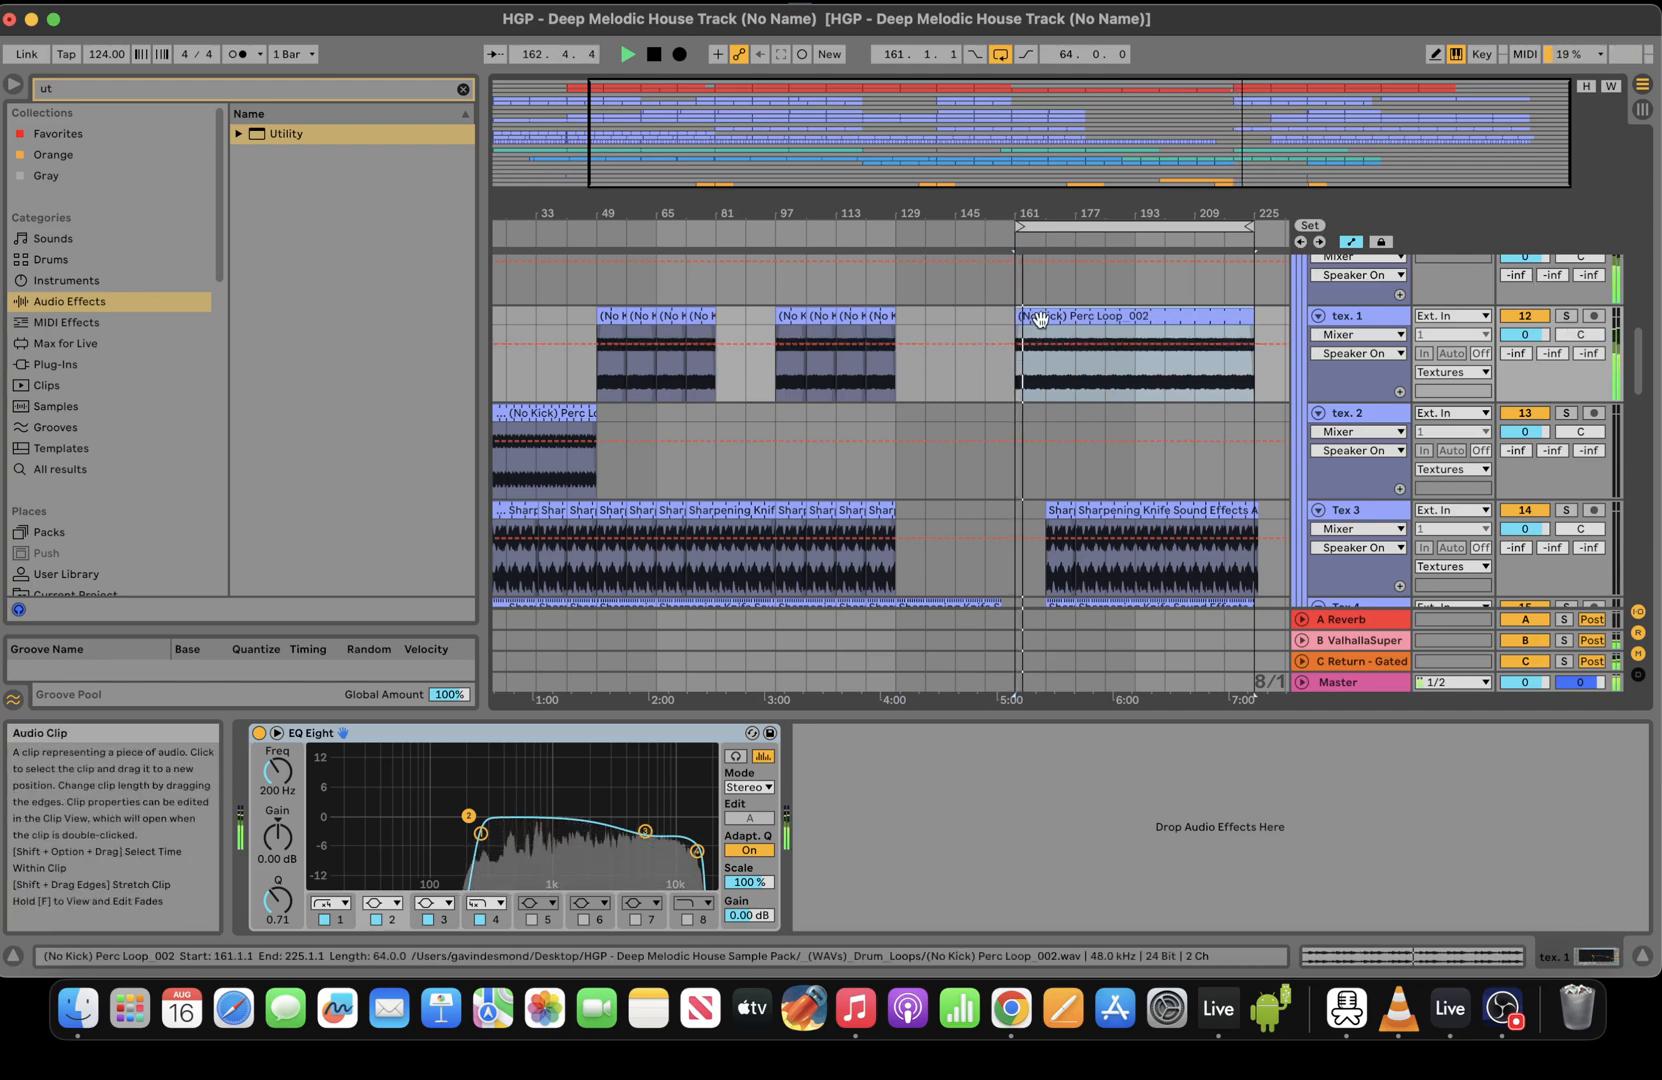
pyautogui.moveTo(1018, 316); pyautogui.dragTo(1078, 316)
pyautogui.press('space')
pyautogui.press('space')
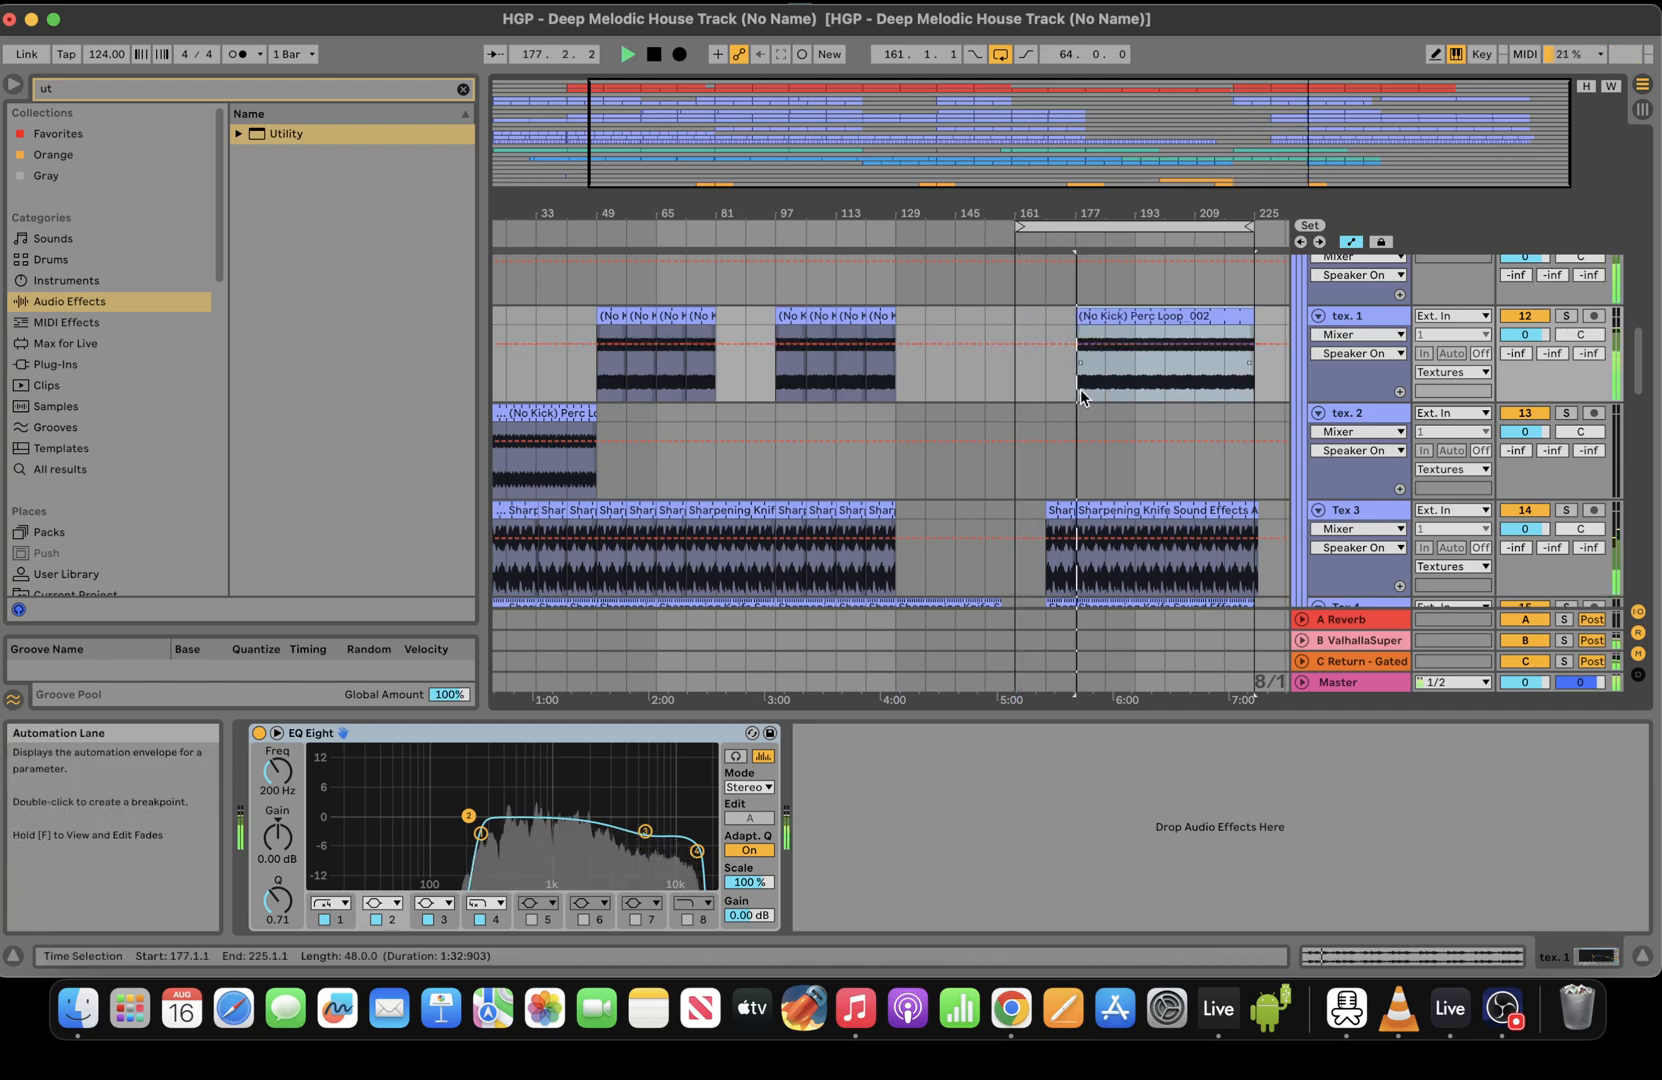
pyautogui.press('space')
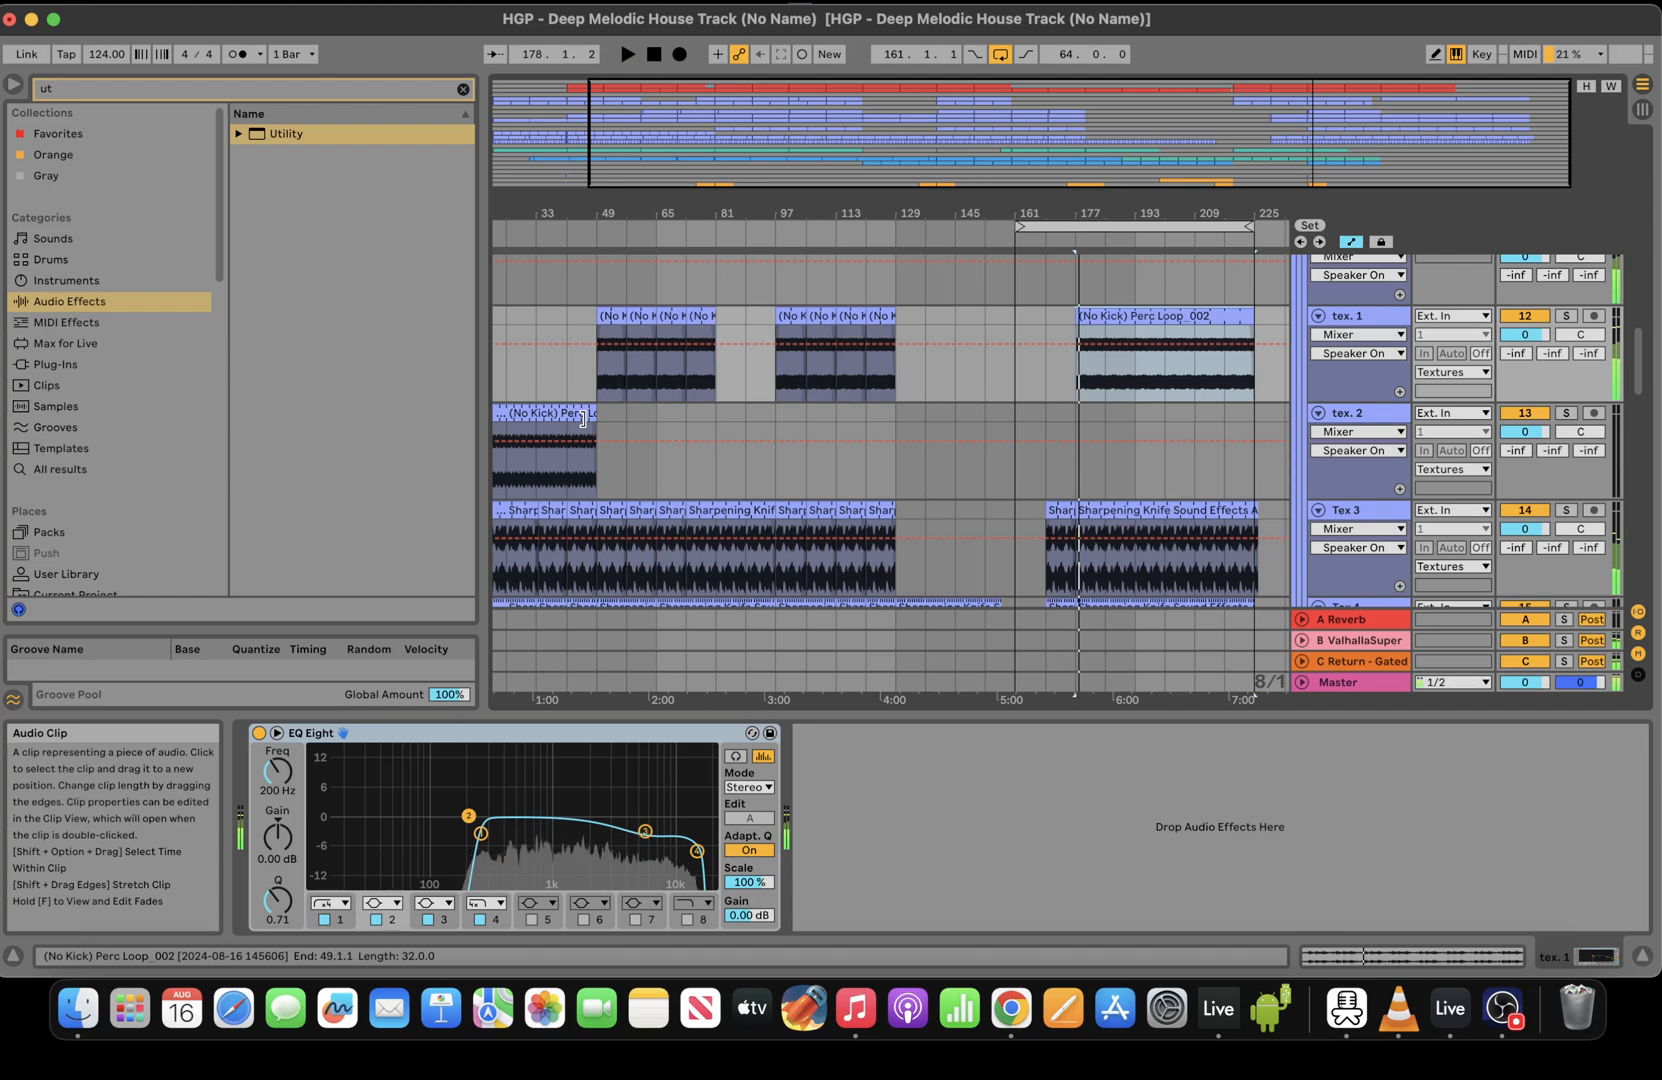
# Extend the tex. 2 perc loop clip from bar 49 to bar 129
pyautogui.click(665, 475)
pyautogui.press('space')
pyautogui.moveTo(591, 414); pyautogui.dragTo(895, 414)
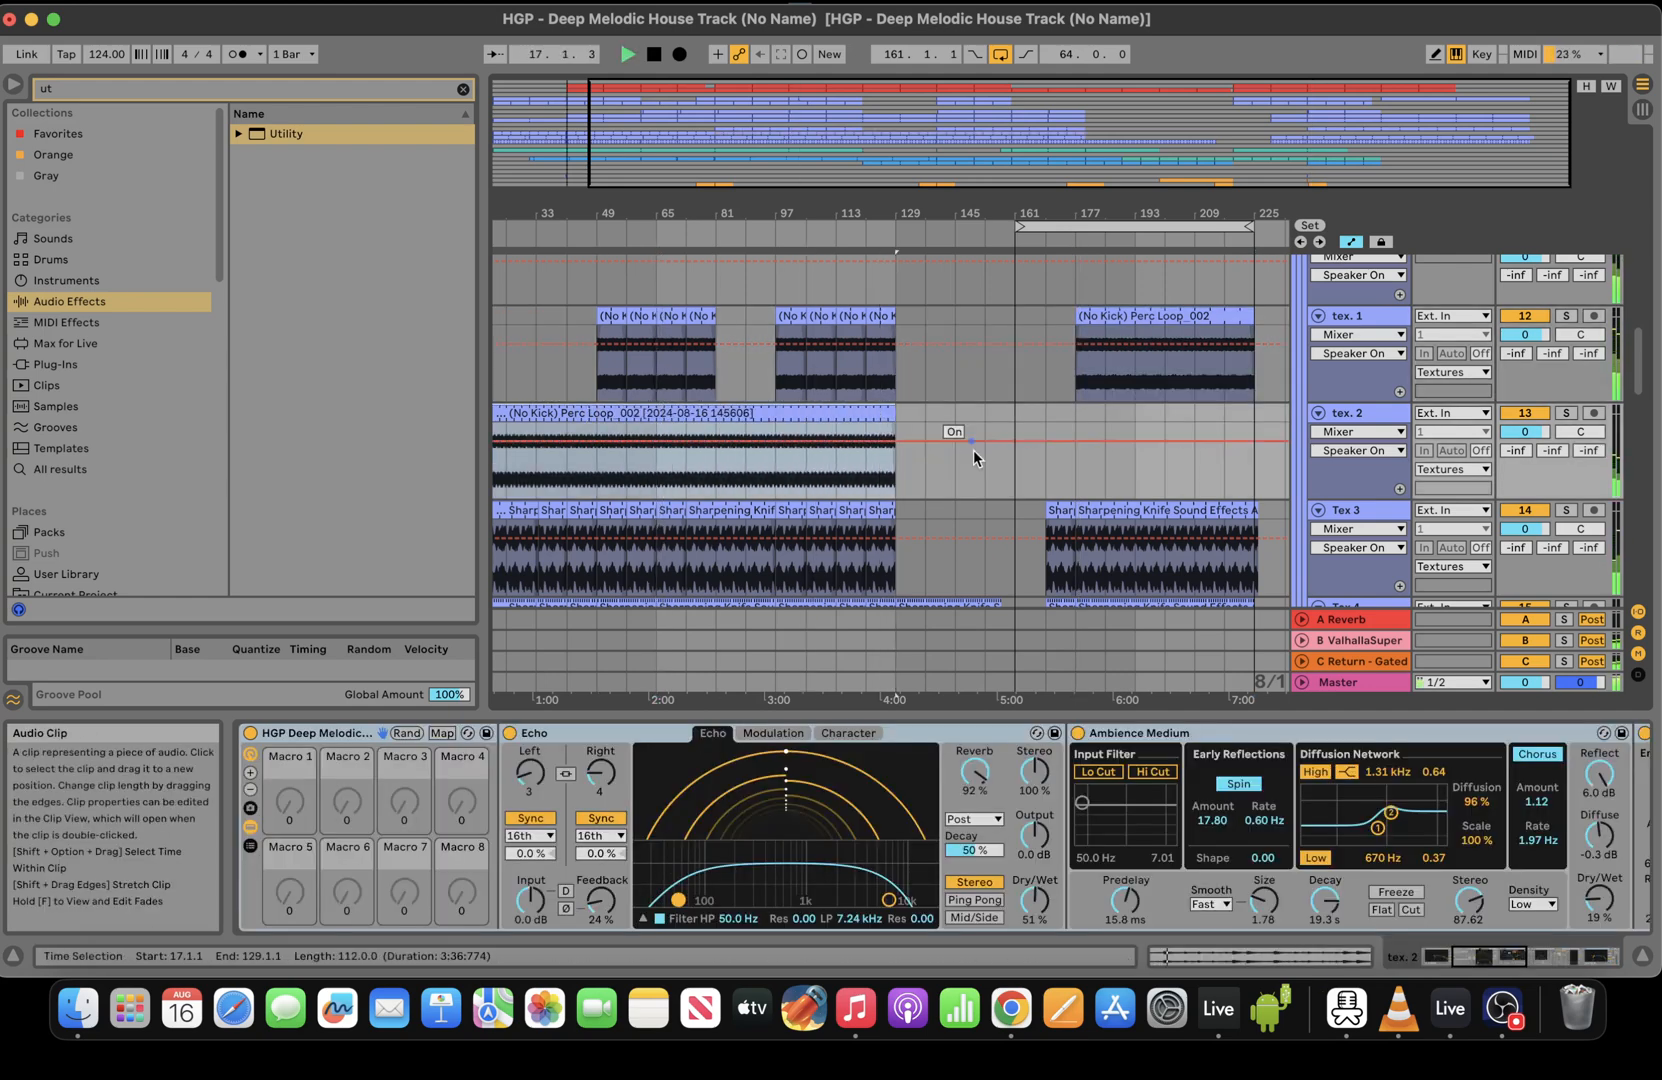
pyautogui.click(917, 490)
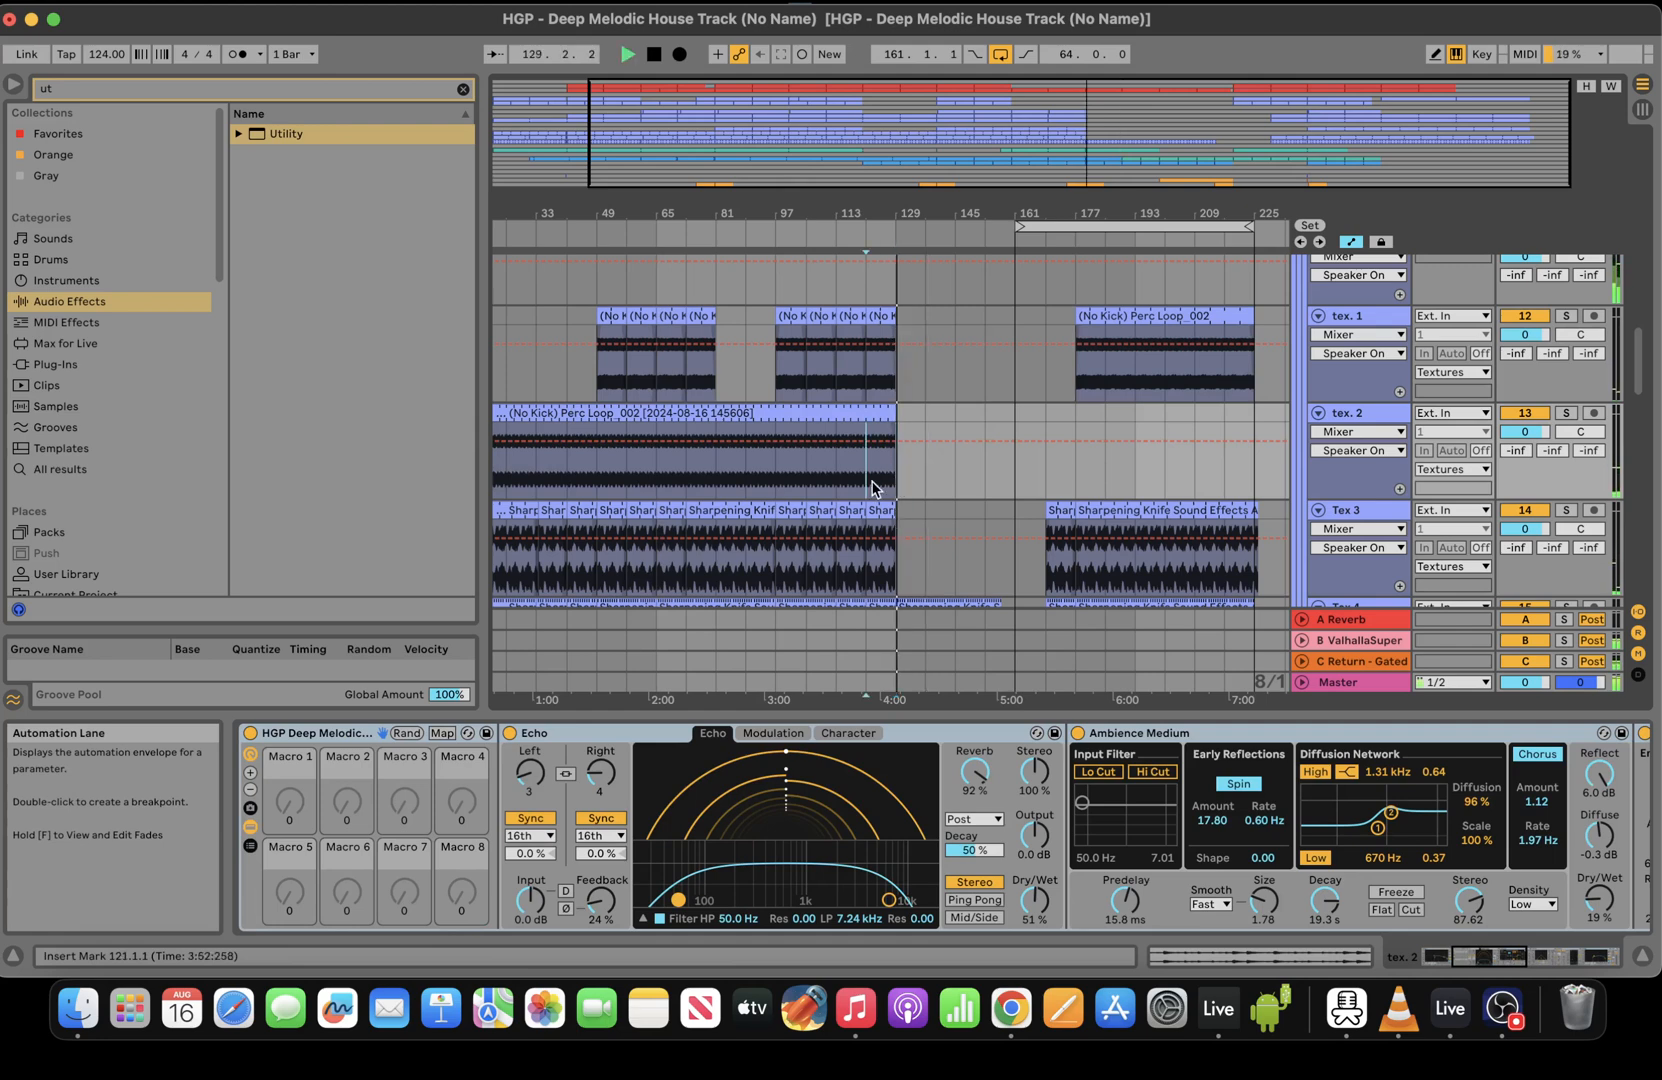
# Paste a copy of the extended perc loop on tex. 2 at bar 161, audition it soloed and trim its start to bar 193
pyautogui.click(1021, 465)
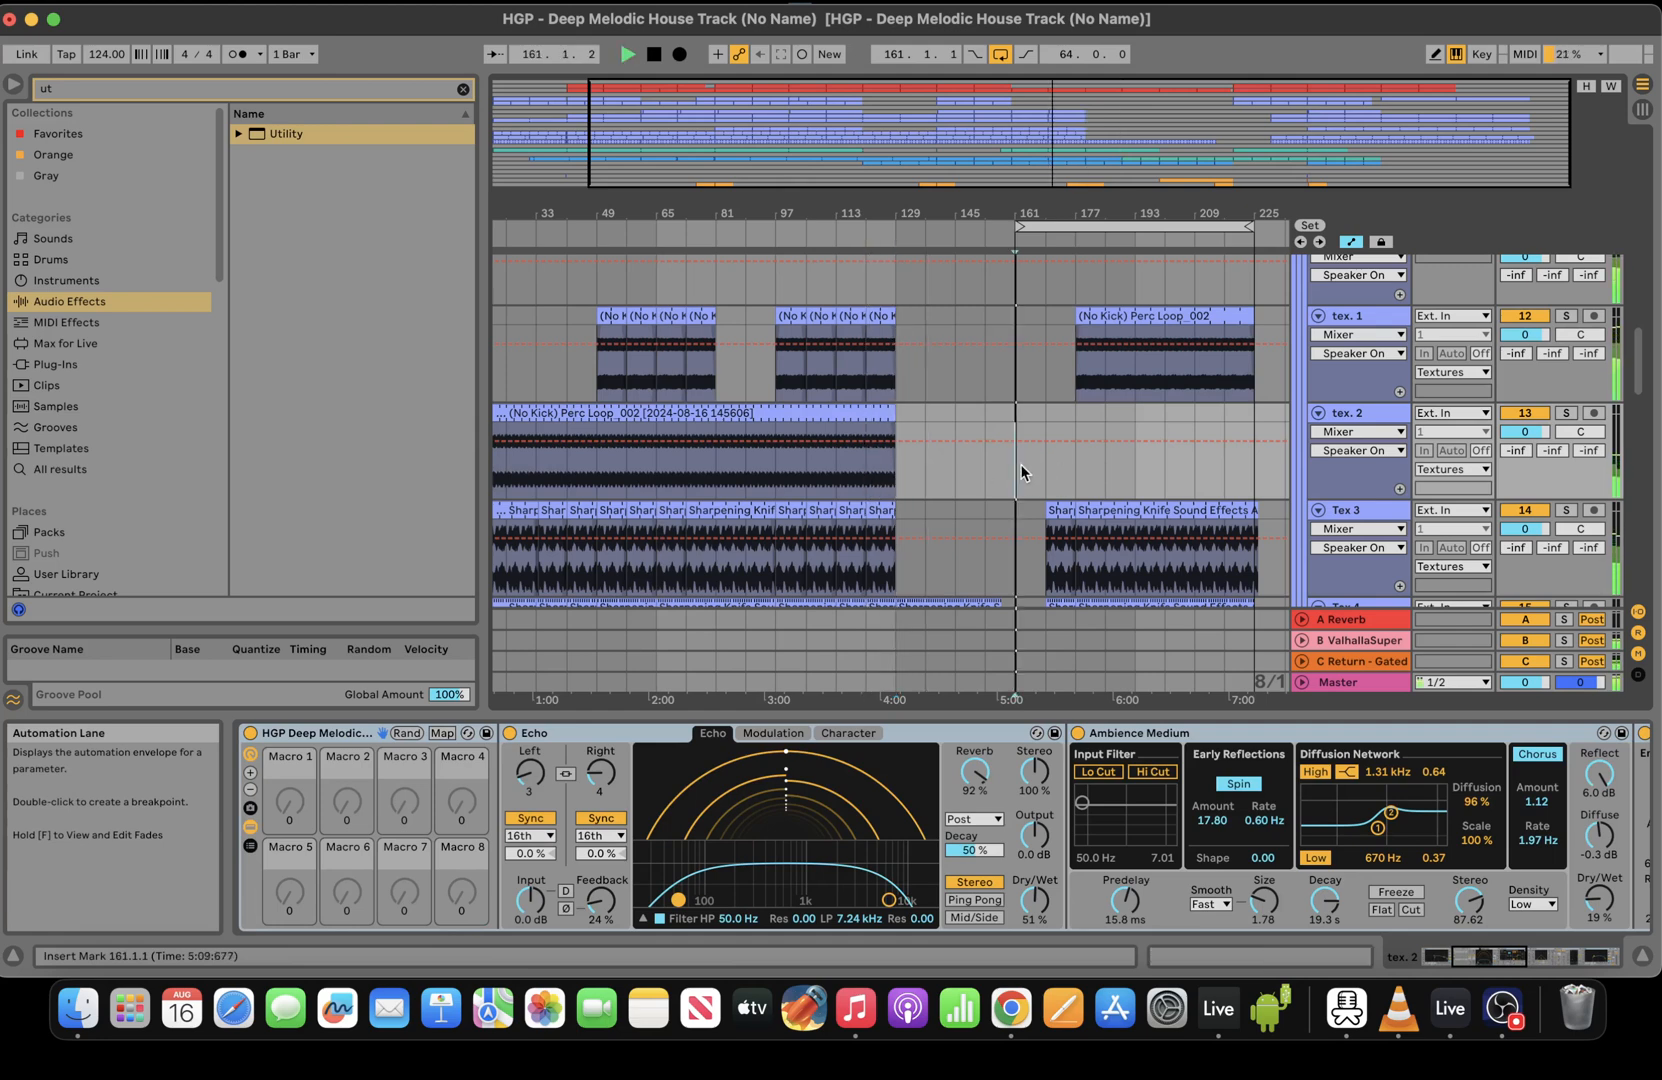
pyautogui.press('super+v')
pyautogui.moveTo(1240, 213); pyautogui.dragTo(1176, 212)
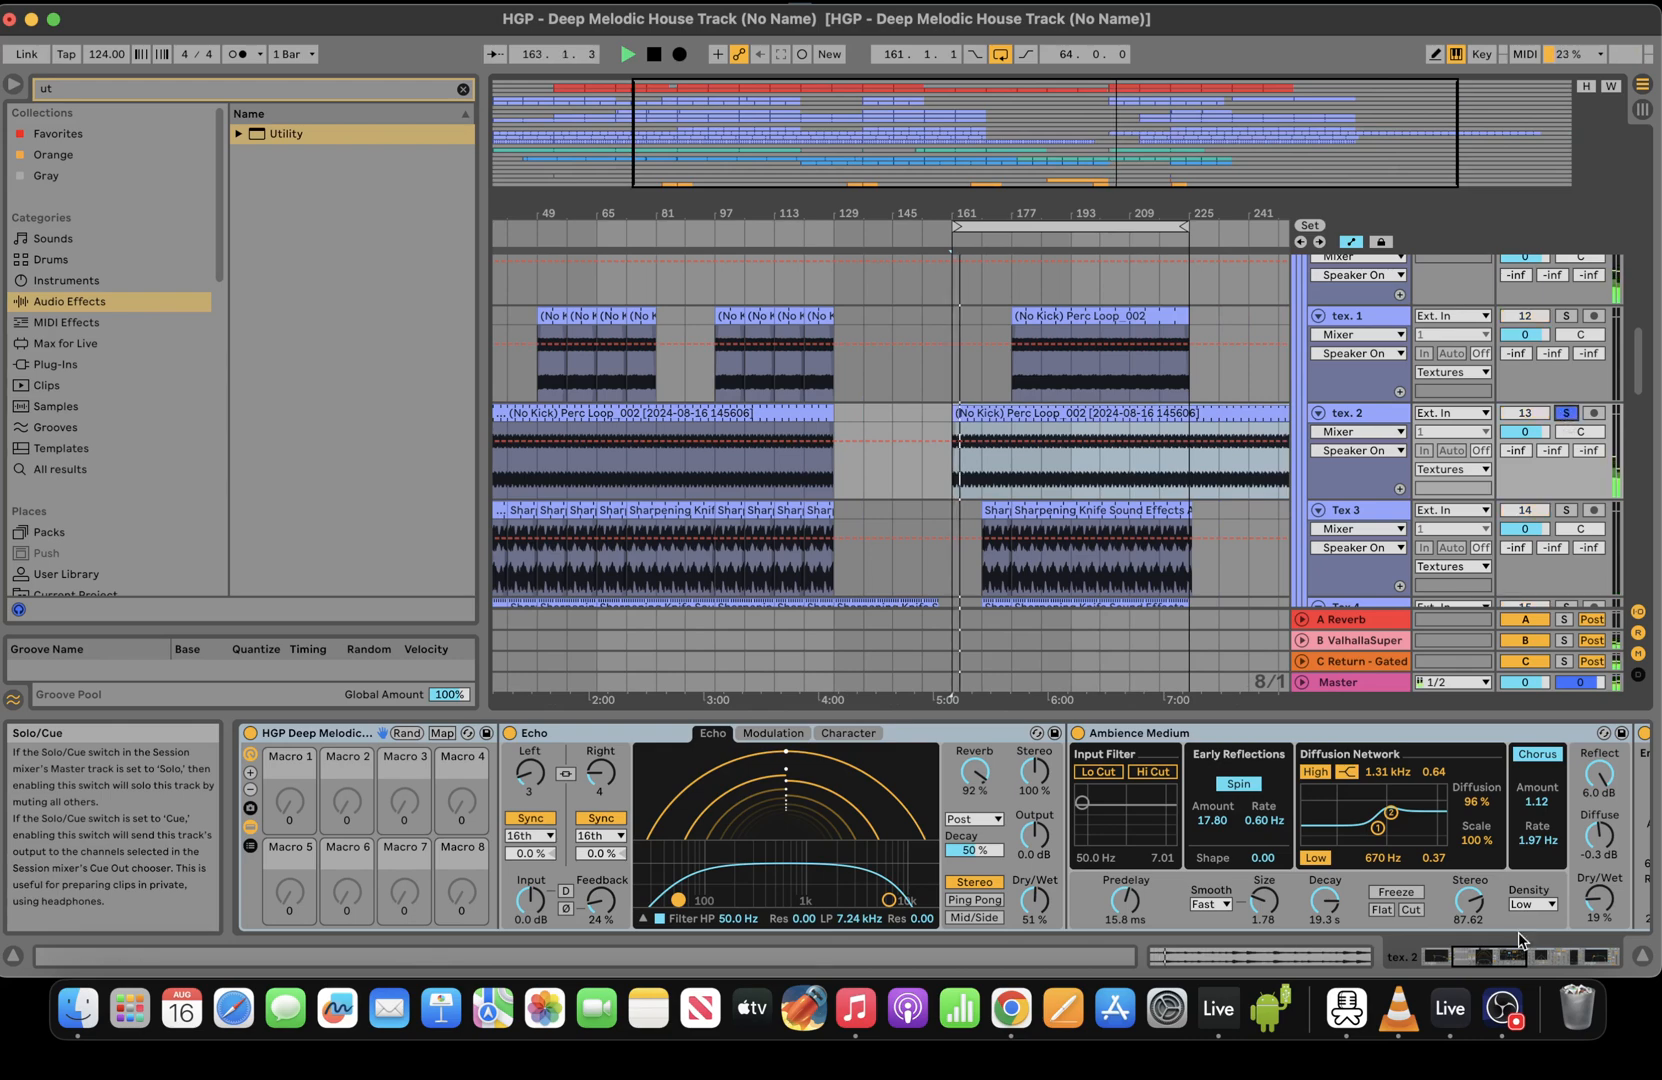
pyautogui.click(1578, 958)
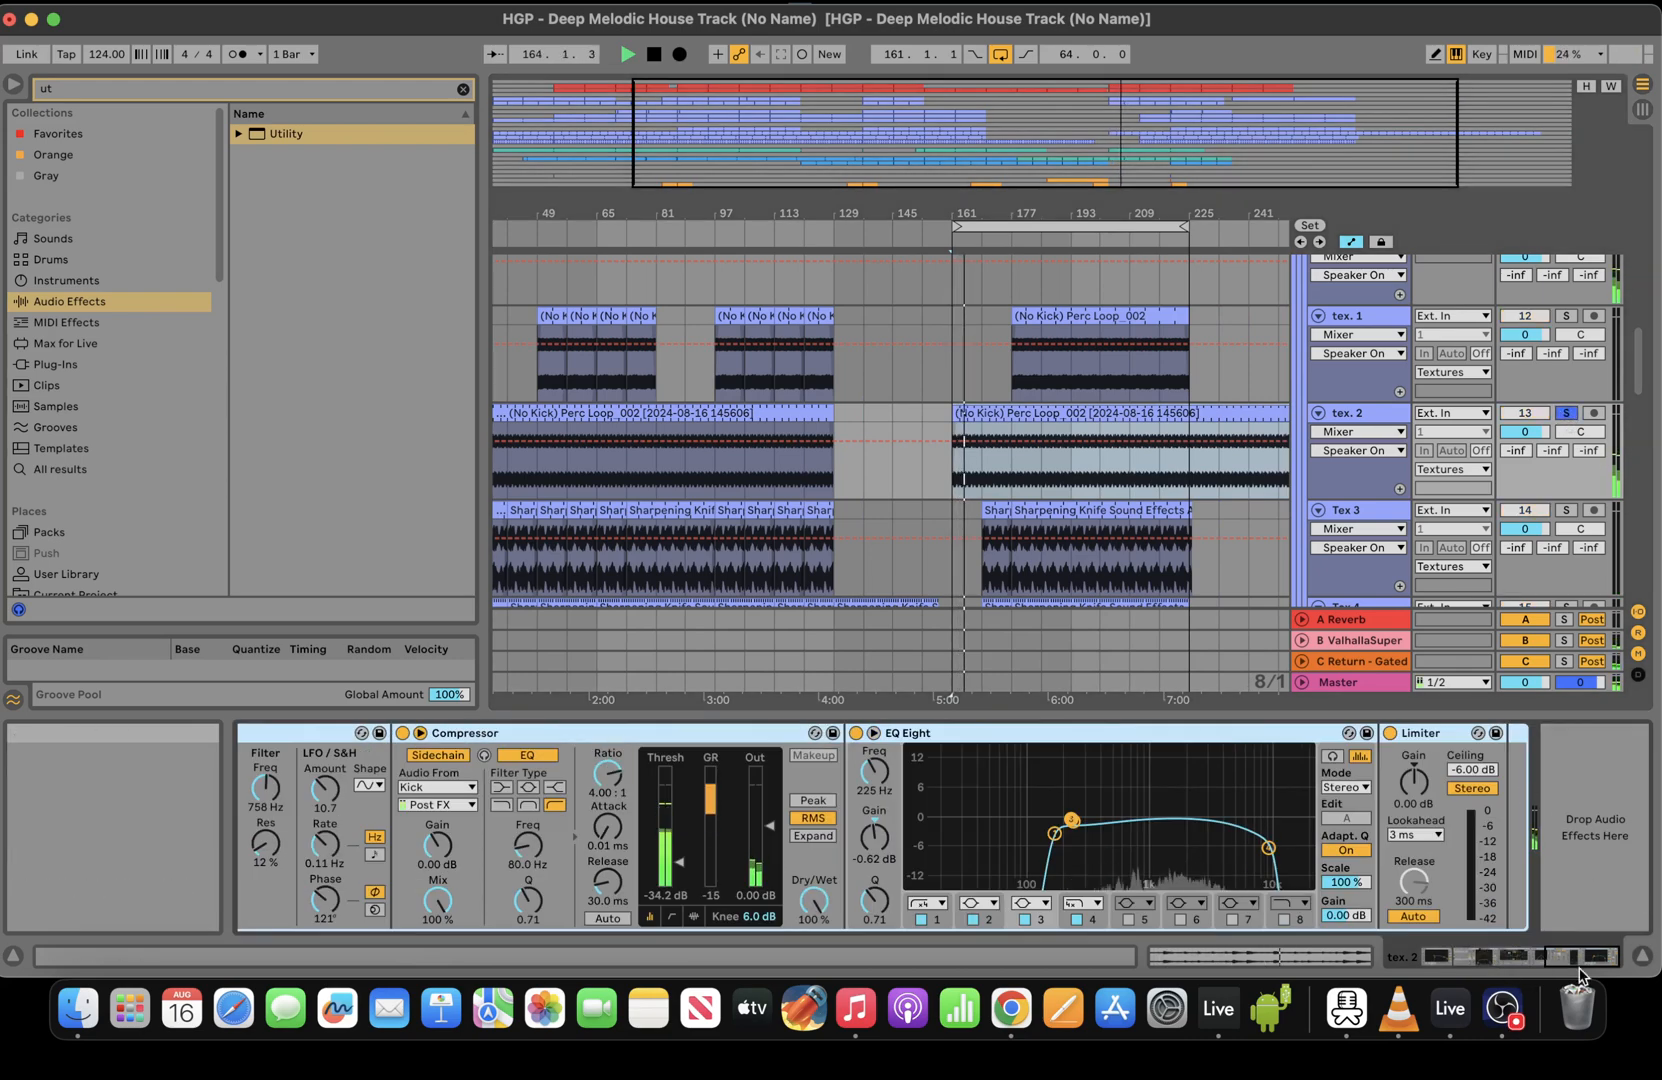
pyautogui.moveTo(957, 412); pyautogui.dragTo(961, 413)
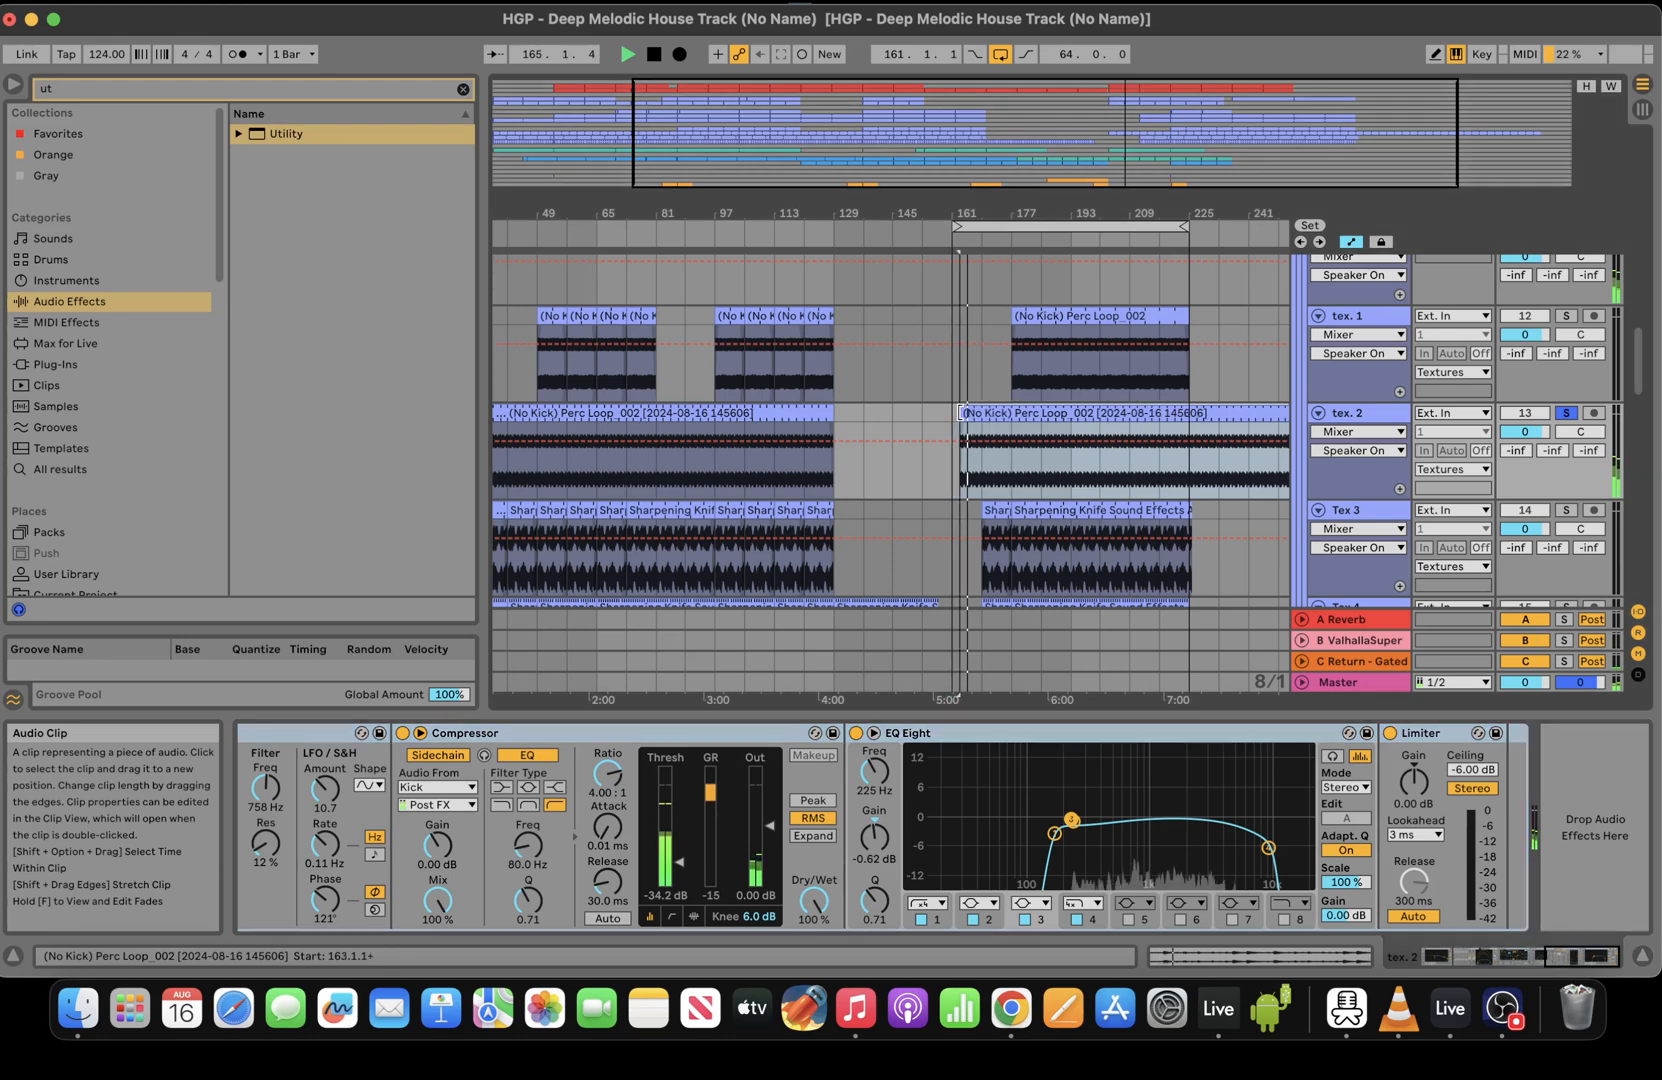
pyautogui.press('space')
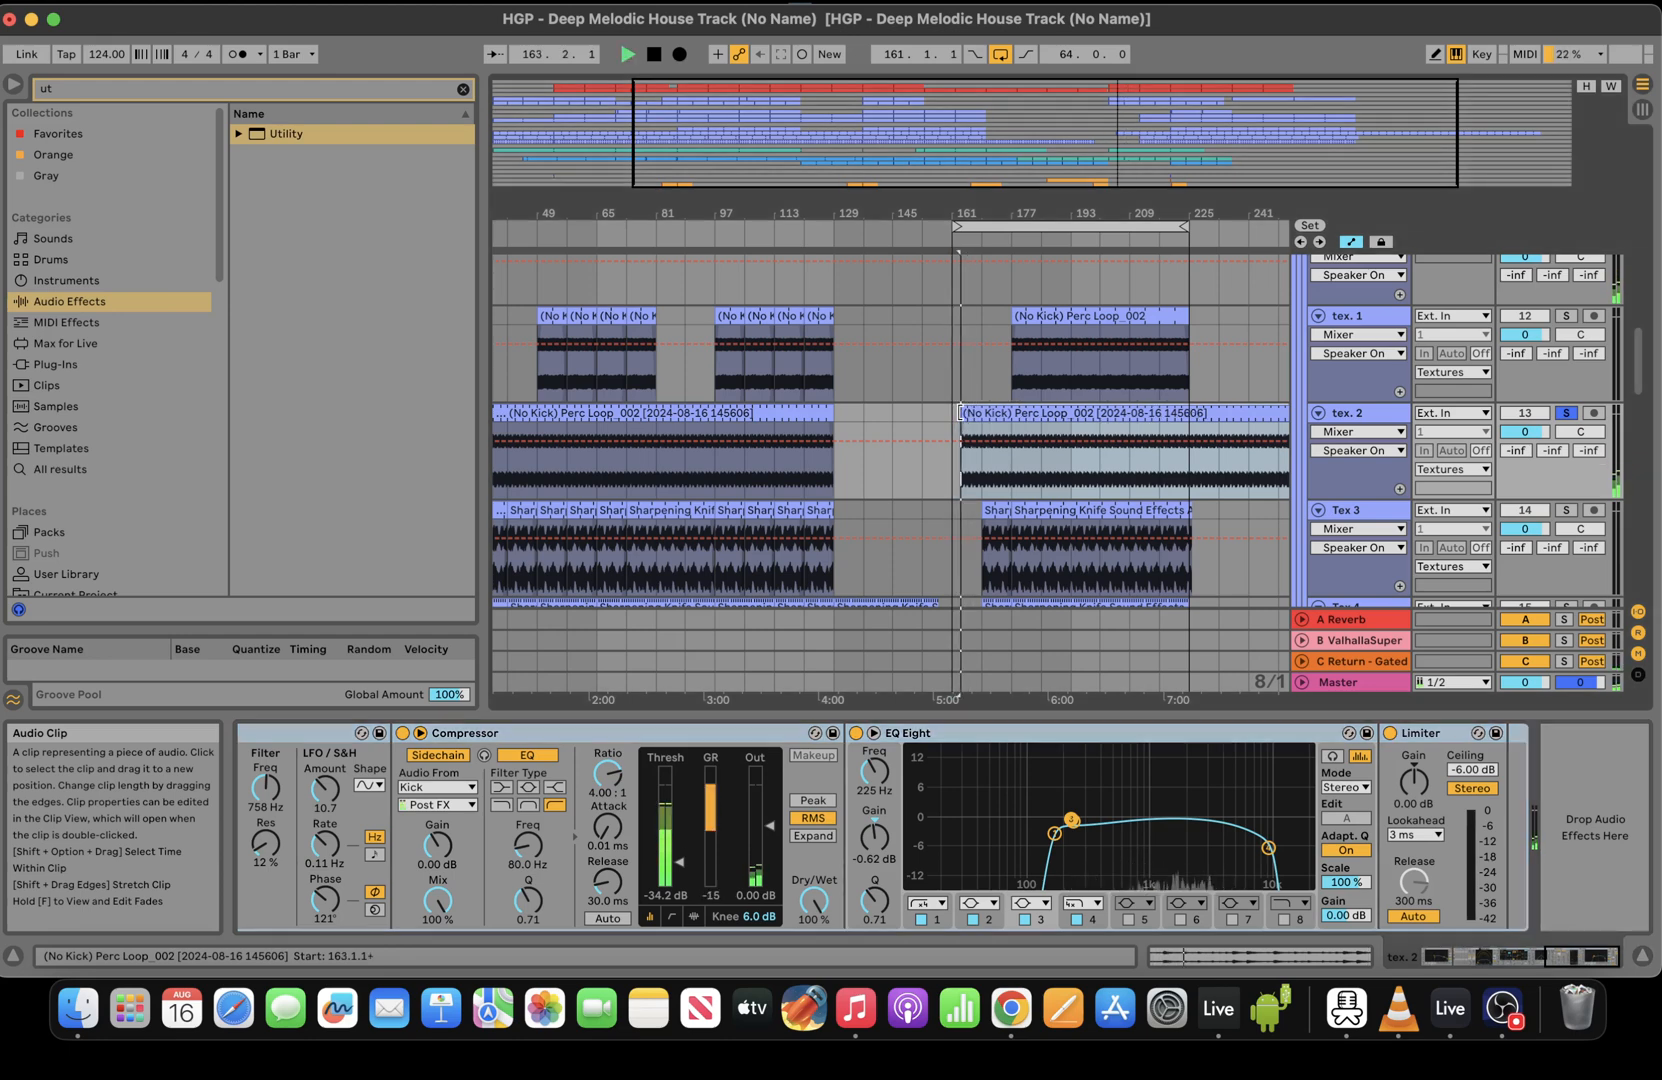
pyautogui.click(1073, 274)
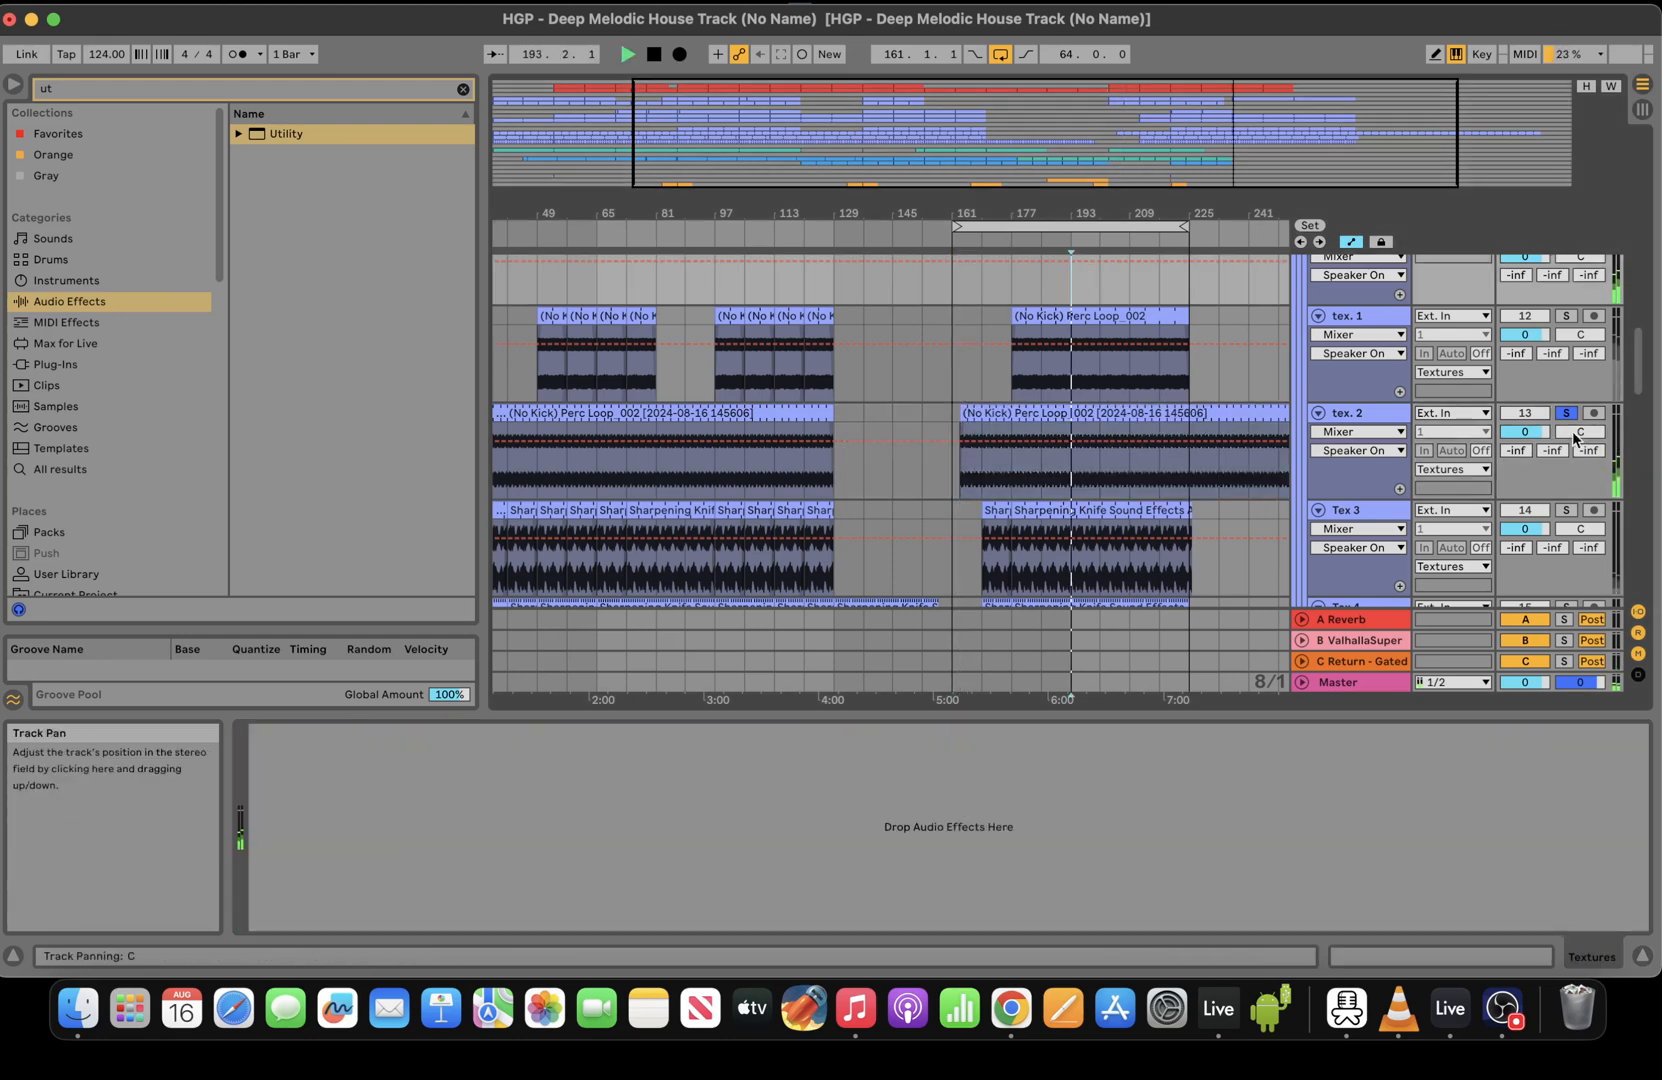
pyautogui.moveTo(961, 413); pyautogui.dragTo(1076, 418)
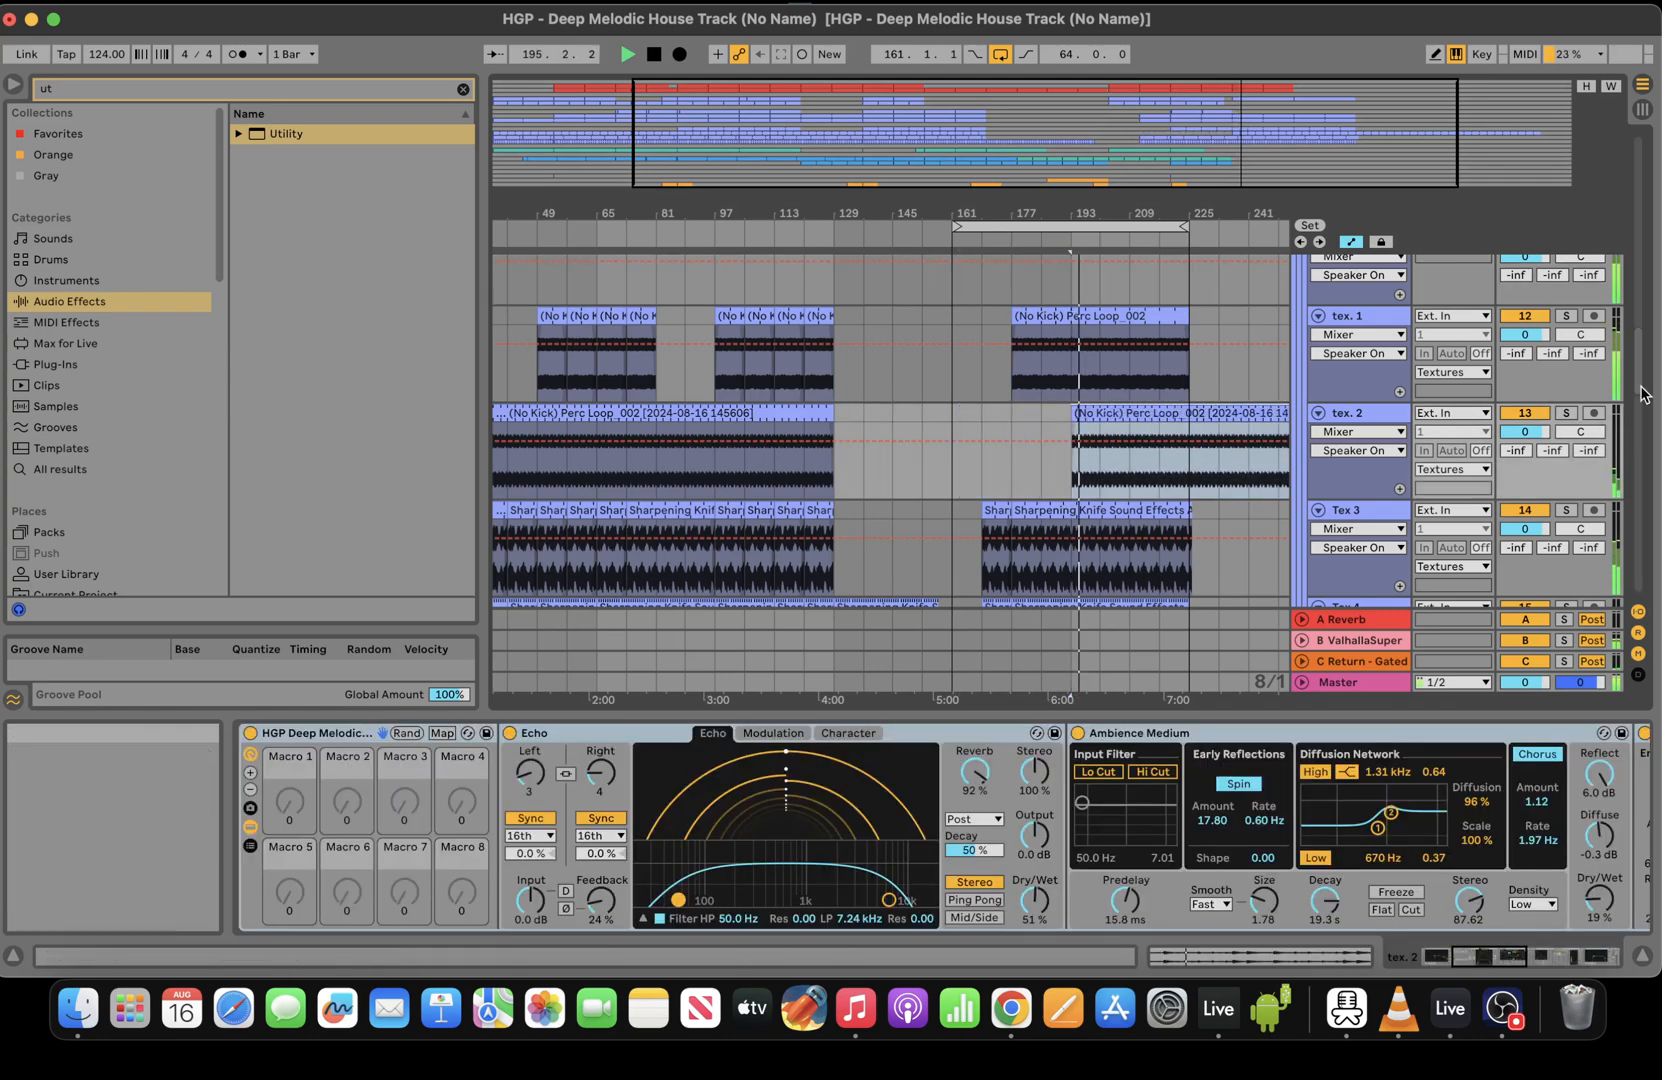
# Extend the final Tex 3 and Tex 4 clips and the end of the arrangement loop to bar 257
pyautogui.scroll(-4, 1637, 393)
pyautogui.doubleClick(1261, 102)
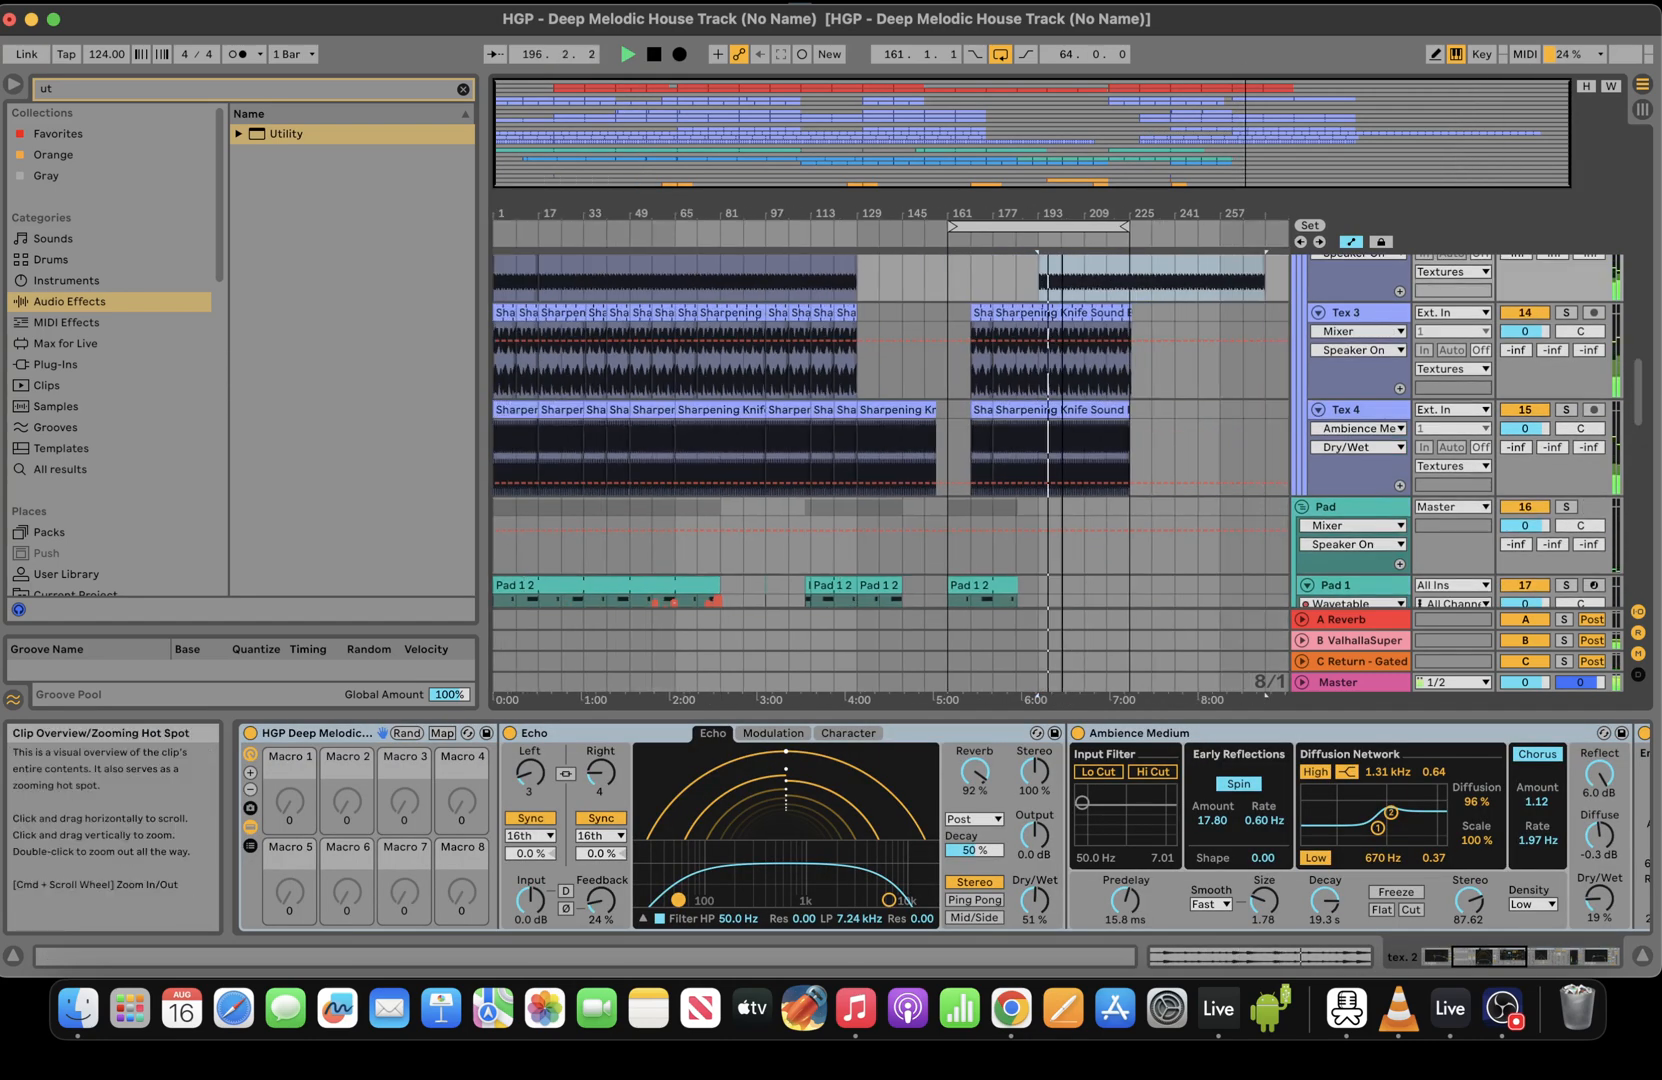
pyautogui.moveTo(1130, 320); pyautogui.dragTo(1220, 320)
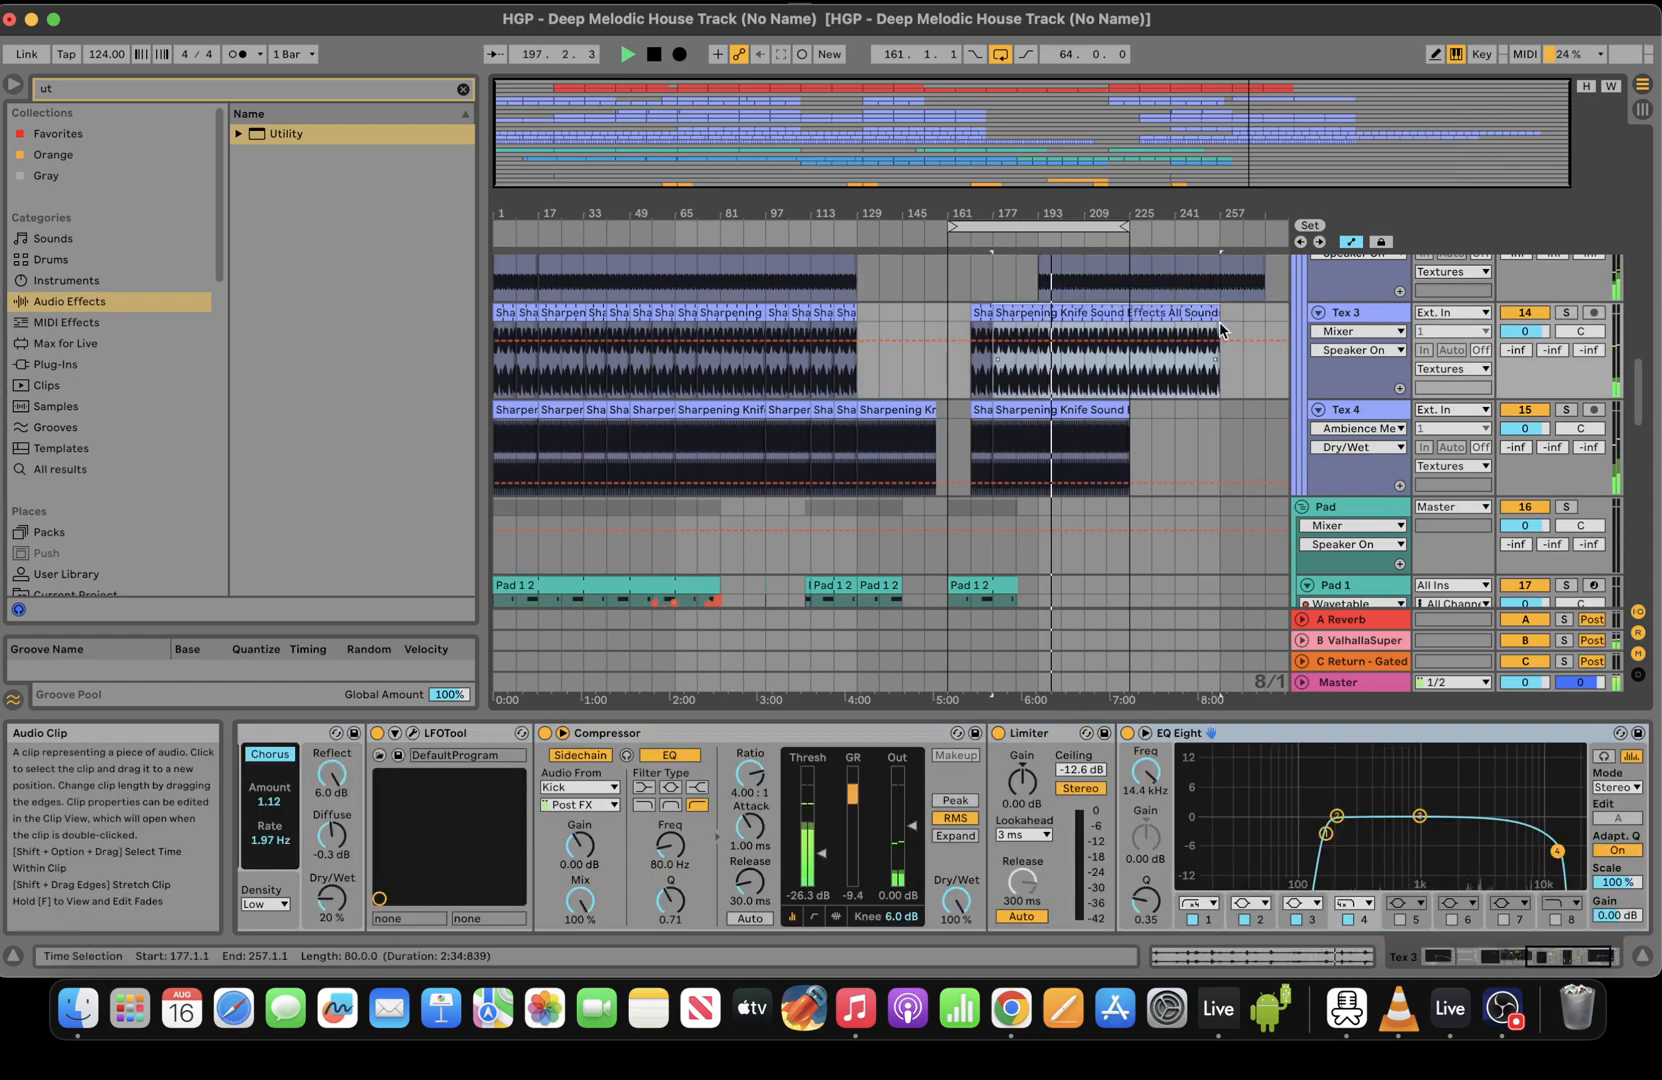
pyautogui.moveTo(1130, 412); pyautogui.dragTo(1215, 418)
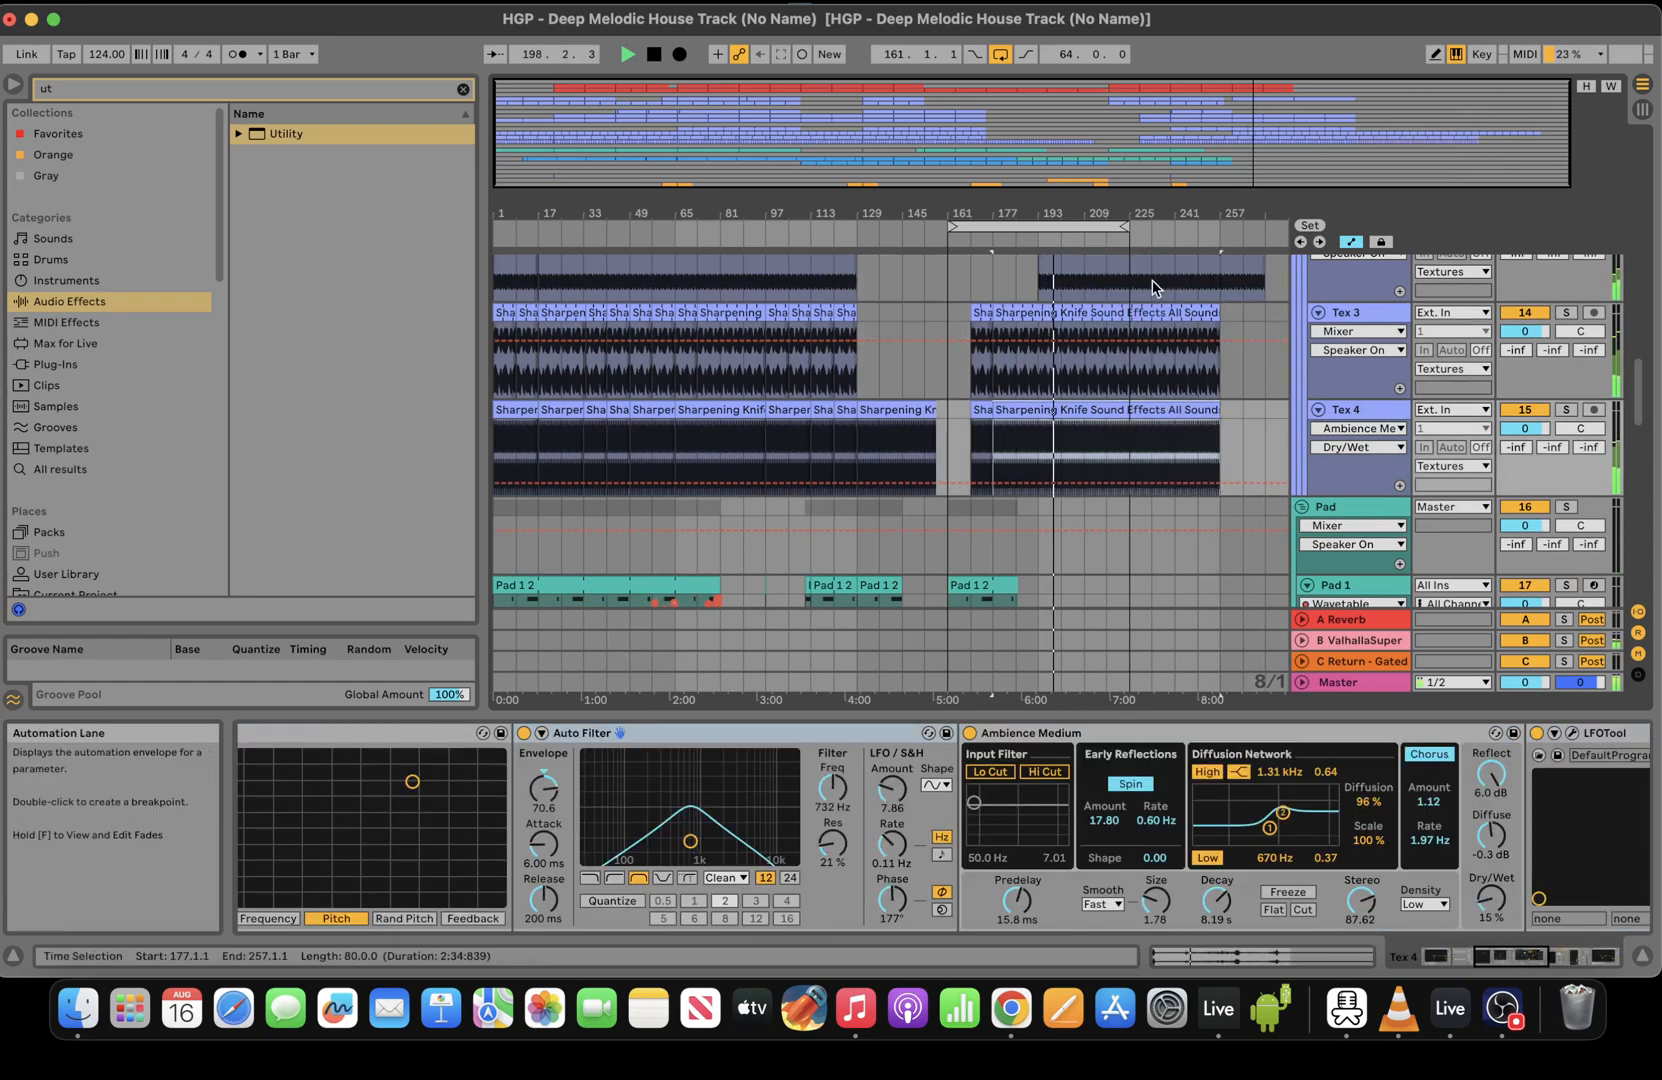
pyautogui.moveTo(1125, 227); pyautogui.dragTo(1215, 227)
# Remove the drop at bar 185 from the 7 Group's EQ Eight 8 Frequency automation, keeping the filter open at 22.0 kHz
pyautogui.moveTo(1648, 410); pyautogui.dragTo(1633, 307)
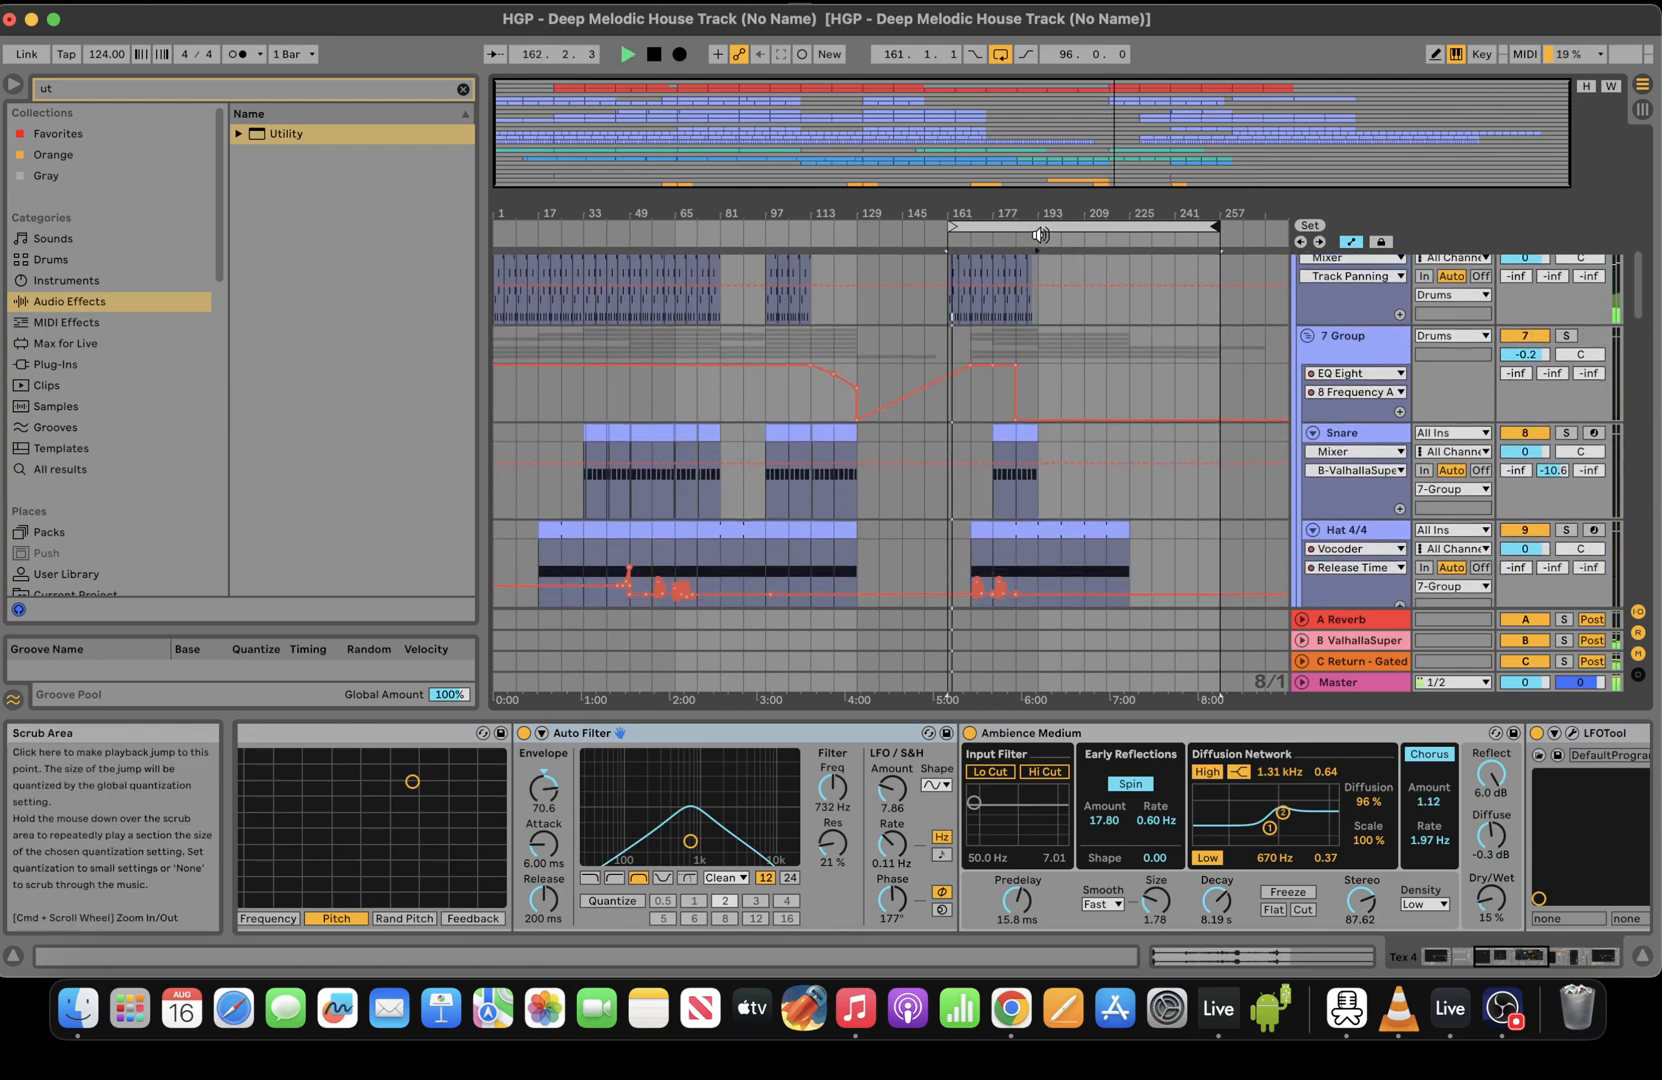
pyautogui.moveTo(1640, 288); pyautogui.dragTo(1642, 318)
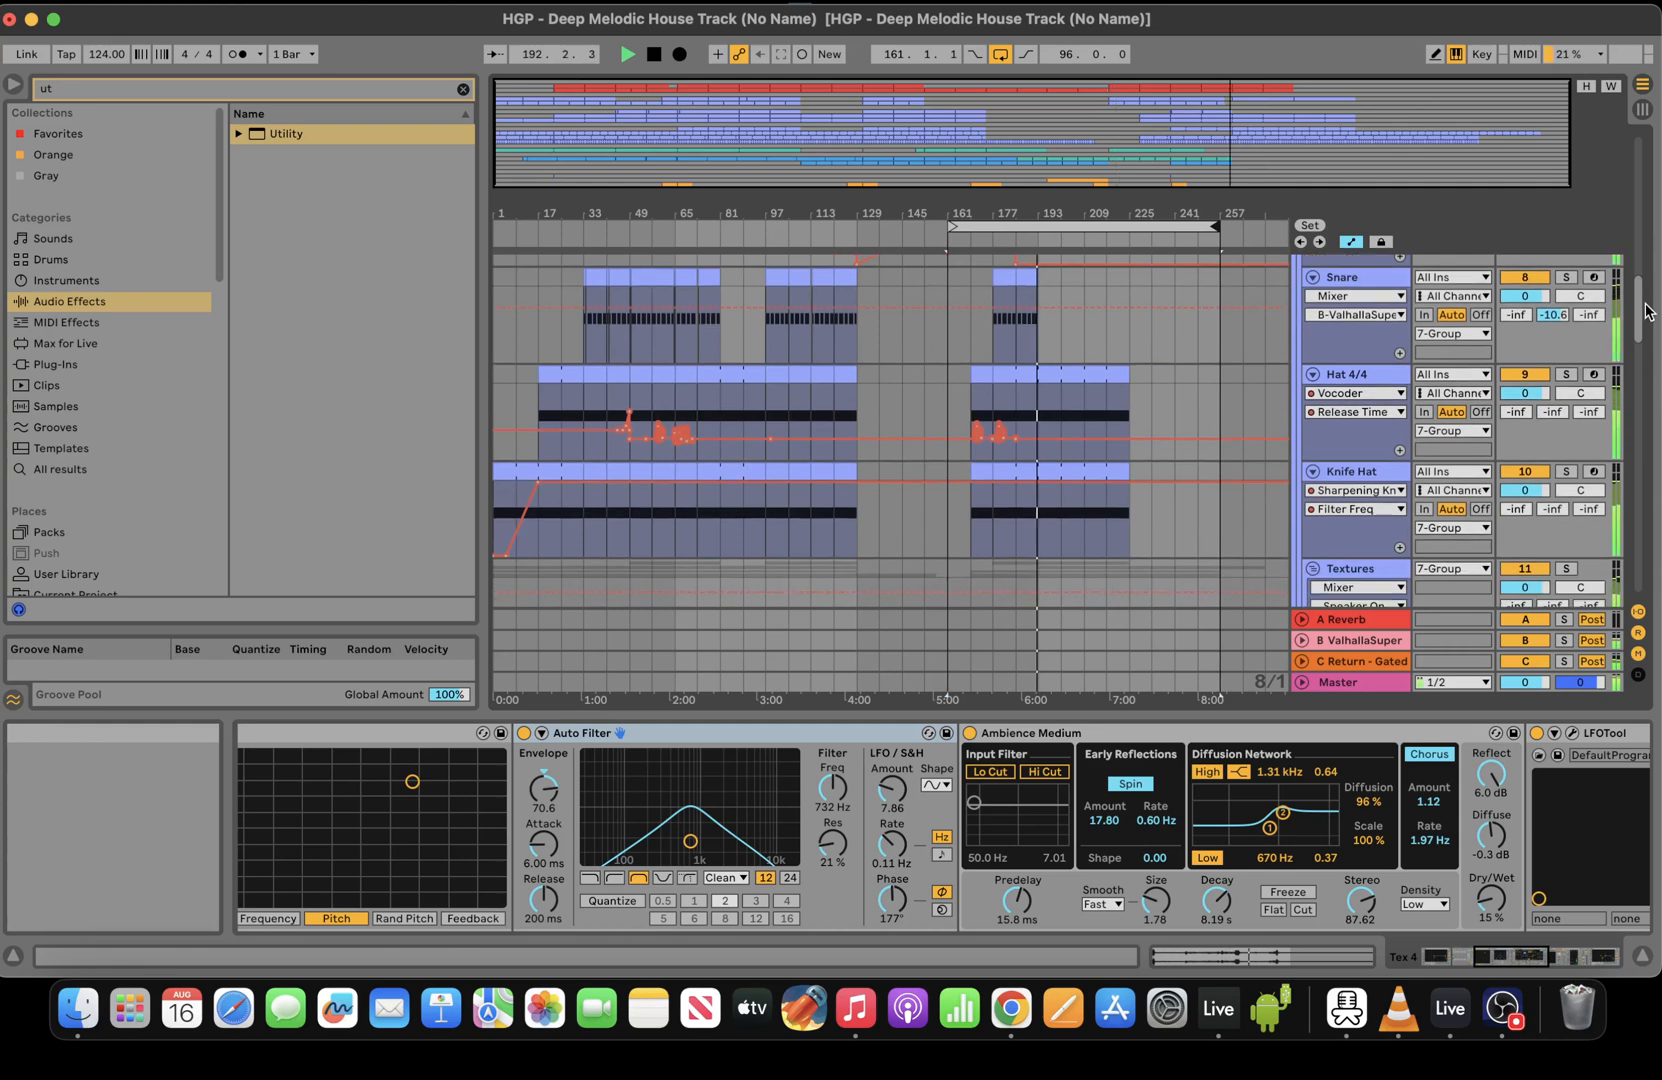
pyautogui.click(1057, 510)
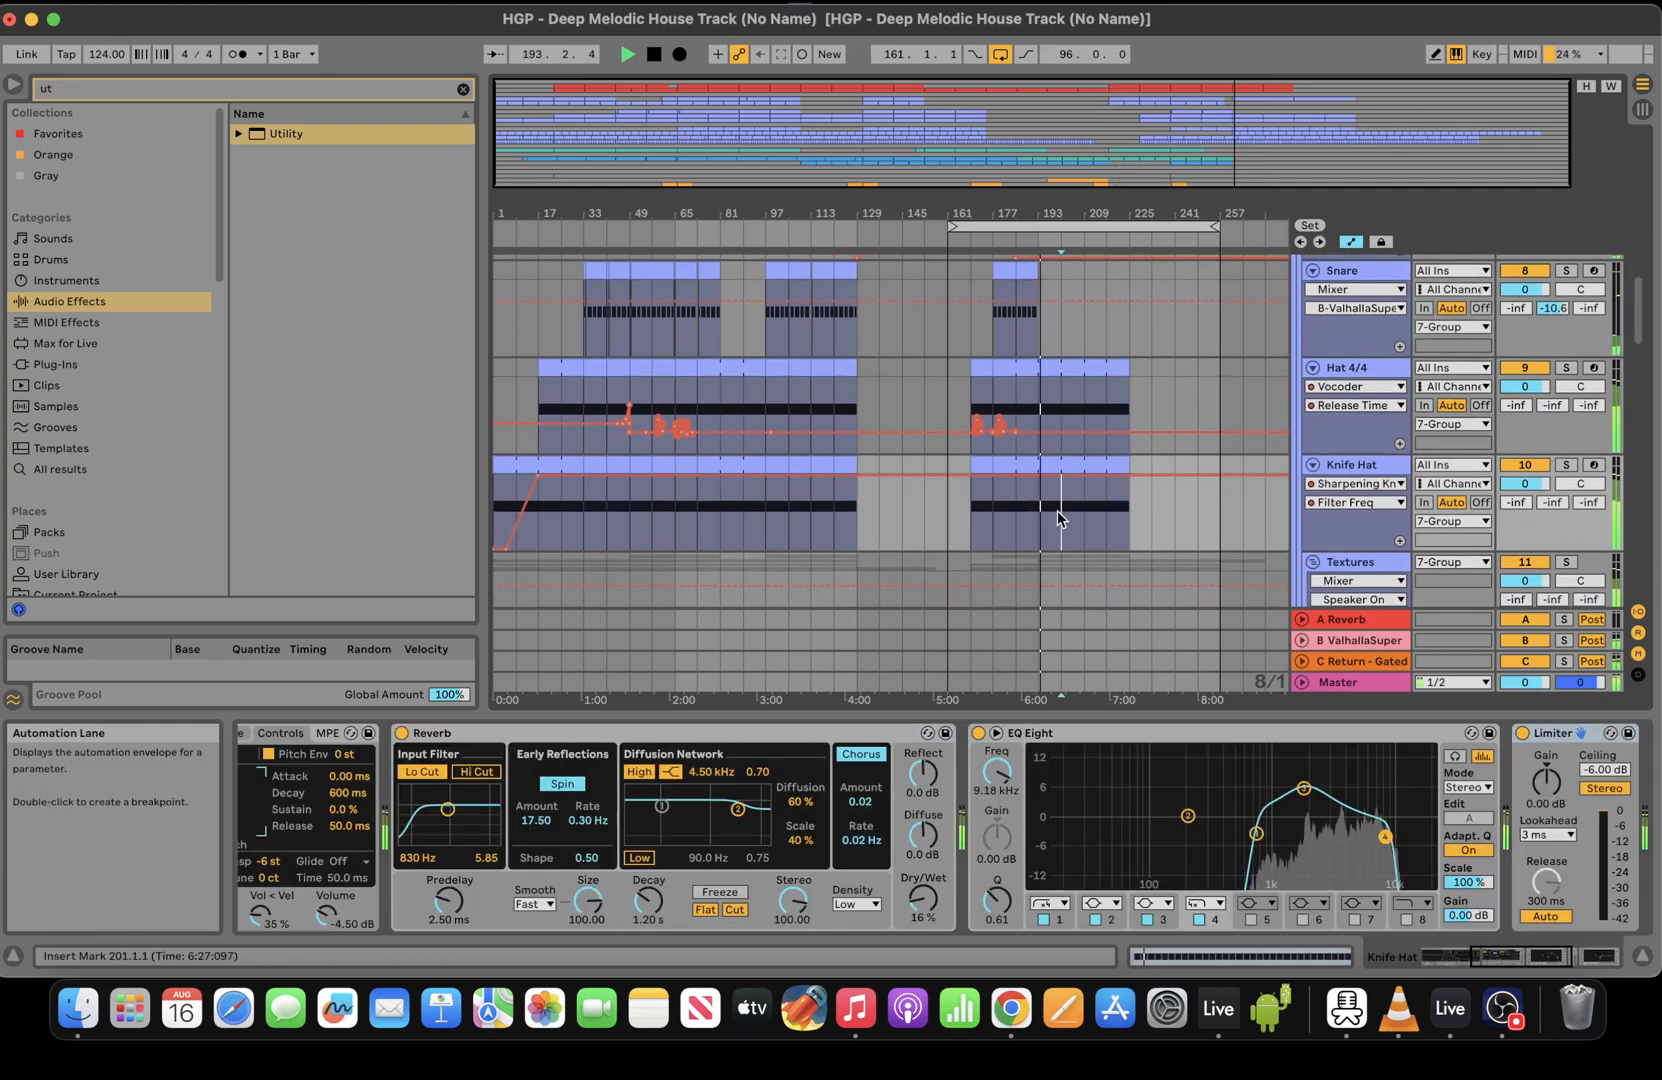
pyautogui.click(1567, 465)
pyautogui.press('space')
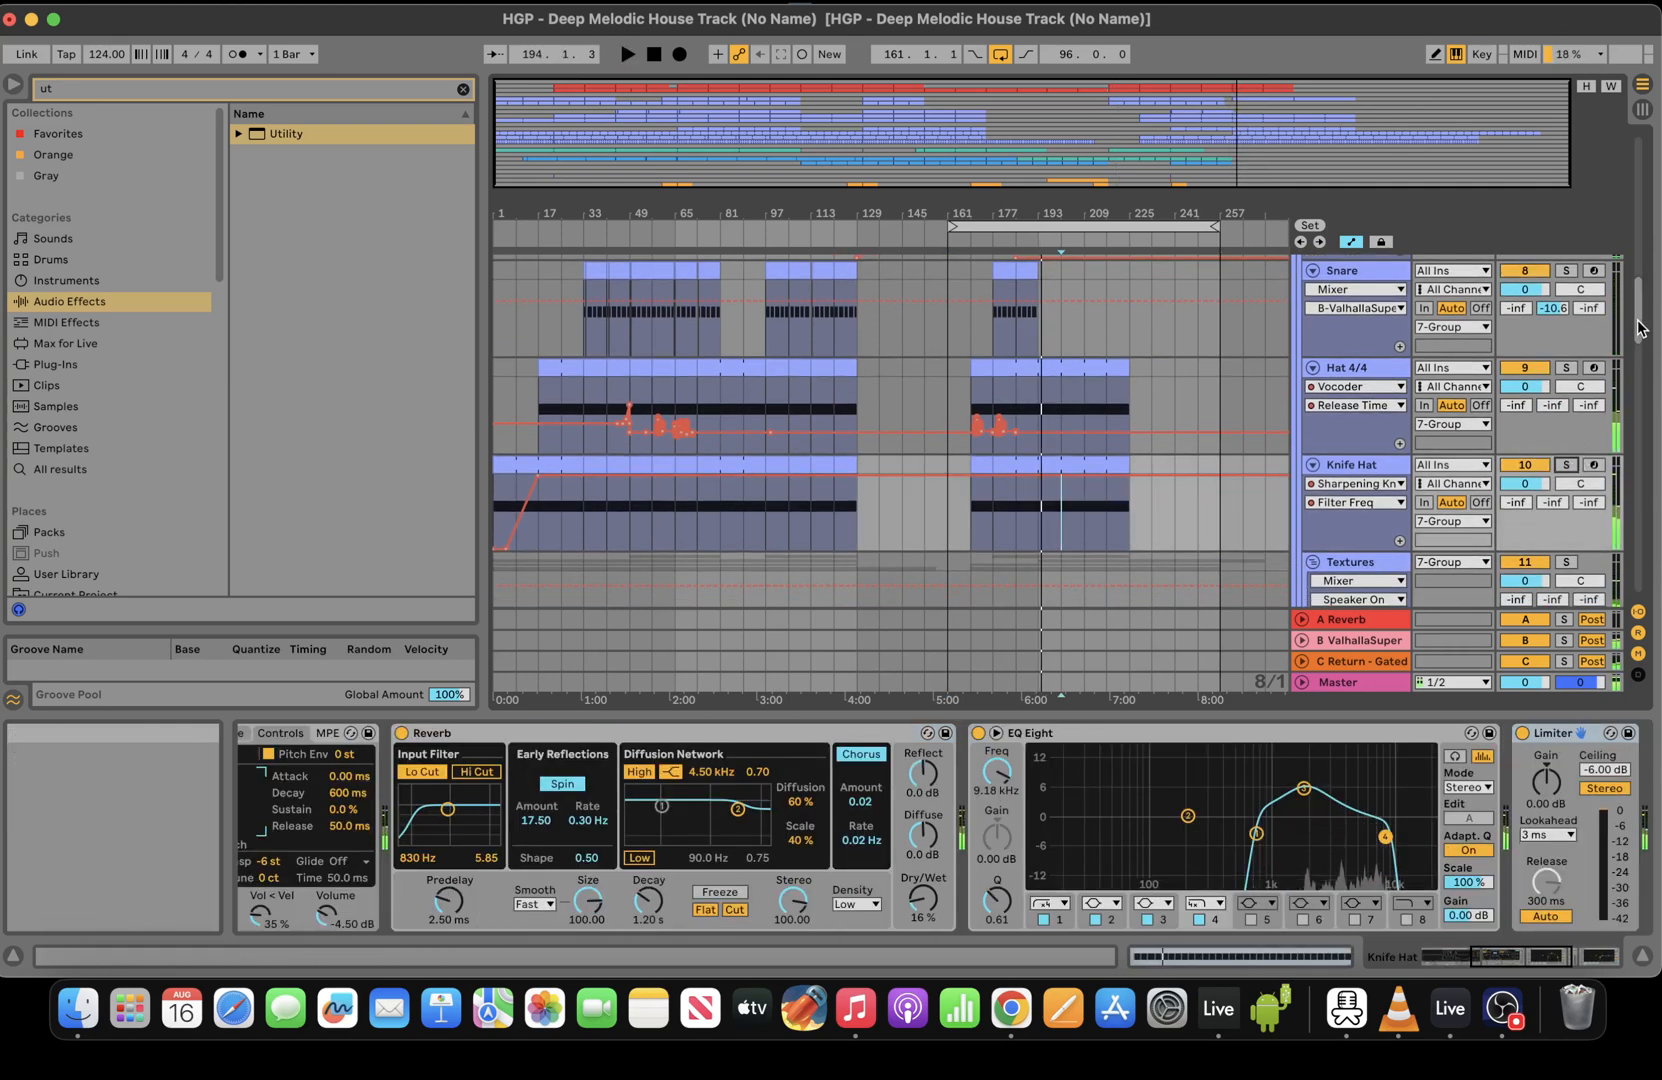
pyautogui.scroll(4, 1017, 447)
pyautogui.click(1067, 388)
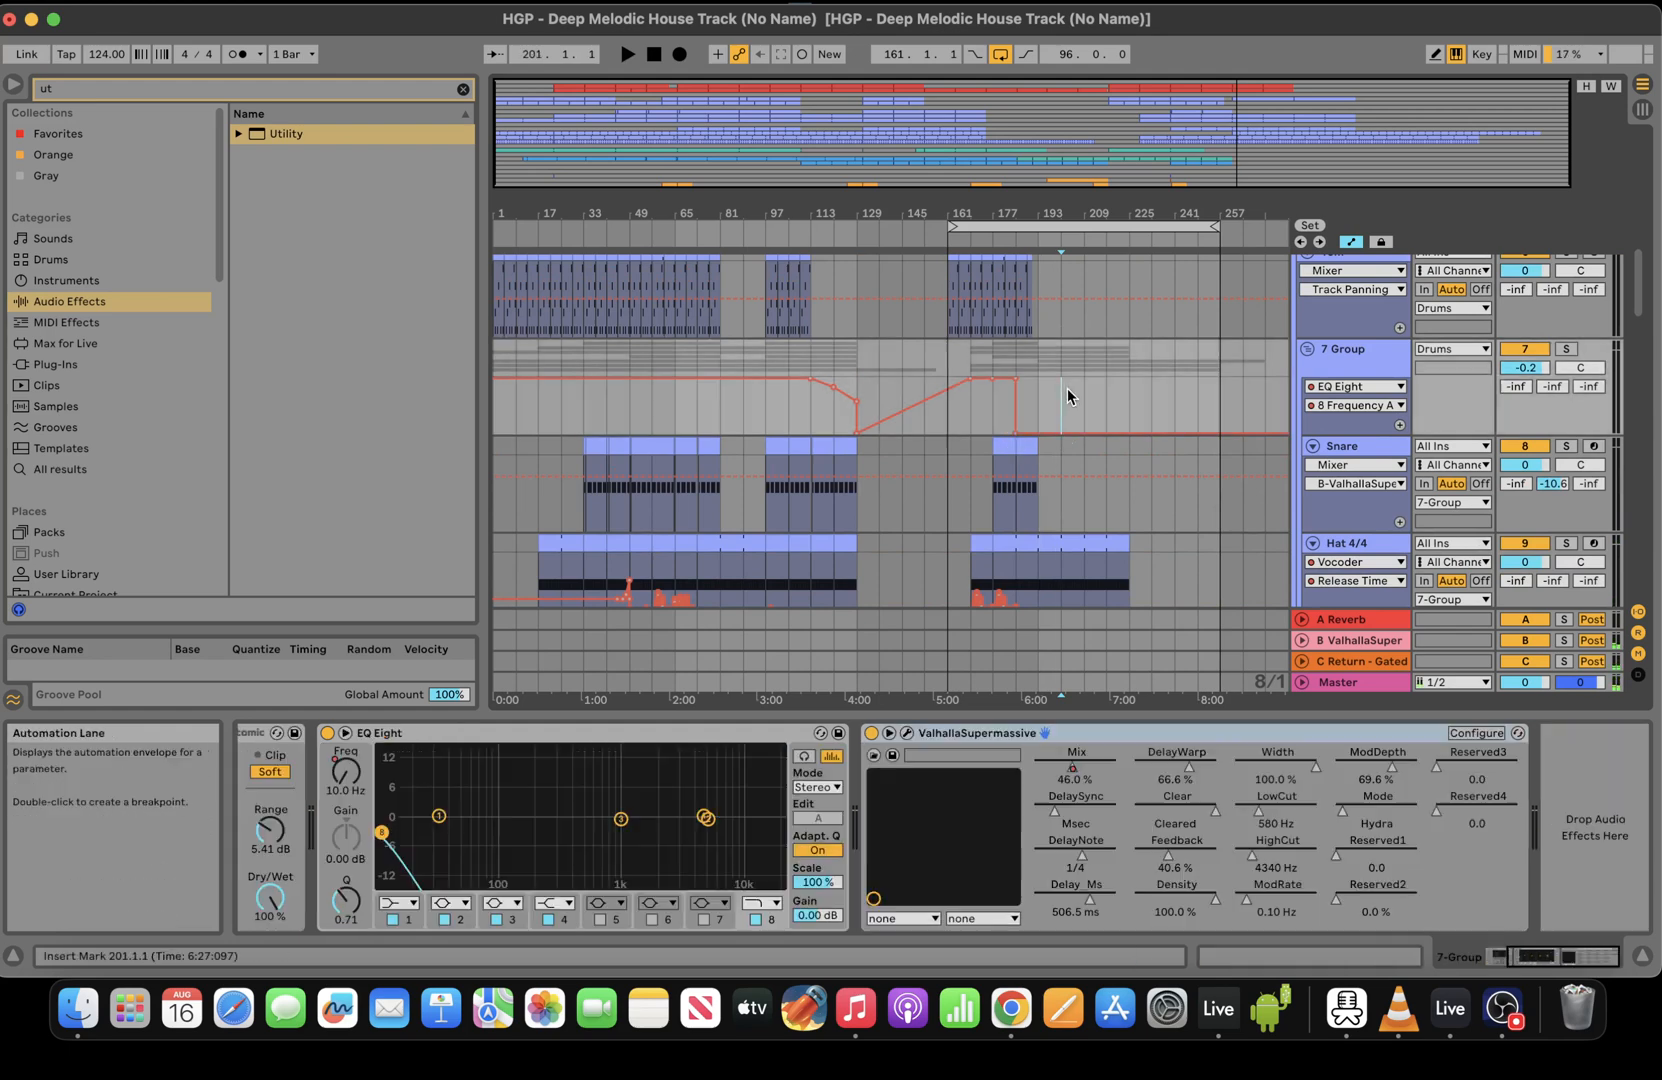
pyautogui.click(1008, 425)
pyautogui.press('space')
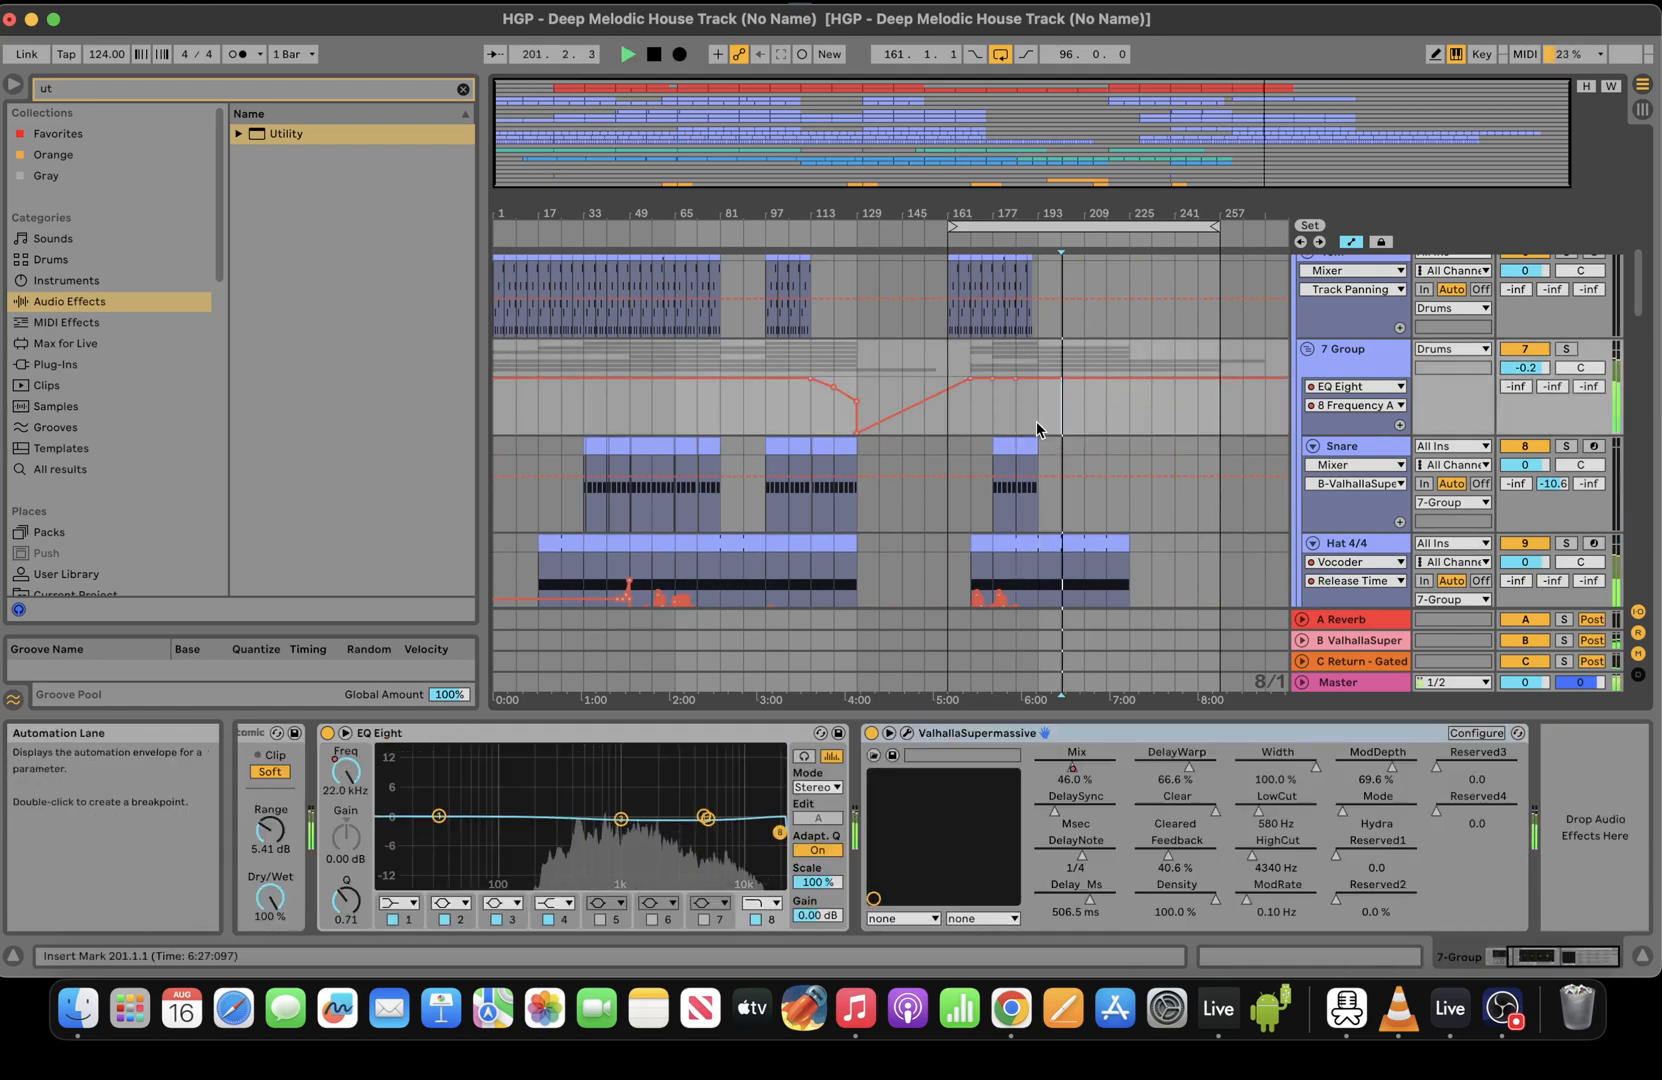
pyautogui.click(1036, 421)
pyautogui.press('space')
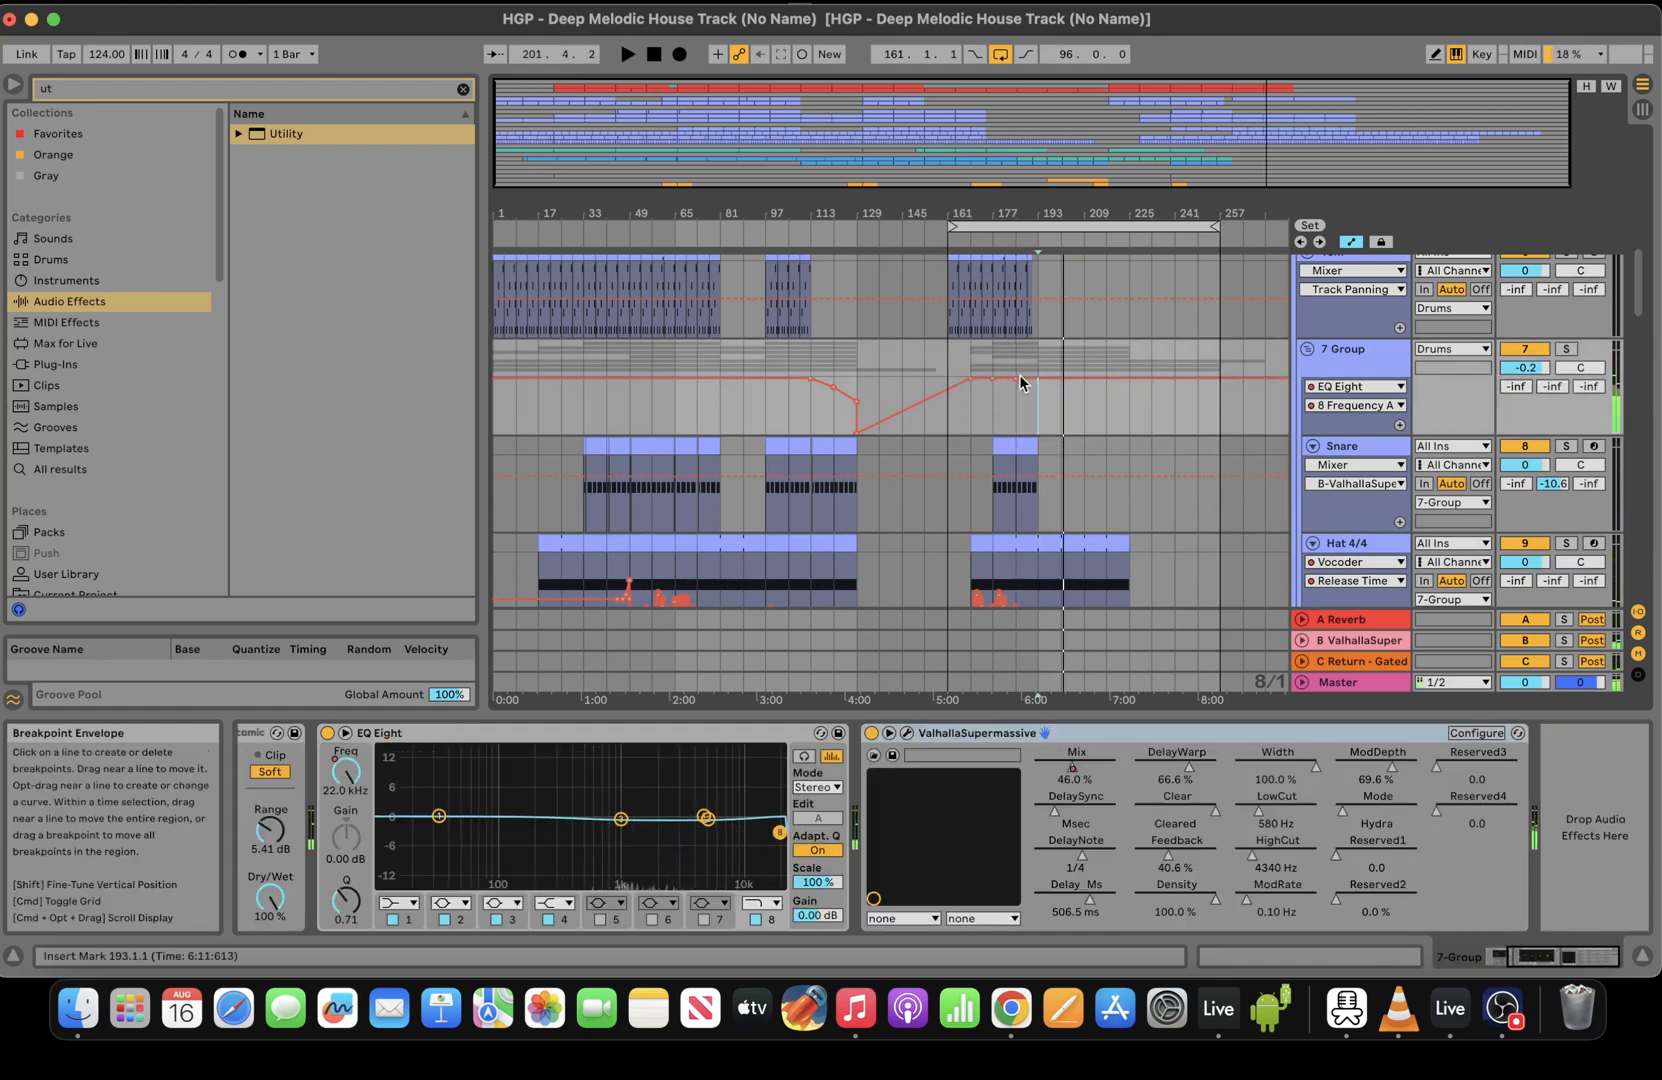
# Show the 7 Group's ValhallaSupermassive Mix automation in a new lane and re-enable it
pyautogui.click(1070, 771)
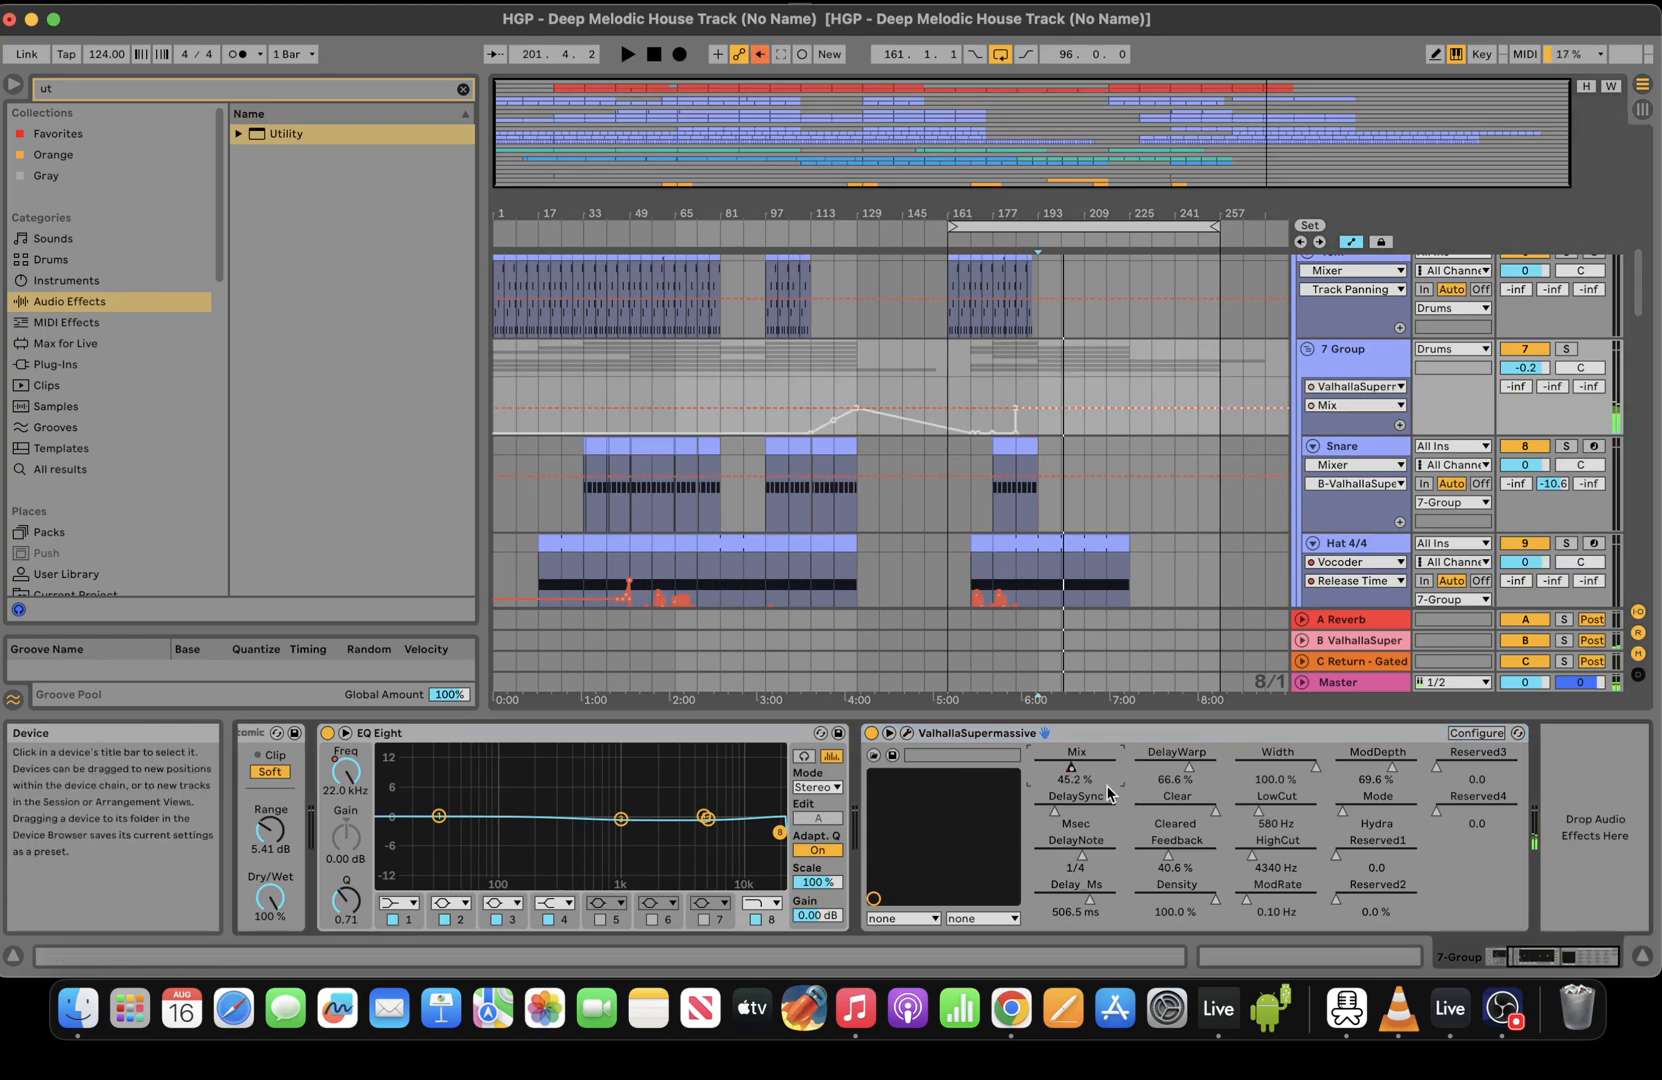
pyautogui.rightClick(1070, 765)
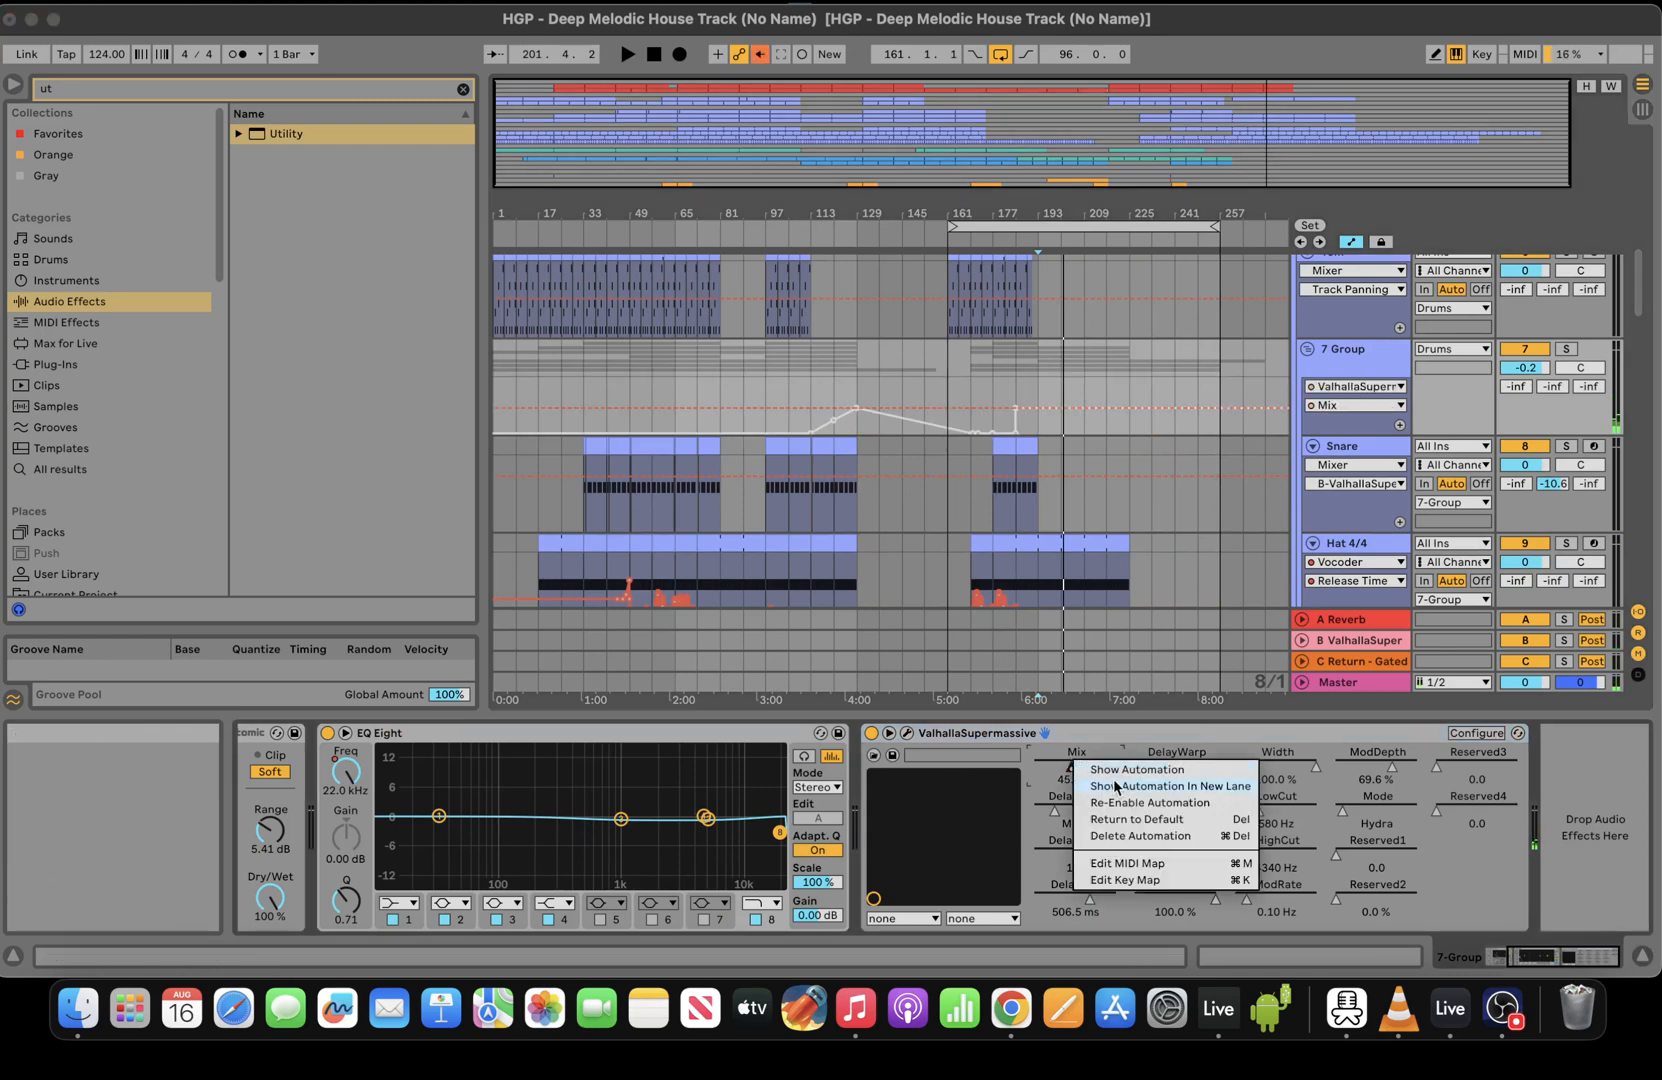
pyautogui.click(1110, 785)
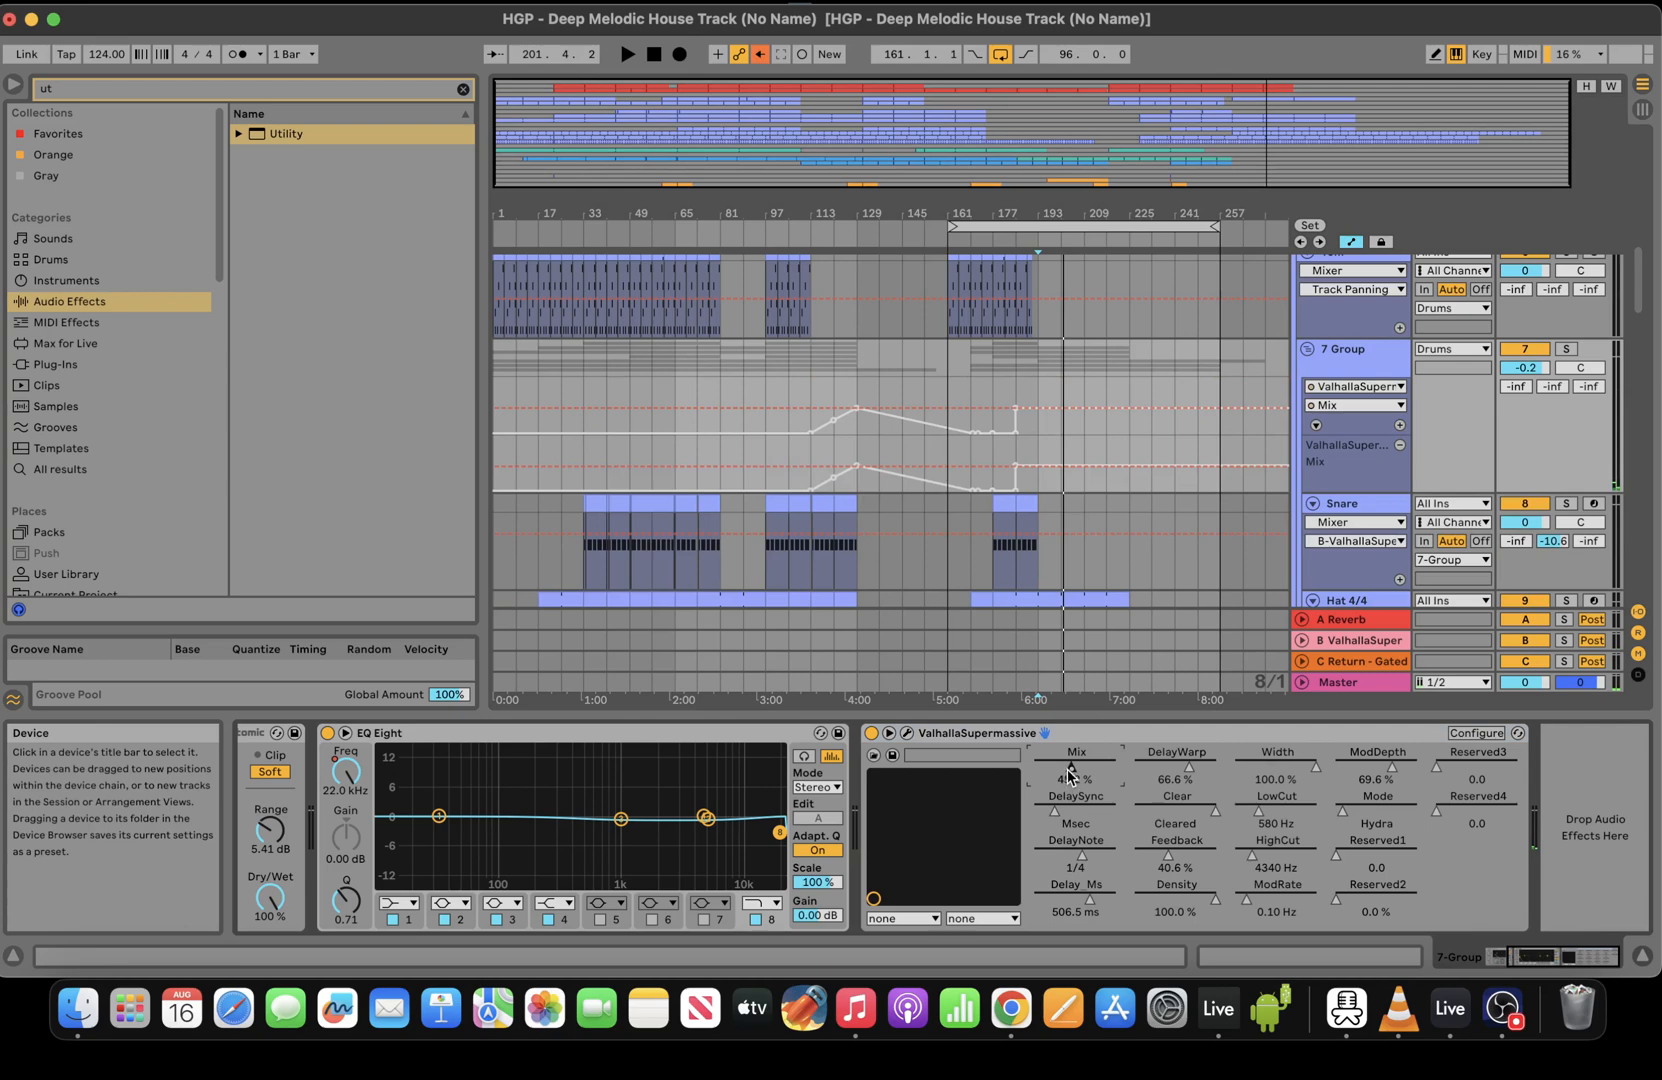
pyautogui.rightClick(1070, 773)
pyautogui.click(1119, 817)
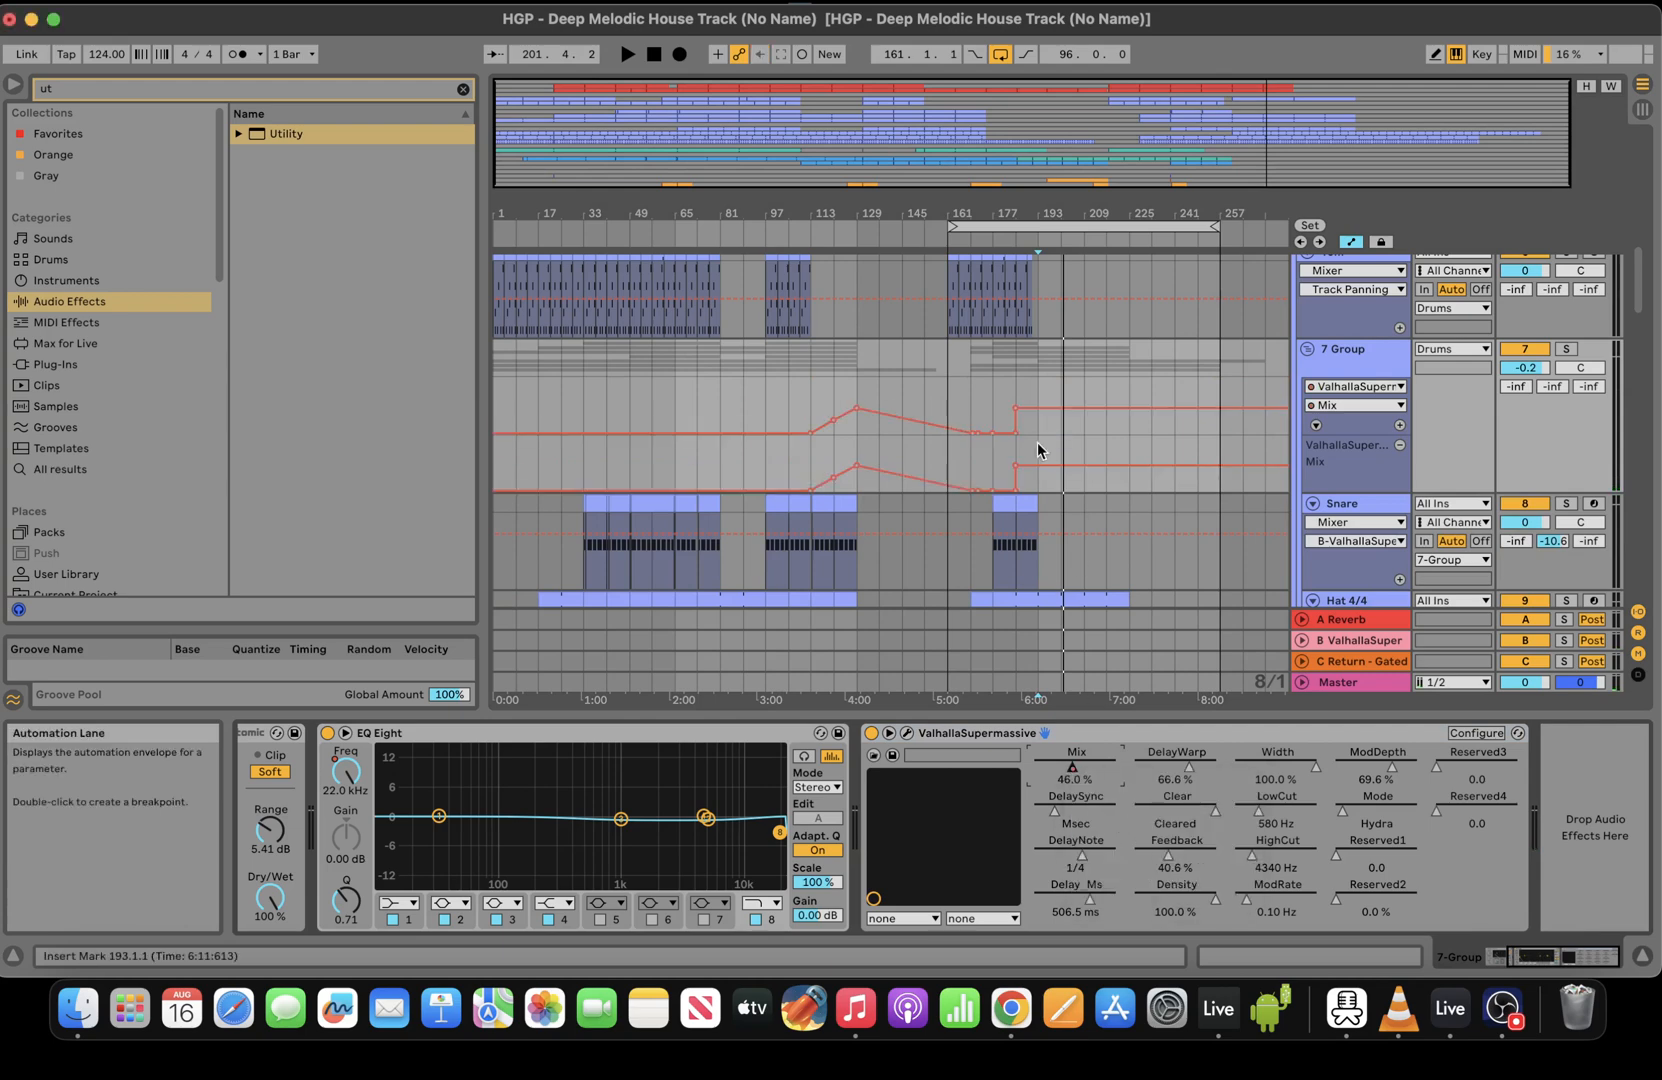
# Flatten the ValhallaSupermassive Mix automation to 0% from bar 185 onward and display the EQ Eight 8 Frequency envelope
pyautogui.click(1015, 408)
pyautogui.press('space')
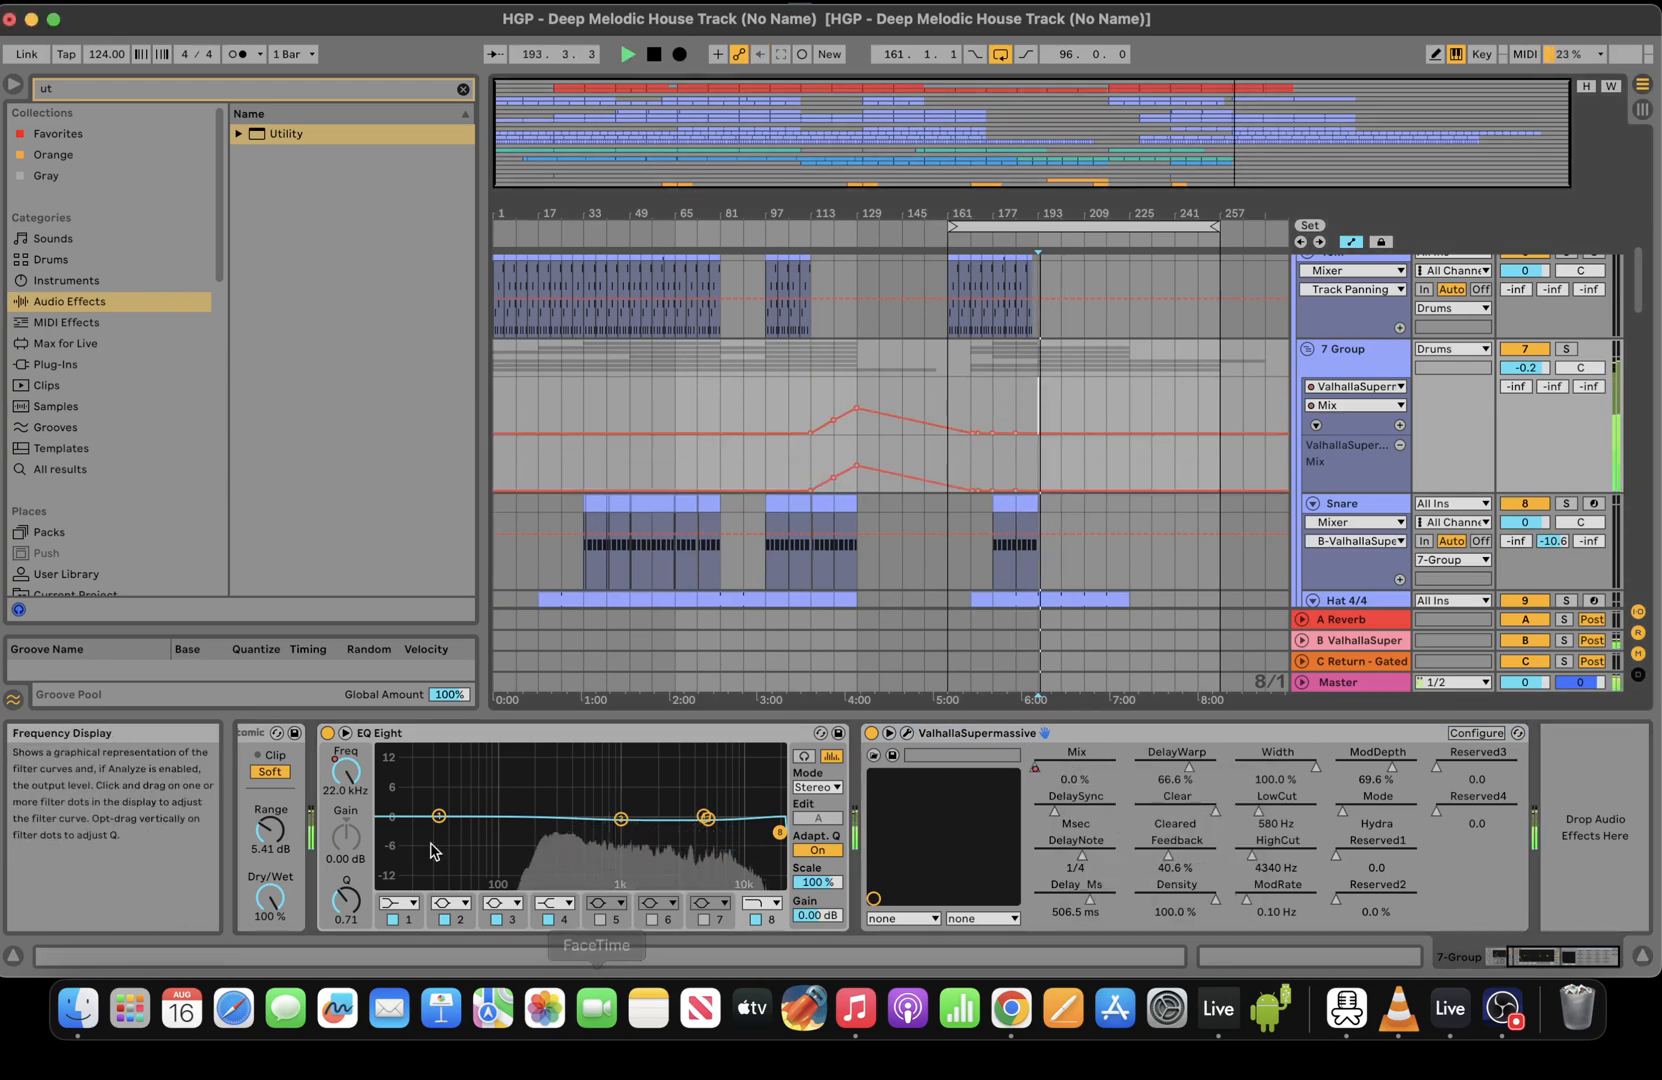
pyautogui.click(346, 773)
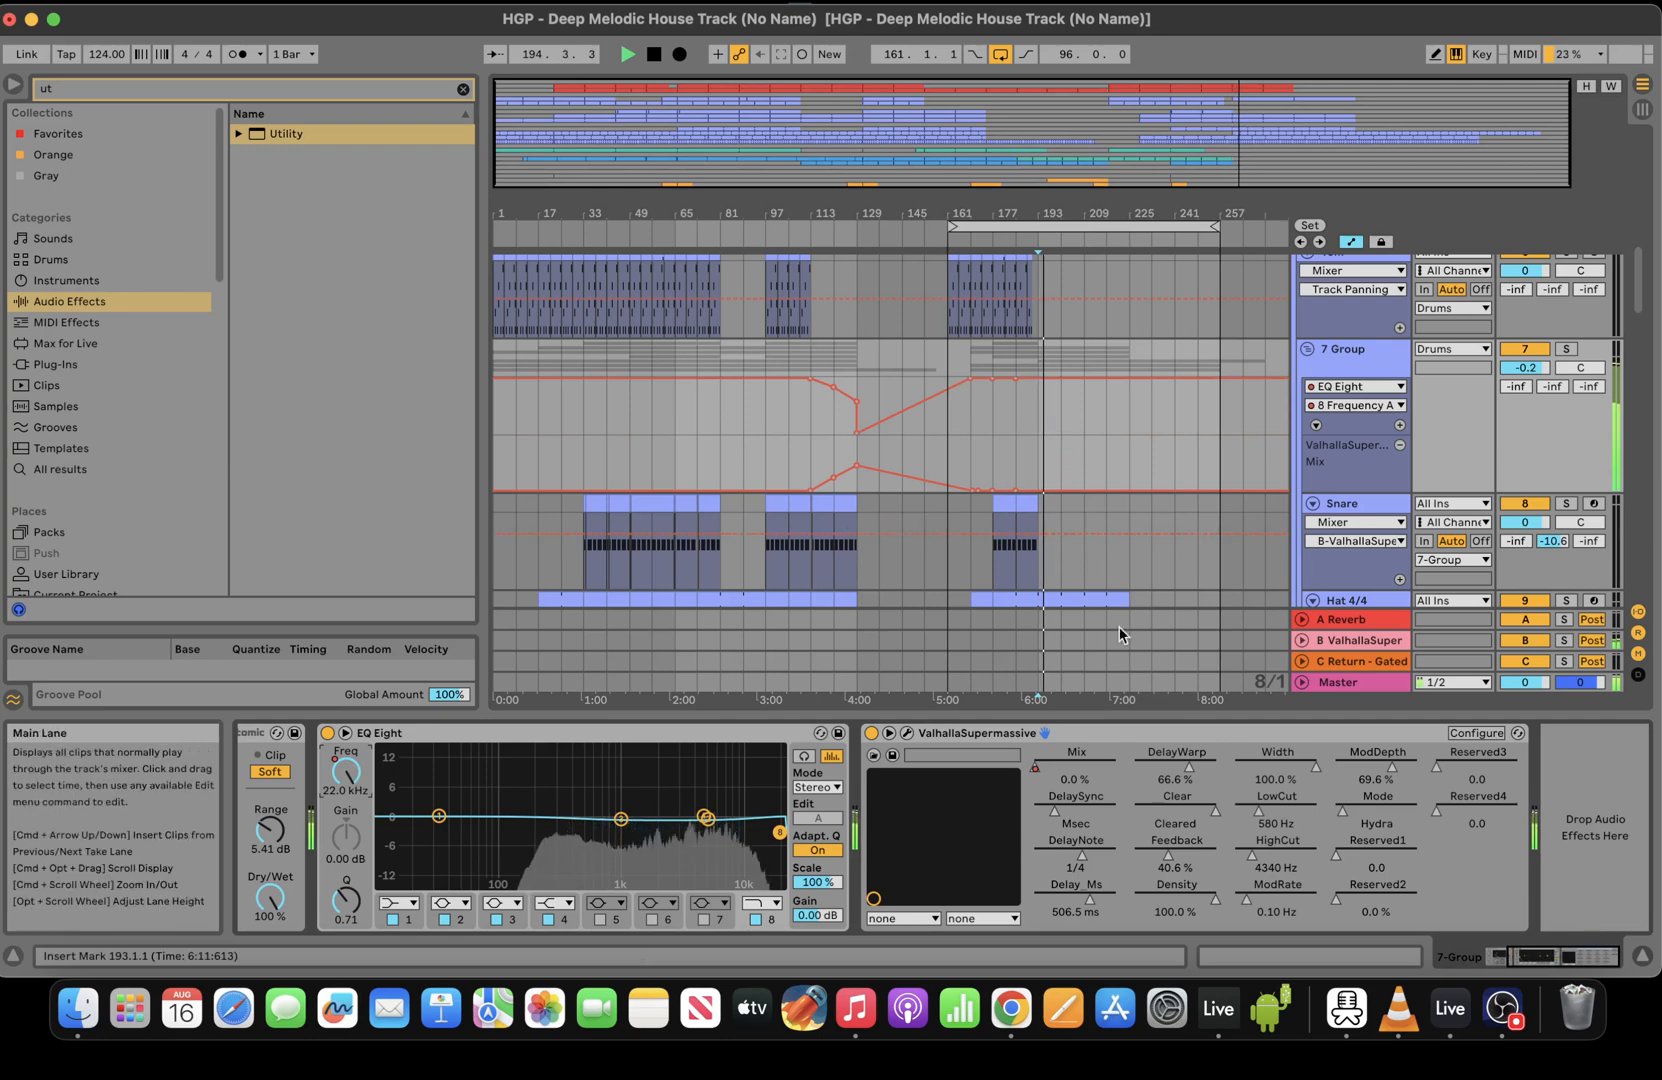
# Shorten the final tex. 1 perc loop clip to end at bar 193 and play the section from bar 161
pyautogui.moveTo(1634, 275); pyautogui.dragTo(1648, 363)
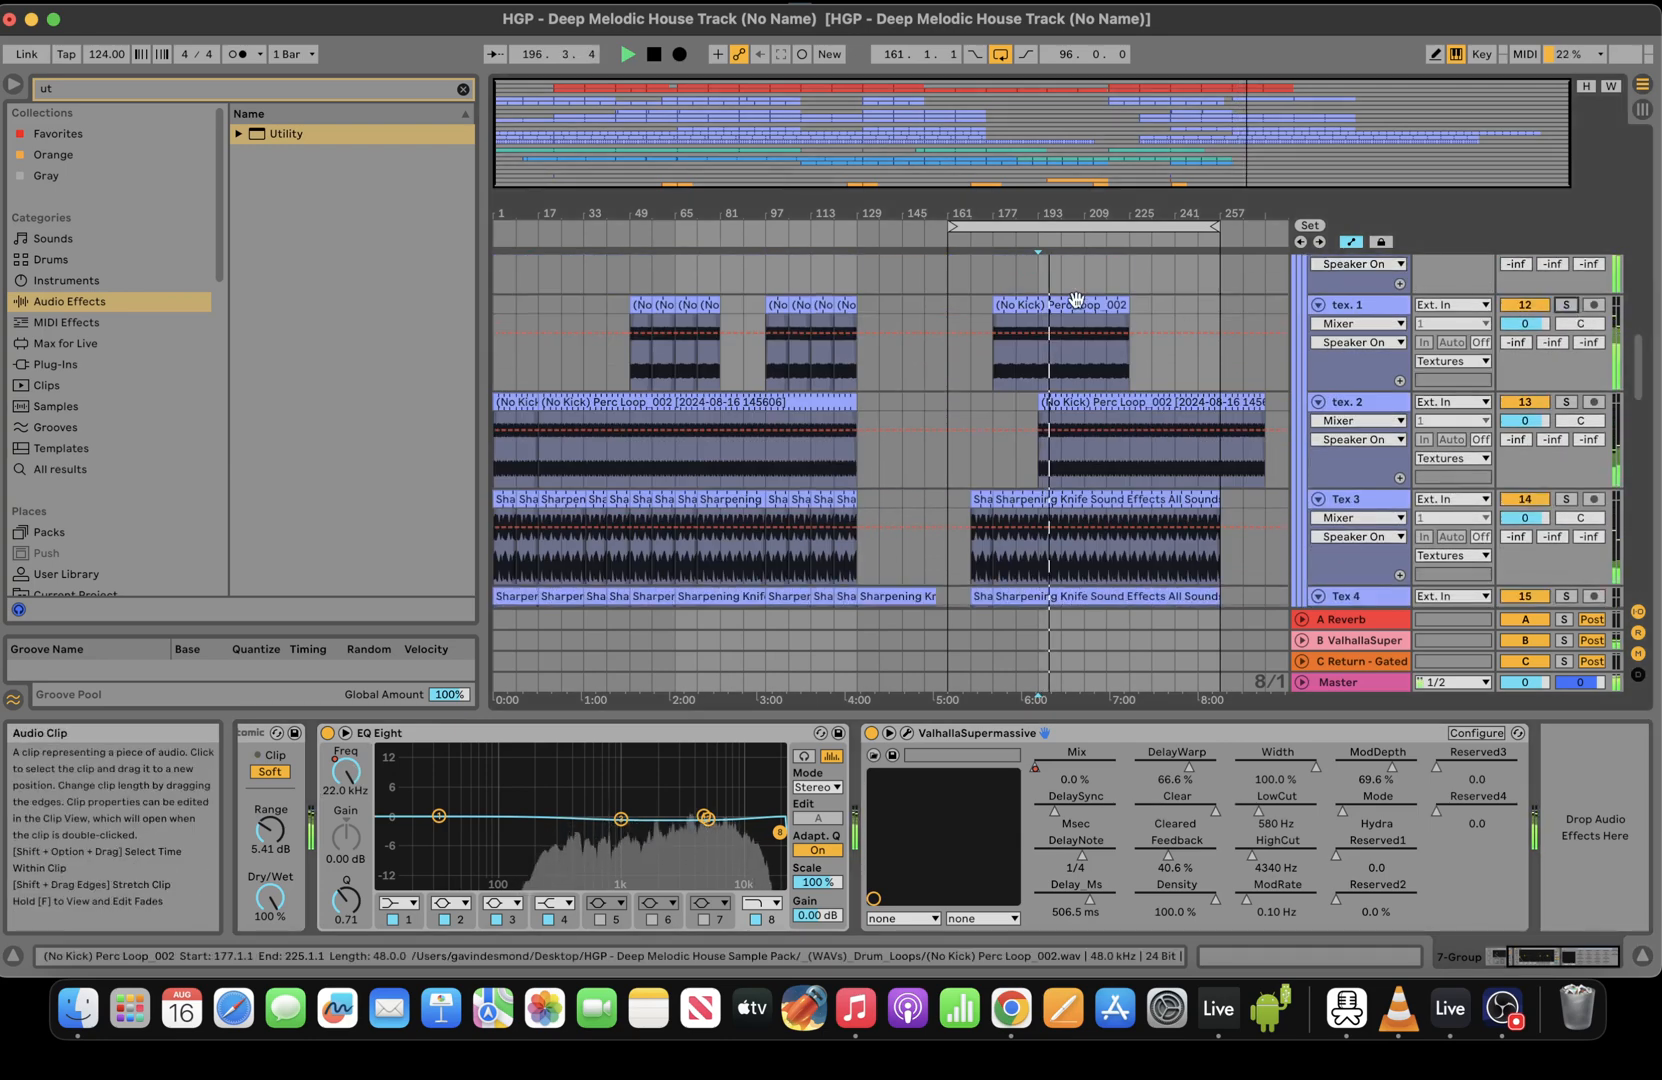
pyautogui.moveTo(1128, 306); pyautogui.dragTo(1038, 308)
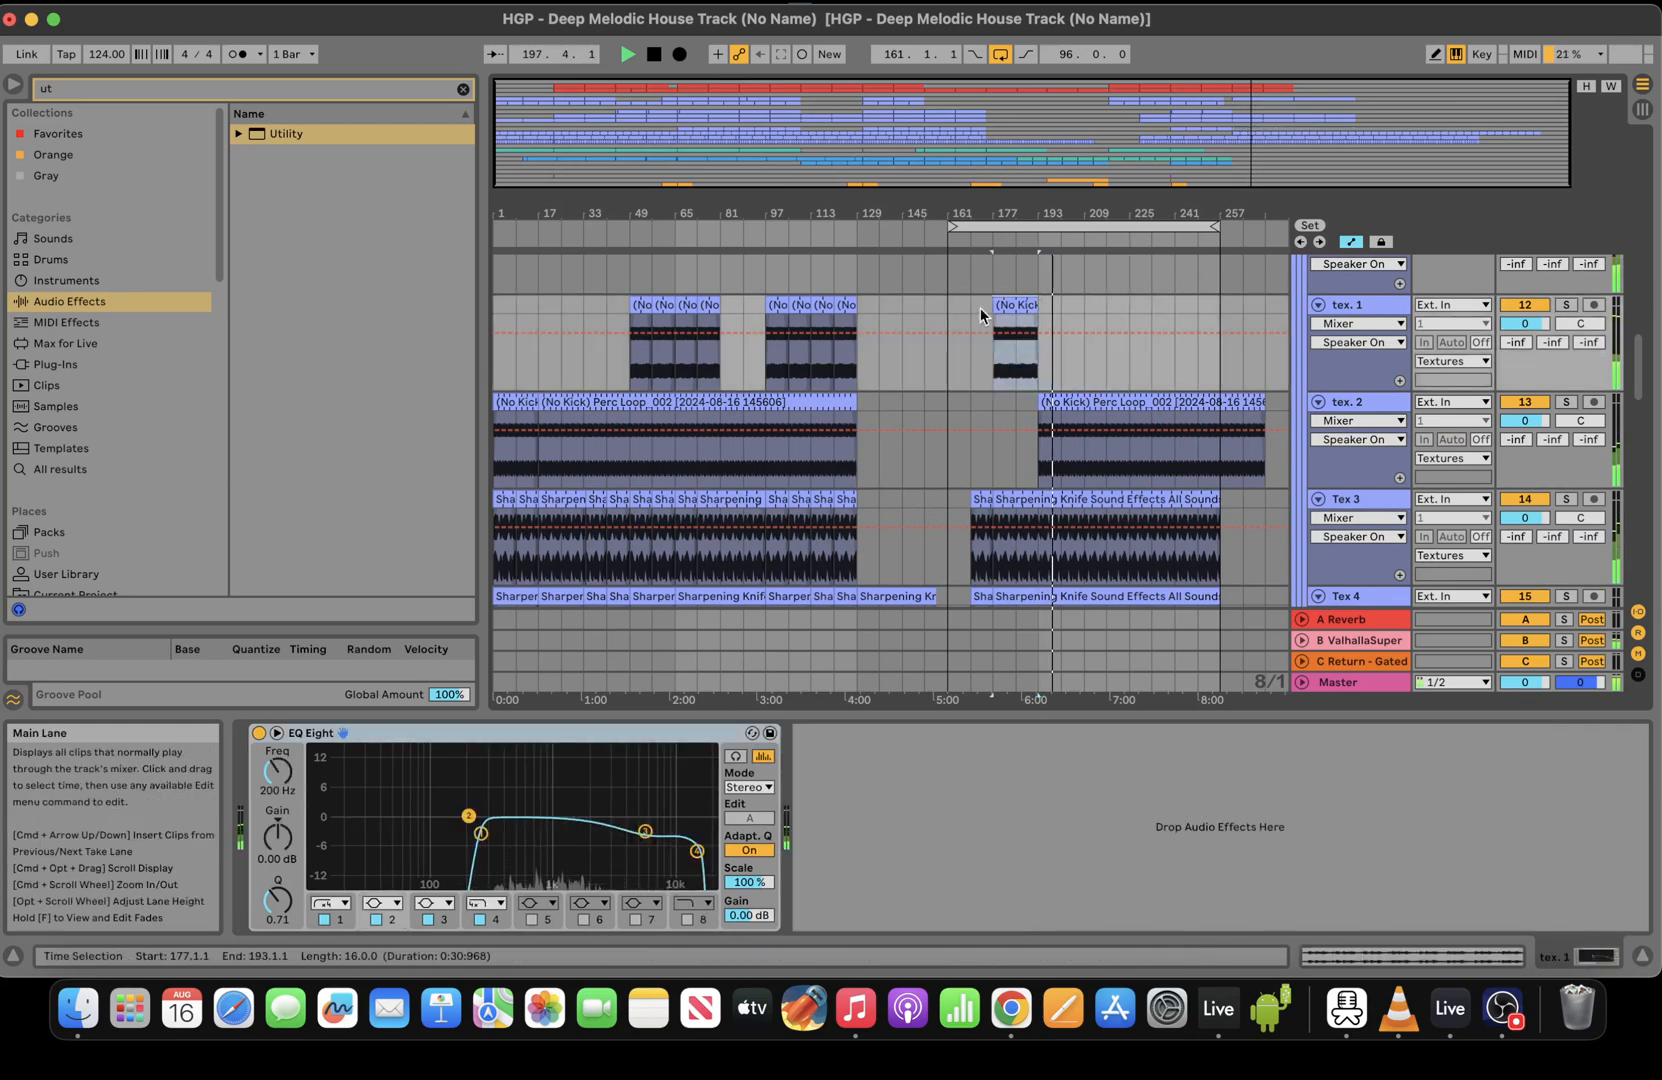
pyautogui.click(954, 299)
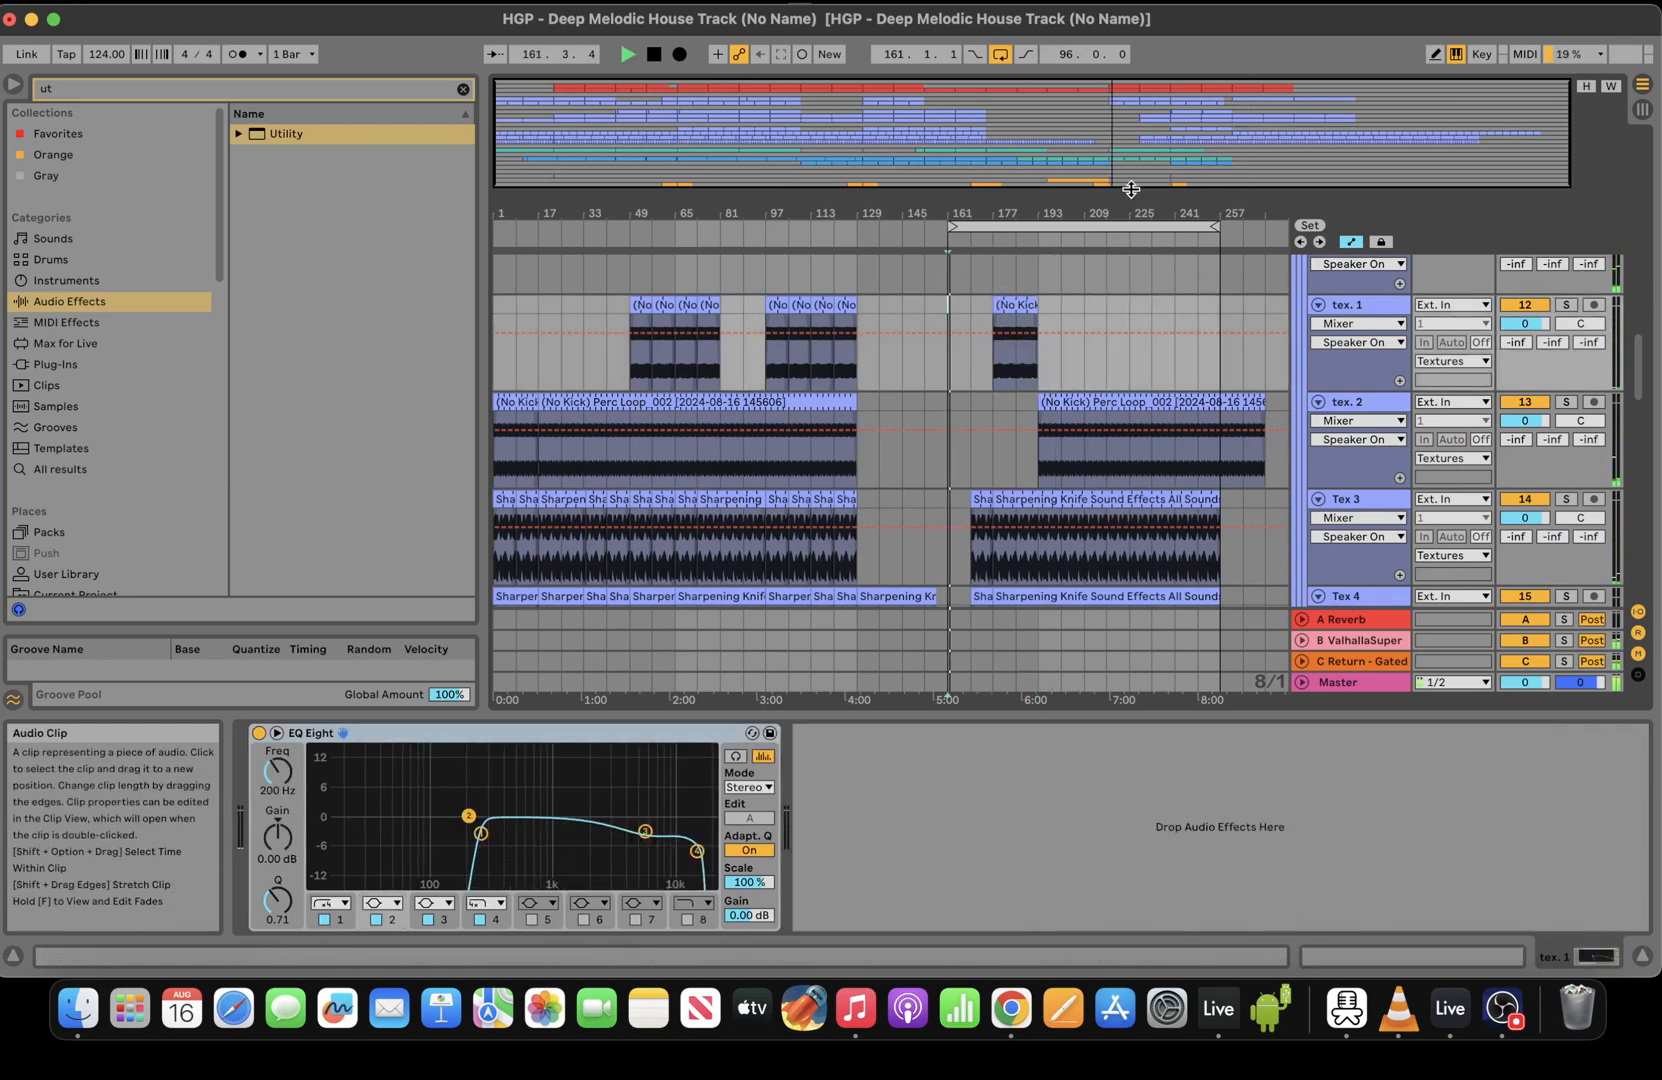
# Extend the last Pad 1 clip to bar 257 and raise its Filter 1 Freq automation from bar 185 to 1.16 kHz at bar 209
pyautogui.moveTo(1636, 385); pyautogui.dragTo(1627, 436)
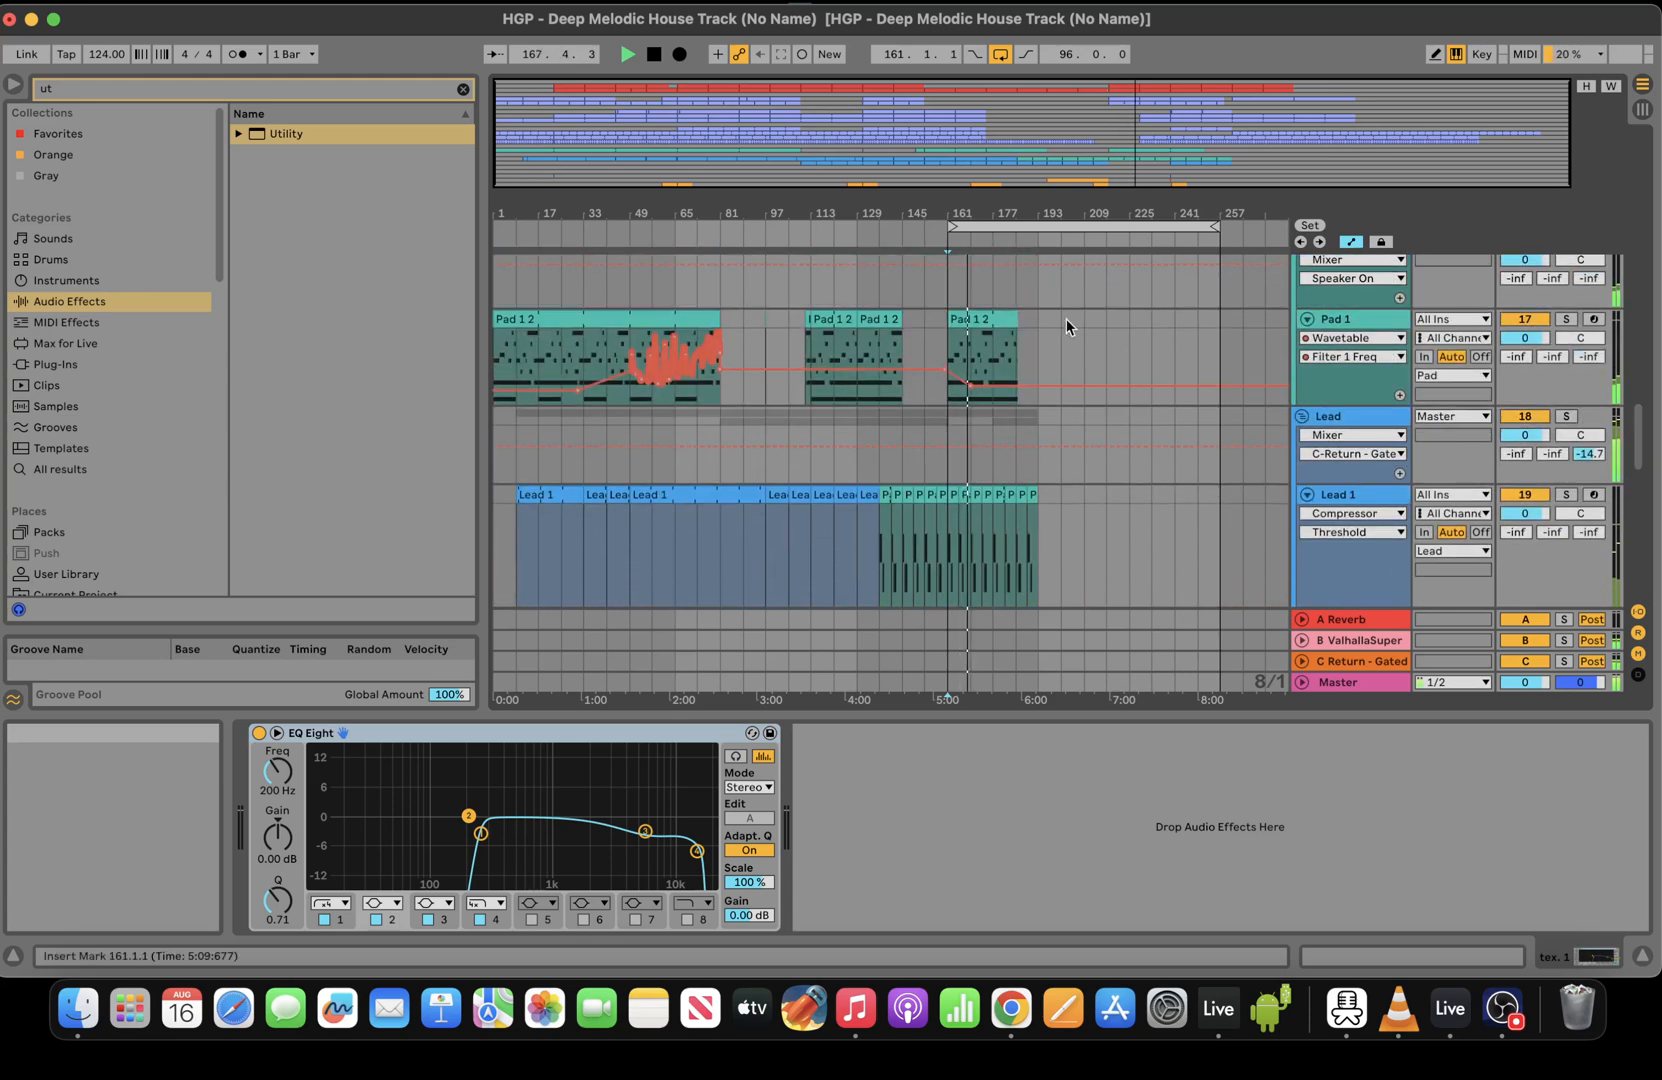
pyautogui.moveTo(1016, 320); pyautogui.dragTo(1219, 322)
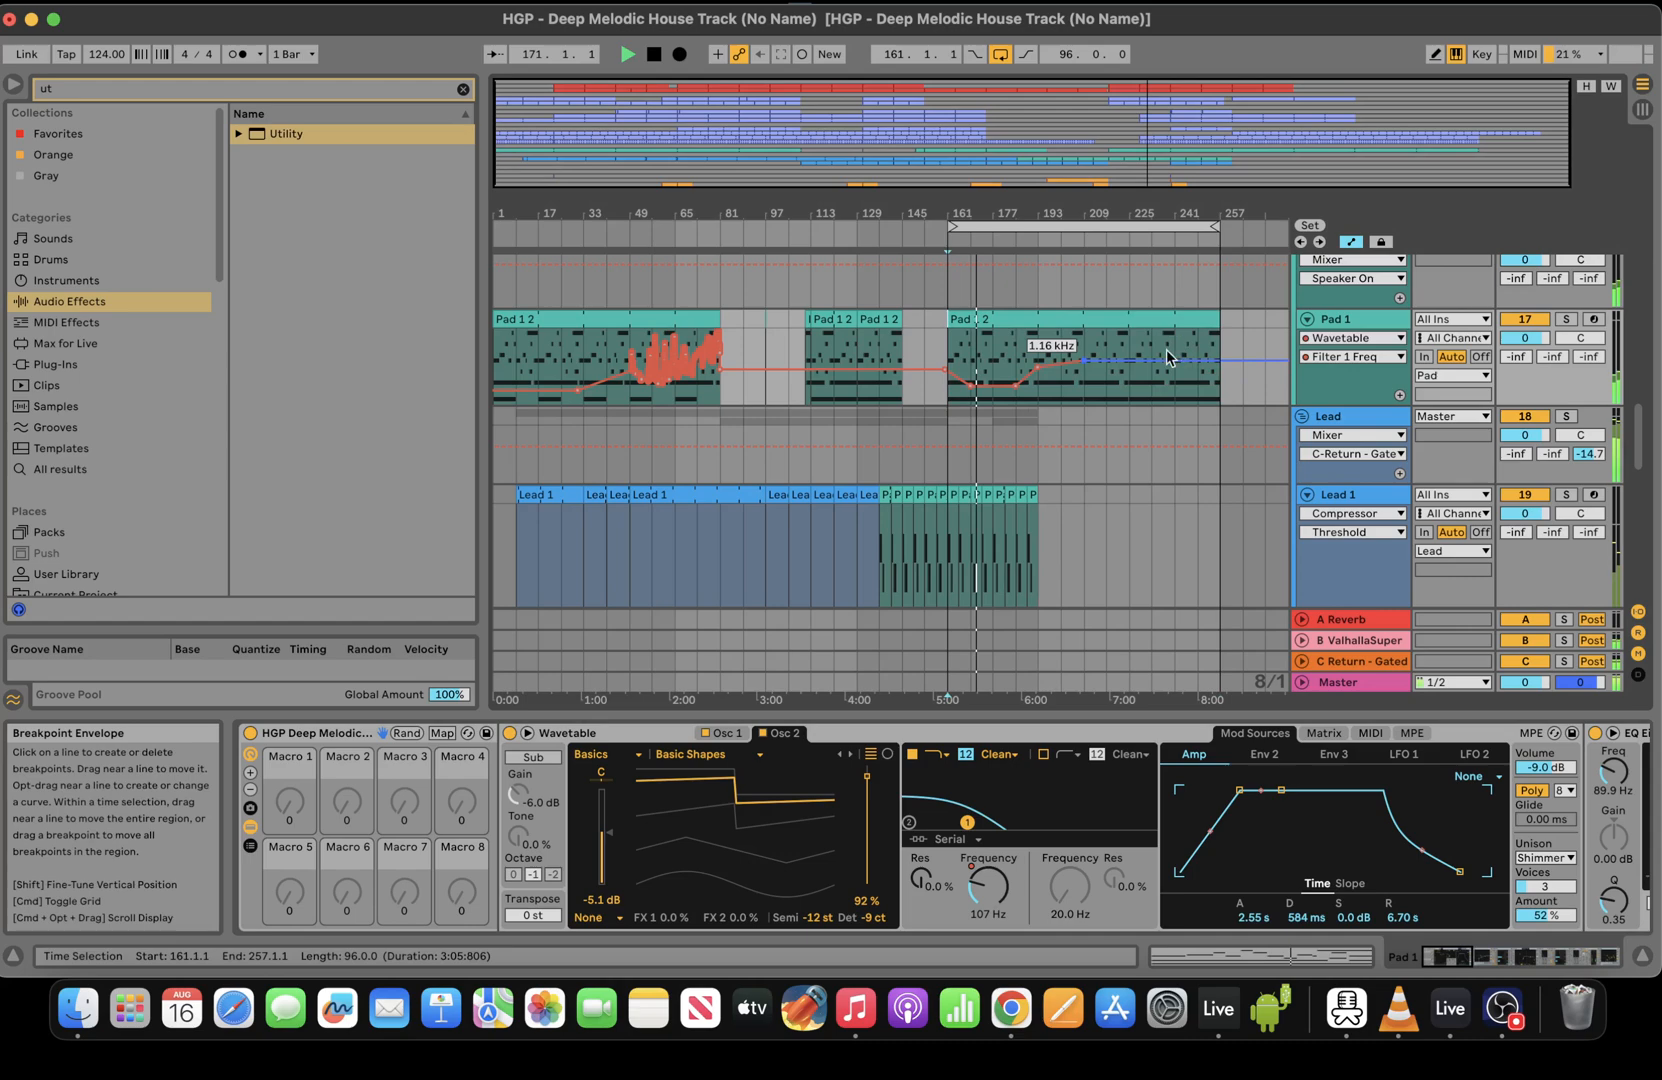
# Extend the last tex. 1 perc loop clip's start back to bar 173 and shorten the last tex. 2 clip to end at bar 257
pyautogui.moveTo(1639, 462); pyautogui.dragTo(1632, 318)
pyautogui.click(997, 433)
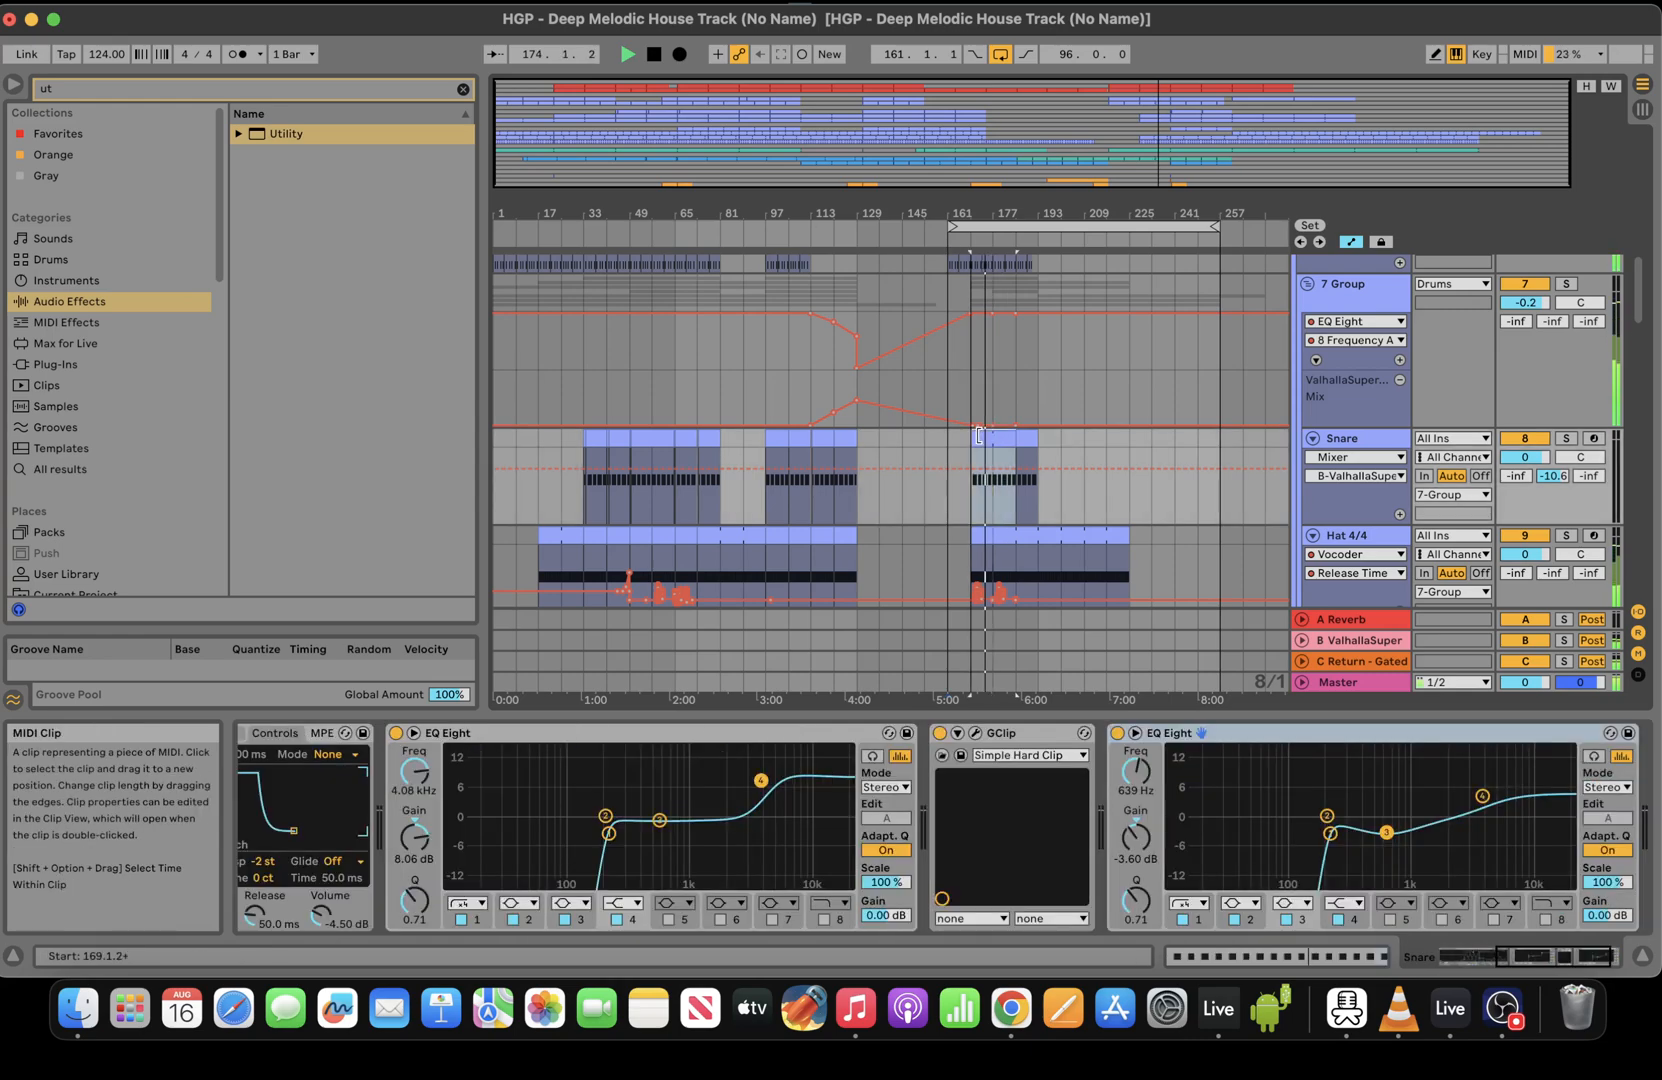
pyautogui.moveTo(1639, 300); pyautogui.dragTo(1650, 376)
pyautogui.click(989, 323)
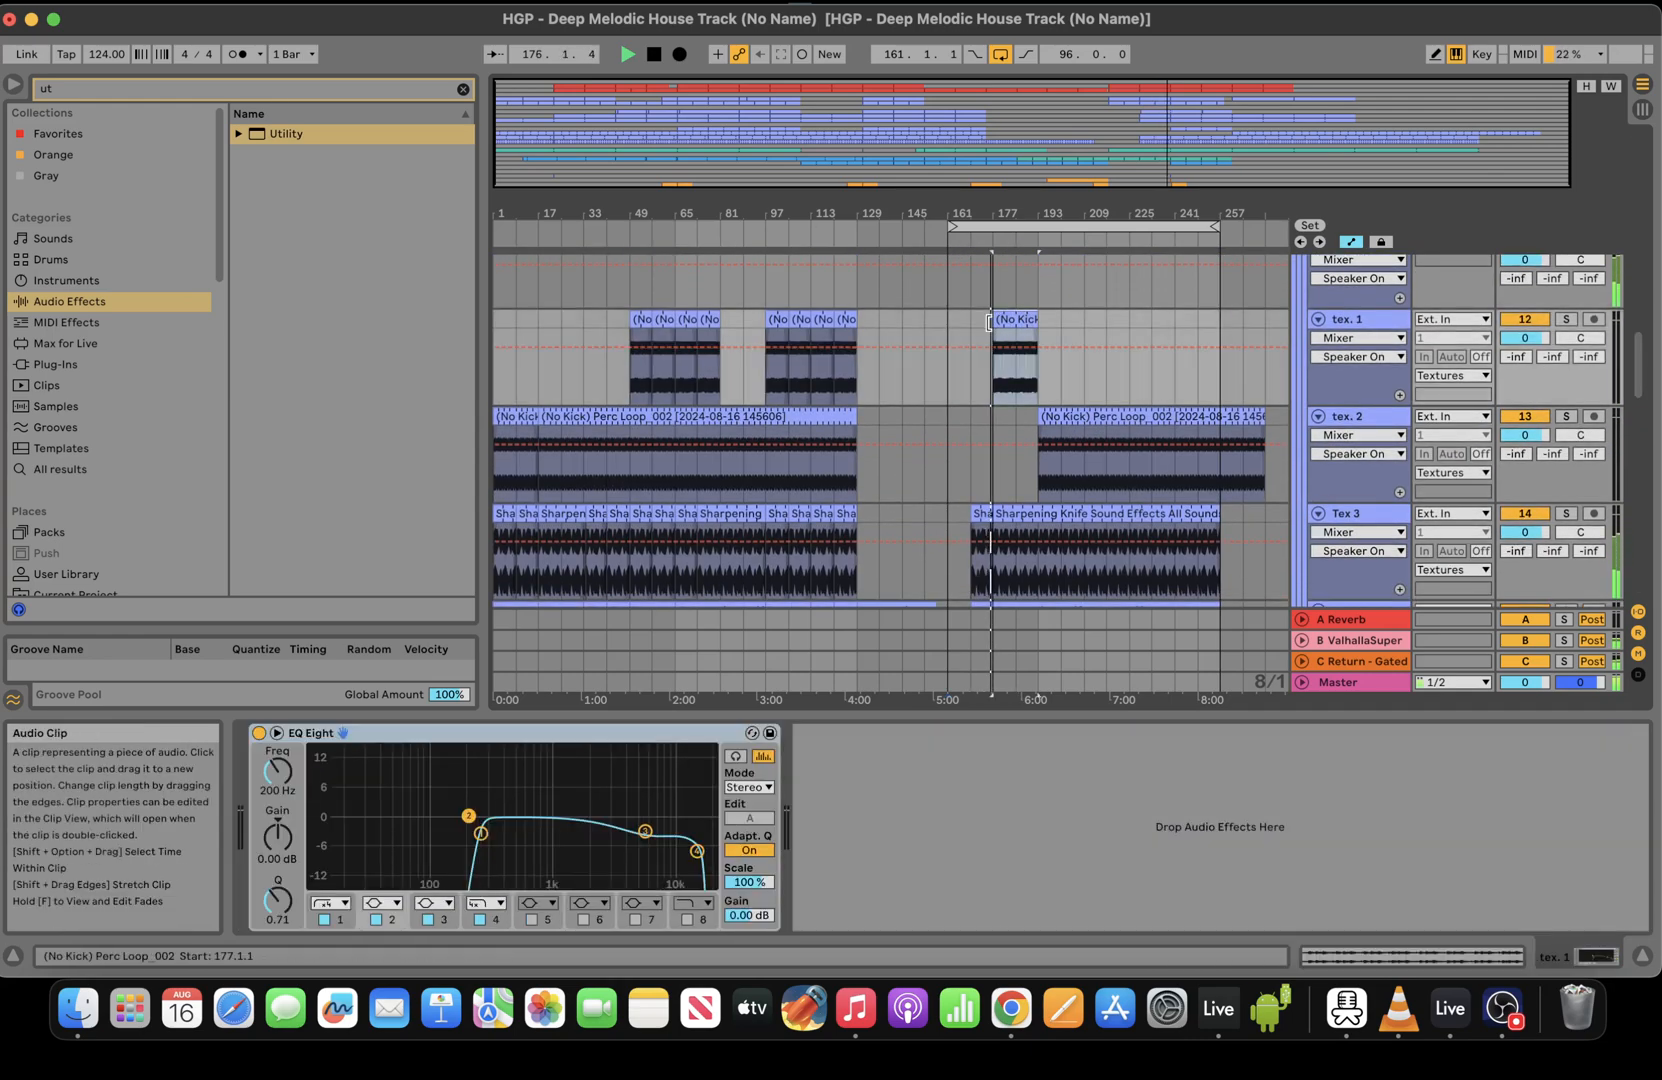
pyautogui.moveTo(989, 323); pyautogui.dragTo(979, 323)
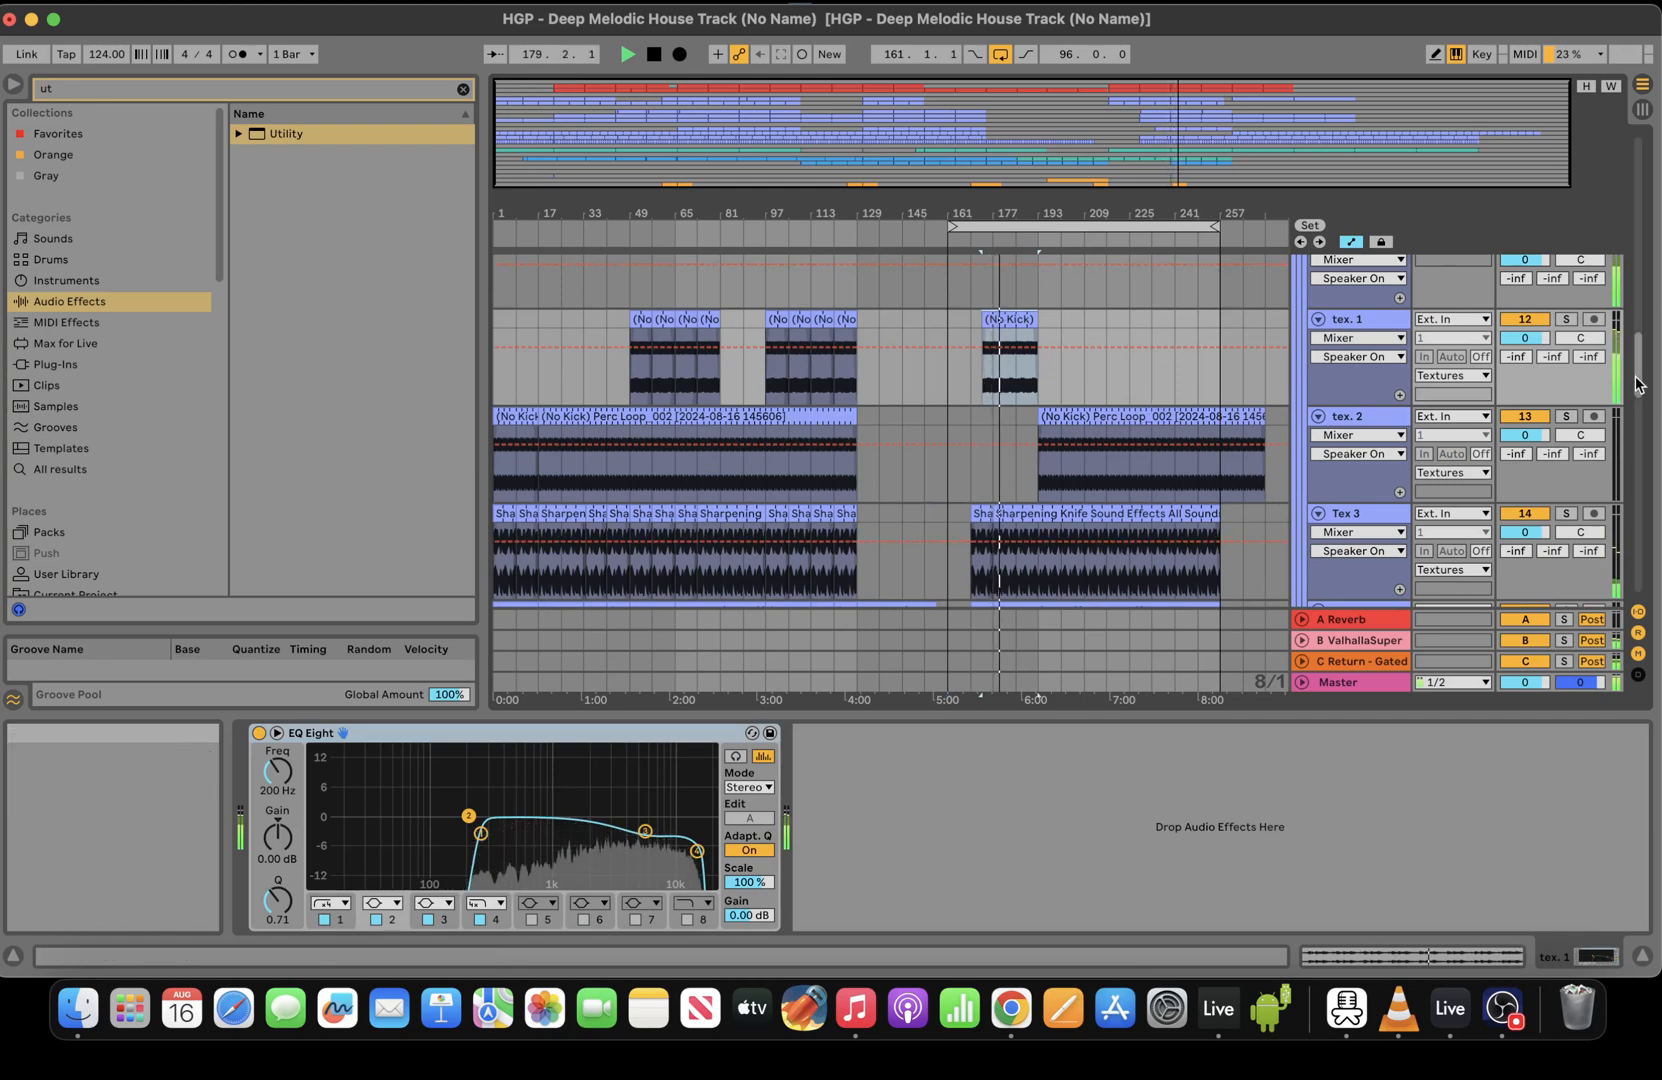
pyautogui.scroll(3, 1638, 385)
pyautogui.moveTo(1263, 512); pyautogui.dragTo(1218, 511)
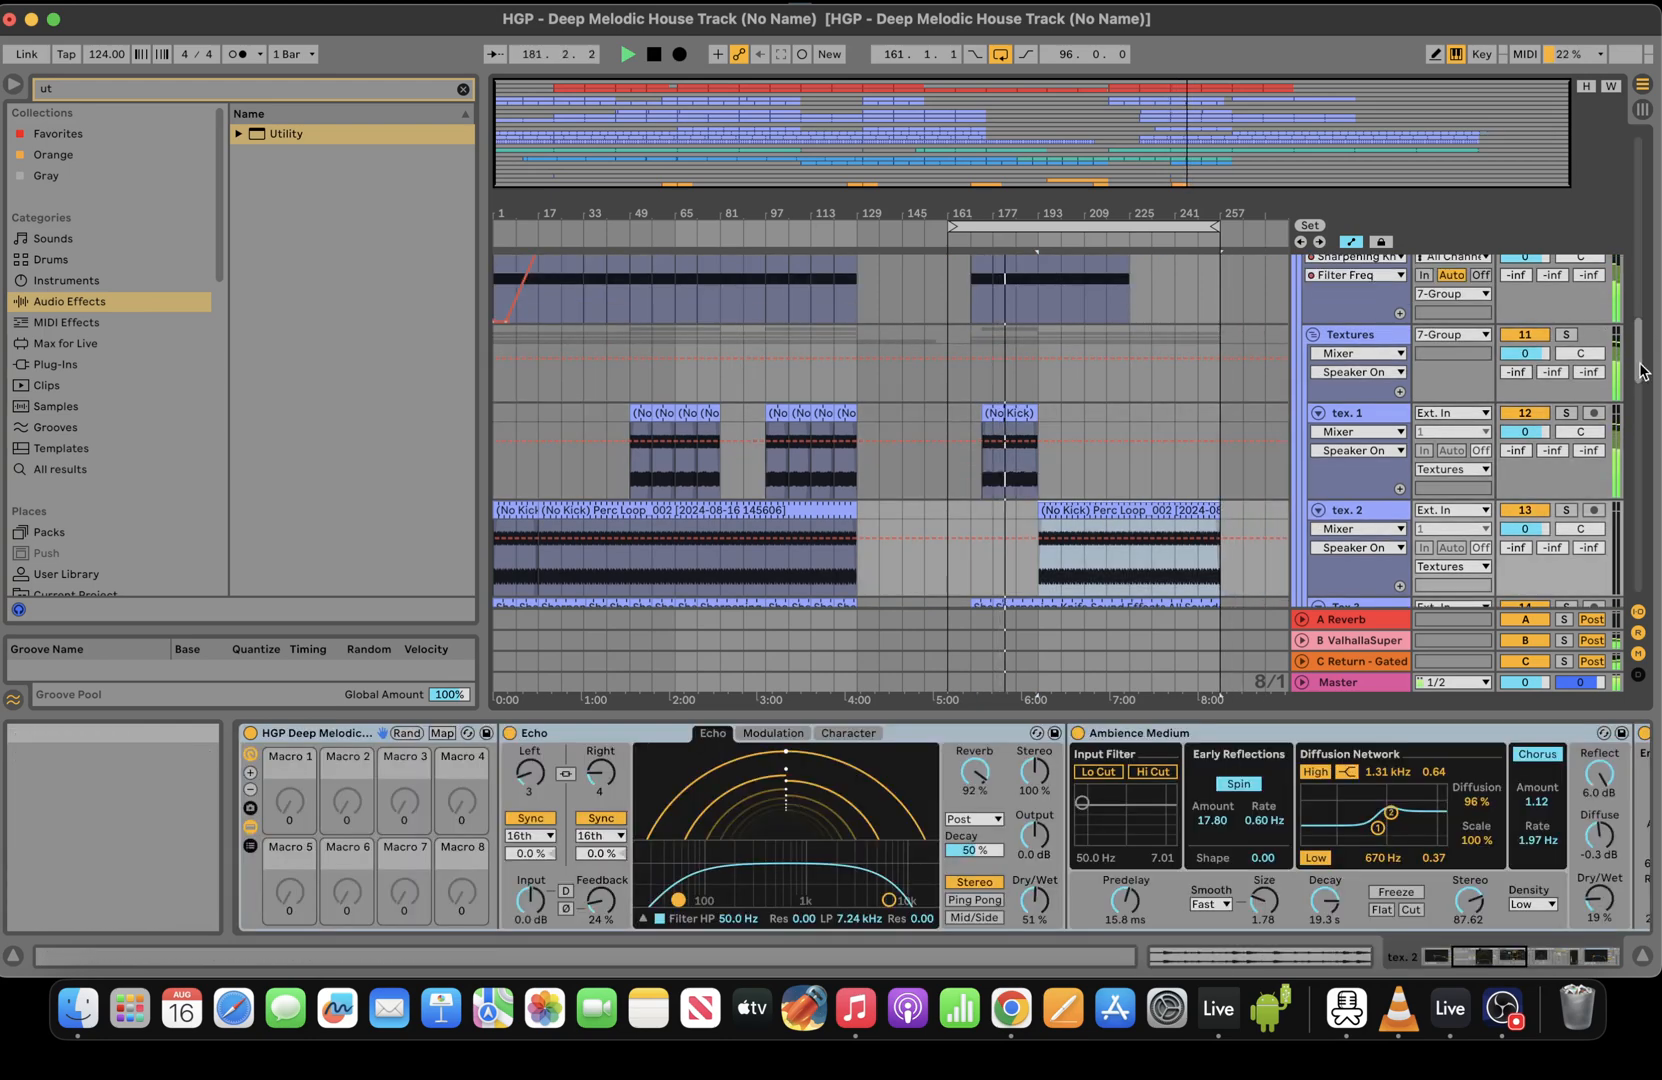
# Open the Tom clip at bar 161 and examine its MIDI notes
pyautogui.scroll(2, 1640, 368)
pyautogui.scroll(4, 1640, 360)
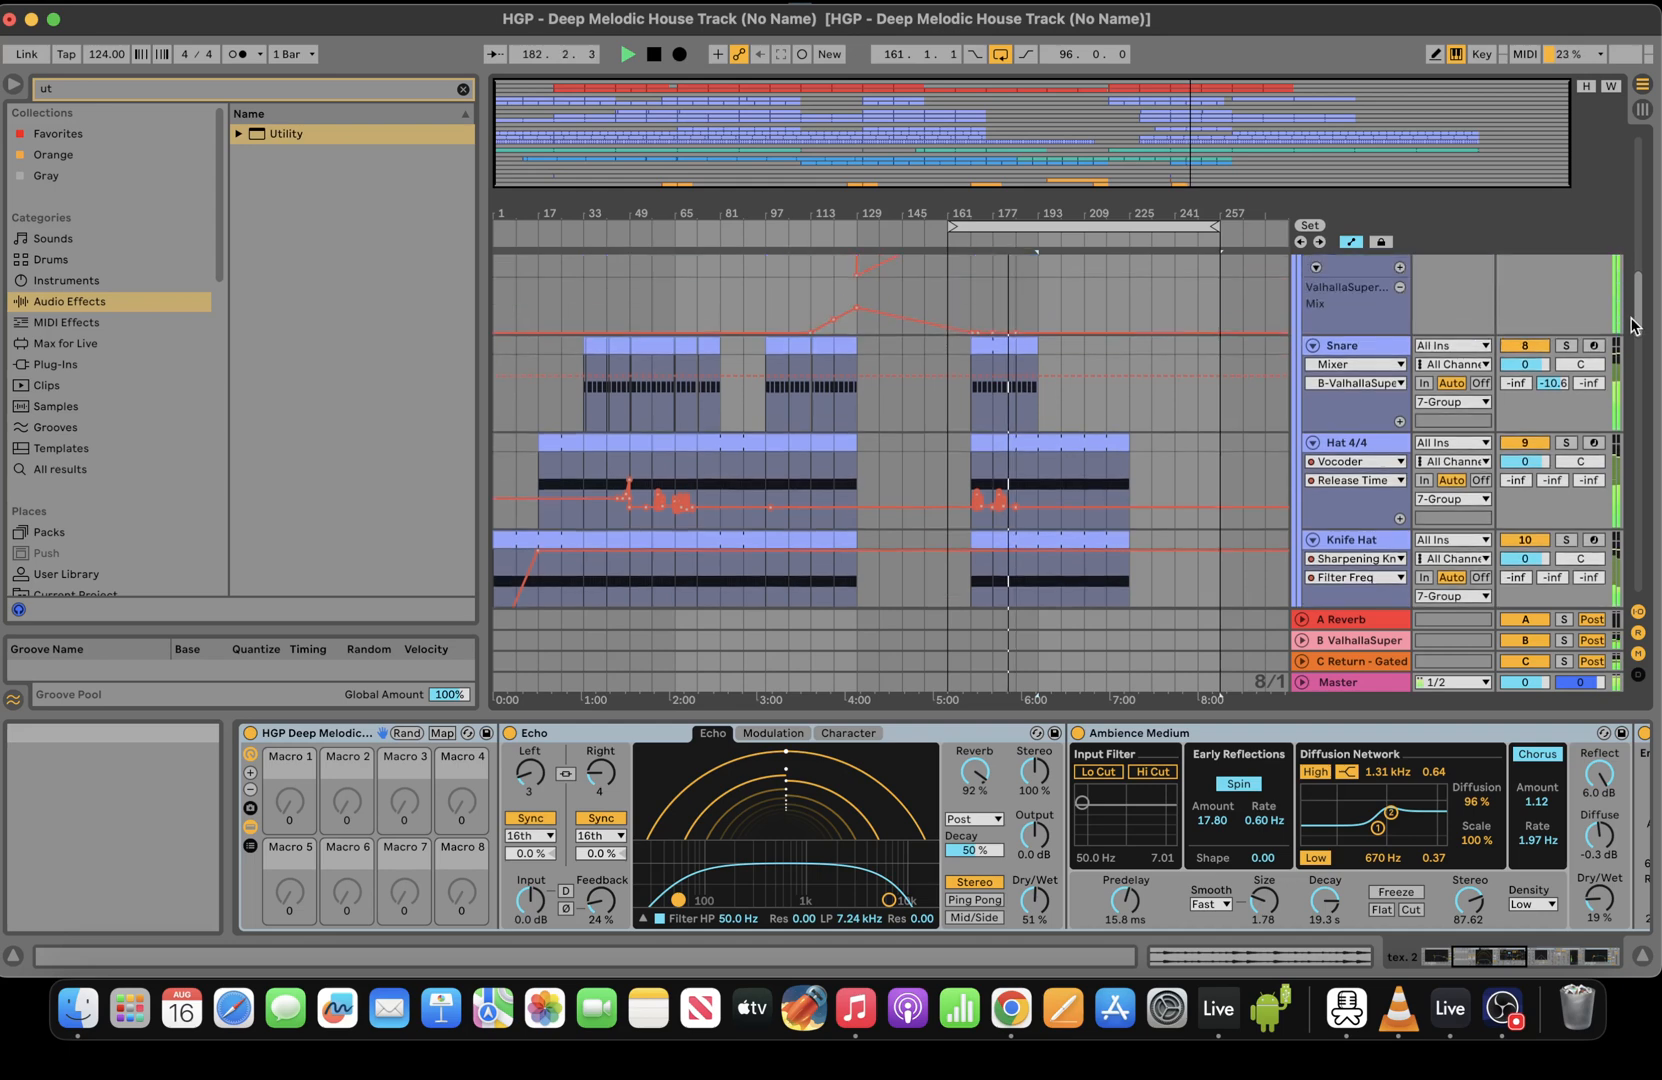
pyautogui.scroll(5, 1632, 325)
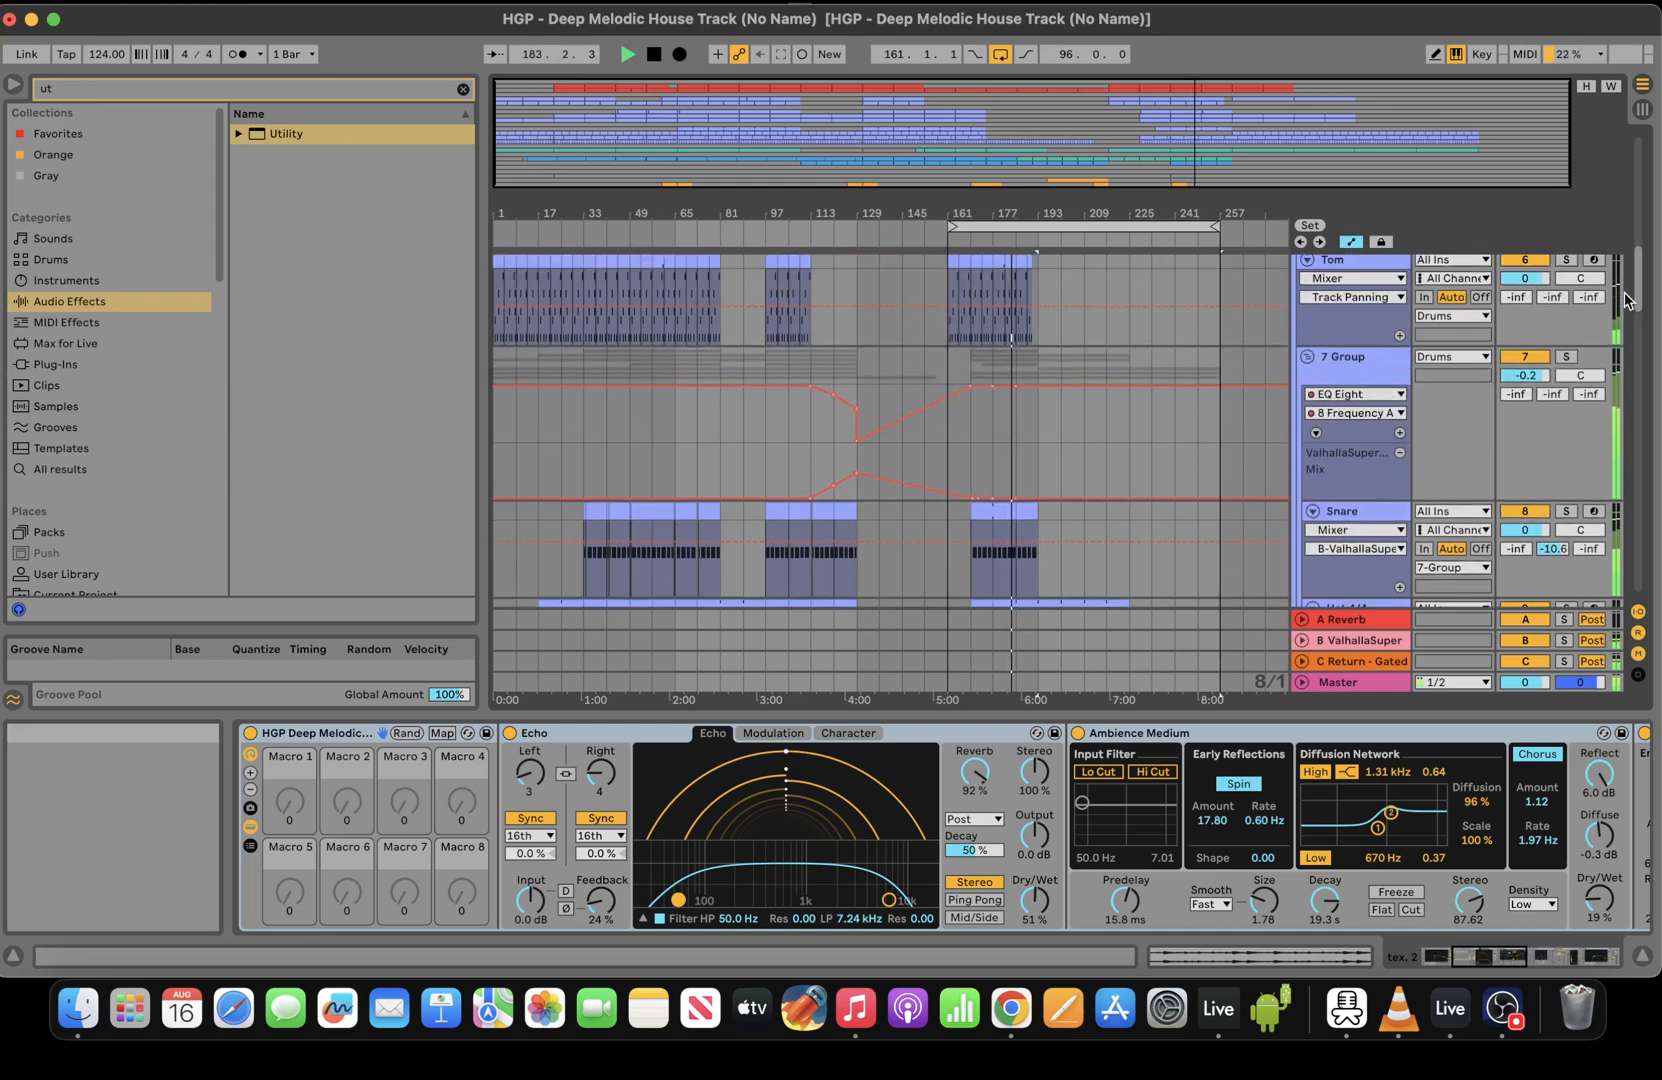
pyautogui.scroll(4, 1620, 275)
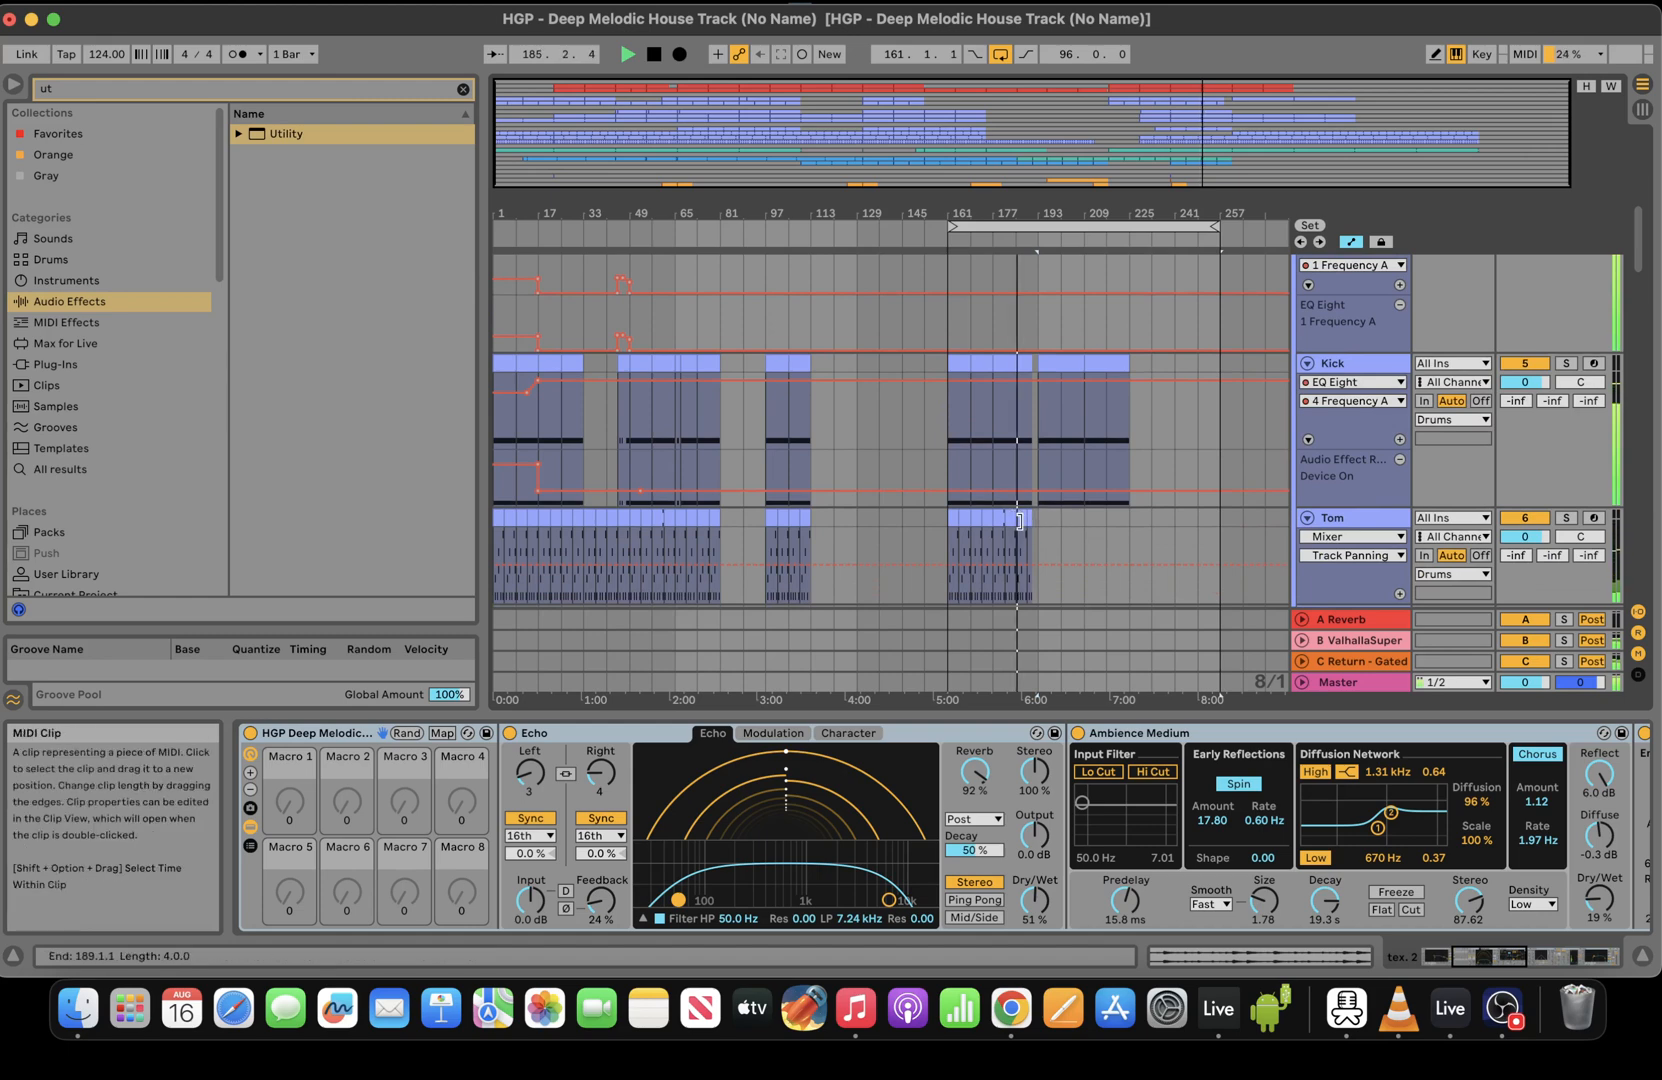
pyautogui.moveTo(1019, 520); pyautogui.dragTo(1111, 522)
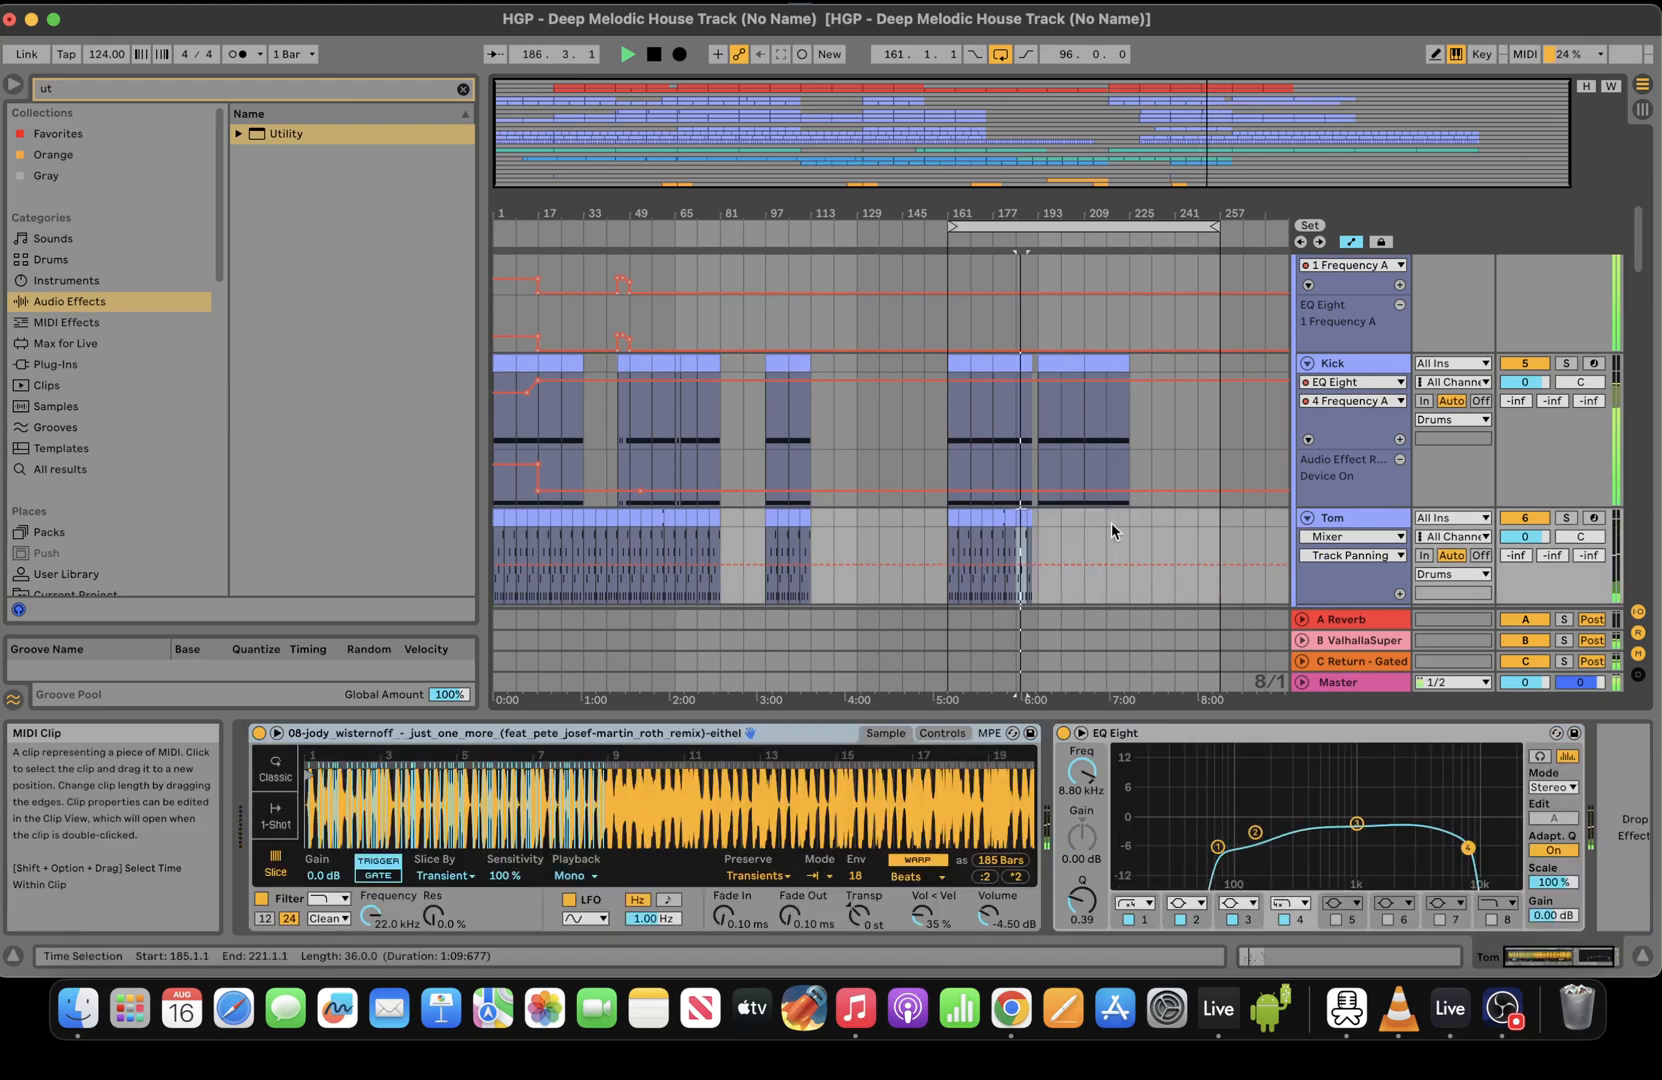
pyautogui.moveTo(1056, 213); pyautogui.dragTo(1035, 340)
pyautogui.click(892, 520)
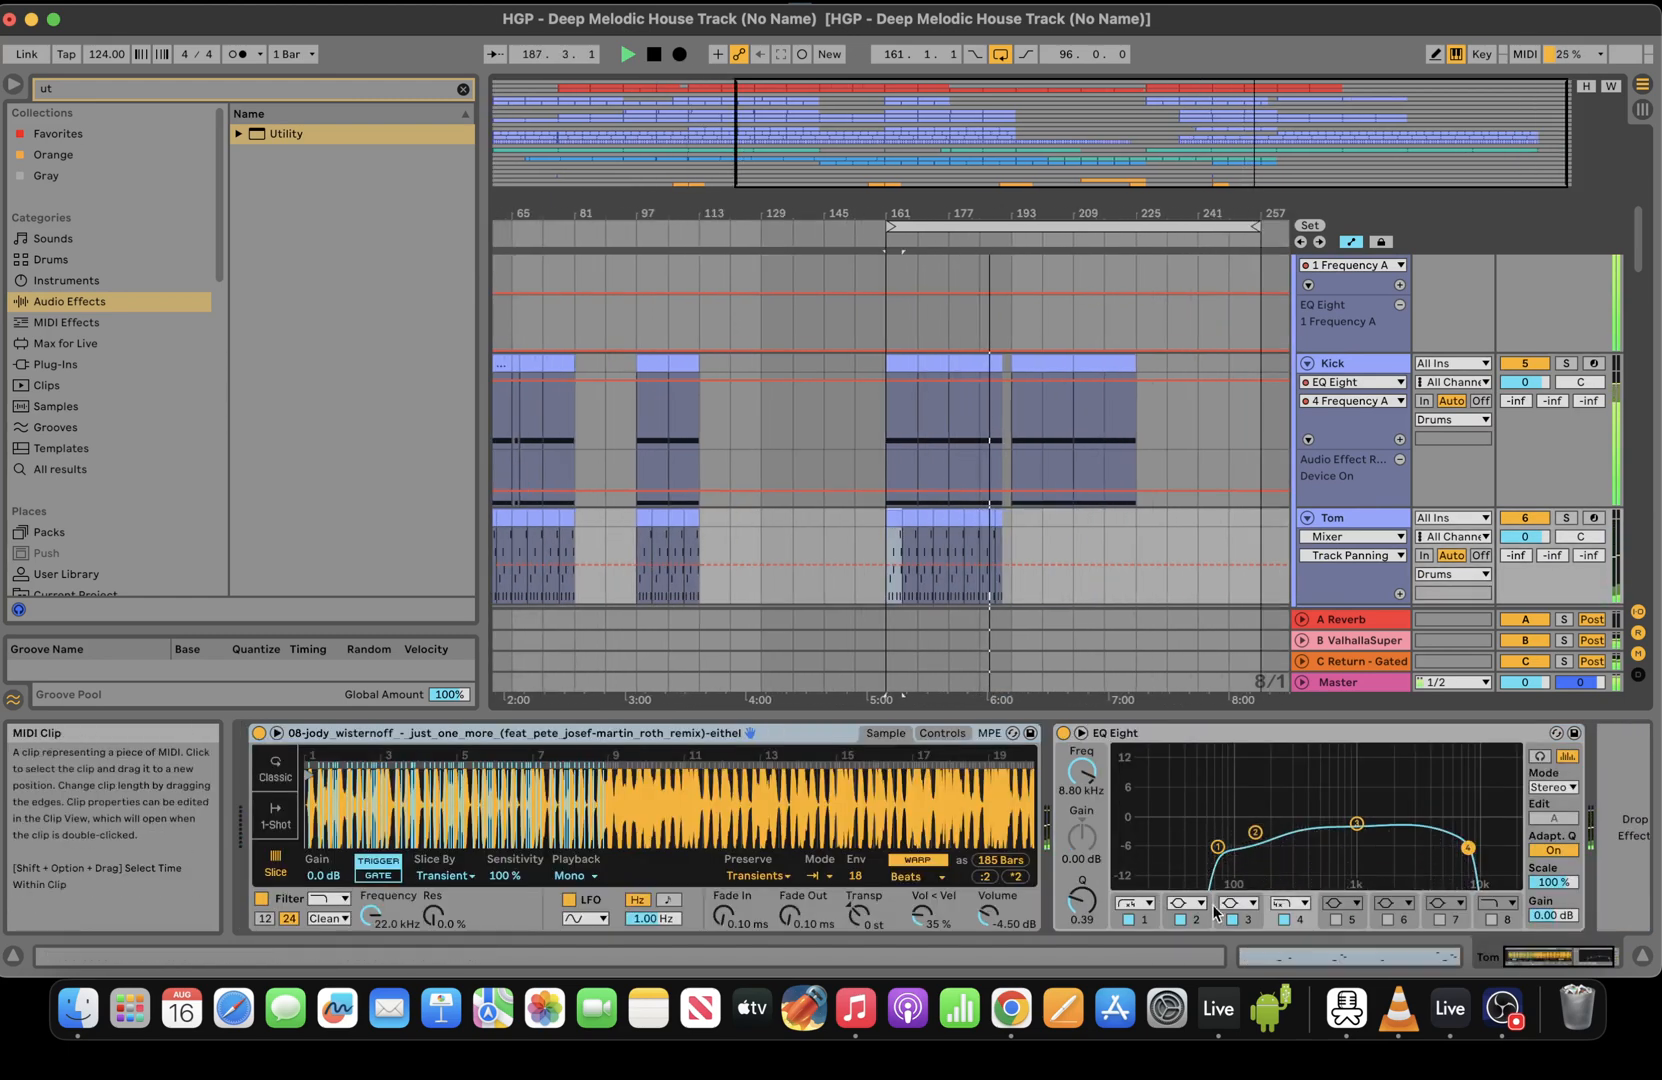
pyautogui.click(1276, 957)
pyautogui.click(366, 395)
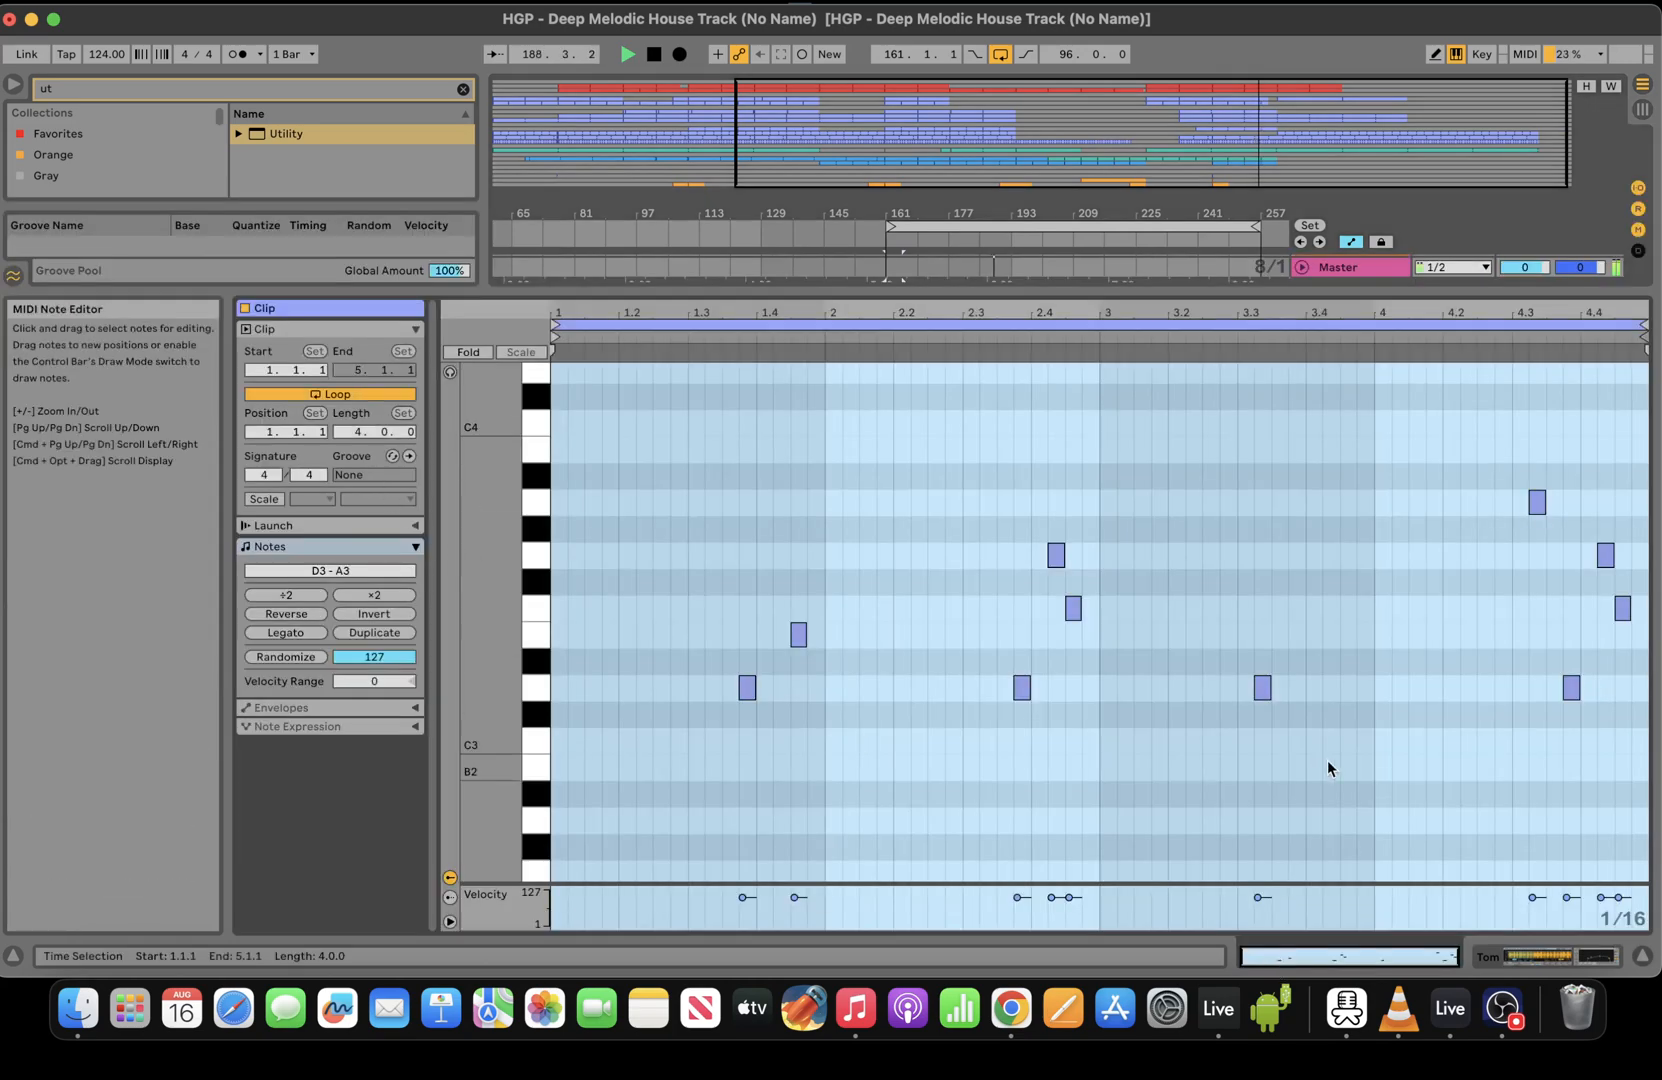
# Return to the Tom track's devices and duplicate its clips to fill bars 193 to 225
pyautogui.click(1545, 957)
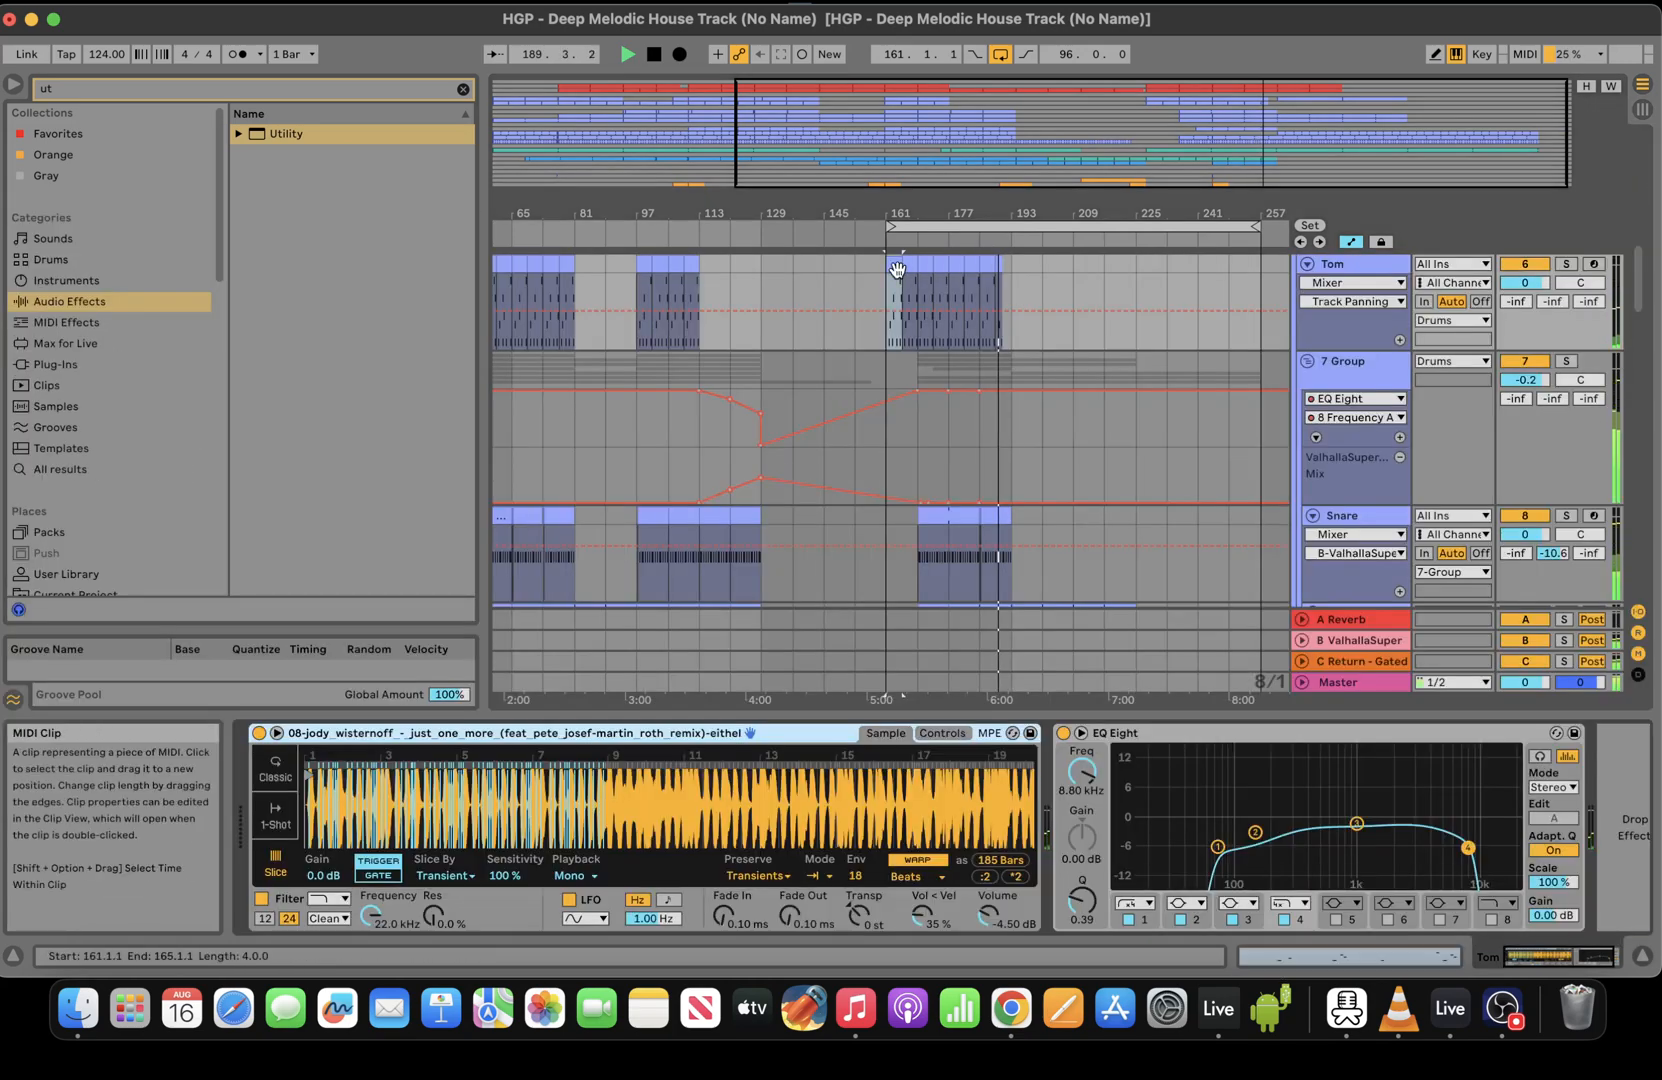
pyautogui.scroll(1, 1000, 270)
pyautogui.click(1046, 268)
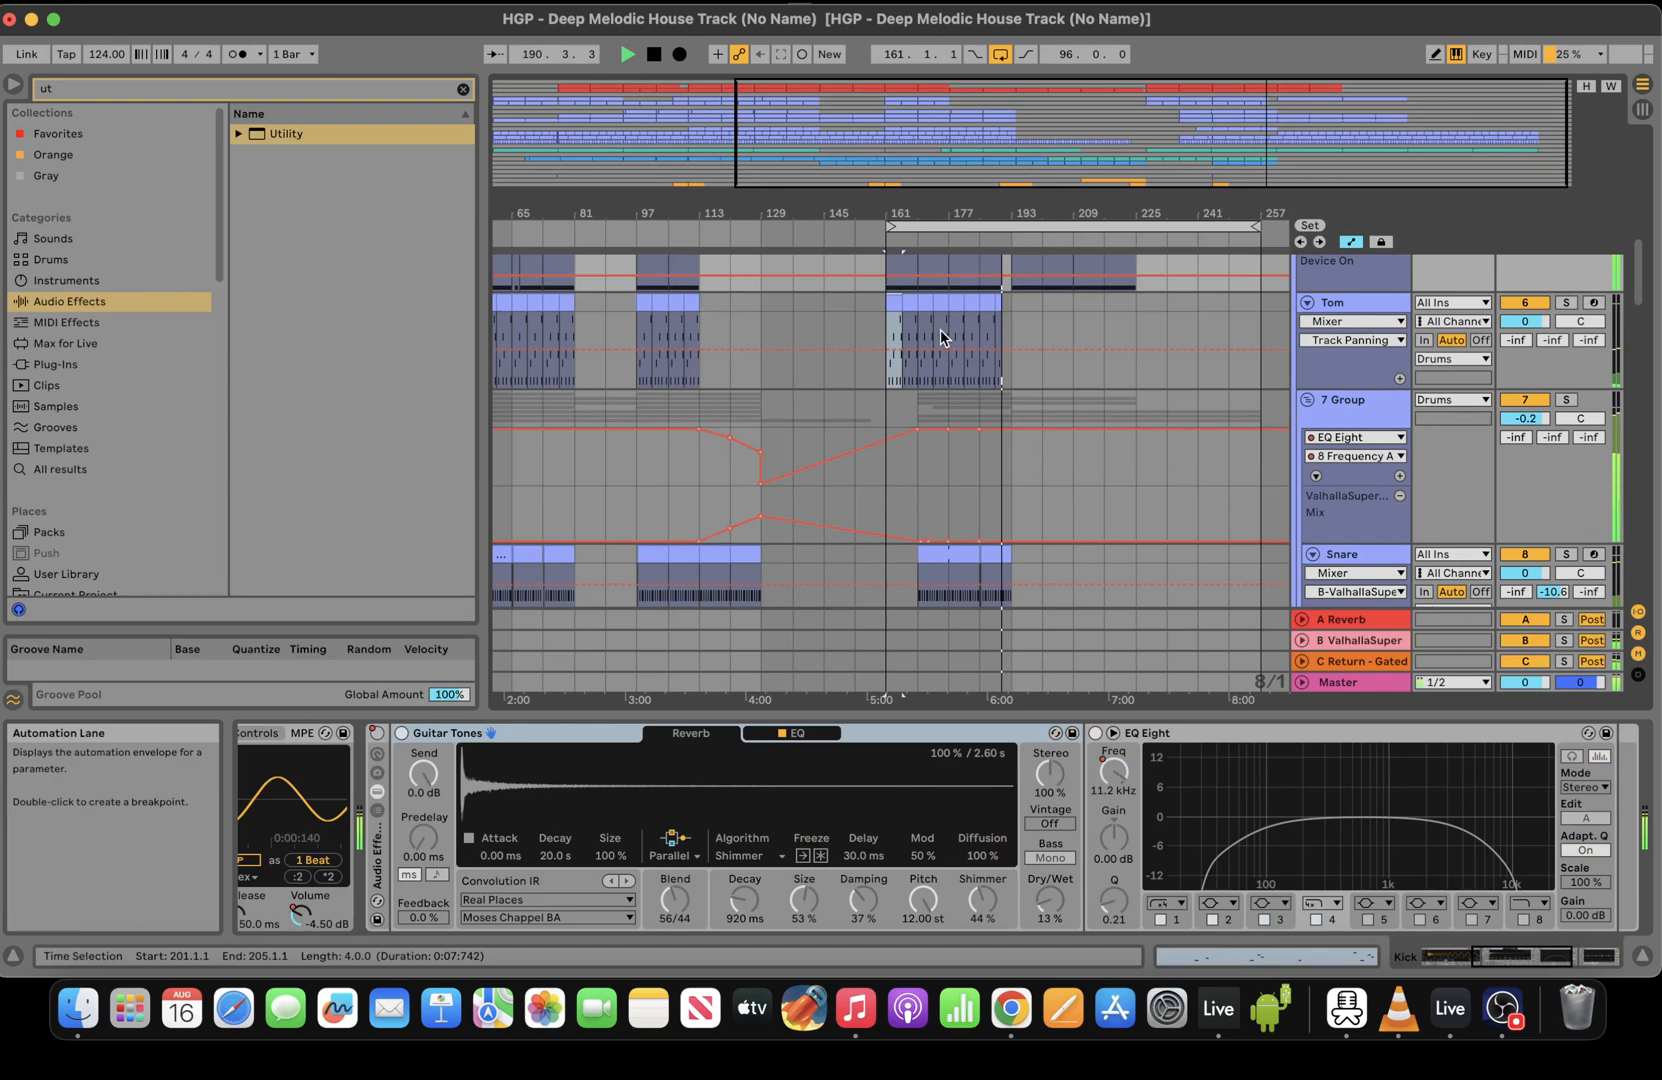
pyautogui.click(1010, 335)
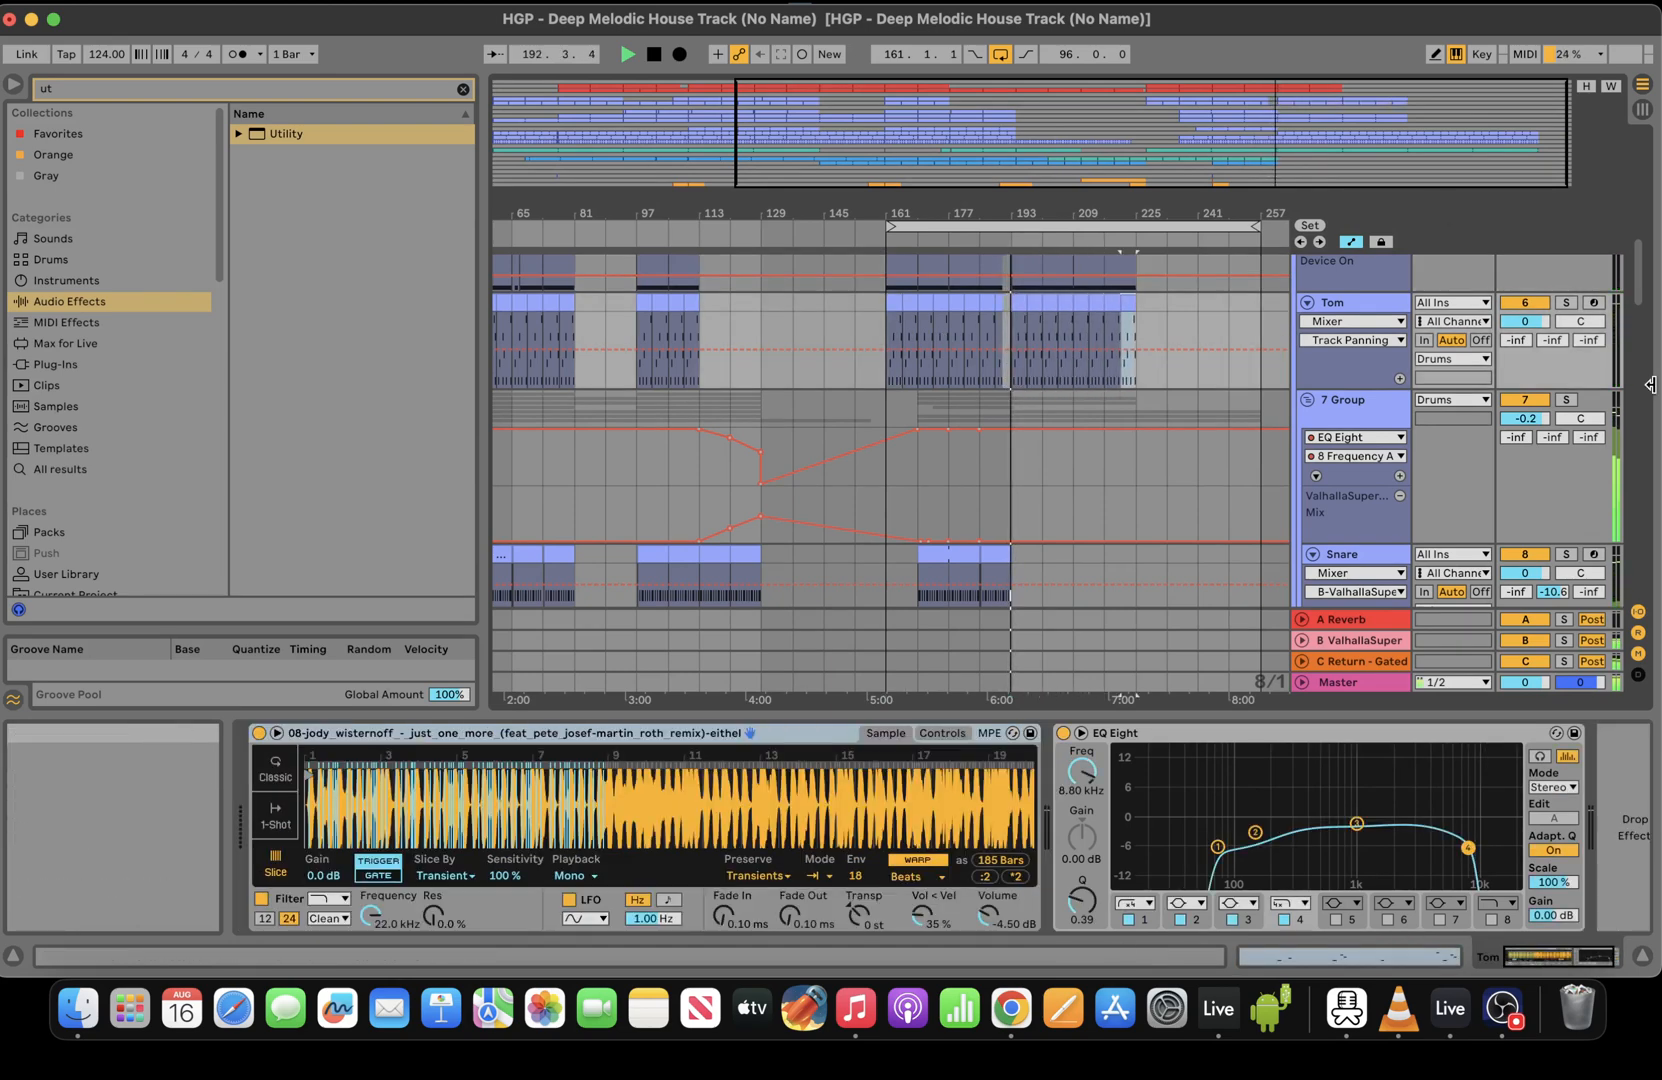
# Ramp the Drums group's EQ Eight 1 Frequency automation upward from 10.0 Hz at bar 209 to a higher breakpoint at bar 225
pyautogui.moveTo(1639, 290); pyautogui.dragTo(1656, 256)
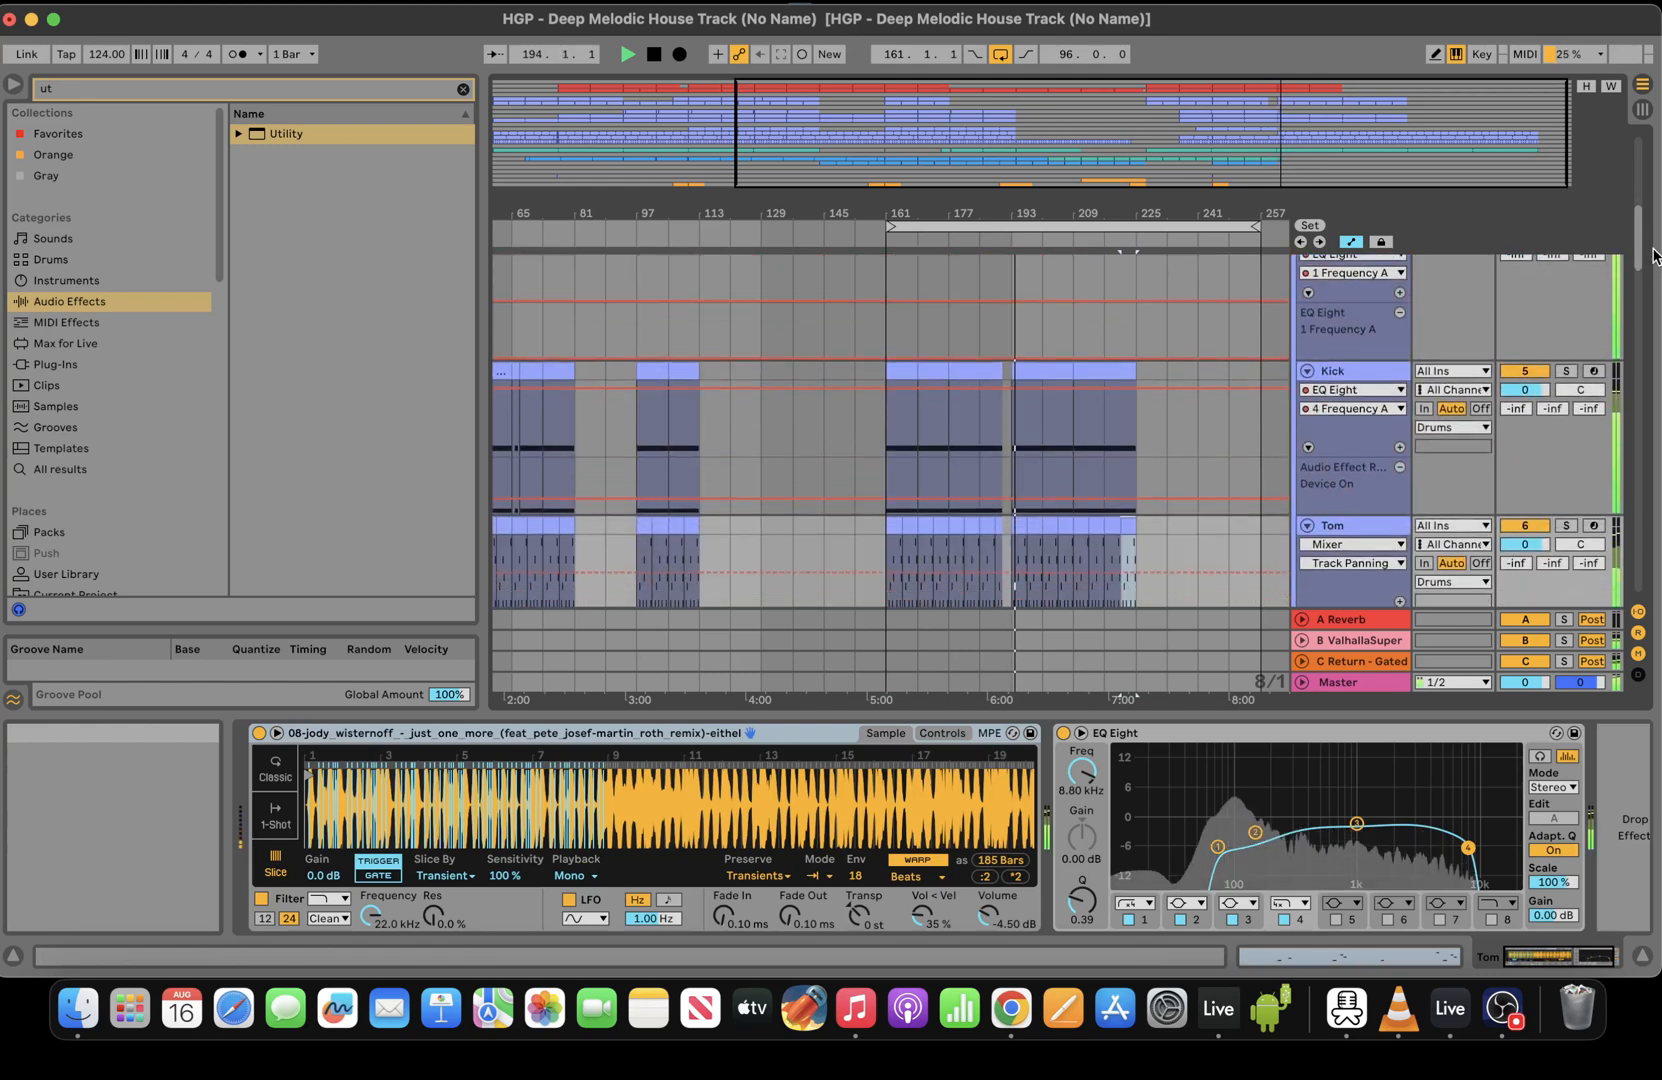
pyautogui.click(1015, 345)
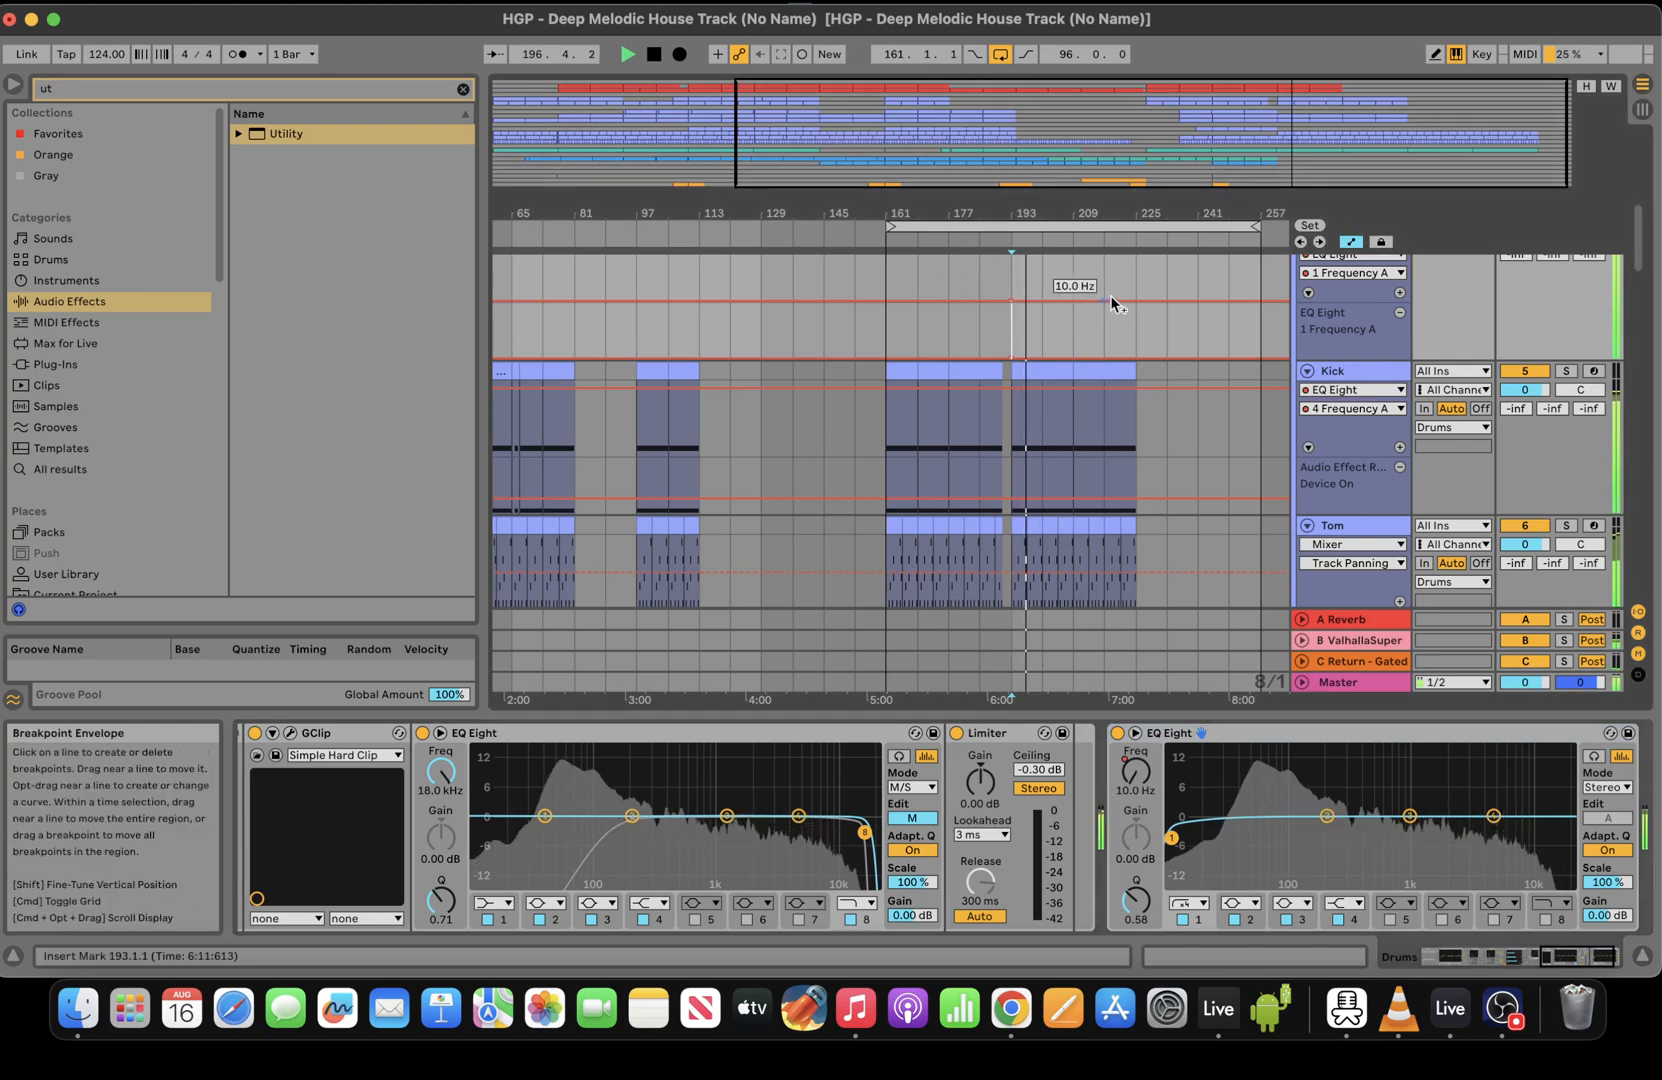
pyautogui.click(1072, 298)
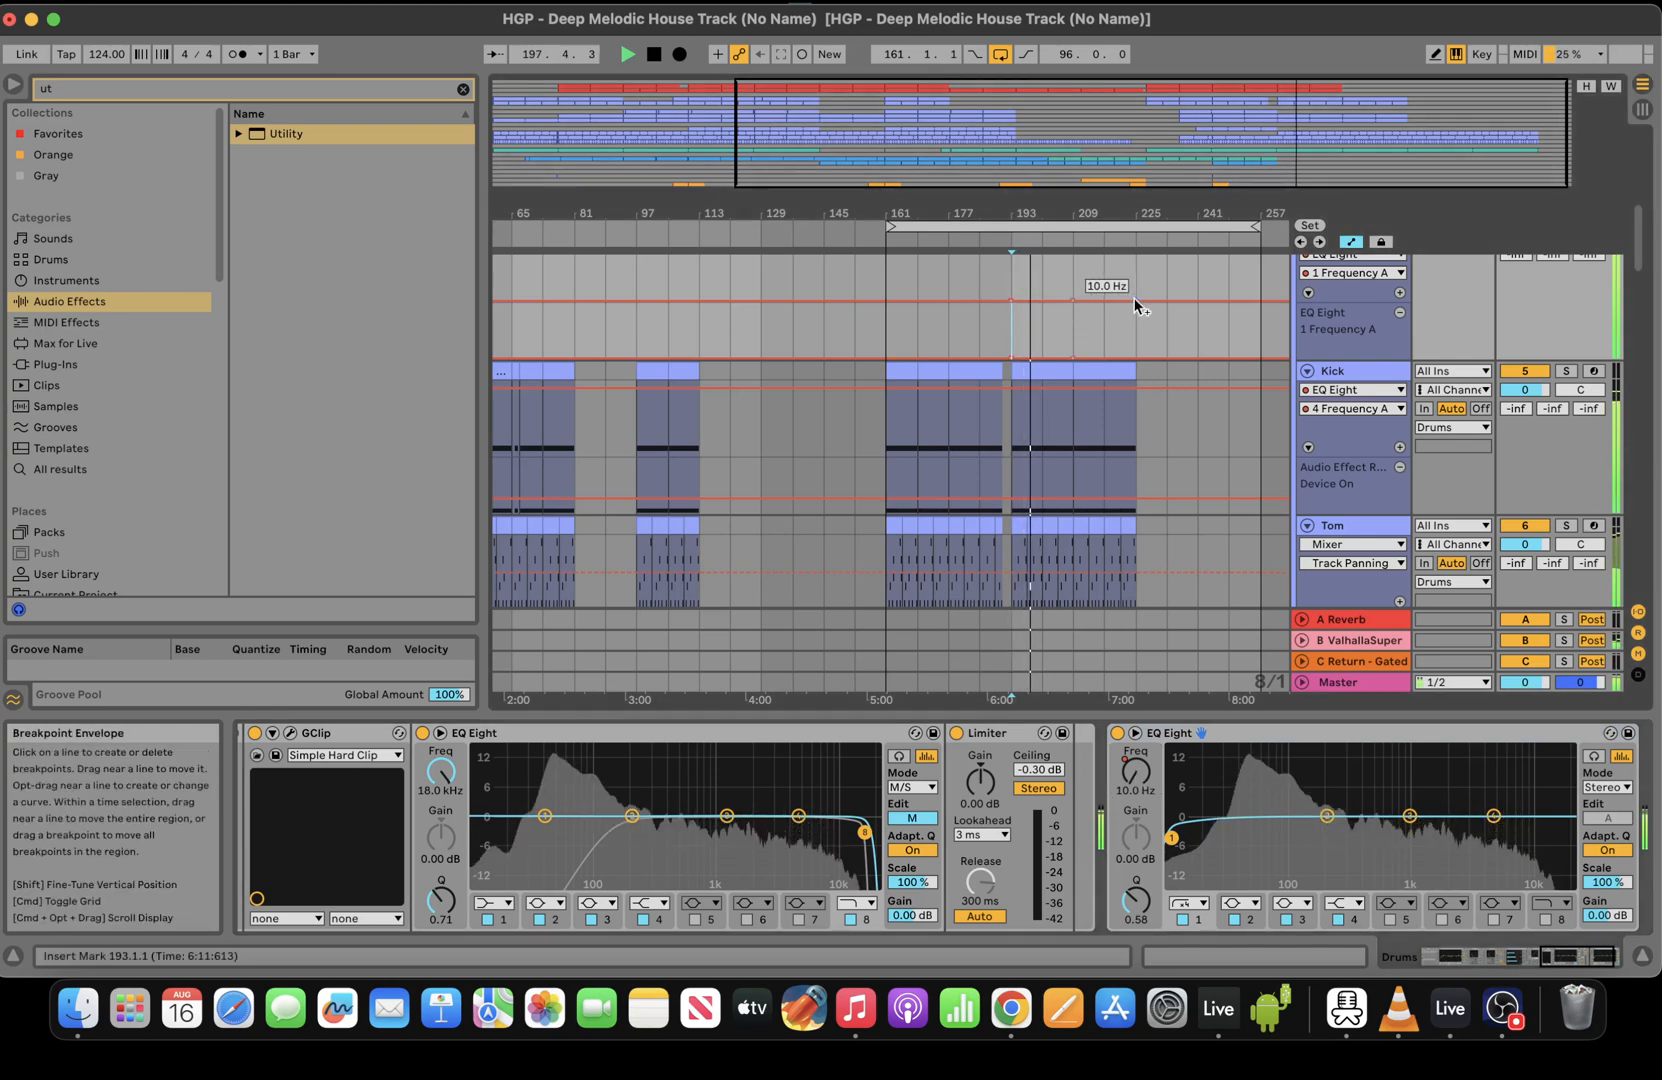
pyautogui.moveTo(1134, 299); pyautogui.dragTo(1135, 284)
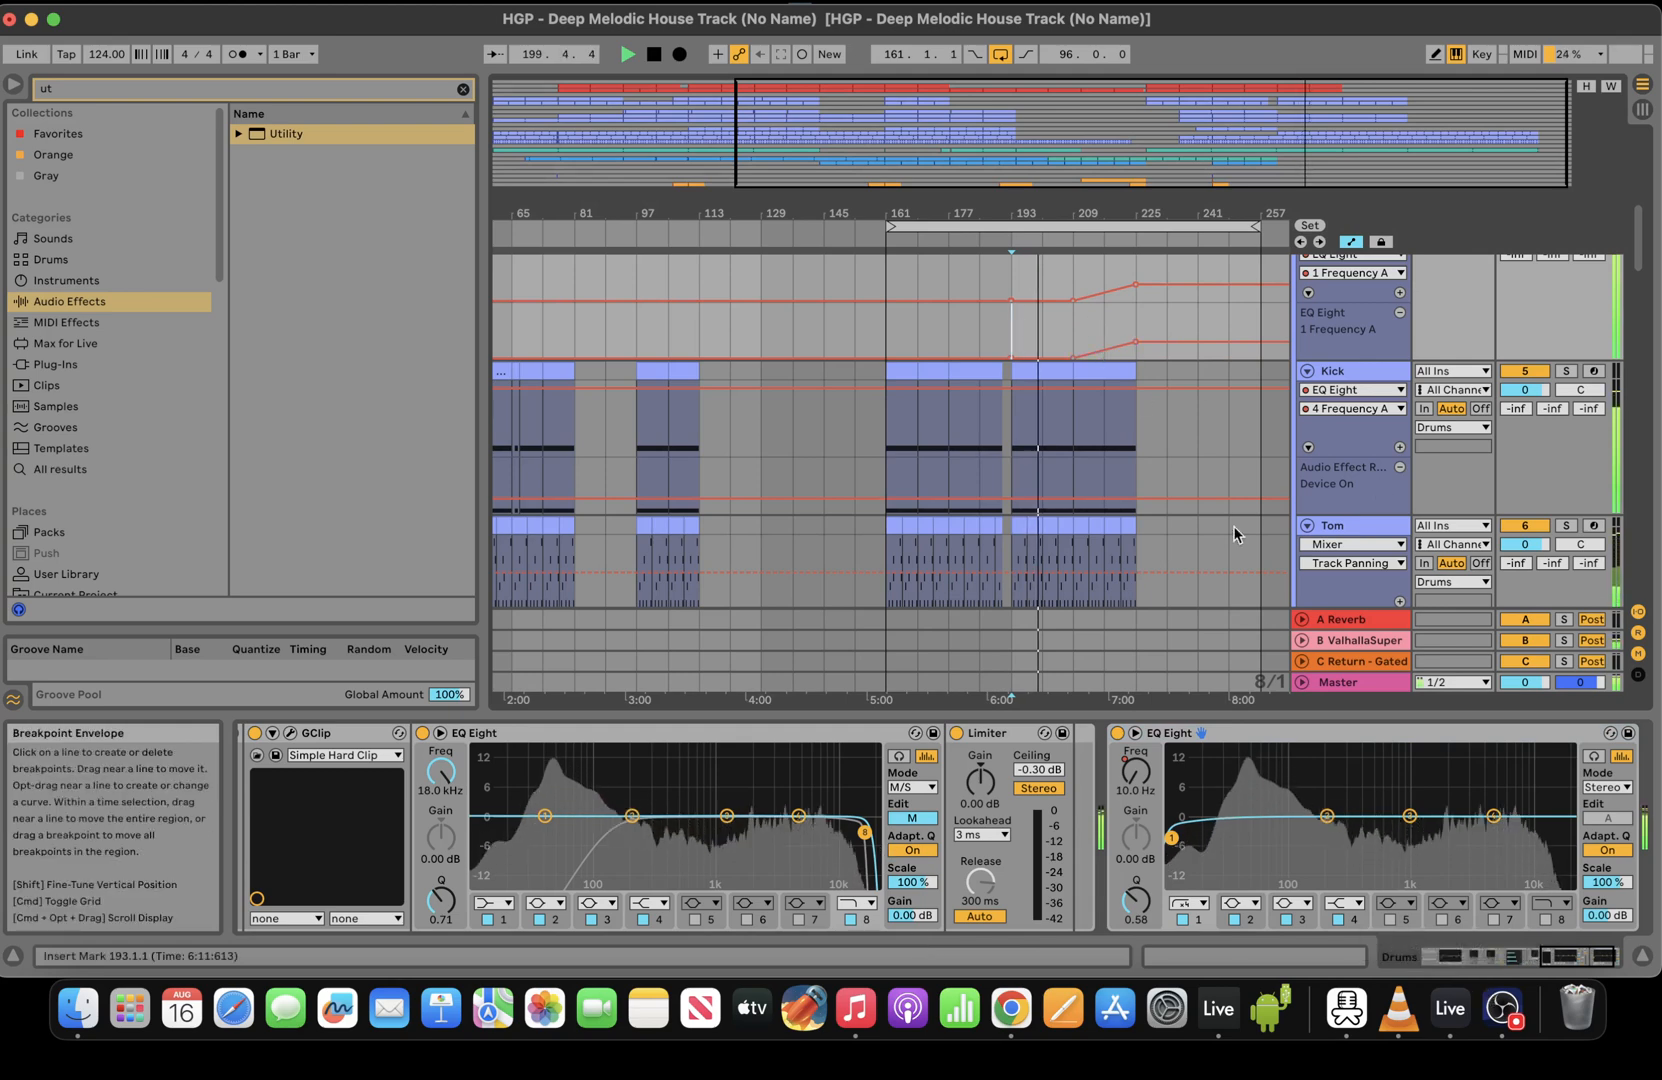
# Trim the final tex. 2, Tex 3 and Tex 4 clips to end at bar 225 and cut the Pad 1 clip from bar 217 onward
pyautogui.moveTo(1640, 245); pyautogui.dragTo(1640, 230)
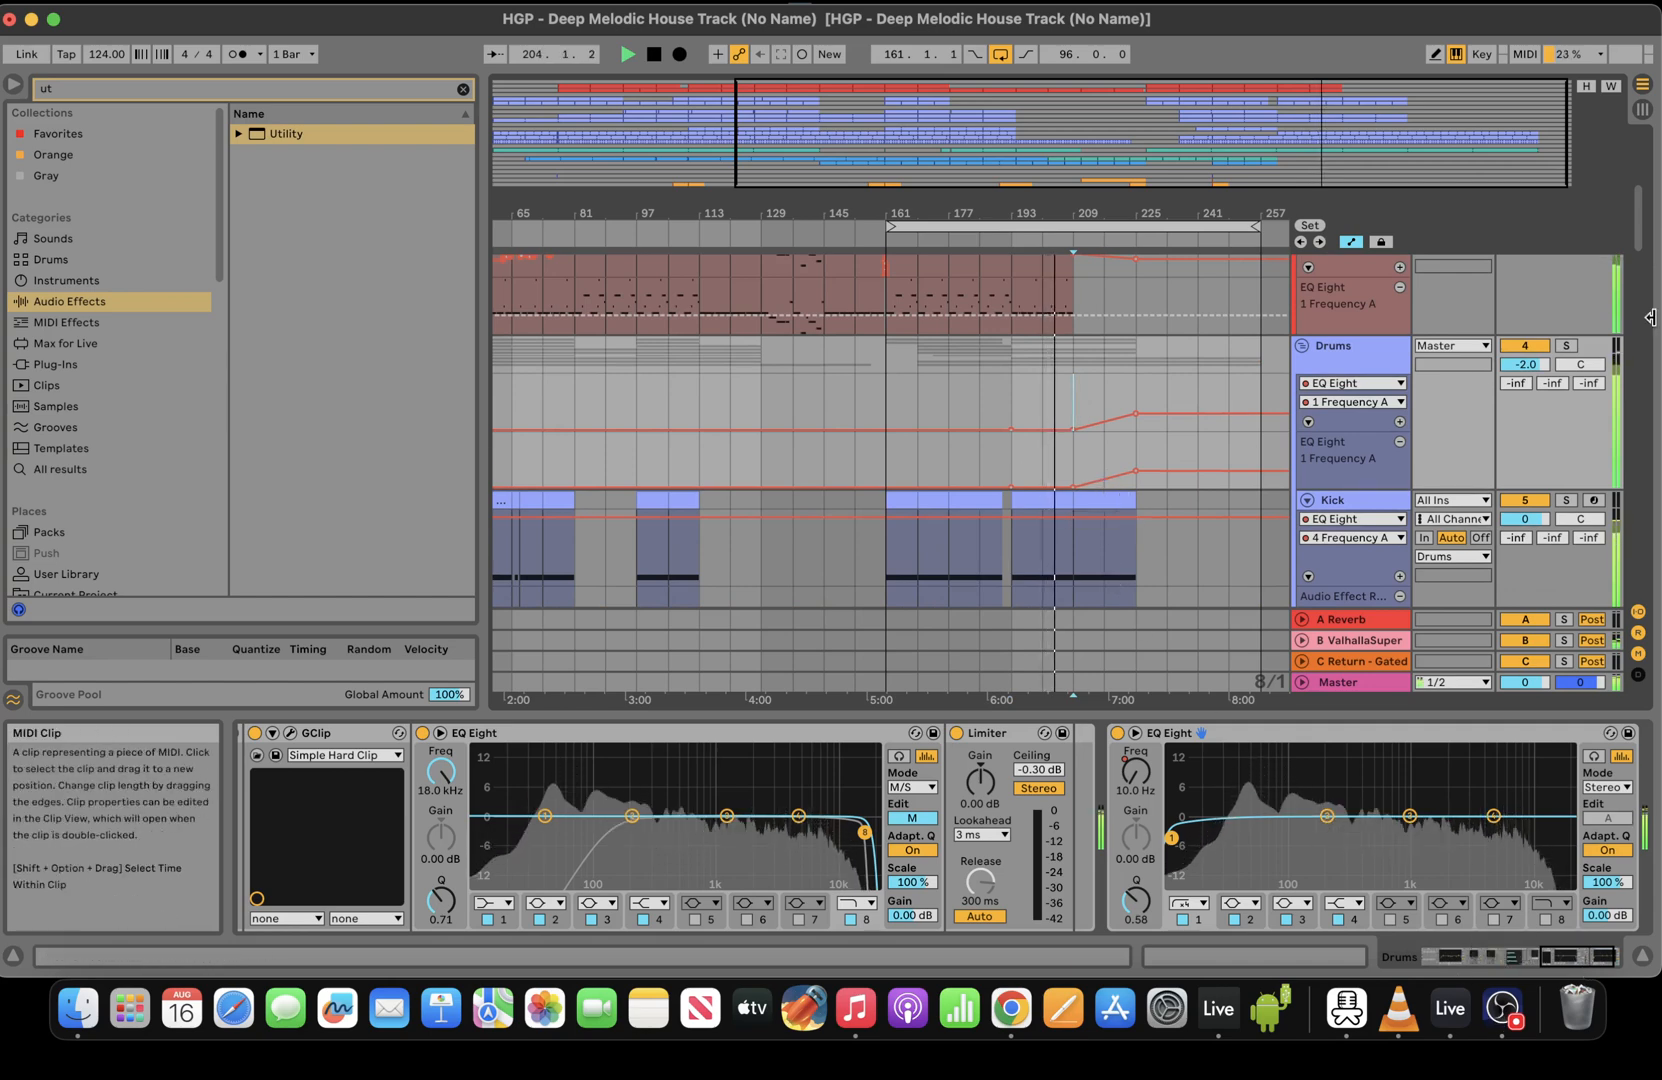
pyautogui.scroll(-5, 1638, 260)
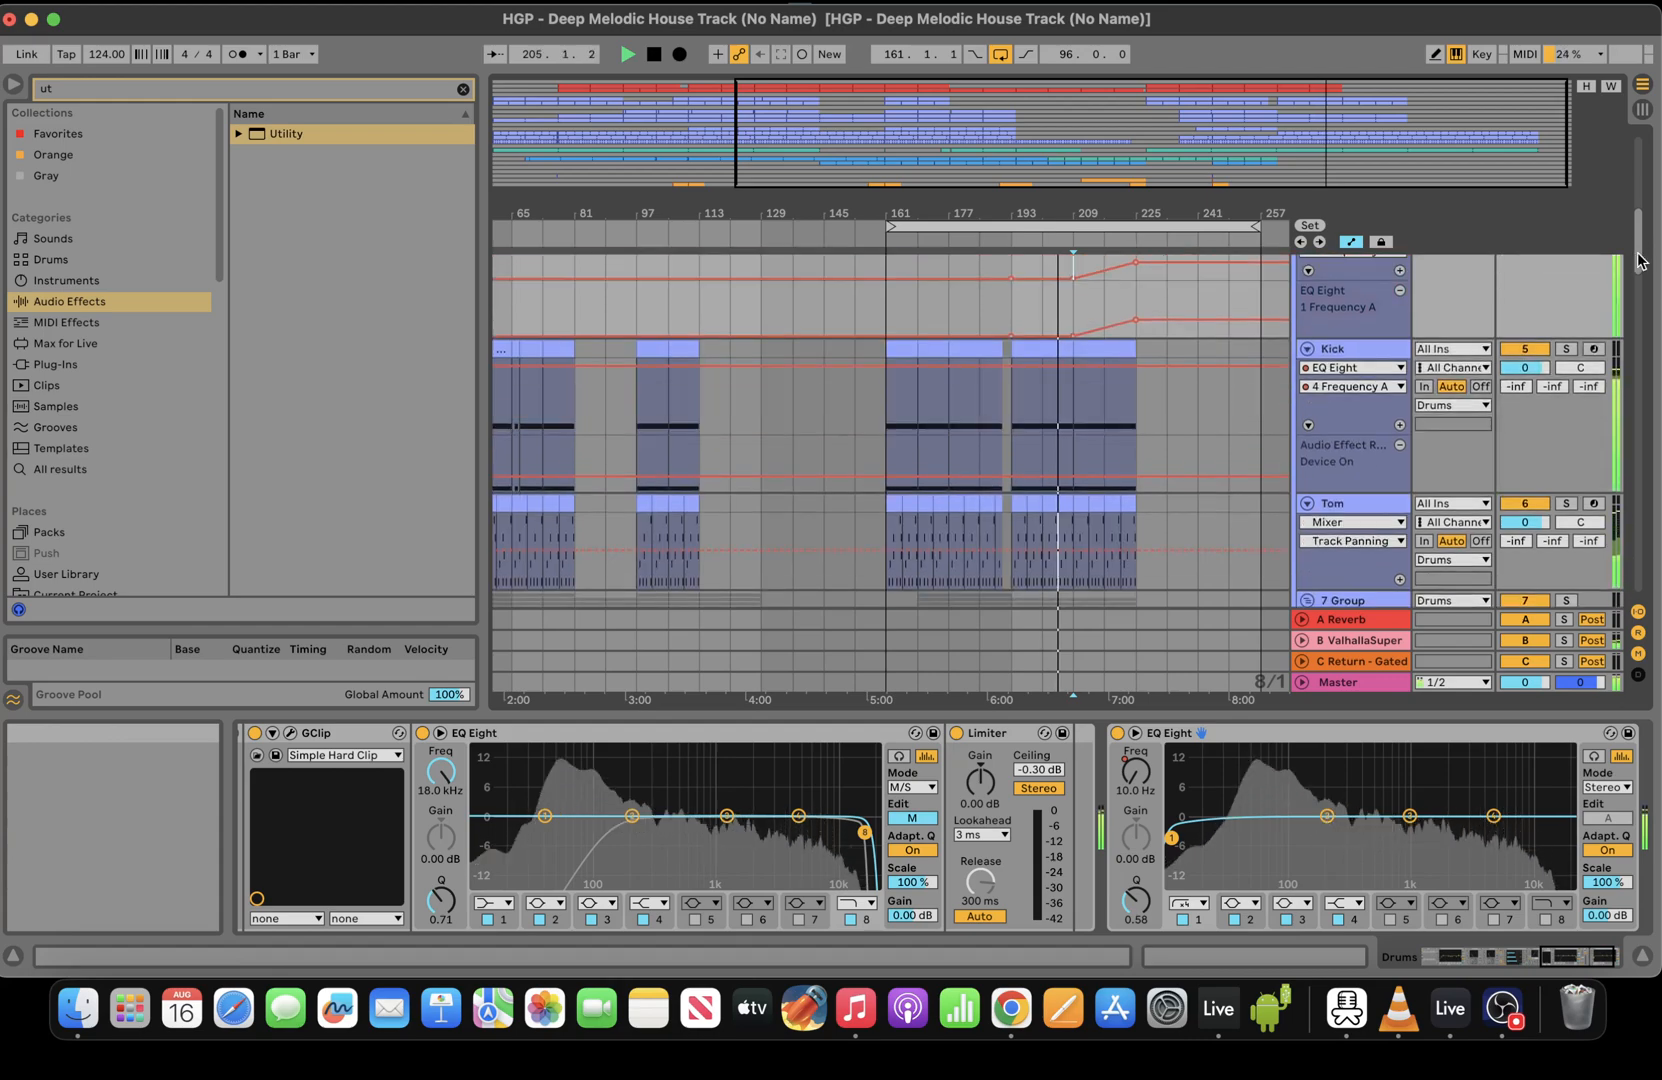
pyautogui.moveTo(1638, 260); pyautogui.dragTo(1650, 379)
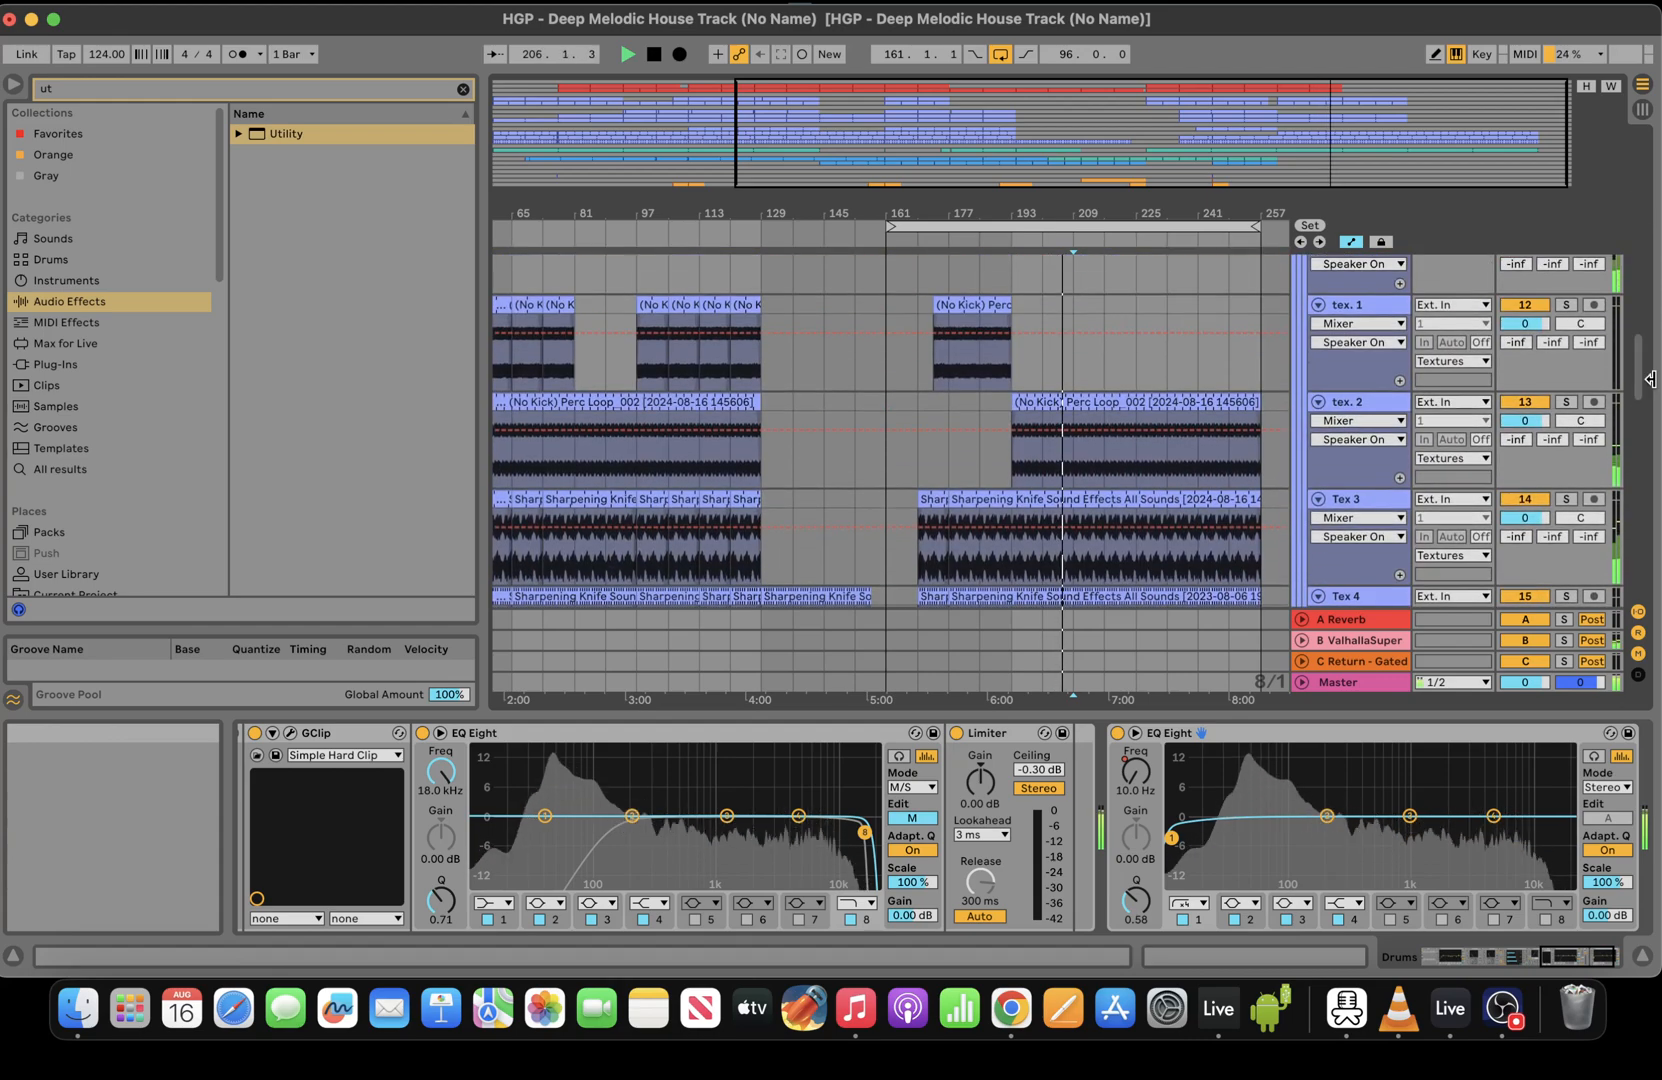
pyautogui.moveTo(1260, 402); pyautogui.dragTo(1182, 400)
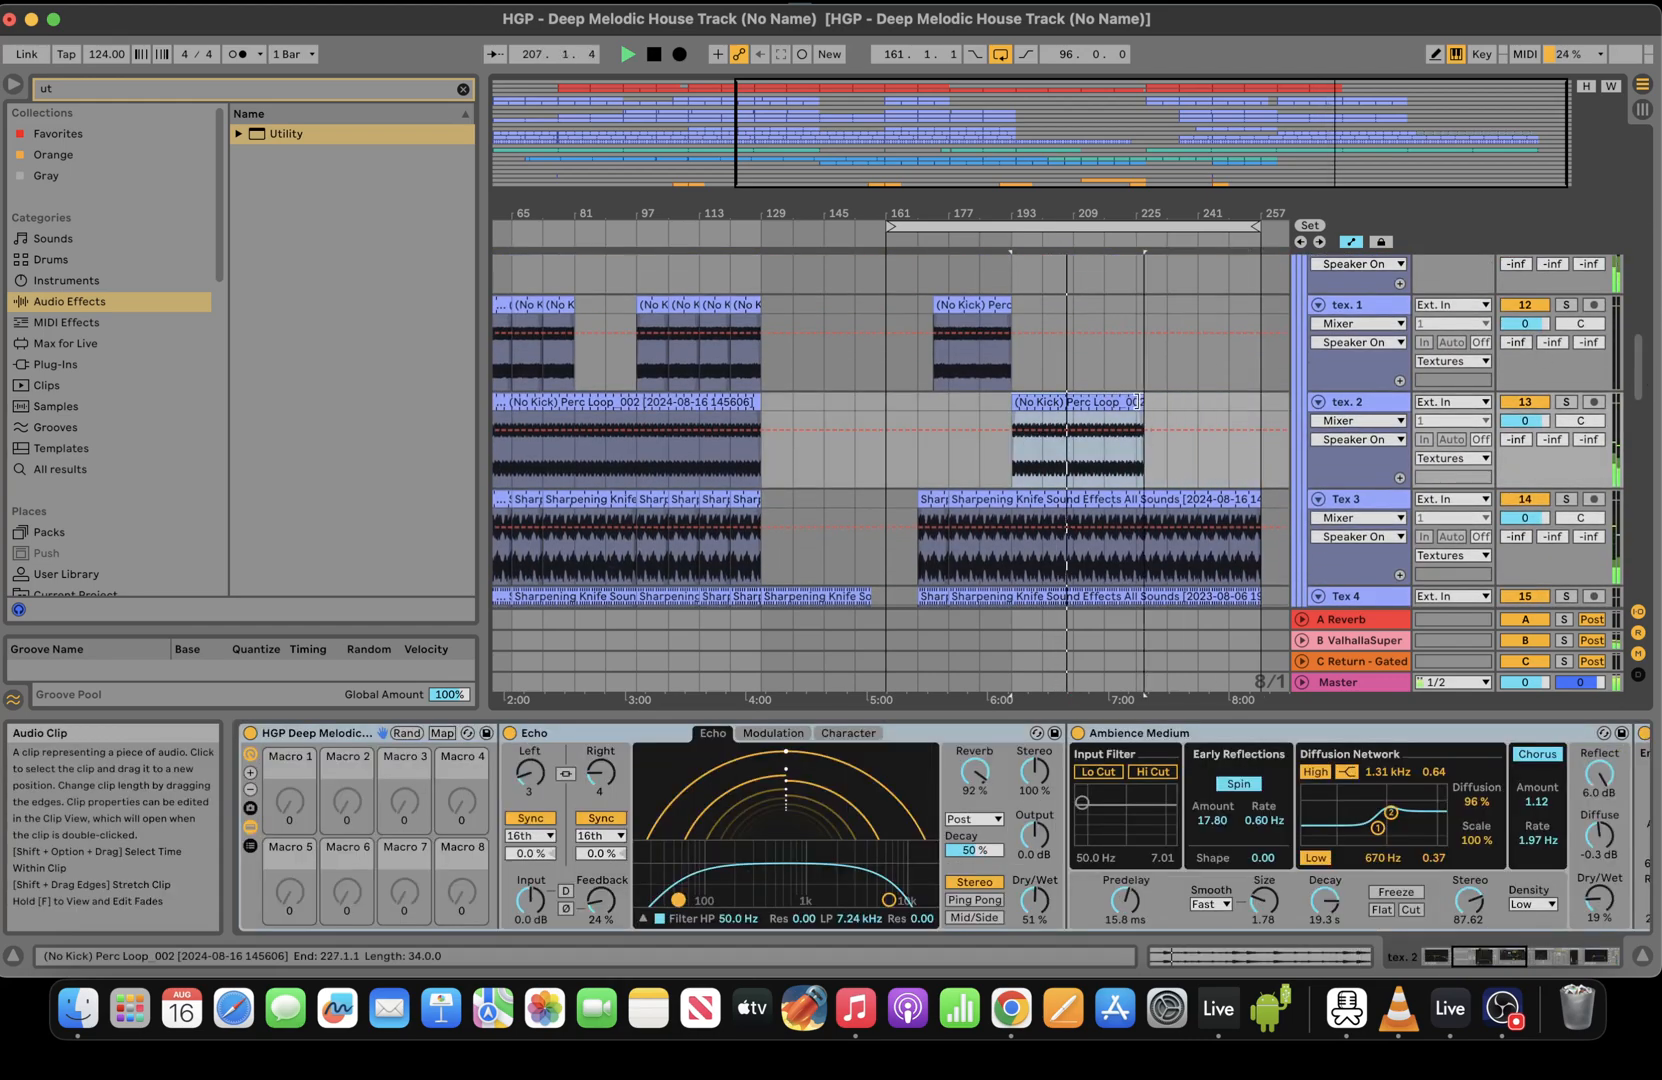
pyautogui.moveTo(1200, 540); pyautogui.dragTo(1140, 495)
pyautogui.press('Delete')
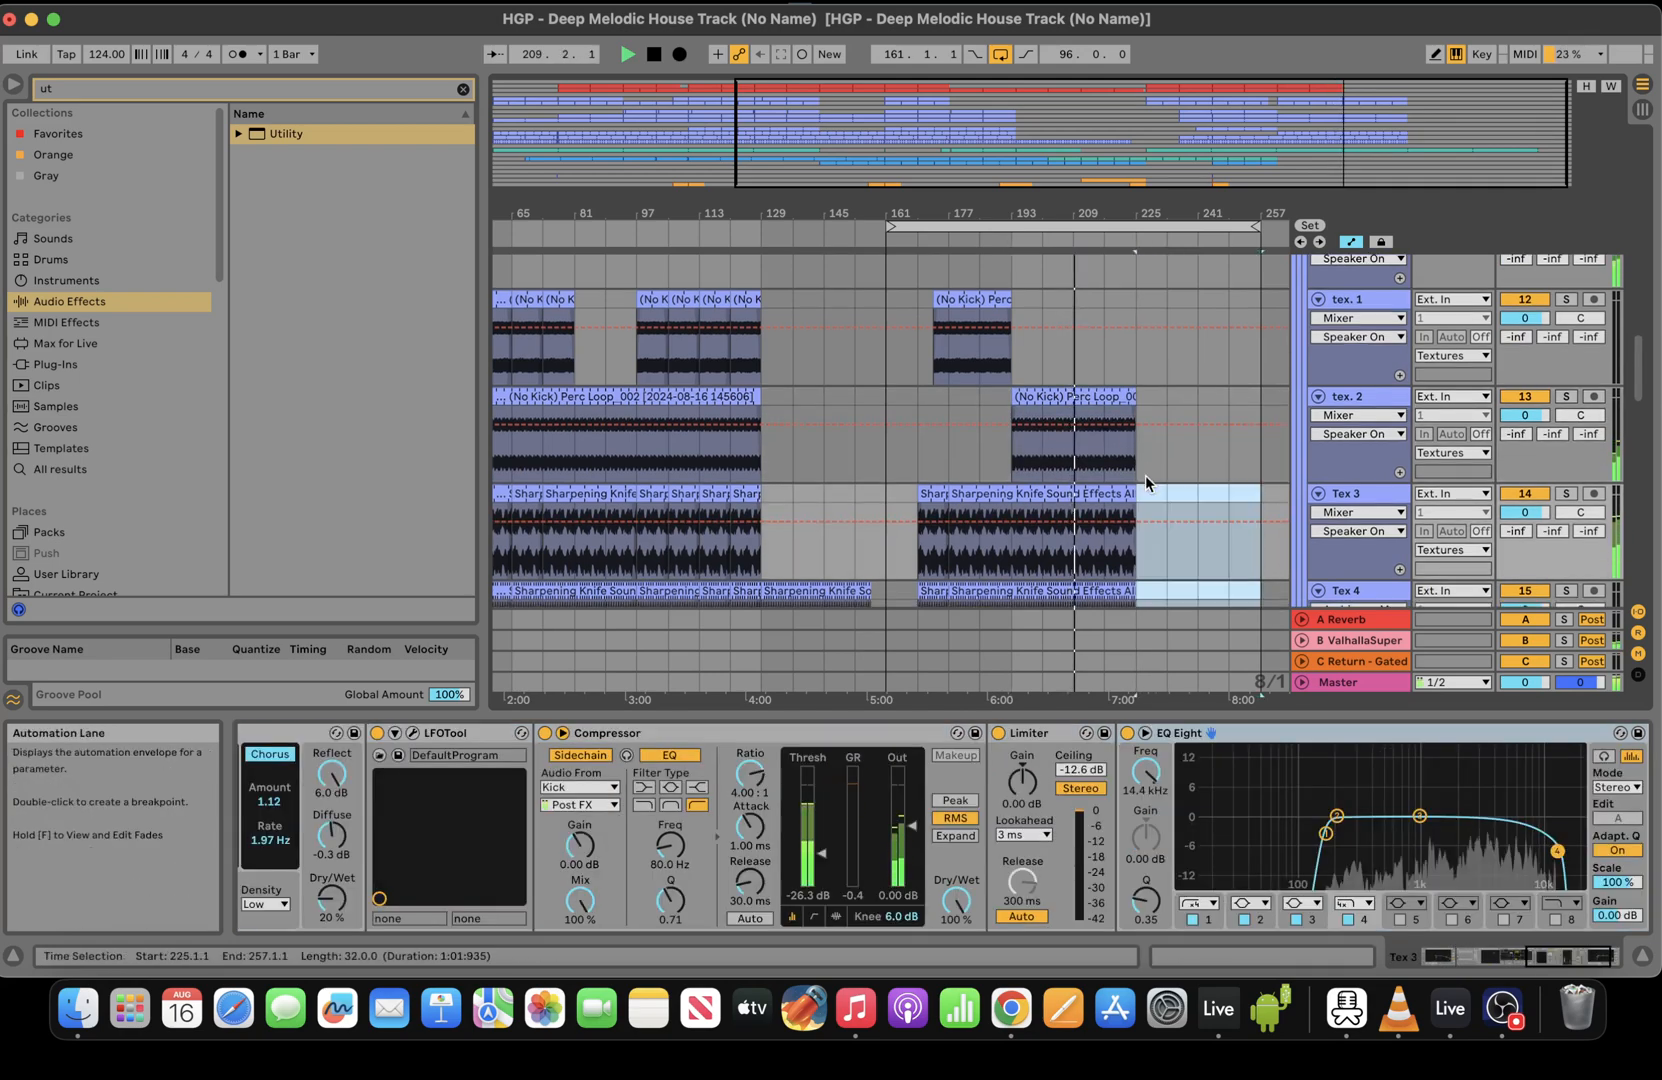
pyautogui.scroll(-5, 1648, 375)
pyautogui.moveTo(1292, 490); pyautogui.dragTo(1111, 454)
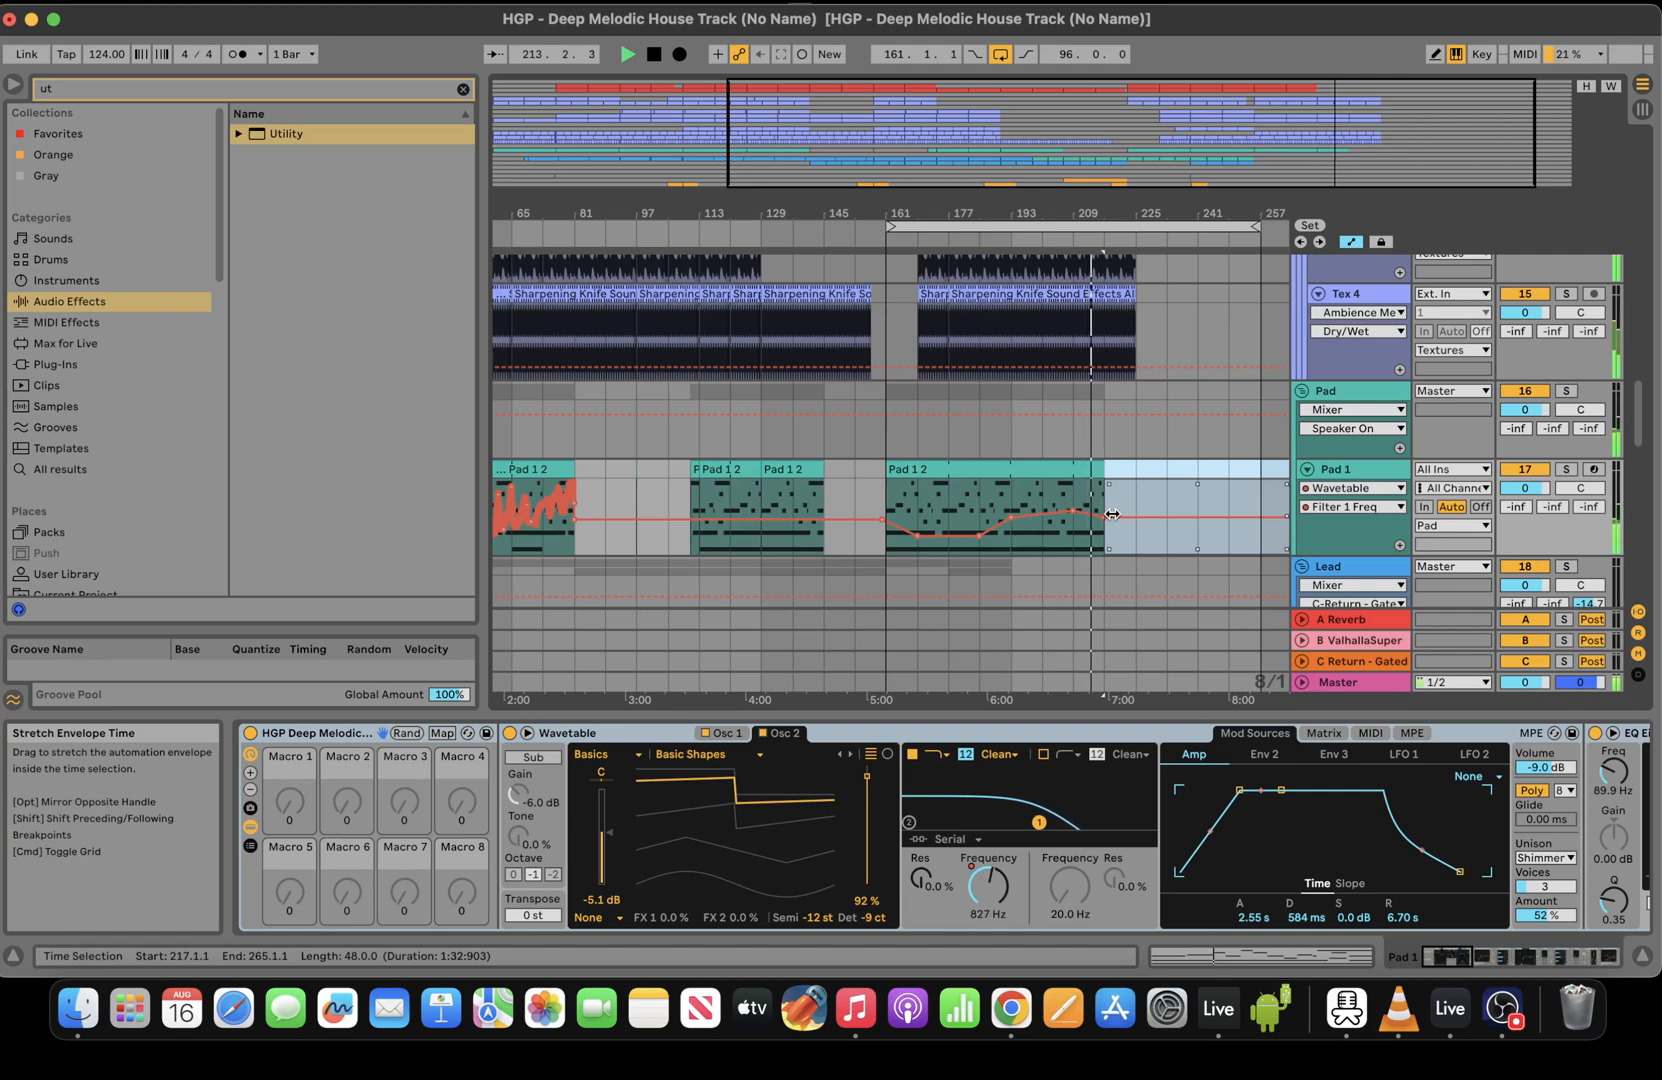
# Set the arrangement loop to start at bar 1 with a length of 232 bars, and stop playback back at the song start
pyautogui.moveTo(1069, 138); pyautogui.dragTo(1069, 96)
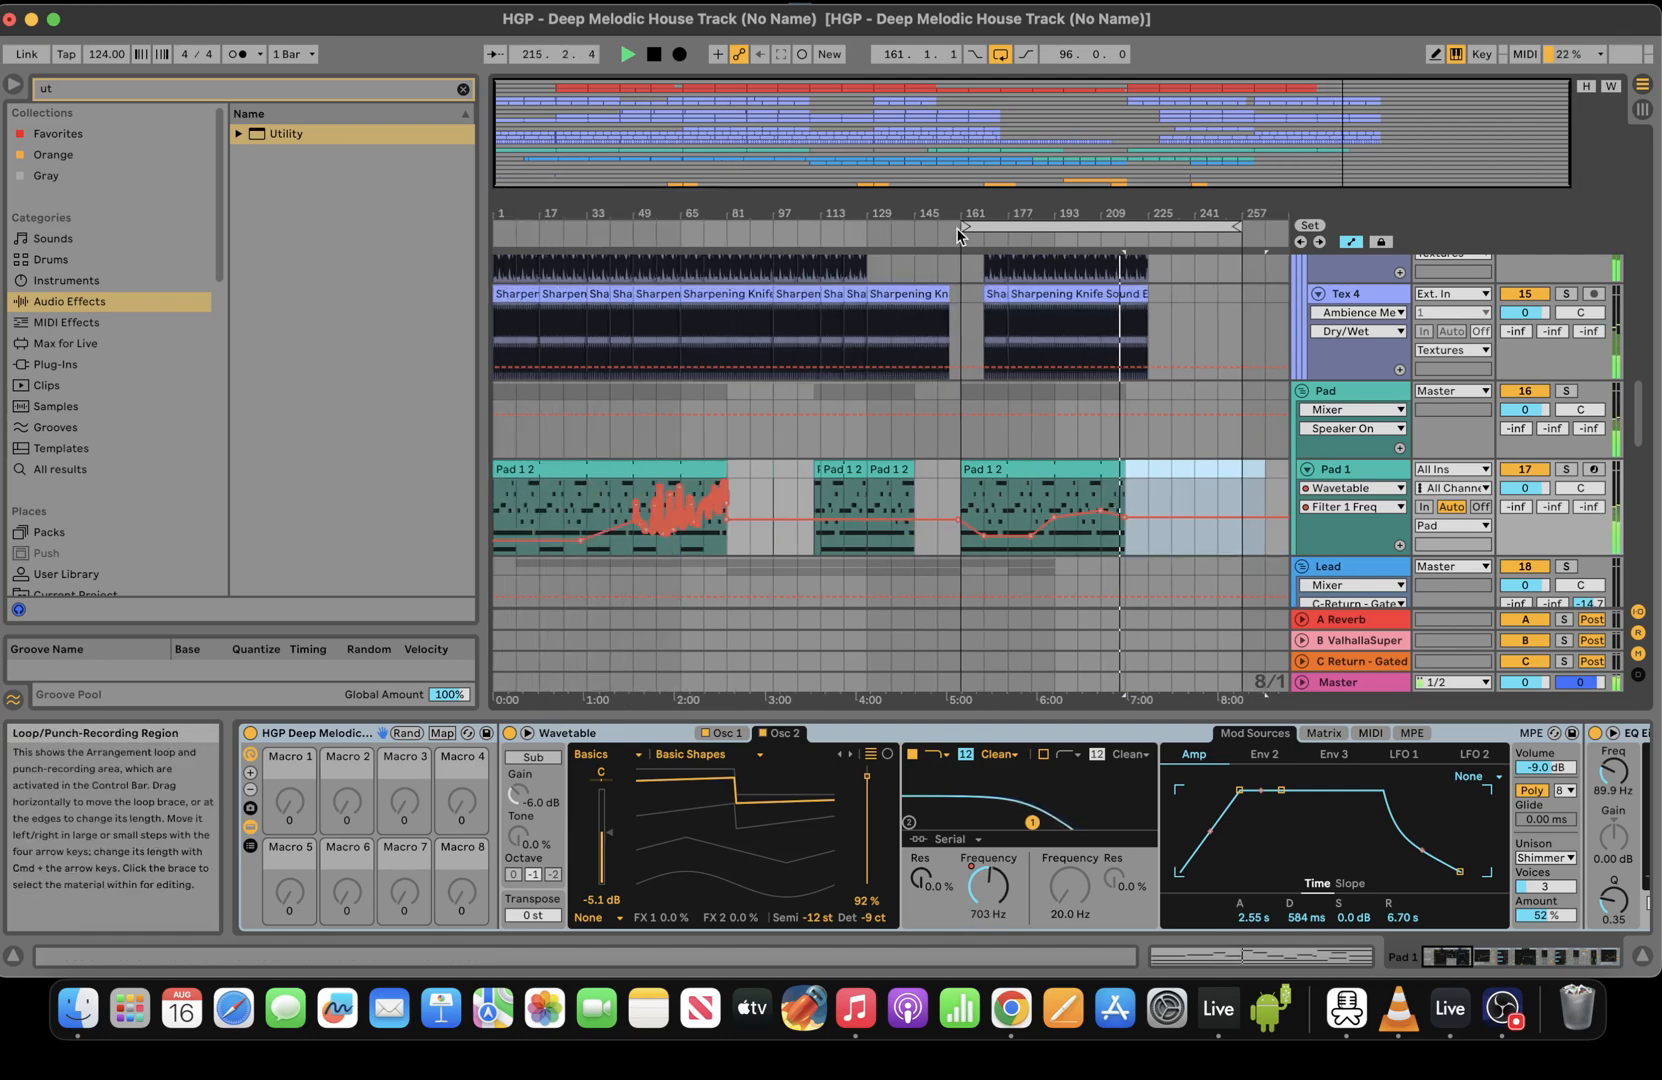
pyautogui.moveTo(965, 228); pyautogui.dragTo(485, 228)
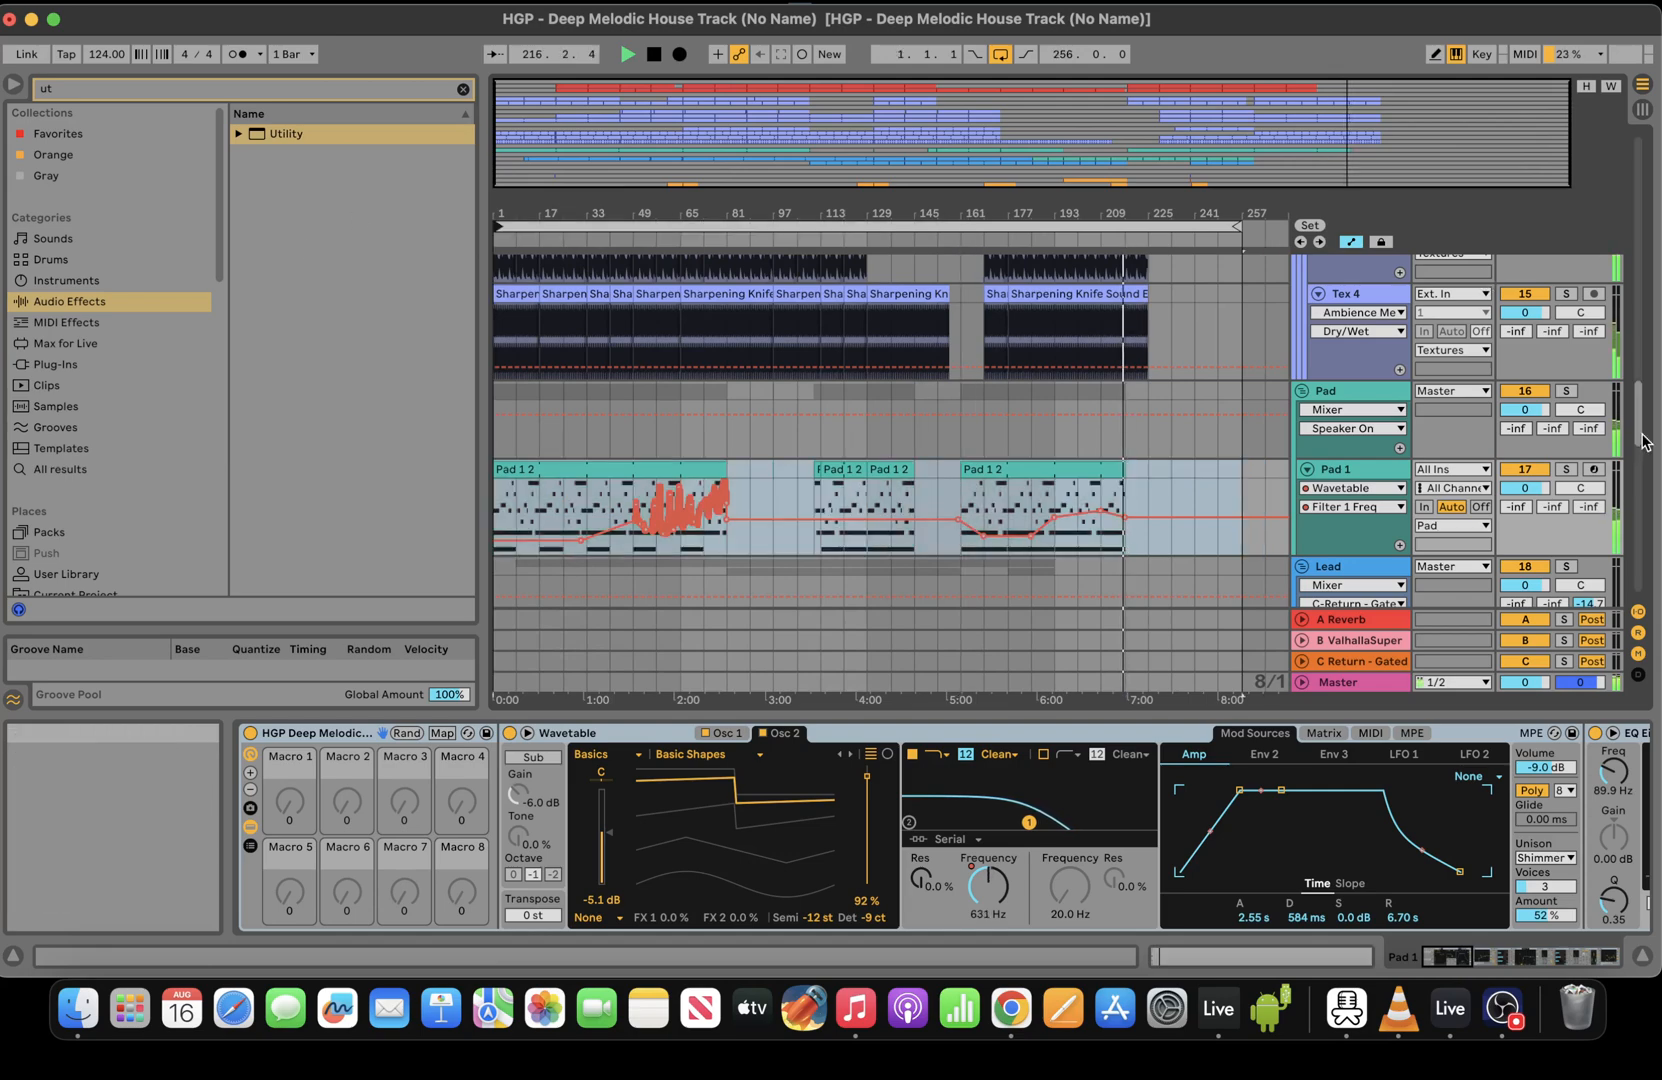
pyautogui.moveTo(1641, 441); pyautogui.dragTo(1641, 195)
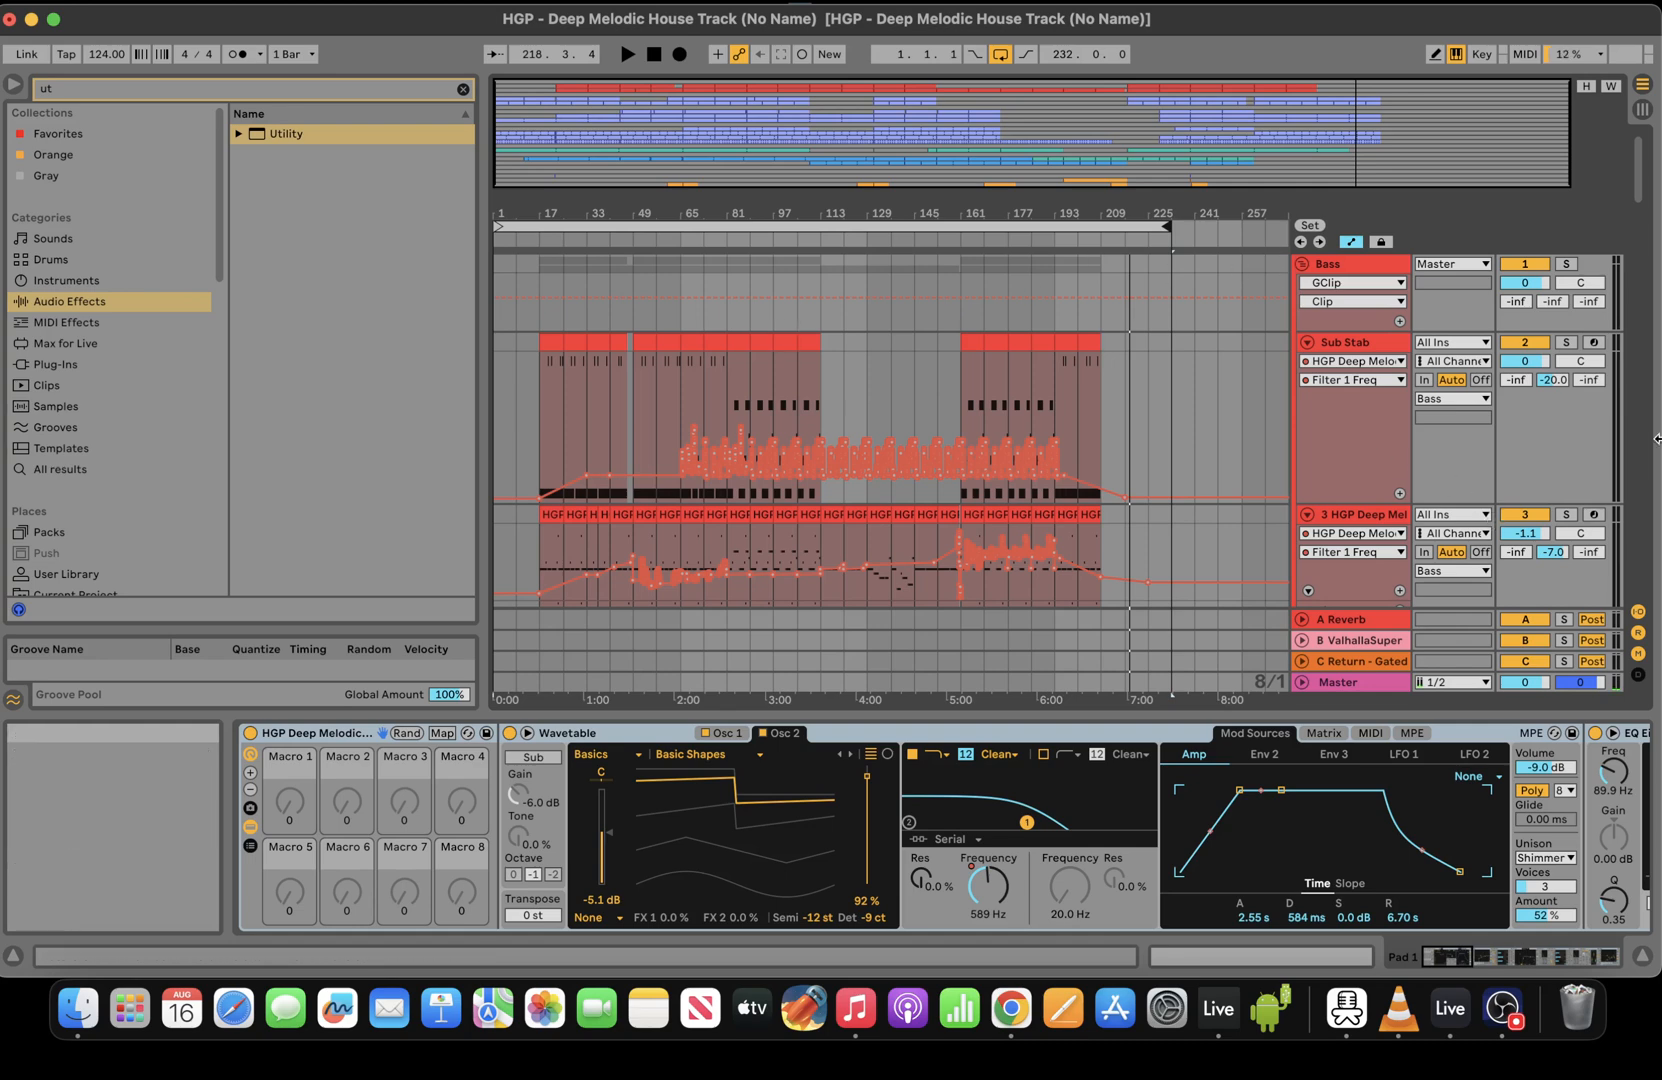
pyautogui.click(652, 55)
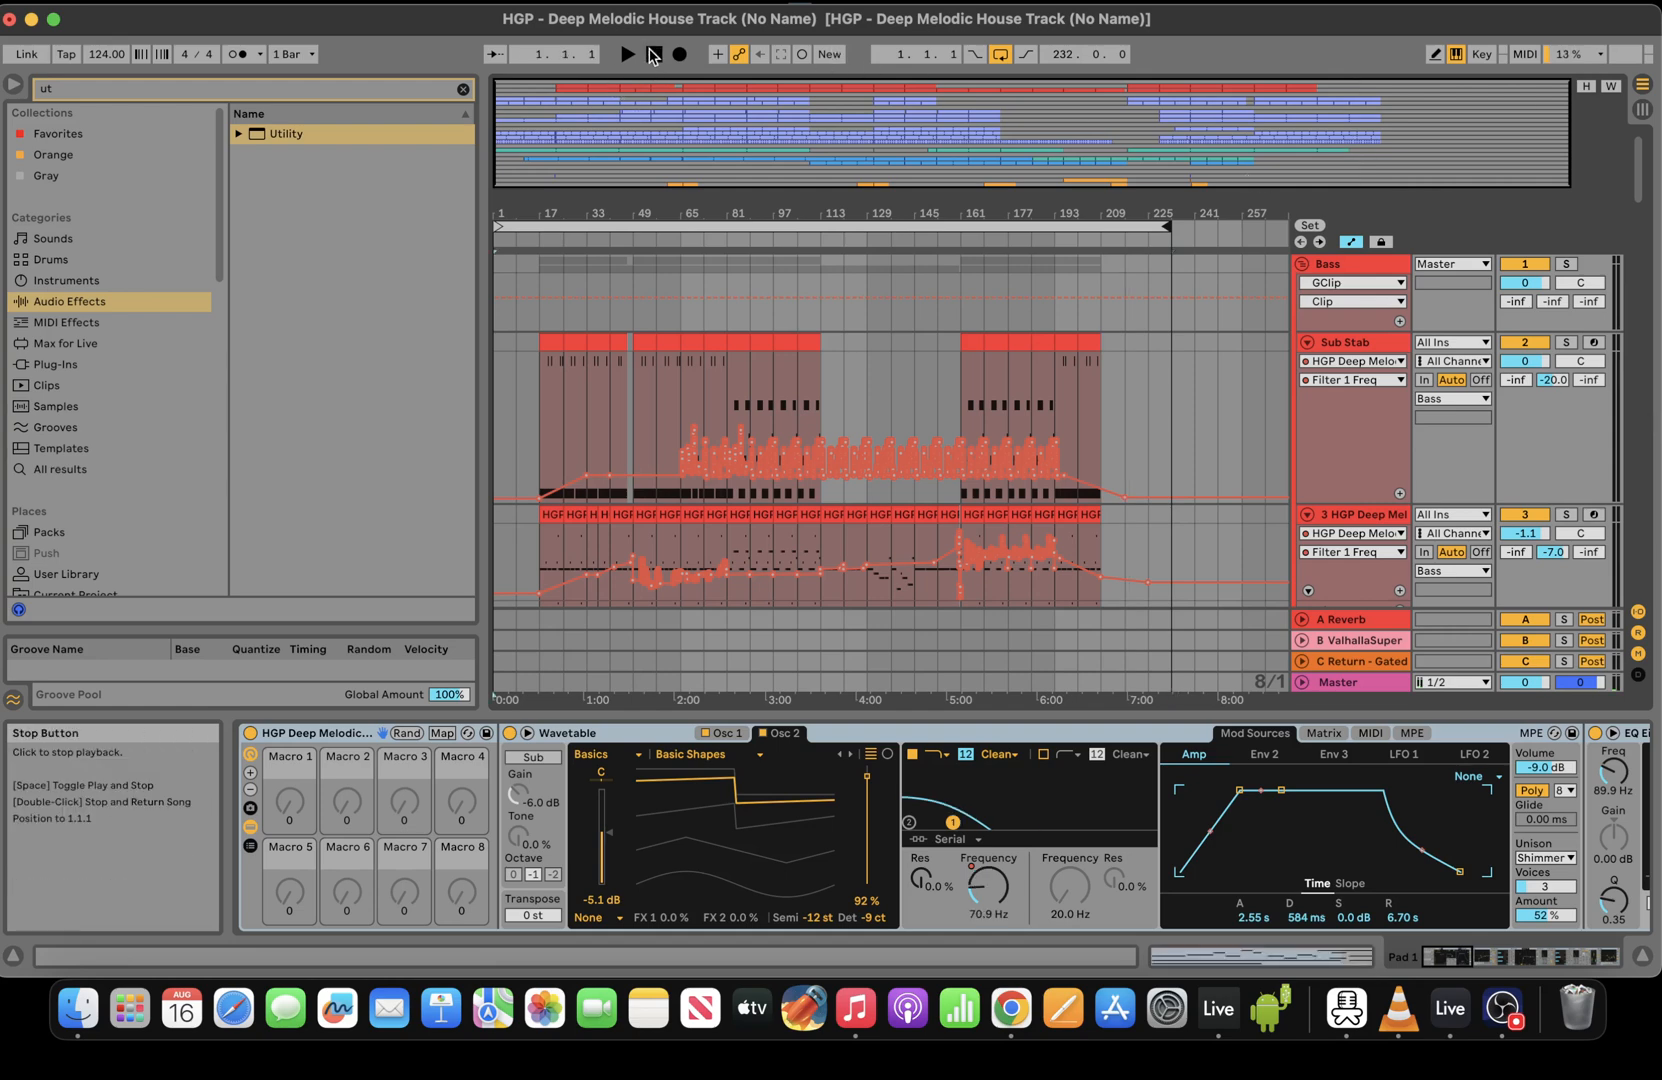
# Fold the Bass, Drums, Pad, Lead and F Fucks groups and show the Master track's devices while briefly playing from around bar 97
pyautogui.click(1302, 265)
pyautogui.press('space')
pyautogui.click(1303, 286)
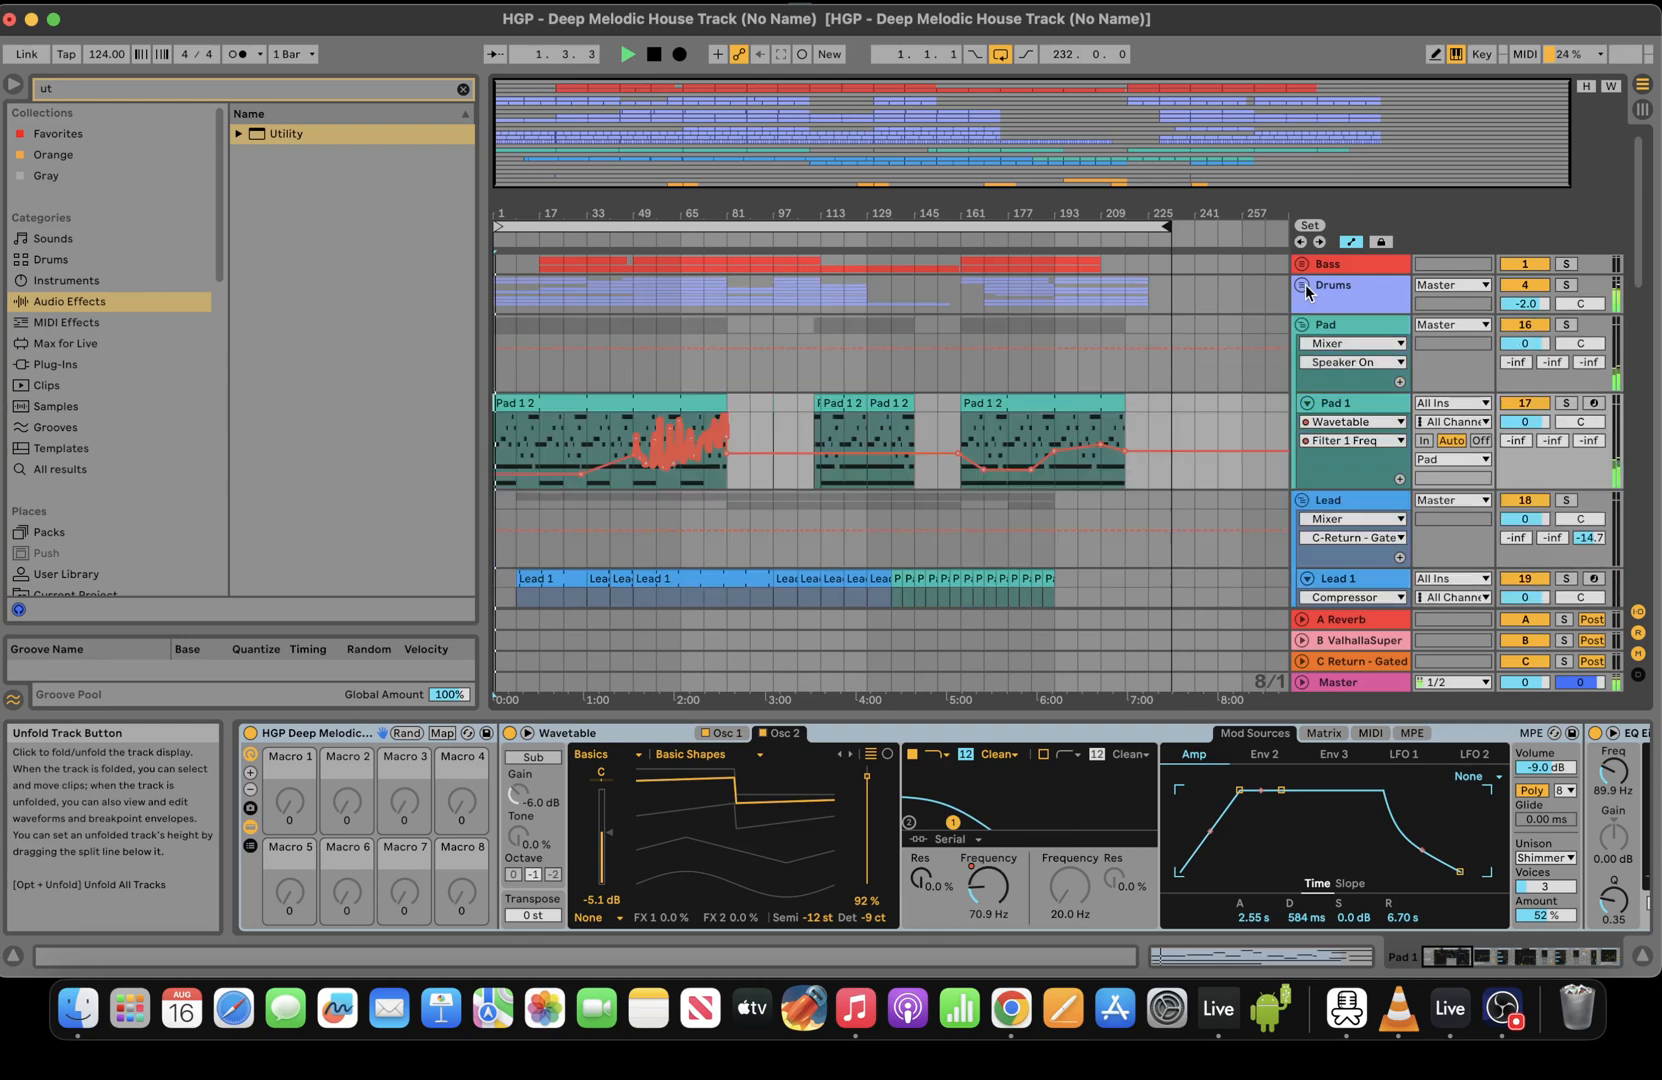
pyautogui.click(1302, 325)
pyautogui.press('space')
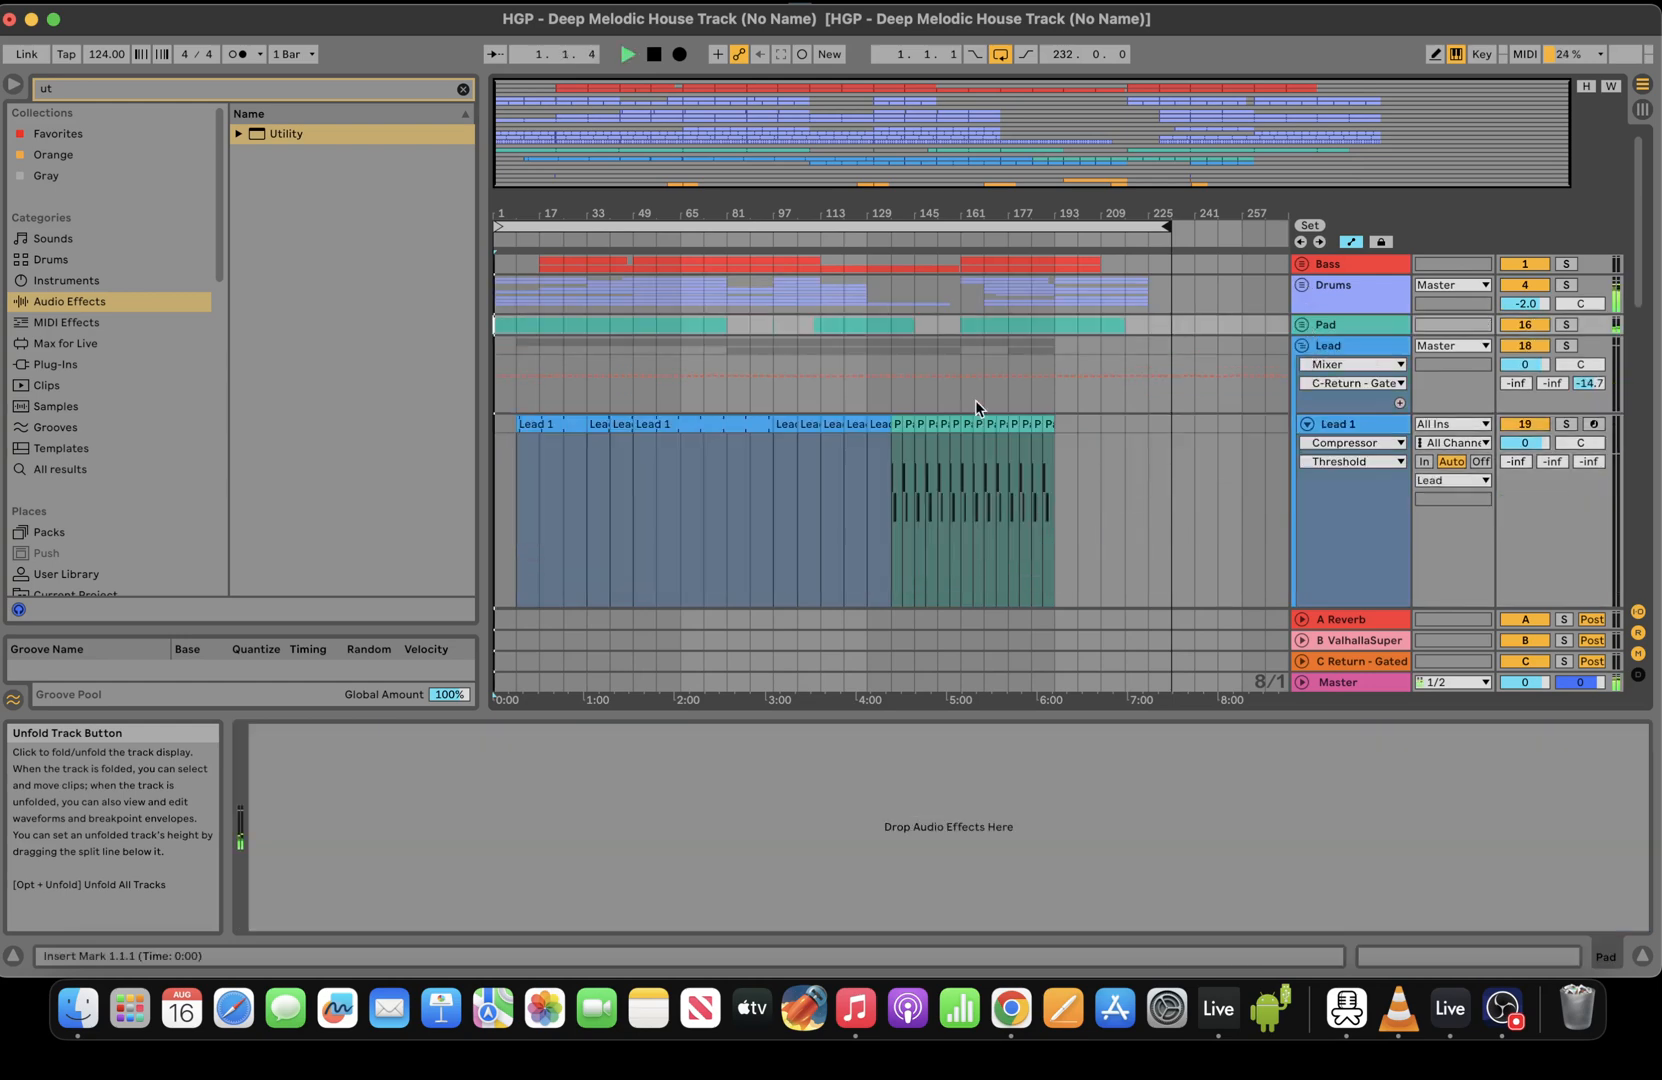
pyautogui.click(1302, 346)
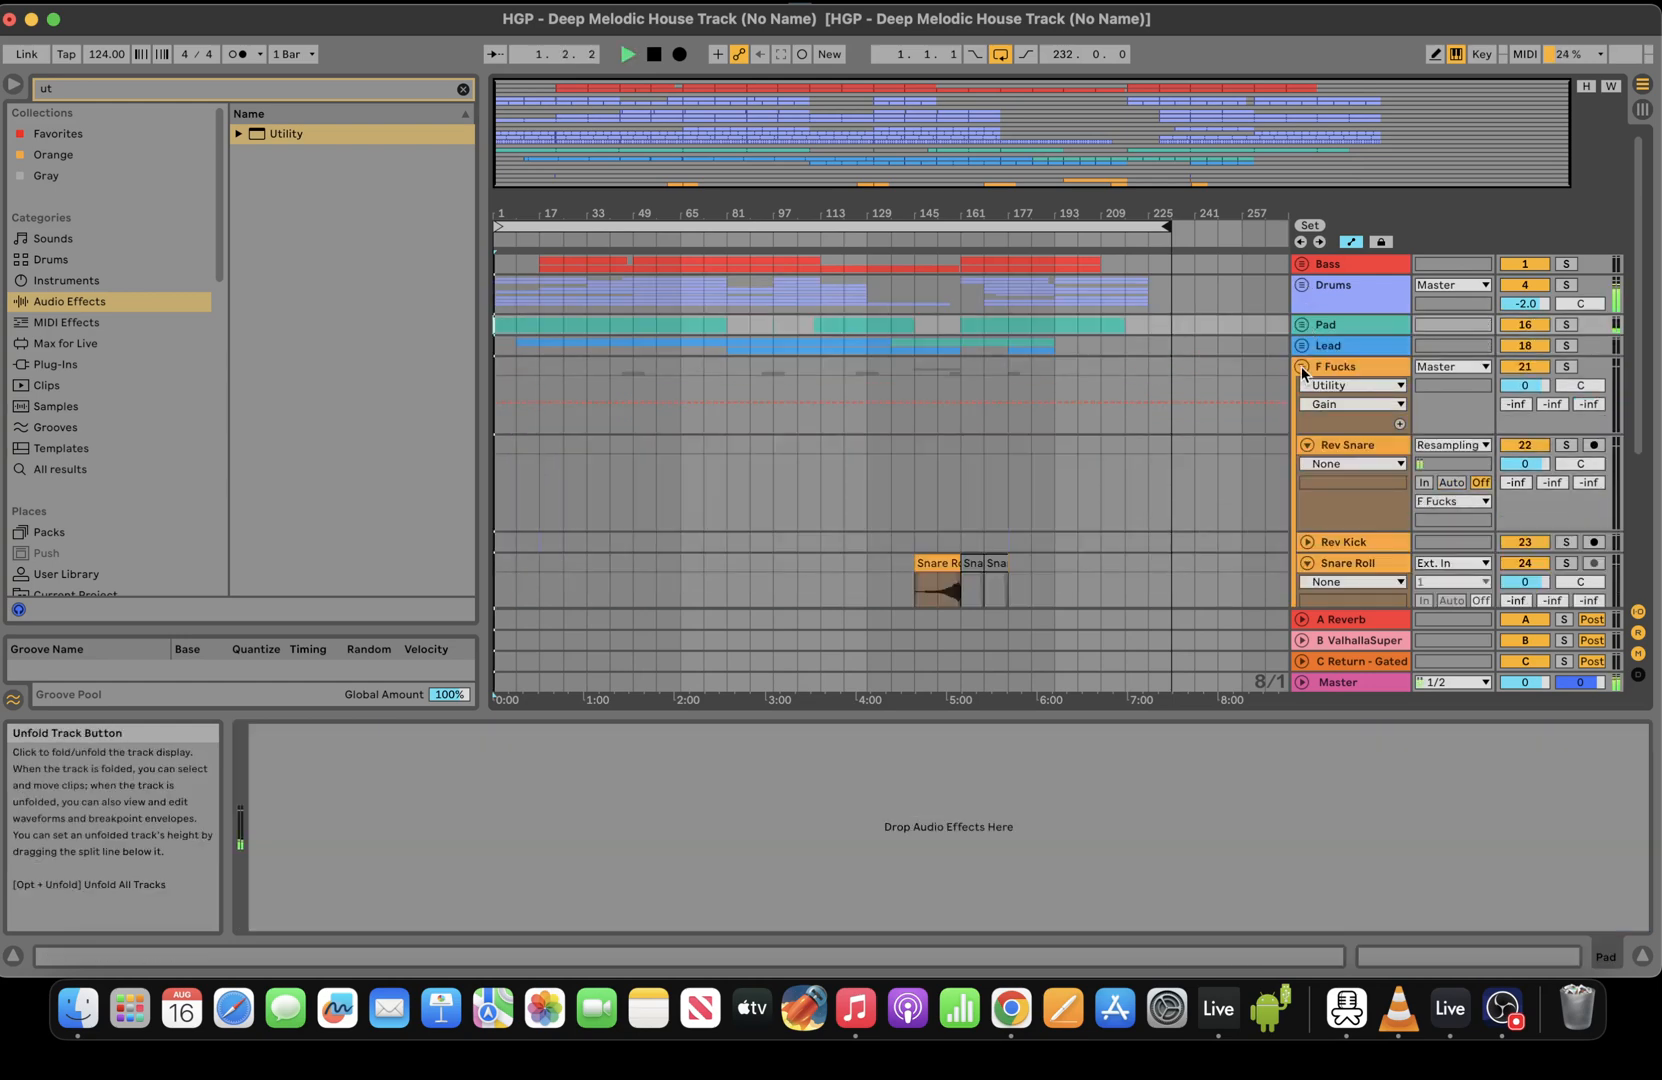
pyautogui.click(1302, 368)
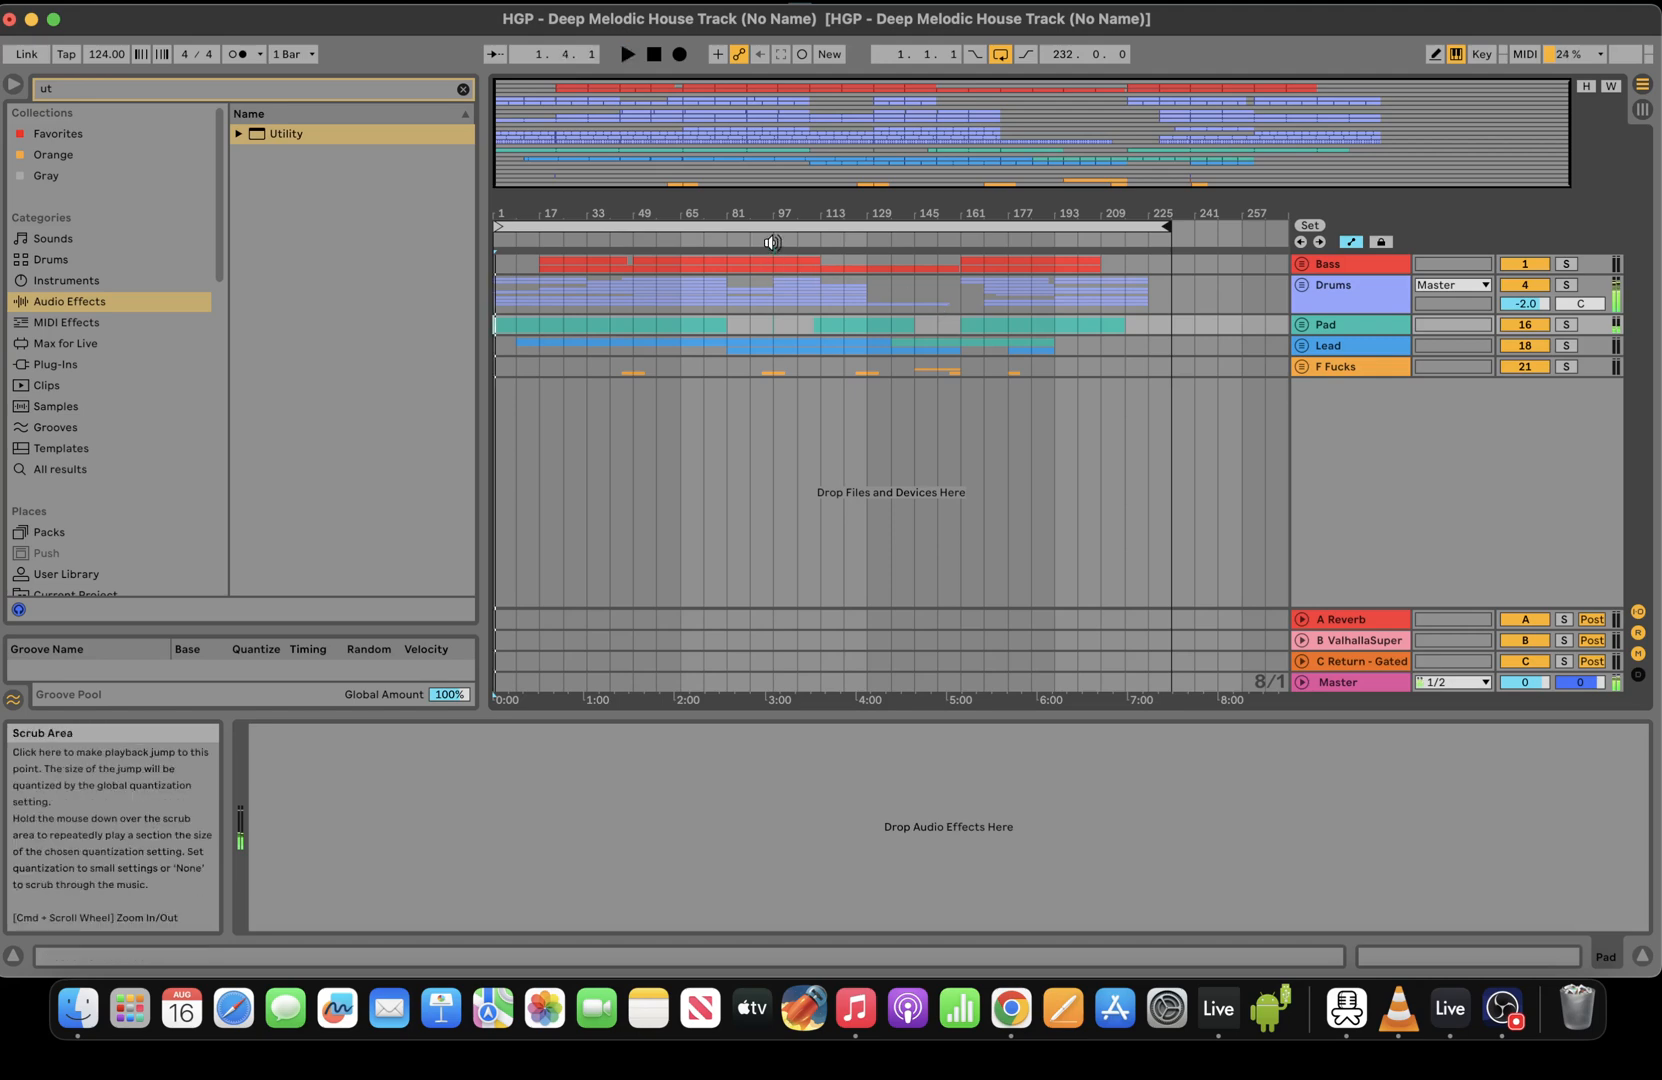
pyautogui.click(1345, 686)
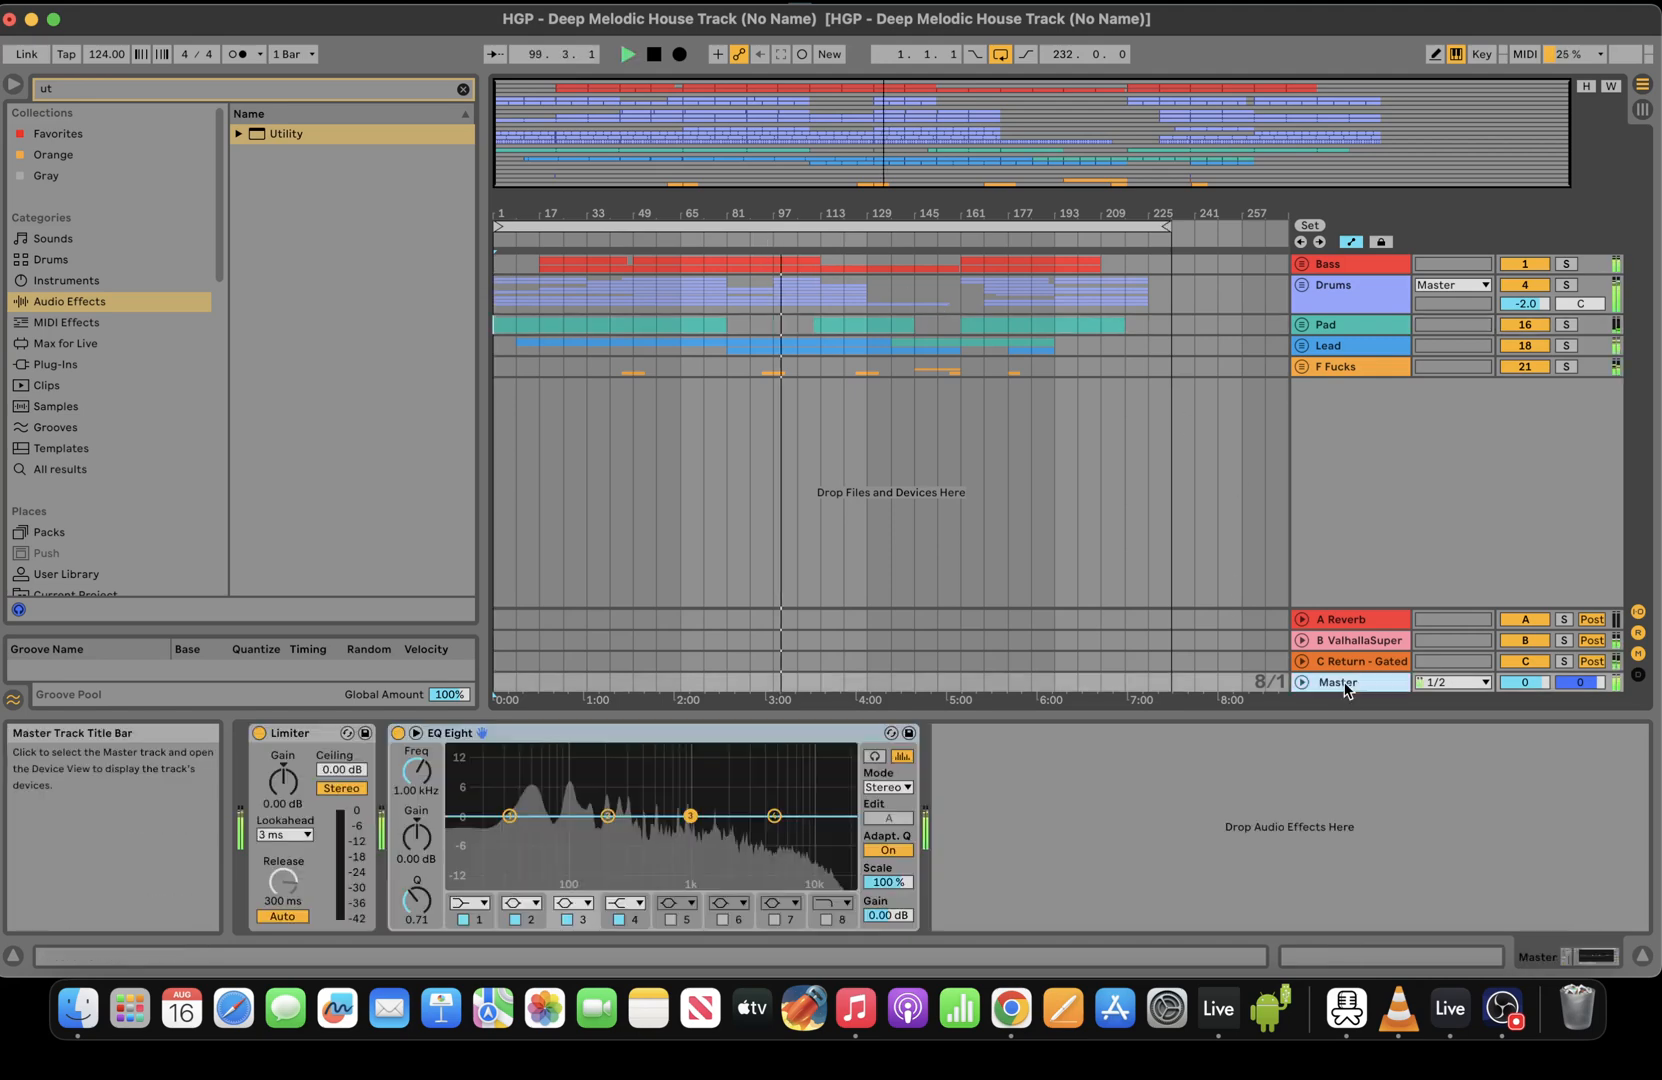
pyautogui.press('space')
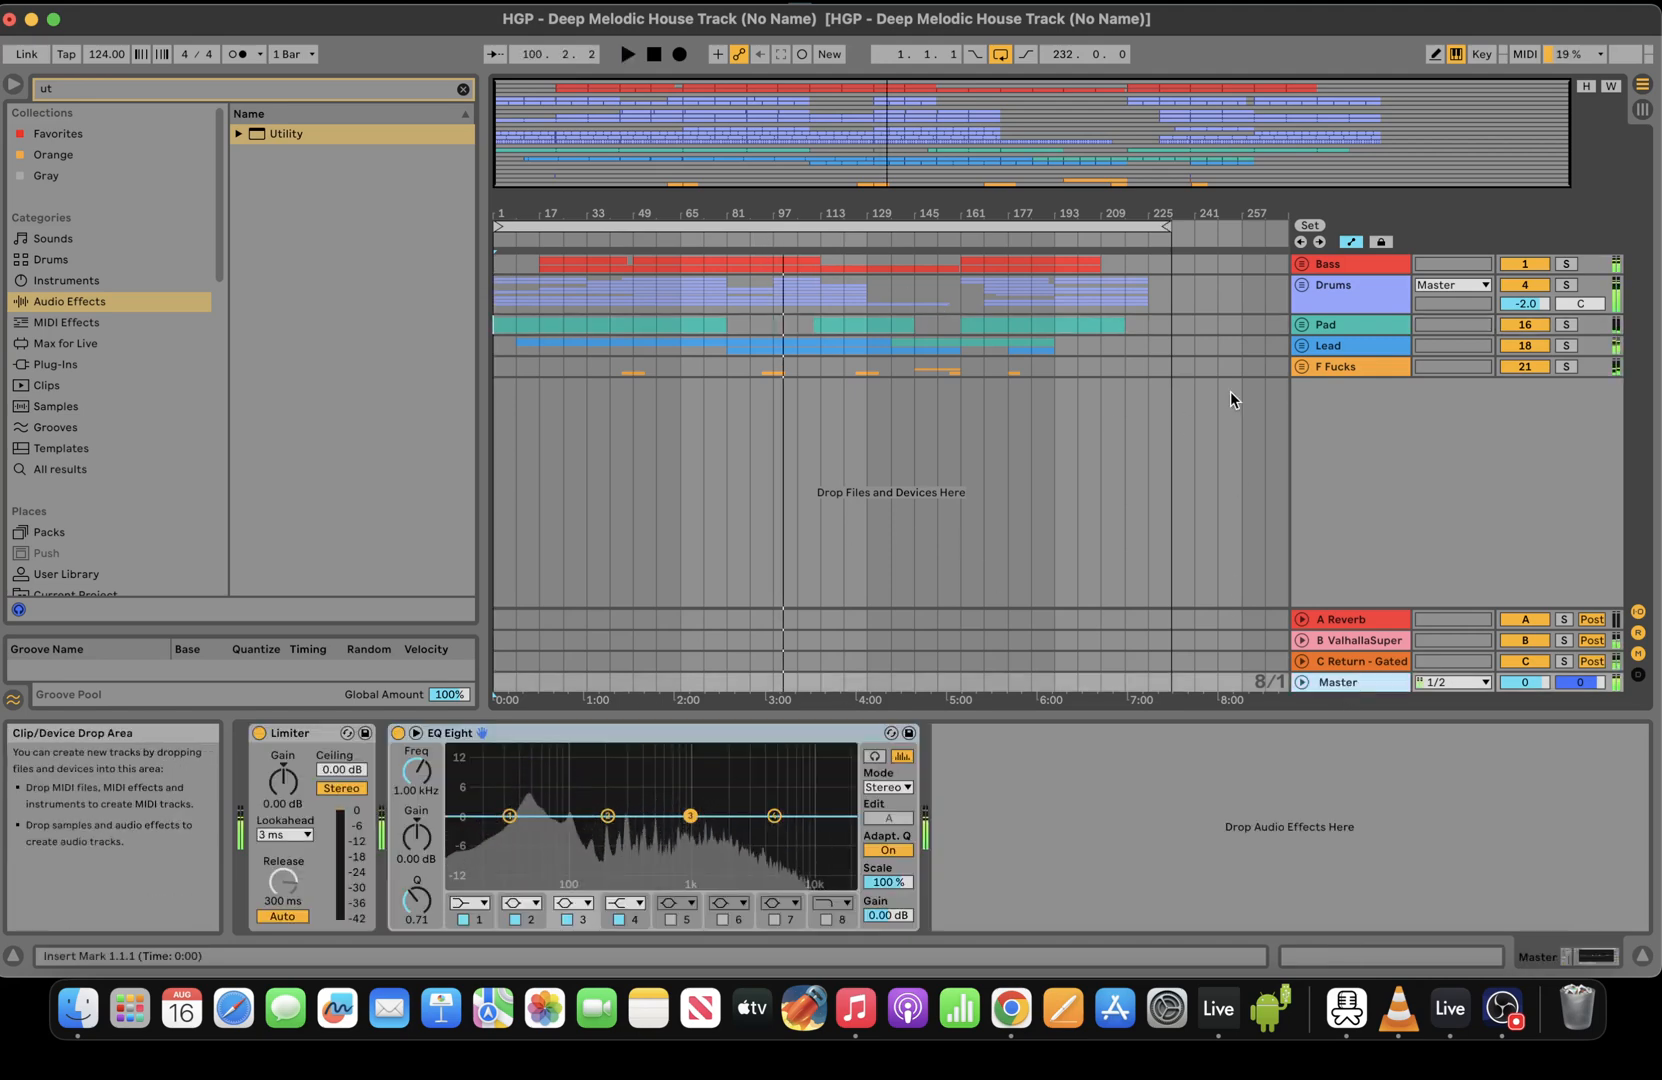
pyautogui.click(1354, 265)
pyautogui.hotkey('shift', 'Down')
pyautogui.hotkey('shift', 'Down')
pyautogui.hotkey('shift', 'Down')
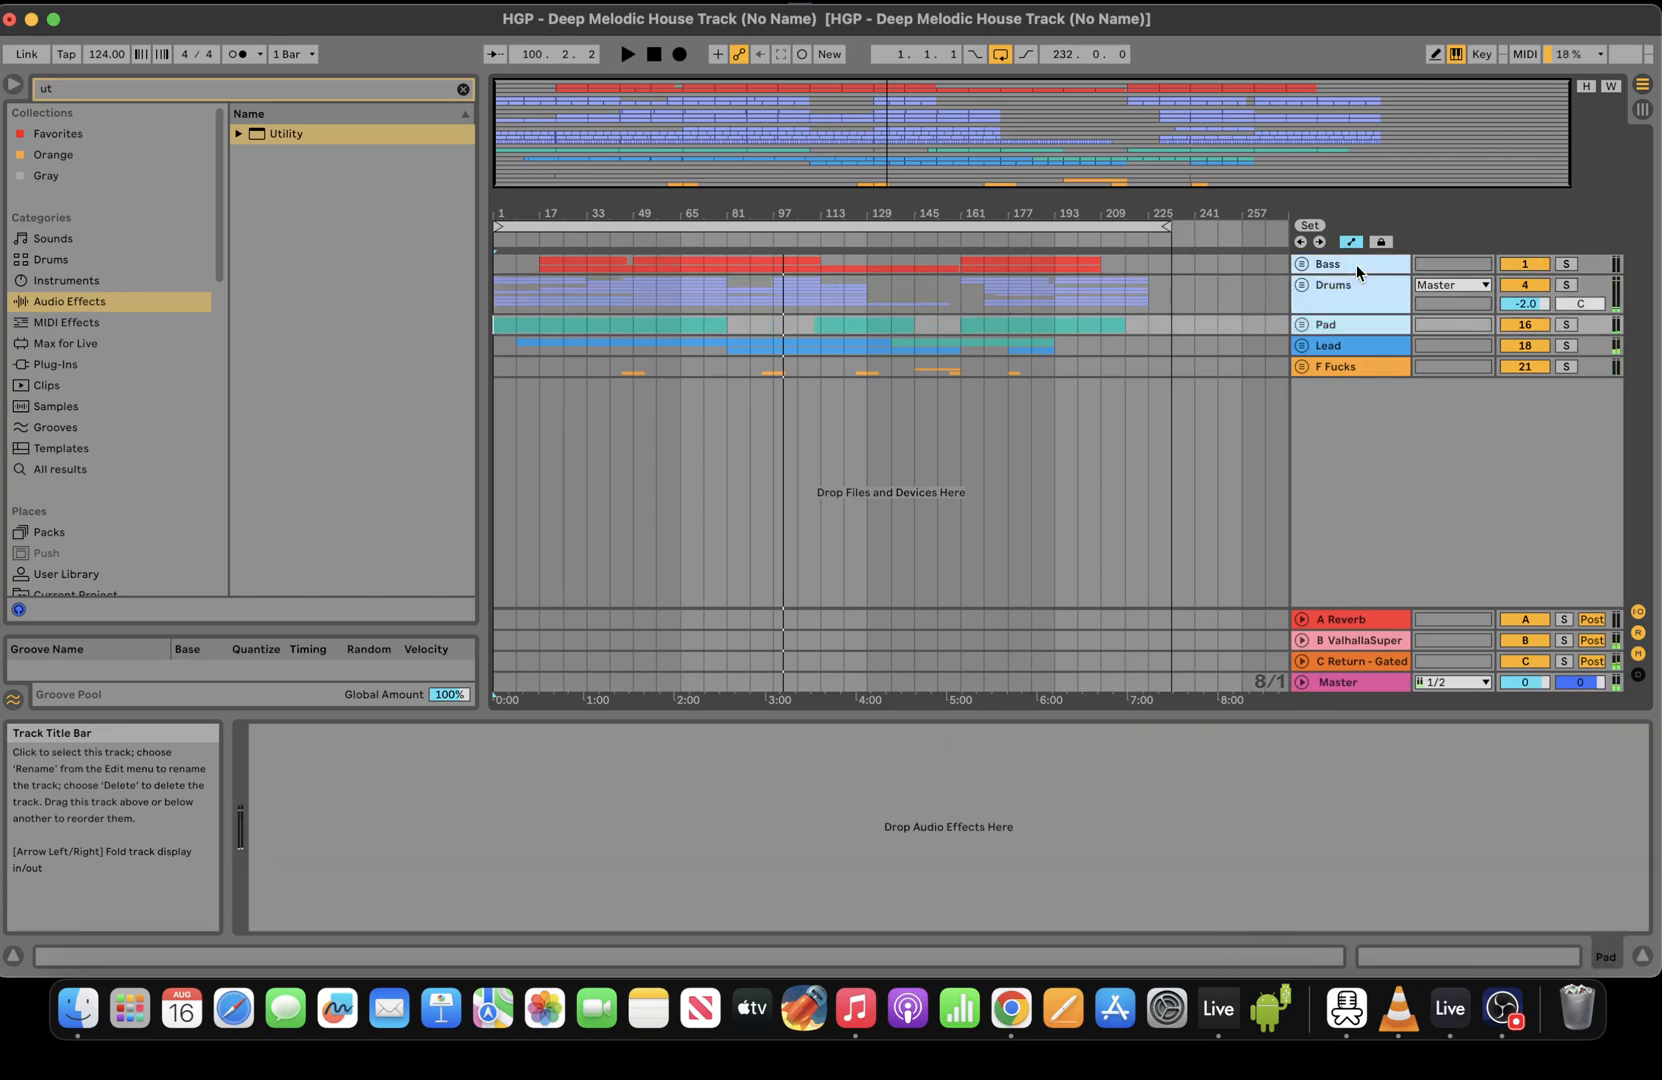
pyautogui.click(1517, 305)
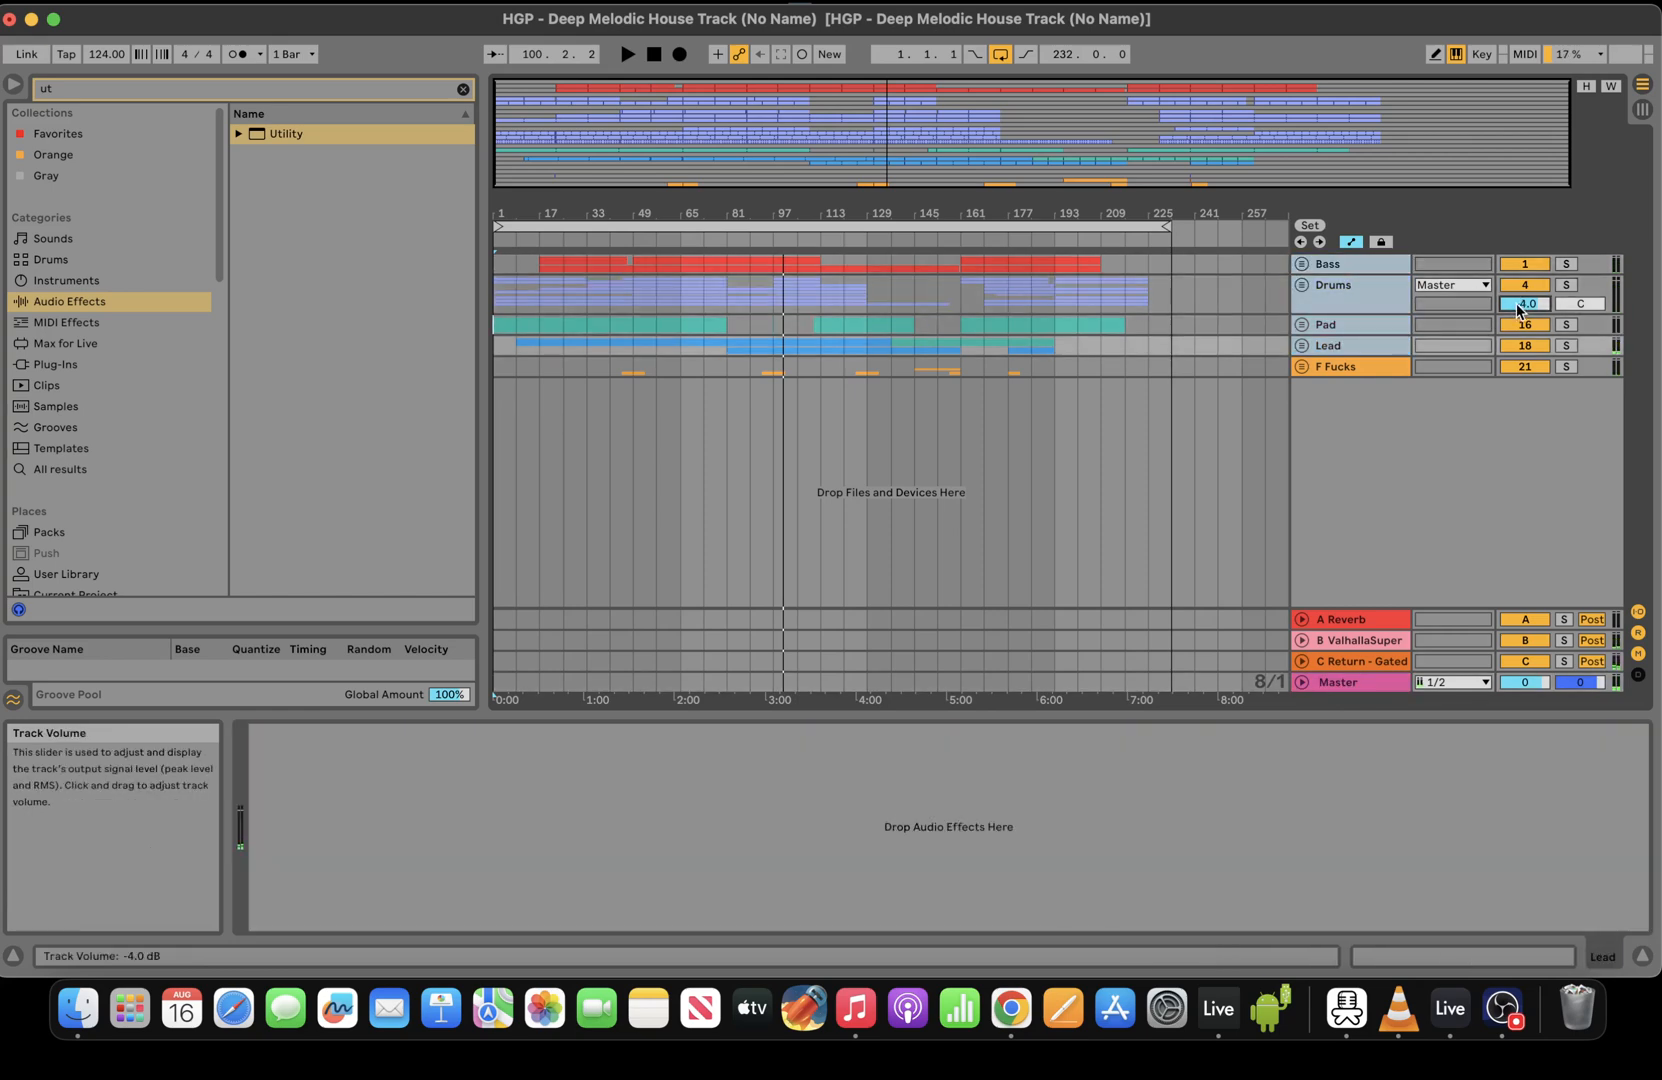
pyautogui.press('Up')
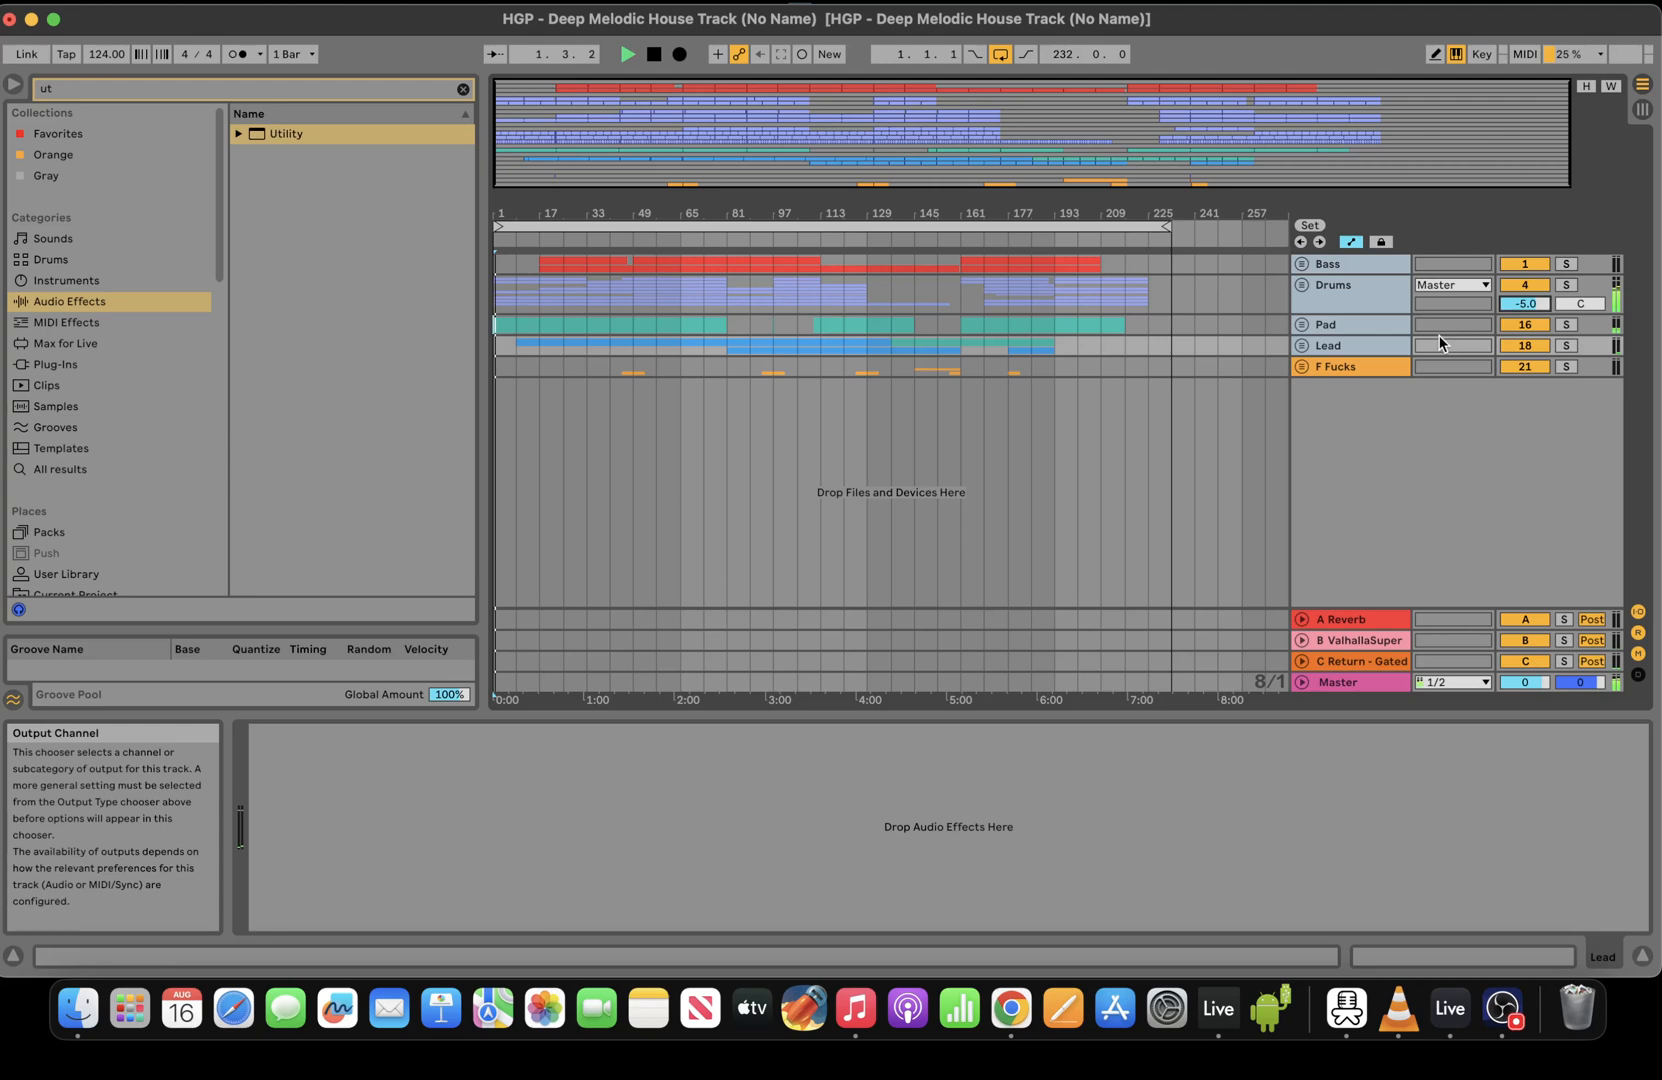
pyautogui.click(1356, 314)
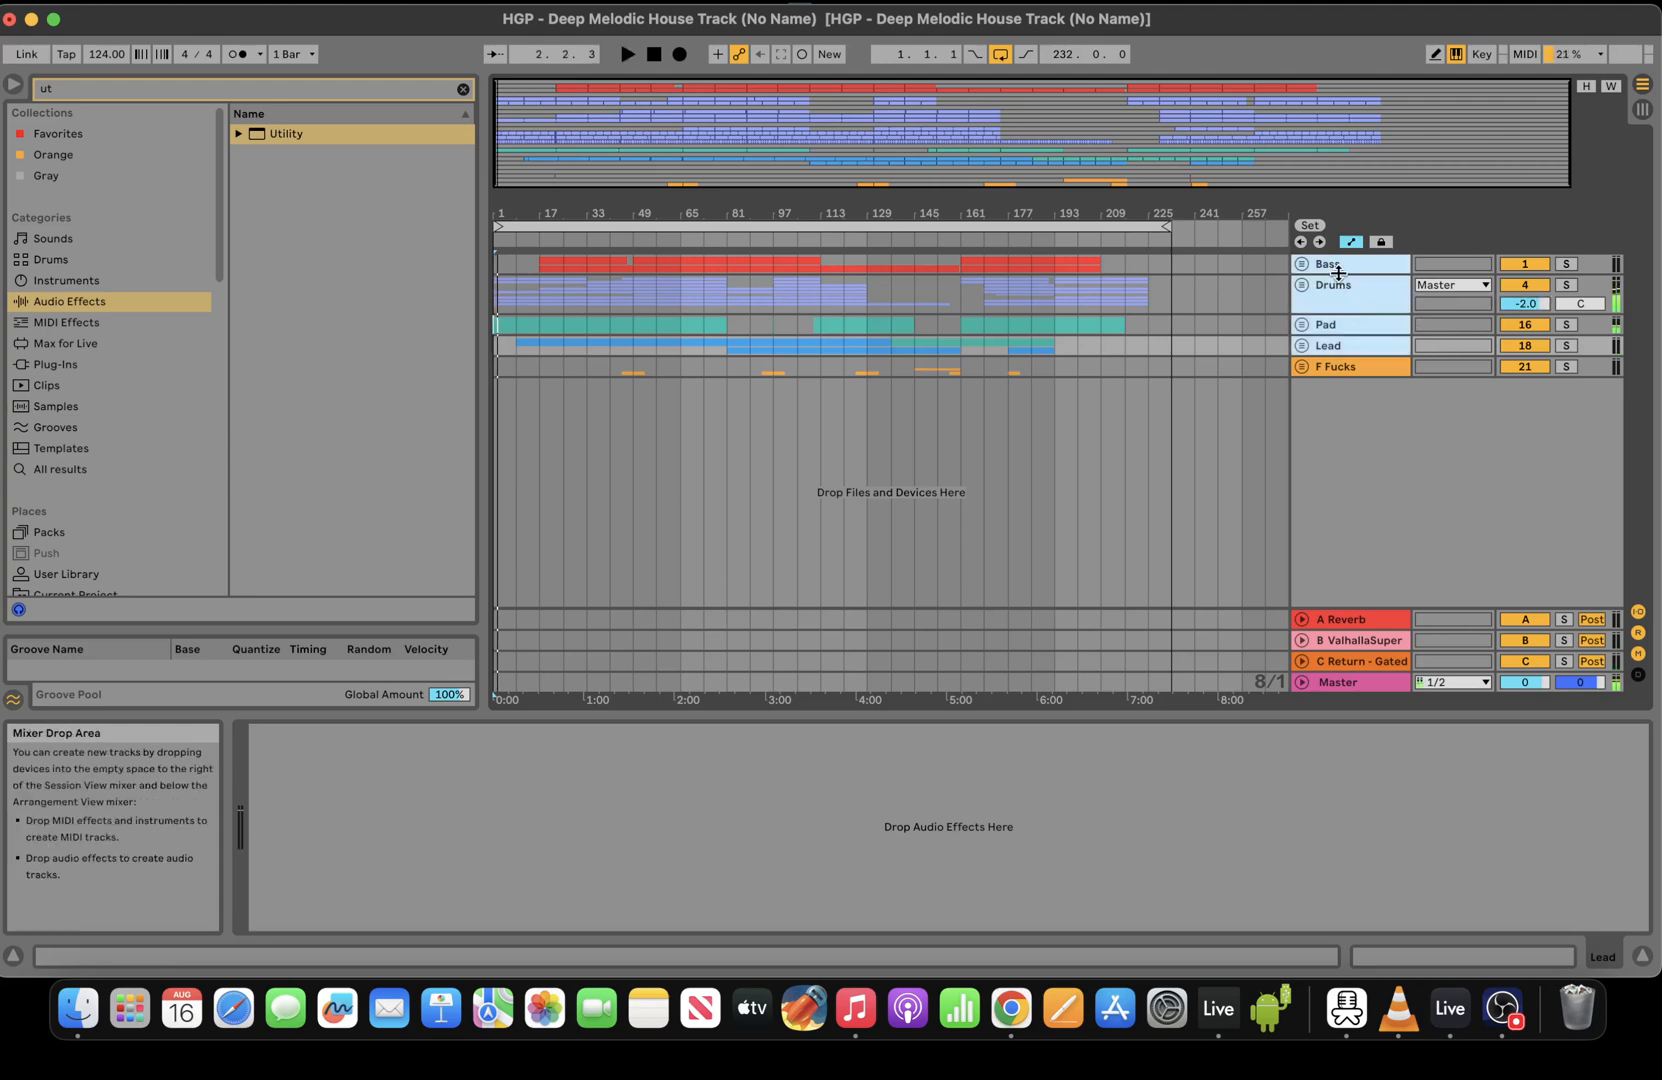
# Lower the volume of all five group tracks together until Drums is at -6.0 dB, and show the Master track's devices
pyautogui.click(1341, 267)
pyautogui.hotkey('shift', 'Down')
pyautogui.hotkey('shift', 'Down')
pyautogui.hotkey('shift', 'Down')
pyautogui.hotkey('shift', 'Down')
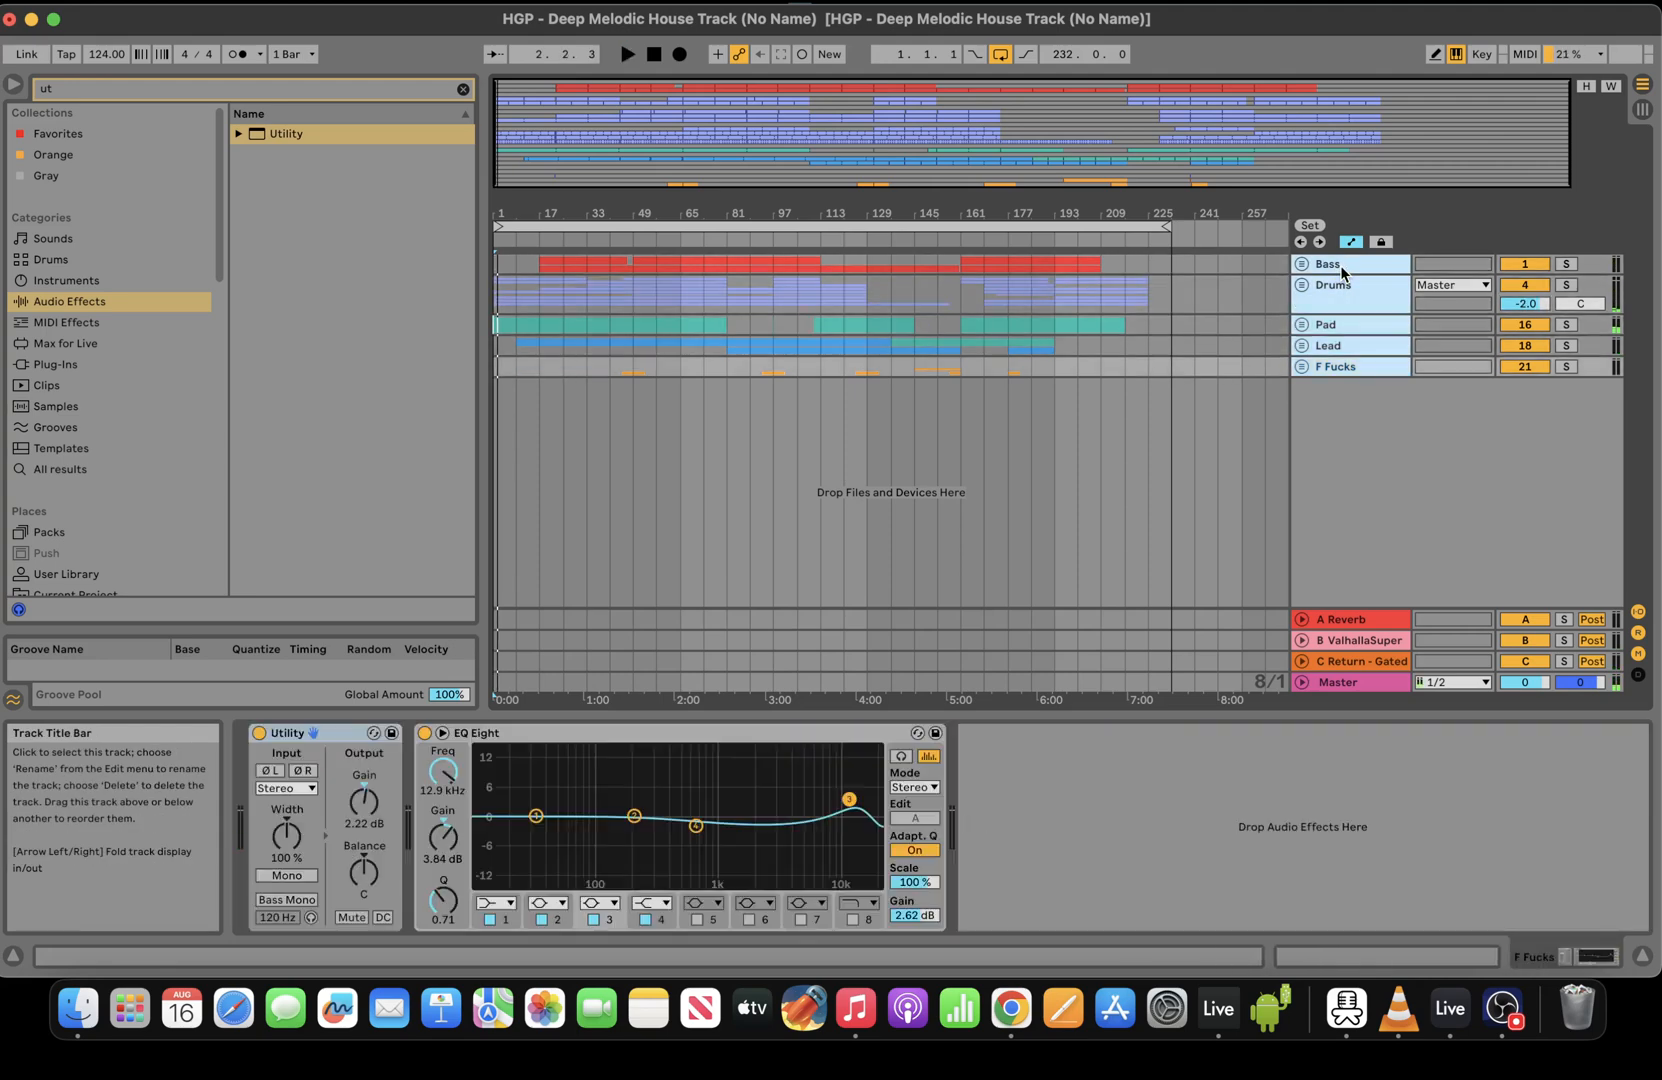
pyautogui.click(1525, 303)
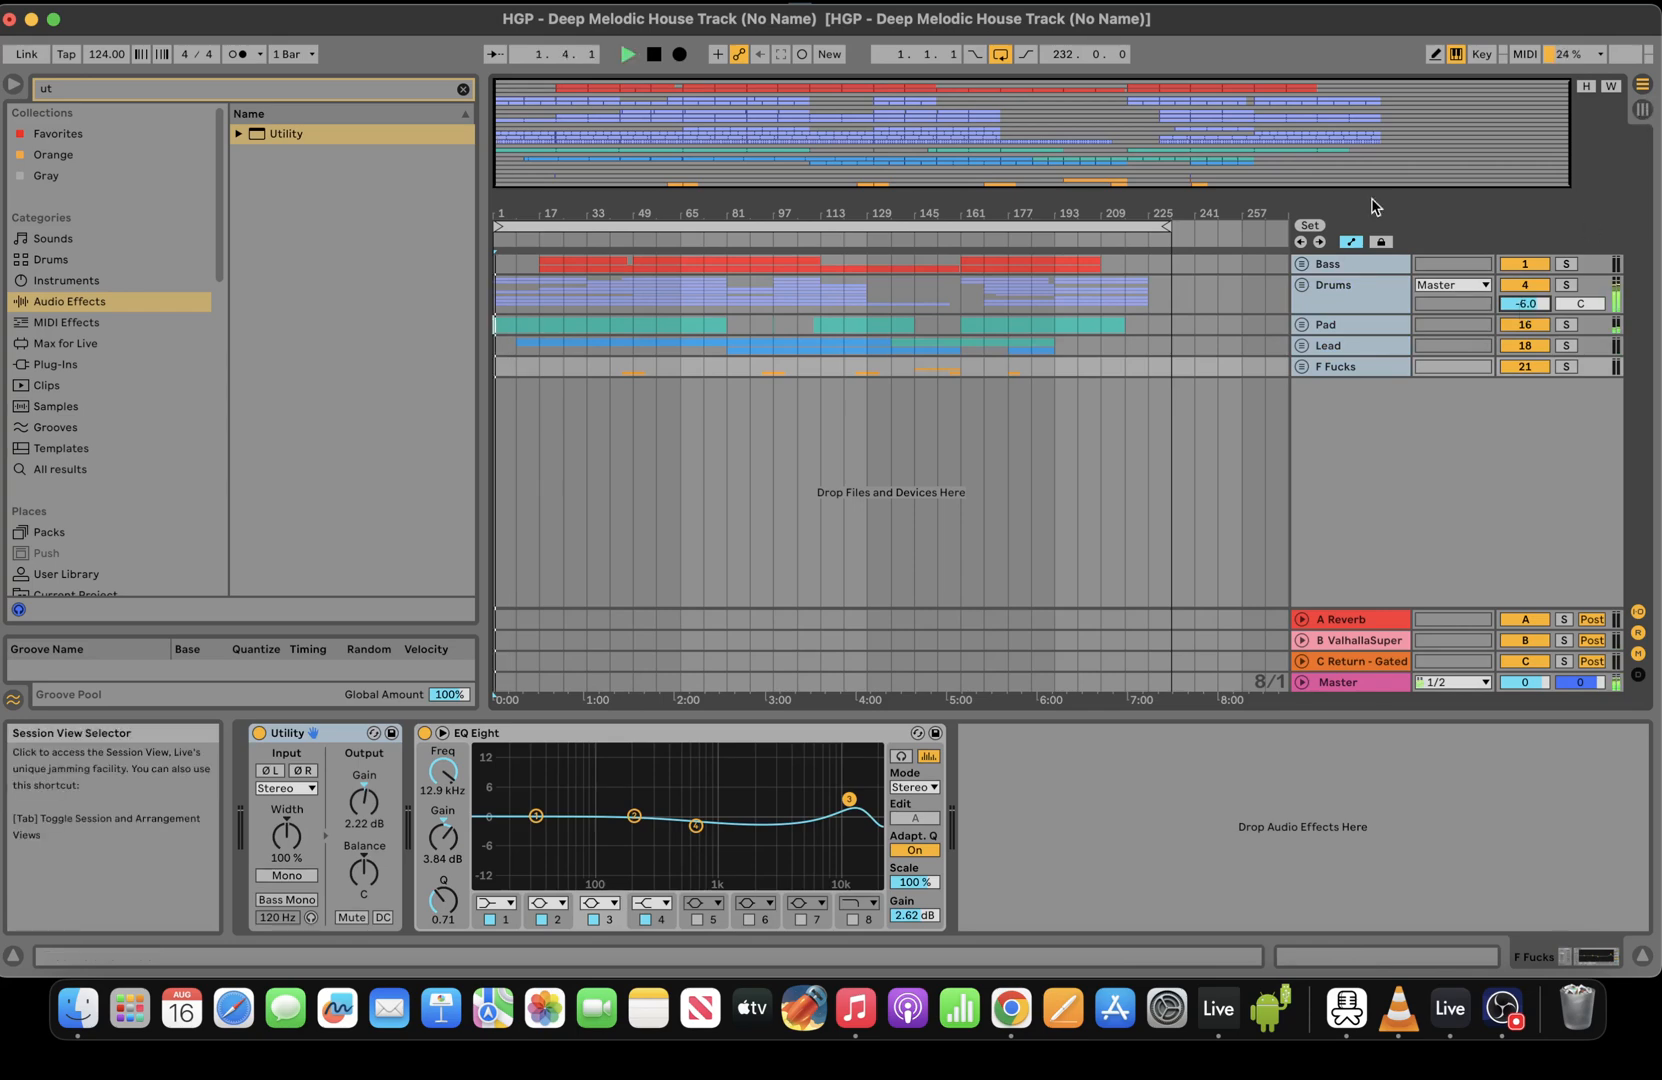
pyautogui.click(843, 666)
pyautogui.click(840, 682)
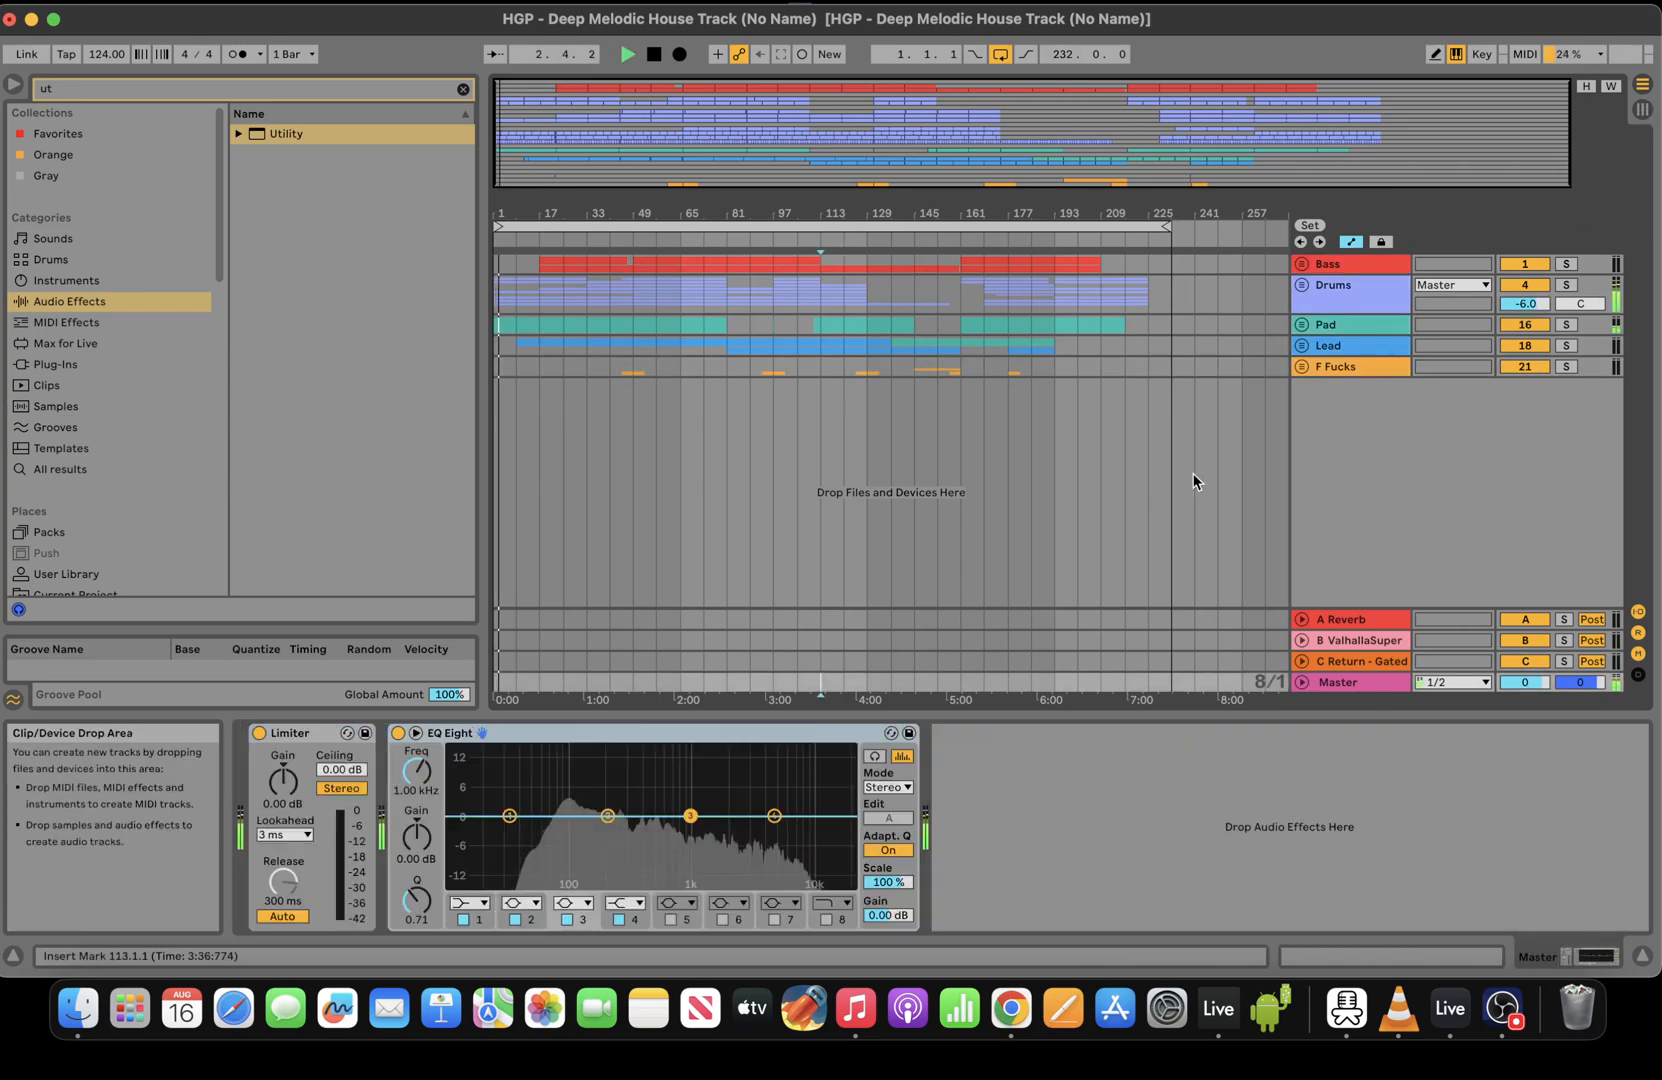
# Try the GClip plug-in on the Master track while playing from around bar 97, and remove it
pyautogui.click(212, 81)
pyautogui.write('g')
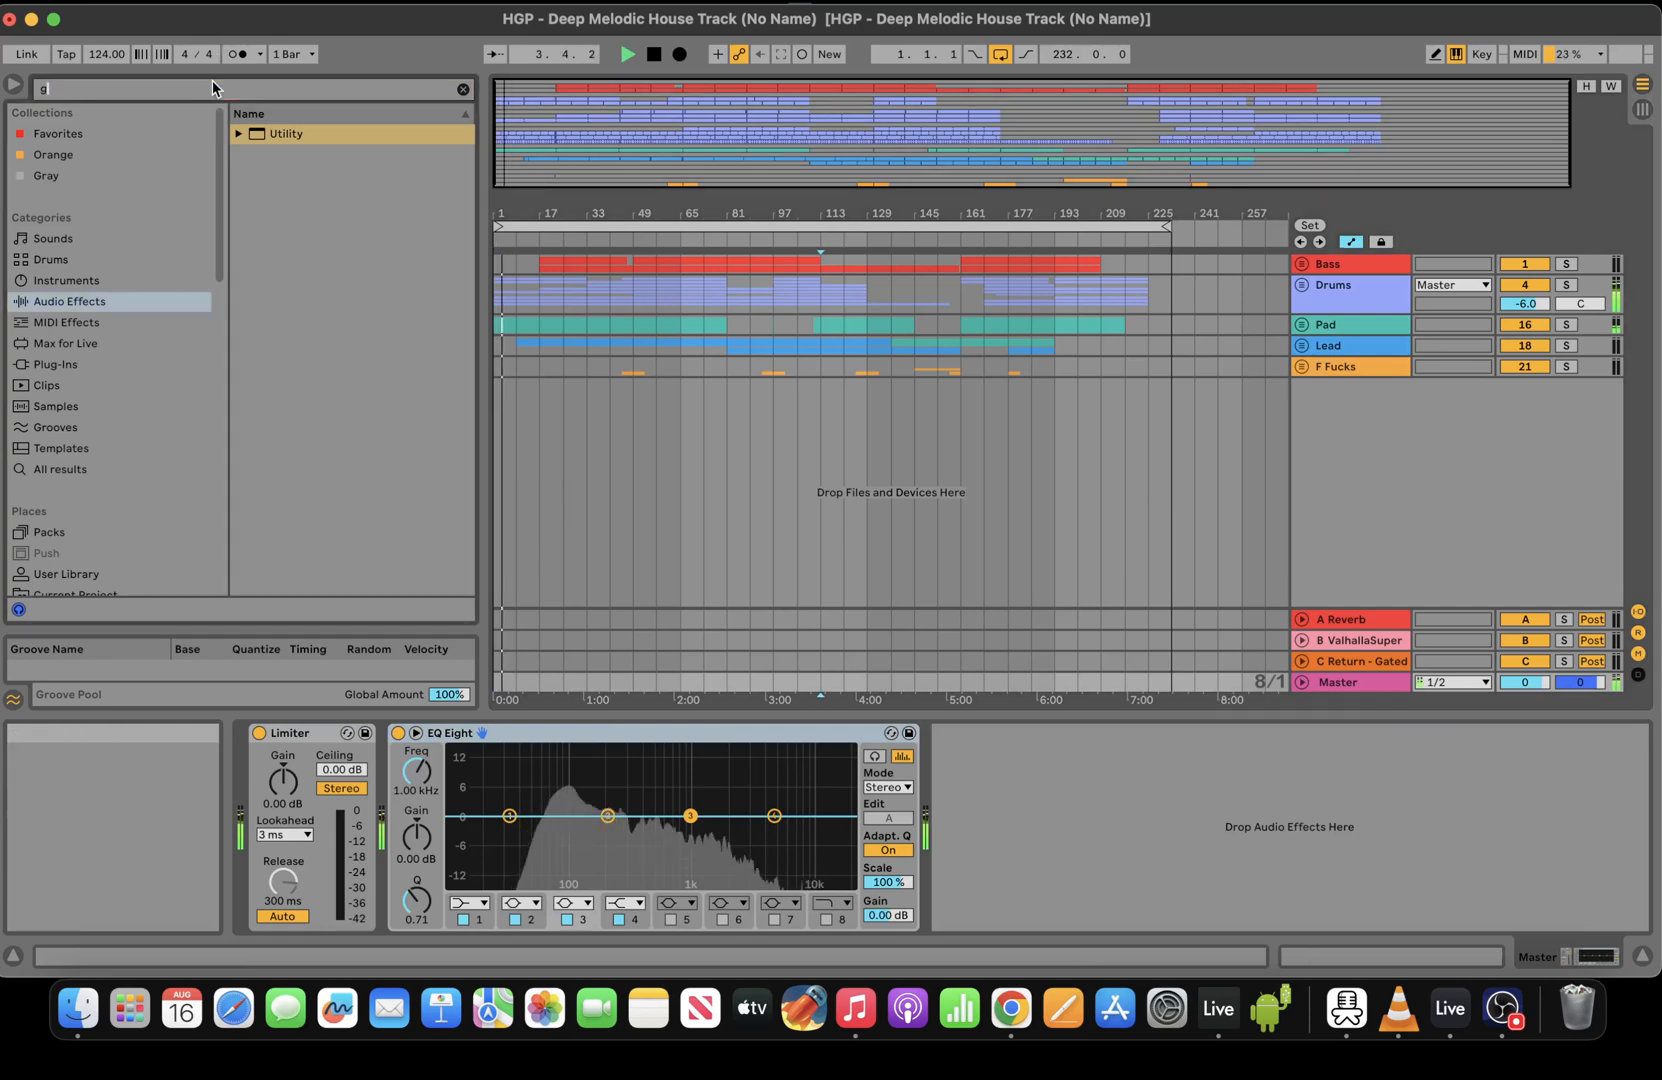
pyautogui.write('c')
pyautogui.click(80, 364)
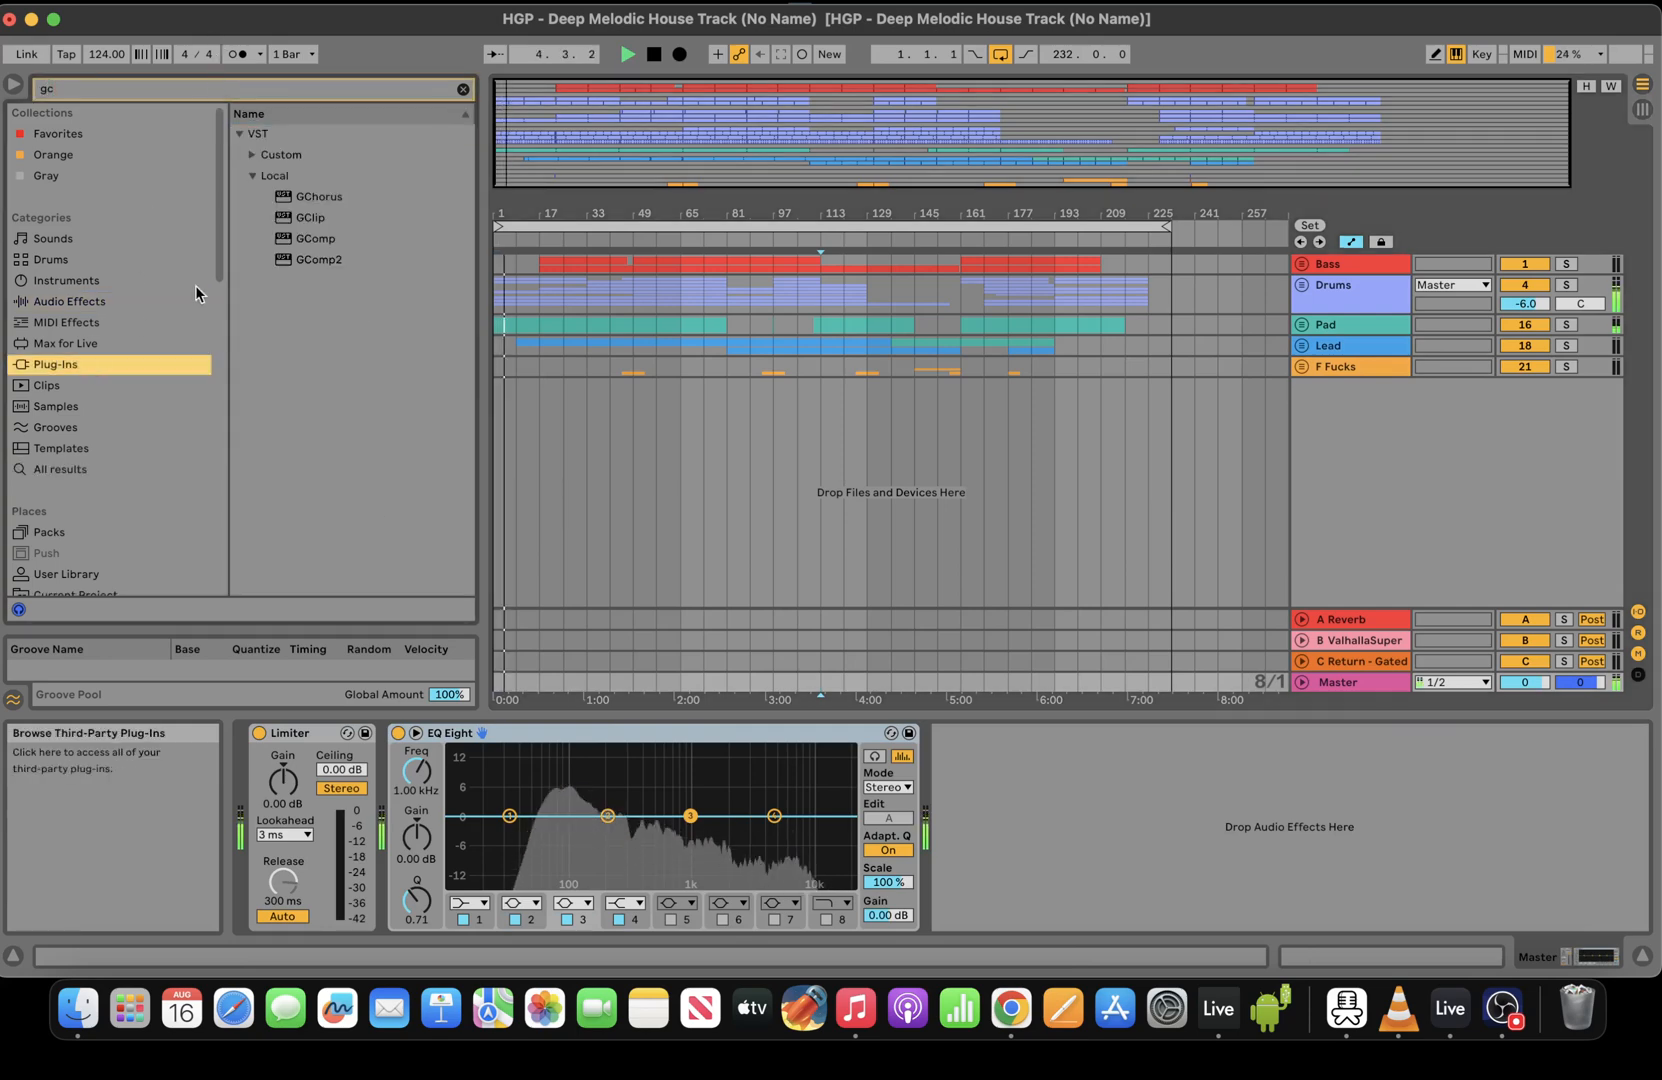
pyautogui.doubleClick(310, 217)
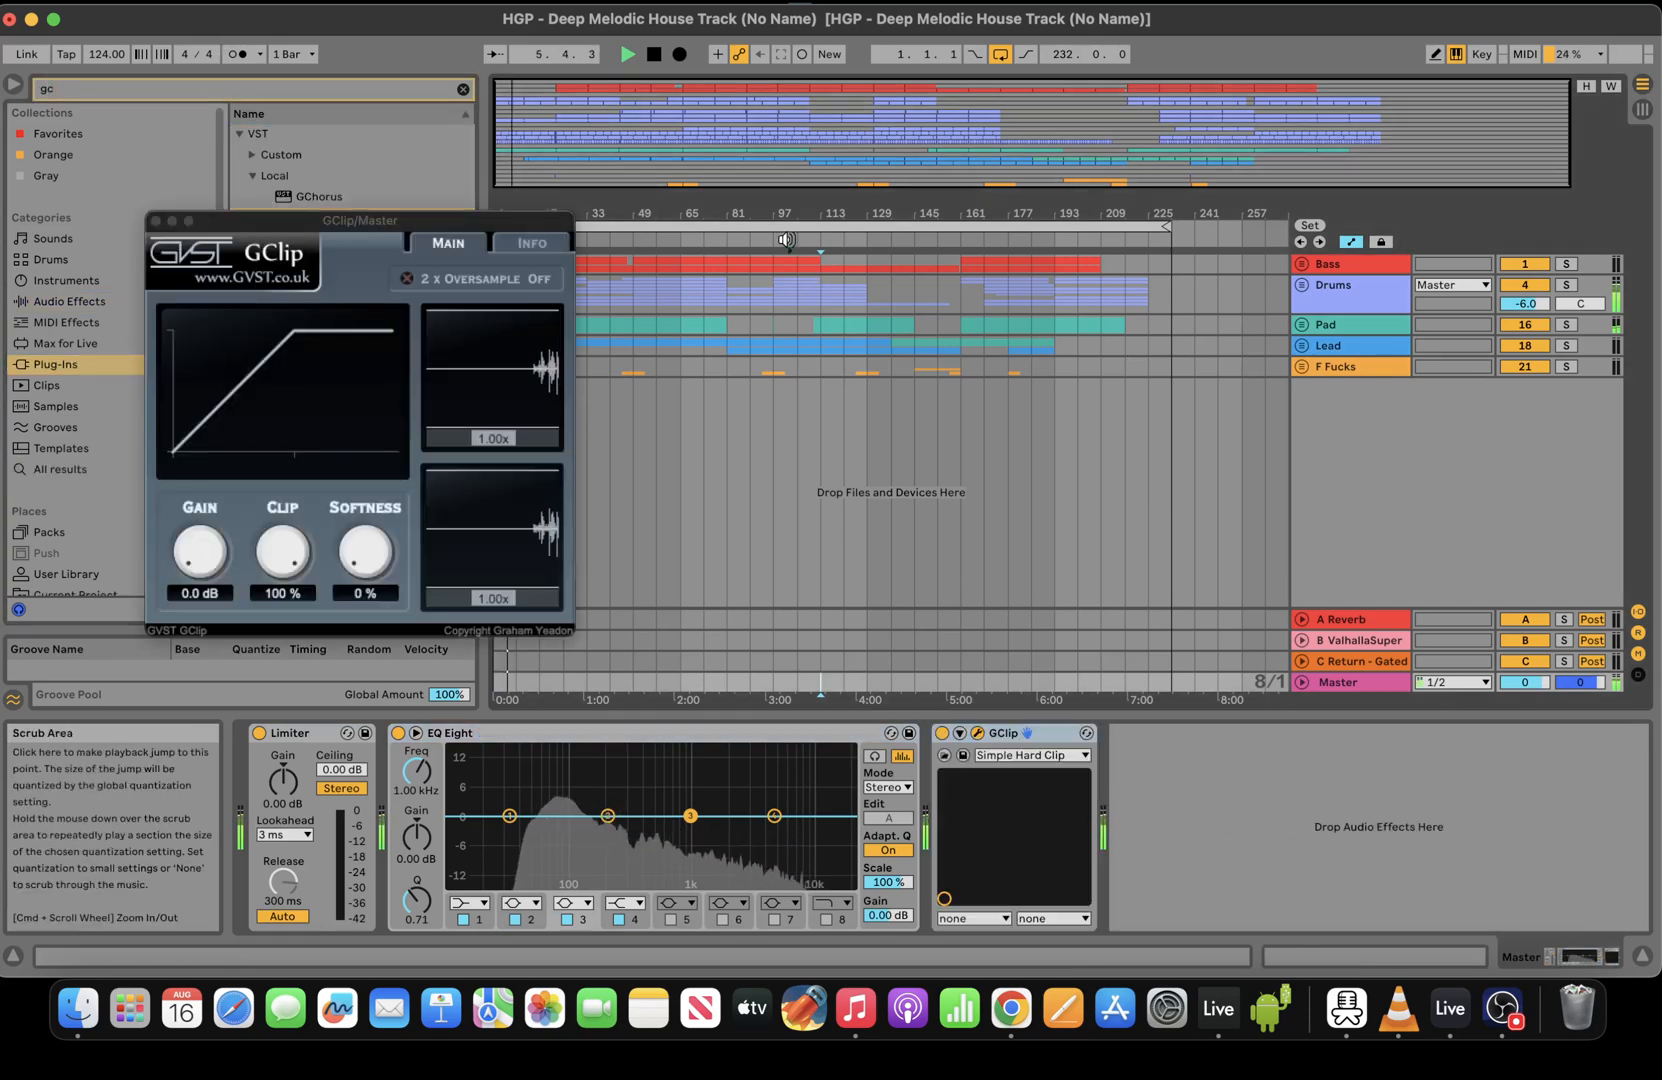
pyautogui.click(787, 239)
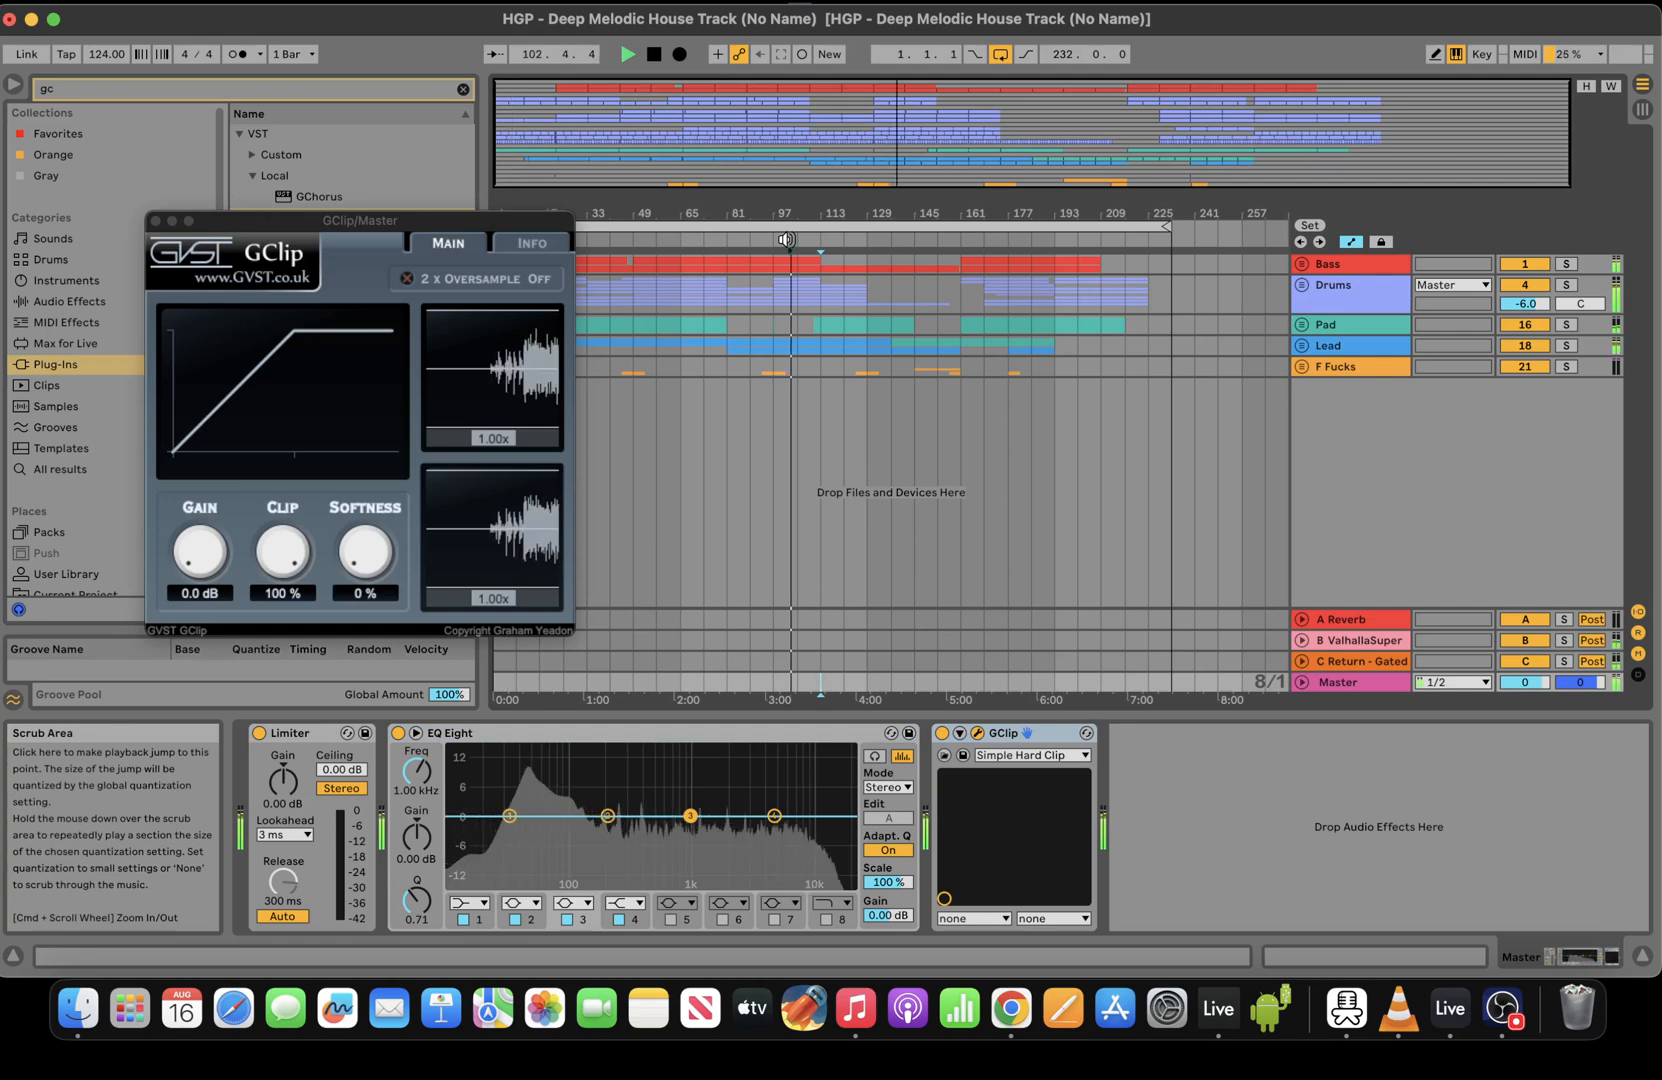
pyautogui.press('space')
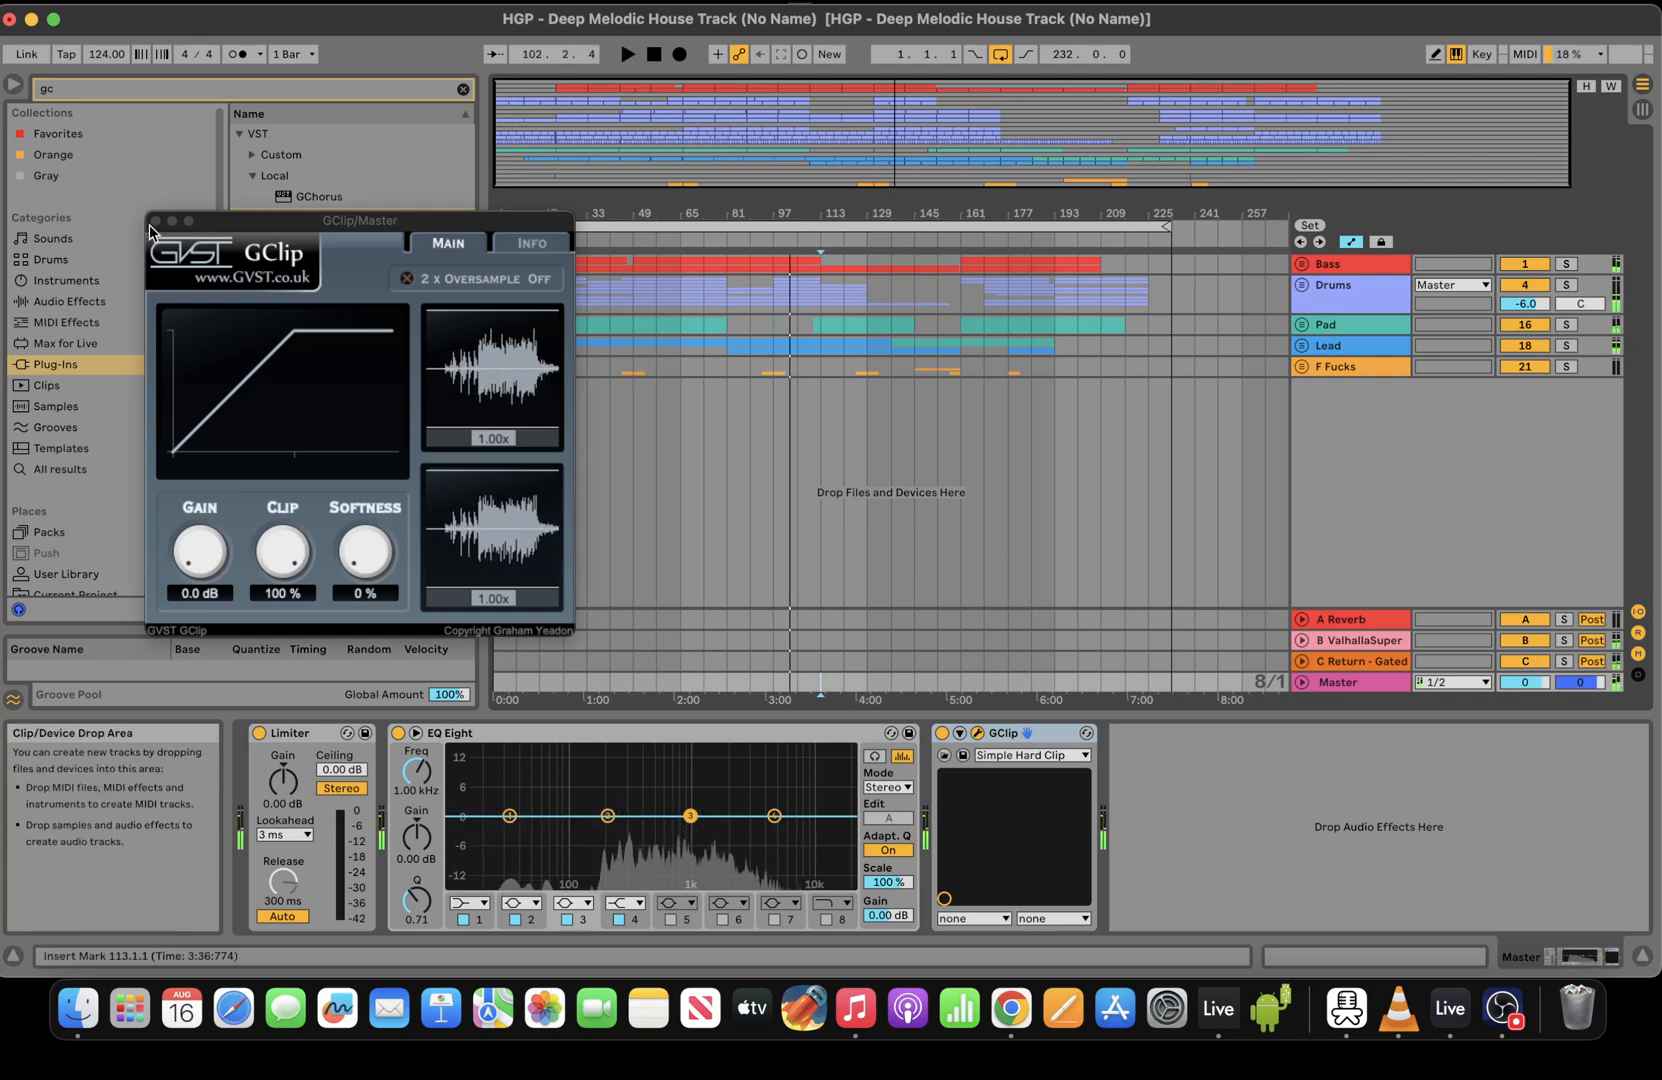
pyautogui.click(155, 220)
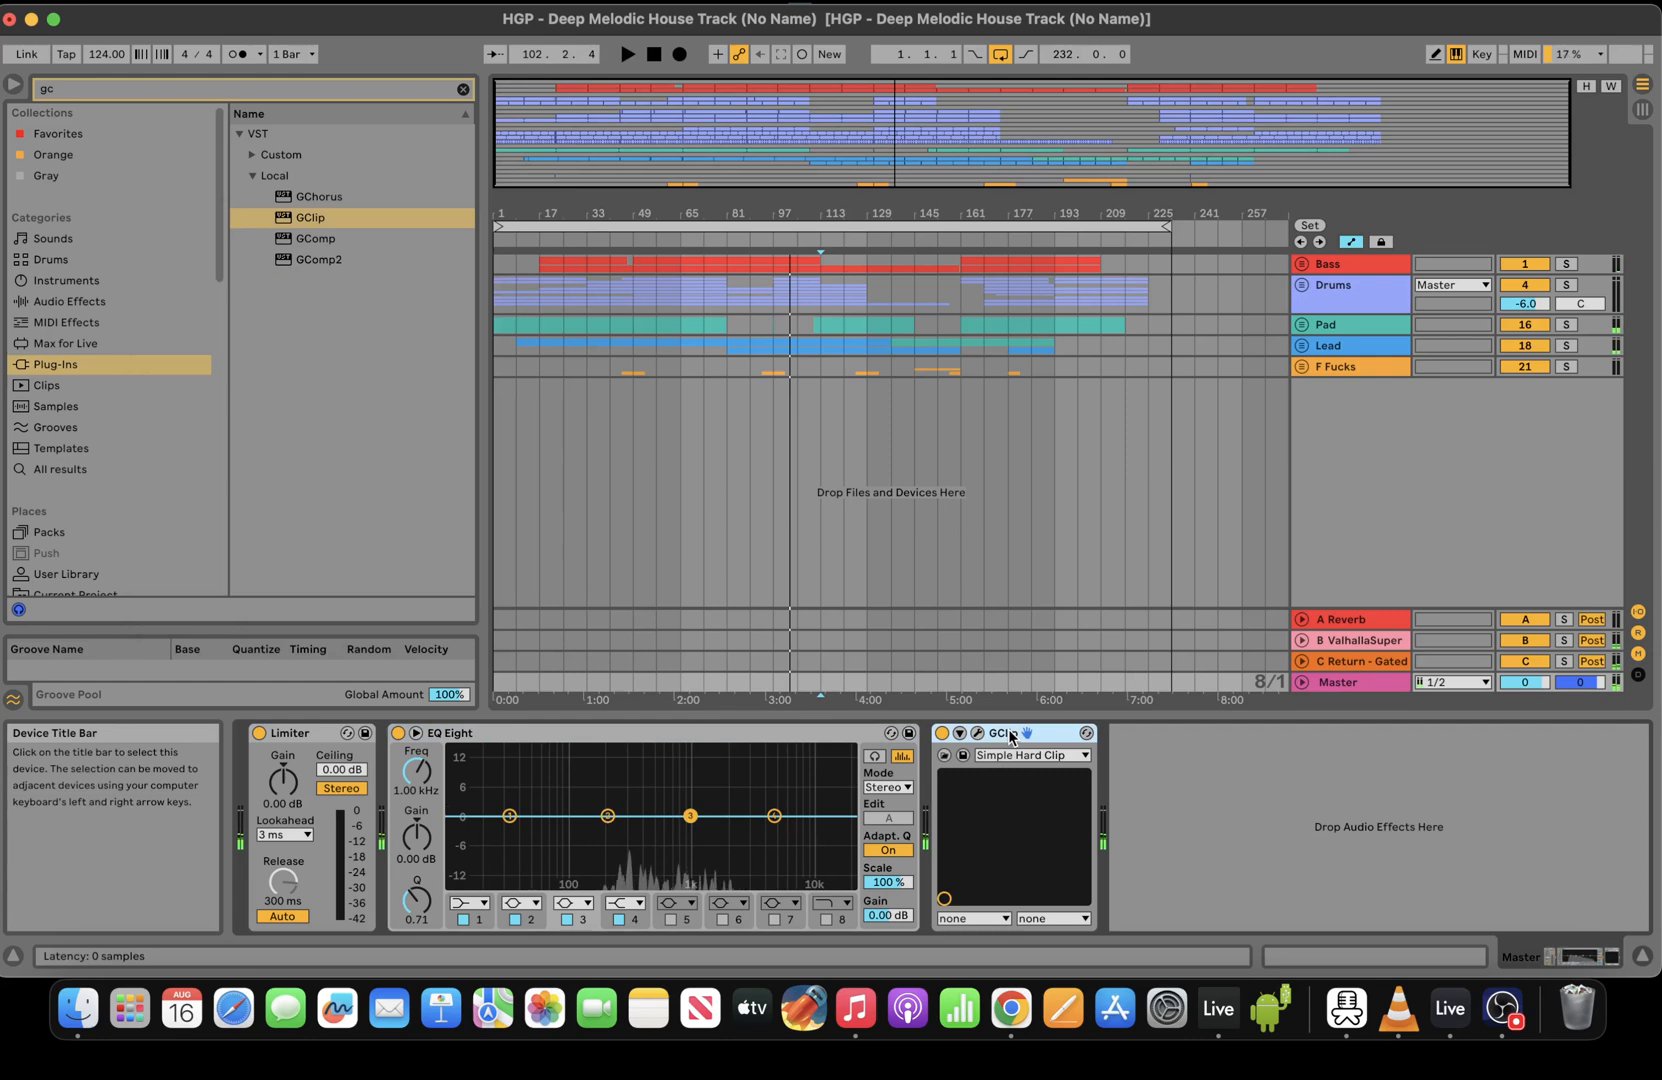
pyautogui.press('Delete')
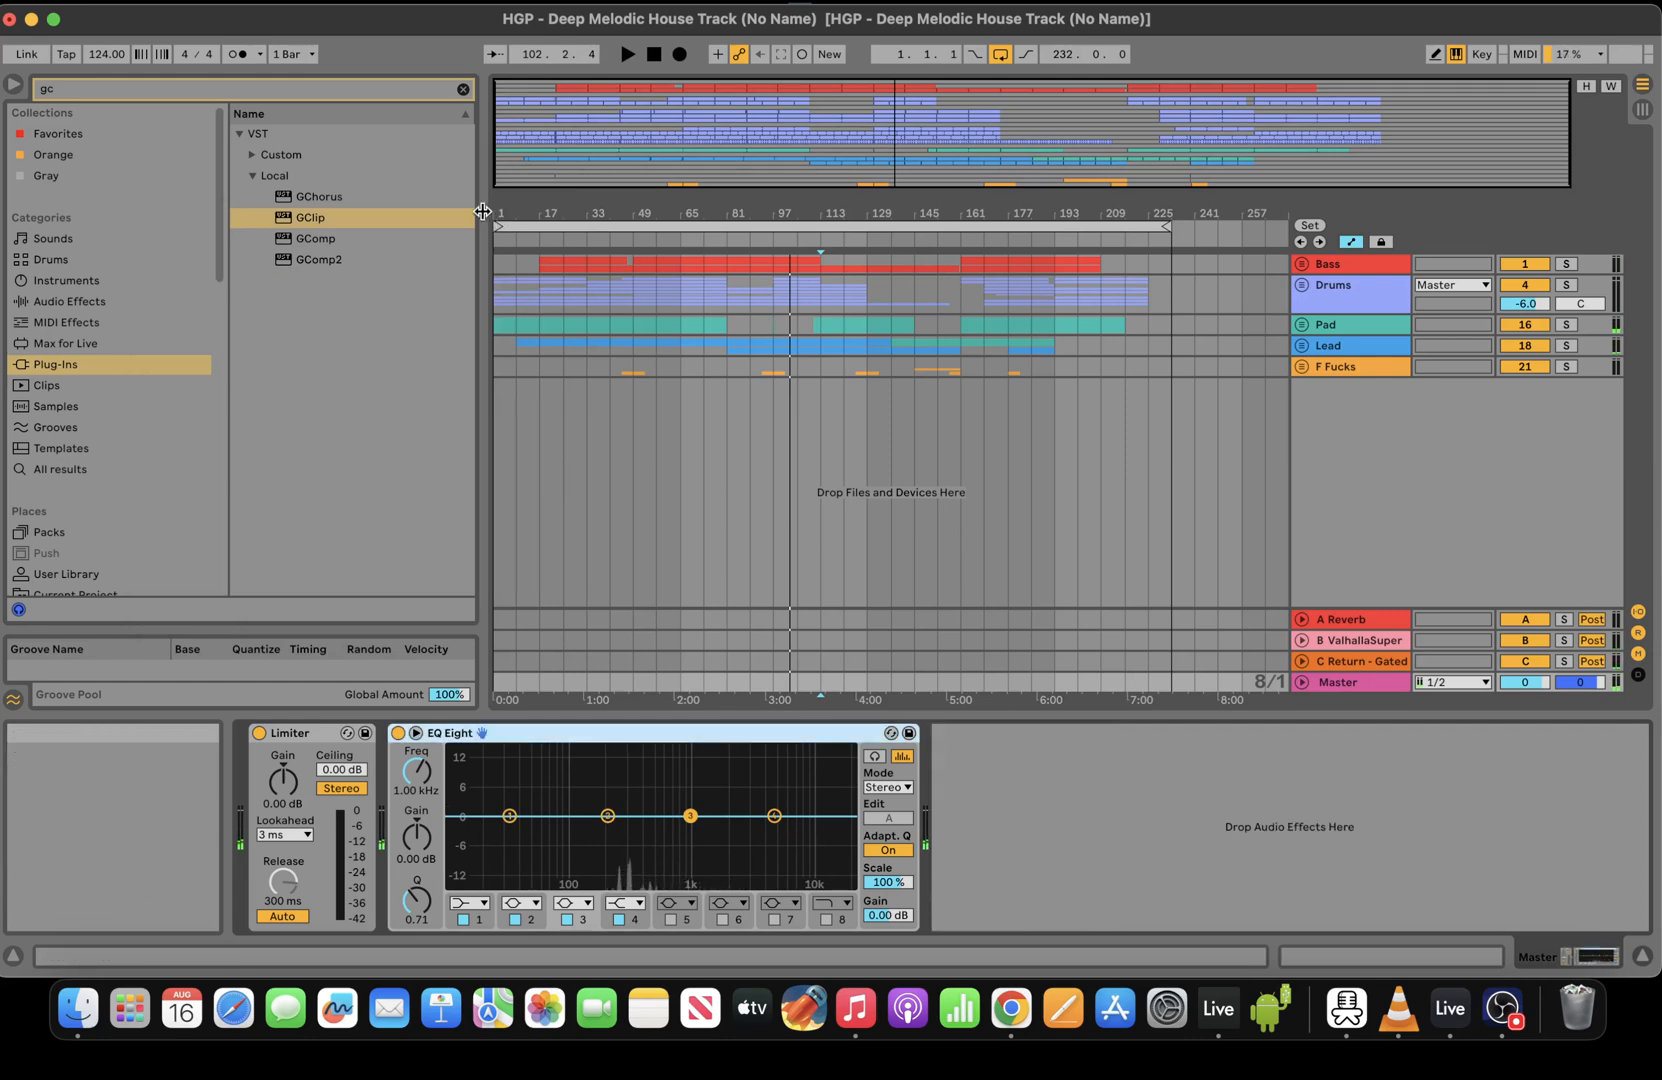
# Widen the browser, clear the plug-in search and add FabFilter Pro-Q 3 to the Master track
pyautogui.moveTo(482, 212); pyautogui.dragTo(670, 212)
pyautogui.click(651, 88)
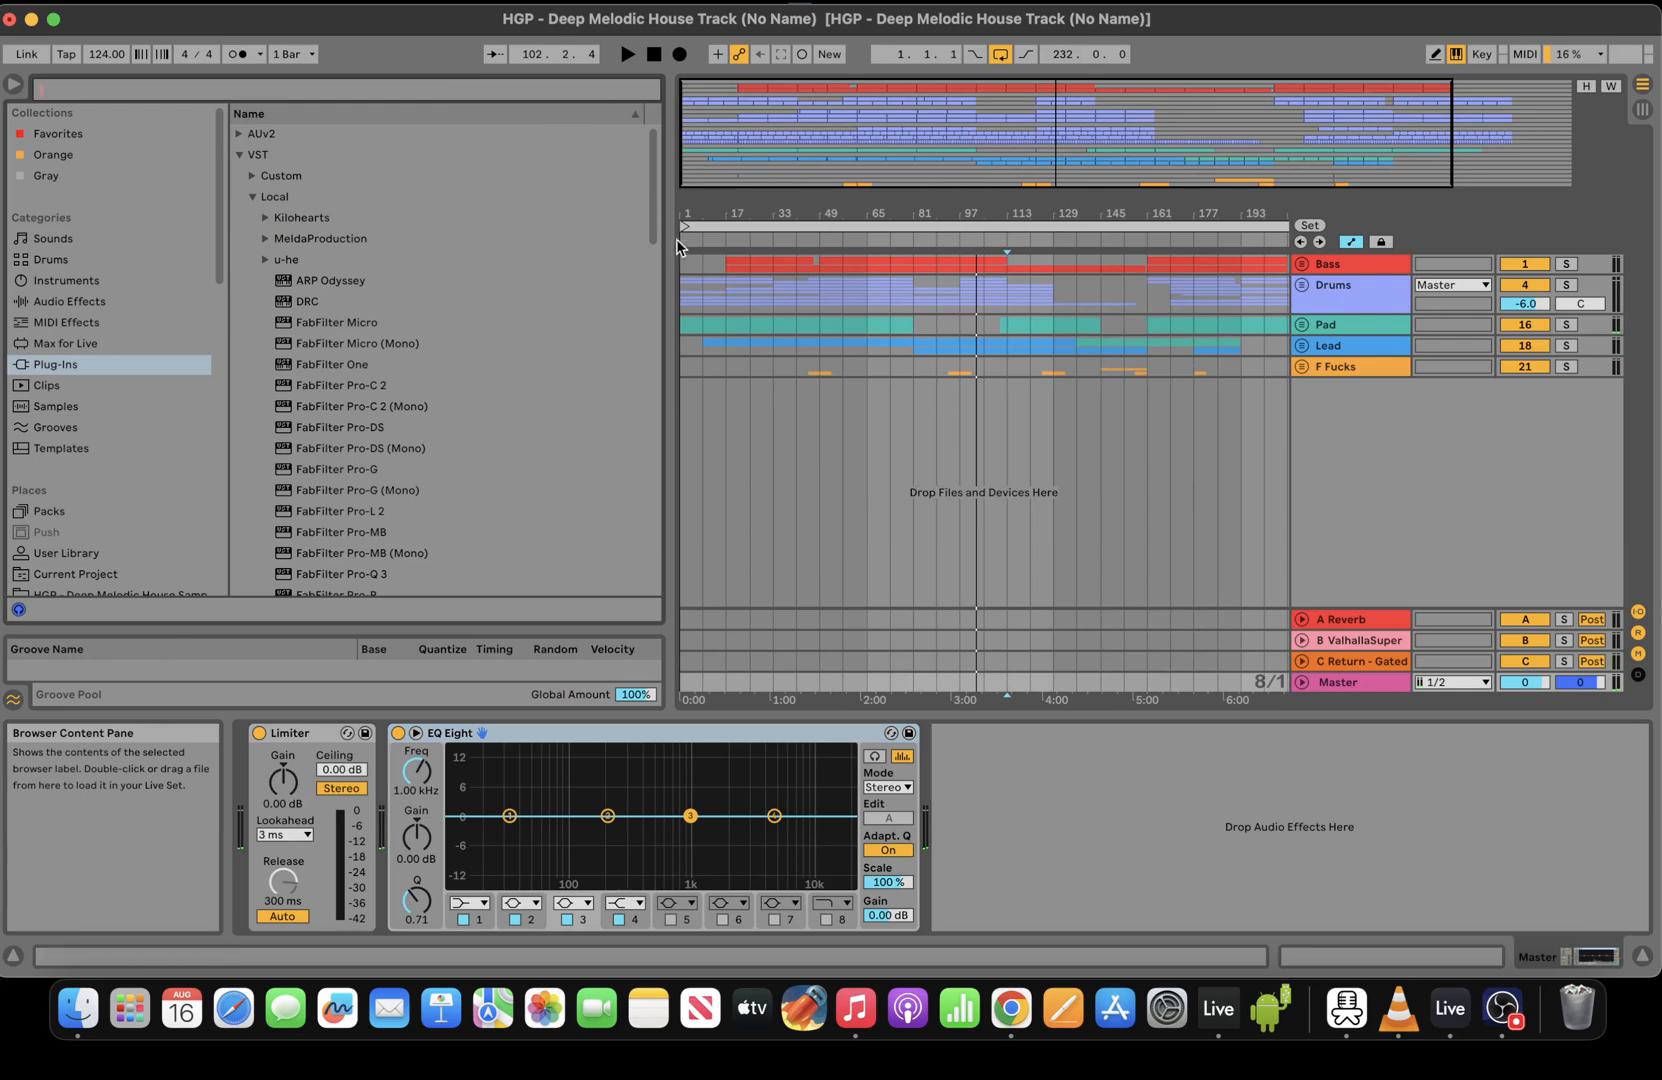
pyautogui.scroll(-3, 377, 447)
pyautogui.doubleClick(354, 474)
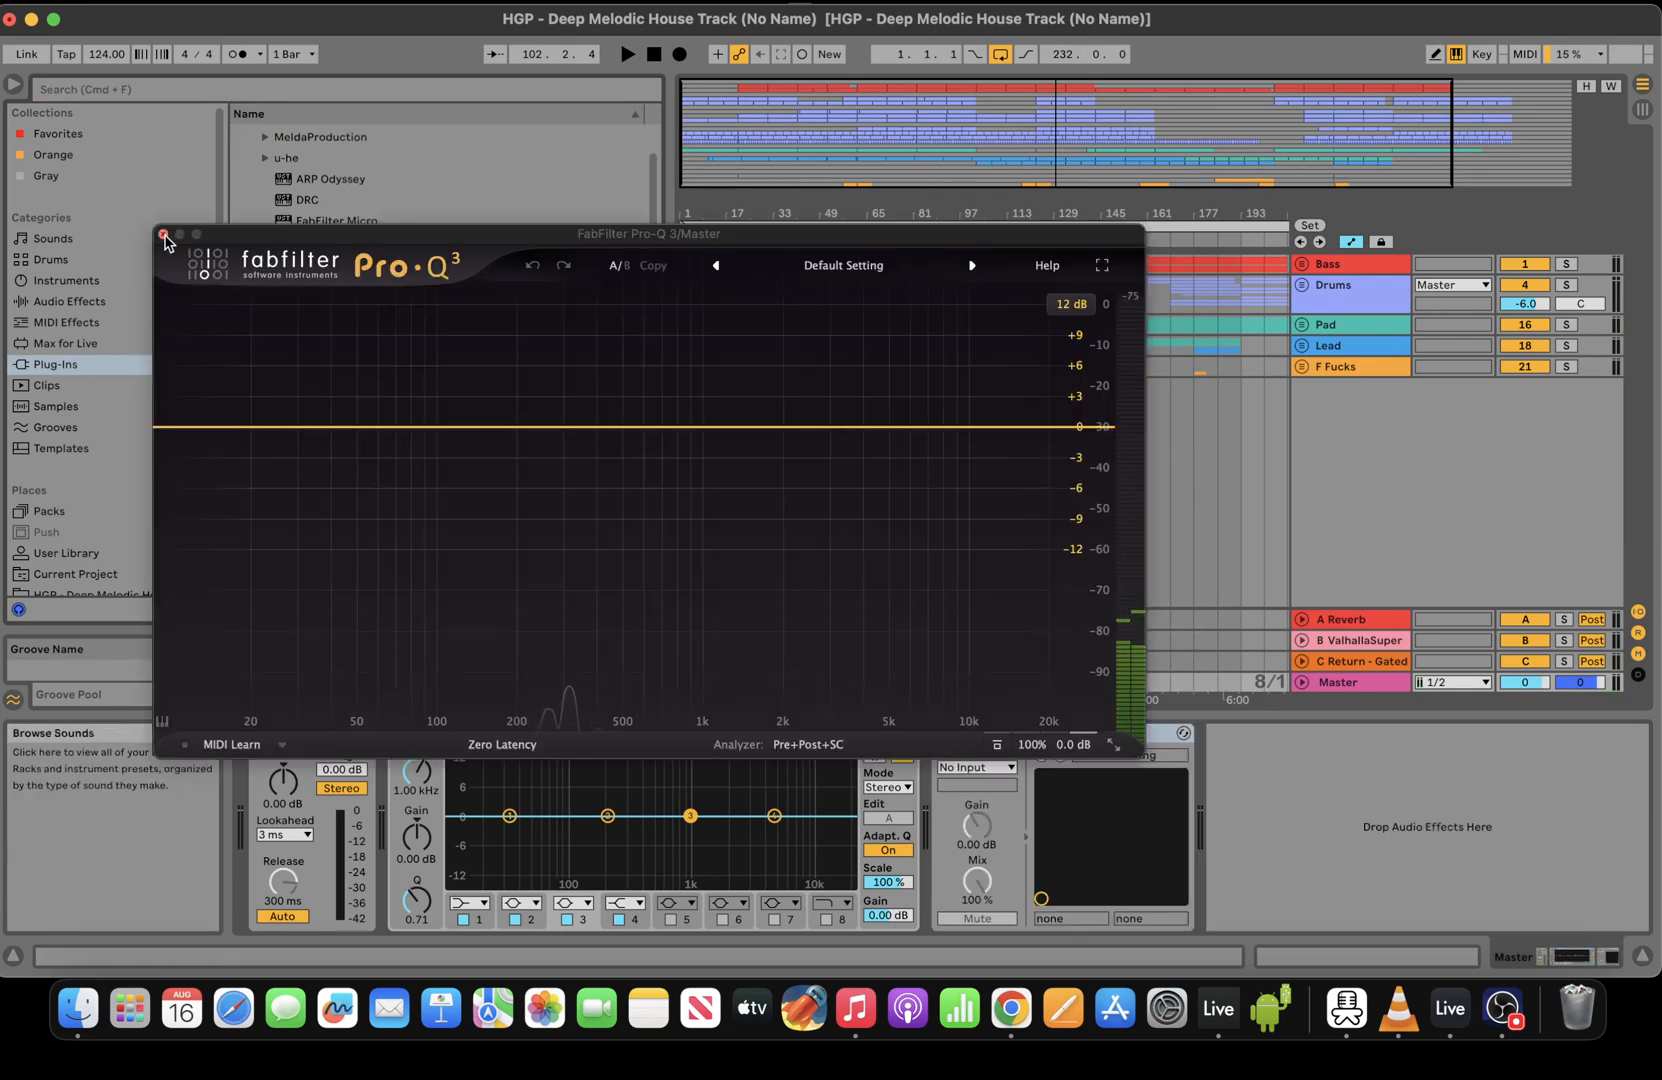
pyautogui.click(163, 234)
# Add FabFilter Pro-MB and FabFilter Saturn 2 after Pro-Q 3 on the Master track, closing their windows
pyautogui.doubleClick(392, 425)
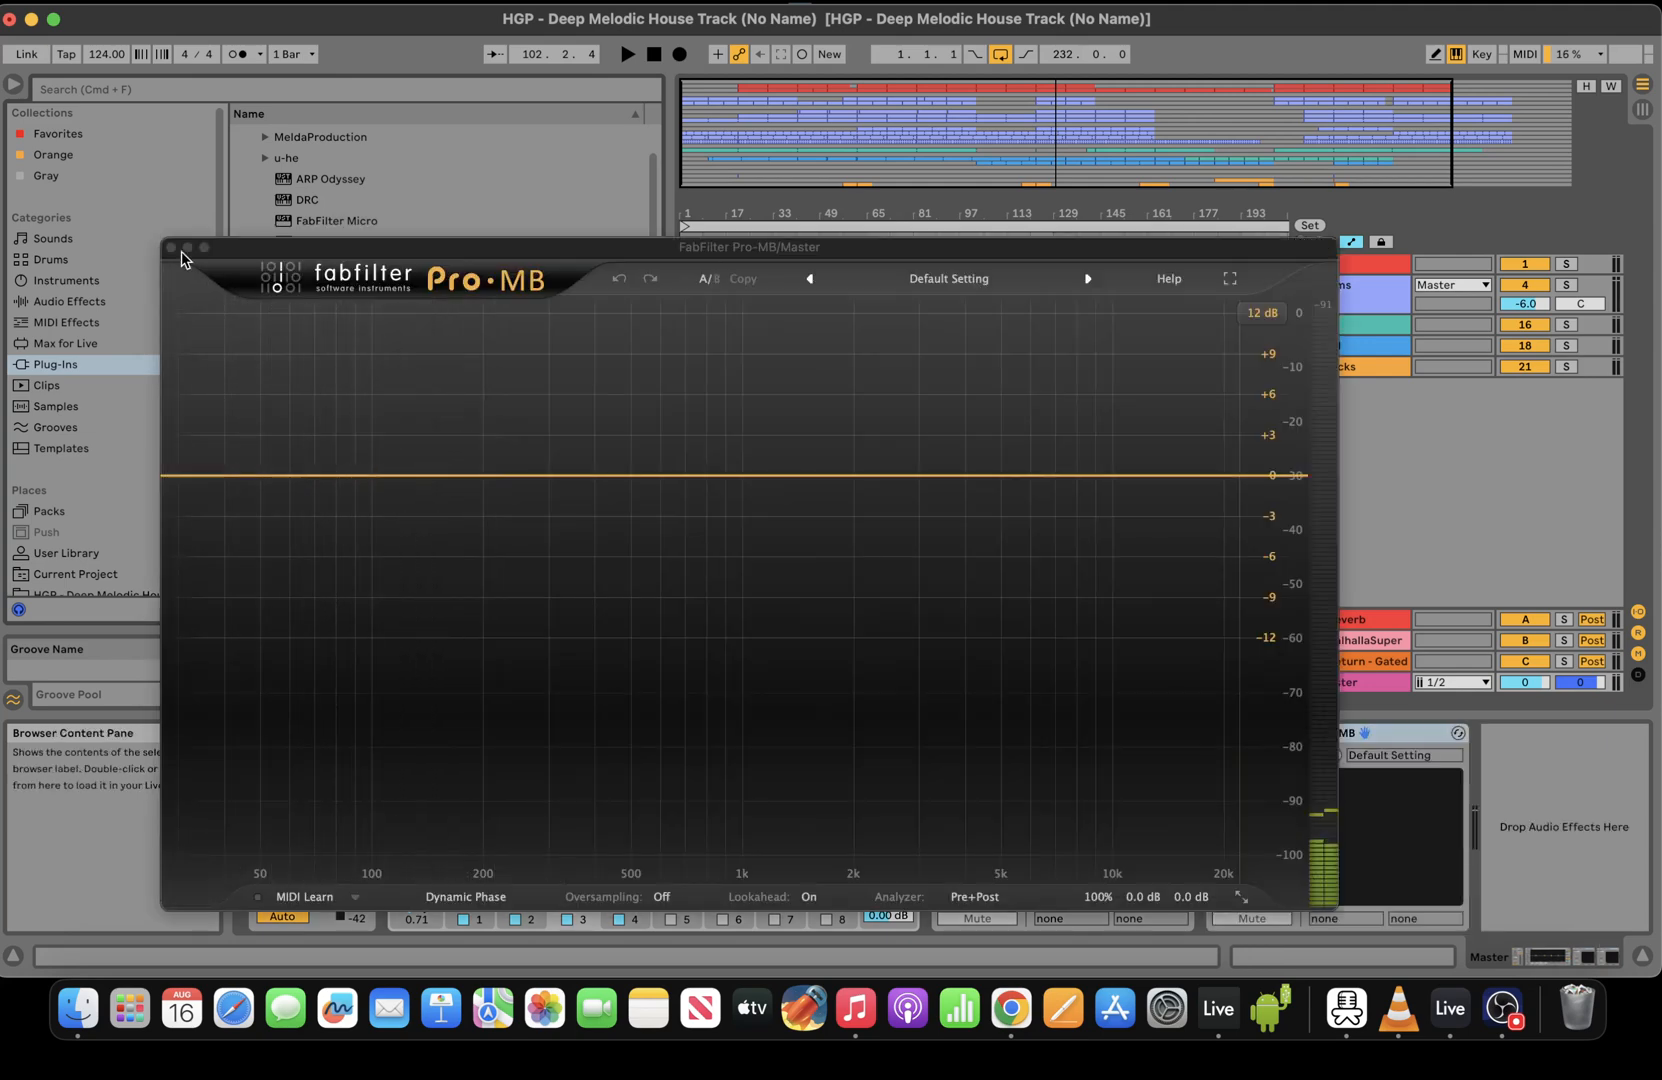
pyautogui.click(171, 246)
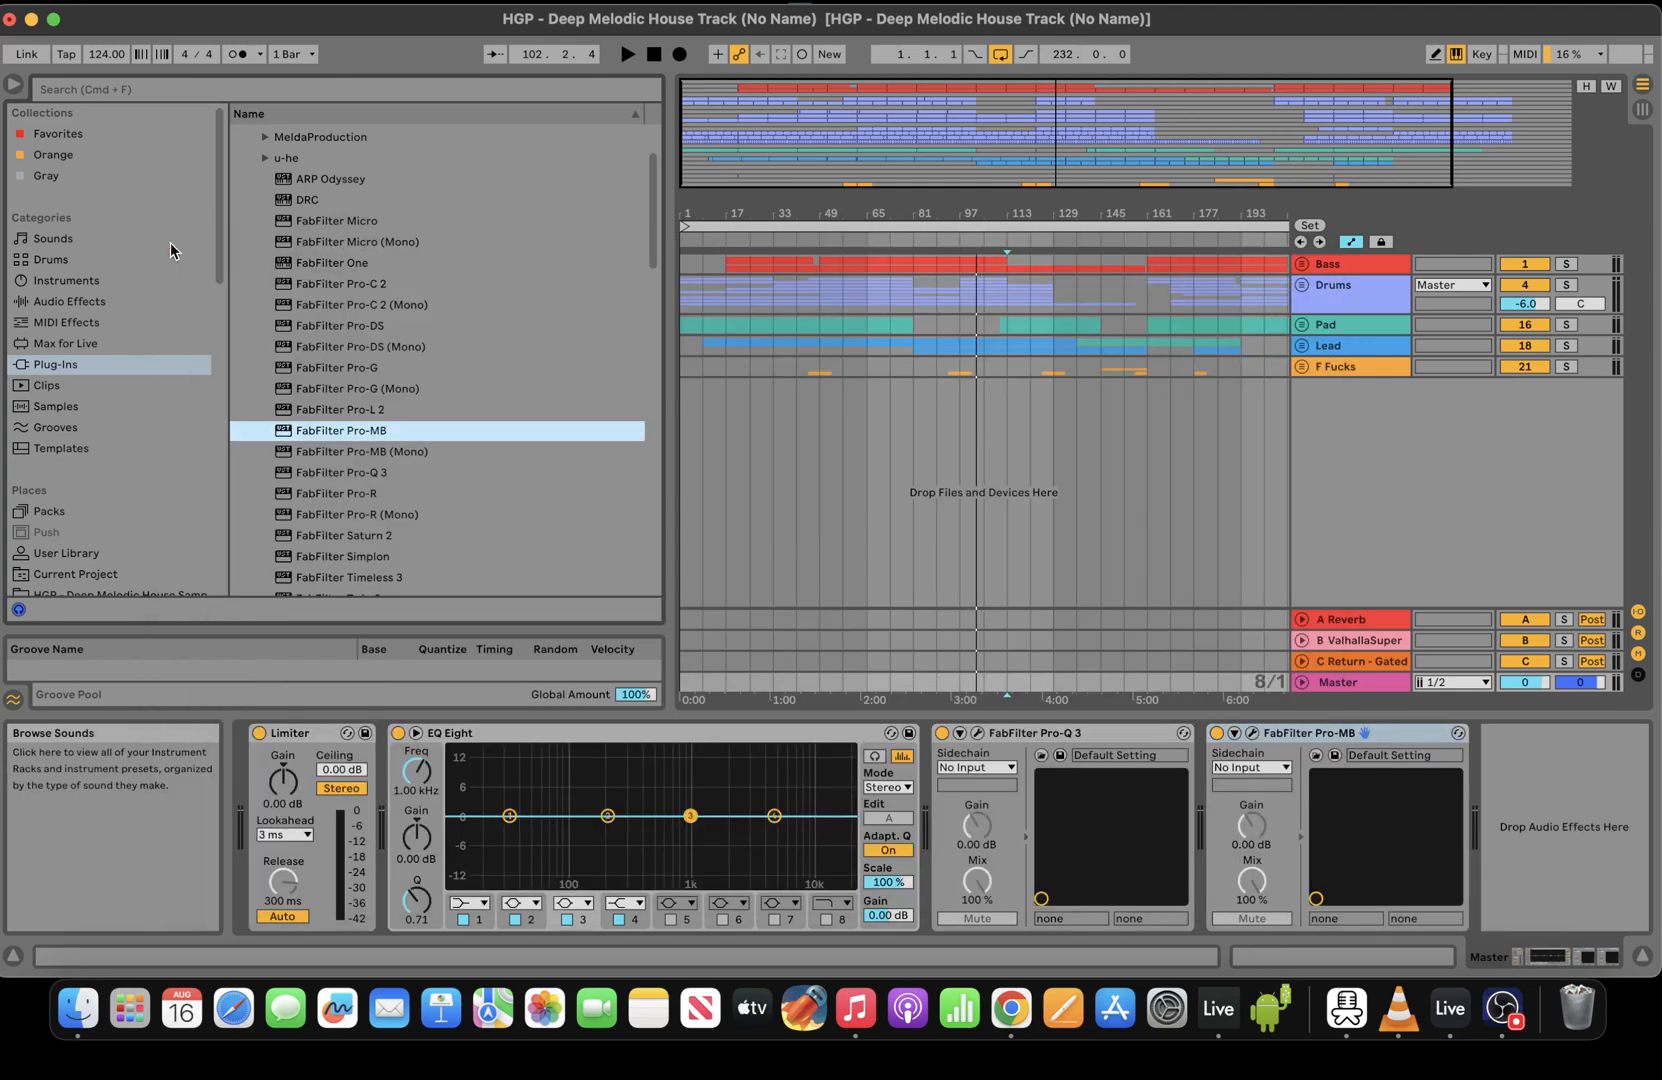
pyautogui.doubleClick(375, 540)
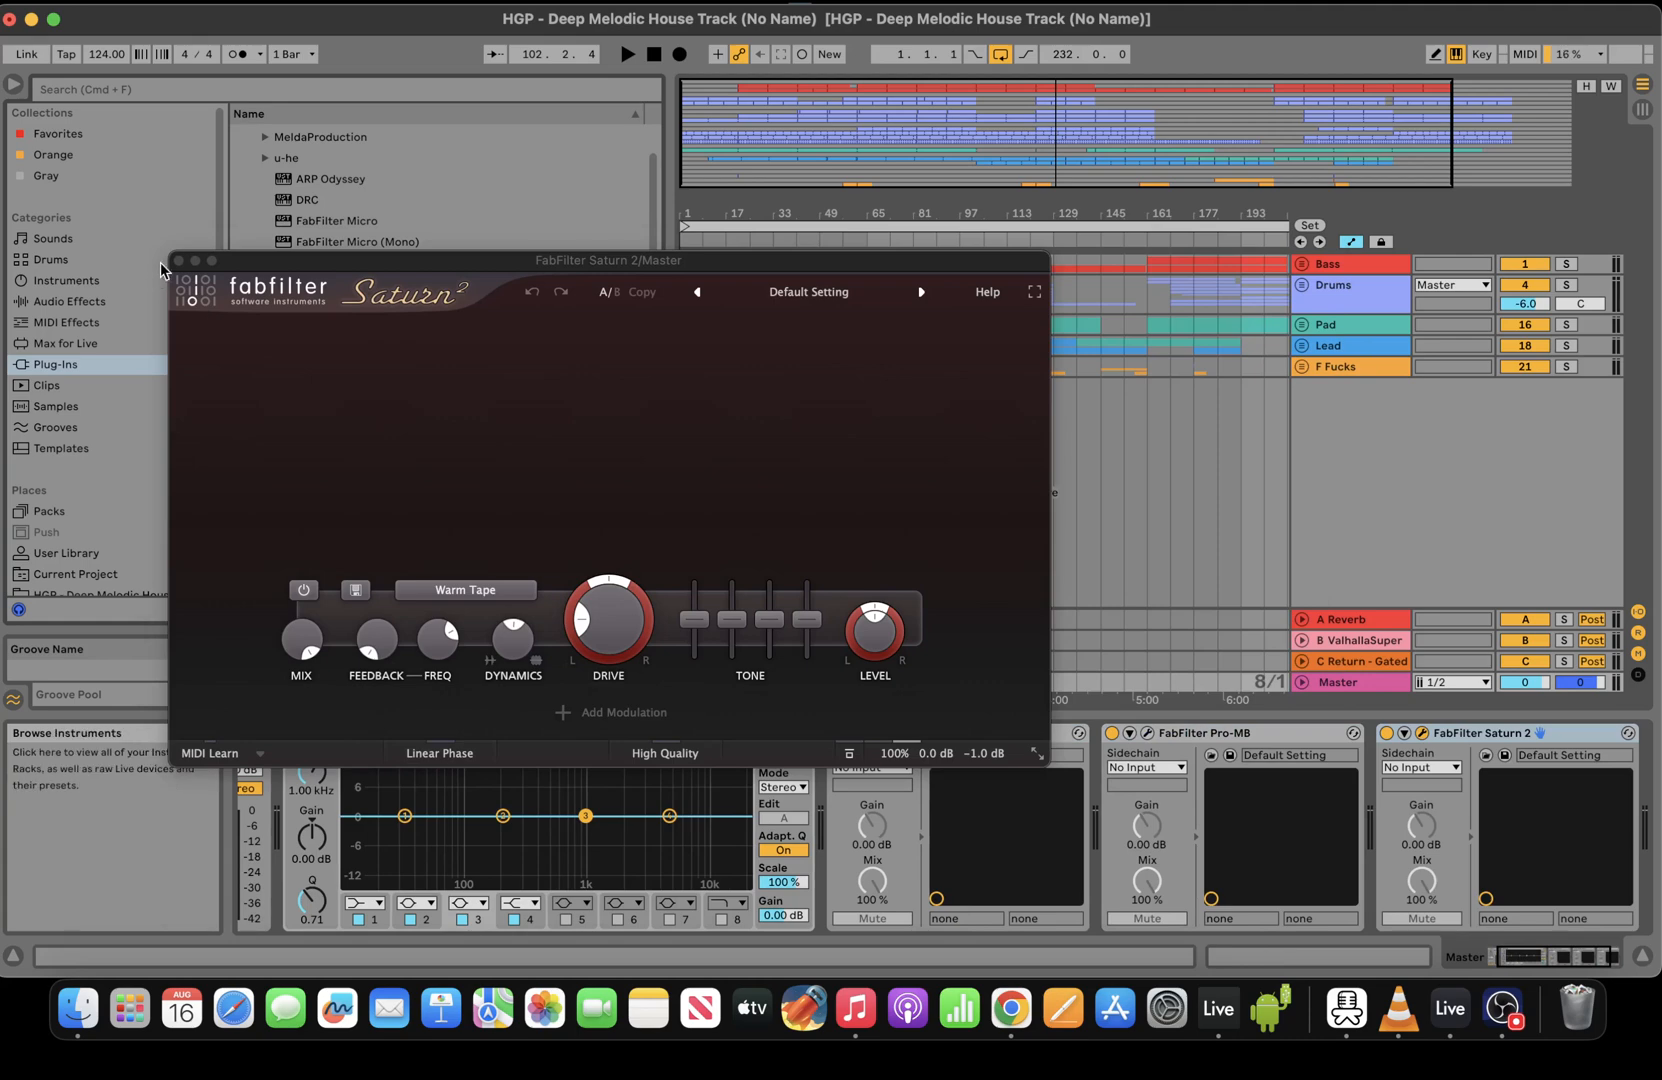
pyautogui.click(176, 255)
pyautogui.click(178, 261)
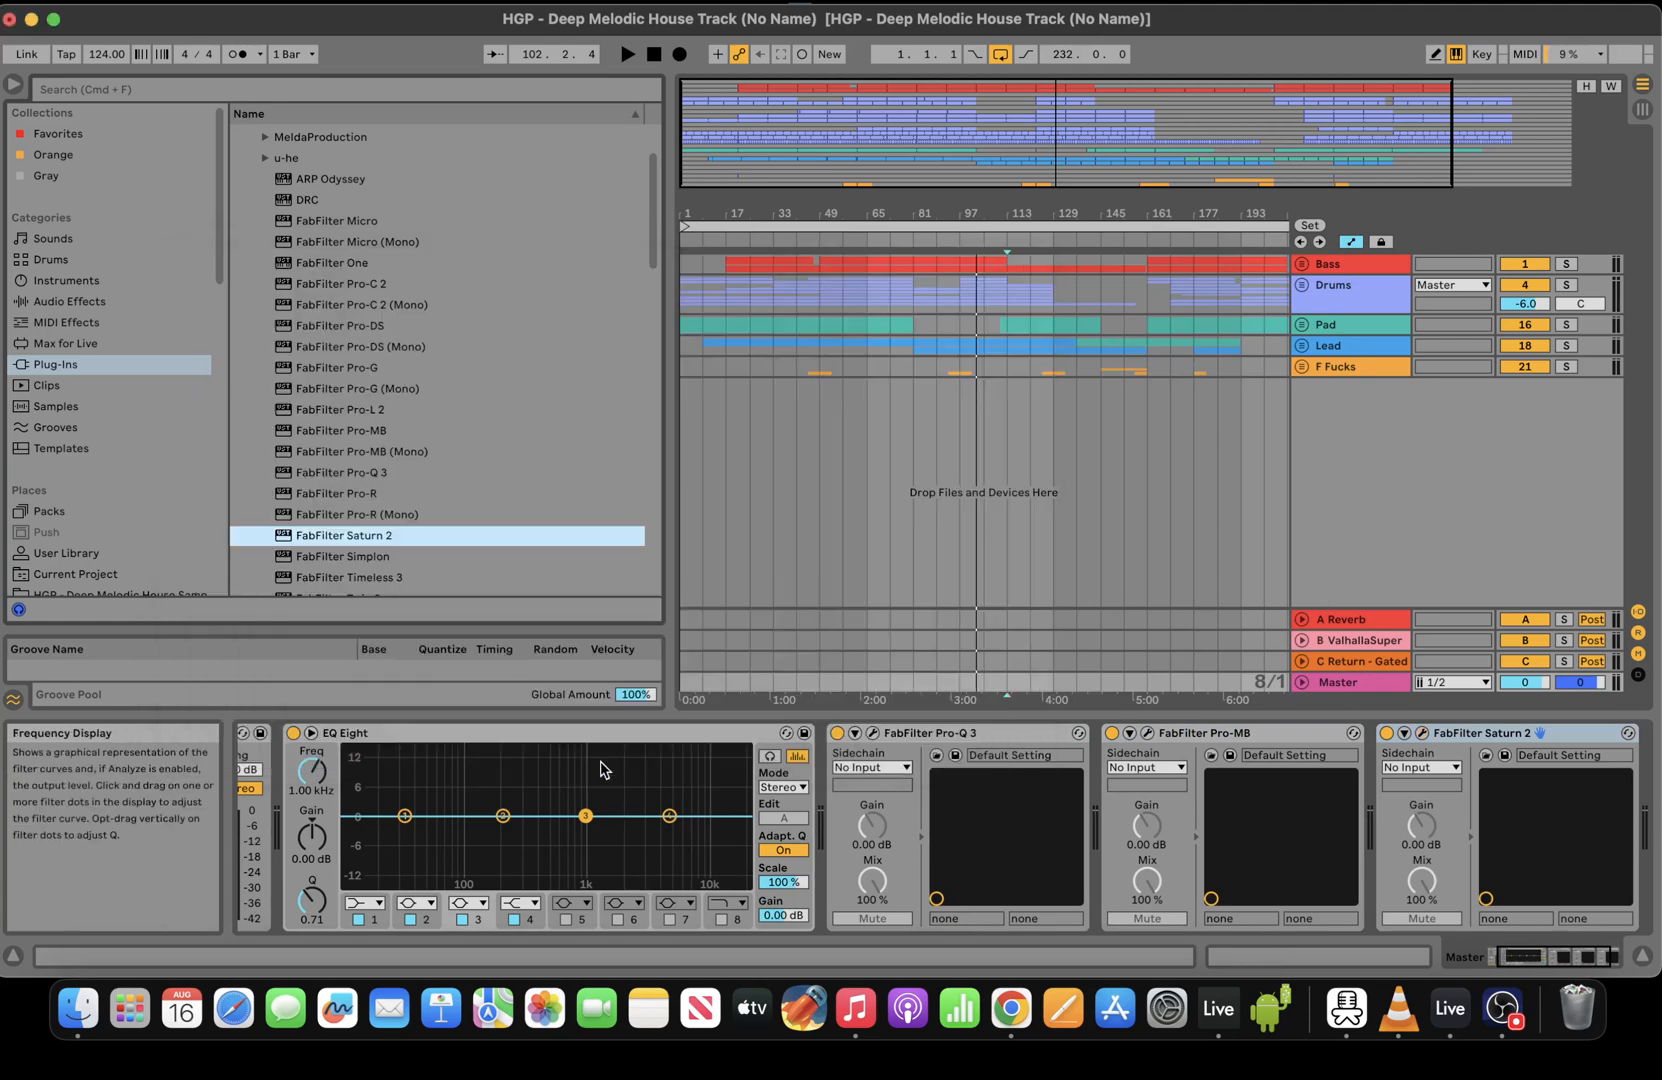
# Copy the Master track's EQ Eight and paste it after FabFilter Saturn 2
pyautogui.click(596, 733)
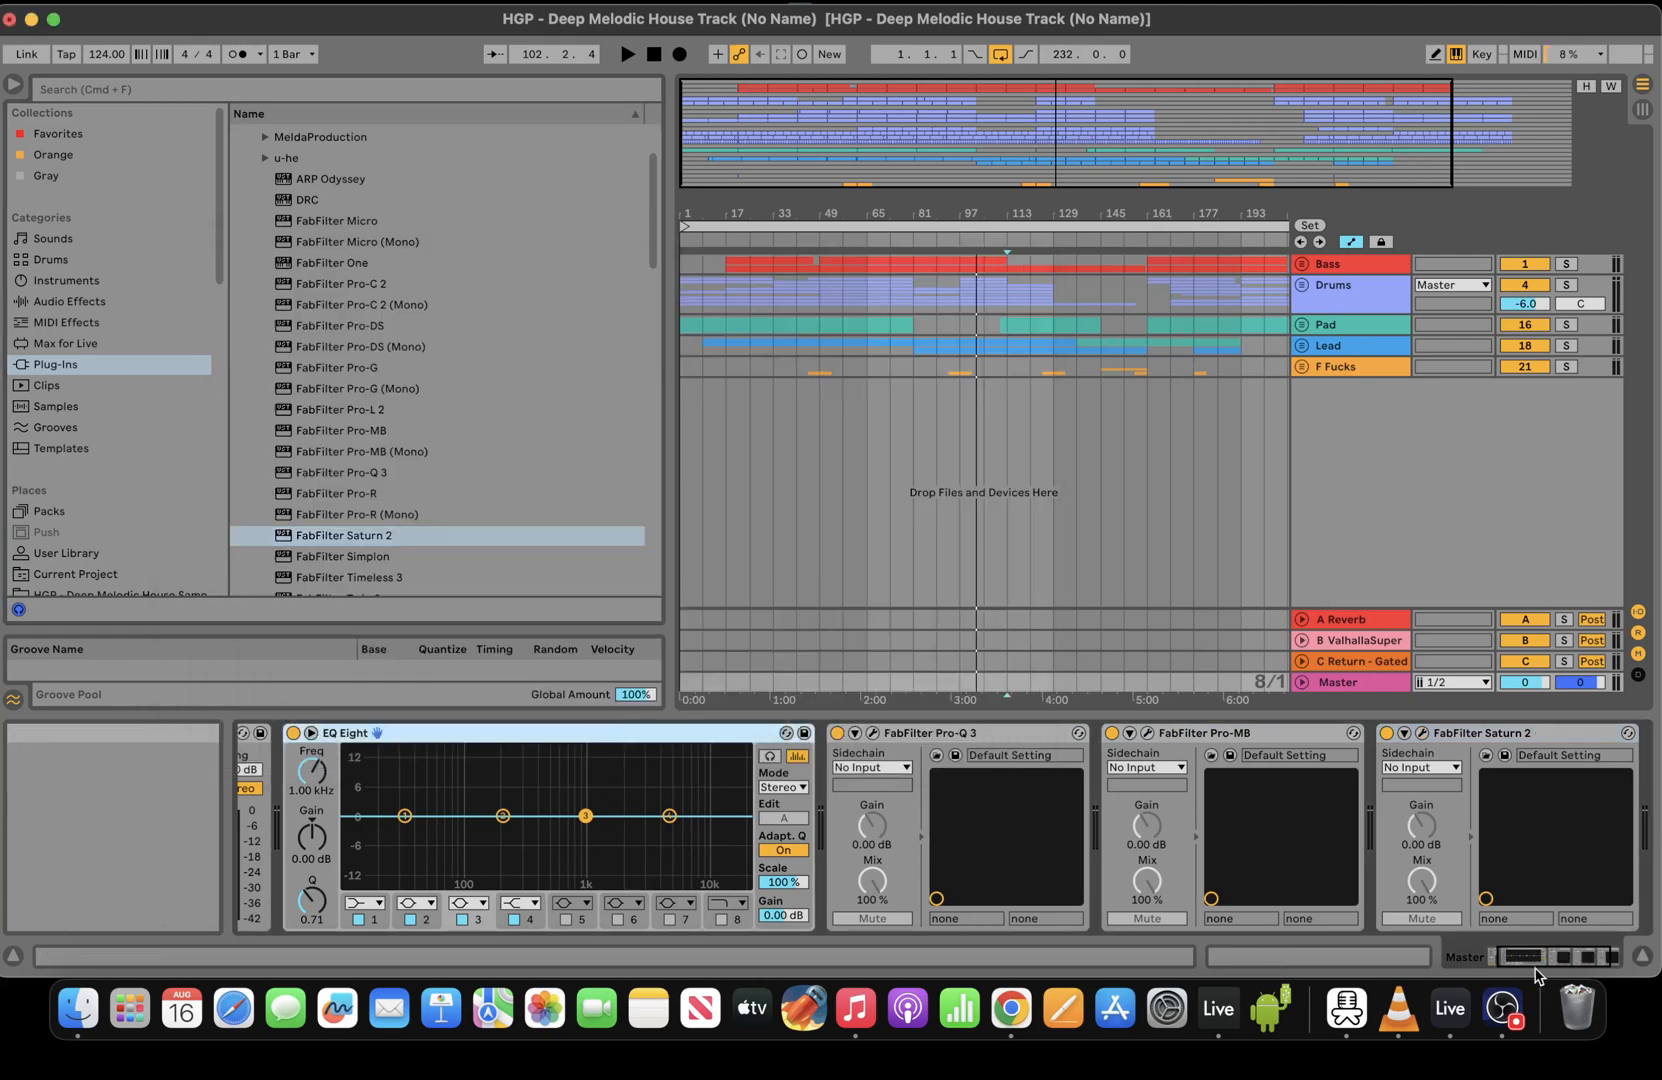
pyautogui.hscroll(3, 1592, 854)
pyautogui.click(1592, 854)
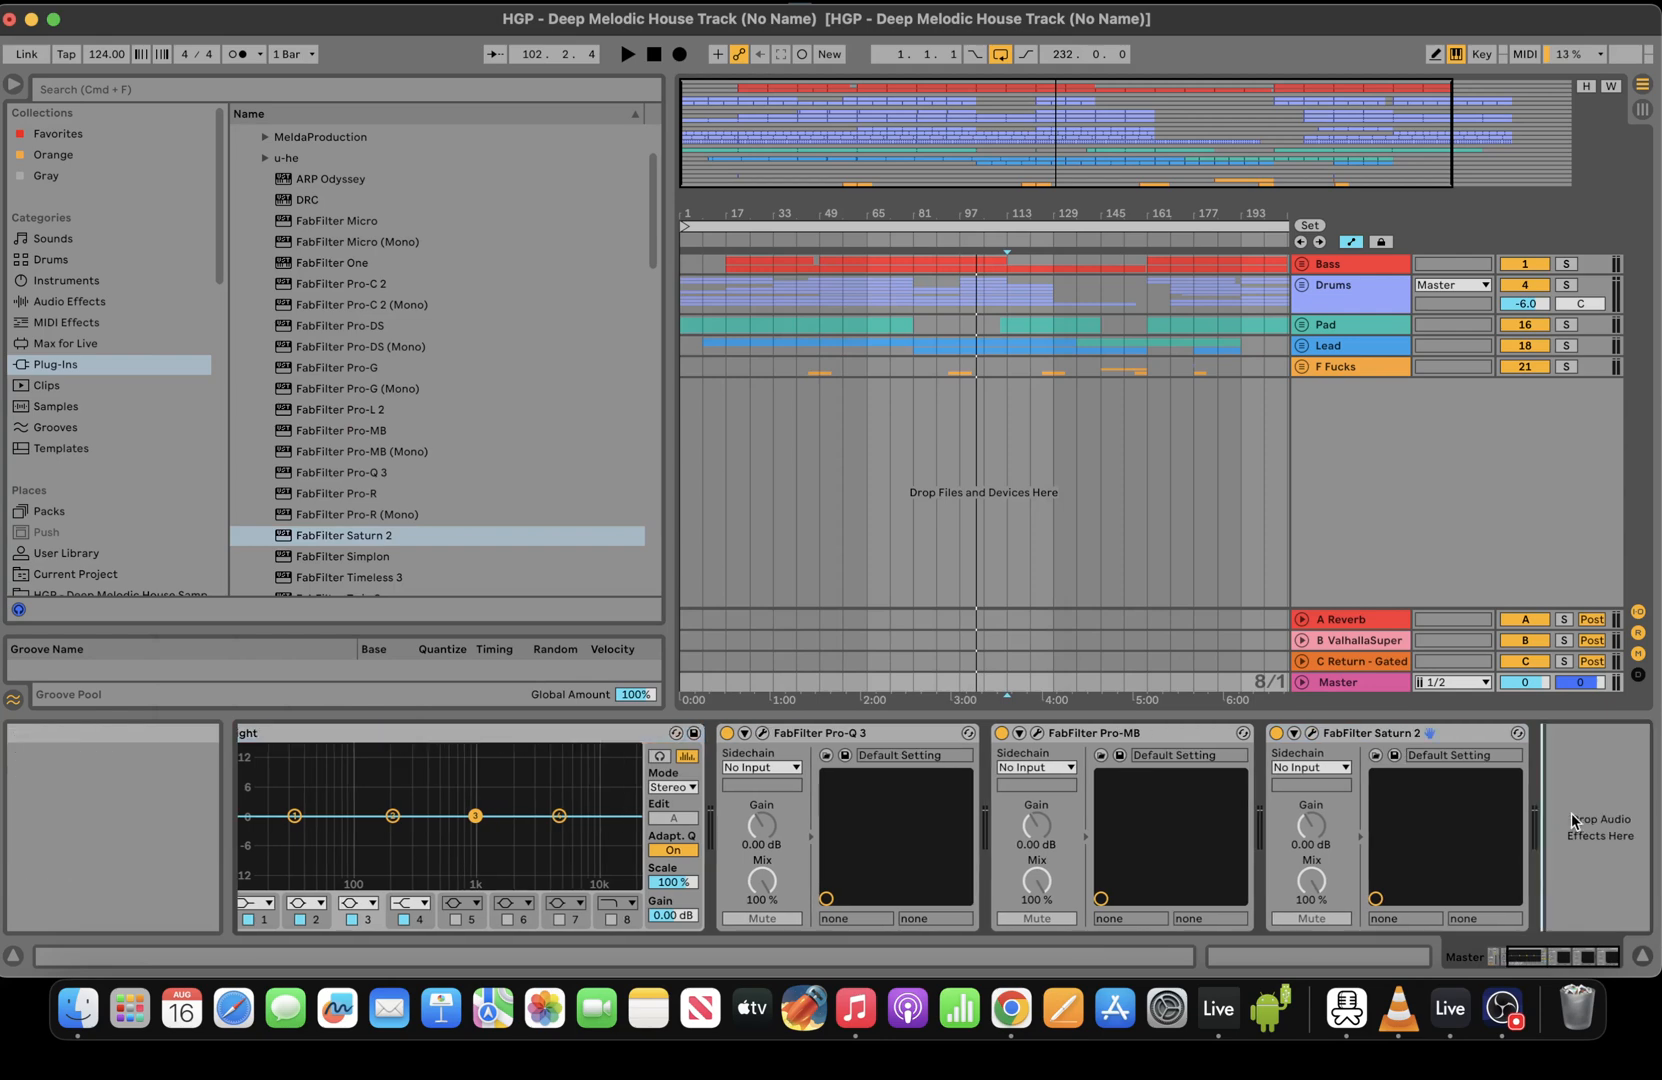
pyautogui.press('super+v')
# Add FabFilter Pro-L 2 to the end of the Master chain and close its window
pyautogui.moveTo(649, 244); pyautogui.dragTo(655, 263)
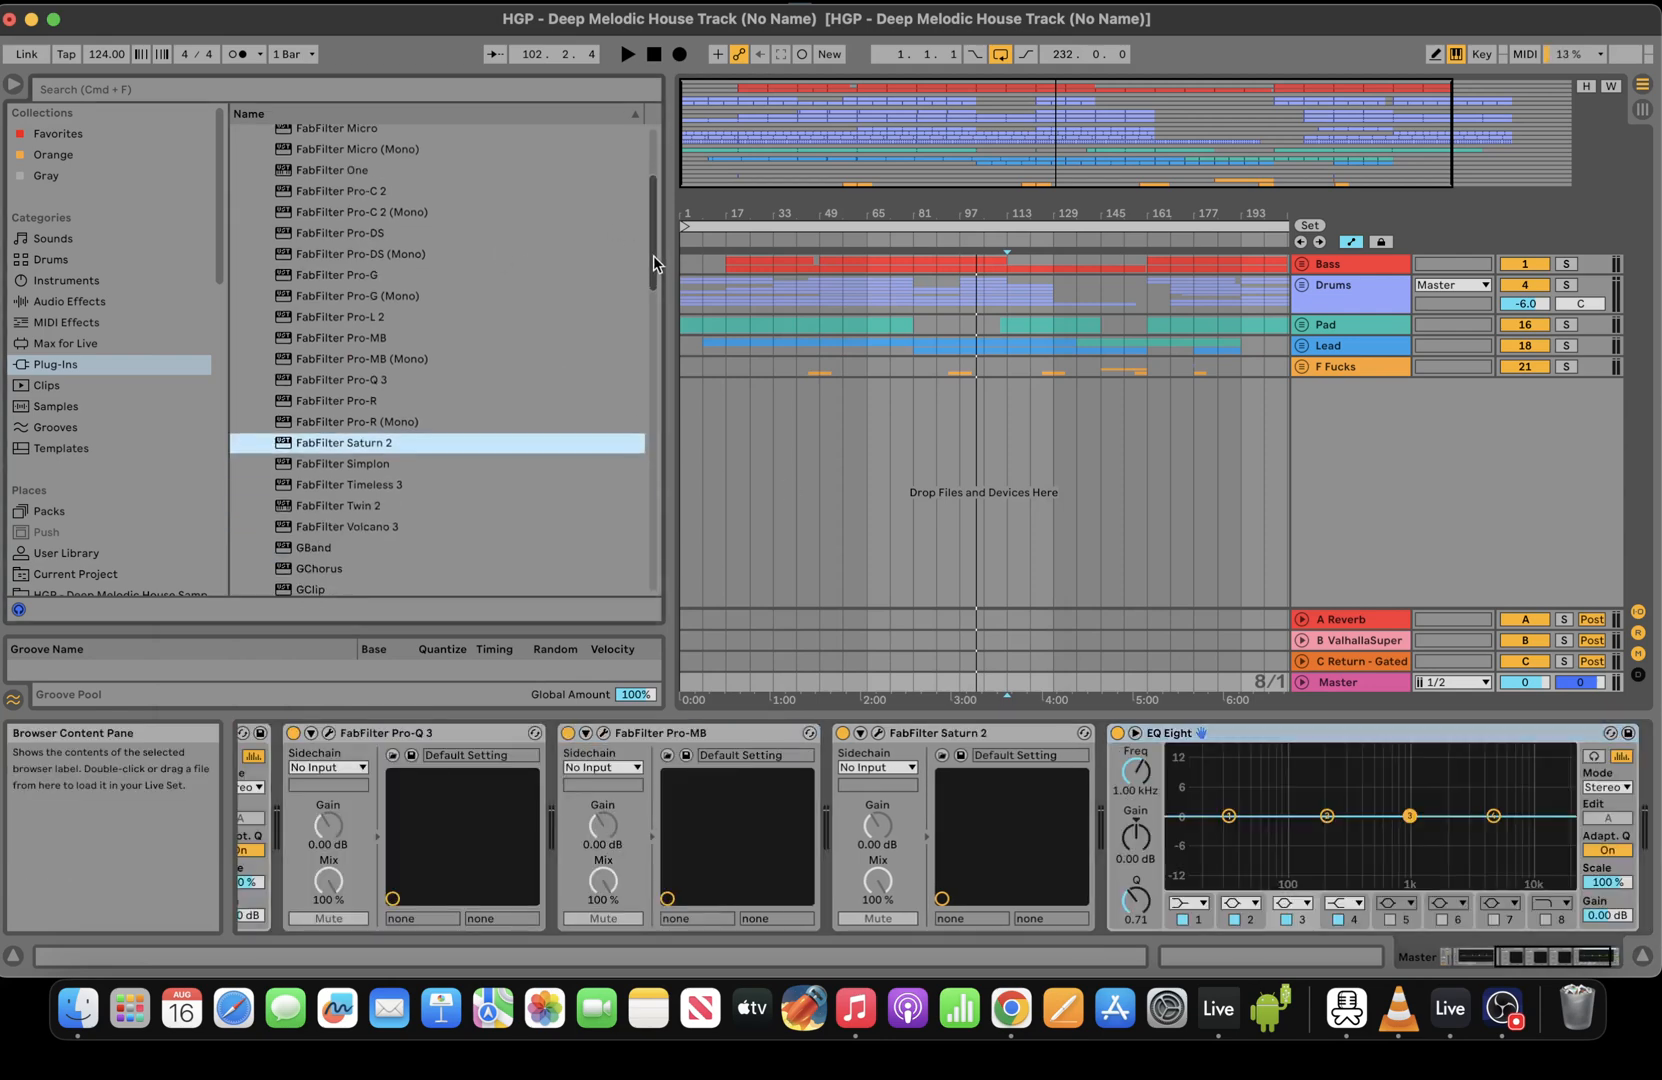
pyautogui.moveTo(367, 318); pyautogui.dragTo(1636, 928)
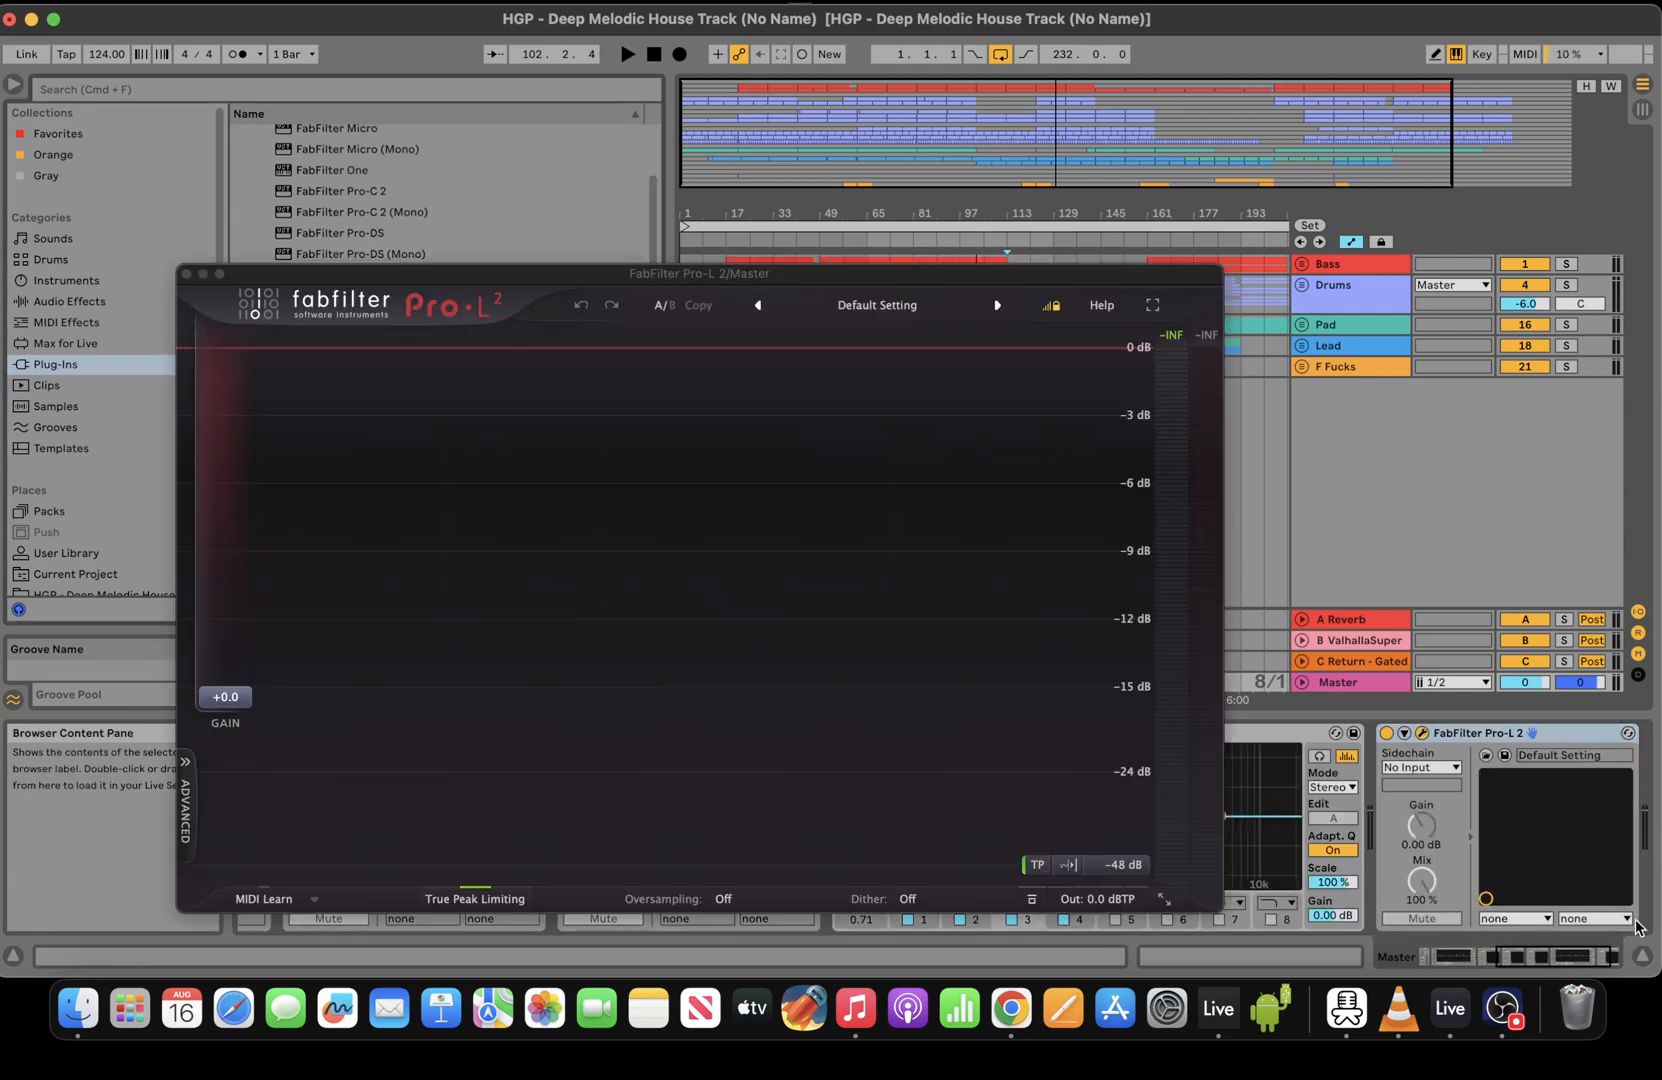
pyautogui.click(179, 277)
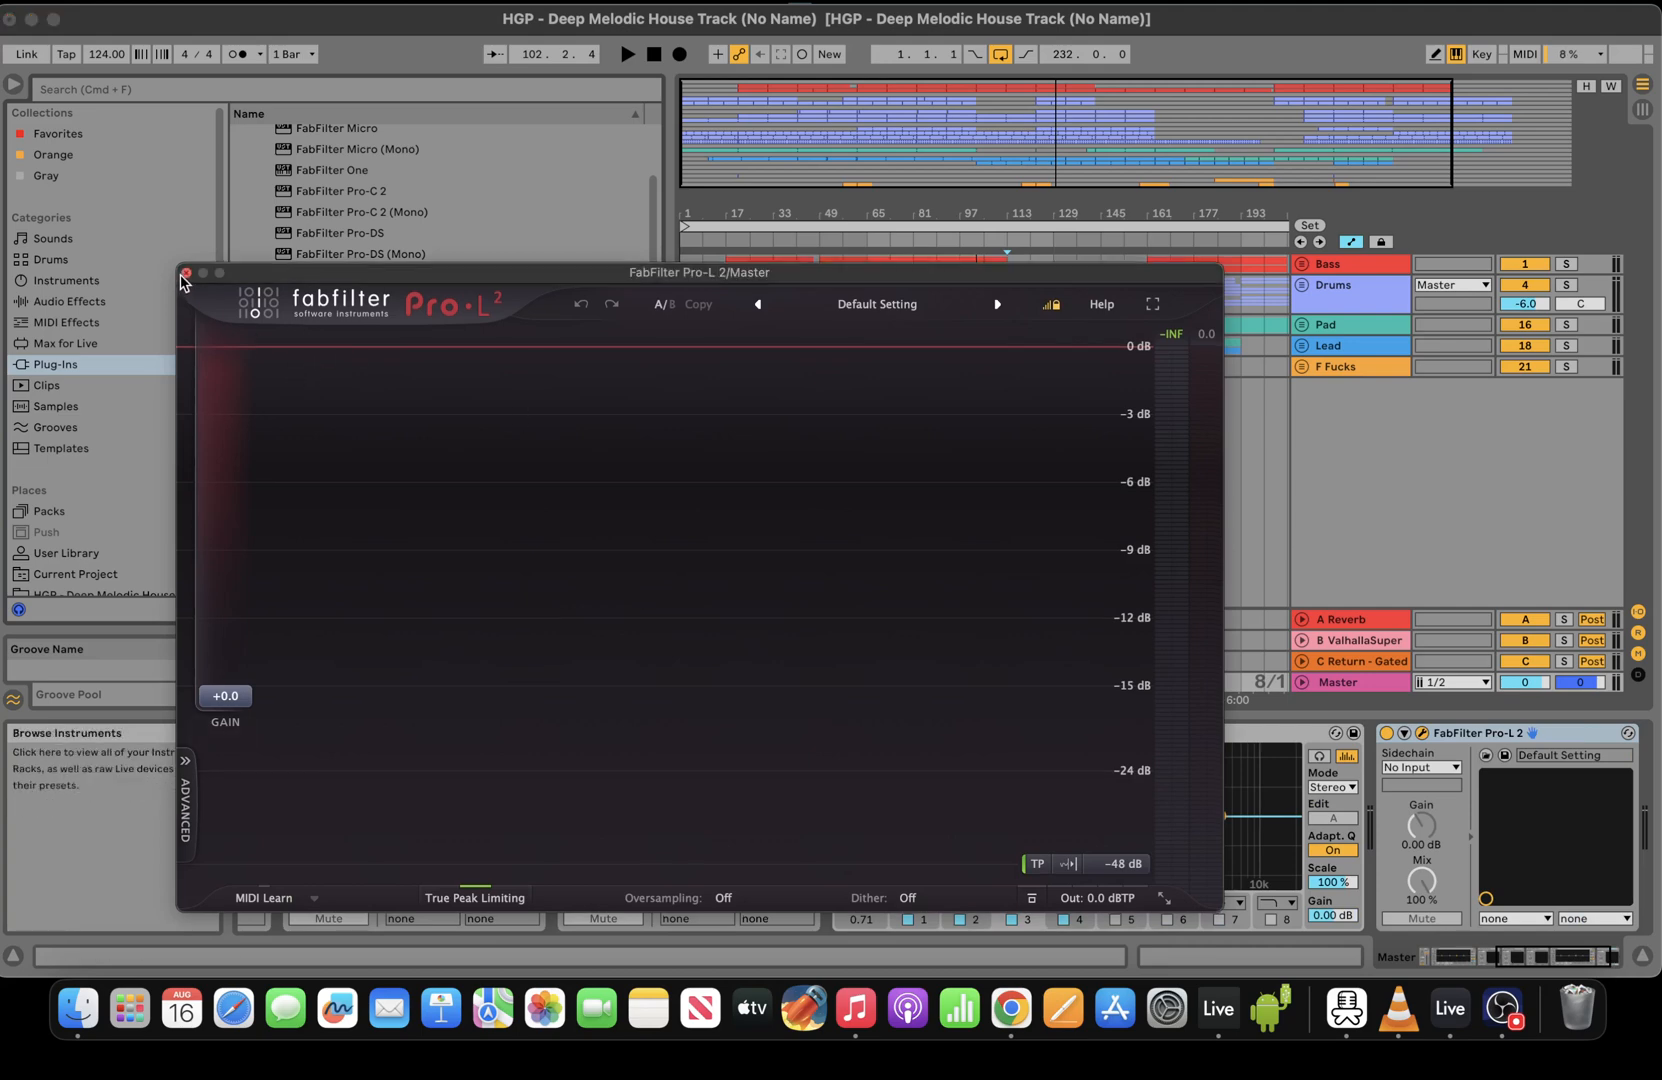
pyautogui.click(186, 273)
# Find EQ Eight and Limiter among the audio effects and add both to the end of the Master chain
pyautogui.click(267, 90)
pyautogui.write('eq')
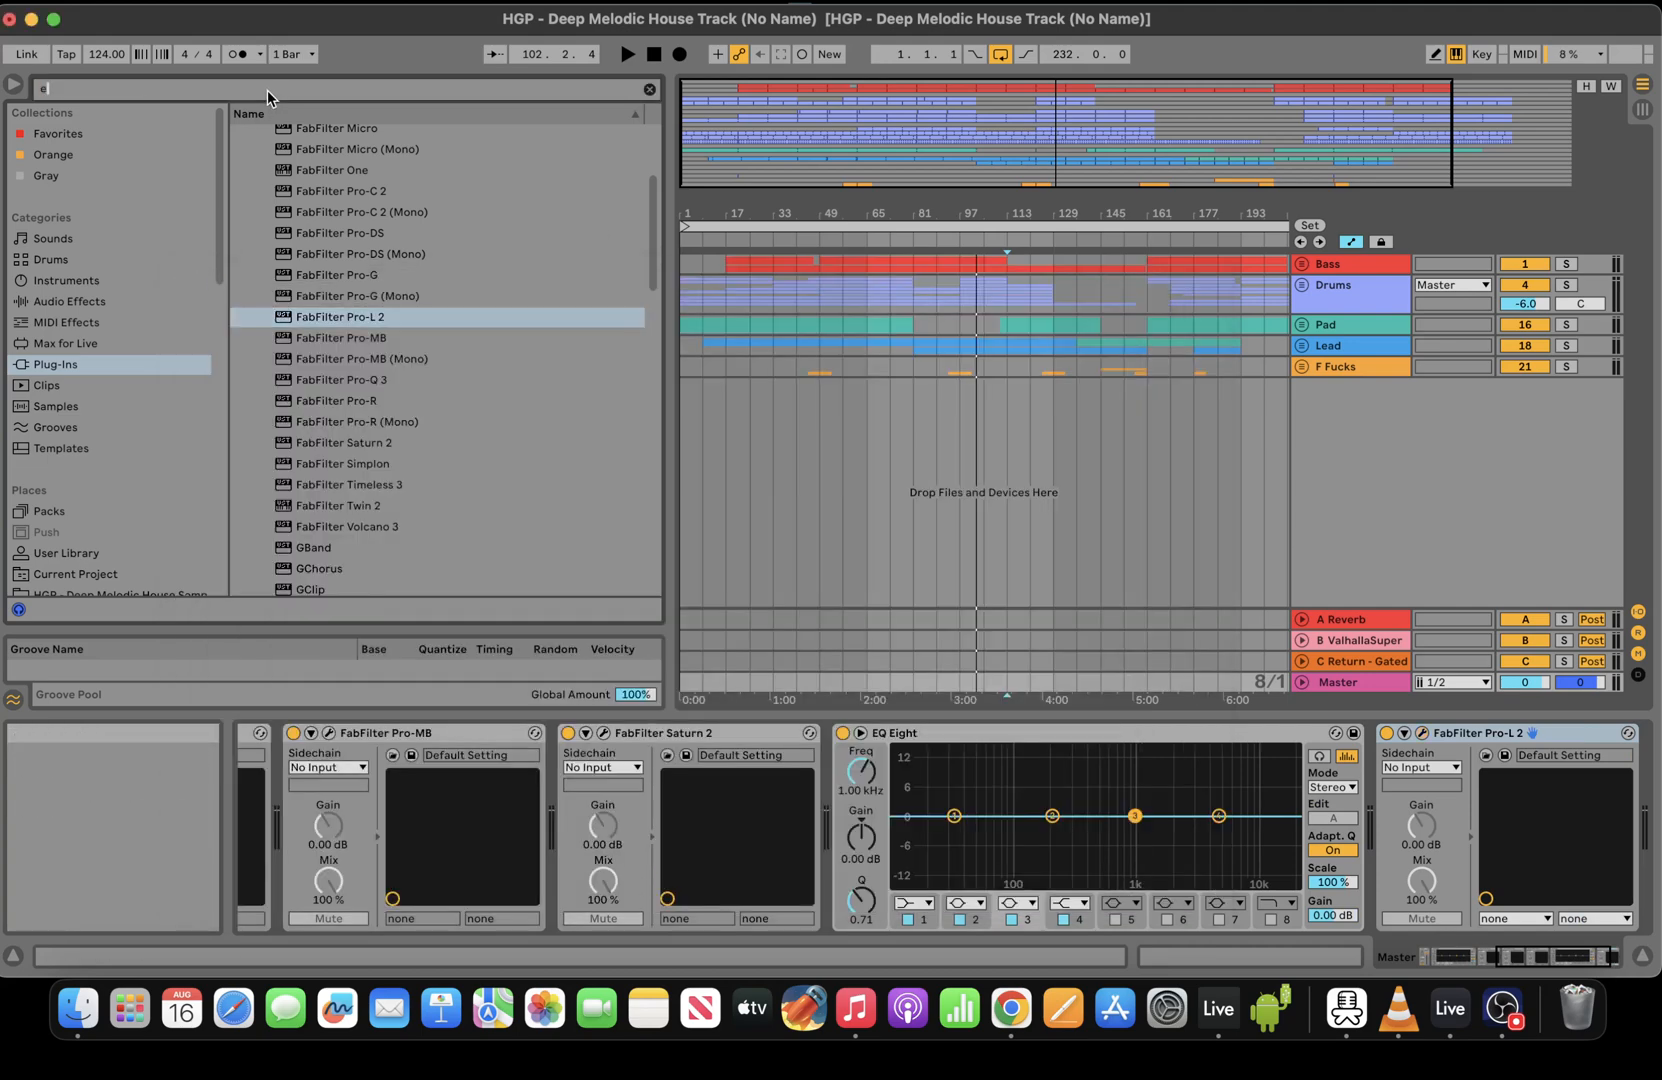
pyautogui.click(103, 303)
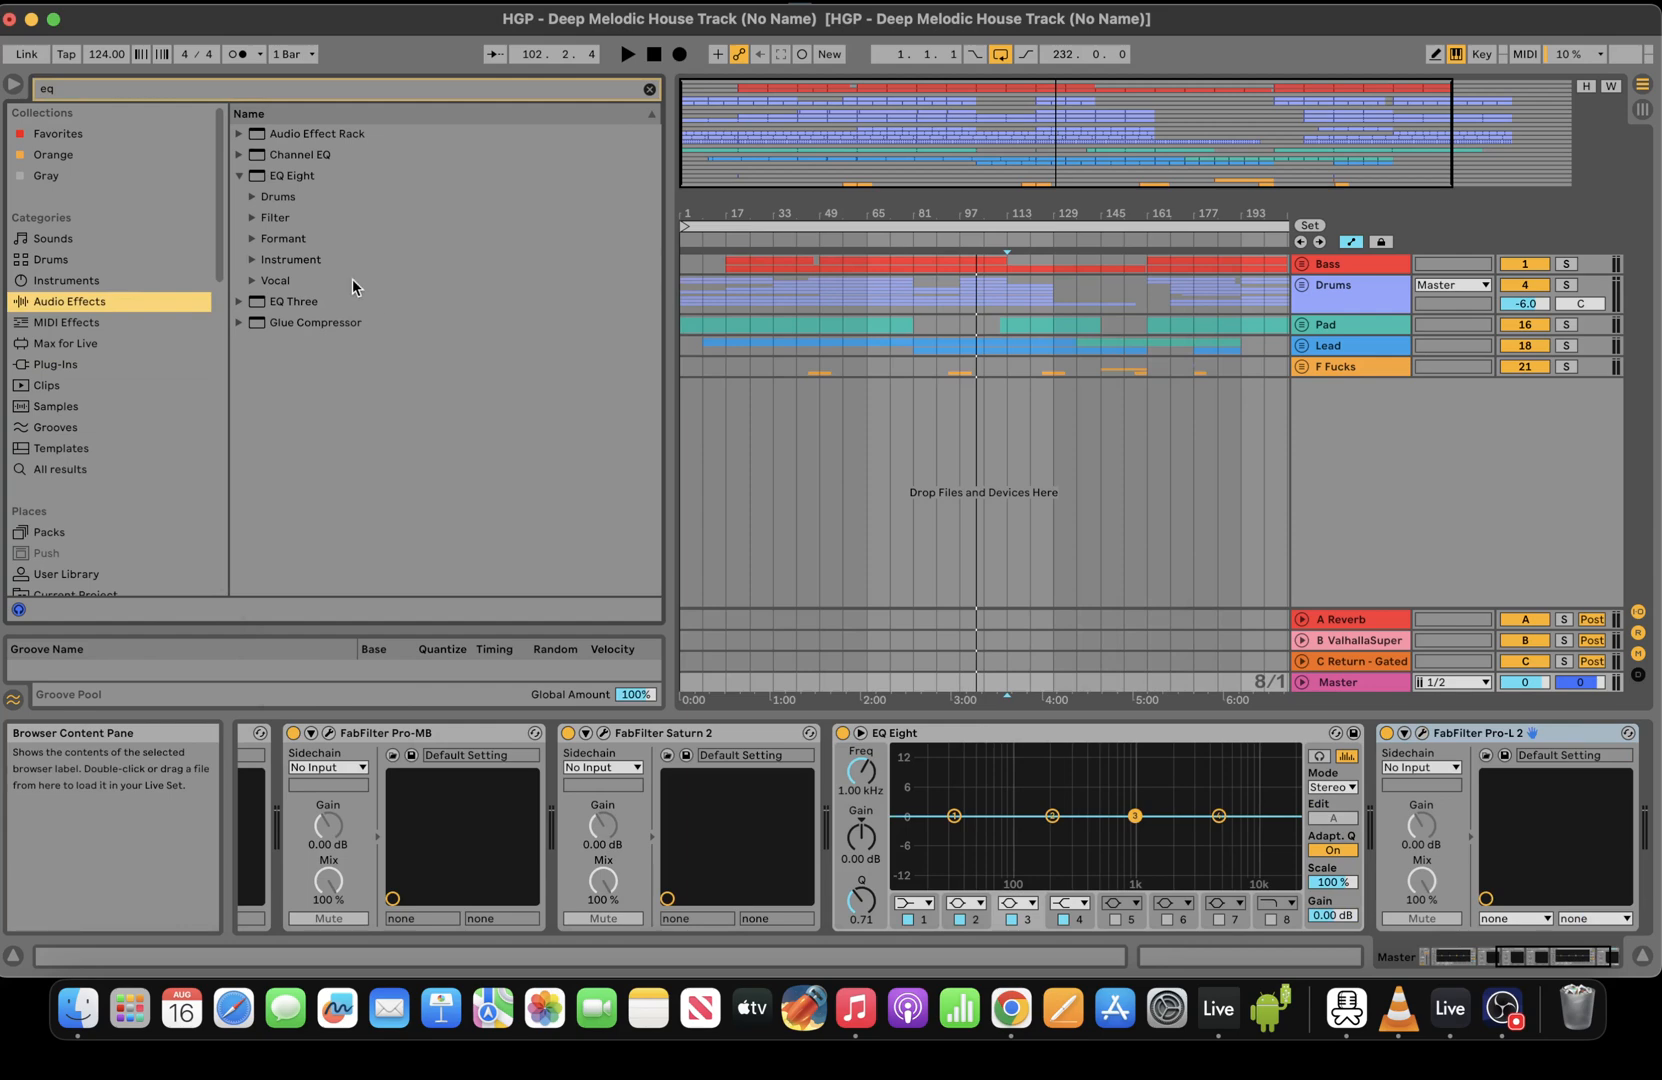
pyautogui.doubleClick(300, 178)
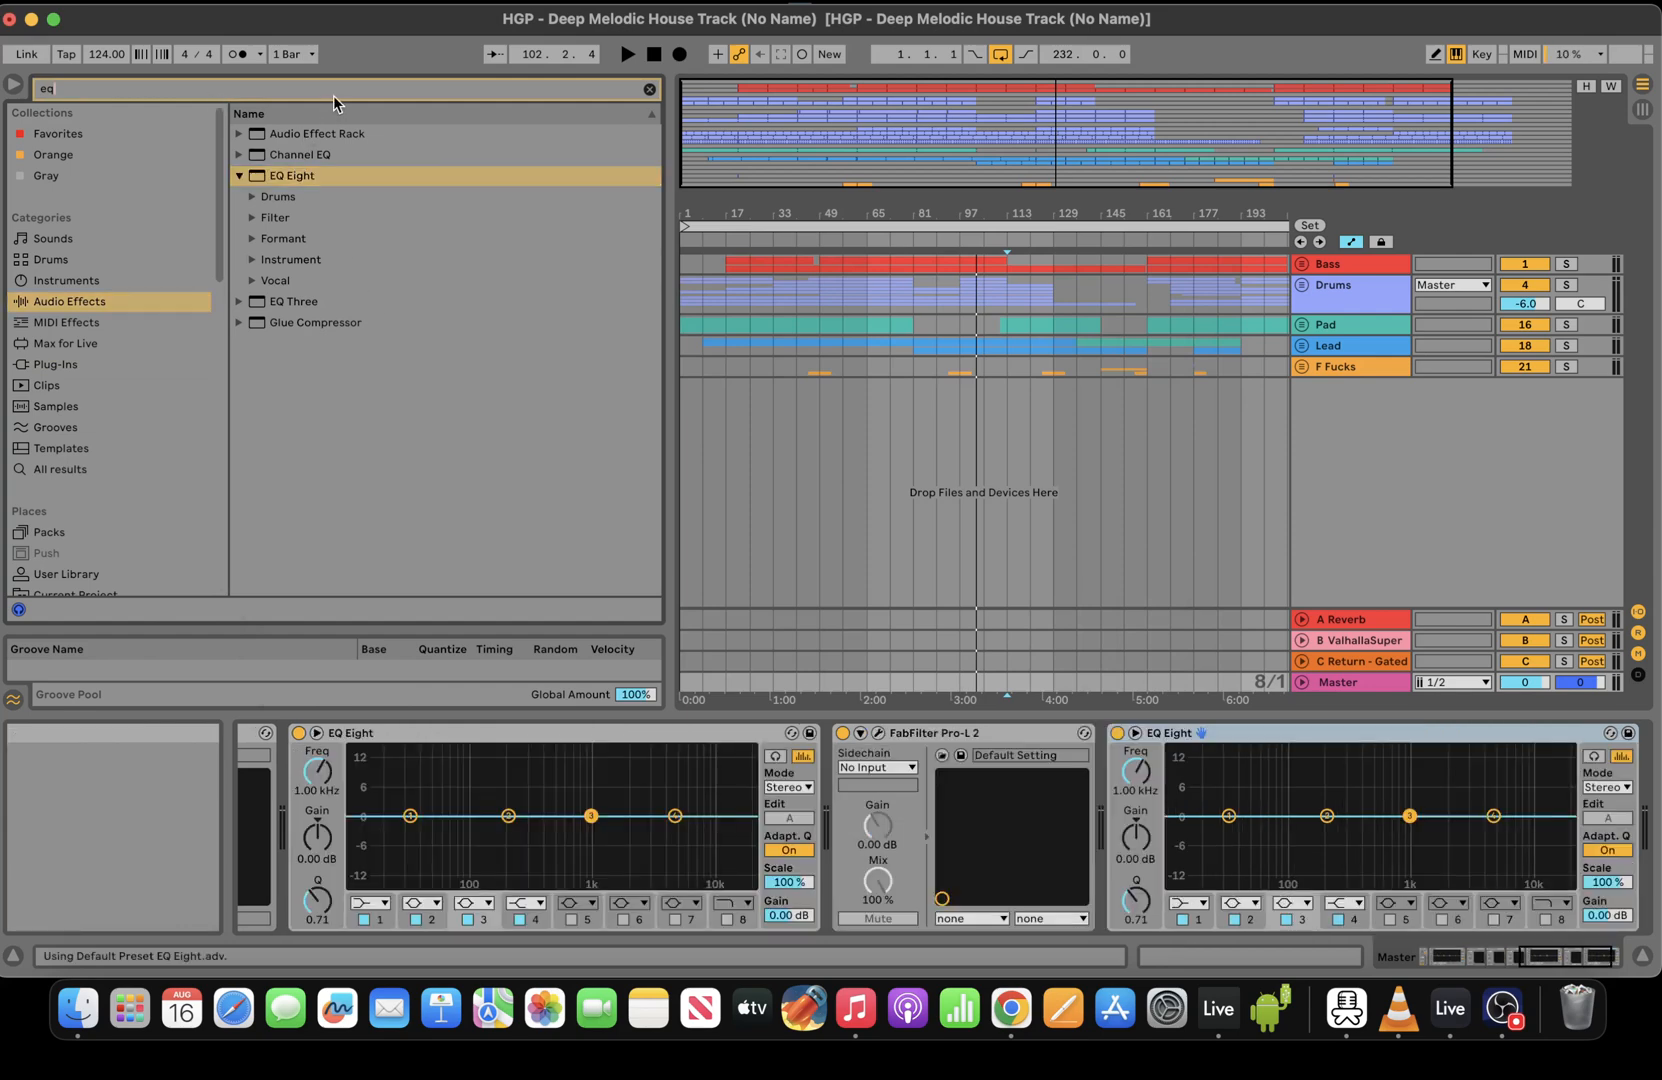
pyautogui.write('limi')
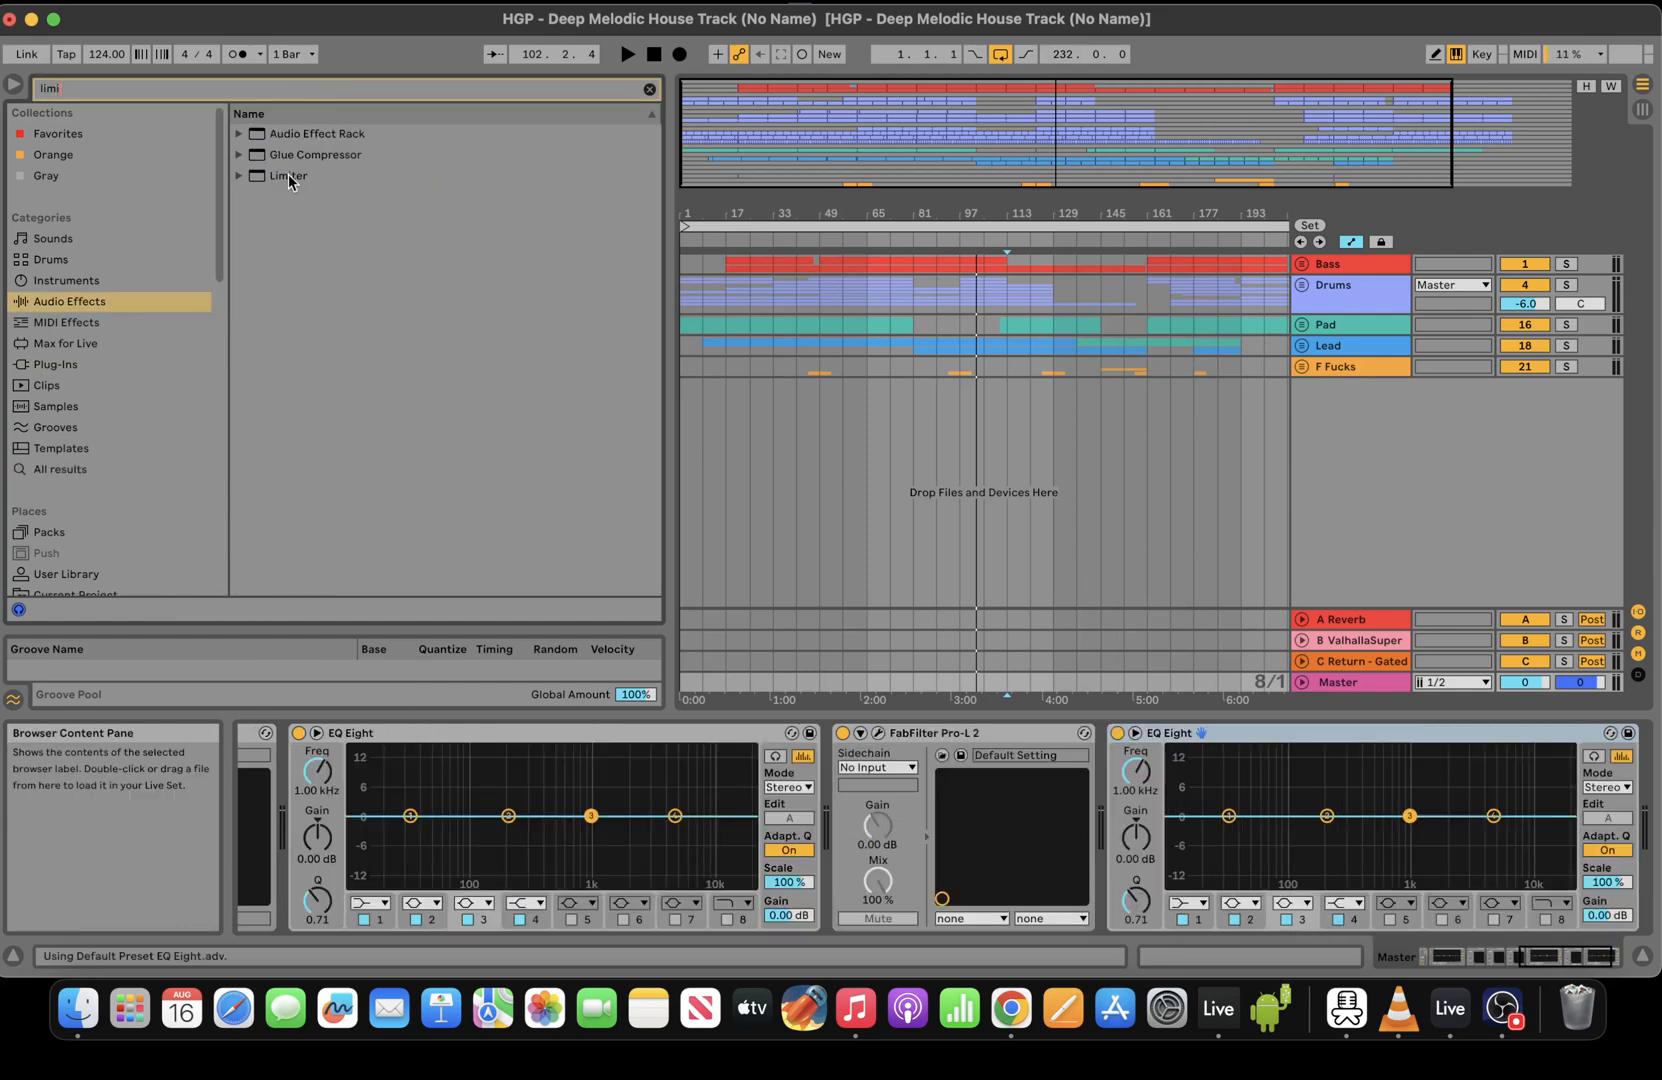
pyautogui.click(384, 178)
pyautogui.doubleClick(384, 178)
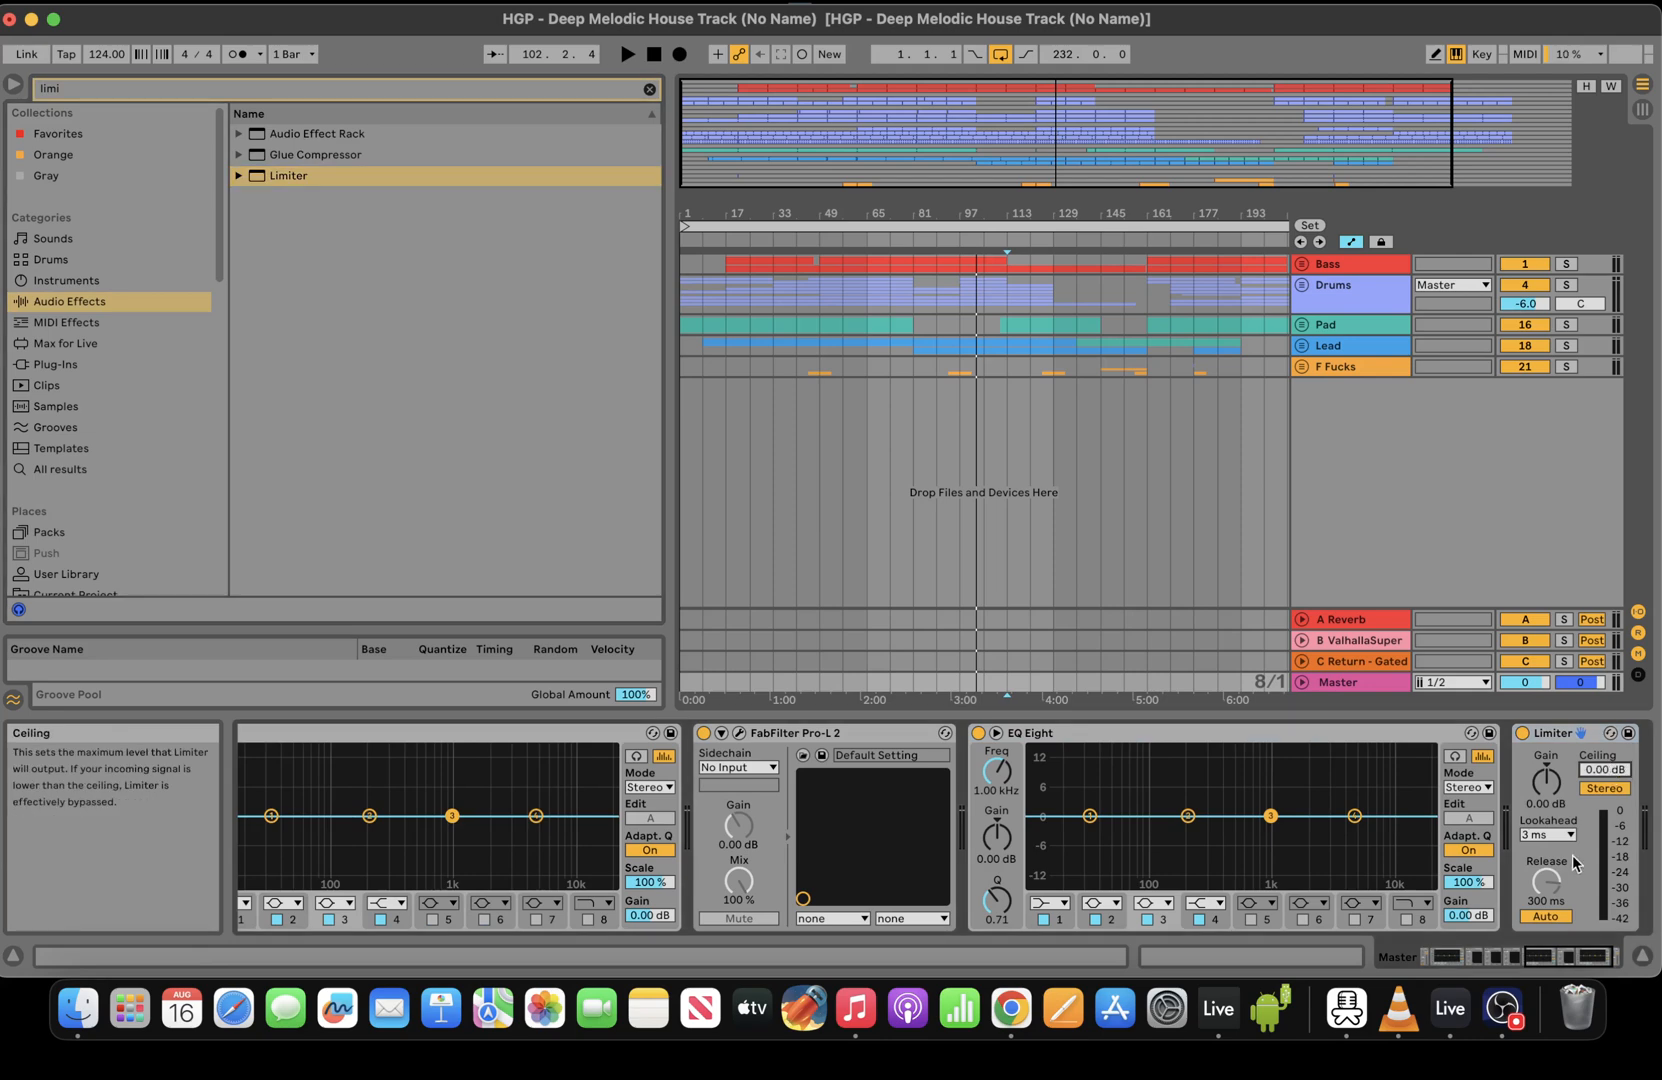
# Fold the FabFilter Pro-Q 3 and Pro-MB devices and group the whole Master chain into one Audio Effect Rack
pyautogui.moveTo(1570, 958); pyautogui.dragTo(1365, 956)
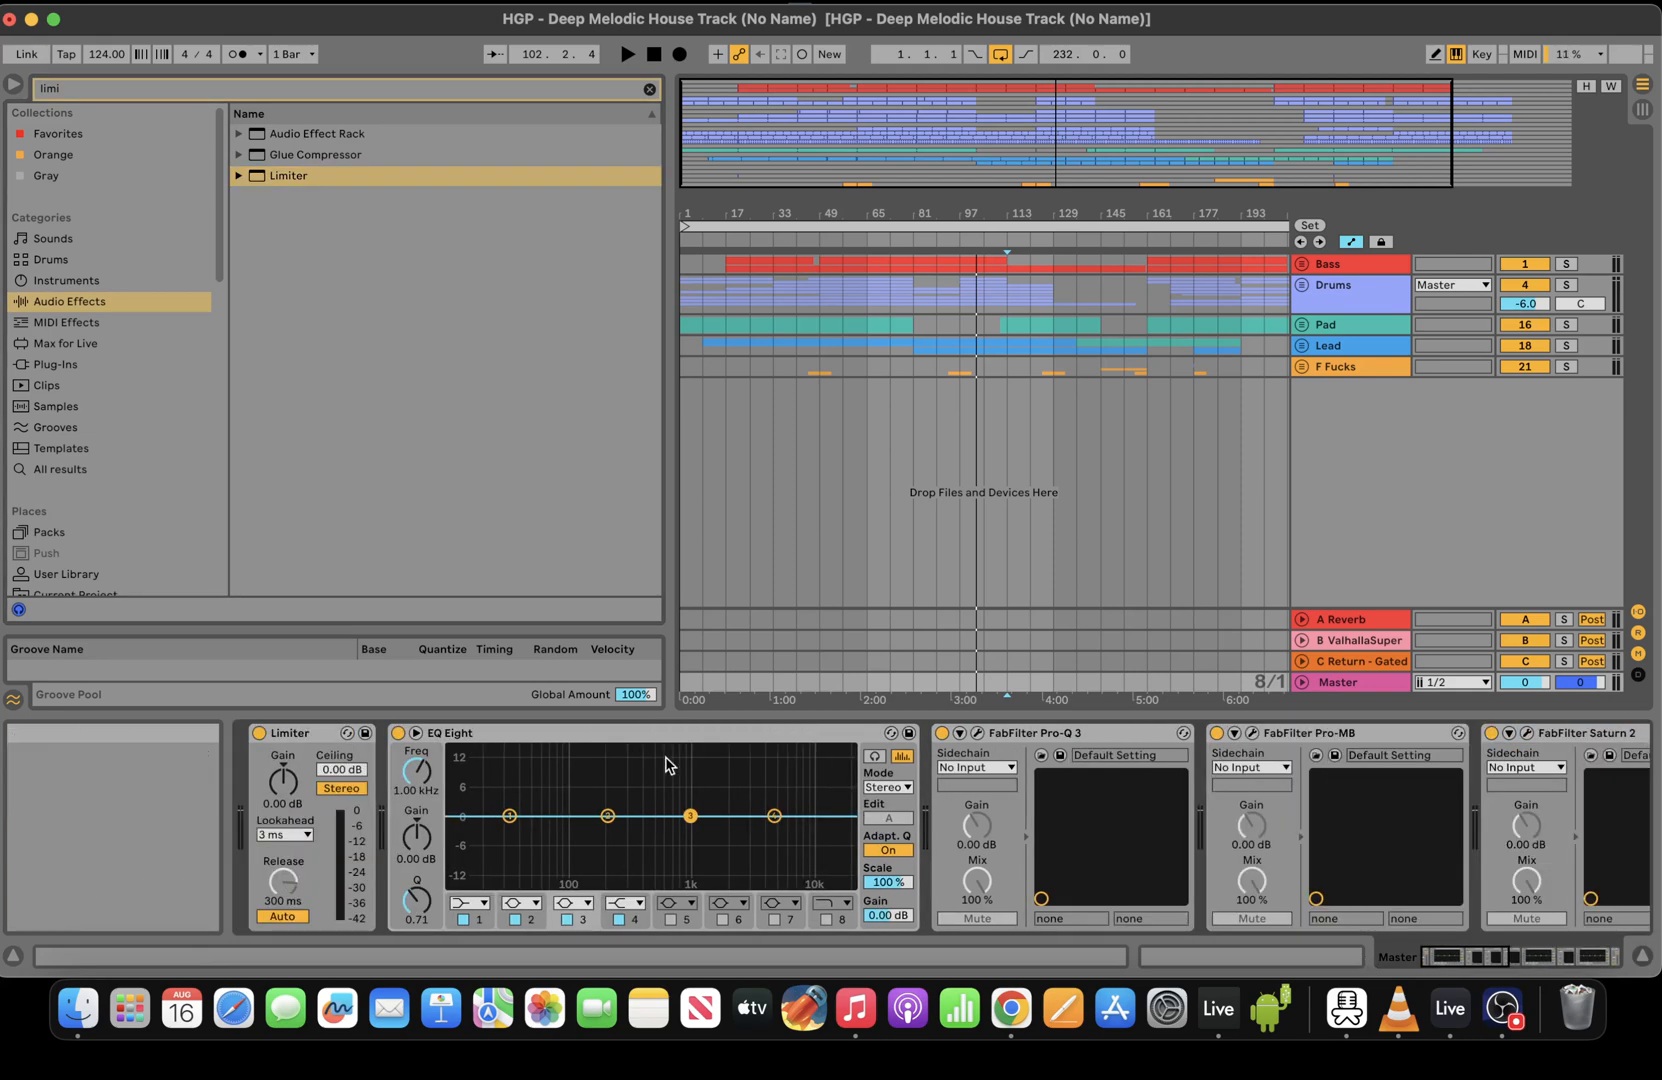
pyautogui.doubleClick(1037, 729)
pyautogui.doubleClick(1076, 729)
pyautogui.click(1144, 729)
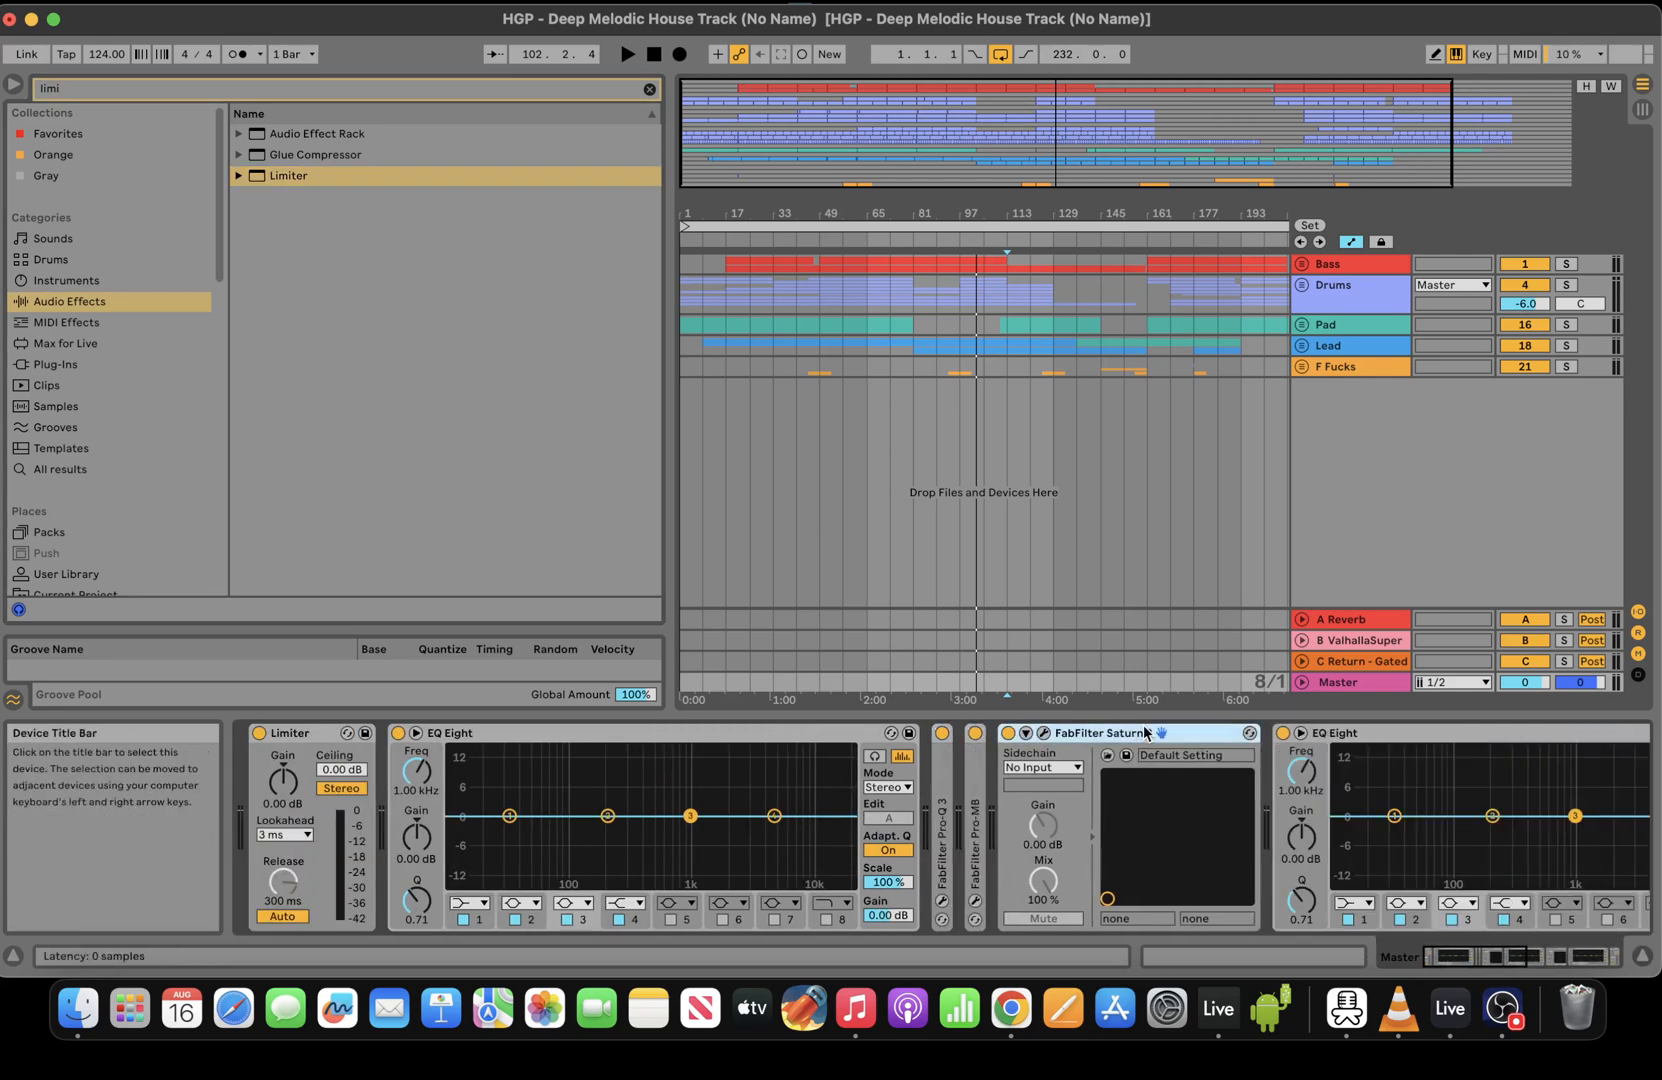
pyautogui.press('super+a')
pyautogui.rightClick(531, 736)
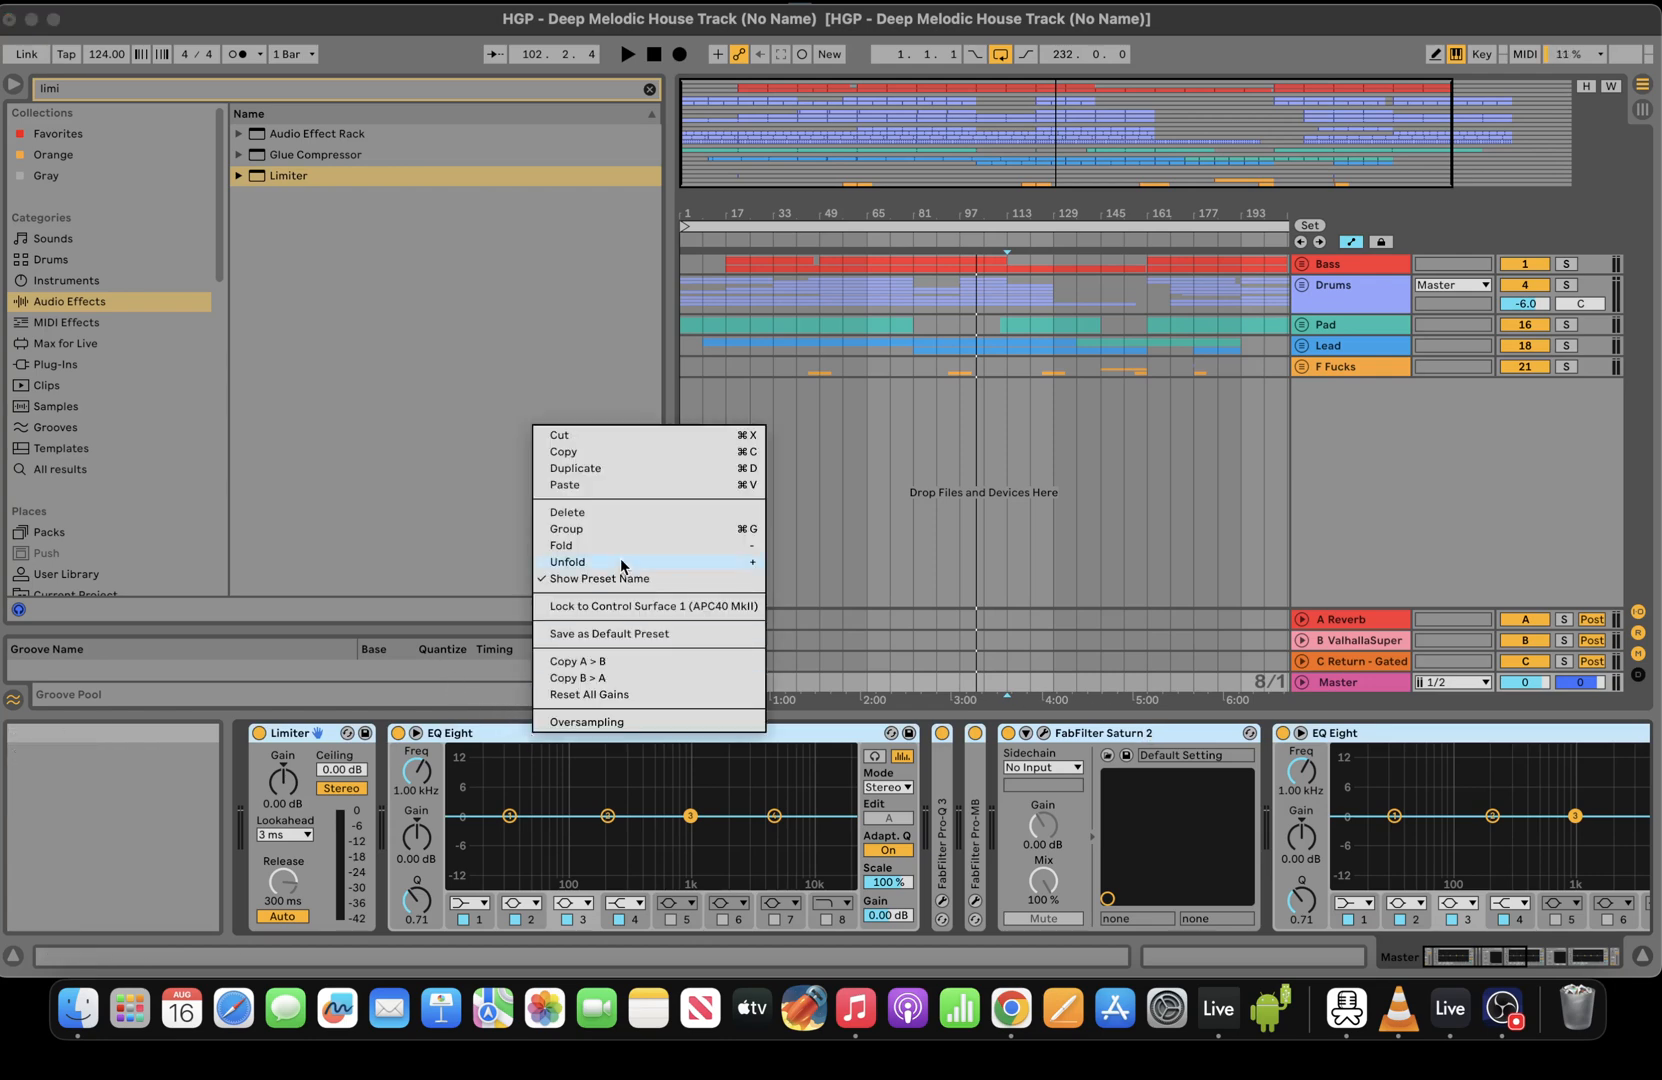
pyautogui.click(566, 529)
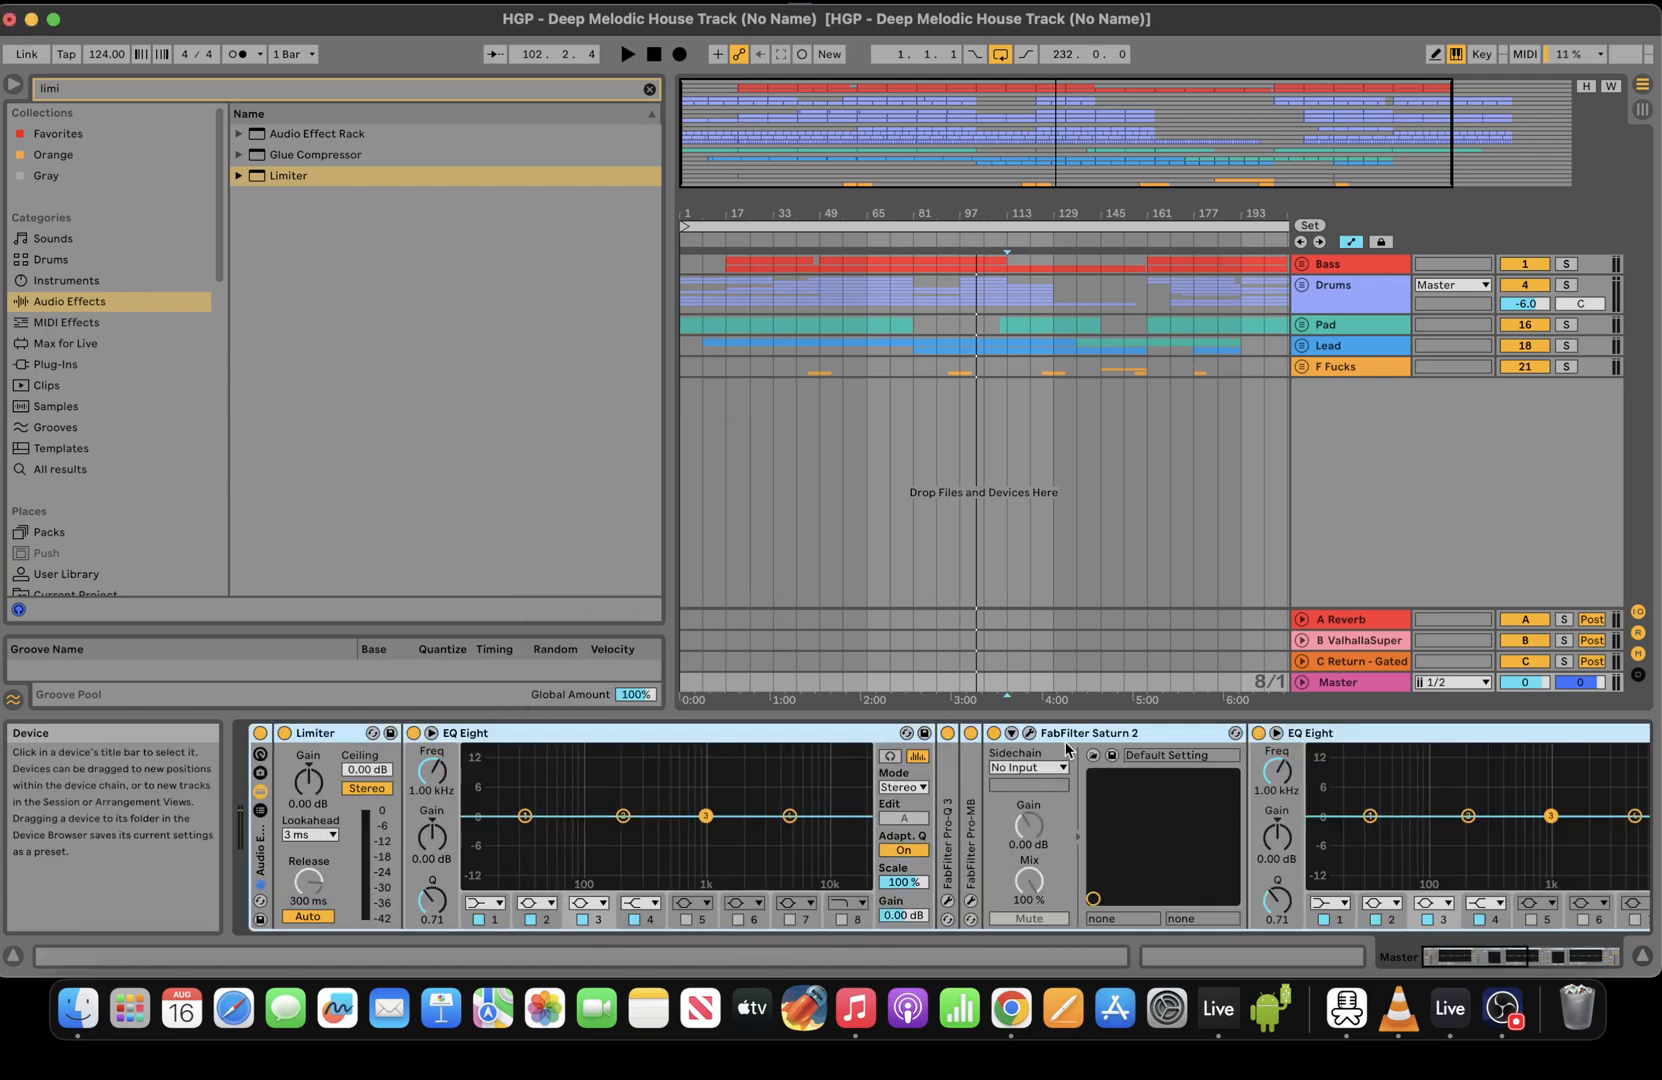
# Fold FabFilter Saturn 2, FabFilter Pro-L 2 and the second and third EQ Eight inside the Master rack
pyautogui.doubleClick(1107, 733)
pyautogui.doubleClick(1090, 733)
pyautogui.doubleClick(1068, 733)
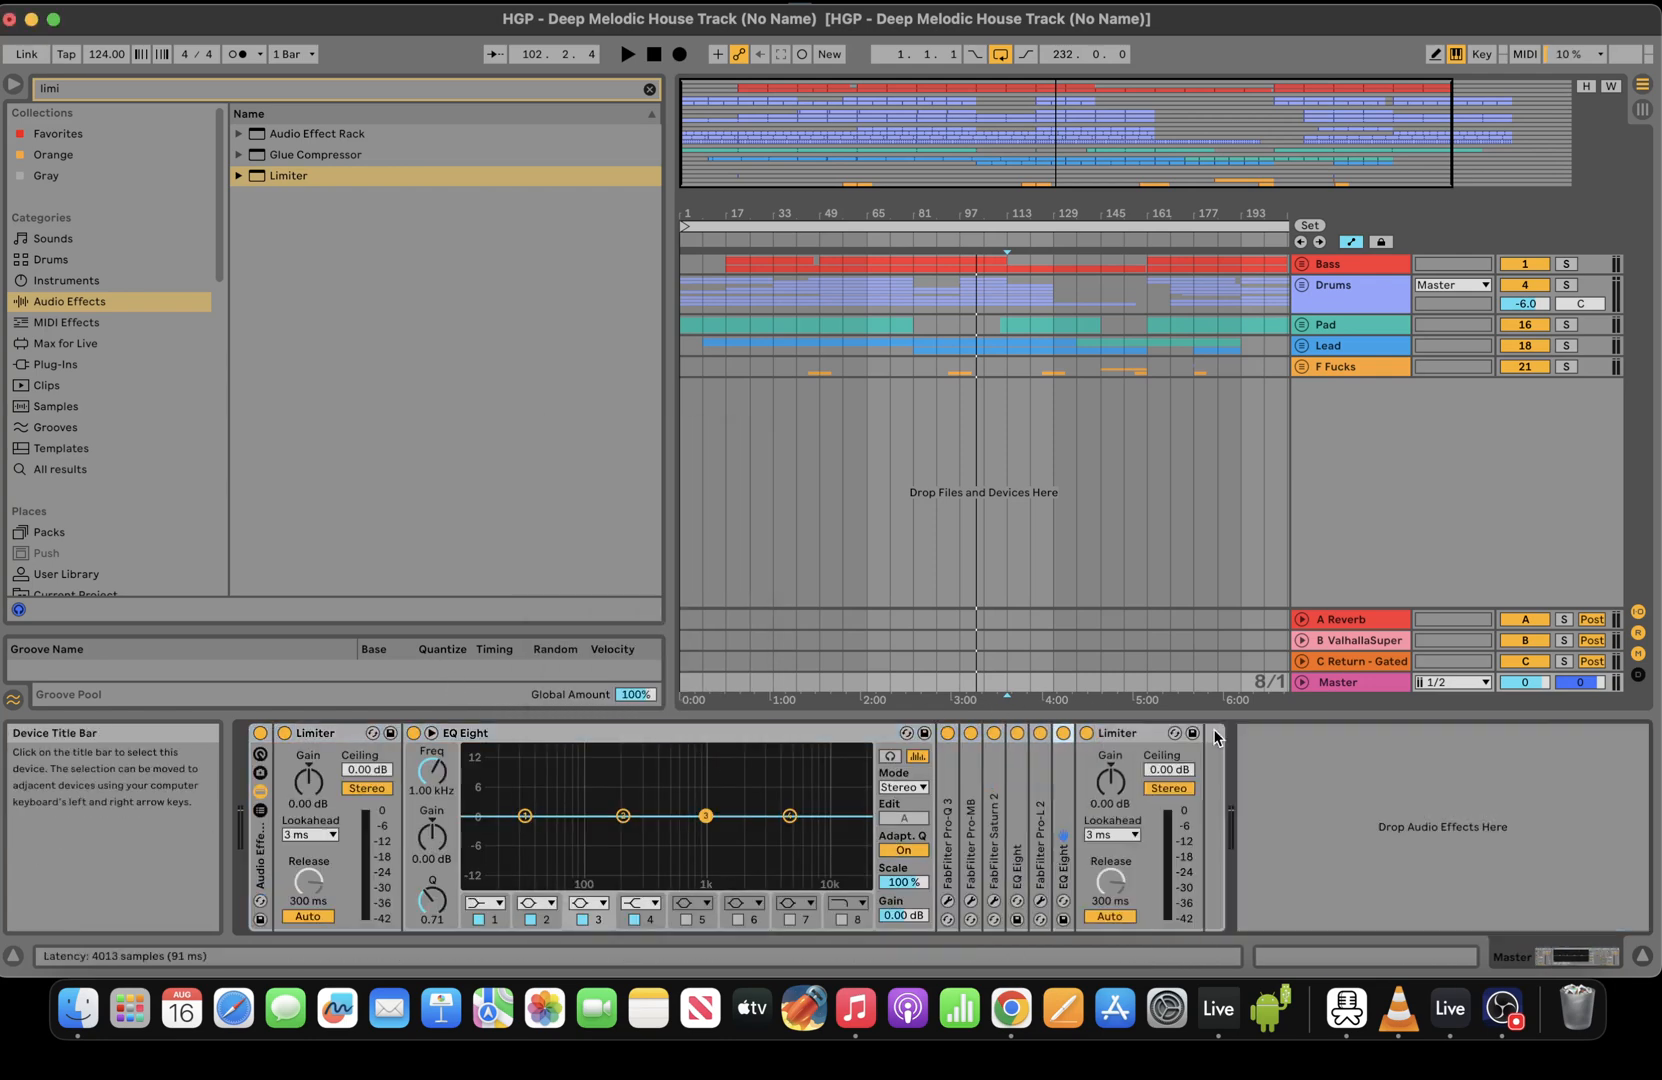
# Deactivate FabFilter Pro-MB, Saturn 2, Pro-L 2 and the two folded EQ Eights in the Master rack, start playback and unfold FabFilter Pro-Q 3
pyautogui.click(1063, 735)
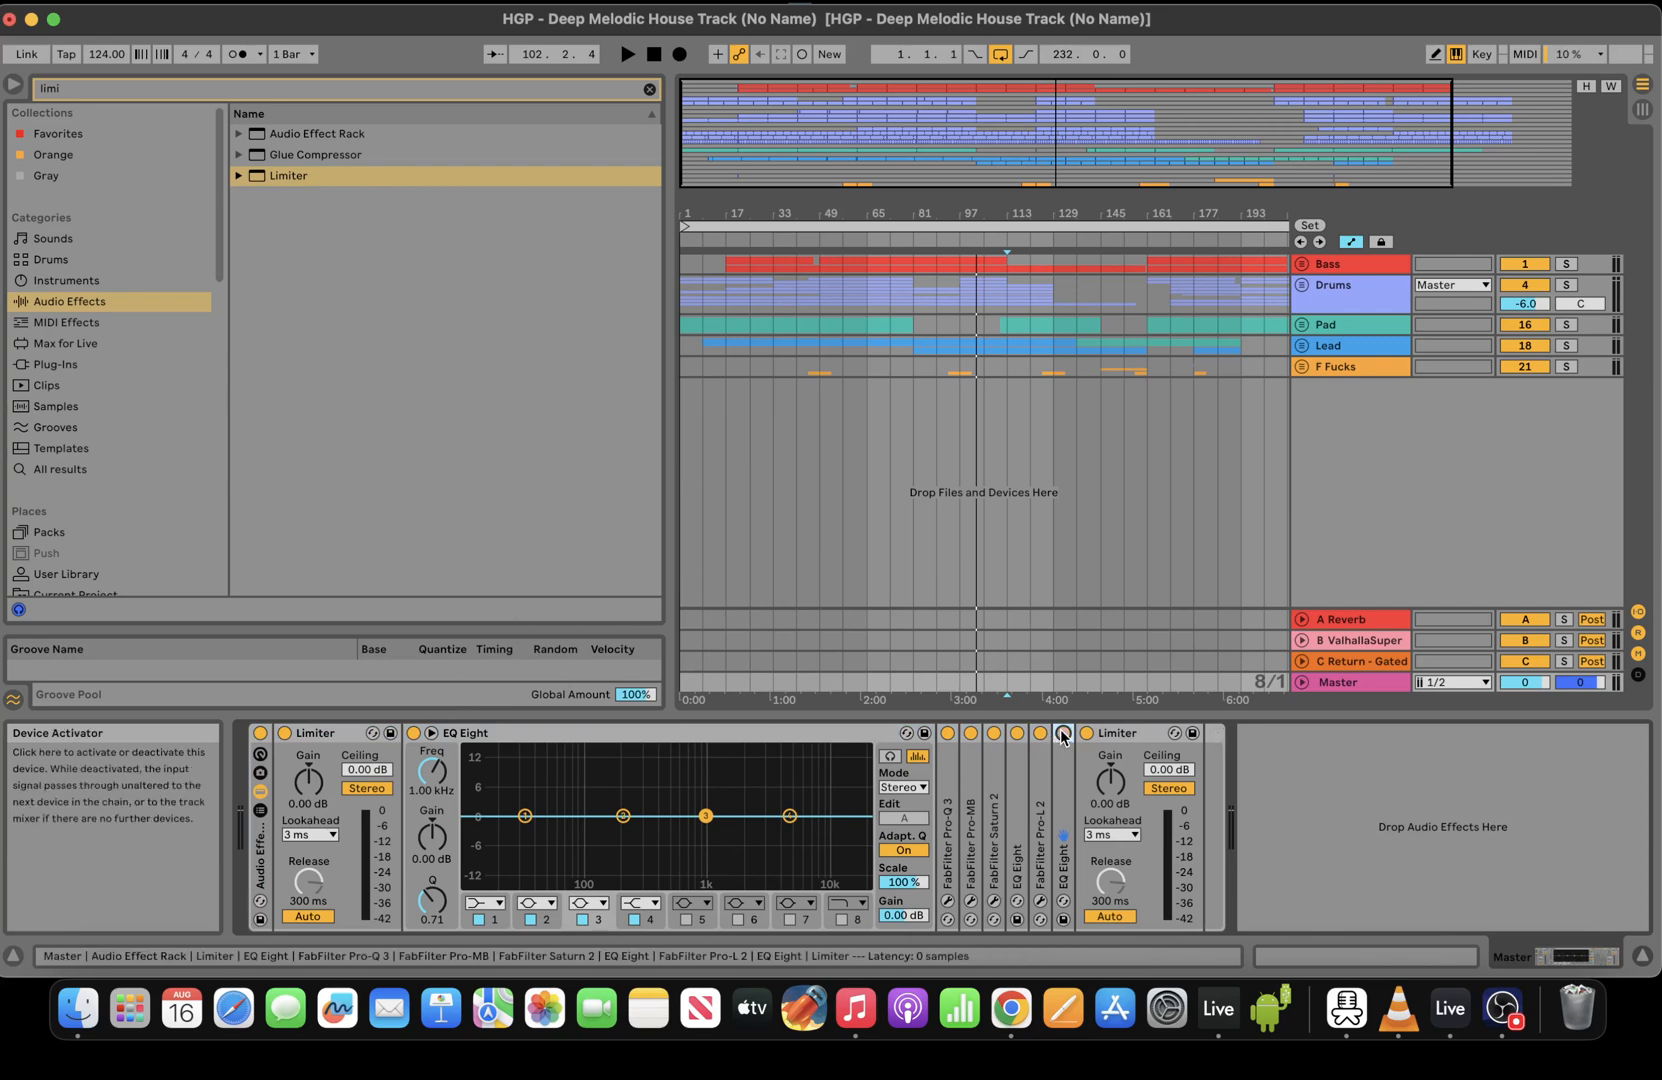
pyautogui.click(993, 733)
pyautogui.click(970, 733)
pyautogui.press('space')
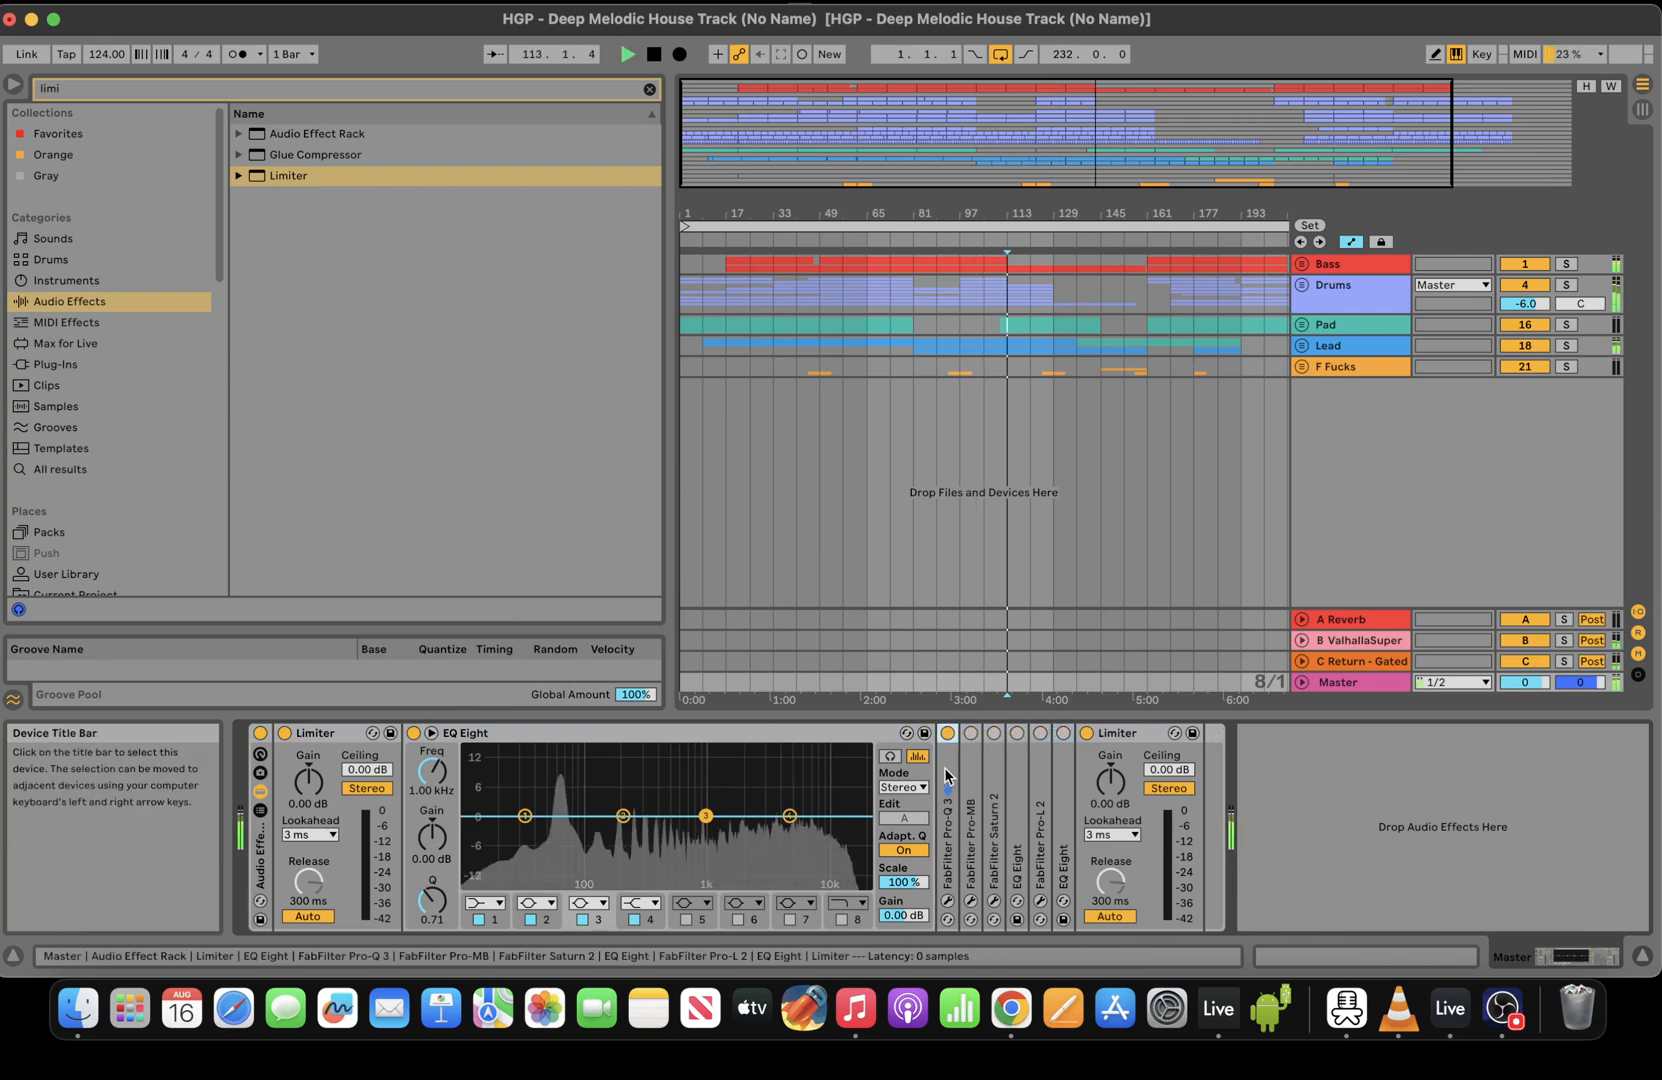
pyautogui.doubleClick(947, 775)
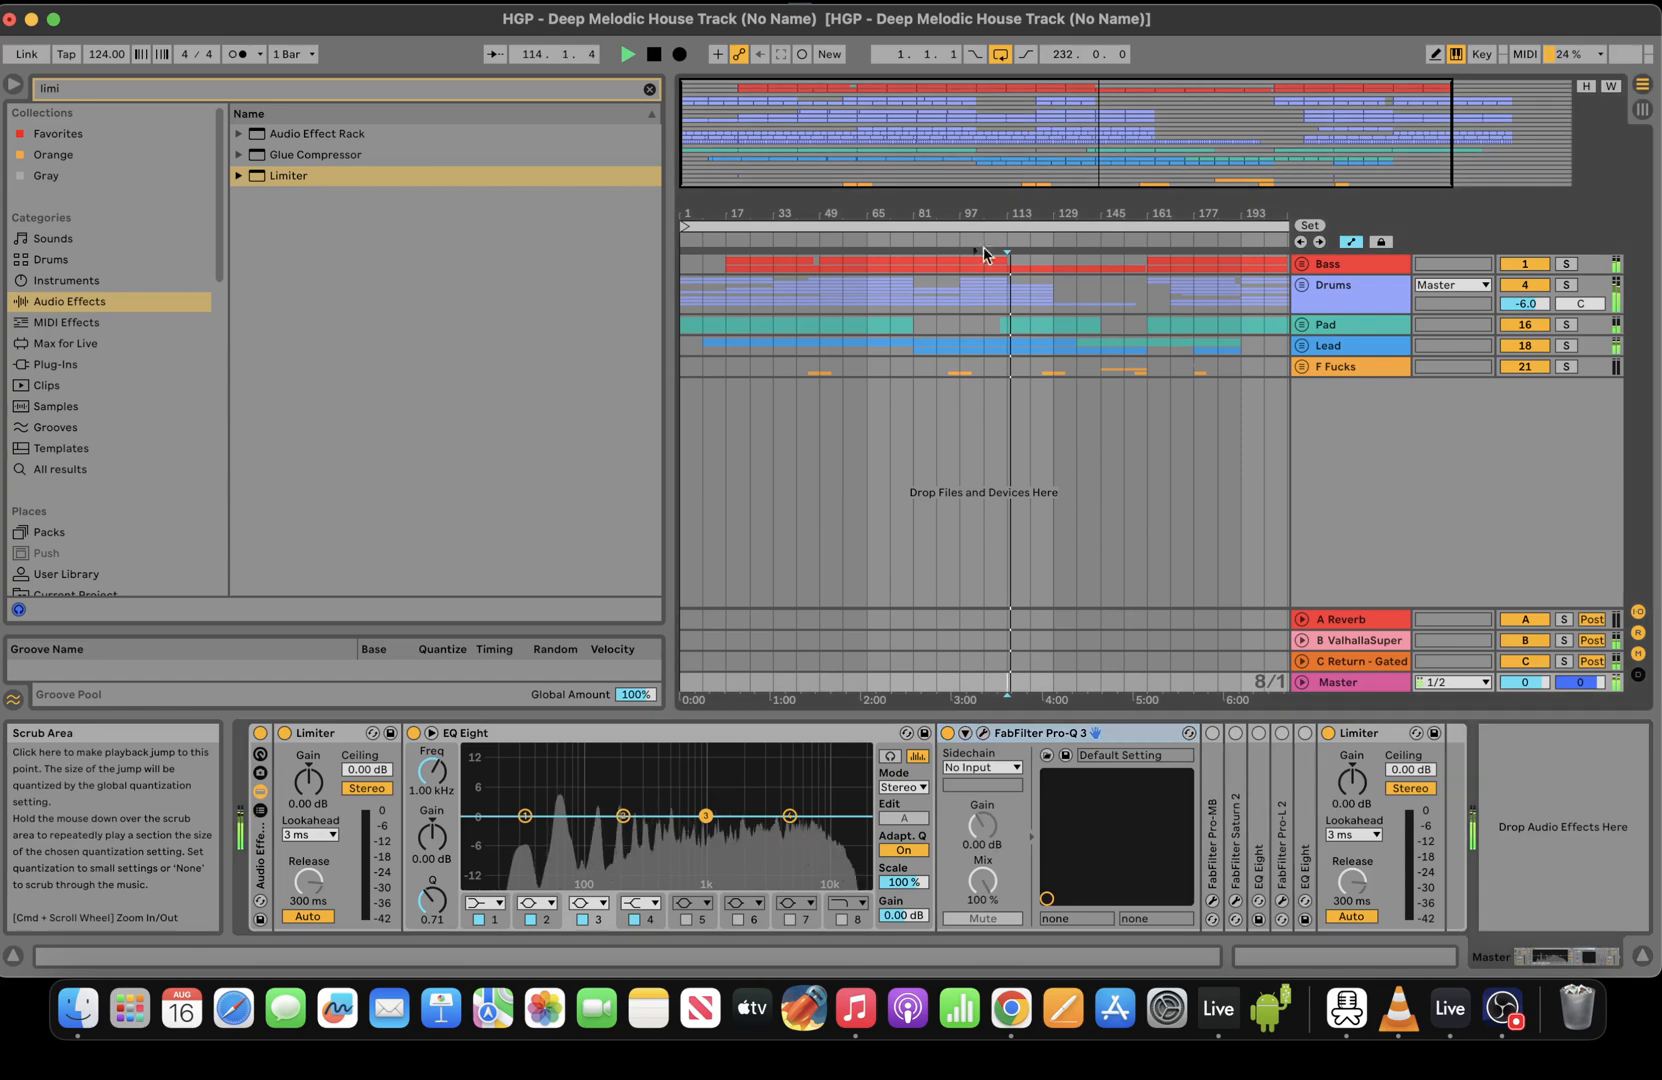
# Loop bars 97 to 113, play the section and open the FabFilter Pro-Q 3 window from the Master chain
pyautogui.moveTo(1009, 290); pyautogui.dragTo(964, 291)
pyautogui.press('super+l')
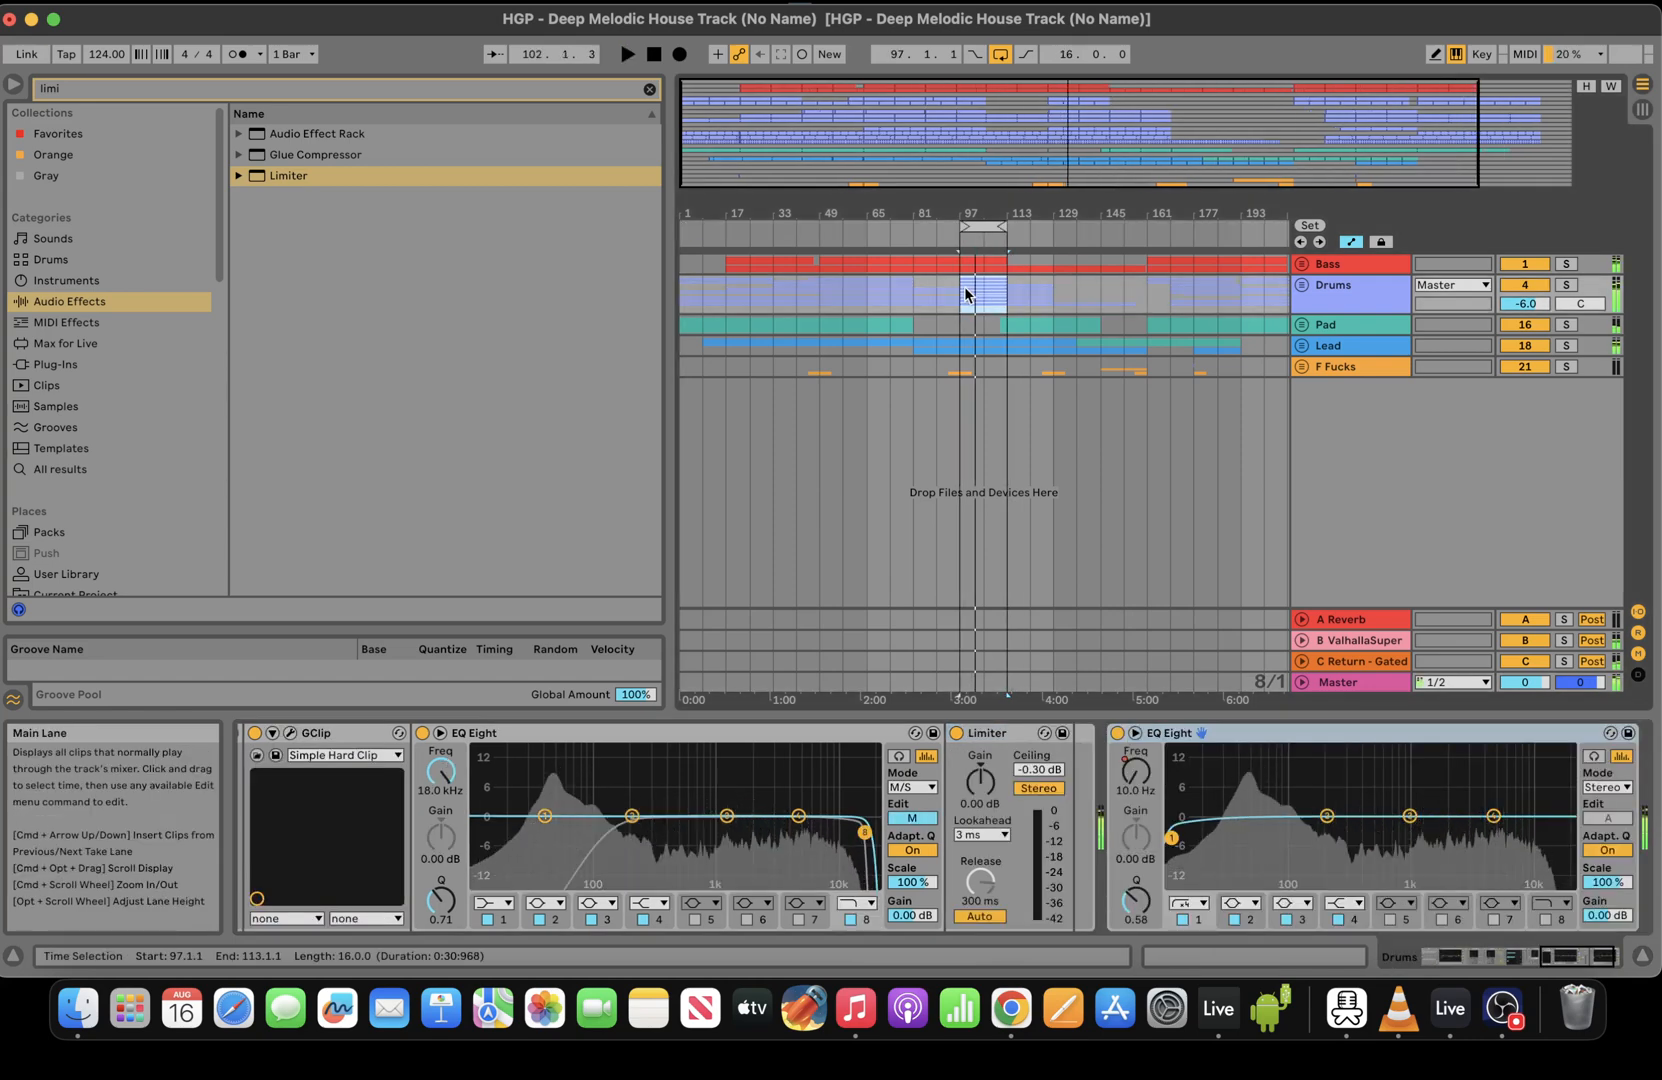
pyautogui.press('space')
pyautogui.click(977, 684)
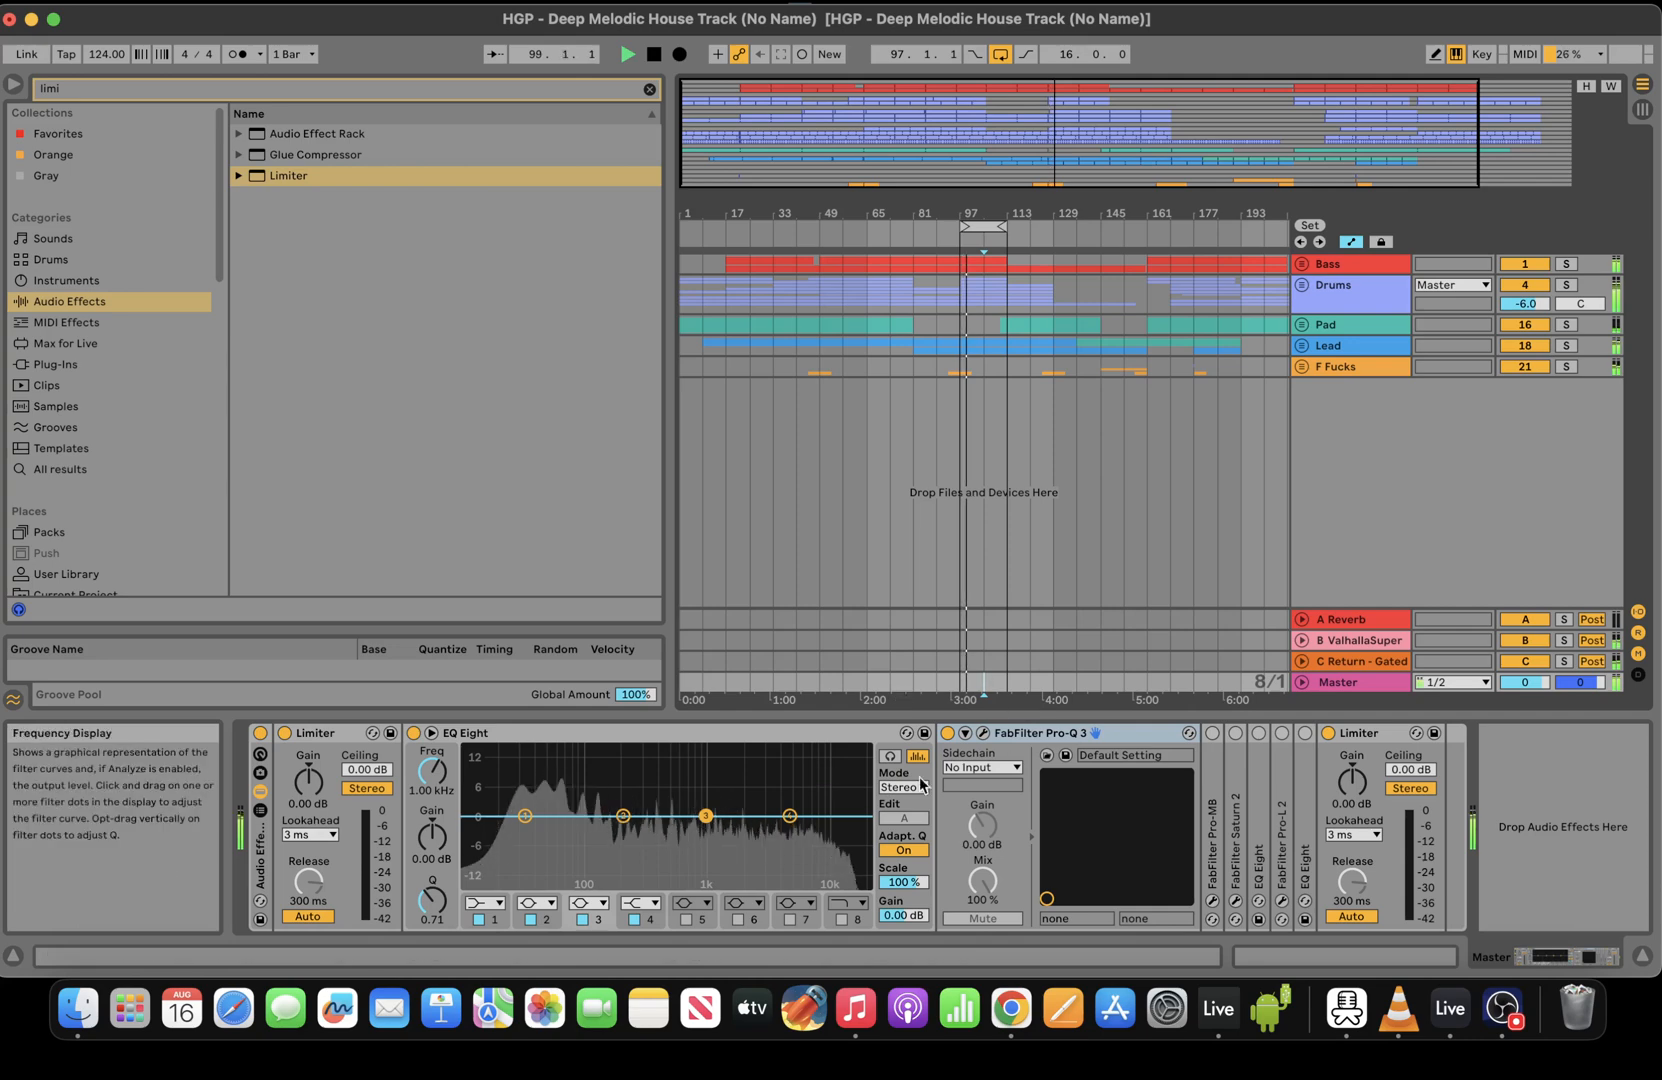
pyautogui.press('XF86AudioRaiseVolume')
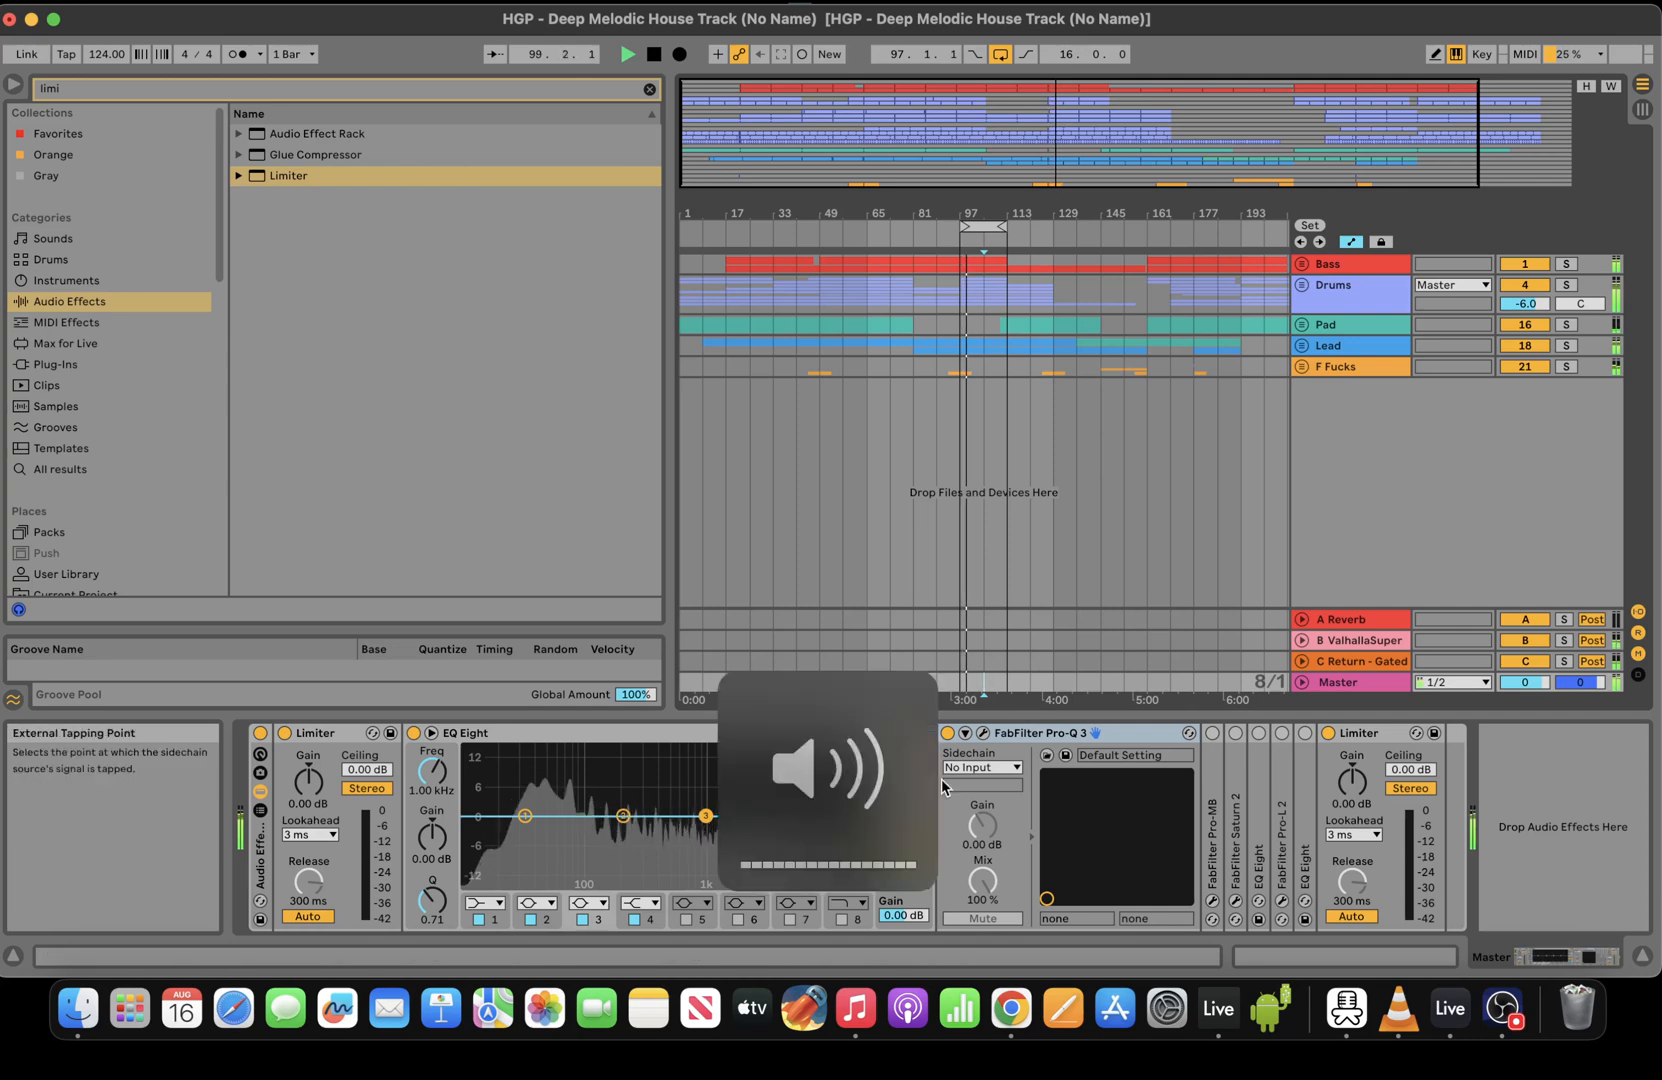
pyautogui.click(983, 733)
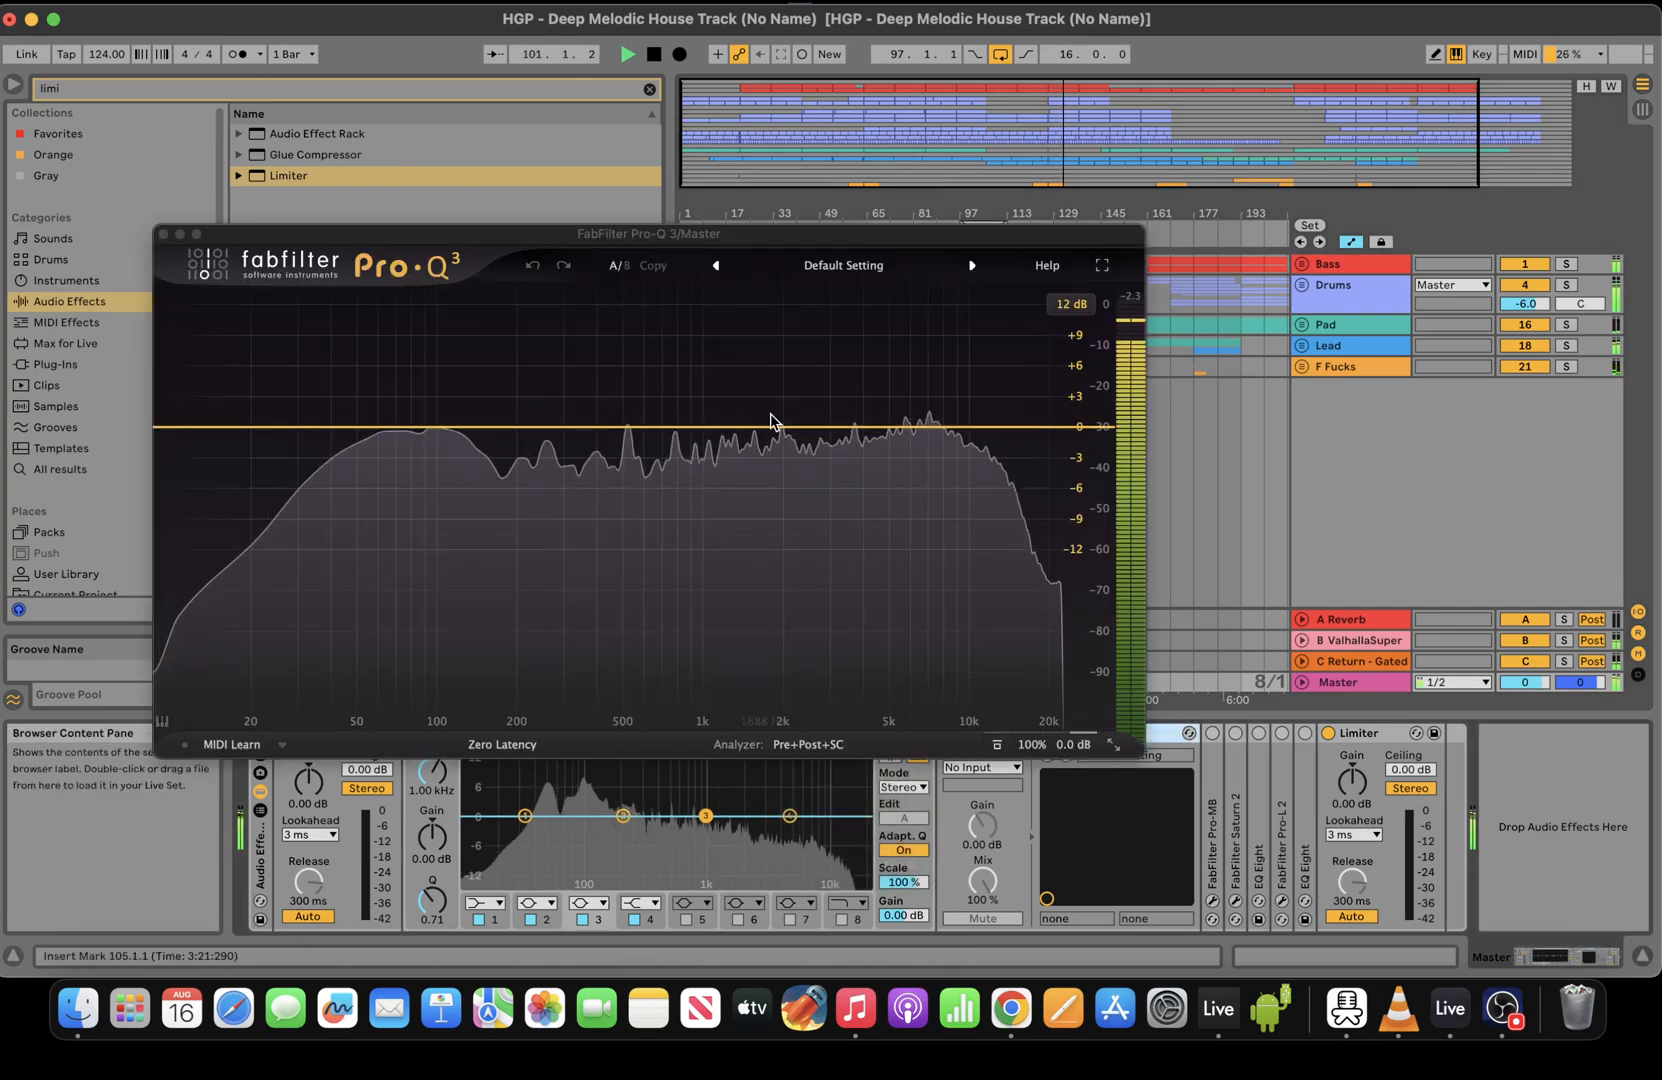
# Add a narrow bell at about 7075 Hz with +0.08 dB gain and Q 26.61 in Pro-Q 3 and make it dynamic
pyautogui.click(893, 428)
pyautogui.moveTo(893, 427); pyautogui.dragTo(894, 419)
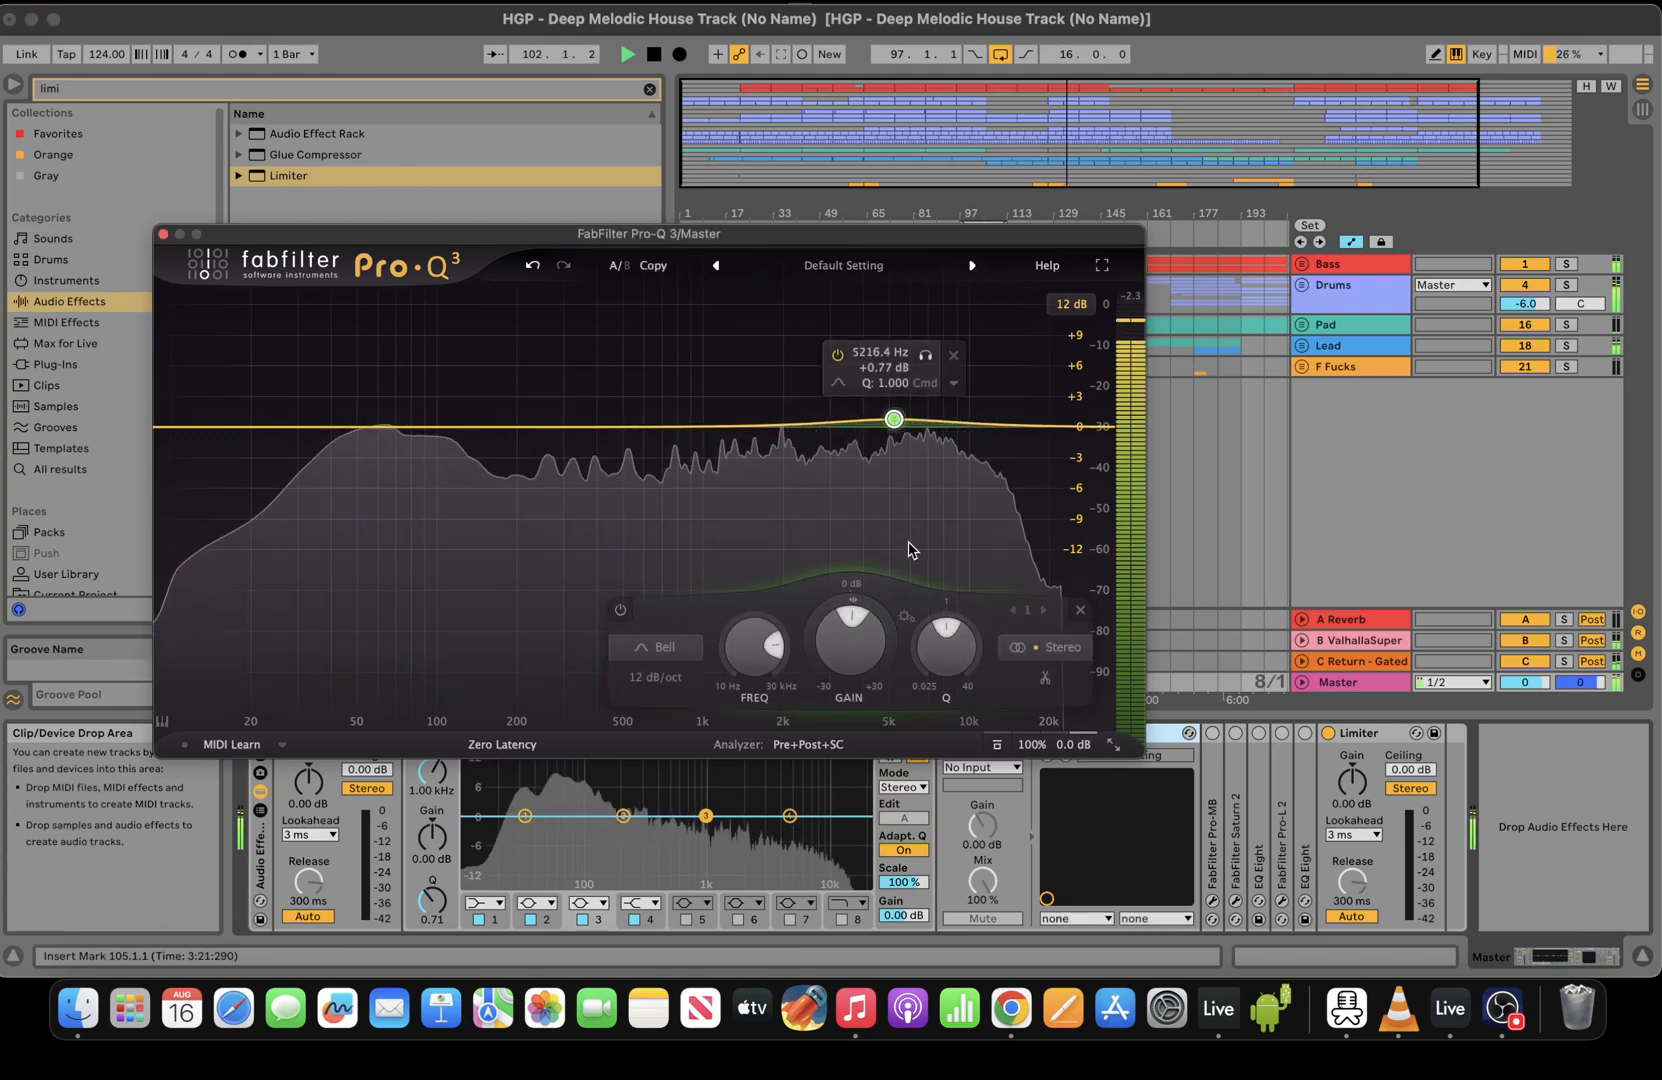
pyautogui.moveTo(949, 645); pyautogui.dragTo(929, 426)
pyautogui.click(988, 390)
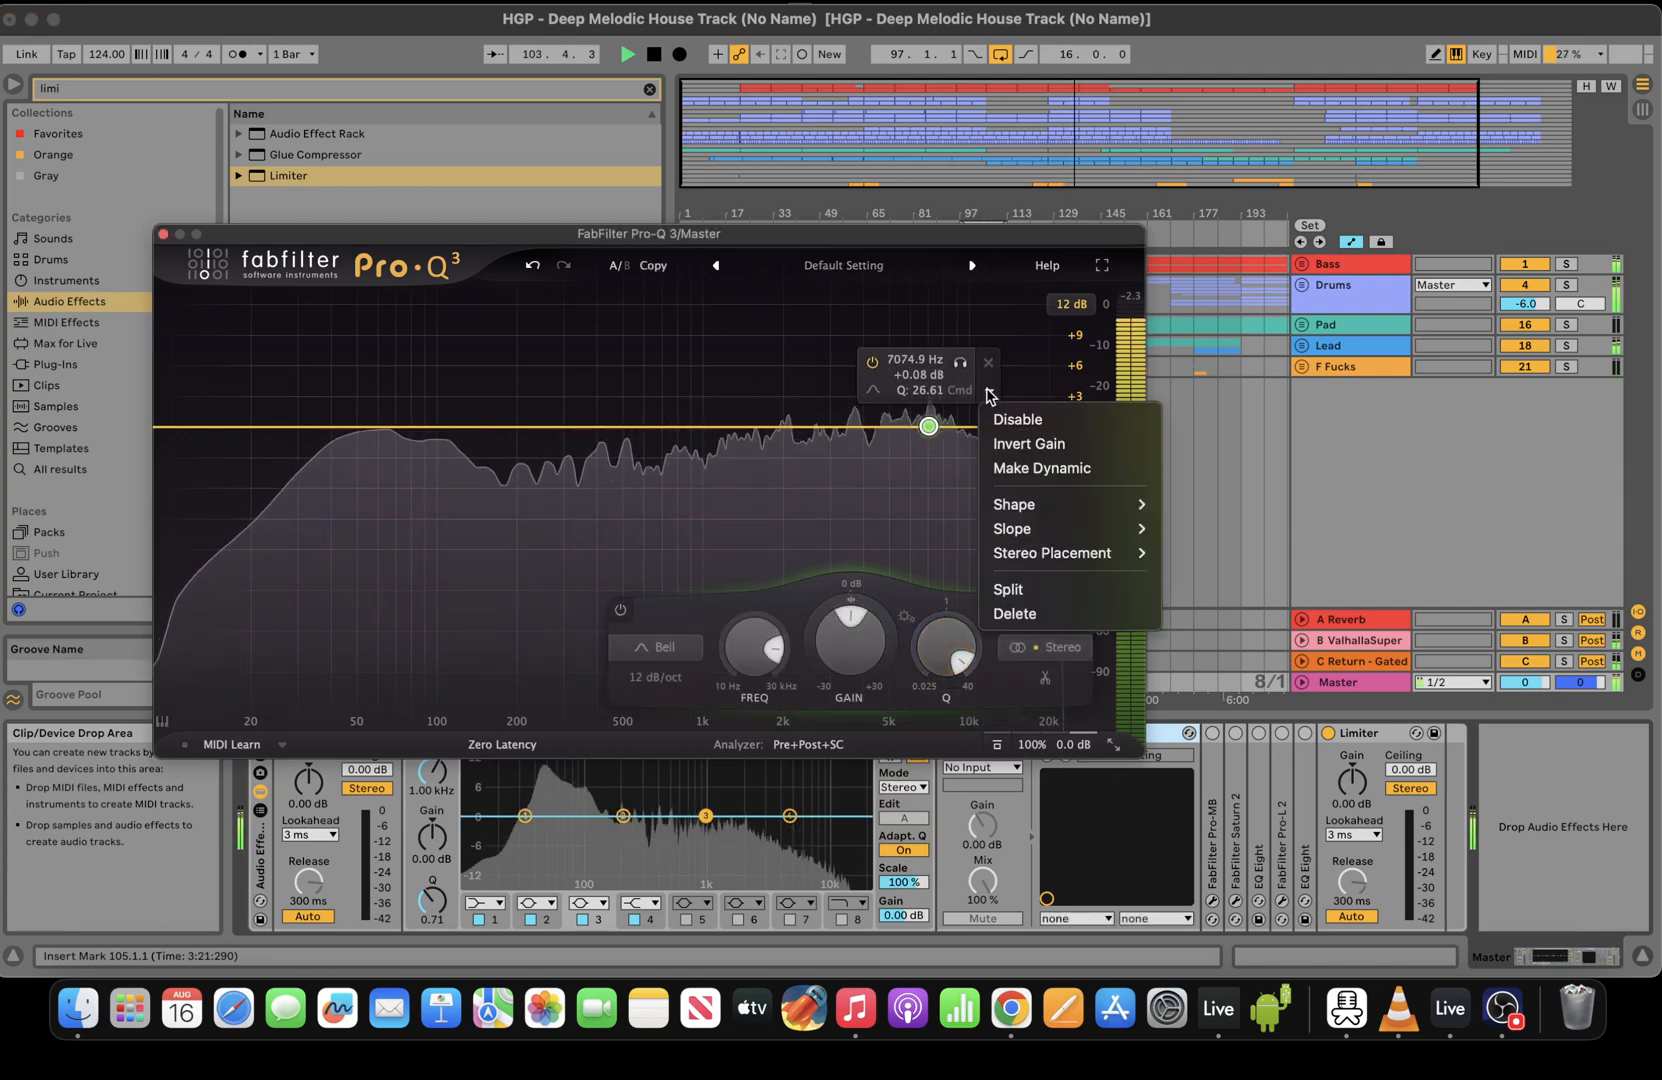
pyautogui.click(1035, 468)
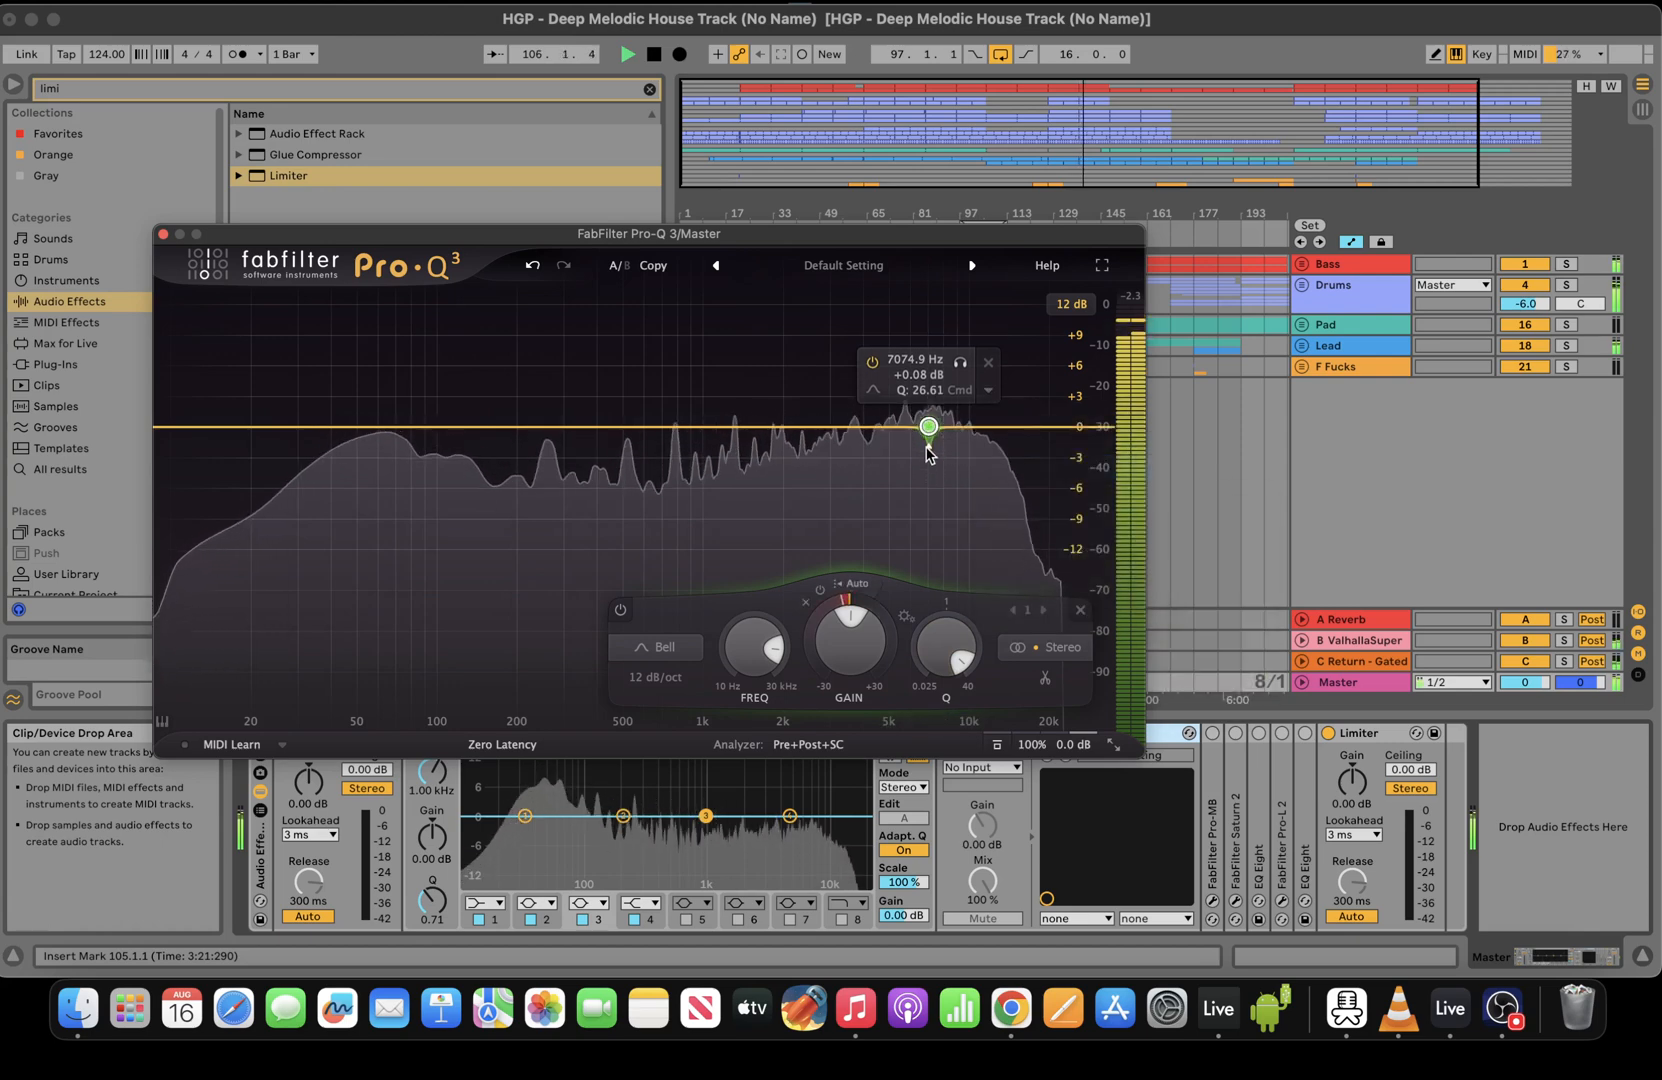
# Add a second narrow bell with Q 24.29, make it dynamic and place it at about 2023 Hz and −0.91 dB
pyautogui.moveTo(680, 428); pyautogui.dragTo(679, 436)
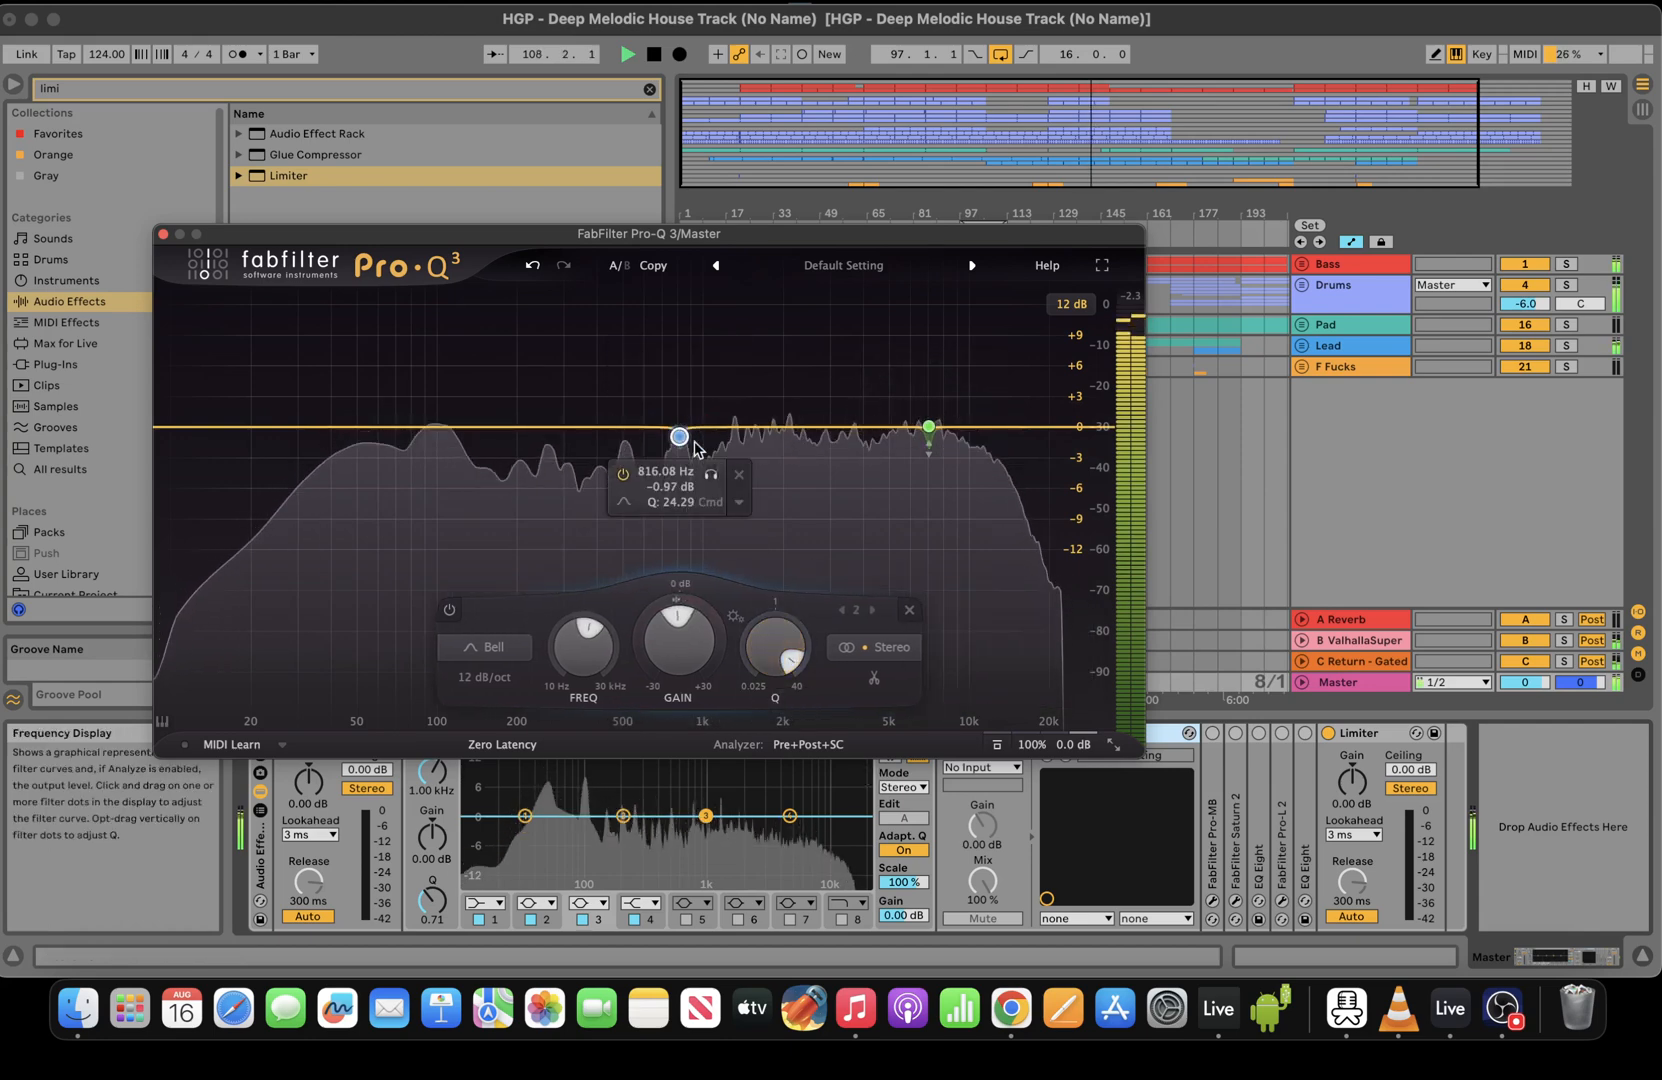
pyautogui.click(740, 503)
pyautogui.click(766, 581)
pyautogui.press('space')
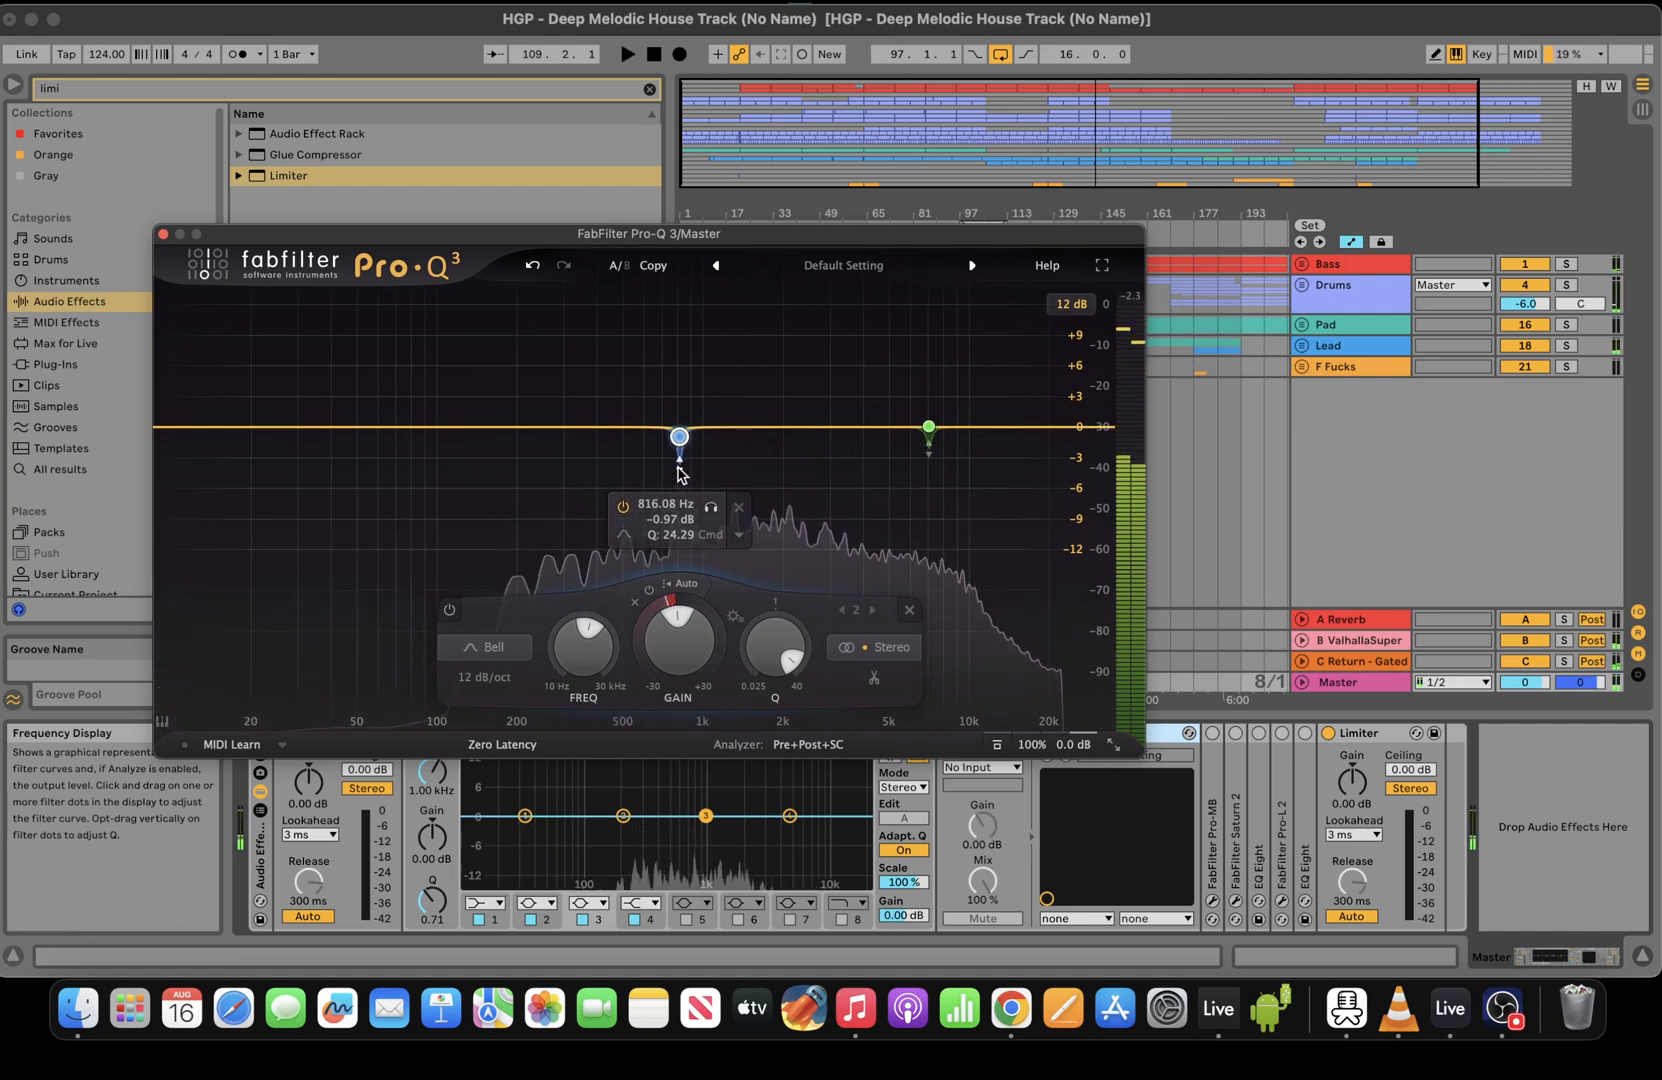
pyautogui.press('space')
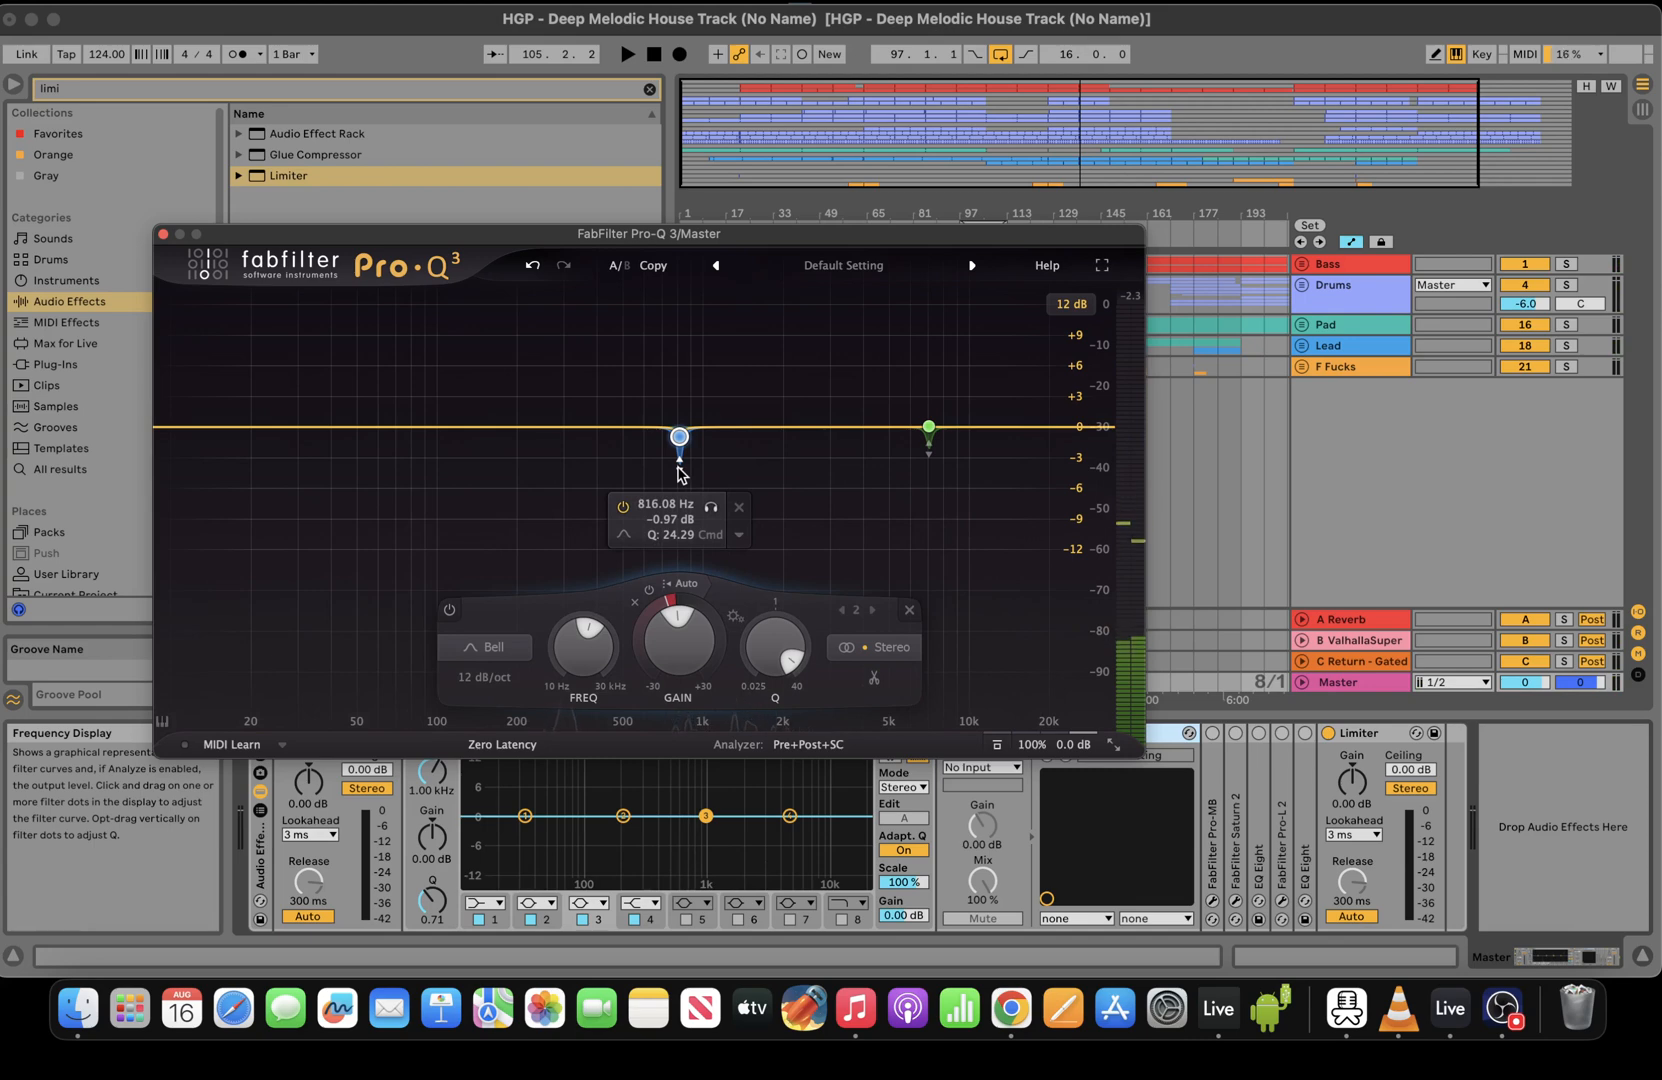
pyautogui.press('space')
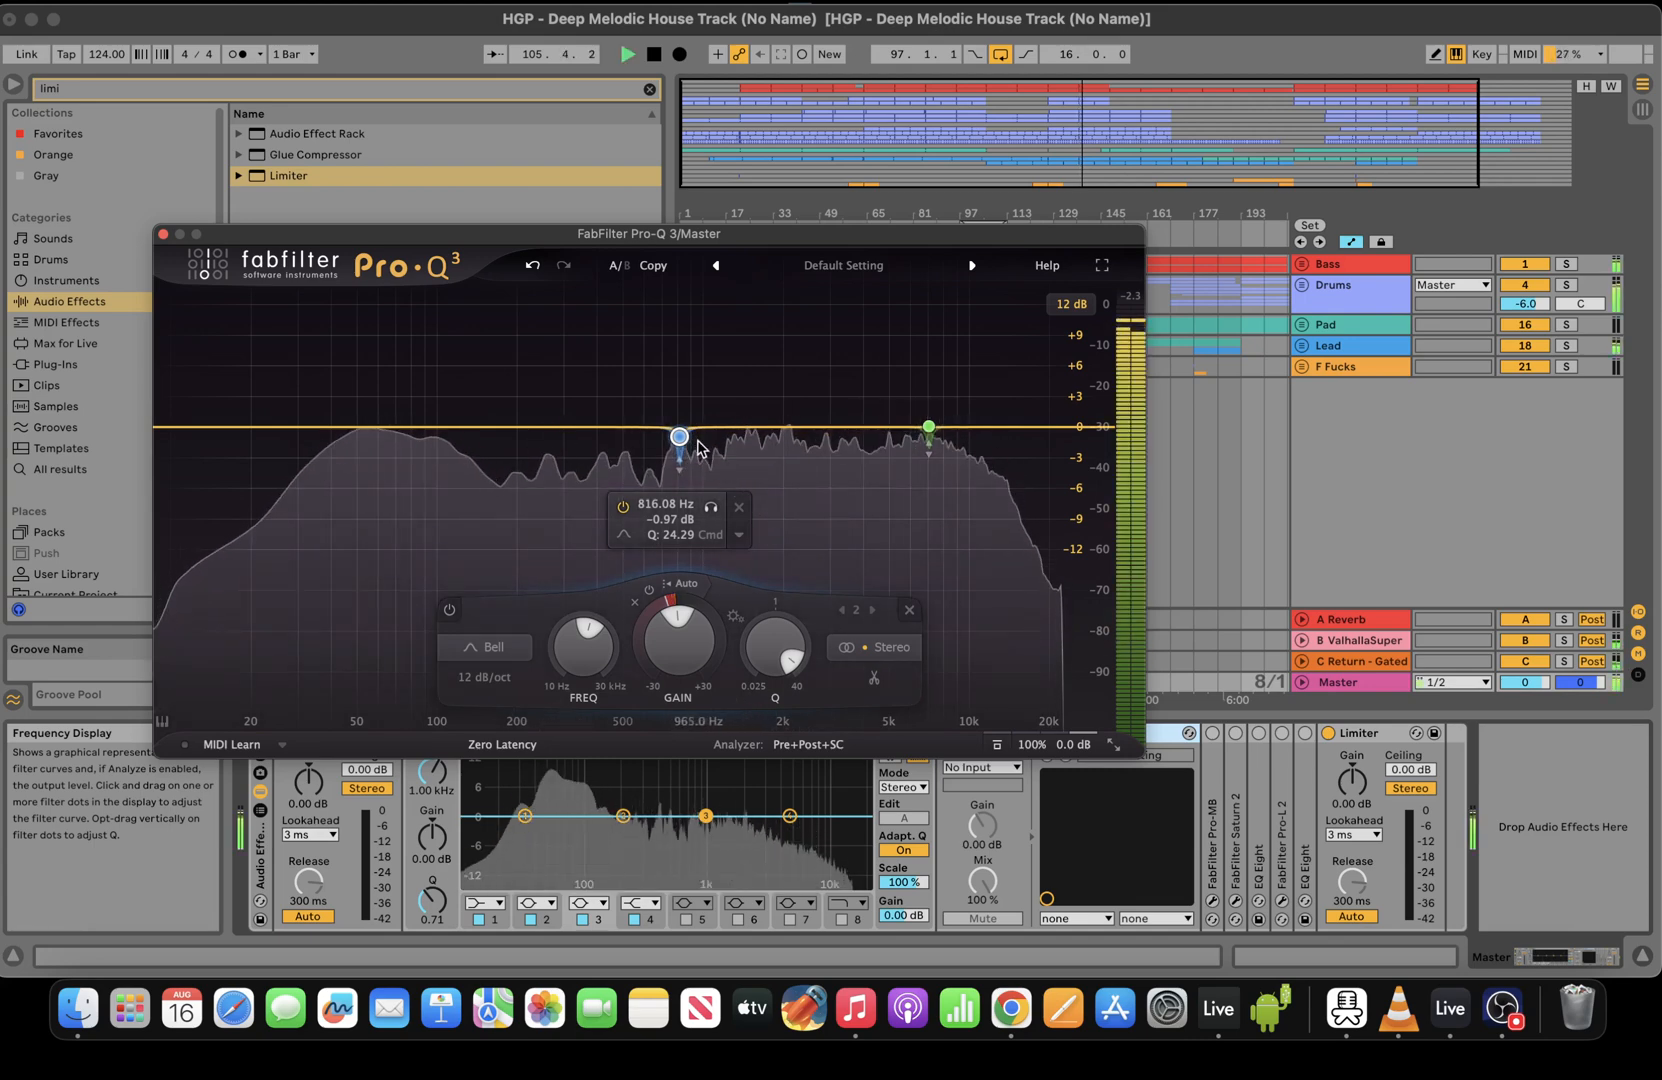
pyautogui.moveTo(680, 438); pyautogui.dragTo(787, 441)
# Add a +1.42 dB high shelf at about 12142 Hz in Pro-Q 3, and boost 39.1 Hz by 1.12 dB and the highs slightly in EQ Eight
pyautogui.moveTo(994, 430); pyautogui.dragTo(991, 421)
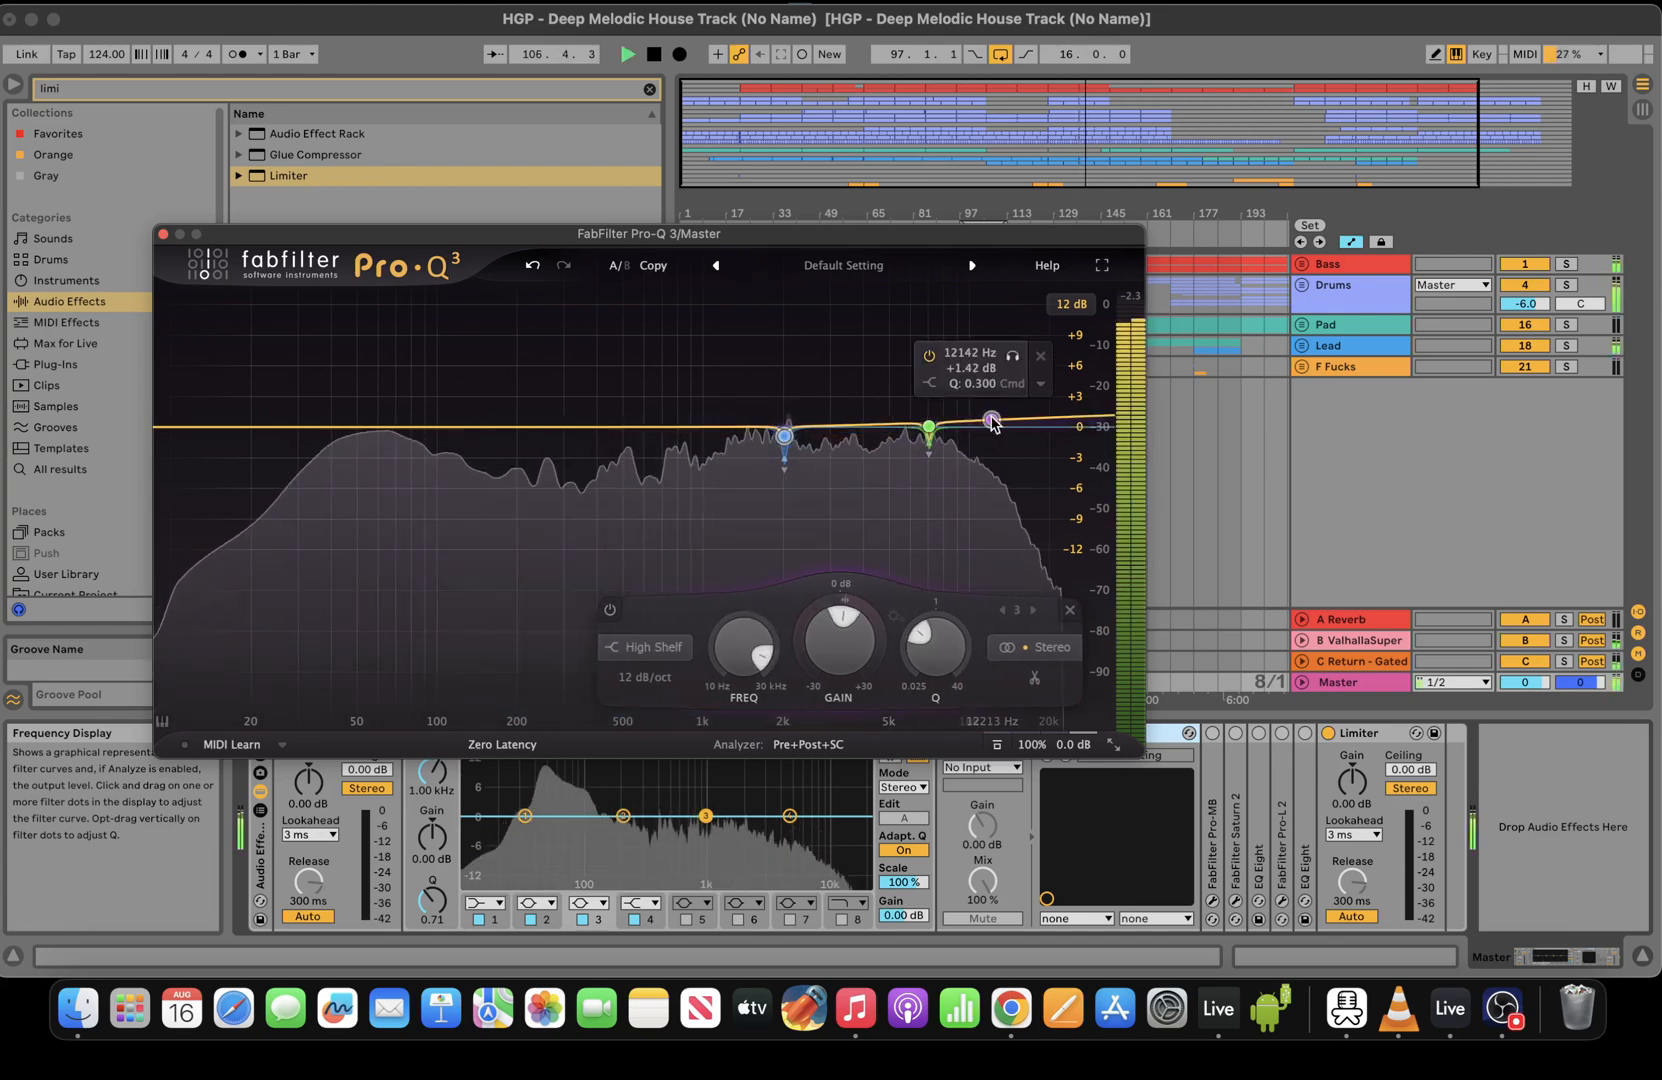
pyautogui.moveTo(722, 823); pyautogui.dragTo(845, 815)
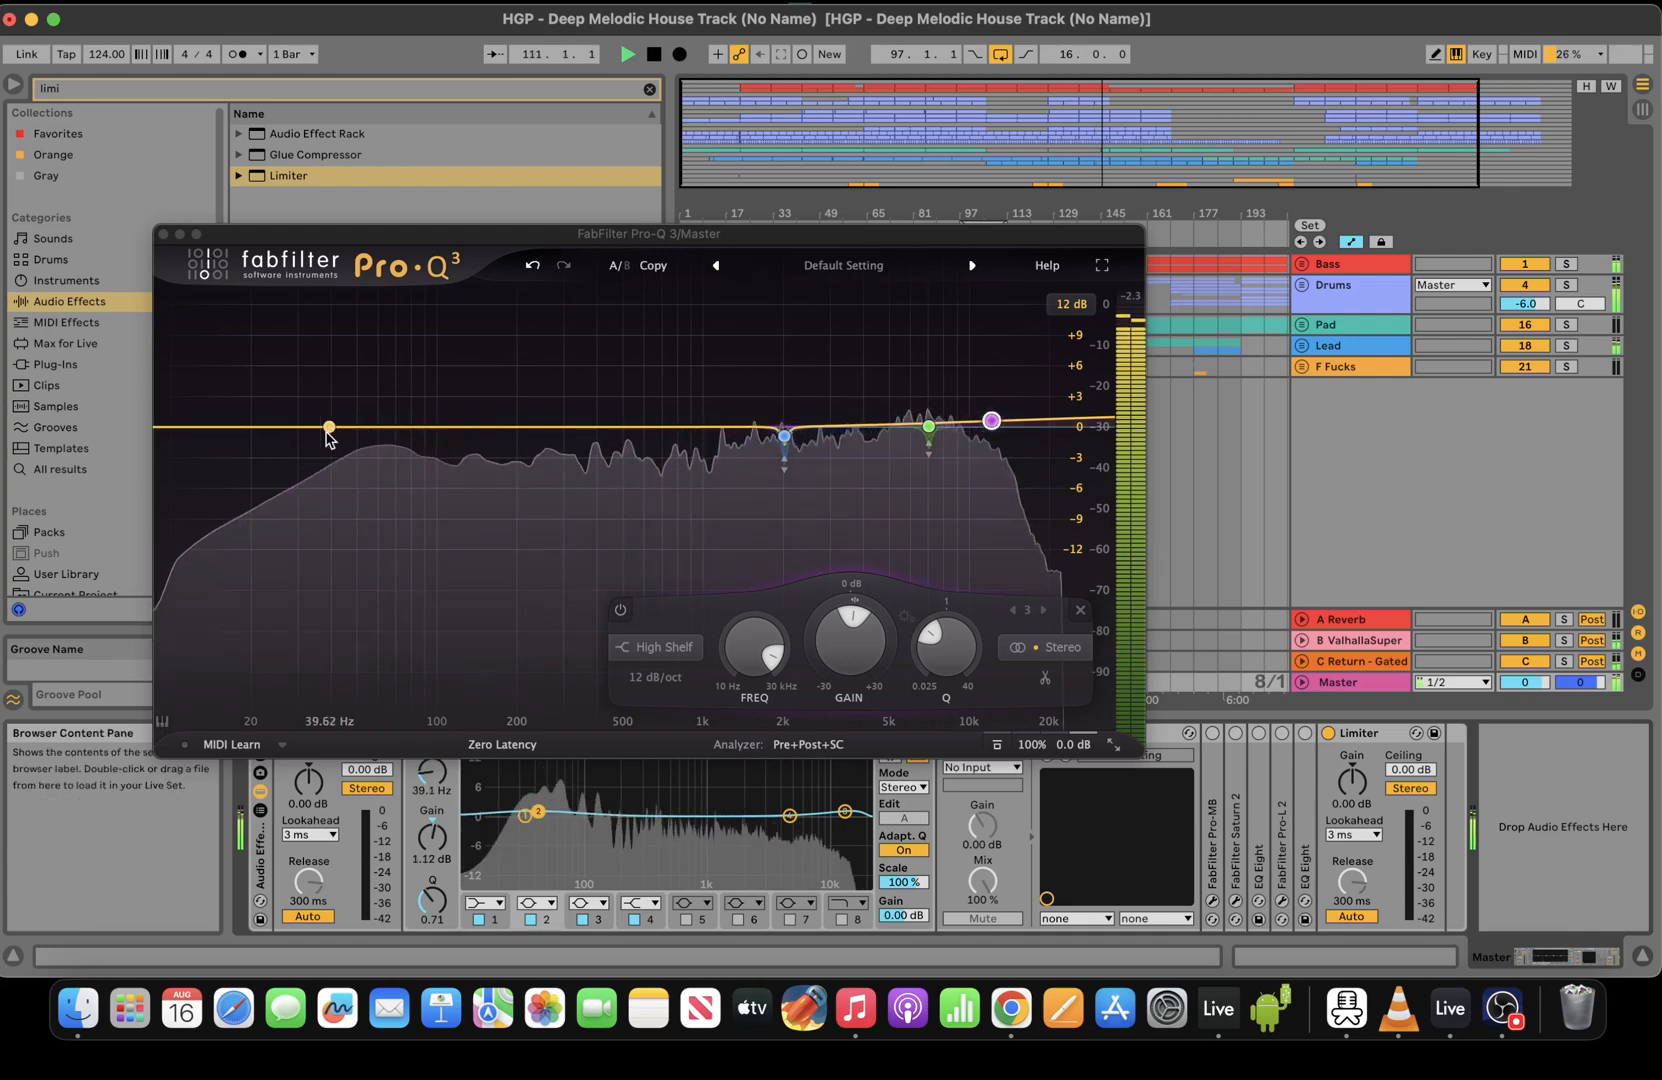
# Add a narrow bell cut at about 243 Hz with −0.83 dB and Q 17.70 in Pro-Q 3 and make it dynamic
pyautogui.click(534, 421)
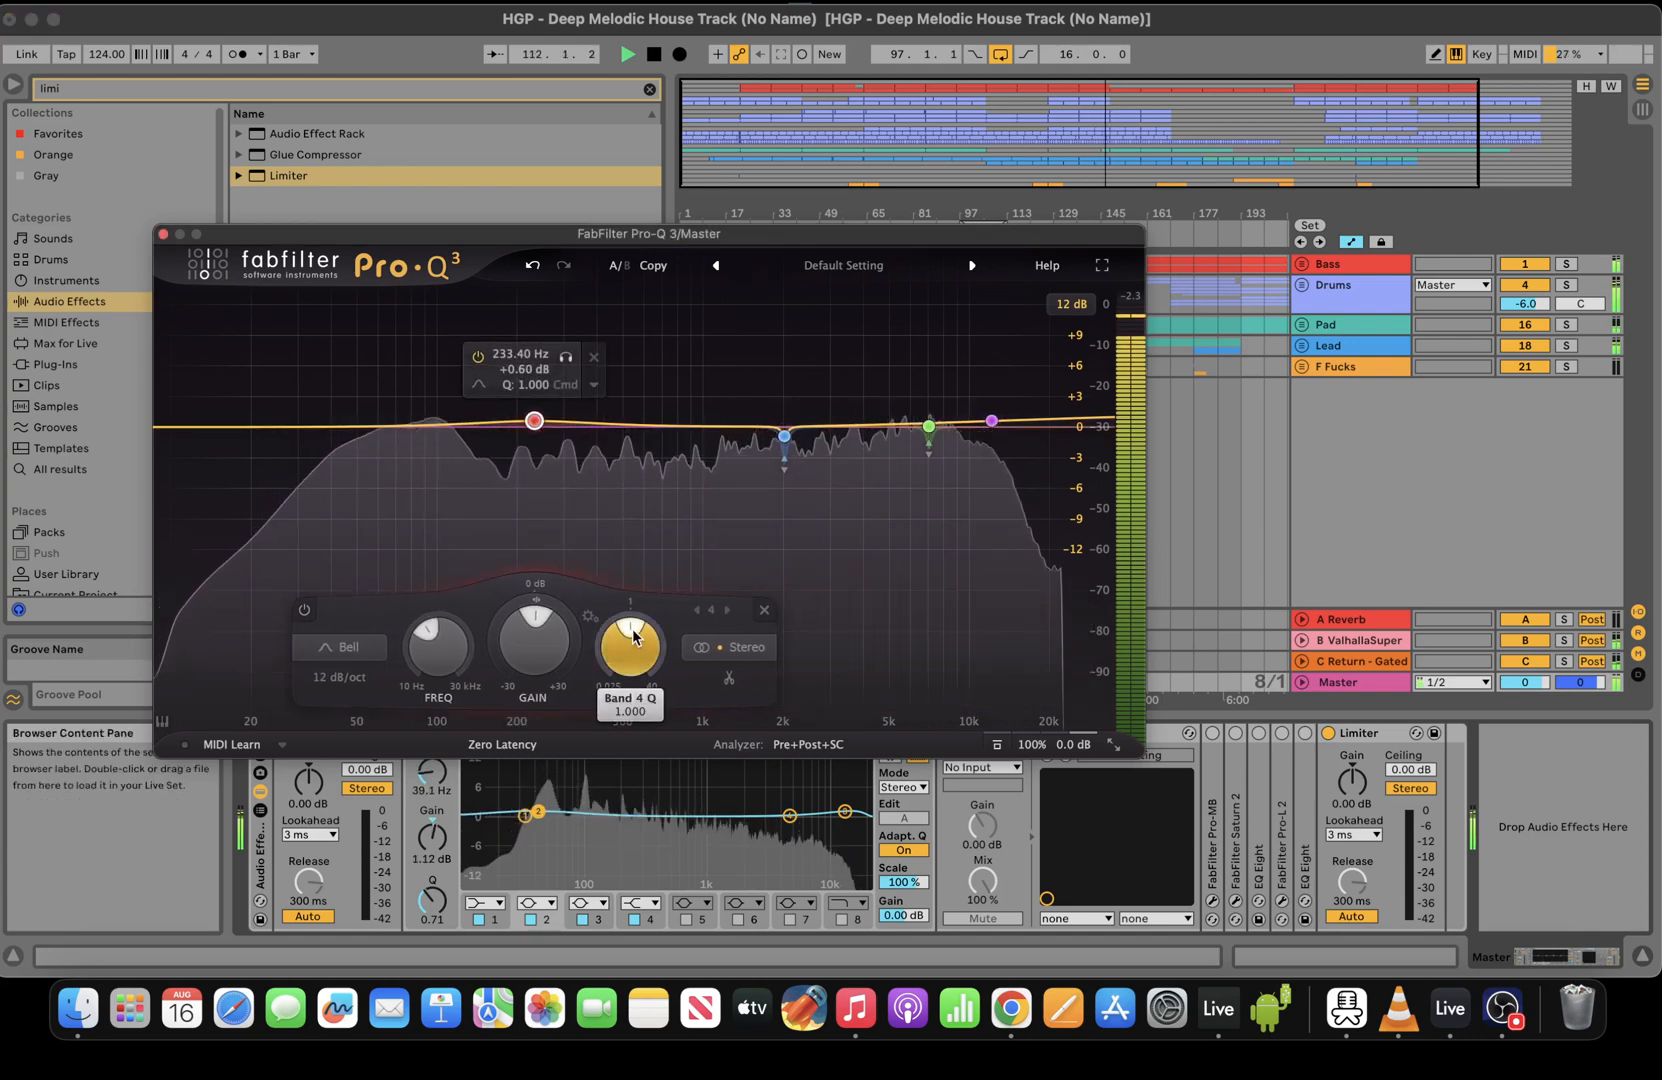
pyautogui.moveTo(633, 635); pyautogui.dragTo(633, 585)
pyautogui.moveTo(534, 421); pyautogui.dragTo(539, 436)
pyautogui.click(595, 505)
pyautogui.click(632, 590)
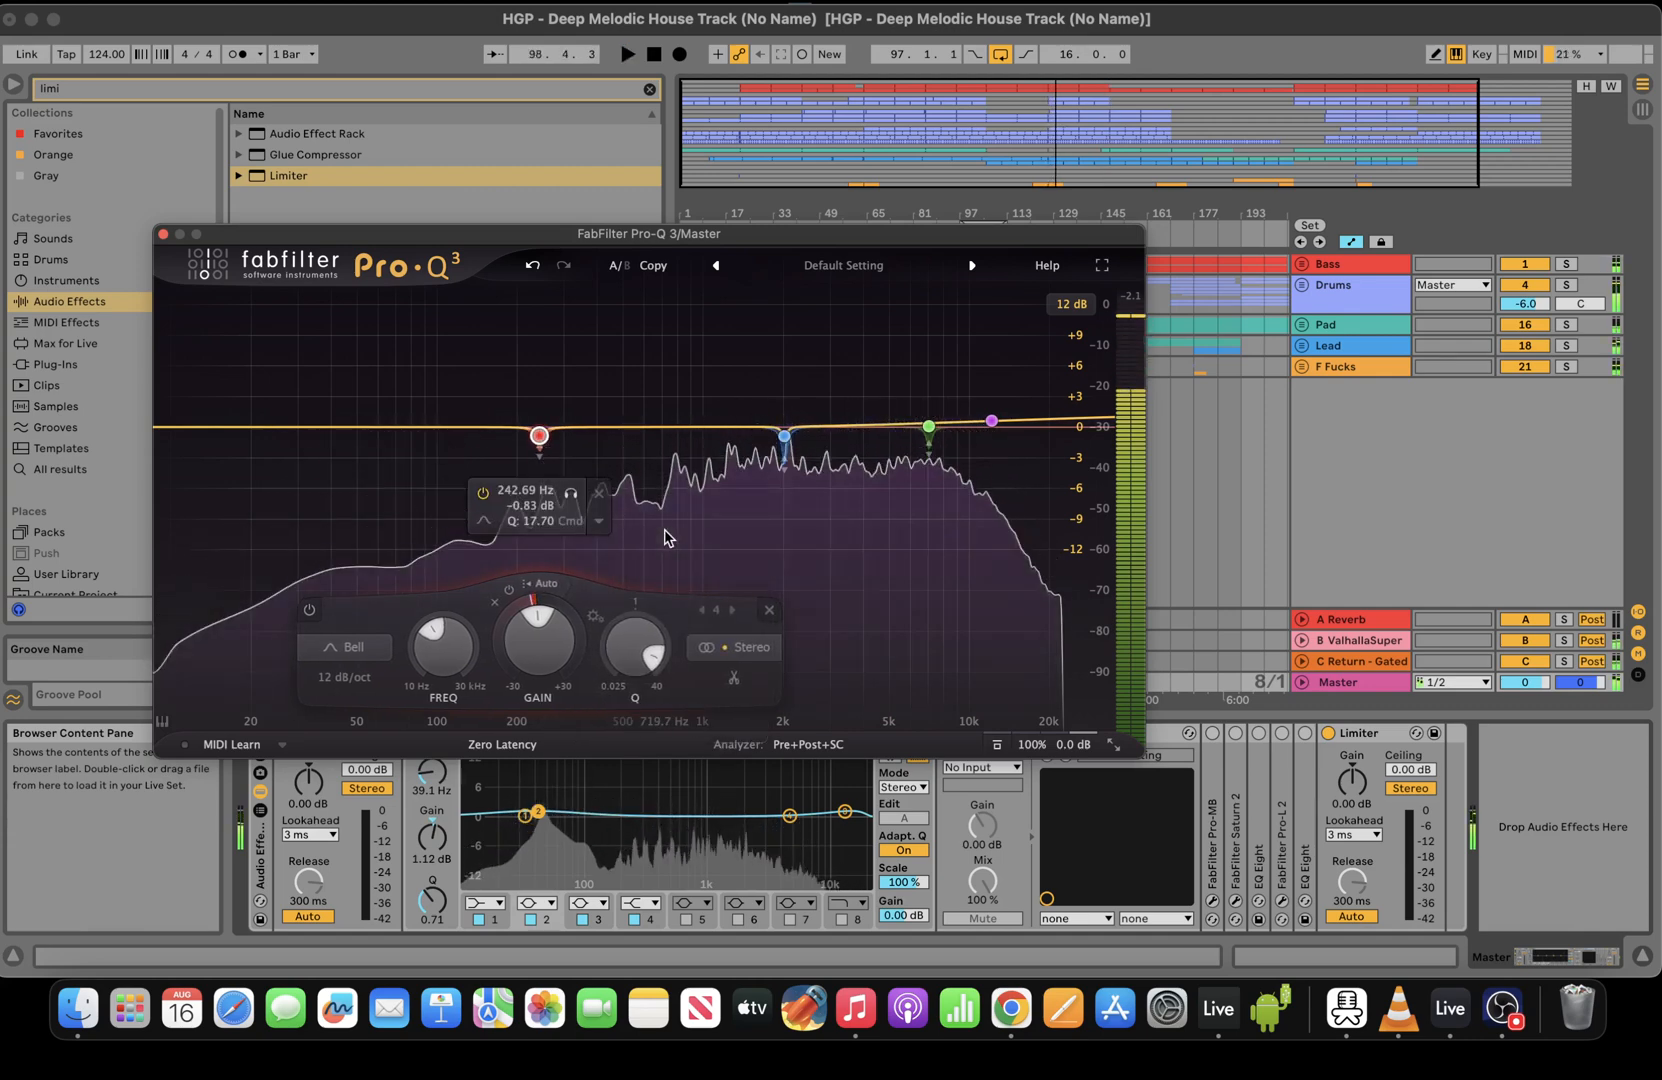
# During playback, add a dynamic bell cut on the 5.8 kHz peak, set to about 5701 Hz, −0.75 dB and Q 40
pyautogui.press('space')
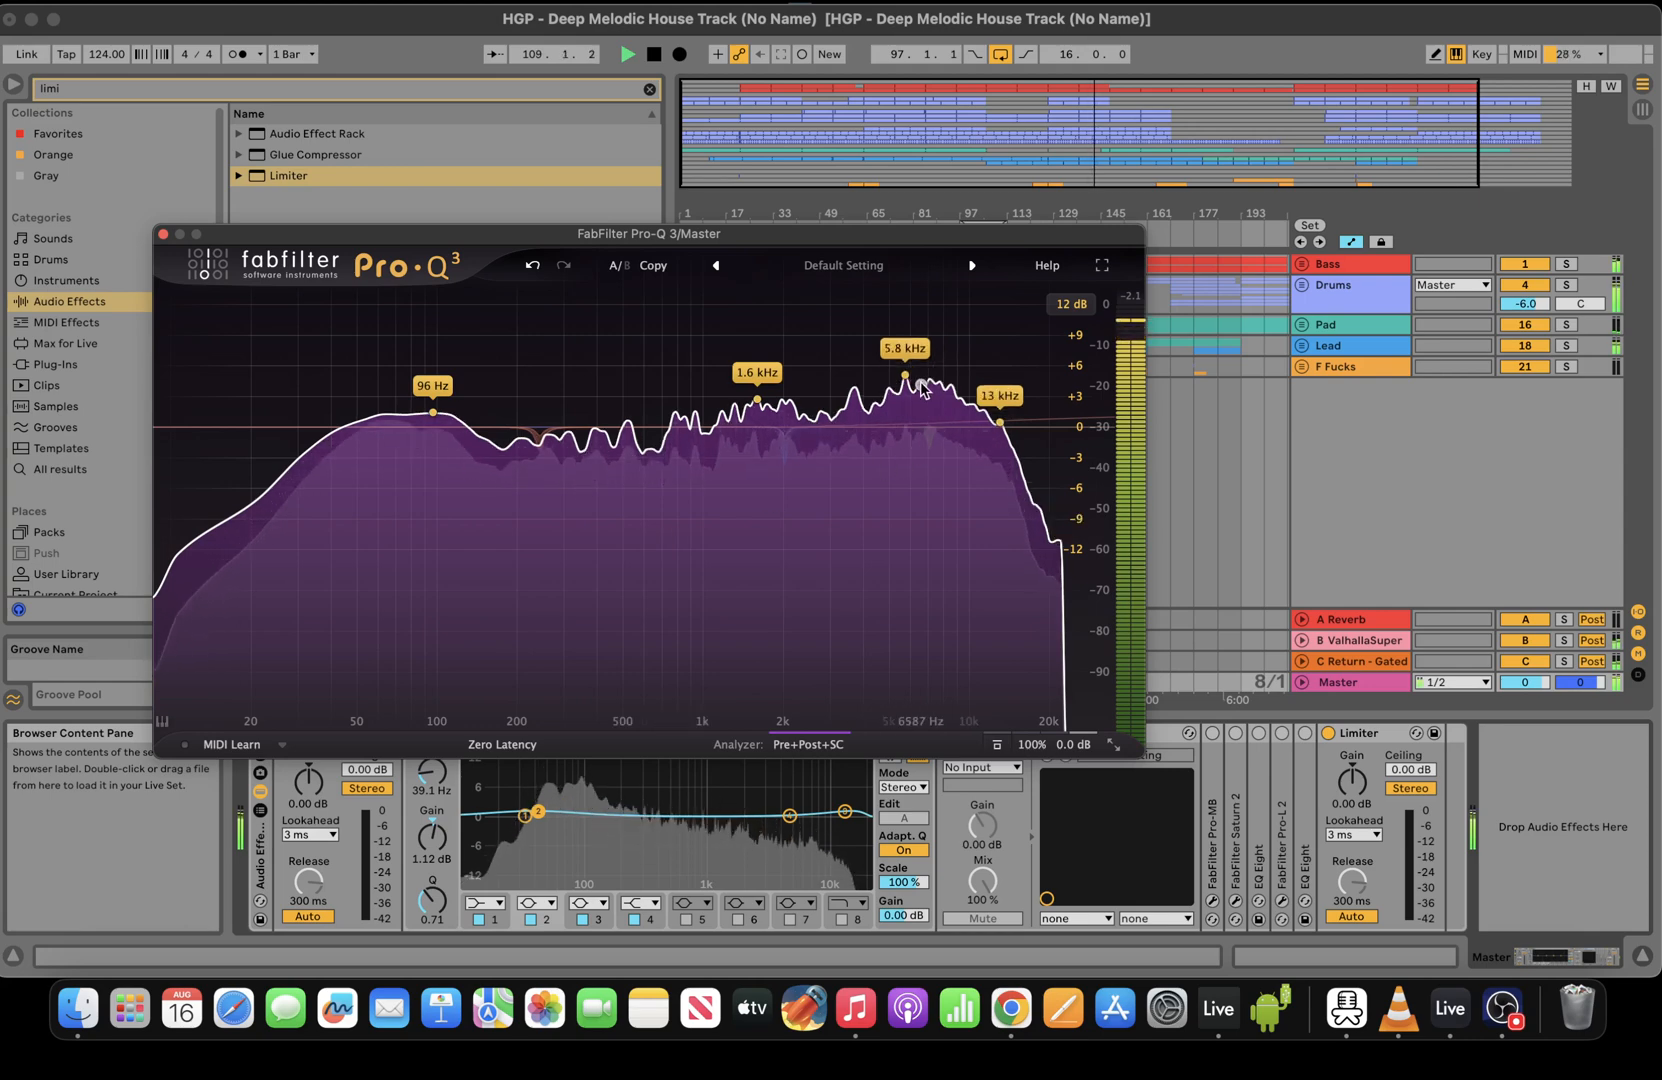
pyautogui.moveTo(905, 384); pyautogui.dragTo(904, 456)
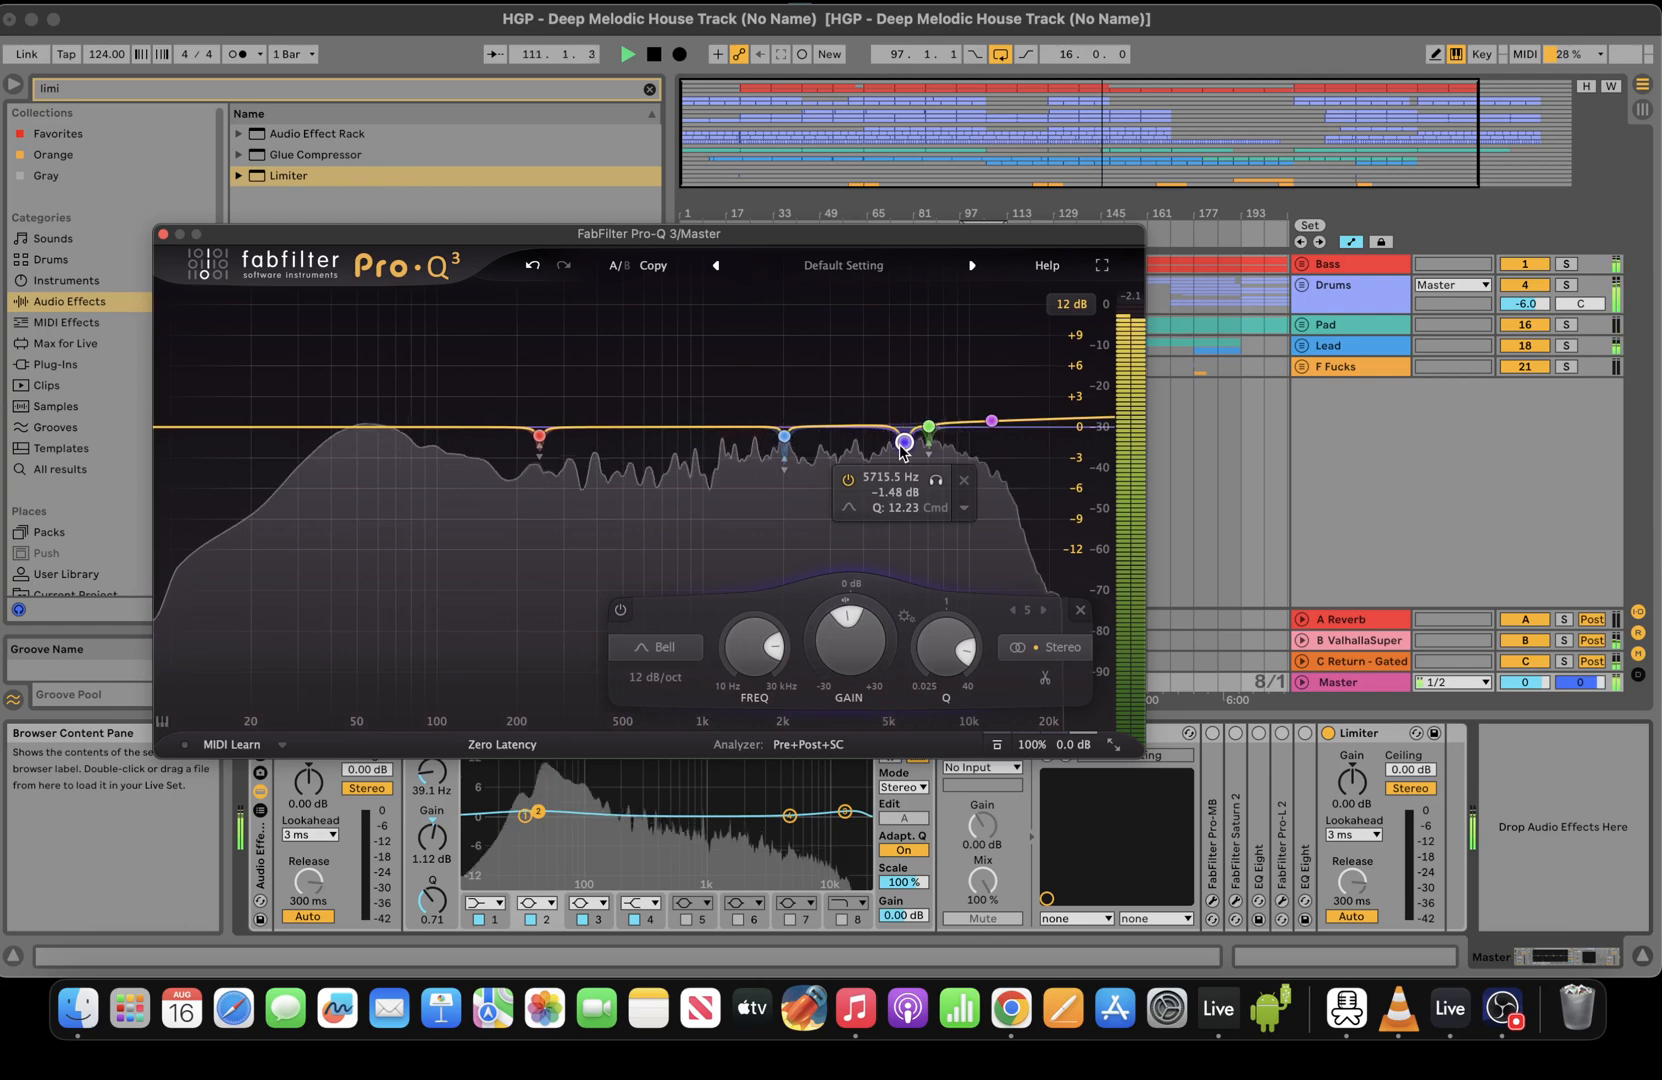
pyautogui.click(963, 512)
pyautogui.click(1000, 582)
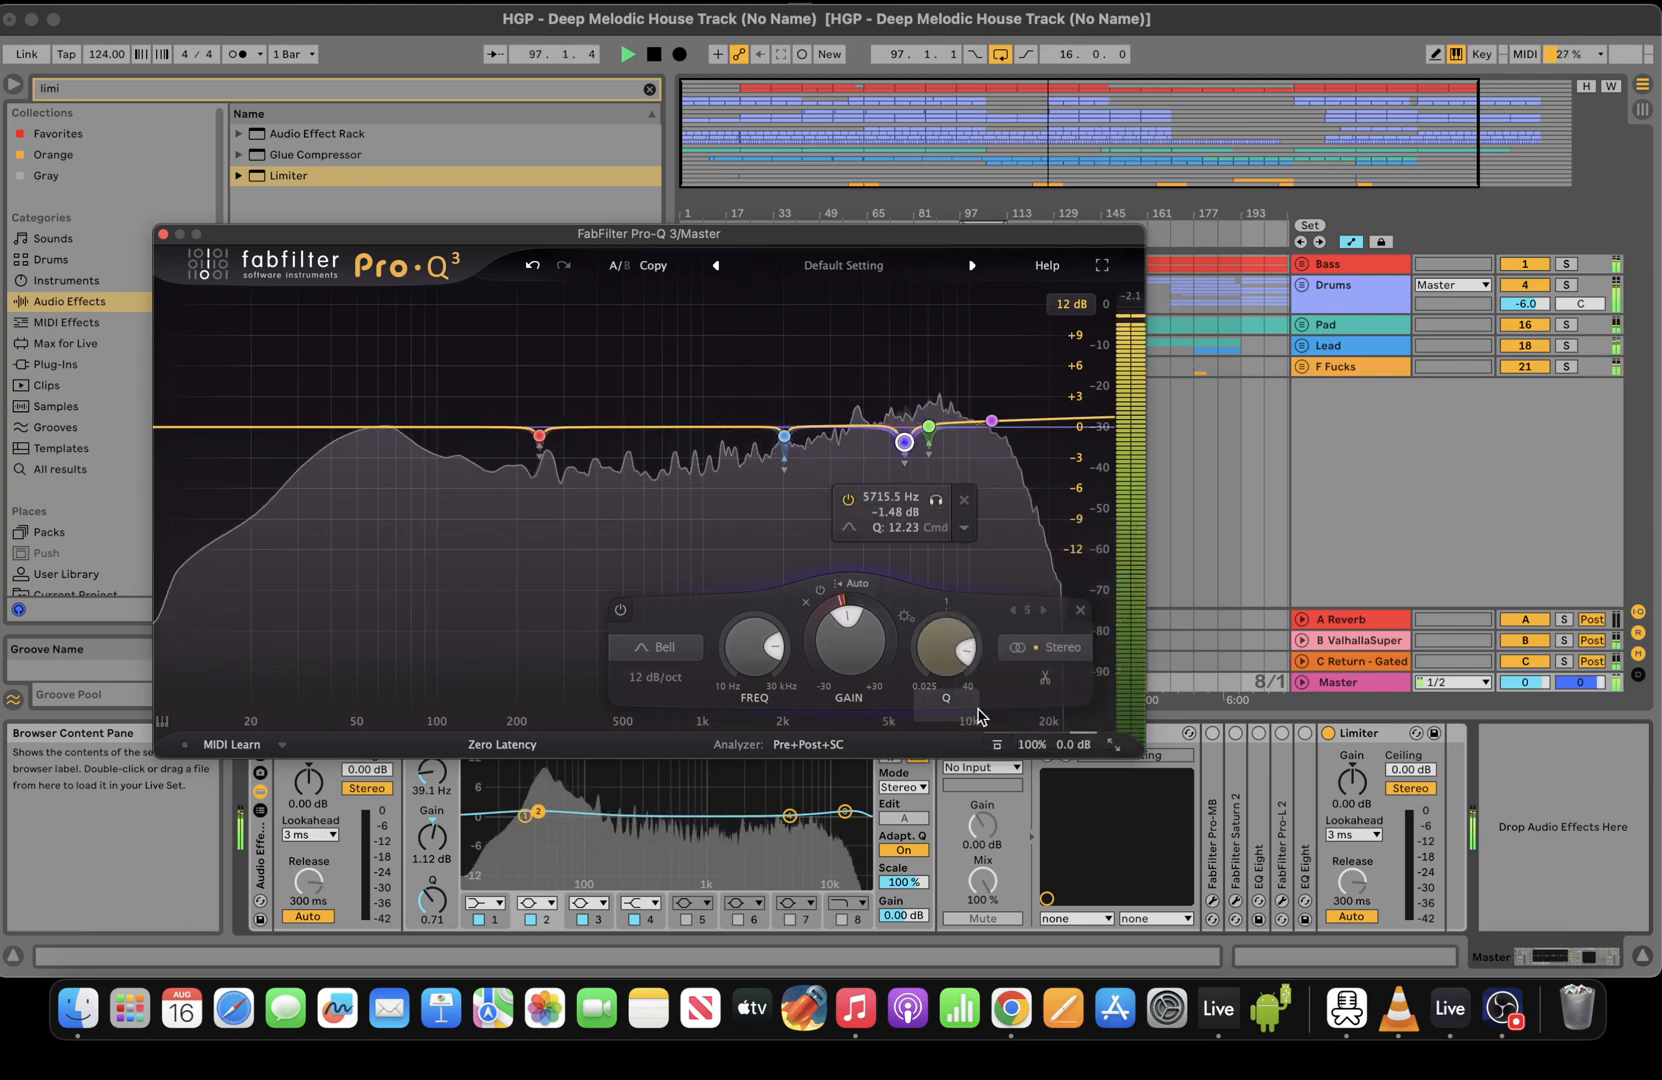
pyautogui.moveTo(960, 650); pyautogui.dragTo(960, 652)
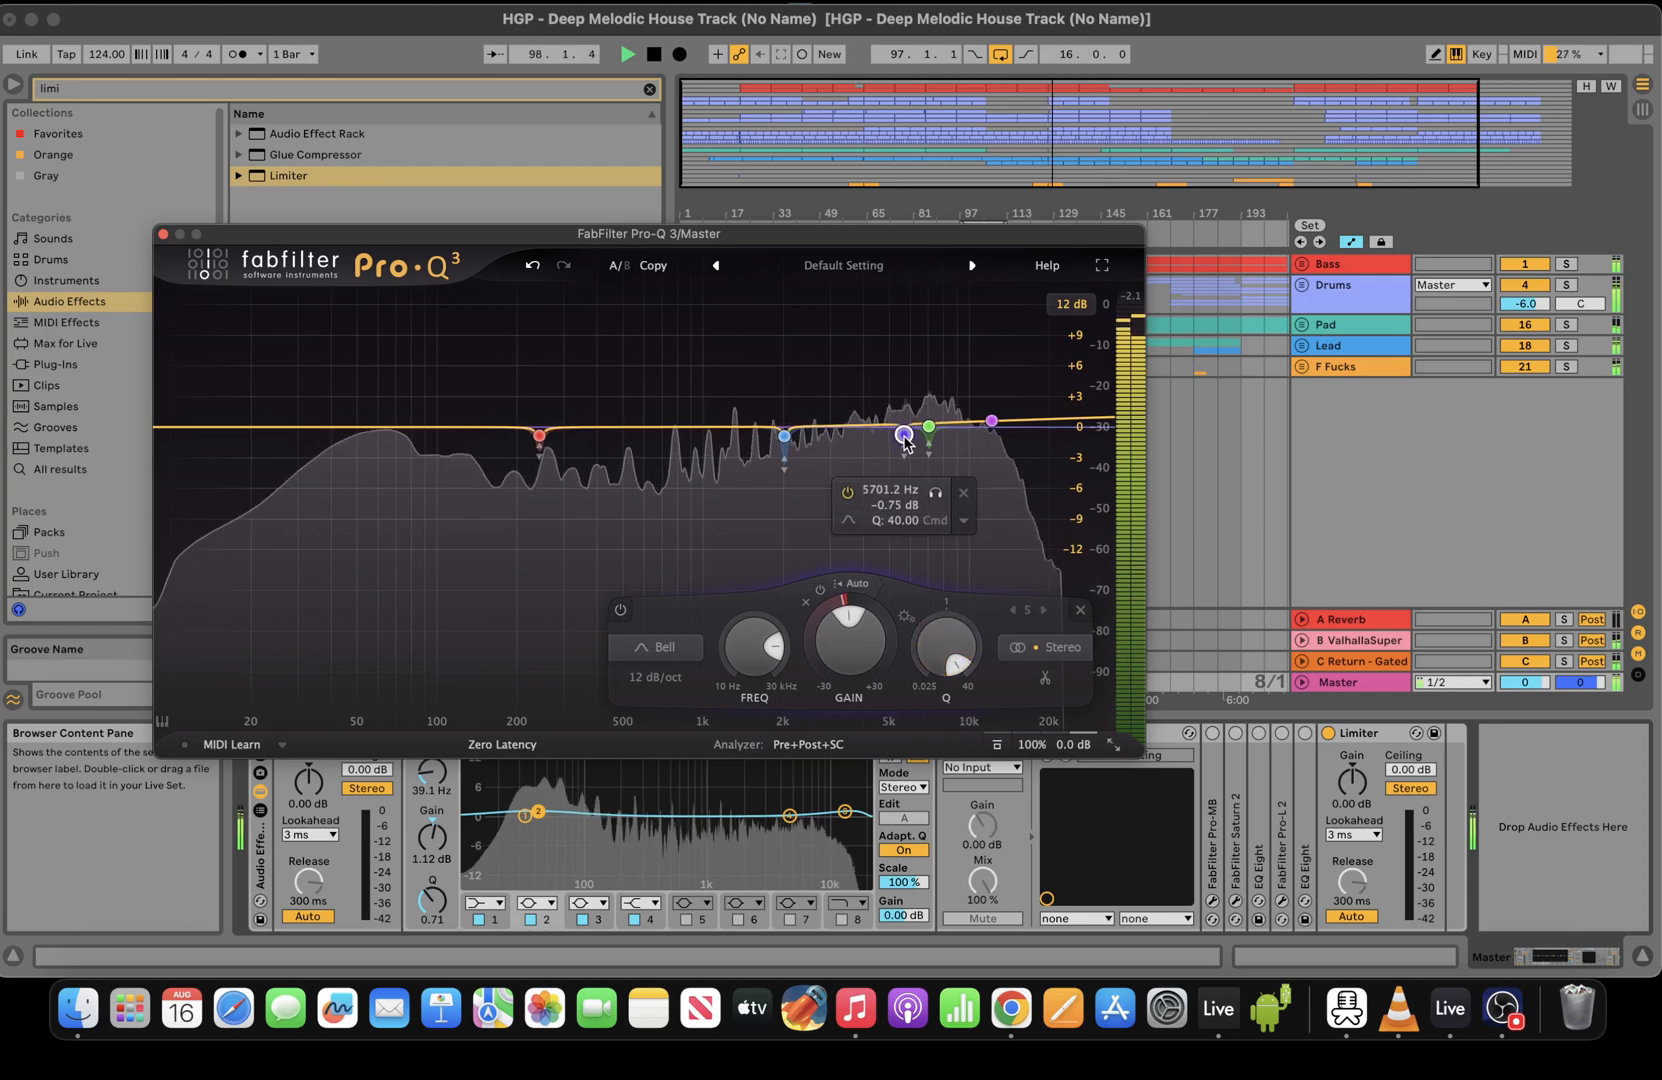
# Add a dynamic bell cut at about 786 Hz with −0.92 dB and Q 16.09, checking it around bar 65, and close Pro-Q 3
pyautogui.moveTo(851, 433); pyautogui.dragTo(583, 437)
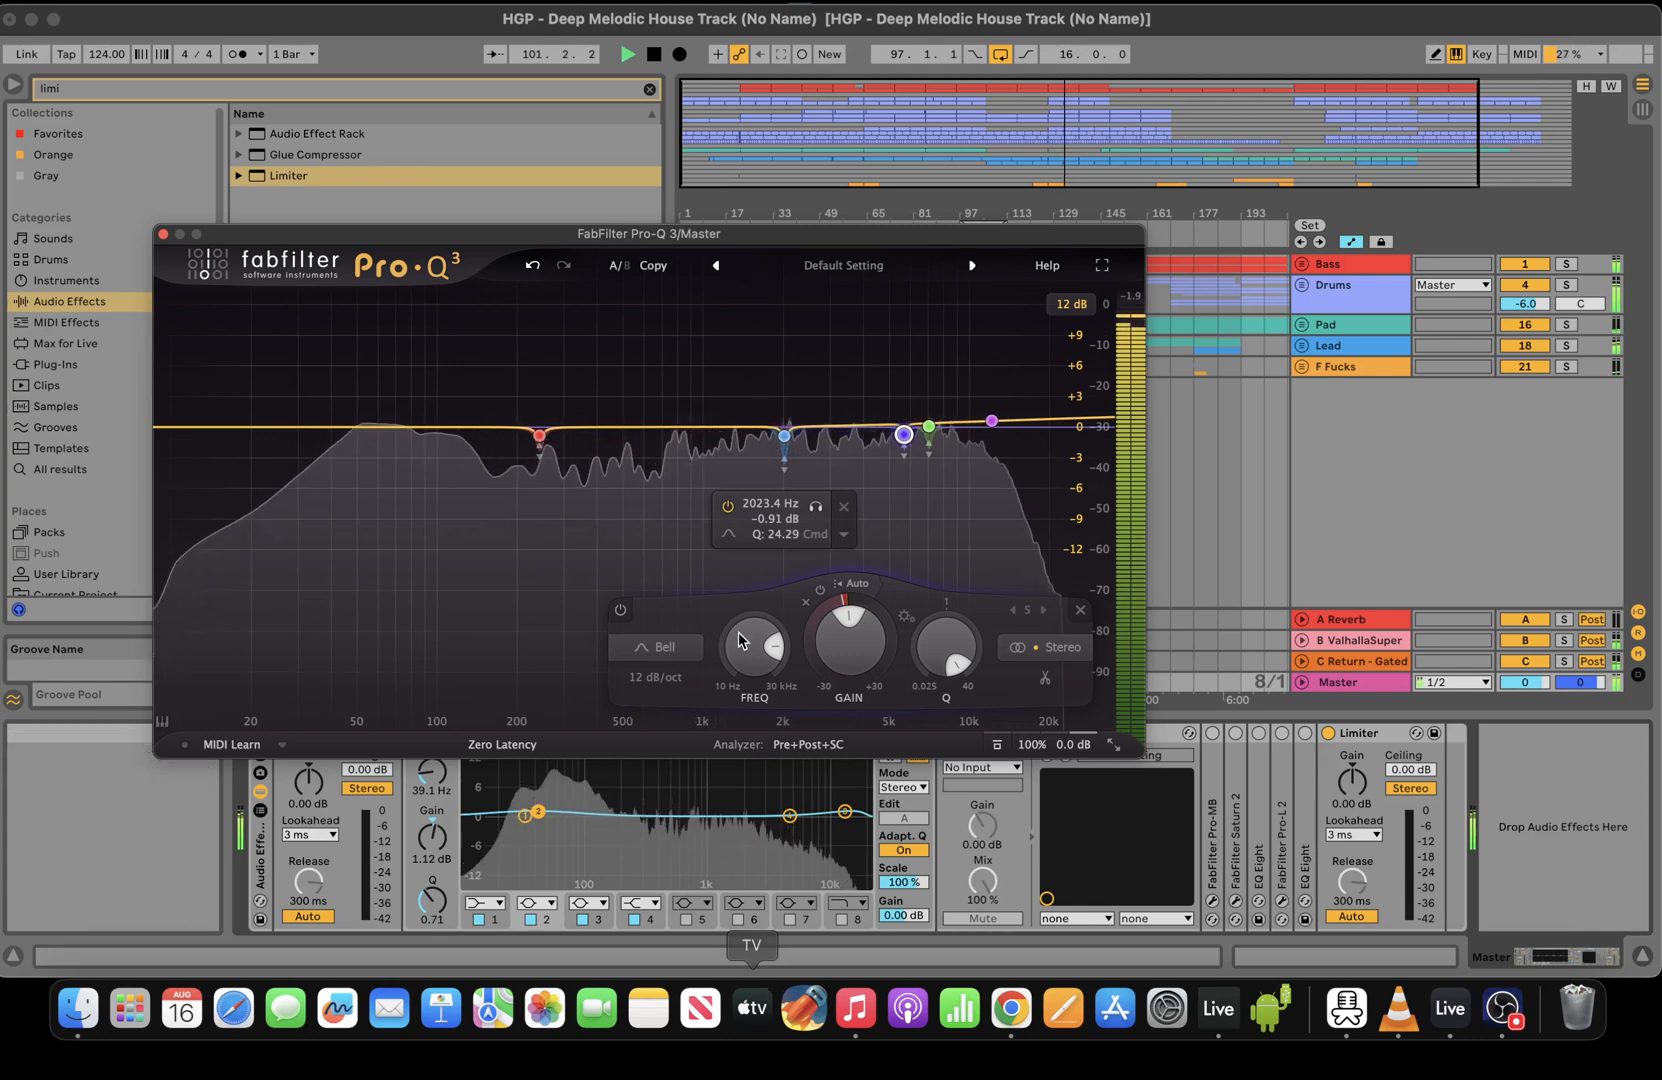
pyautogui.click(680, 428)
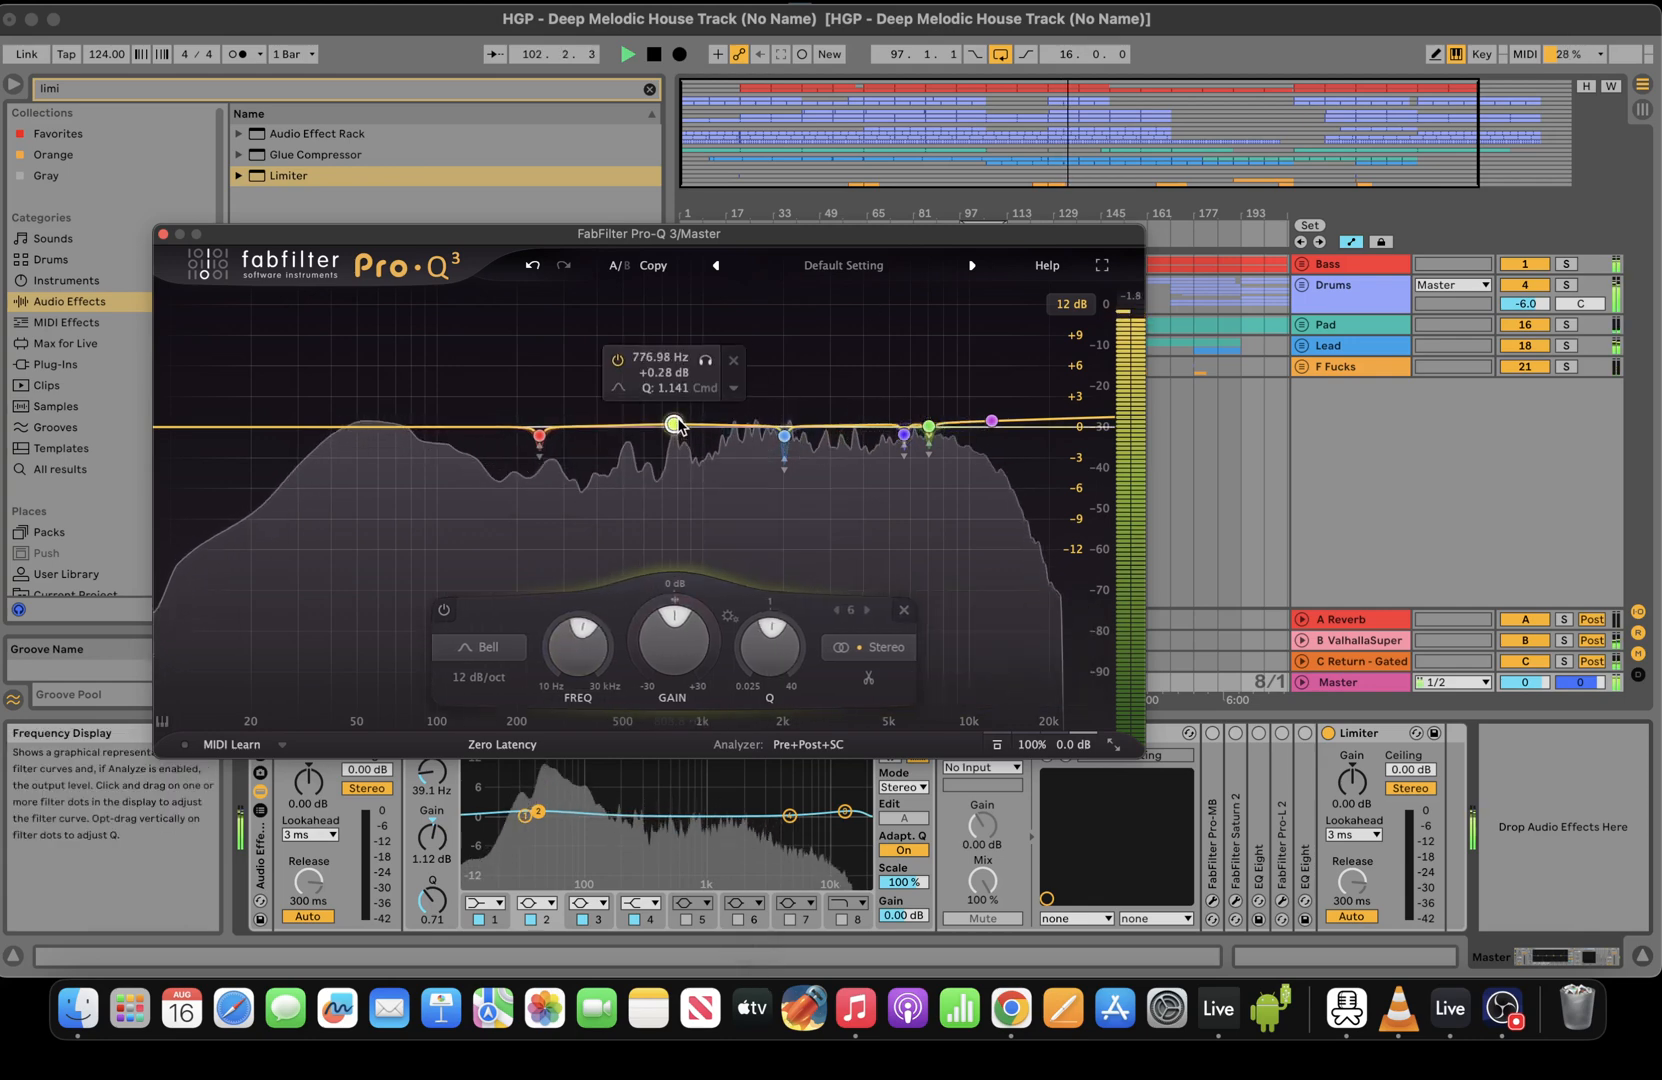
pyautogui.moveTo(932, 250); pyautogui.dragTo(931, 403)
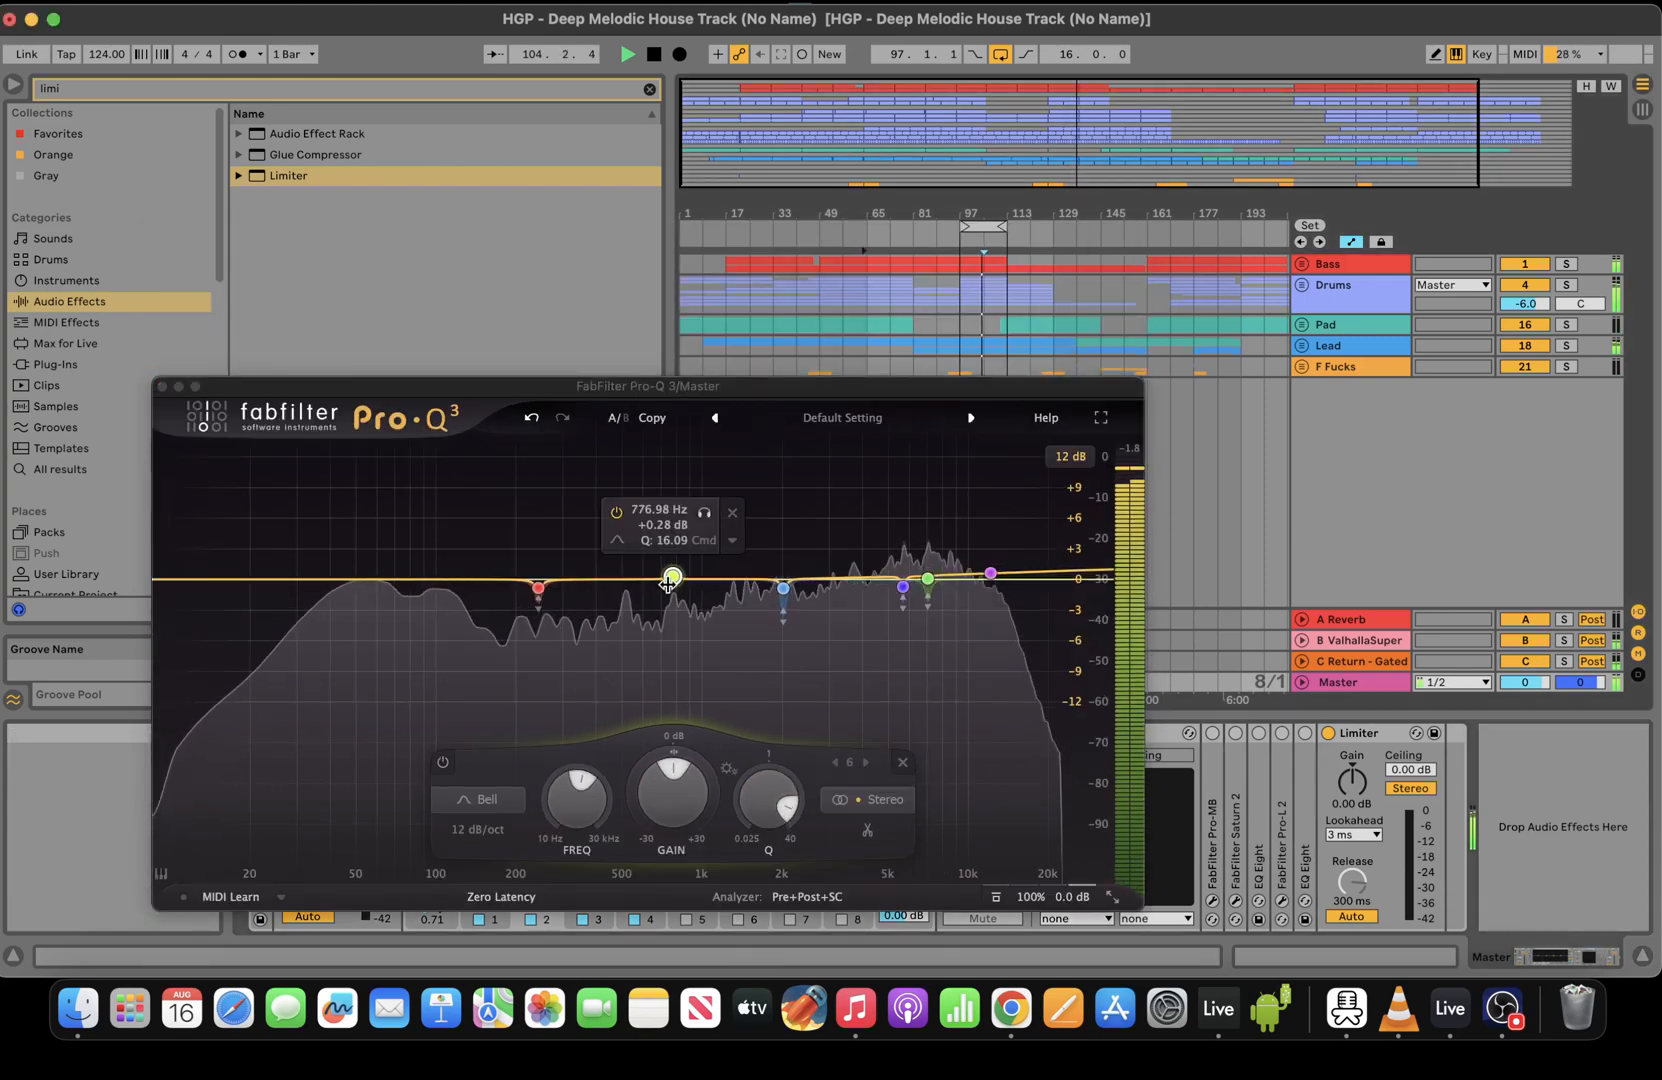
pyautogui.click(668, 580)
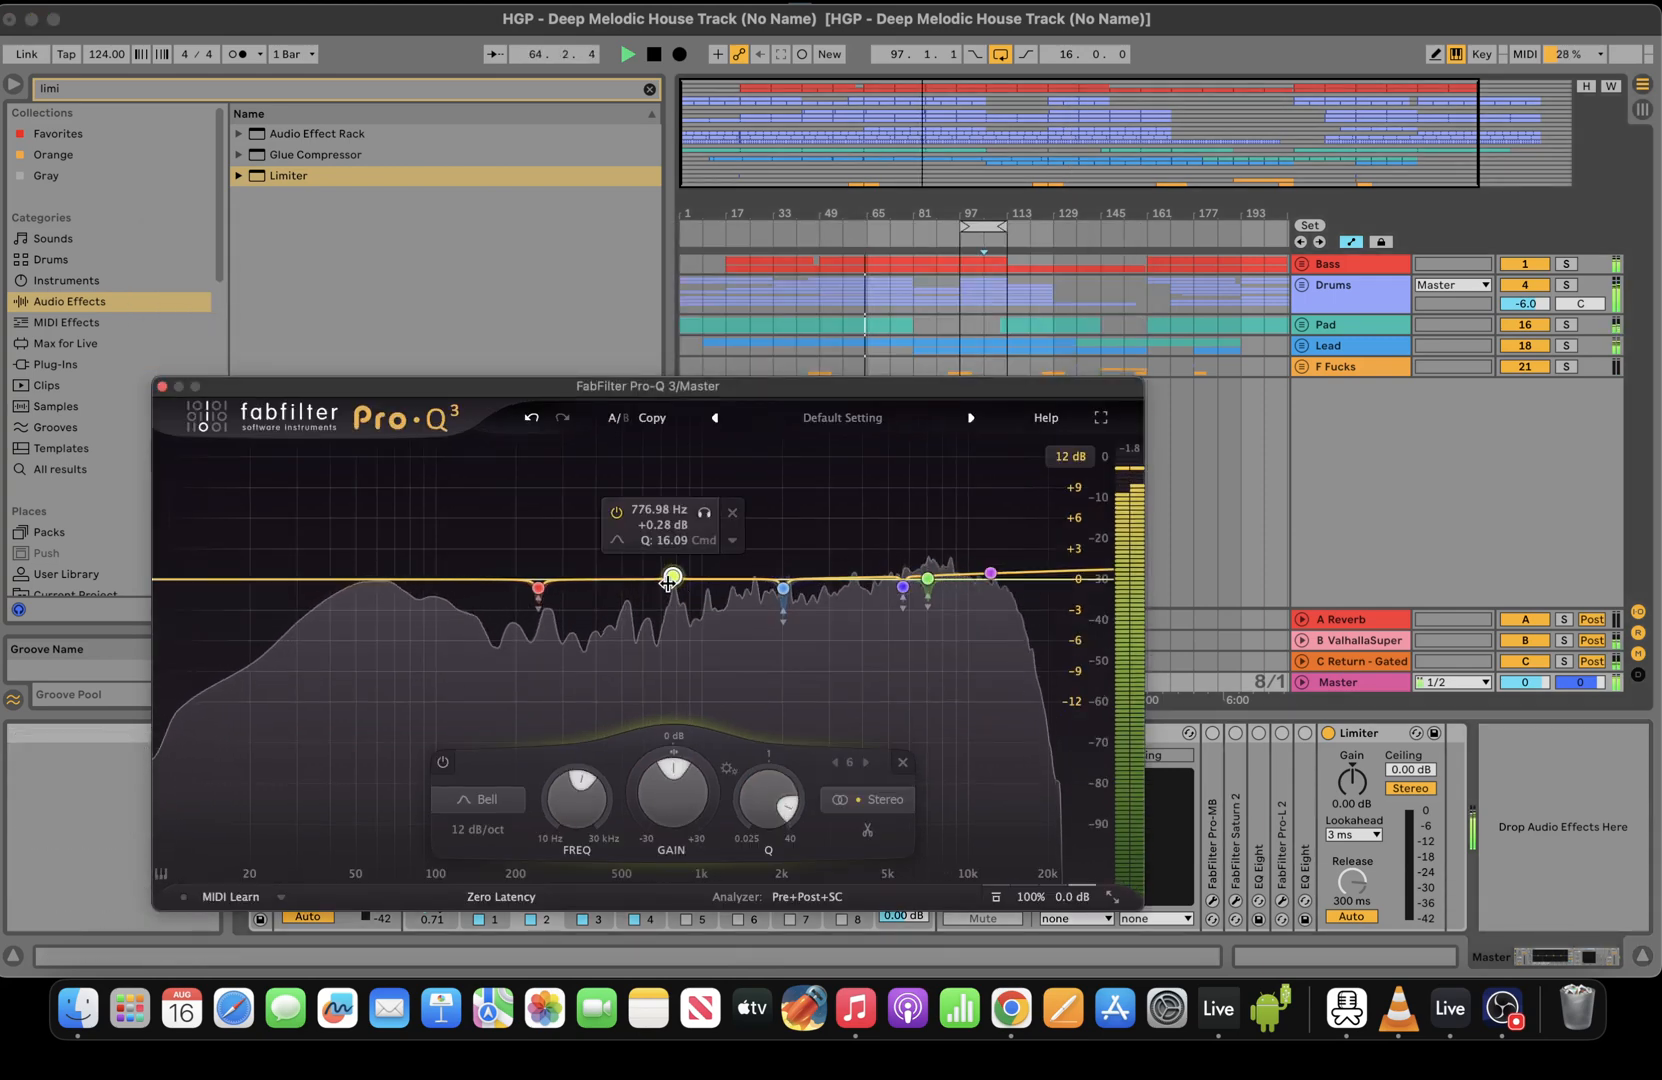
pyautogui.moveTo(671, 578)
pyautogui.mouseDown()
pyautogui.moveTo(672, 562)
pyautogui.moveTo(674, 588)
pyautogui.mouseUp()
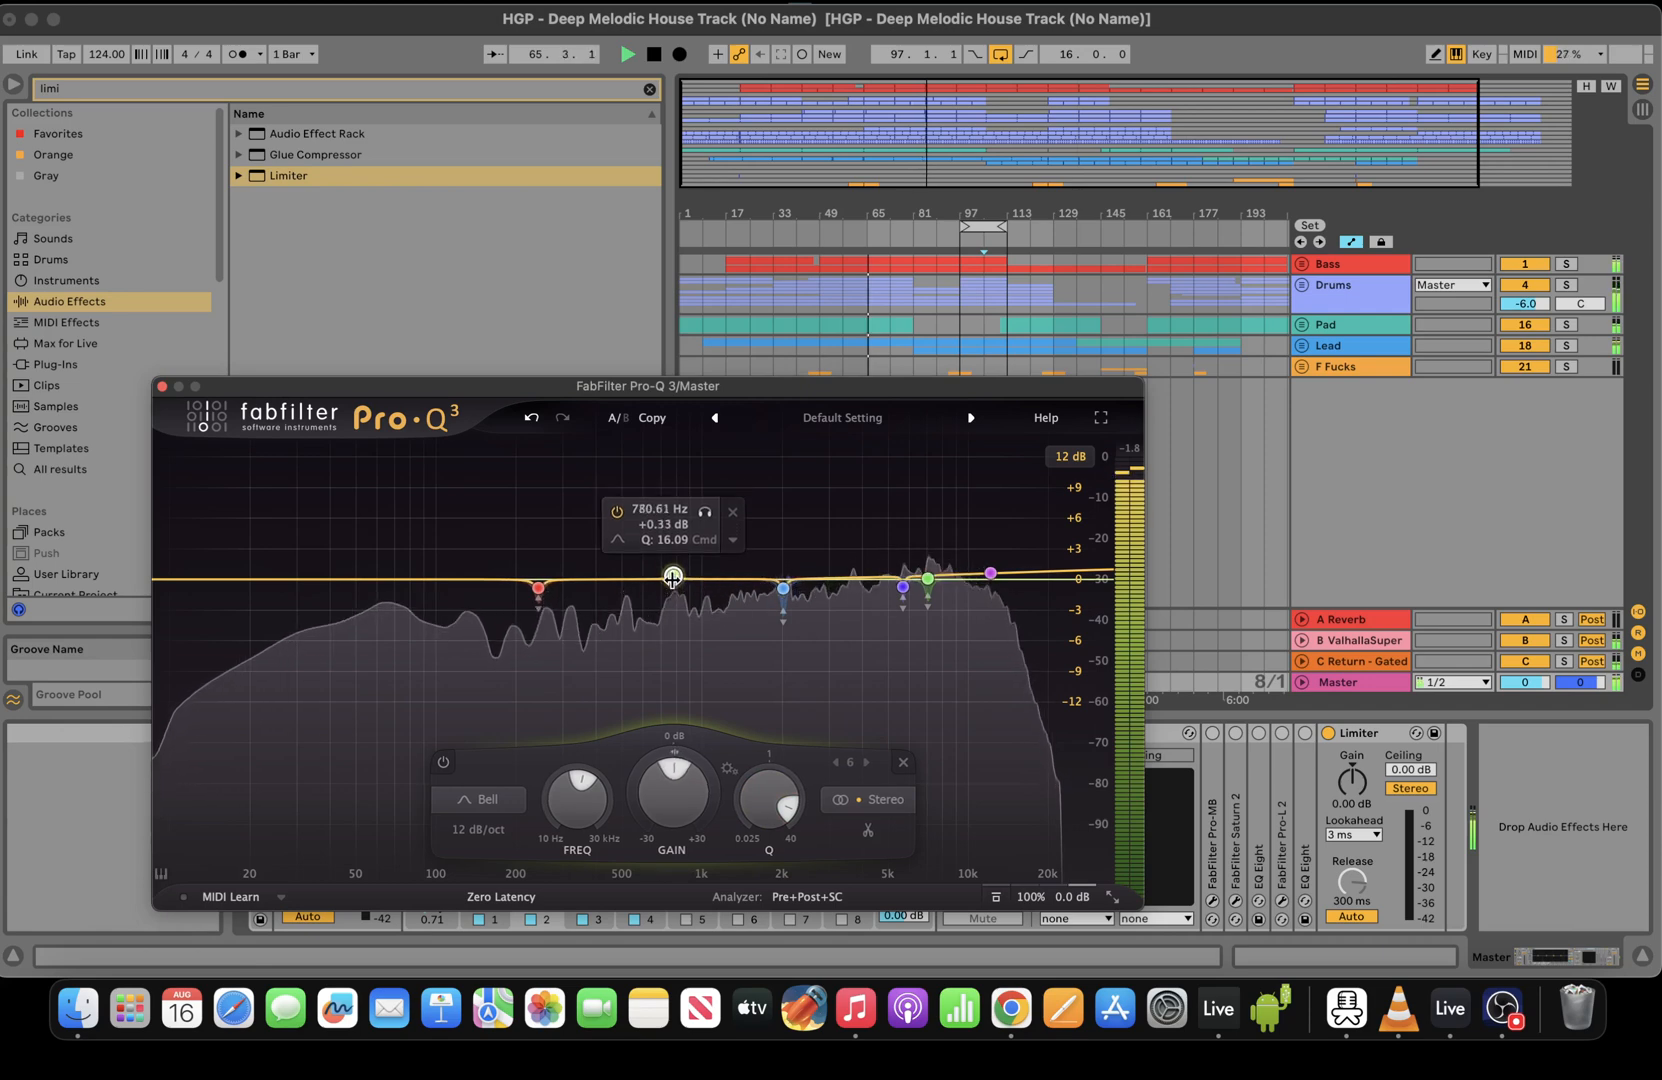
pyautogui.click(734, 654)
pyautogui.click(770, 729)
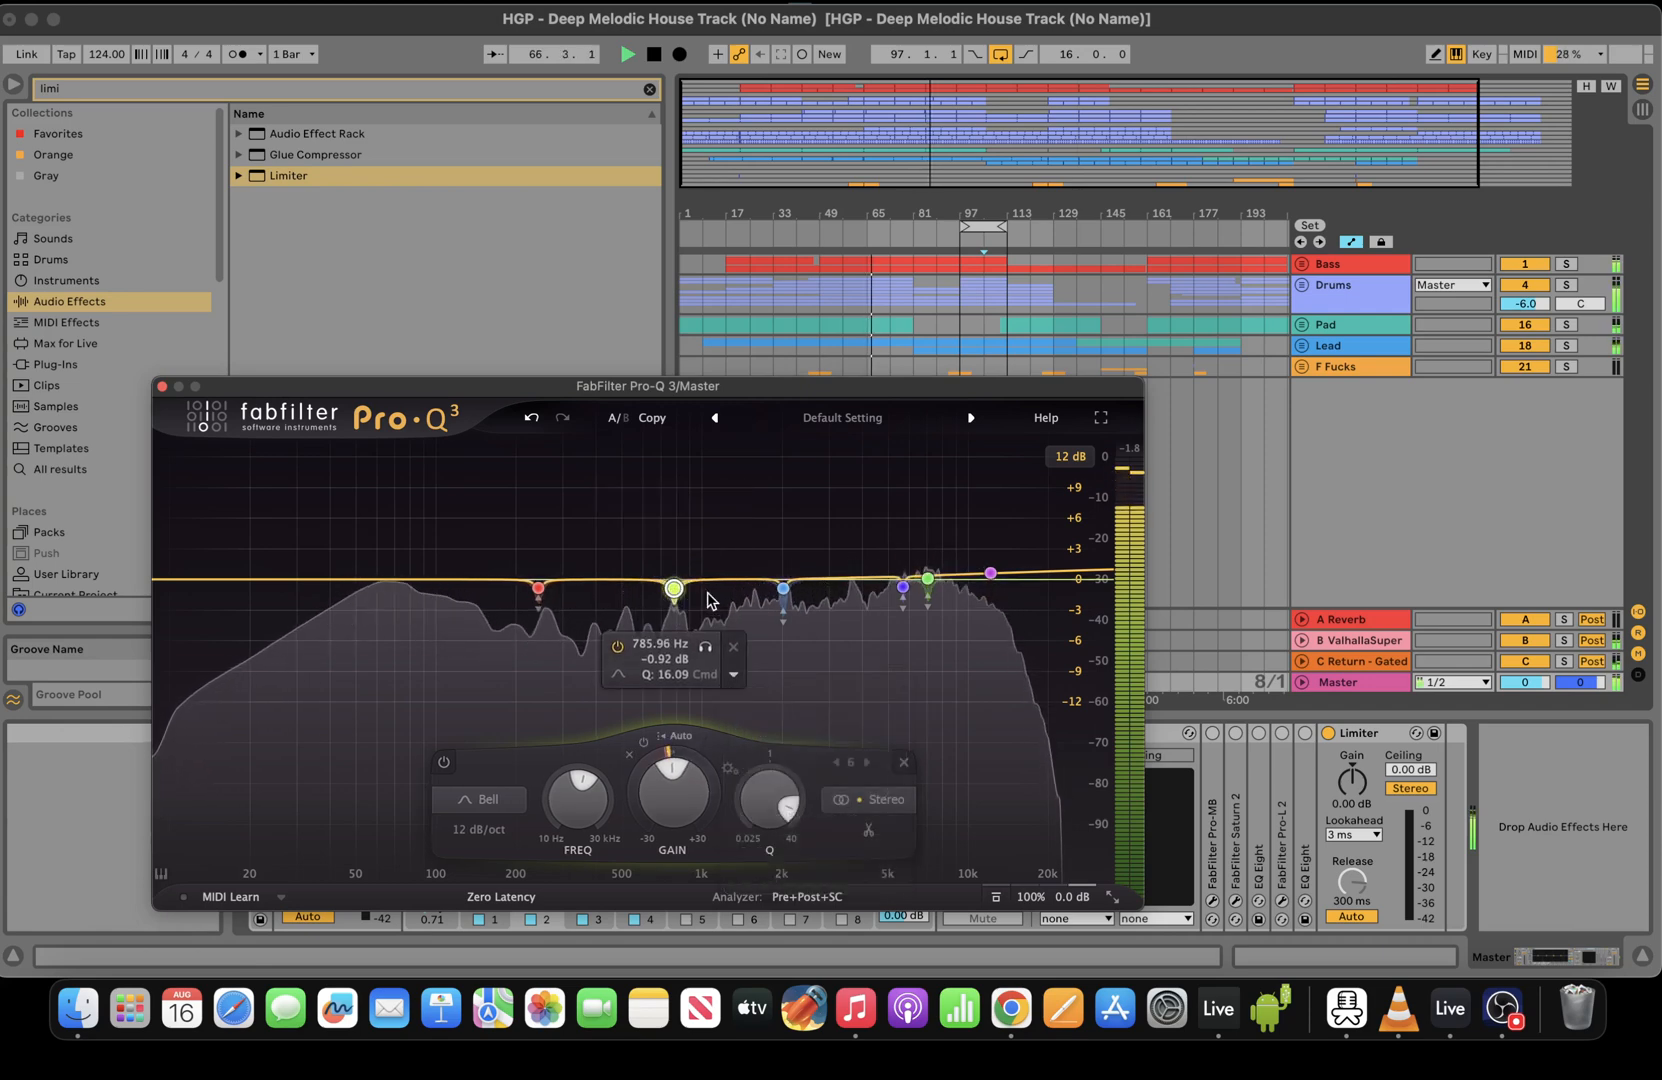
pyautogui.press('XF86AudioRaiseVolume')
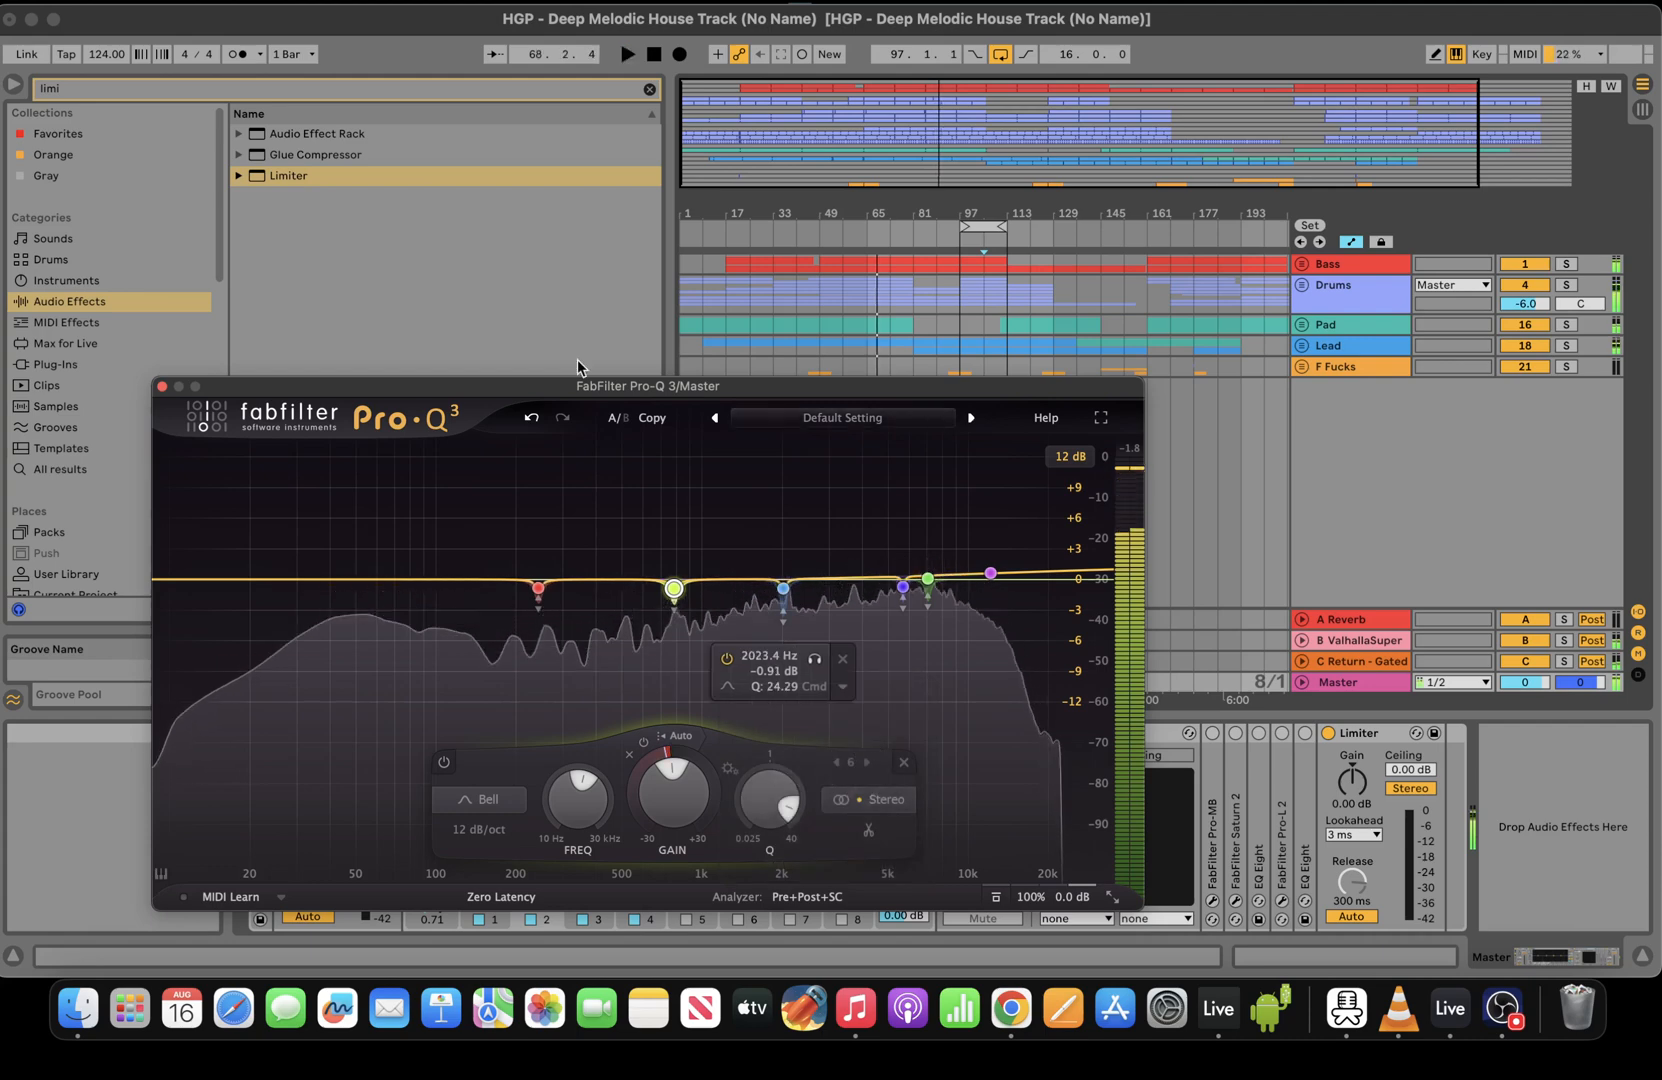
pyautogui.click(161, 386)
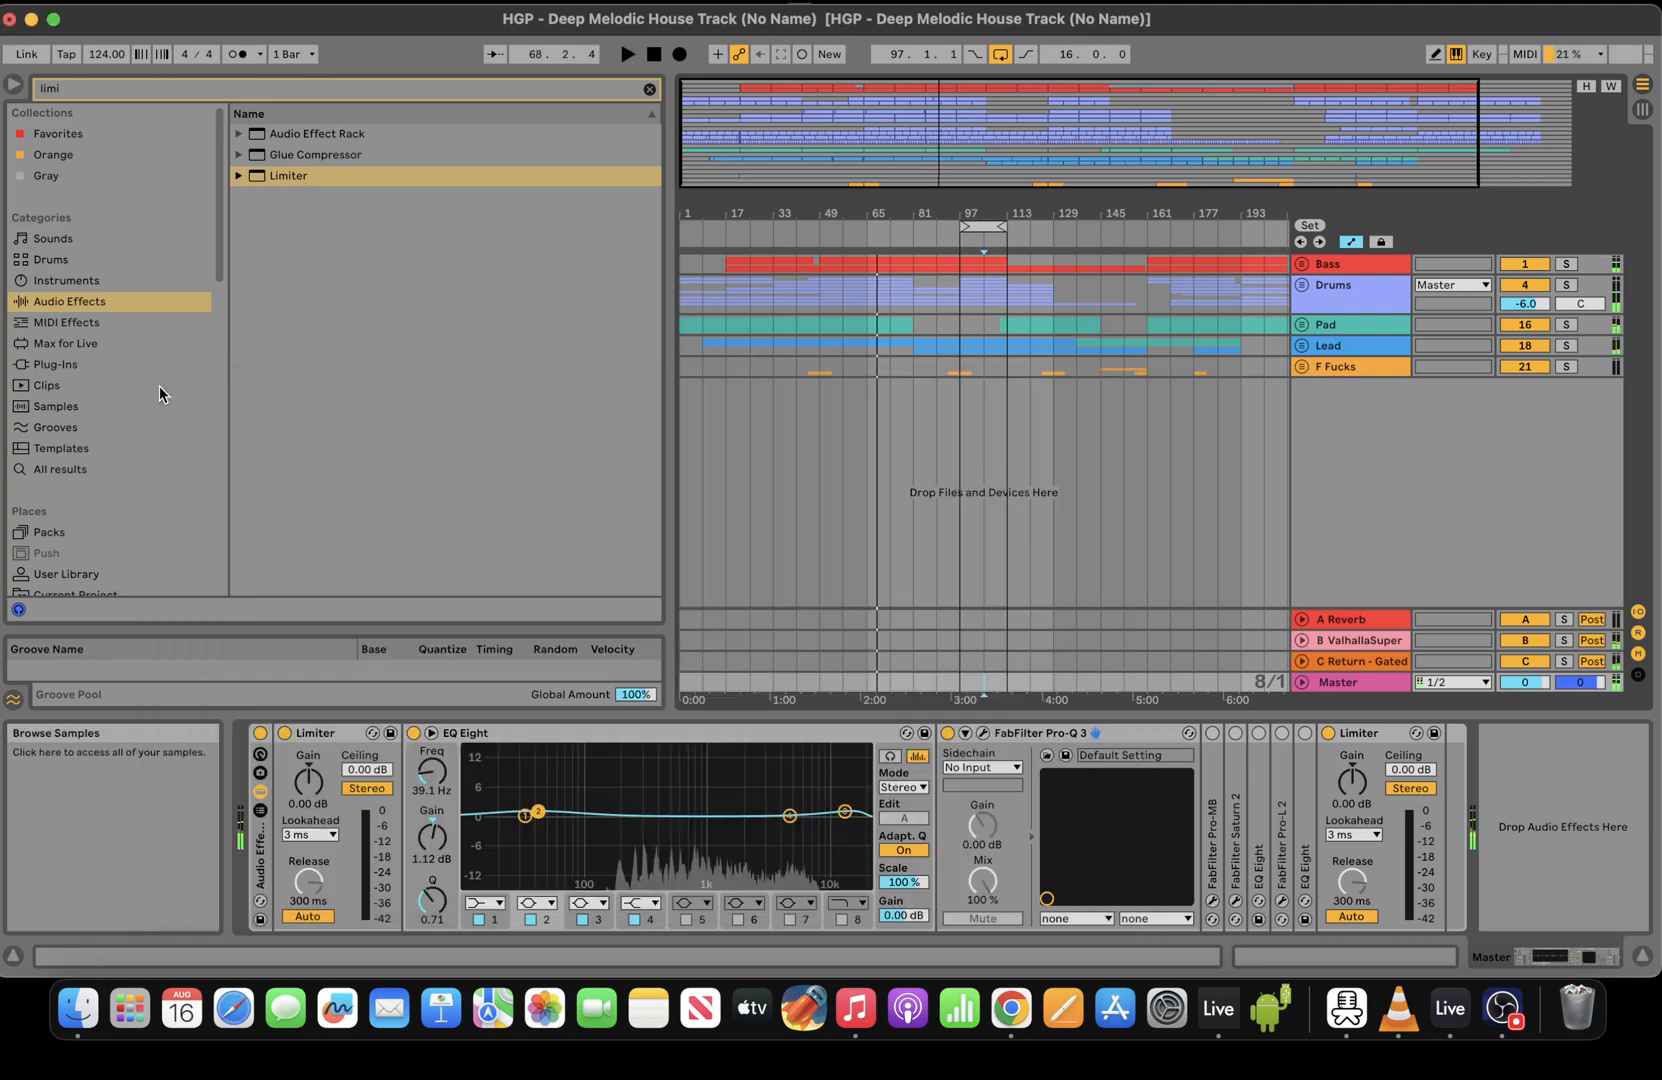
# Unfold the F Fucks group and copy a sweep section with its Auto Pan amount automation to bars 57 to 81 on the Sweeps track
pyautogui.click(866, 366)
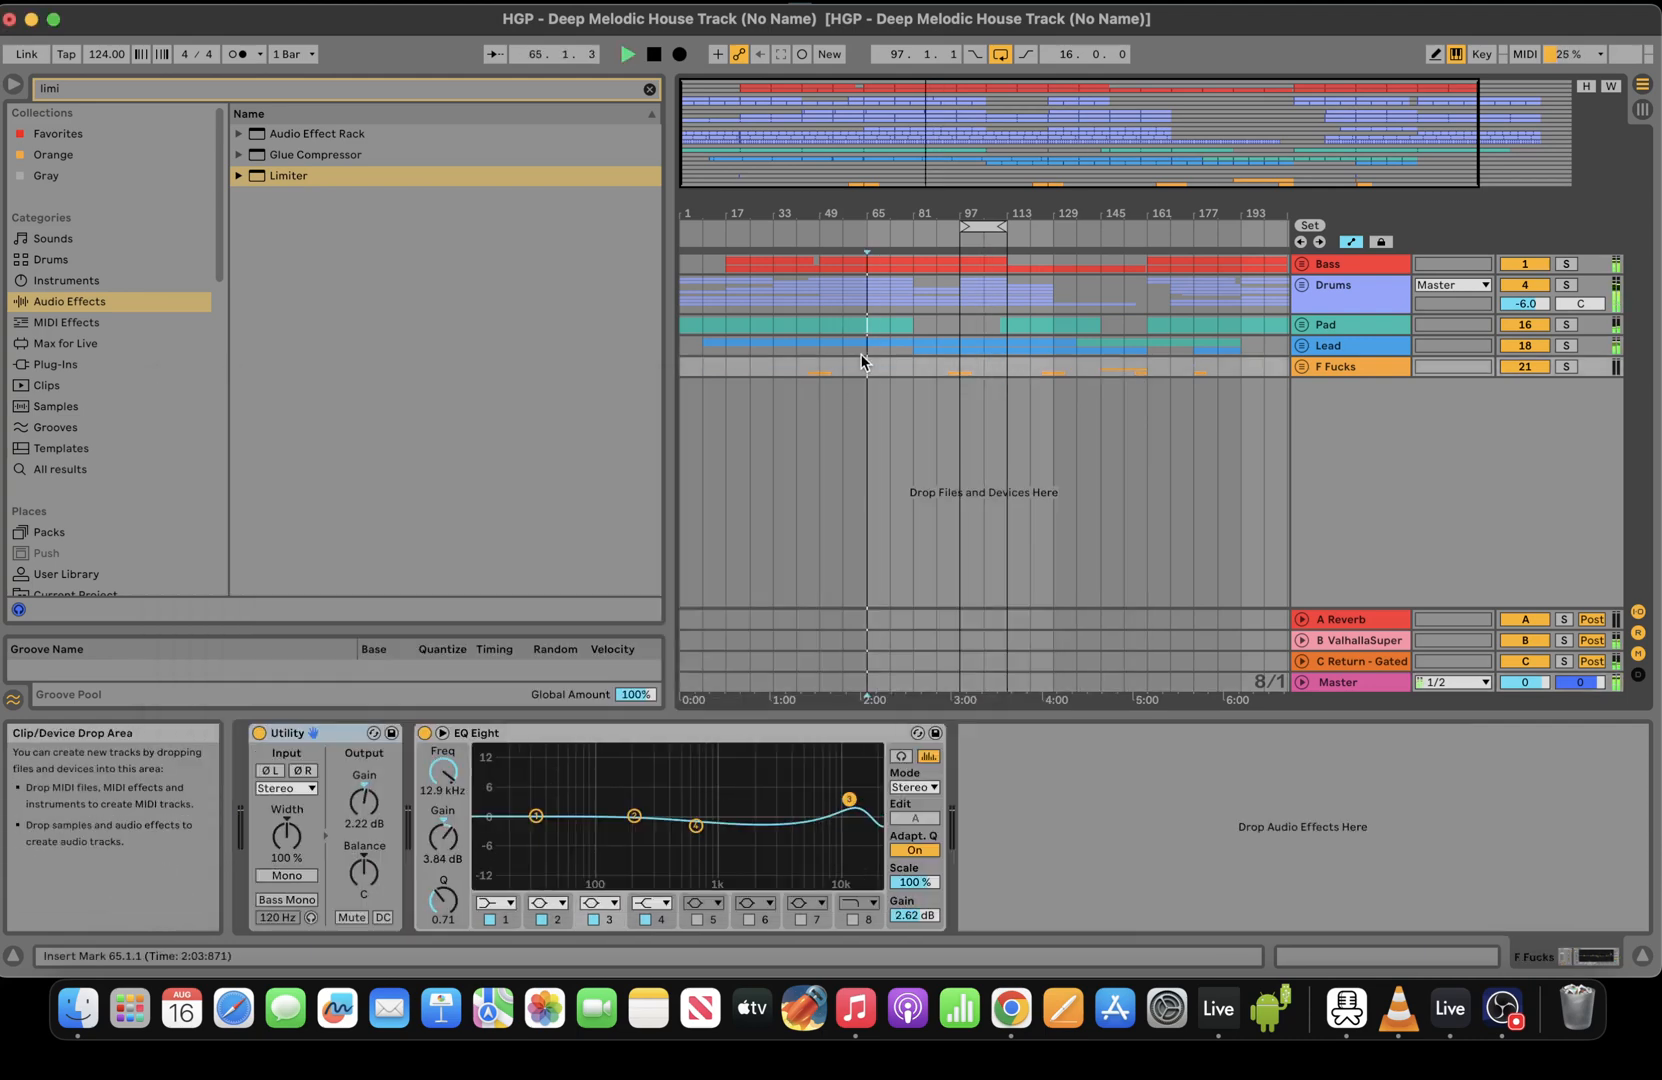
pyautogui.click(1302, 366)
pyautogui.moveTo(1639, 346); pyautogui.dragTo(1638, 496)
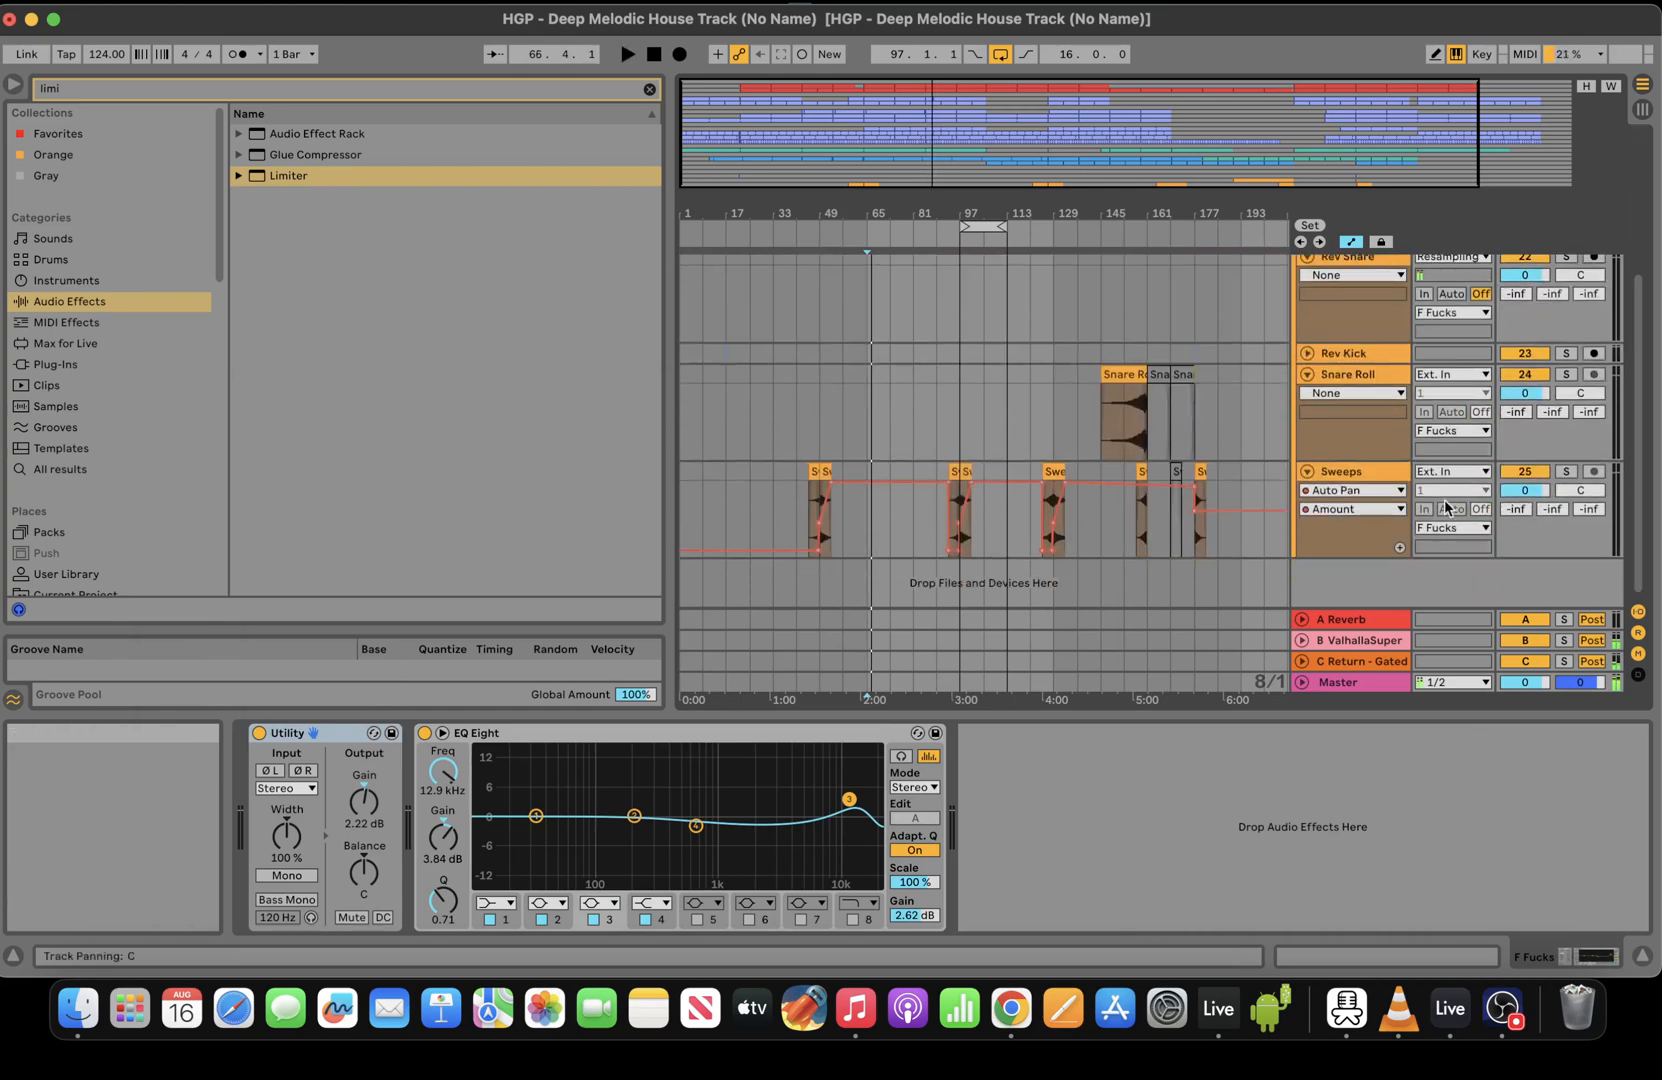
pyautogui.press('space')
pyautogui.moveTo(867, 538); pyautogui.dragTo(844, 470)
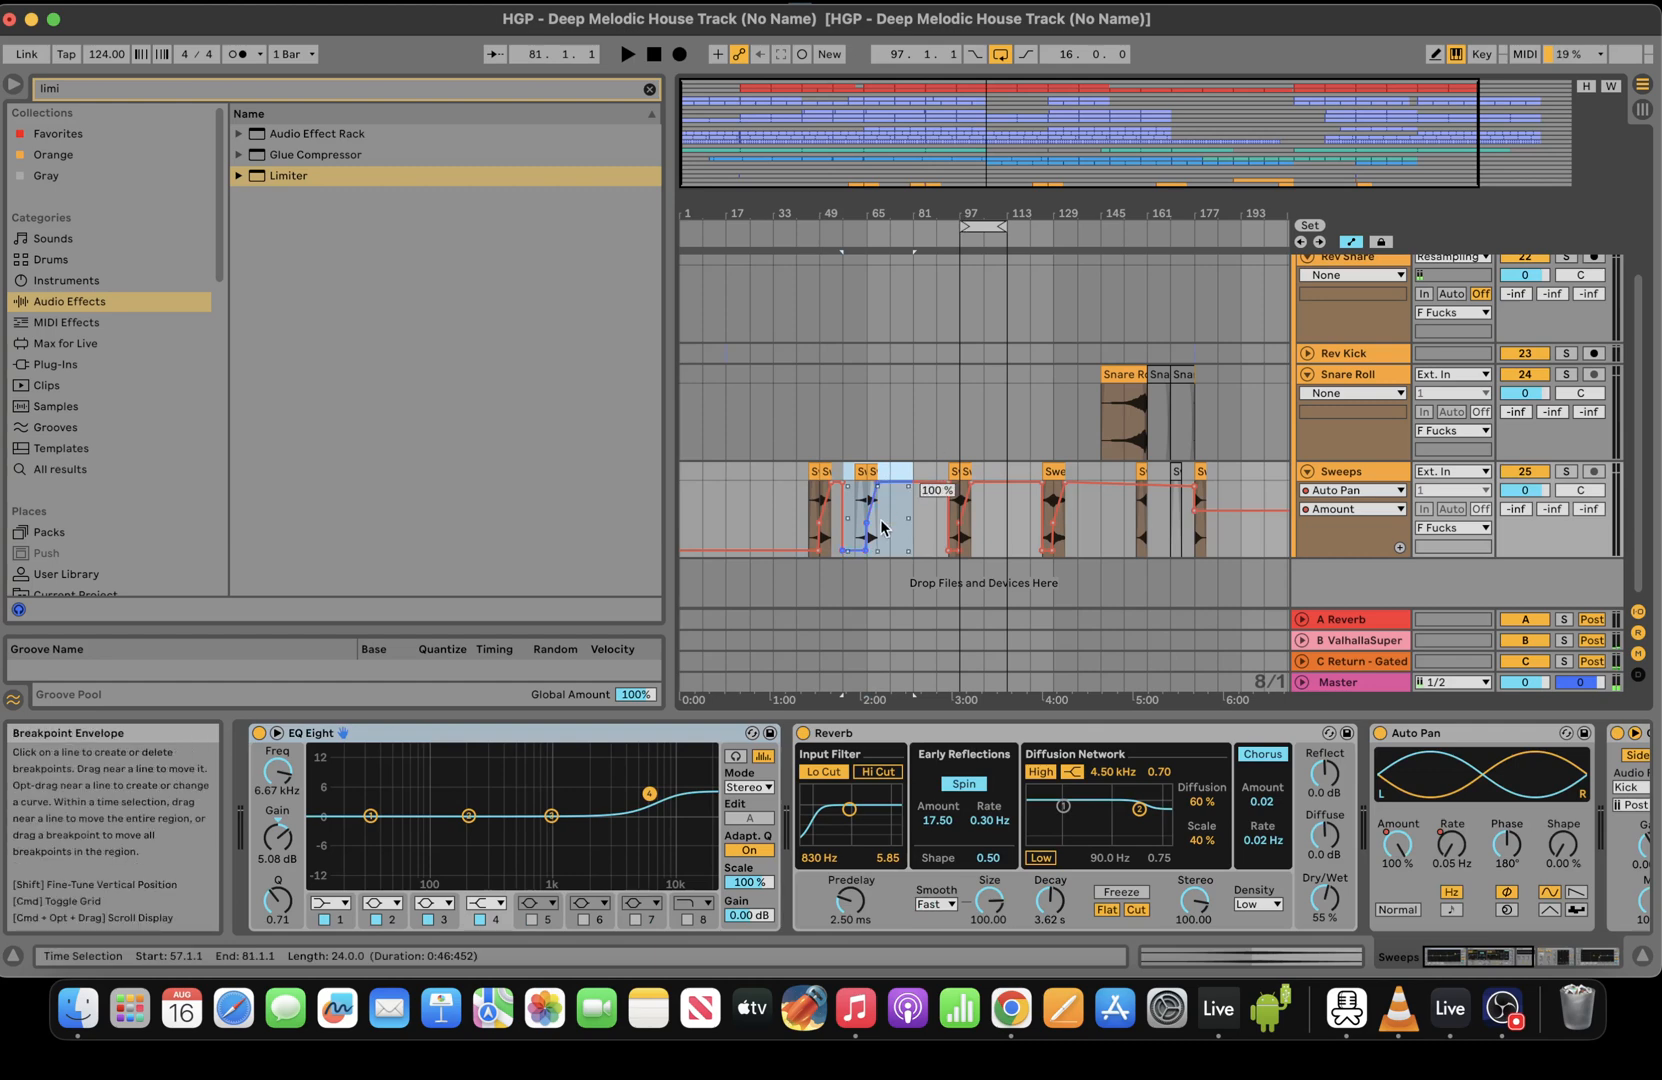
# Unfold the Drums group and insert a new audio track directly below the Snare track
pyautogui.moveTo(1643, 460); pyautogui.dragTo(1636, 289)
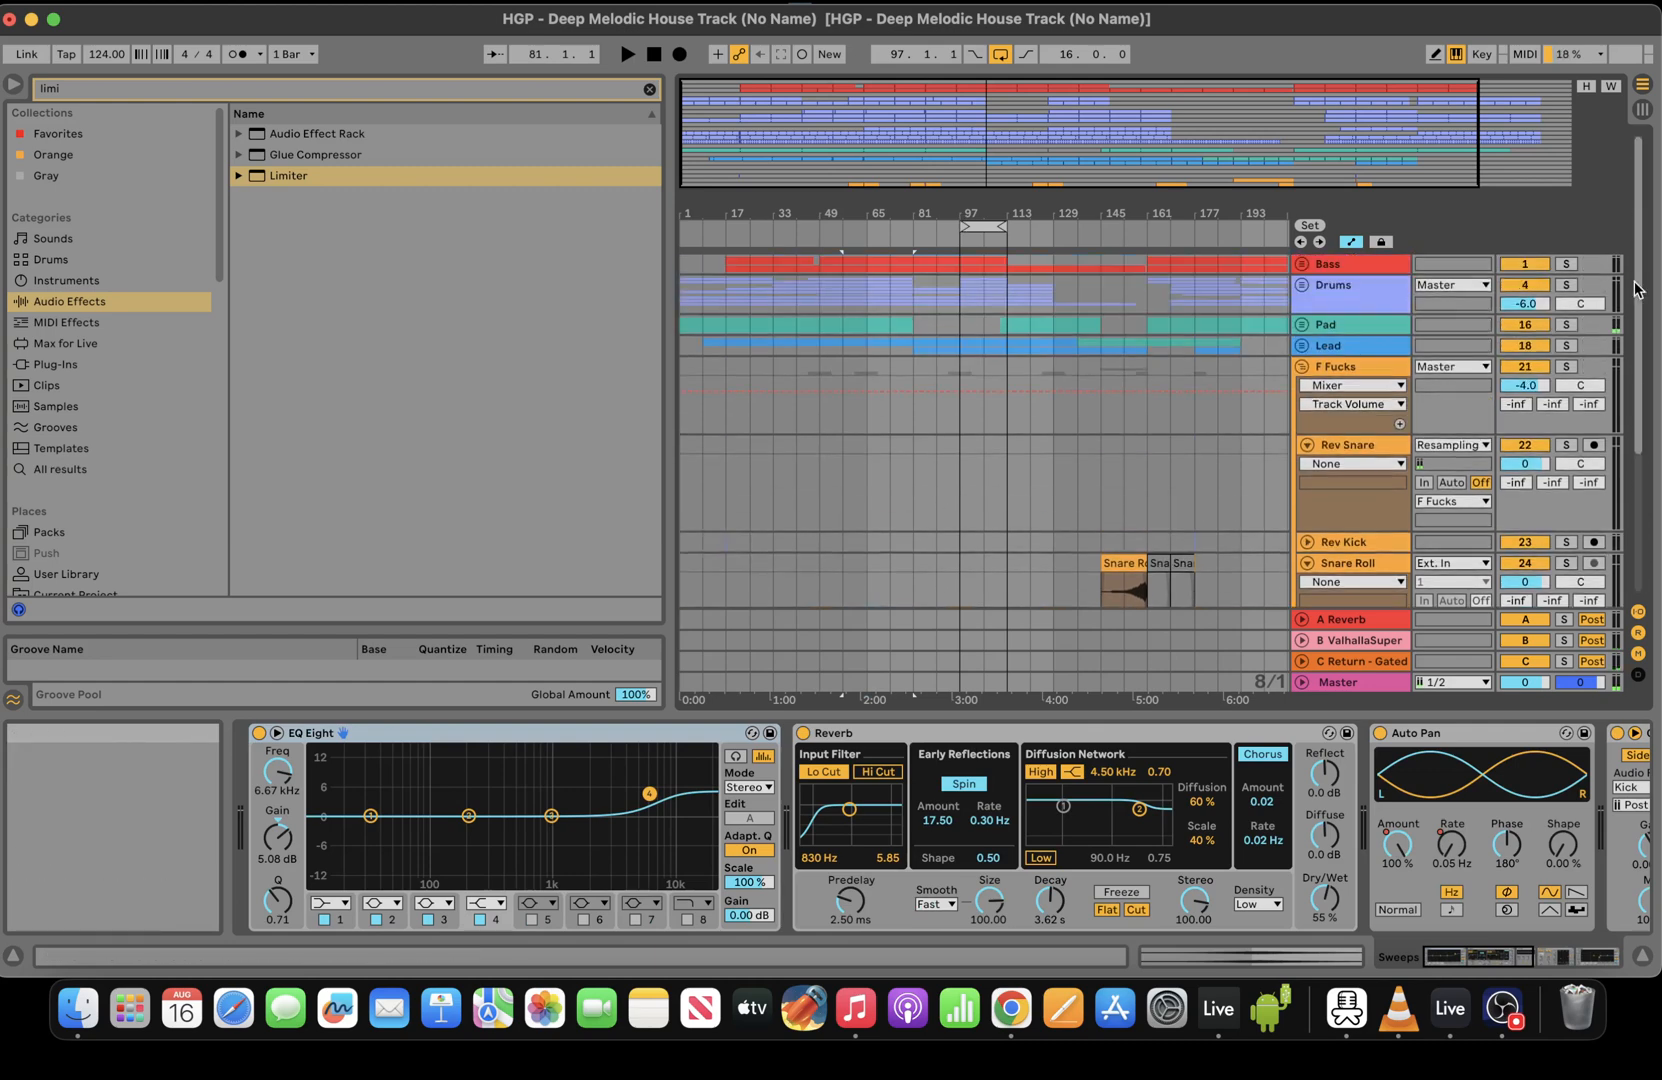
pyautogui.click(1302, 286)
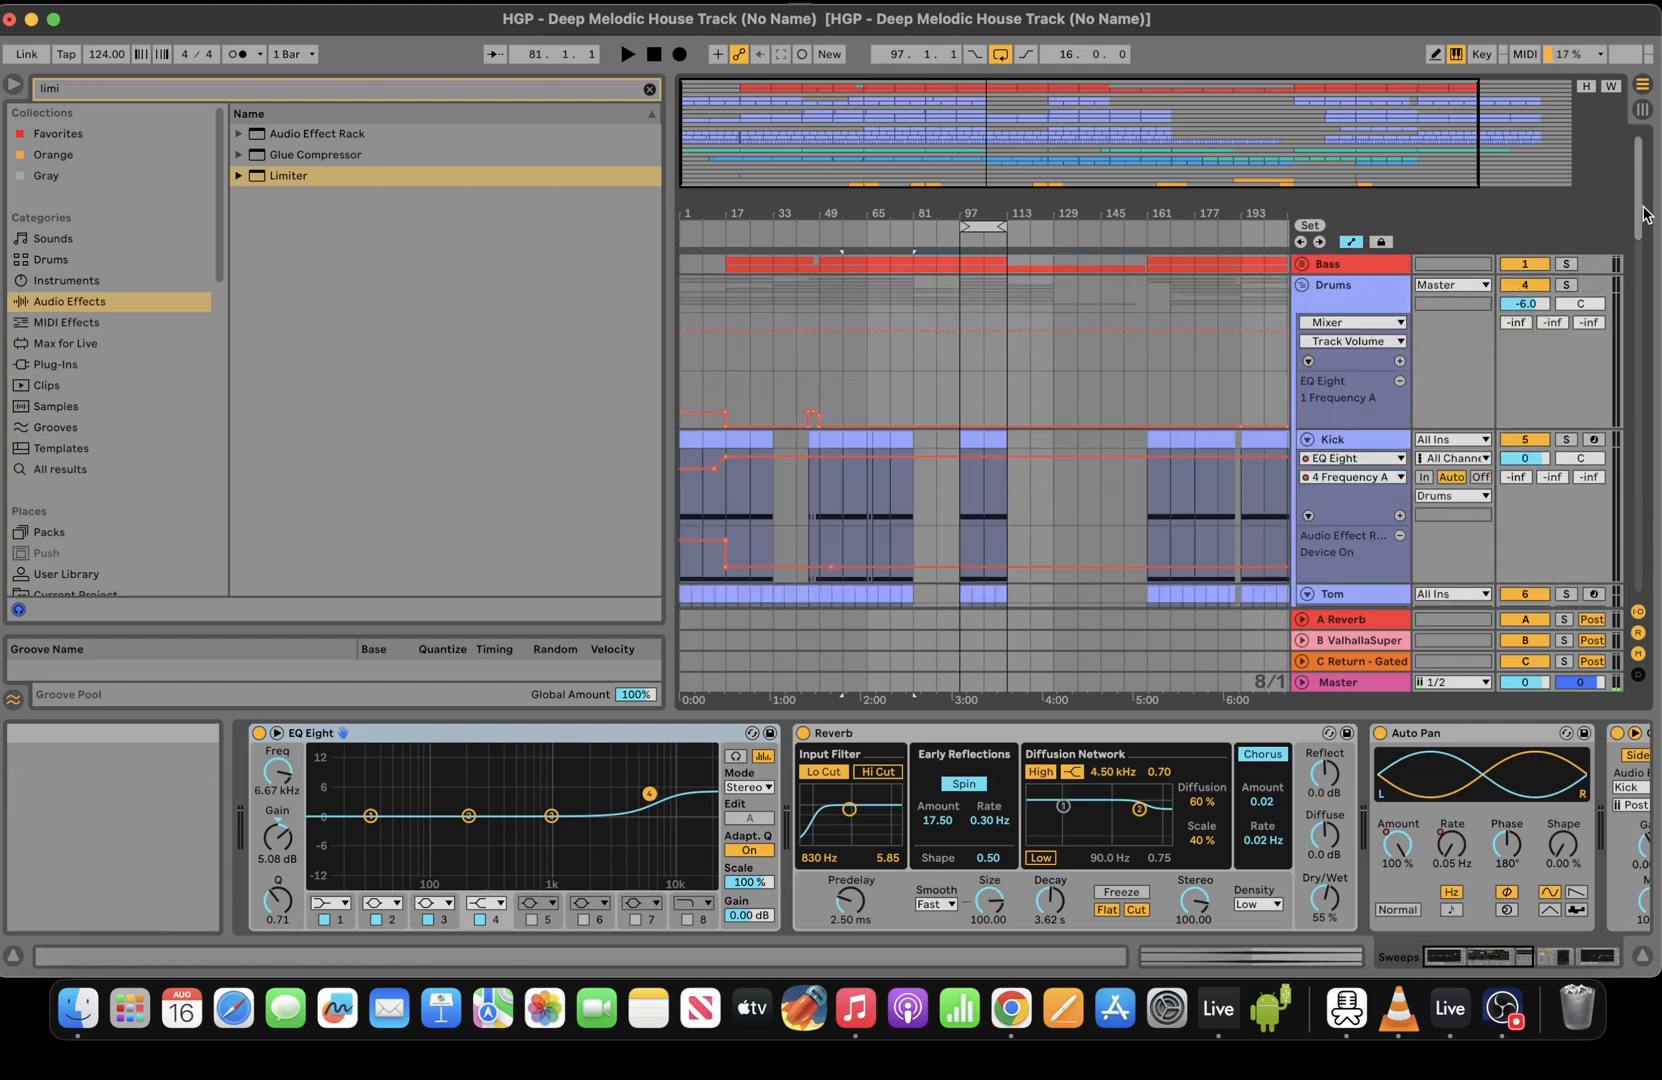
pyautogui.moveTo(1641, 213); pyautogui.dragTo(1640, 339)
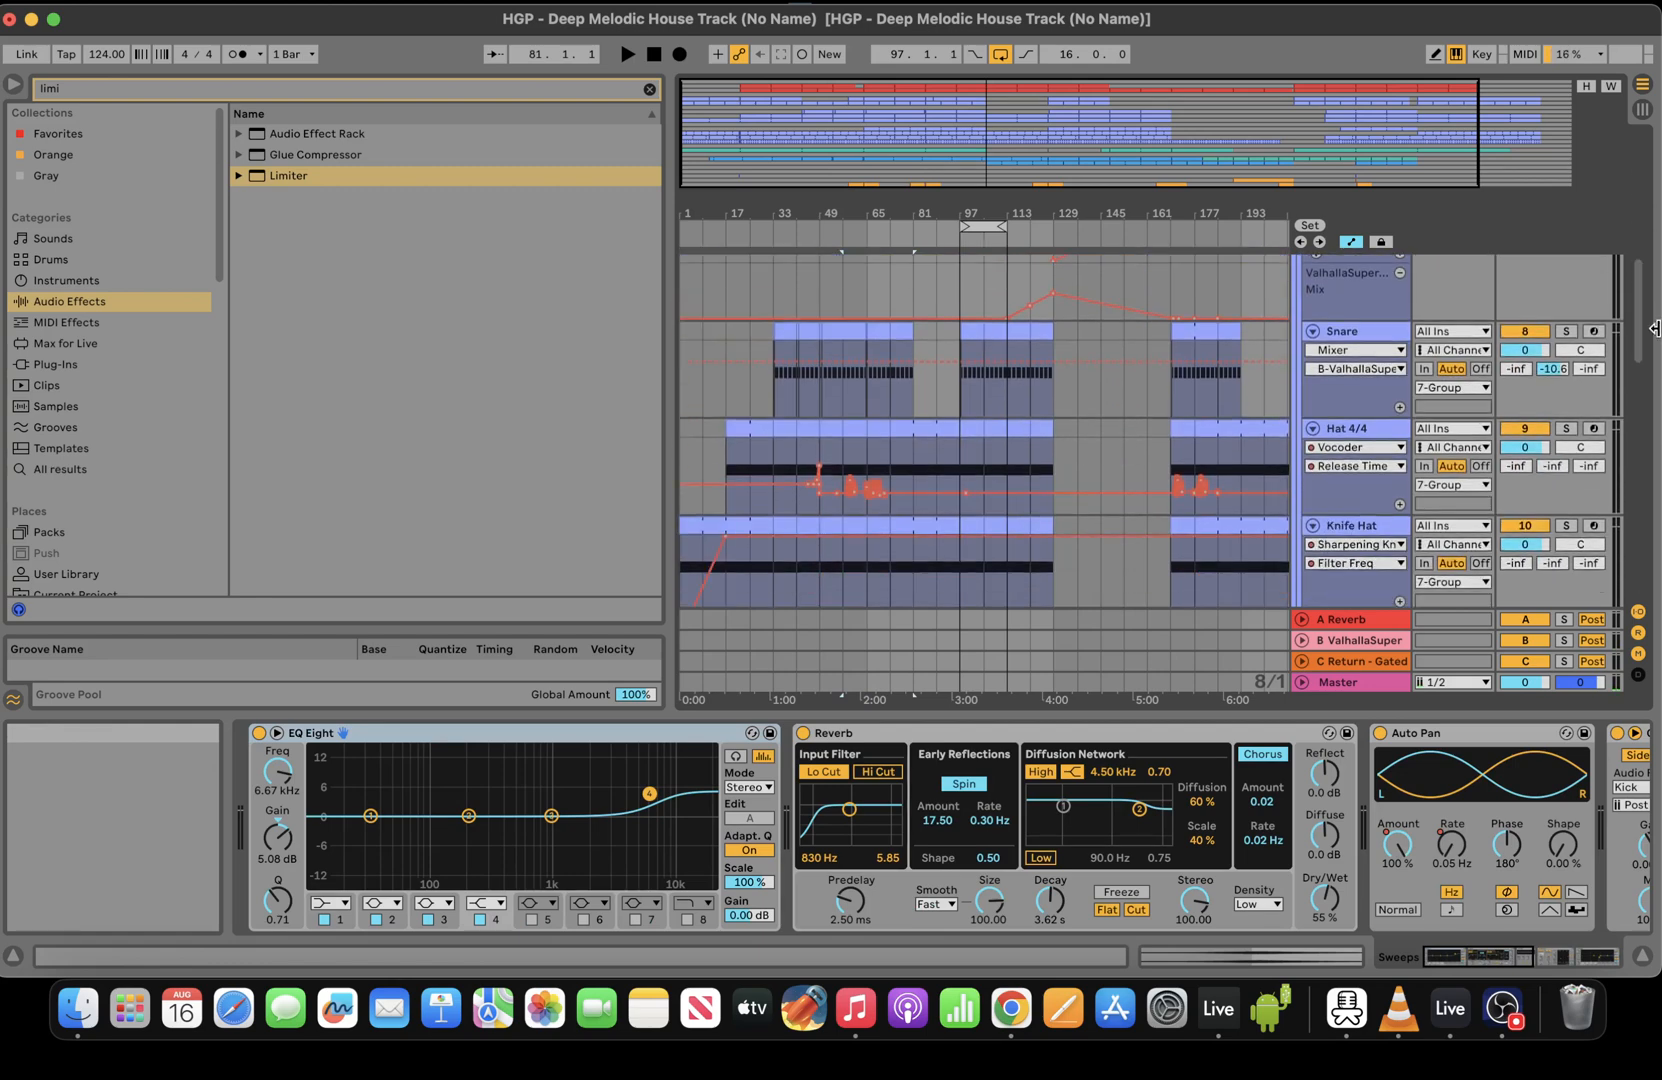
pyautogui.click(1360, 319)
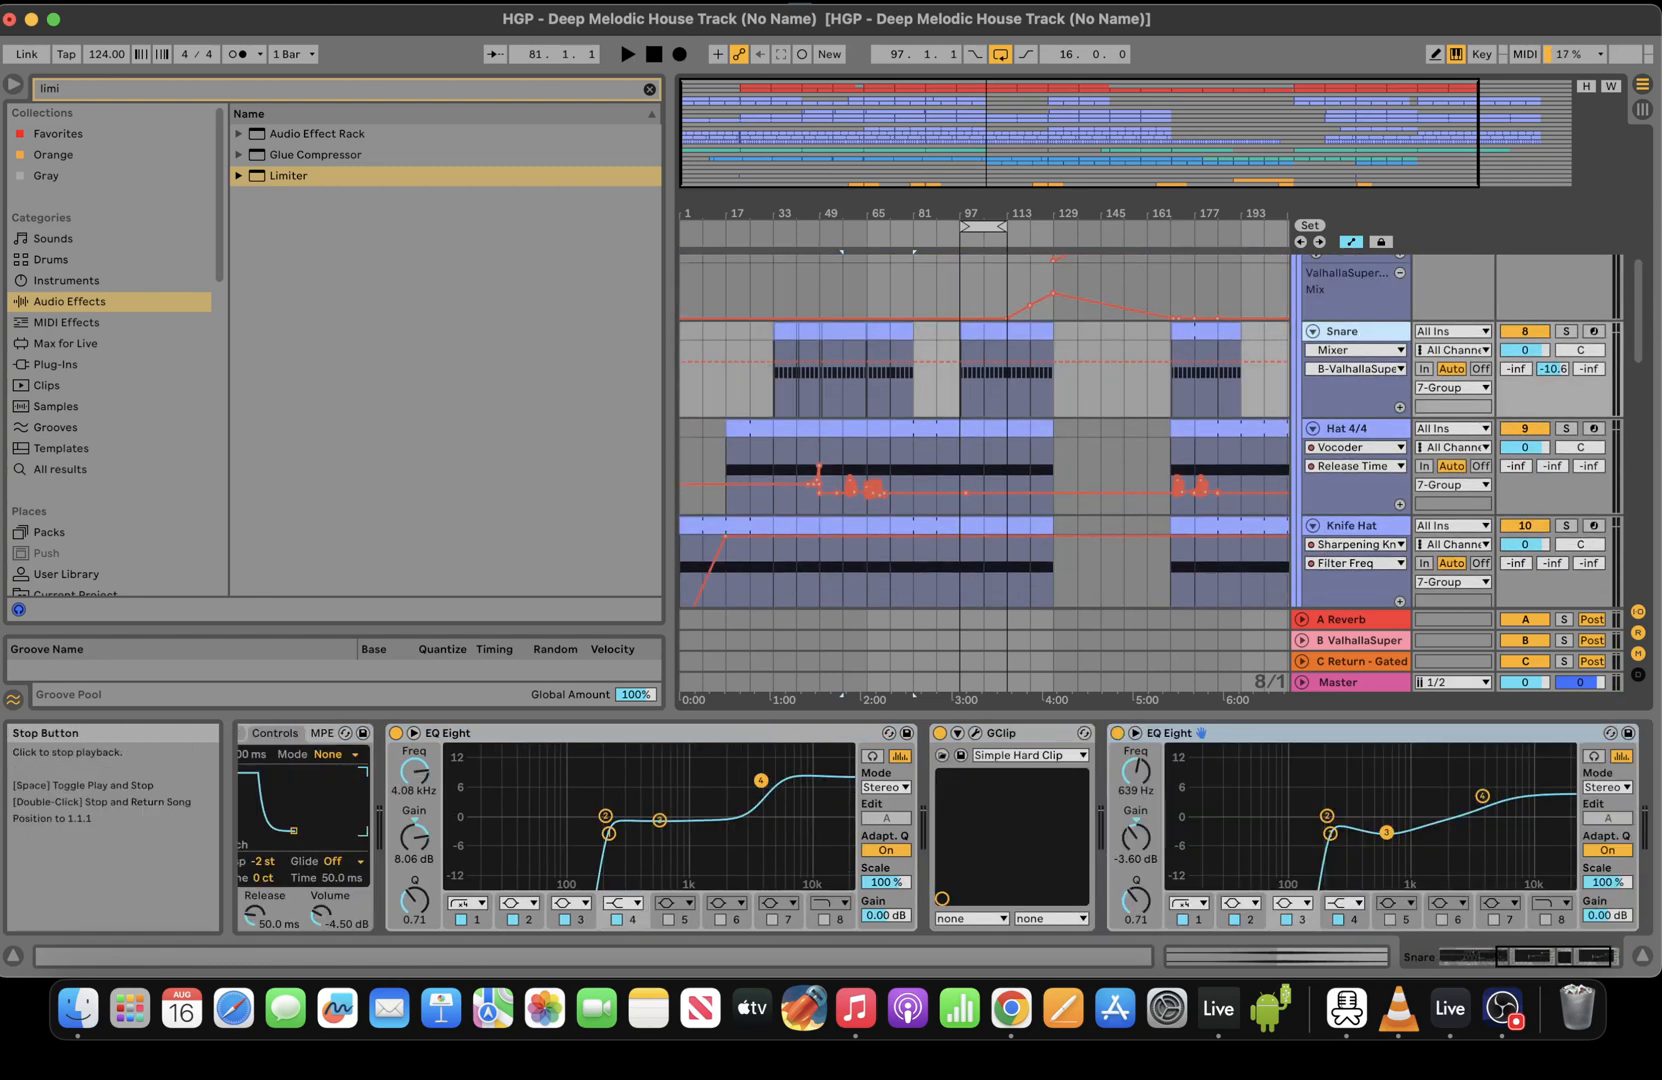
pyautogui.click(228, 1)
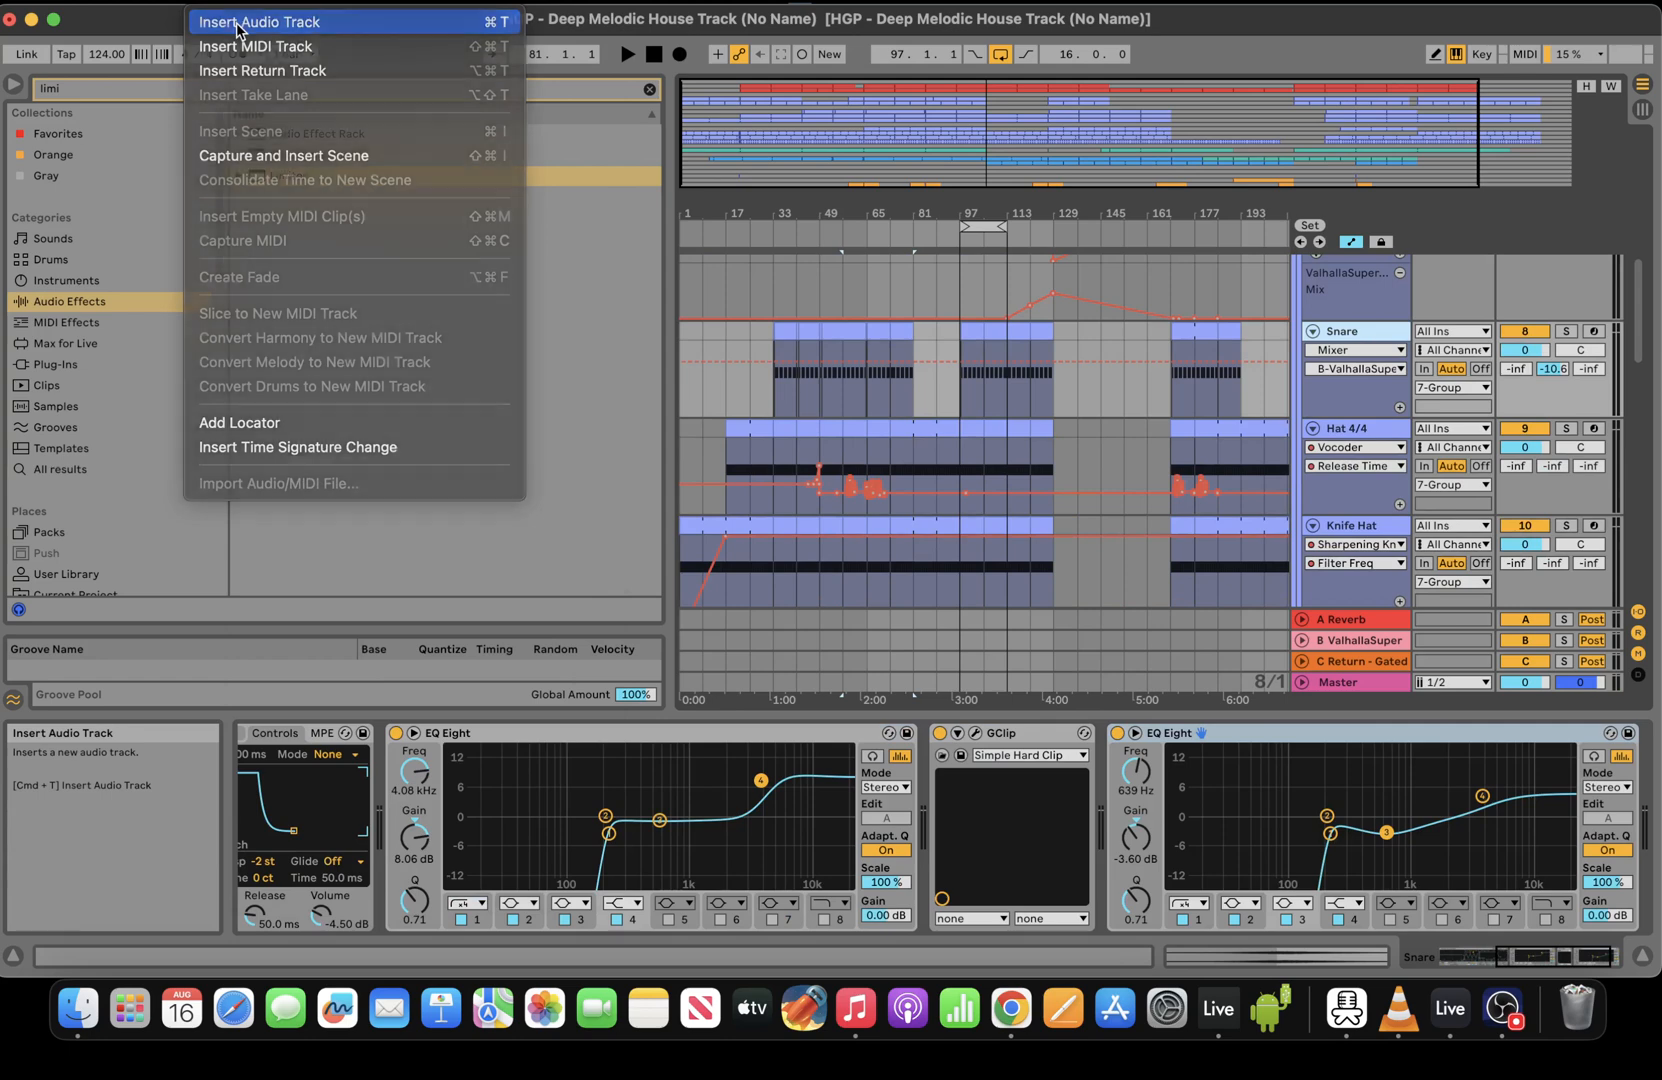
pyautogui.click(300, 21)
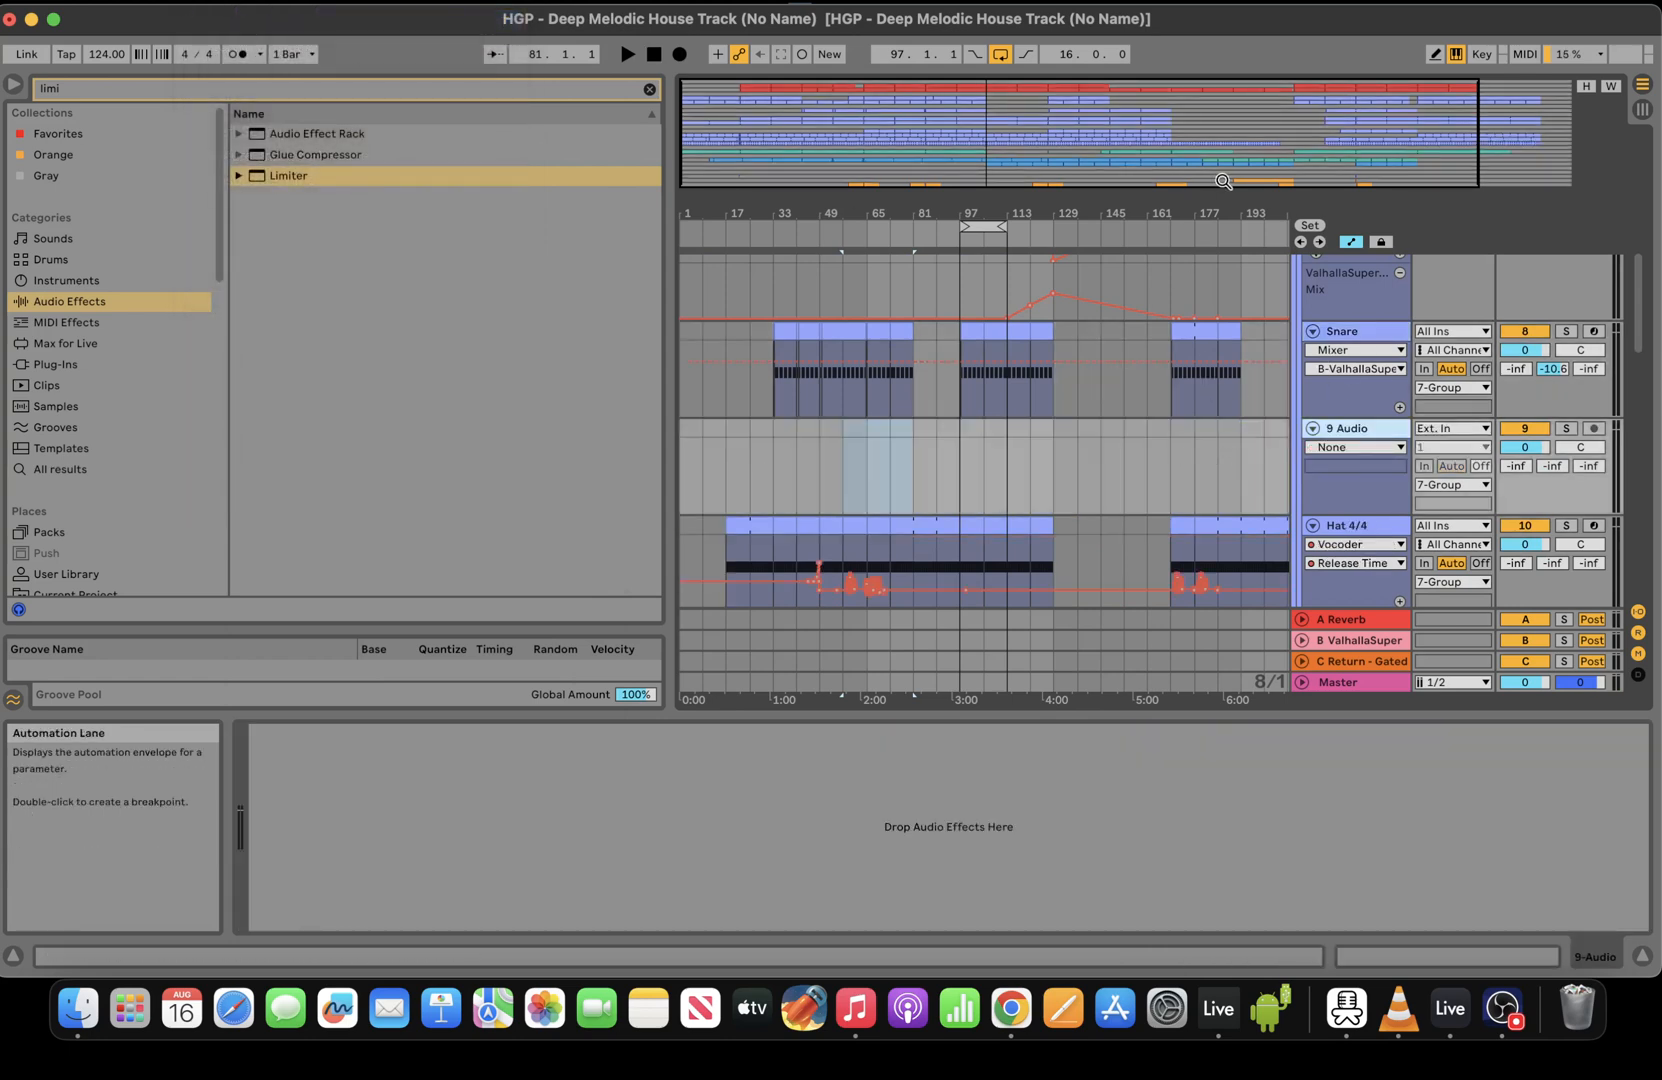
# Open the Snare clip at bar 185 and delete every note except the first C3 hit
pyautogui.moveTo(1222, 181); pyautogui.dragTo(1370, 158)
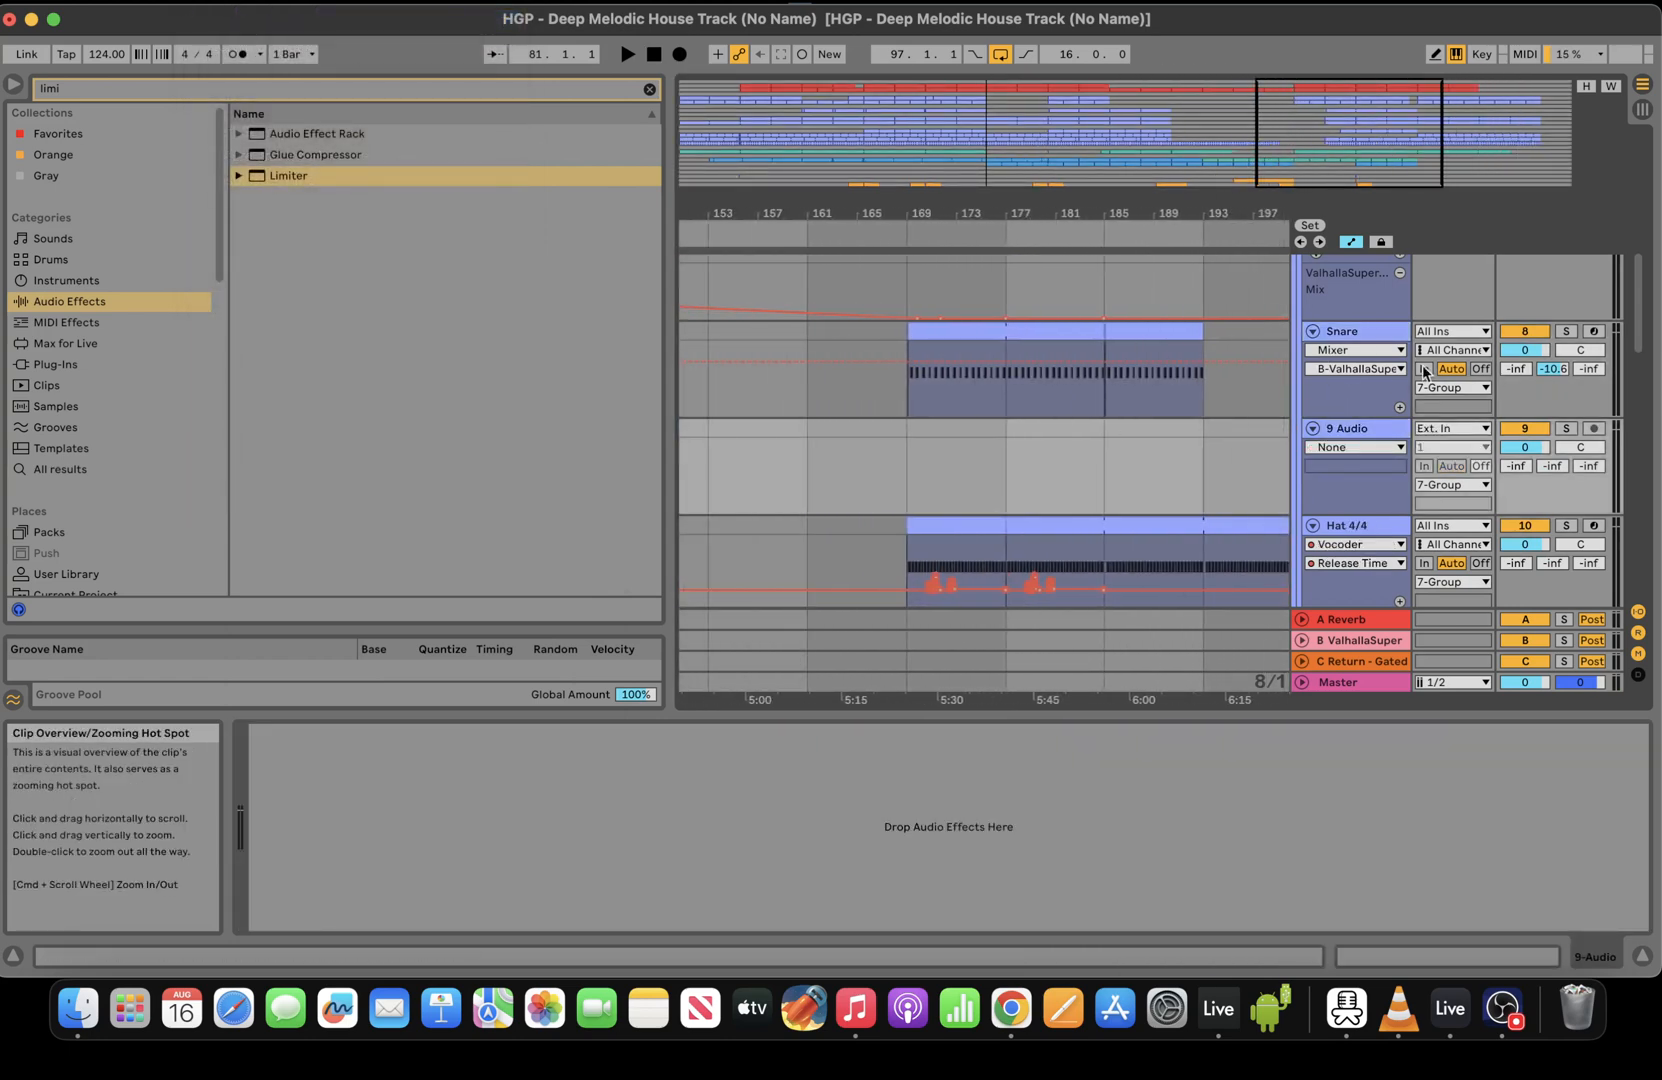
pyautogui.click(1217, 400)
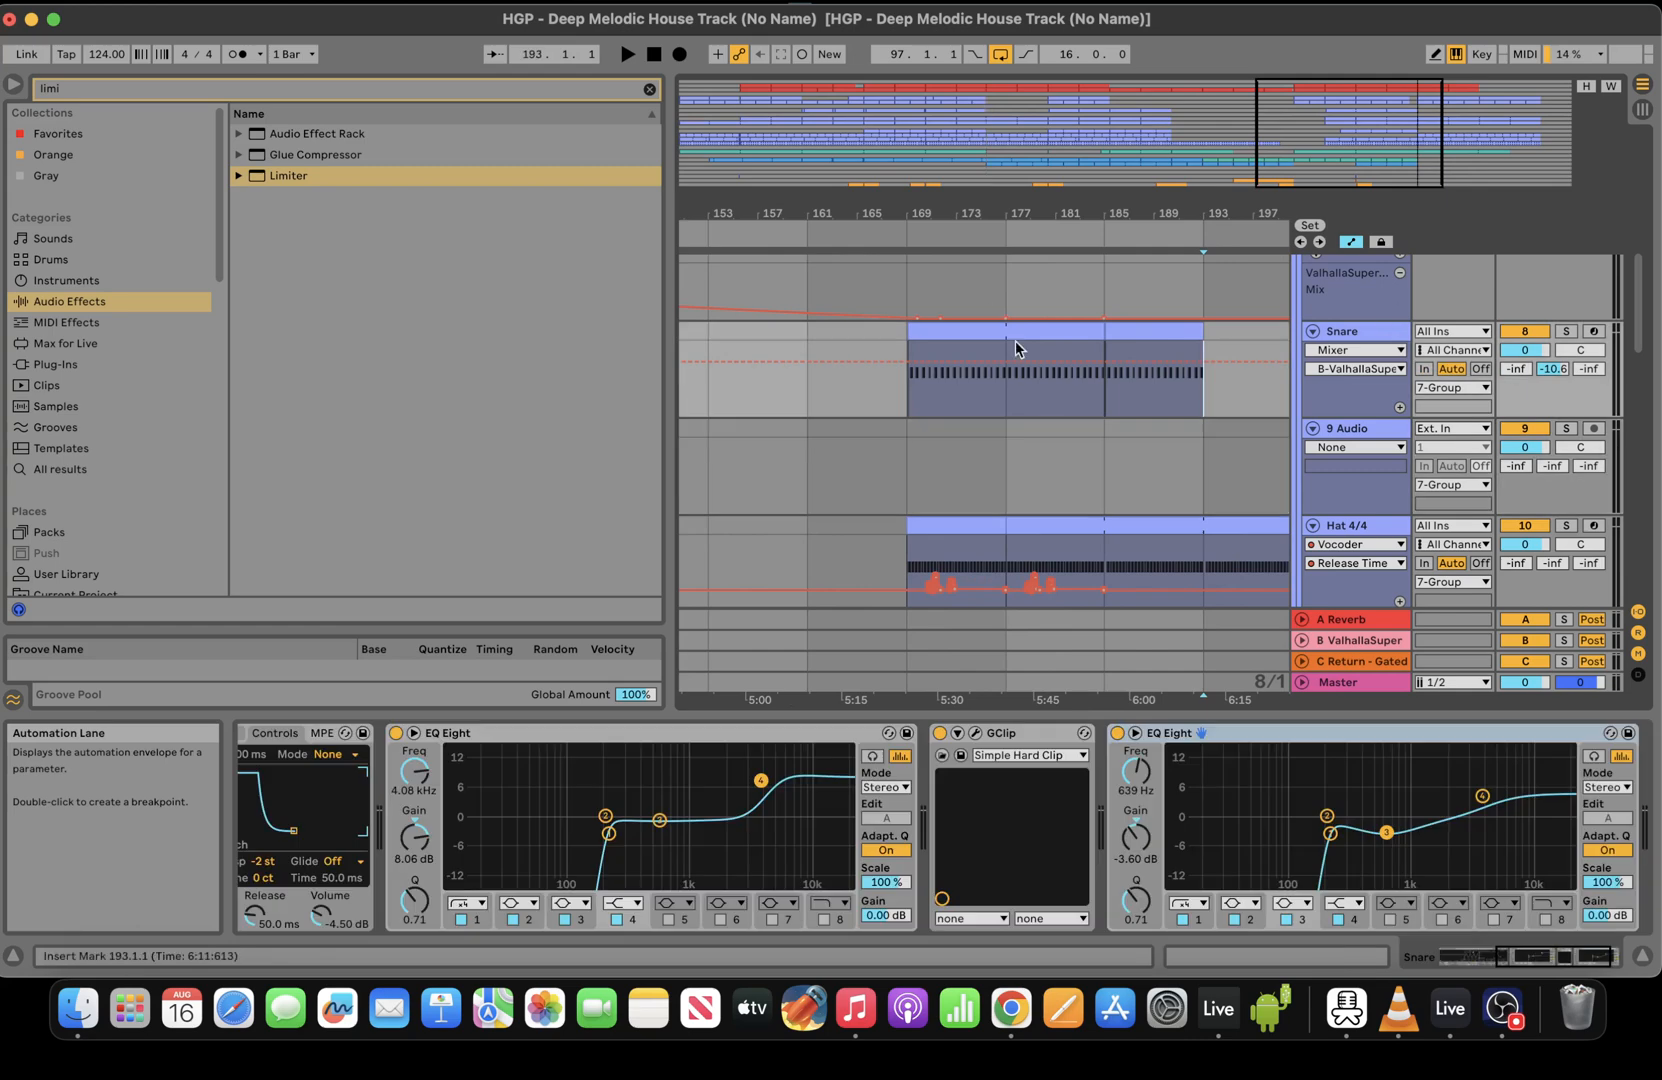
pyautogui.click(964, 337)
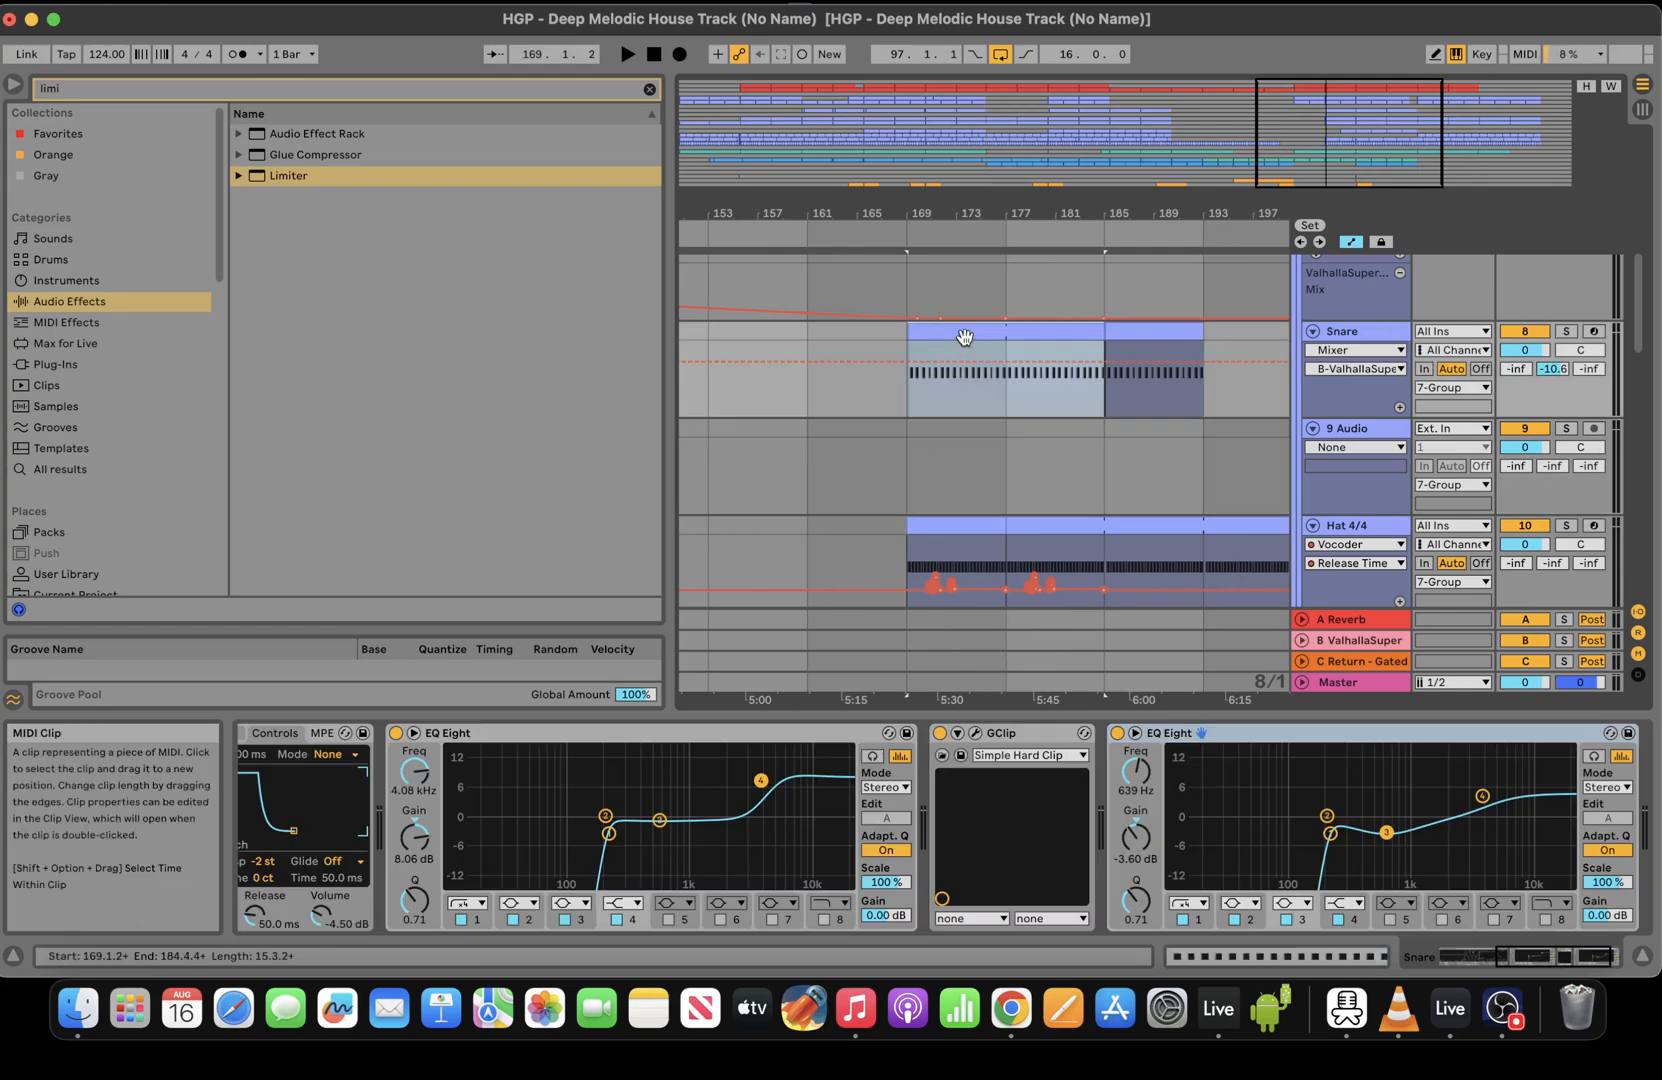
pyautogui.click(1152, 338)
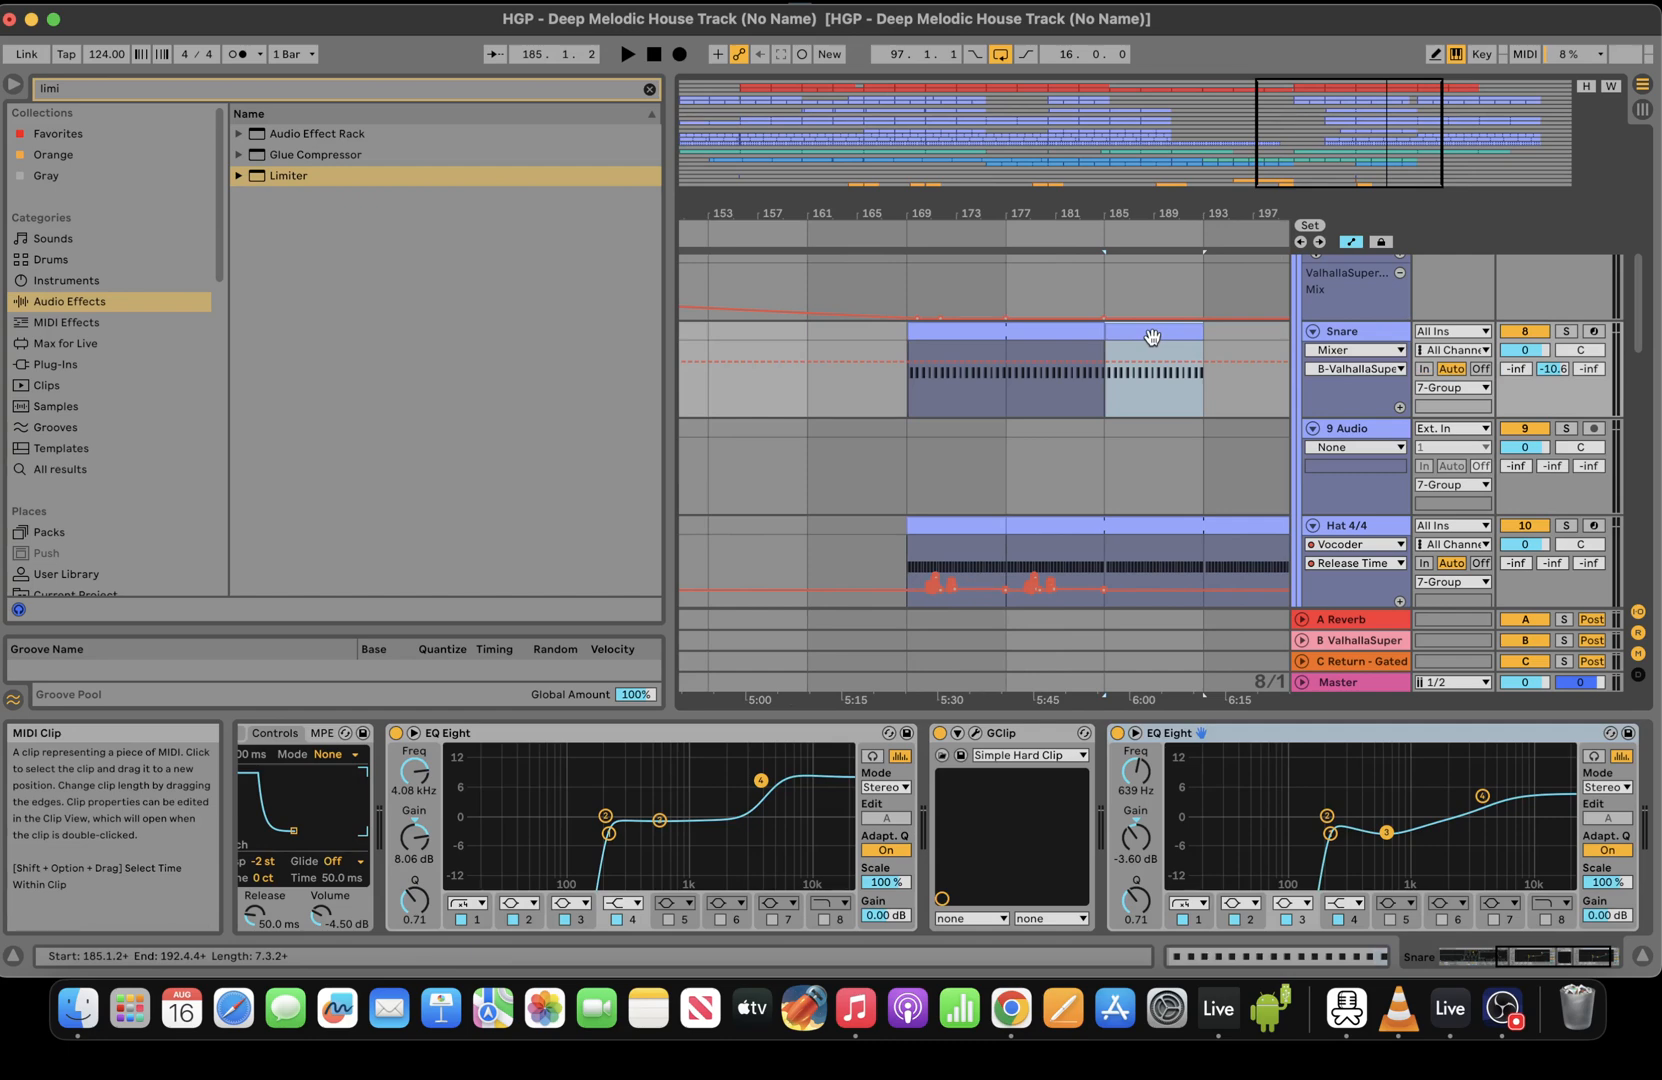
pyautogui.doubleClick(1152, 337)
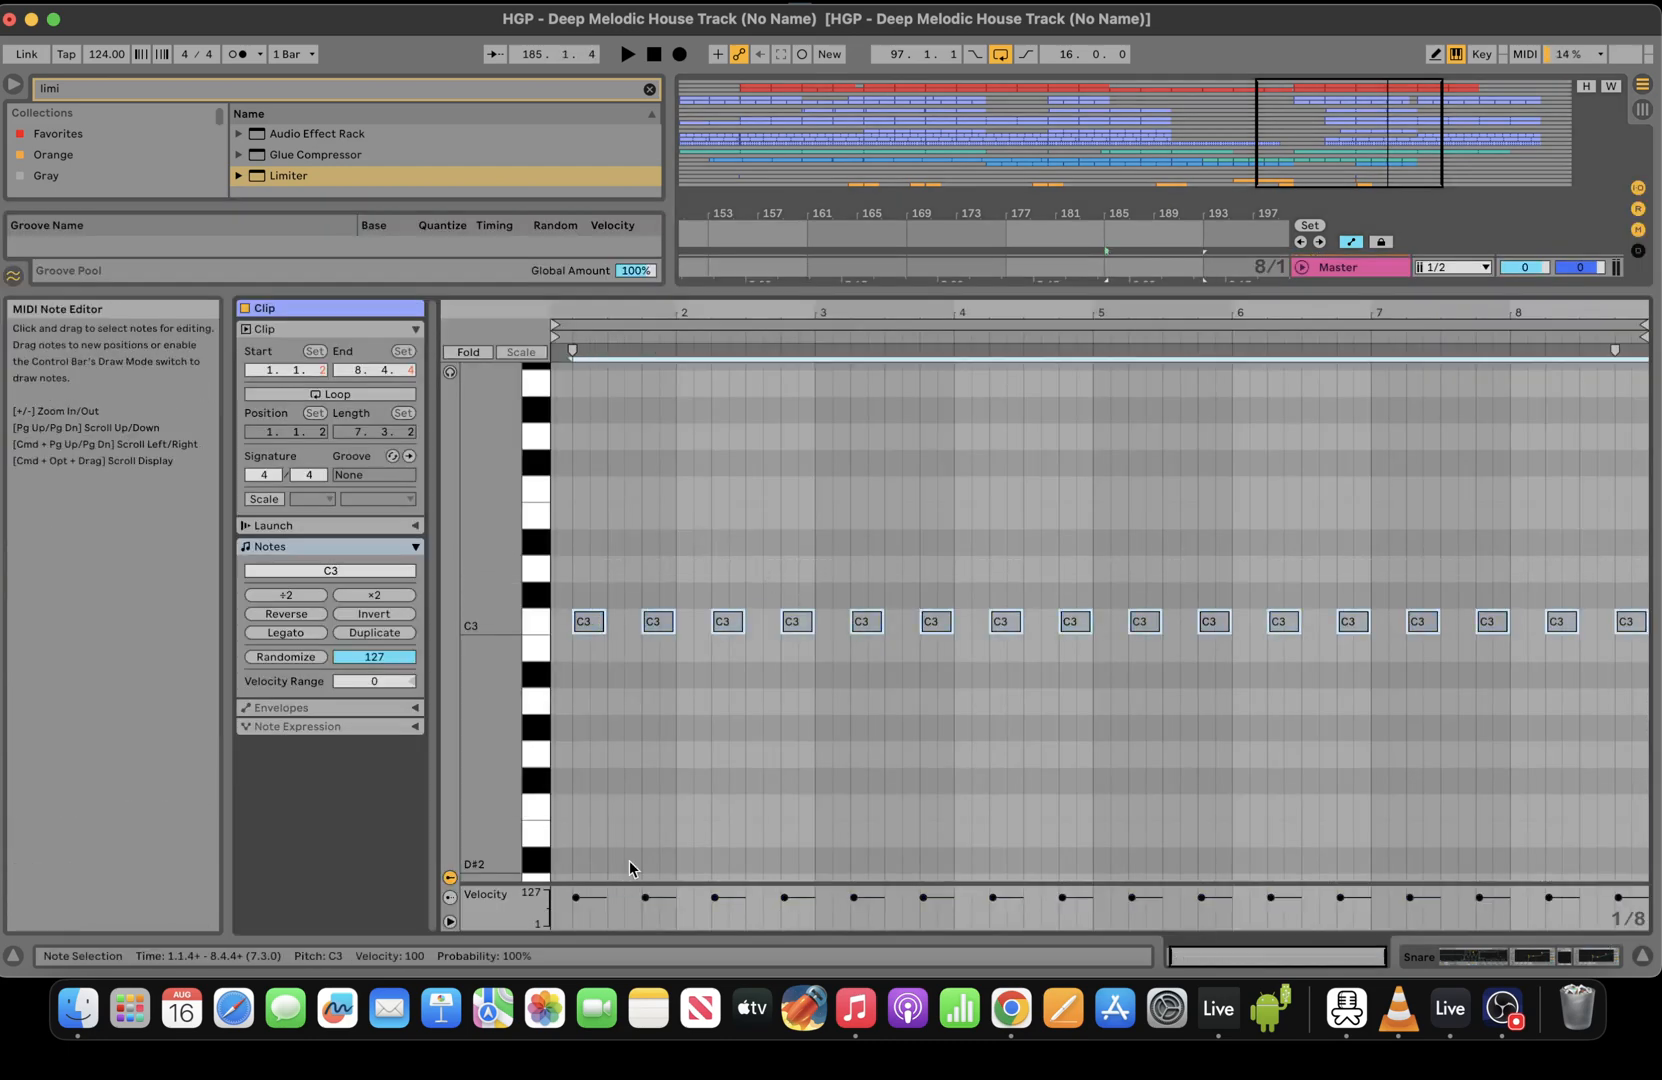
pyautogui.click(598, 621)
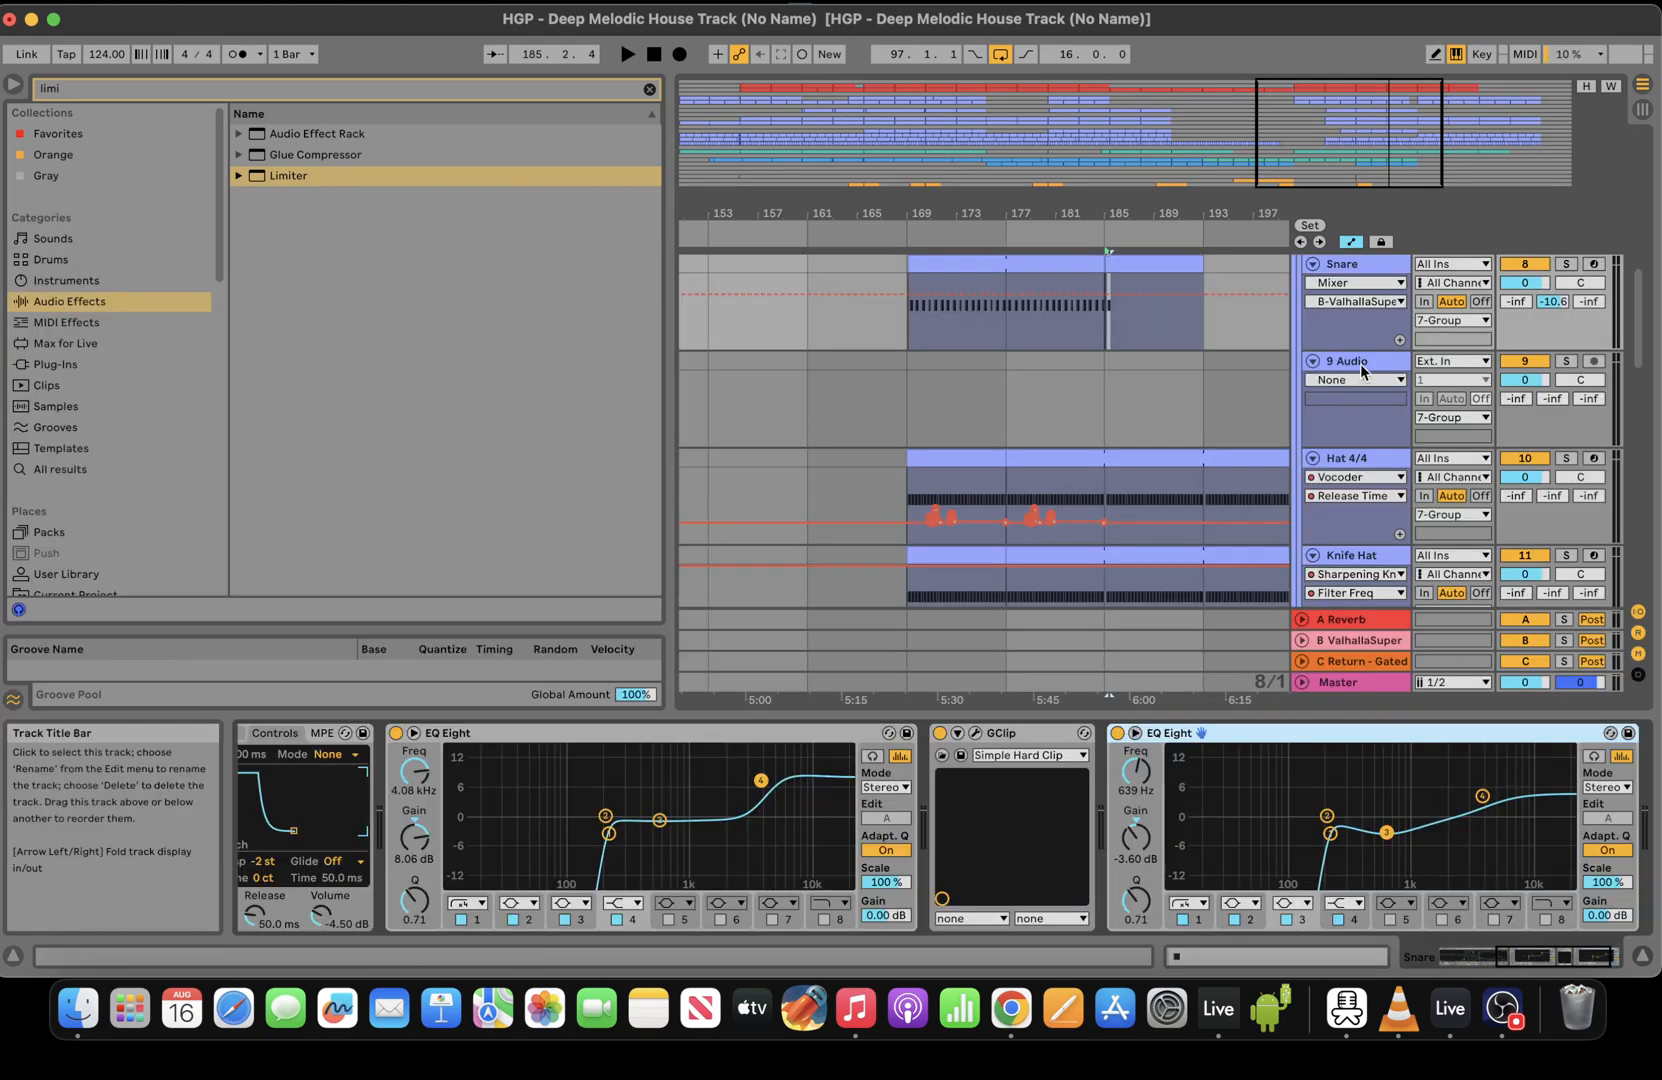
# Find the Reverb audio effect and load it on the Snare track
pyautogui.click(1360, 372)
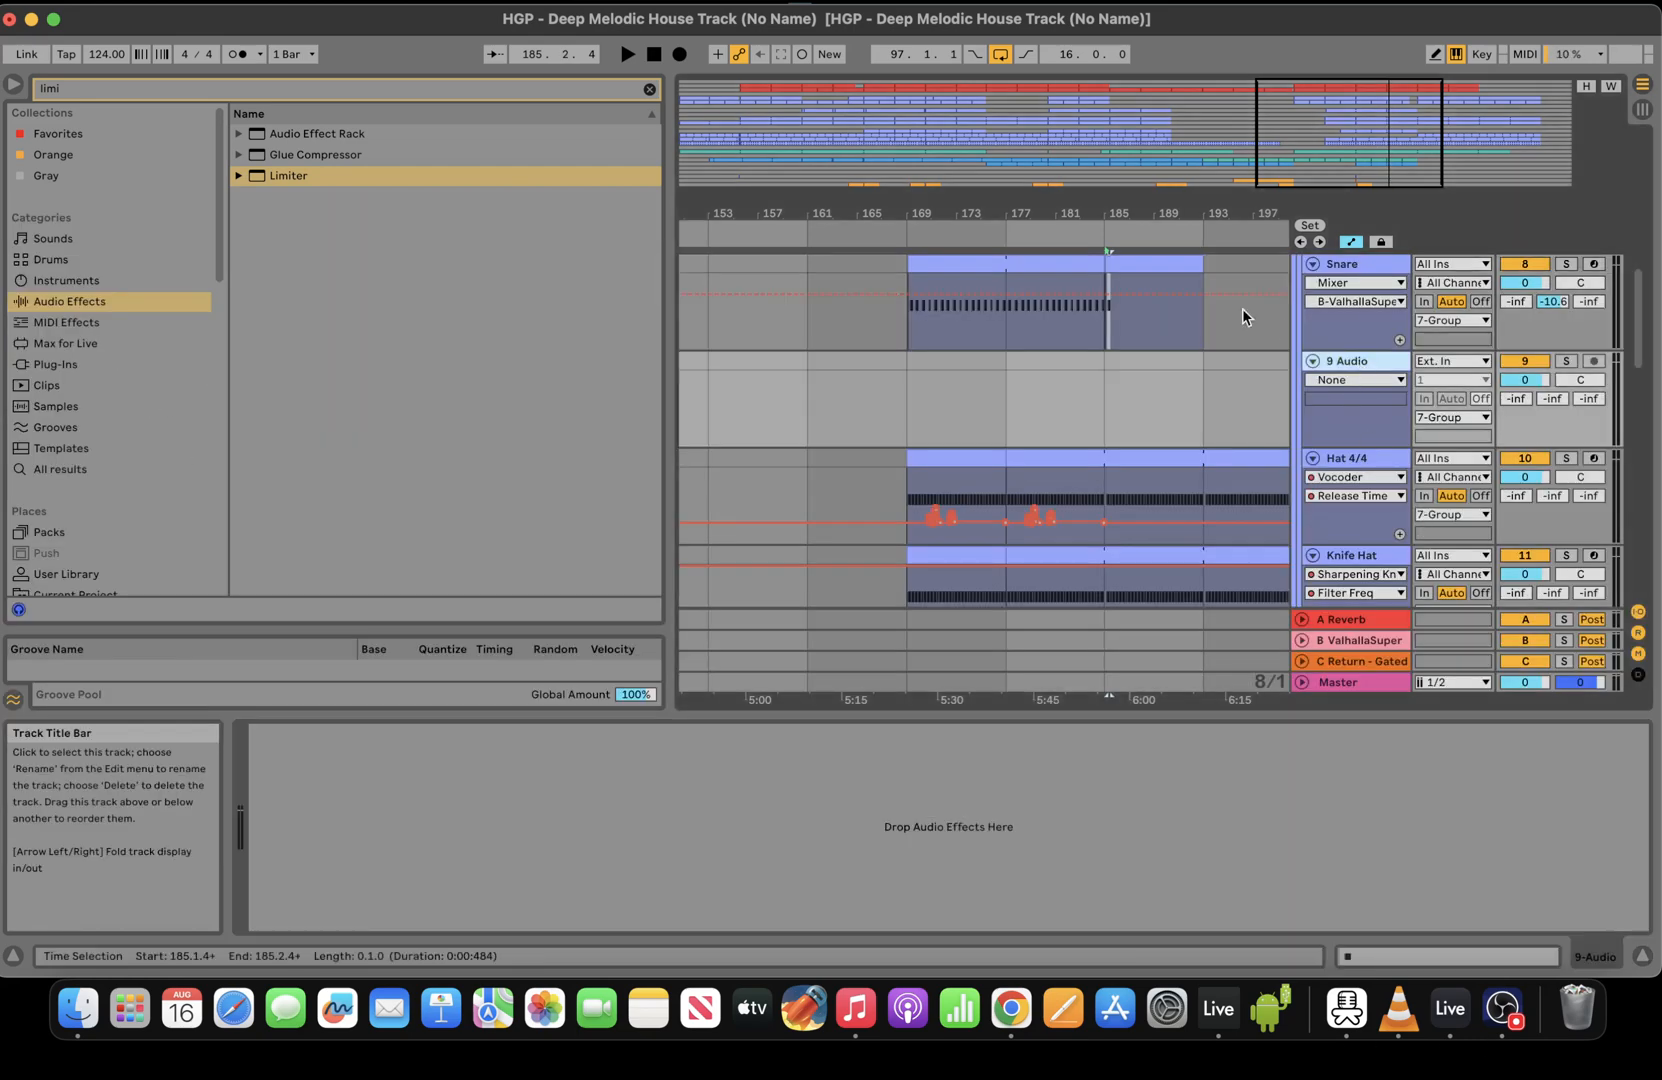
pyautogui.click(1147, 336)
pyautogui.click(365, 92)
pyautogui.write('rev')
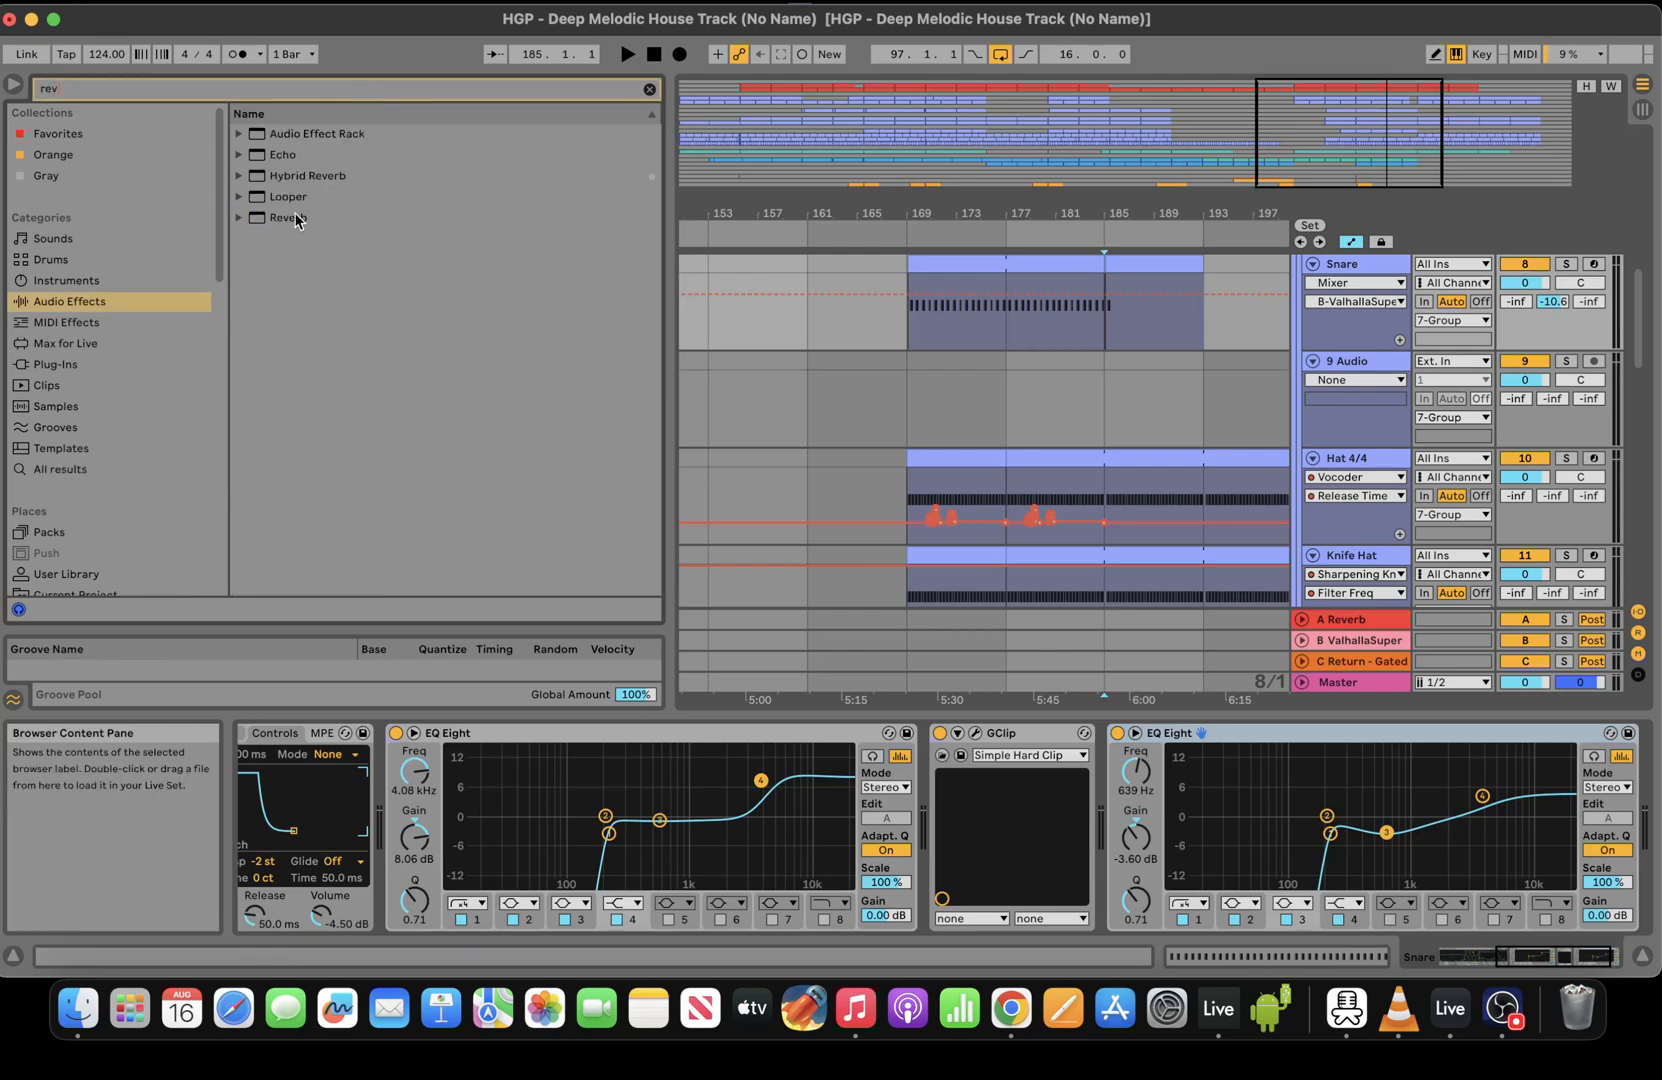
pyautogui.doubleClick(288, 218)
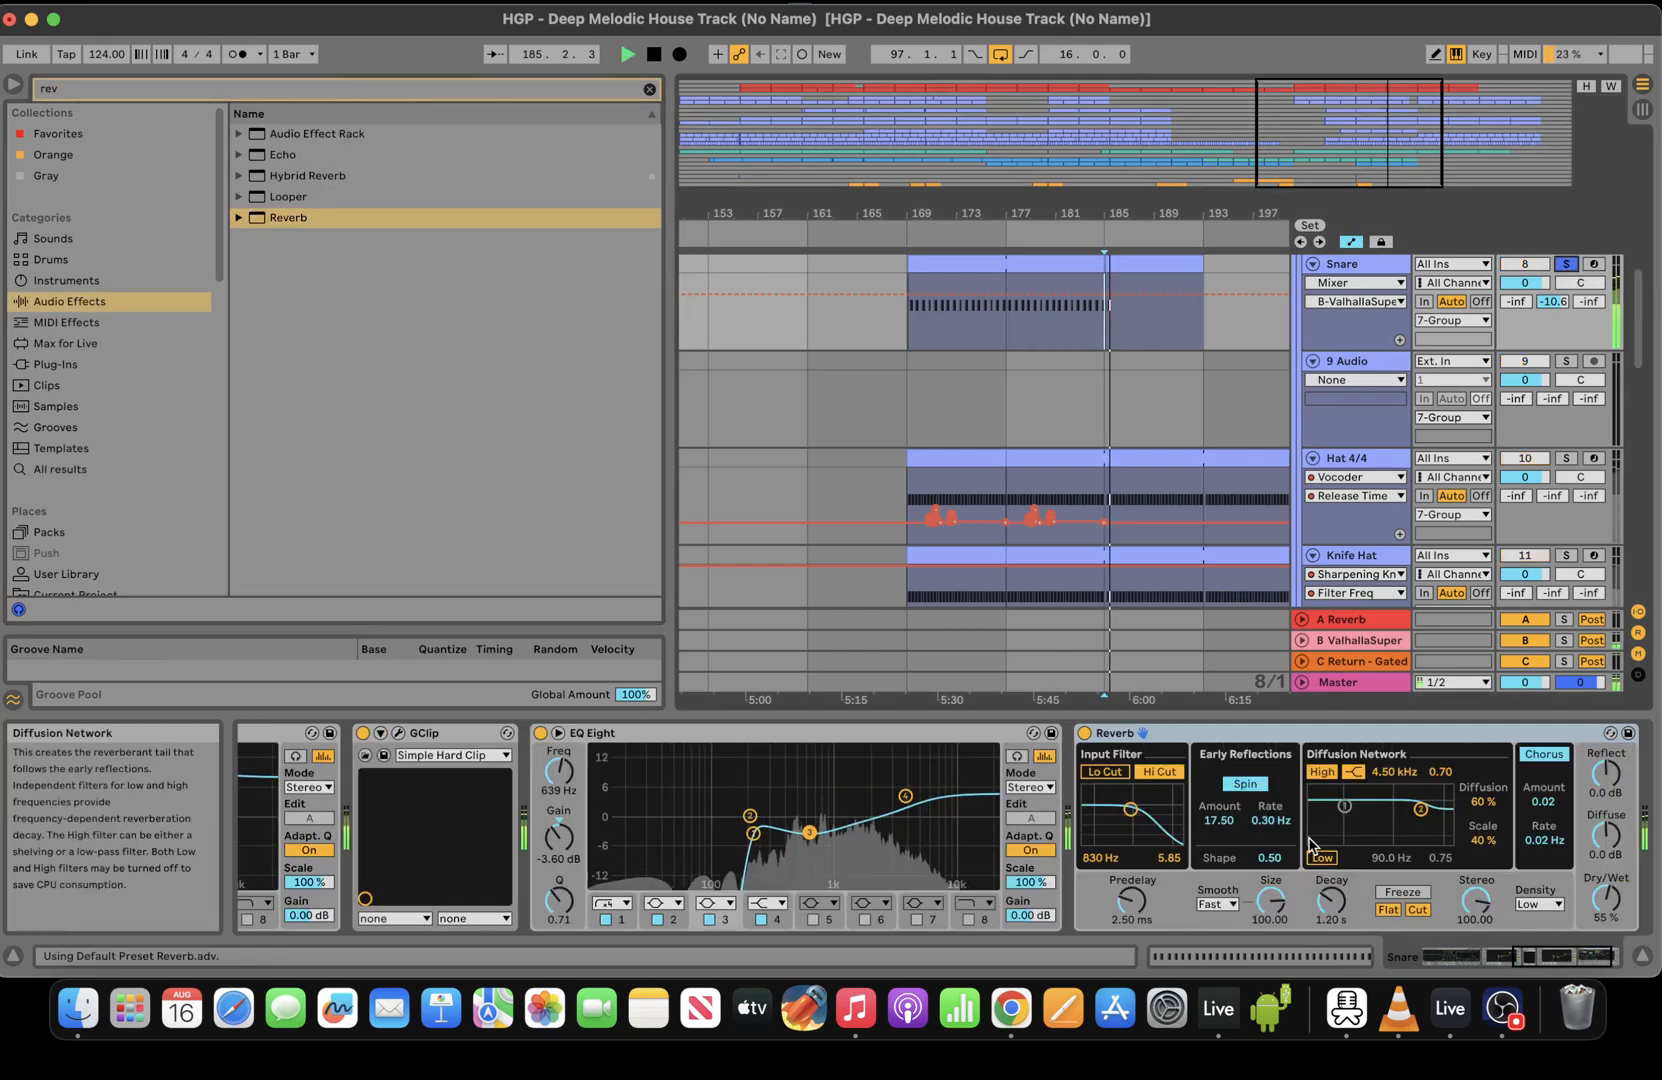
# Set the Snare reverb's decay to 5.17 s, turn off its Lo Cut and Hi Cut input filters, and audition it soloed
pyautogui.moveTo(1331, 900); pyautogui.dragTo(1331, 850)
pyautogui.click(1160, 772)
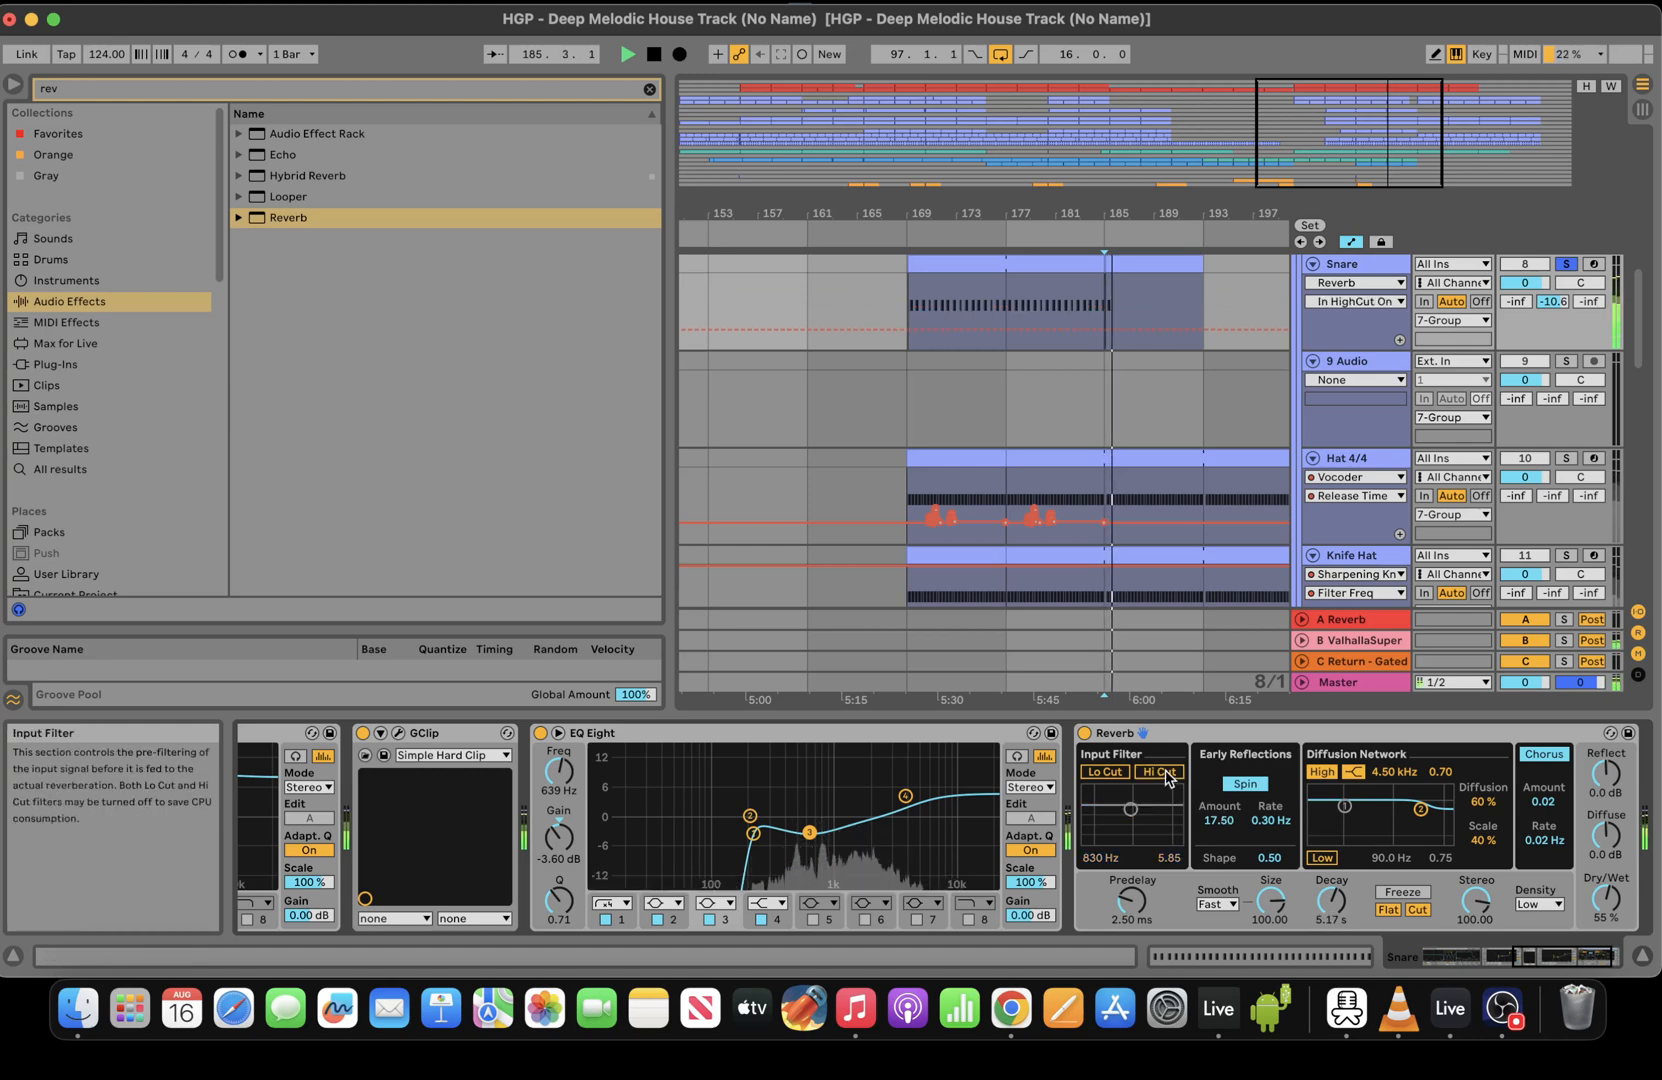
pyautogui.press('space')
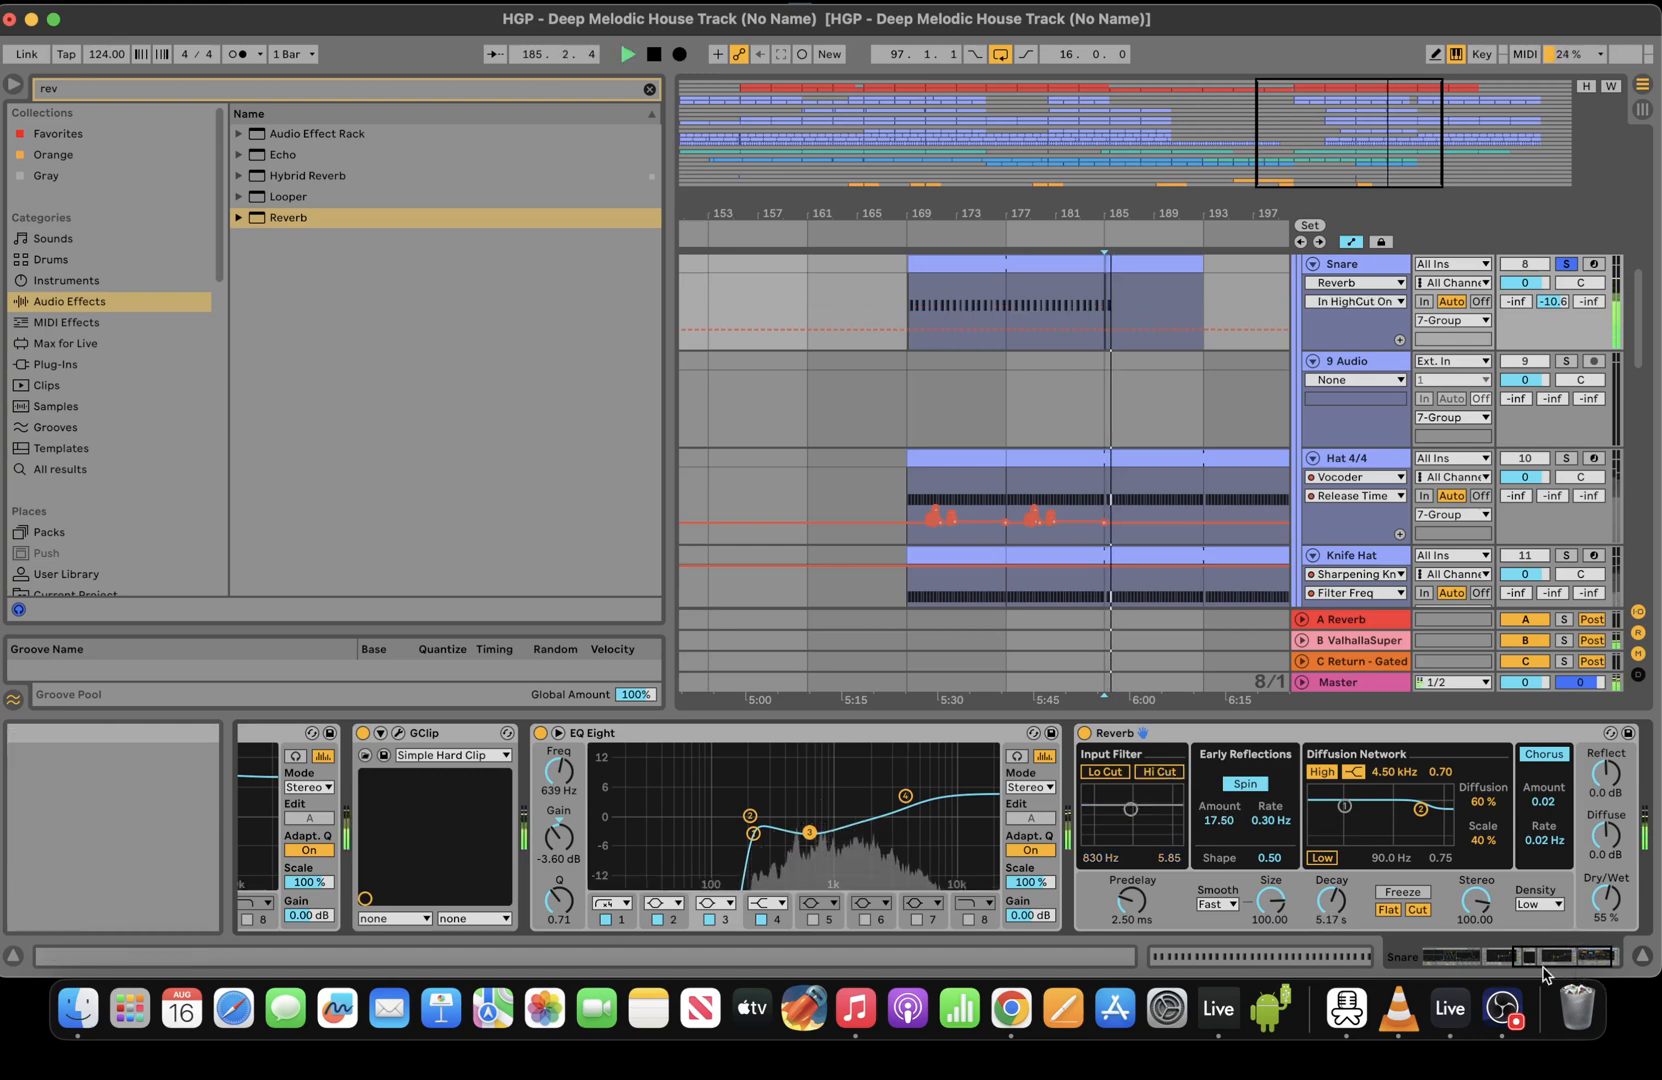
pyautogui.click(1503, 965)
pyautogui.moveTo(1503, 965); pyautogui.dragTo(1657, 956)
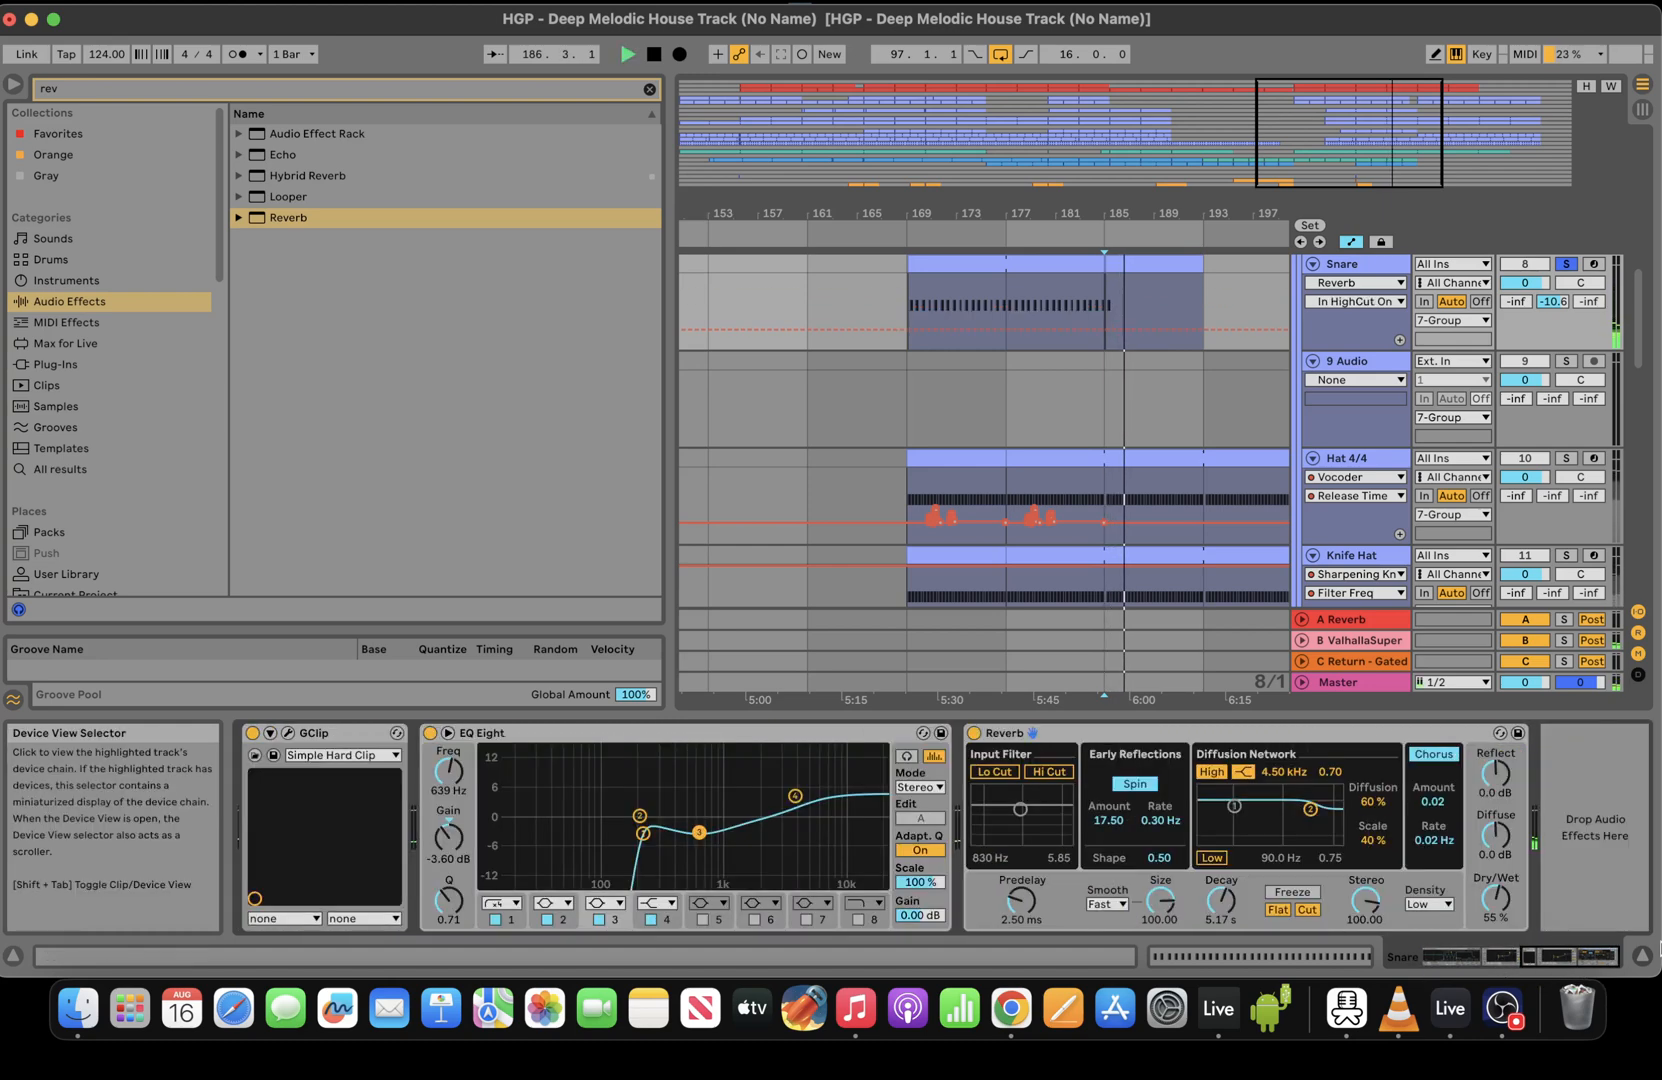
pyautogui.press('space')
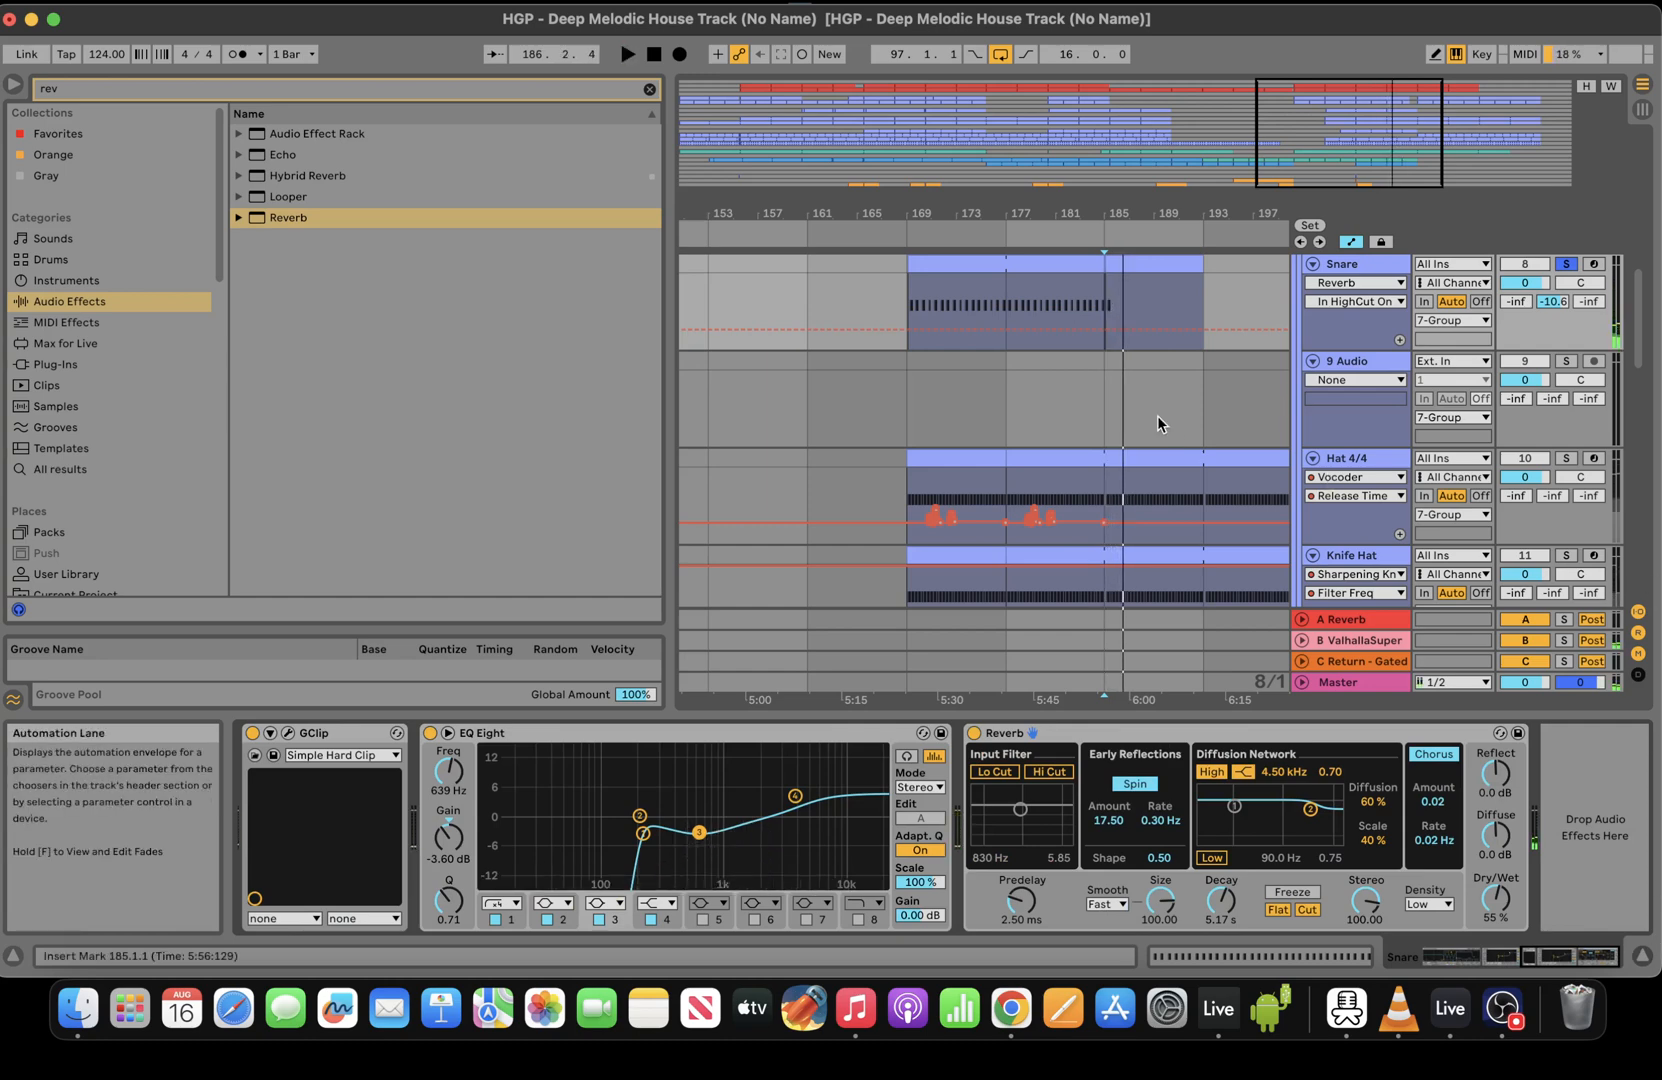
# Set the new audio track's input to Resampling, arm it, and record the soloed snare hit and reverb tail from bar 185 to about bar 188
pyautogui.click(1106, 418)
pyautogui.press('space')
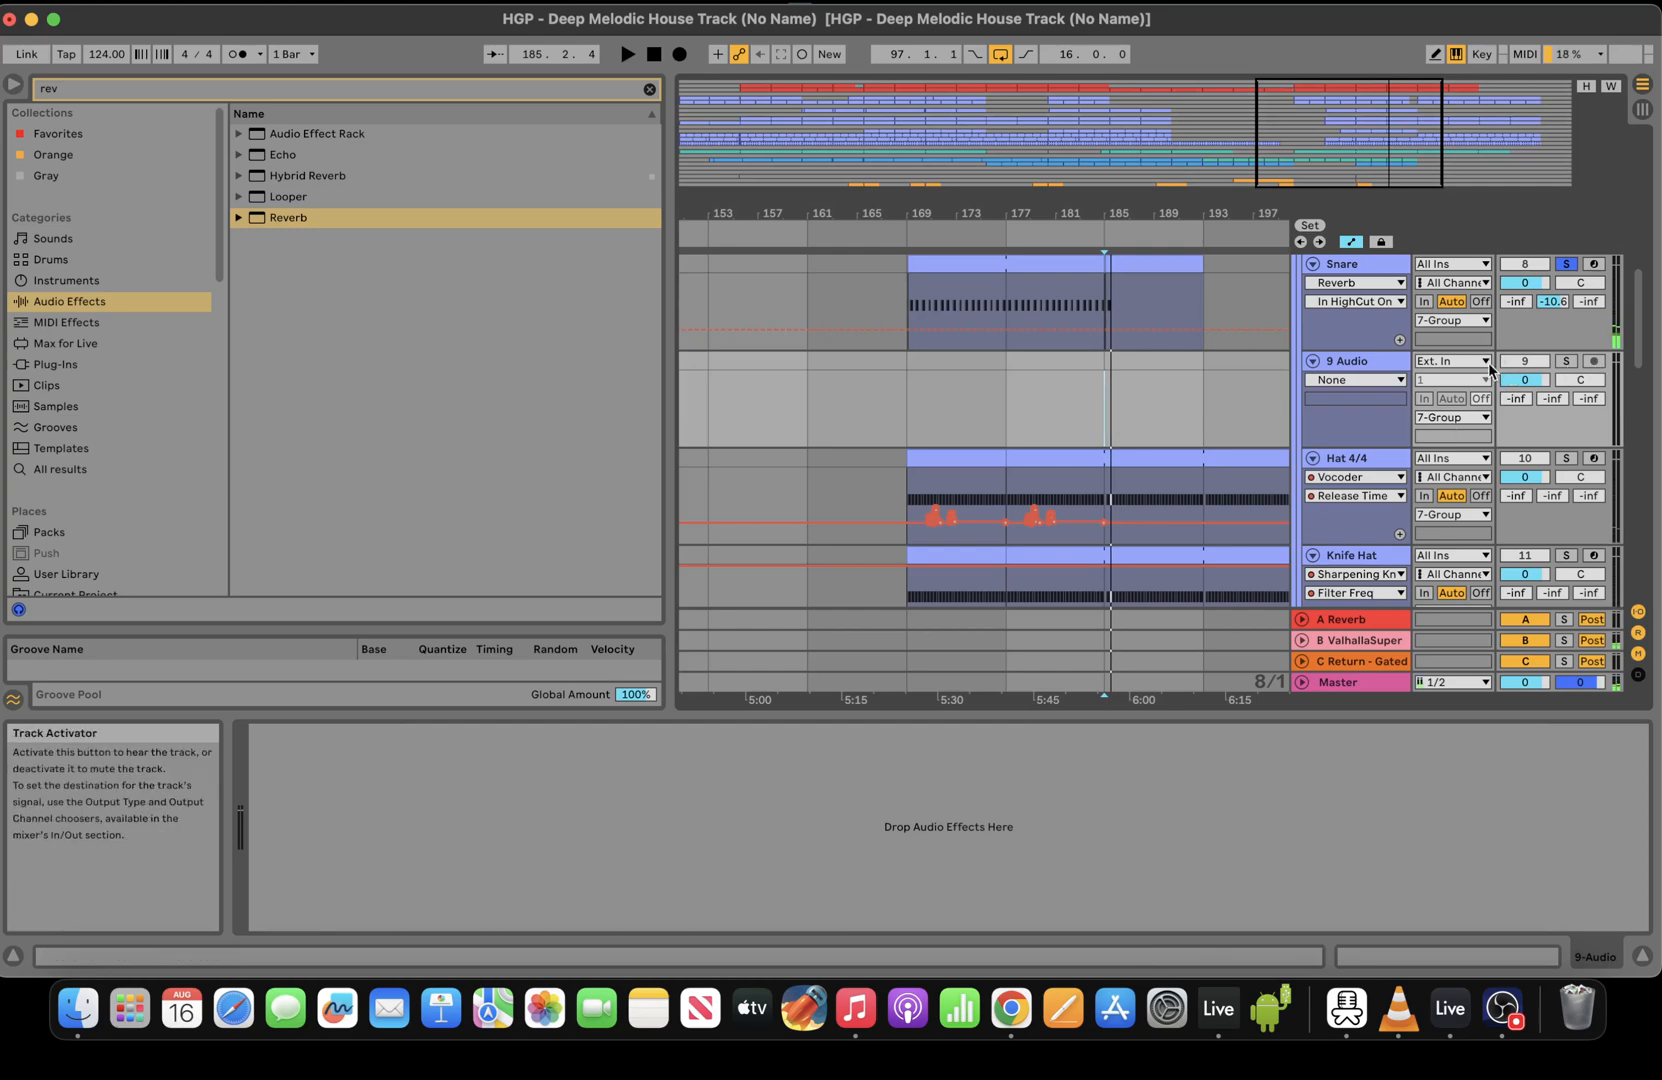
pyautogui.click(1450, 361)
pyautogui.click(1427, 416)
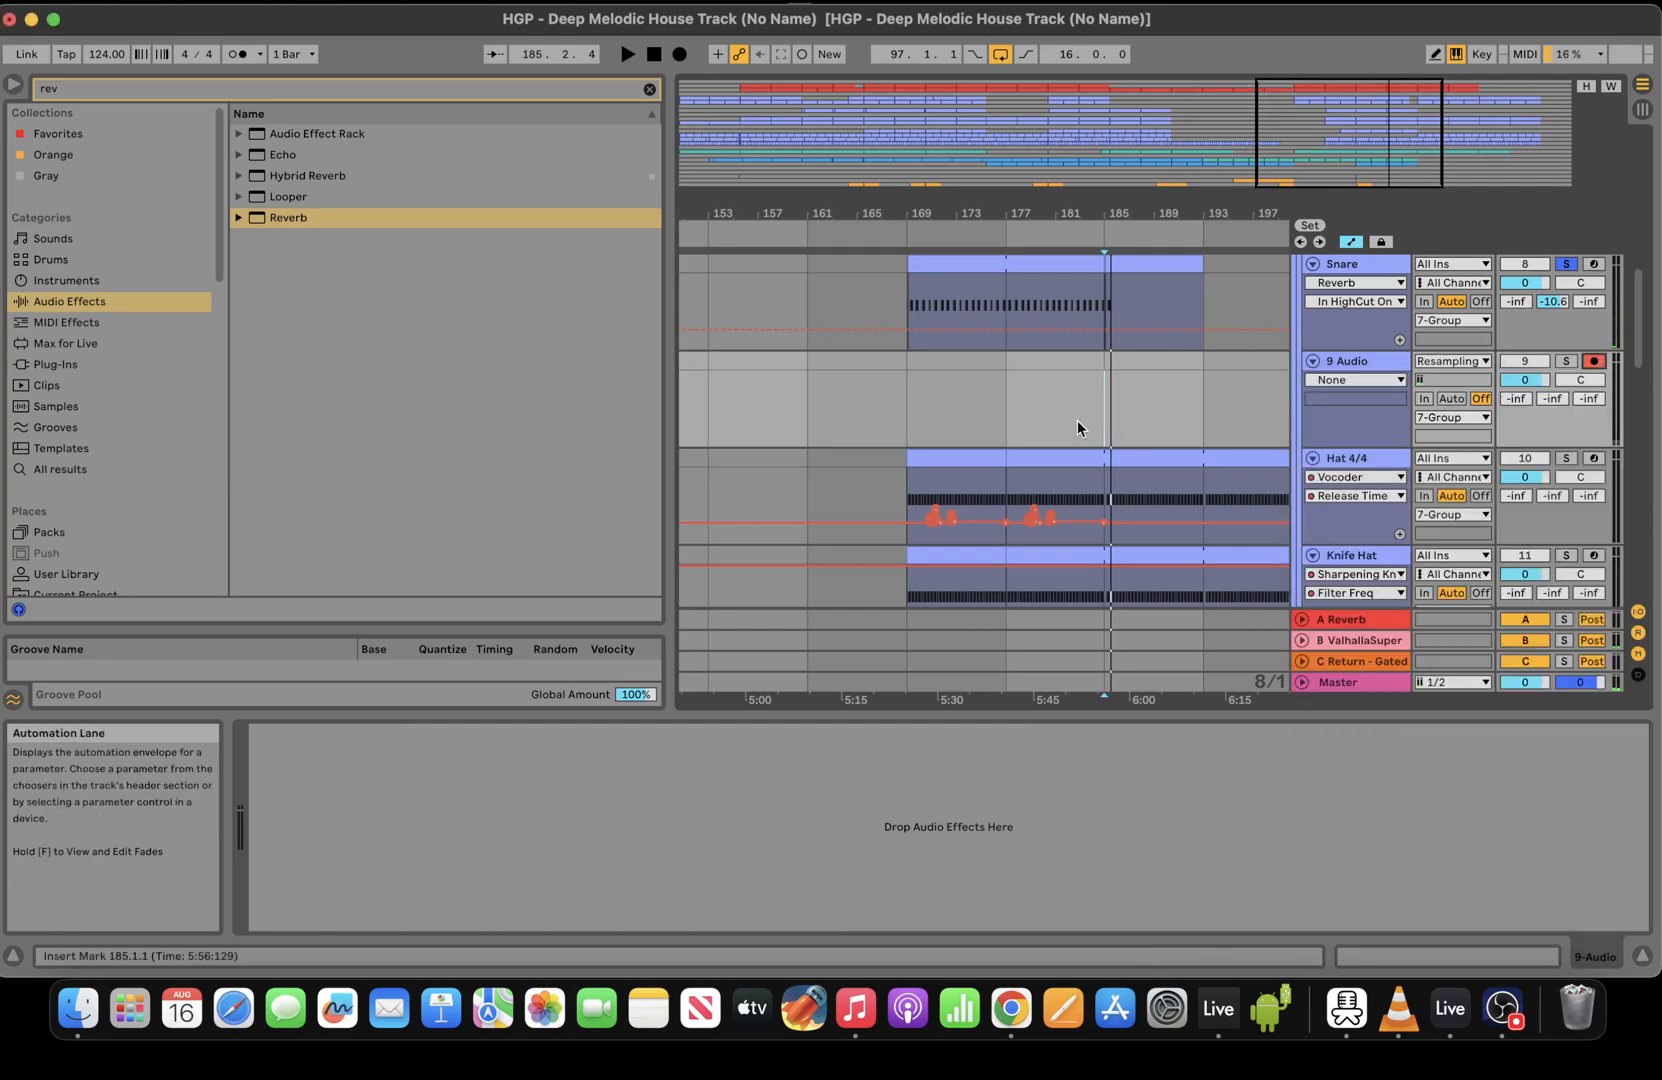
pyautogui.click(677, 55)
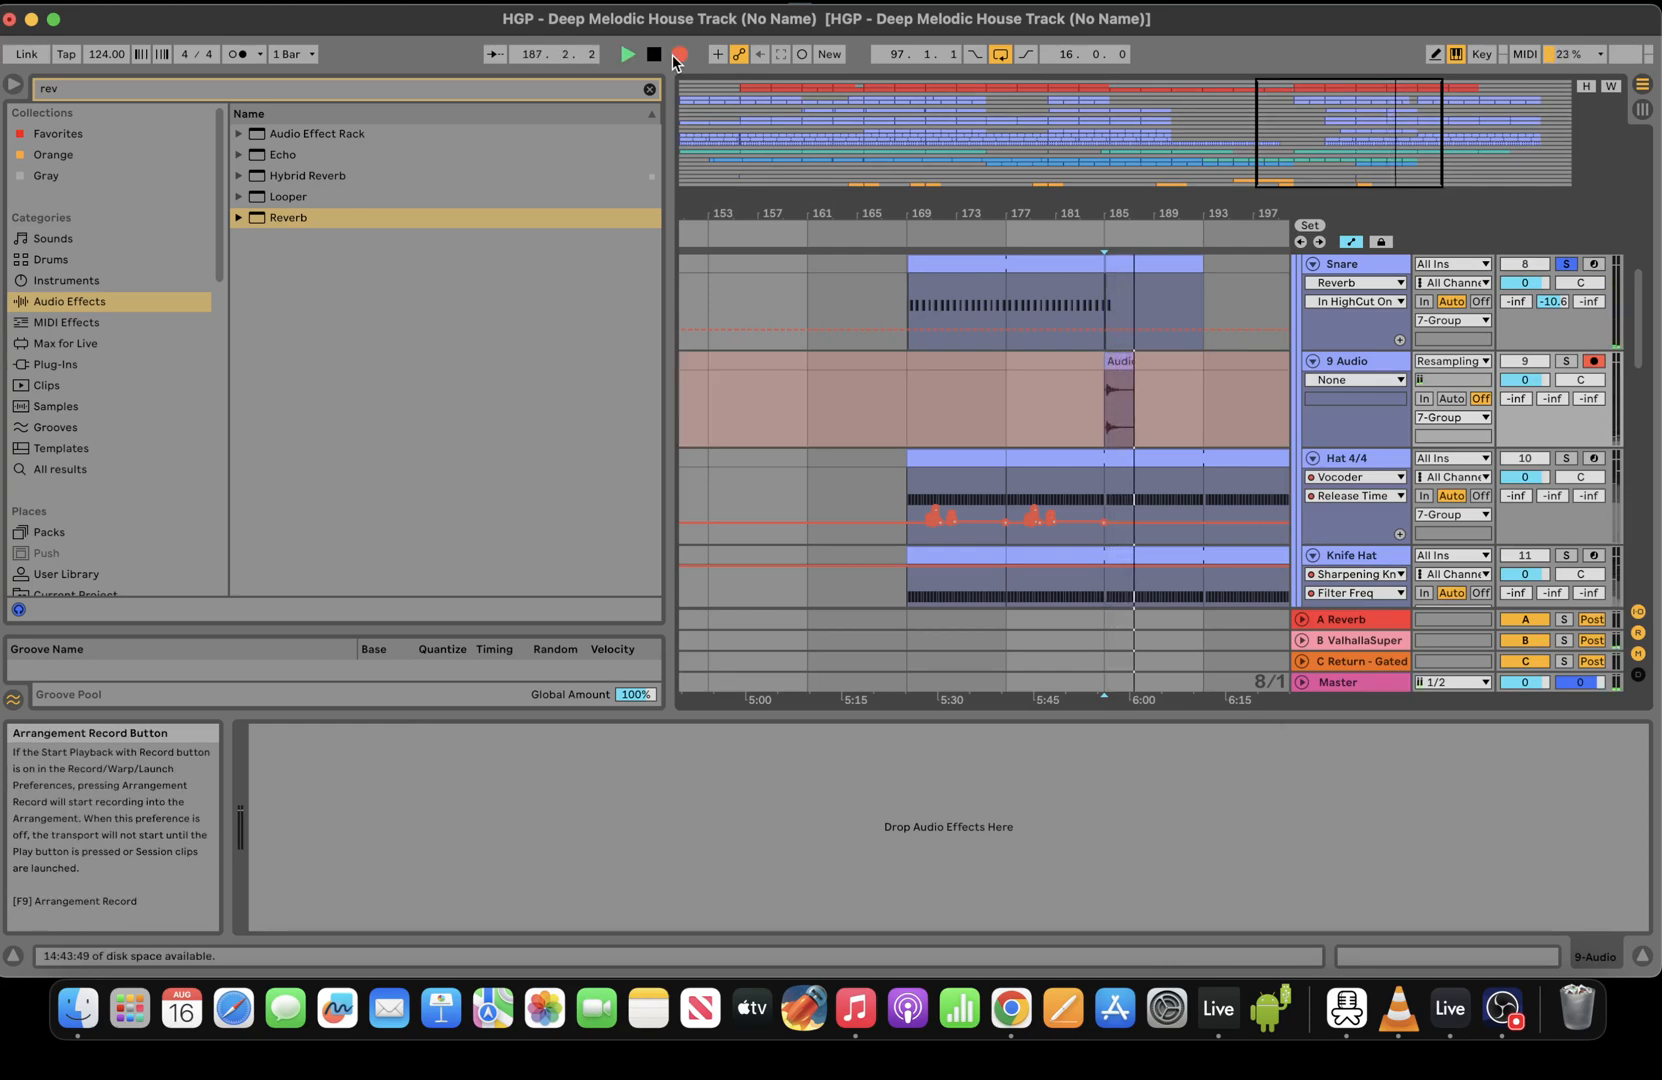
pyautogui.press('space')
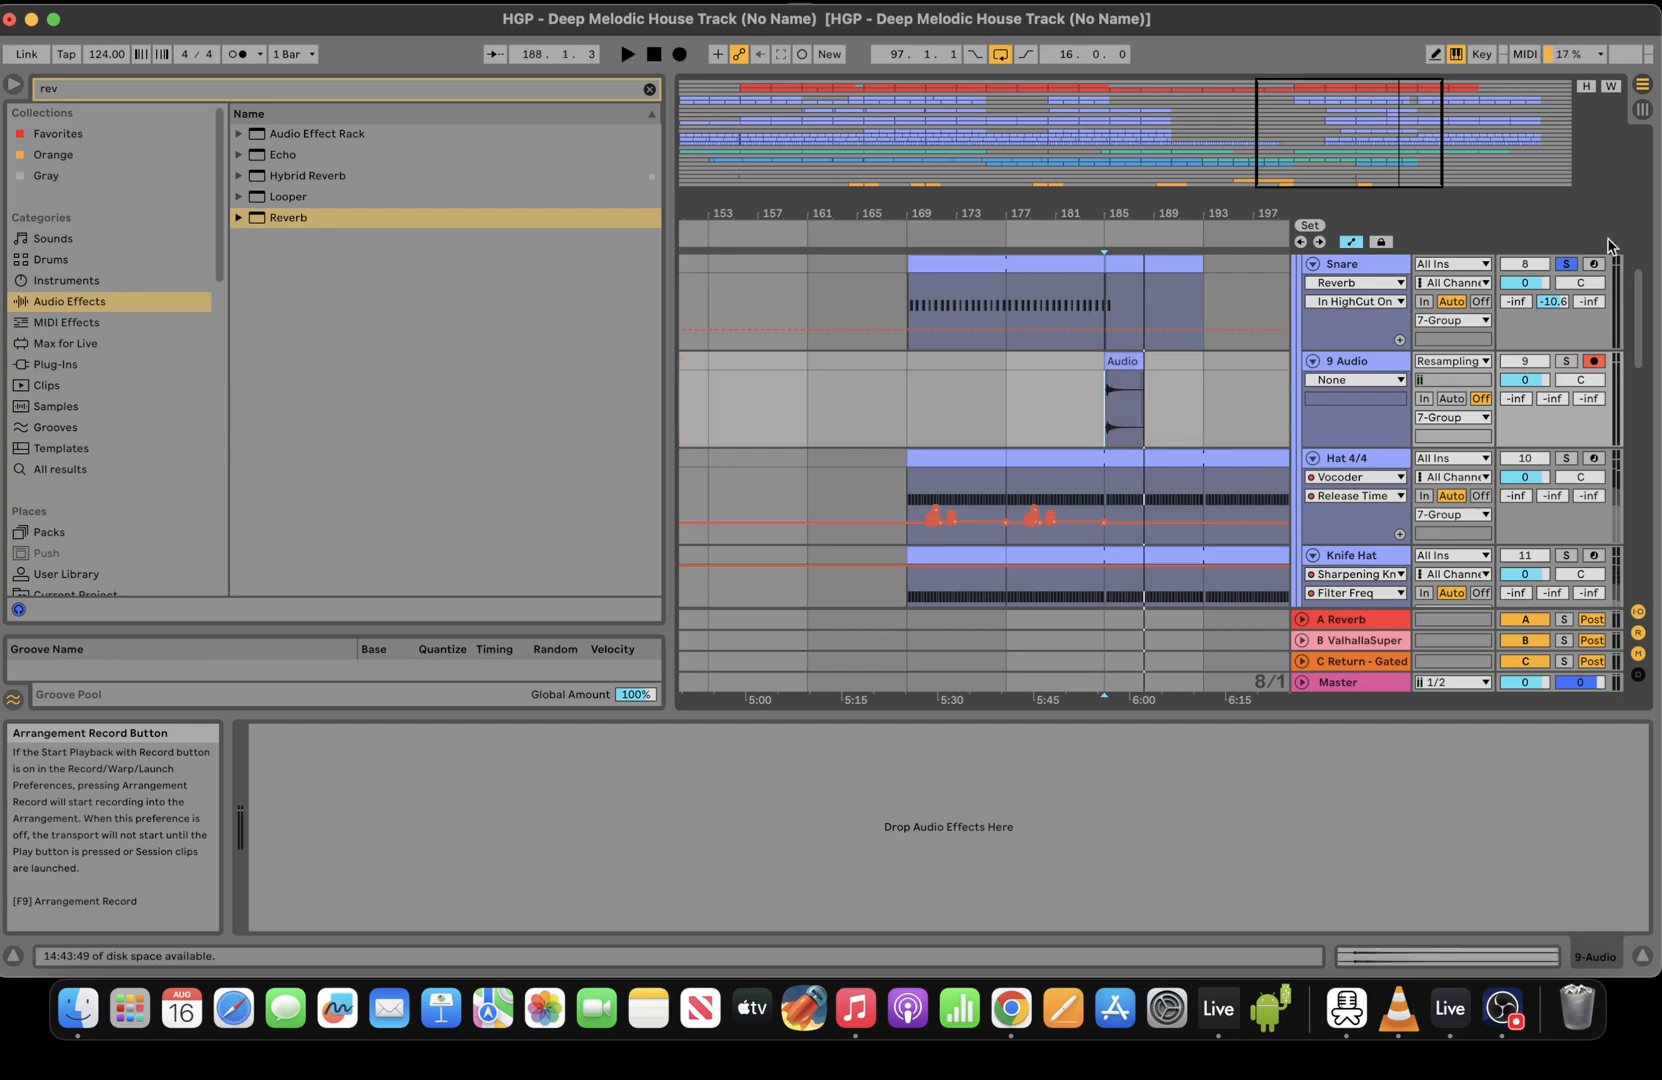
# Restore the Snare clip's deleted notes, unsolo the track and remove its Reverb device
pyautogui.click(1185, 267)
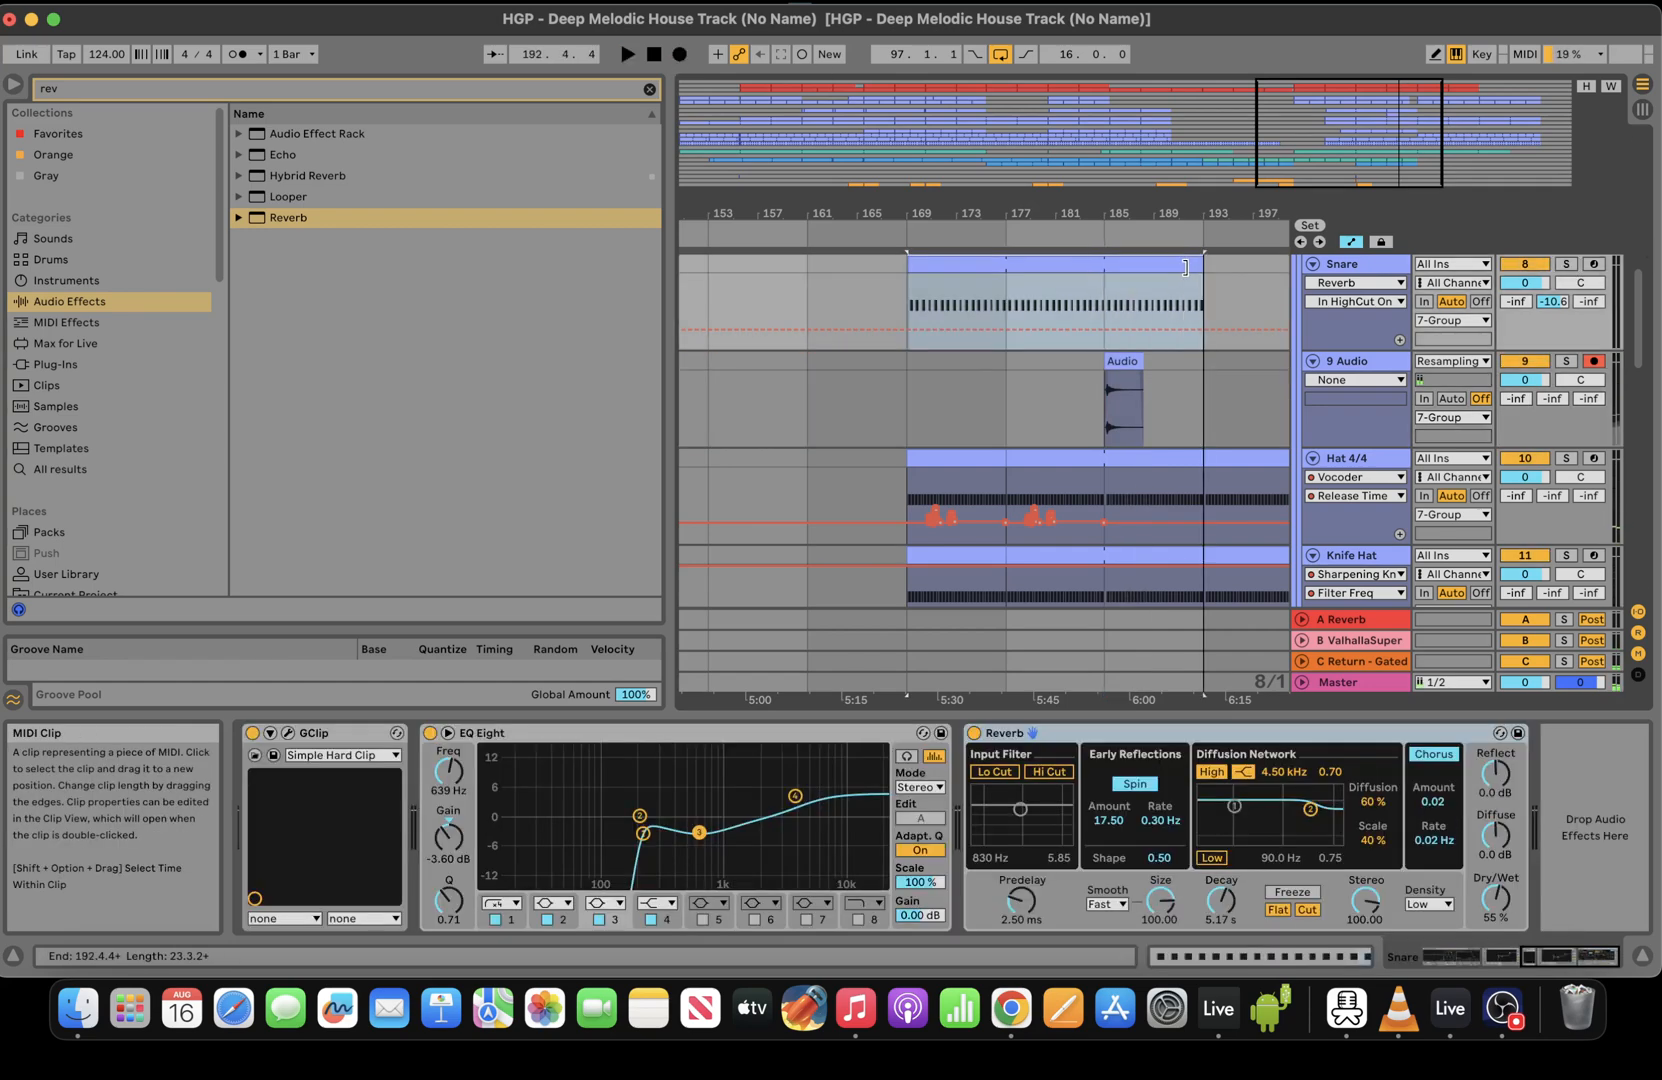
pyautogui.click(1234, 293)
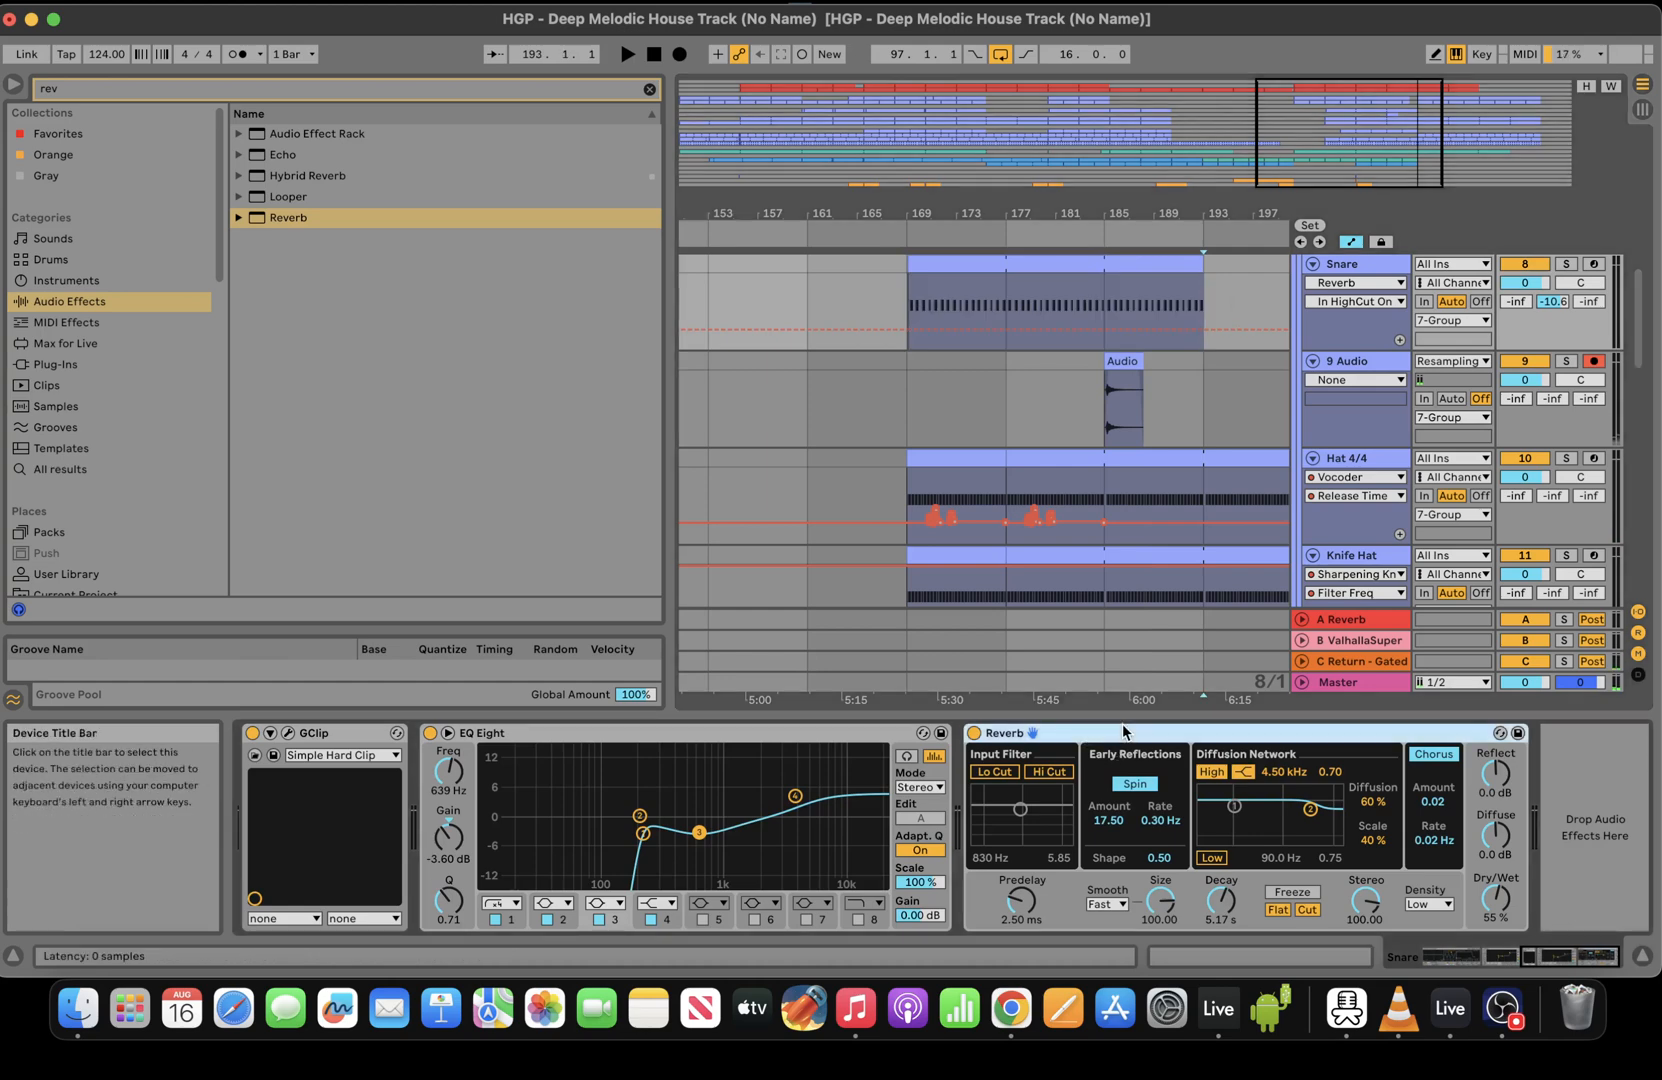
pyautogui.press('Delete')
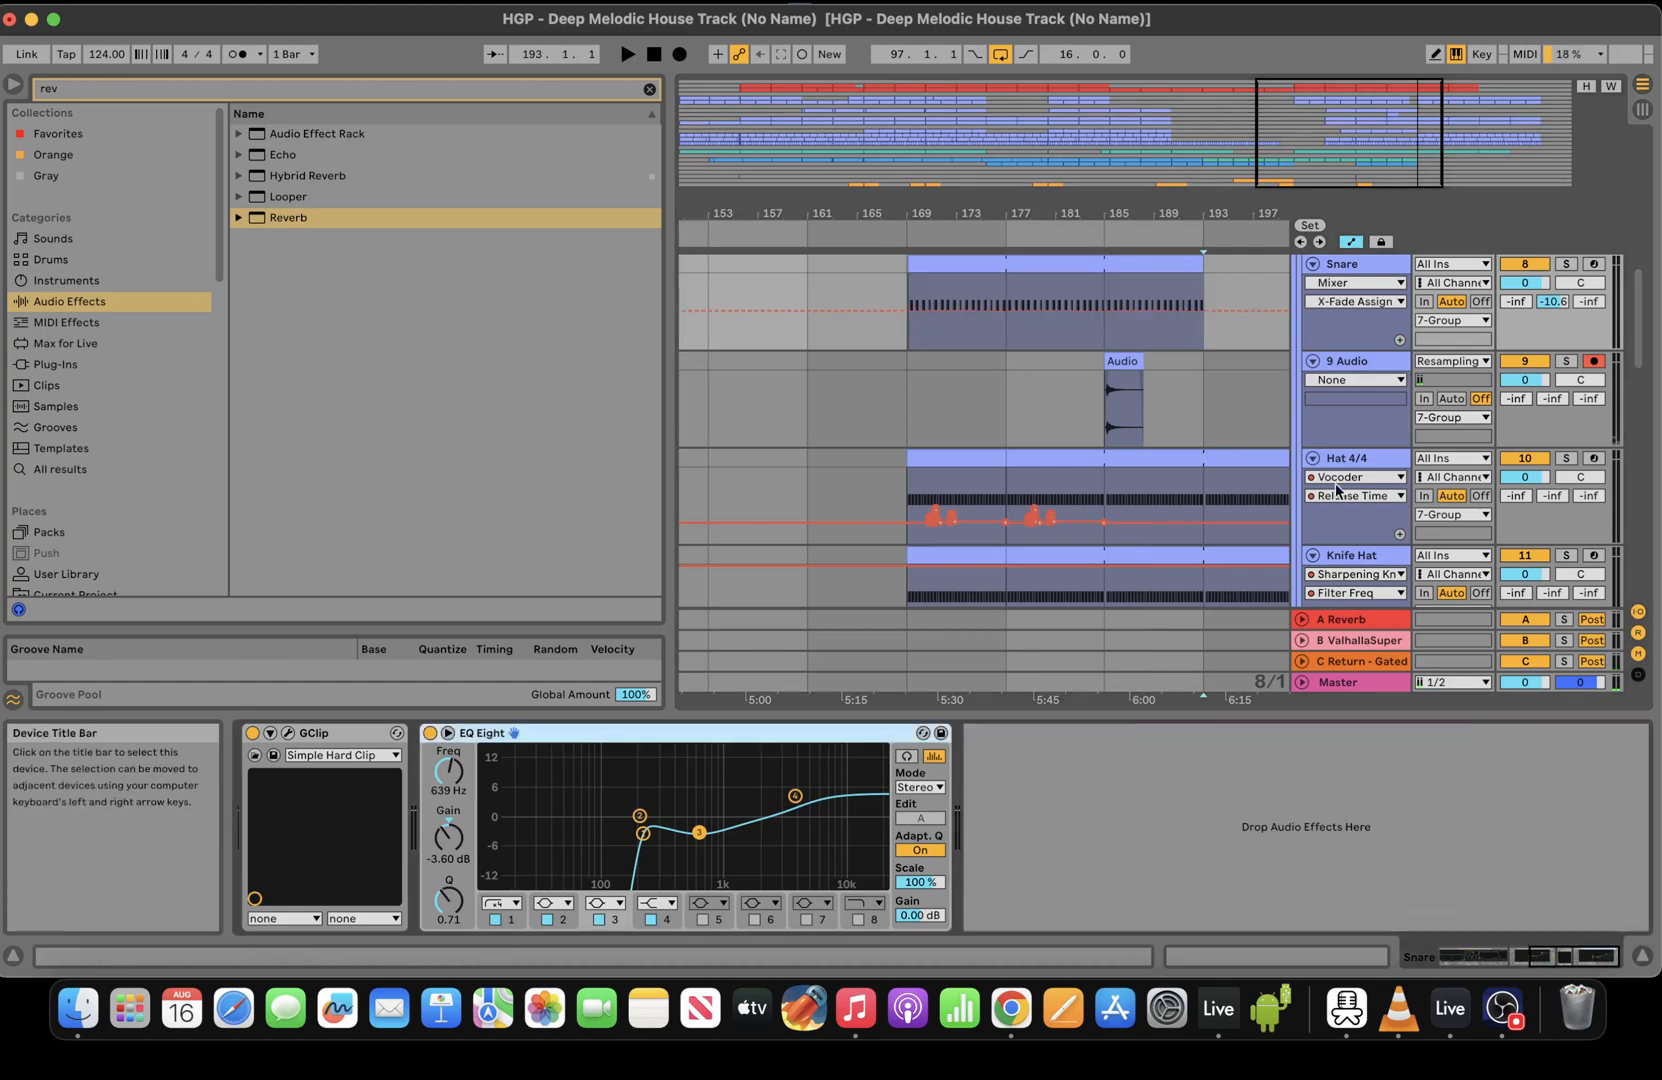
# Solo the audio track to check the recorded snare tail at bar 185, then cut the clip and unsolo the track
pyautogui.click(1566, 361)
pyautogui.click(1131, 364)
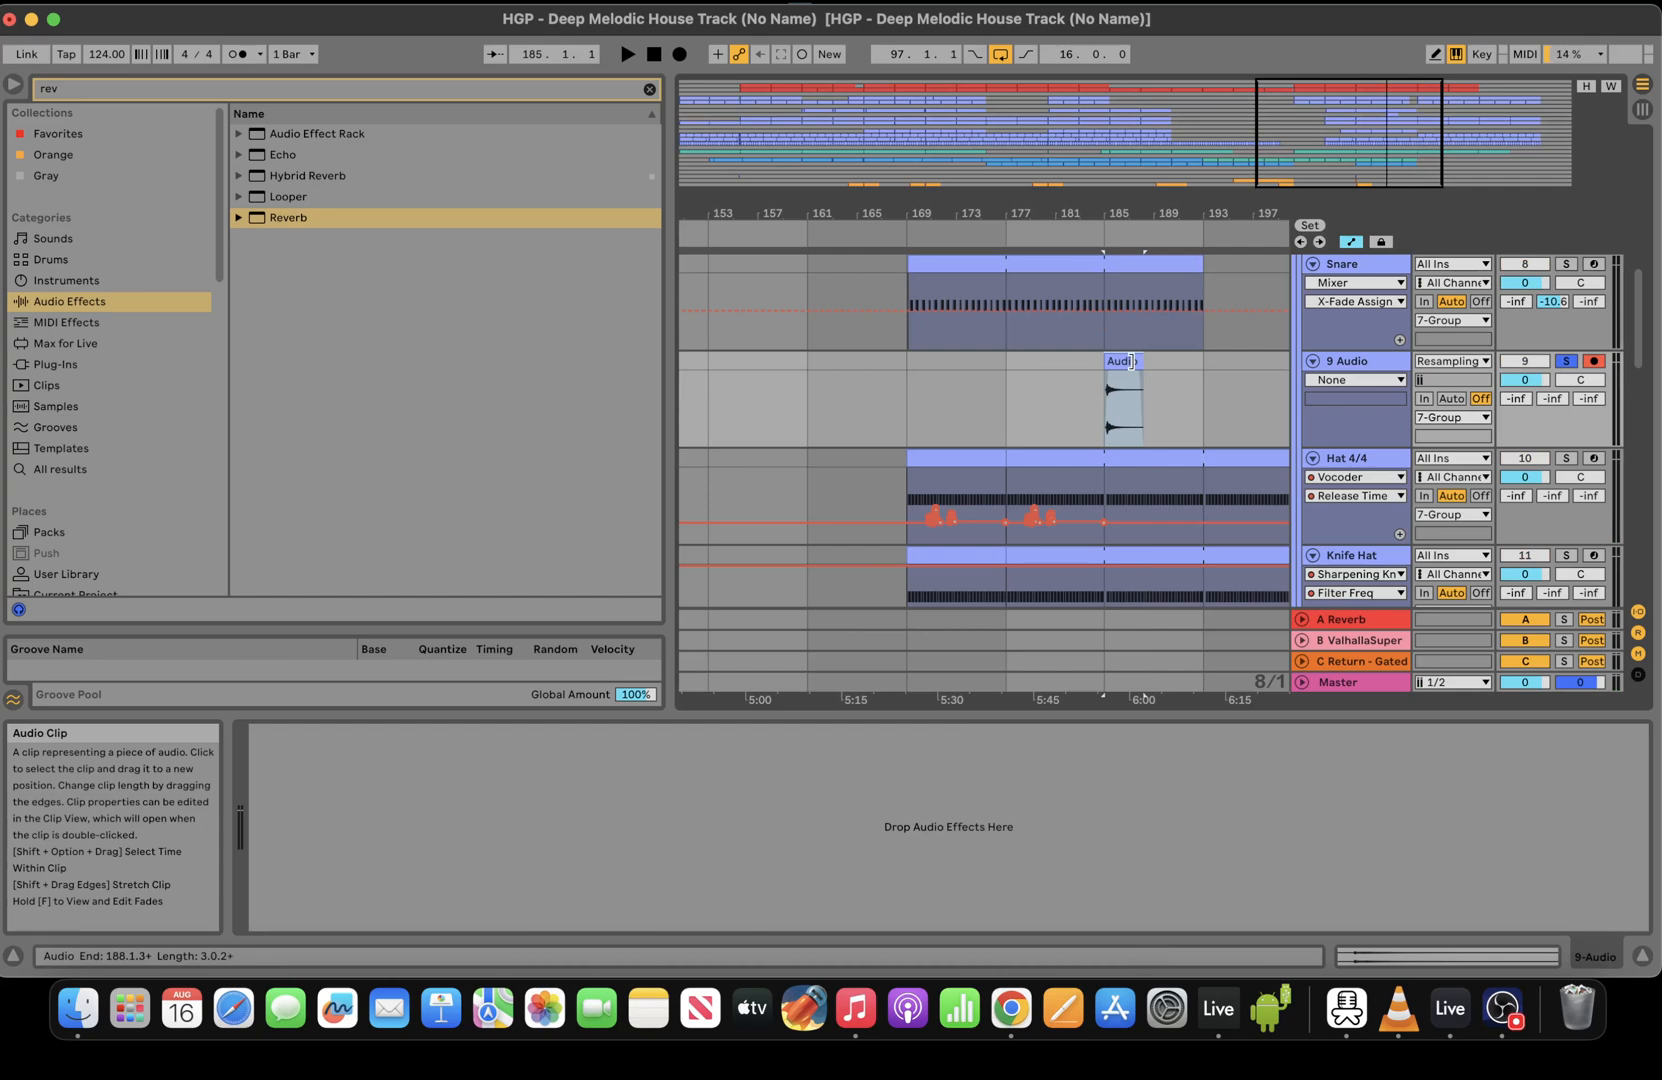
pyautogui.press('space')
pyautogui.doubleClick(967, 121)
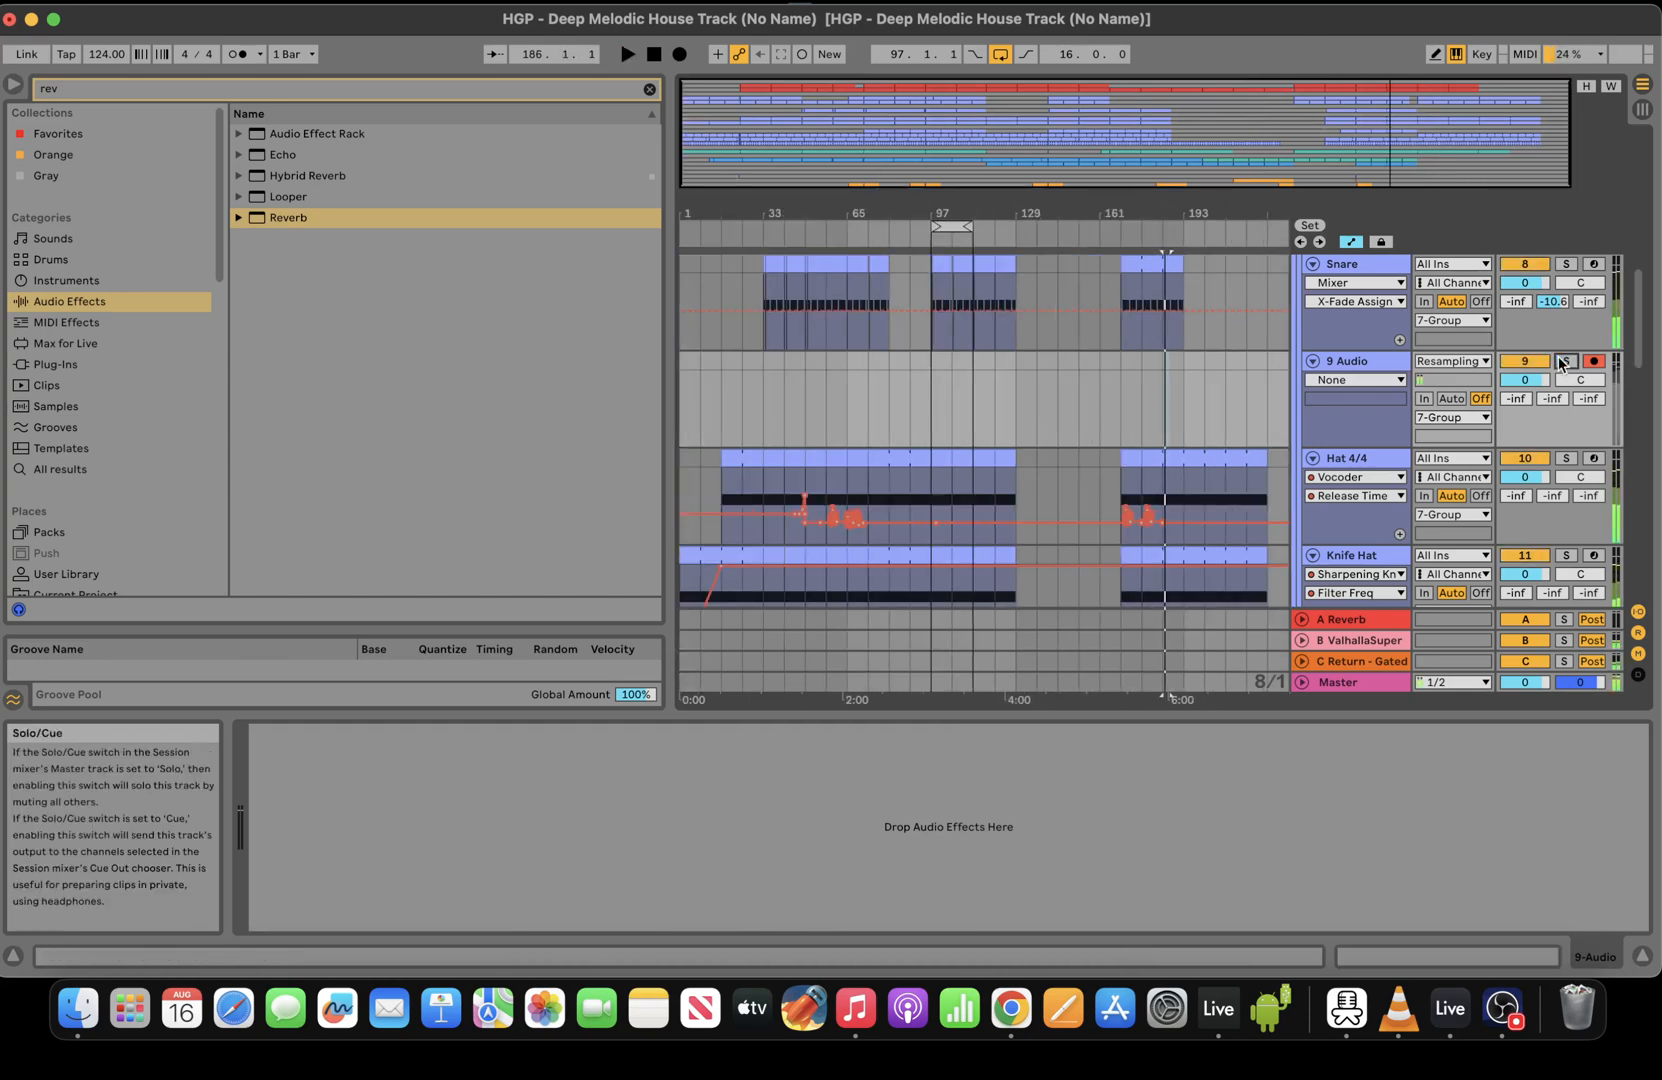
# Play the arrangement from around bar 47 and delete the temporary 9 Audio track
pyautogui.click(822, 232)
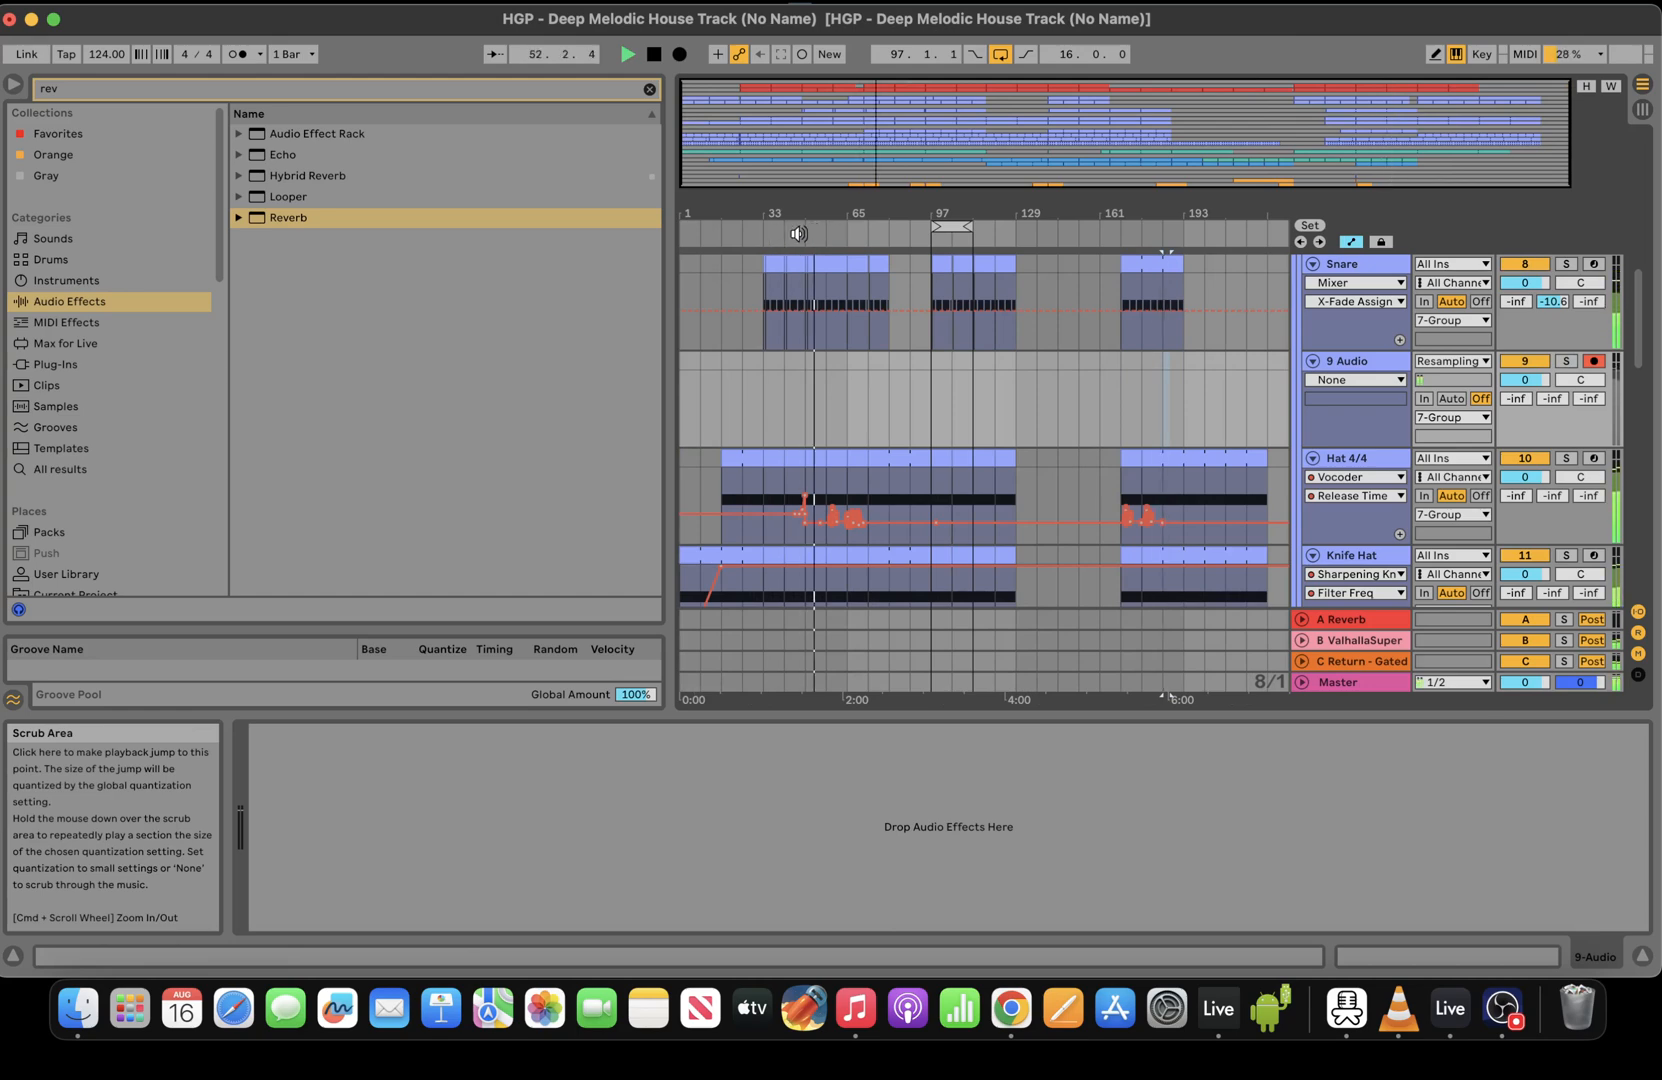
pyautogui.click(799, 233)
pyautogui.click(1352, 361)
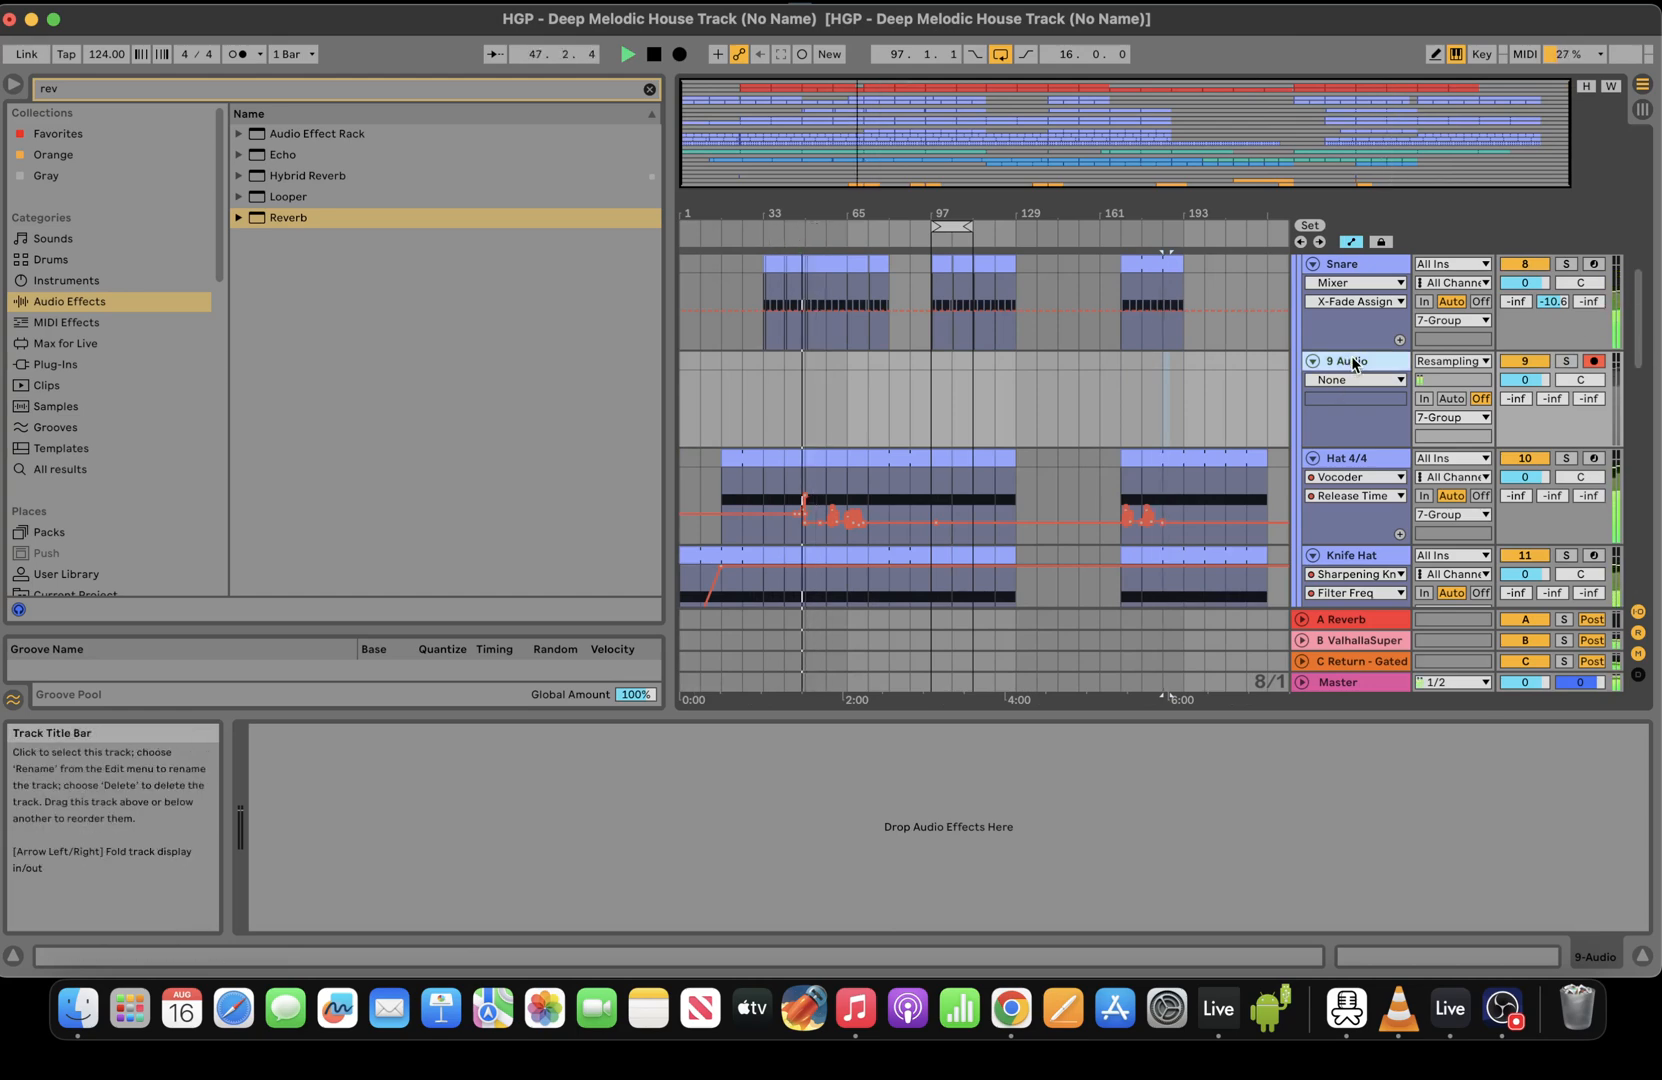
pyautogui.press('Delete')
# Paste the recorded snare tail on the Rev Snare track at bar 97 and reverse the clip
pyautogui.moveTo(1640, 337); pyautogui.dragTo(1640, 562)
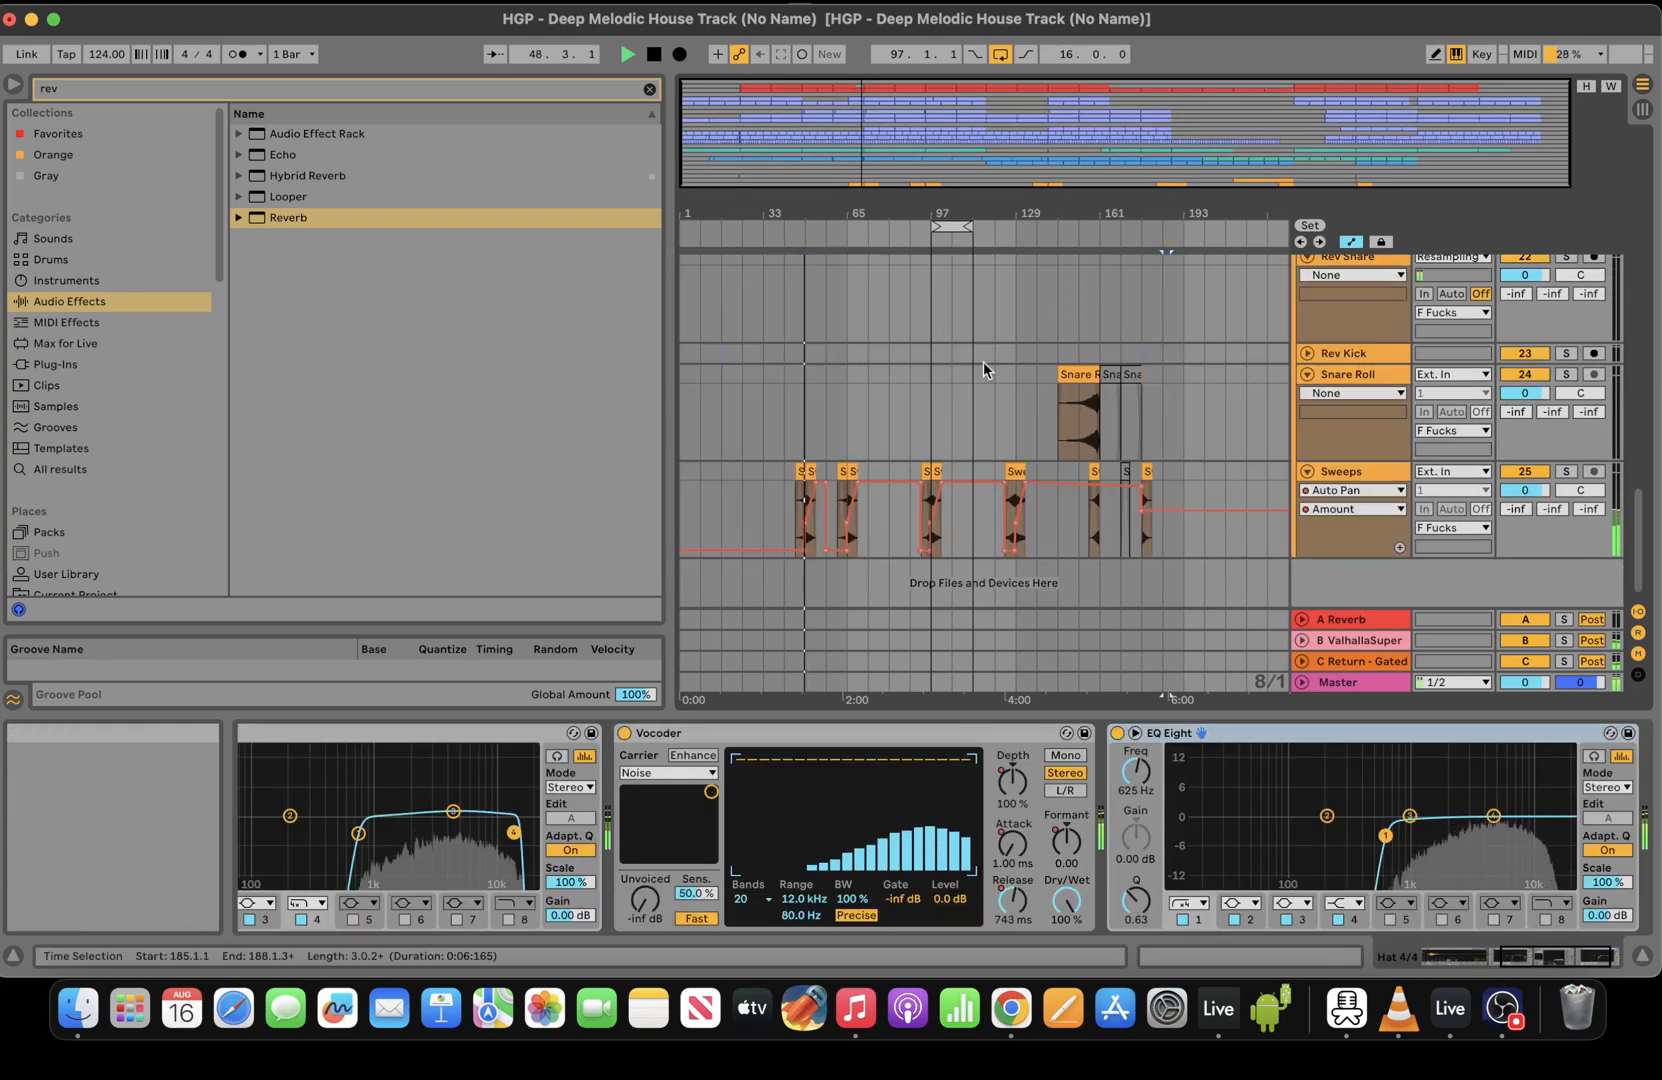
pyautogui.moveTo(864, 181); pyautogui.dragTo(1090, 240)
pyautogui.press('space')
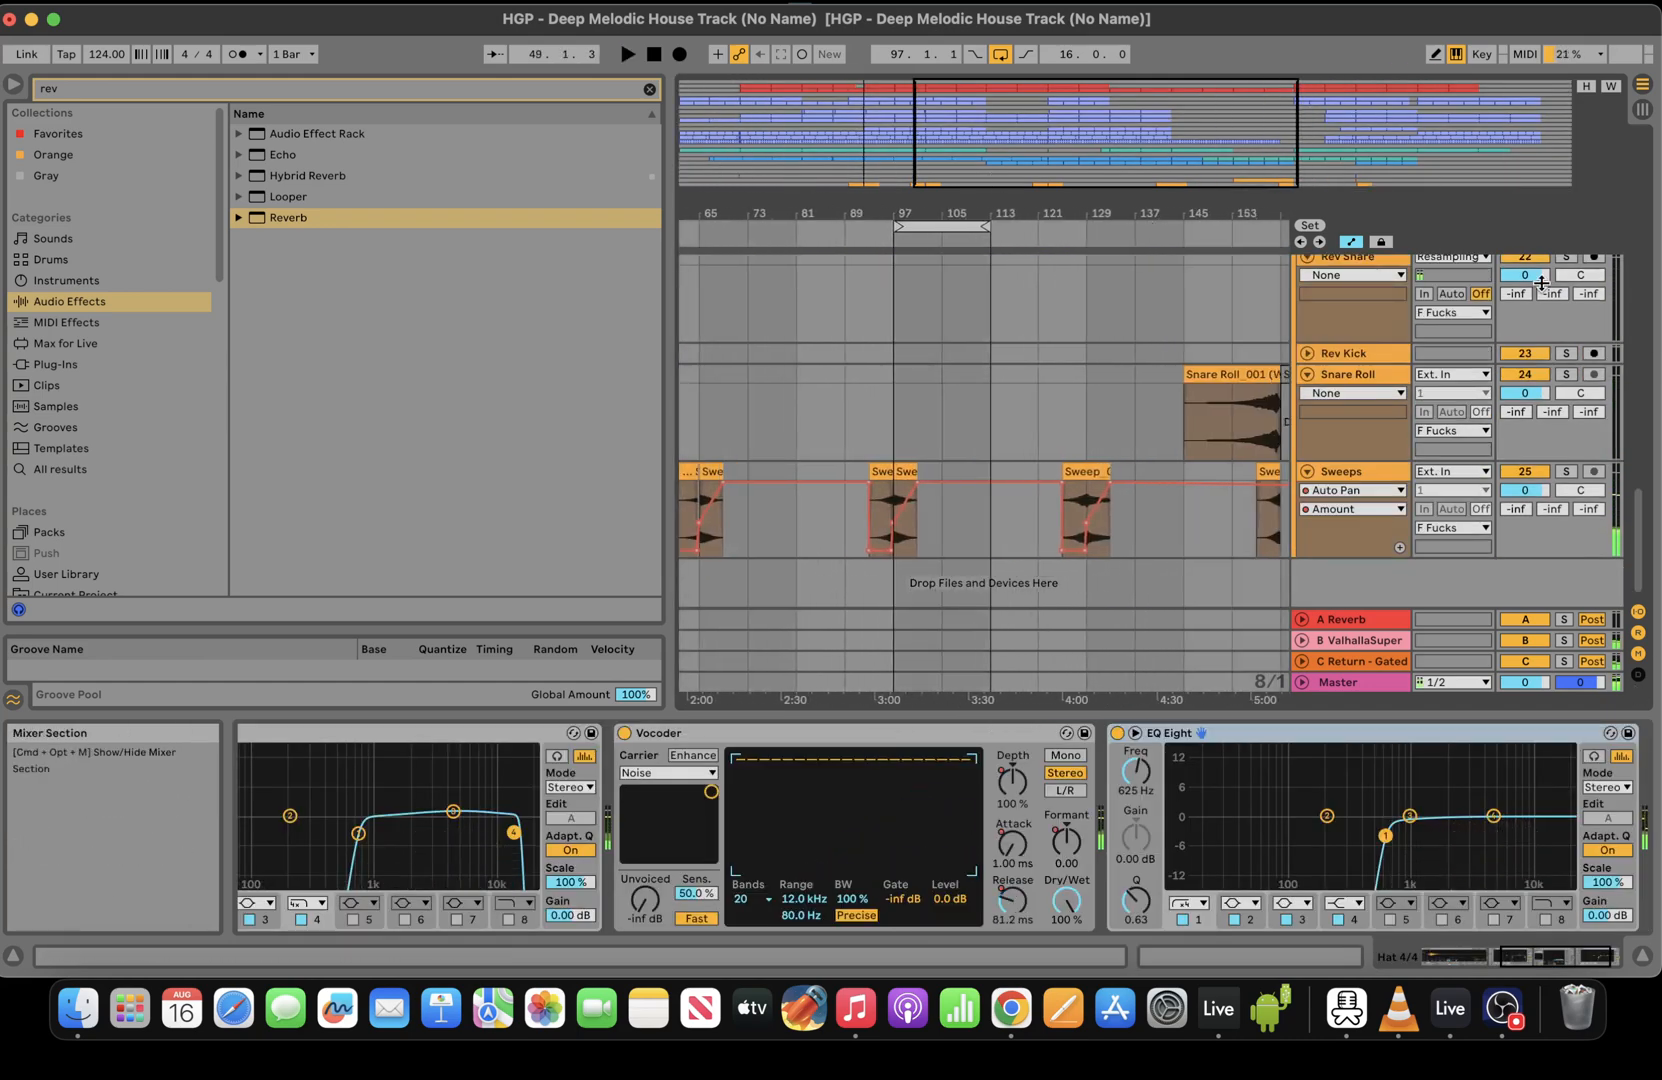
pyautogui.click(778, 327)
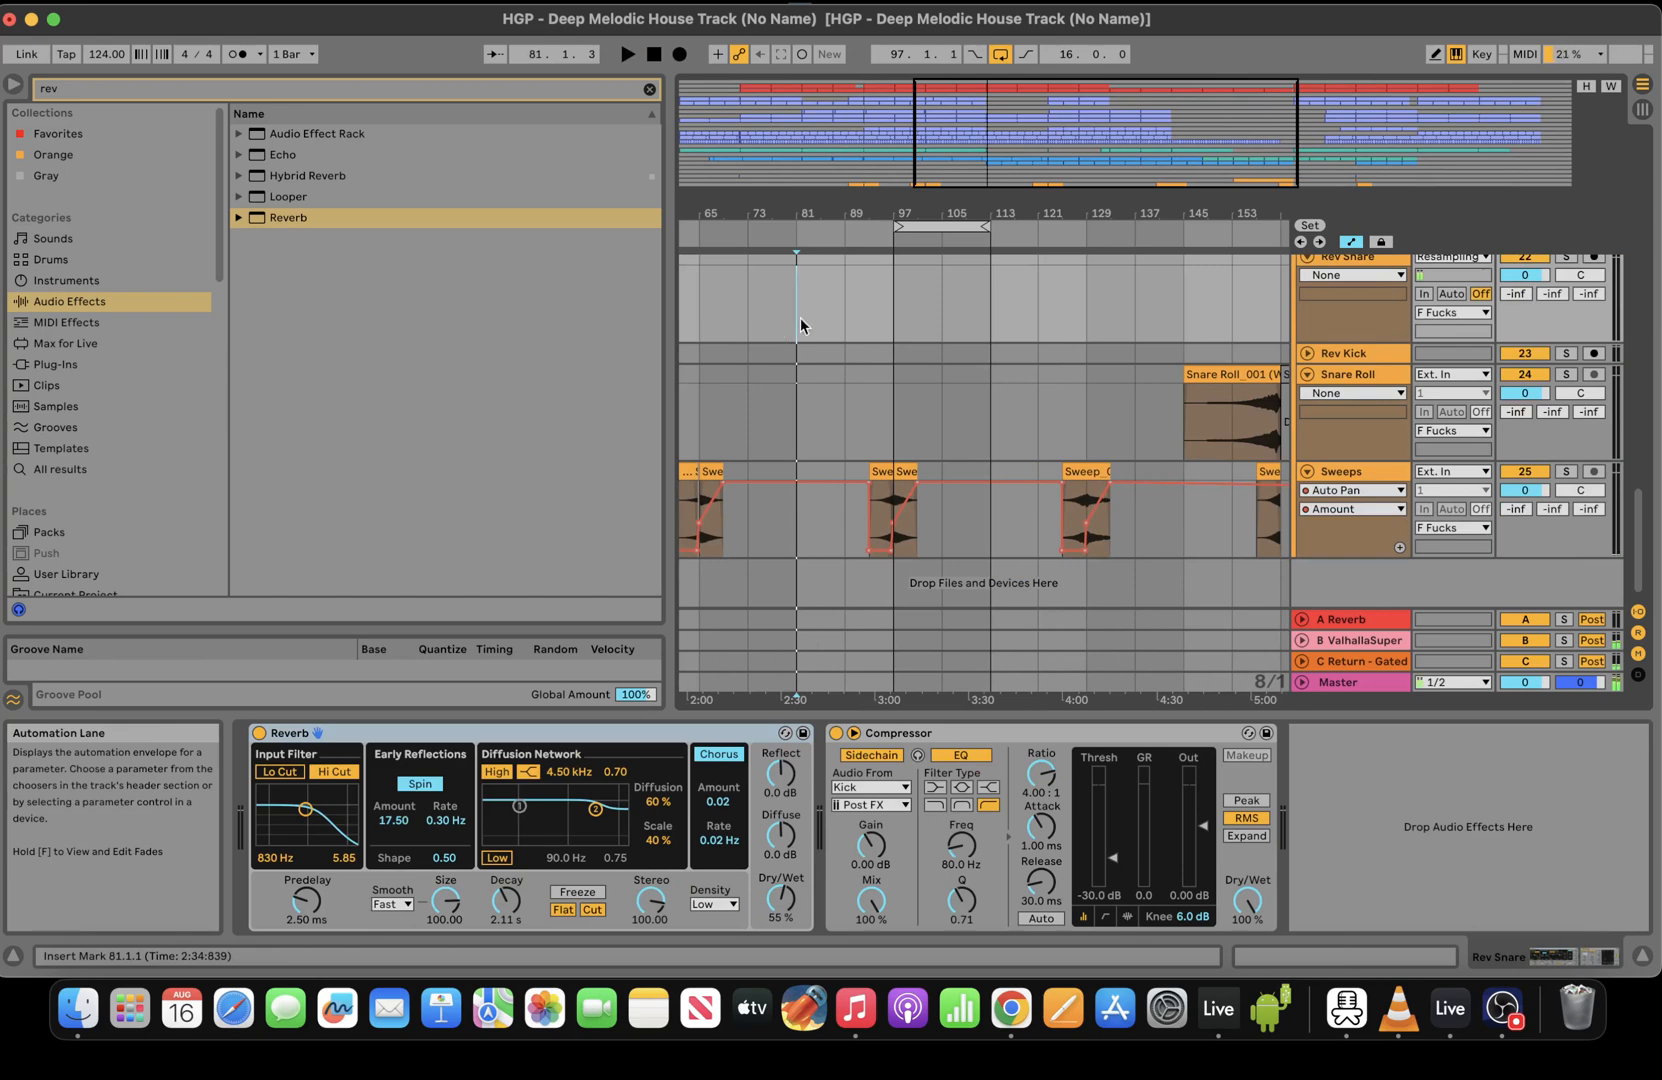
pyautogui.click(847, 322)
pyautogui.click(877, 316)
pyautogui.press('super+v')
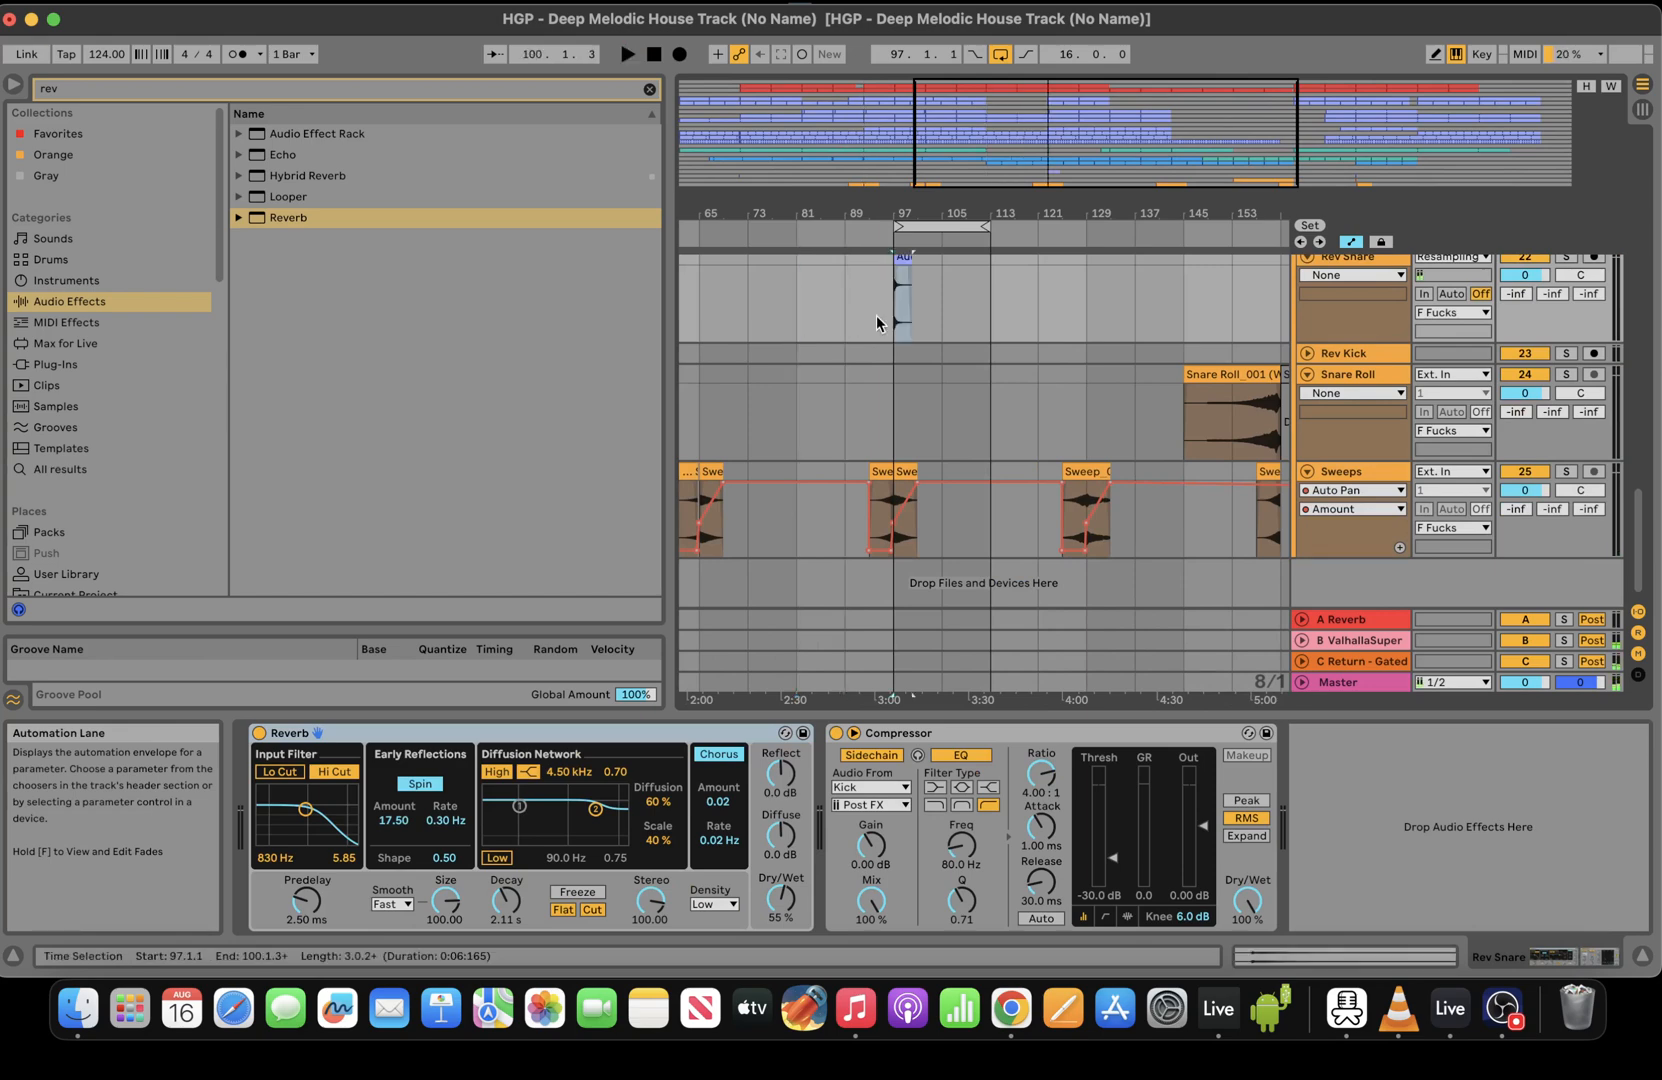
pyautogui.moveTo(1040, 98); pyautogui.dragTo(1028, 137)
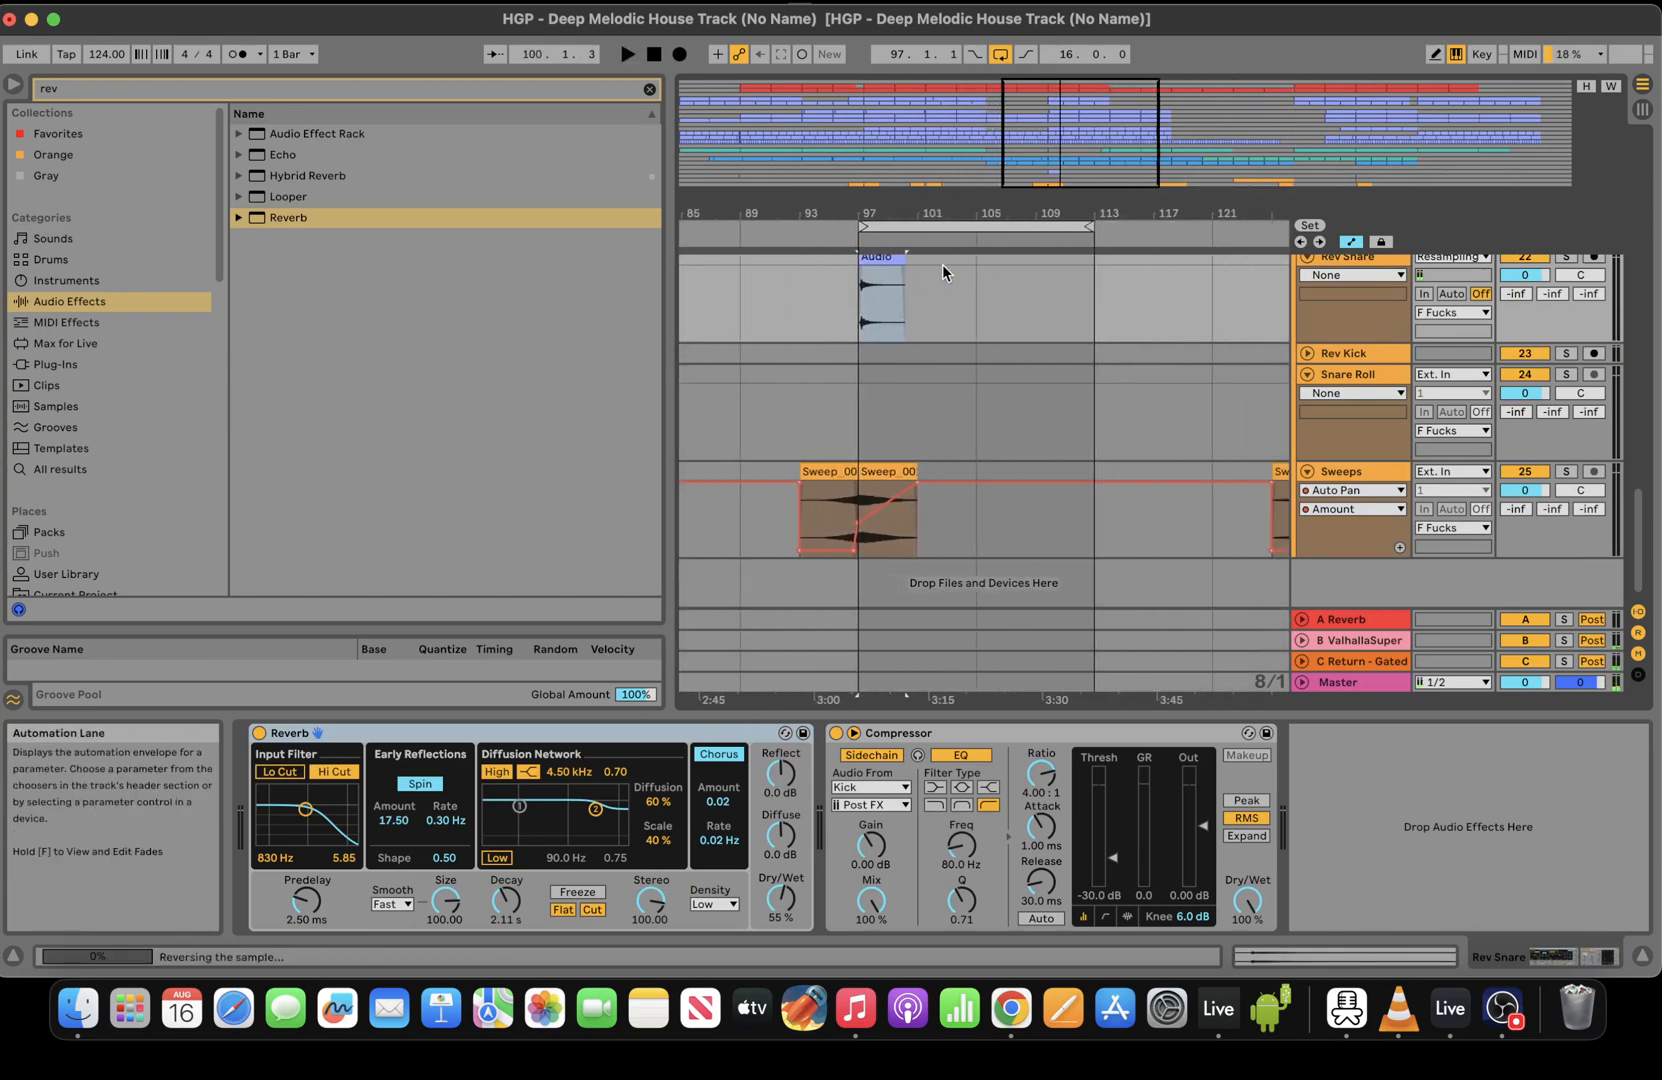
# Turn the arrangement grid off and move the reversed snare clip on the Rev Snare track back so it ends at bar 97
pyautogui.scroll(3, 940, 285)
pyautogui.rightClick(932, 329)
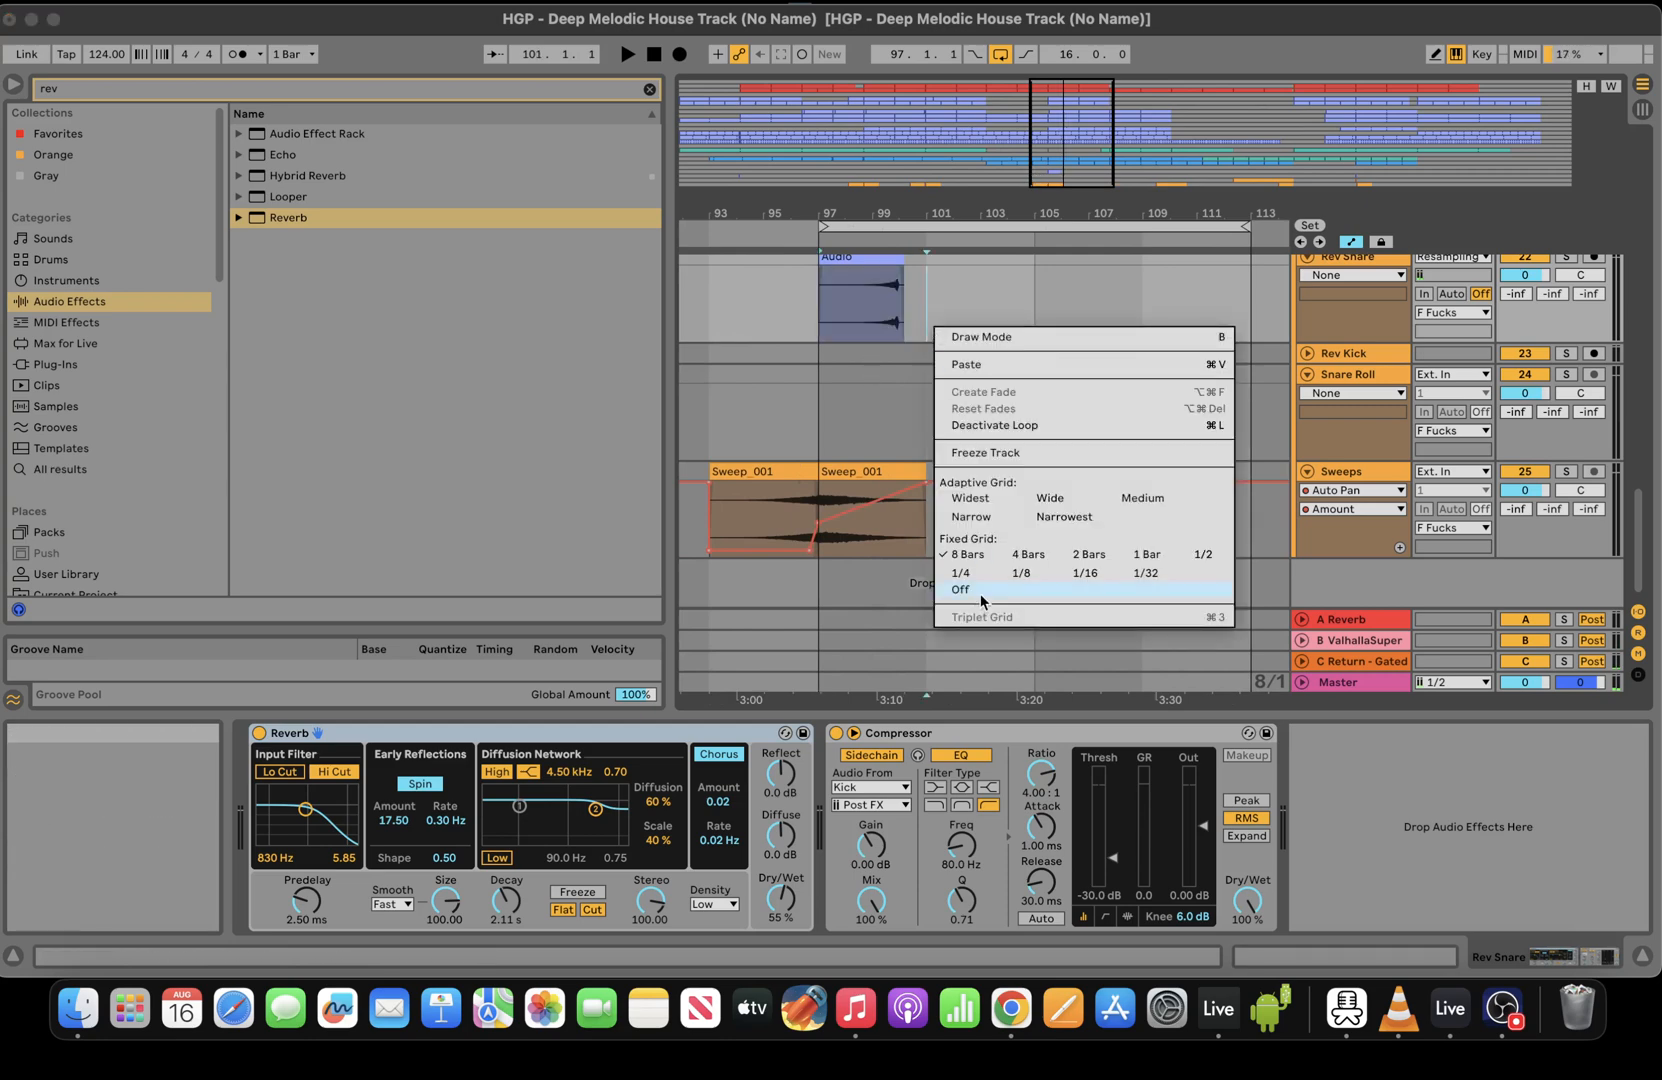
pyautogui.click(981, 600)
pyautogui.moveTo(886, 287); pyautogui.dragTo(805, 307)
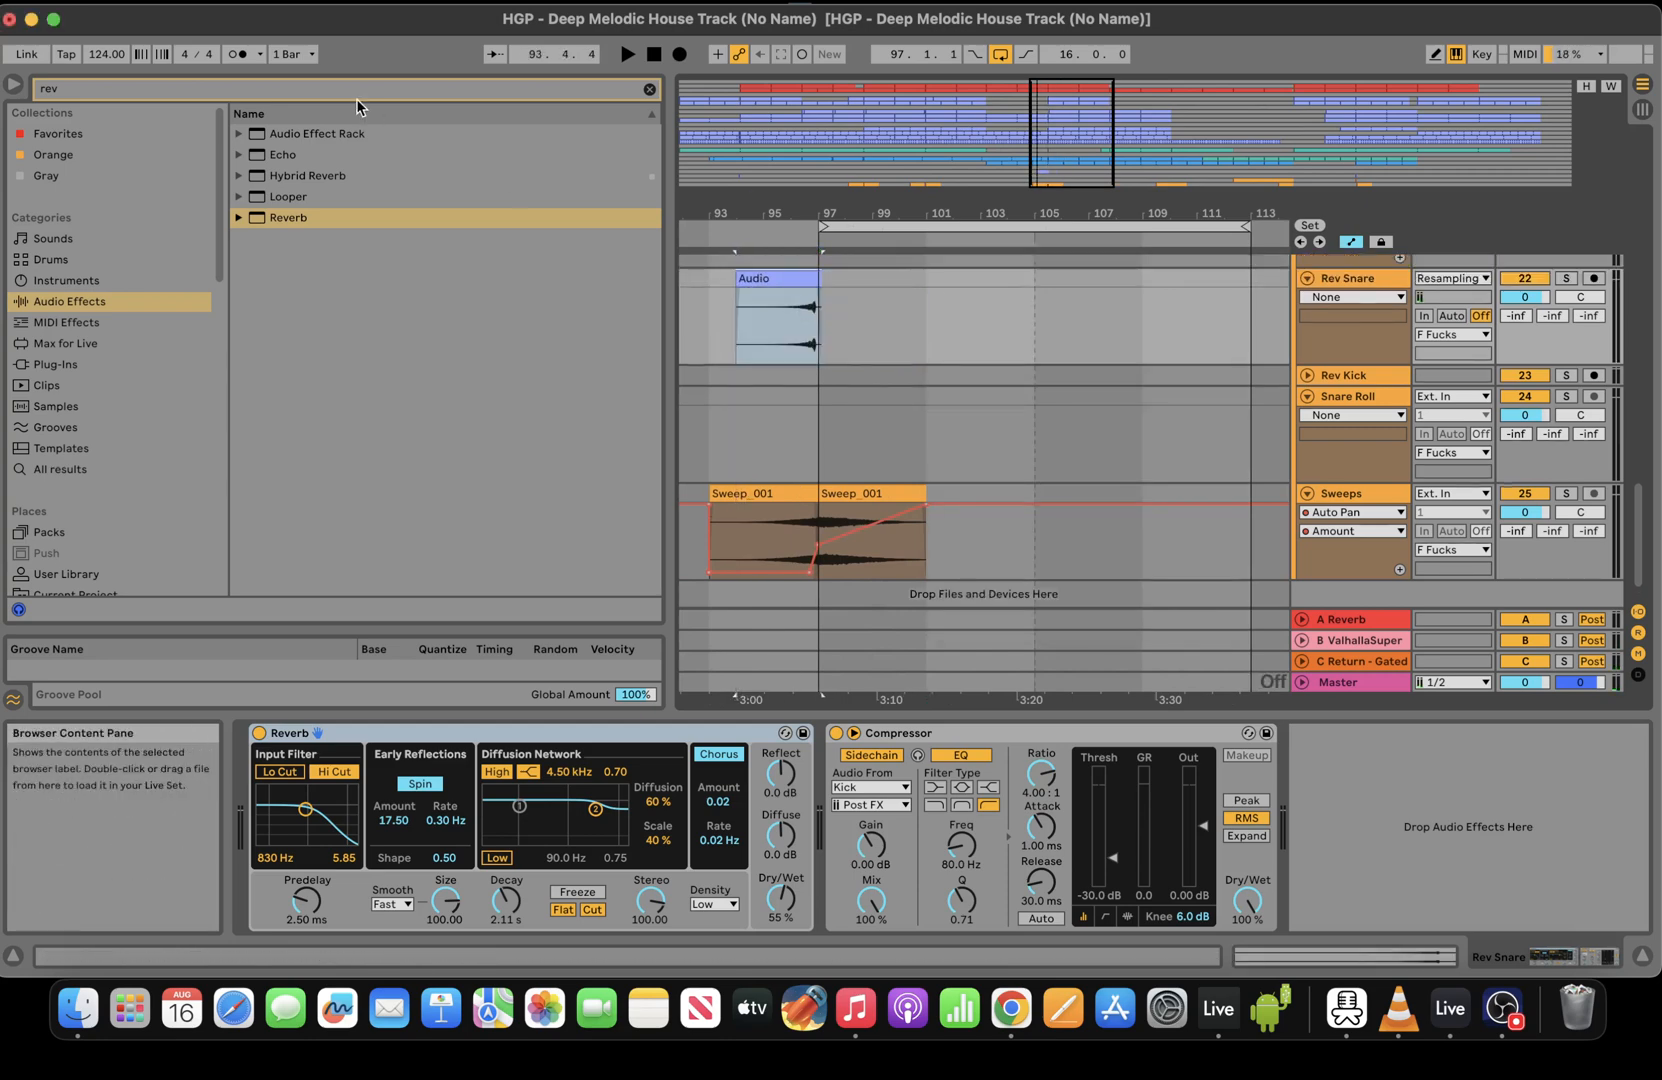
# Add a second Reverb to the Rev Snare track and play the reversed snare clip into bar 97
pyautogui.doubleClick(288, 217)
pyautogui.click(748, 326)
pyautogui.press('space')
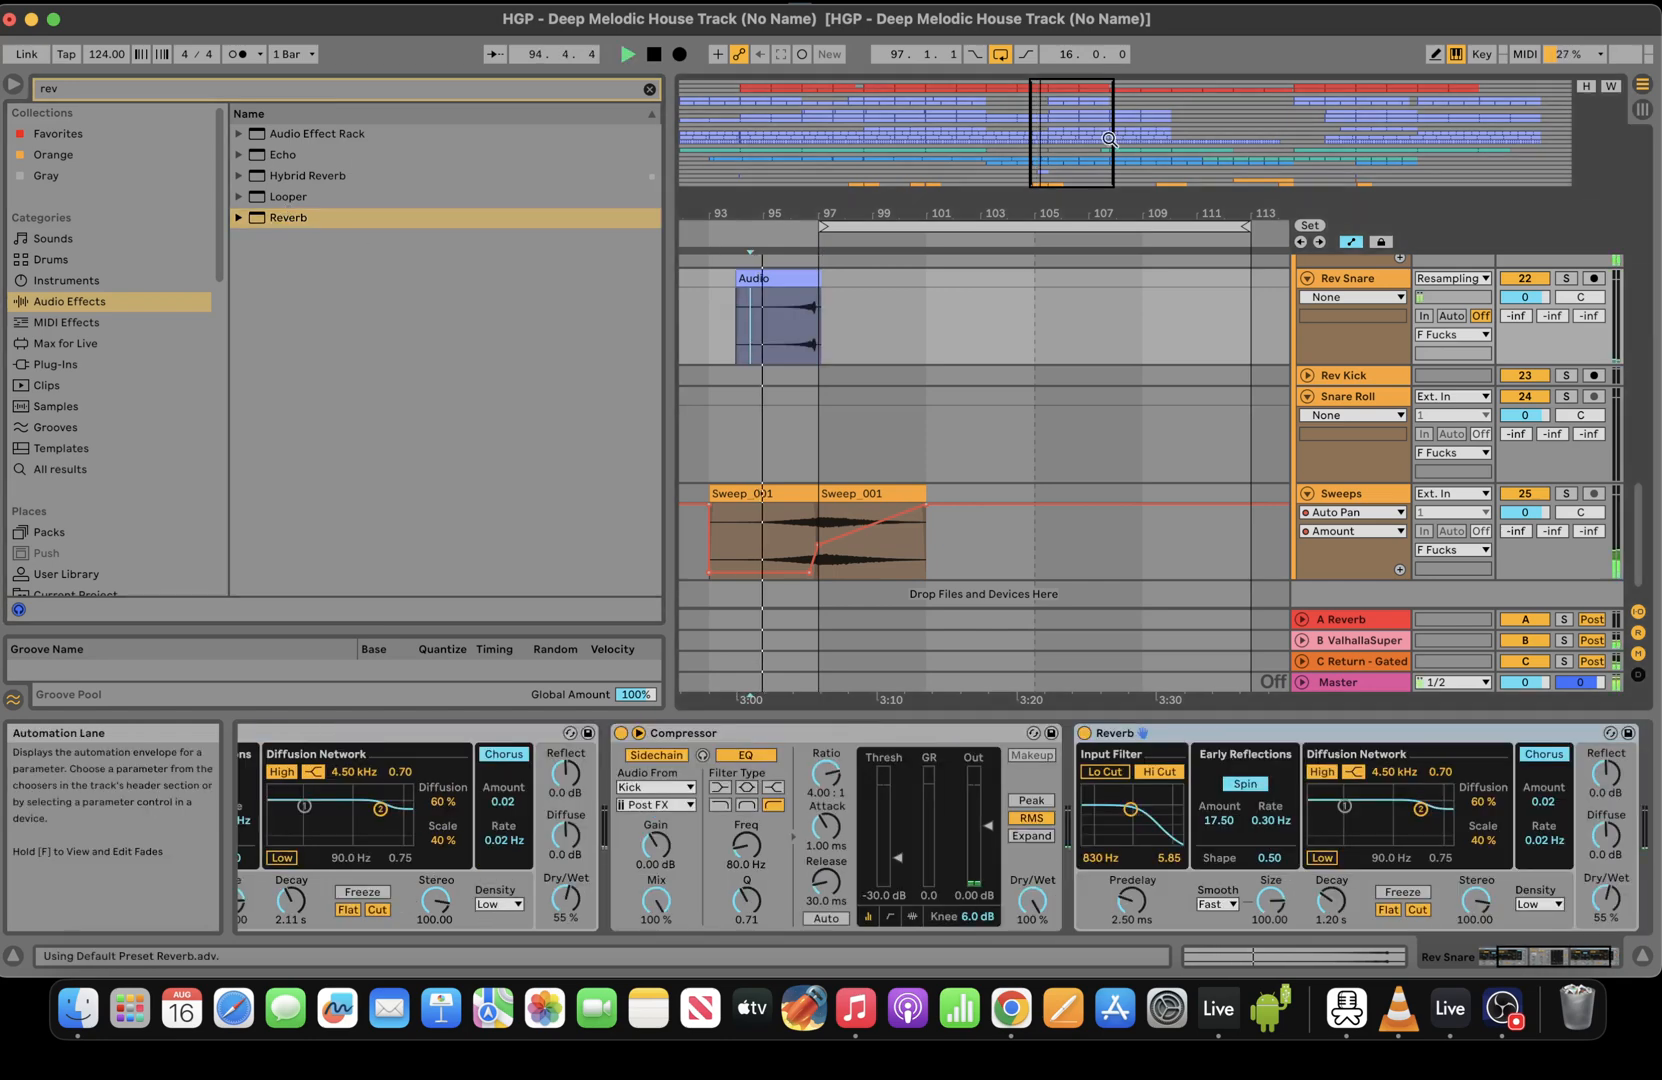
pyautogui.scroll(3, 912, 195)
pyautogui.click(797, 279)
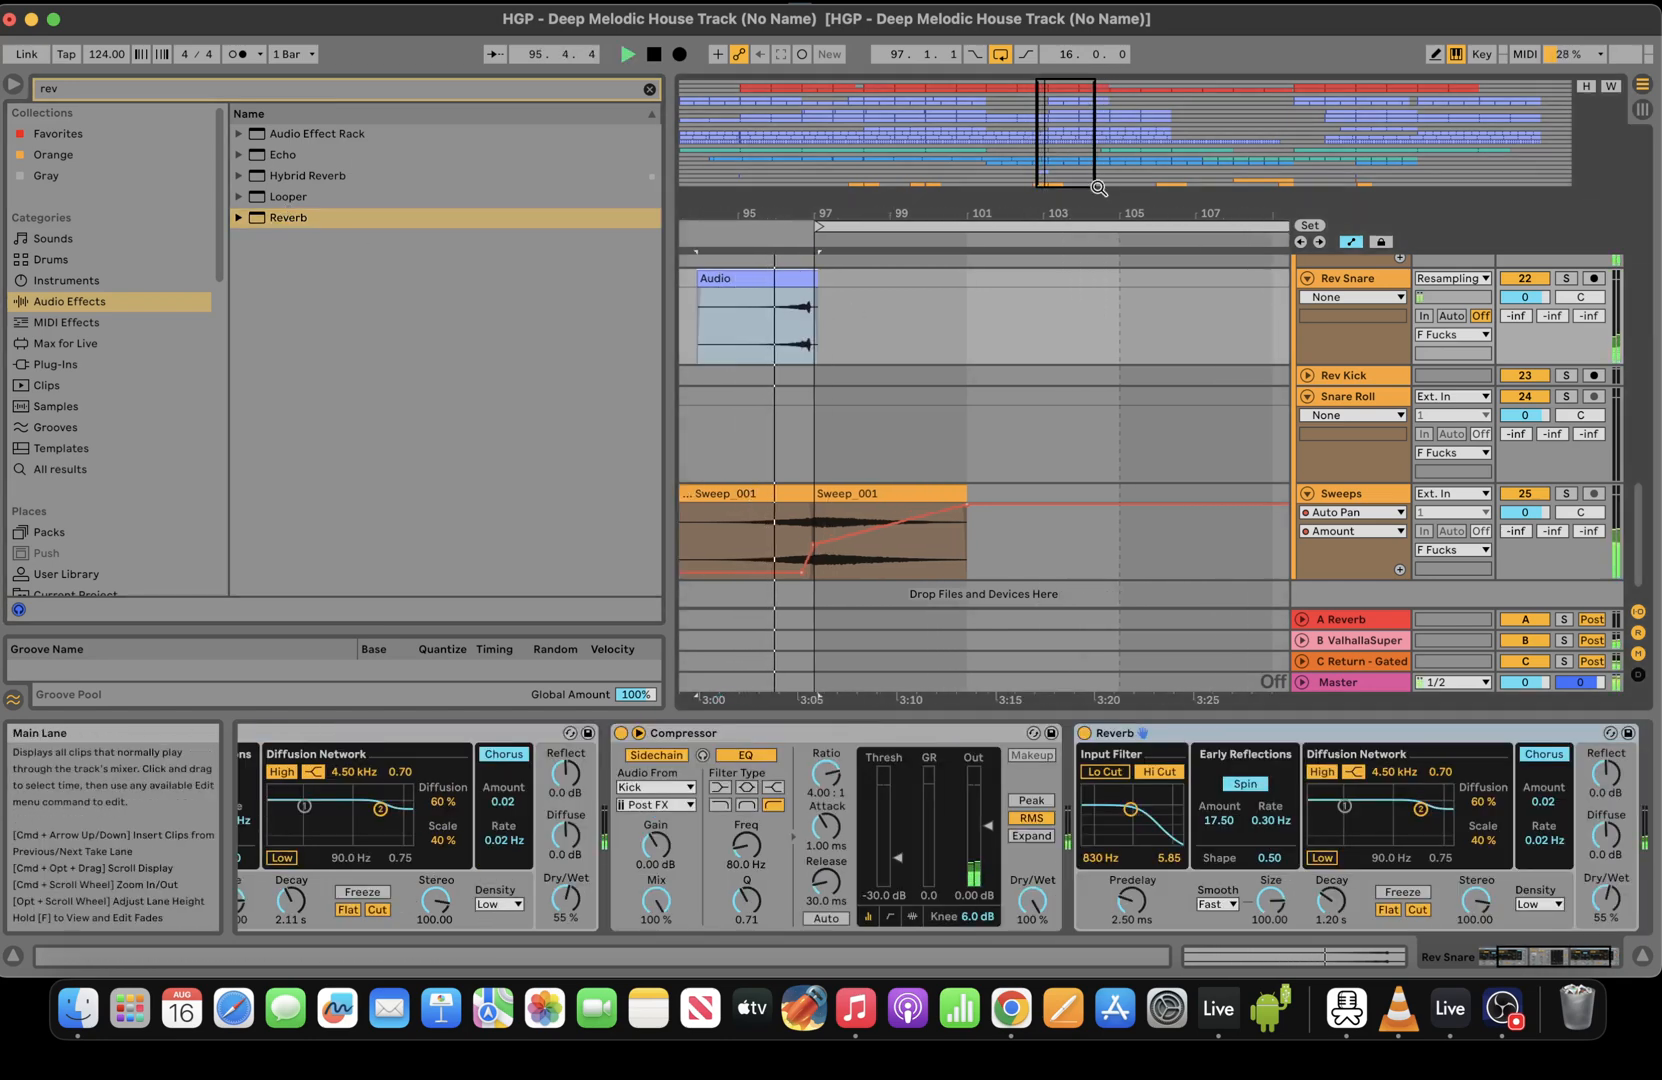
pyautogui.moveTo(993, 212); pyautogui.dragTo(1027, 118)
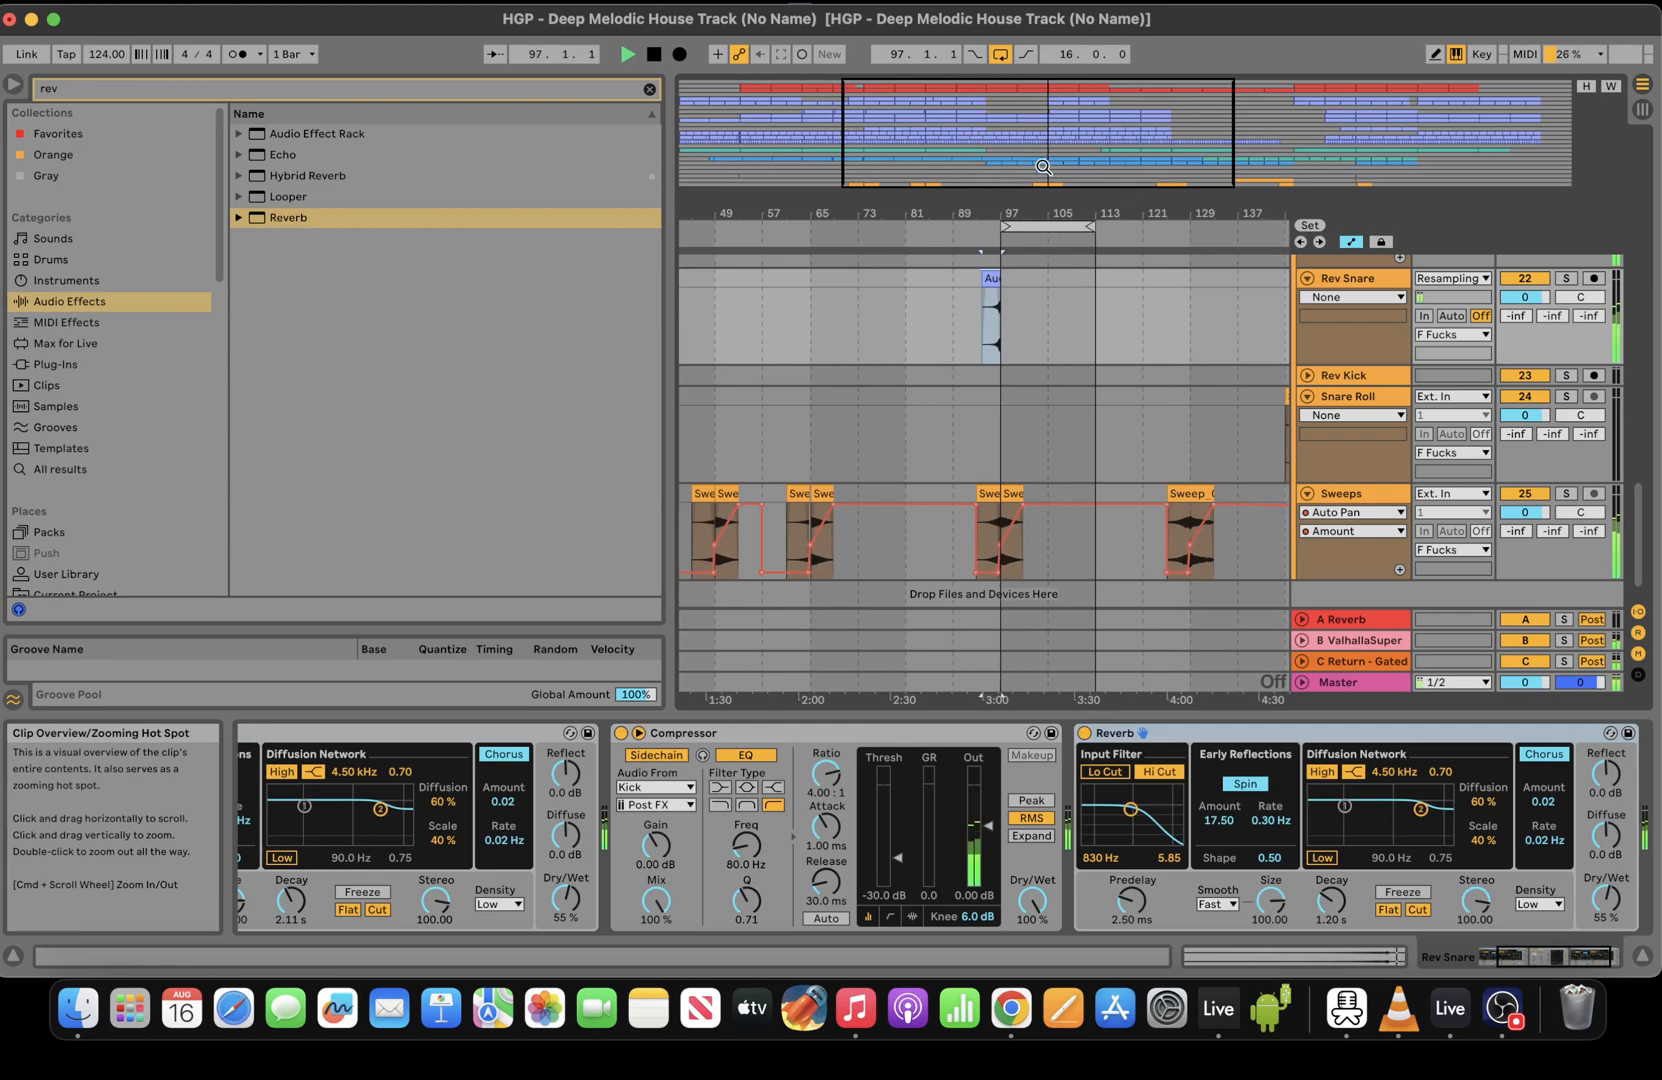
pyautogui.press('space')
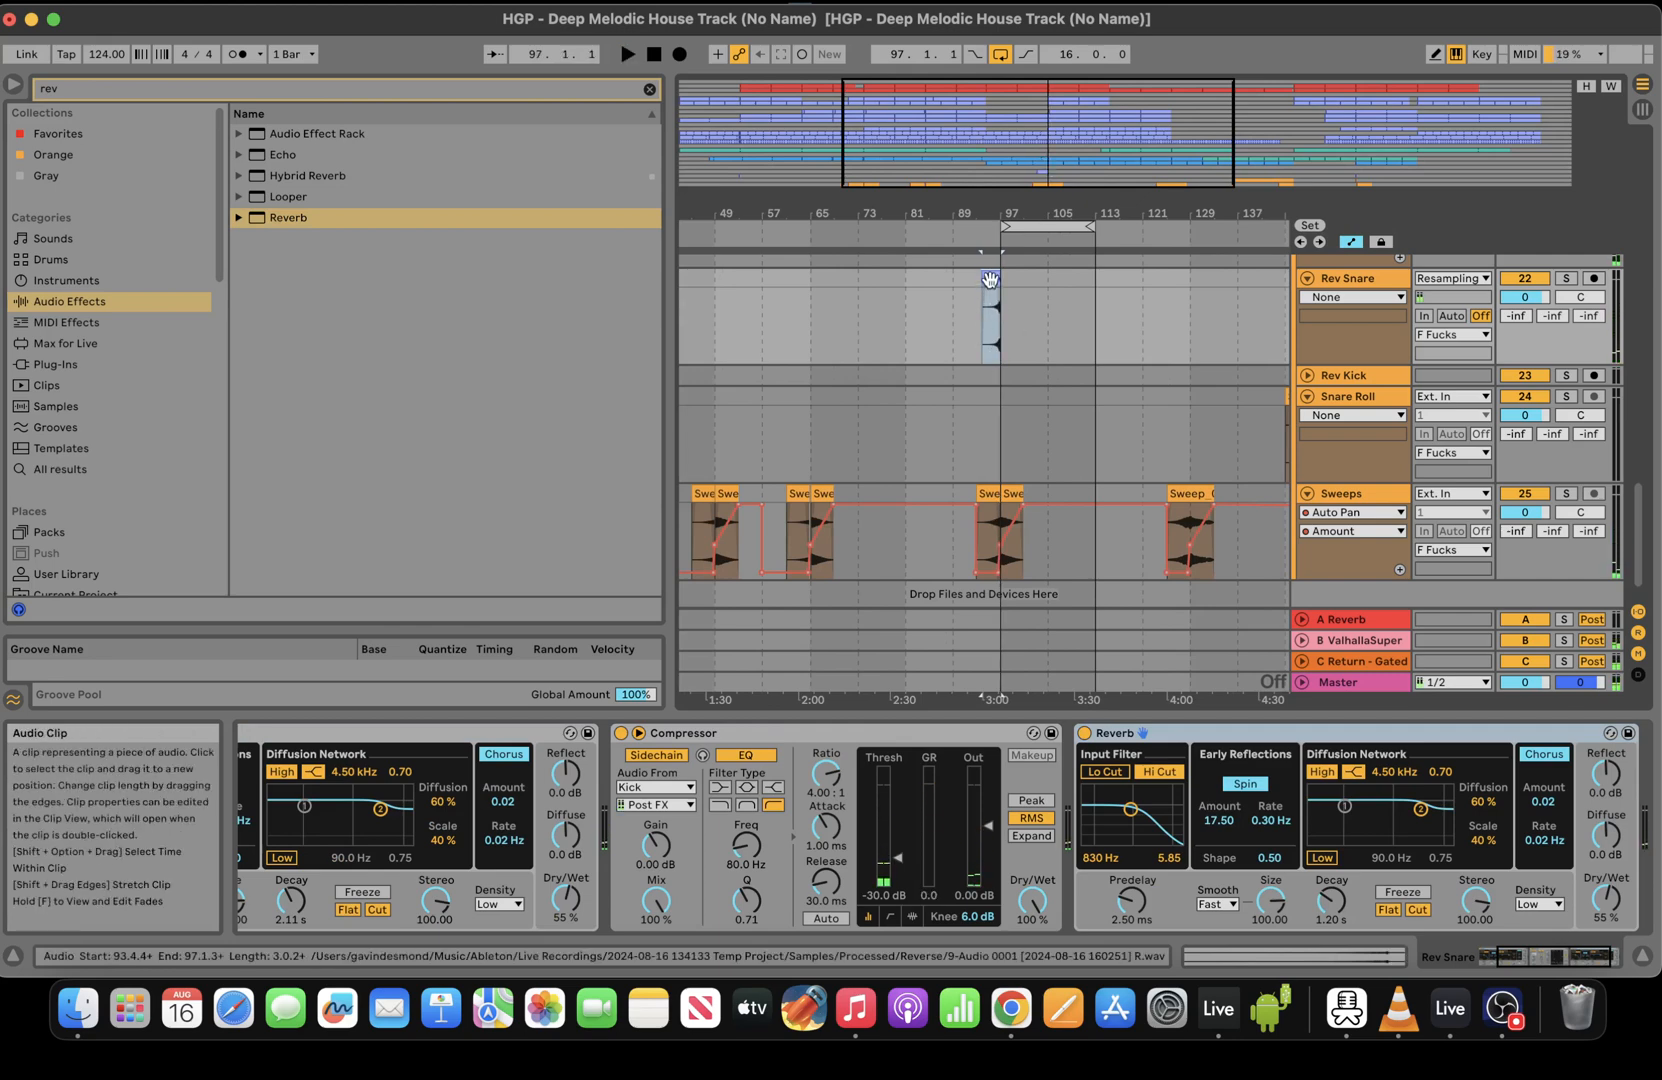
# Paste a copy of the reversed snare clip on the Rev Snare track near bar 47 and move it back to end around bar 49
pyautogui.press('Delete')
pyautogui.press('super+z')
pyautogui.click(791, 332)
pyautogui.press('space')
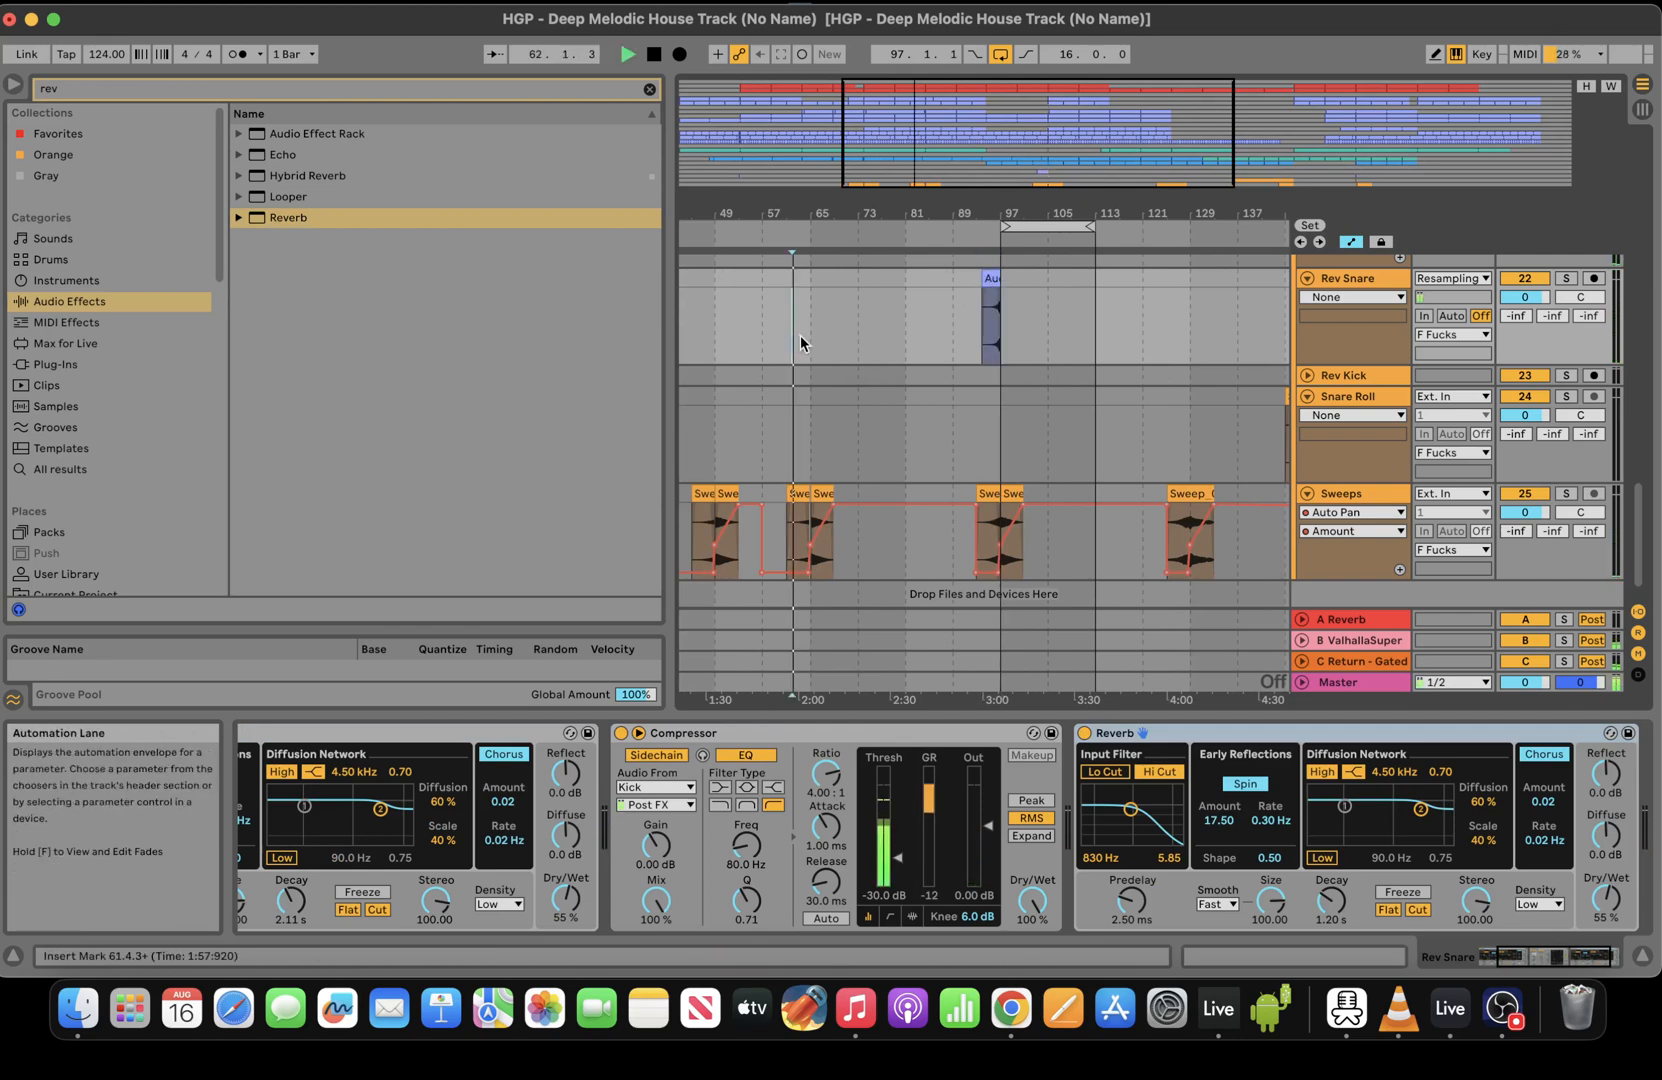
pyautogui.click(781, 332)
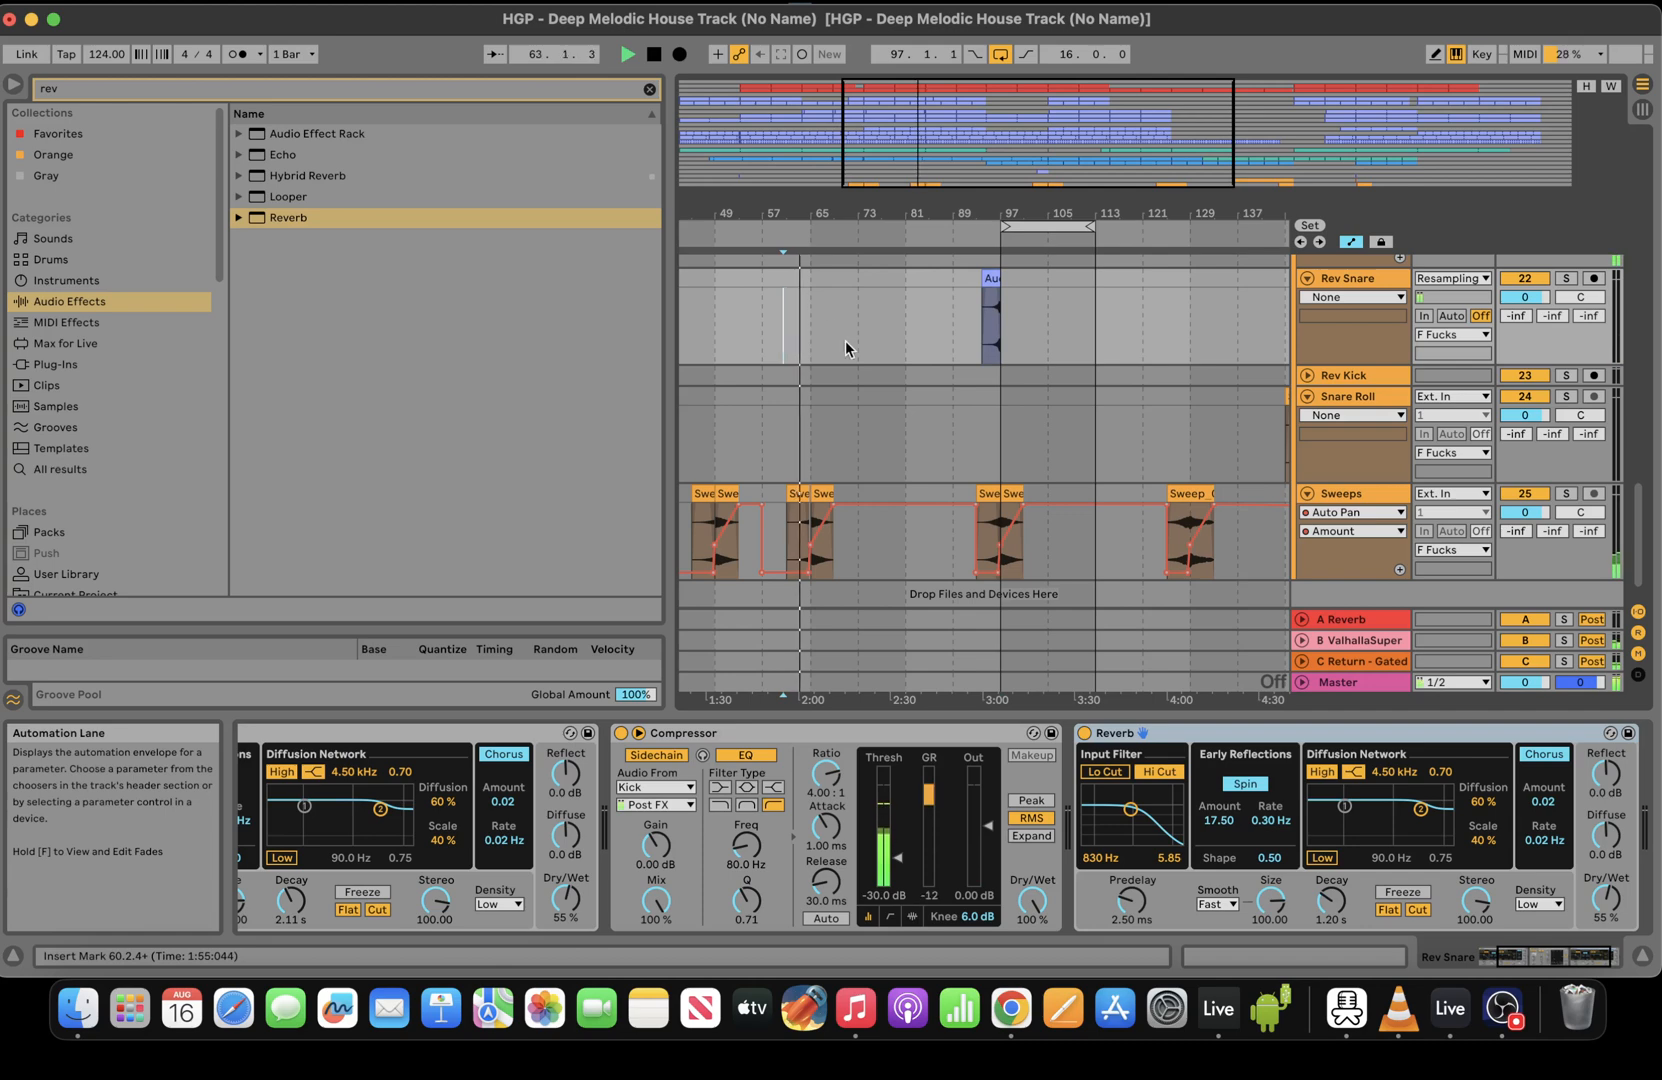
pyautogui.moveTo(1111, 165); pyautogui.dragTo(850, 178)
pyautogui.click(952, 331)
pyautogui.press('space')
pyautogui.press('space')
pyautogui.press('super+v')
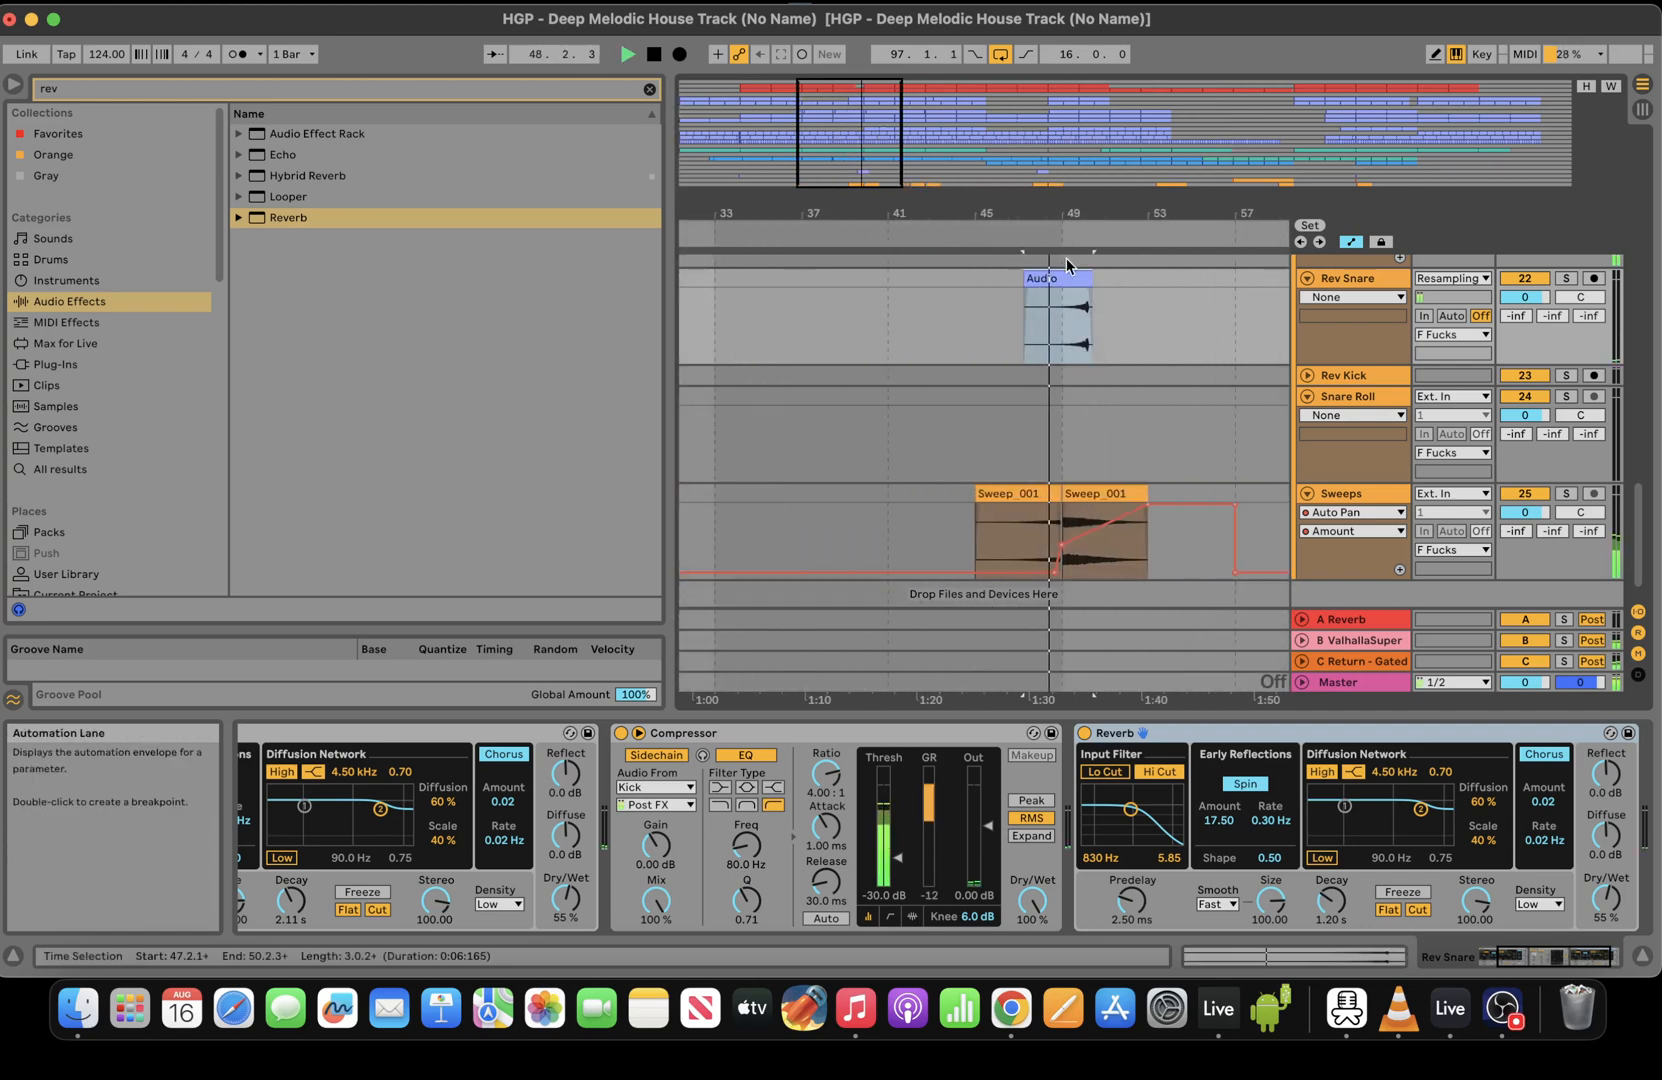
pyautogui.moveTo(1071, 278); pyautogui.dragTo(1046, 279)
# Solo Rev Snare during playback, setting the second Reverb's Dry/Wet to 25% and the Compressor's threshold to -15.3 dB
pyautogui.press('space')
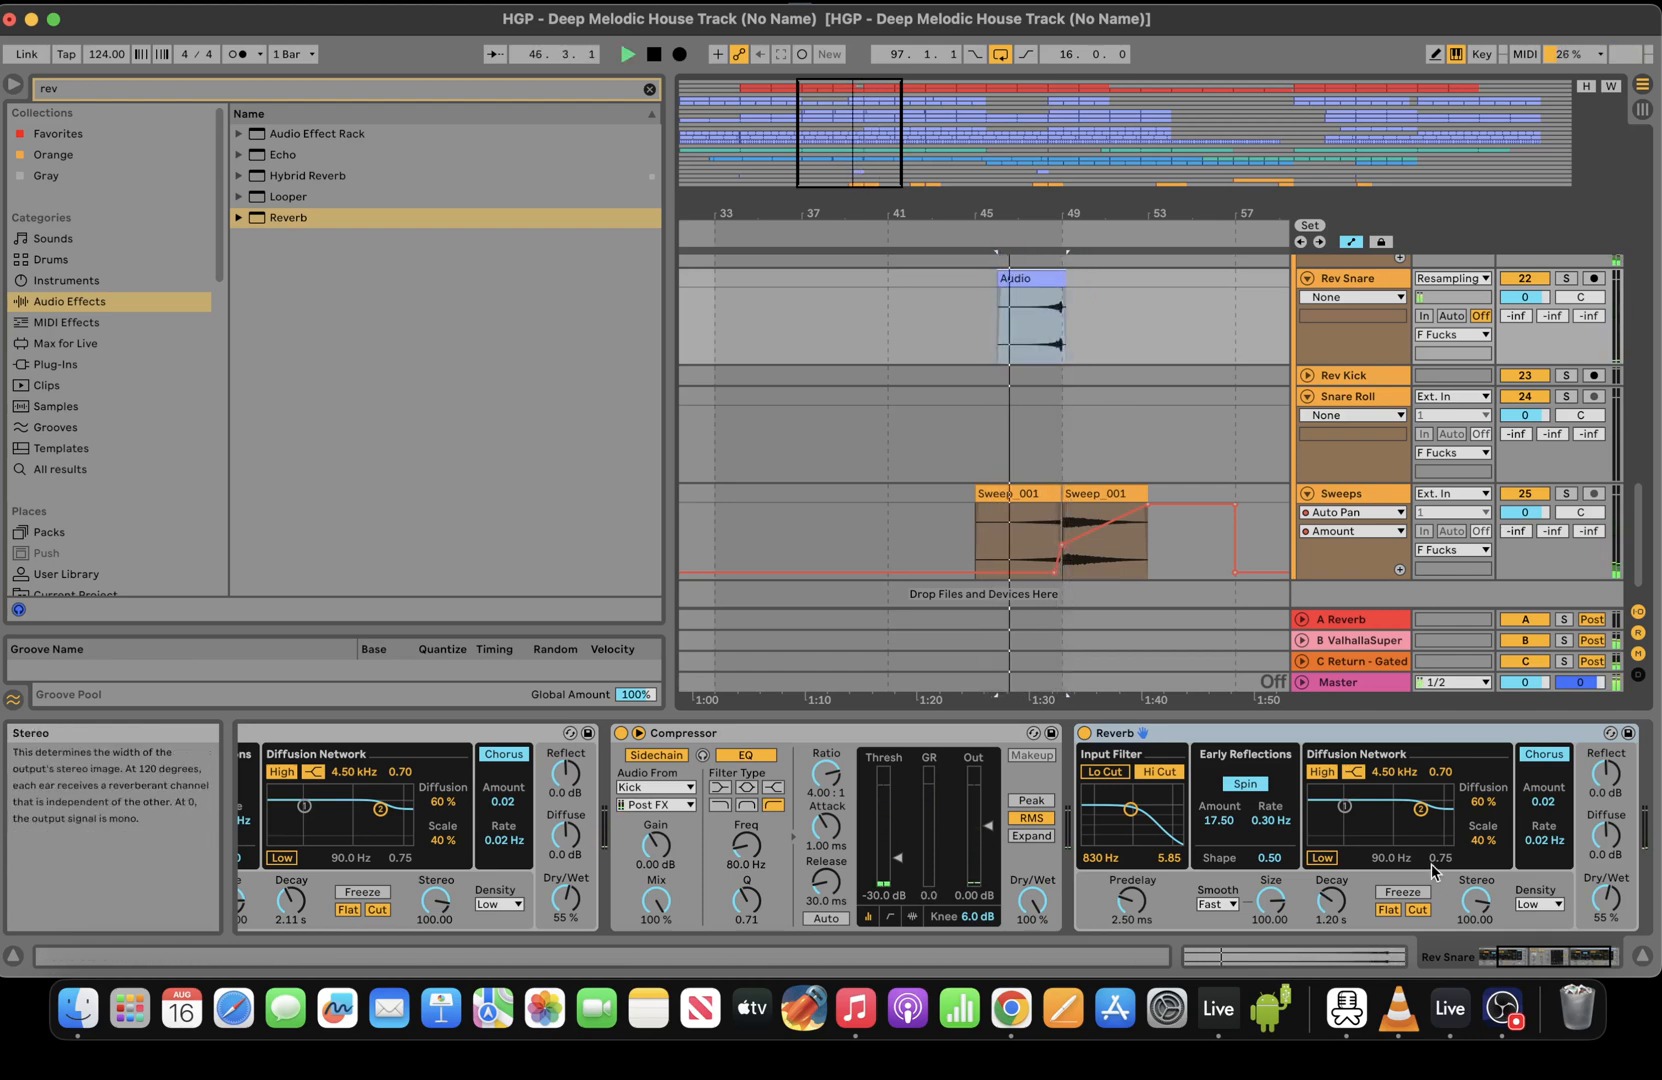
pyautogui.moveTo(1606, 899); pyautogui.dragTo(1606, 938)
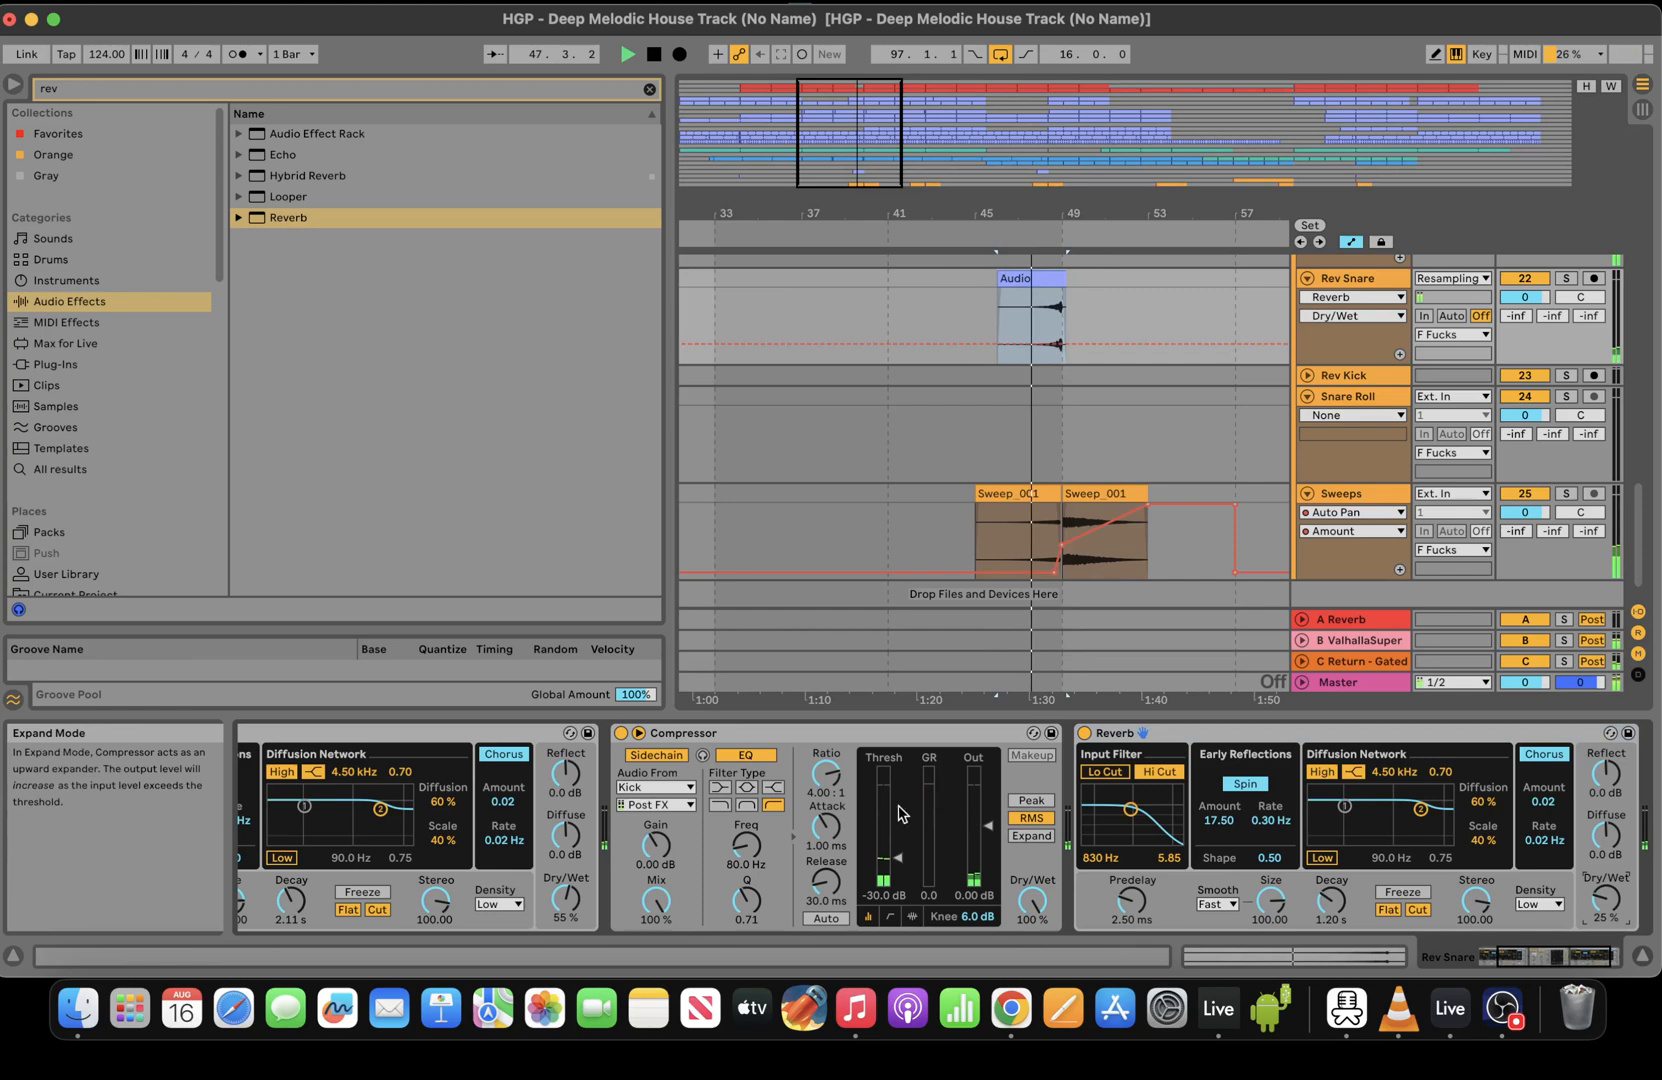
pyautogui.click(1567, 279)
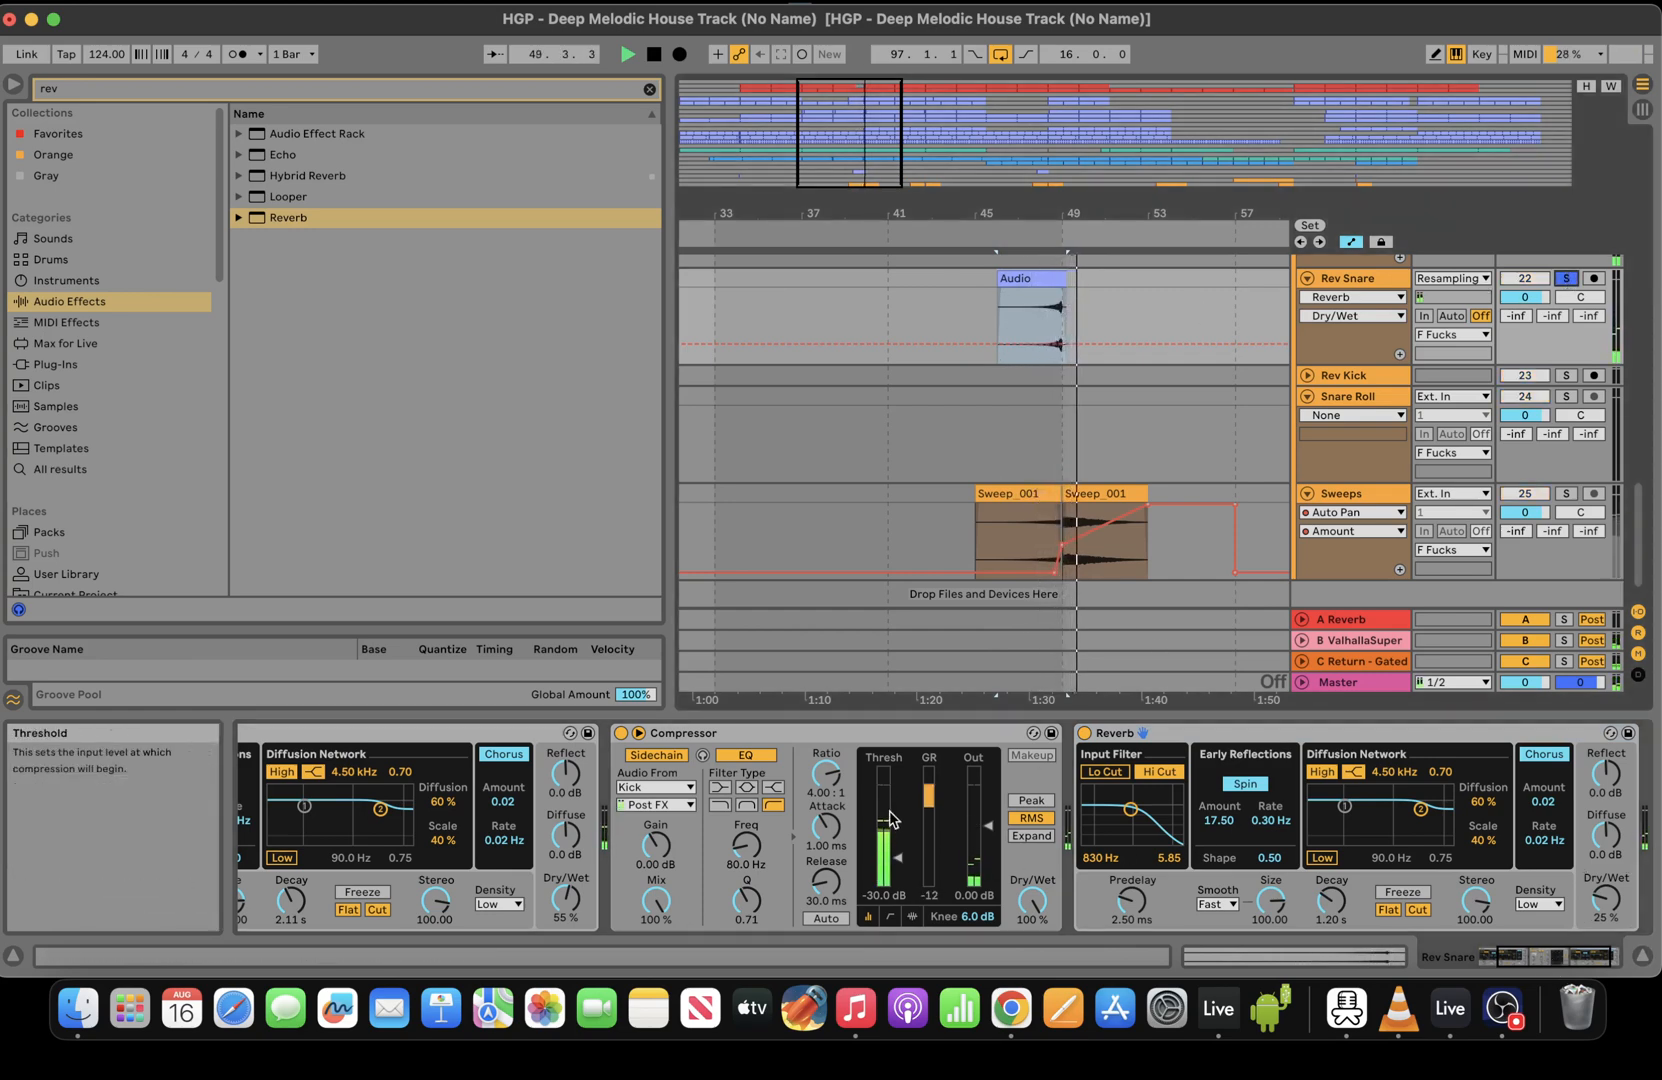
pyautogui.moveTo(890, 820); pyautogui.dragTo(890, 789)
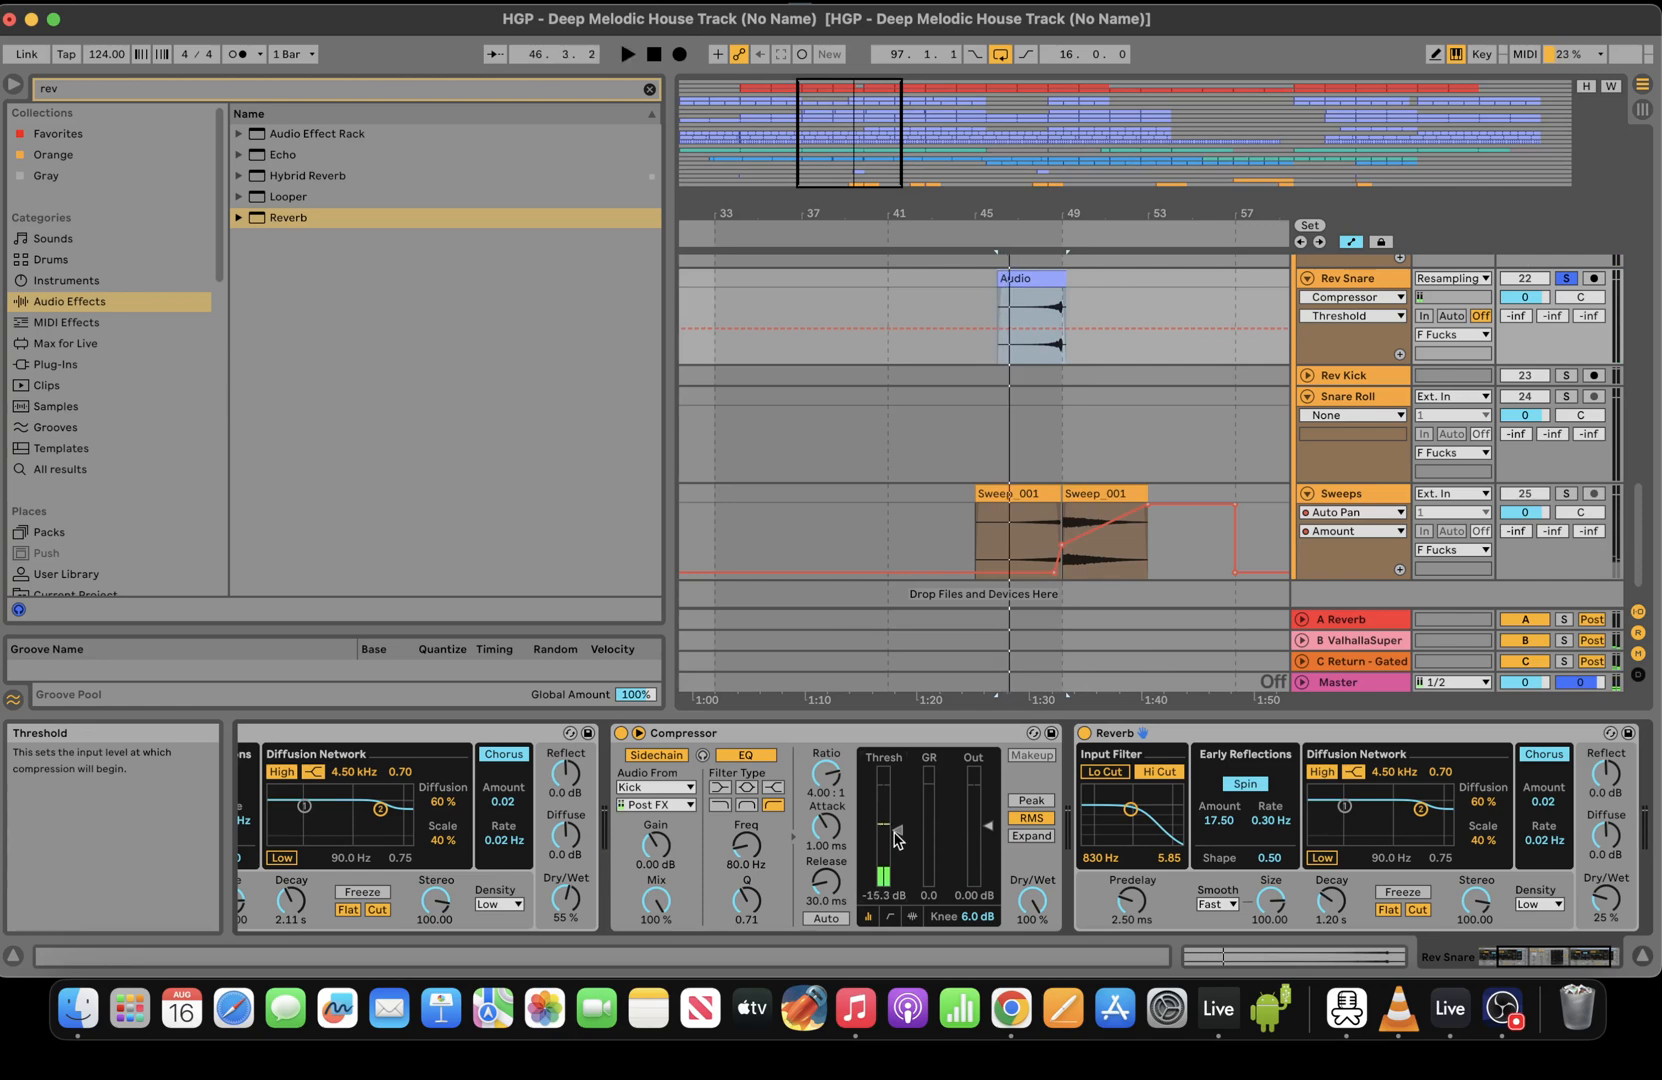
# Delete the second Reverb from the Rev Snare track and set the remaining Reverb's Dry/Wet to 36%
pyautogui.click(1311, 735)
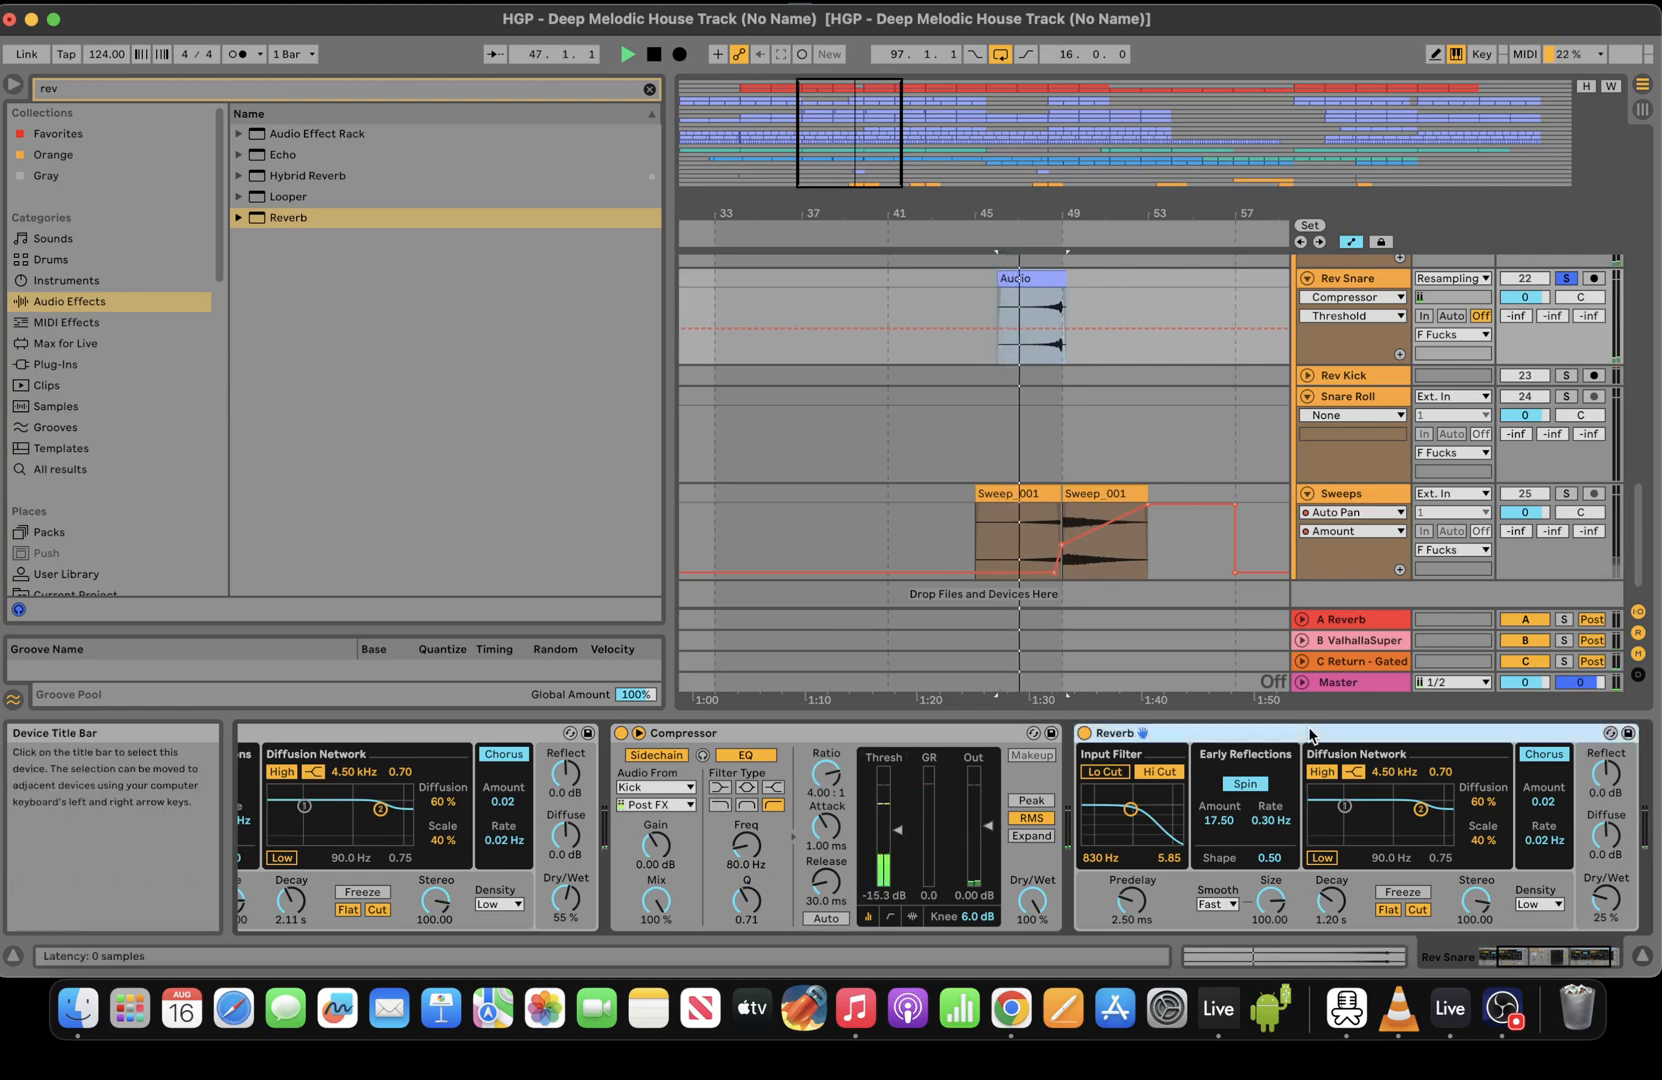
pyautogui.press('Delete')
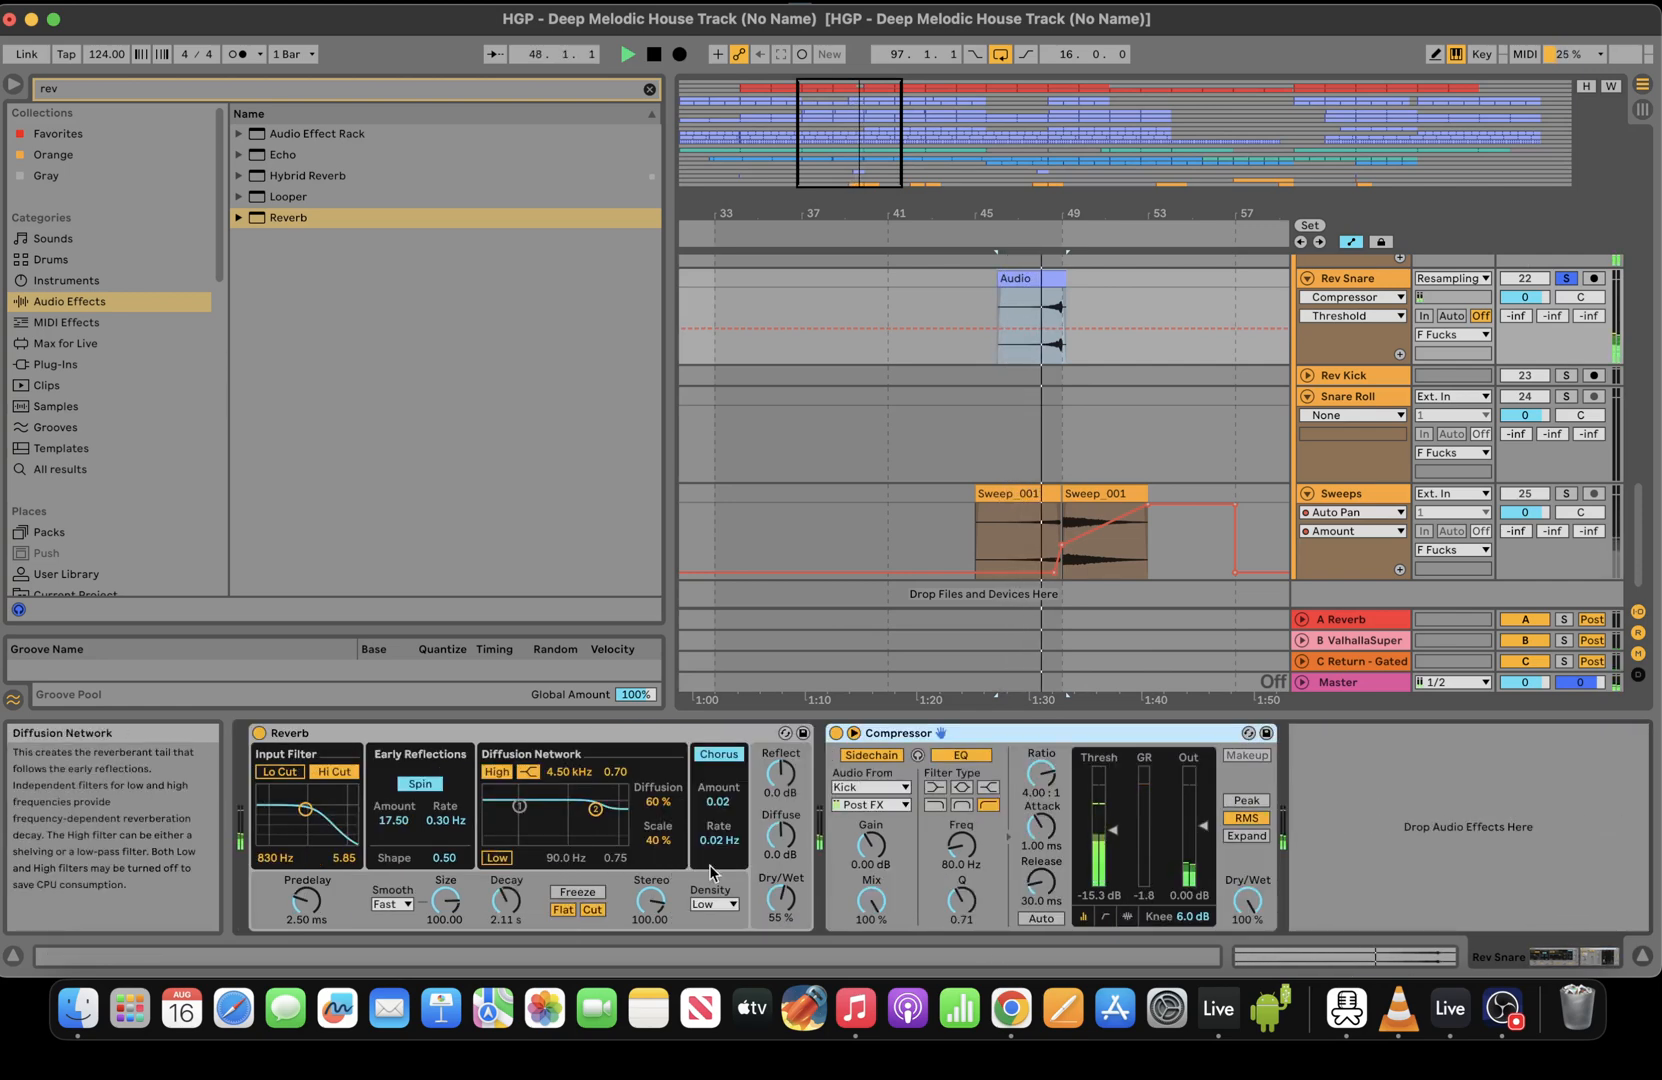
pyautogui.moveTo(779, 917); pyautogui.dragTo(779, 932)
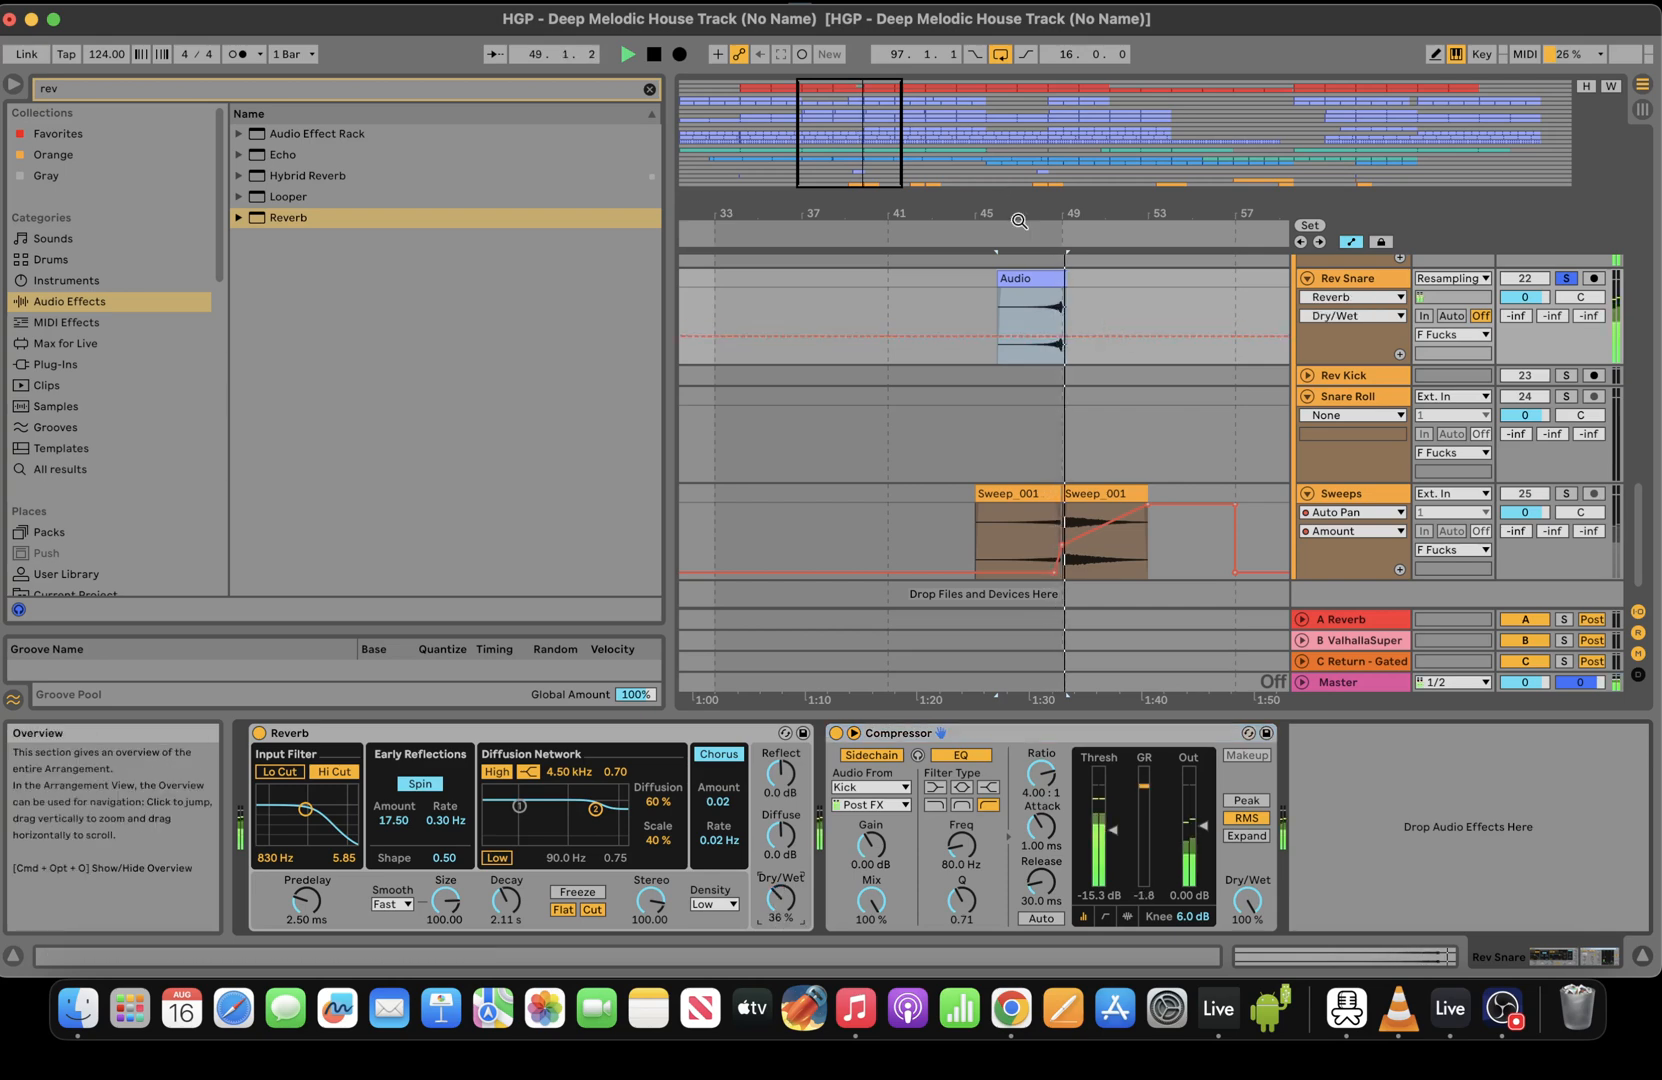
# Raise the reversed snare clip's gain to 6.50 dB and return to the track's devices
pyautogui.click(1394, 957)
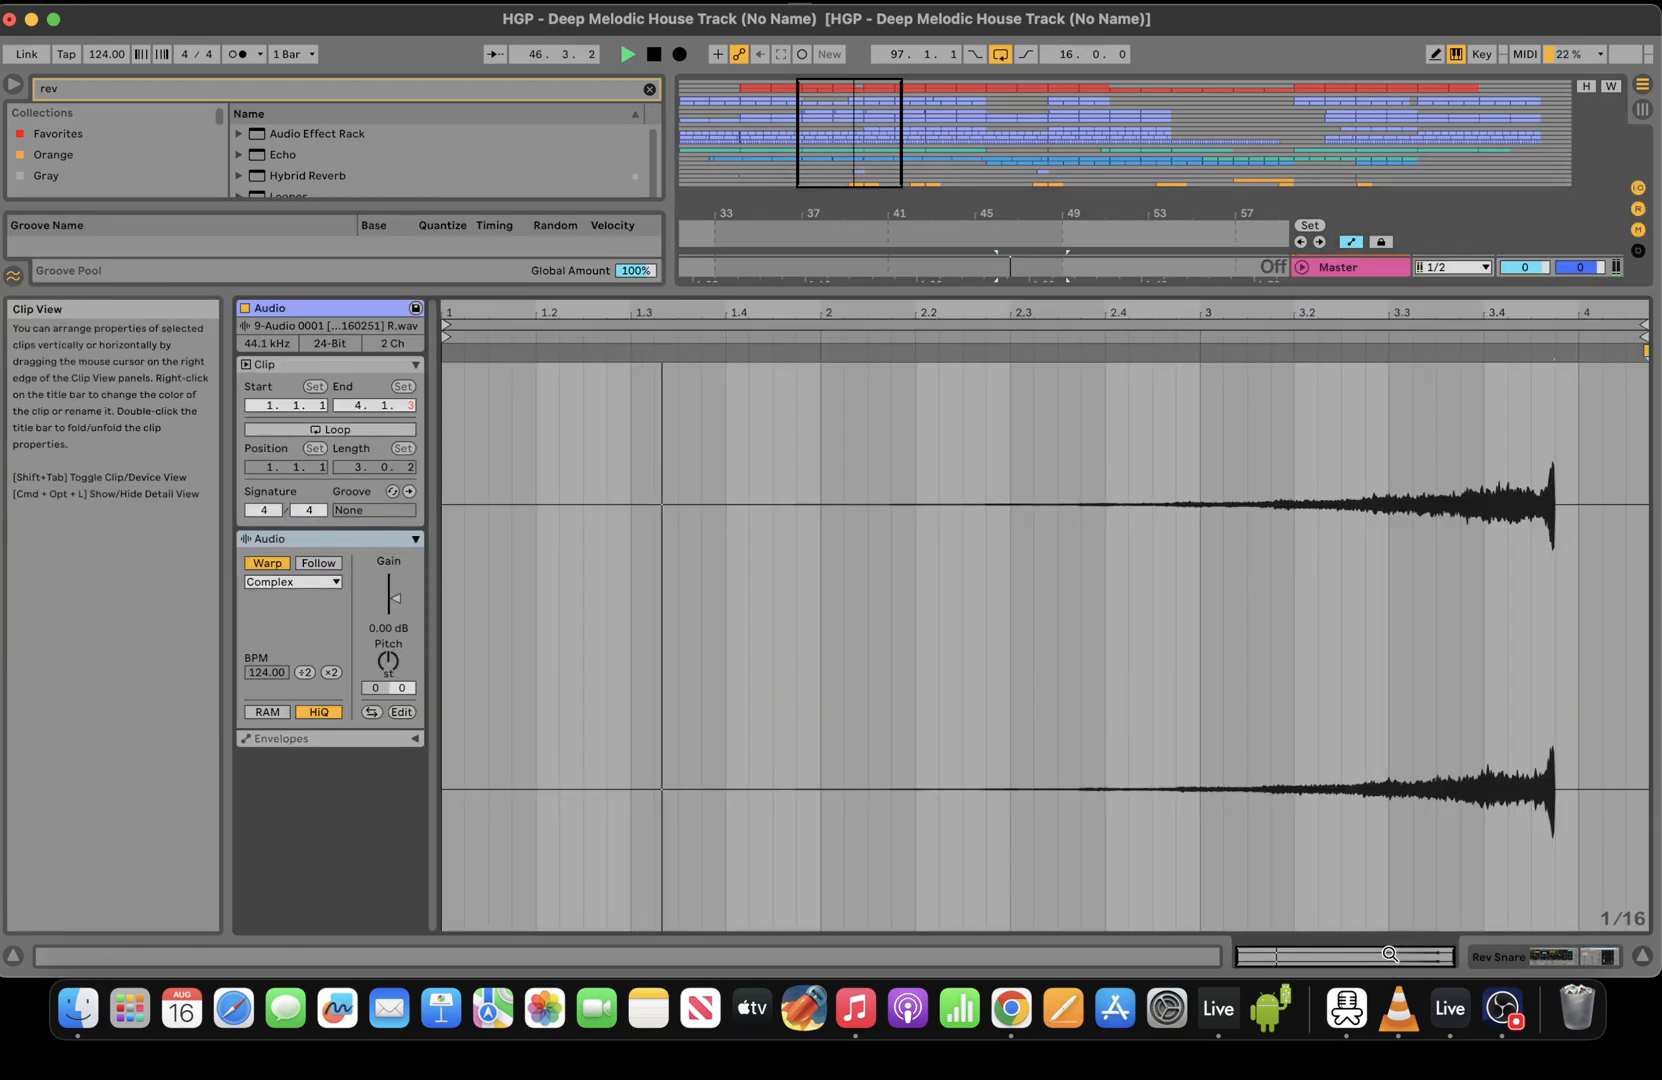
pyautogui.moveTo(393, 598); pyautogui.dragTo(393, 588)
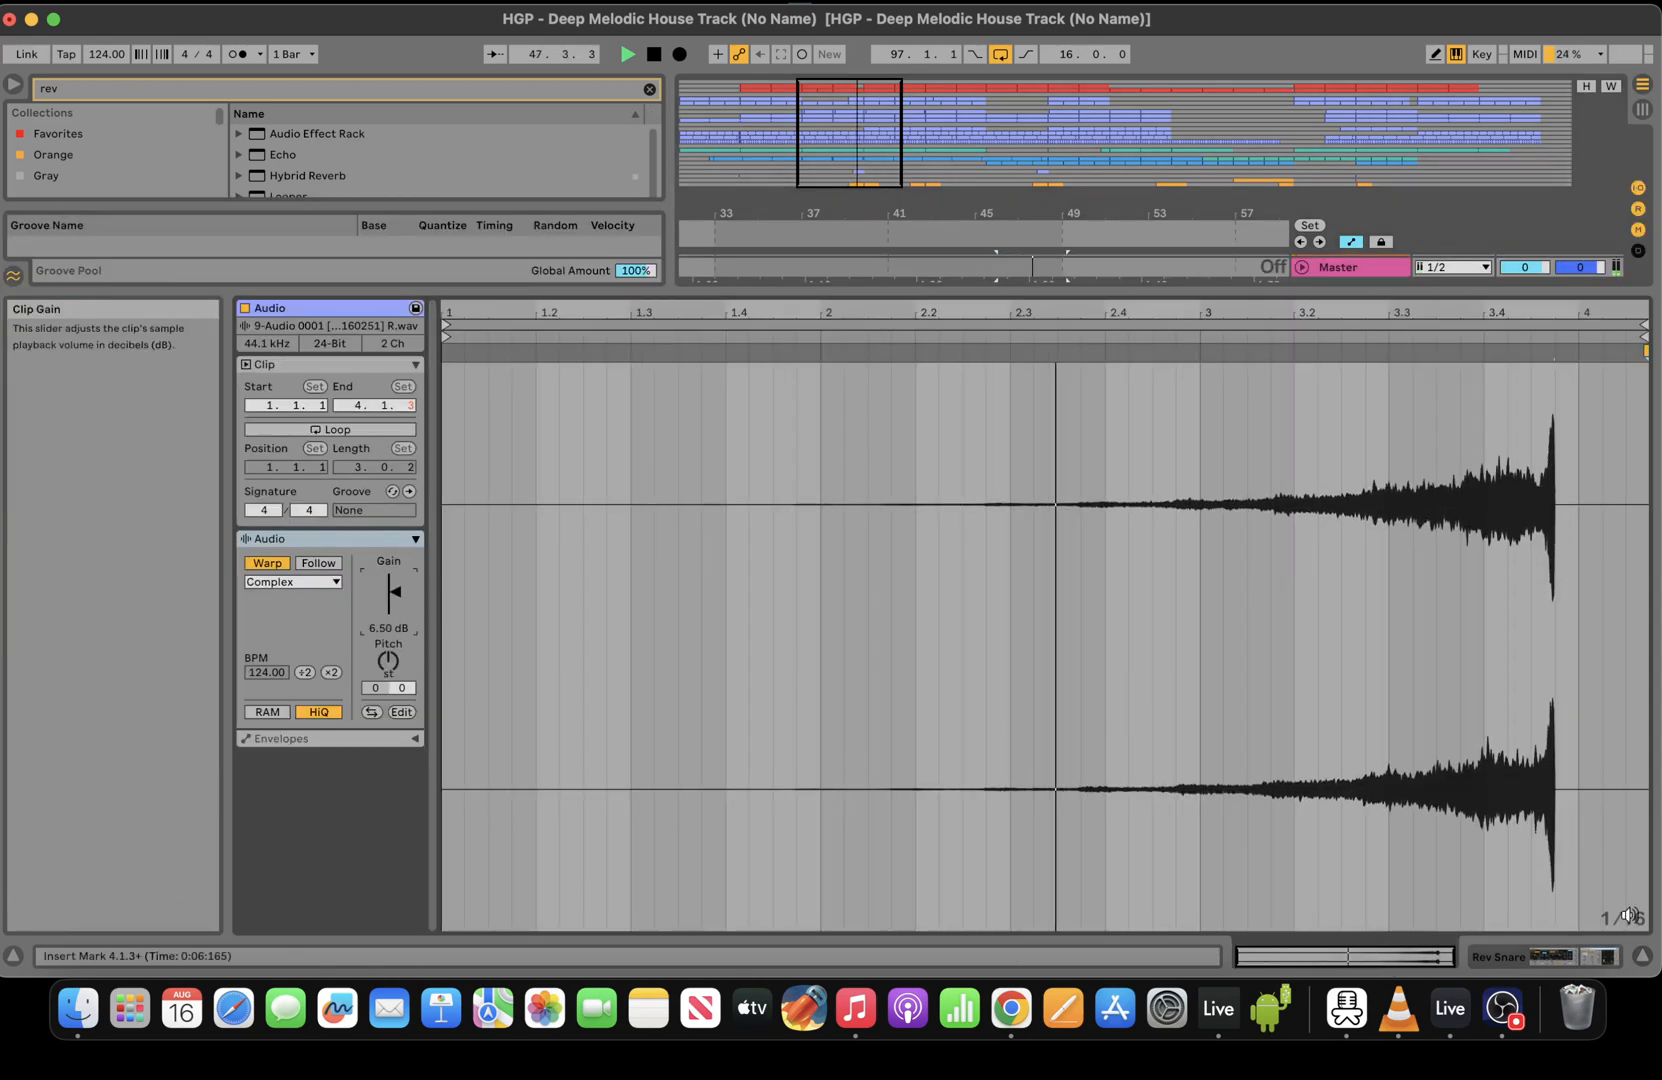
pyautogui.click(1572, 957)
# Unsolo Rev Snare and play the end of the reversed snare clip into bar 49 with the full mix
pyautogui.moveTo(861, 140)
pyautogui.mouseDown()
pyautogui.moveTo(860, 178)
pyautogui.moveTo(868, 134)
pyautogui.mouseUp()
pyautogui.moveTo(1090, 263); pyautogui.dragTo(1098, 342)
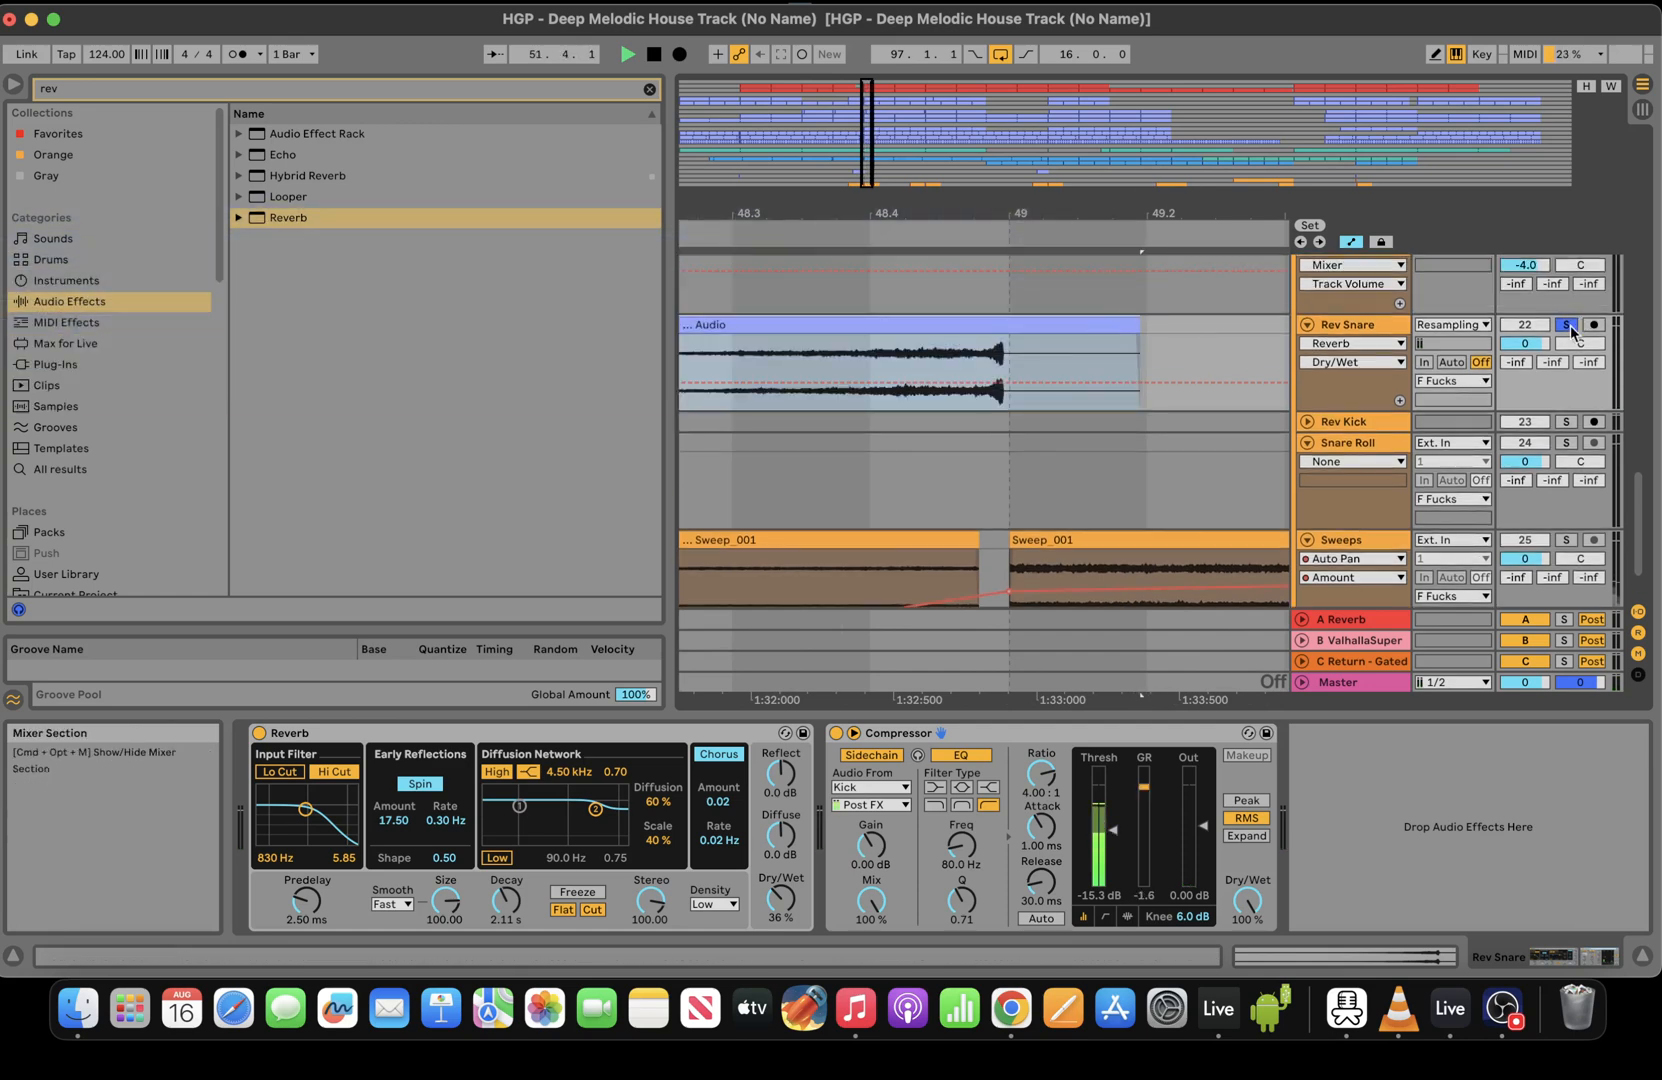
pyautogui.click(740, 362)
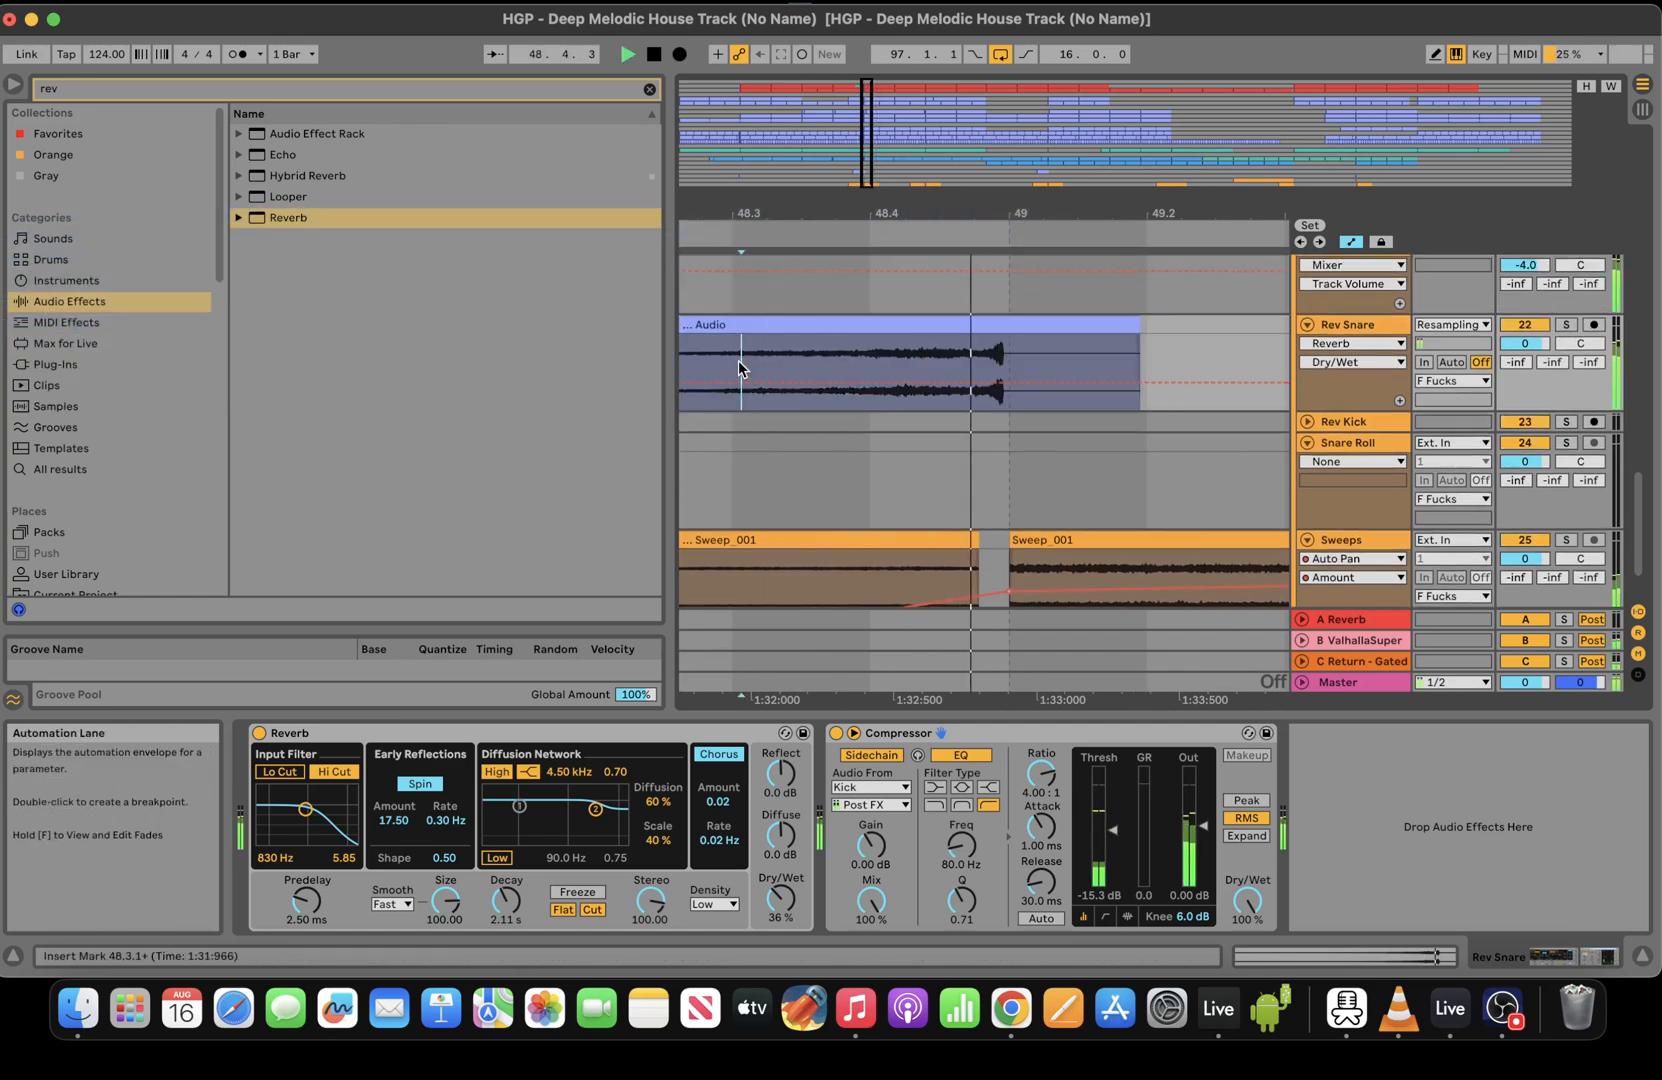
pyautogui.moveTo(866, 138); pyautogui.dragTo(859, 100)
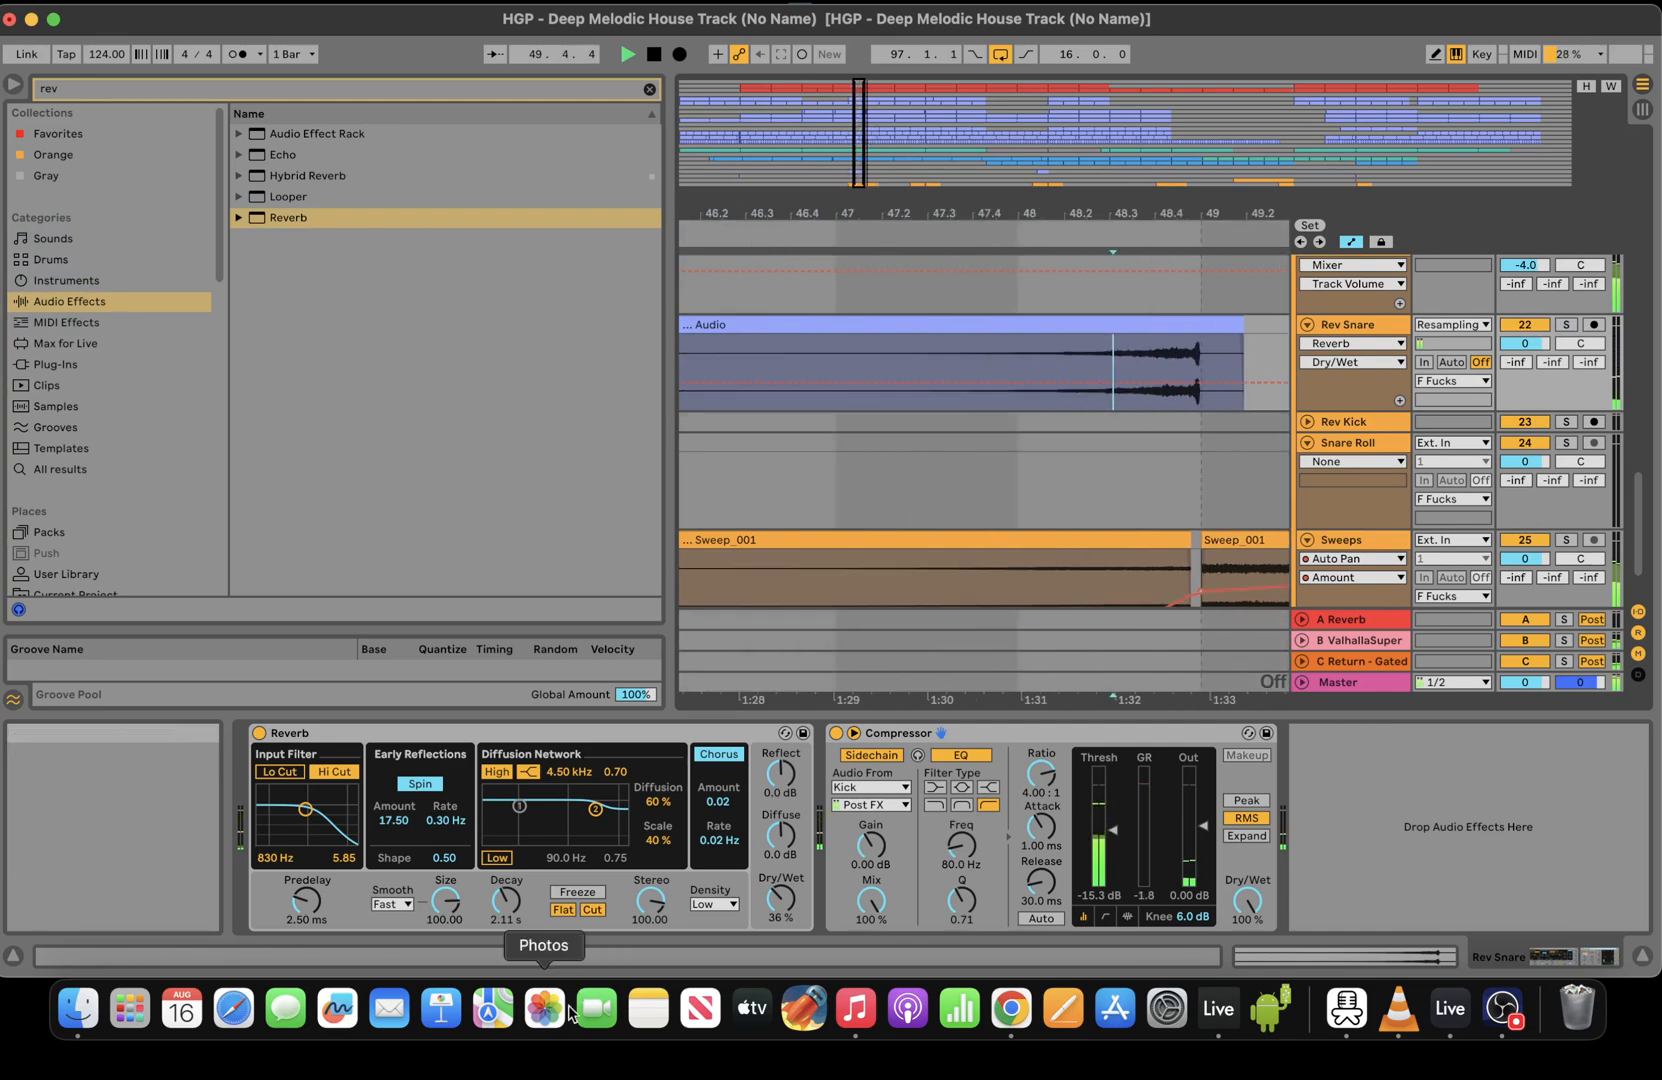
# Try a 10.7 s Decay on the Rev Snare track's Reverb during playback and reduce it to 8.19 s
pyautogui.moveTo(506, 917); pyautogui.dragTo(506, 865)
pyautogui.press('space')
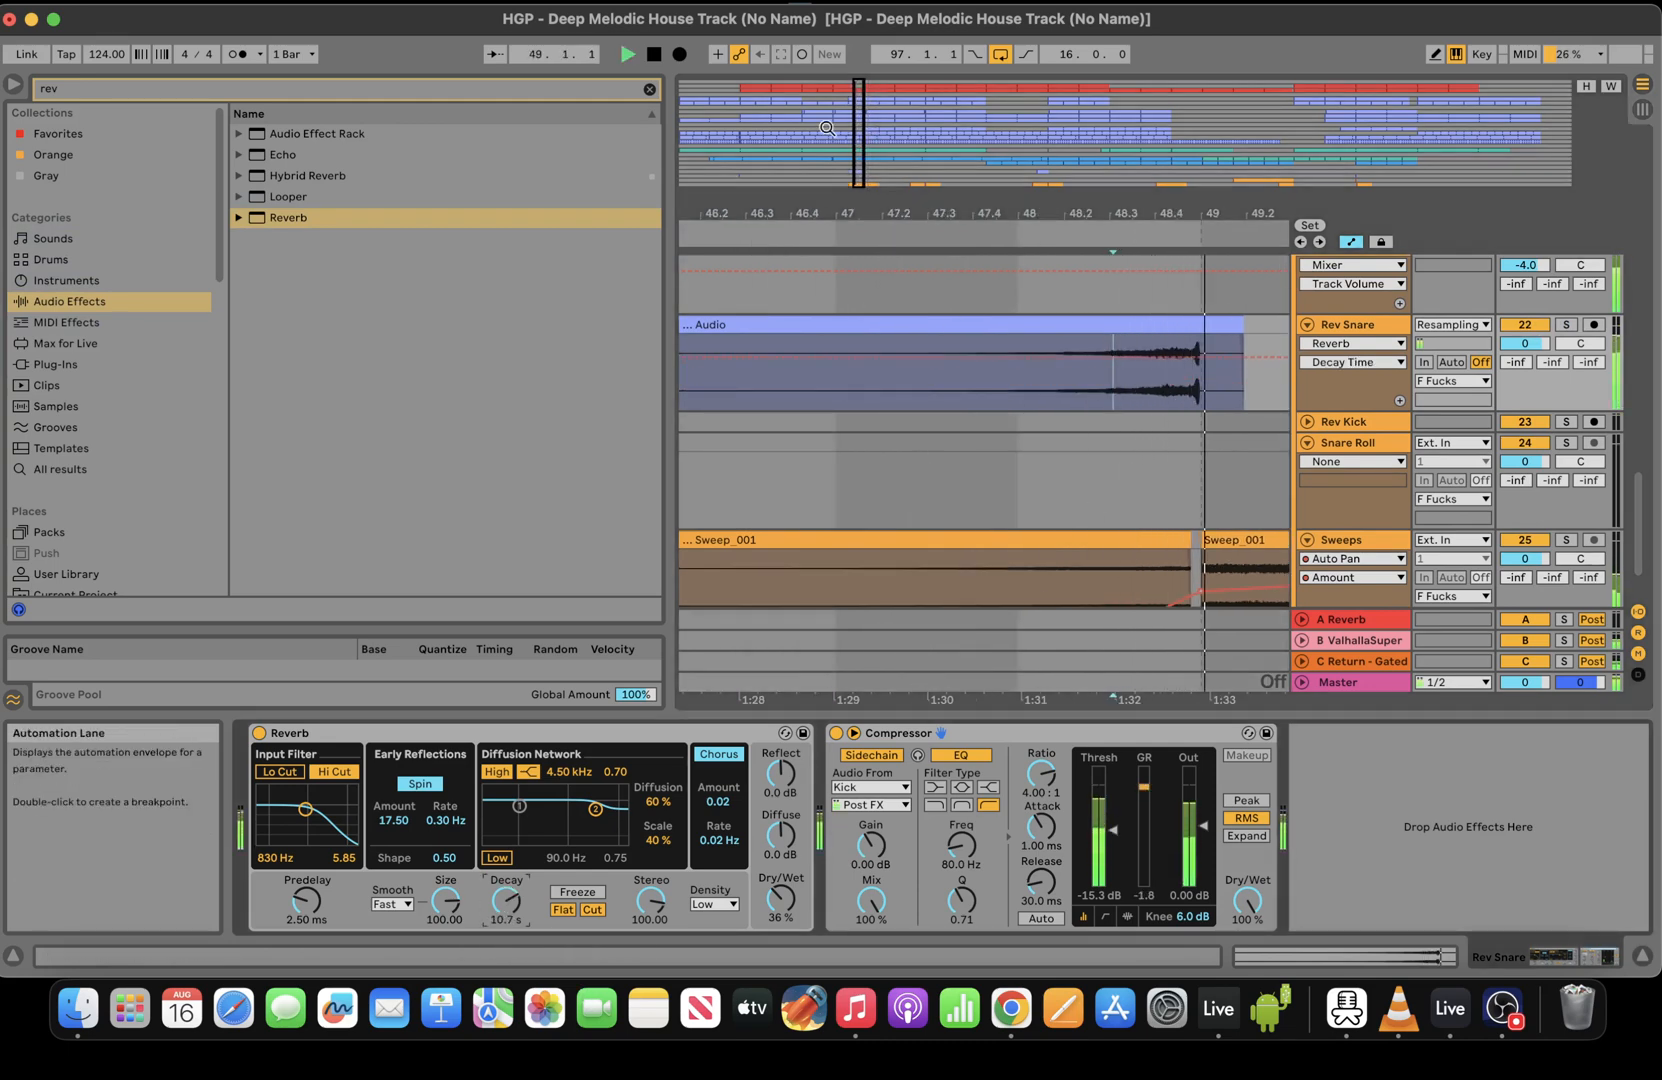
pyautogui.moveTo(861, 133); pyautogui.dragTo(866, 102)
pyautogui.moveTo(509, 914); pyautogui.dragTo(509, 922)
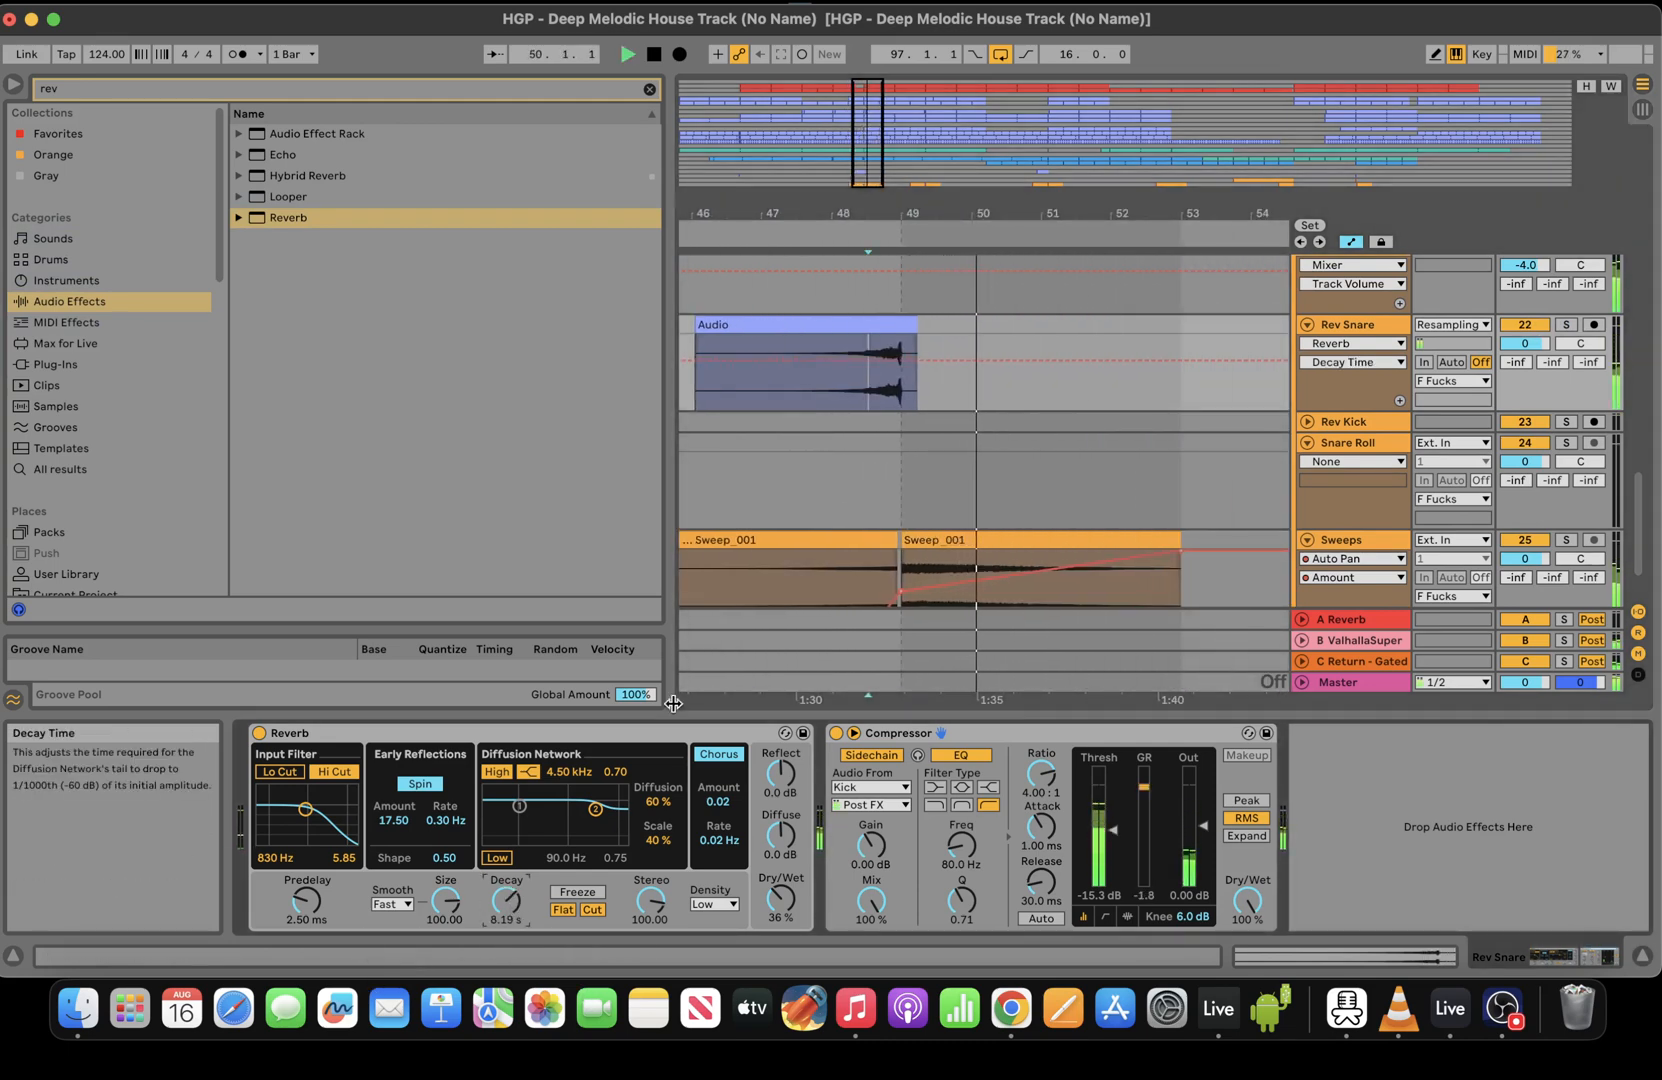
# Set the grid to 2 bars, split the reversed snare clip at bar 49 and consolidate bars 45 to 49
pyautogui.moveTo(868, 133); pyautogui.dragTo(864, 112)
pyautogui.press('space')
pyautogui.rightClick(1125, 326)
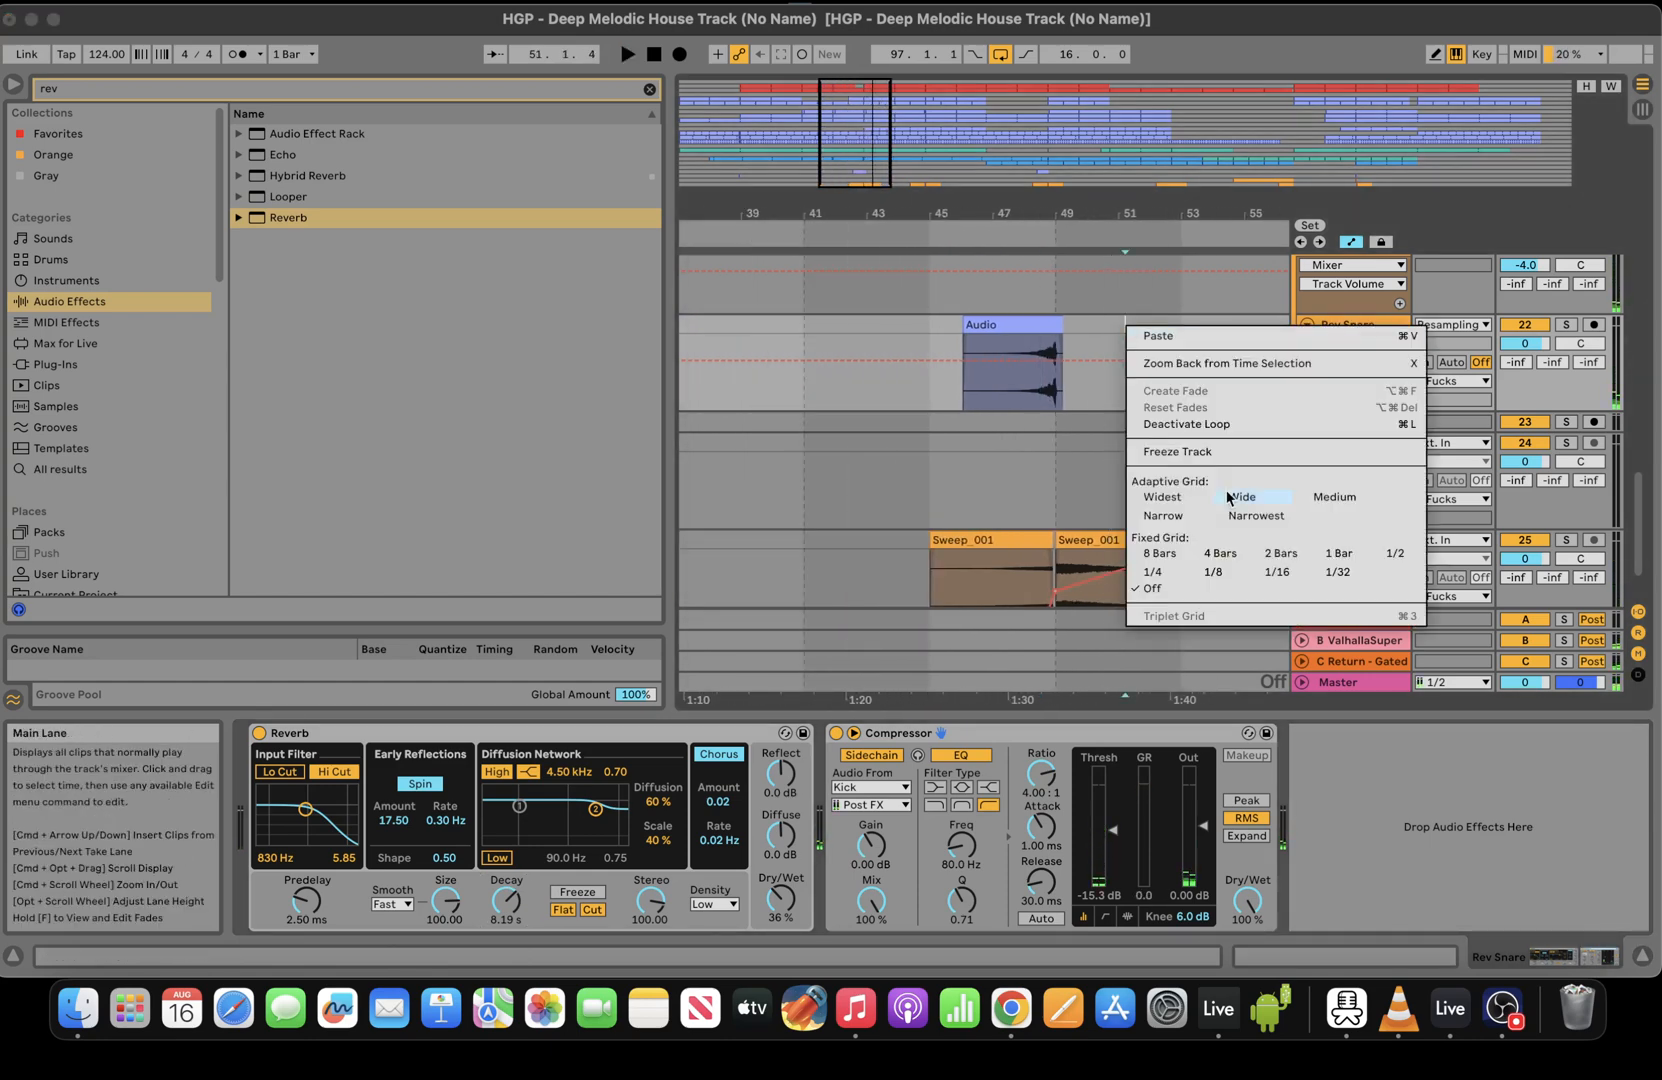
pyautogui.click(1290, 556)
pyautogui.moveTo(946, 393); pyautogui.dragTo(1056, 327)
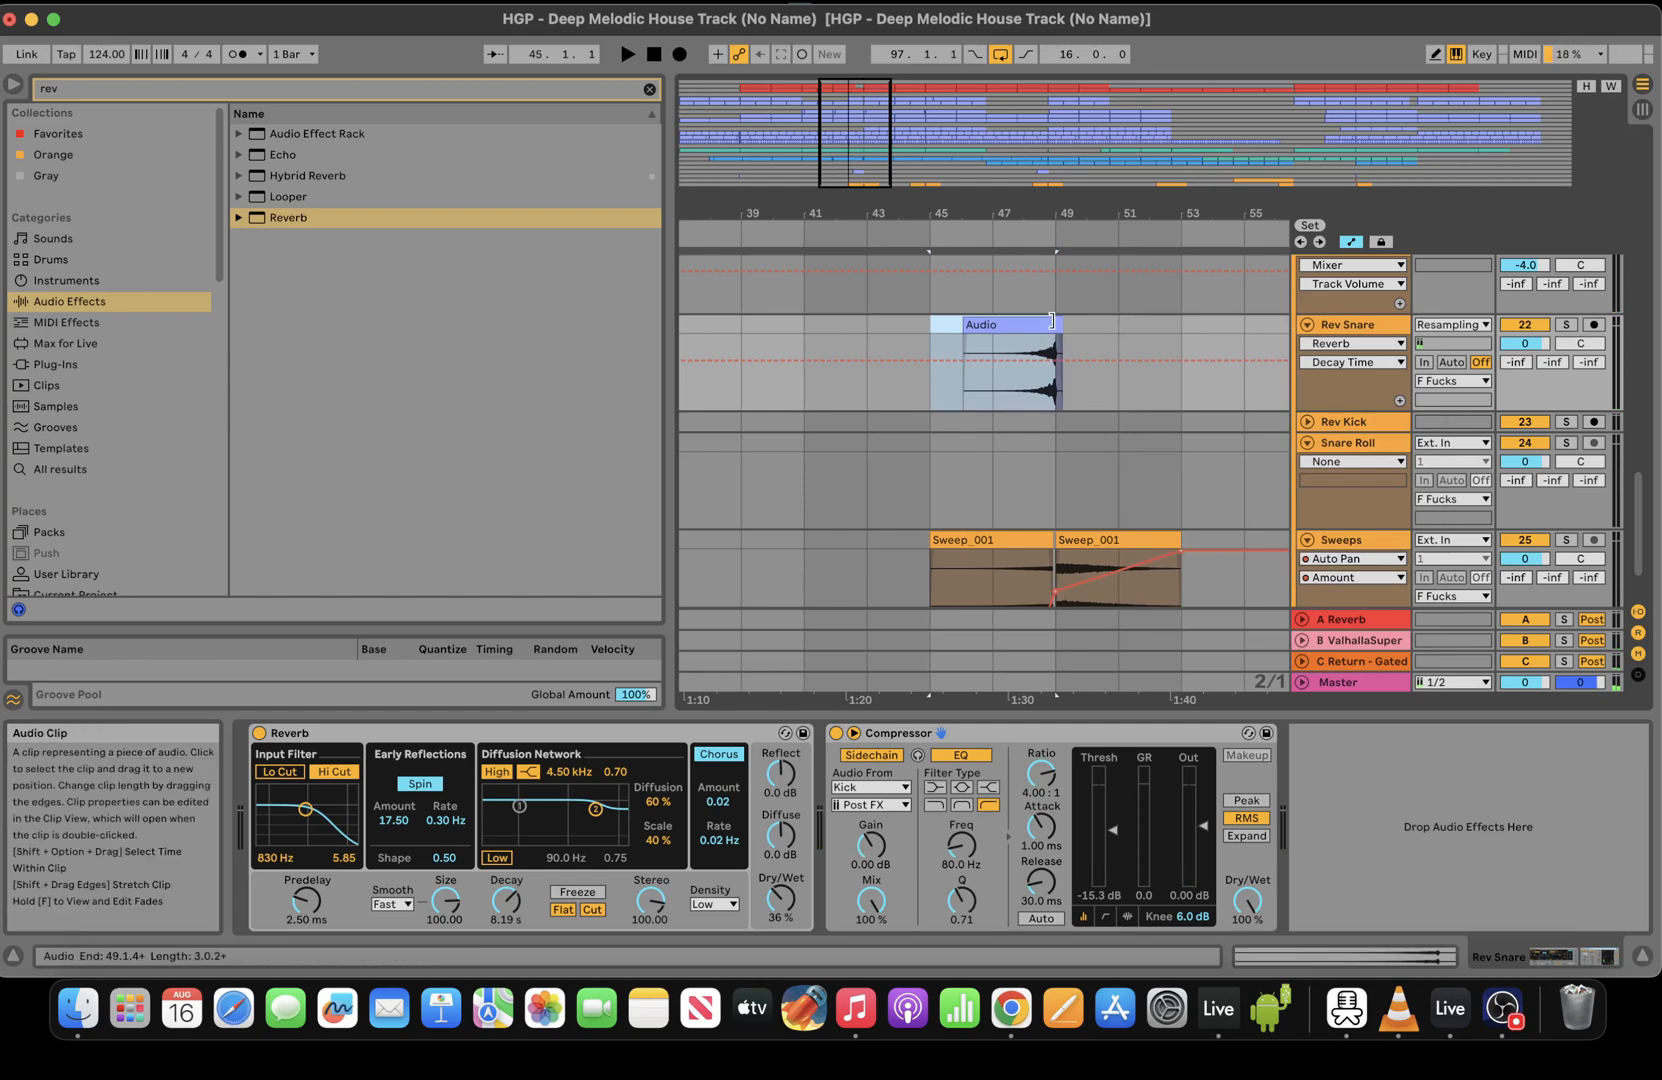
pyautogui.press('super+e')
pyautogui.press('super+j')
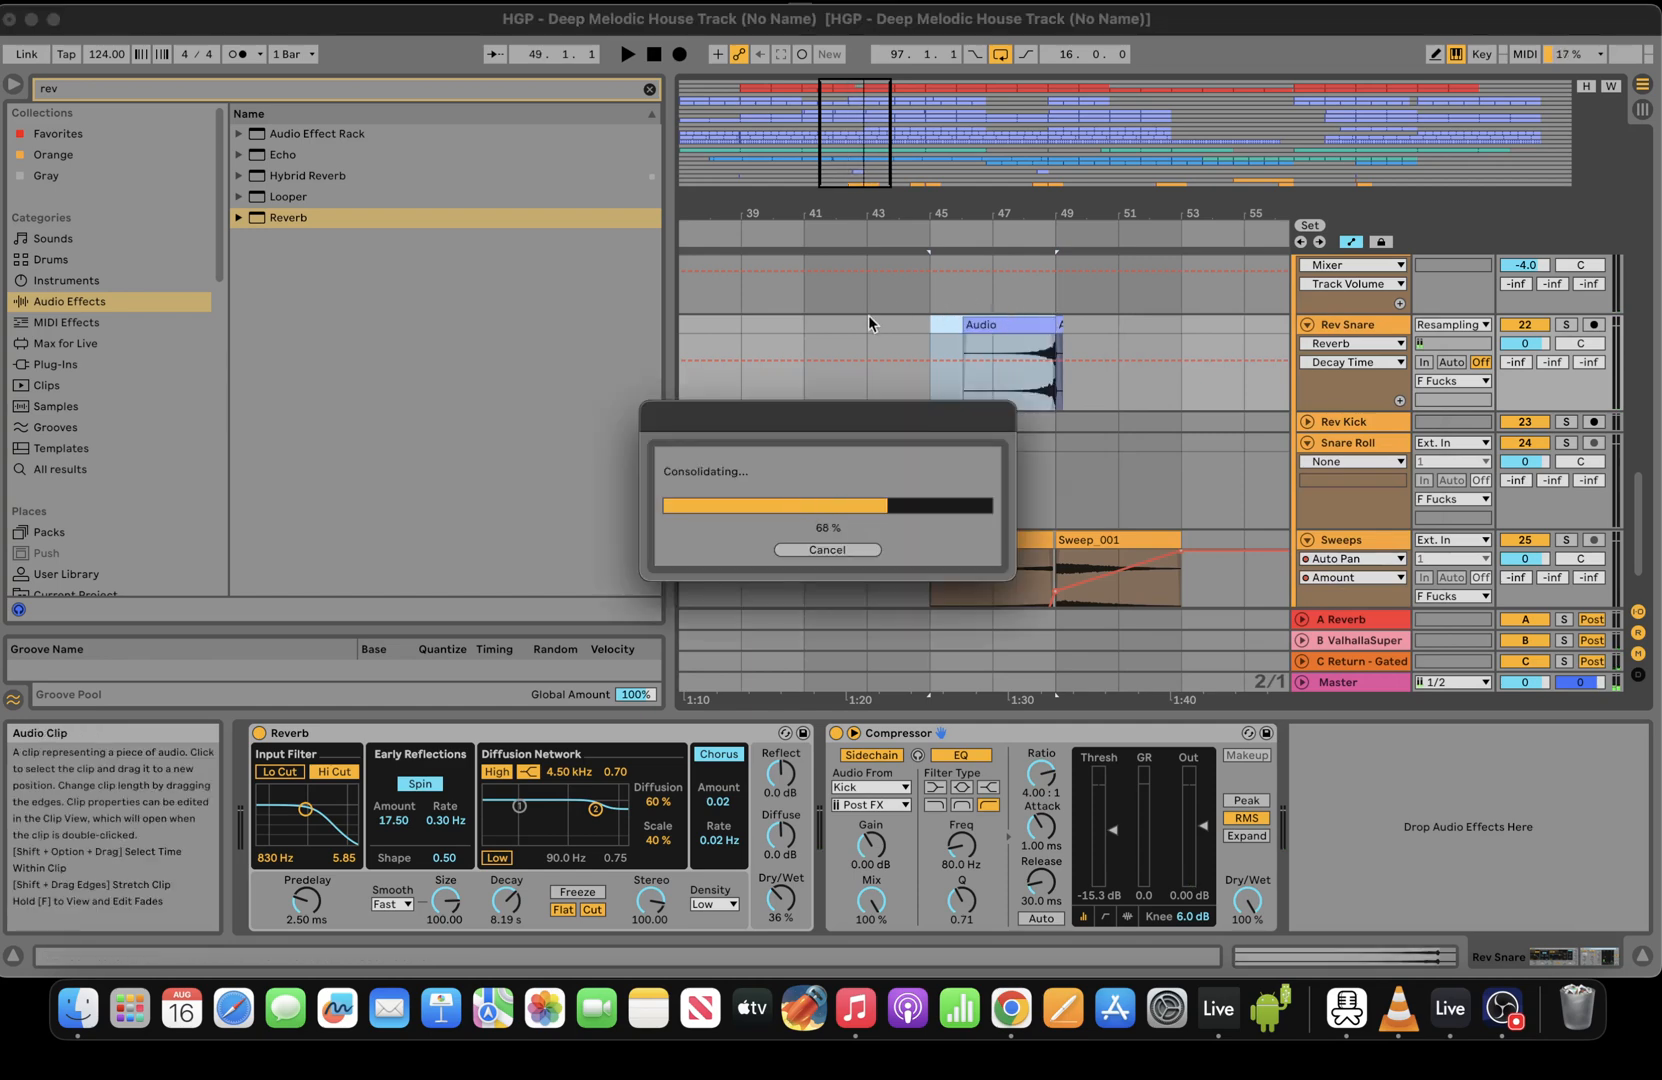
# Play the consolidated snare clip from bar 45 and narrow the browser to enlarge the arrangement area
pyautogui.press('space')
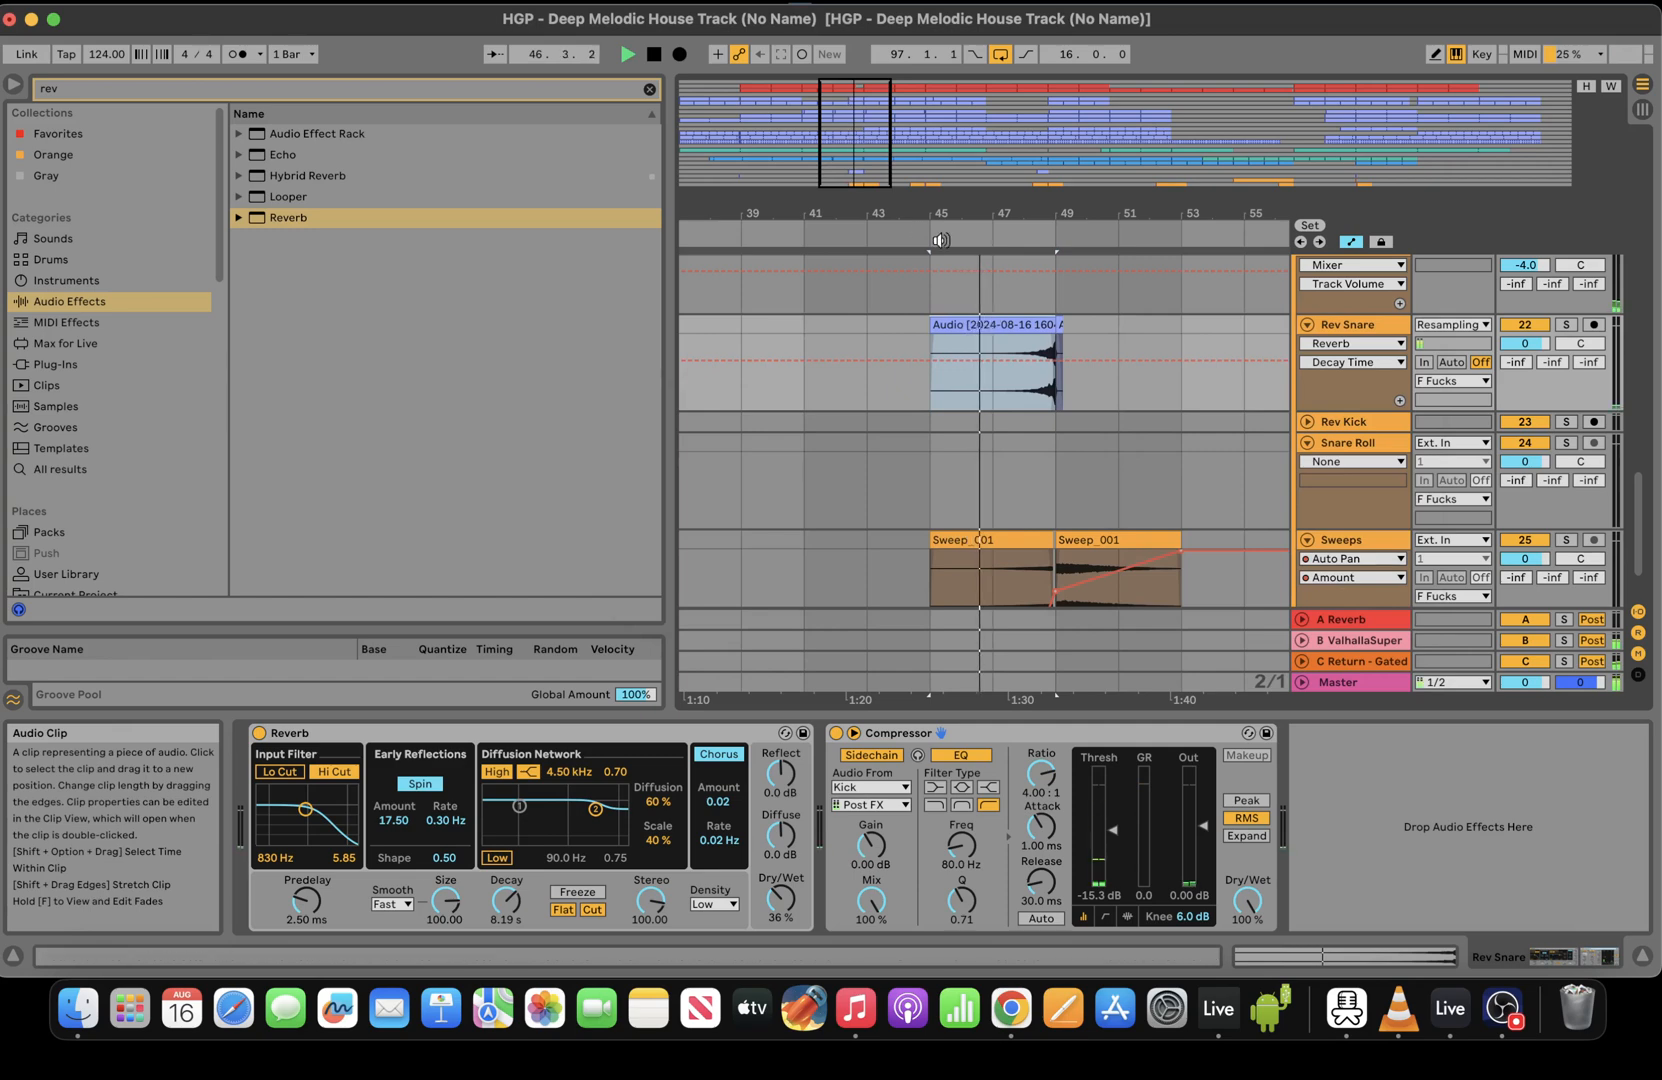
pyautogui.moveTo(855, 189); pyautogui.dragTo(899, 73)
pyautogui.moveTo(673, 258); pyautogui.dragTo(388, 254)
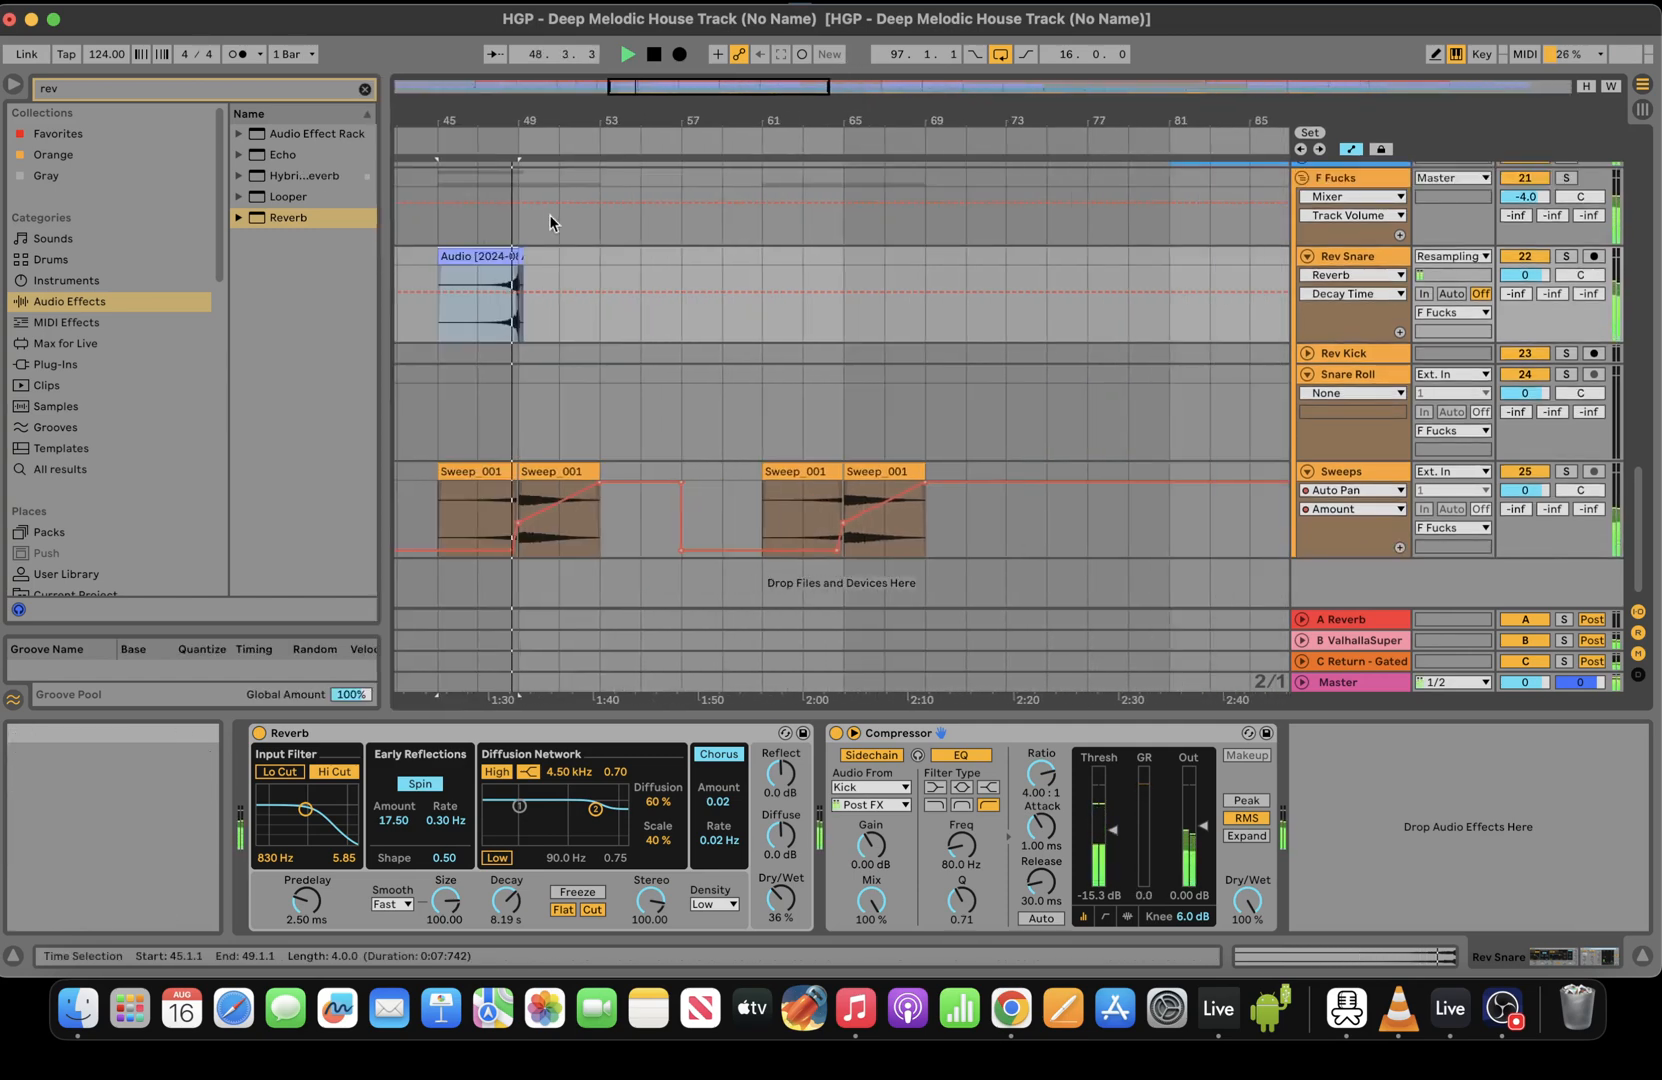
pyautogui.moveTo(668, 88); pyautogui.dragTo(638, 92)
pyautogui.moveTo(1185, 121); pyautogui.dragTo(1185, 96)
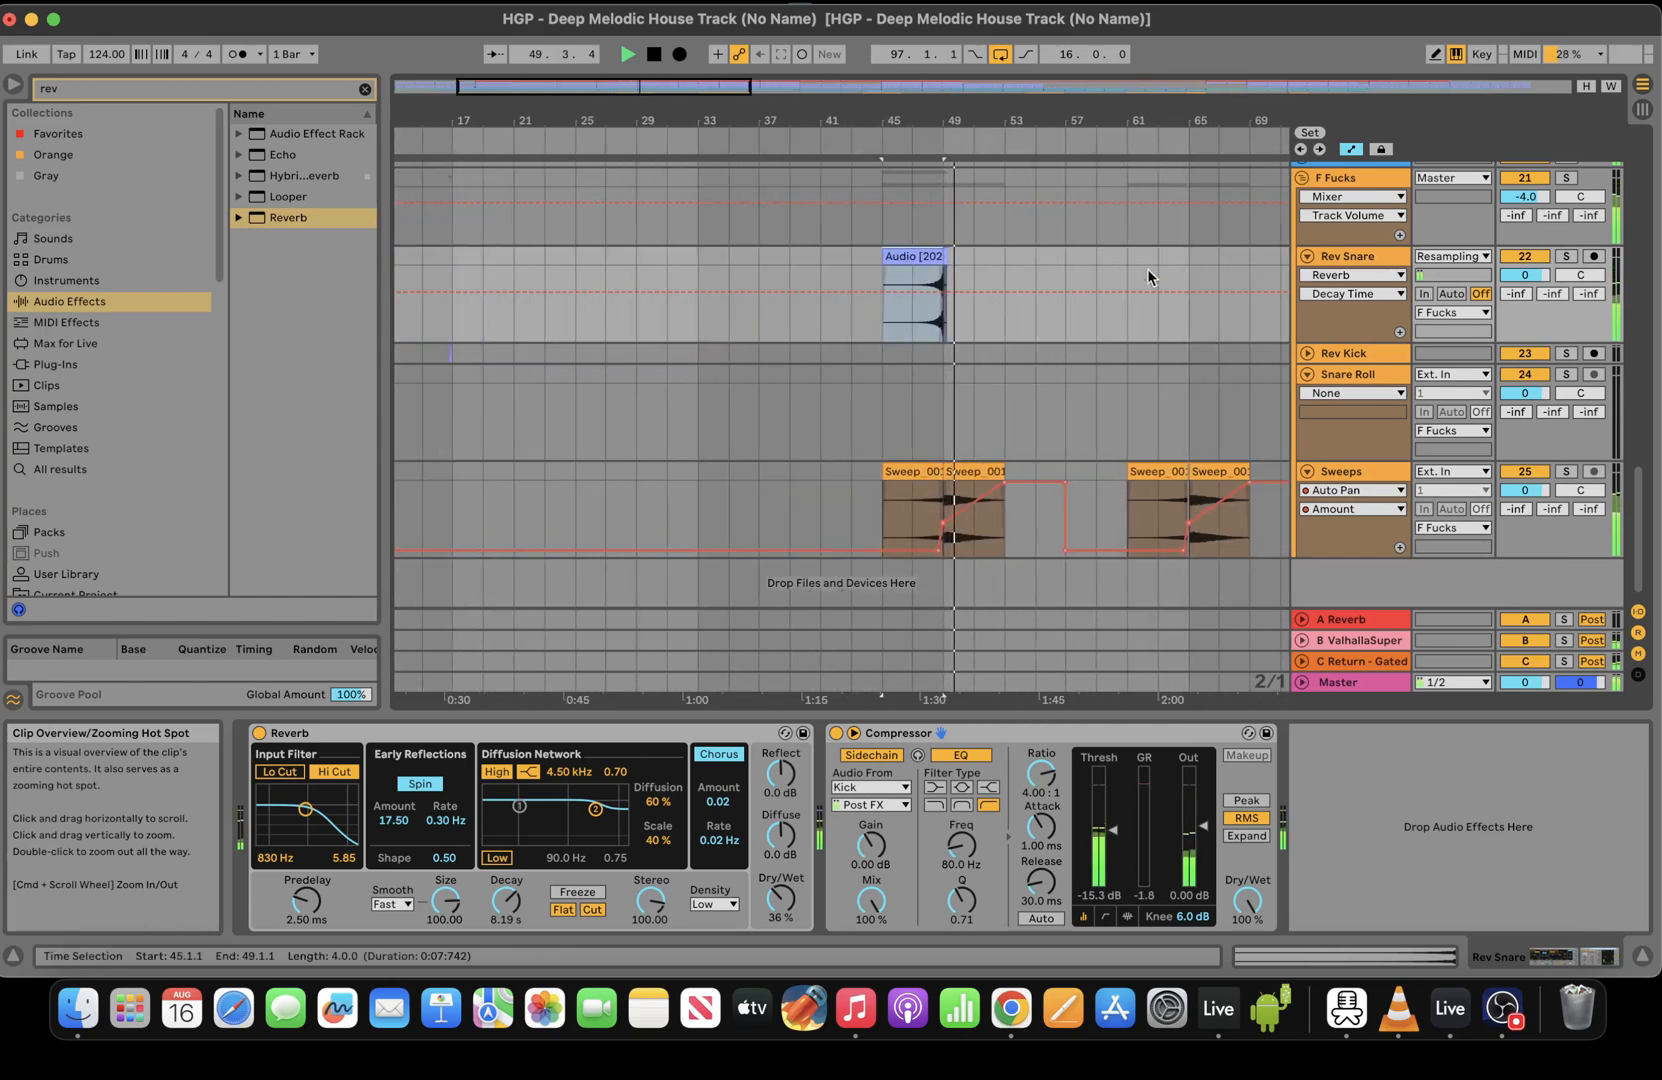
# Play the transition from bar 63, paste the consolidated snare clip at bar 65 on Rev Snare and move it back to bar 63
pyautogui.click(1158, 321)
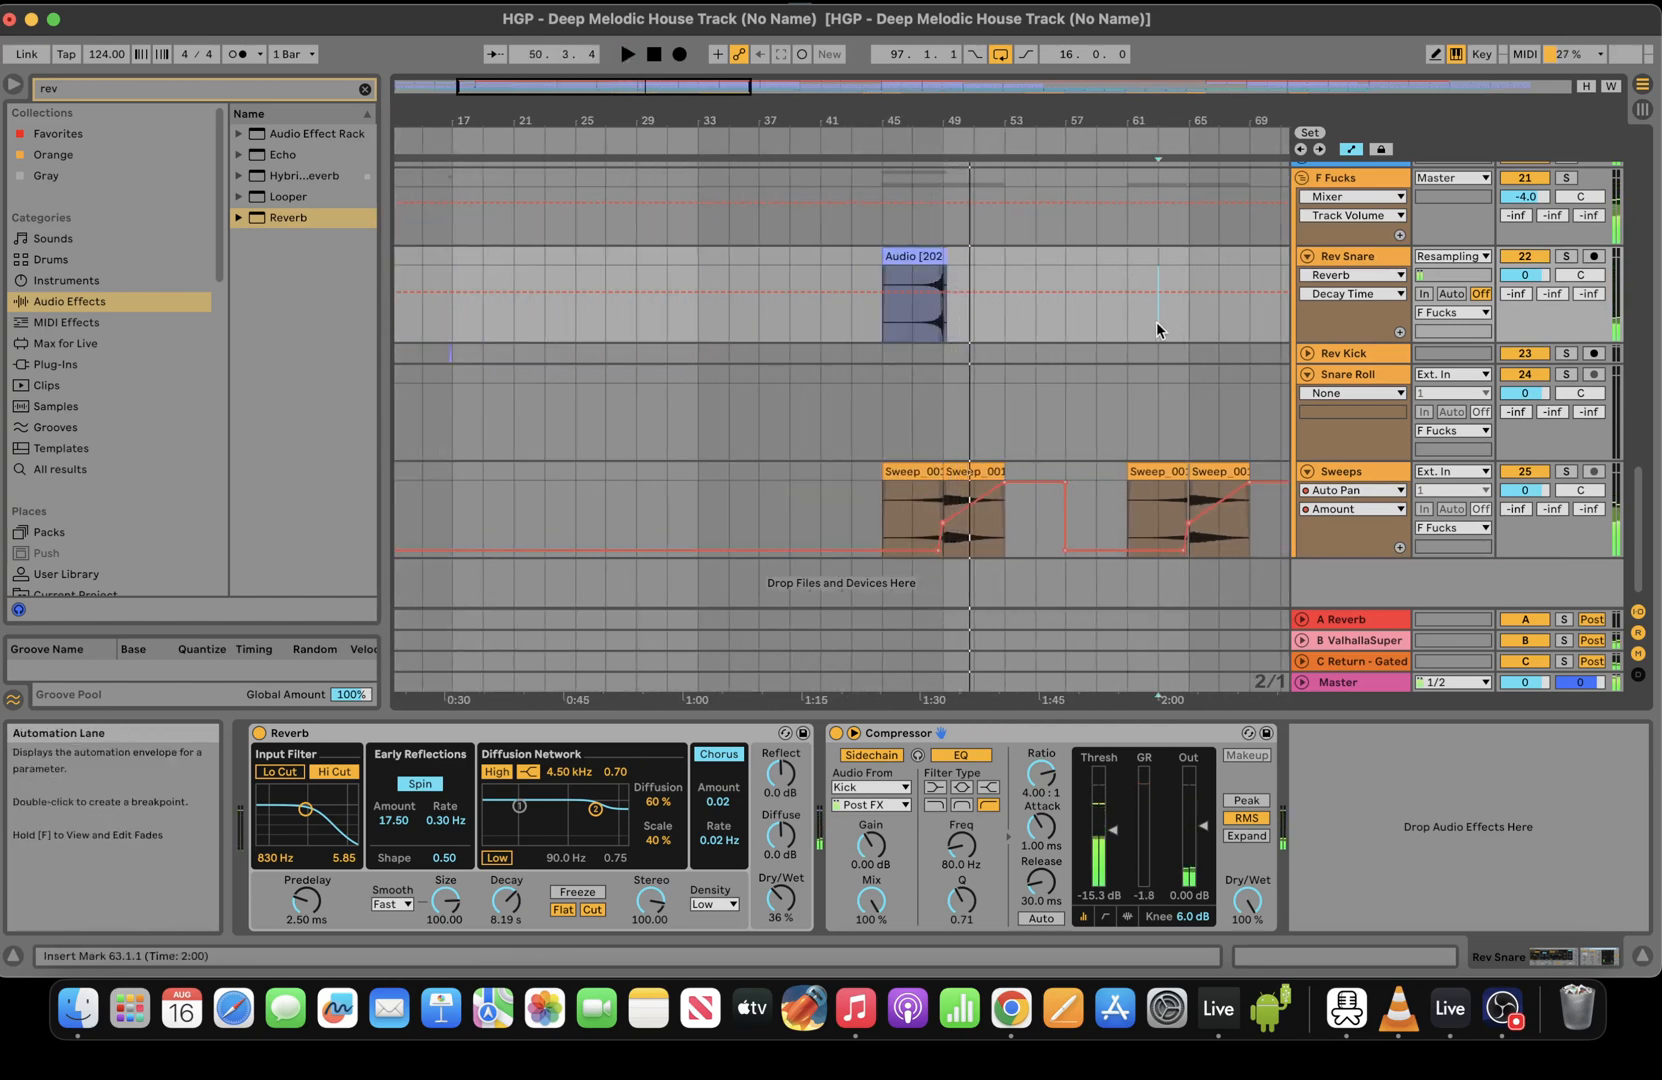
pyautogui.press('space')
pyautogui.press('space')
pyautogui.moveTo(1188, 121); pyautogui.dragTo(1188, 133)
pyautogui.moveTo(718, 87); pyautogui.dragTo(757, 85)
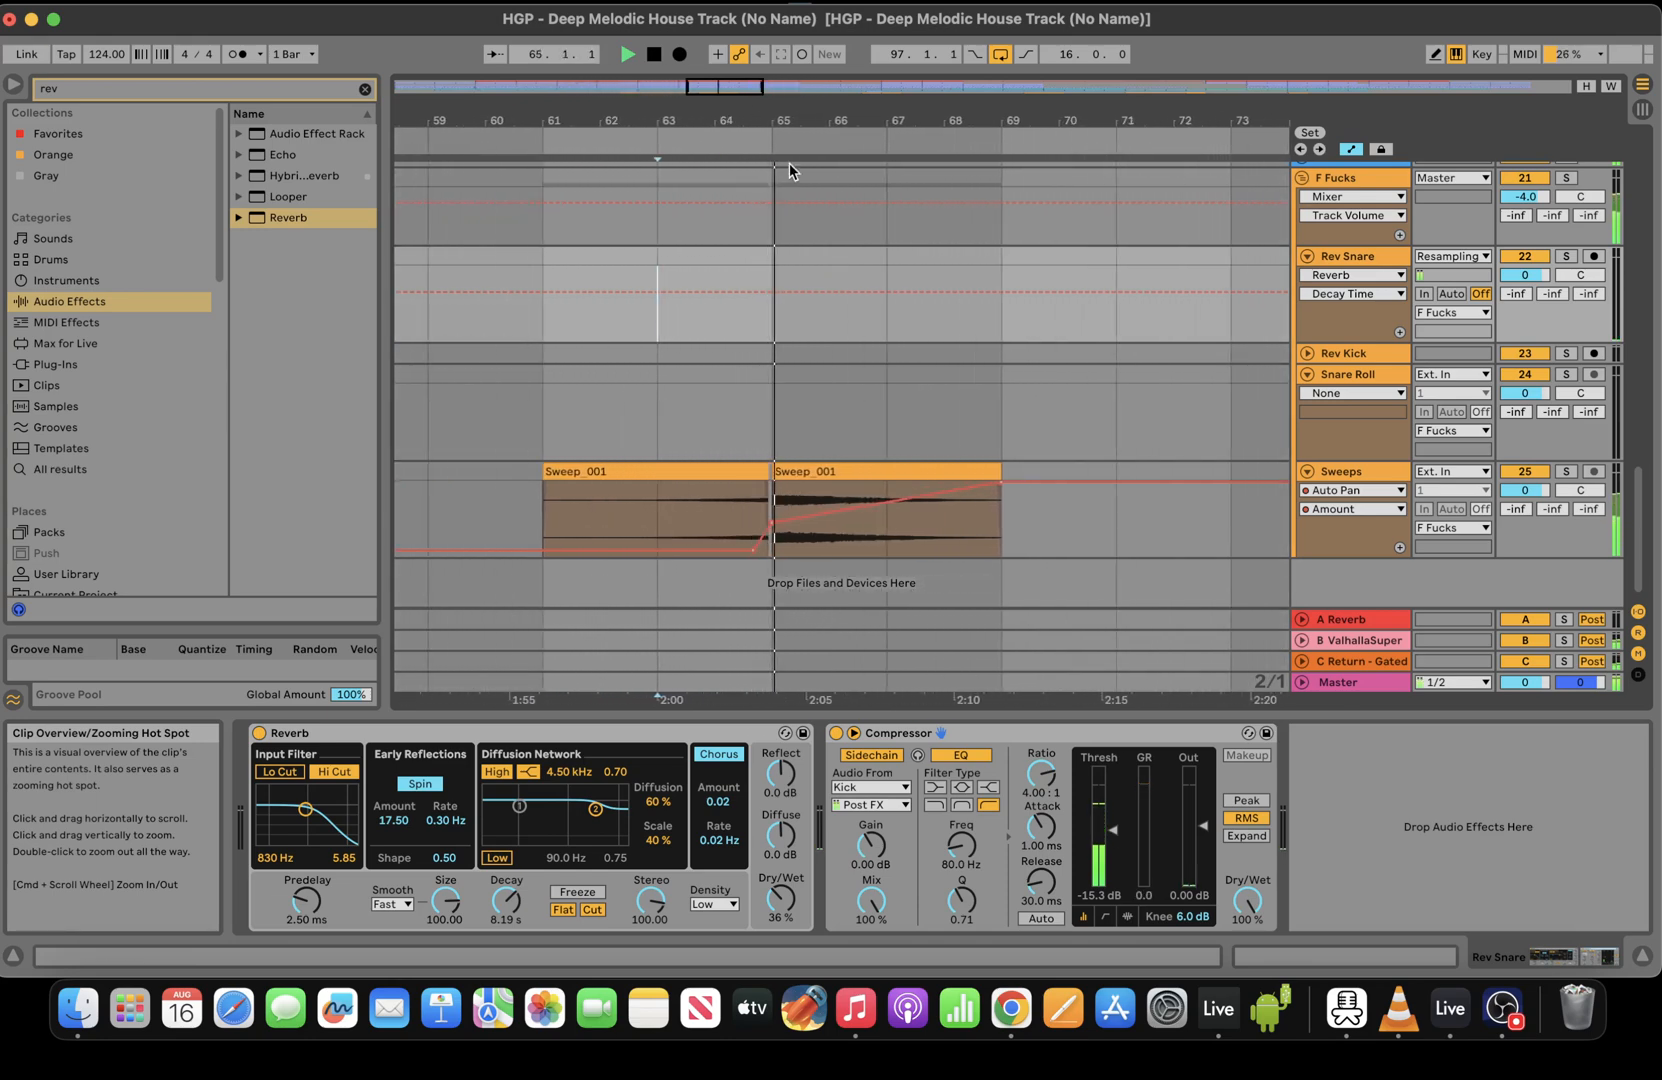
pyautogui.click(775, 334)
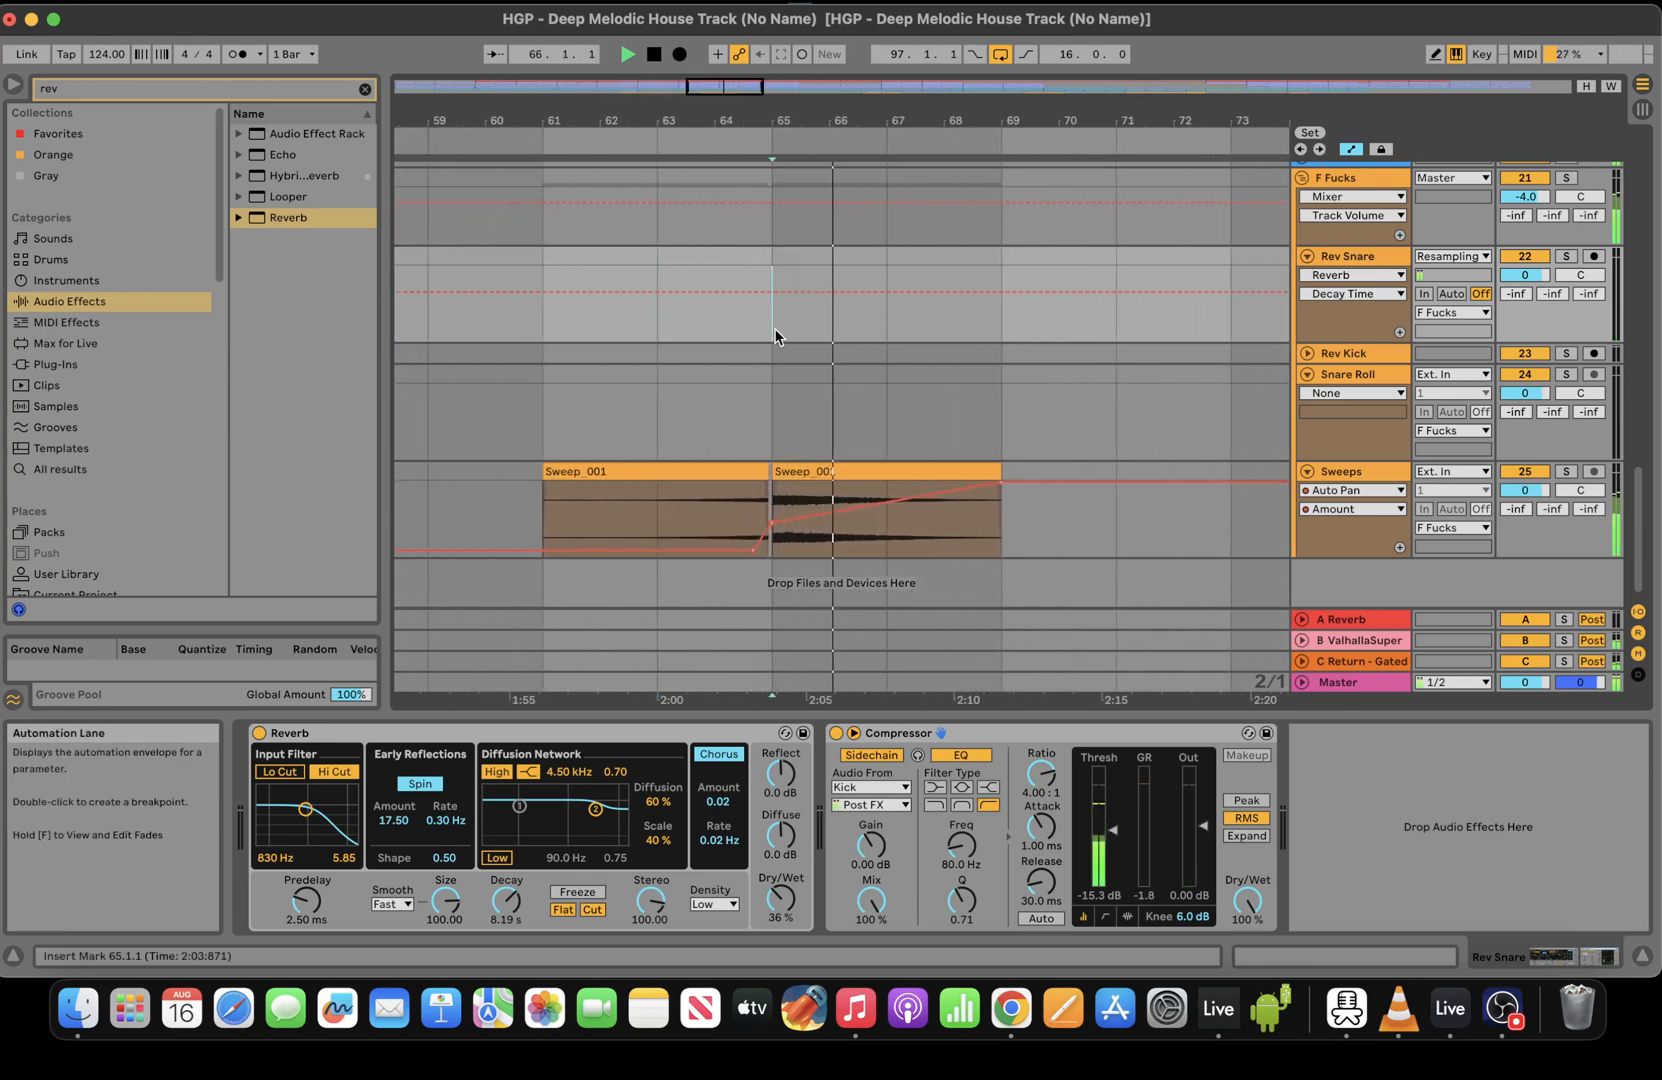
pyautogui.press('super+v')
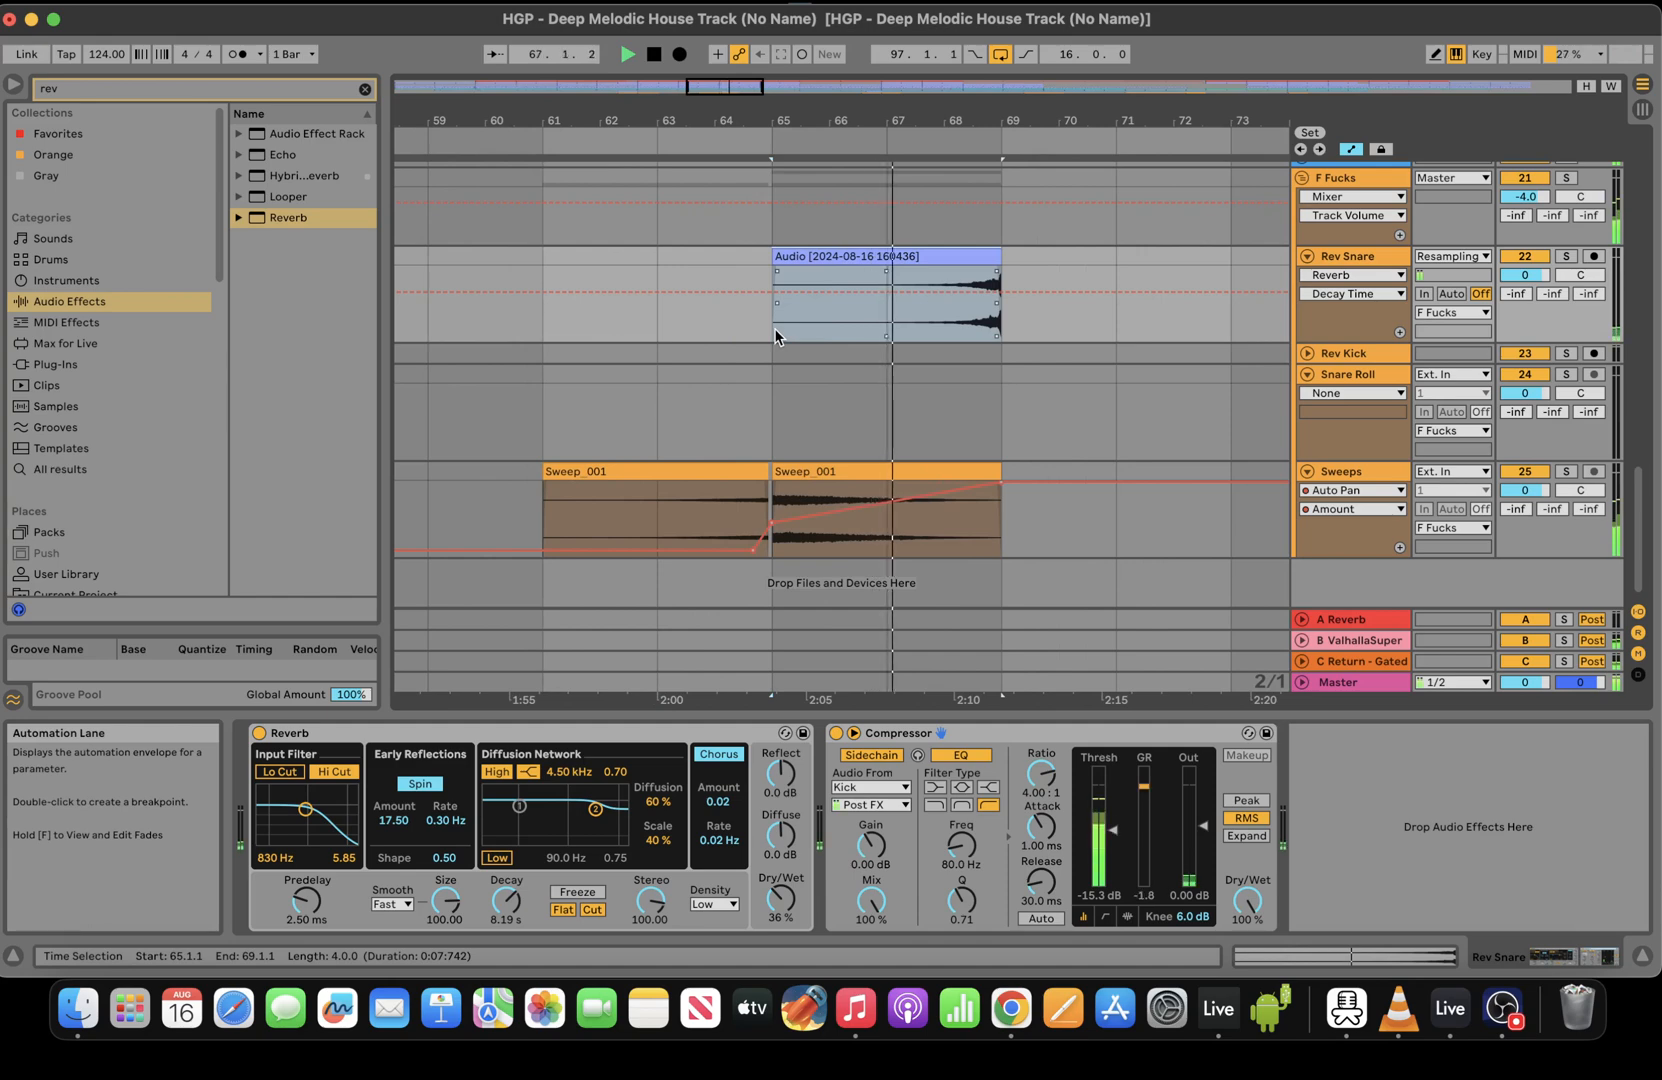
pyautogui.press('space')
pyautogui.press('Left')
pyautogui.press('space')
# Trim the Rev Snare clip to bars 65 to 67 and move the two surrounding Sweep_001 clips two bars later
pyautogui.click(775, 331)
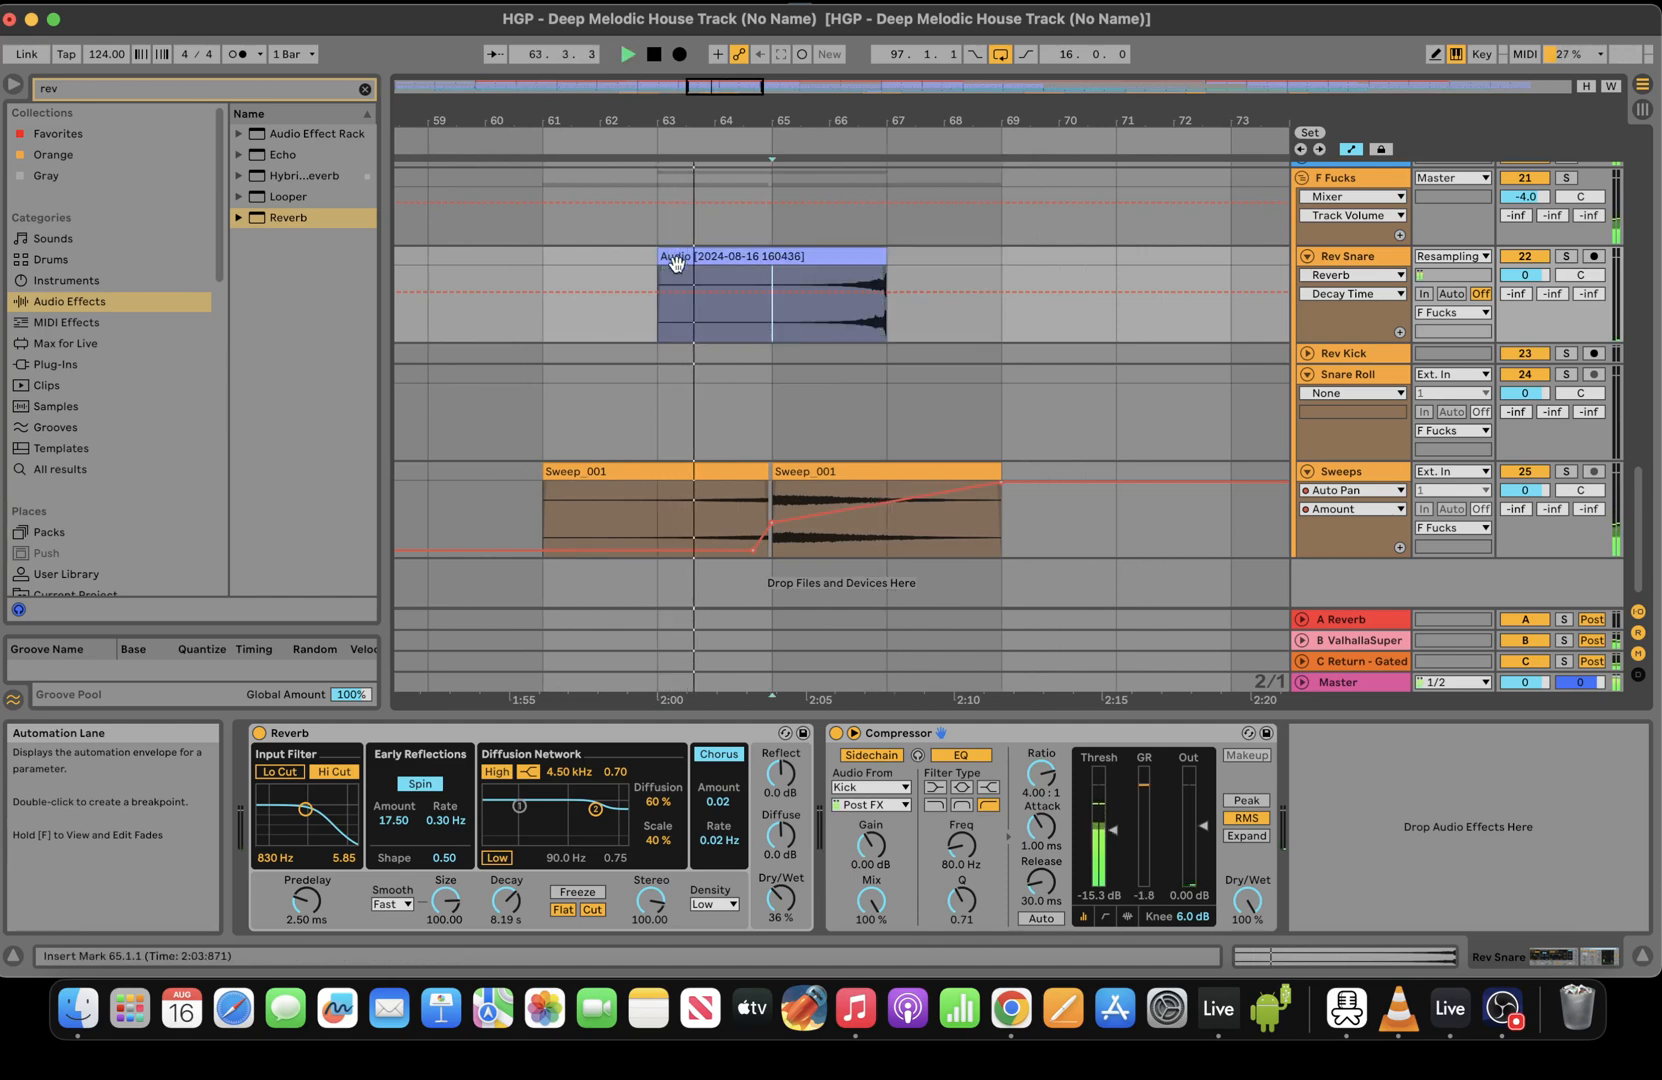
pyautogui.moveTo(660, 257); pyautogui.dragTo(738, 263)
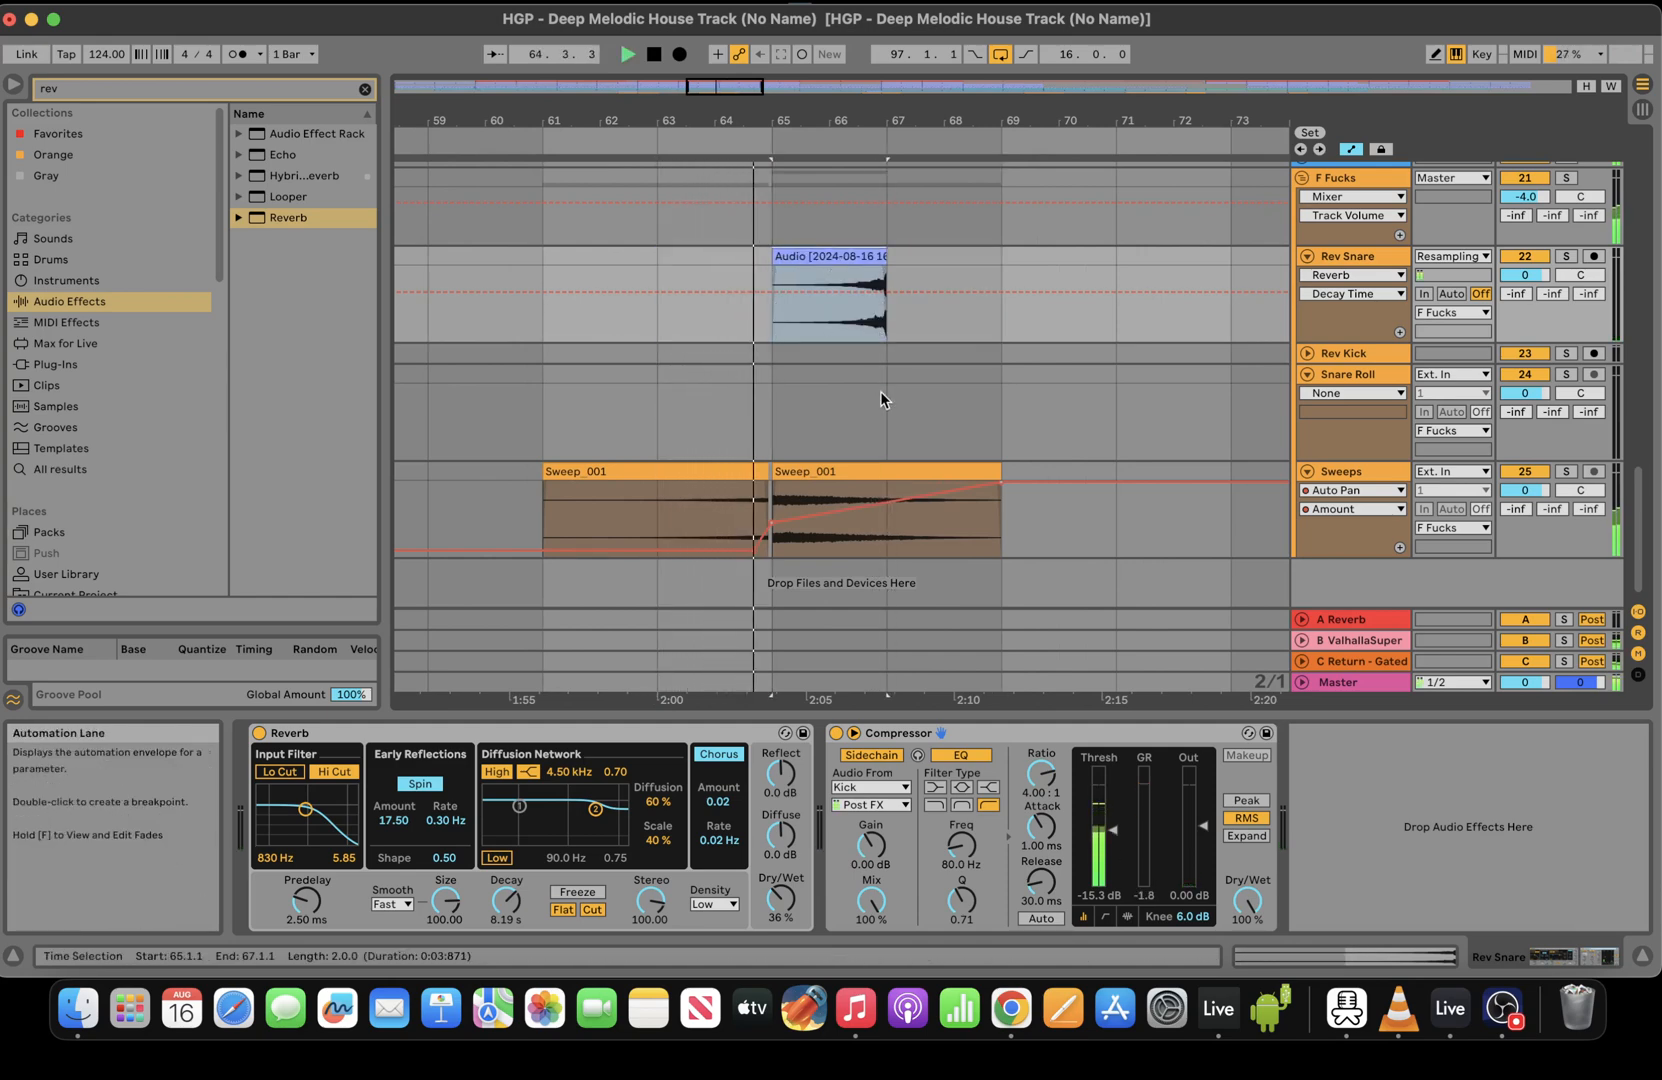
pyautogui.click(810, 473)
pyautogui.press('Right')
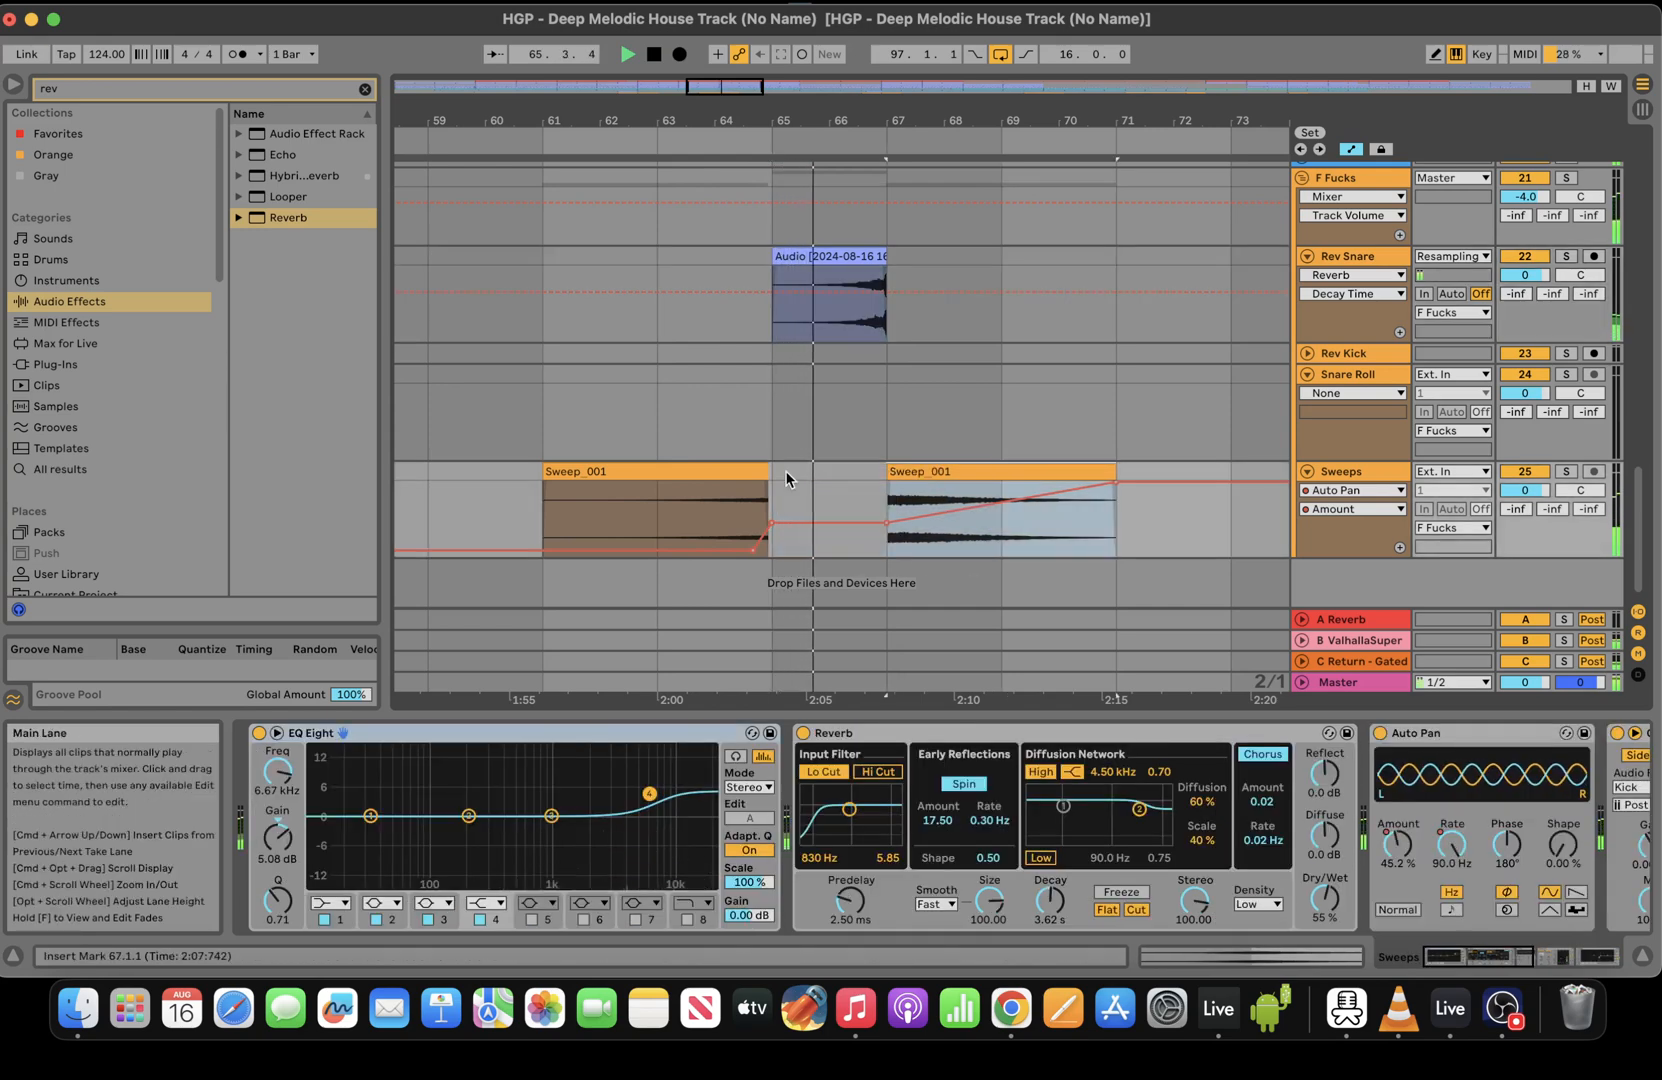
pyautogui.click(755, 471)
pyautogui.press('Right')
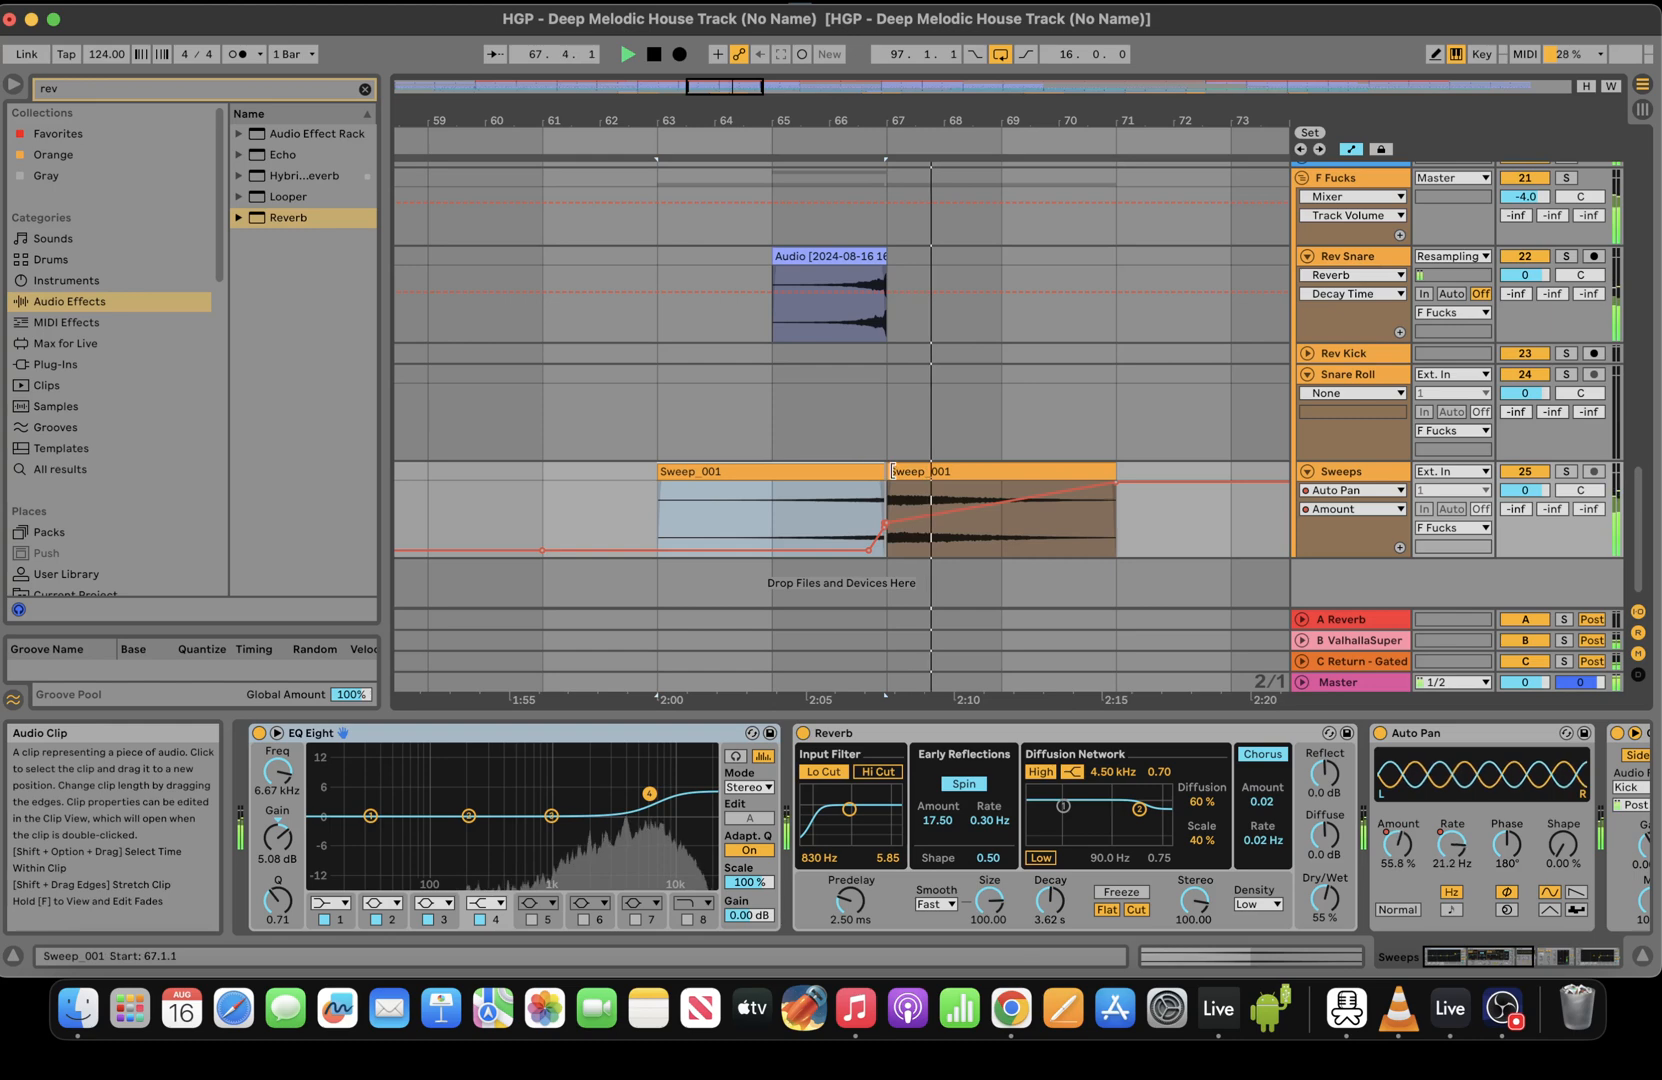
# Solo the Textures group, add an EQ Eight to it and boost band 3 by 3.35 dB at 7.42 kHz
pyautogui.moveTo(726, 87); pyautogui.dragTo(873, 81)
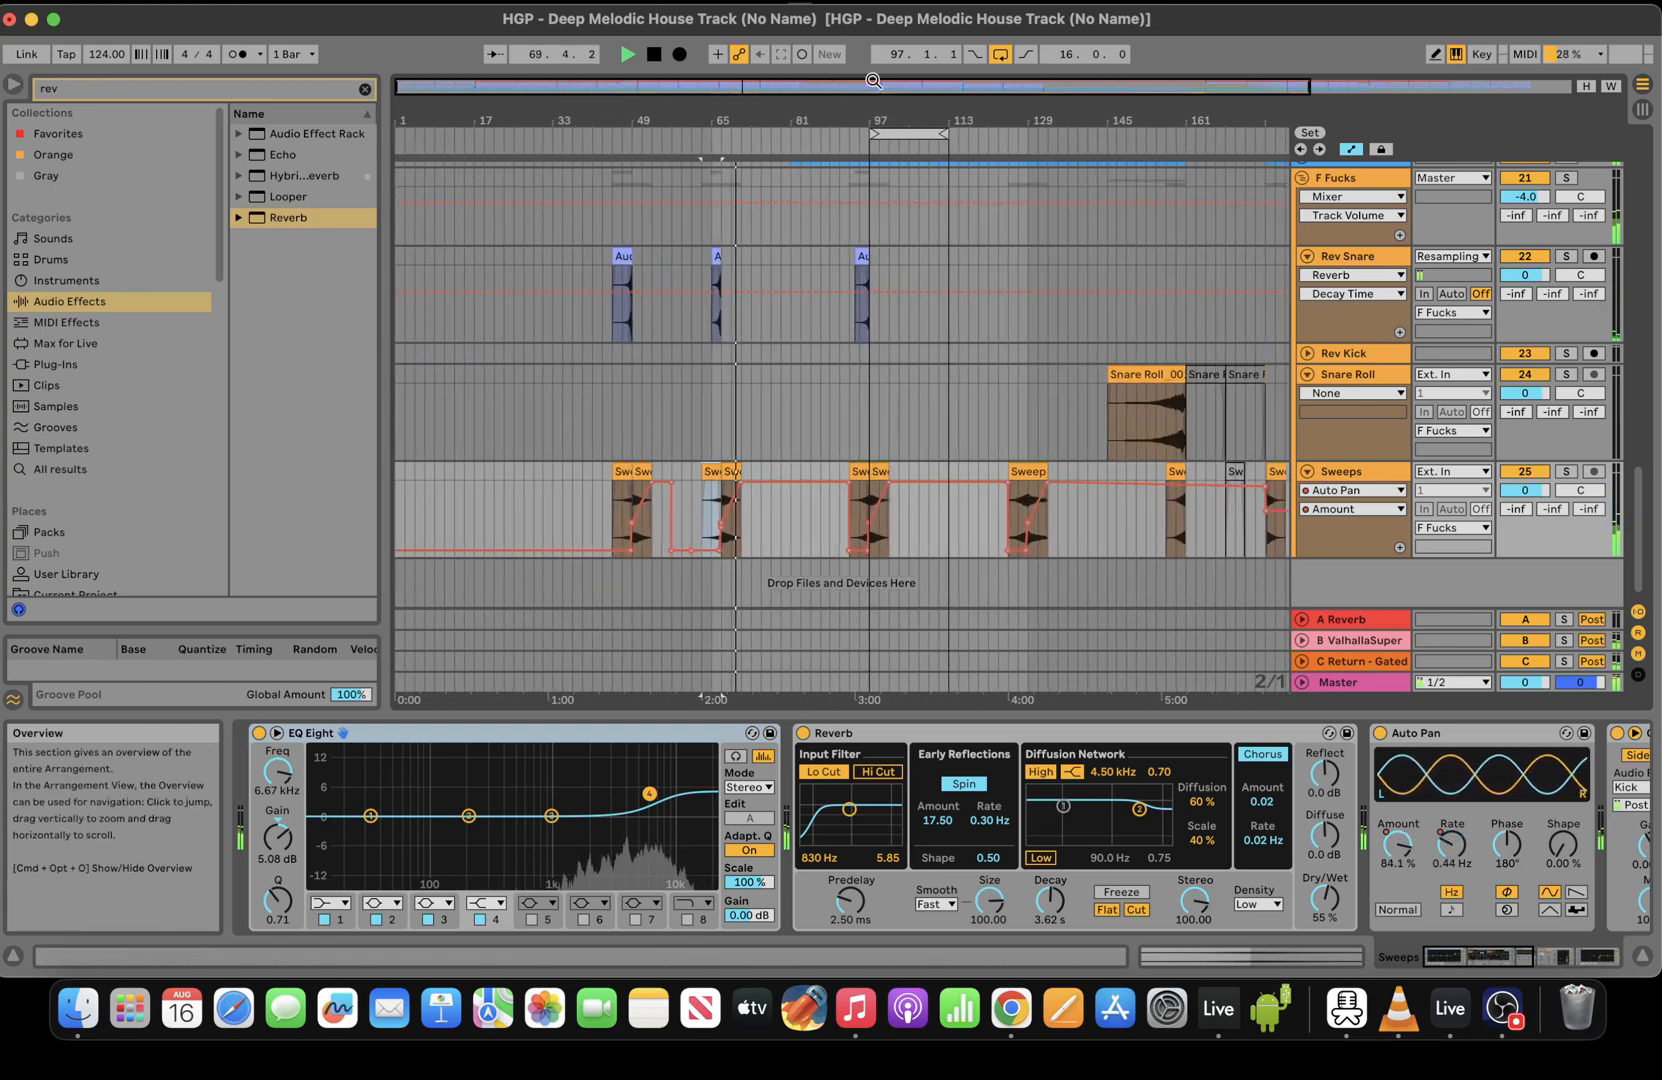
pyautogui.click(858, 682)
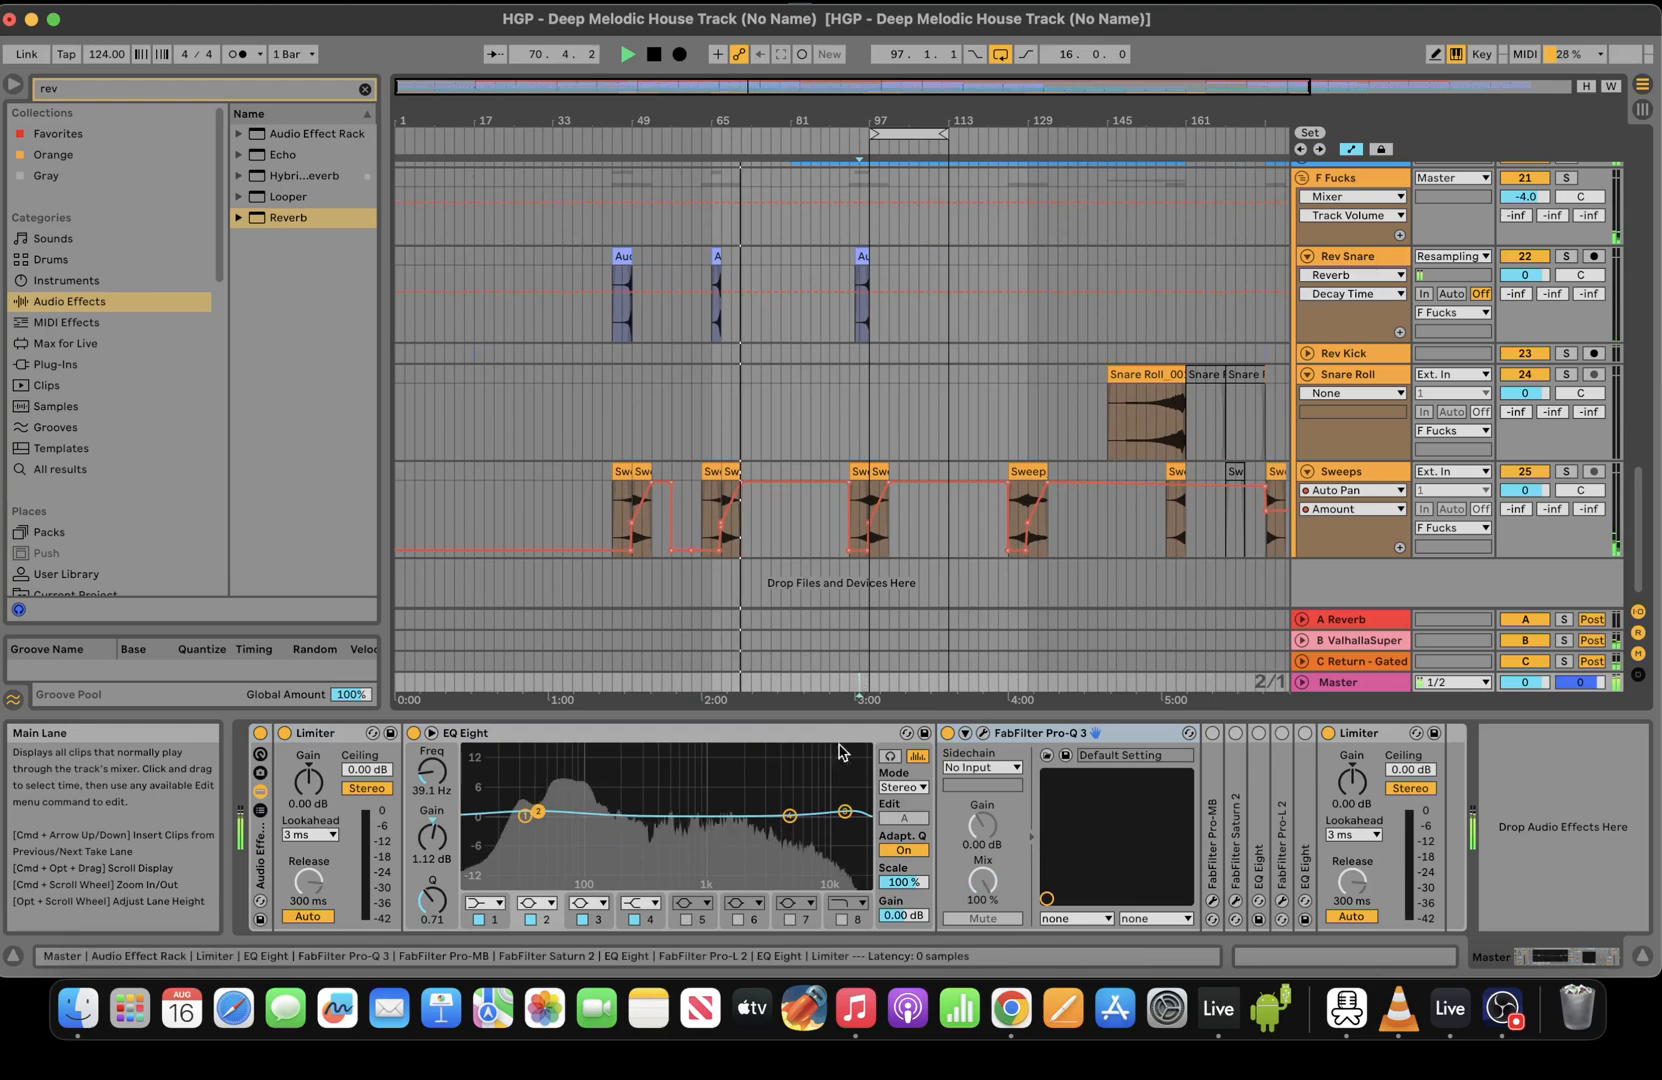
pyautogui.moveTo(1636, 530); pyautogui.dragTo(1635, 320)
pyautogui.click(1567, 485)
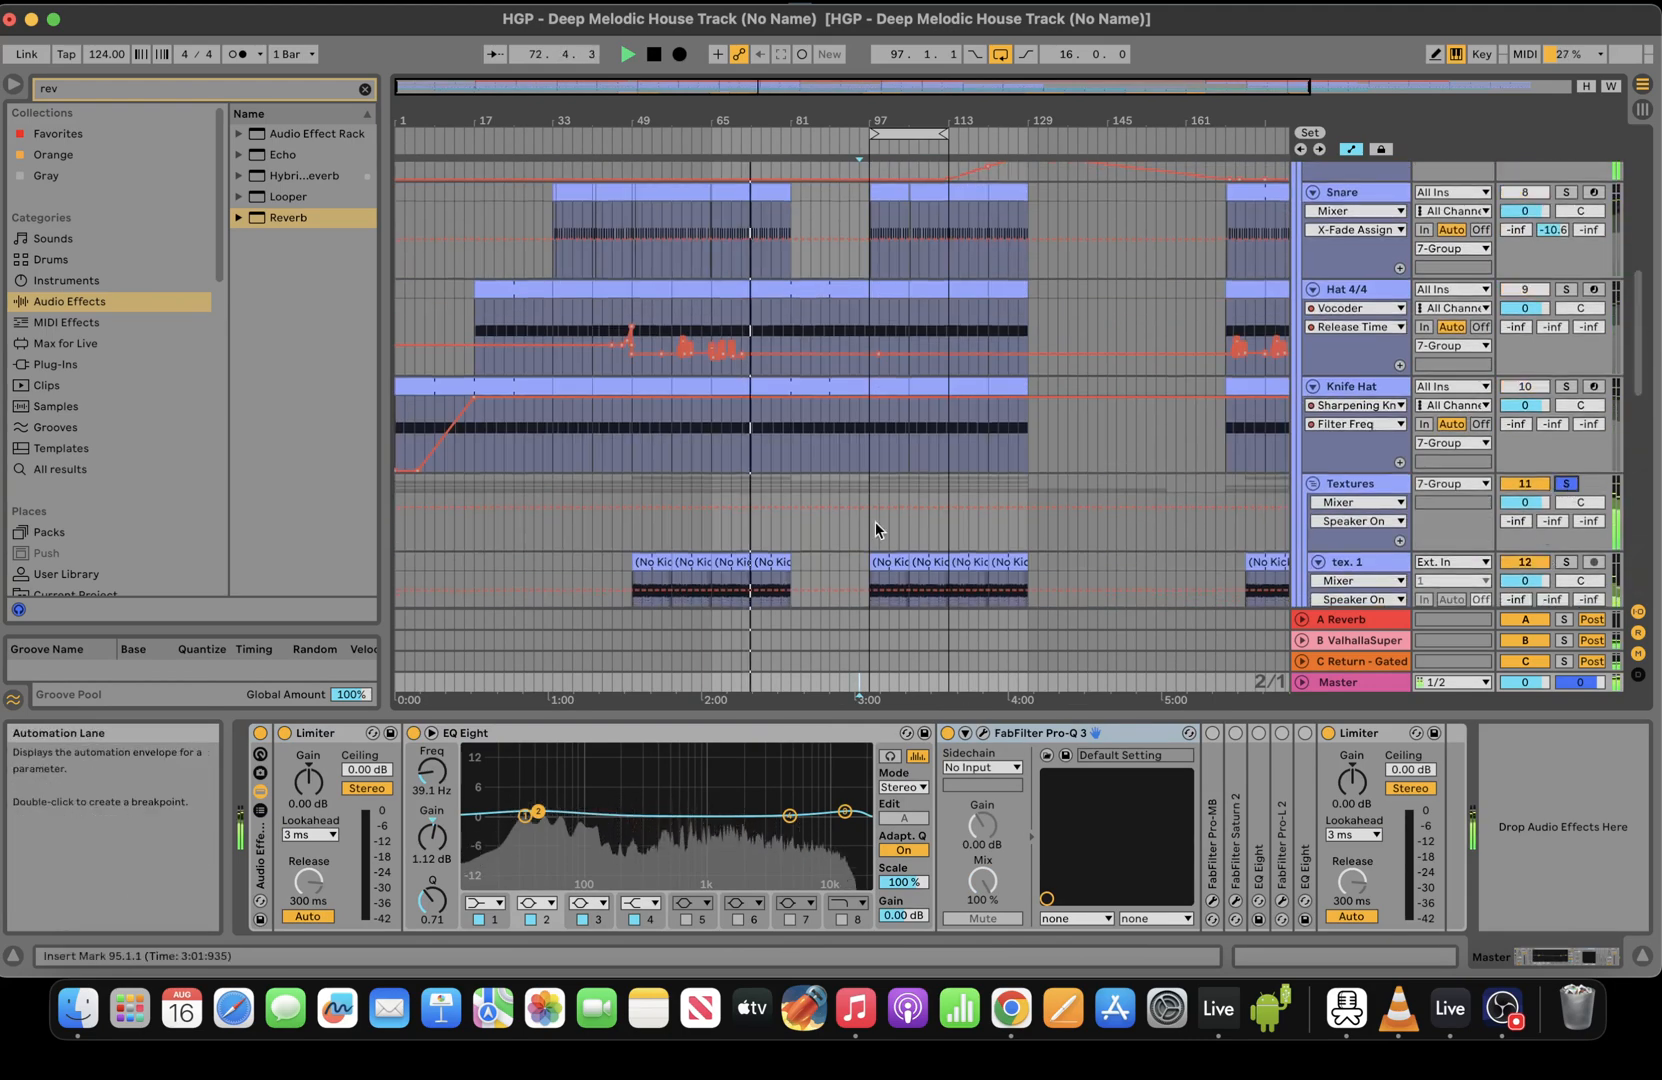
pyautogui.click(732, 530)
pyautogui.click(200, 90)
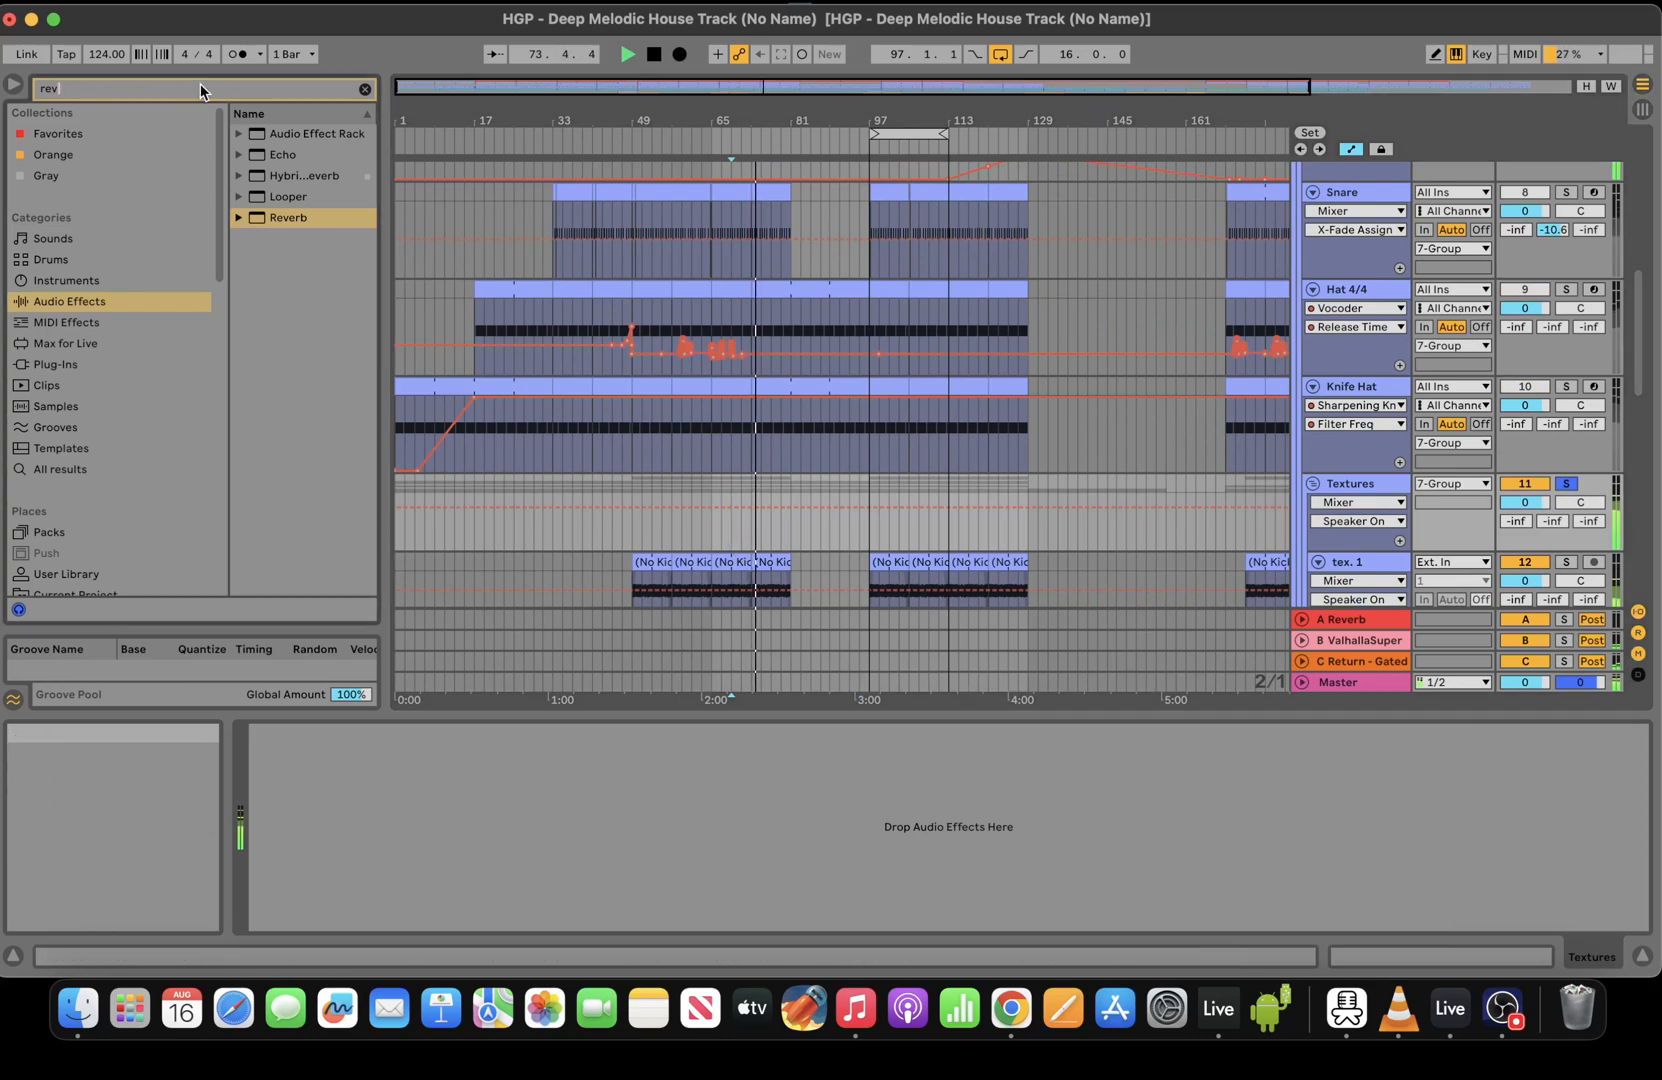
pyautogui.write('eq')
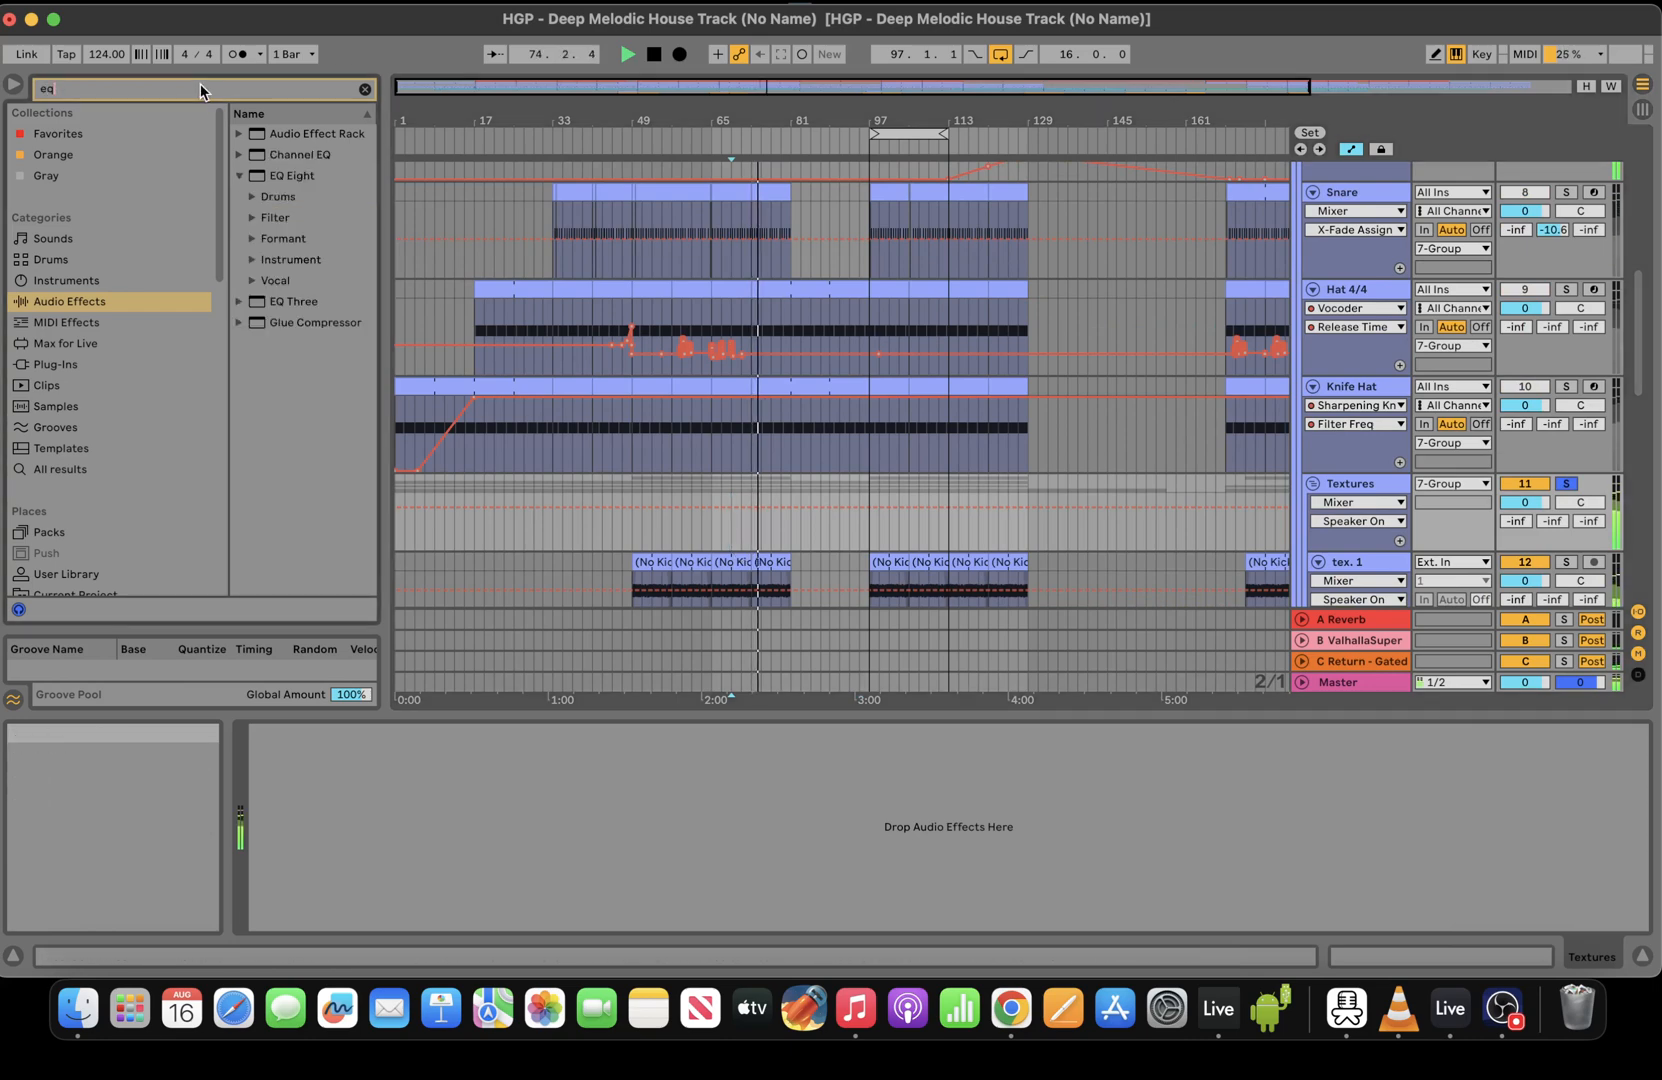
pyautogui.doubleClick(293, 177)
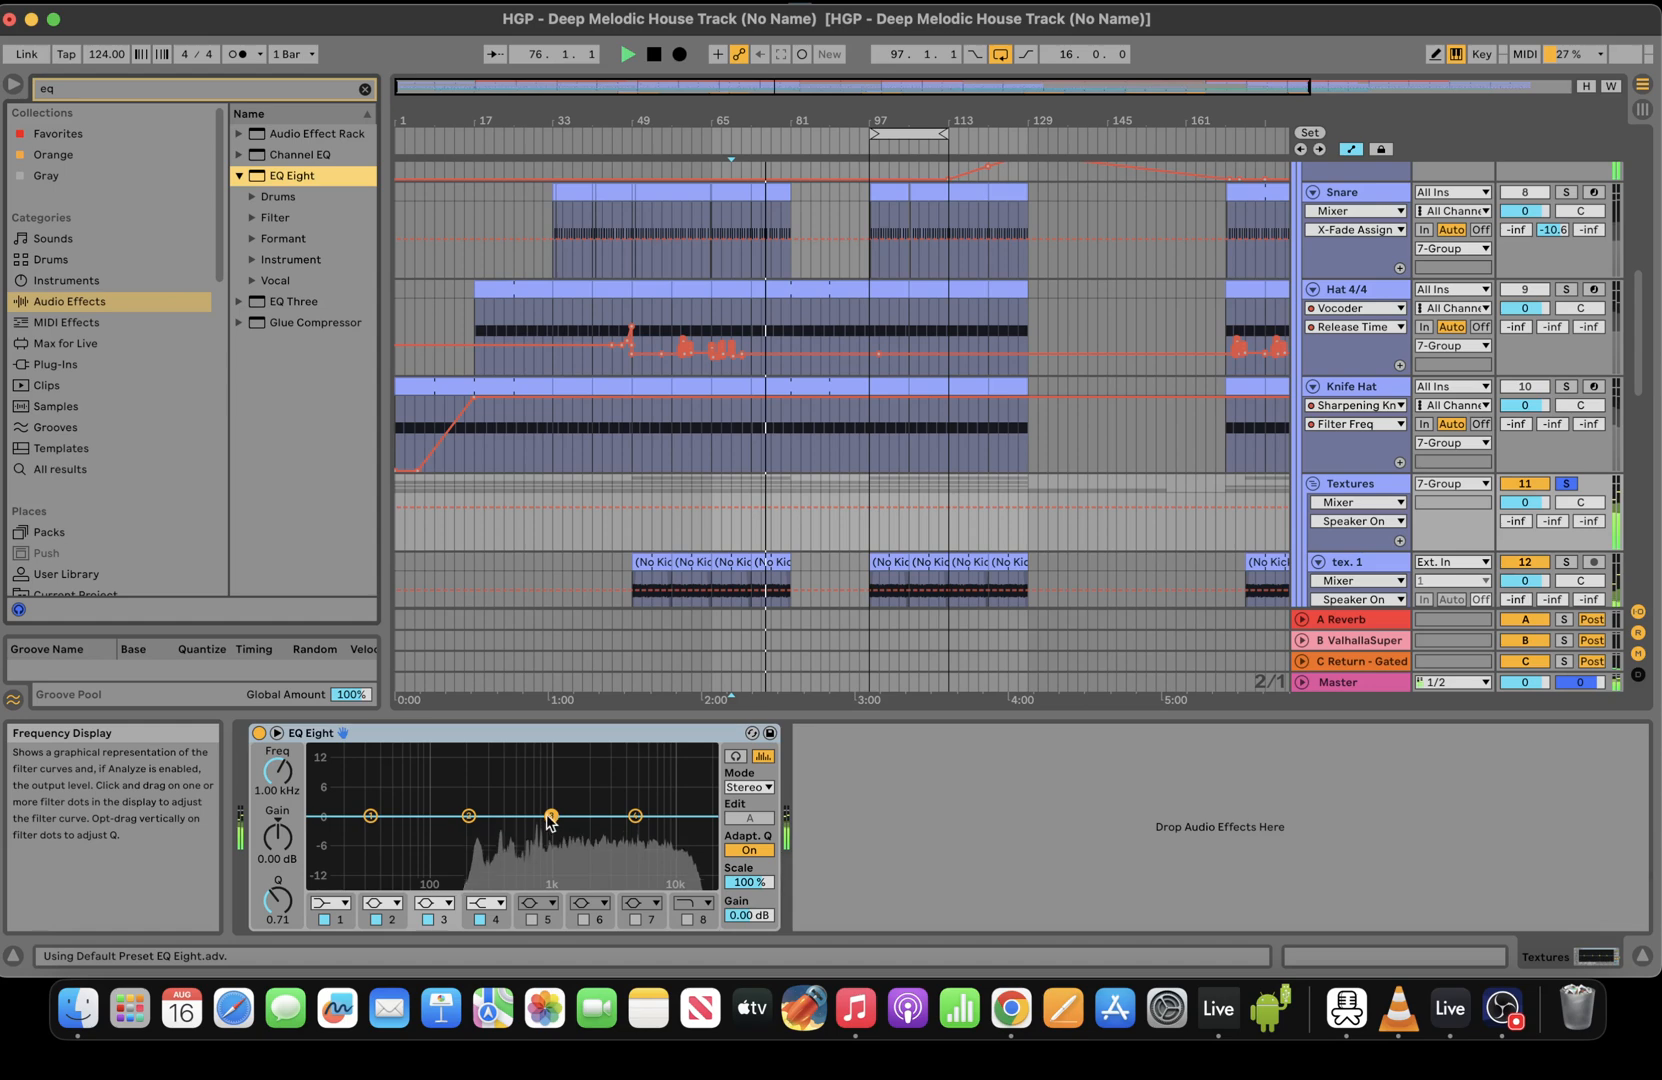
pyautogui.moveTo(551, 817); pyautogui.dragTo(655, 801)
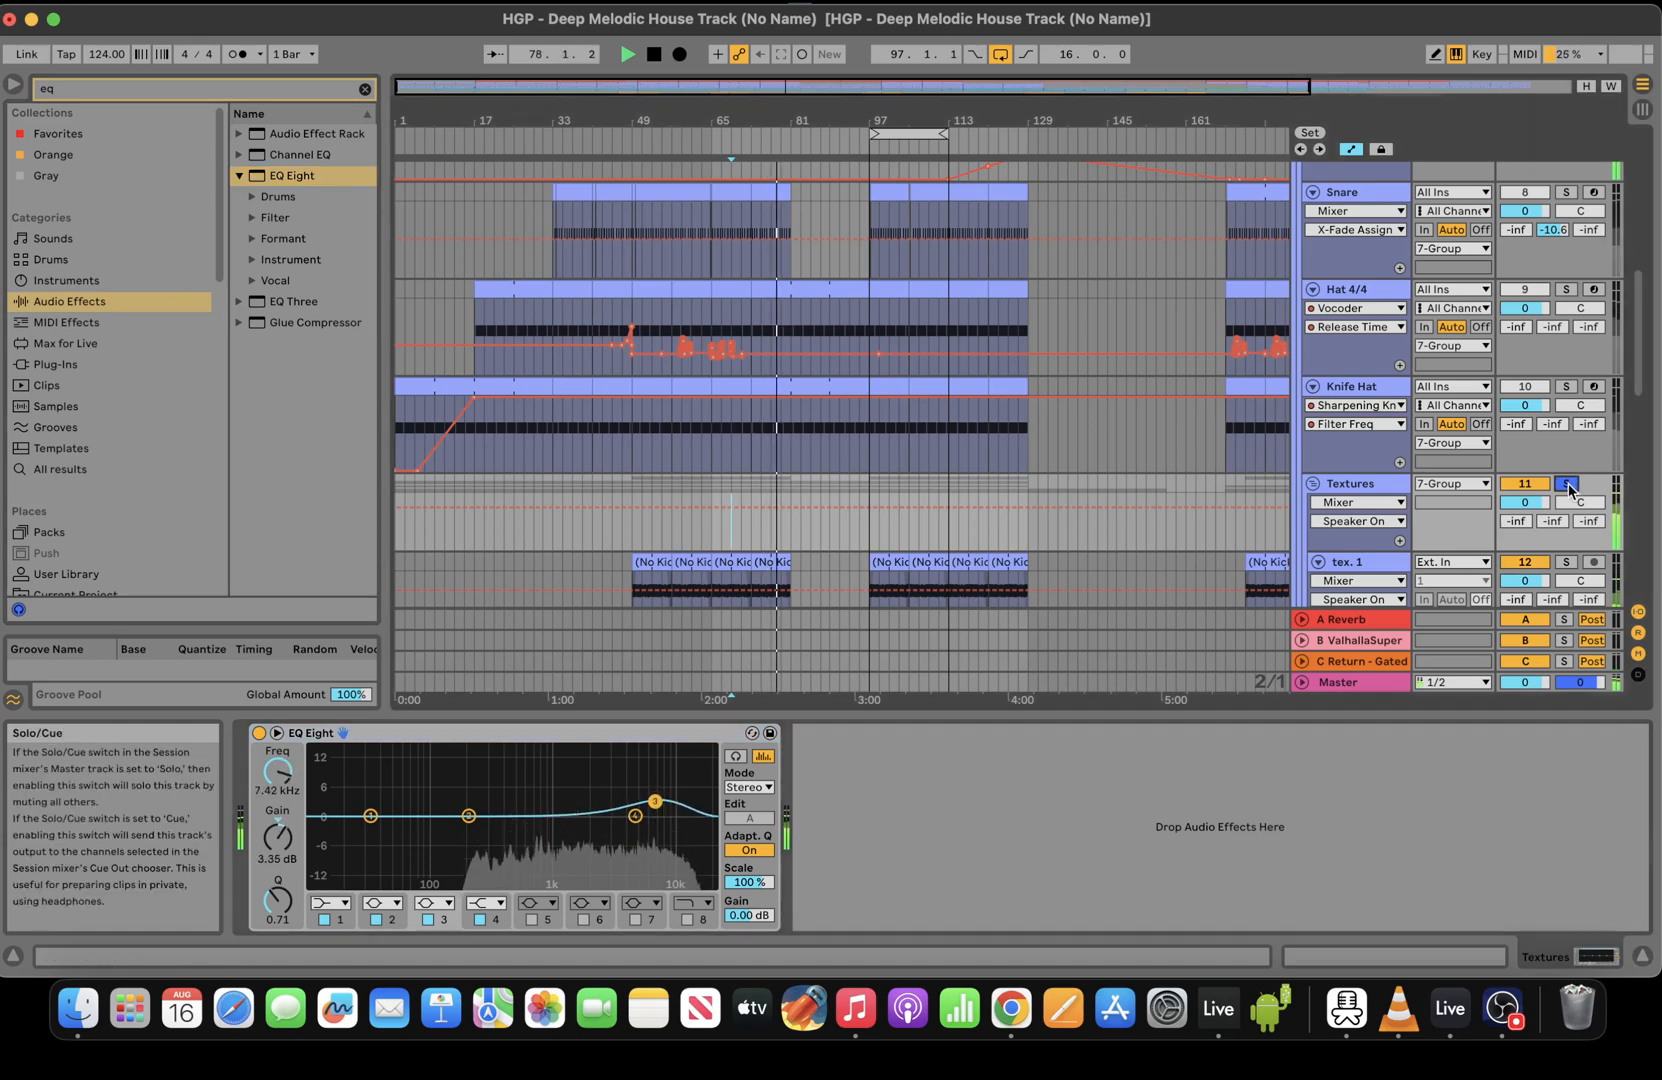
# On the soloed Snare's EQ Eight, raise band 4 to 8.80 dB at 3.52 kHz and enable the band 8 high cut, placing the EQ before GClip
pyautogui.scroll(3, 1640, 318)
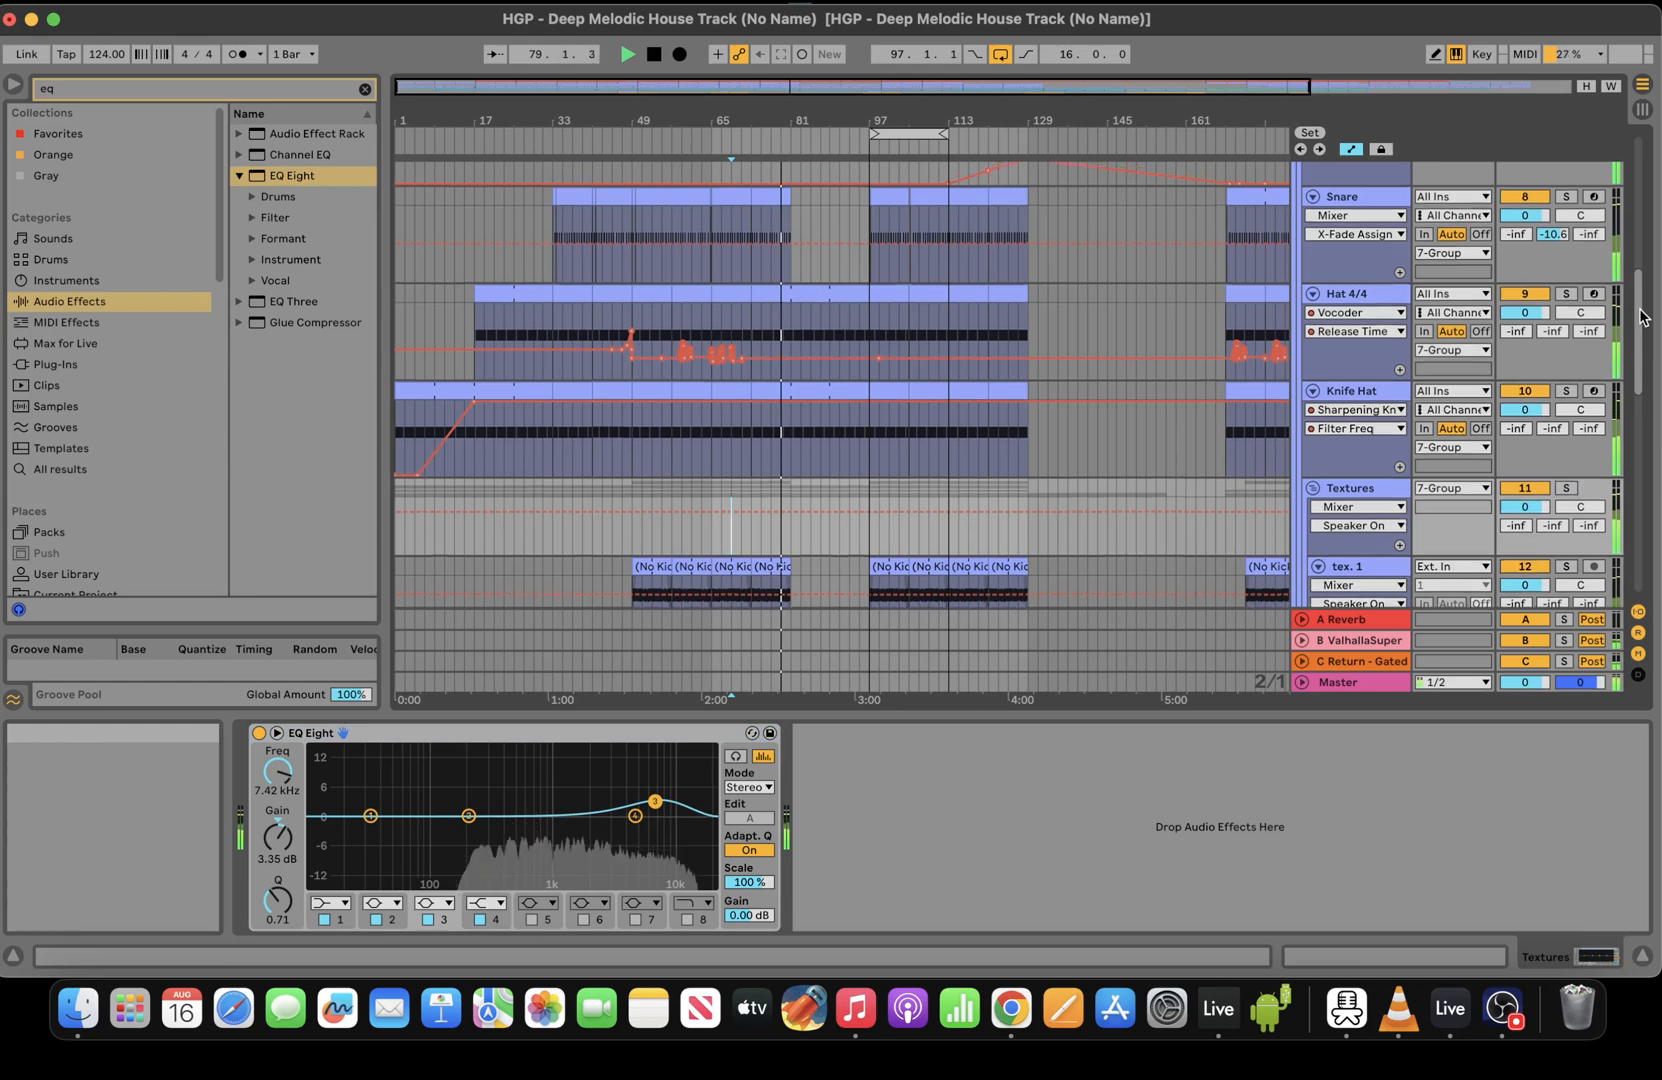
pyautogui.click(909, 393)
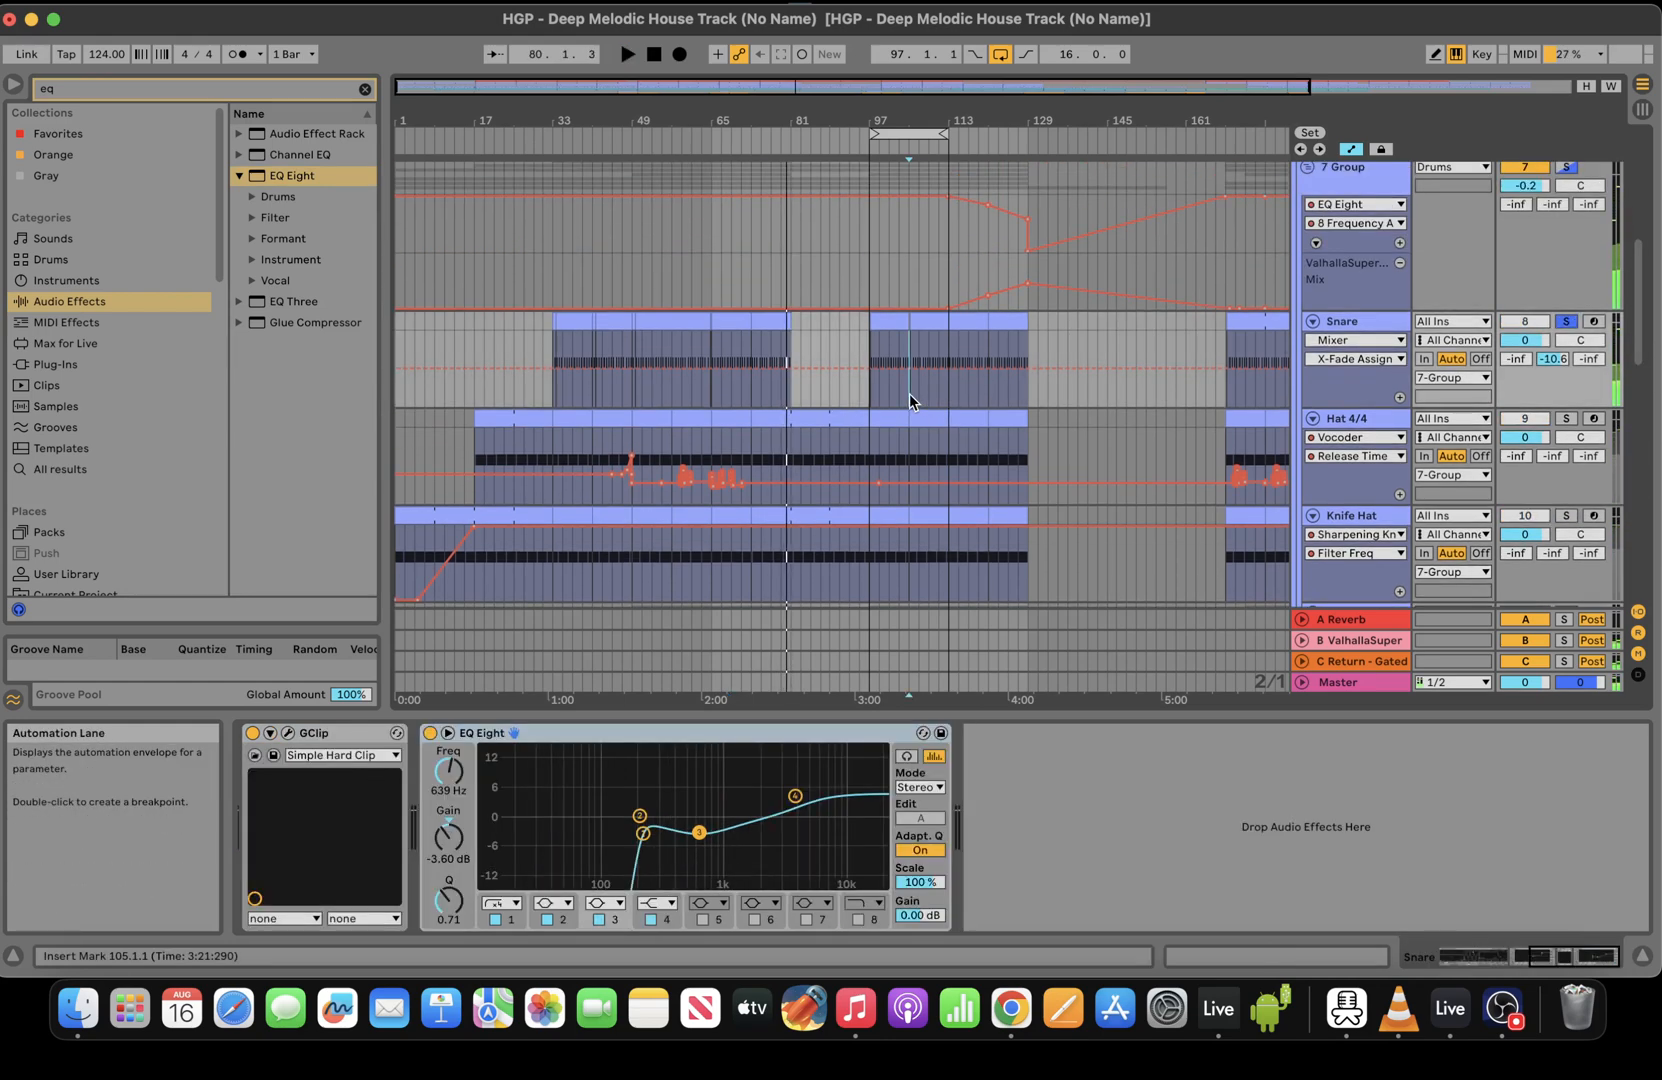
pyautogui.moveTo(797, 802); pyautogui.dragTo(793, 791)
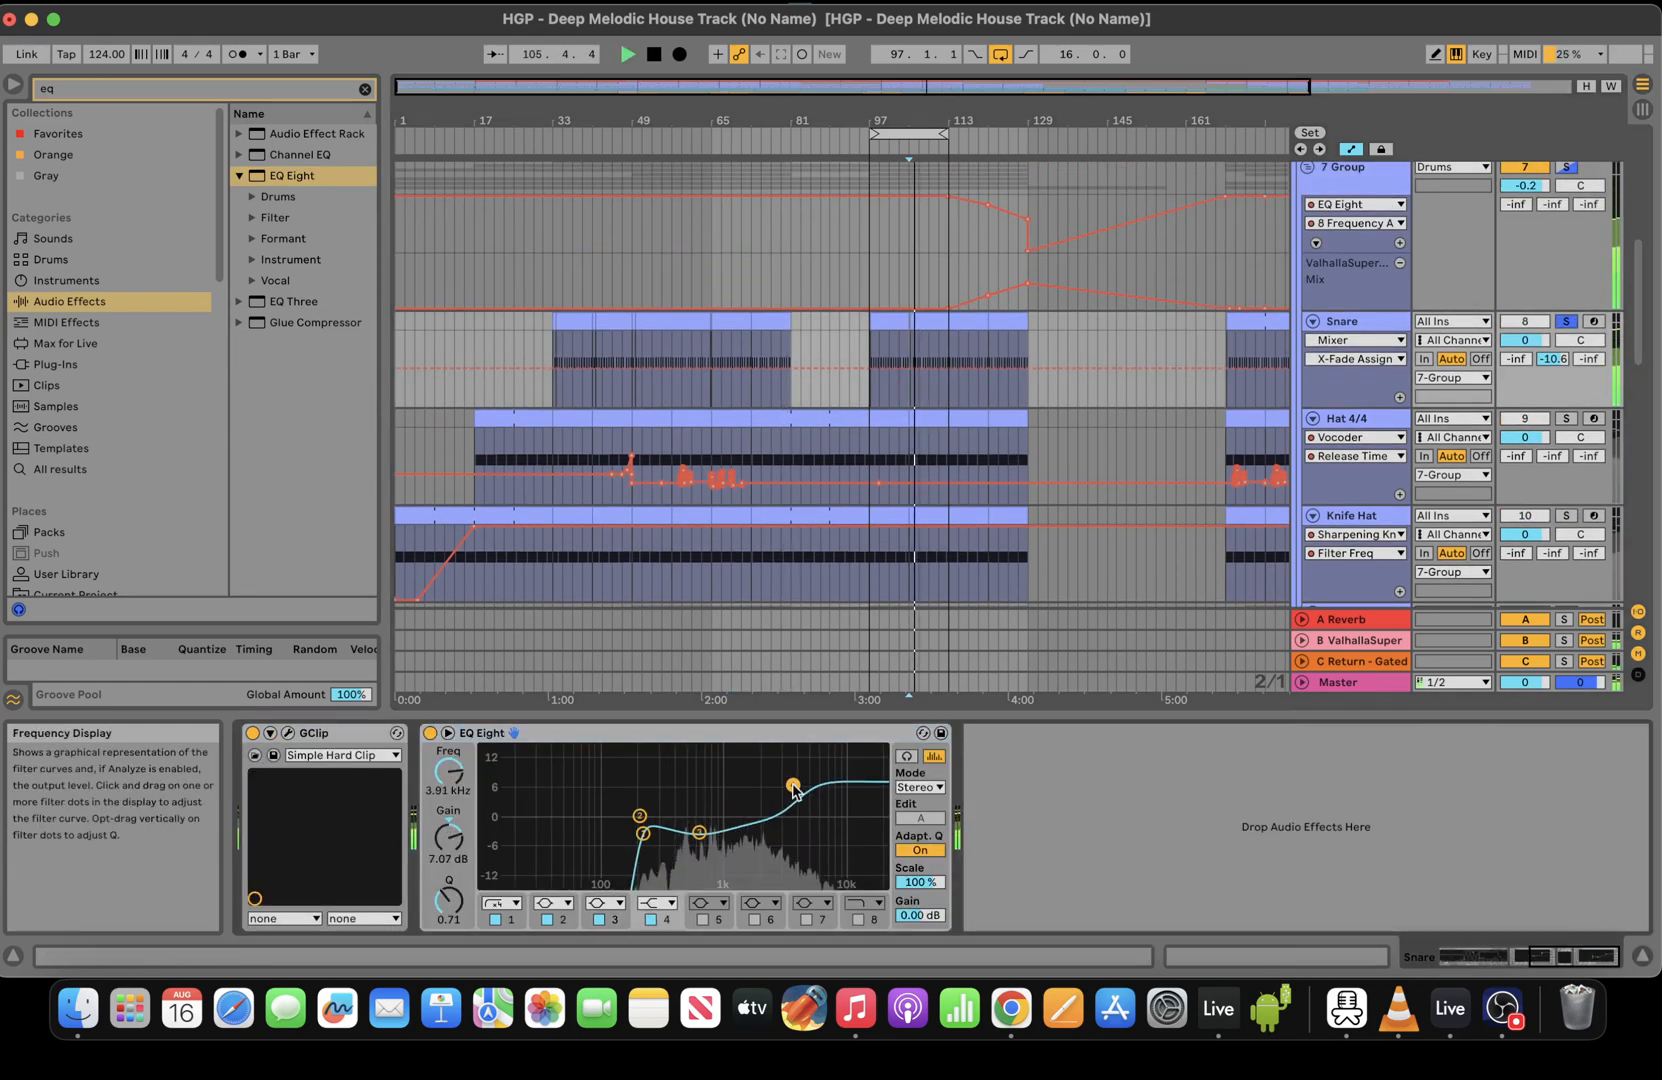
pyautogui.click(857, 919)
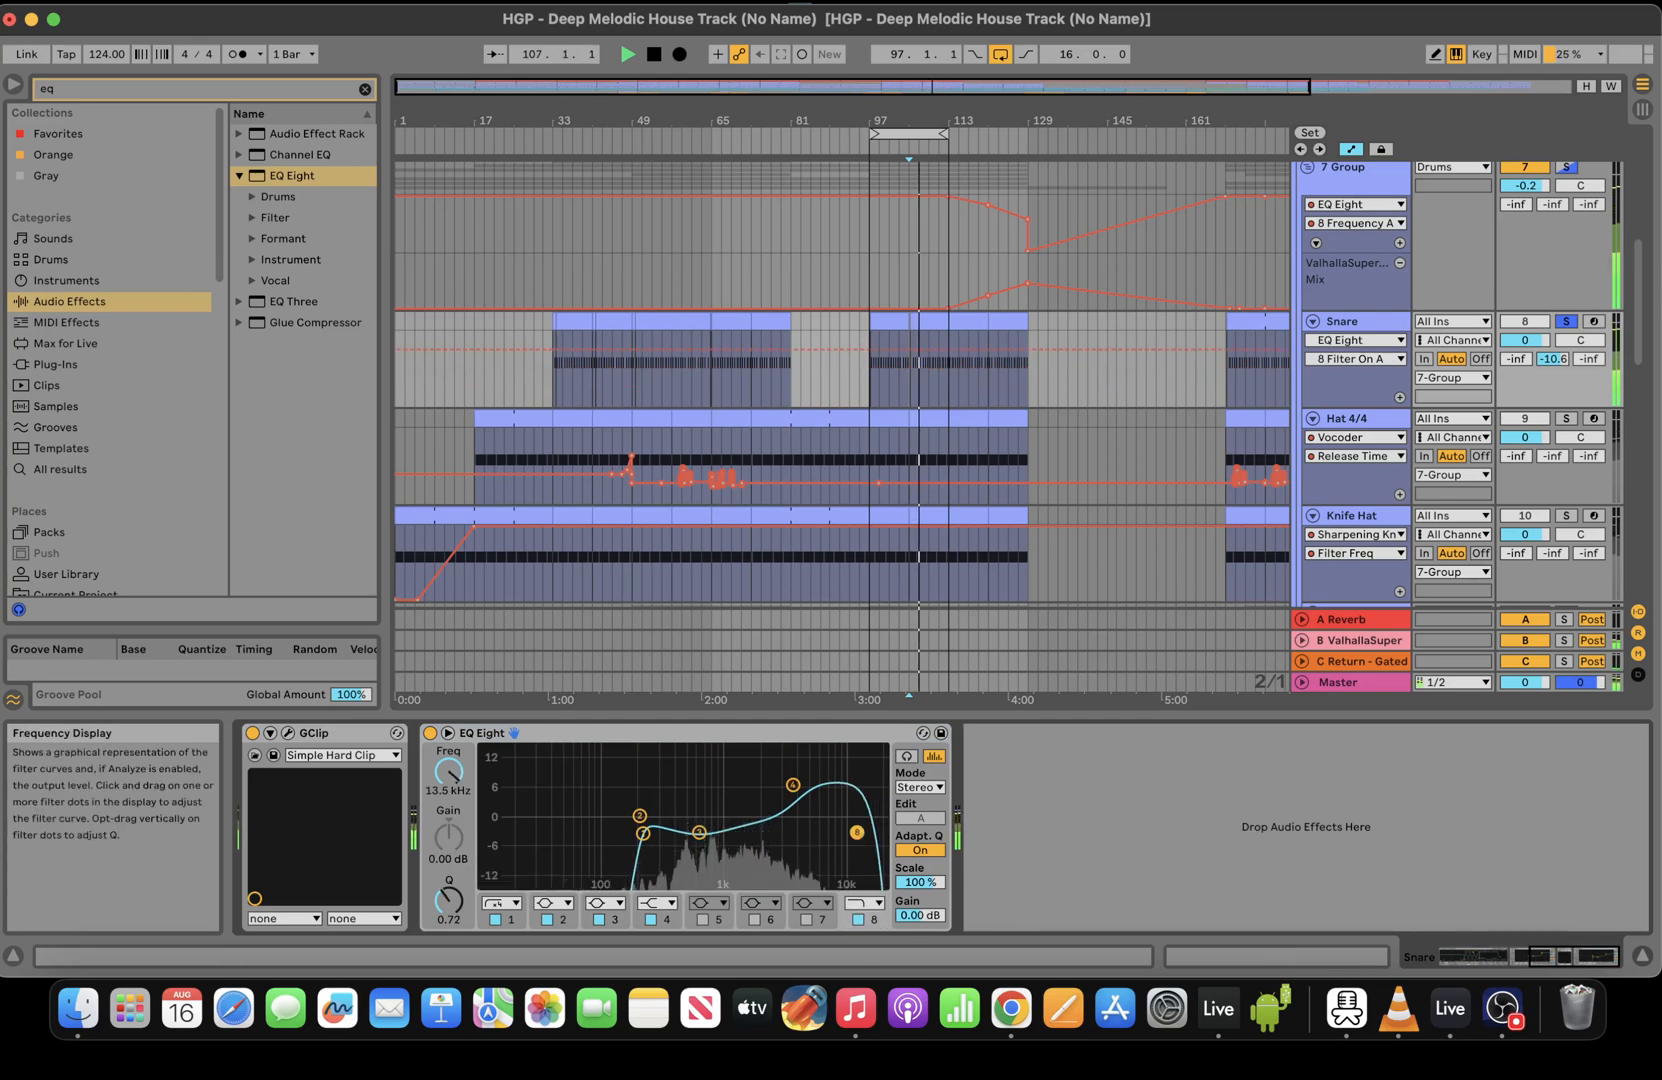
pyautogui.moveTo(793, 786); pyautogui.dragTo(787, 777)
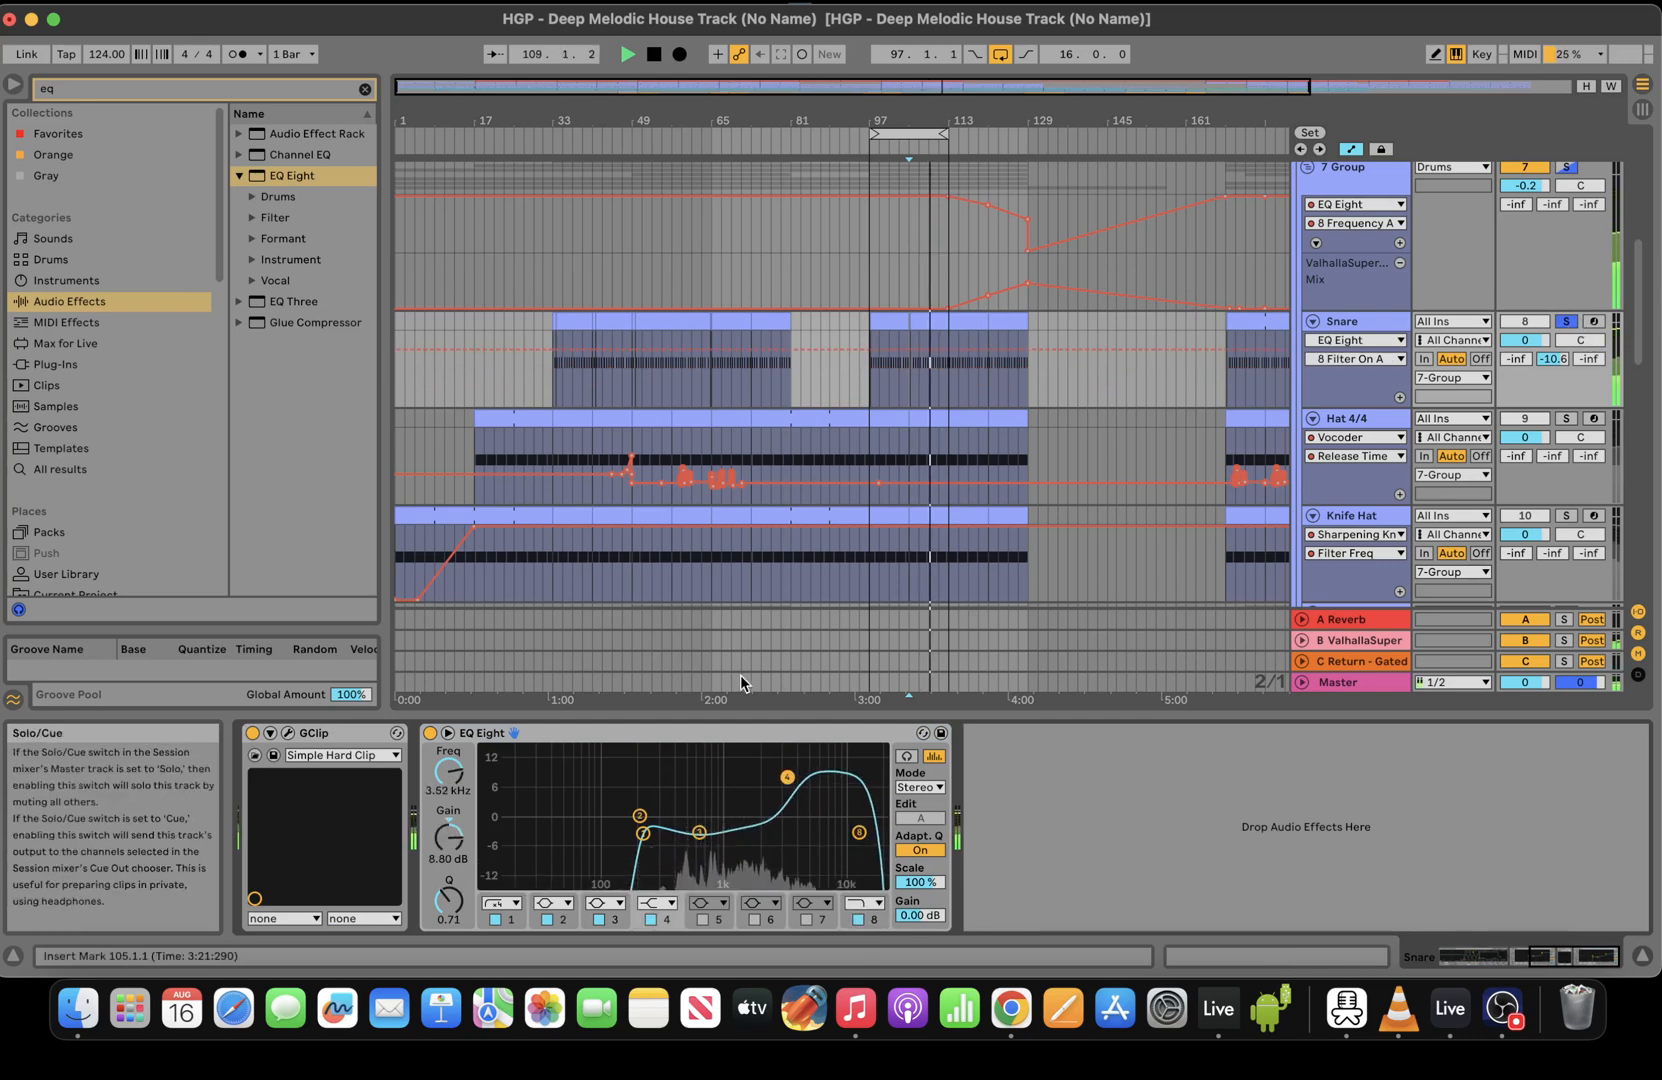
pyautogui.moveTo(731, 740); pyautogui.dragTo(277, 768)
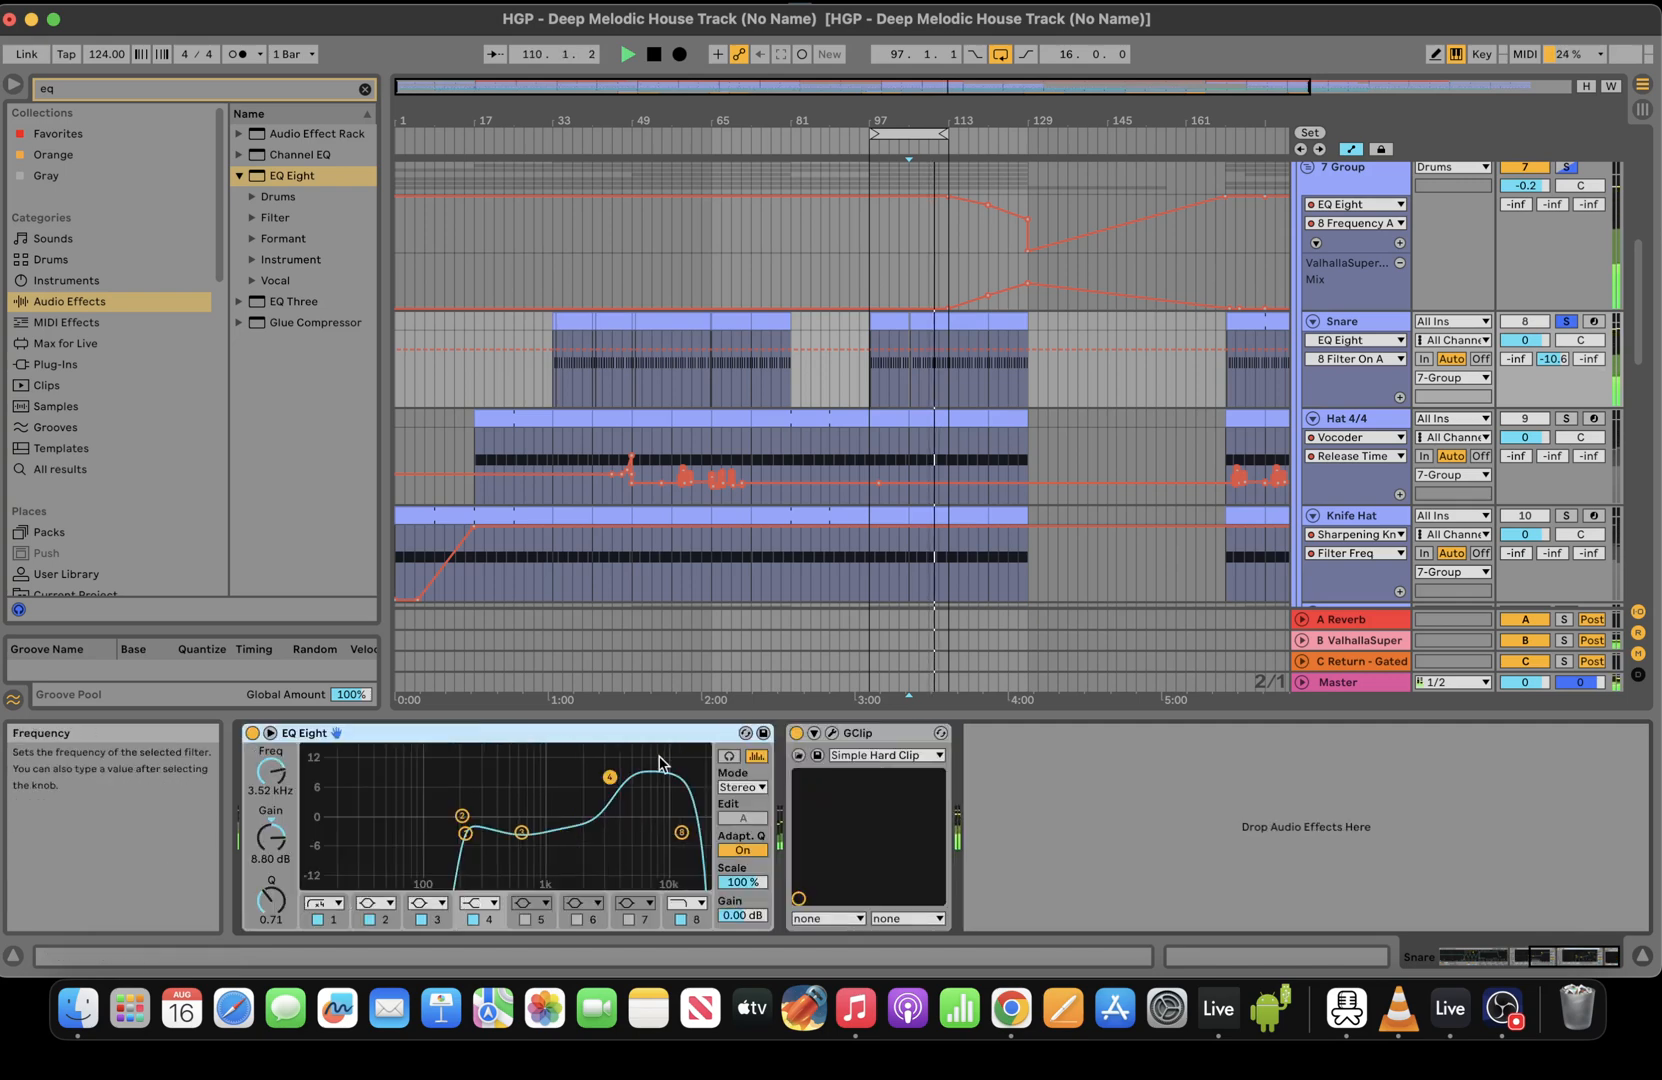
# Set the Snare's GClip Clip amount to 59% and raise EQ Eight band 4 to 9.30 dB at 3.67 kHz, ending with the track unsoloed
pyautogui.click(831, 733)
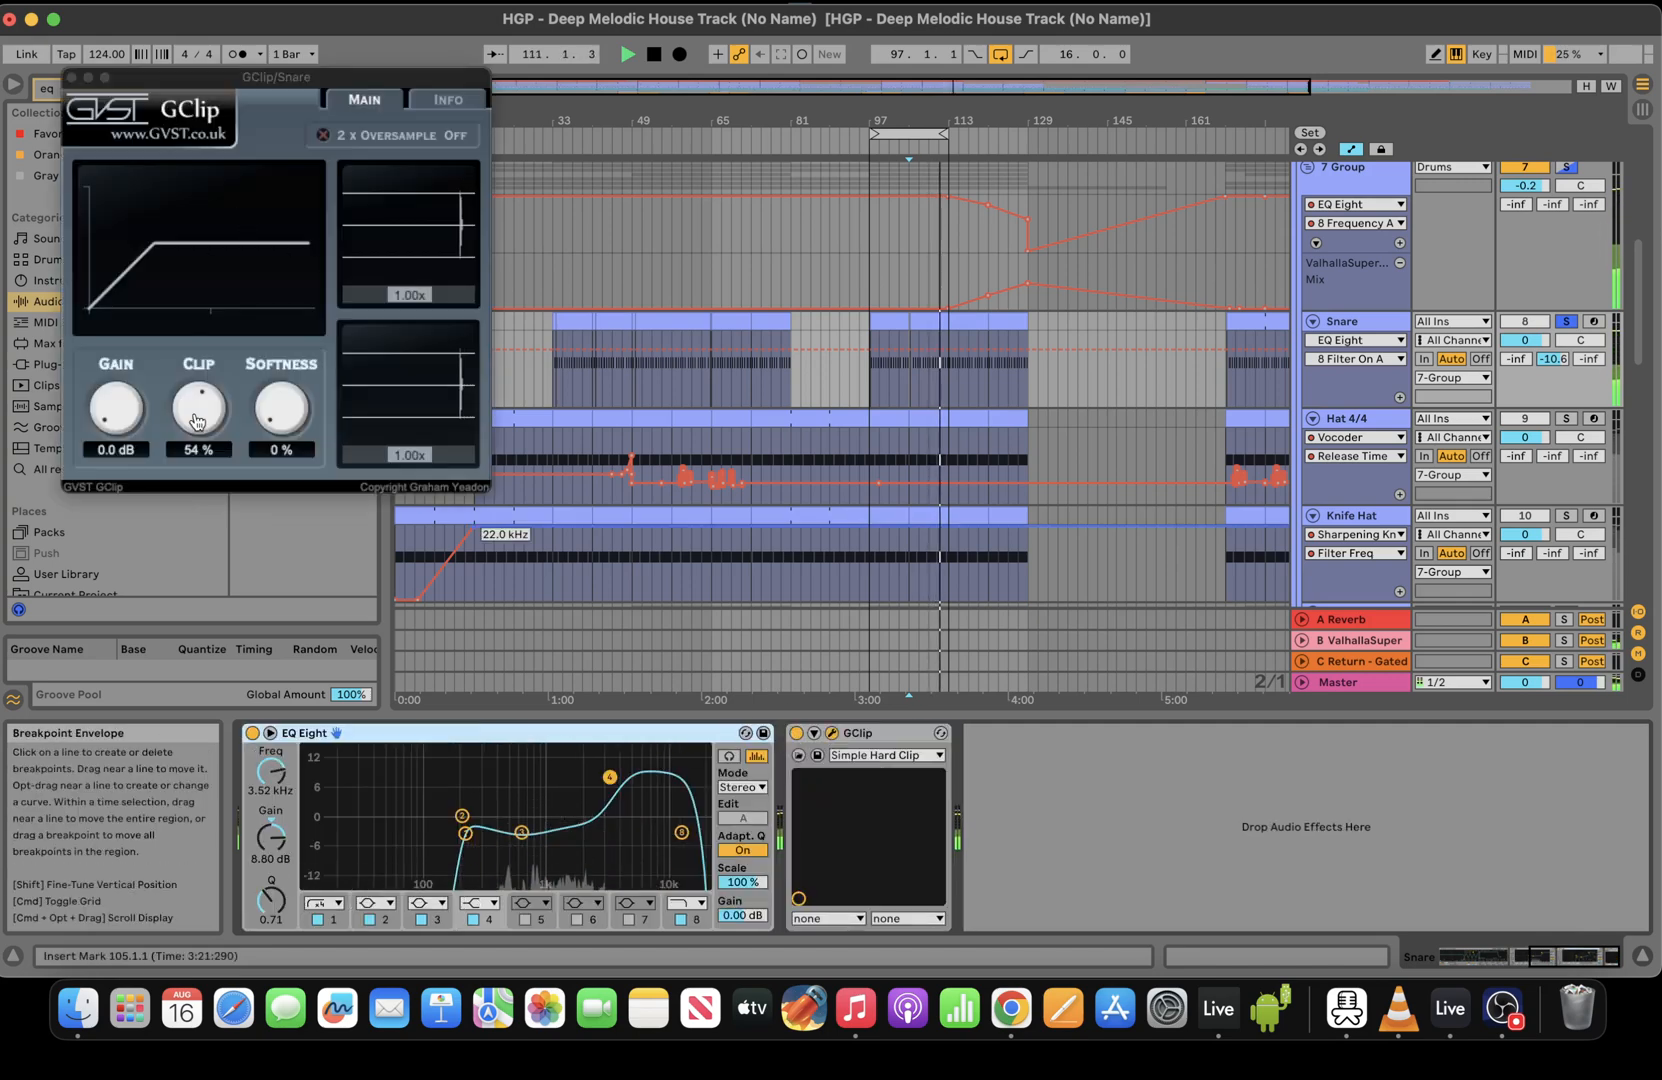
pyautogui.moveTo(197, 421); pyautogui.dragTo(197, 411)
pyautogui.moveTo(610, 778); pyautogui.dragTo(612, 775)
pyautogui.moveTo(201, 410); pyautogui.dragTo(207, 420)
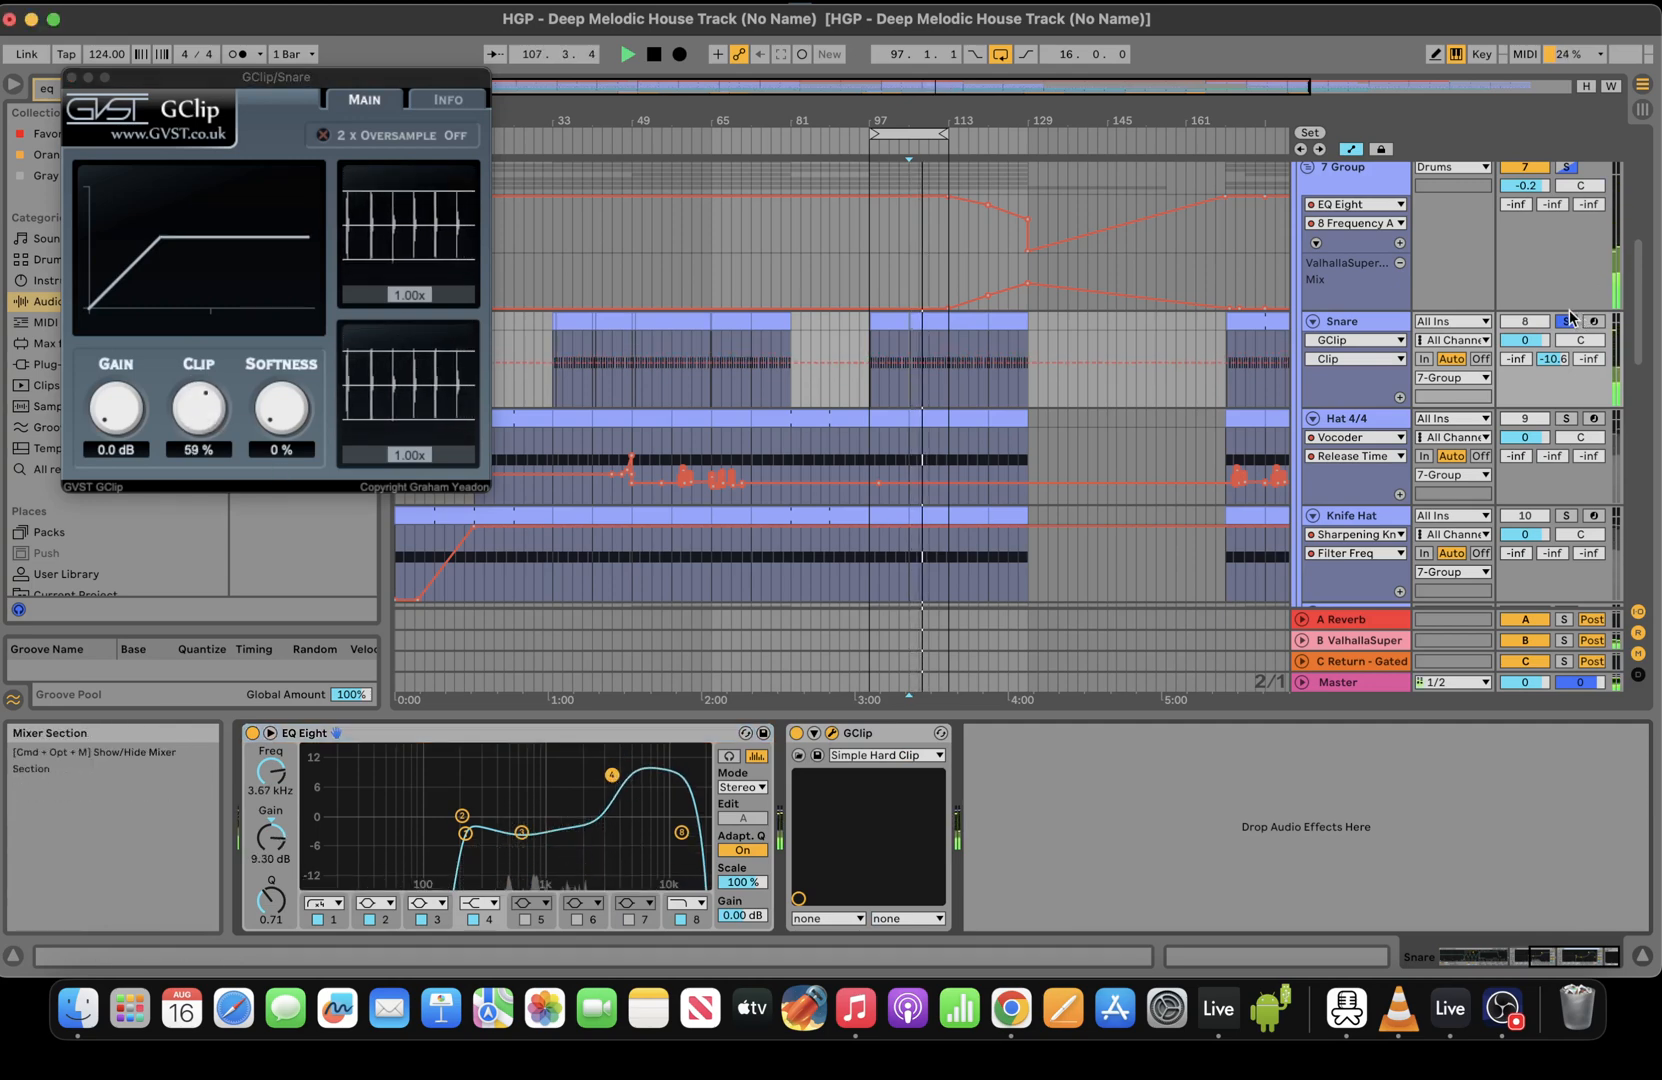
pyautogui.click(1566, 321)
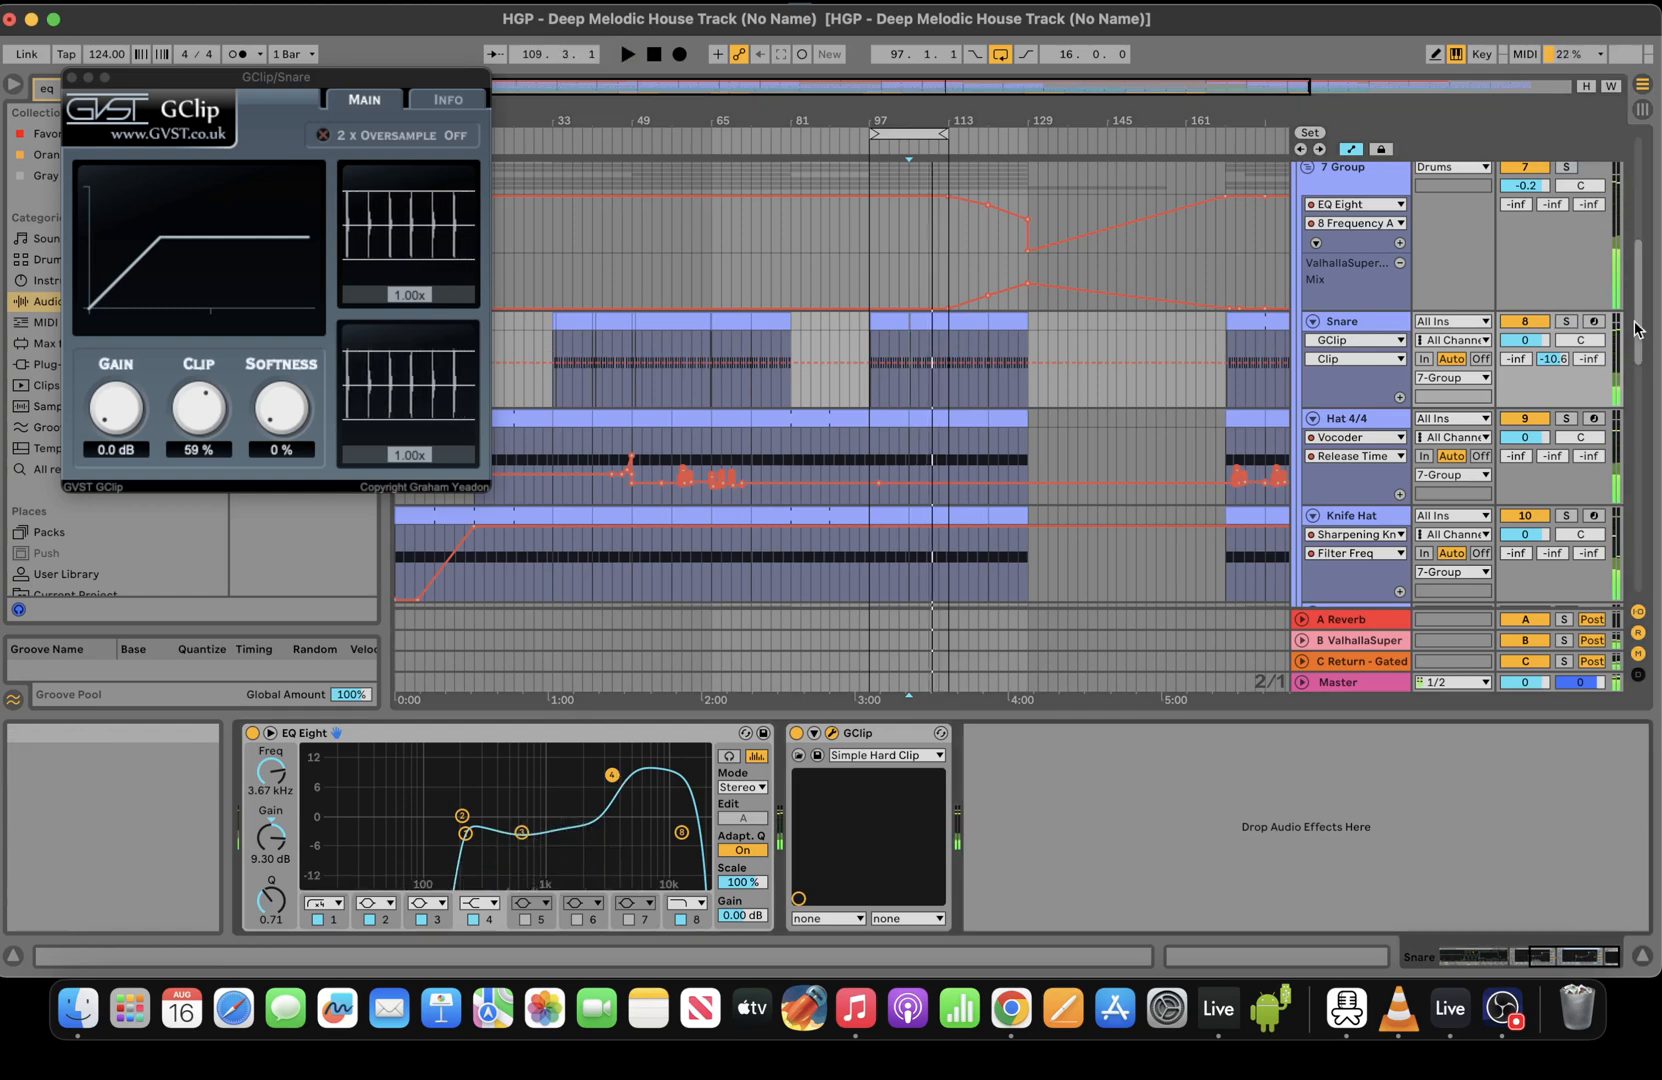
# Open FabFilter Pro-MB on the Master and add a slightly raised low band reaching up to about 350 Hz
pyautogui.moveTo(1640, 332); pyautogui.dragTo(1640, 628)
pyautogui.click(889, 682)
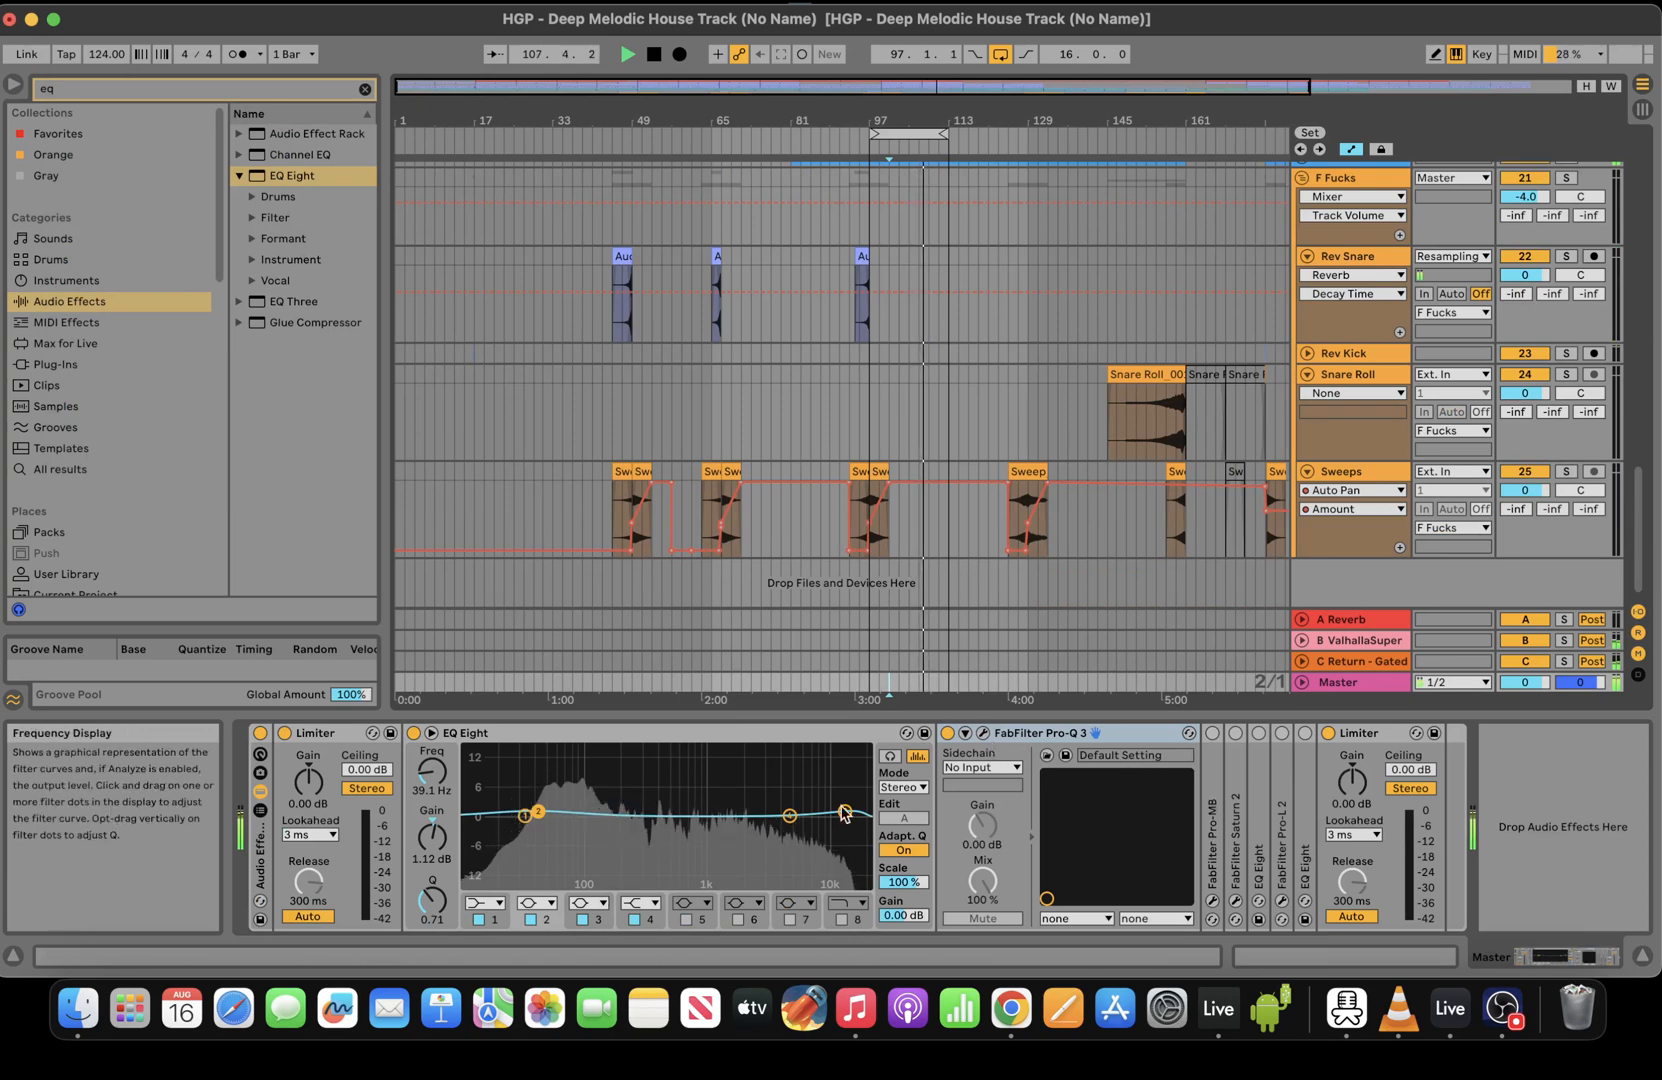
pyautogui.press('XF86AudioRaiseVolume')
pyautogui.doubleClick(1211, 784)
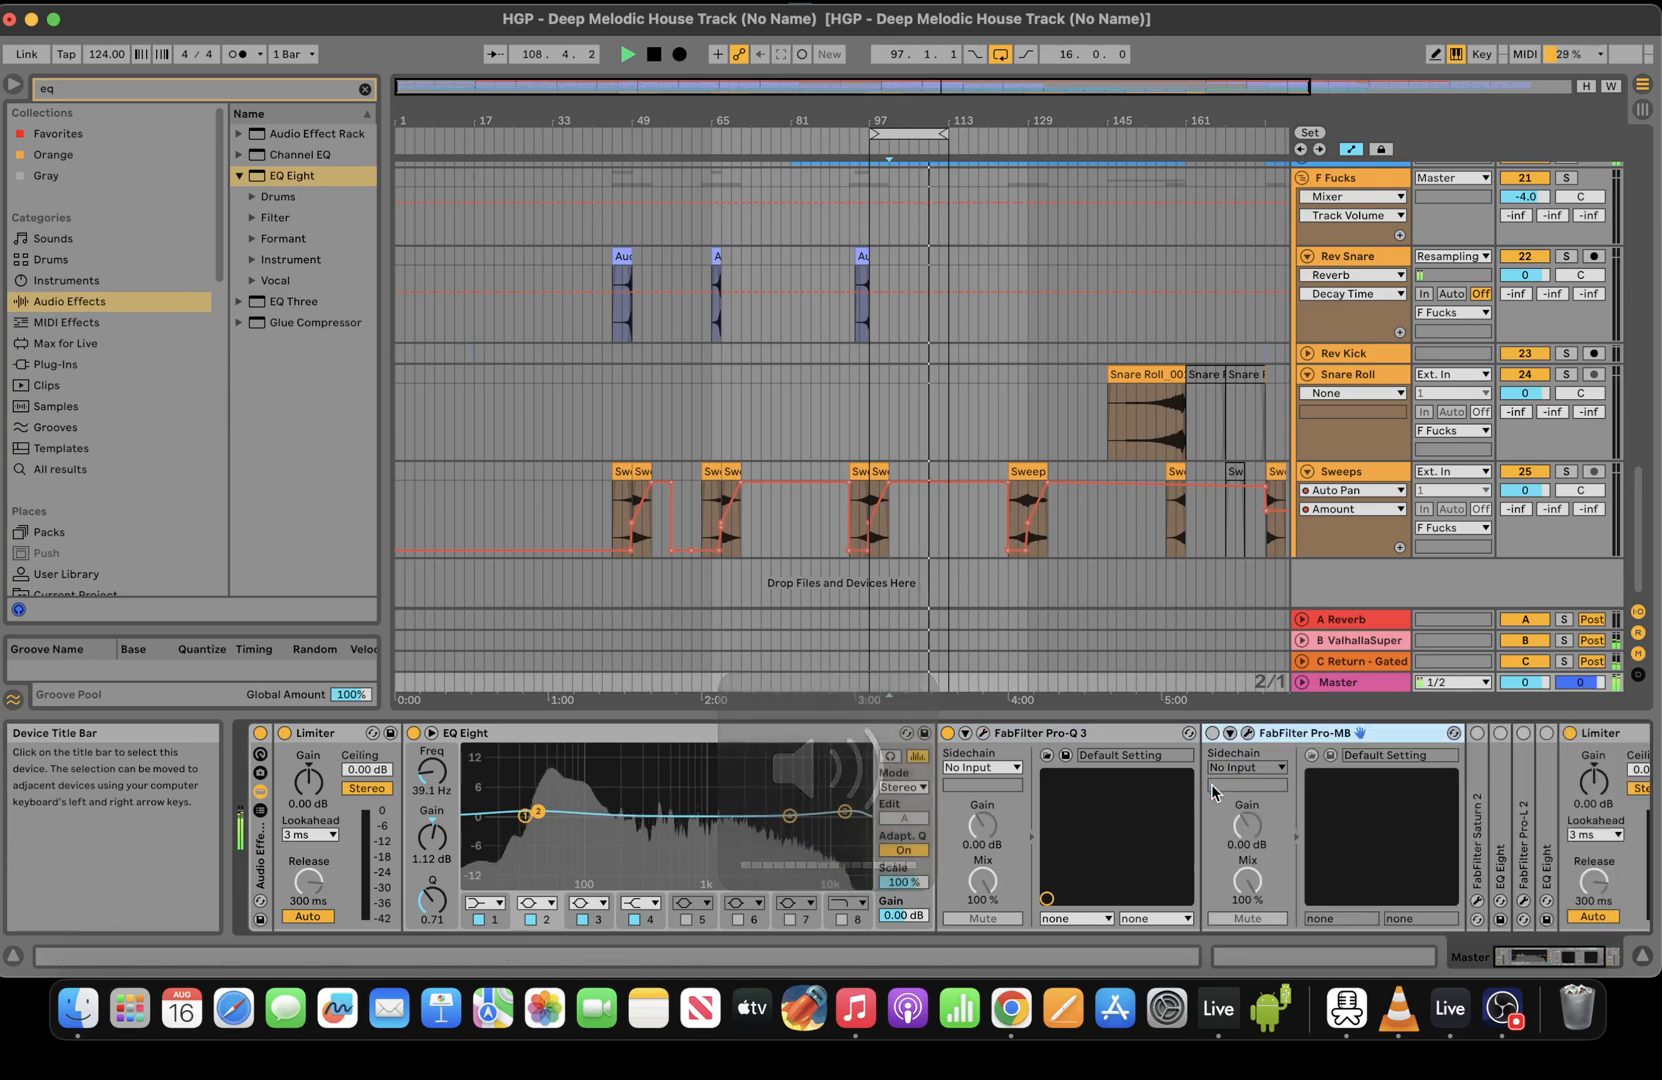
pyautogui.click(1248, 733)
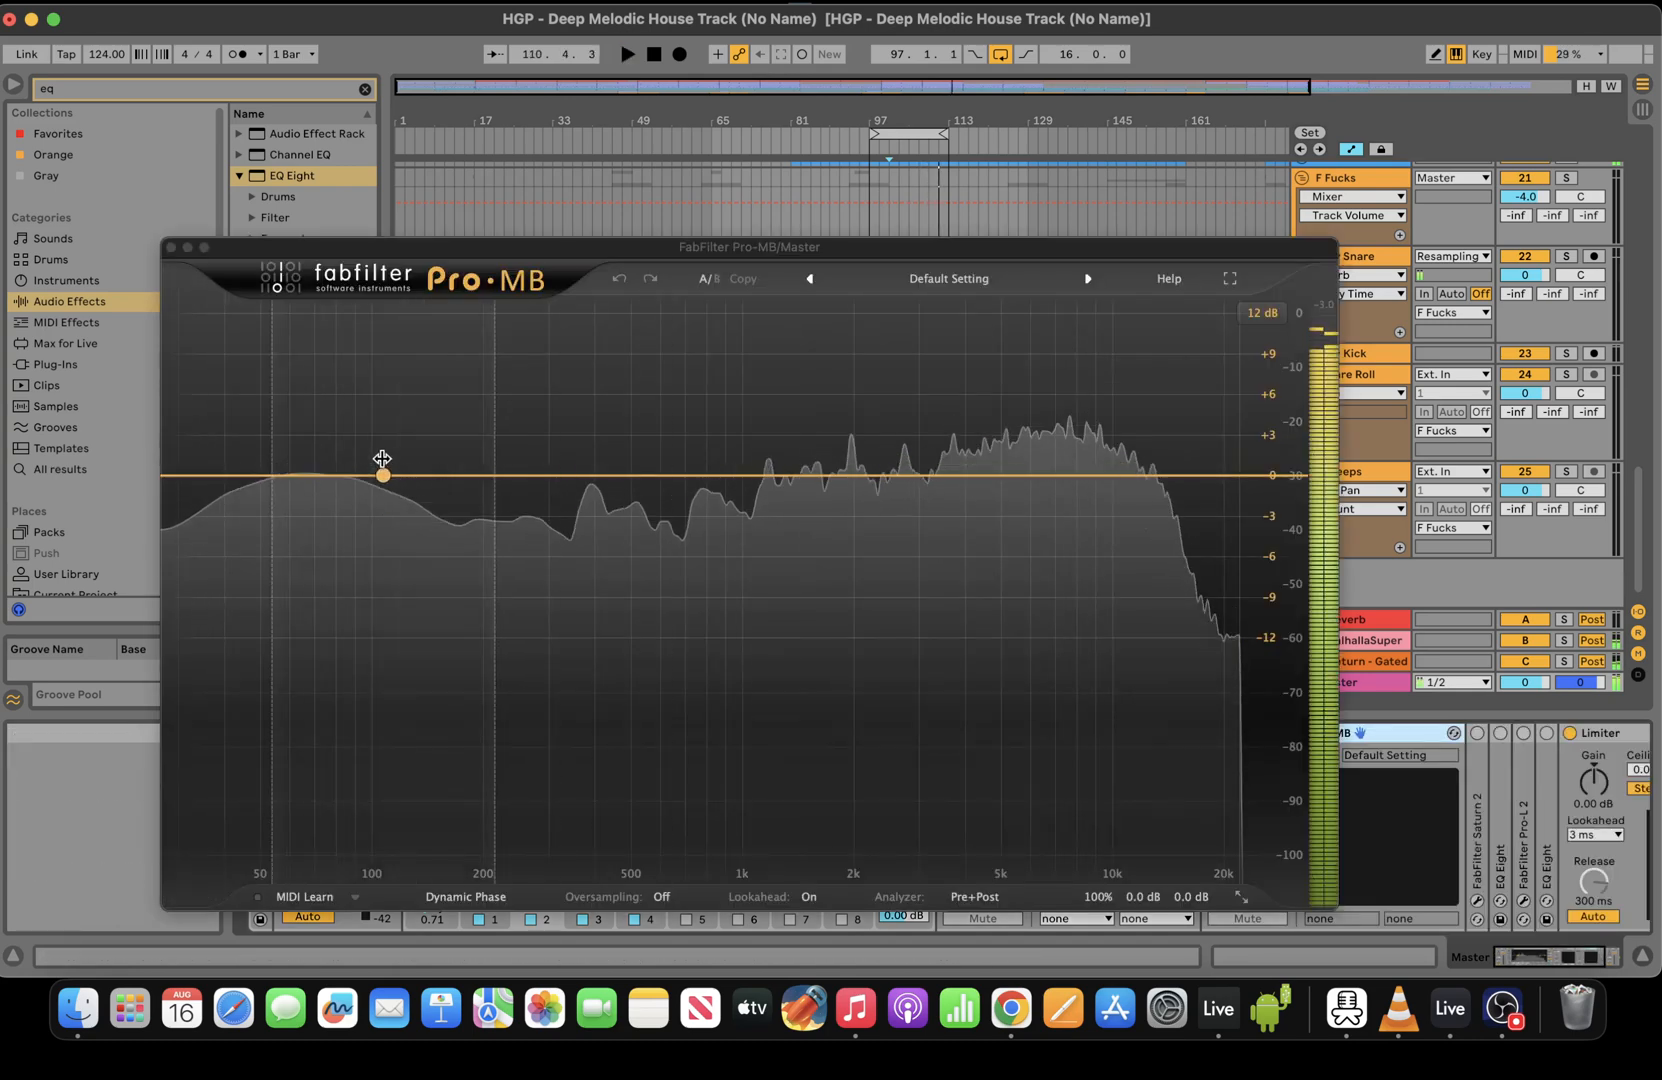
pyautogui.press('space')
pyautogui.click(307, 479)
pyautogui.press('space')
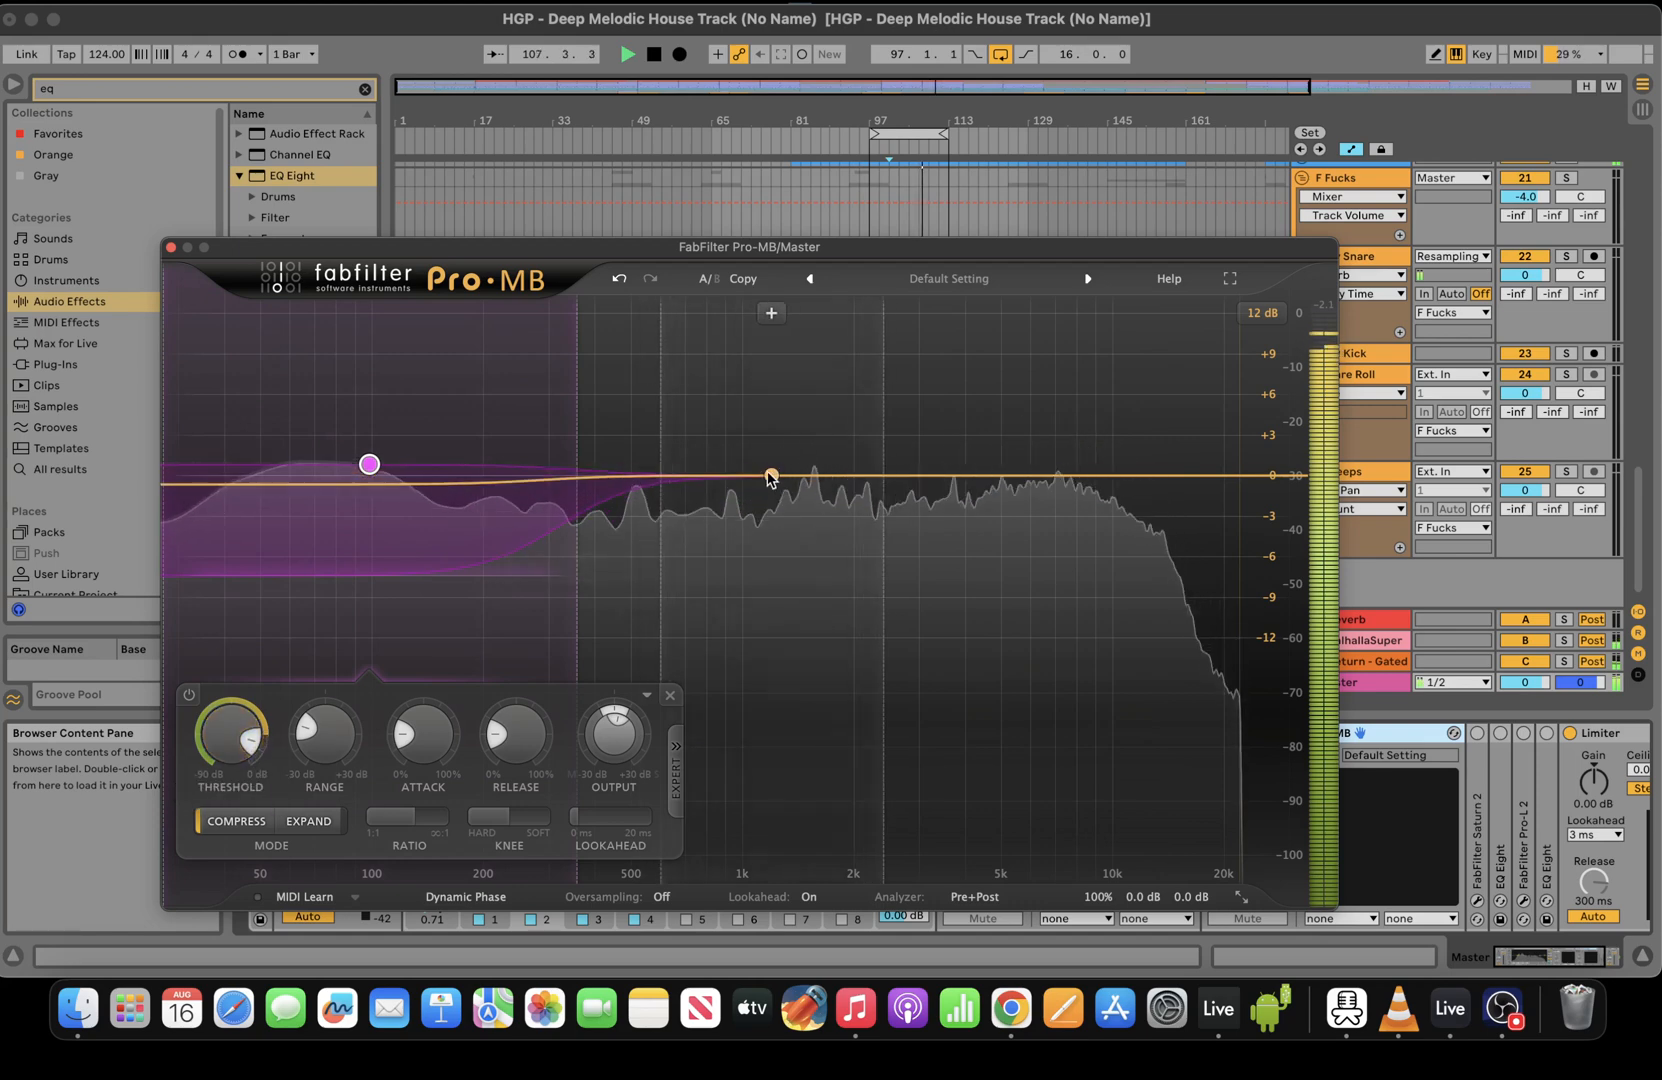
# Add a mid band in Pro-MB that starts at the low band's upper edge, adjust its threshold and raise its level to +0.30 dB
pyautogui.click(785, 476)
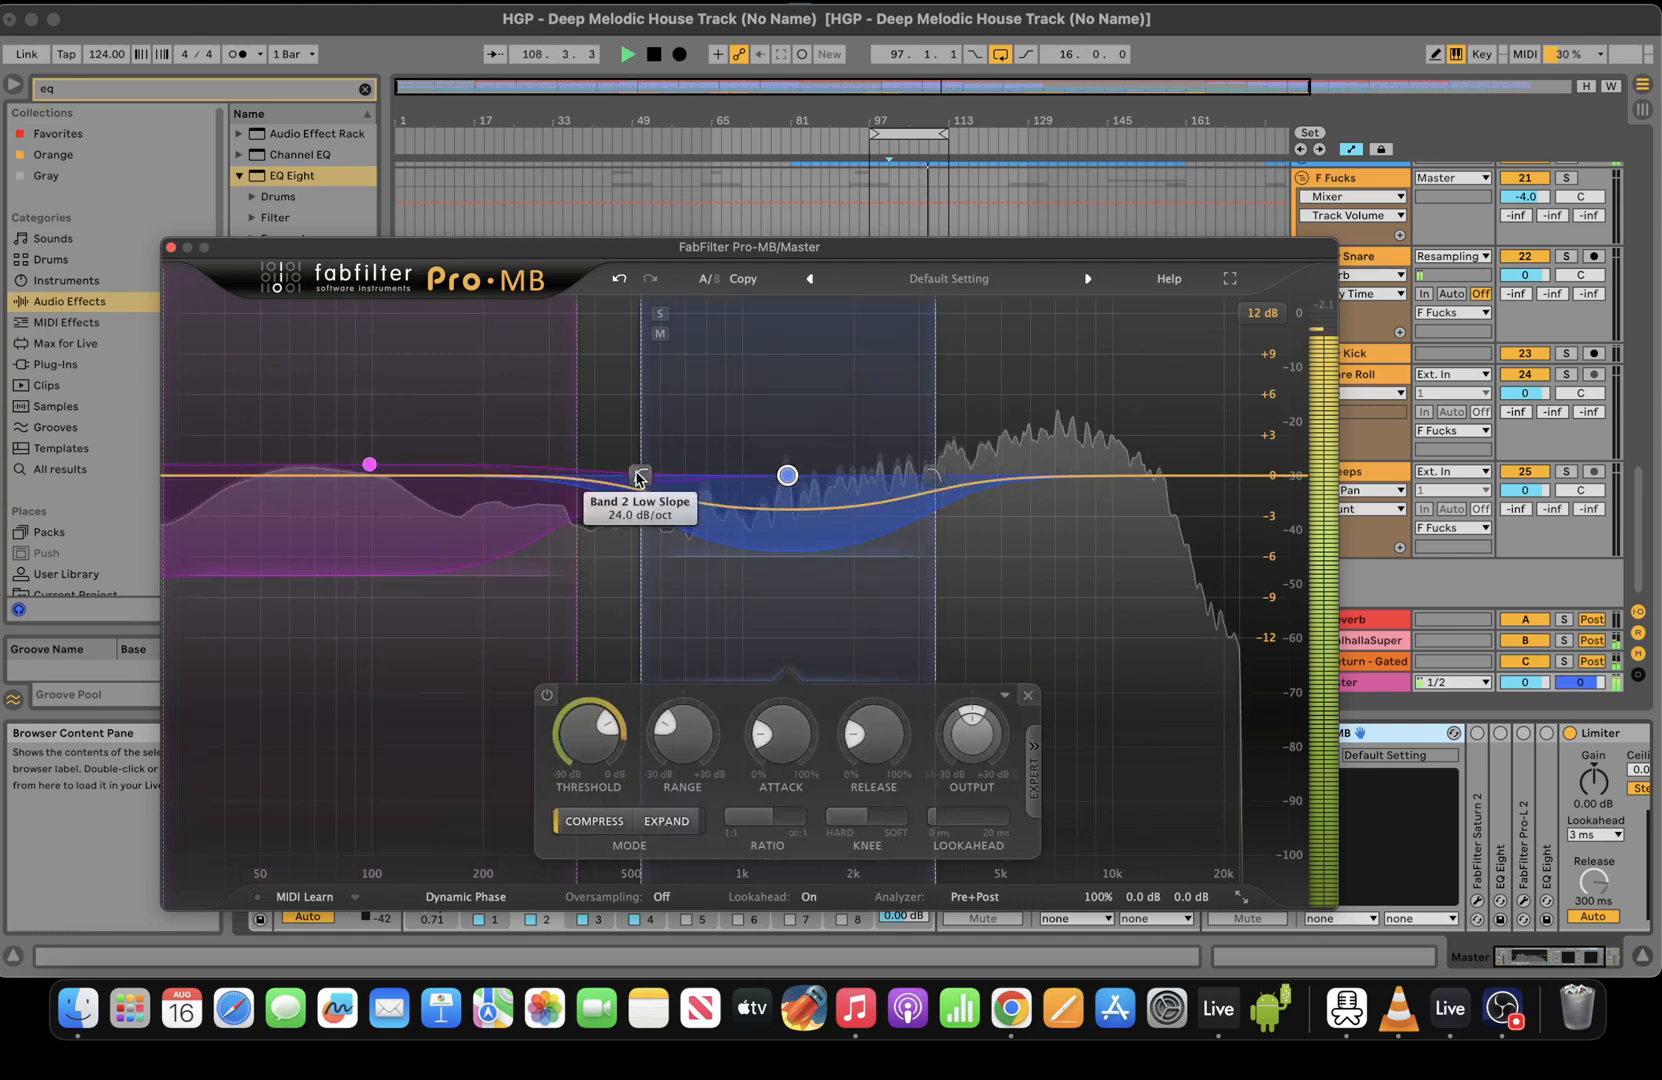
pyautogui.moveTo(636, 479); pyautogui.dragTo(577, 476)
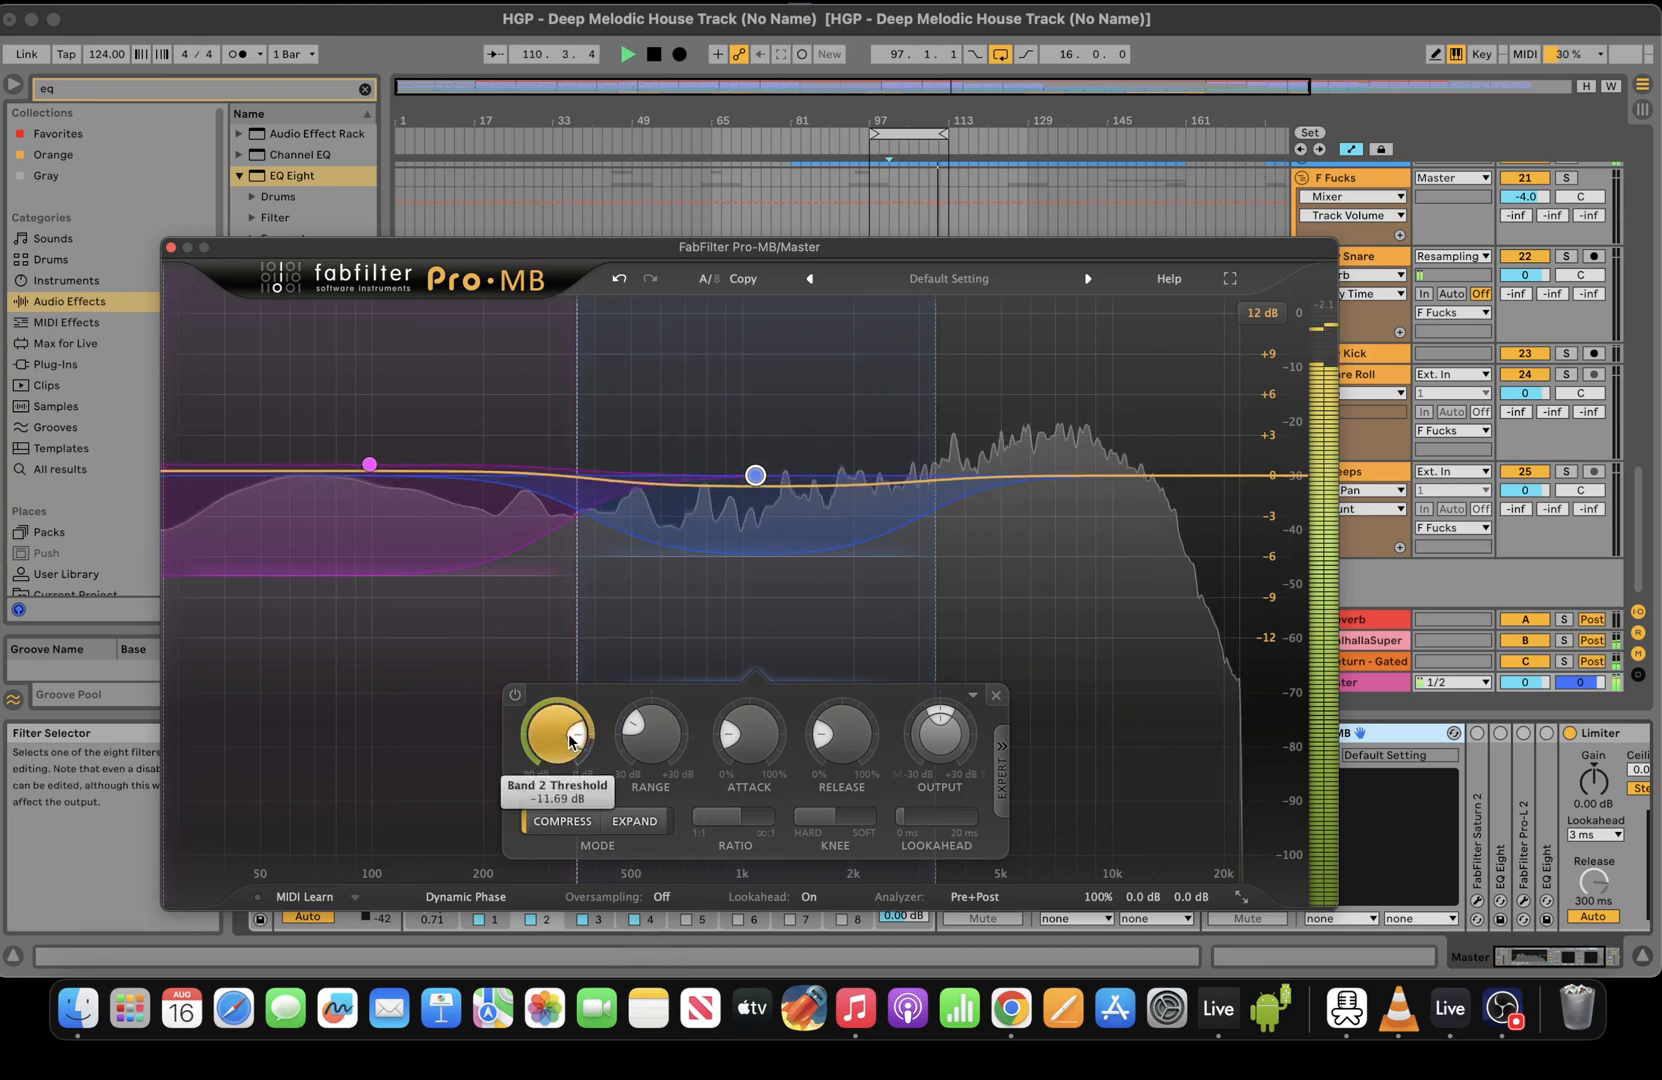
pyautogui.press('XF86AudioRaiseVolume')
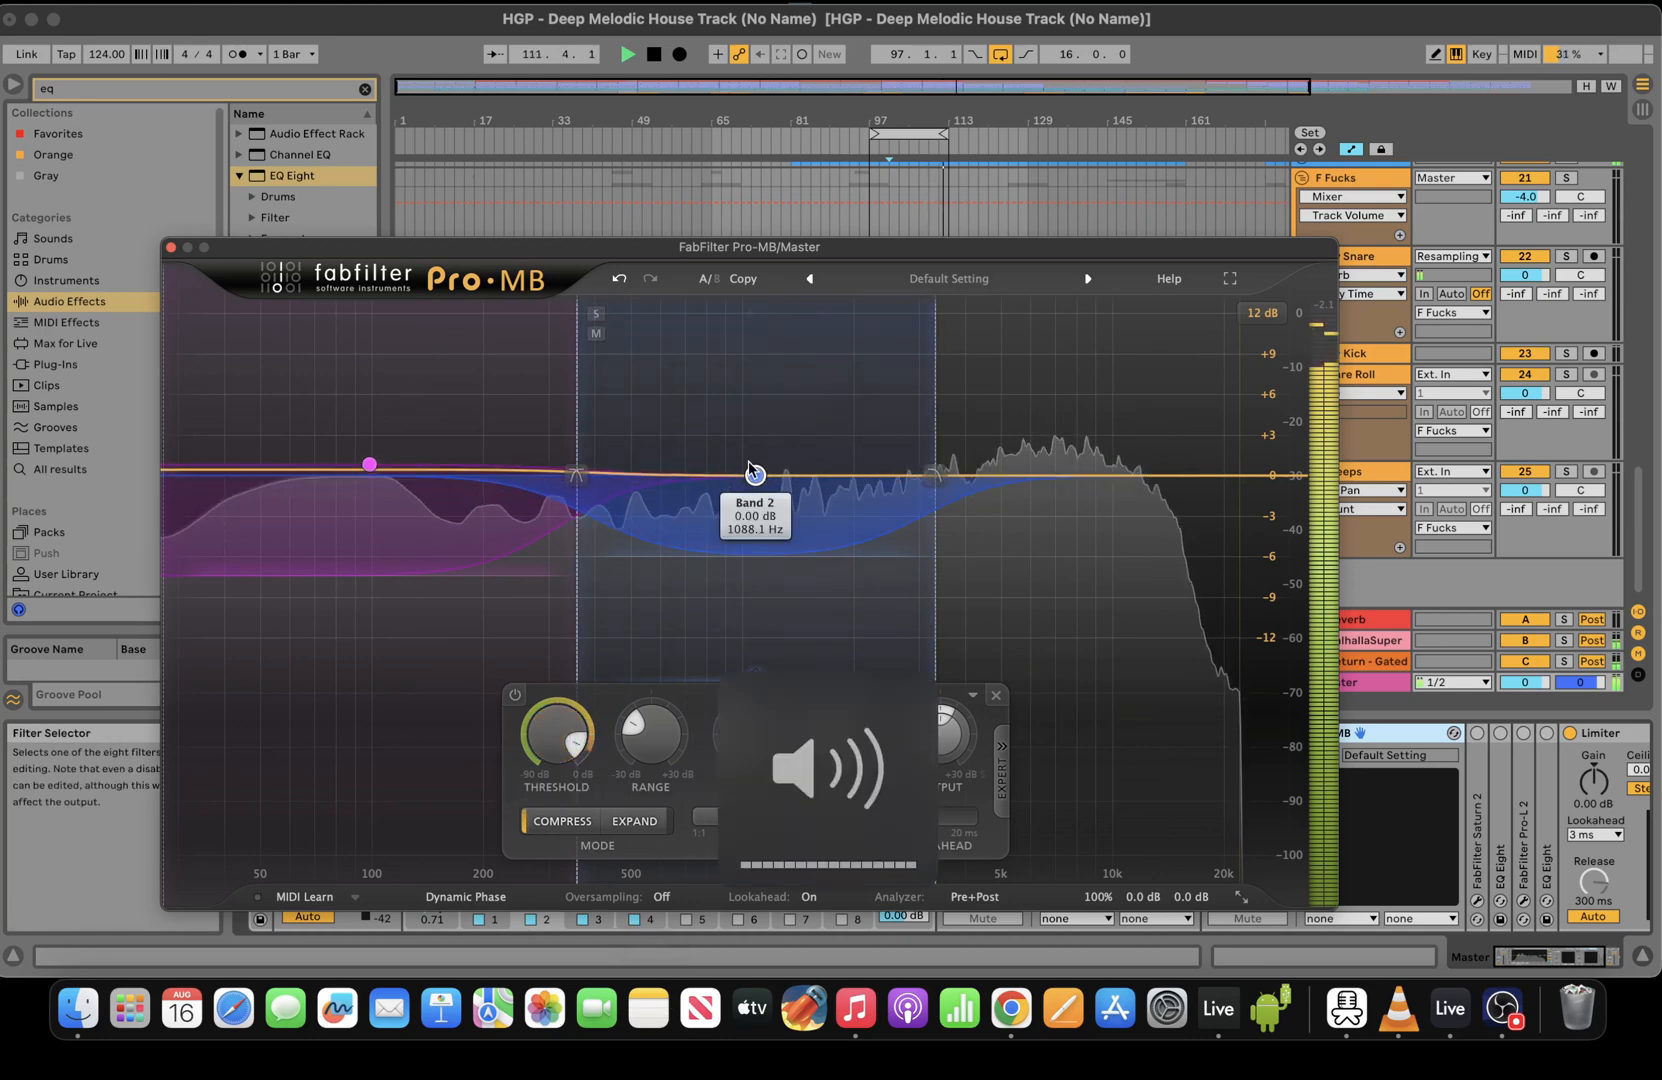
pyautogui.moveTo(755, 478); pyautogui.dragTo(755, 472)
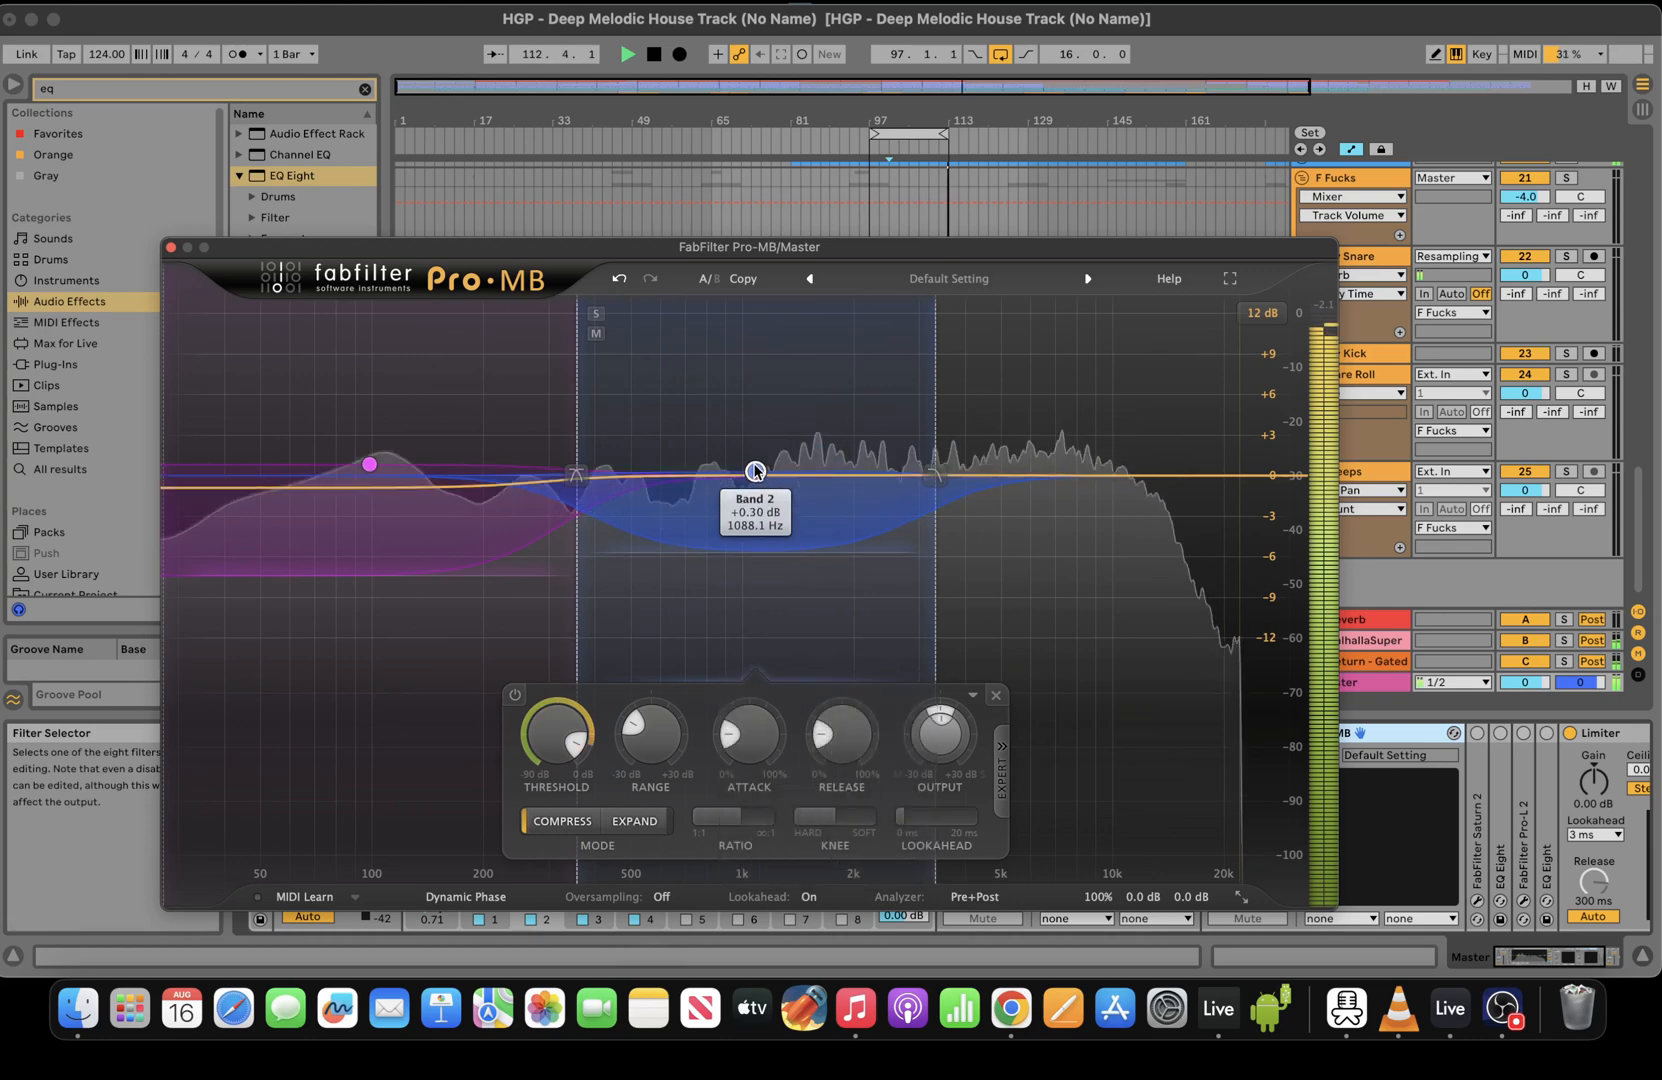
# Add a Pro-MB high band extending to the top of the spectrum and extend the arrangement loop to bars 97 to 165 while auditioning
pyautogui.click(1082, 477)
pyautogui.moveTo(1199, 487); pyautogui.dragTo(1300, 480)
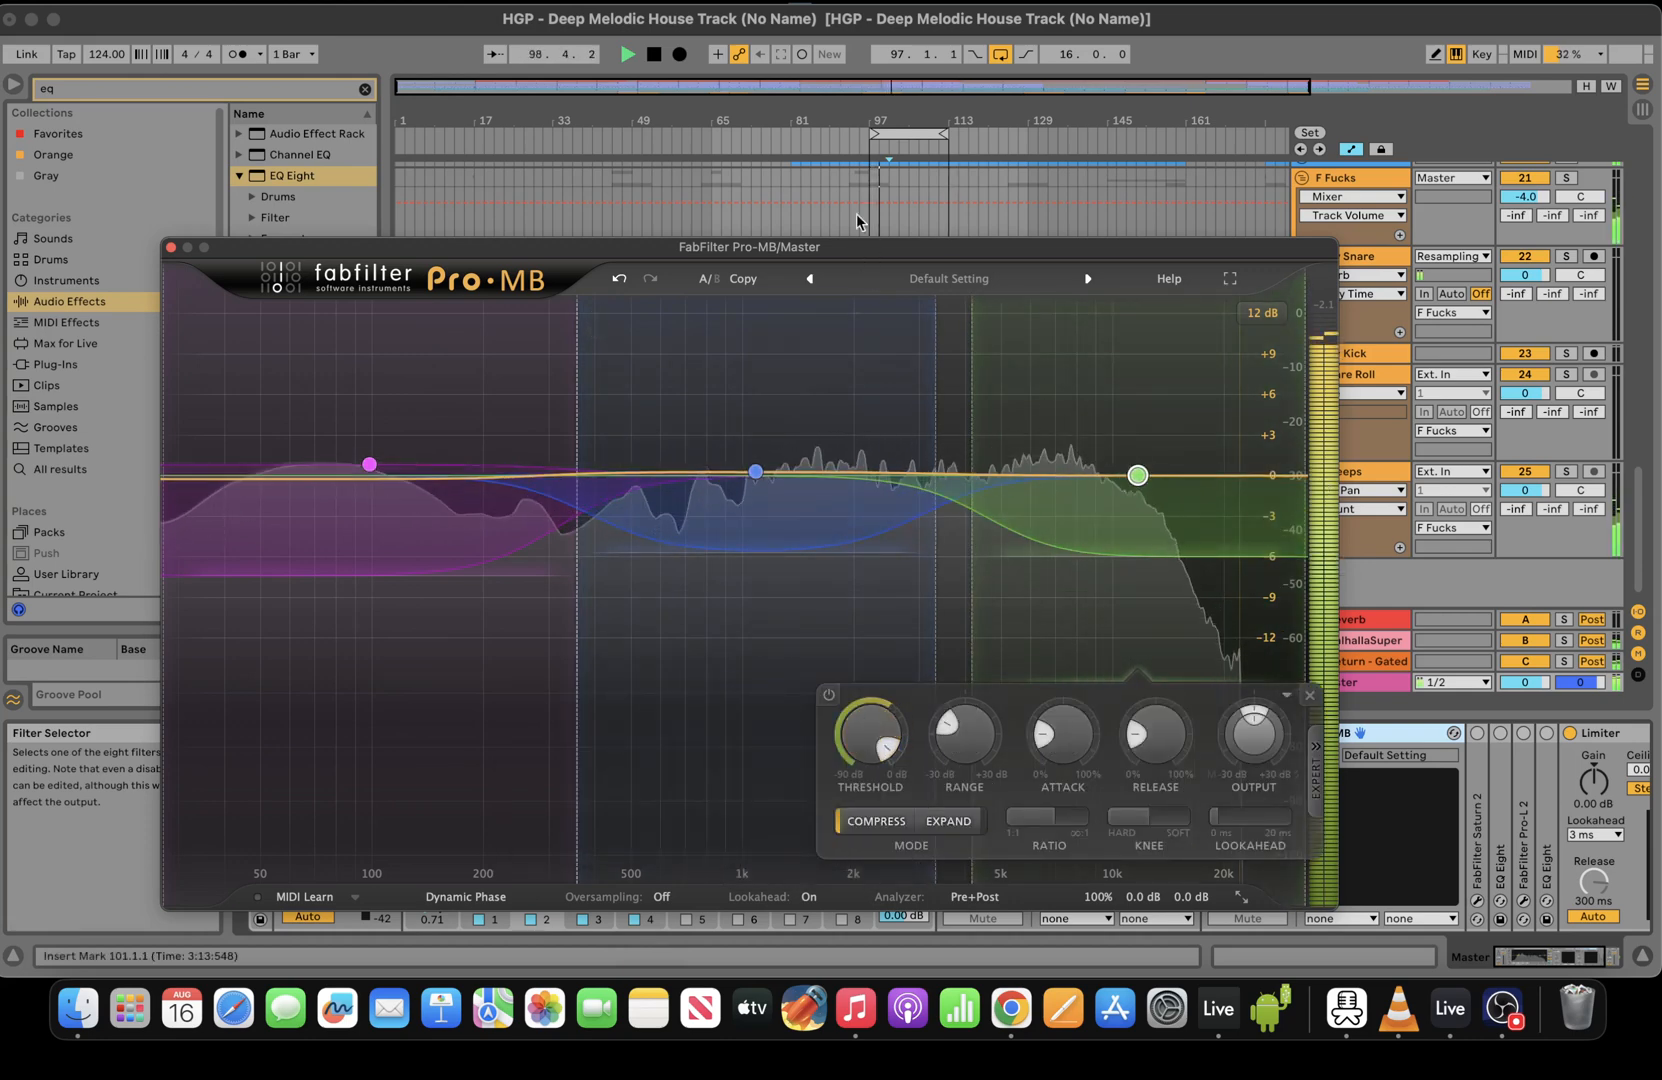
pyautogui.click(815, 141)
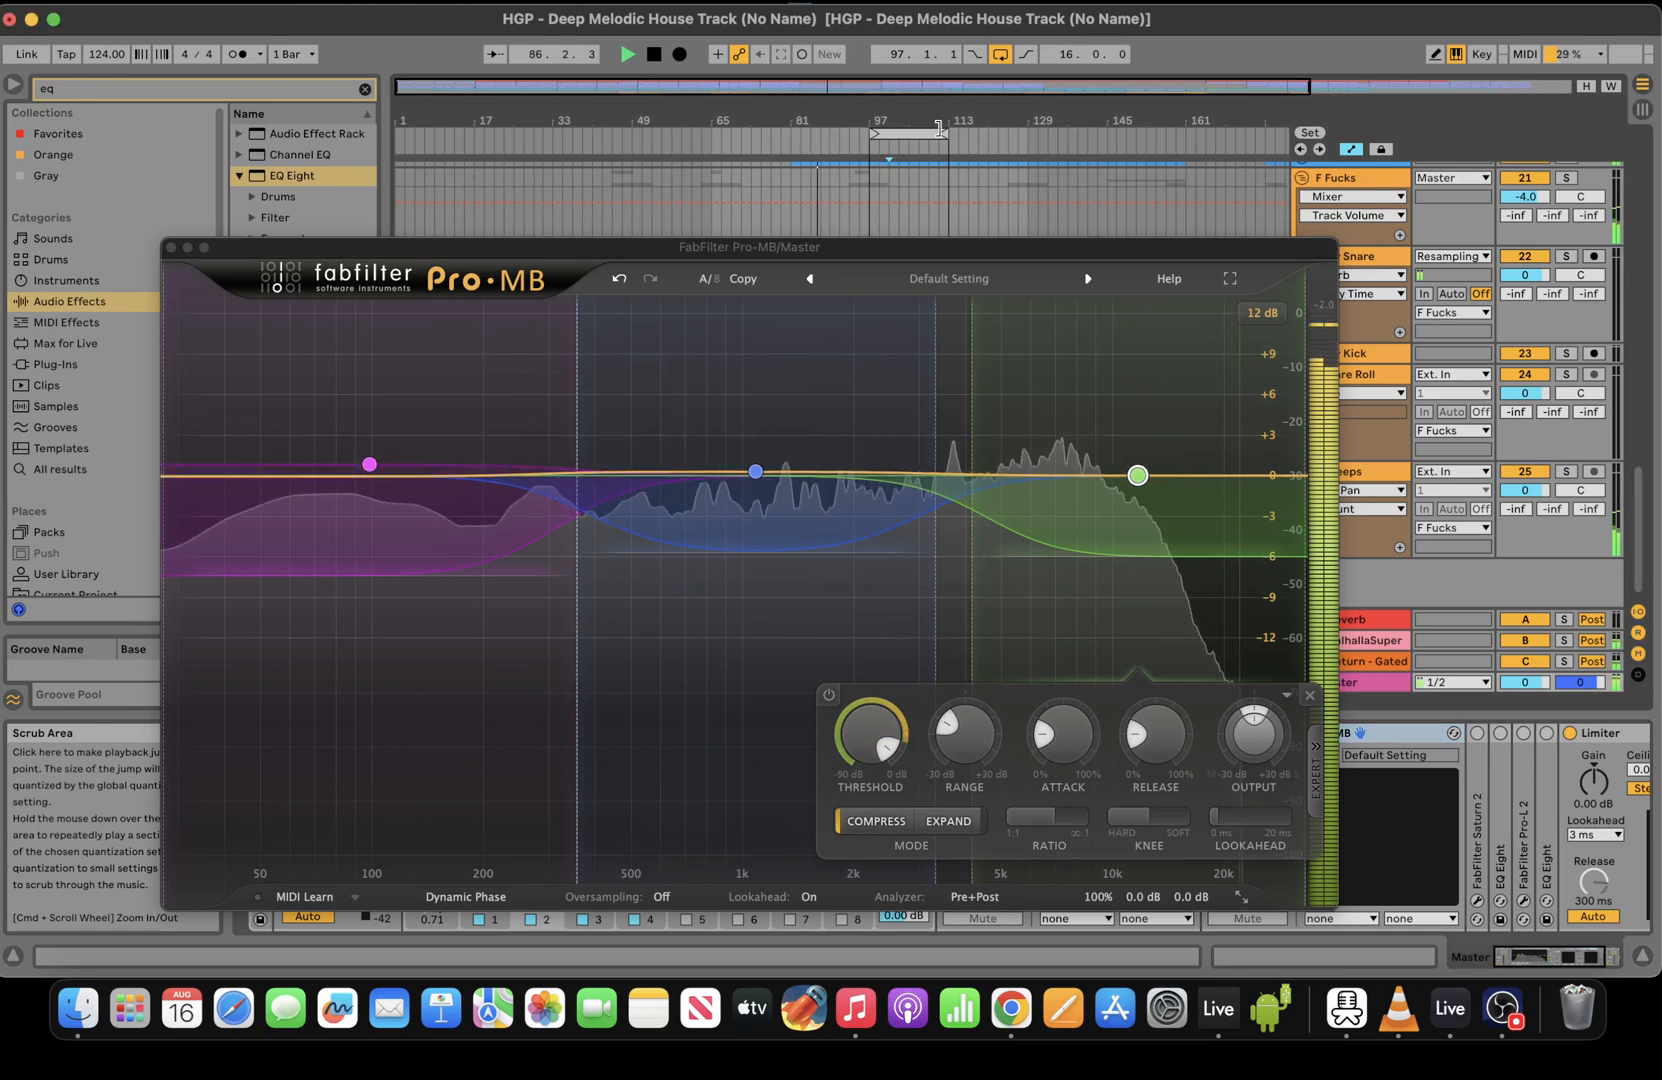
pyautogui.click(1030, 158)
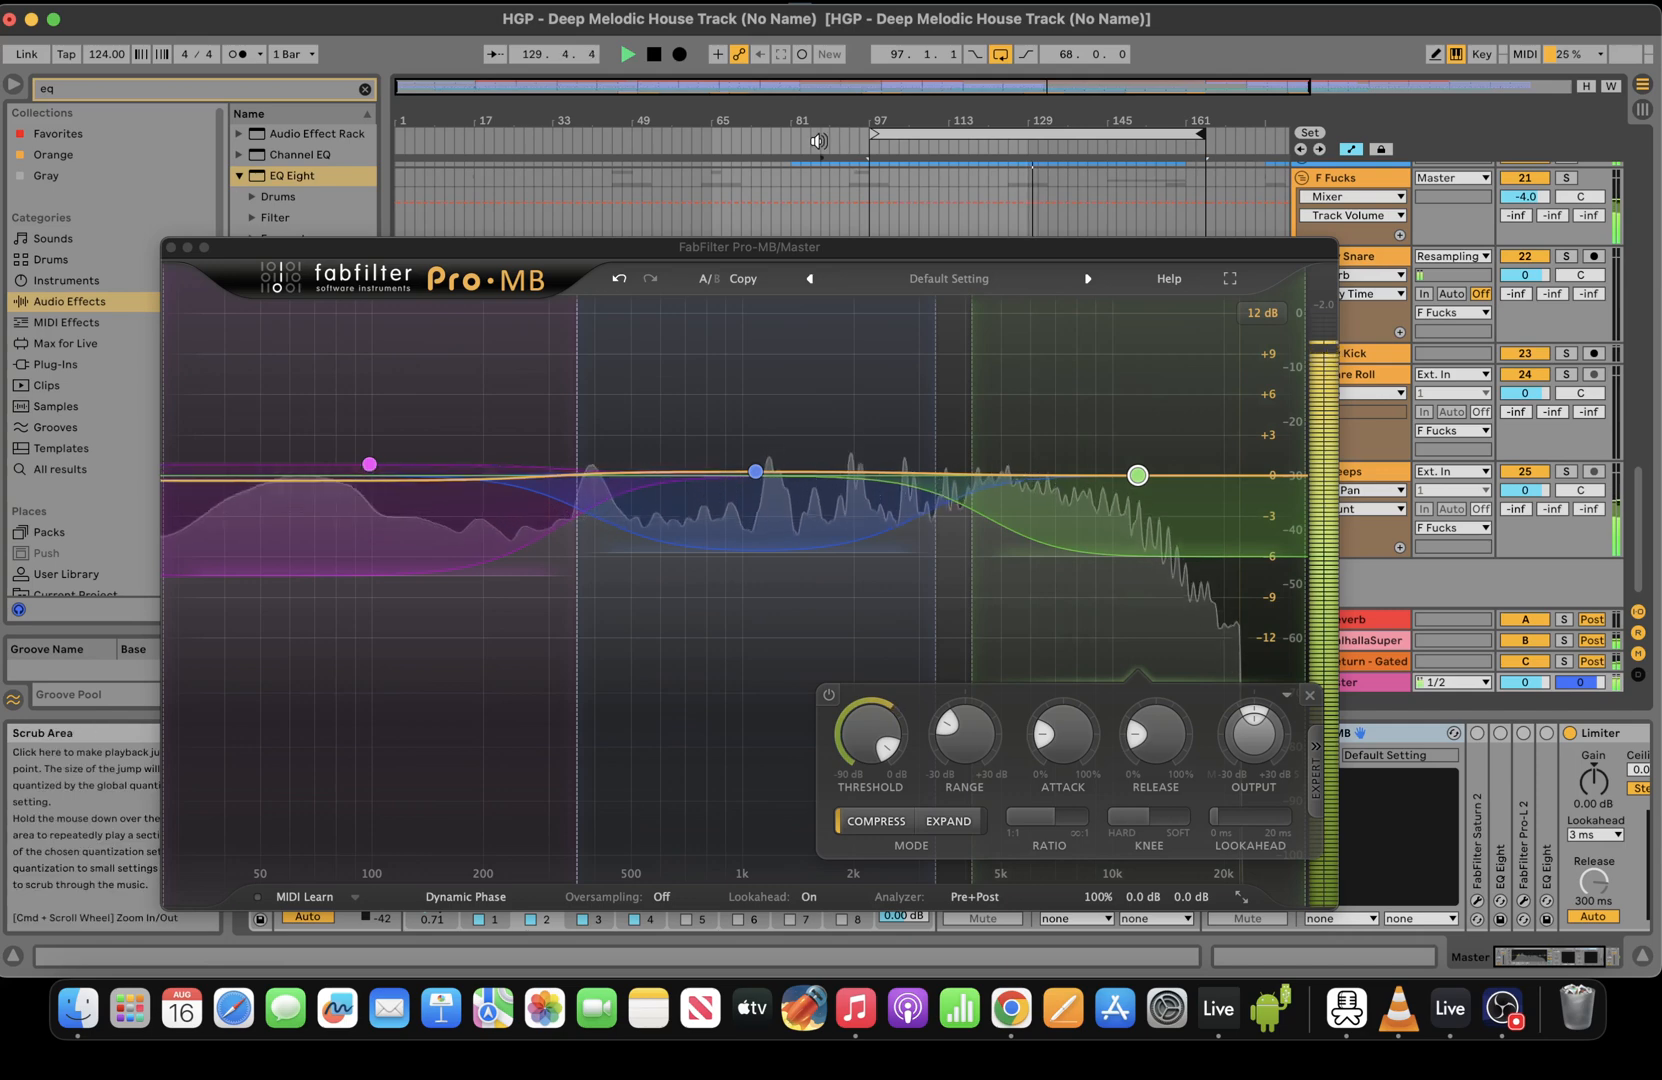
# Set Pro-MB band 3's threshold to about -9.6 dB and raise its level to about +1 dB, auditioning different sections of the track
pyautogui.click(1136, 480)
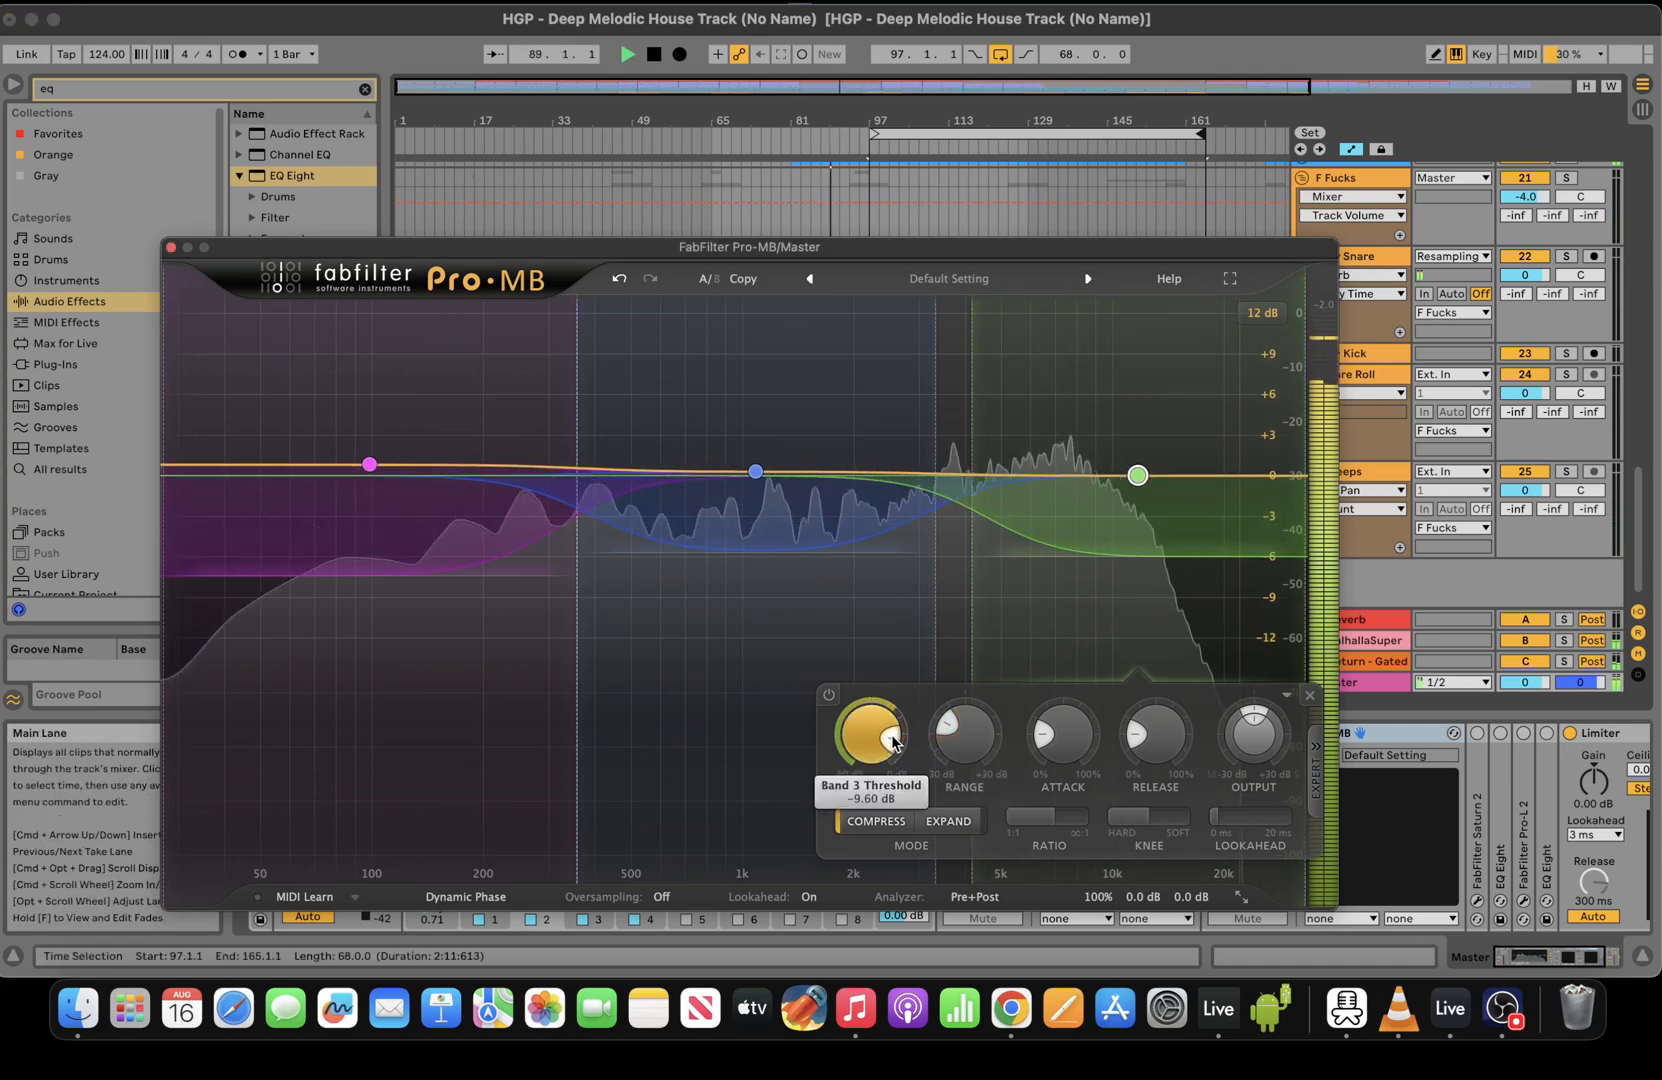
pyautogui.click(698, 130)
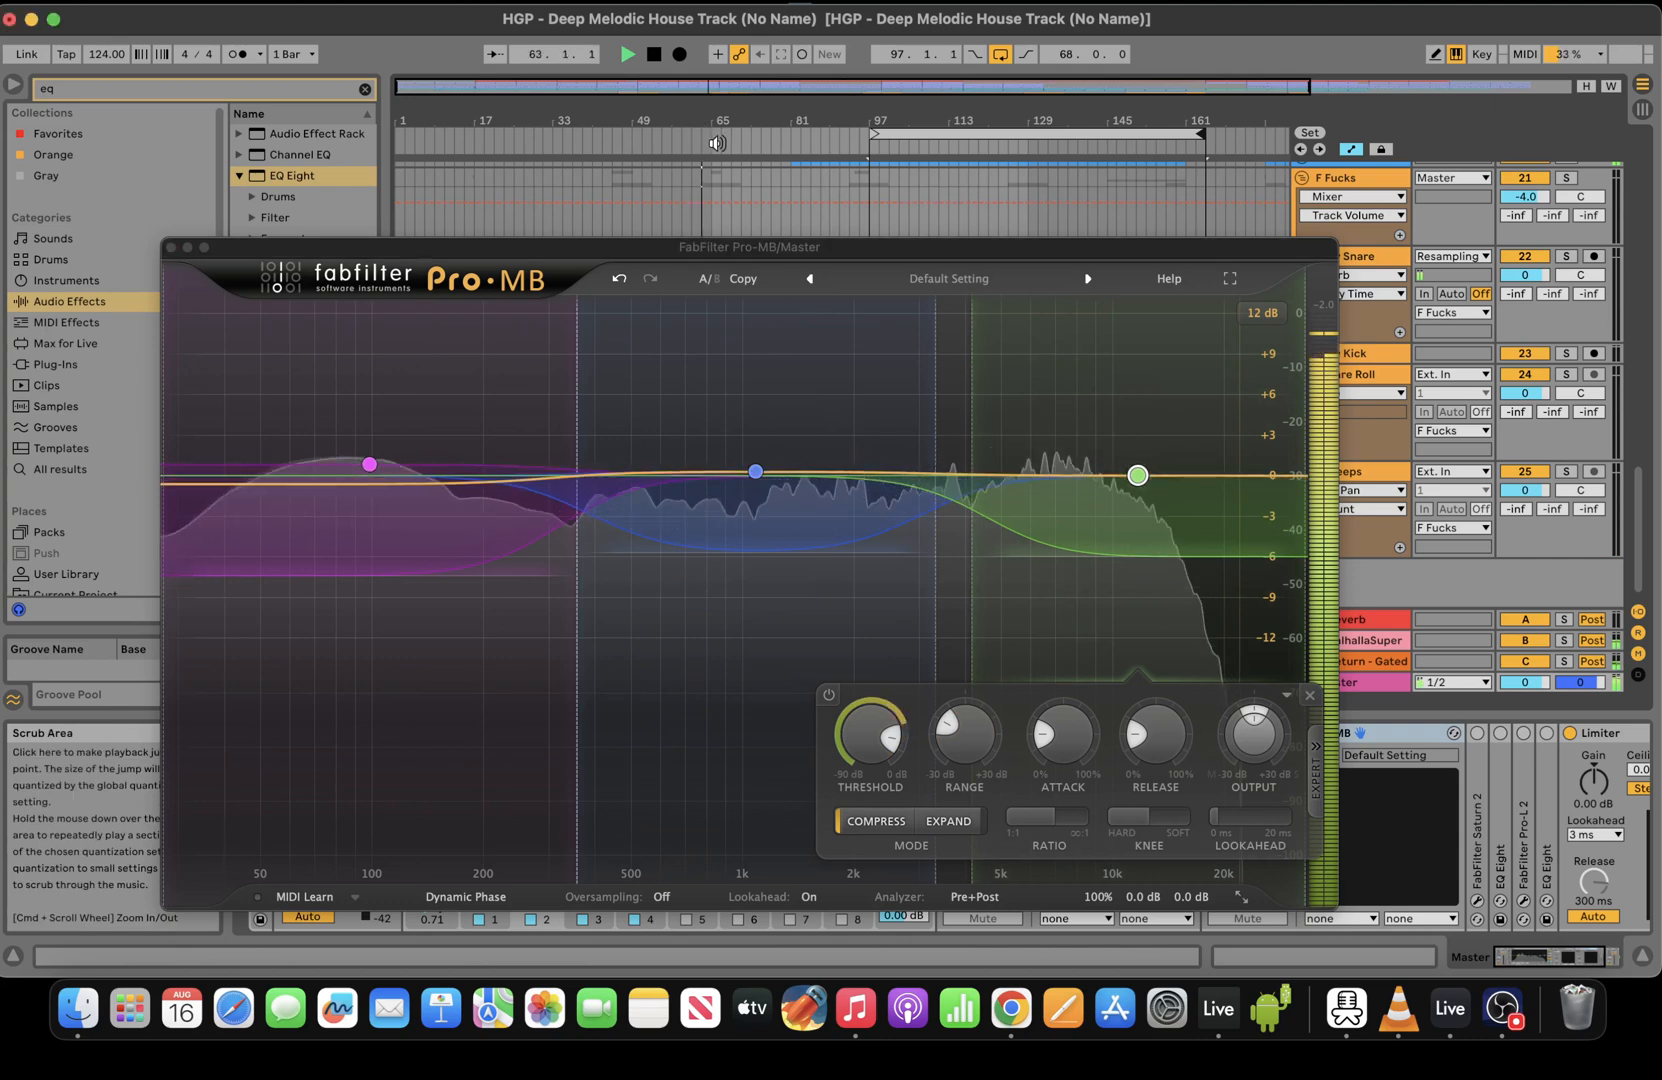
pyautogui.click(1139, 478)
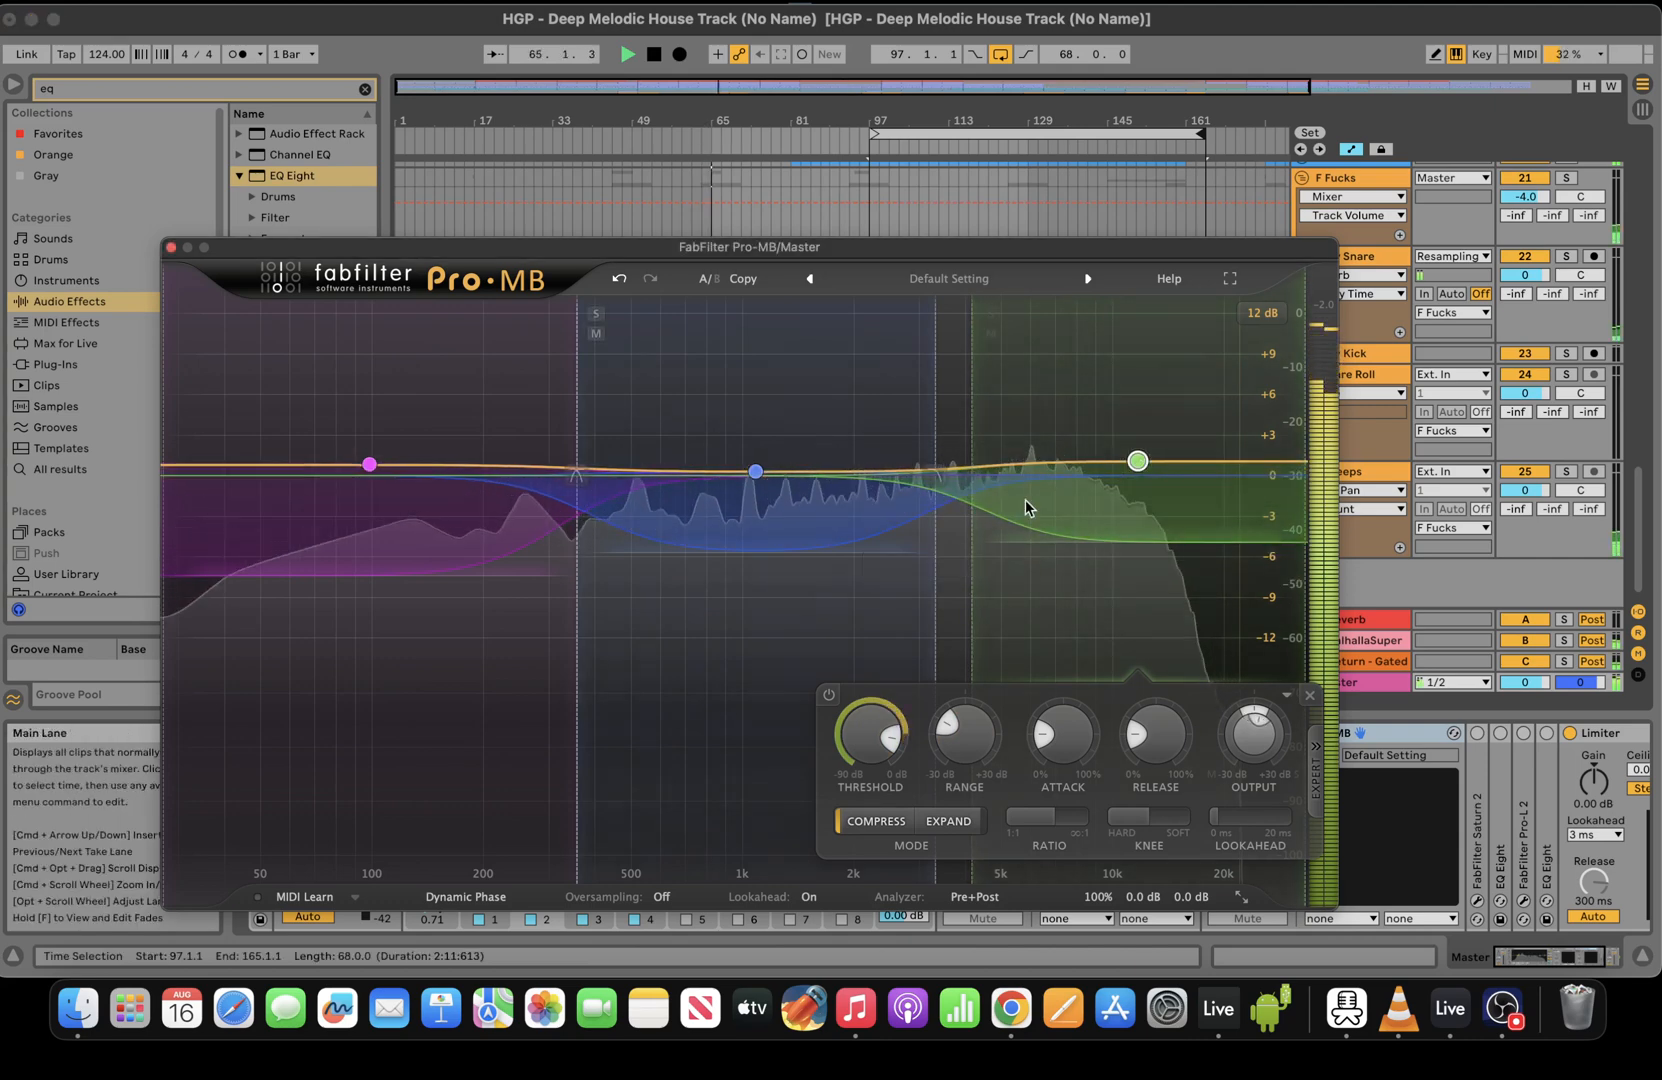
pyautogui.click(919, 147)
pyautogui.press('XF86AudioRaiseVolume')
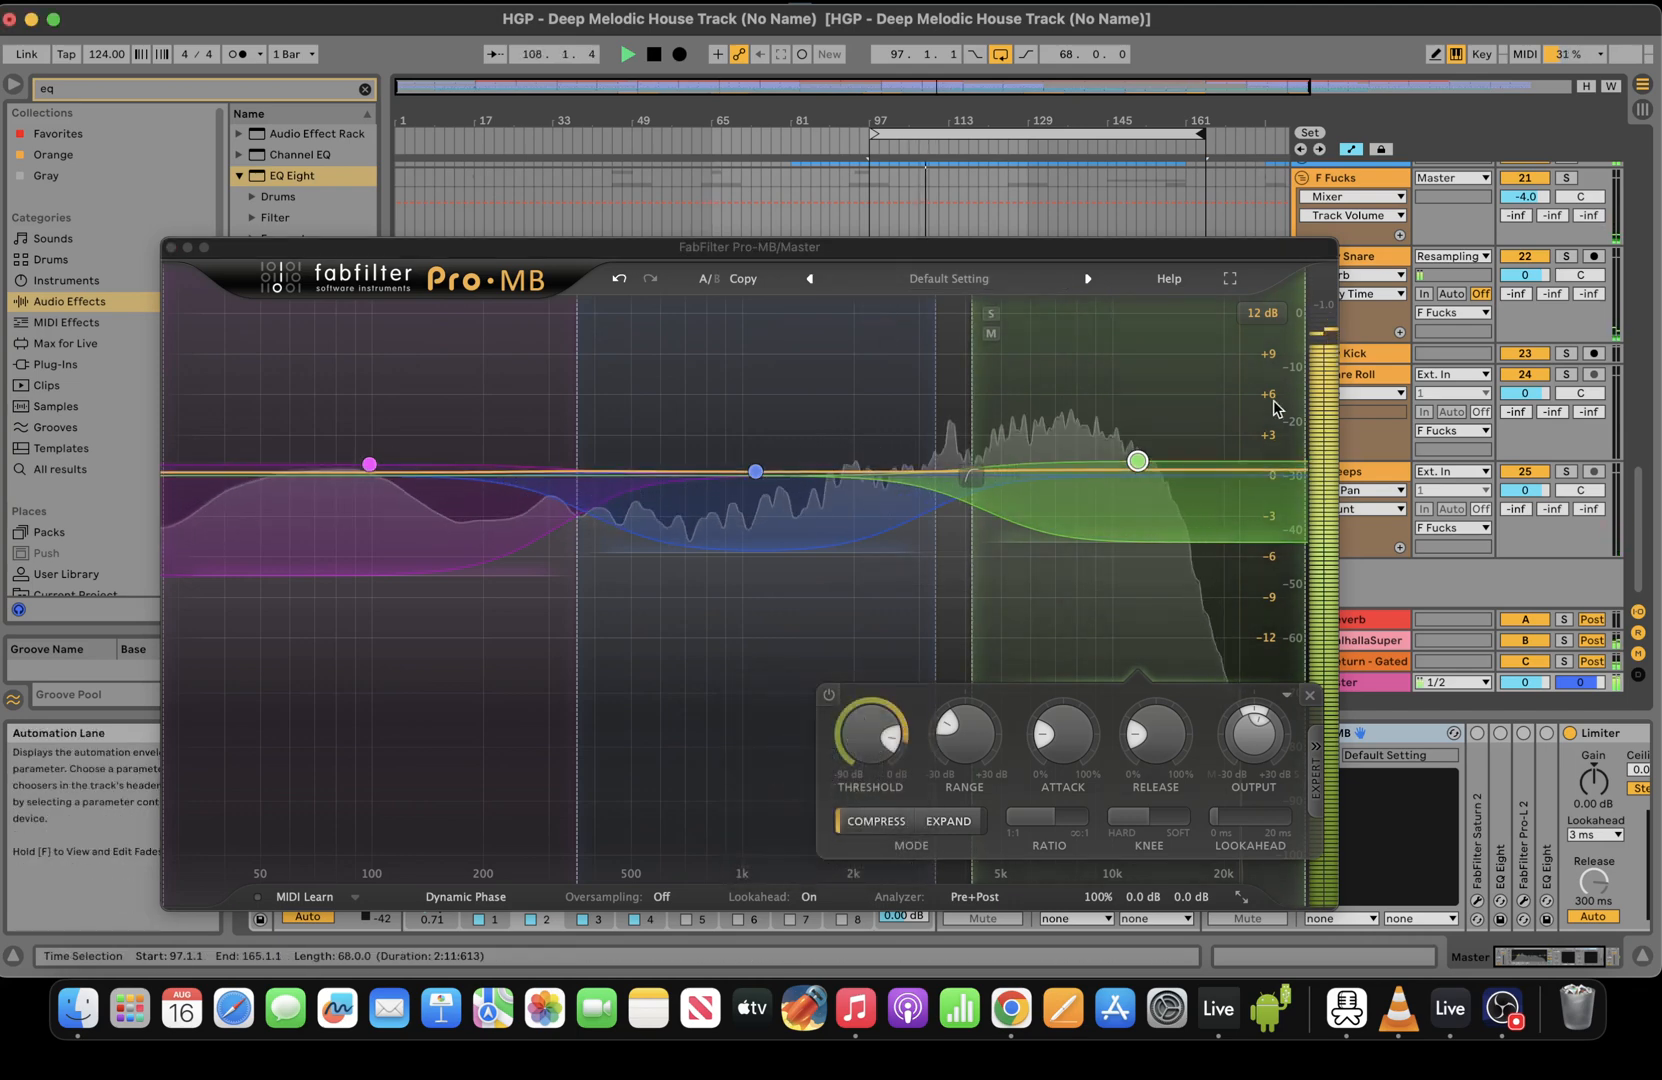
# Set Pro-MB band 3's range to about -7.2 dB, then check the audio levels in OBS and return to Ableton Live
pyautogui.moveTo(1072, 548); pyautogui.dragTo(1074, 562)
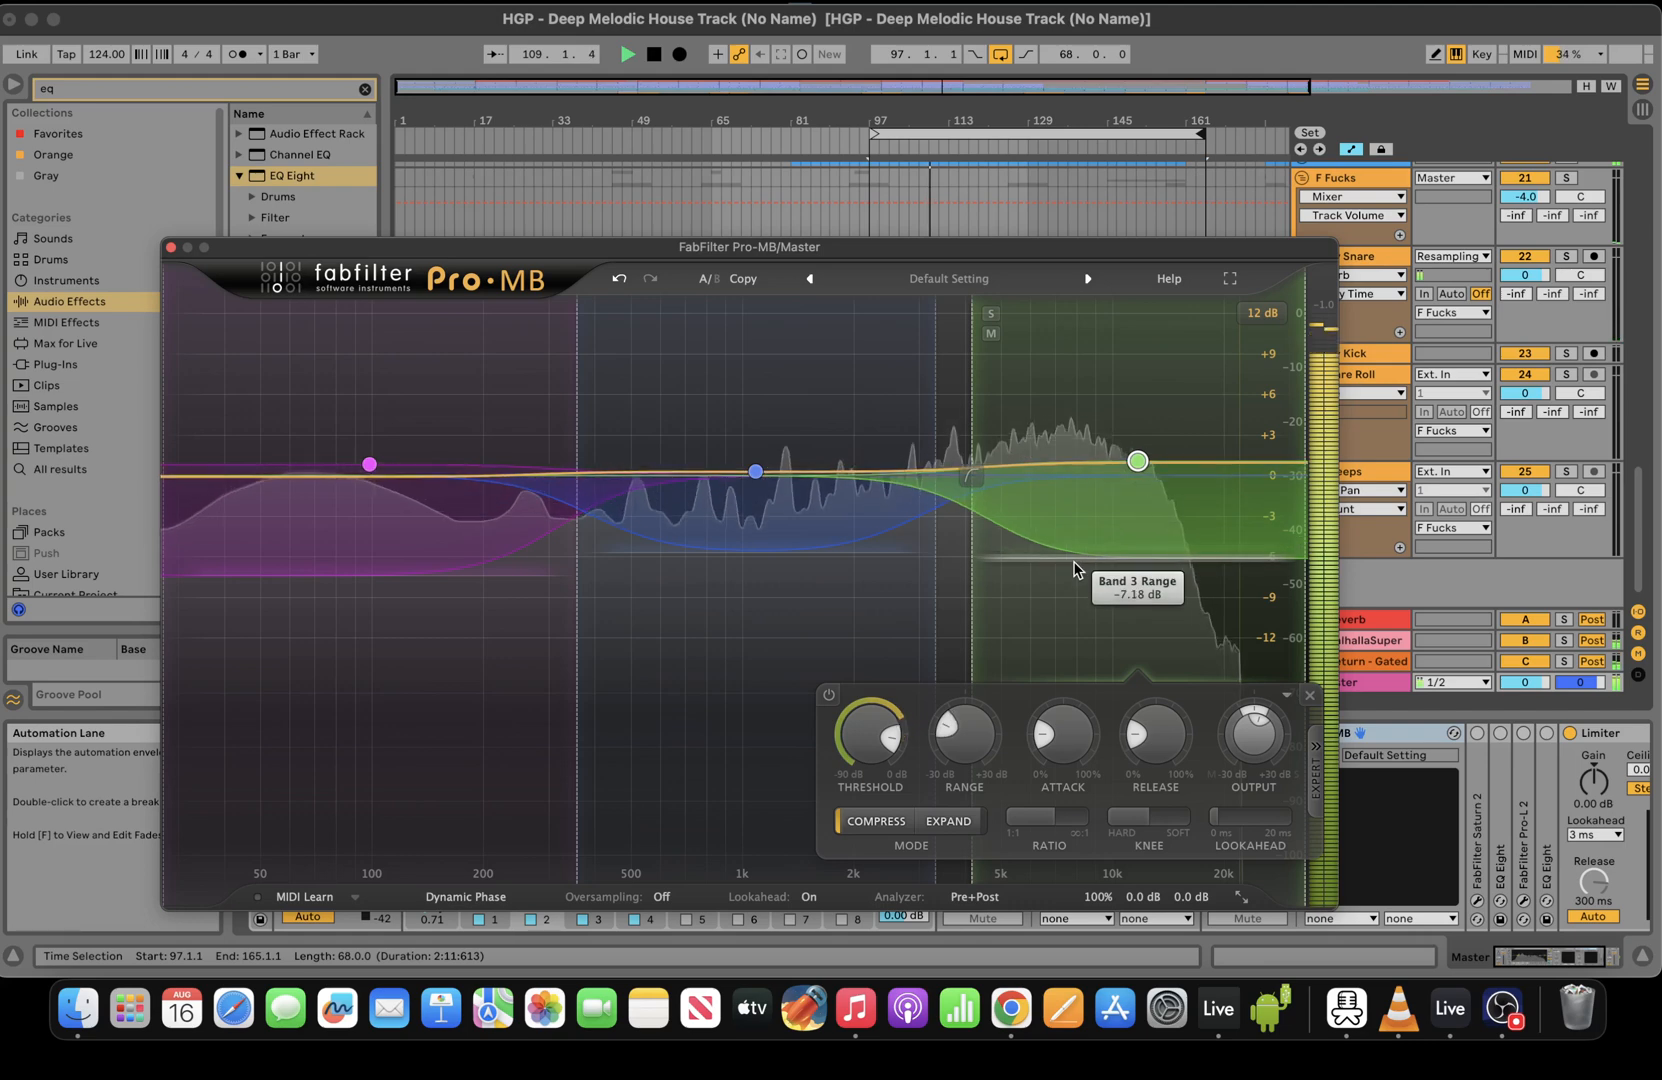
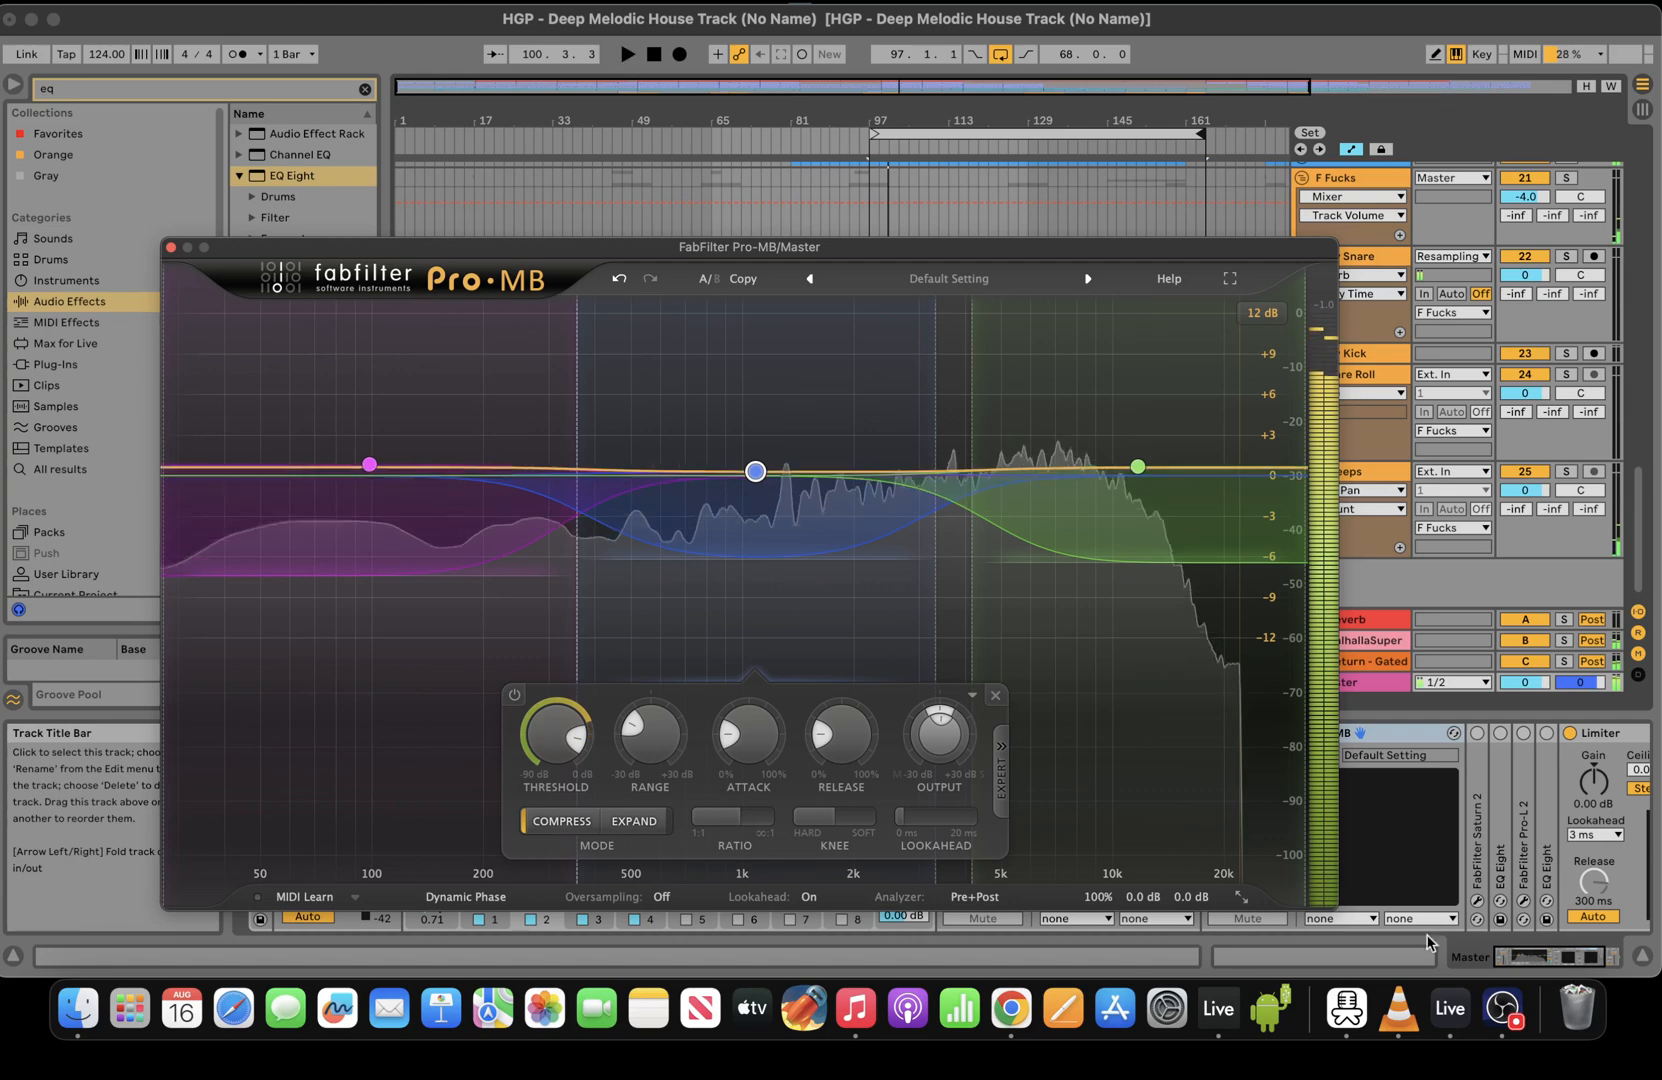
pyautogui.click(1503, 1008)
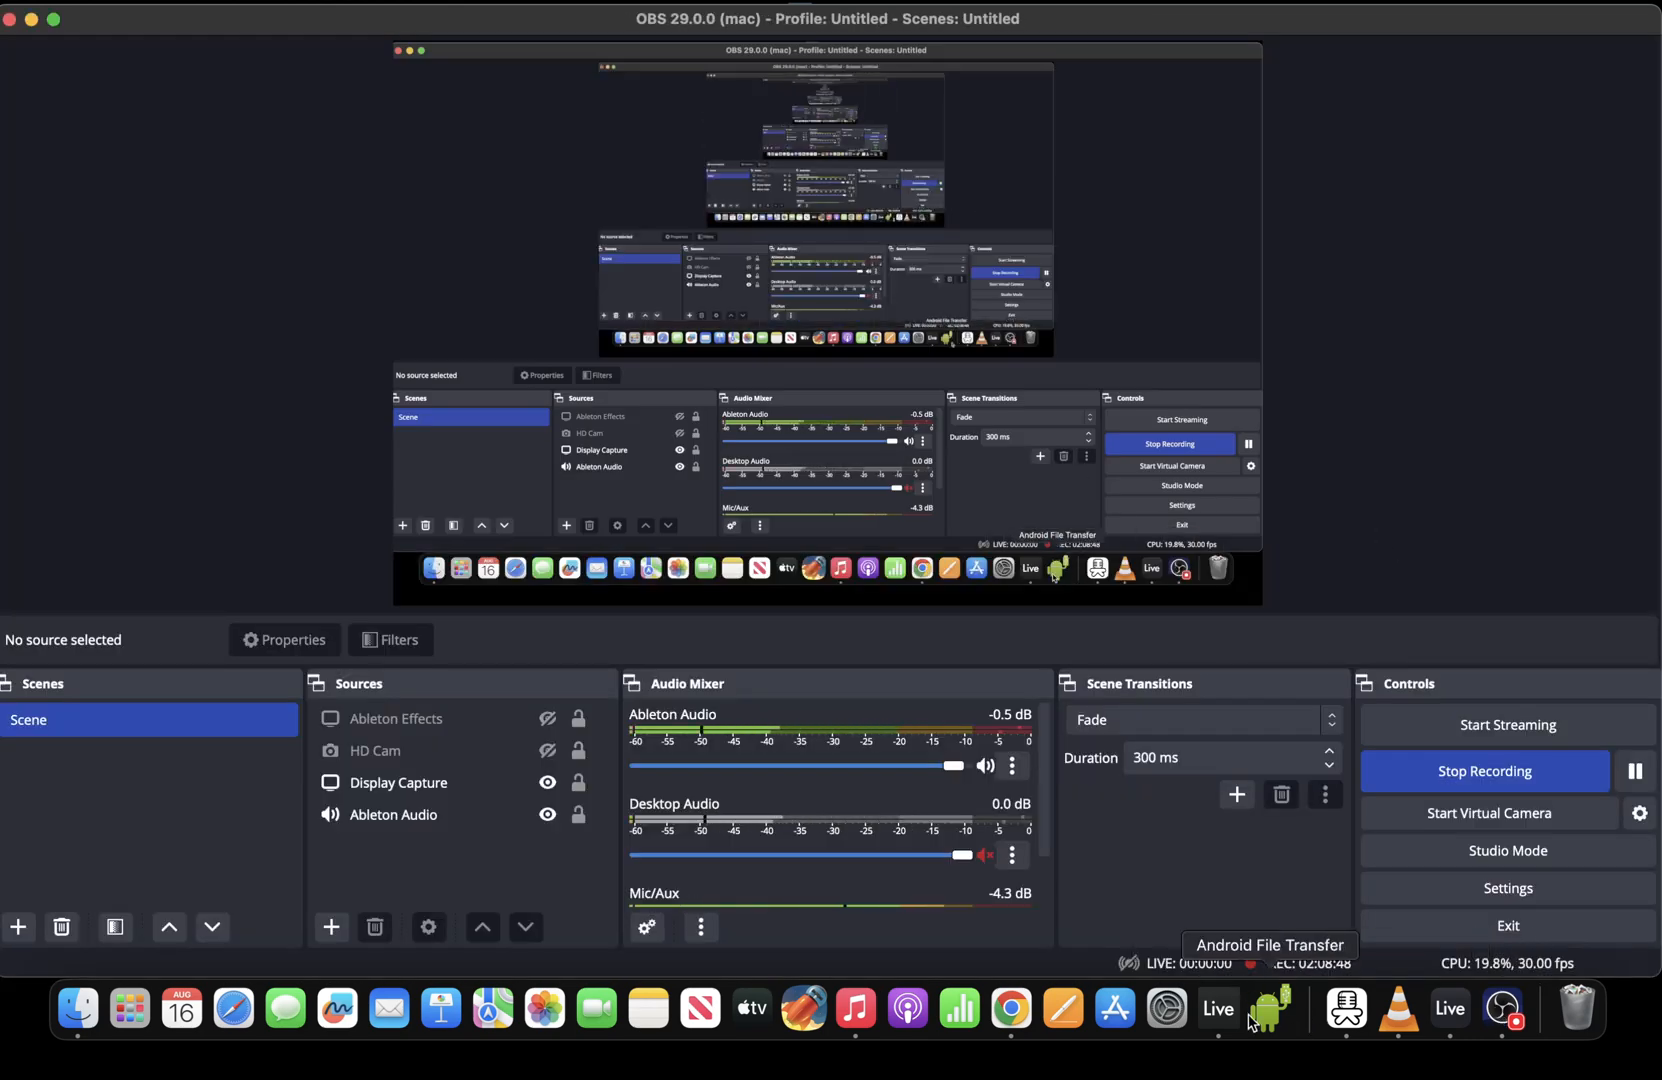
pyautogui.click(1218, 1012)
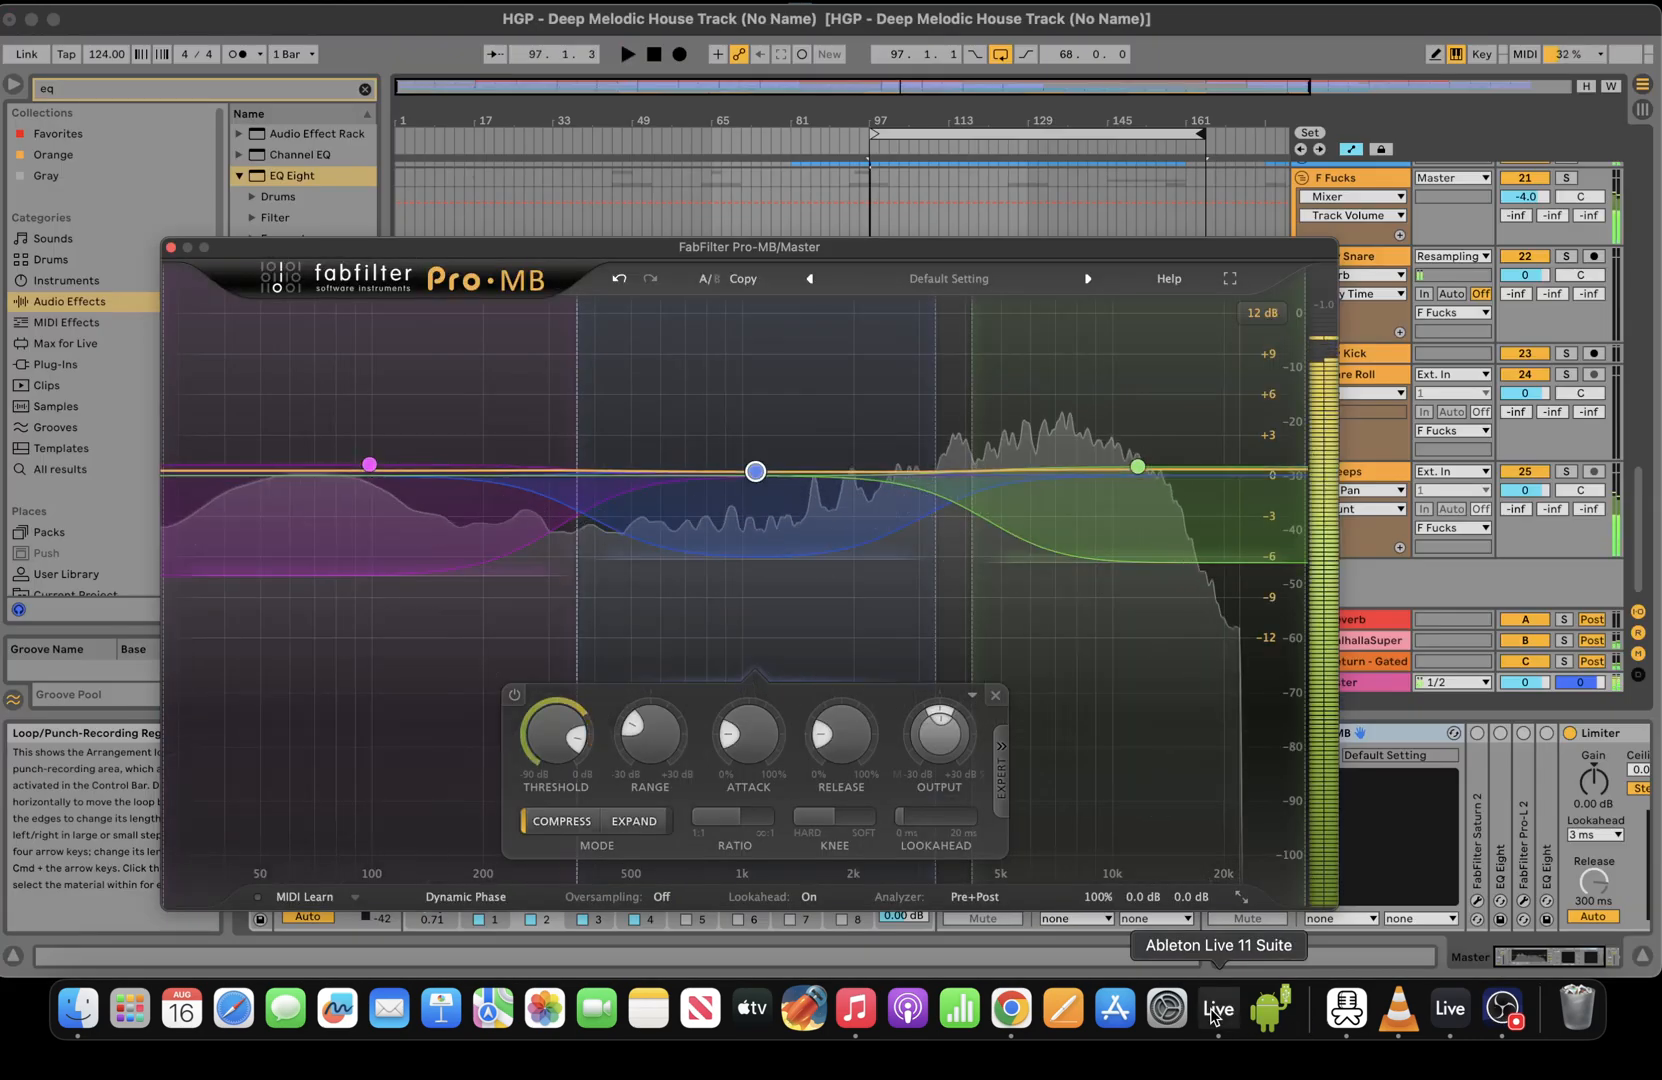
pyautogui.click(170, 247)
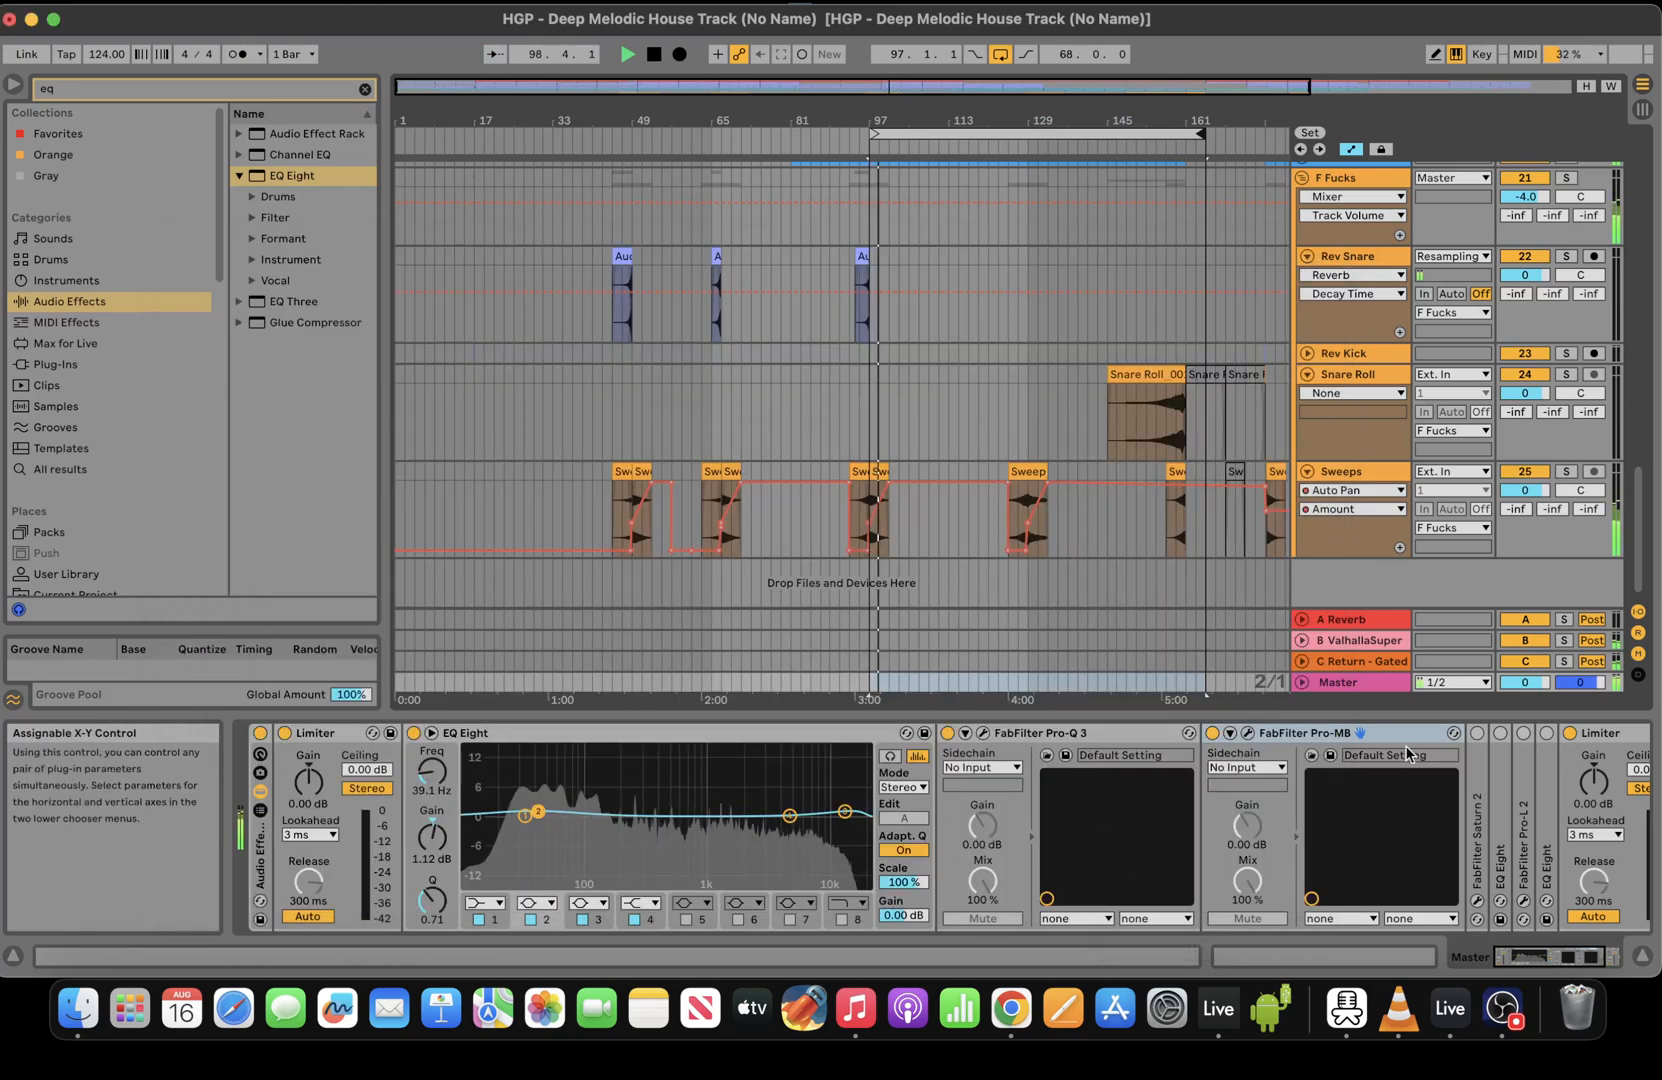
# Enable FabFilter Saturn 2 on the Master and set its Warm Tape drive to about 19.3%
pyautogui.moveTo(1525, 958); pyautogui.dragTo(1556, 958)
pyautogui.doubleClick(1296, 789)
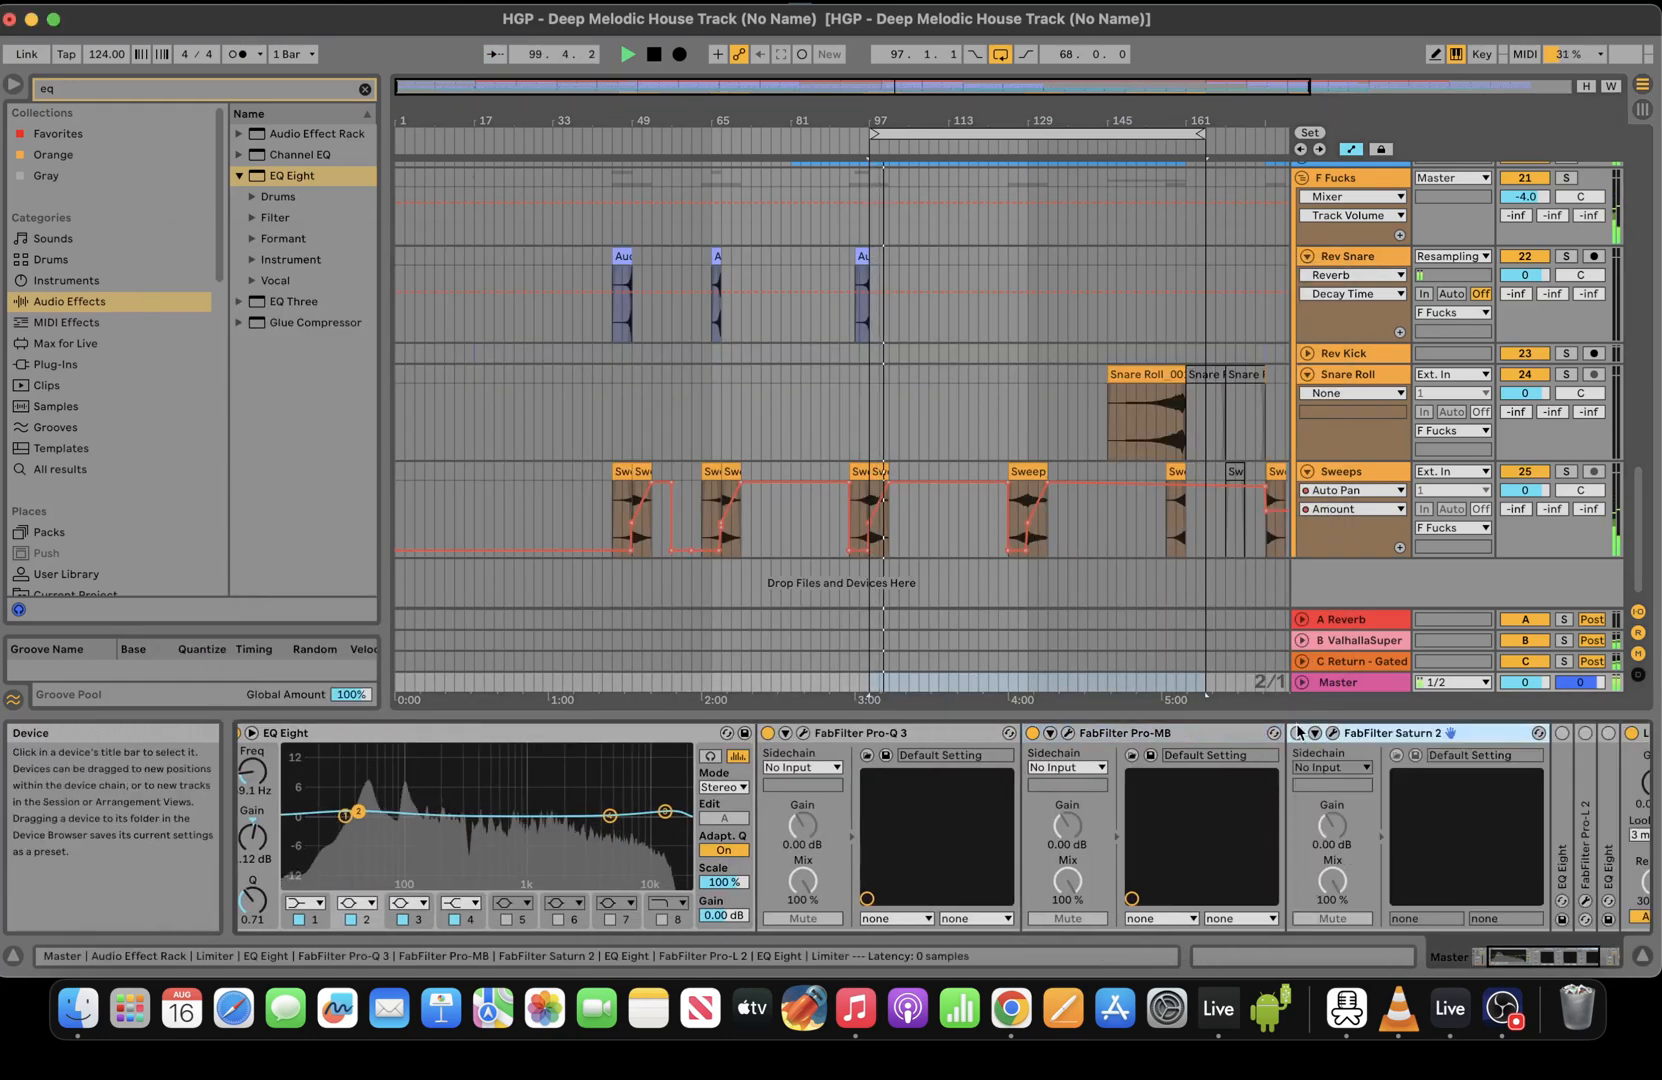
pyautogui.click(1332, 733)
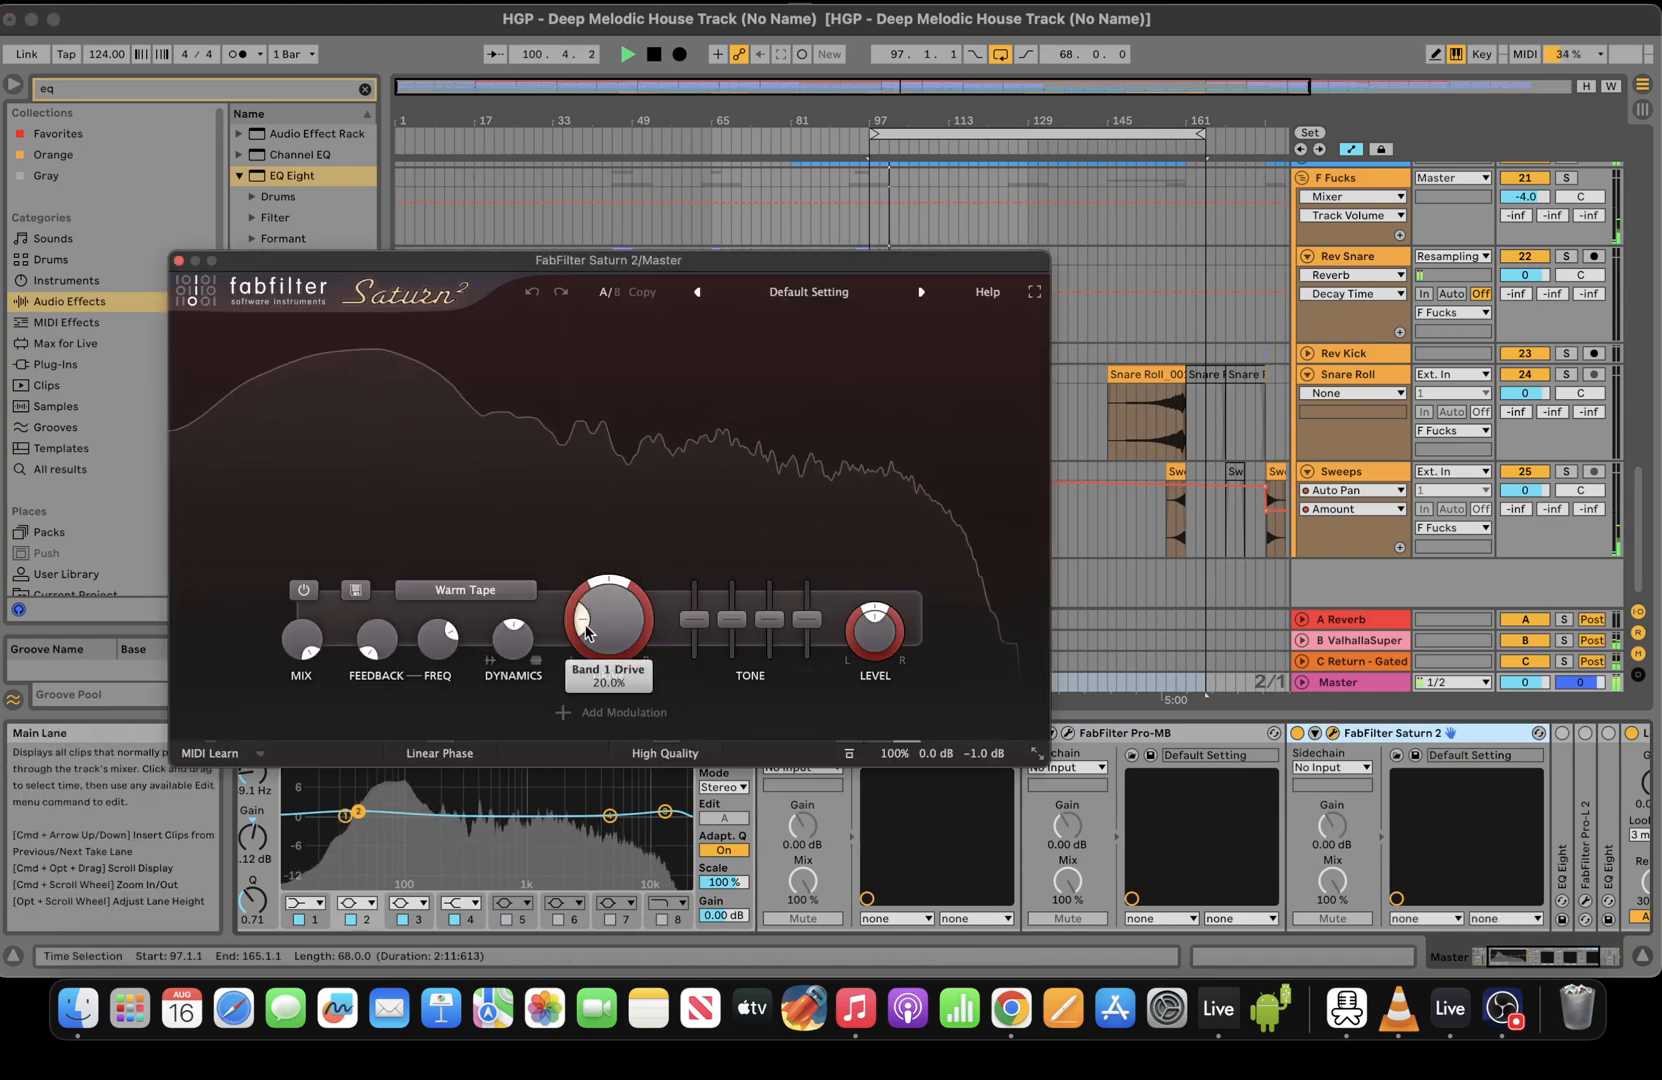
pyautogui.moveTo(586, 631); pyautogui.dragTo(586, 637)
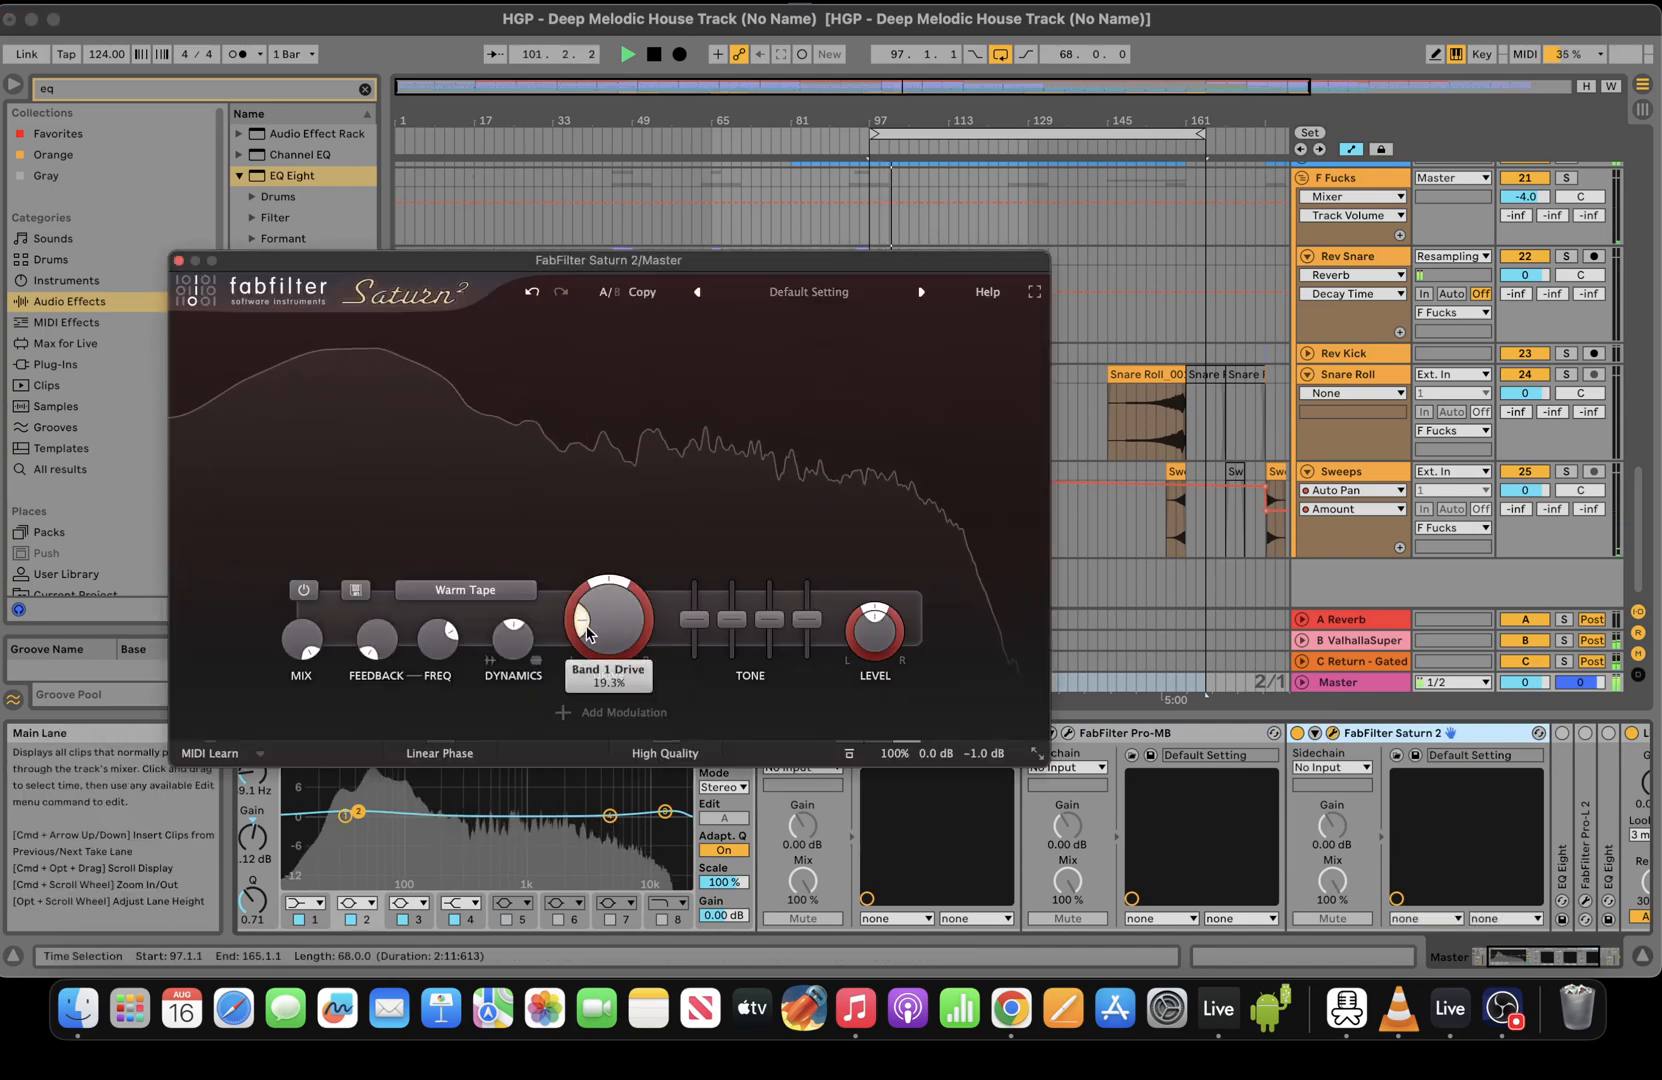
pyautogui.click(178, 261)
# Enable the EQ Eight after Saturn 2 in M/S mode and shape its side channel with a band 3 low cut and -1.61 dB at 290 Hz
pyautogui.hscroll(3, 1313, 801)
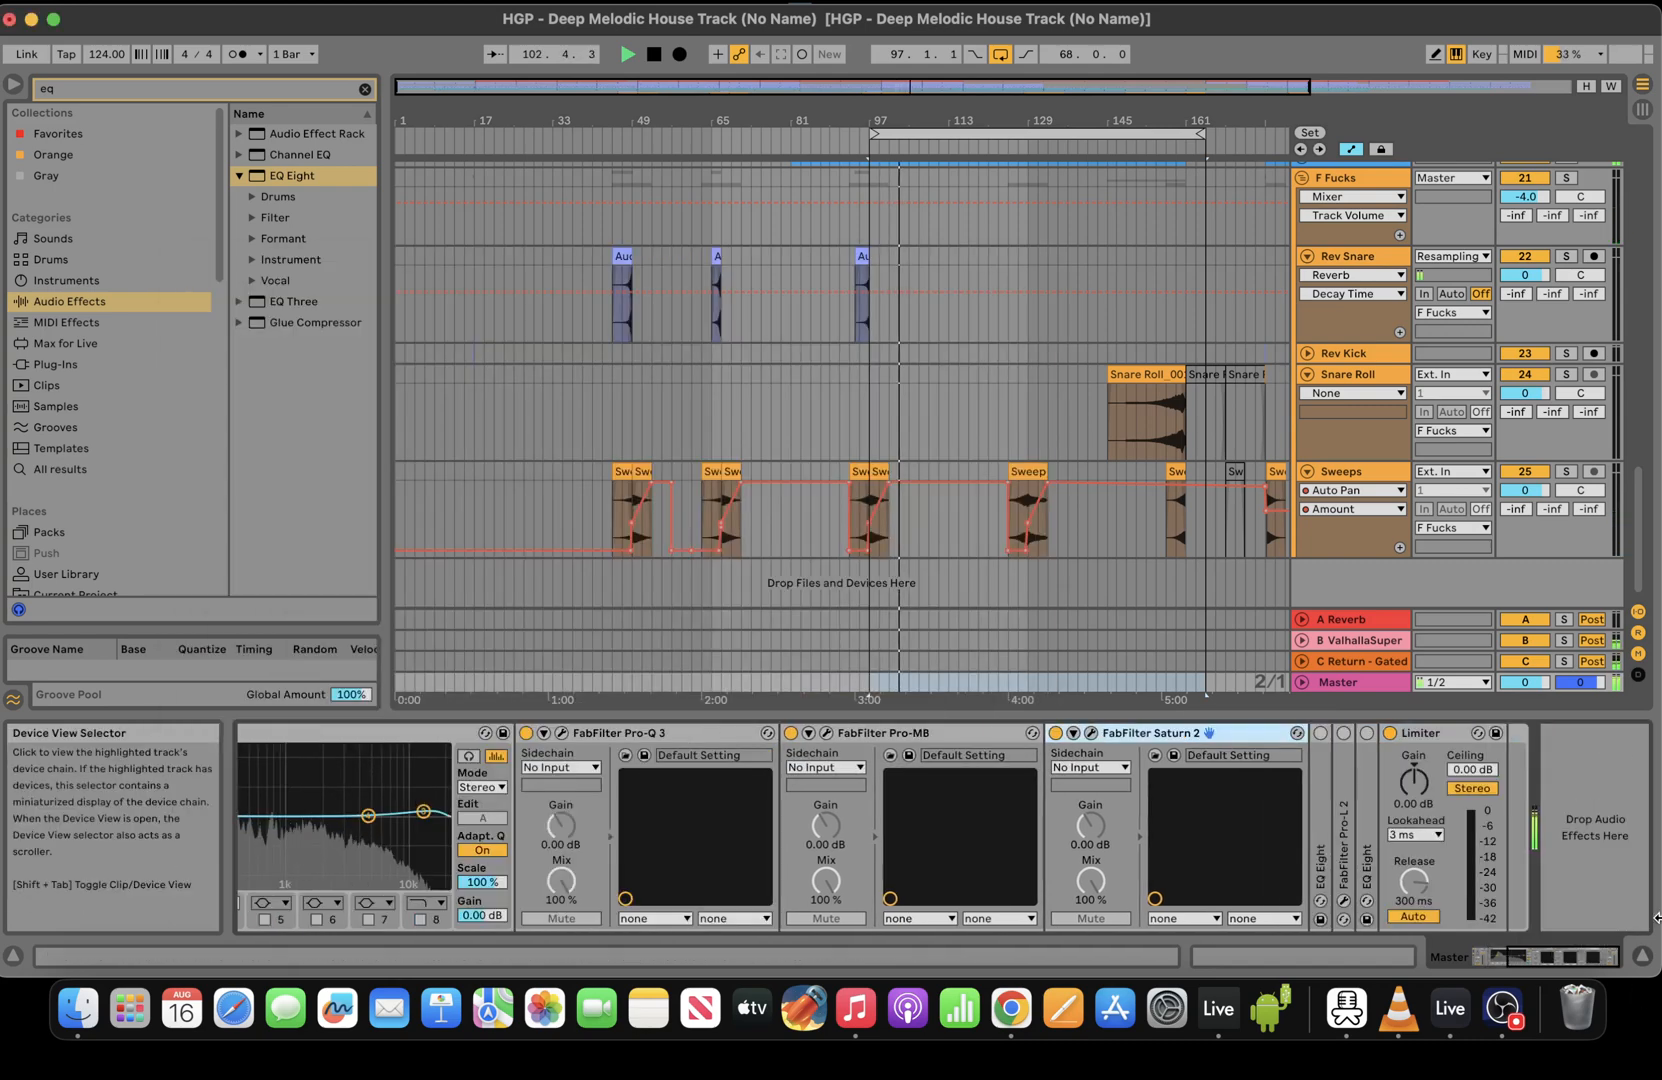
pyautogui.doubleClick(1313, 797)
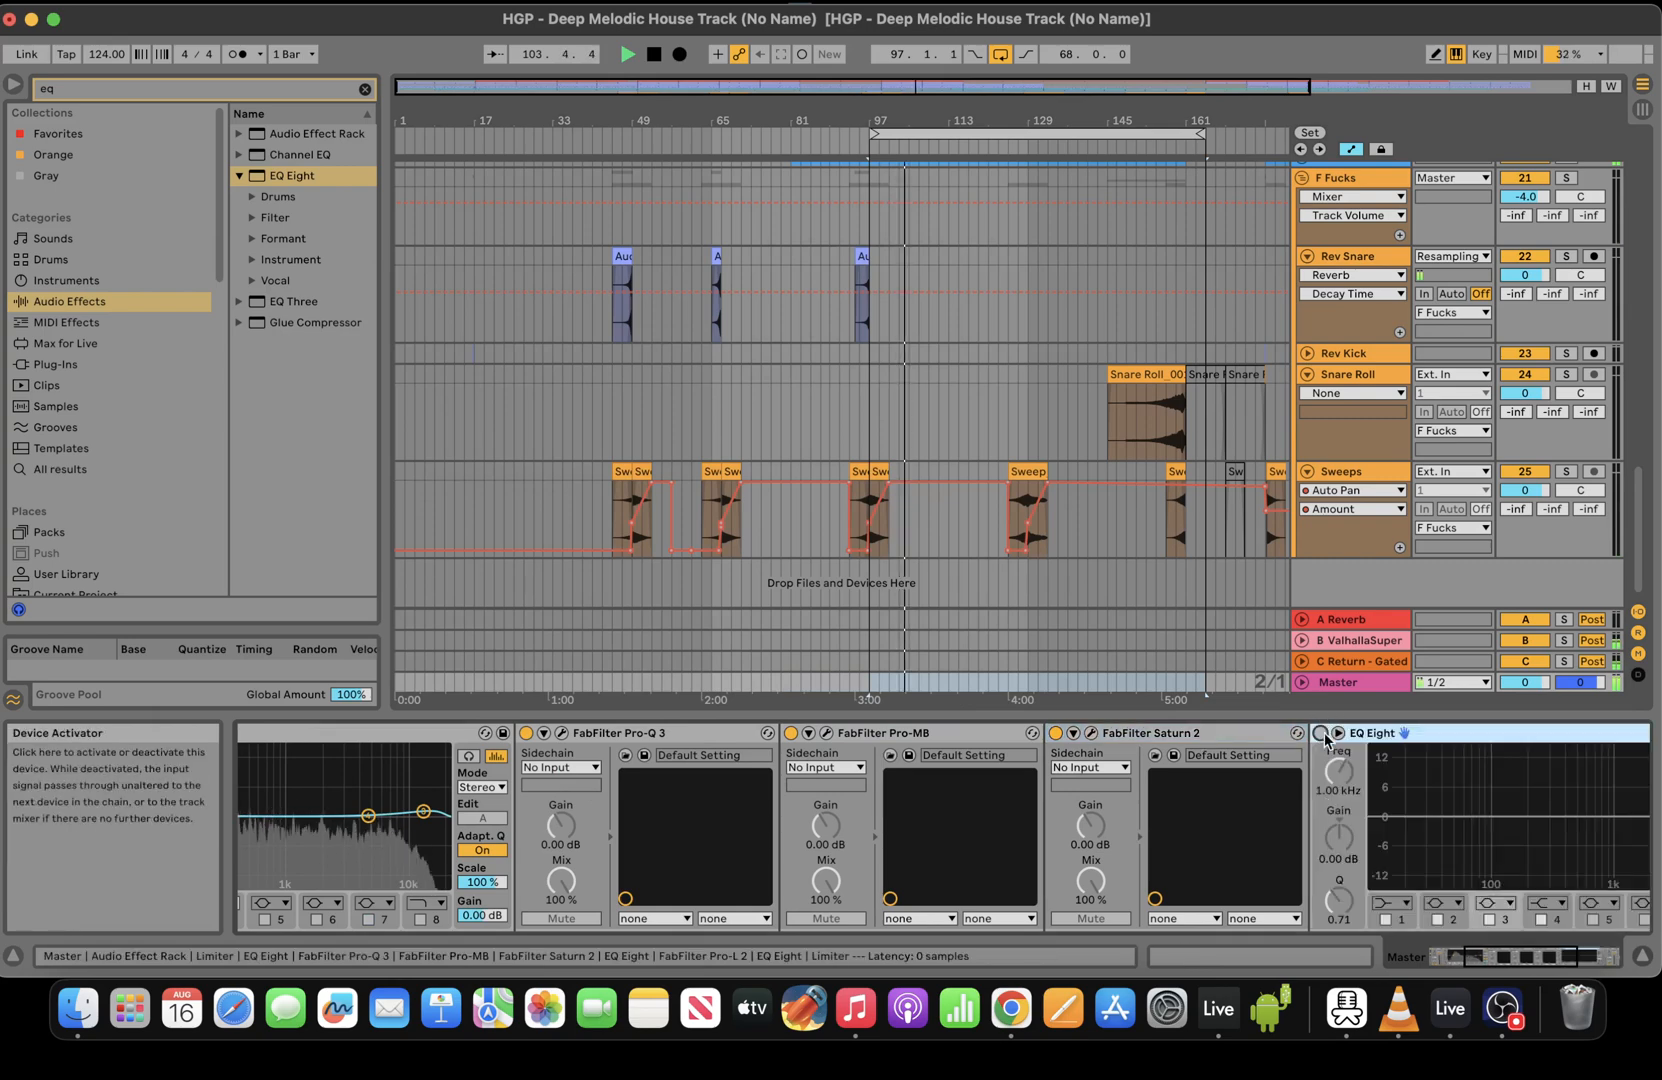
pyautogui.hscroll(5, 1100, 840)
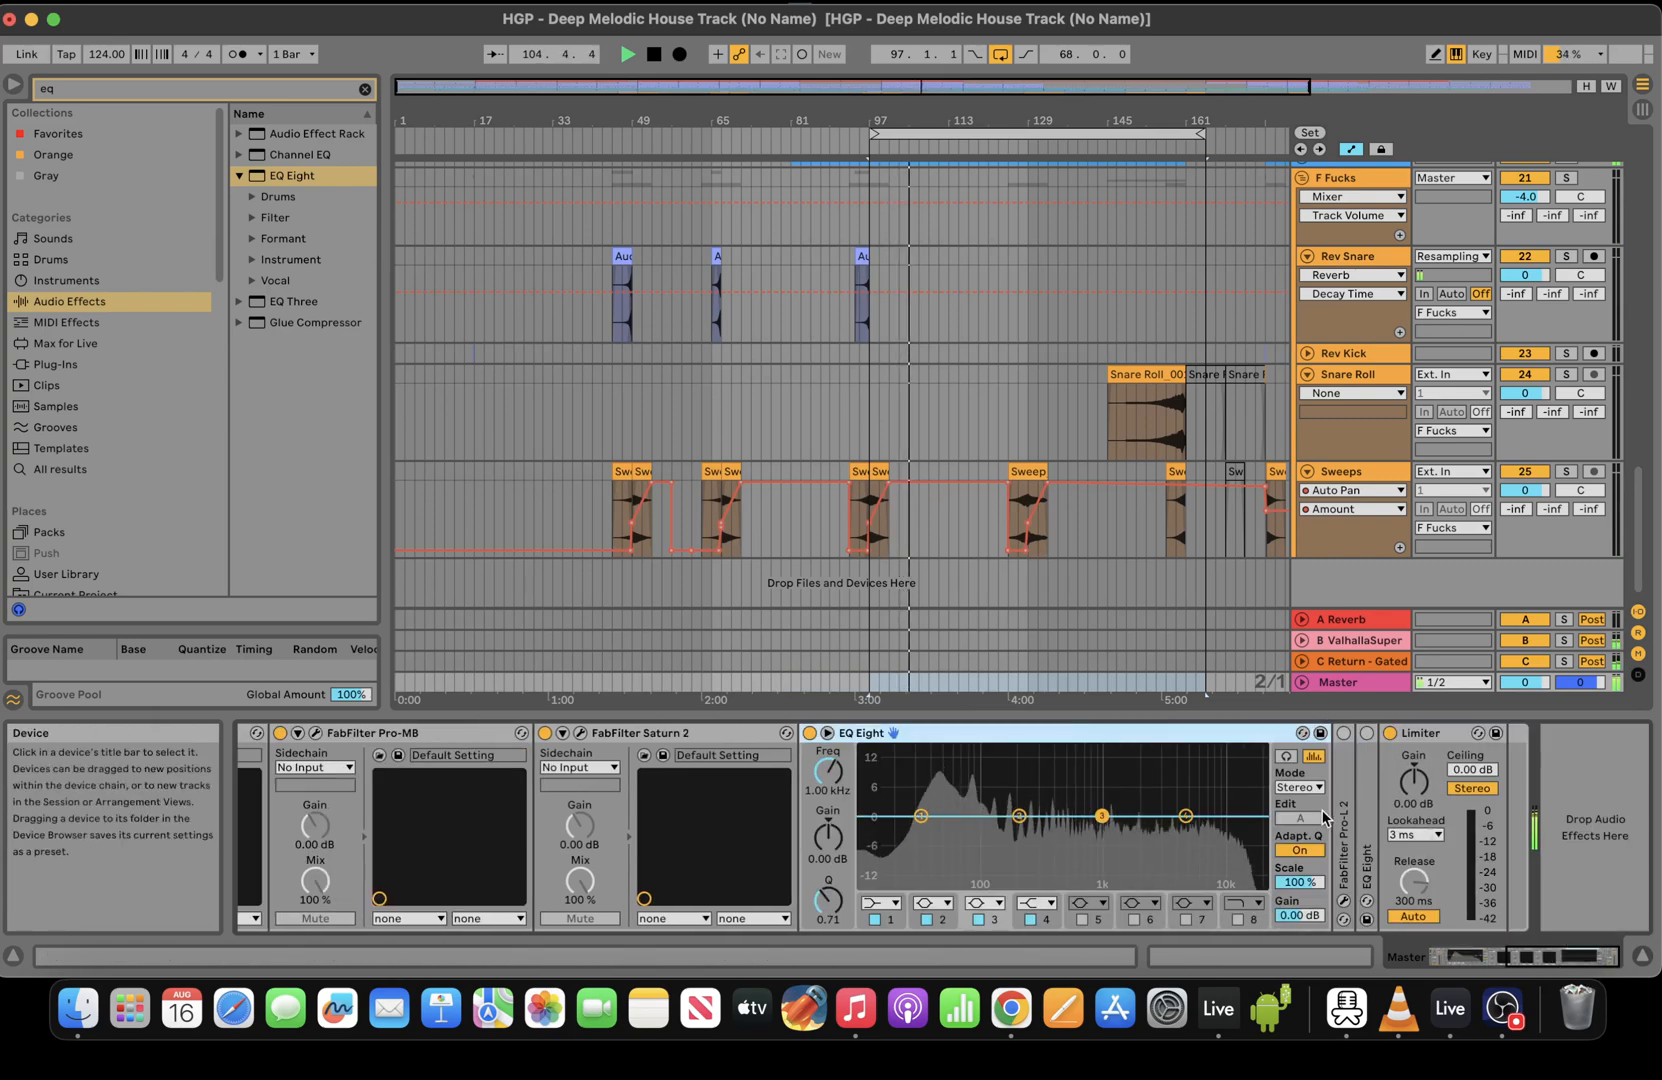
pyautogui.click(1297, 788)
pyautogui.click(1288, 836)
pyautogui.click(1299, 817)
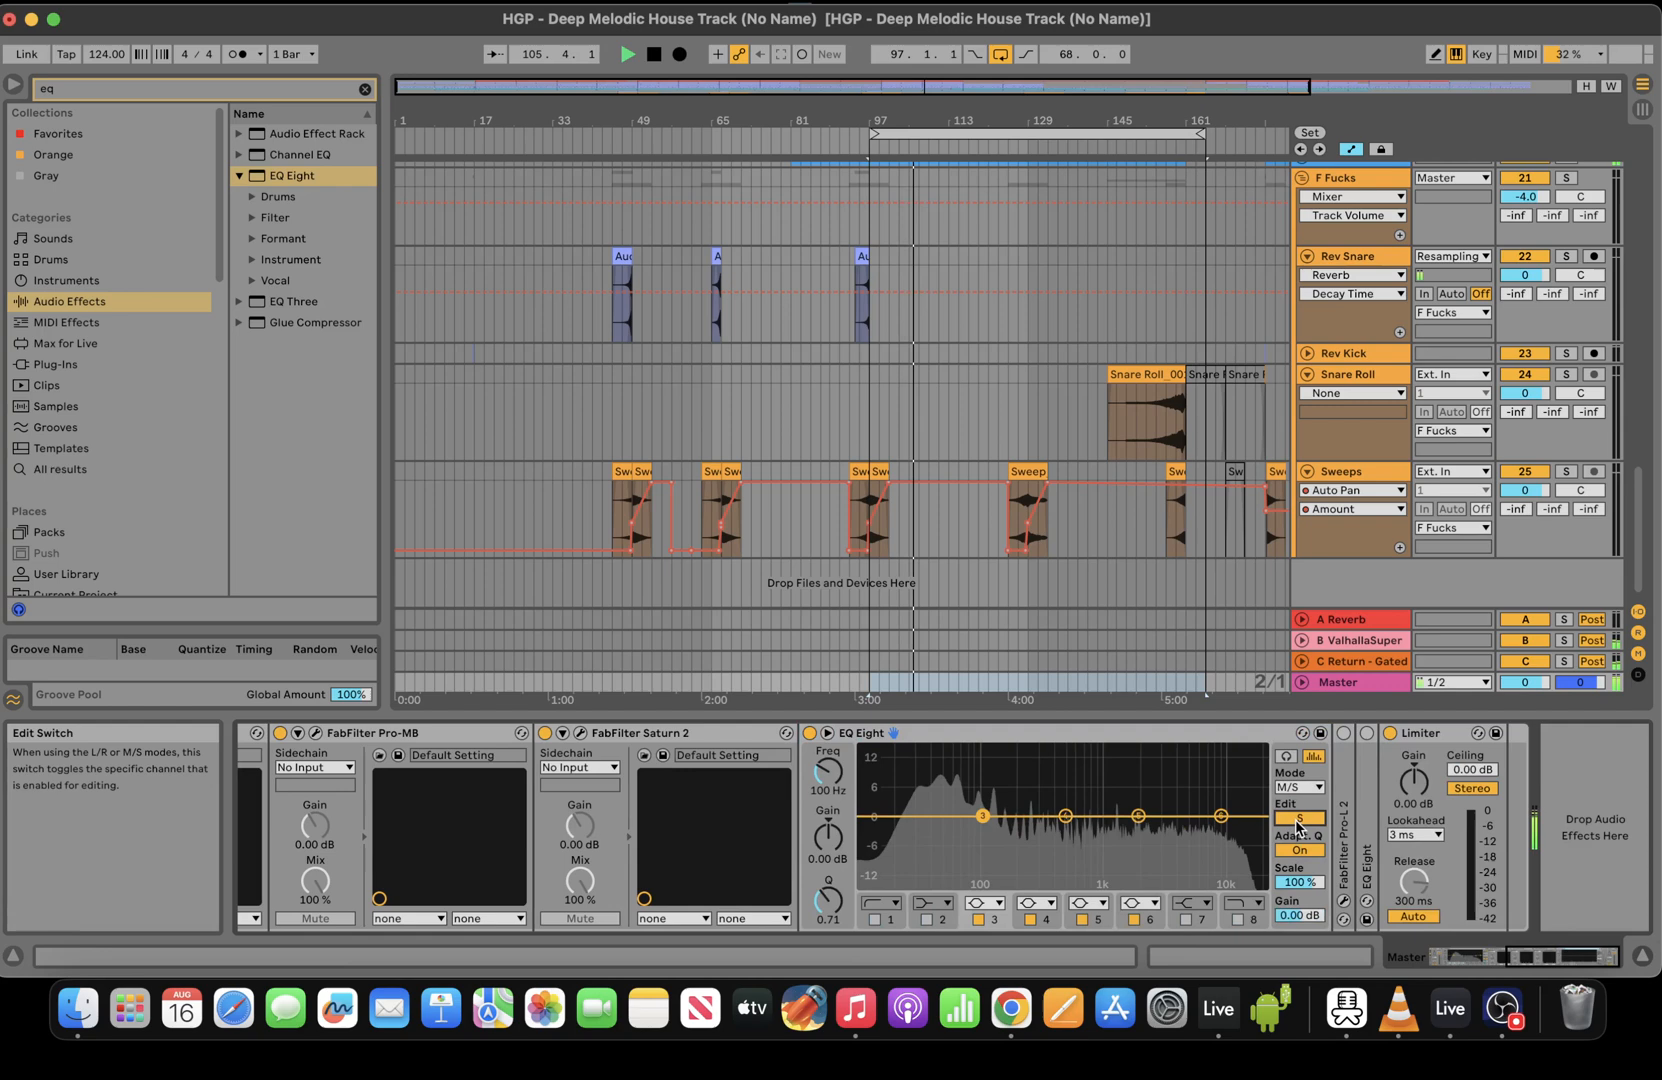
pyautogui.click(988, 905)
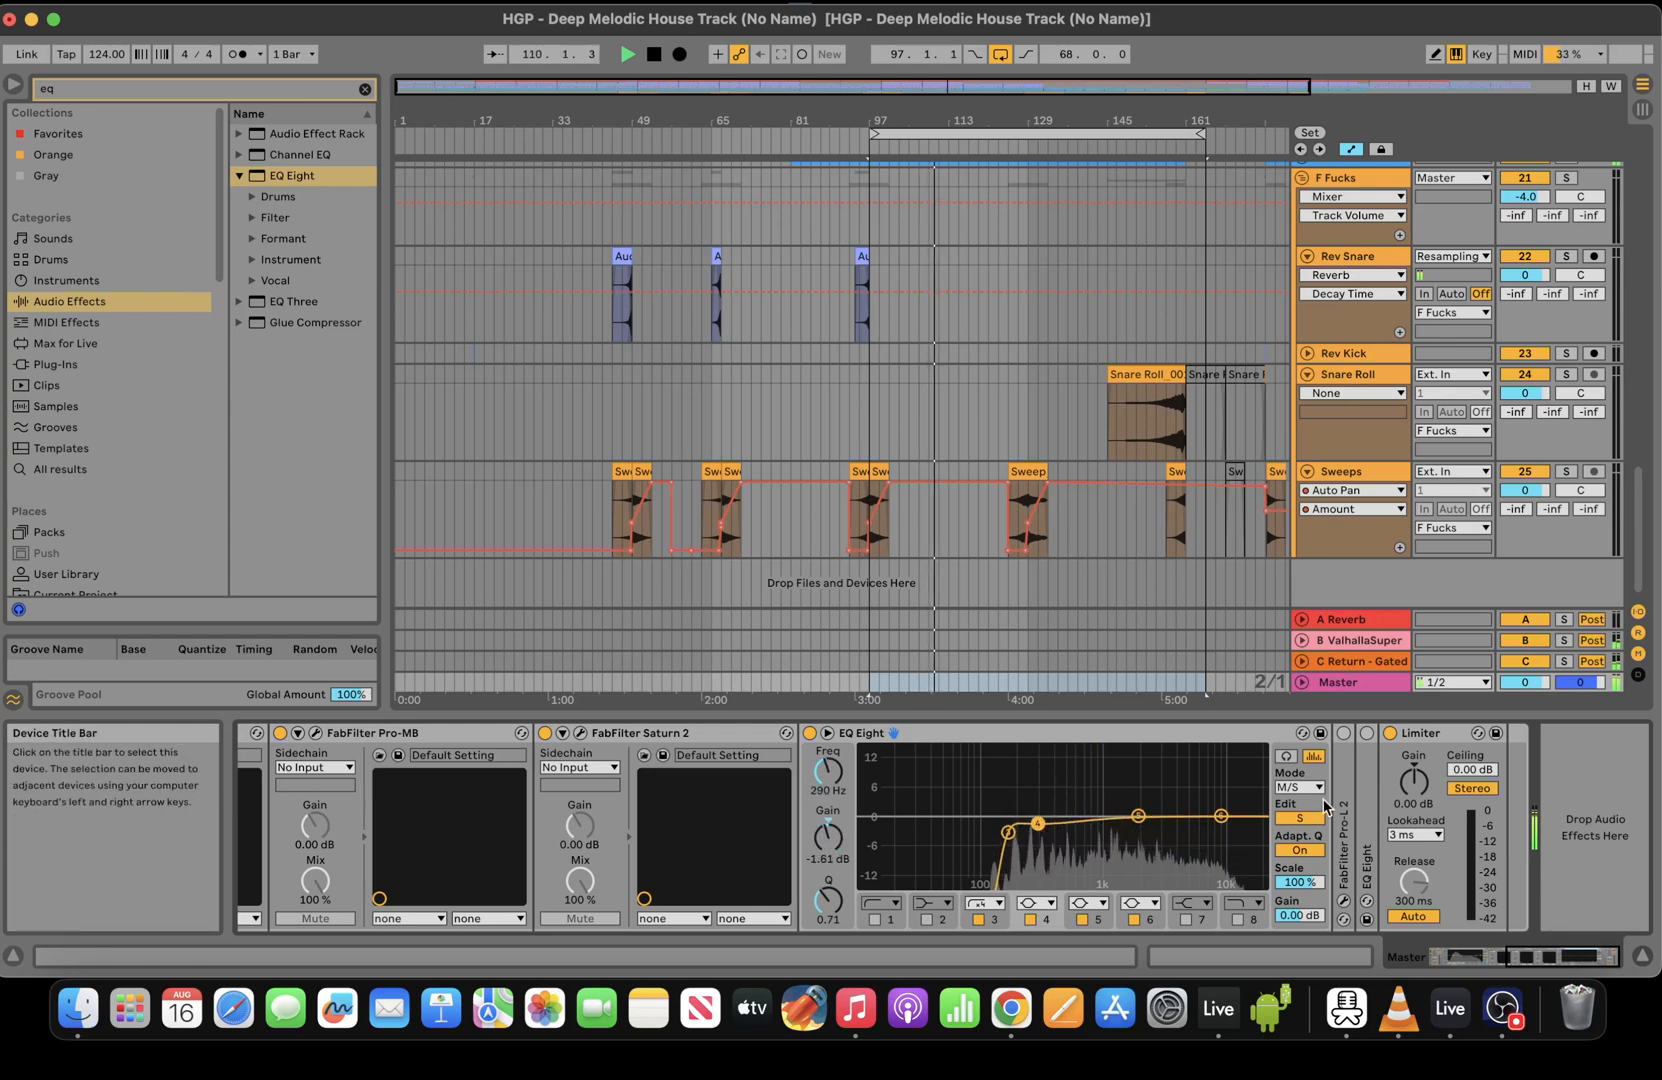
# Unfold the Lead group, solo Lead 1 and examine its compressor and EQ Eight settings
pyautogui.scroll(10, 1640, 512)
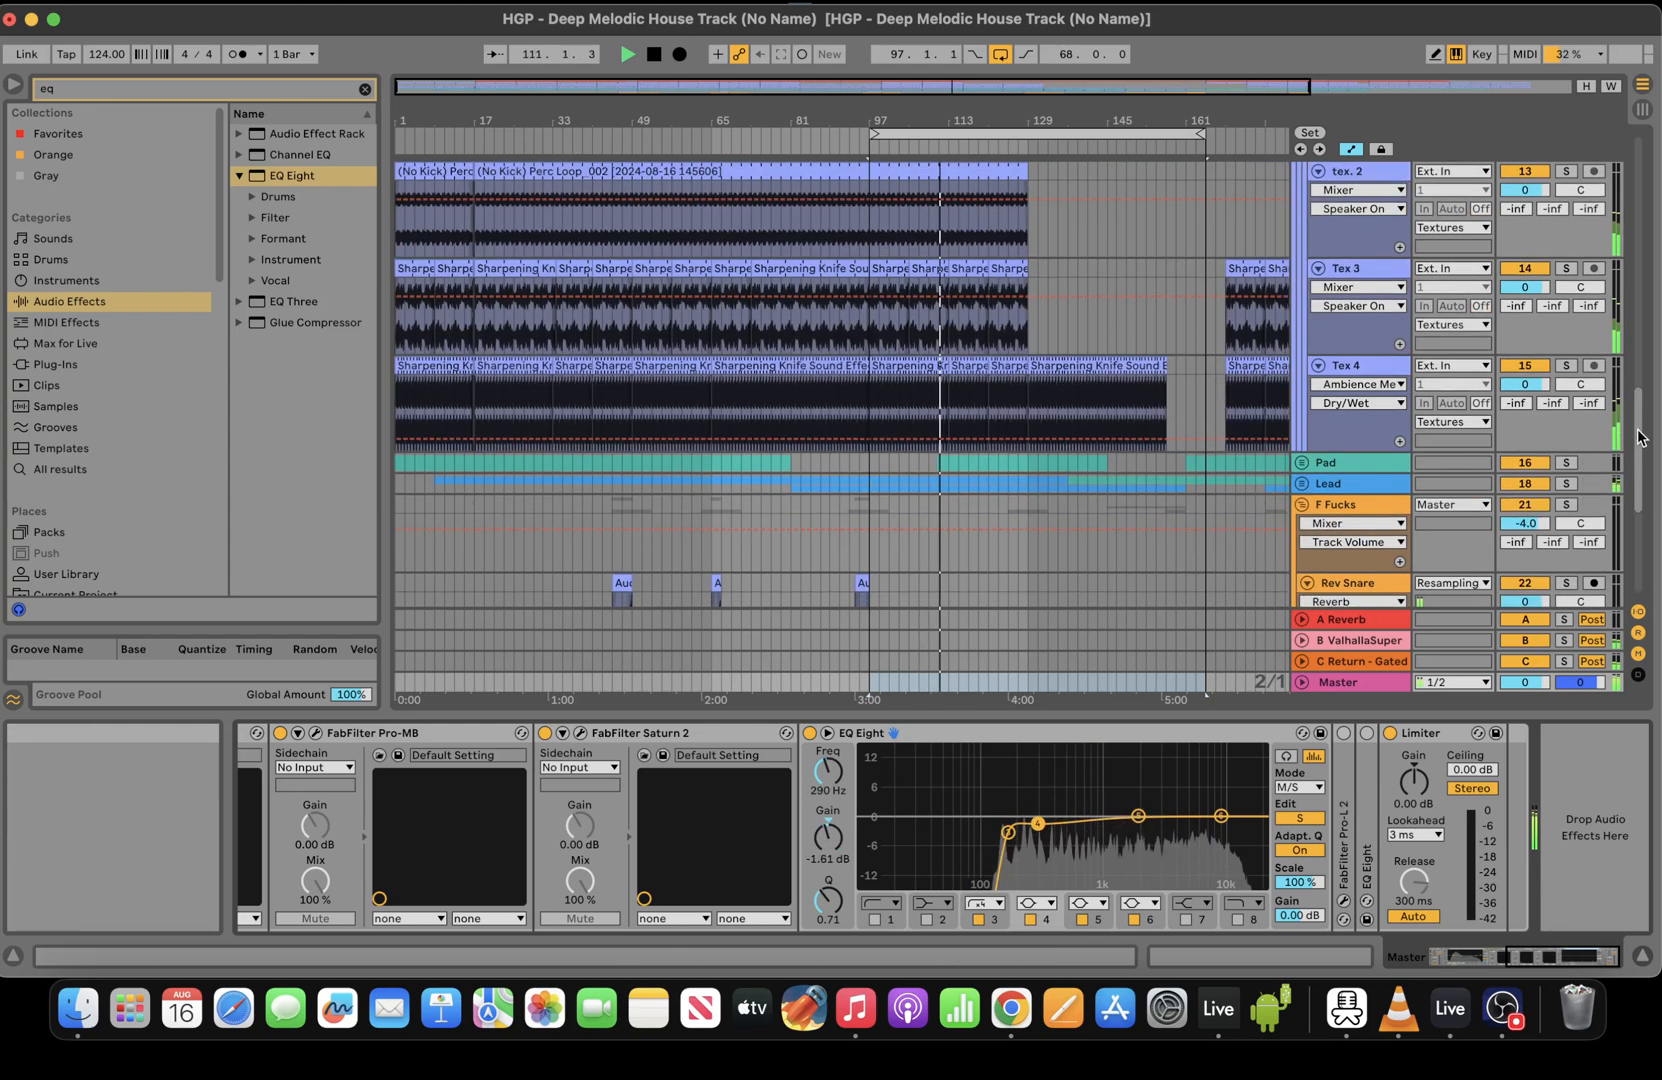
pyautogui.click(1310, 484)
pyautogui.scroll(-5, 1634, 428)
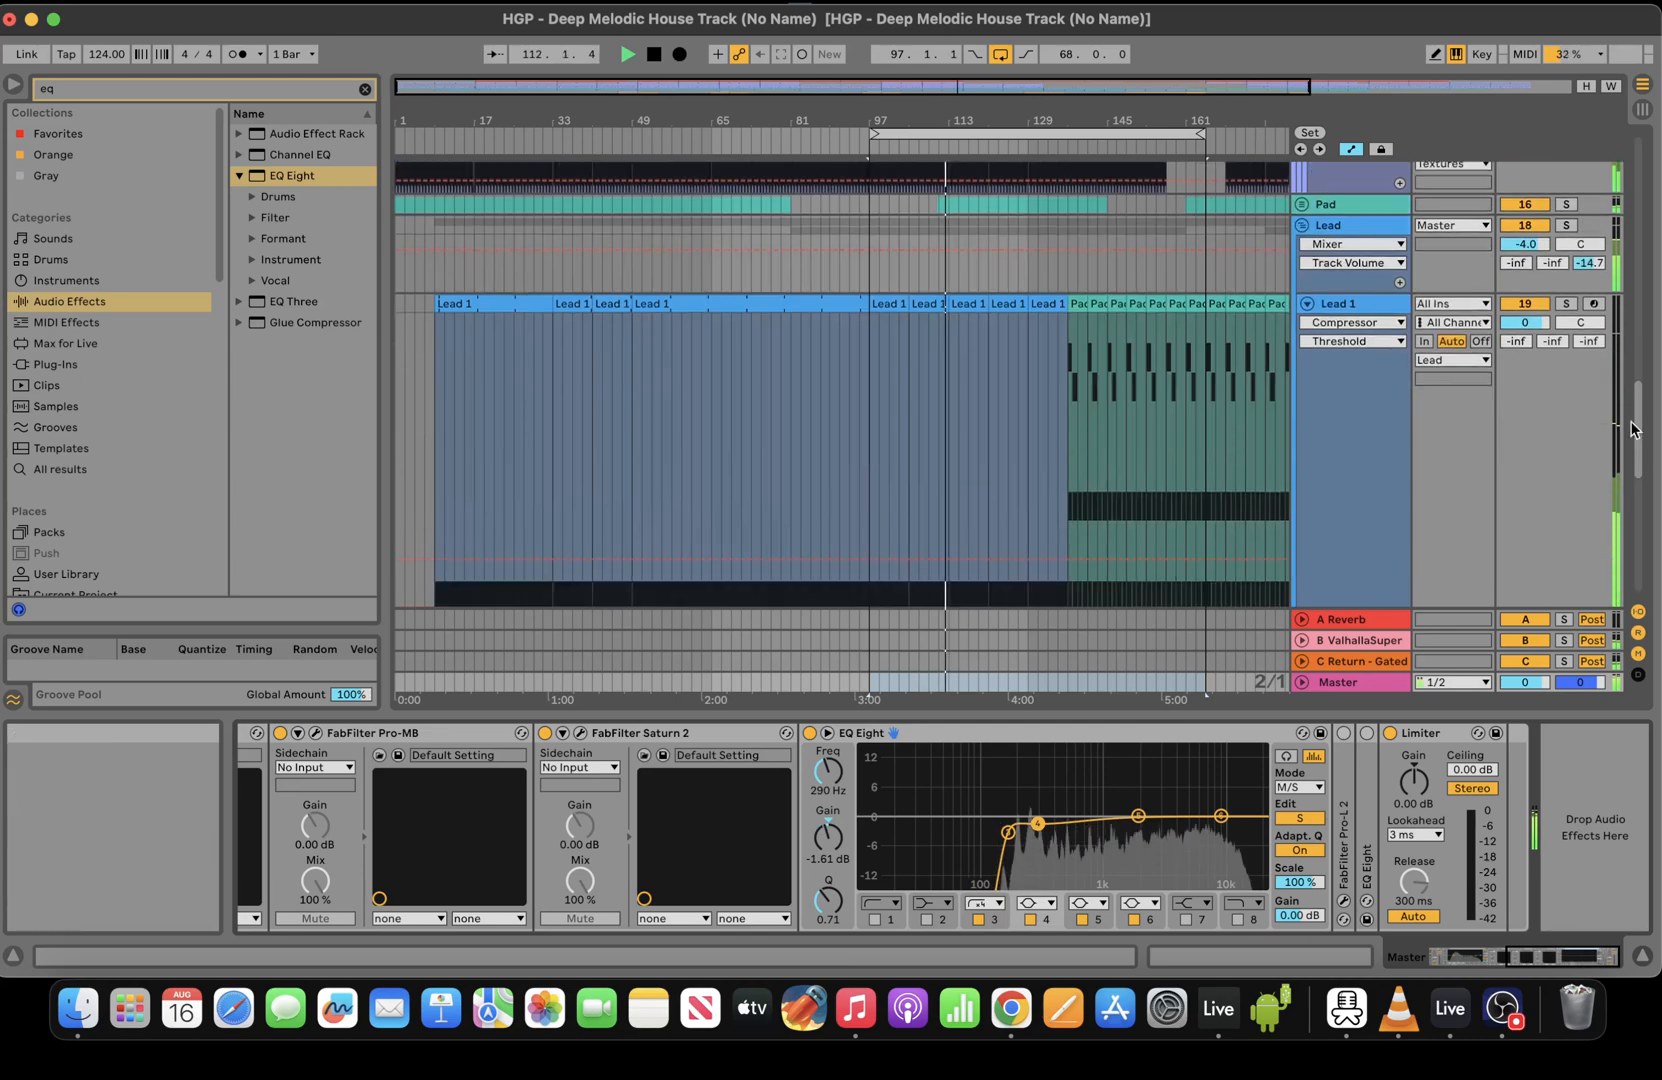
pyautogui.click(908, 362)
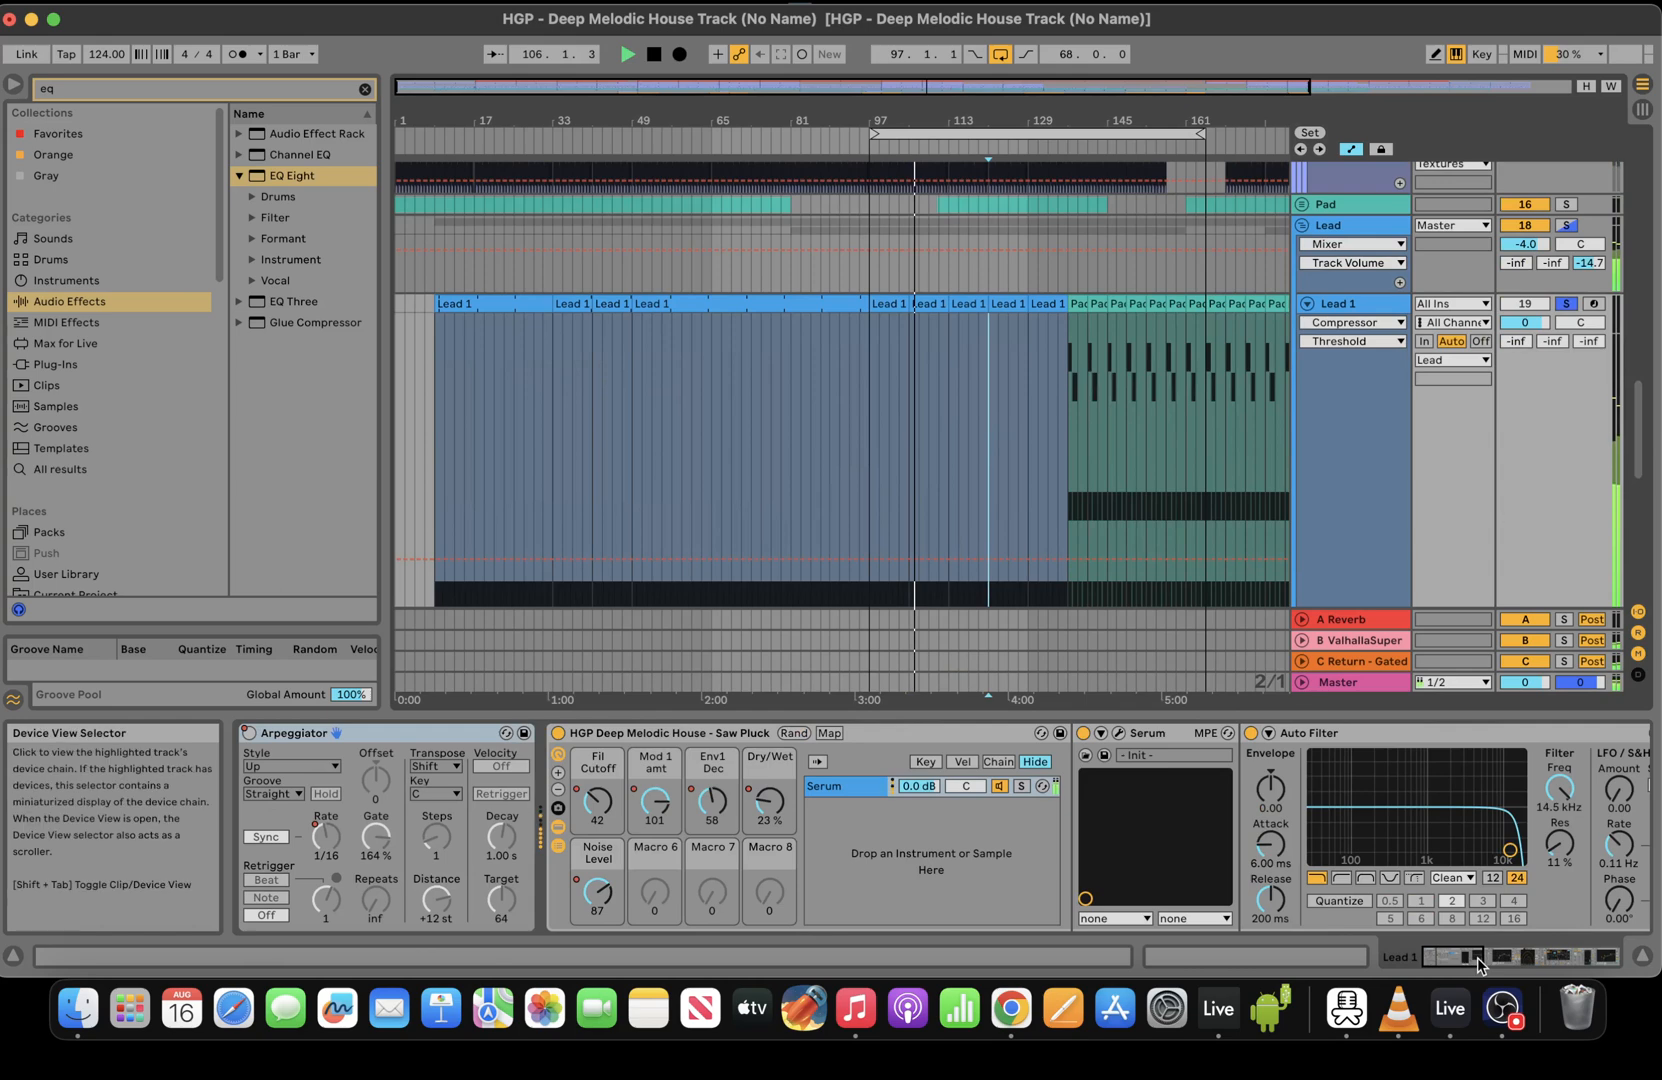
pyautogui.click(1604, 957)
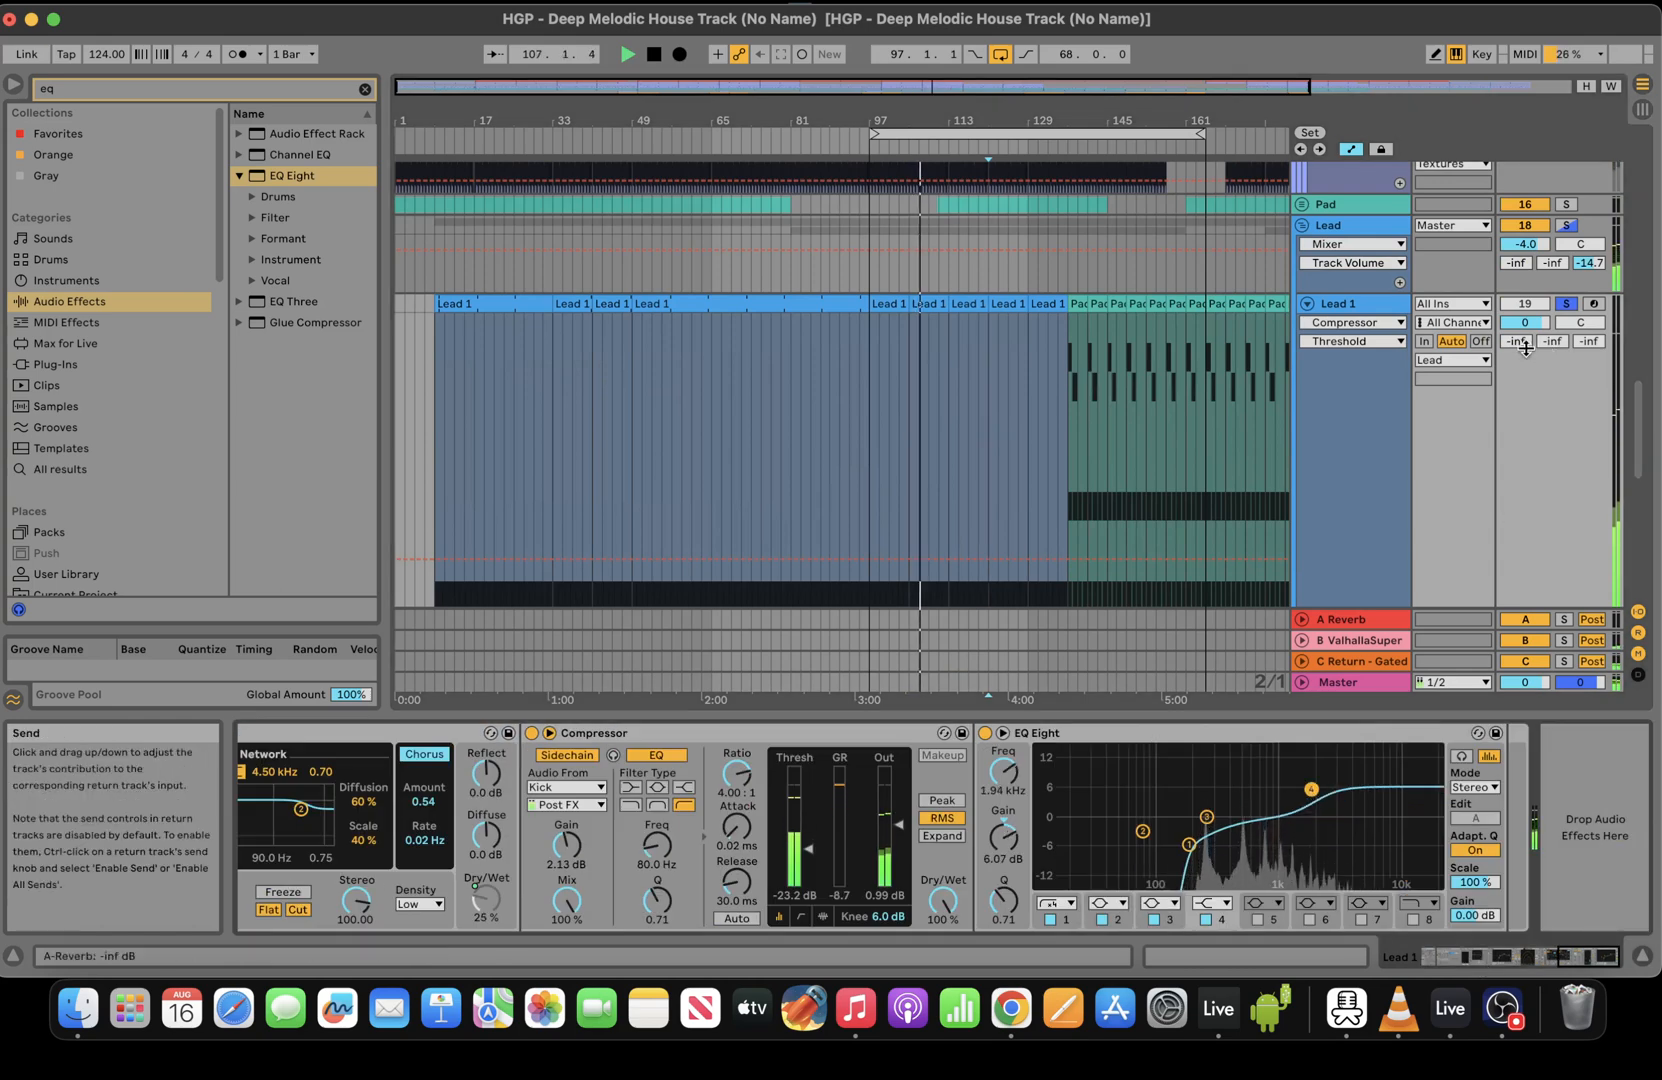
# On Lead 2, boost EQ Eight's side channel 3.10 dB at 8.43 kHz, set the compressor output to 0.99 dB and track volume to 0.4 dB
pyautogui.scroll(-4, 1643, 481)
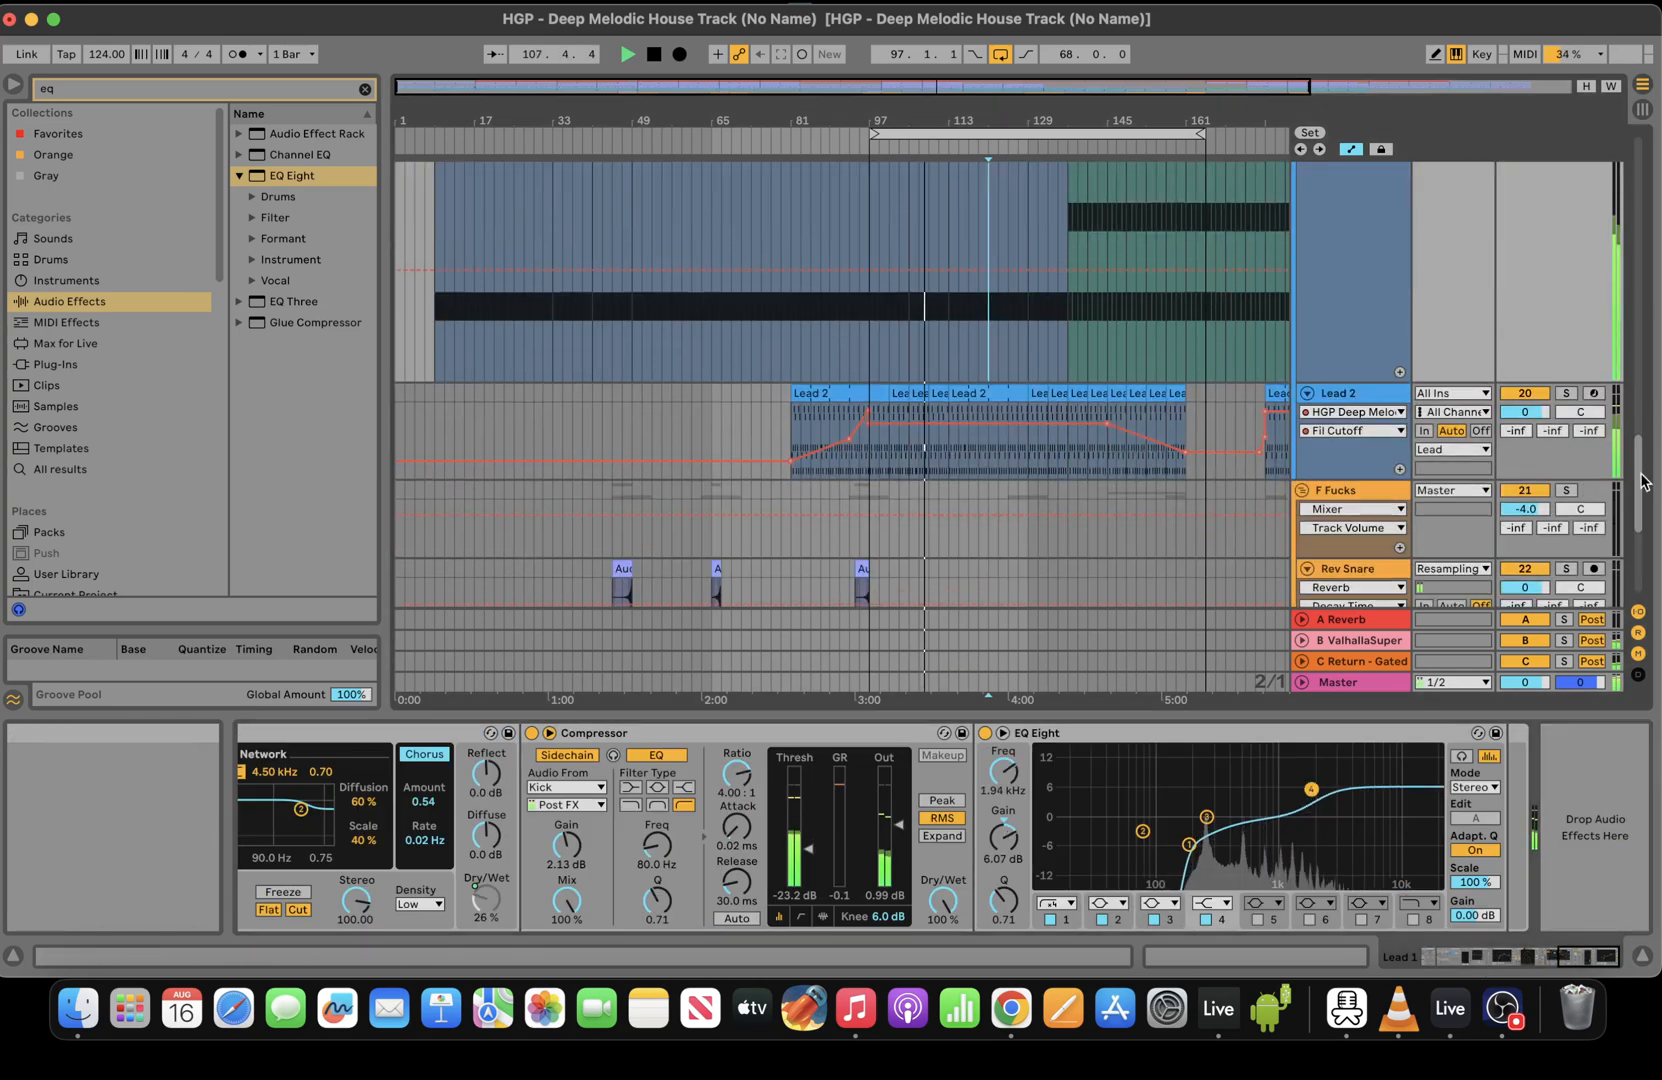
pyautogui.click(1049, 460)
pyautogui.click(1600, 957)
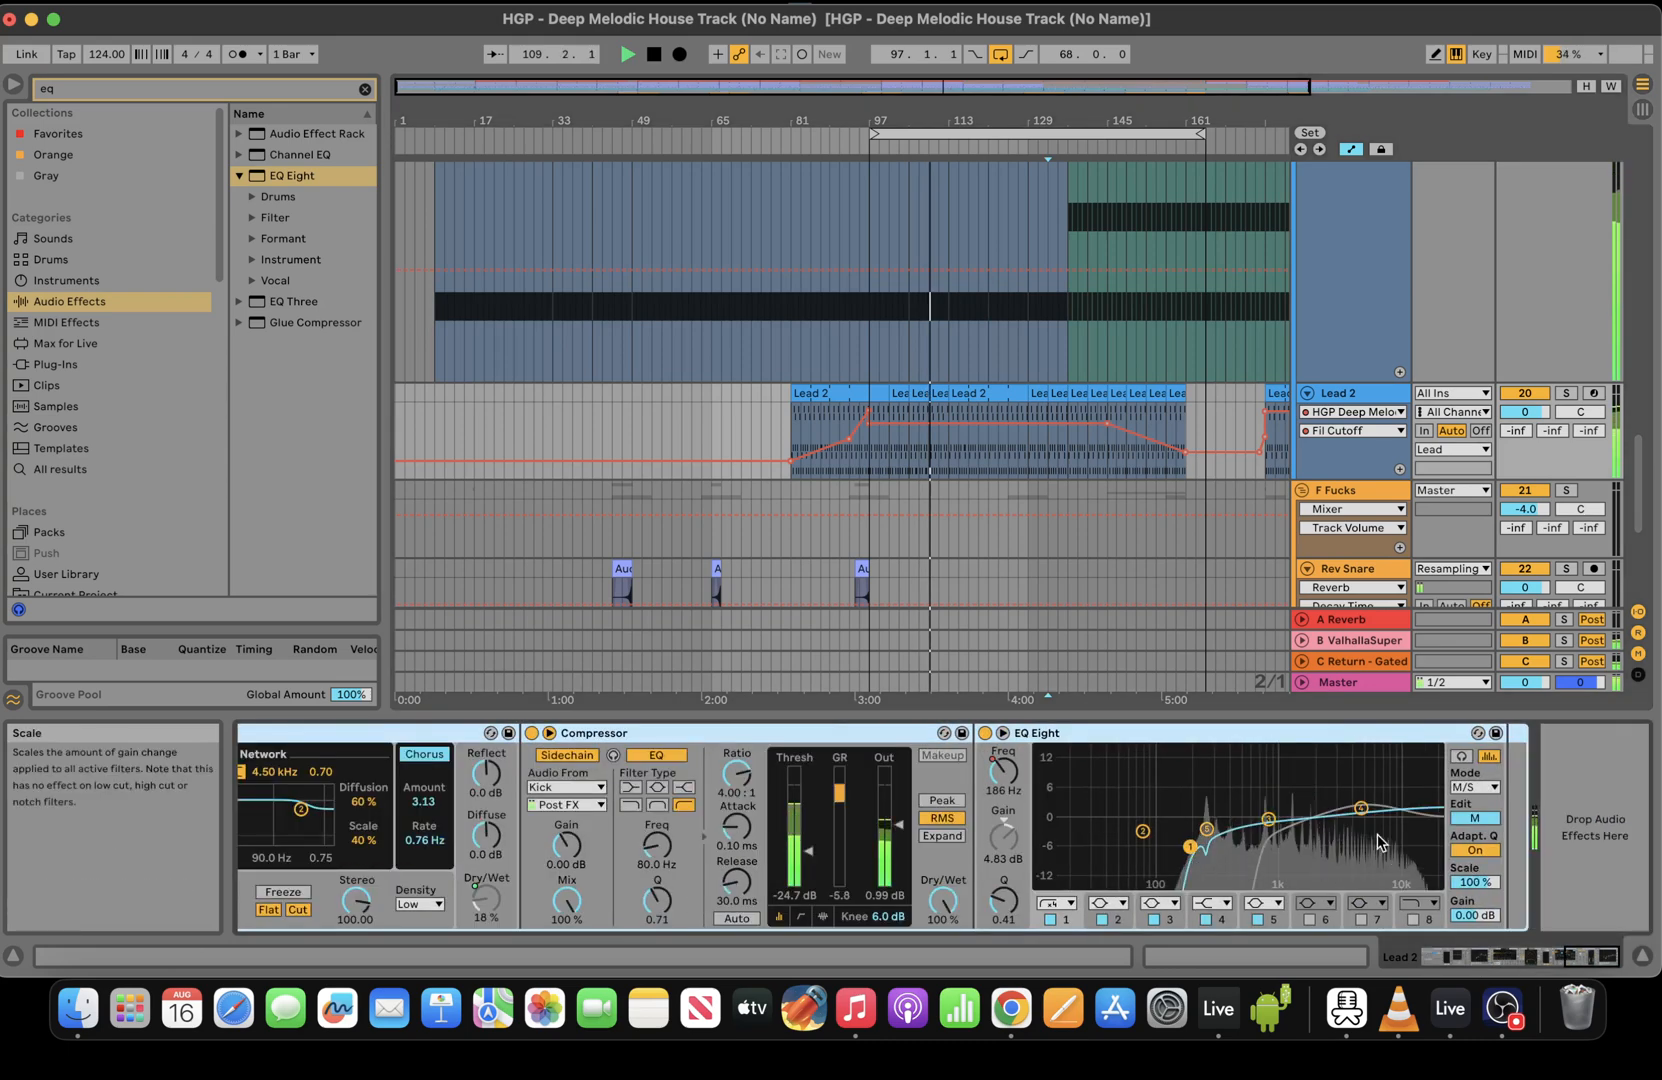
pyautogui.click(1475, 818)
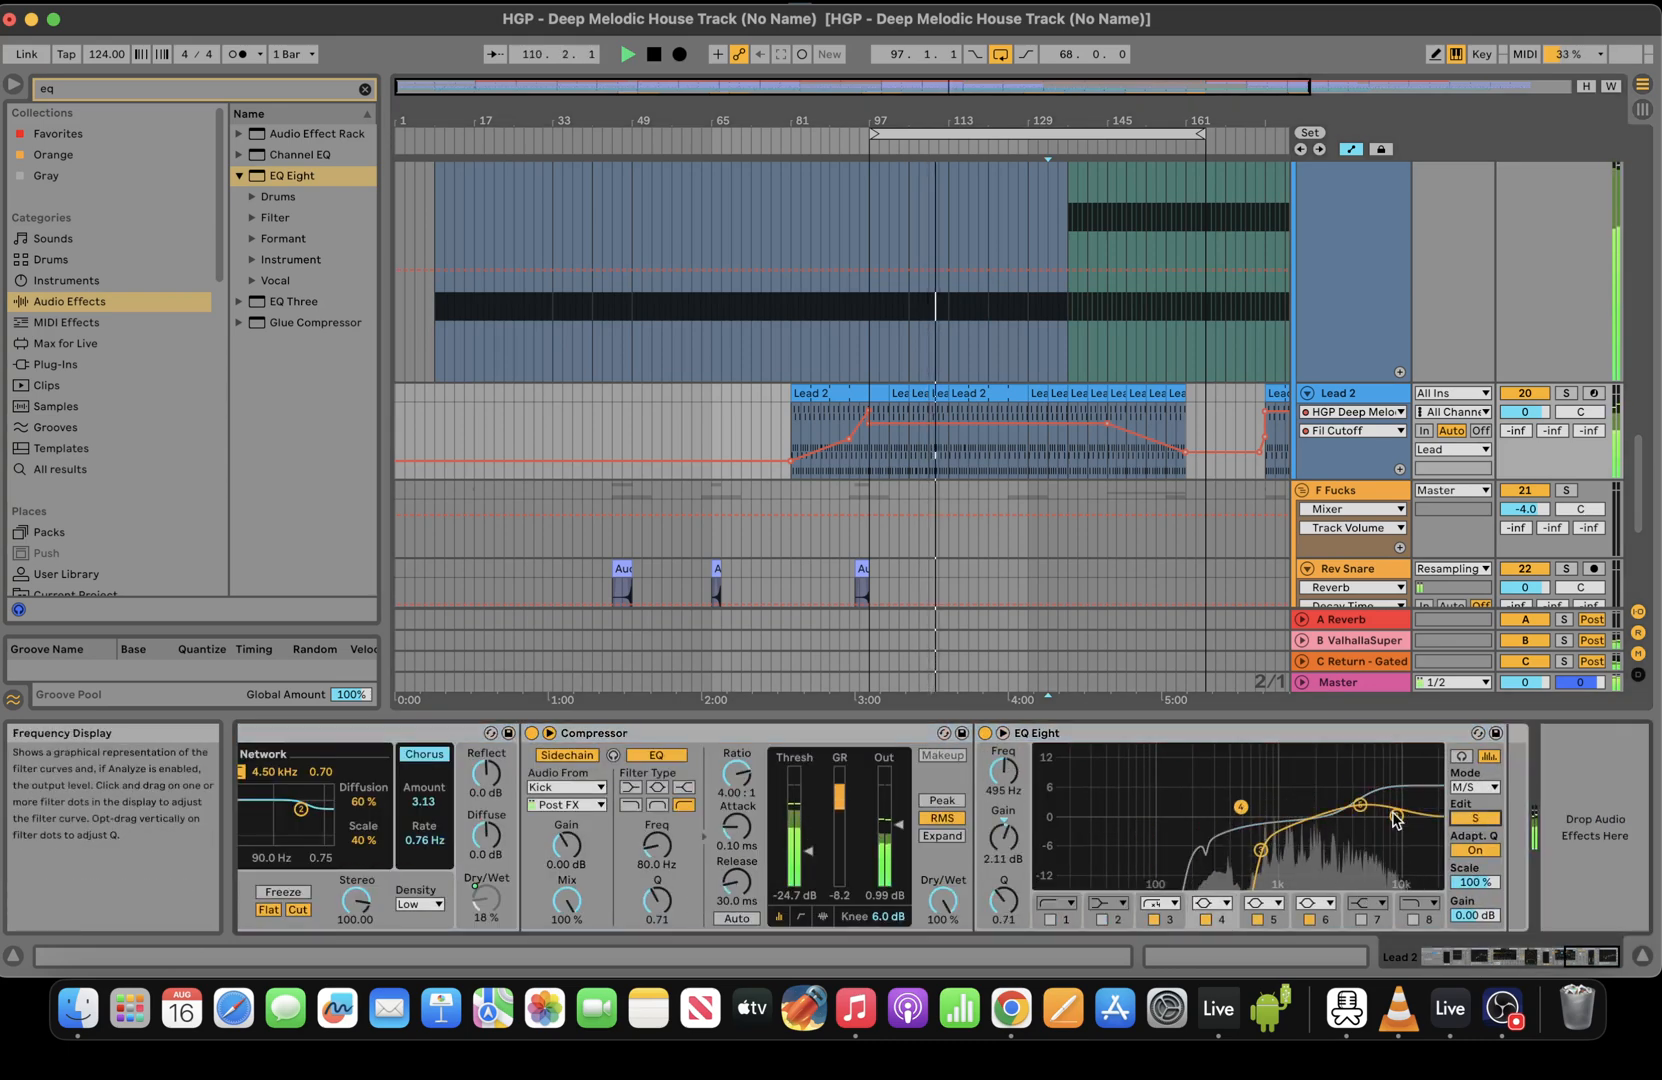
pyautogui.click(898, 823)
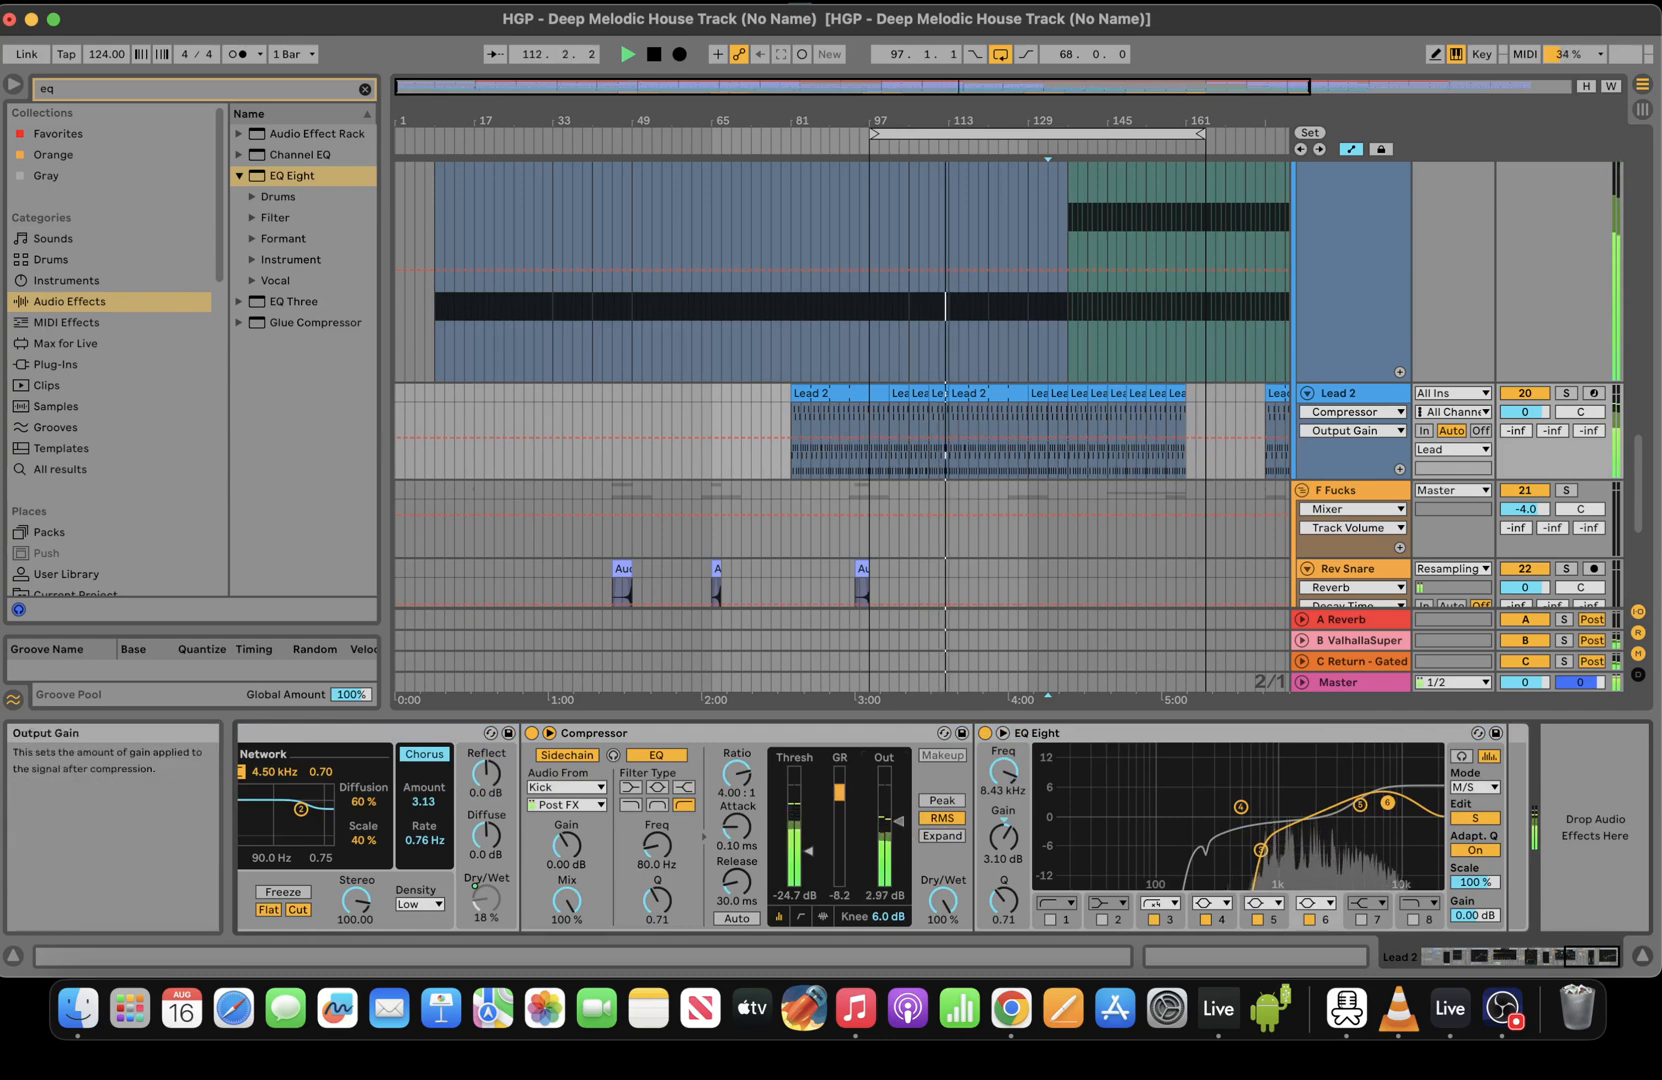
pyautogui.moveTo(1525, 411); pyautogui.dragTo(1525, 410)
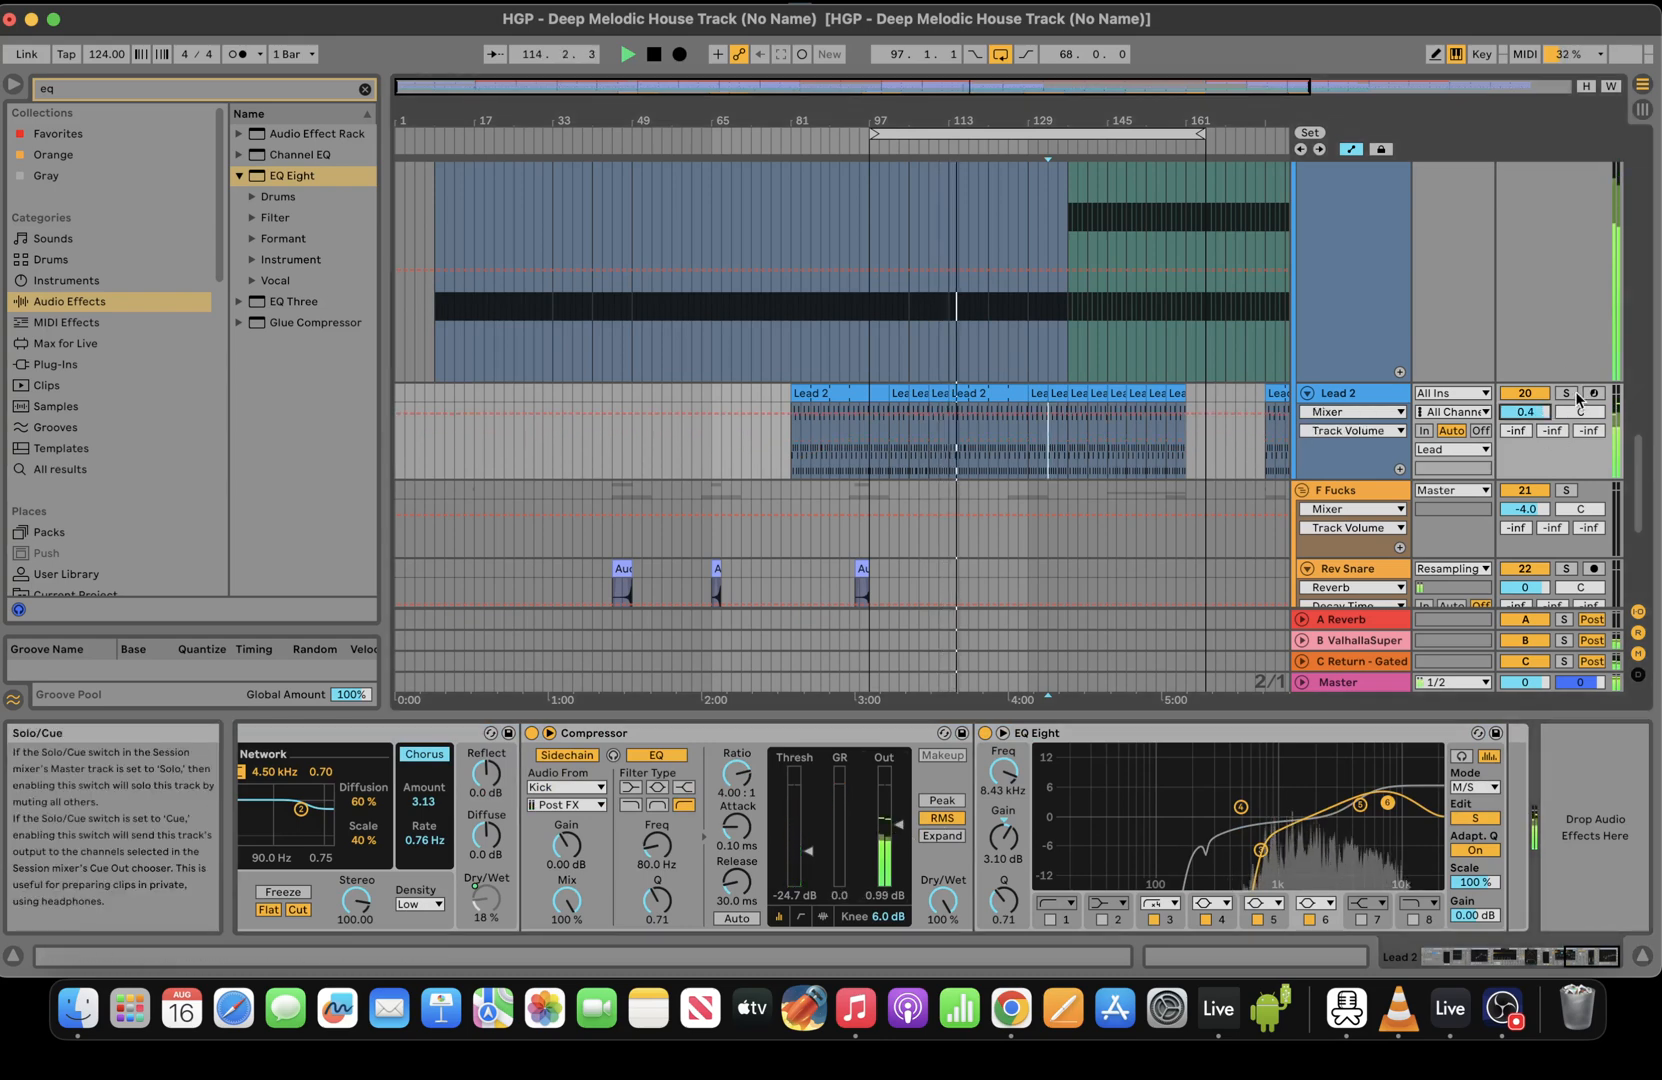
# Enable FabFilter Pro-L 2 on the Master and raise its gain to about +4.1 dB while the track plays
pyautogui.scroll(-3, 1643, 519)
pyautogui.click(1338, 682)
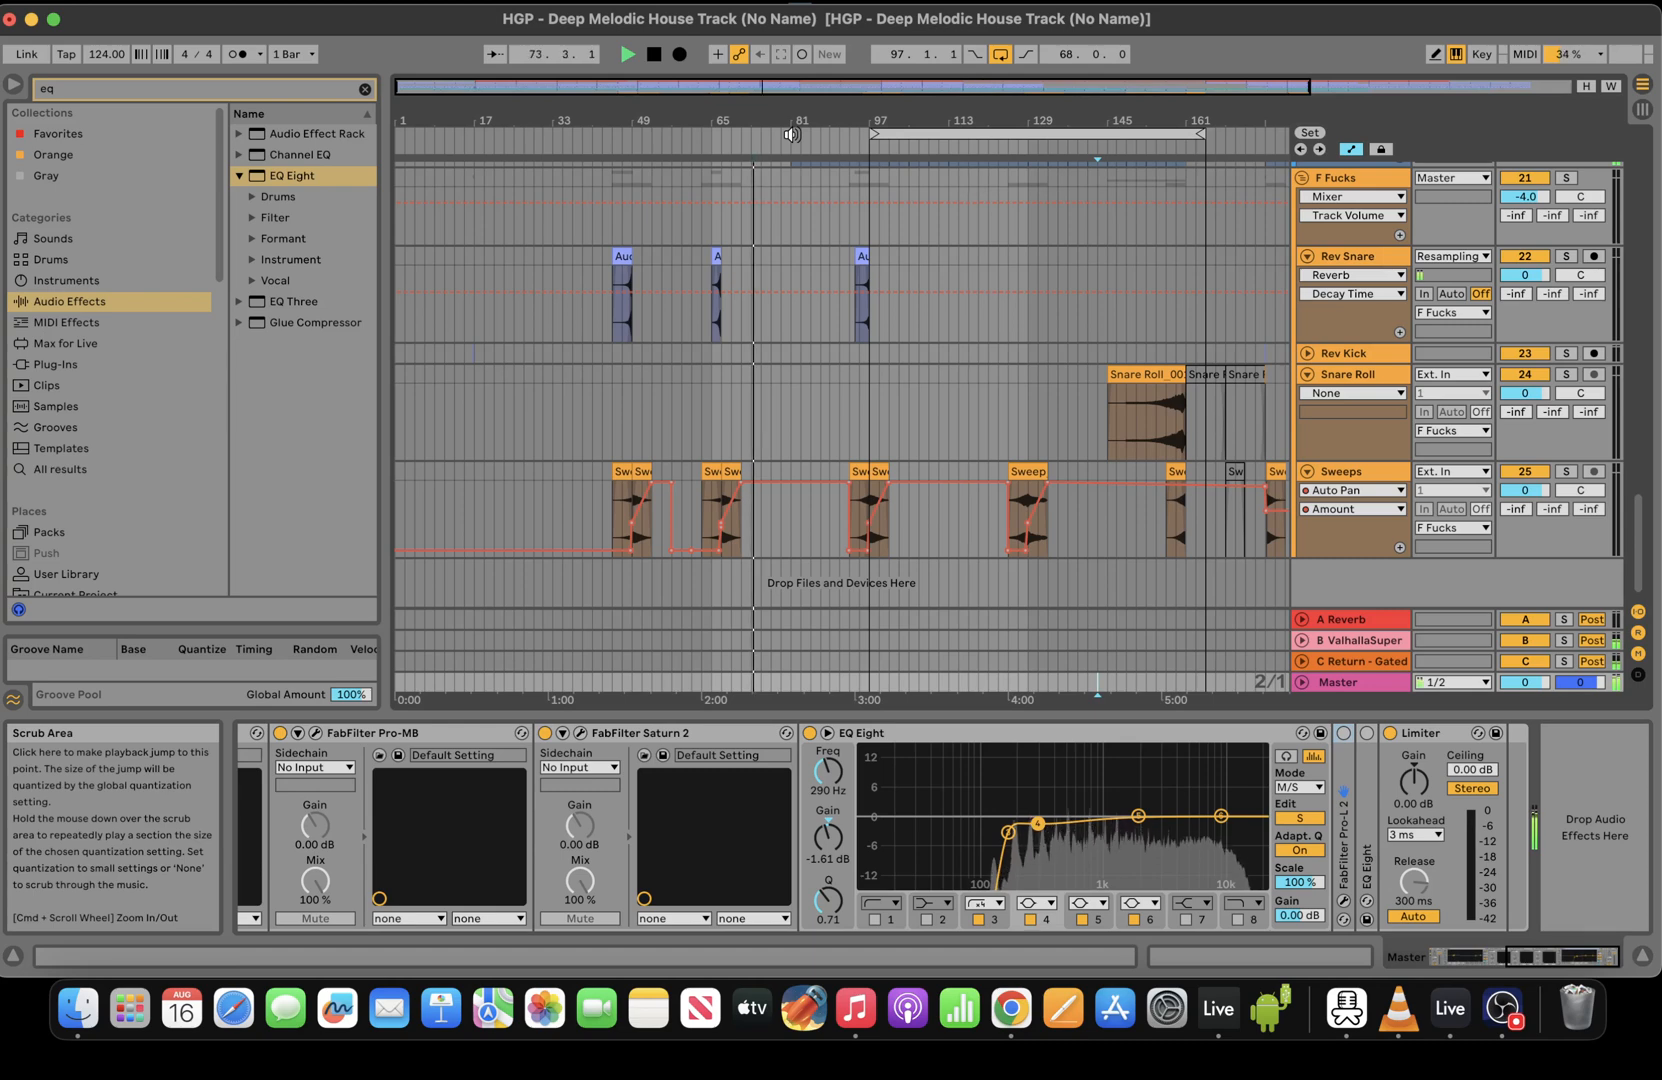
pyautogui.doubleClick(1344, 840)
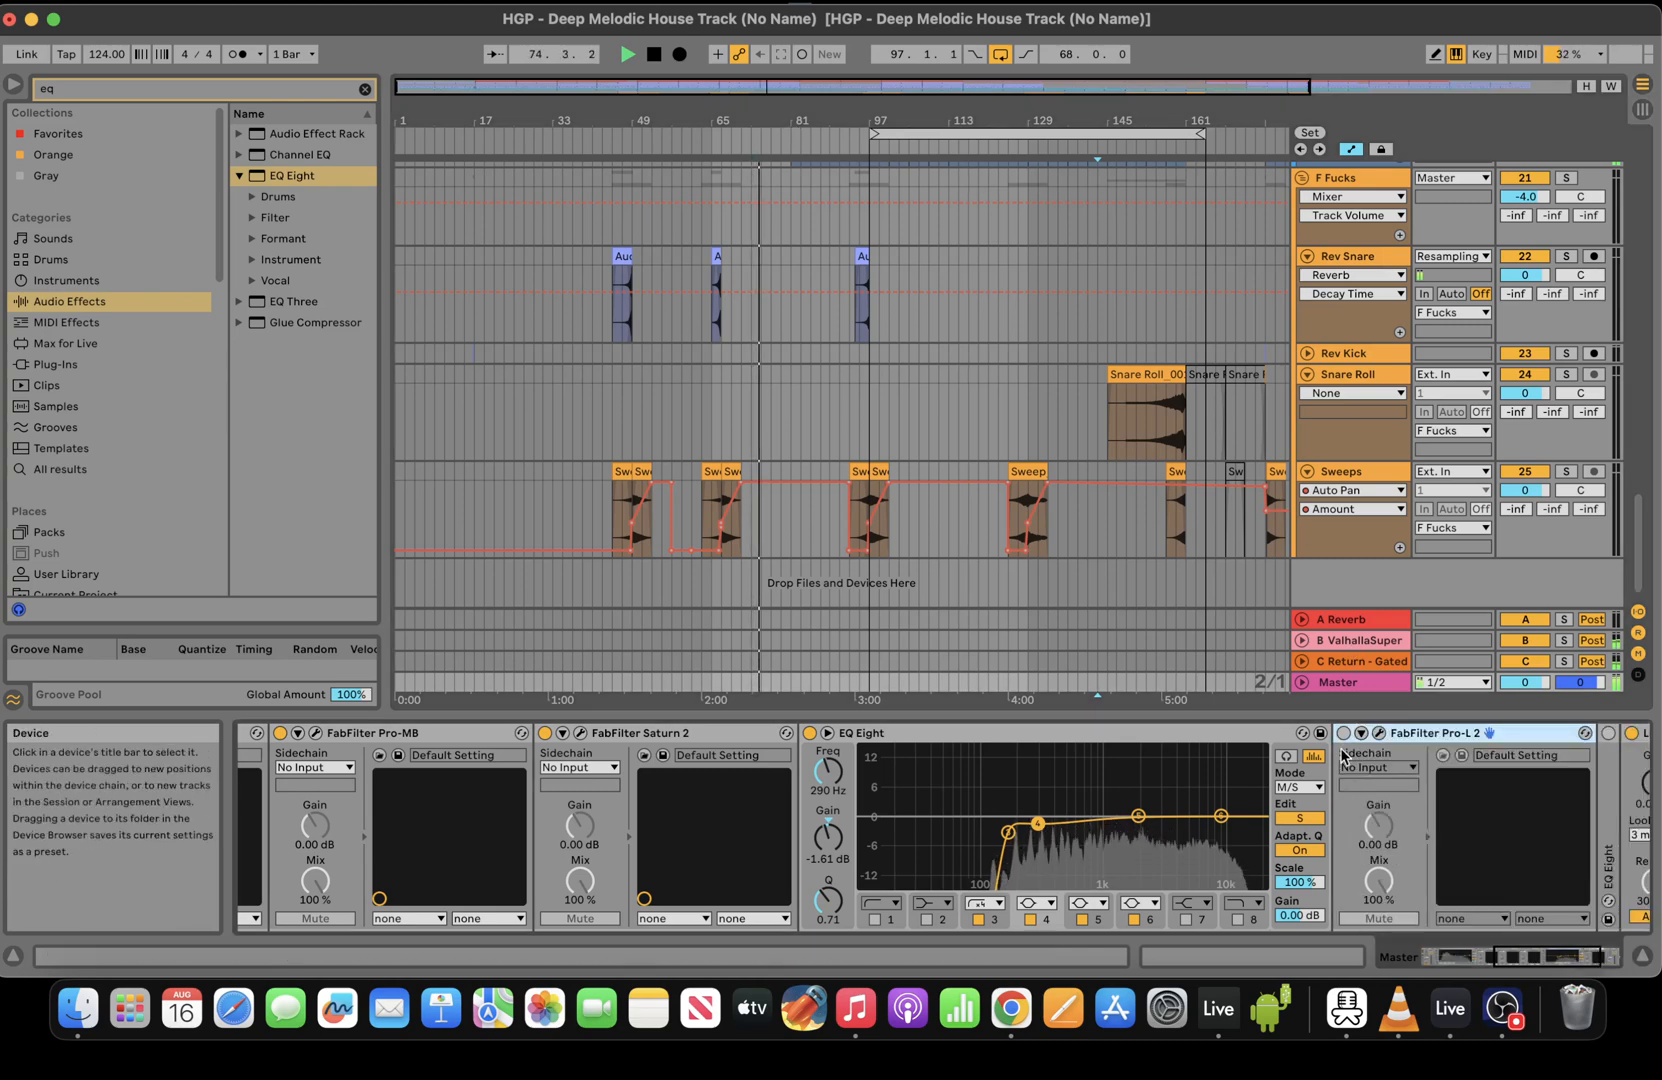
pyautogui.click(1344, 733)
pyautogui.click(1379, 733)
pyautogui.moveTo(222, 694)
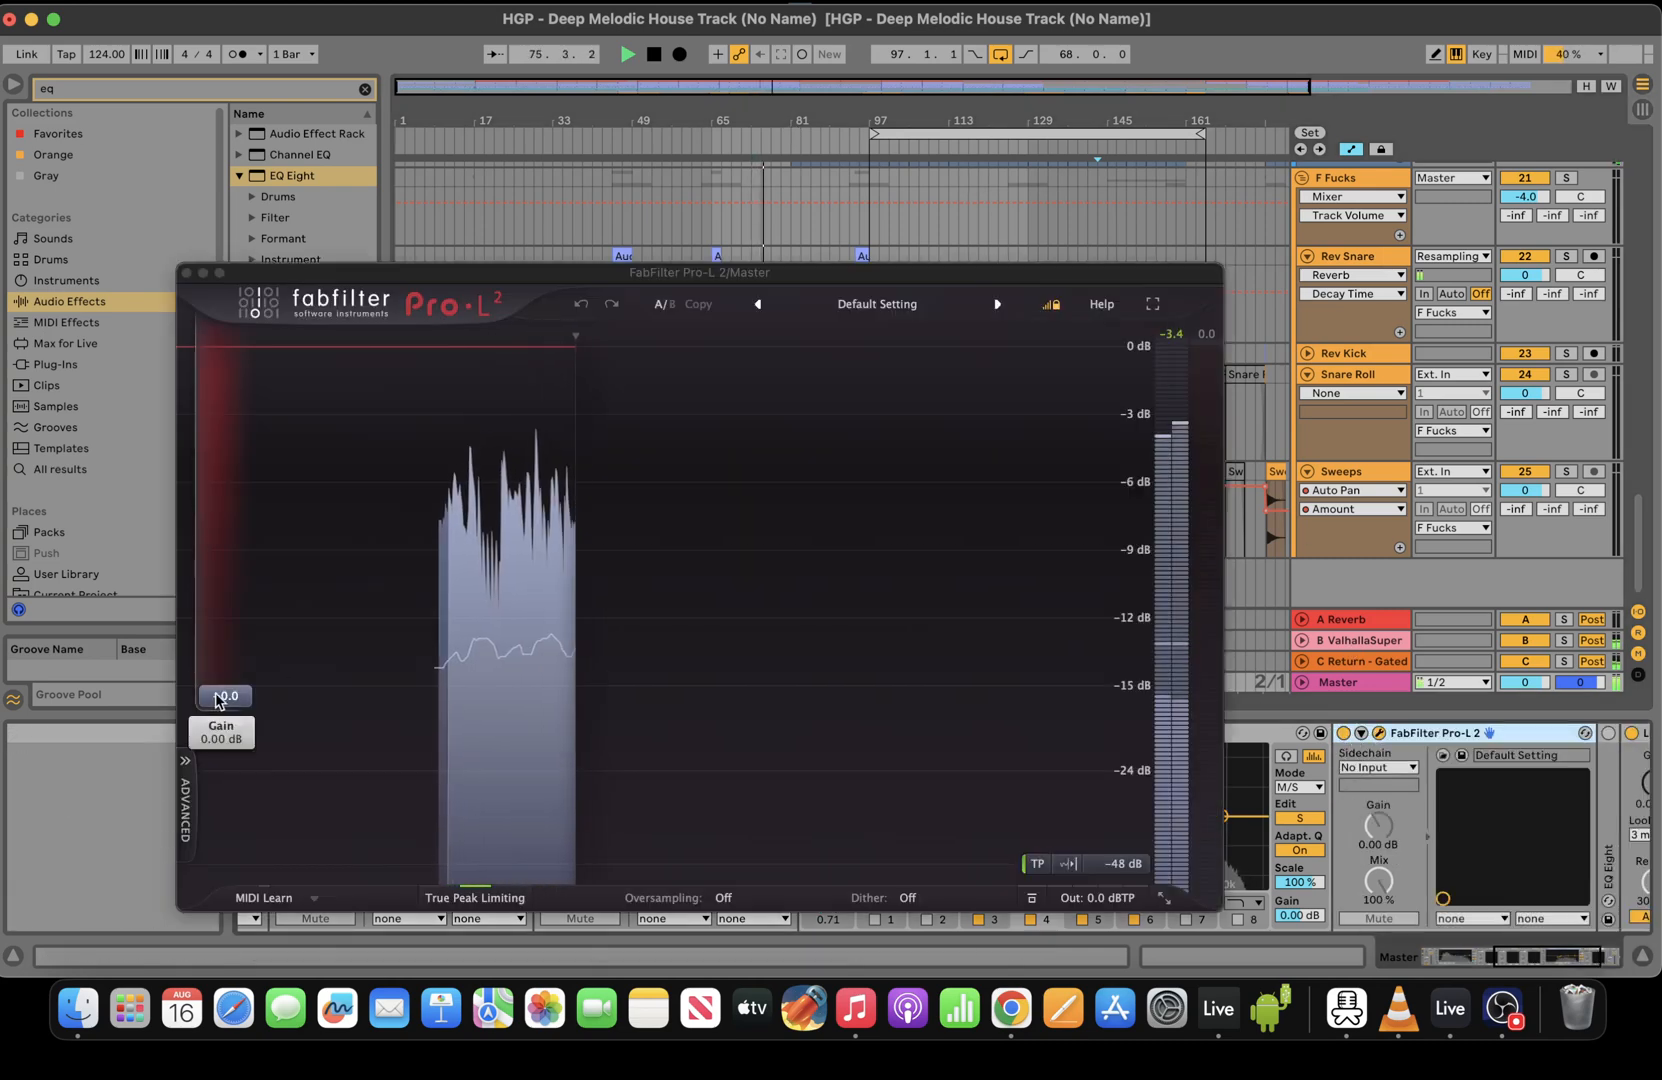
pyautogui.press('XF86AudioRaiseVolume')
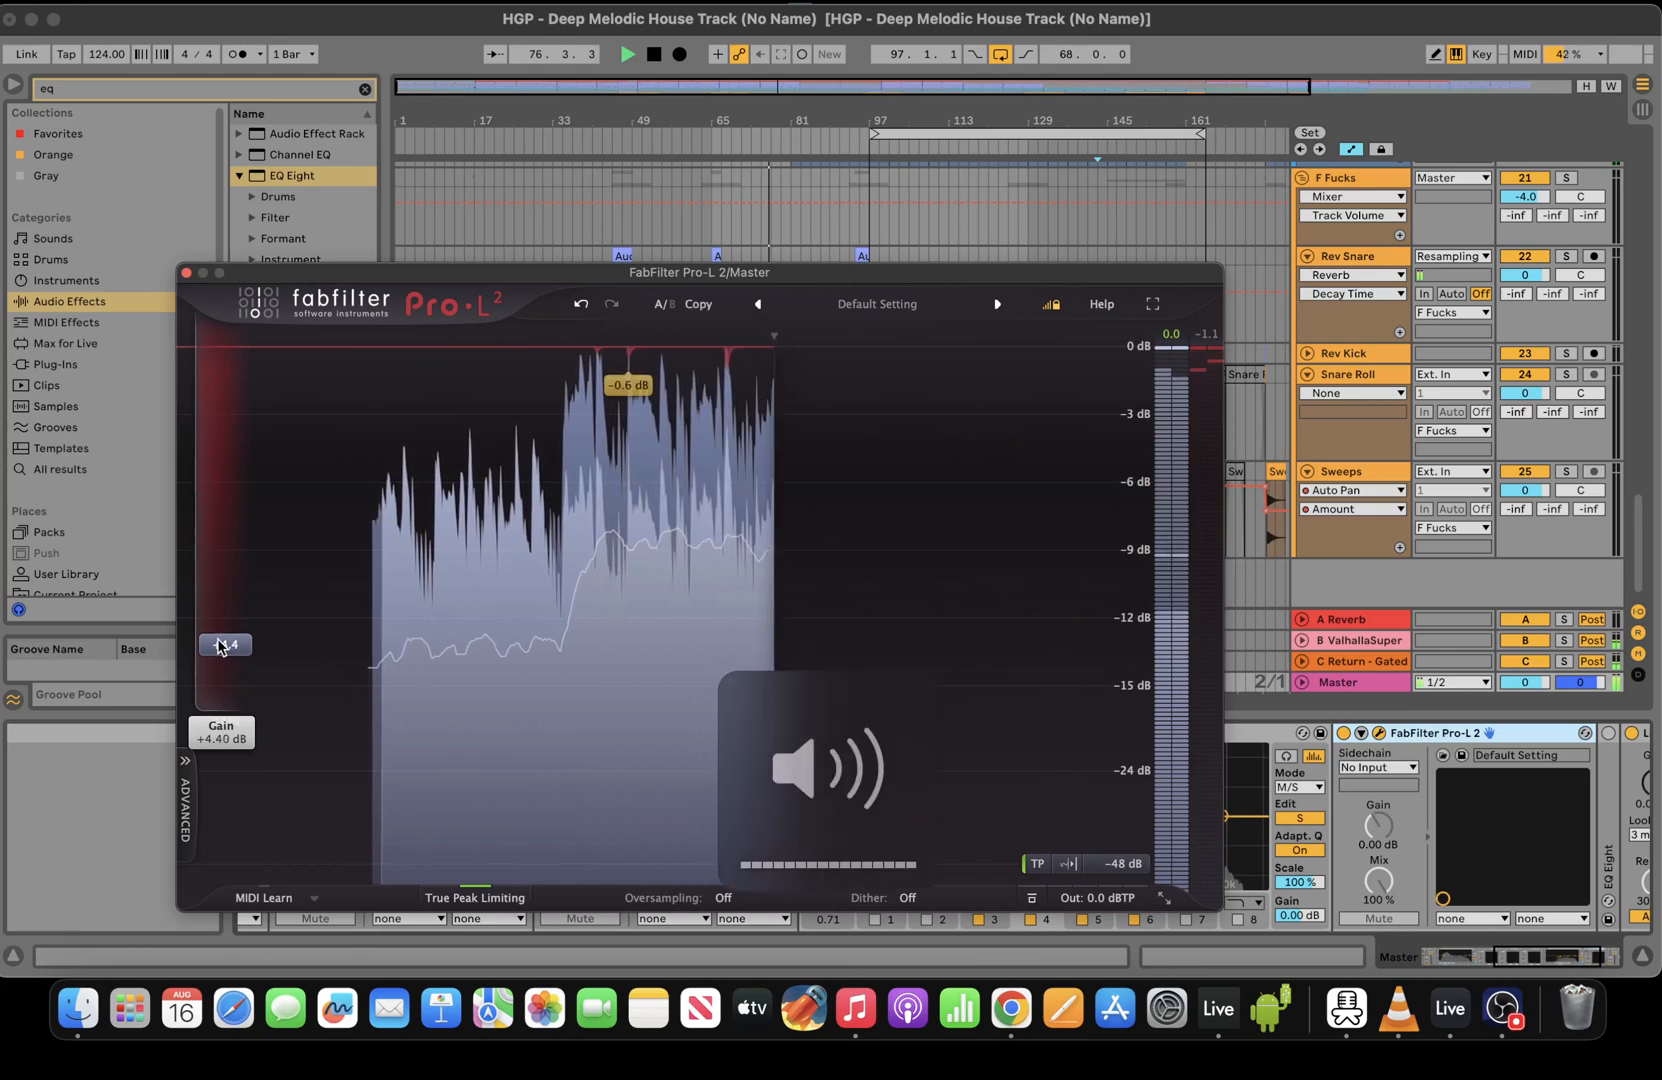
pyautogui.moveTo(219, 641); pyautogui.dragTo(220, 654)
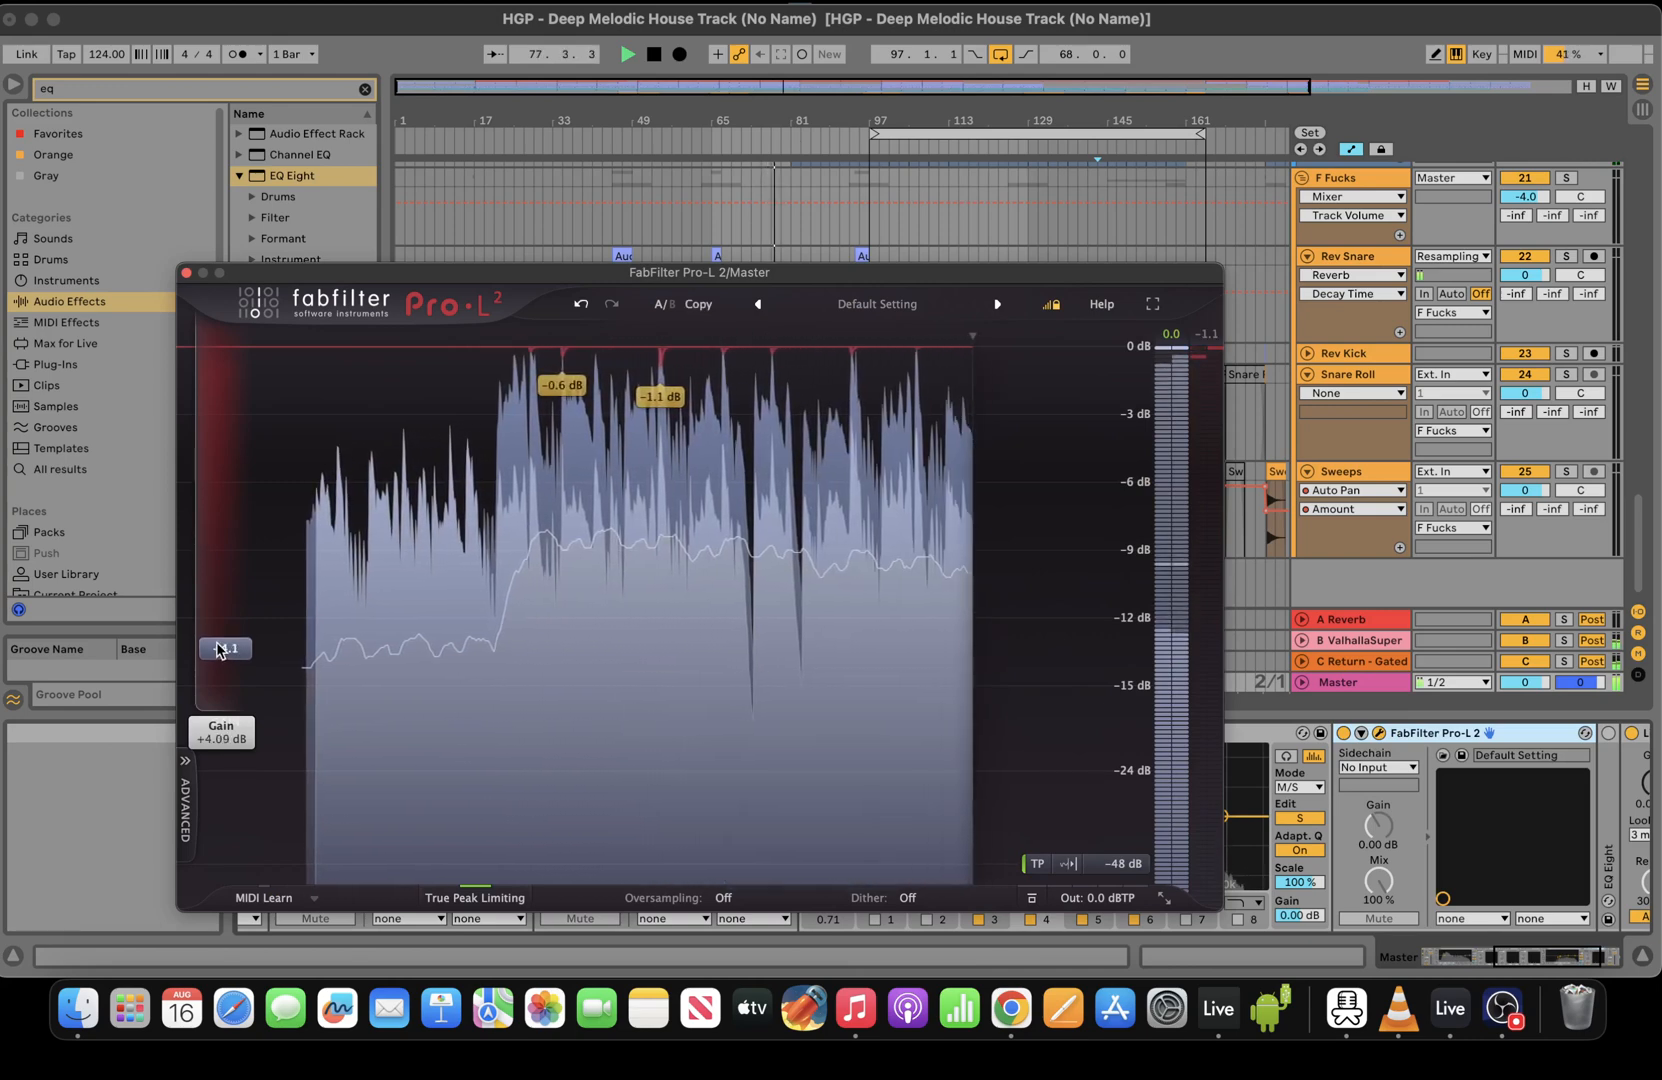
pyautogui.click(1208, 336)
pyautogui.moveTo(231, 660)
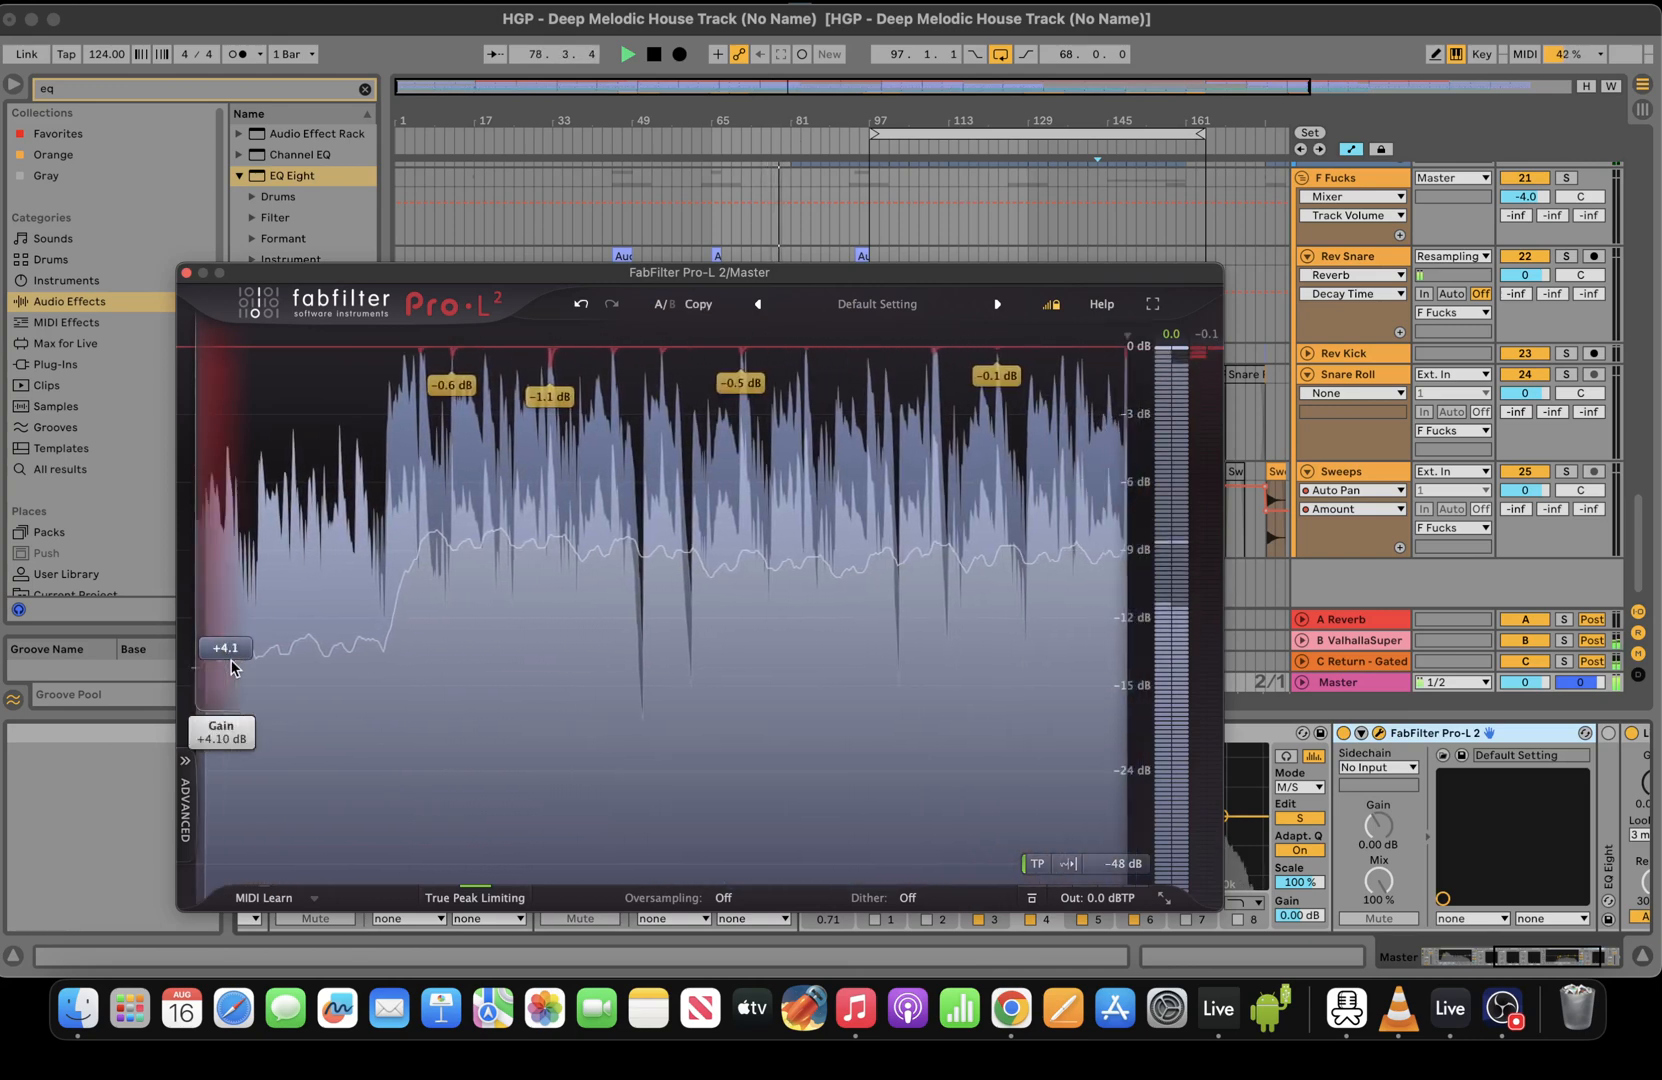
pyautogui.click(187, 273)
# Unfold and enable the EQ Eight that follows Pro-L 2 in the Master chain
pyautogui.hscroll(3, 1366, 815)
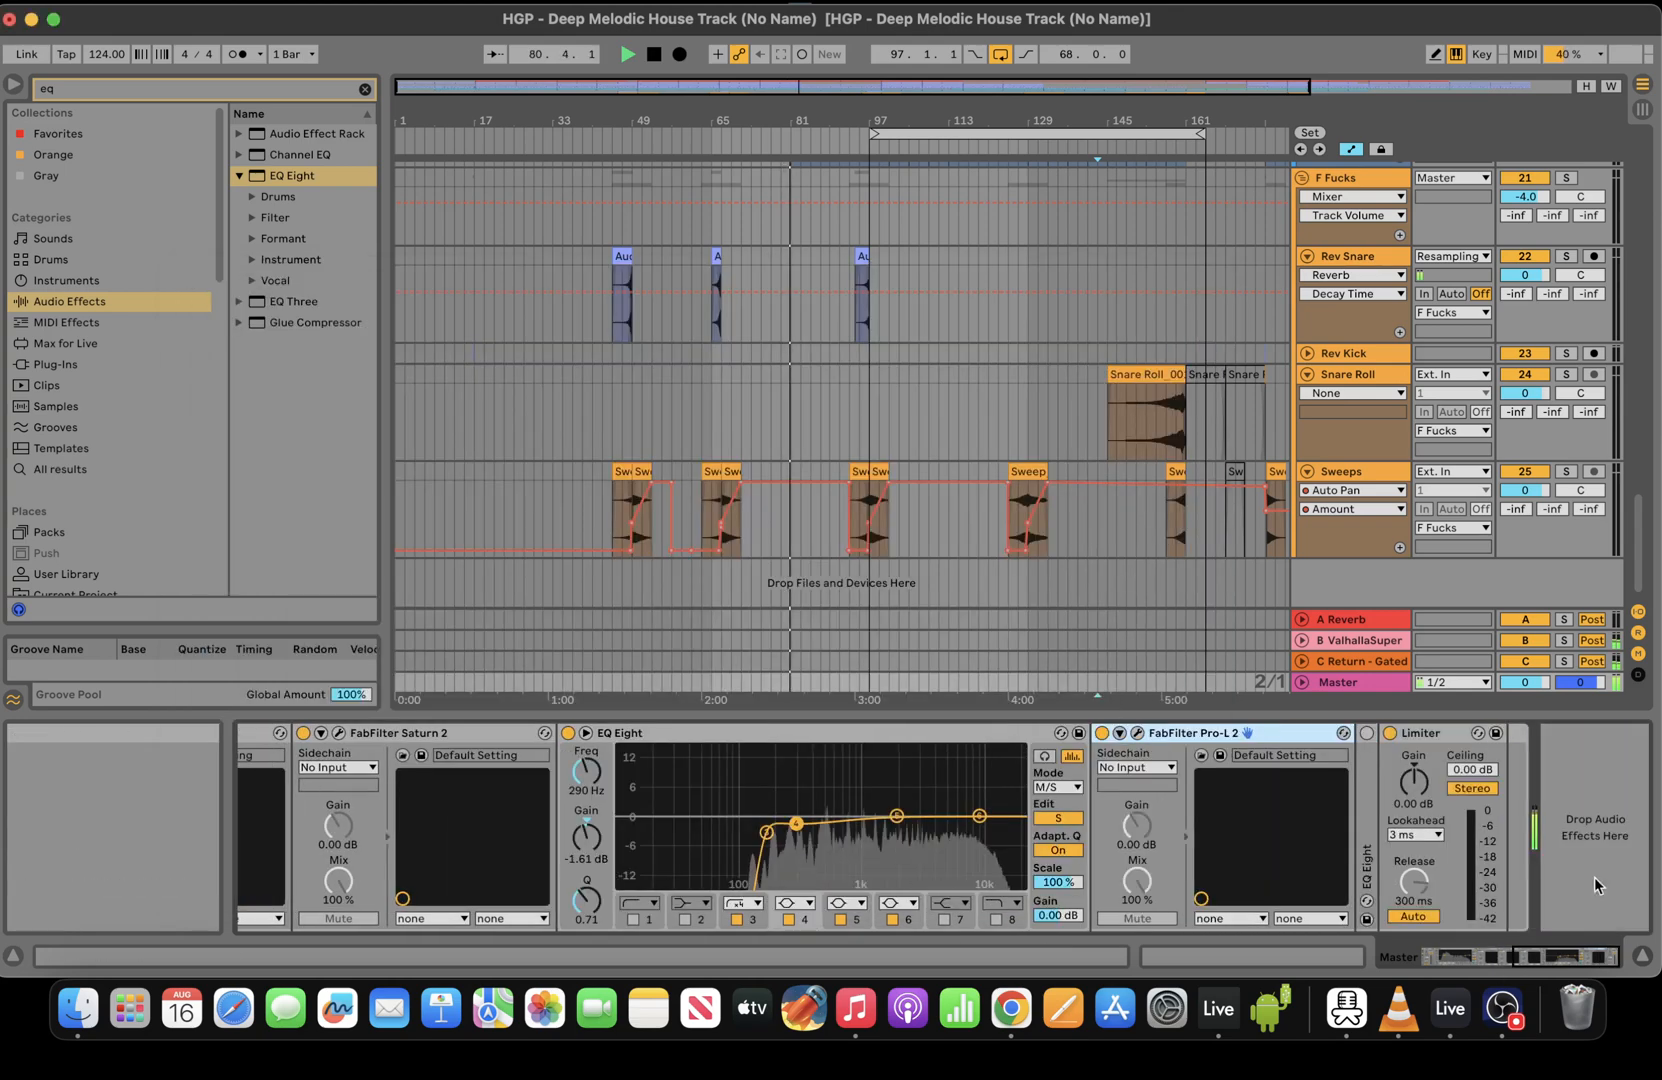
pyautogui.doubleClick(1366, 815)
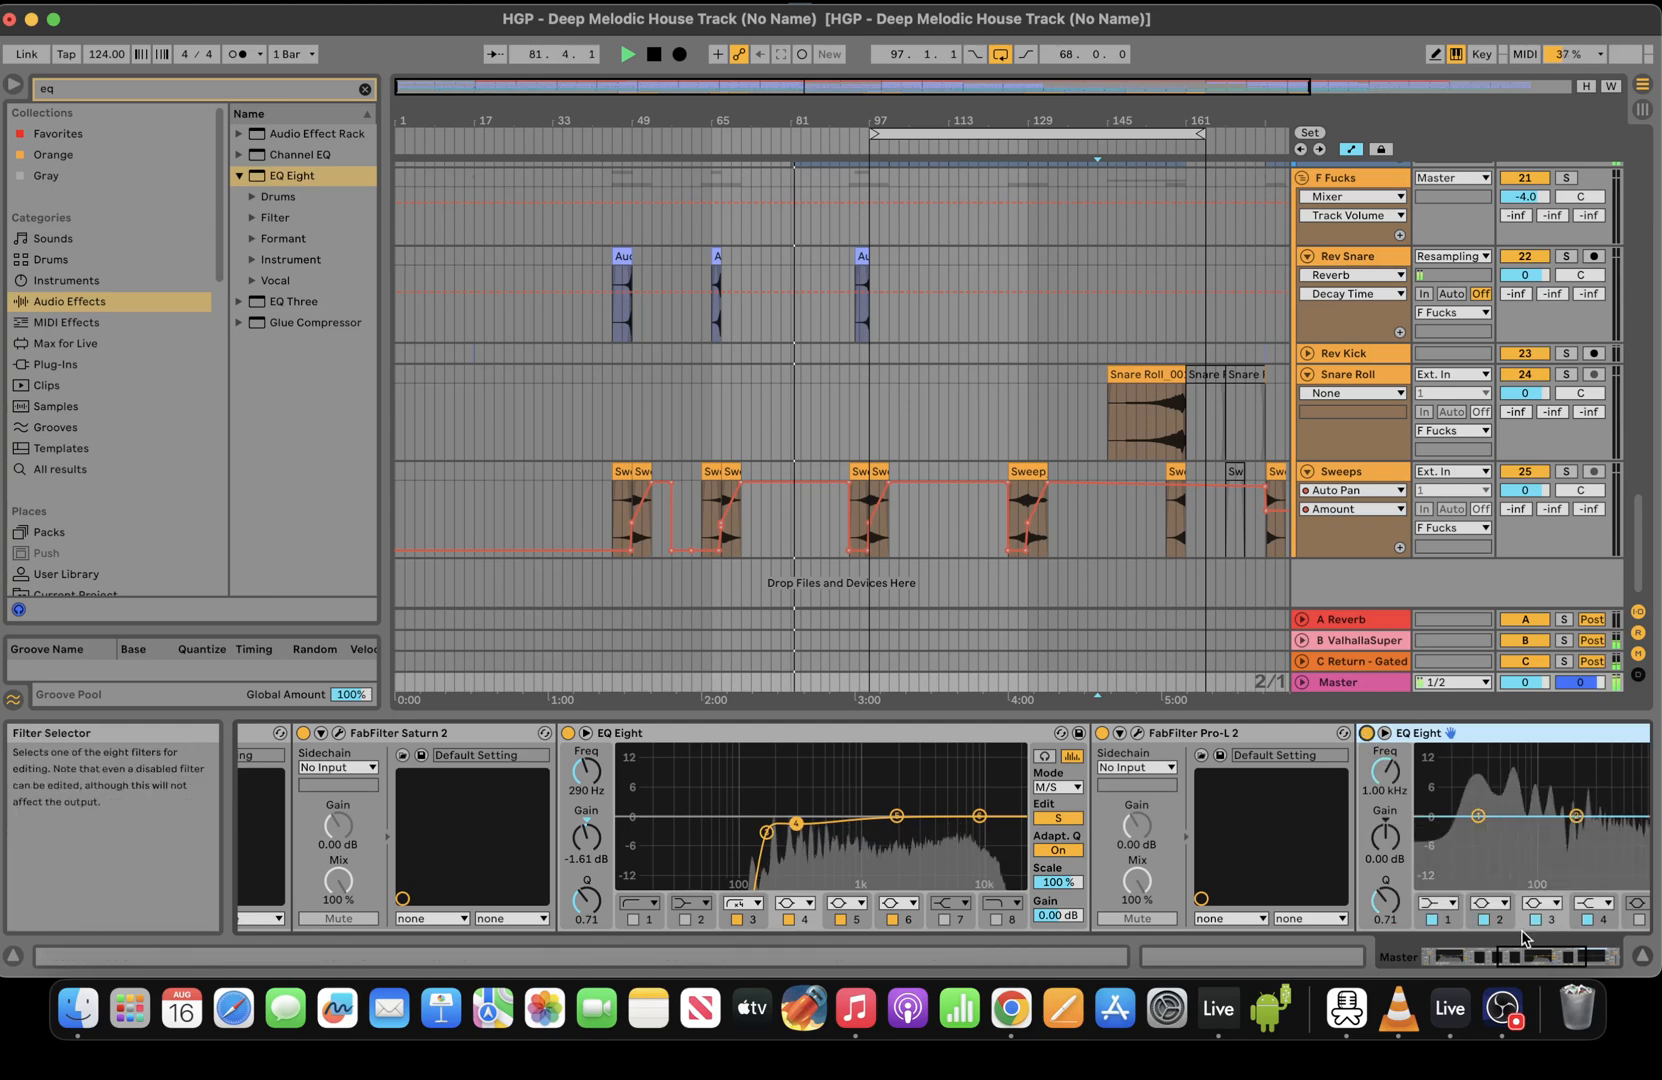
pyautogui.click(1620, 957)
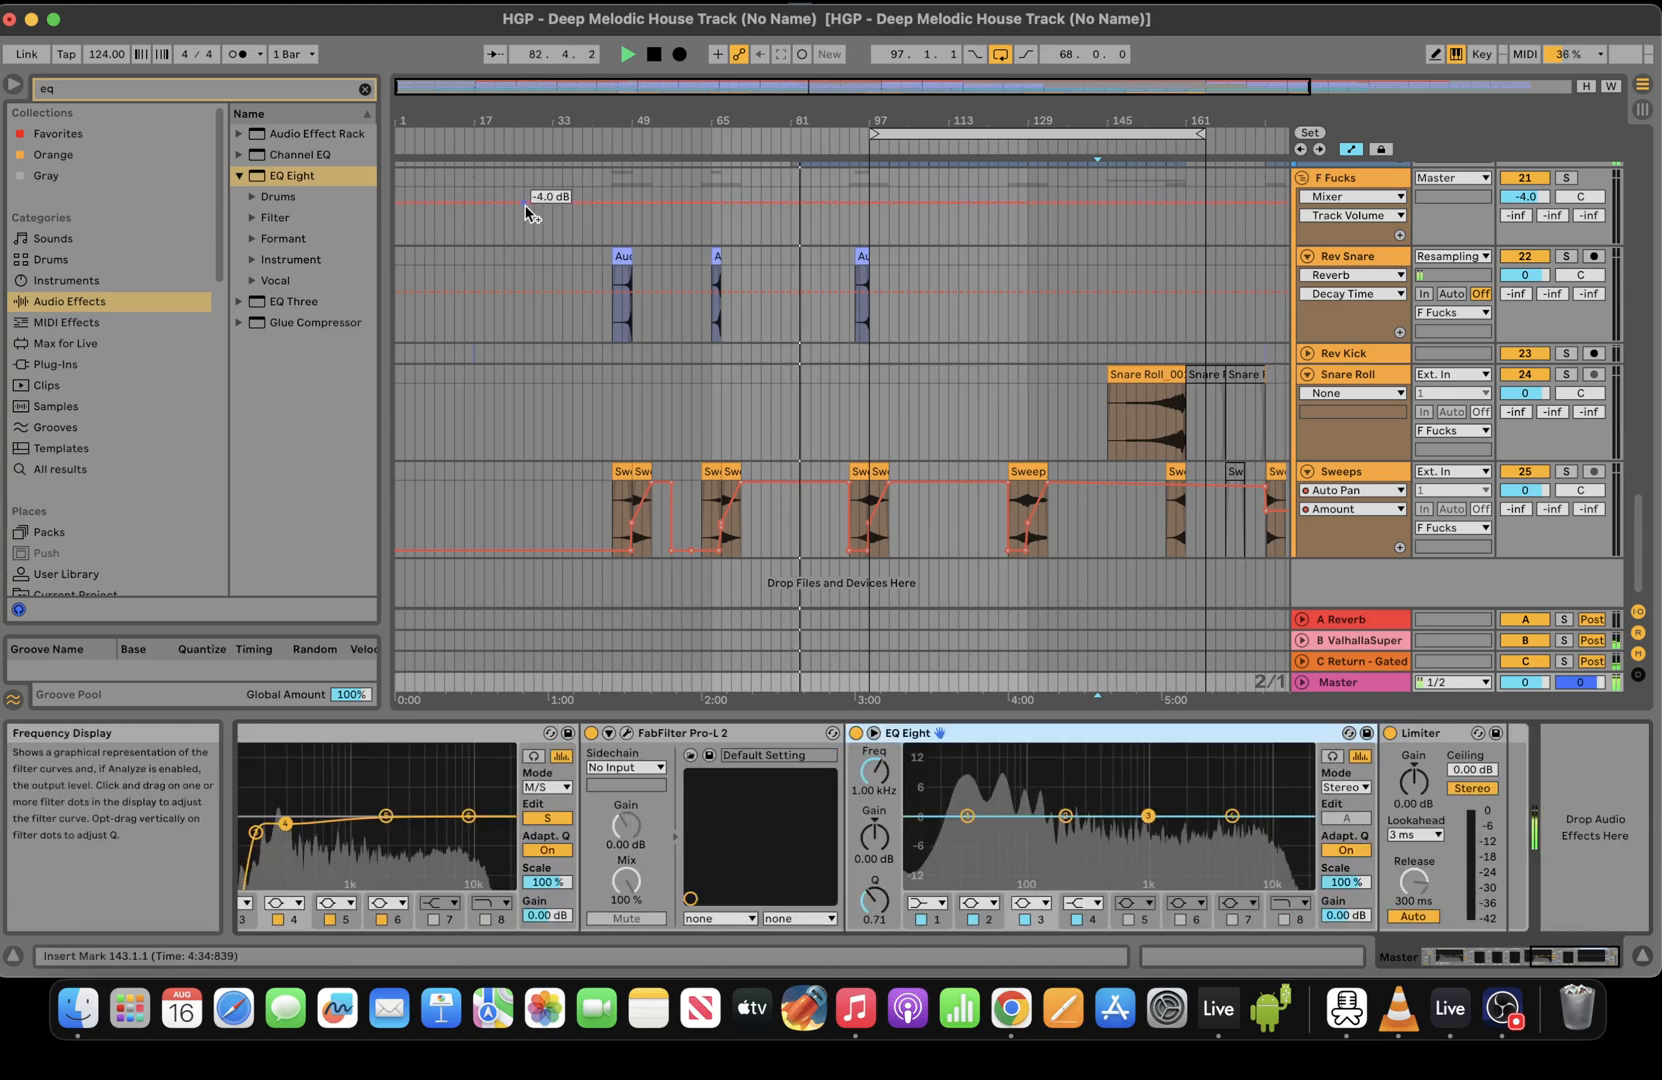
# Play an earlier section of the track and raise the Pro-L 2 gain to about +5.5 dB
pyautogui.click(542, 140)
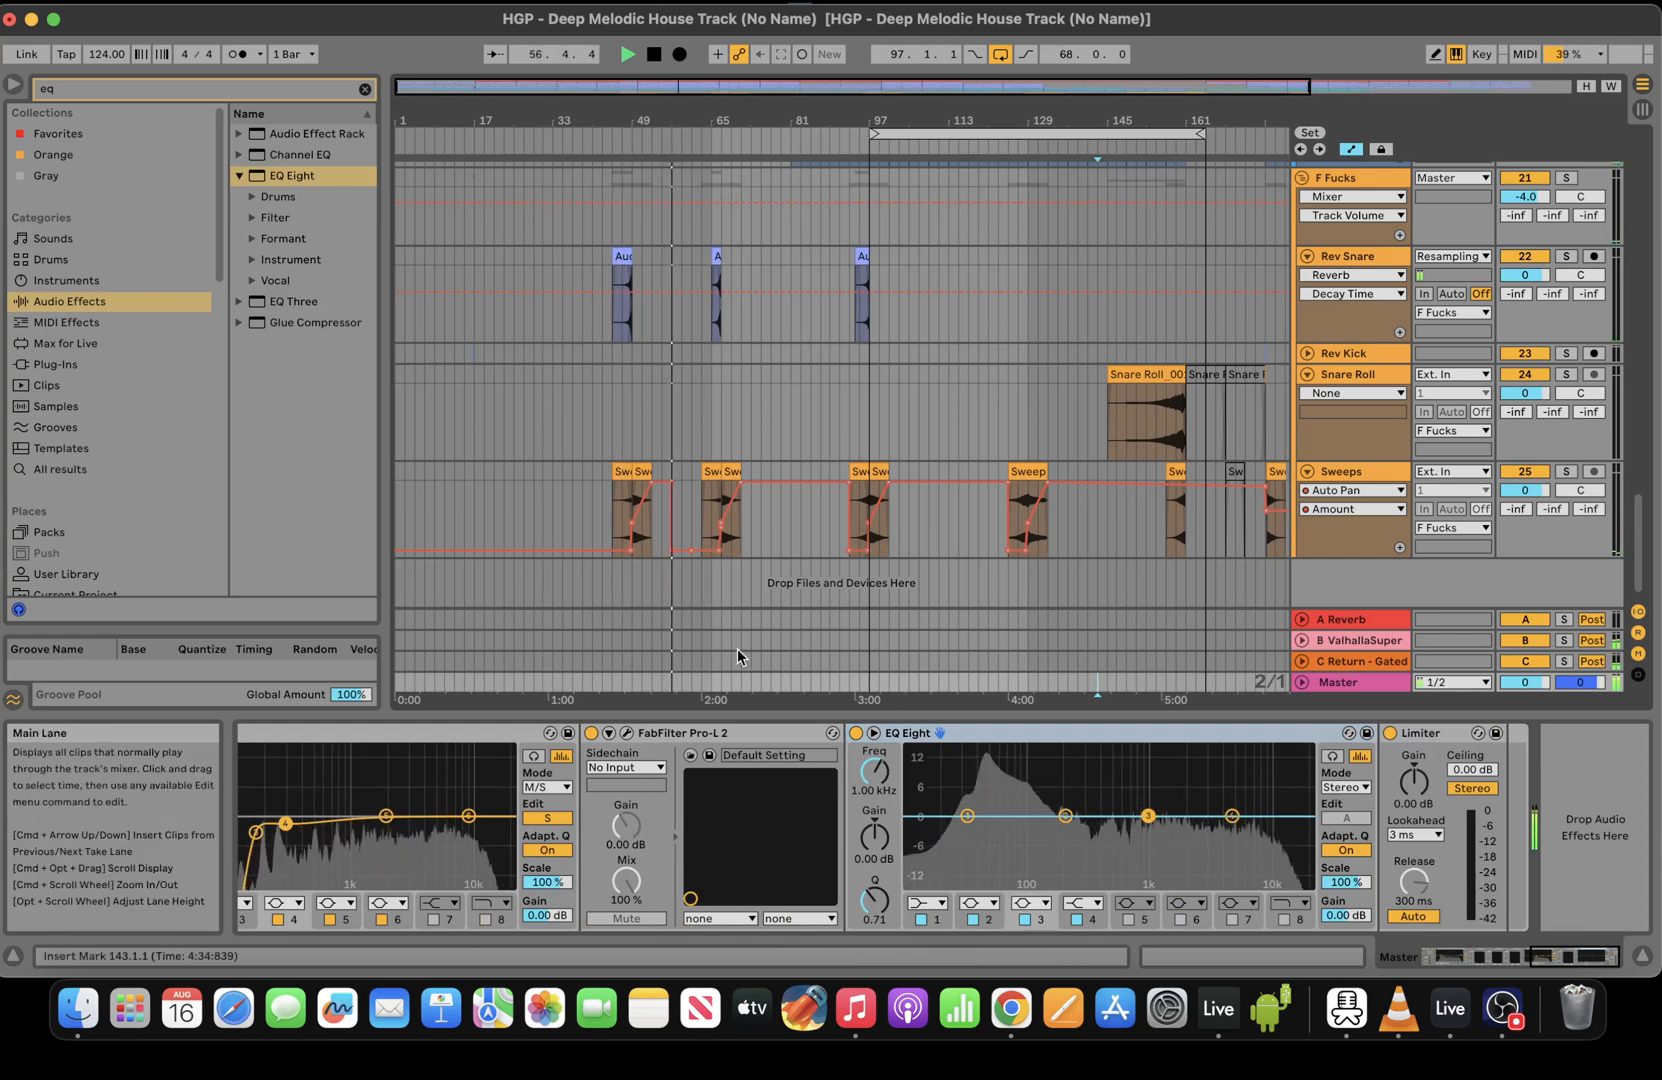
pyautogui.click(627, 734)
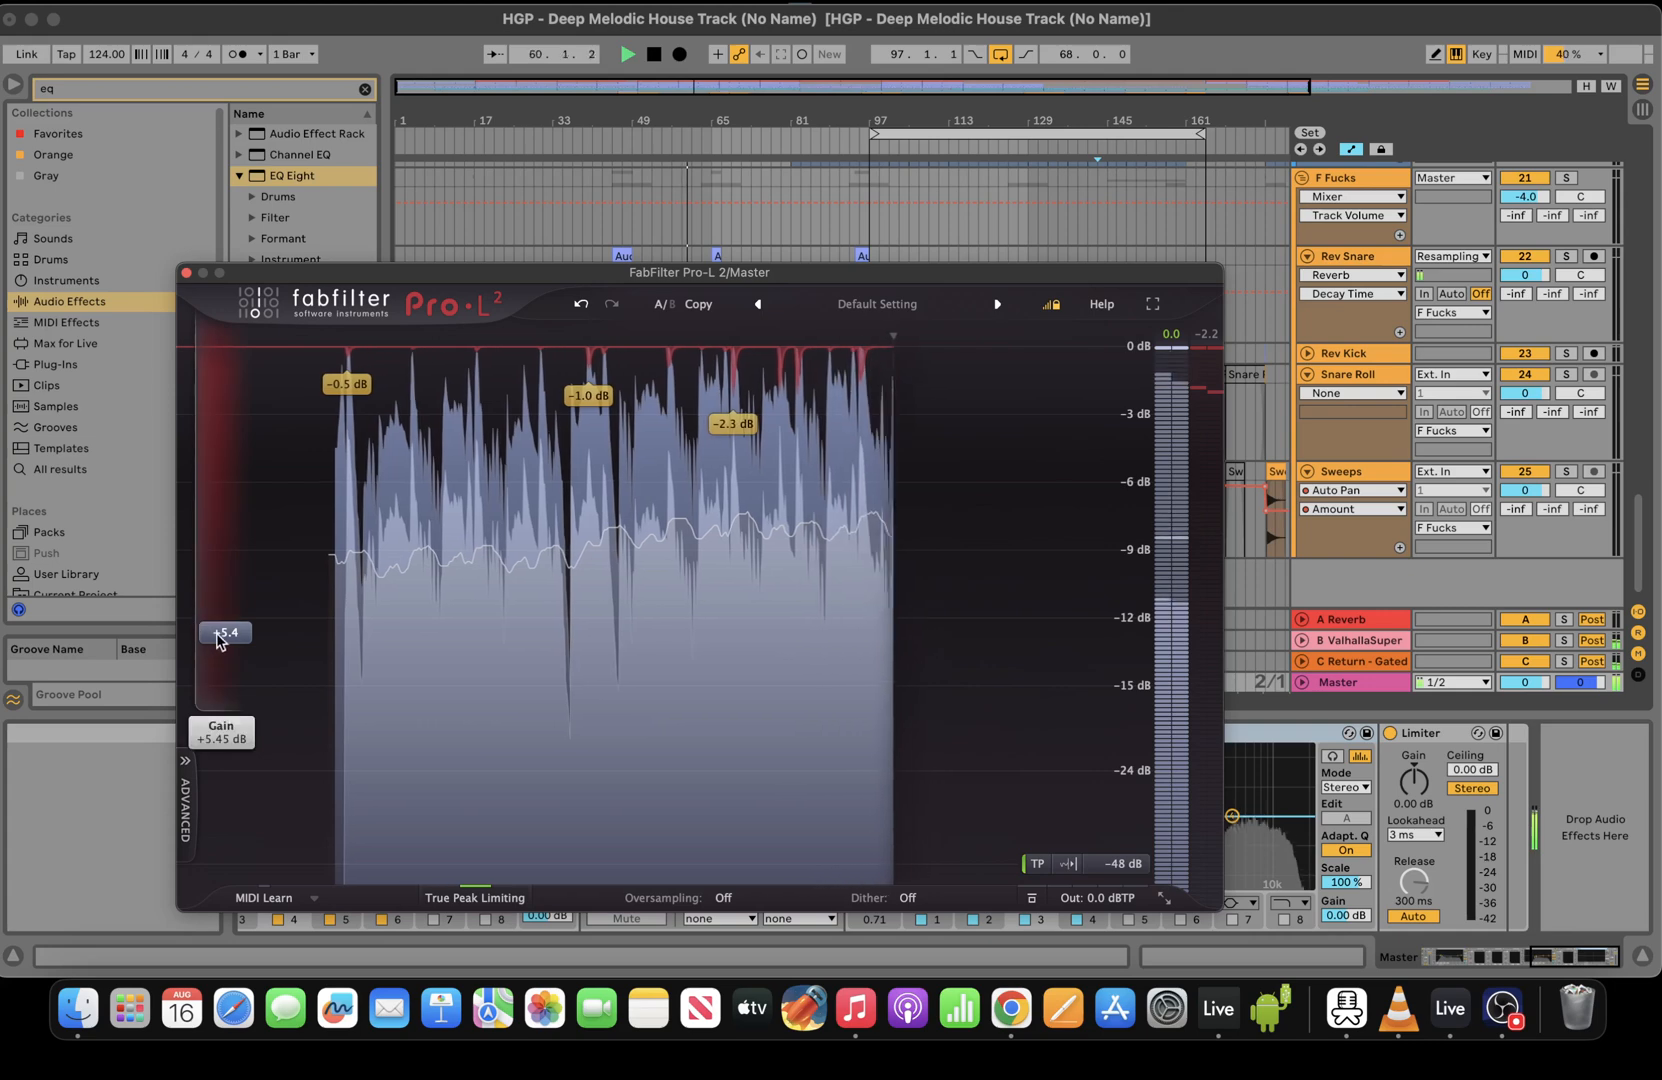
pyautogui.moveTo(219, 631); pyautogui.dragTo(220, 628)
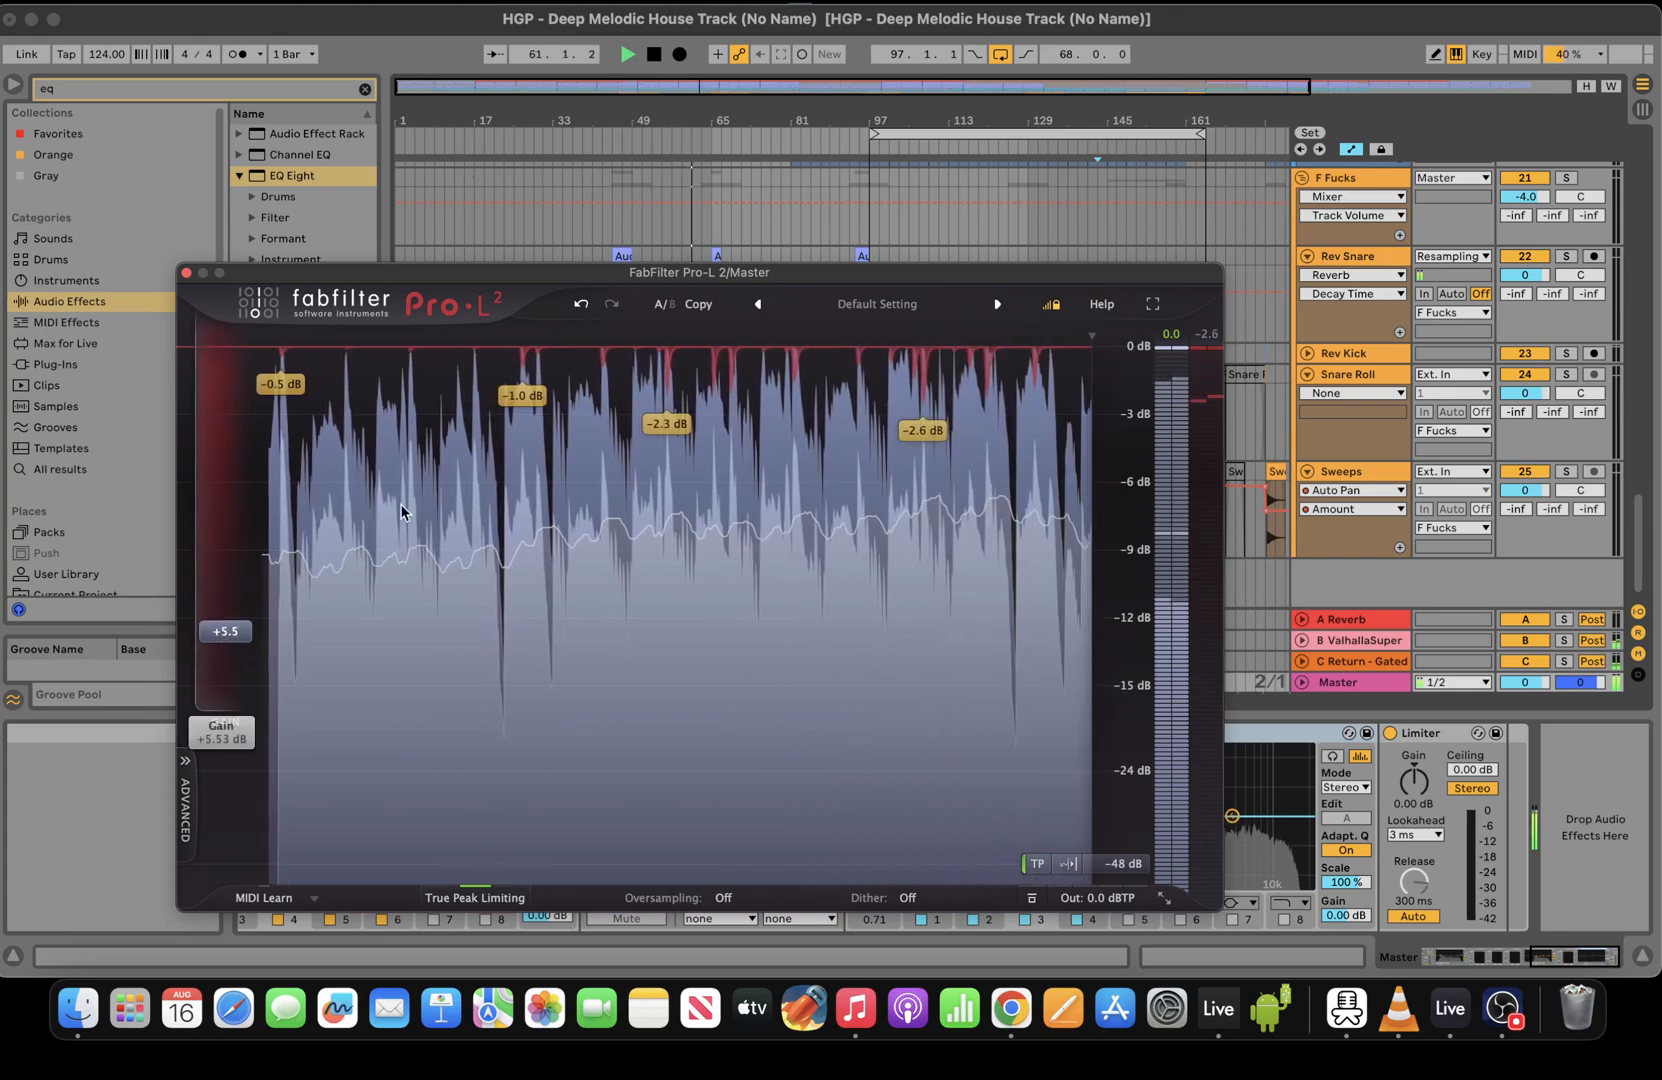
pyautogui.click(186, 273)
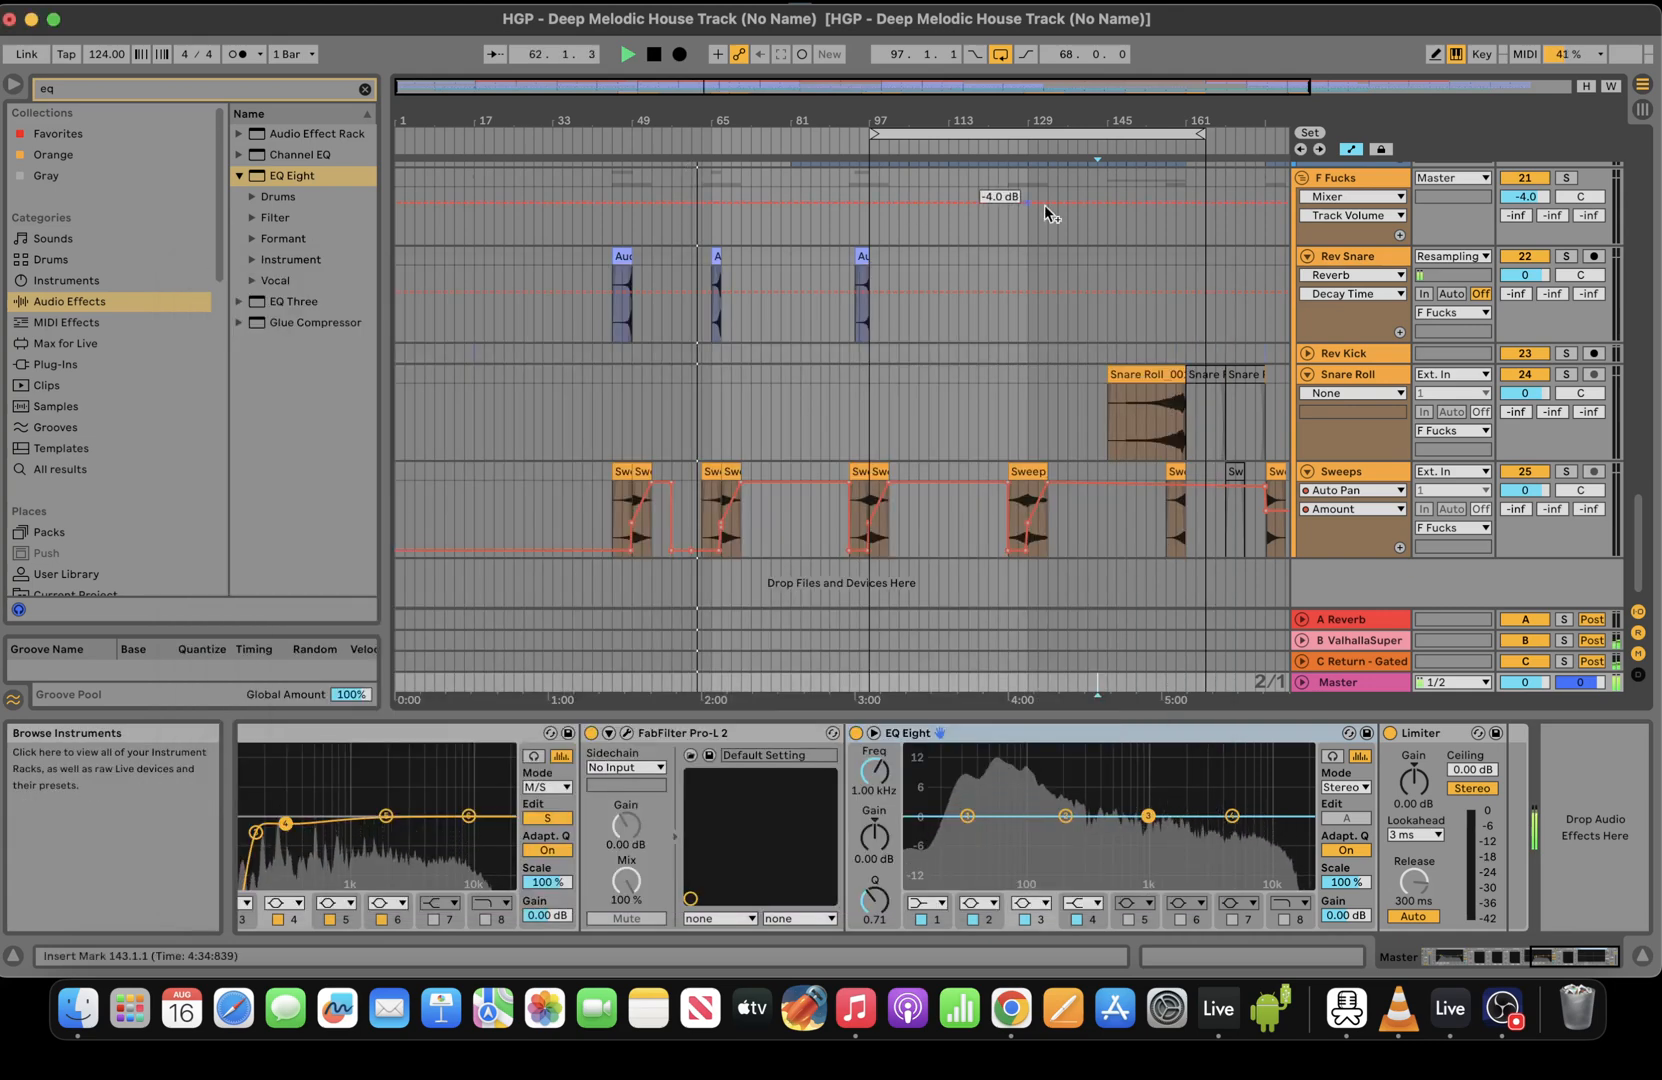
# Extend the arrangement loop across the whole track, starting at bar 1 with a length of 214 bars
pyautogui.moveTo(1090, 83); pyautogui.dragTo(1290, 83)
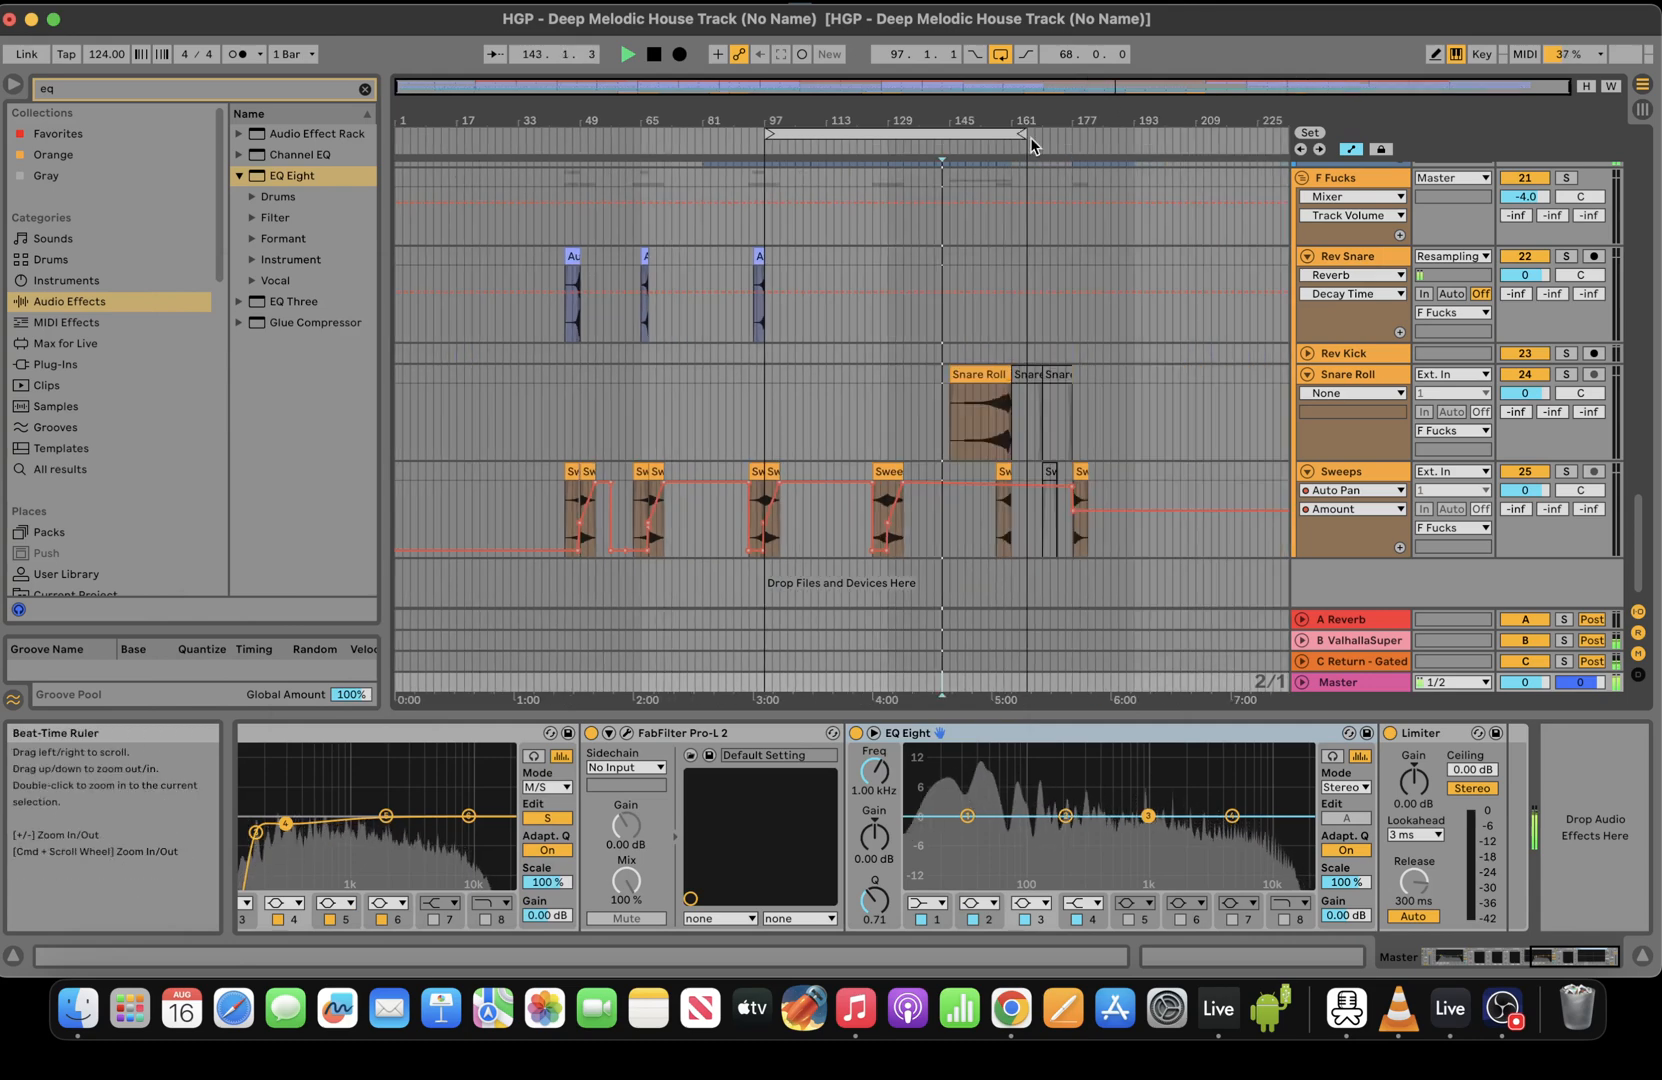
pyautogui.moveTo(1021, 133); pyautogui.dragTo(1214, 133)
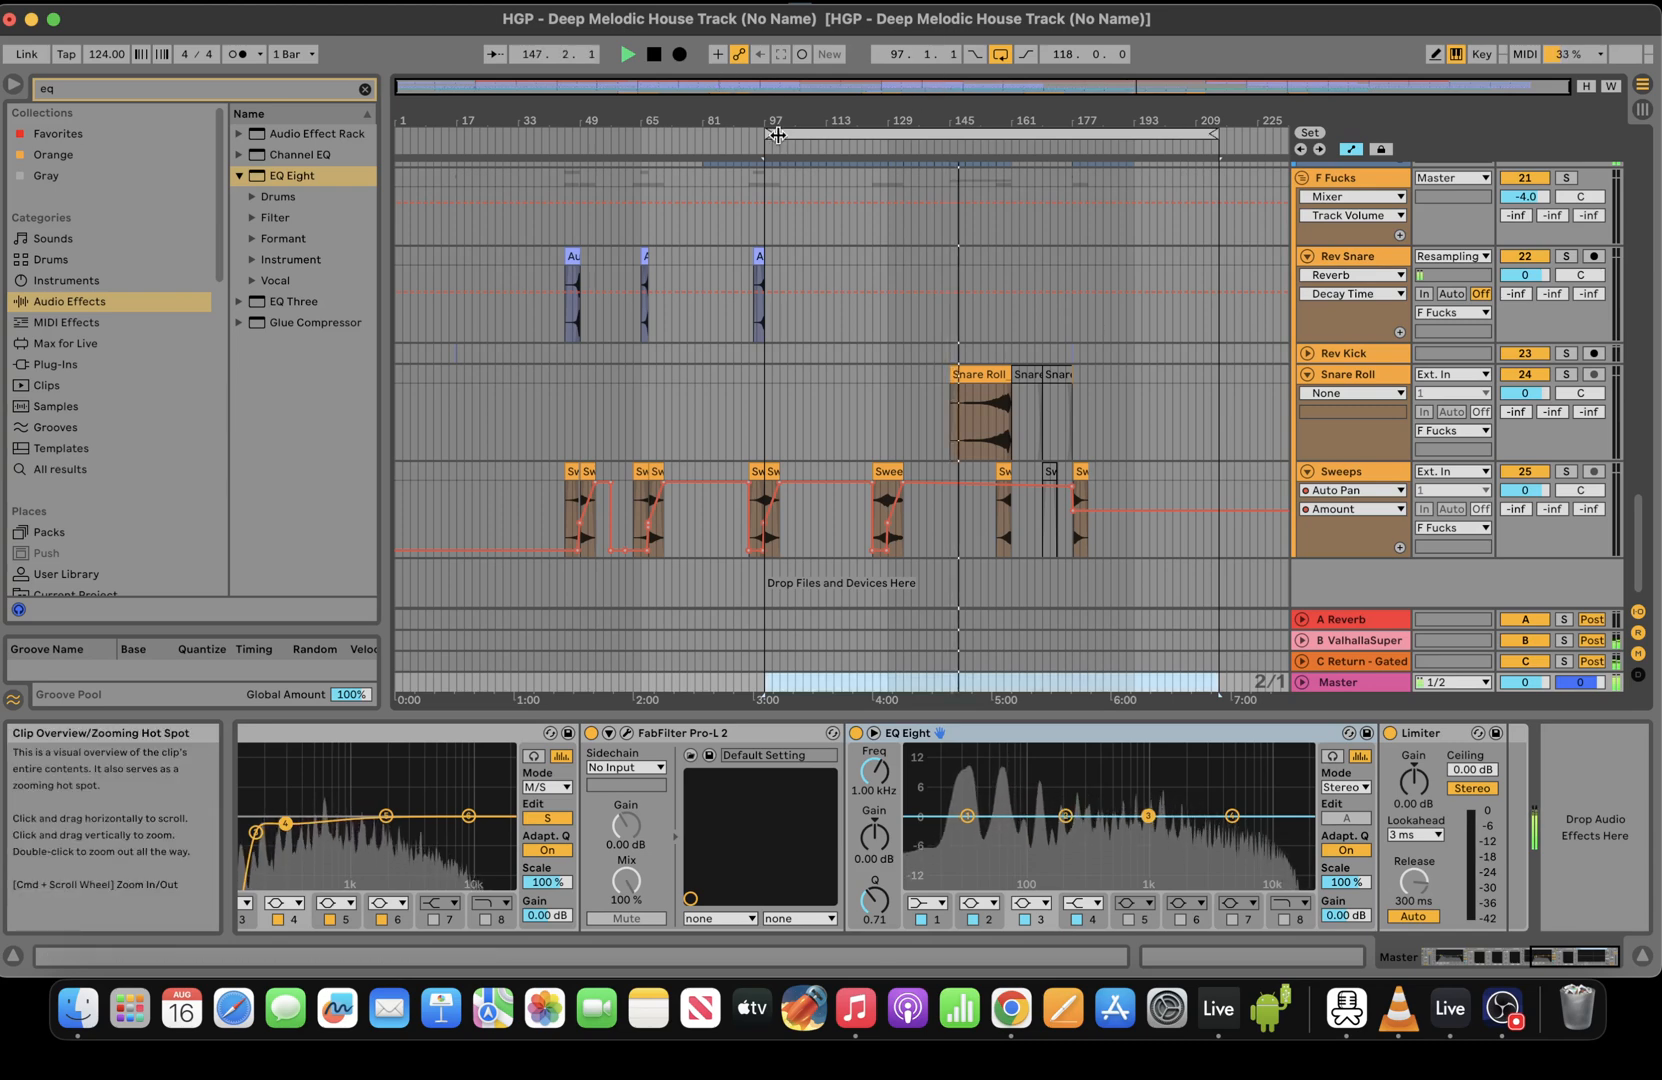
pyautogui.moveTo(766, 133); pyautogui.dragTo(400, 133)
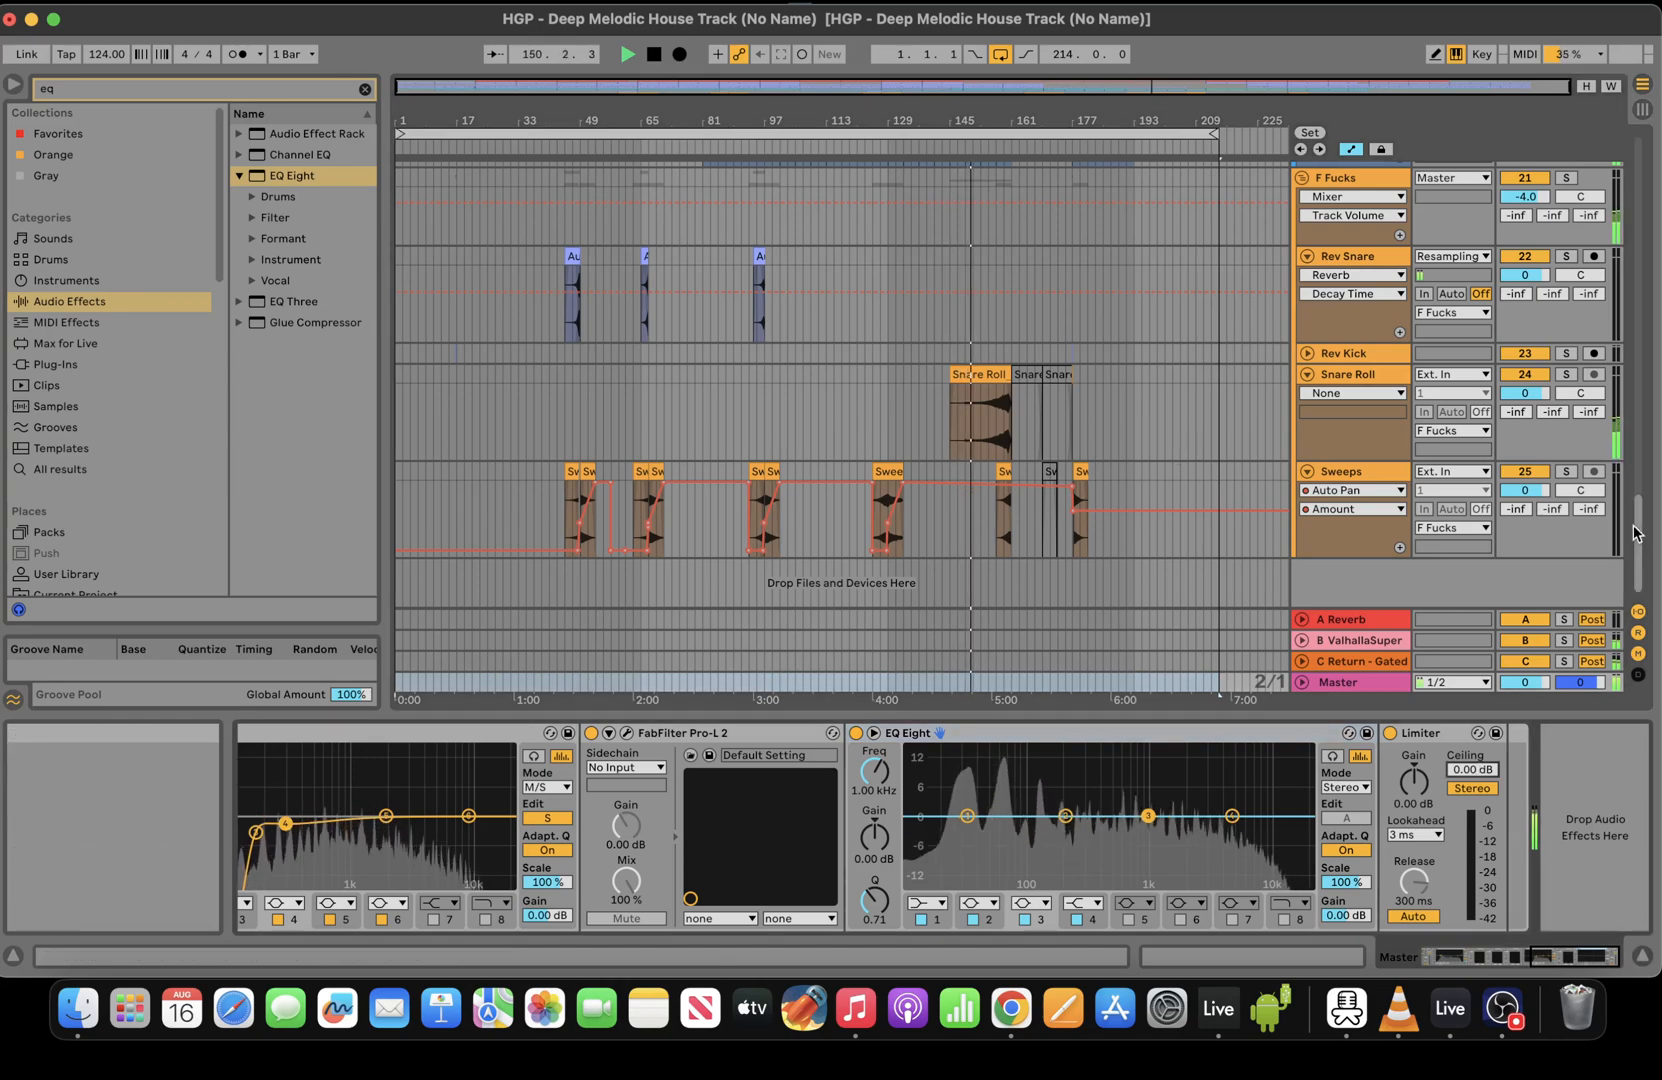
# Play the final drop from about bar 166 and set the Master's Pro-L 2 gain to +5.27 dB
pyautogui.moveTo(1638, 540); pyautogui.dragTo(1640, 190)
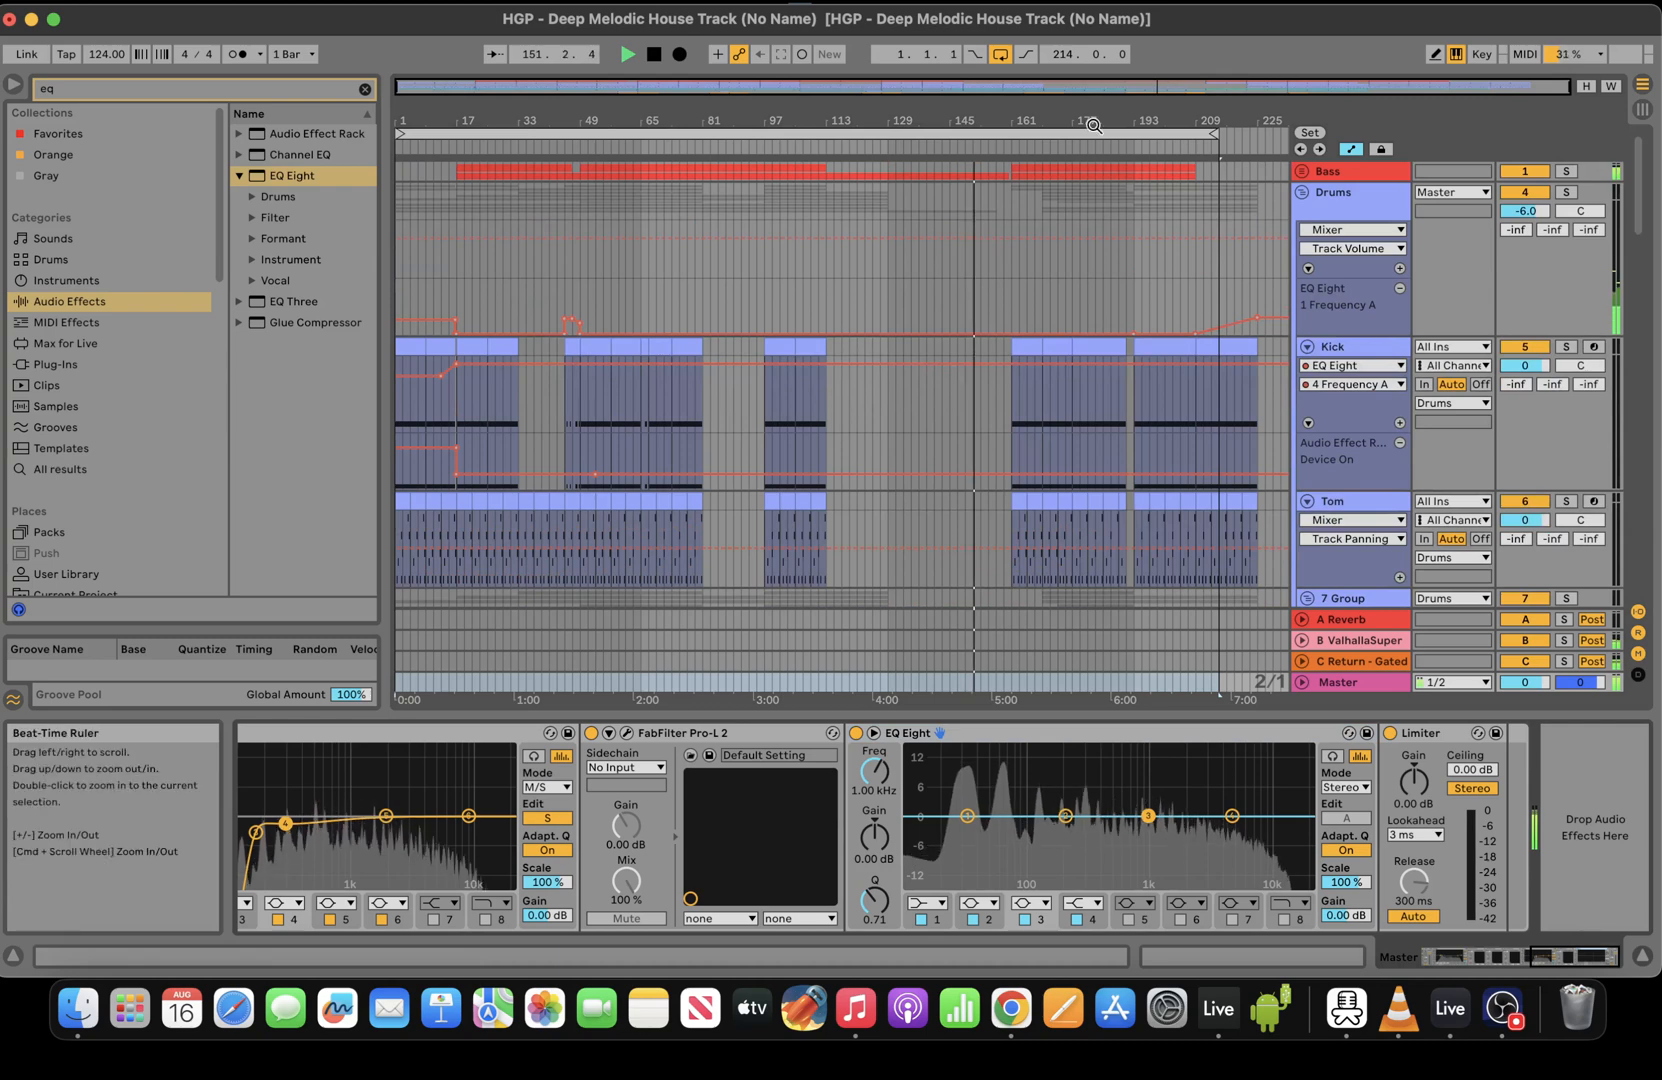
pyautogui.click(1036, 149)
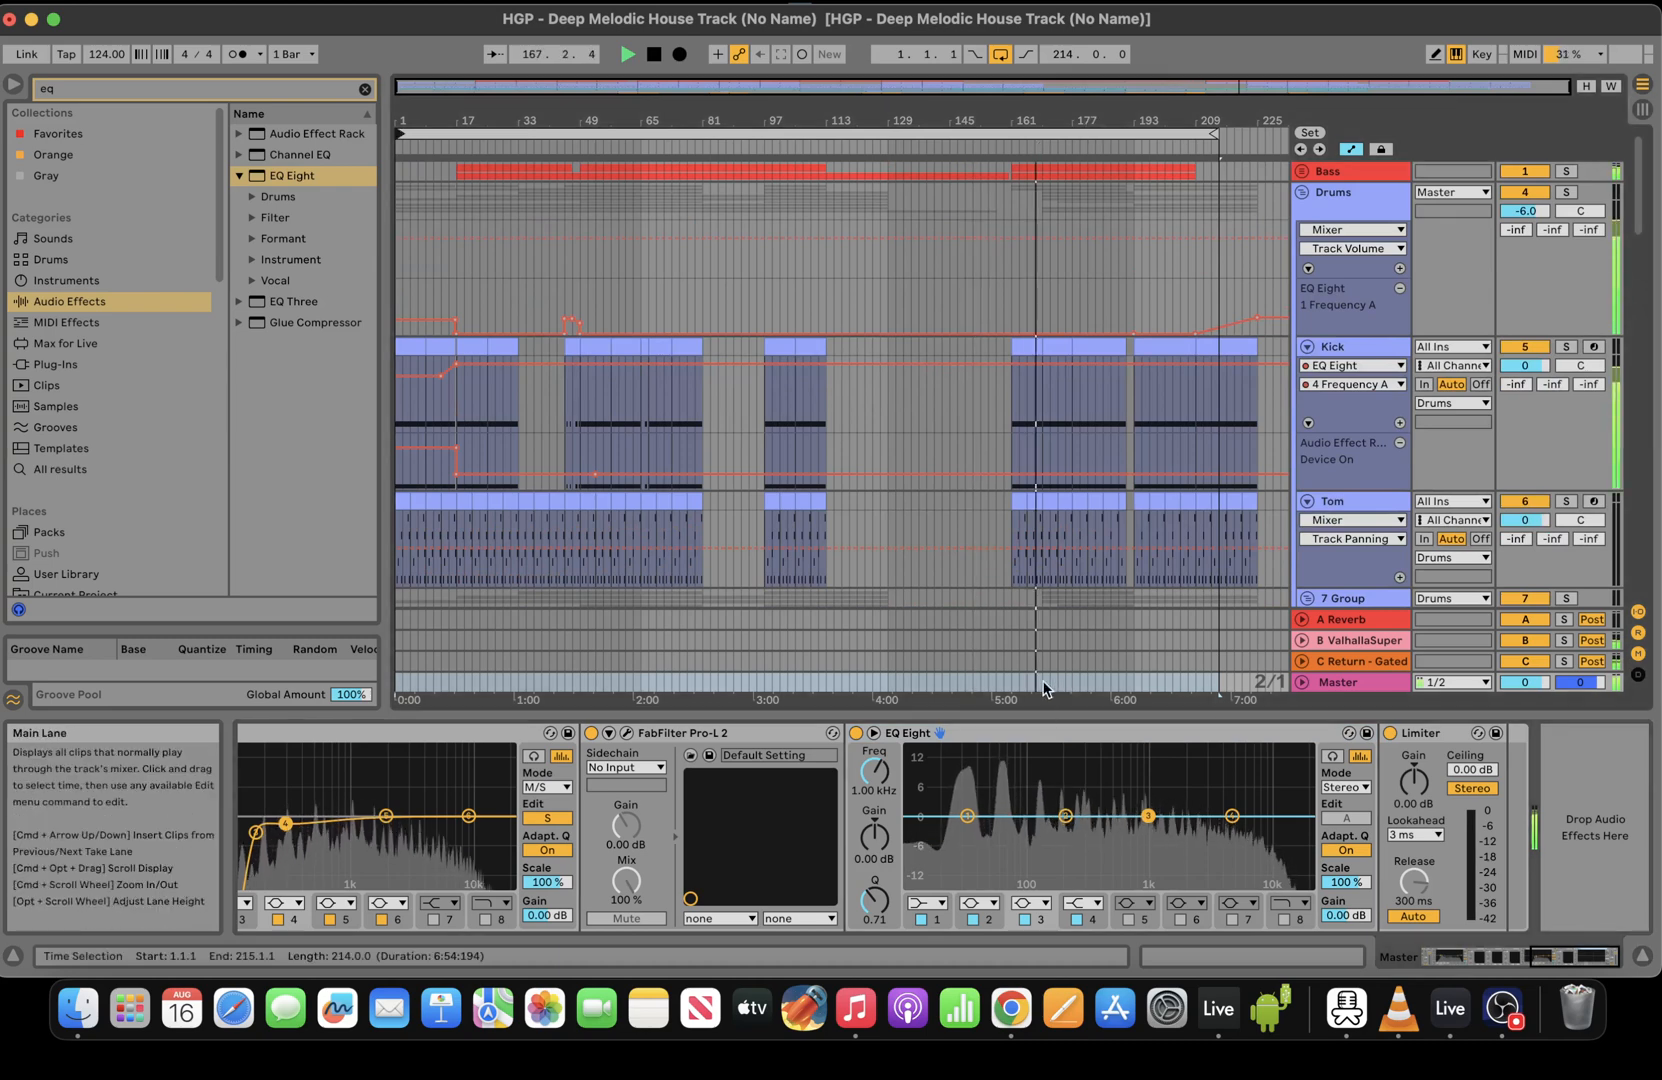
pyautogui.click(627, 733)
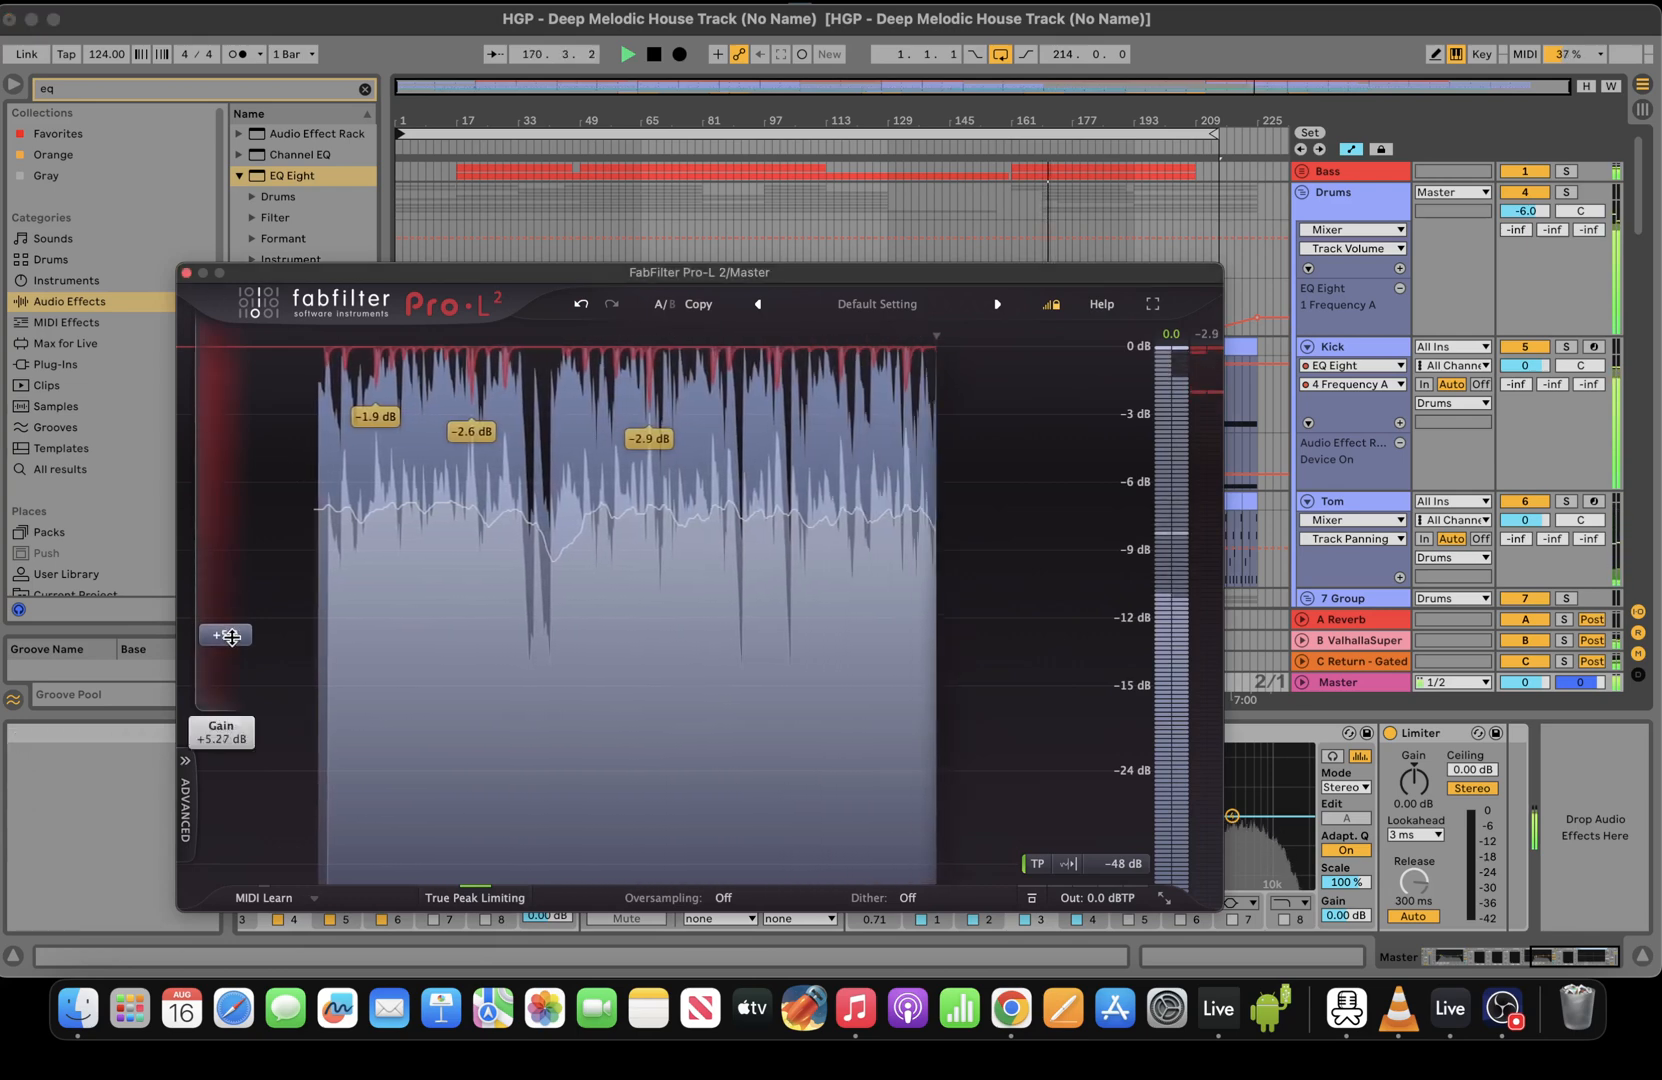
pyautogui.click(186, 272)
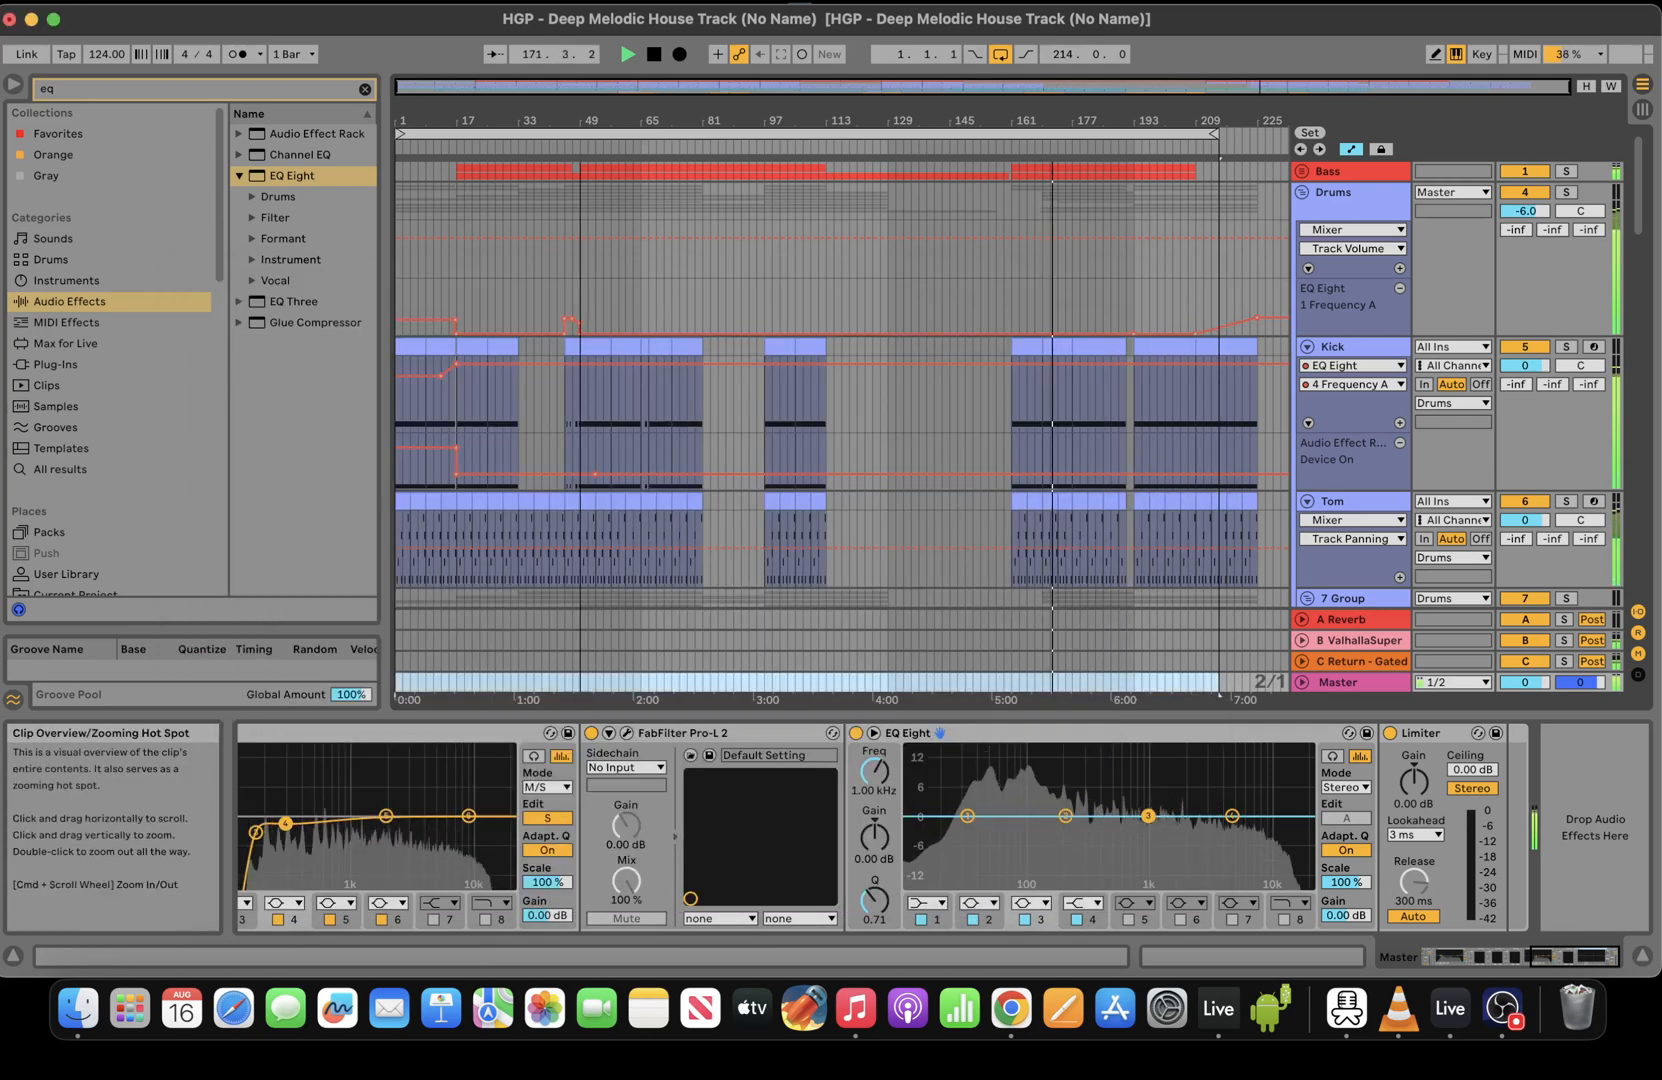
# Fold the Drums, Lead and F Fucks groups and stop playback
pyautogui.click(1302, 193)
pyautogui.click(1302, 253)
pyautogui.click(1302, 274)
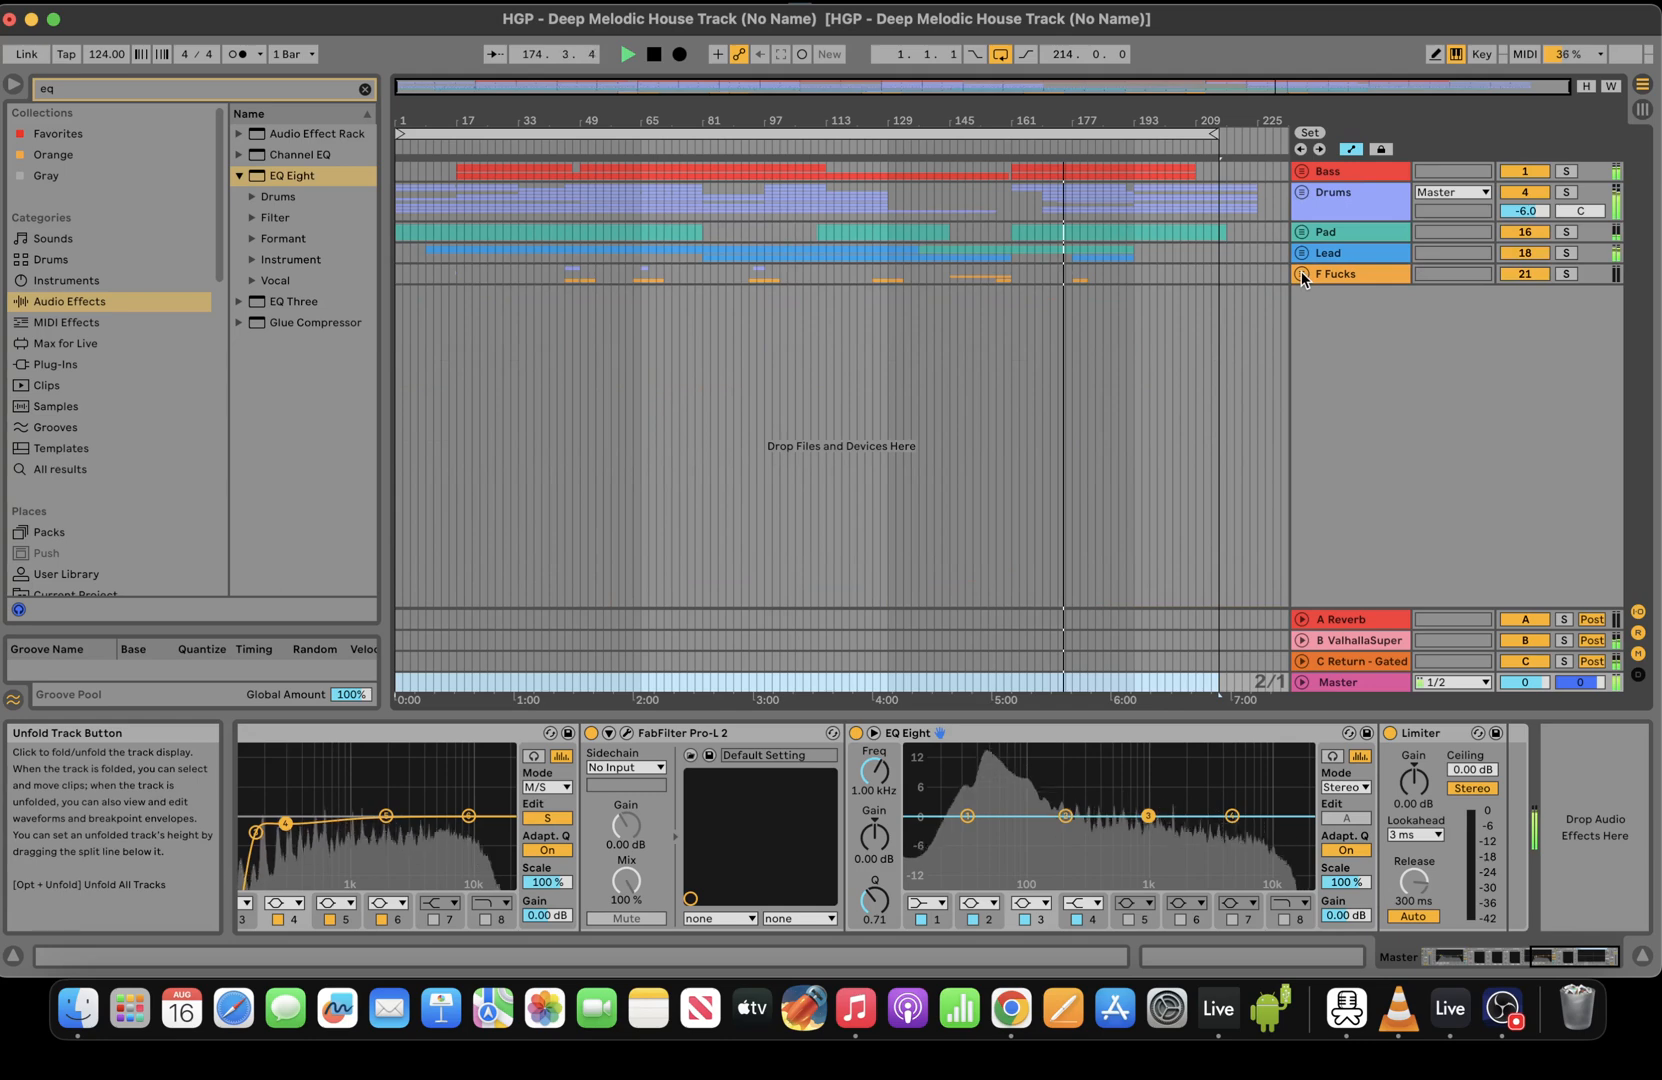
pyautogui.press('space')
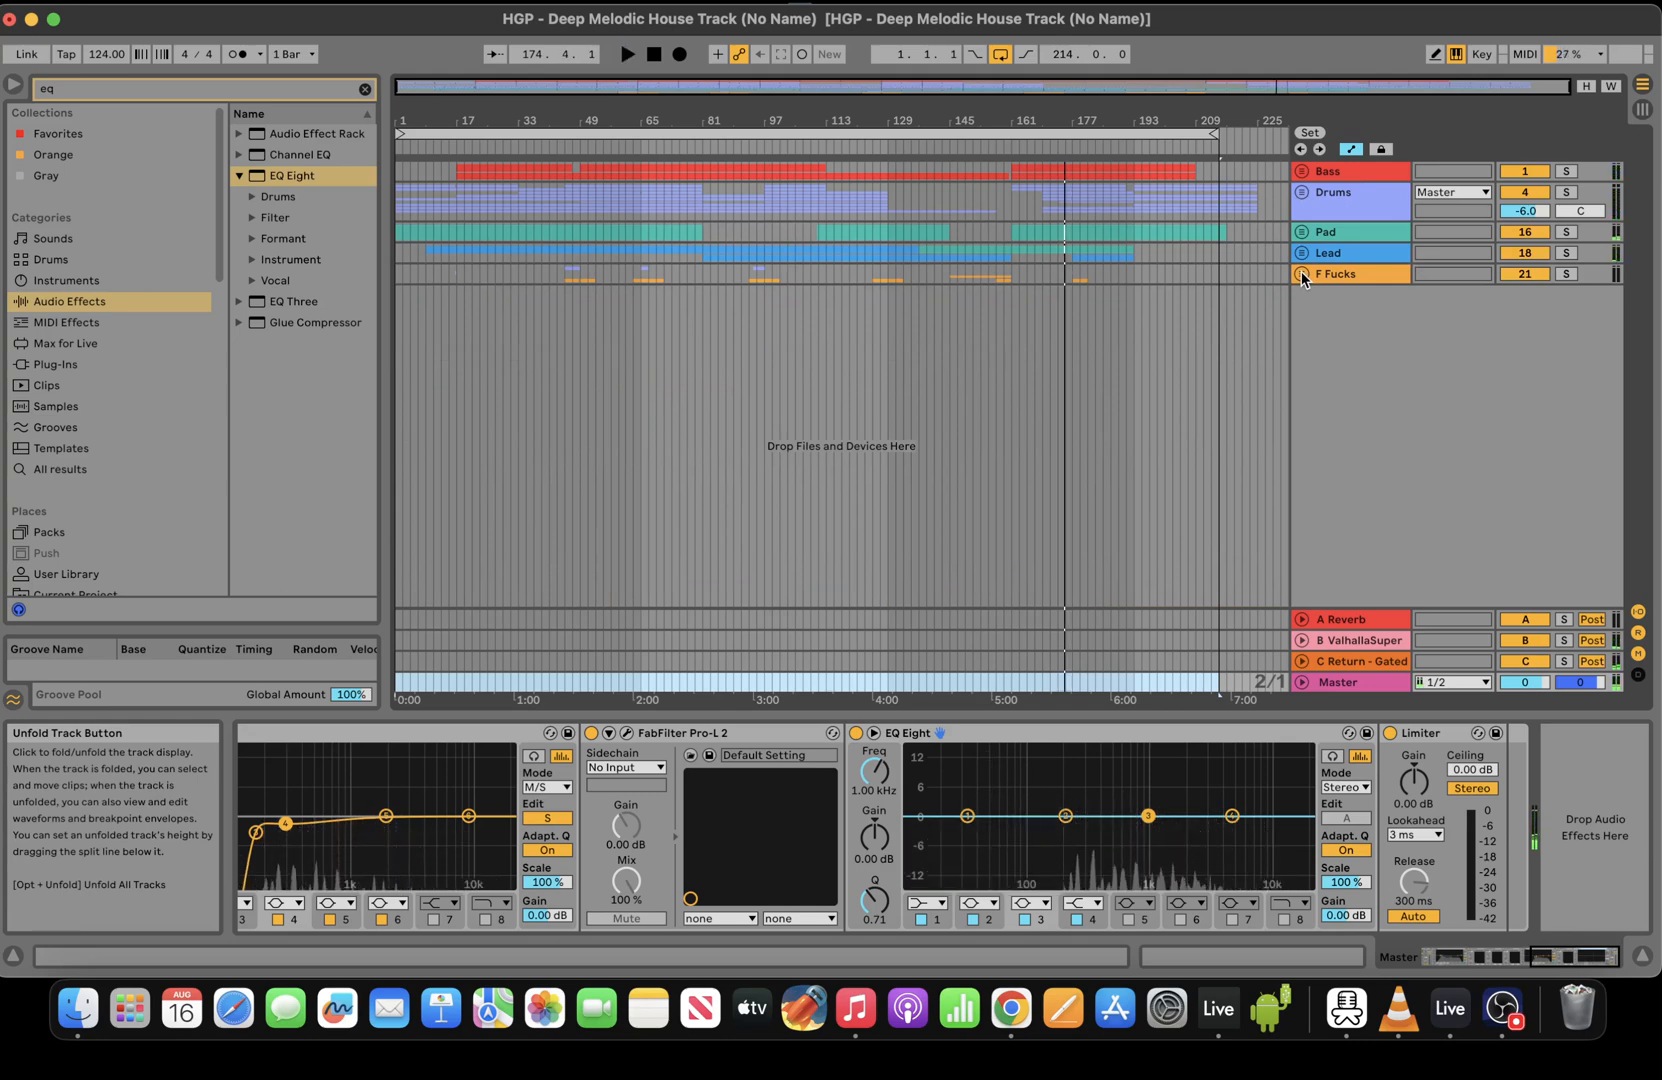
pyautogui.click(1502, 1008)
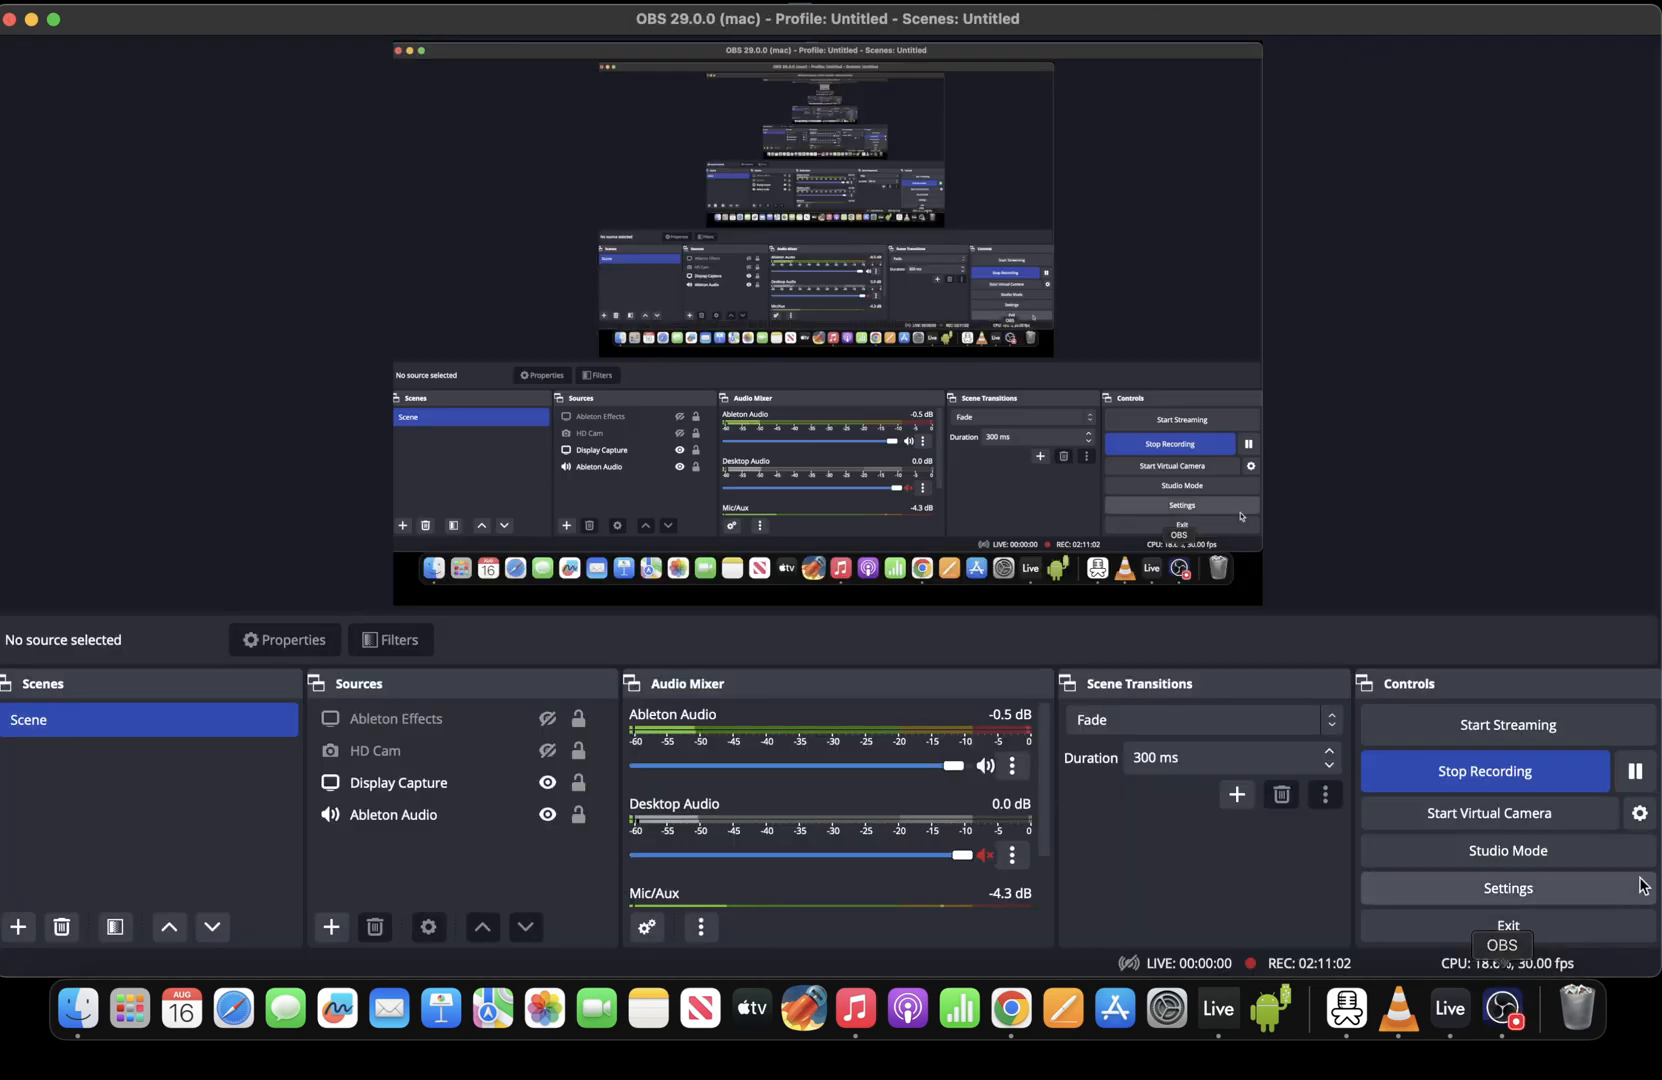
pyautogui.click(1218, 1008)
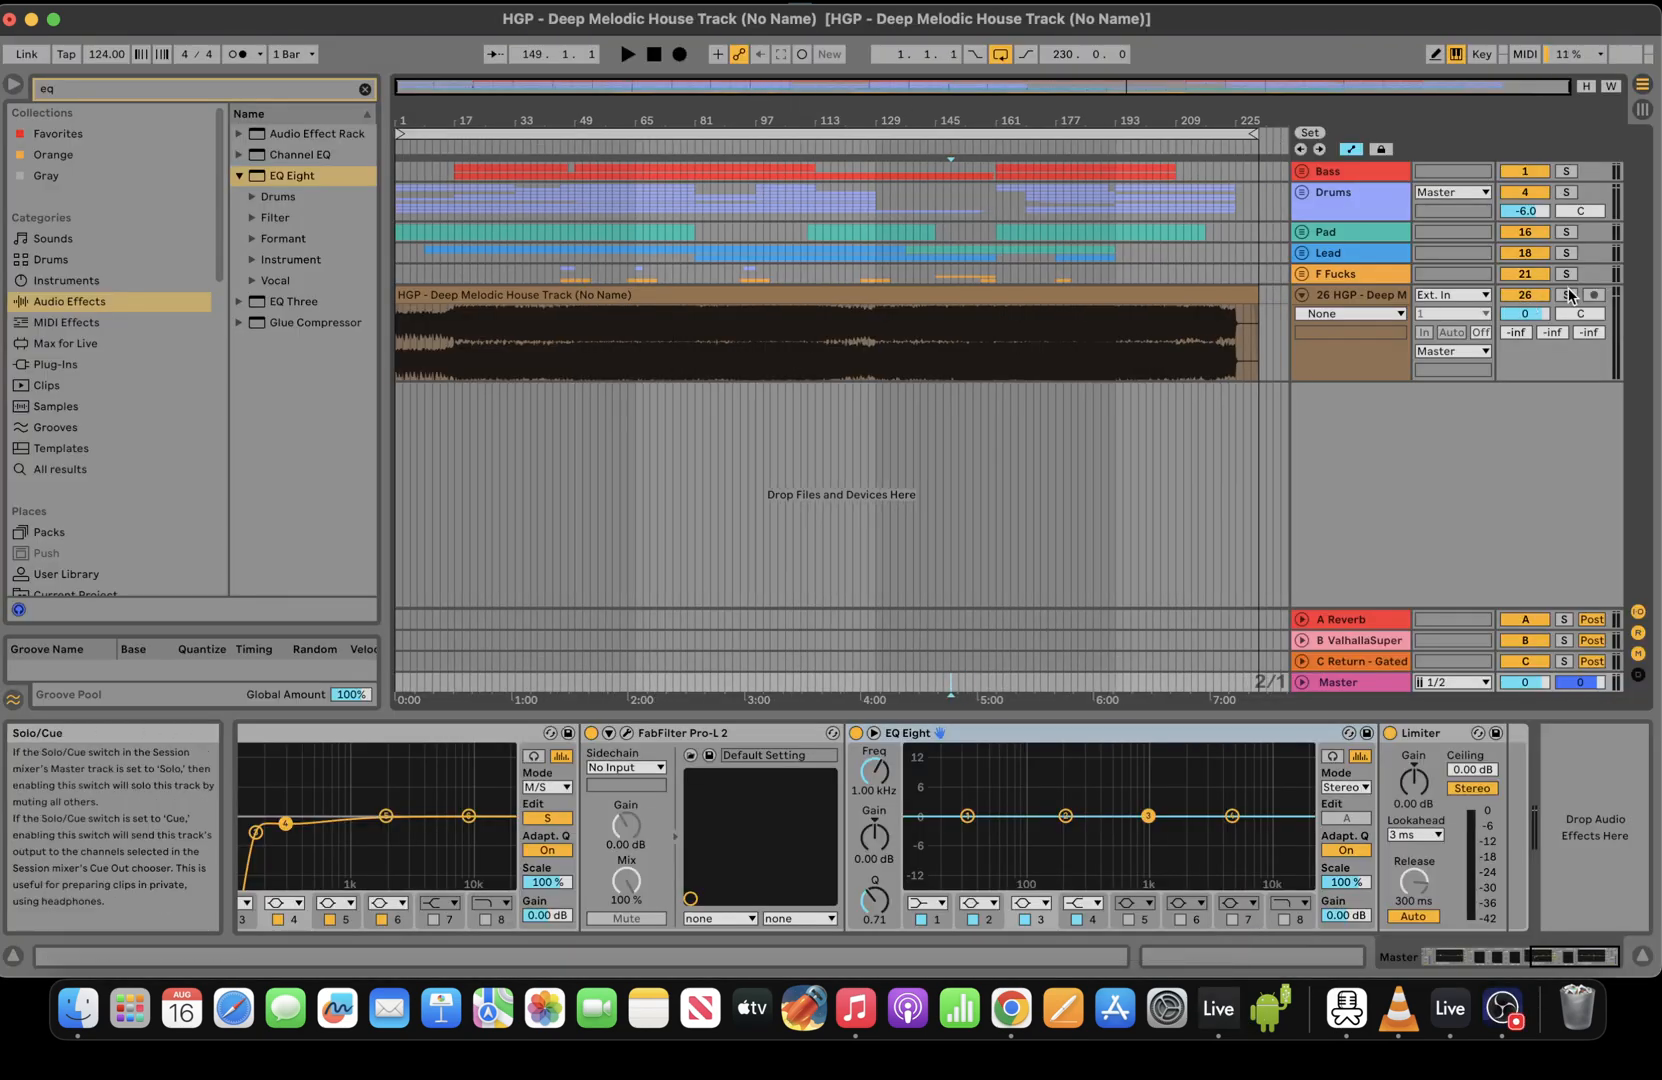
# Solo the bounced audio track, and collapse and bypass the Master's audio effect rack
pyautogui.moveTo(1594, 957); pyautogui.dragTo(813, 957)
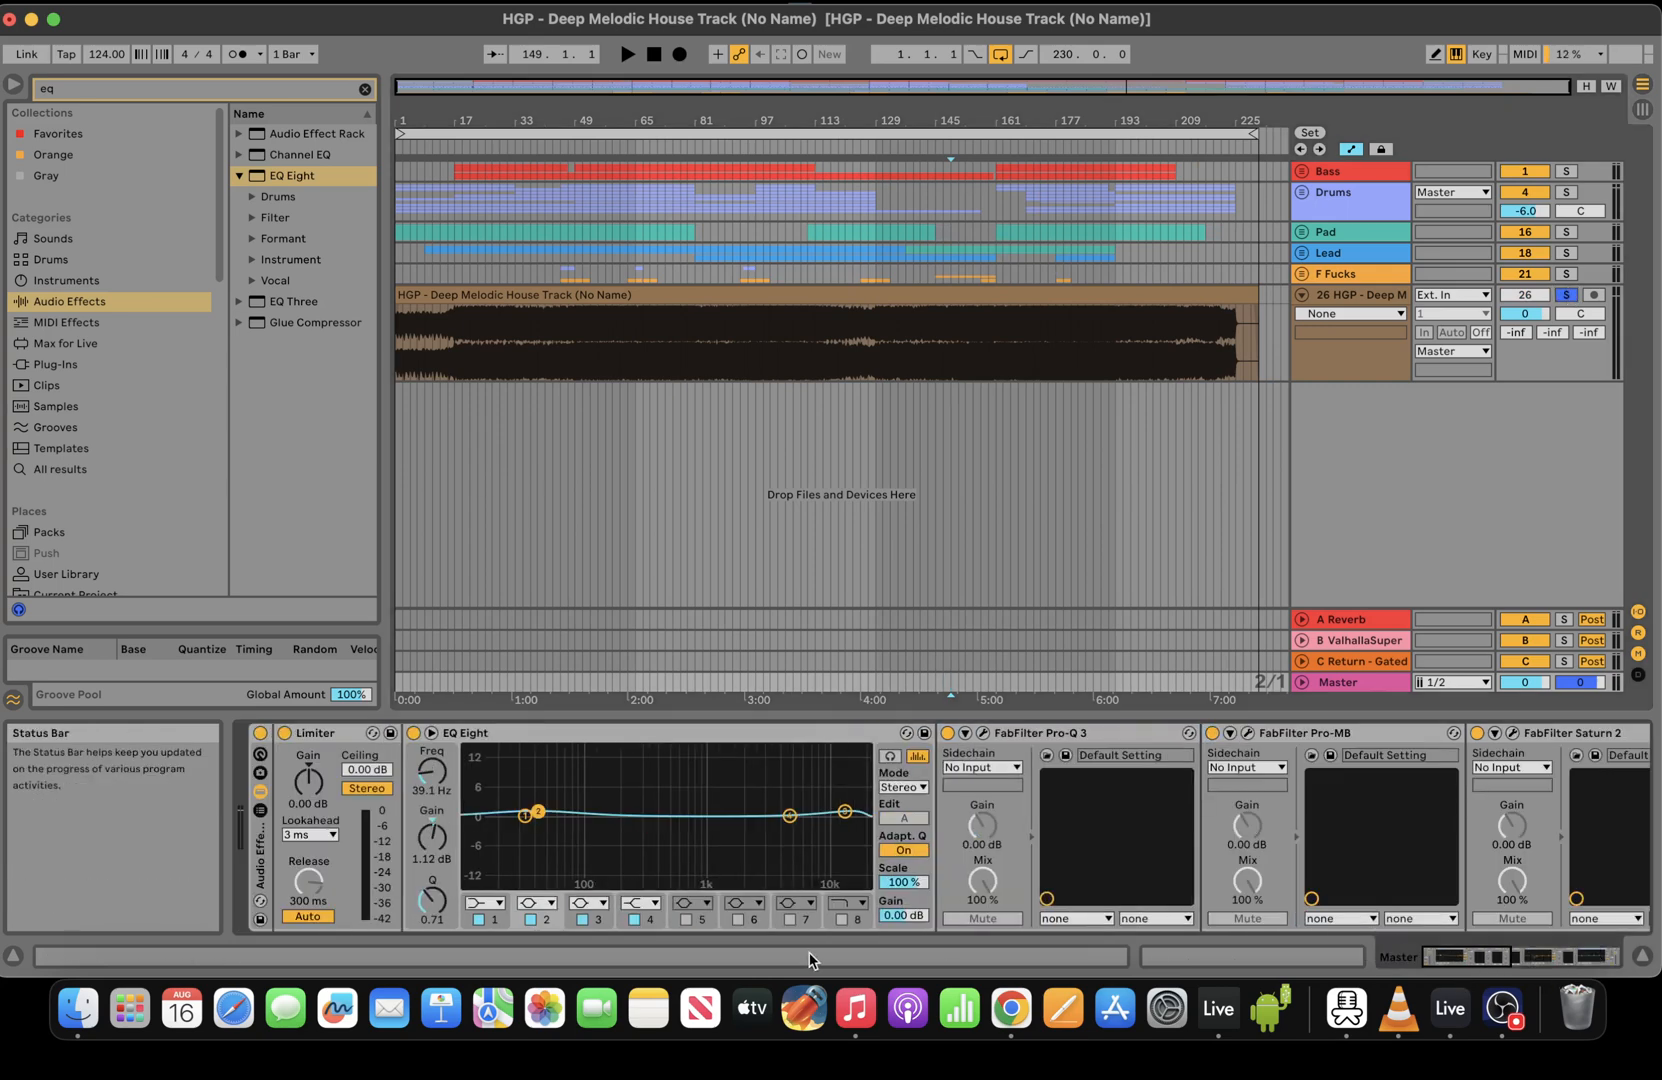
pyautogui.click(261, 860)
pyautogui.press('Delete')
pyautogui.click(250, 733)
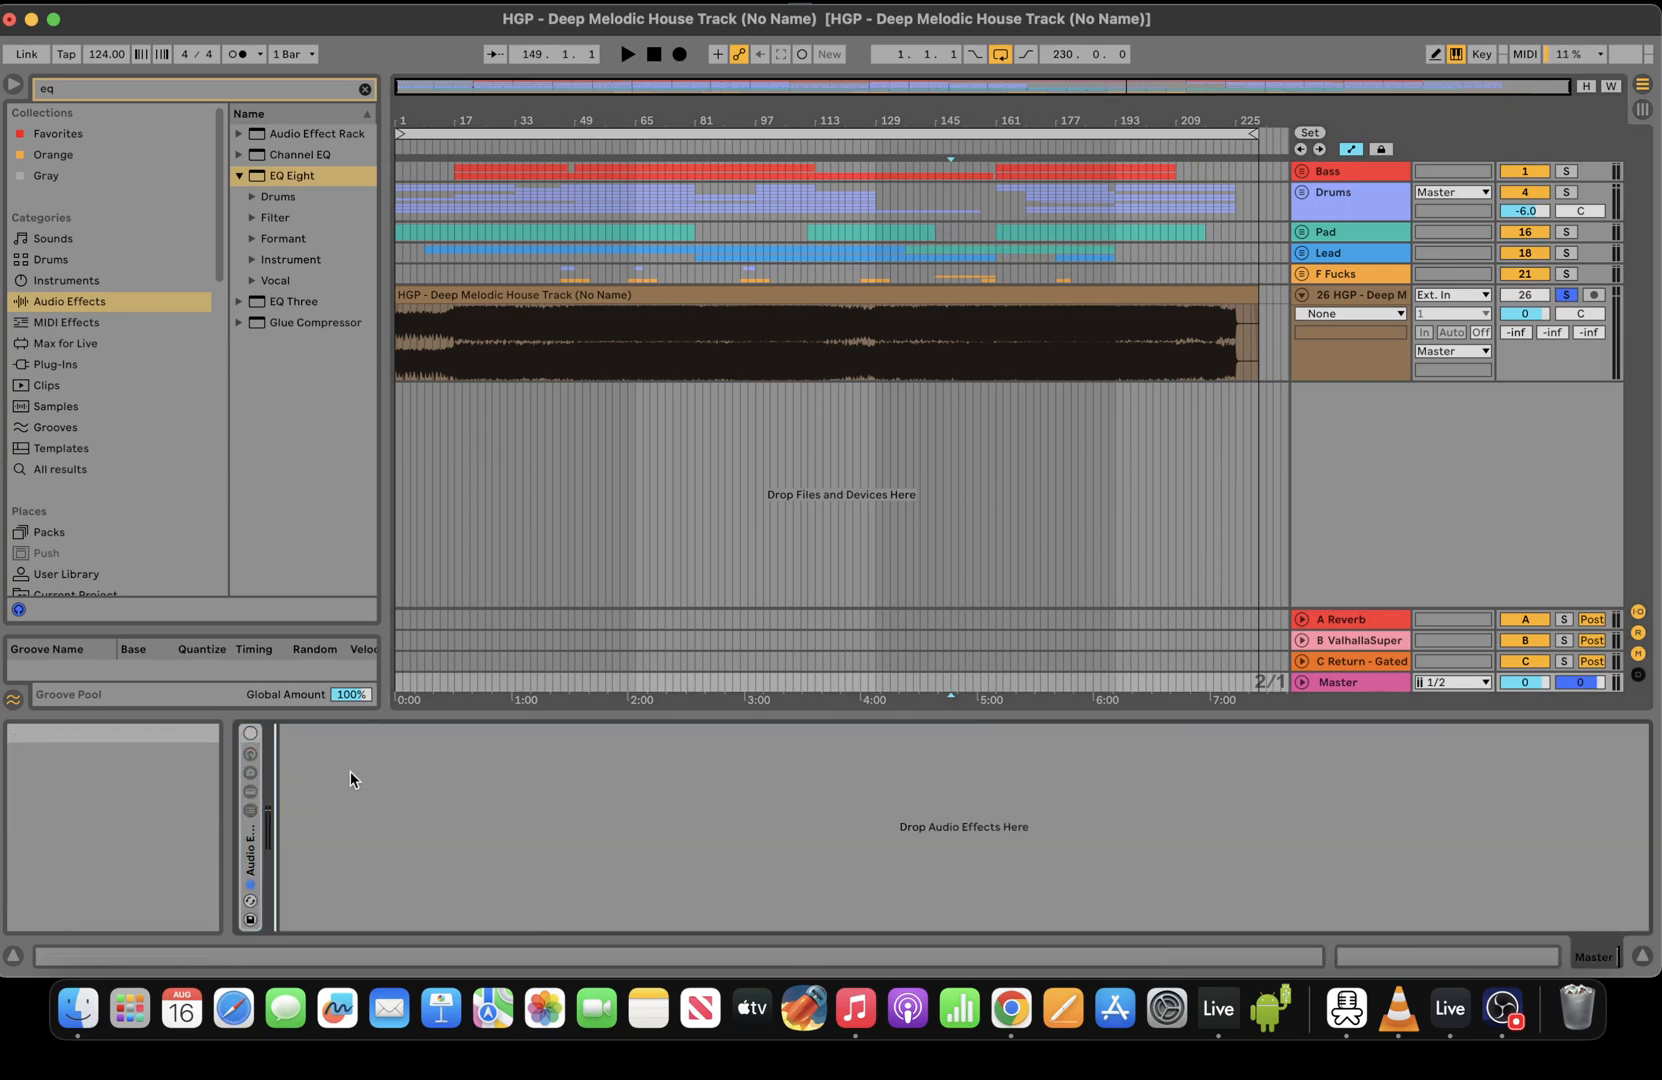
# Add a flat EQ Eight after the bypassed rack on the Master and play the bounced track from the beginning
pyautogui.doubleClick(258, 177)
pyautogui.press('space')
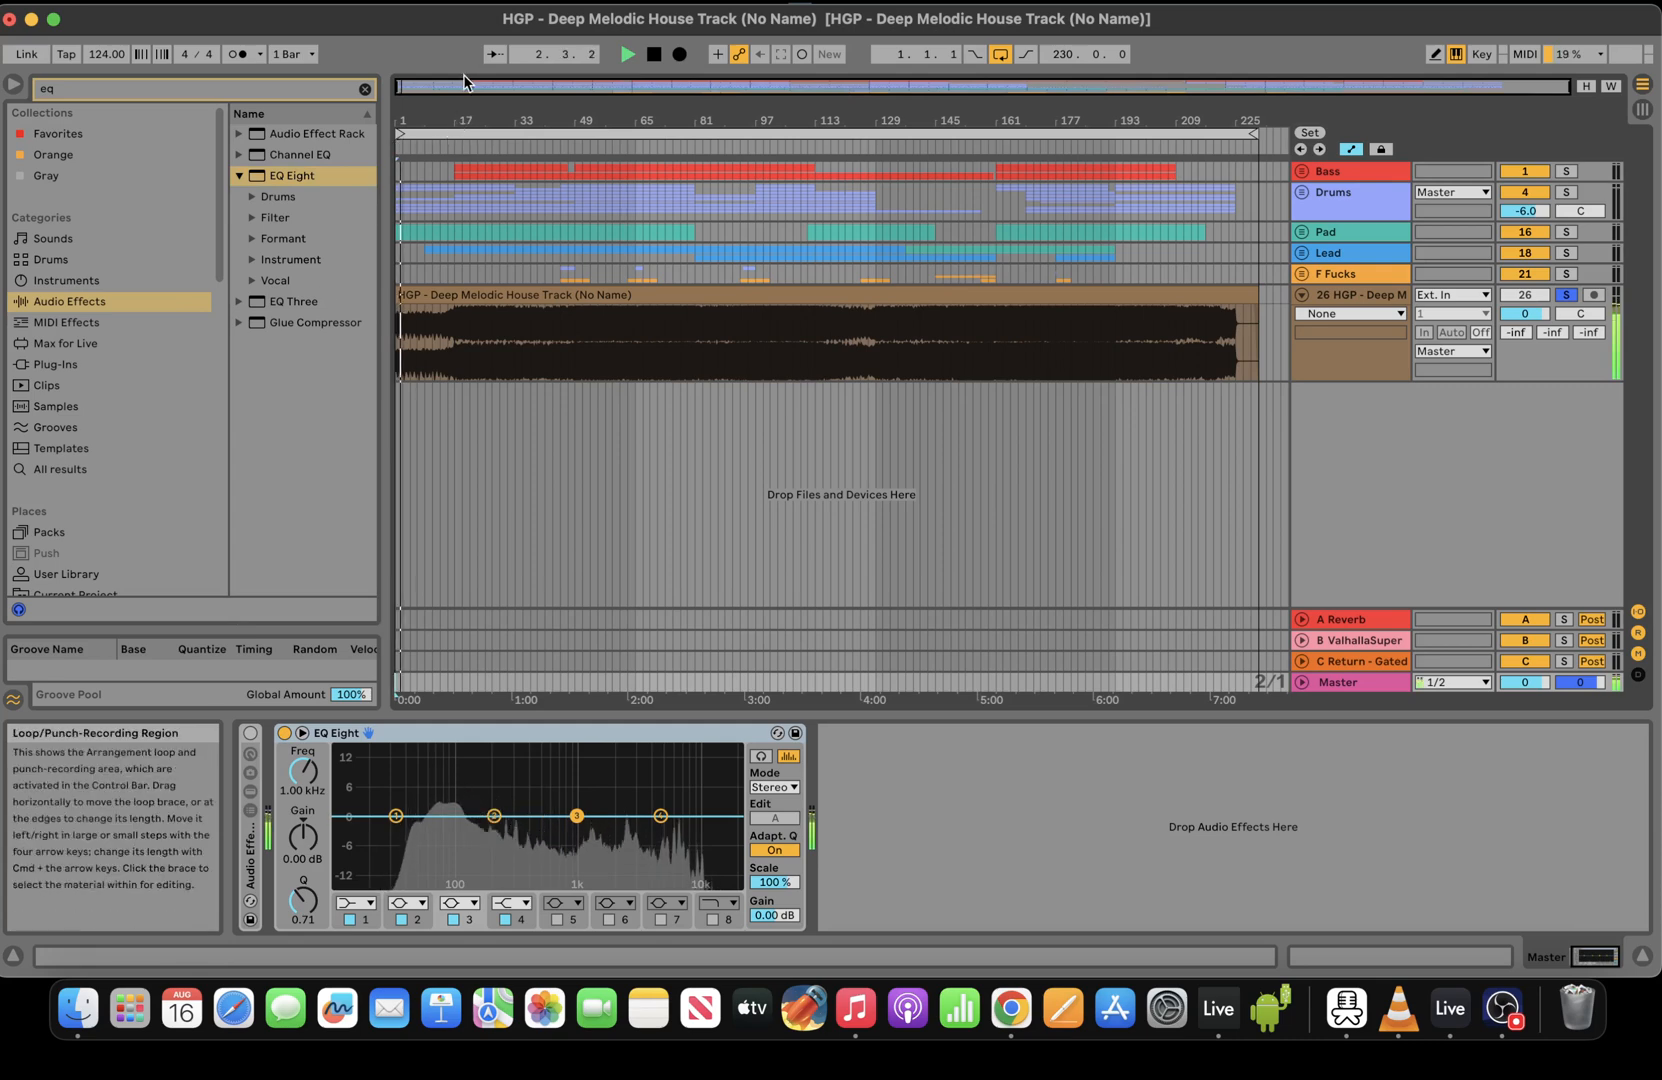
pyautogui.moveTo(455, 87); pyautogui.dragTo(455, 103)
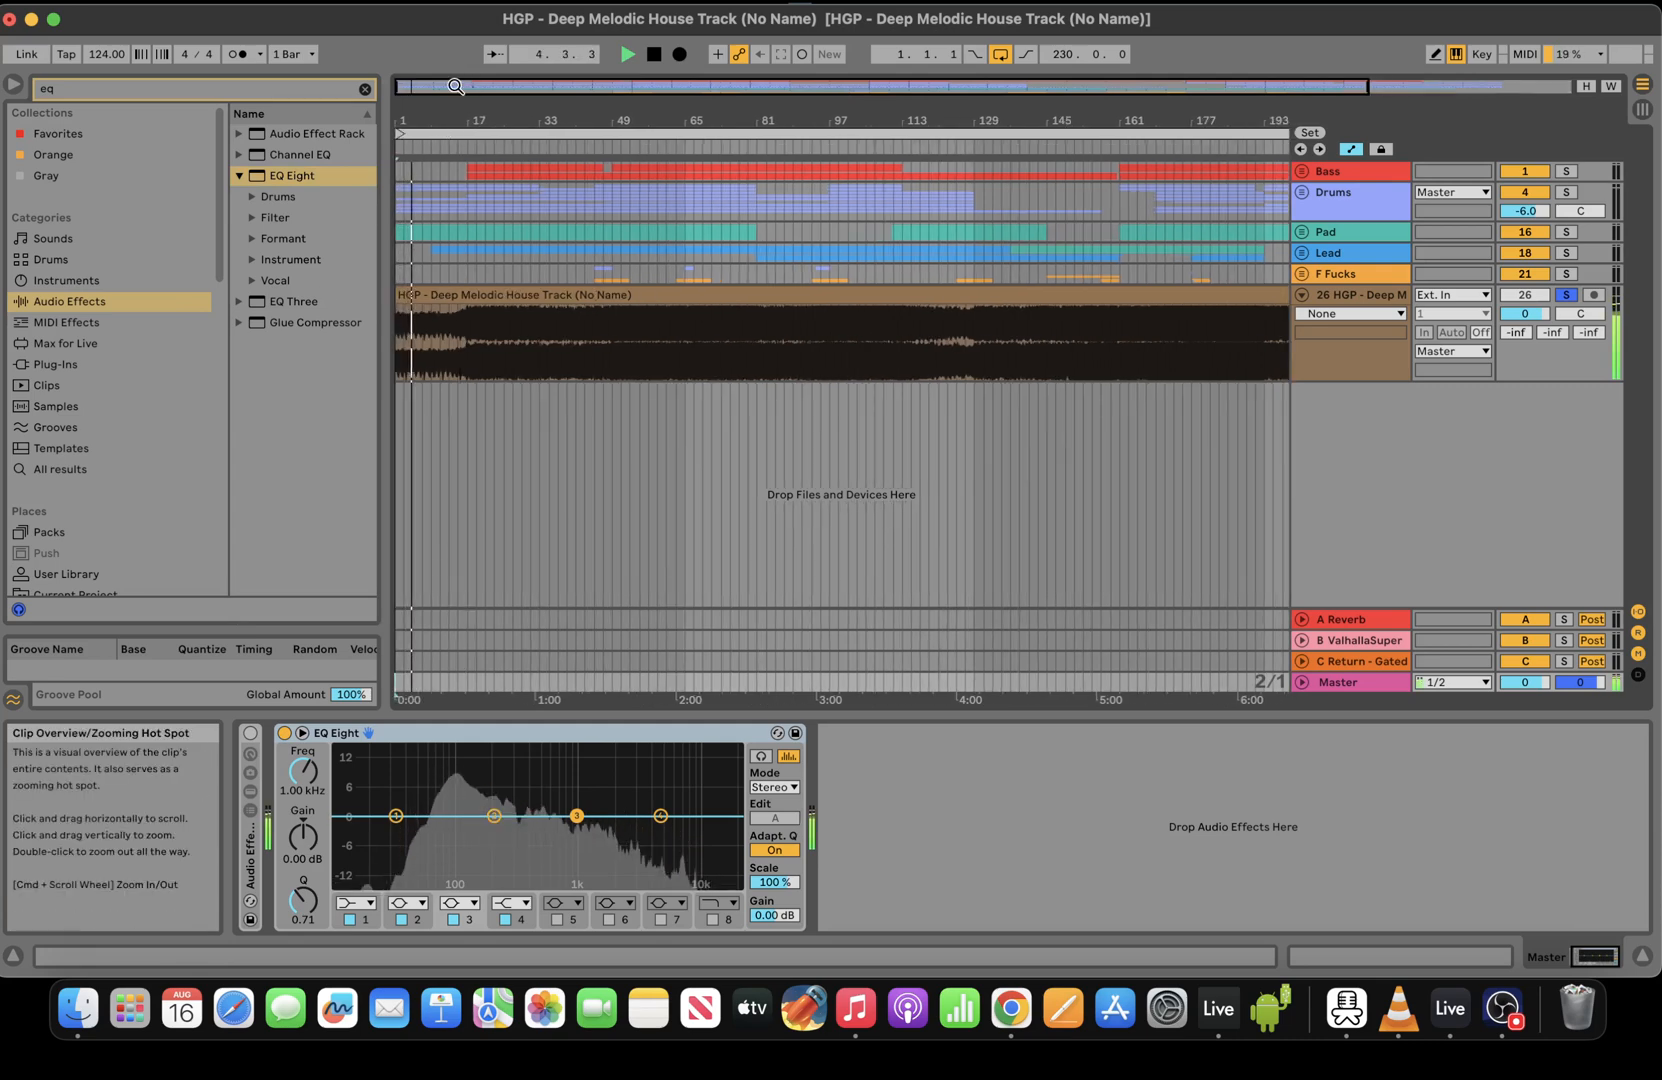
pyautogui.moveTo(455, 87); pyautogui.dragTo(455, 72)
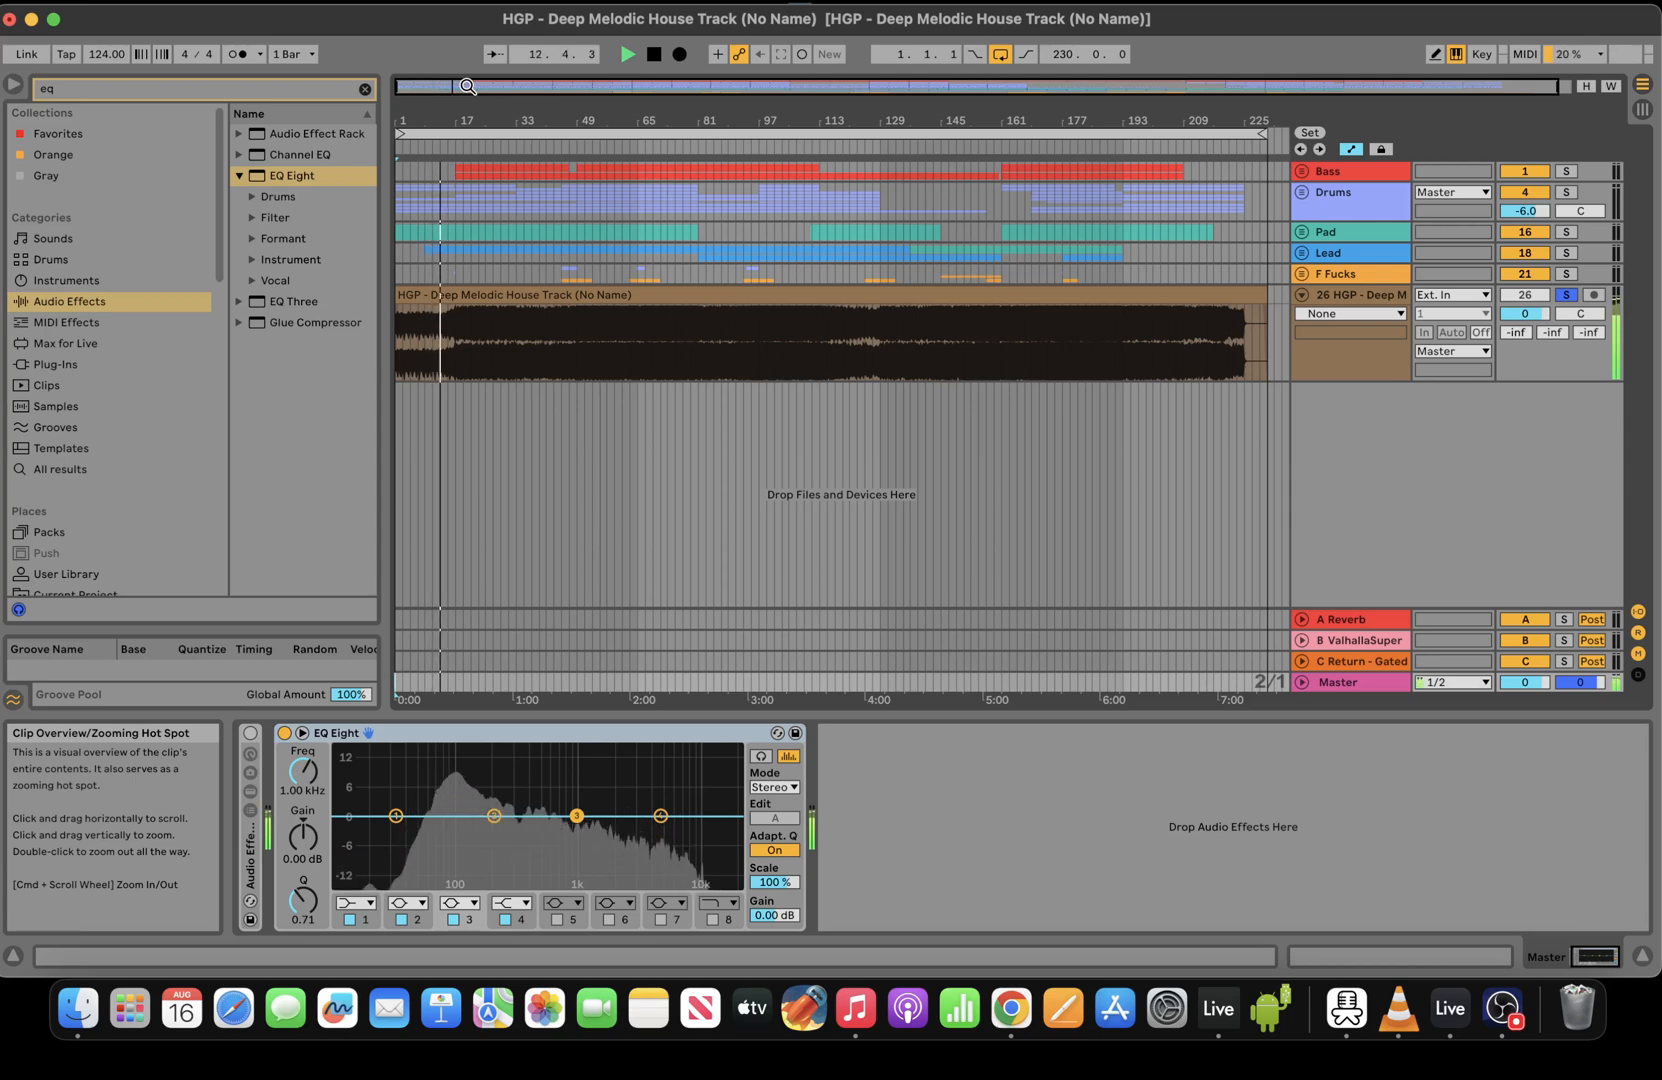
pyautogui.doubleClick(468, 87)
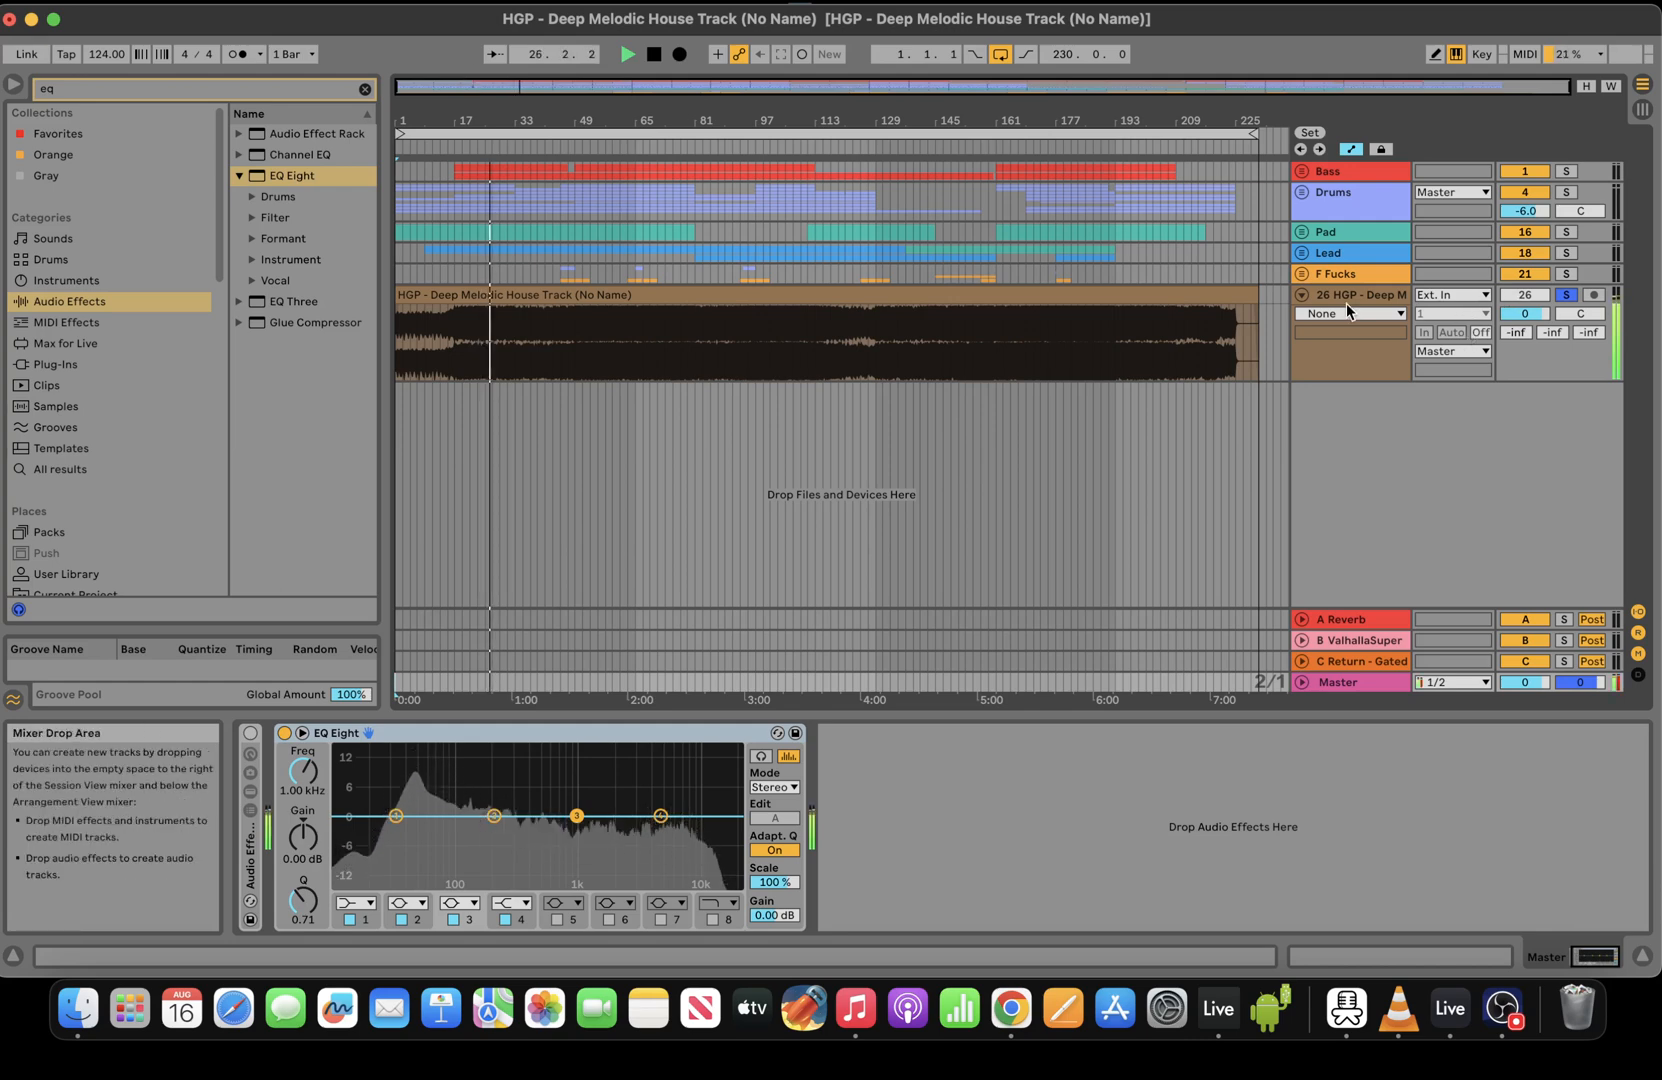
# Show the bounced track's volume automation, turn on arrangement follow, and jump playback to about bar 83 and about bar 93
pyautogui.click(1524, 316)
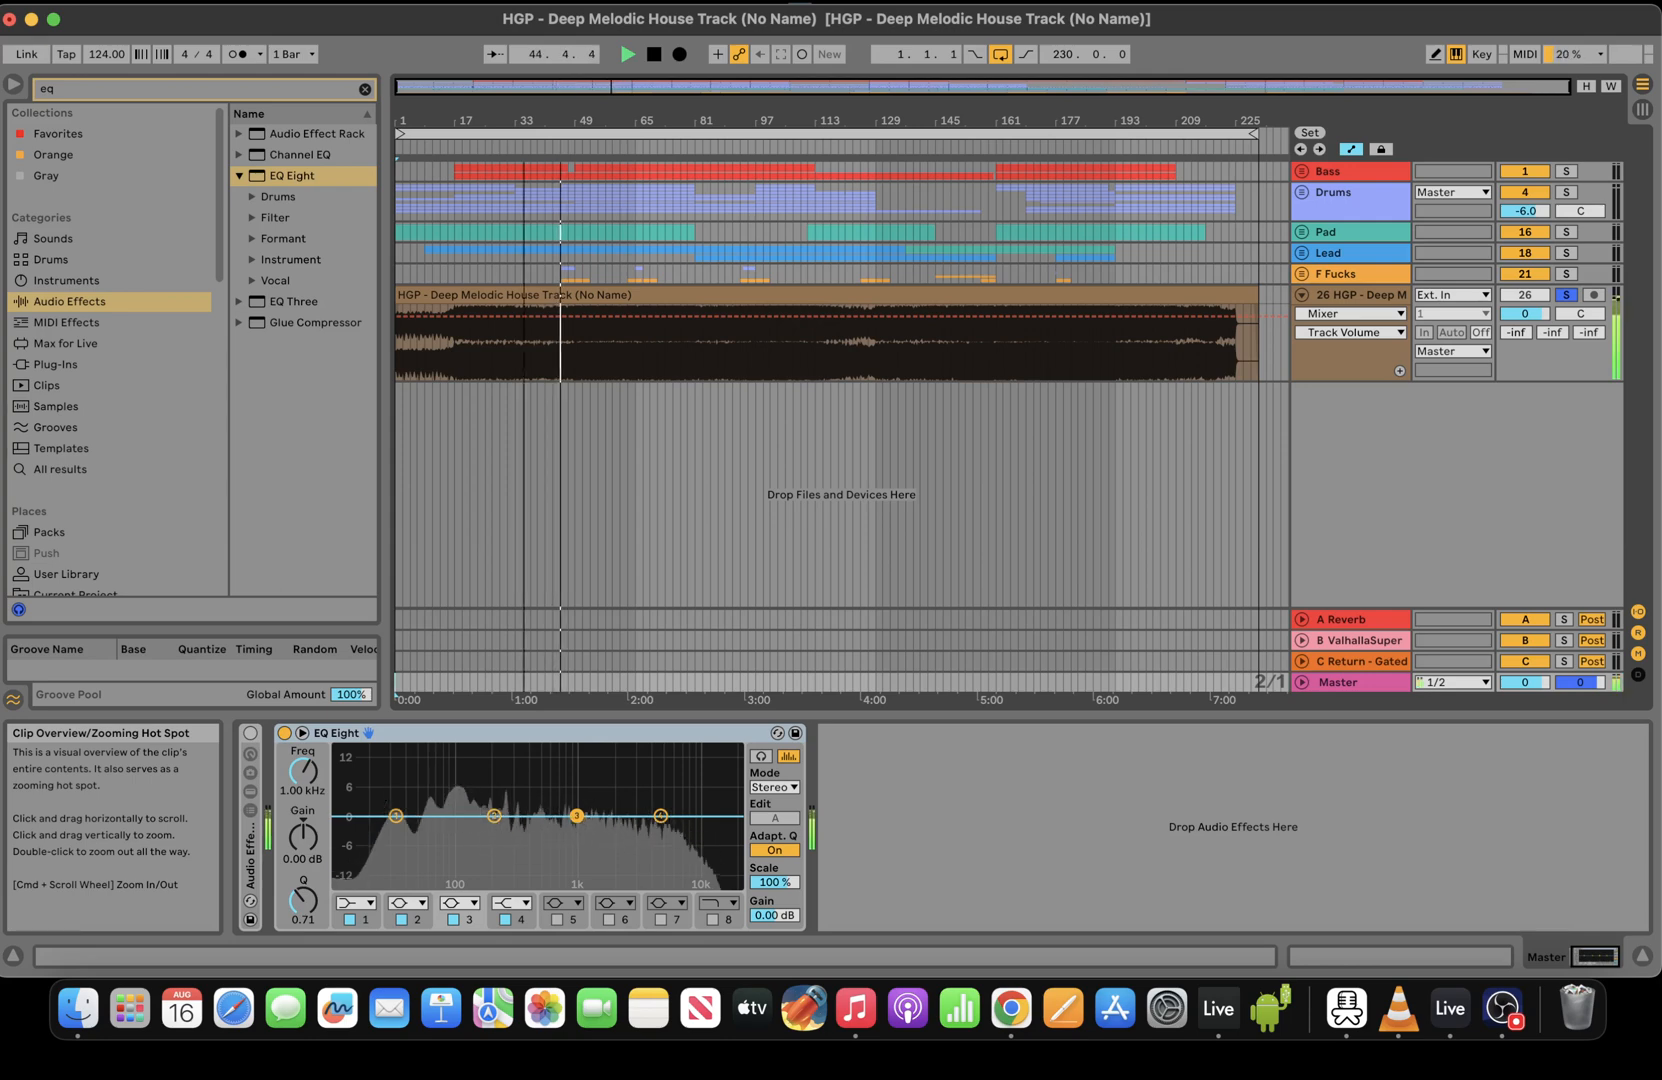
pyautogui.moveTo(566, 87); pyautogui.dragTo(567, 200)
pyautogui.click(495, 54)
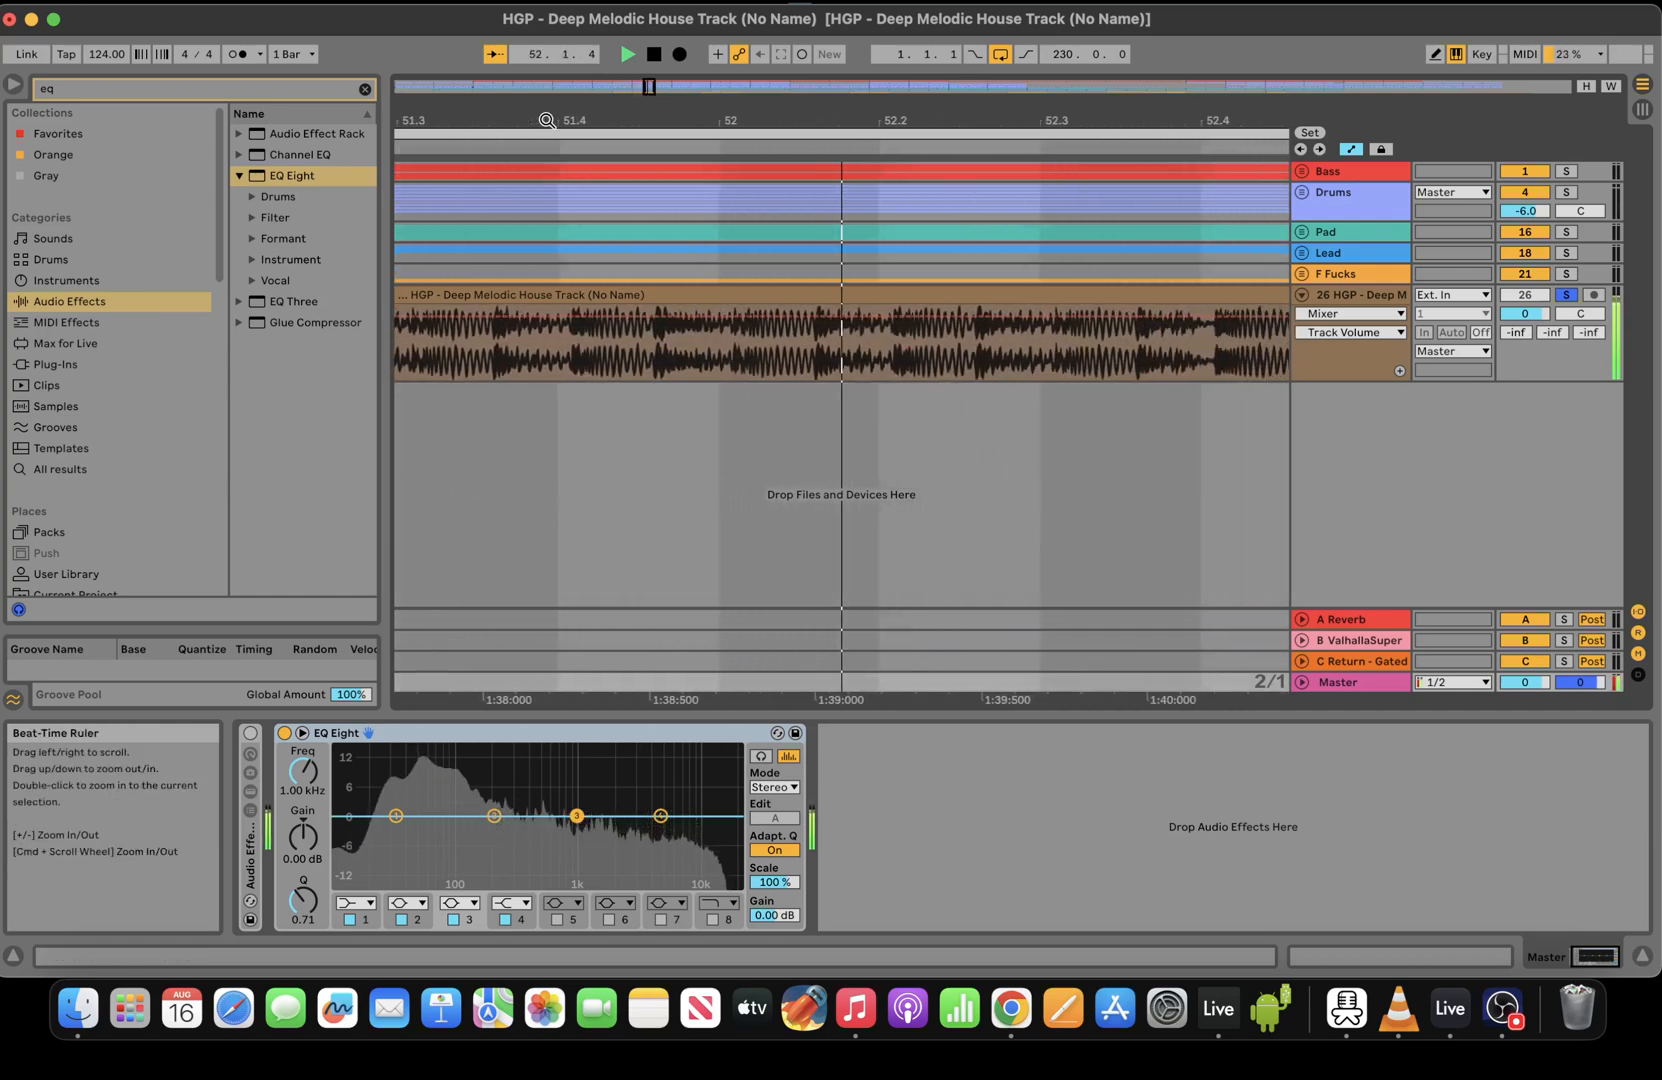
pyautogui.moveTo(655, 87); pyautogui.dragTo(628, 88)
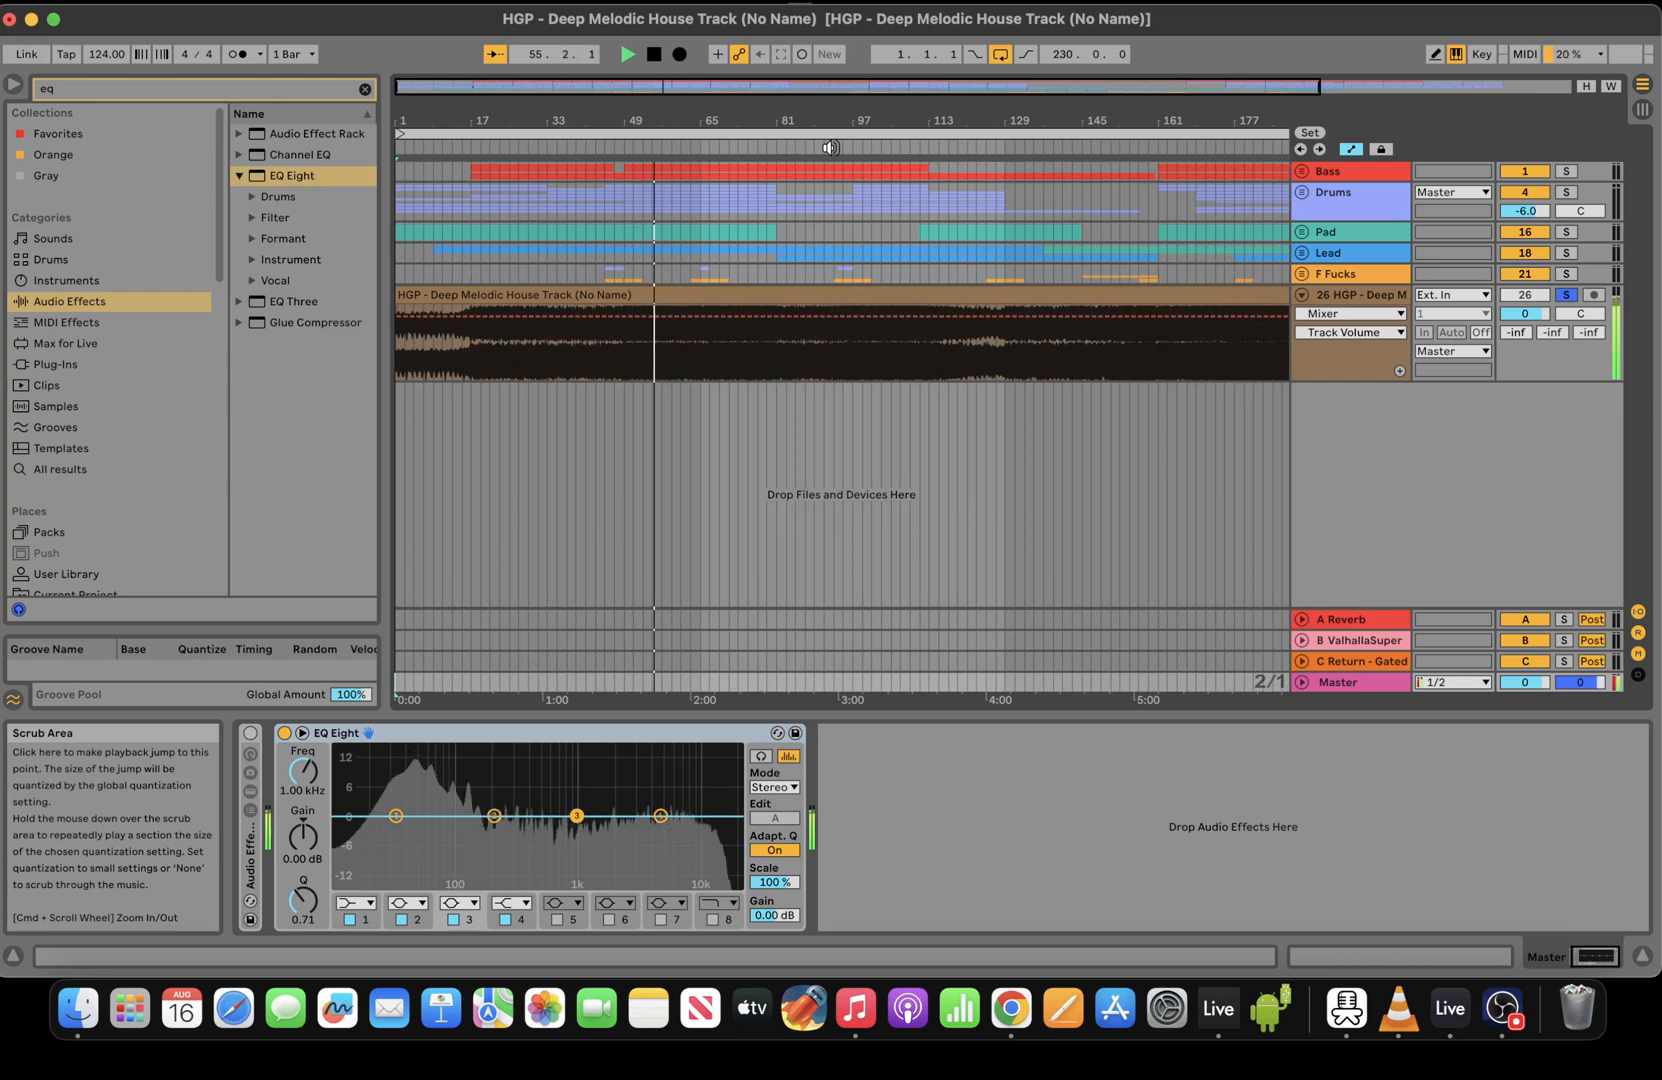
pyautogui.doubleClick(790, 91)
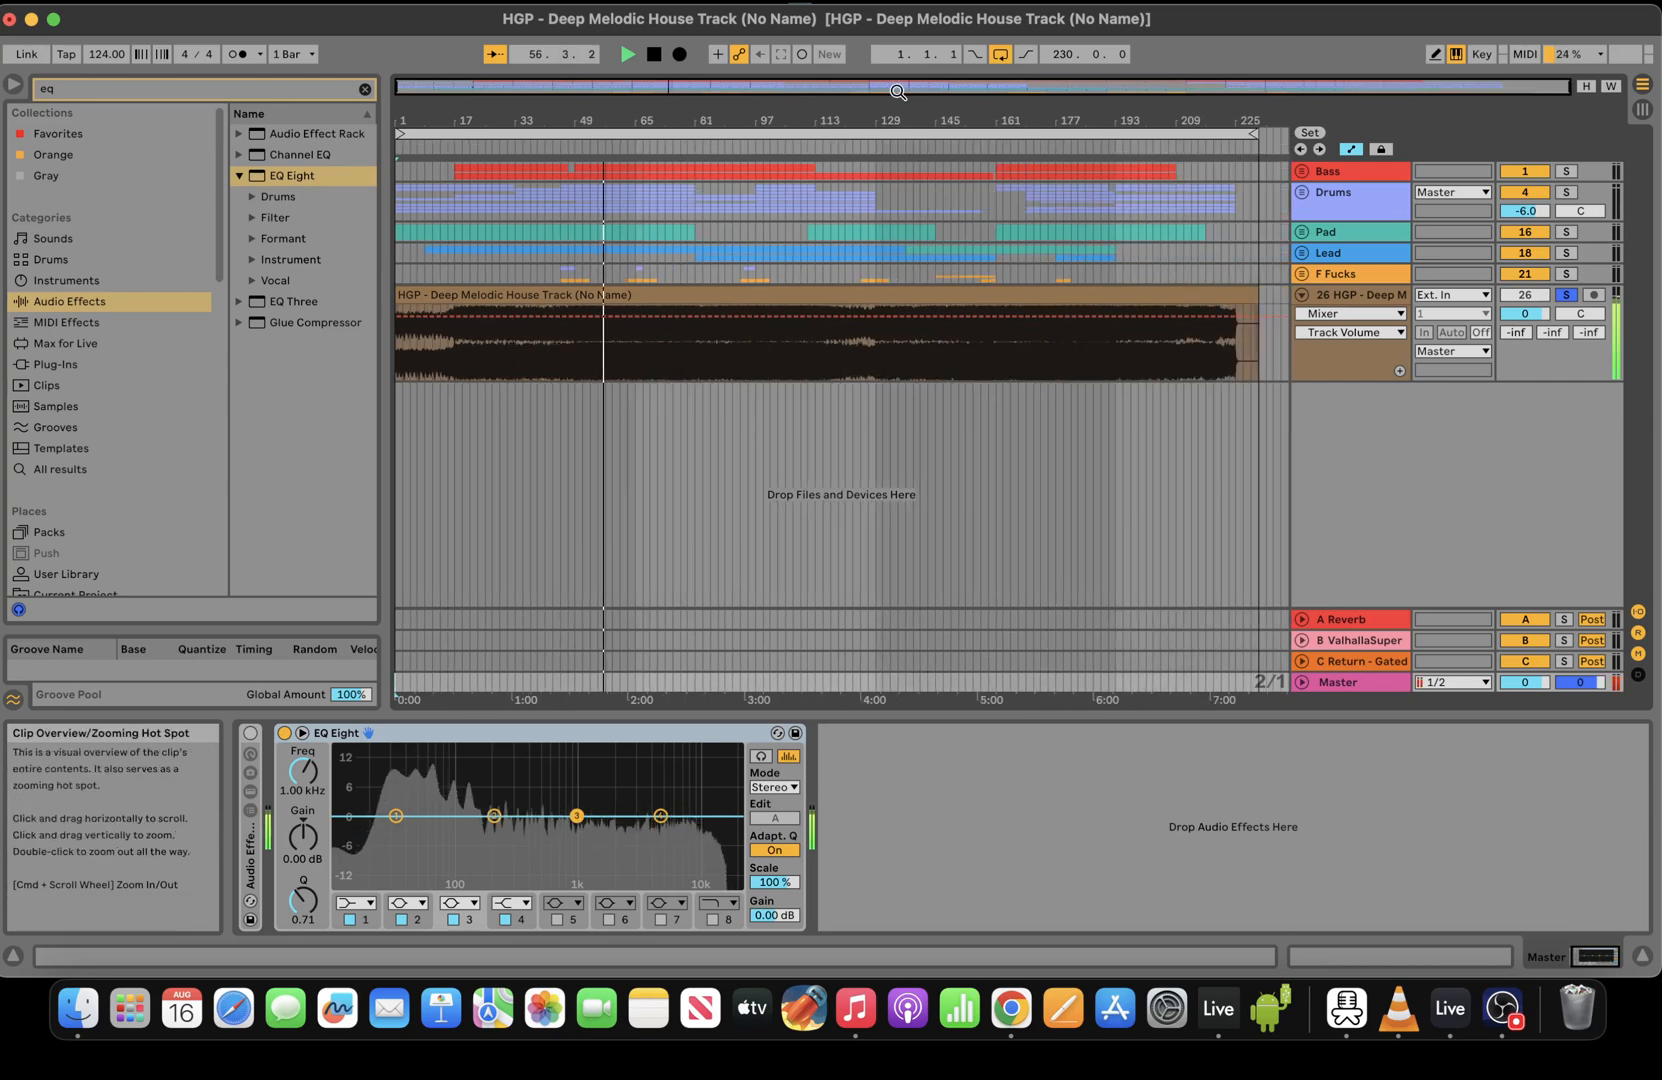
pyautogui.click(704, 149)
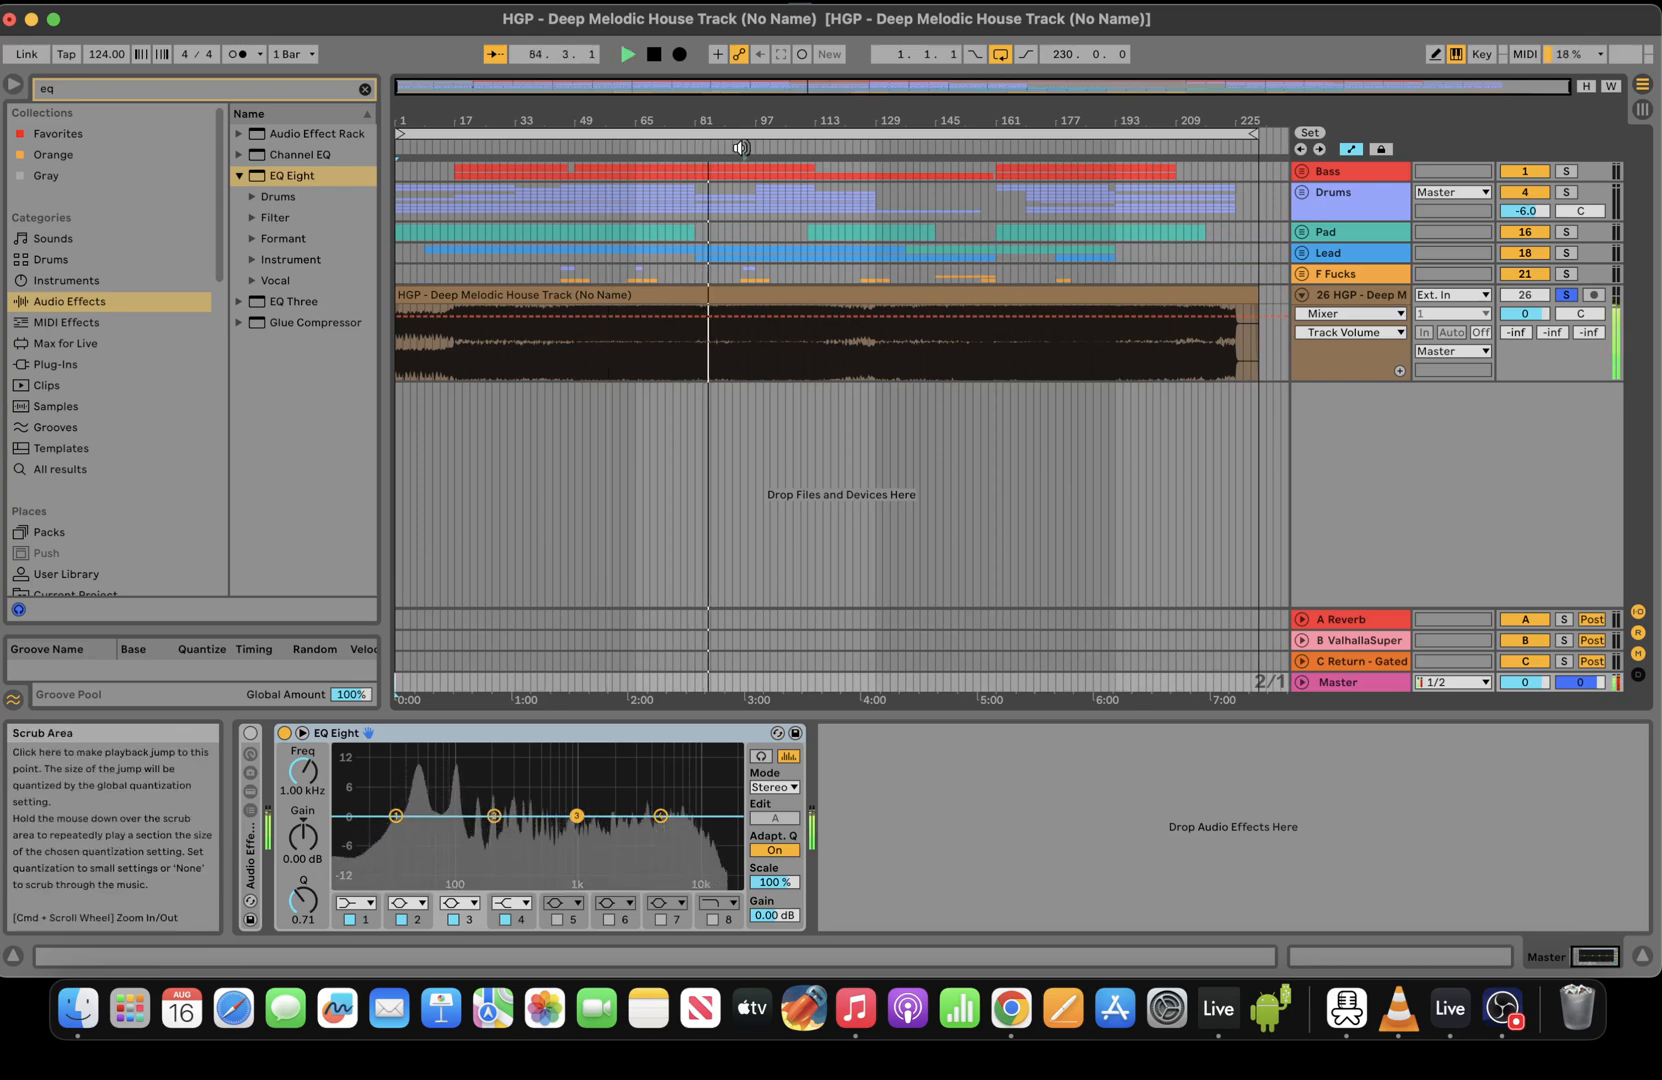
pyautogui.click(744, 145)
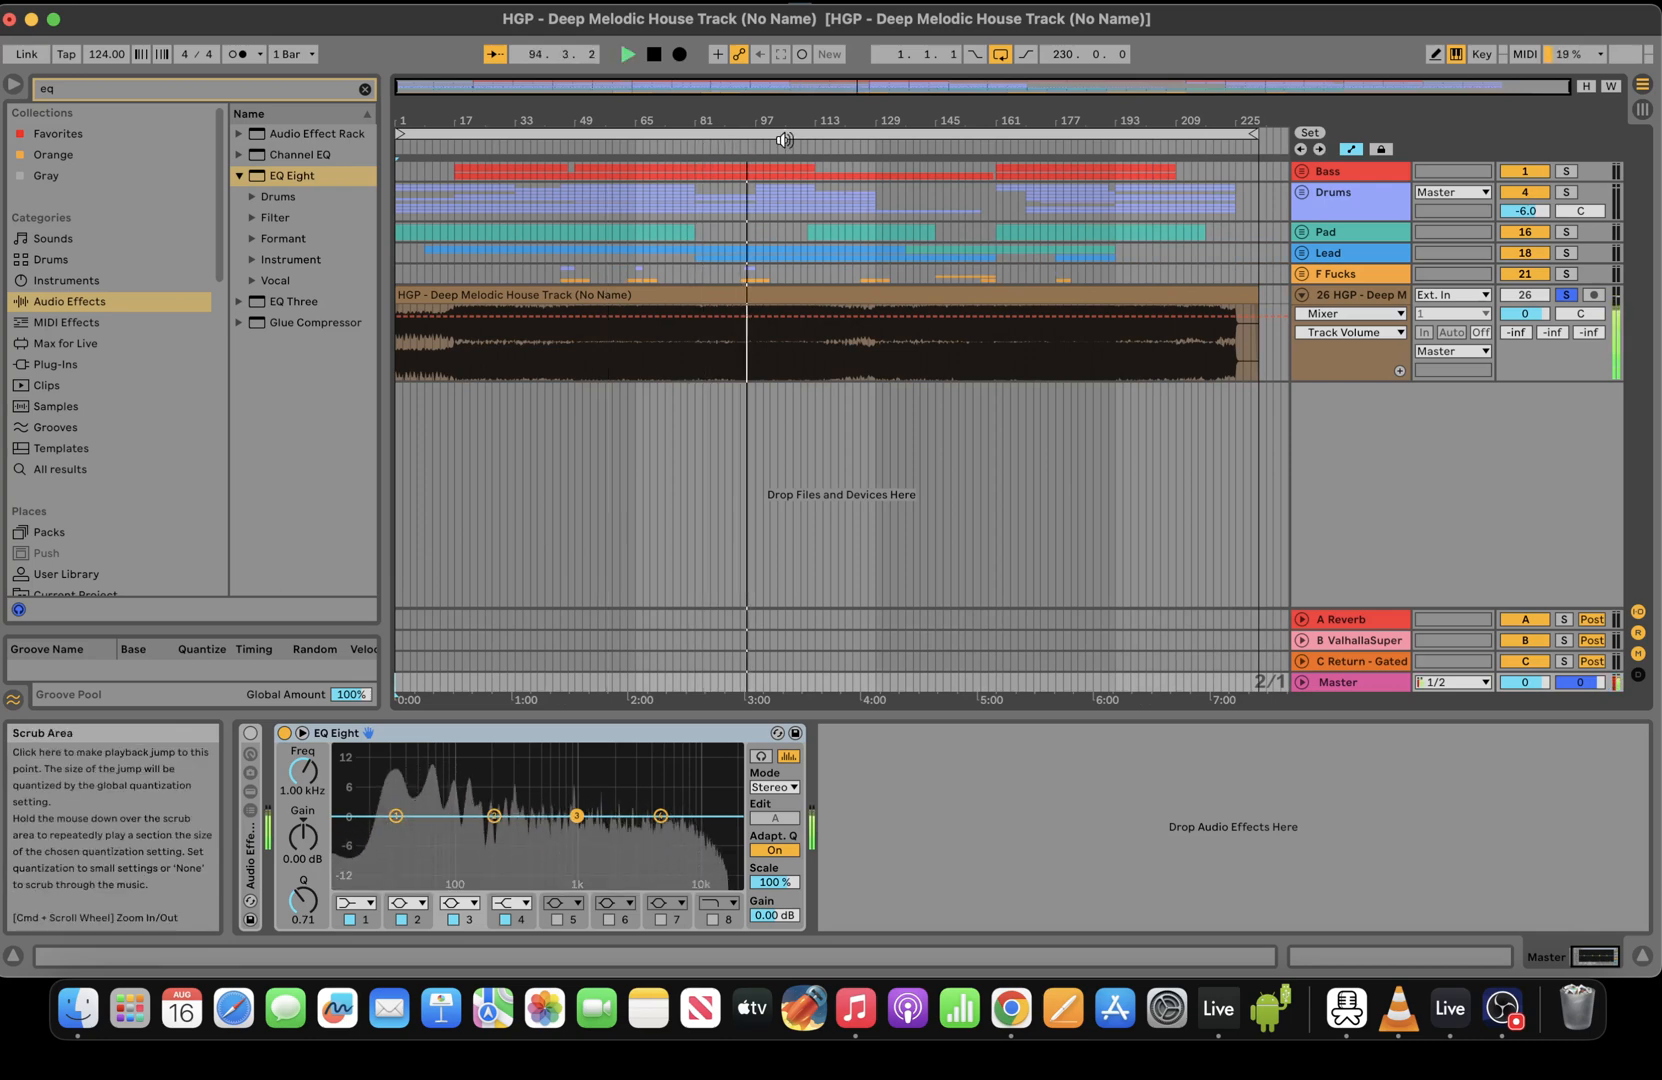
# Set the global quantization to None and audition the bounced track from about bar 117 into the breakdown
pyautogui.click(291, 54)
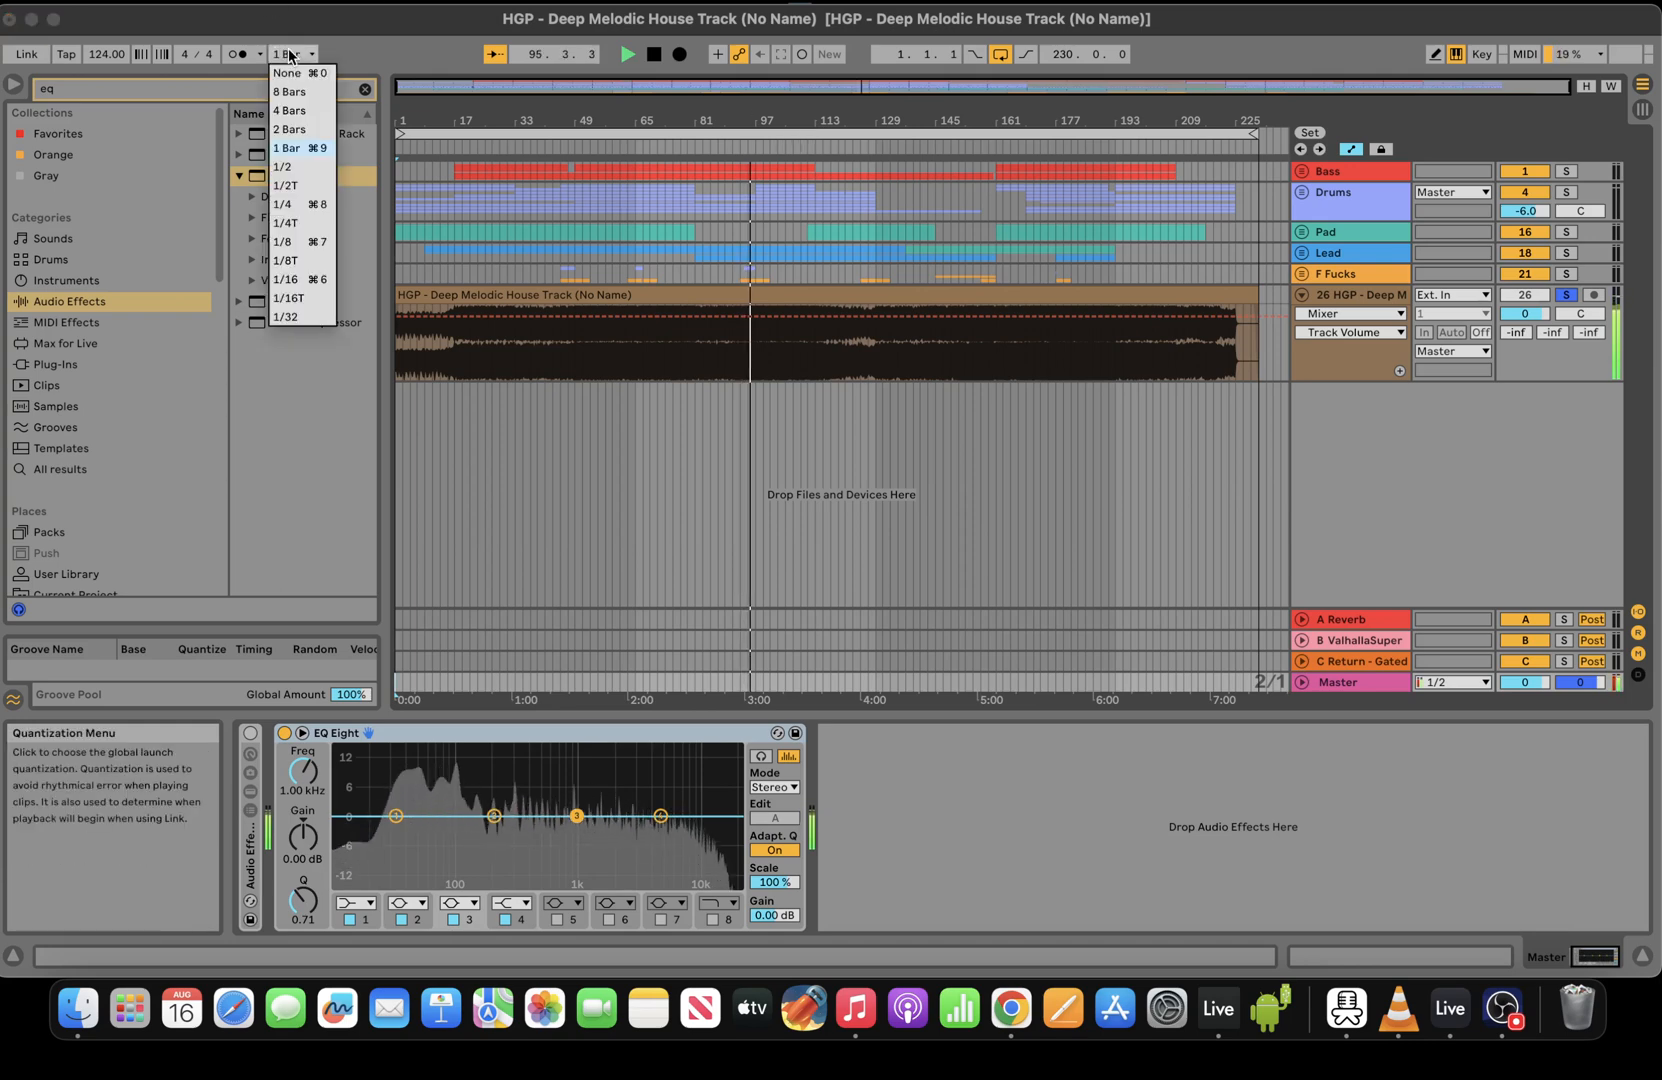
pyautogui.click(297, 79)
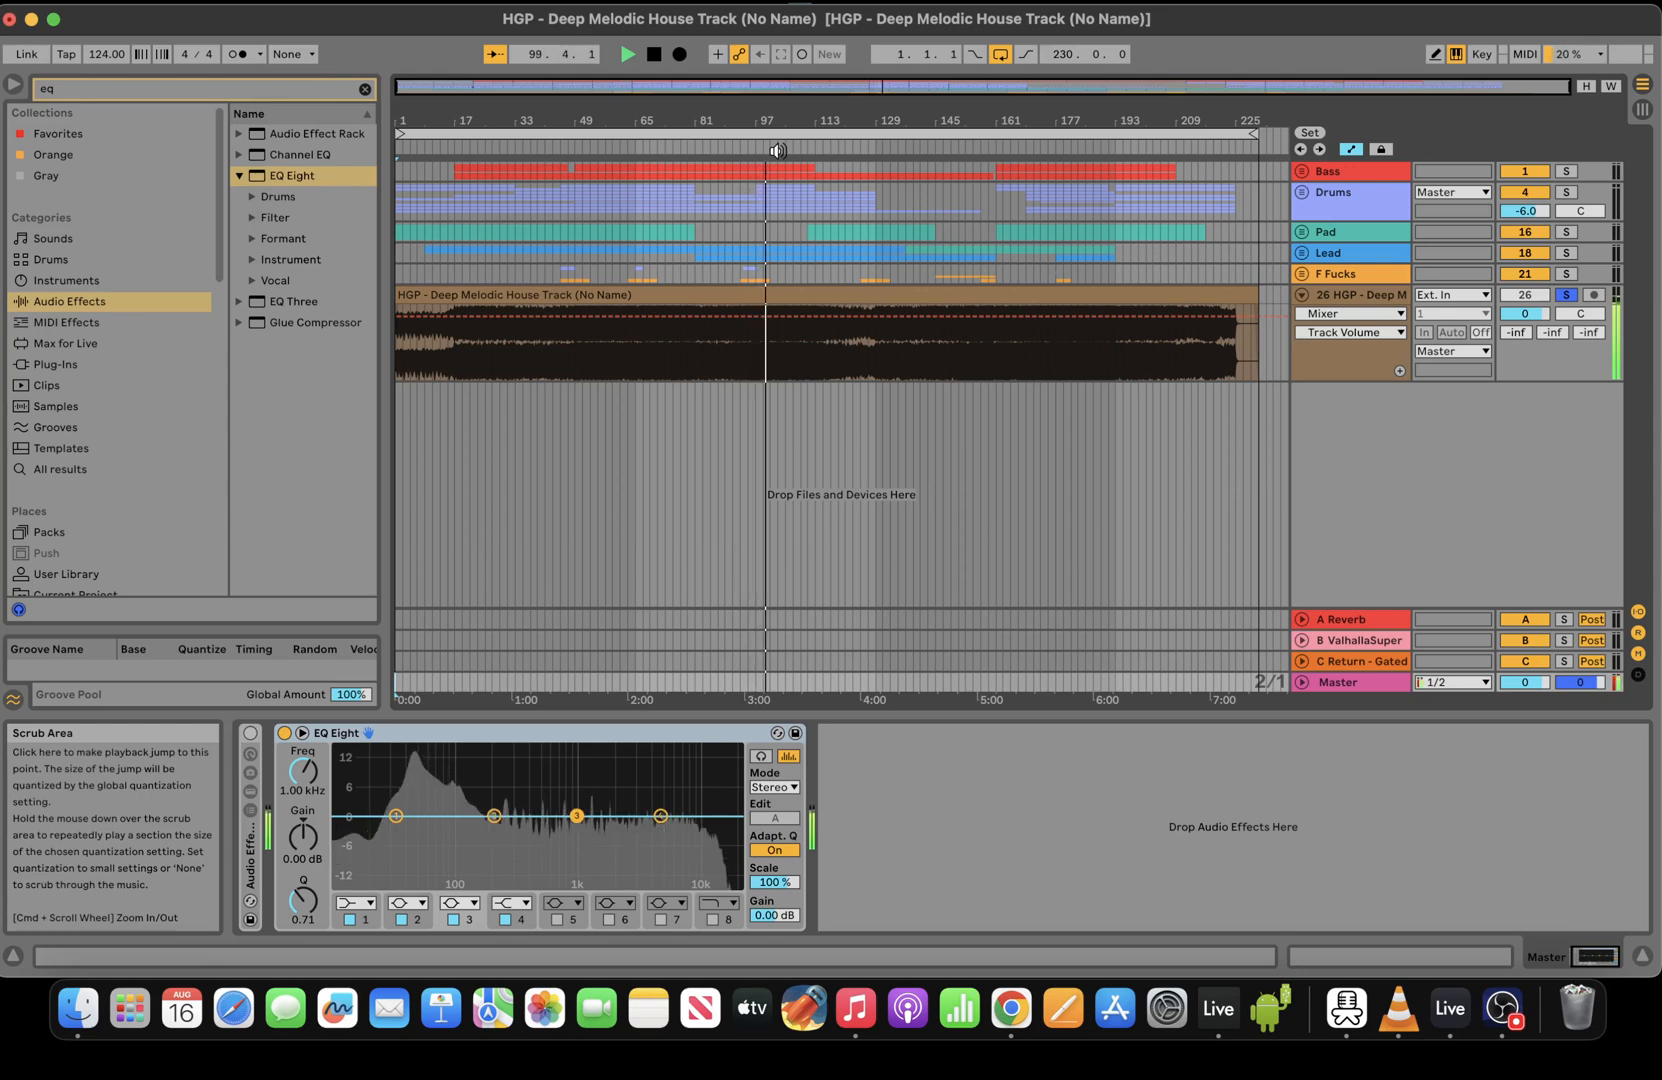
pyautogui.click(829, 145)
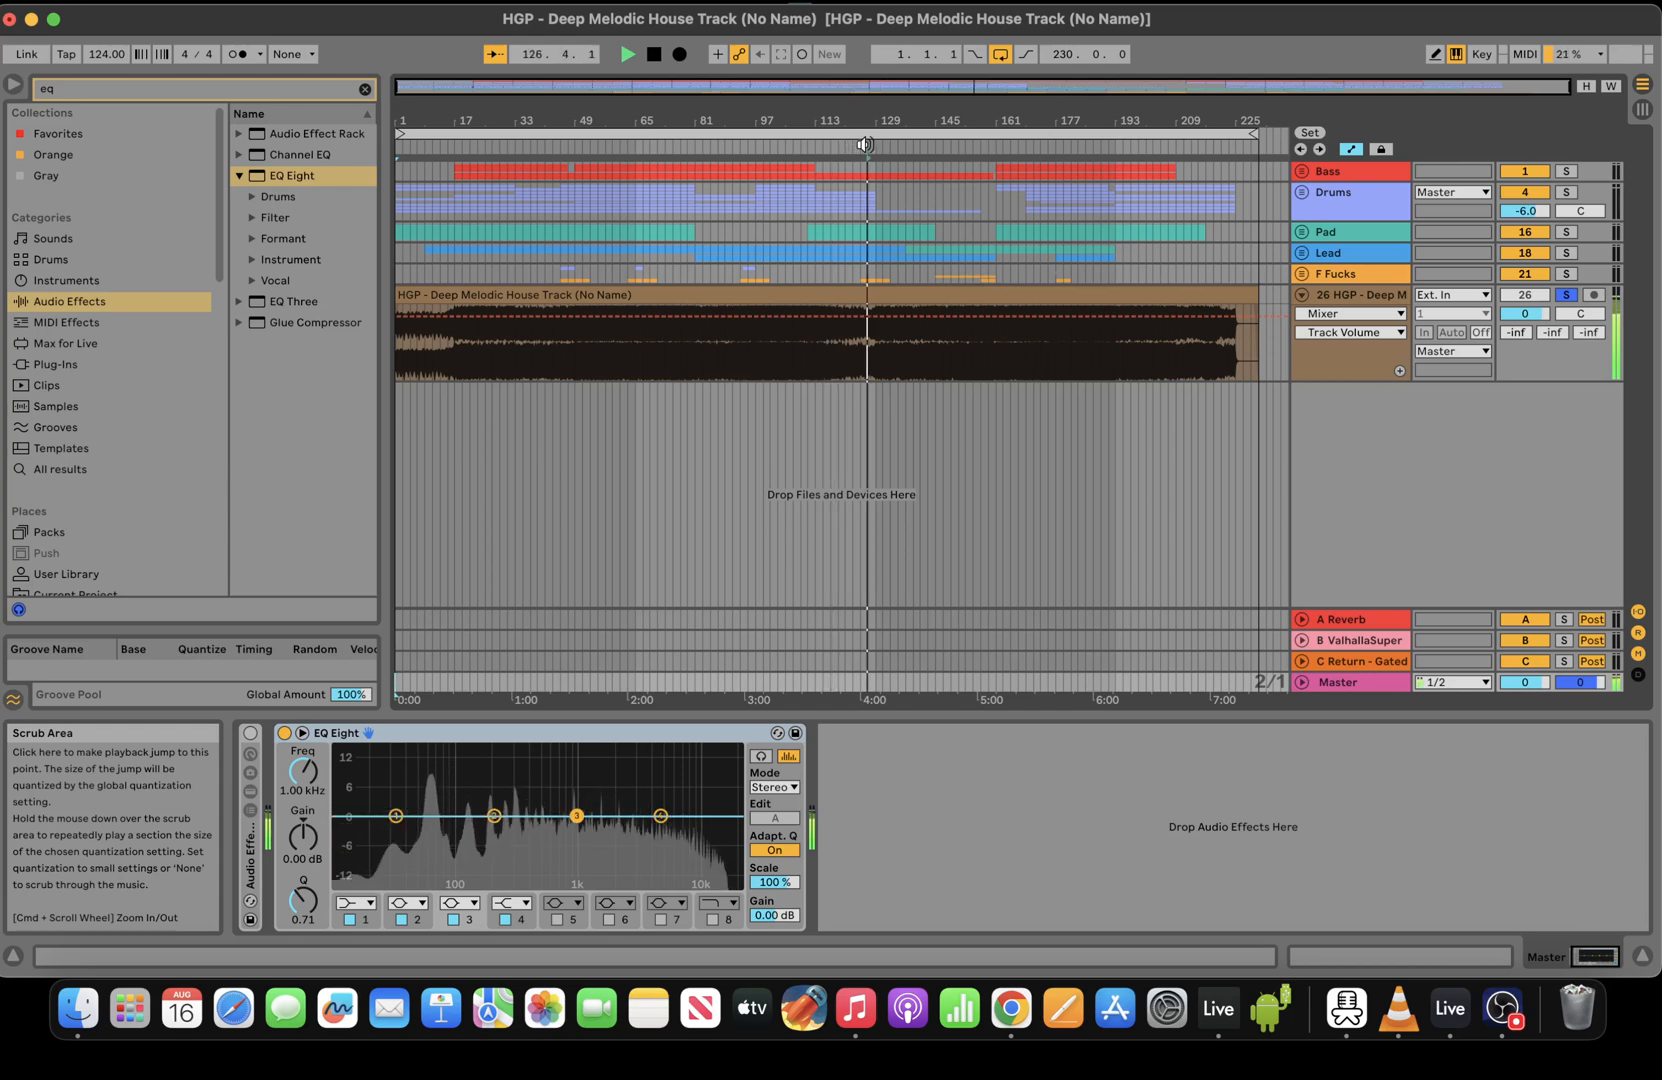
pyautogui.click(865, 145)
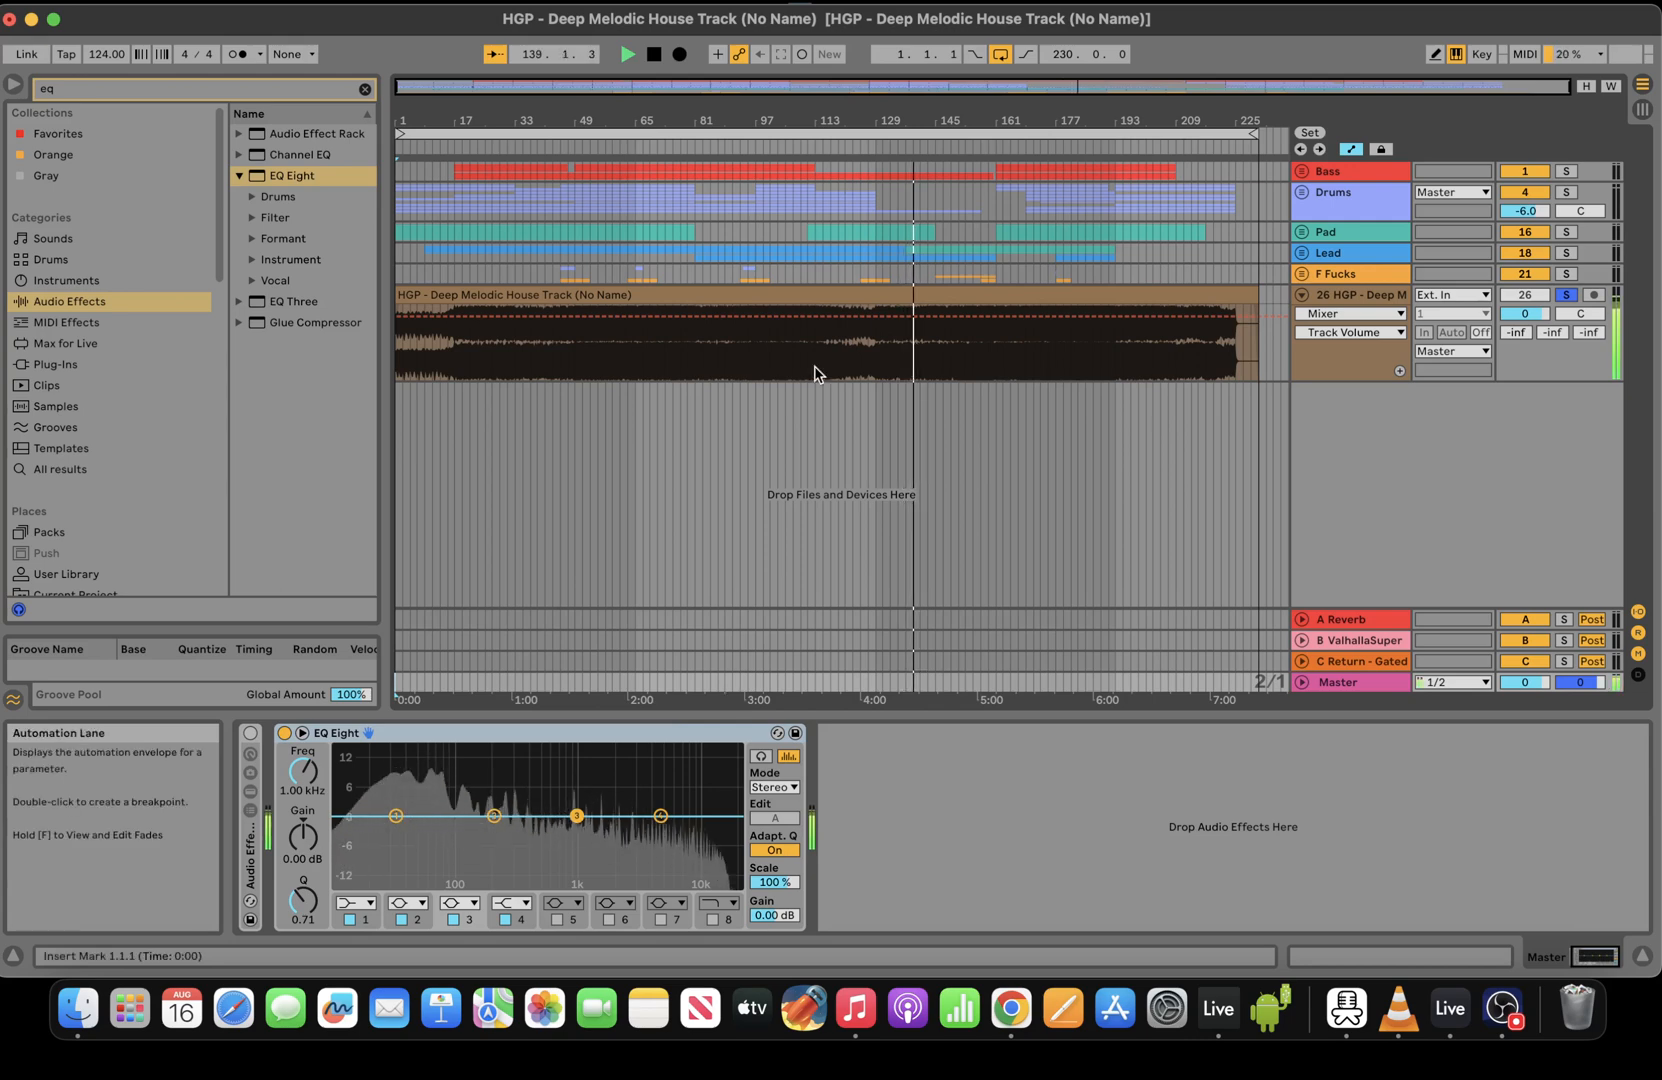
# Audition the build-up and final drop of the bounced track at points up to about bar 193, and stop playback
pyautogui.click(947, 147)
pyautogui.click(972, 148)
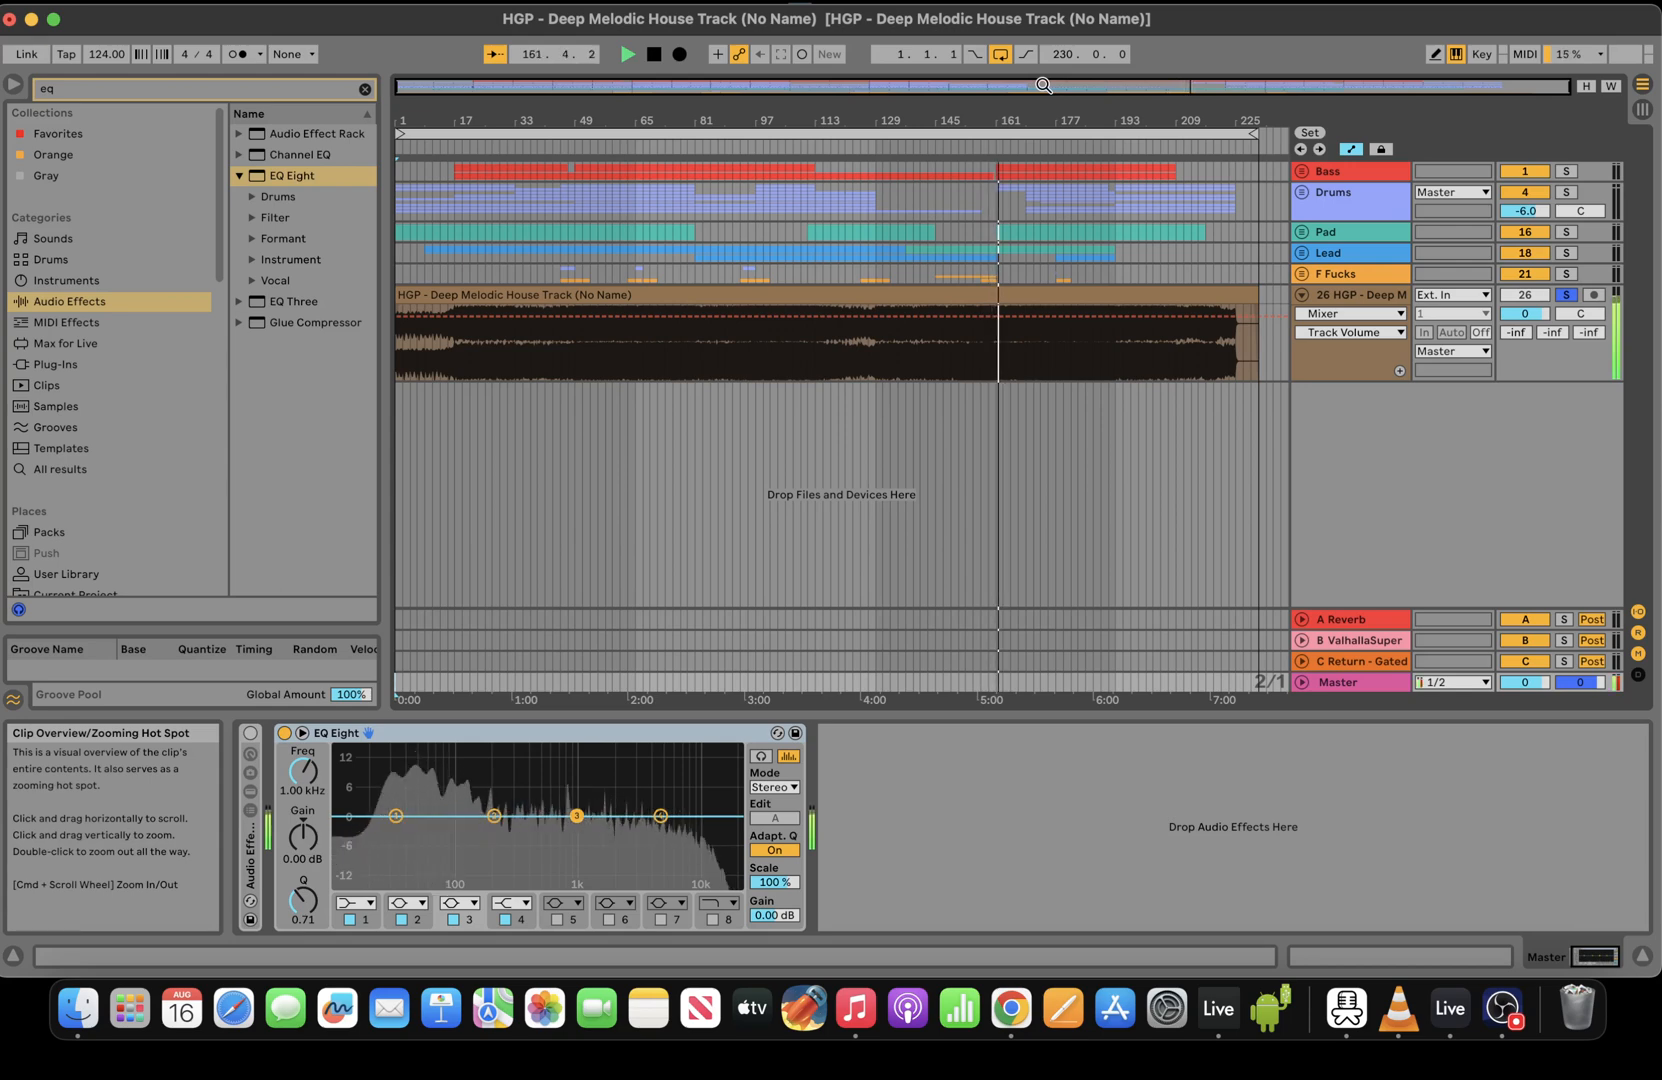
pyautogui.press('space')
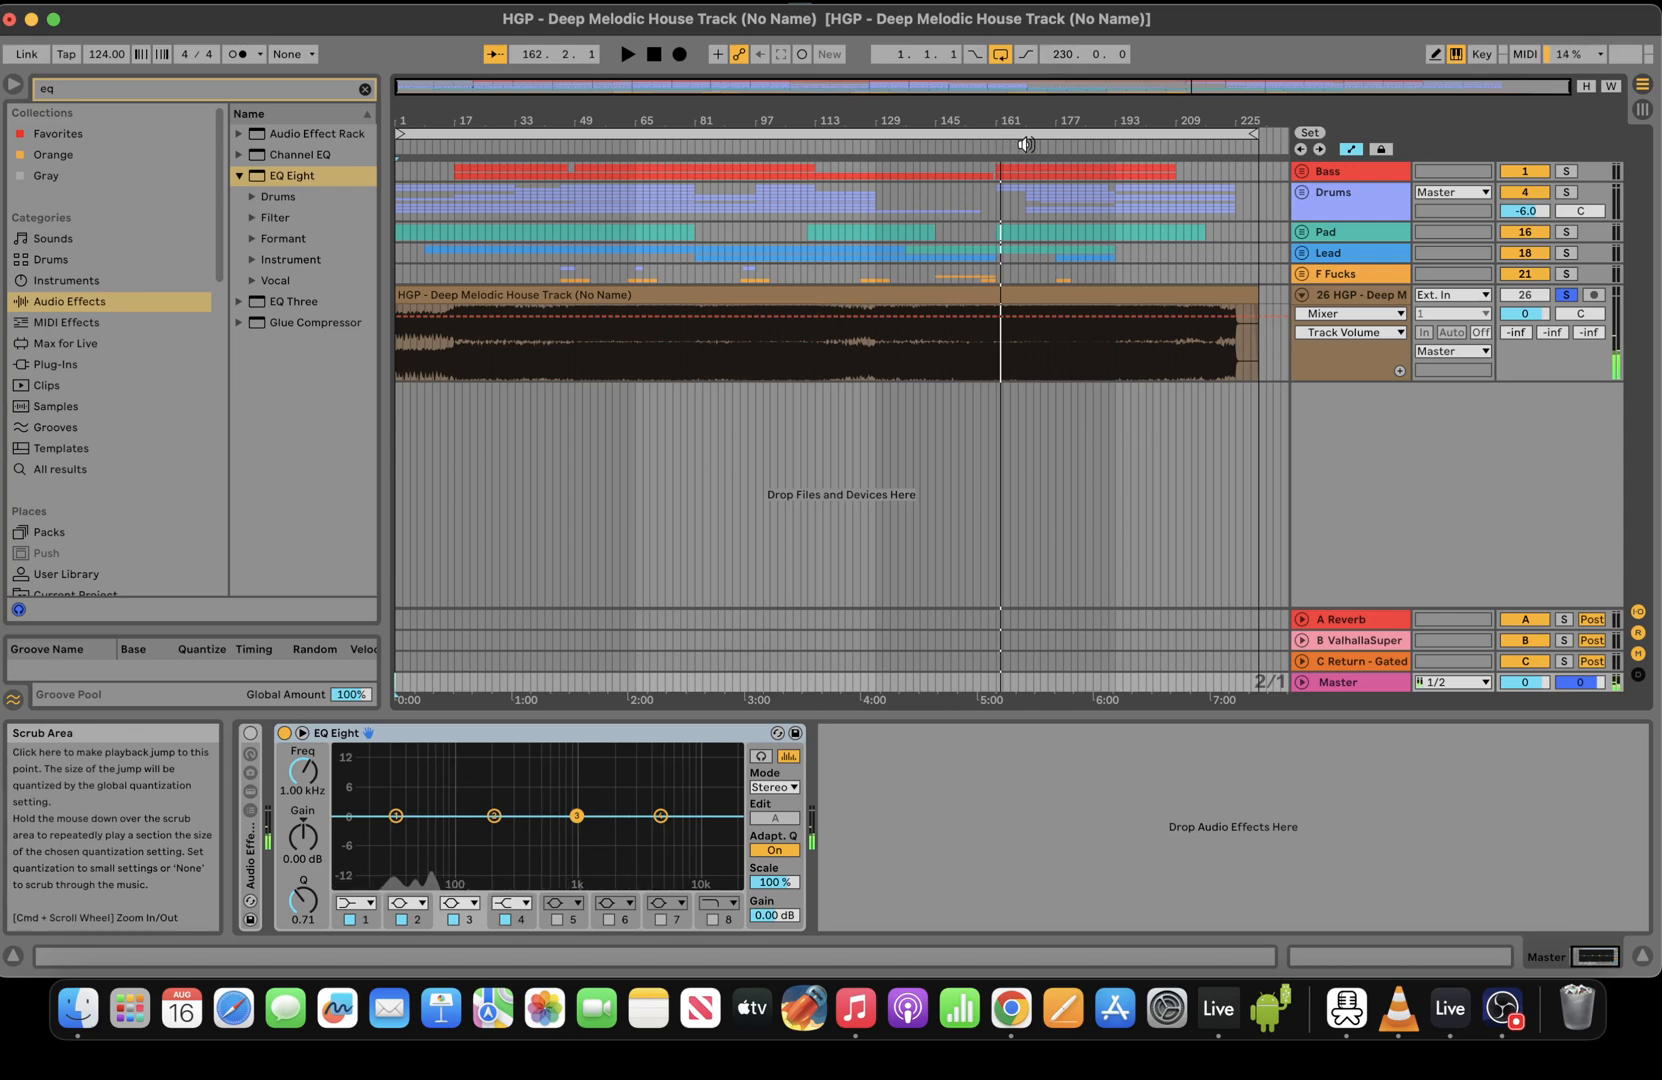
pyautogui.click(1029, 145)
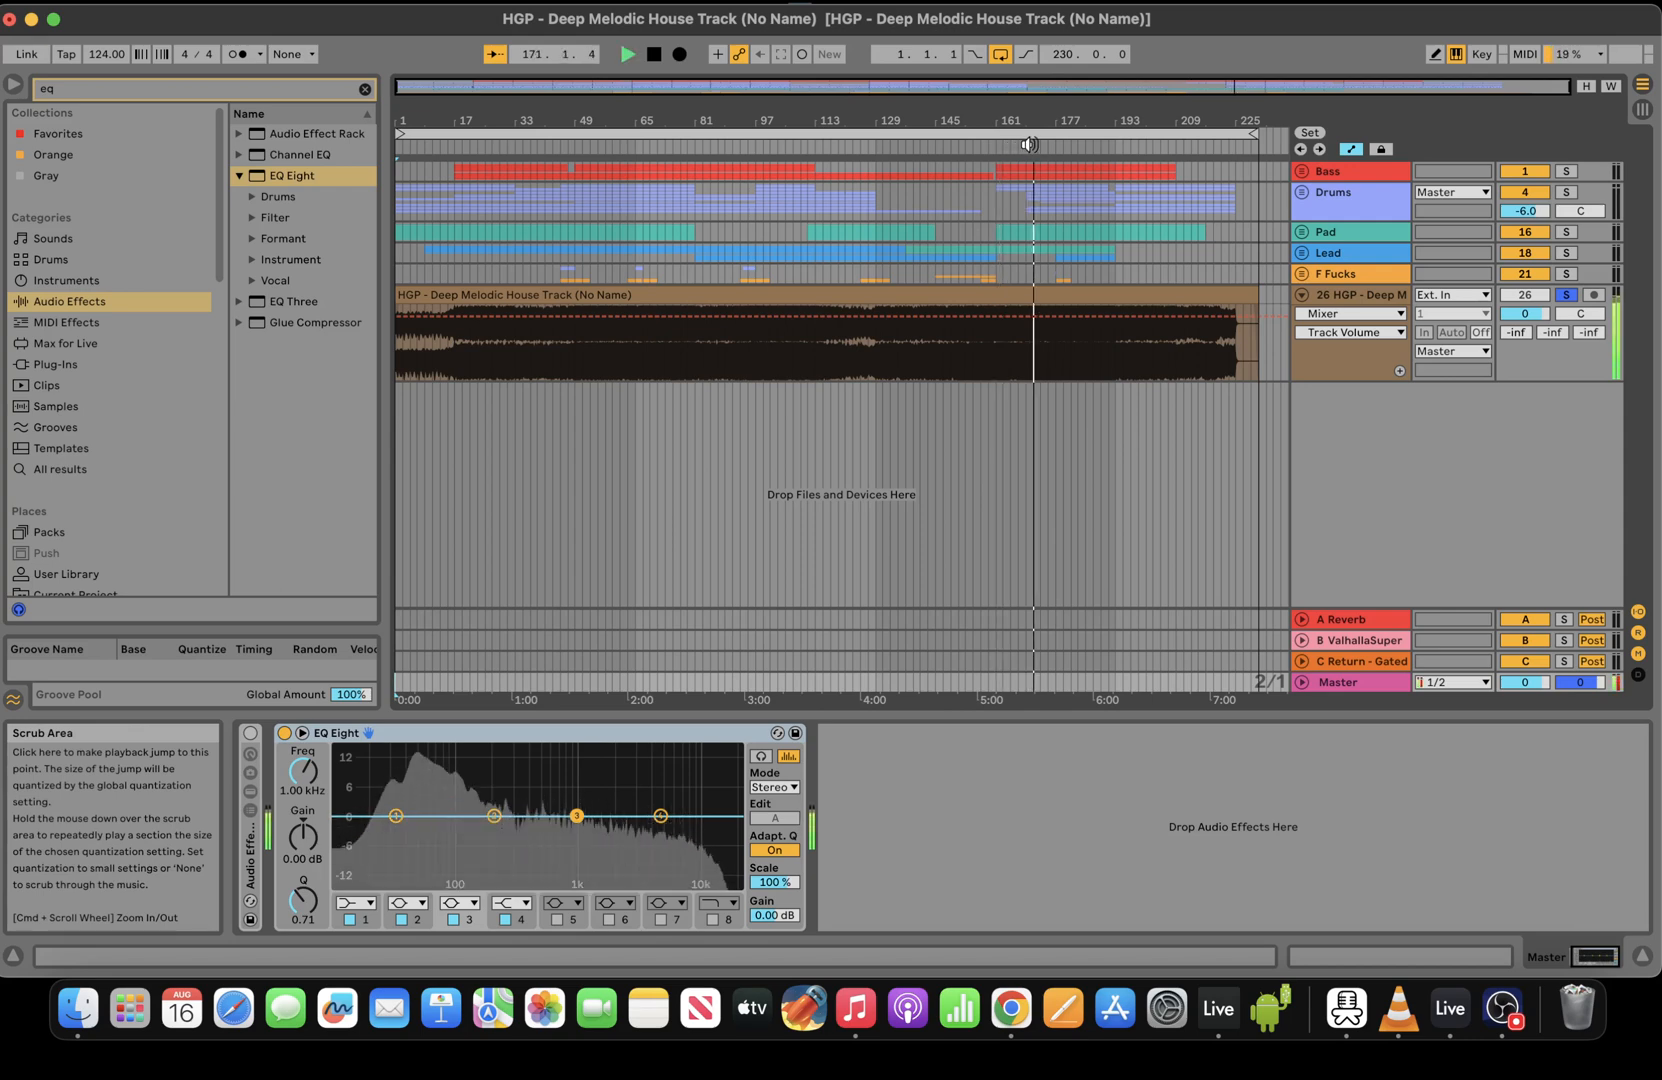
pyautogui.click(1116, 145)
pyautogui.press('space')
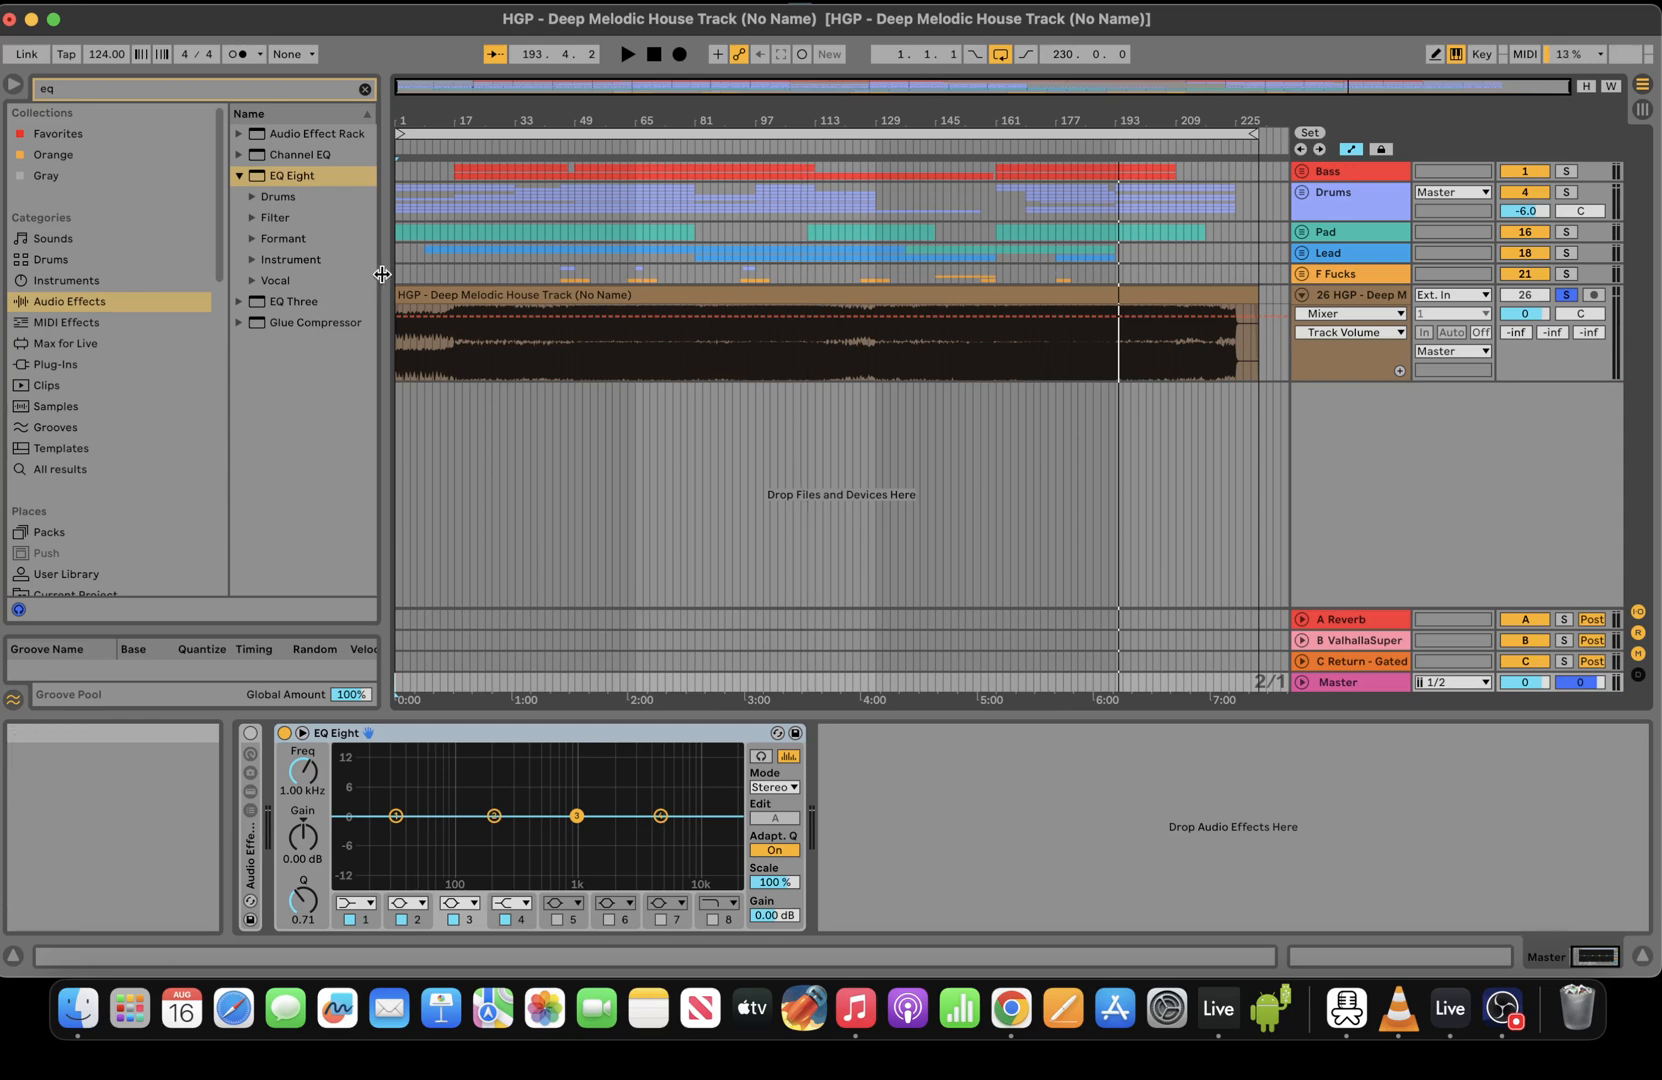
# Widen the browser, clear its search and open the HGP - Deep Melodic House sample folder
pyautogui.moveTo(385, 275); pyautogui.dragTo(532, 216)
pyautogui.click(517, 88)
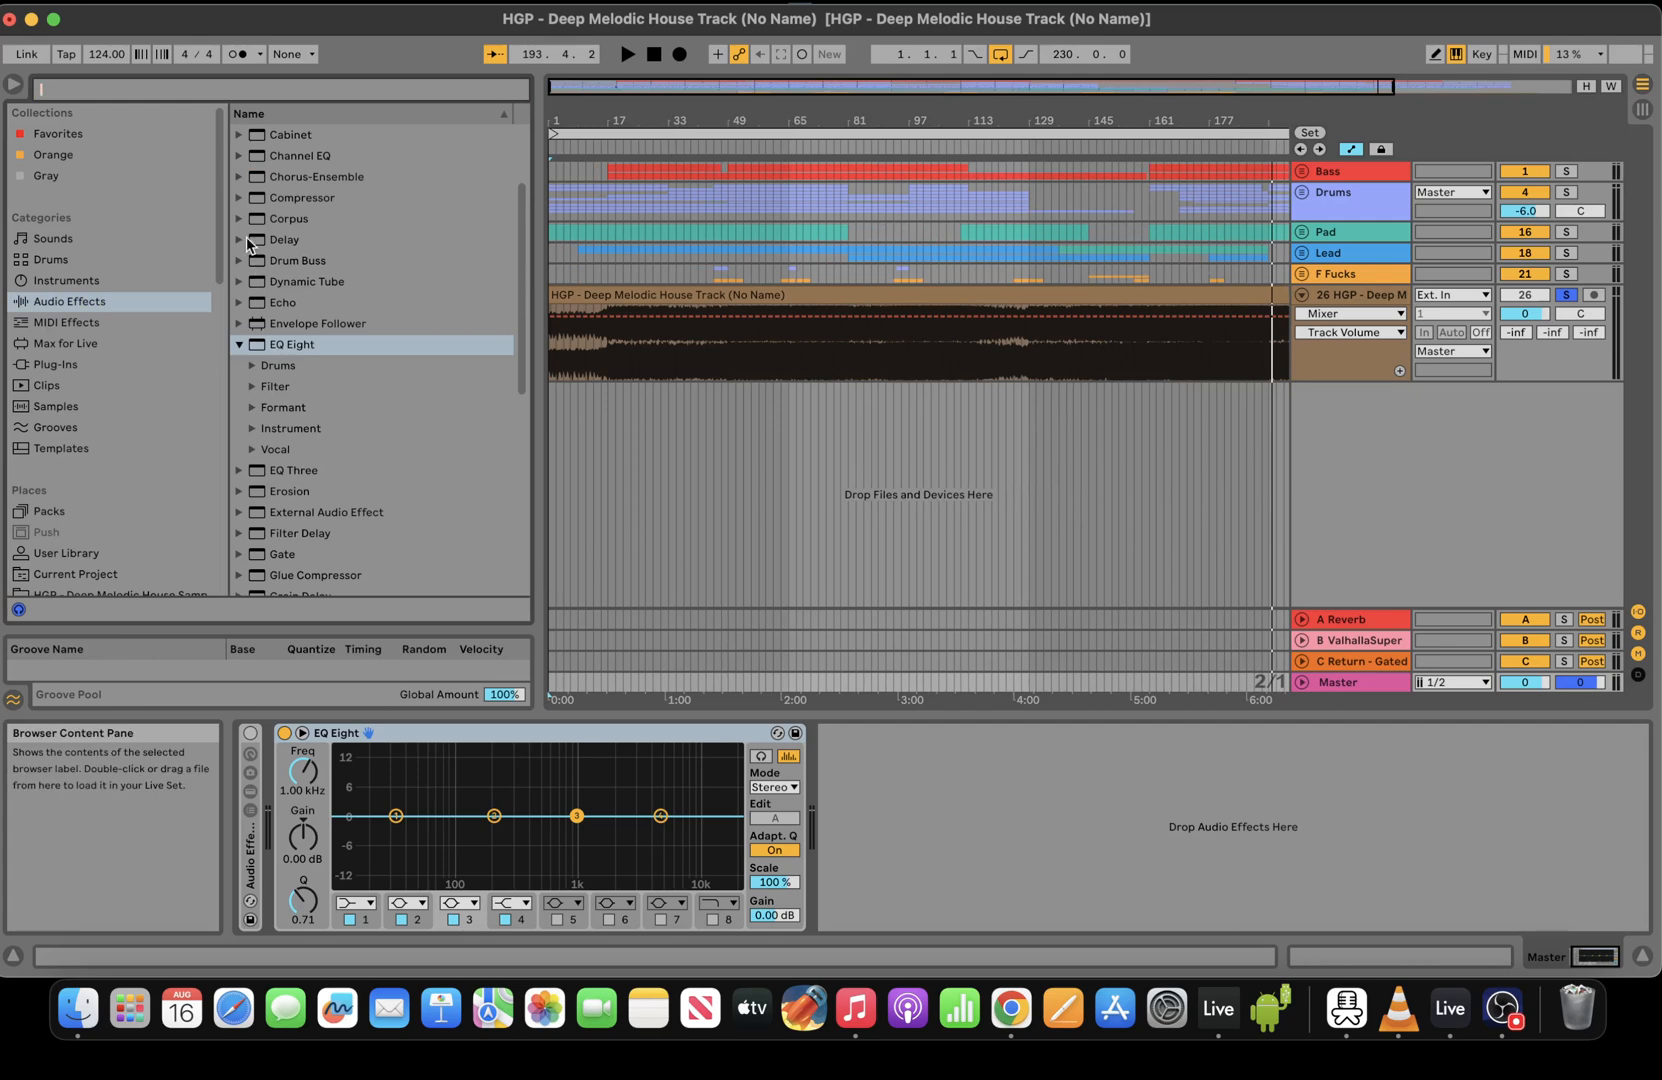
pyautogui.moveTo(216, 221); pyautogui.dragTo(216, 341)
pyautogui.click(175, 257)
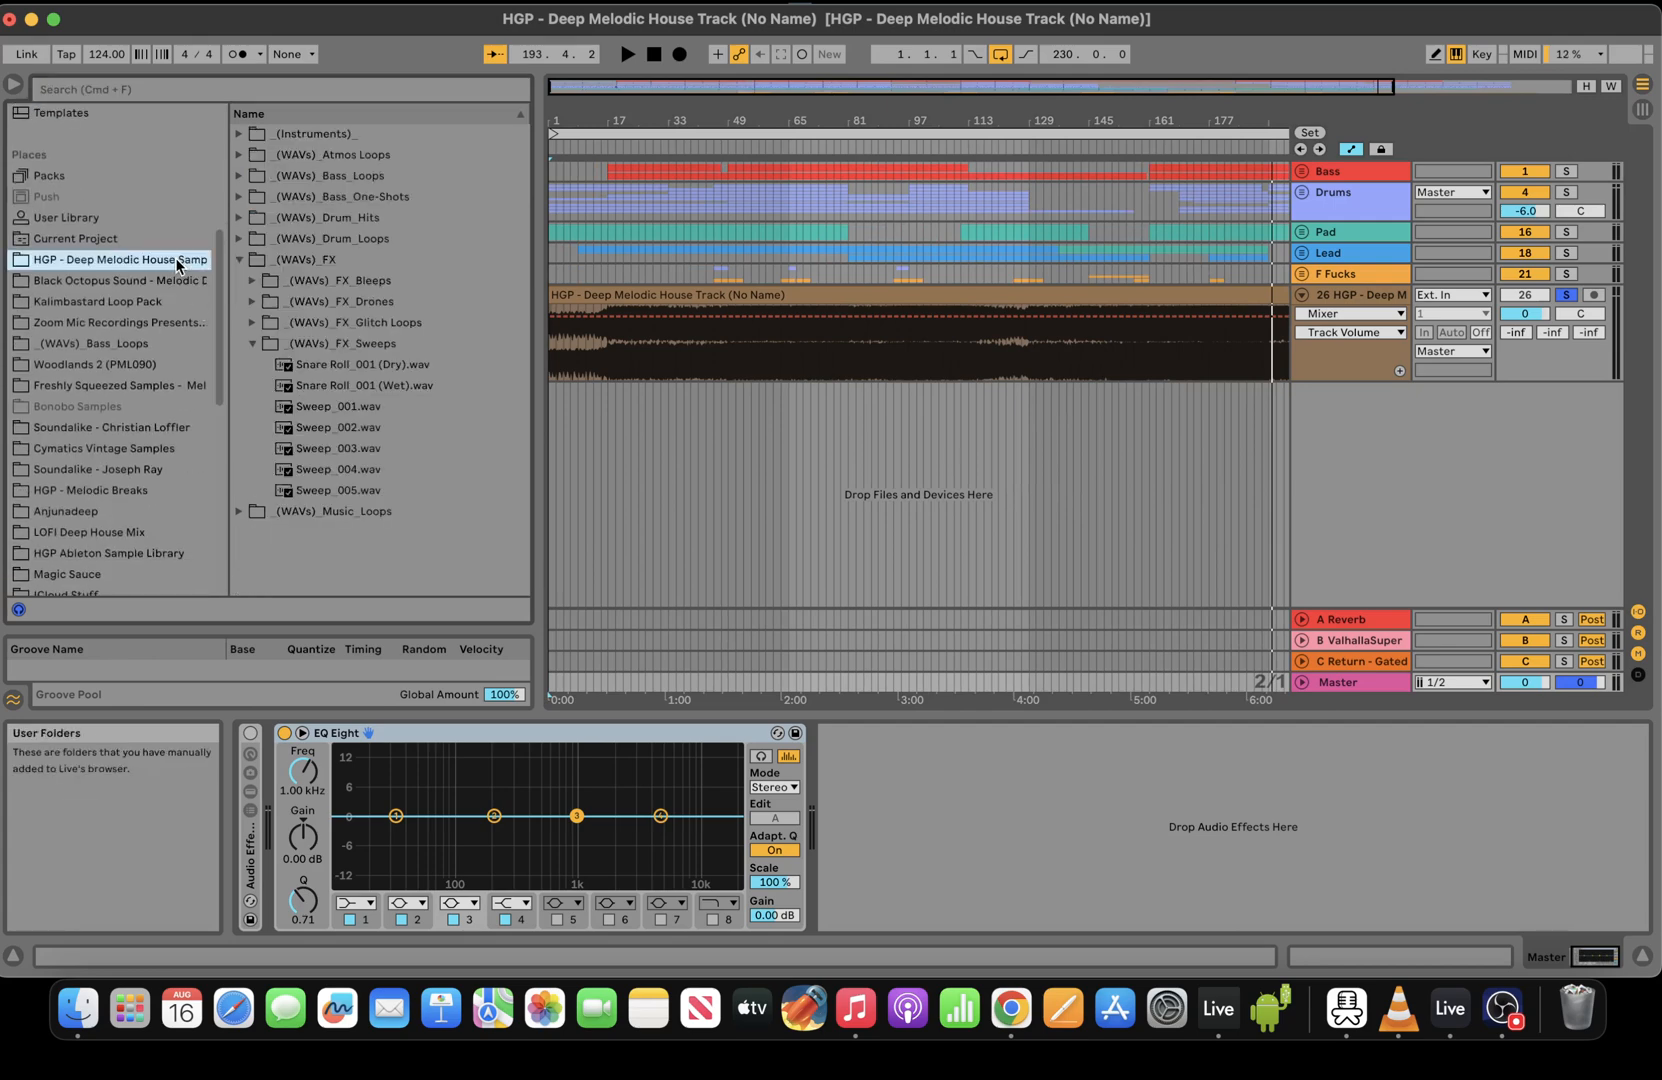